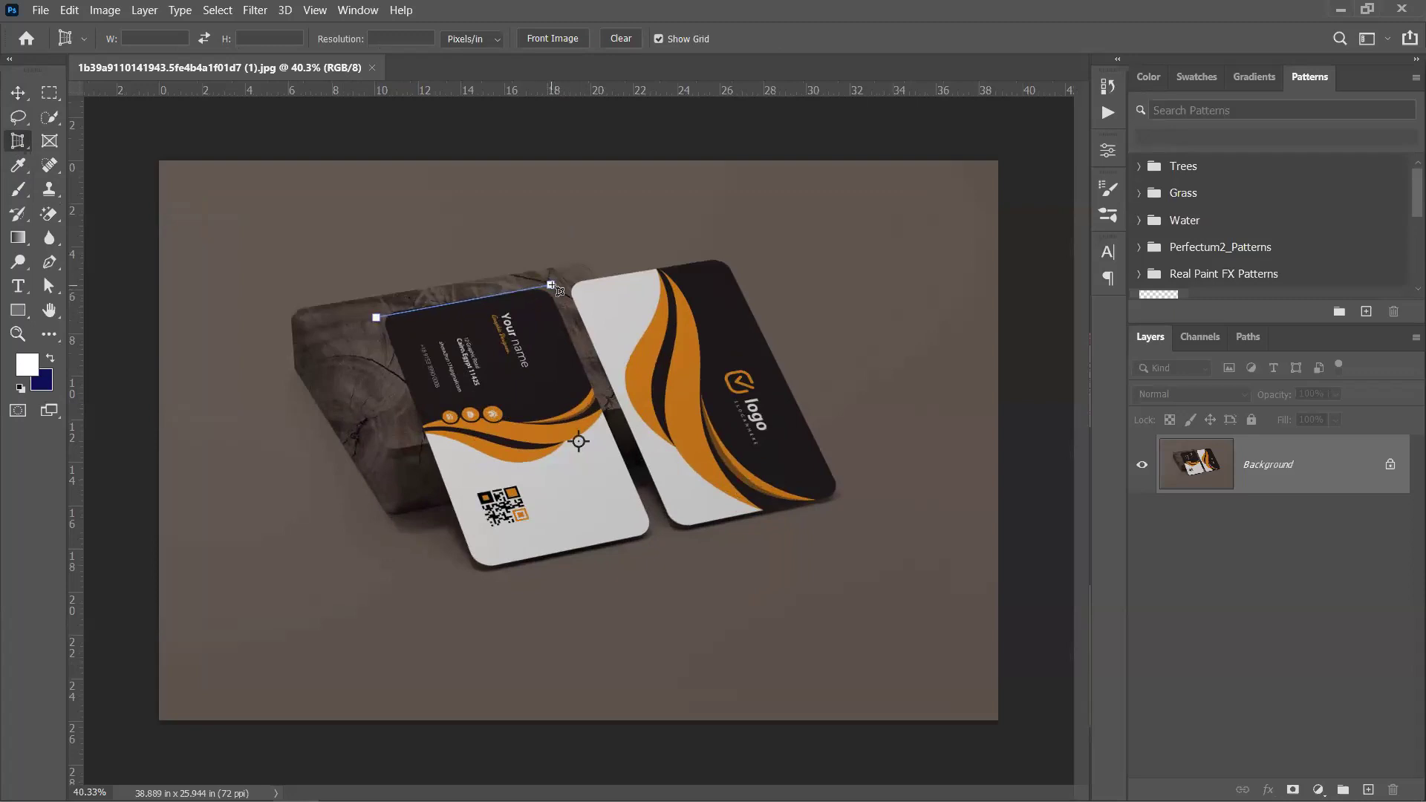
Perspective-crop the photo to the front card's four corners, flattening it upright
left_click(551, 284)
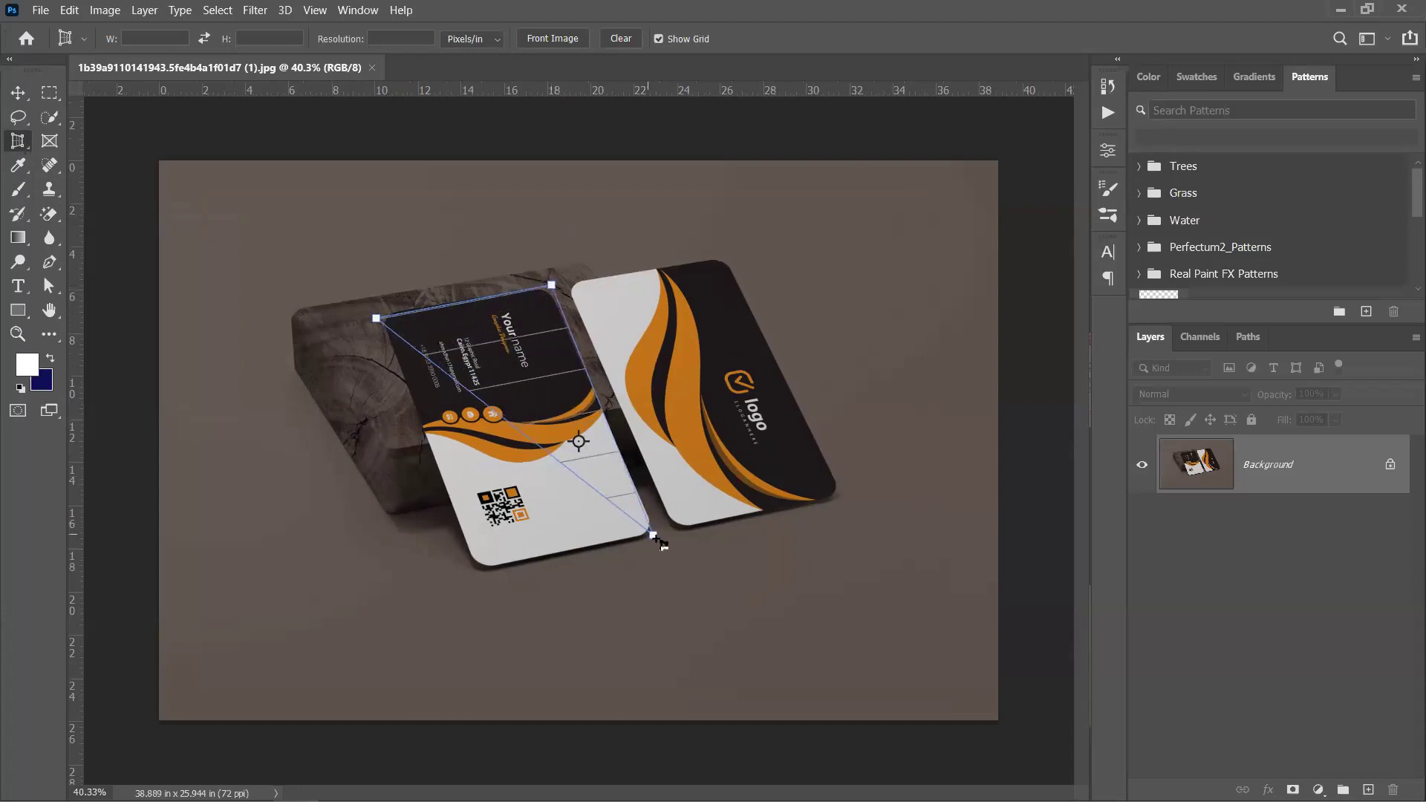
left_click(657, 541)
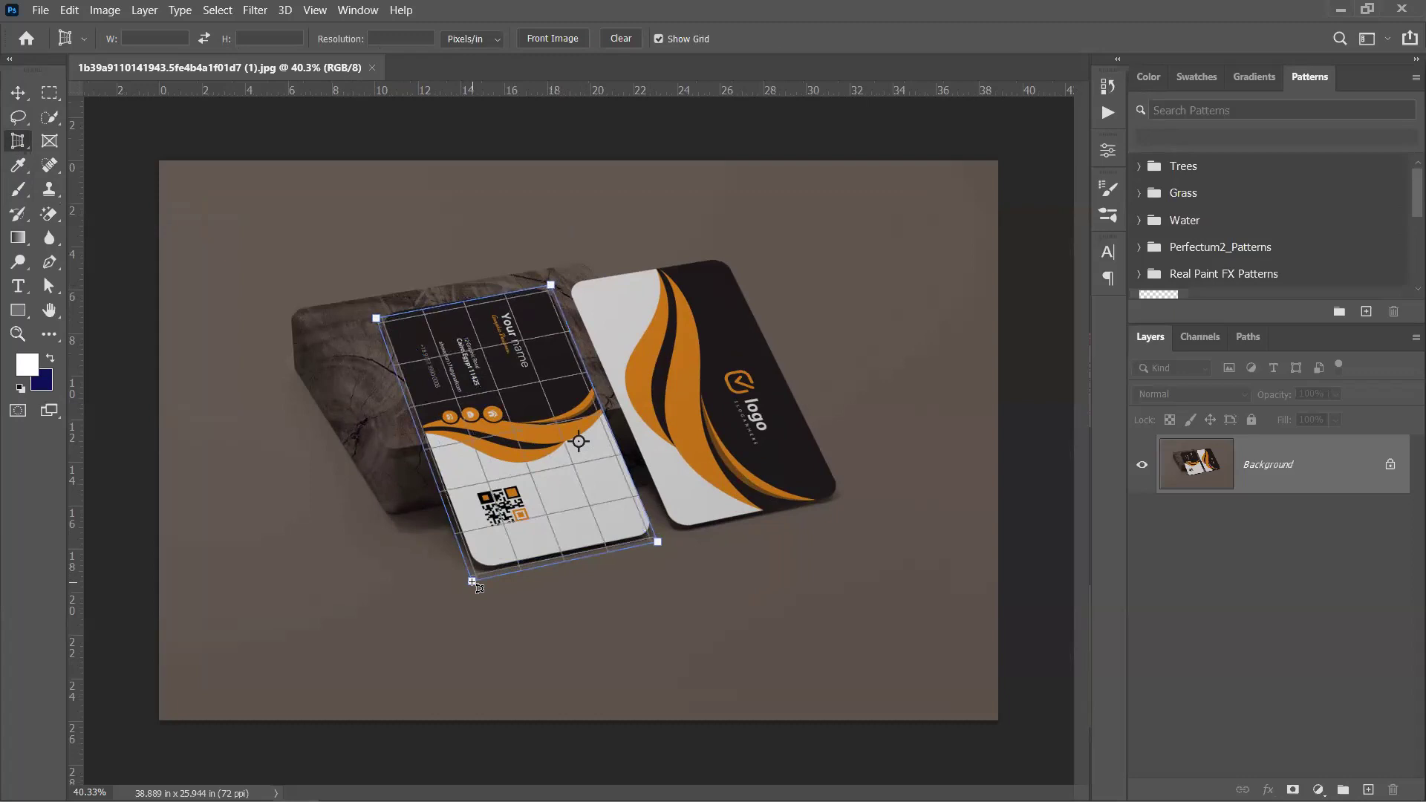
left_click(472, 582)
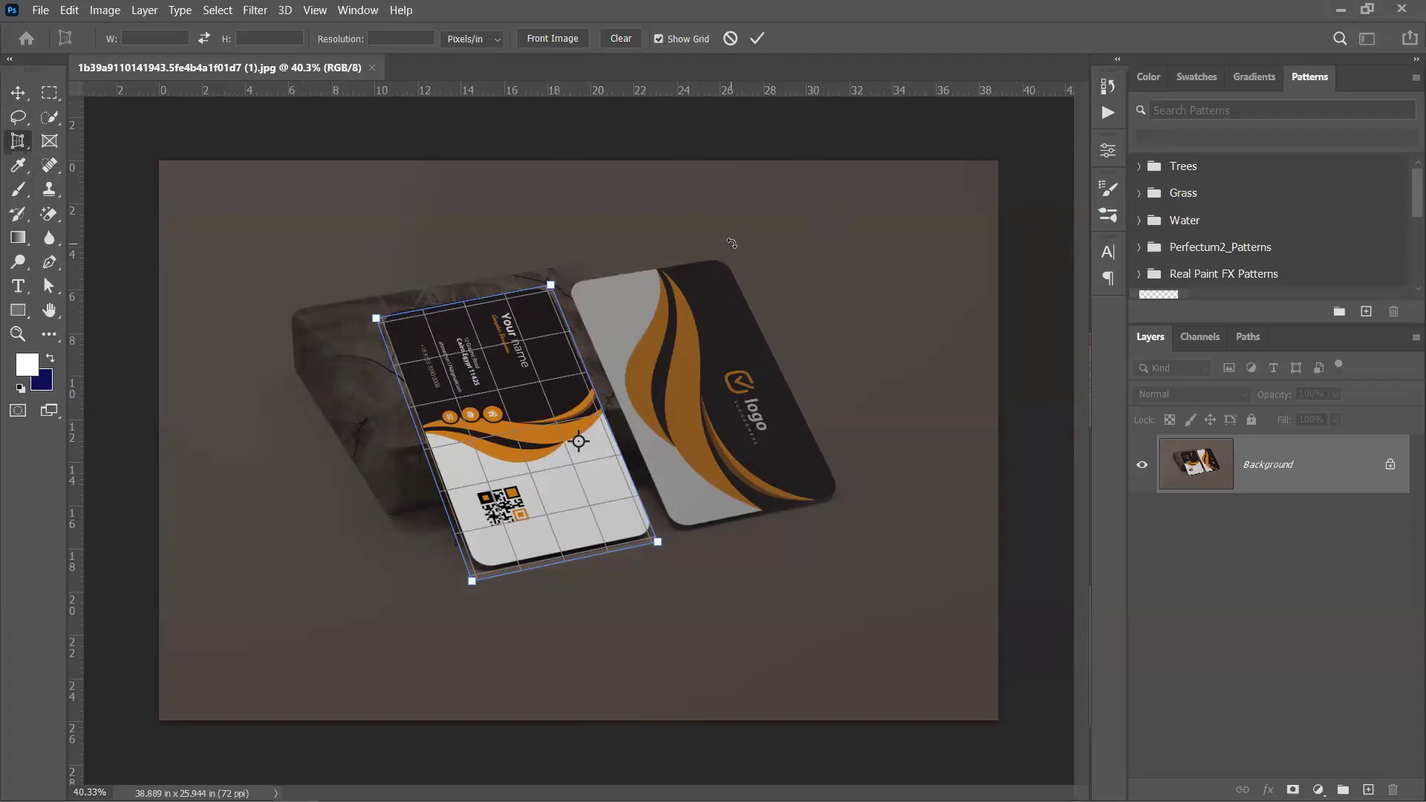
left_click(757, 38)
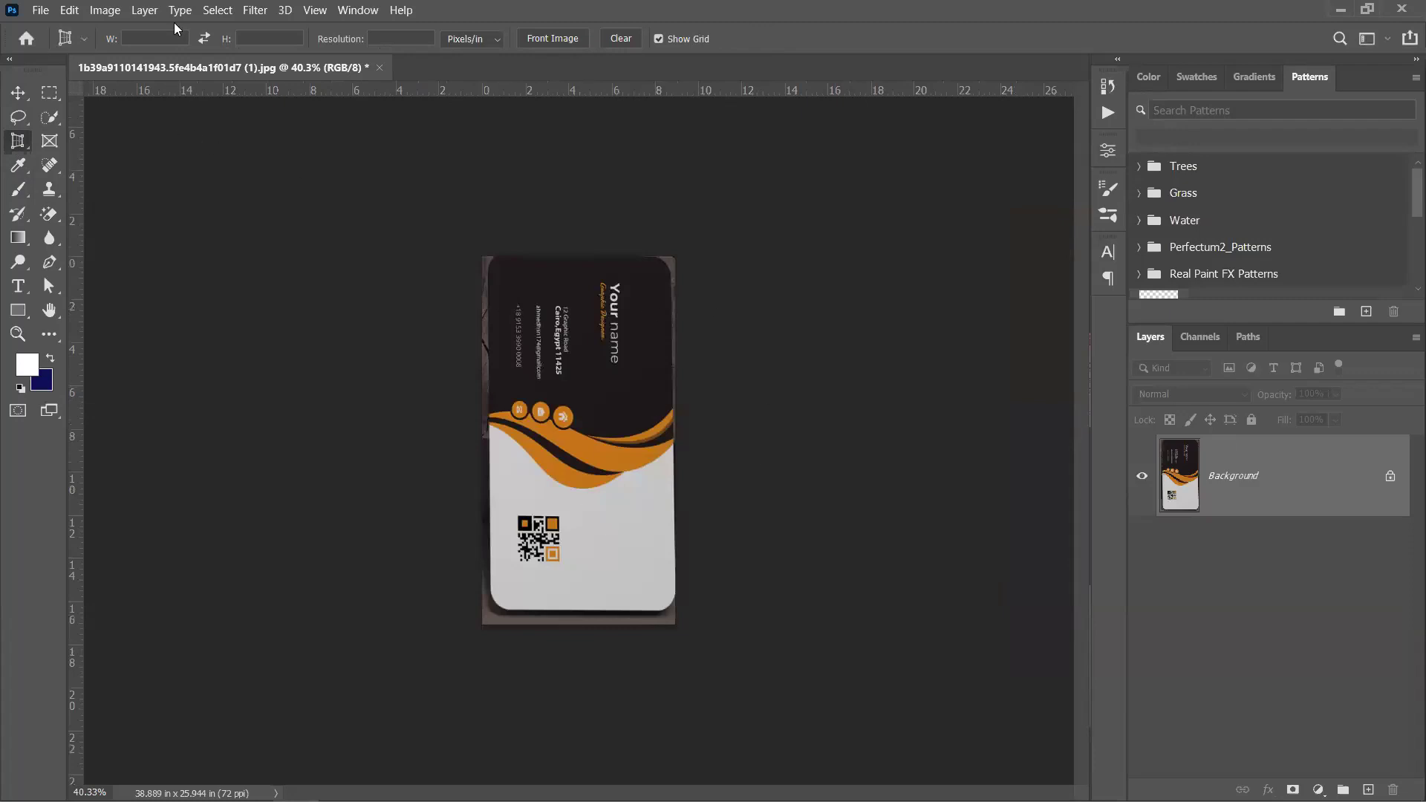
Rotate the cropped front card 90° counter-clockwise into landscape
left_click(104, 12)
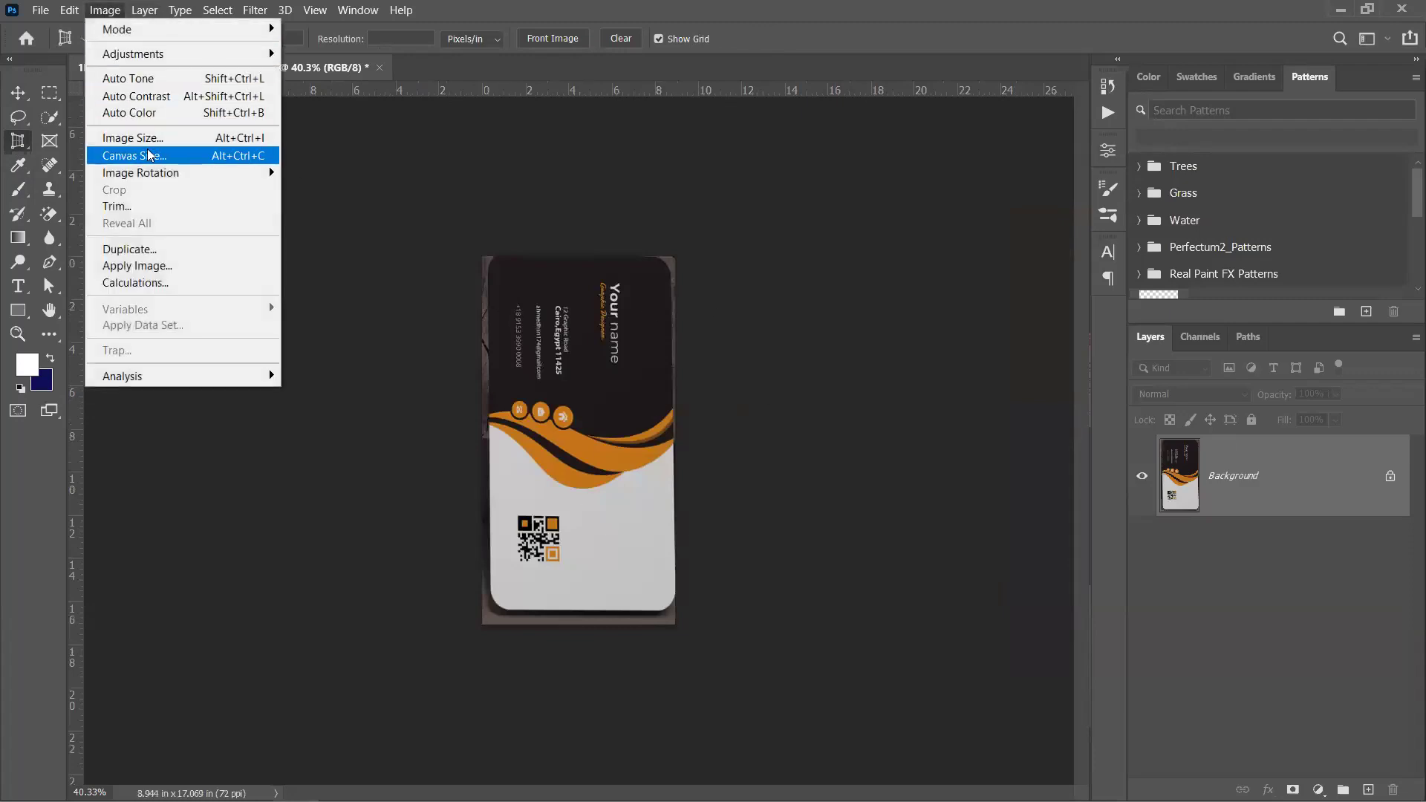
mouse_move(152, 175)
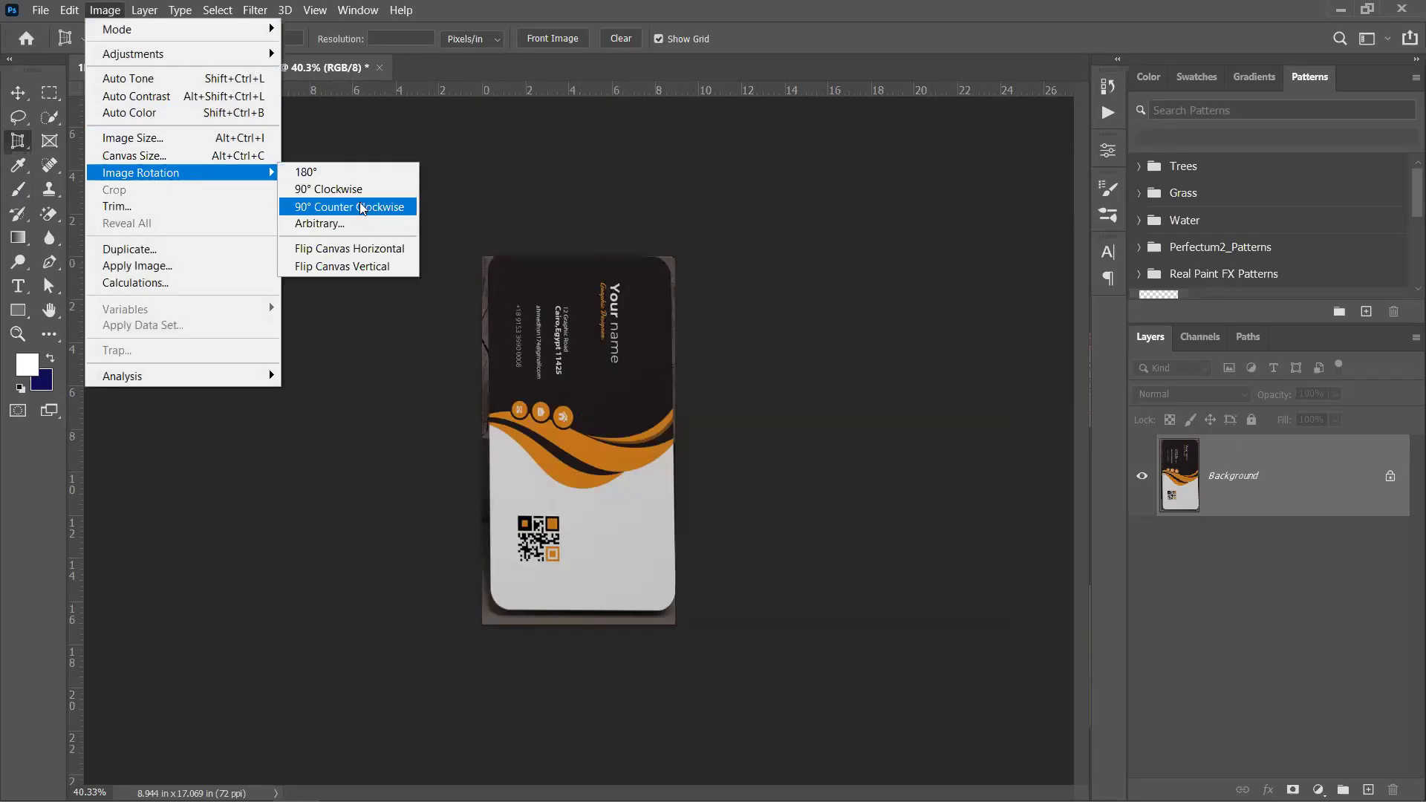
left_click(364, 207)
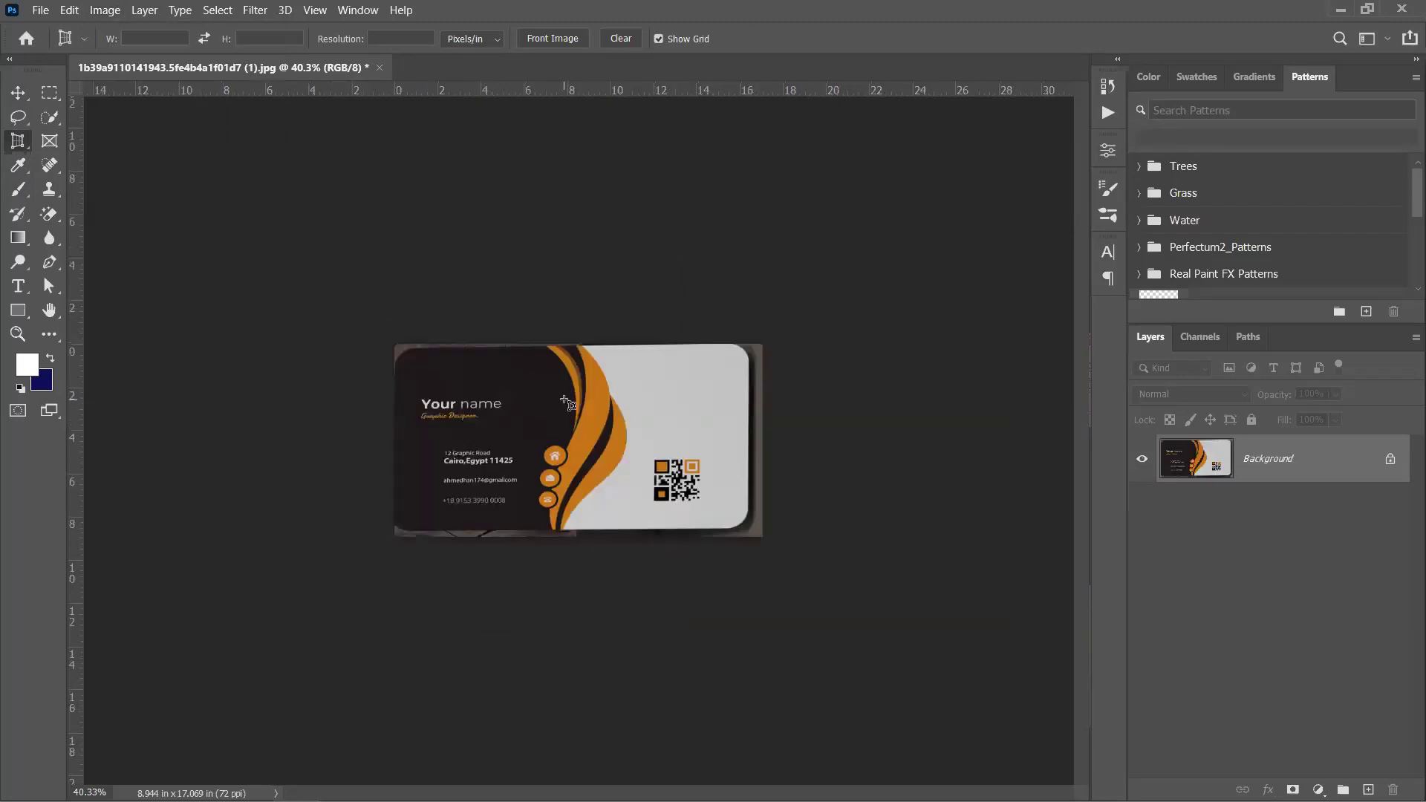
Zoom in on the card and switch to the Move tool
left_click(42, 10)
left_click(523, 288)
scroll(587, 402, "up", 3)
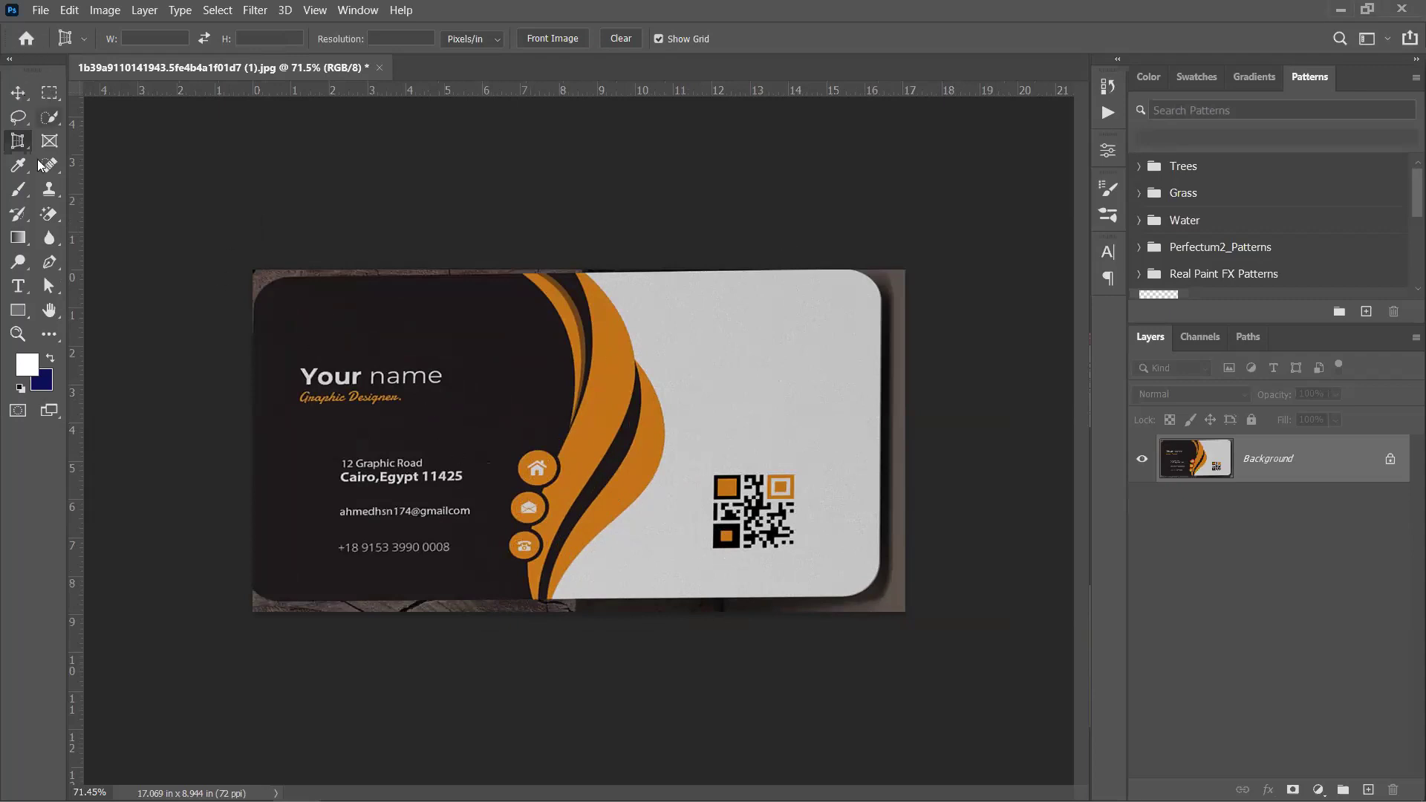
left_click(14, 98)
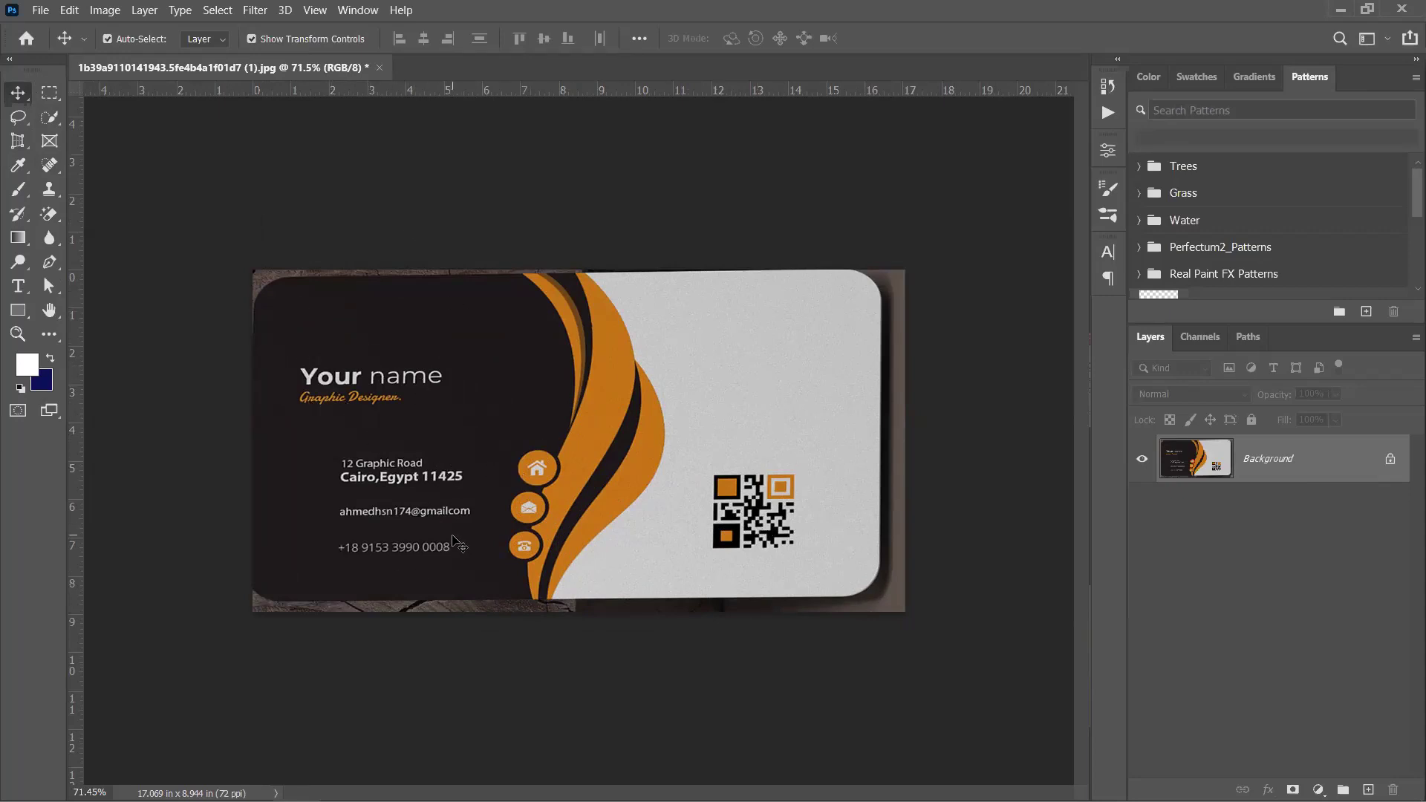
left_click(40, 12)
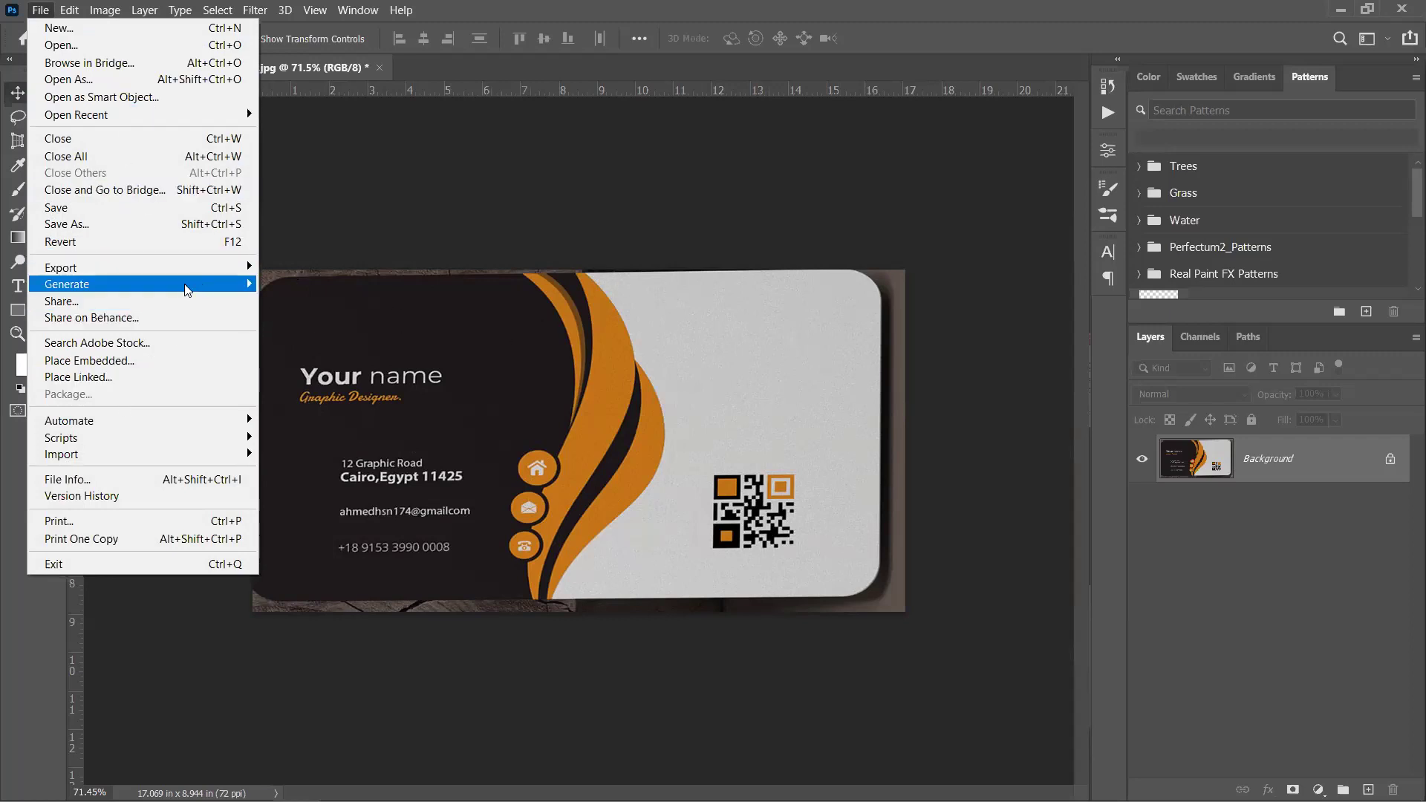
Export the card via Save for Web as PNG-24 to the Desktop as 1b39a9110141943.png
mouse_move(118, 266)
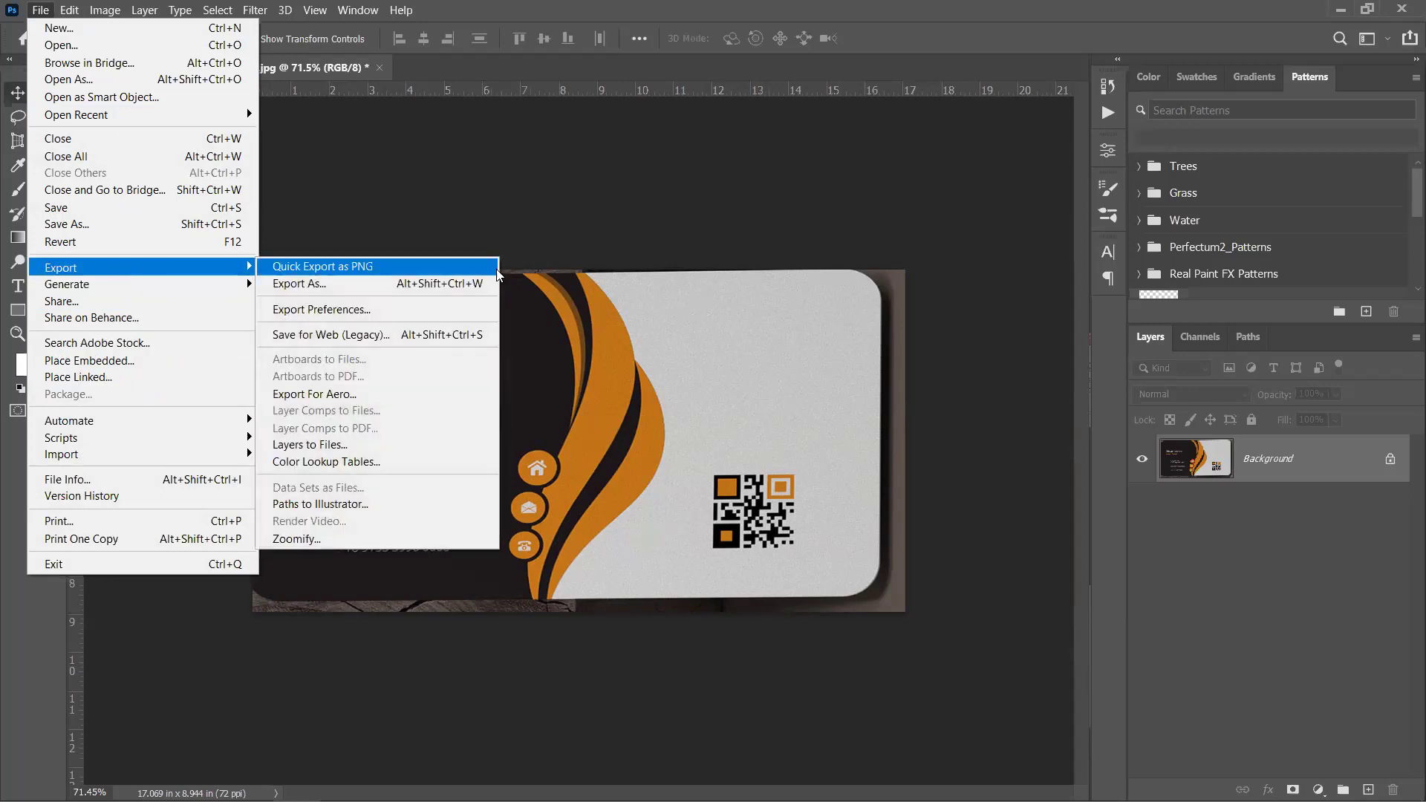
left_click(400, 331)
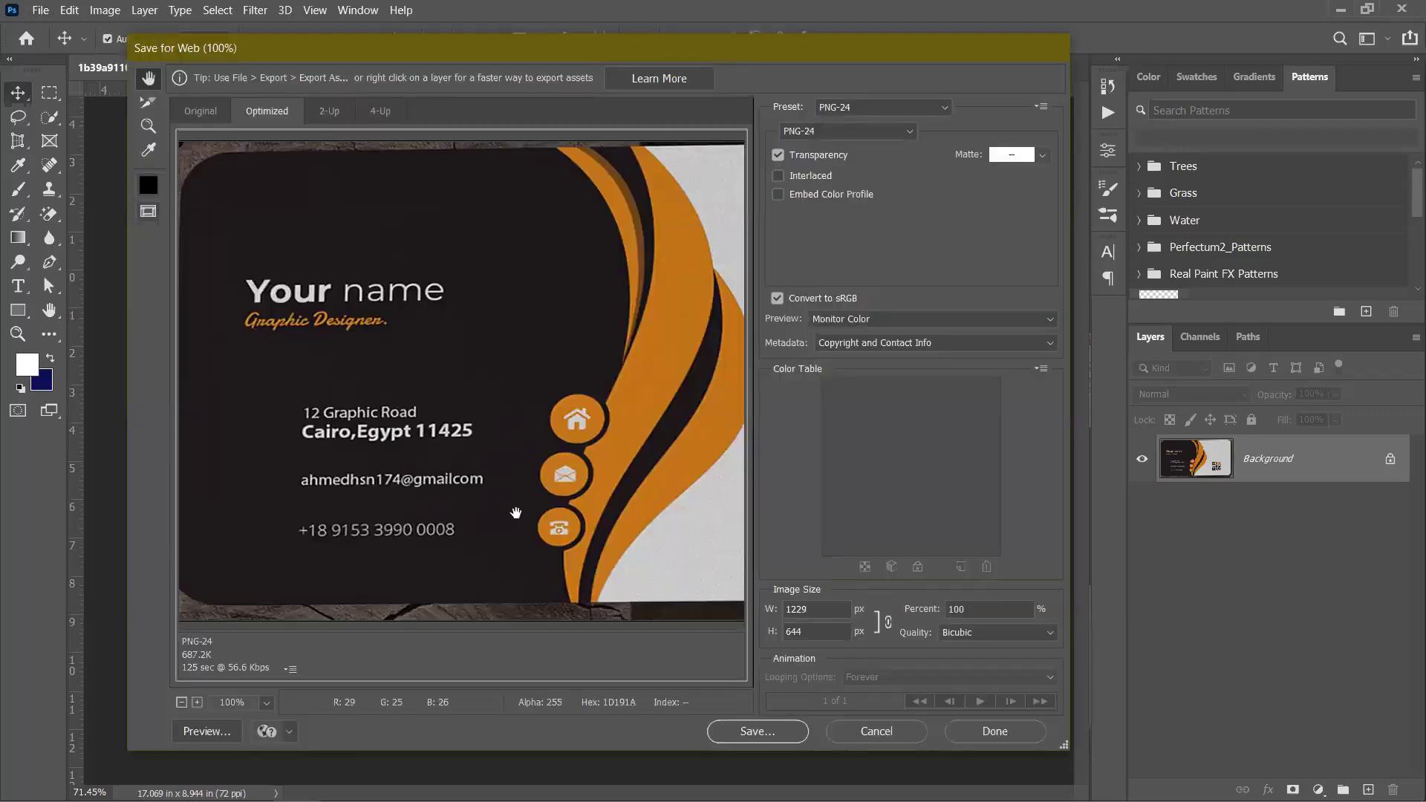
left_click(793, 724)
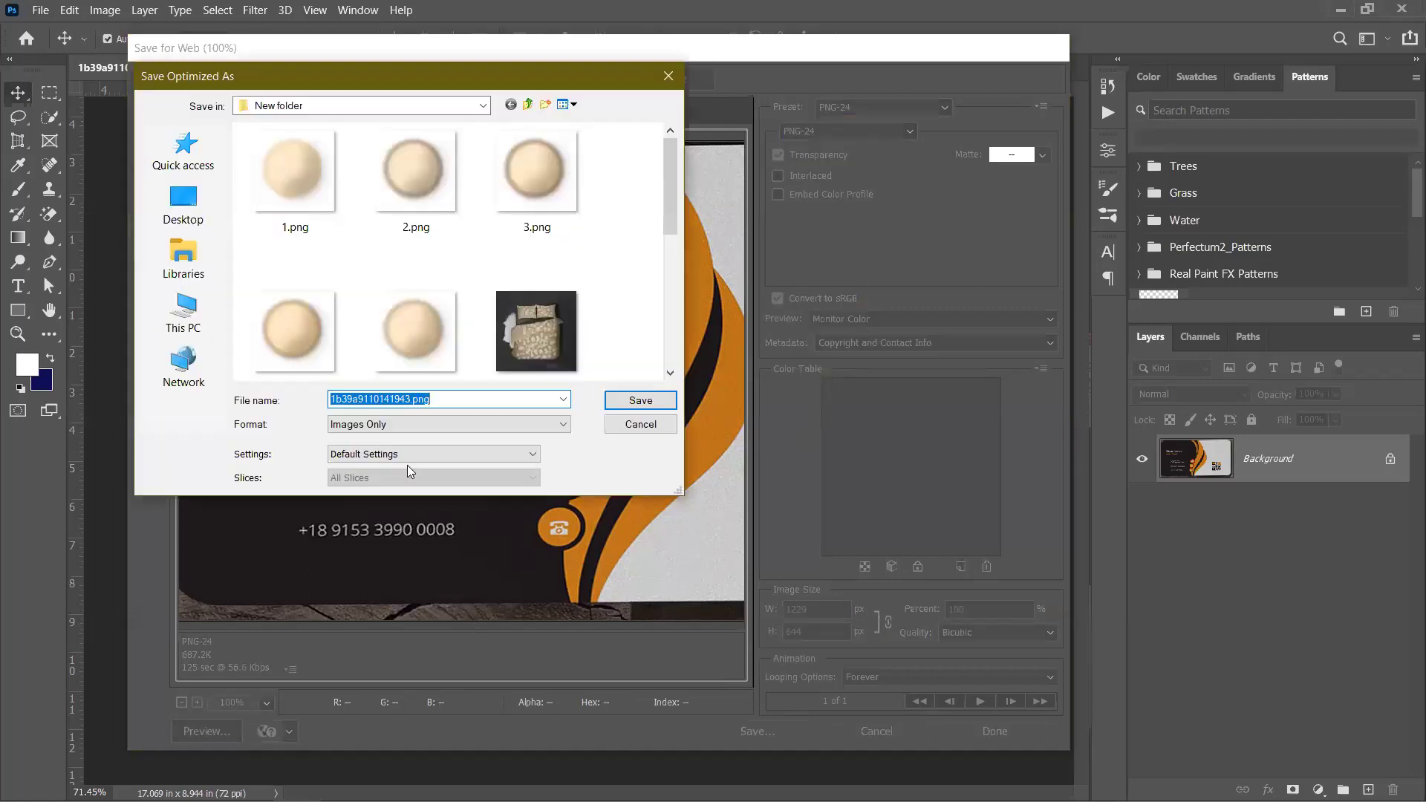
left_click(183, 202)
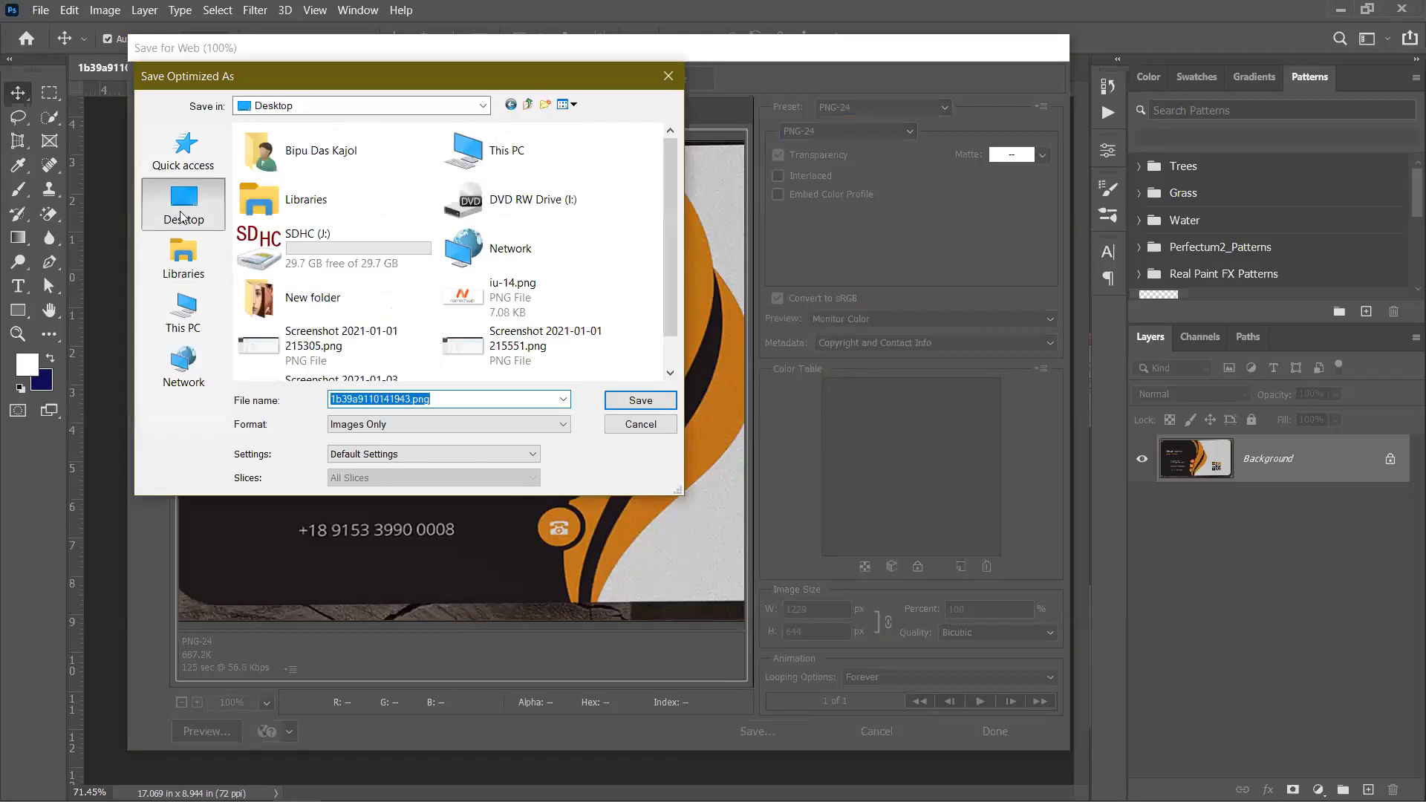
left_click(640, 399)
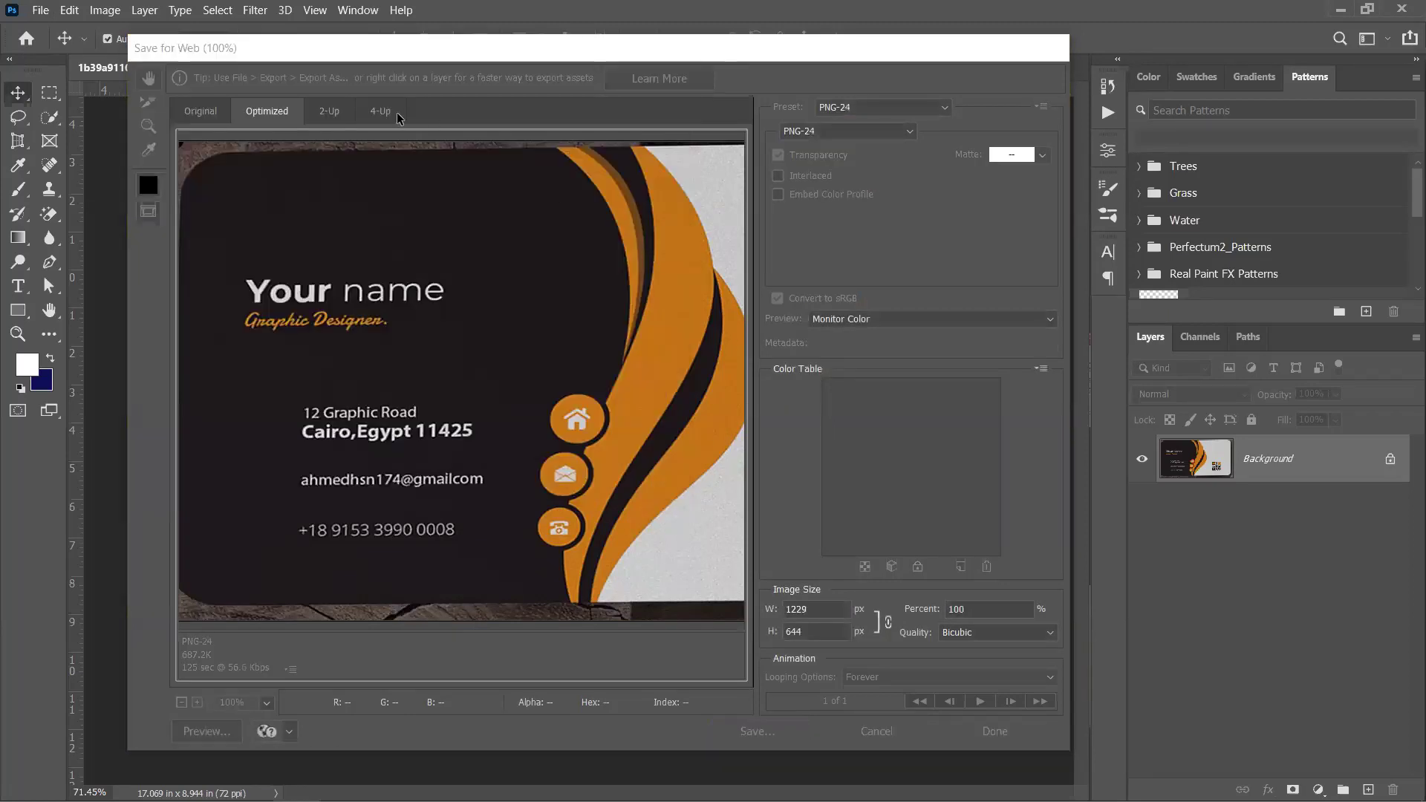
key("ctrl")
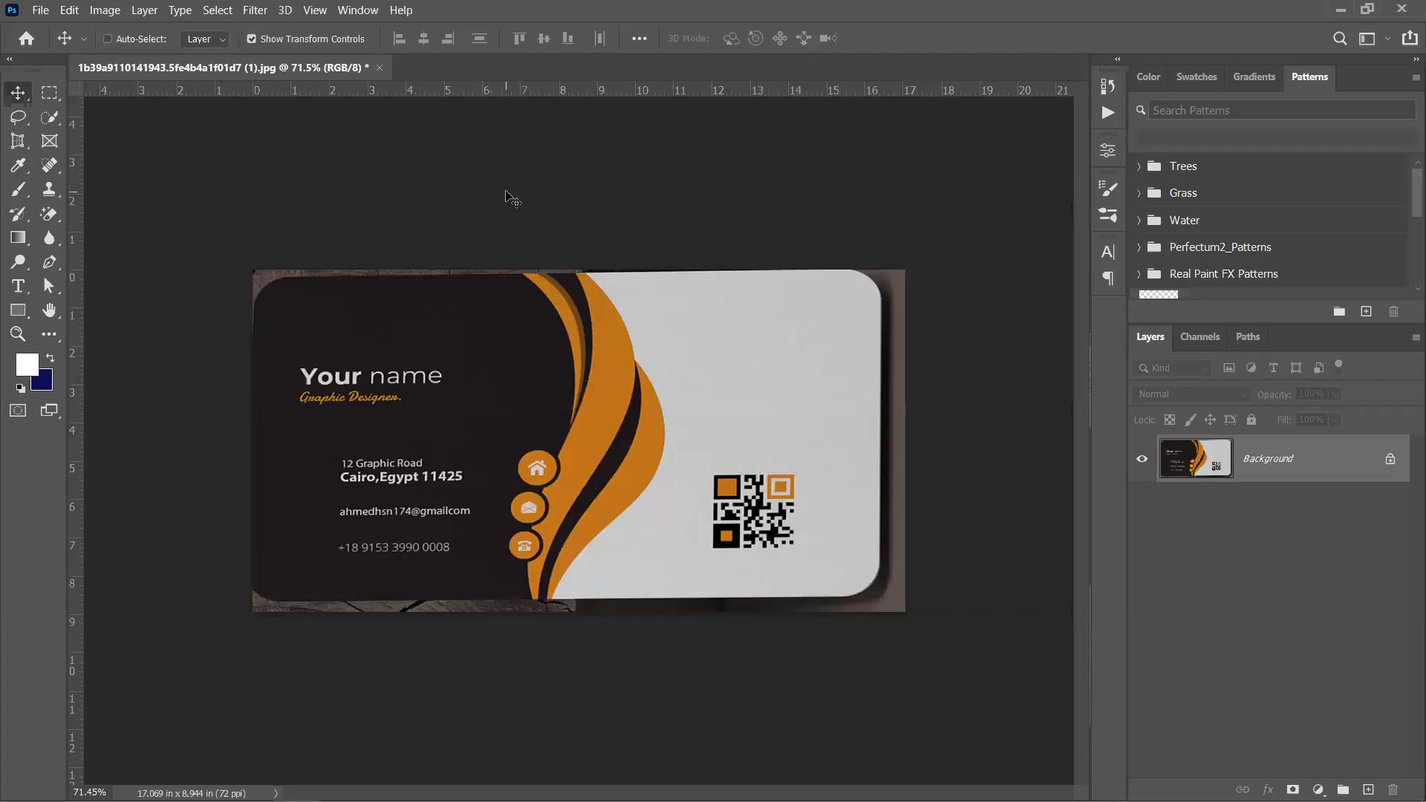
Undo back to the two-card photo and perspective-crop the logo card by its four corners
key("ctrl+z")
key("ctrl+z")
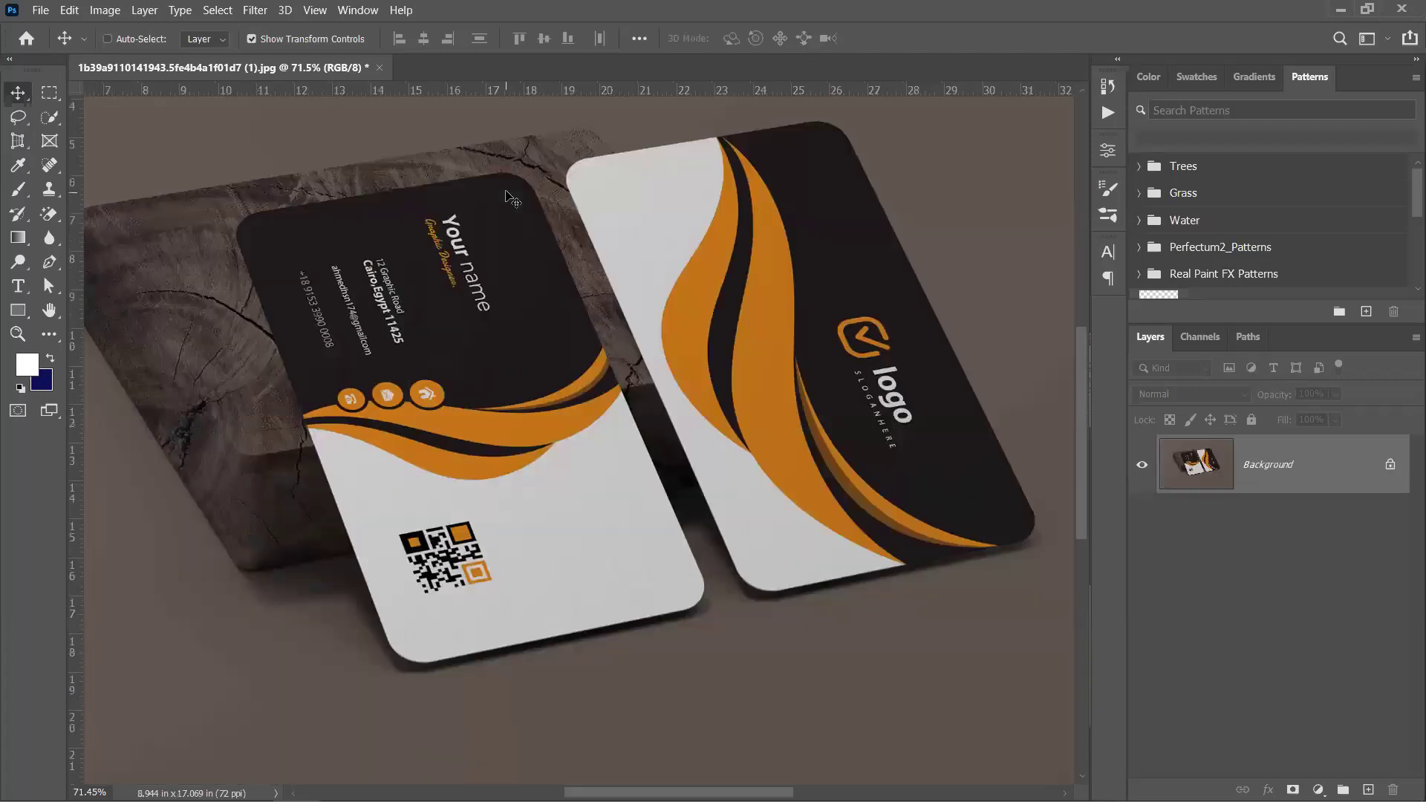
left_click_drag(819, 362, 599, 420)
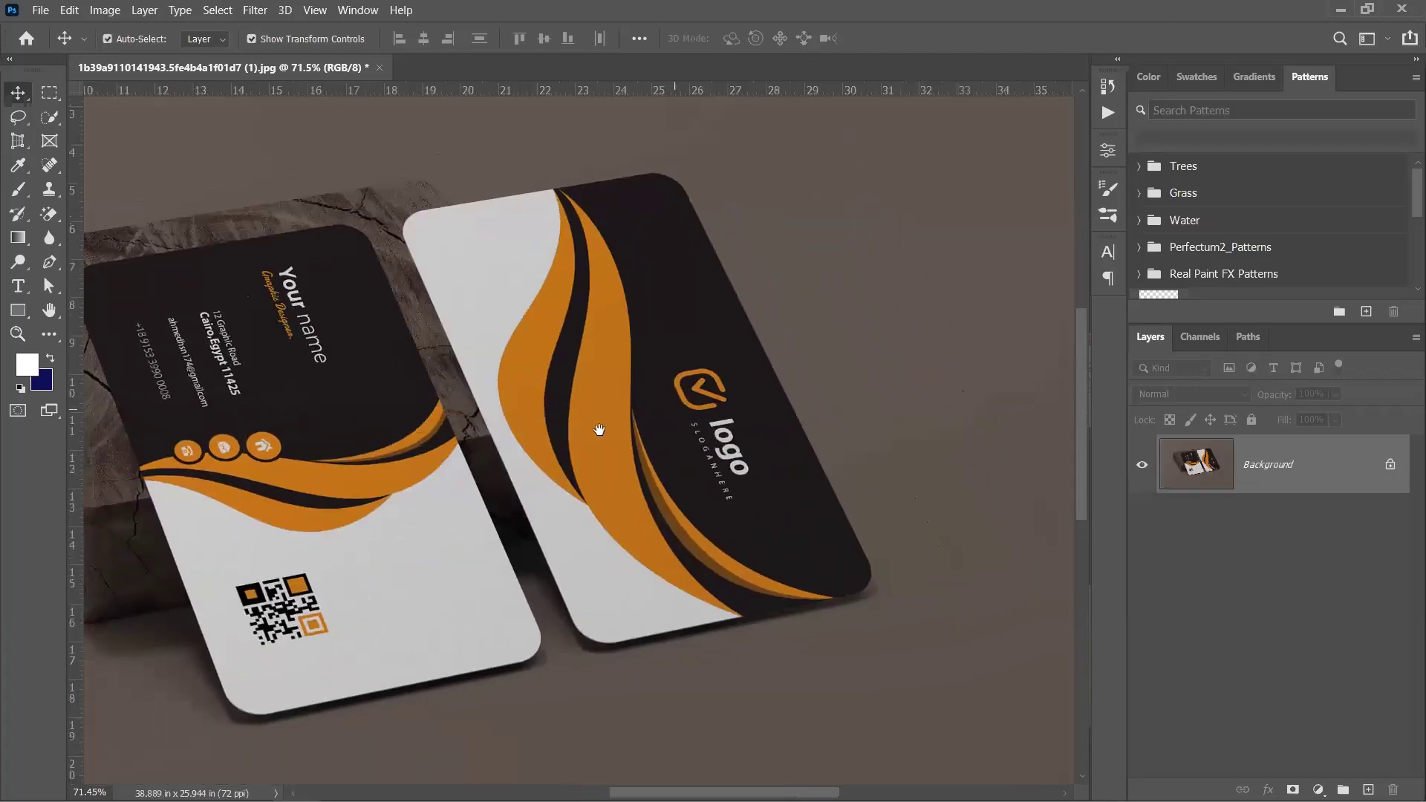
left_click(18, 141)
left_click(331, 231)
left_click(402, 365)
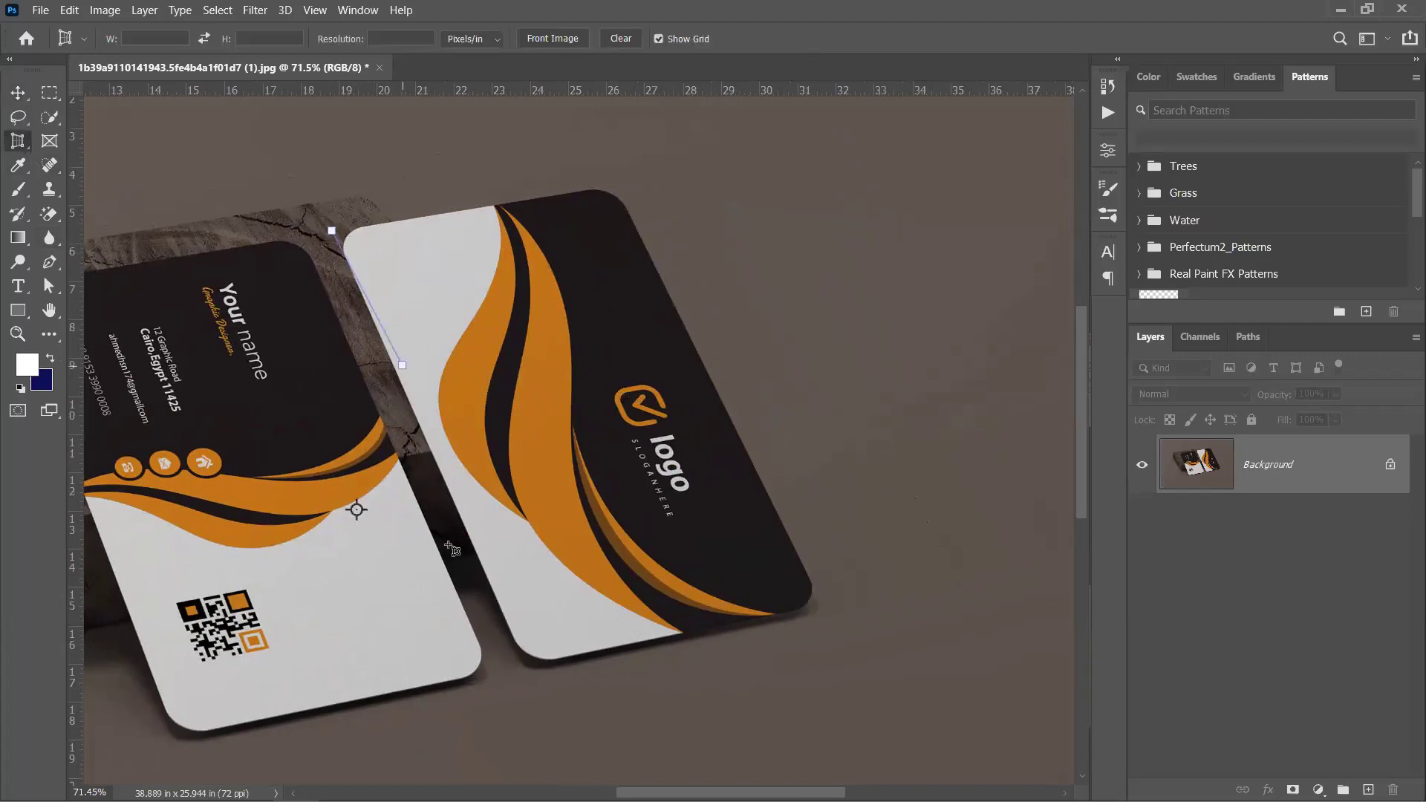
left_click(533, 678)
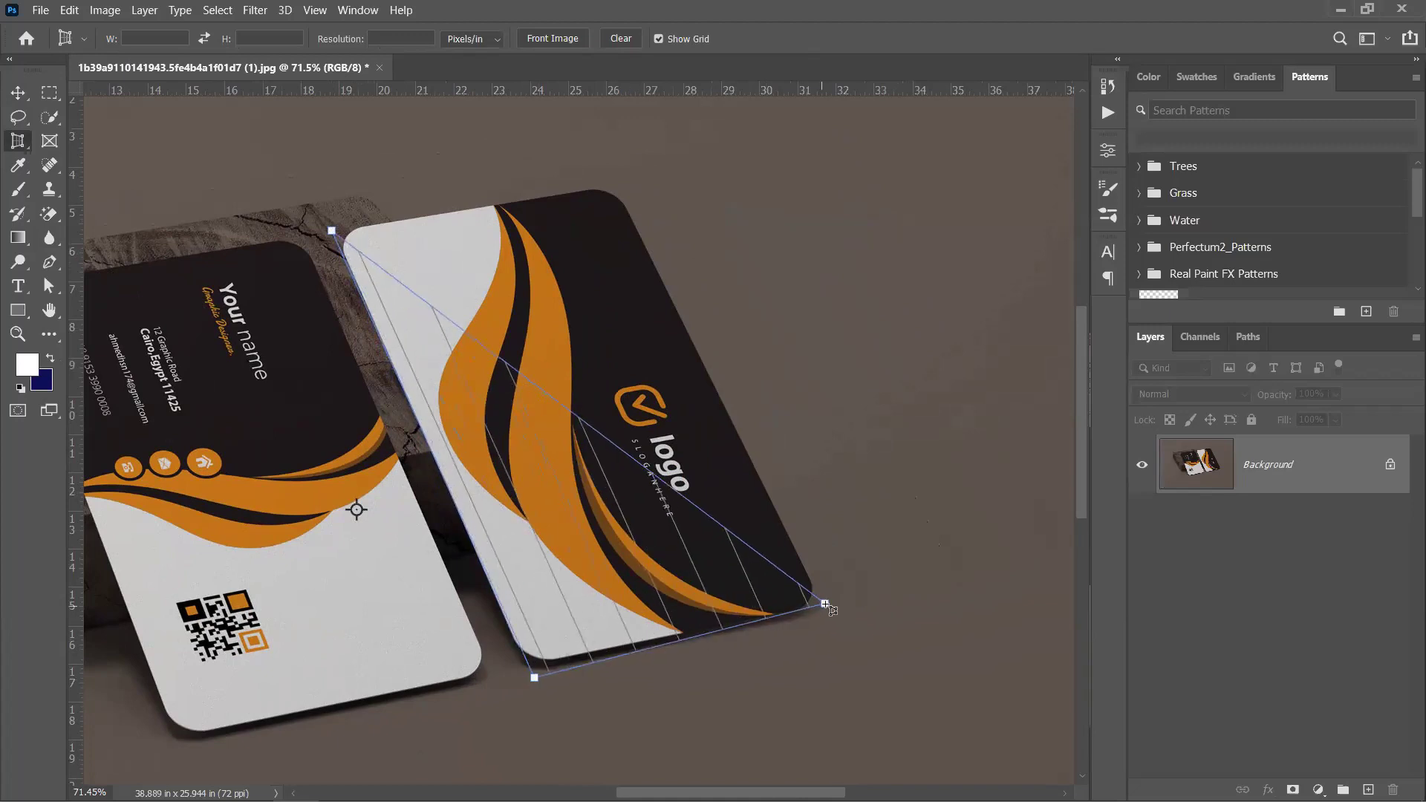
left_click(829, 603)
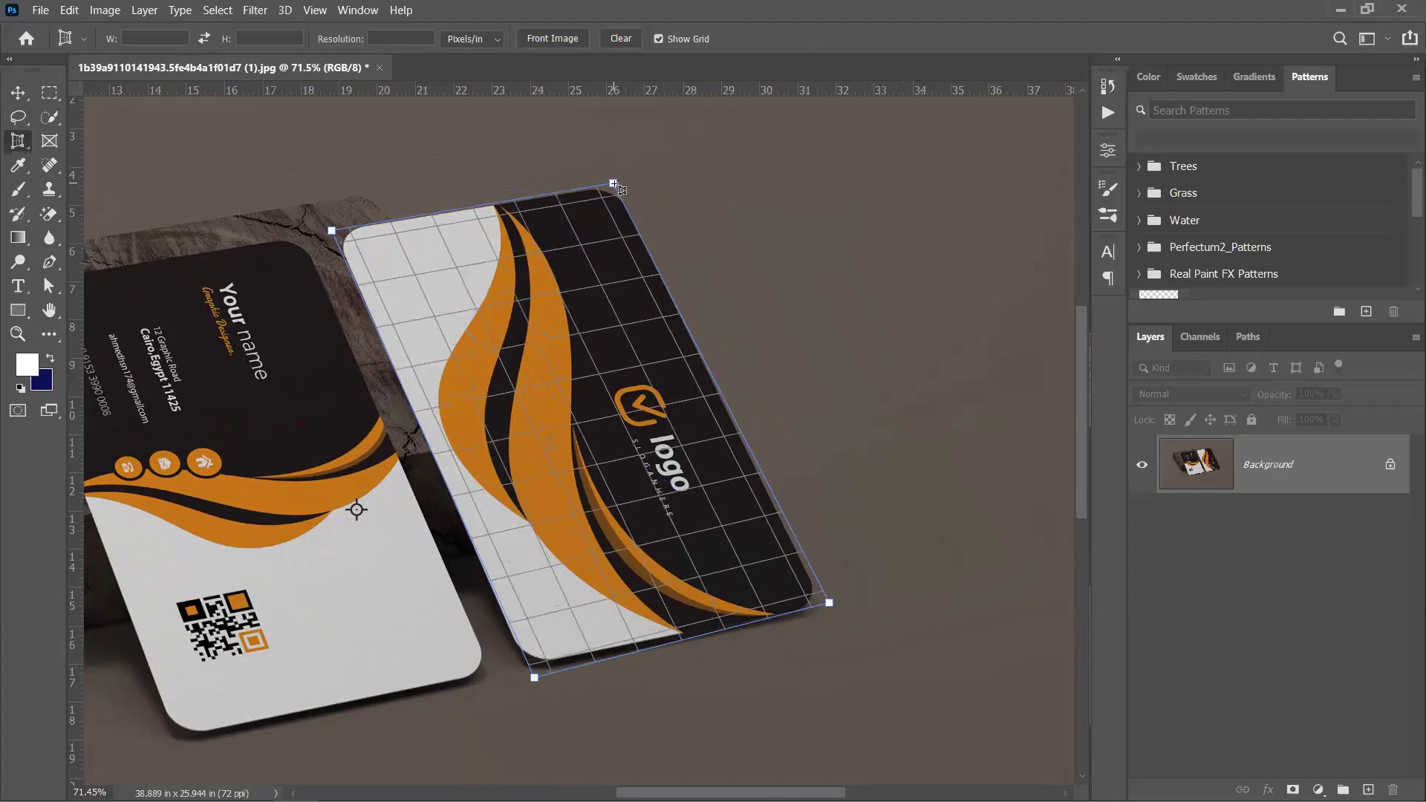
left_click(613, 183)
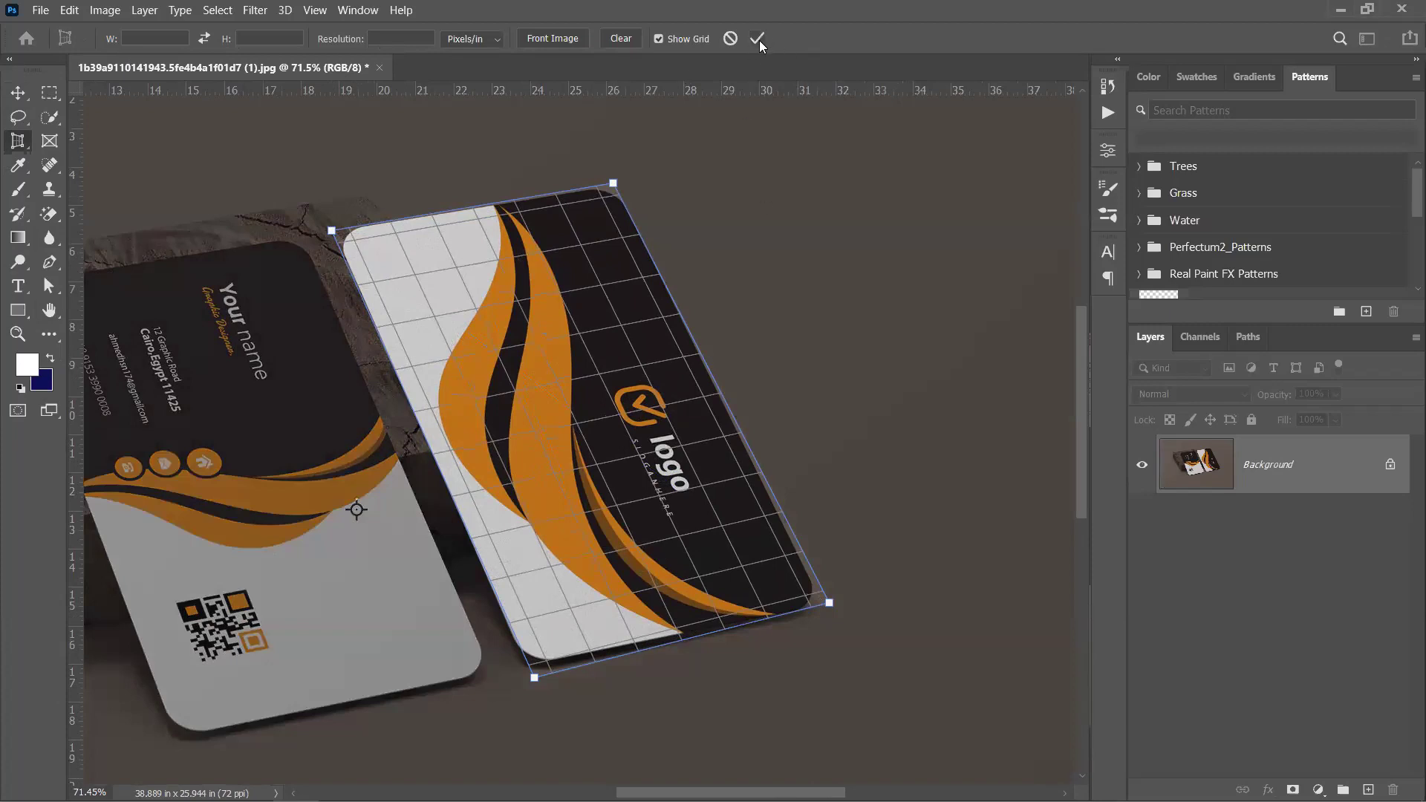
left_click(757, 38)
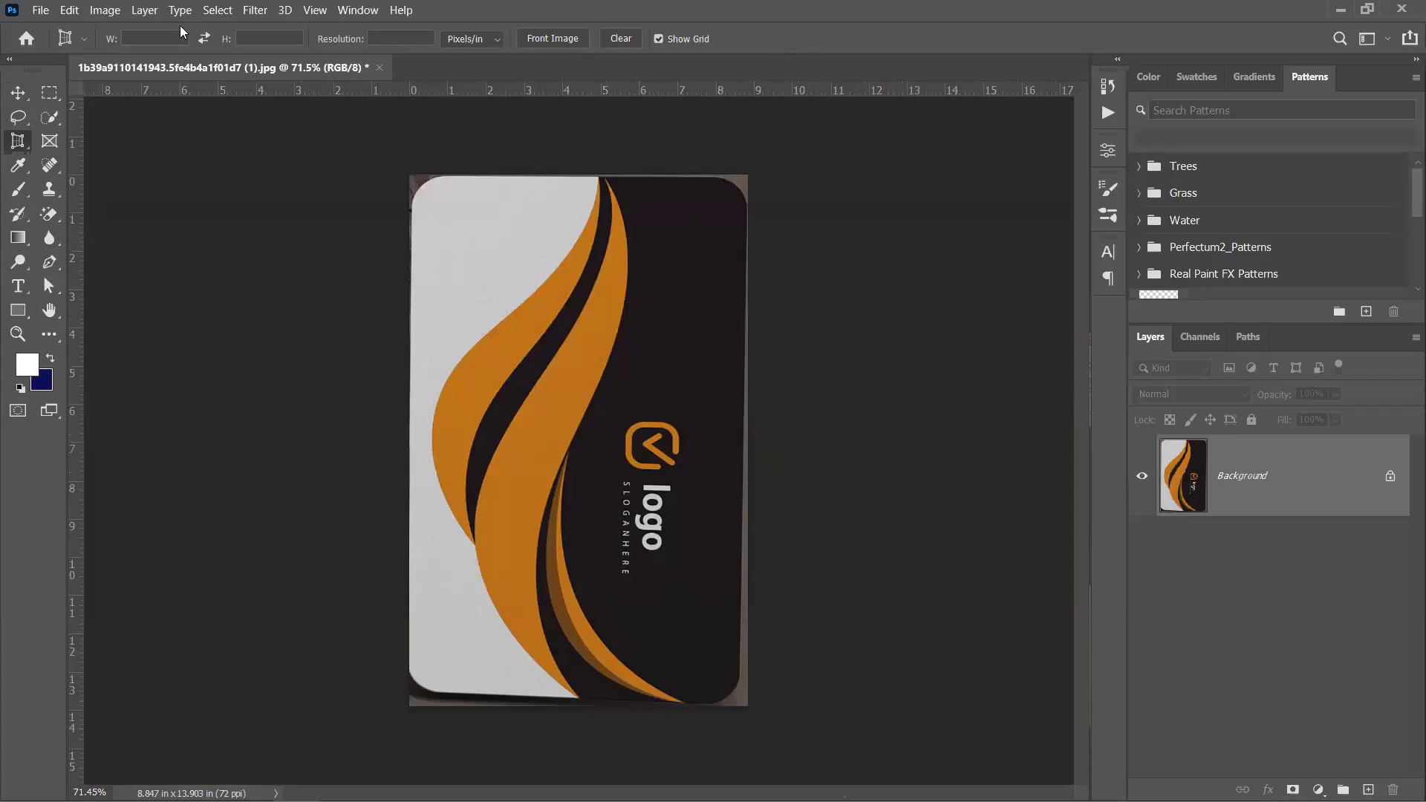
Rotate the logo card 90° counter-clockwise and switch to the Move tool
left_click(105, 11)
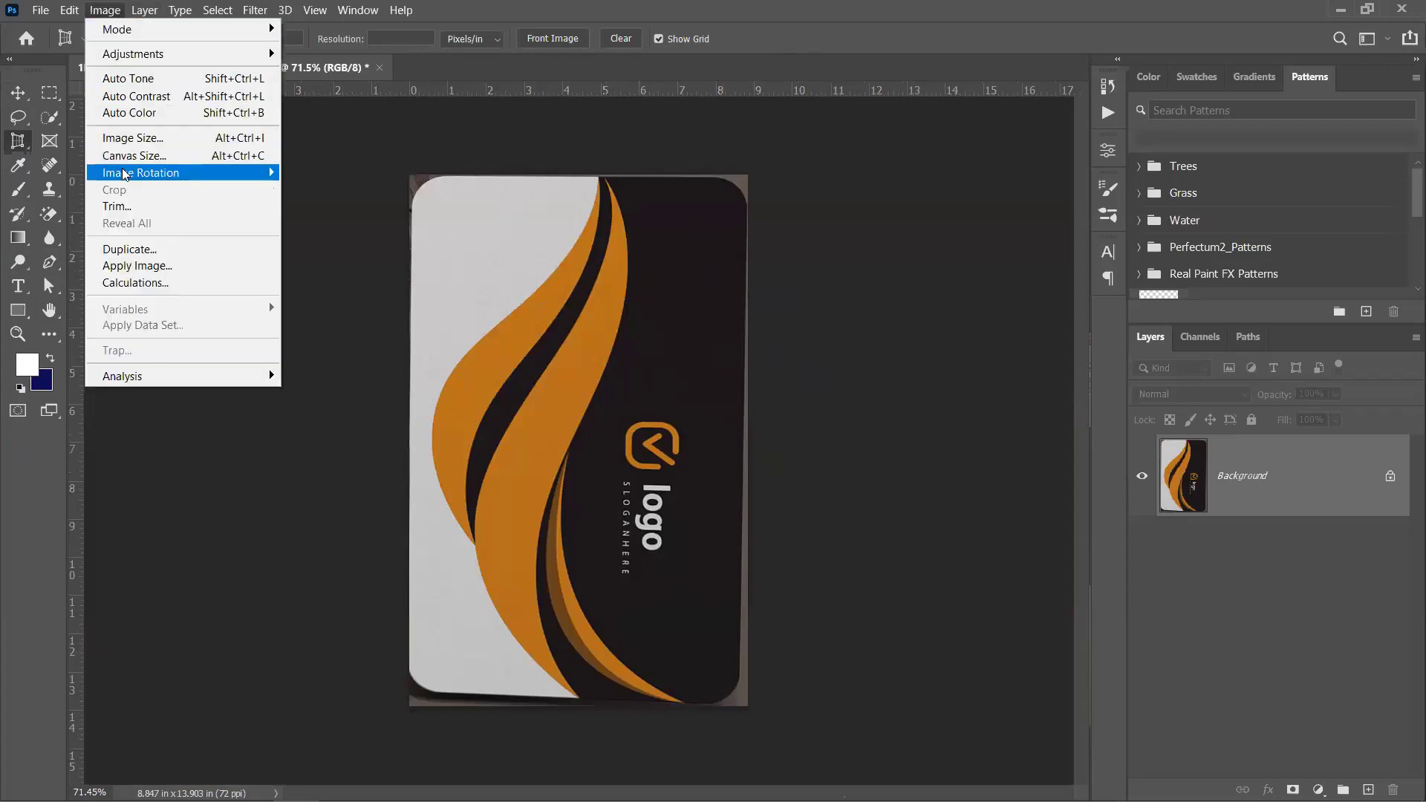
mouse_move(124, 174)
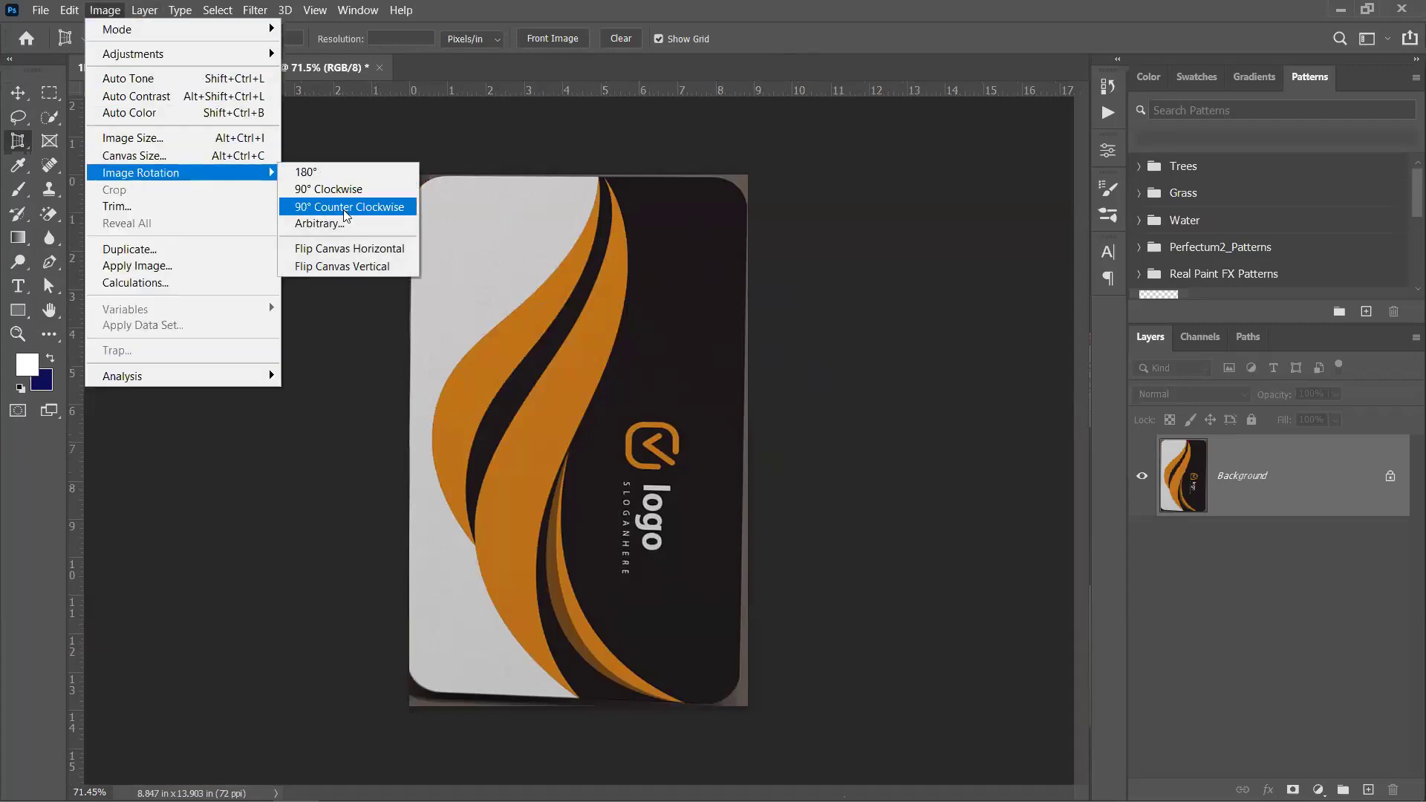
left_click(344, 208)
left_click(18, 92)
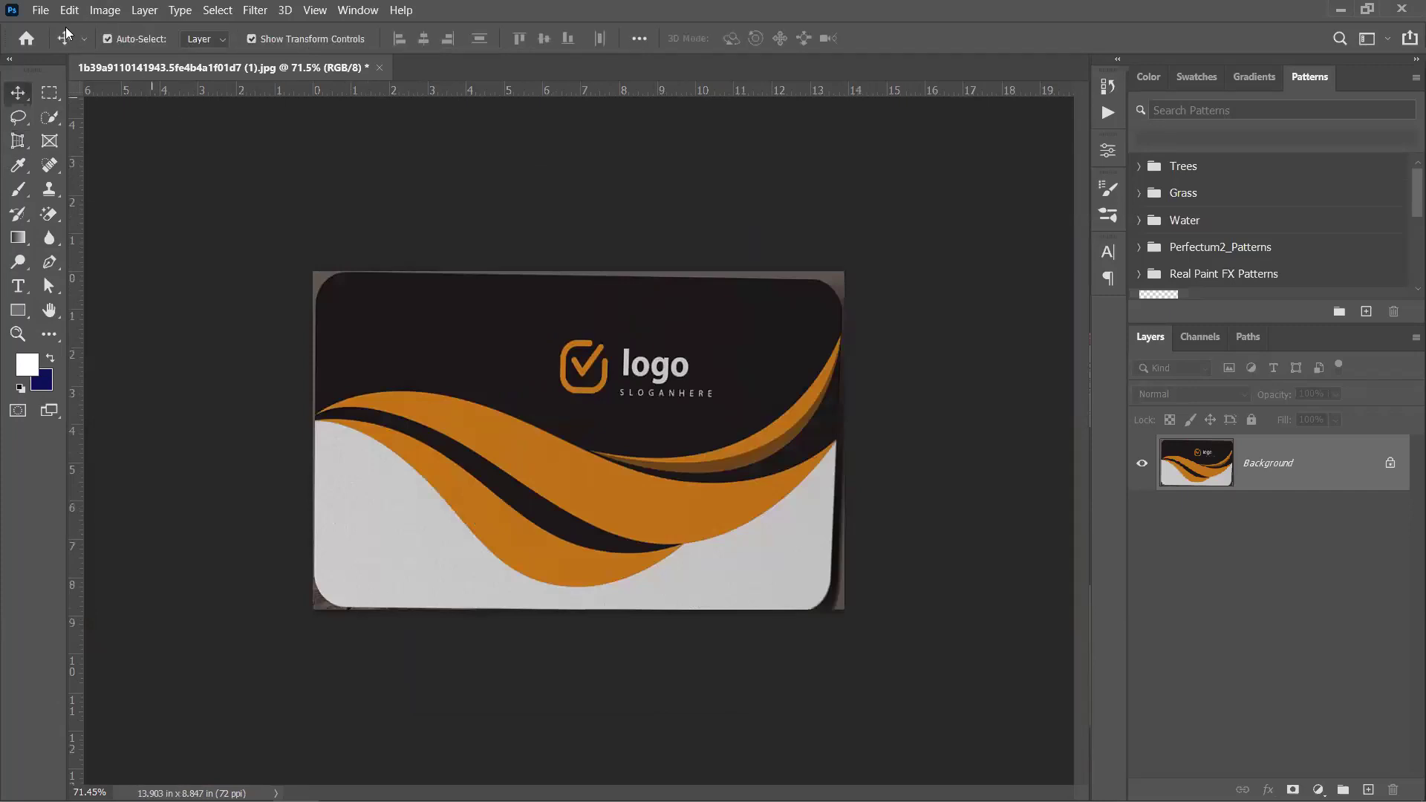
Save a PNG-24 web copy to the Desktop under a new name, then close Photoshop
left_click(40, 10)
mouse_move(85, 270)
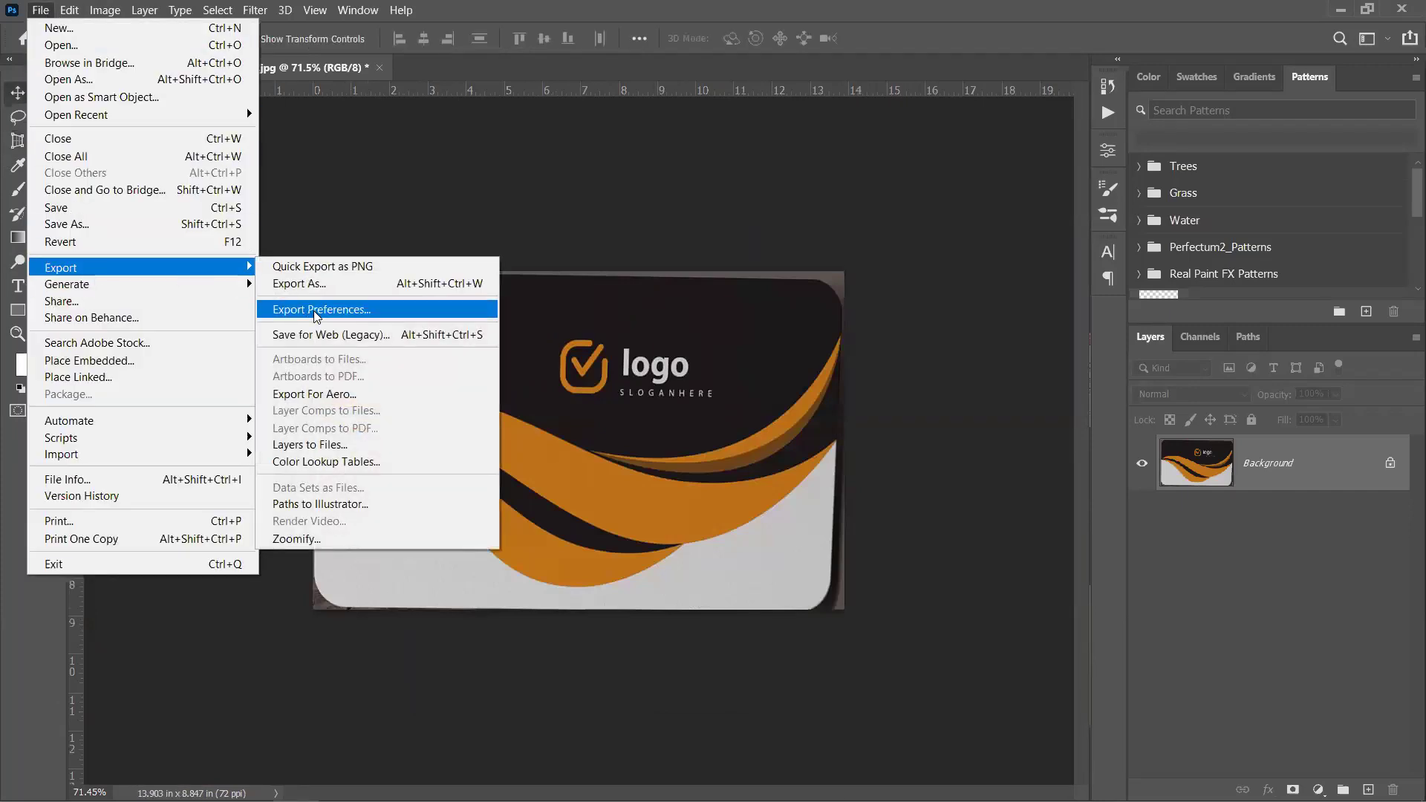
left_click(371, 335)
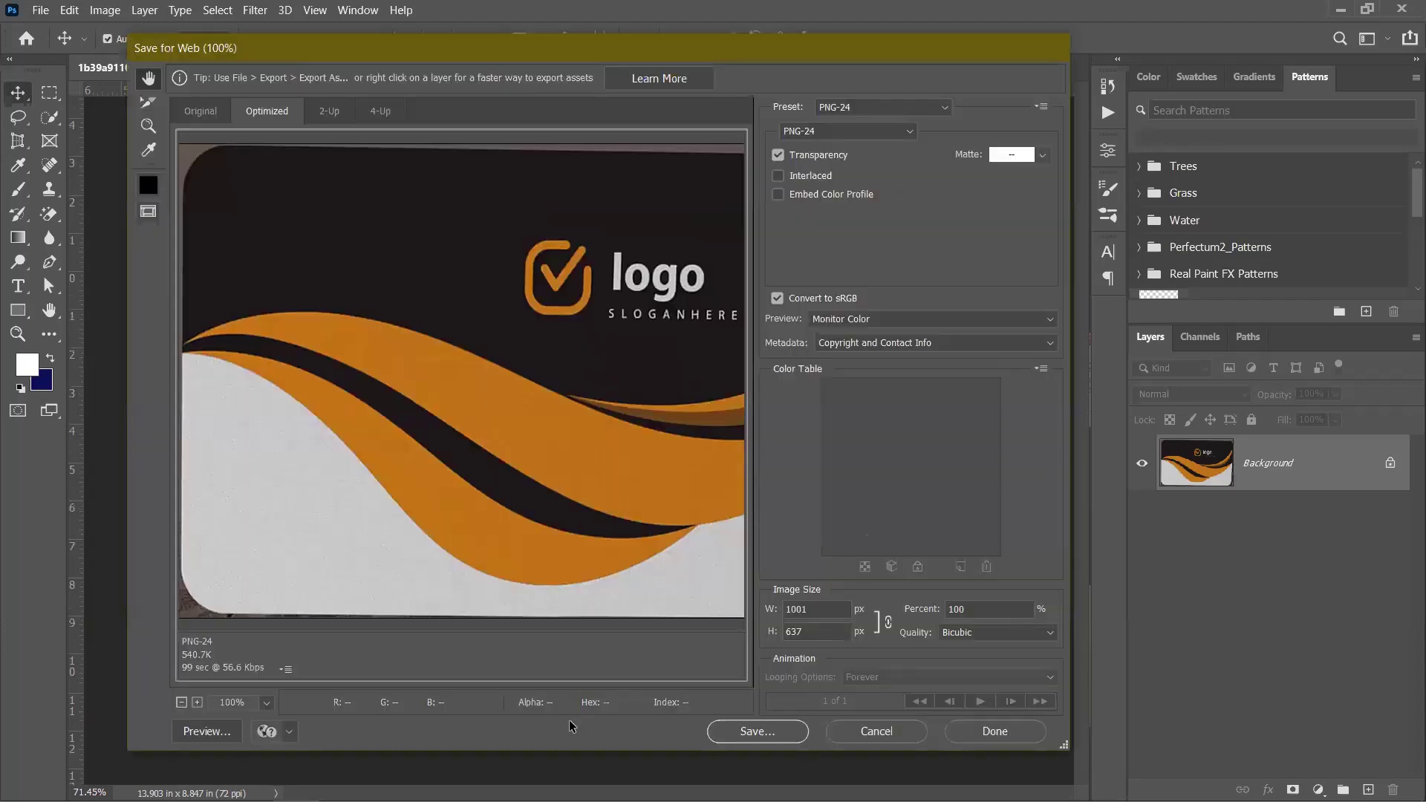
left_click(750, 732)
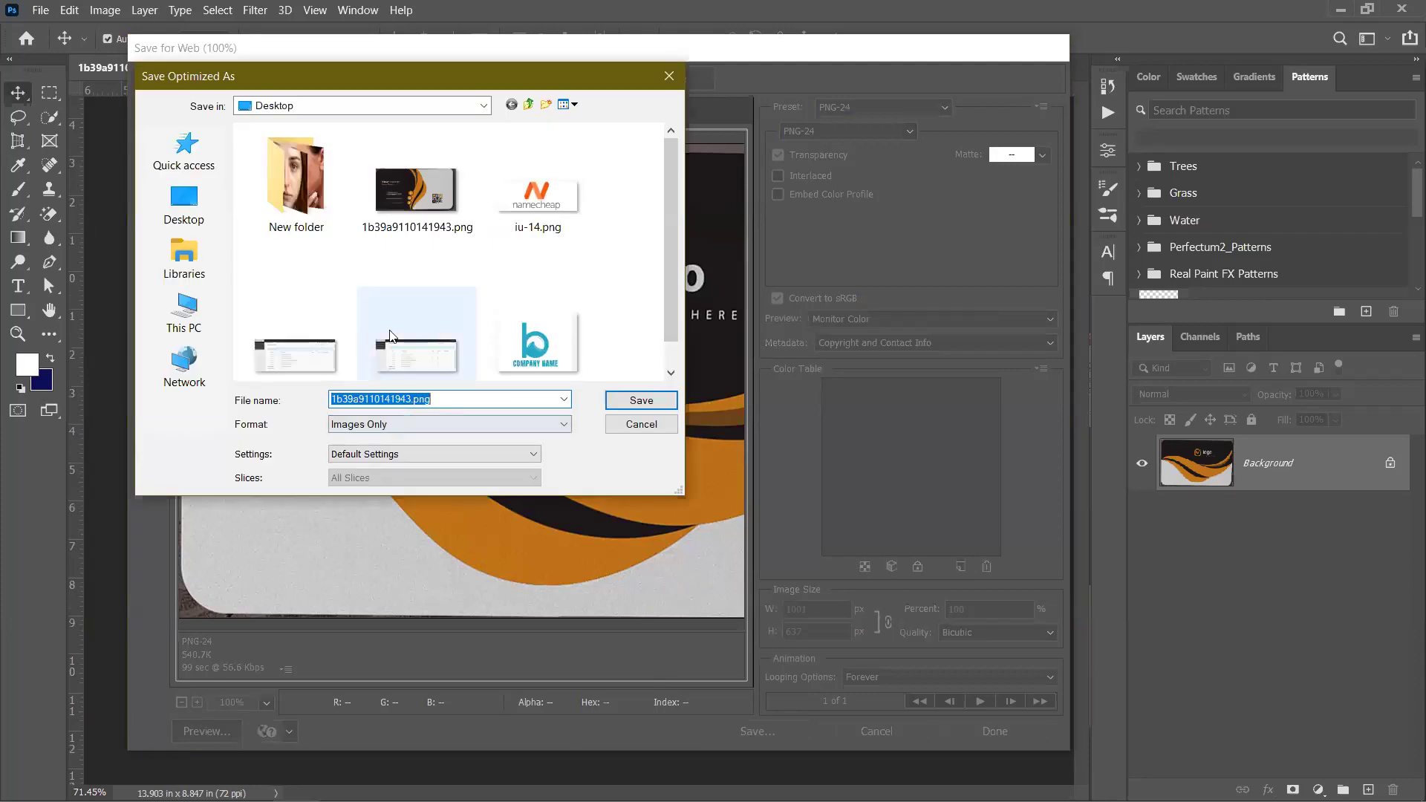
left_click(636, 402)
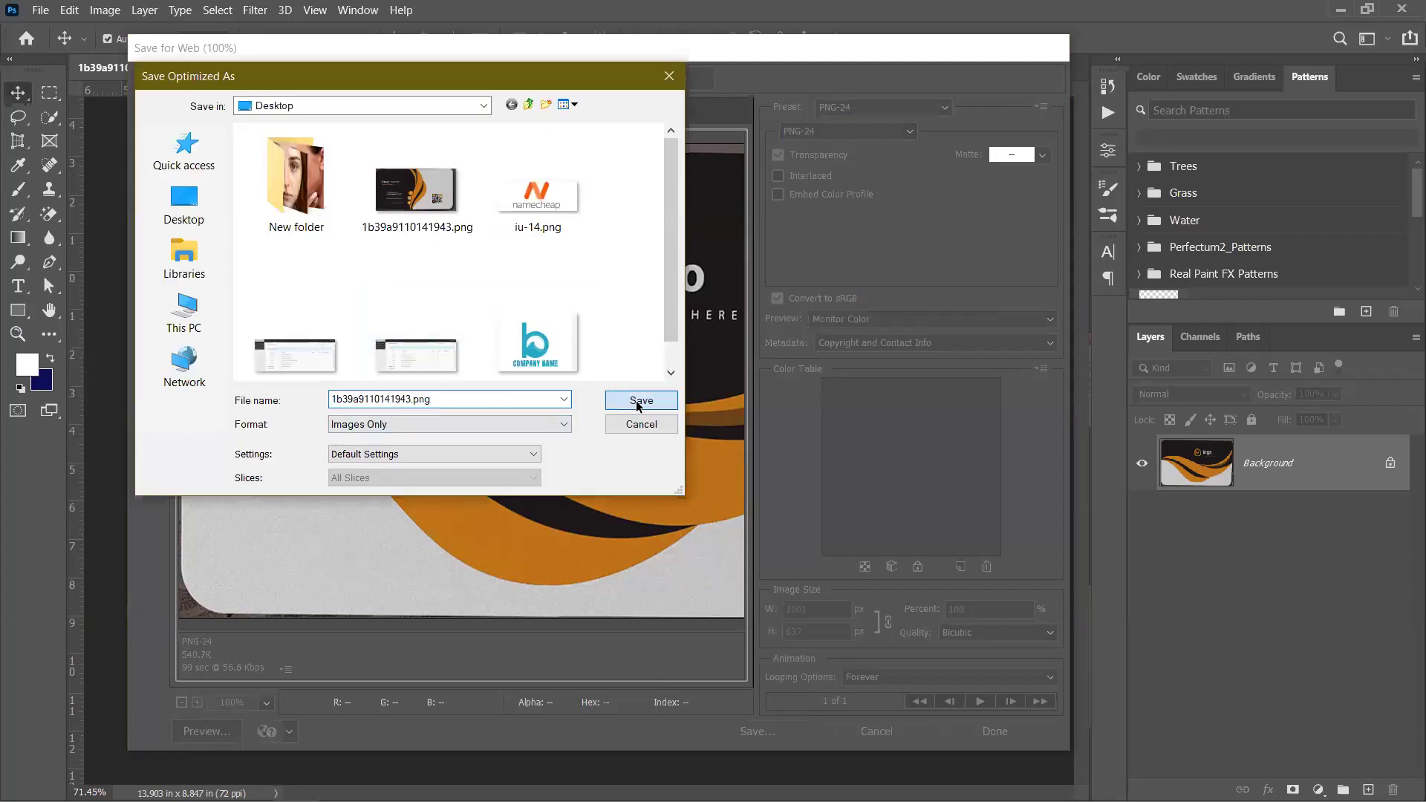
left_click(957, 431)
left_click(758, 732)
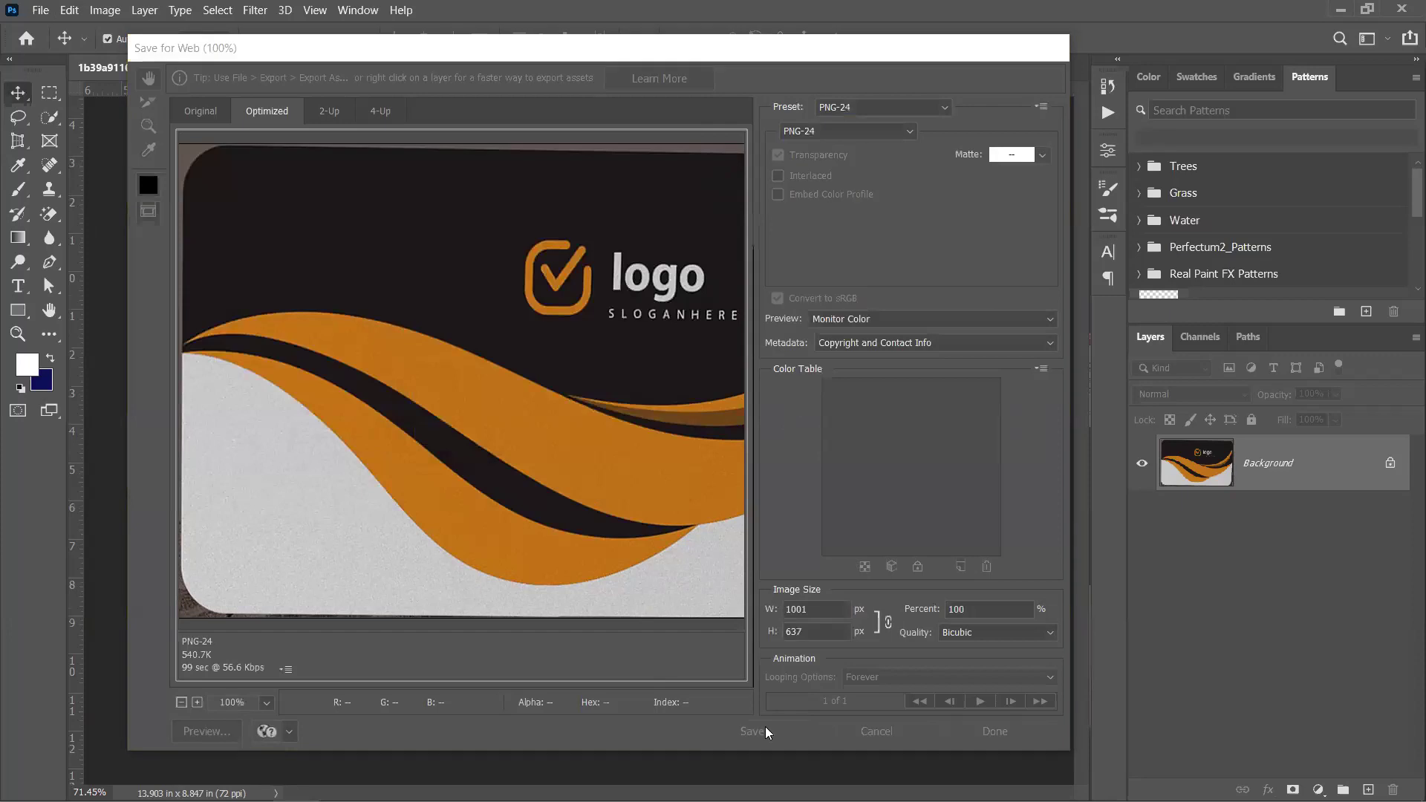
type("d")
left_click(623, 401)
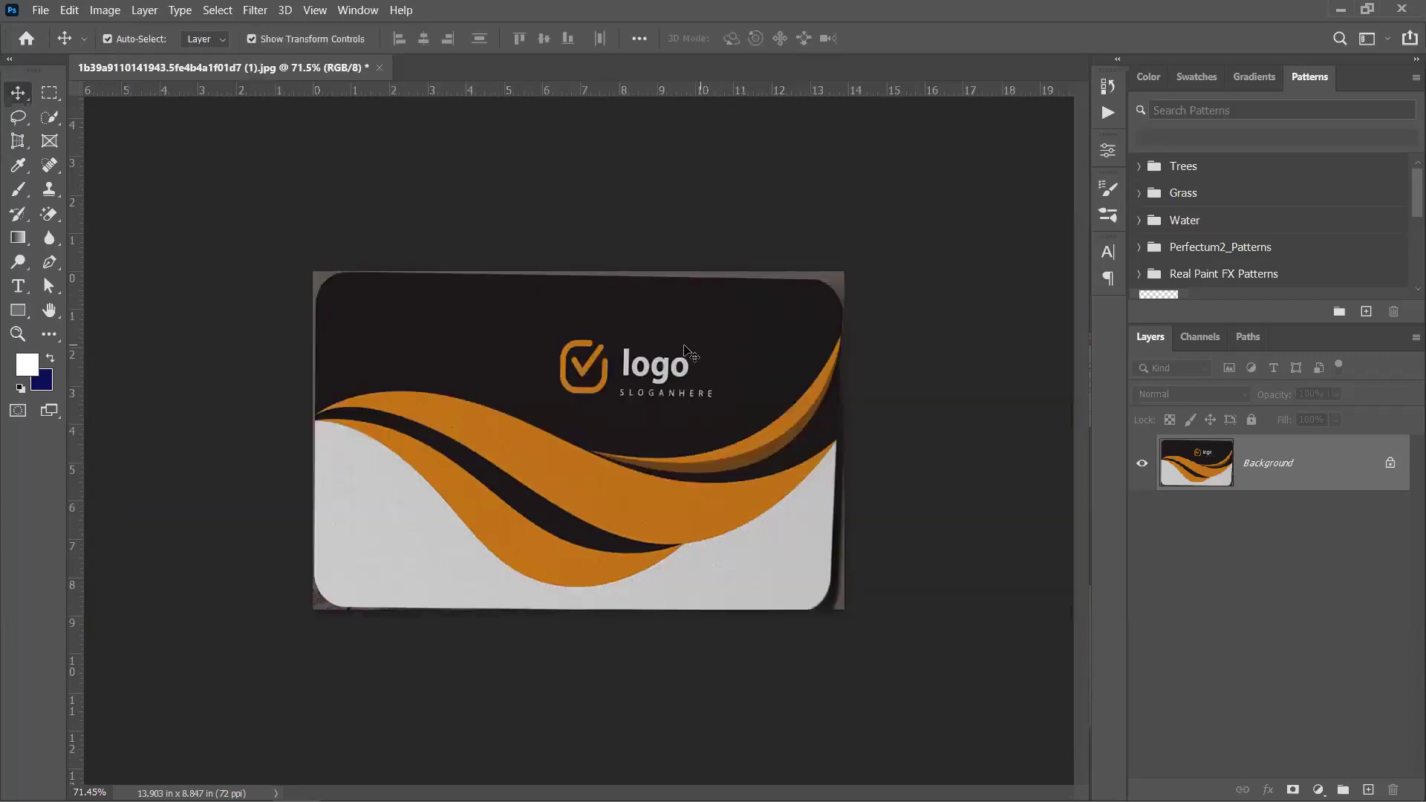
left_click(1403, 11)
Decline saving changes to the image when Photoshop closes
left_click(732, 340)
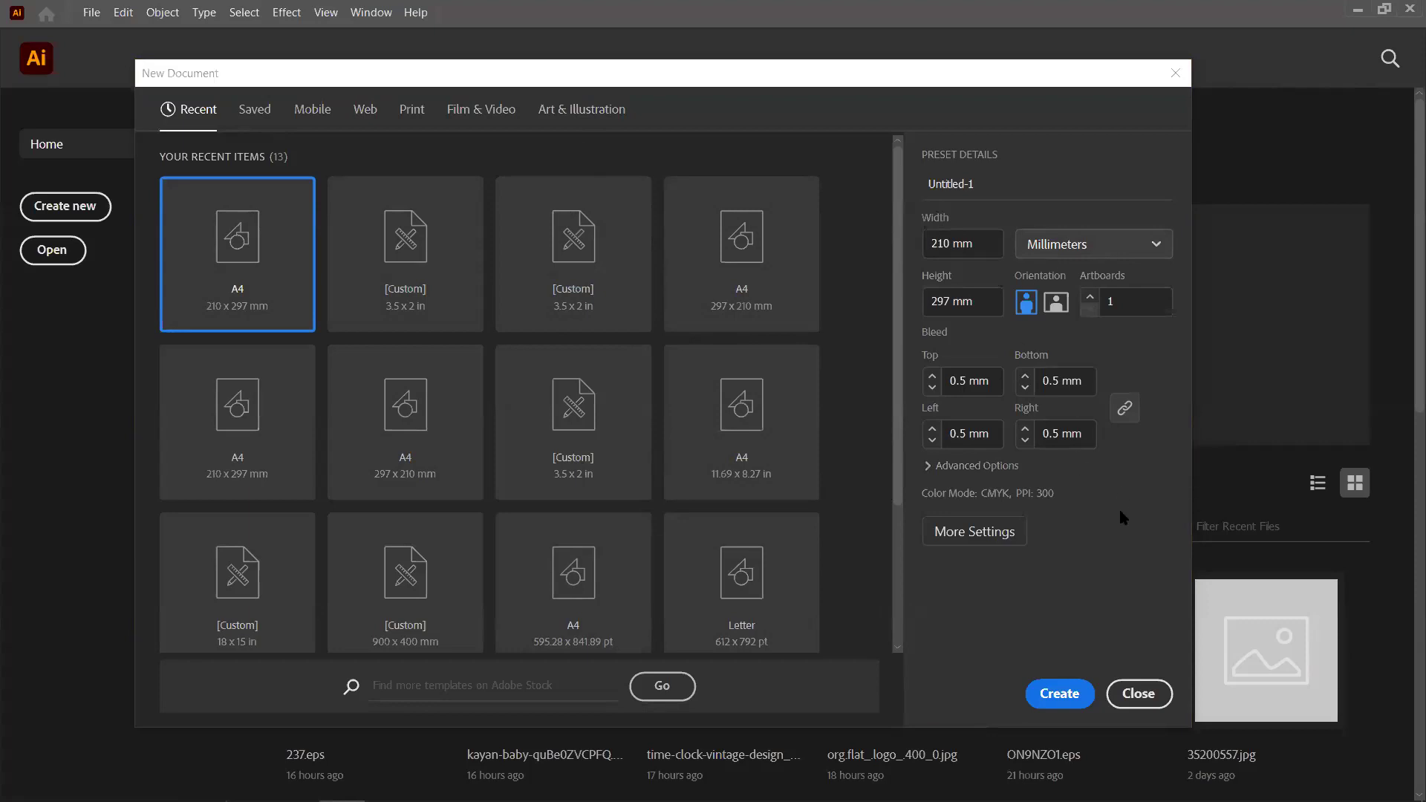
Set the new document to inches with a 3.5 in width and 2 in height
left_click(1087, 251)
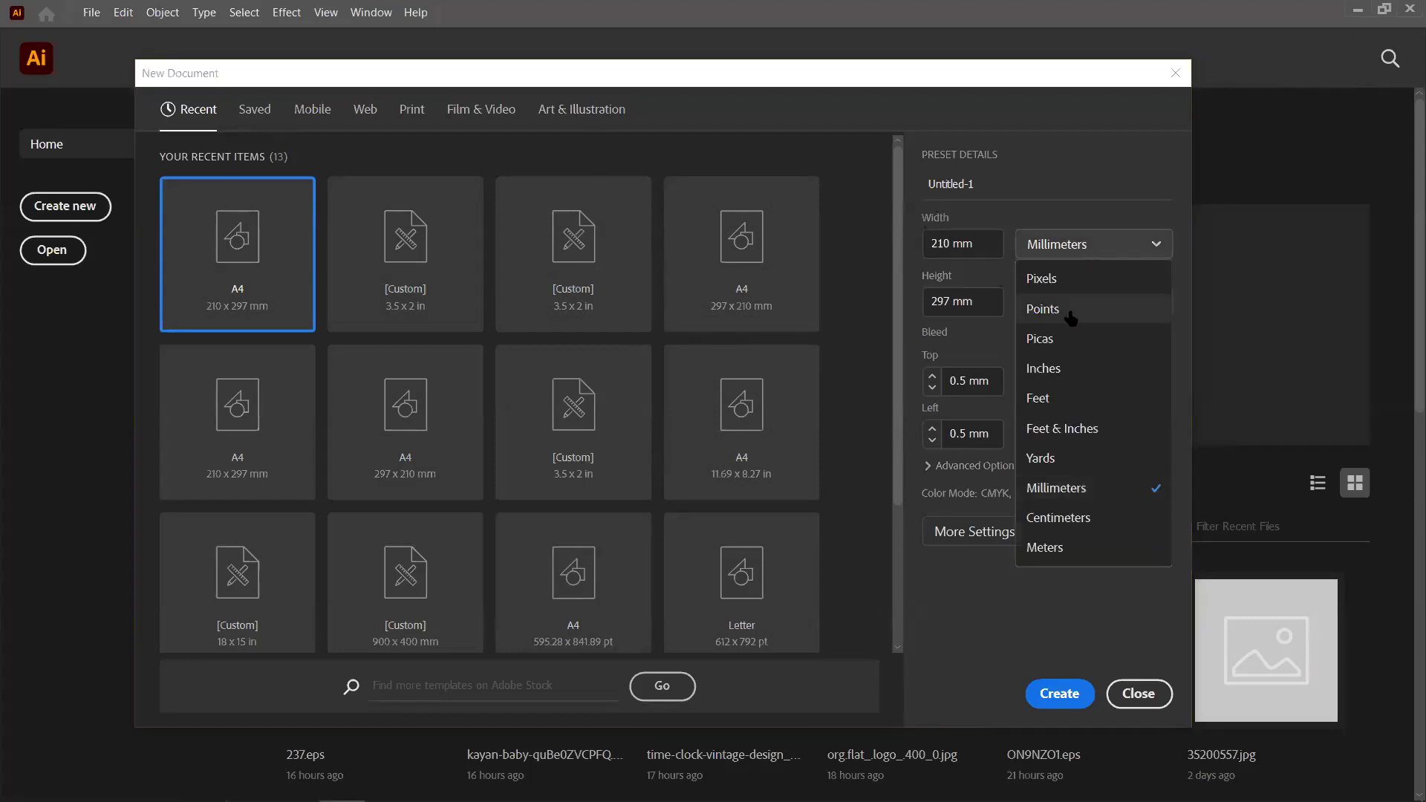
left_click(1084, 376)
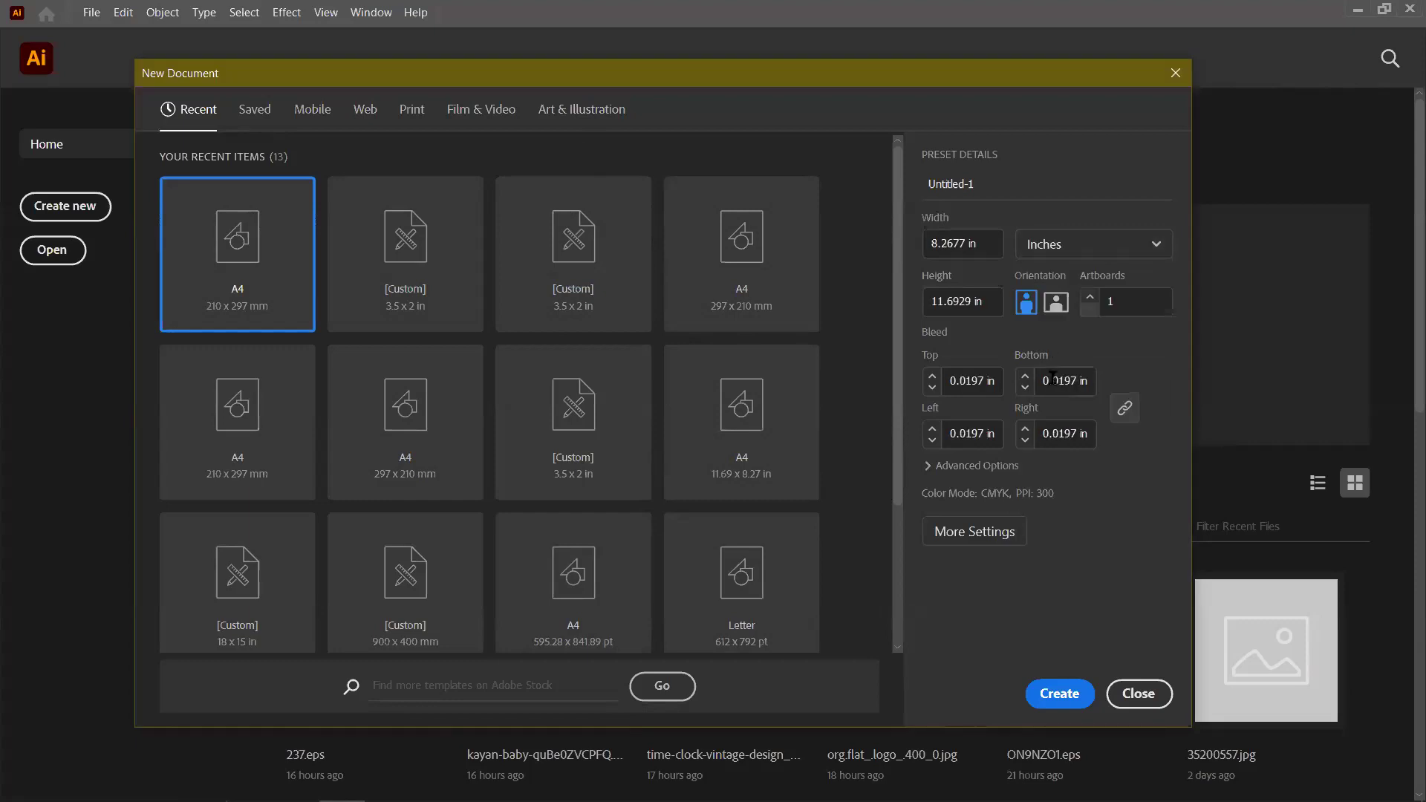
left_click(989, 243)
triple_click(986, 241)
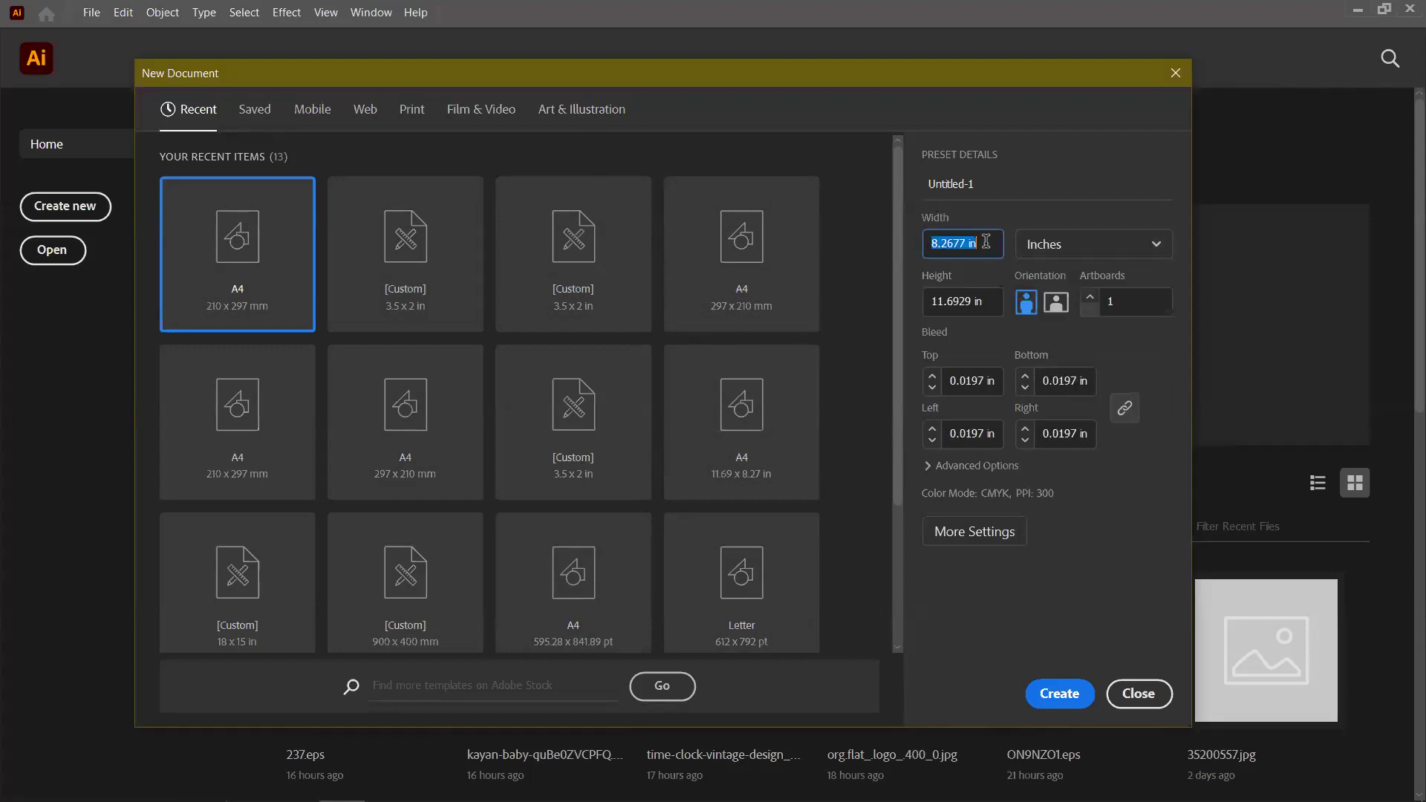
type("3.5")
left_click(1100, 248)
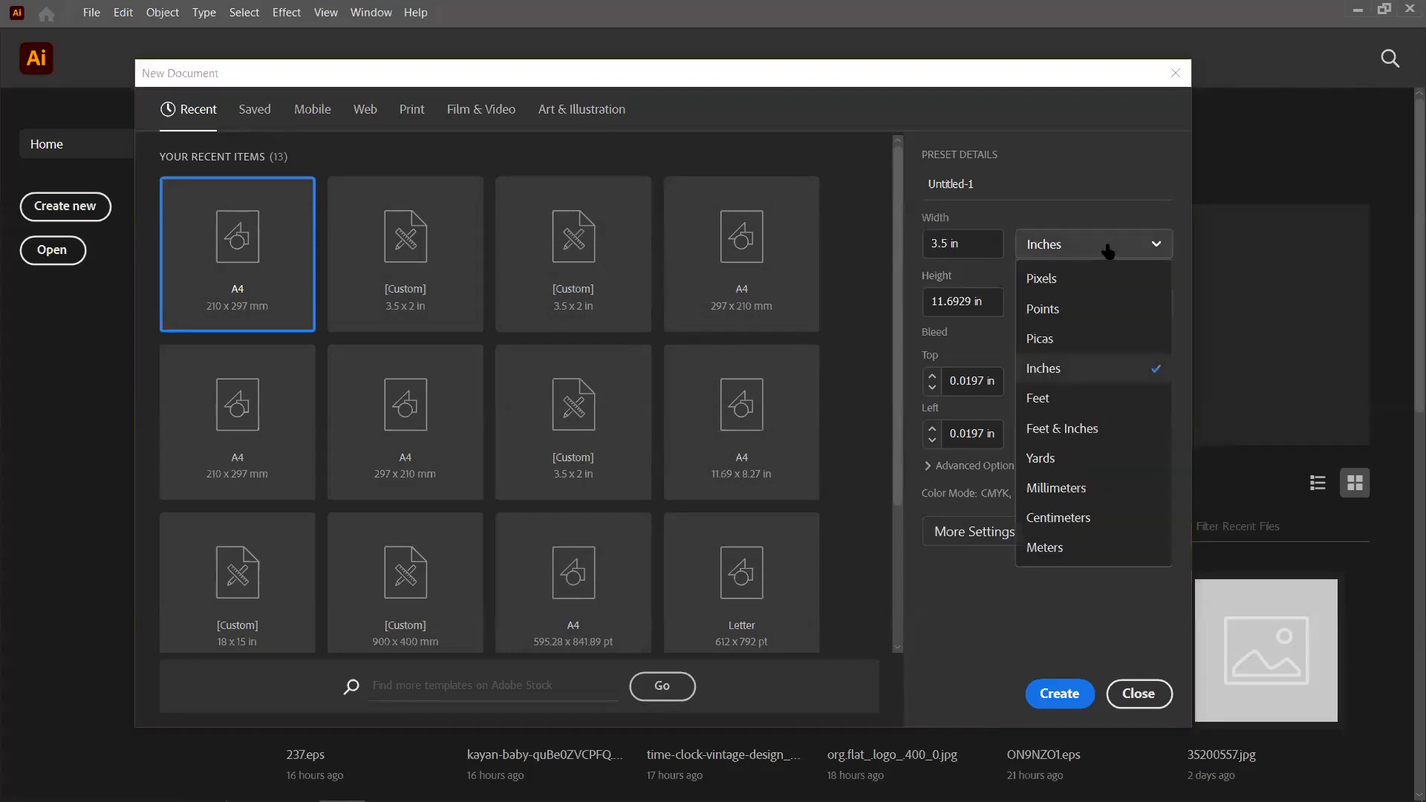
left_click(1090, 368)
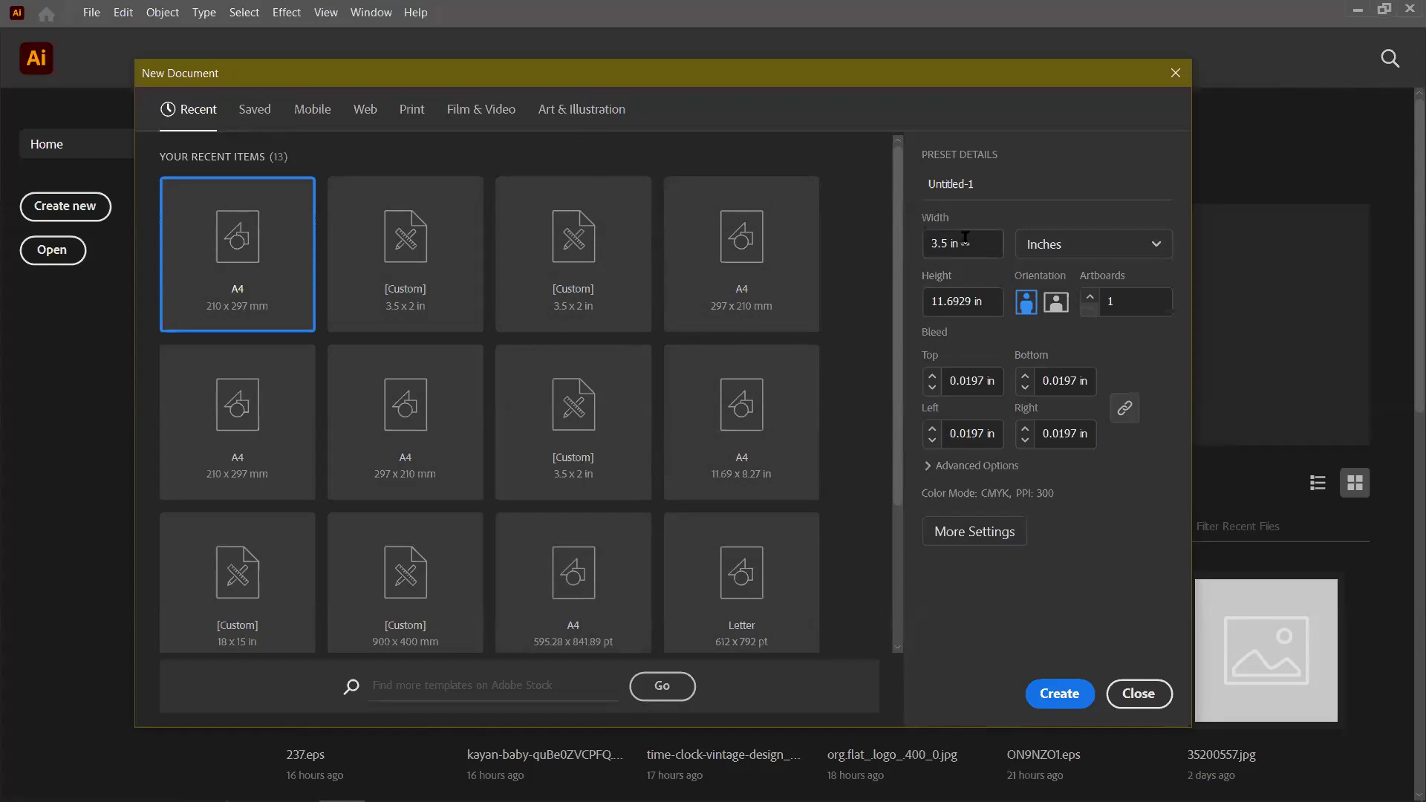
left_click(988, 301)
type("2")
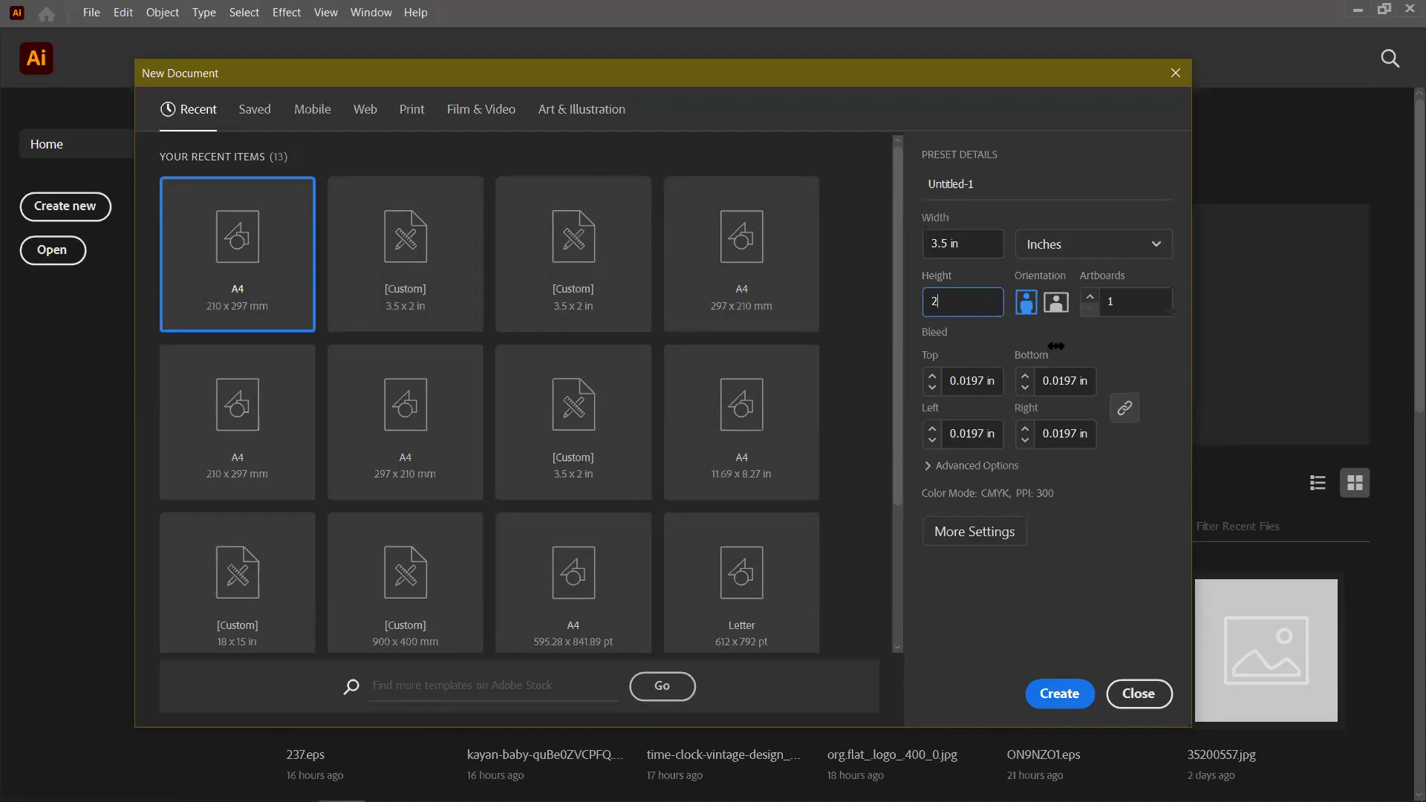
left_click(986, 325)
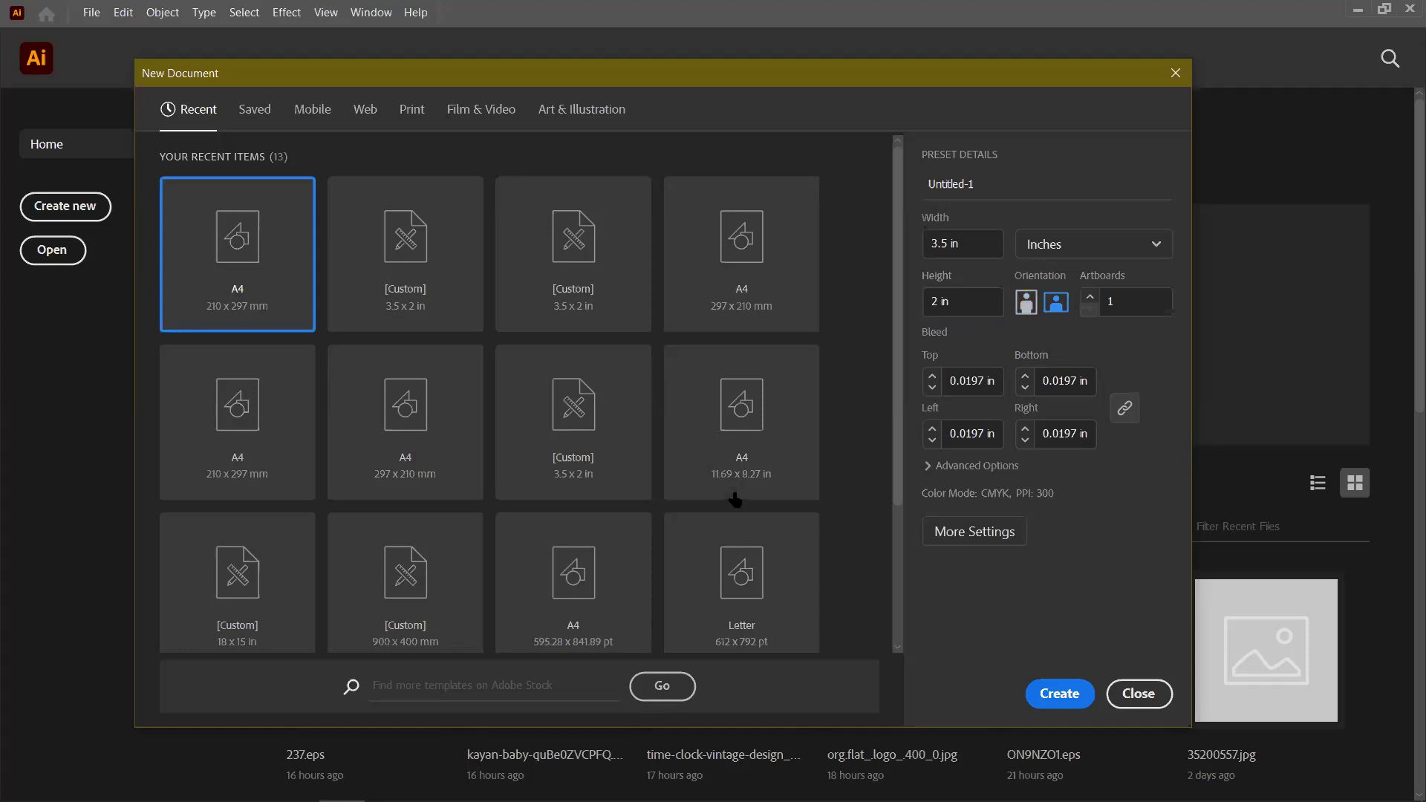
Use 2 artboards with a 0.125 in bleed on all four sides
left_click(1090, 299)
left_click(994, 381)
triple_click(994, 382)
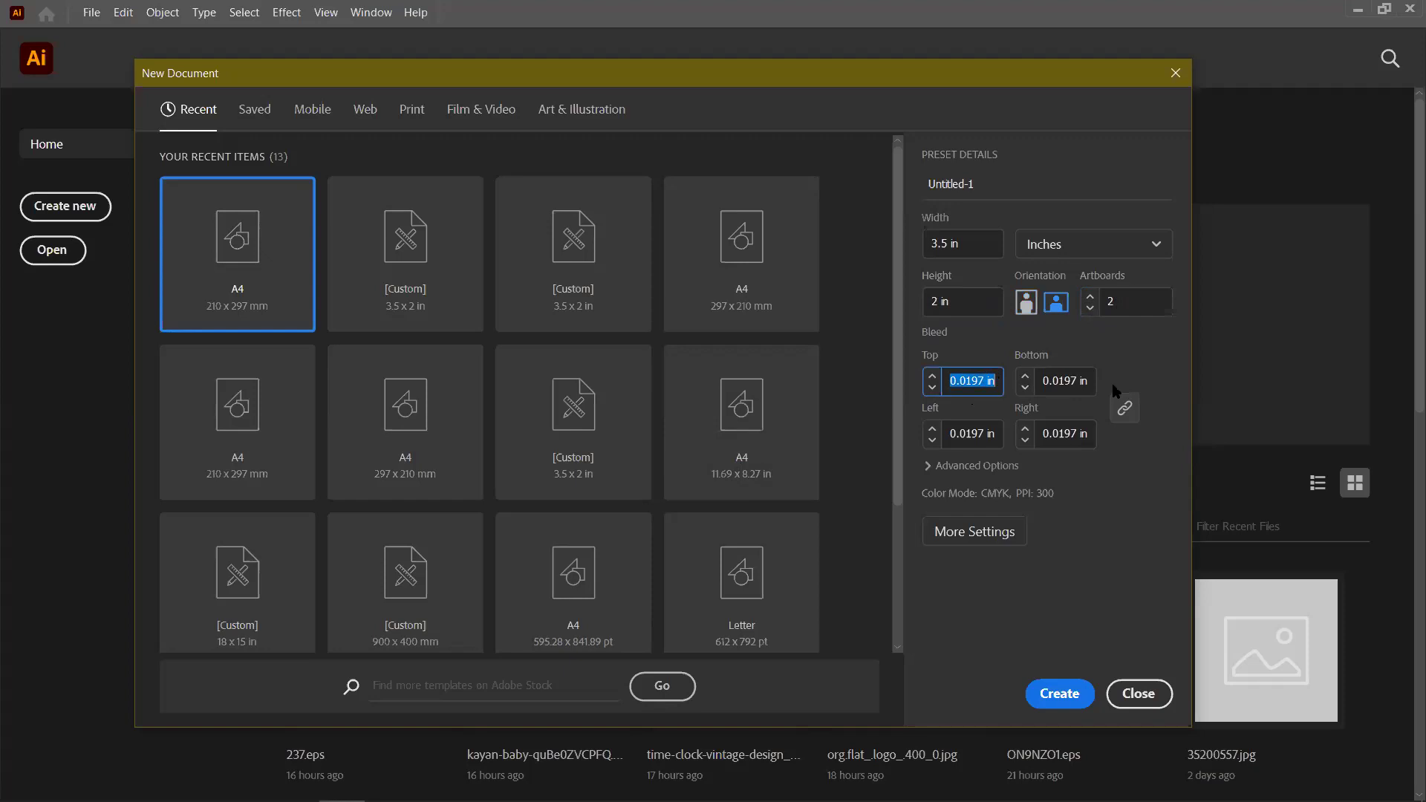
type(".")
left_click(1119, 367)
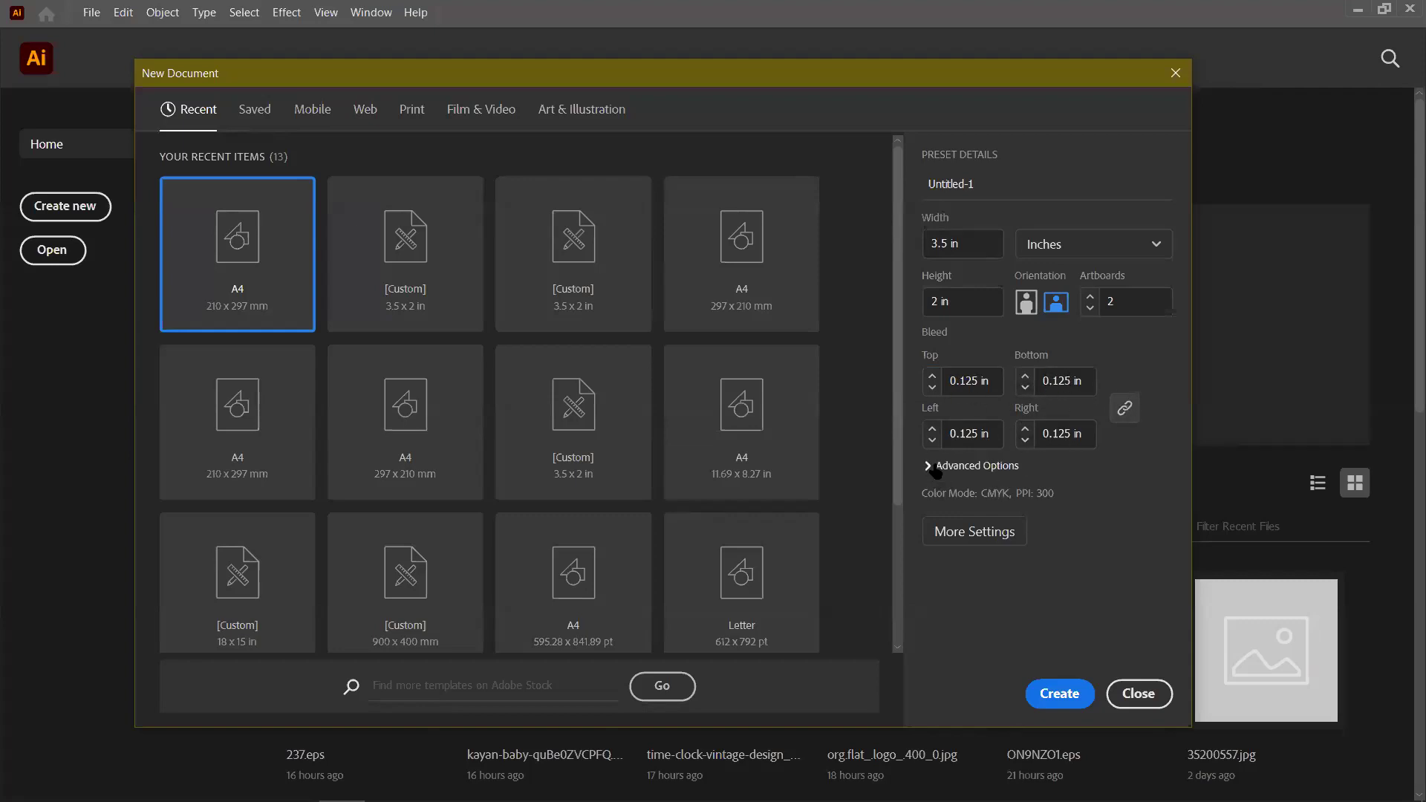
Set the colour mode to RGB Color and create the document
left_click(975, 466)
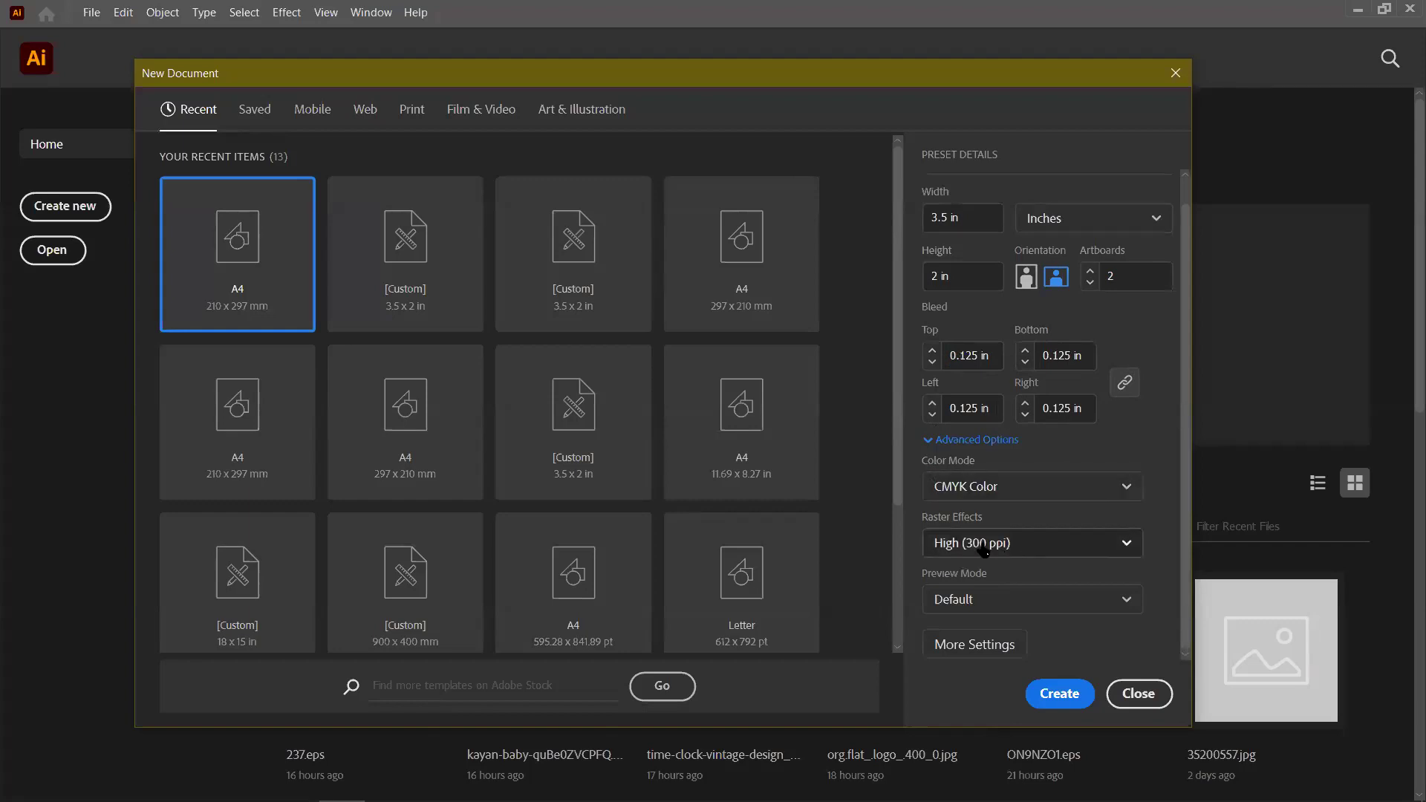
left_click(1127, 490)
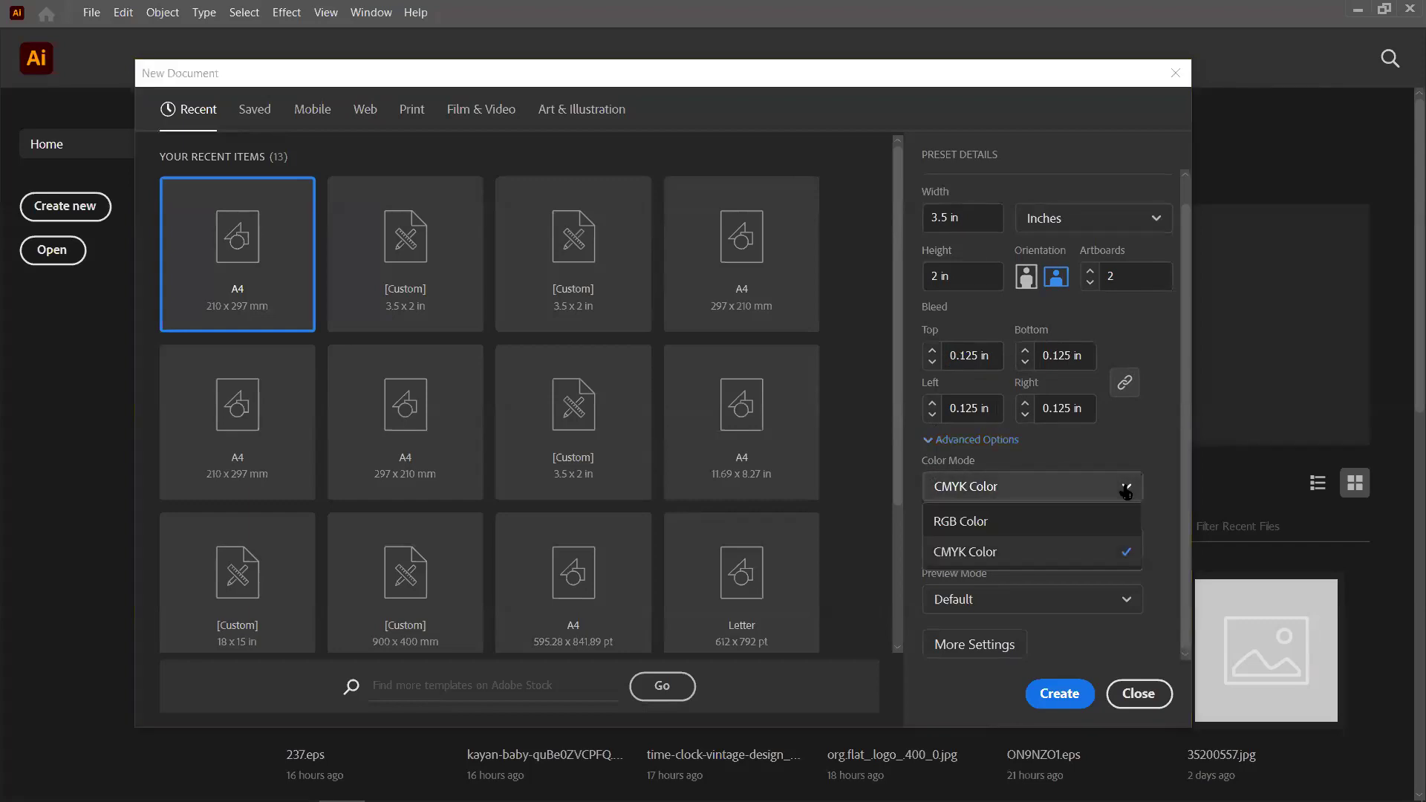
left_click(998, 522)
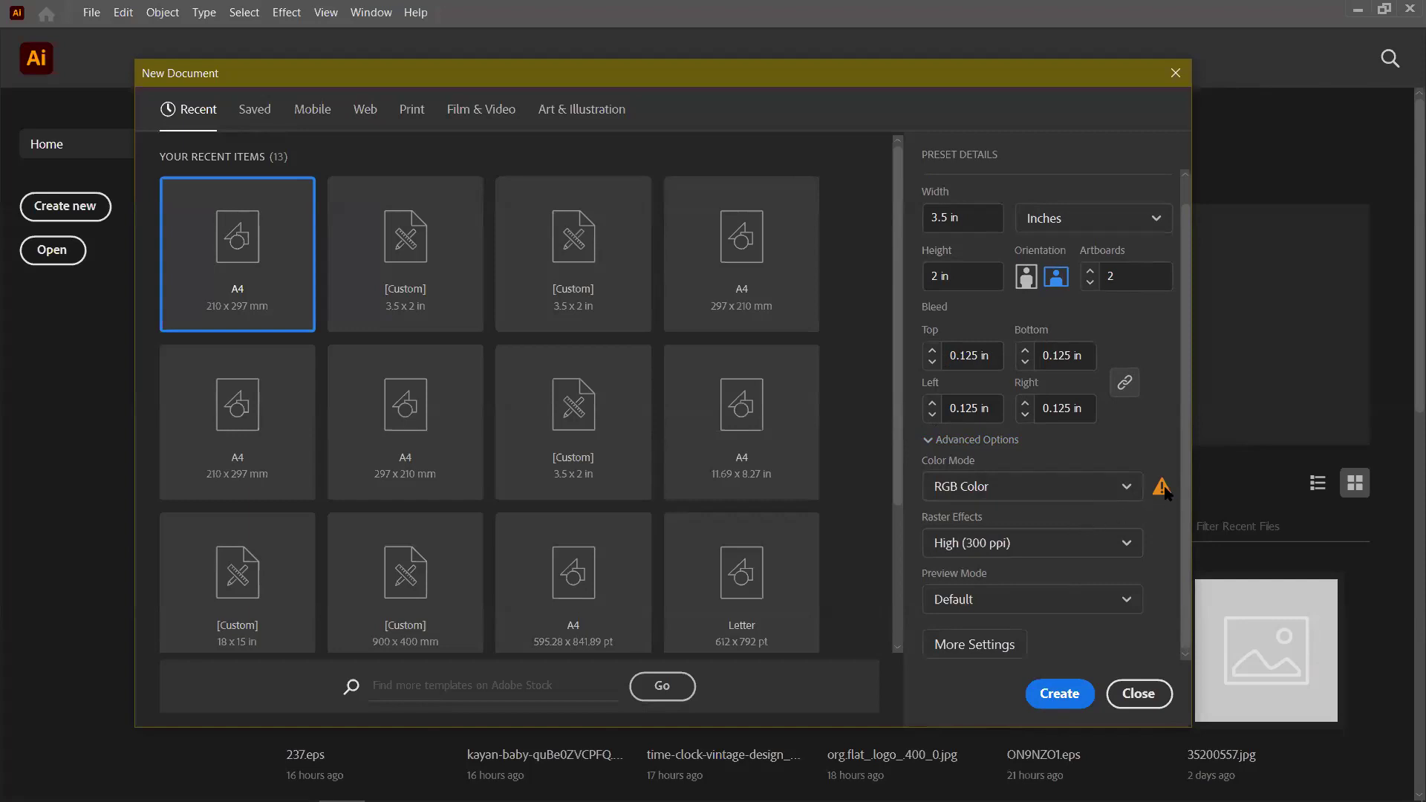
mouse_move(1152, 496)
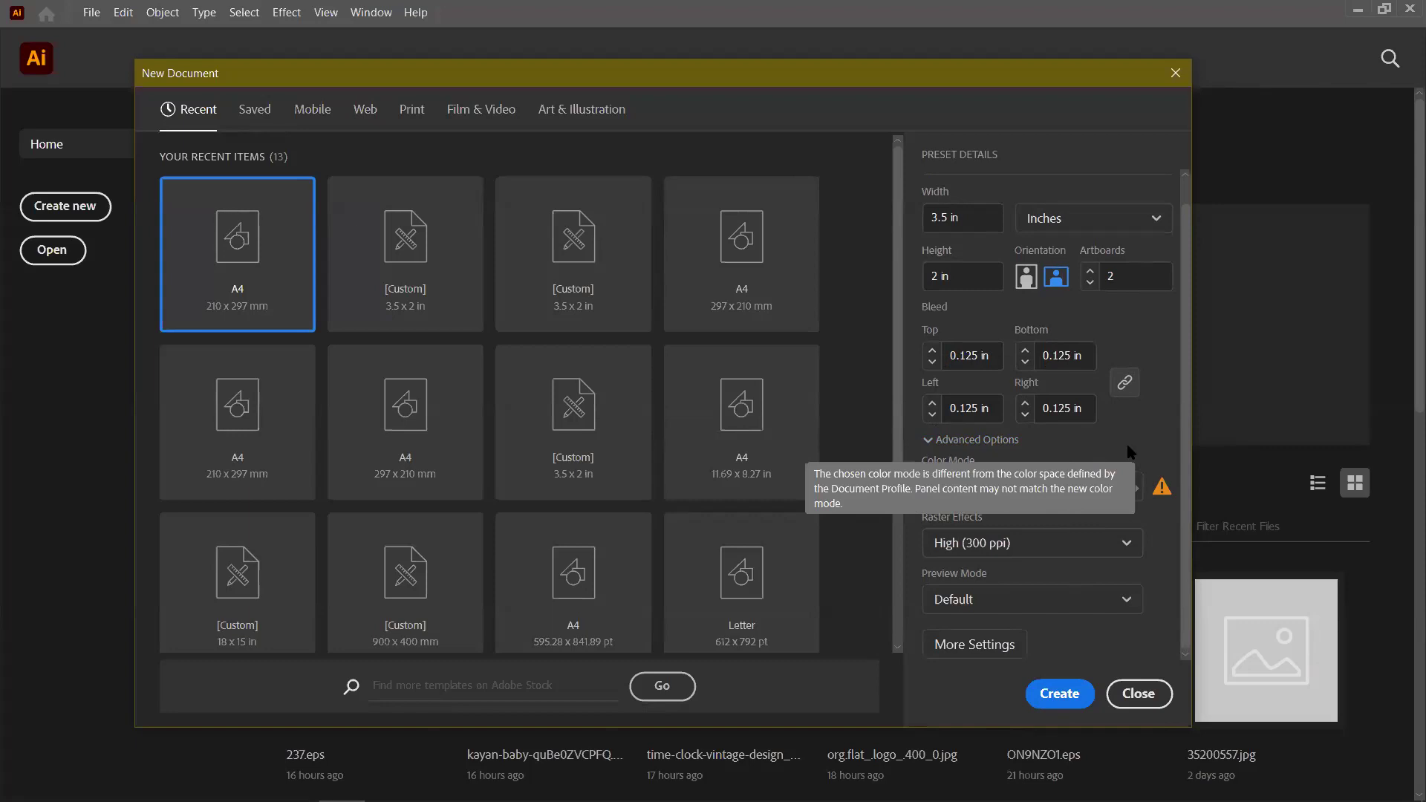
left_click(940, 439)
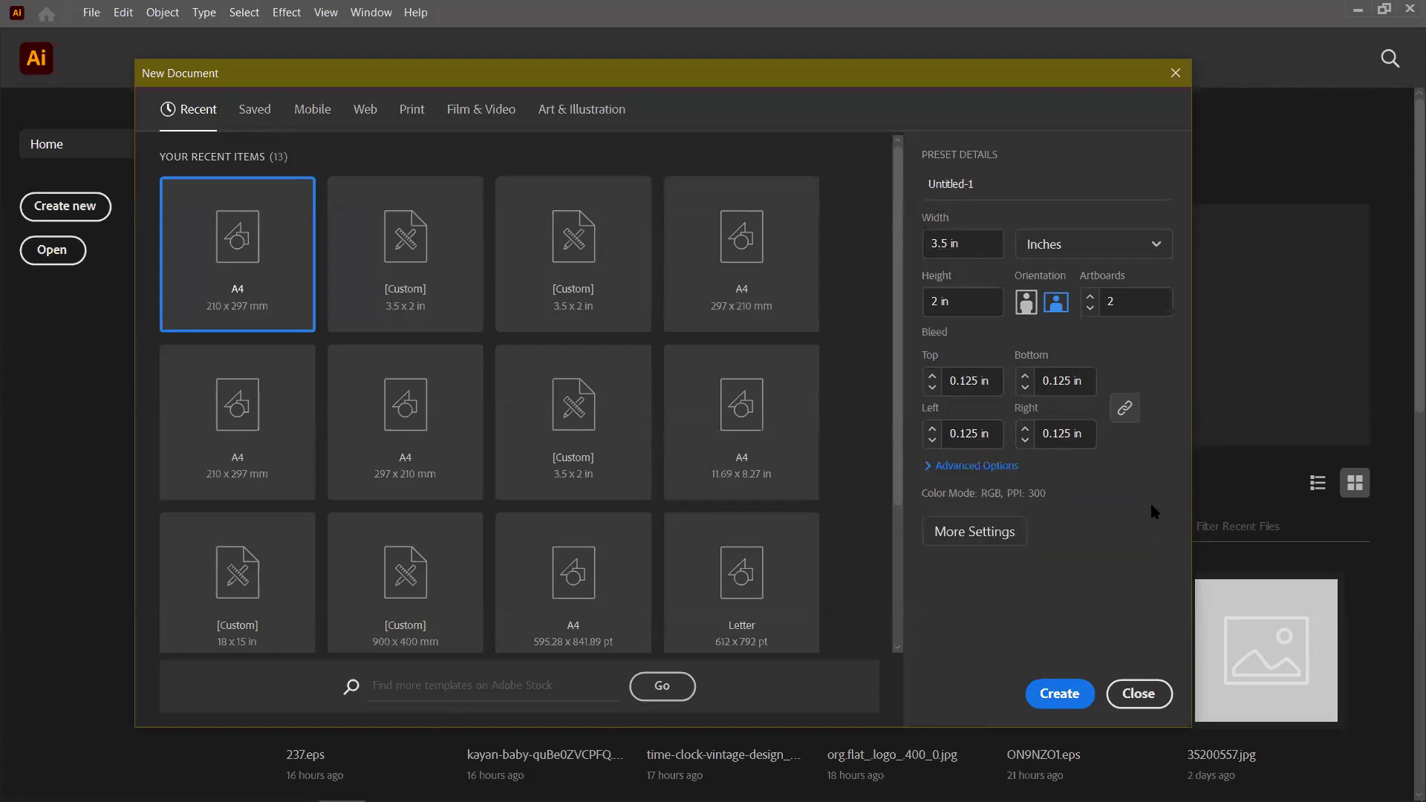
left_click(930, 467)
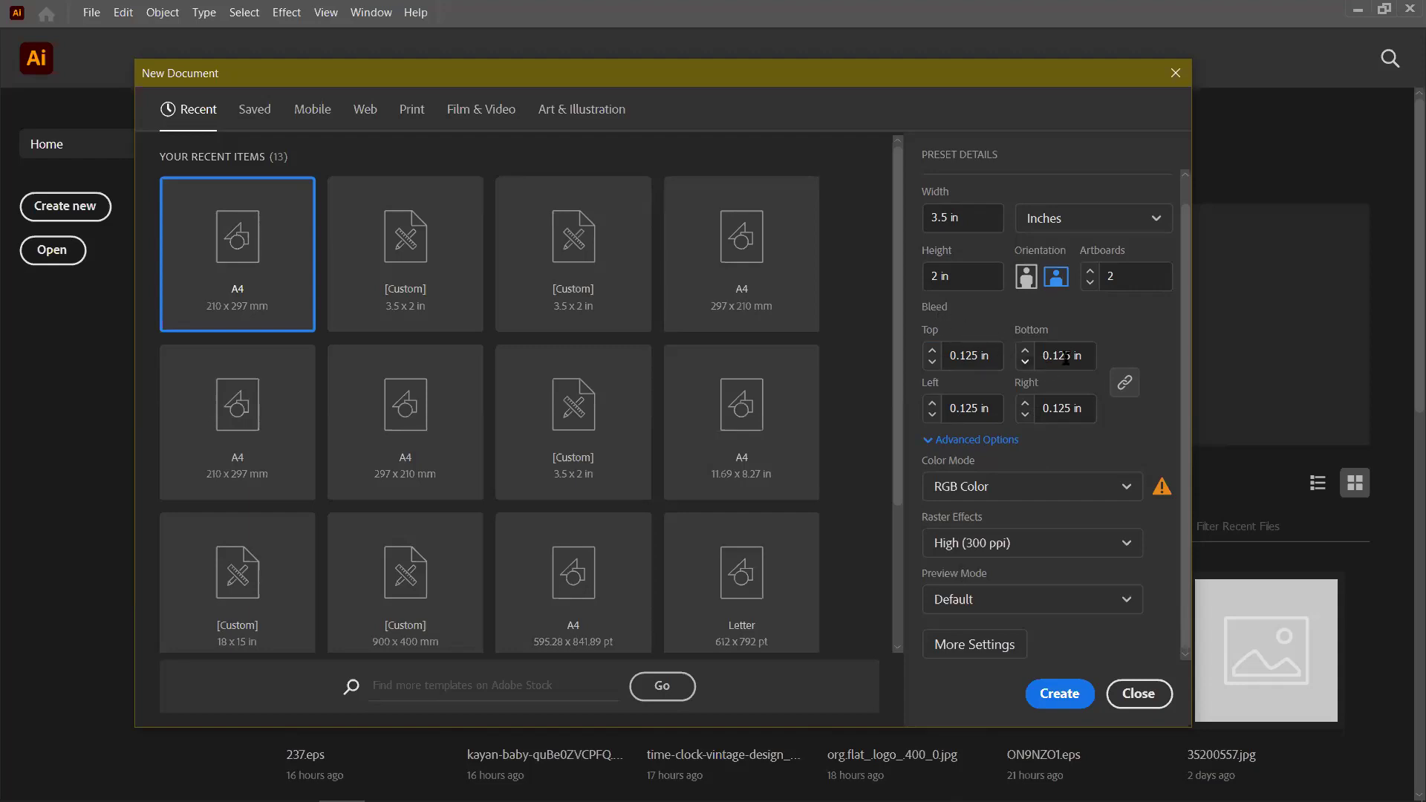
left_click(1068, 698)
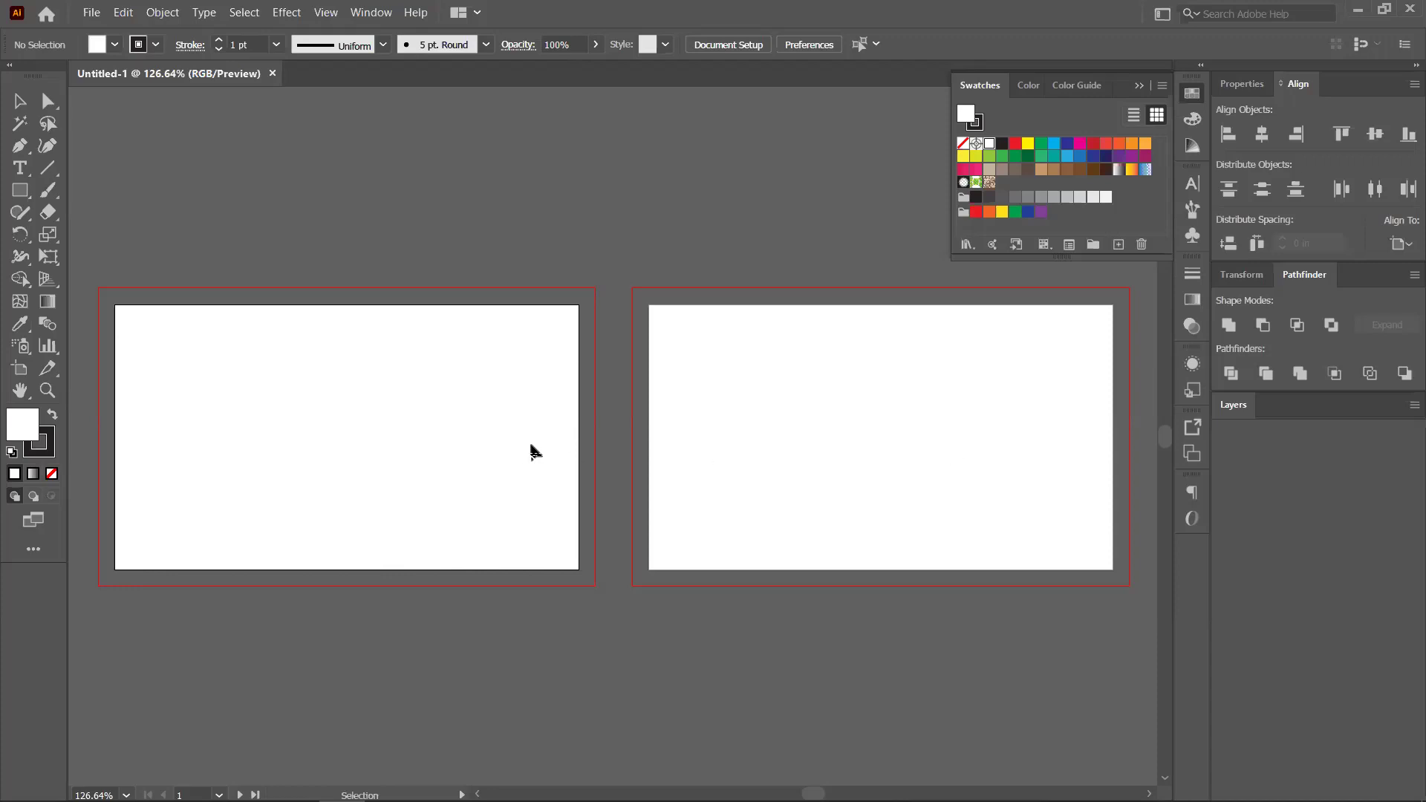
Show rulers and centre both artboards in view, ready with the Rectangle tool
left_click_drag(293, 442, 420, 445)
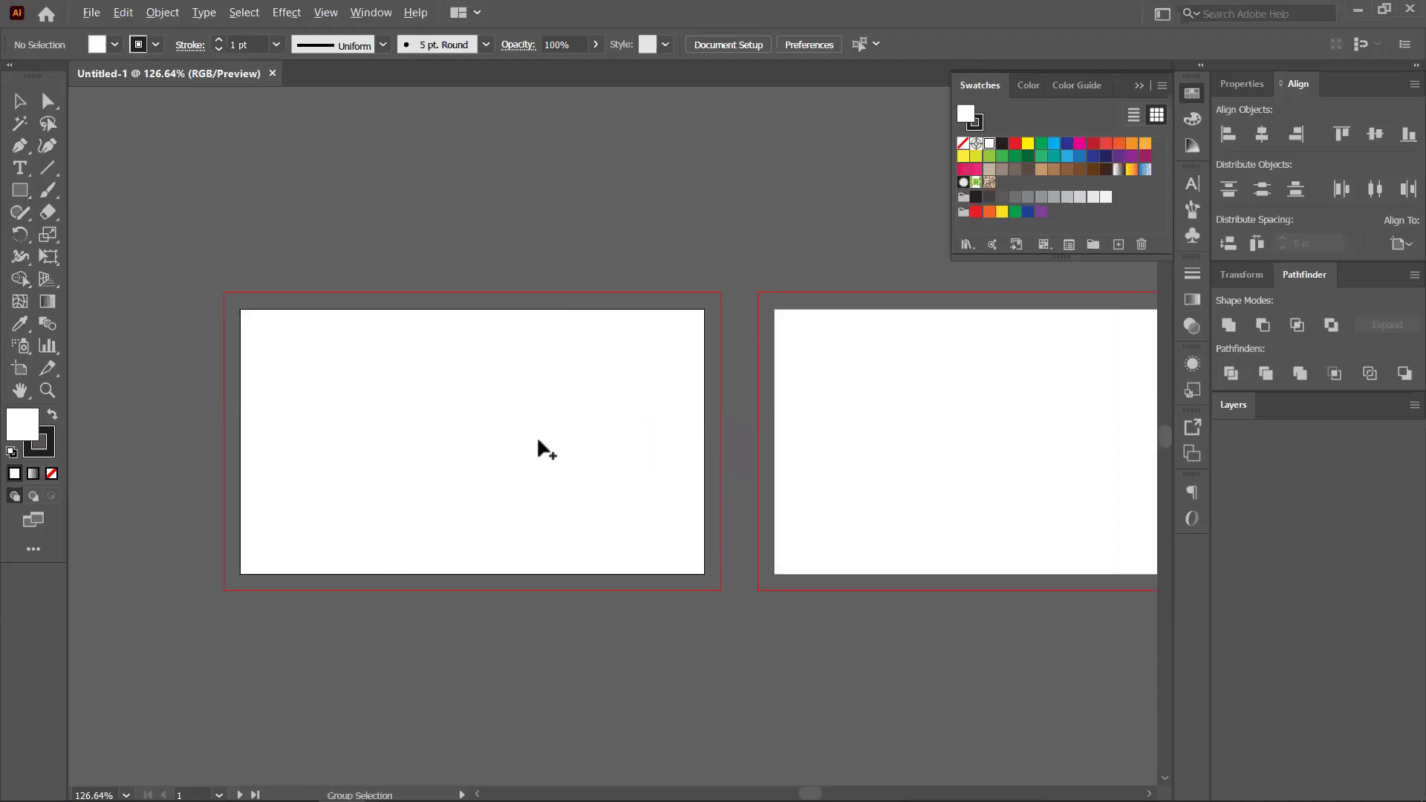
key("ctrl+minus")
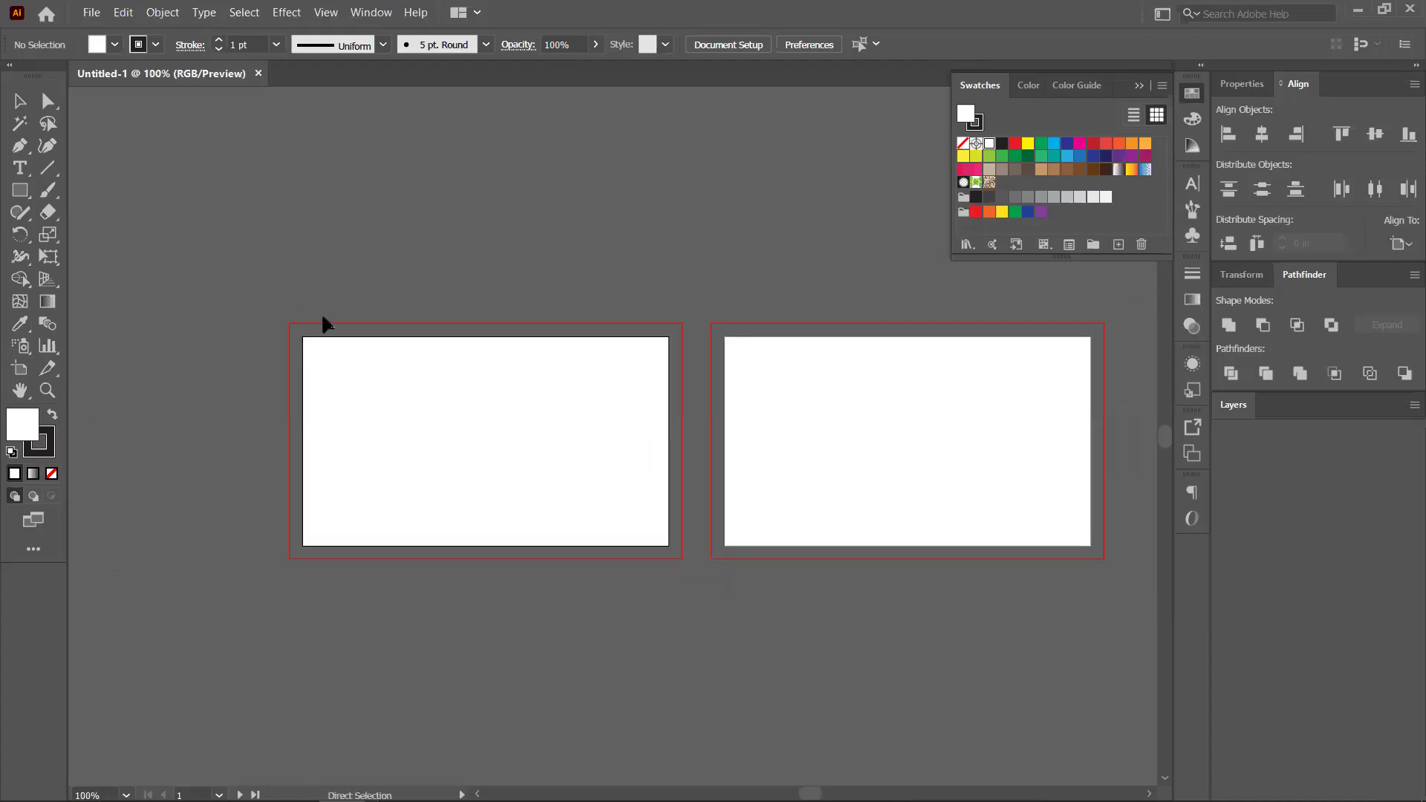
key("ctrl+r")
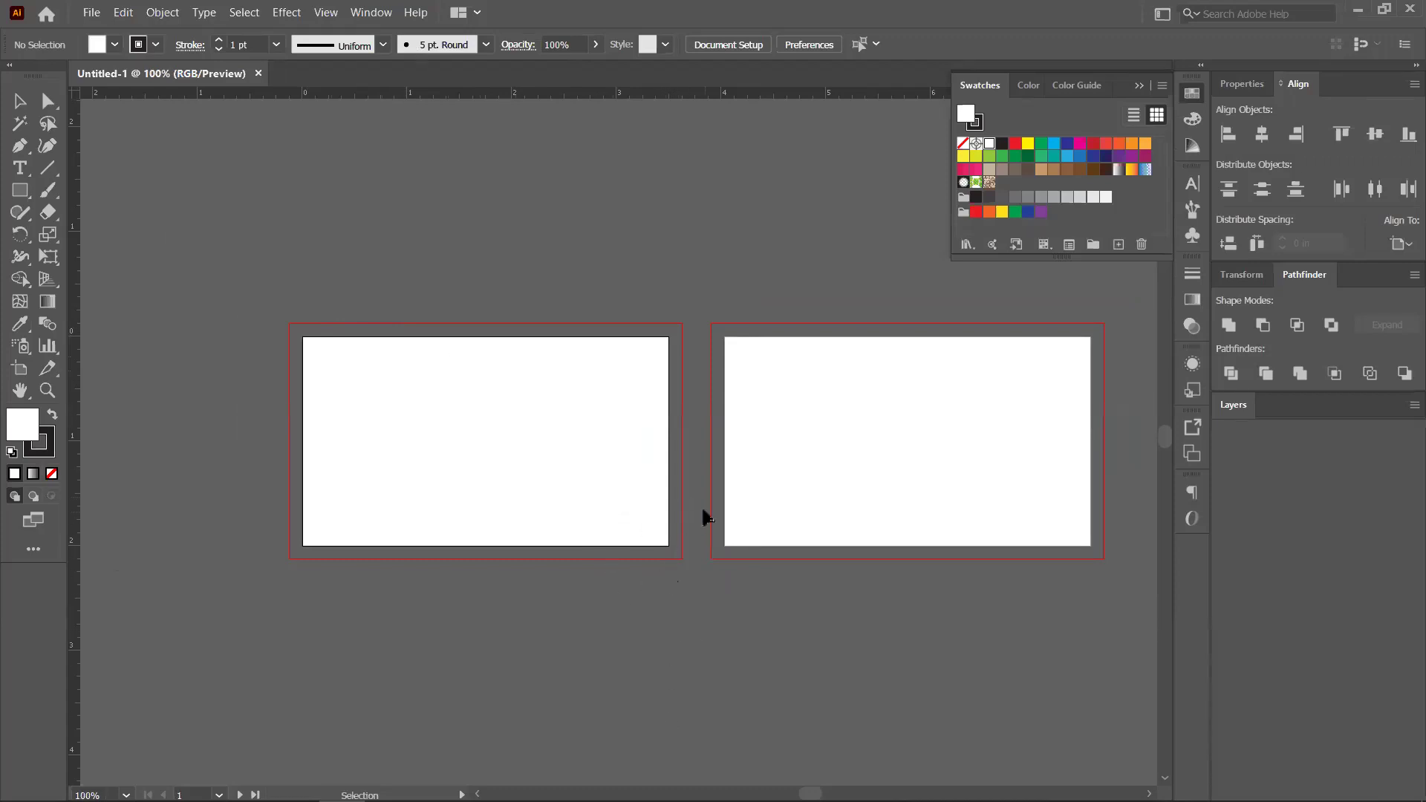
scroll(567, 424, "up", 1)
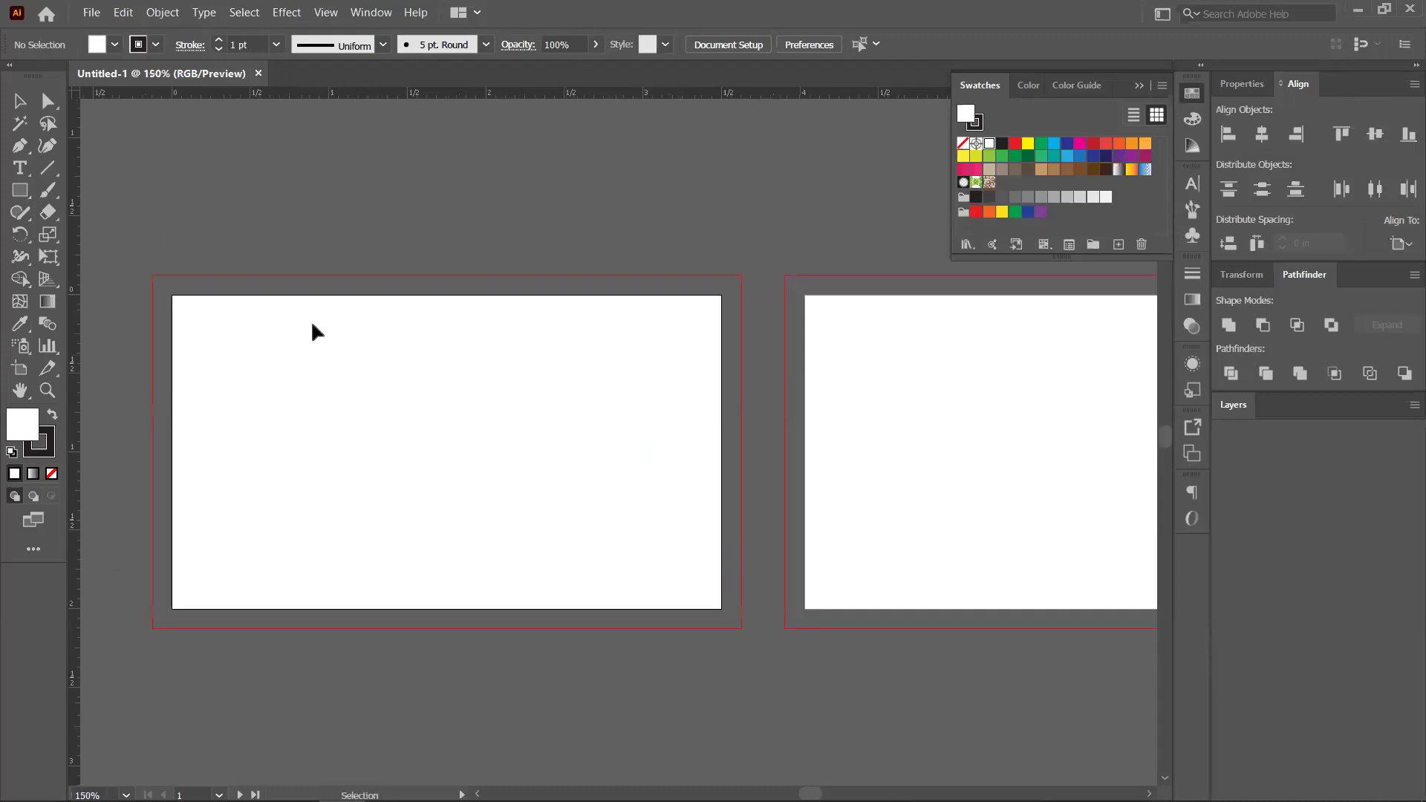
scroll(768, 370, "down", 1)
left_click_drag(907, 443, 797, 448)
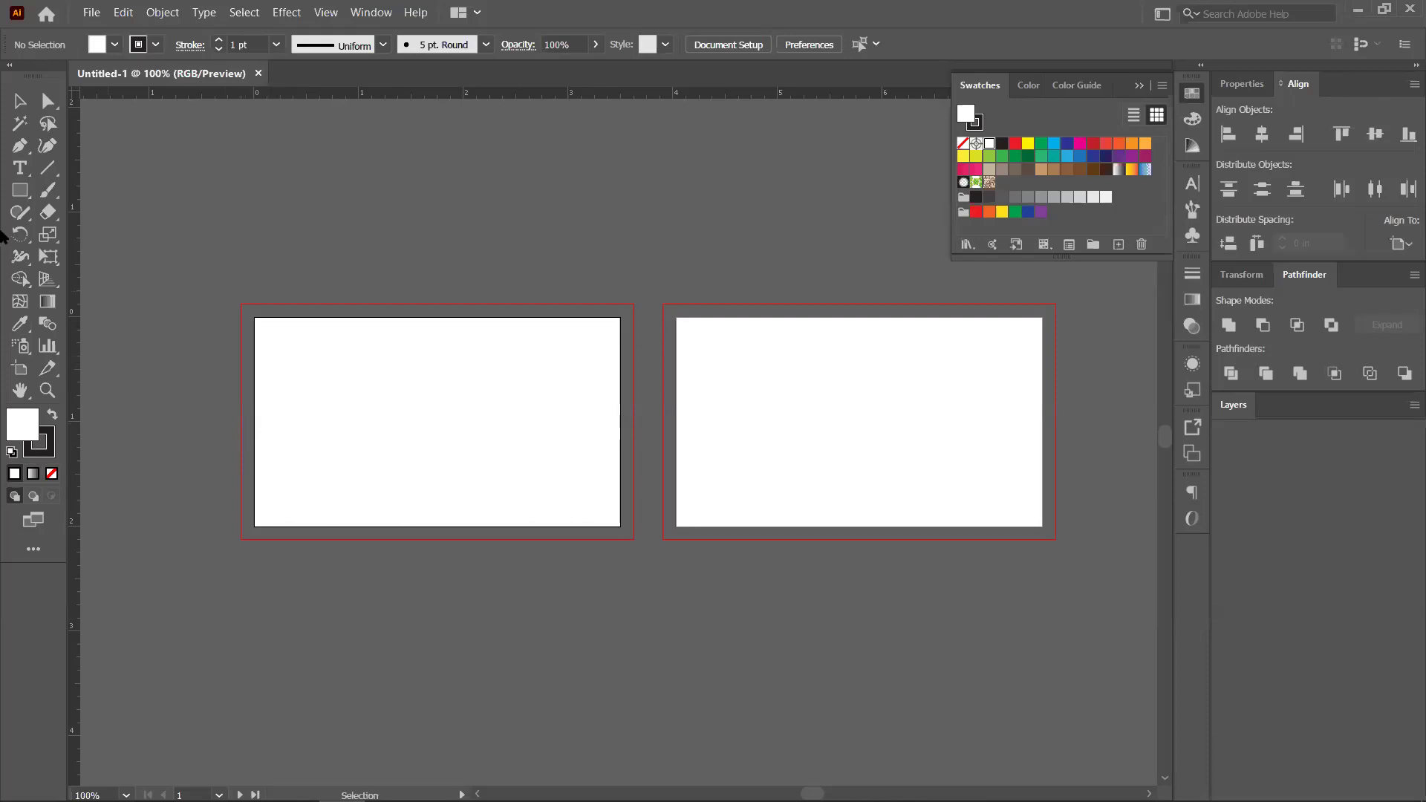
left_click(20, 193)
Draw a 3.5 × 2 in rectangle covering the first artboard
left_click_drag(255, 318, 621, 524)
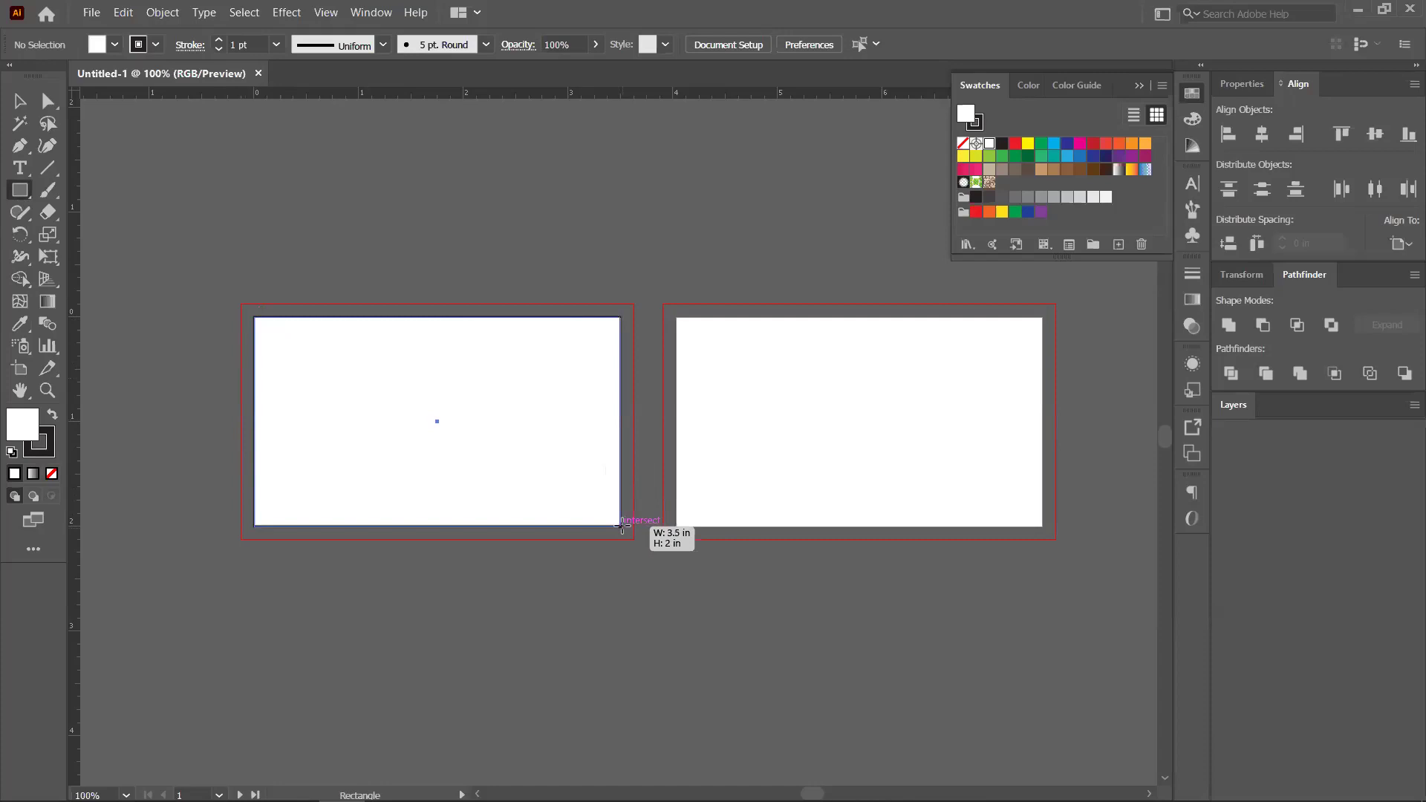
left_click_drag(622, 525, 622, 524)
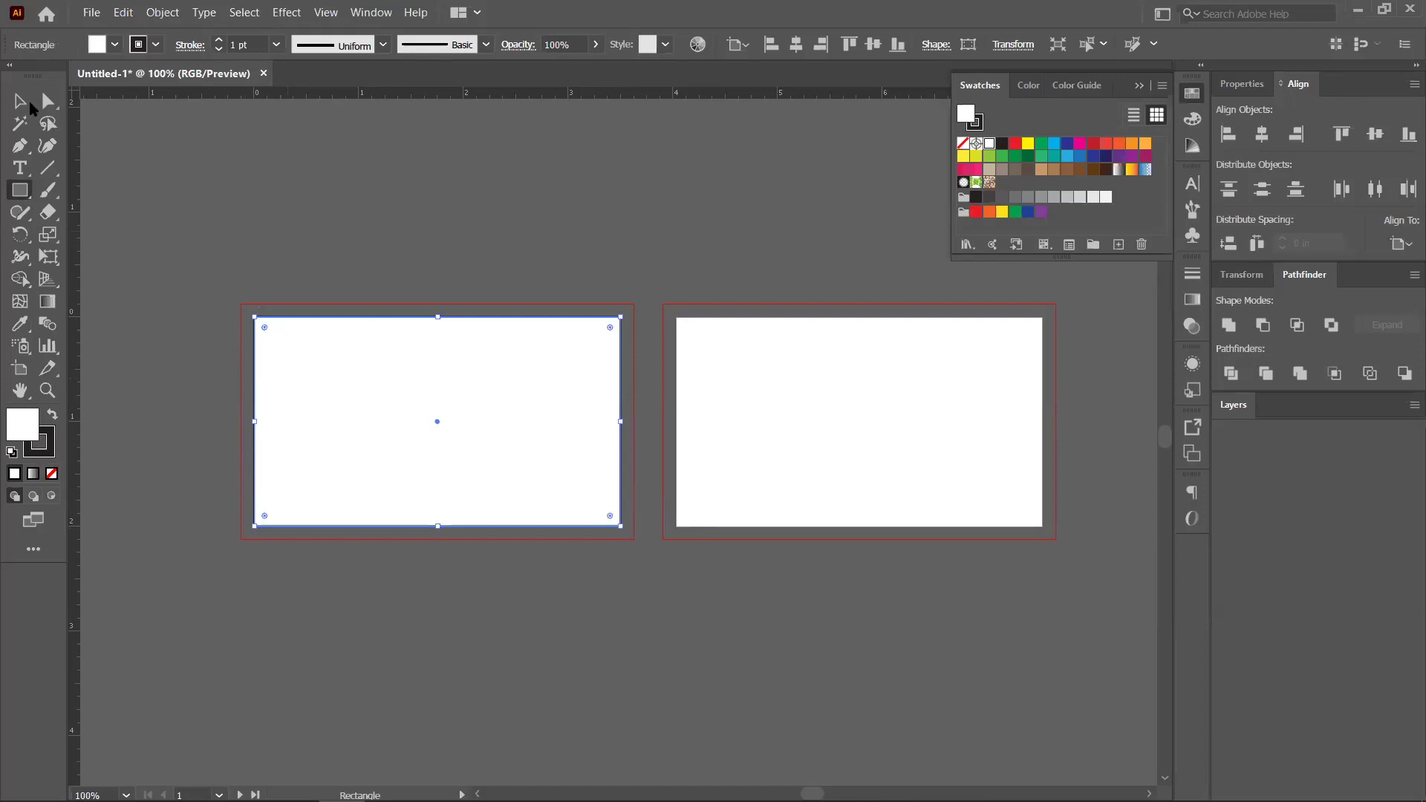
left_click(29, 104)
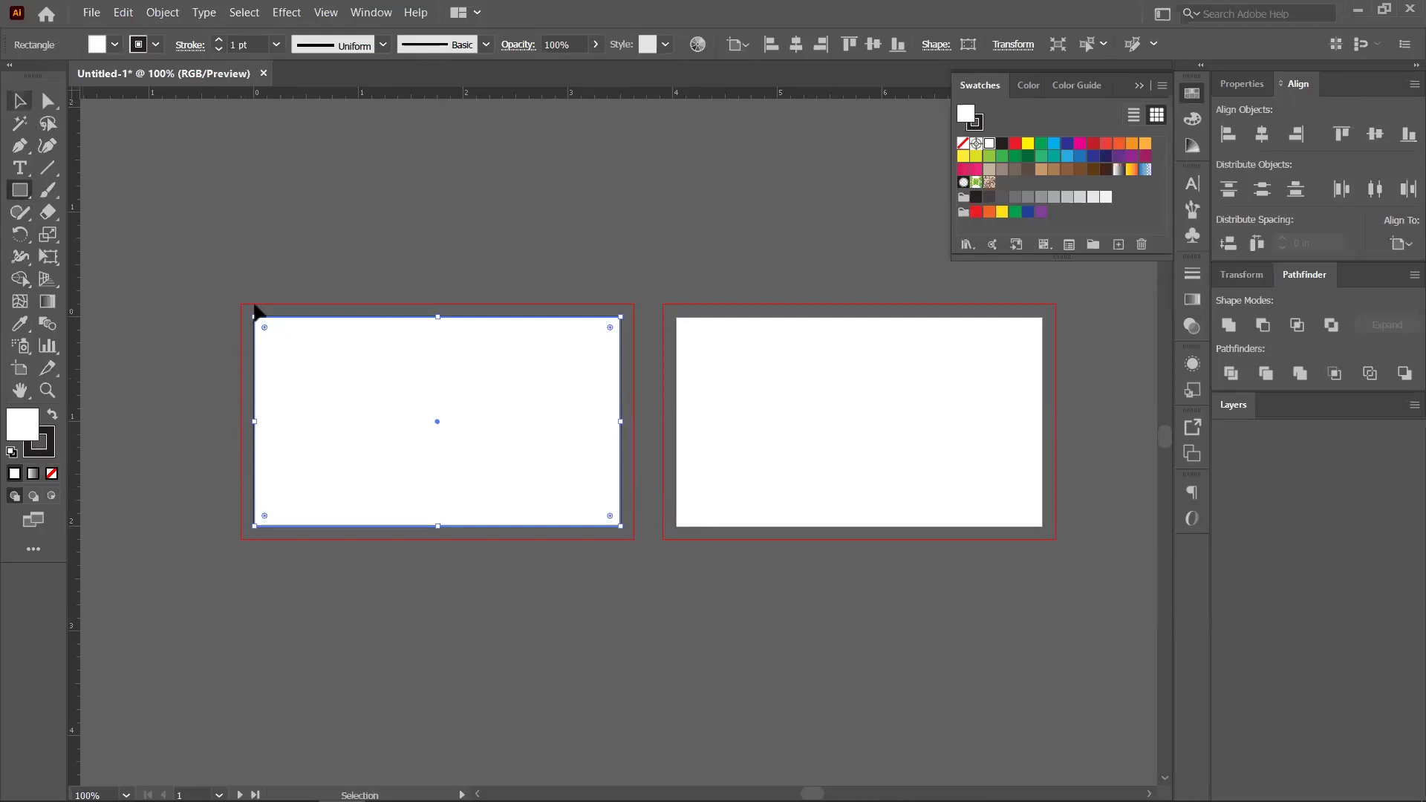
Offset the rectangle by -0.125 in with miter joins to make an inset copy
left_click(158, 15)
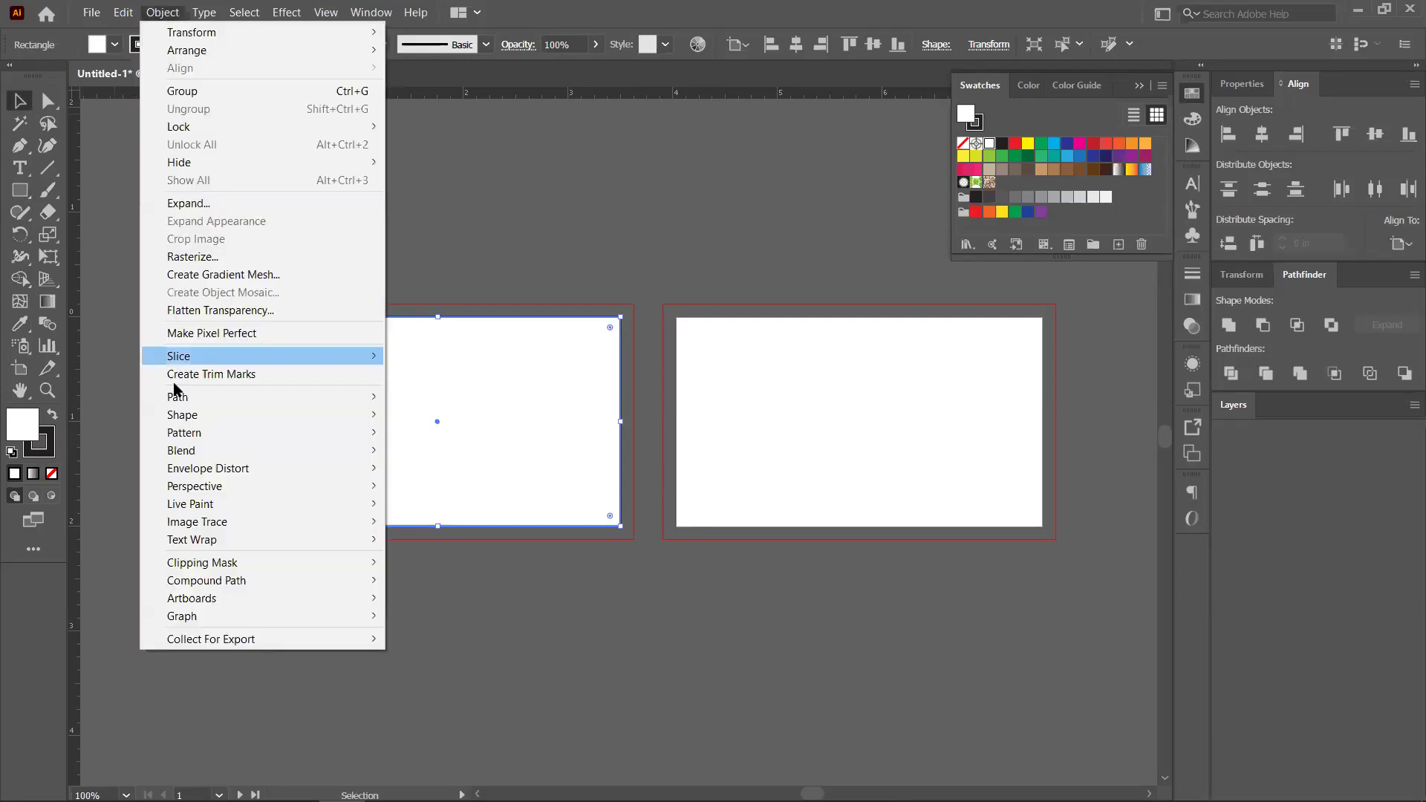
mouse_move(178, 398)
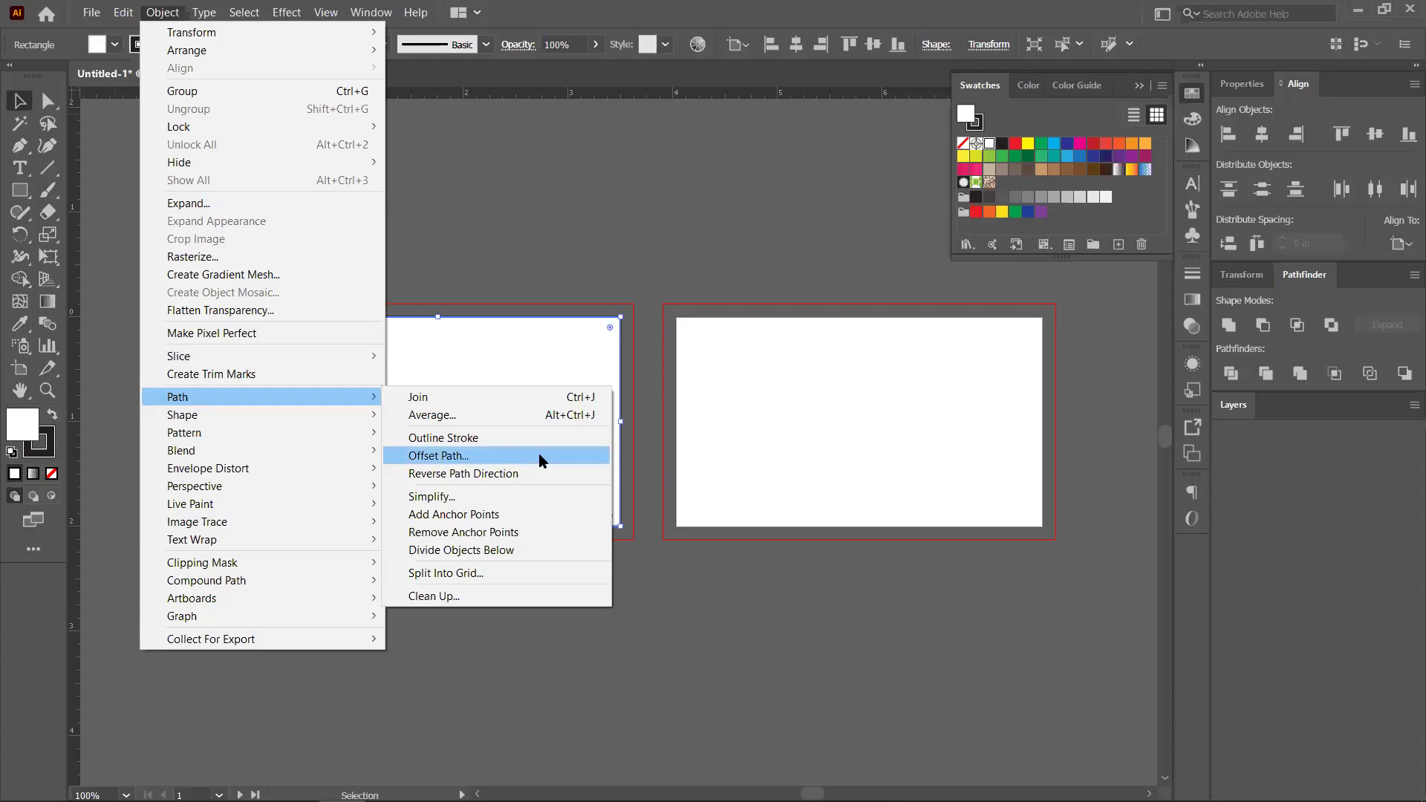
left_click(445, 456)
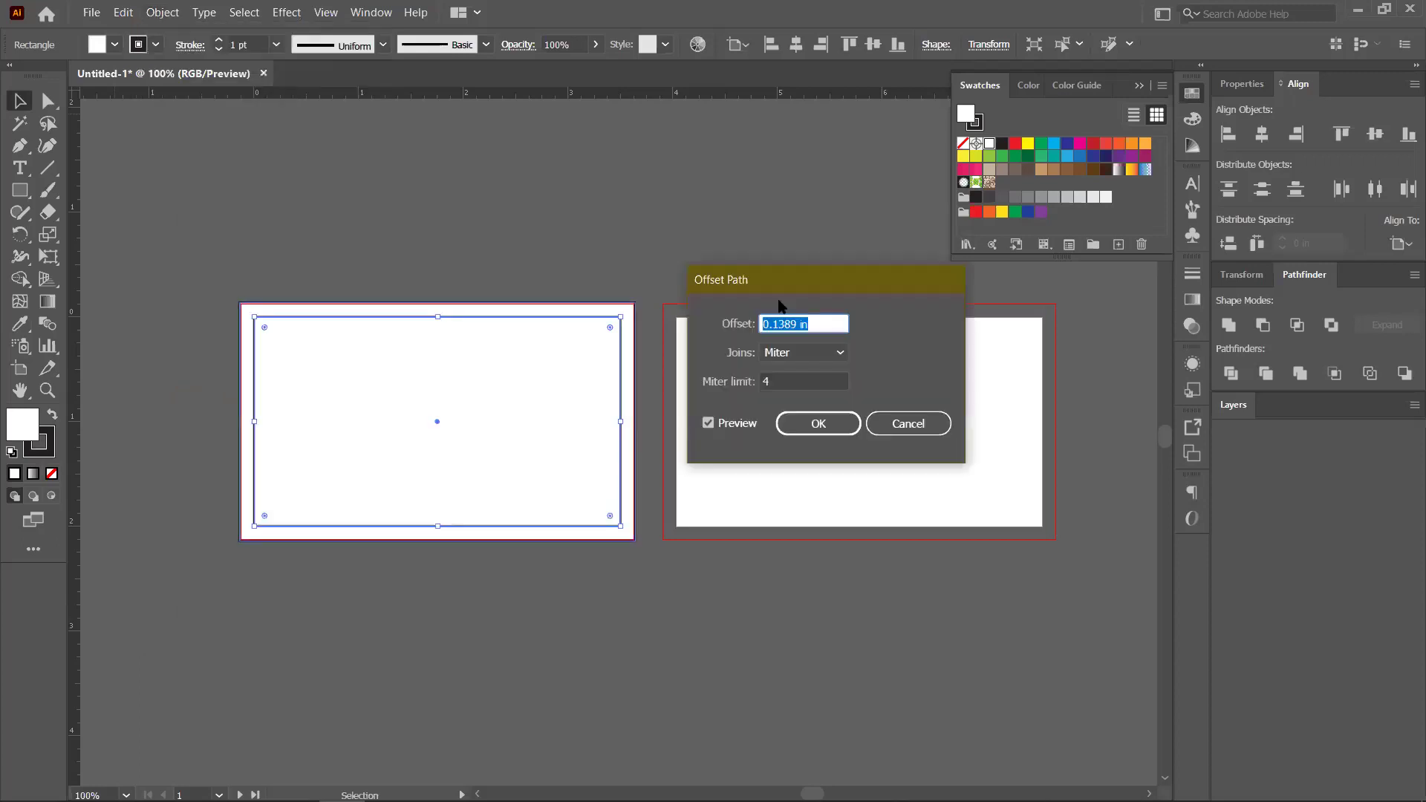
left_click_drag(817, 281, 902, 321)
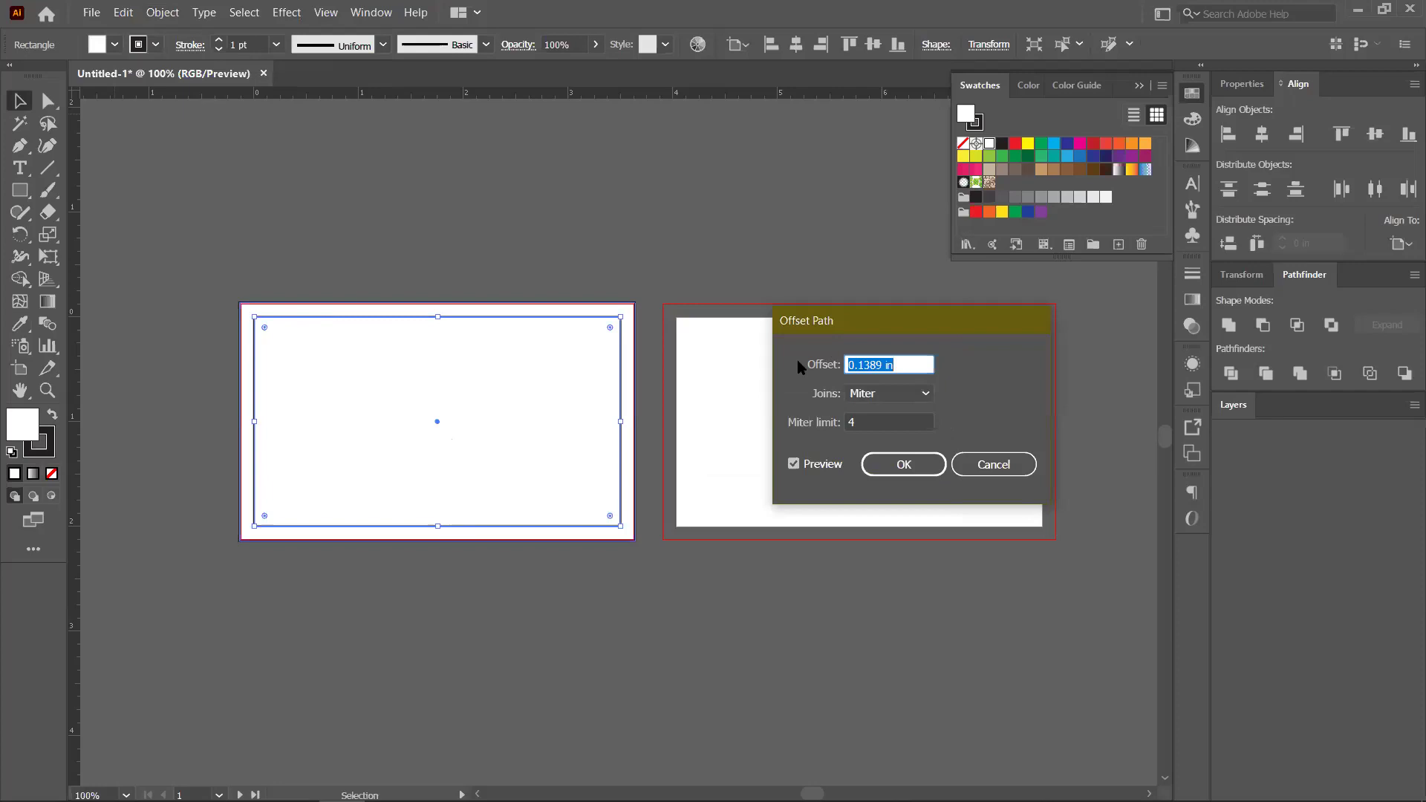
type("-.125")
left_click(903, 394)
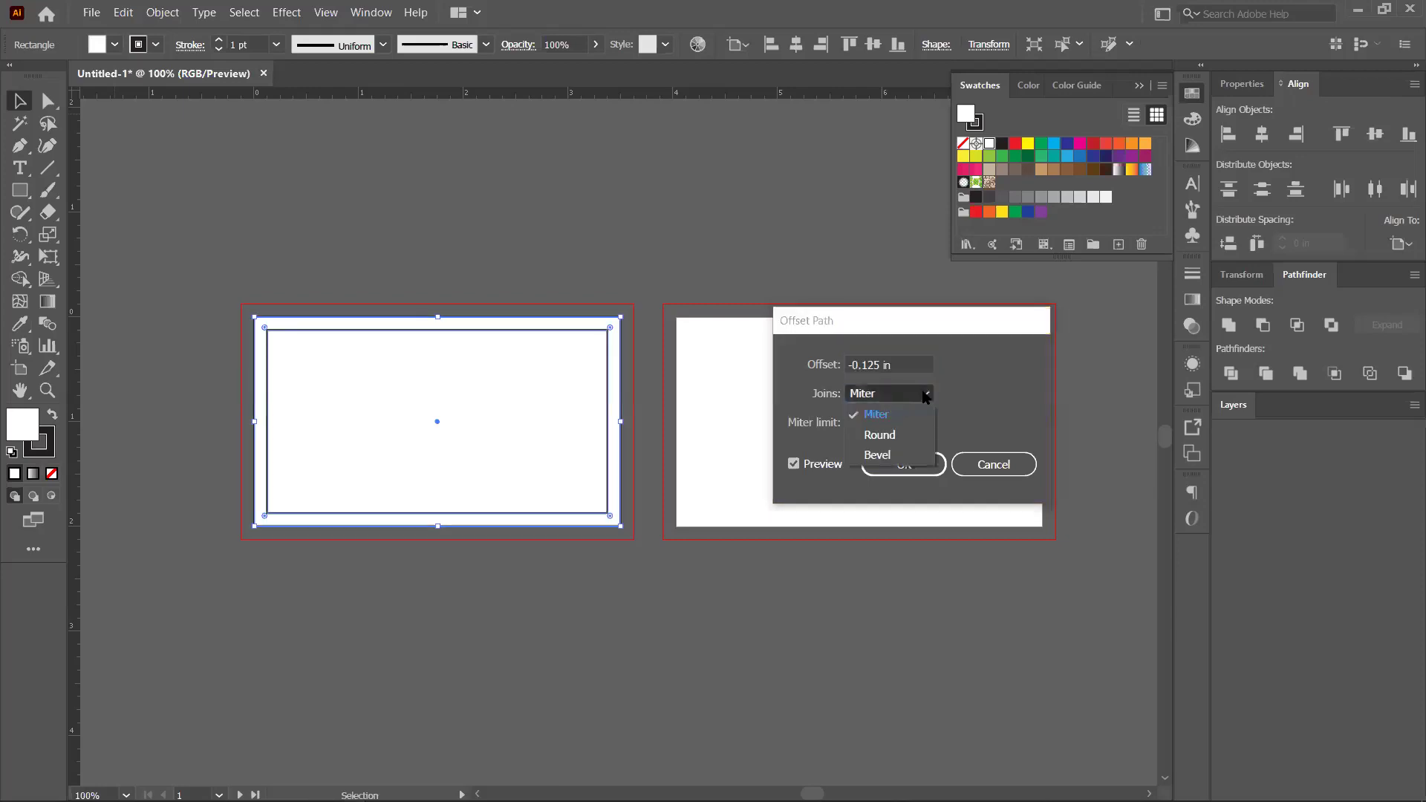
left_click(996, 386)
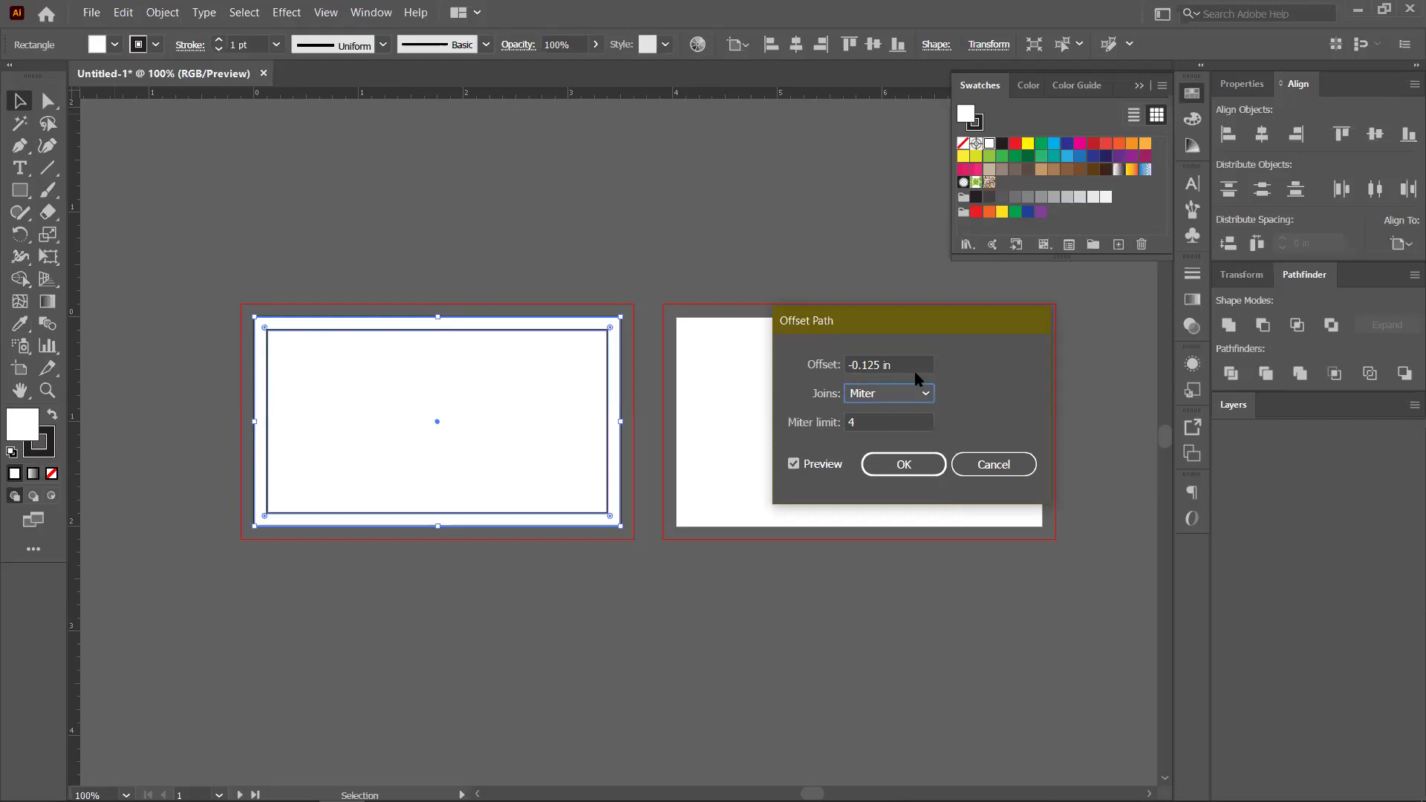
left_click(912, 470)
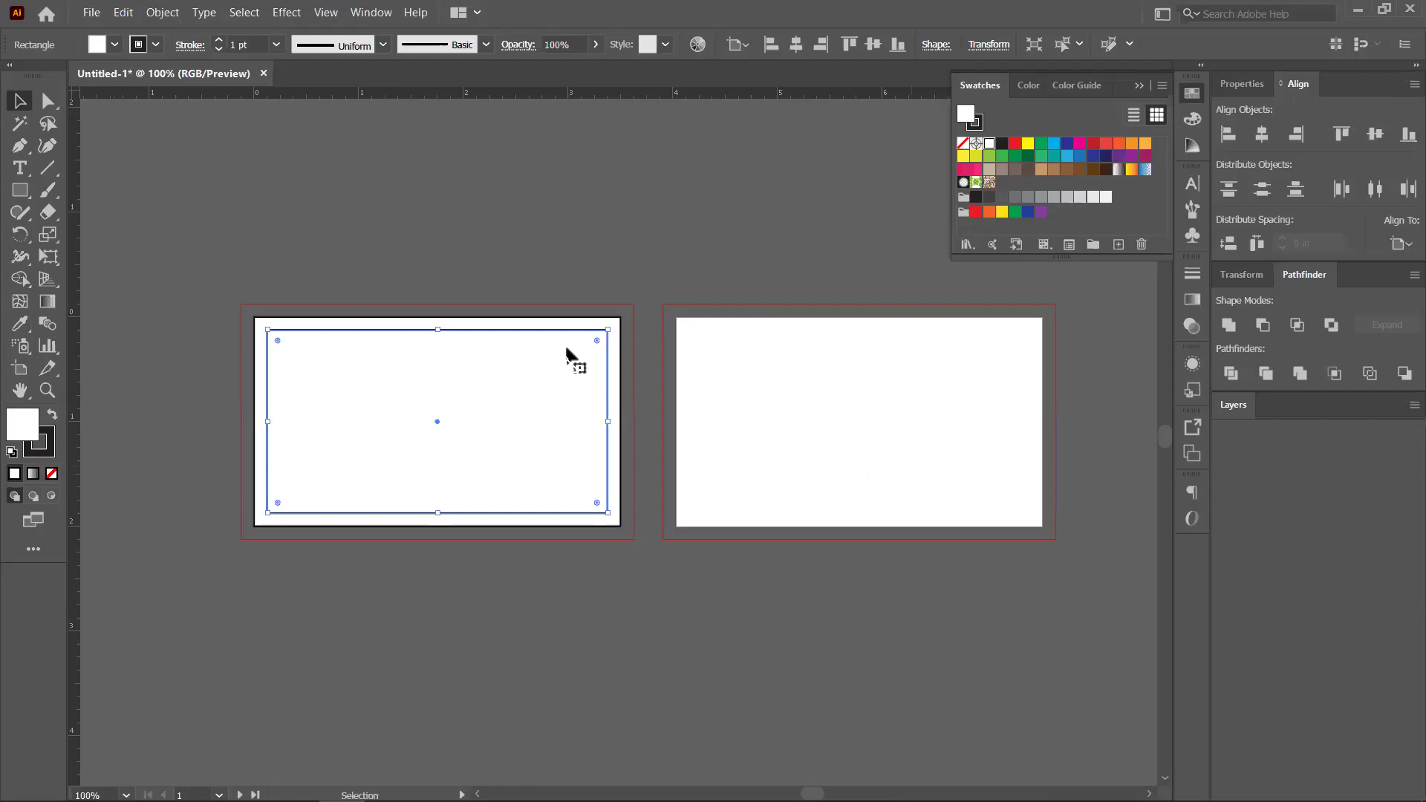
Remove the stray duplicate rectangles, deleting the spare copy above the cards
scroll(382, 380, "up", 1)
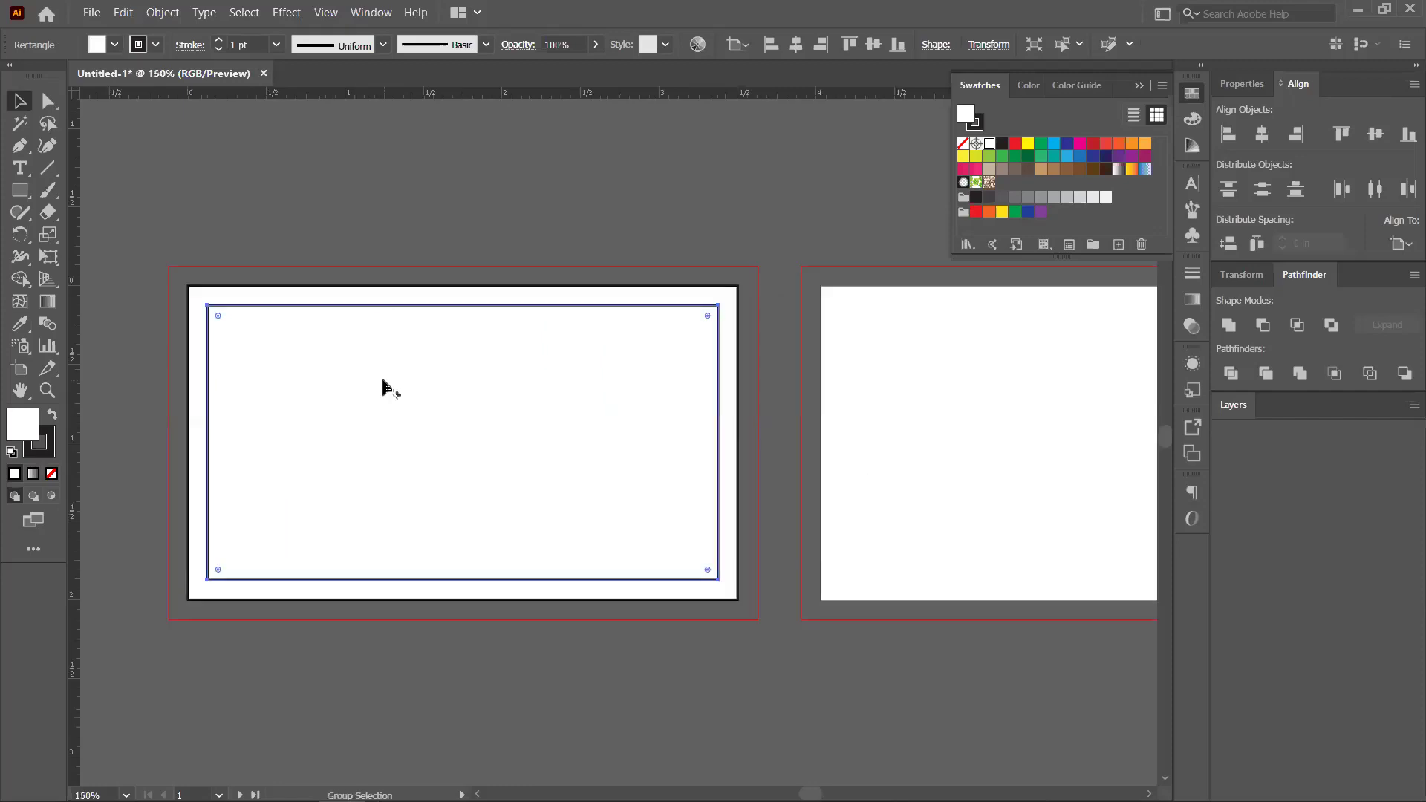
left_click(217, 293)
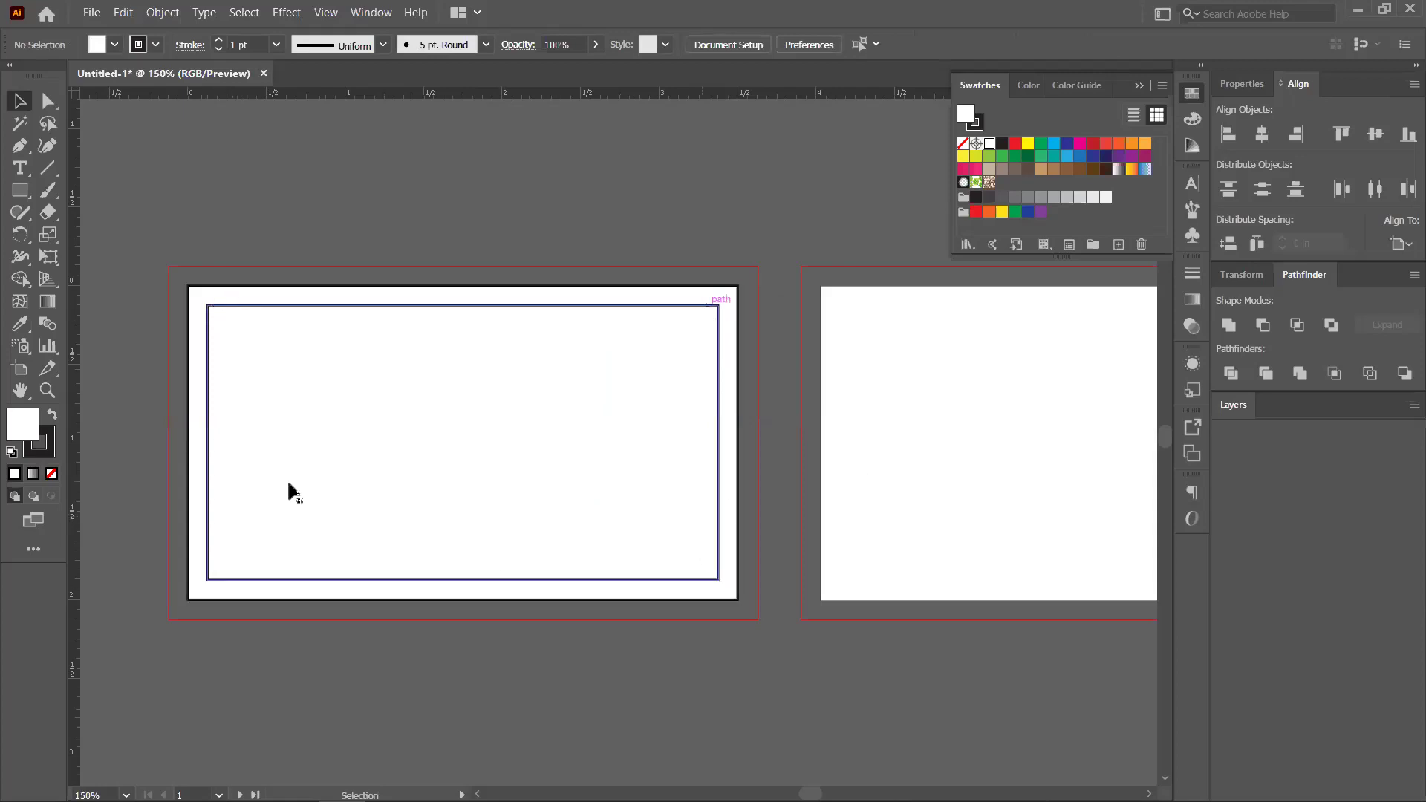
key("ctrl+alt")
key("ctrl+minus")
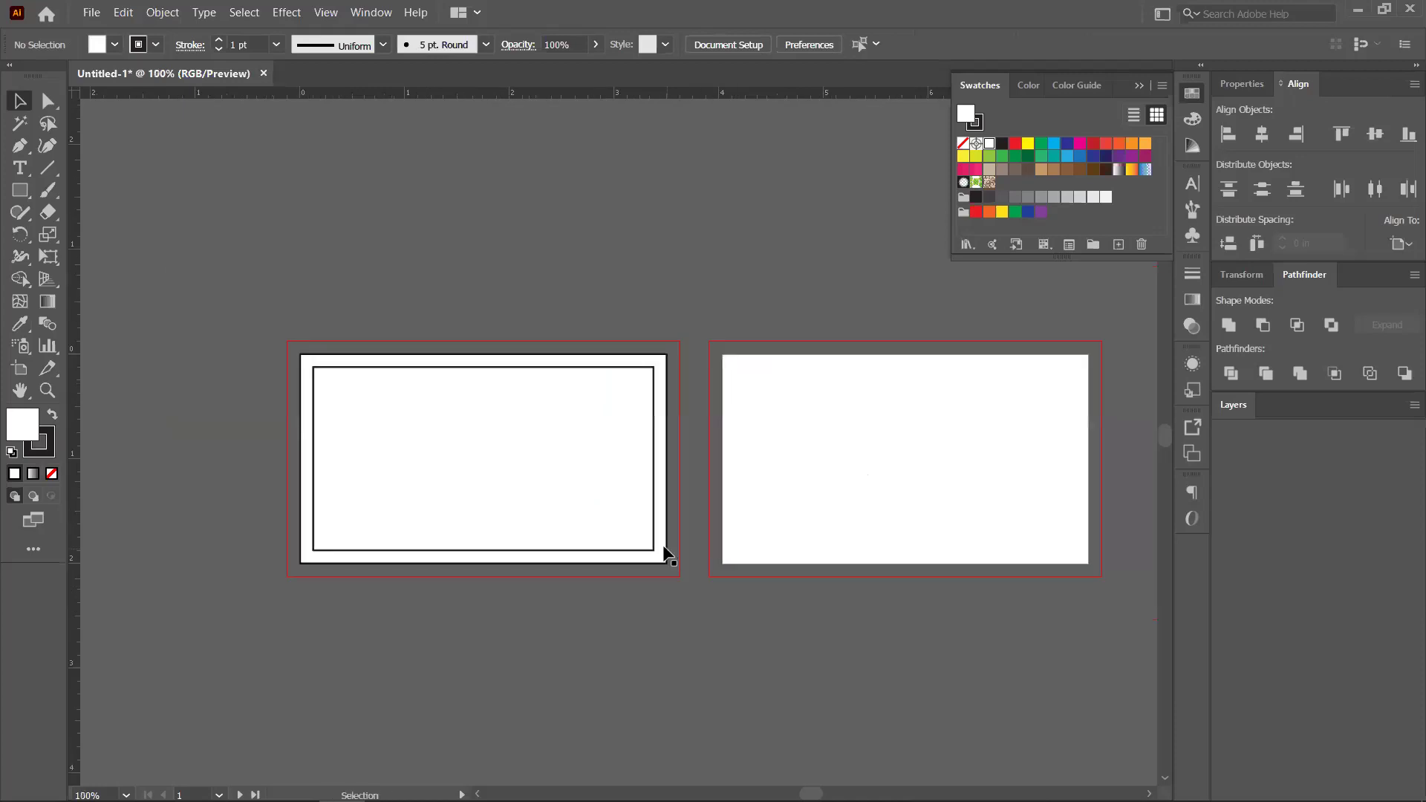
left_click_drag(666, 562, 647, 333)
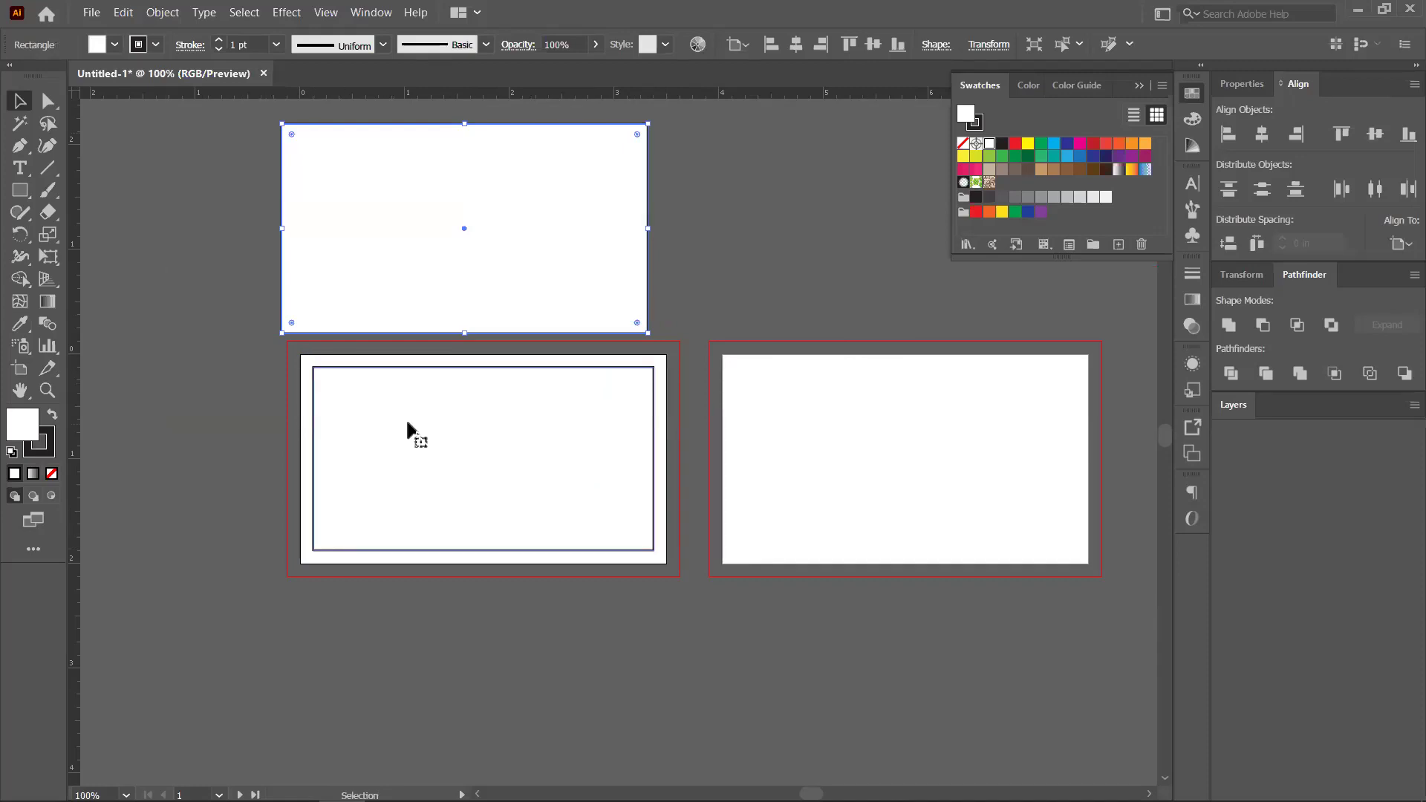
left_click(540, 502)
key("ctrl+v")
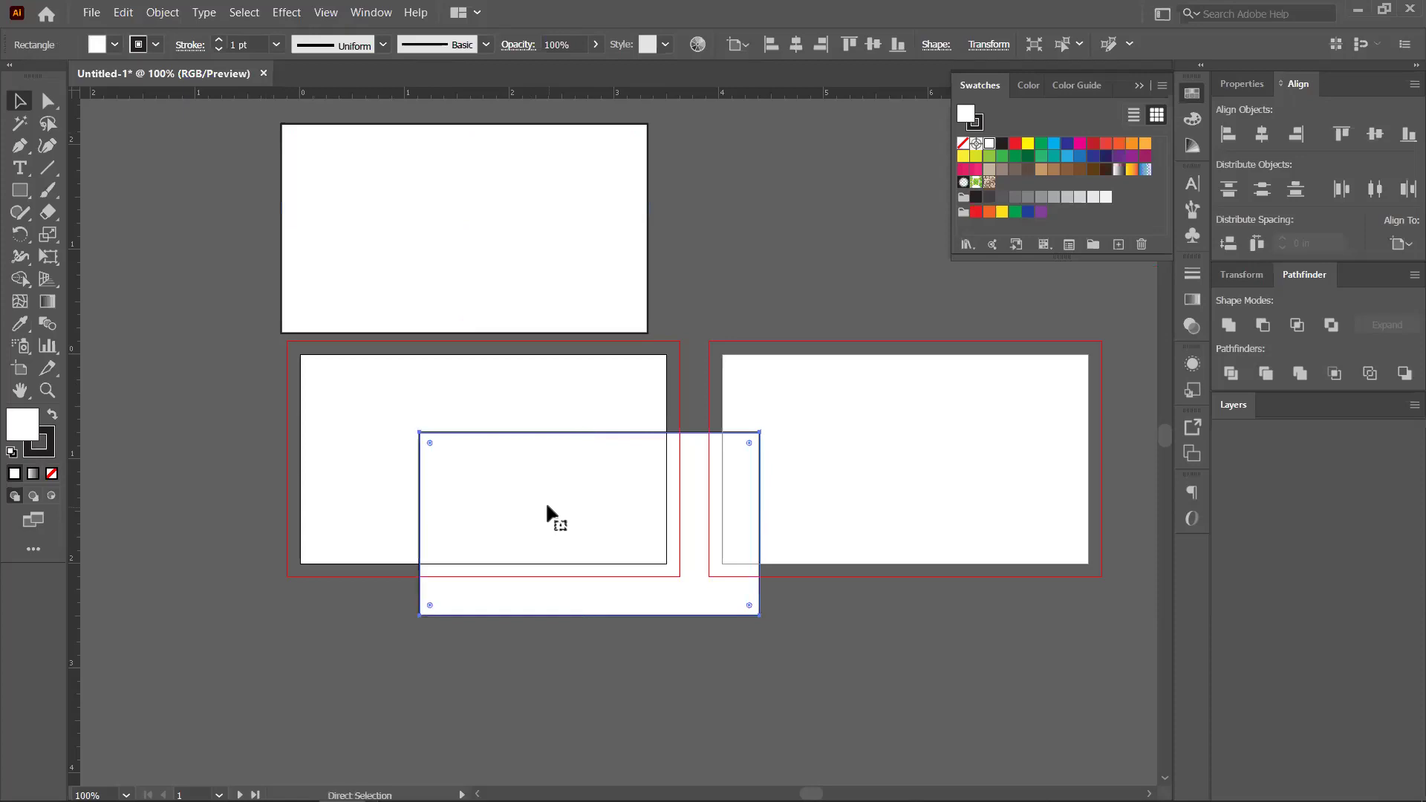
key("ctrl+z")
left_click(504, 205)
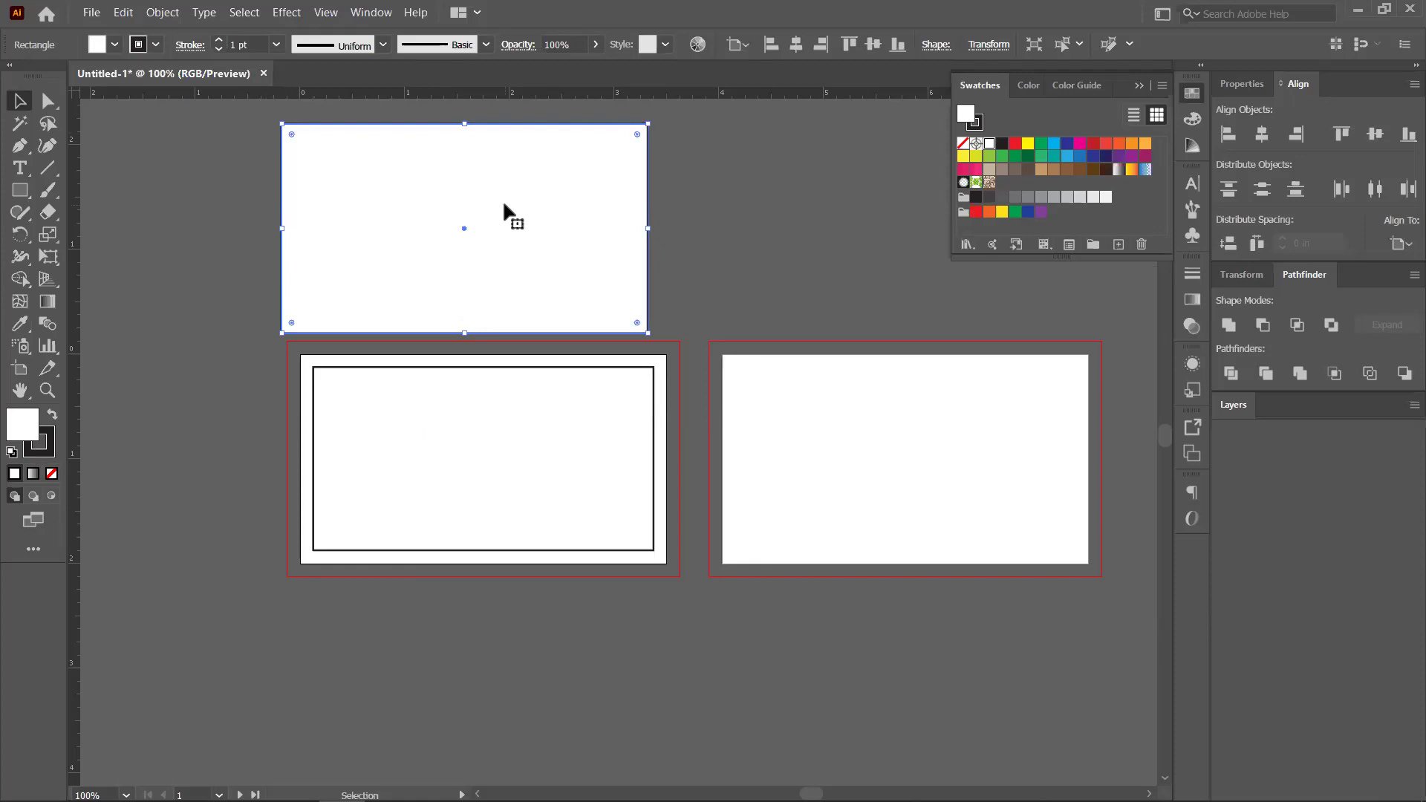
key("Delete")
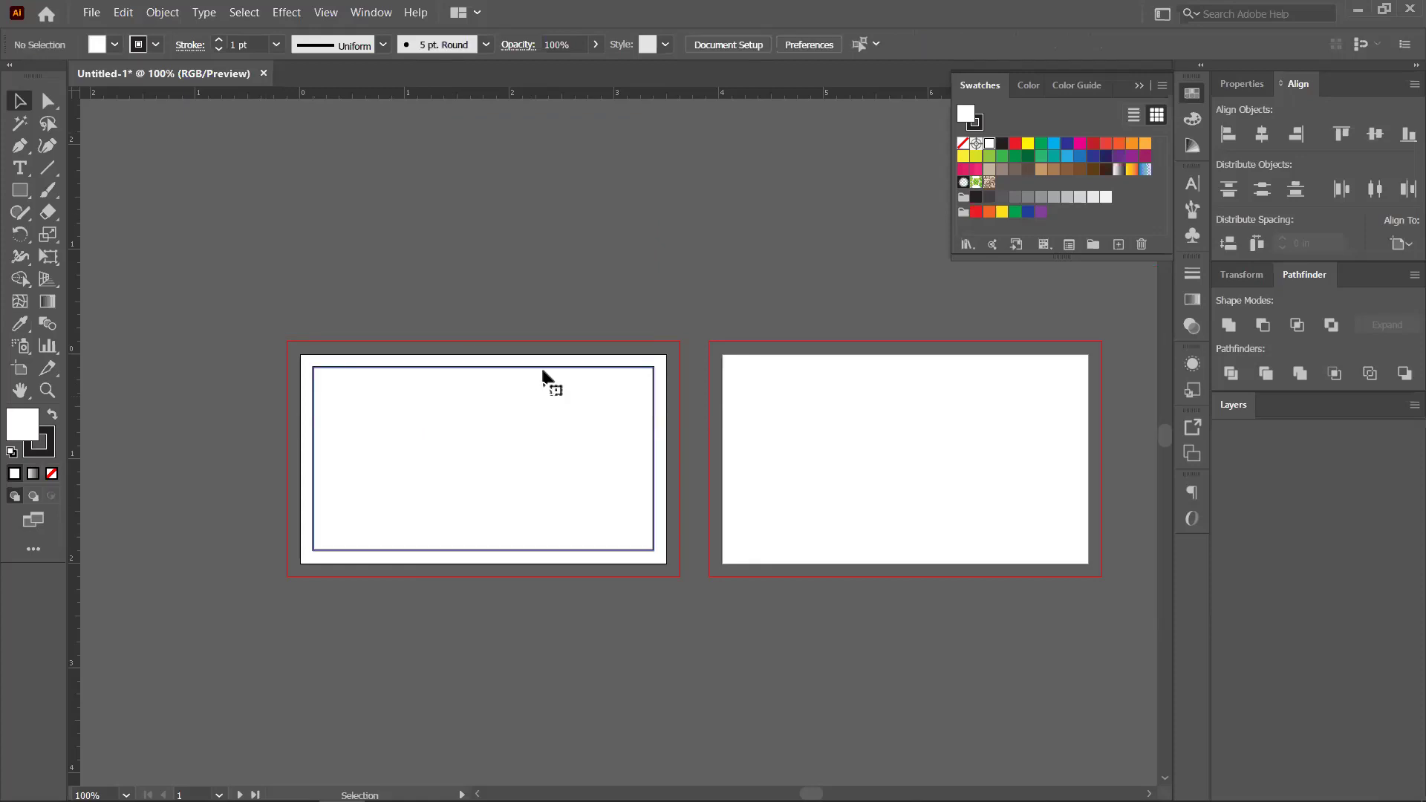
Convert the inner rectangle on the left card into a guide
left_click(543, 366)
right_click(545, 367)
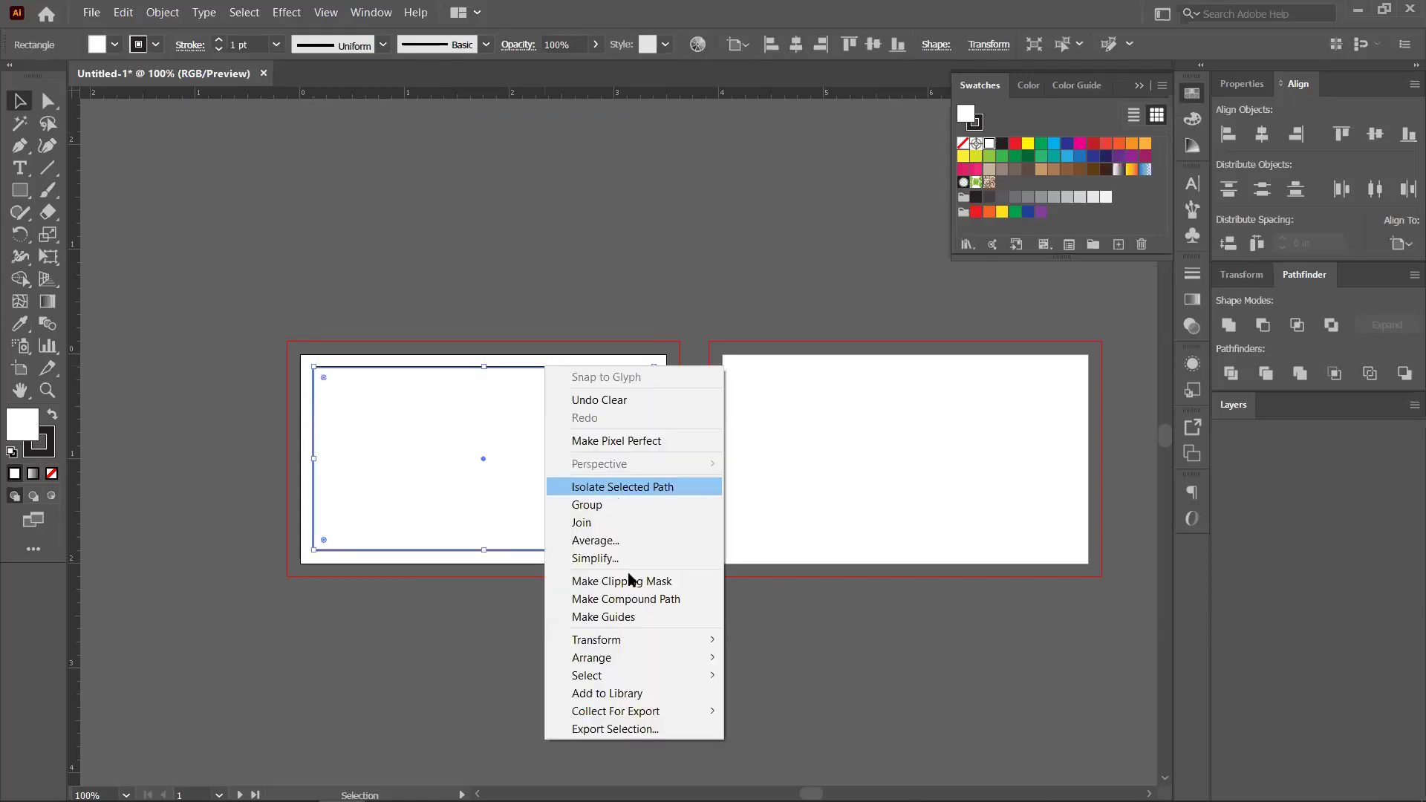
left_click(642, 616)
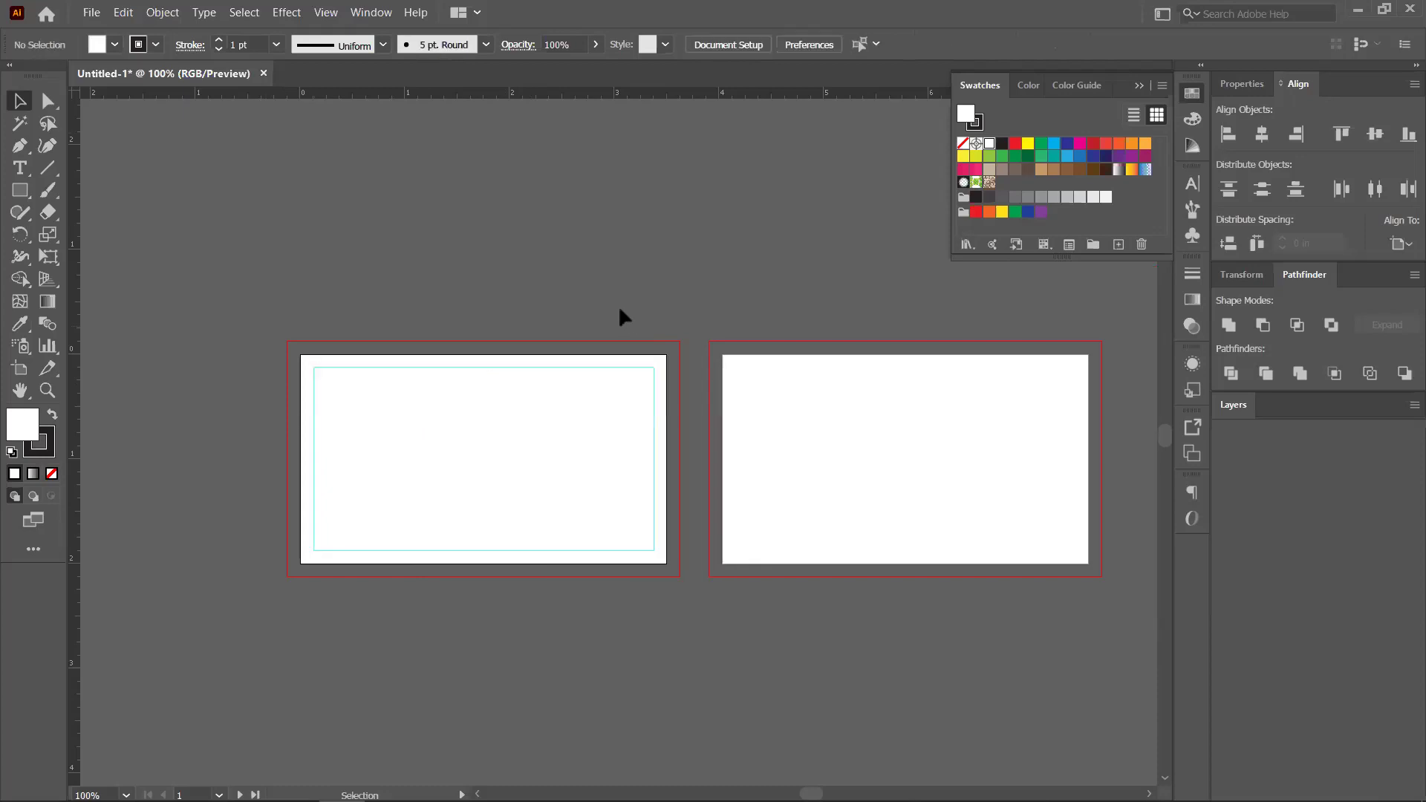
key("ctrl+equal")
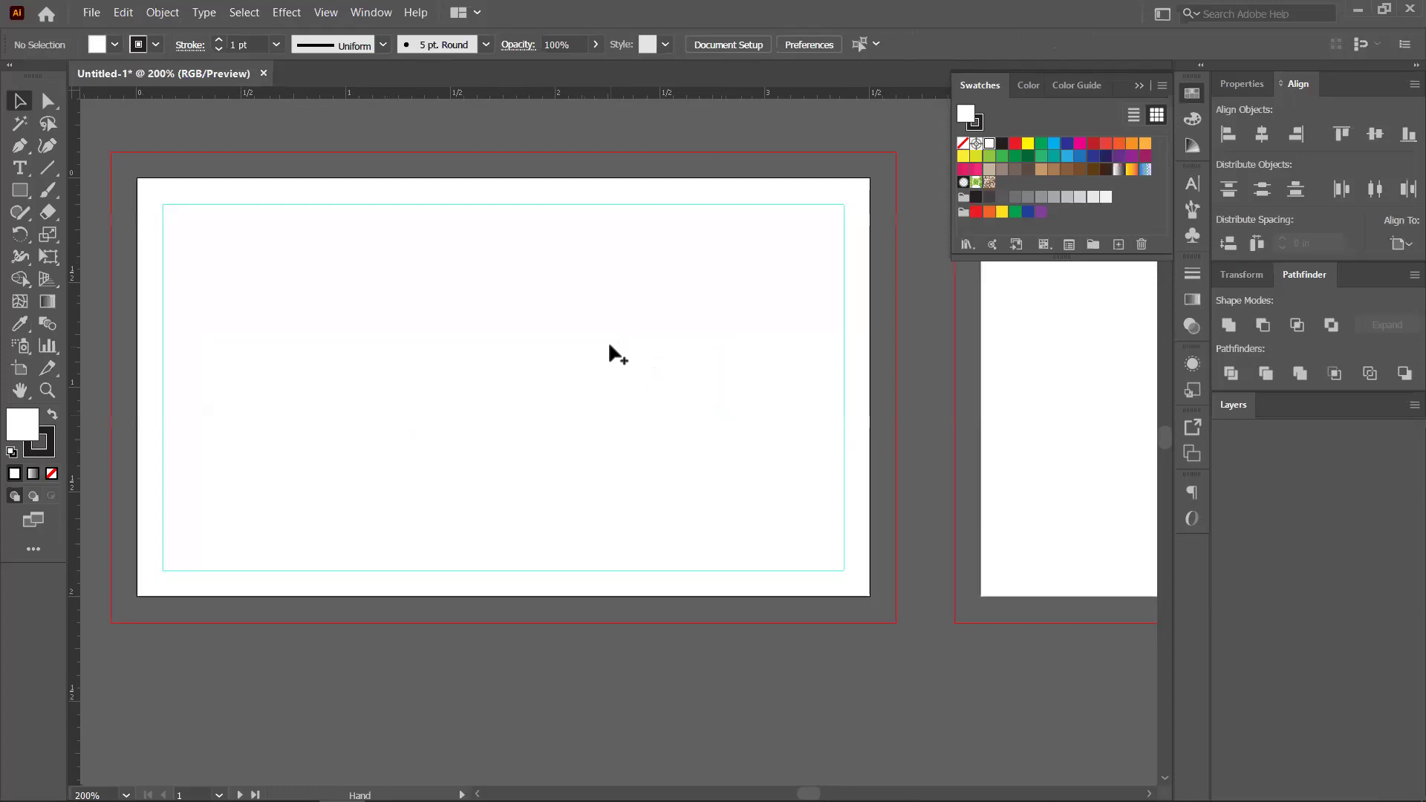
key("ctrl+minus")
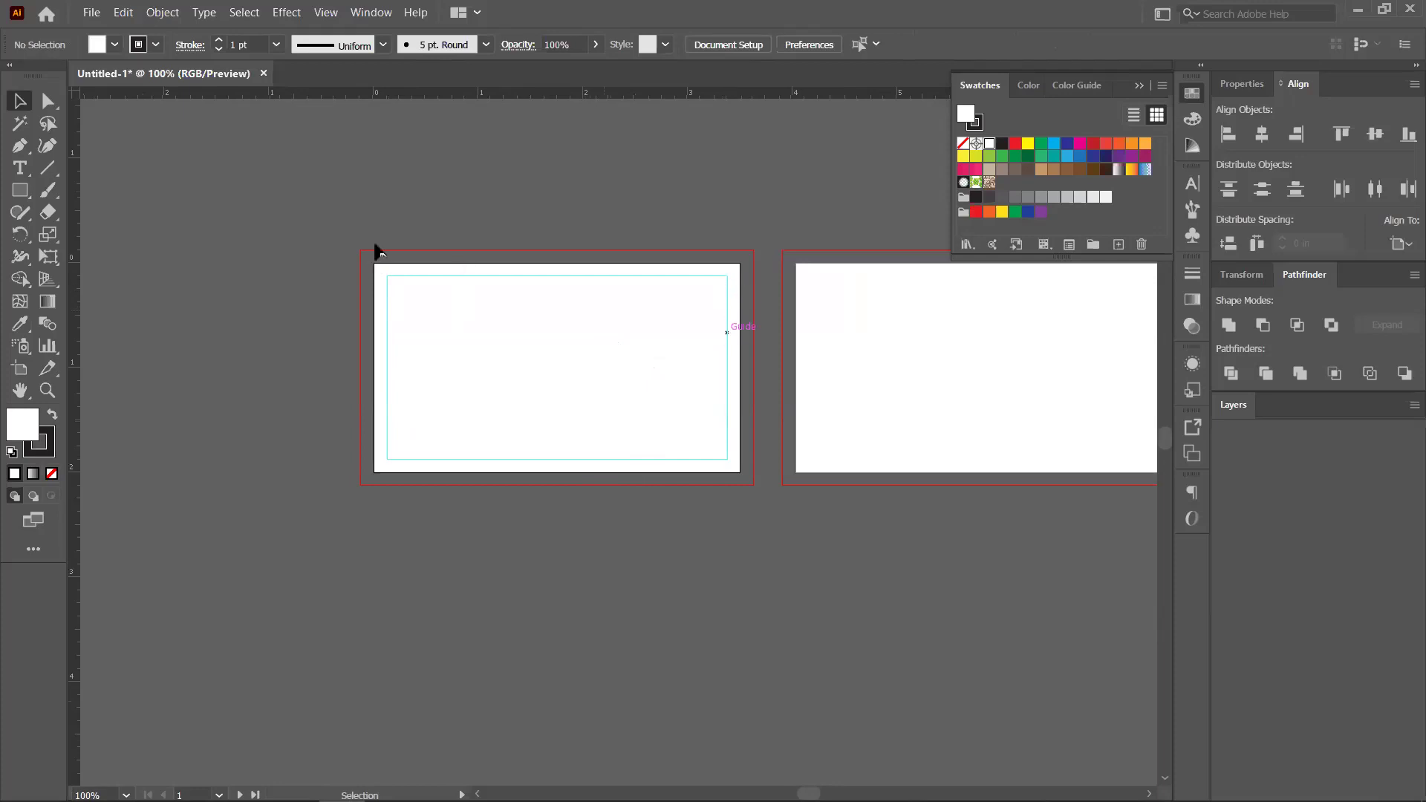
Unlock the guides and paste a copy of the left card's guide rectangle onto the right card
right_click(443, 277)
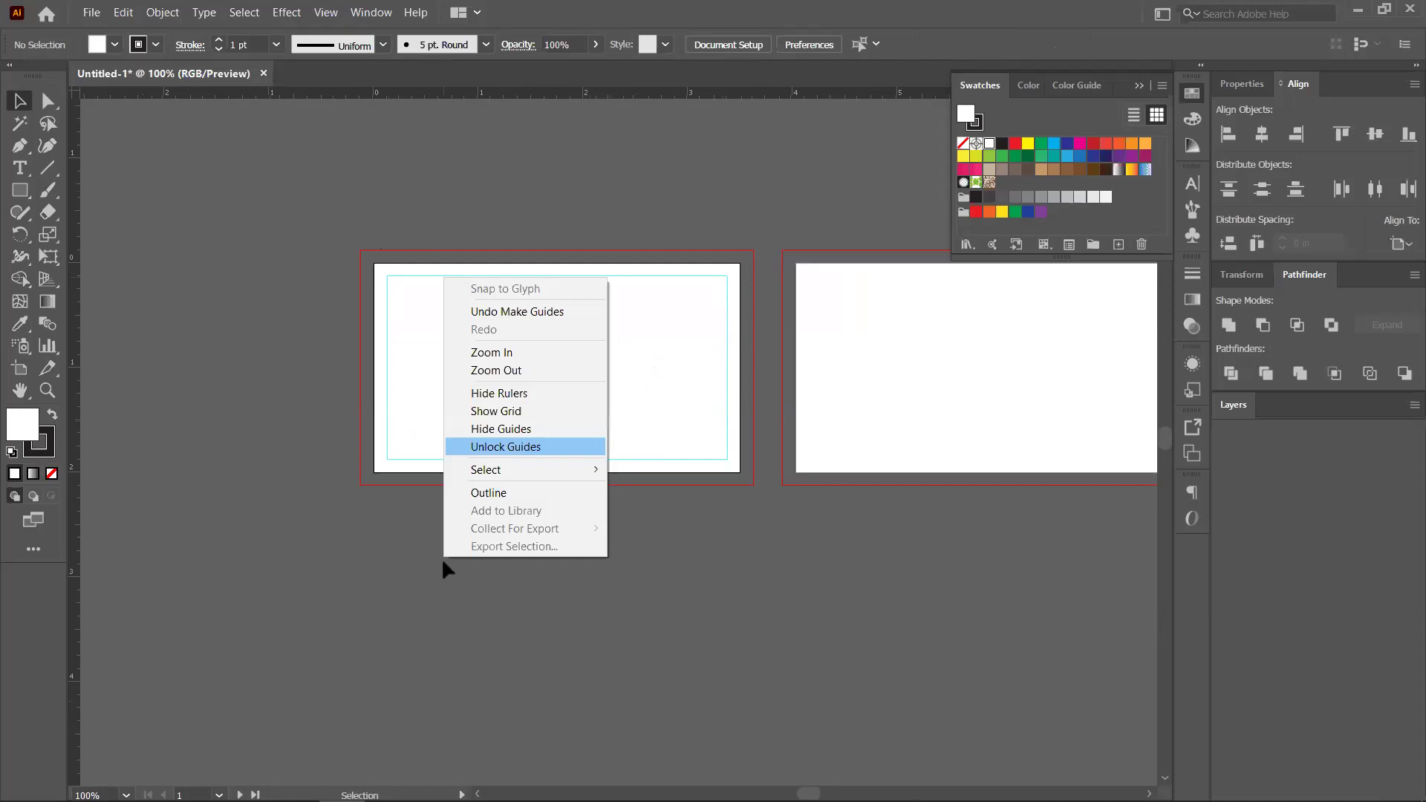
left_click(374, 265)
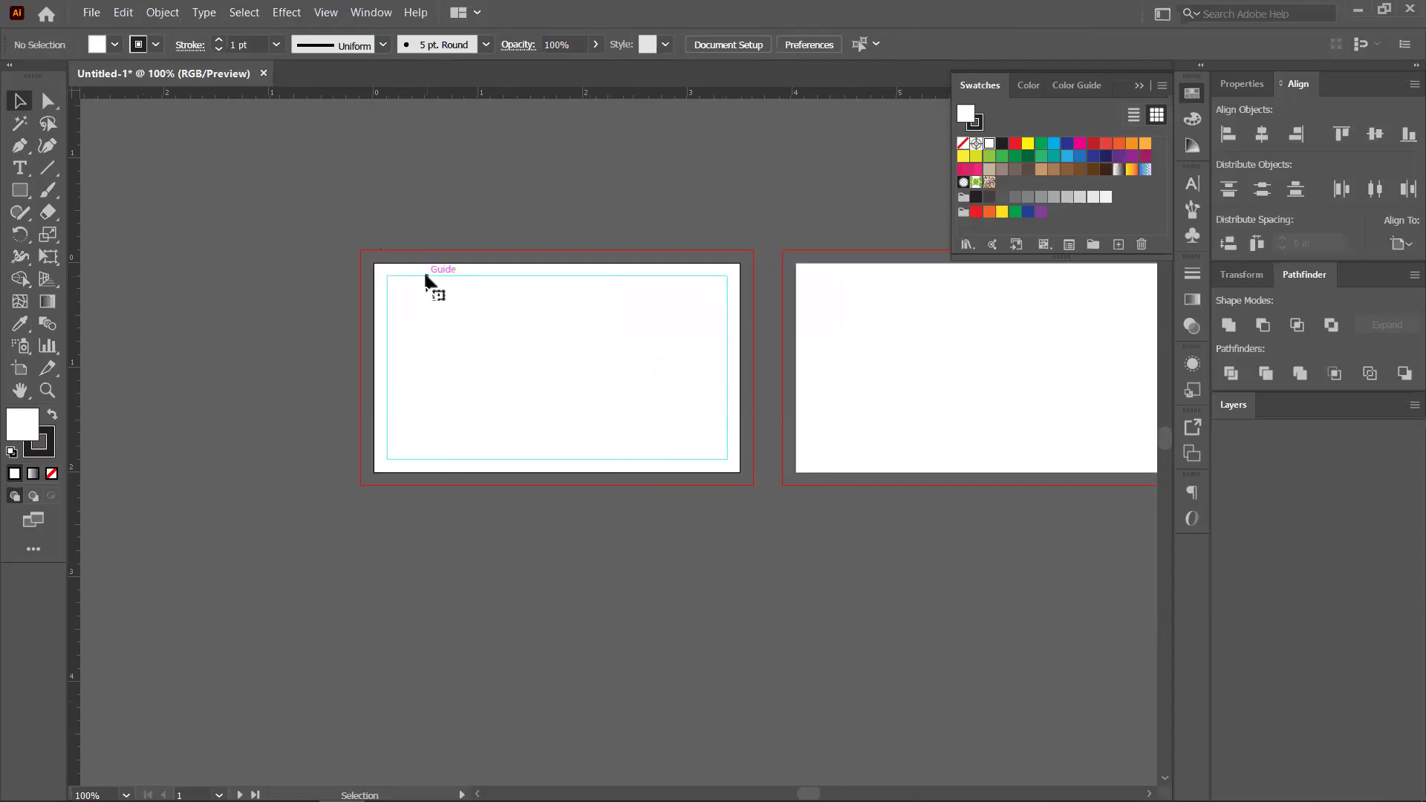
left_click_drag(484, 389, 486, 604)
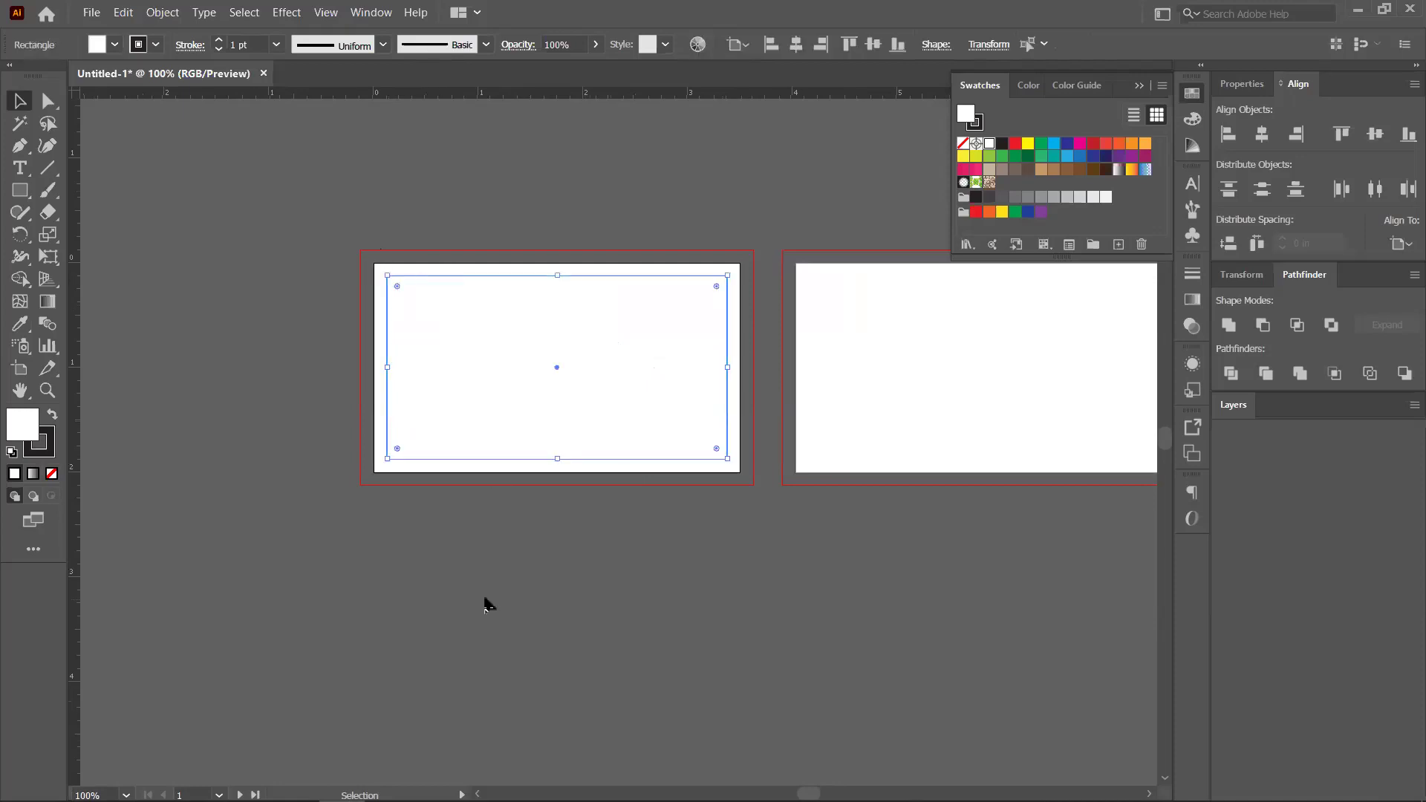
left_click(944, 478)
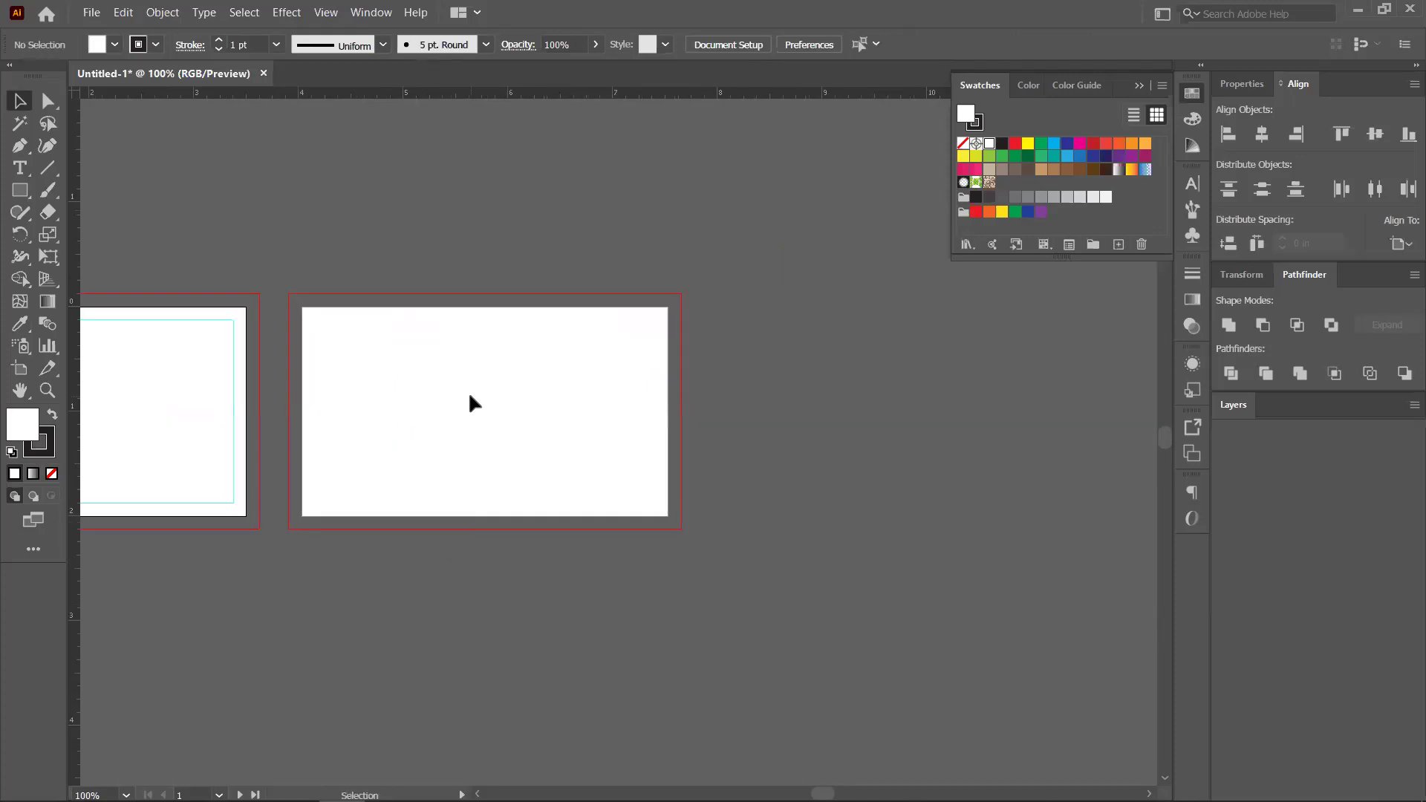
left_click(519, 417)
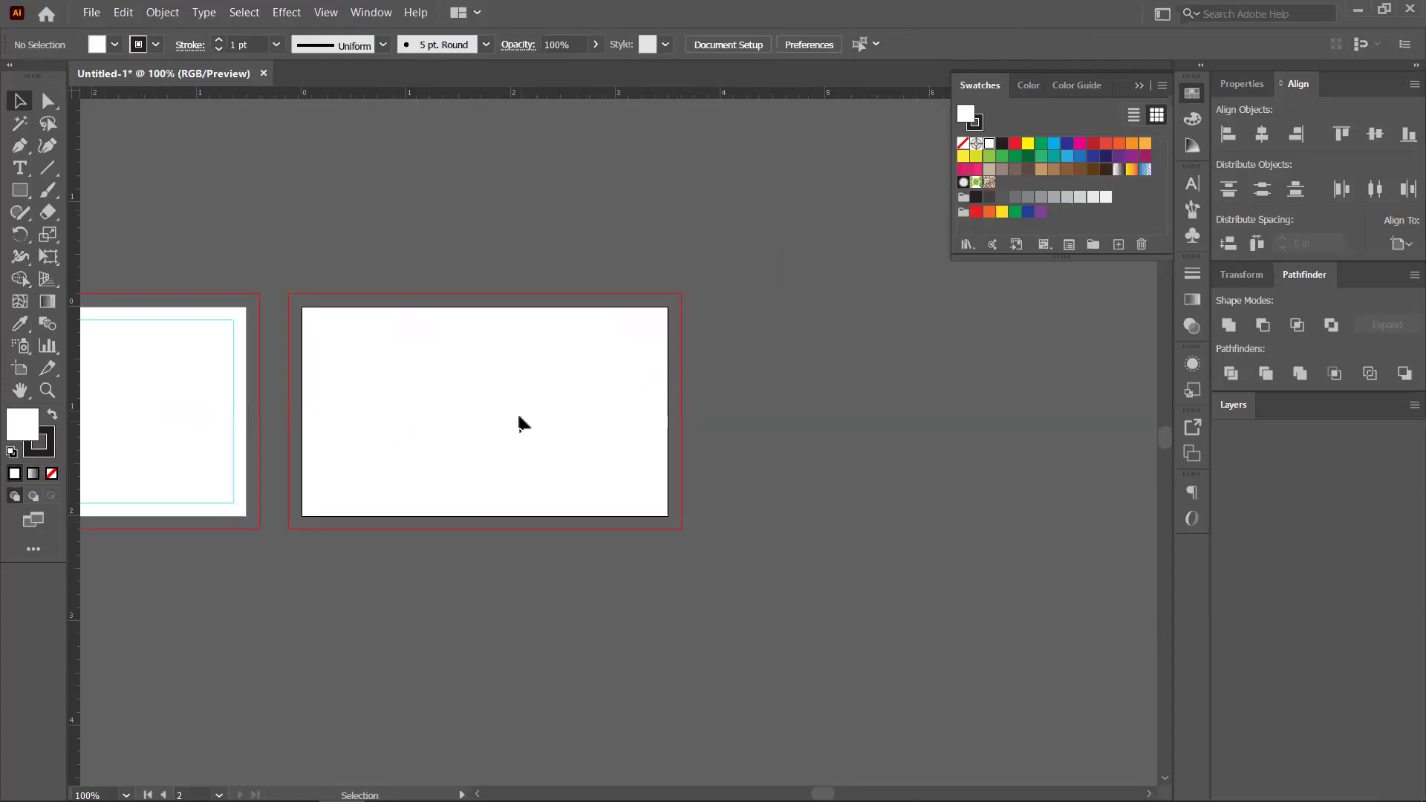
key("a")
key("v")
left_click(518, 422)
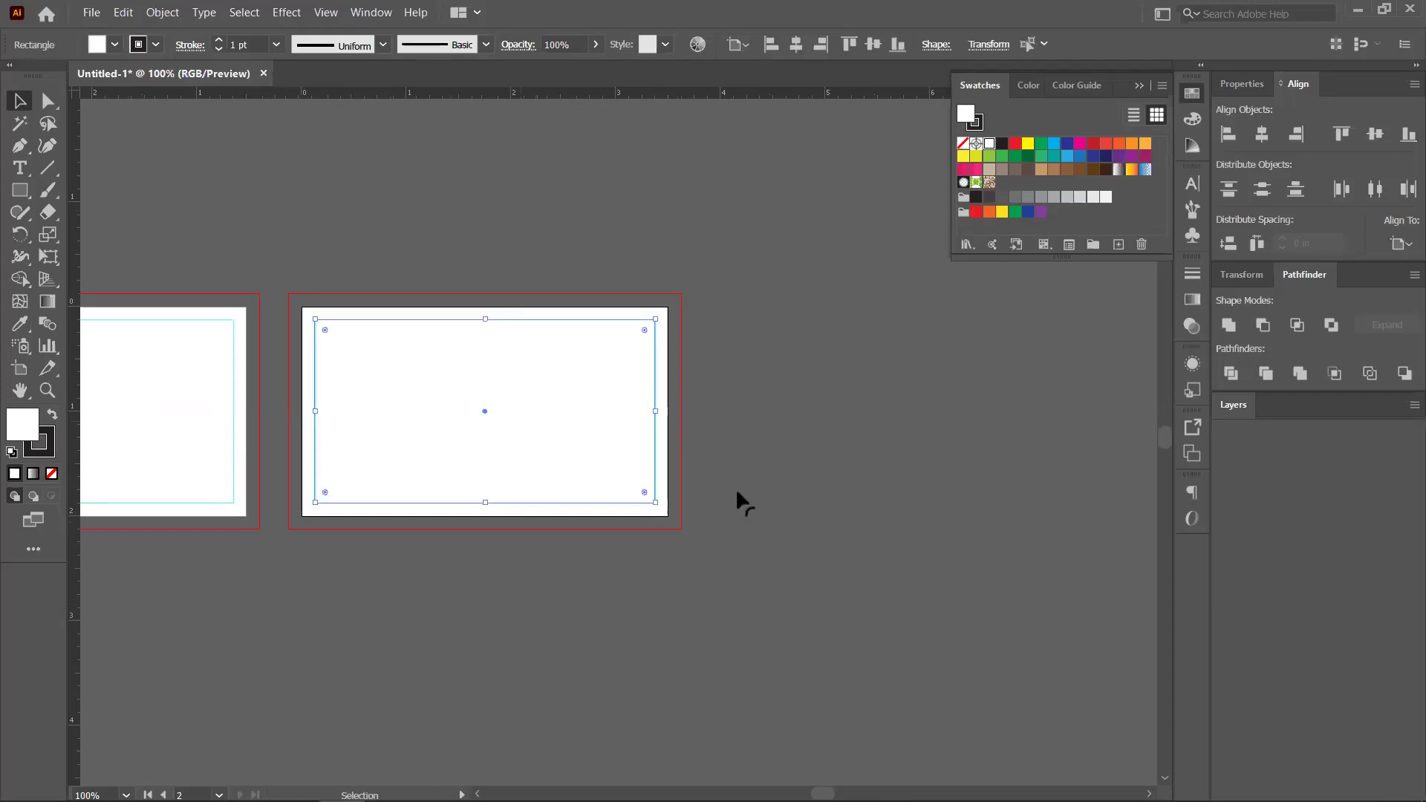
left_click(737, 488)
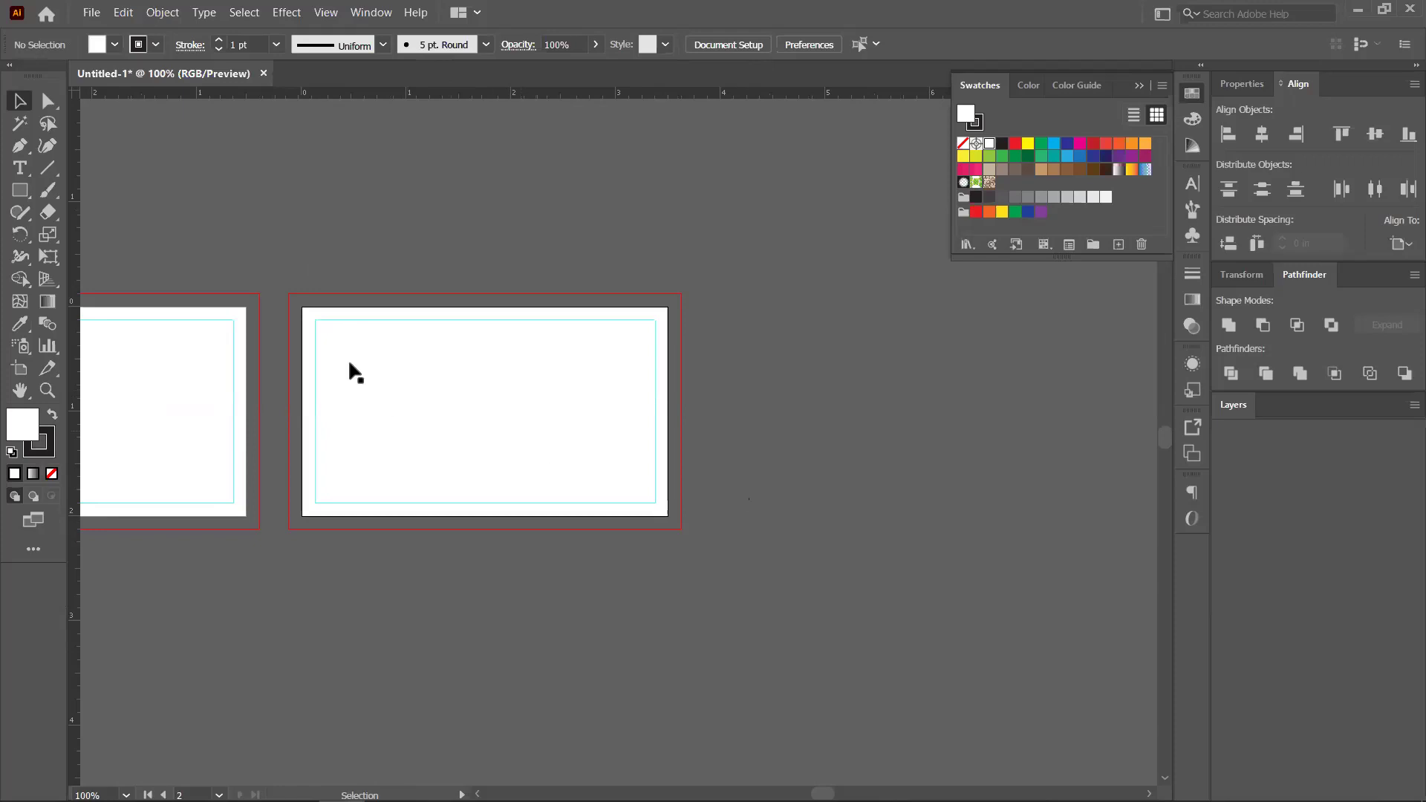
Lock the guides again once both cards show their safe-area guides
left_click(123, 13)
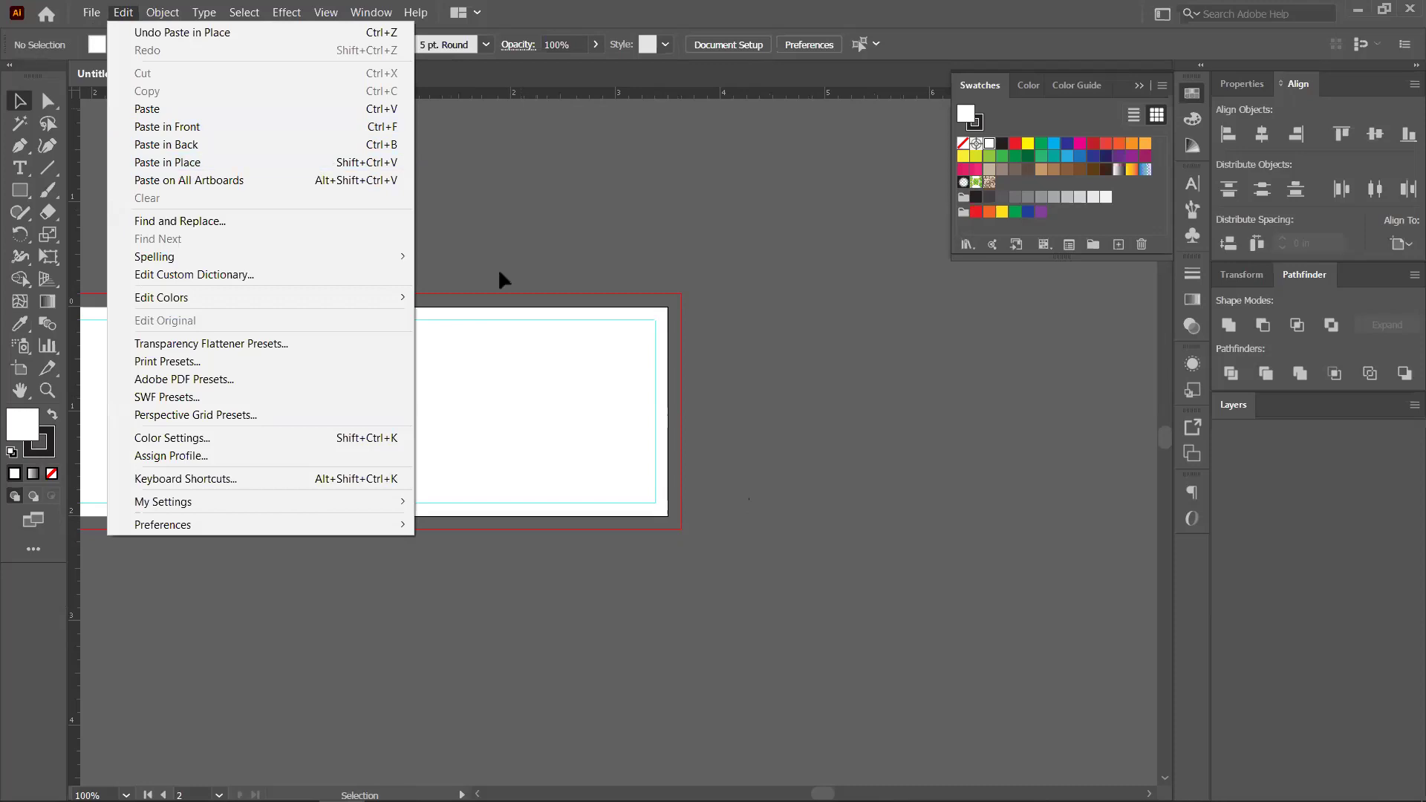
left_click(452, 278)
left_click_drag(319, 376, 500, 327)
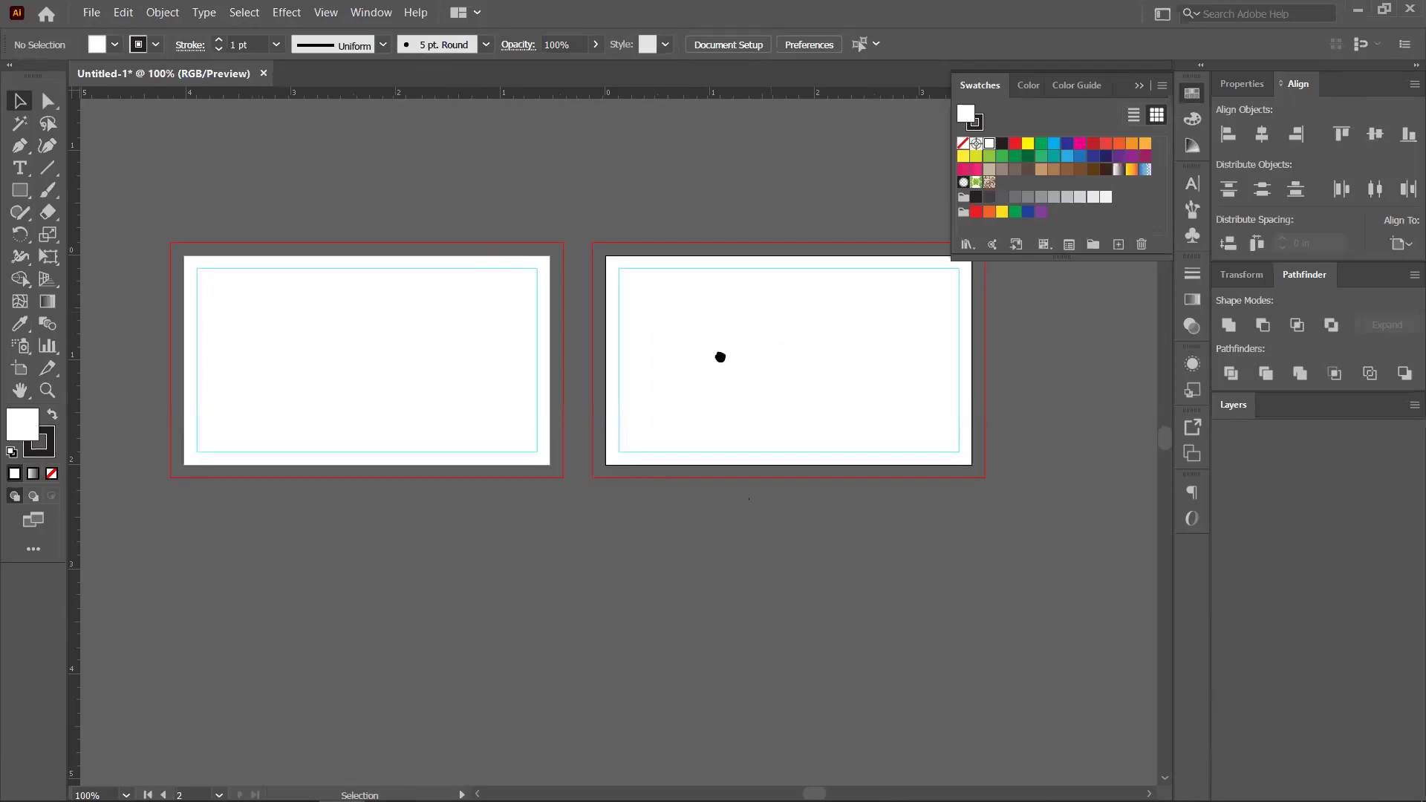
left_click_drag(513, 349, 388, 358)
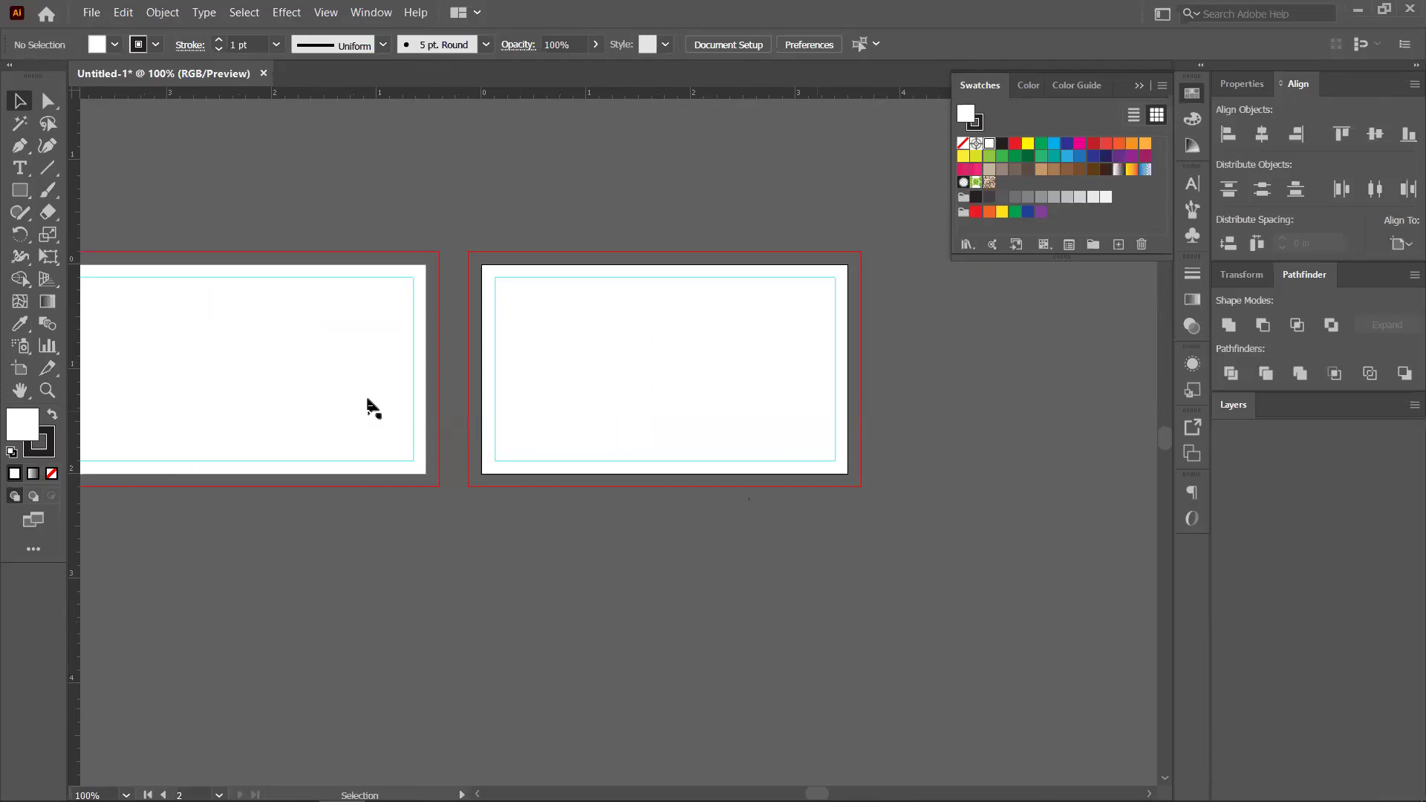
right_click(555, 278)
left_click(613, 448)
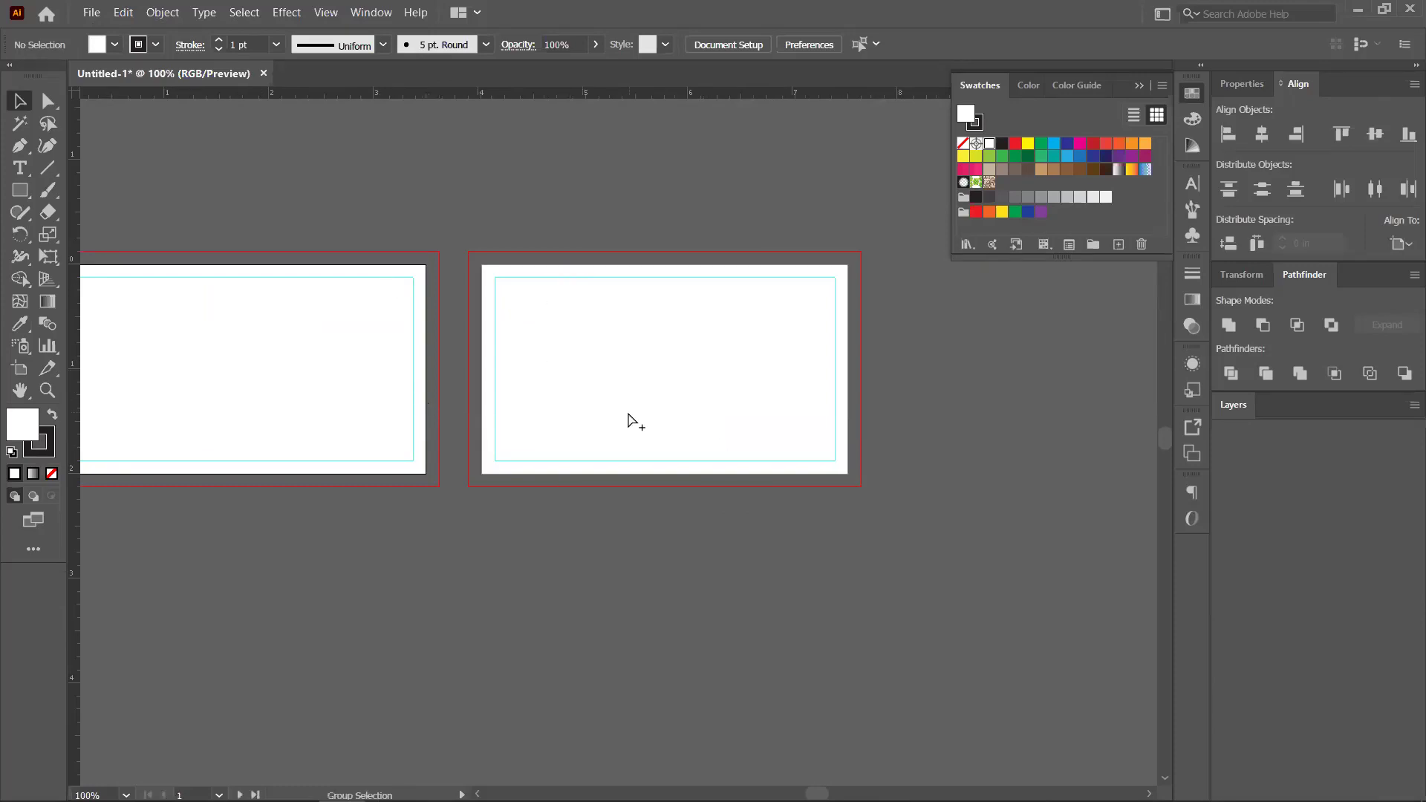
key("ctrl+minus")
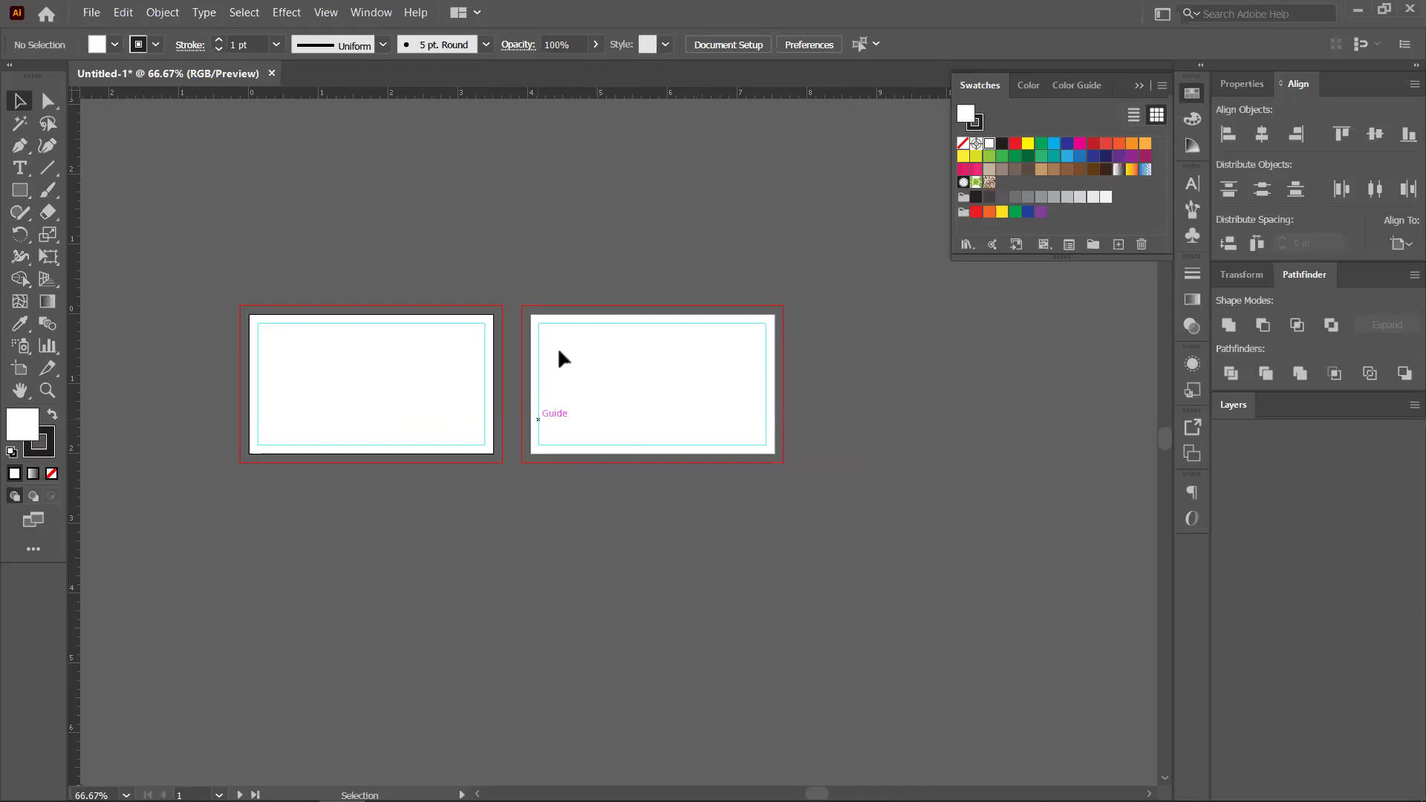
scroll(557, 346, "up", 2)
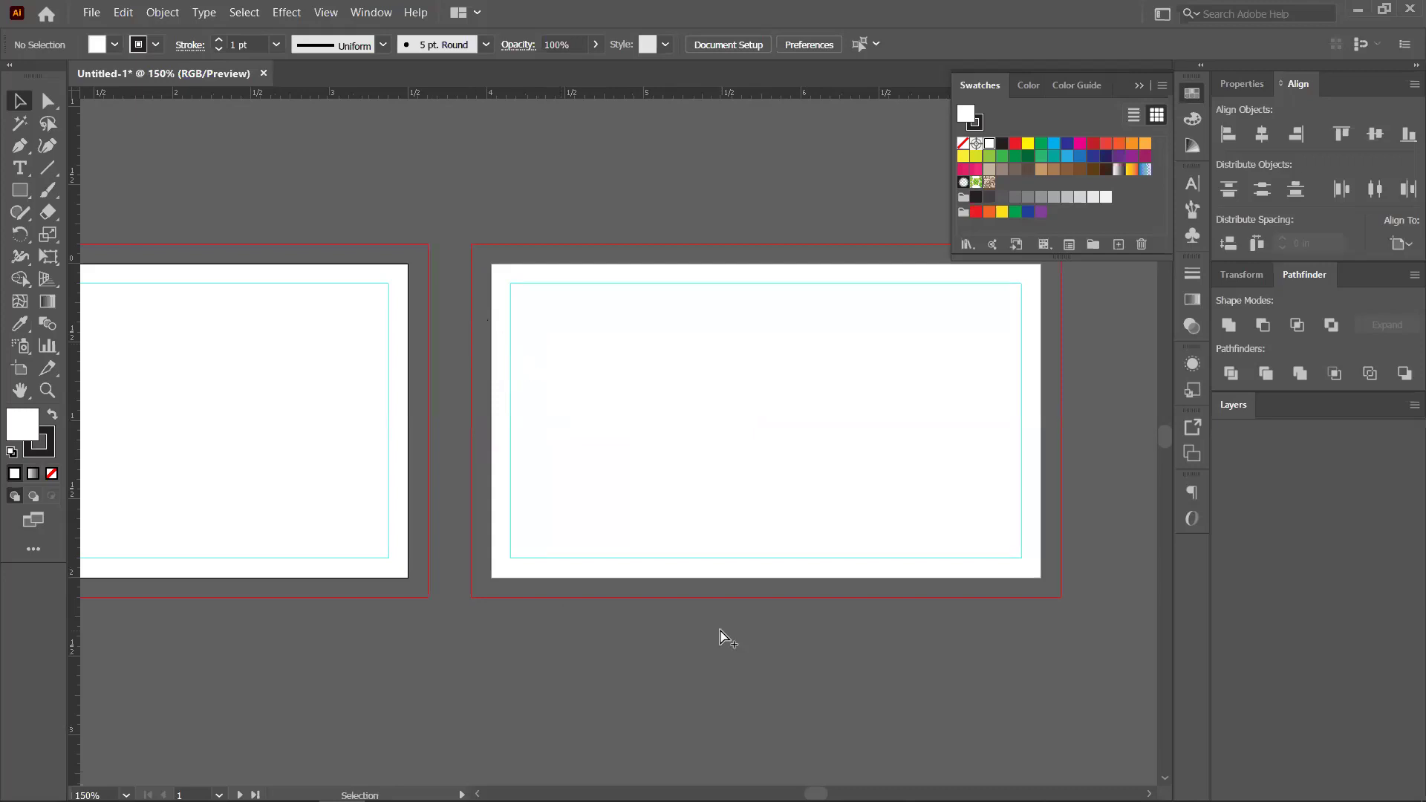
scroll(720, 637, "down", 2)
scroll(617, 249, "down", 3)
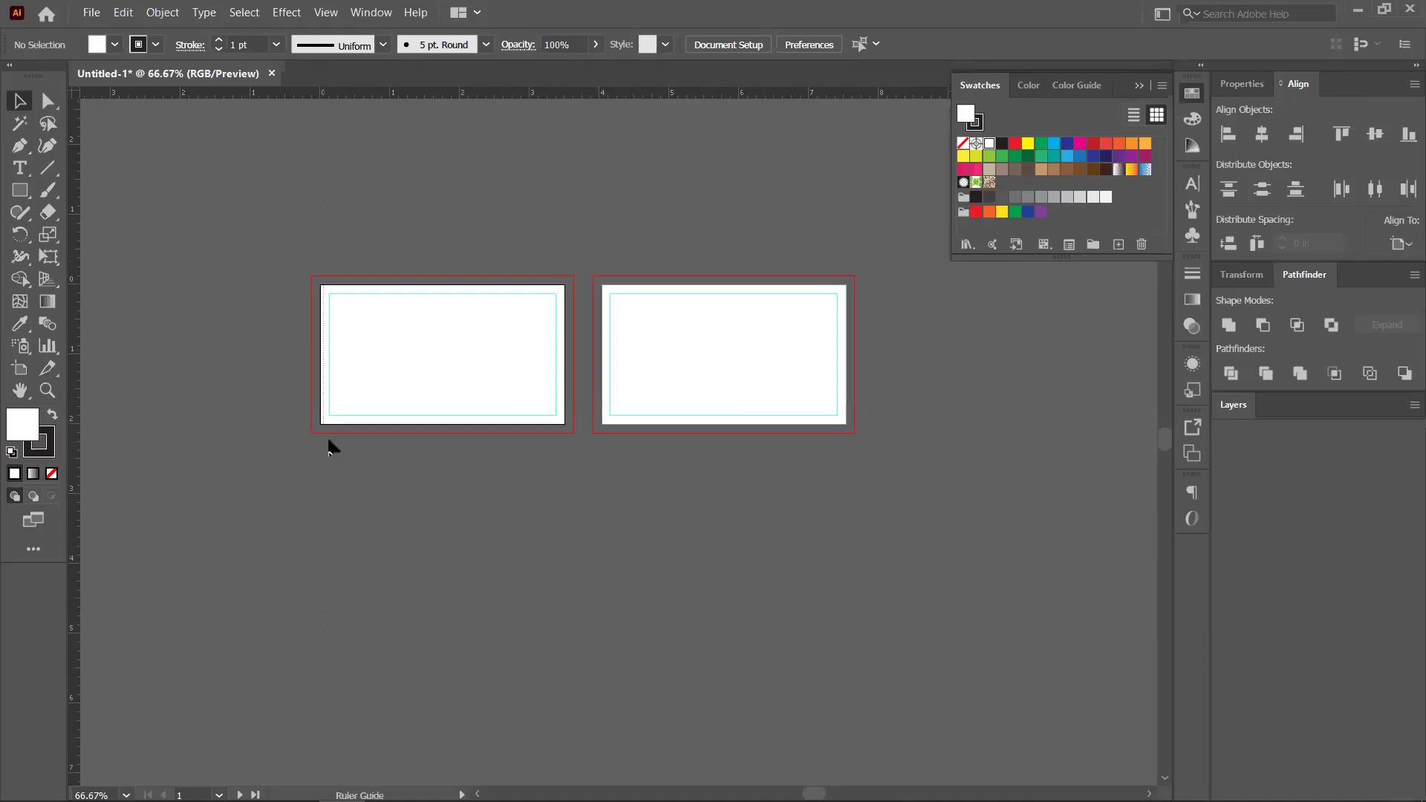
Remove the loose full-length ruler guides, keeping each card's inset safe-area guide
key("ctrl+semicolon")
left_click_drag(446, 95, 465, 294)
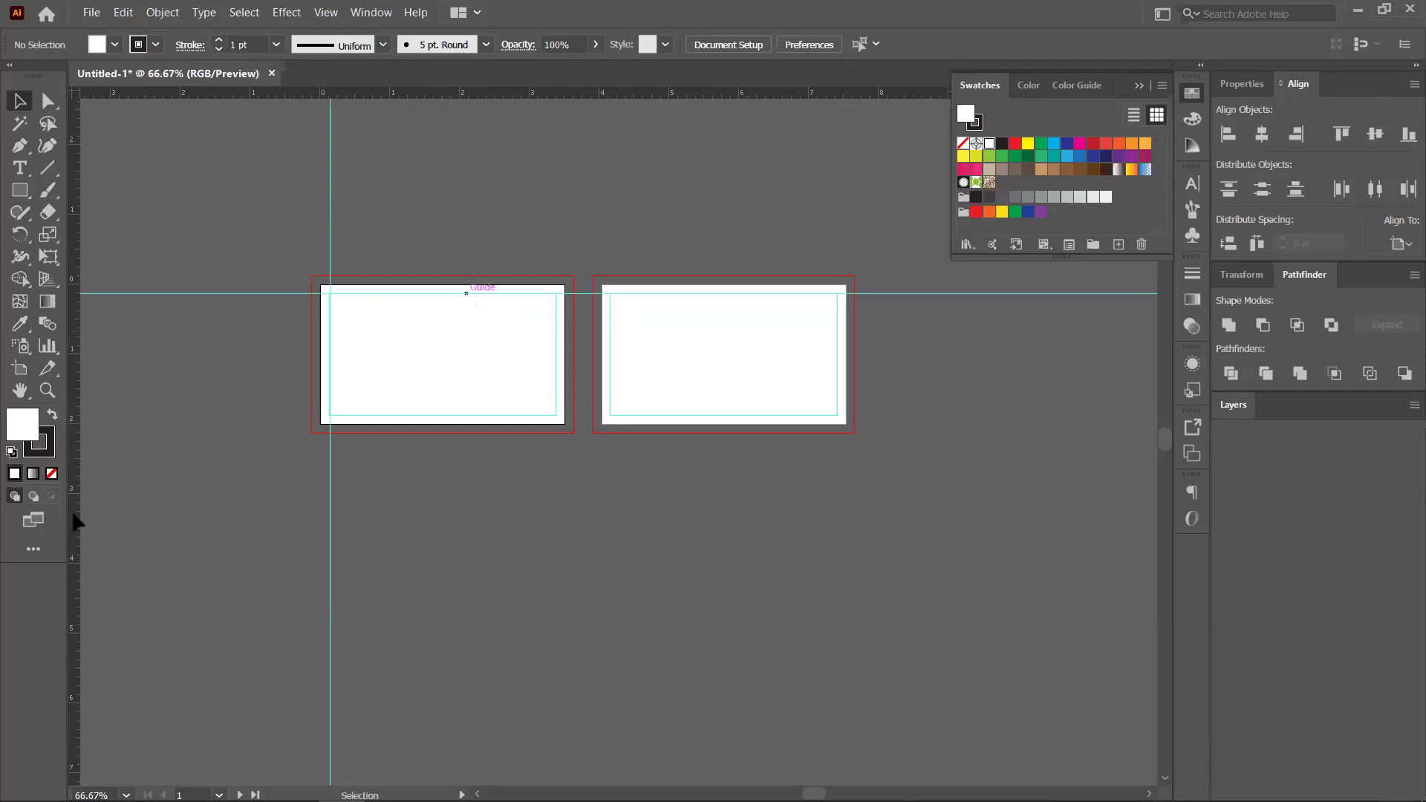
left_click_drag(559, 448, 560, 415)
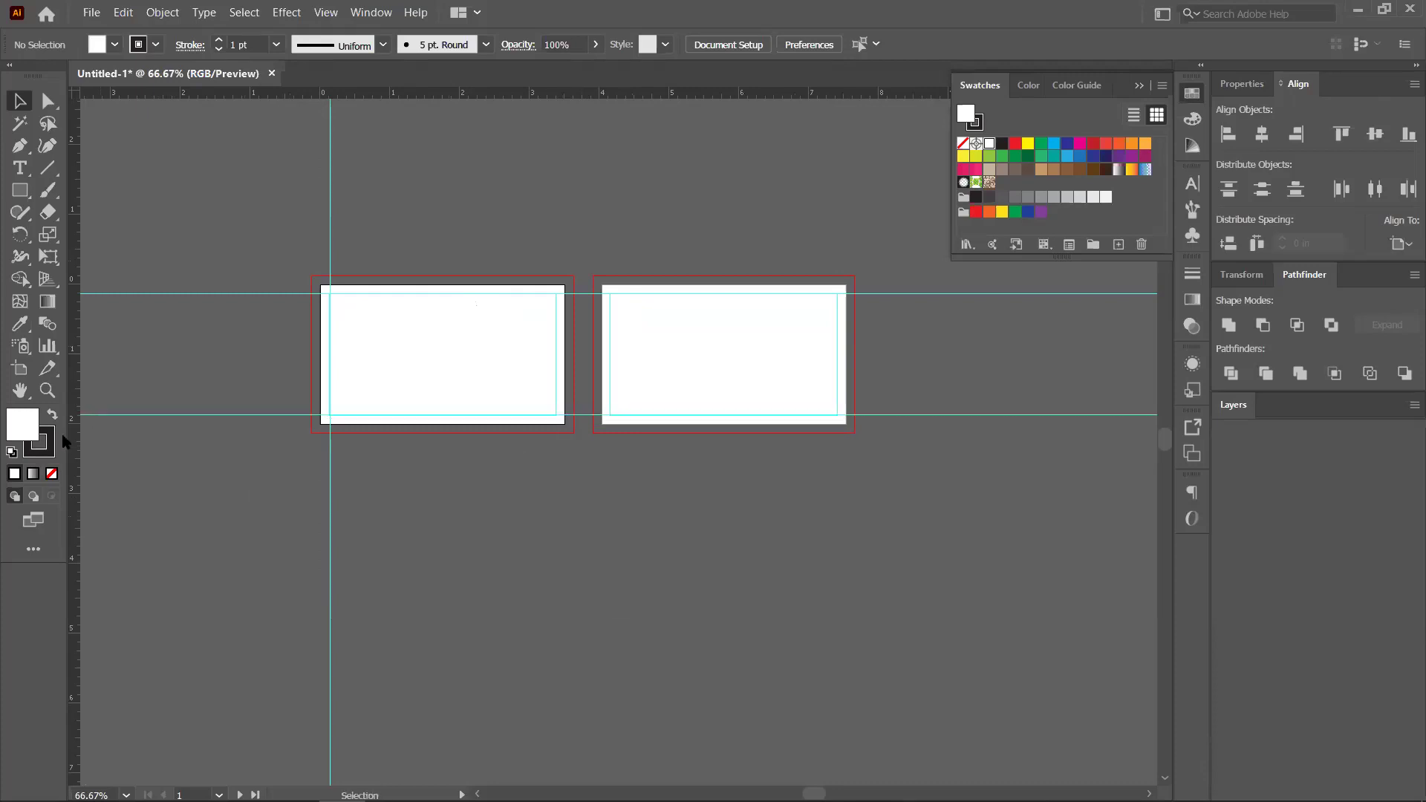
left_click_drag(565, 416, 556, 407)
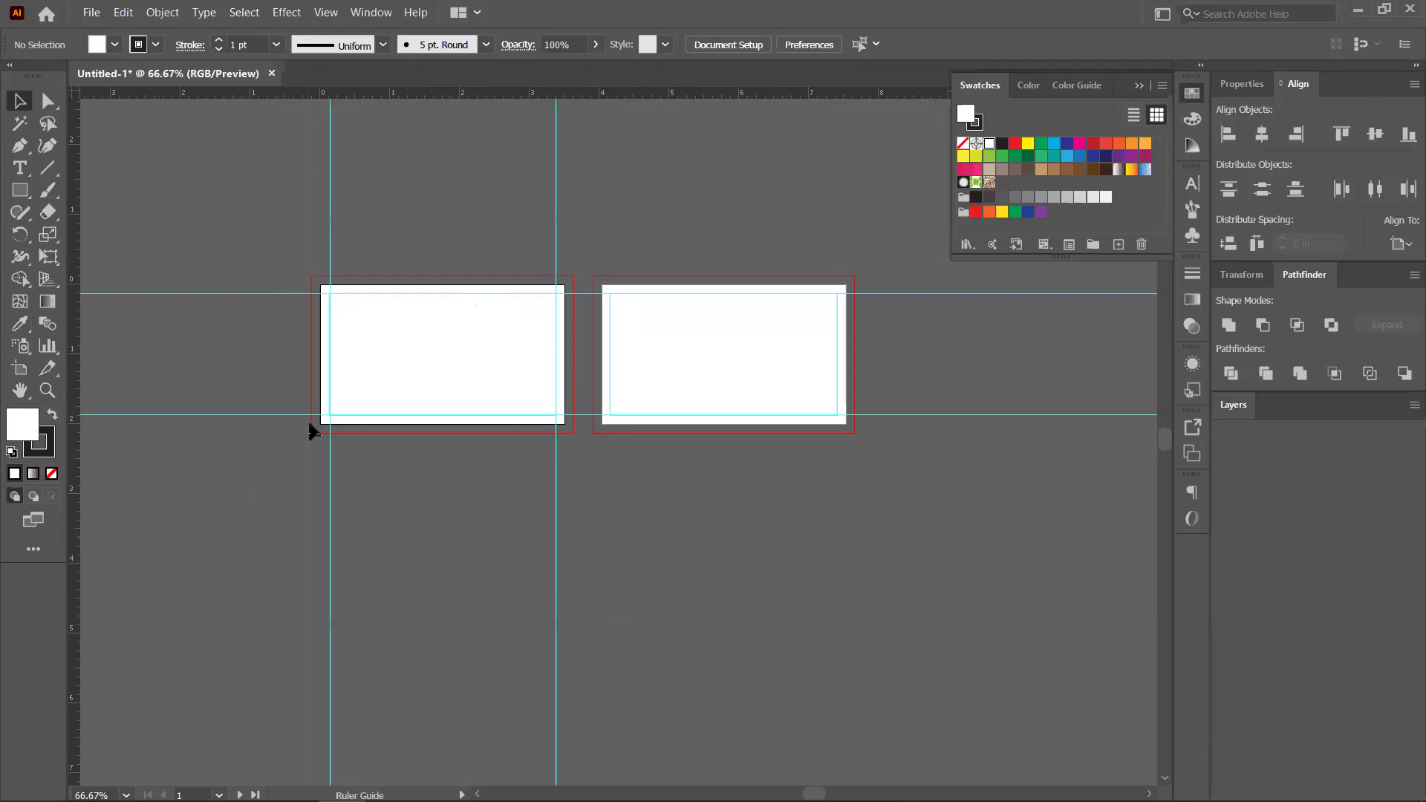
left_click_drag(310, 428, 311, 429)
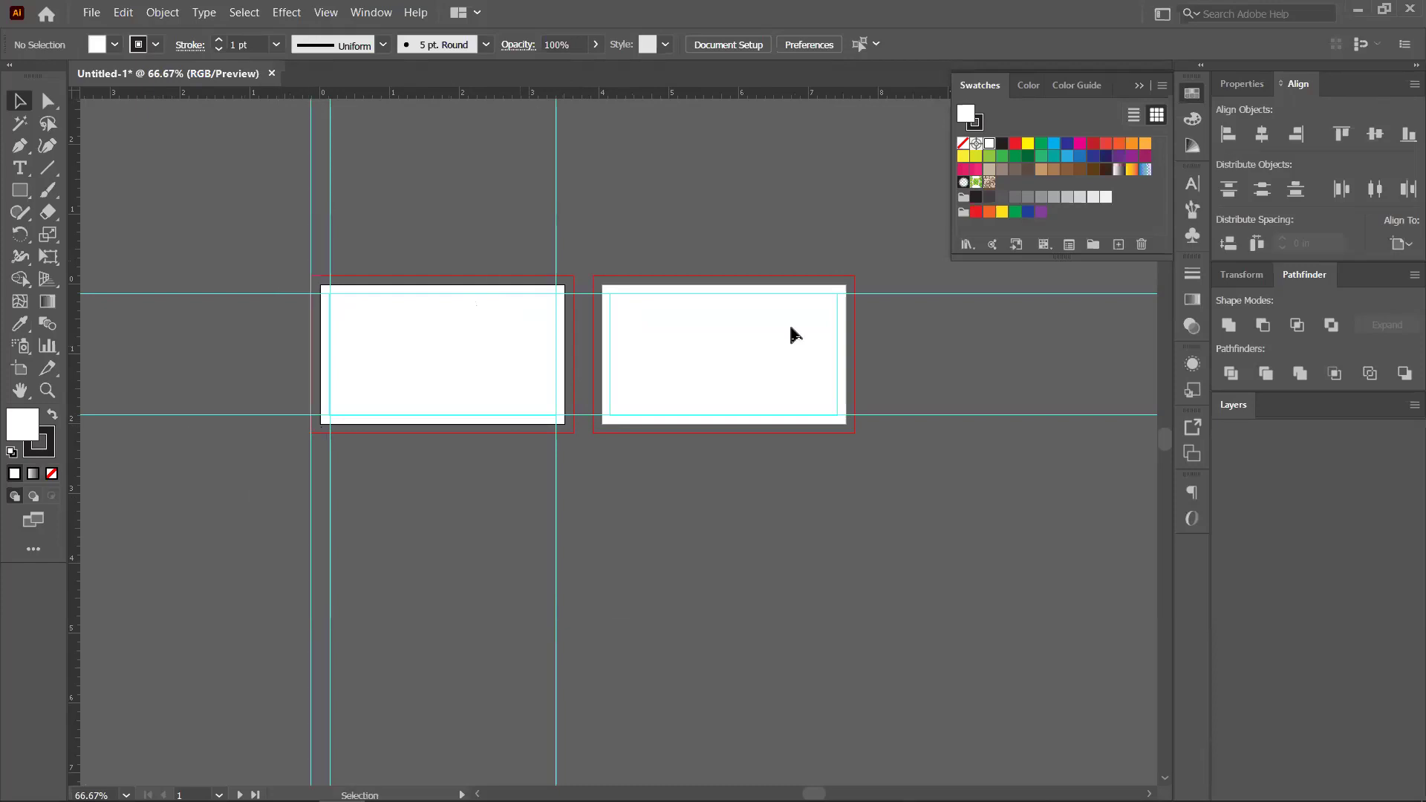
key("ctrl+z")
key("ctrl+z")
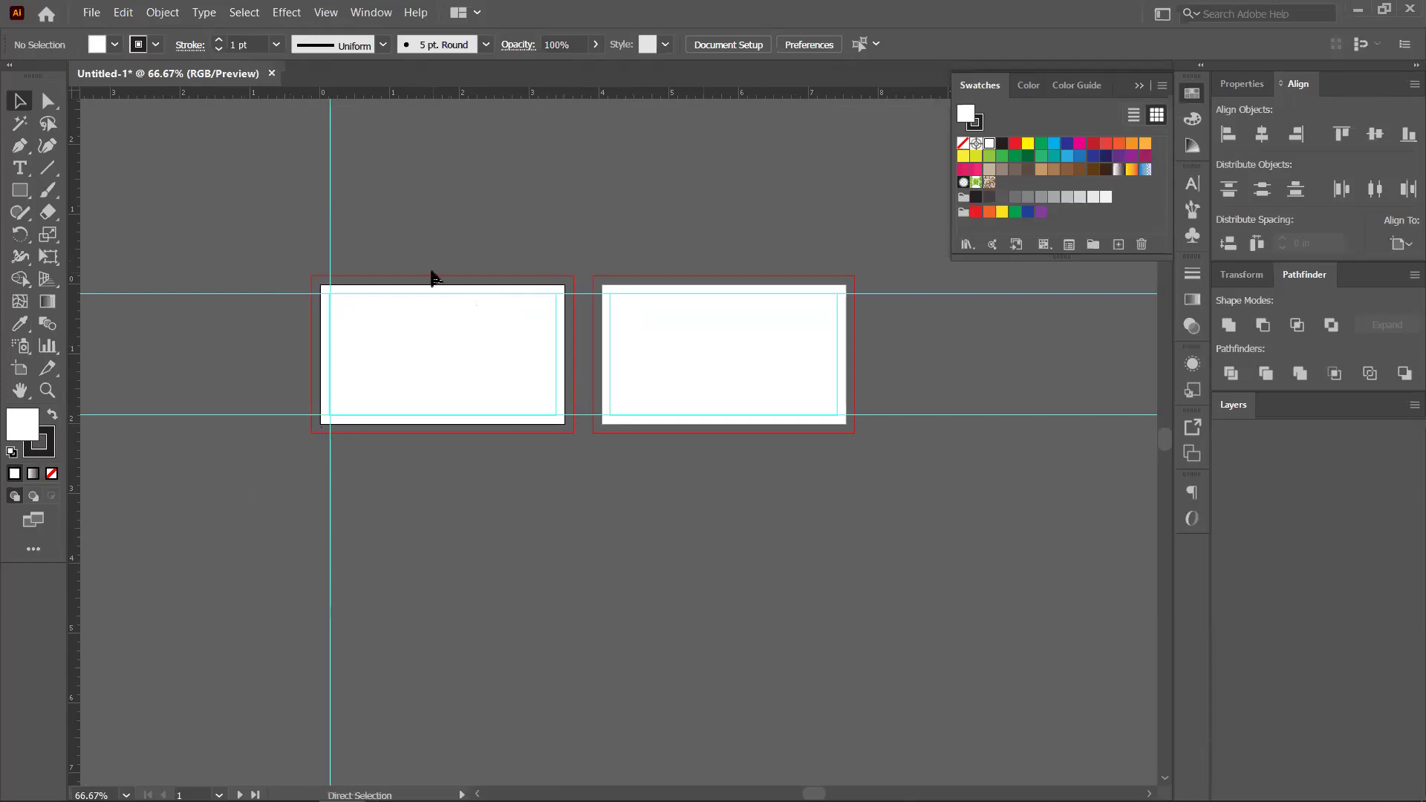
key("ctrl+z")
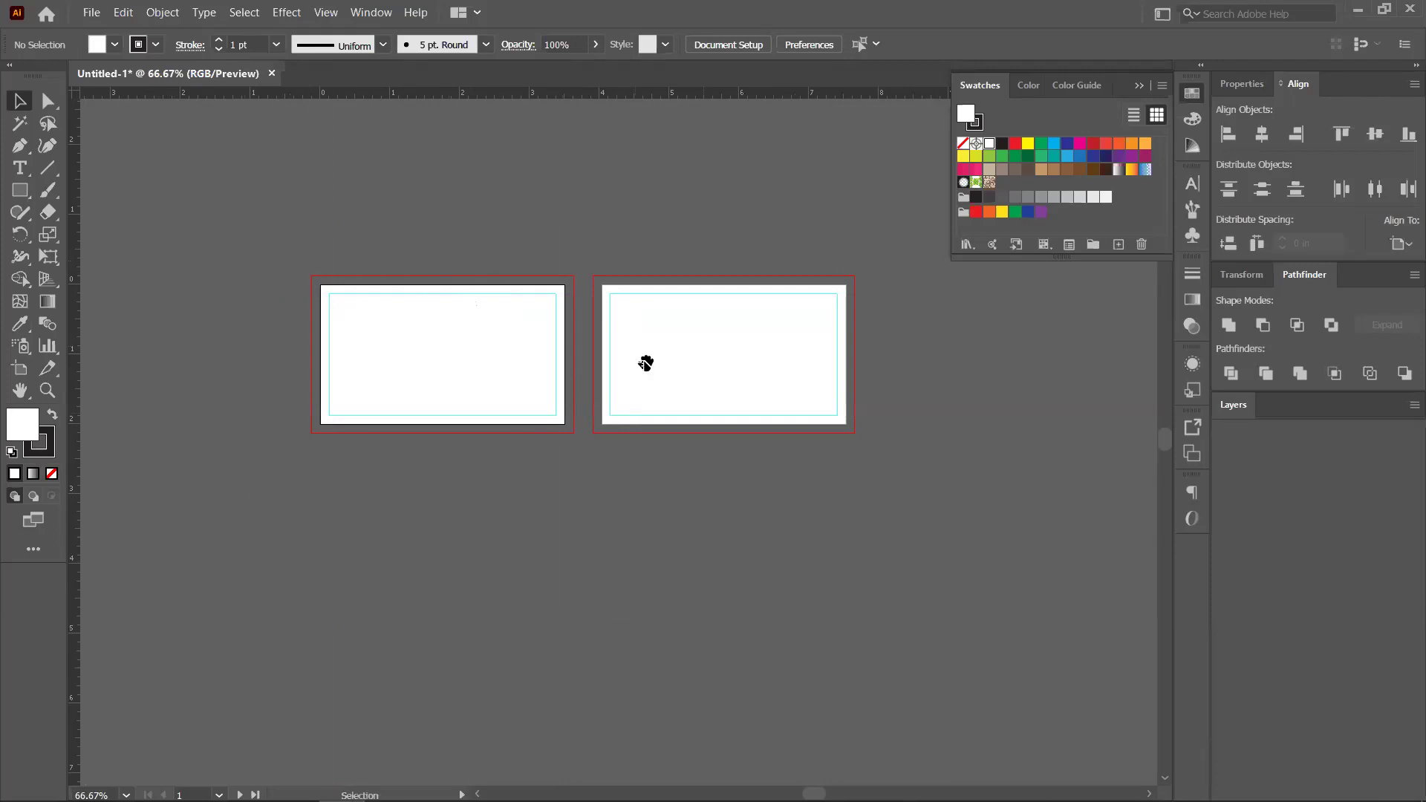
left_click_drag(652, 422, 660, 483)
scroll(764, 400, "up", 2)
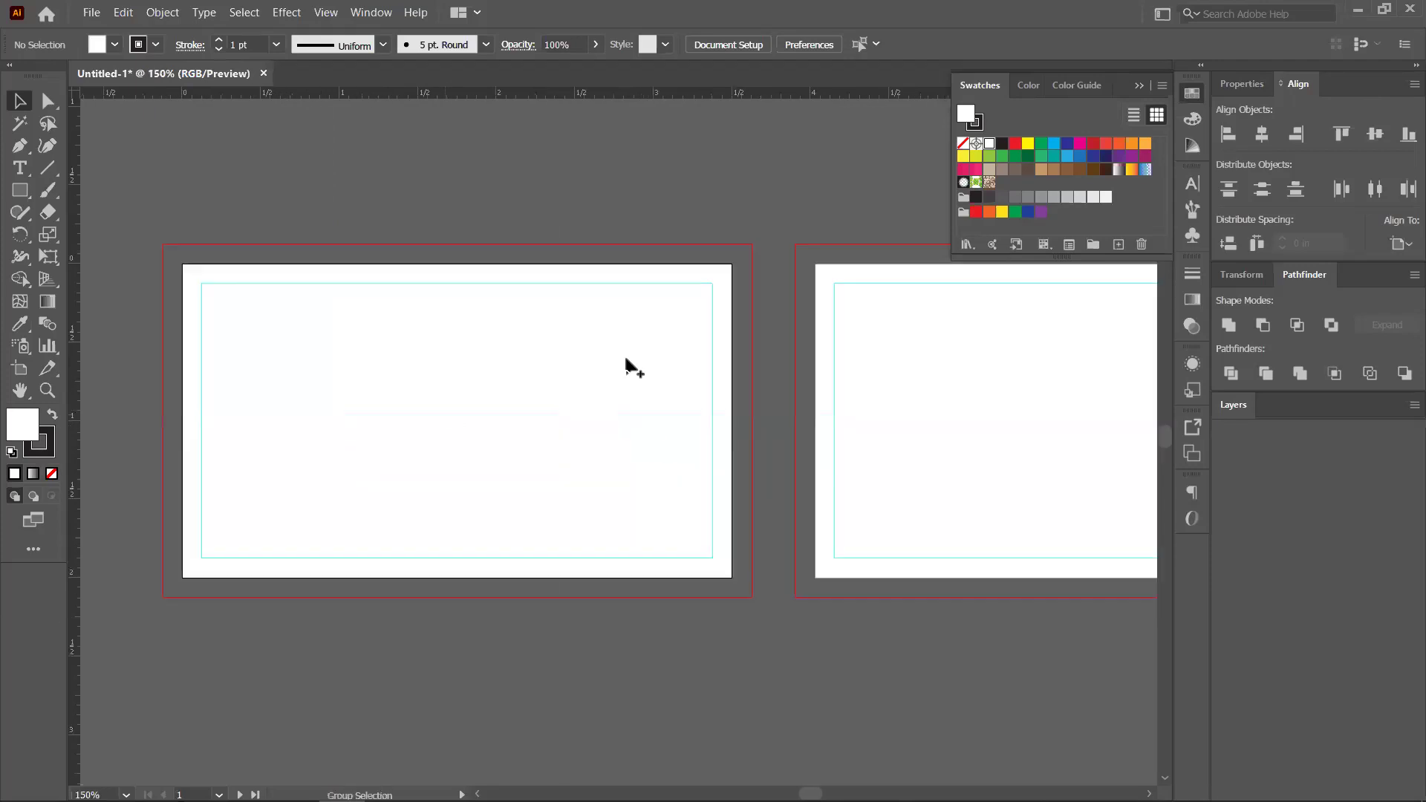
scroll(901, 417, "down", 1)
left_click_drag(917, 597, 797, 574)
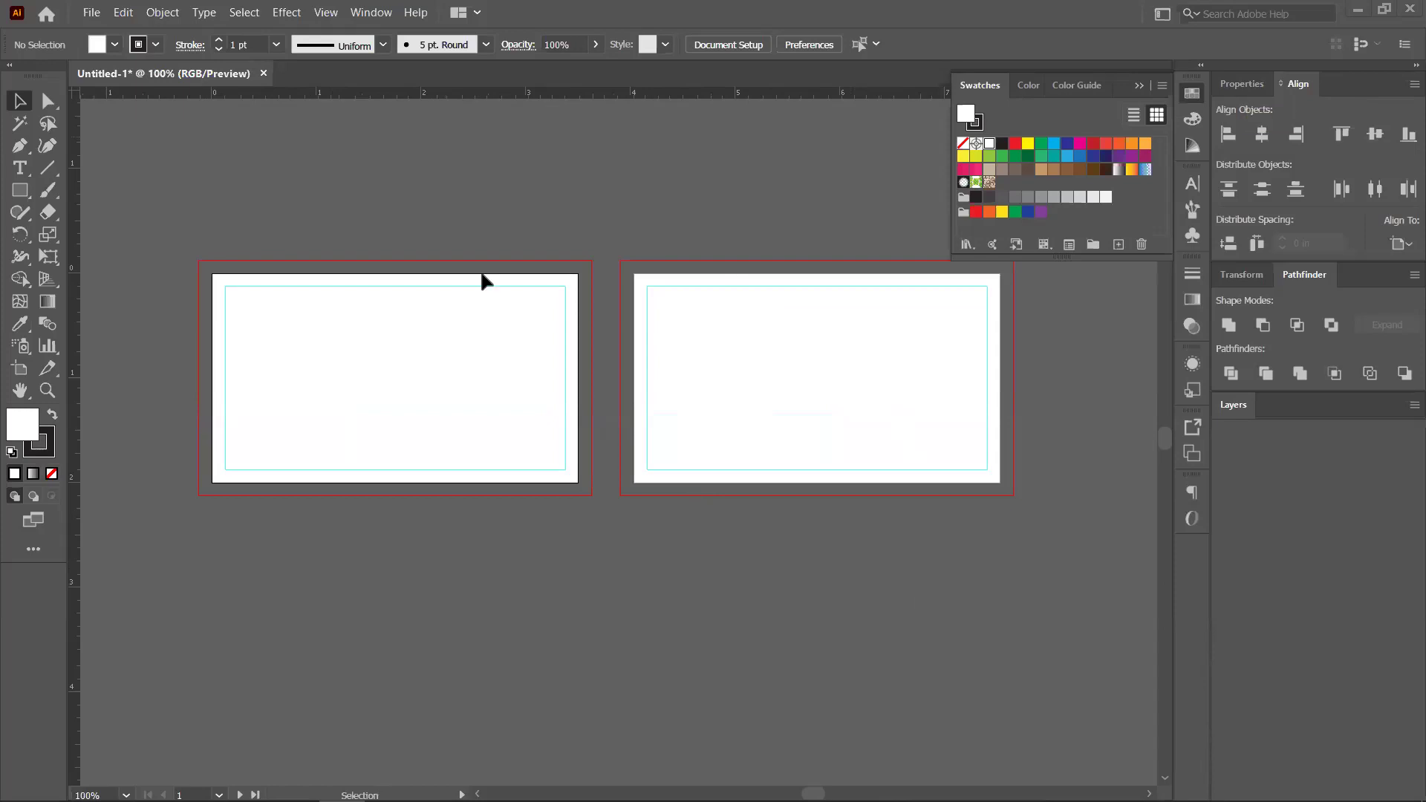
Open 1b39a9110141943.png and a.png from the Desktop together as separate documents
left_click(88, 15)
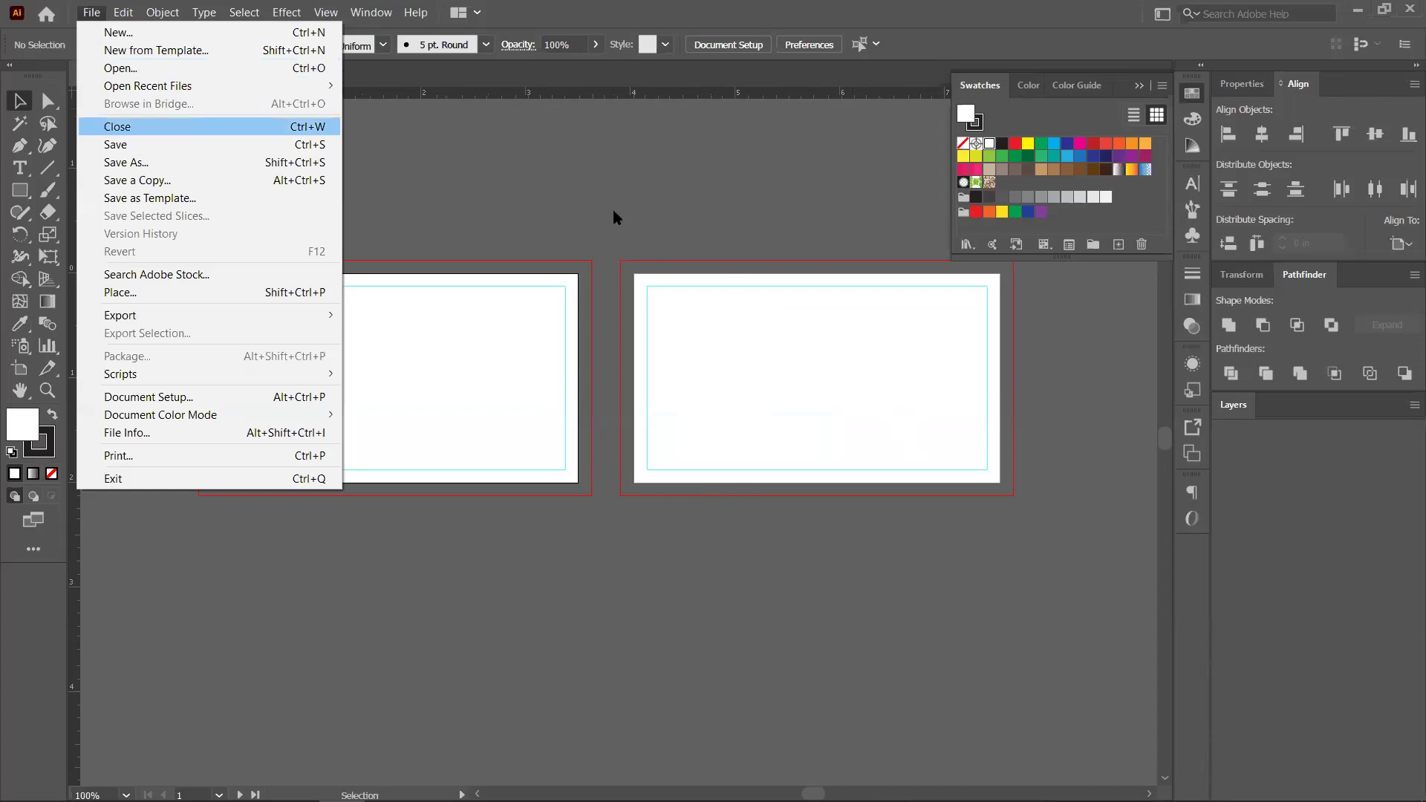
left_click(92, 12)
left_click(96, 15)
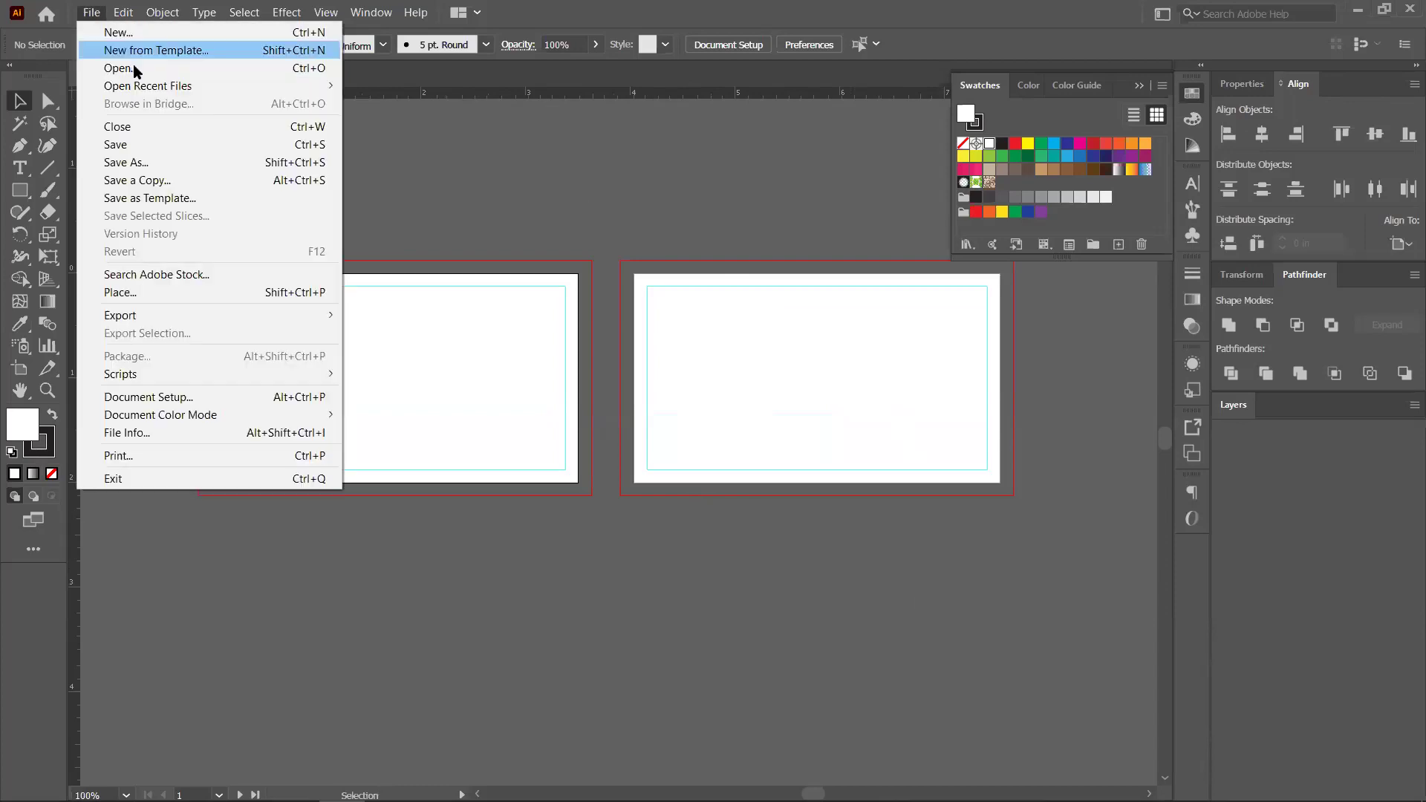
key("Escape")
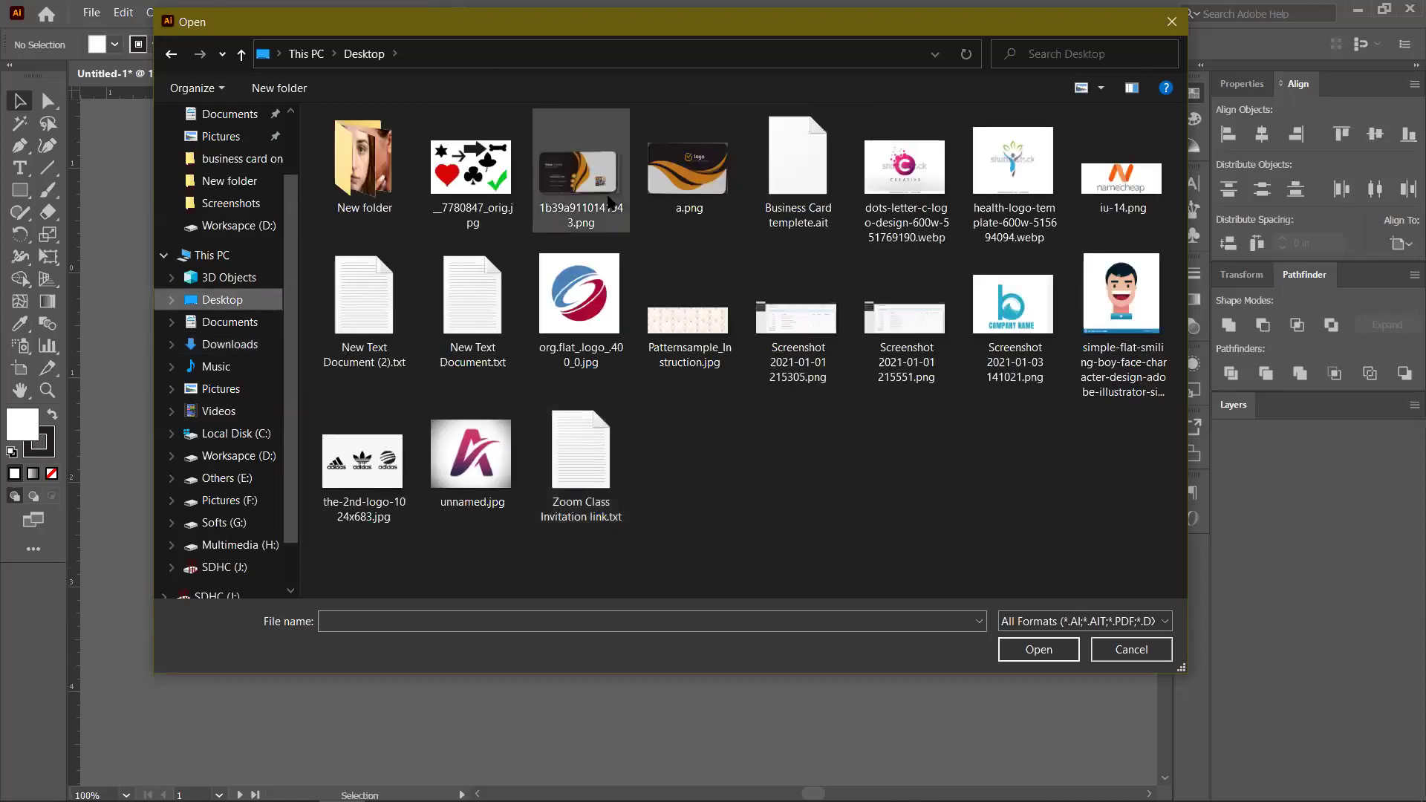
left_click(609, 199)
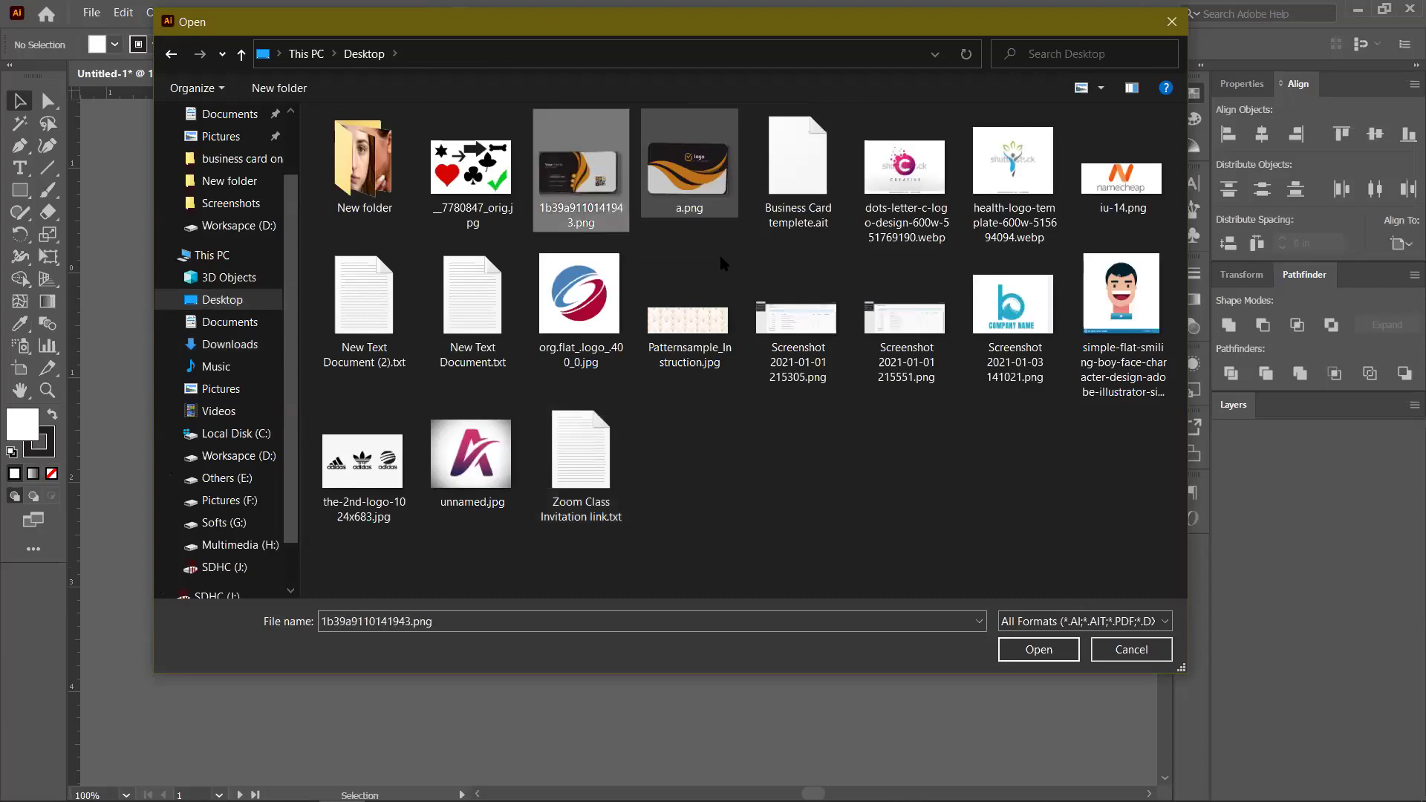
left_click(1023, 649)
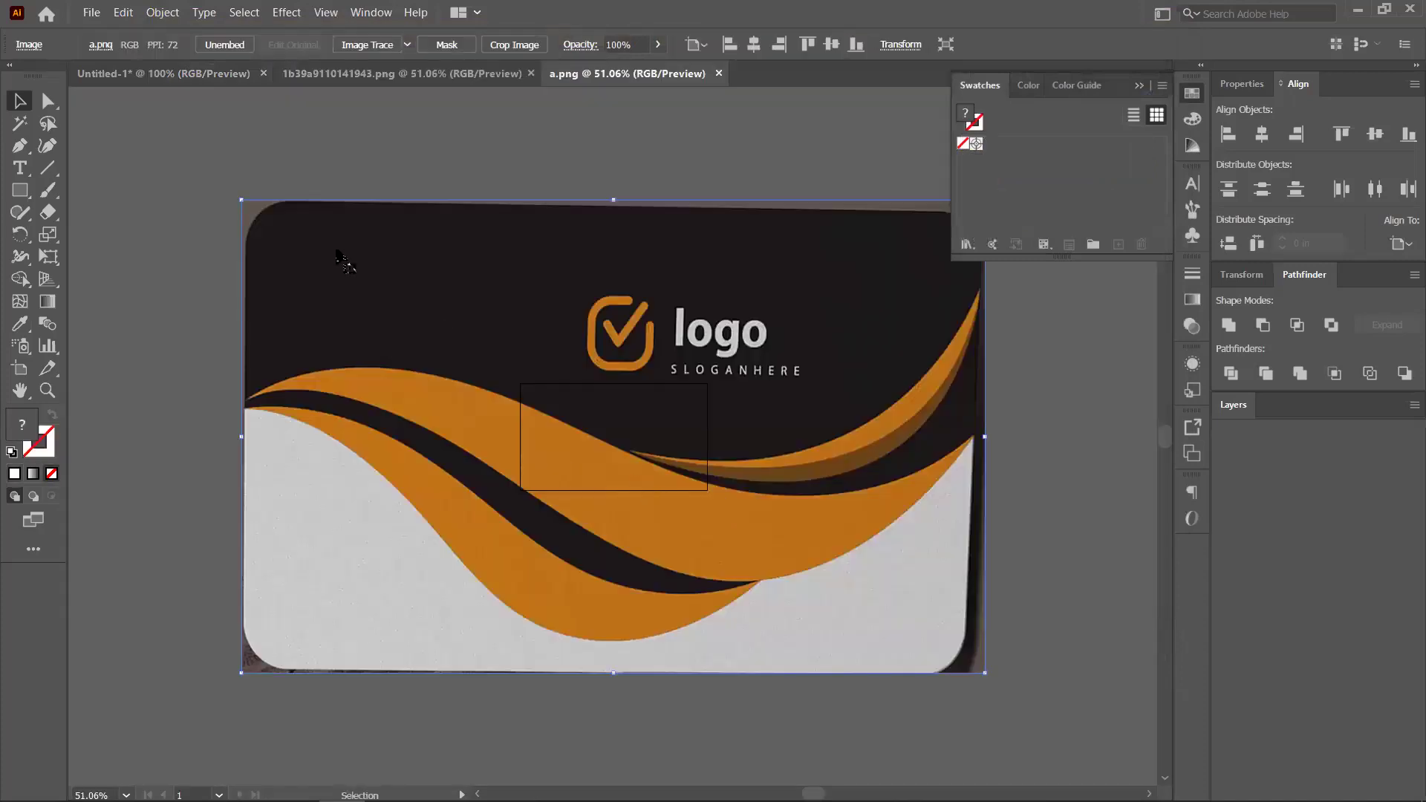
Drag the a.png wave card into Untitled-1, then scale and stretch it over artboard 2's bleed
left_click_drag(165, 80, 593, 514)
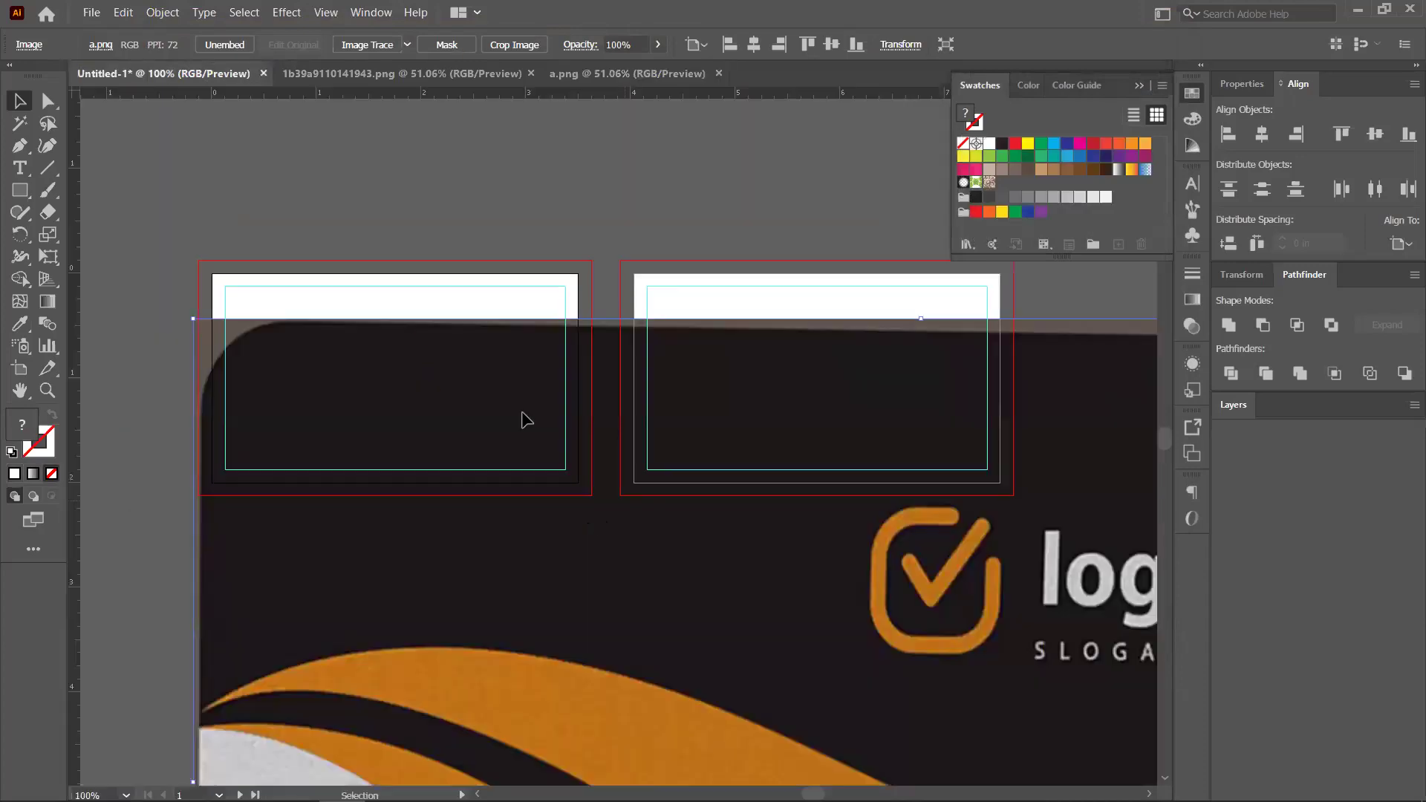
scroll(522, 484, "down", 3)
left_click_drag(876, 365, 700, 507)
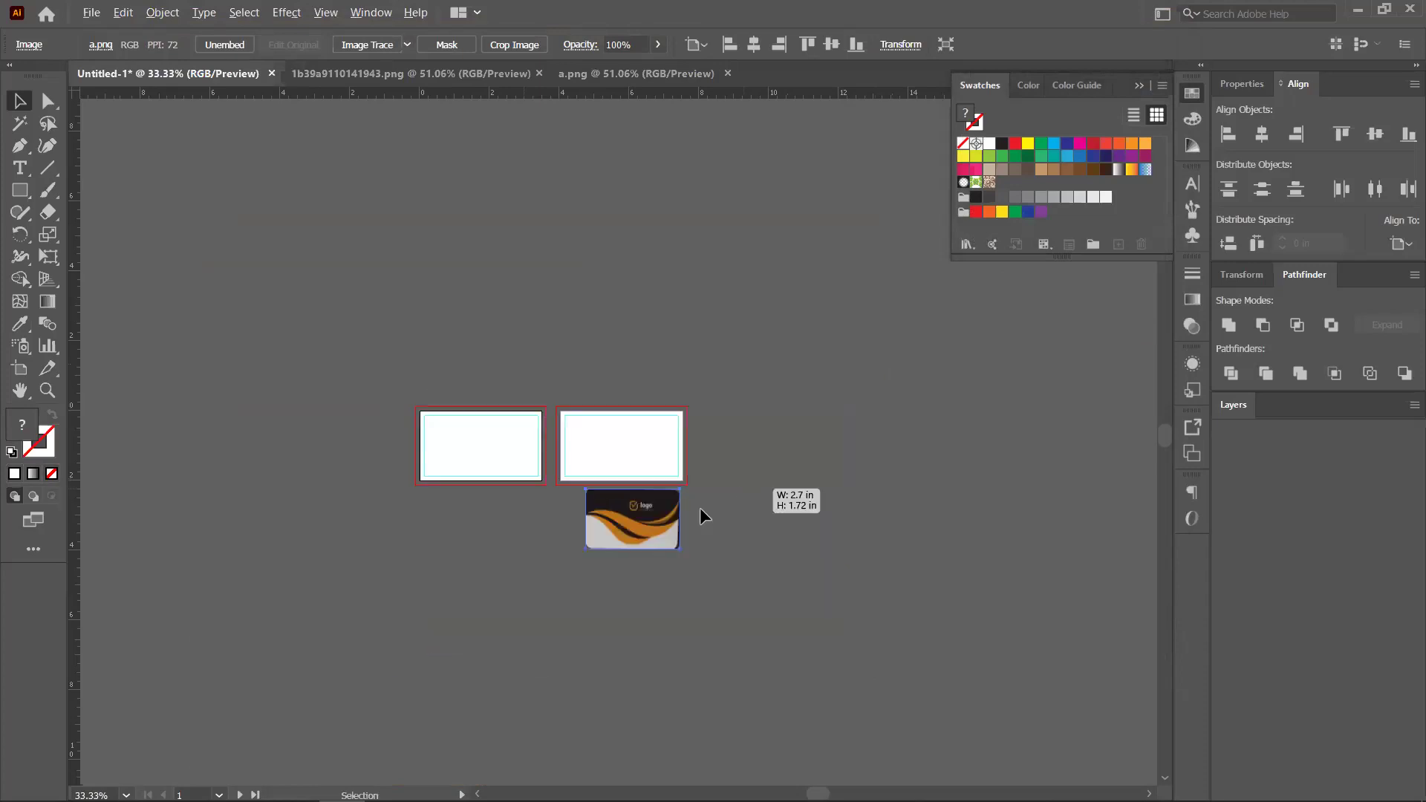
scroll(629, 524, "up", 4)
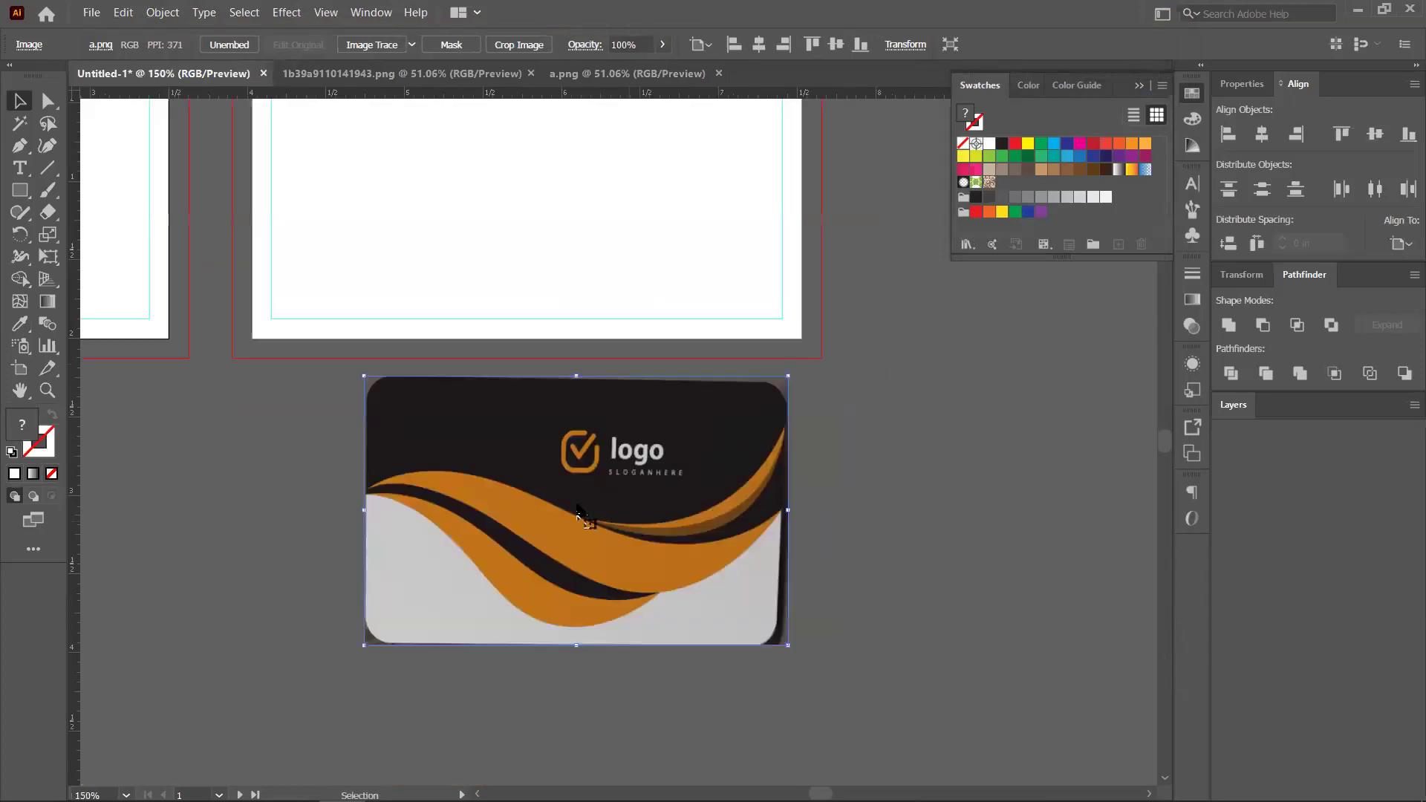
scroll(474, 268, "down", 1)
left_click_drag(492, 487, 421, 252)
left_click_drag(671, 283, 654, 321)
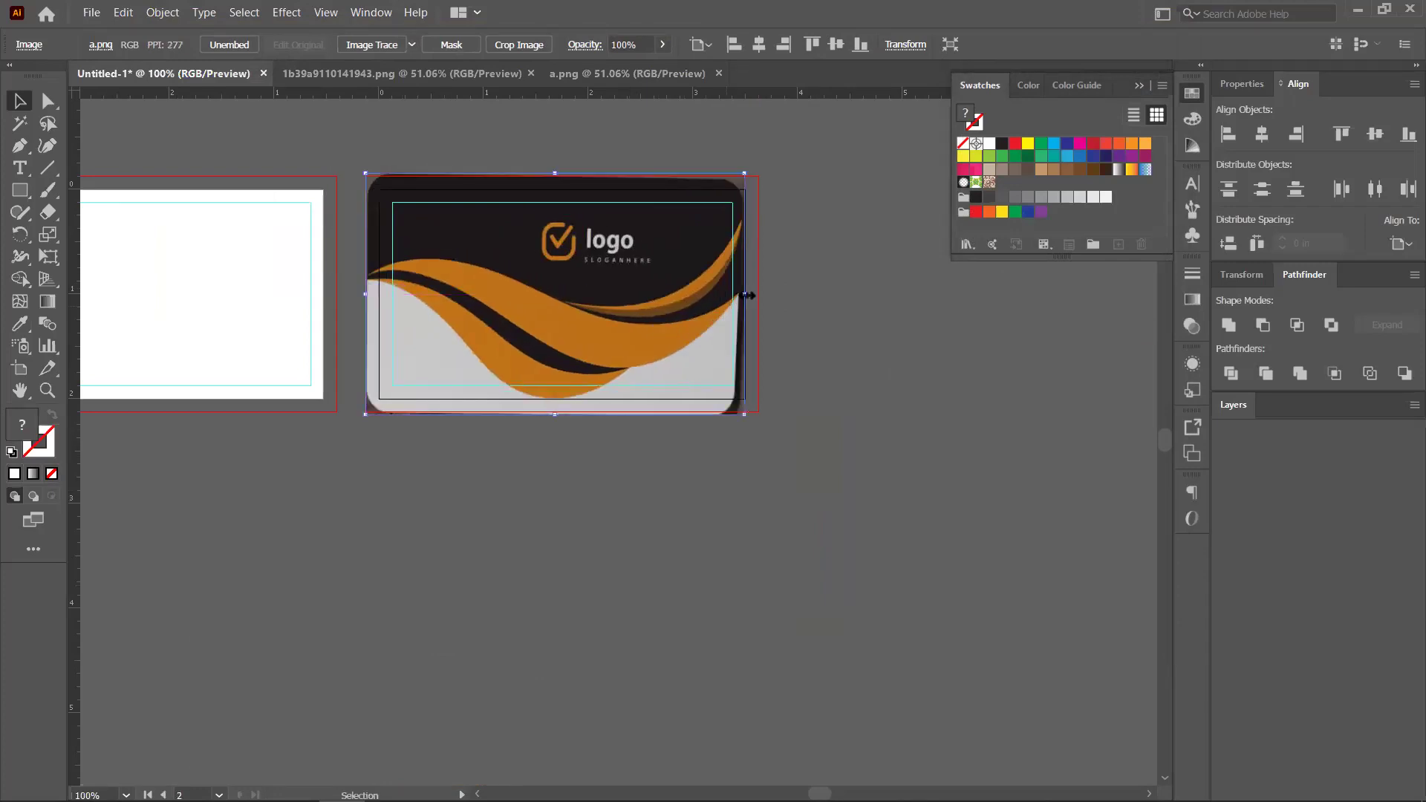
left_click_drag(758, 296, 772, 296)
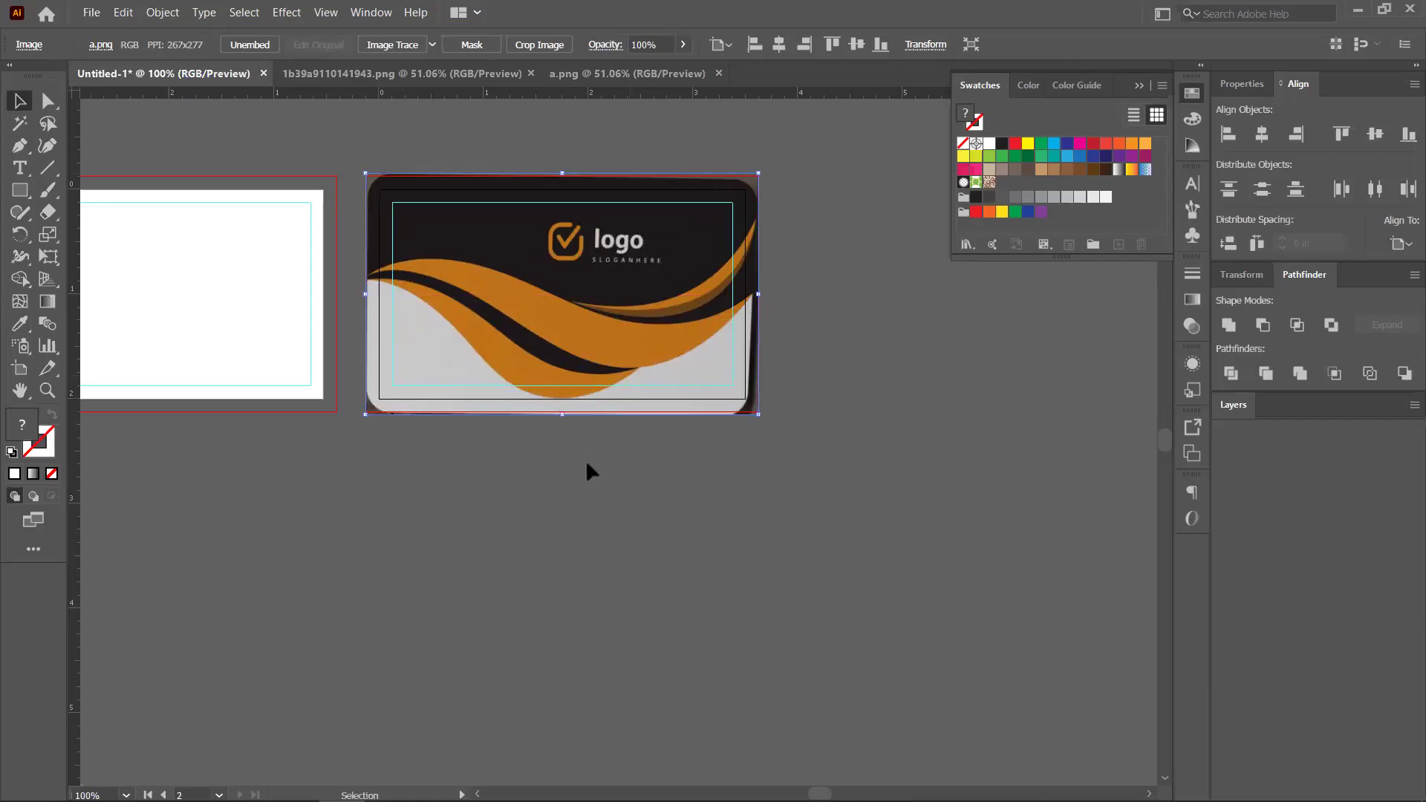
left_click(584, 494)
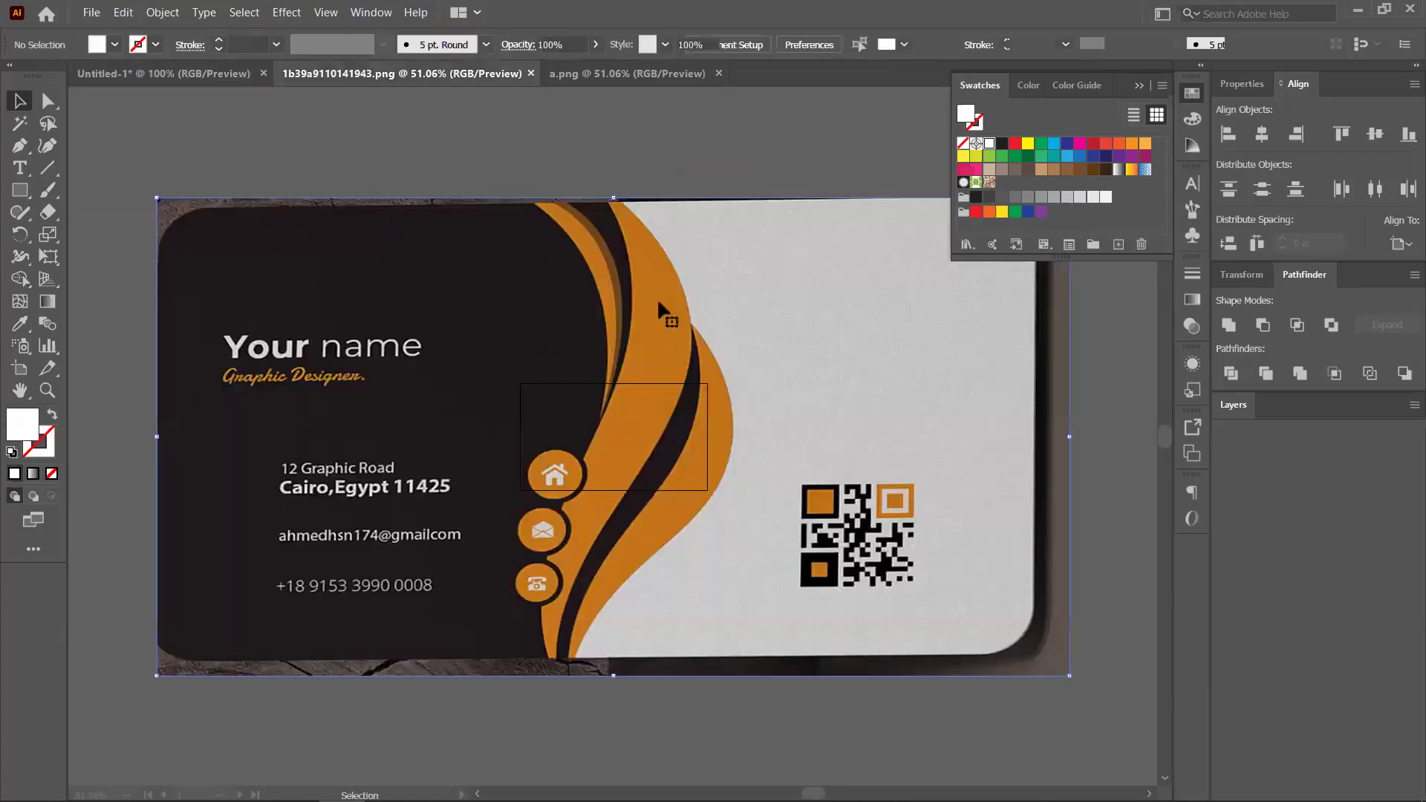
Bring the 1b39a9110141943.png image into Untitled-1 and close both PNG source documents
left_click(176, 74)
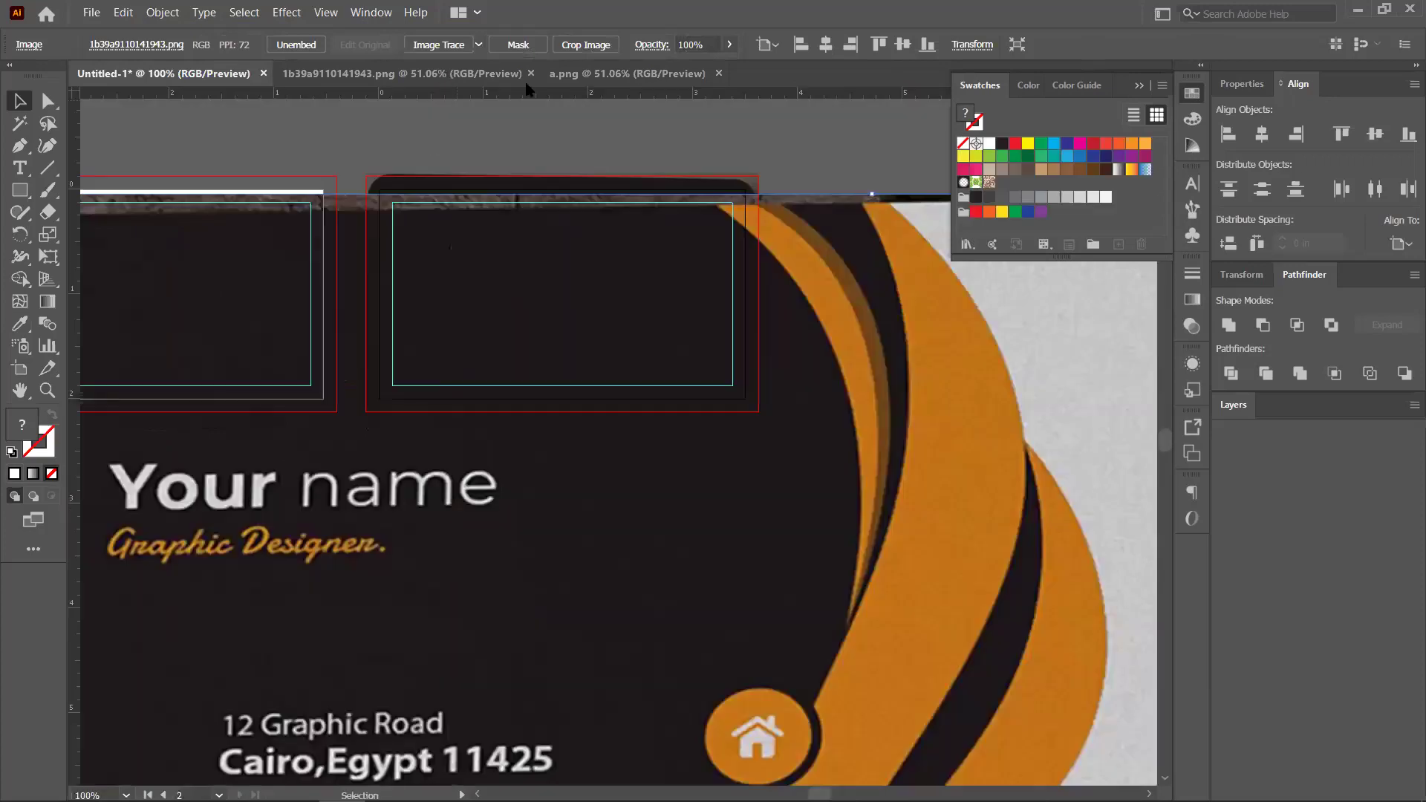
left_click(530, 72)
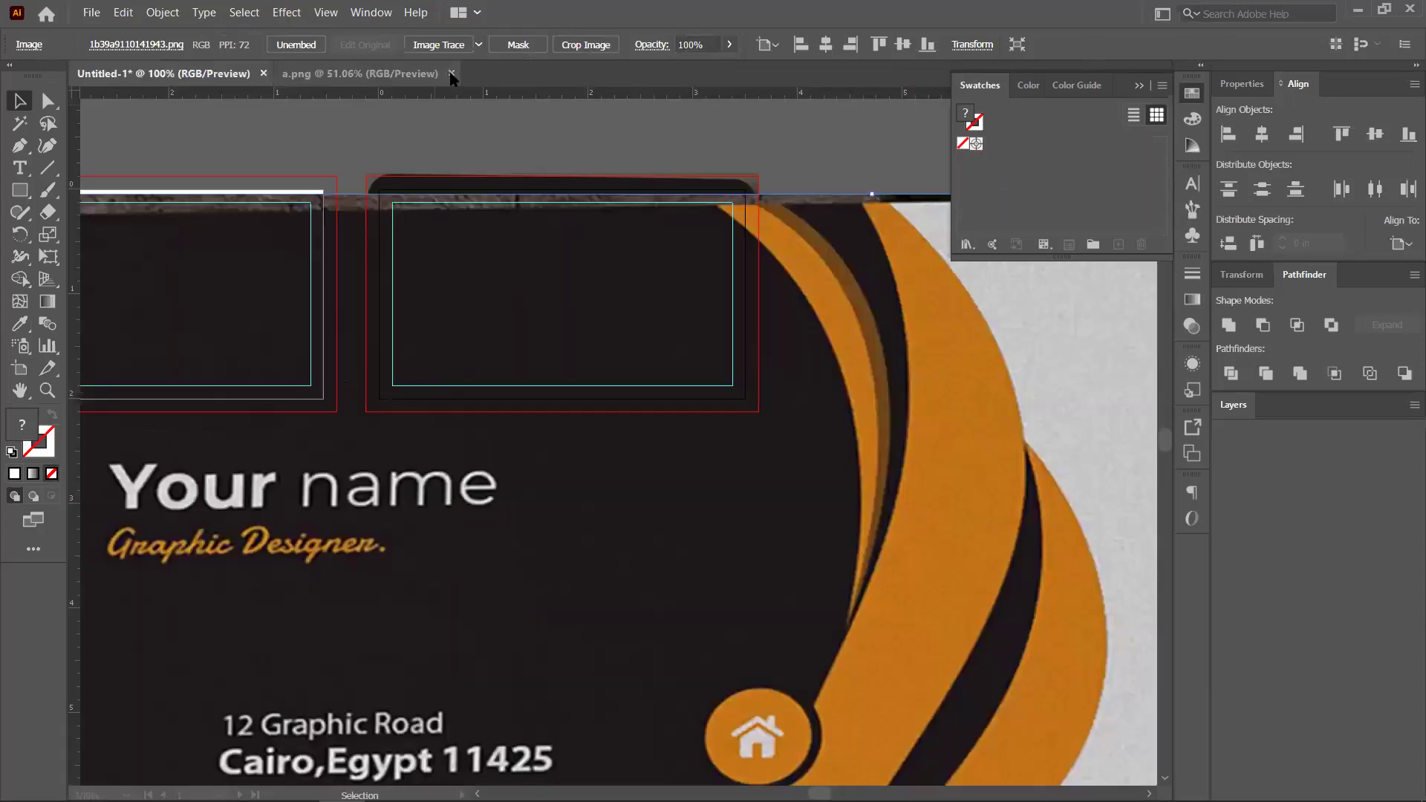
key("ctrl+w")
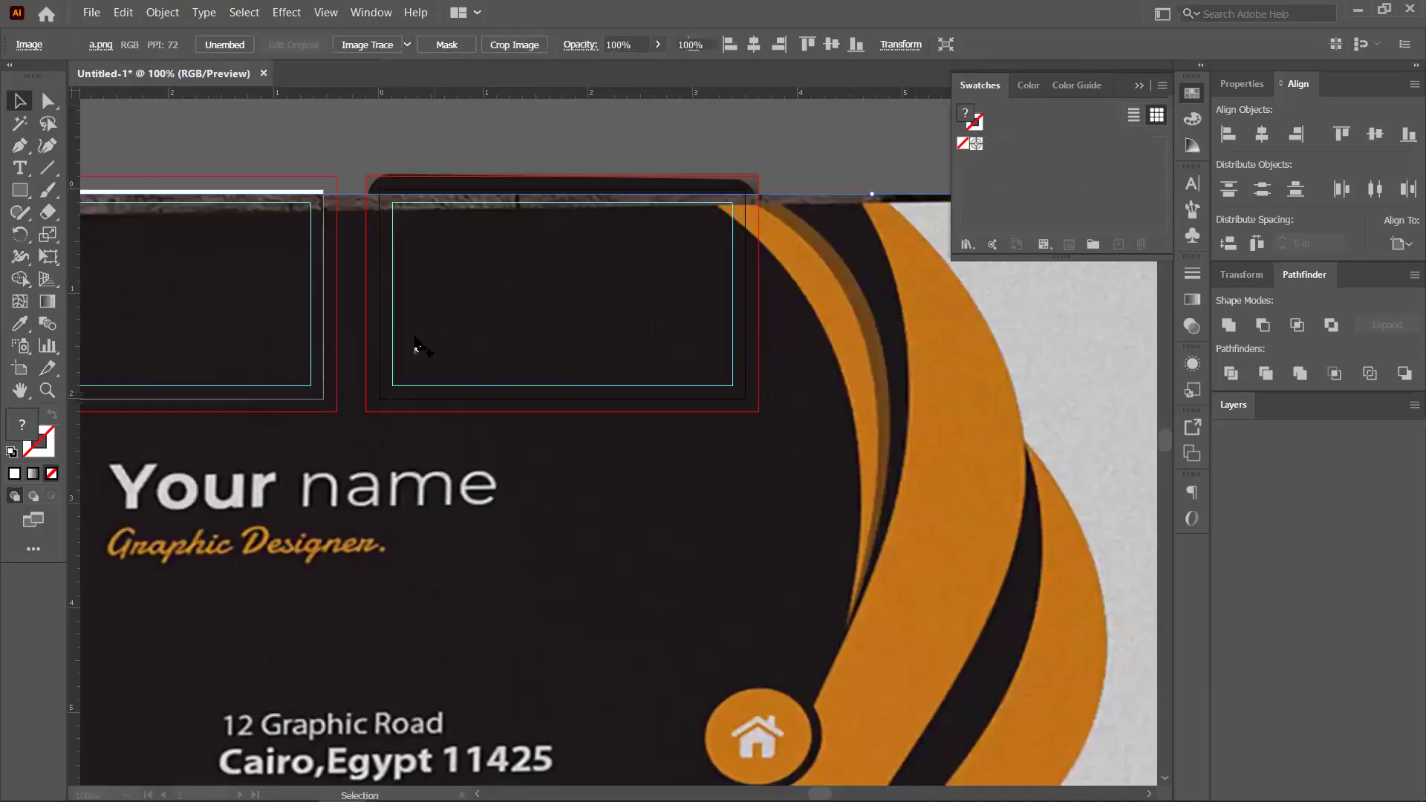
Scale and stretch the contact-details image to fill artboard 1's bleed area
key("ctrl+minus")
key("ctrl+minus")
key("ctrl+minus")
key("ctrl+z")
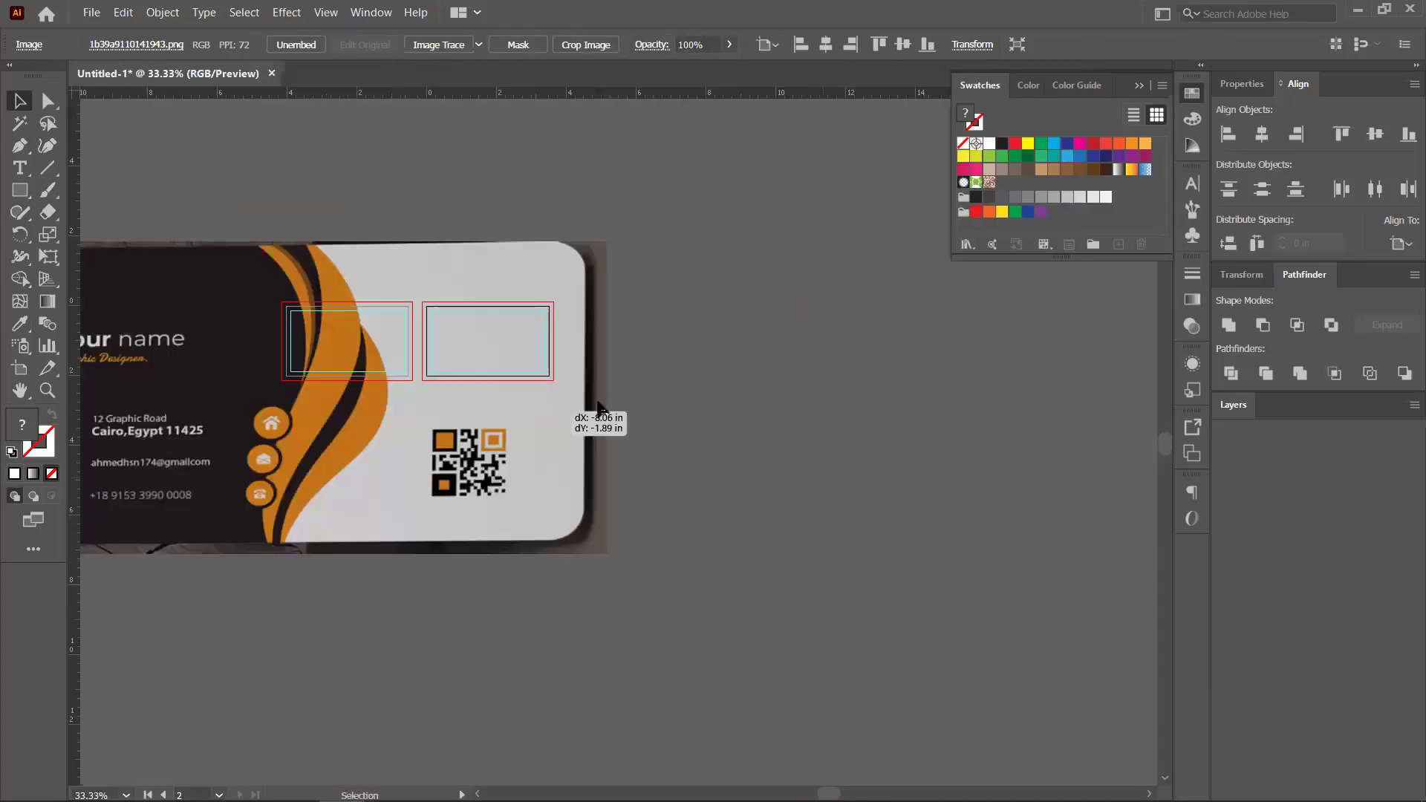
key("ctrl+z")
left_click_drag(613, 259, 546, 397)
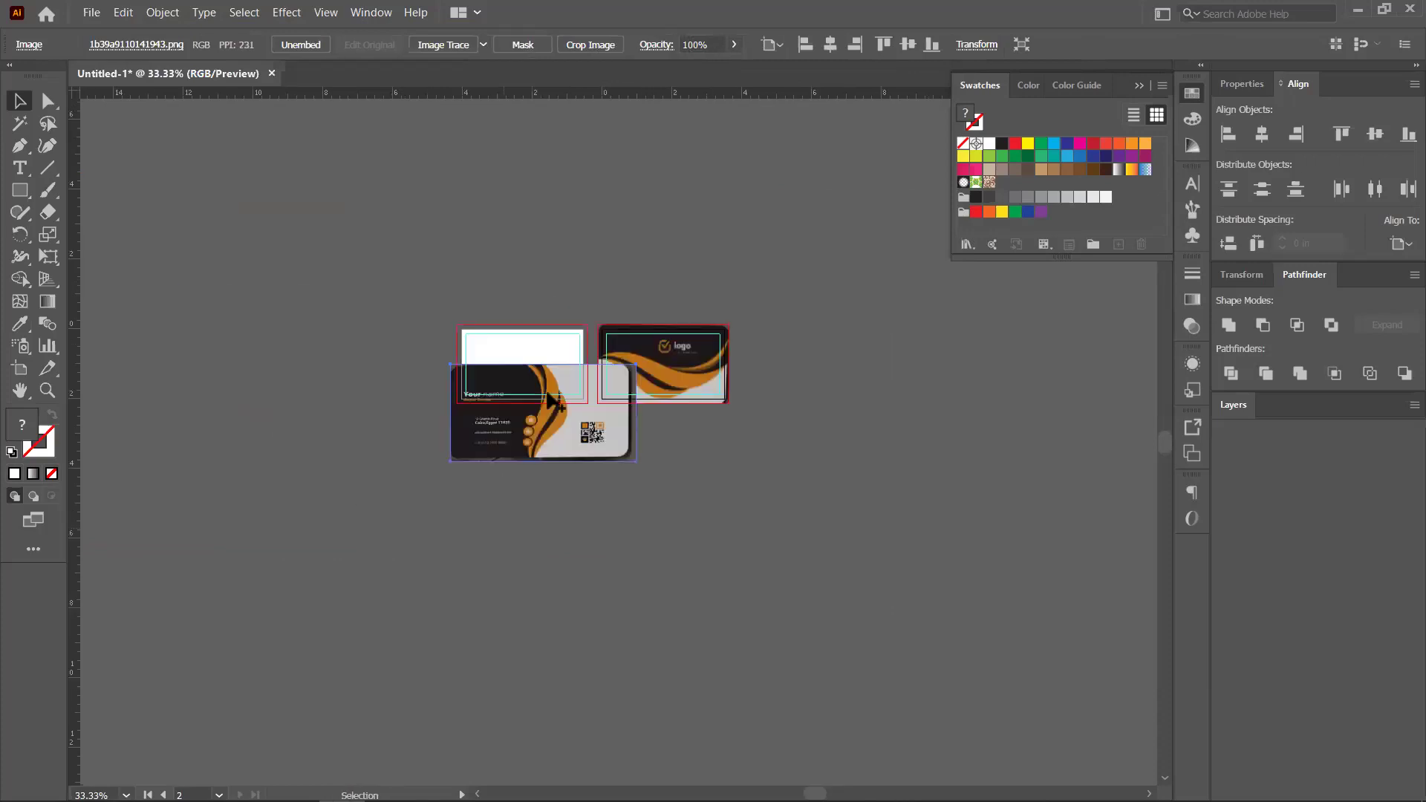
scroll(533, 398, "up", 3)
left_click_drag(780, 199, 788, 189)
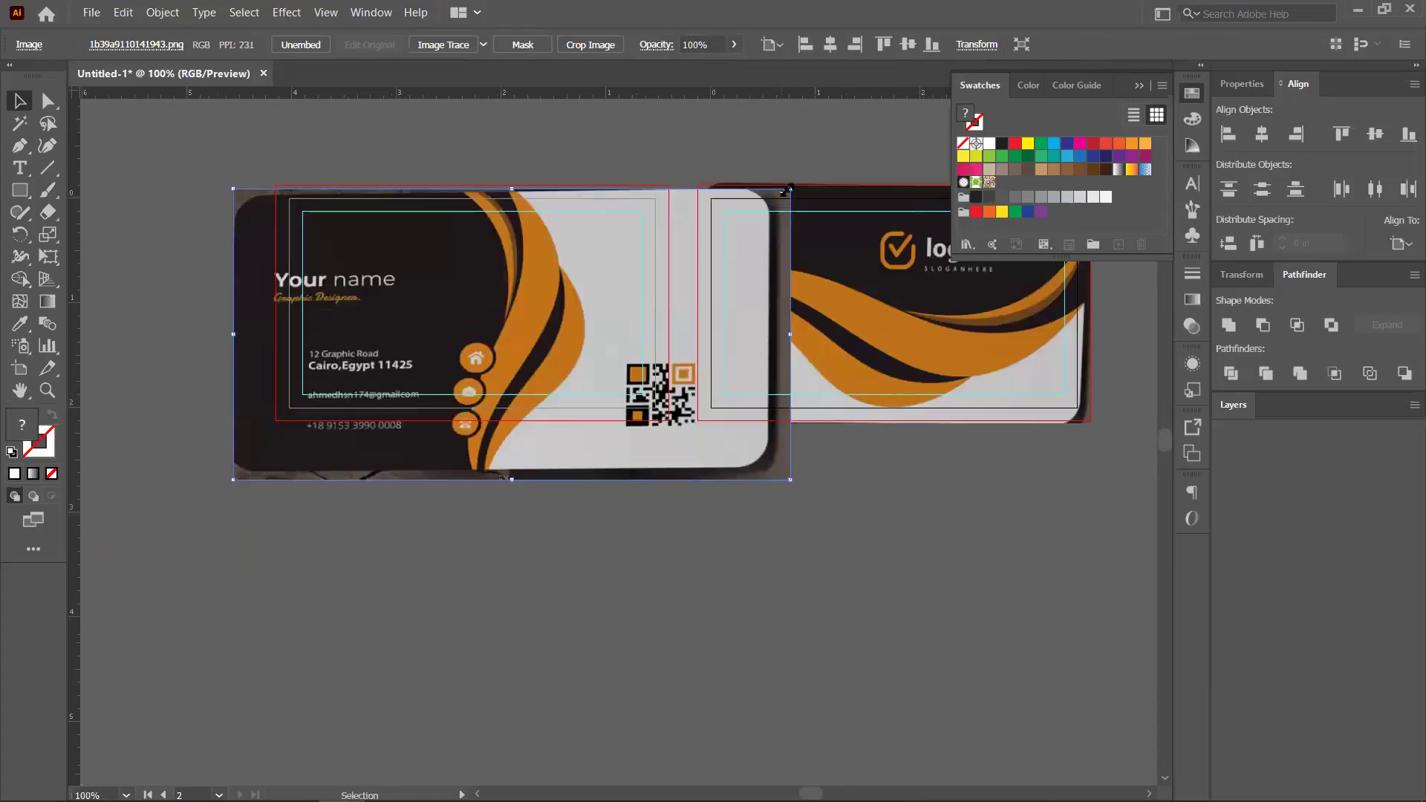
key("ctrl+z")
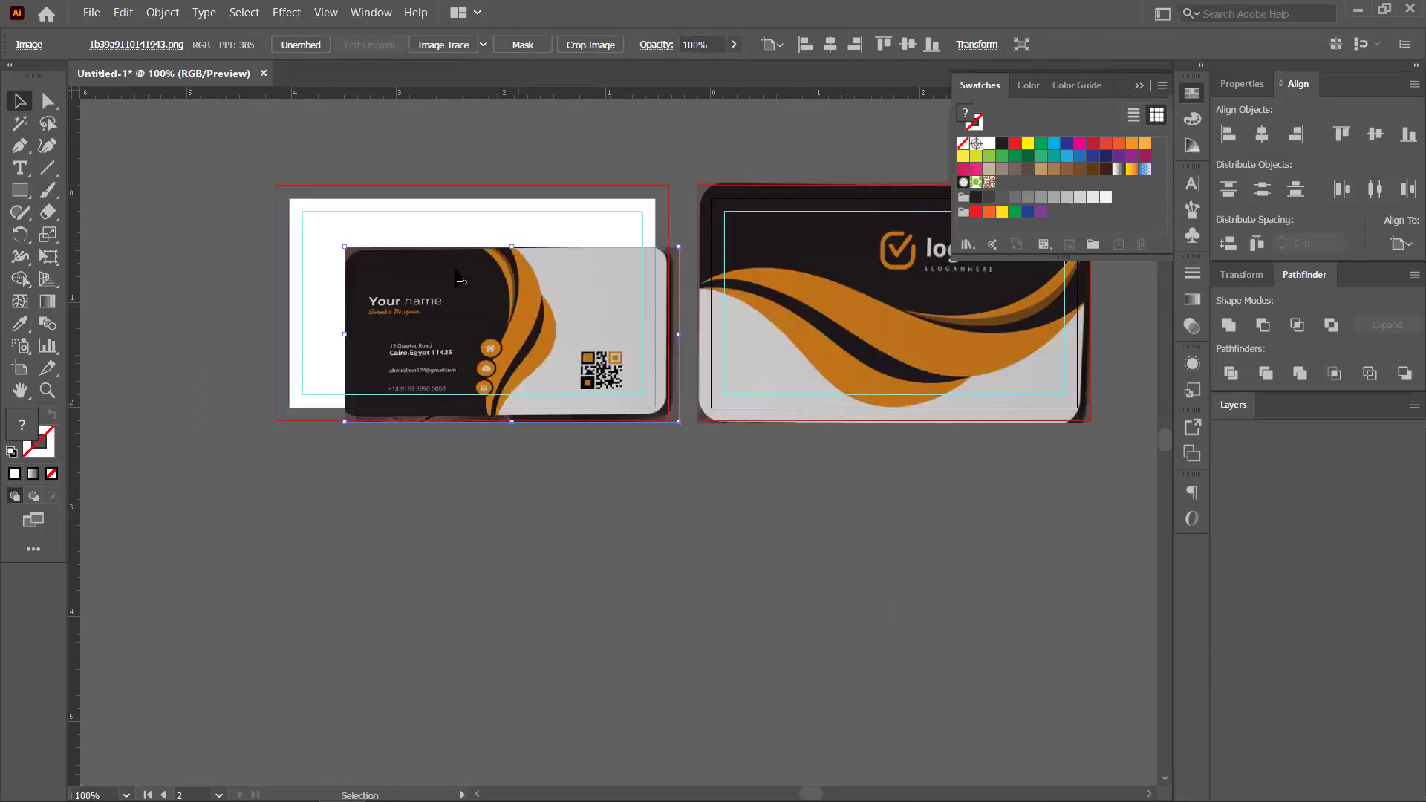
left_click_drag(648, 313, 572, 253)
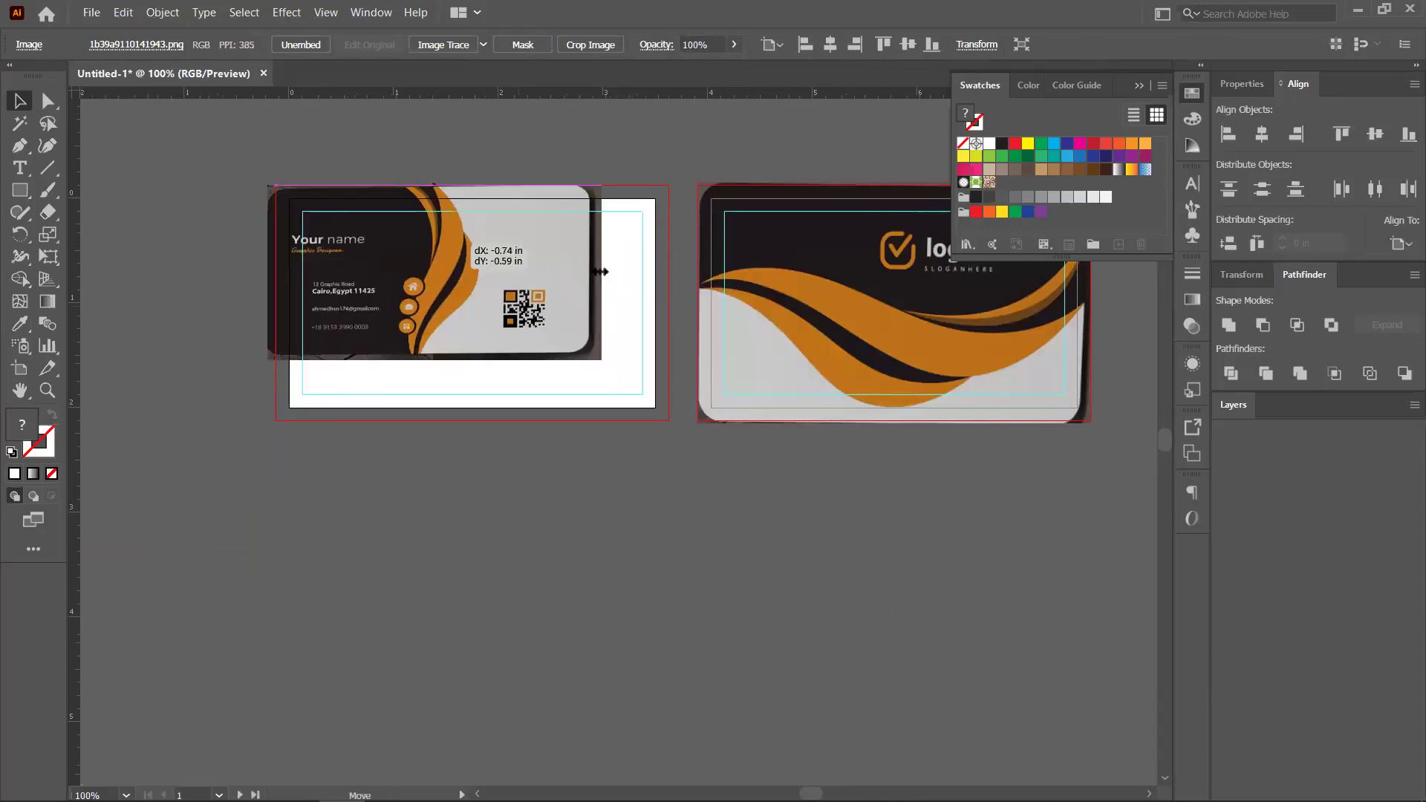
left_click_drag(682, 273, 691, 275)
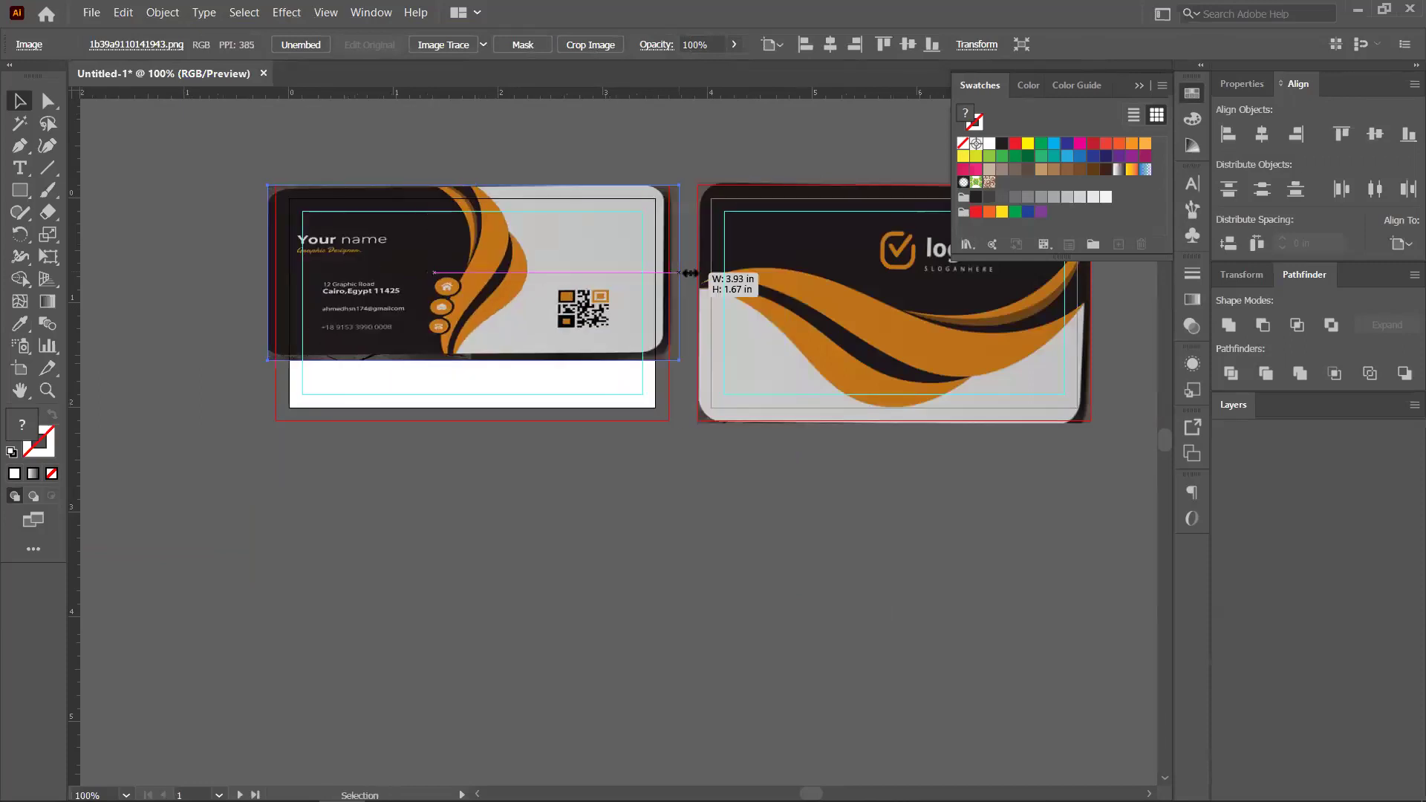
left_click_drag(478, 359, 481, 408)
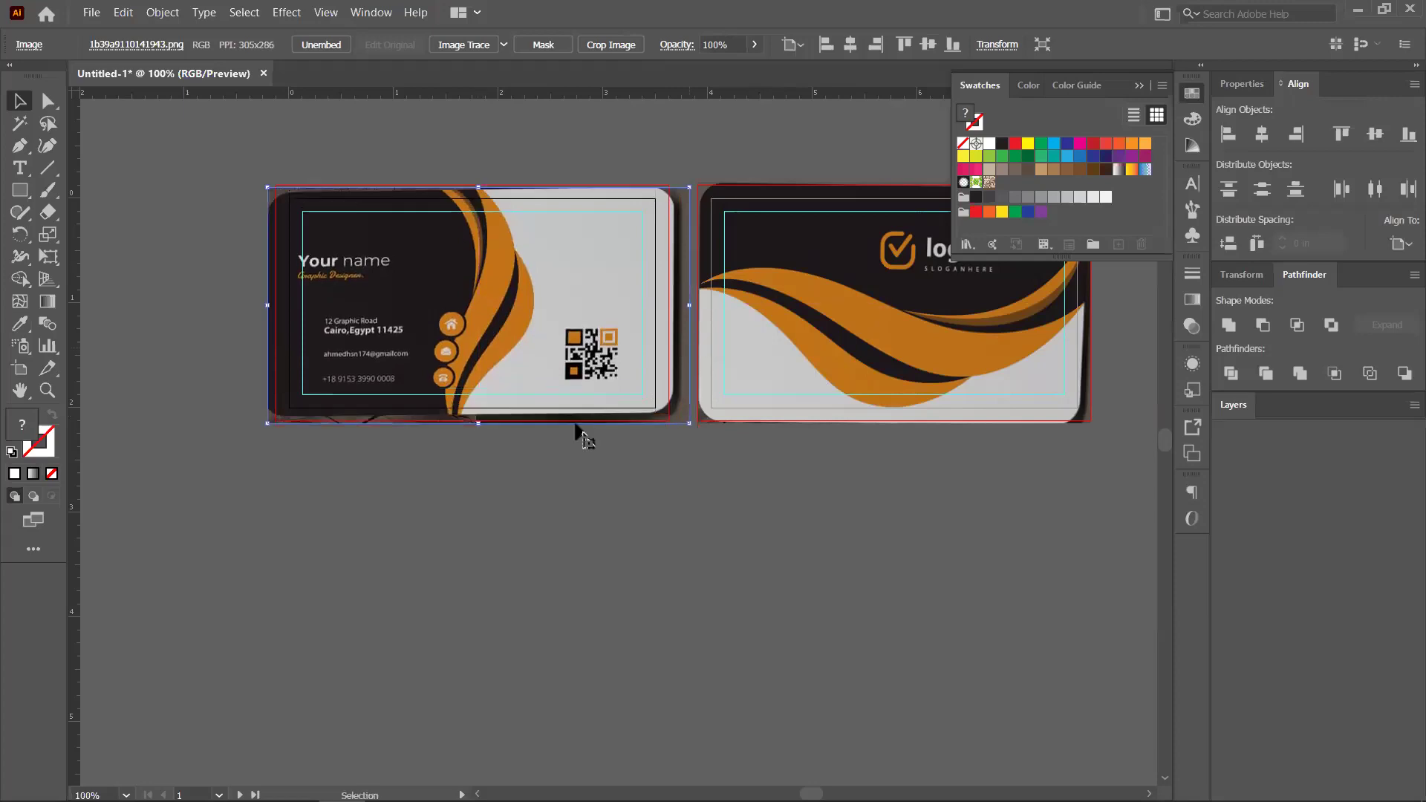
left_click(578, 469)
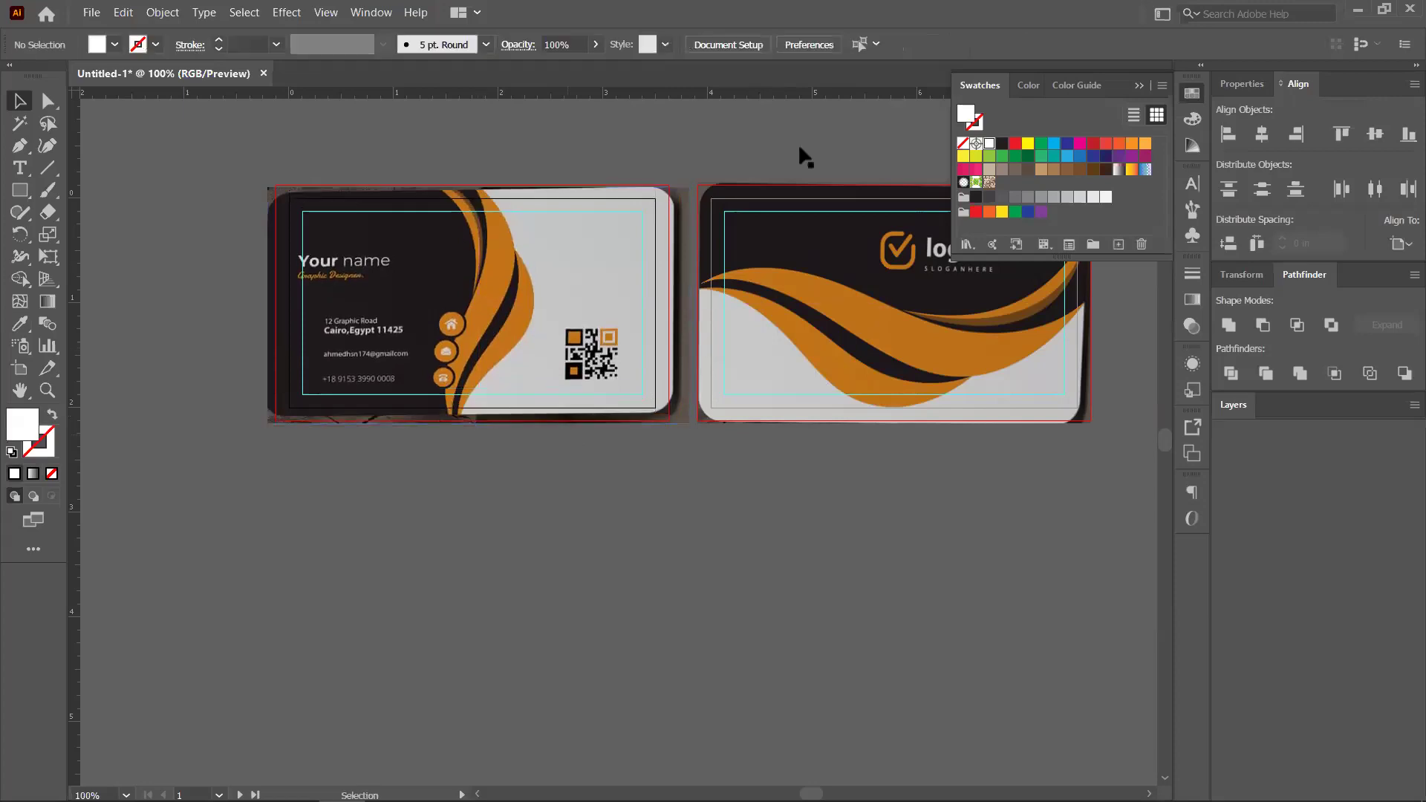
Move the contact-details image off artboard 1 to its left, leaving the artboard blank
key("ctrl+plus")
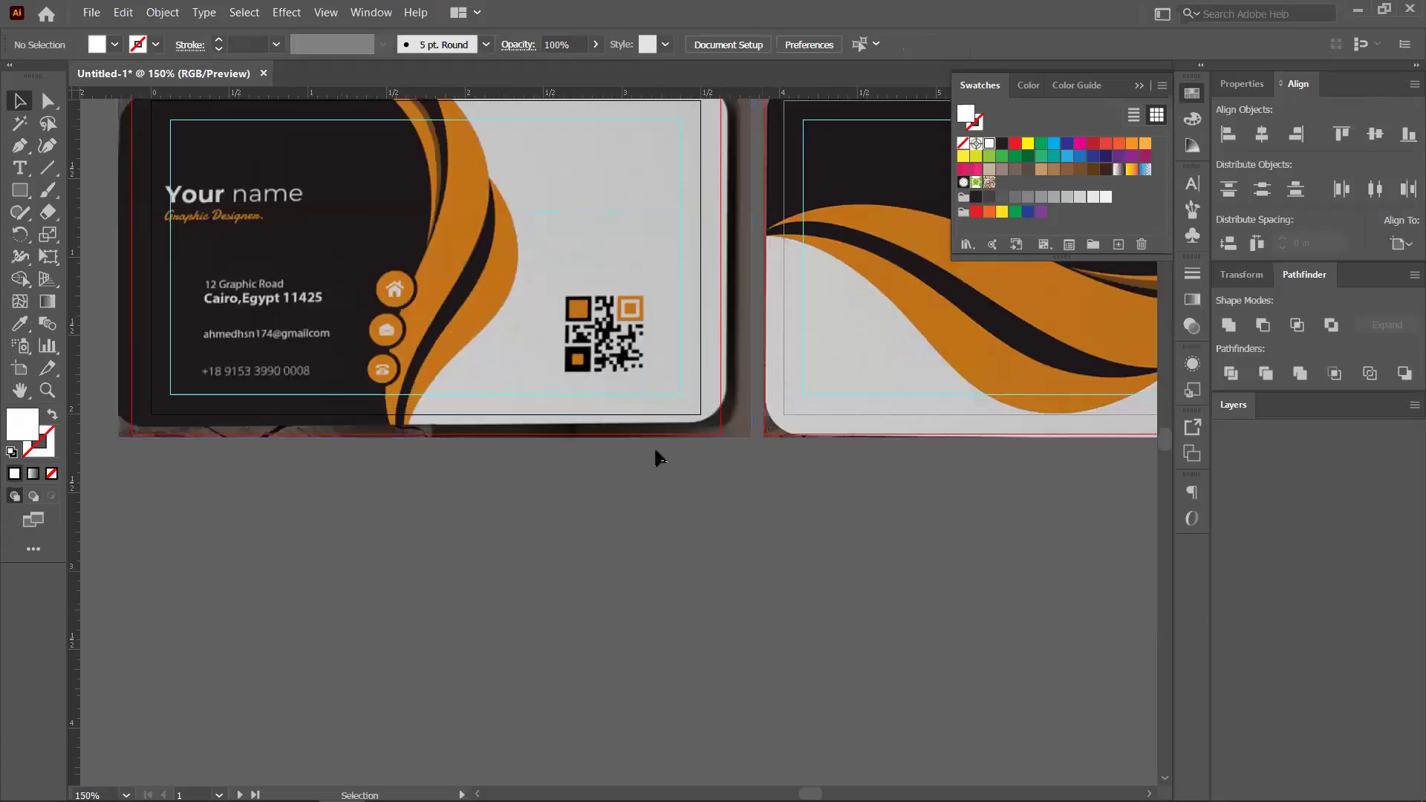
key("ctrl+minus")
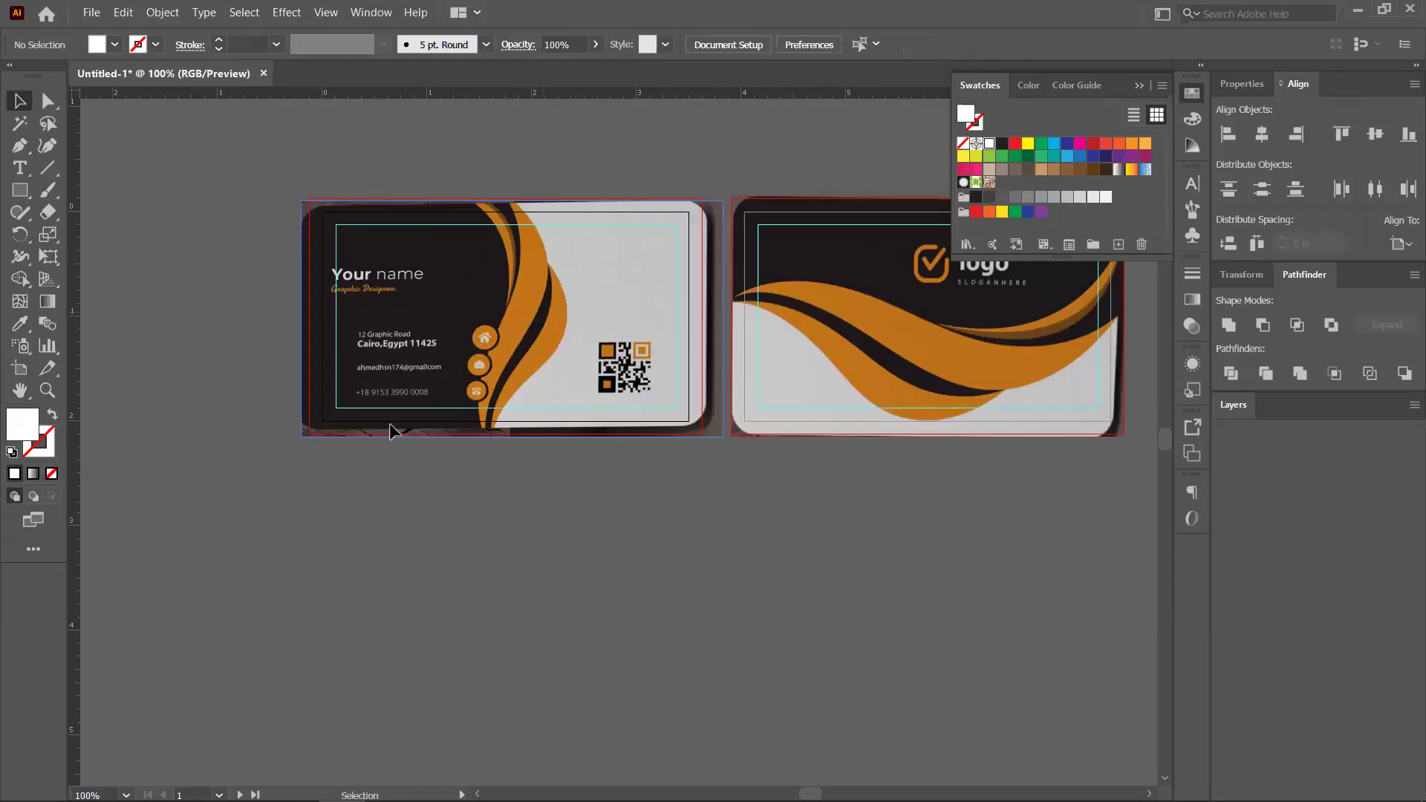
left_click_drag(599, 370, 453, 483)
left_click_drag(380, 429, 213, 360)
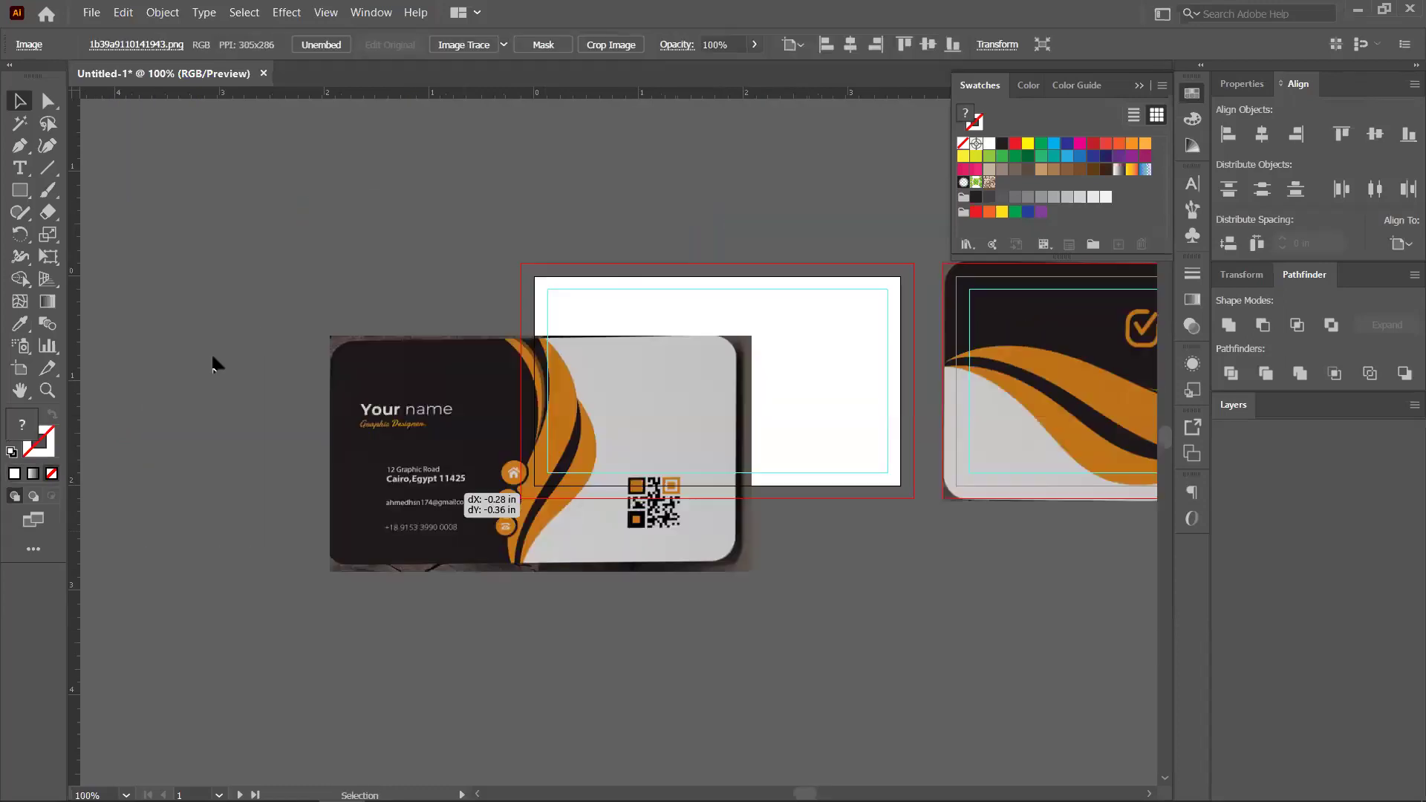
key("ctrl+z")
left_click_drag(709, 379, 616, 354)
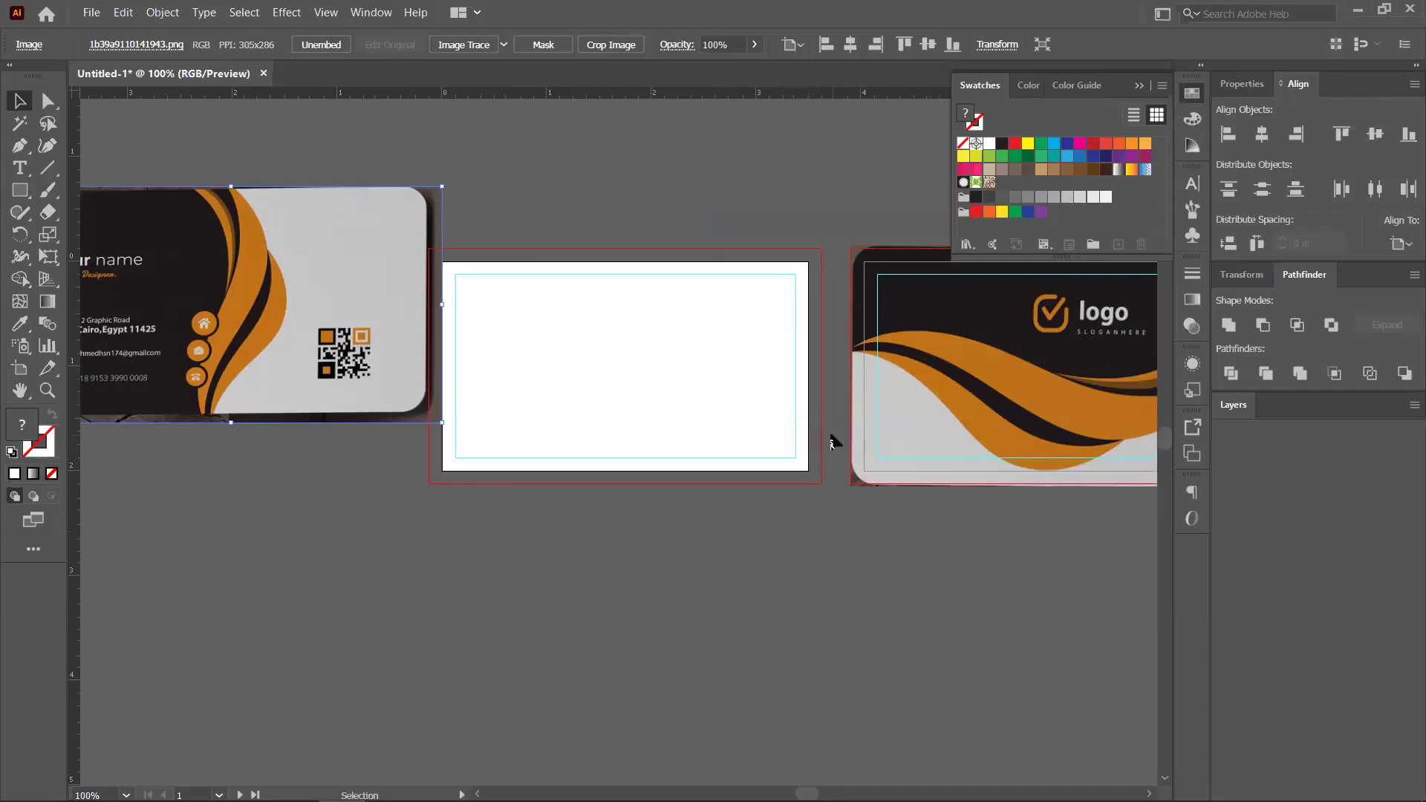
scroll(866, 420, "right", 3)
scroll(855, 416, "down", 1)
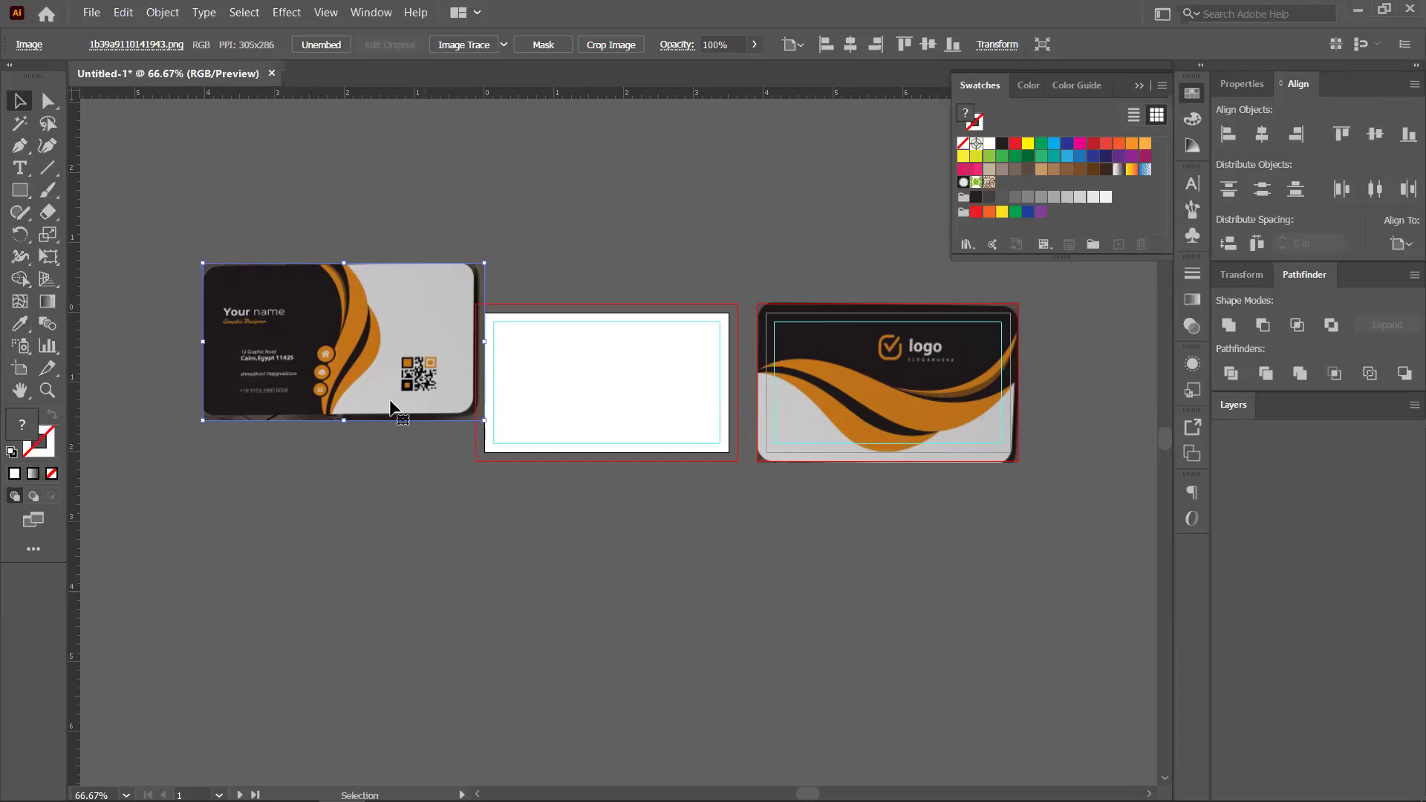
key("ctrl")
key("ctrl+equal")
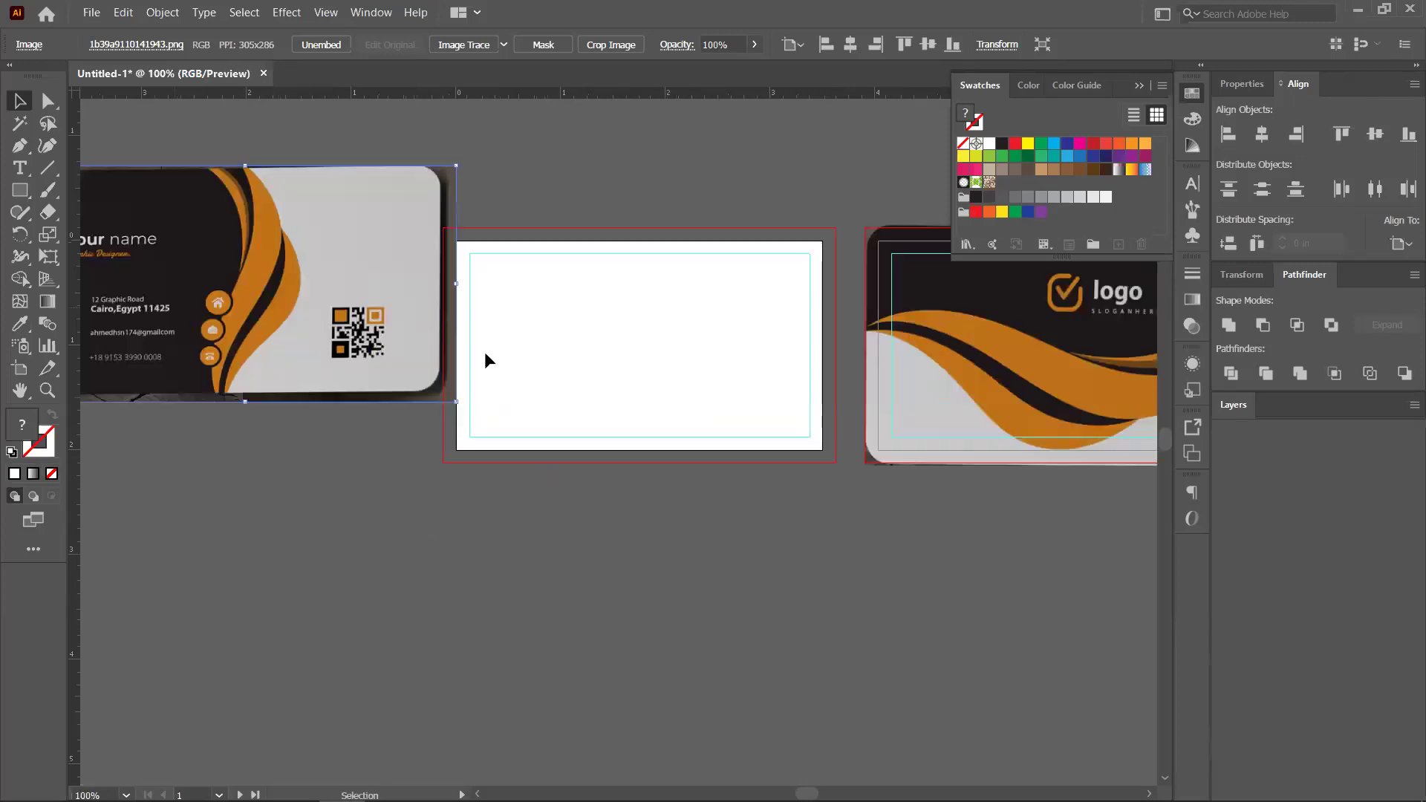
left_click_drag(180, 322, 549, 378)
scroll(424, 379, "right", 3)
left_click_drag(424, 380, 492, 354)
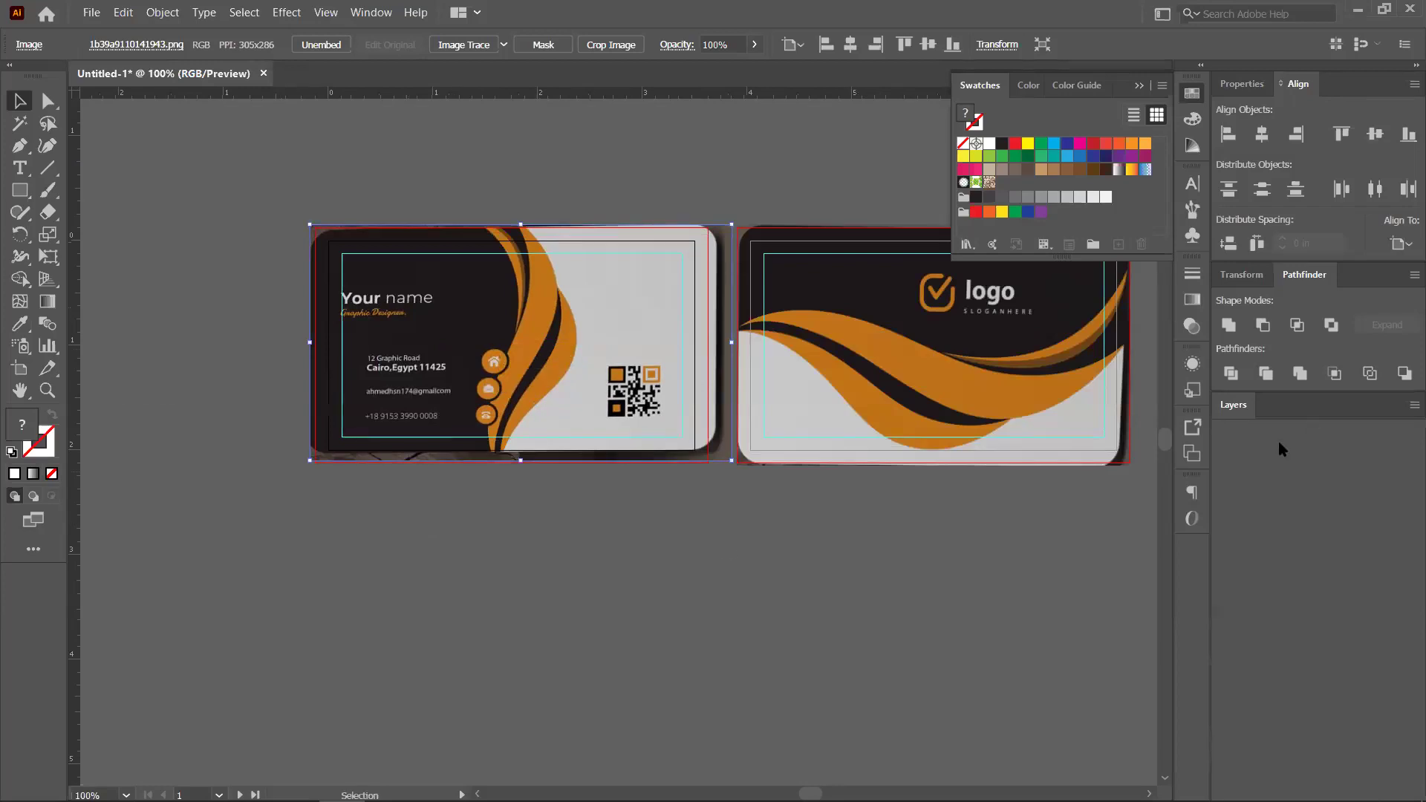
scroll(466, 483, "down", 1)
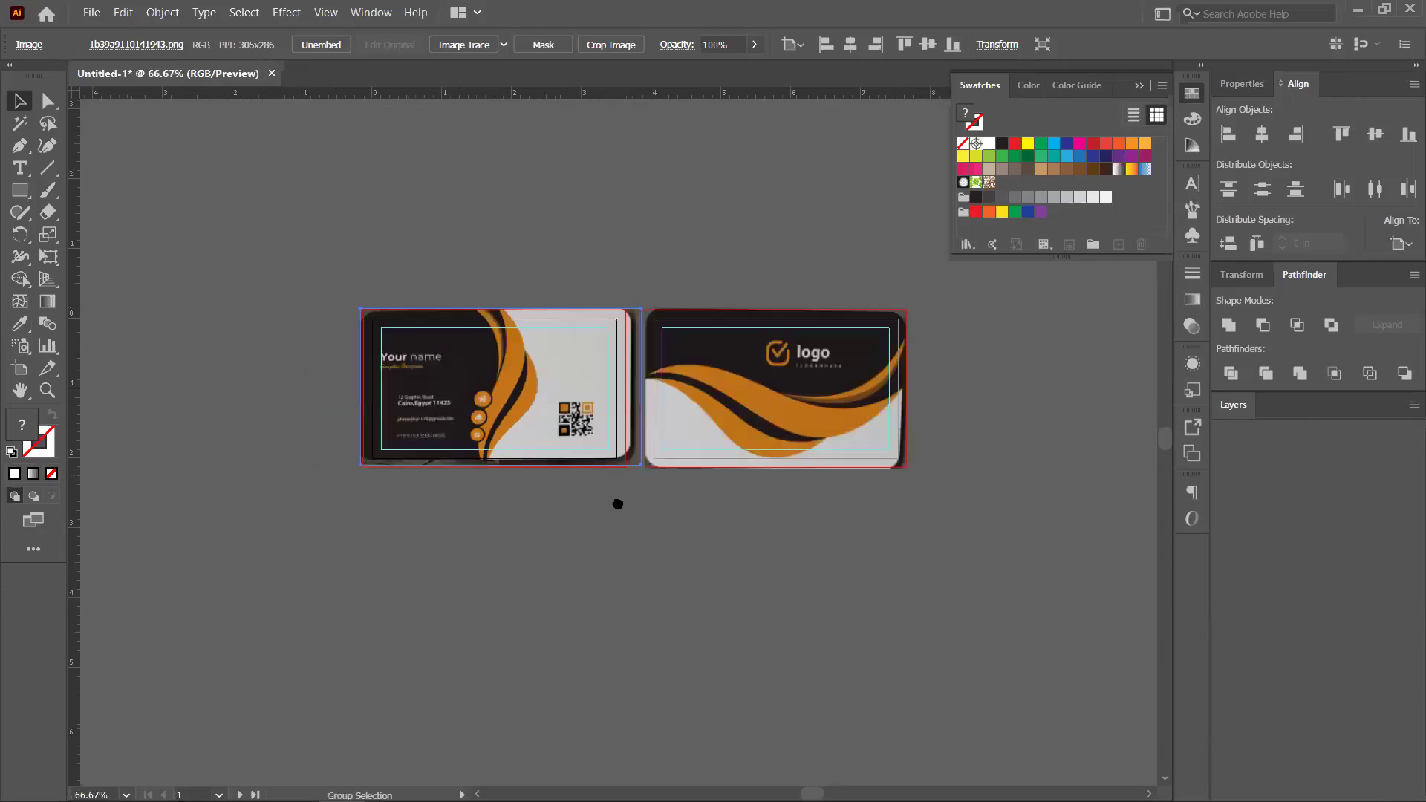
scroll(554, 528, "left", 3)
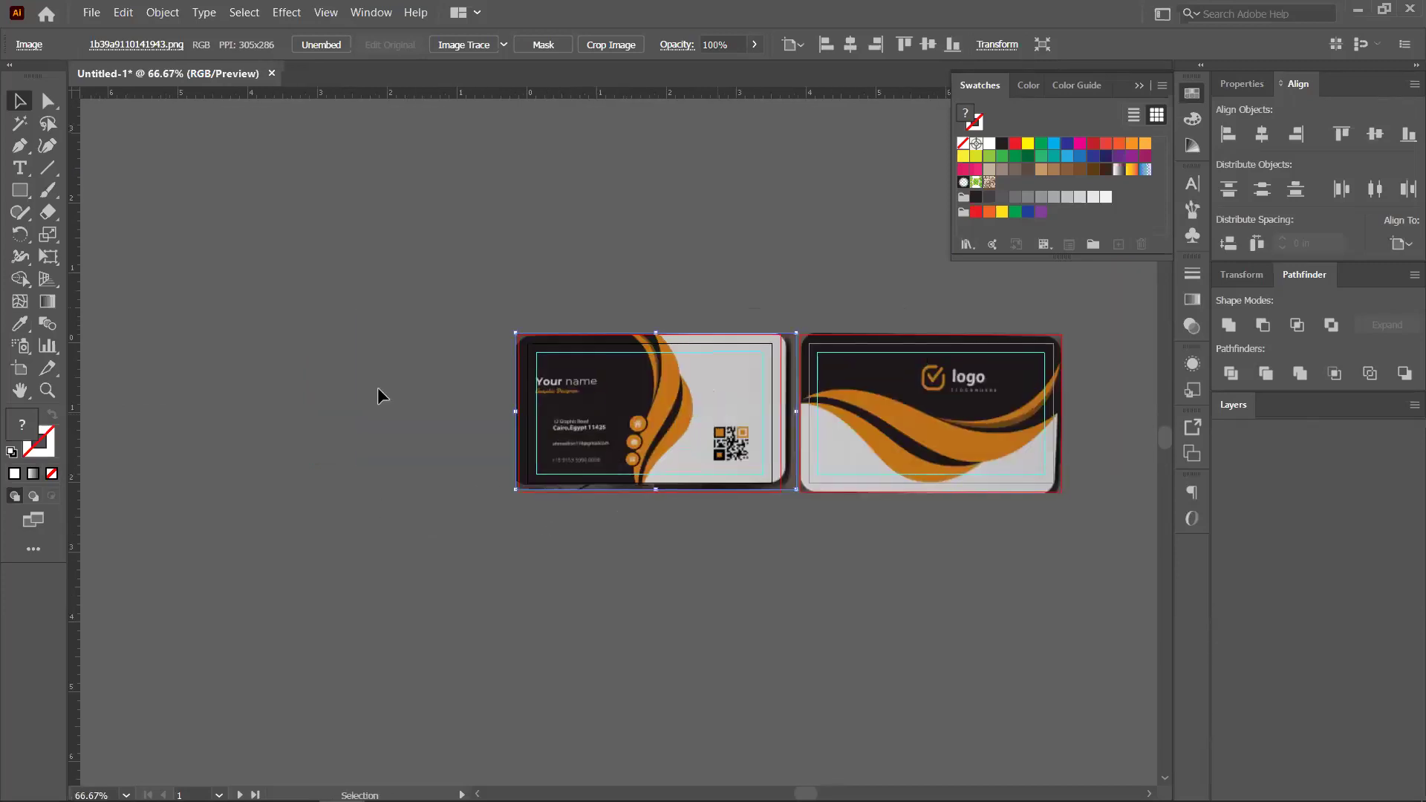
key("ctrl+z")
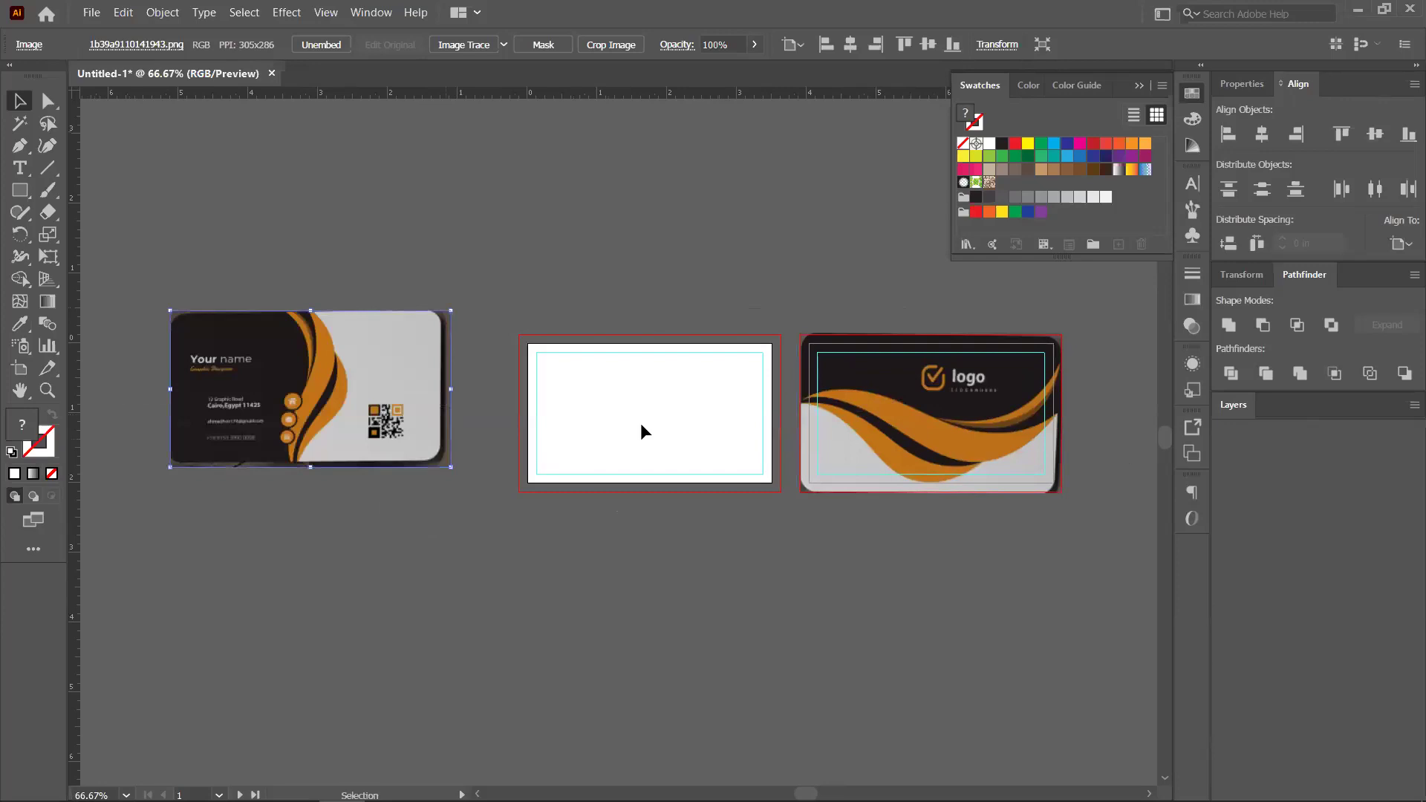
scroll(535, 357, "up", 4)
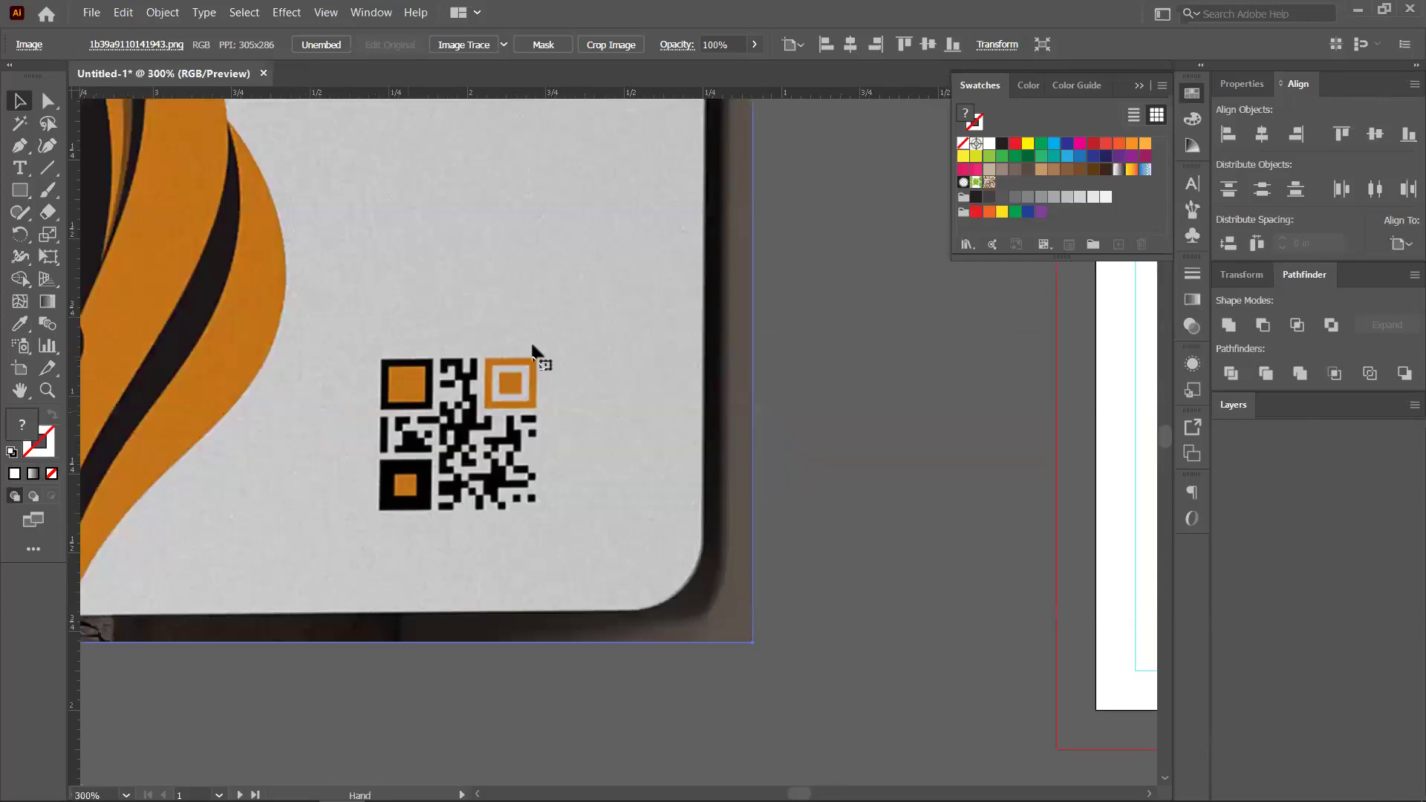
scroll(567, 436, "left", 3)
scroll(569, 441, "up", 2)
scroll(569, 441, "left", 2)
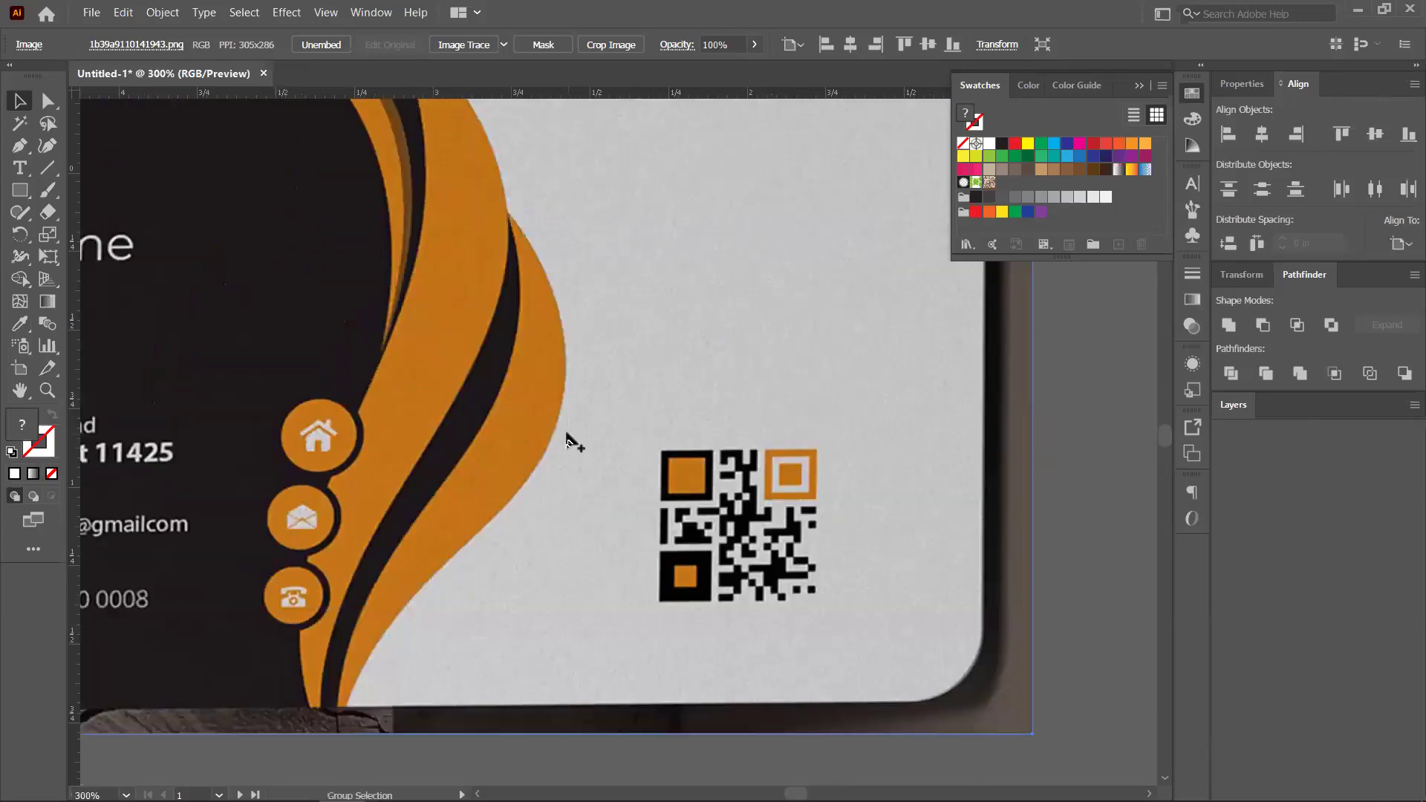
scroll(548, 387, "down", 2)
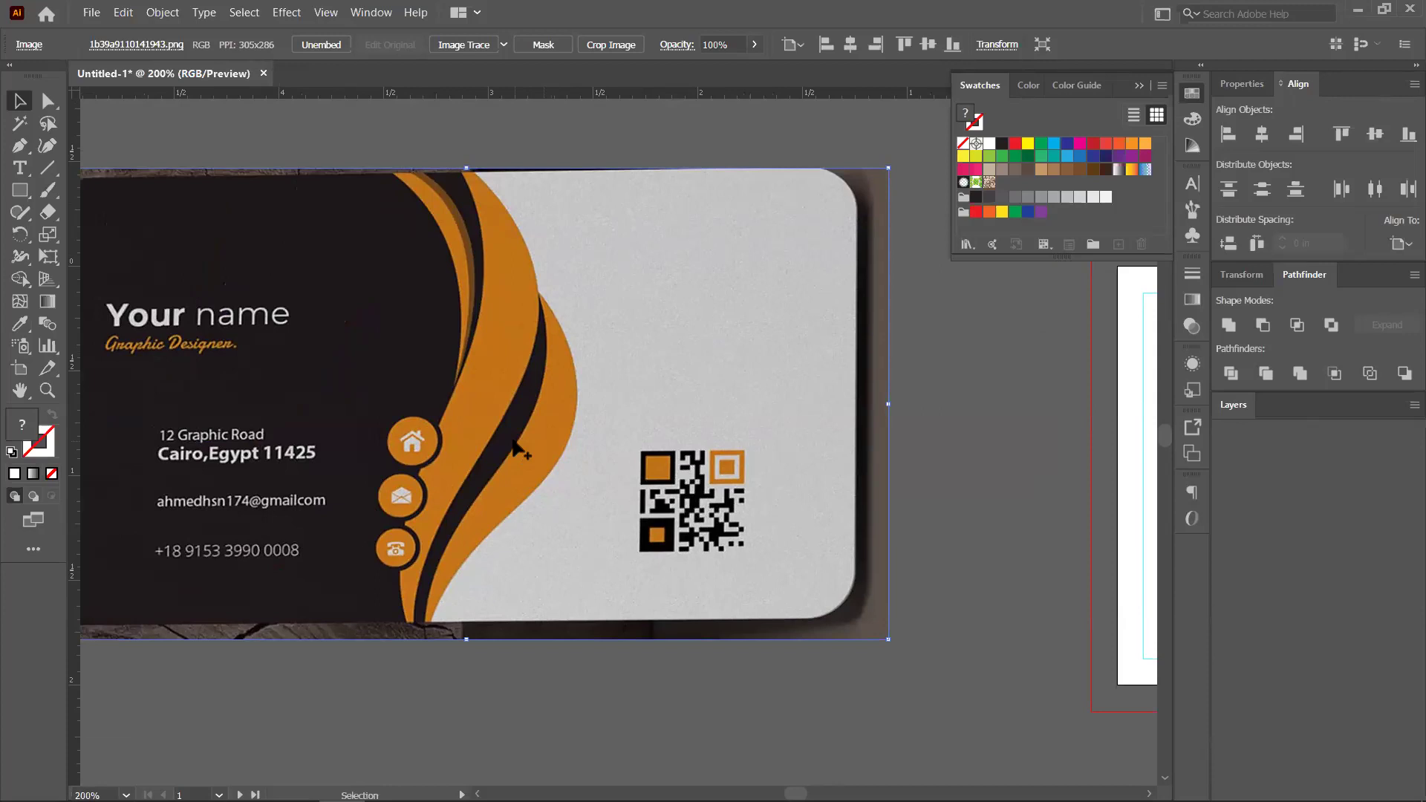
scroll(517, 446, "down", 2)
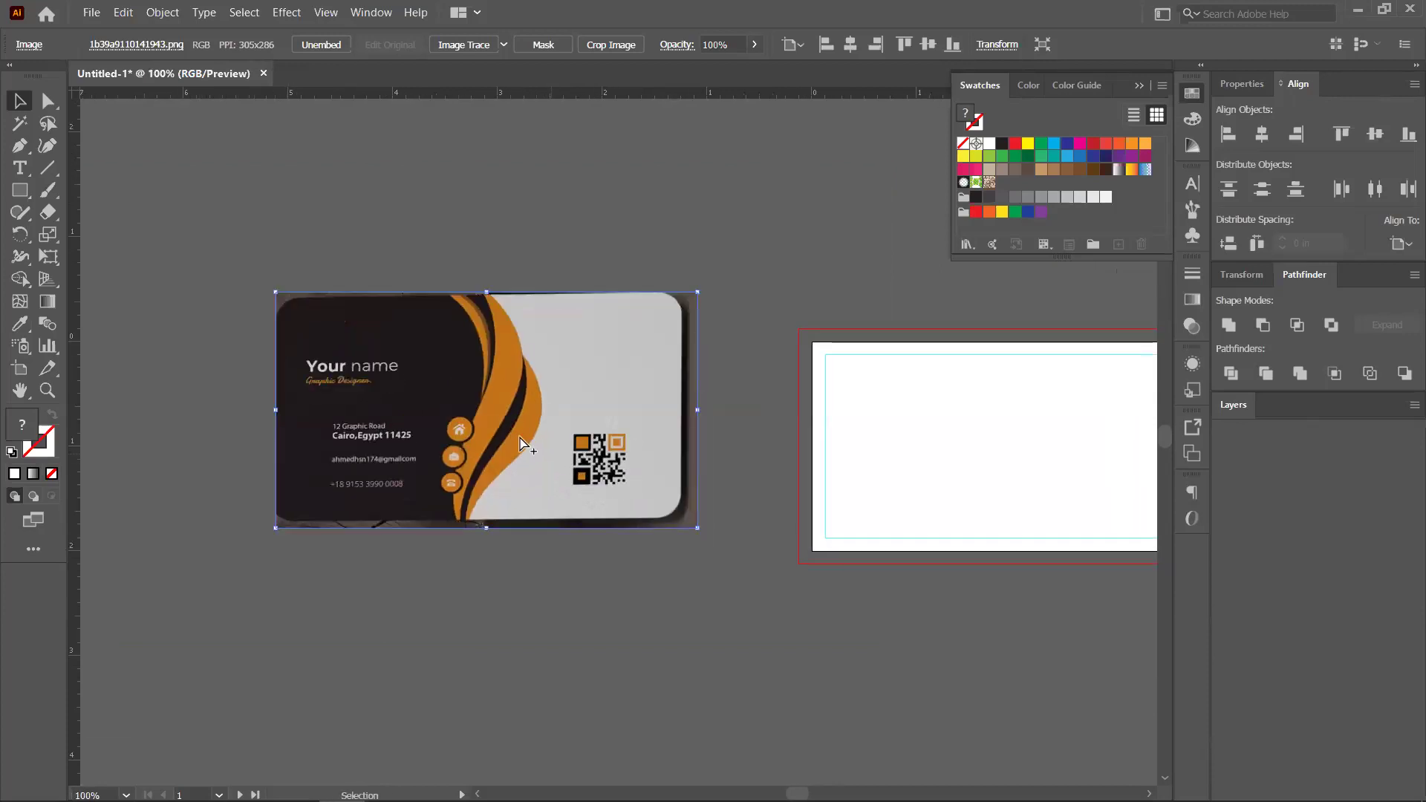
scroll(519, 436, "up", 1)
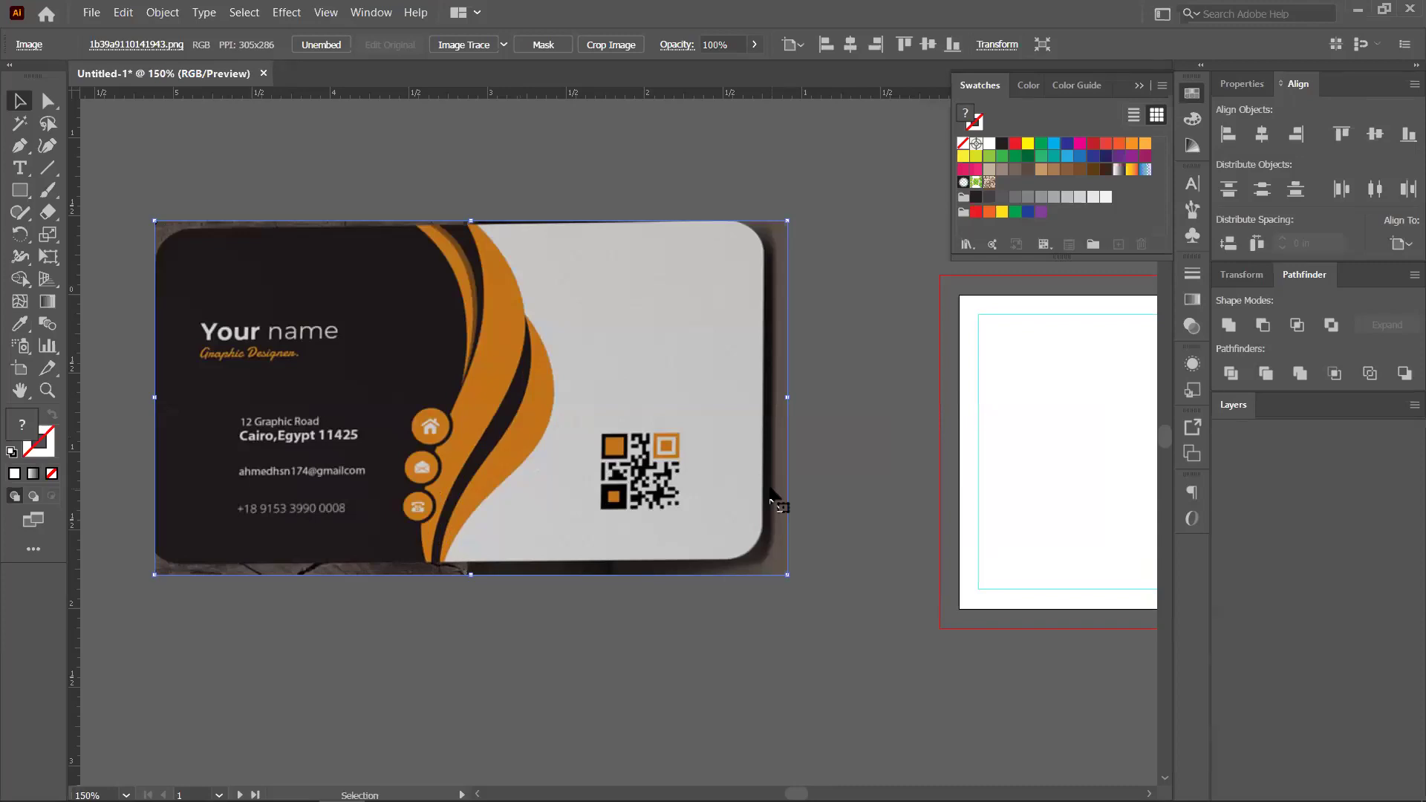
key("shift+ctrl+b")
left_click(20, 149)
scroll(282, 271, "down", 1)
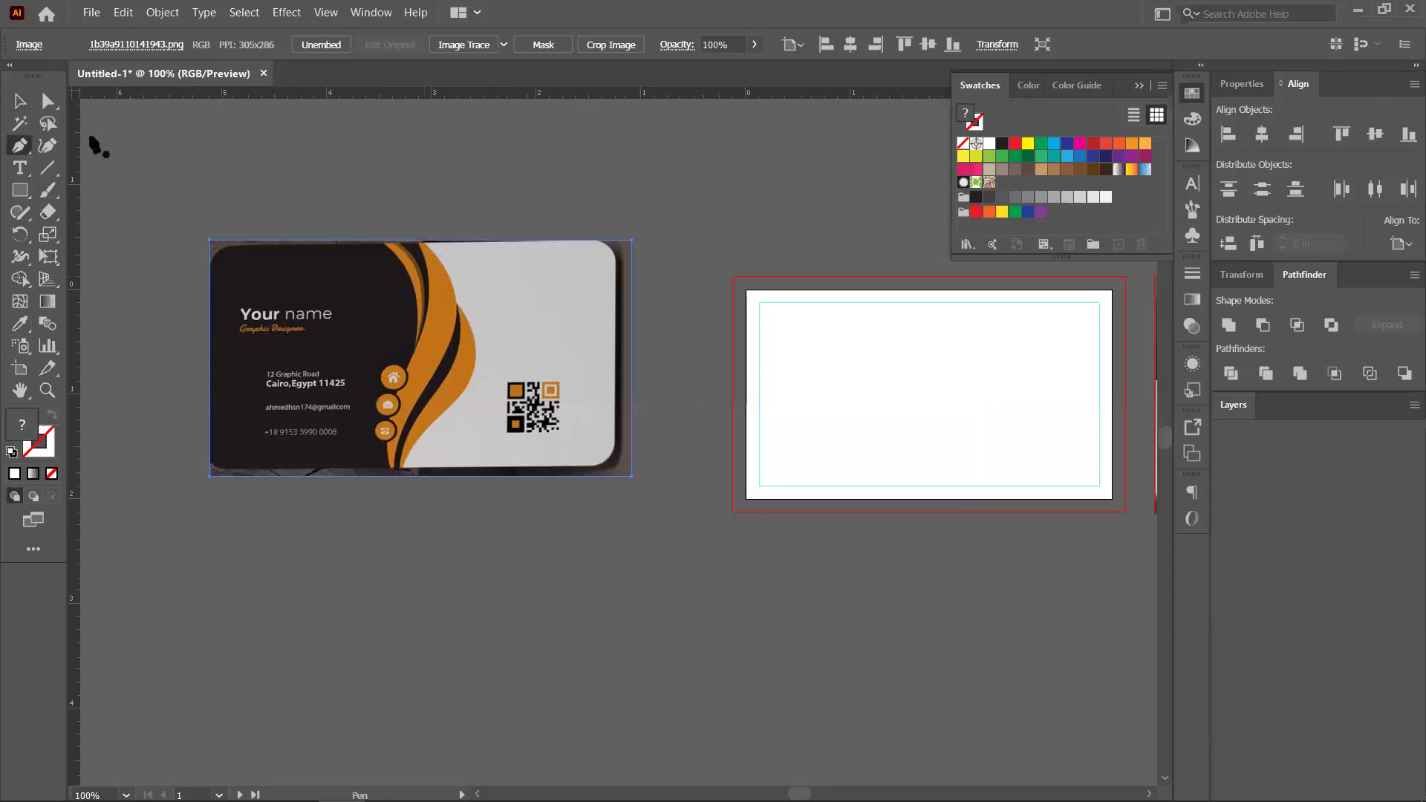
key("ctrl+minus")
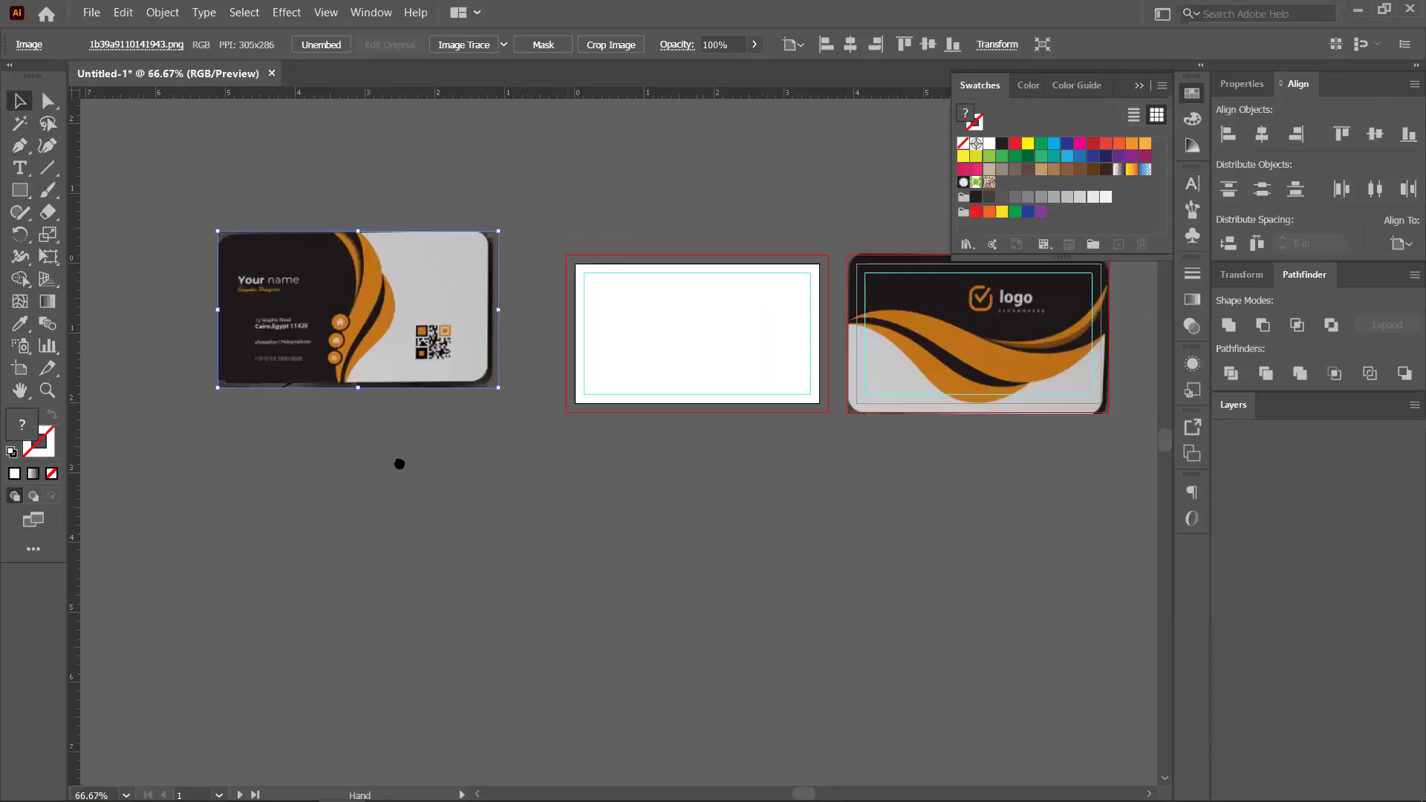
scroll(446, 401, "right", 3)
Line up the front reference image over the blank first artboard
left_click_drag(257, 342, 553, 357)
scroll(520, 364, "up", 2)
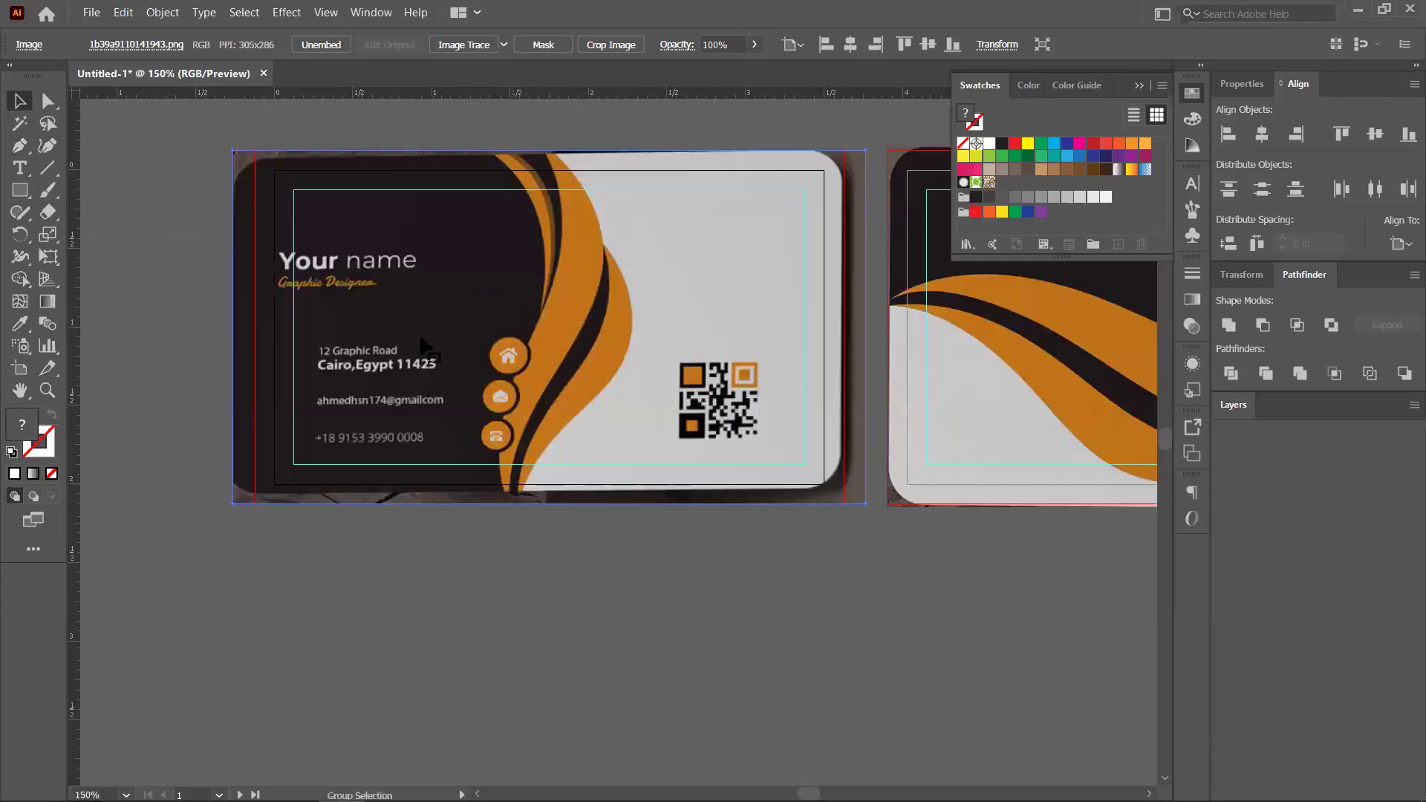
left_click_drag(467, 325, 465, 319)
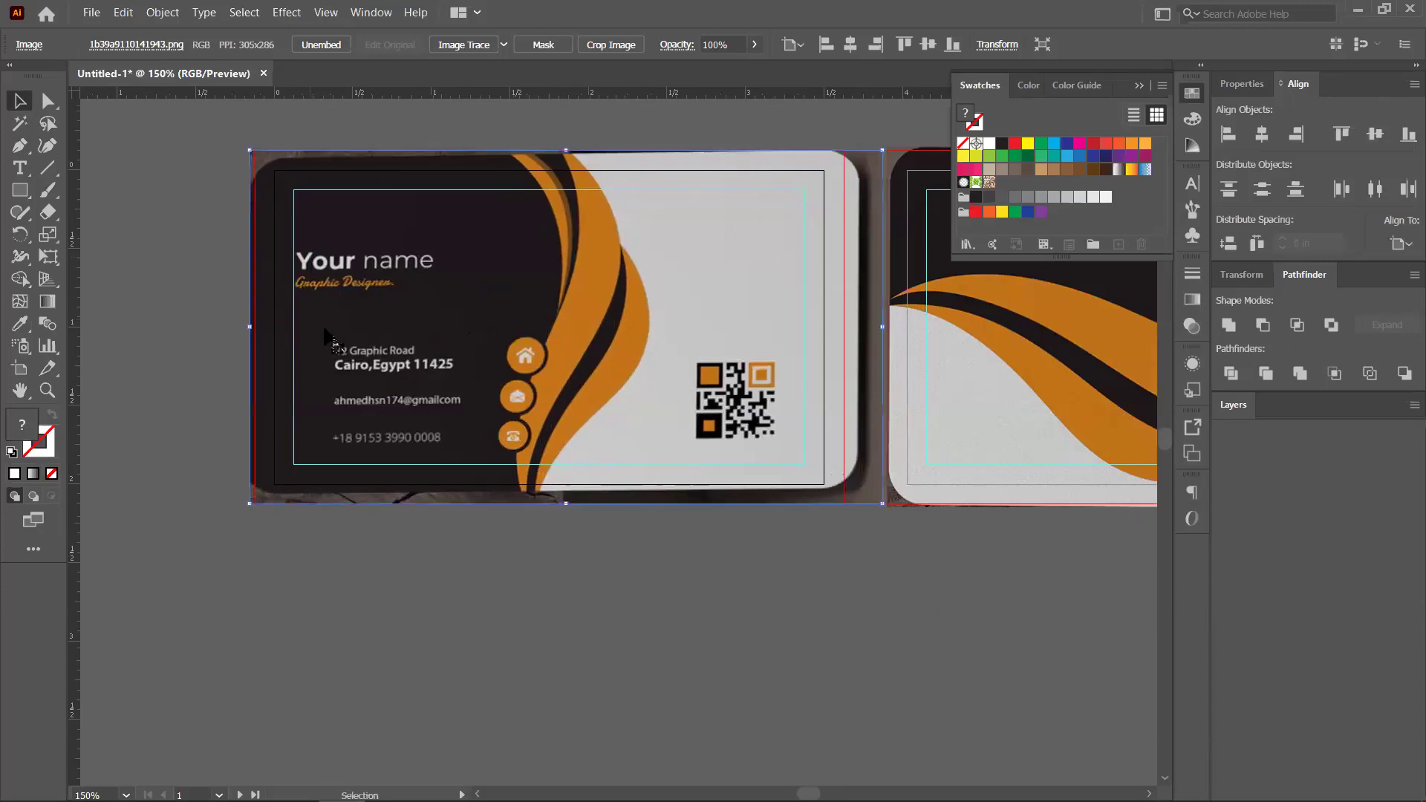
left_click_drag(547, 303, 548, 301)
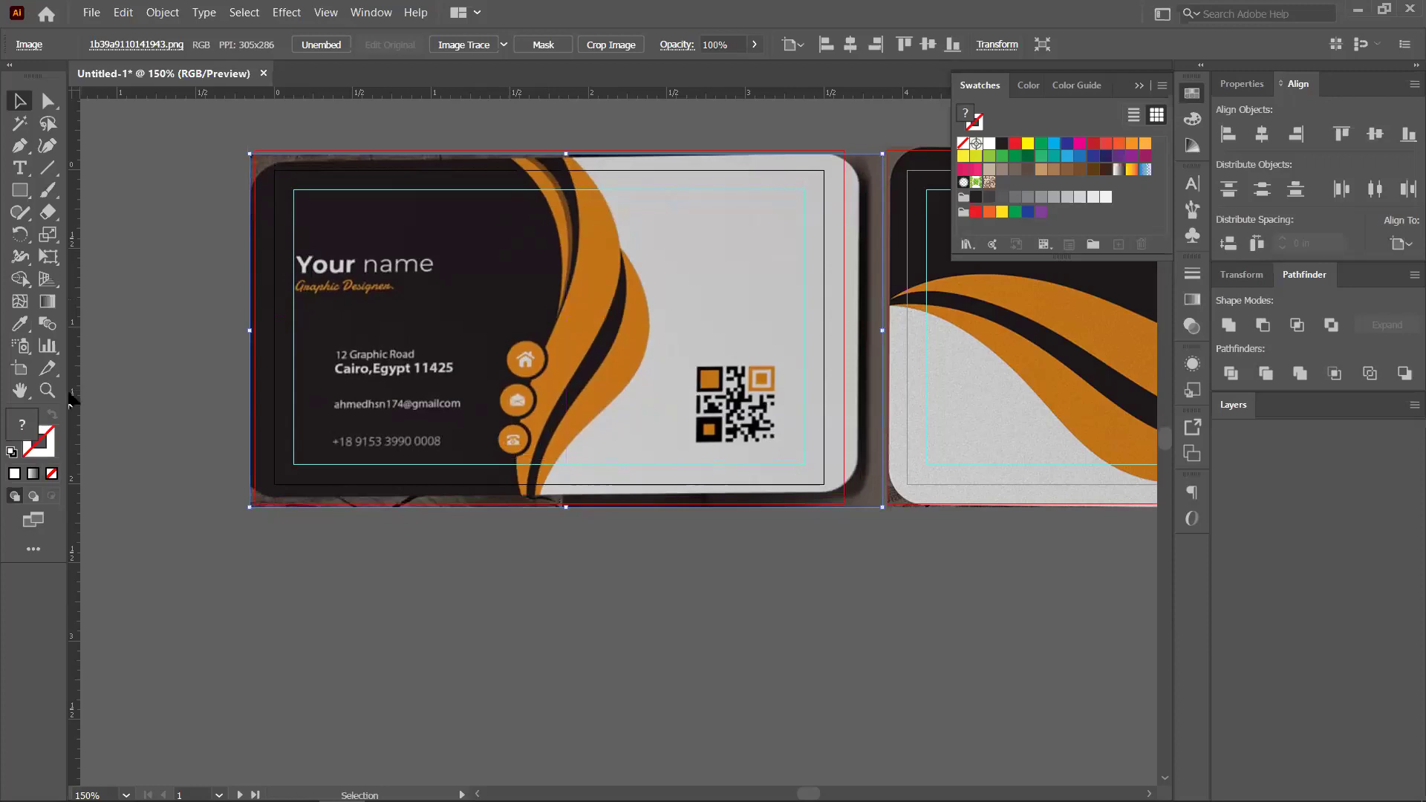
Add vertical guides at the wave's start and right edge, plus the contact text's left edge
left_click_drag(235, 401, 547, 215)
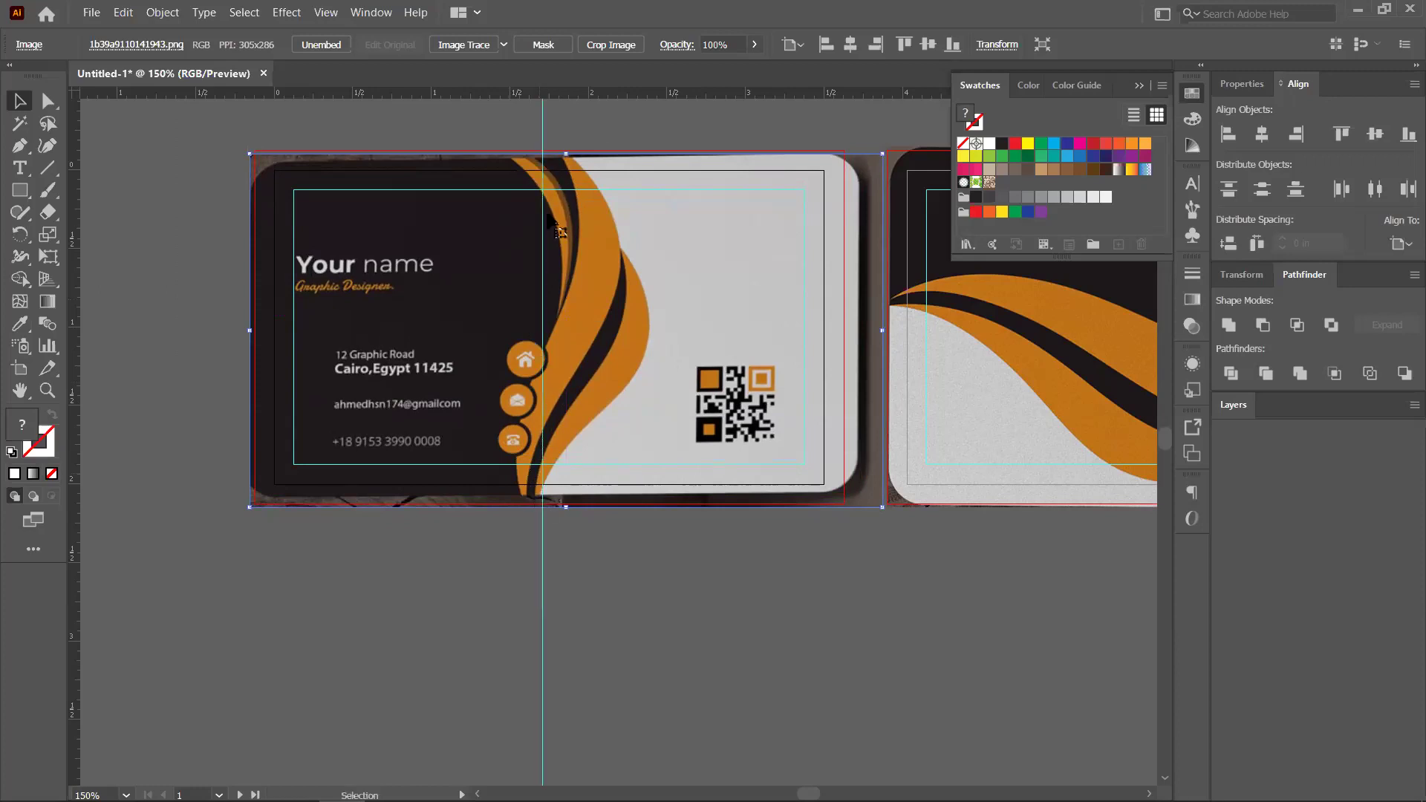
key("ctrl+z")
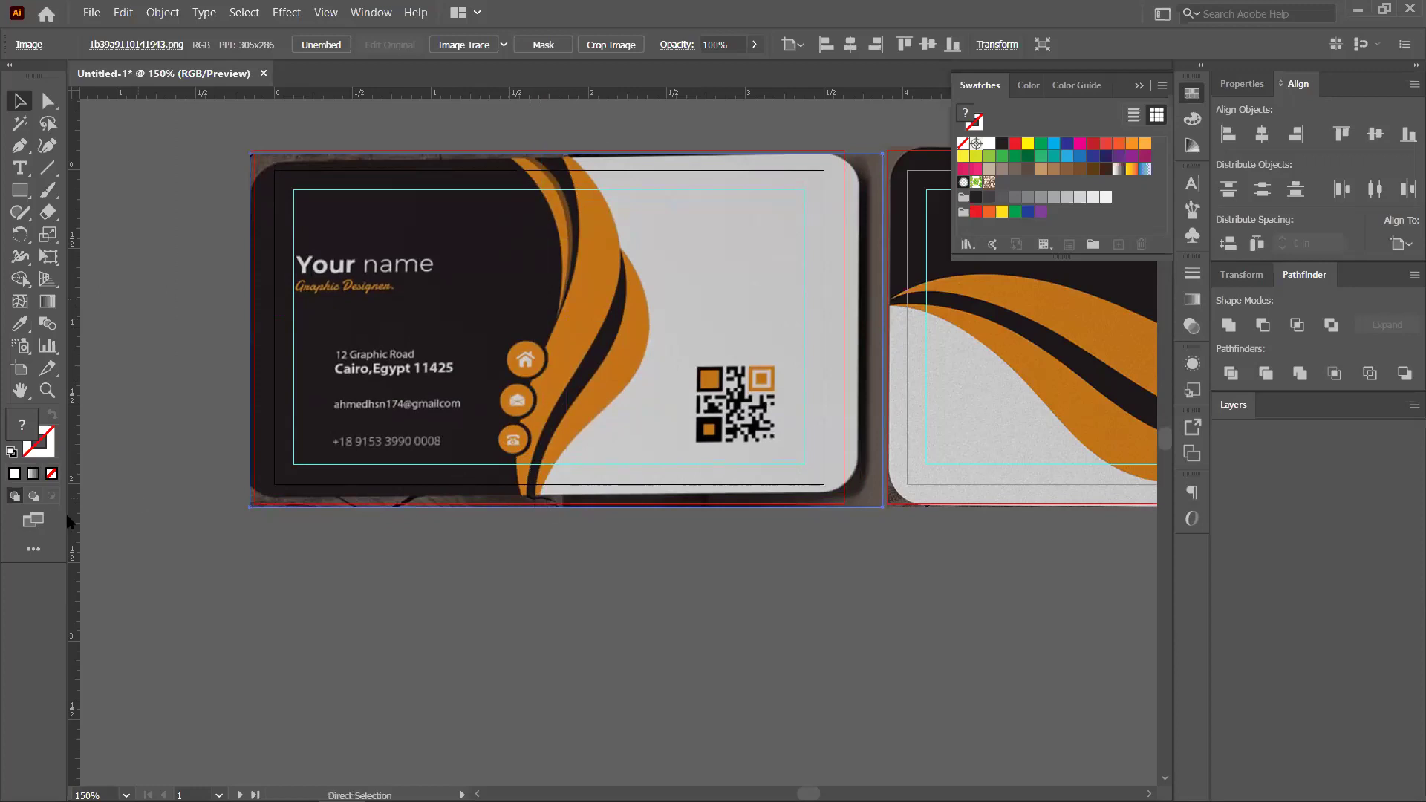
left_click_drag(77, 514, 79, 494)
key("ctrl+shift+z")
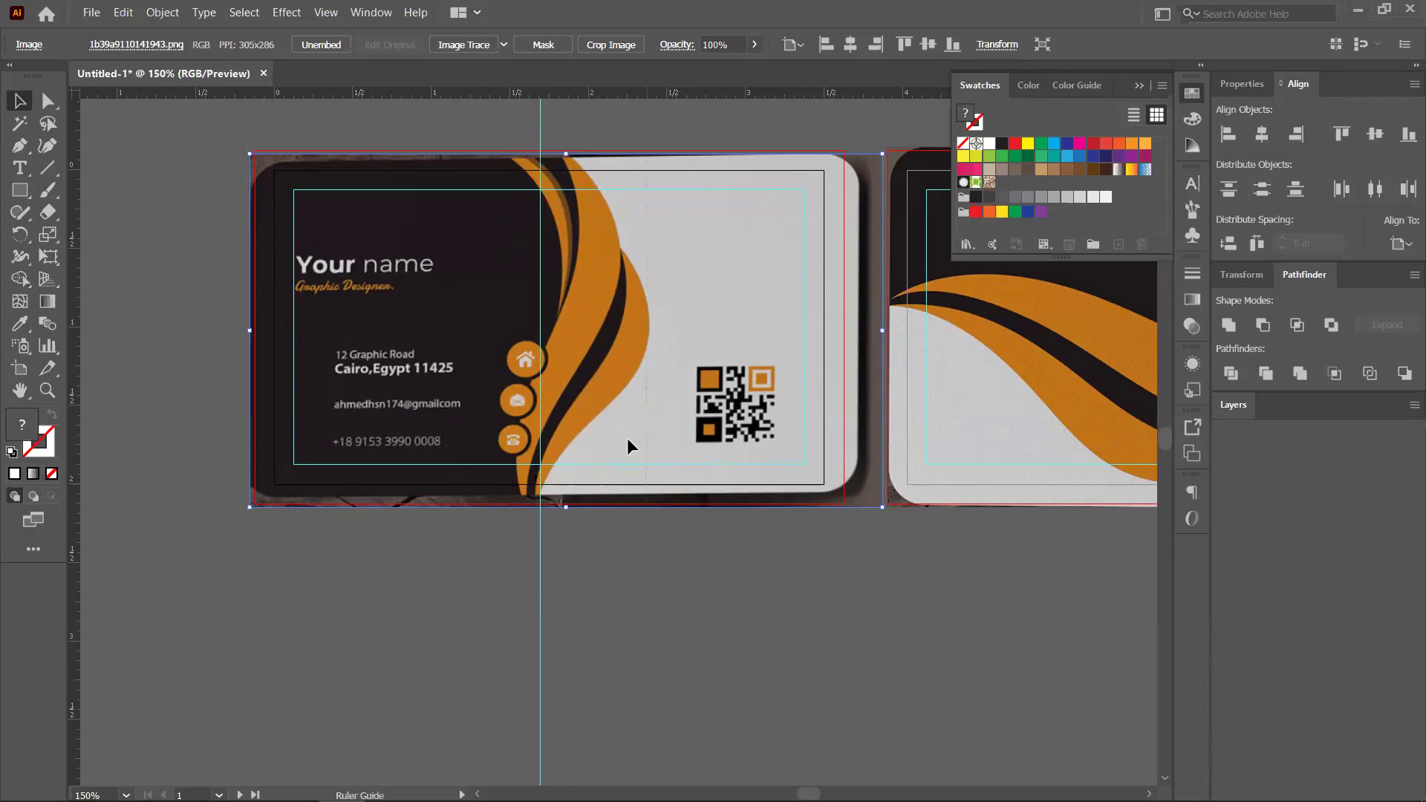
left_click_drag(657, 443, 650, 445)
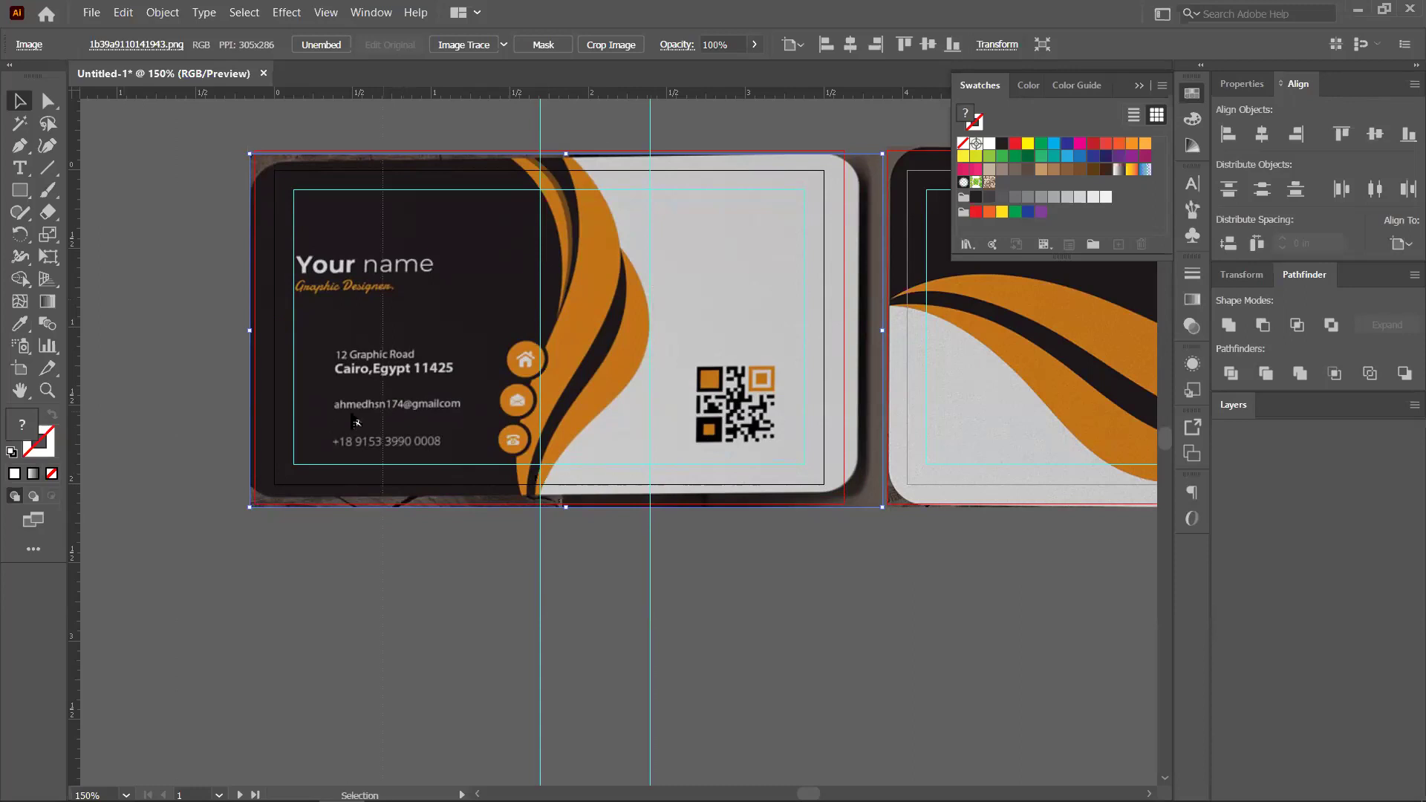
left_click_drag(383, 428, 333, 440)
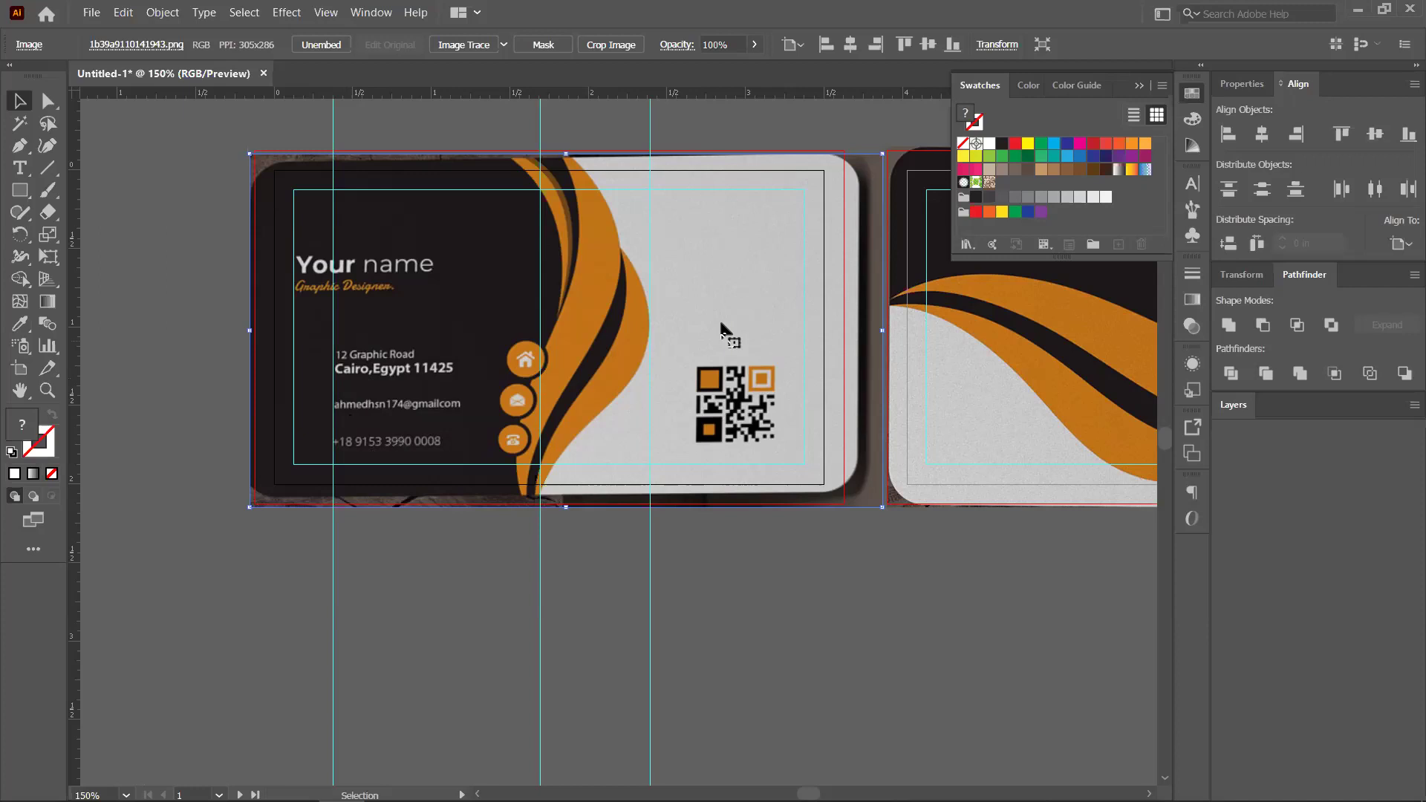
scroll(418, 375, "down", 1)
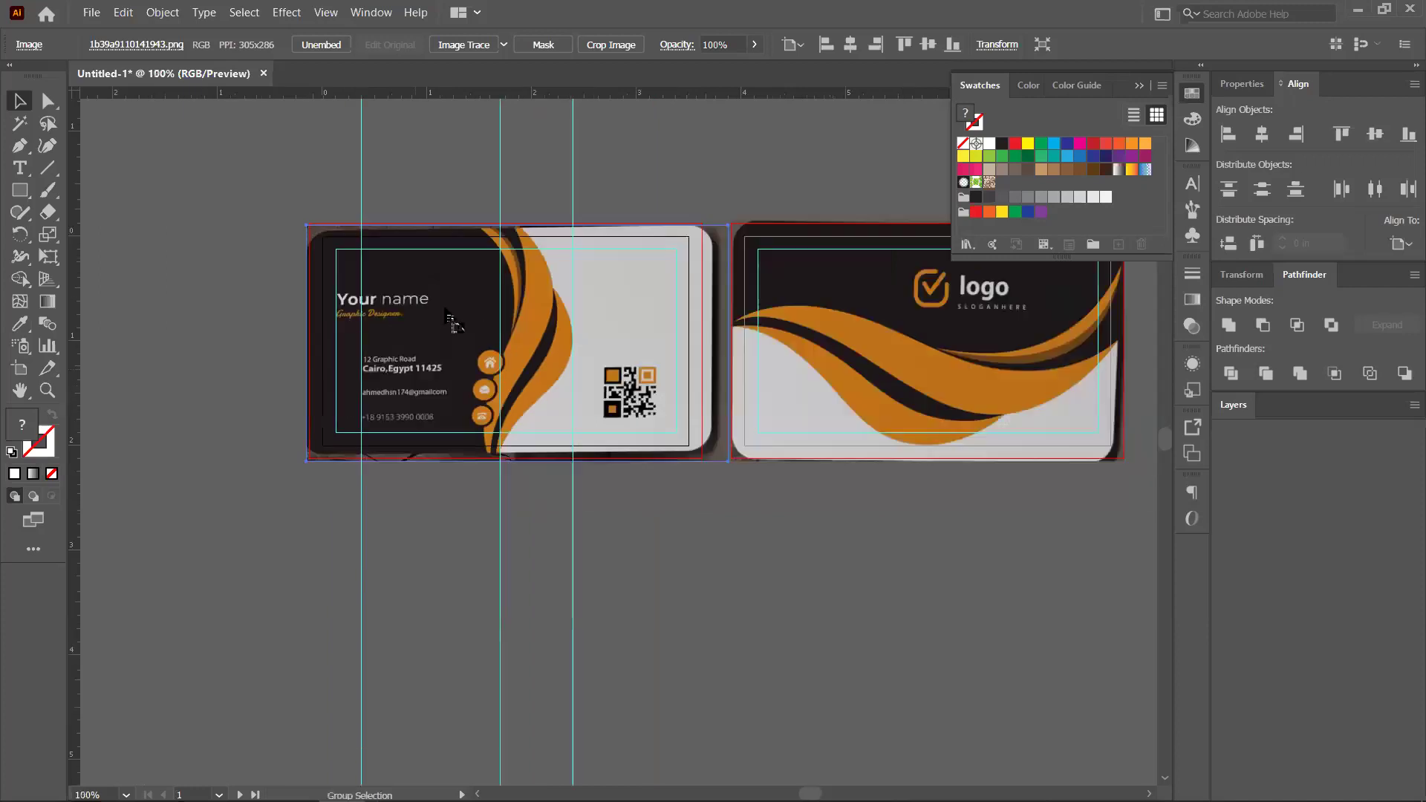
Move the reference image back off the artboard and set up the Pen tool with a dark grey fill
scroll(438, 334, "down", 1)
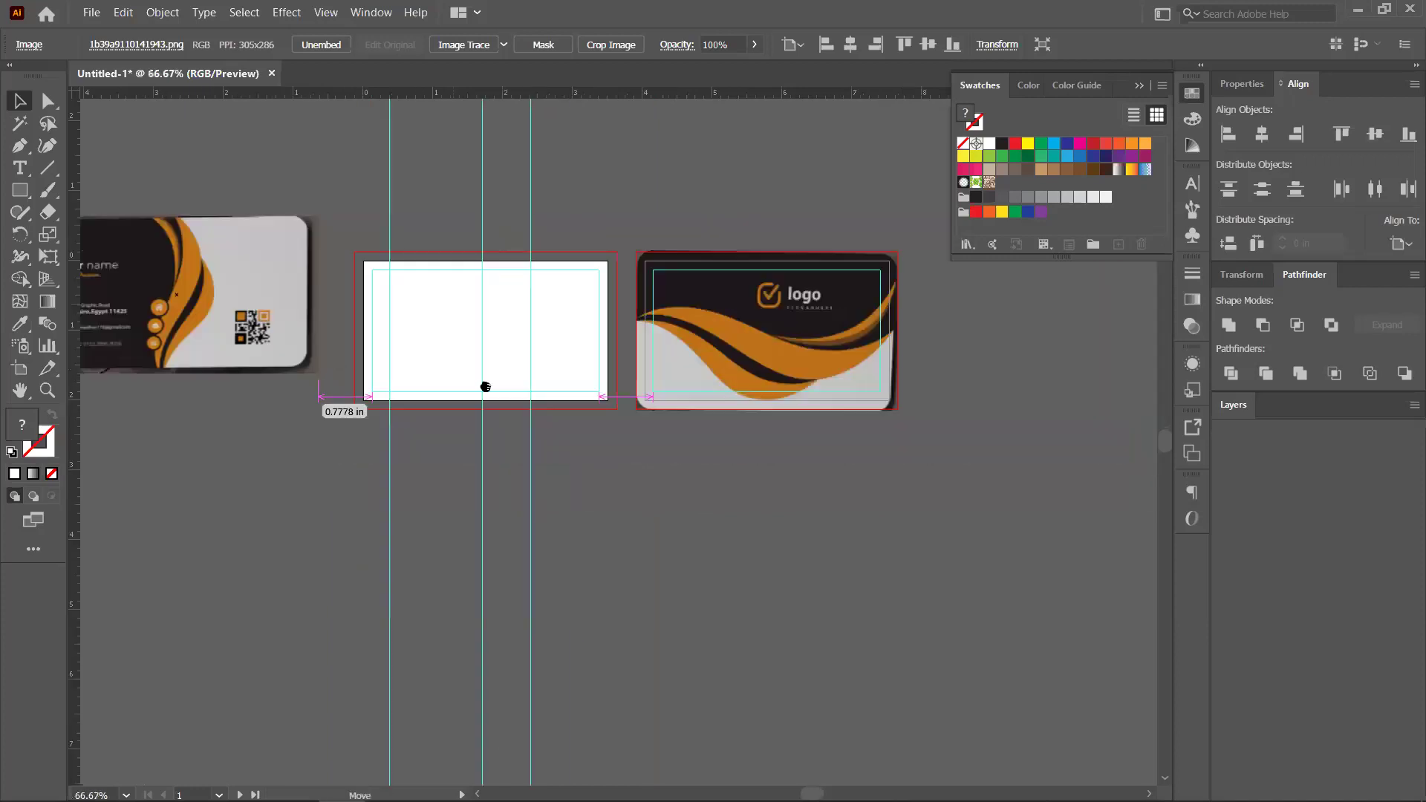
left_click_drag(446, 372, 603, 316)
scroll(619, 316, "up", 1)
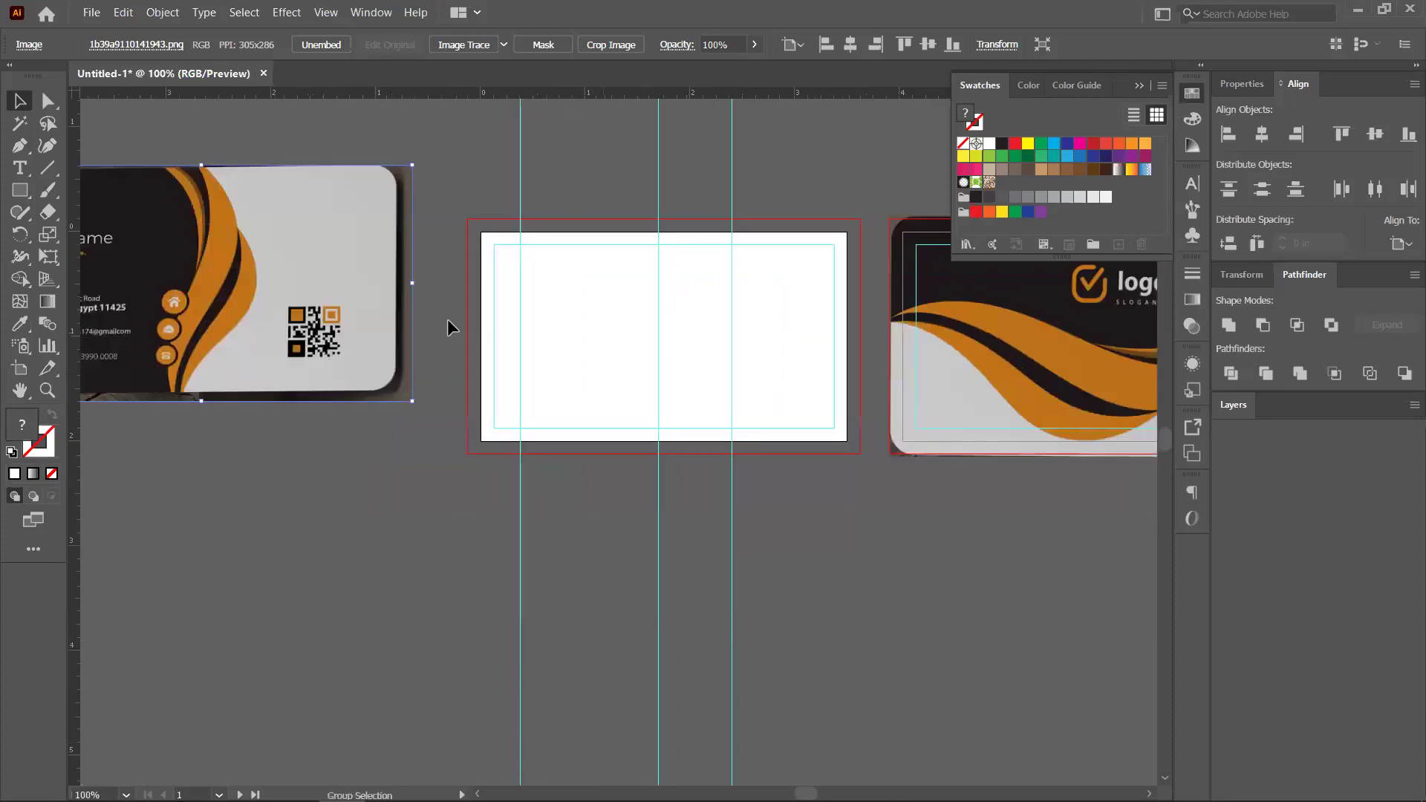
key("p")
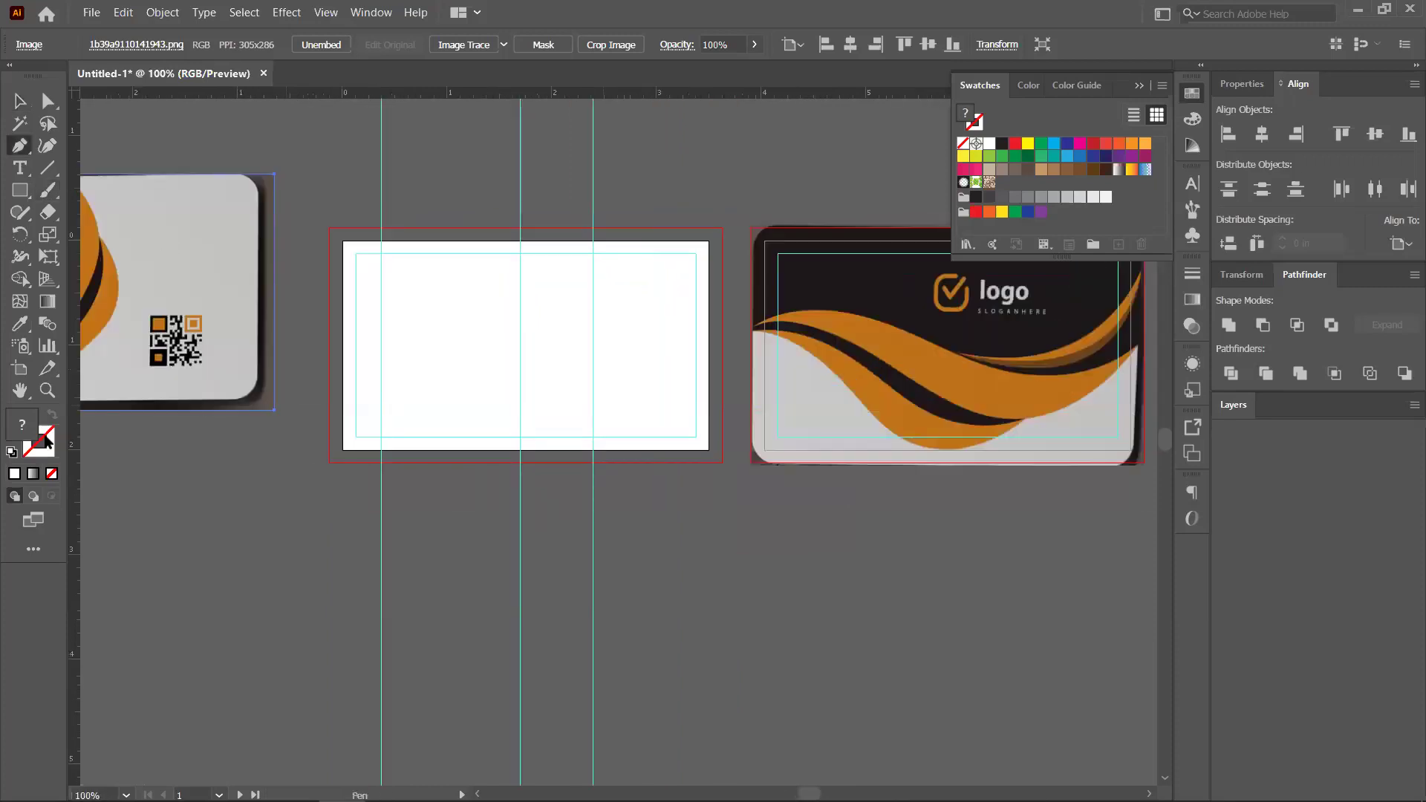
left_click(976, 198)
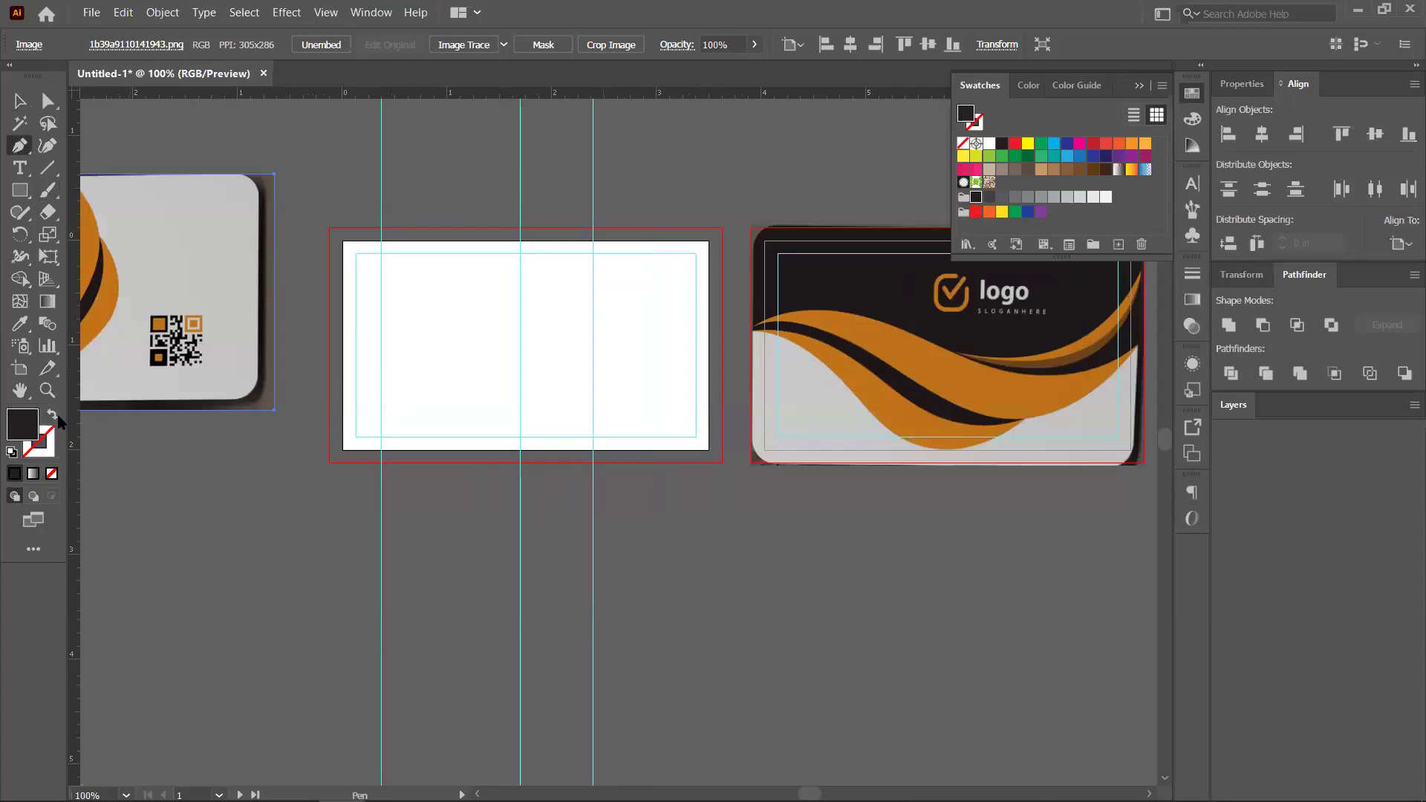
left_click_drag(323, 425, 268, 427)
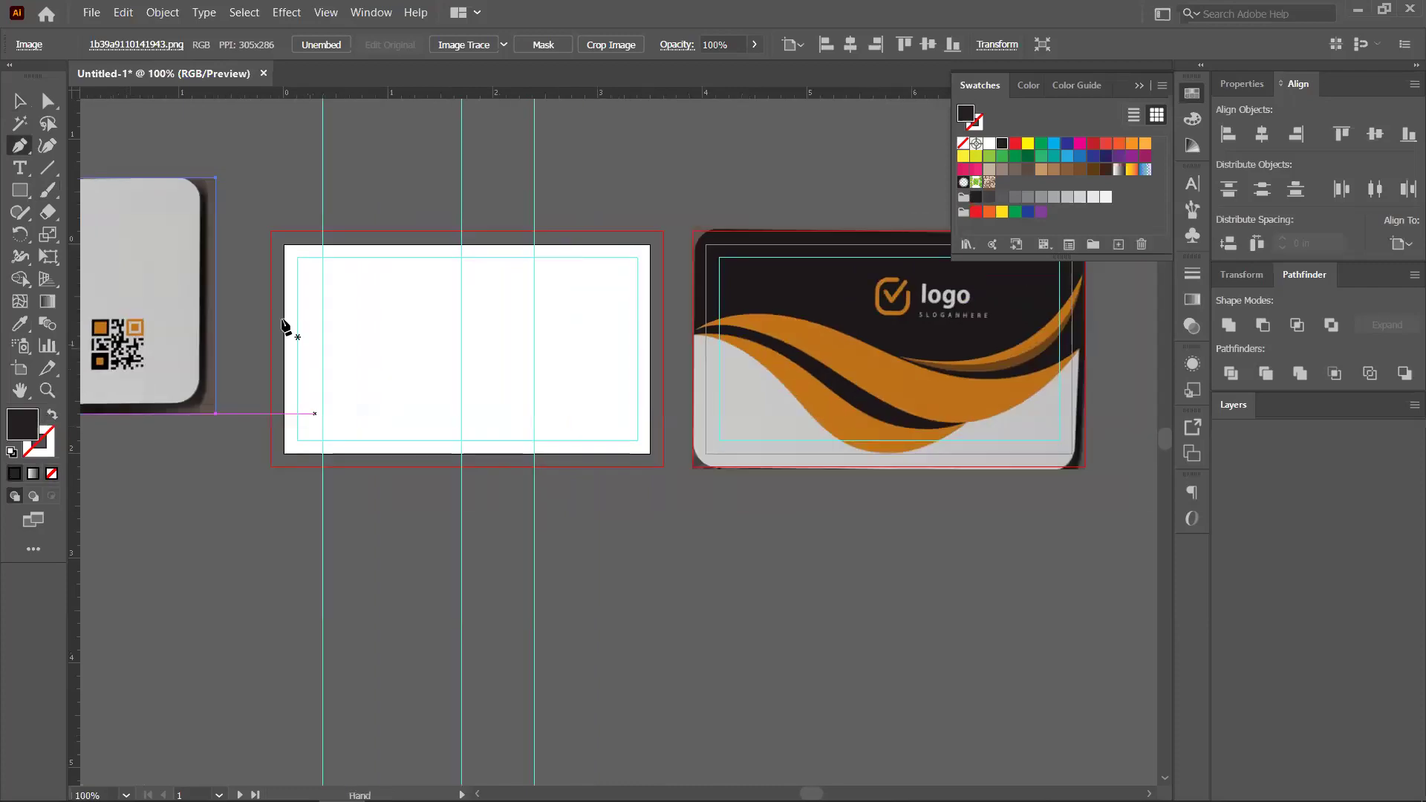
scroll(287, 324, "up", 1)
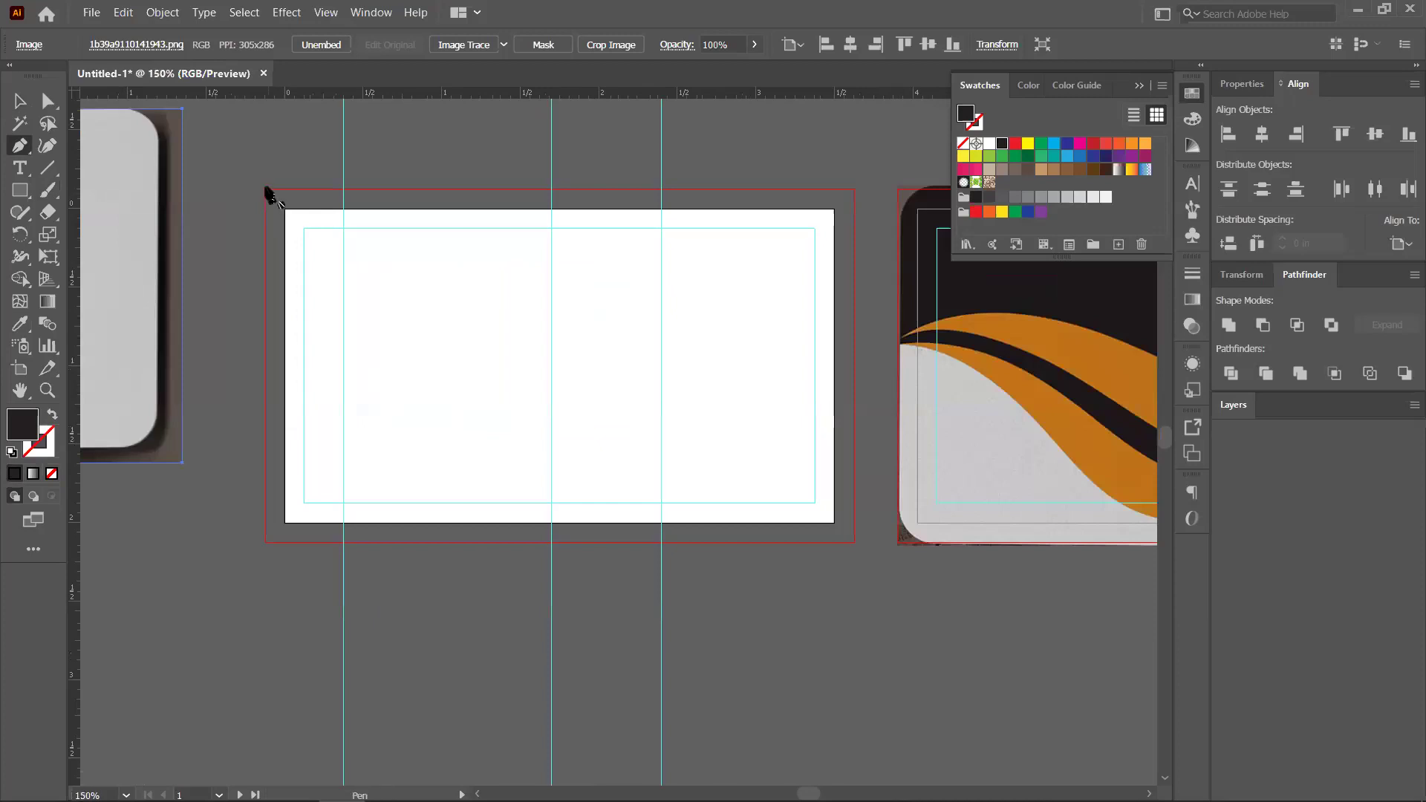
key("ctrl+h")
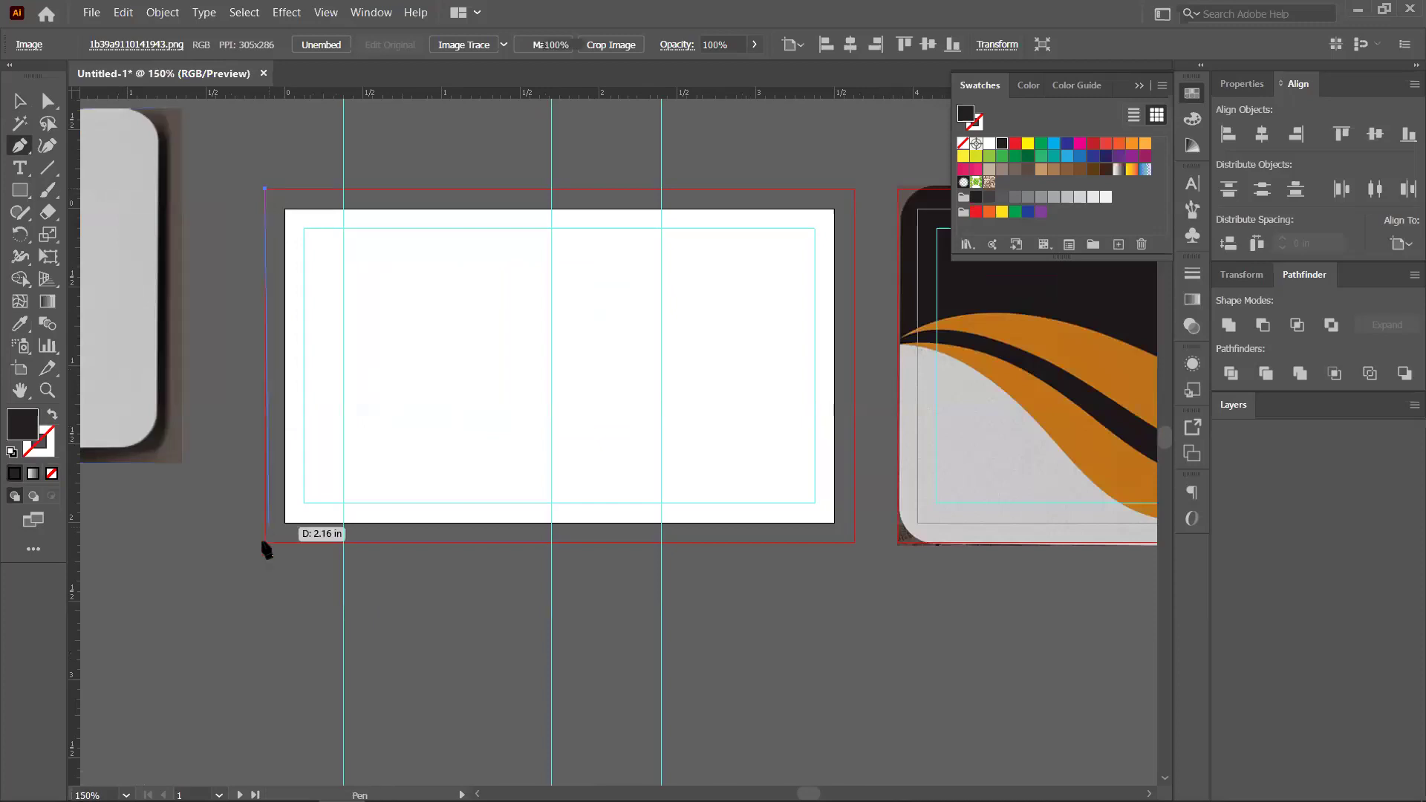
Draw a dark rectangle from the left bleed edge to the middle guide
left_click(265, 543)
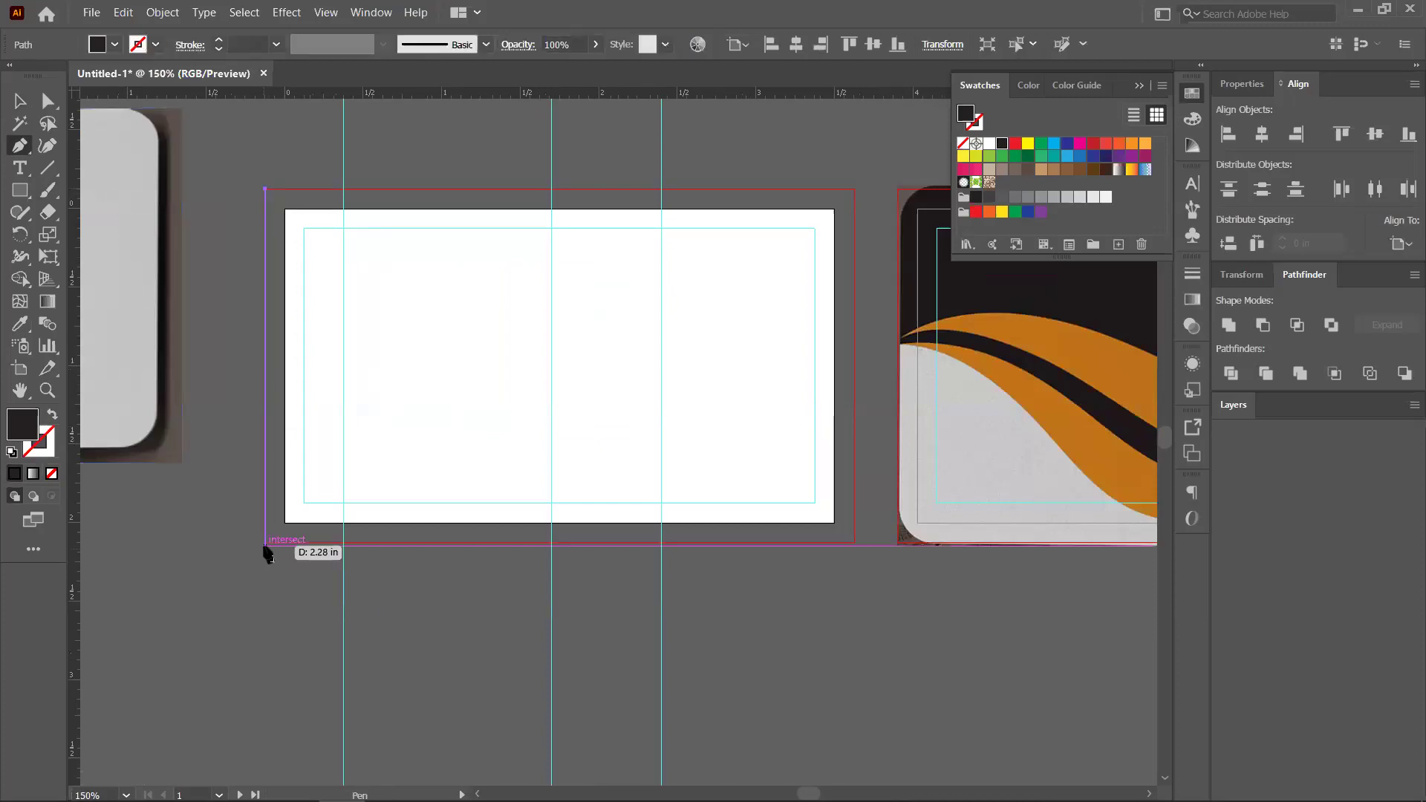
left_click(266, 542)
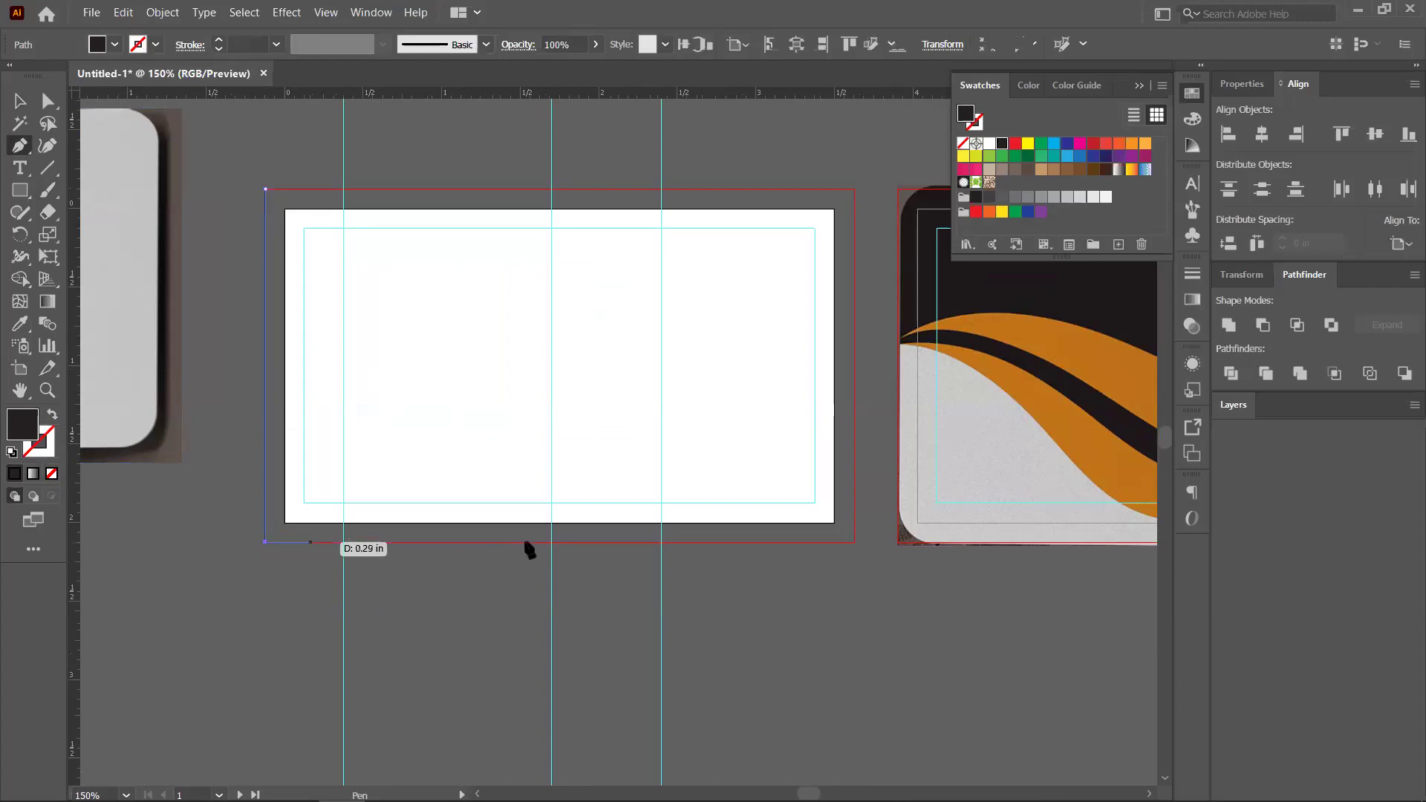
left_click(550, 542)
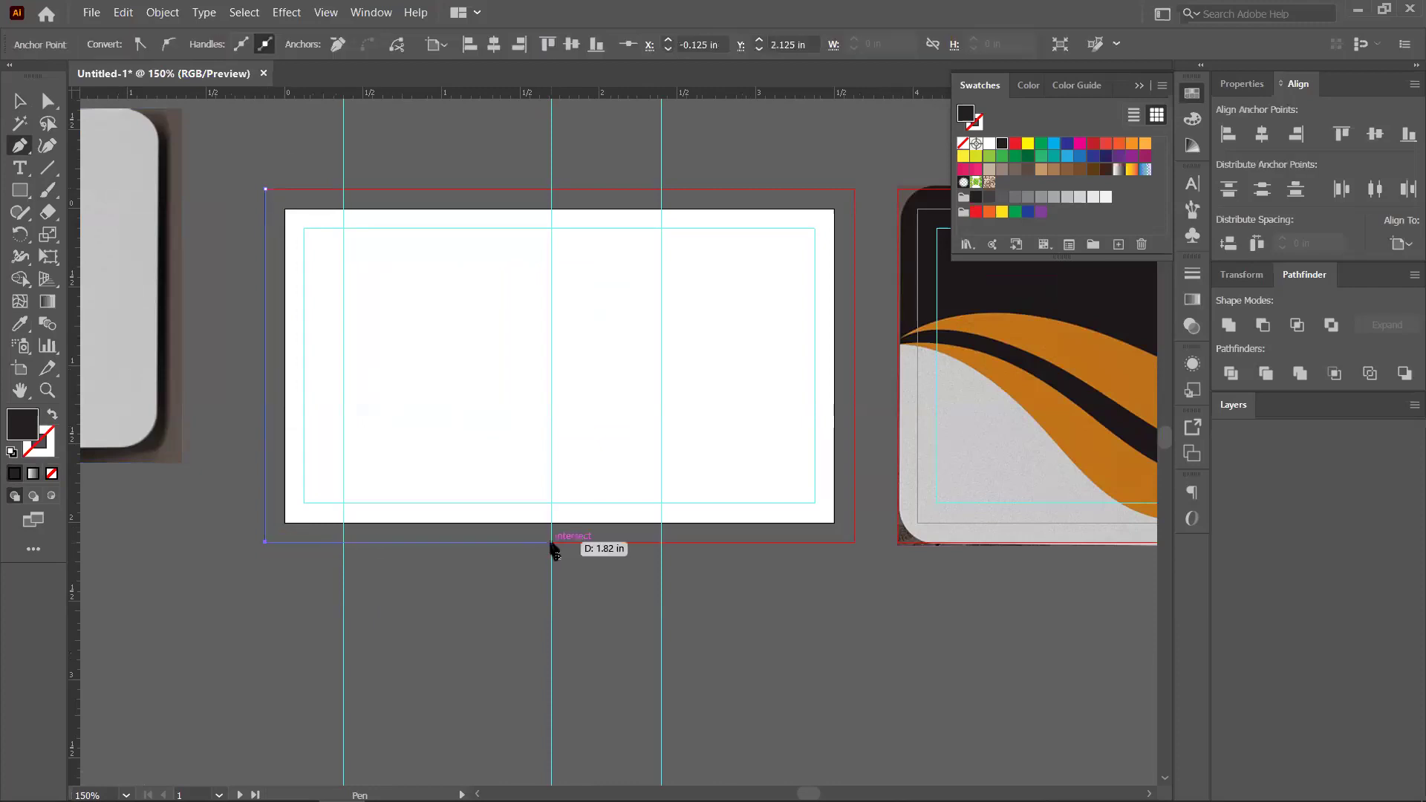
left_click(550, 190)
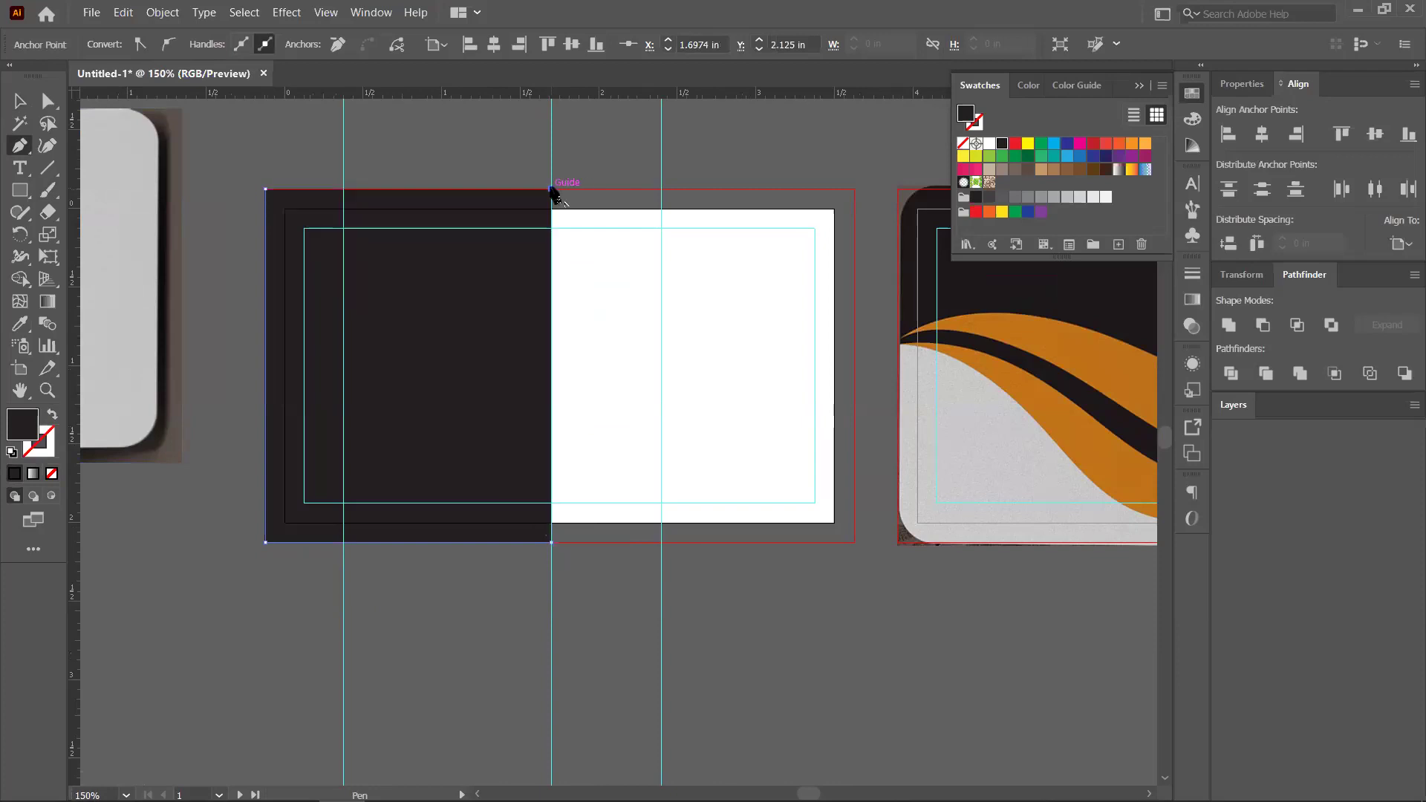
left_click(266, 199)
scroll(347, 332, "down", 2)
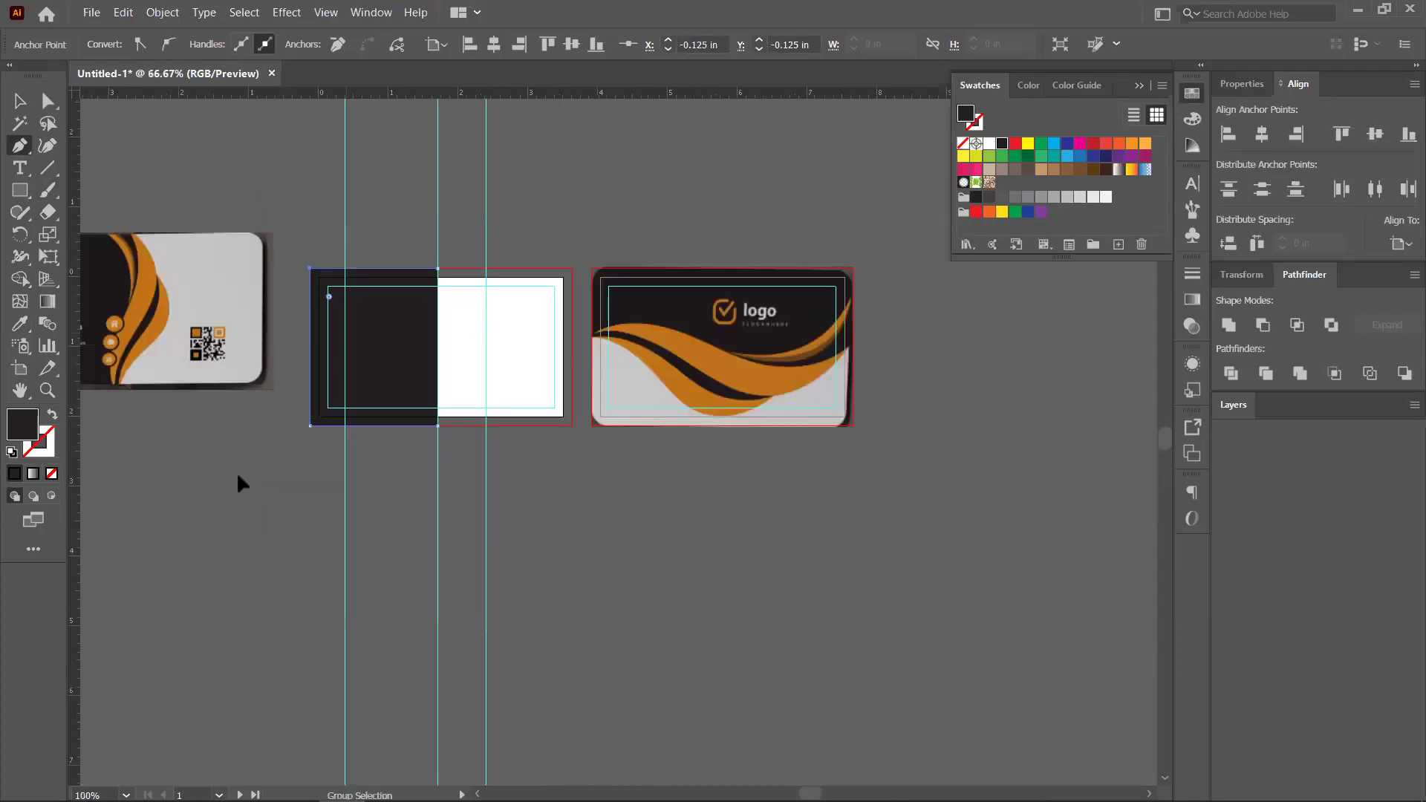
Zoom into the reference card and begin a curved Pen path up the dark wave stripe
key("ctrl+shift+a")
scroll(476, 341, "left", 2)
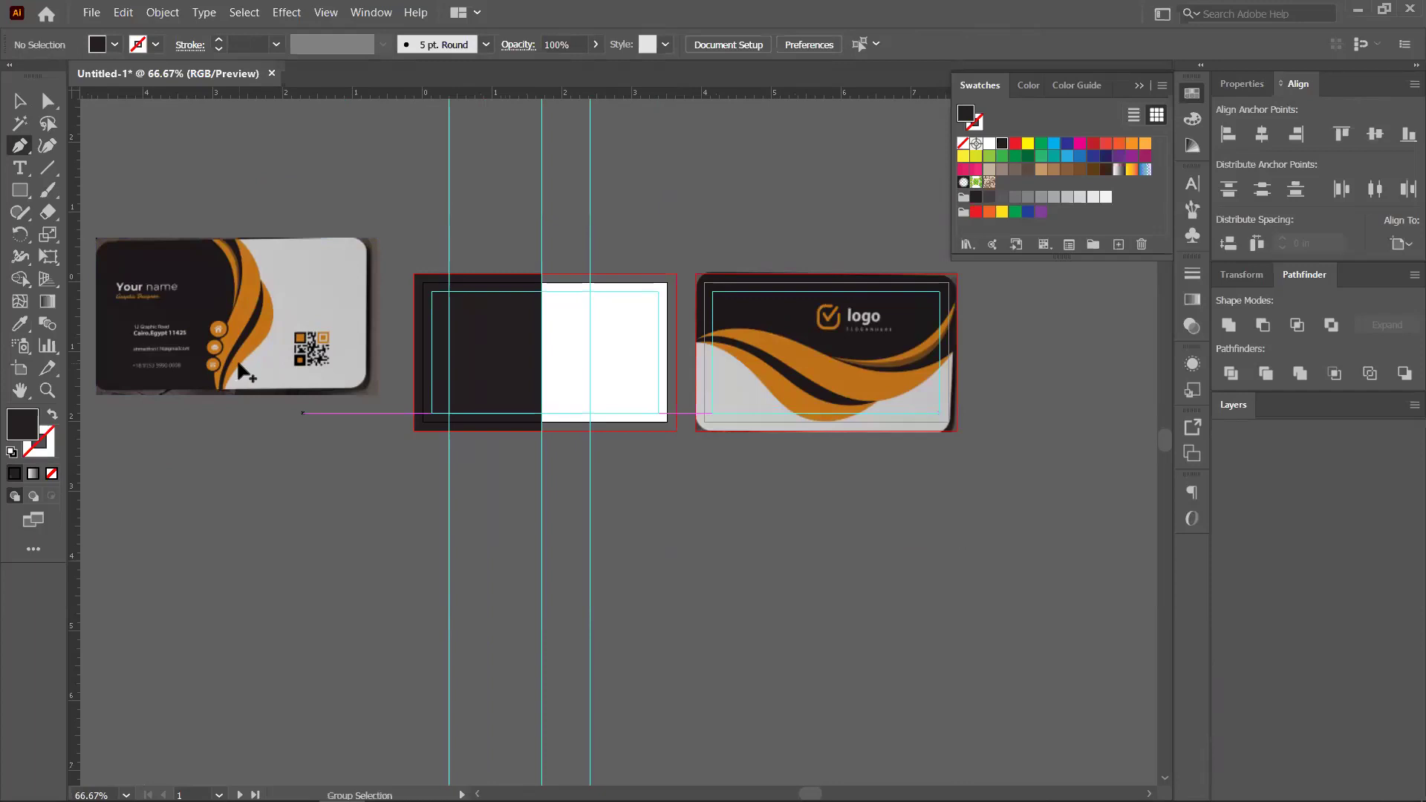
scroll(379, 467, "up", 3)
scroll(397, 301, "up", 1)
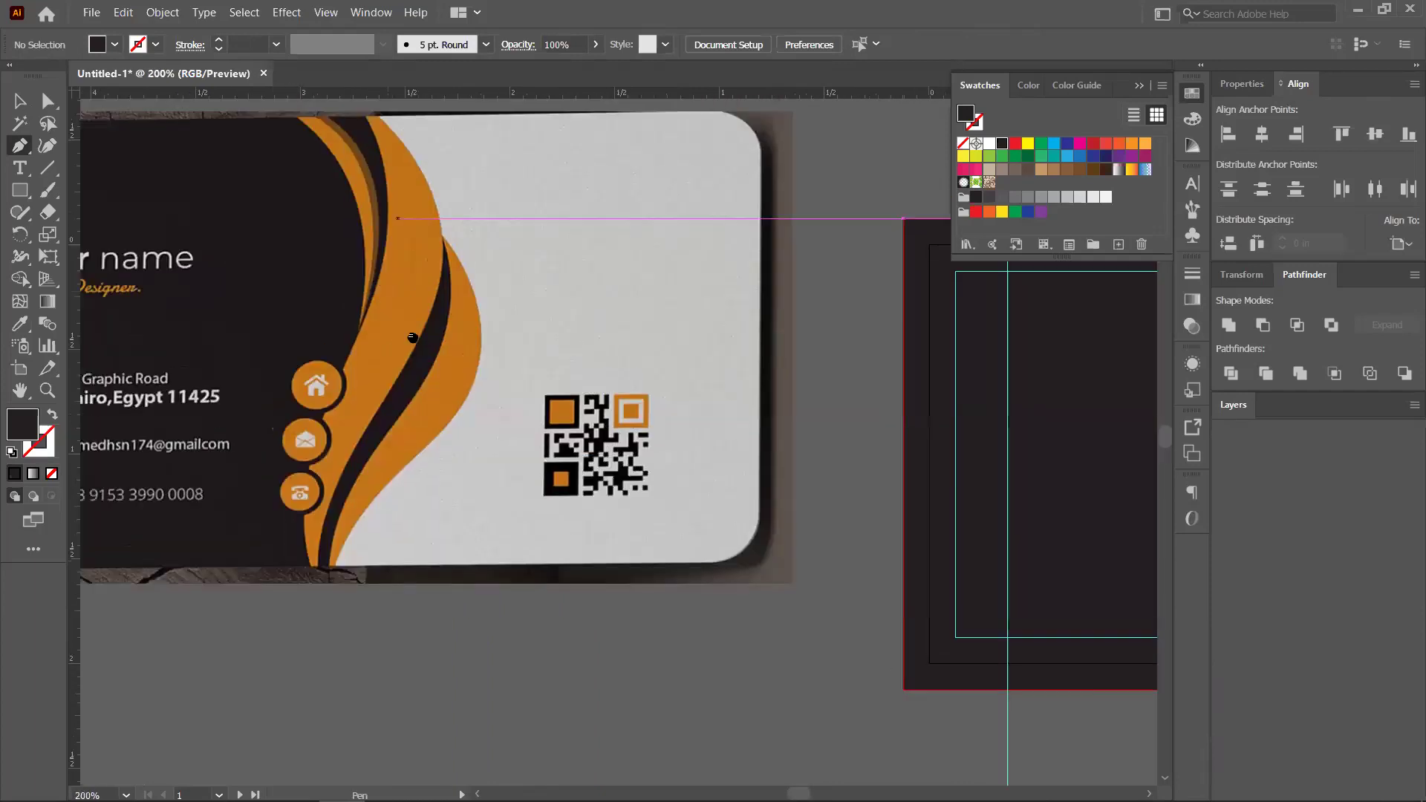
scroll(423, 316, "up", 2)
scroll(438, 372, "down", 1)
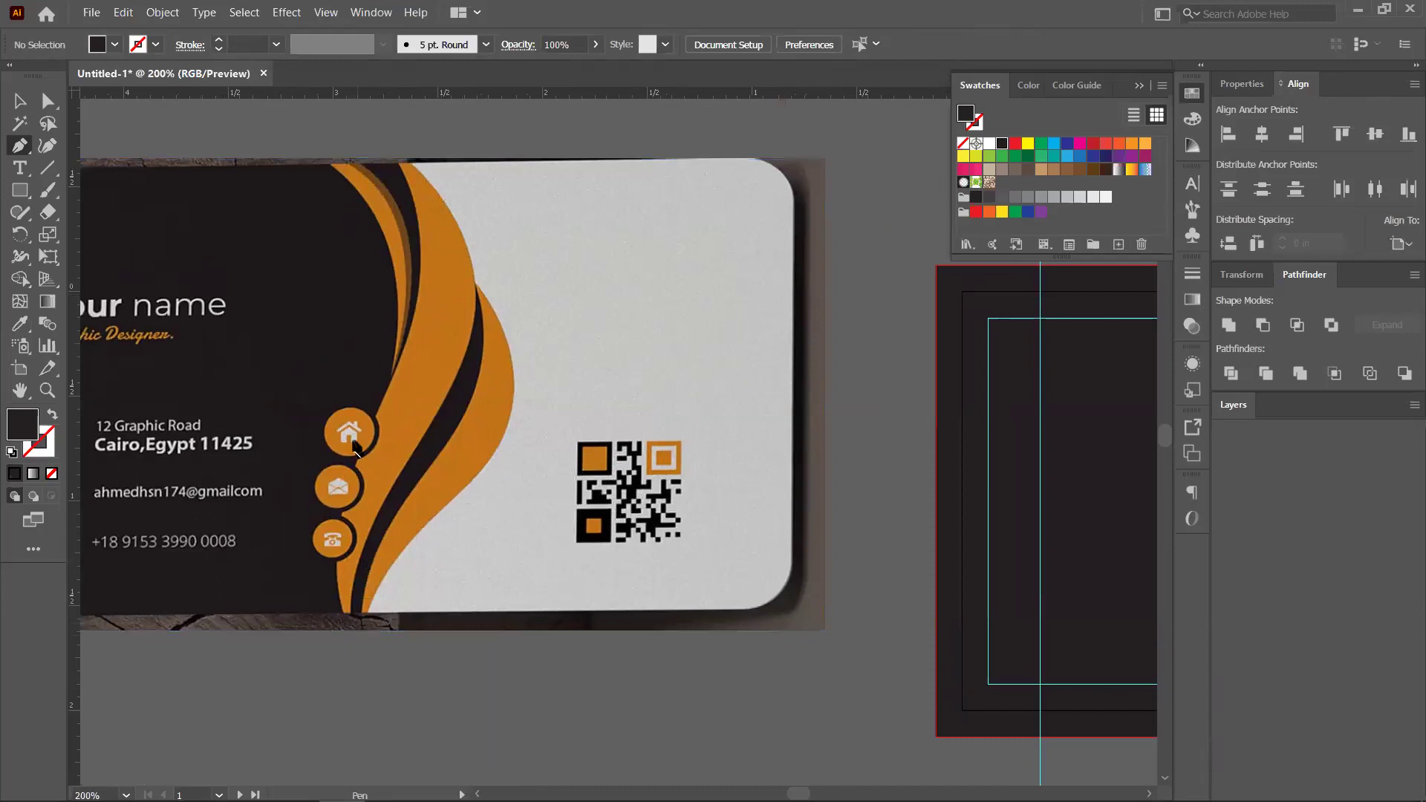
left_click_drag(358, 537, 401, 381)
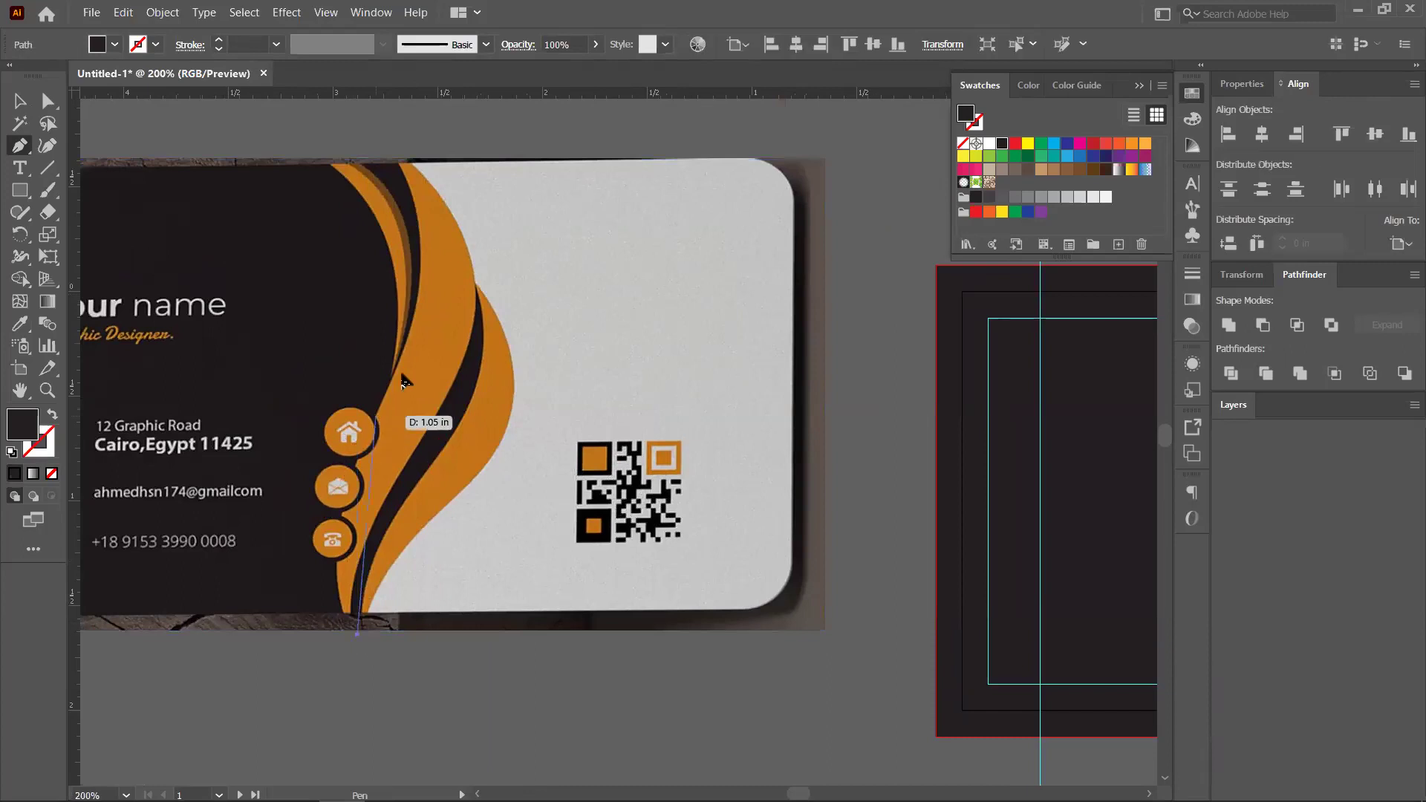
left_click_drag(439, 321, 453, 254)
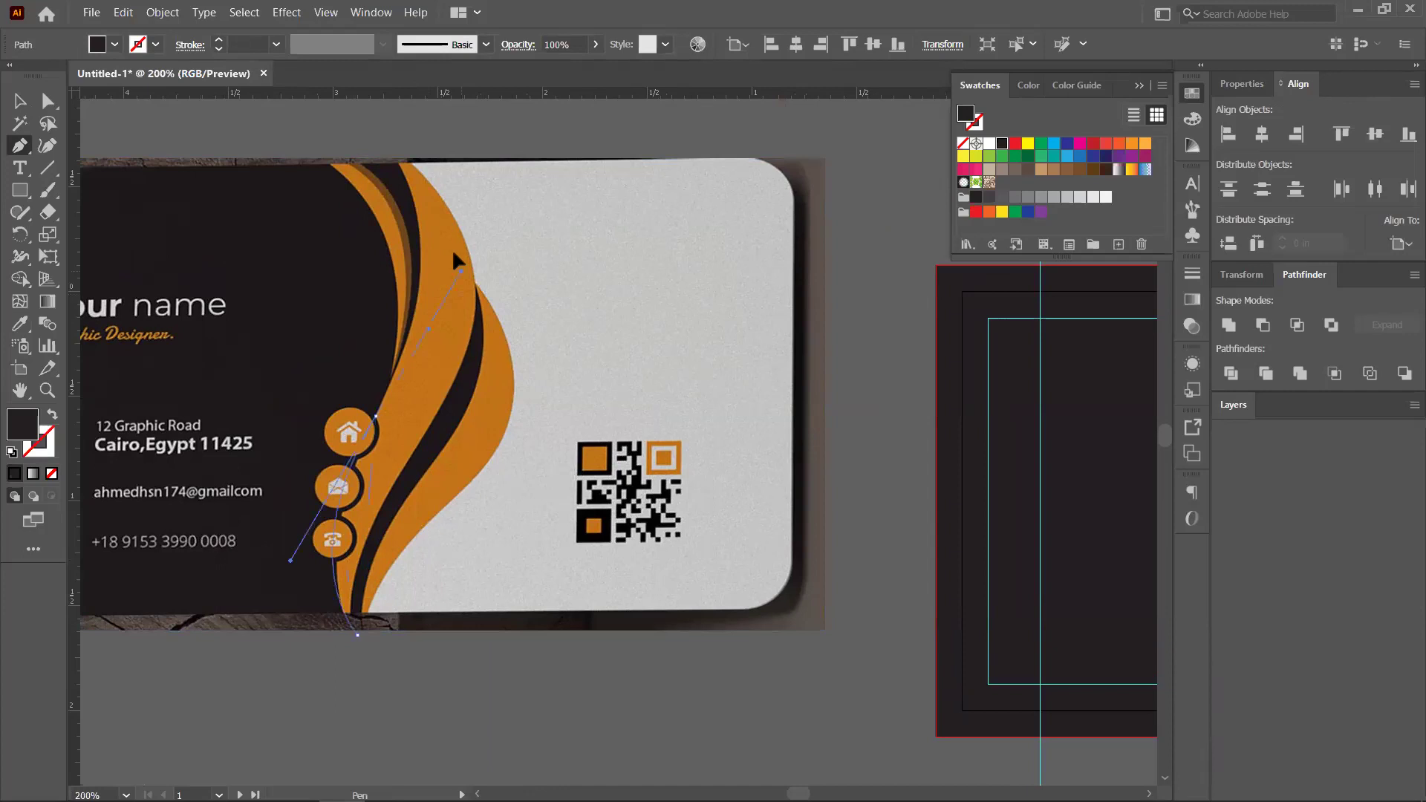
left_click(454, 255, "ctrl")
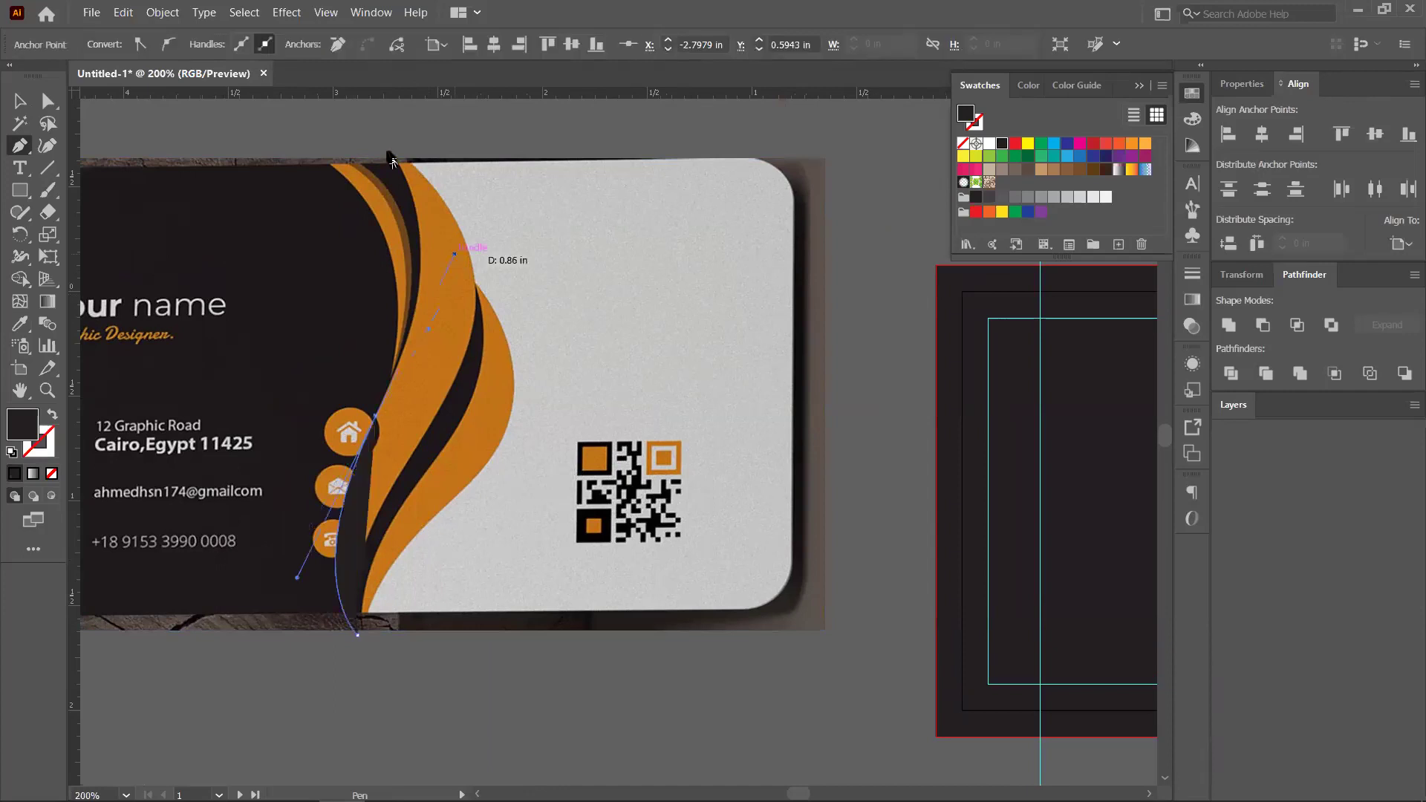
left_click(390, 137)
left_click_drag(387, 136, 372, 113)
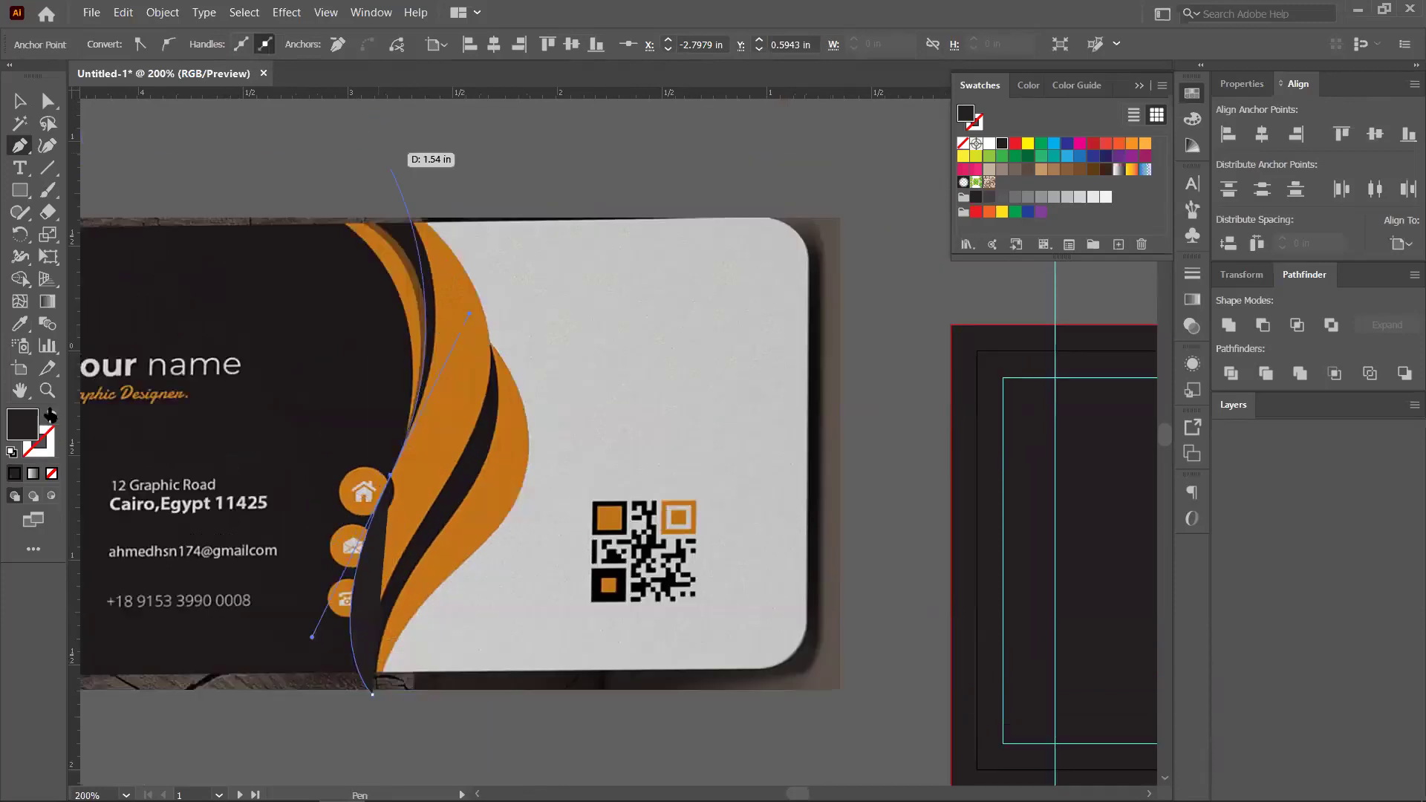
Set the path's fill to none and curve it down to the stripe's bottom tip
key("shift+x")
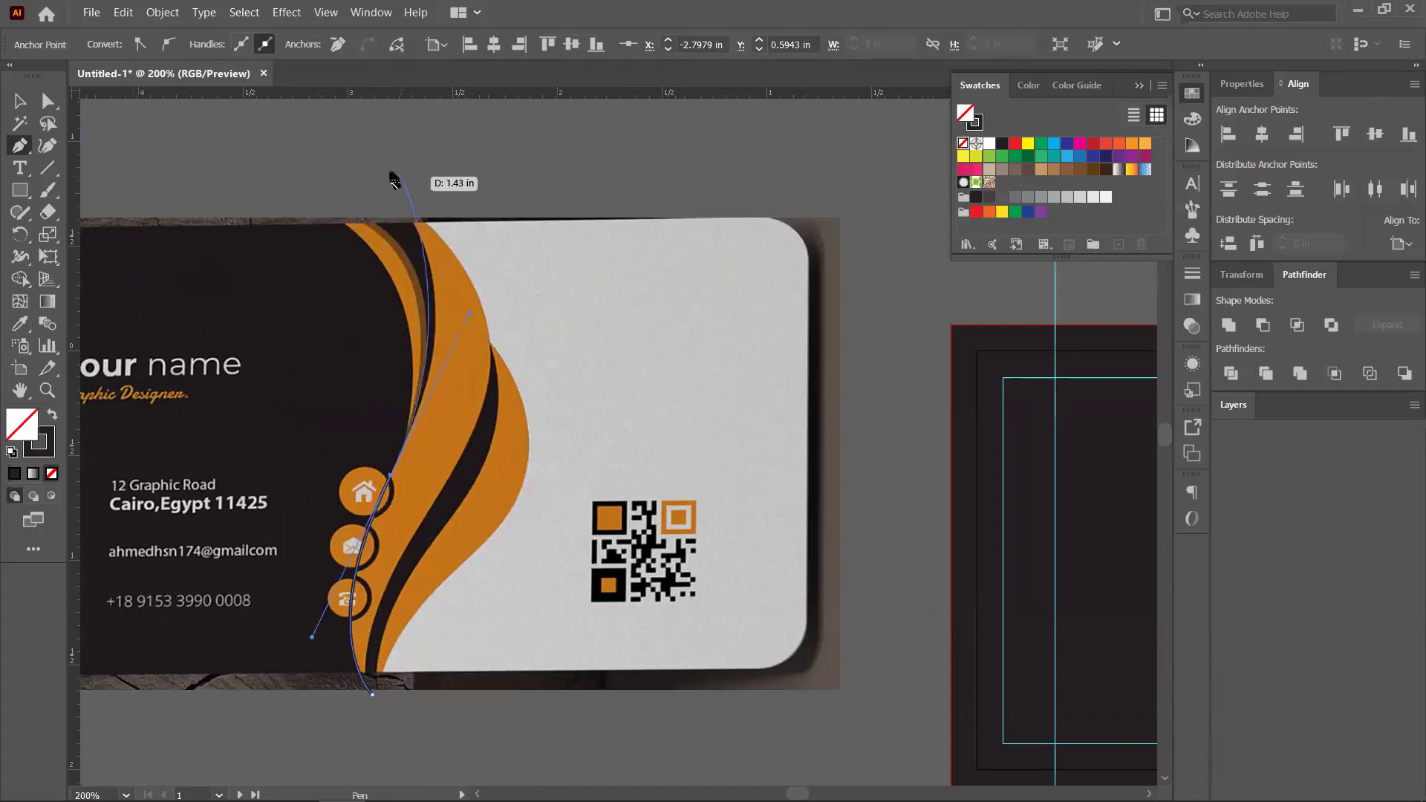
left_click_drag(391, 173, 405, 159)
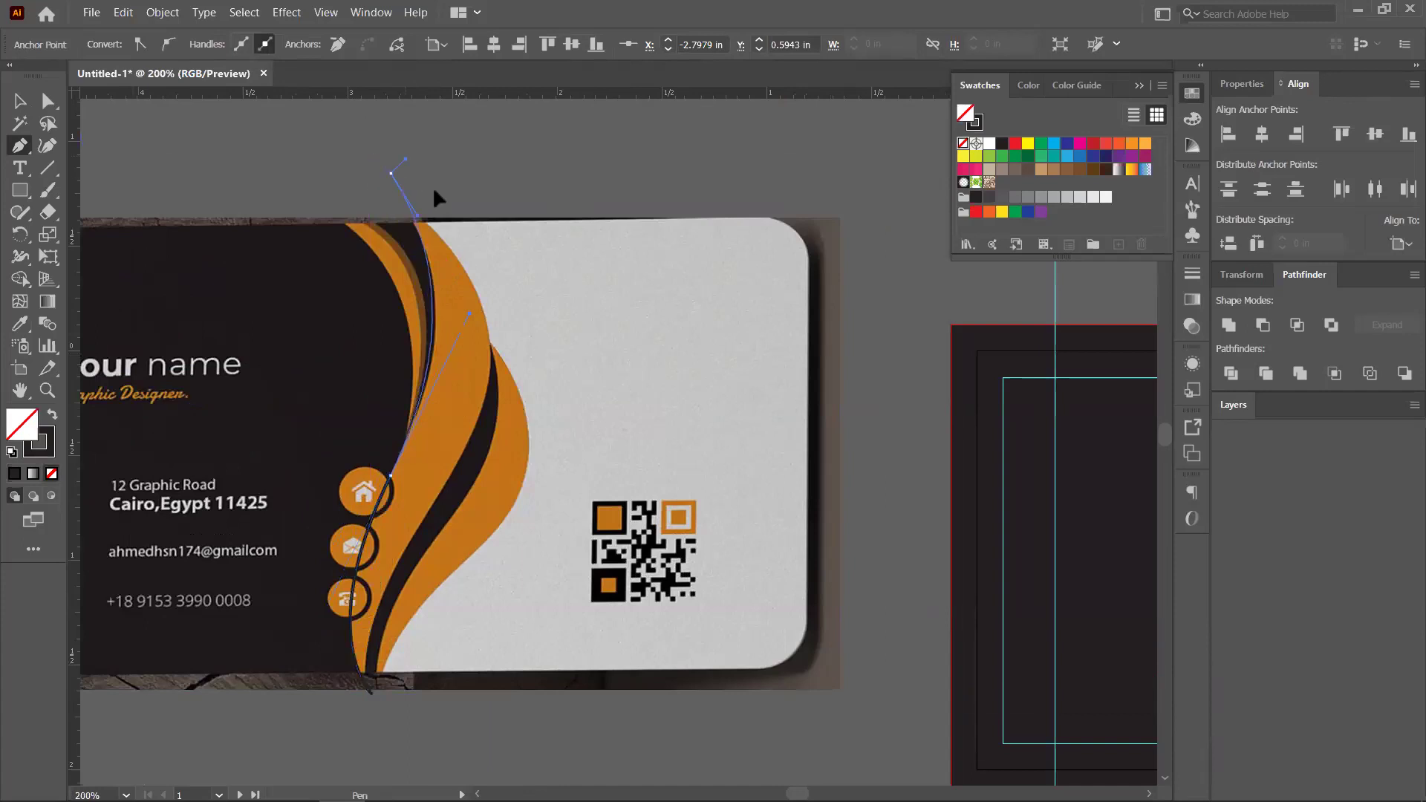
left_click_drag(440, 231, 439, 228)
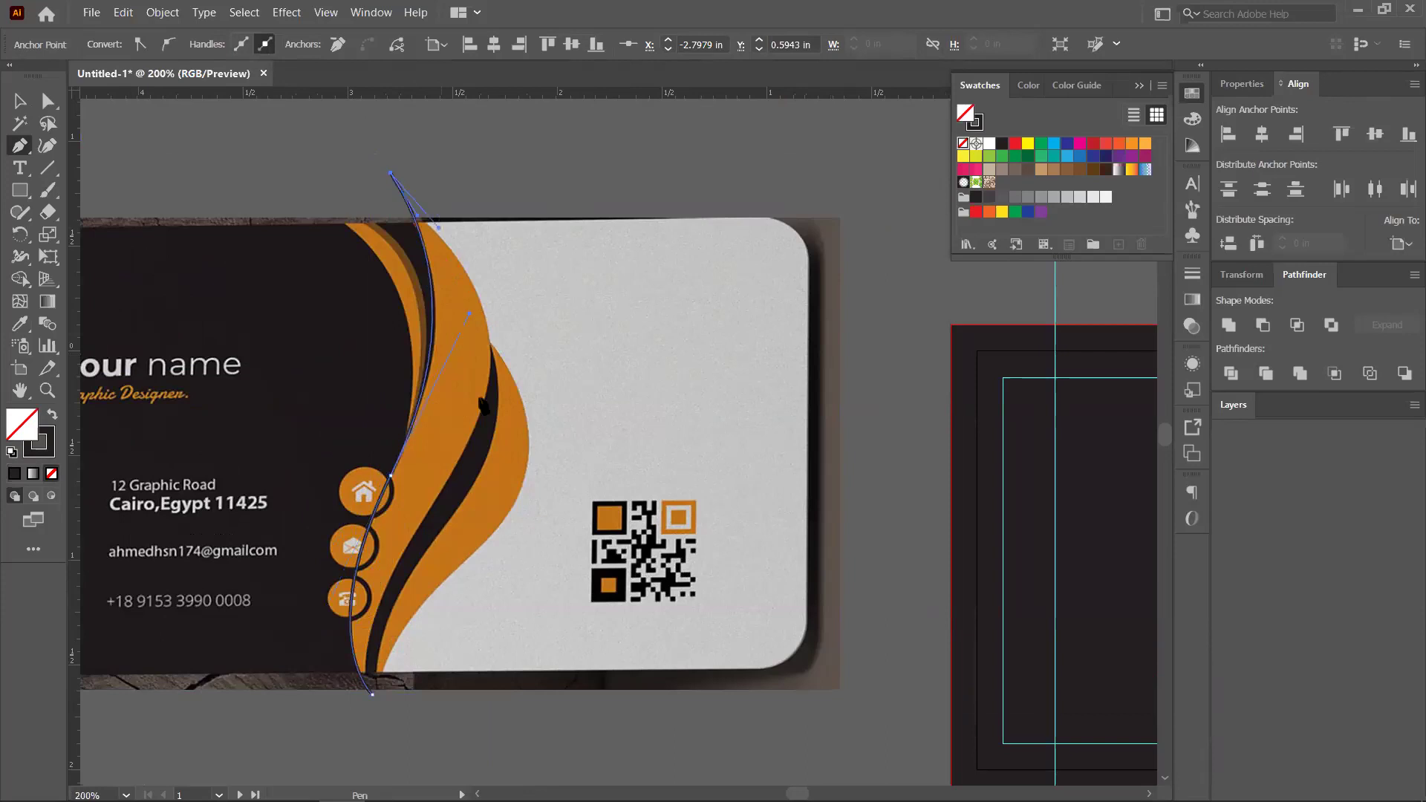
left_click_drag(471, 441, 454, 473)
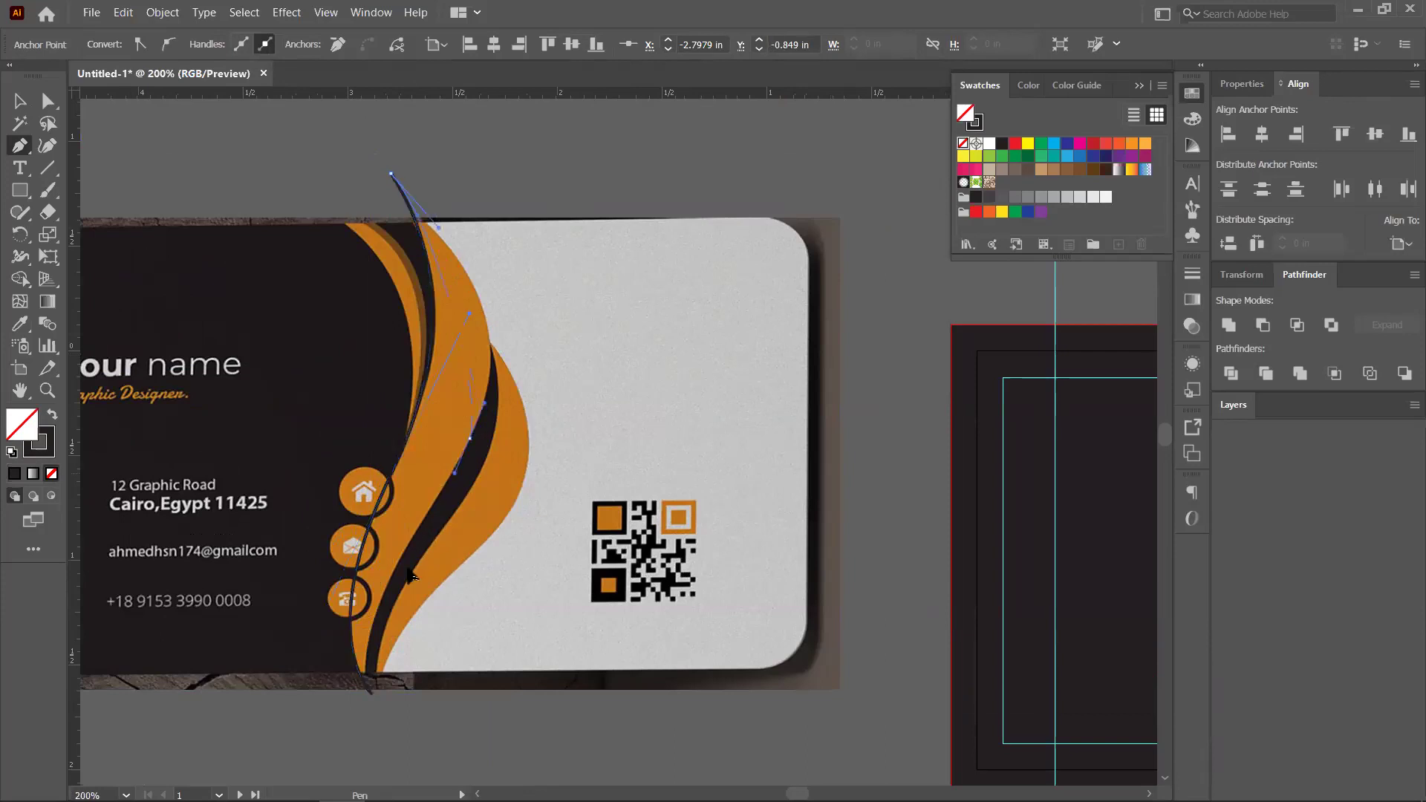
left_click_drag(409, 576, 428, 373)
left_click_drag(402, 542, 422, 616)
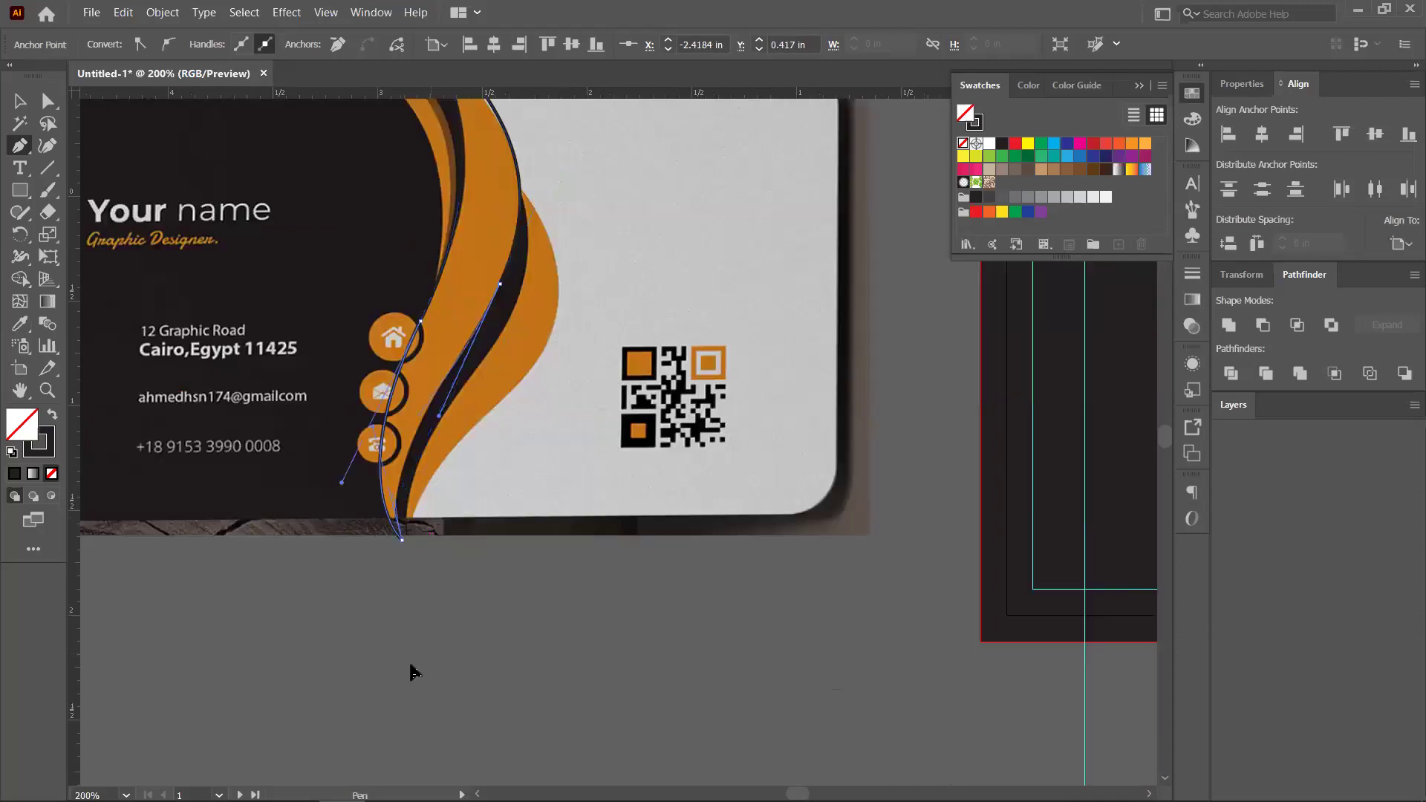
key("ctrl")
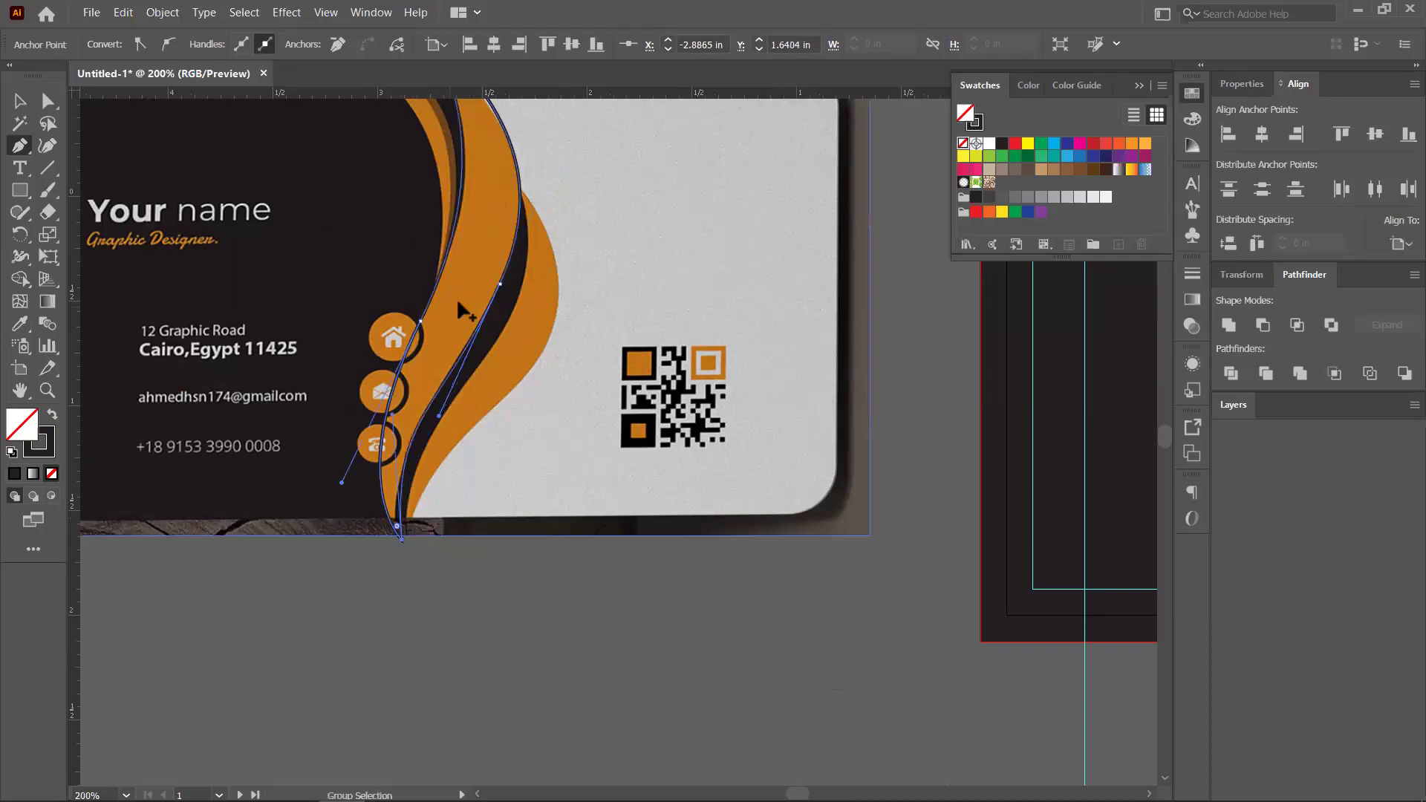
scroll(446, 312, "down", 2)
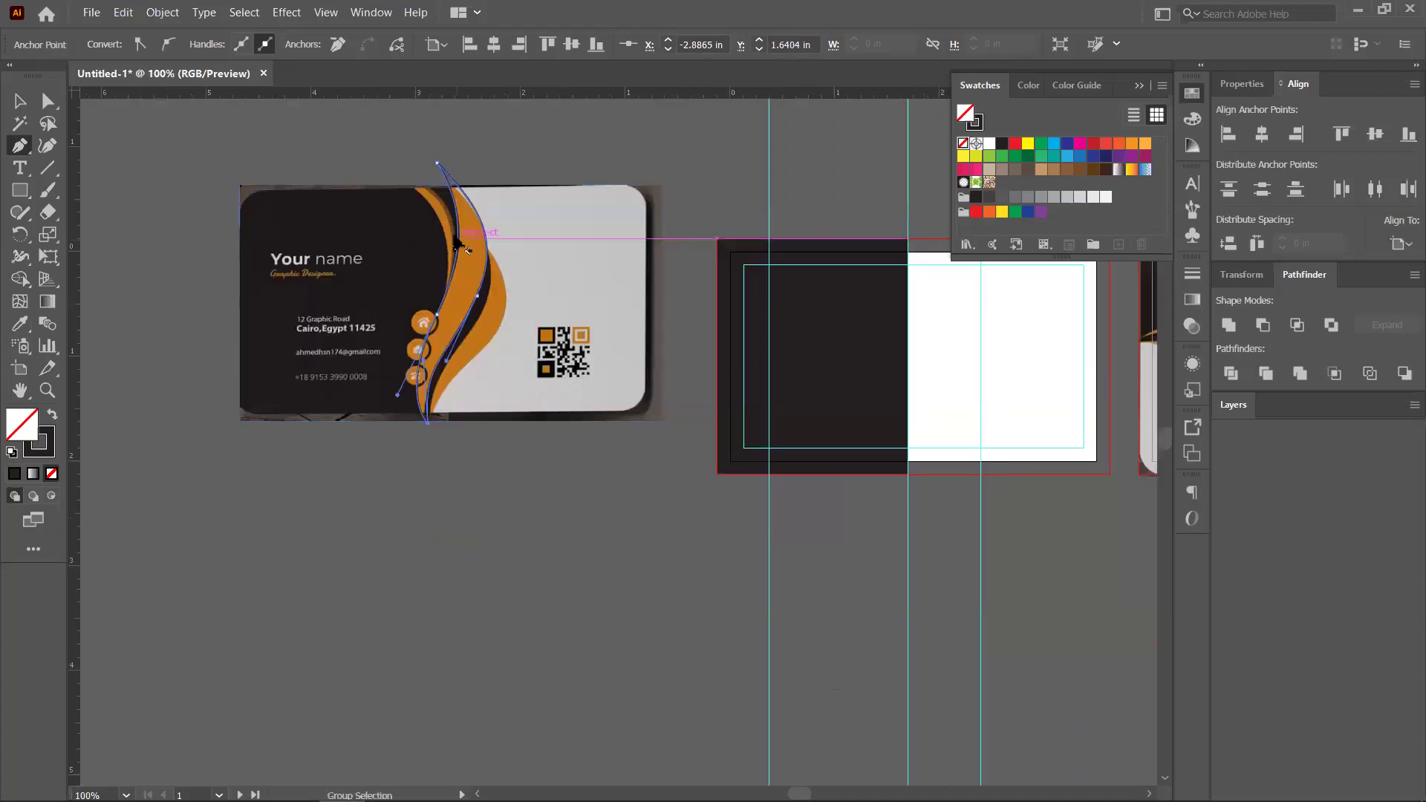
scroll(512, 269, "up", 2)
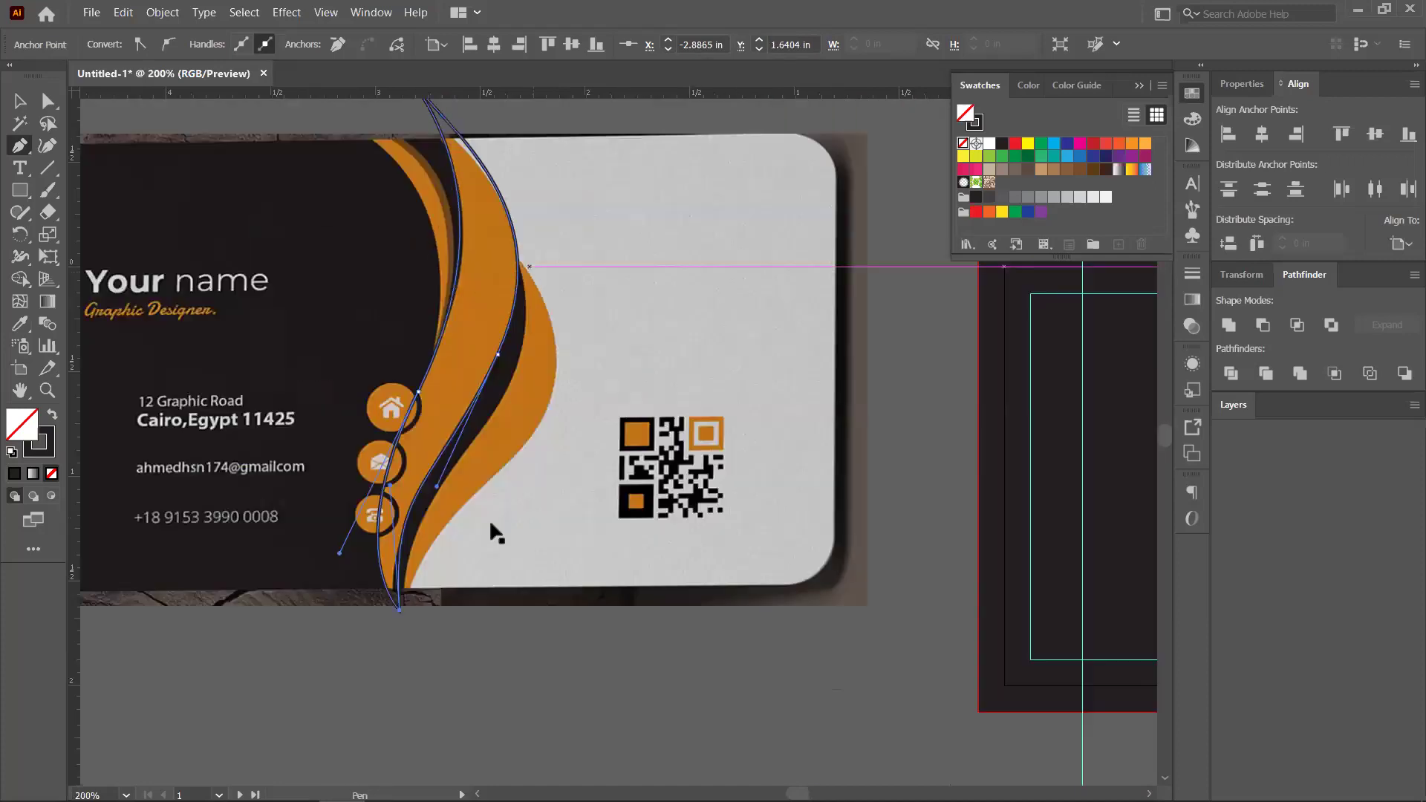
left_click(512, 520, "ctrl")
Start an unfilled Pen path at the wave's bottom tip, curving up along the orange edge
scroll(446, 367, "down", 2)
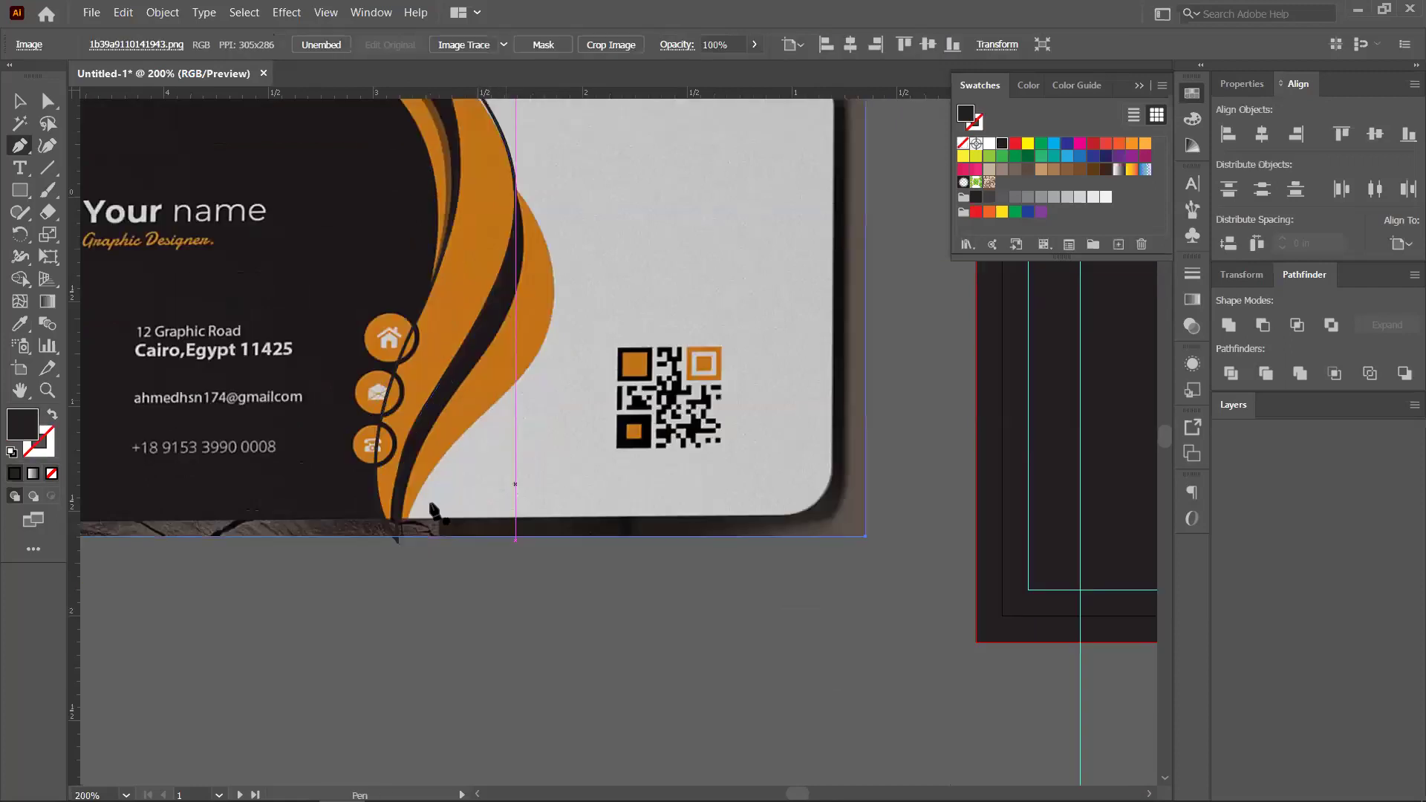
scroll(420, 572, "up", 1)
left_click(396, 557)
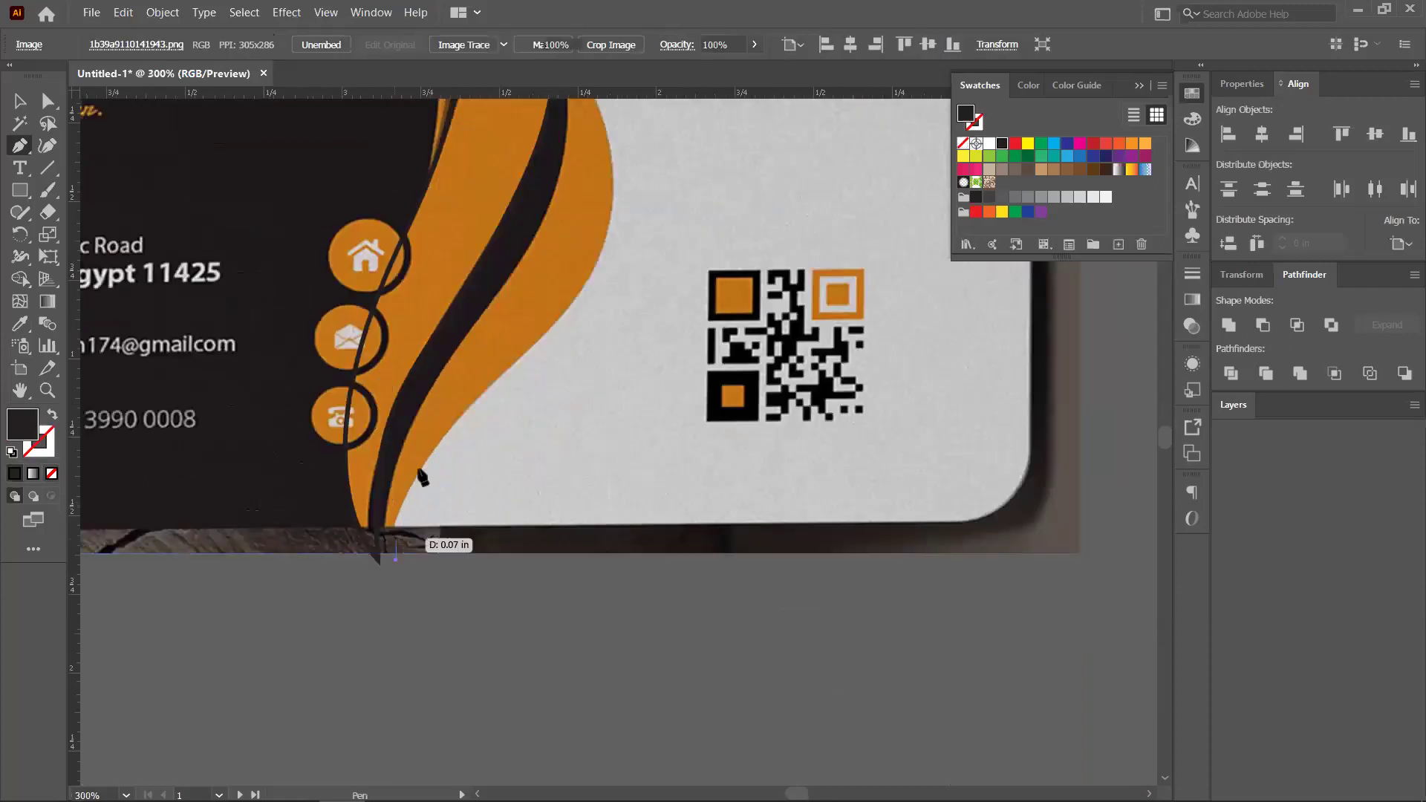
left_click_drag(446, 431, 537, 344)
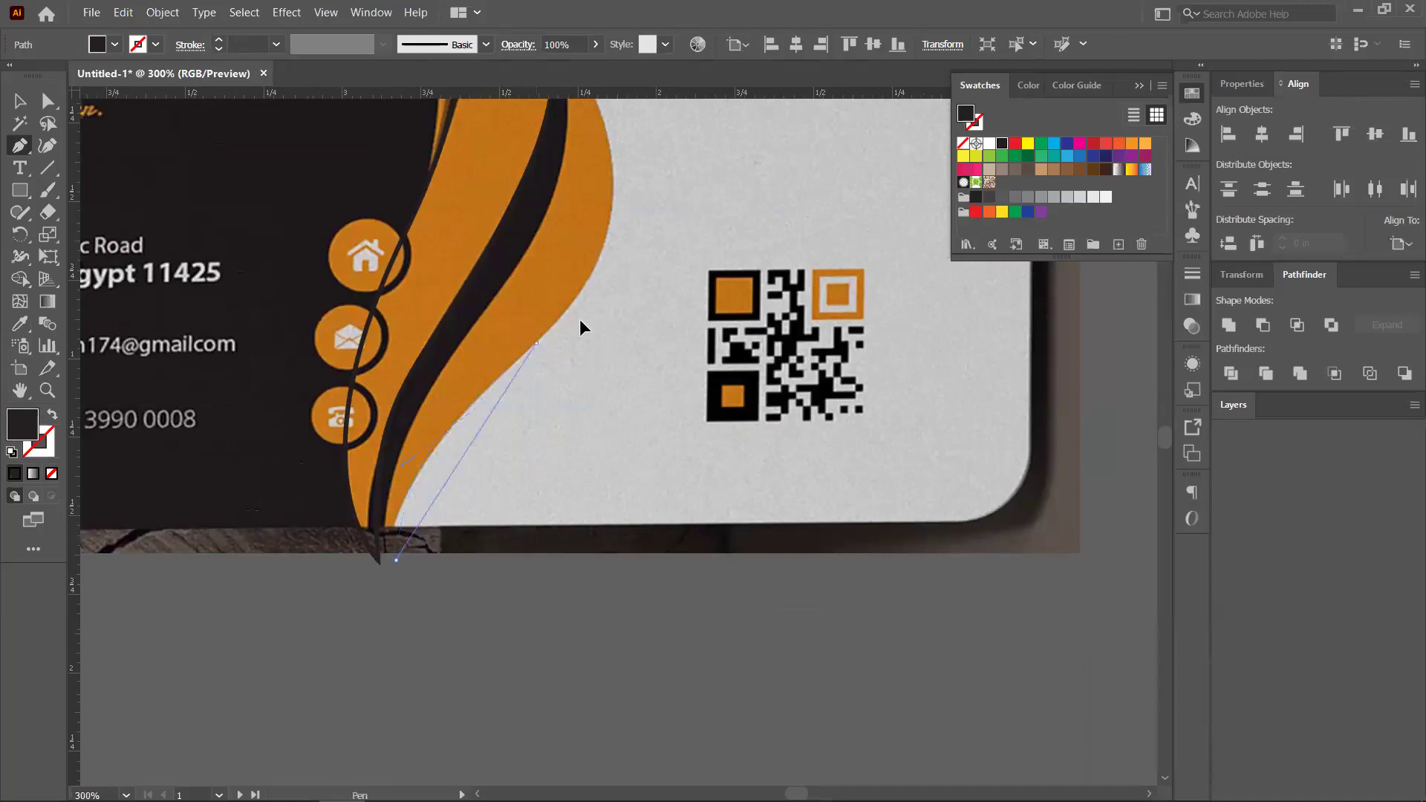
left_click_drag(645, 280, 696, 213)
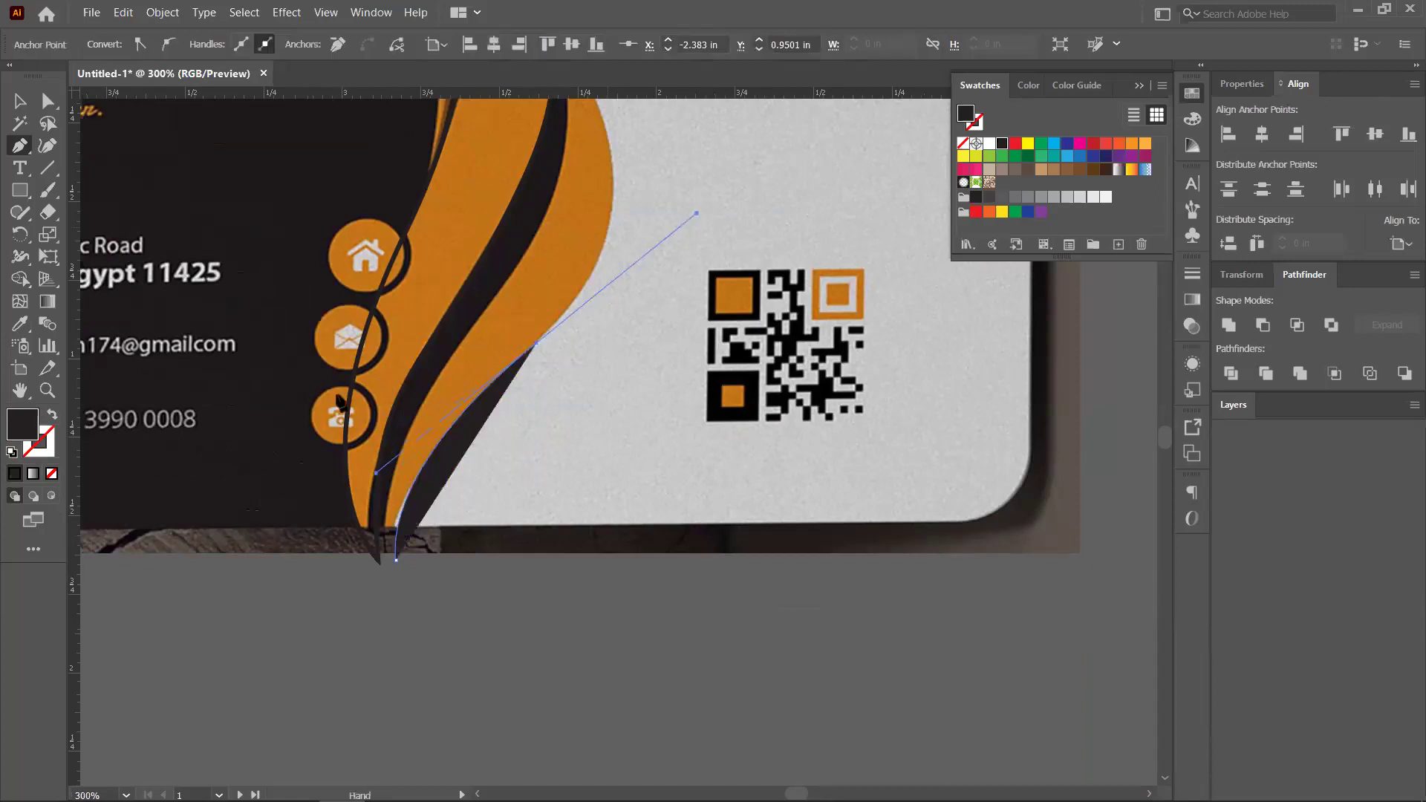
left_click_drag(79, 424, 52, 420, "ctrl")
left_click(52, 415)
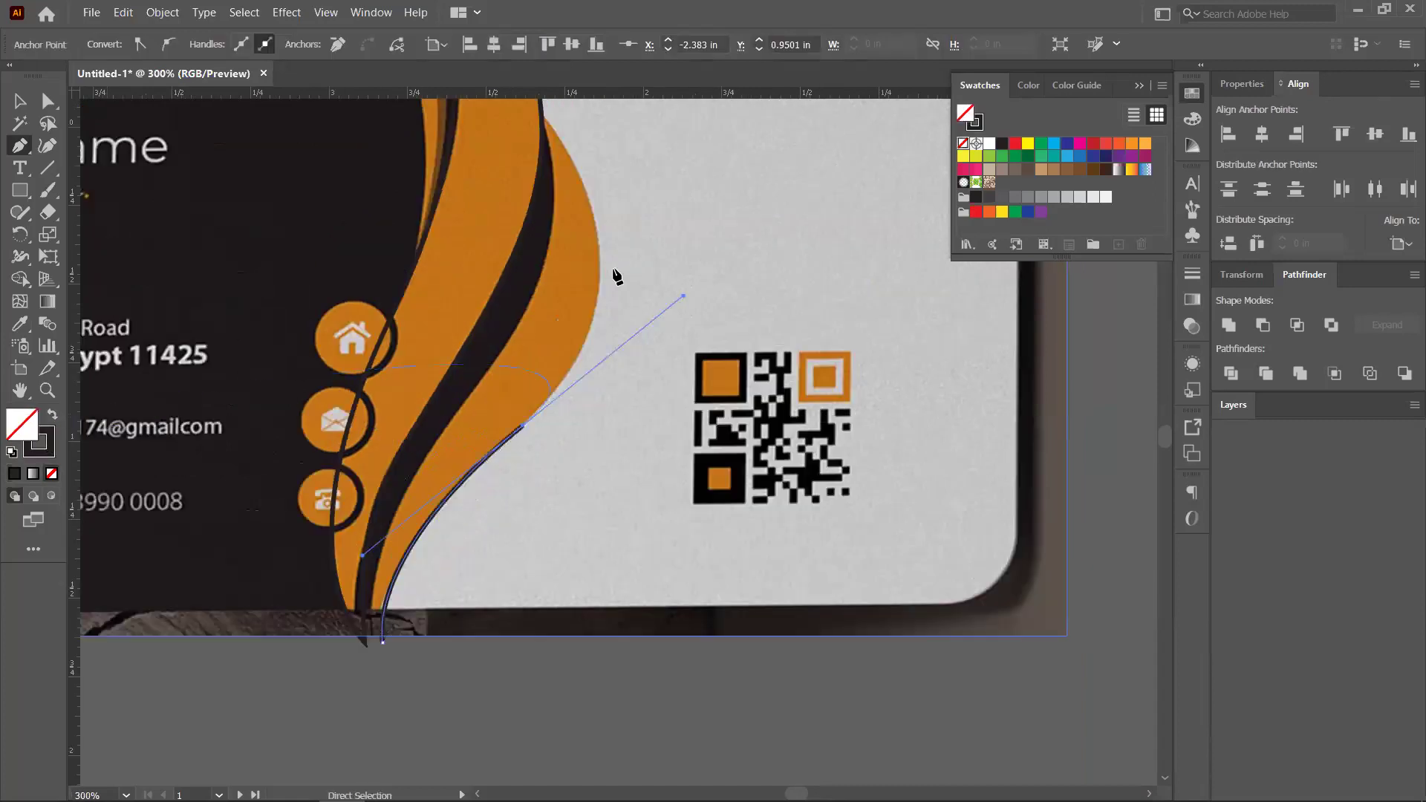
Continue the path over the wave's top and back down to the bottom tip
mouse_move(600, 257)
left_mouse_down()
mouse_move(605, 206)
mouse_move(571, 172)
left_mouse_up()
scroll(573, 181, "up", 2)
scroll(572, 181, "left", 1)
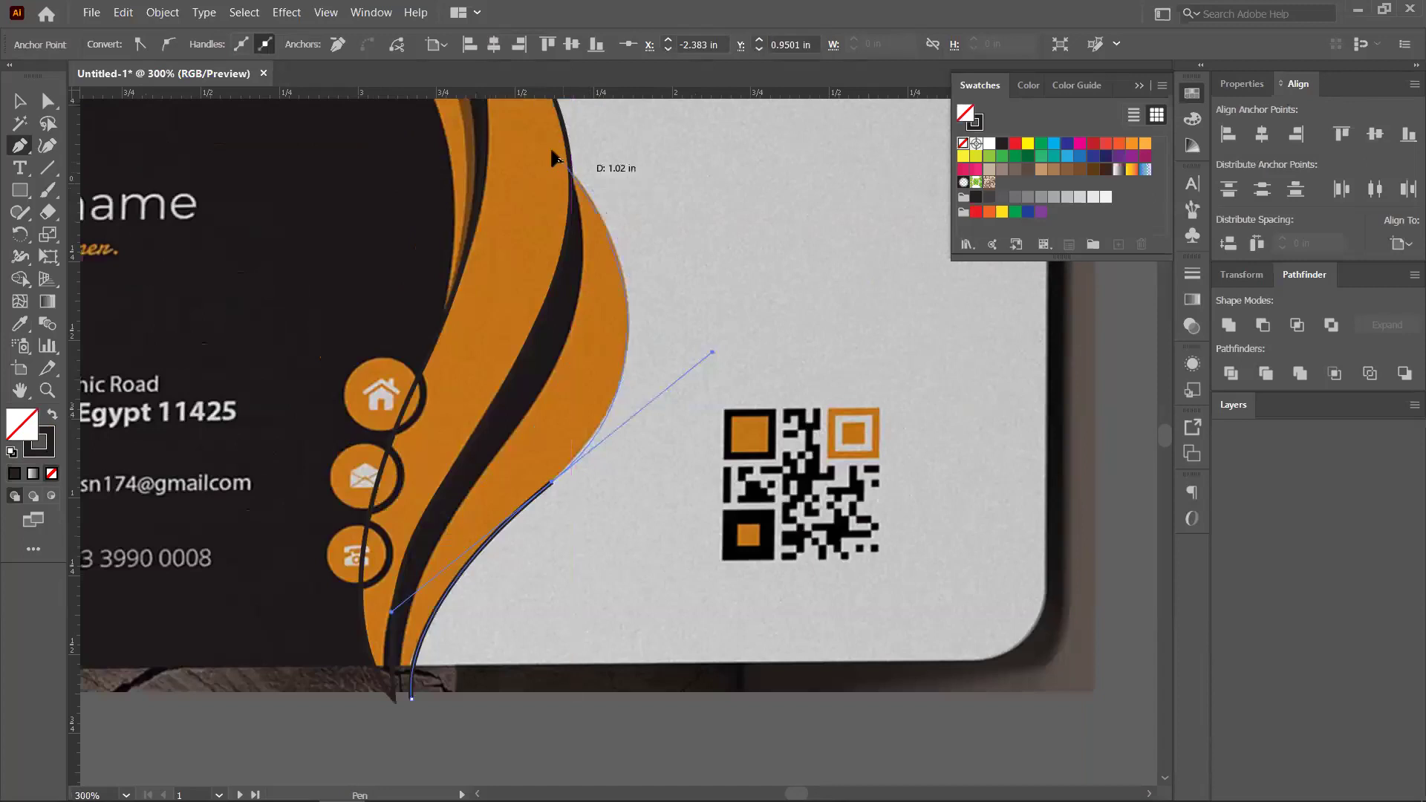
left_click_drag(535, 141, 532, 139)
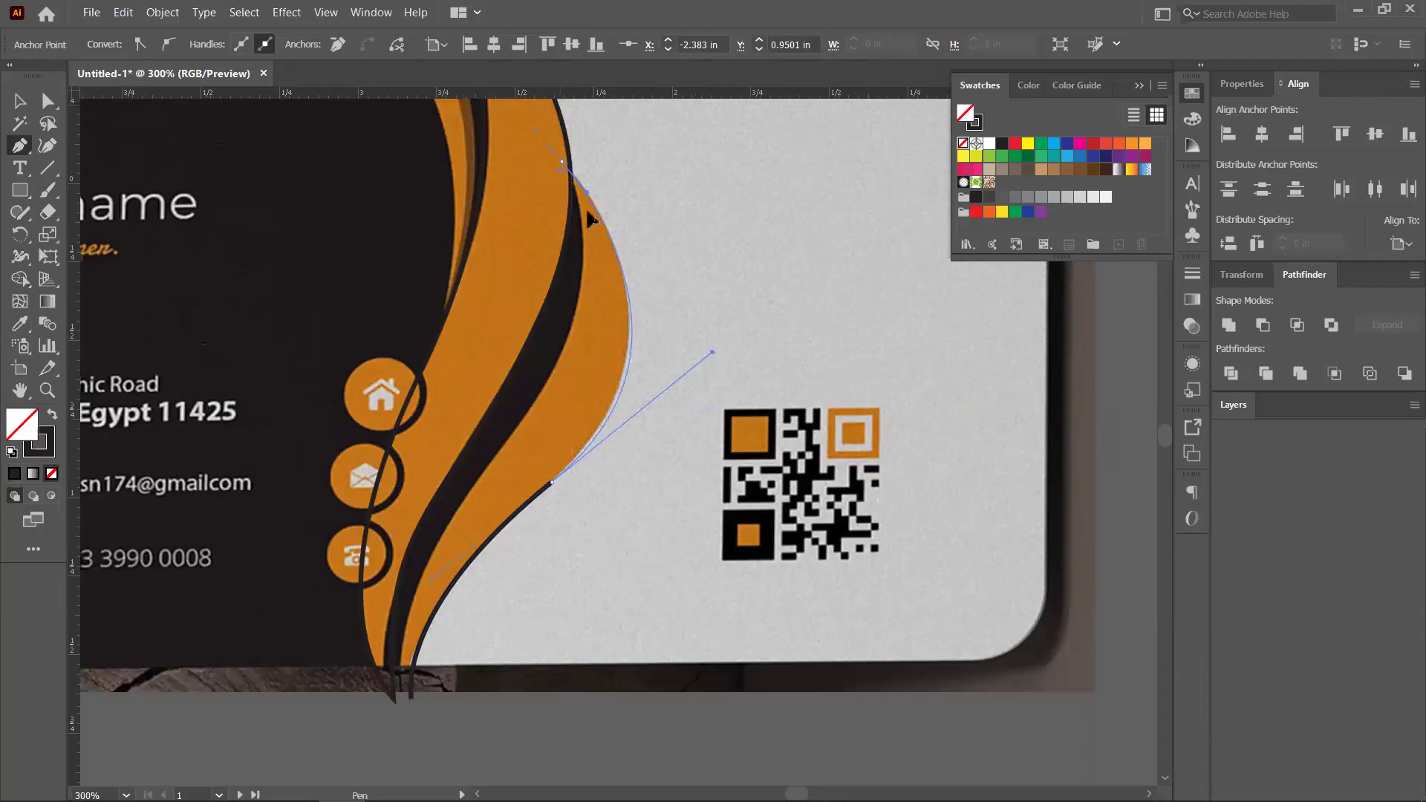
left_click_drag(585, 206, 463, 500)
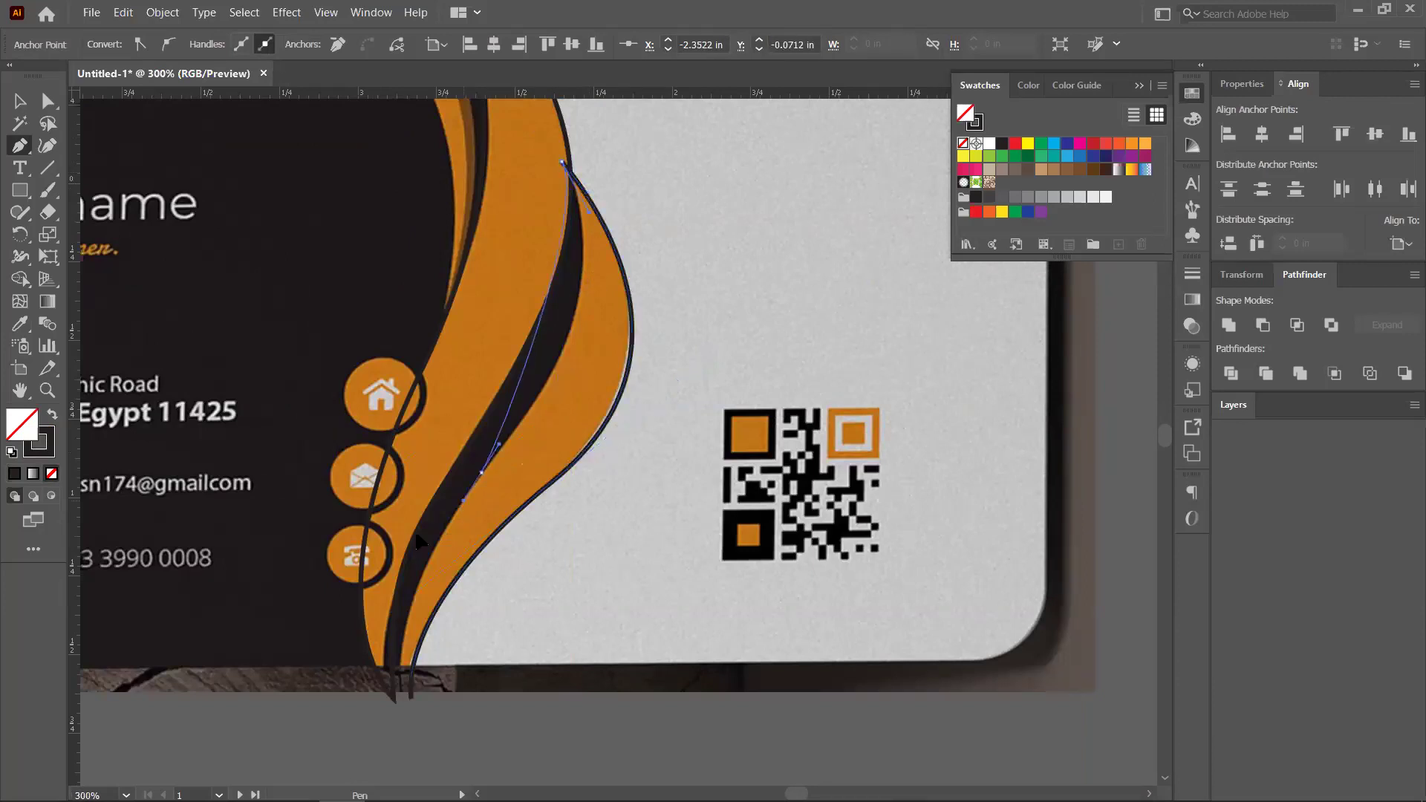
left_click(353, 609)
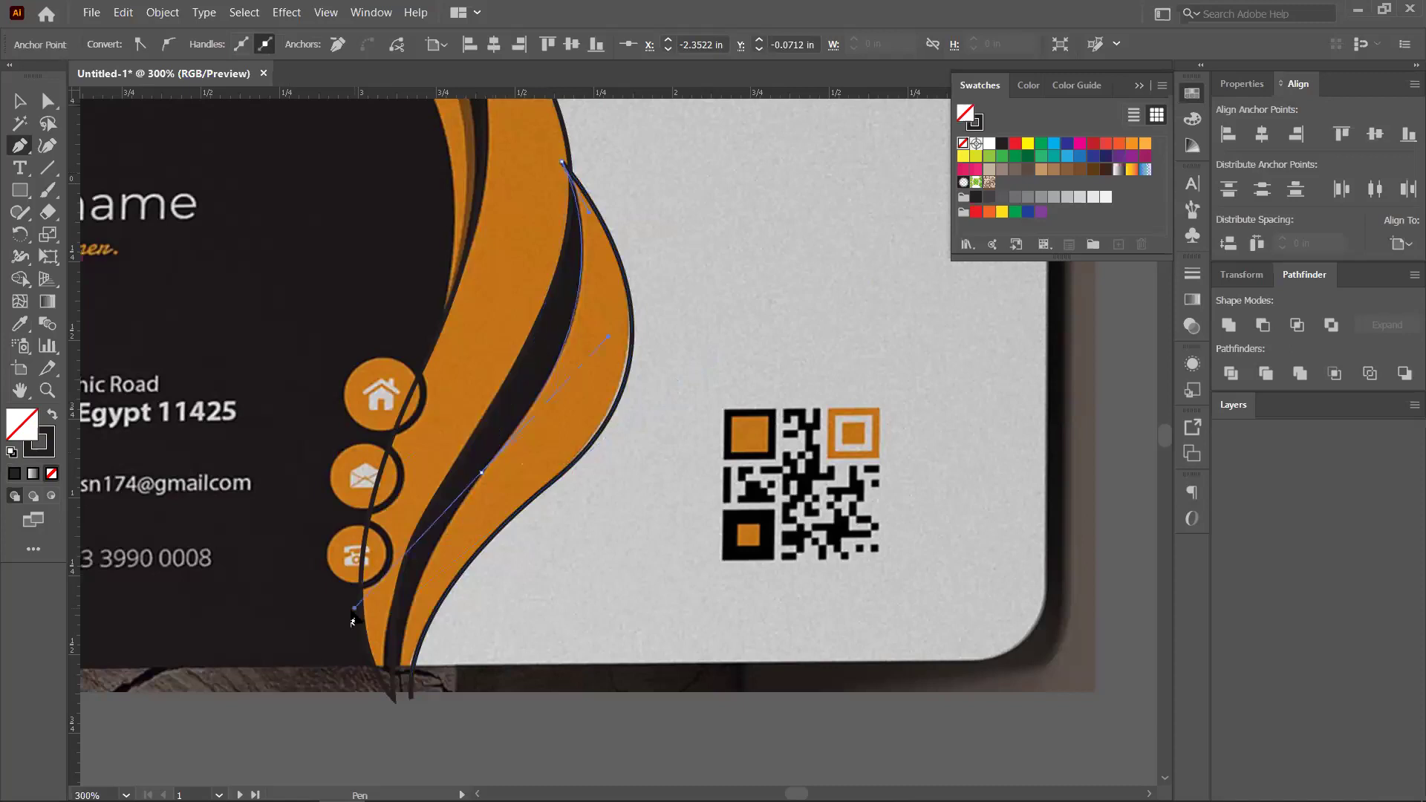
left_click_drag(410, 699, 410, 745)
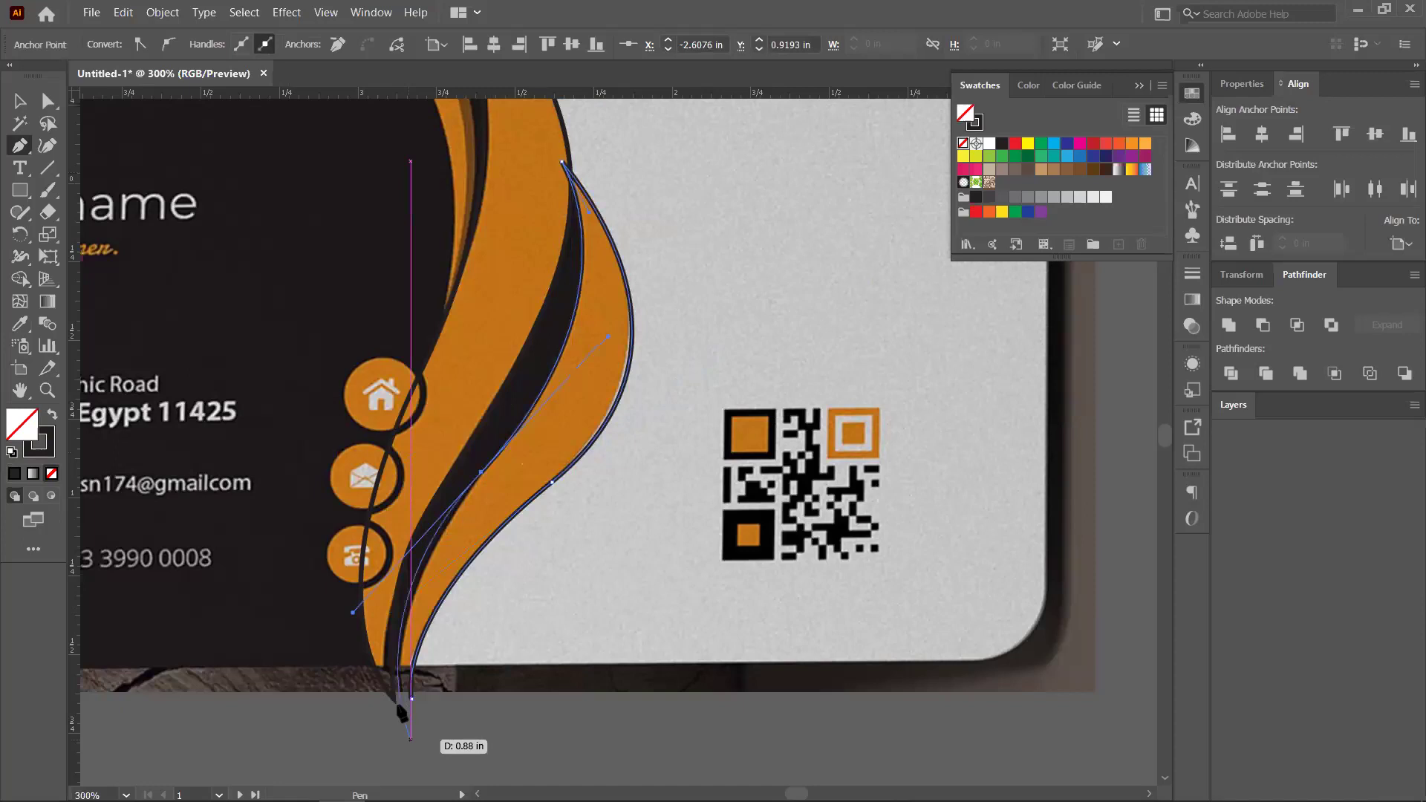
scroll(412, 535, "down", 2)
scroll(416, 542, "down", 4)
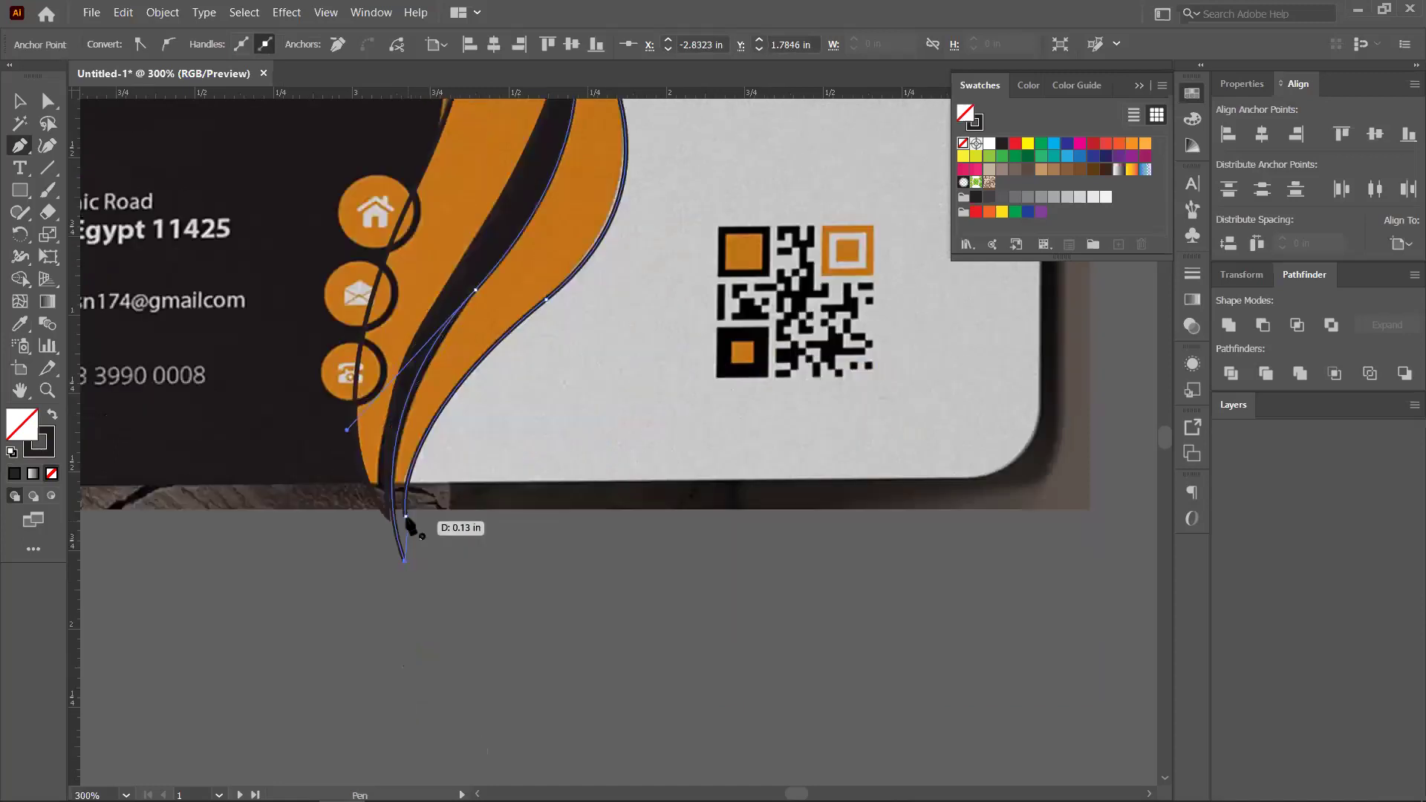
scroll(469, 391, "up", 6)
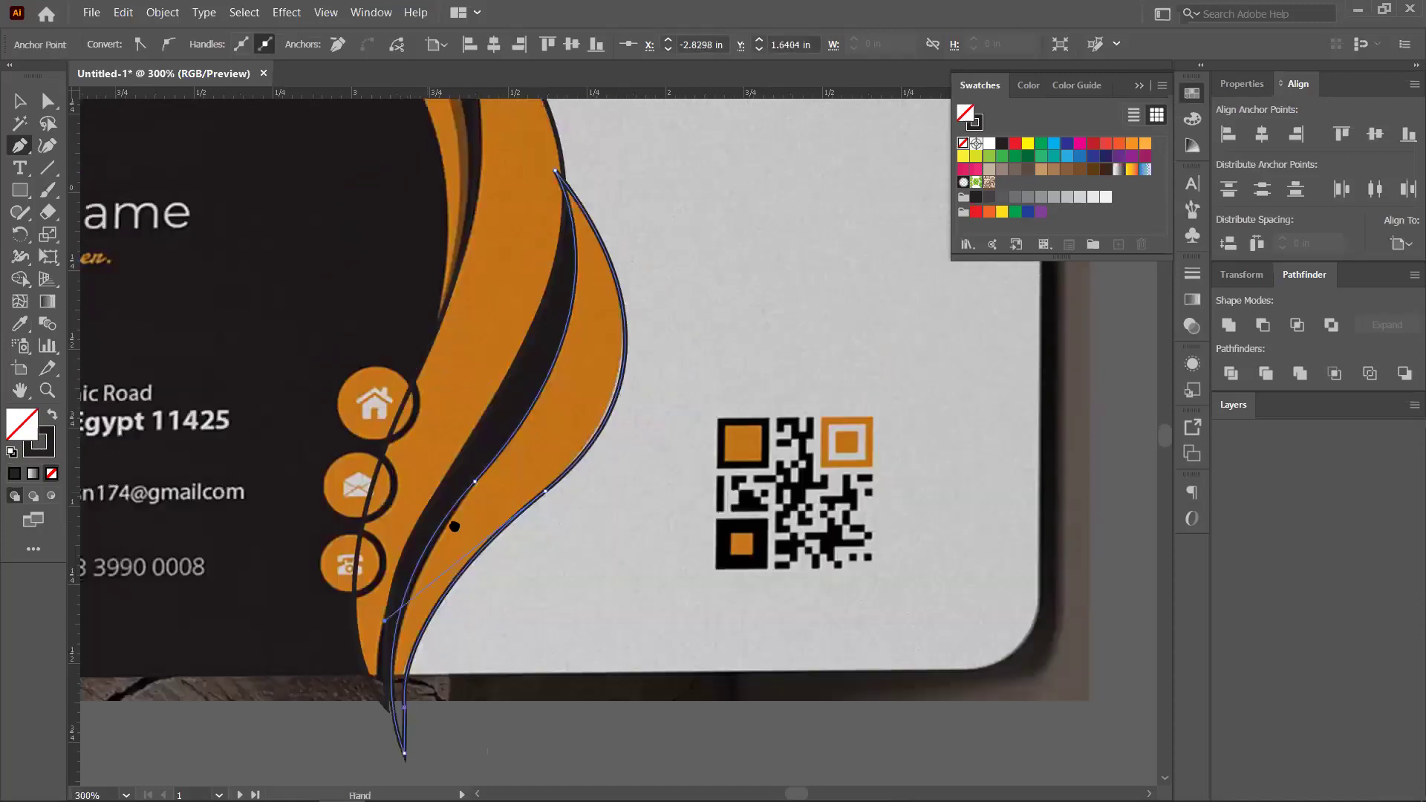
scroll(422, 314, "up", 6)
Zoom in and start a Pen path with curved anchors down the crescent's inner edge
key("ctrl+equal")
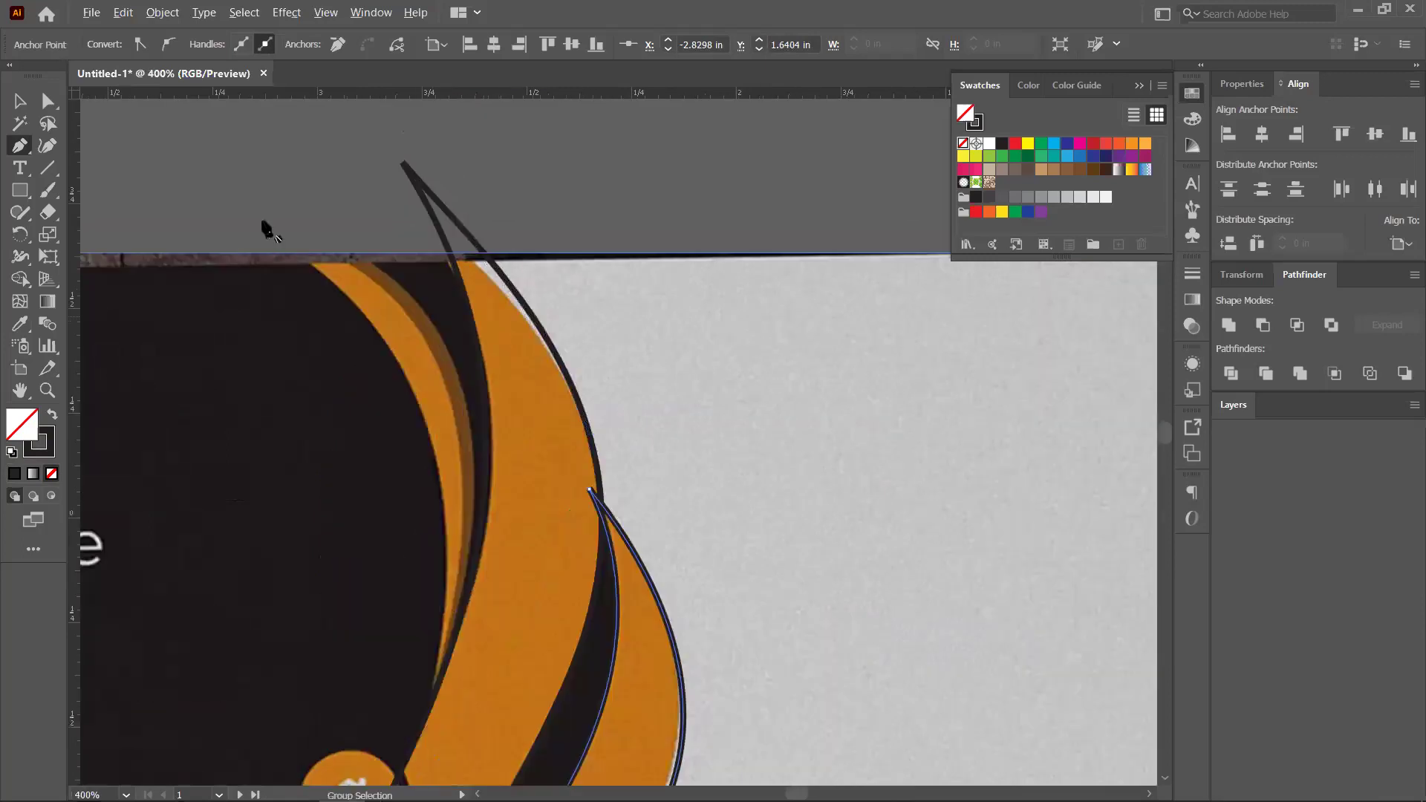
left_click(236, 233)
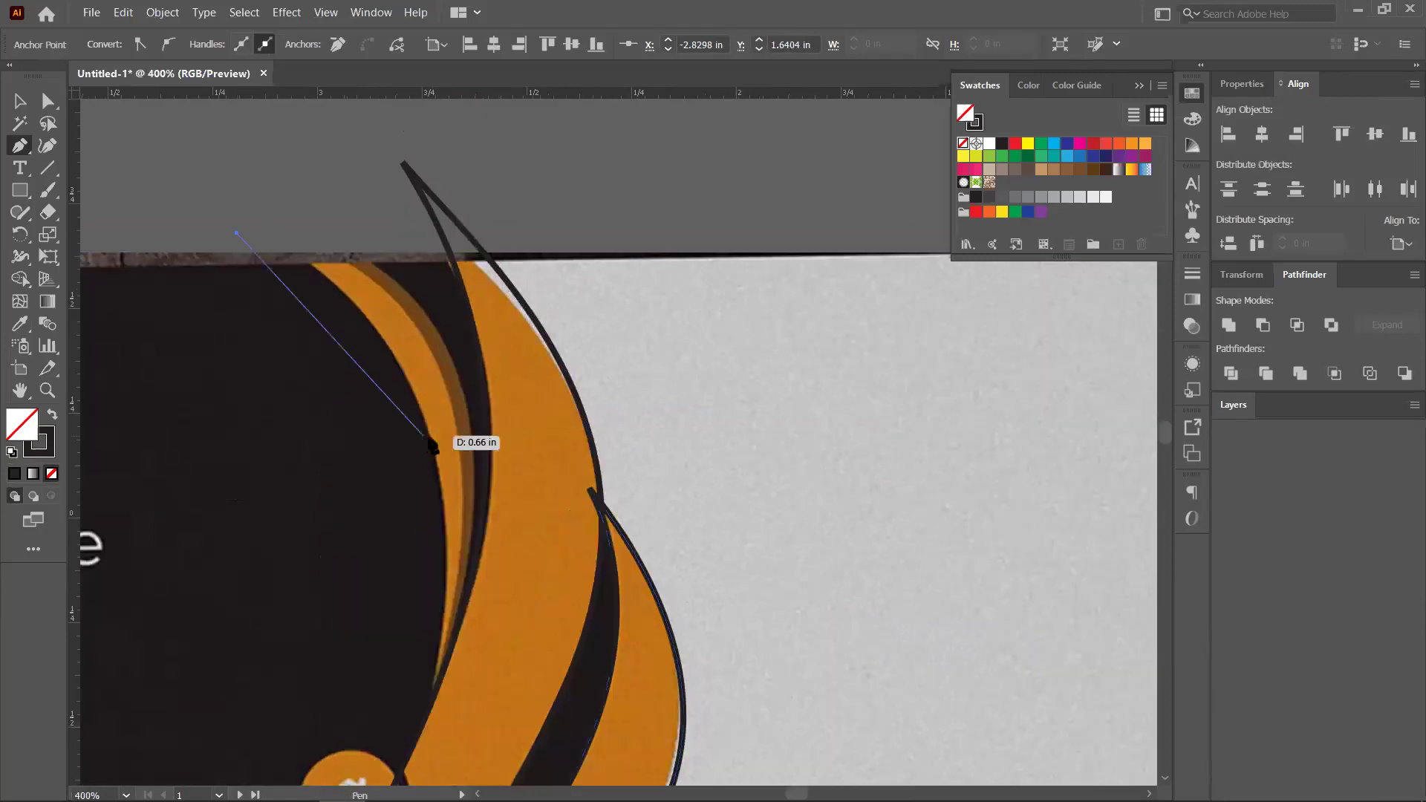
left_click_drag(476, 633, 476, 632)
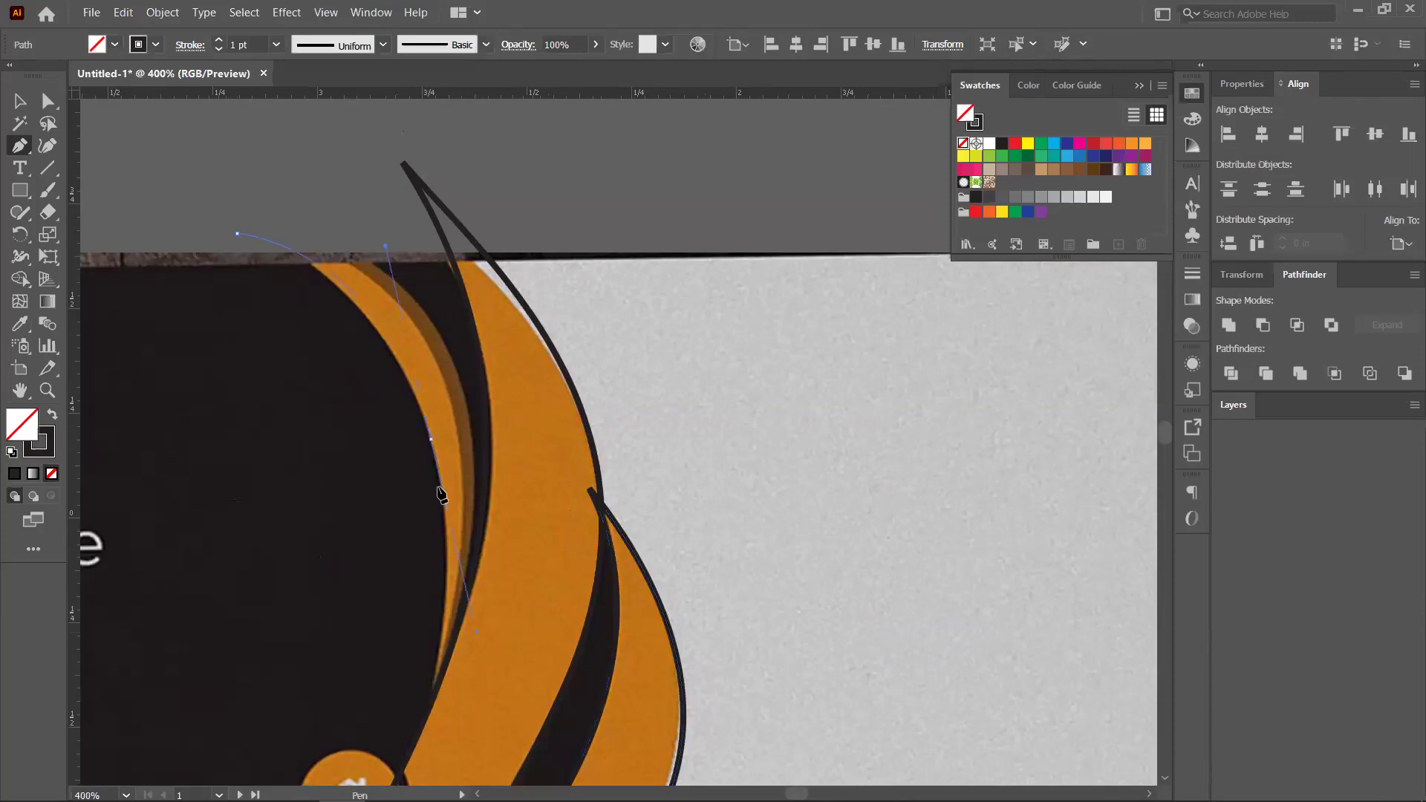
left_click_drag(436, 474, 435, 593)
left_click_drag(455, 646, 455, 645)
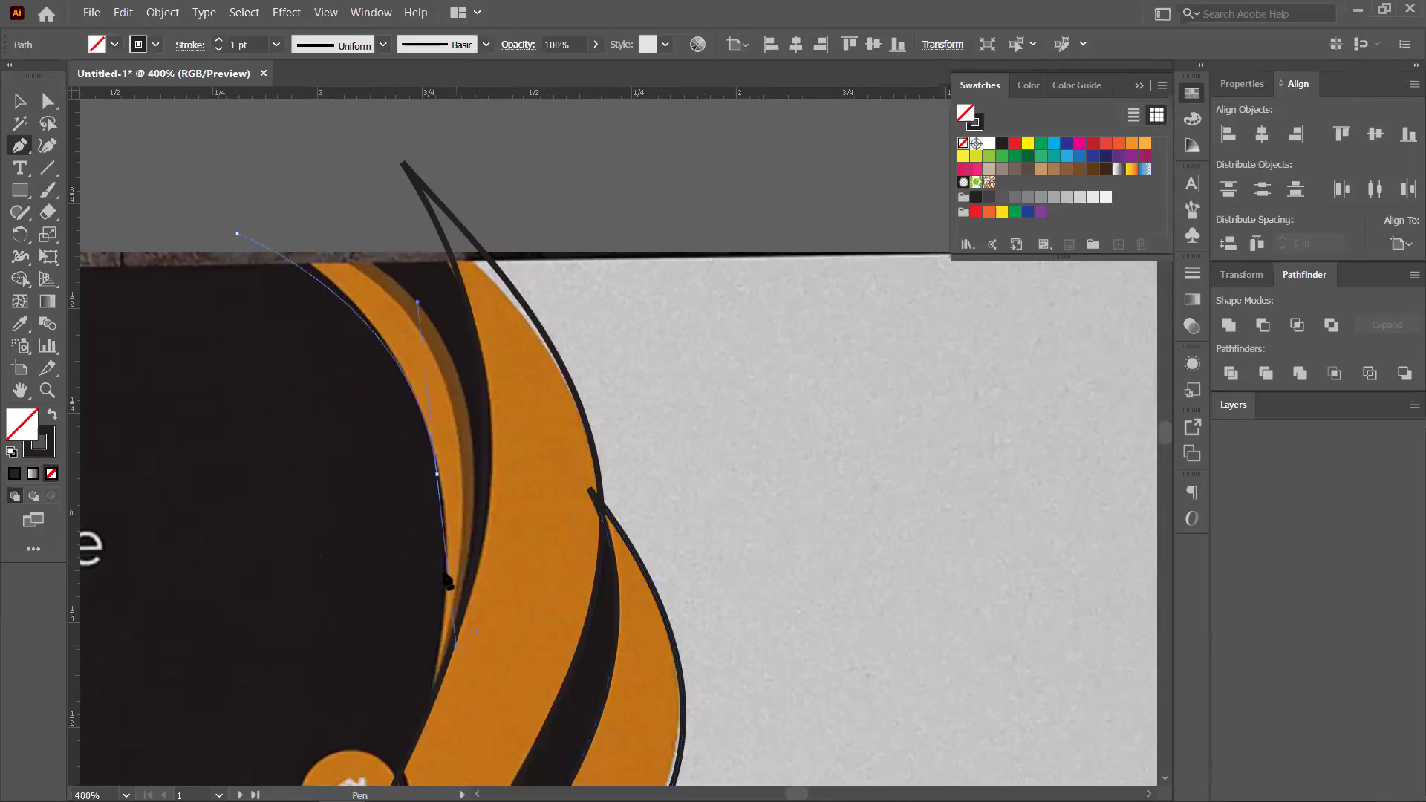
left_click_drag(444, 537, 452, 446)
scroll(456, 357, "down", 2)
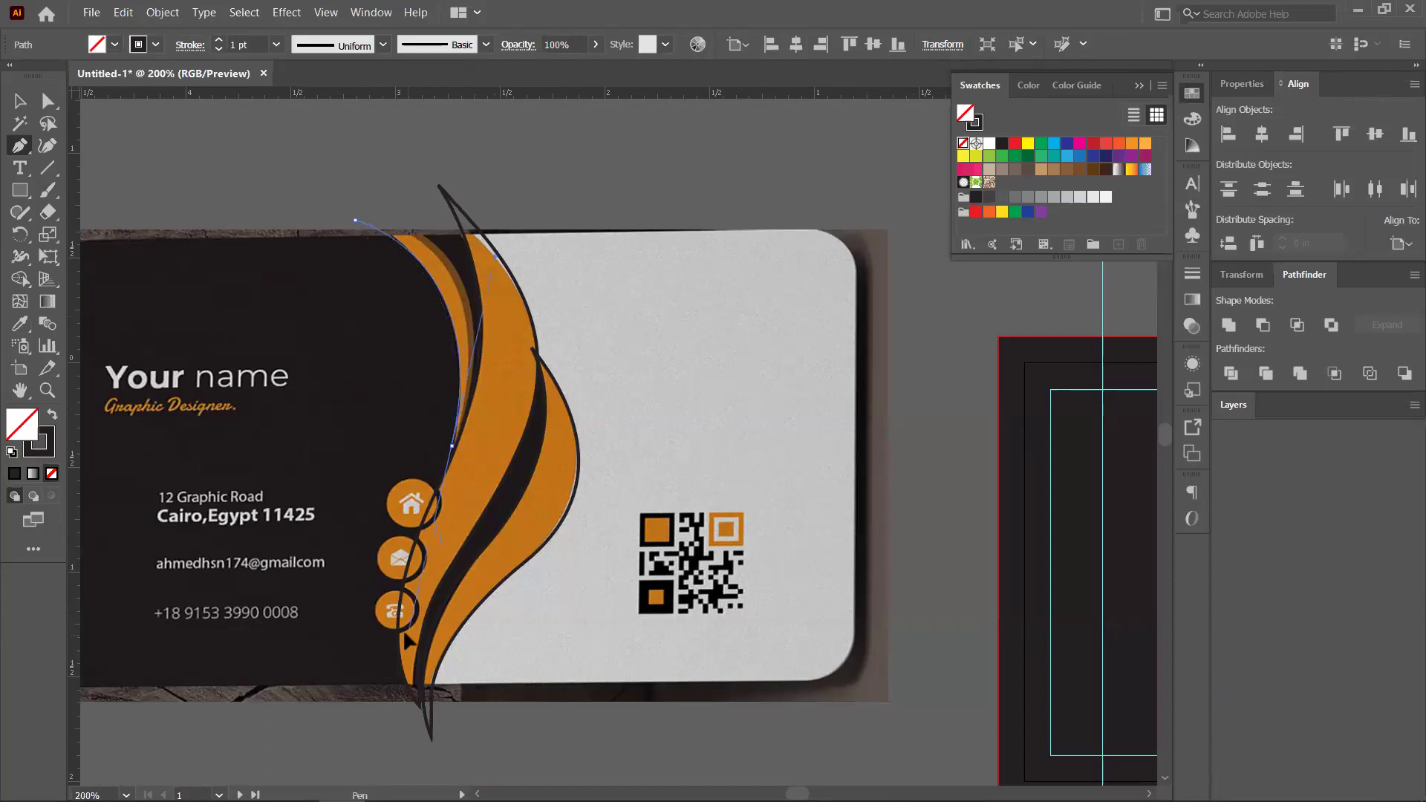
Finish the crescent curve along the orange edge and close it at its top tip
left_click(471, 366)
key("ctrl+plus")
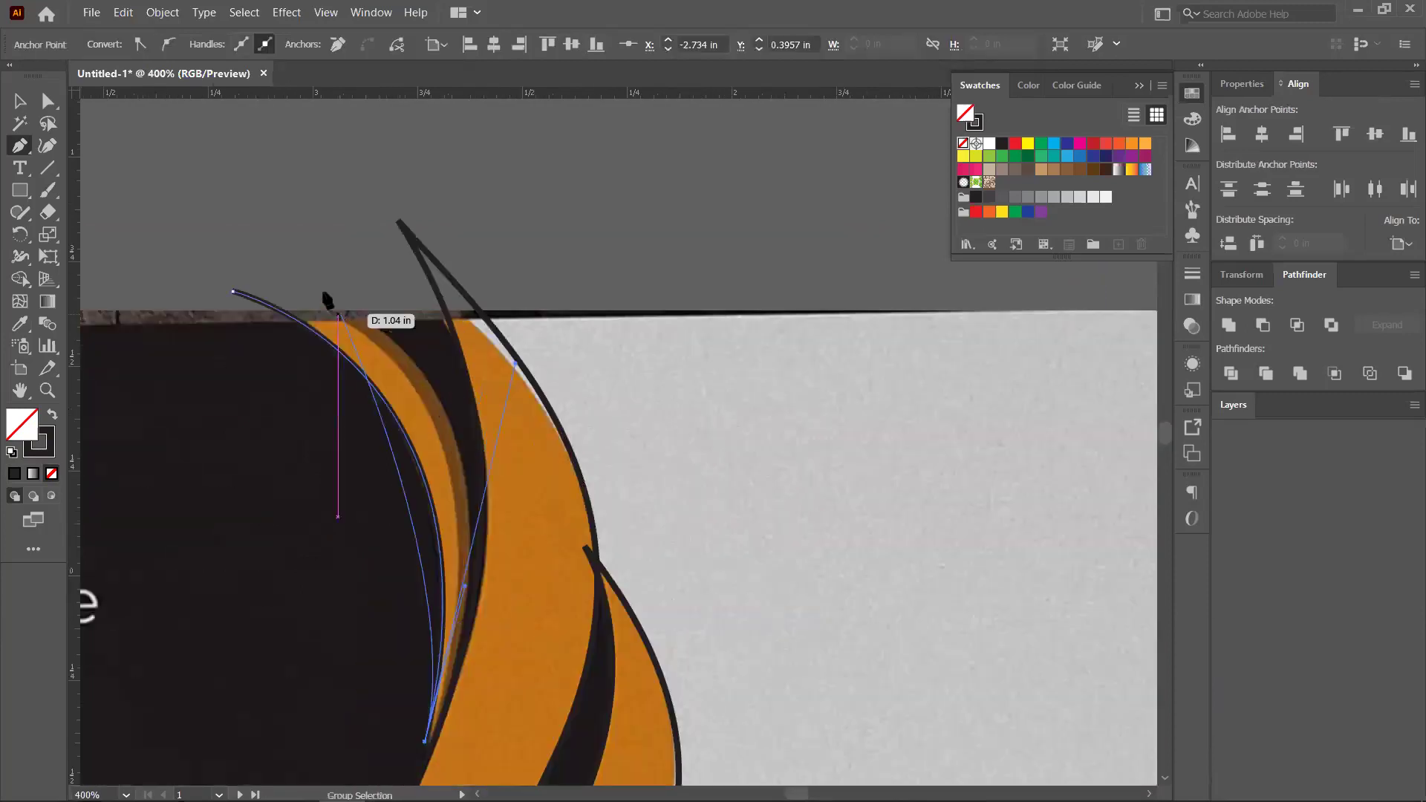
left_click_drag(318, 285, 317, 286)
left_click_drag(128, 161, 136, 151)
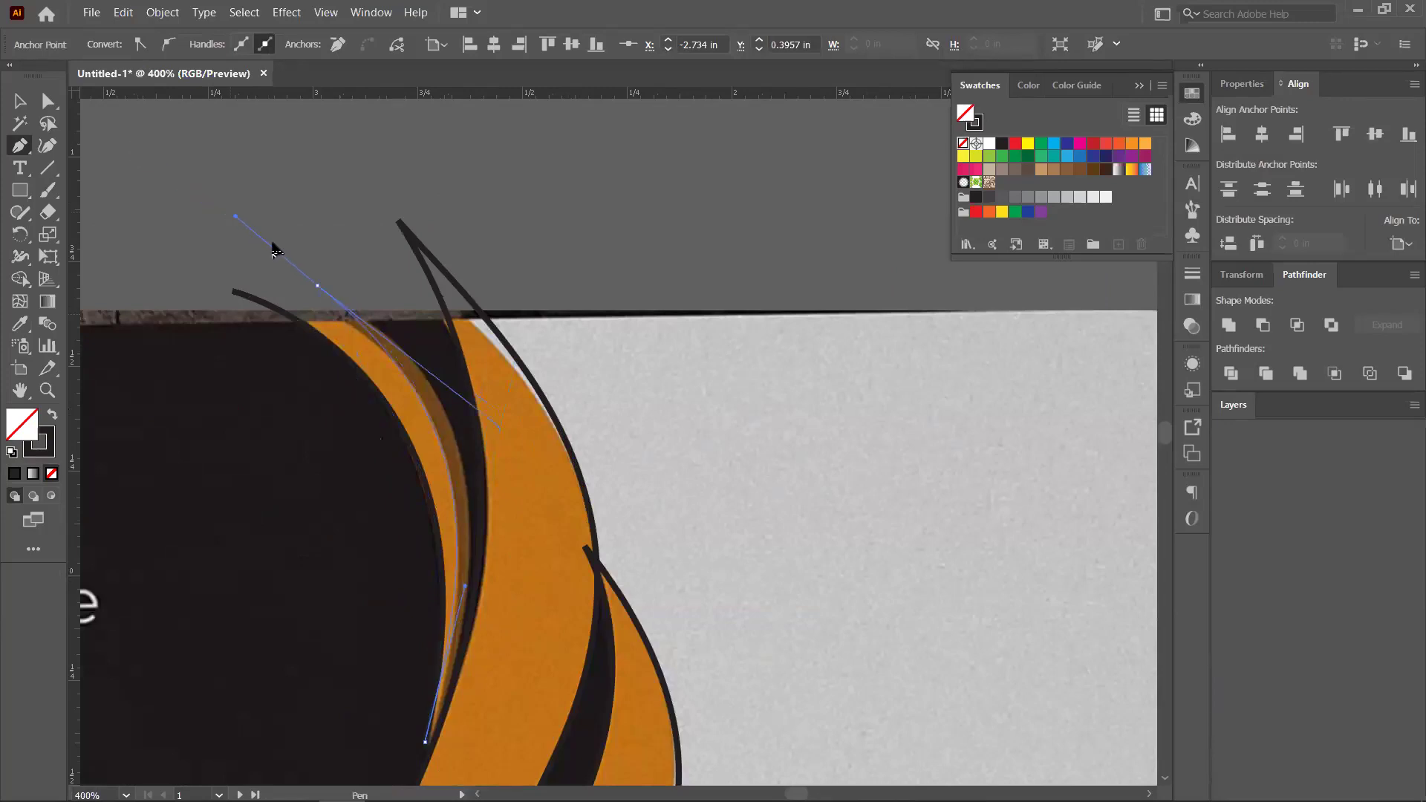
left_click_drag(235, 293, 237, 296)
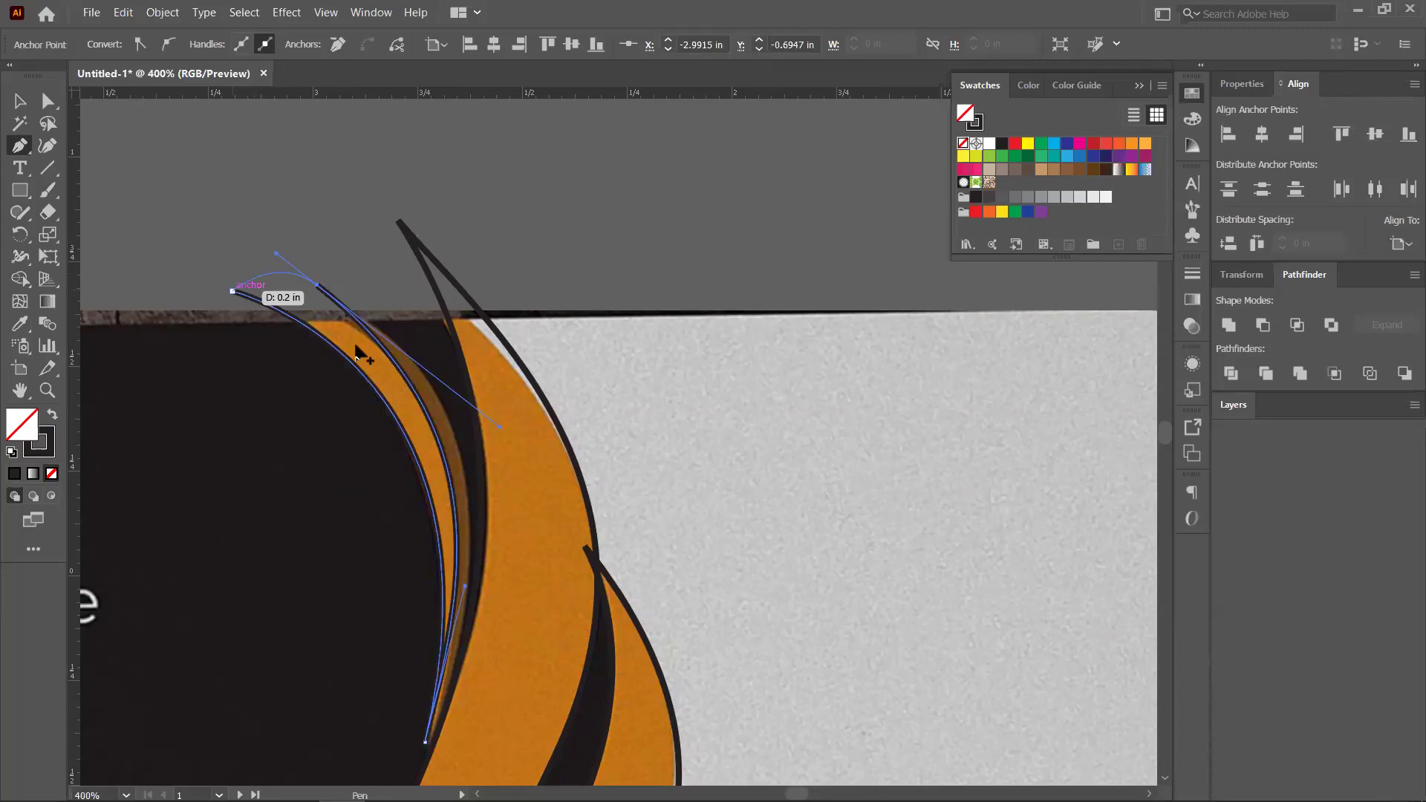
scroll(363, 355, "down", 2)
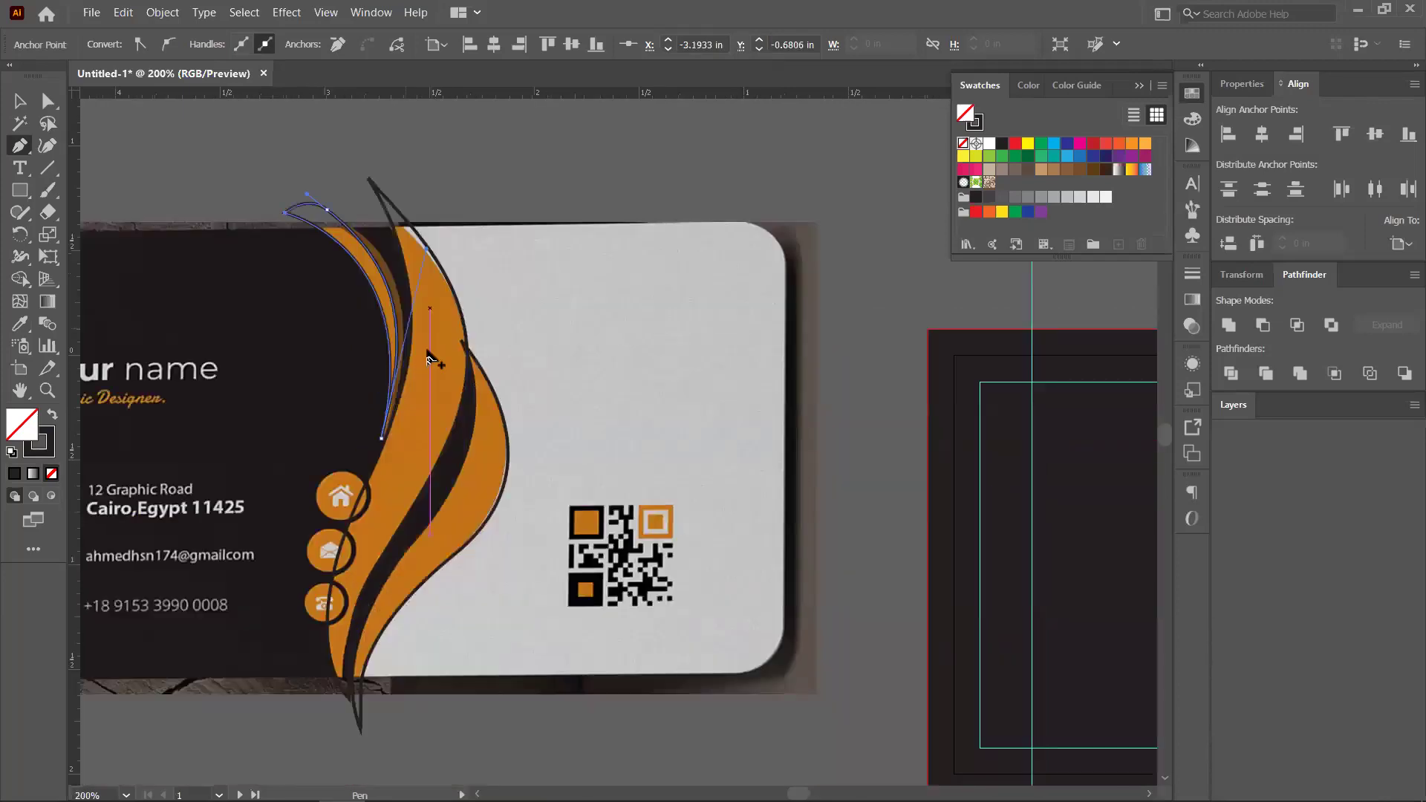
scroll(351, 201, "up", 2)
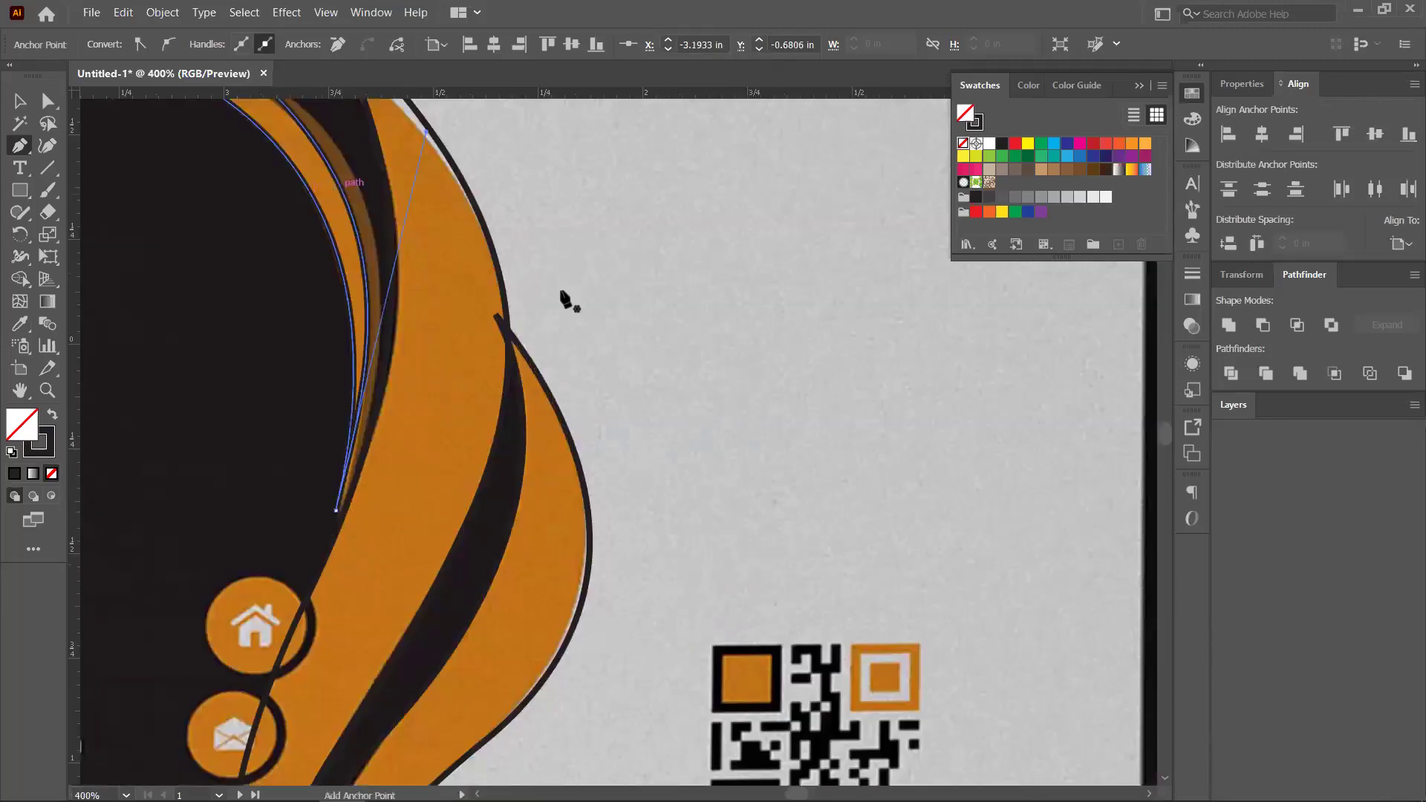
scroll(488, 401, "down", 3)
scroll(542, 297, "left", 1)
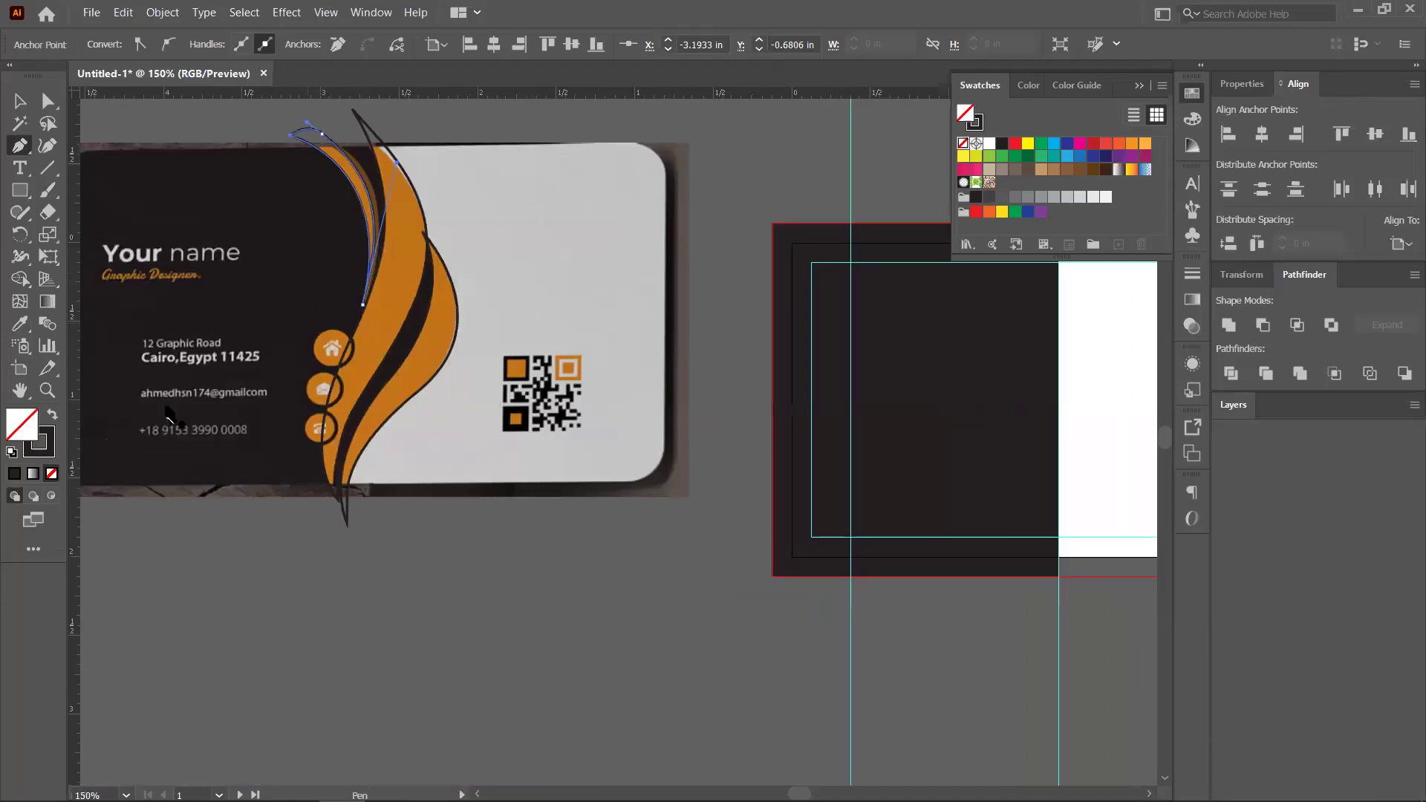
Fill the newly traced crescent with the reference card's orange using the Eyedropper
key("v")
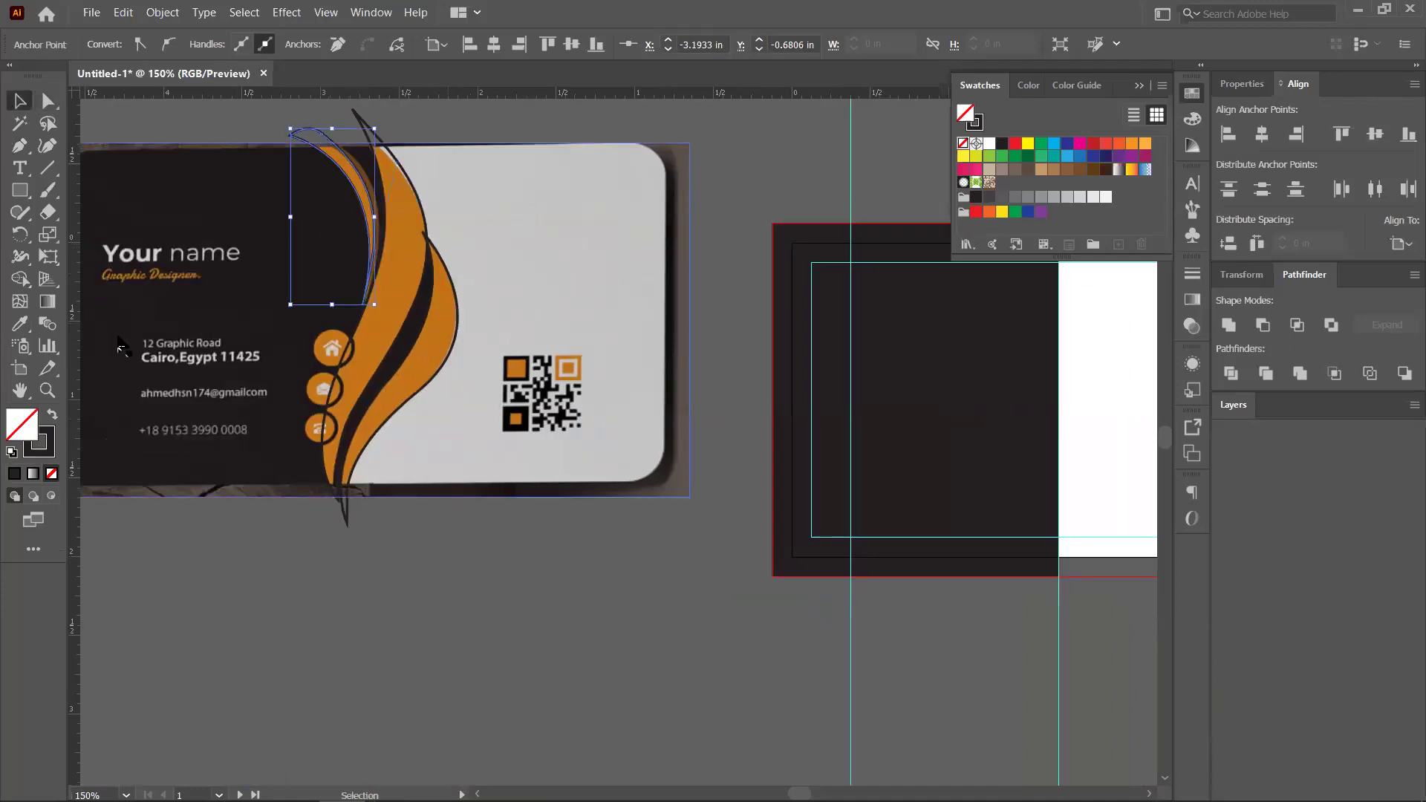
left_click(19, 324)
left_click(363, 176)
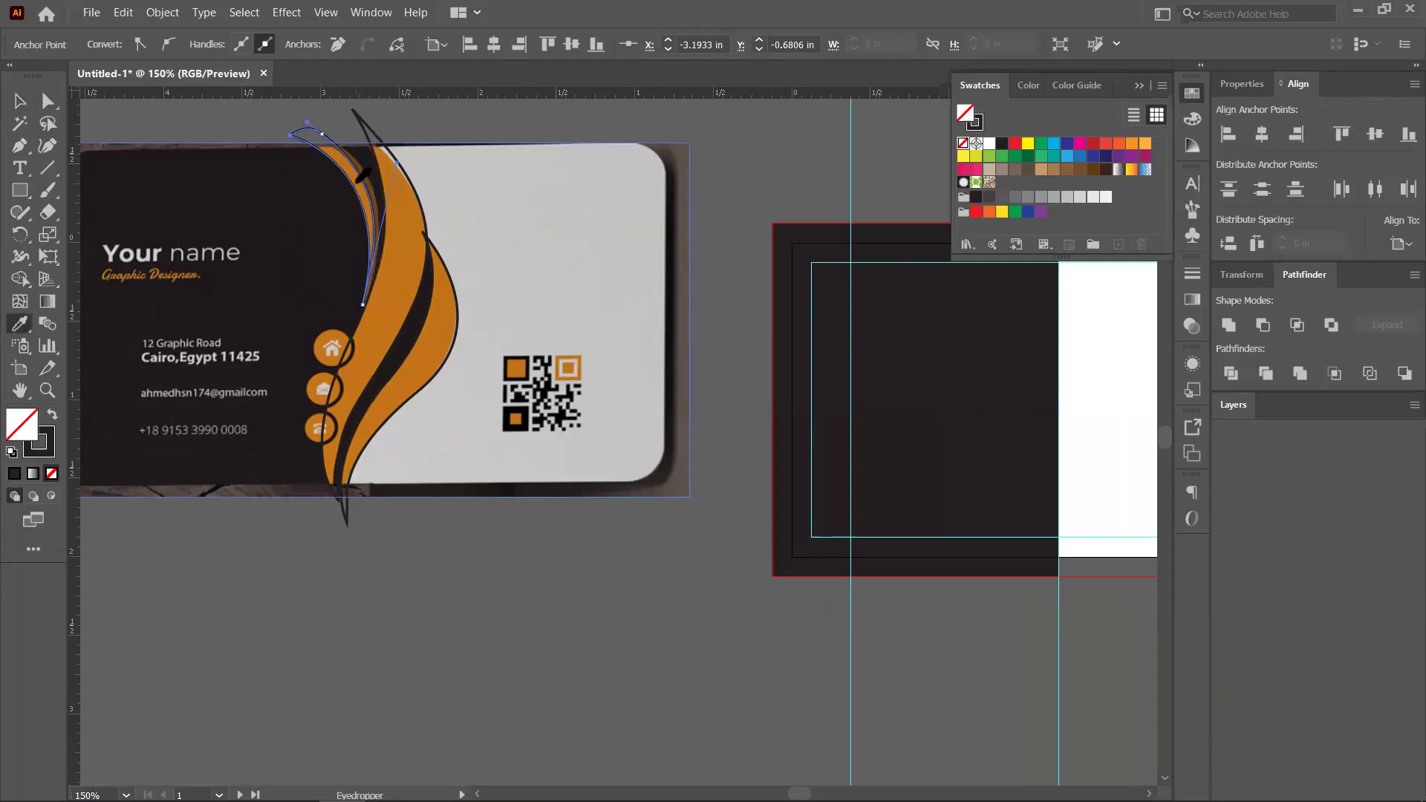
left_click(363, 178)
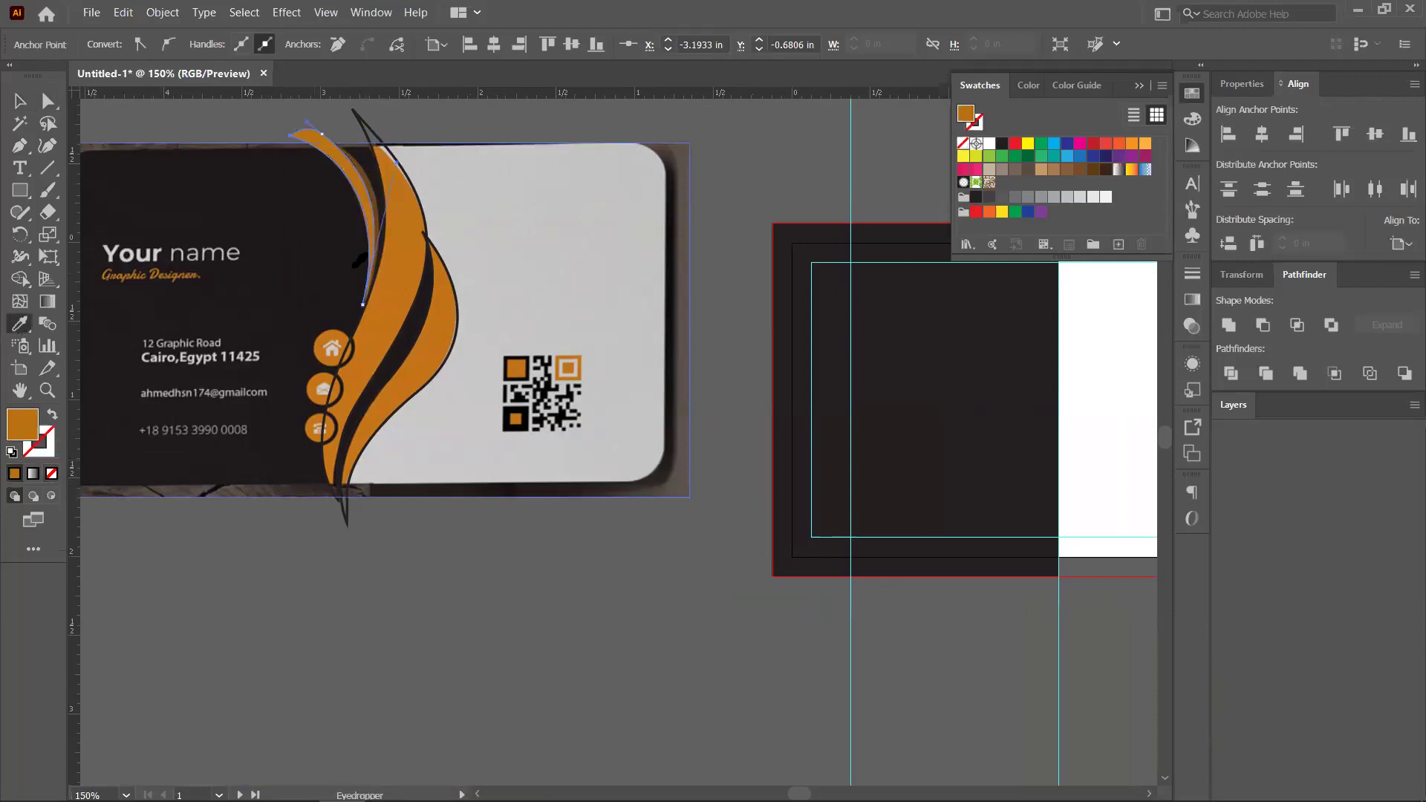
Sample the same orange onto the right wave curve and the left outline curve
key("v")
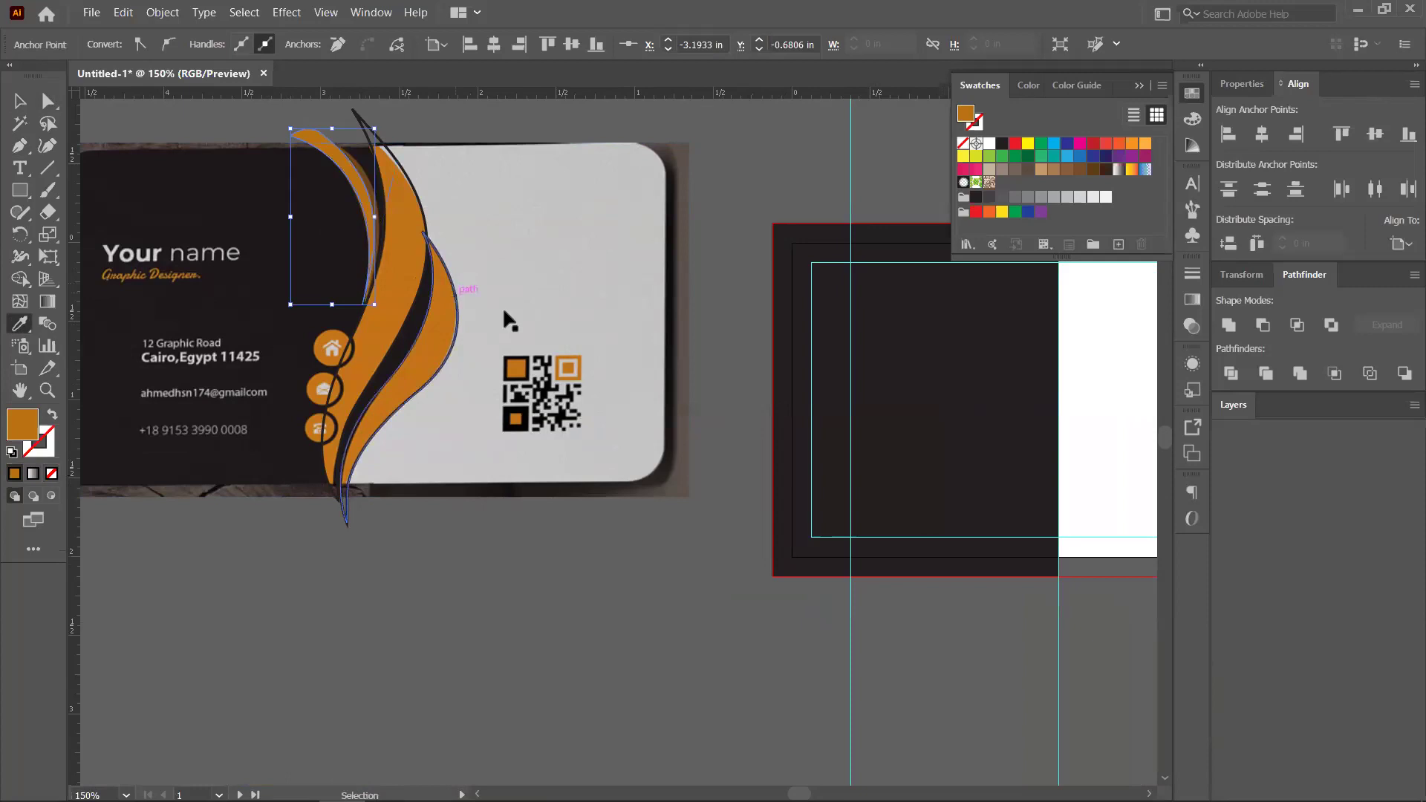
left_click(457, 342)
key("i")
left_click(433, 328)
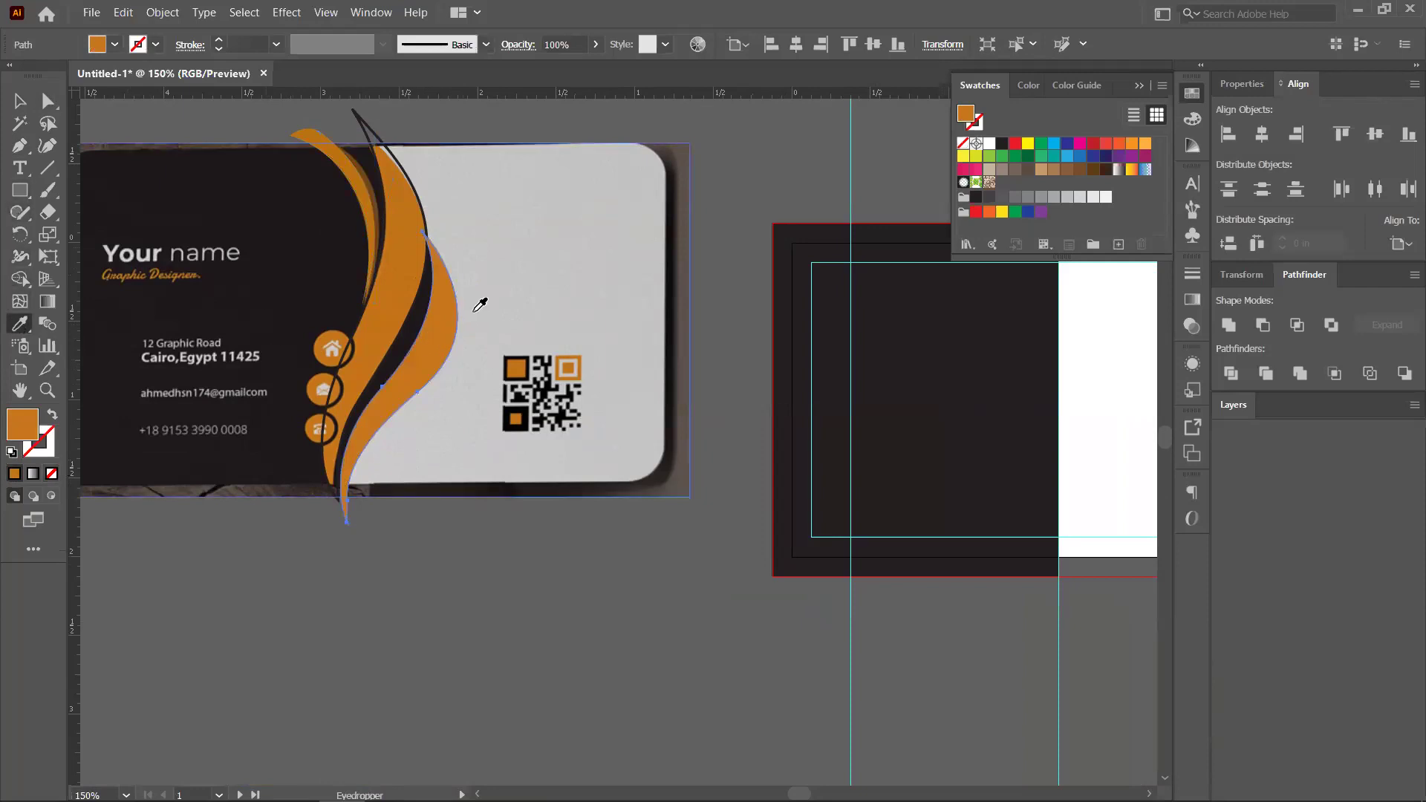
key("v")
left_click(406, 175)
key("i")
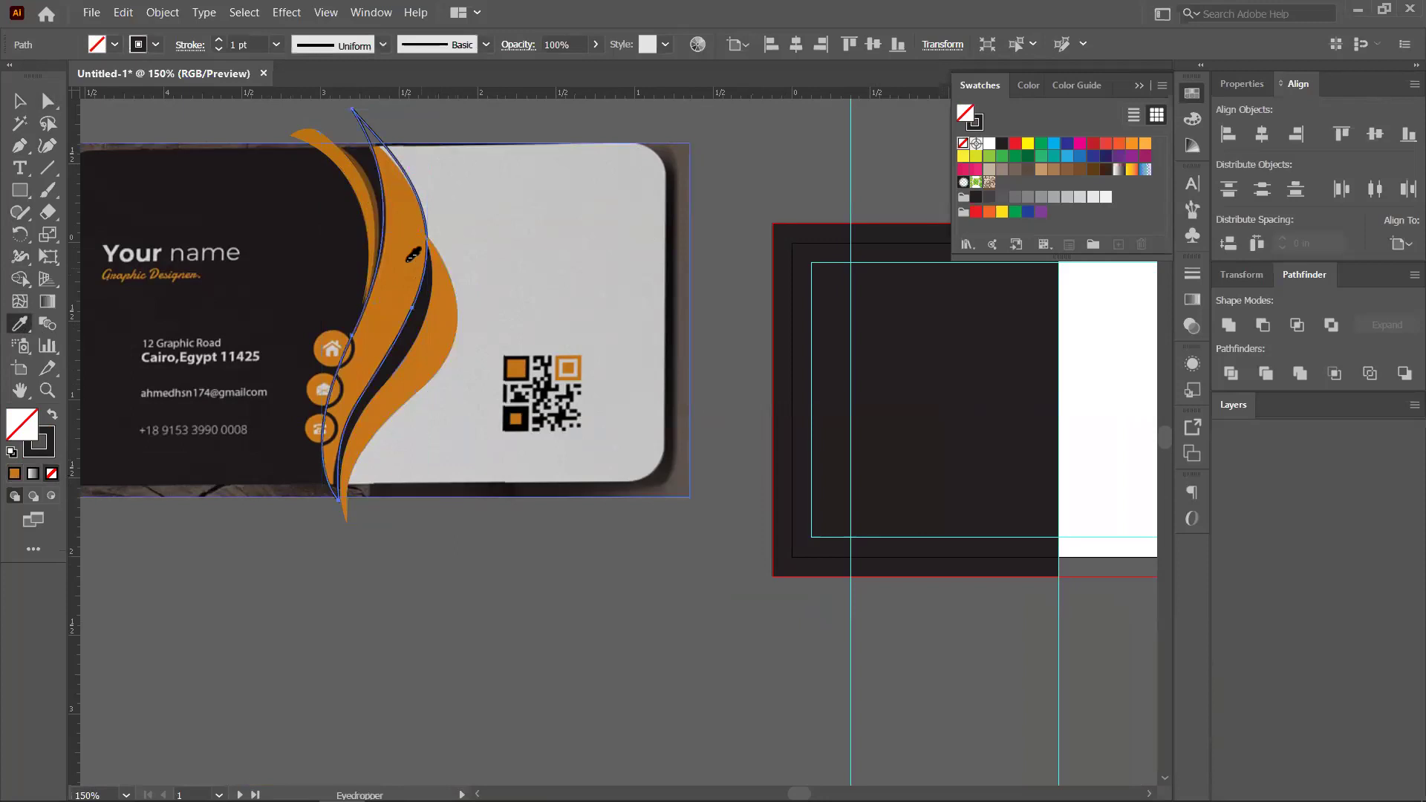
left_click(407, 257)
Select the smaller and taller orange curves together
left_click(19, 104)
scroll(312, 203, "down", 1)
left_click(400, 284)
left_click(362, 227, "shift")
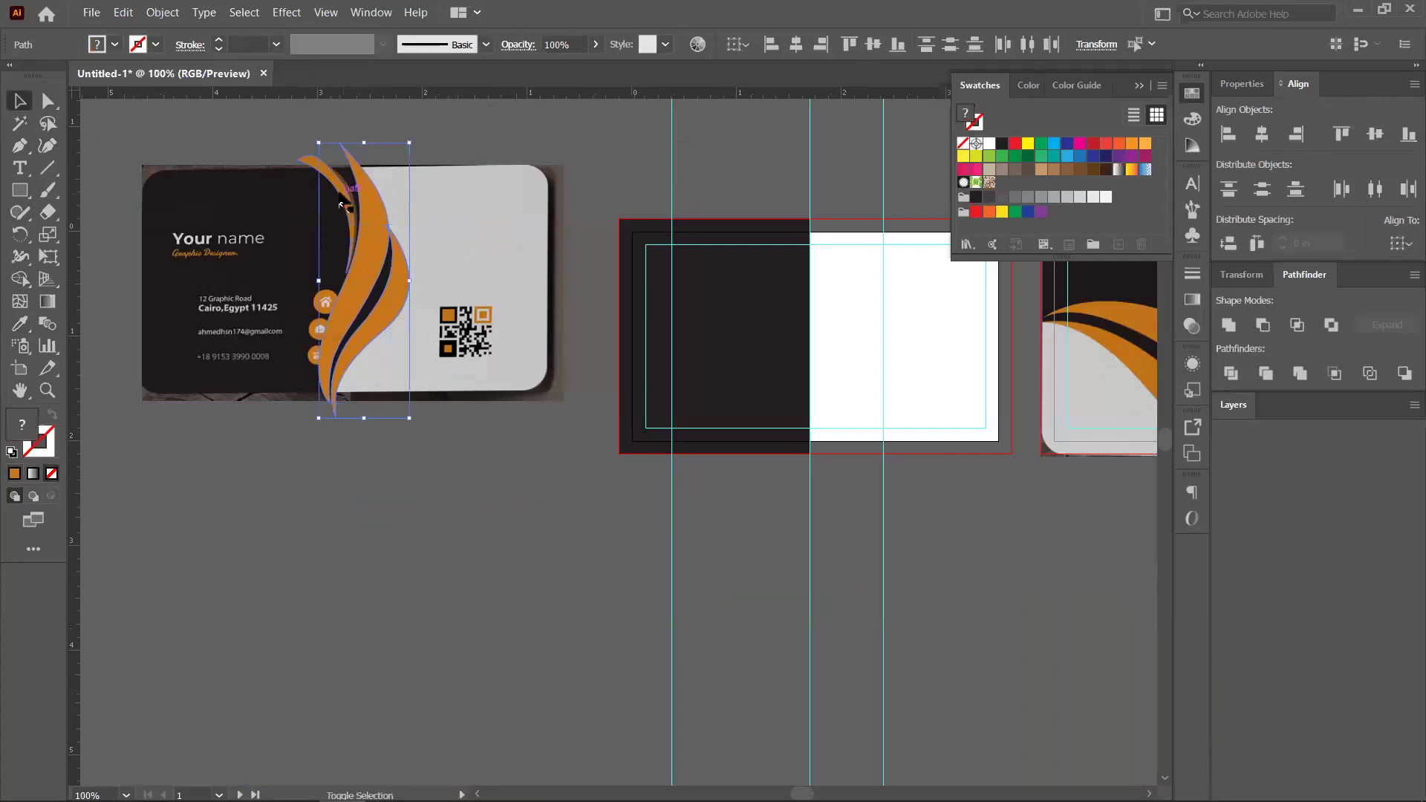
Drag both orange curves onto the dark-and-white card, then select the middle curve
left_click_drag(383, 276, 849, 332)
scroll(850, 331, "up", 2)
left_click_drag(968, 364, 790, 345)
left_click(806, 364)
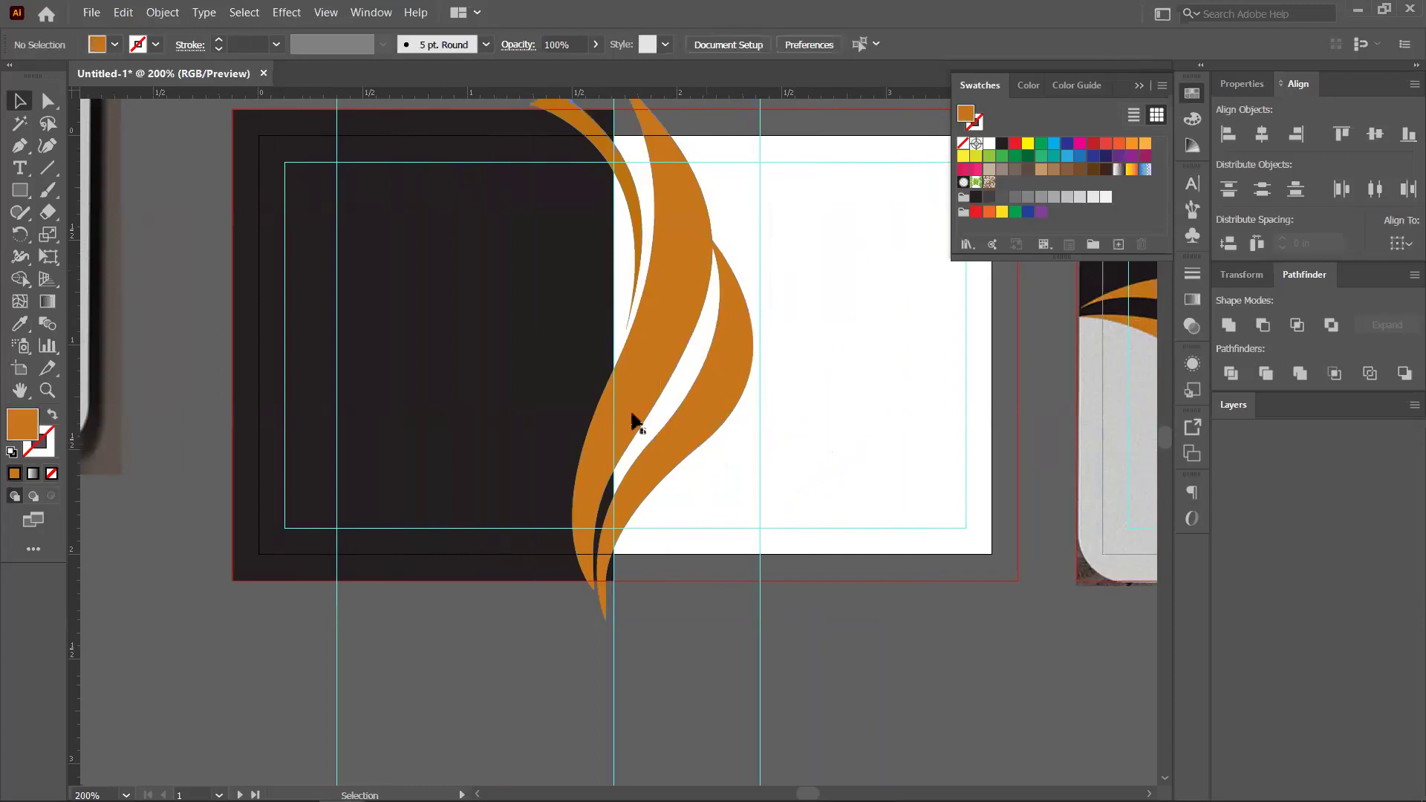
left_click(675, 290)
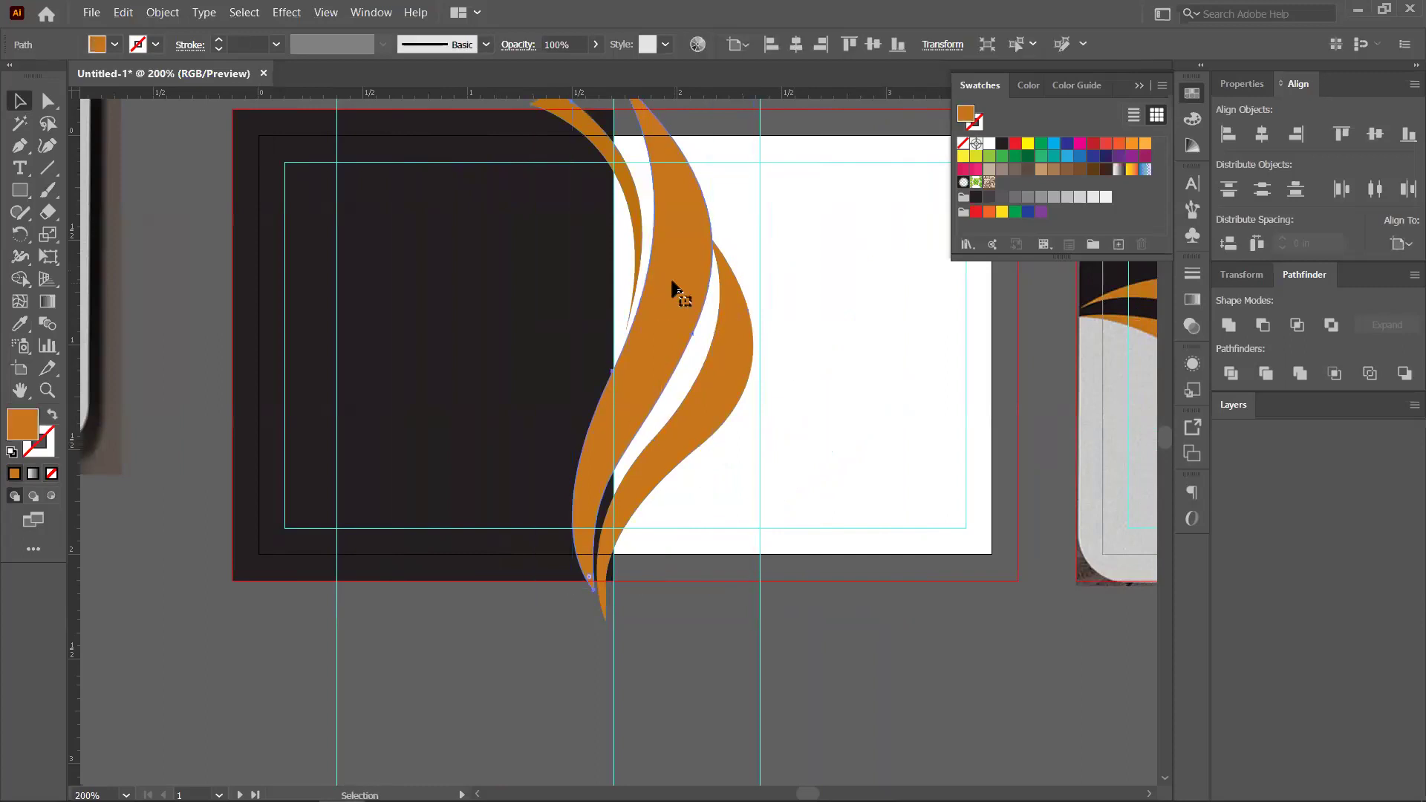
scroll(765, 309, "down", 1)
left_click_drag(805, 344, 792, 343)
left_click(626, 461)
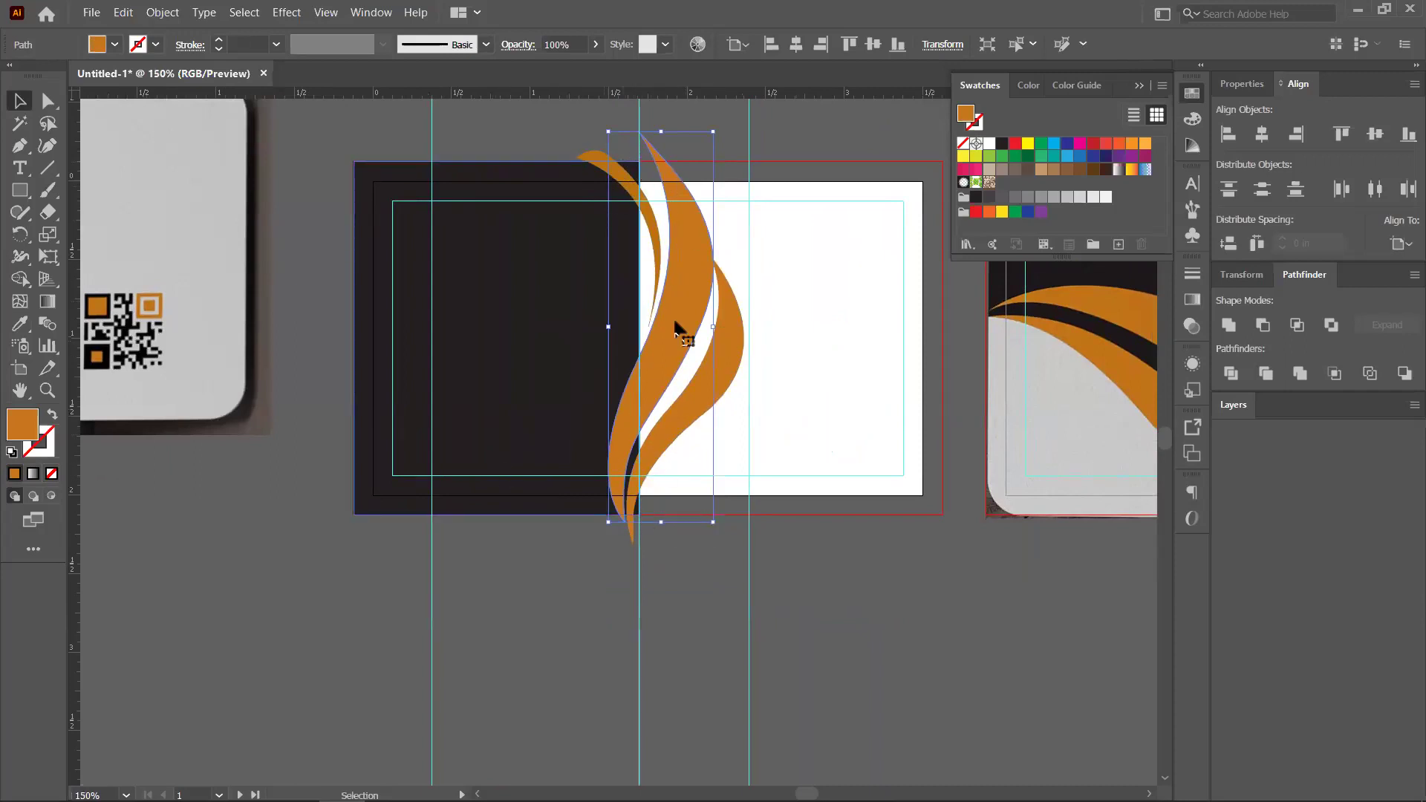
left_click_drag(789, 293, 755, 306)
scroll(773, 283, "up", 1)
Select the small crescent and drag it slightly up and right against the other curves
scroll(690, 298, "up", 1)
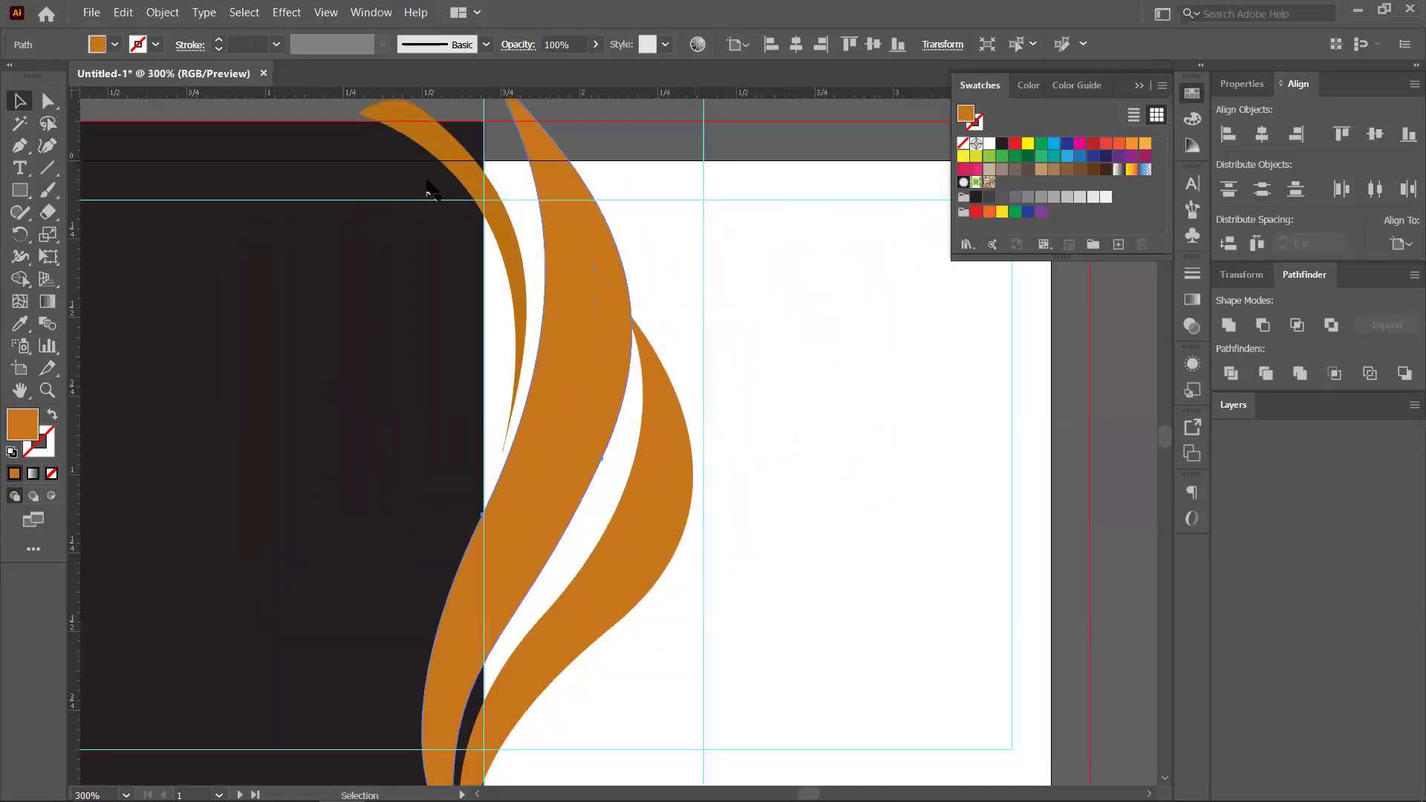
left_click_drag(429, 185, 431, 248)
left_click(430, 211)
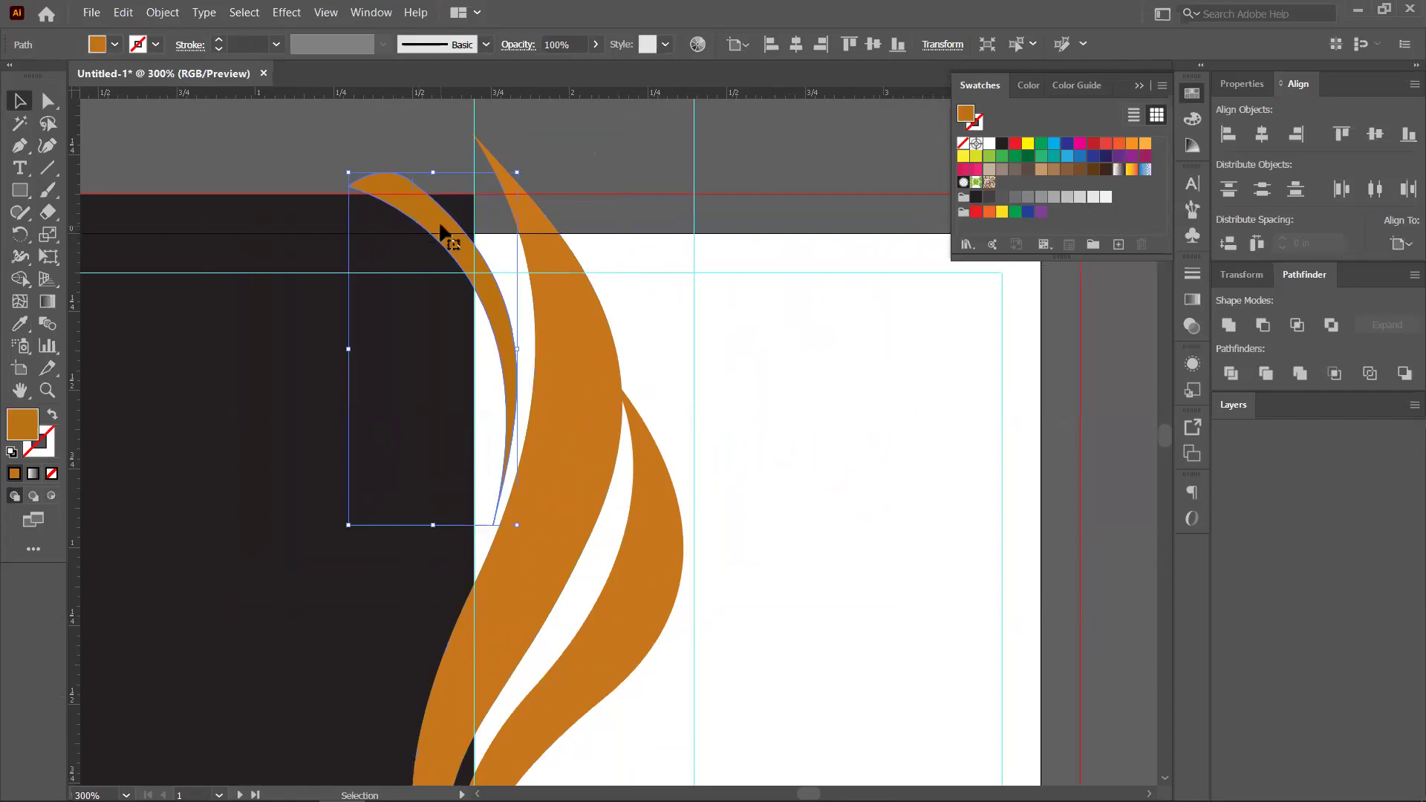
key("a")
left_click(310, 205)
left_click(439, 262)
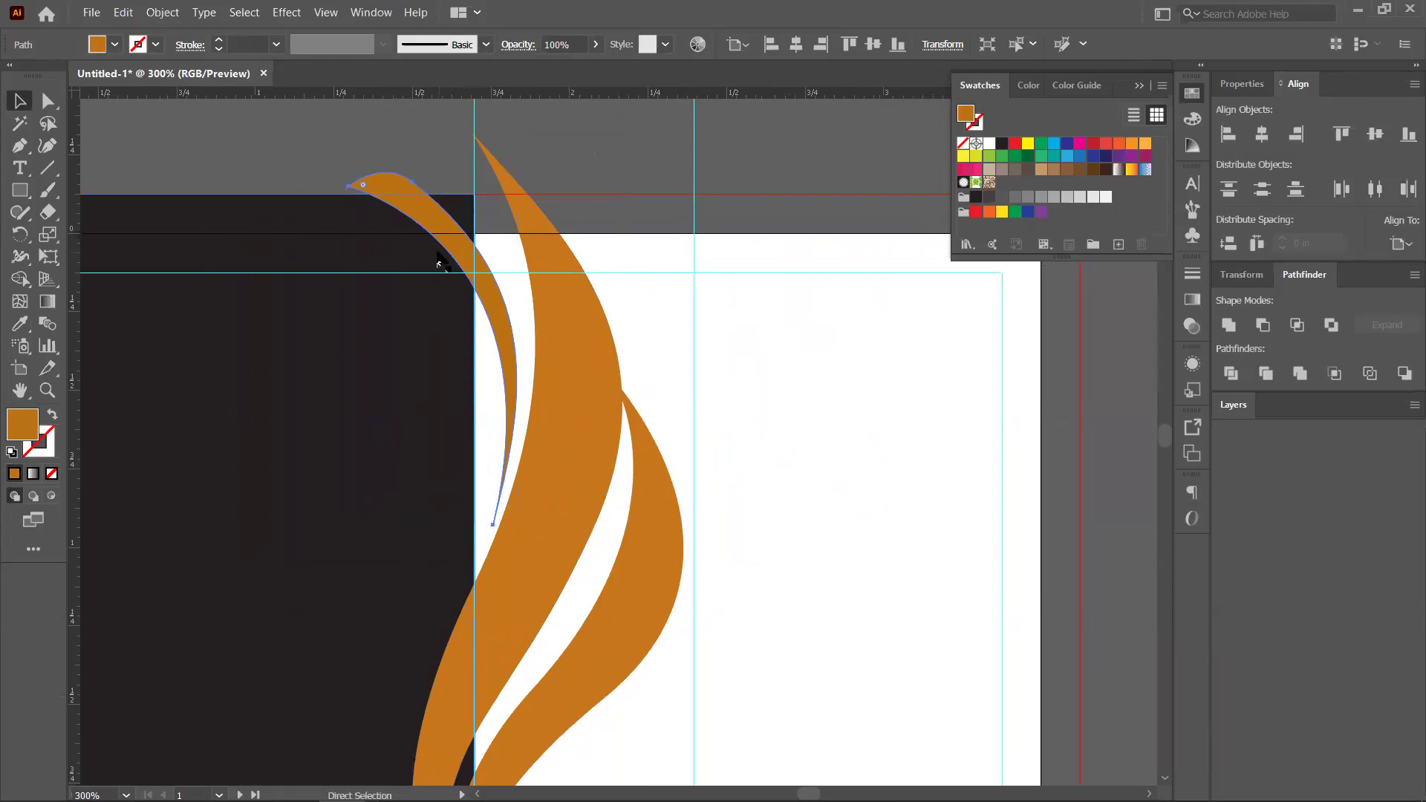
key("v")
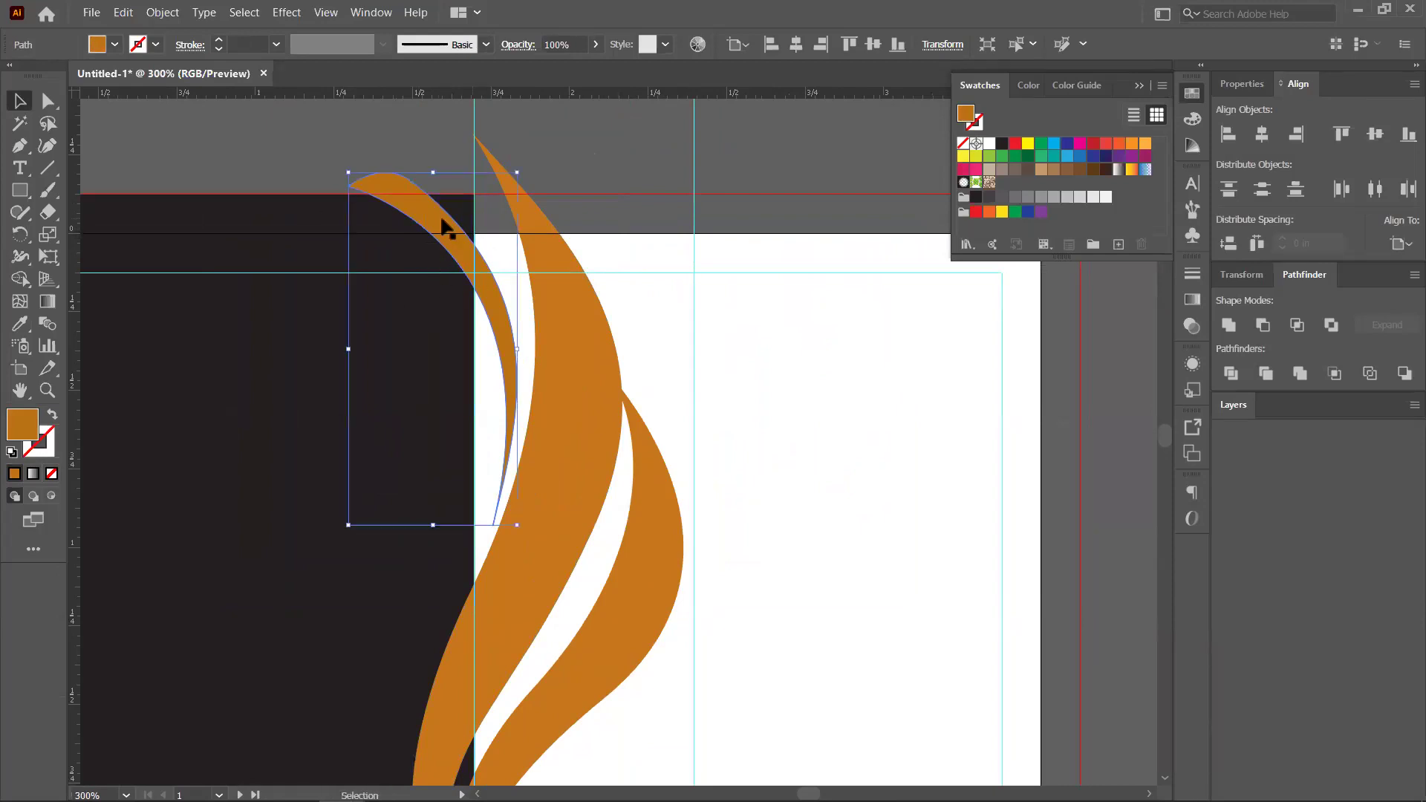
left_click_drag(445, 236, 463, 216)
Zoom out and pan across the cards to review the placement
key("ctrl+1")
left_click_drag(388, 336, 458, 314)
left_click_drag(177, 314, 308, 382)
left_click(19, 323)
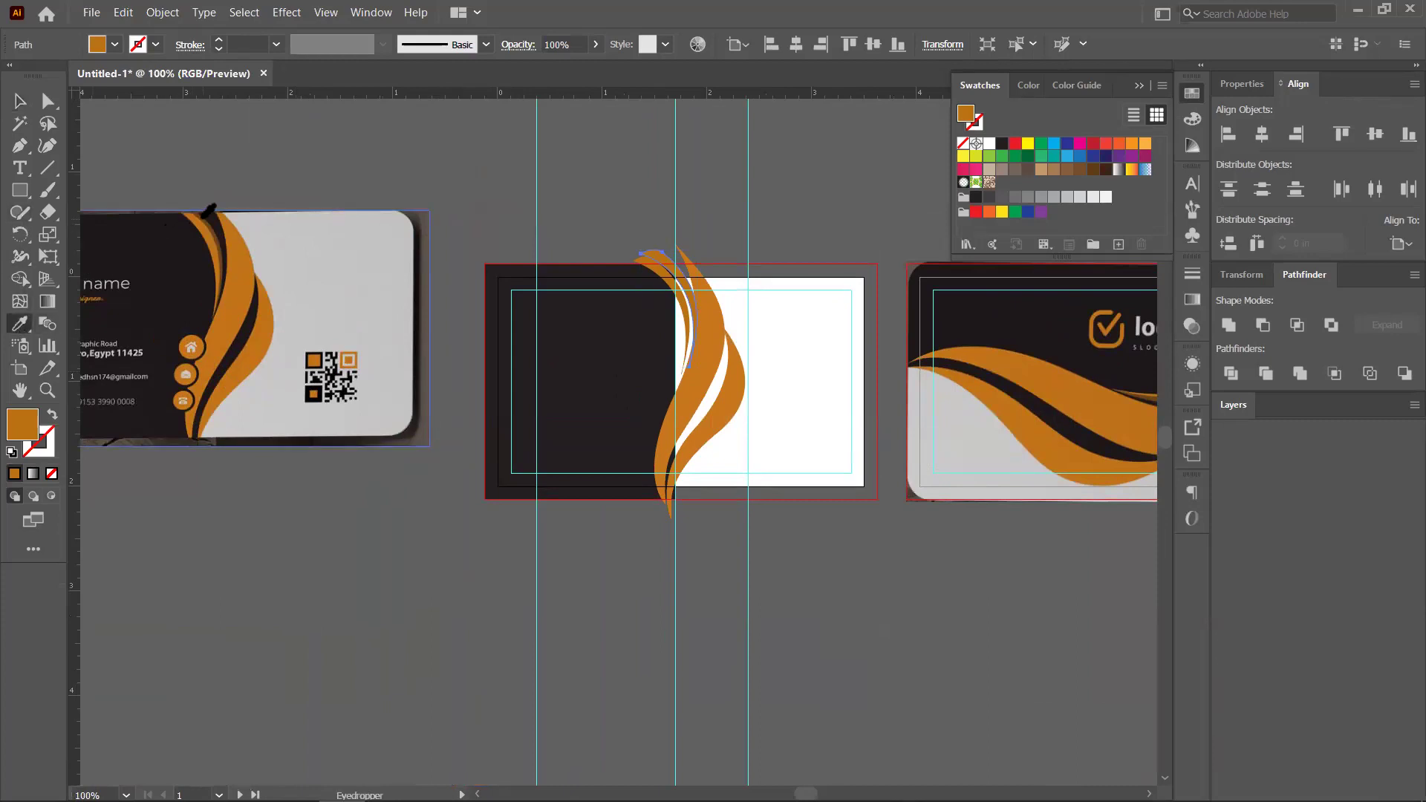
Give the crescent copy the reference's dark brown, nudge it left and send it backward
left_click(208, 214)
left_click(22, 104)
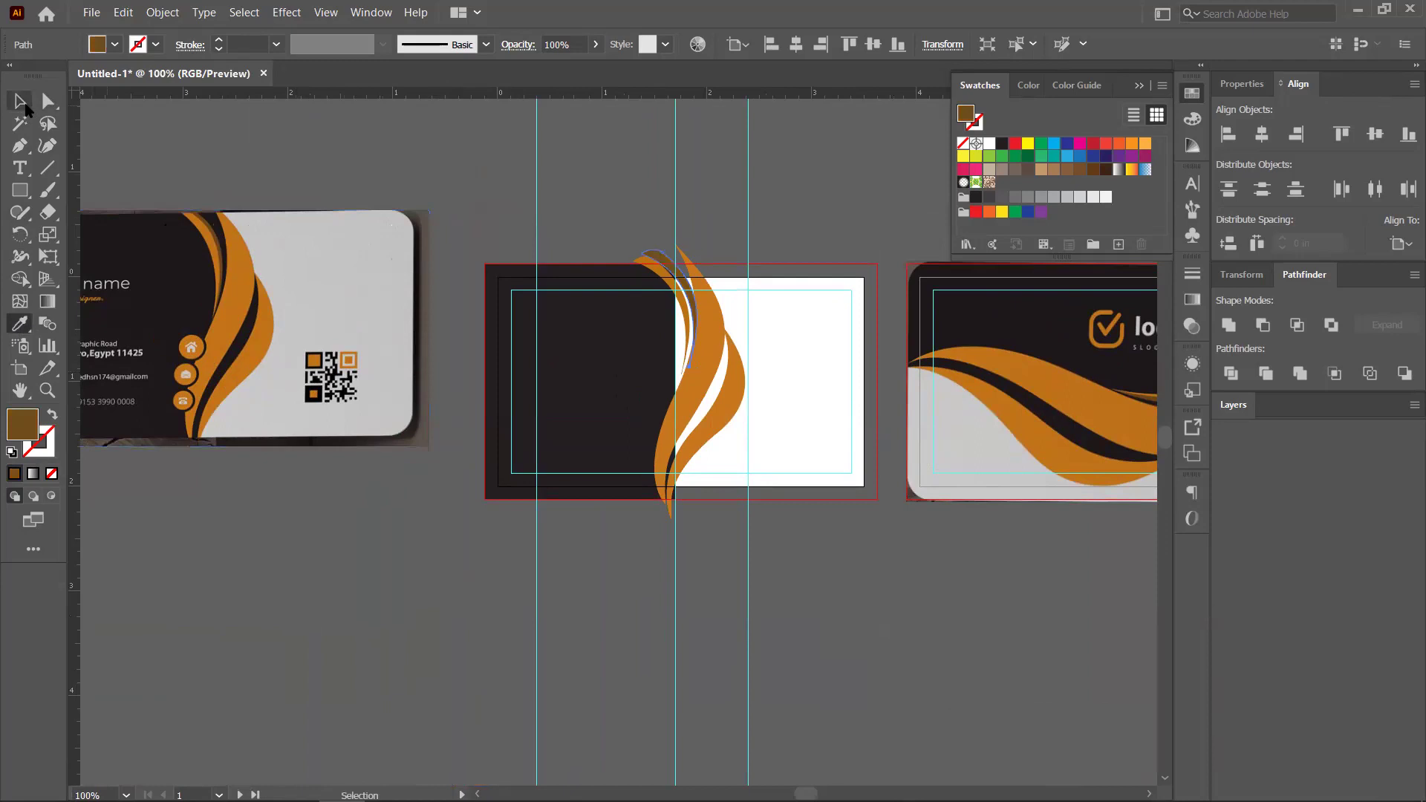
scroll(599, 315, "up", 3)
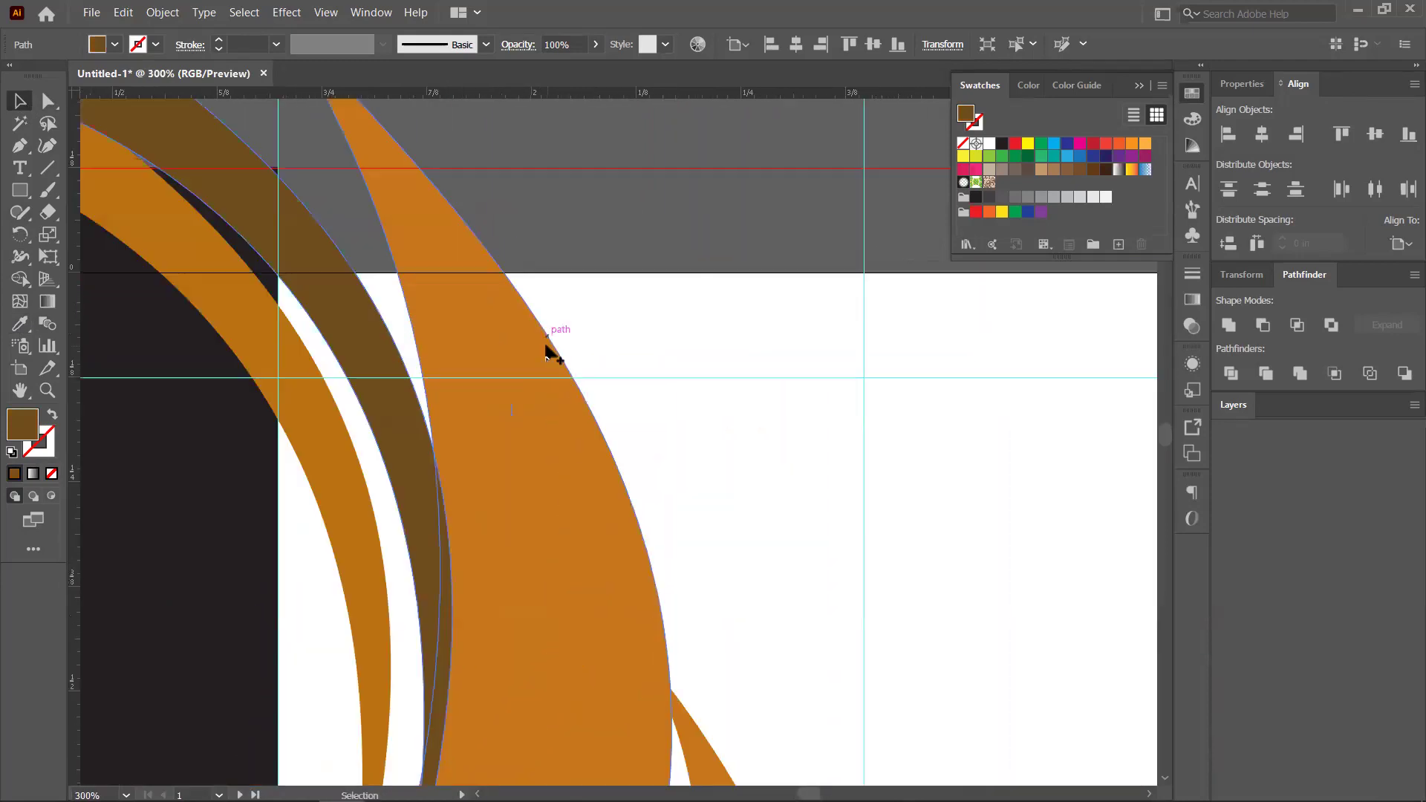
scroll(595, 354, "left", 3)
scroll(509, 332, "up", 1)
left_click_drag(505, 334, 487, 349)
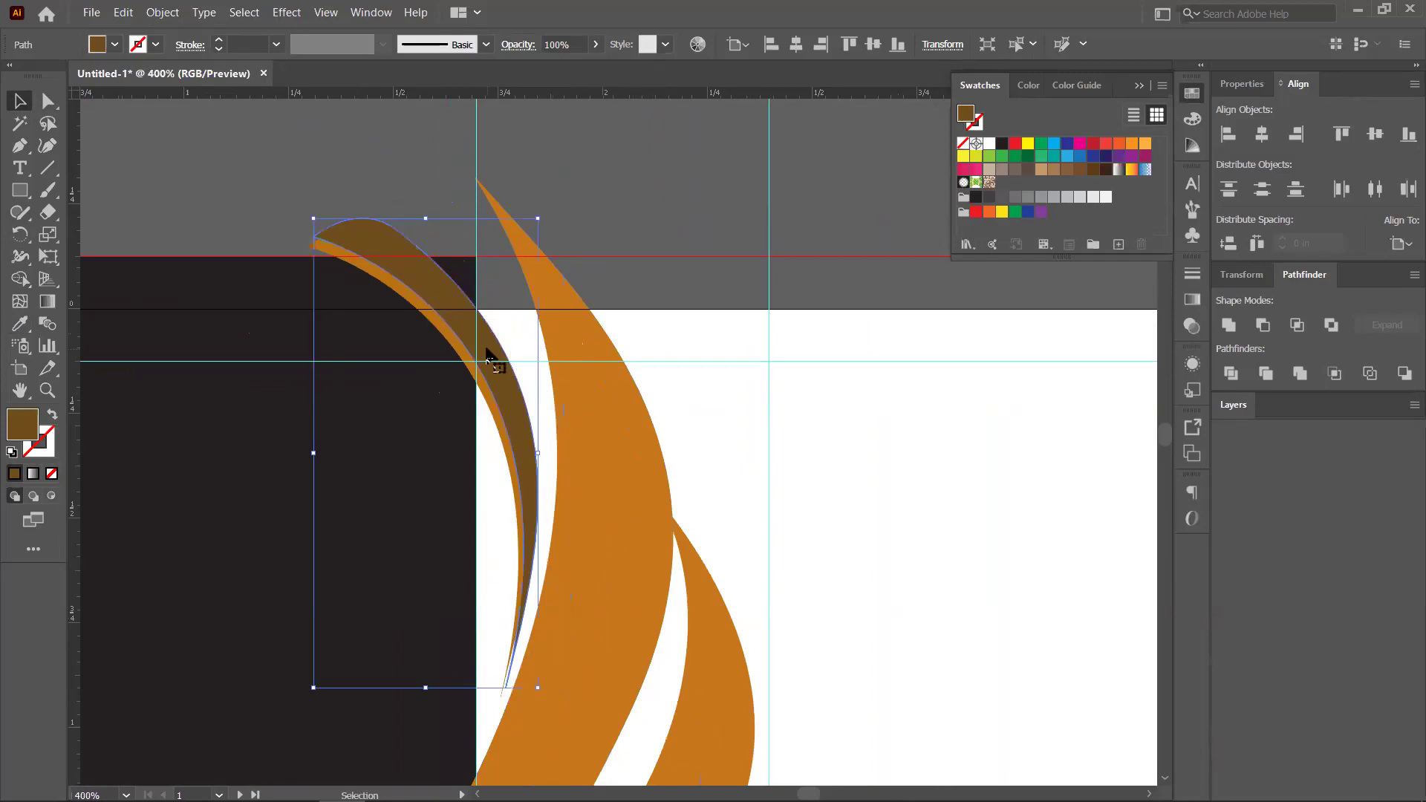
key("a")
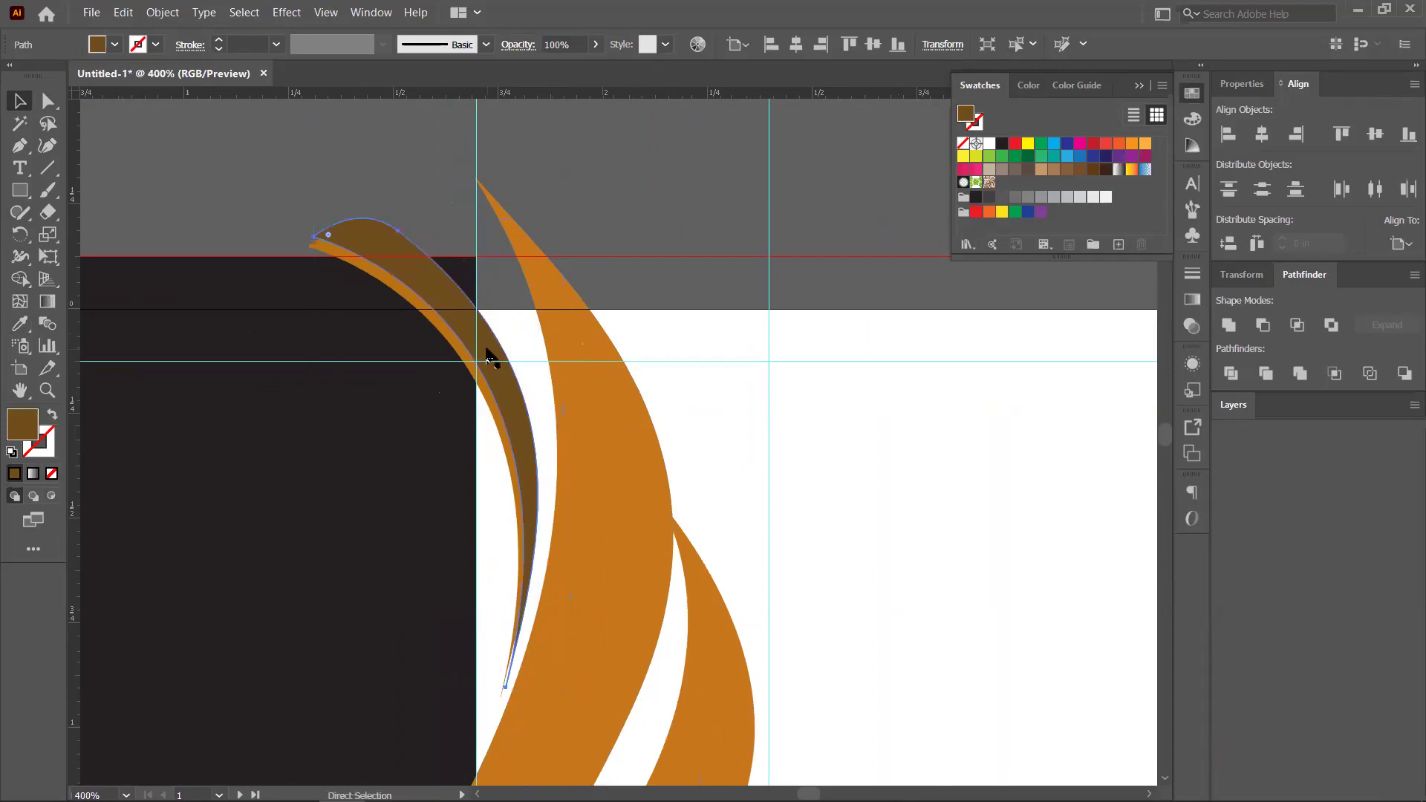
key("v")
key("ctrl+bracketleft")
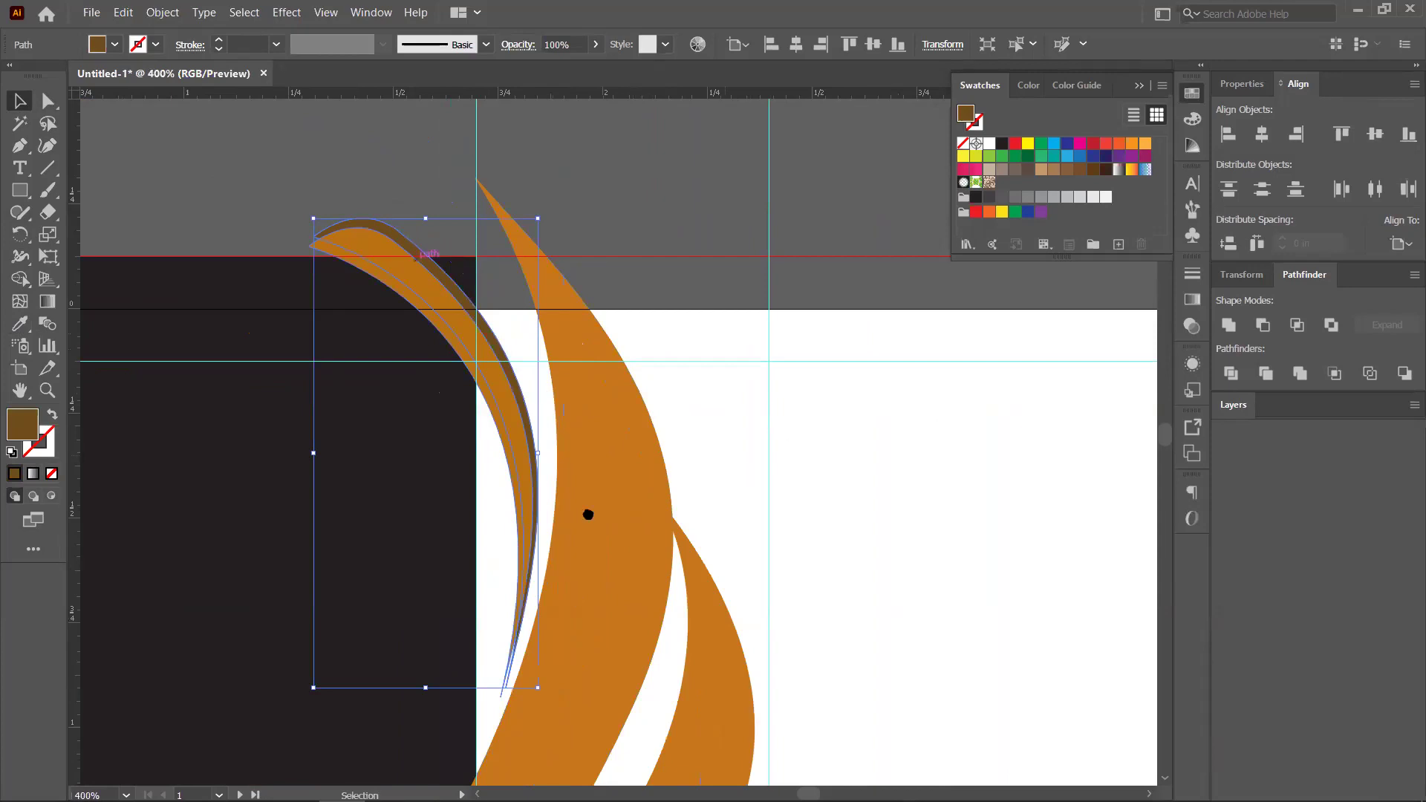
Drag the brown crescent's lower end anchor slightly left, then zoom back out
scroll(532, 541, "up", 2)
scroll(744, 613, "up", 4)
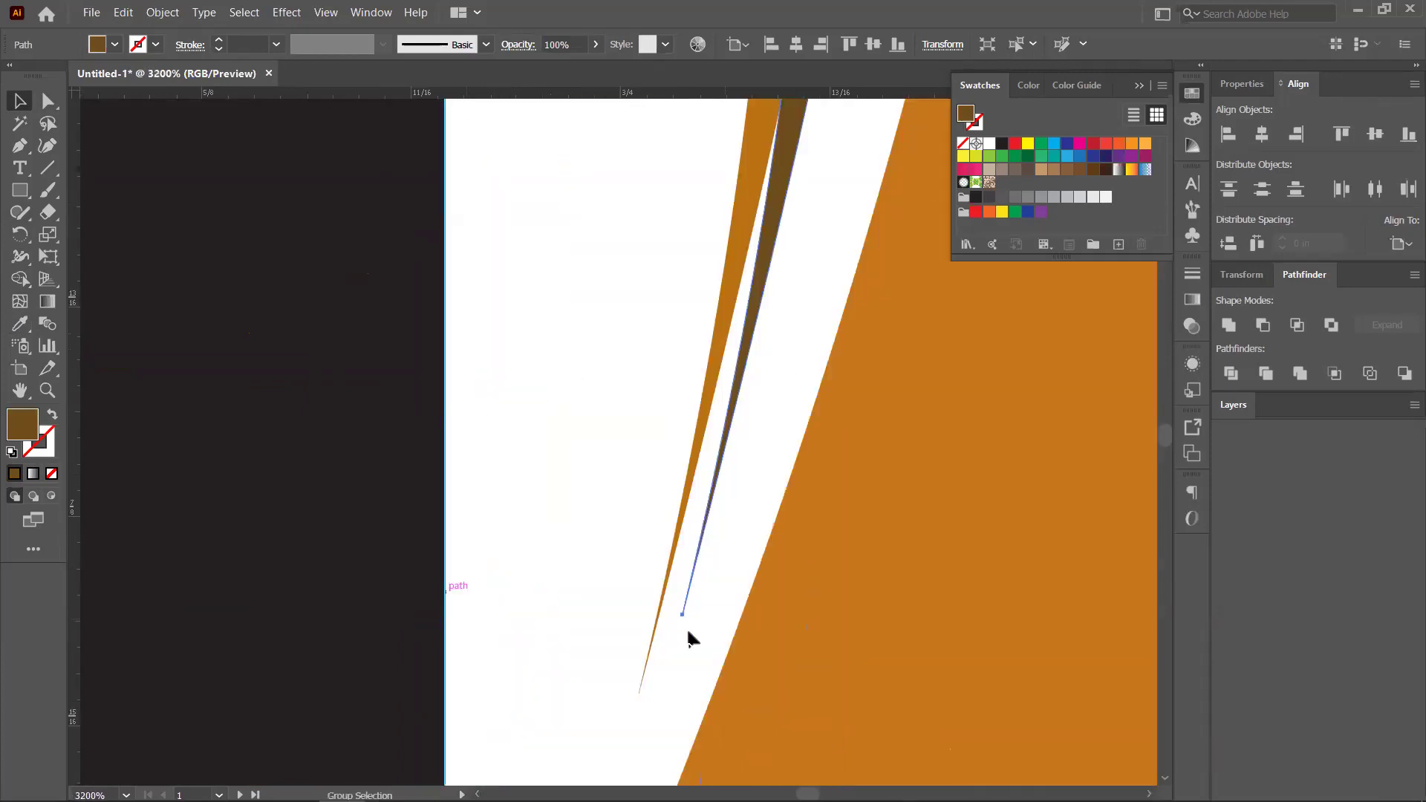
left_click_drag(681, 610, 658, 620)
key("ctrl+minus")
key("ctrl+minus")
key("ctrl+minus")
key("ctrl+minus")
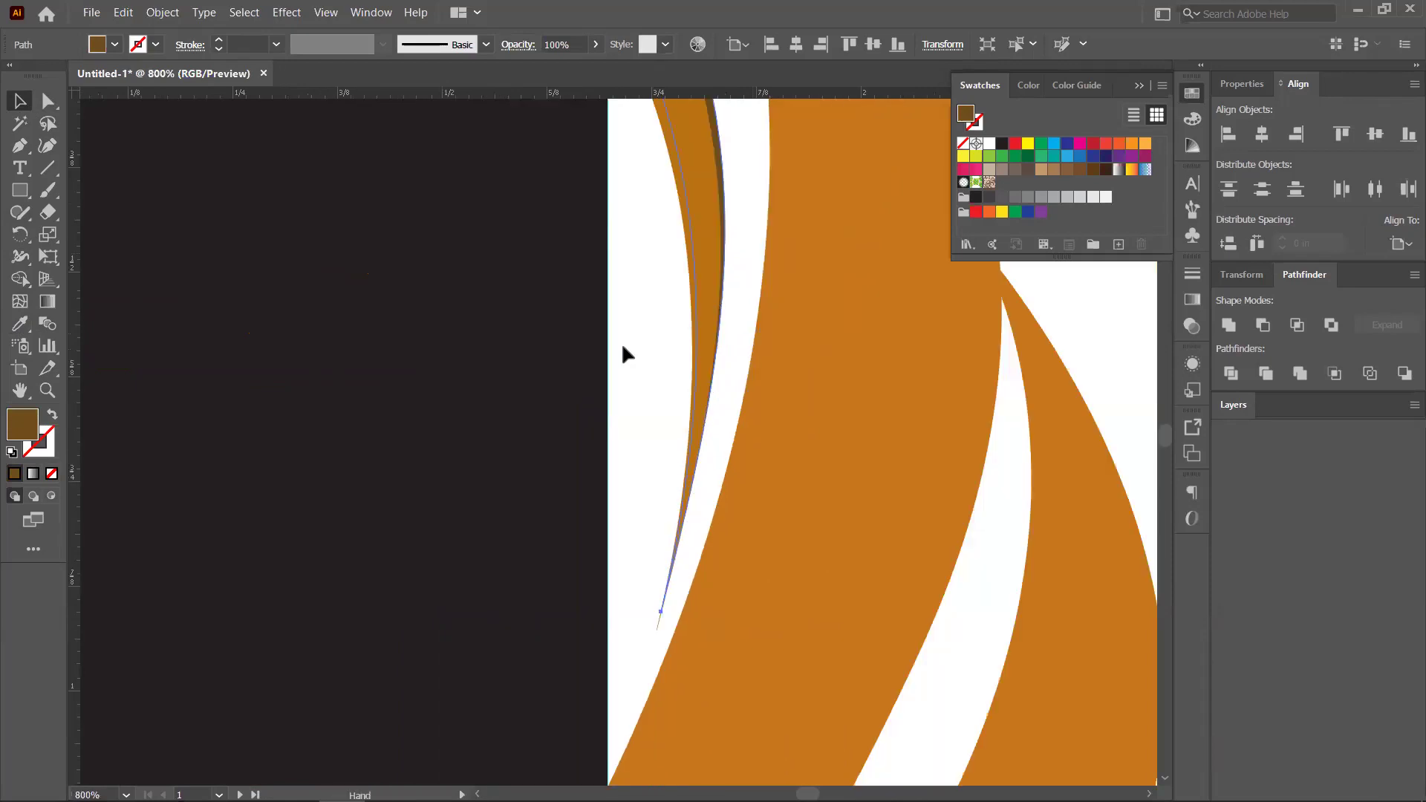
scroll(624, 355, "up", 5)
key("ctrl+minus")
left_click(738, 312)
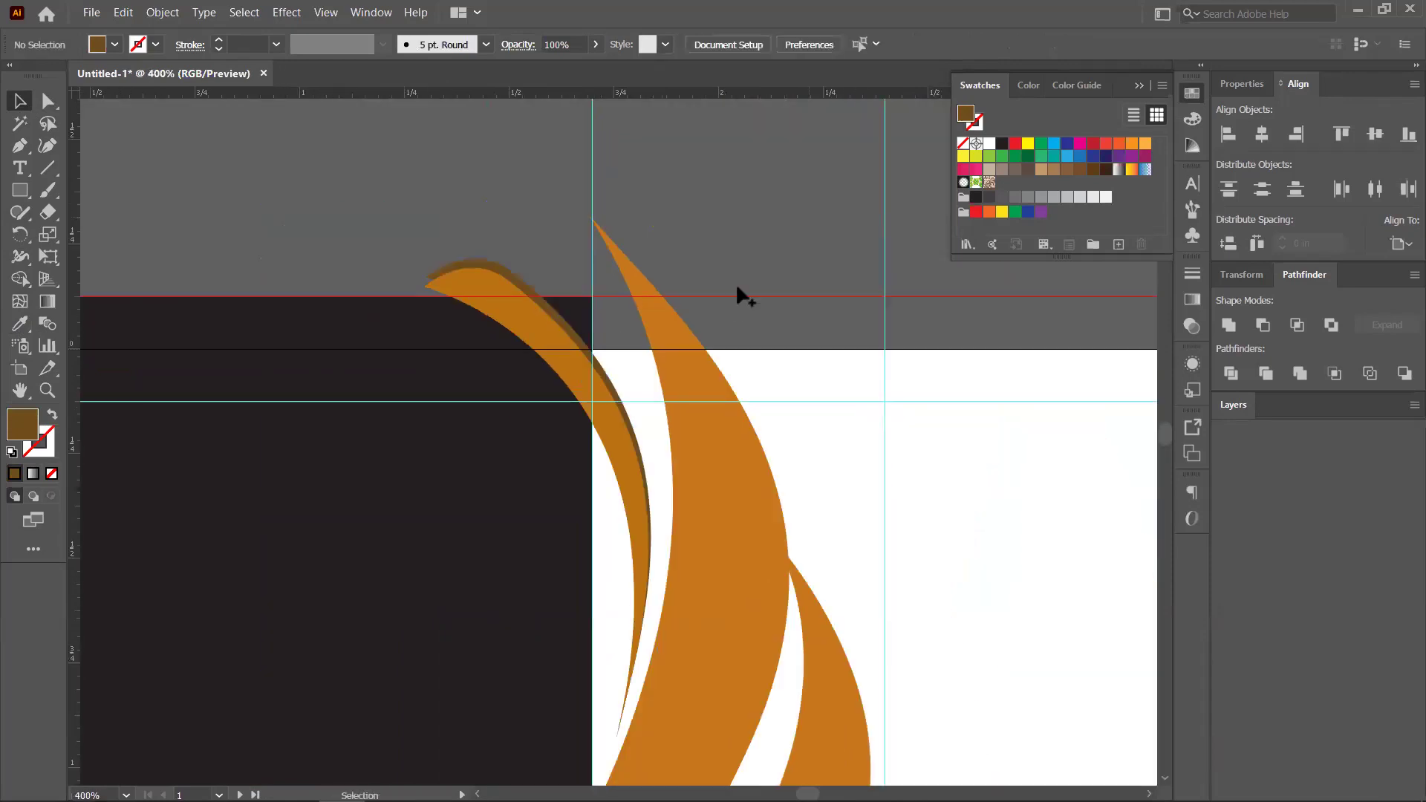
Move the dark panel's top right corner right and bottom corner left to meet the swoosh
scroll(713, 268, "down", 3)
key("ctrl+minus")
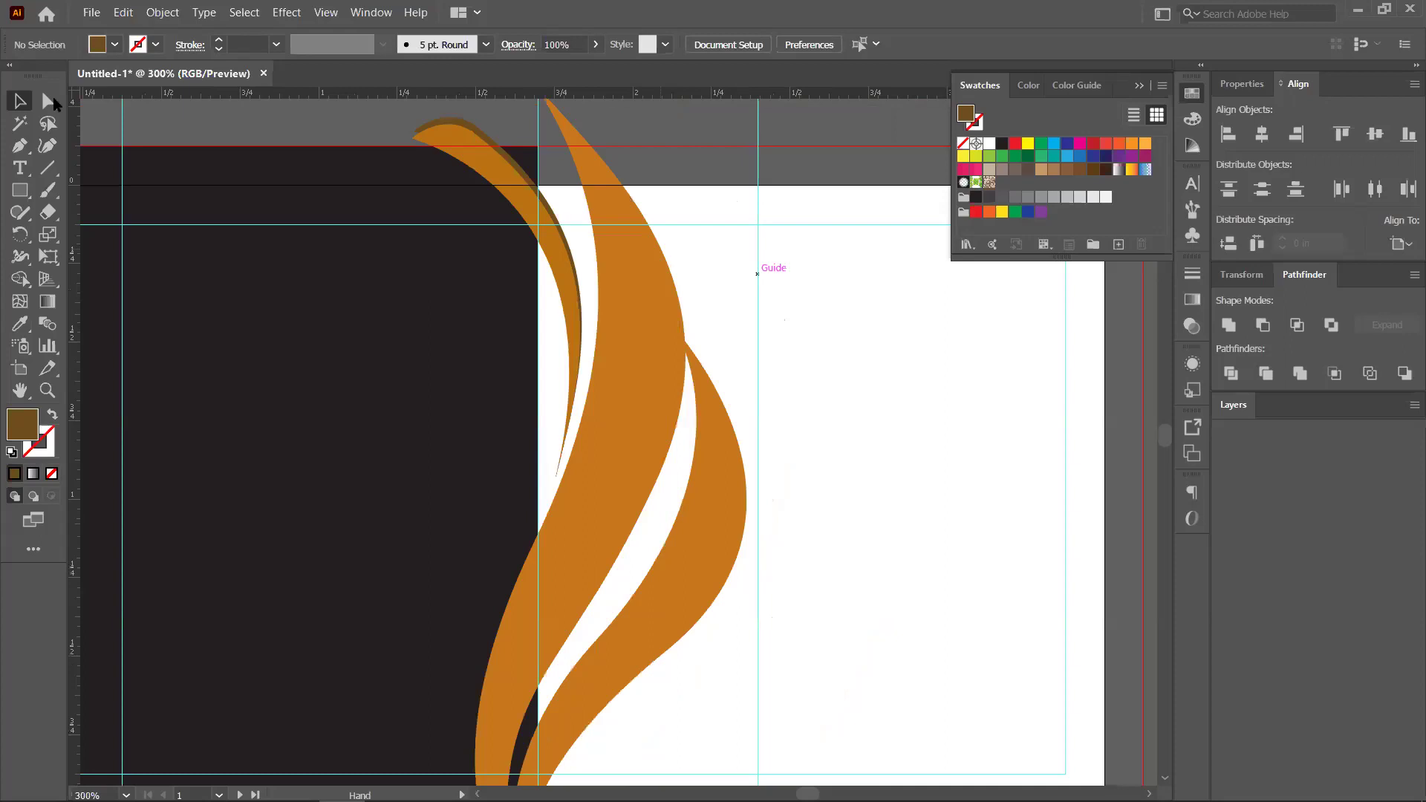
key("ctrl+z")
left_click(48, 104)
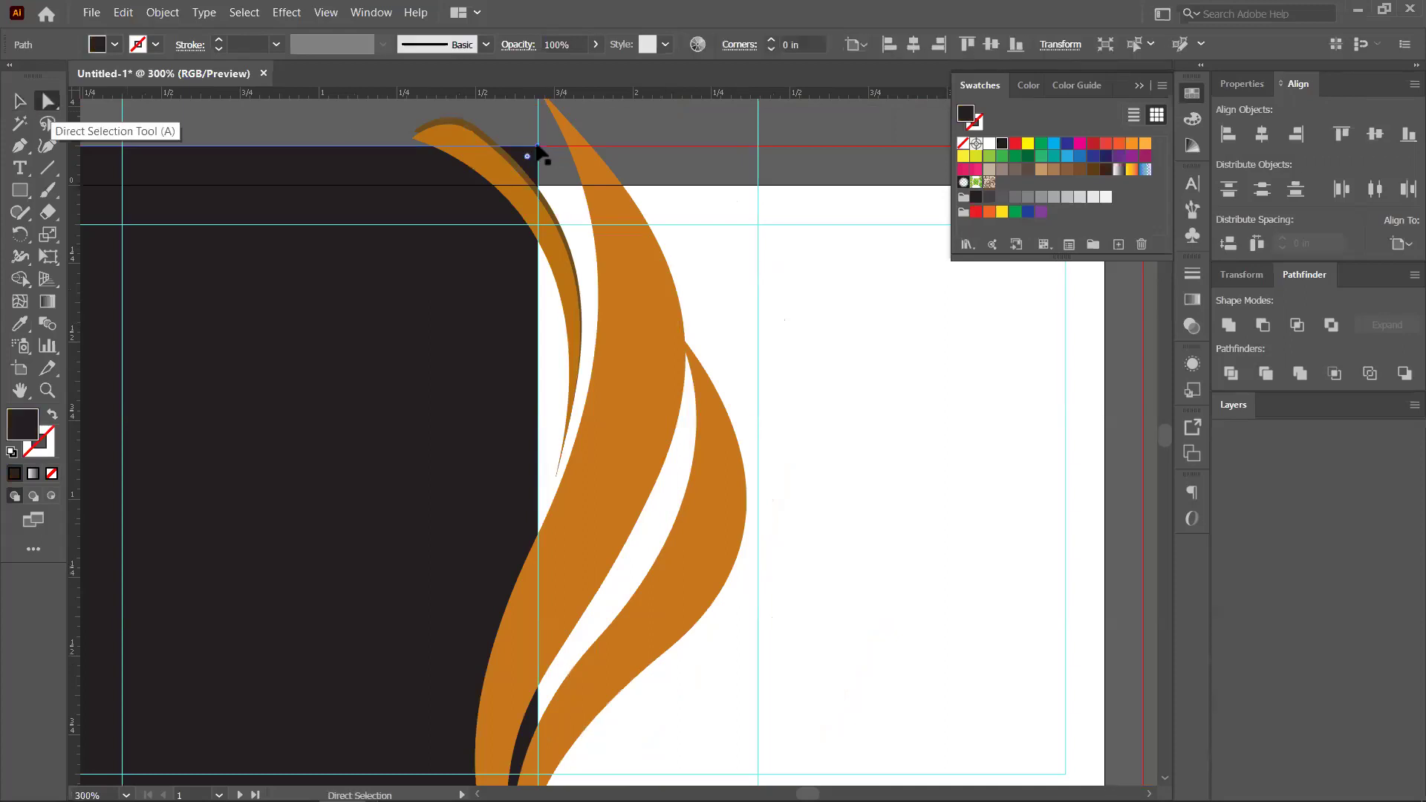
left_click(539, 147)
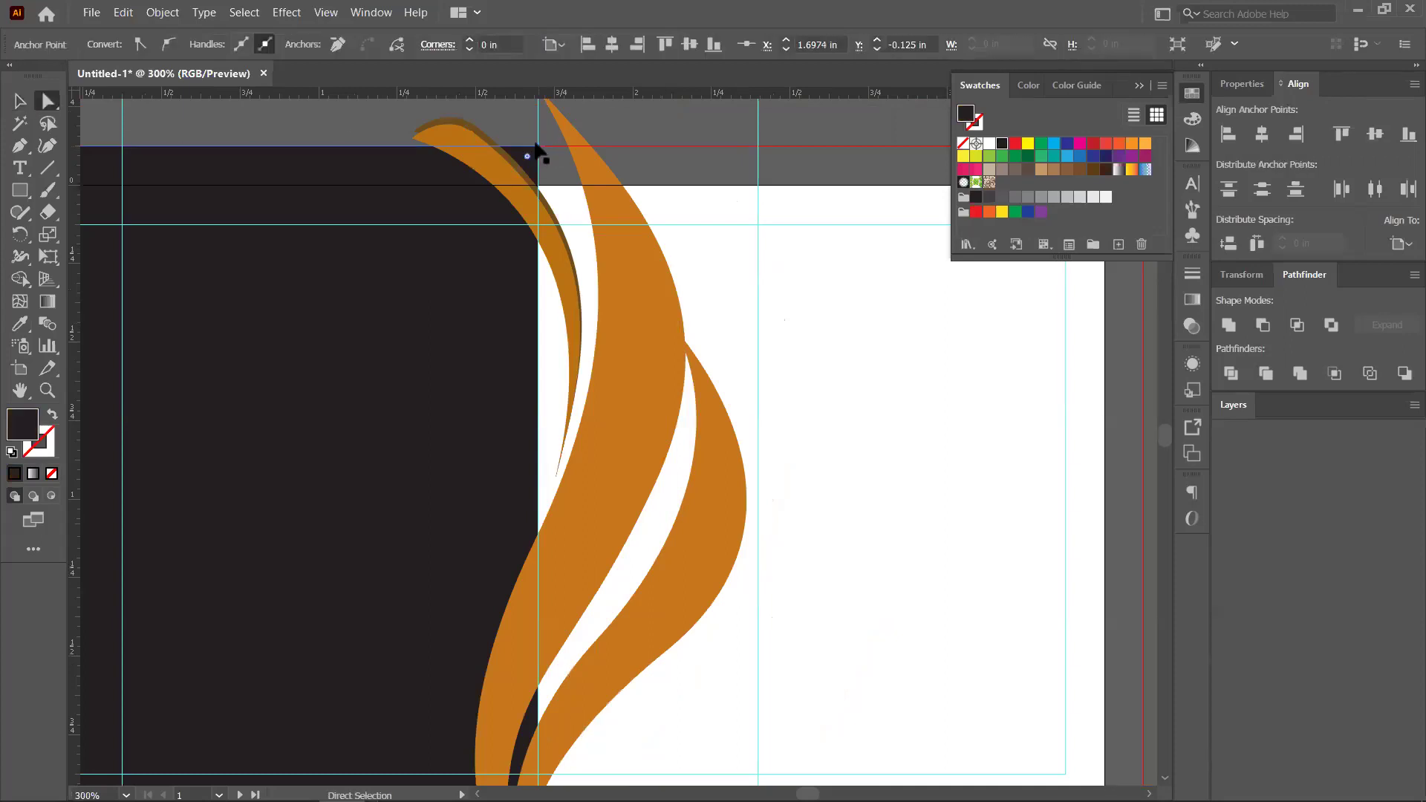
left_click_drag(570, 147, 580, 148)
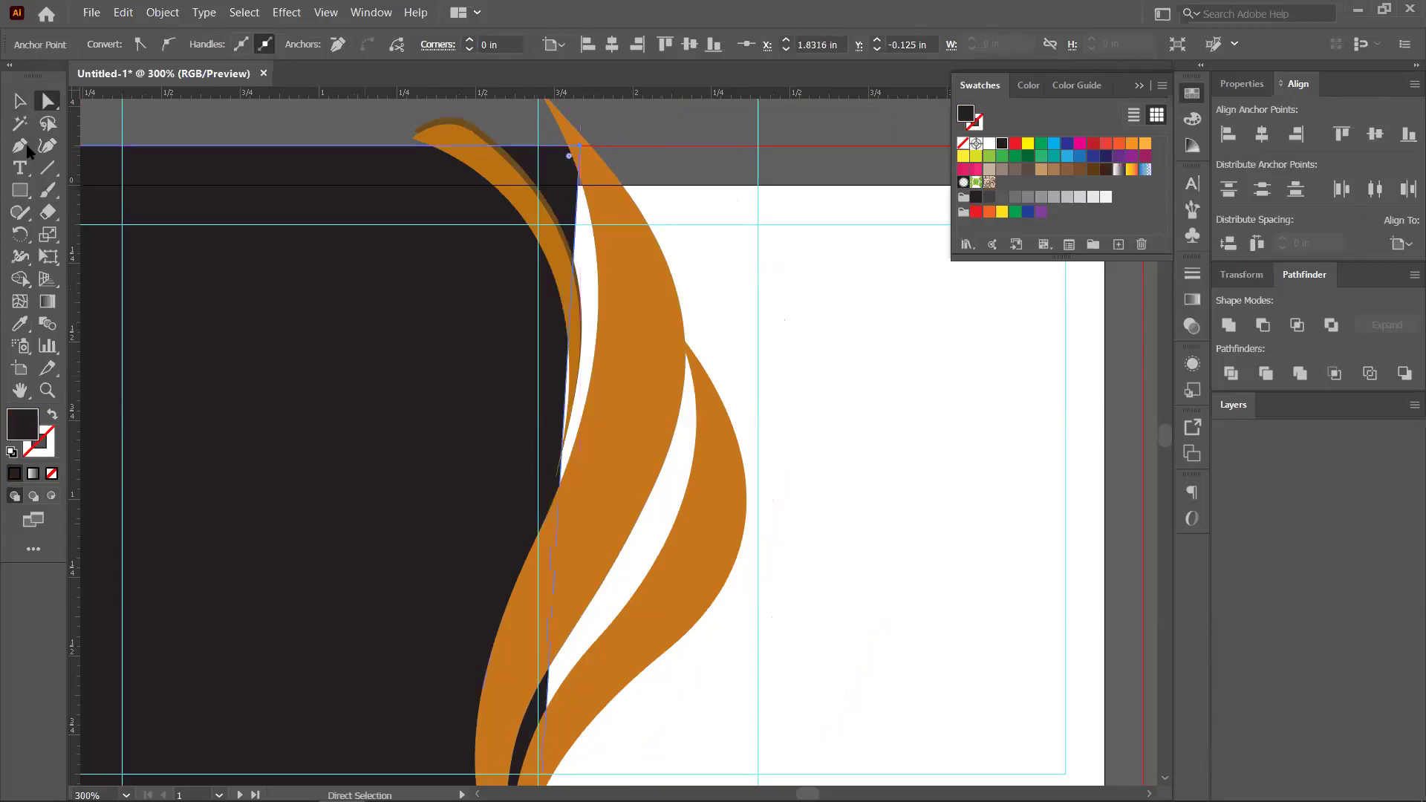
scroll(557, 255, "down", 4)
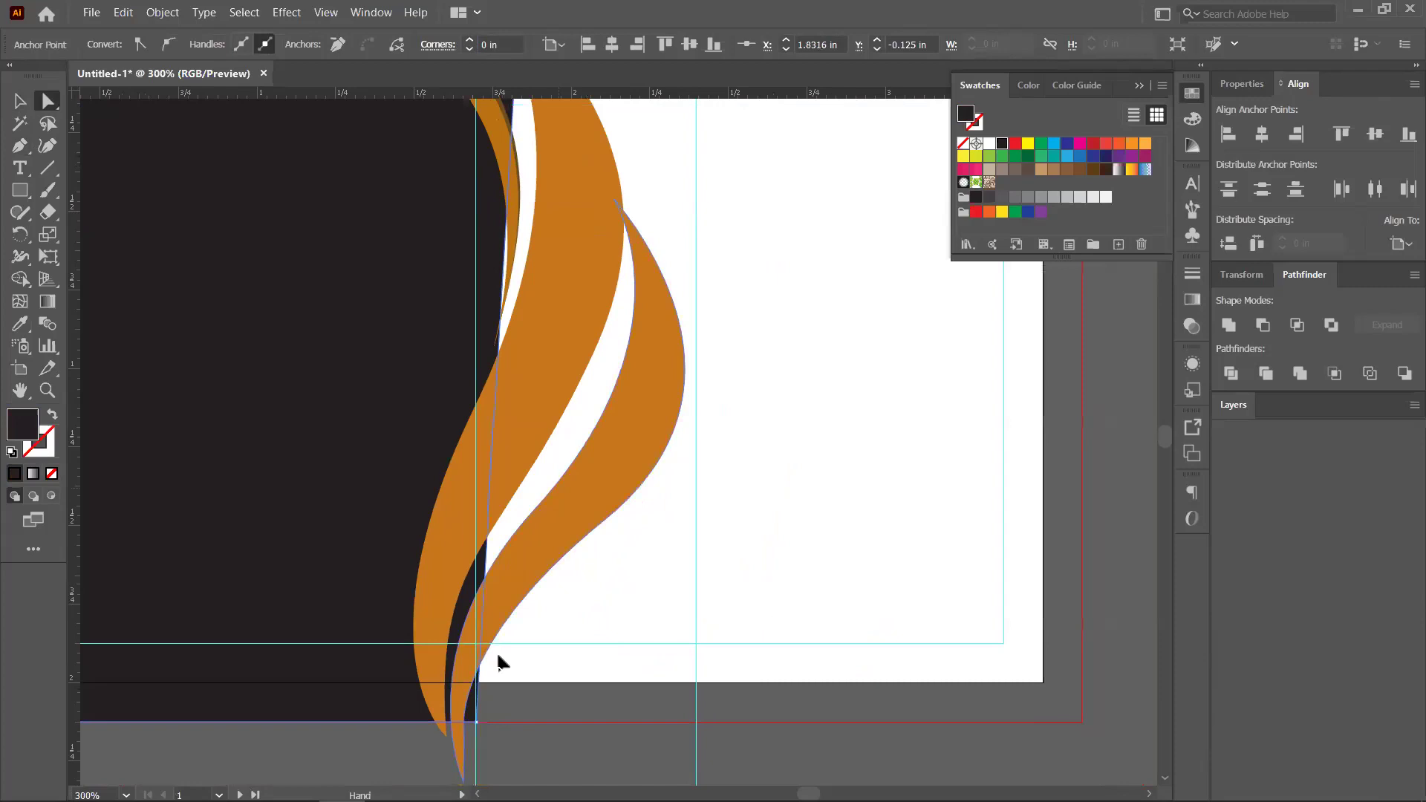
scroll(484, 659, "up", 3)
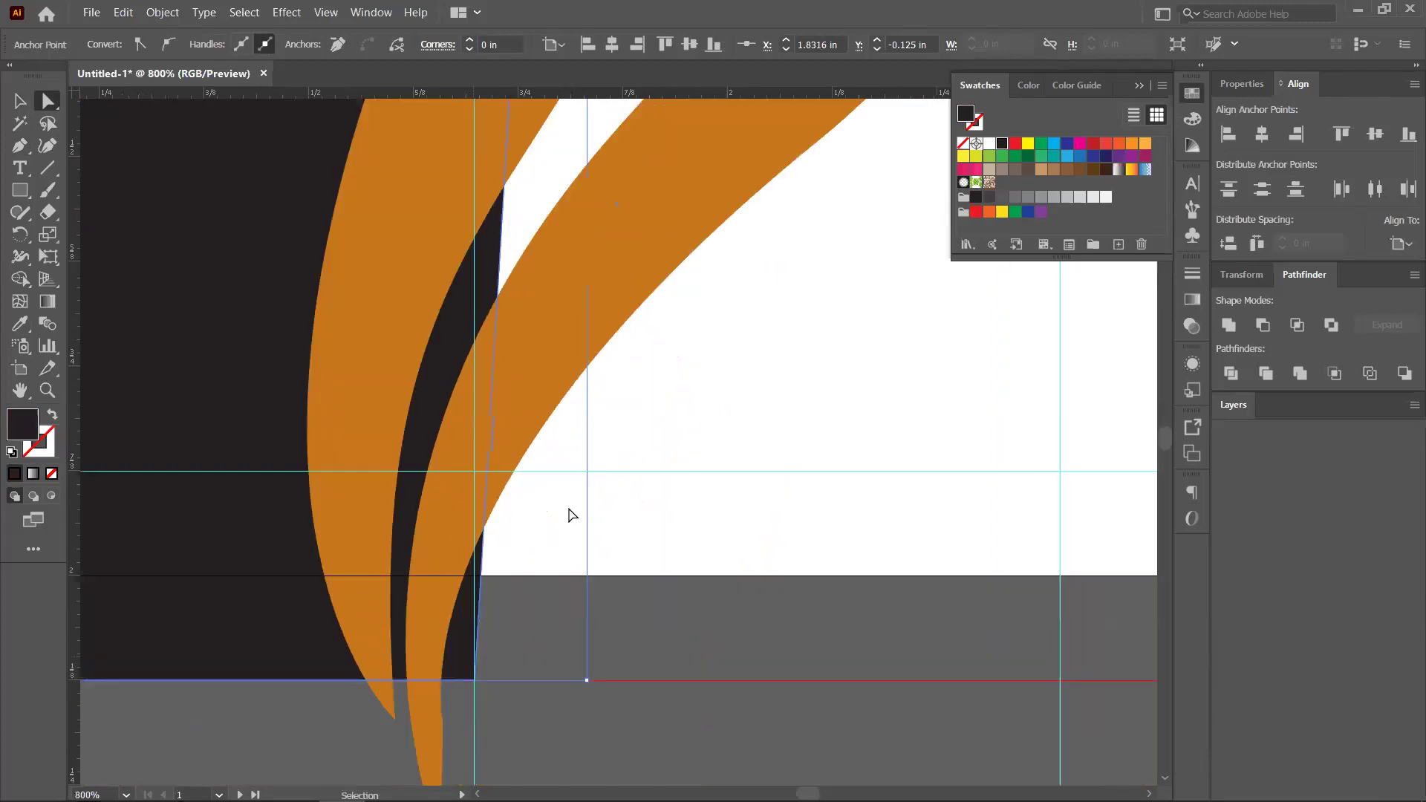
scroll(571, 515, "up", 2)
left_click_drag(532, 507, 494, 508)
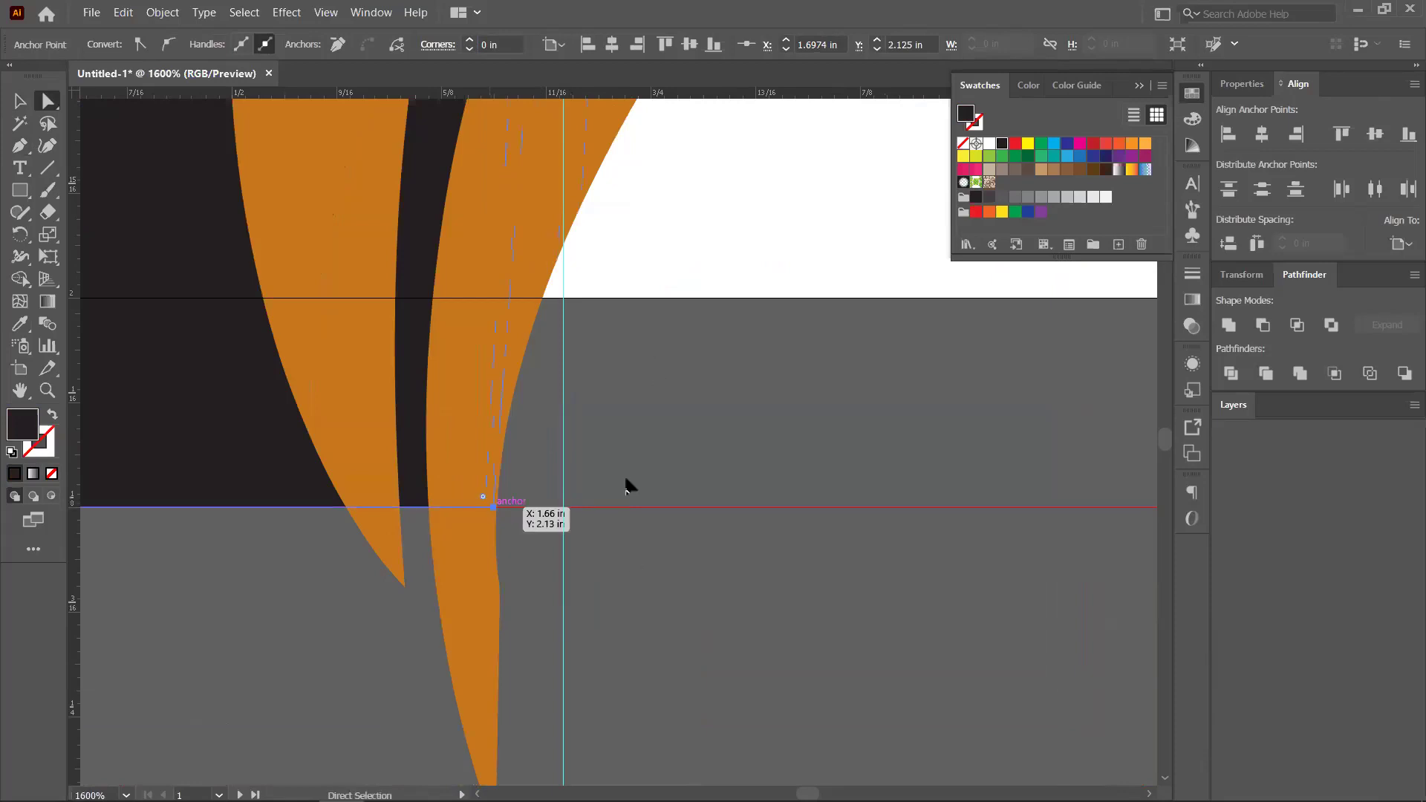
key("ctrl+minus")
key("ctrl+minus")
key("ctrl+minus")
key("ctrl+minus")
key("ctrl+minus")
key("ctrl+minus")
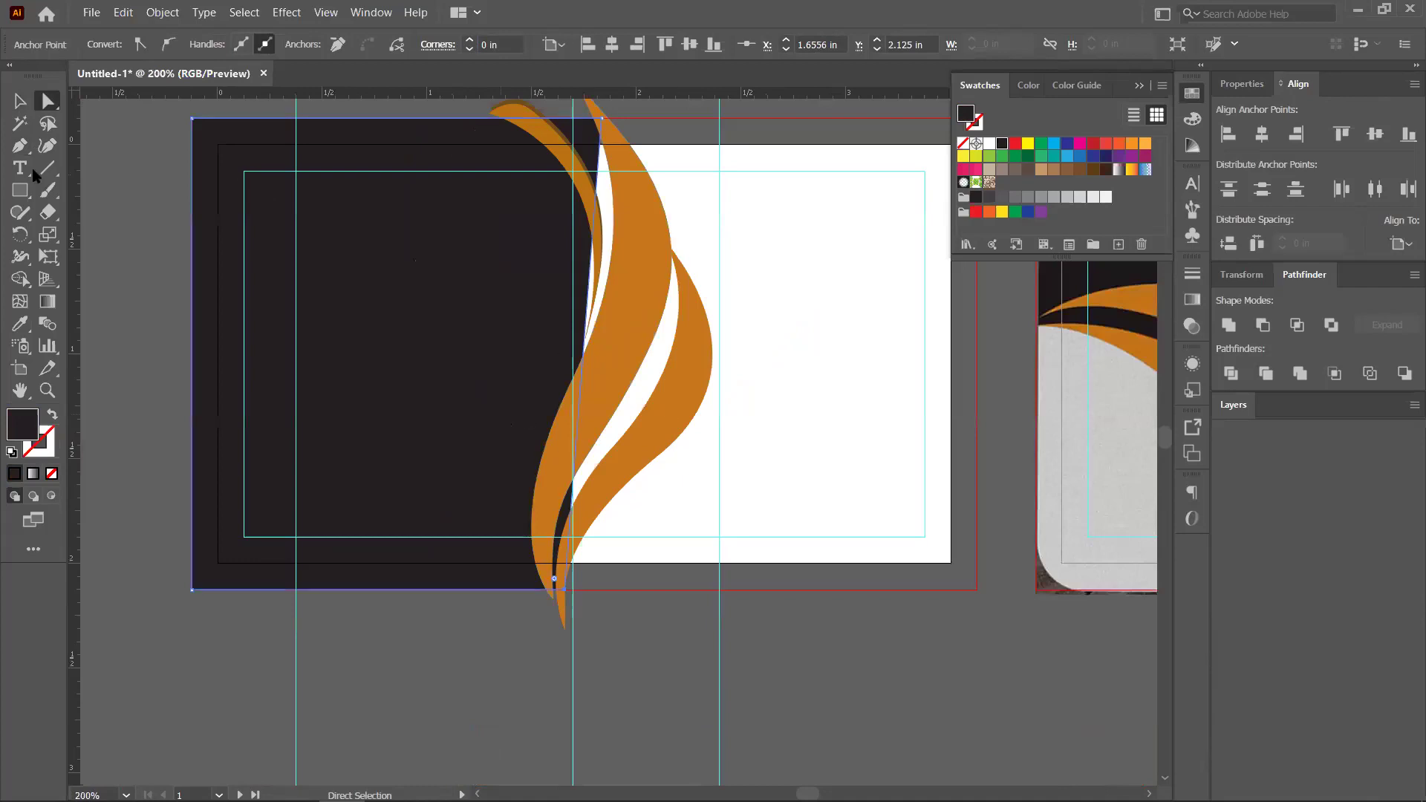
Add an anchor point on the dark panel's right edge with the Pen tool
left_click(21, 146)
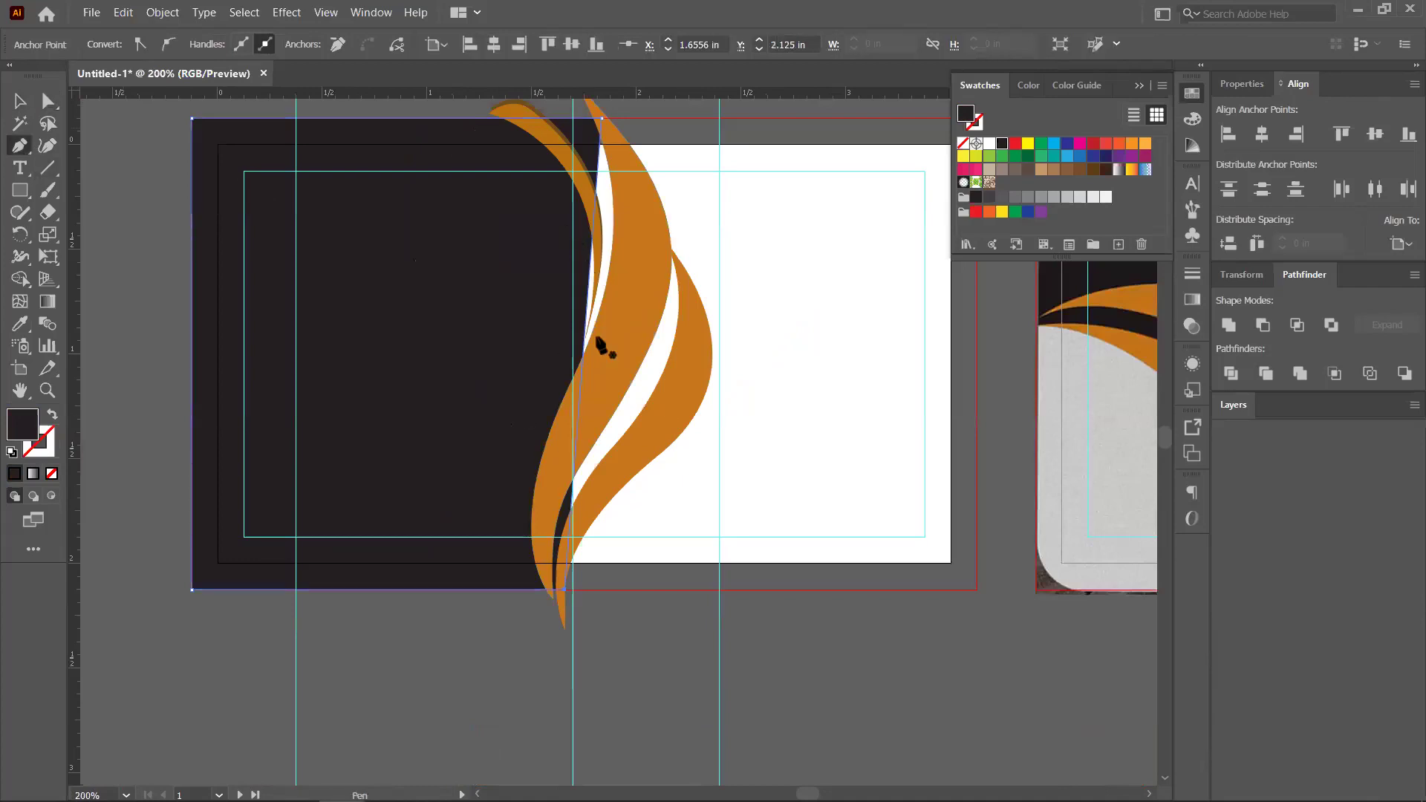
scroll(602, 347, "up", 1)
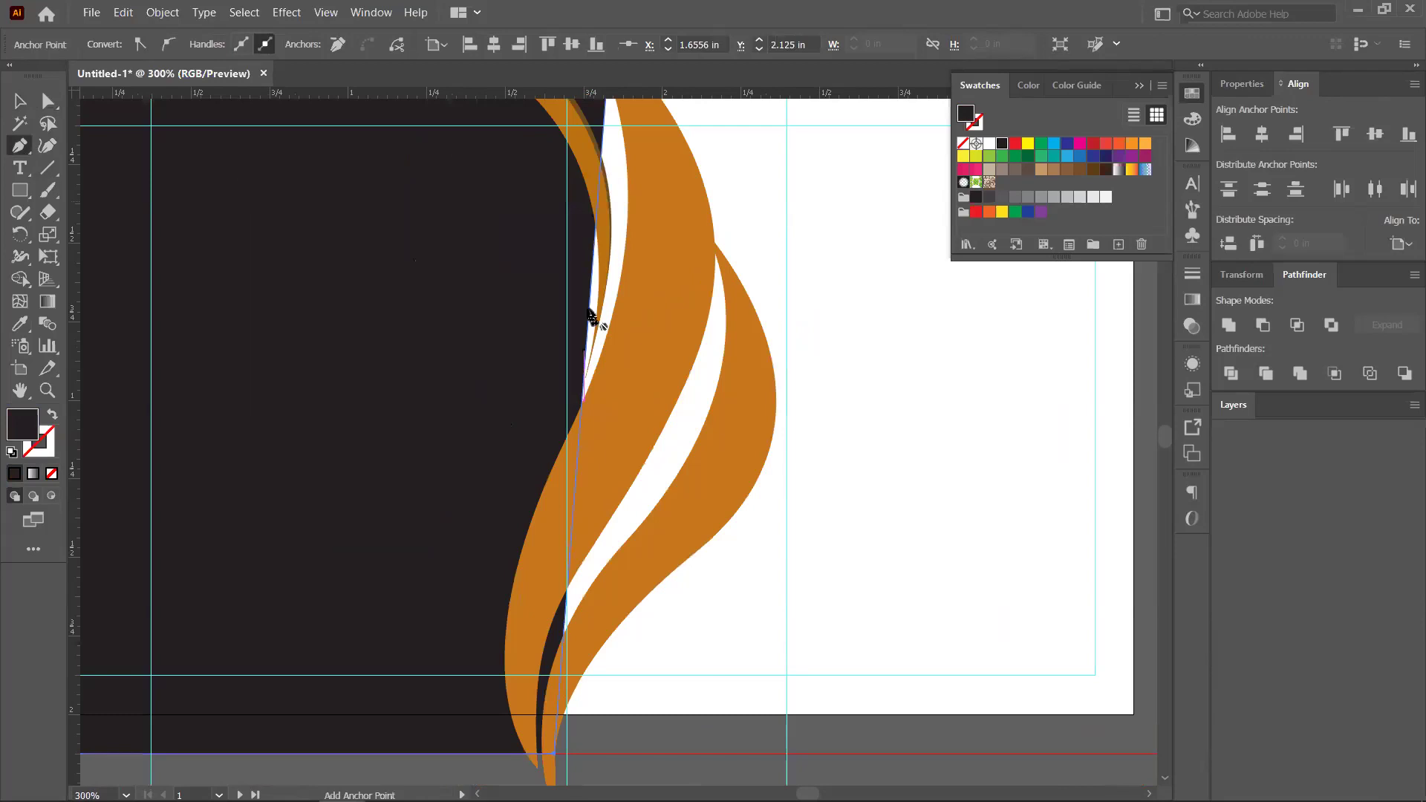
scroll(592, 315, "up", 3)
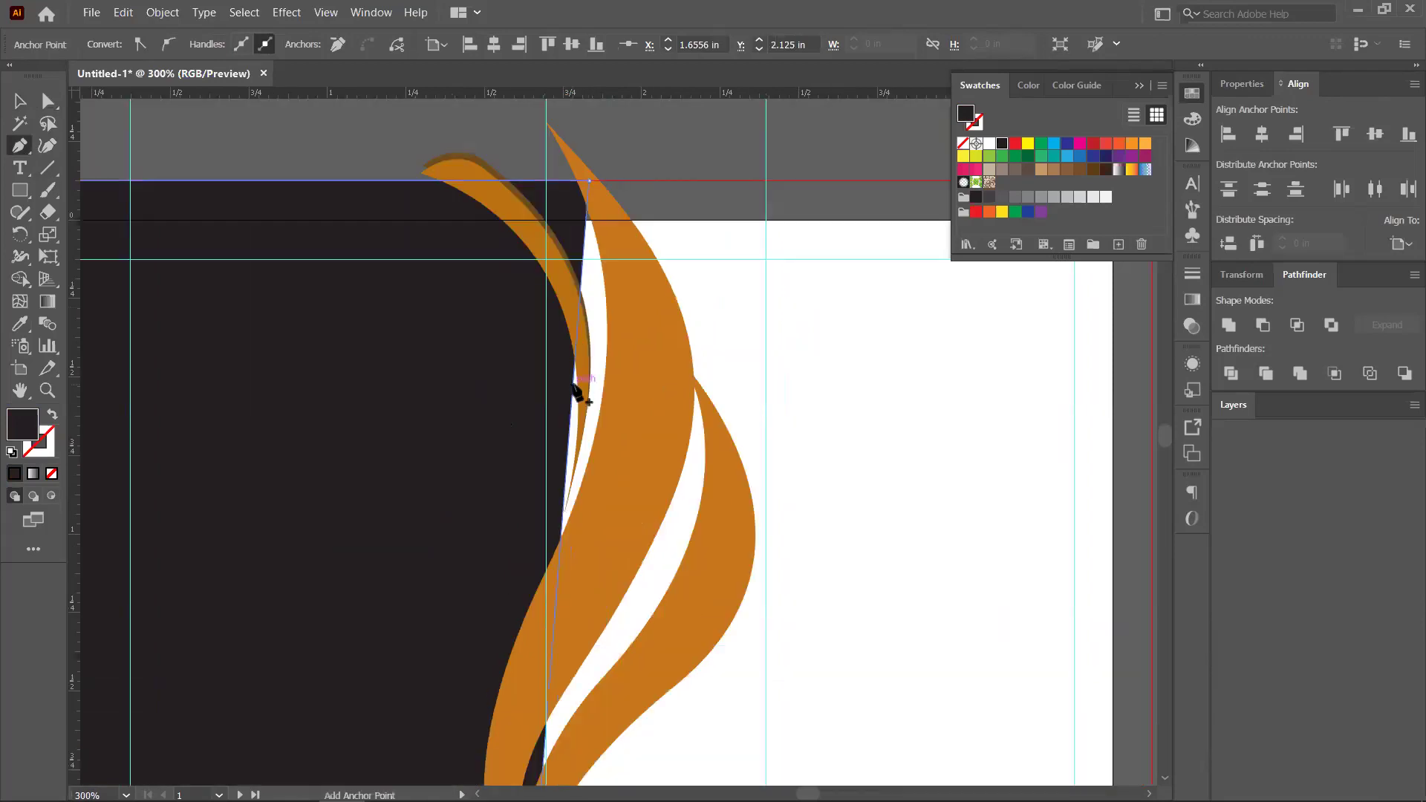
scroll(614, 423, "down", 4)
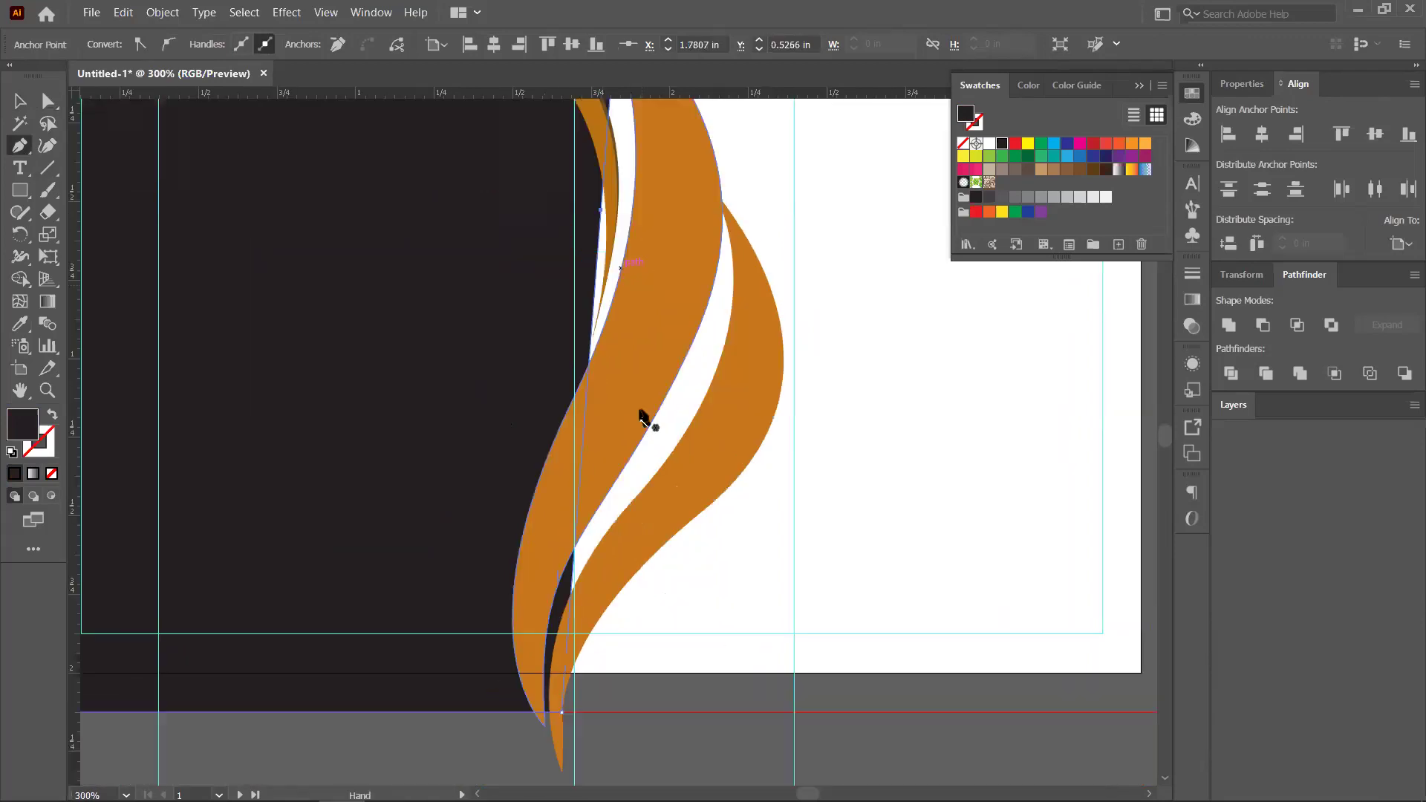
left_click(573, 563)
key("v")
key("ctrl+minus")
key("ctrl+minus")
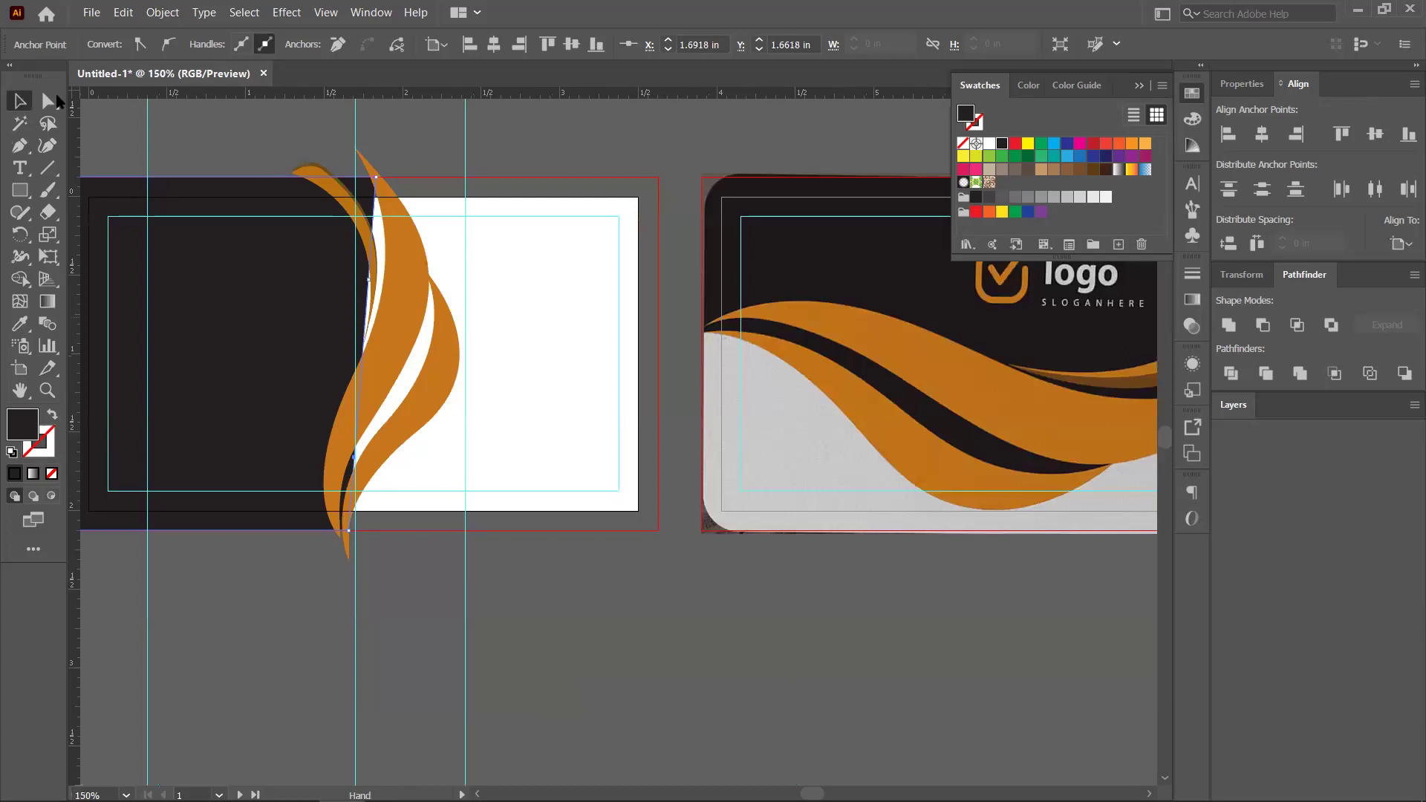
Drag the new anchor to start curving the dark panel's right edge
key("a")
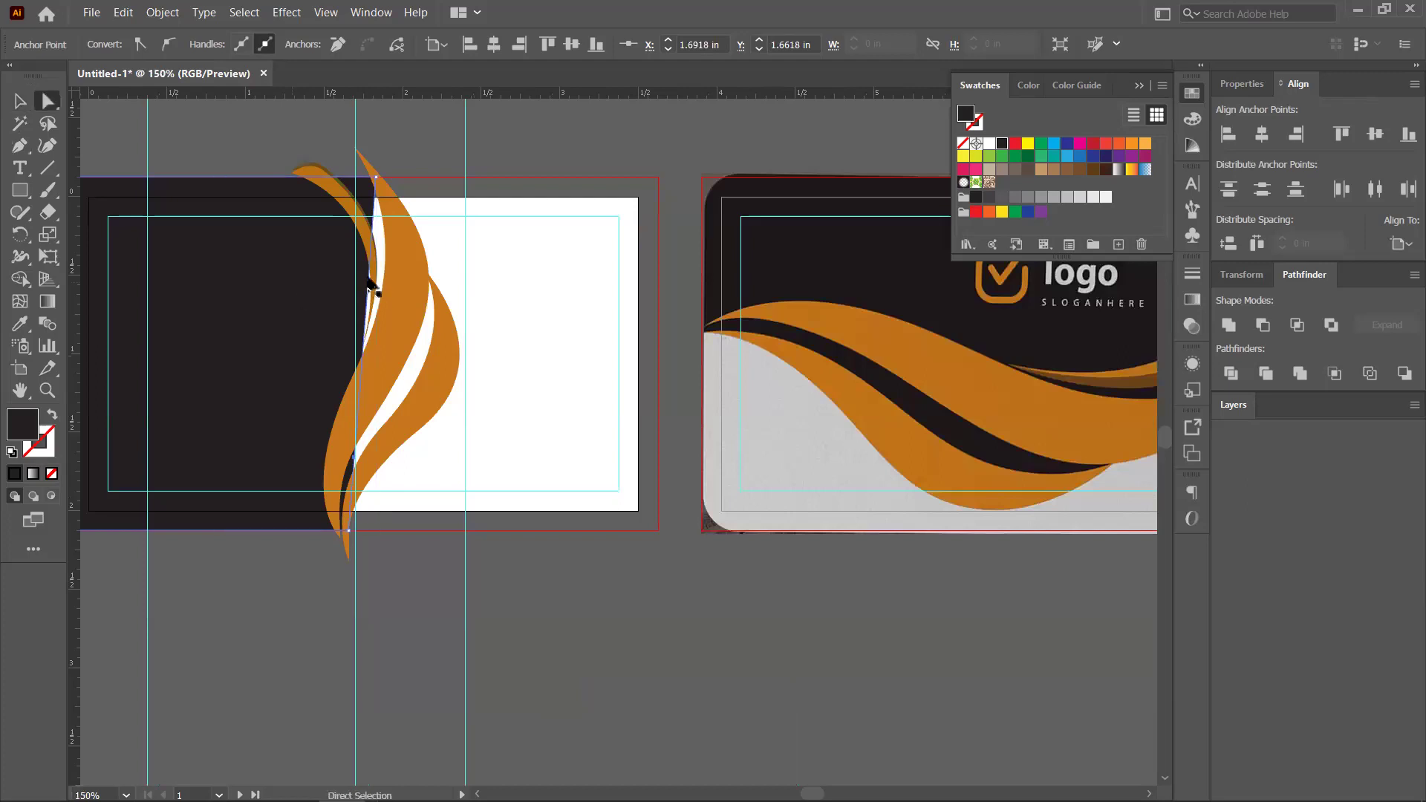
left_click_drag(371, 280, 424, 276)
left_click_drag(354, 404, 370, 343)
left_click_drag(336, 379, 383, 301)
left_click(25, 147)
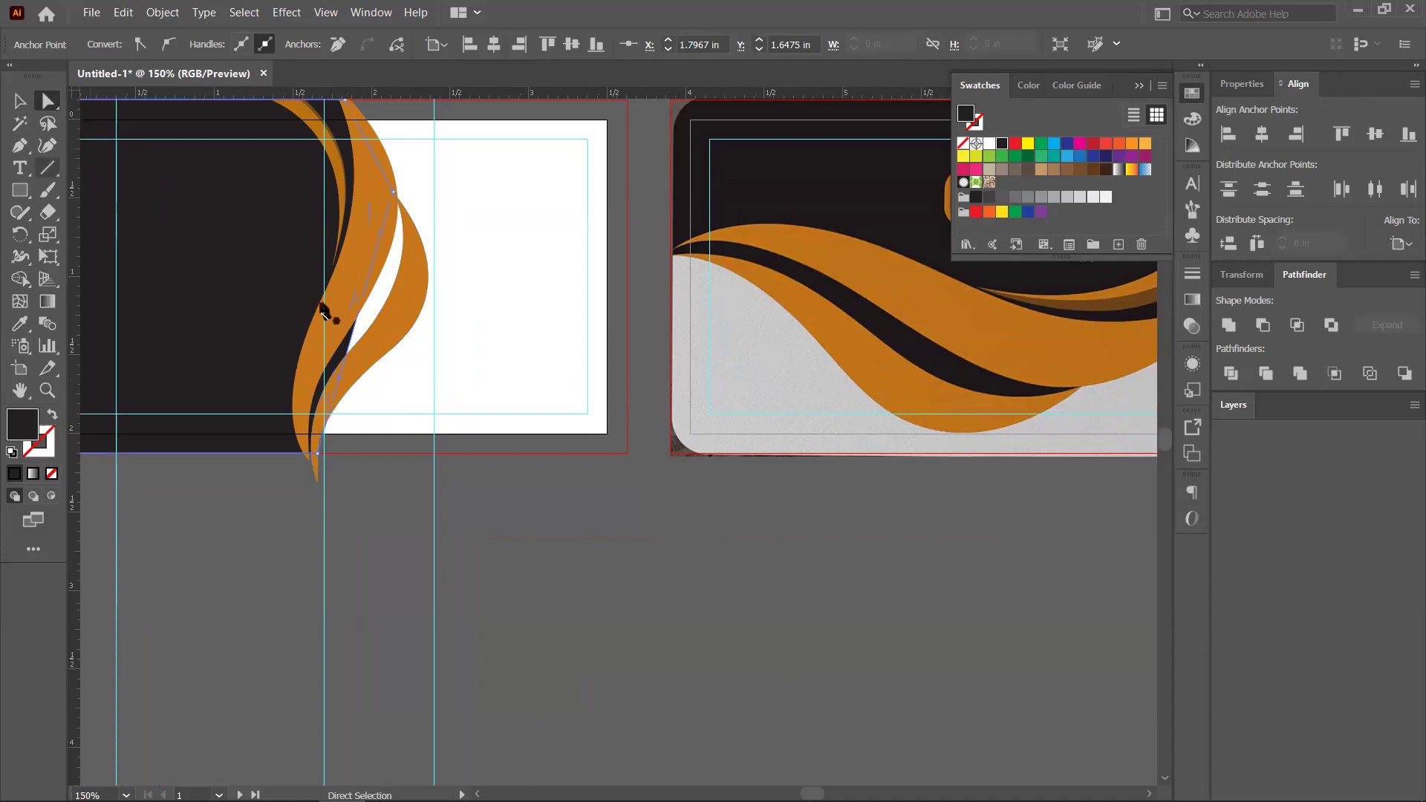
Move the swoosh aside, add and pull another edge anchor, then return the swoosh
key("v")
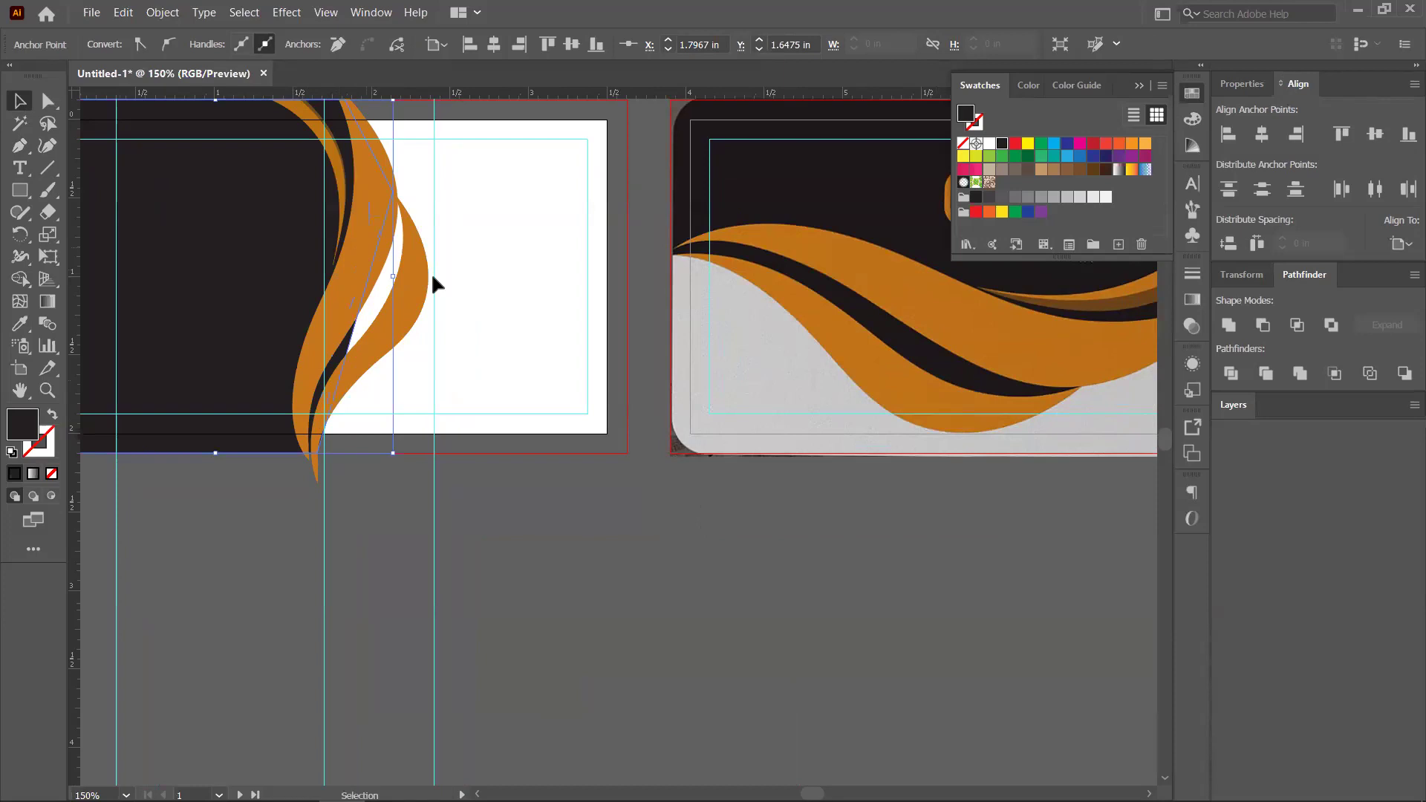
left_click(431, 277)
left_click_drag(364, 268, 607, 349)
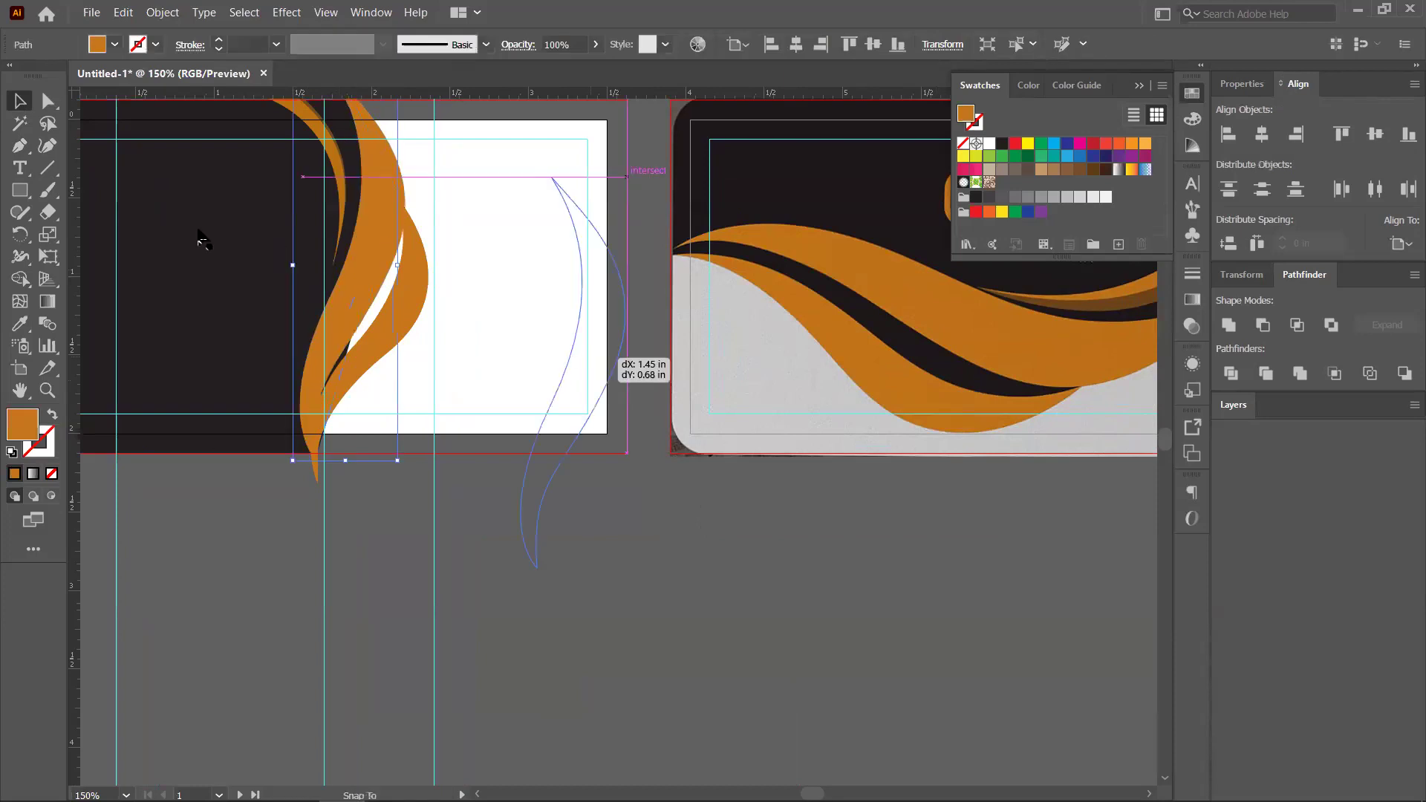
key("p")
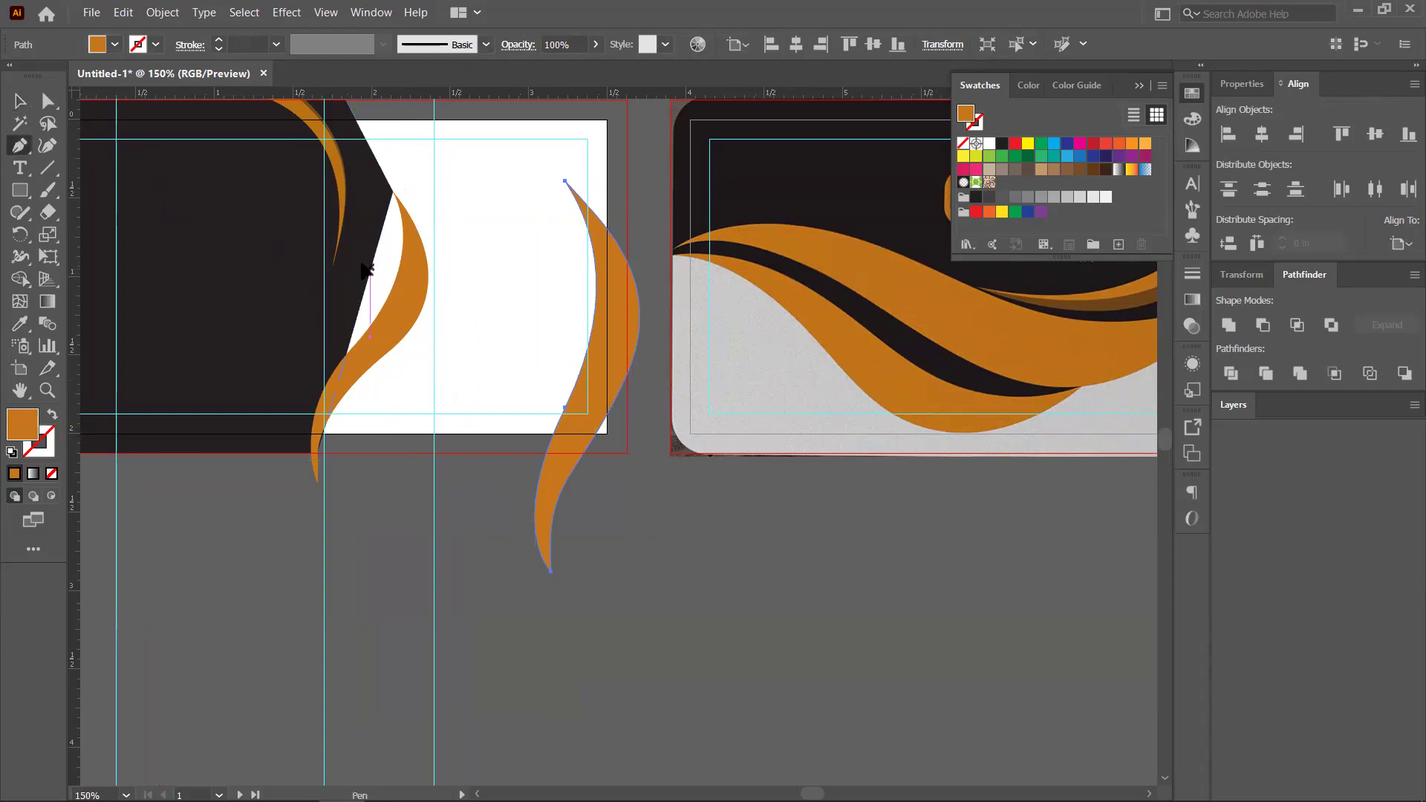
left_click(365, 269, "ctrl")
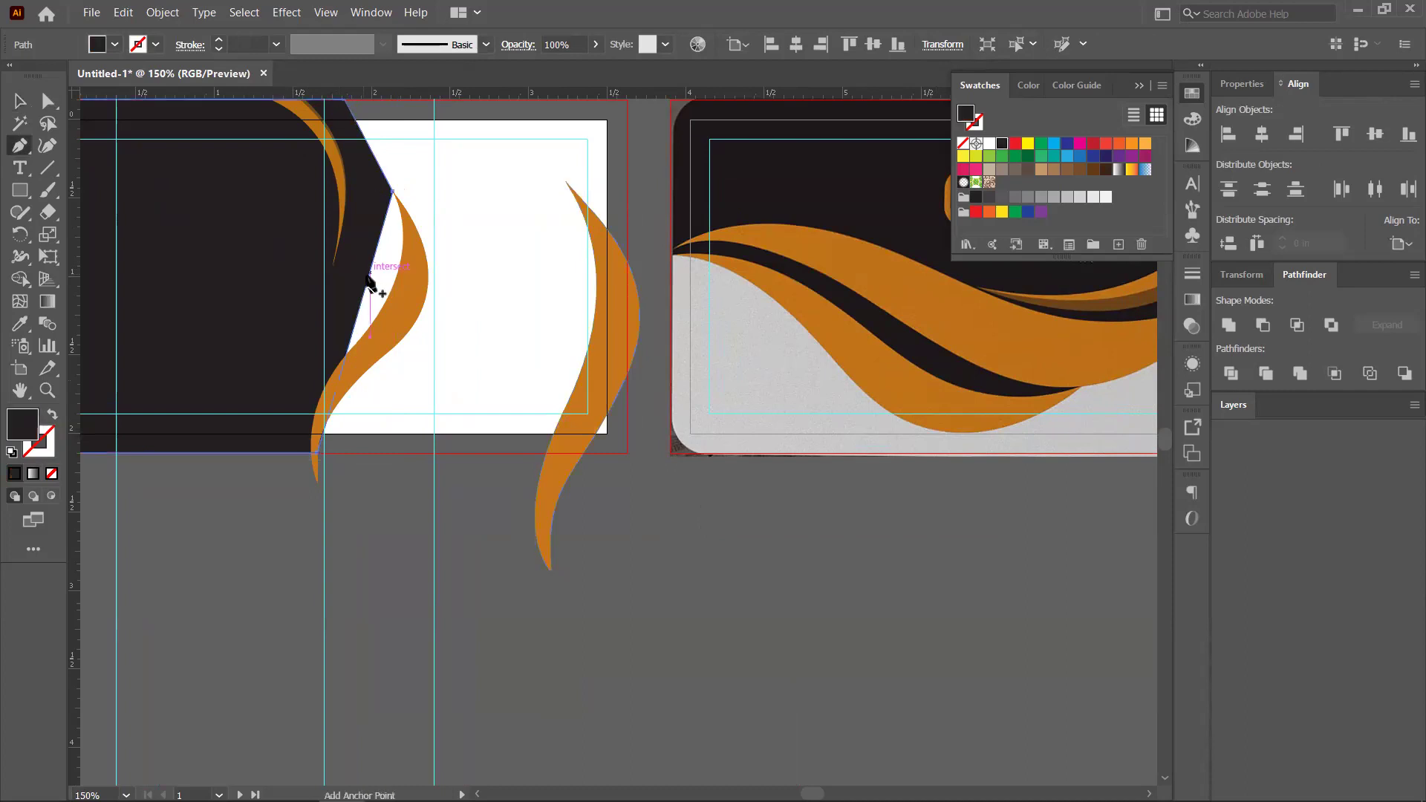
left_click(370, 273)
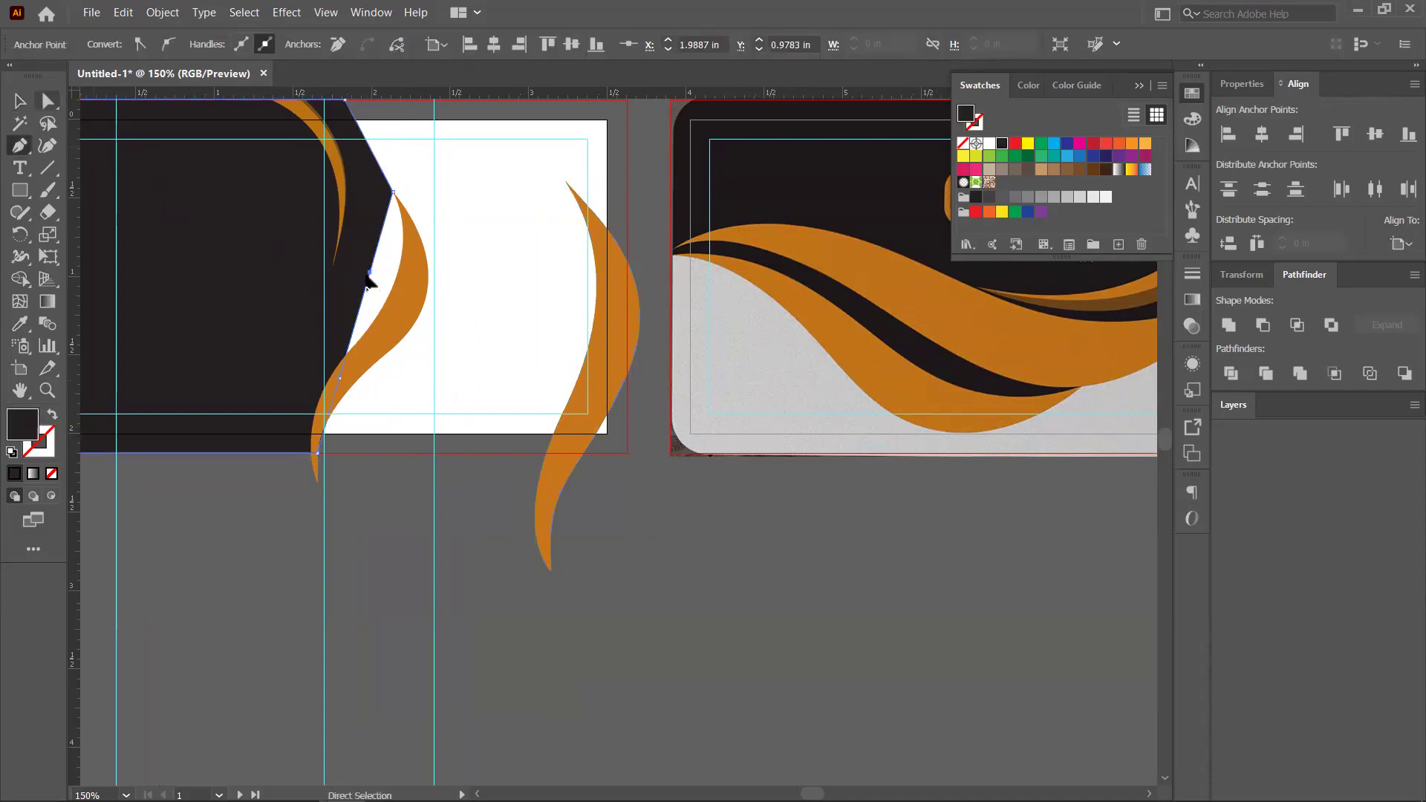
left_click_drag(392, 281, 423, 260)
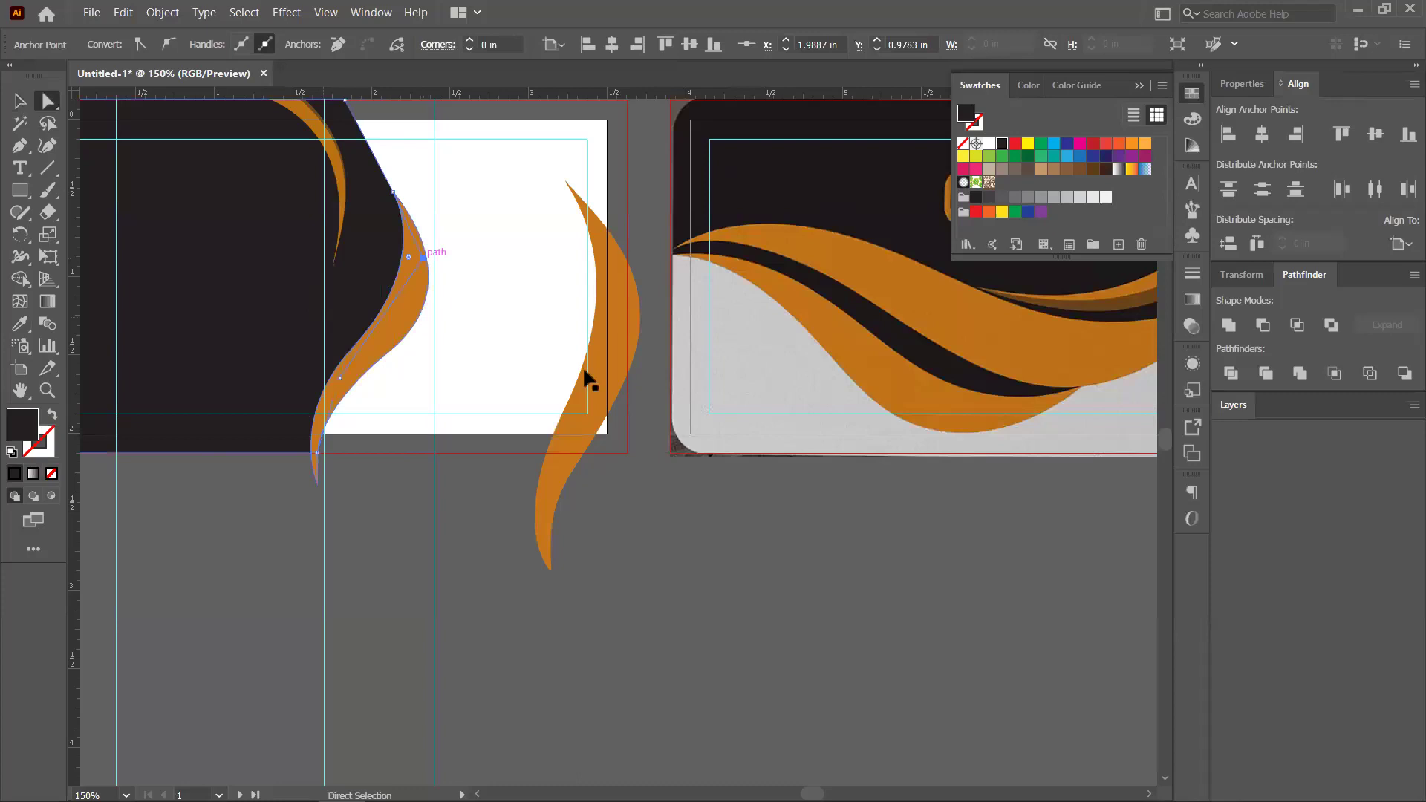
left_click_drag(590, 331, 384, 290)
scroll(384, 290, "down", 5)
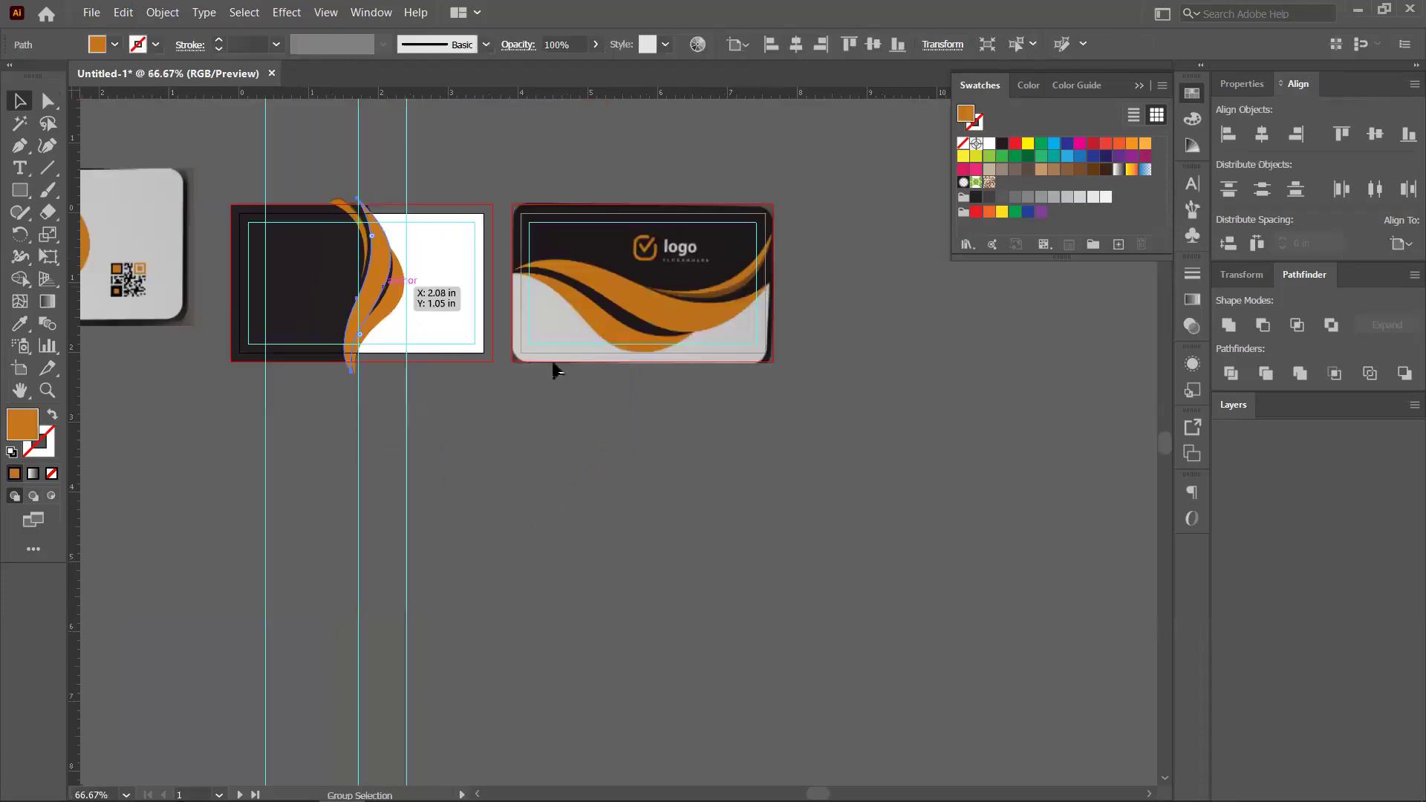
Raise the right orange wave about 0.09 in, deselect, and zoom out to 66.67%
scroll(557, 369, "down", 2)
scroll(524, 386, "up", 2)
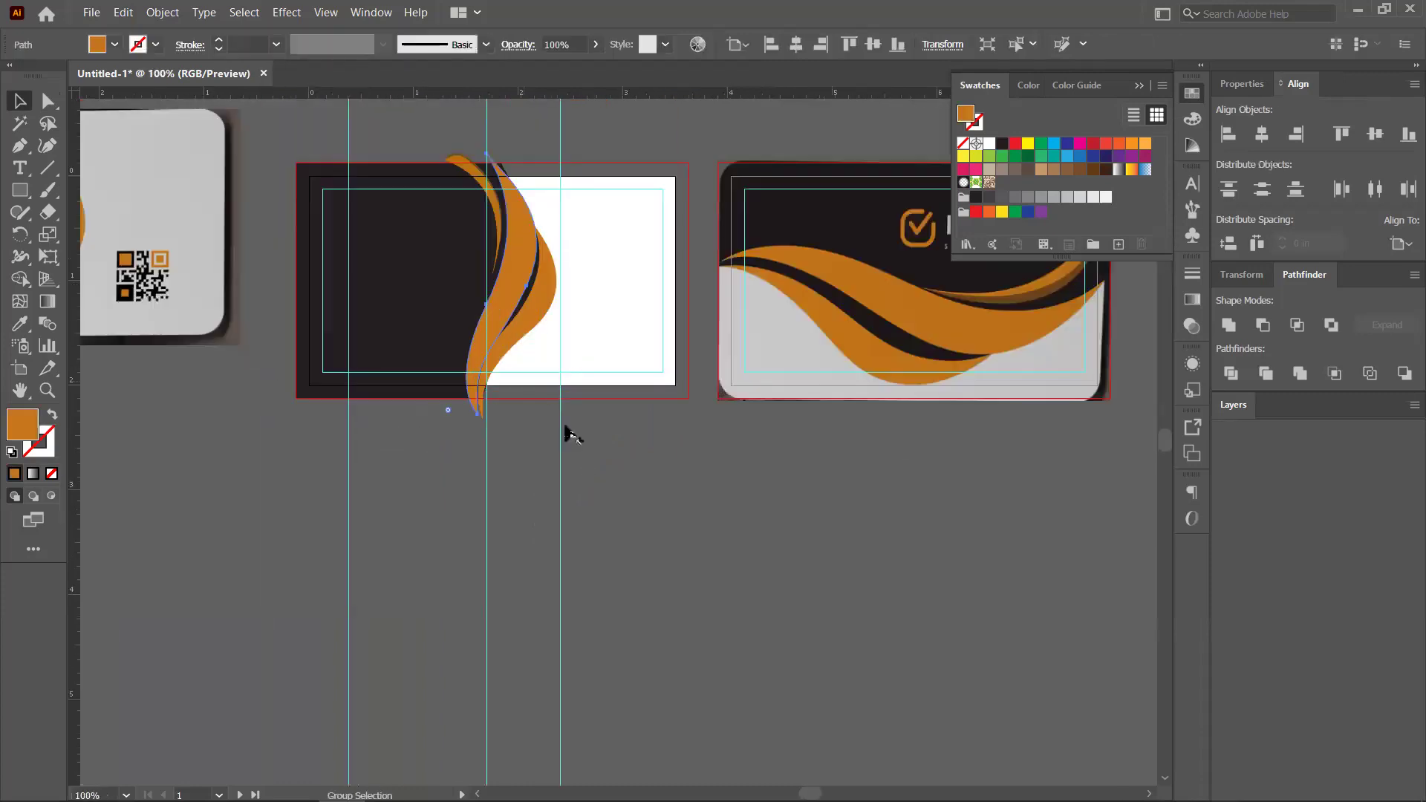
scroll(568, 433, "up", 2)
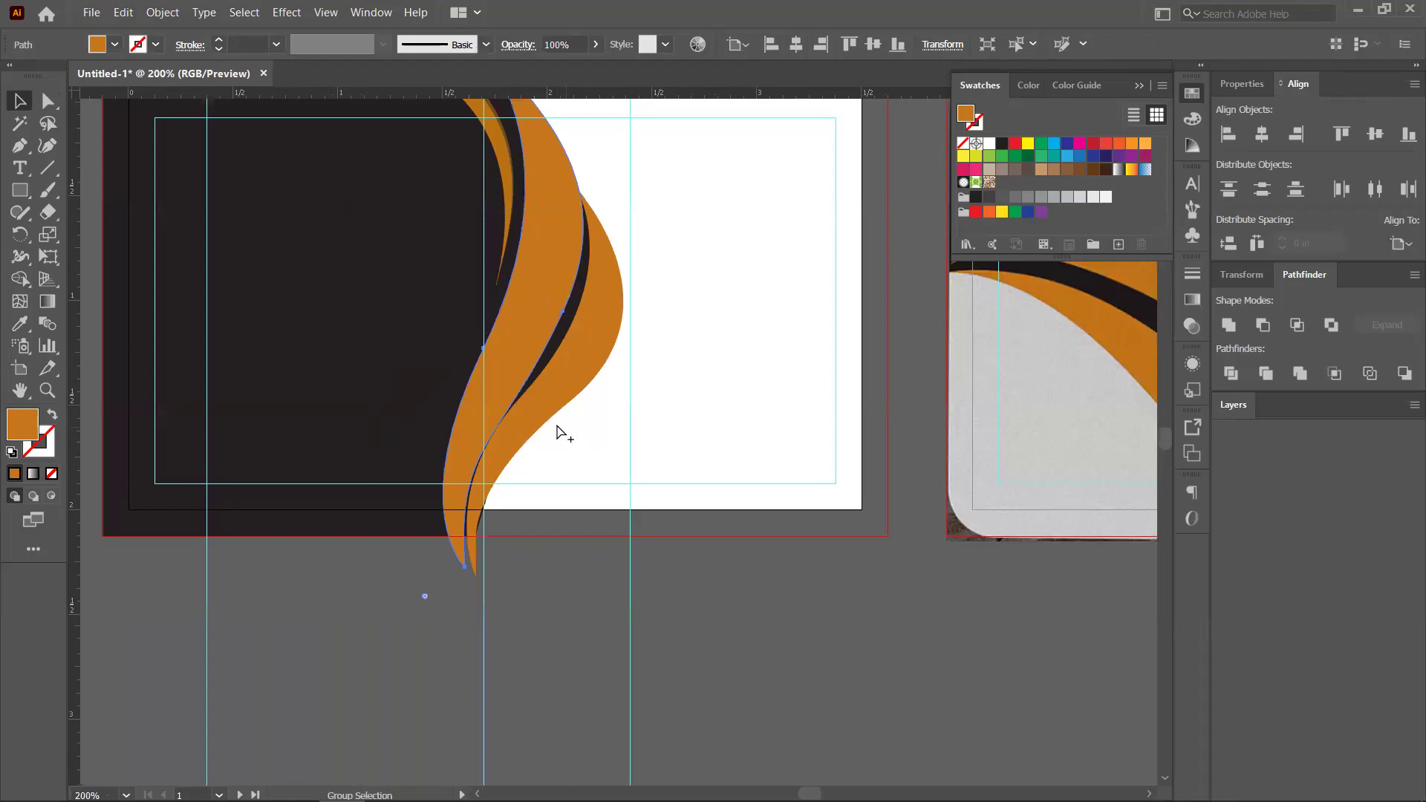
scroll(547, 367, "up", 1)
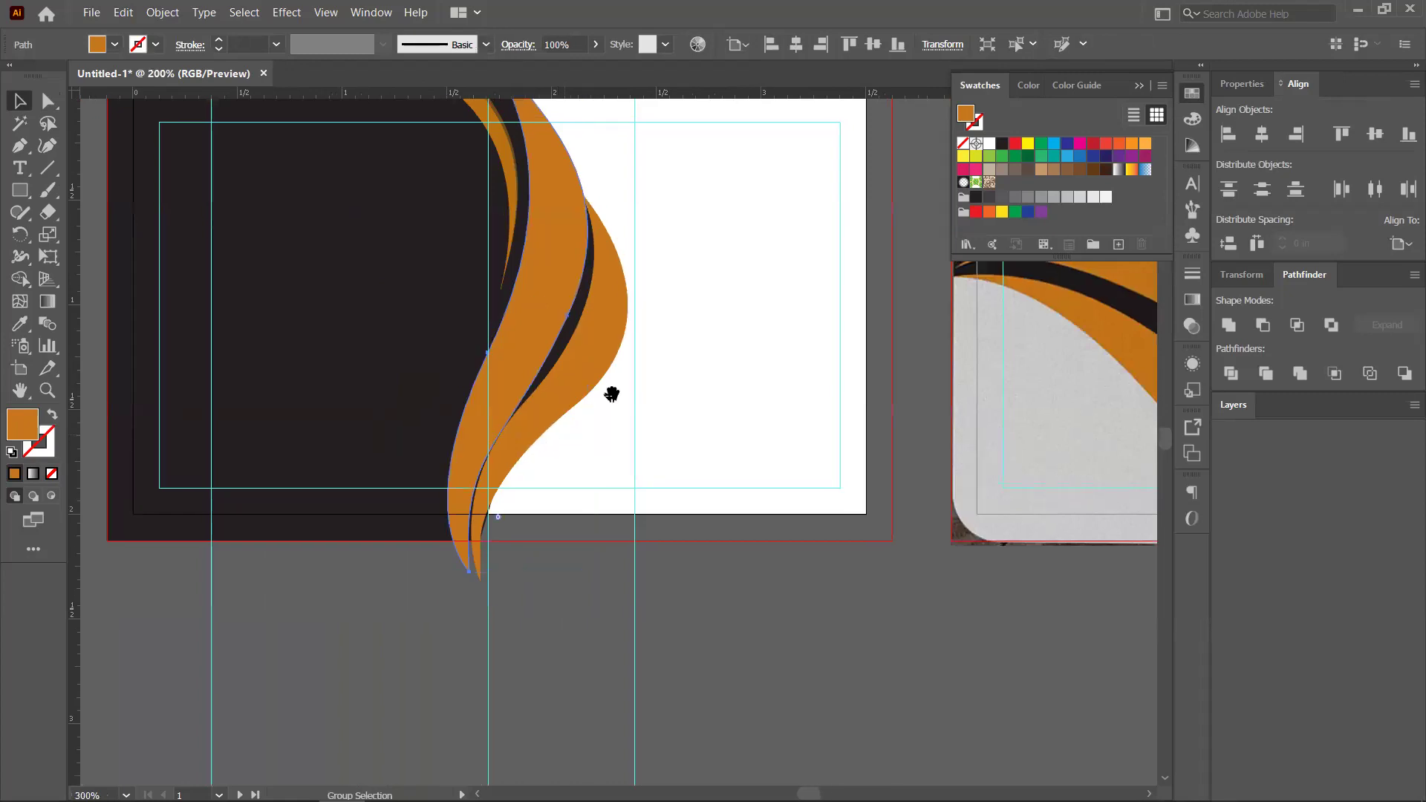
scroll(607, 305, "down", 1)
left_click_drag(594, 291, 594, 292)
left_click(734, 338)
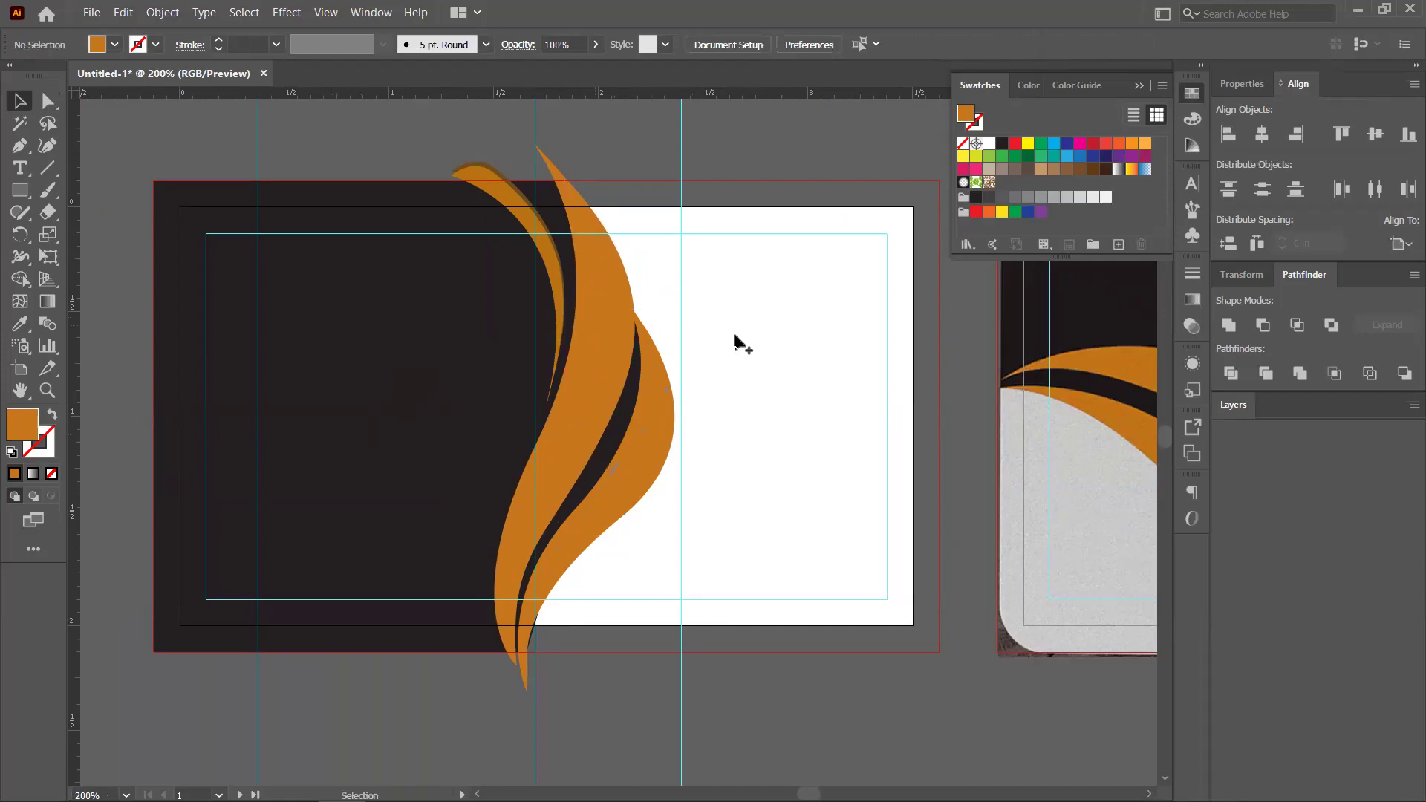
key("ctrl+minus")
key("ctrl+minus")
key("ctrl+minus")
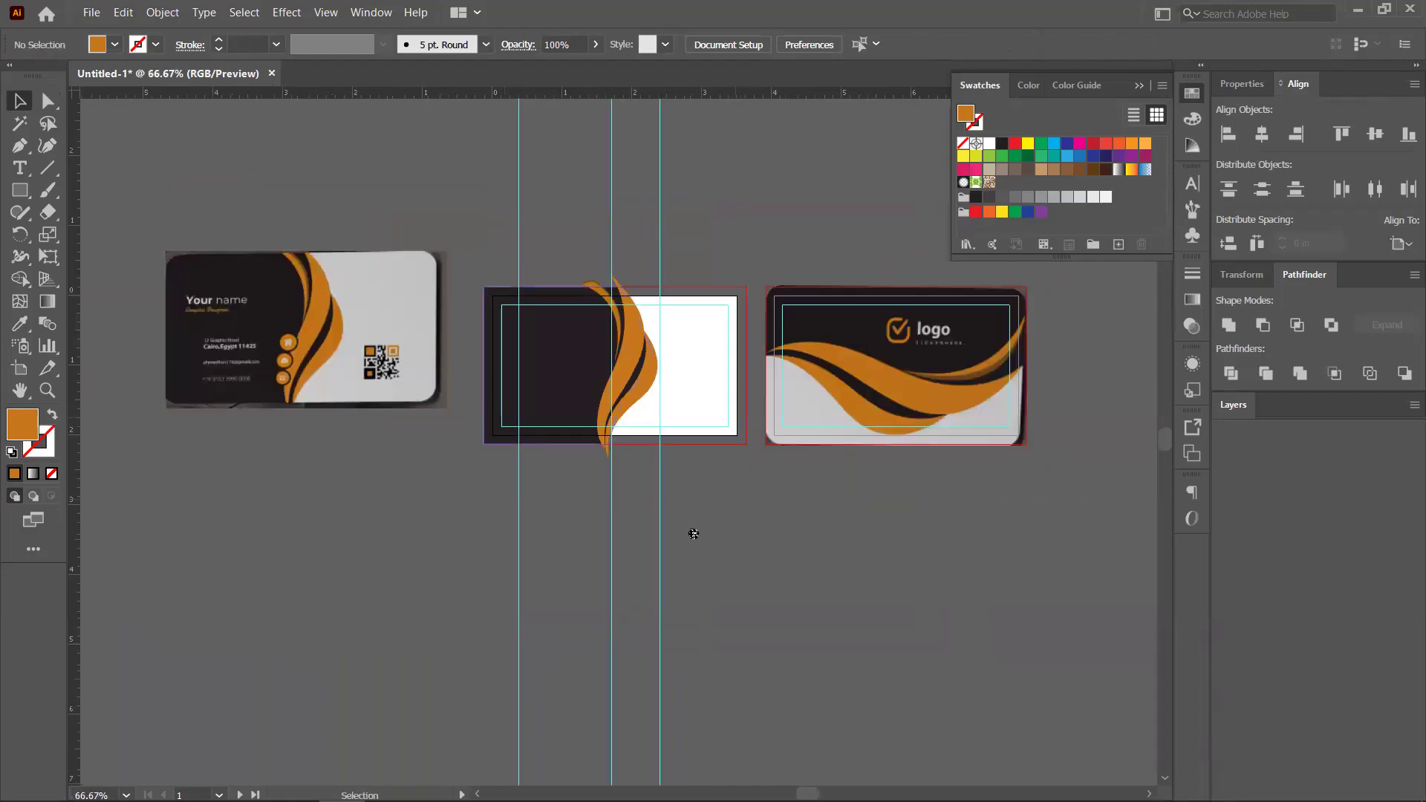
scroll(690, 523, "right", 2)
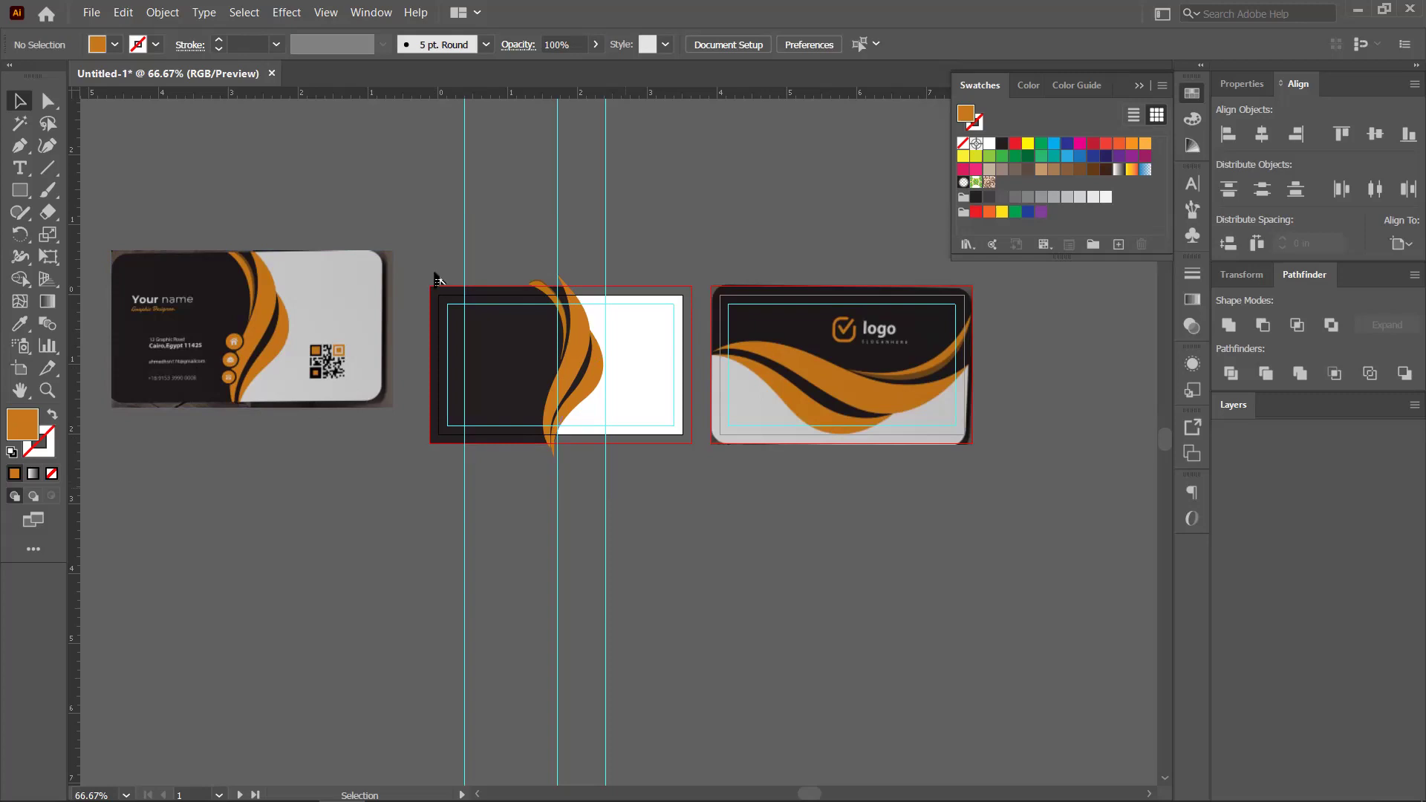
Group the middle card's orange swoosh with its dark background shape, then deselect
left_click(616, 431)
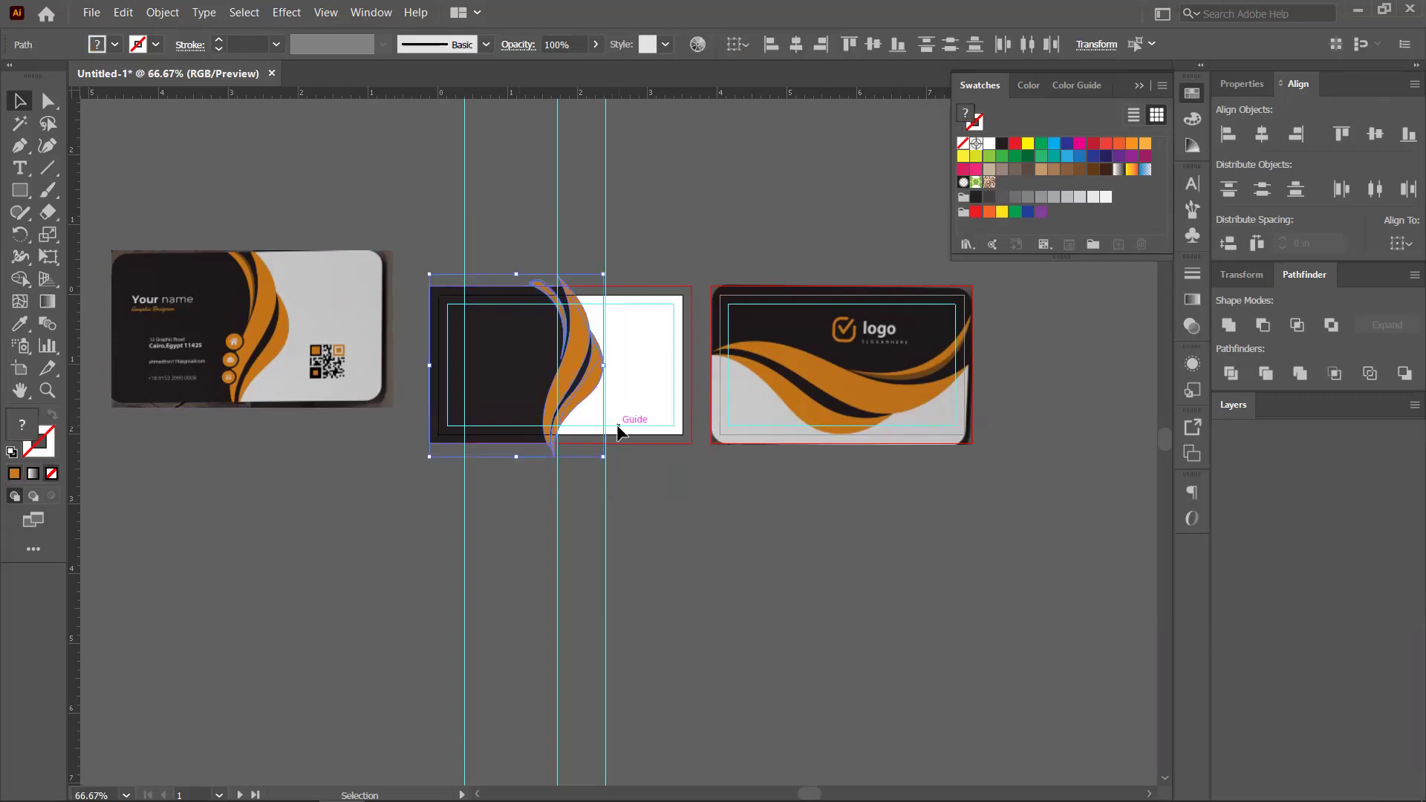
key("ctrl+g")
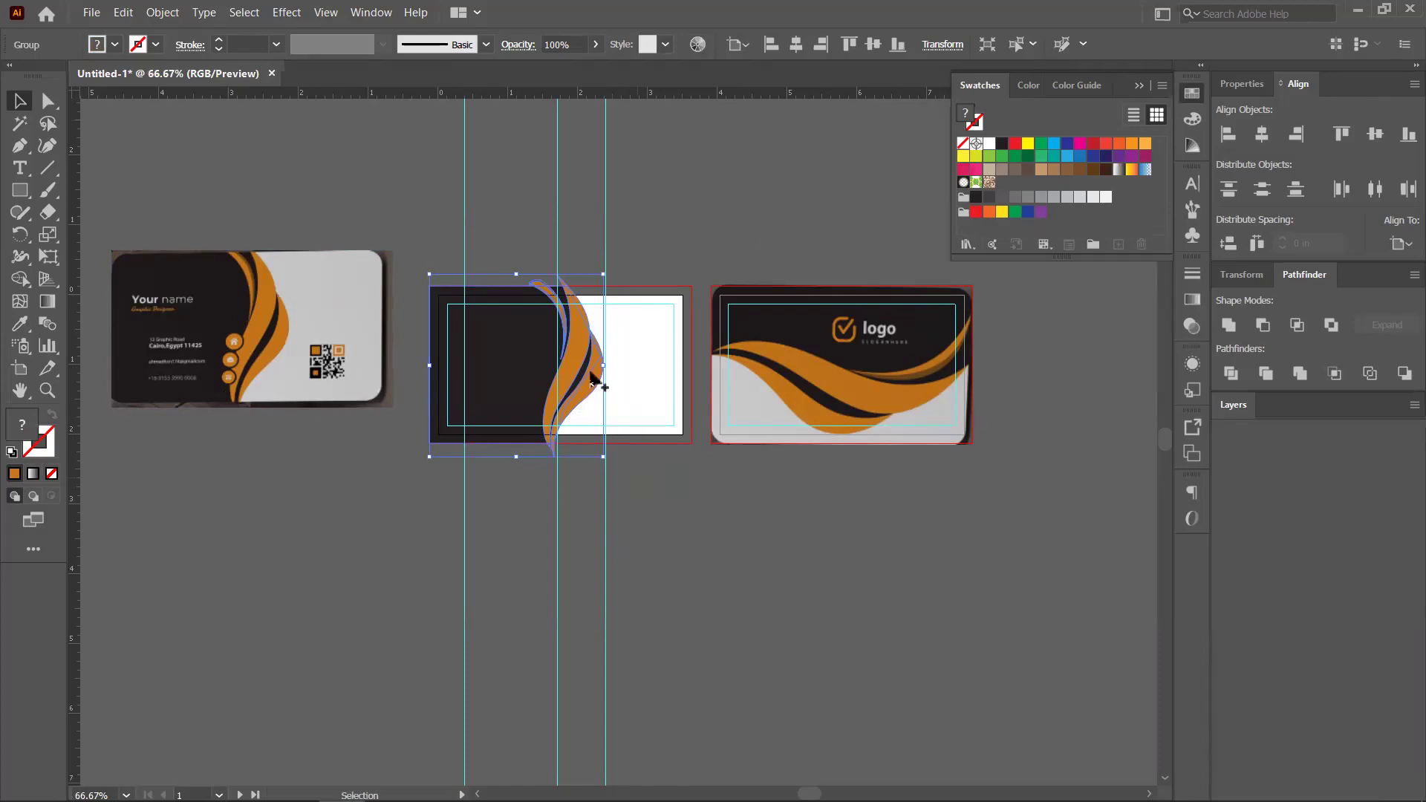
key("ctrl+shift+a")
Zoom and pan the view over to the reference business card
scroll(608, 408, "up", 1)
left_click_drag(564, 286, 581, 318)
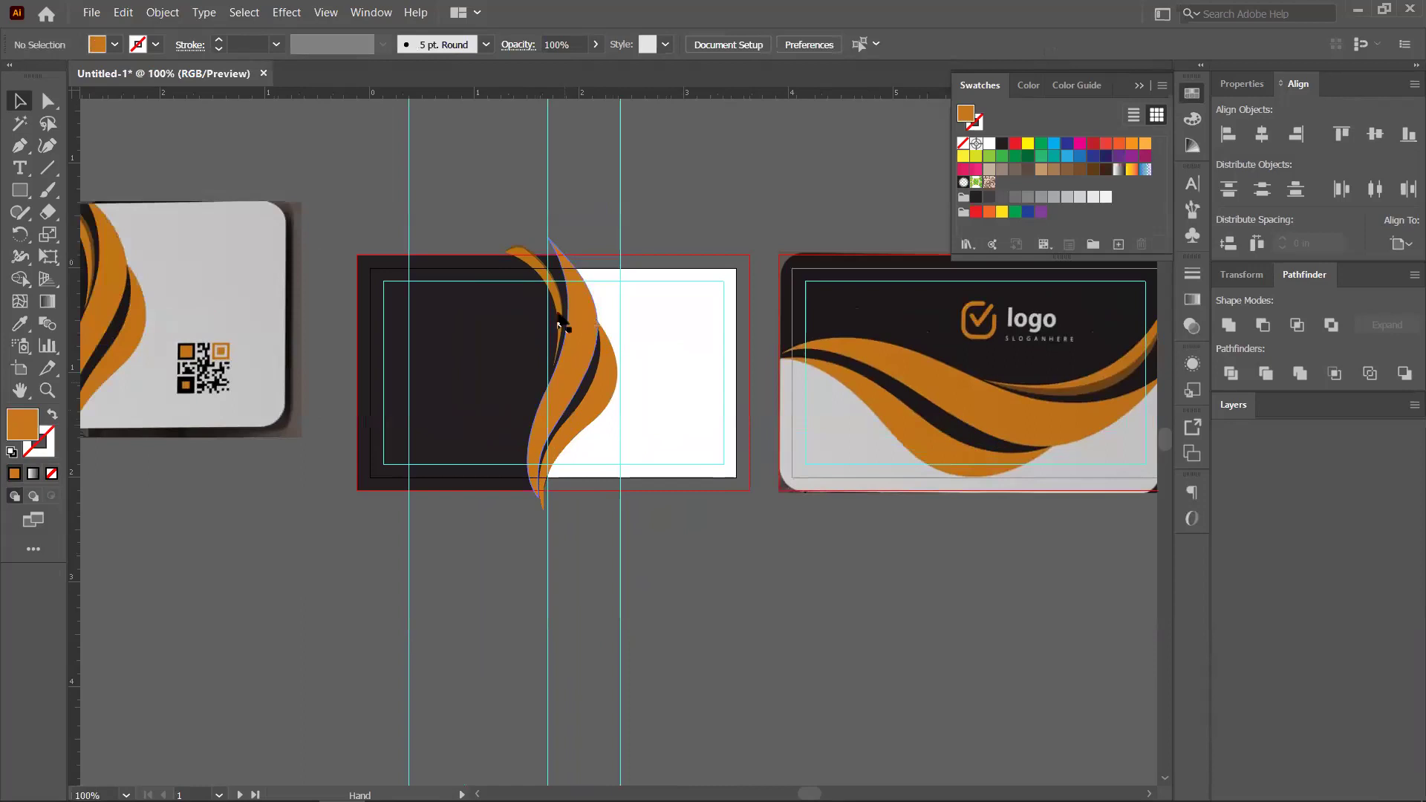
scroll(565, 308, "up", 2)
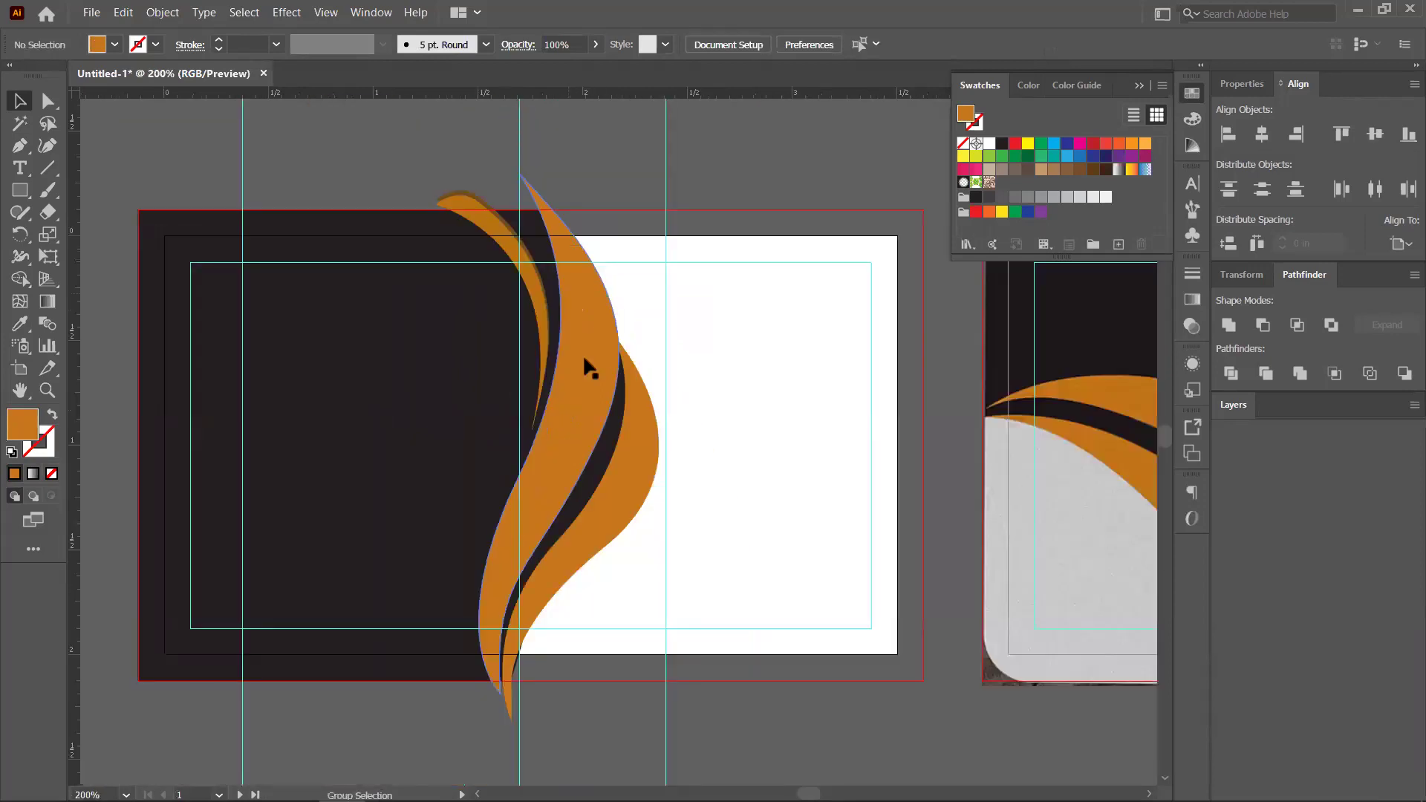
scroll(582, 354, "down", 2)
scroll(557, 390, "down", 1)
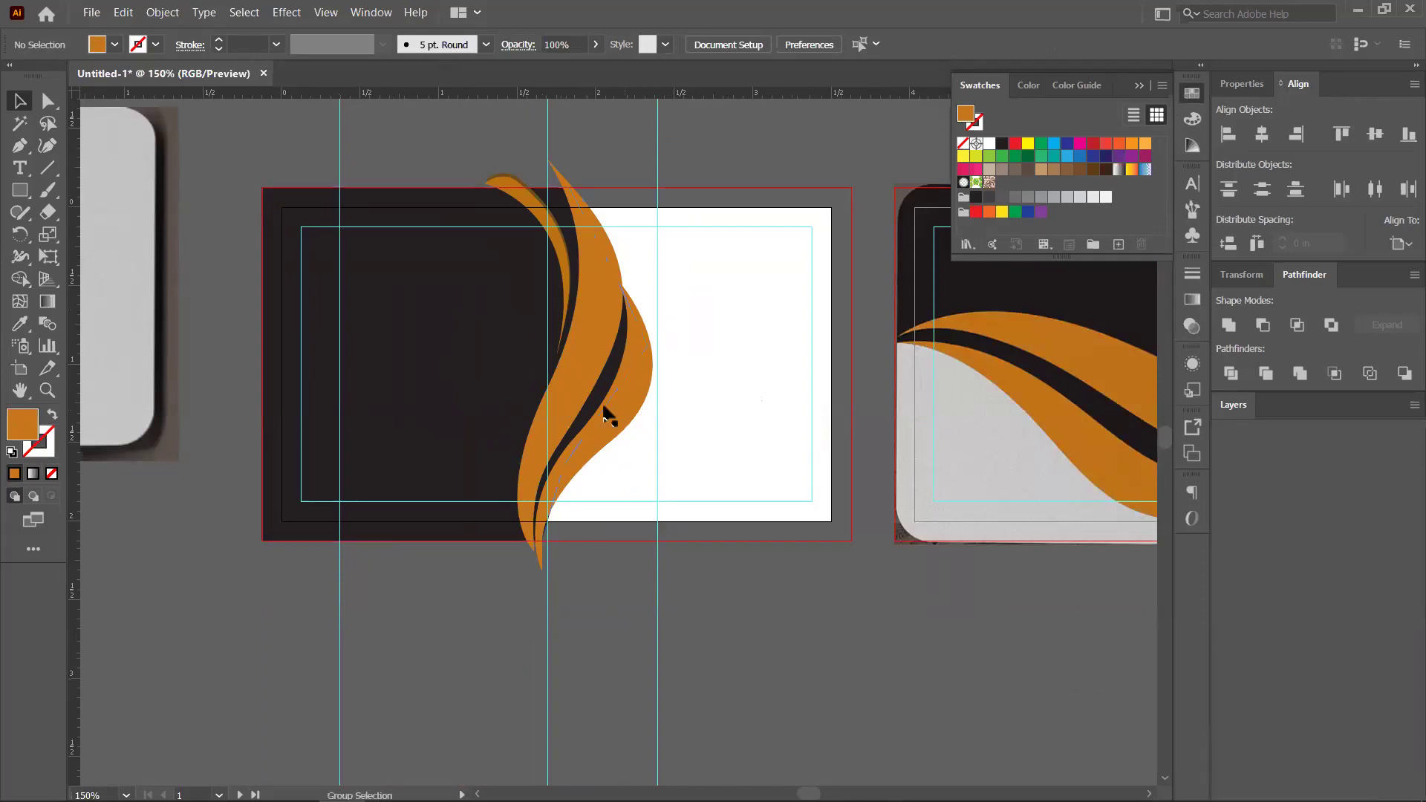
scroll(625, 371, "down", 1)
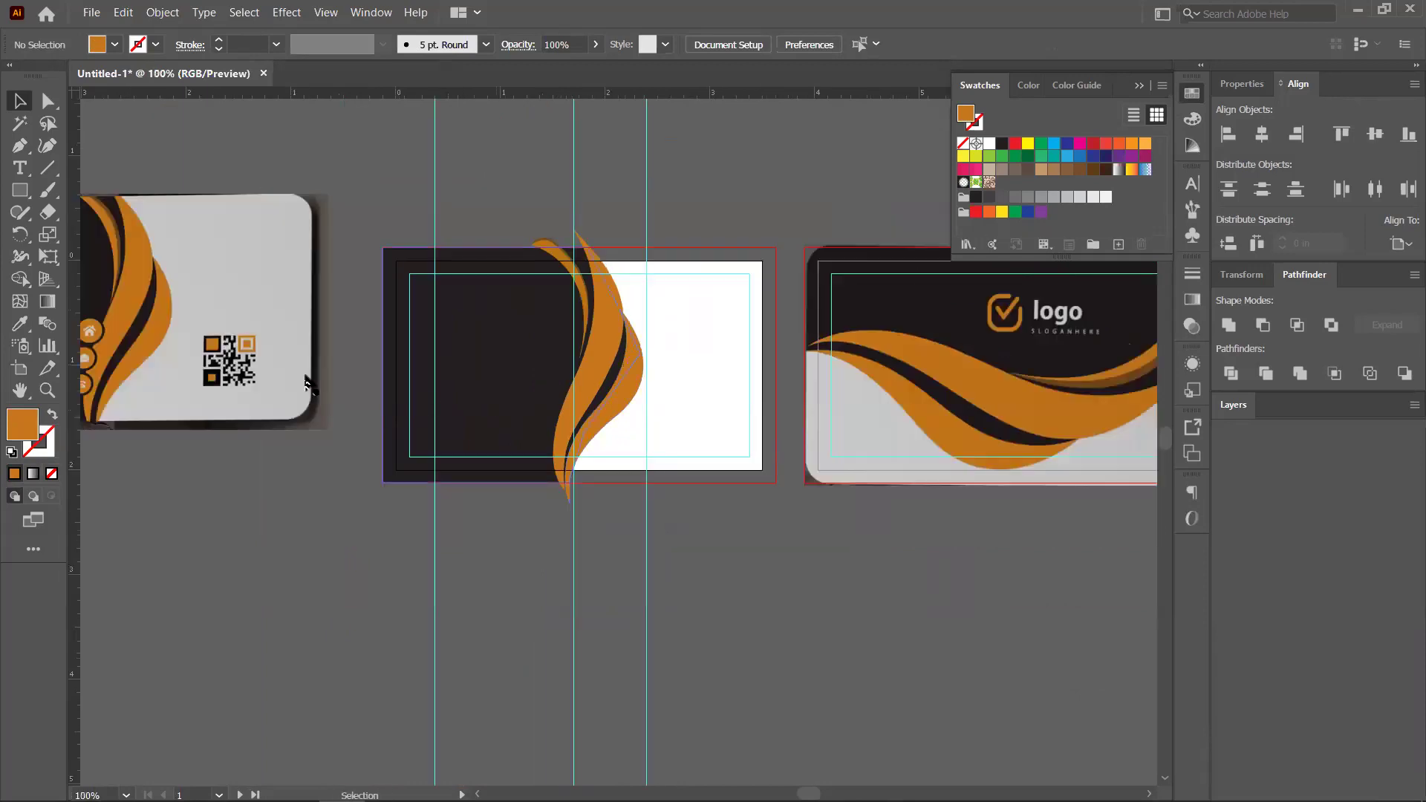
scroll(308, 383, "left", 2)
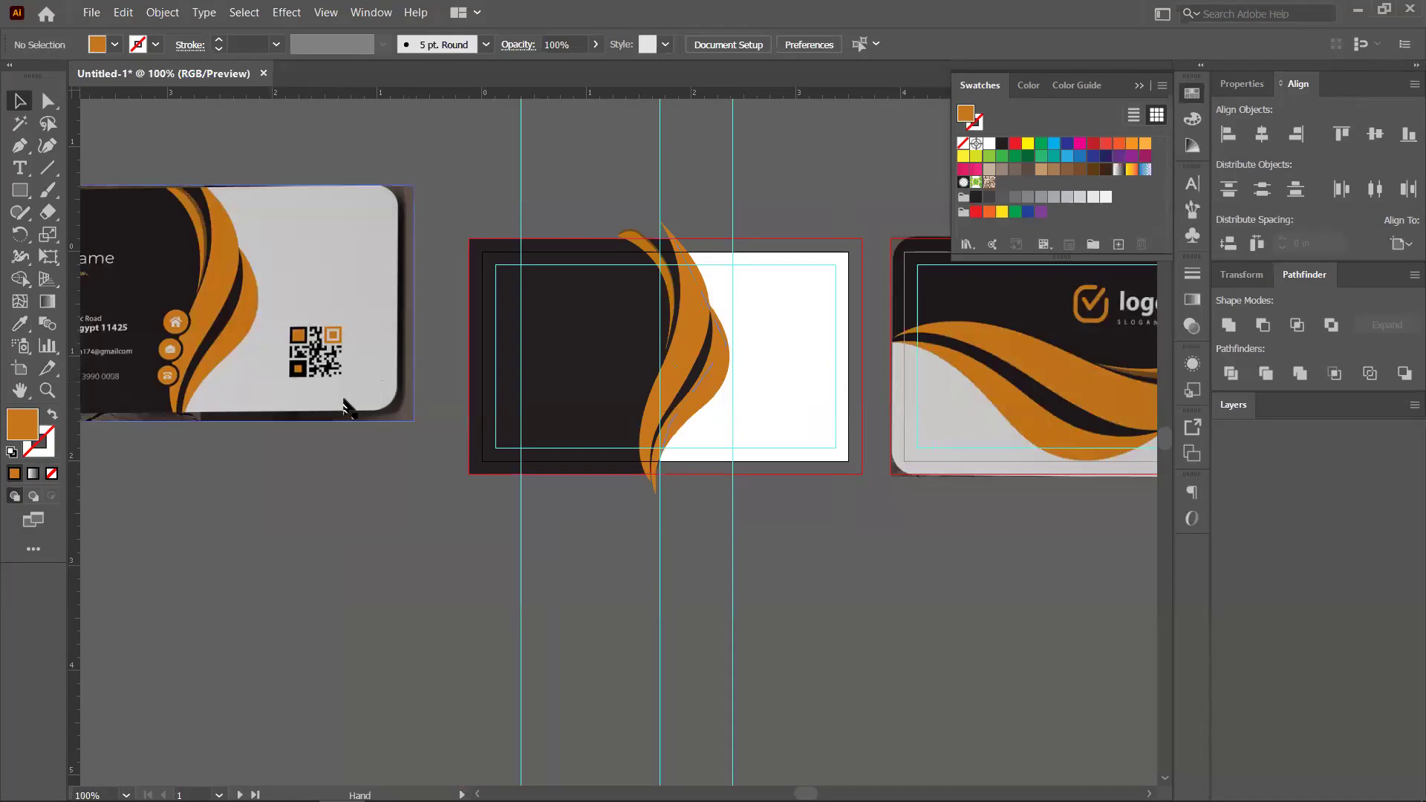
scroll(349, 393, "left", 4)
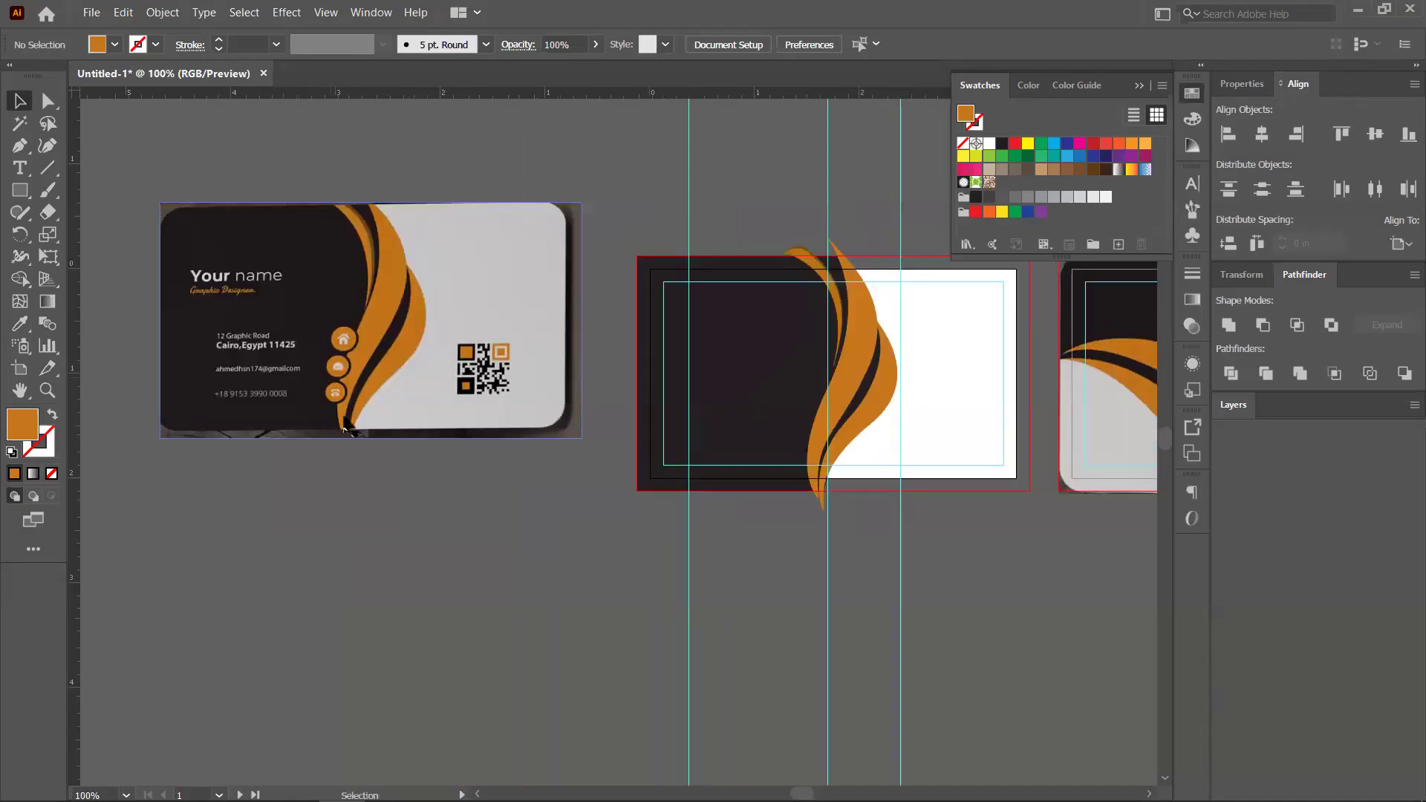
scroll(334, 394, "left", 2)
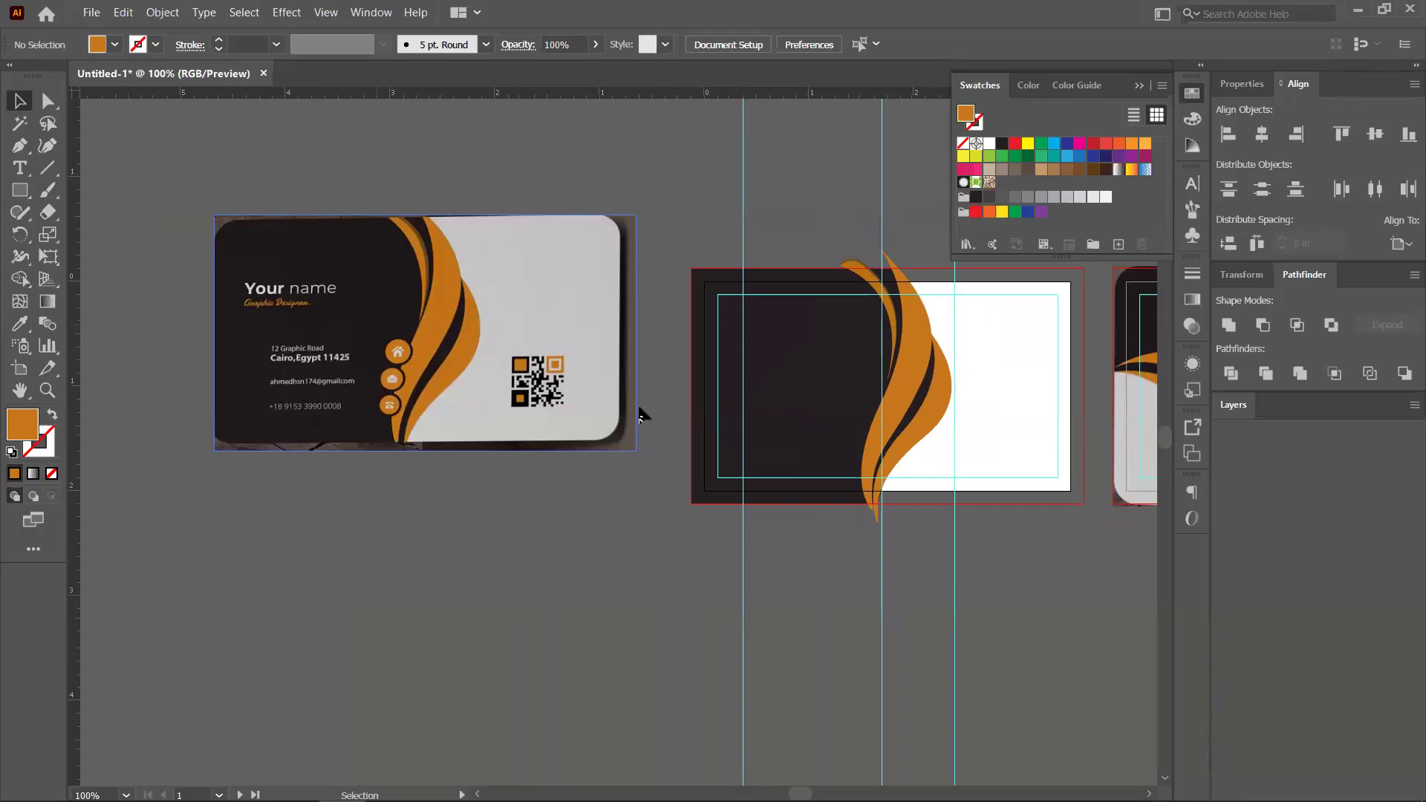
key("ctrl")
scroll(787, 354, "up", 1)
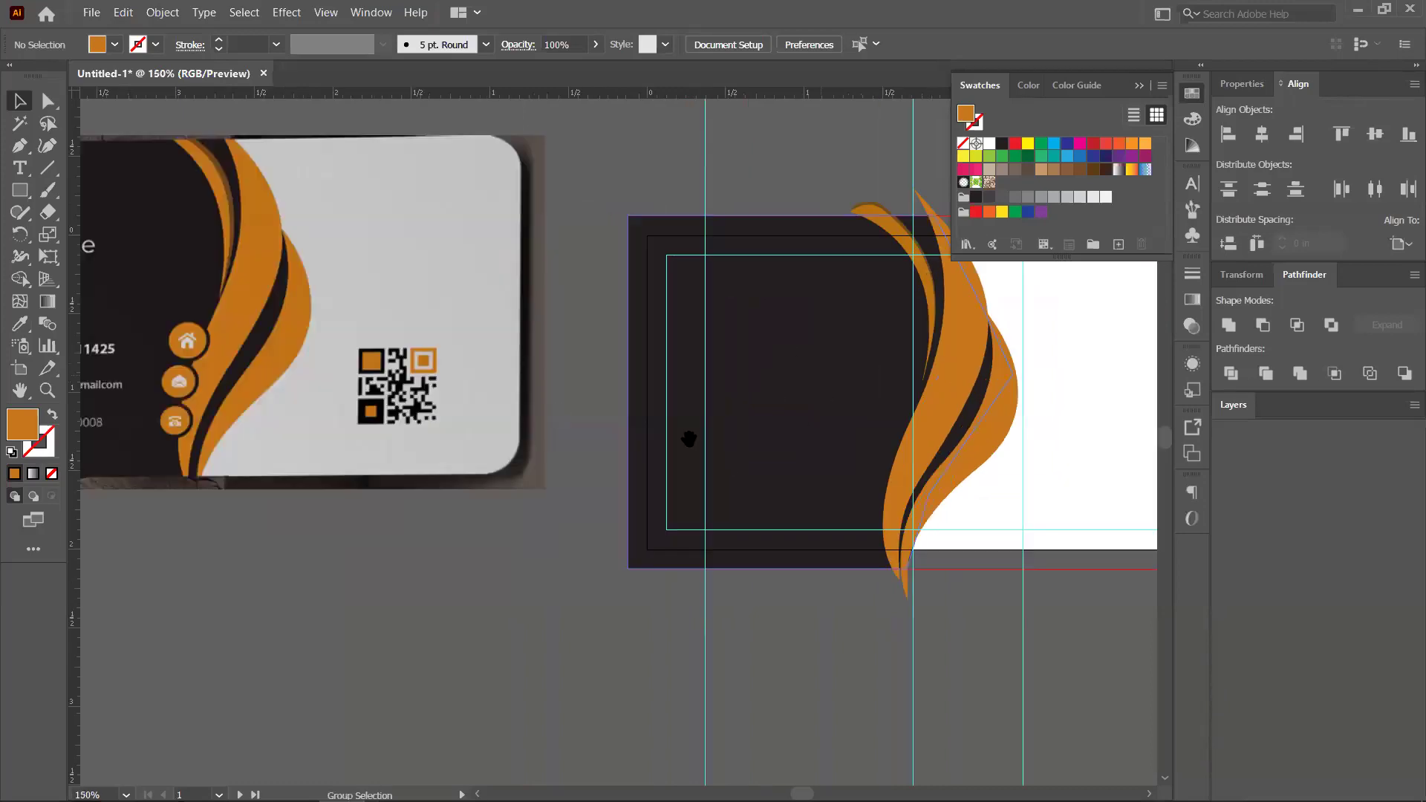
left_click_drag(1037, 282, 940, 430)
left_click_drag(109, 349, 579, 309)
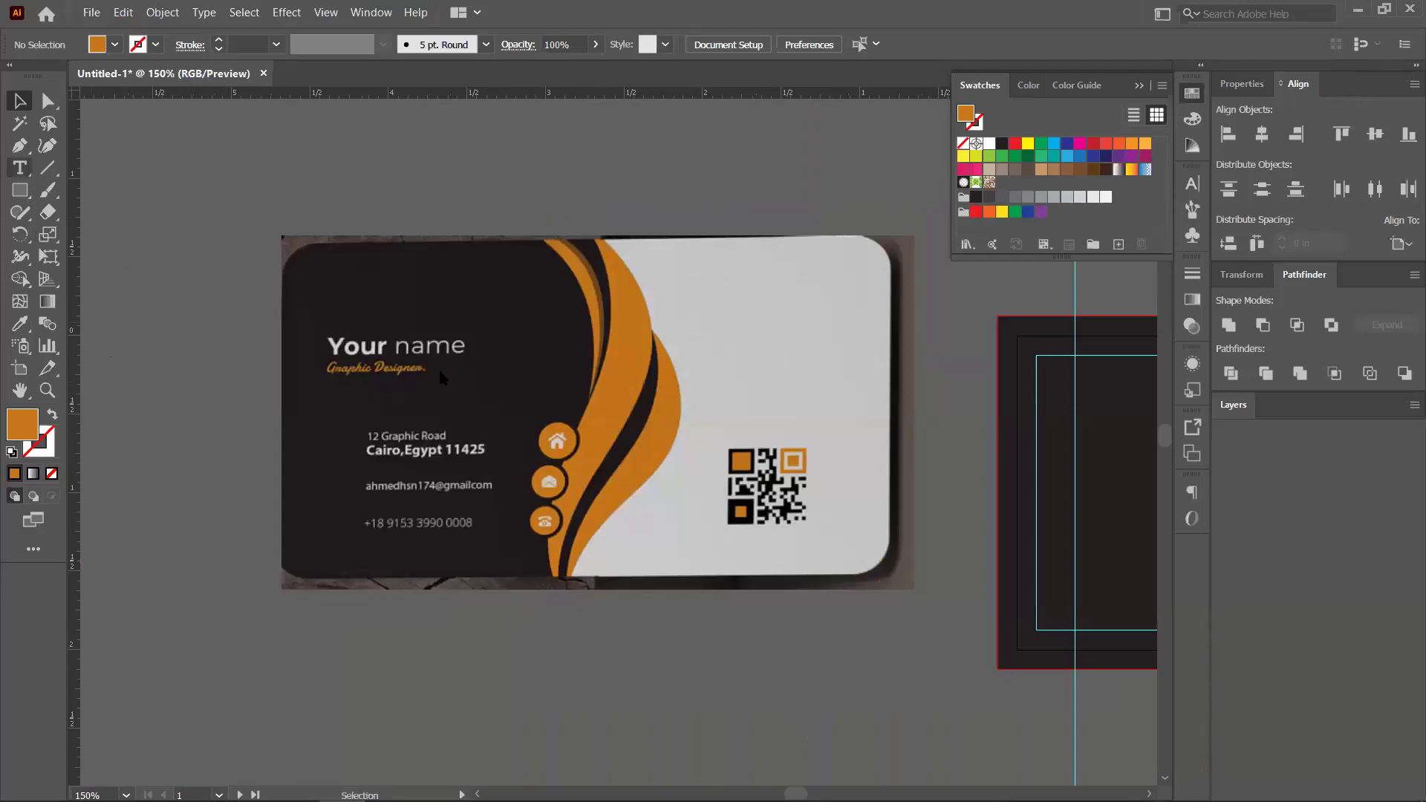
Add a 'Your name' text line on the card and move it right along the guide
key("t")
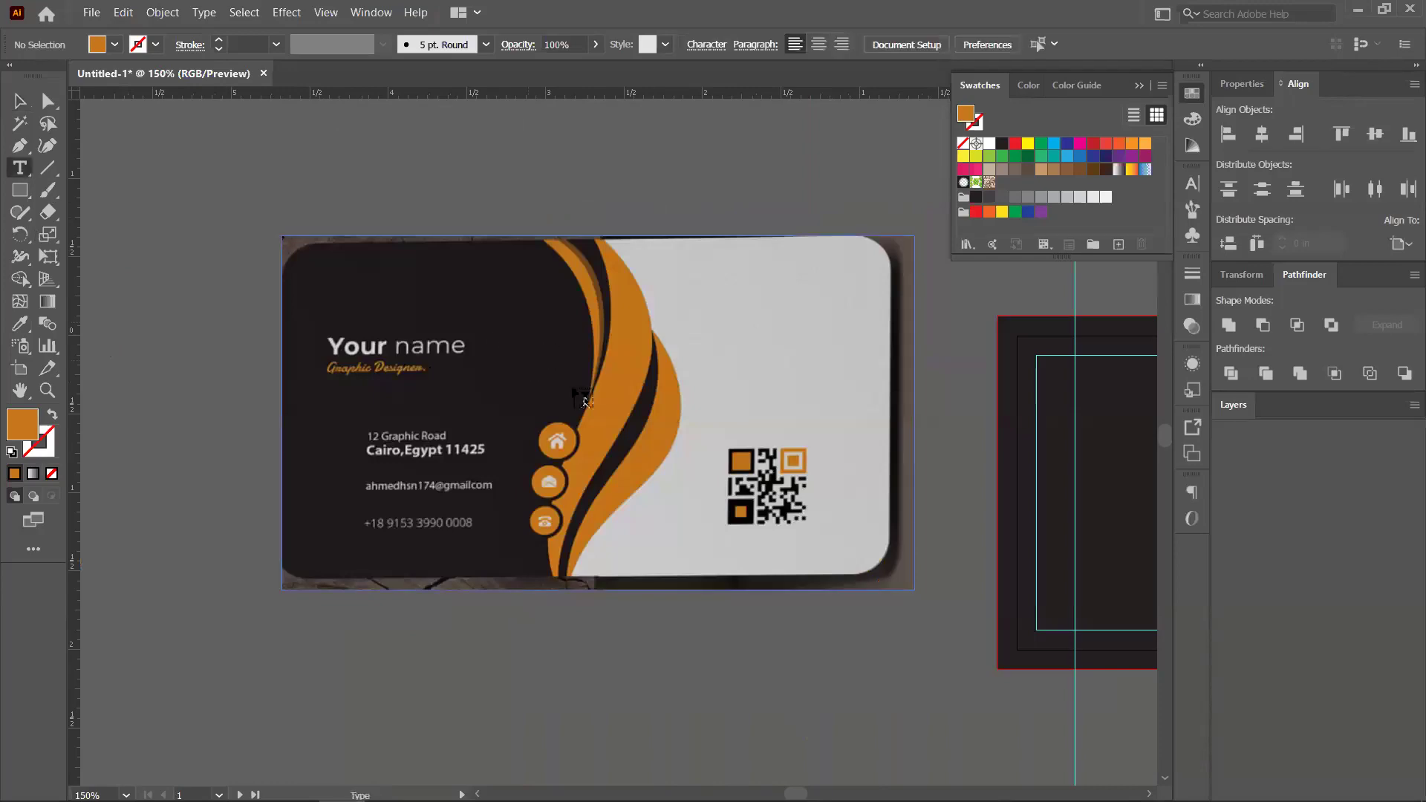
left_click(583, 399)
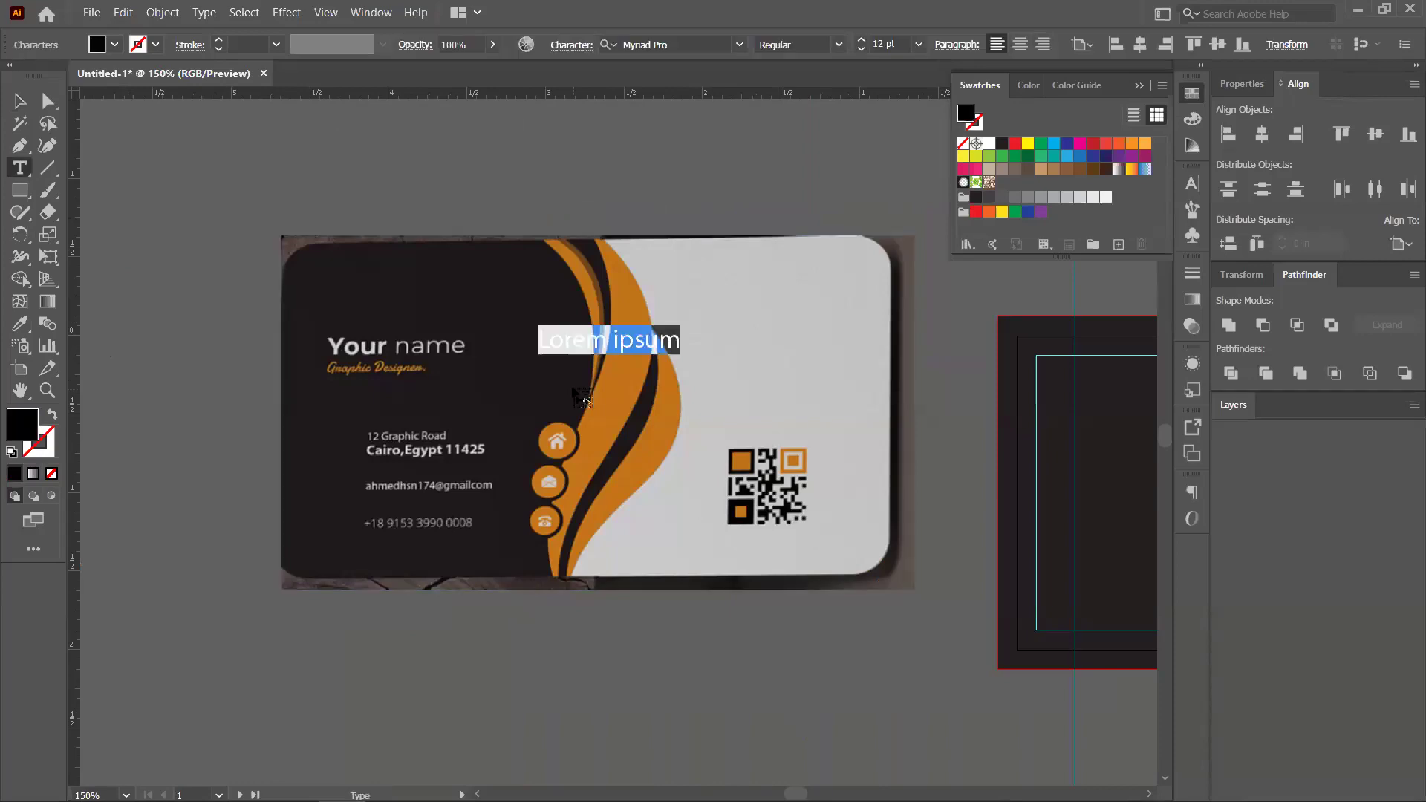
type("Your name")
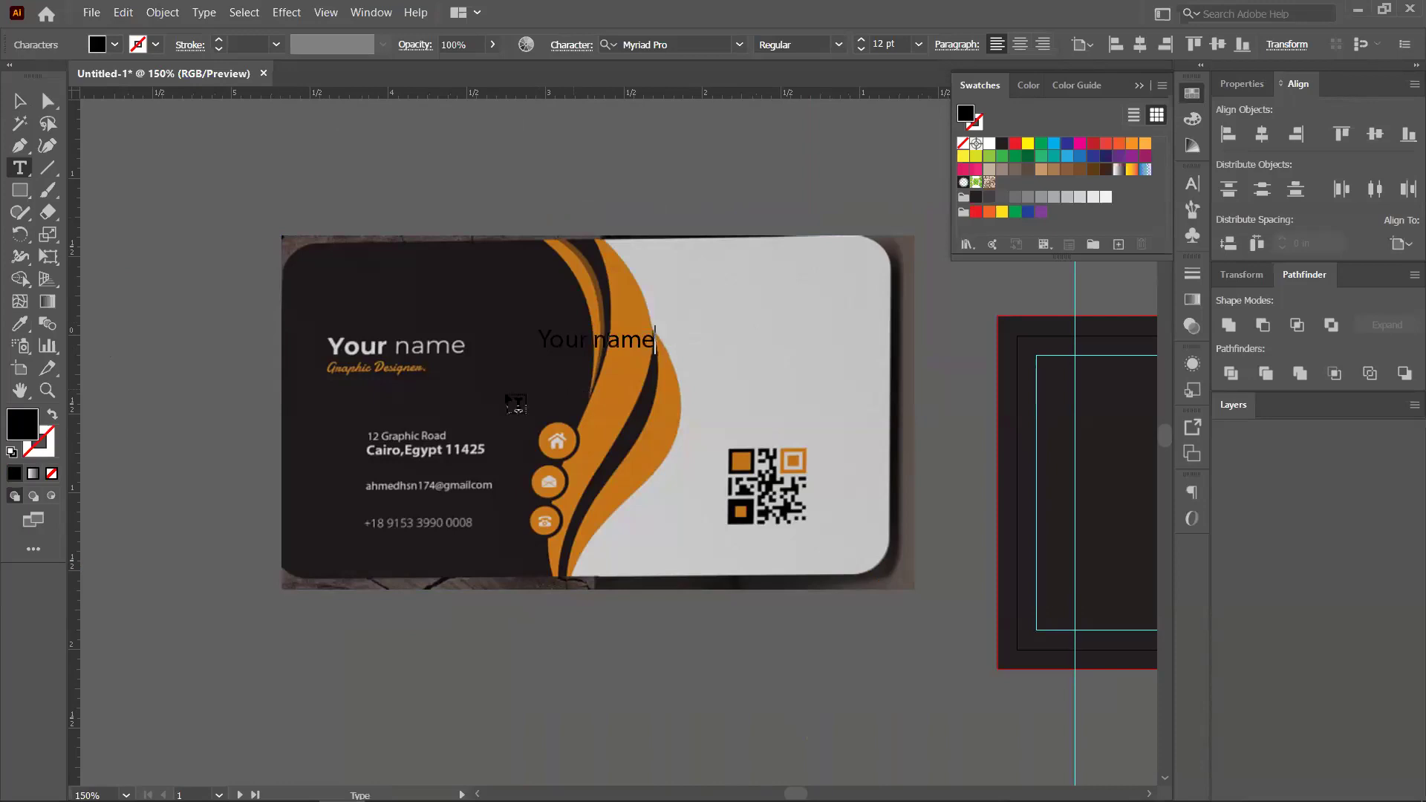
left_click(26, 101)
scroll(496, 349, "right", 3)
left_click_drag(520, 341, 738, 413)
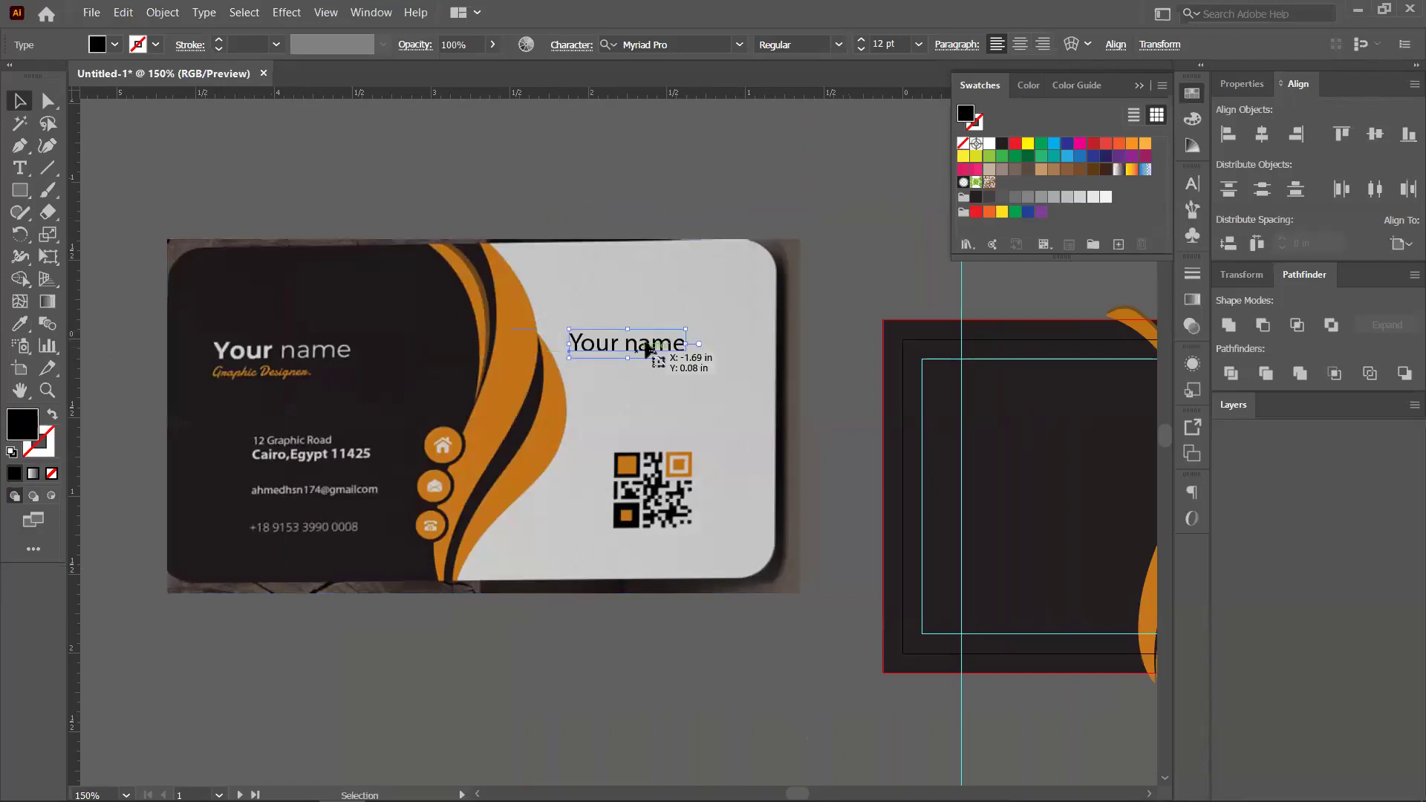
Set the word 'Your' in Lato Bold
double_click(617, 343)
left_click(595, 342, "shift")
key("shift+Left")
key("shift+Left")
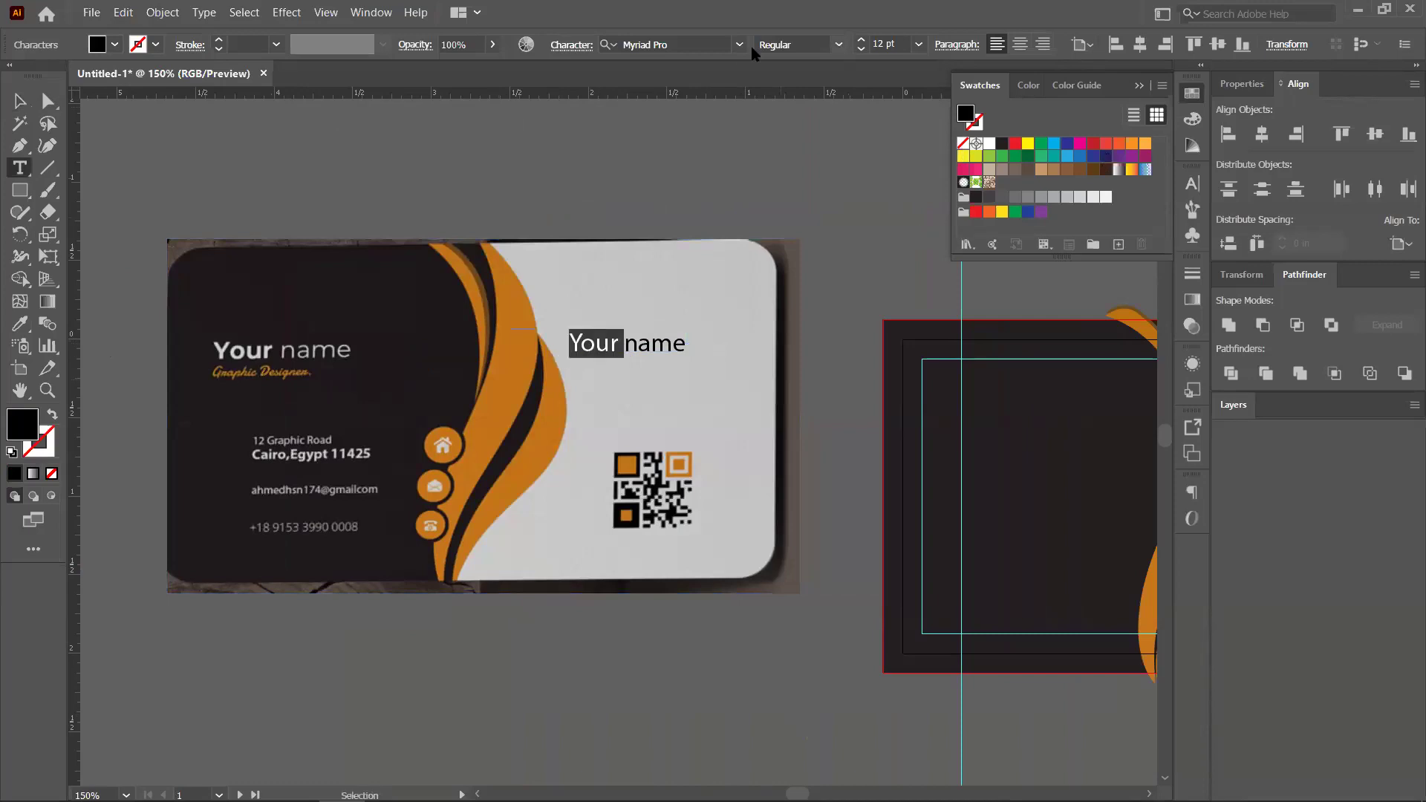
left_click(729, 44)
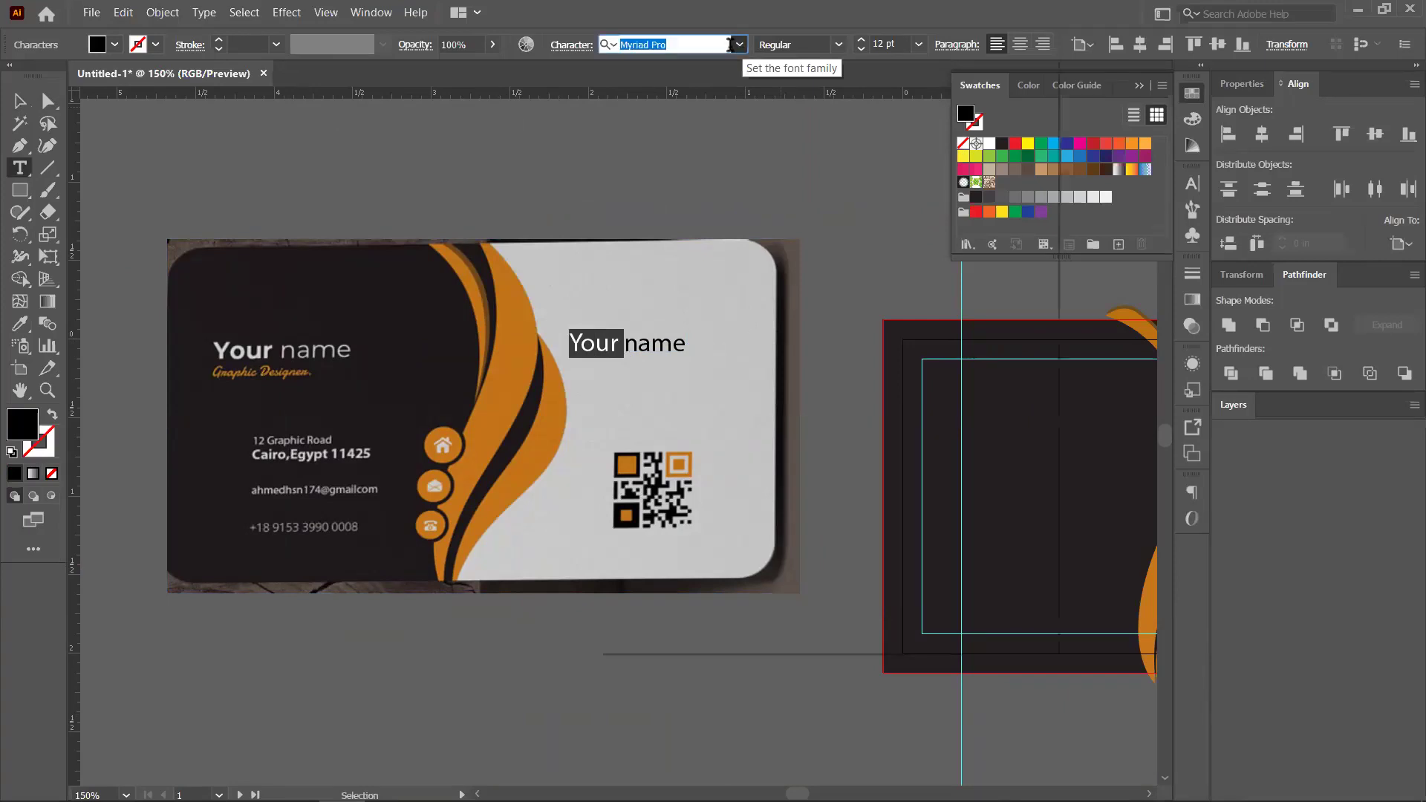
left_click(739, 45)
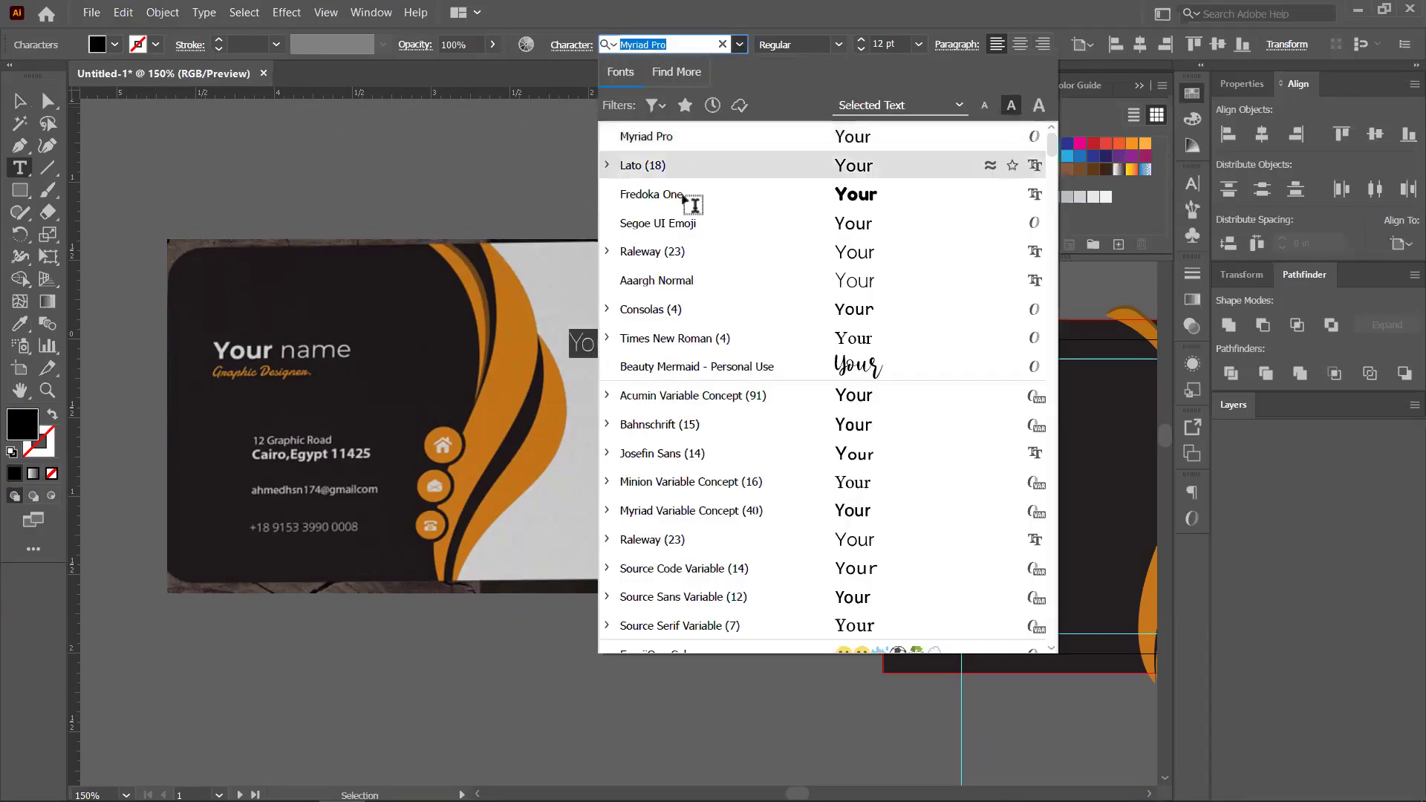
key("Return")
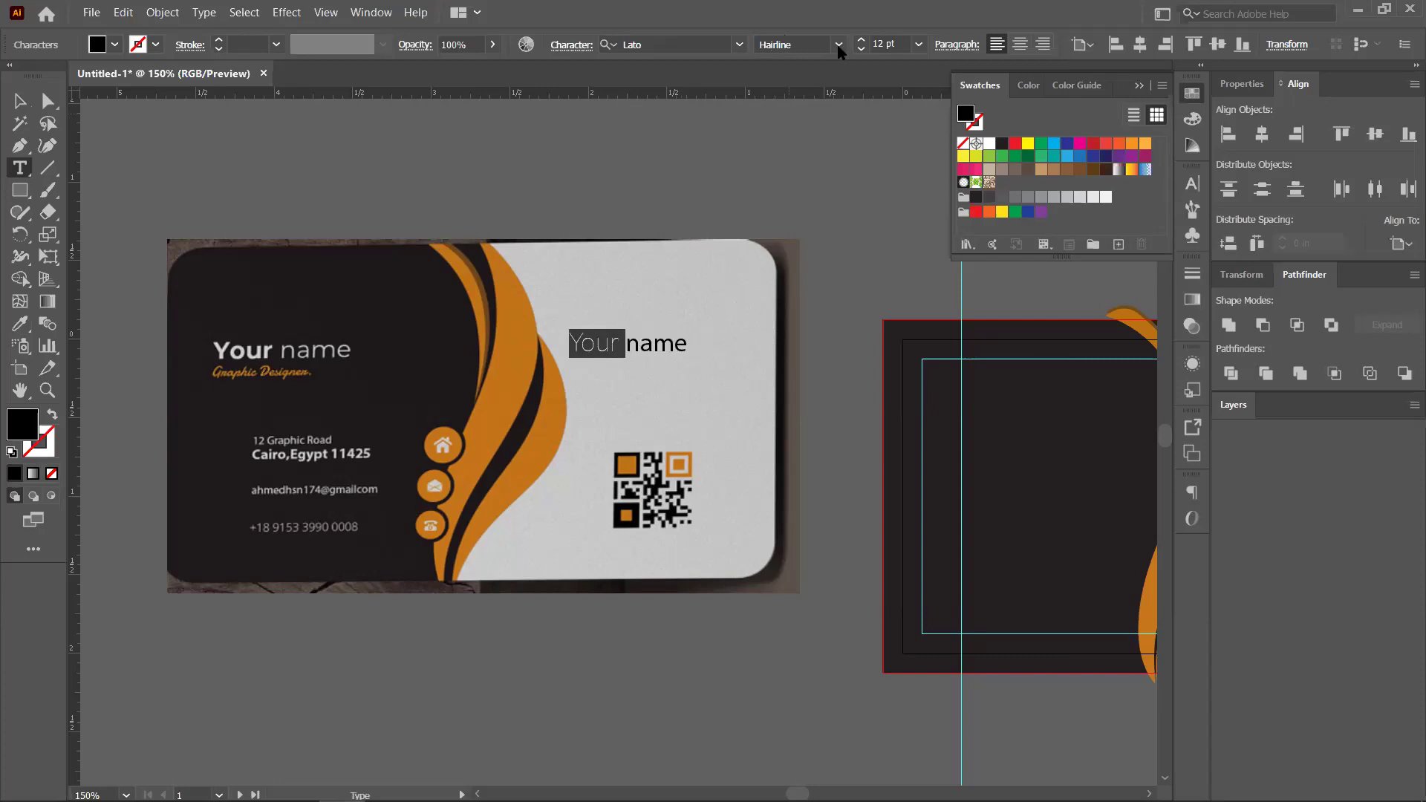
left_click(839, 45)
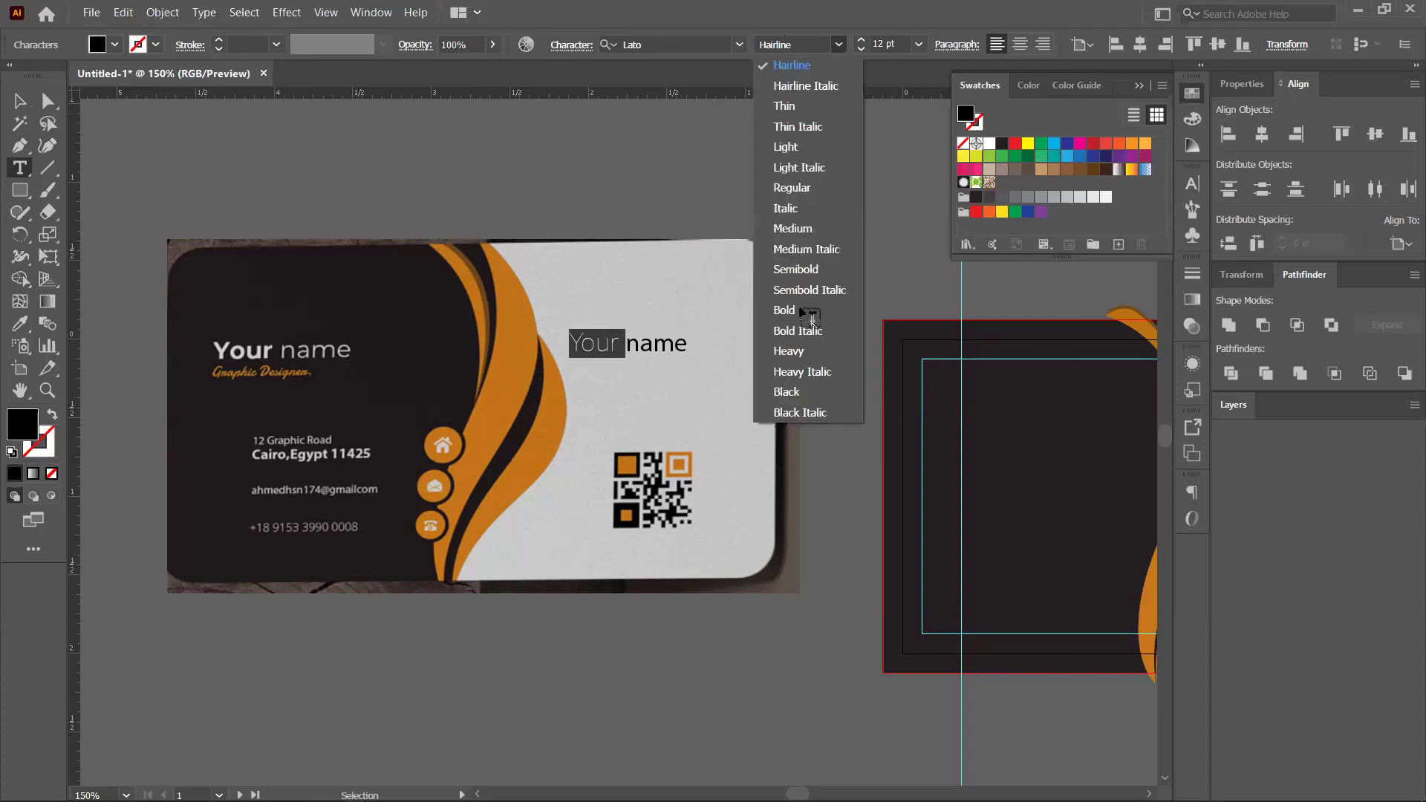
key("Return")
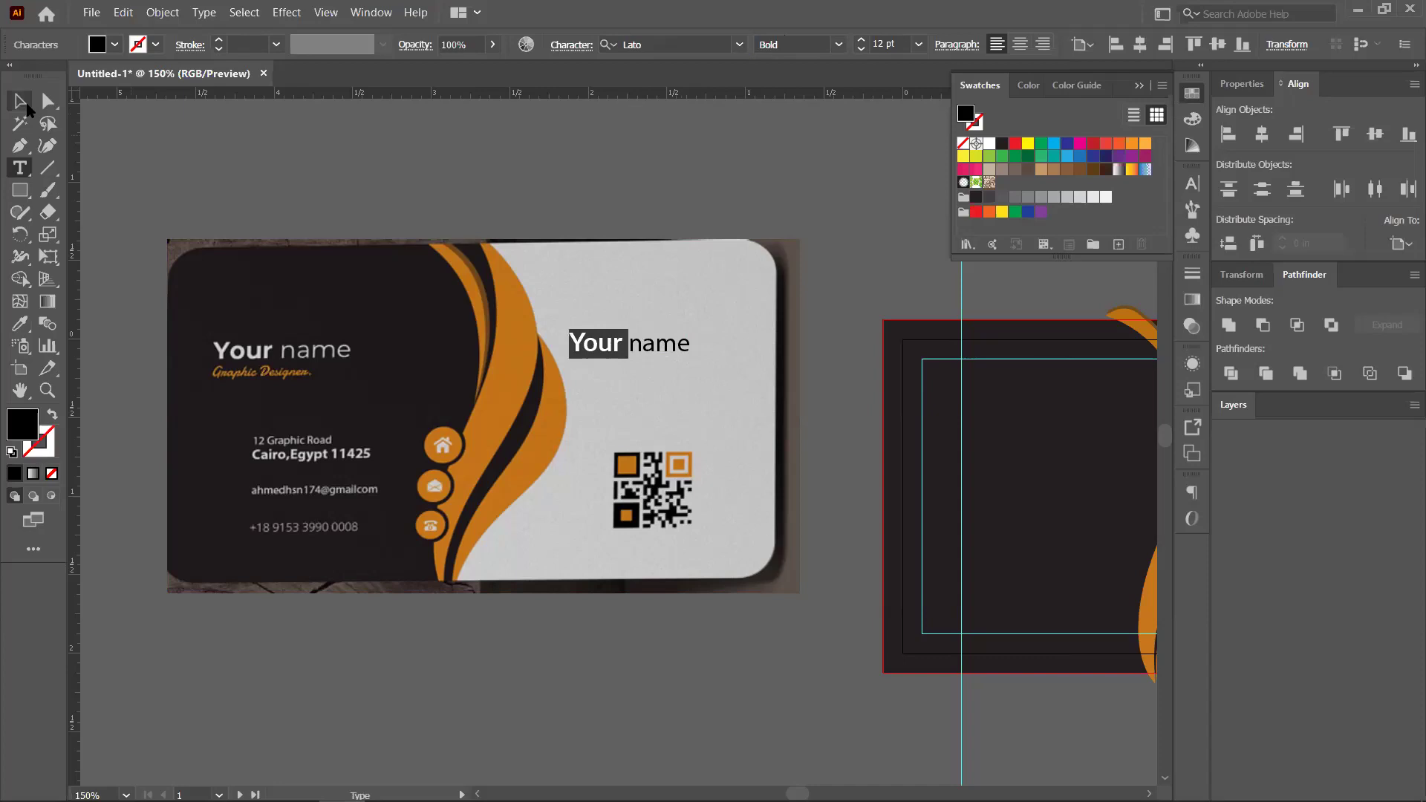
left_click(20, 101)
Duplicate the name line just below and retype it as 'Graphic Designer'
left_click(633, 355)
left_click_drag(636, 363, 651, 378)
key("t")
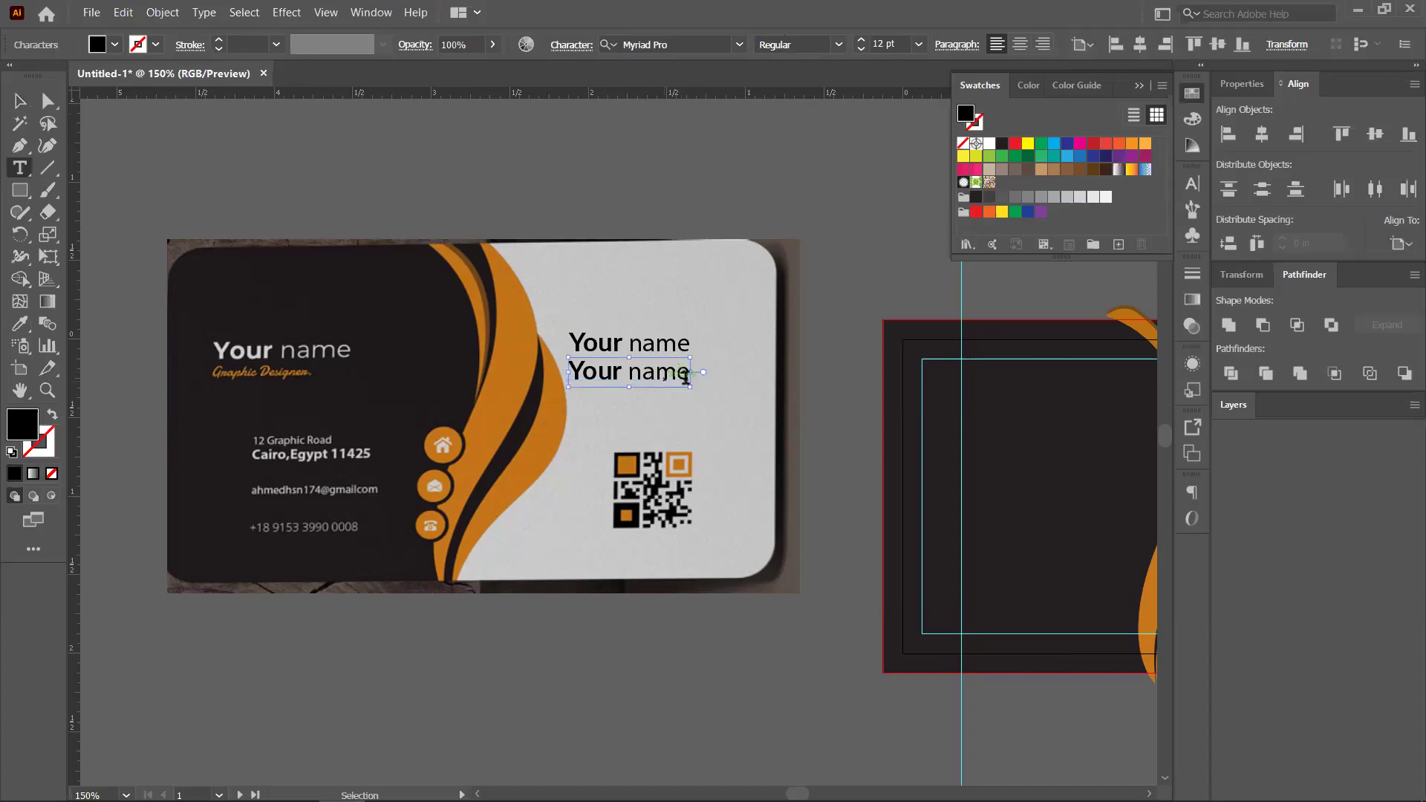
triple_click(683, 375)
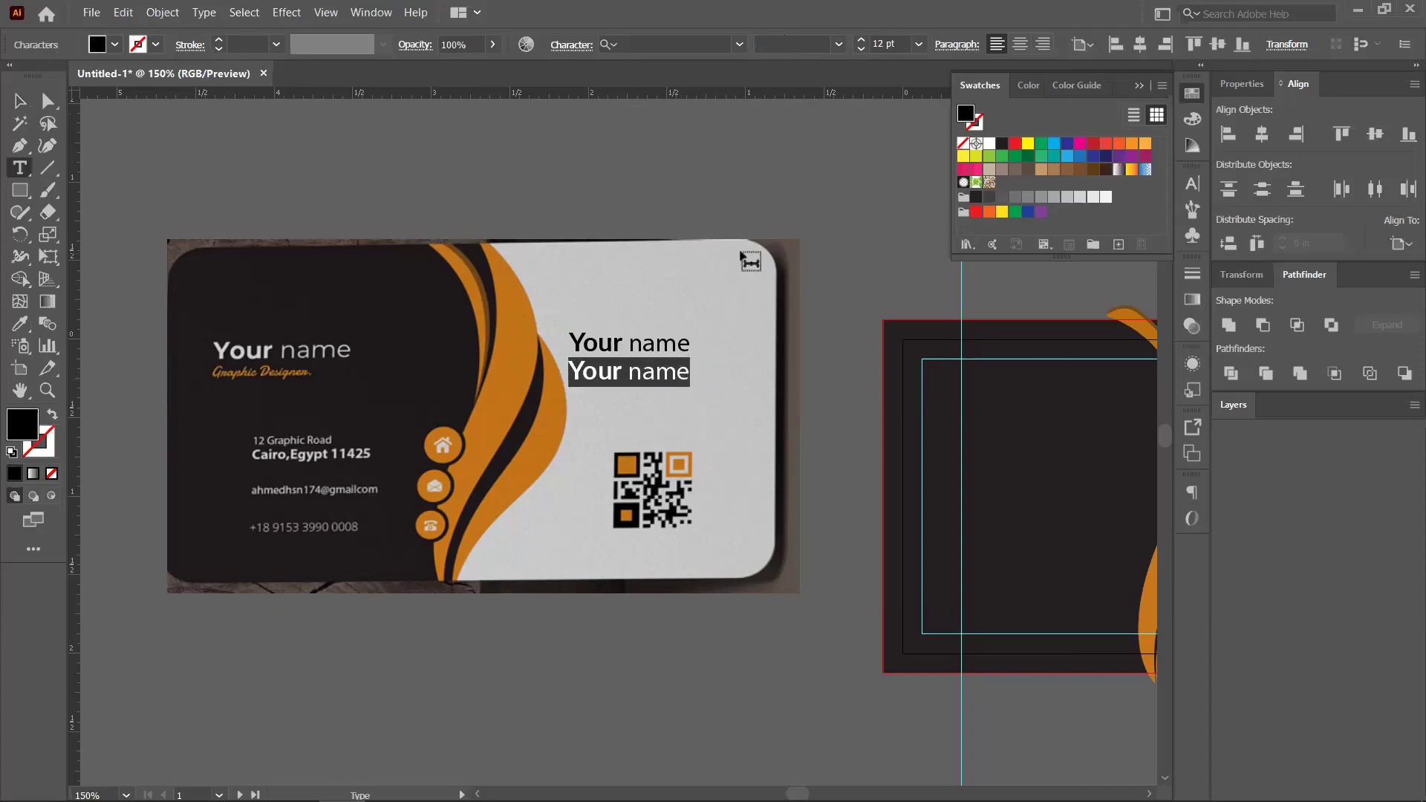
type("Gra")
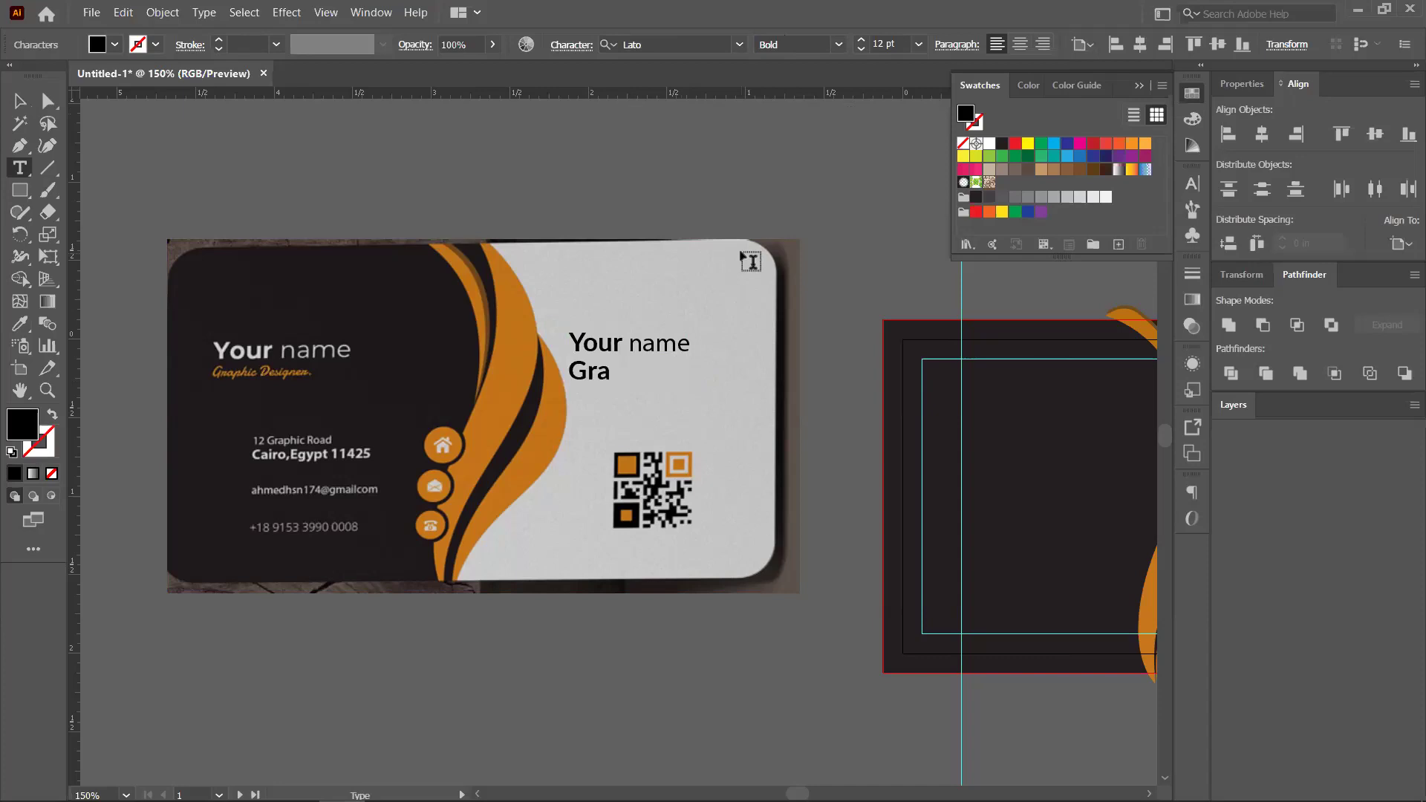
type("phic Designer")
left_click(20, 101)
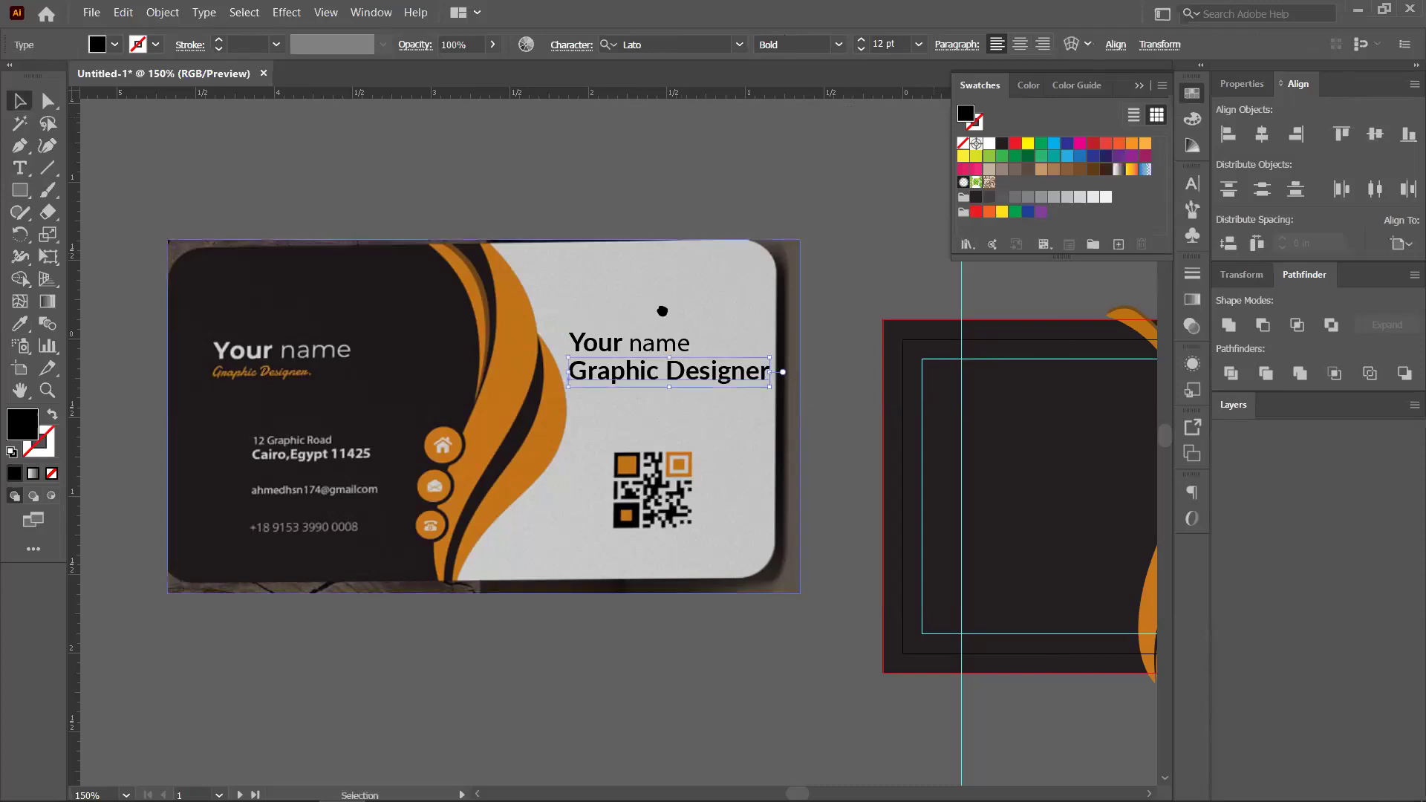
key("space")
left_click_drag(788, 375, 630, 280)
left_click_drag(641, 219, 564, 178)
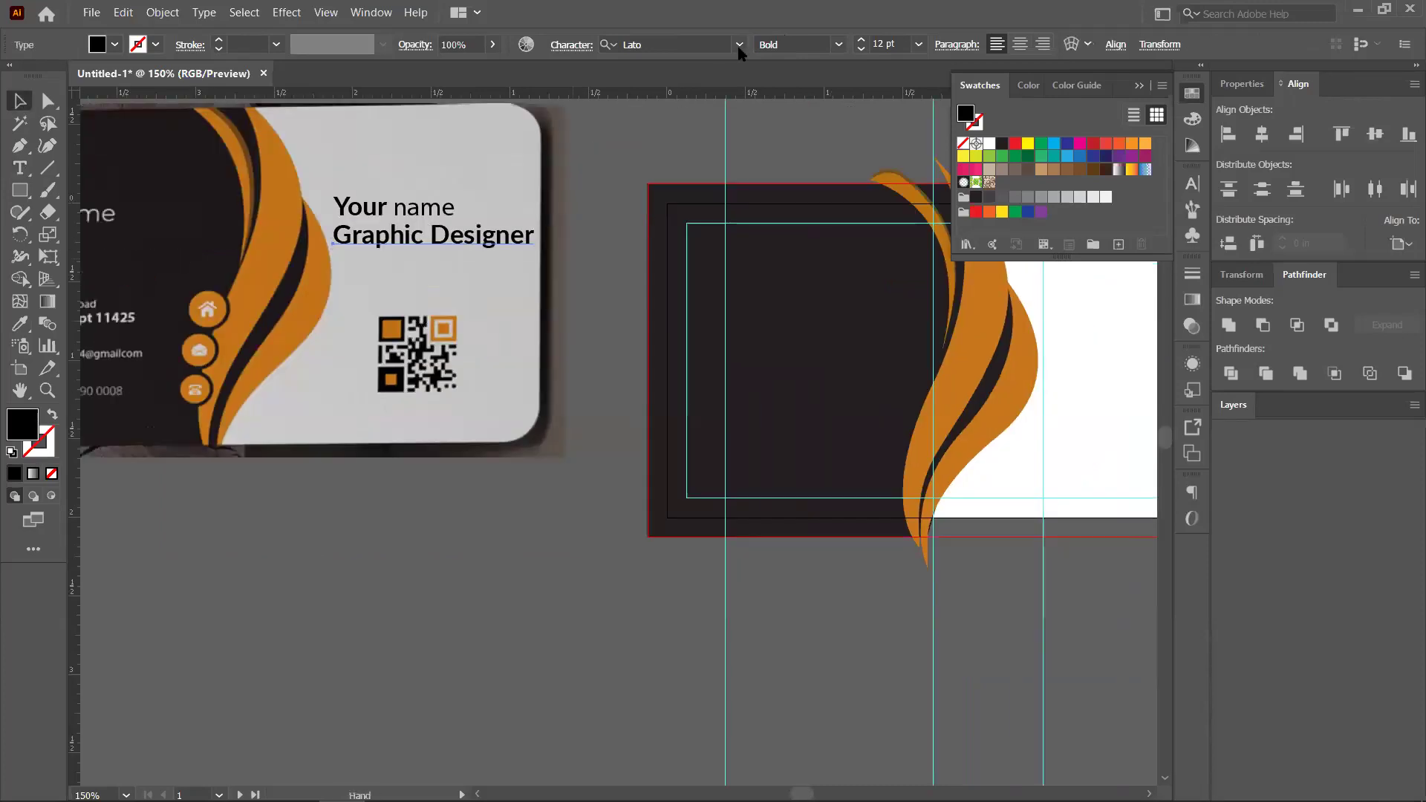
Change the Graphic Designer title's font to Beyond Infinity
left_click(740, 45)
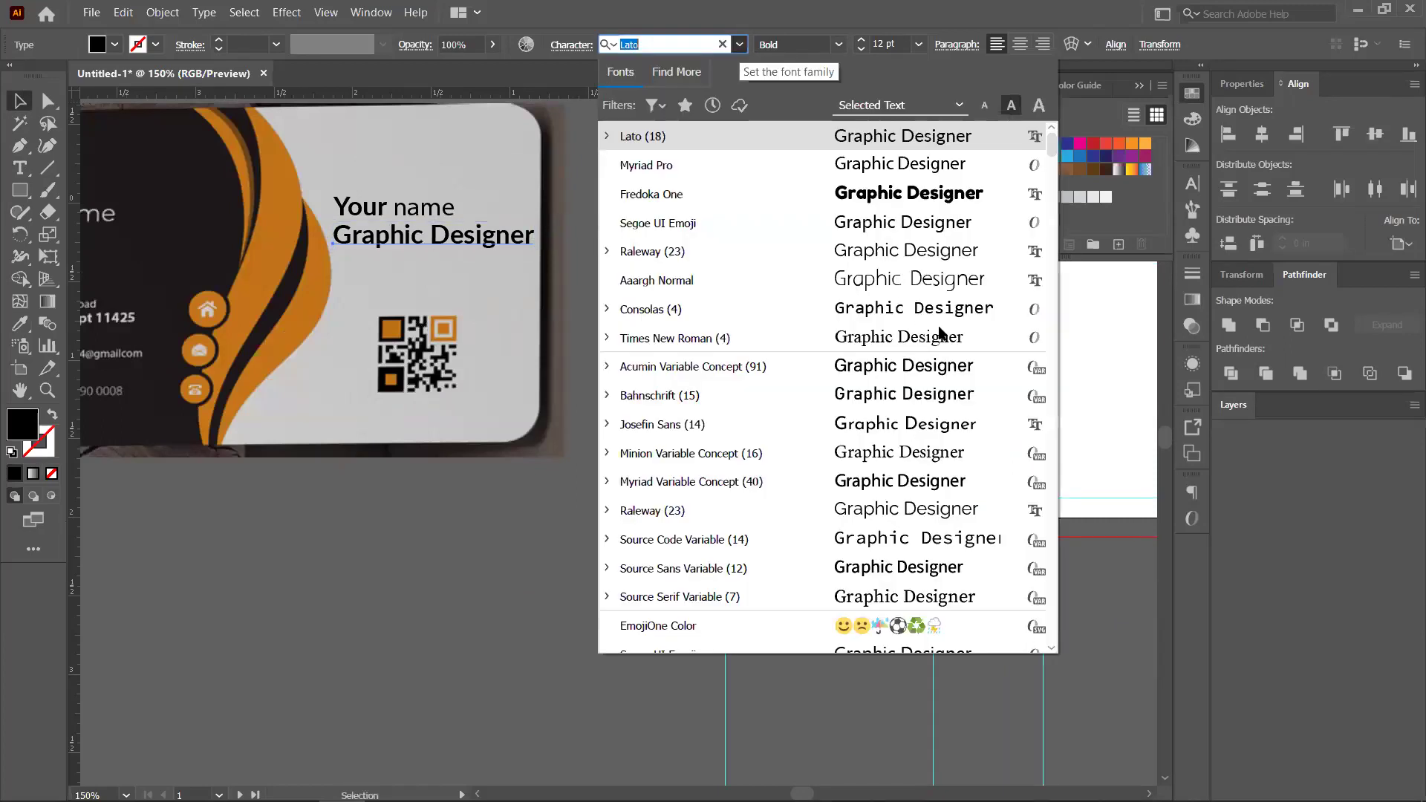
scroll(879, 425, "down", 3)
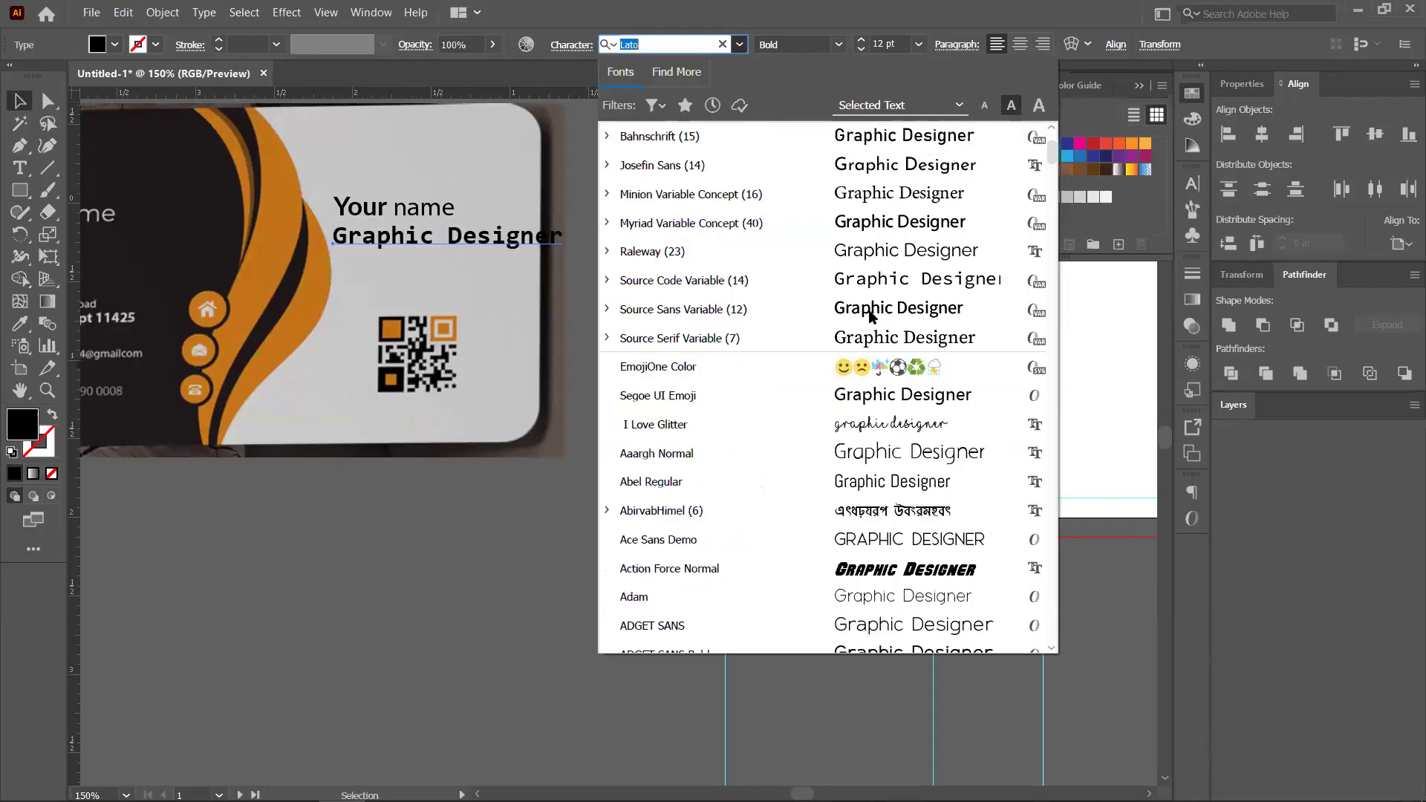
scroll(877, 424, "down", 4)
key("Up")
key("Up")
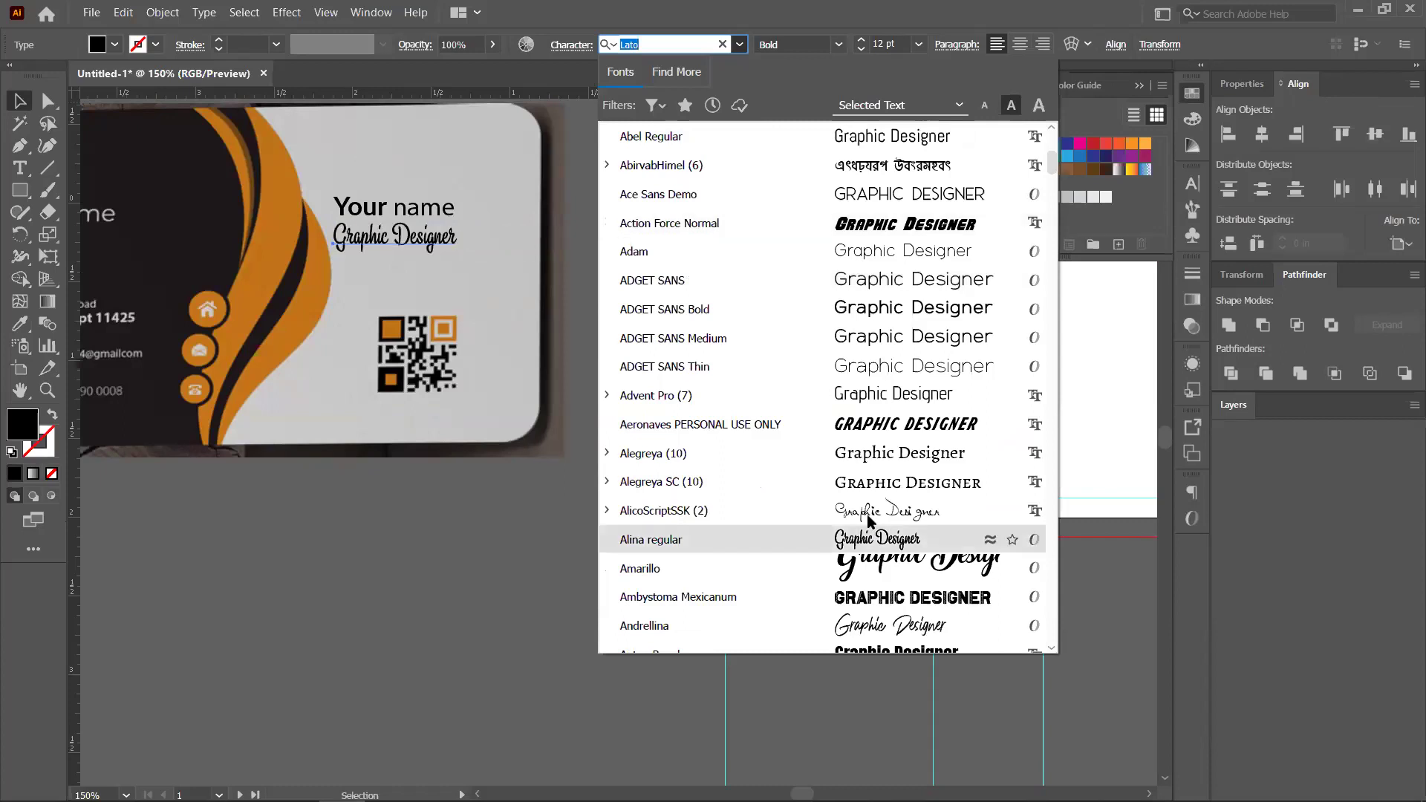
scroll(865, 605, "down", 3)
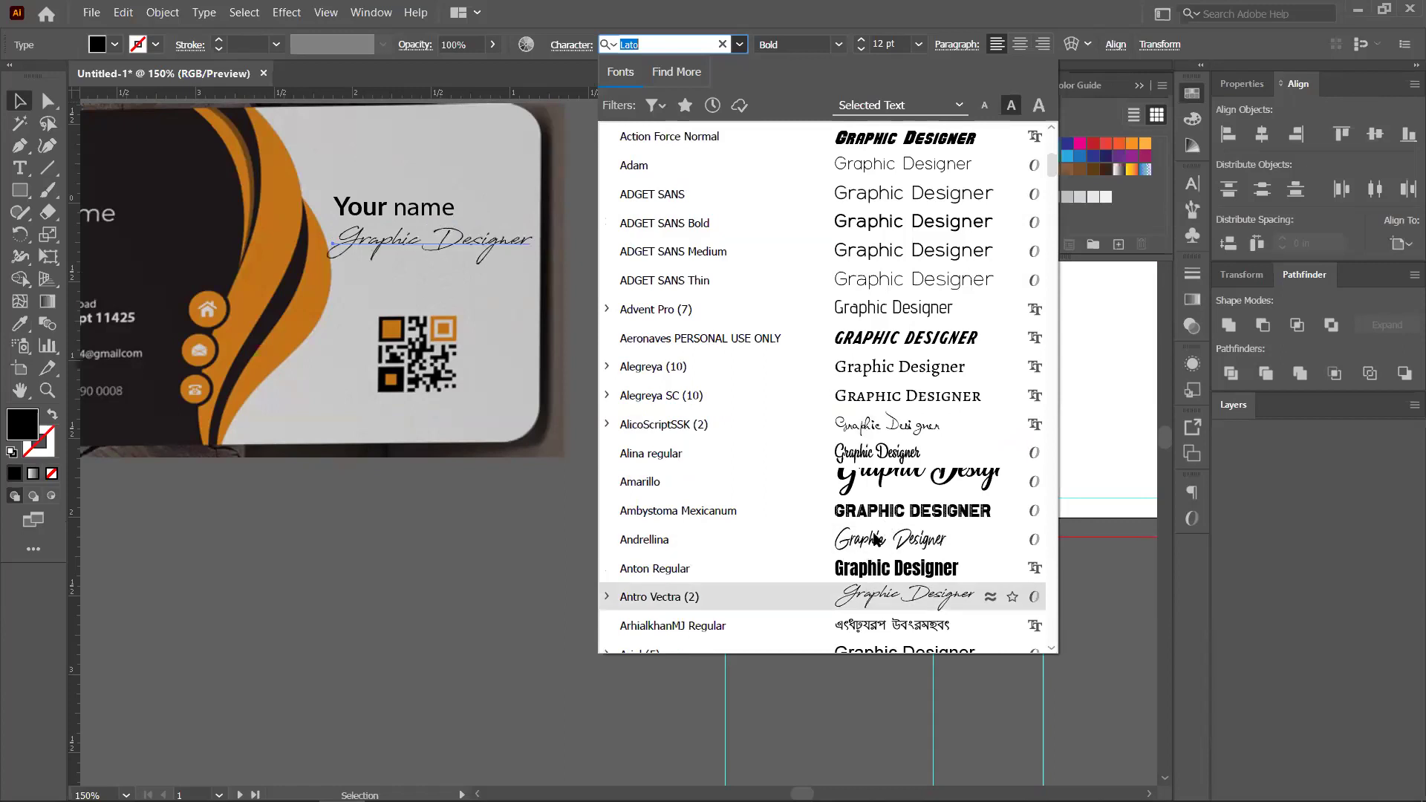
scroll(875, 537, "down", 6)
scroll(875, 538, "down", 19)
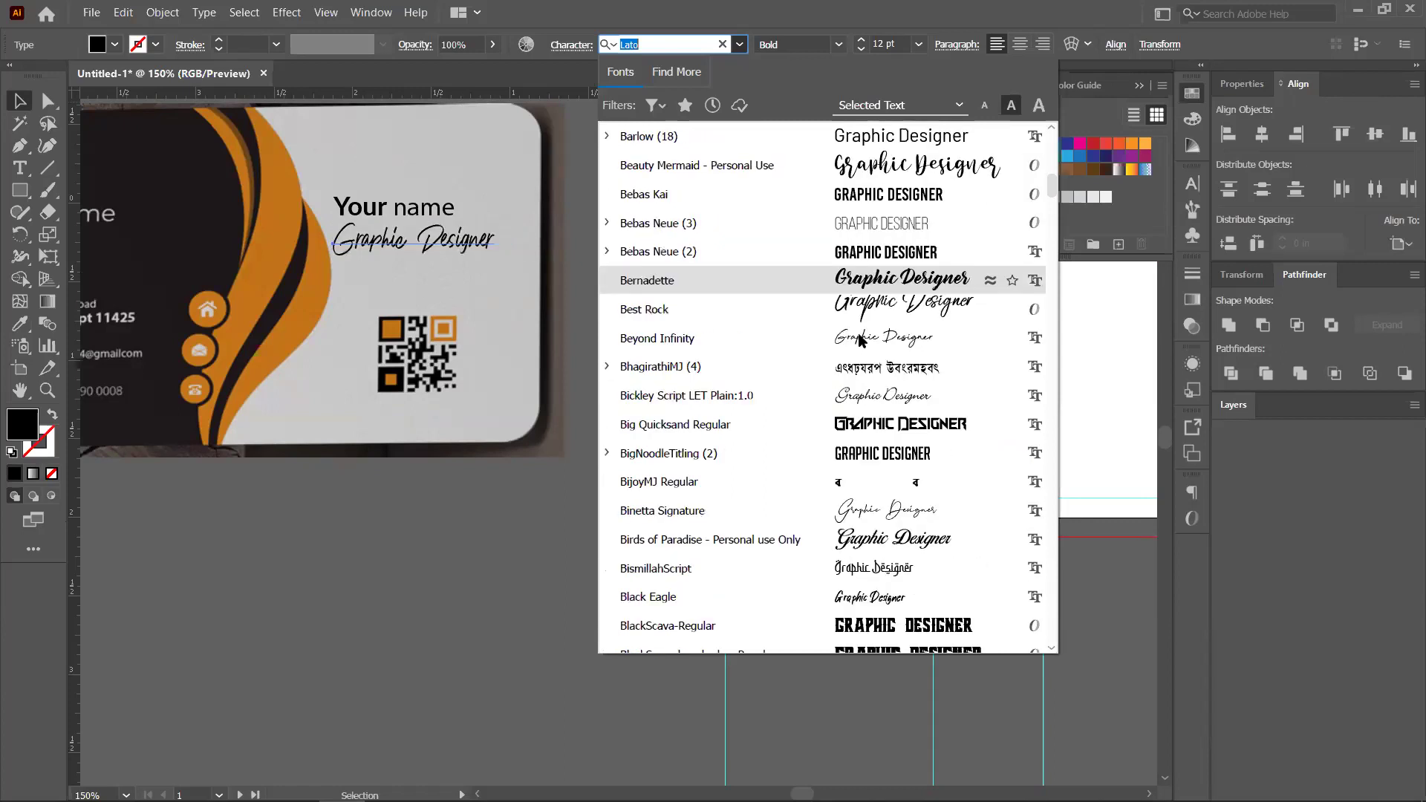
left_click(504, 277)
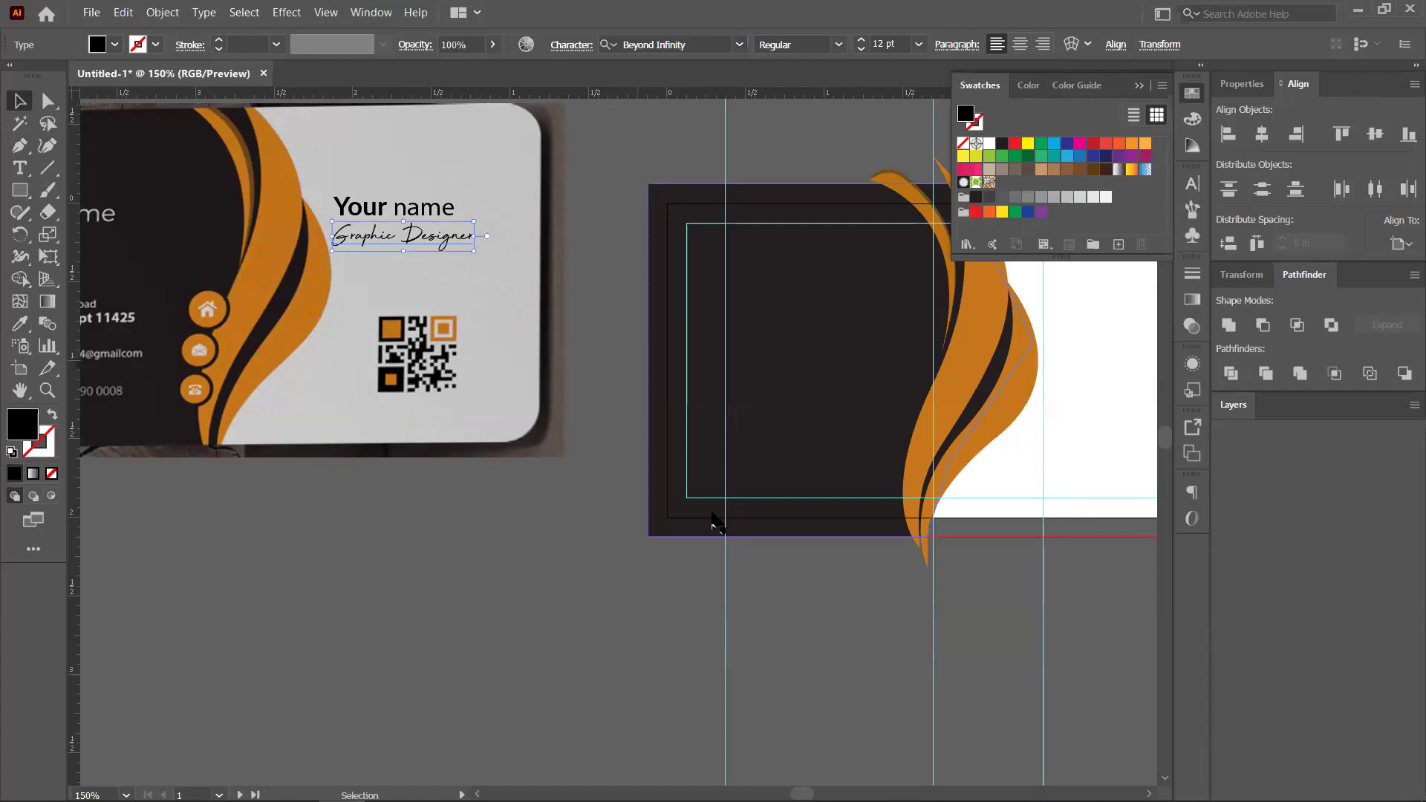
scroll(713, 484, "up", 5)
scroll(713, 485, "left", 5)
scroll(737, 462, "up", 2)
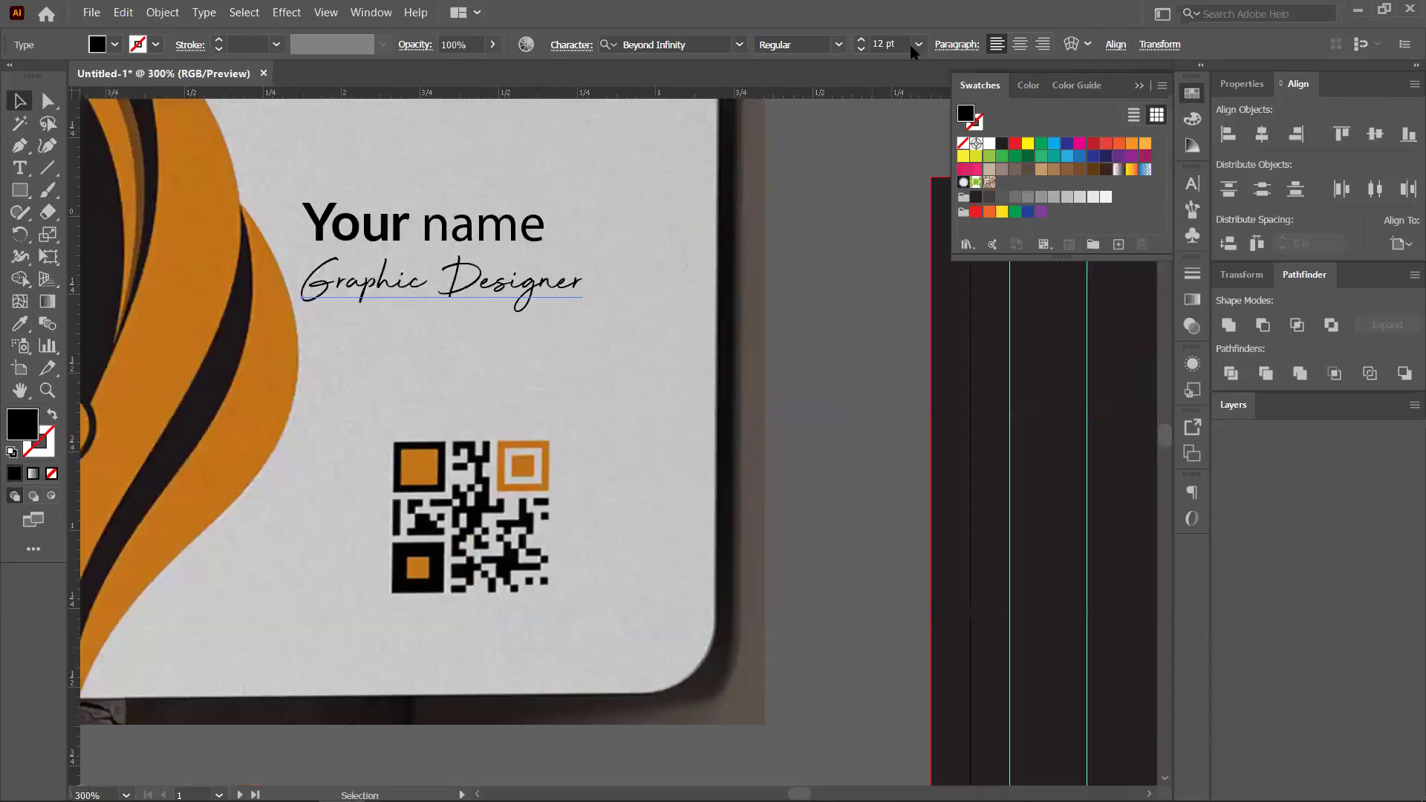
Set the title to 8 pt and nudge it beneath Your name
left_click(918, 44)
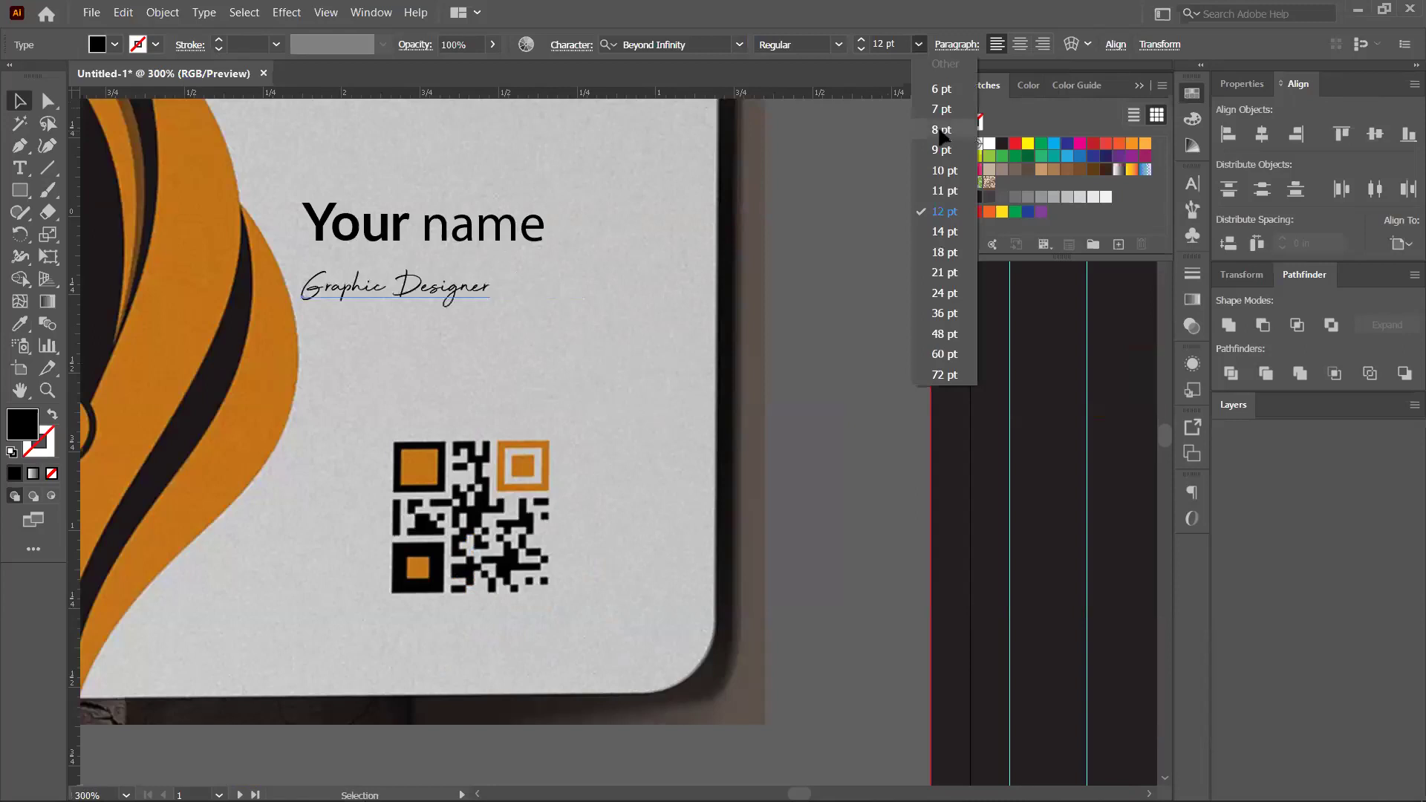
left_click(942, 130)
left_click_drag(416, 295, 573, 445)
left_click(591, 413)
key("ctrl+minus")
key("ctrl+minus")
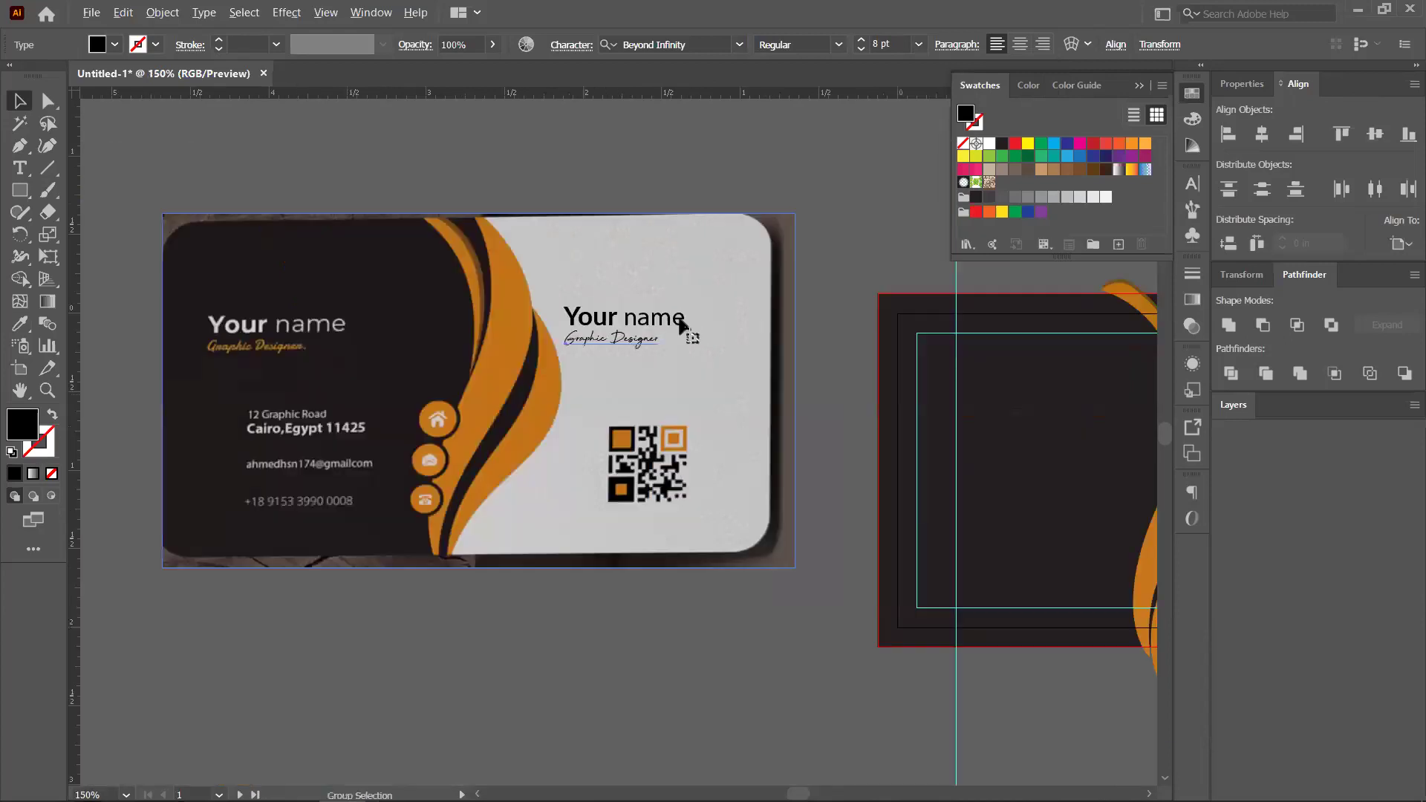
Place a duplicate of the Your name text below the card
left_click_drag(682, 327, 613, 607)
left_click_drag(586, 357, 776, 242)
left_click(772, 511)
left_click_drag(580, 529, 585, 529)
Replace the copied Your name text with '12 Graphic Road'
key("t")
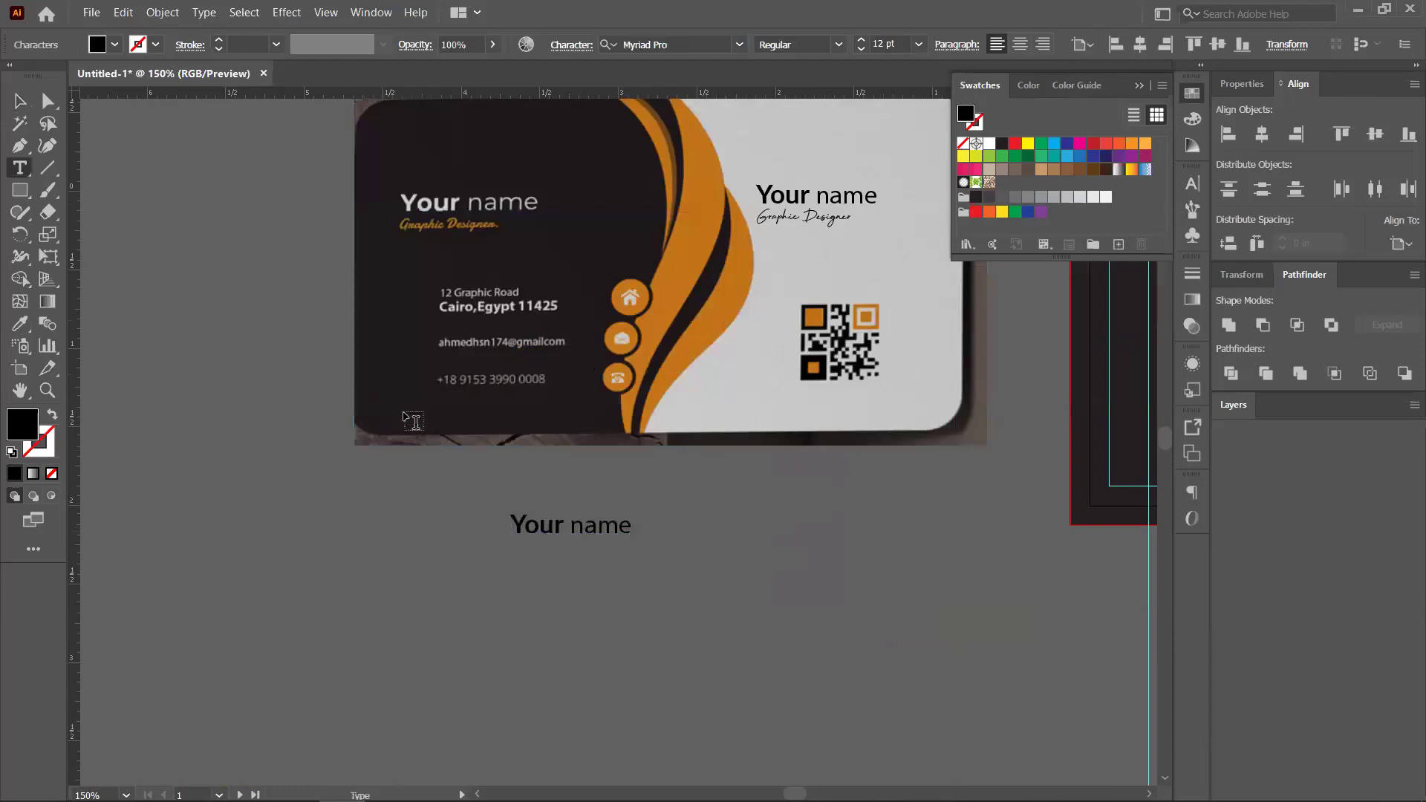
key("v")
key("t")
left_click_drag(513, 531, 614, 555)
key("Escape")
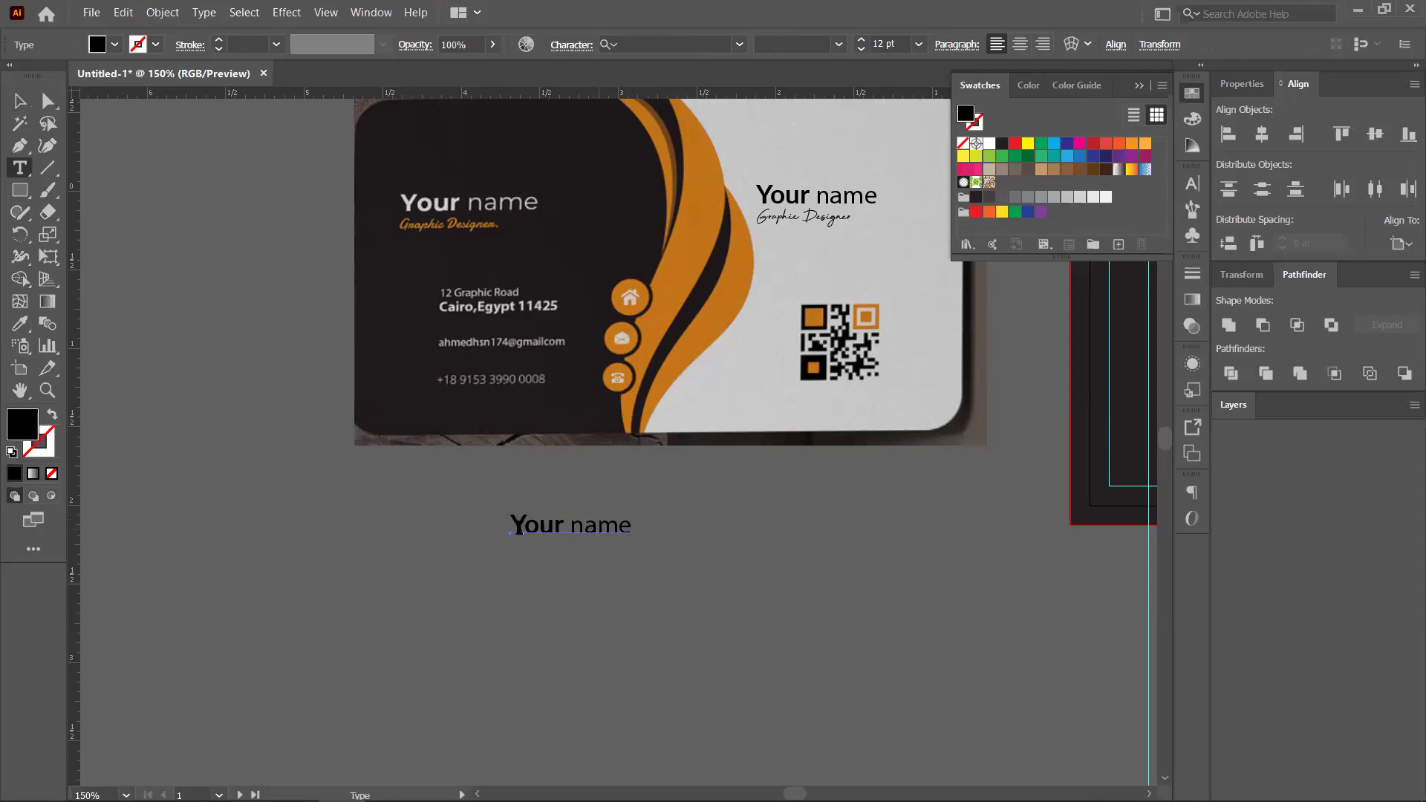
left_click(538, 526)
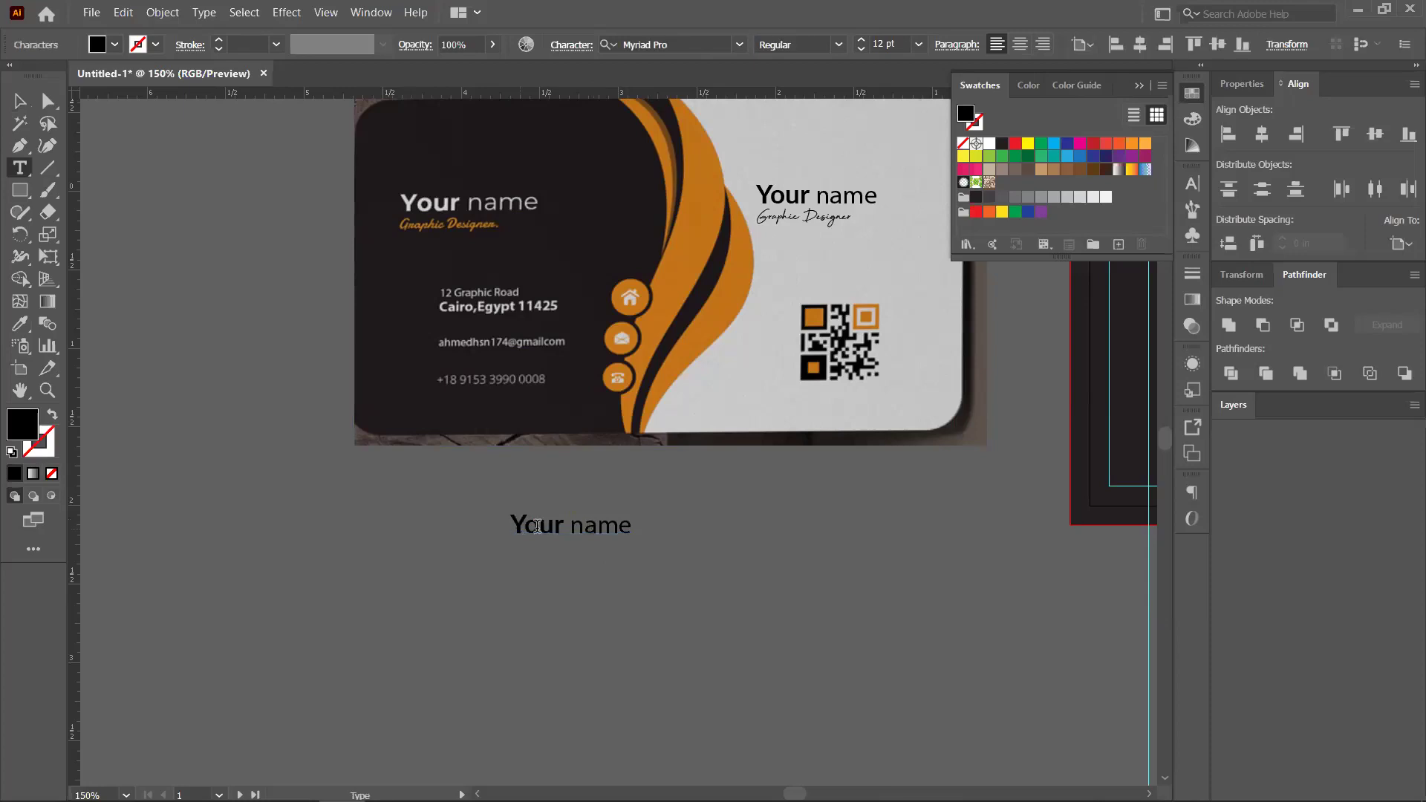
left_click(624, 530, "shift")
key("BackSpace")
key("BackSpace")
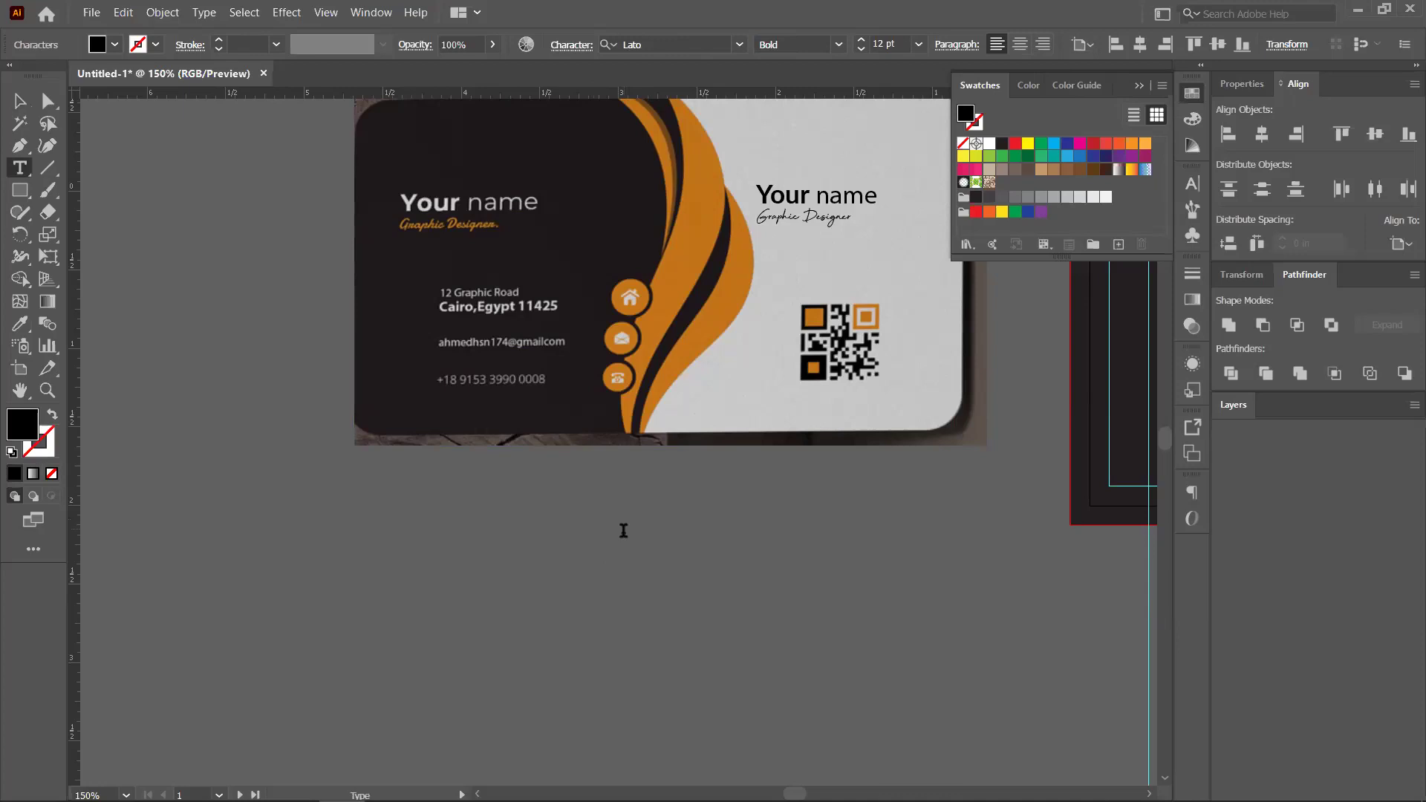
type("12 Graphic Road")
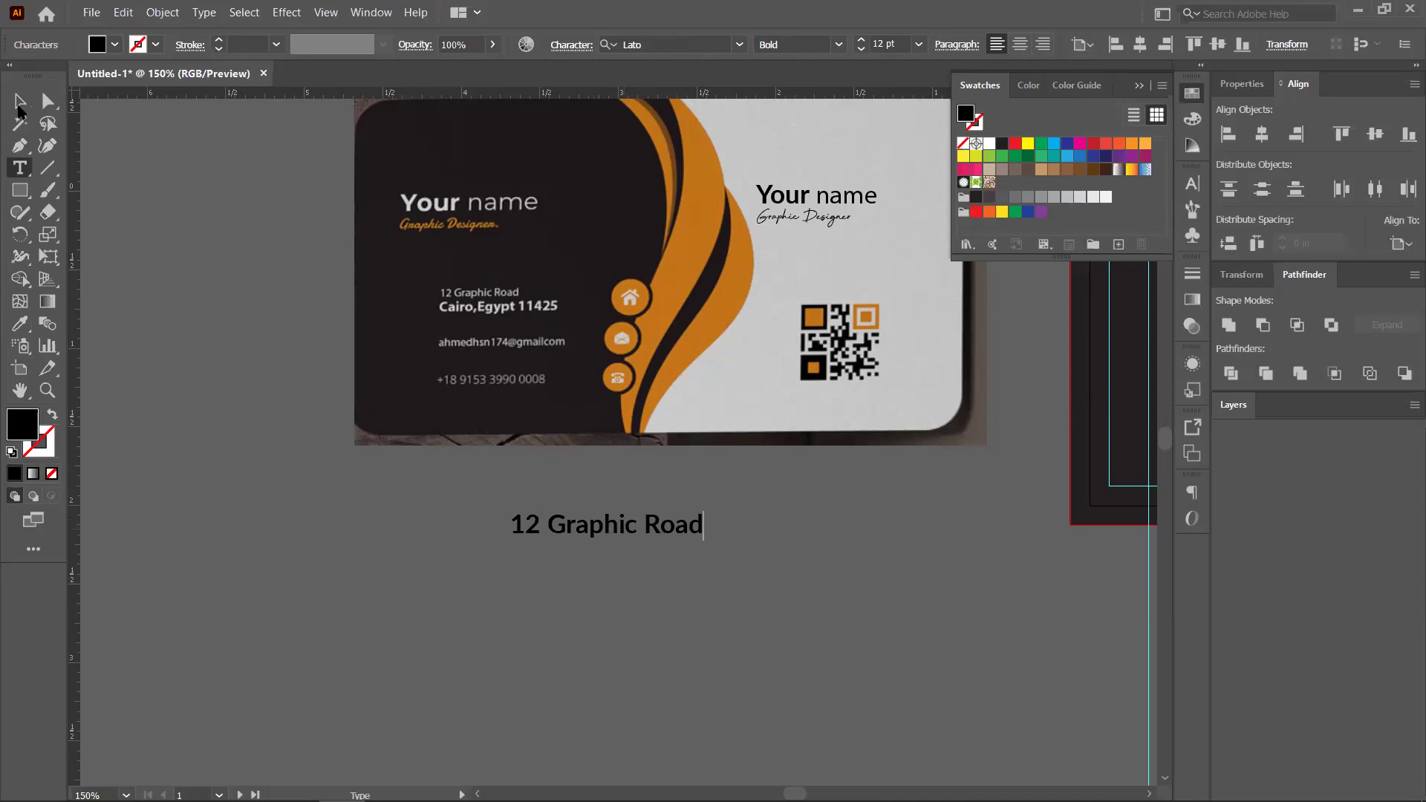
key("Escape")
Add a 'Cairo, Egypt 11425' line under the street address
left_click_drag(602, 573, 559, 581)
key("t")
left_click(561, 584)
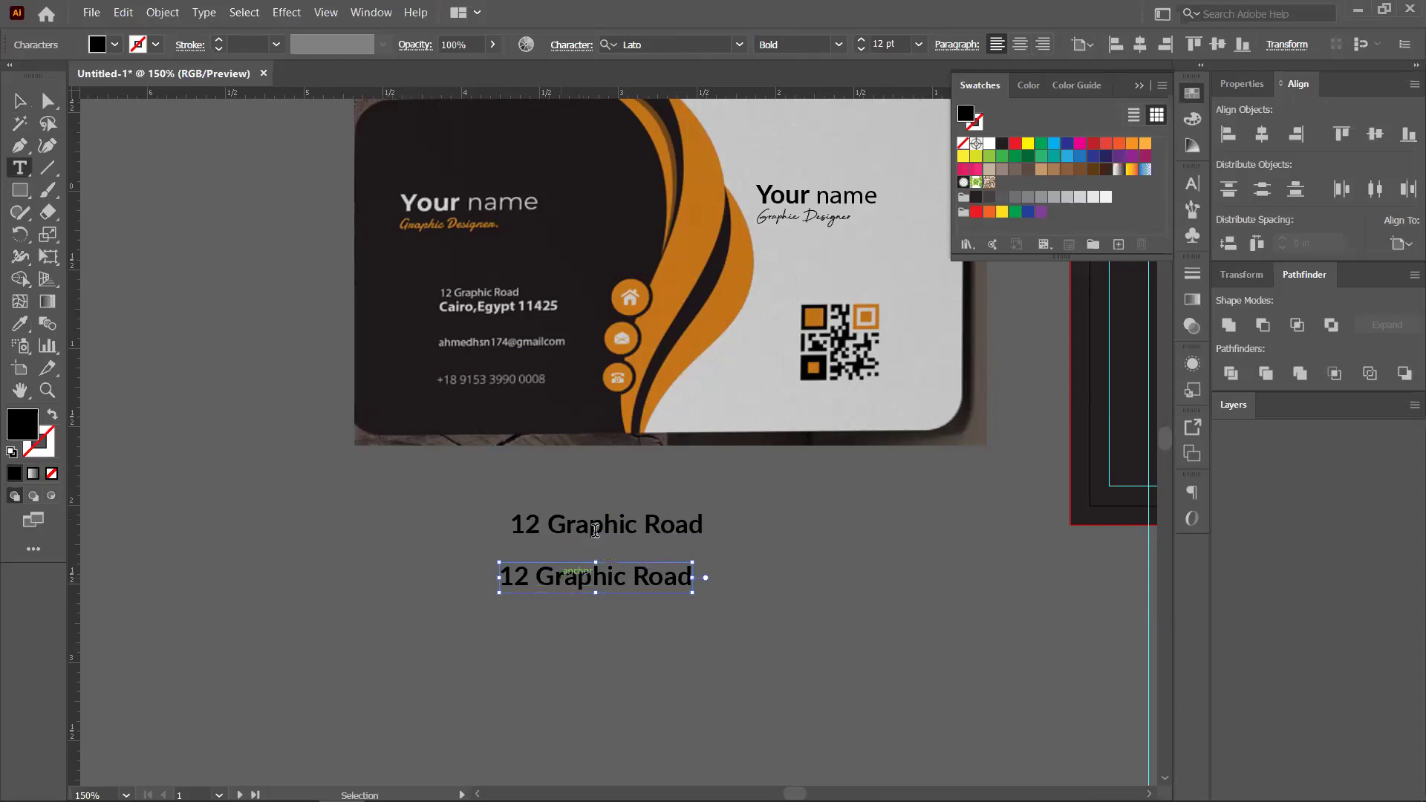
key("ctrl+a")
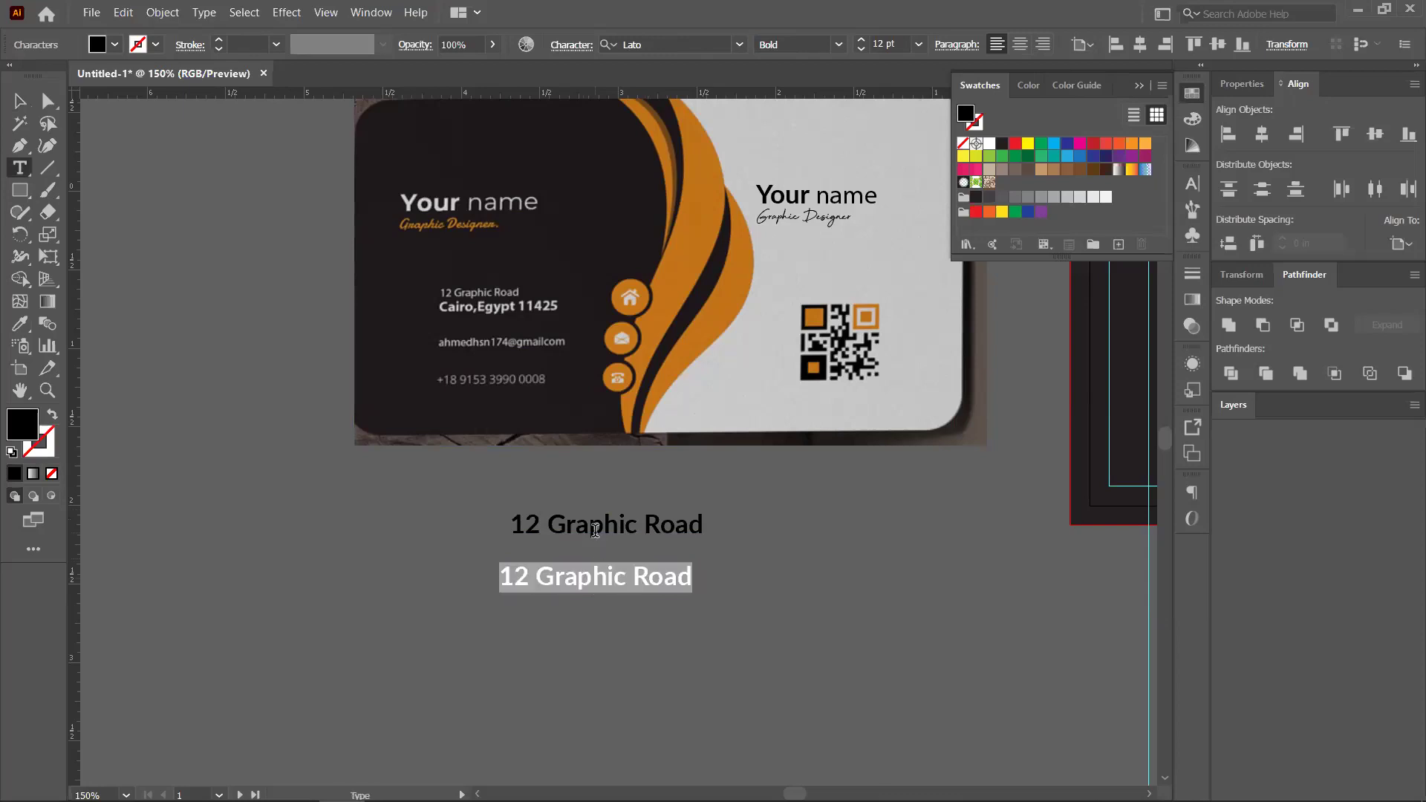
type("Cairo, E")
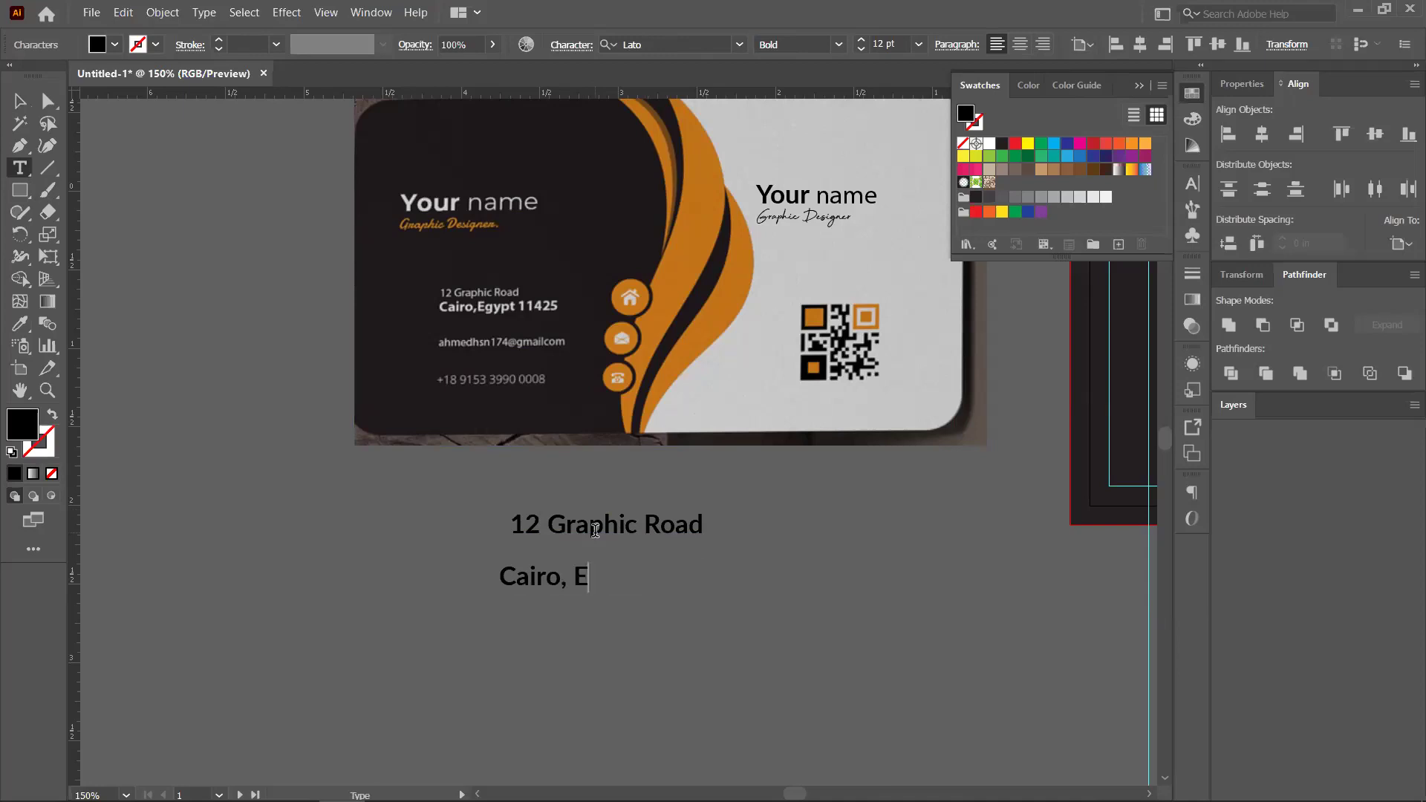
type("gypt 11425")
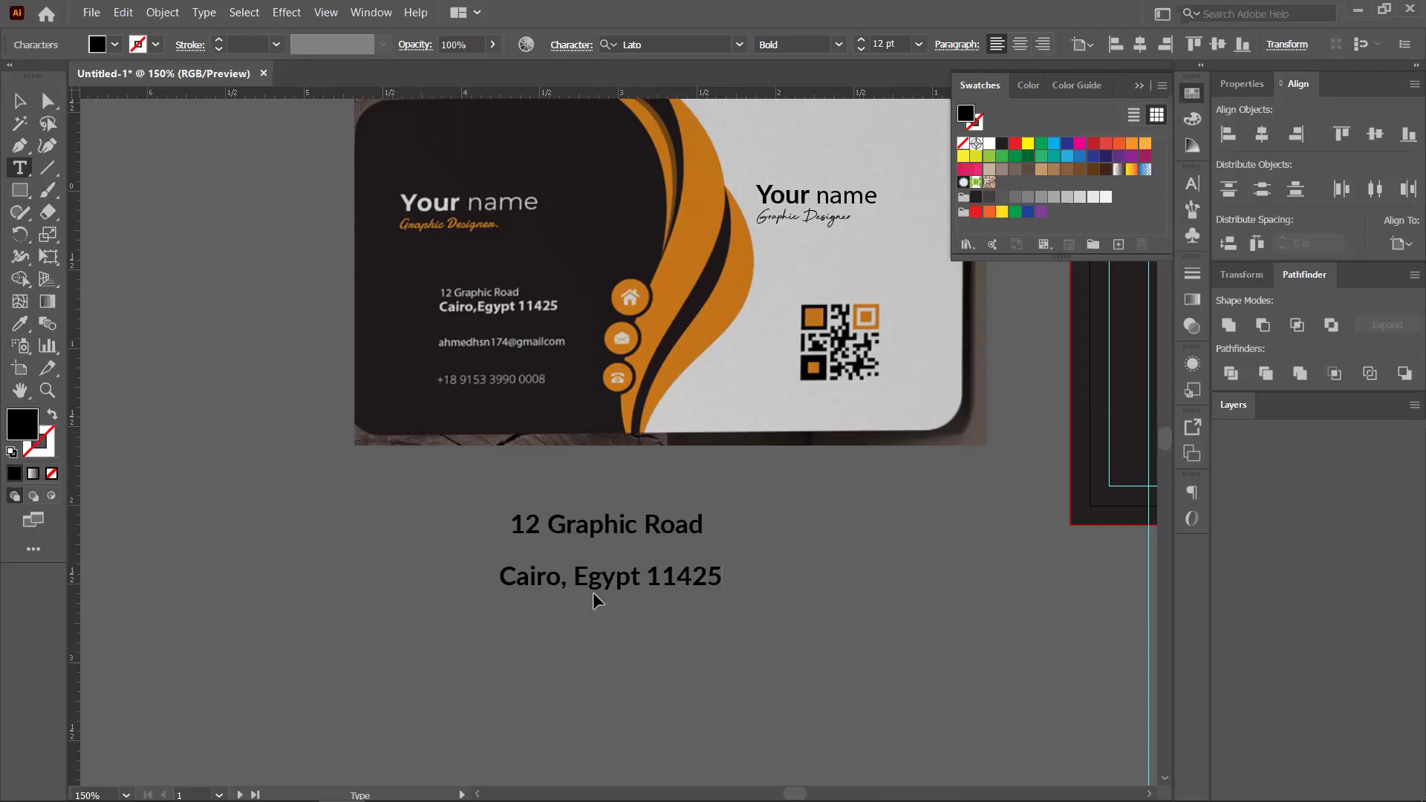
key("Escape")
left_click_drag(574, 553, 577, 608)
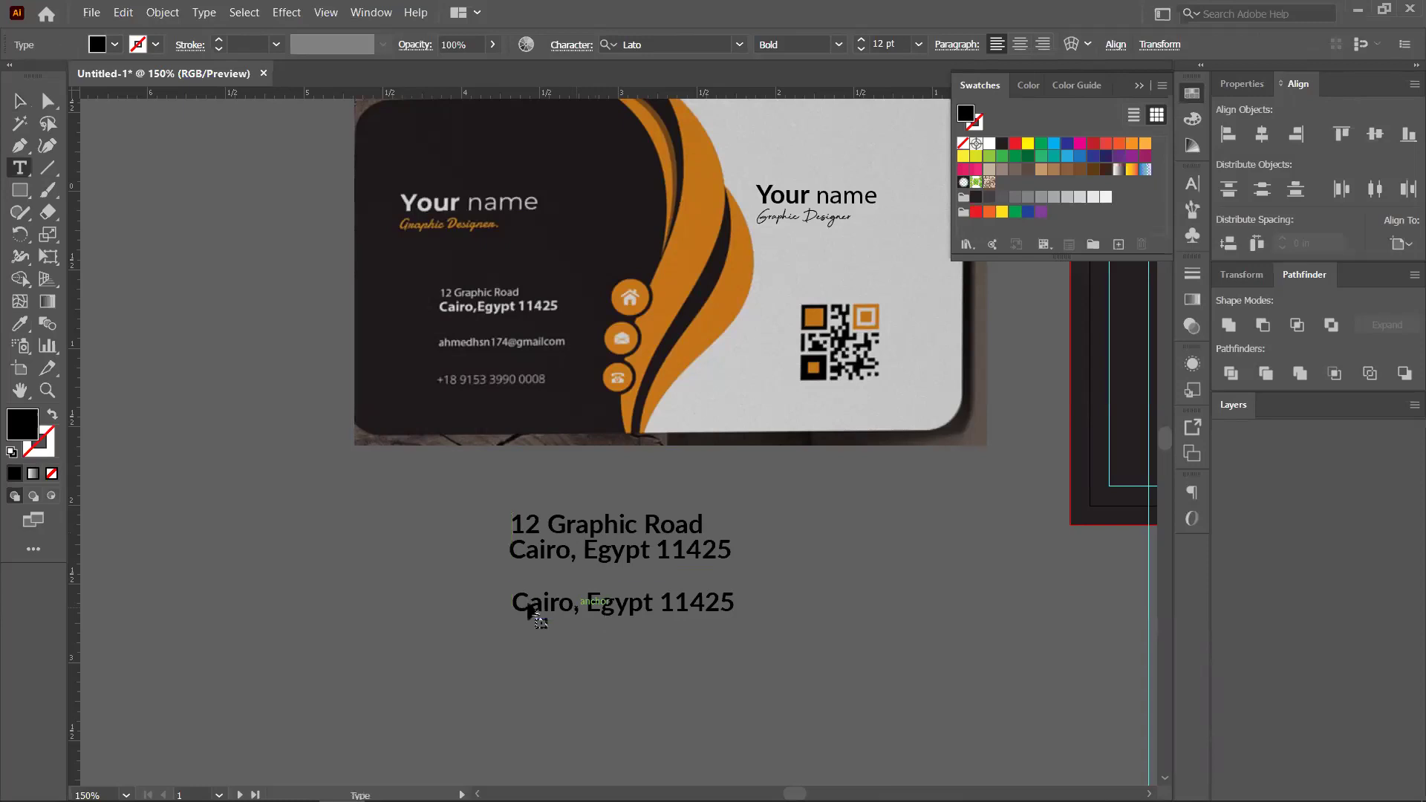
Duplicate the city line and retype it as a placeholder e-mail address
key("t")
triple_click(531, 603)
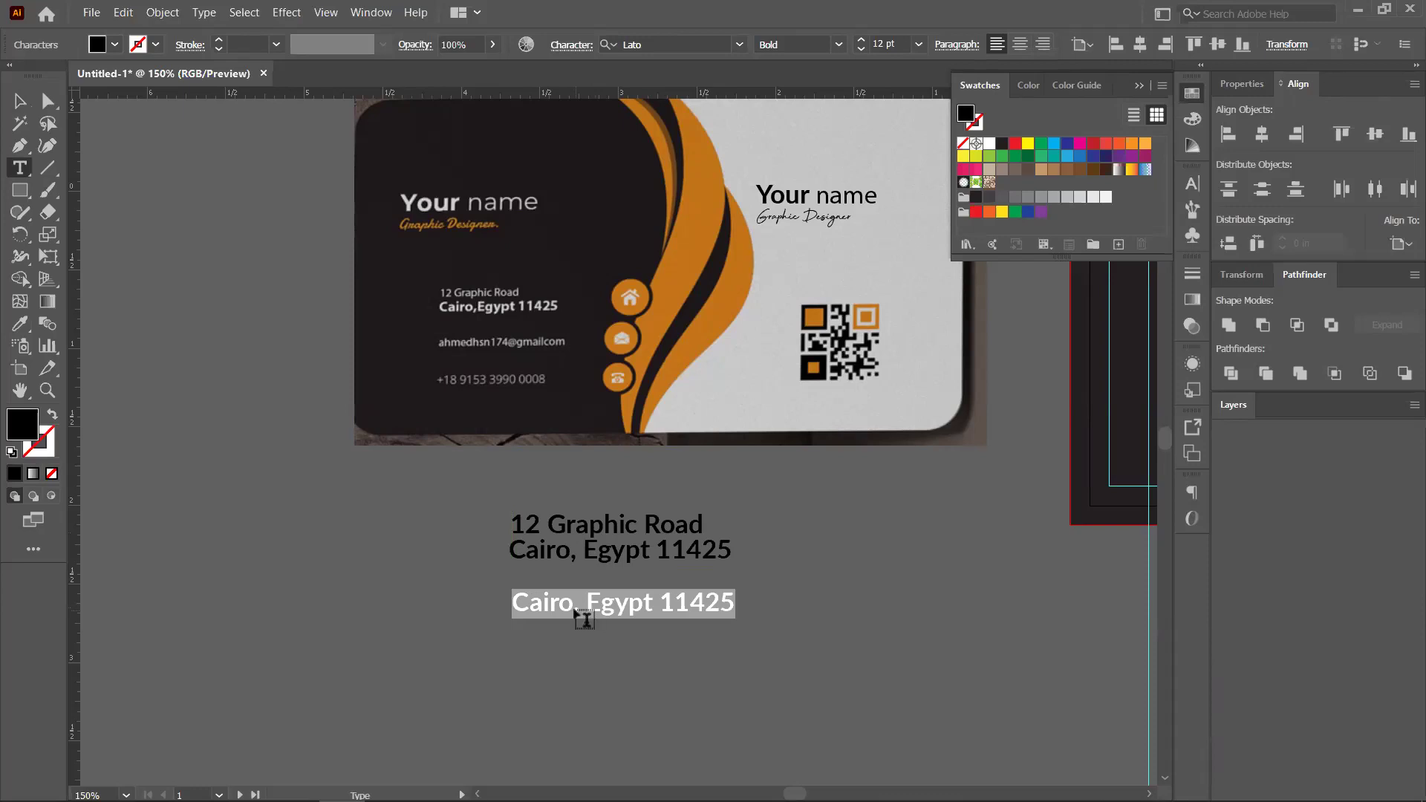
type("Your")
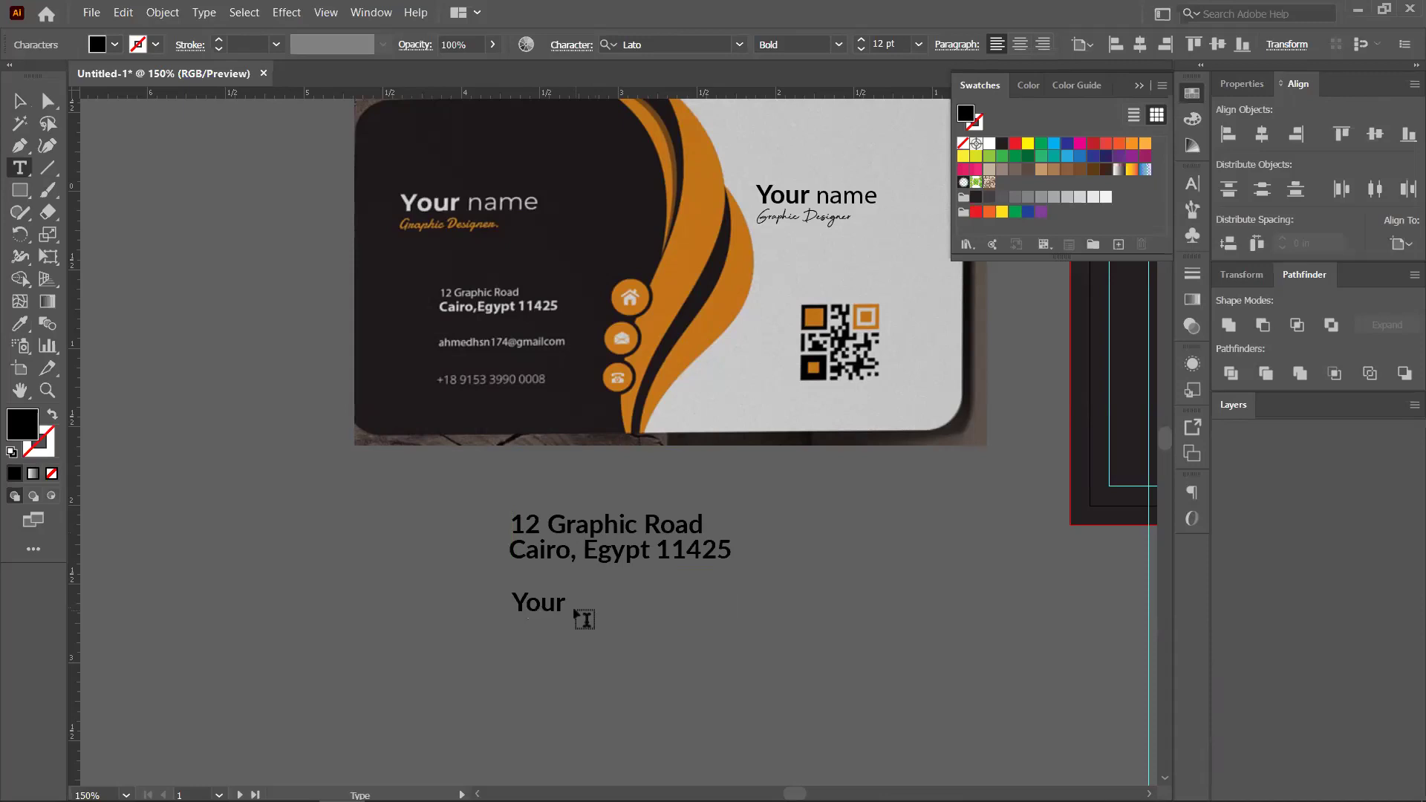
key("BackSpace")
key("BackSpace")
key("BackSpace")
key("BackSpace")
type("yourmail@email.com")
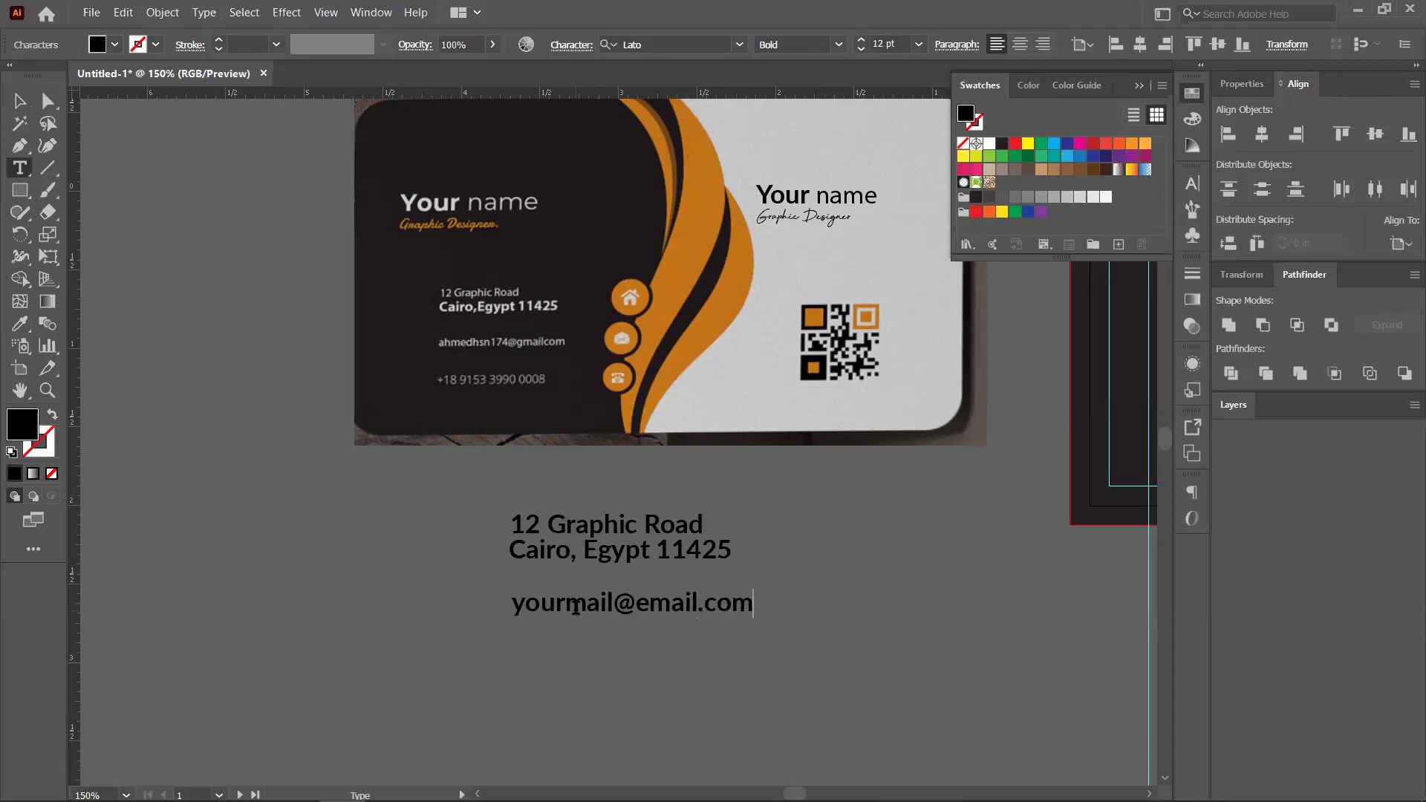
left_click(20, 102)
Duplicate the e-mail line below and retype it as a placeholder phone number
scroll(652, 579, "up", 1)
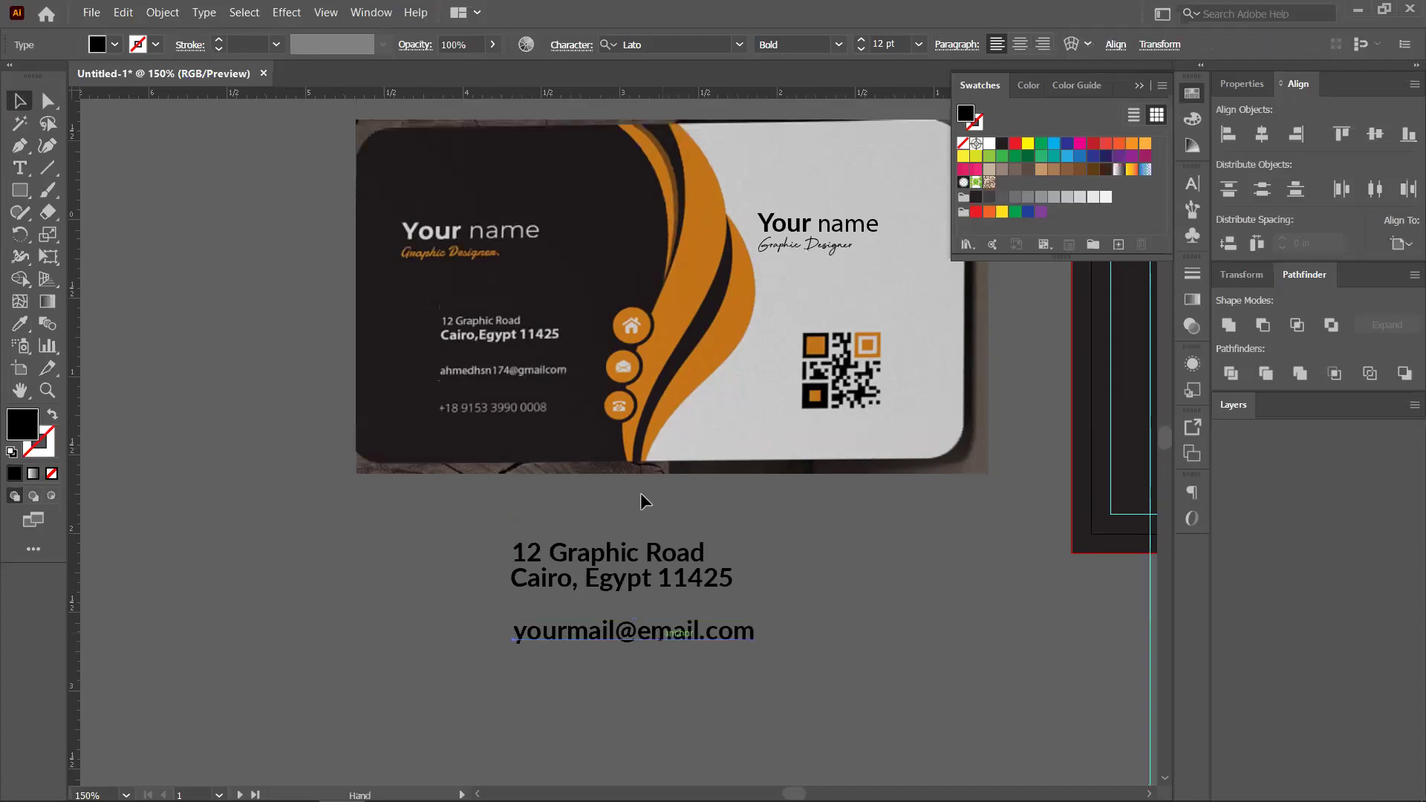
left_click(640, 481)
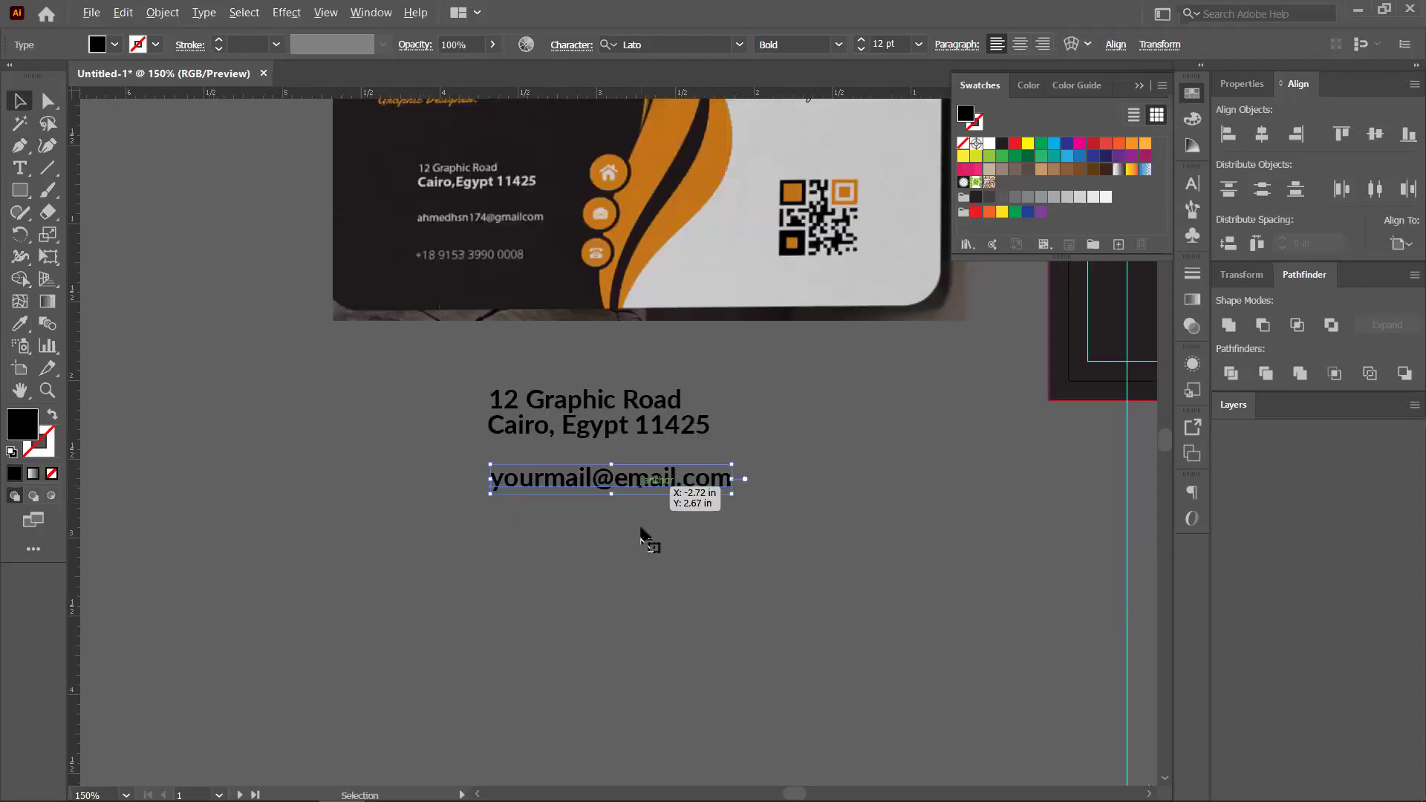
left_click_drag(641, 536, 640, 528)
key("t")
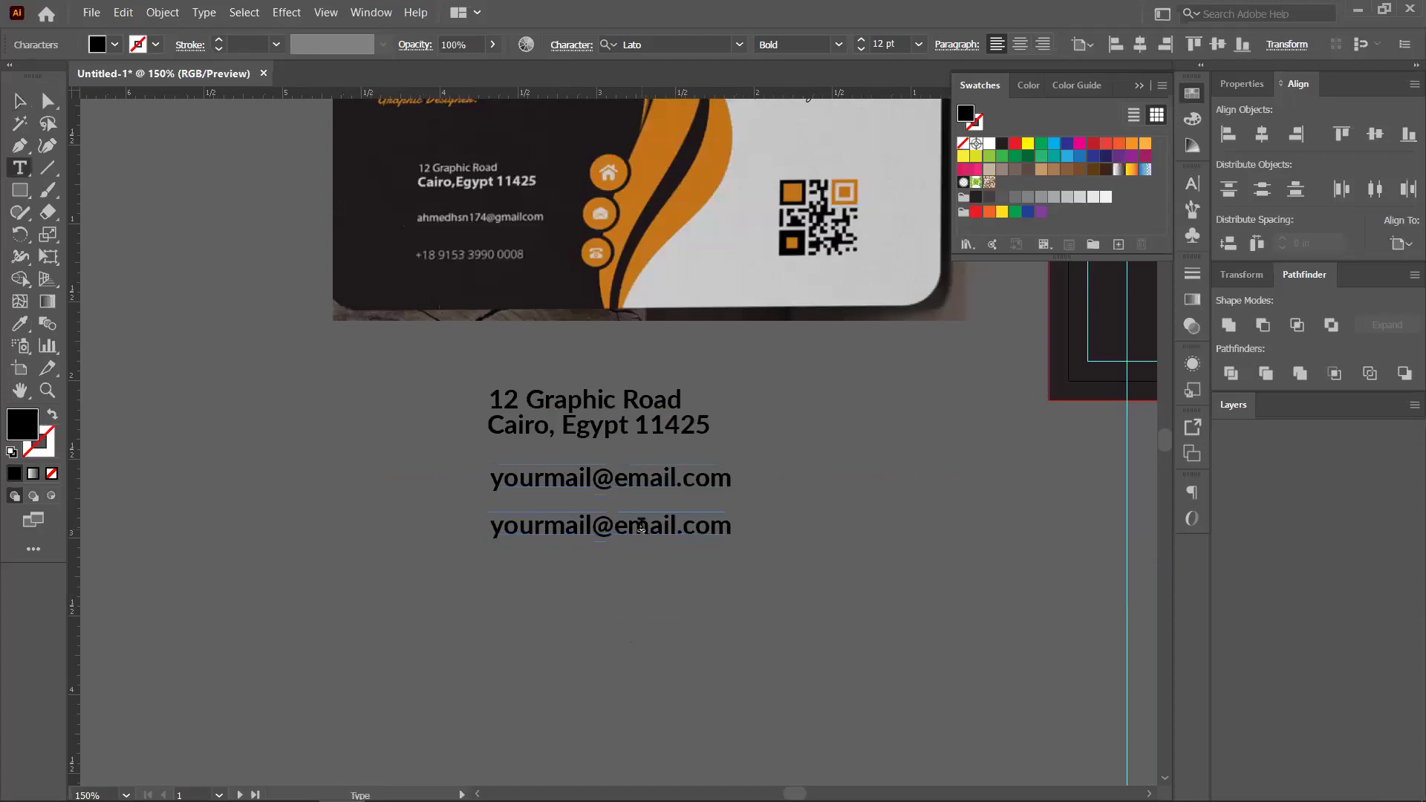
triple_click(641, 526)
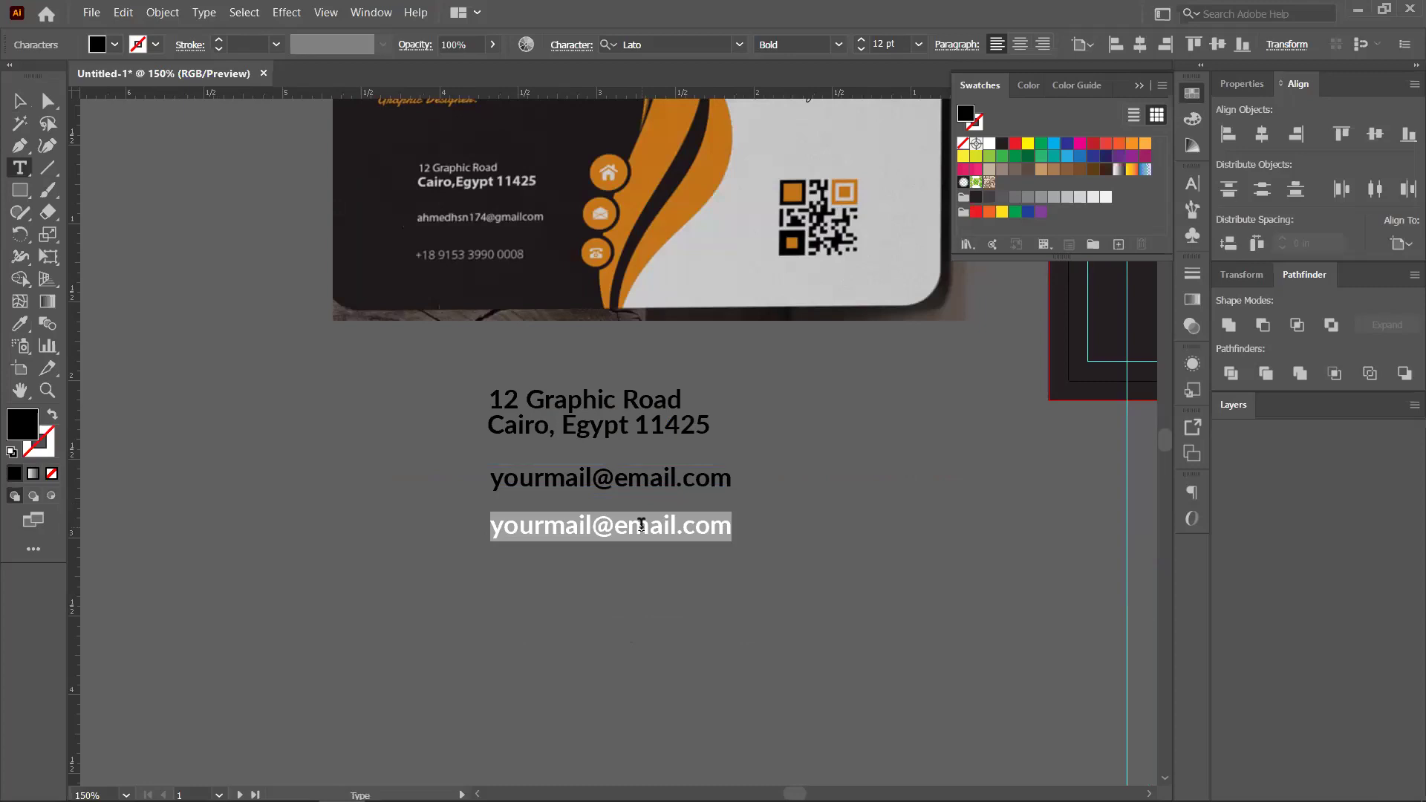
type("+012")
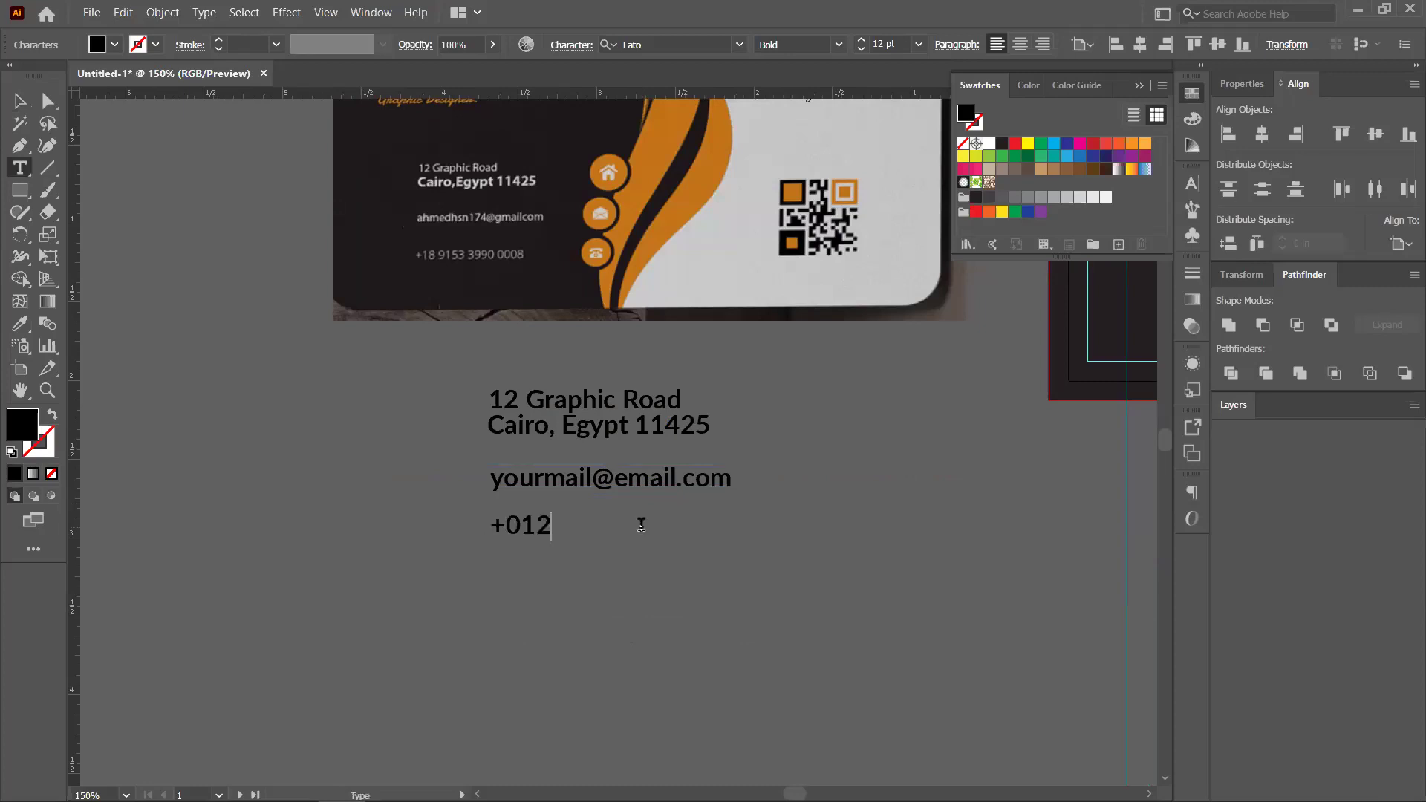
type("3-45678900")
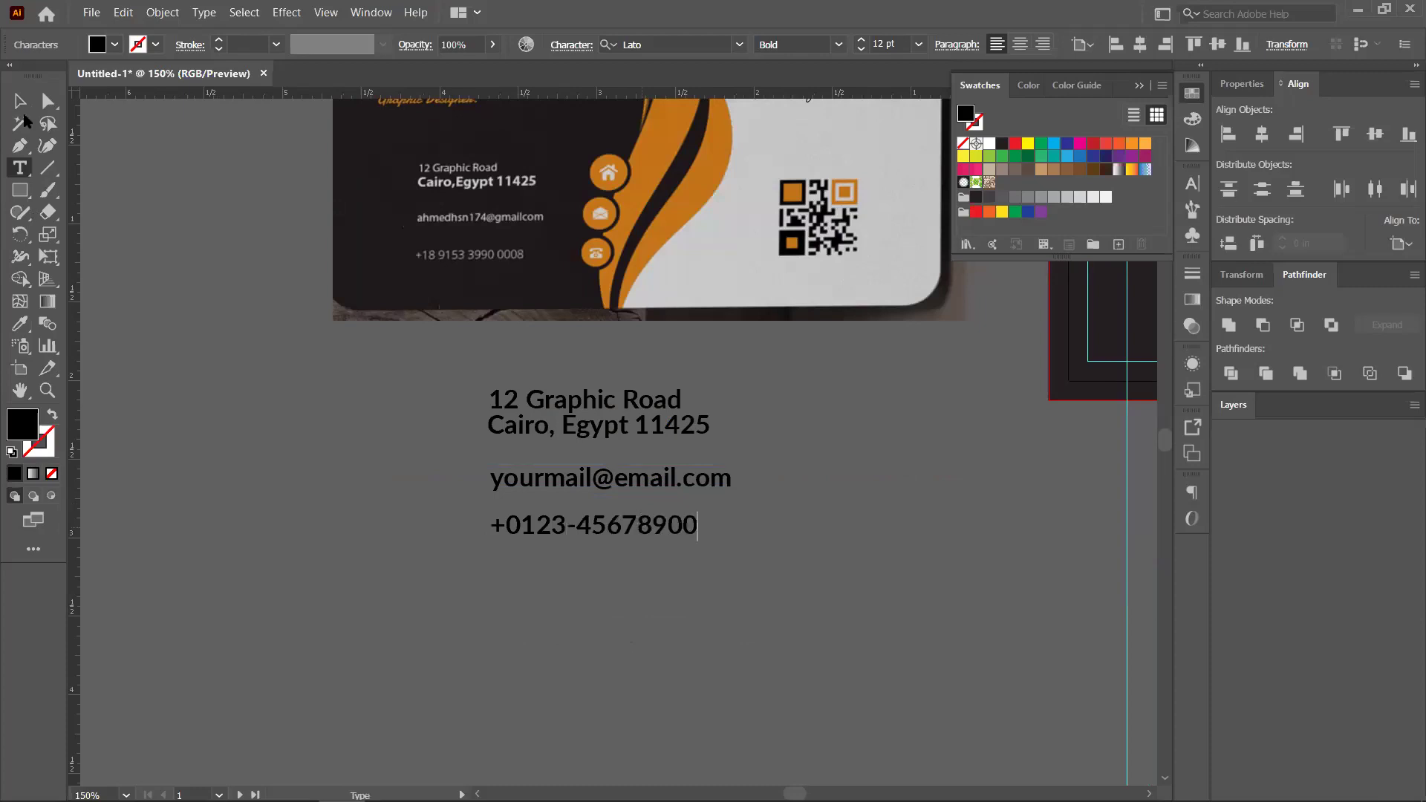
key("Escape")
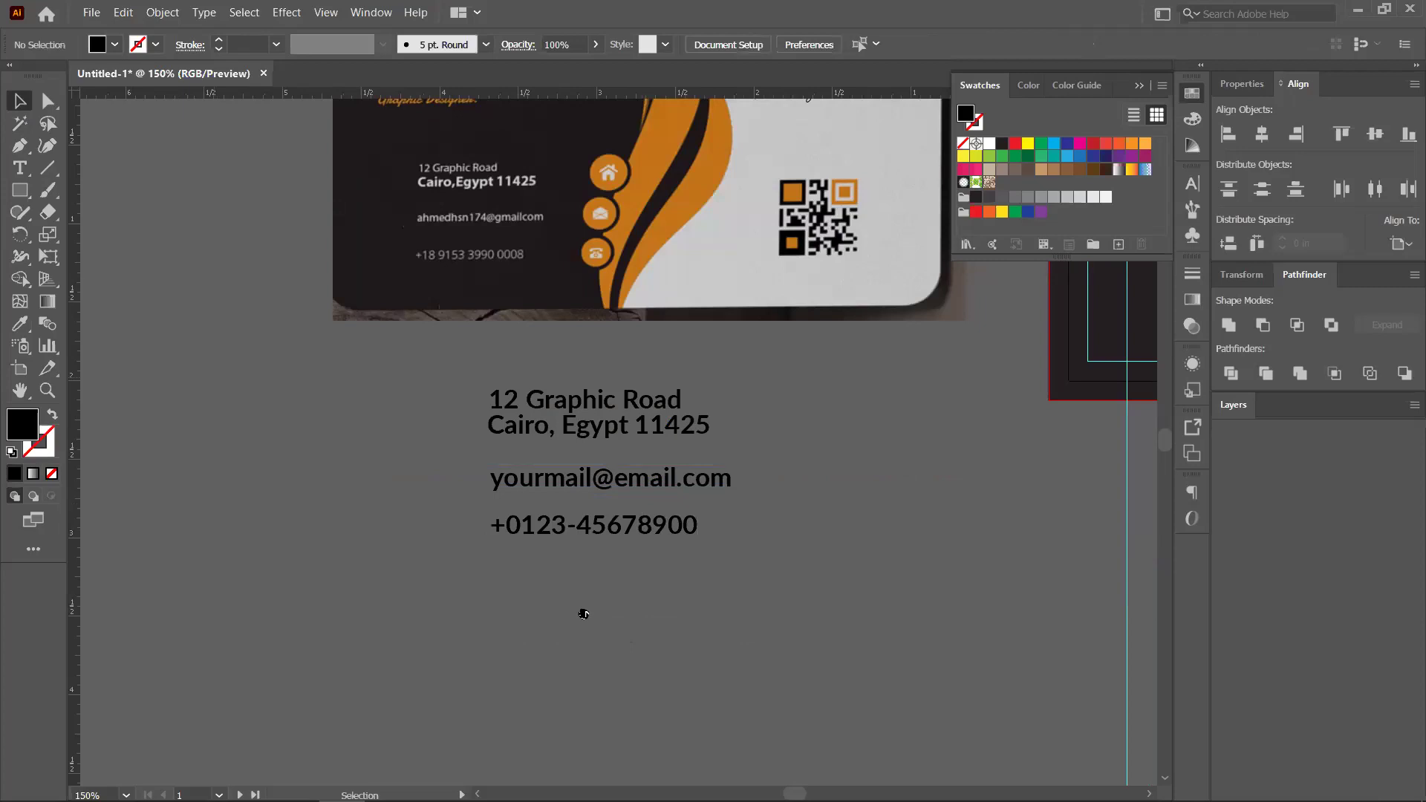
Make the 'Cairo, Egypt 11425' line Bold Italic
scroll(281, 470, "right", 5)
scroll(281, 470, "up", 1)
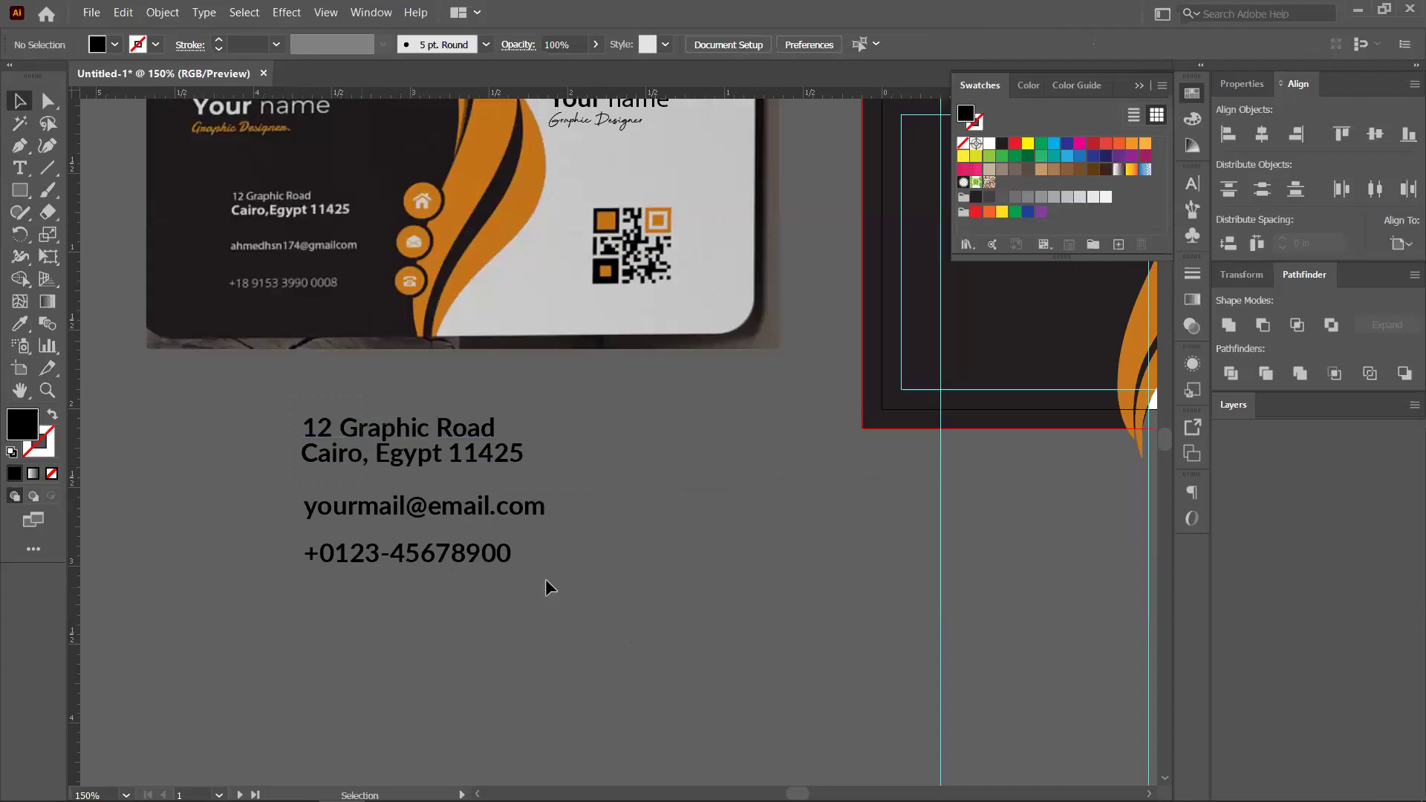
key("ctrl+a")
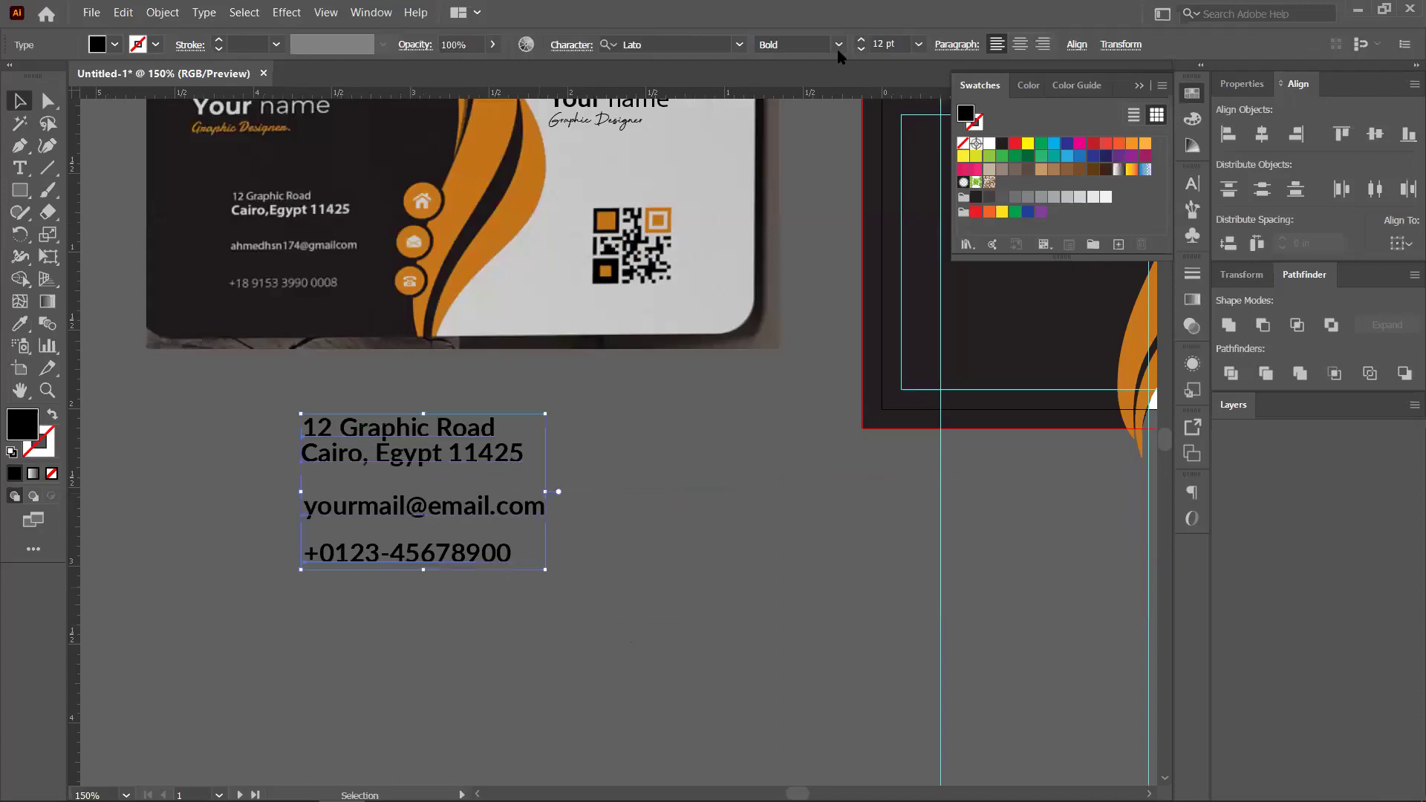
left_click(838, 44)
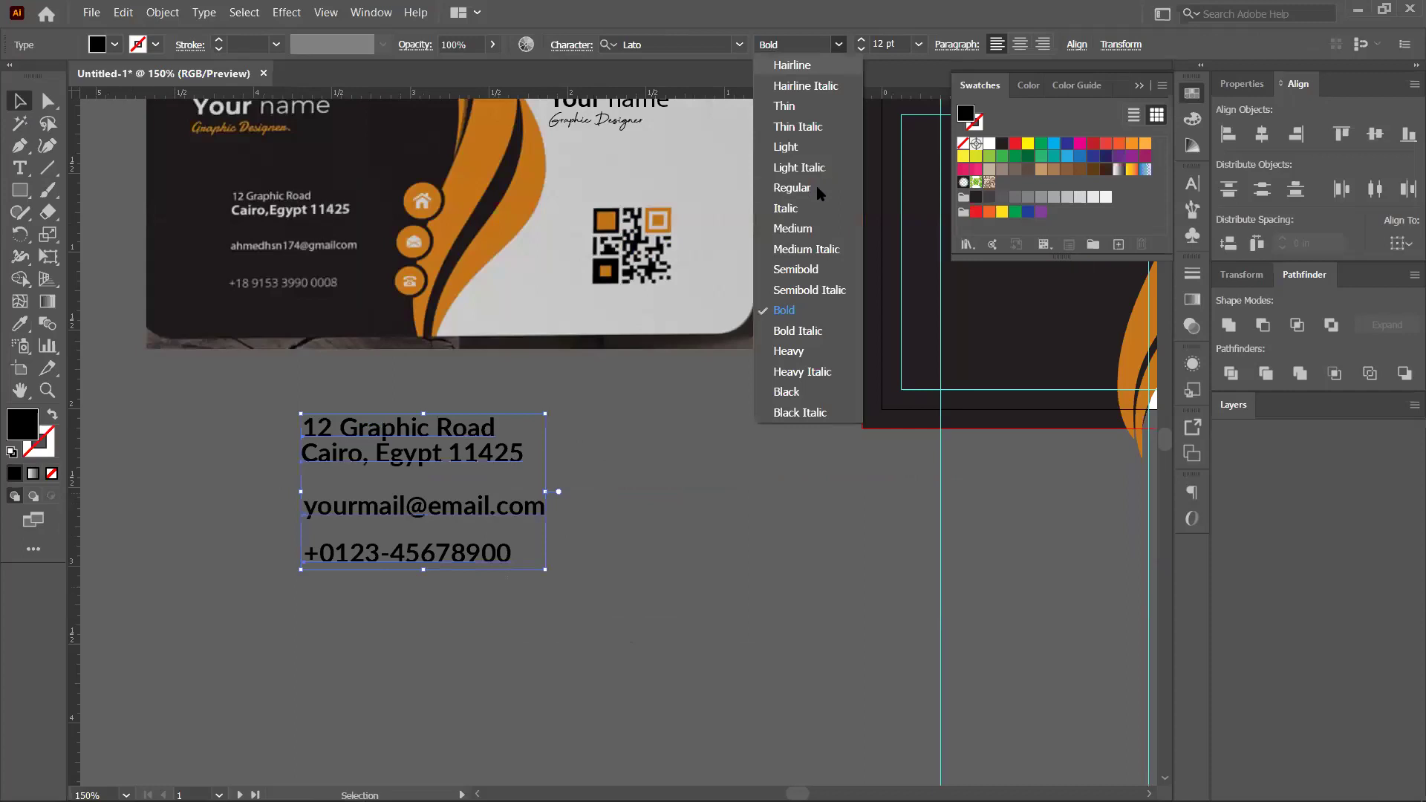
left_click(691, 484)
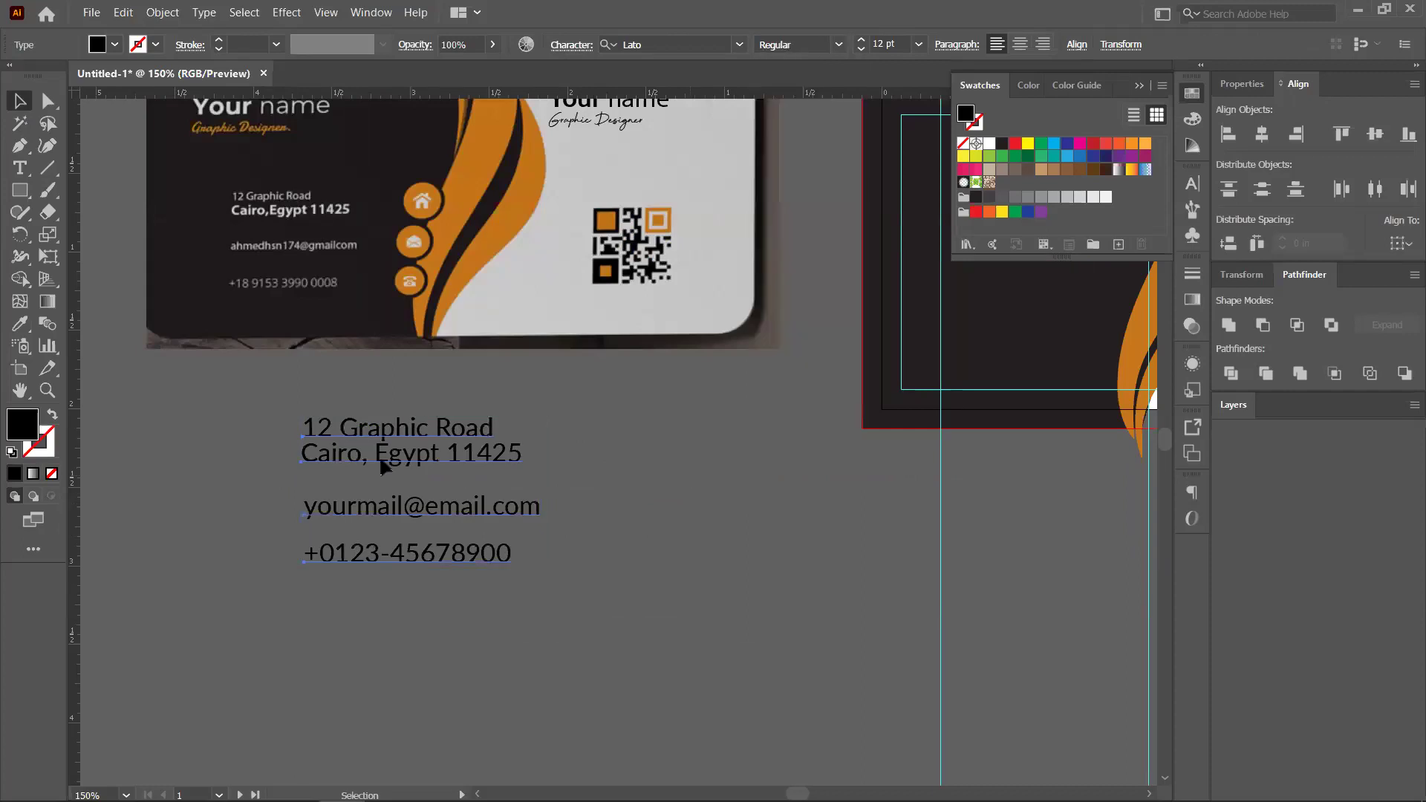
left_click(481, 442)
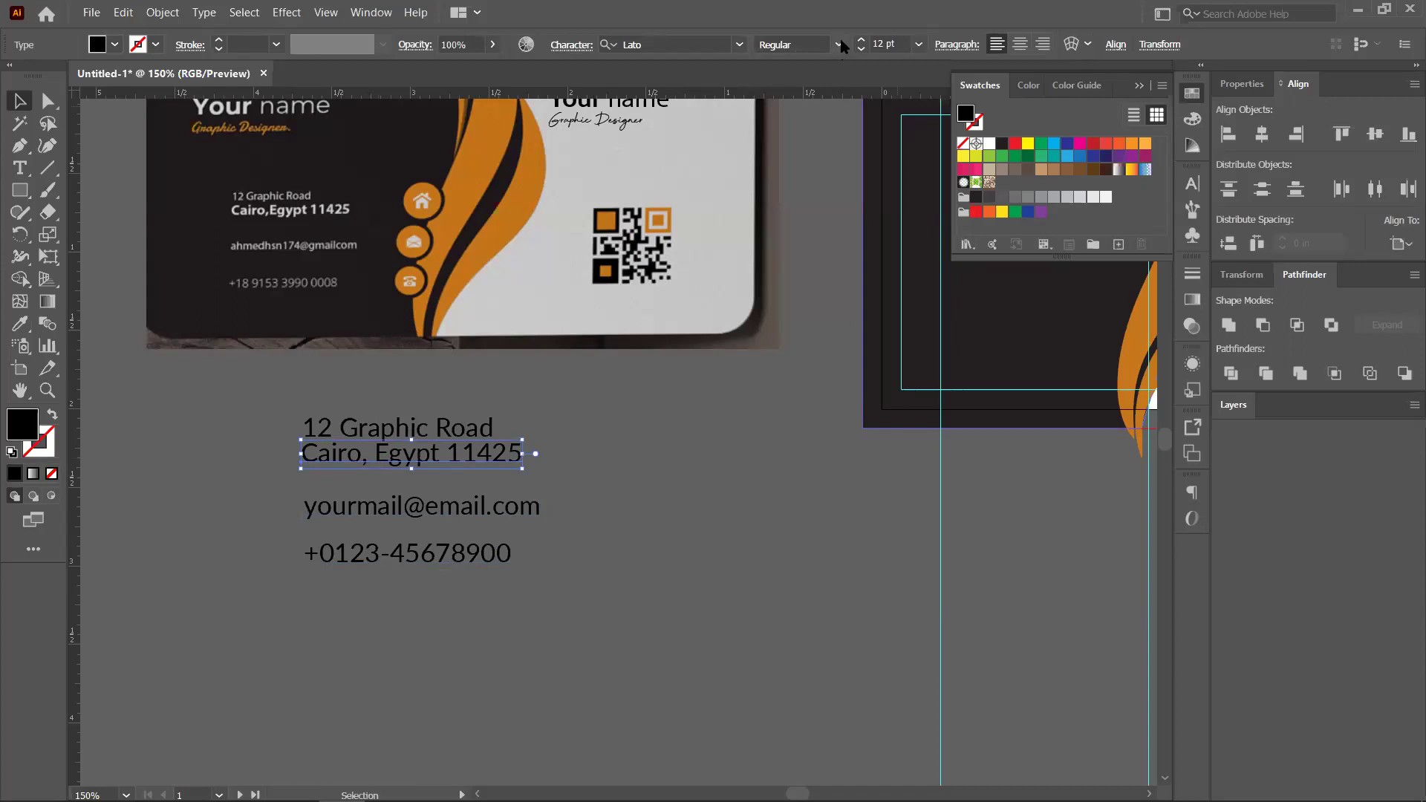
left_click(839, 44)
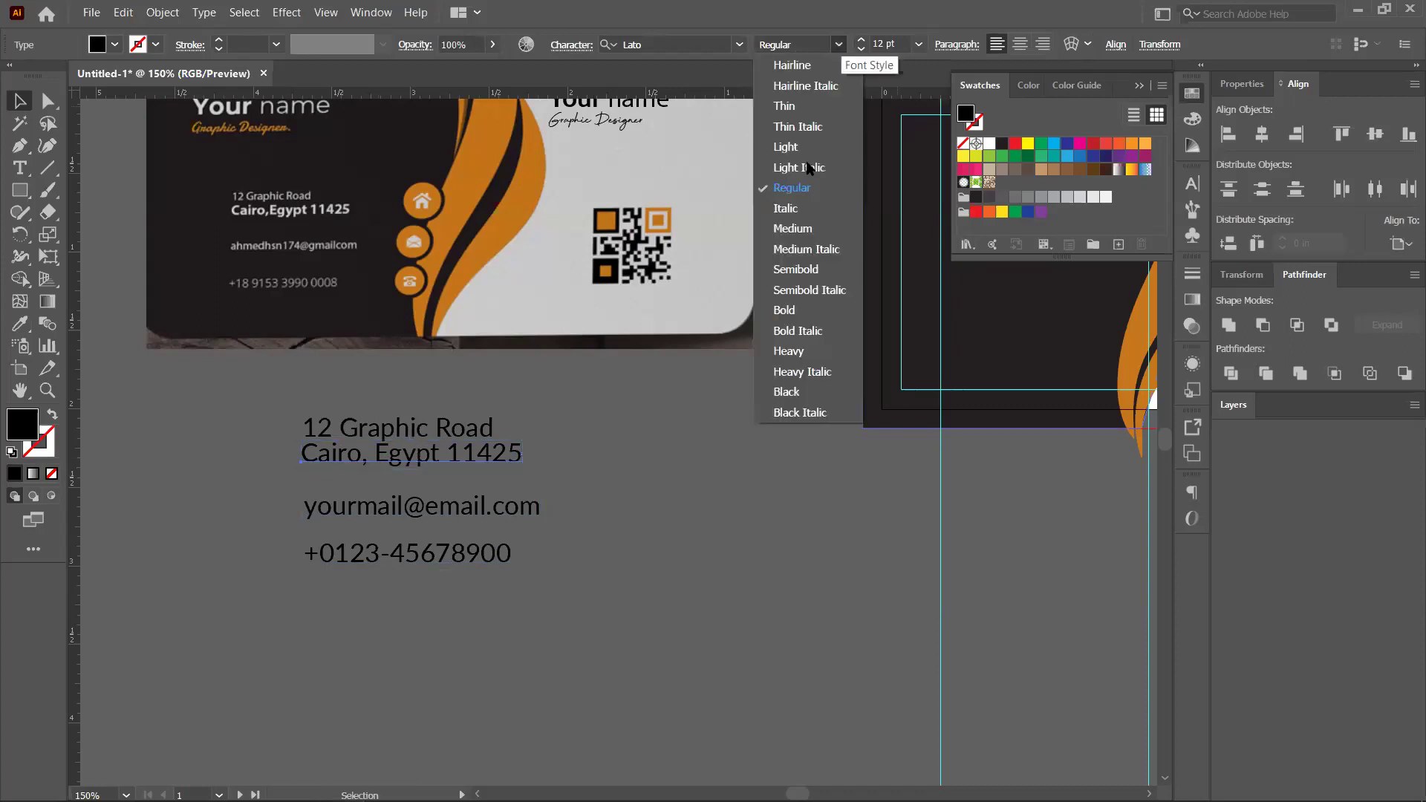
left_click(808, 332)
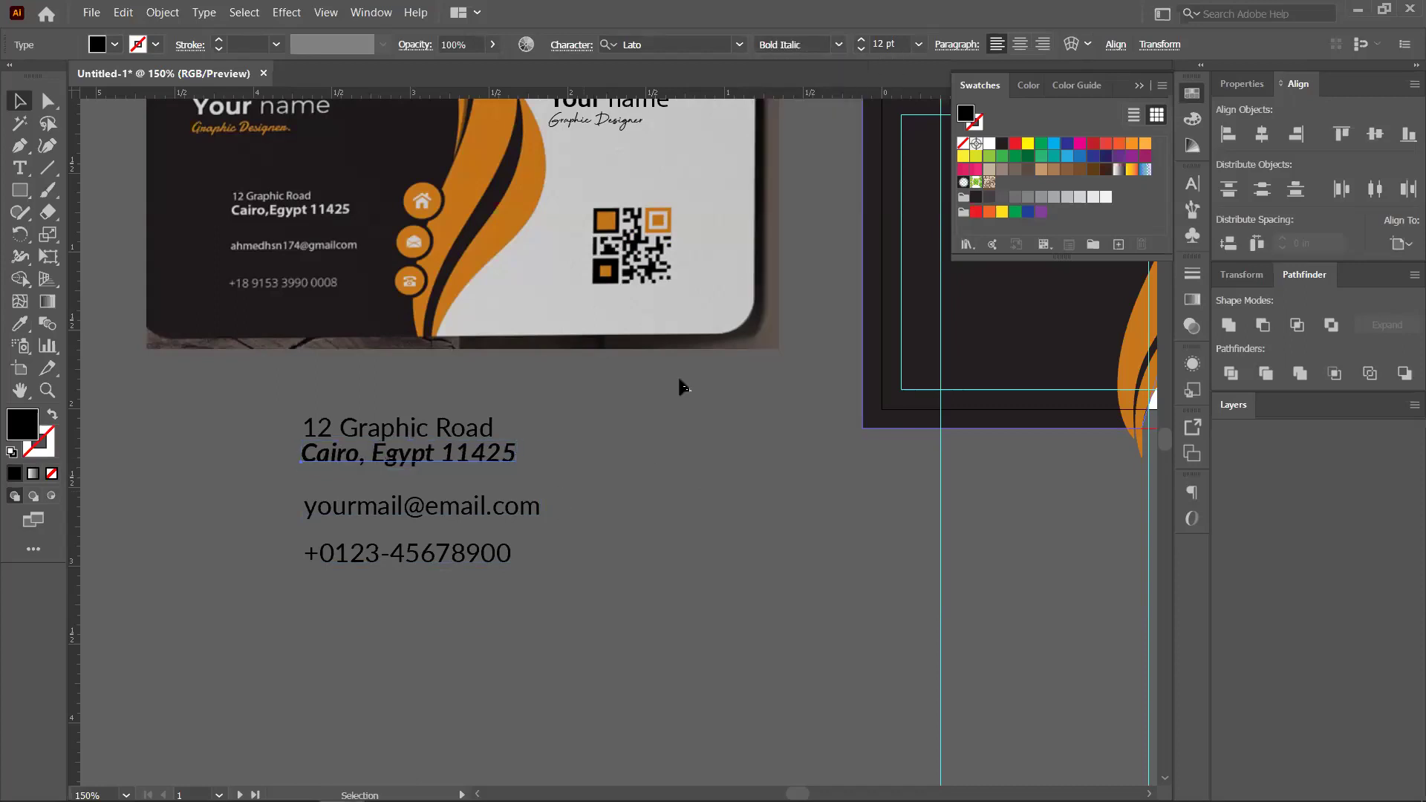
left_click(573, 565)
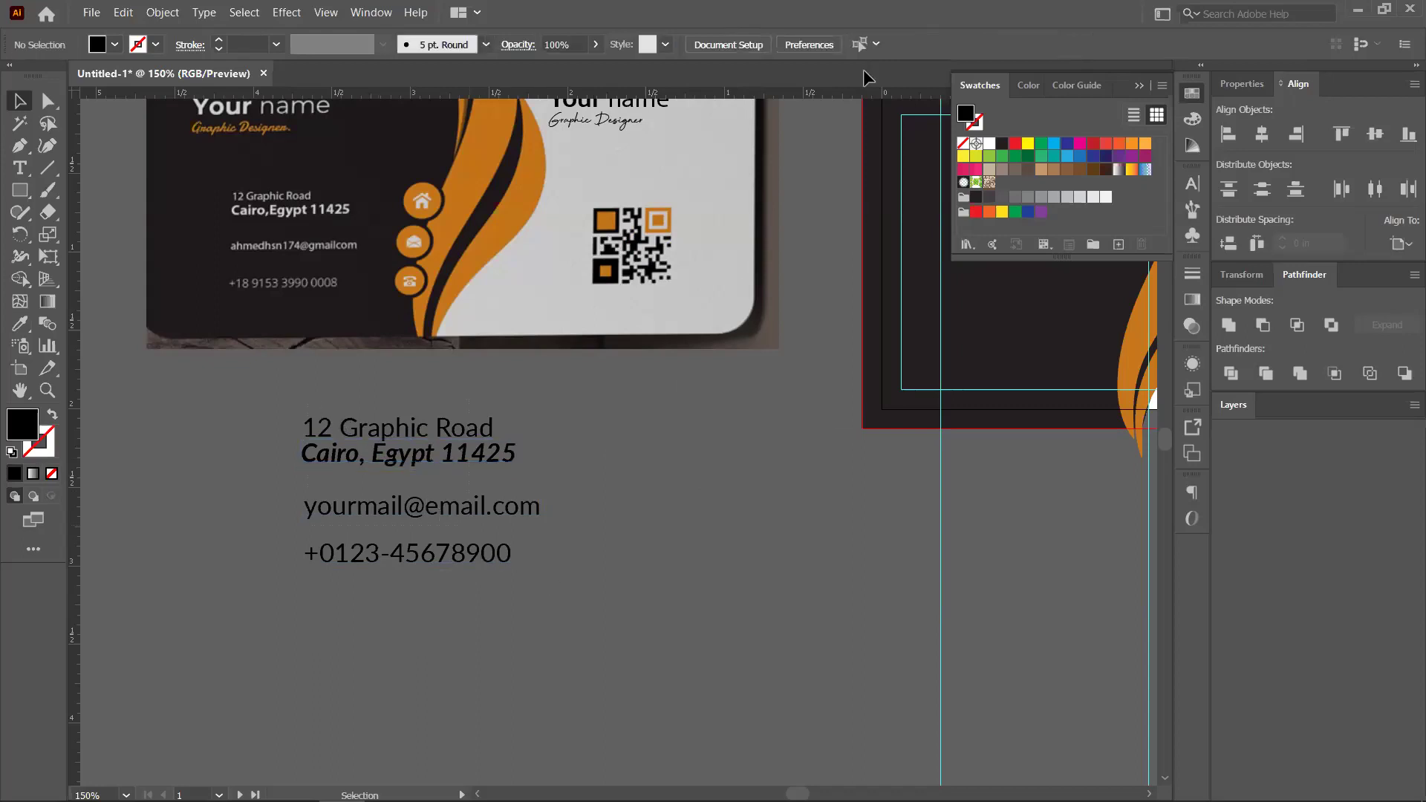
Set the contact text size to 10 pt
left_click(416, 505)
left_click(919, 44)
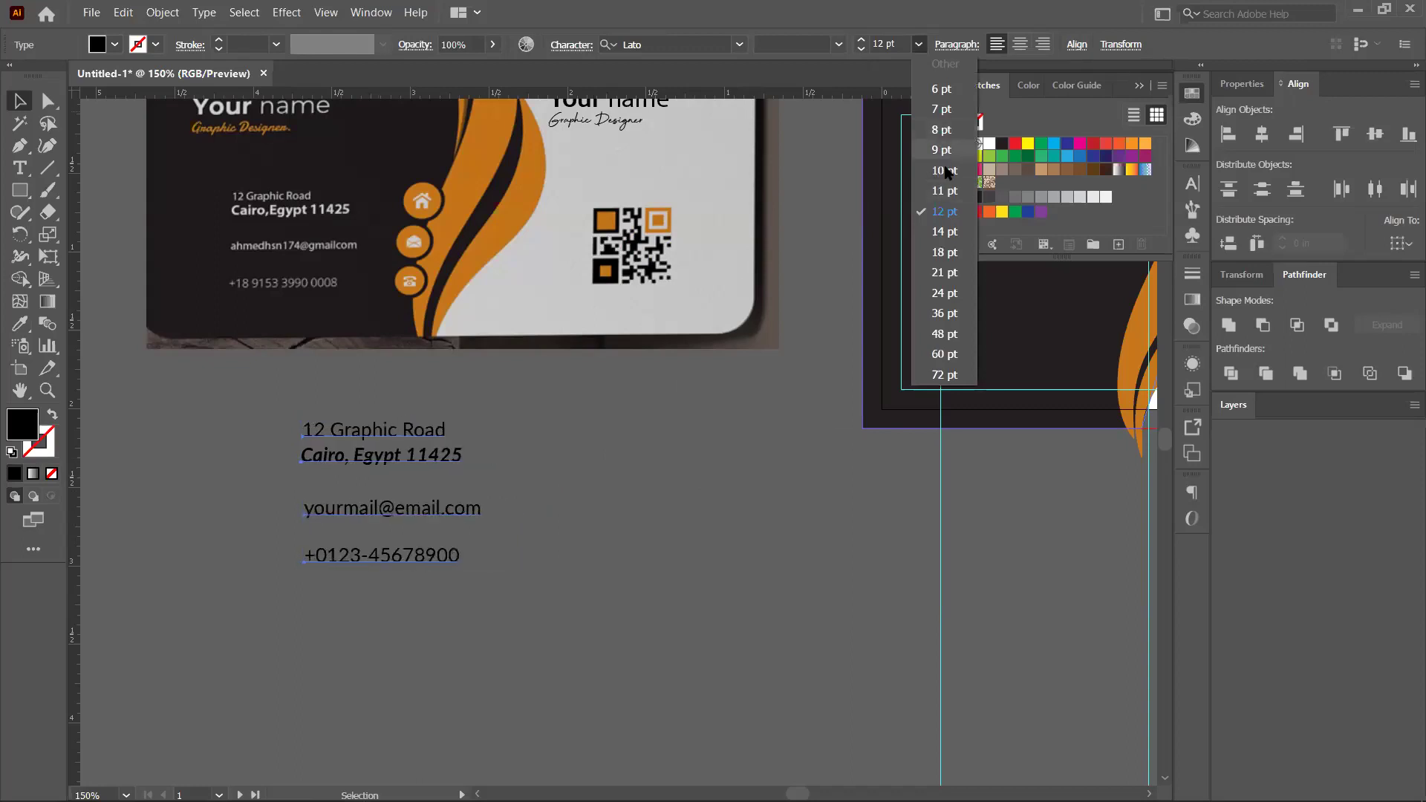
left_click(647, 438)
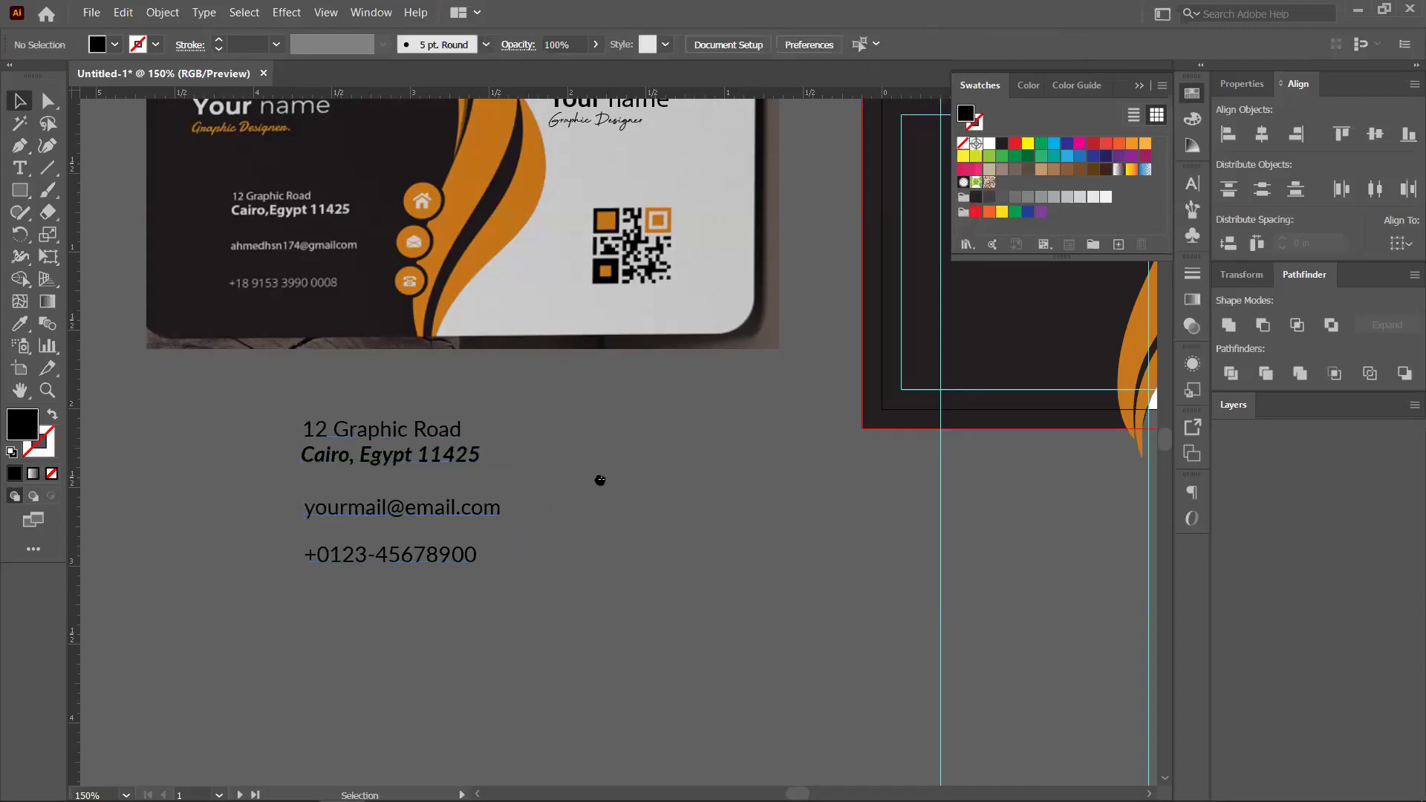
key("ctrl+minus")
key("ctrl+minus")
key("ctrl+minus")
key("ctrl+plus")
left_click(382, 461)
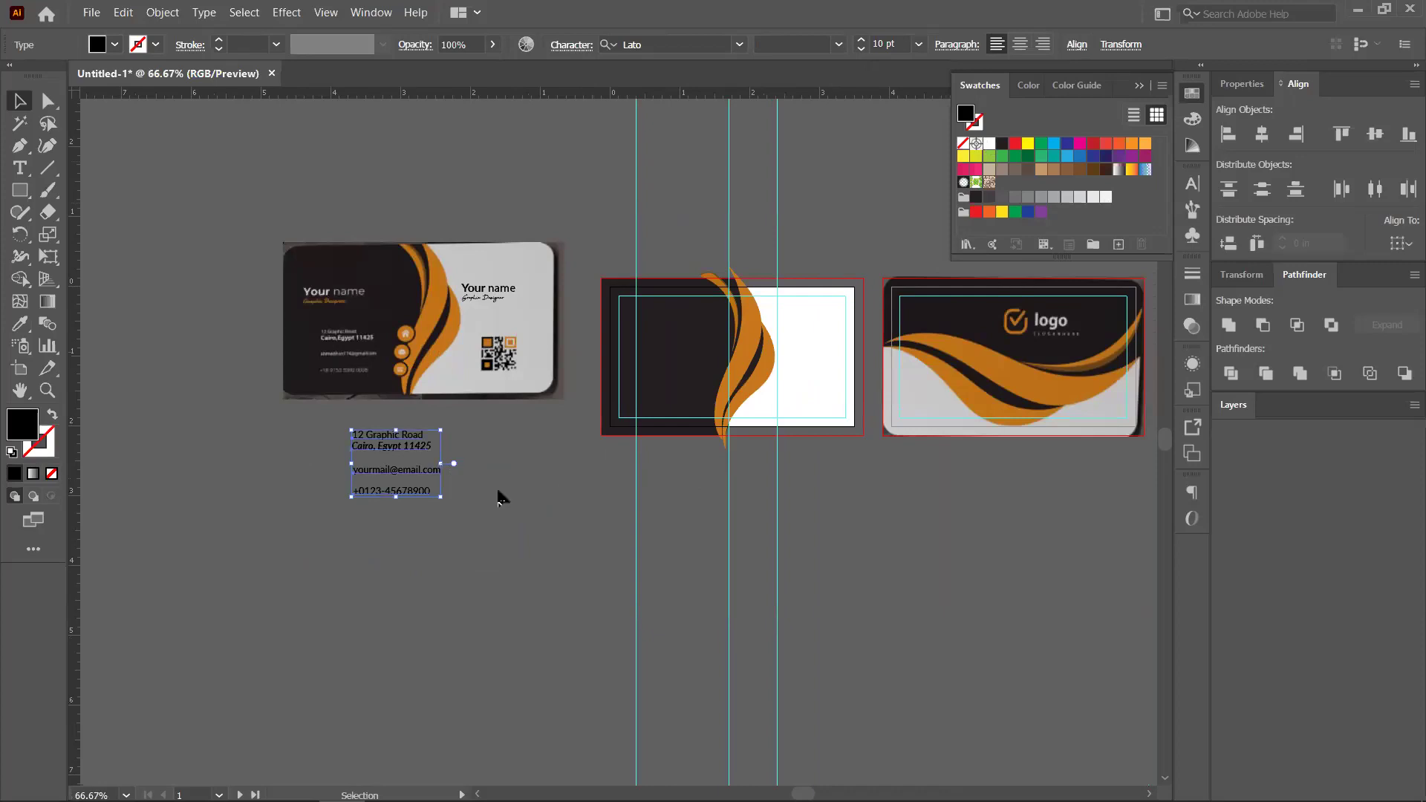
Fill the contact text with white, undoing an accidental move of the reference image
key("d")
left_click(913, 225)
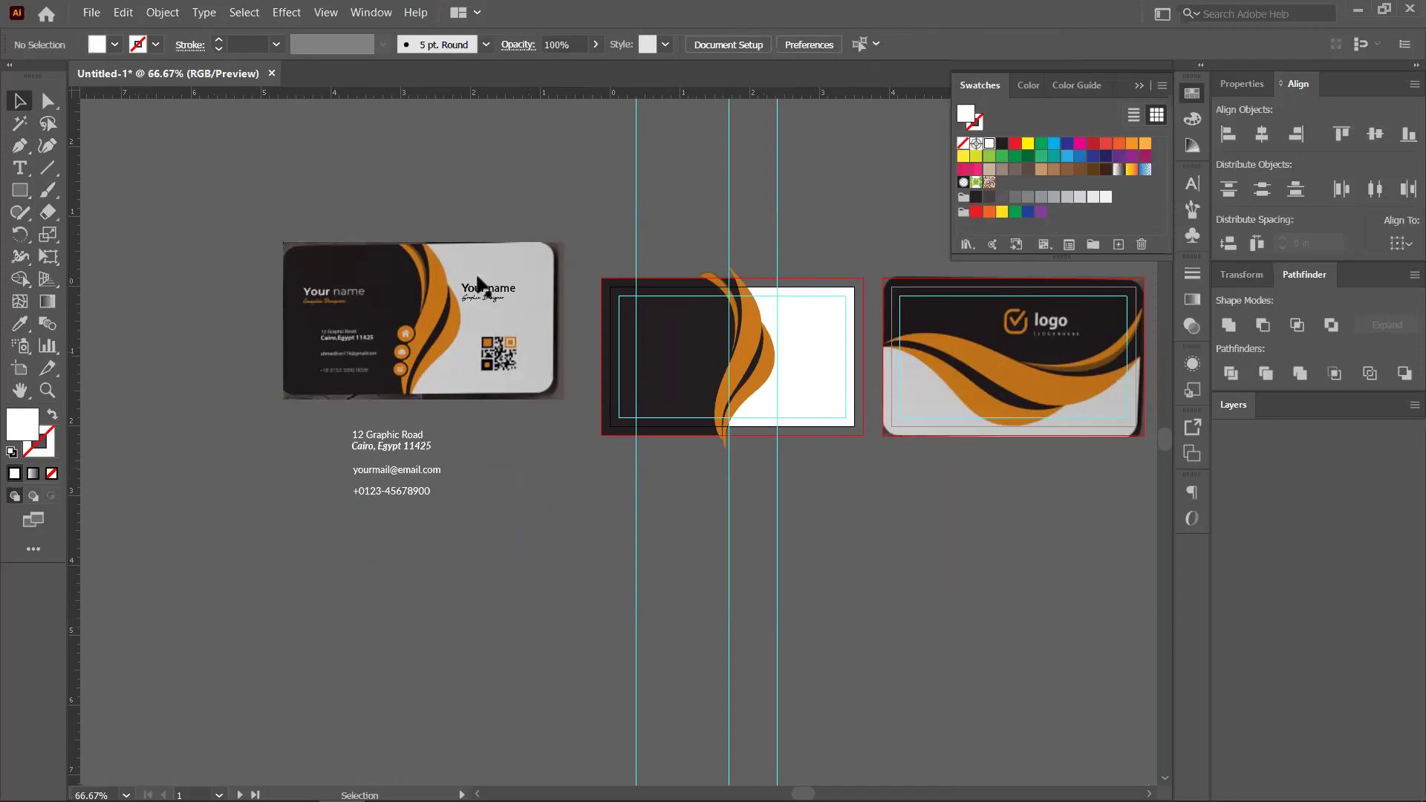
left_click_drag(499, 306, 524, 344)
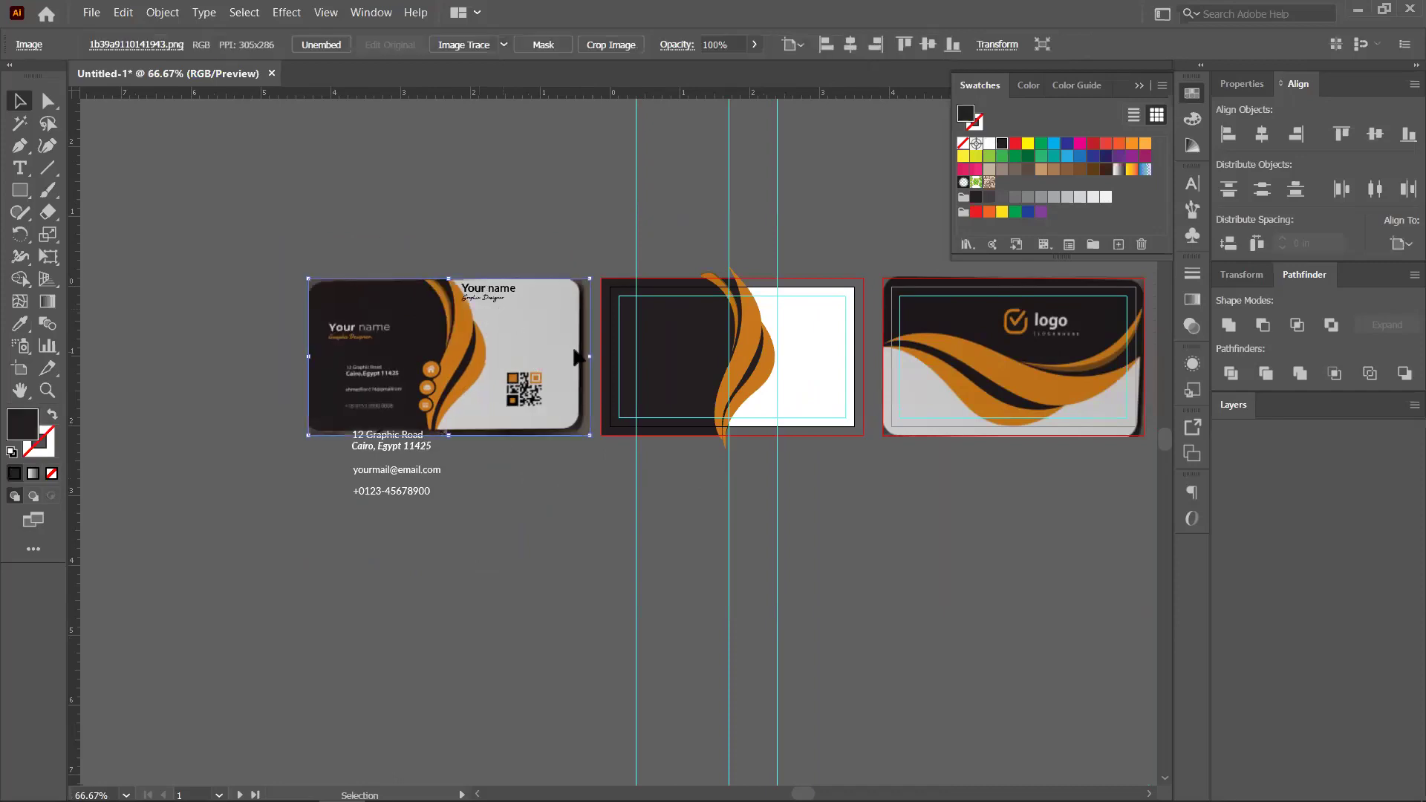
key("ctrl+z")
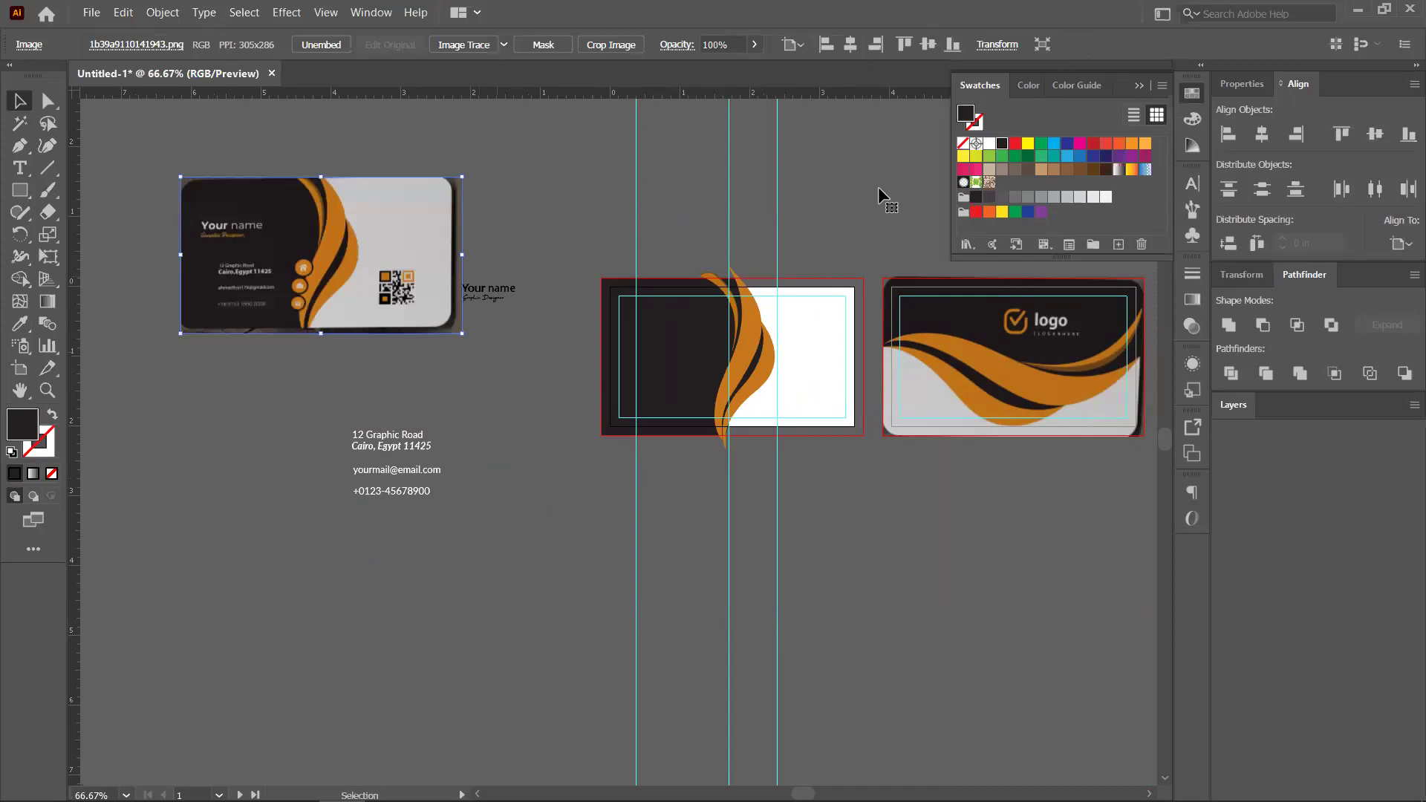
key("ctrl+z")
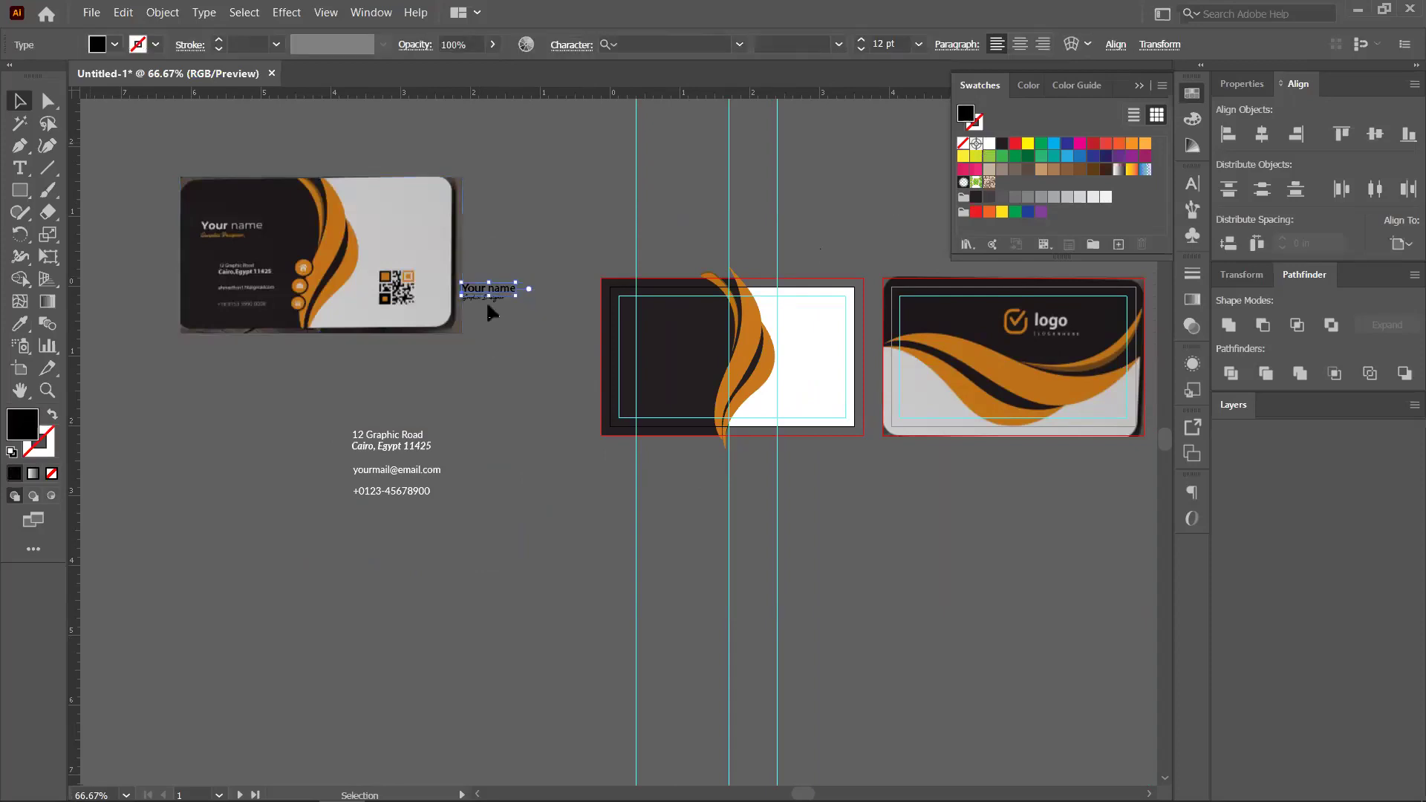
key("ctrl+z")
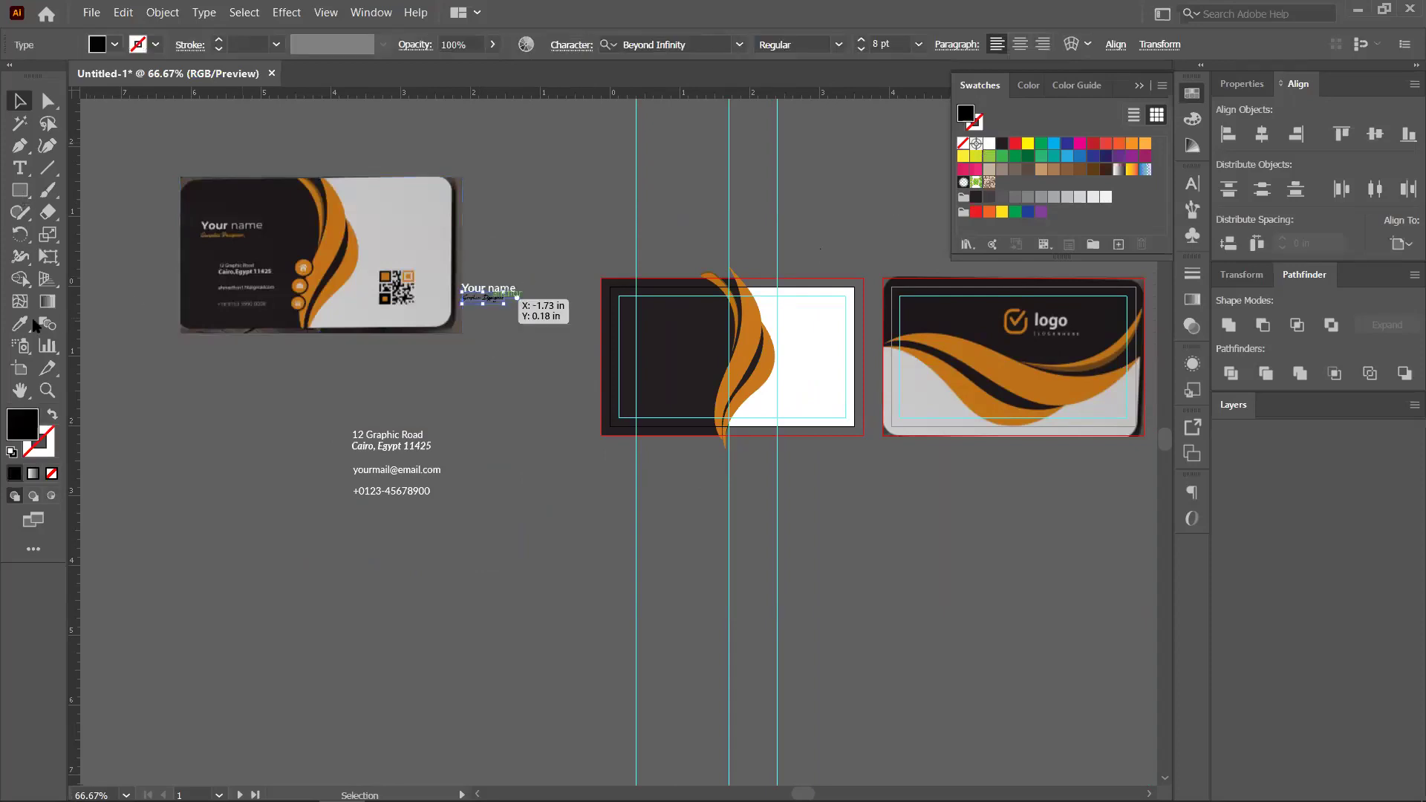
Sample the swoosh's orange onto the Graphic Designer text with the Eyedropper
key("i")
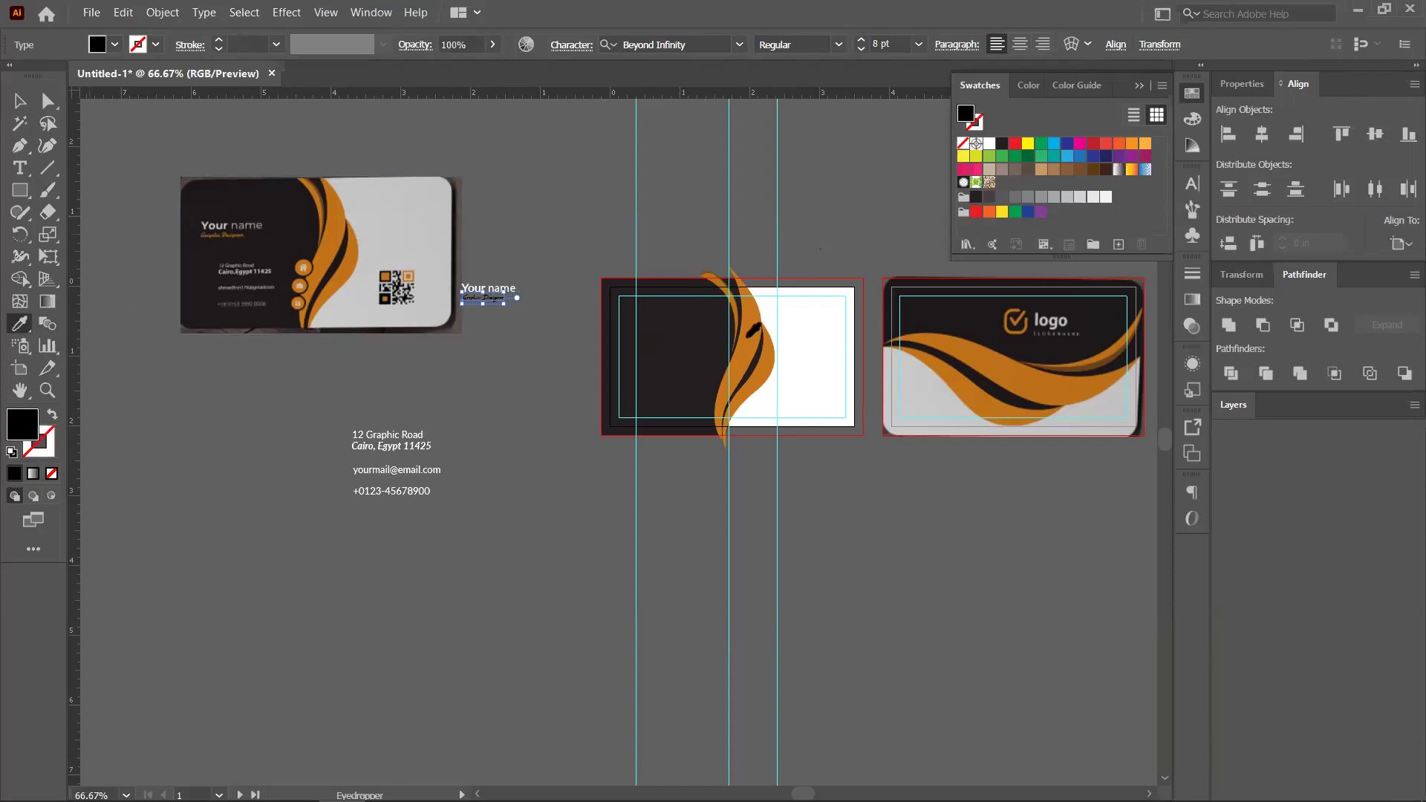
left_click(334, 297)
key("v")
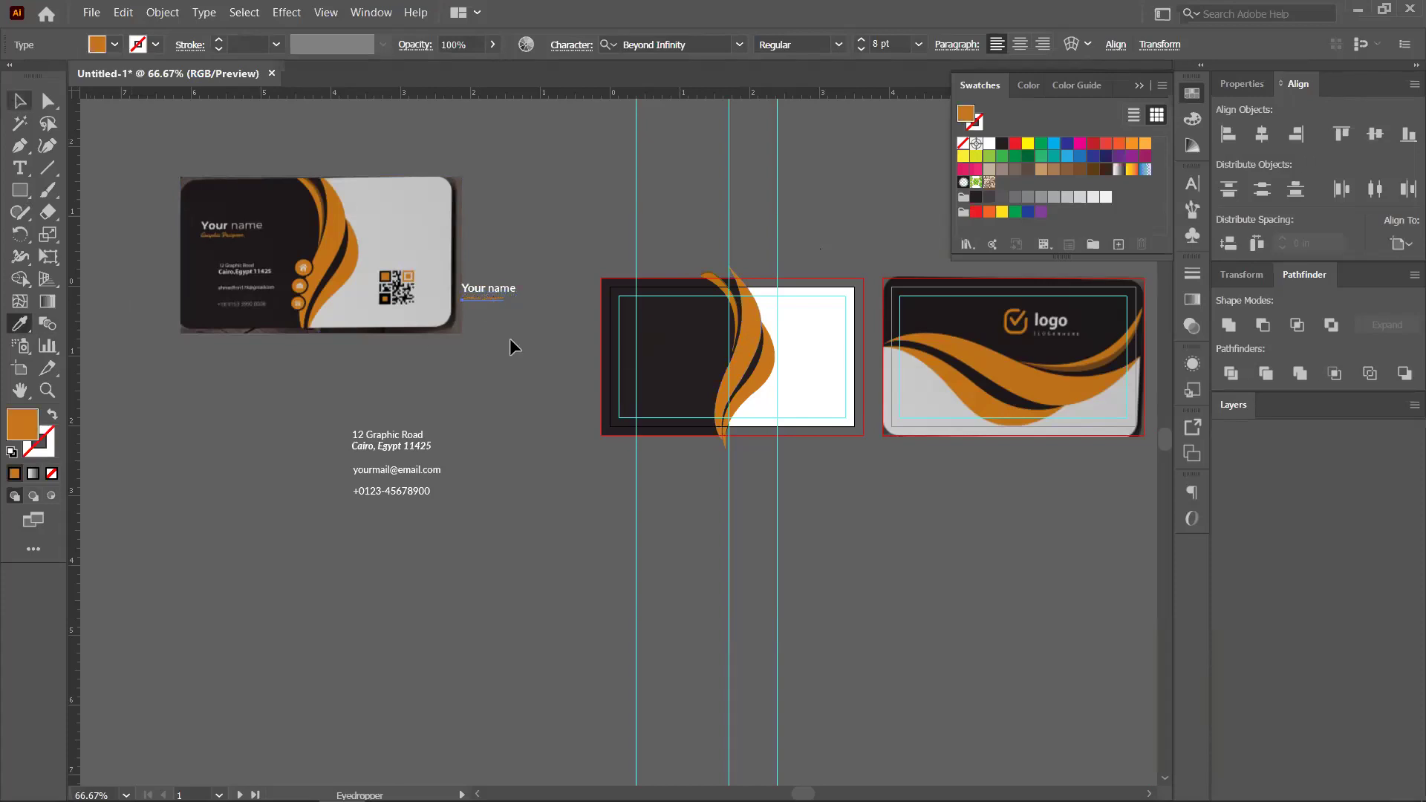
left_click(511, 338)
Move the name and title group onto the dark panel near the card's top-left
scroll(558, 334, "up", 4)
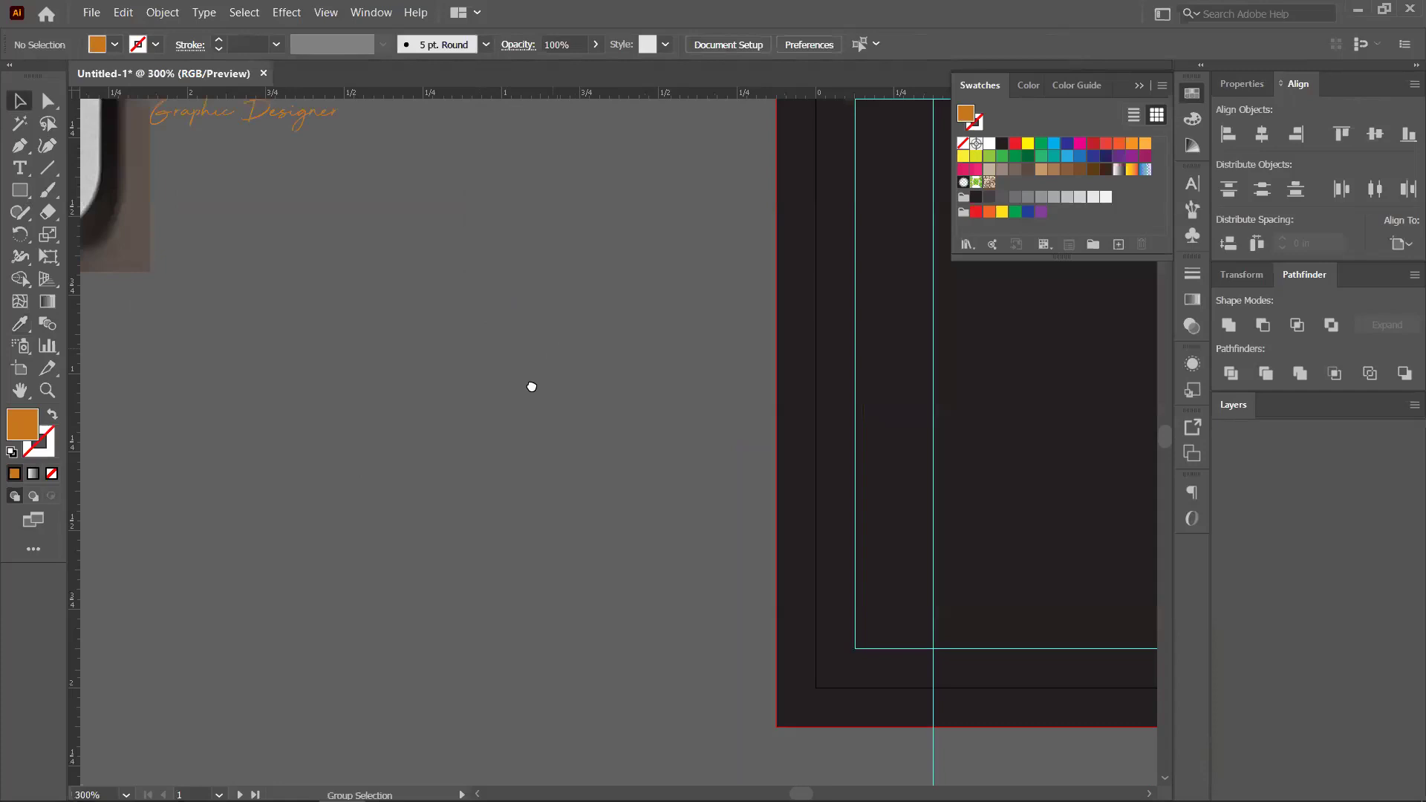
scroll(532, 387, "down", 2)
left_click(371, 267)
left_click_drag(418, 252, 774, 328)
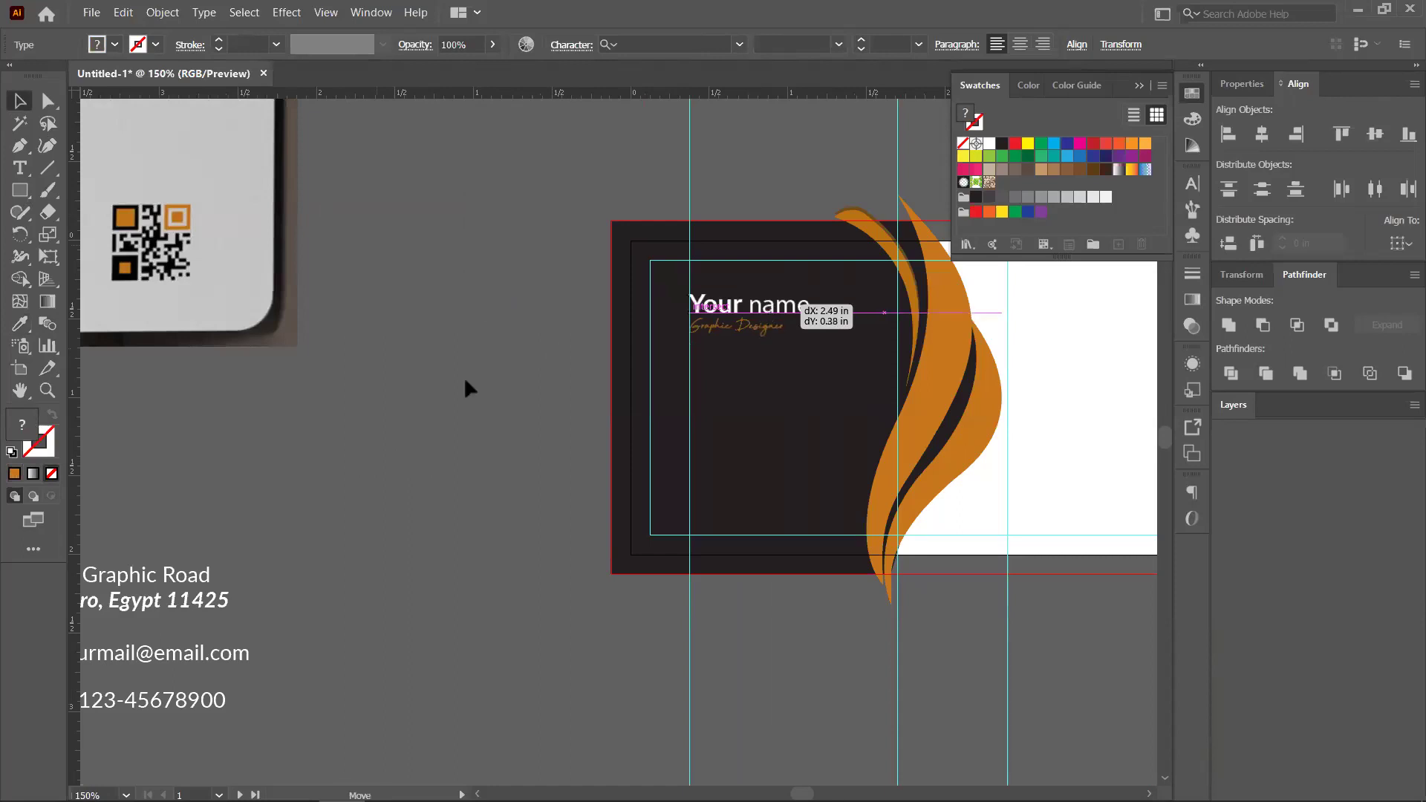
left_click(464, 376)
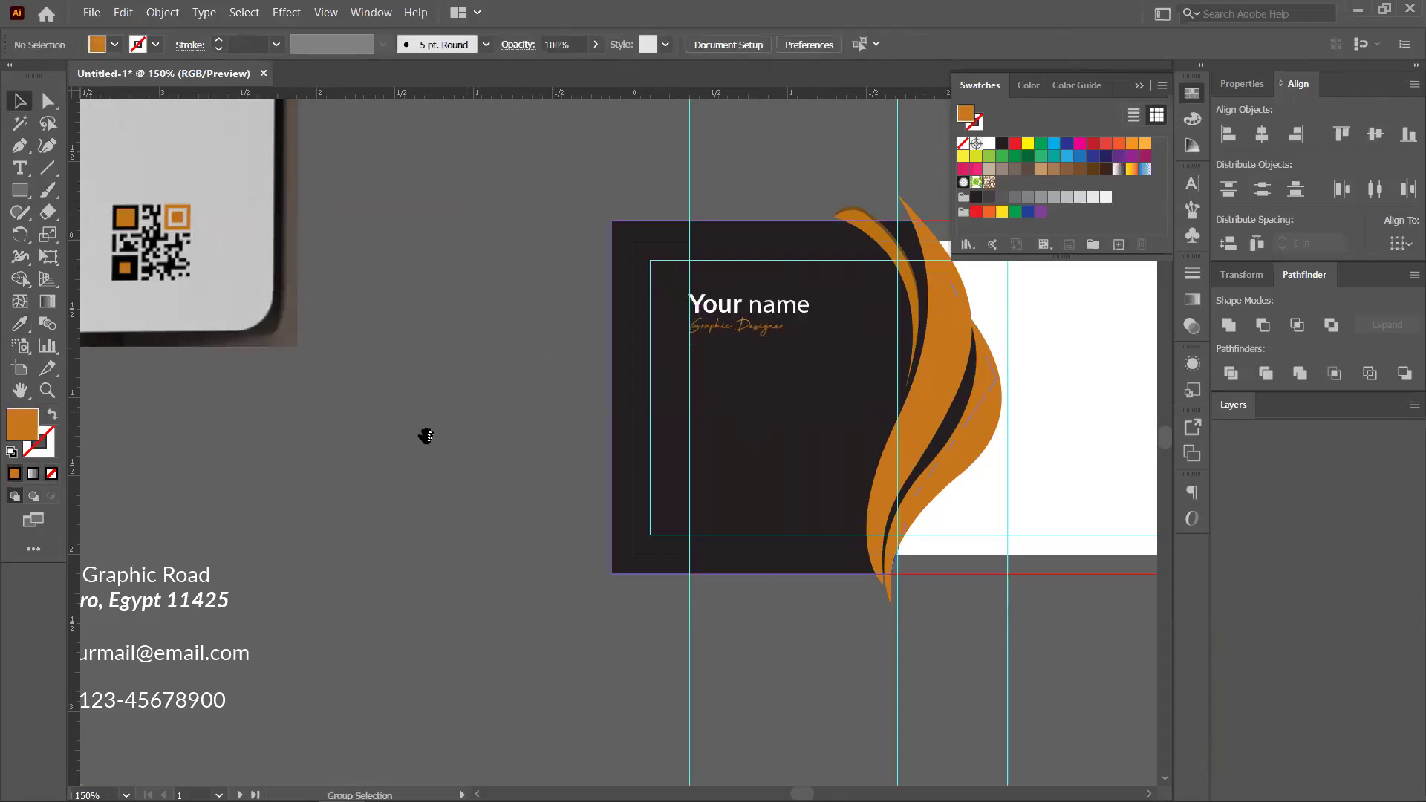
Group the street and city address lines together
key("ctrl+minus")
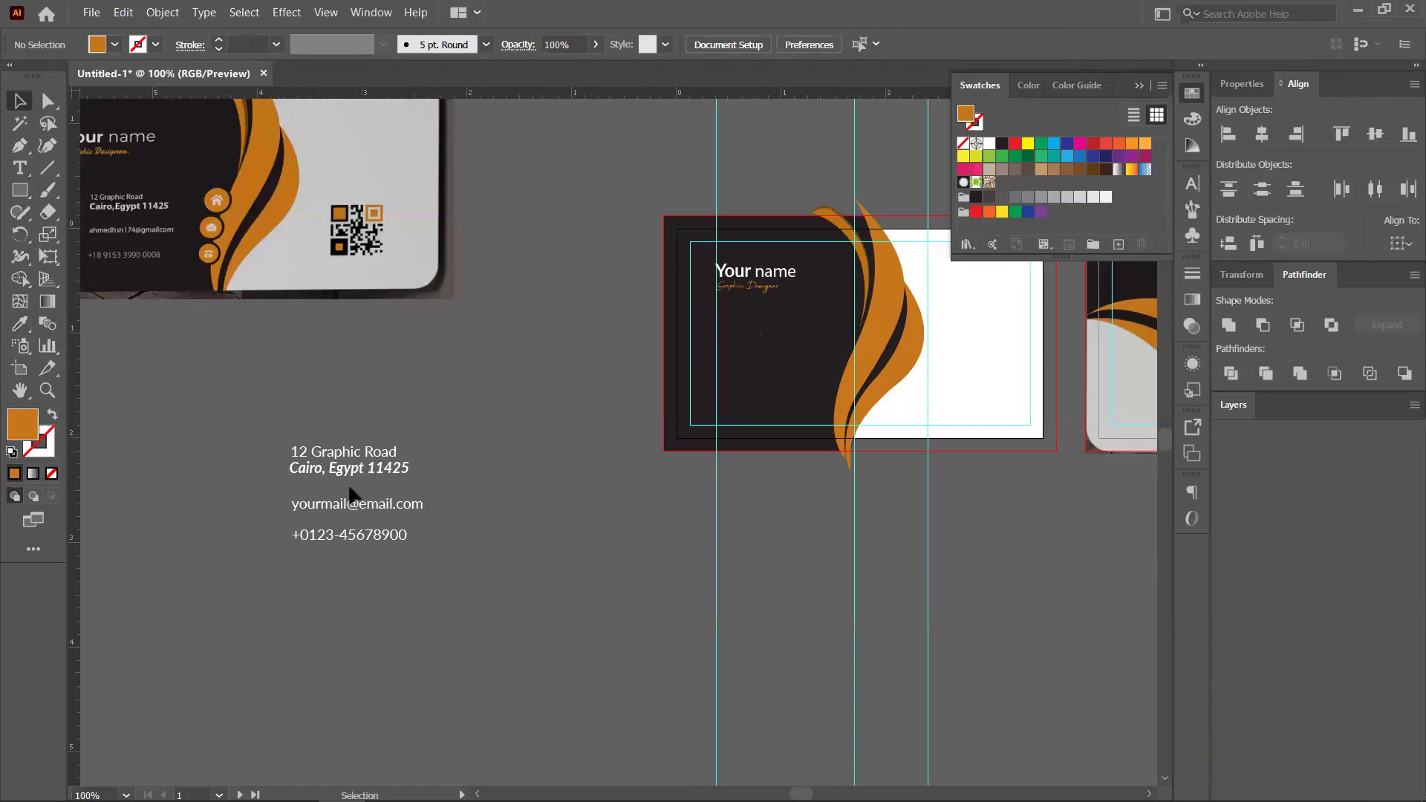
scroll(336, 479, "up", 3)
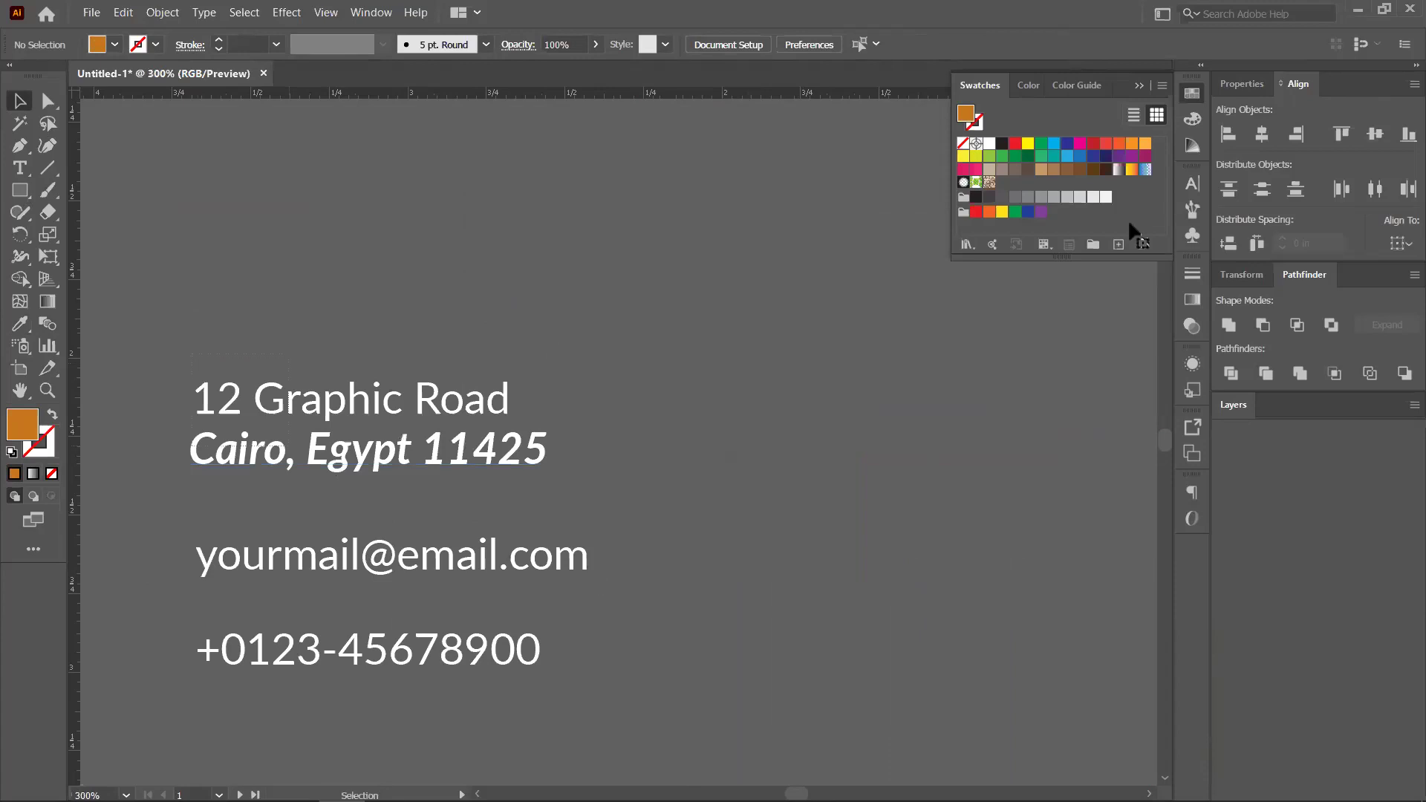
key("ctrl+a")
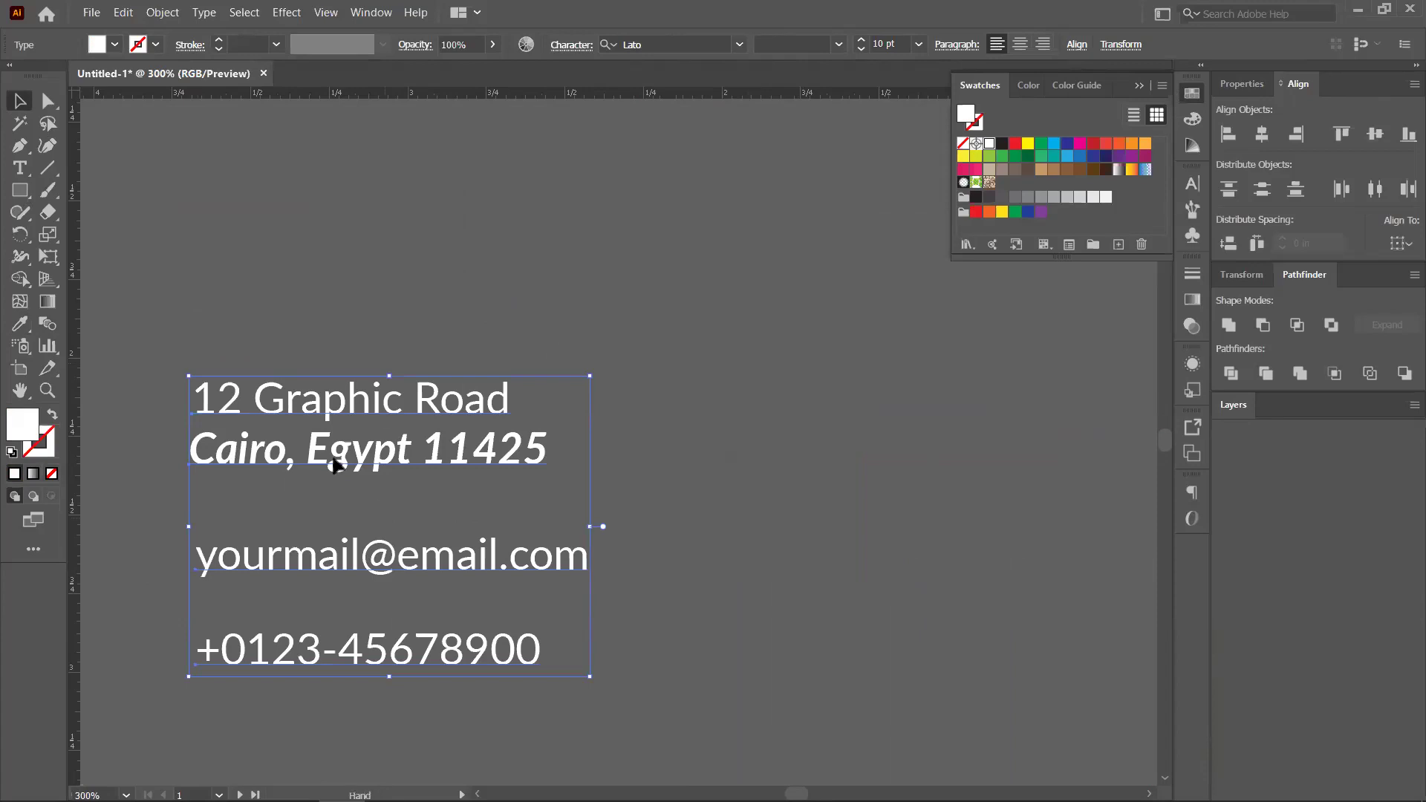
left_click_drag(667, 394, 664, 302)
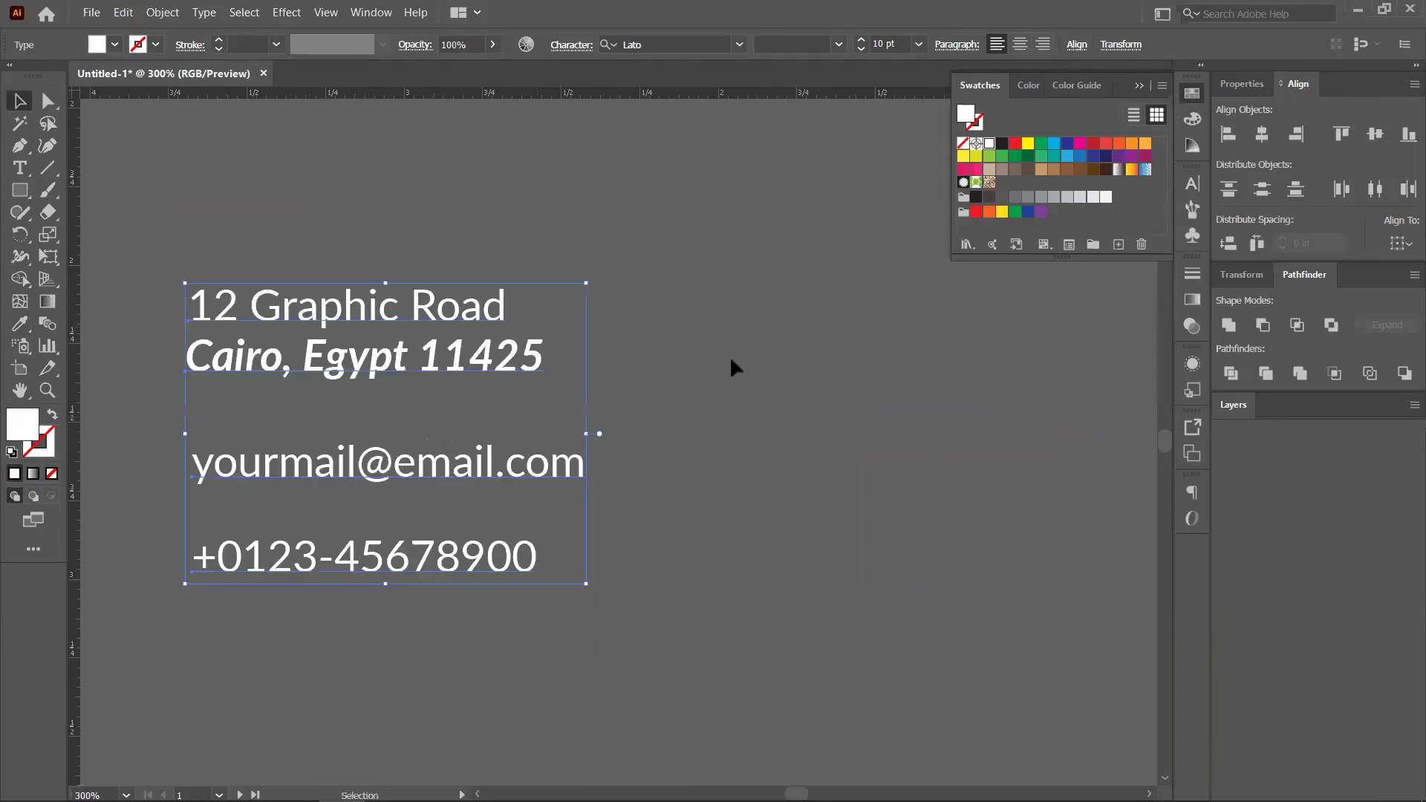
left_click(193, 274)
left_click(531, 358)
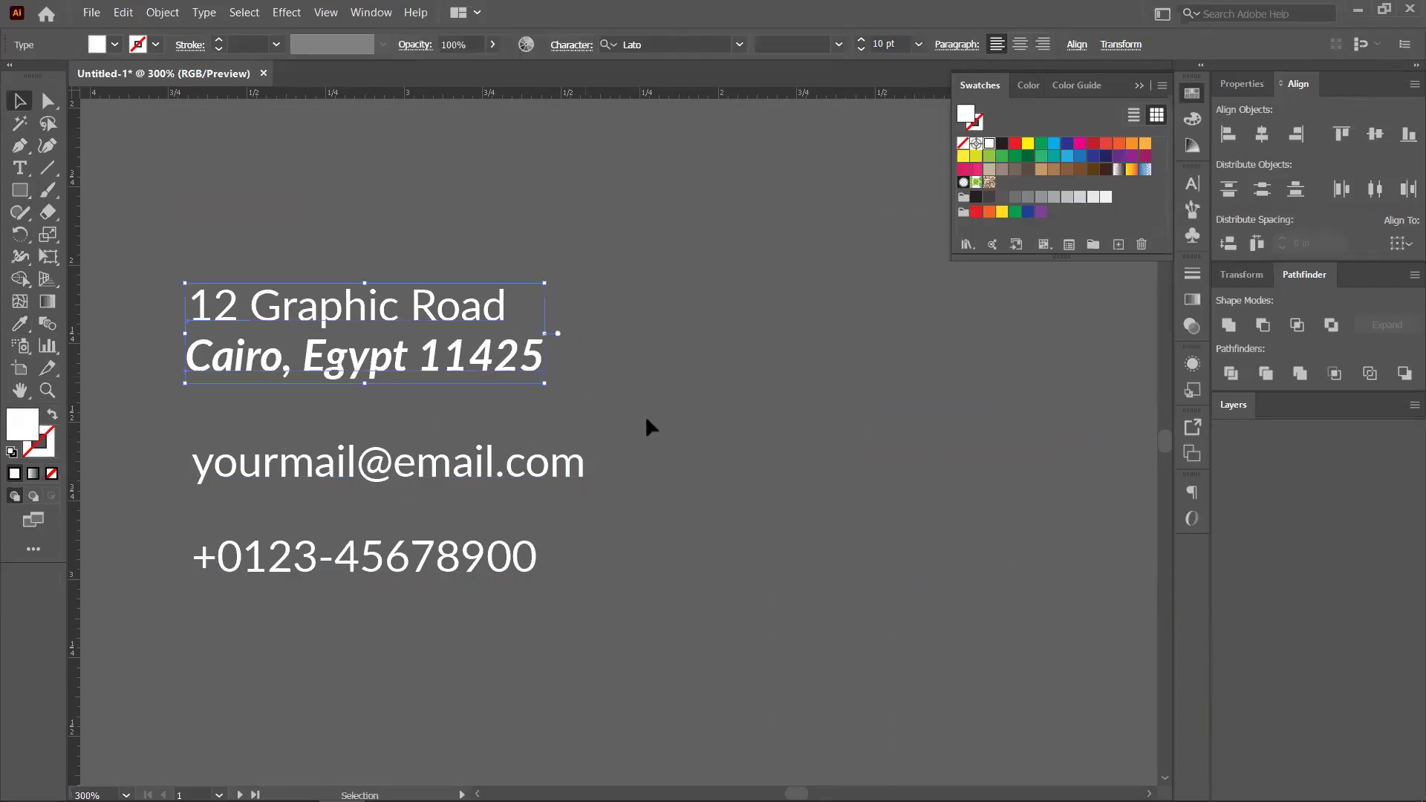
key("ctrl+g")
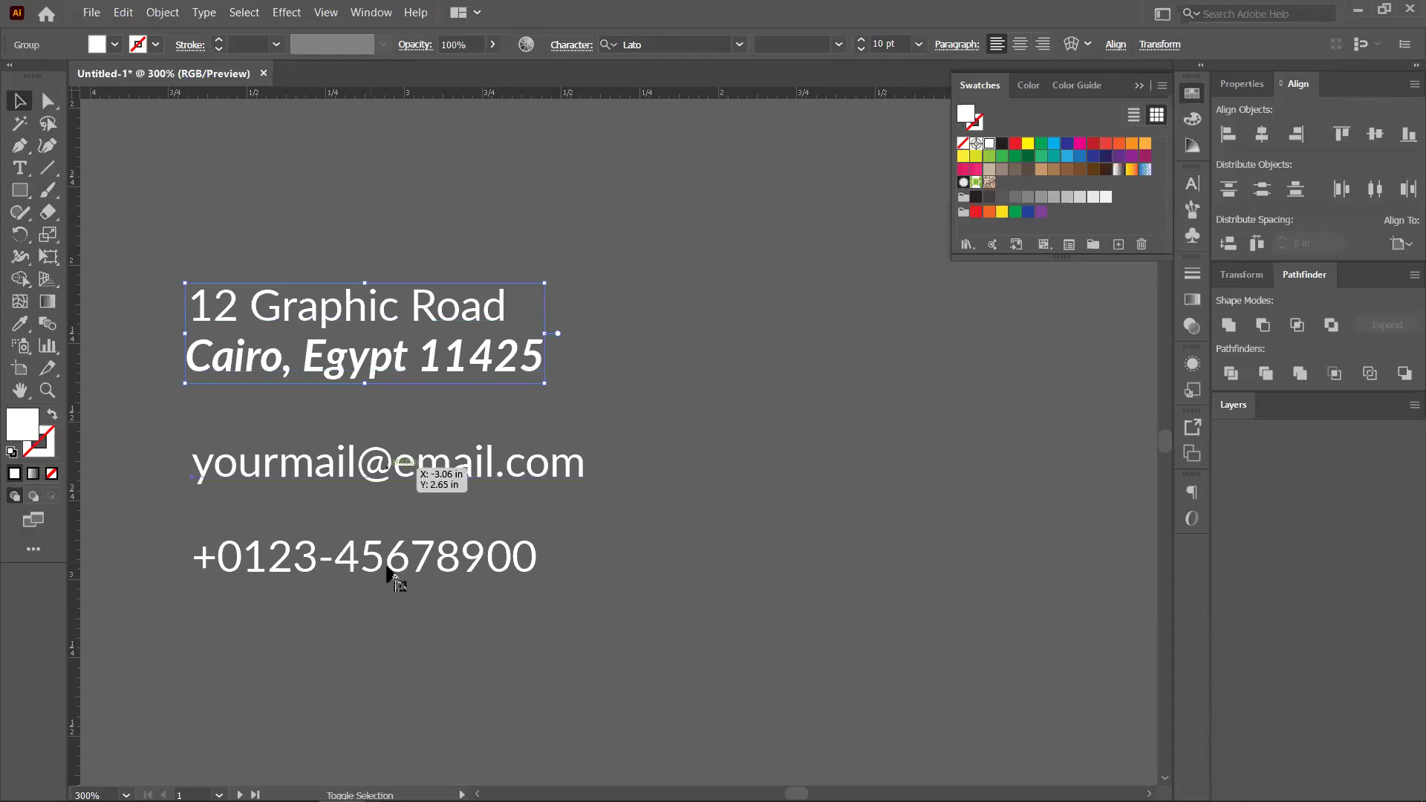
Distribute all contact lines by vertical centre so the e-mail sits evenly between address and phone
left_click(481, 549)
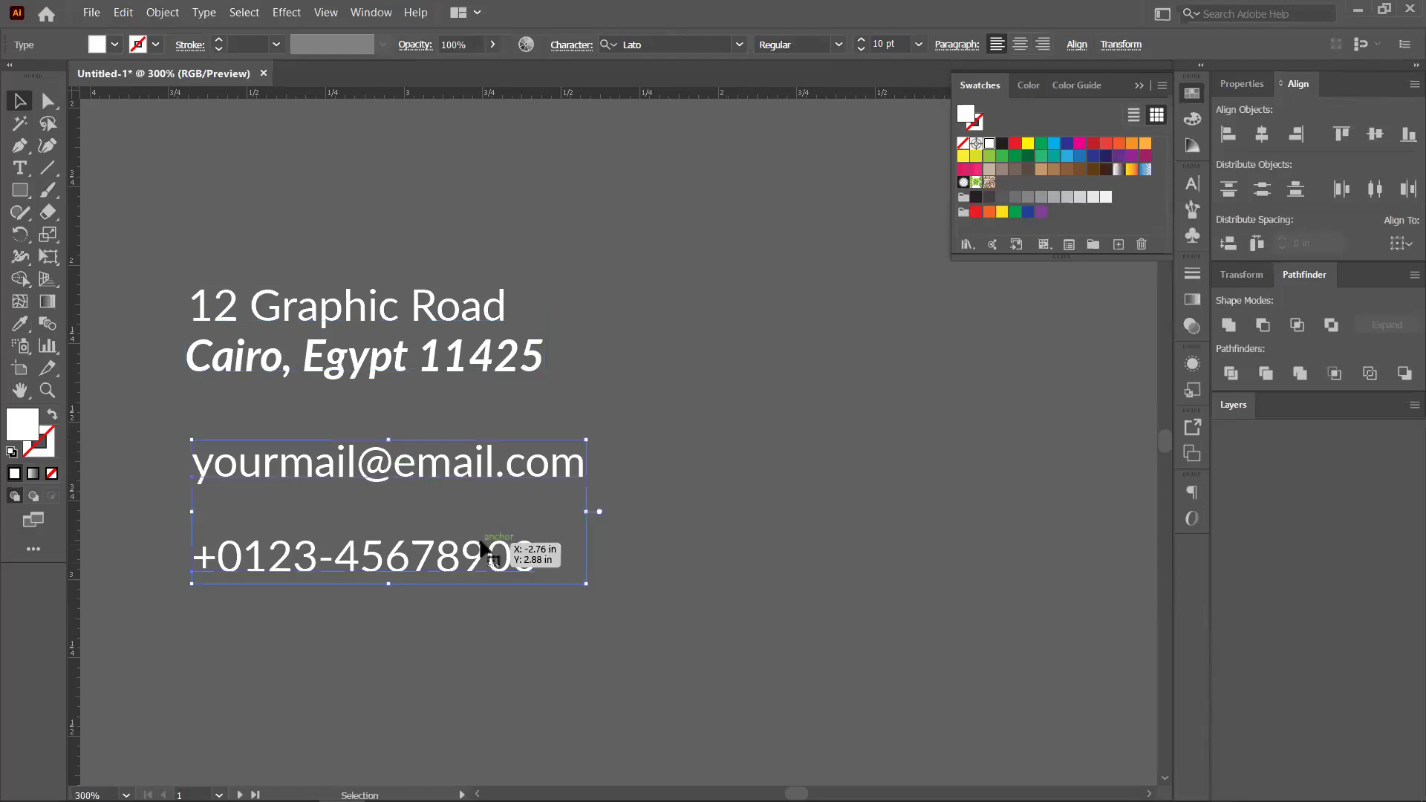
left_click(183, 261)
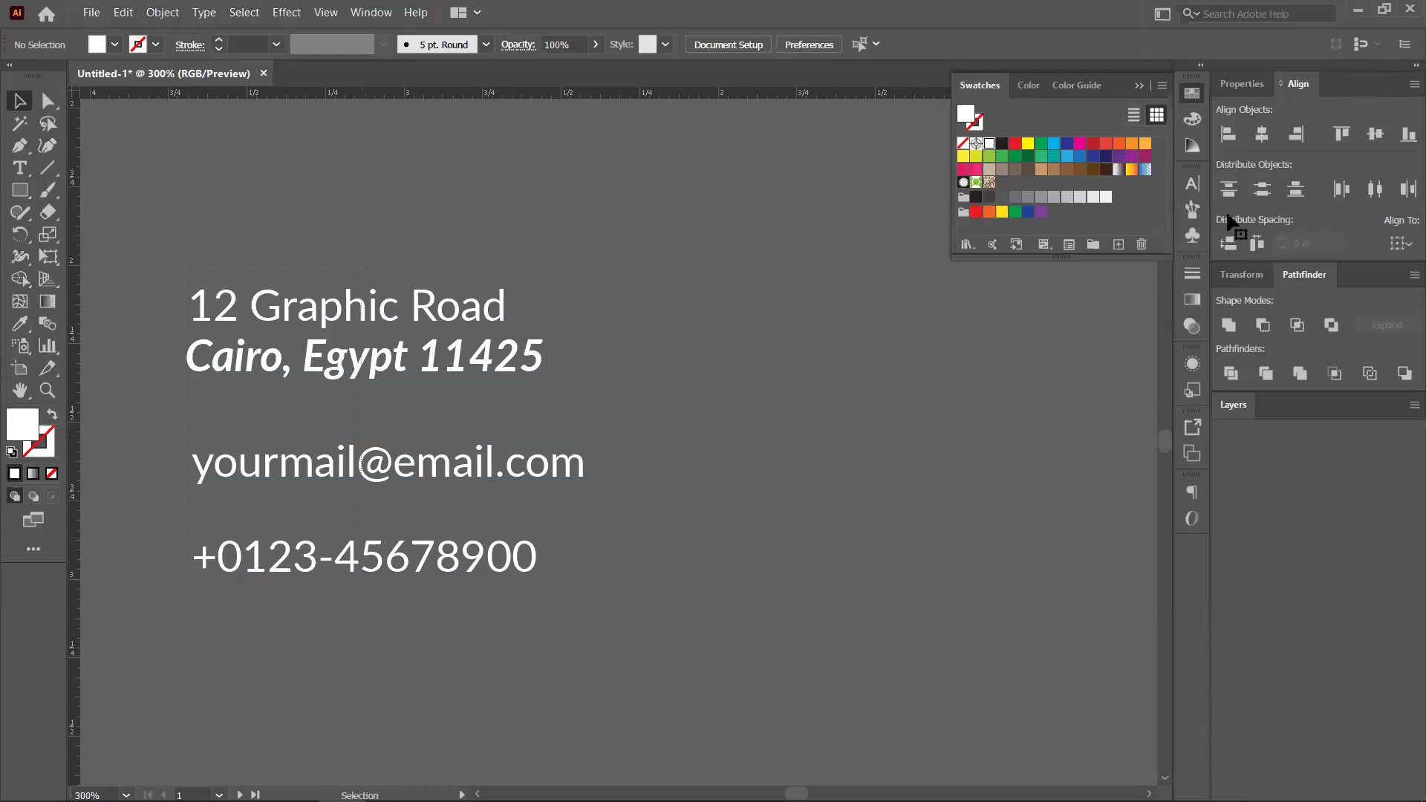
key("ctrl+a")
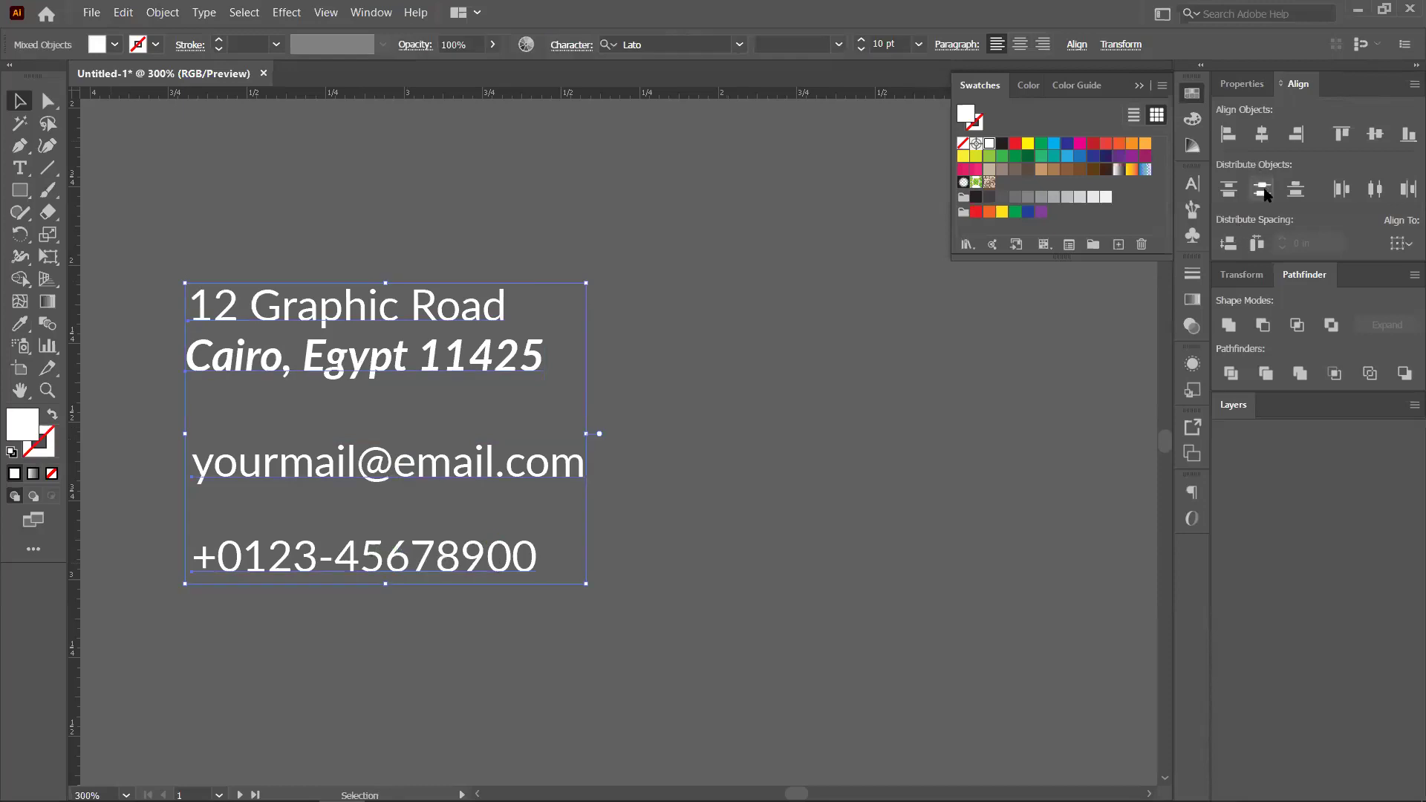
left_click(1262, 190)
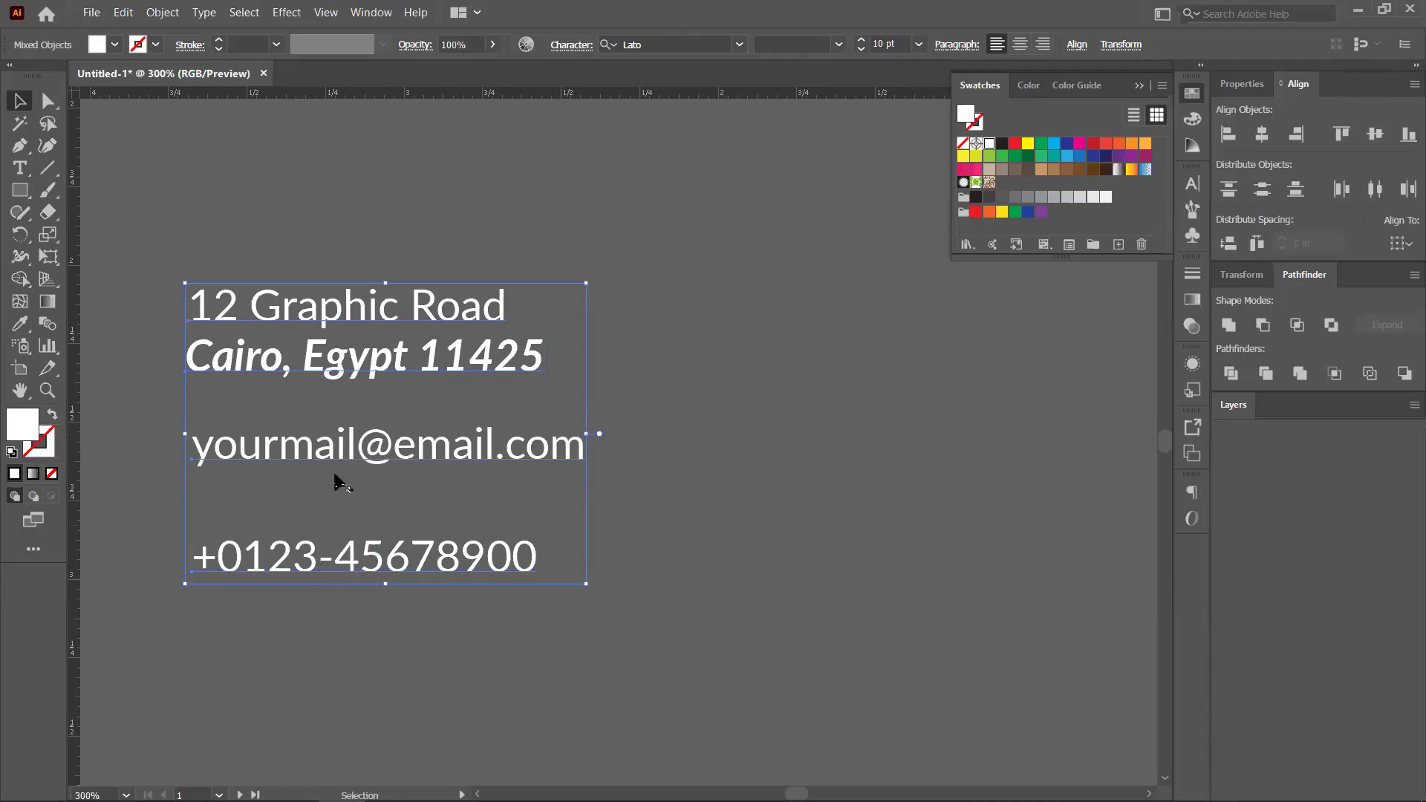
scroll(332, 485, "down", 1)
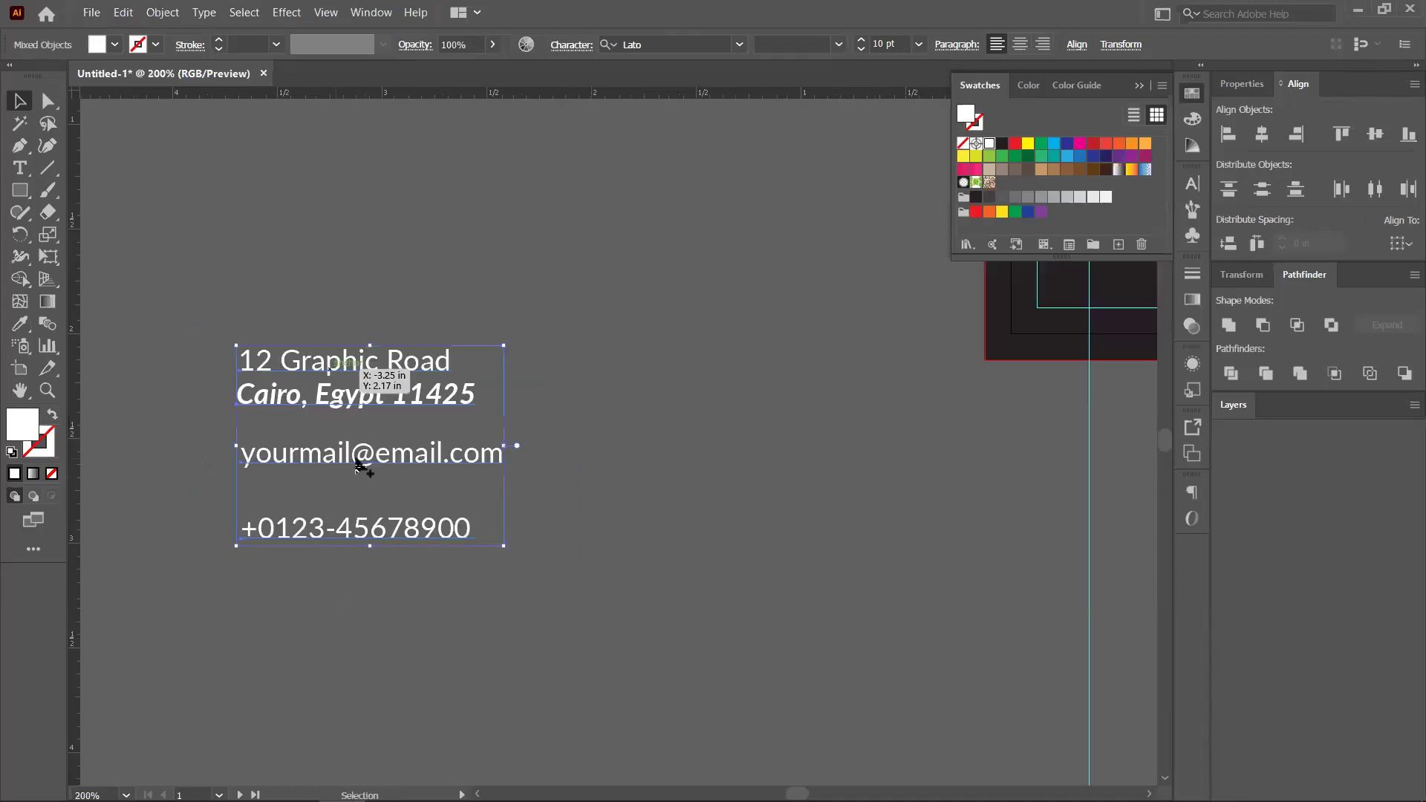
Move the address, email and phone text block onto the dark card panel
scroll(357, 464, "down", 1)
scroll(448, 471, "down", 1)
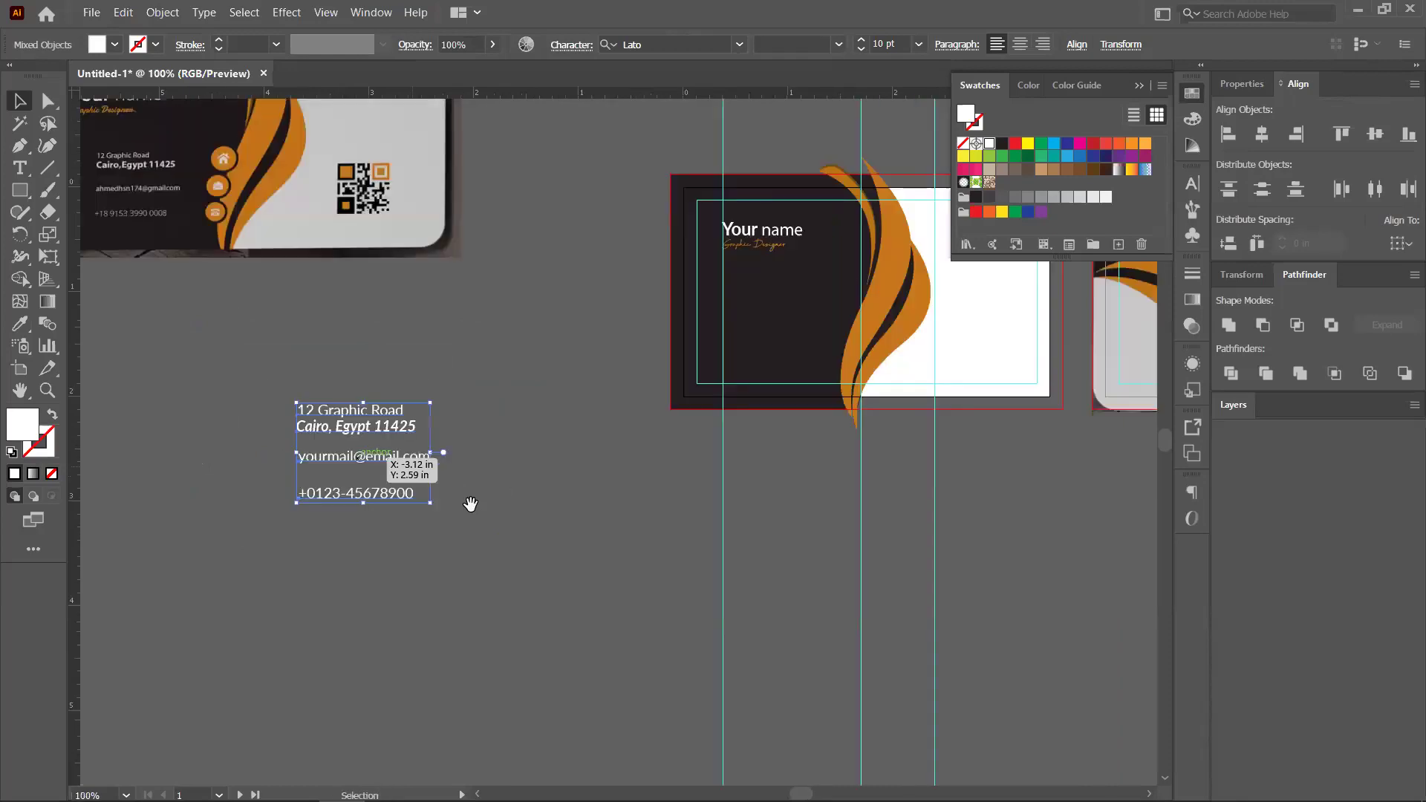
left_click_drag(470, 504, 436, 521)
left_click_drag(316, 472, 743, 349)
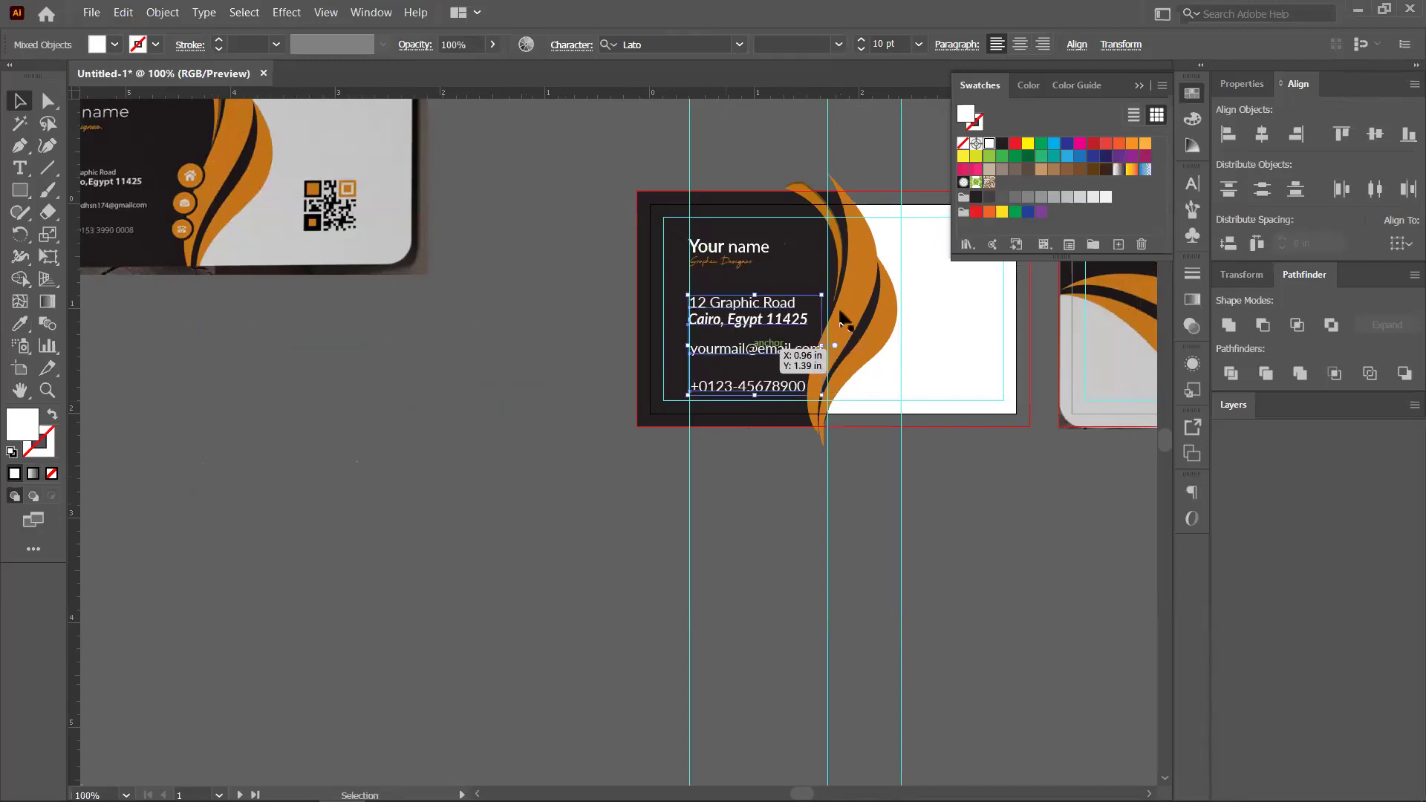
left_click_drag(942, 338, 841, 343)
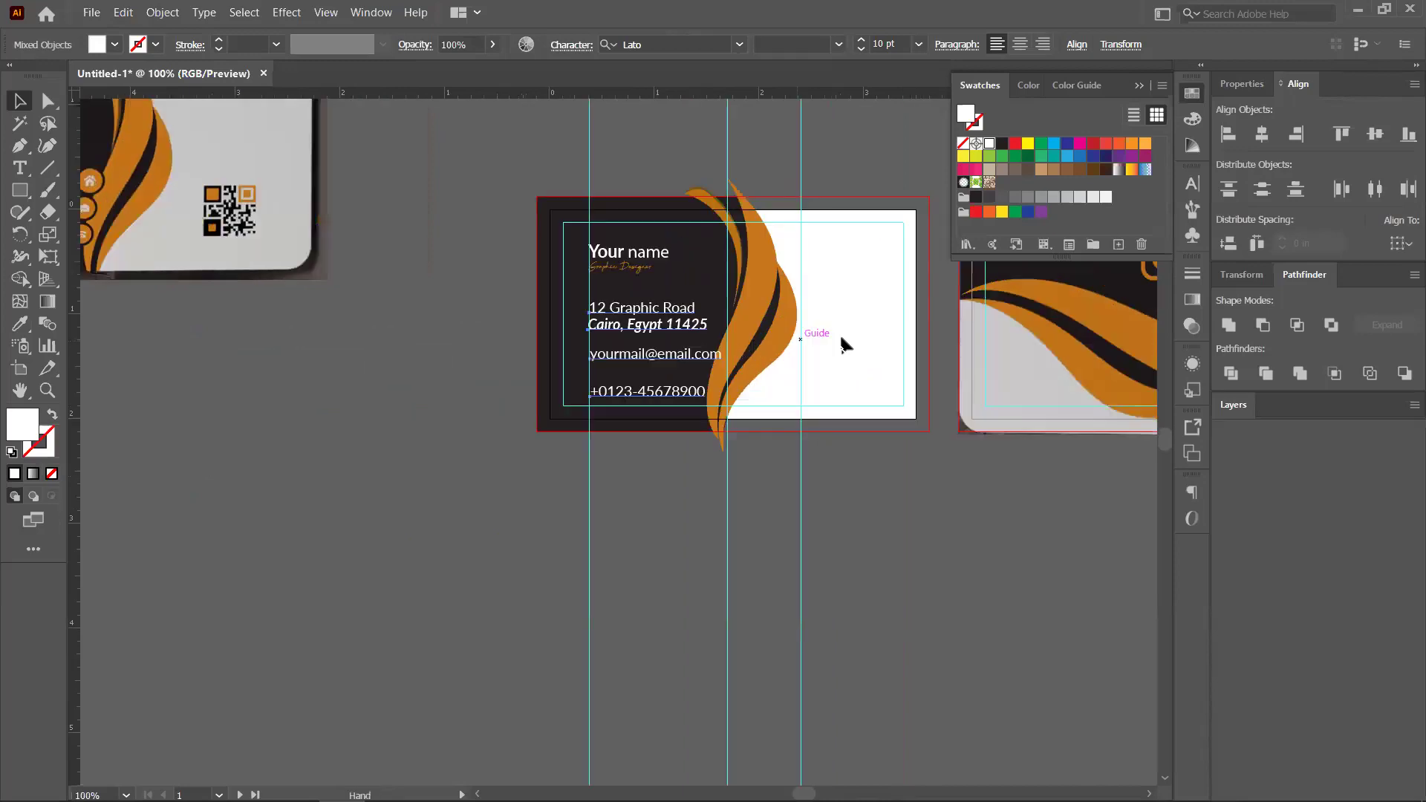
scroll(746, 338, "up", 1)
left_click_drag(720, 466, 588, 427)
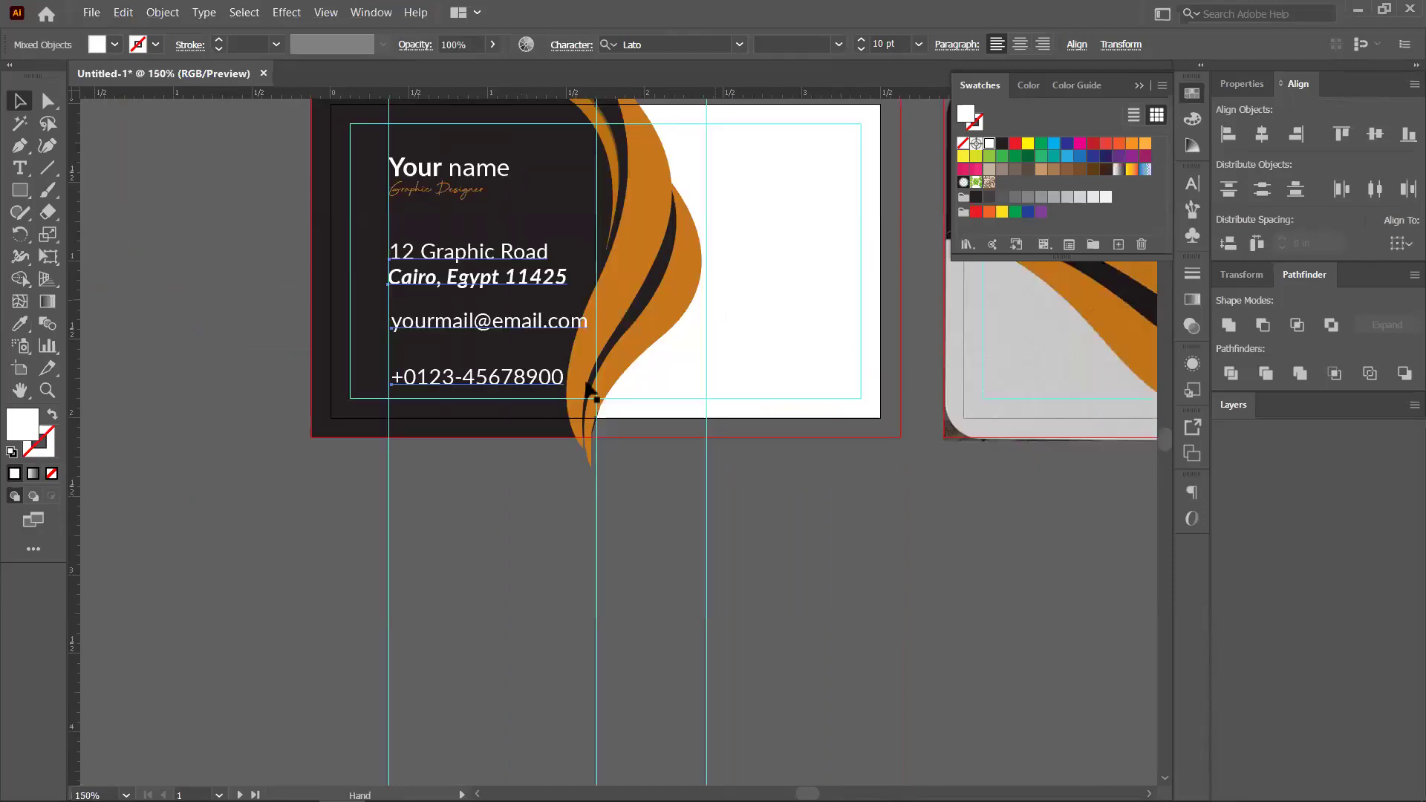
Set the address, email and phone lines to 7 pt
left_click(476, 268)
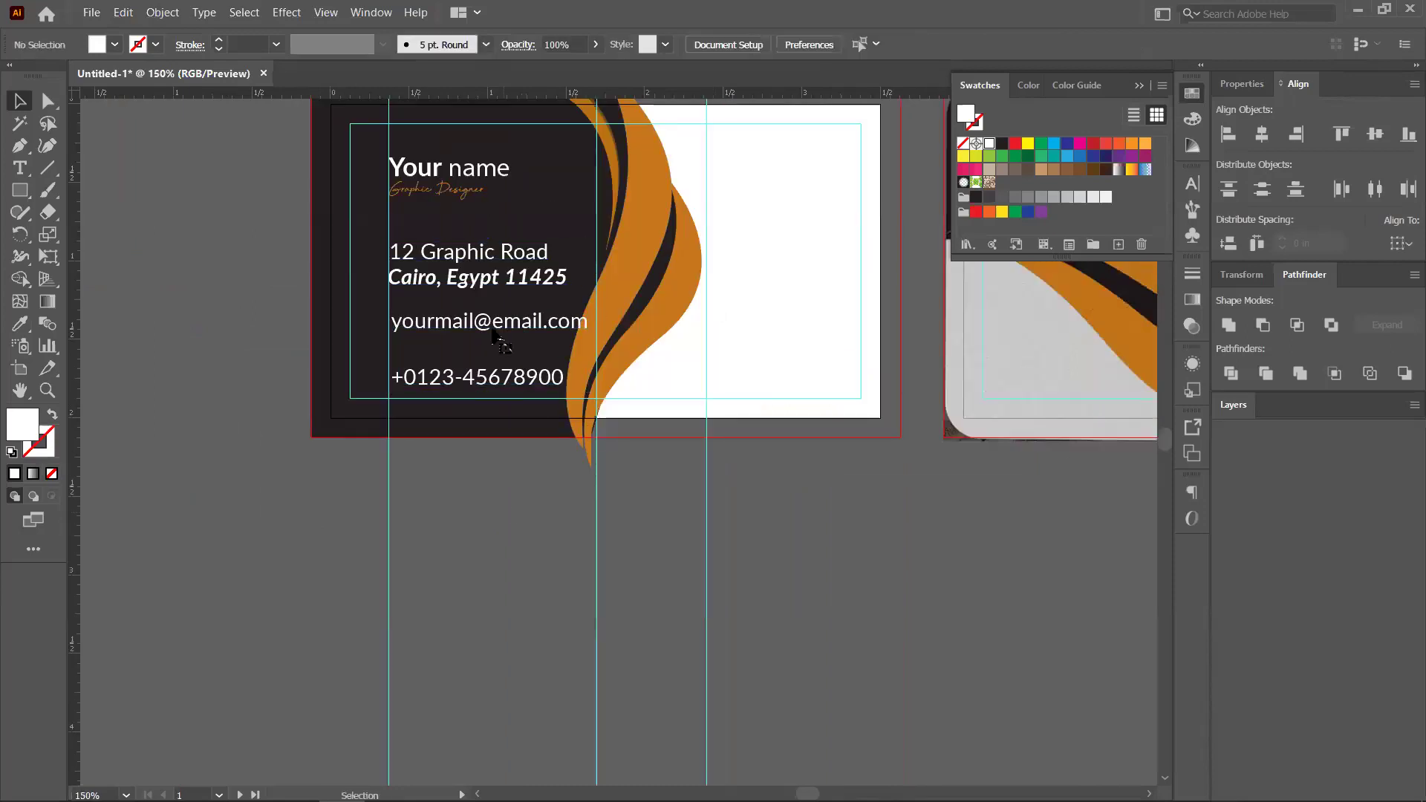
left_click(475, 276)
left_click(918, 46)
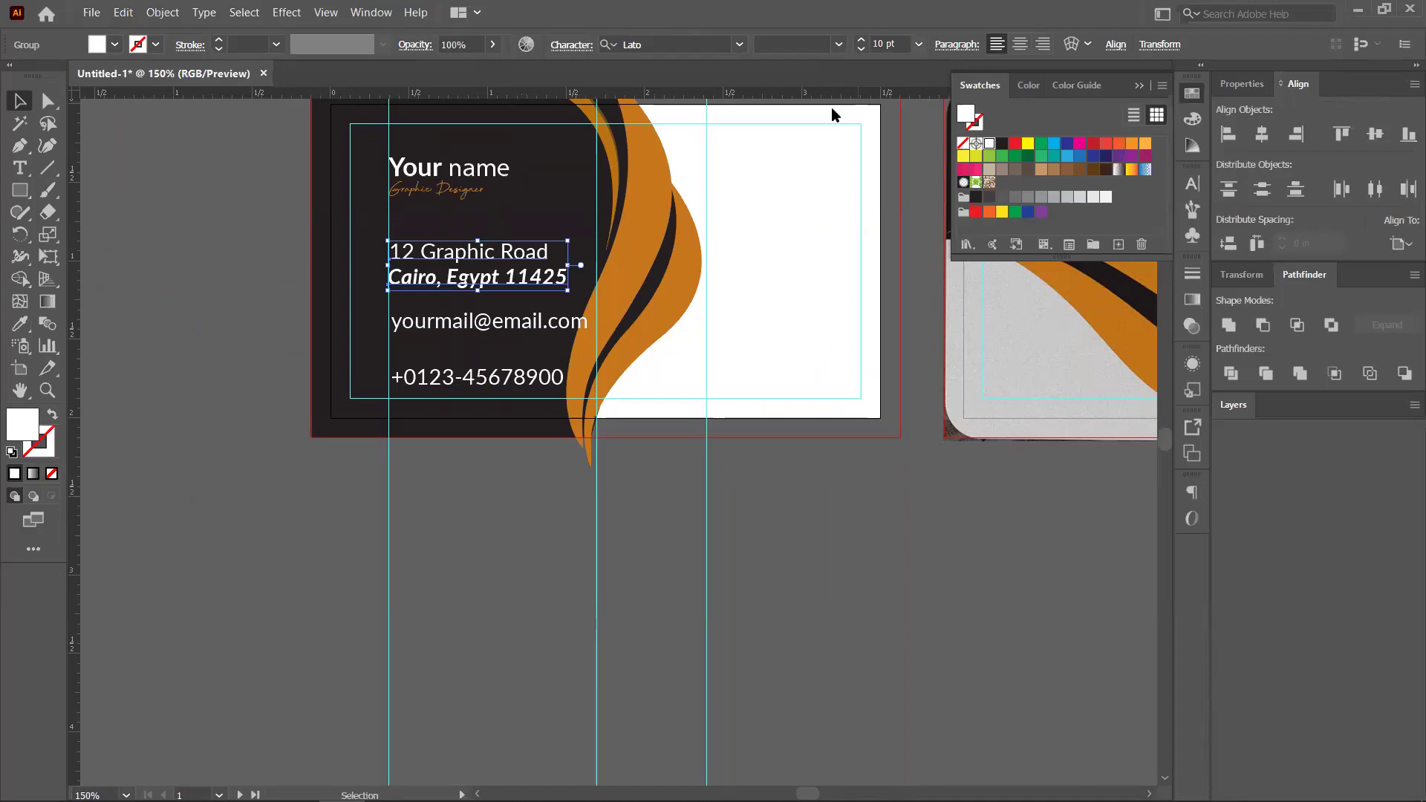
left_click(482, 393)
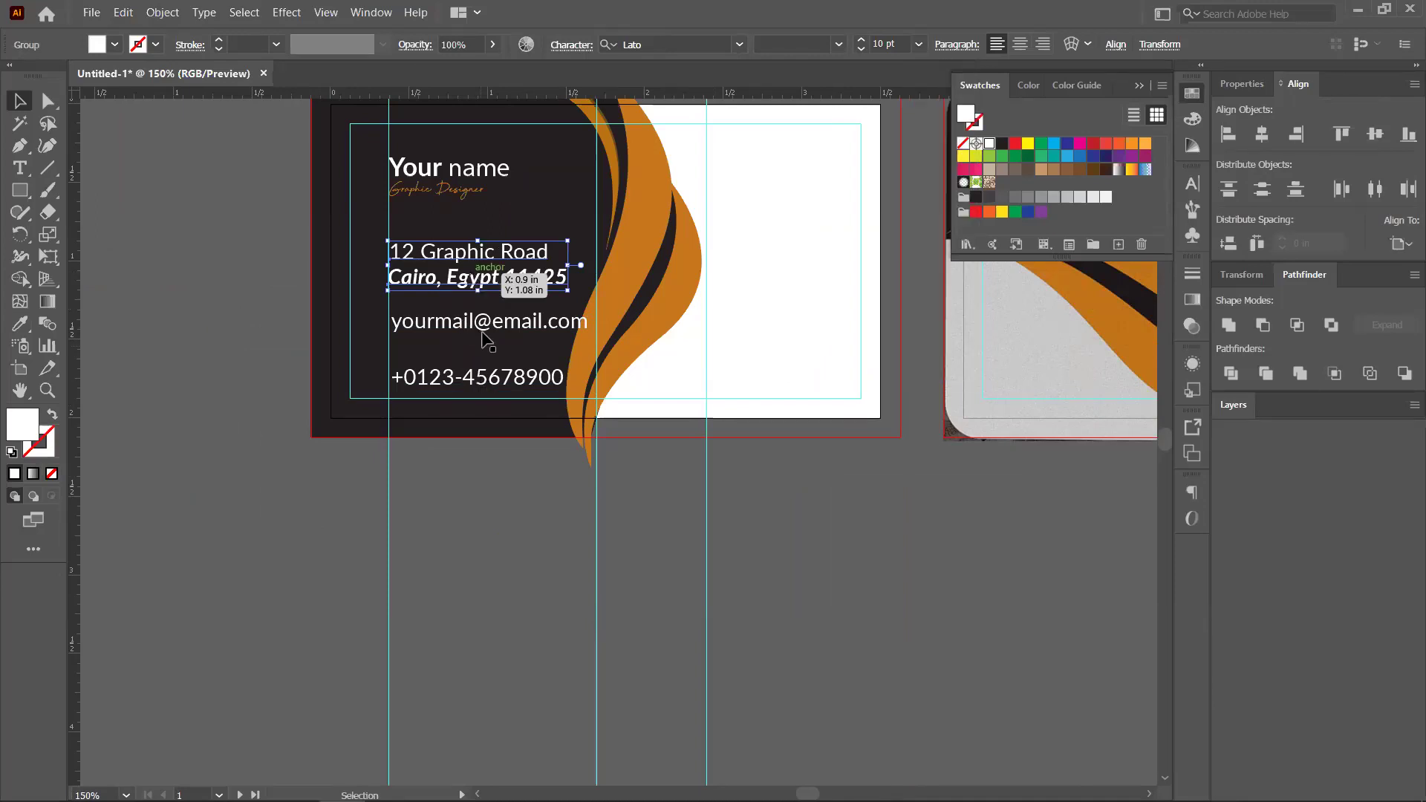
left_click(487, 385, "shift")
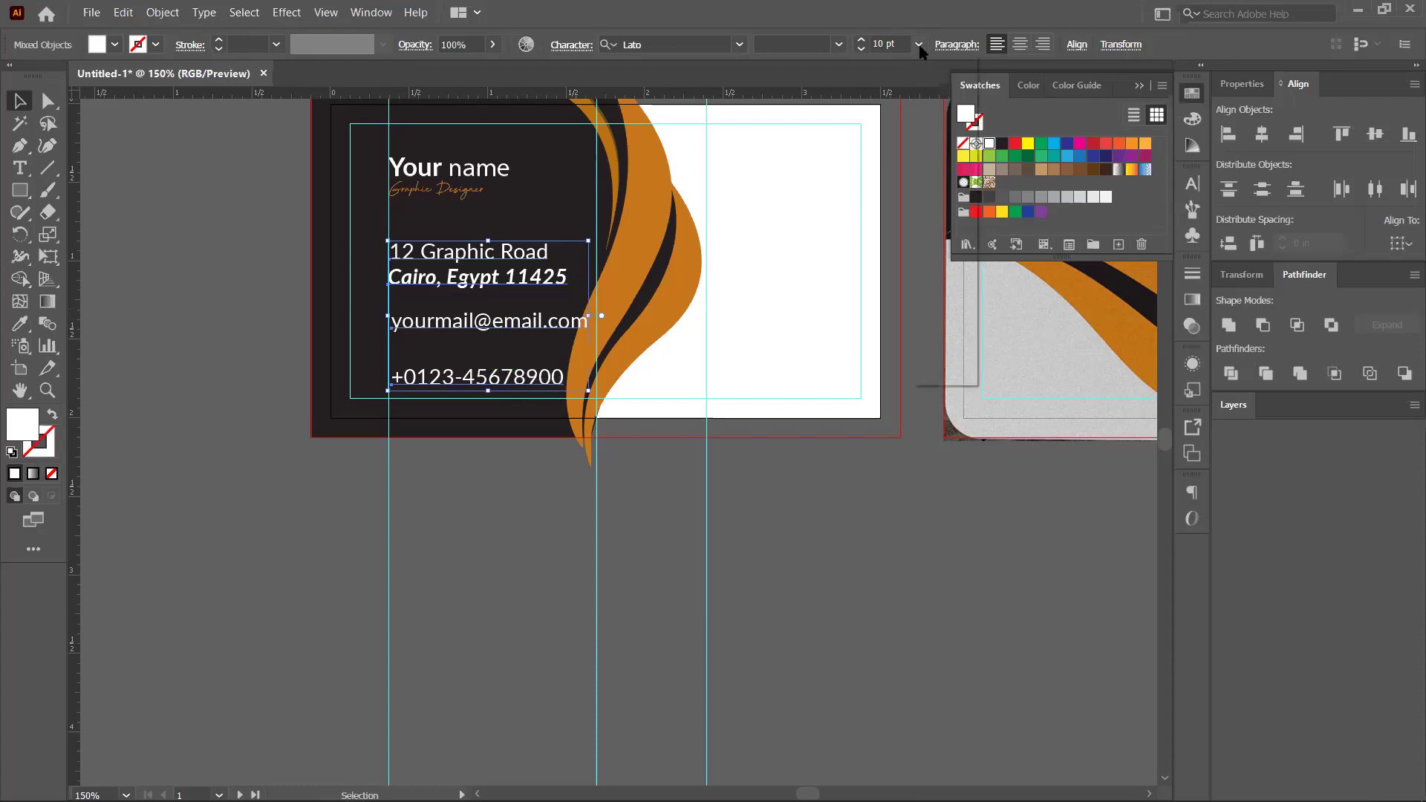
left_click(920, 45)
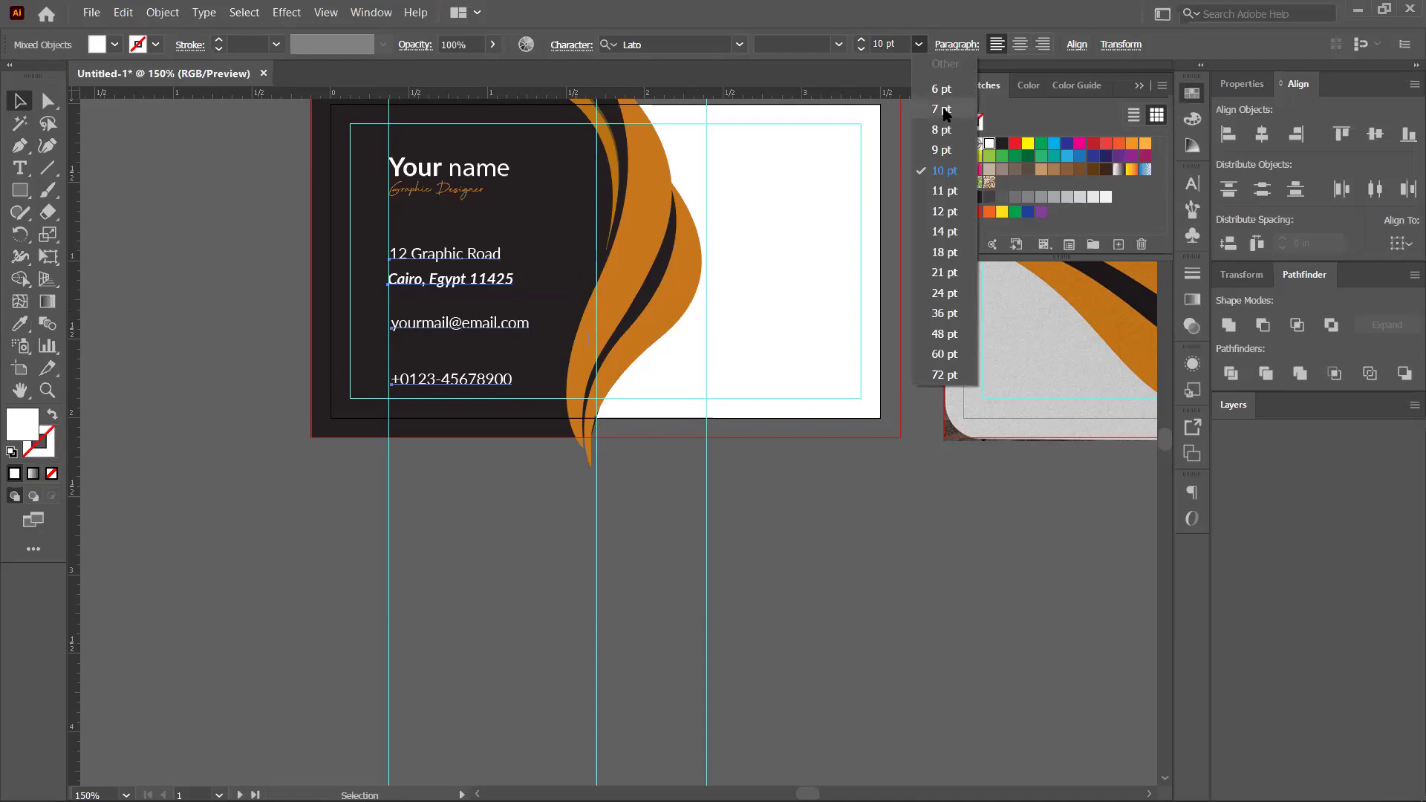
left_click(942, 109)
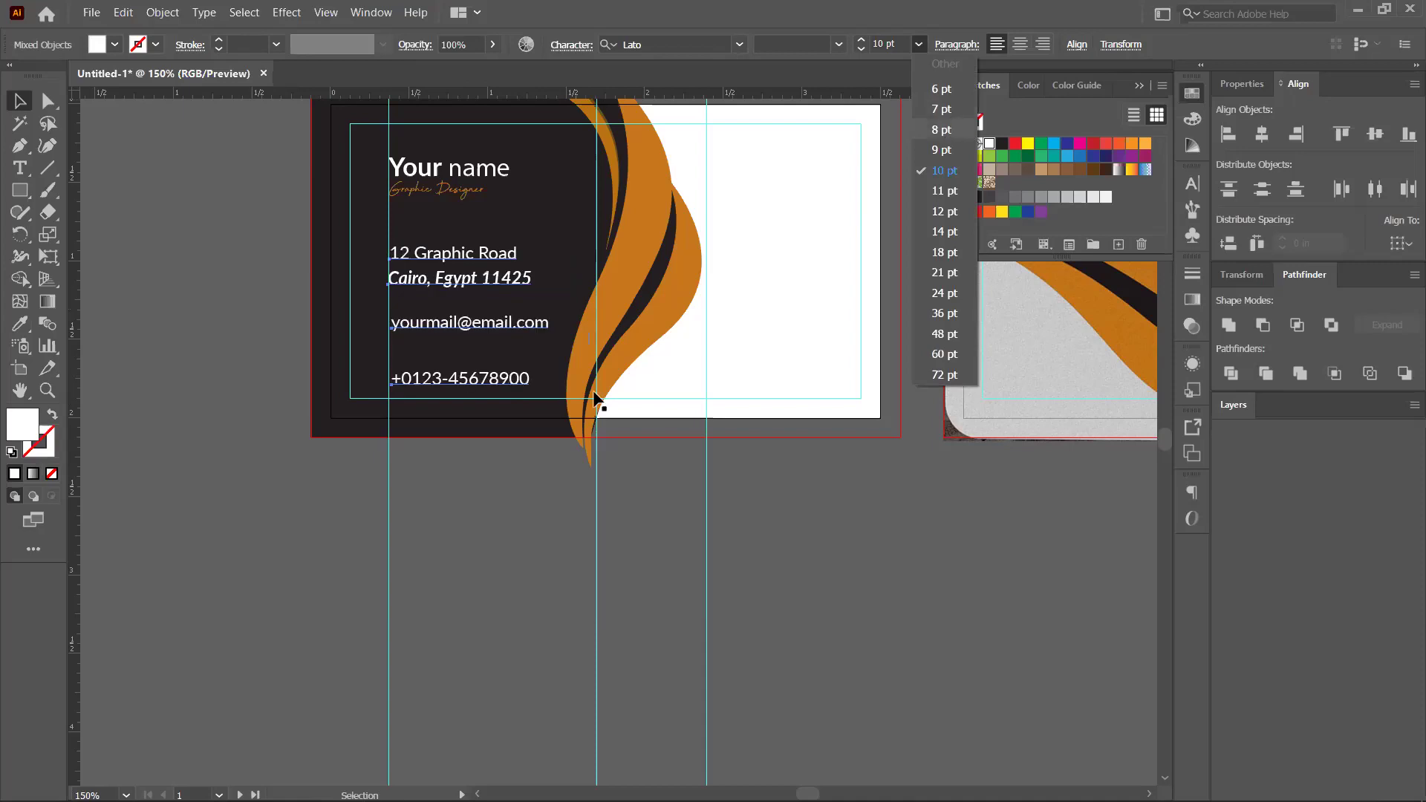
Raise the phone line, vertically distribute the contact lines evenly, and nudge the block lower
left_click(456, 392)
left_click(458, 380)
left_click_drag(453, 358, 448, 252)
key("ctrl+alt+bracketright")
left_click(462, 351, "shift")
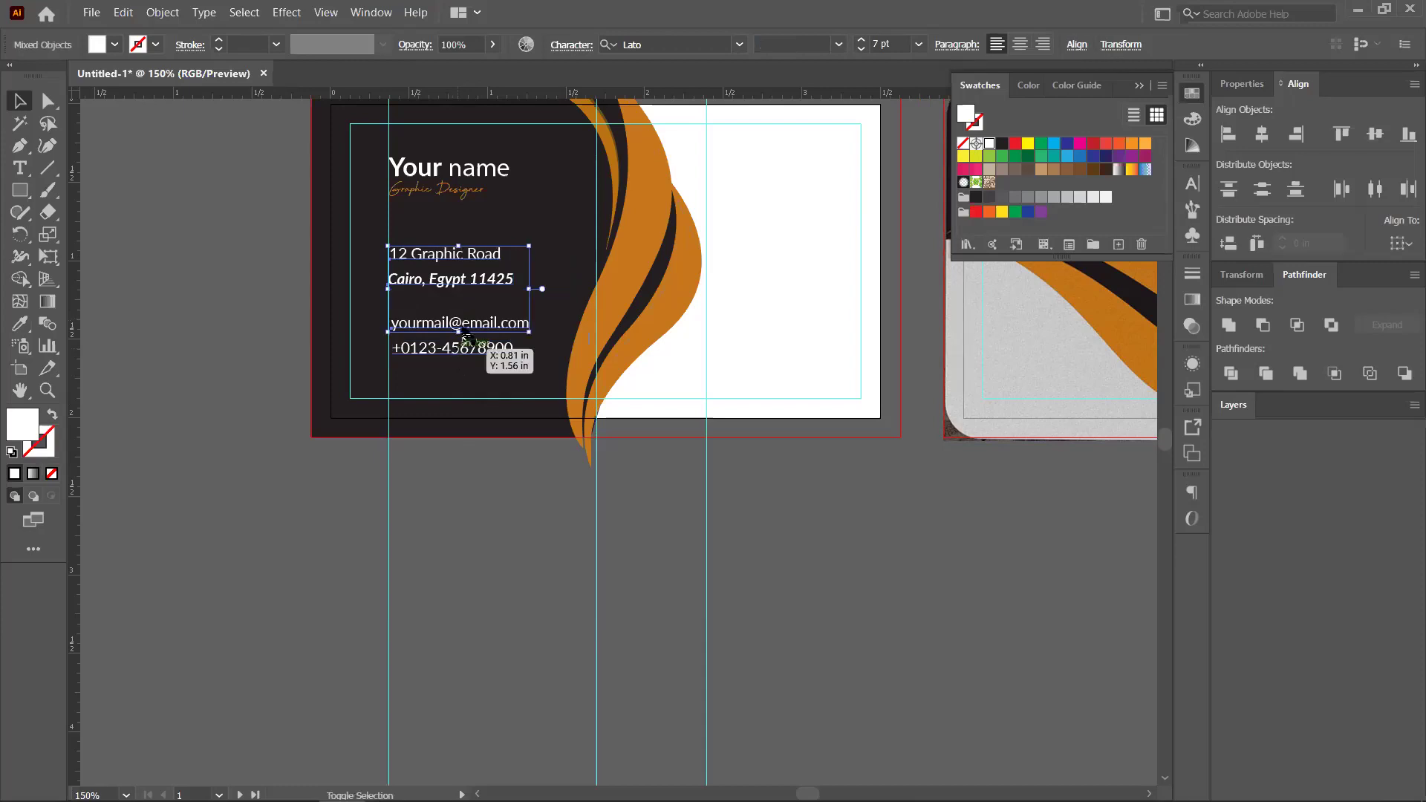
left_click(1261, 191)
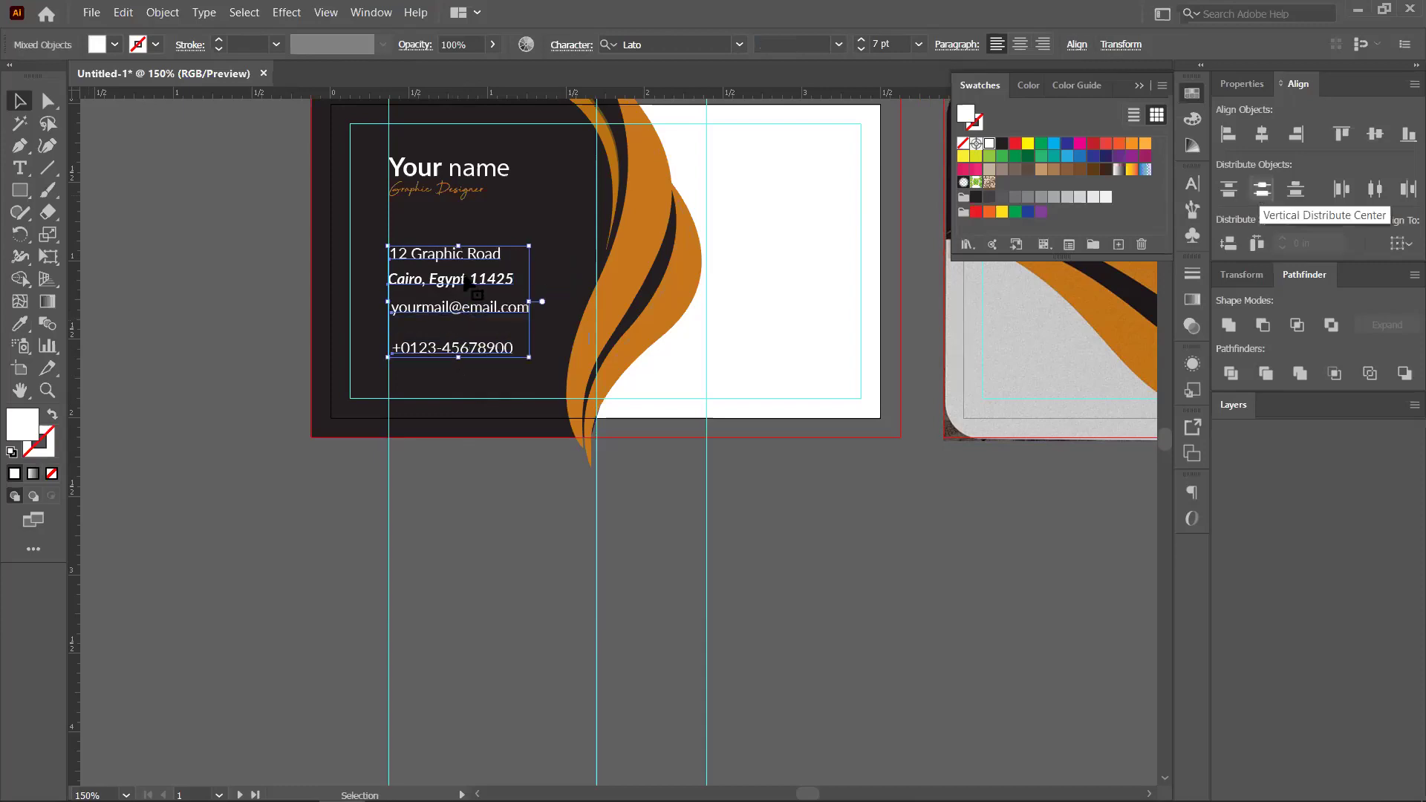
left_click_drag(469, 309, 468, 310)
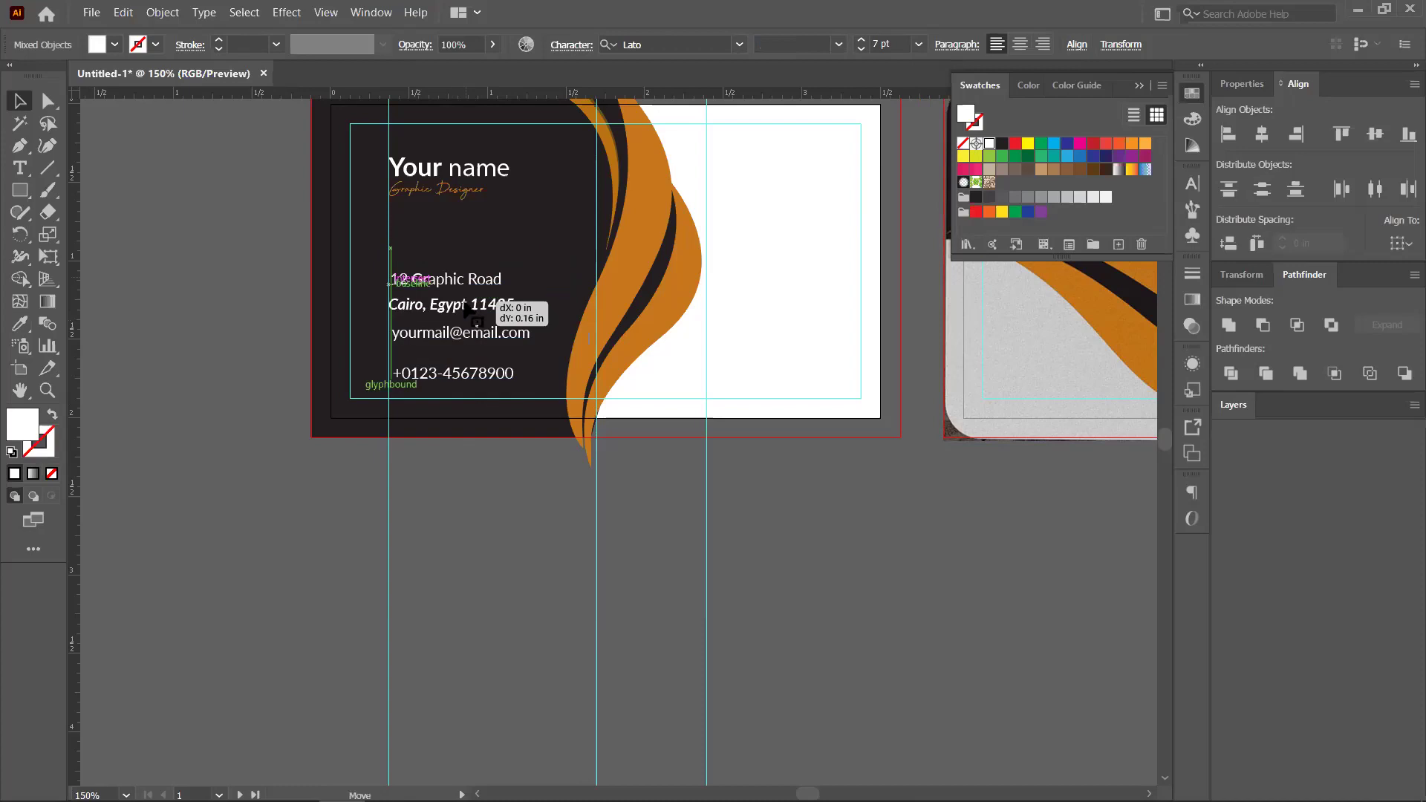
left_click(480, 442)
Move the 'Cairo, Egypt 11425' line up directly under '12 Graphic Road' within the address group
scroll(481, 444, "up", 1)
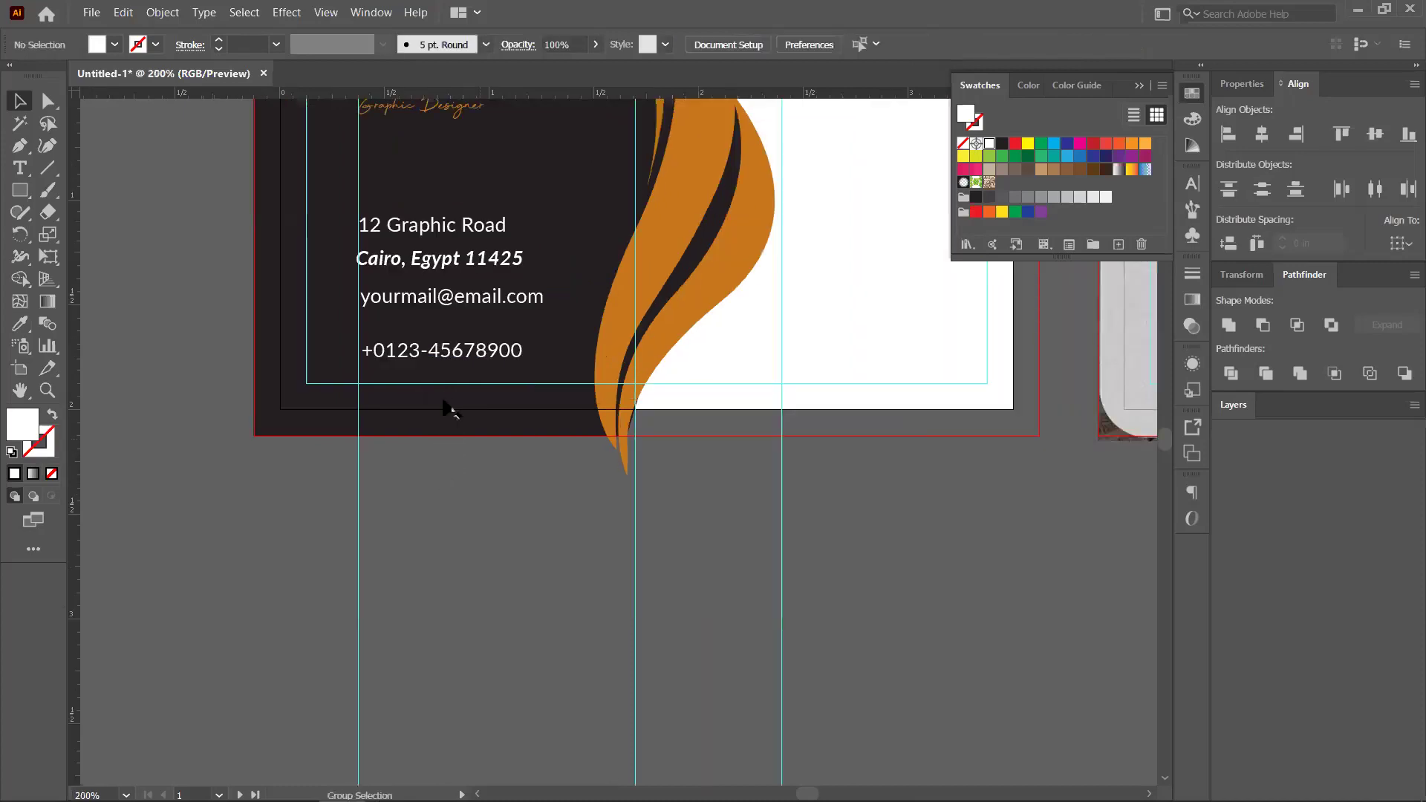
scroll(450, 409, "up", 2)
scroll(455, 340, "up", 3)
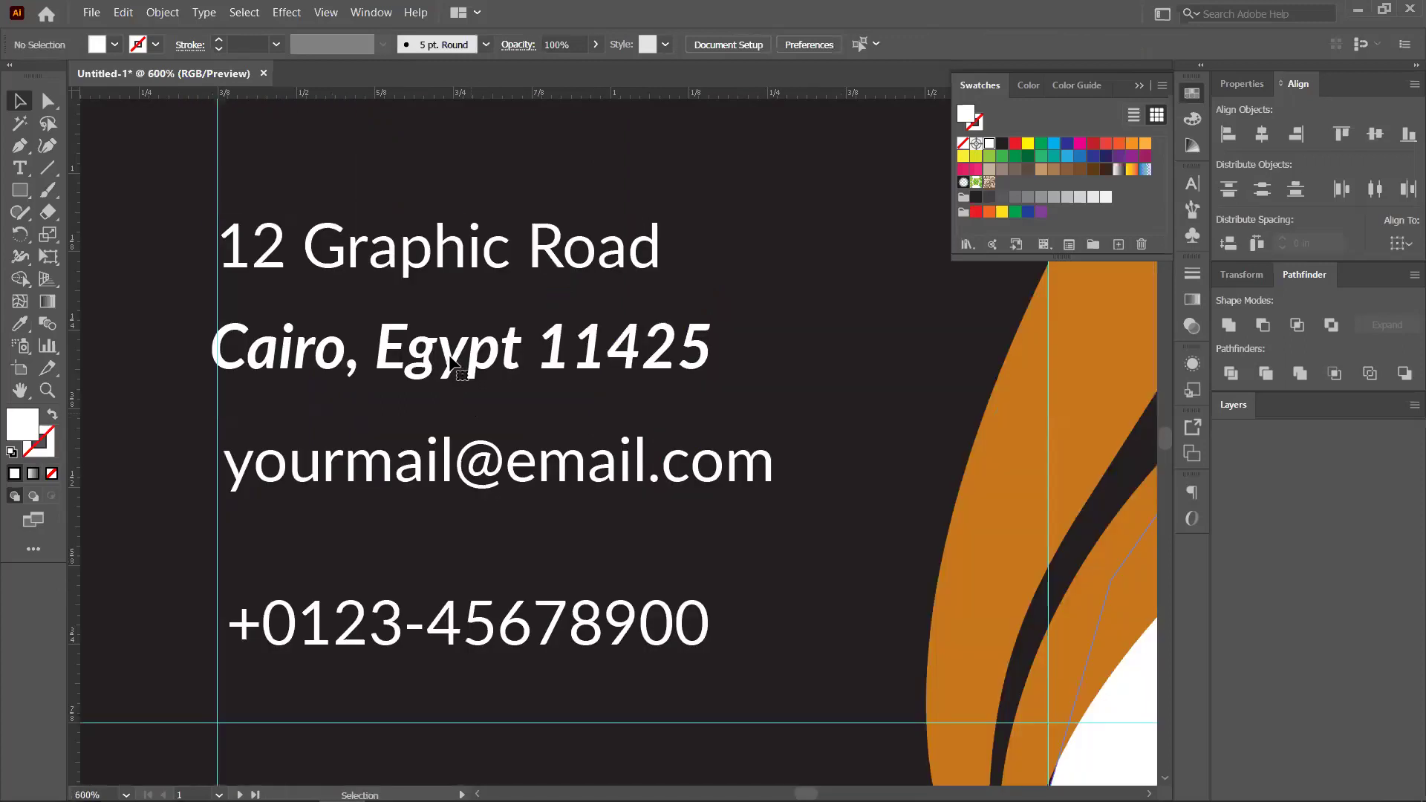
left_click(451, 360)
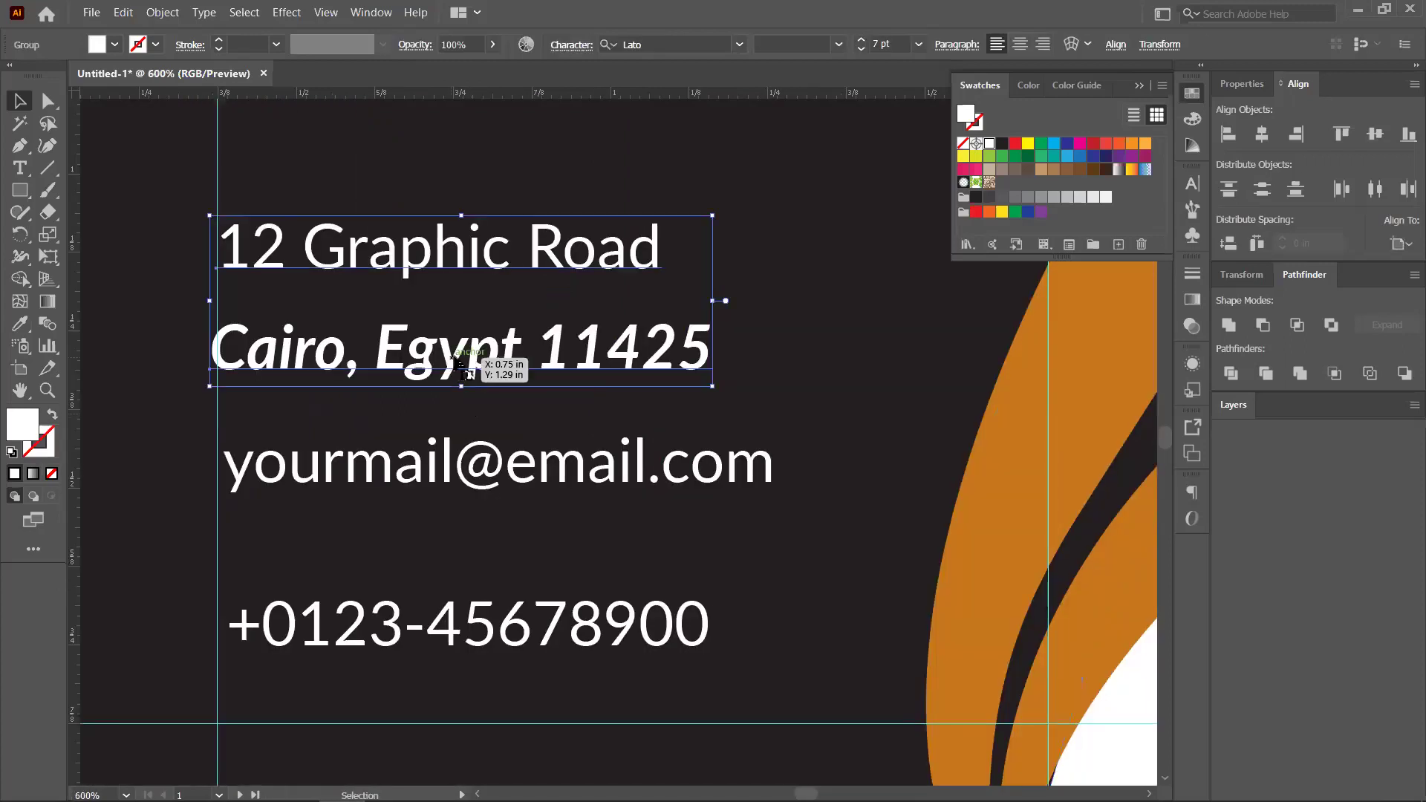
double_click(460, 365)
left_click_drag(452, 327, 456, 320)
left_click(450, 390)
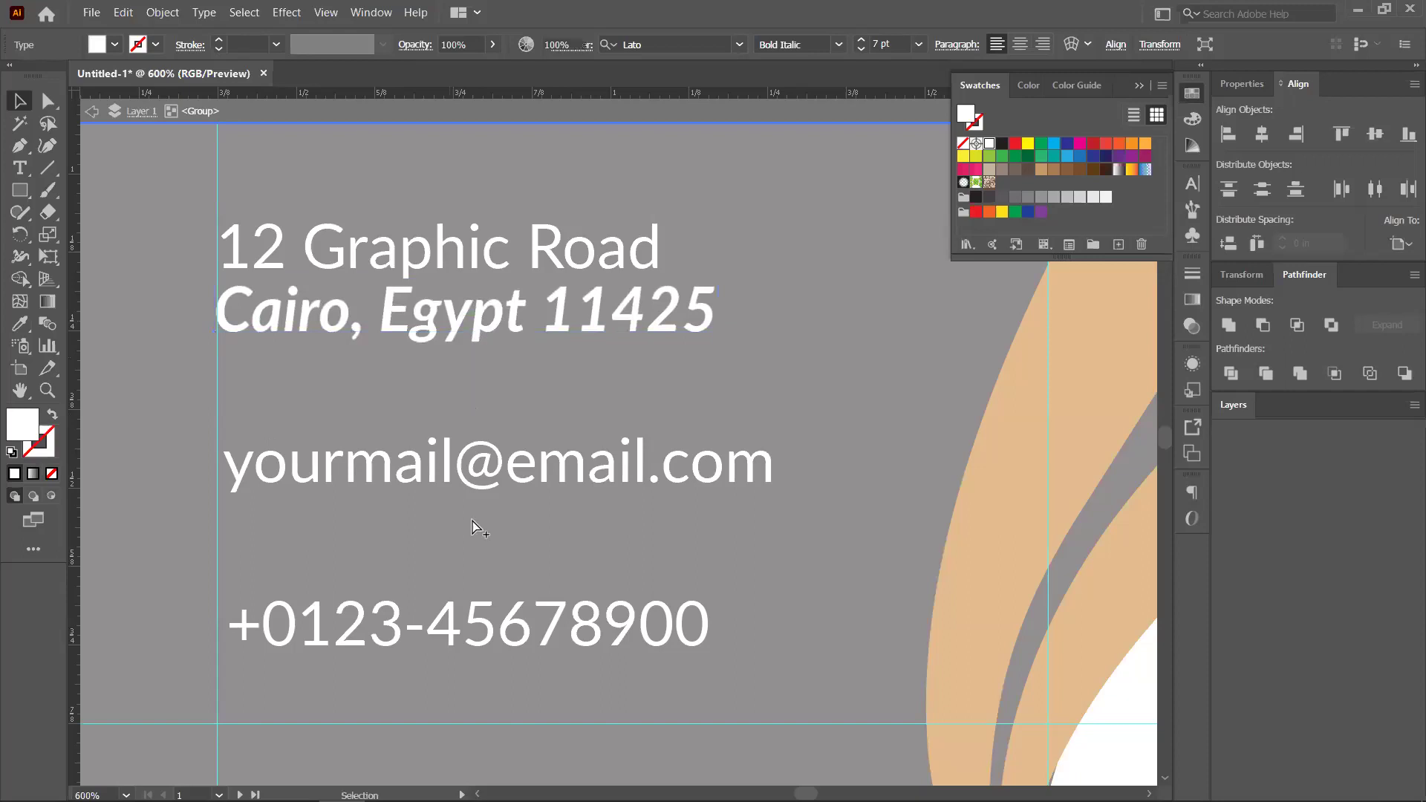
key("ctrl+0")
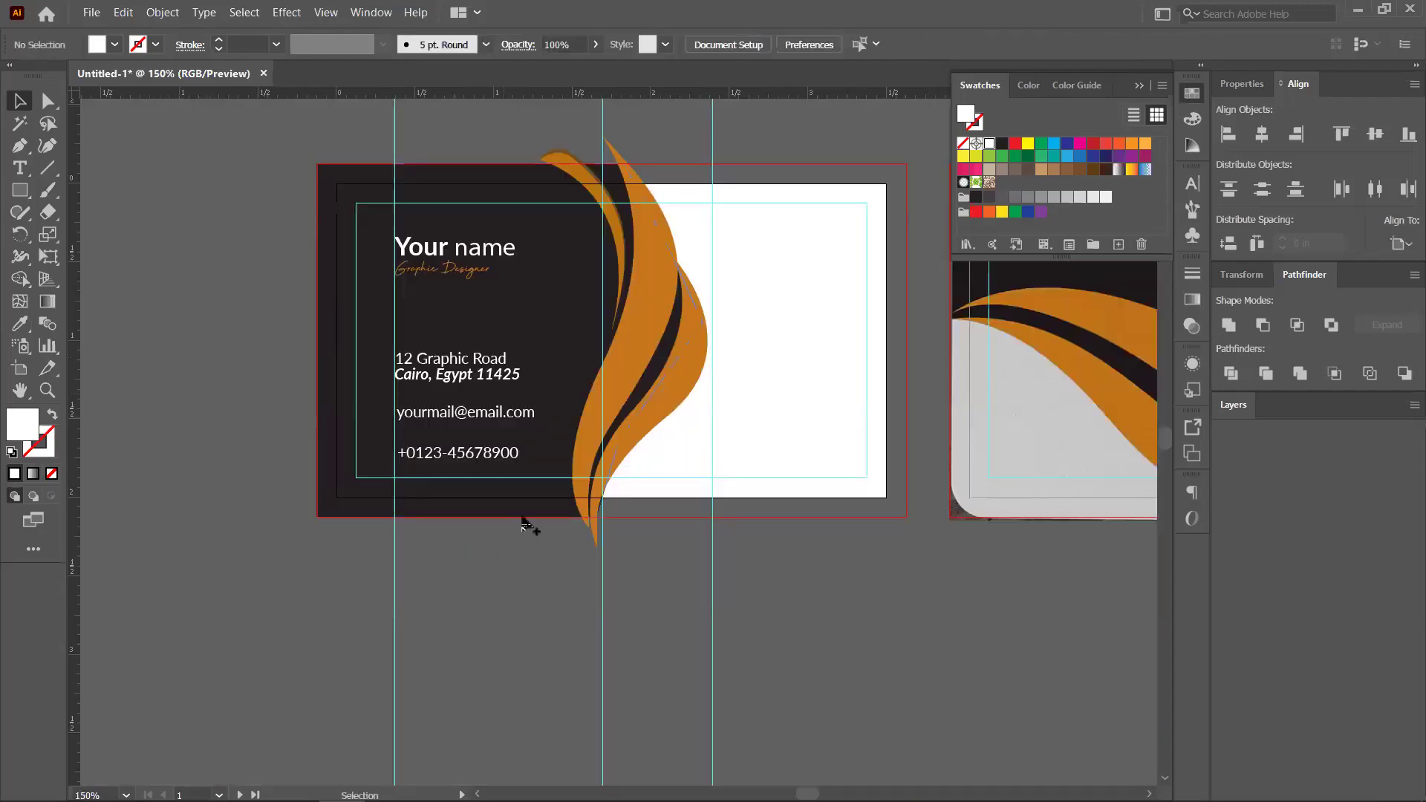
Vertically distribute the address, email and phone blocks evenly with Vertical Distribute Center
scroll(523, 519, "up", 1, "alt")
left_click(473, 344)
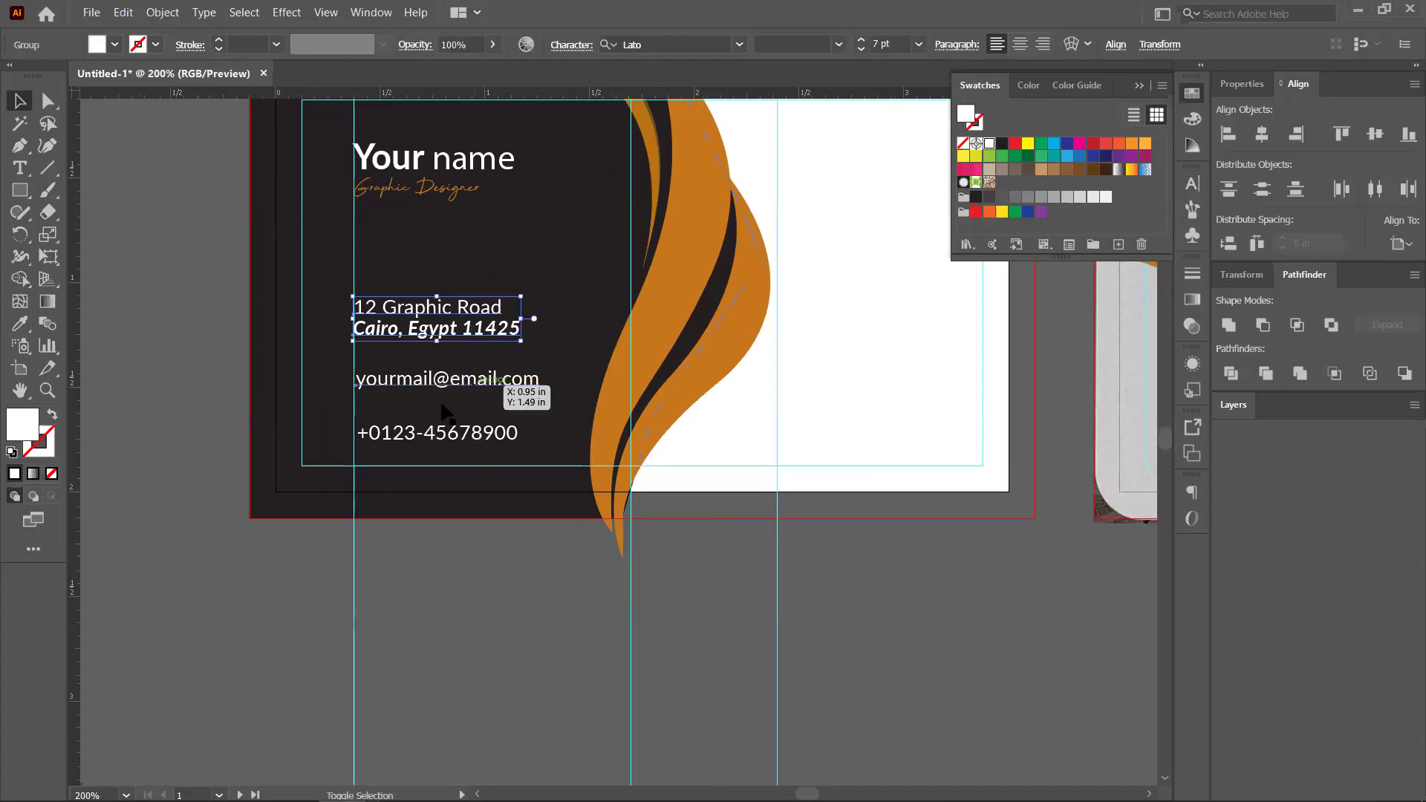
left_click(478, 437, "shift")
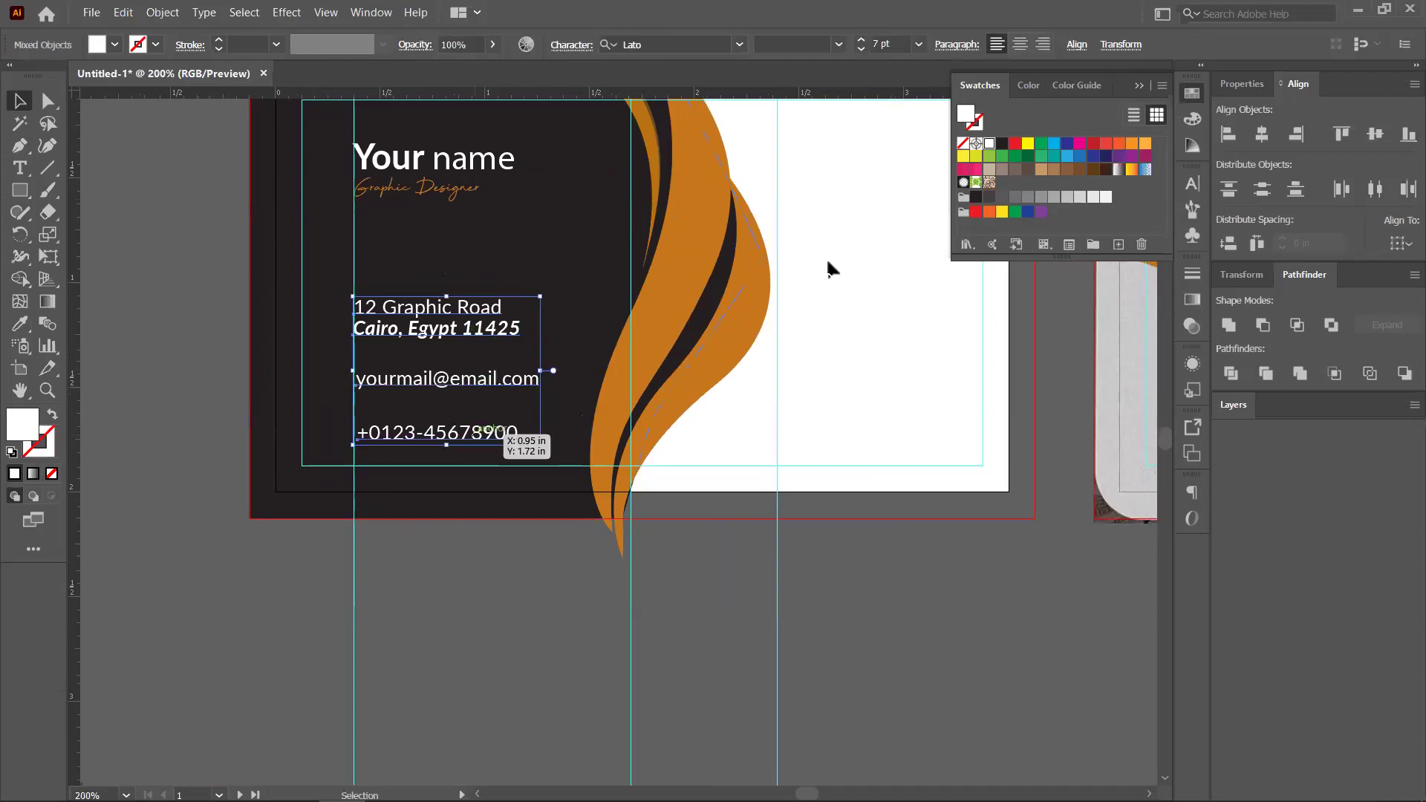
left_click(1262, 190)
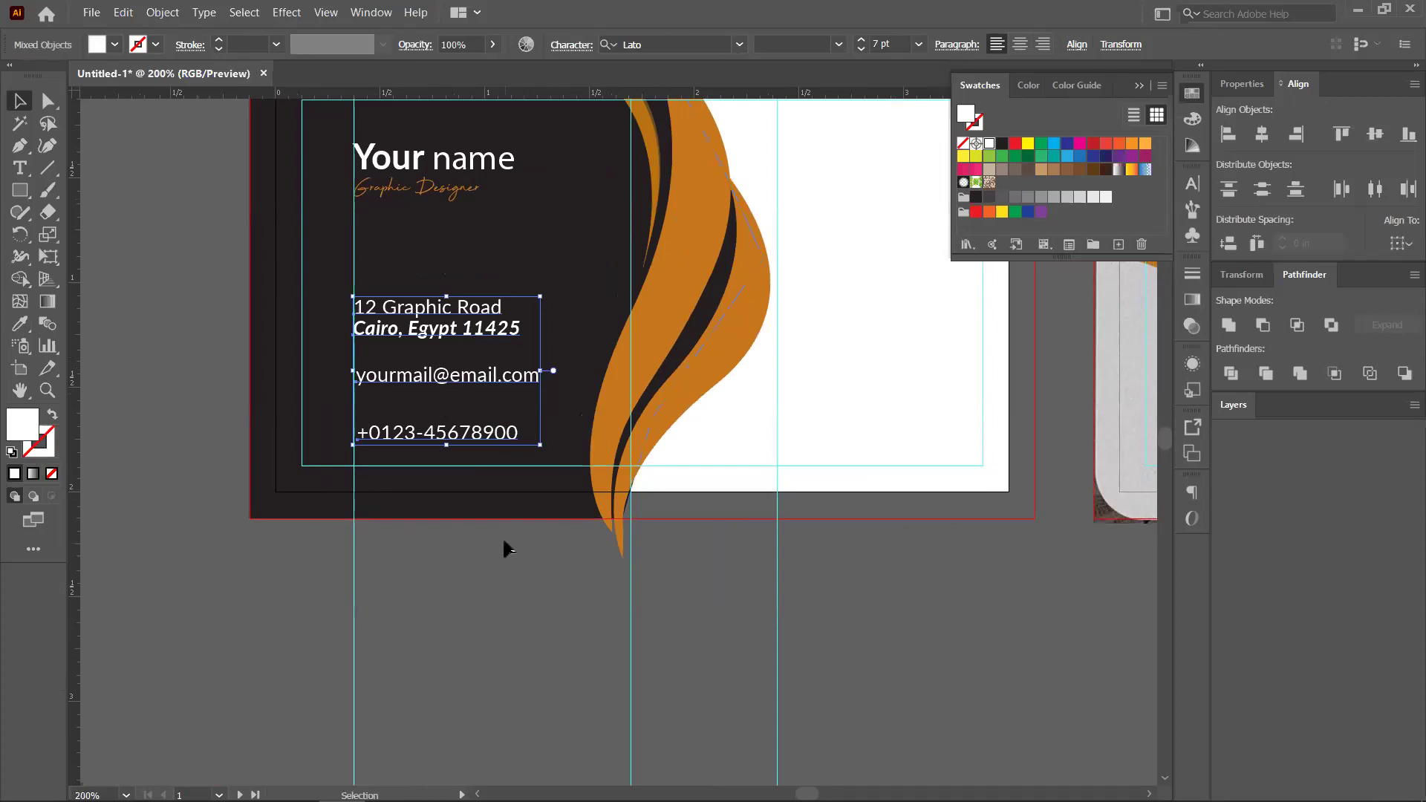
left_click(395, 487)
scroll(457, 473, "down", 1)
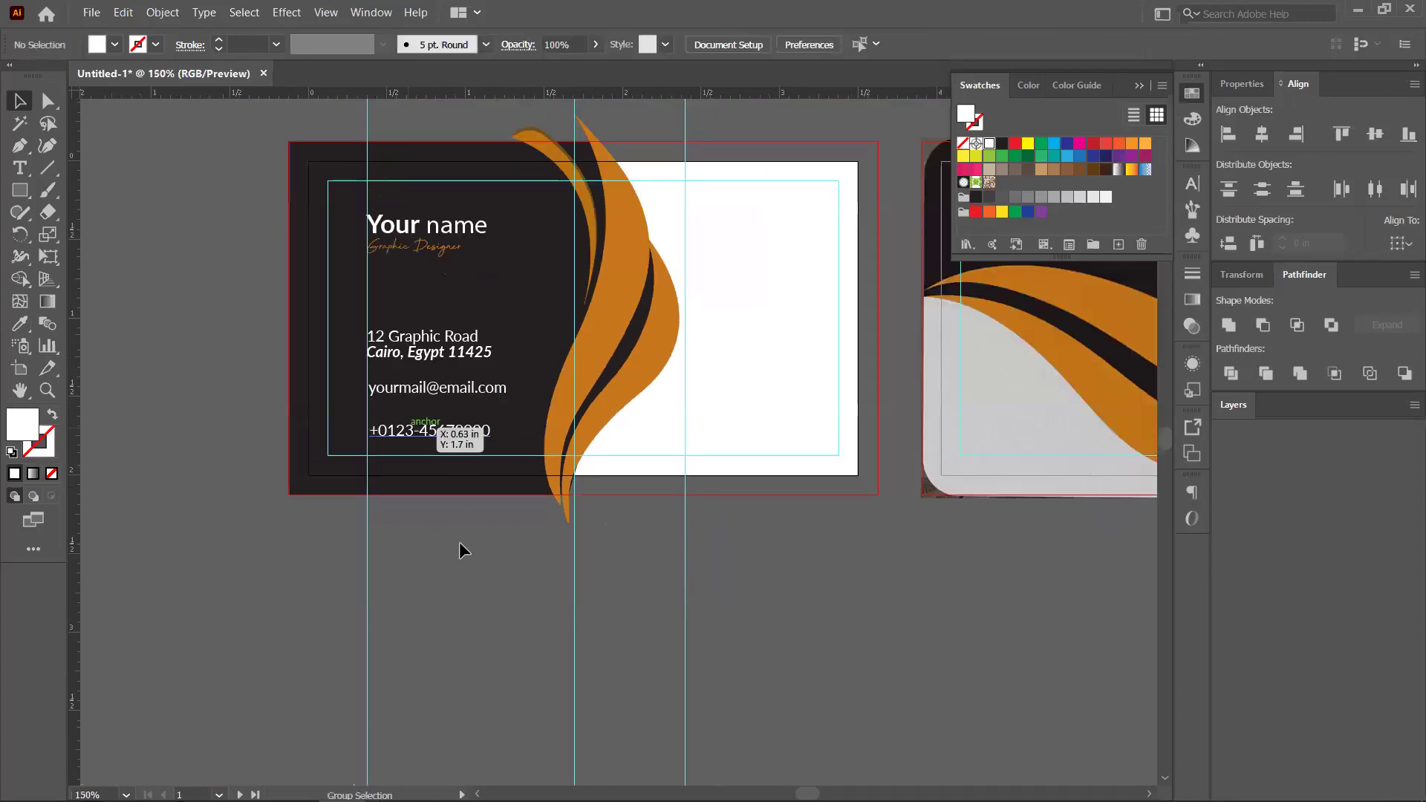
scroll(459, 543, "down", 1)
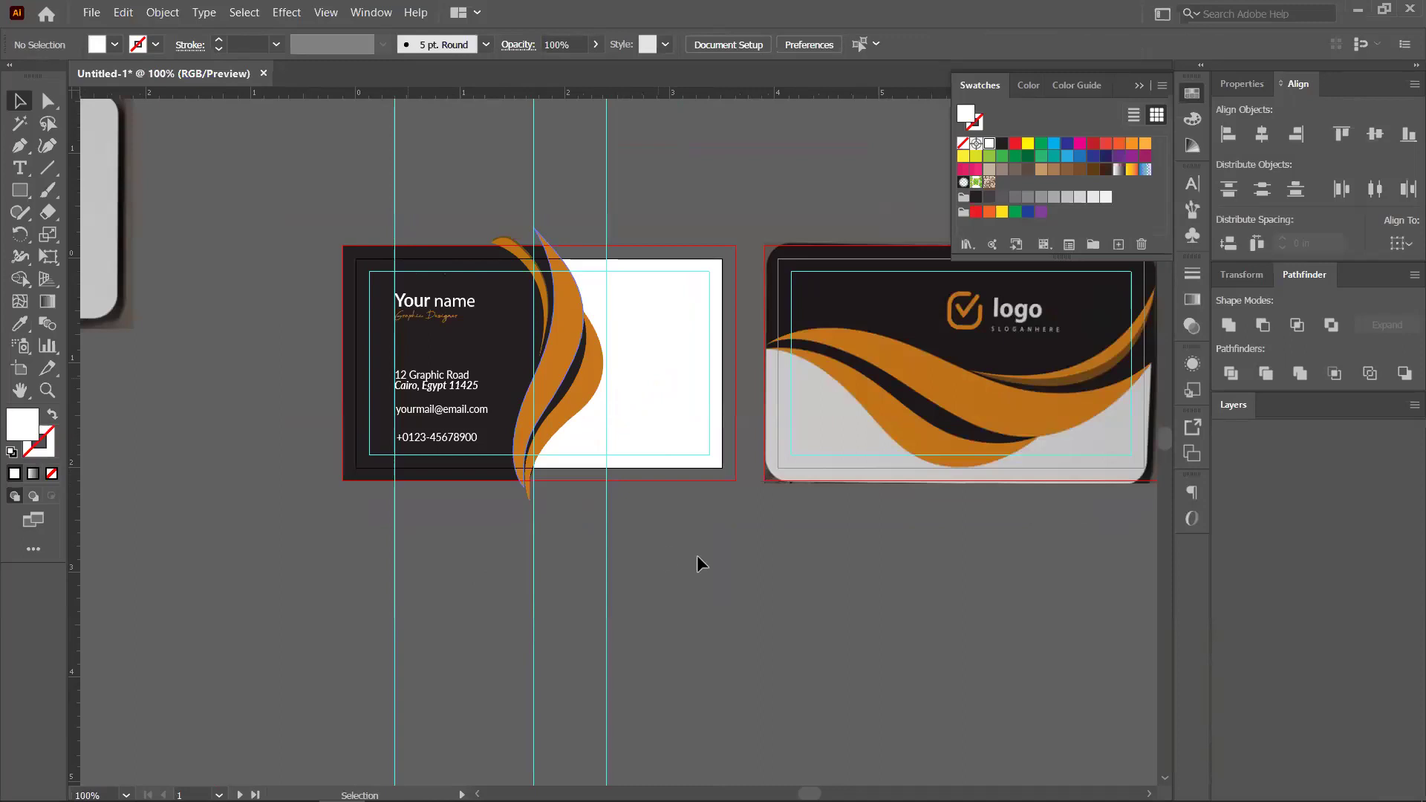
scroll(624, 420, "down", 2)
scroll(579, 542, "down", 3)
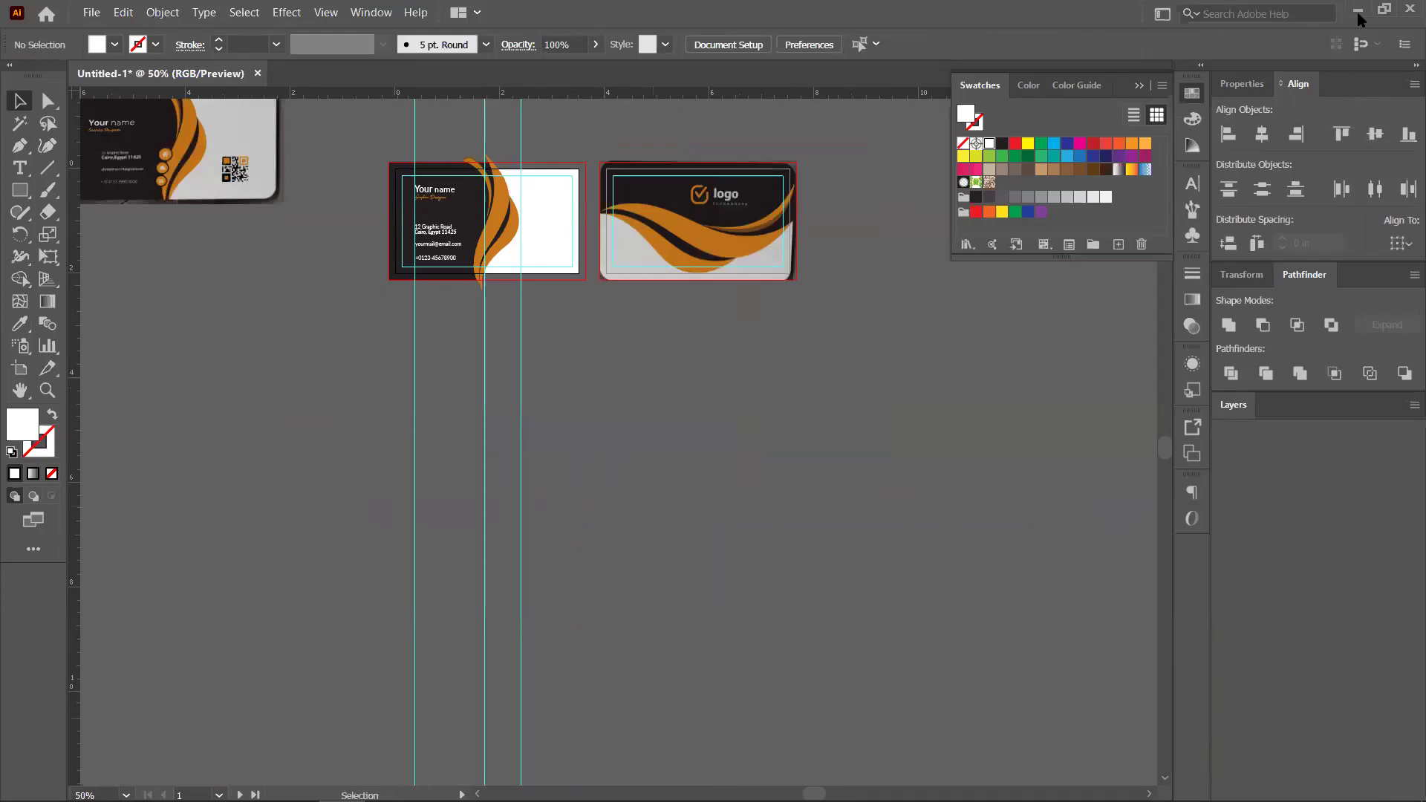
In a new Chrome tab, search Google for 'qr code generator'
key("super+d")
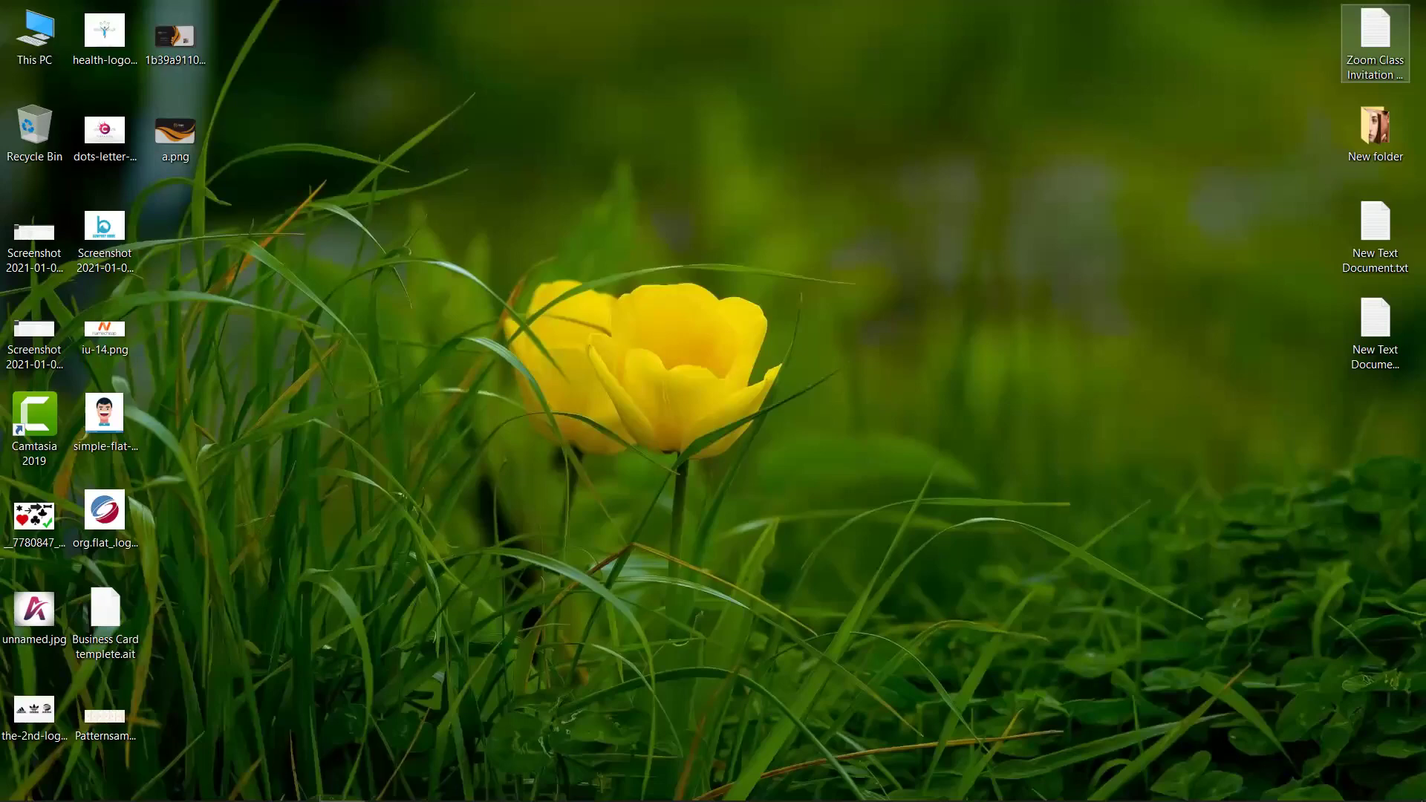
left_click(433, 700)
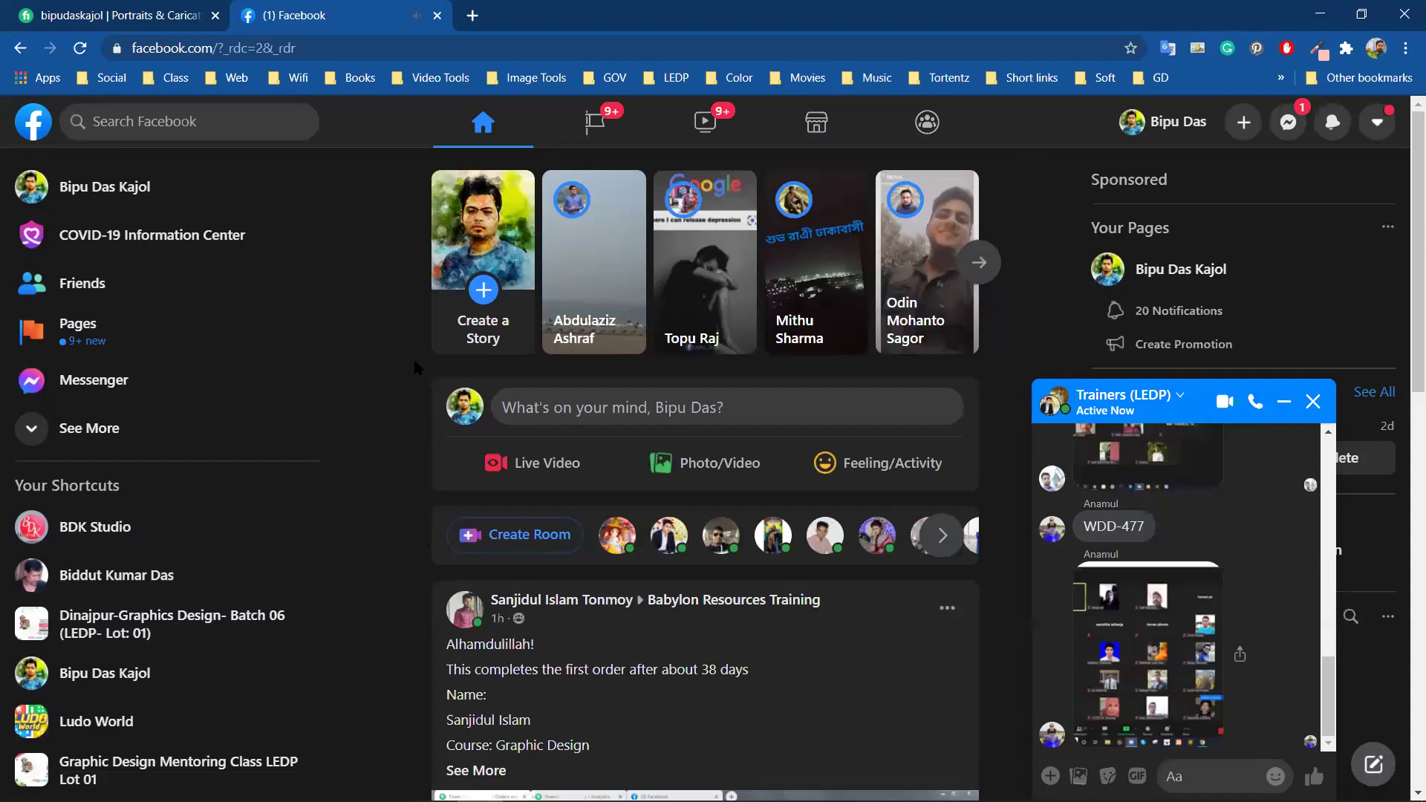
key("ctrl+t")
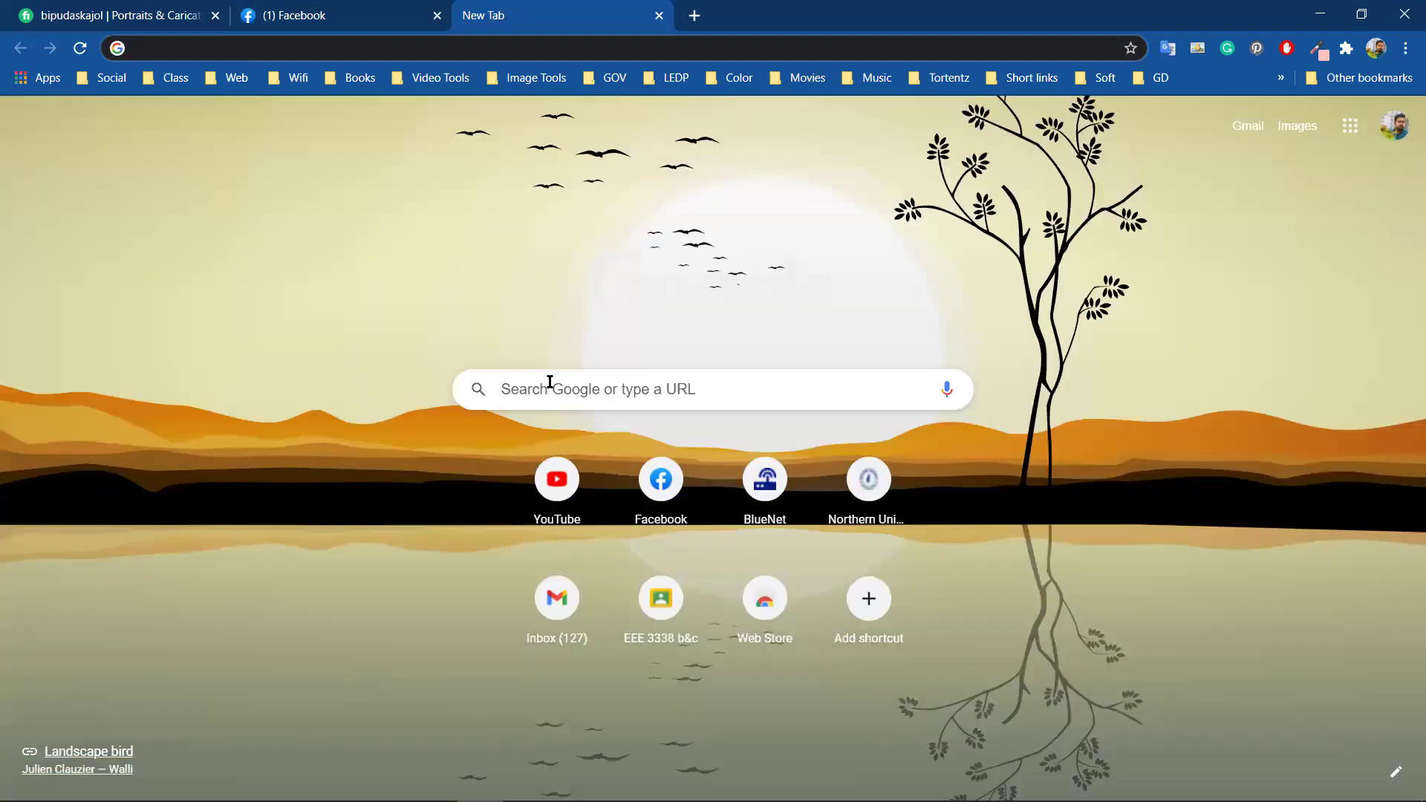
left_click(549, 382)
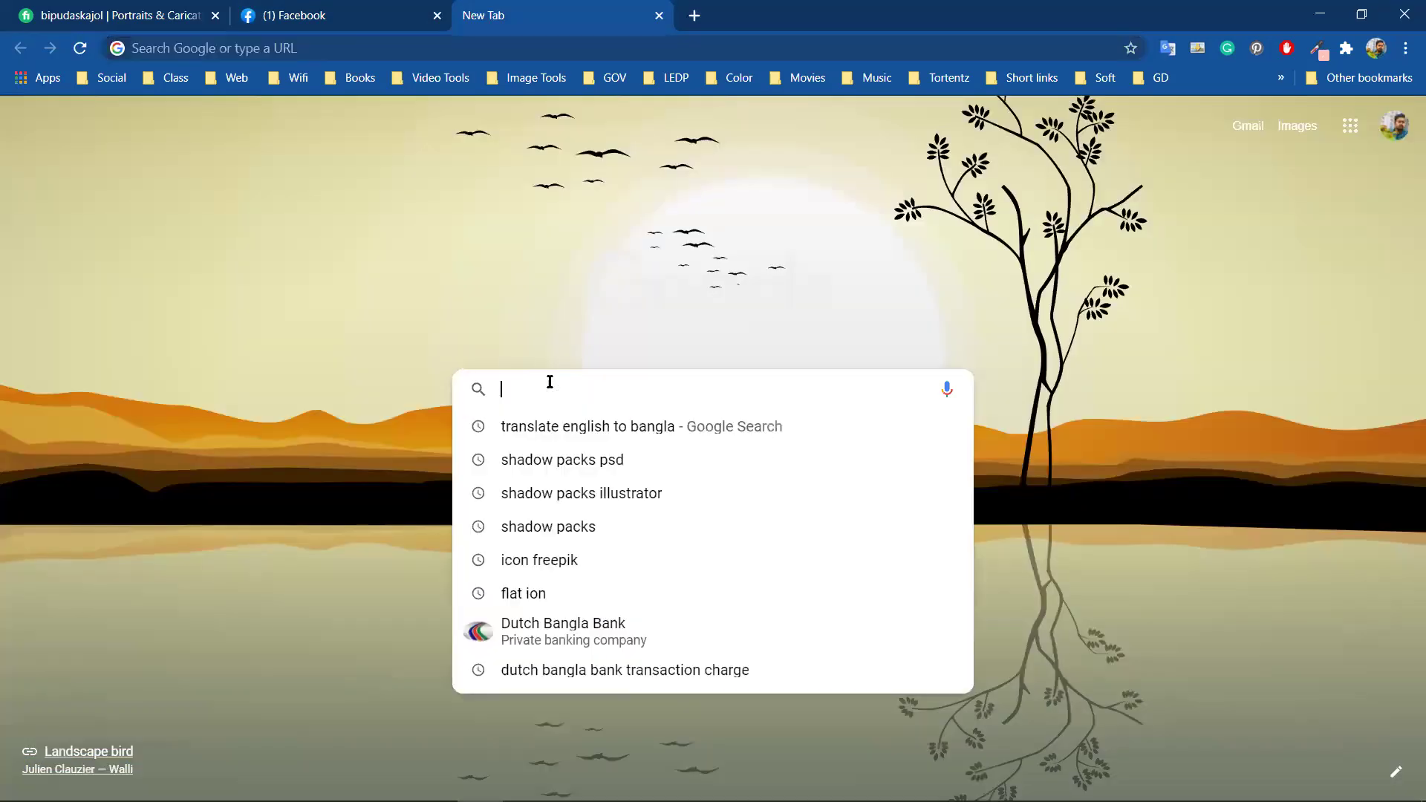
type("qr")
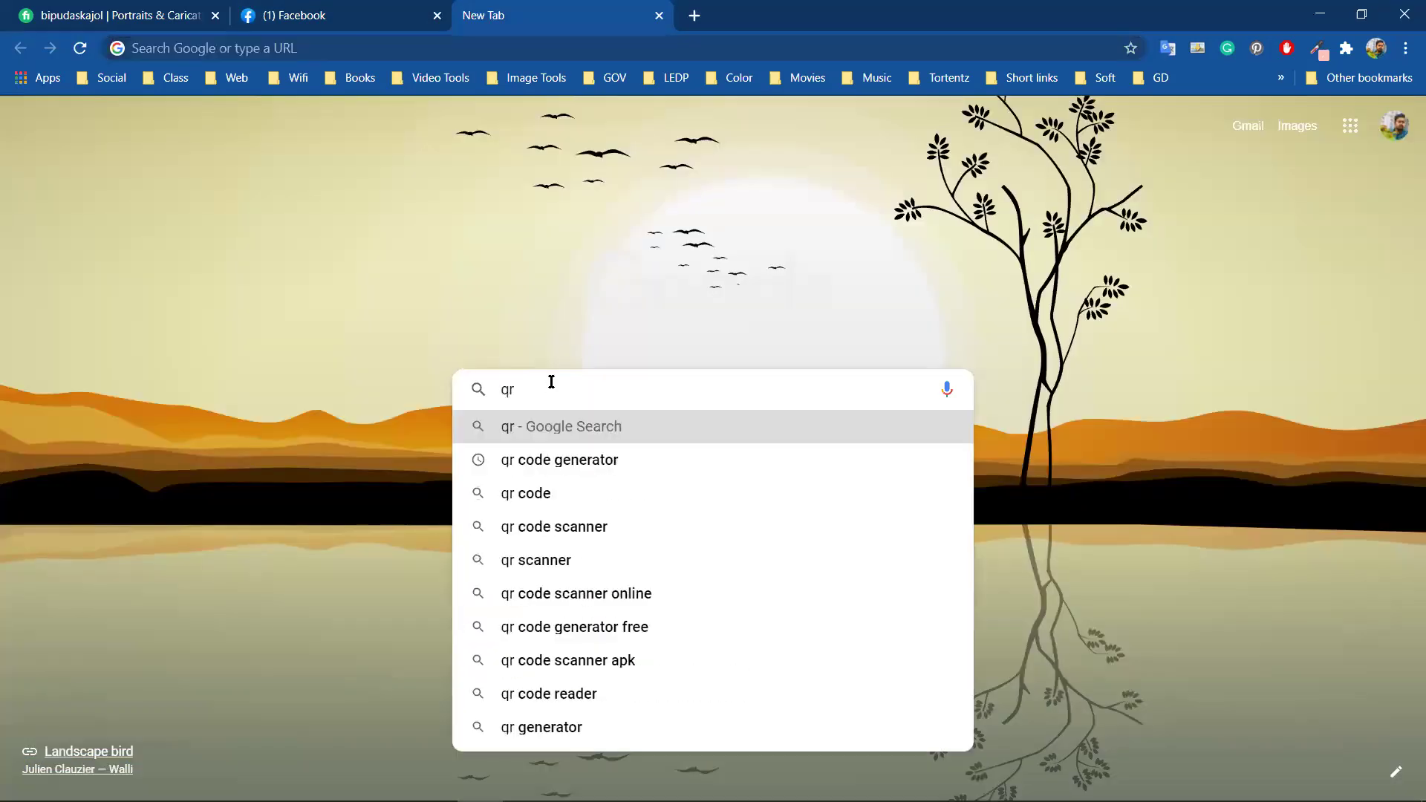
left_click(571, 466)
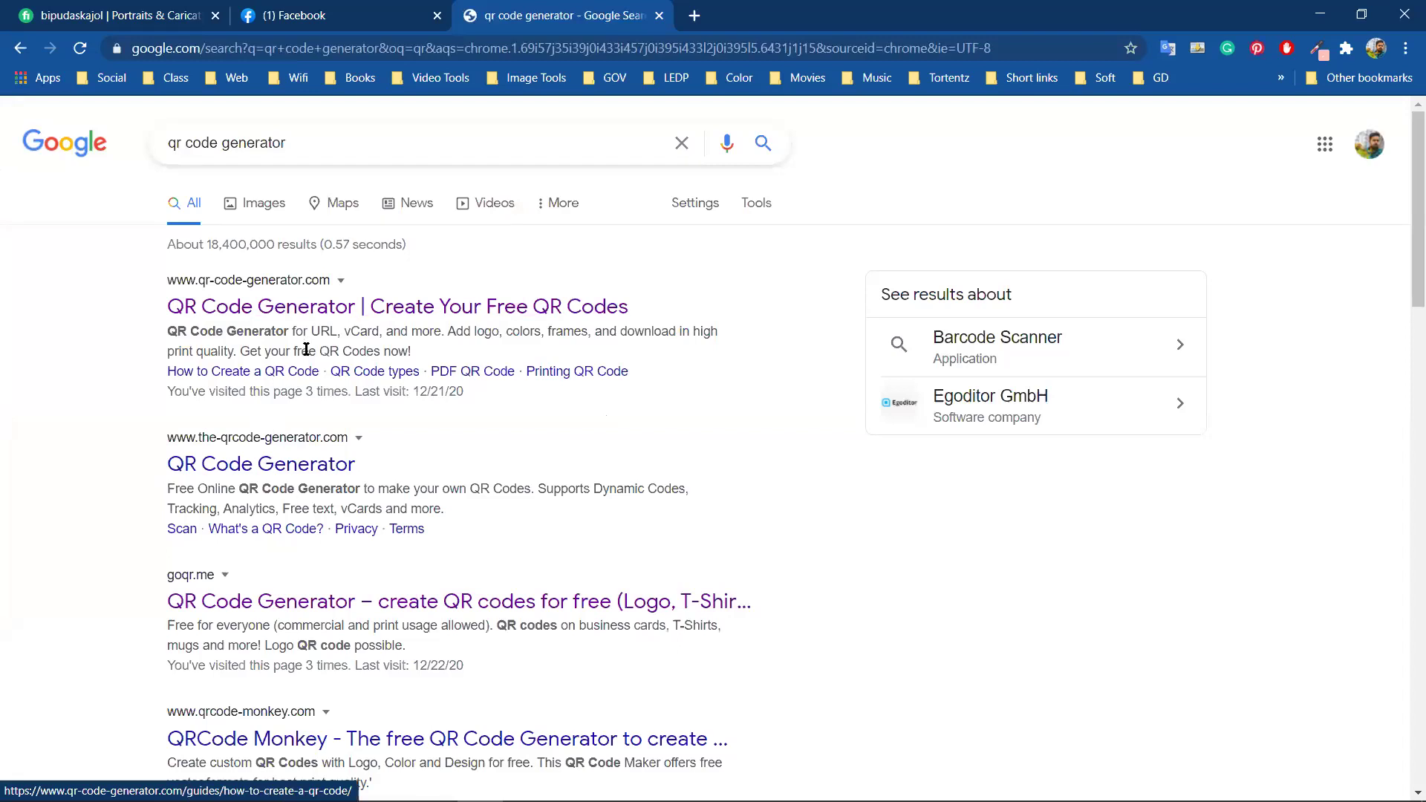
Open the goqr.me result in a new tab and switch to it
scroll(306, 349, "down", 1)
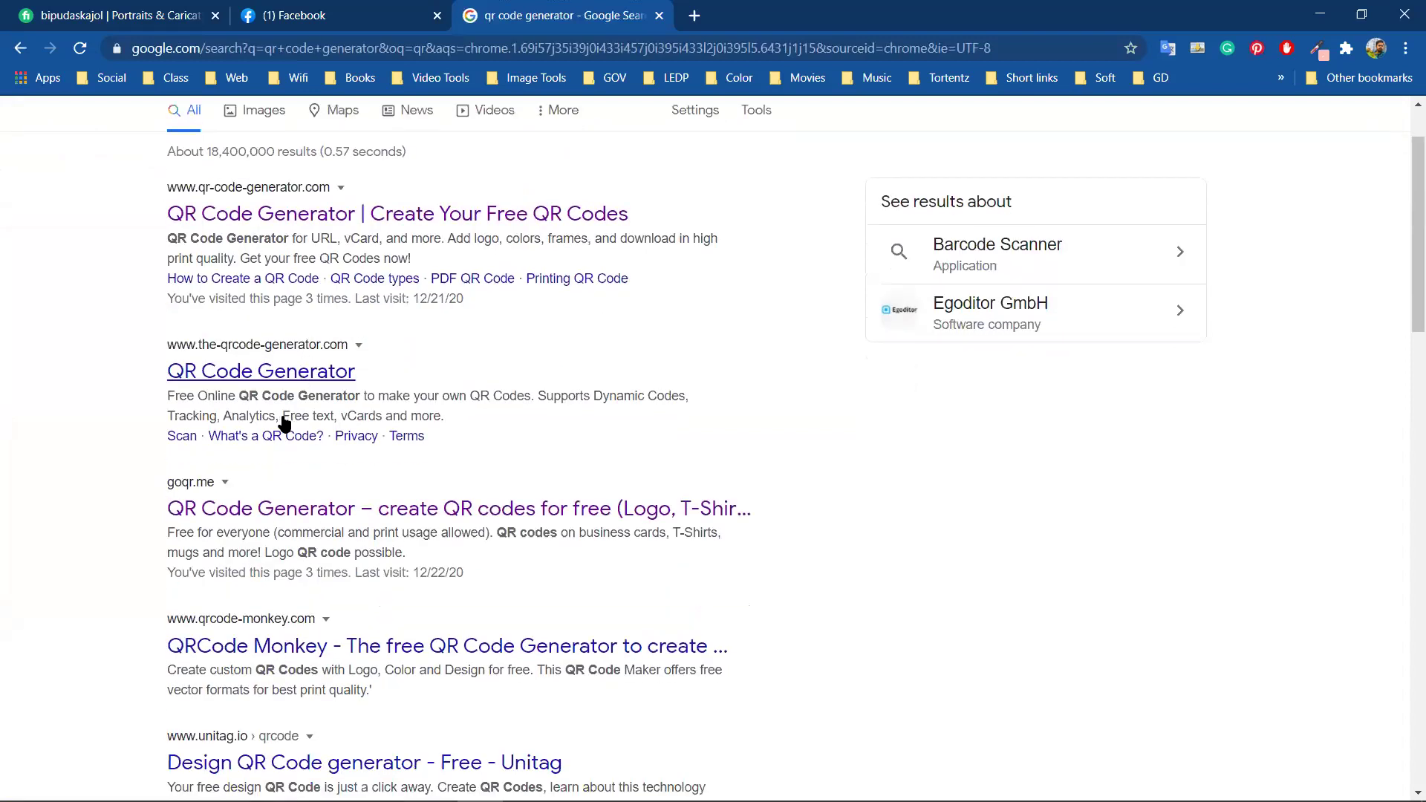
scroll(282, 416, "down", 1)
right_click(251, 411)
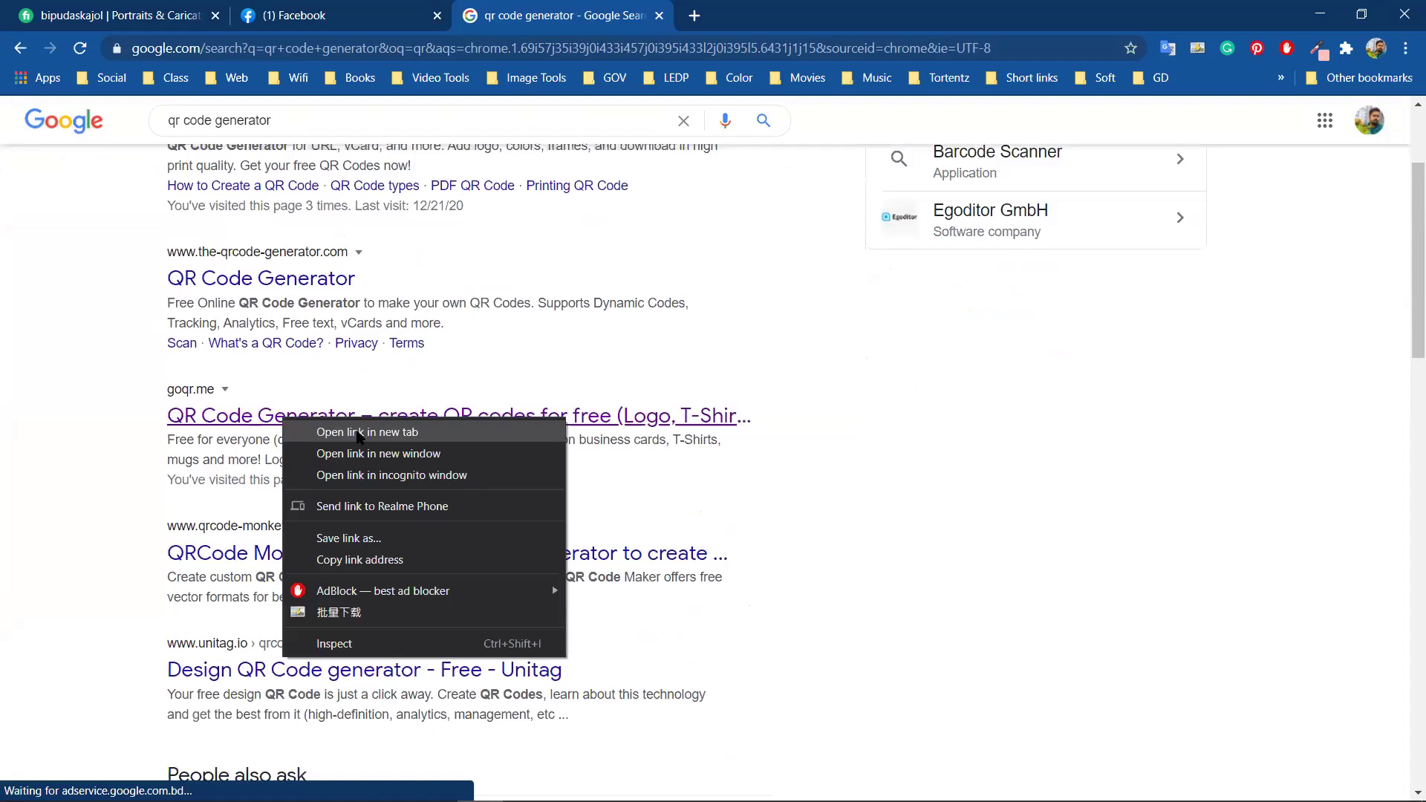
left_click(360, 434)
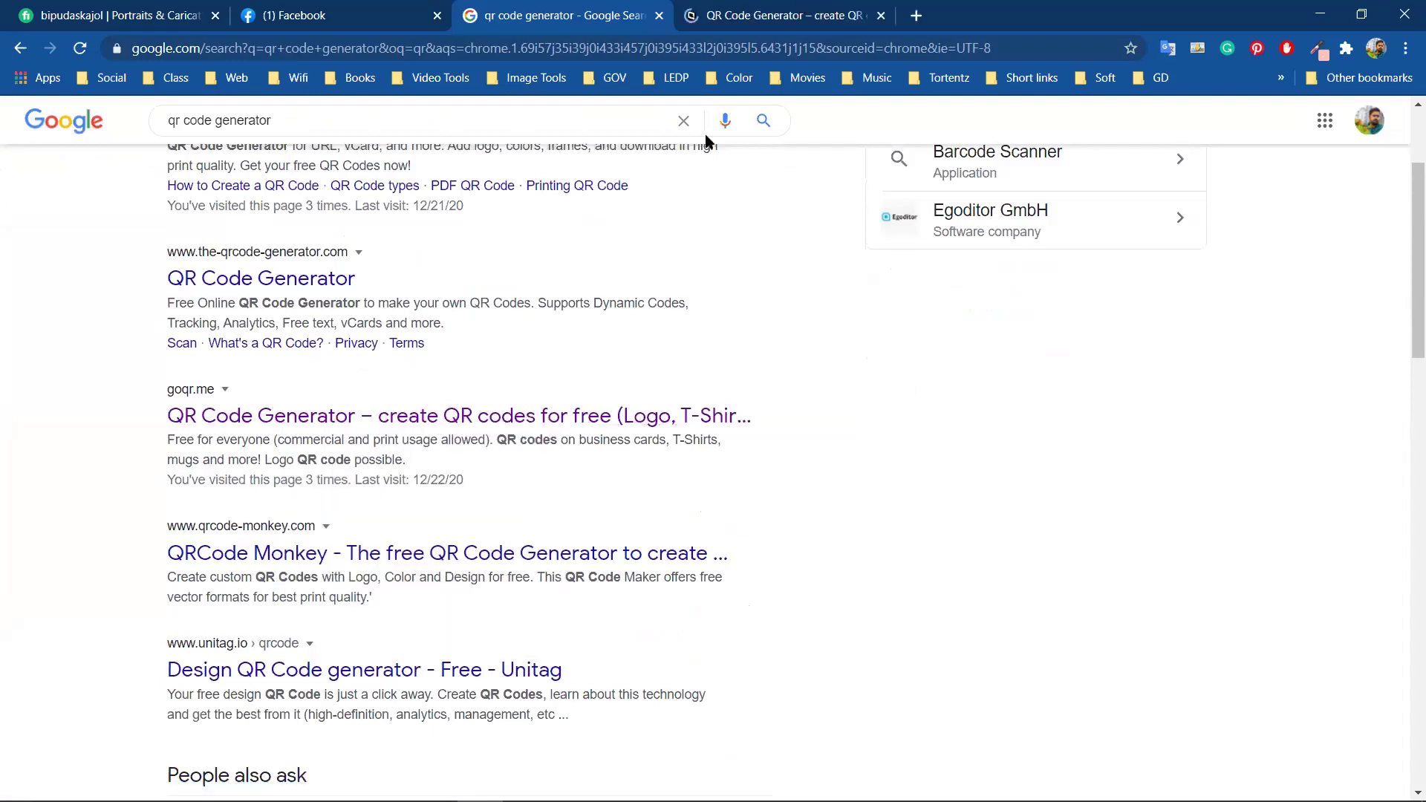
key("ctrl+Tab")
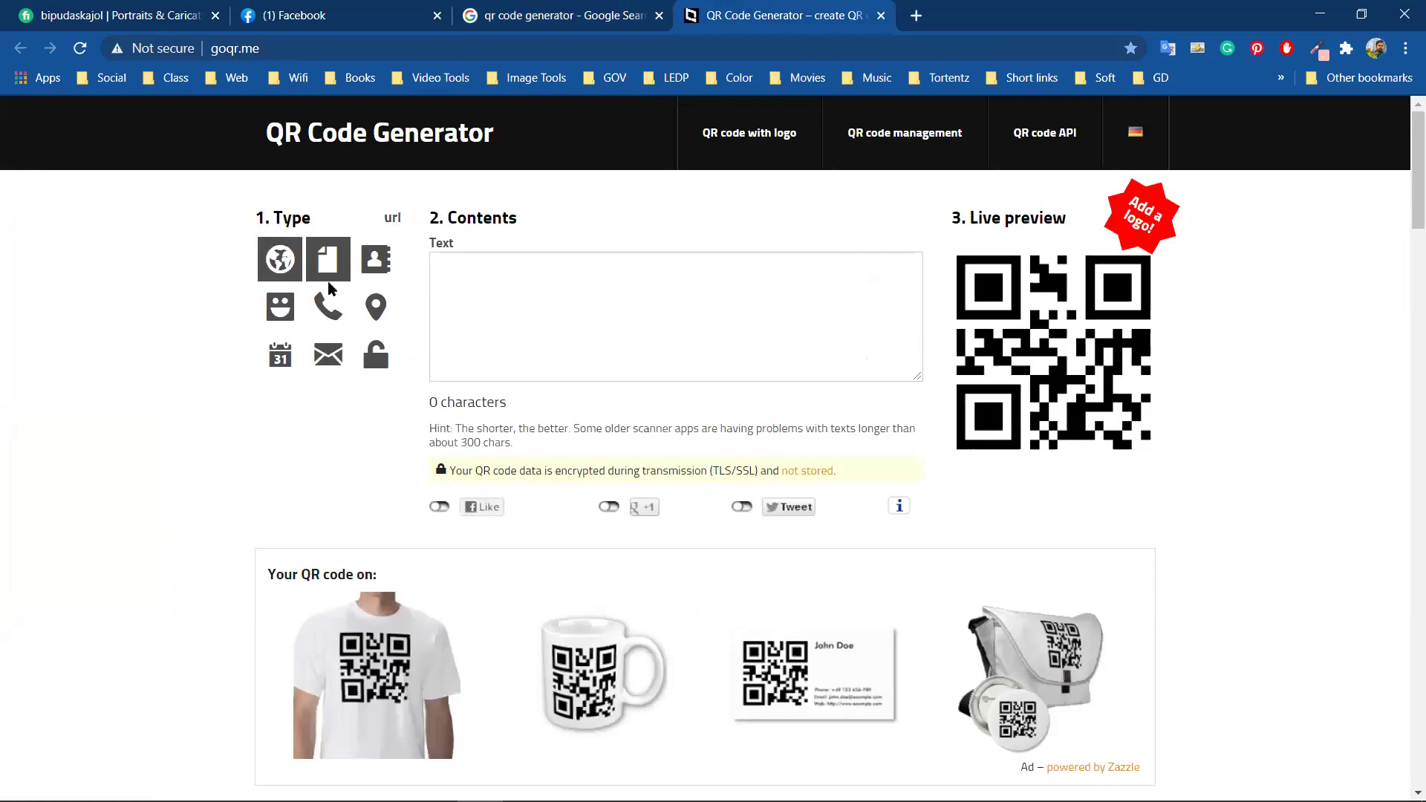
left_click(286, 268)
left_click(487, 267)
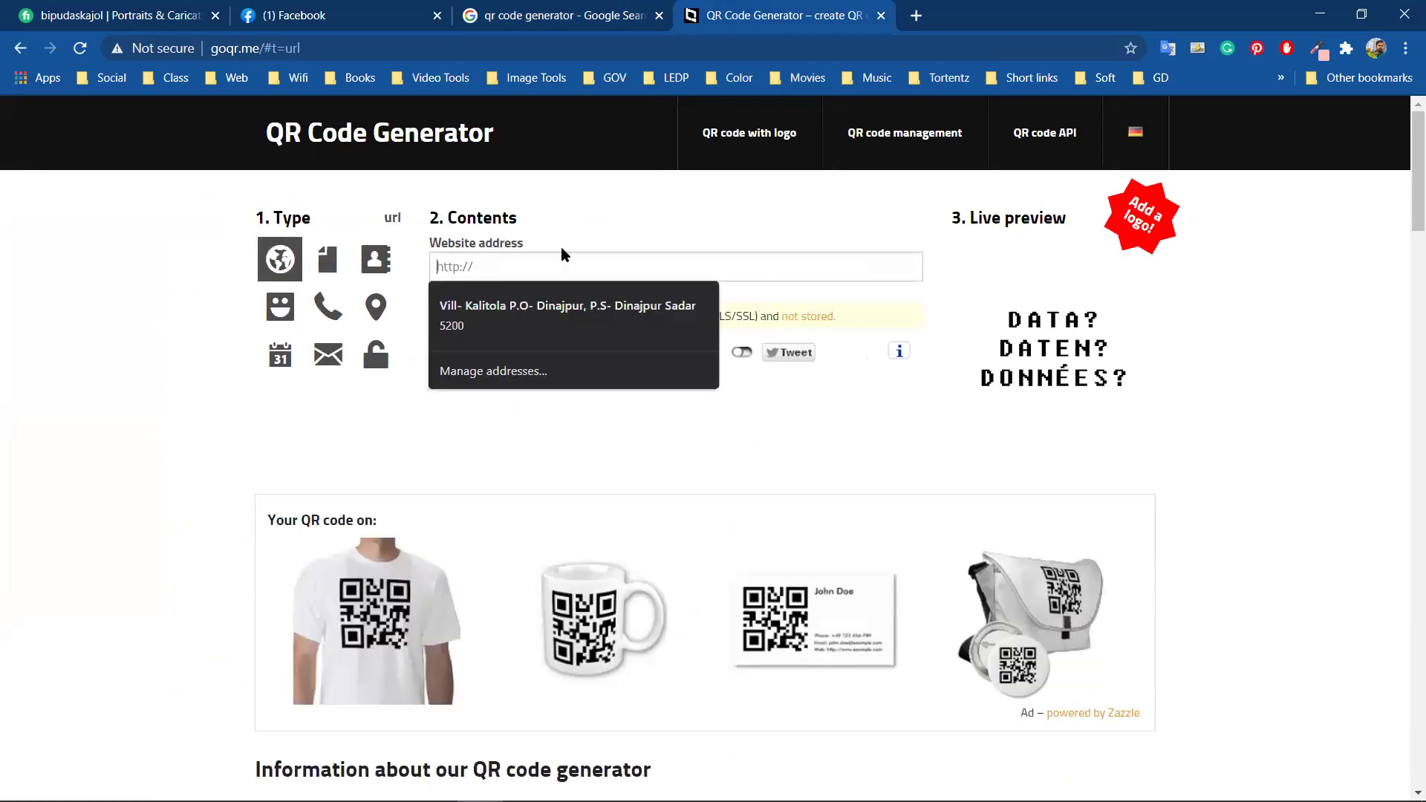
key("Down")
key("Up")
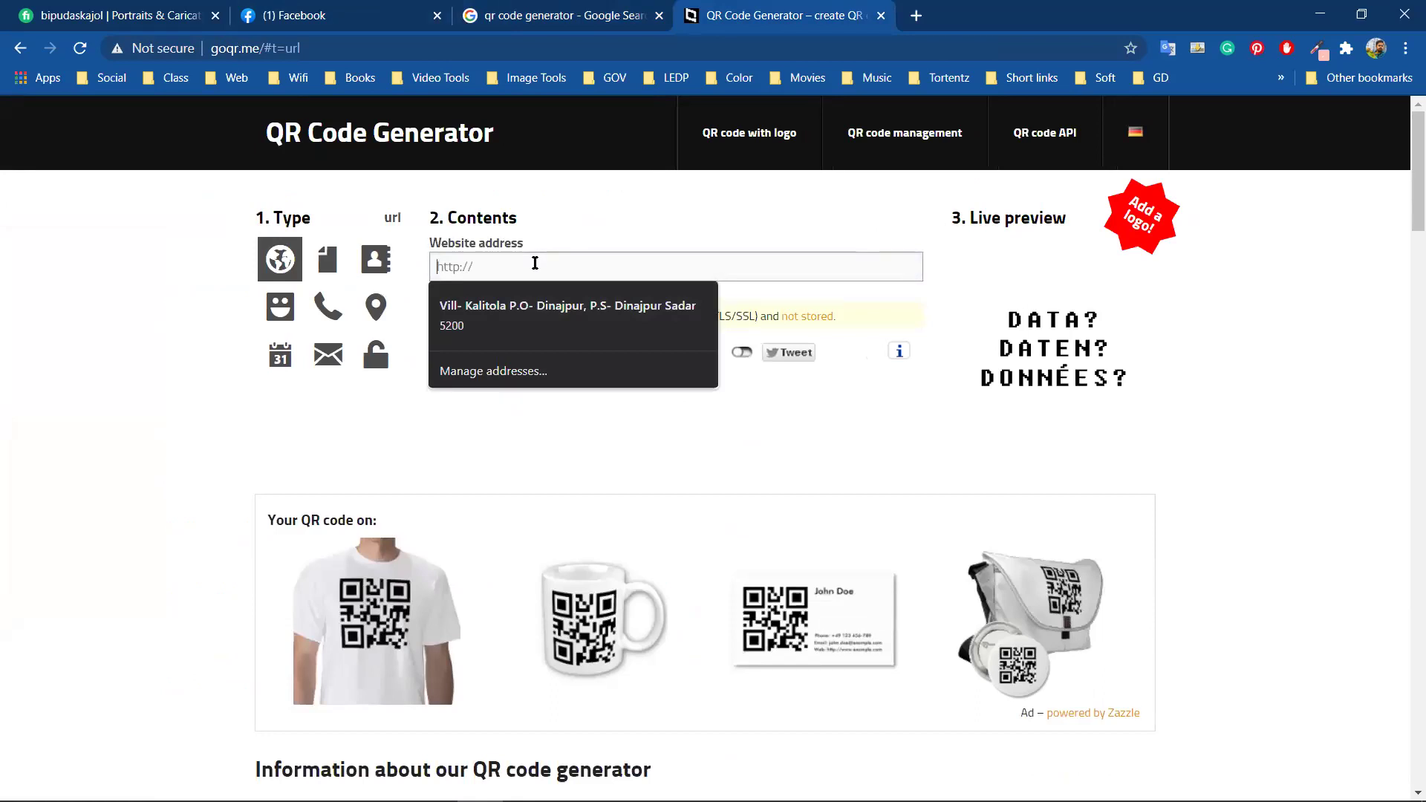
type("asdasfafasfa")
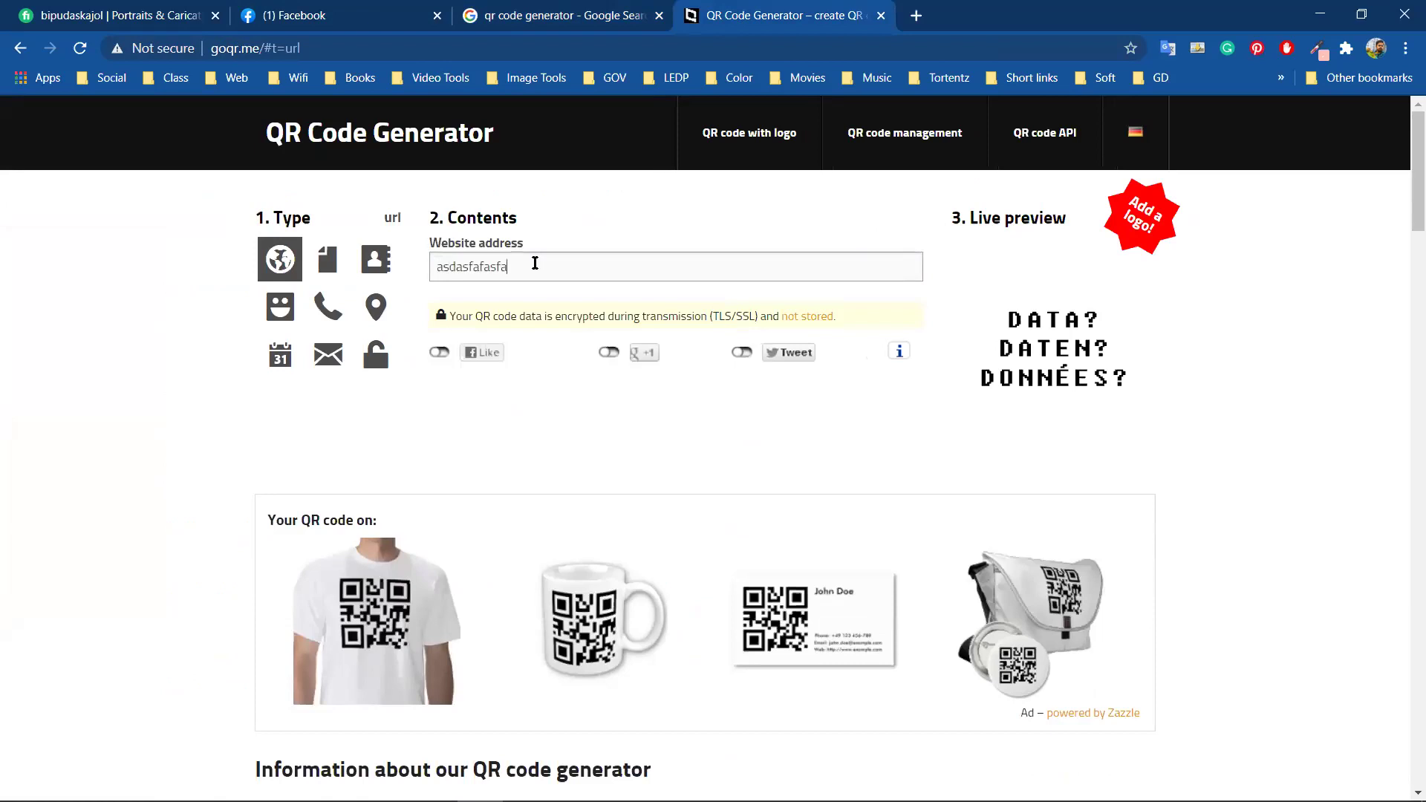
type("sdf")
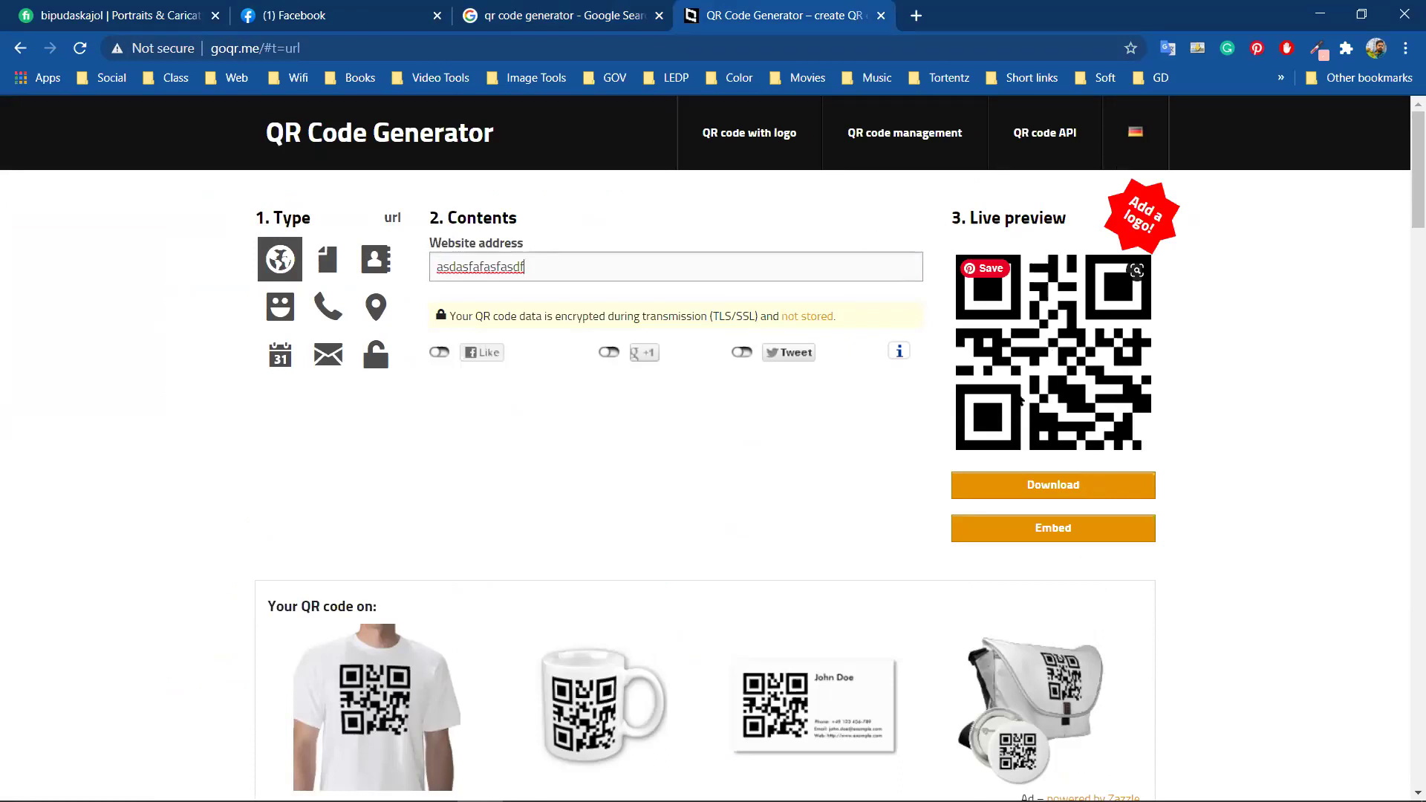
left_click(1057, 487)
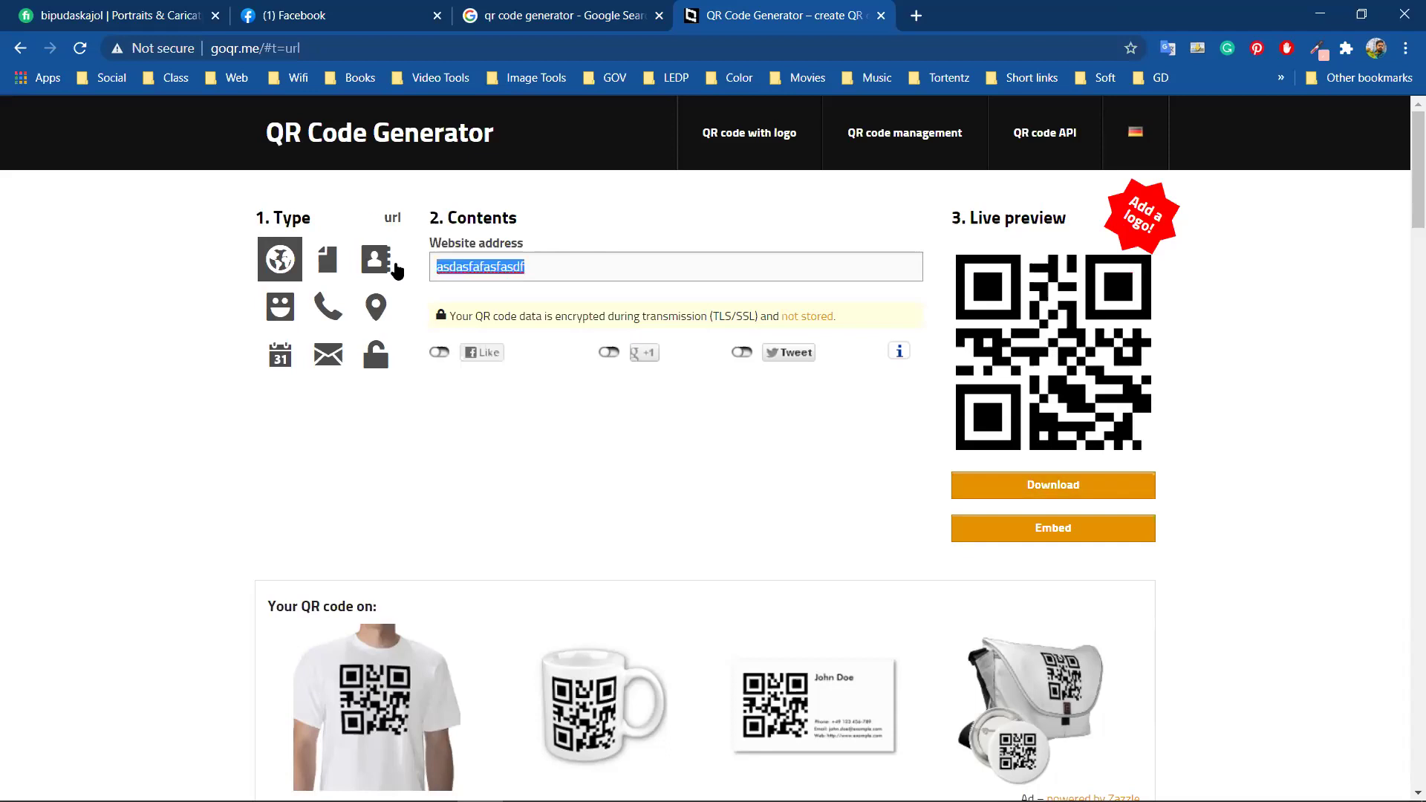
type("w")
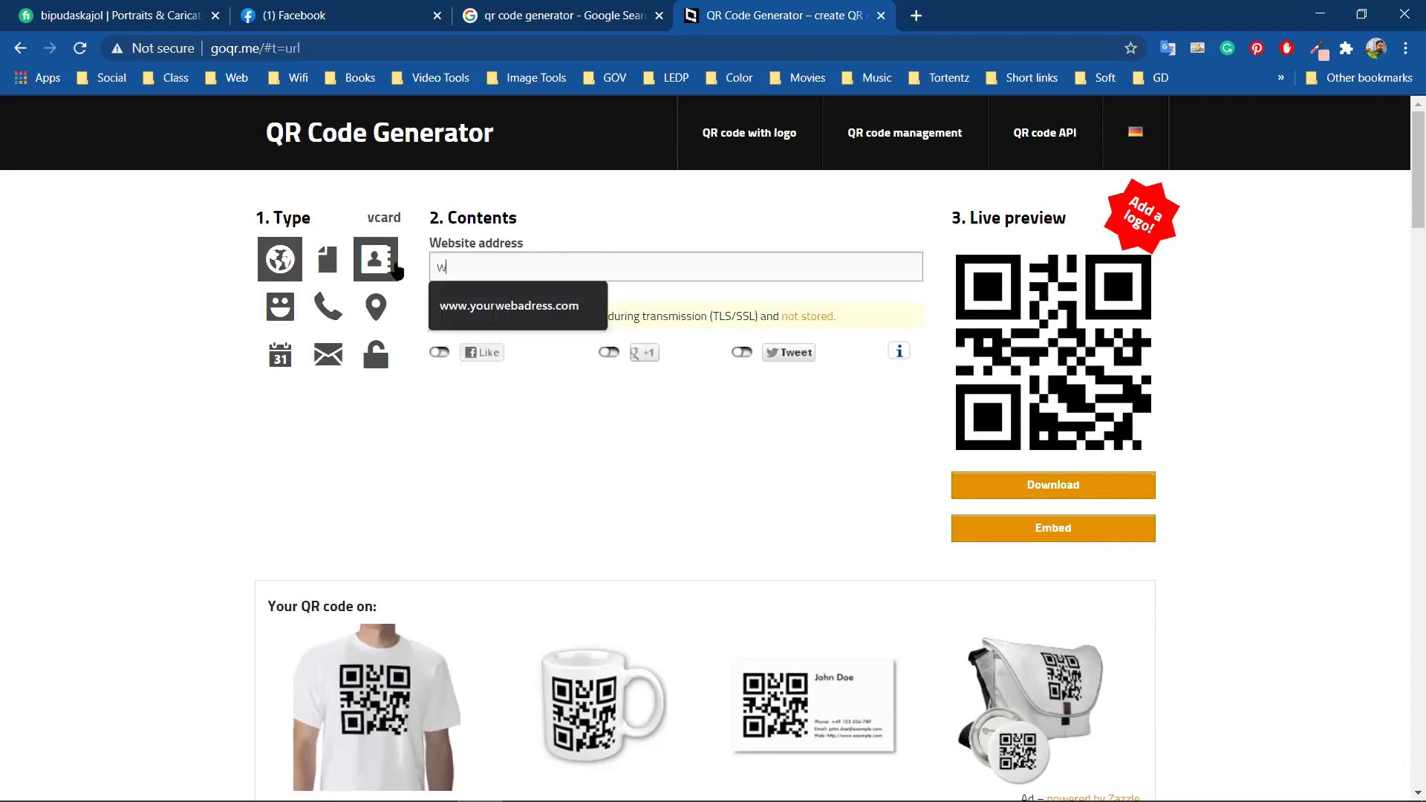
type("ww.")
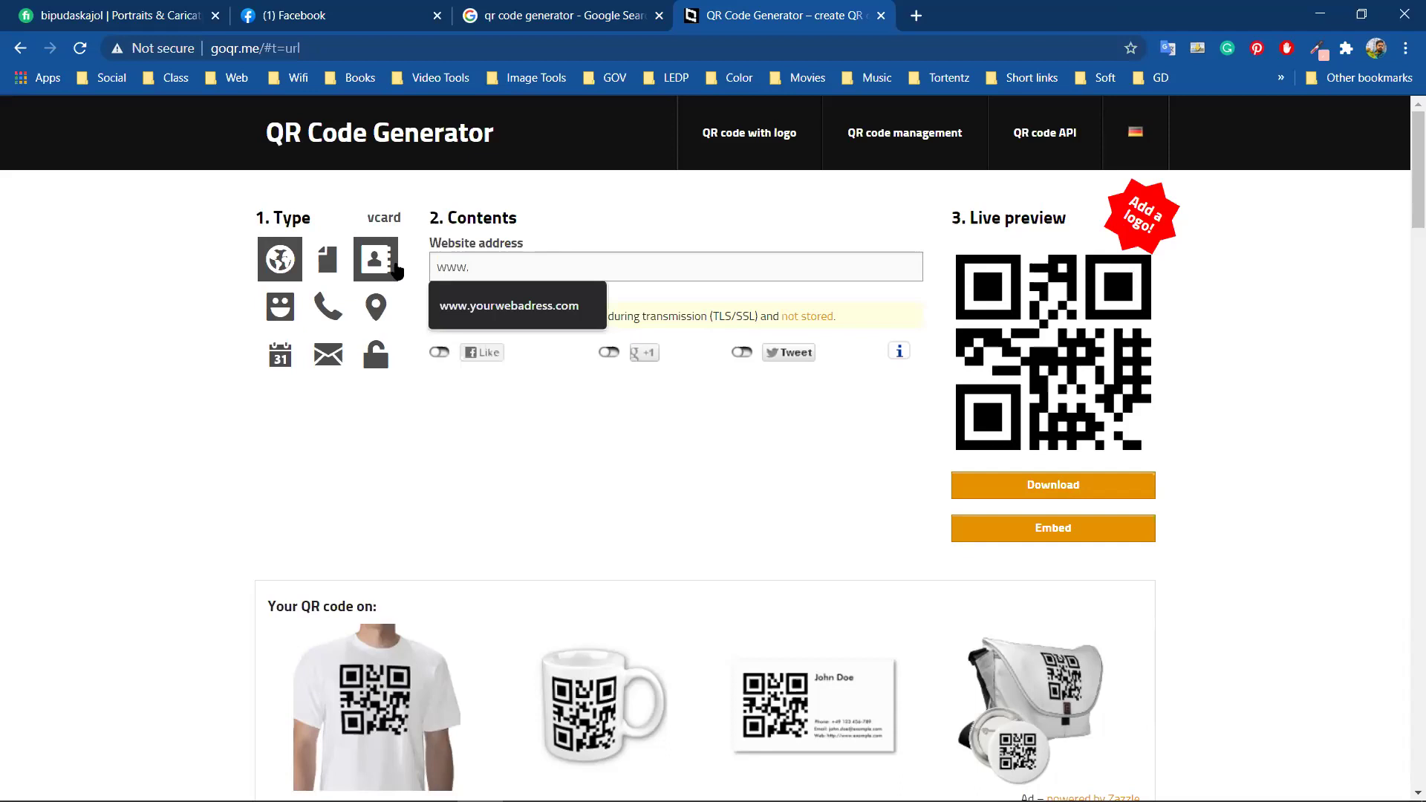
type("you")
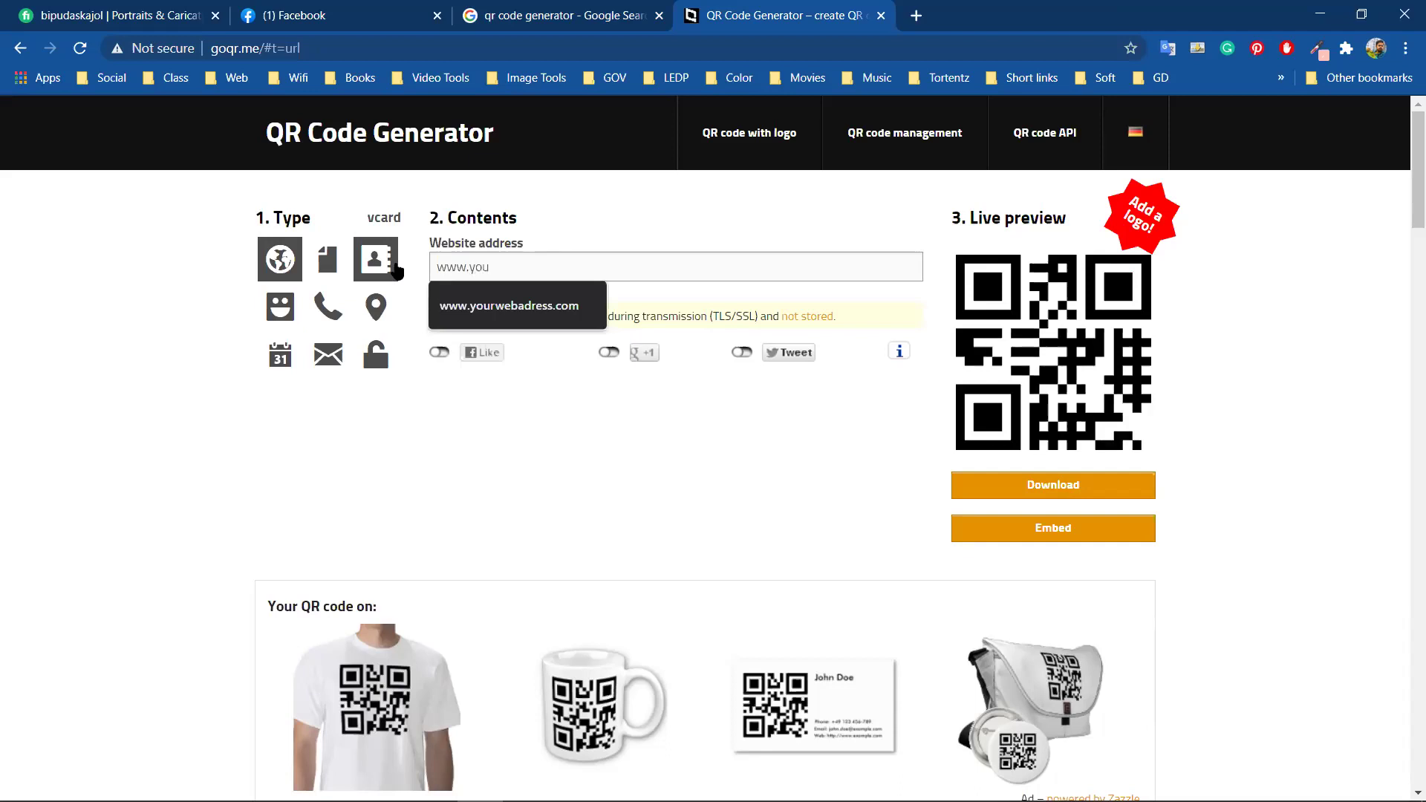
left_click(497, 305)
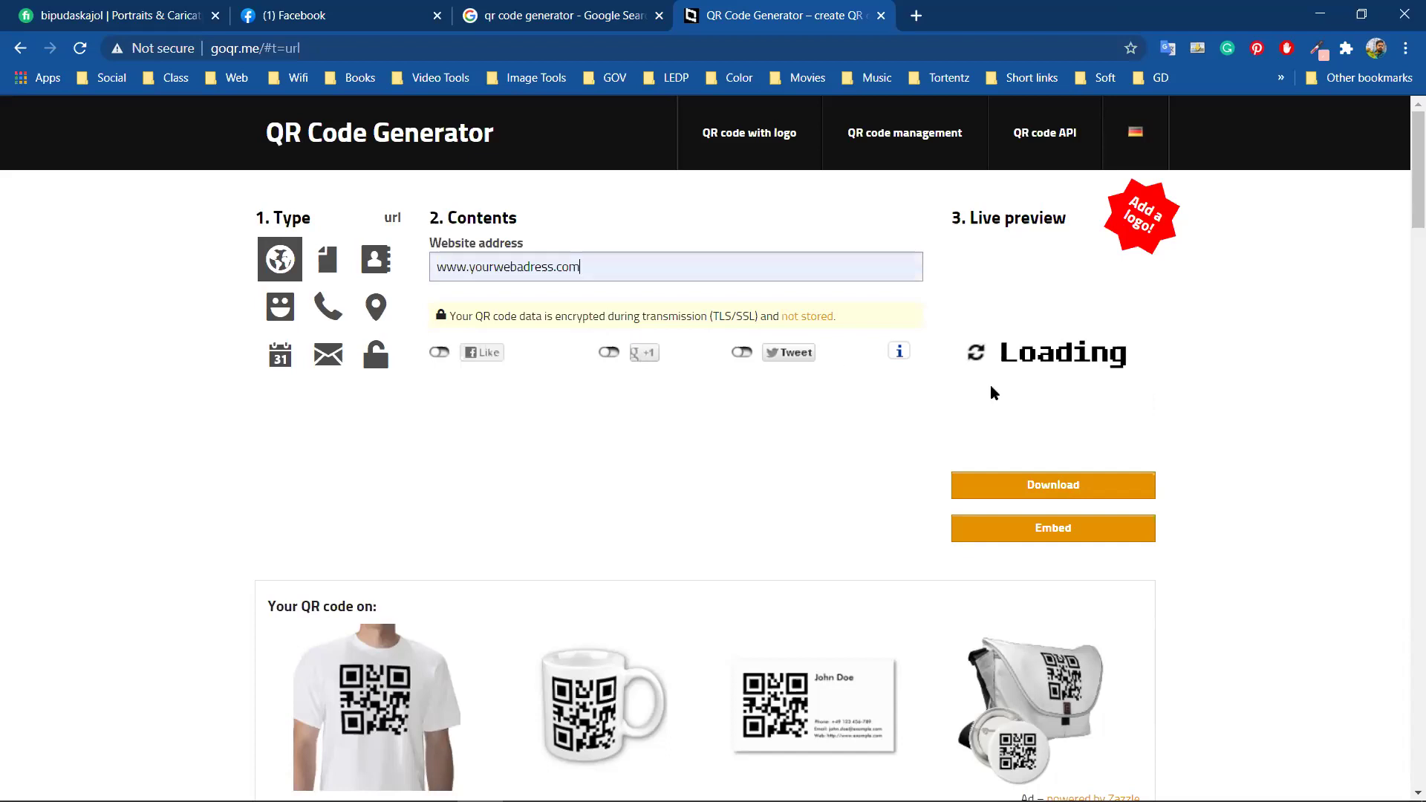
Download the QR code at size 400 as qrcode.eps and drag it toward Illustrator
left_click(1072, 488)
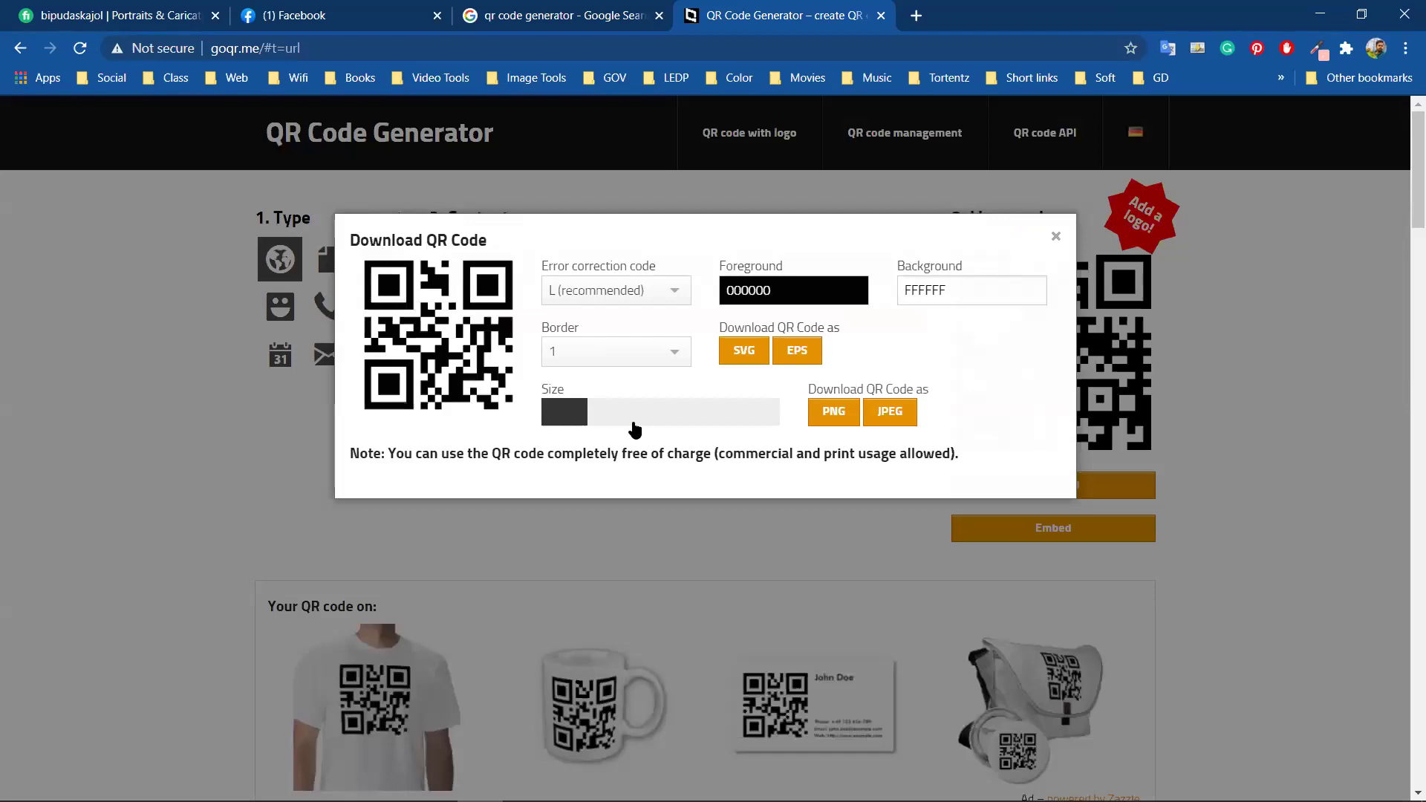
left_click(635, 429)
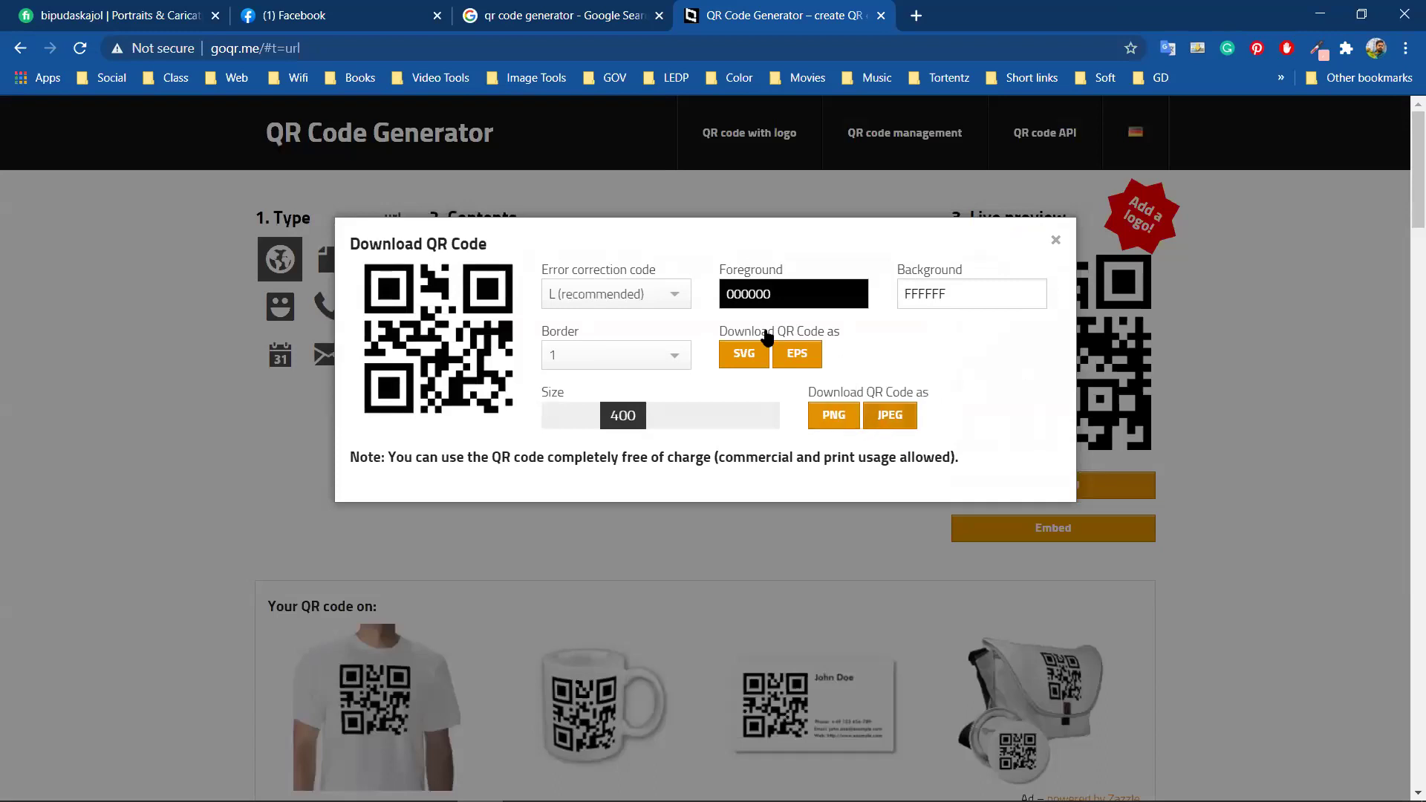
left_click(798, 362)
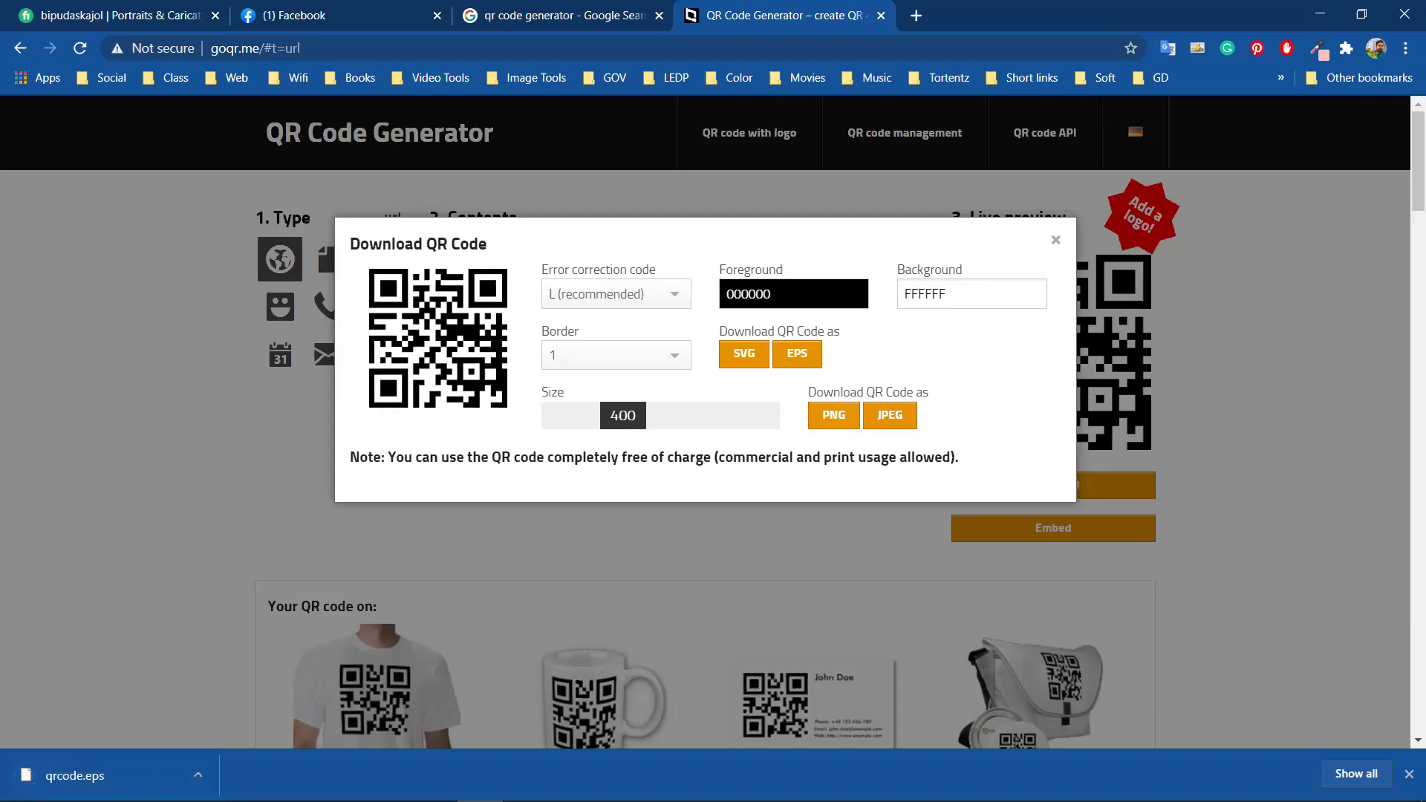
left_click_drag(41, 774, 330, 743)
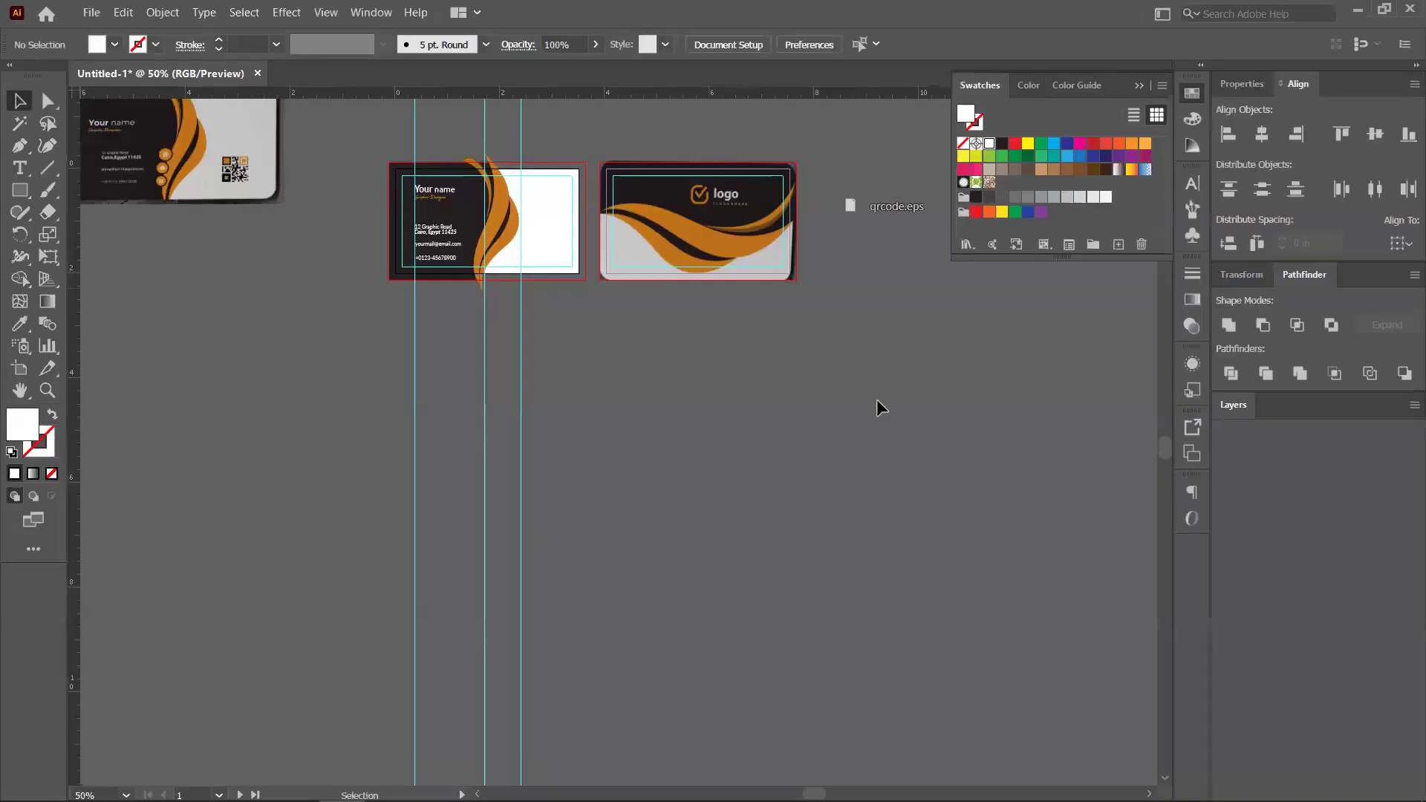
Place the qrcode.eps QR code on the canvas and shift it up and left
left_click(877, 400)
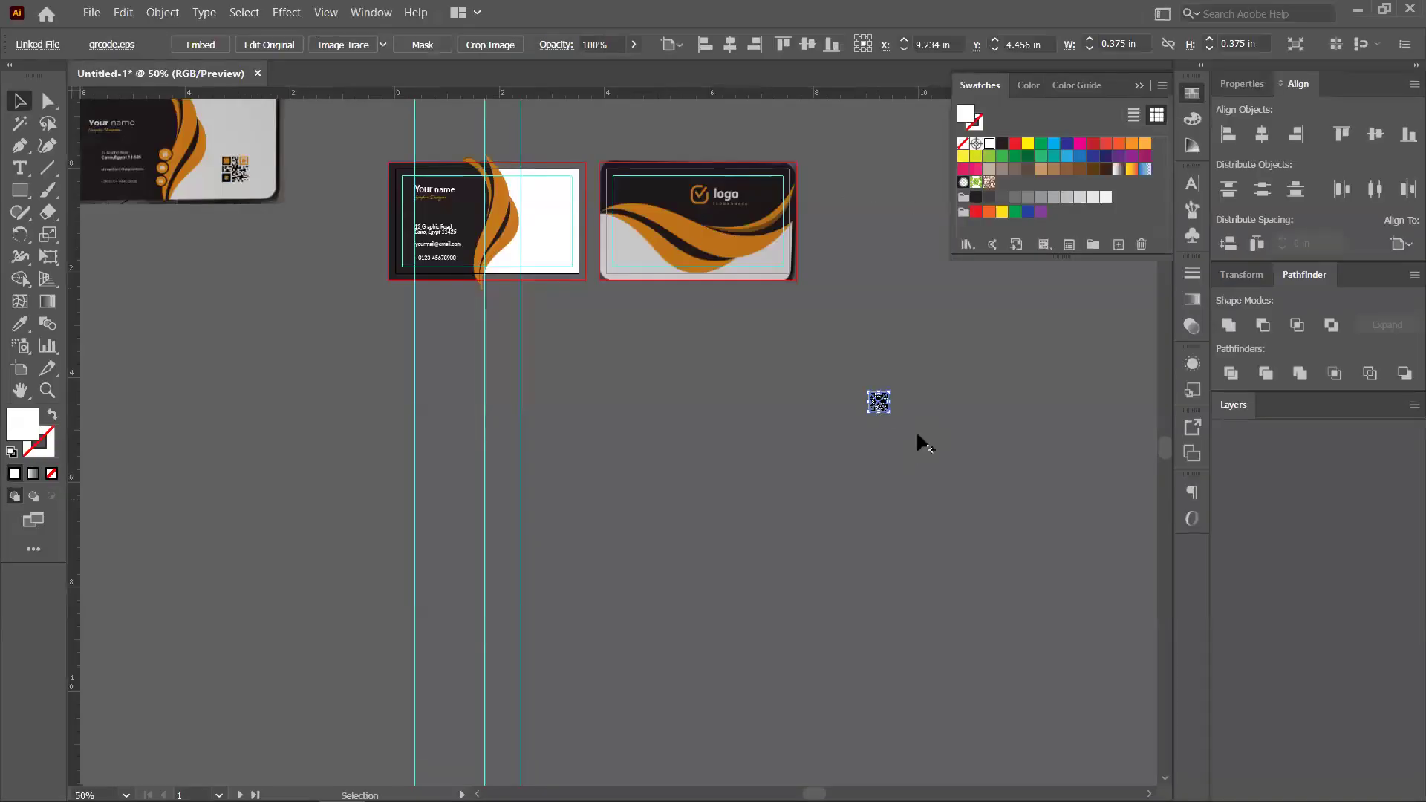
left_click(926, 423)
scroll(925, 424, "up", 1)
scroll(698, 332, "up", 5)
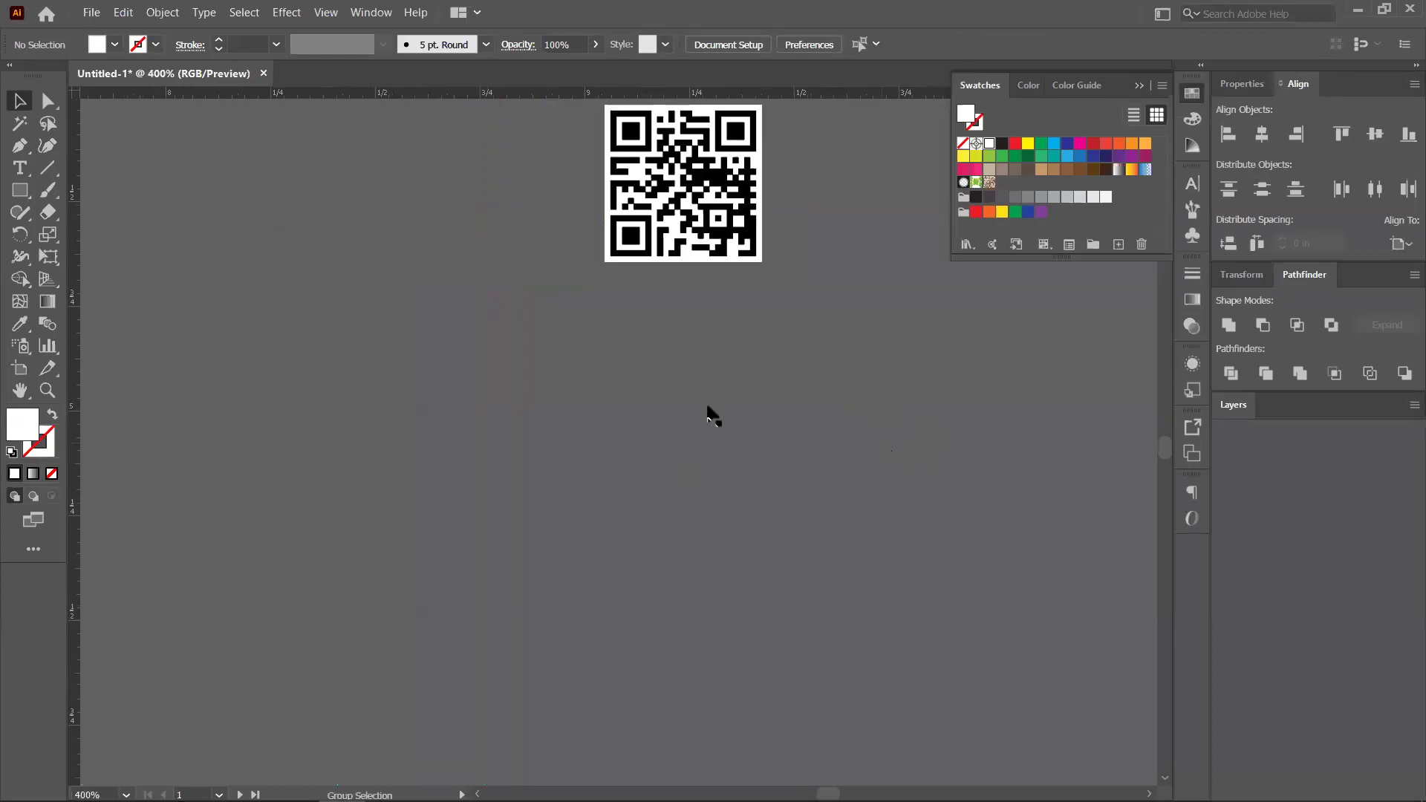
scroll(713, 414, "up", 3)
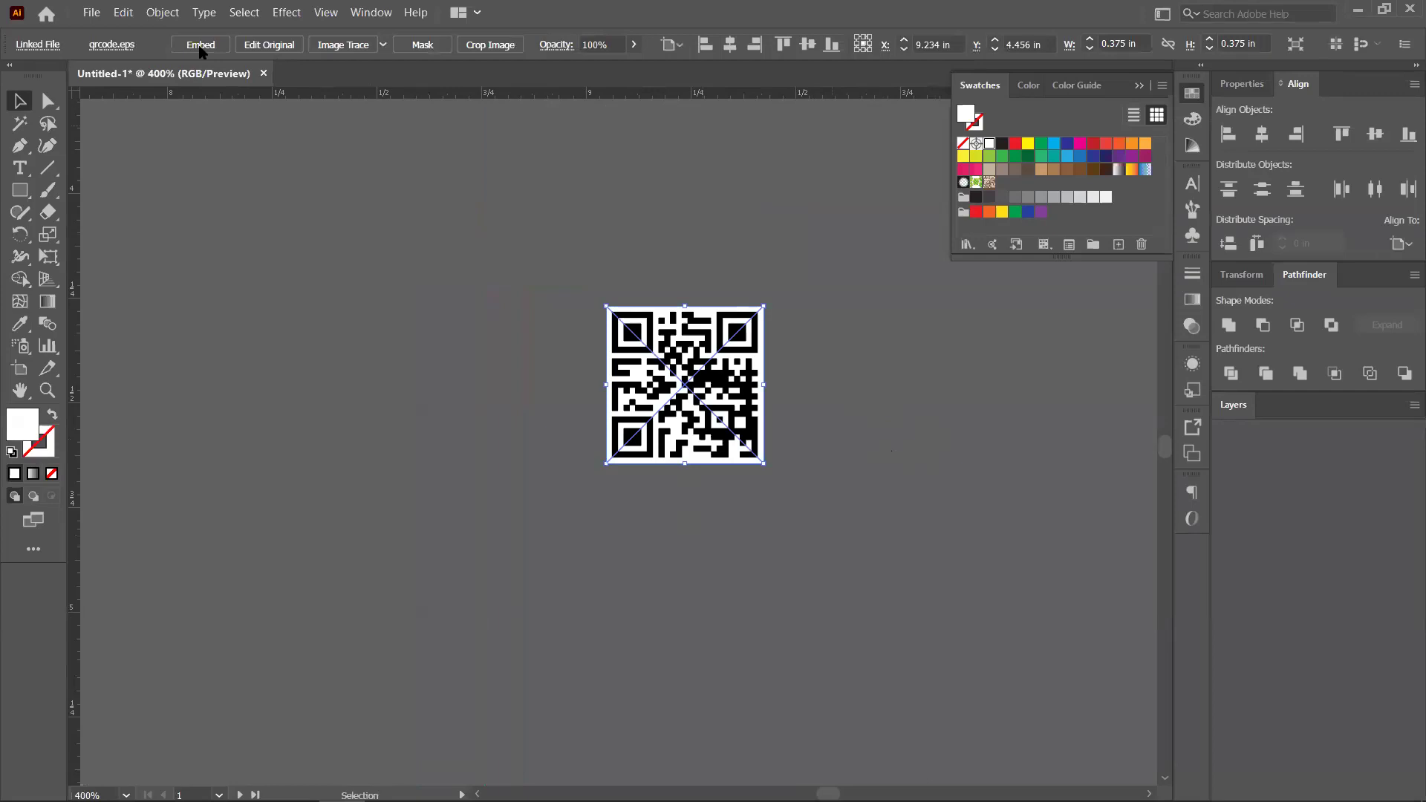
left_click(901, 416)
left_click_drag(743, 441, 576, 391)
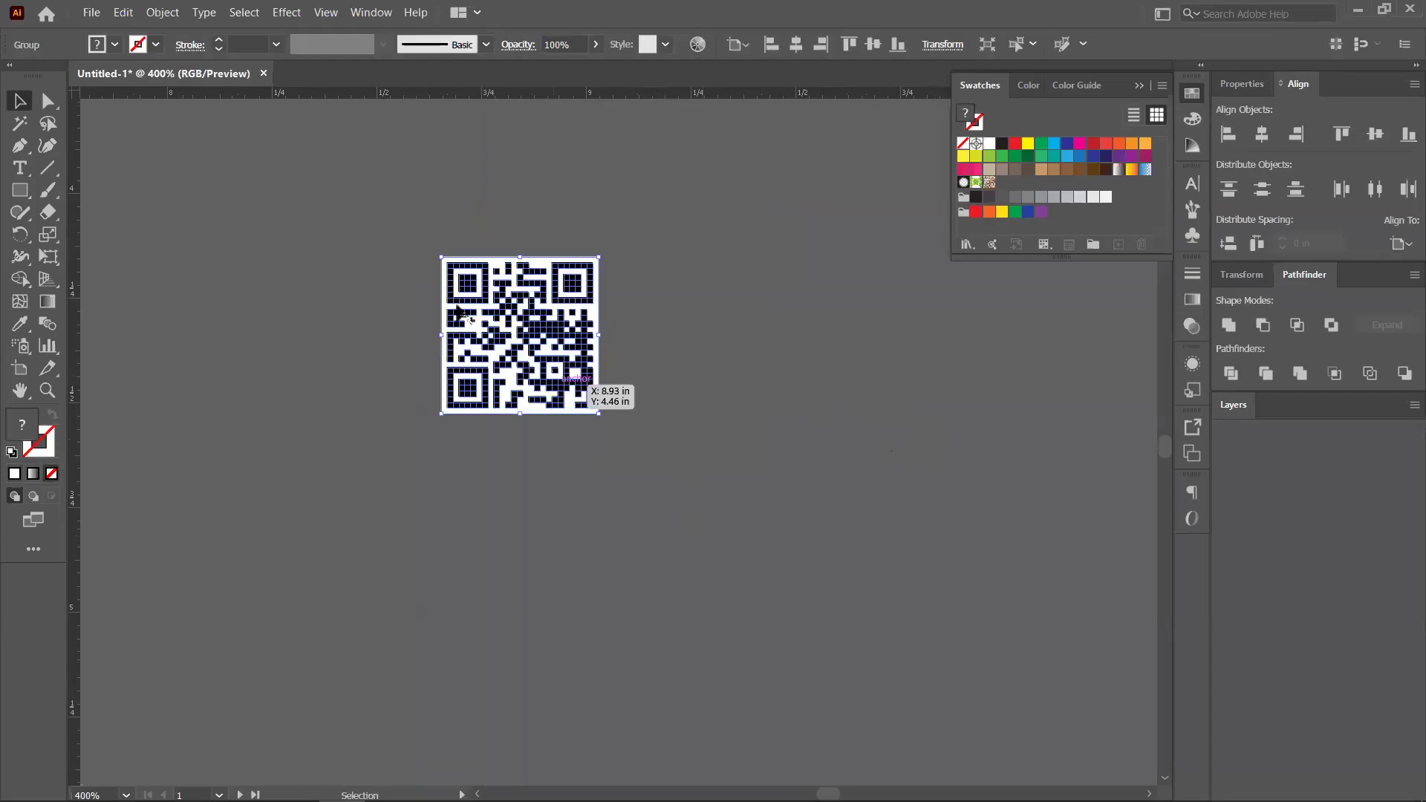
Move the QR code below the reference card image and zoom in on it
scroll(649, 510, "down", 5)
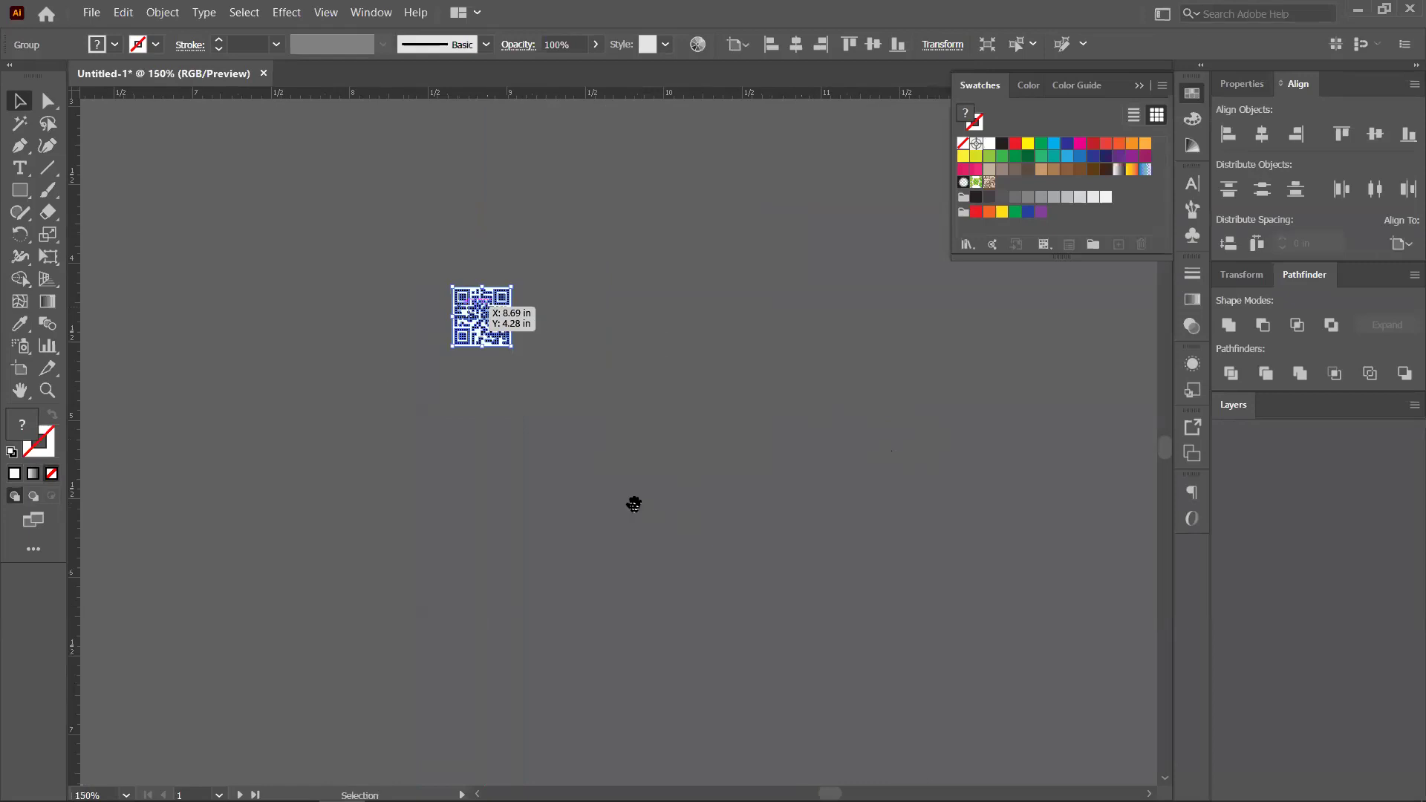
scroll(633, 500, "up", 5)
scroll(634, 500, "left", 8)
scroll(614, 533, "down", 1)
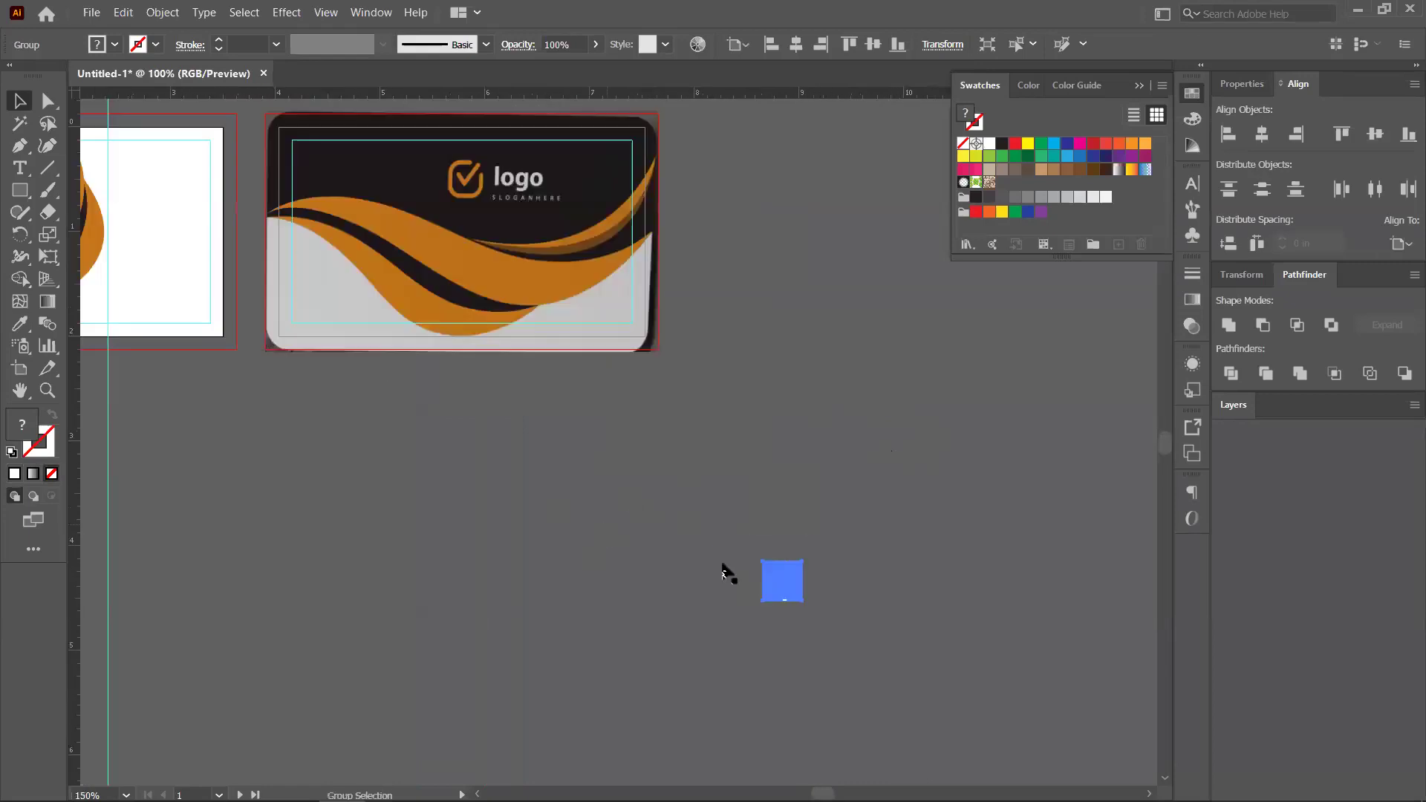
scroll(618, 546, "down", 1)
left_click_drag(316, 463, 286, 501)
scroll(599, 519, "up", 2)
scroll(599, 519, "left", 4)
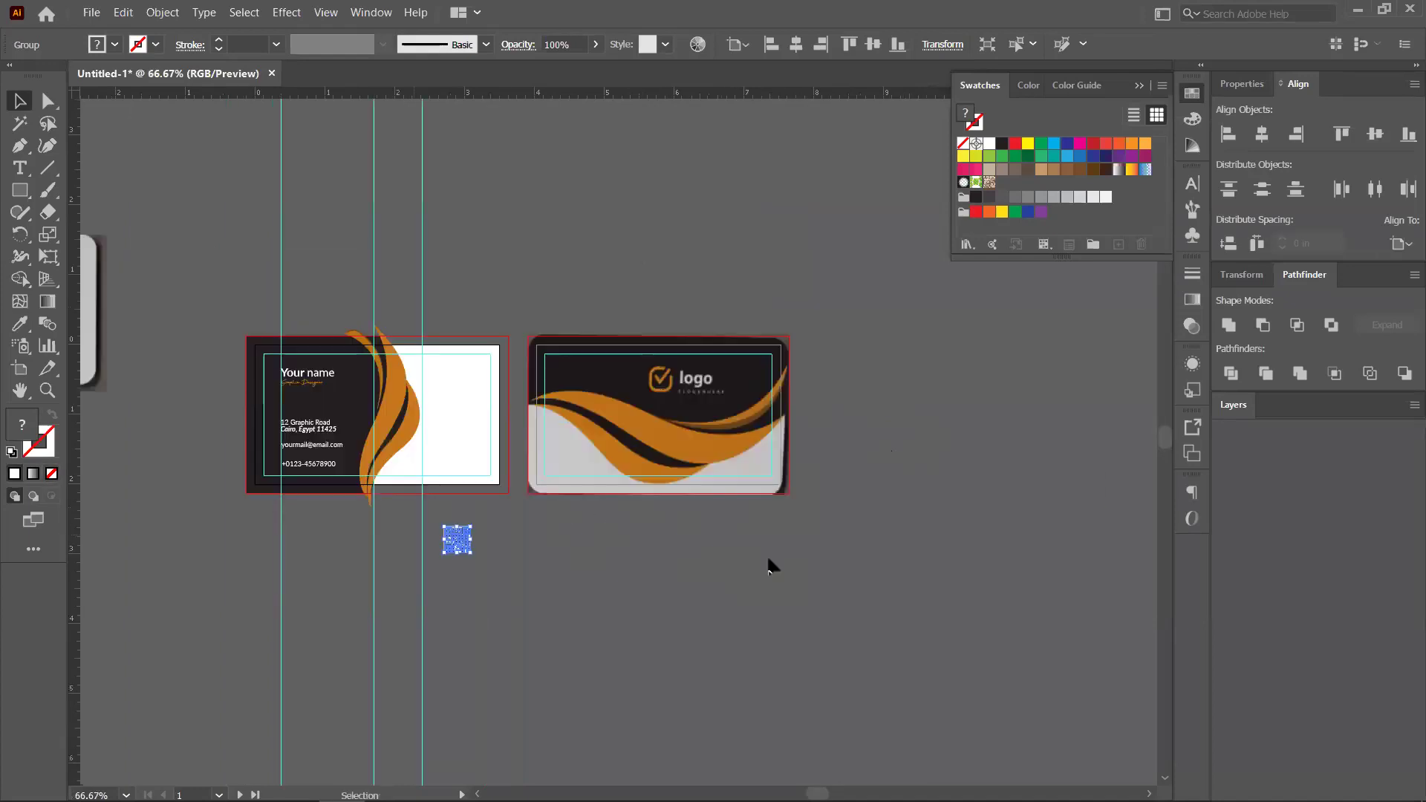
scroll(767, 567, "left", 8)
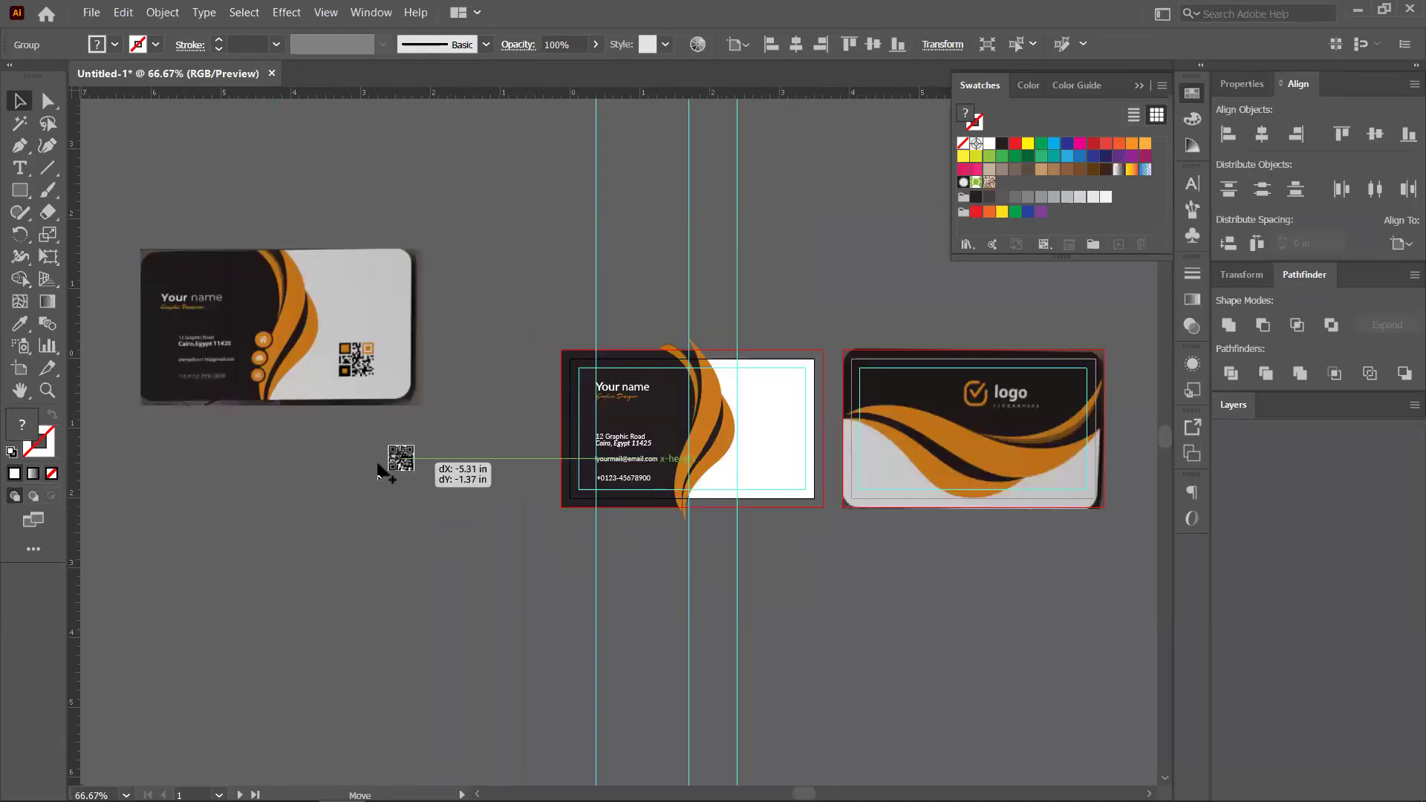
key("ctrl+equal")
key("ctrl+equal")
scroll(746, 427, "left", 3)
scroll(746, 427, "up", 1)
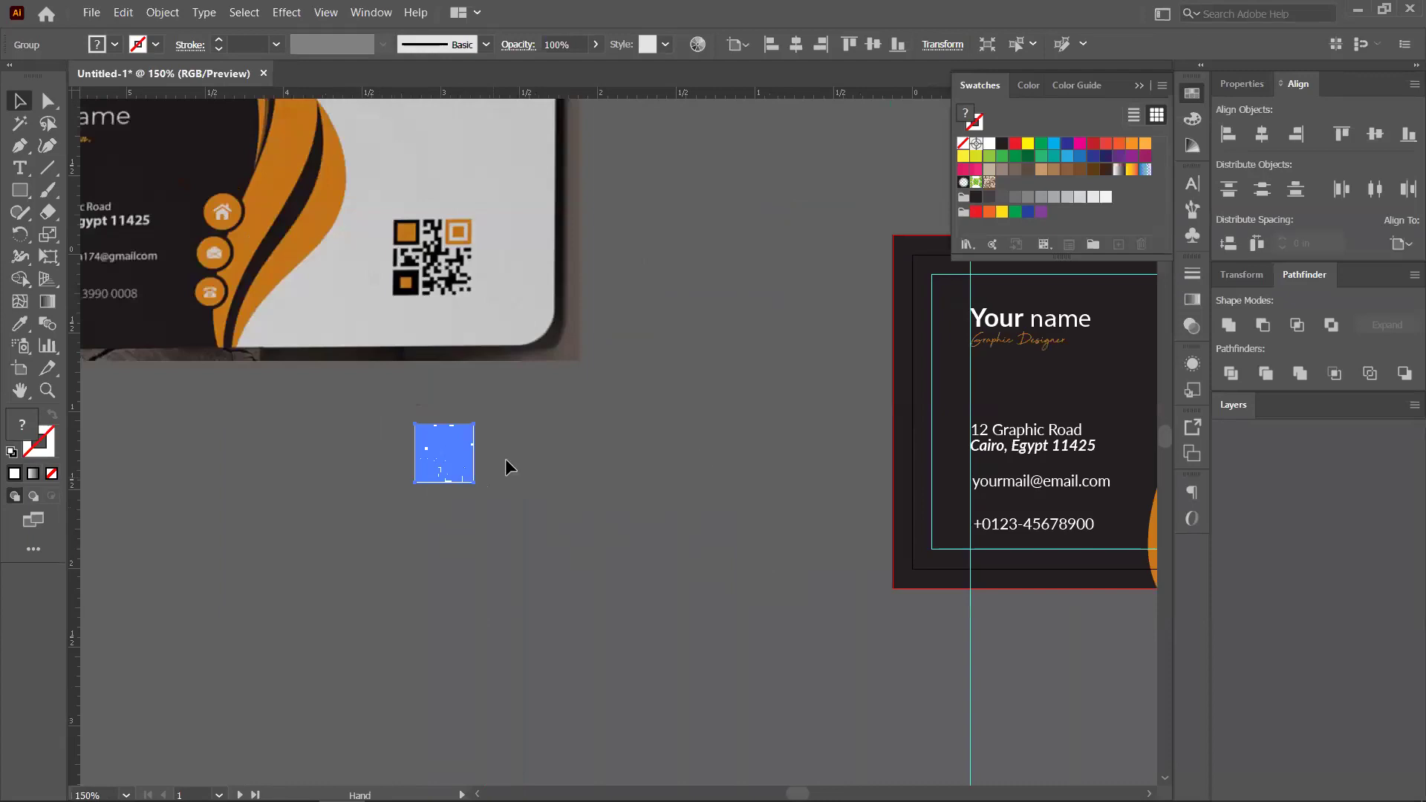
scroll(507, 468, "up", 1)
Ungroup the QR code, pull its white background square away and delete it
left_click(454, 448)
right_click(454, 448)
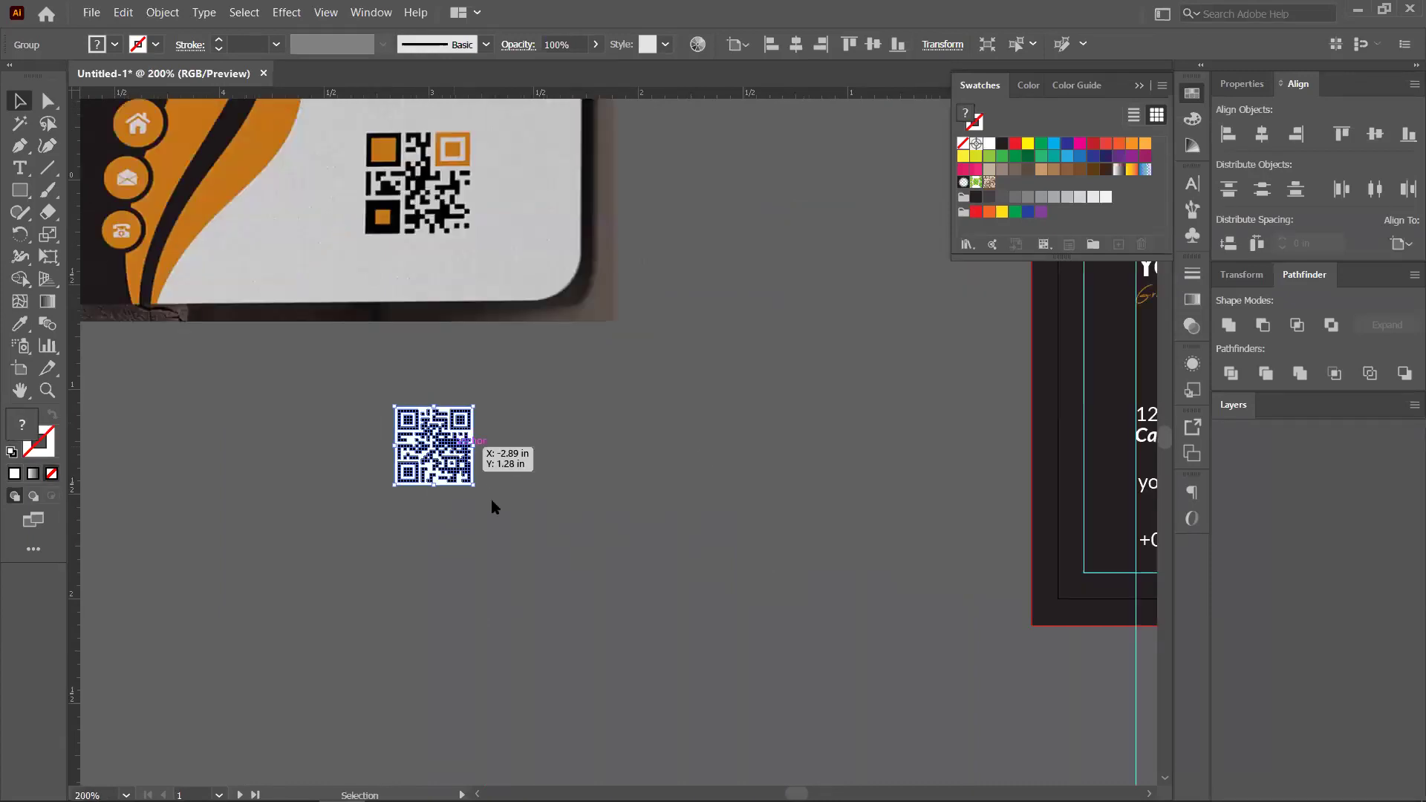
left_click(512, 580)
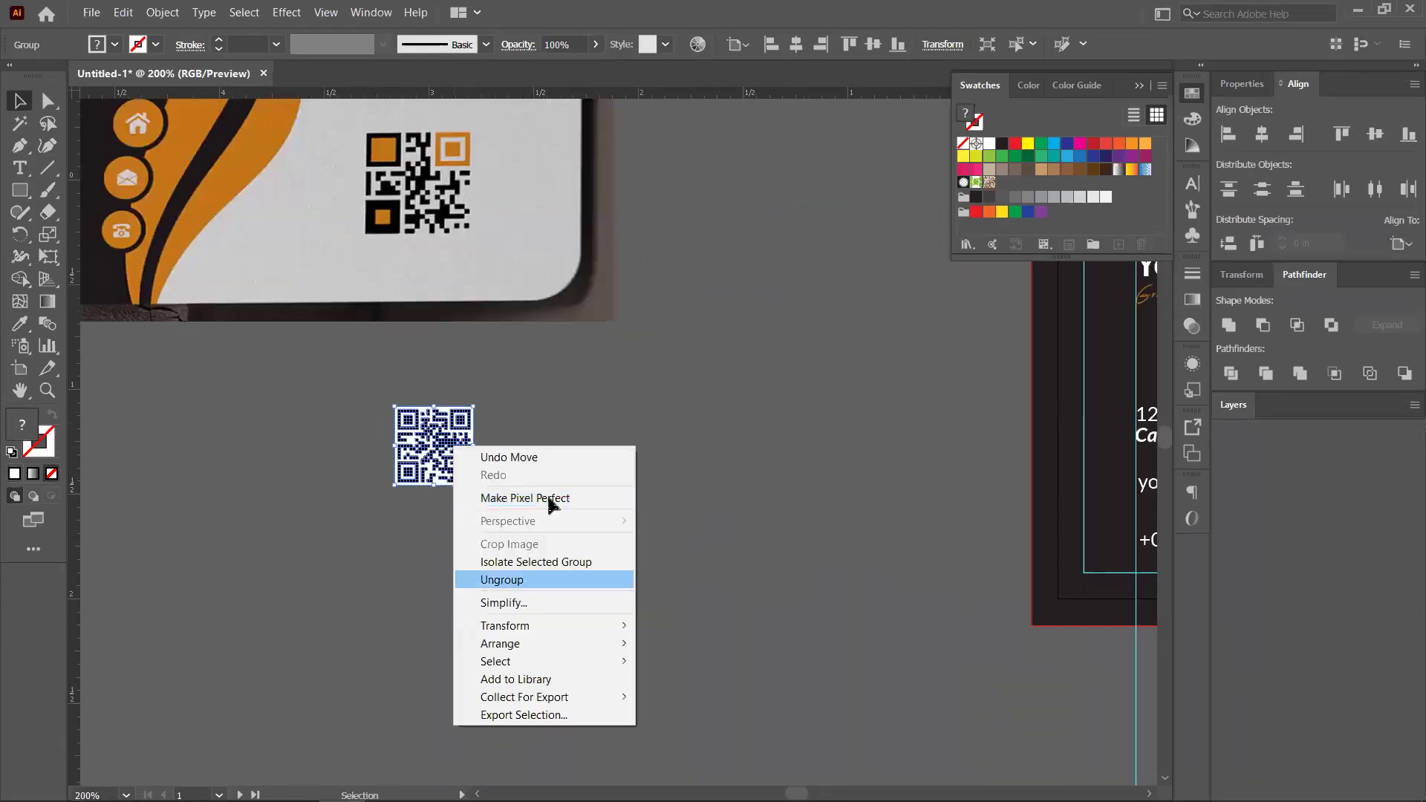
key("ctrl+shift+a")
scroll(461, 423, "up", 1)
left_click_drag(462, 422, 748, 470)
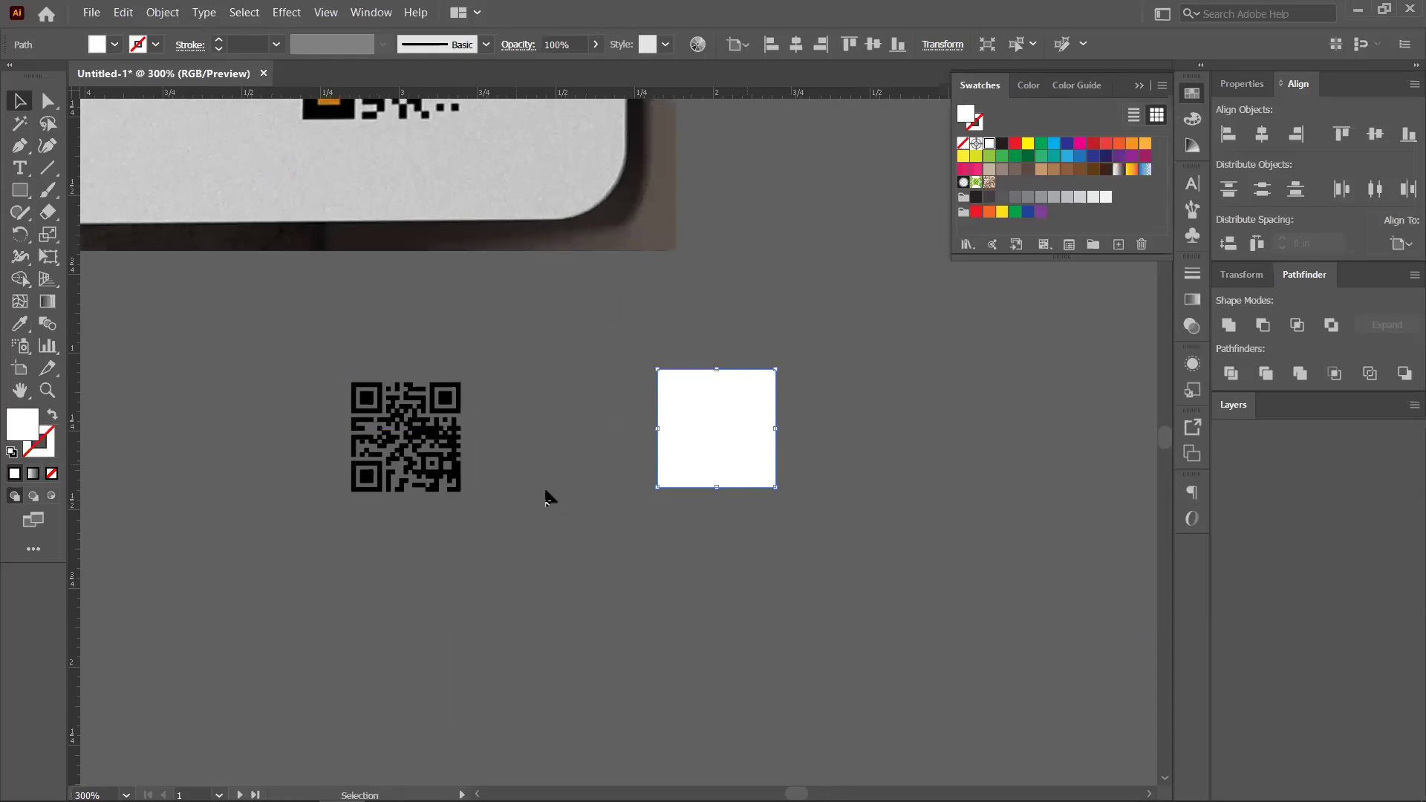
key("Delete")
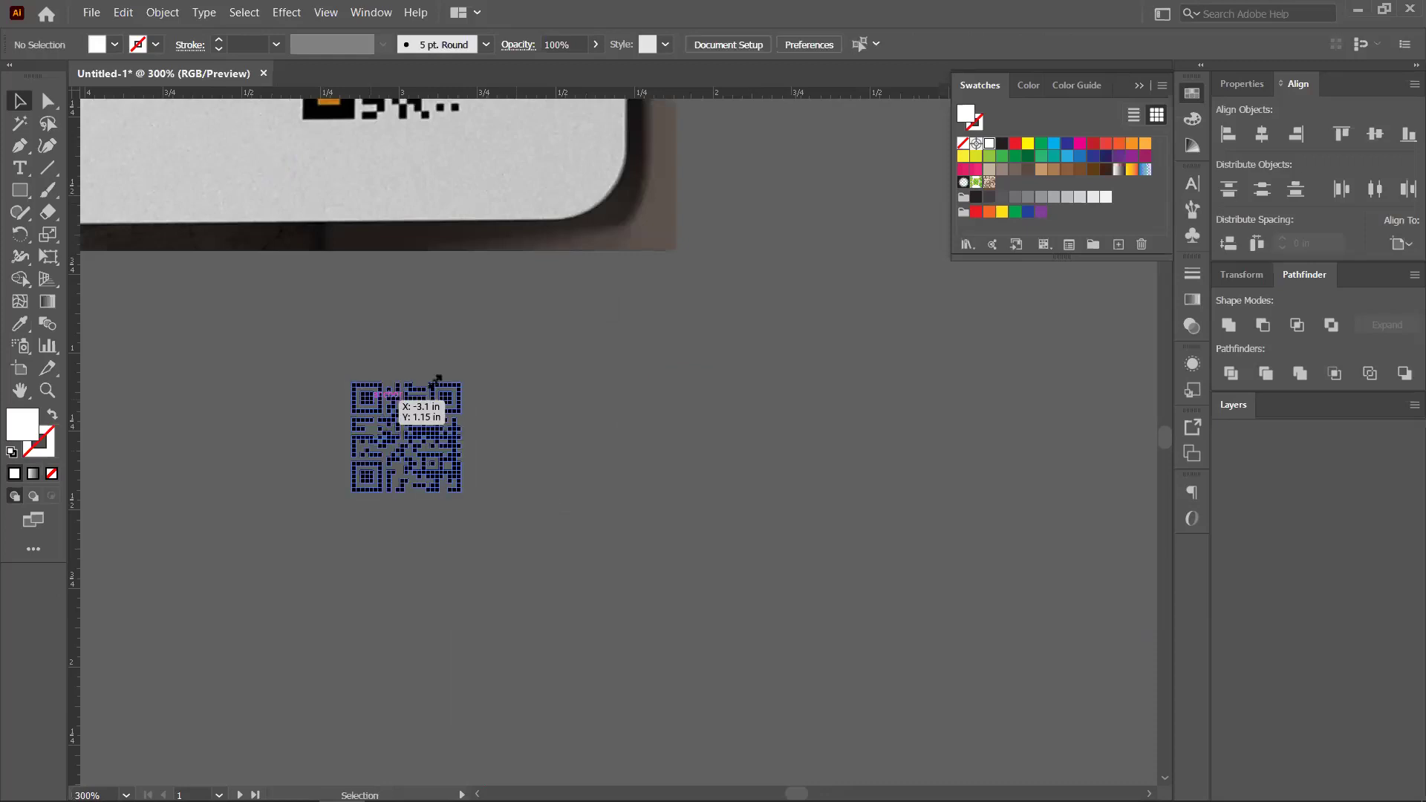
Position the QR code over the sample card's code and scale it to match
left_click(404, 412)
left_click_drag(622, 292, 576, 285)
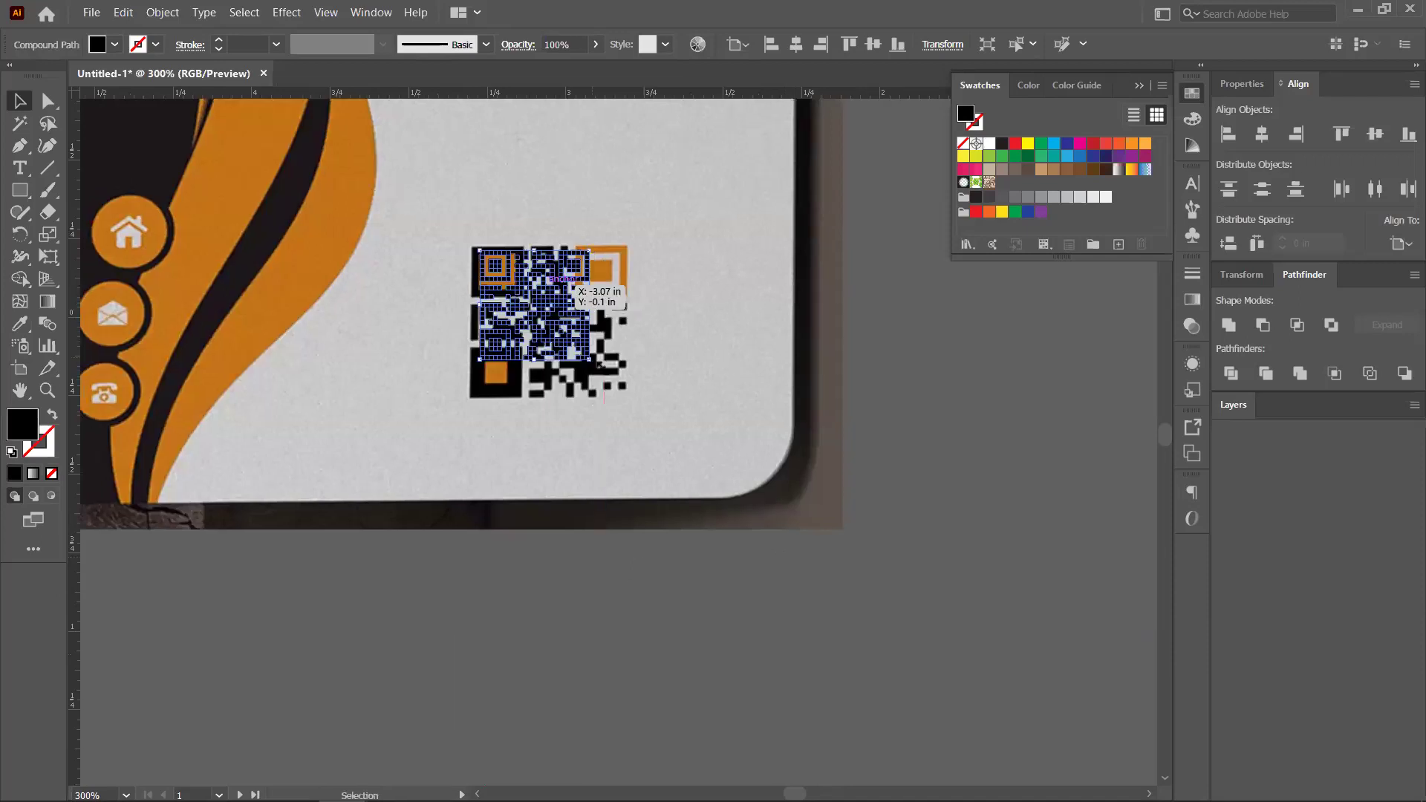
left_click_drag(632, 389, 623, 388)
left_click_drag(566, 304, 584, 322)
Move the QR code onto the white right side of the business card
key("ctrl+1")
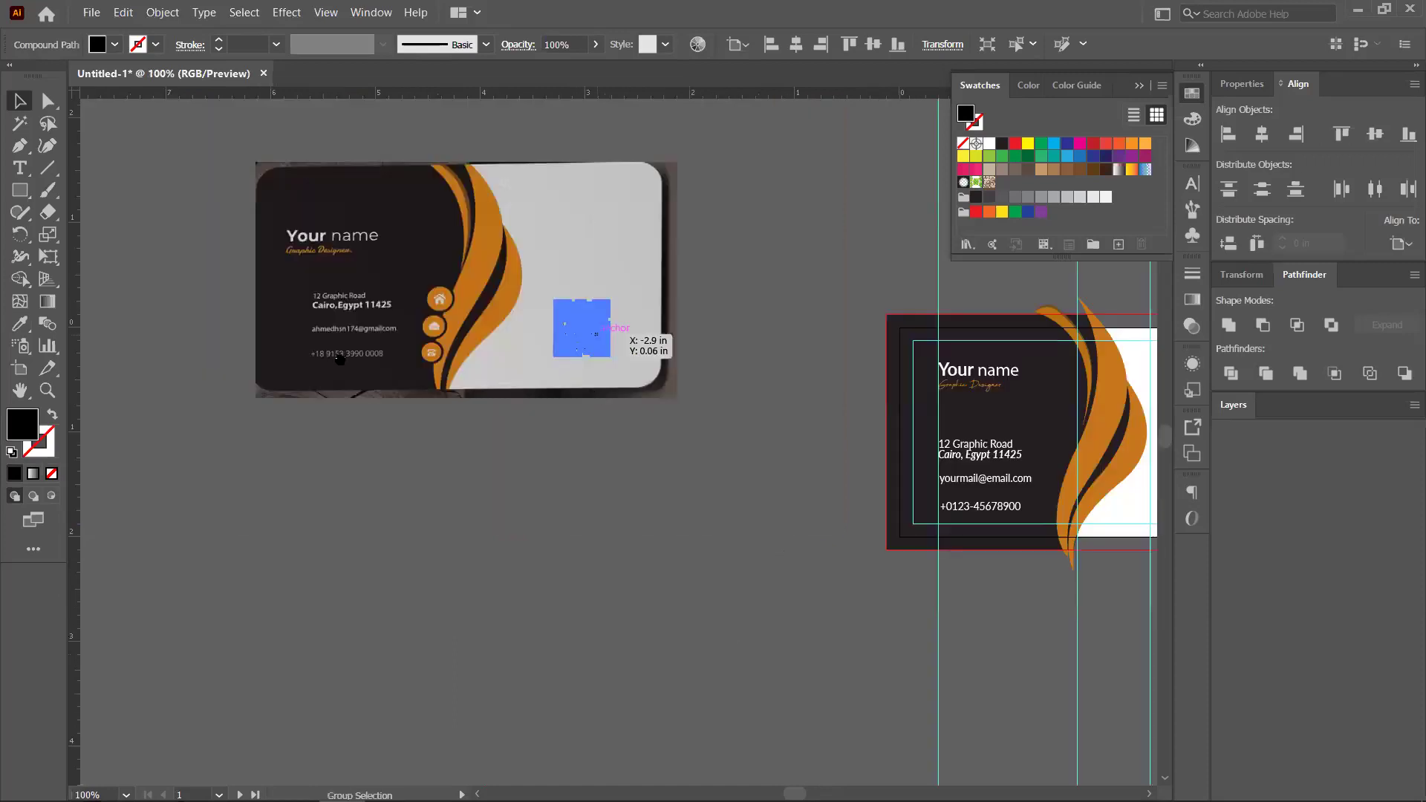
scroll(339, 359, "right", 4)
scroll(350, 296, "right", 2)
left_click_drag(794, 375, 806, 421)
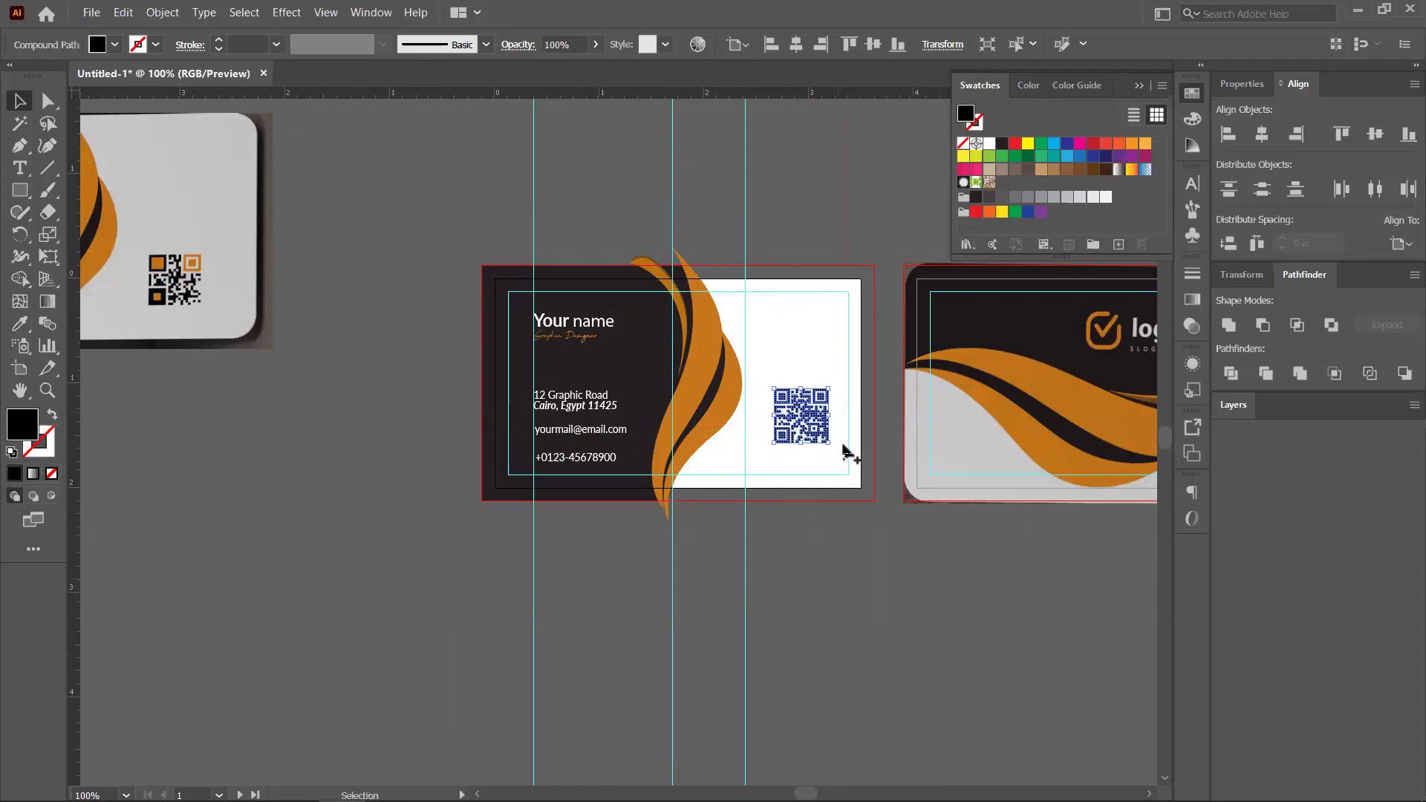
scroll(844, 449, "up", 4)
scroll(780, 435, "up", 1)
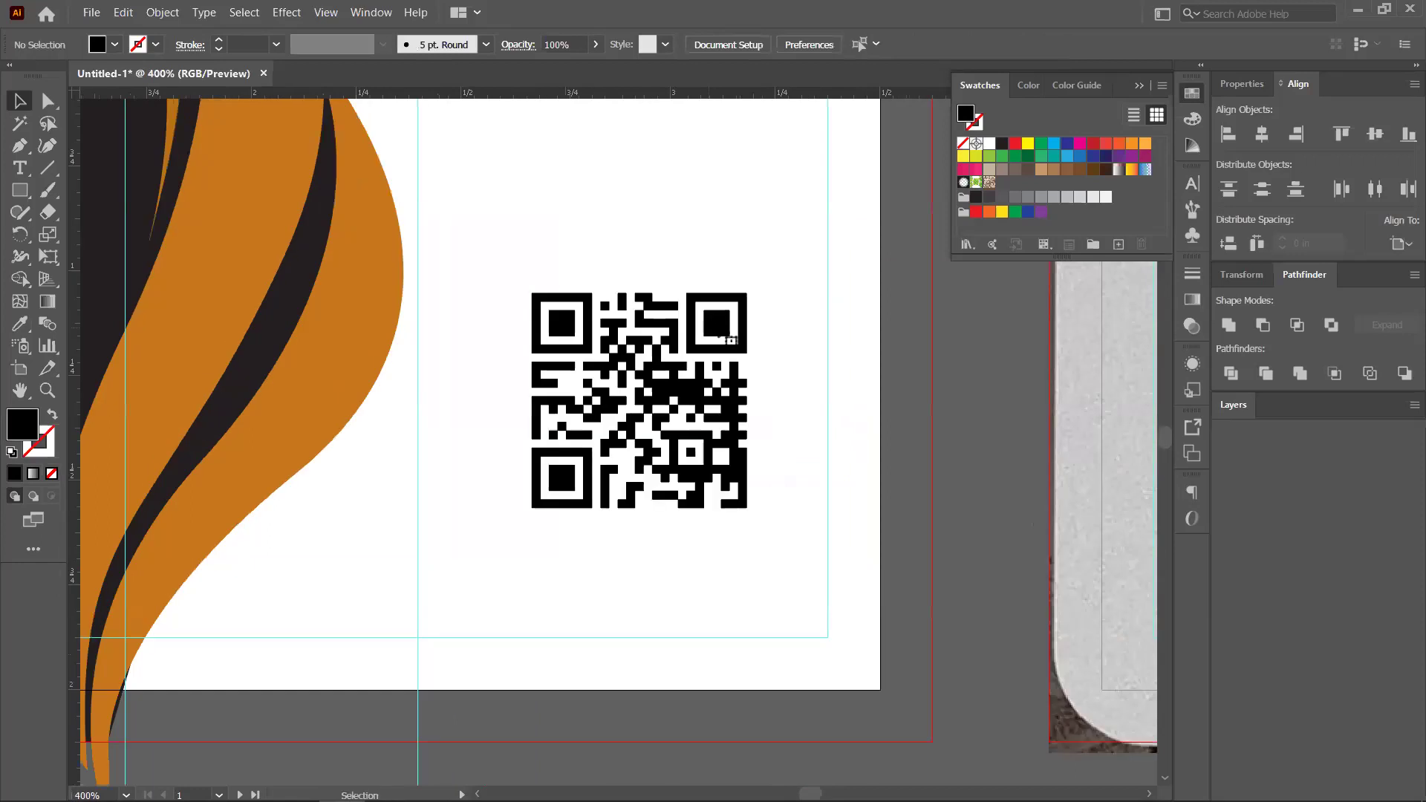
Isolate the QR code and try an orange fill on it, then undo
left_click(719, 336)
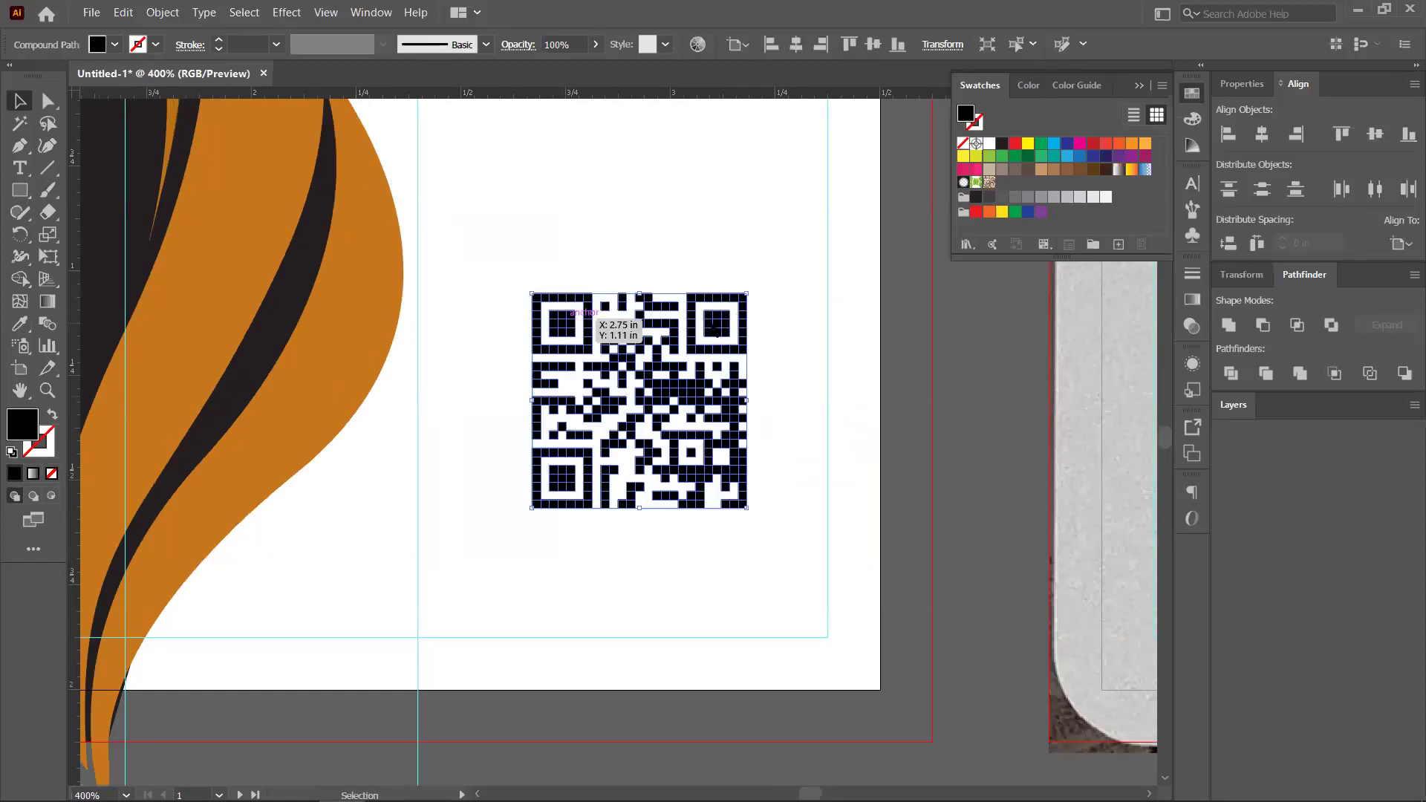
right_click(757, 418)
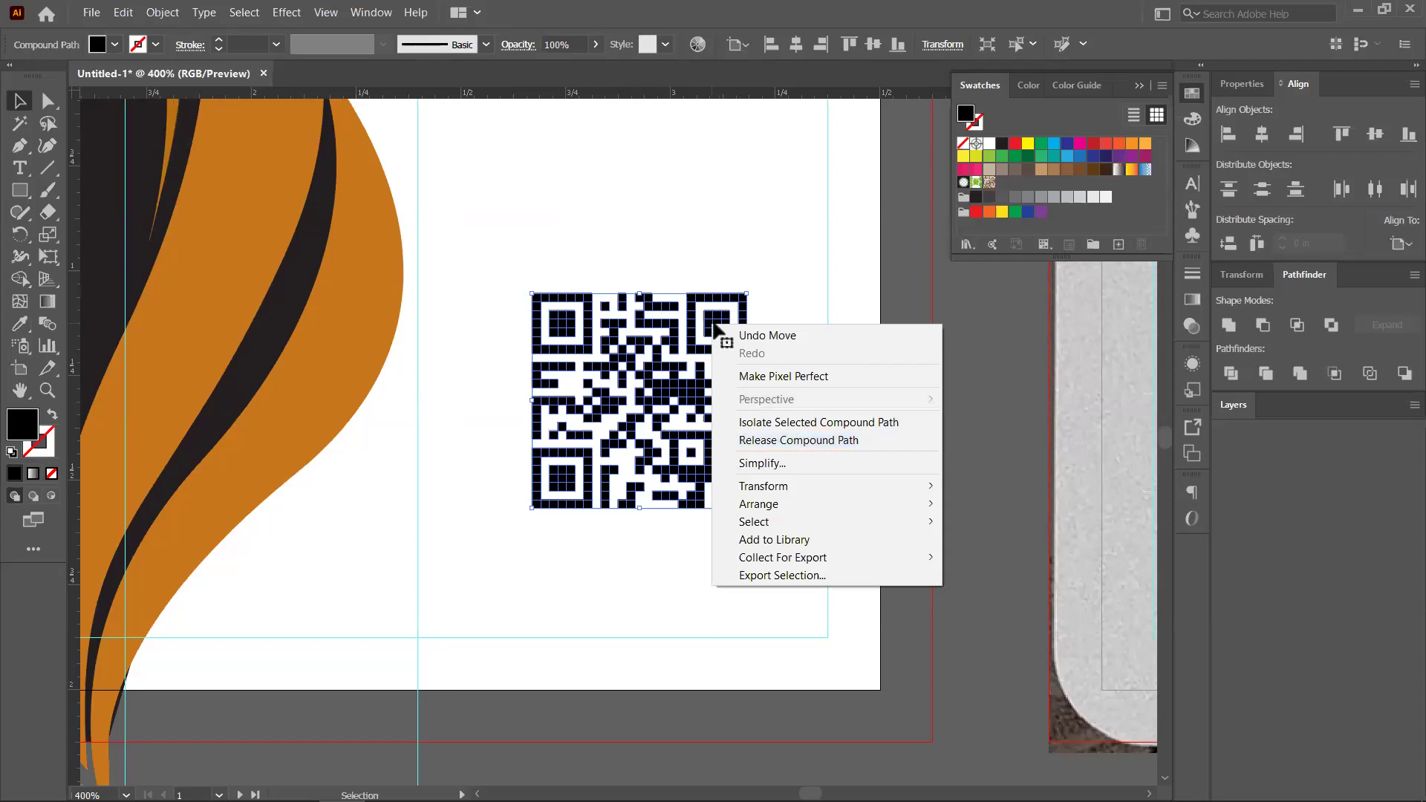
left_click(714, 327)
double_click(716, 332)
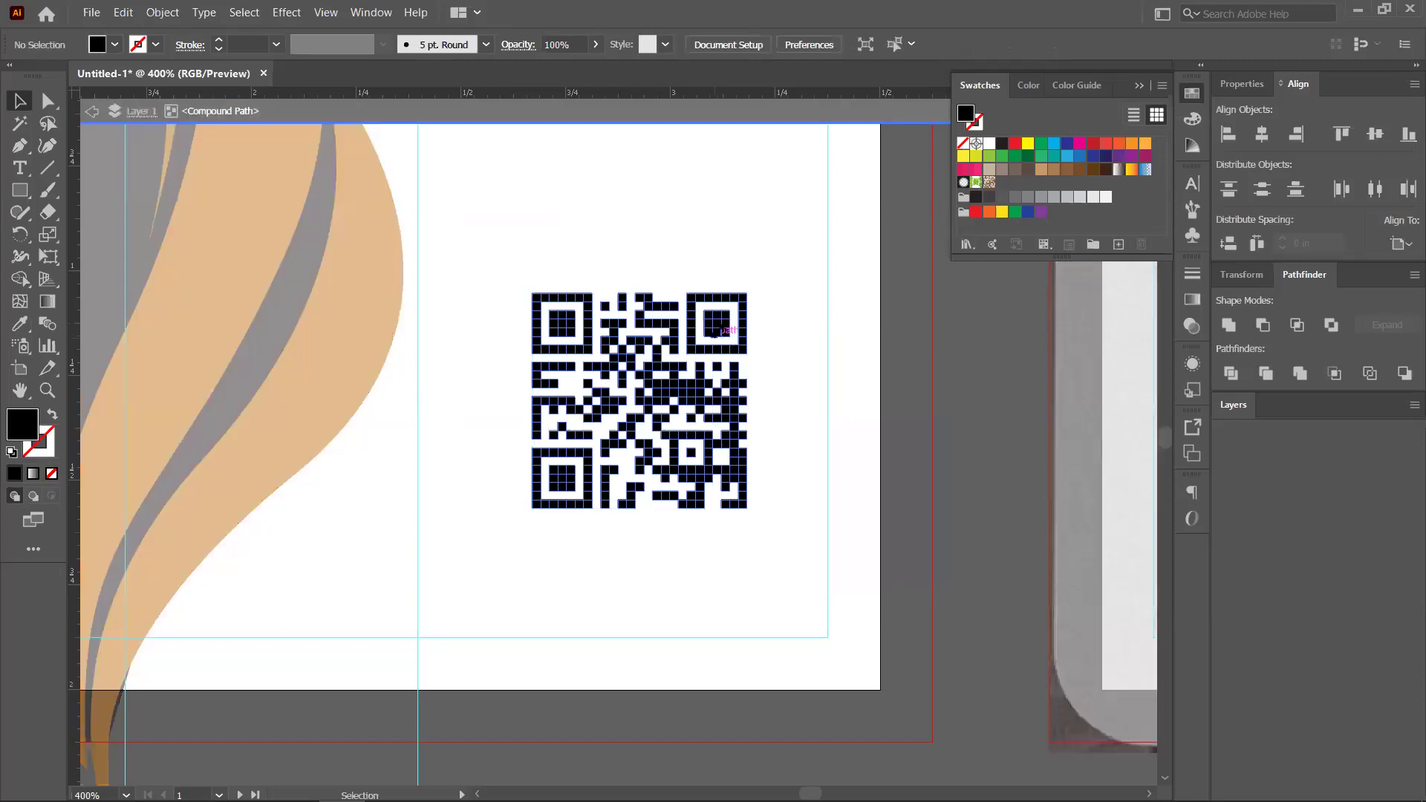
left_click(714, 332)
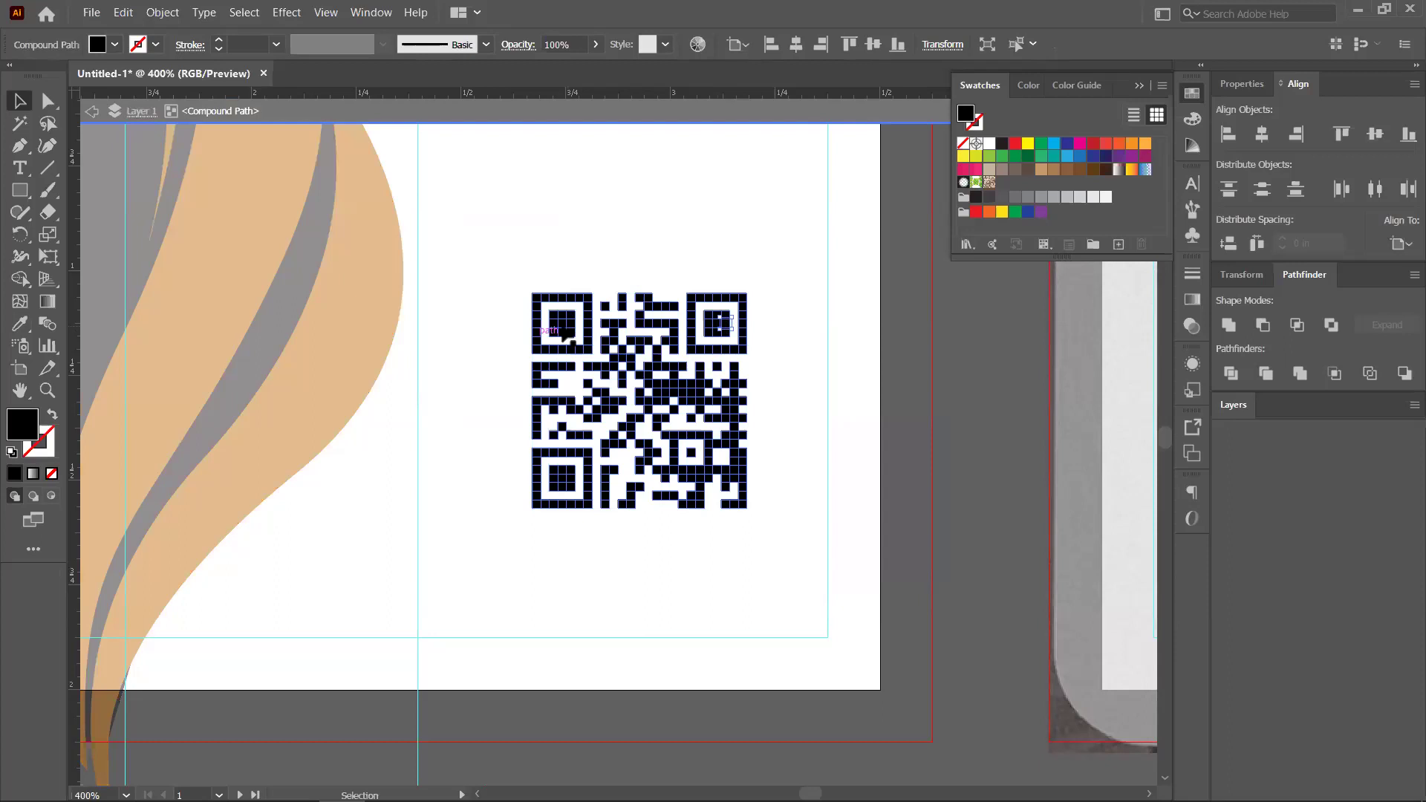
scroll(561, 327, "up", 2)
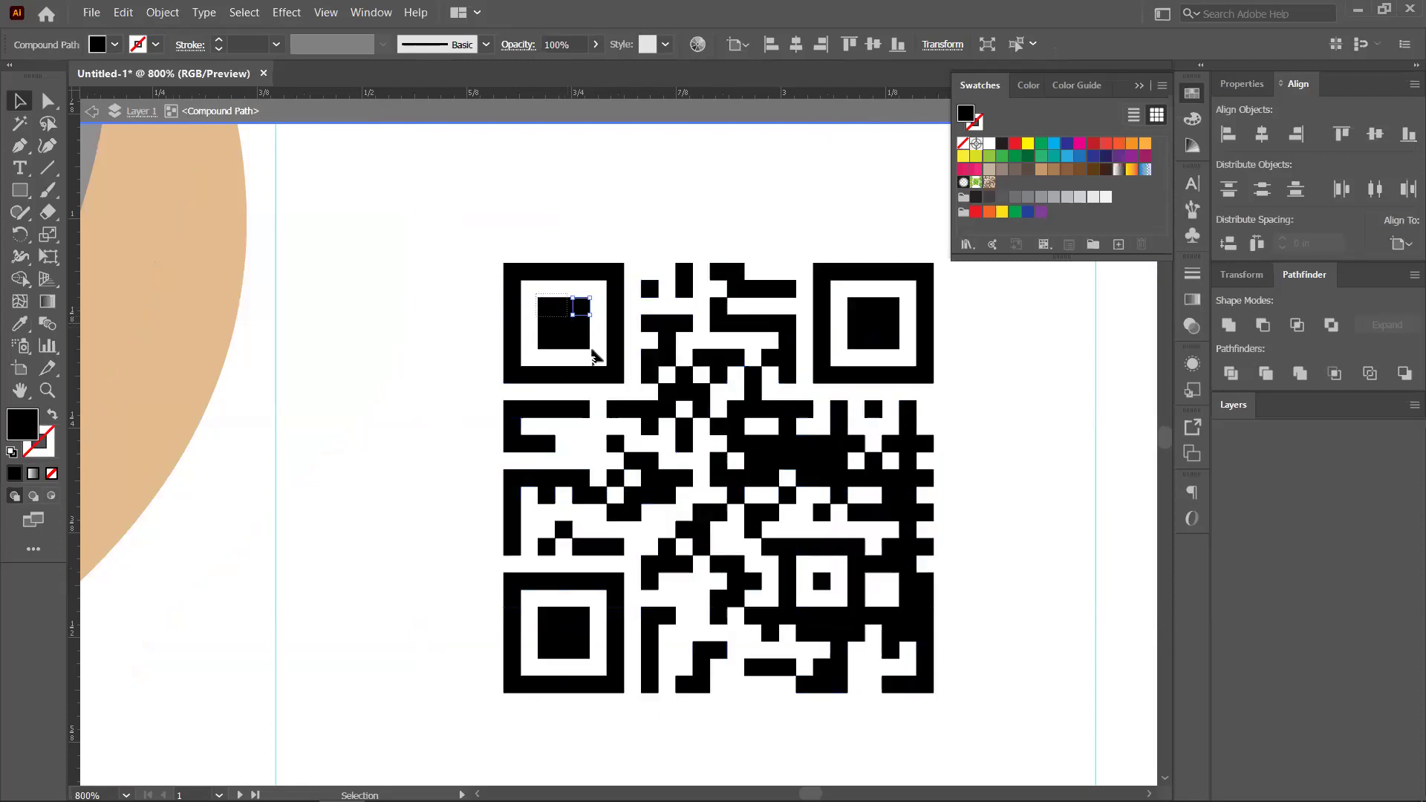
left_click(566, 321)
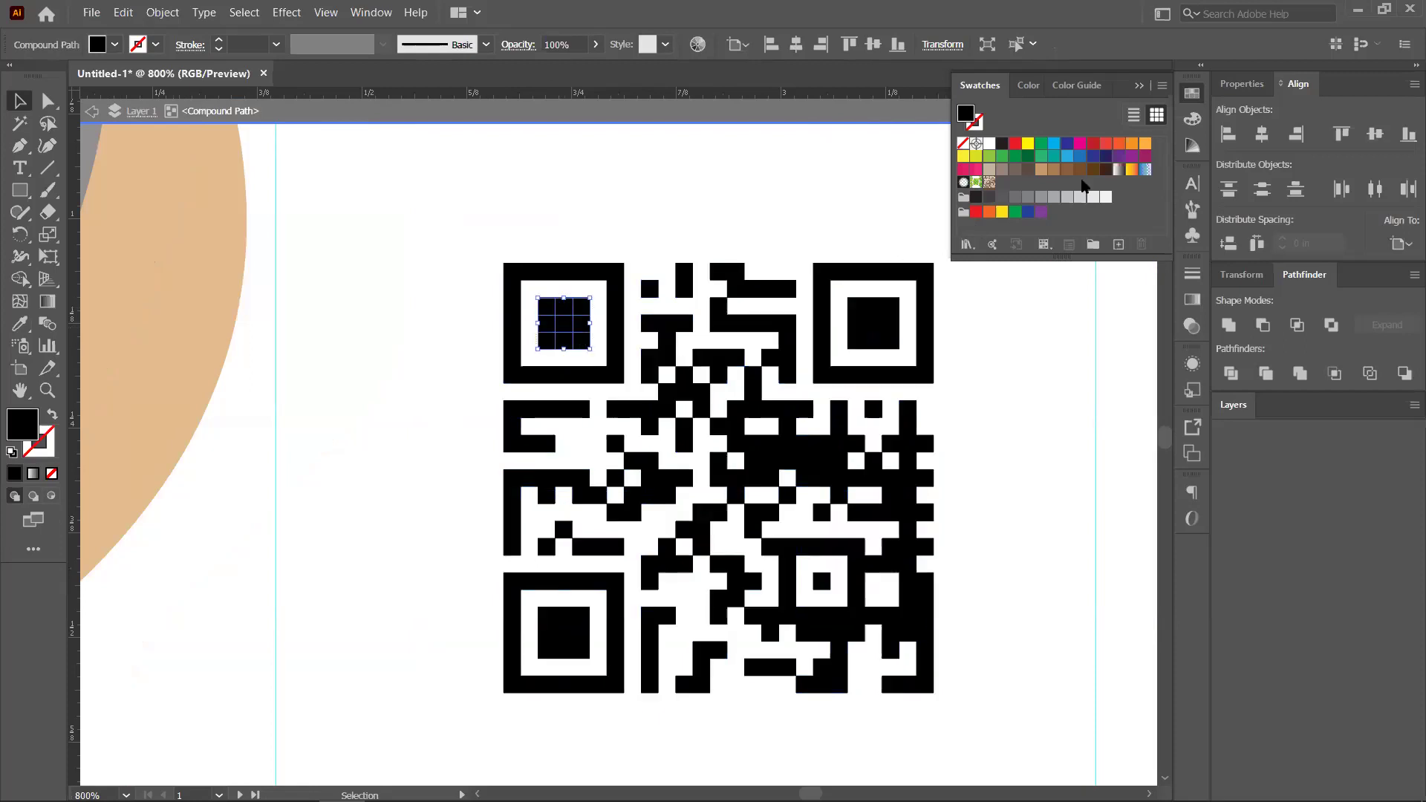
left_click(1144, 143)
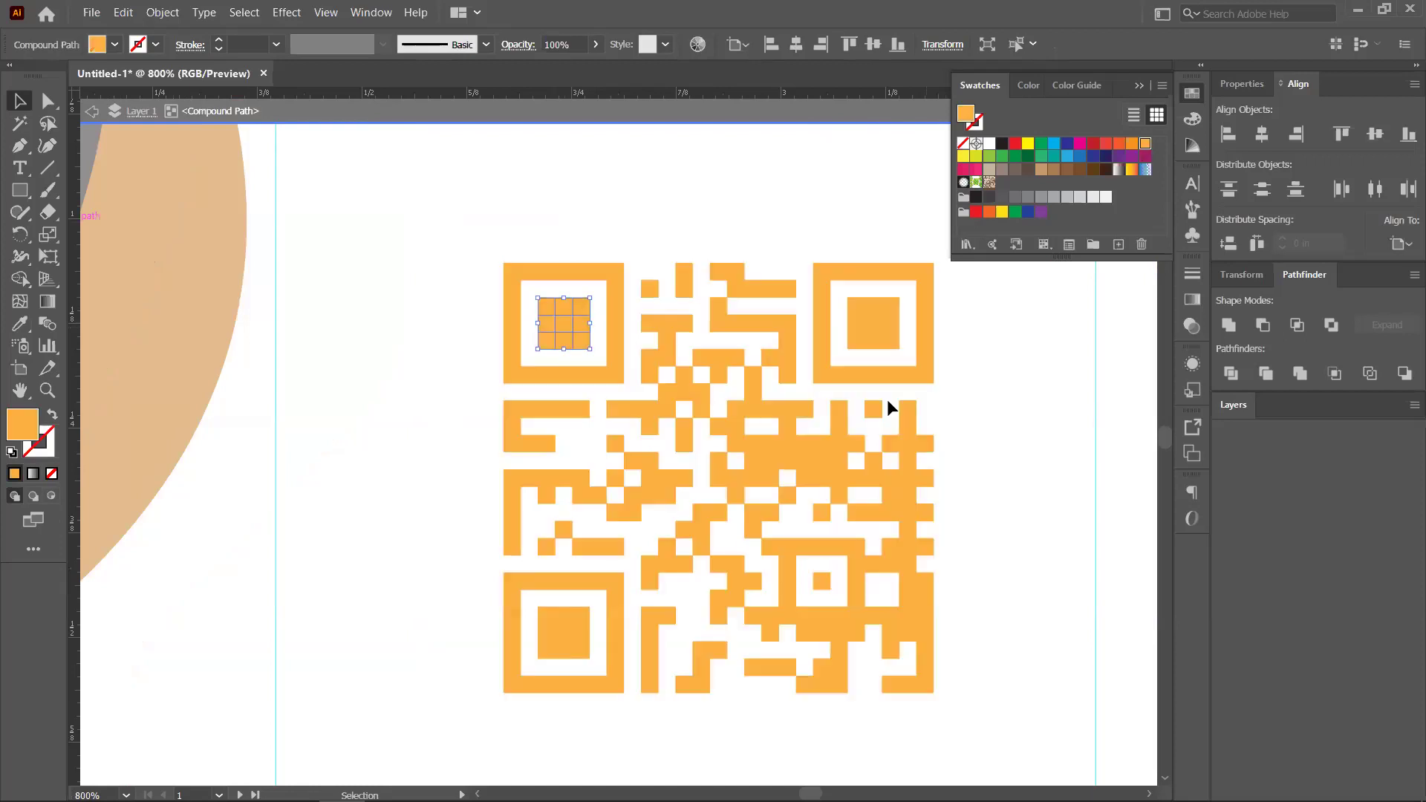
key("ctrl+z")
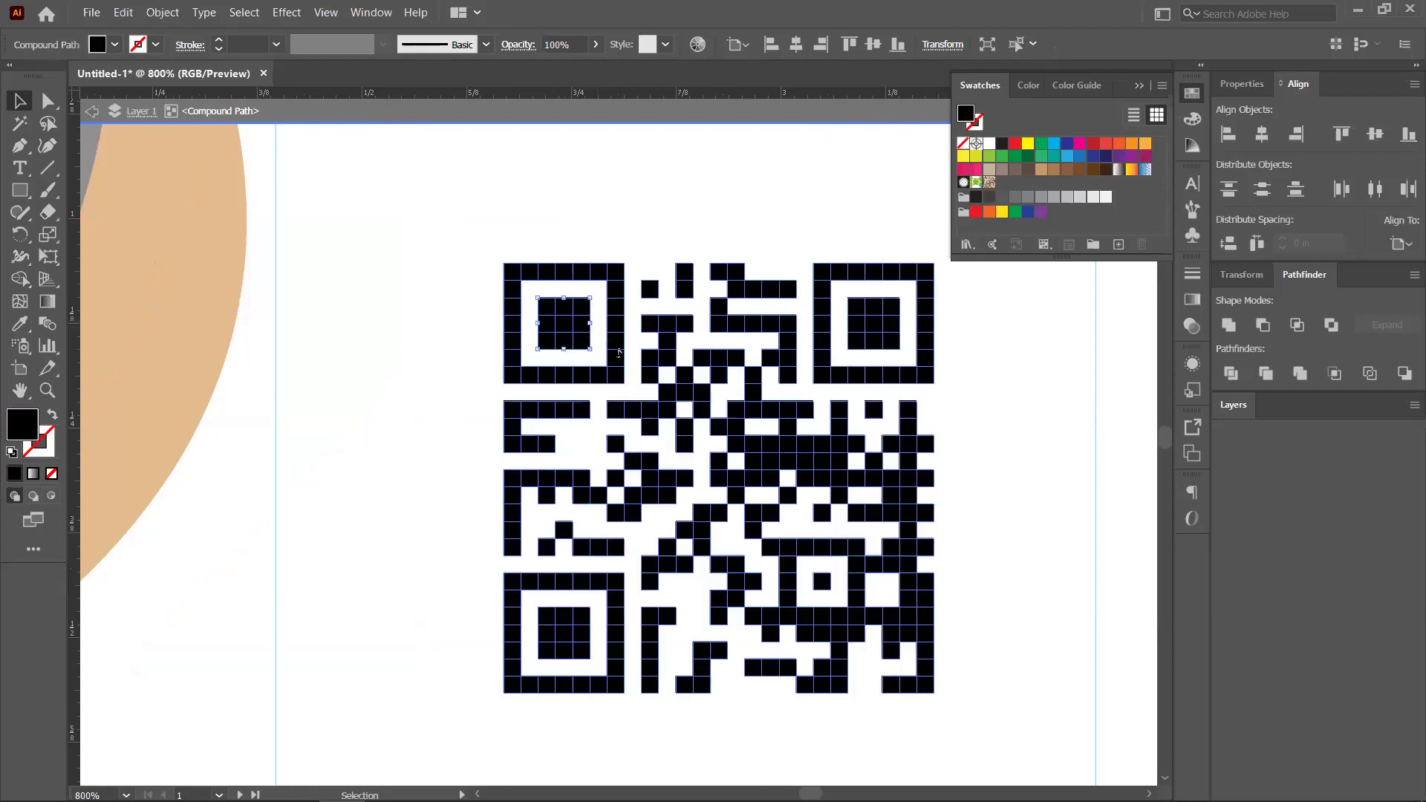
Exit isolation mode and release the QR code's compound path
left_click(546, 314)
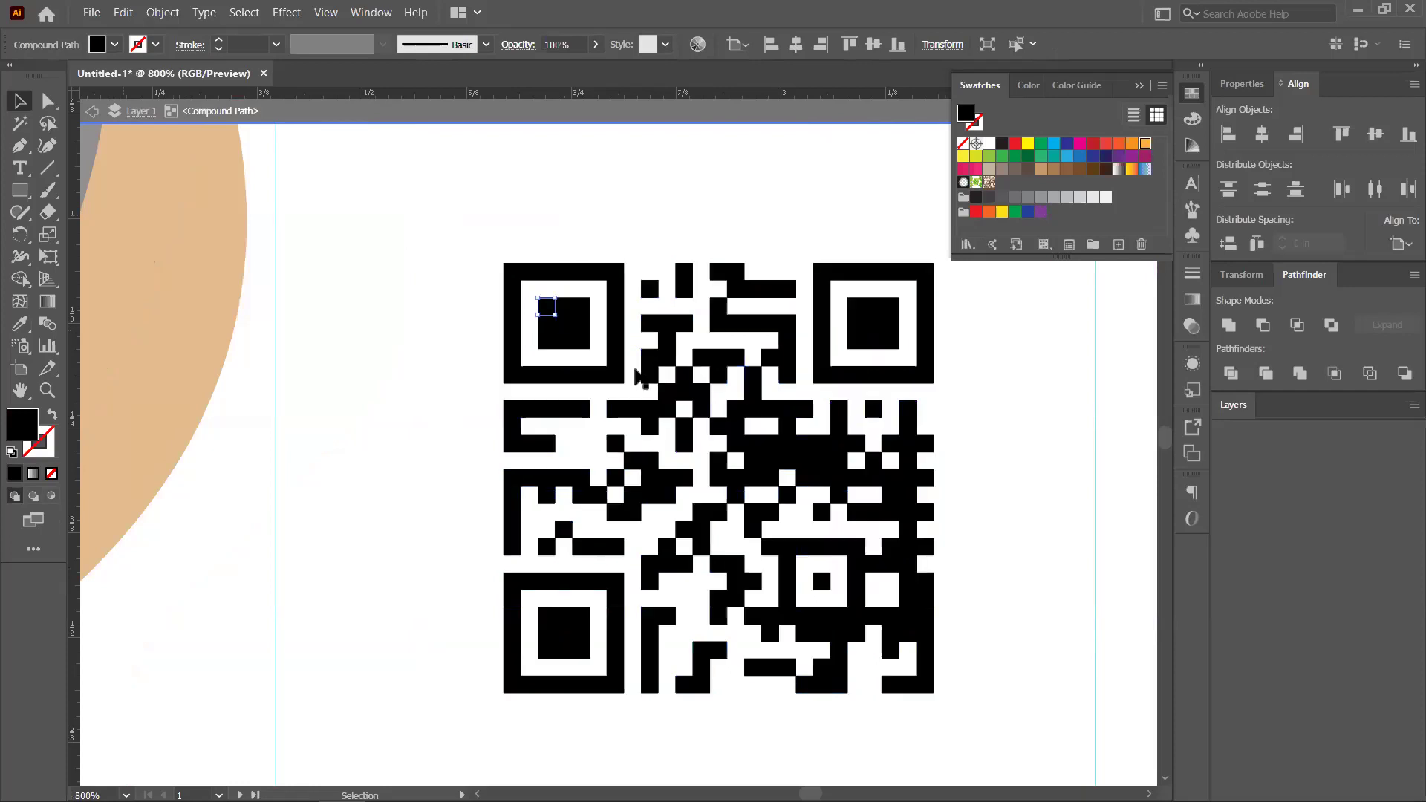
scroll(605, 364, "down", 1)
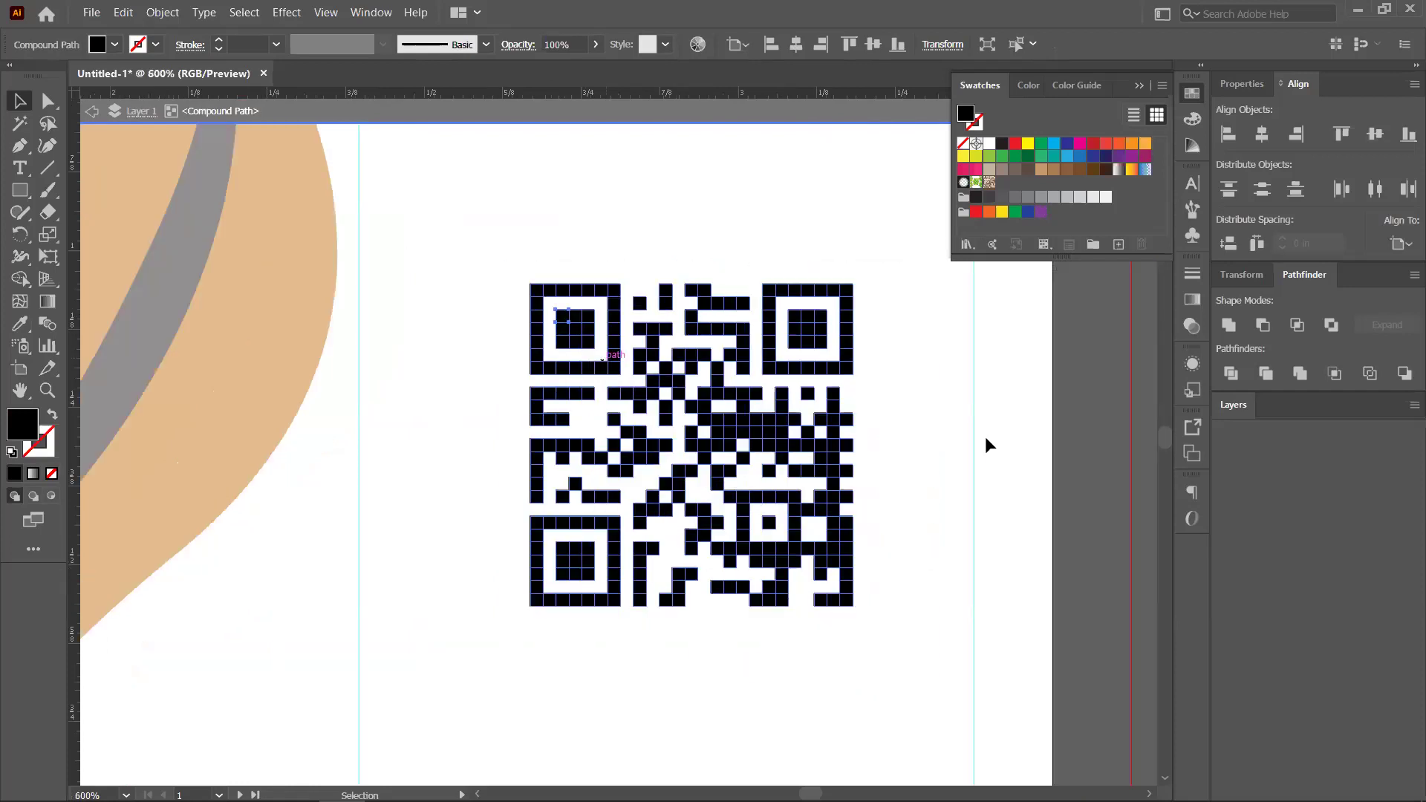
key("ctrl+h")
key("Escape")
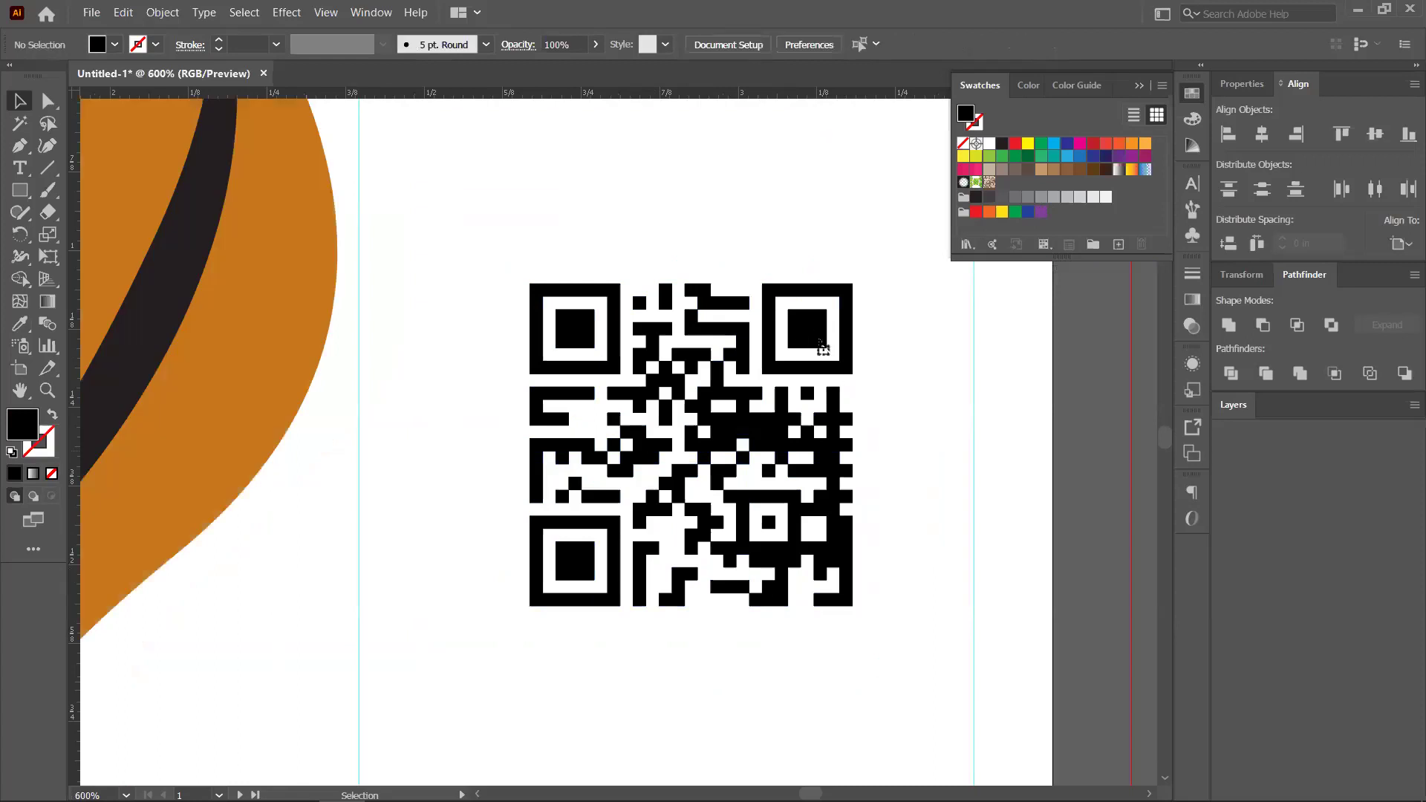
key("ctrl+h")
right_click(881, 424)
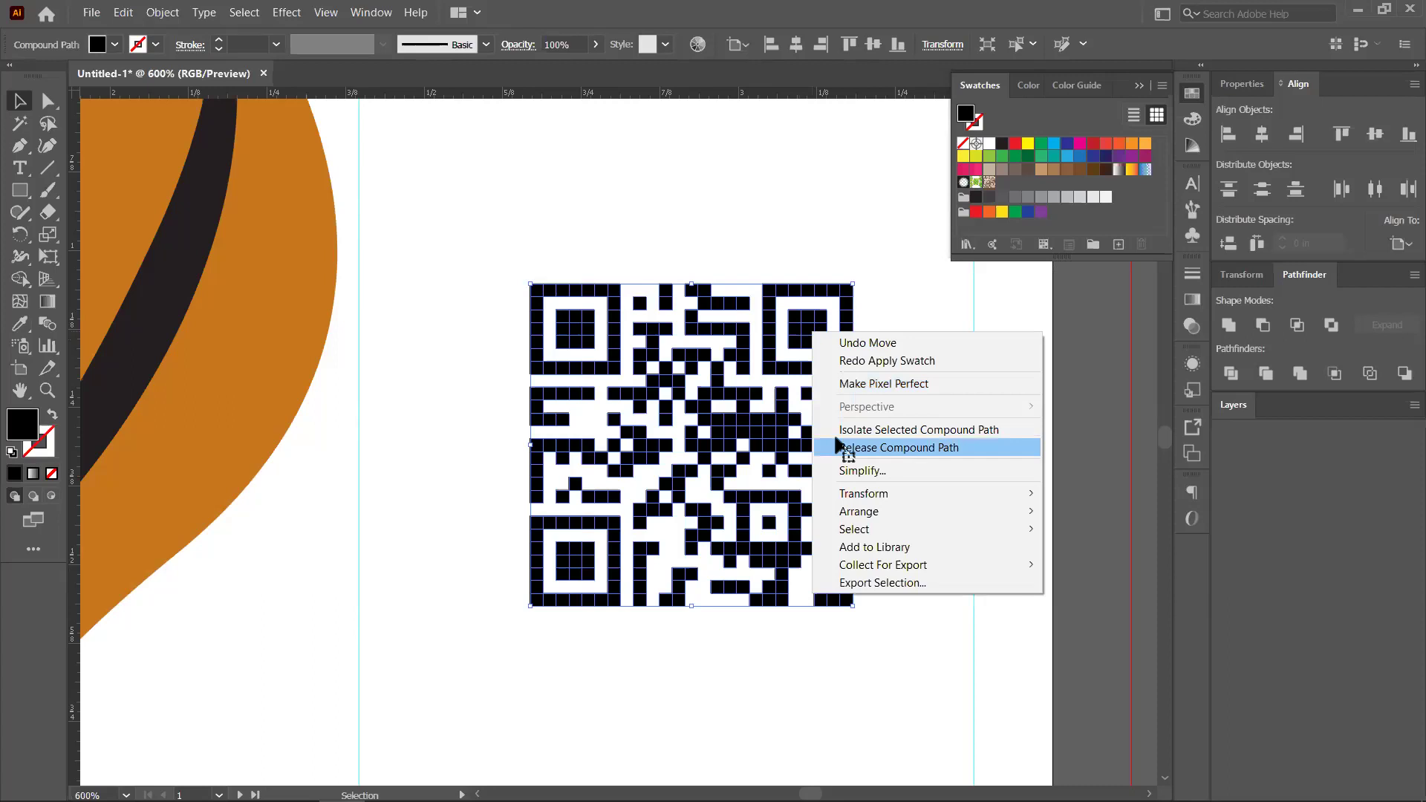
left_click(840, 447)
Fill the top-right corner's inner square with orange
scroll(810, 444, "down", 2)
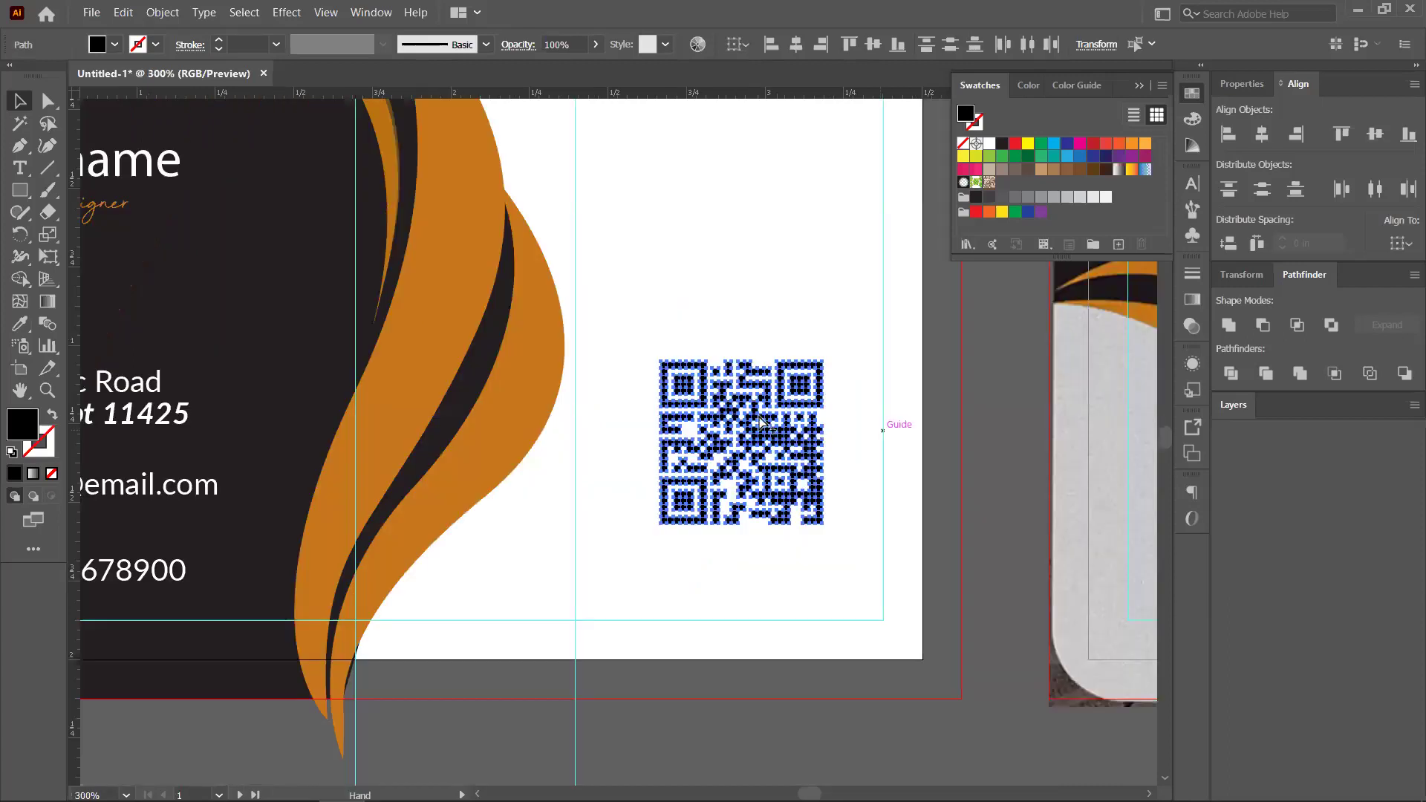
left_click(854, 420)
scroll(805, 417, "right", 1)
scroll(806, 417, "up", 3)
left_click(725, 384)
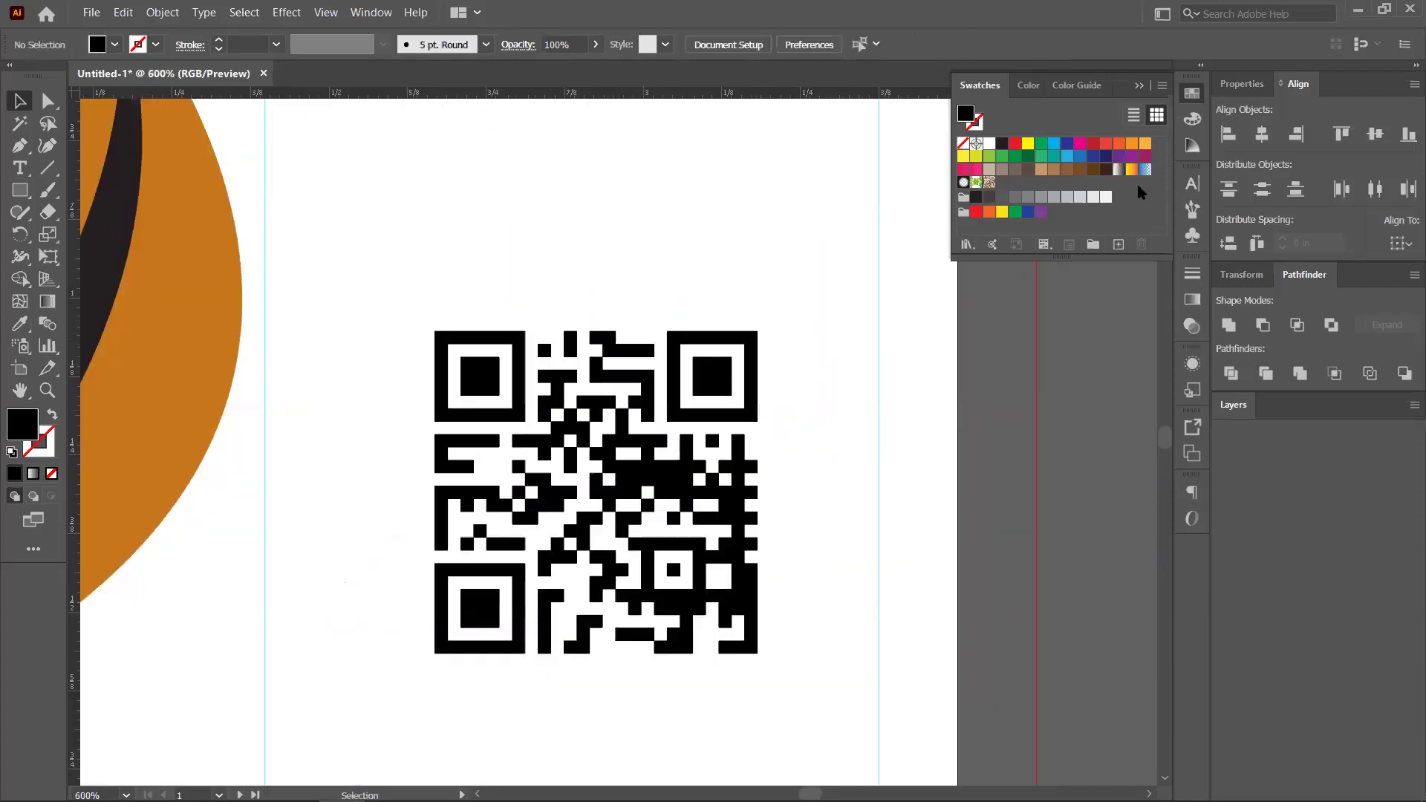
left_click(1145, 143)
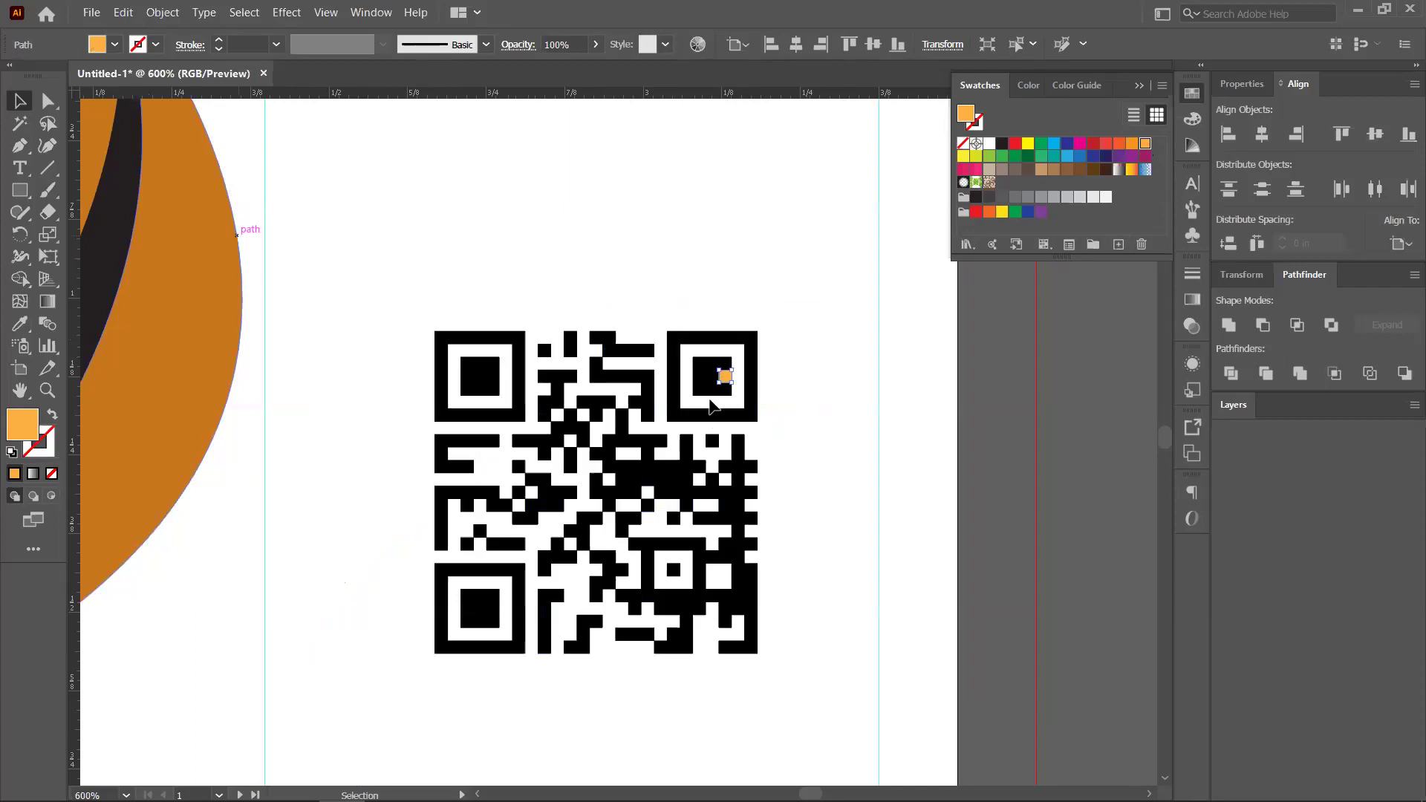
key("ctrl+z")
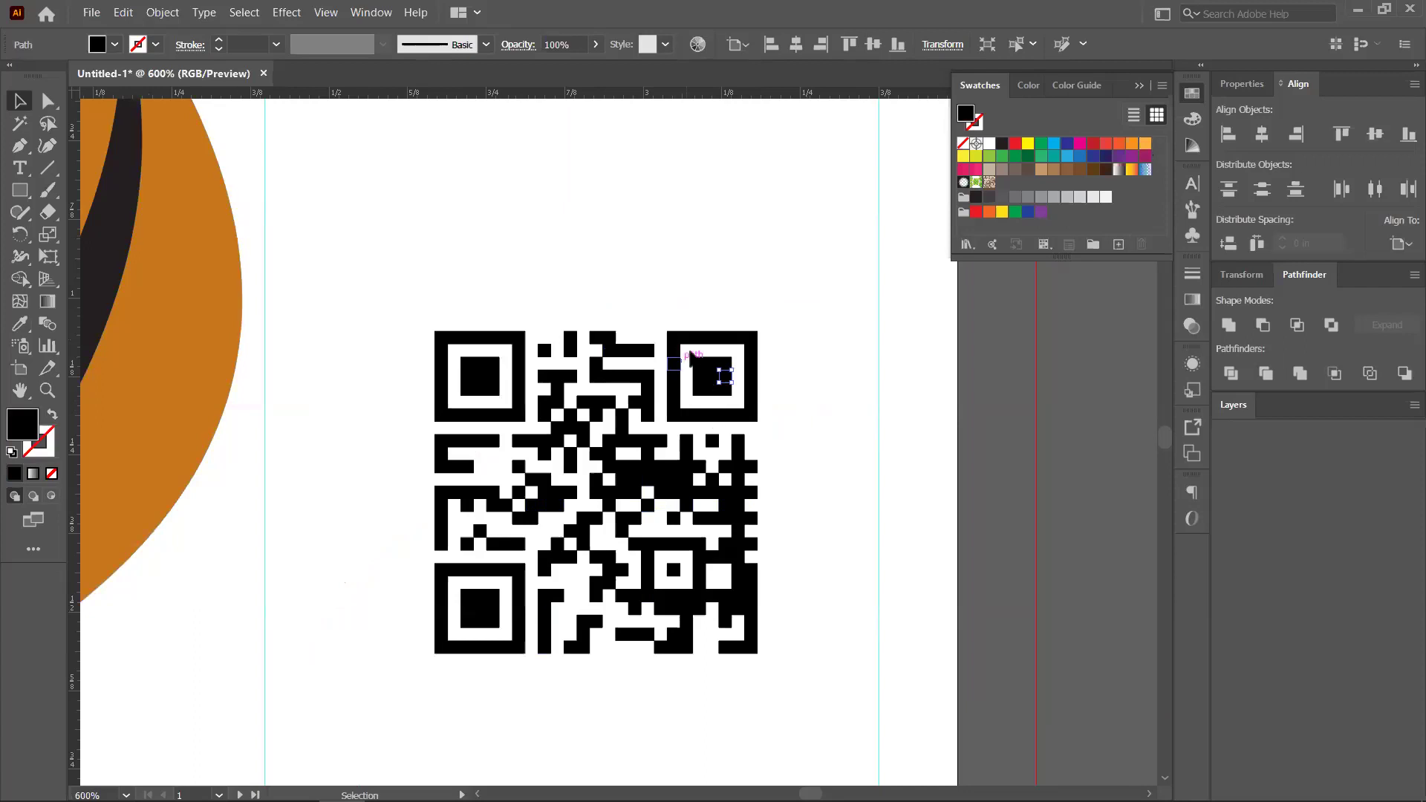
left_click(735, 400)
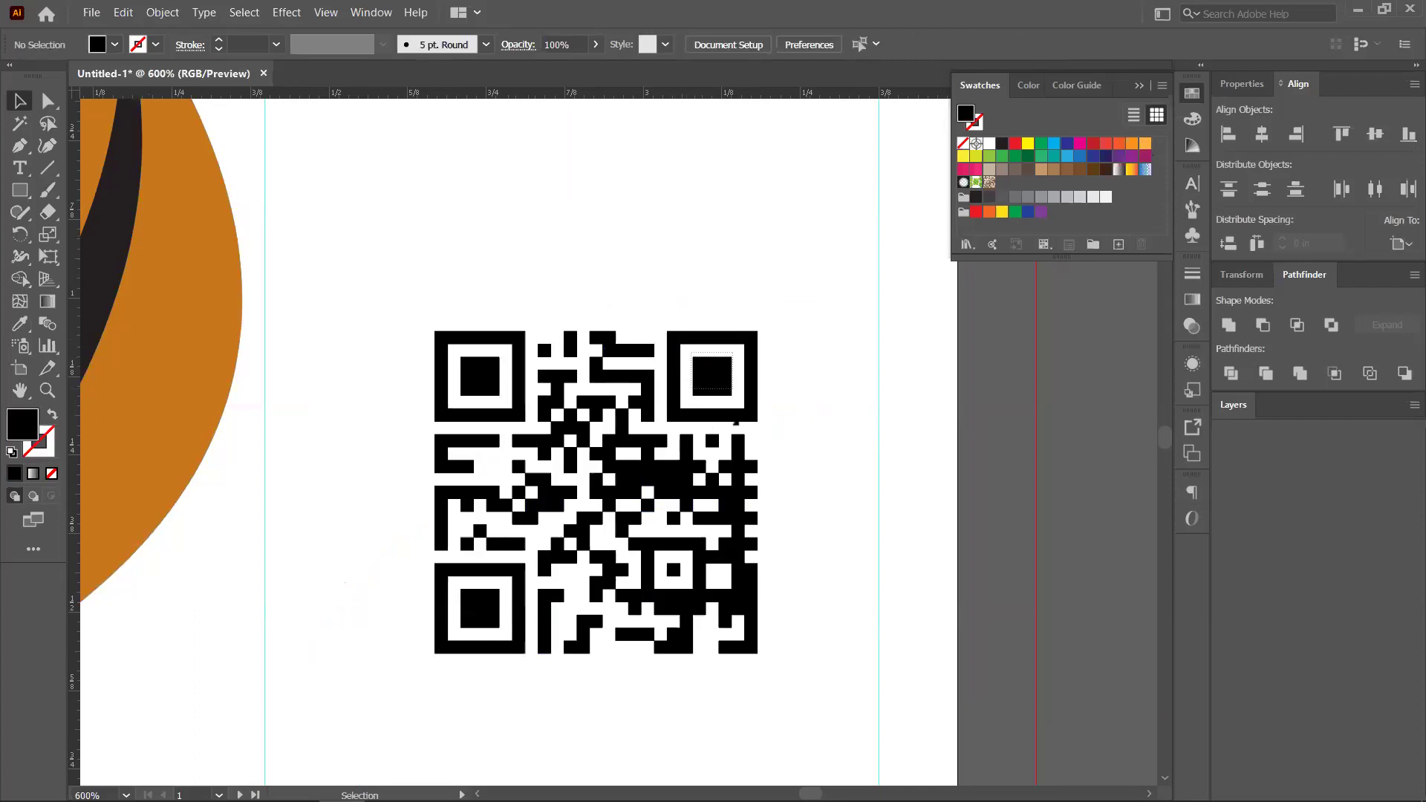
key("ctrl+z")
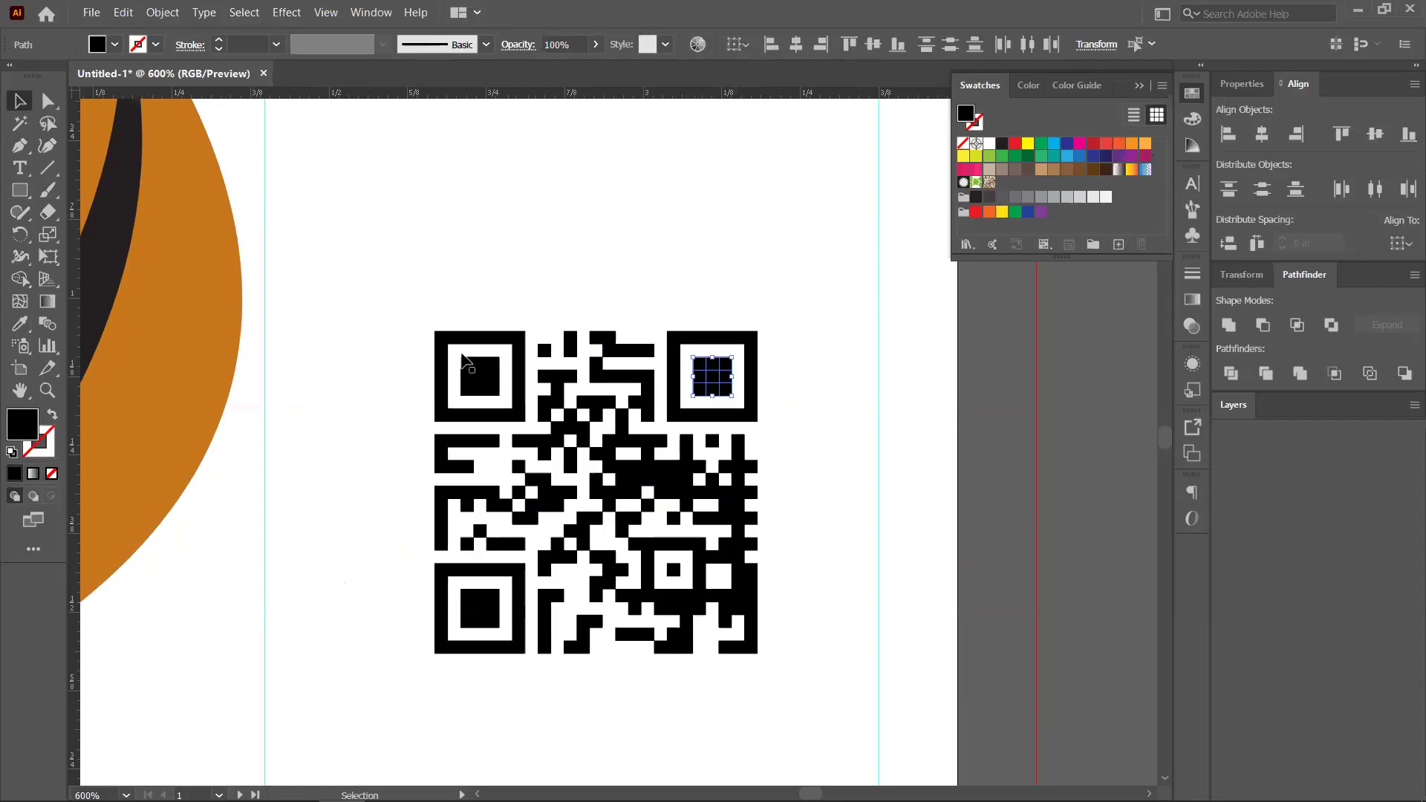
key("ctrl+z")
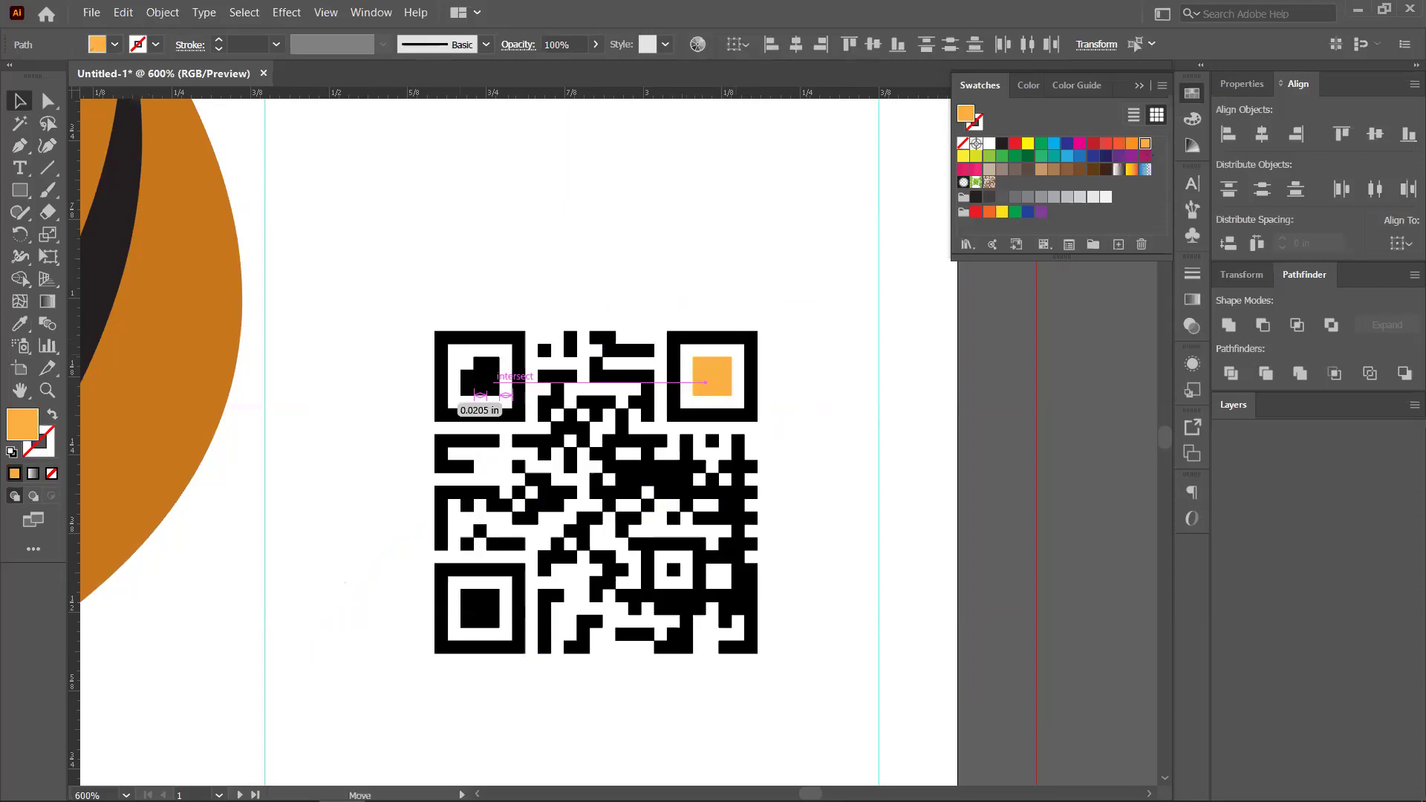
Colour the top-left corner's outer ring orange, leaving its inner square black
left_click(490, 388)
left_click(434, 331)
left_click_drag(435, 332, 520, 429)
left_click_drag(476, 381, 504, 401)
left_click(487, 384, "shift")
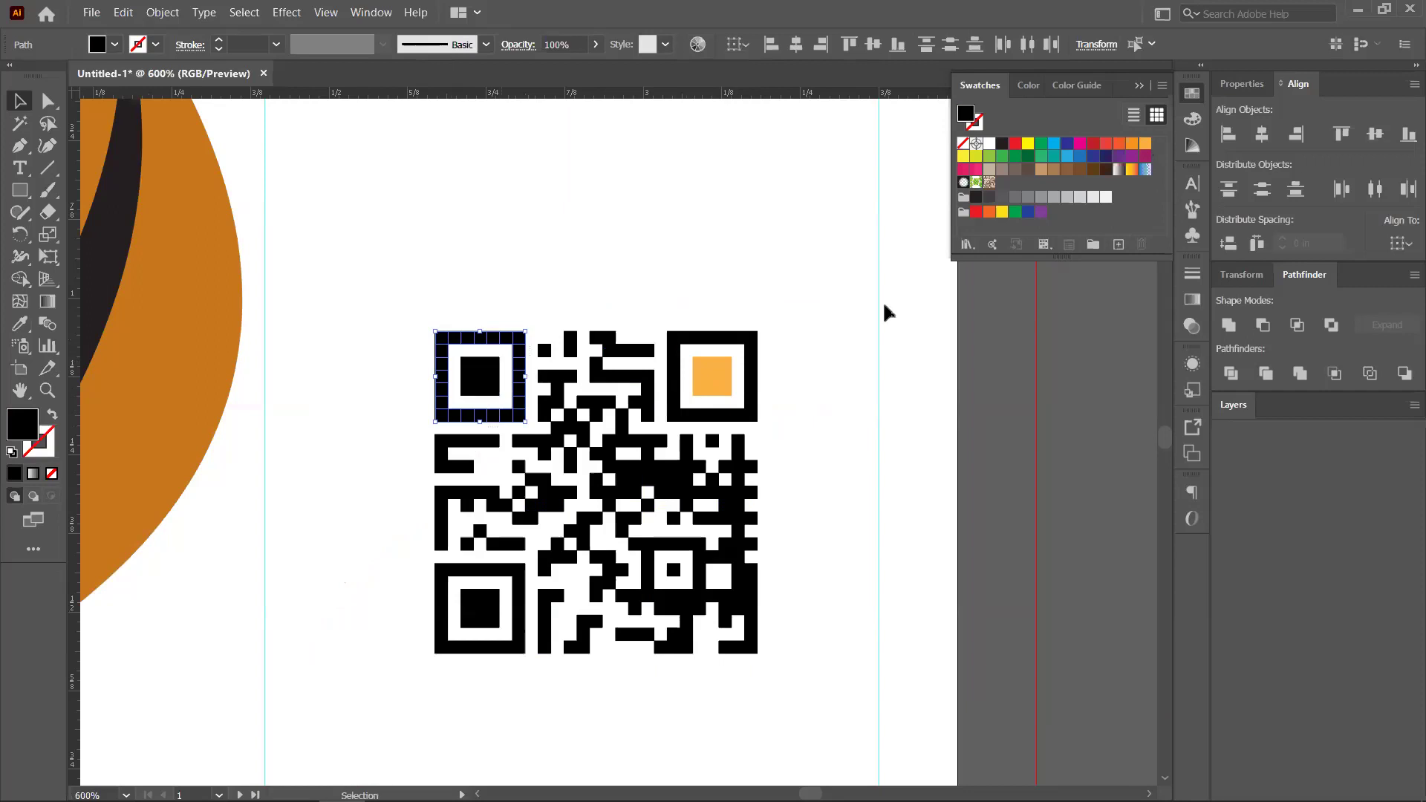
left_click(1119, 144)
left_click(1133, 145)
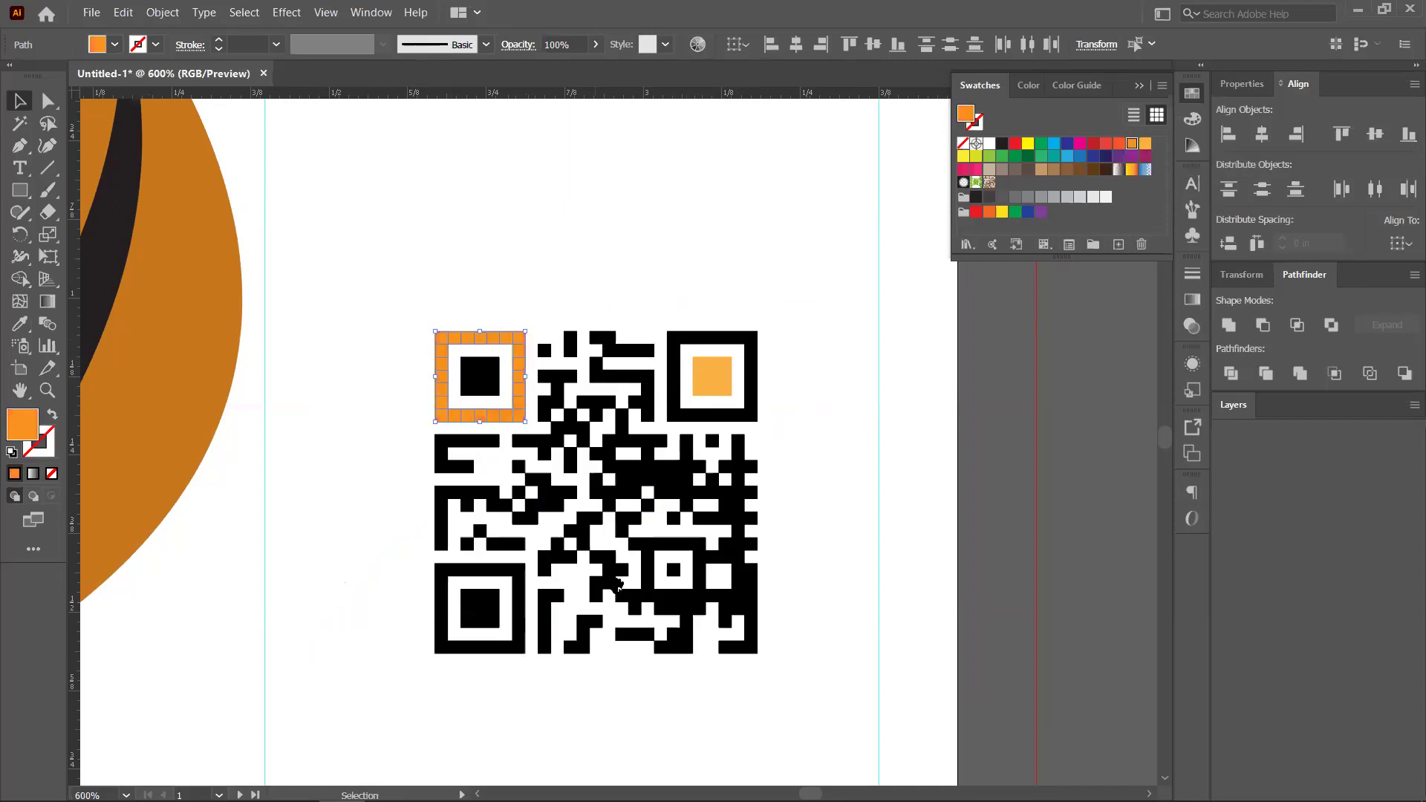
left_click(618, 585)
Fill the bottom-left corner's inner square with orange-red and zoom out to the whole card
left_click_drag(610, 583, 627, 459)
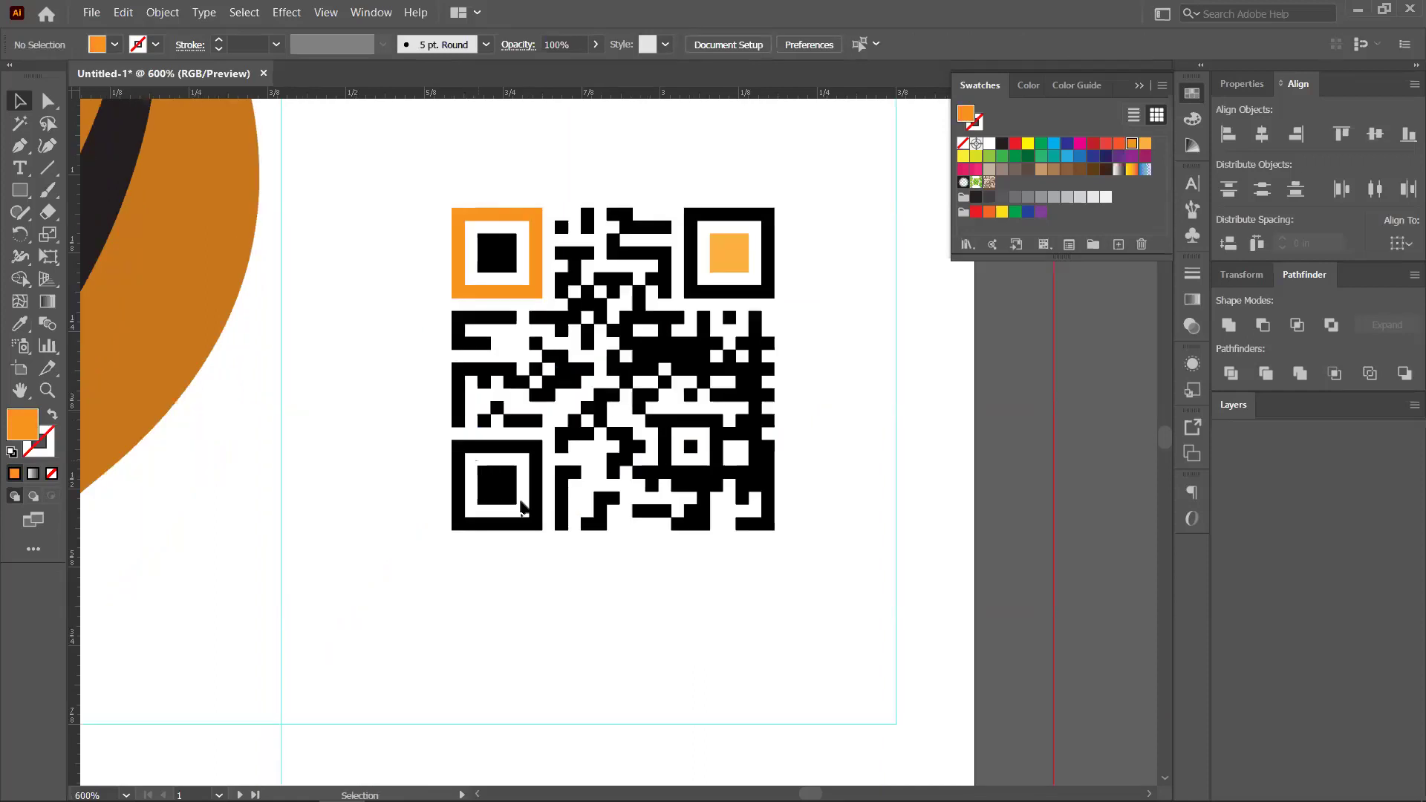
left_click(521, 509)
left_click(1119, 151)
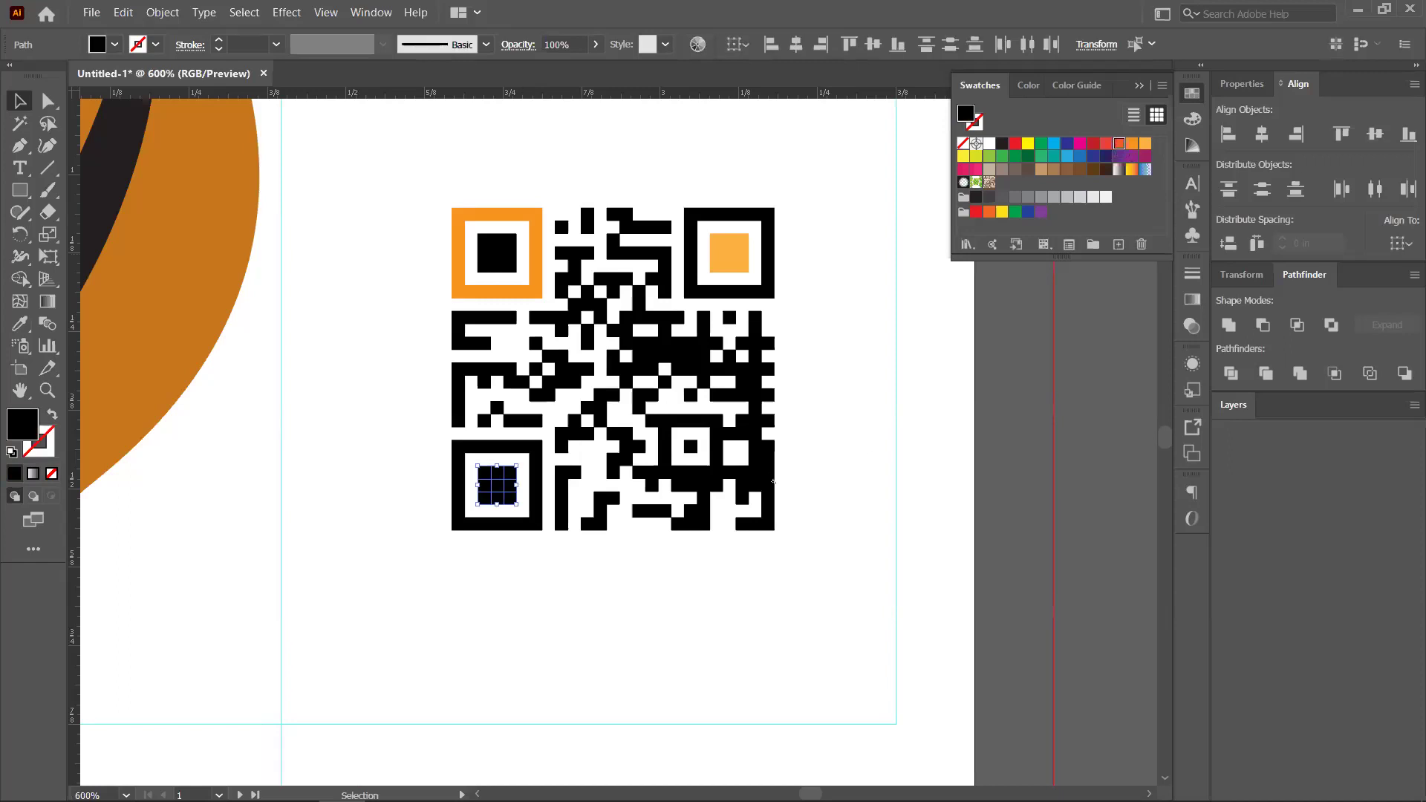
left_click(855, 476)
key("ctrl+1")
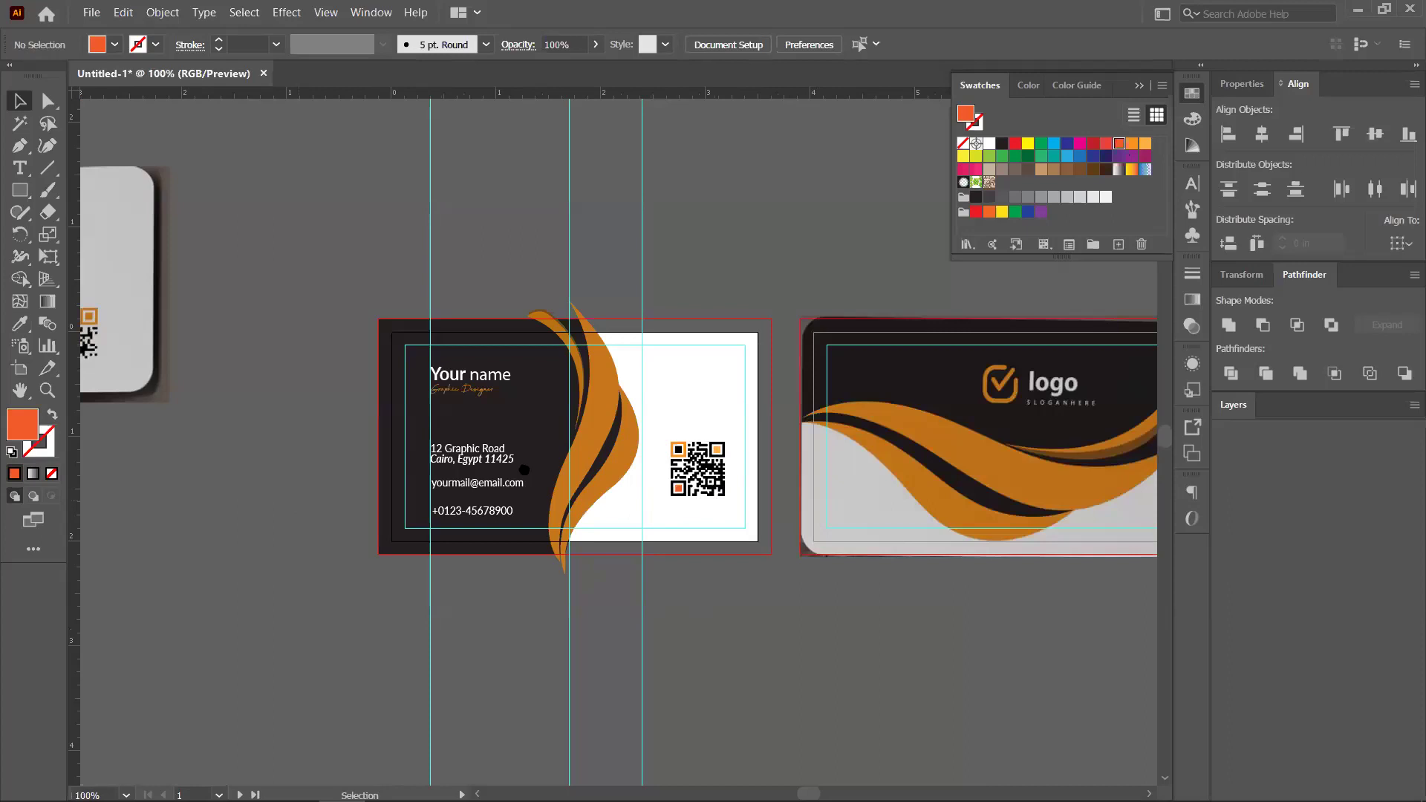
Pan across the canvas to compare the card's orange-cornered QR code with the reference card, then return to Chrome
left_click_drag(524, 470, 717, 472)
scroll(245, 324, "left", 3)
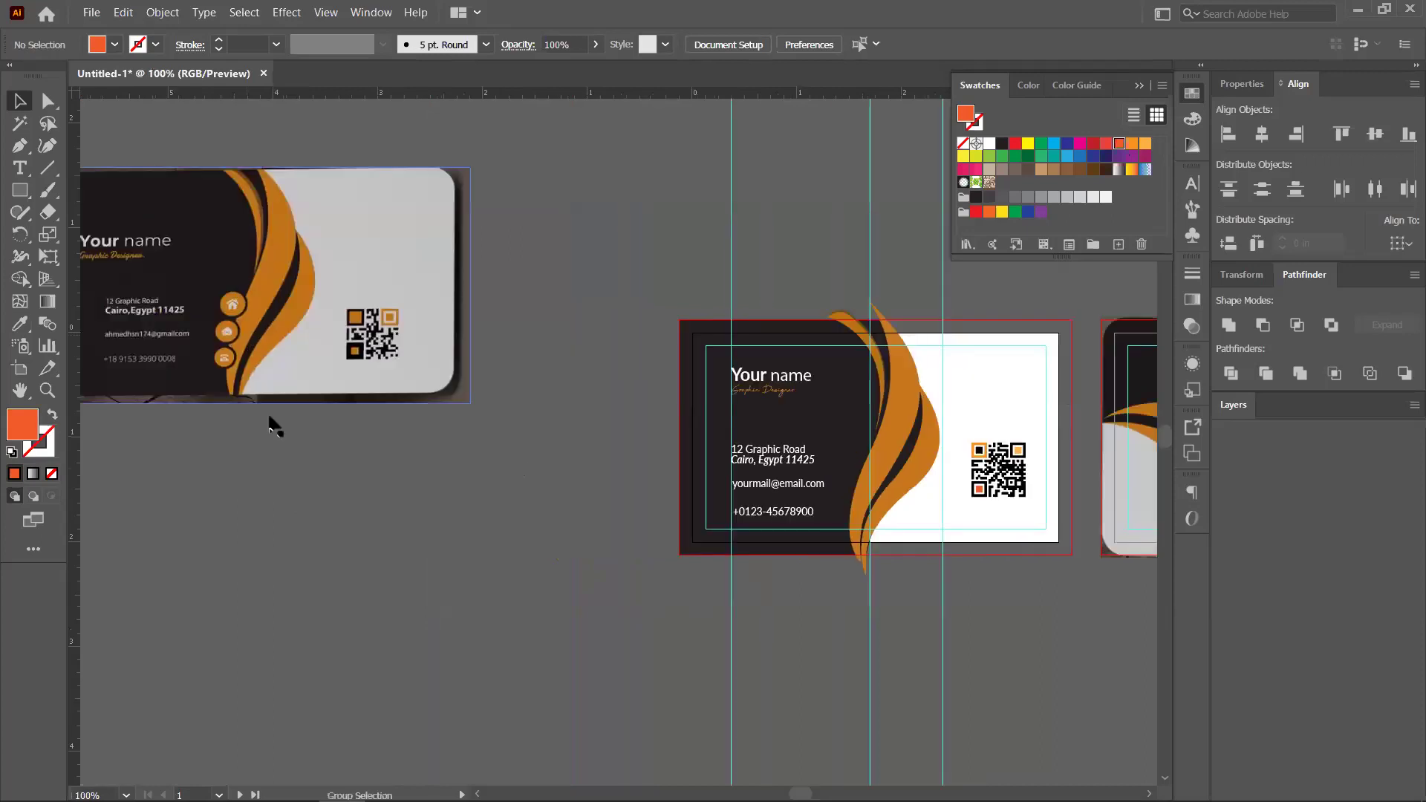
scroll(276, 426, "up", 1)
scroll(793, 526, "down", 1)
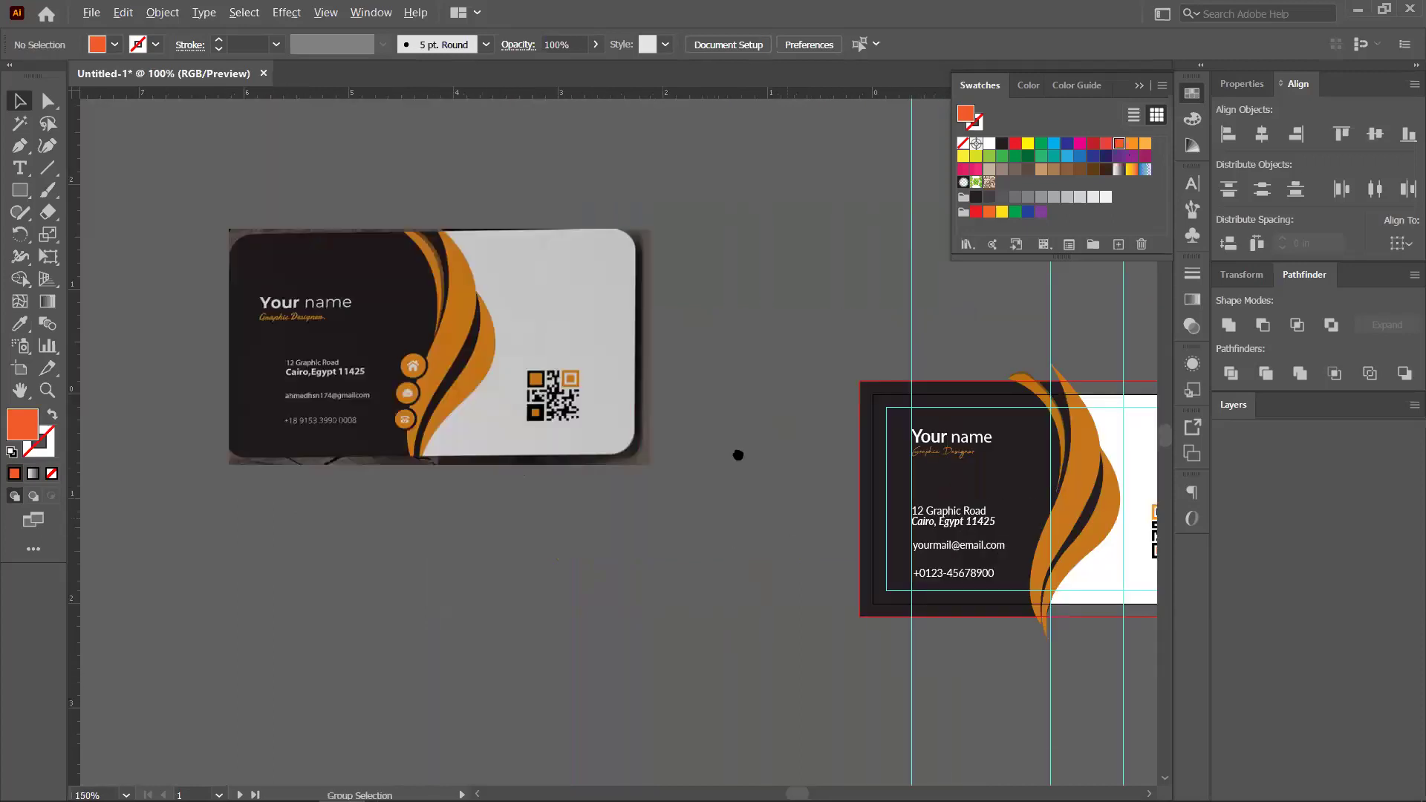
scroll(739, 452, "right", 5)
scroll(738, 451, "down", 2)
scroll(752, 520, "right", 2)
scroll(752, 520, "up", 1)
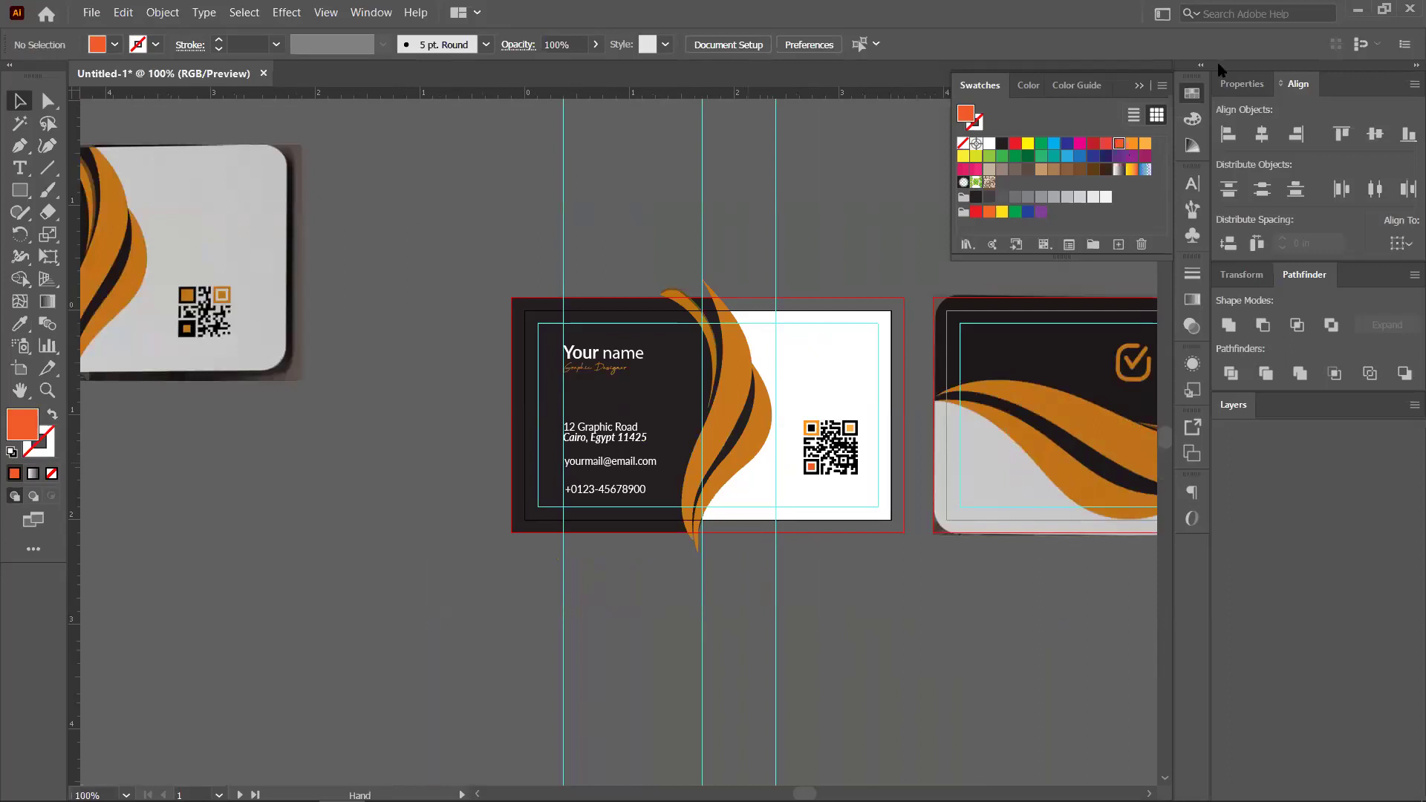
key("alt+Tab")
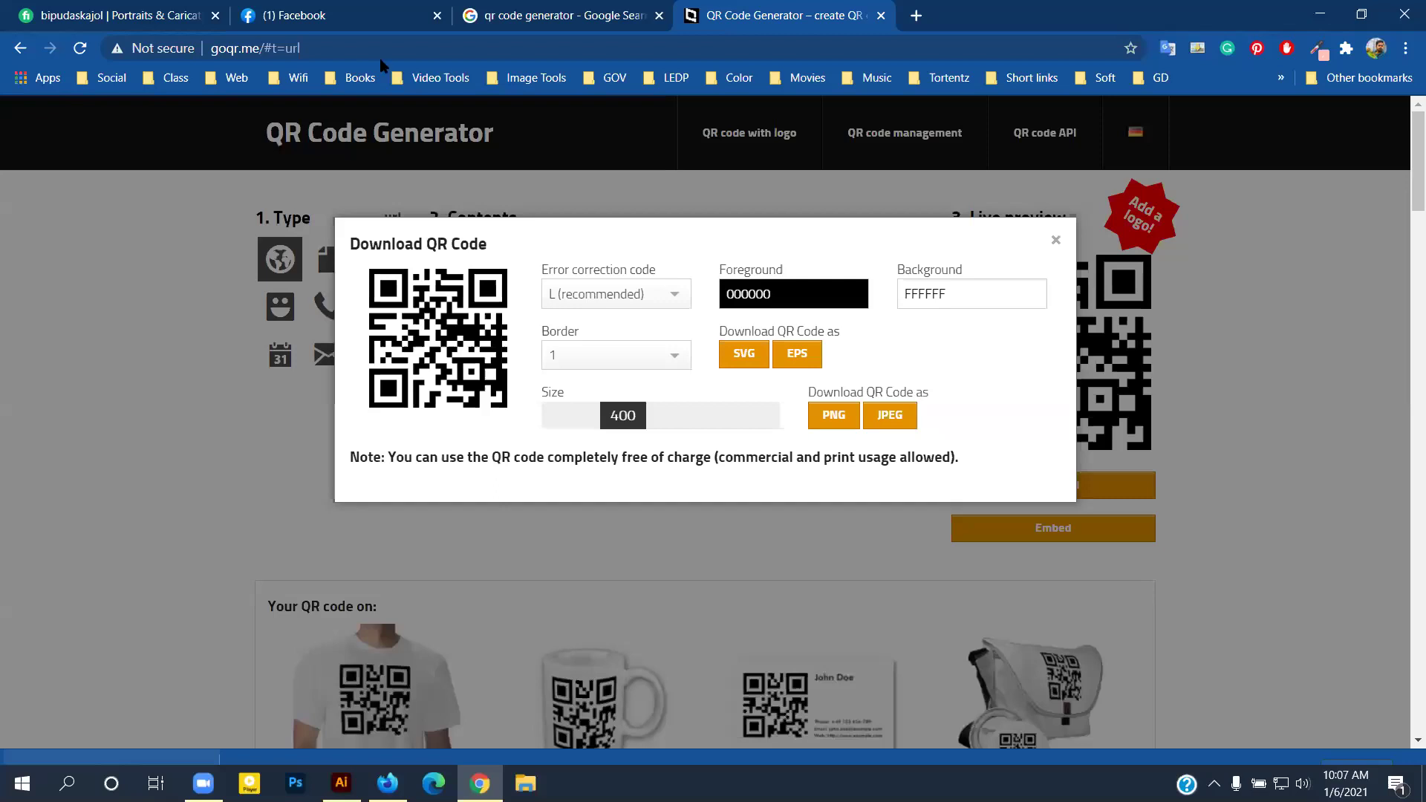
Search Google for 'free icons download'
left_click(473, 45)
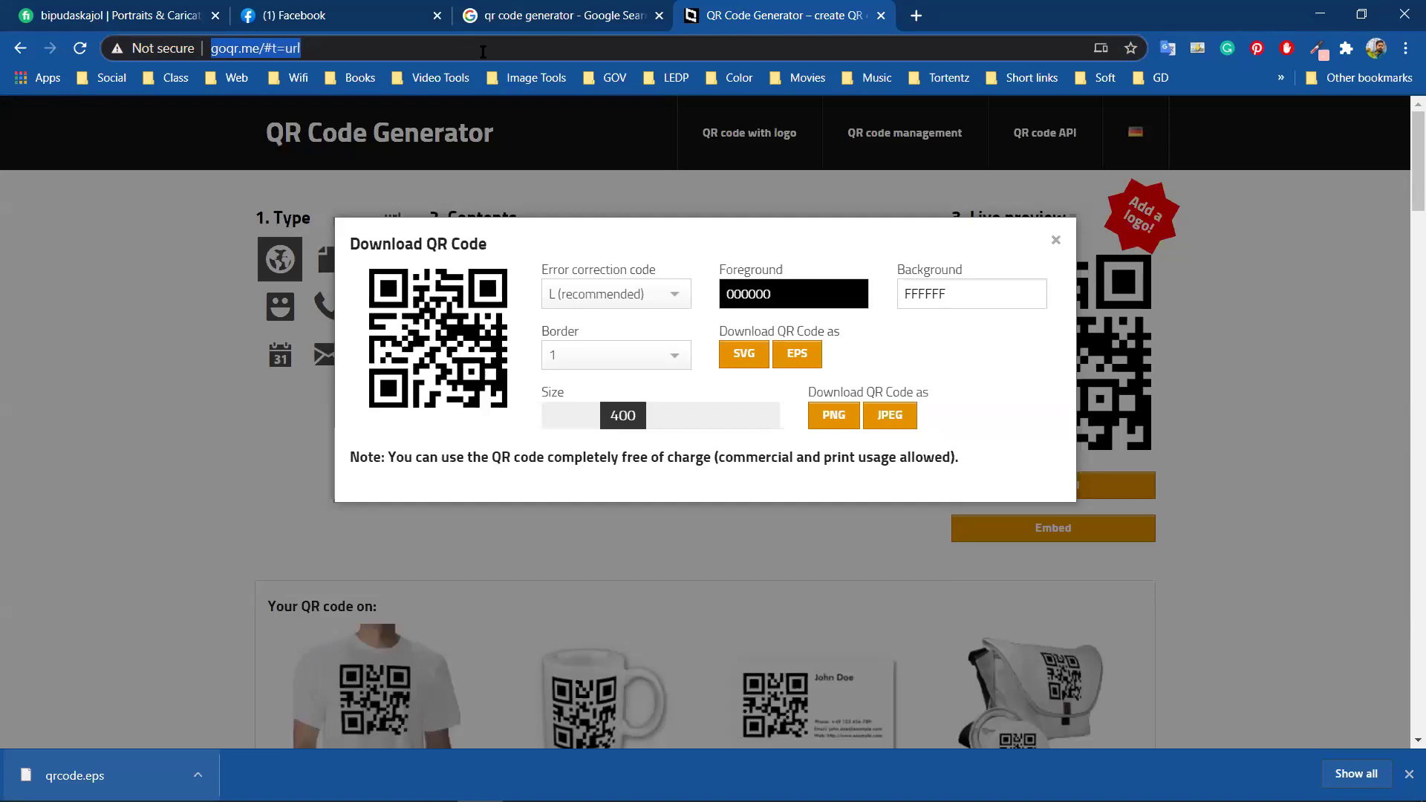
type("ifr")
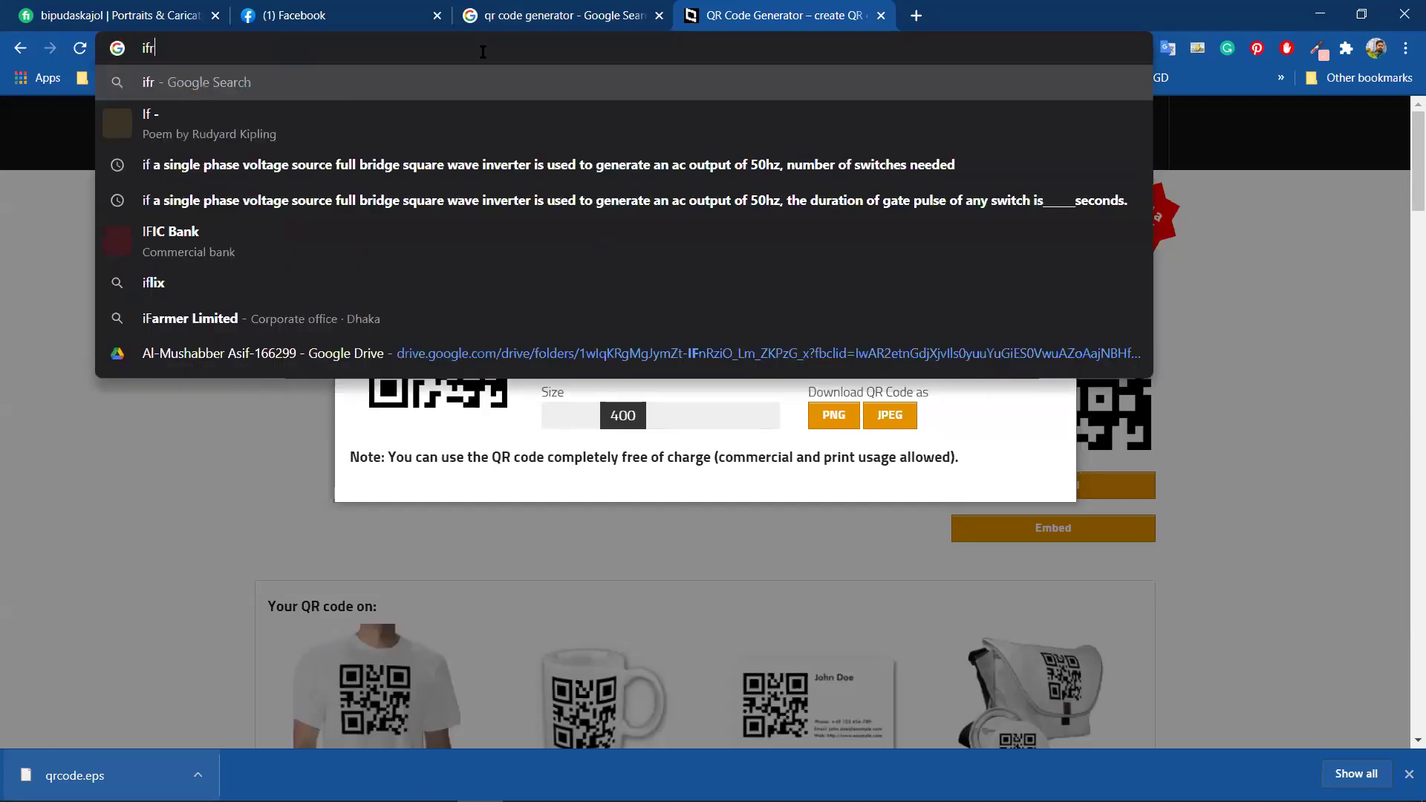
type("ee ic")
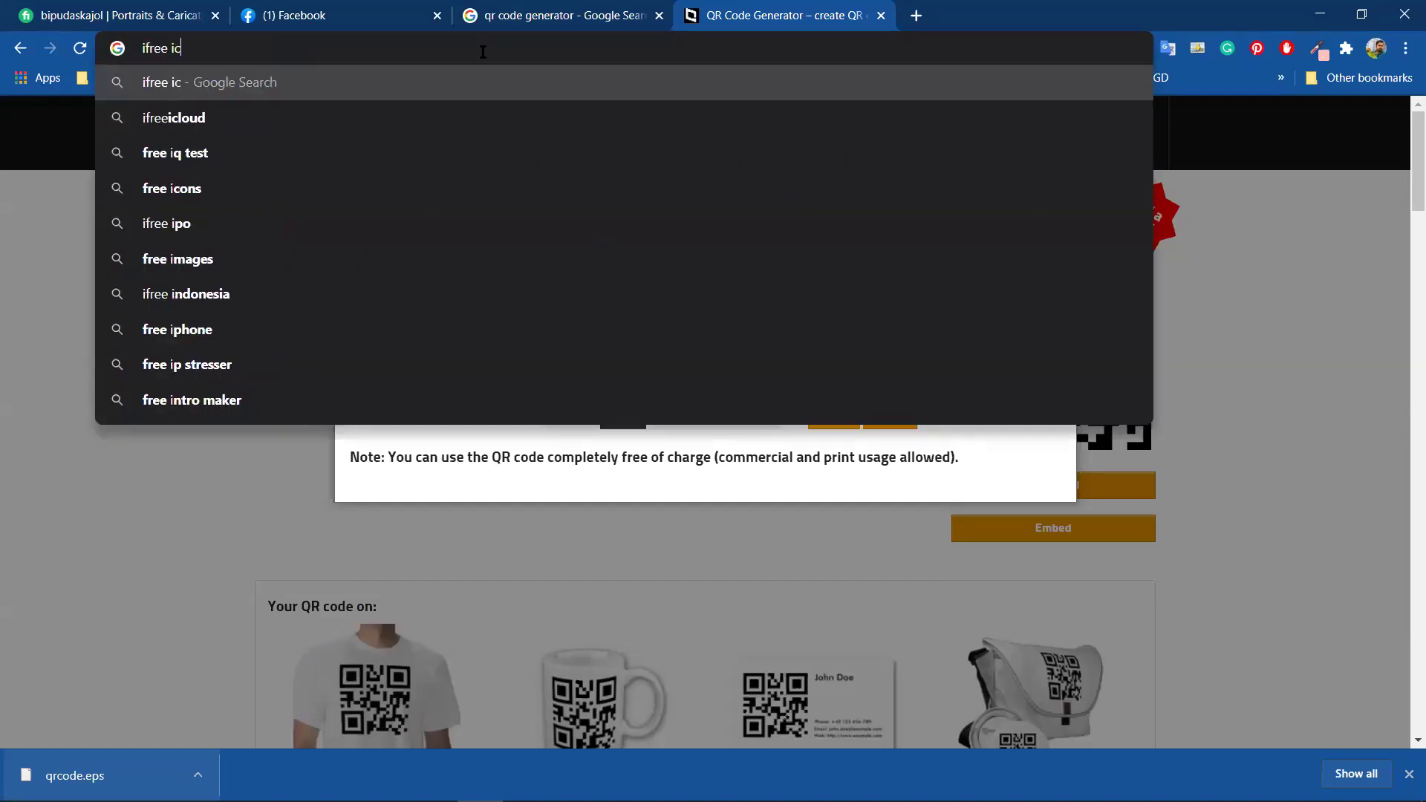
type("on")
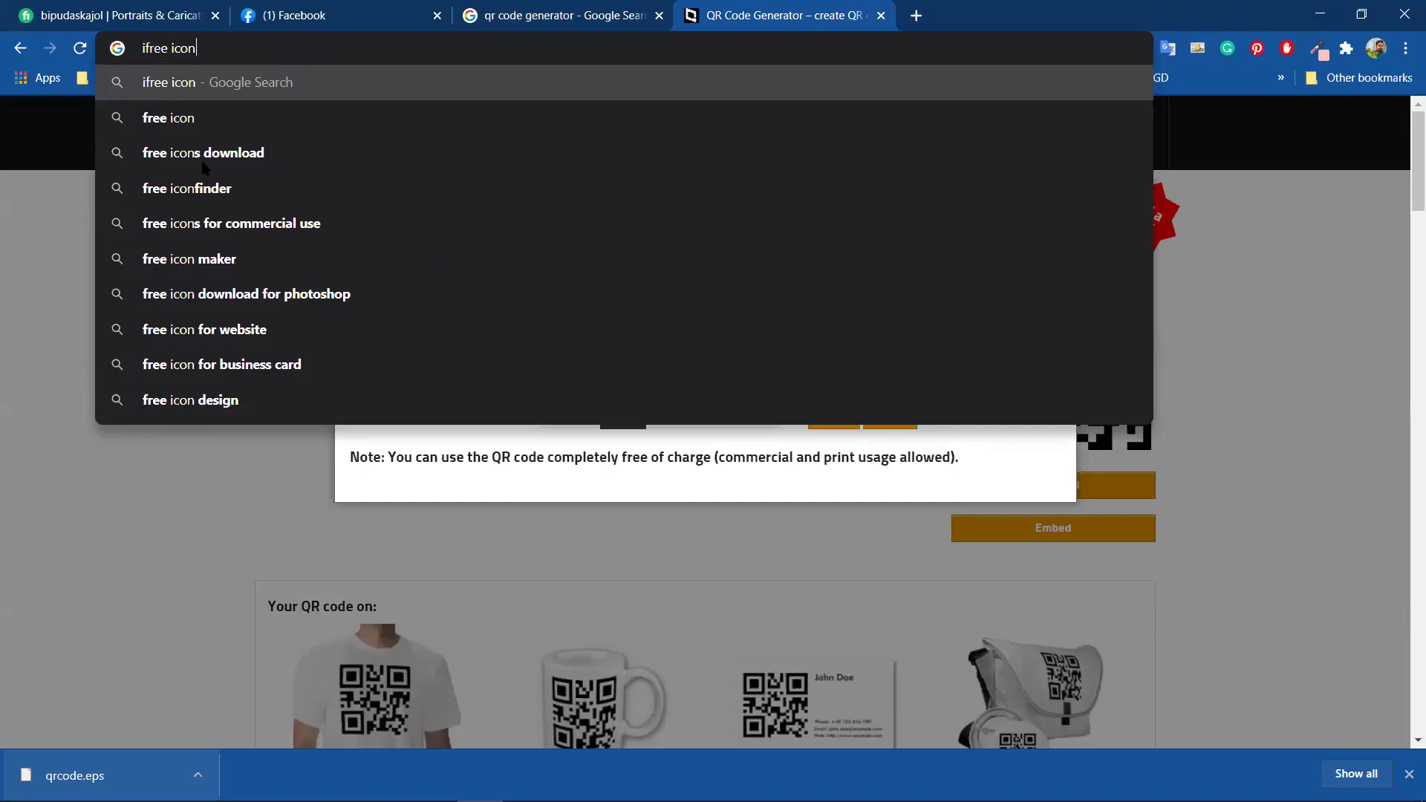
key("Down")
key("Down")
key("Return")
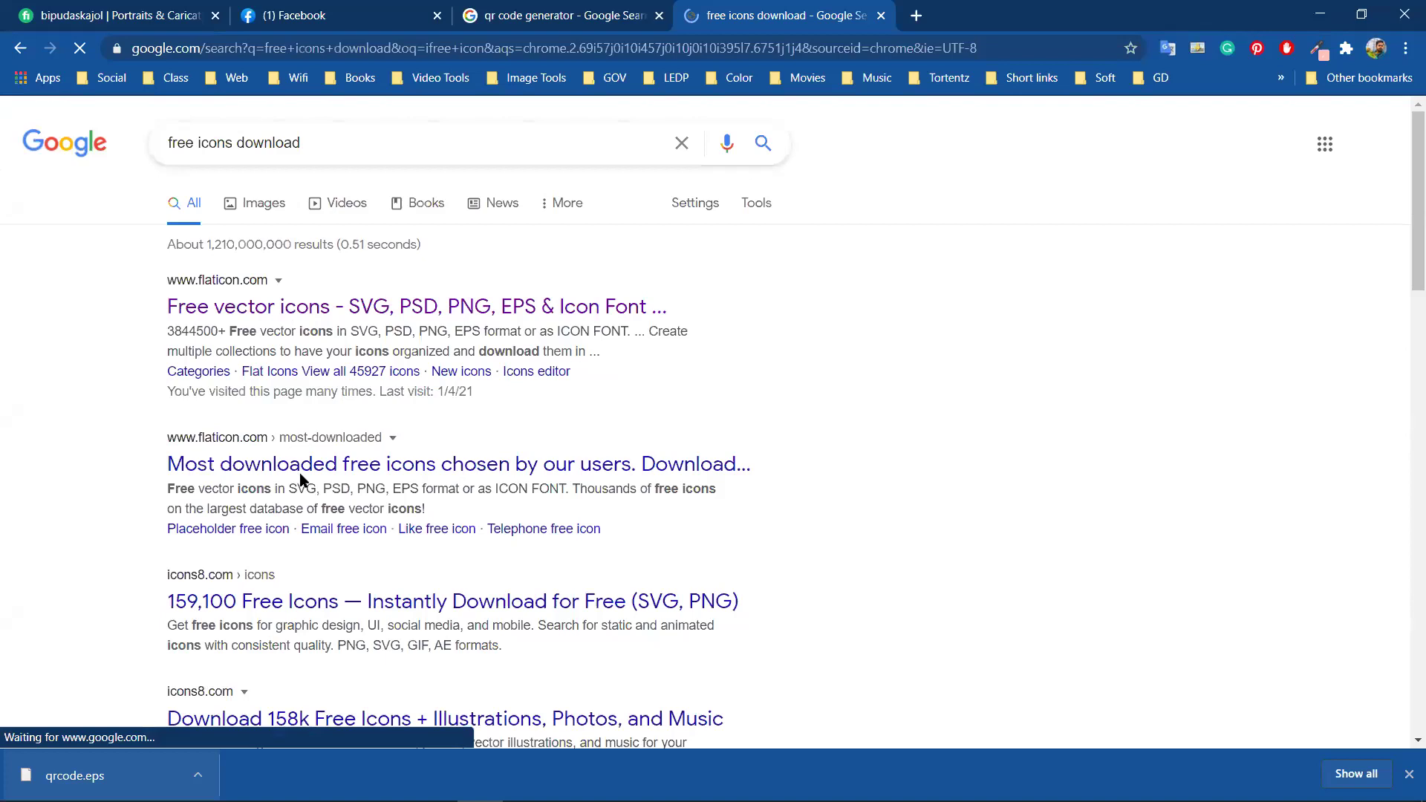
Open the Freepik free icons result in a new tab and switch to it
scroll(305, 639, "down", 3)
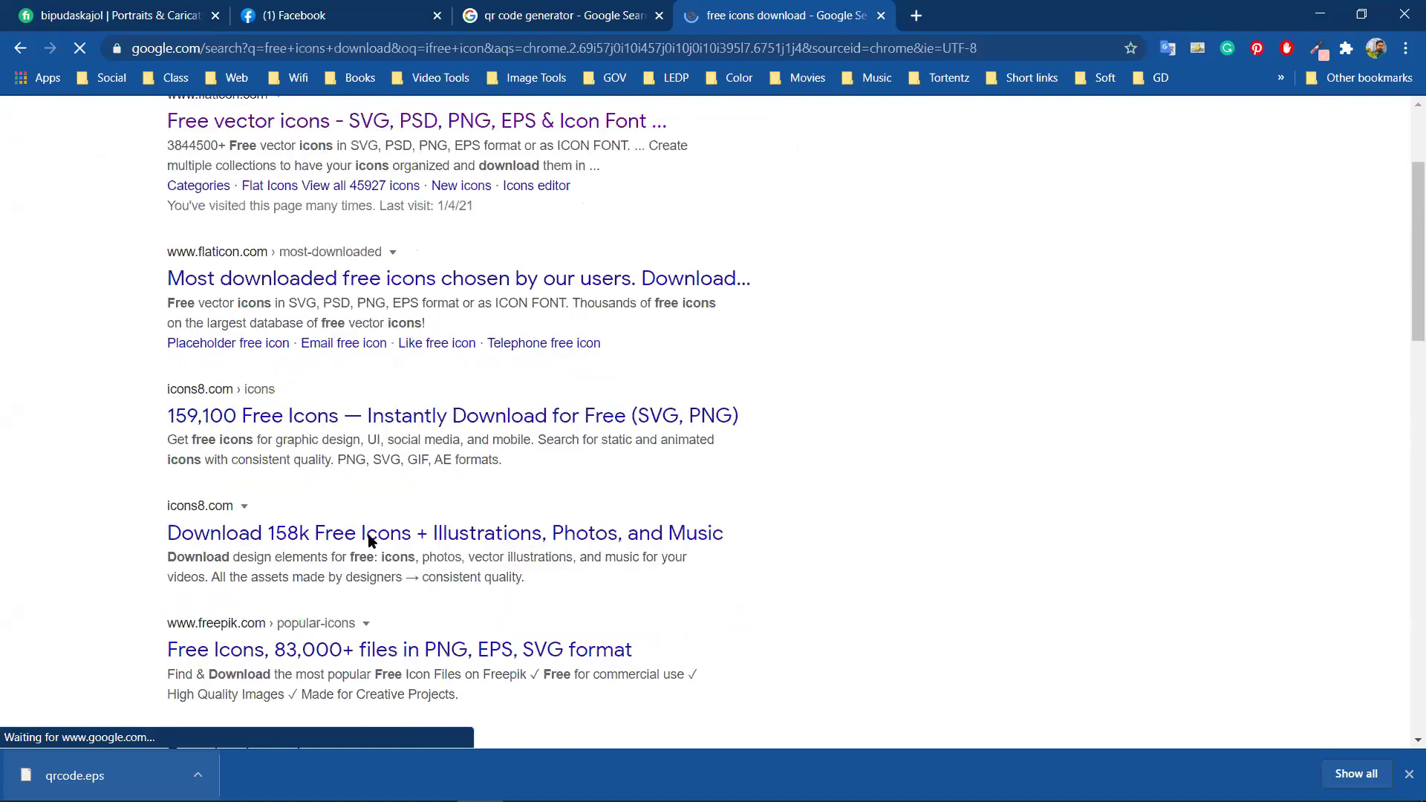
scroll(379, 520, "down", 2)
right_click(401, 469)
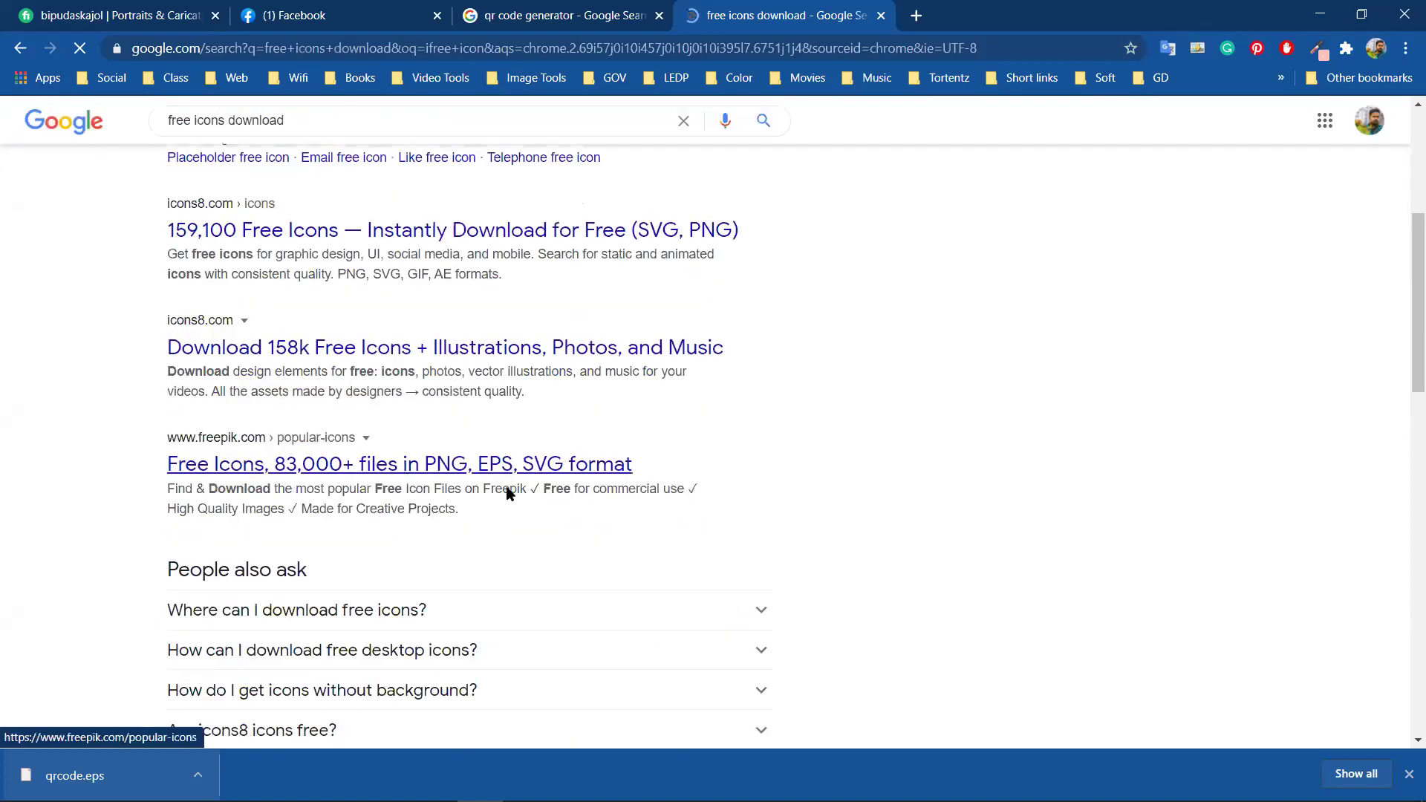
key("Return")
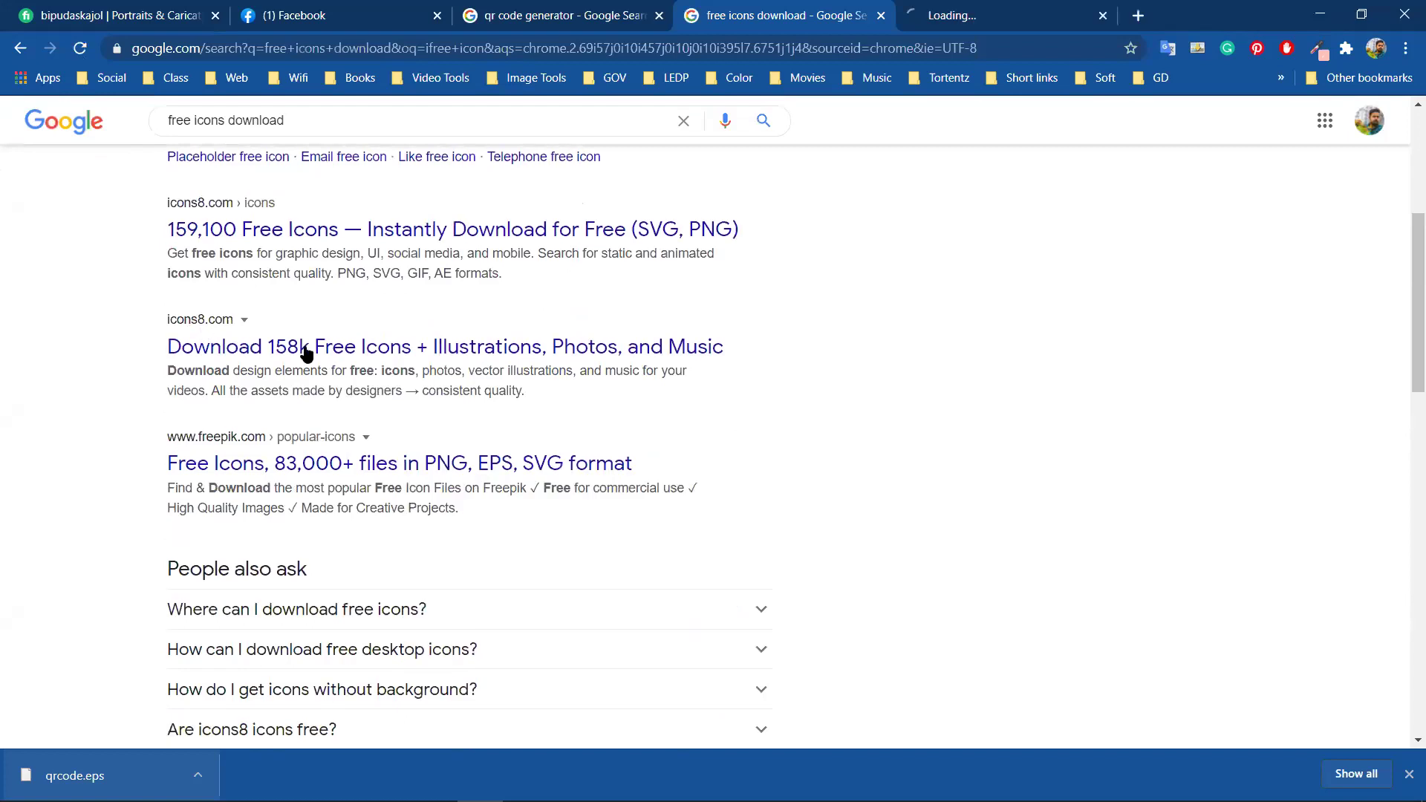
scroll(374, 361, "up", 1)
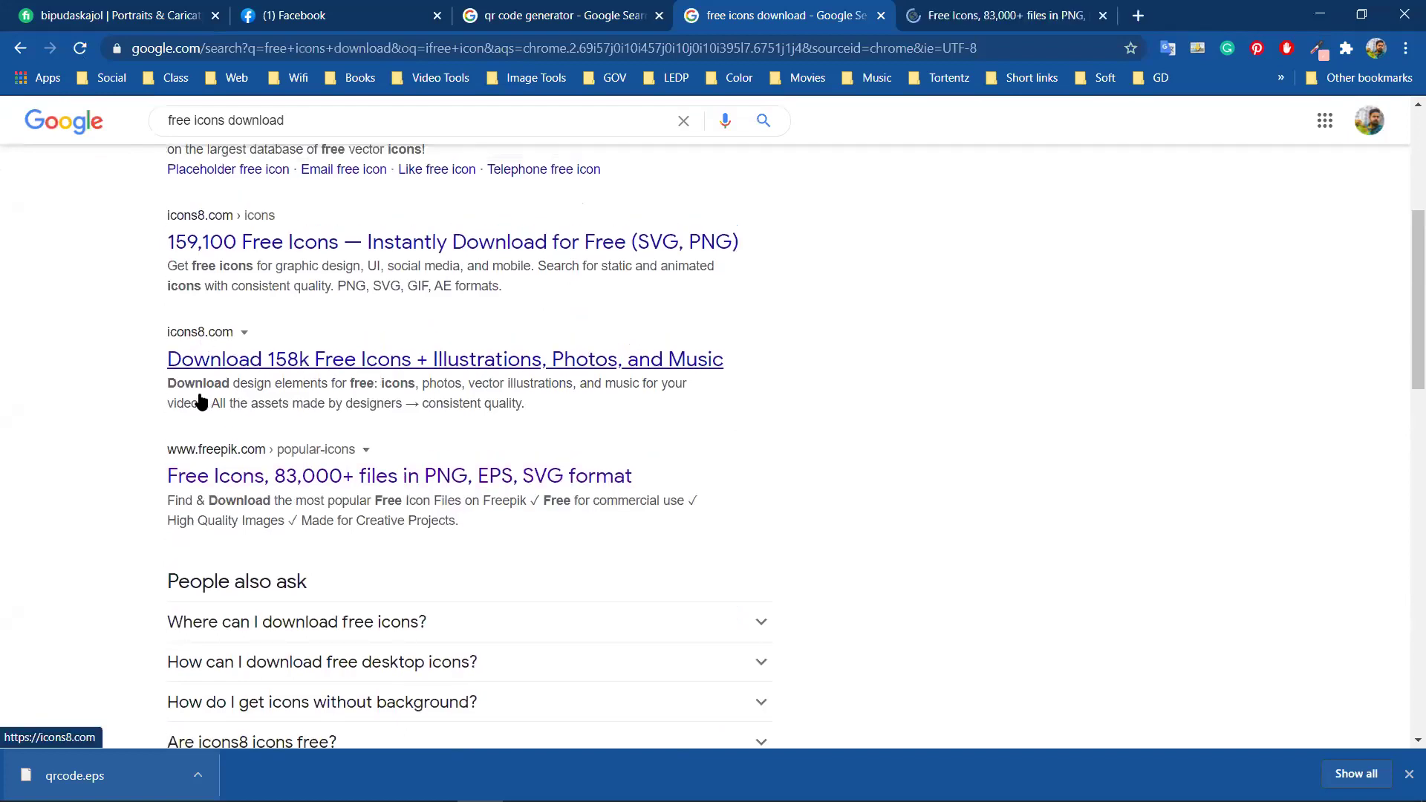
scroll(202, 402, "up", 2)
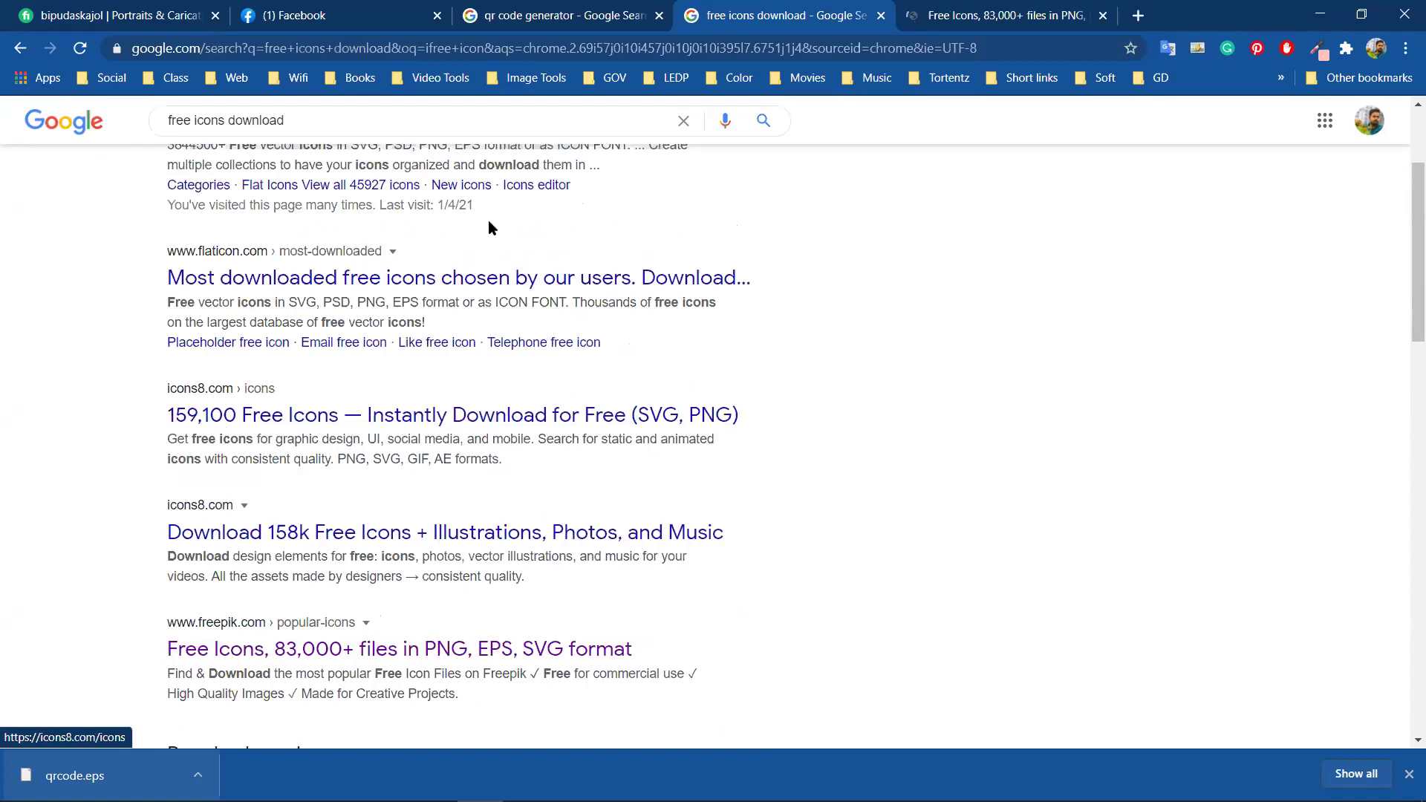
scroll(488, 220, "up", 3)
left_click(951, 6)
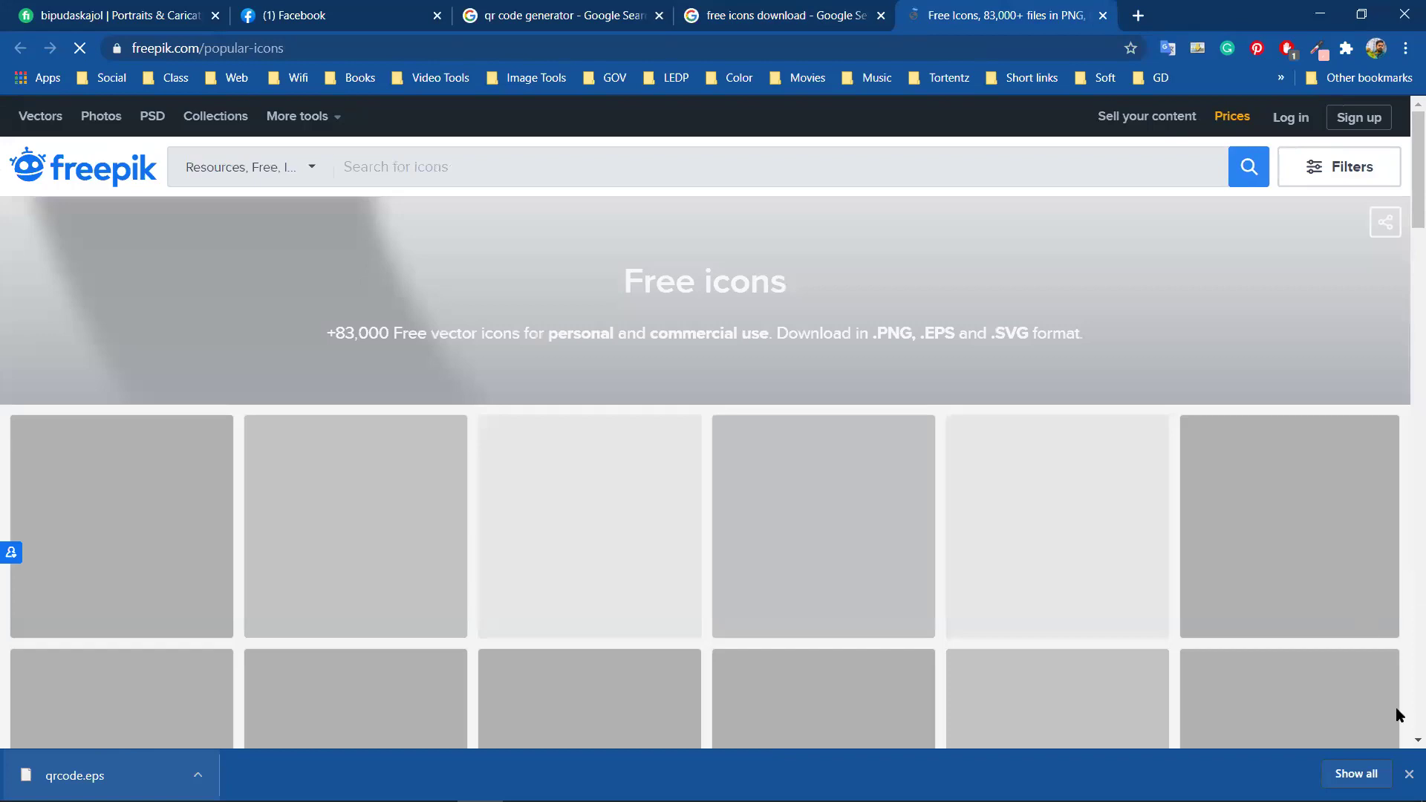
Close the downloads bar and browse the popular free icons such as phone, house and mail
left_click(1405, 772)
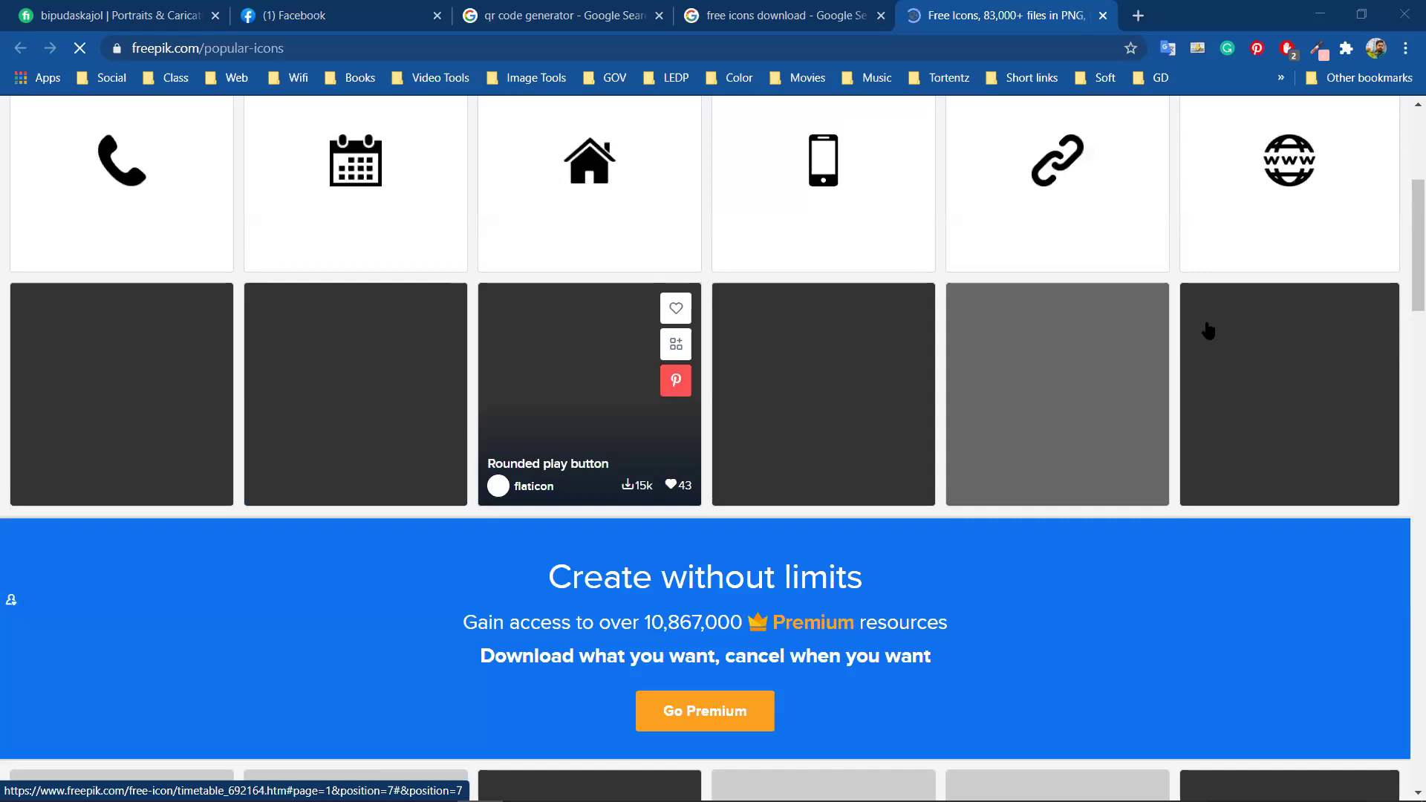
scroll(1040, 320, "up", 1)
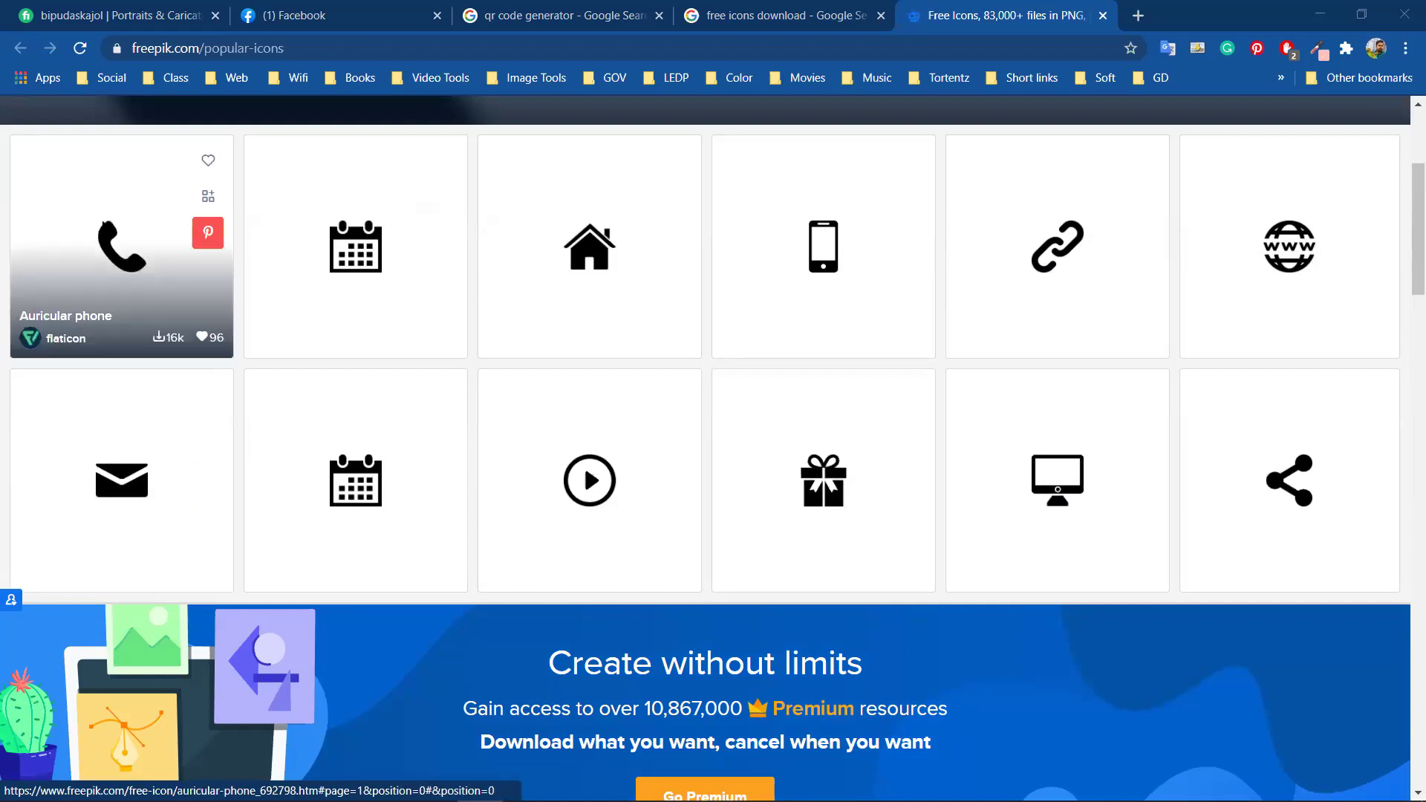
right_click(104, 221)
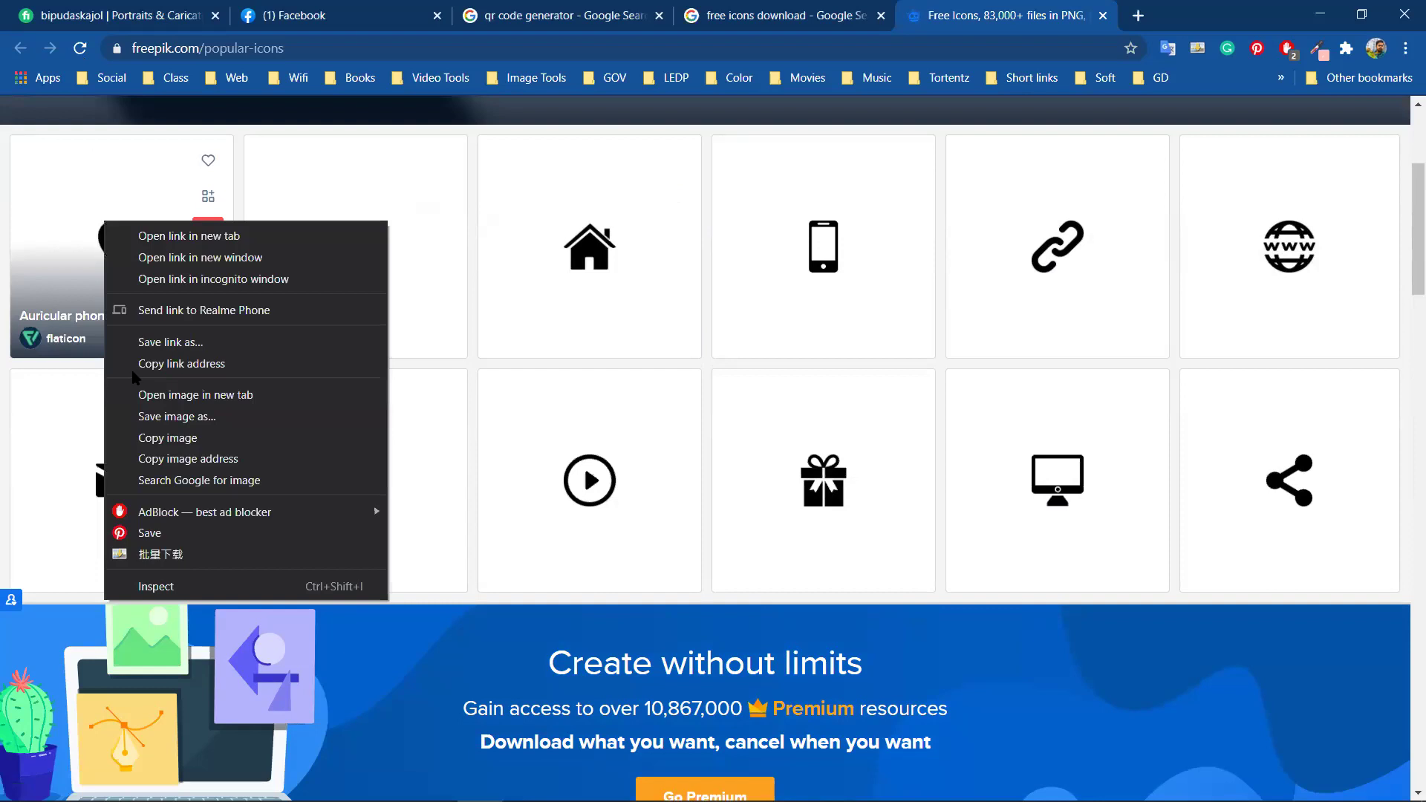
left_click(414, 392)
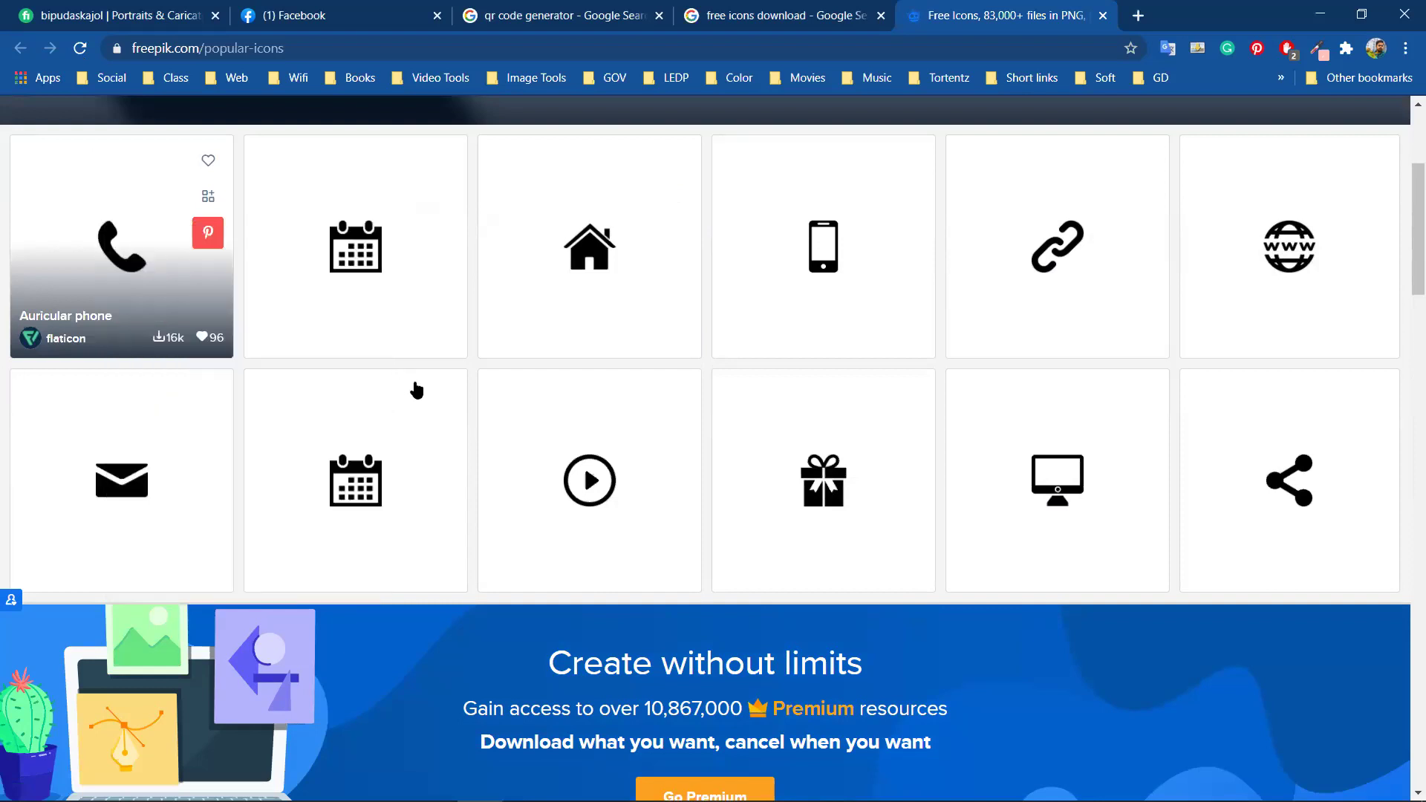
scroll(608, 433, "up", 4)
scroll(607, 432, "down", 6)
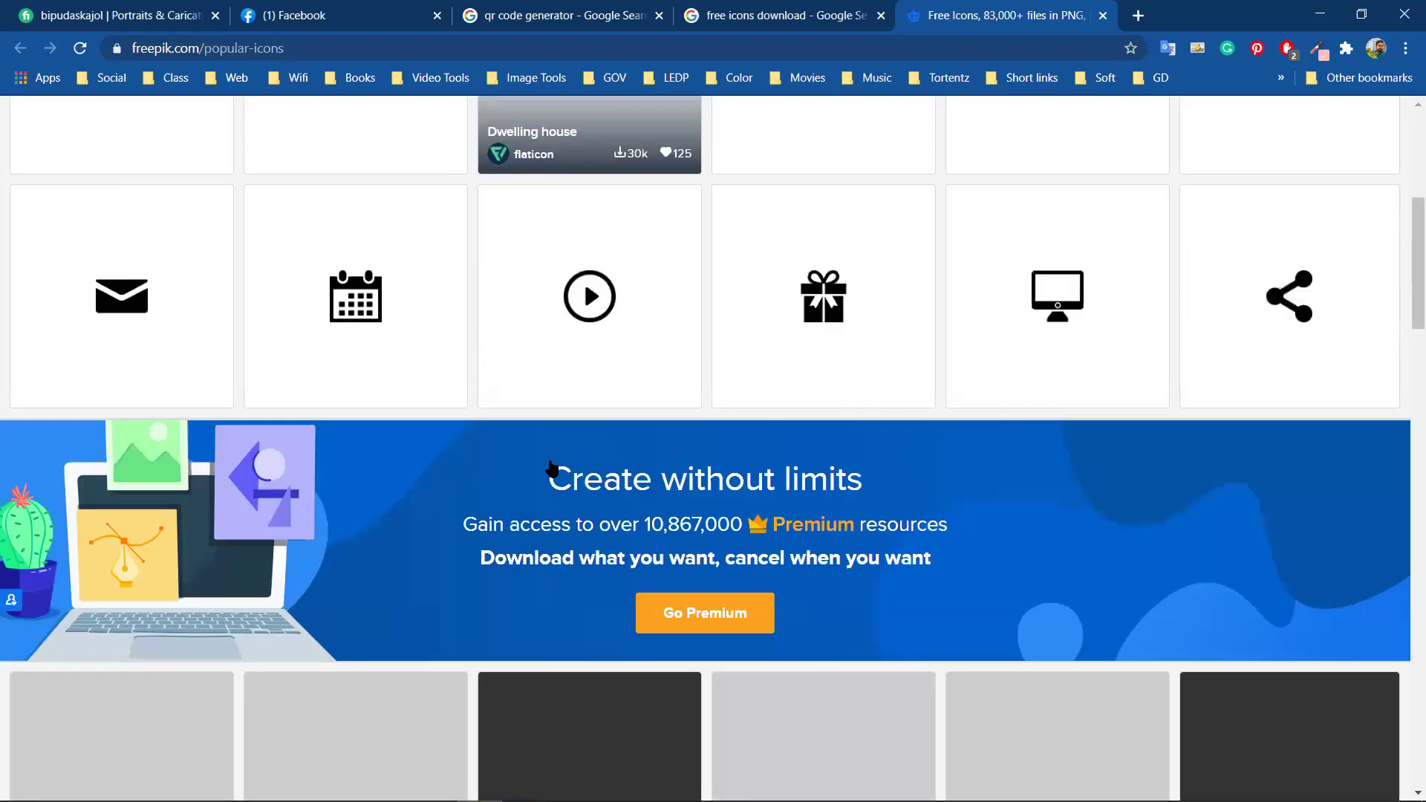
scroll(550, 468, "down", 6)
scroll(389, 216, "up", 12)
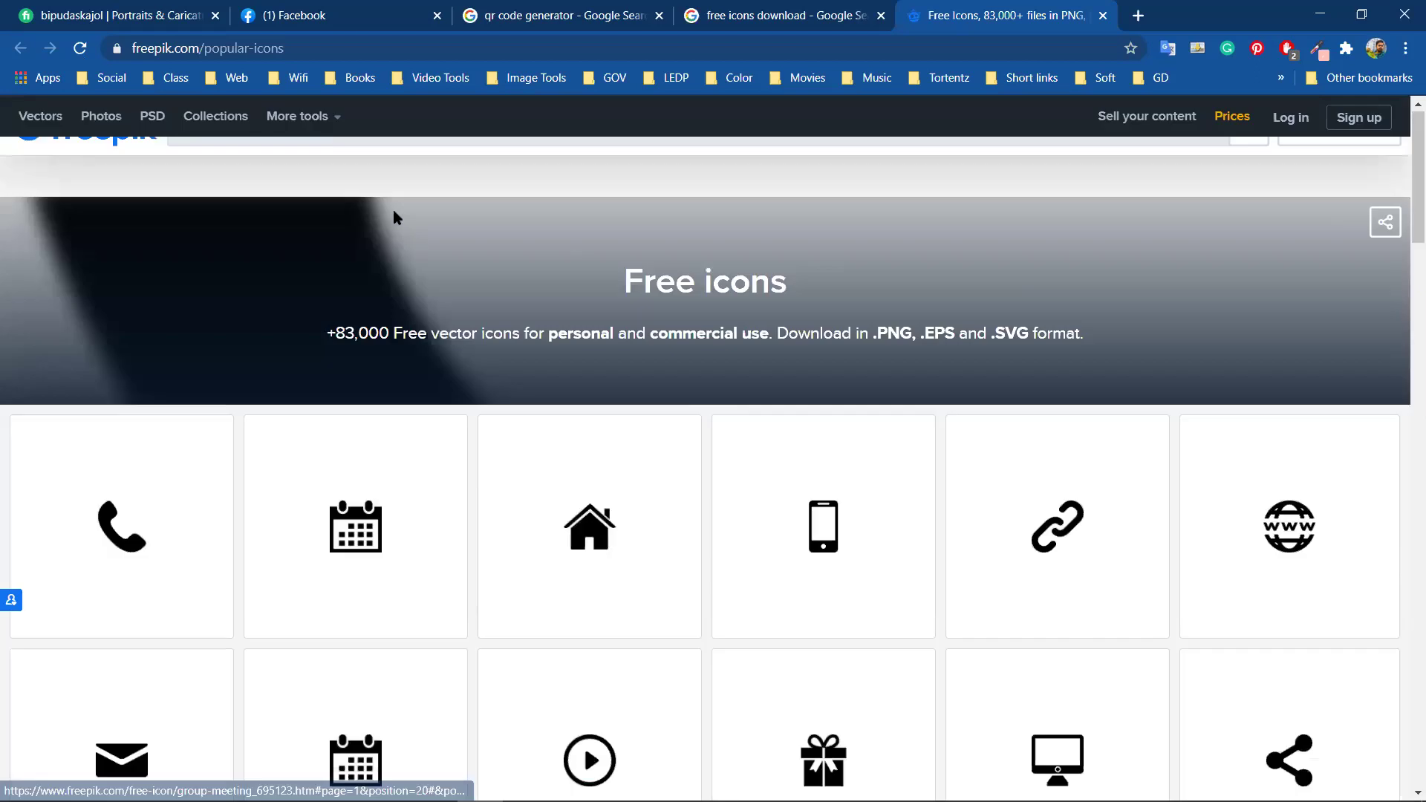
left_click(392, 169)
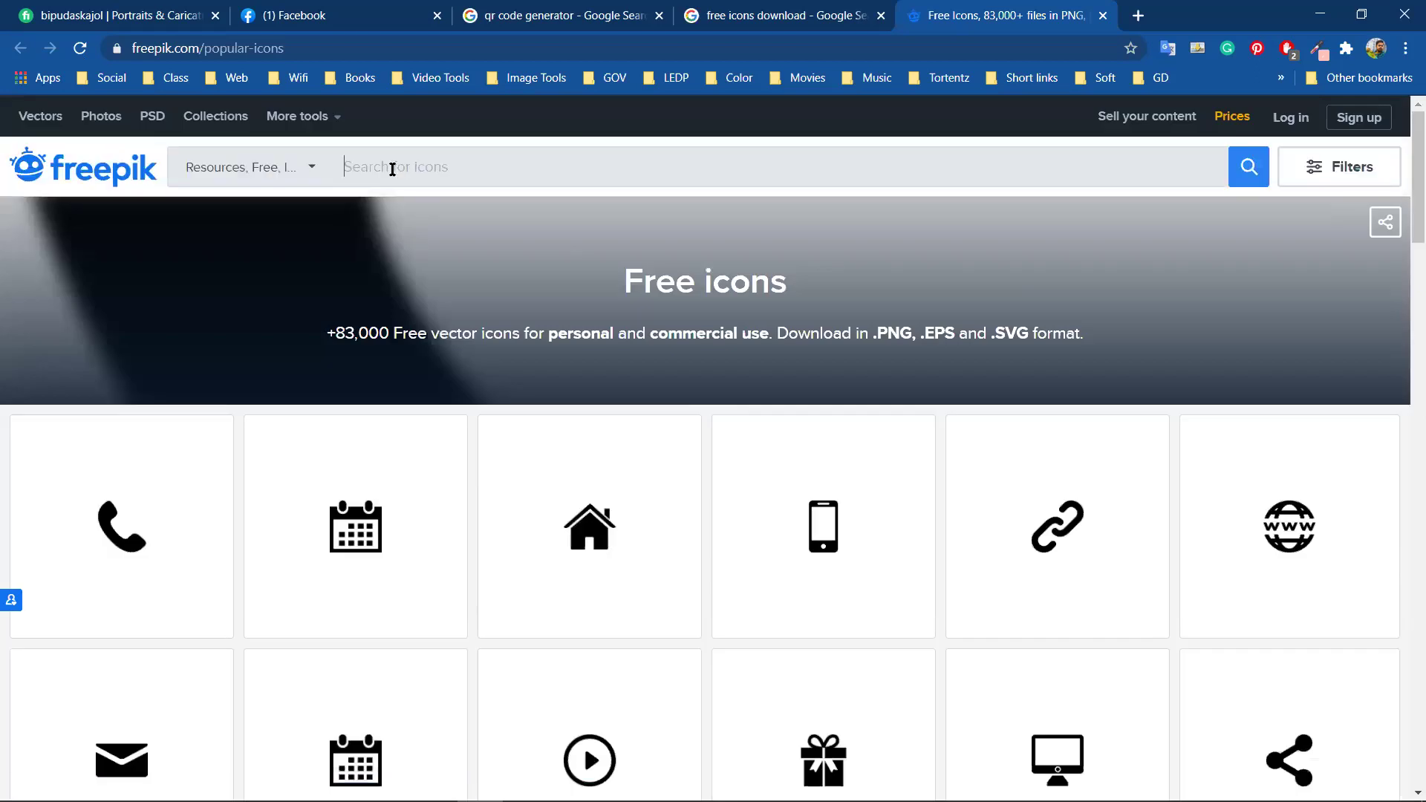
Search Freepik icons for 'icon pack', then go back to the Freepik home page
type("icon pack")
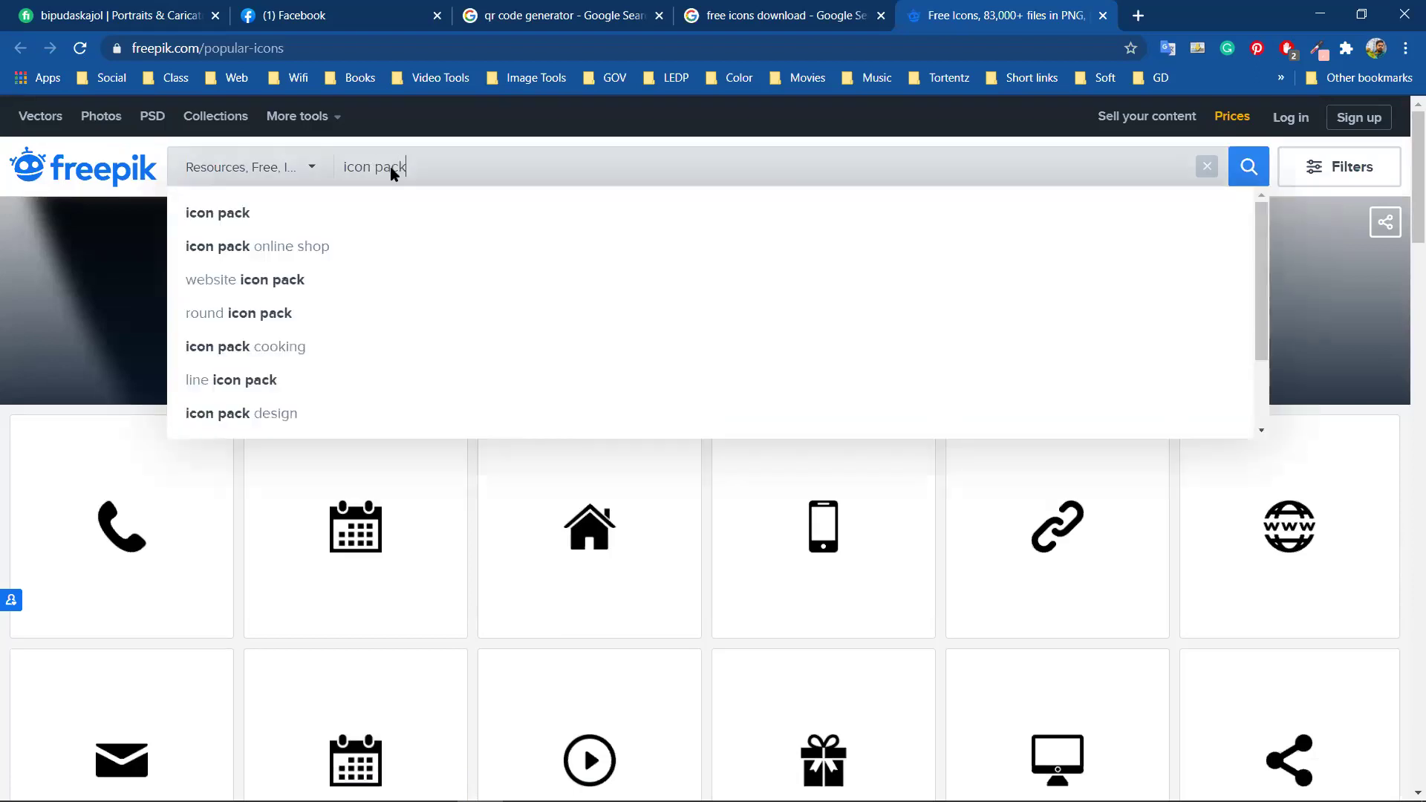
key("Return")
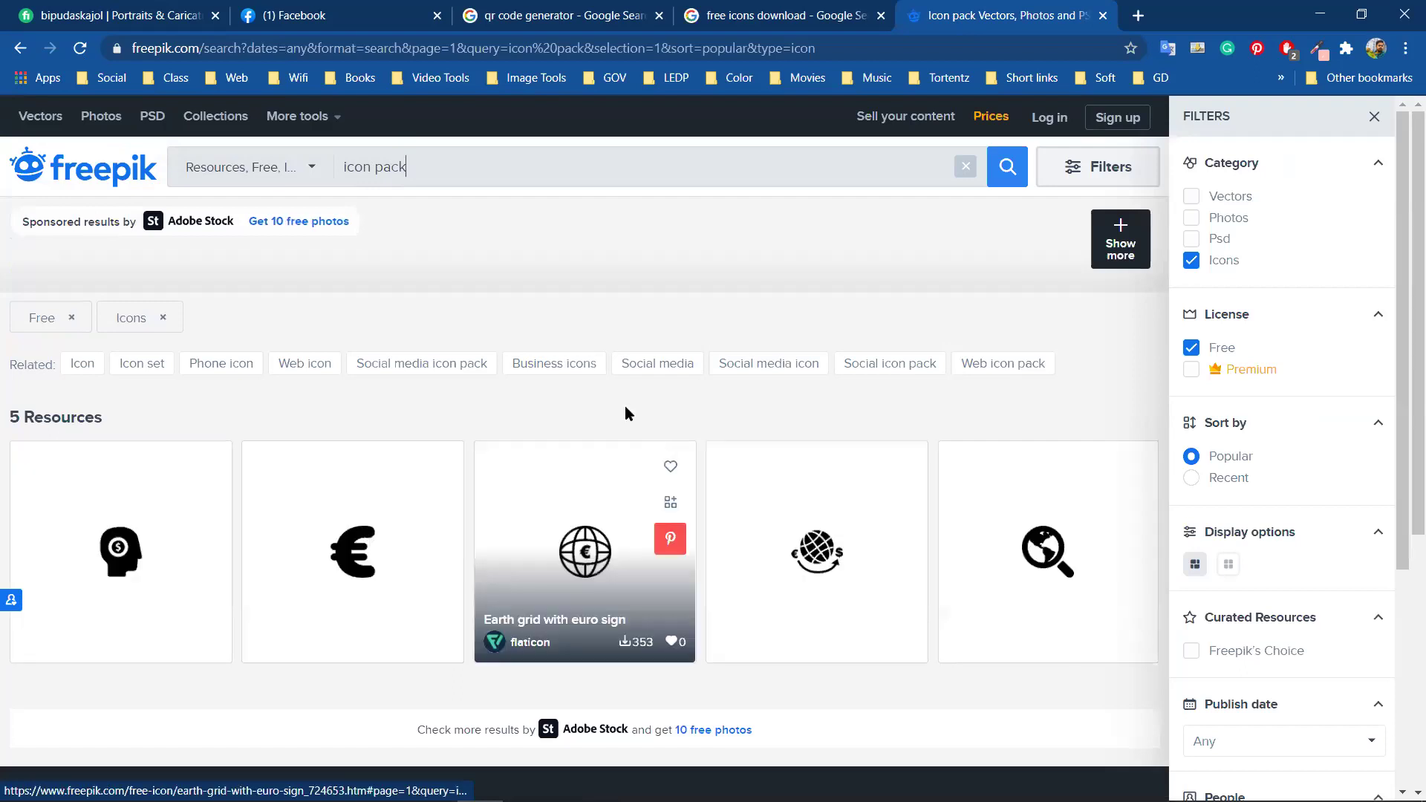
left_click(312, 170)
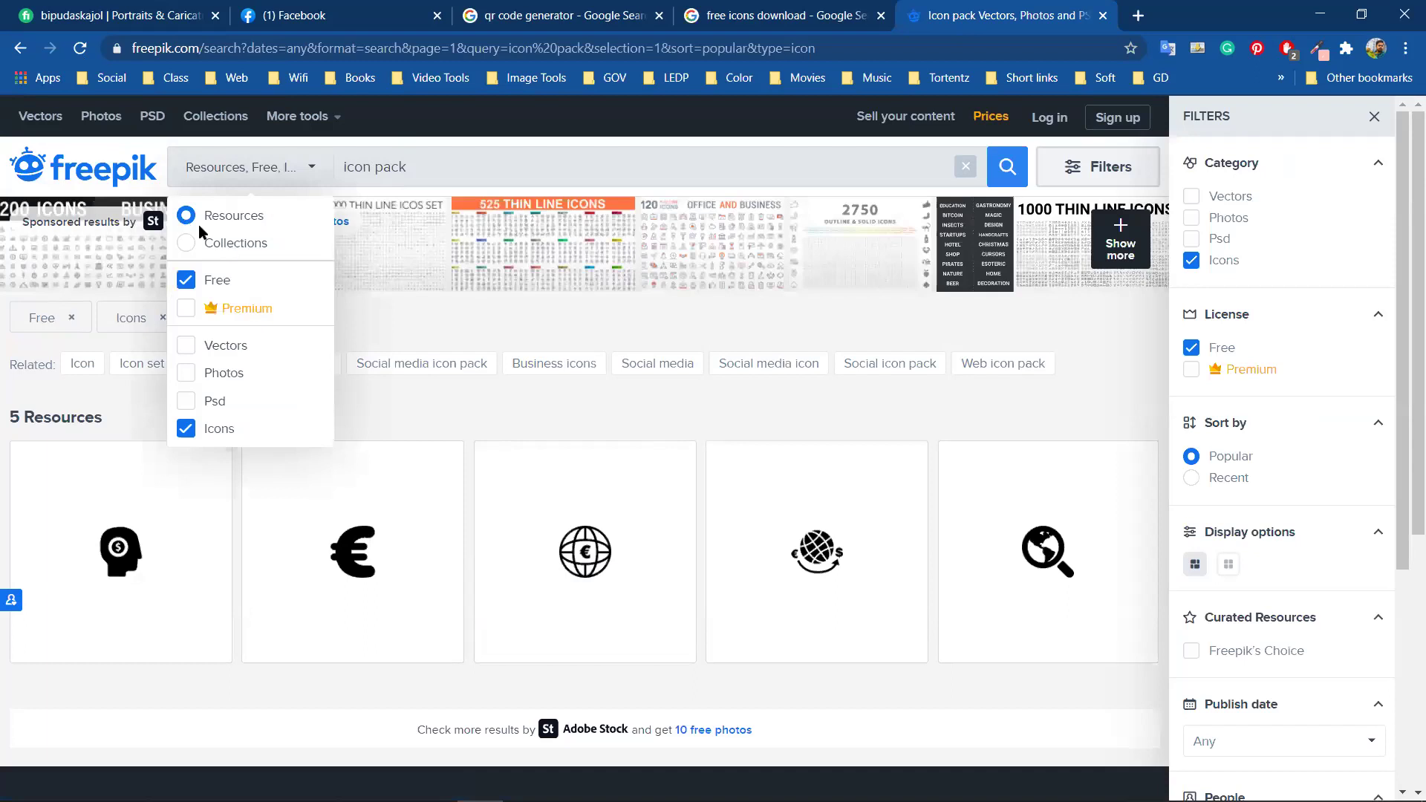
left_click(154, 187)
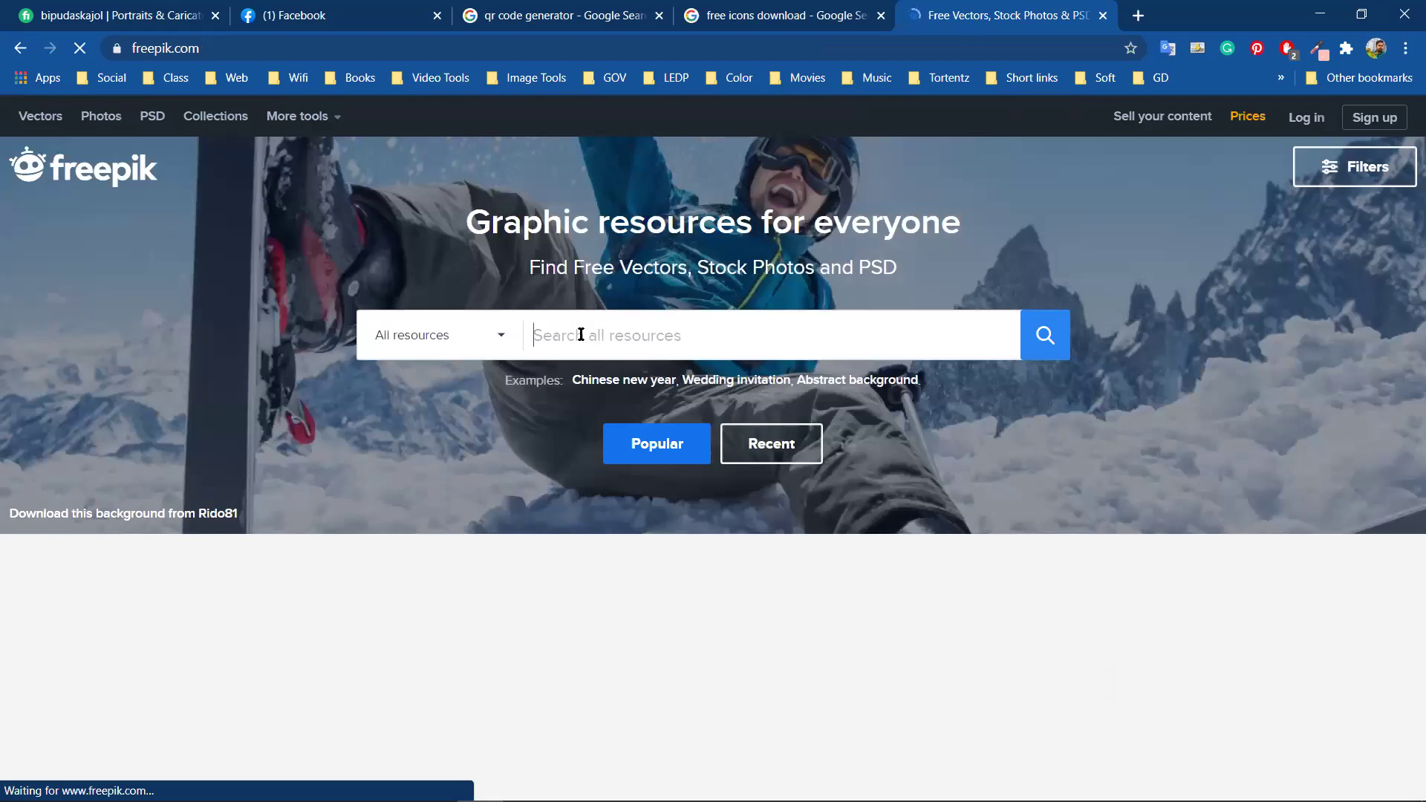
Search all Freepik resources for 'icon' and close the collection preview that opened
type("ico")
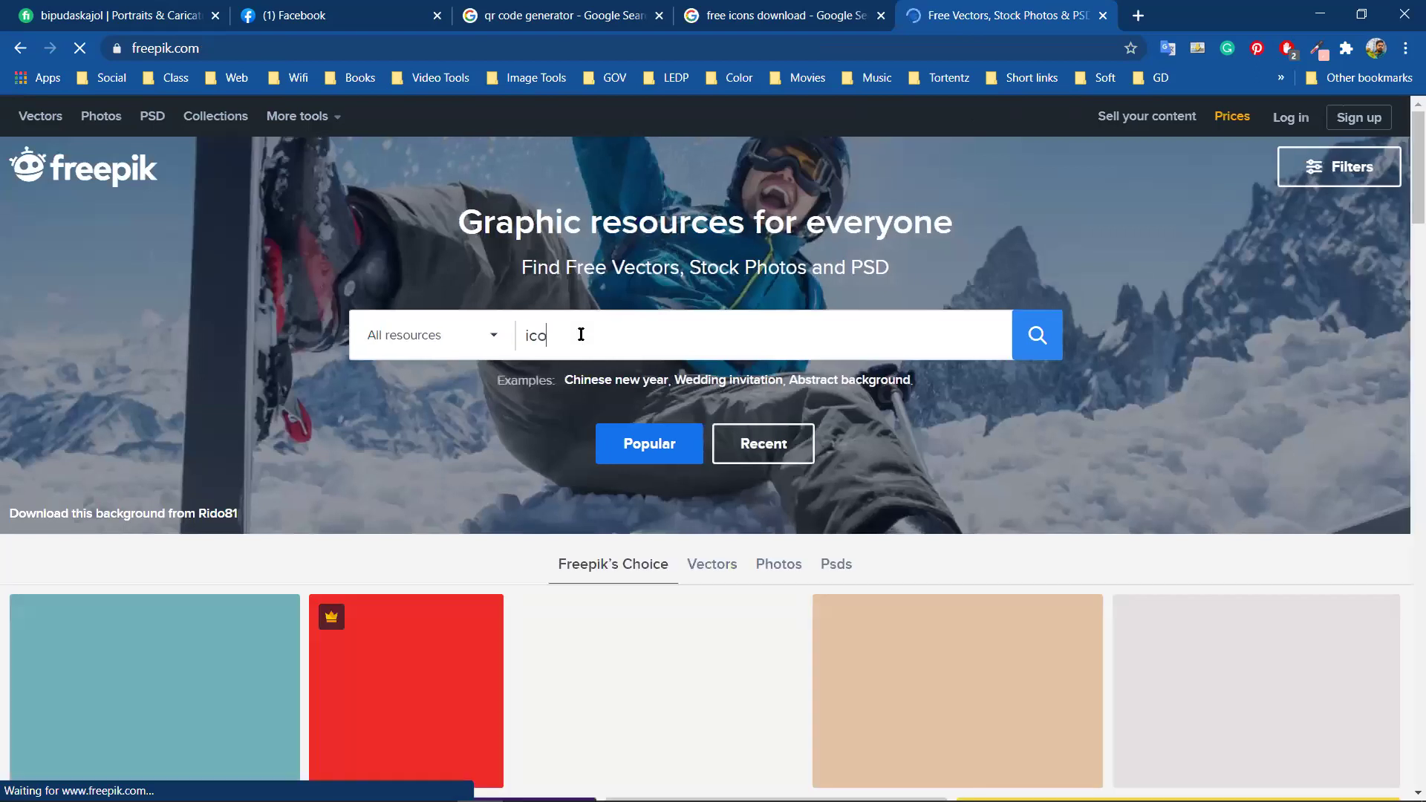
type("n")
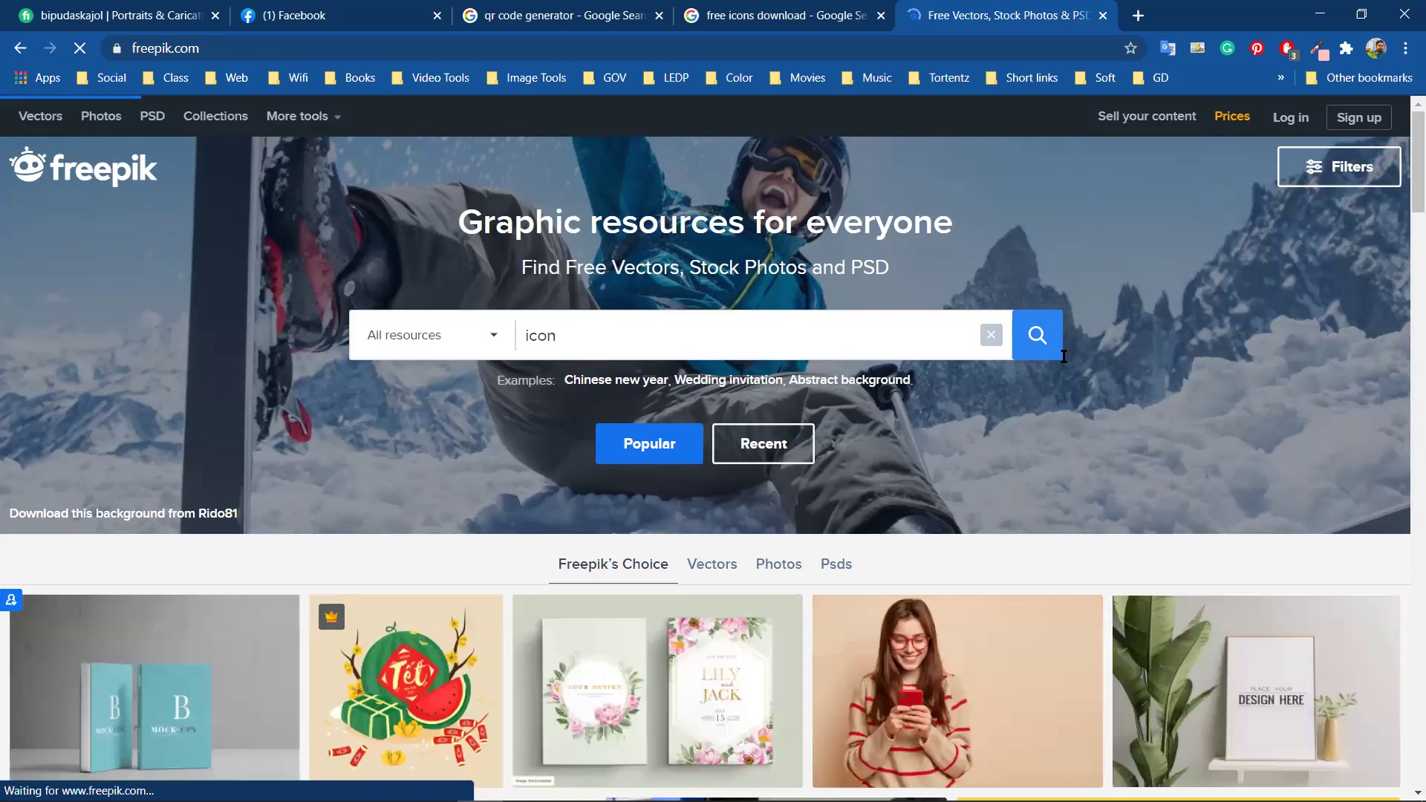
left_click(1026, 341)
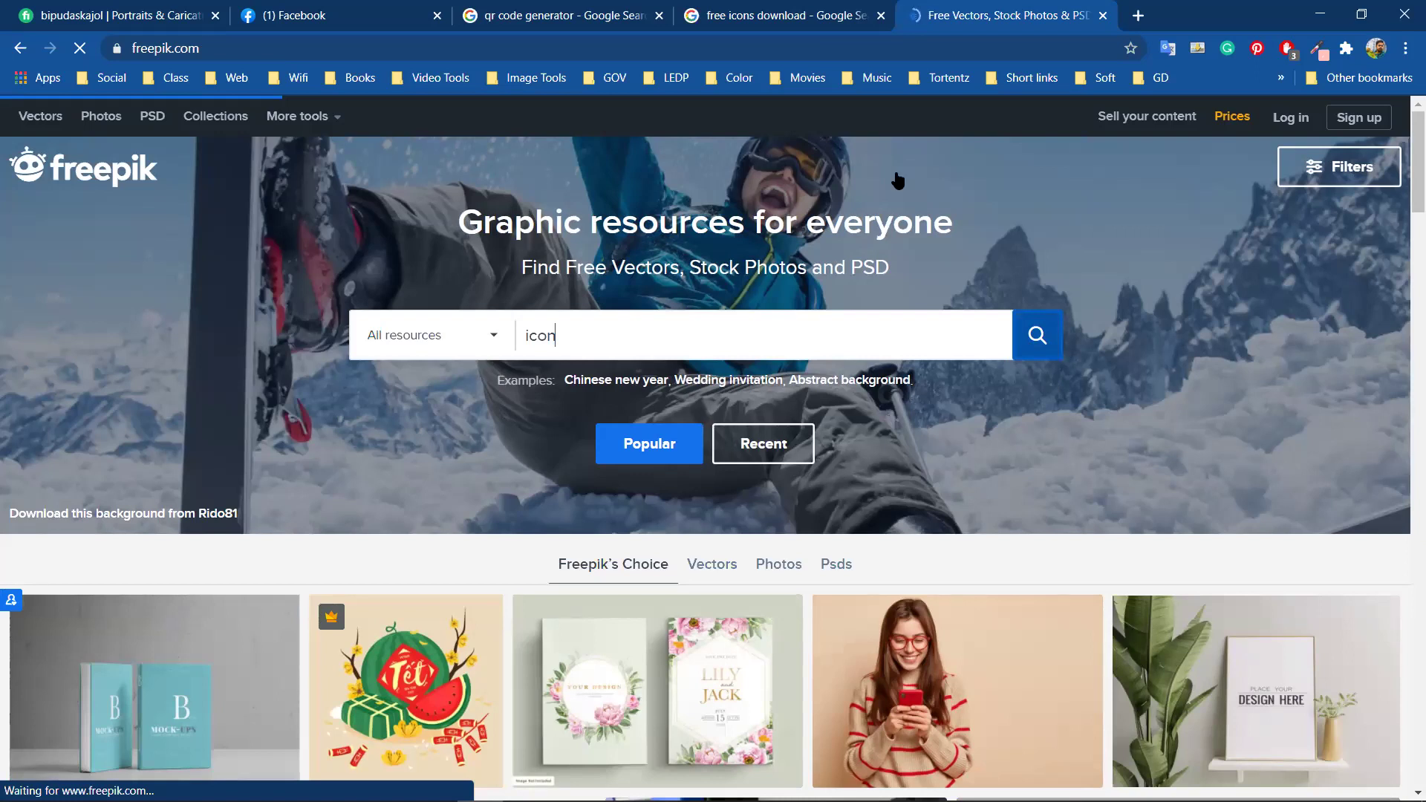
key("Return")
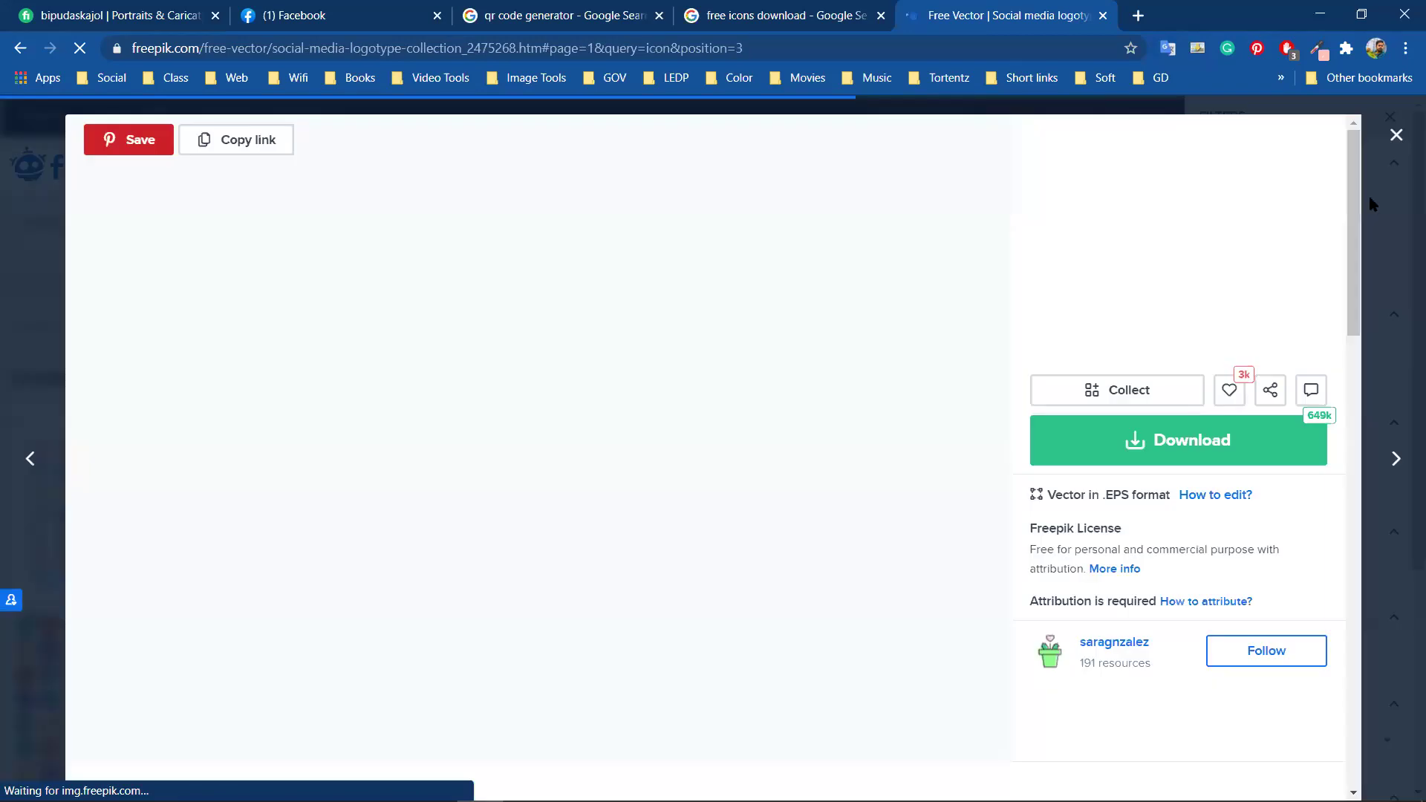
left_click(1396, 136)
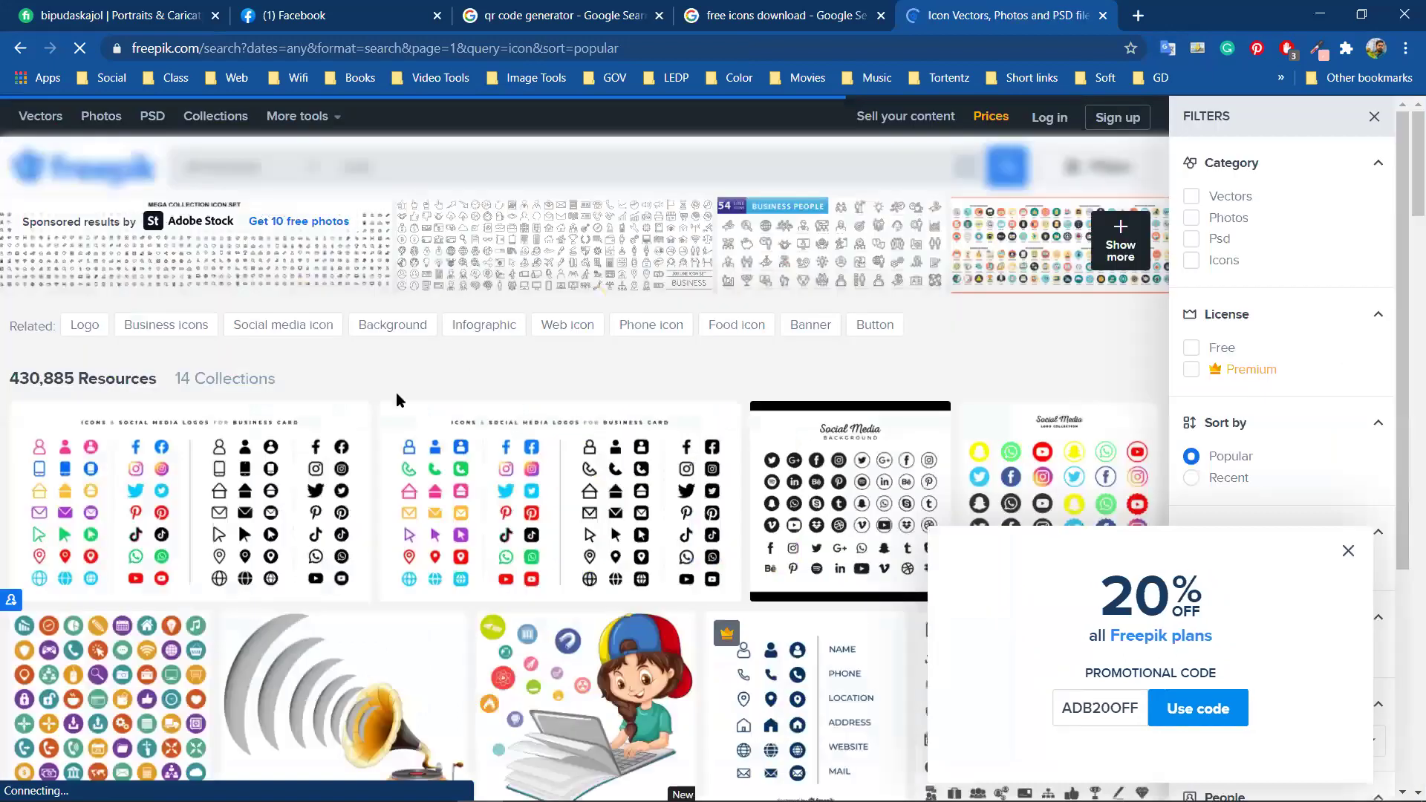
Dismiss the 20% OFF popup and filter the 'icon' results to Free license vectors
scroll(1350, 559, "down", 1)
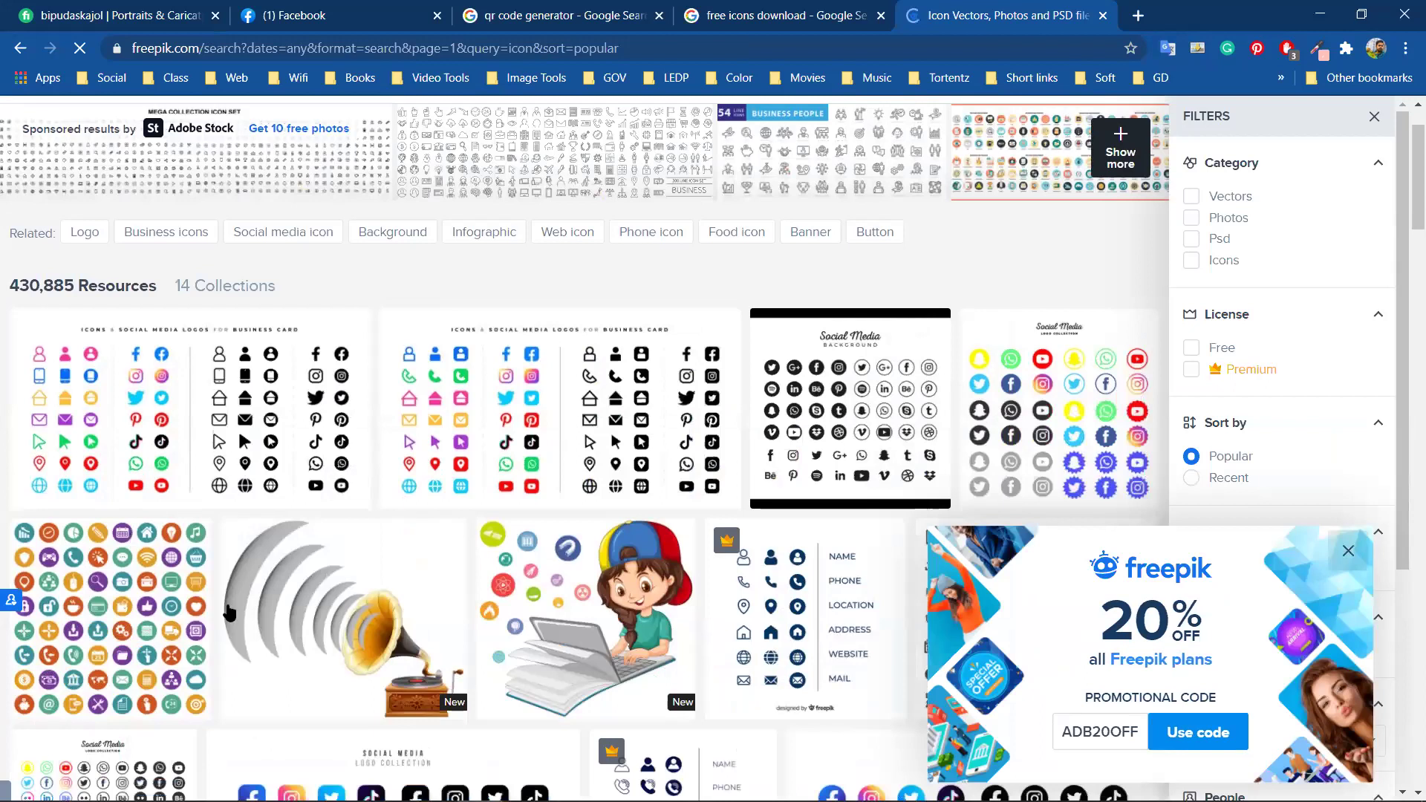
left_click(741, 427)
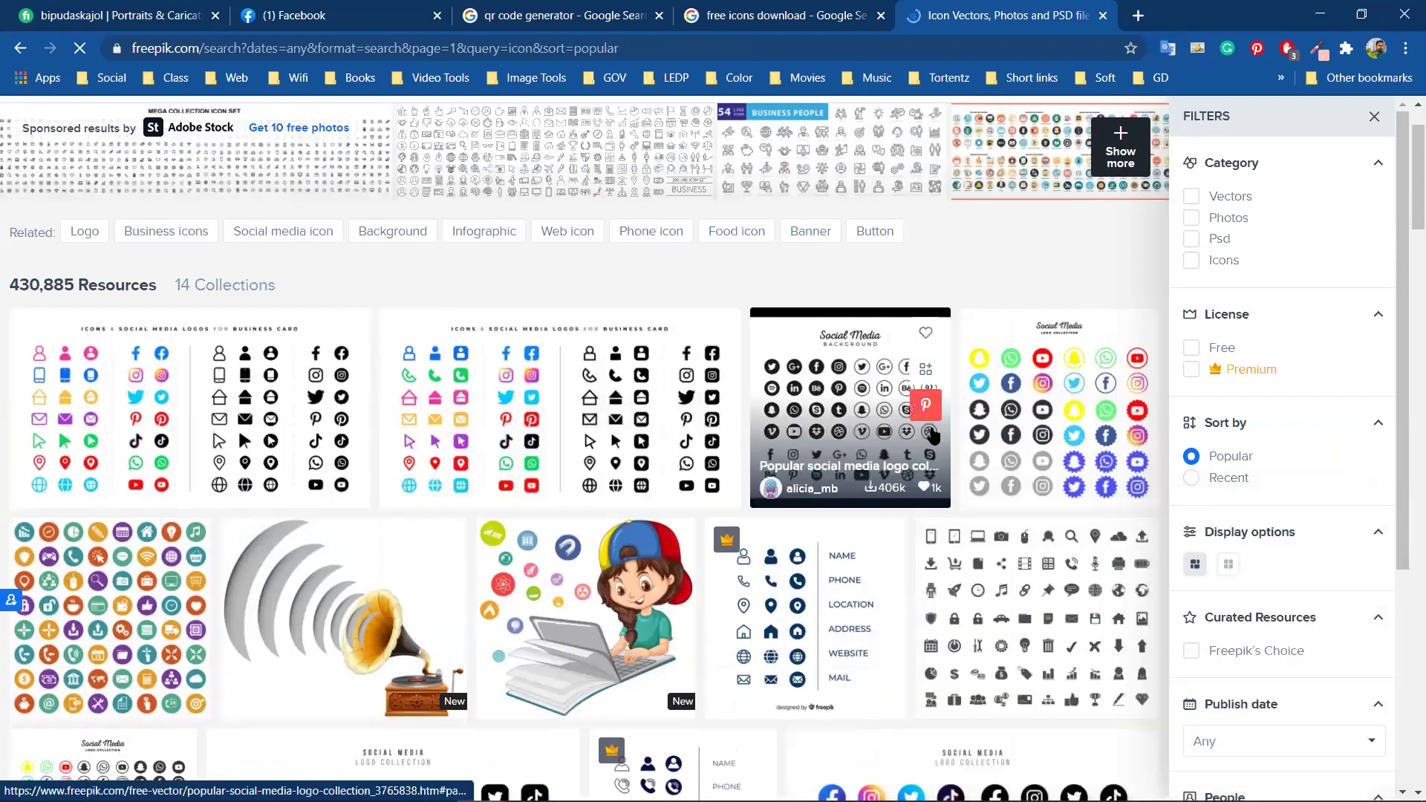
scroll(932, 435, "down", 1)
scroll(510, 318, "down", 1)
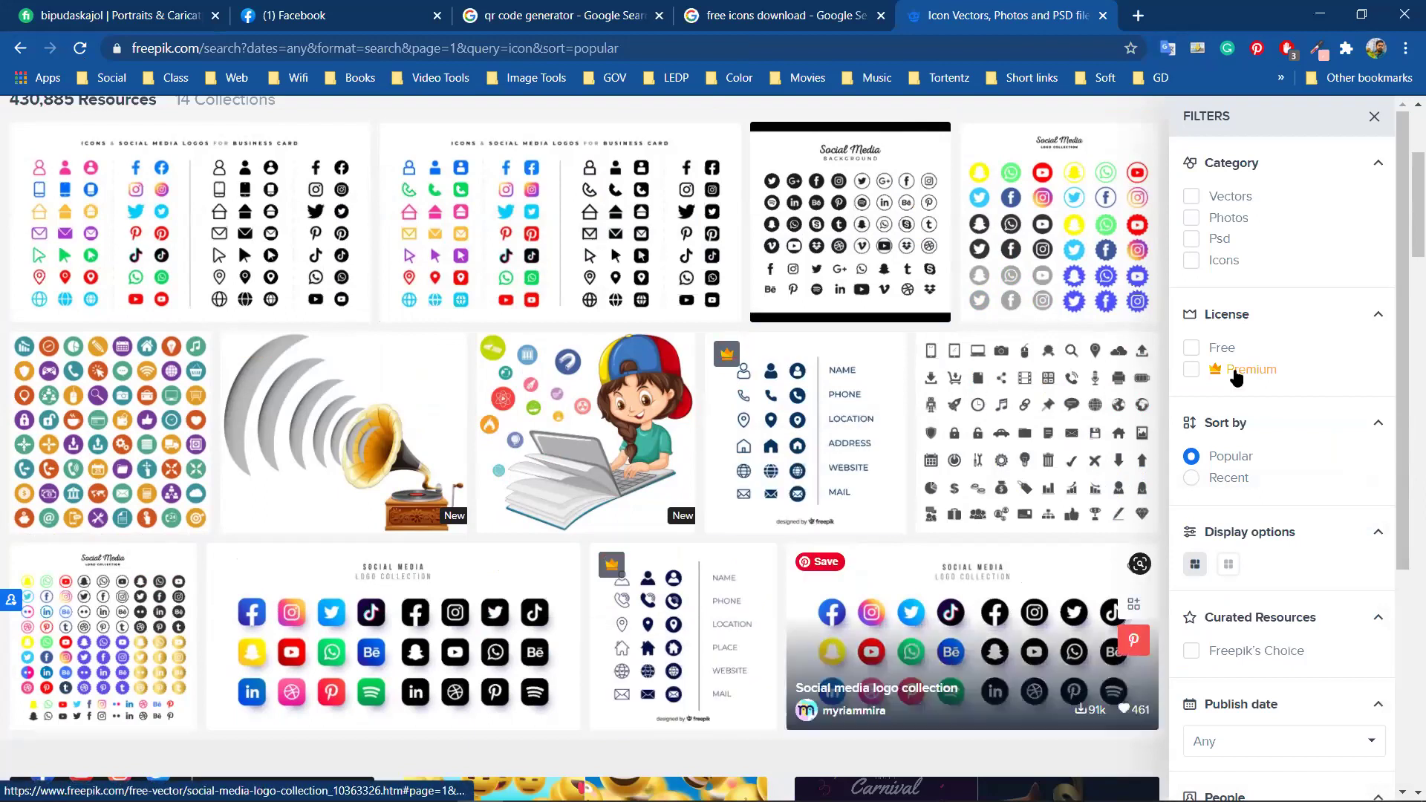
left_click(1192, 348)
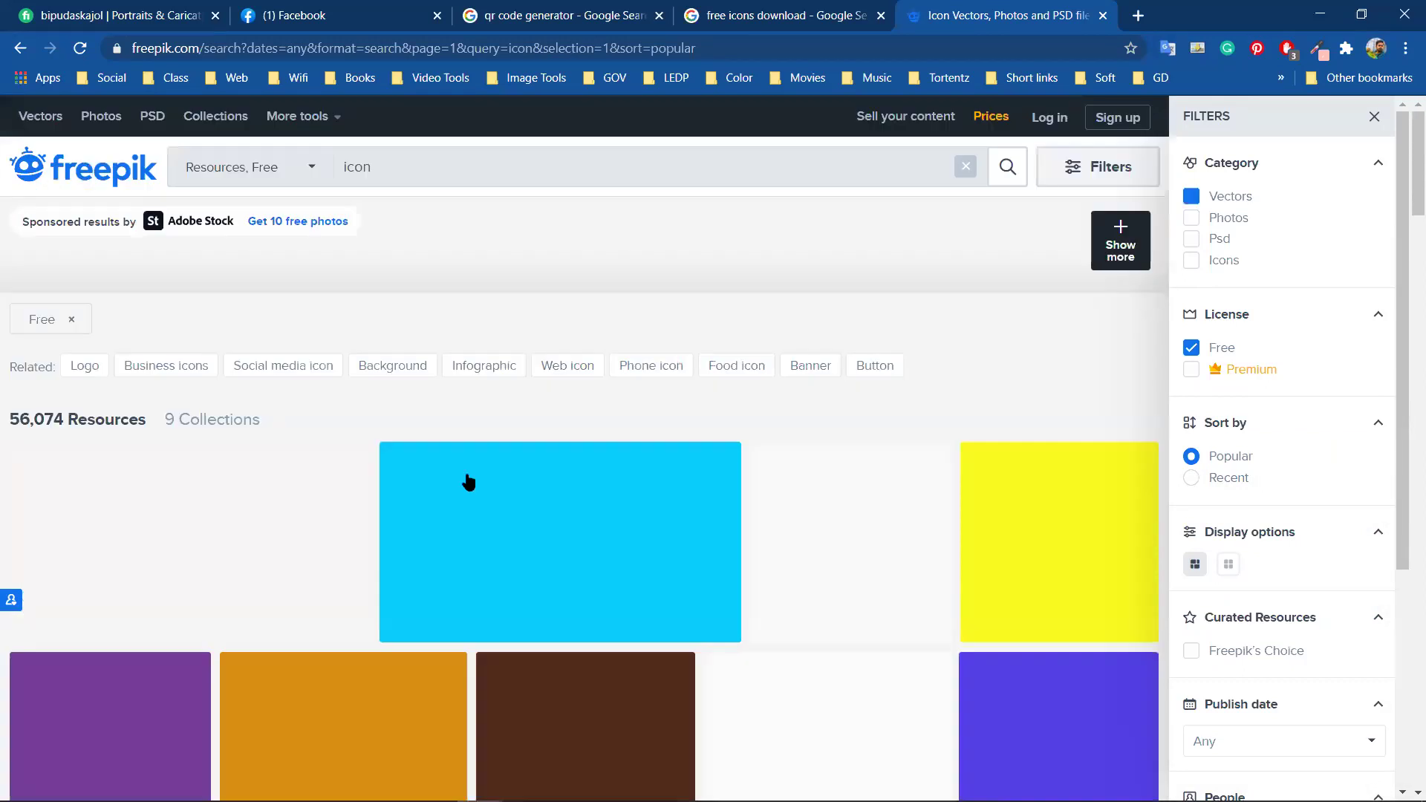
mouse_move(286, 513)
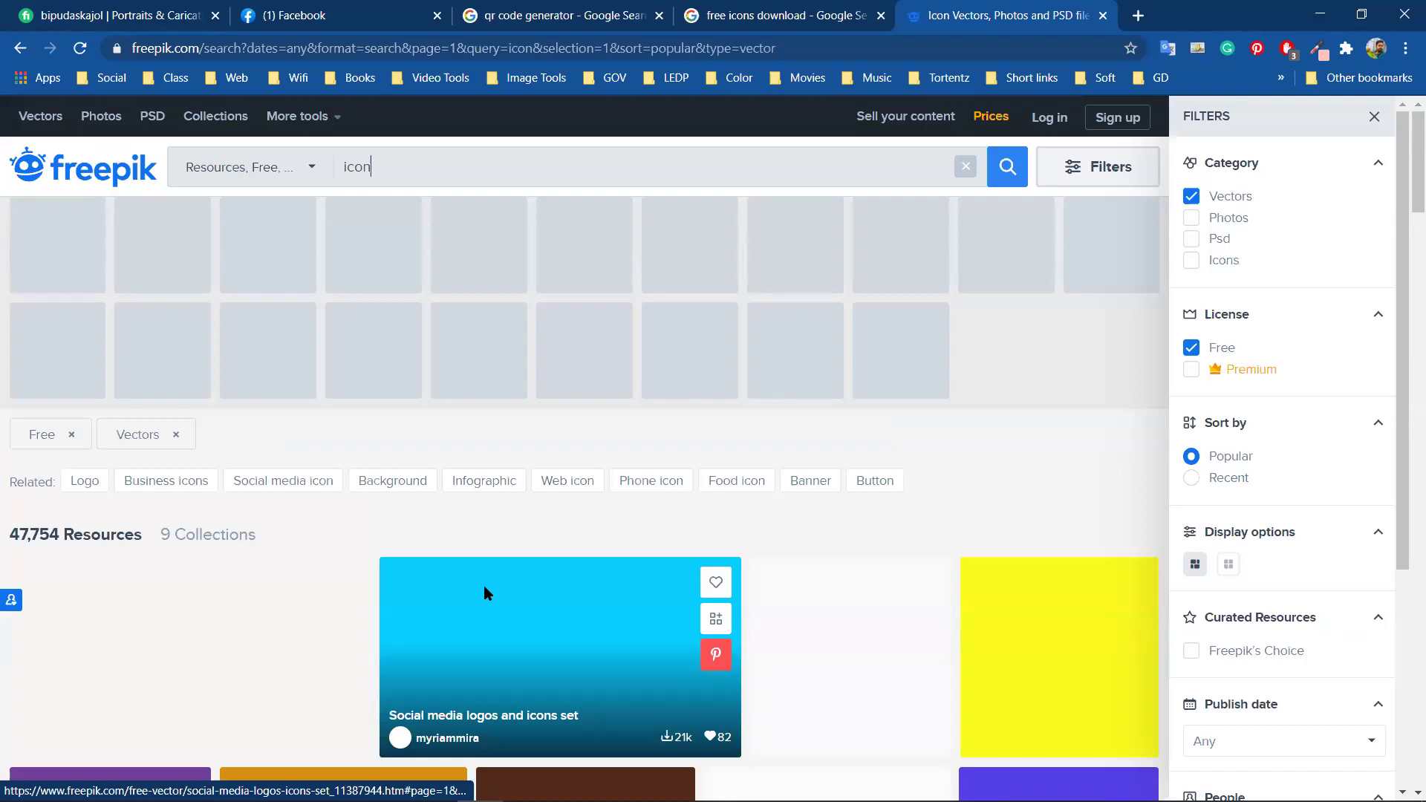
Scroll the free-vector results and open the Business card icon collection in a new tab
scroll(486, 595, "down", 2)
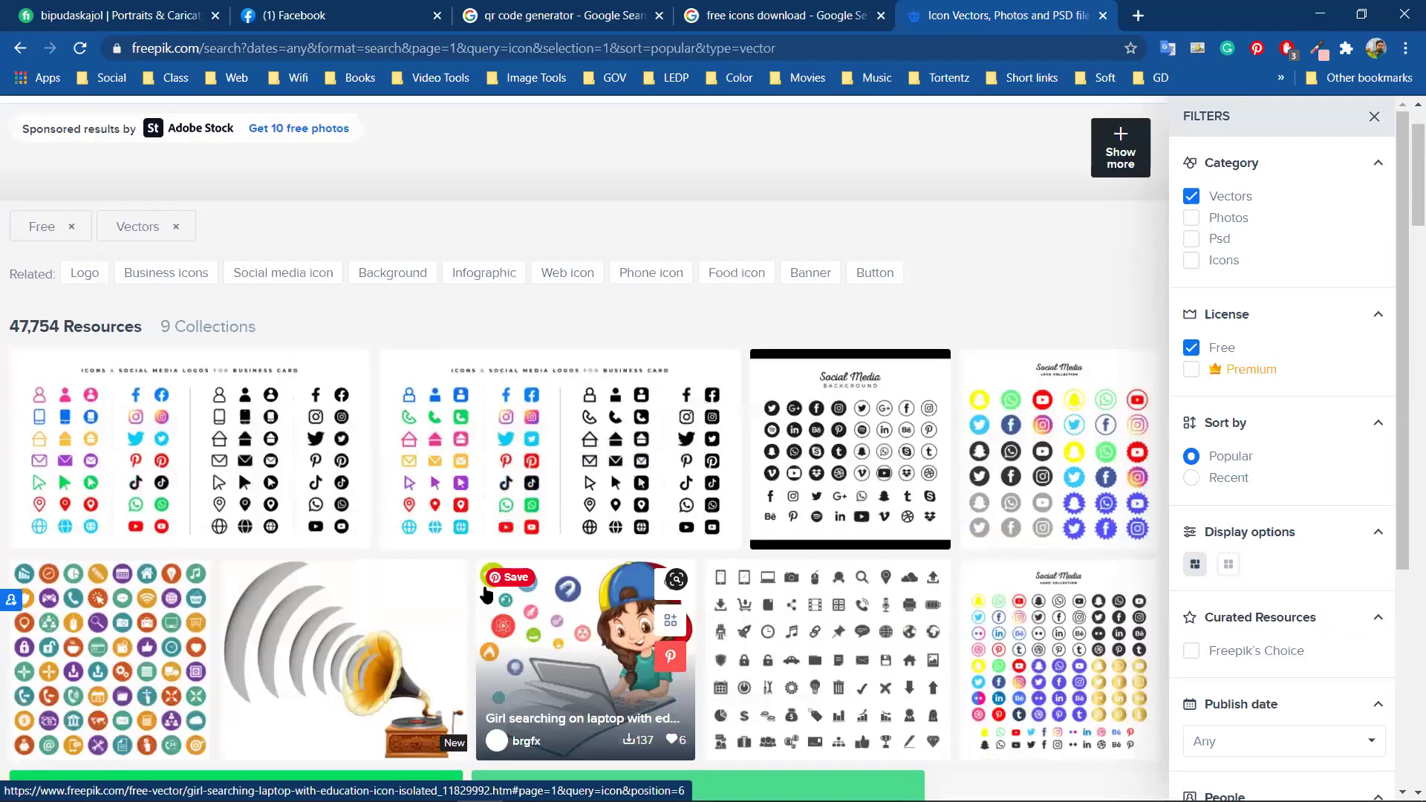
scroll(486, 594, "down", 2)
scroll(464, 624, "down", 1)
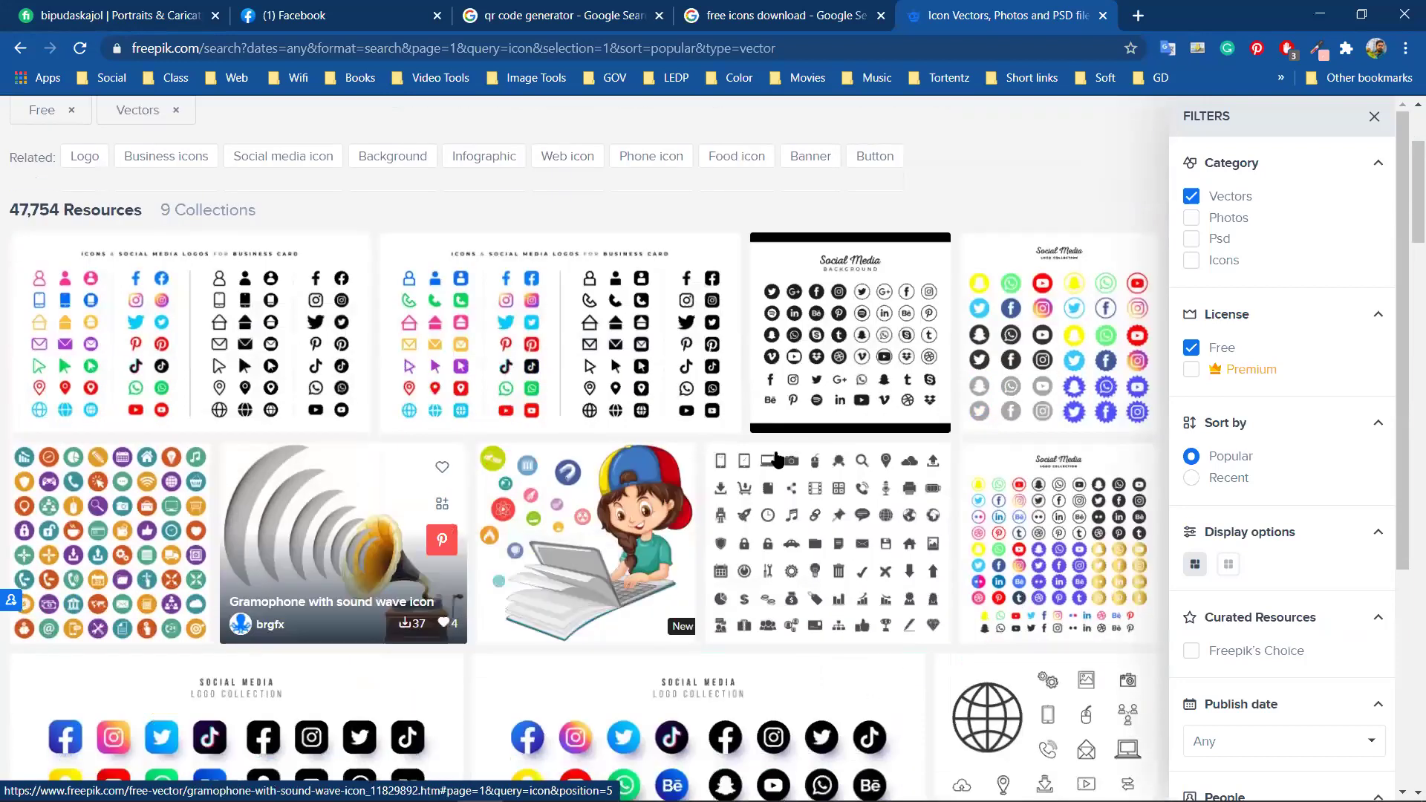
scroll(776, 456, "down", 1)
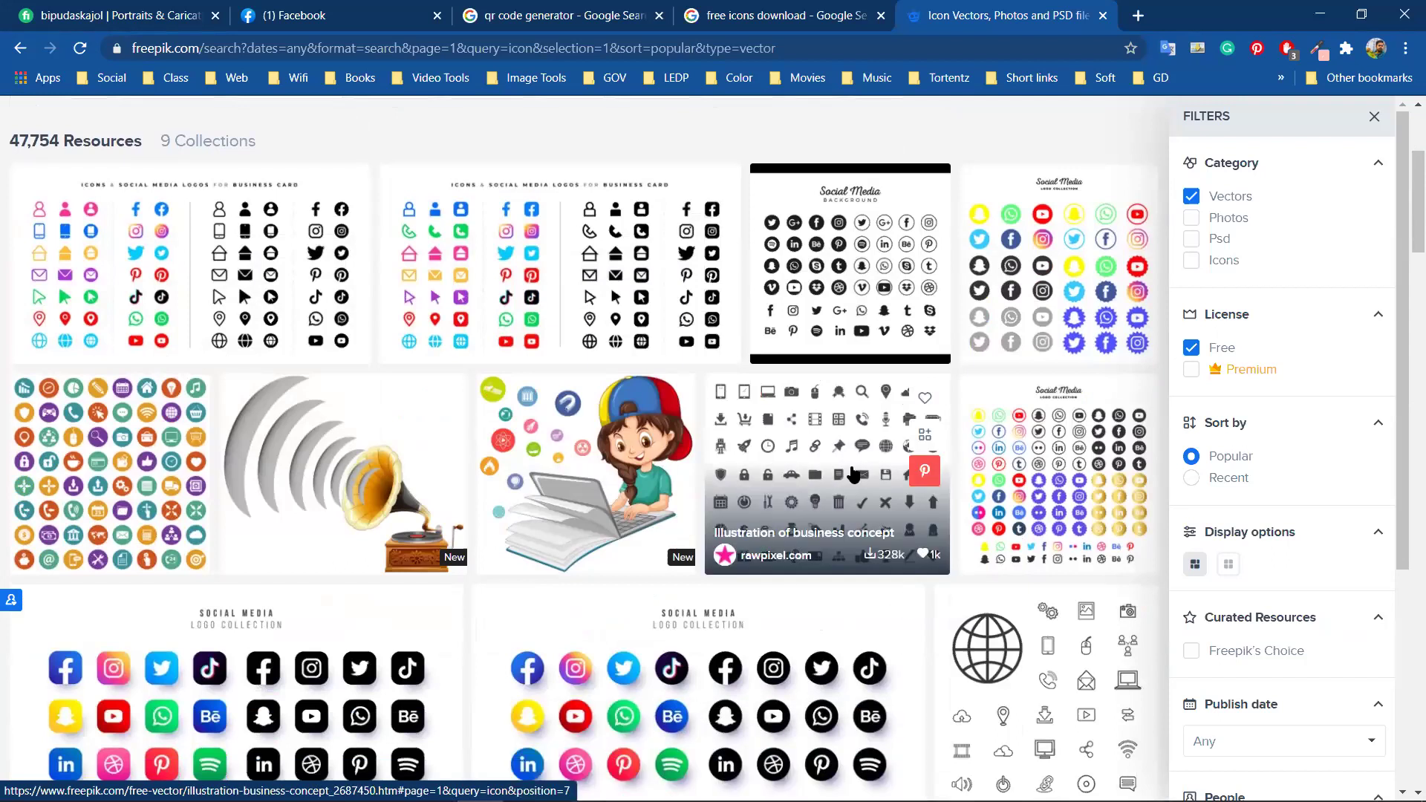
scroll(855, 474, "down", 1)
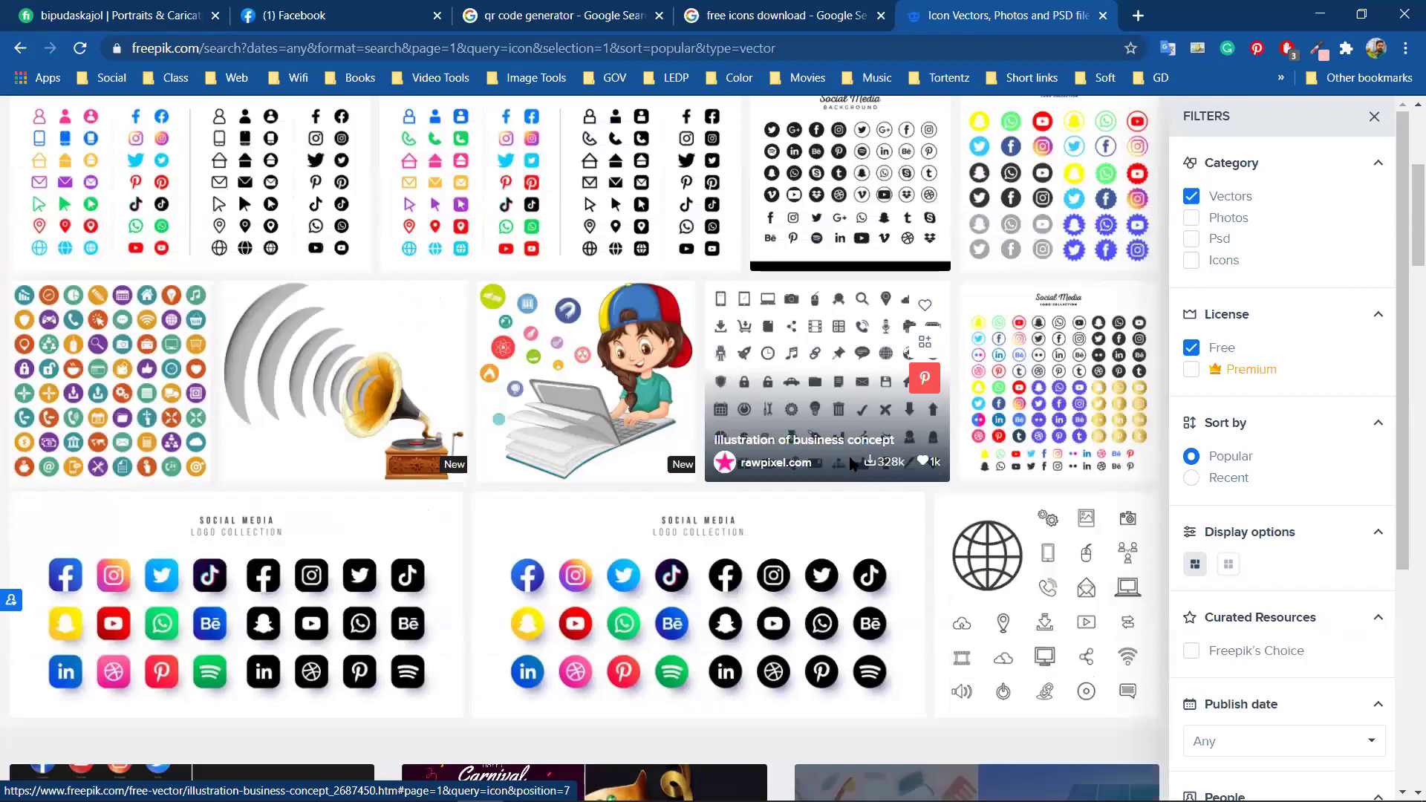
scroll(852, 464, "down", 2)
scroll(852, 464, "down", 6)
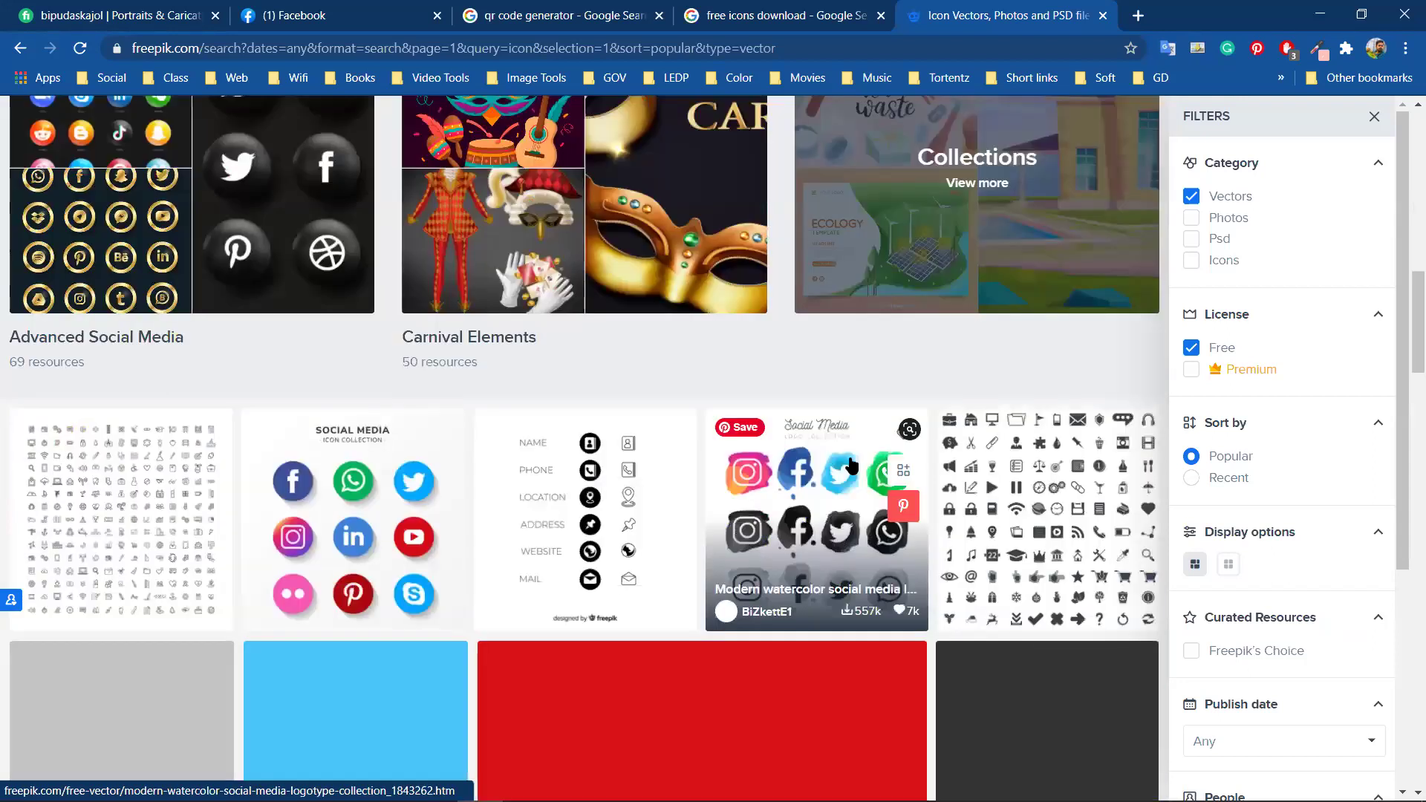
scroll(852, 464, "down", 1)
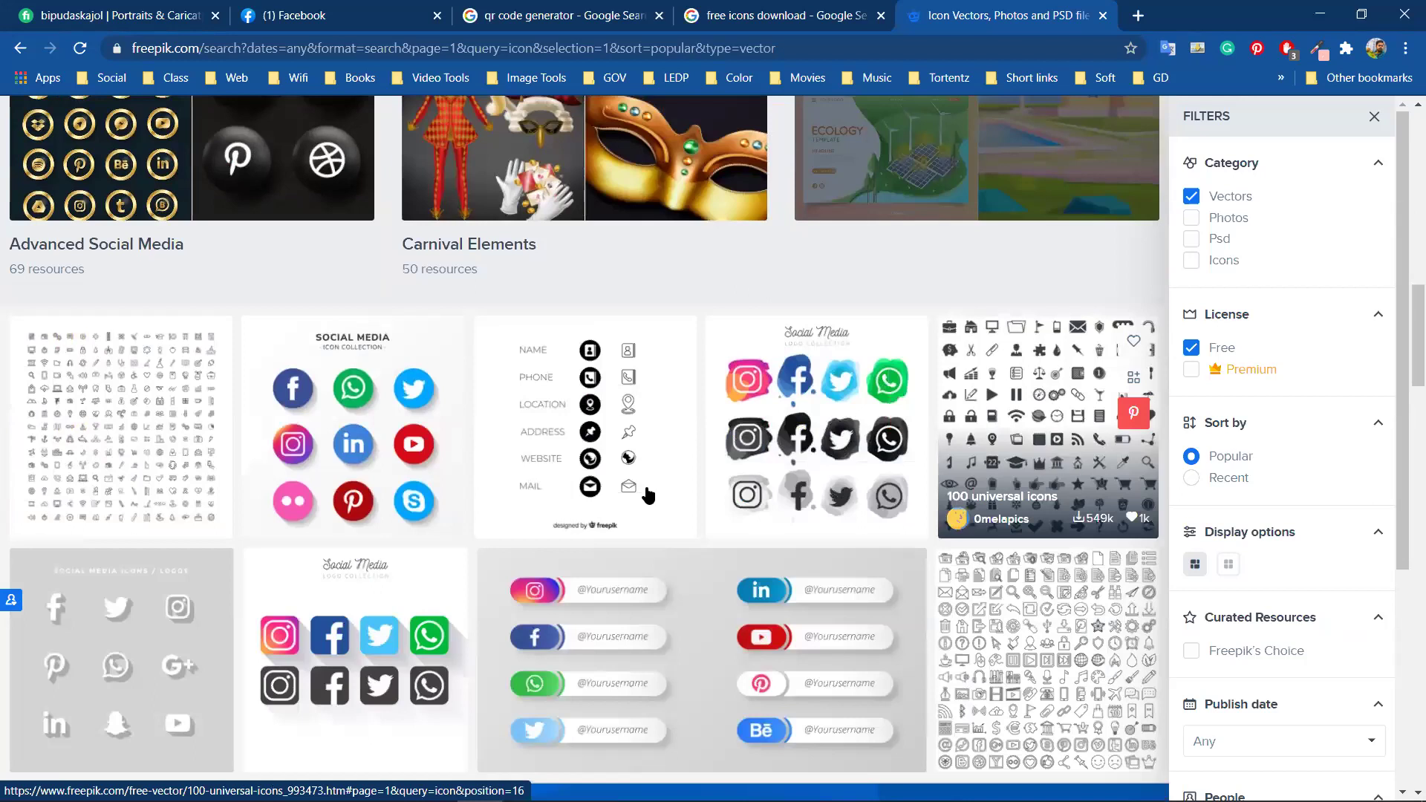
scroll(648, 494, "down", 1)
scroll(648, 495, "down", 2)
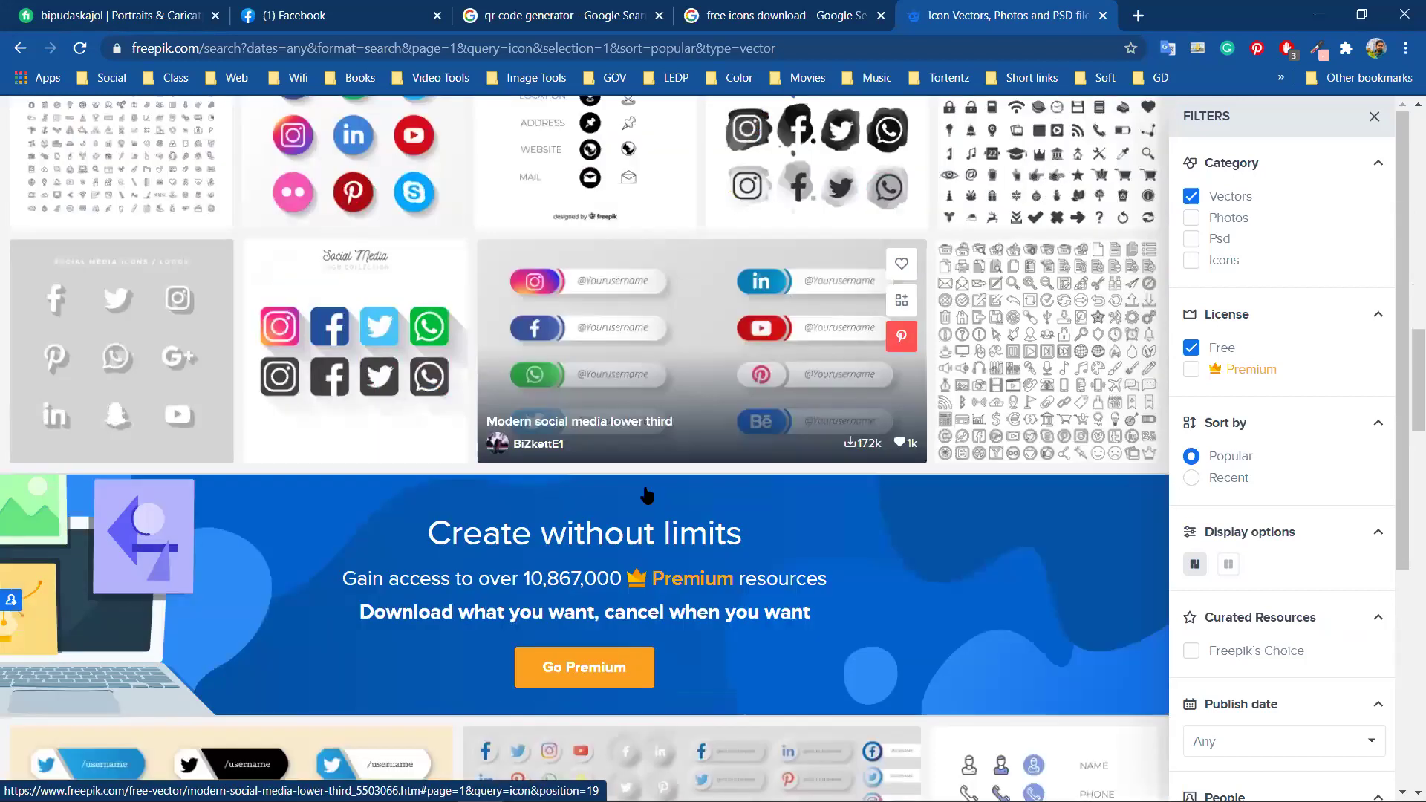
scroll(647, 495, "down", 4)
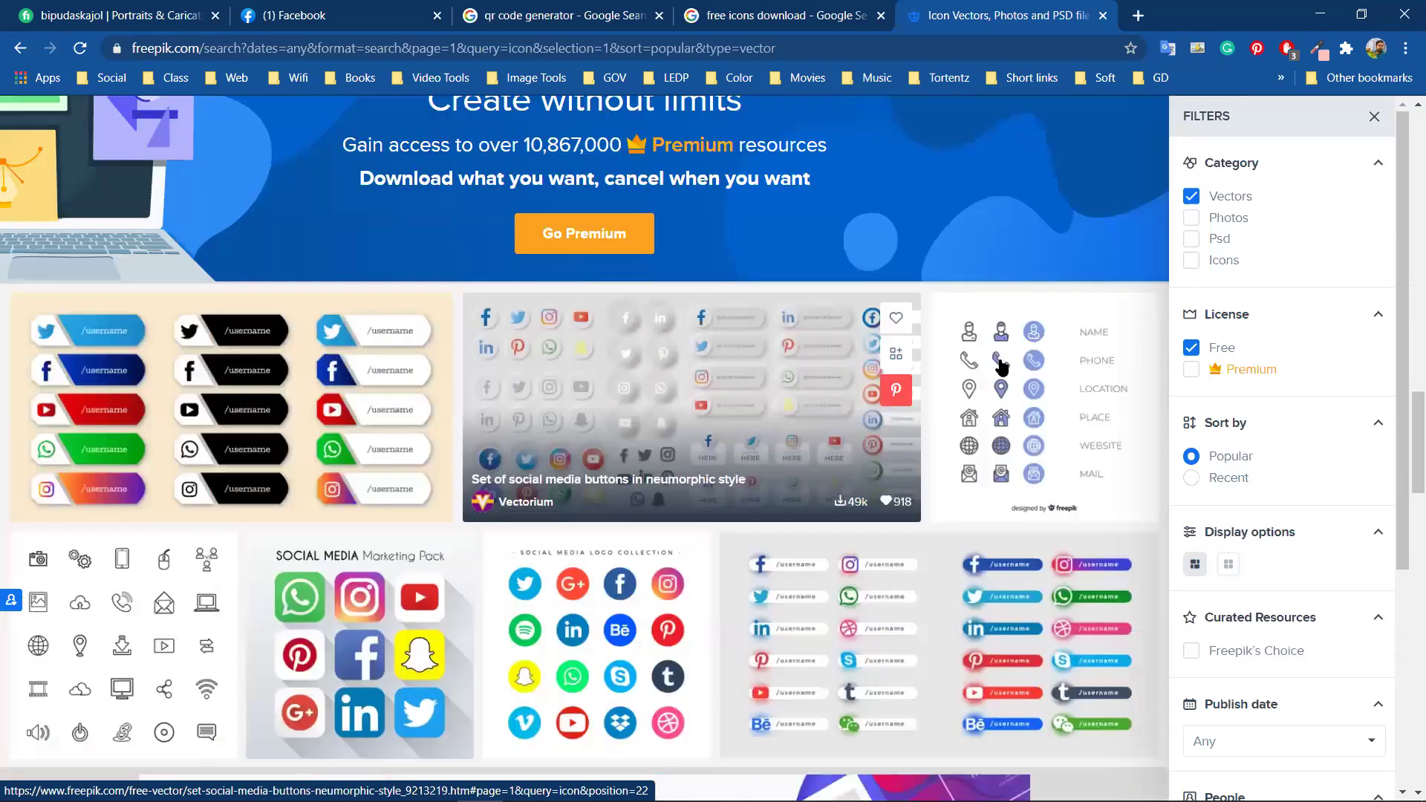
scroll(999, 368, "down", 1)
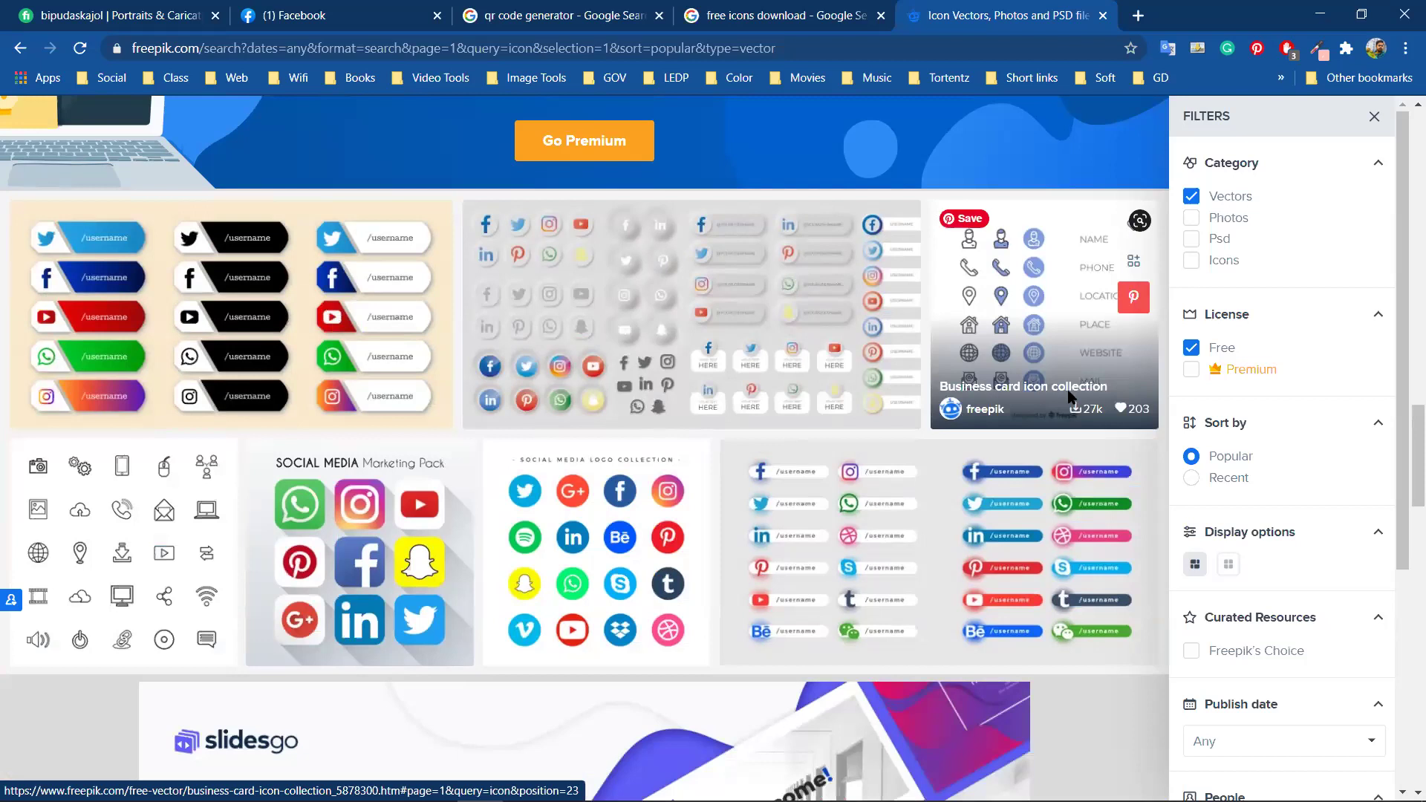
right_click(1016, 269)
left_click(1070, 284)
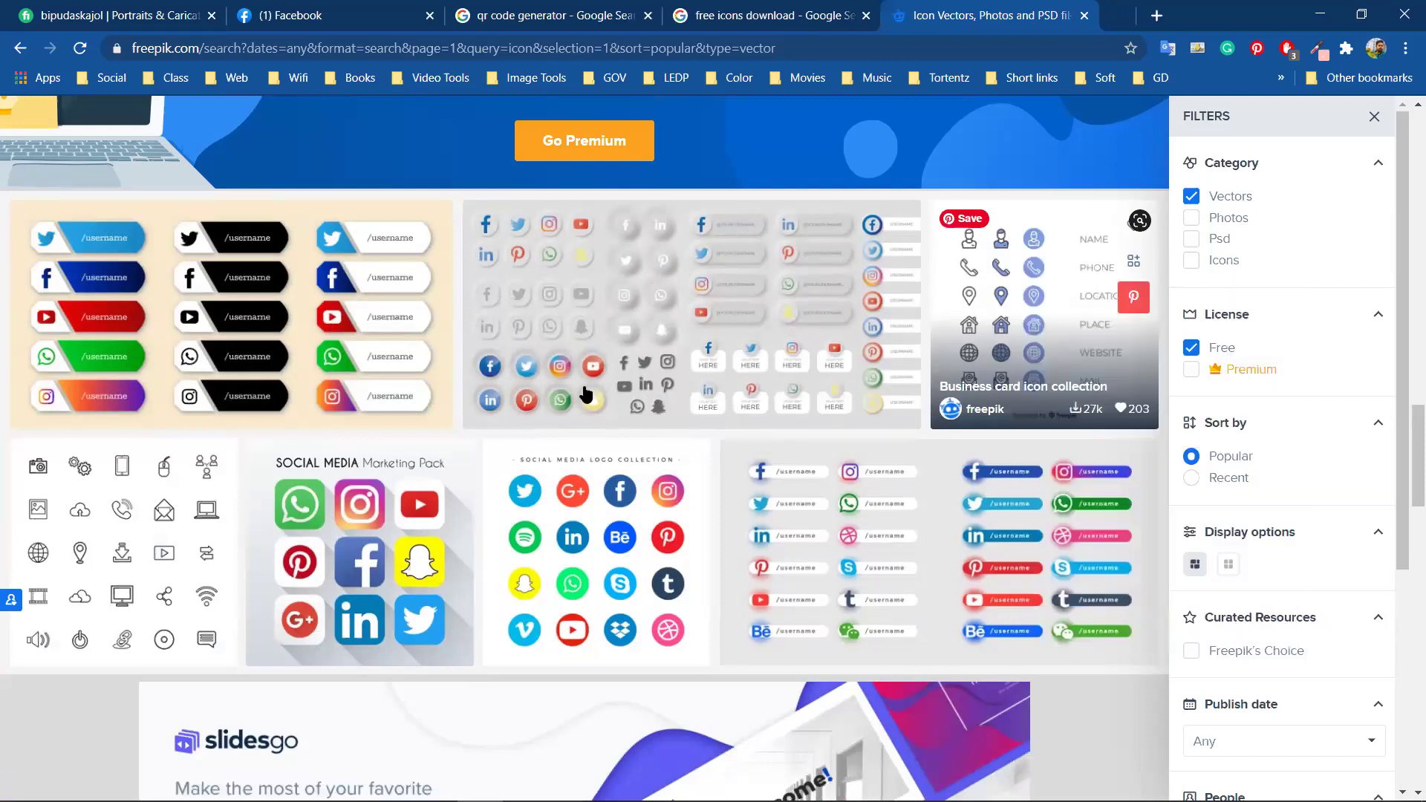
Switch to the Business card icon collection tab
scroll(585, 393, "down", 1)
scroll(461, 510, "down", 6)
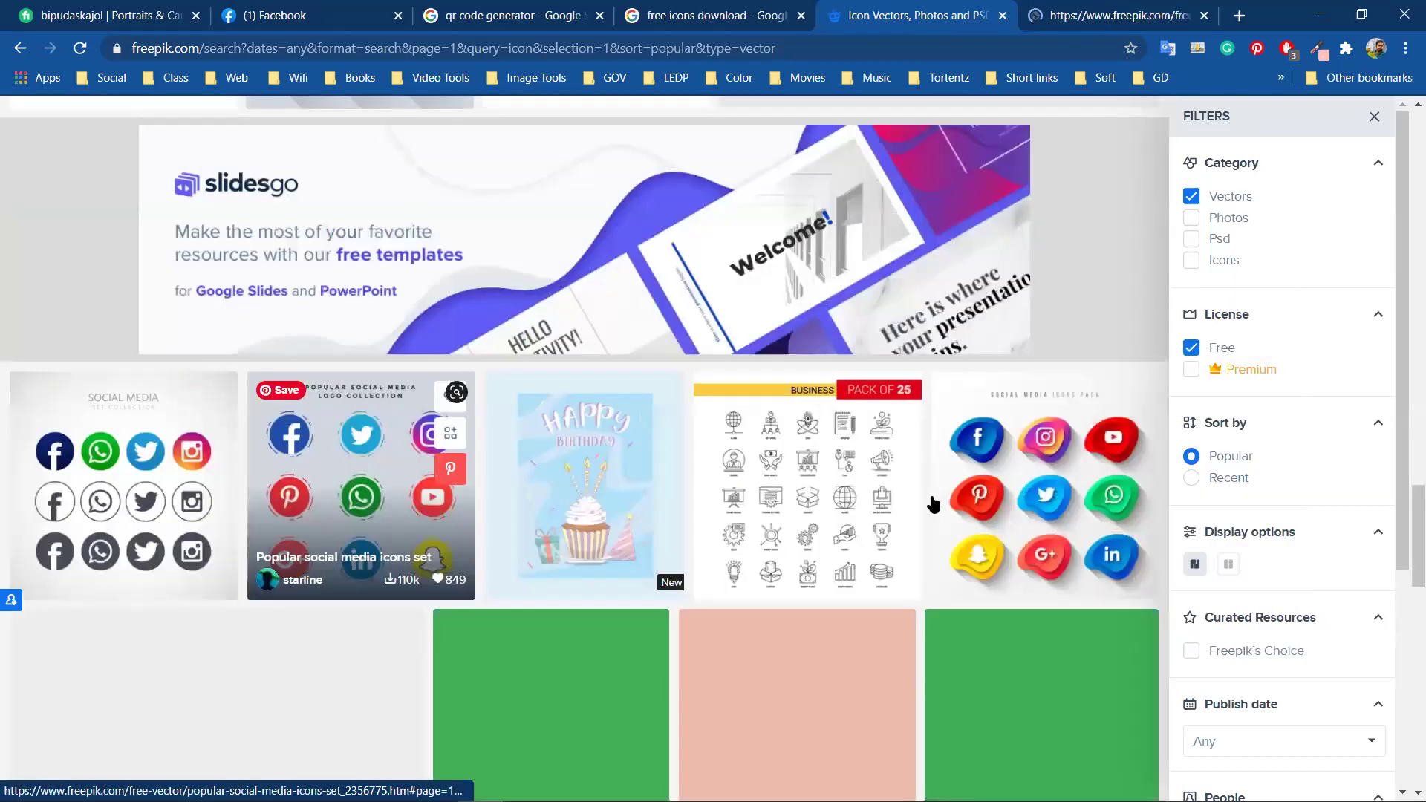
scroll(805, 627, "down", 3)
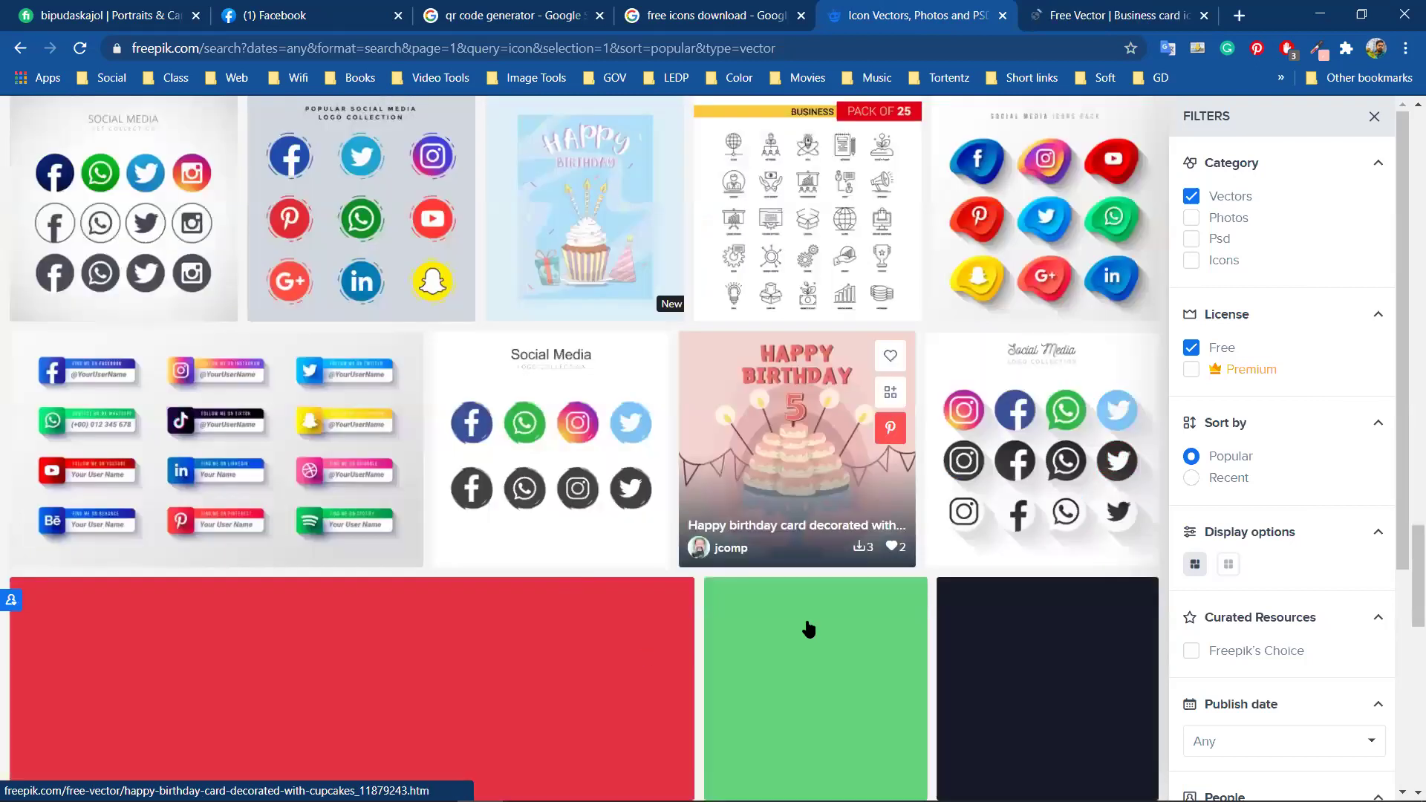
scroll(665, 636, "down", 1)
scroll(653, 634, "down", 3)
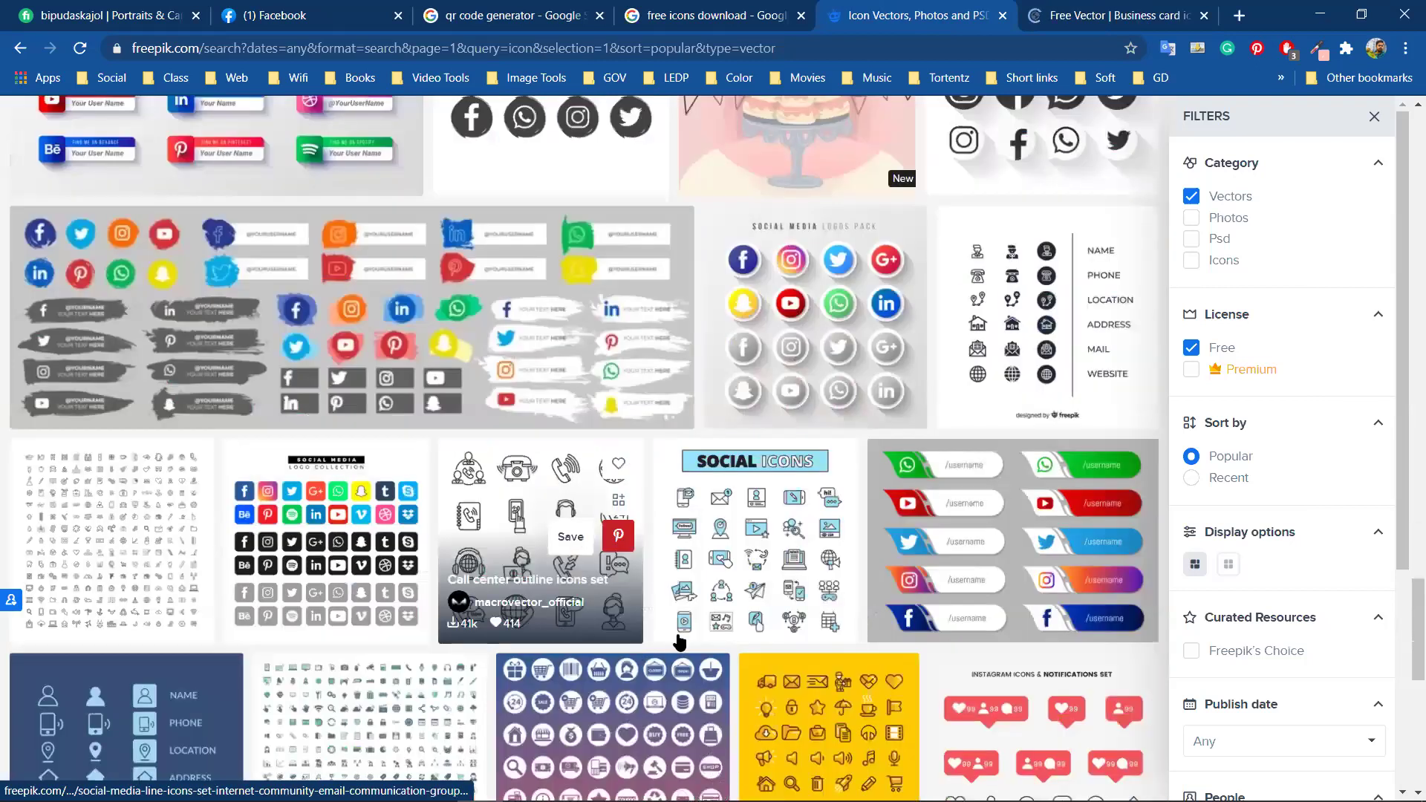
scroll(680, 646, "down", 2)
scroll(780, 633, "down", 2)
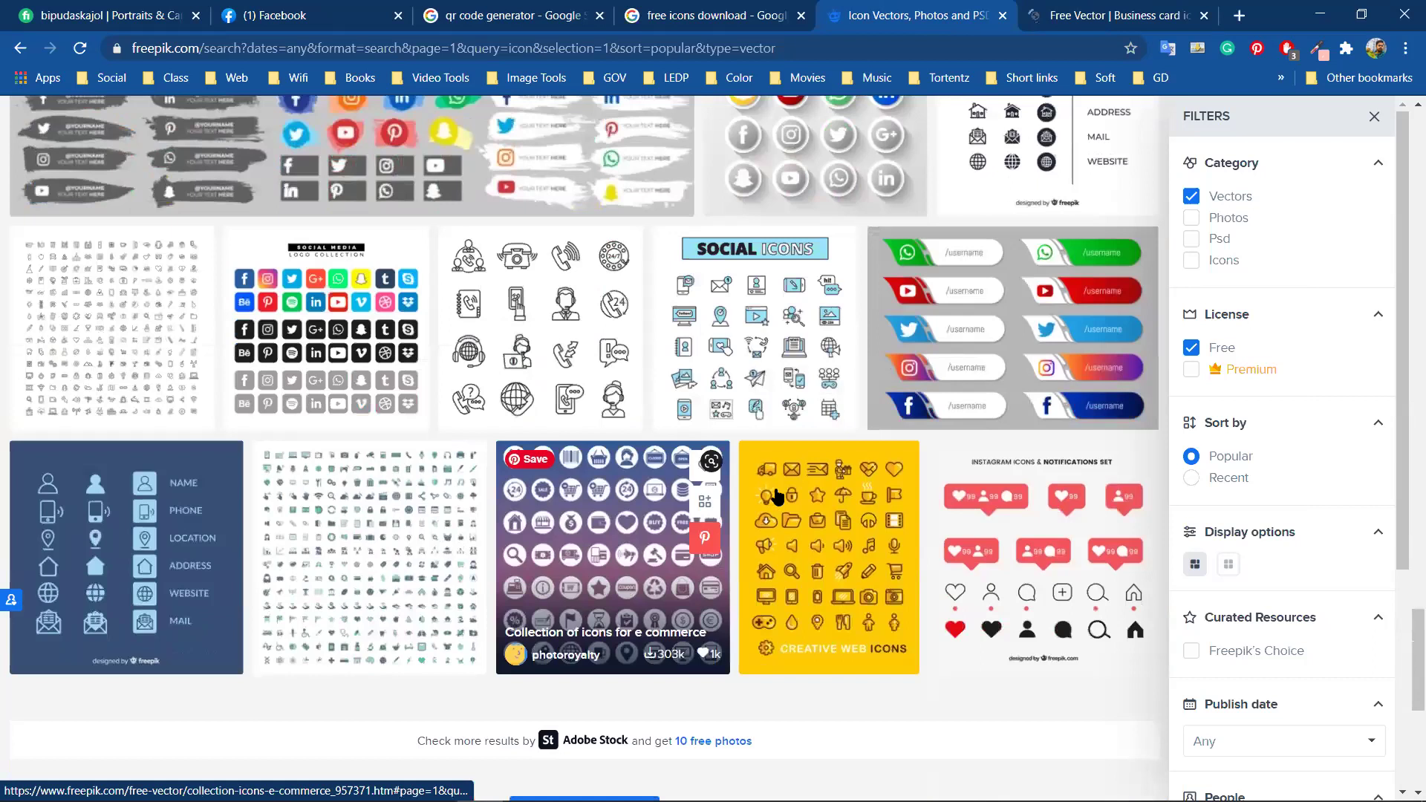
scroll(772, 498, "down", 1)
scroll(592, 512, "down", 3)
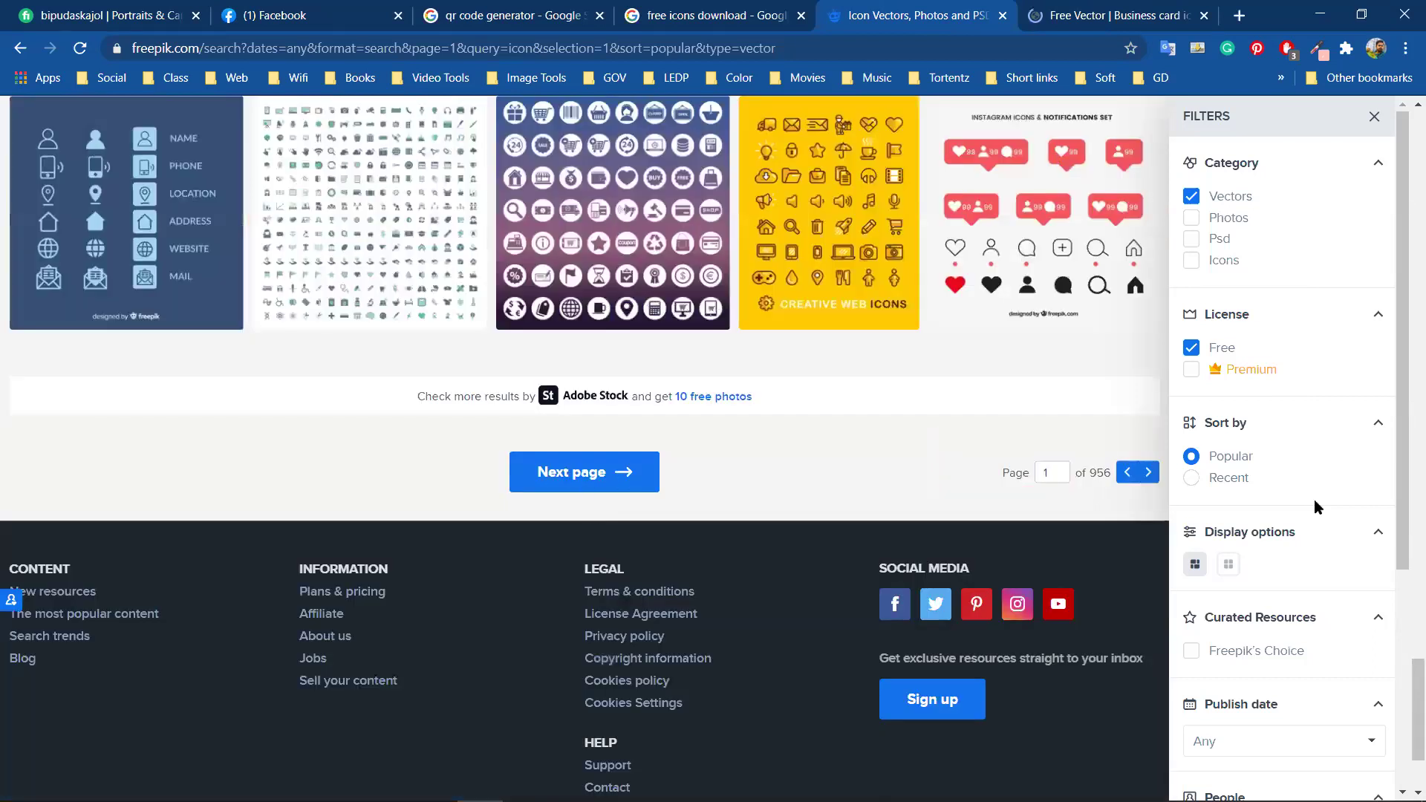
left_click(1159, 15)
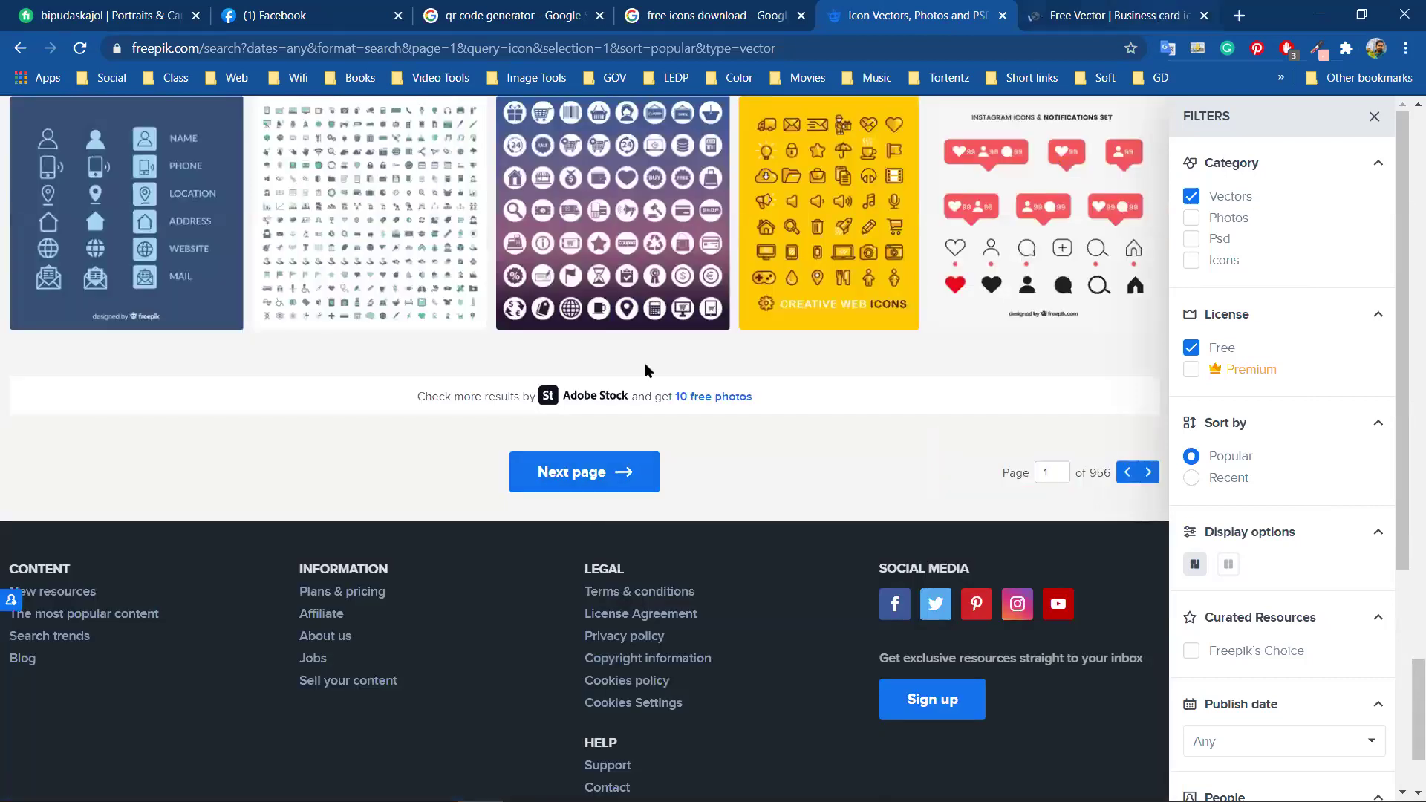
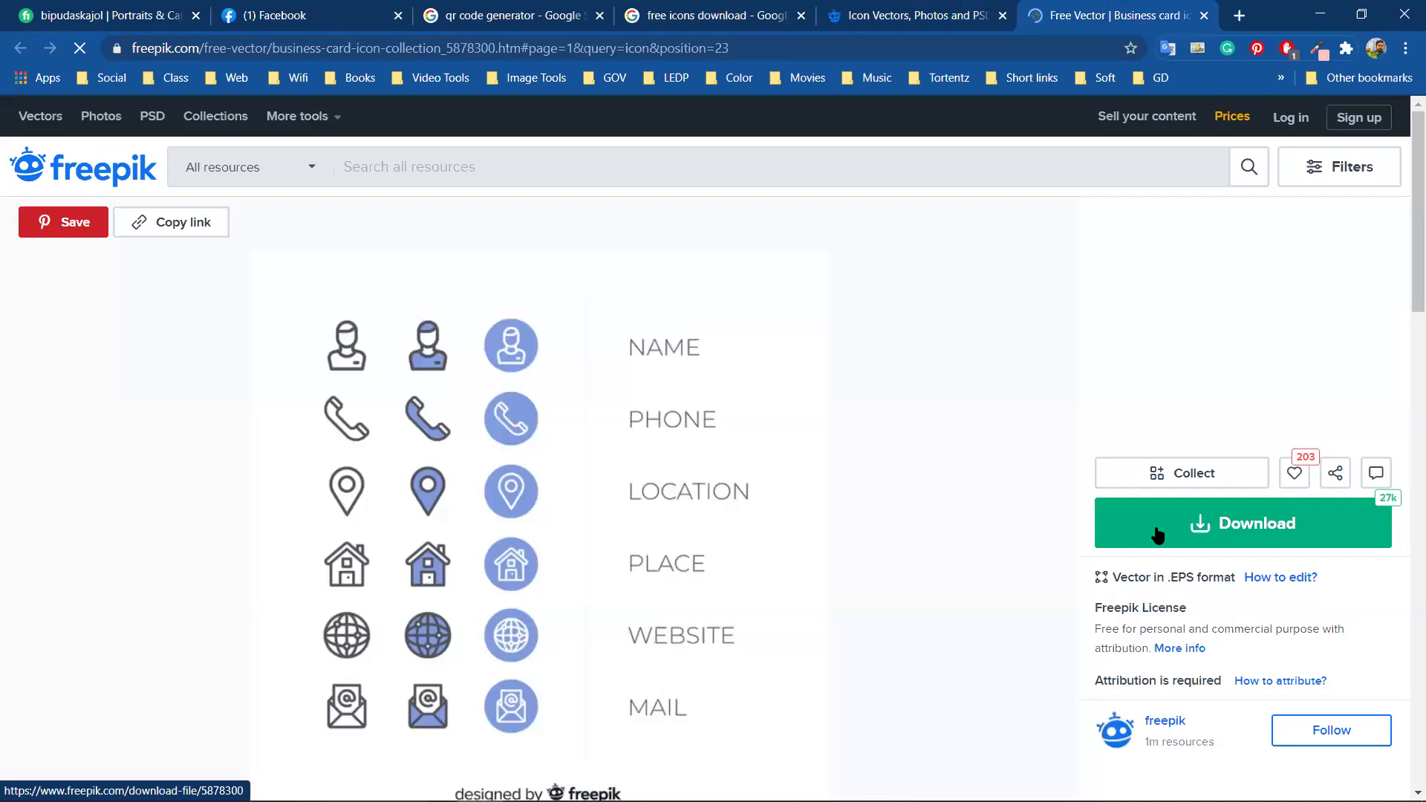
Download the free Freepik business card icon collection zip and show it in its folder
scroll(1157, 534, "down", 2)
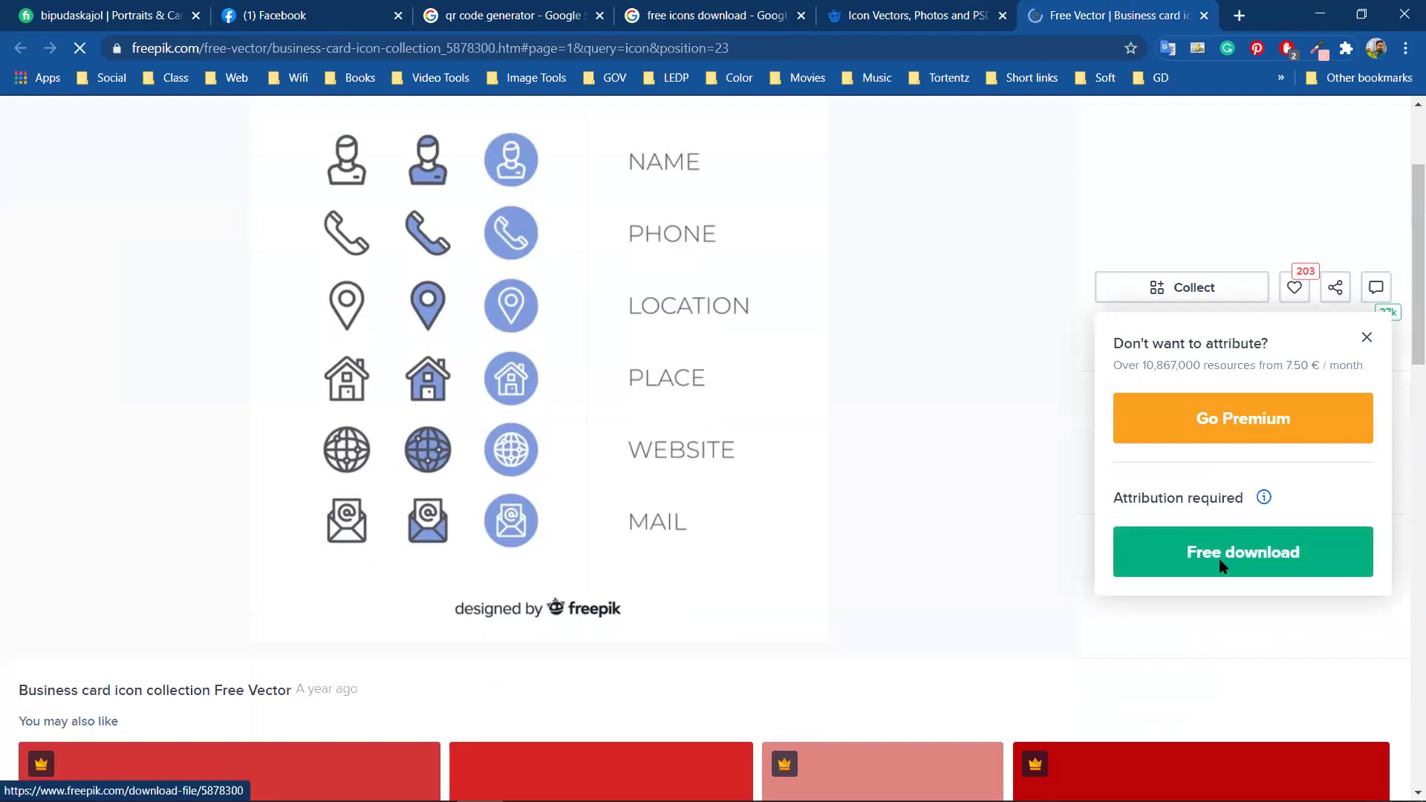
left_click(1218, 561)
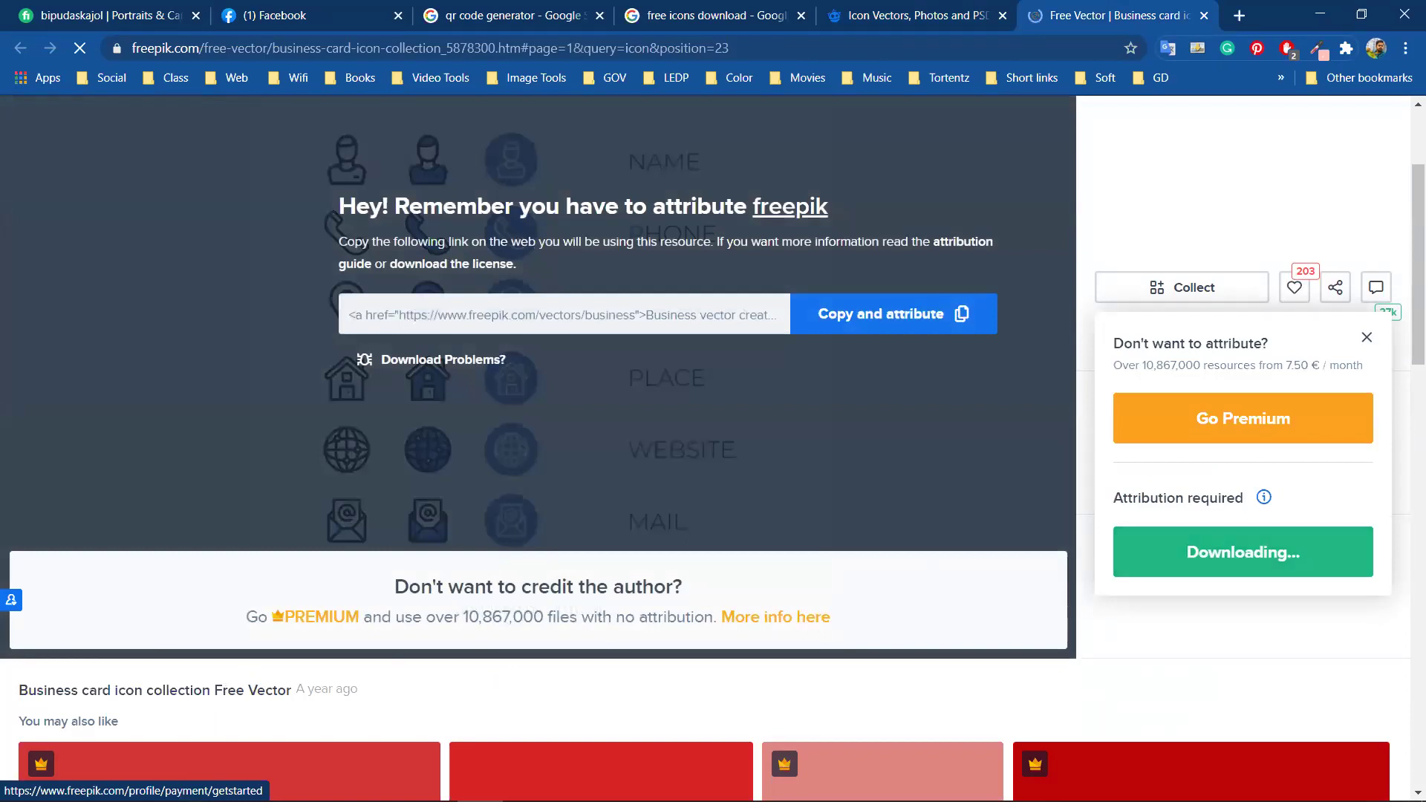
left_click(199, 777)
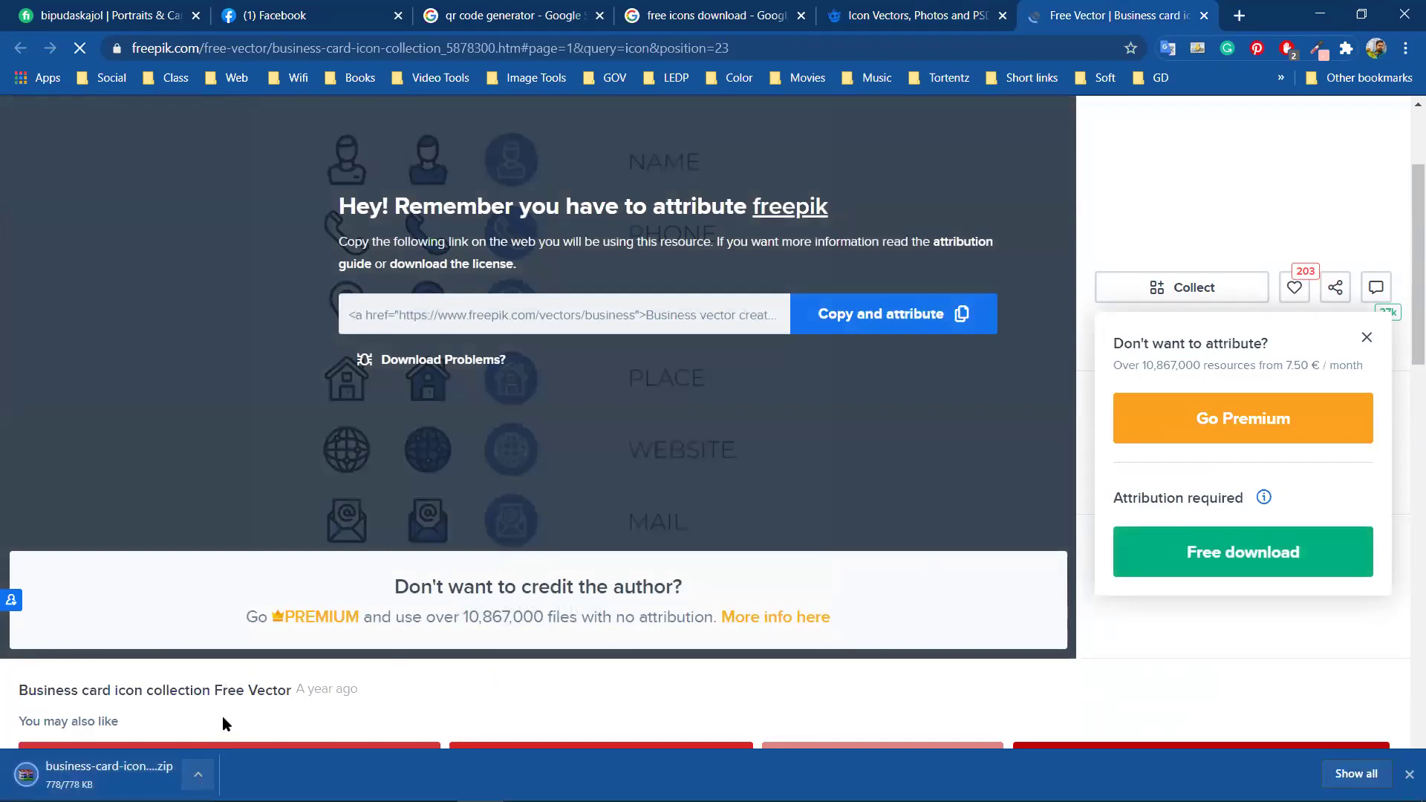
key("Return")
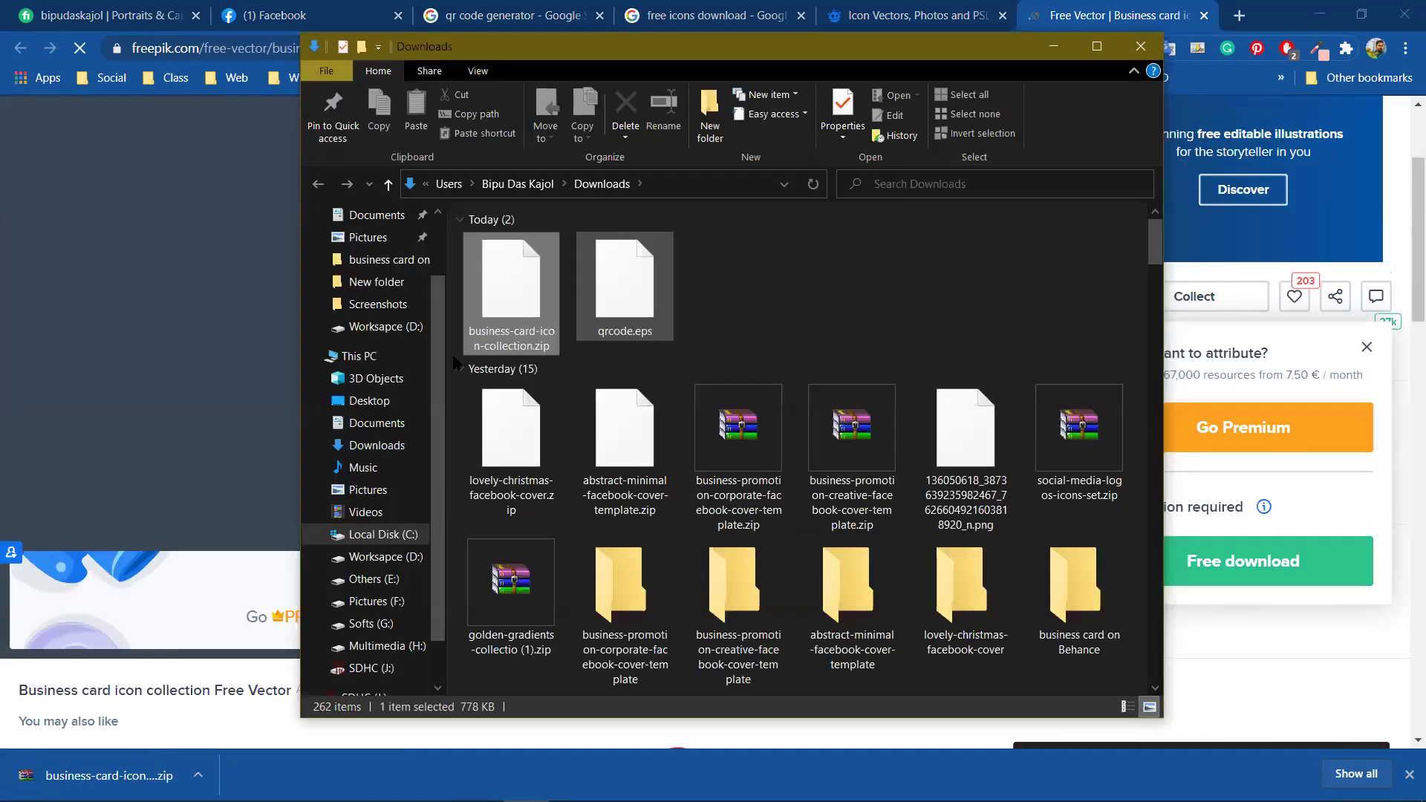
Extract the zip to business-card-icon-collection and open 3024066.ai in Illustrator
right_click(498, 297)
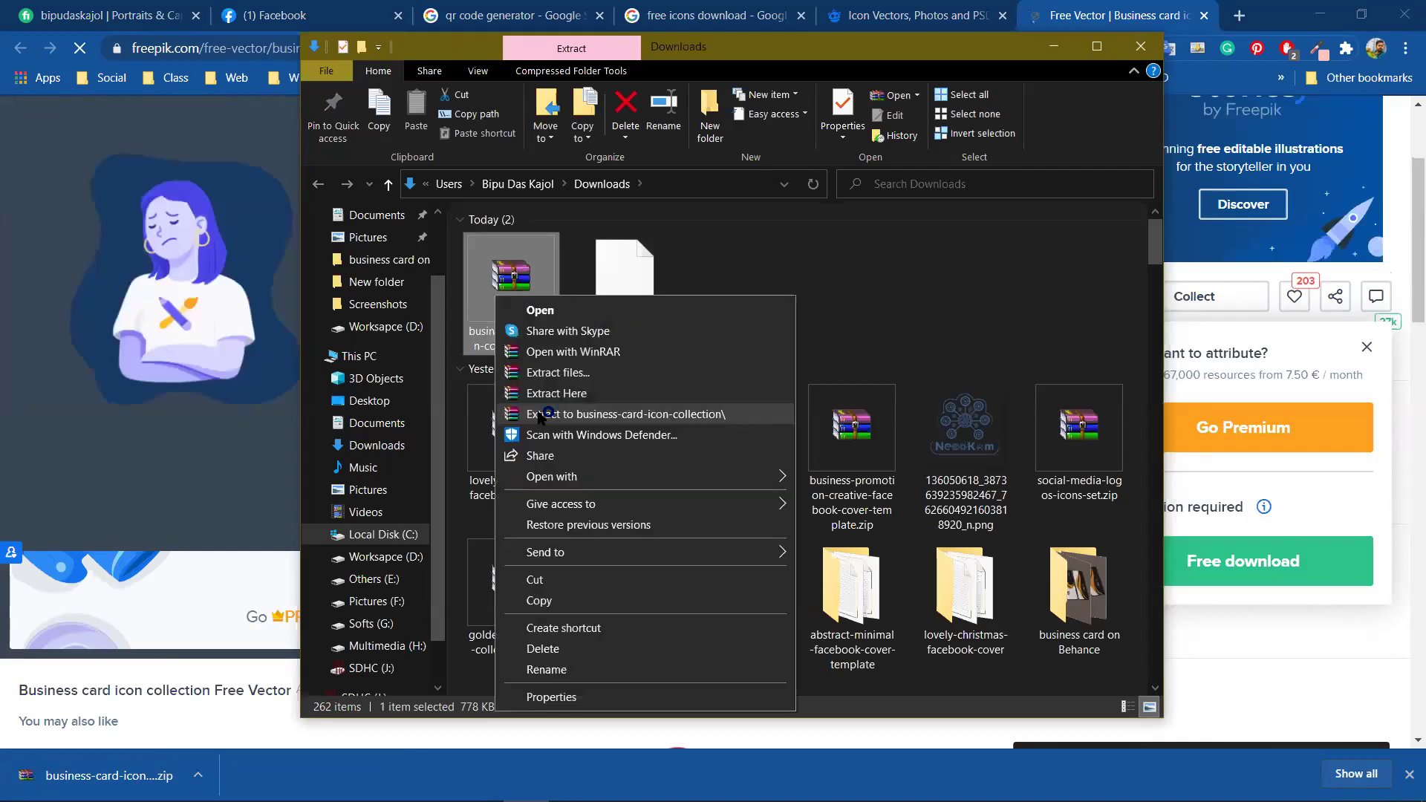
left_click(540, 414)
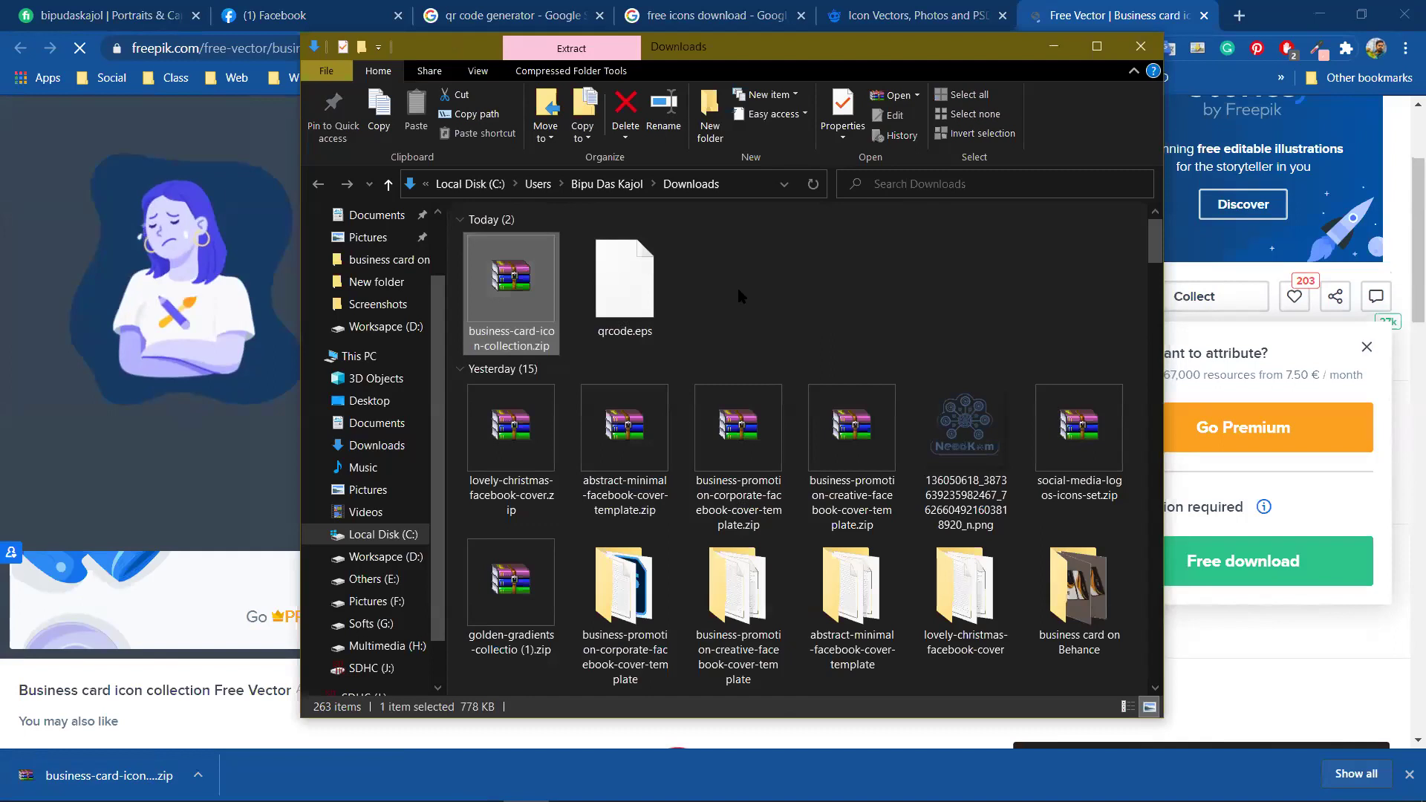
key("Return")
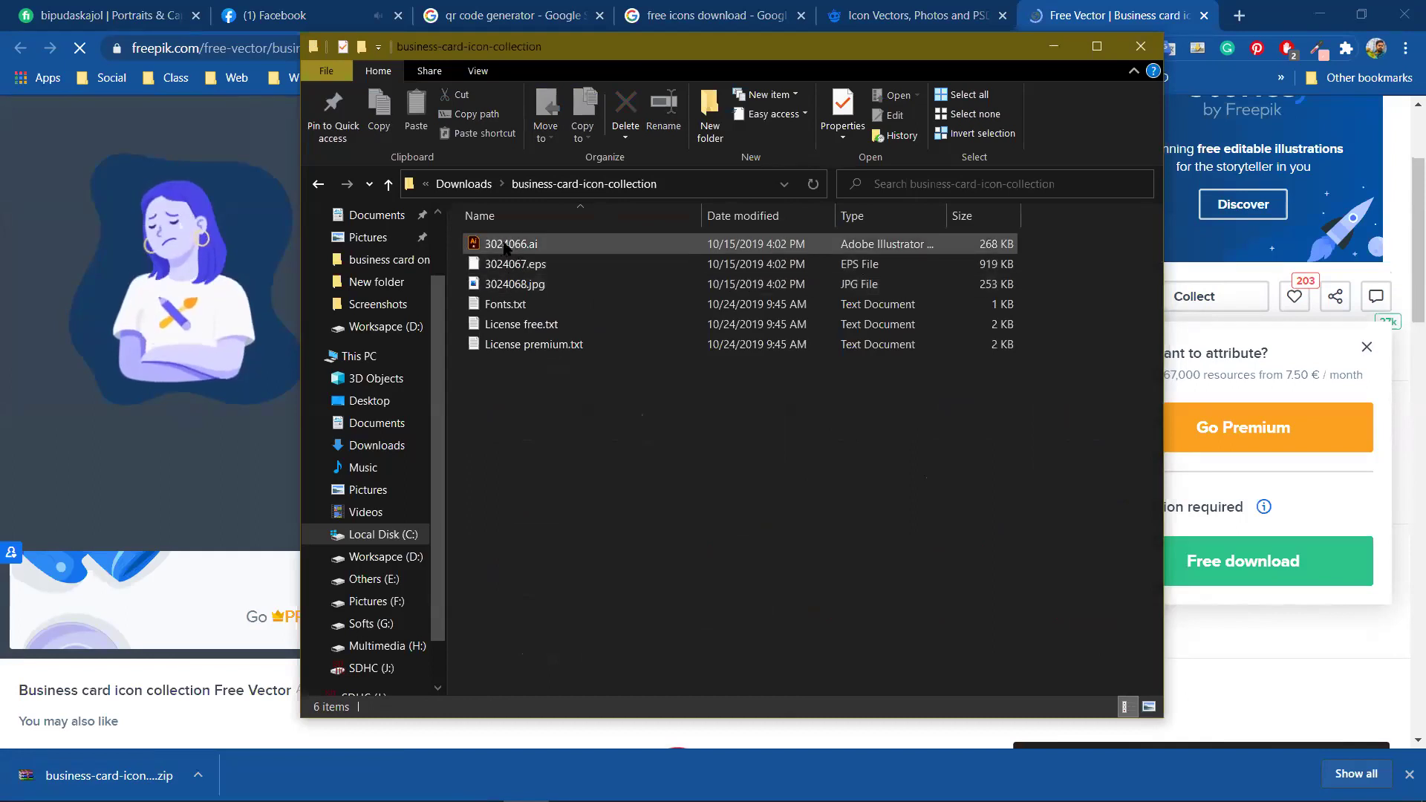
double_click(504, 245)
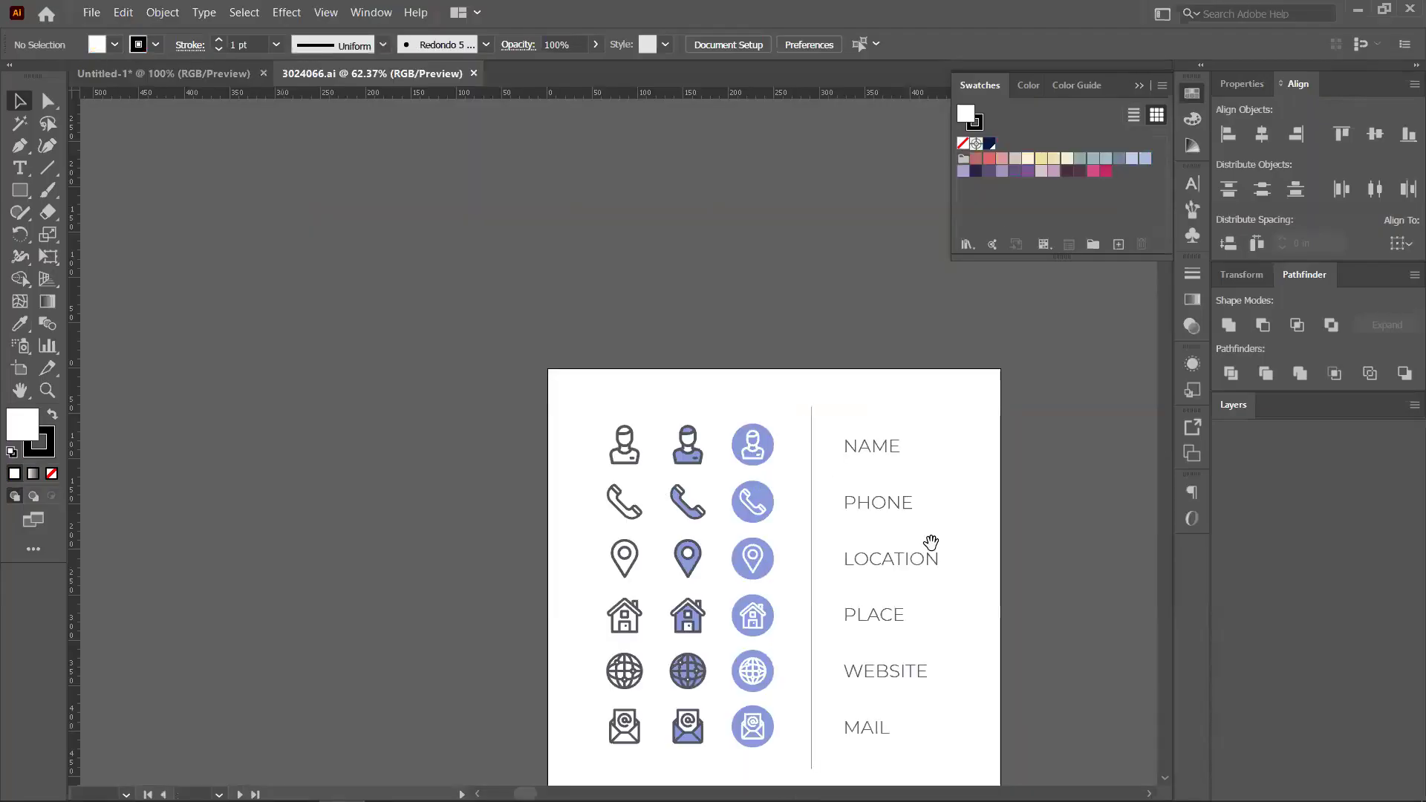
Ungroup the icon sheet into separate icon columns
left_click_drag(931, 542, 732, 367)
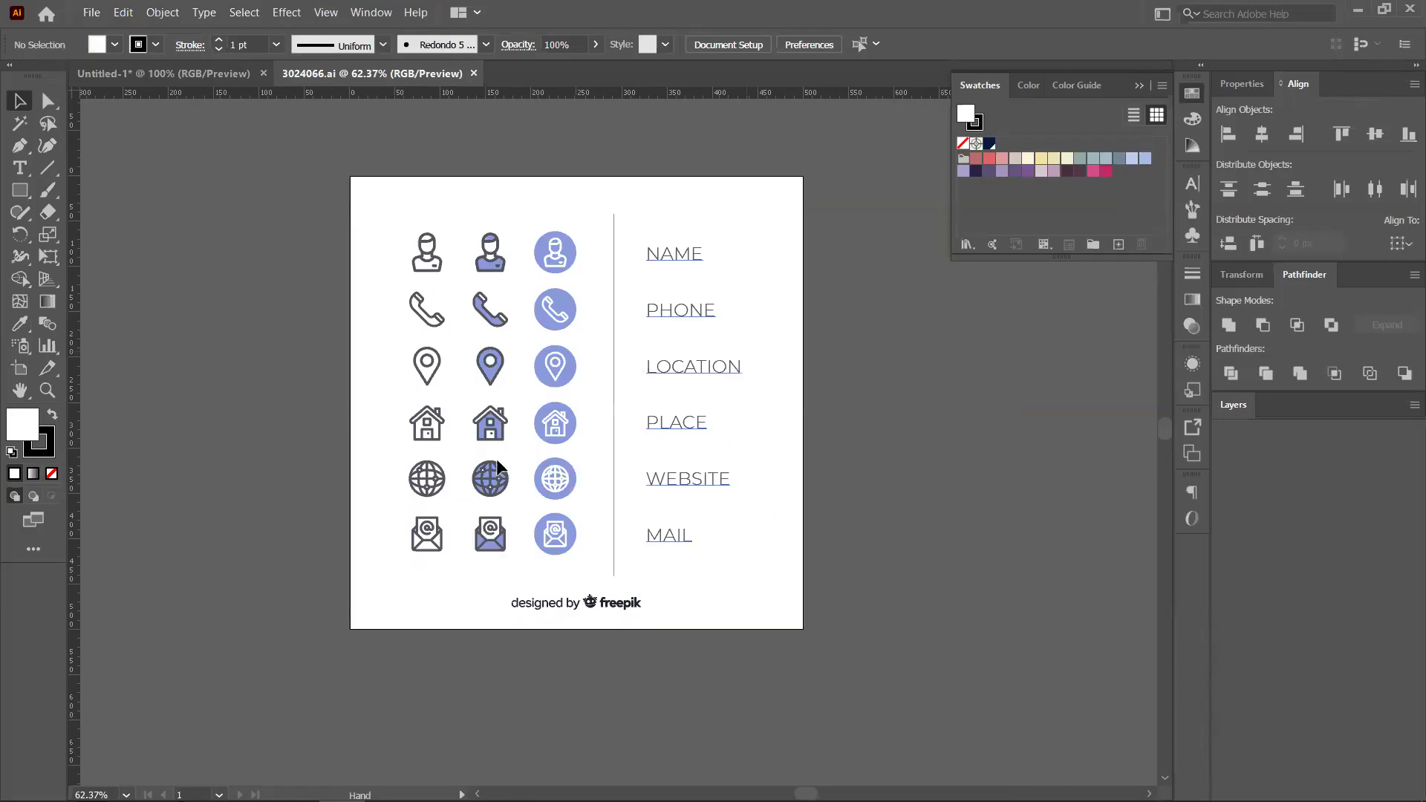
left_click_drag(498, 467, 488, 484)
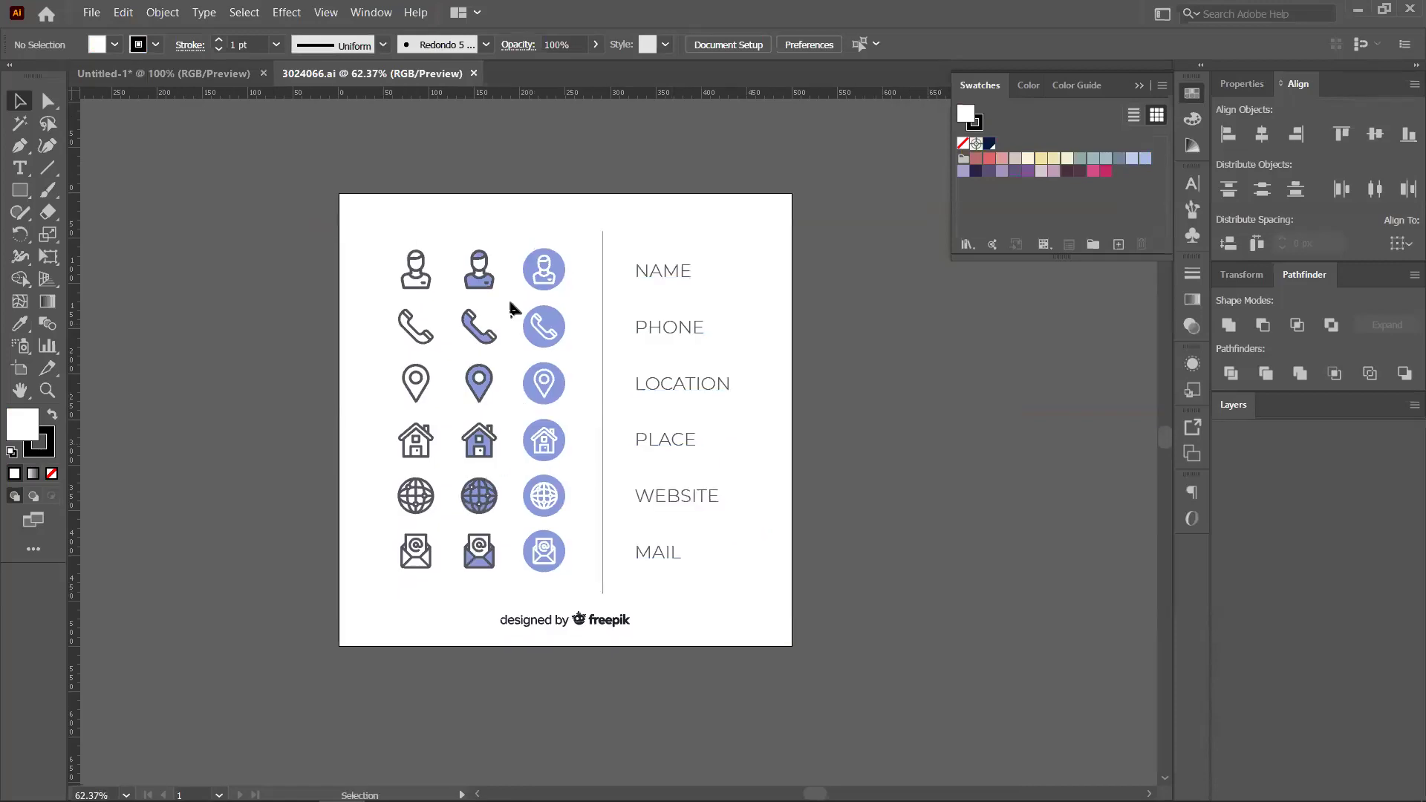
left_click(542, 397)
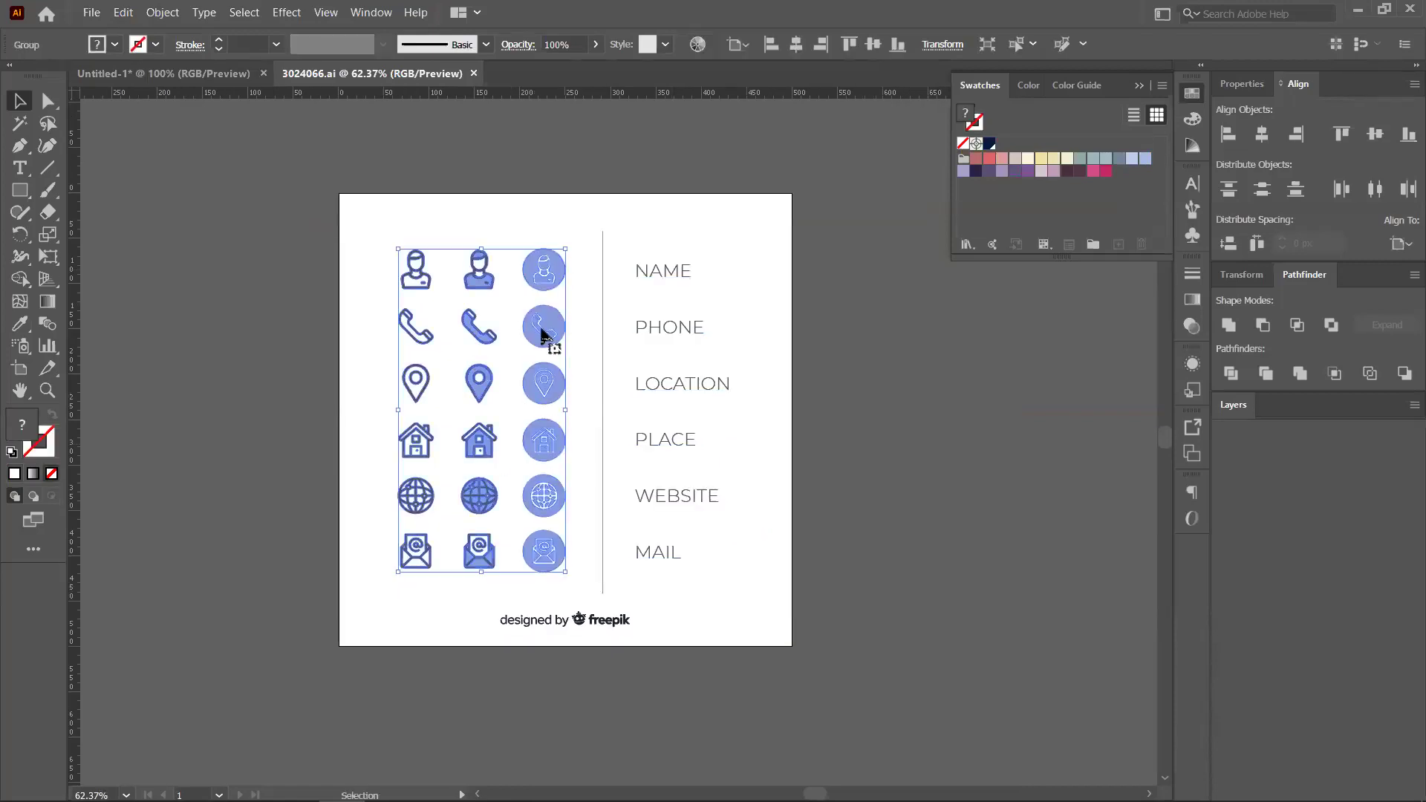
right_click(592, 413)
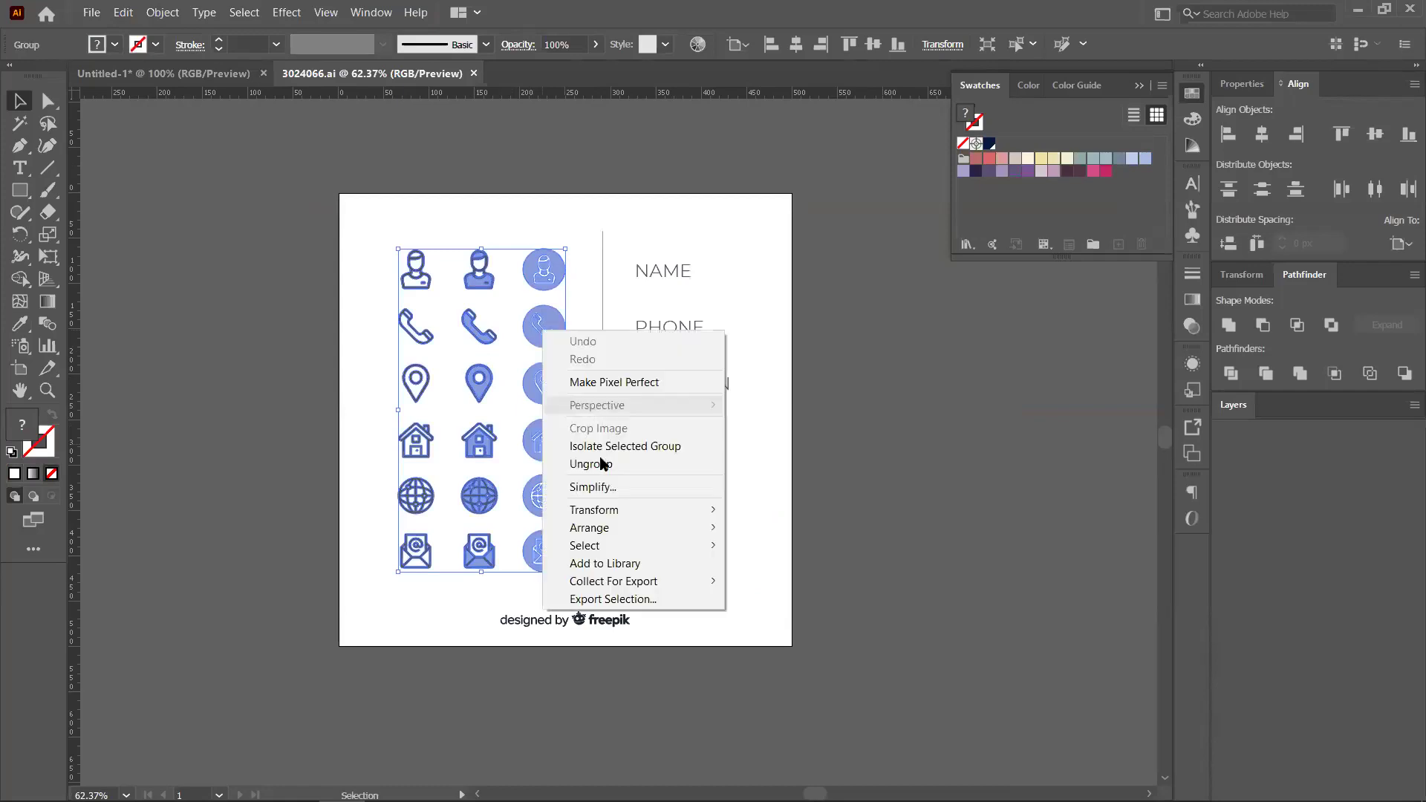
left_click(602, 463)
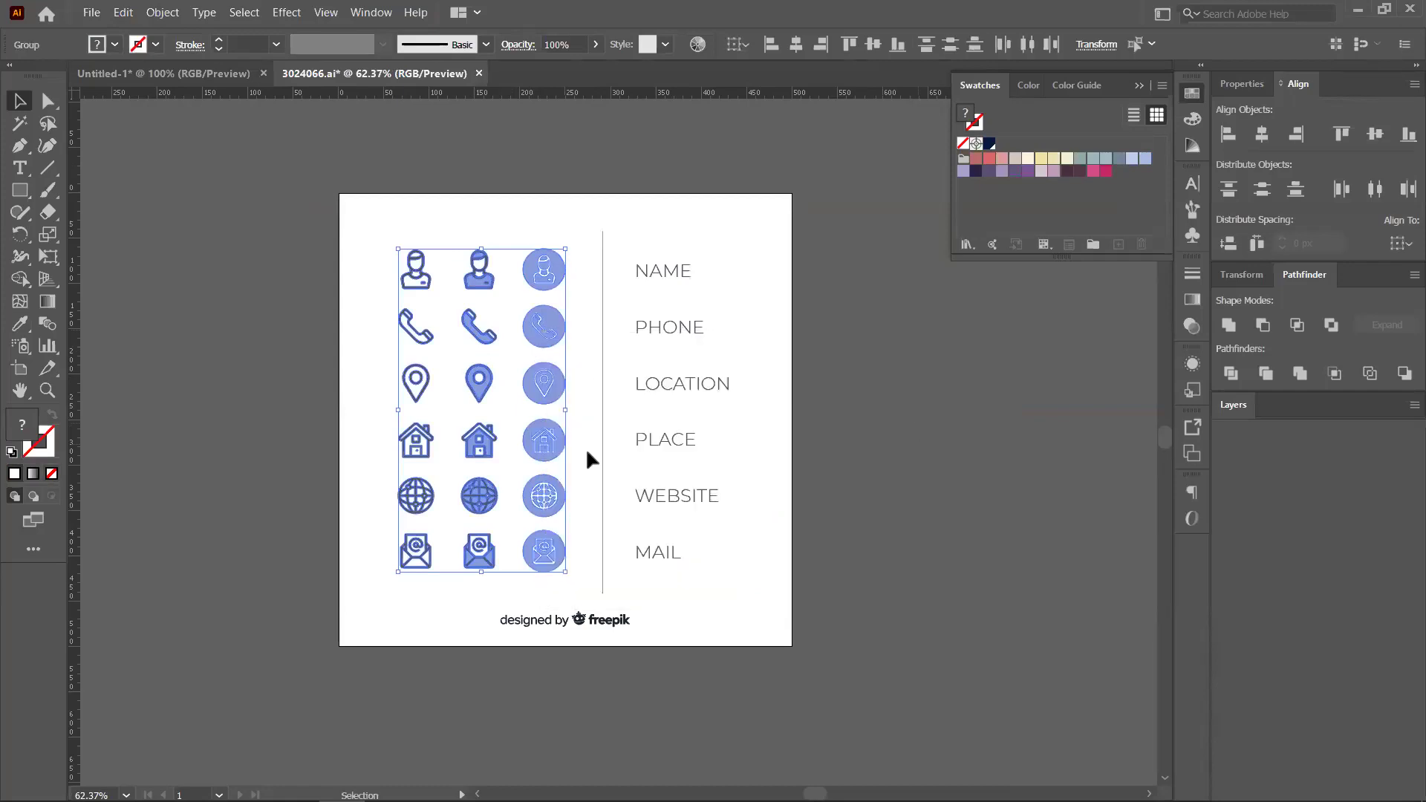
left_click(580, 520)
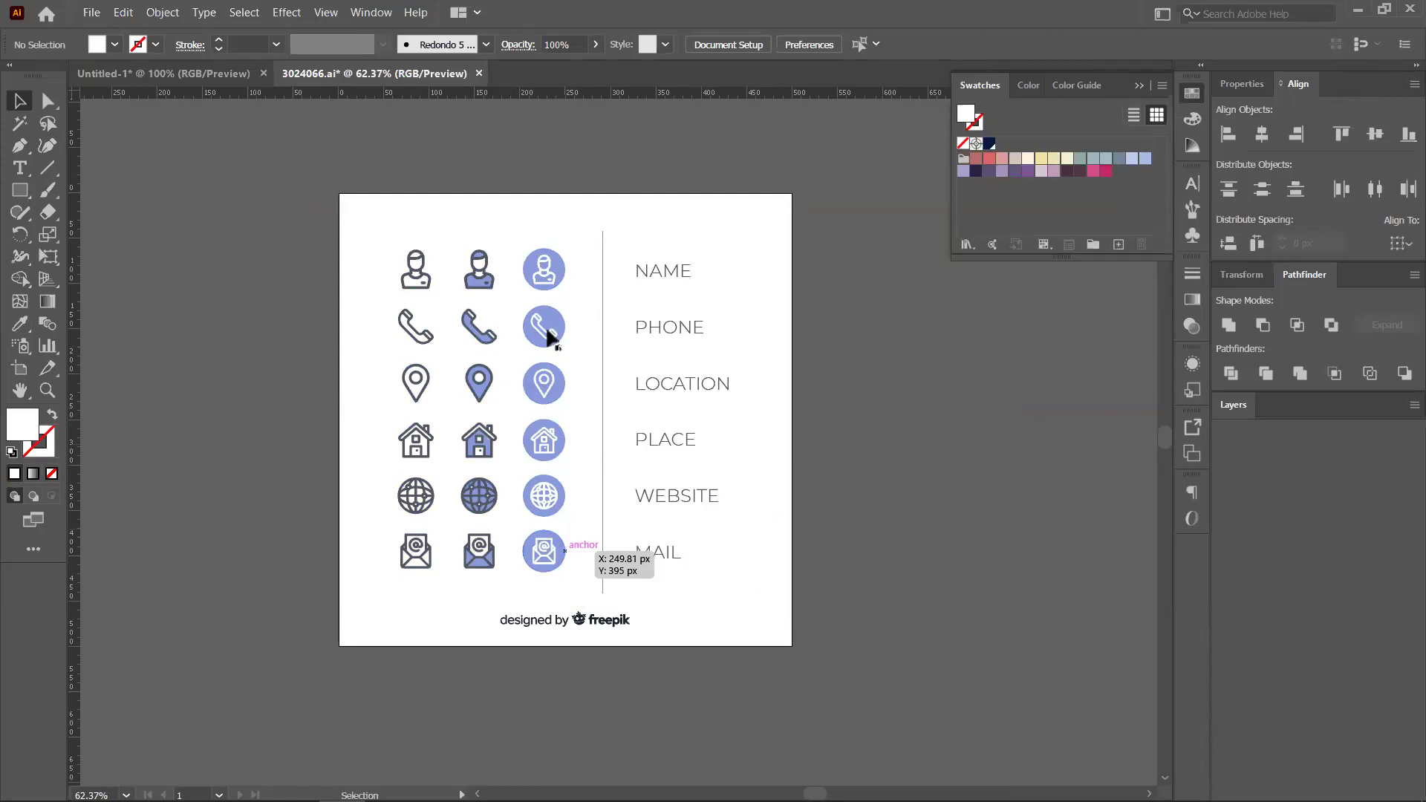
Drag the filled circle icon column onto the Untitled-1 card document
left_click(548, 386)
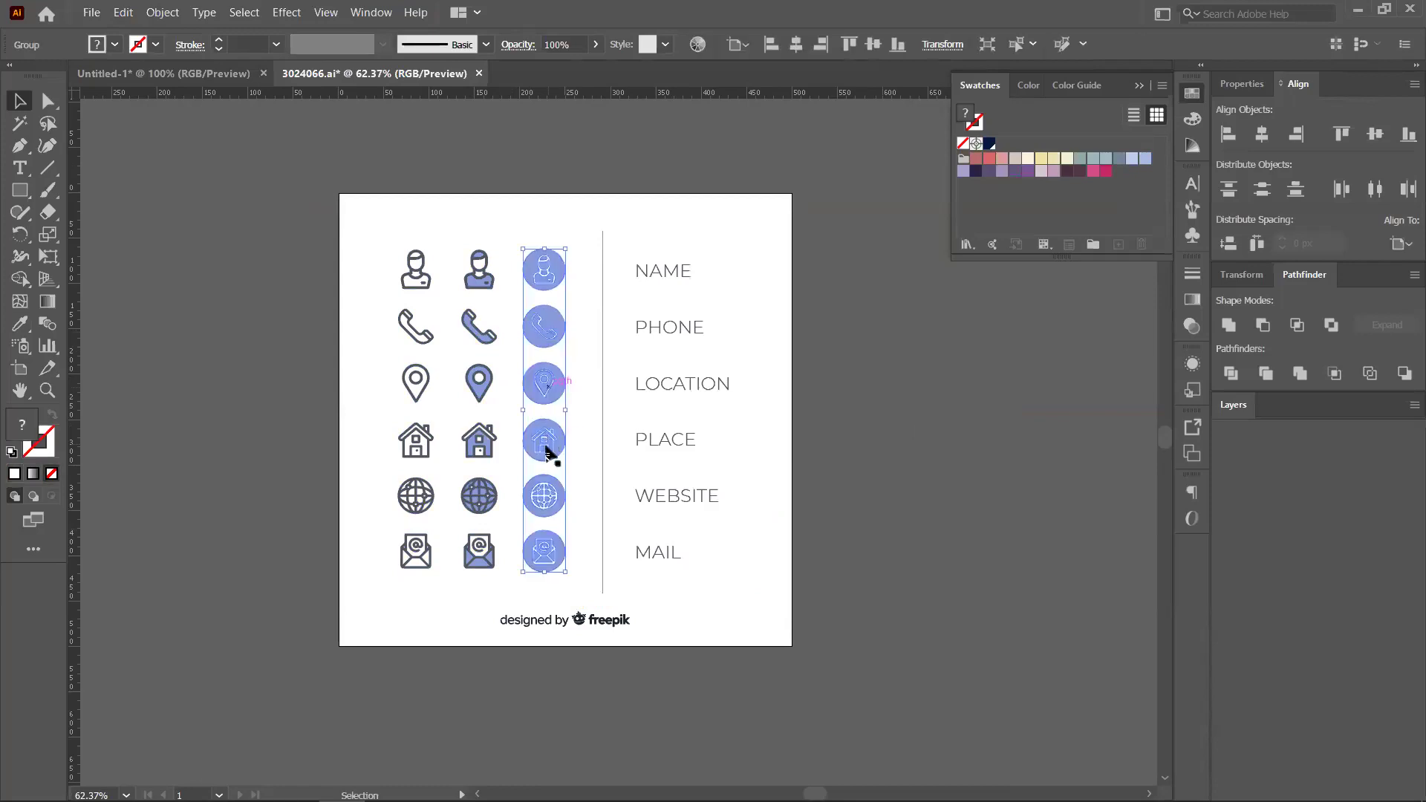
left_click(594, 546)
left_click_drag(545, 554, 703, 531)
left_click_drag(194, 117, 257, 484)
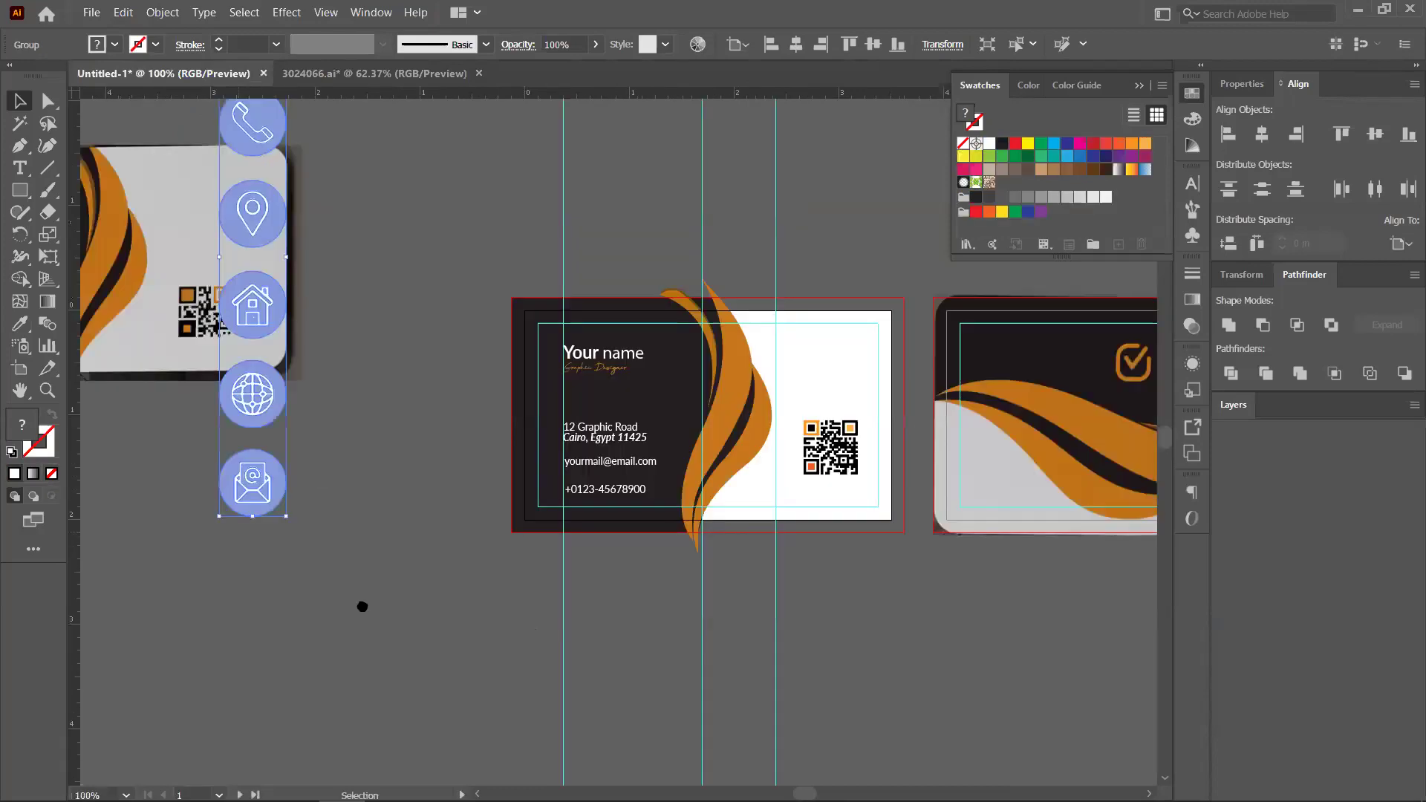
Bring the dropped icon column into view between the mockup photo and card design
scroll(357, 602, "left", 5)
scroll(319, 479, "right", 5)
scroll(319, 479, "down", 2)
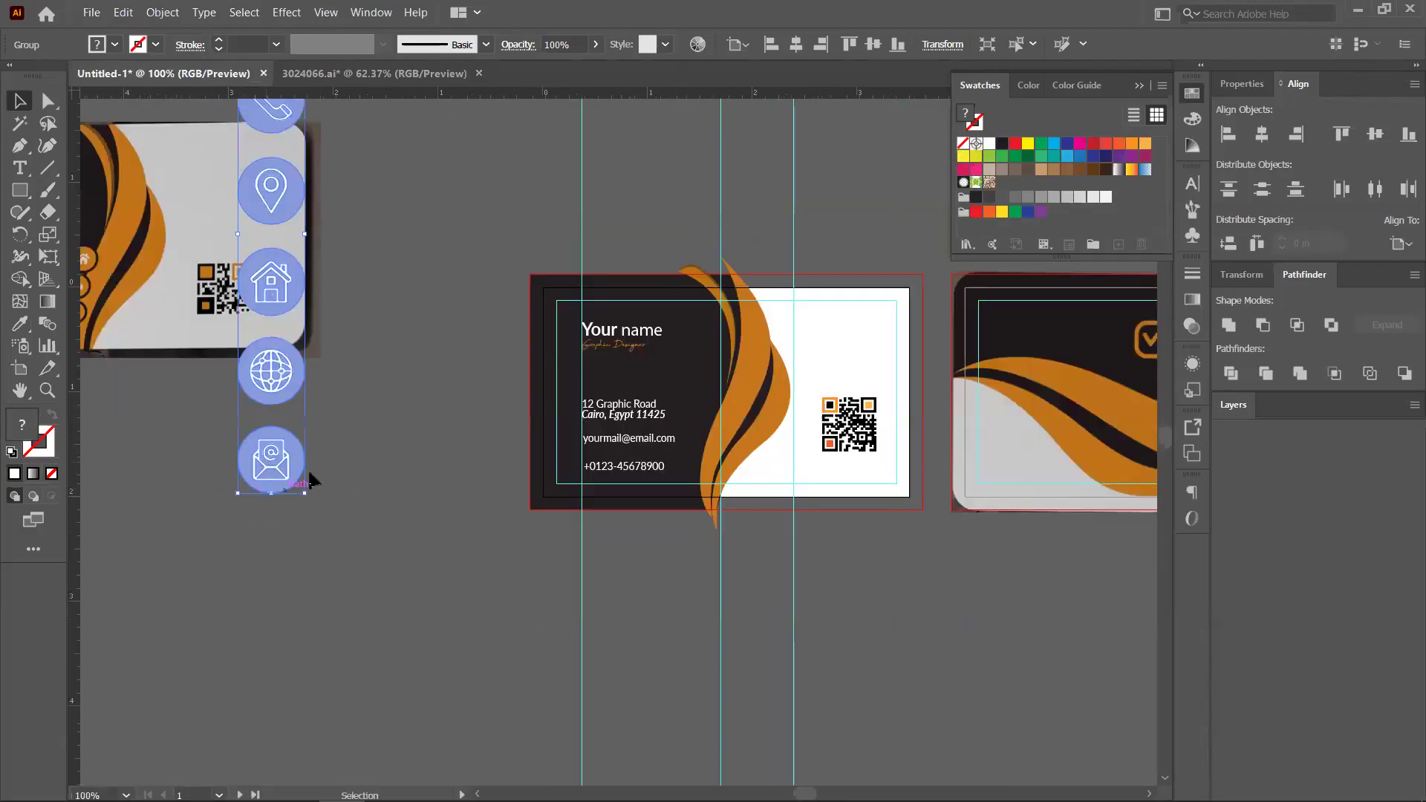
scroll(260, 363, "left", 3)
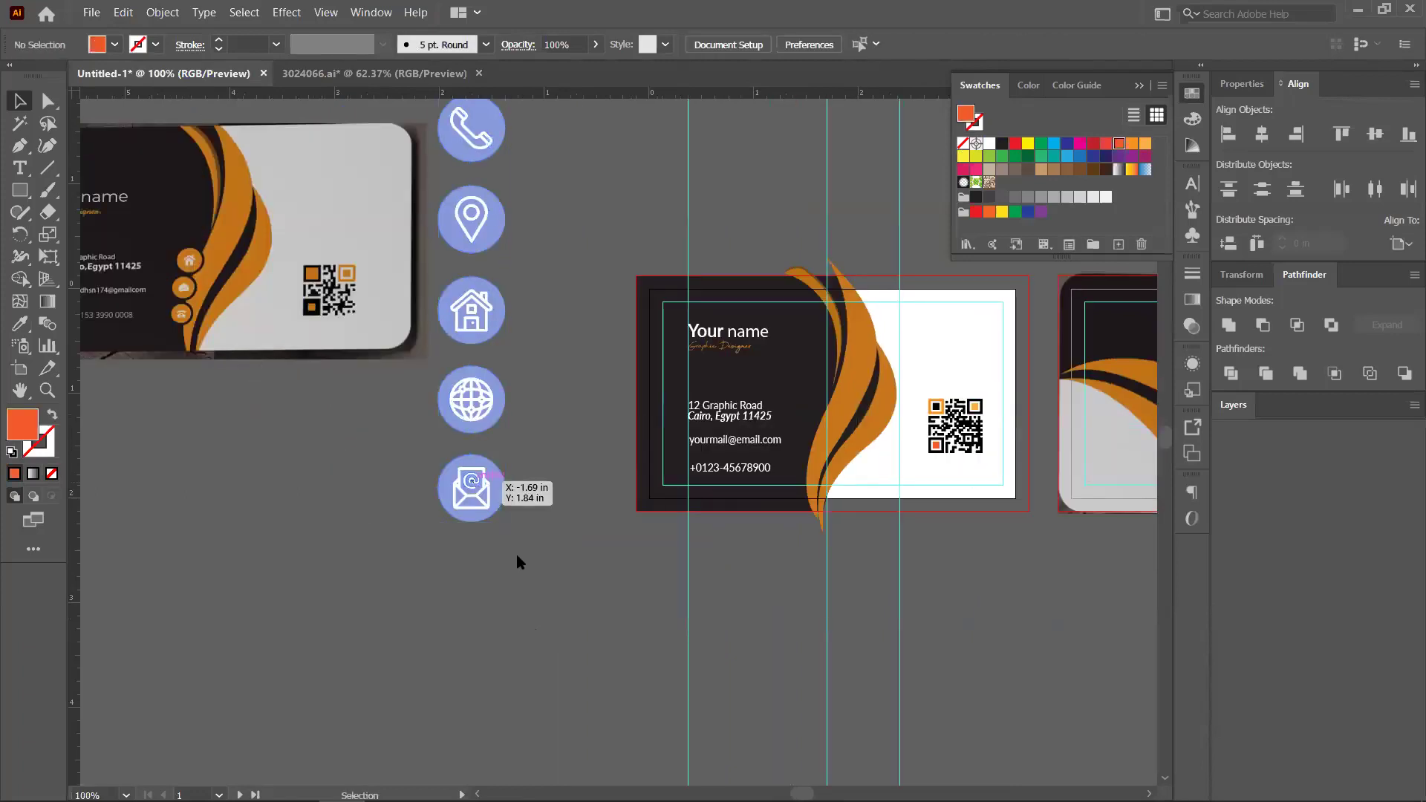
right_click(474, 484)
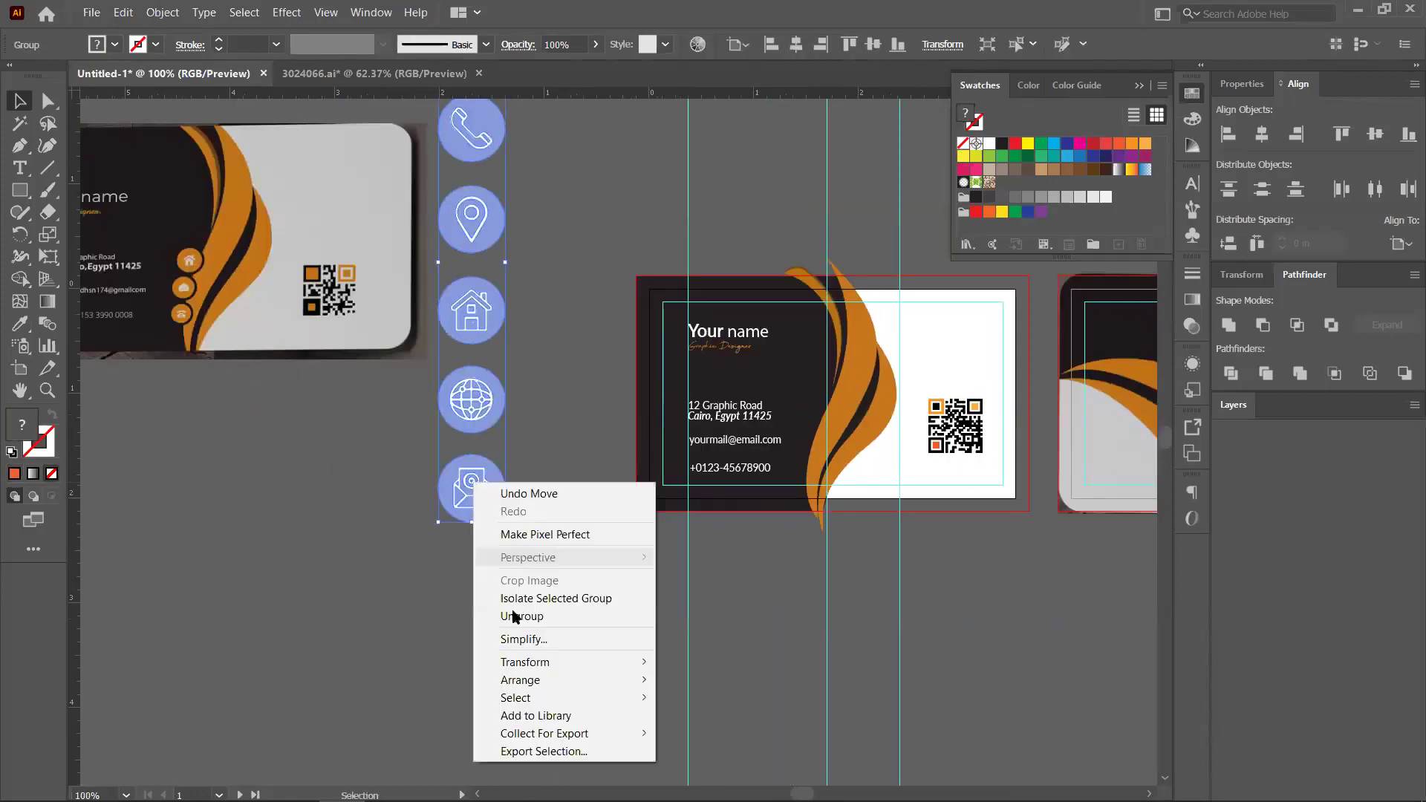
left_click(462, 508)
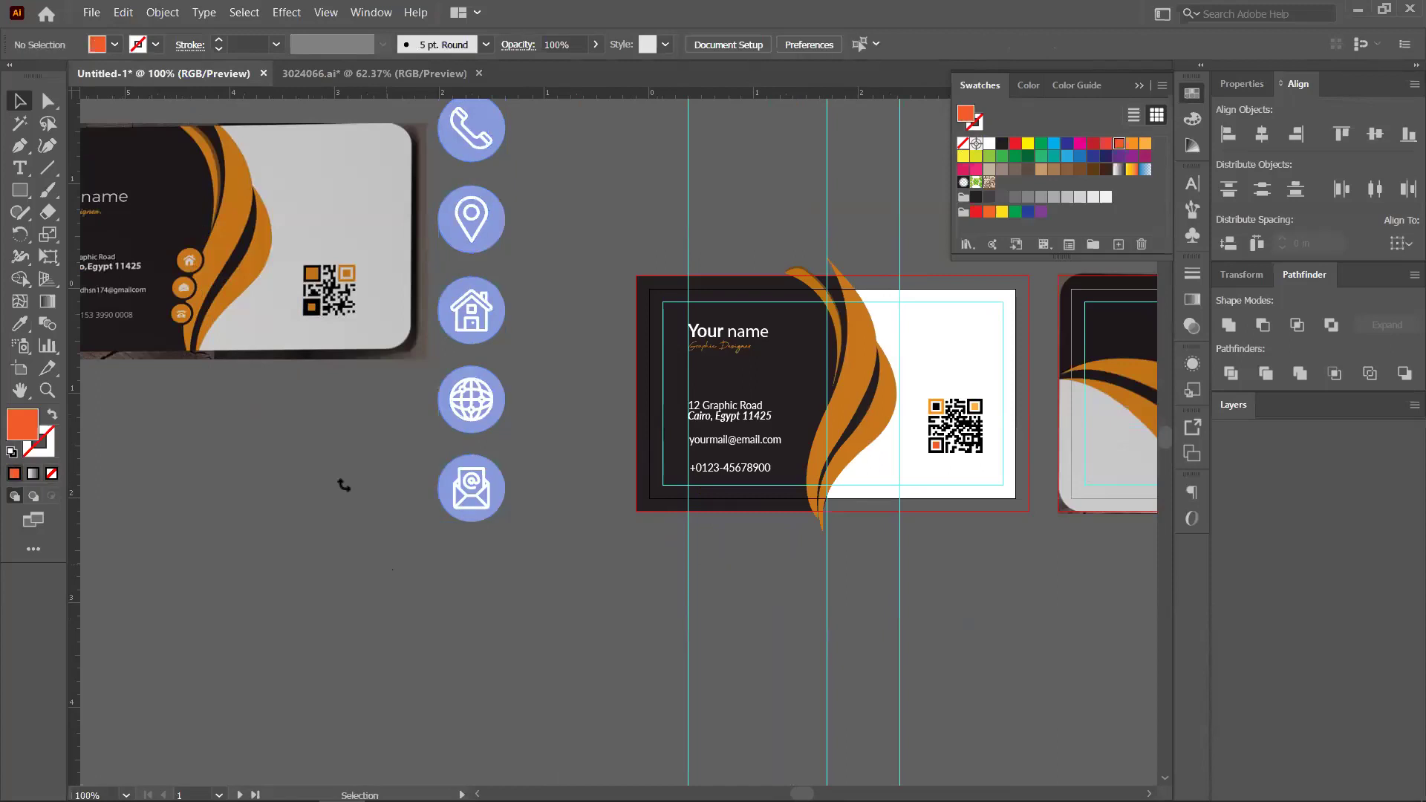
Try an orange-red fill on the email icon, undo it, and reselect its circle
left_click(498, 486)
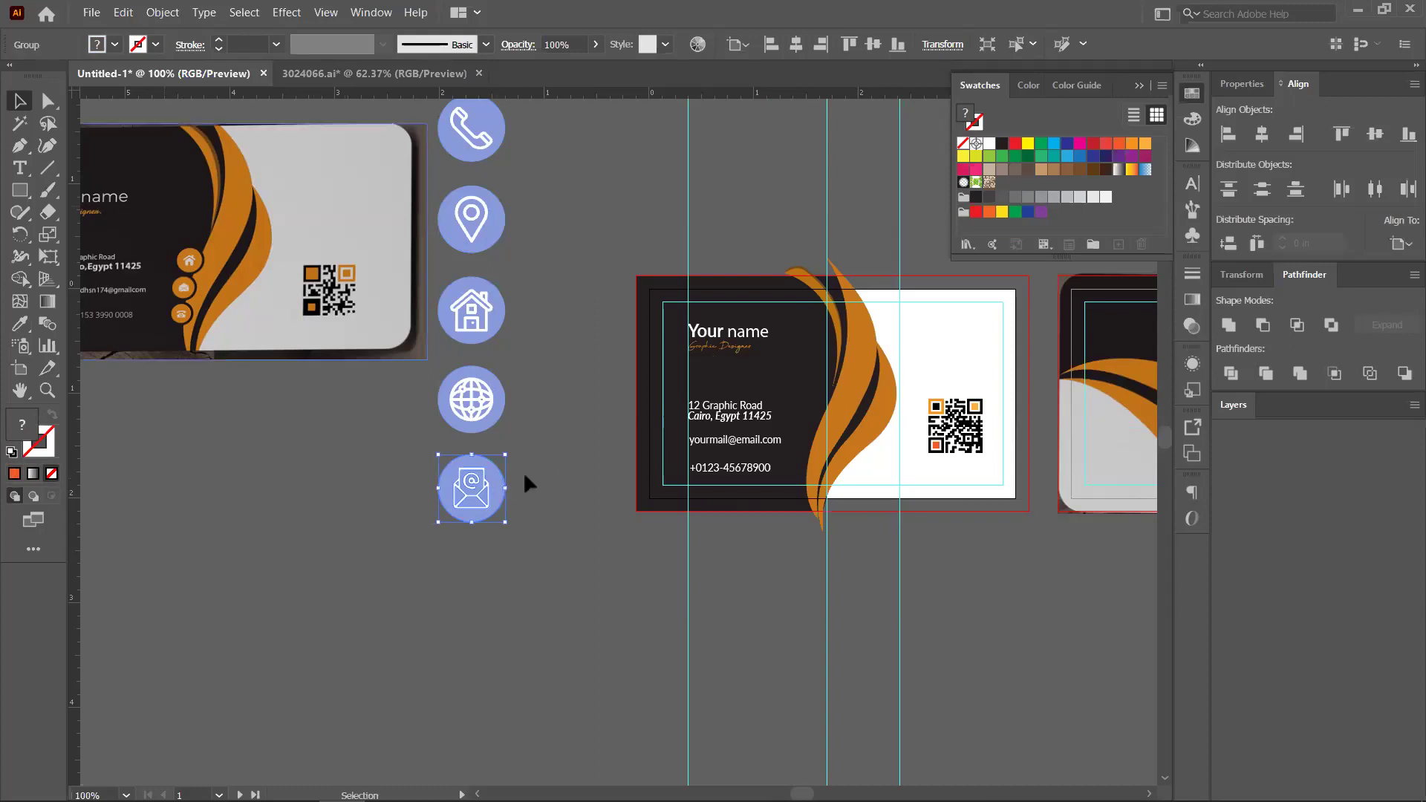
key("comma")
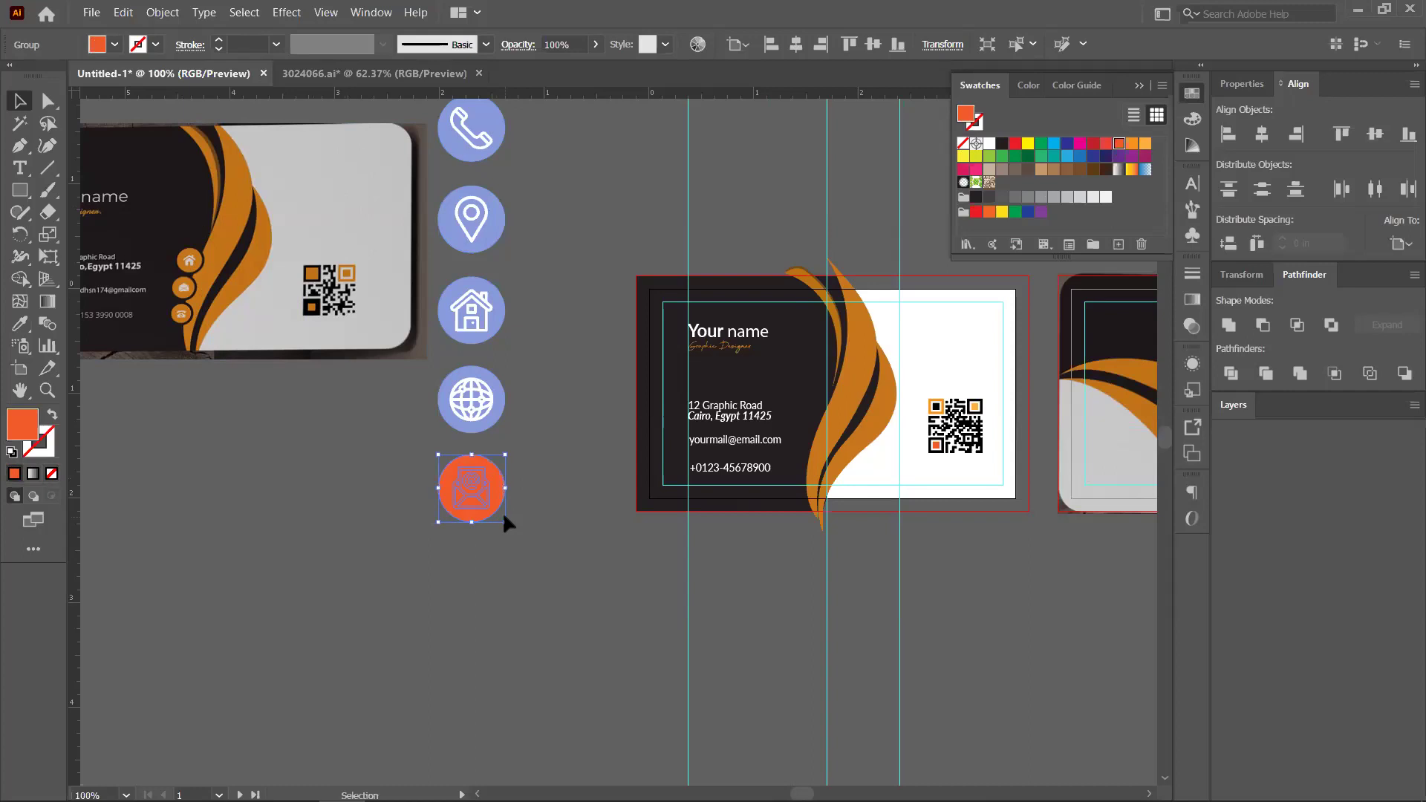
key("ctrl+z")
key("ctrl+z")
key("ctrl+z")
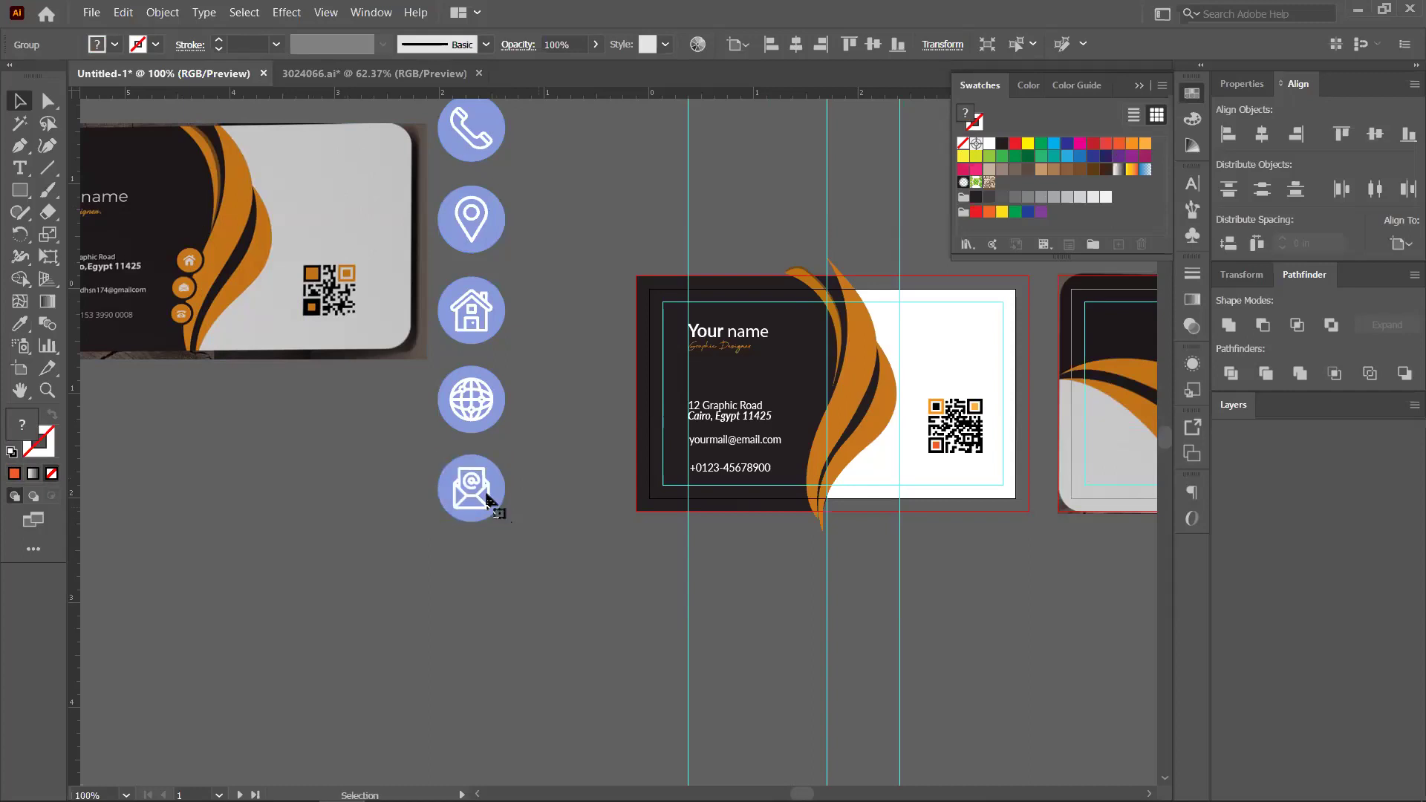
left_click(488, 502)
right_click(542, 614)
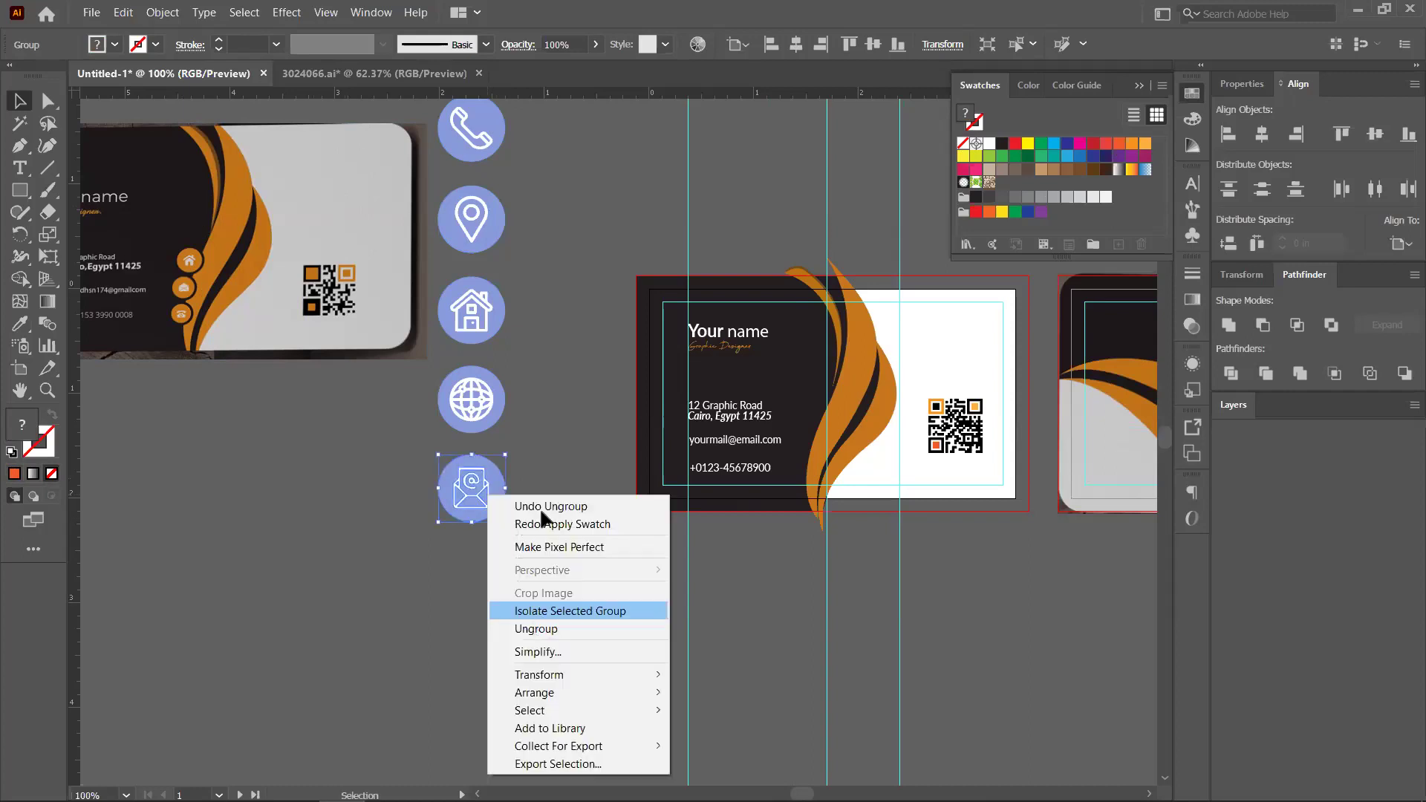
key("Escape")
key("ctrl+shift+a")
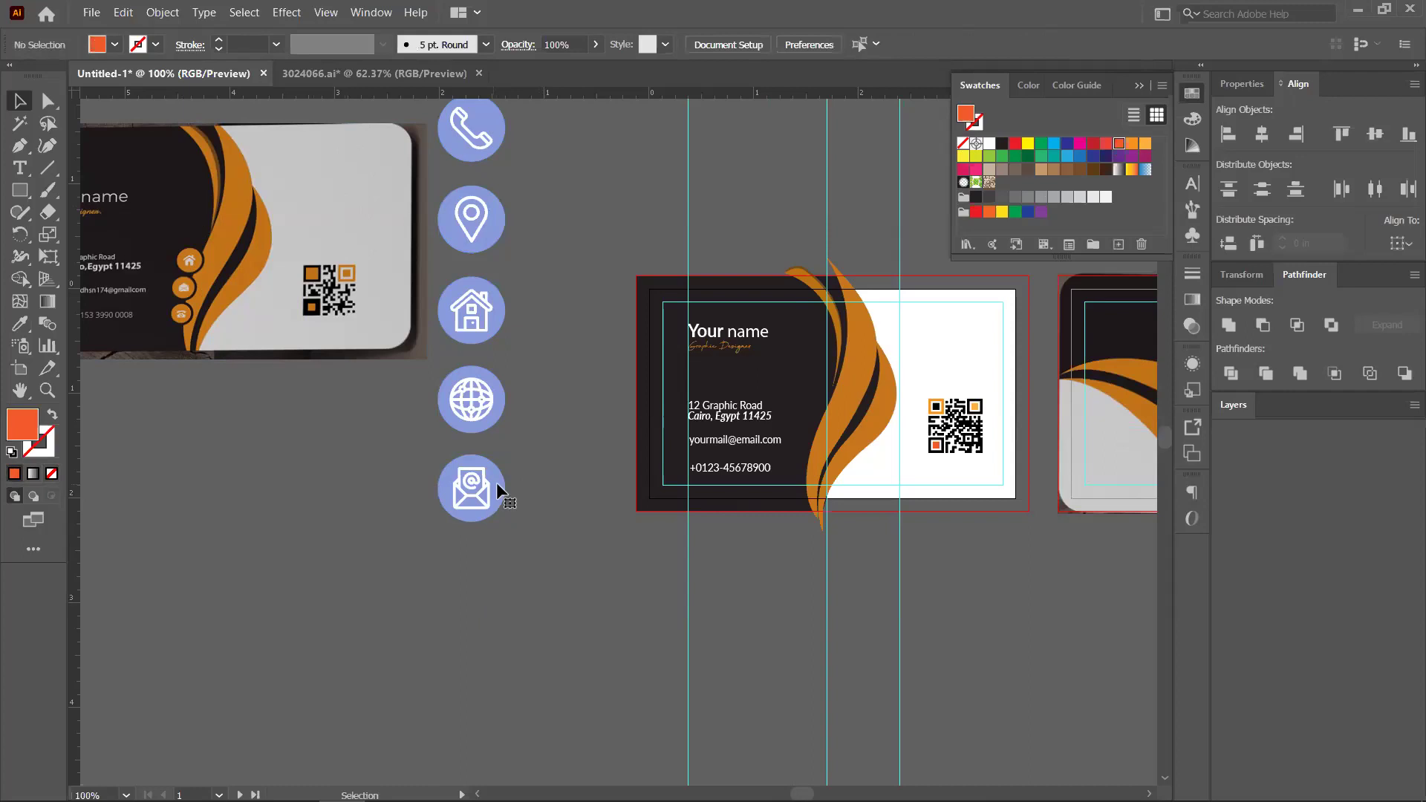
left_click(498, 484)
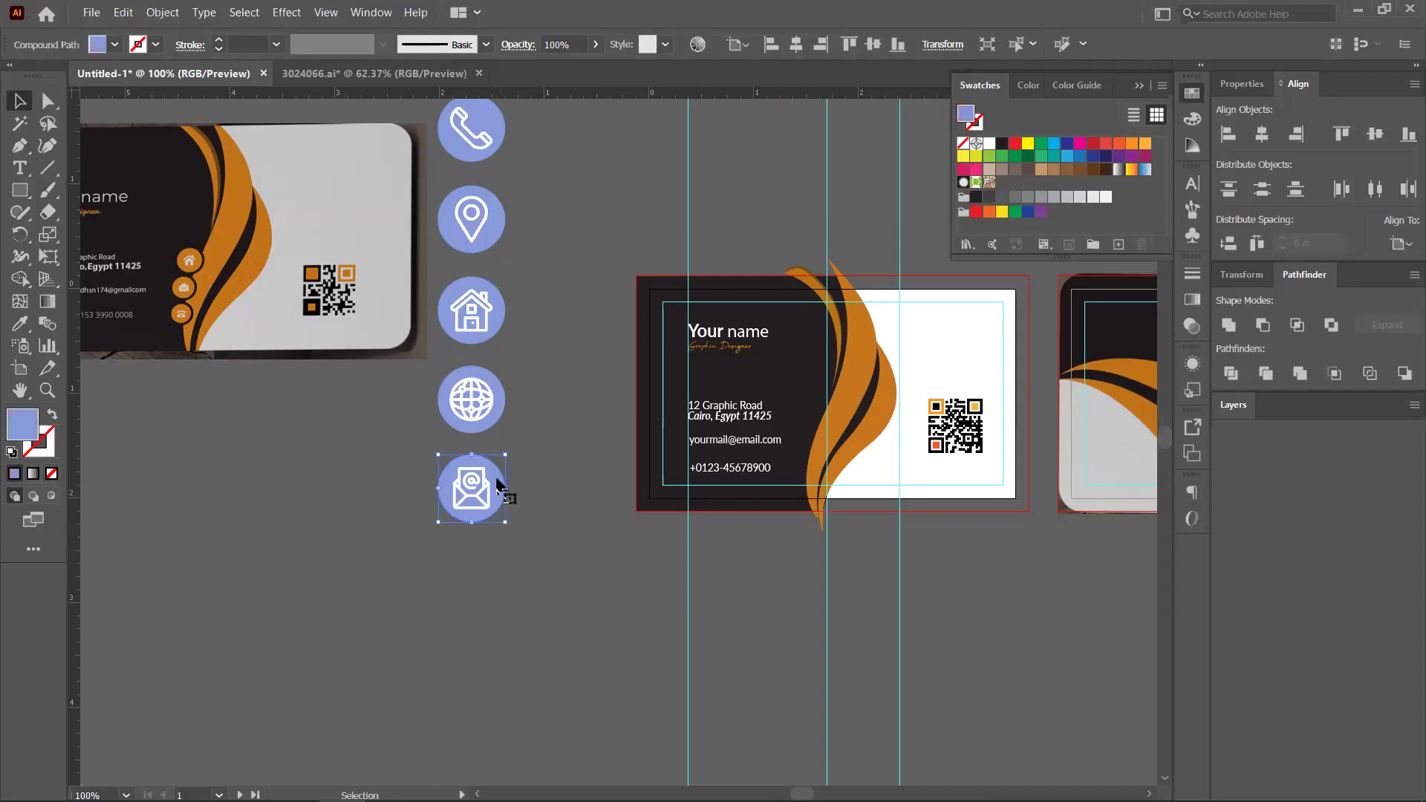
Eyedrop the card's orange onto the email circle and check the email icon's parts
left_click(19, 323)
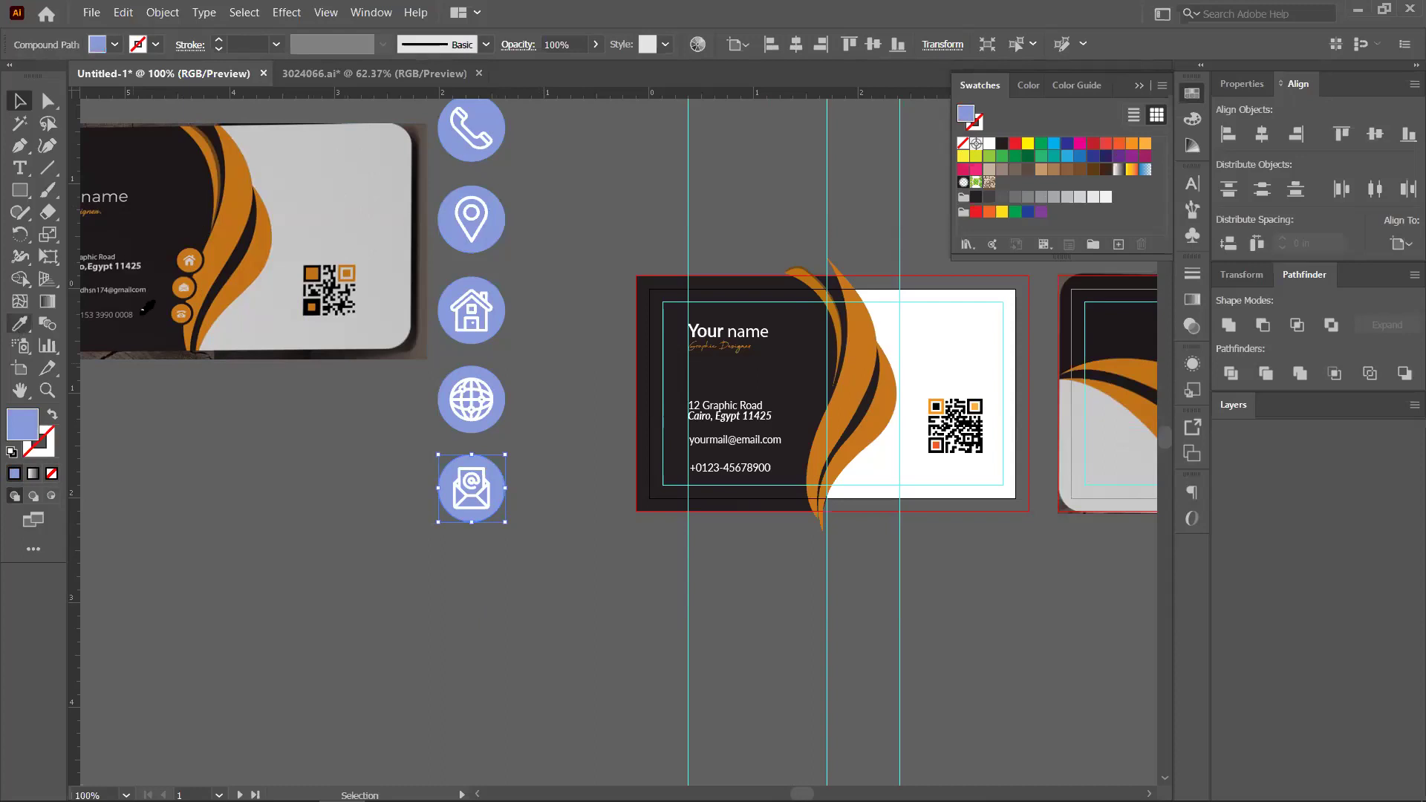
left_click(239, 334)
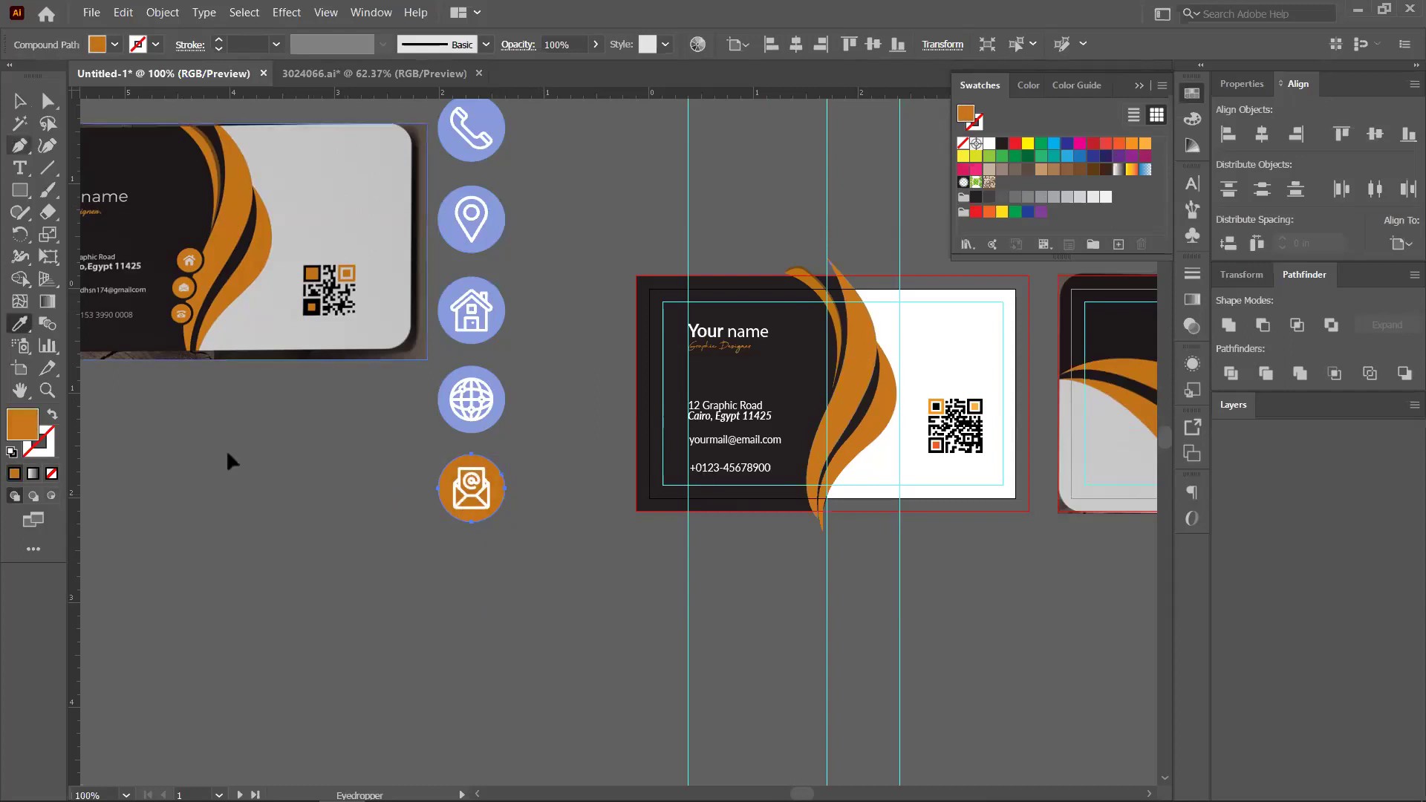
key("v")
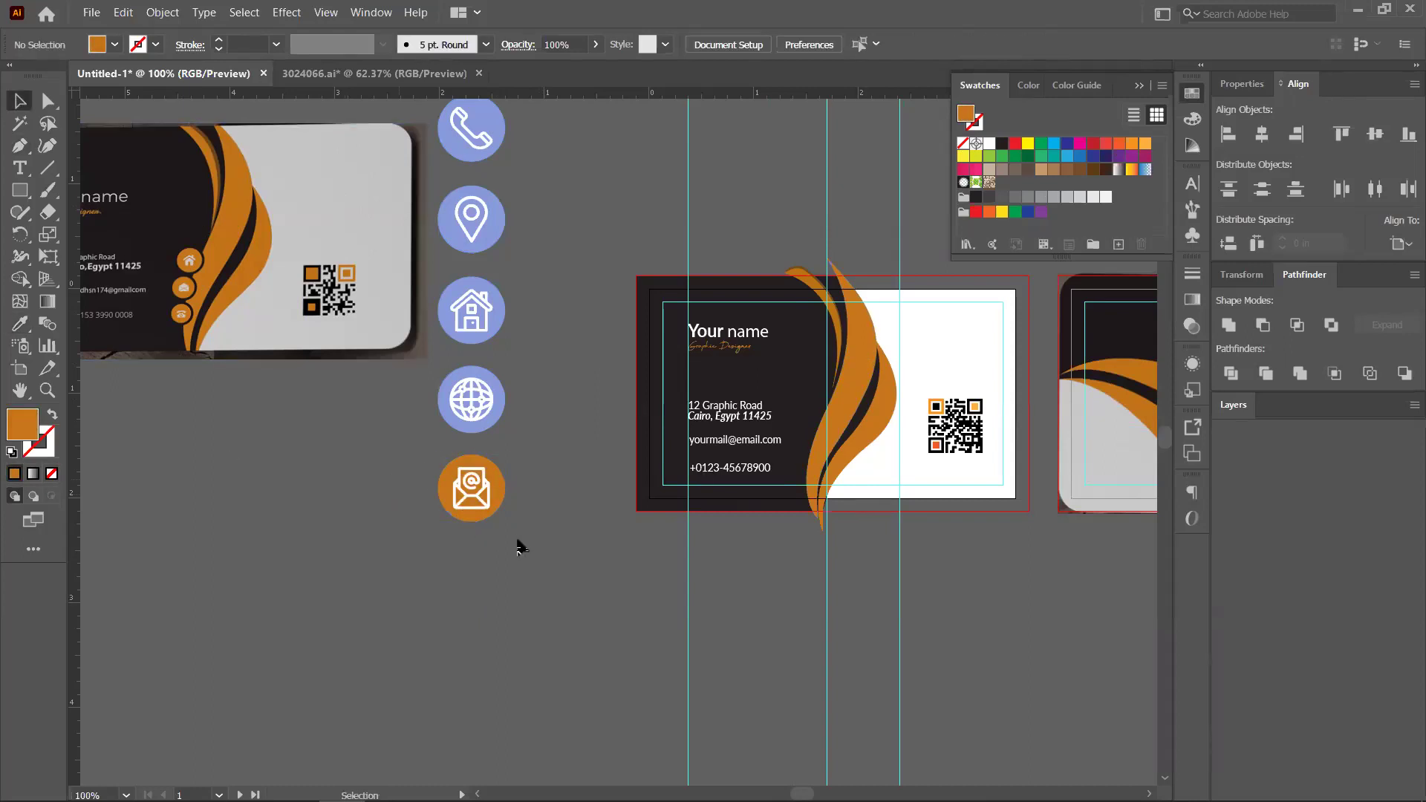
left_click_drag(516, 542, 491, 513)
key("a")
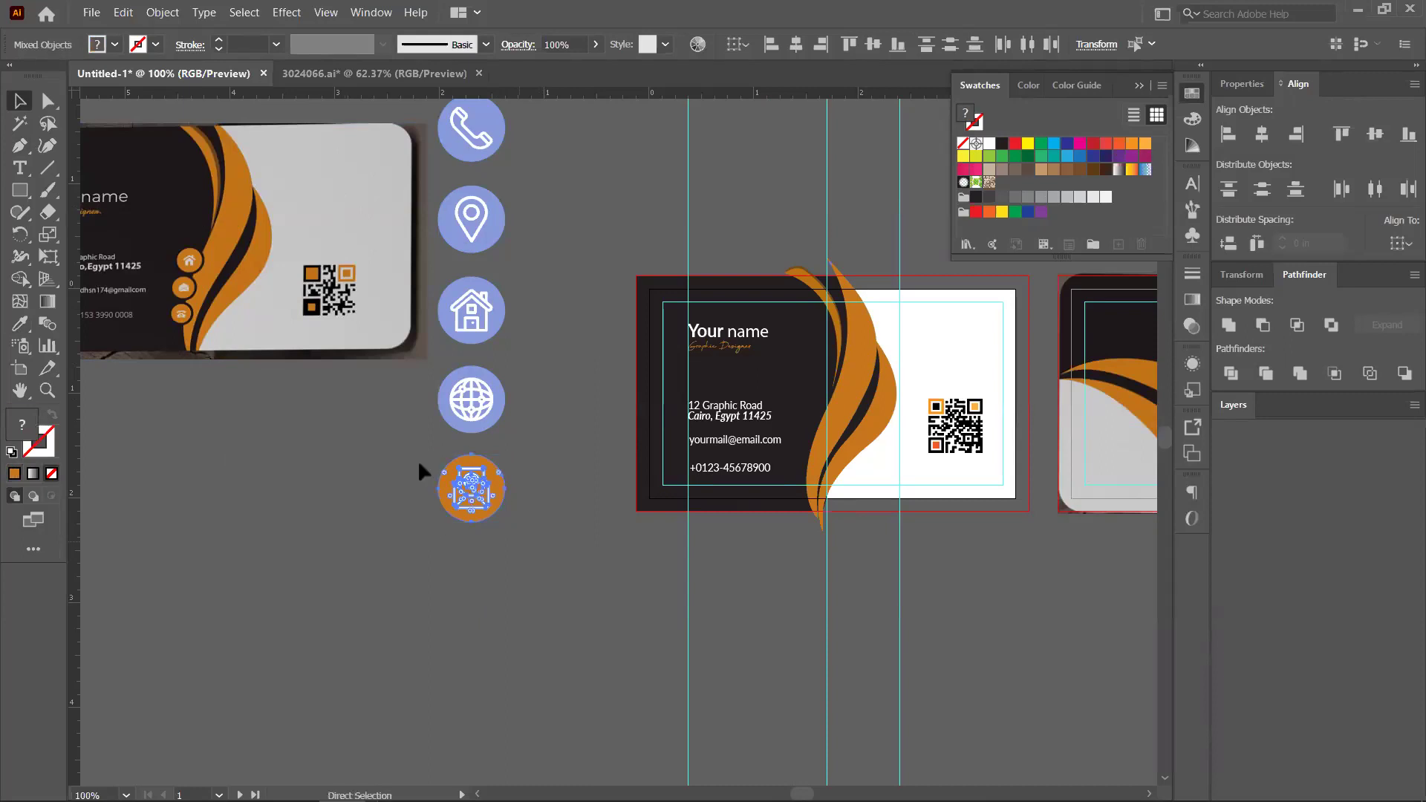
key("v")
left_click(518, 528)
key("ctrl+z")
key("a")
key("v")
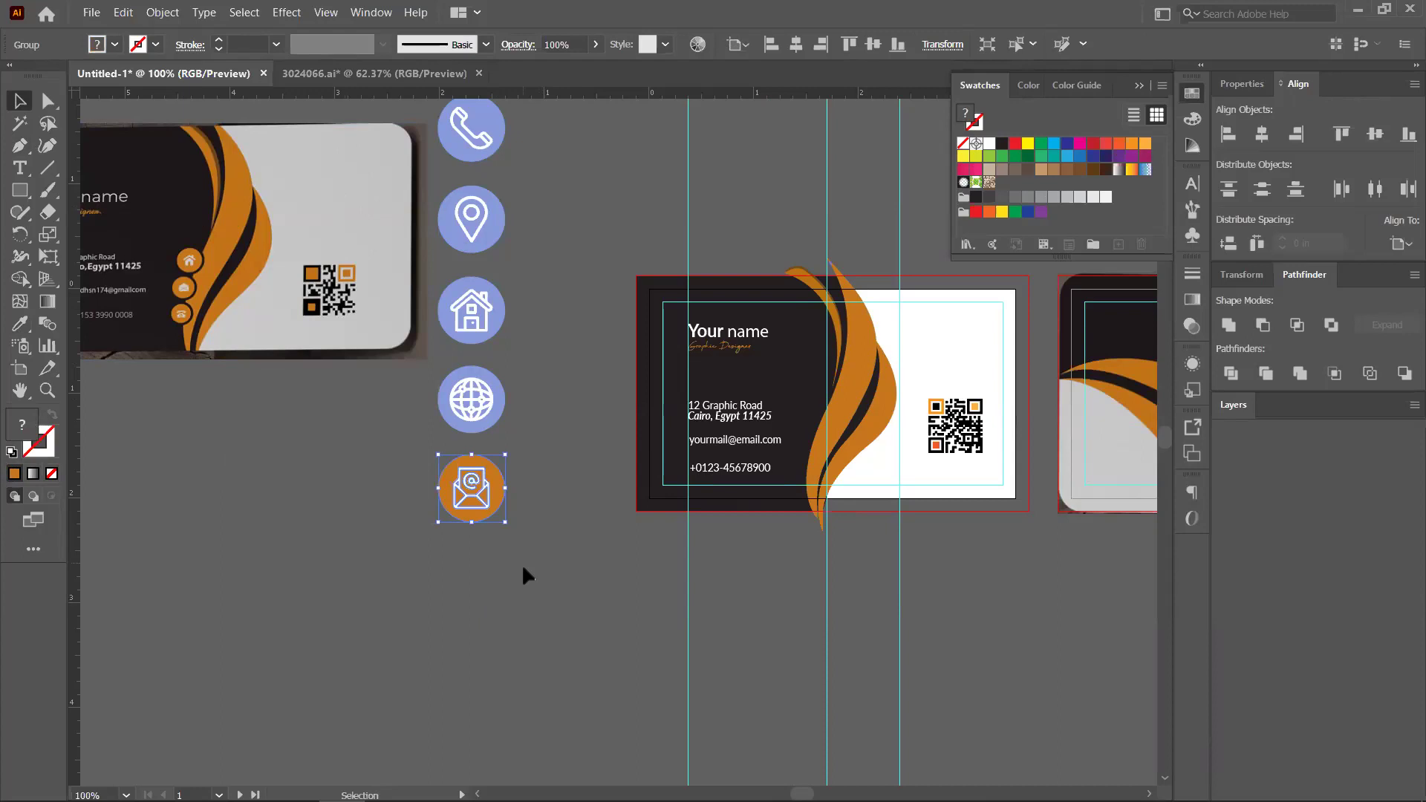
left_click(554, 495)
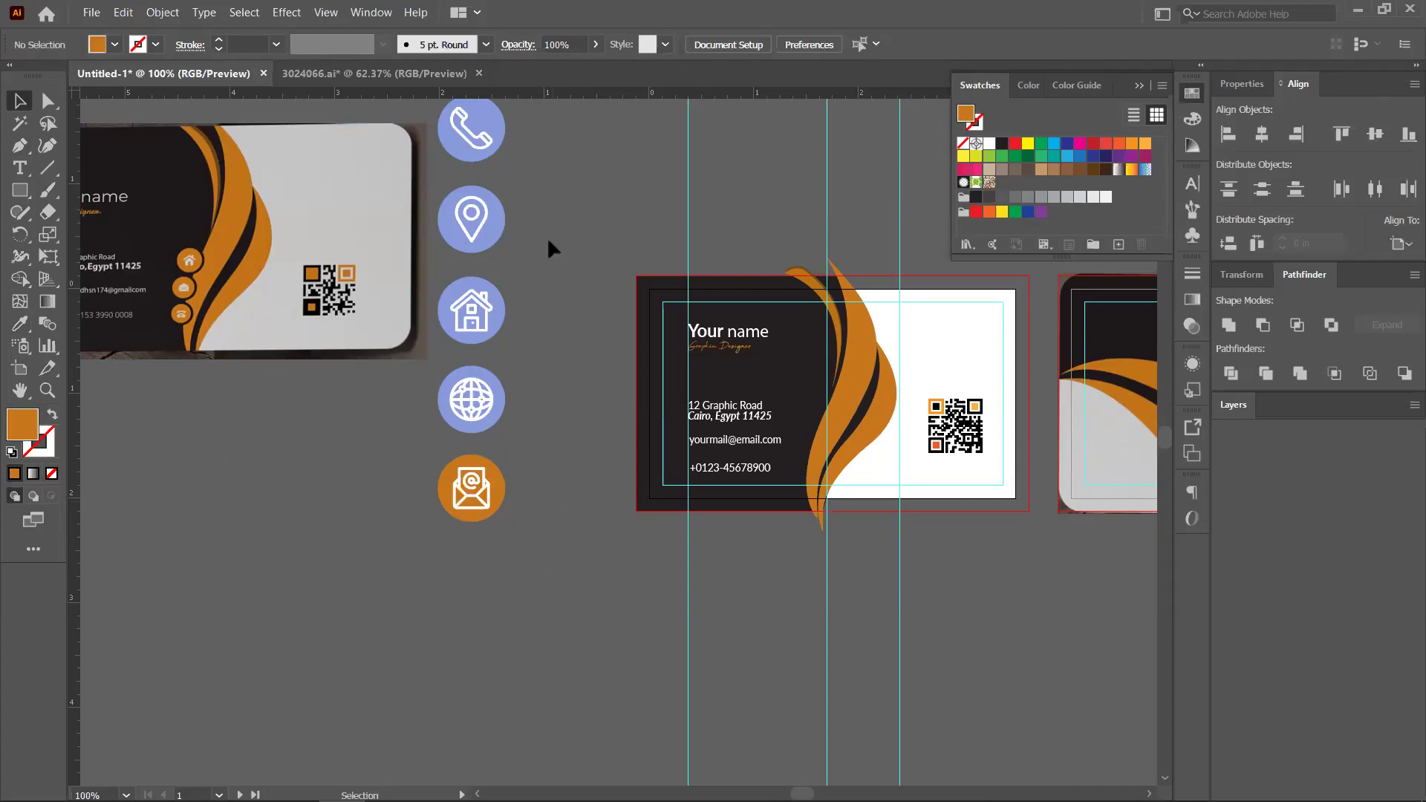
Ungroup the house icon, eyedrop its lavender circle to orange, and regroup it
left_click(488, 316)
key("ctrl+shift+a")
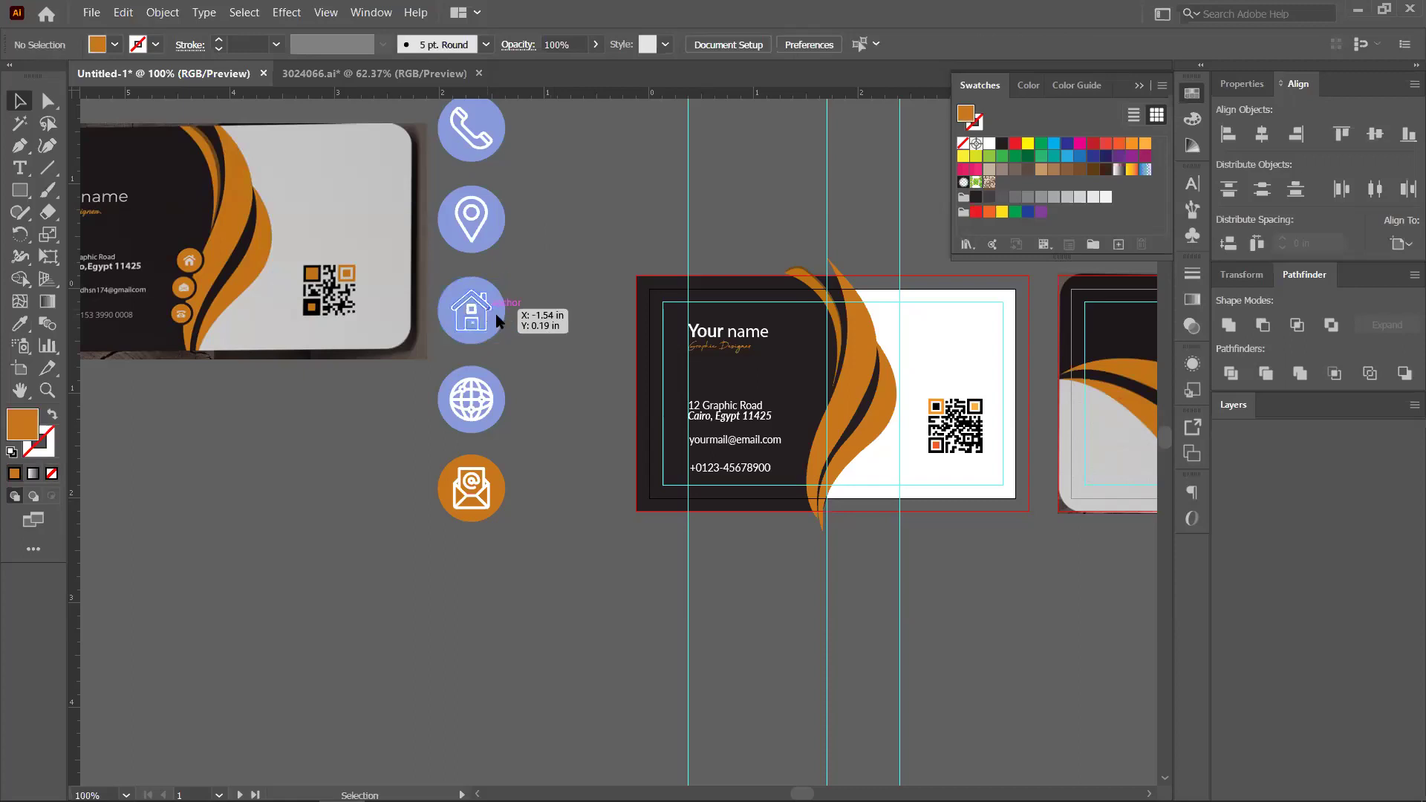
left_click(497, 321)
right_click(487, 309)
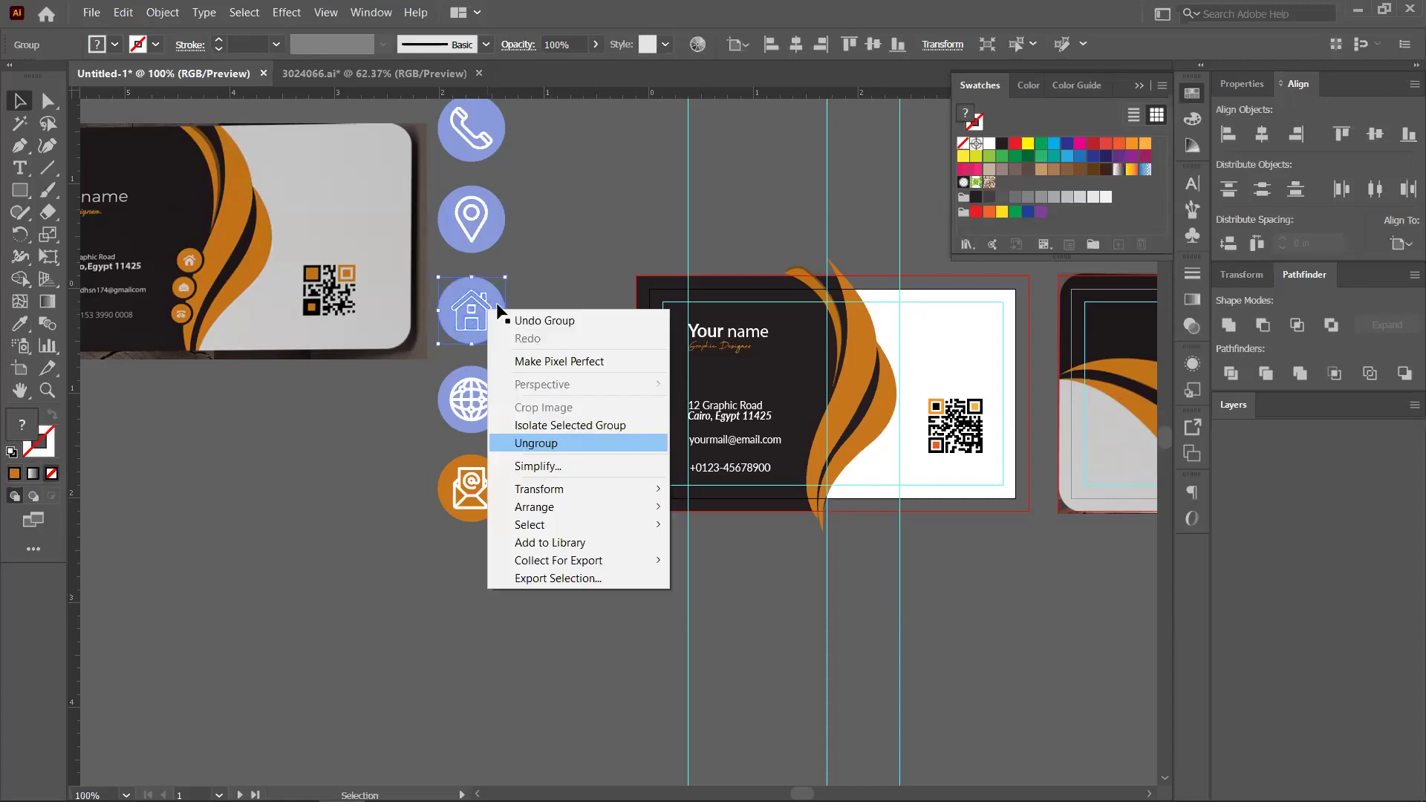
left_click(528, 444)
key("ctrl+8")
left_click(21, 327)
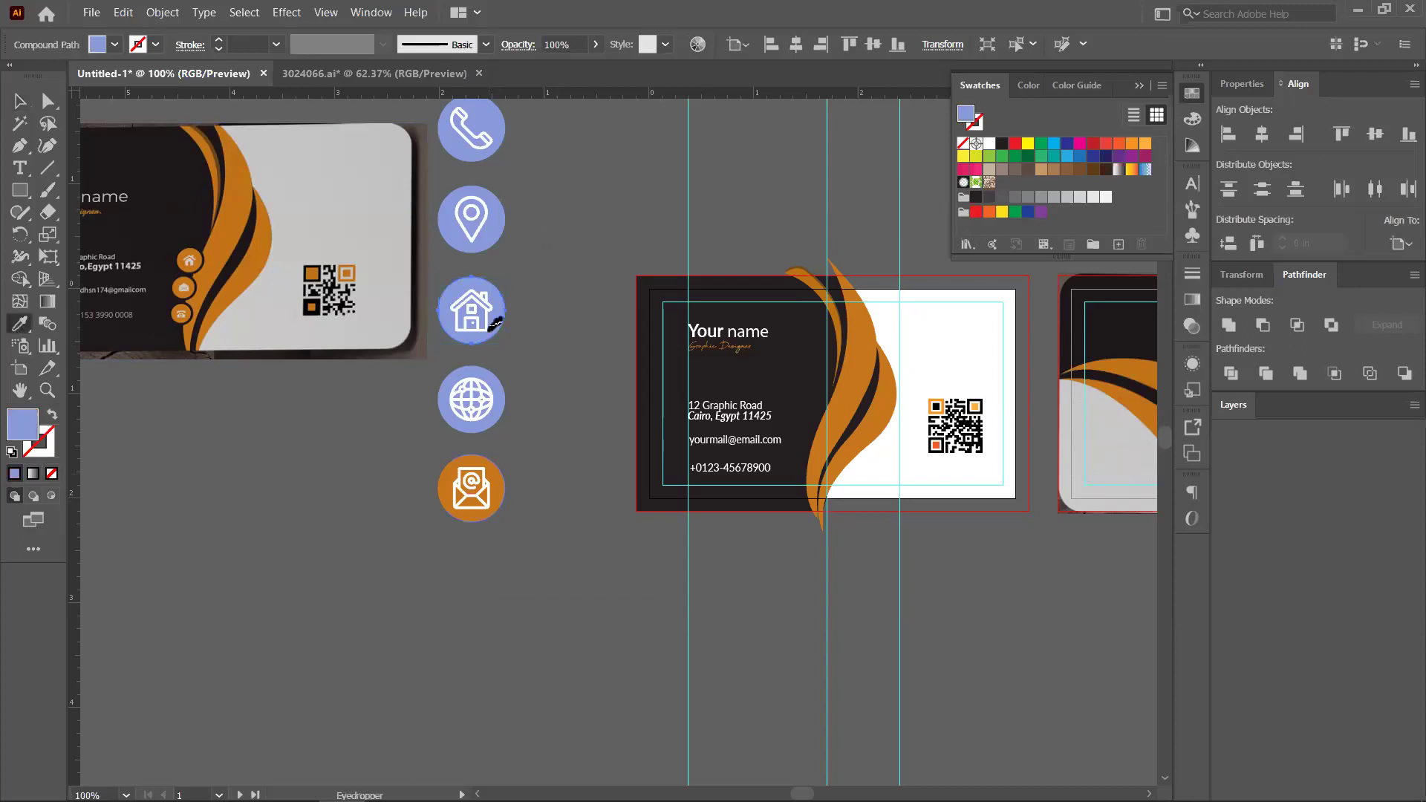
left_click(311, 307)
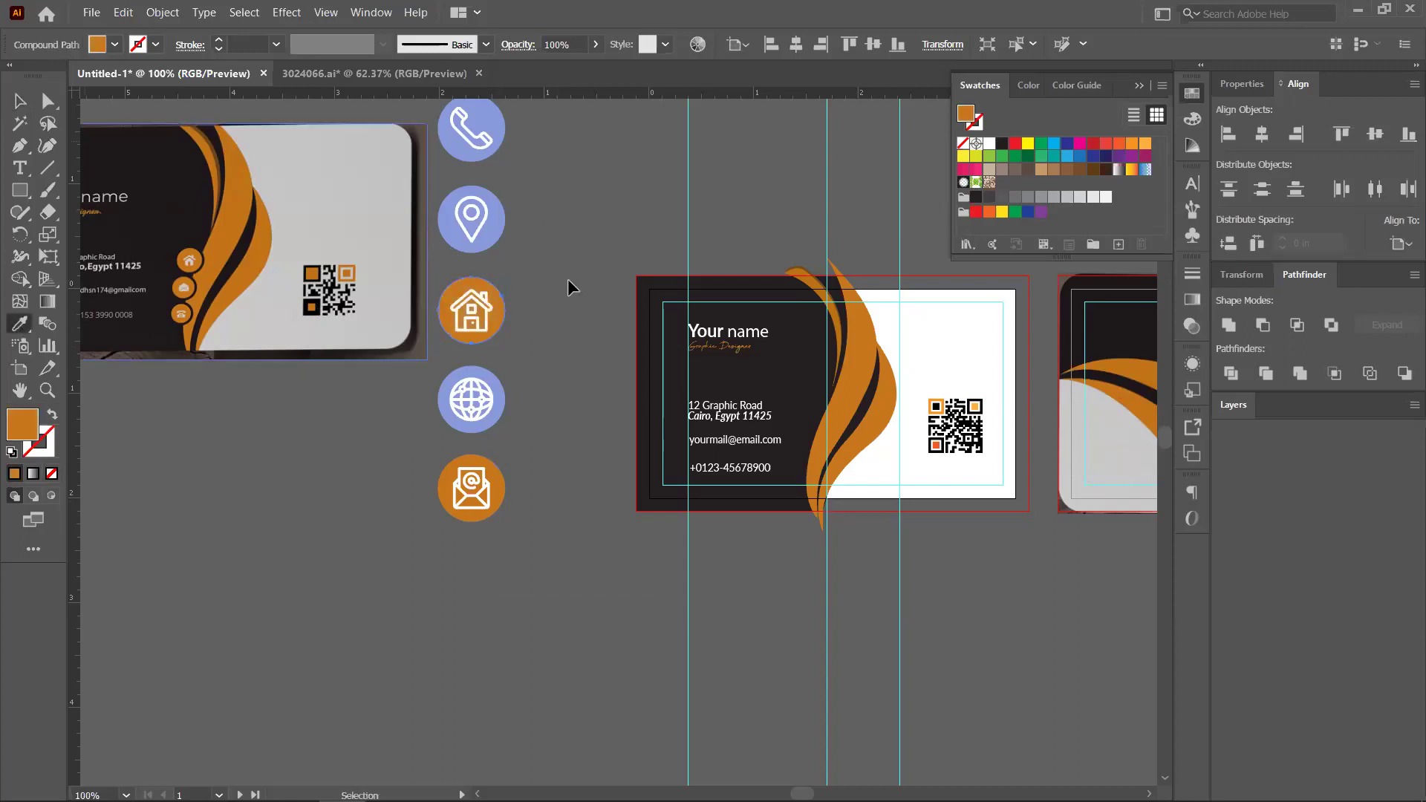
key("v")
left_click_drag(532, 274, 472, 311)
right_click(473, 305)
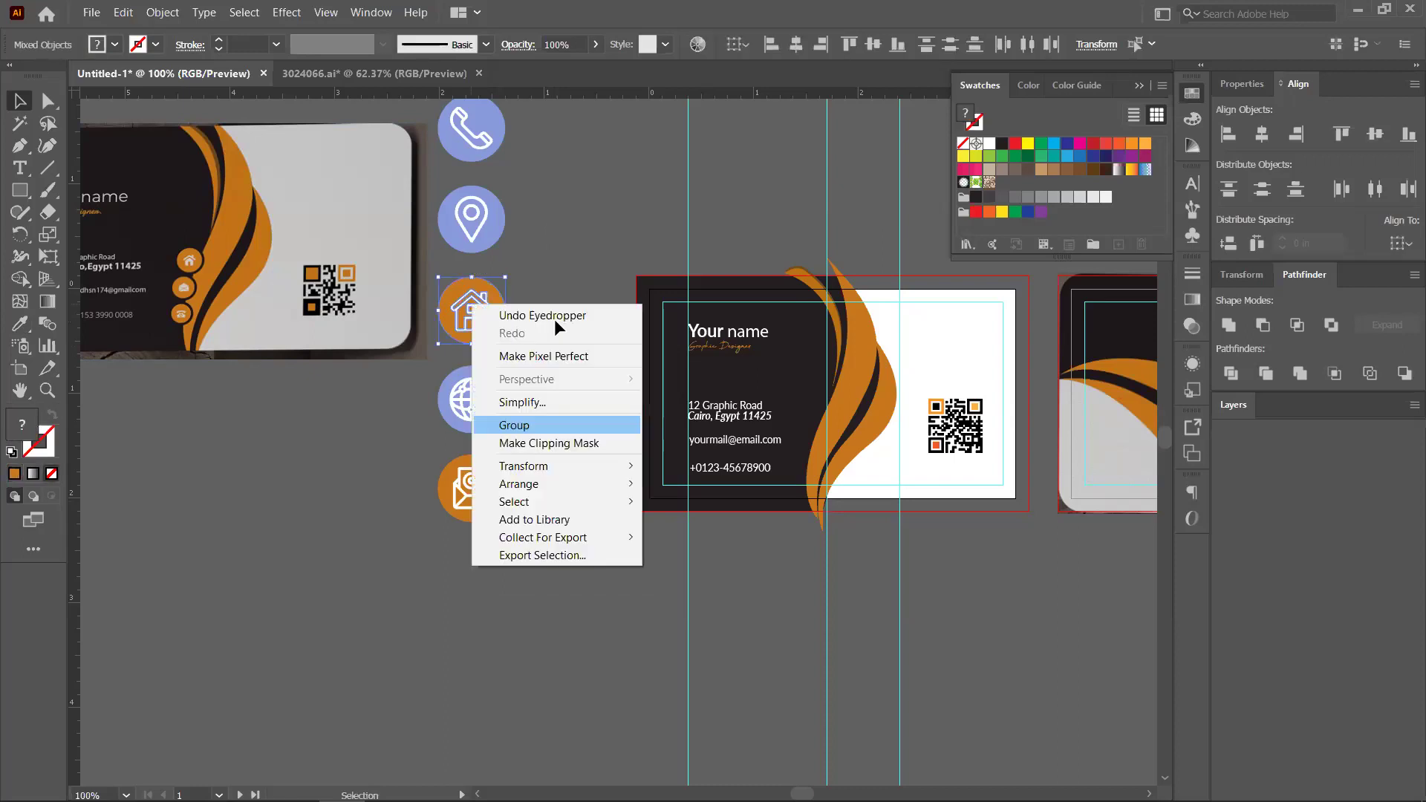
key("Escape")
left_click(570, 297)
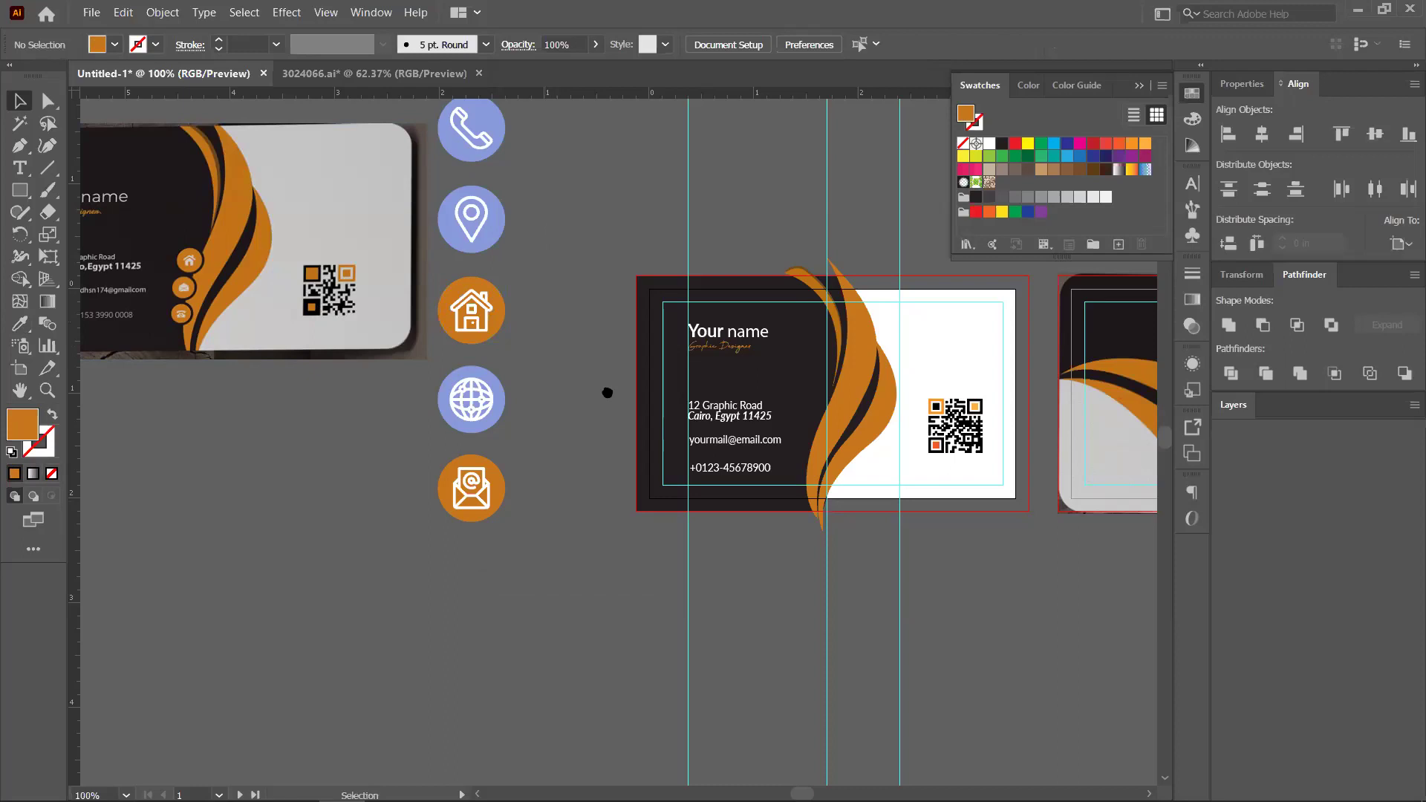
Recolour the phone icon's circle orange with the Eyedropper
scroll(607, 393, "up", 4)
scroll(607, 393, "left", 2)
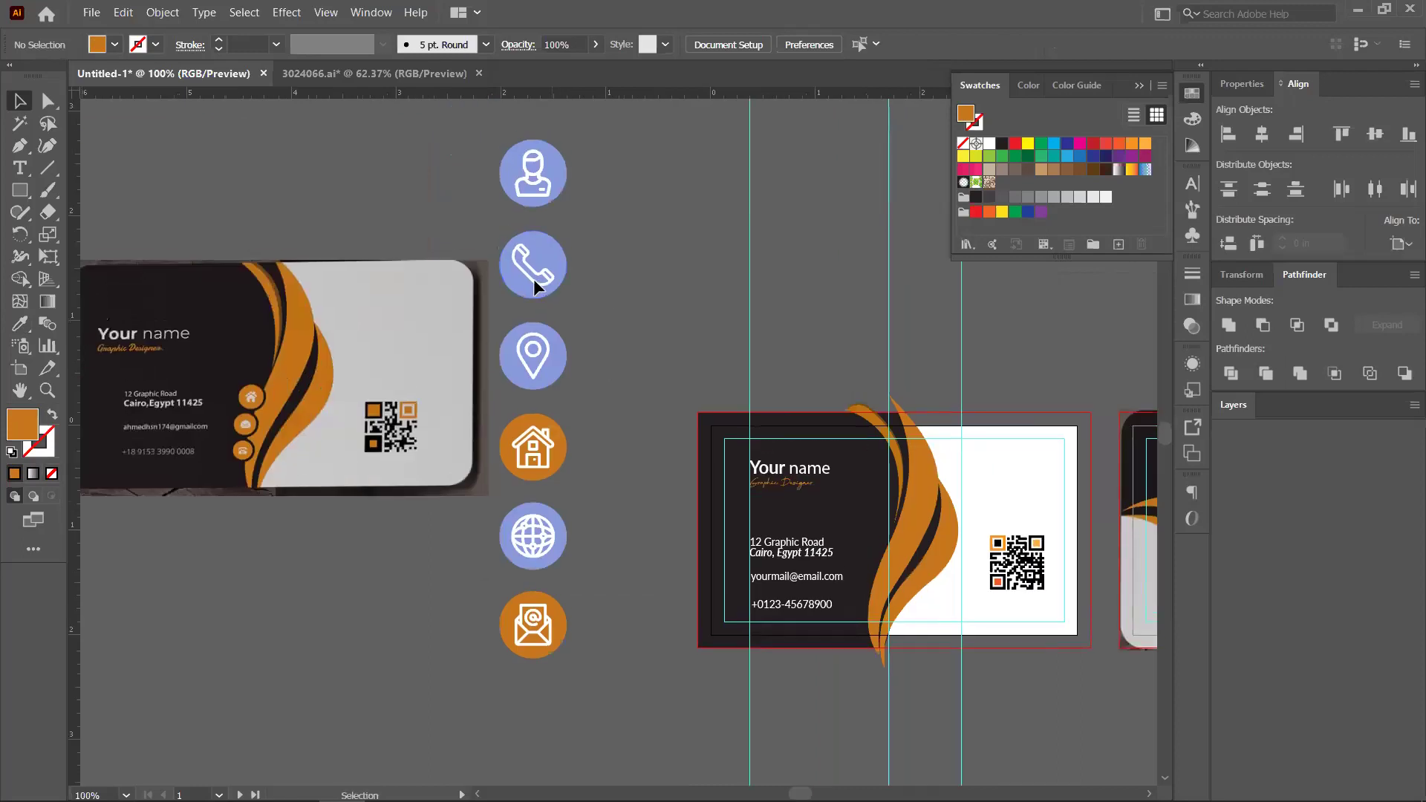
left_click(557, 276)
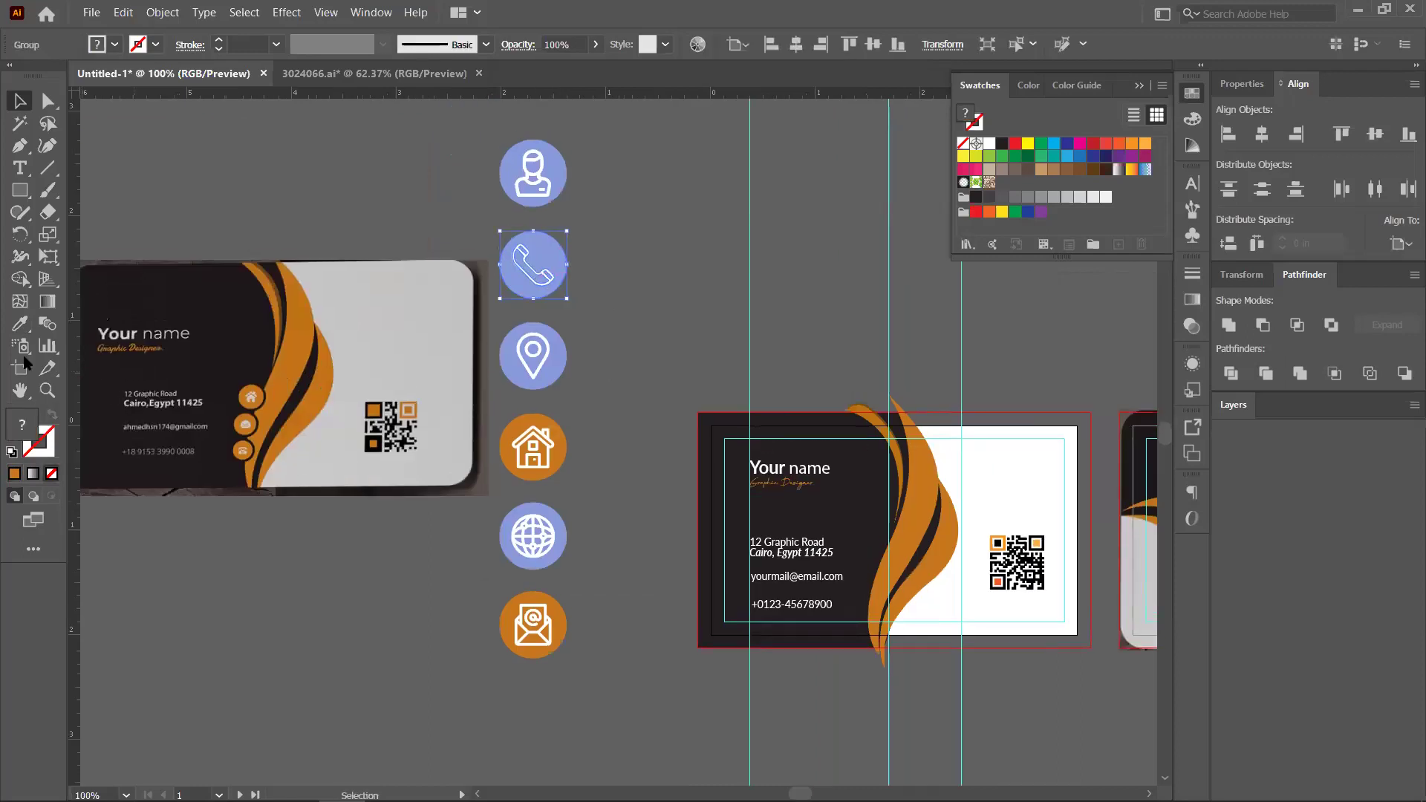
right_click(542, 260)
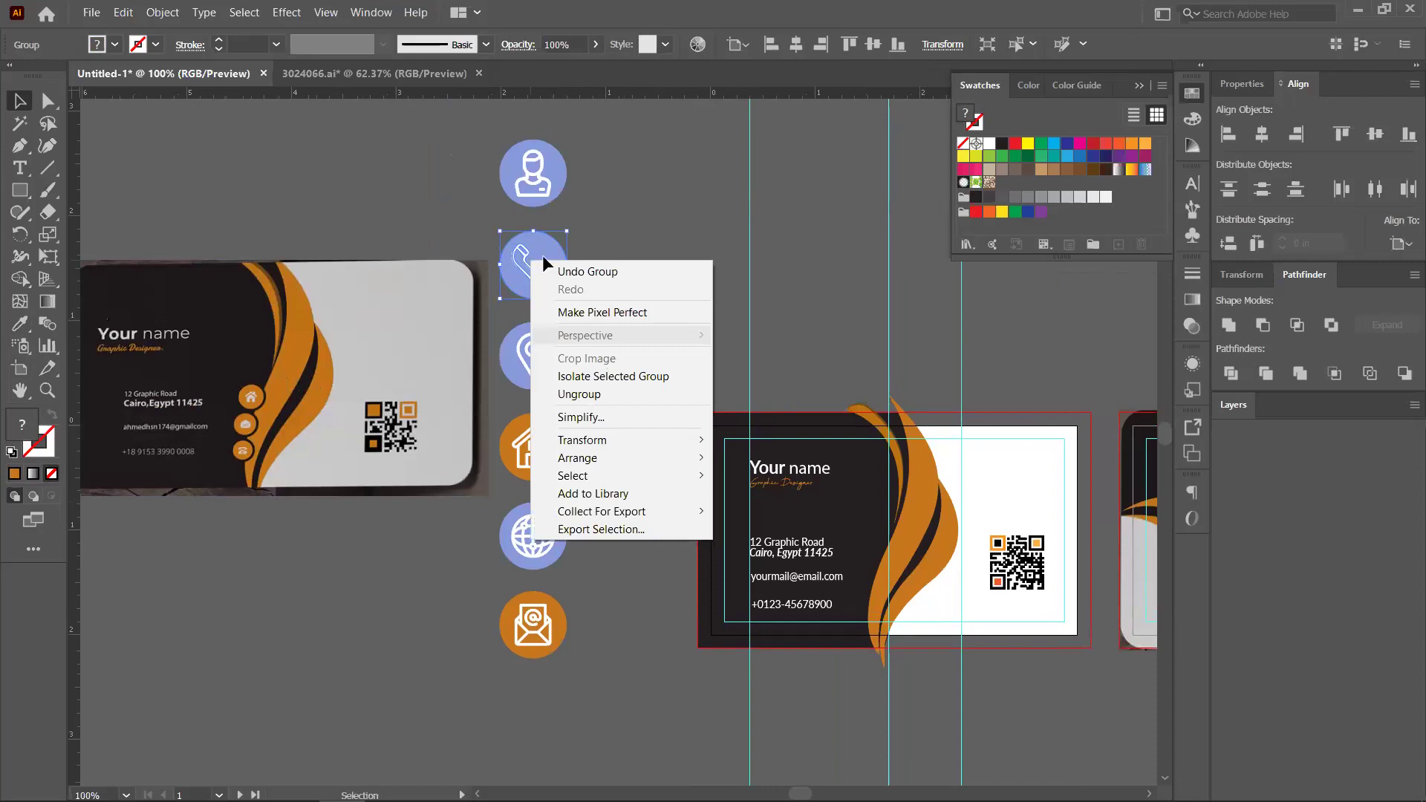
key("Escape")
key("ctrl+shift+a")
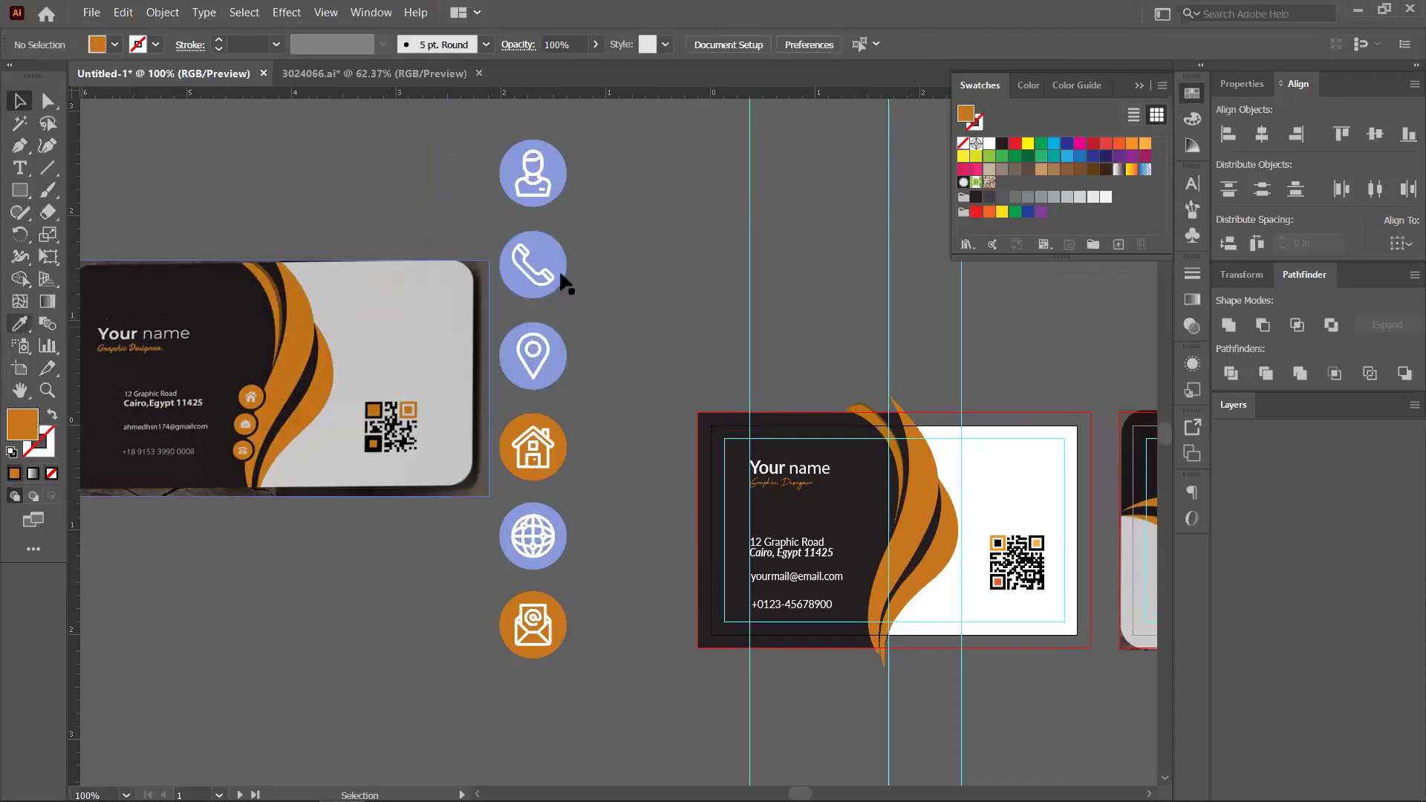
left_click(551, 284)
key("i")
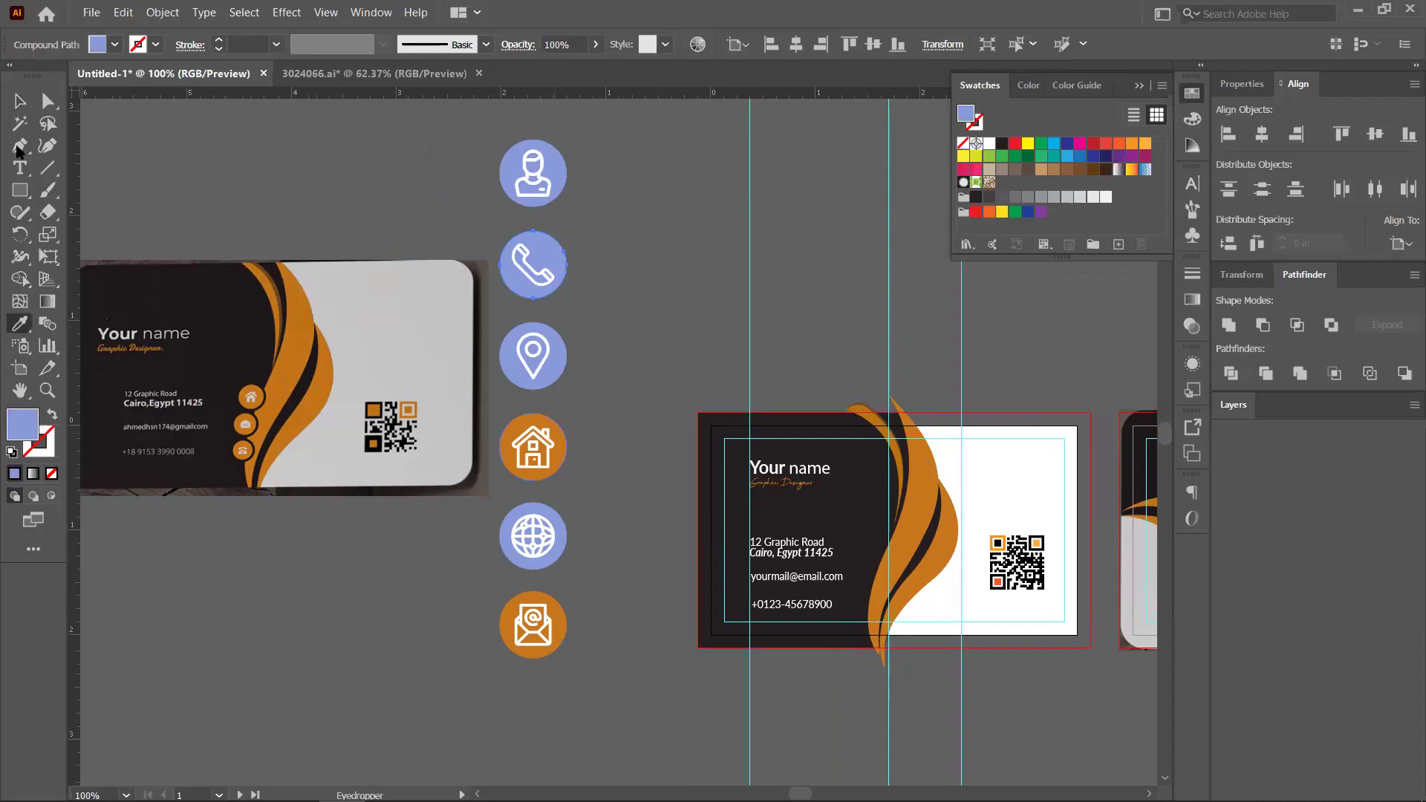
key("comma")
key("v")
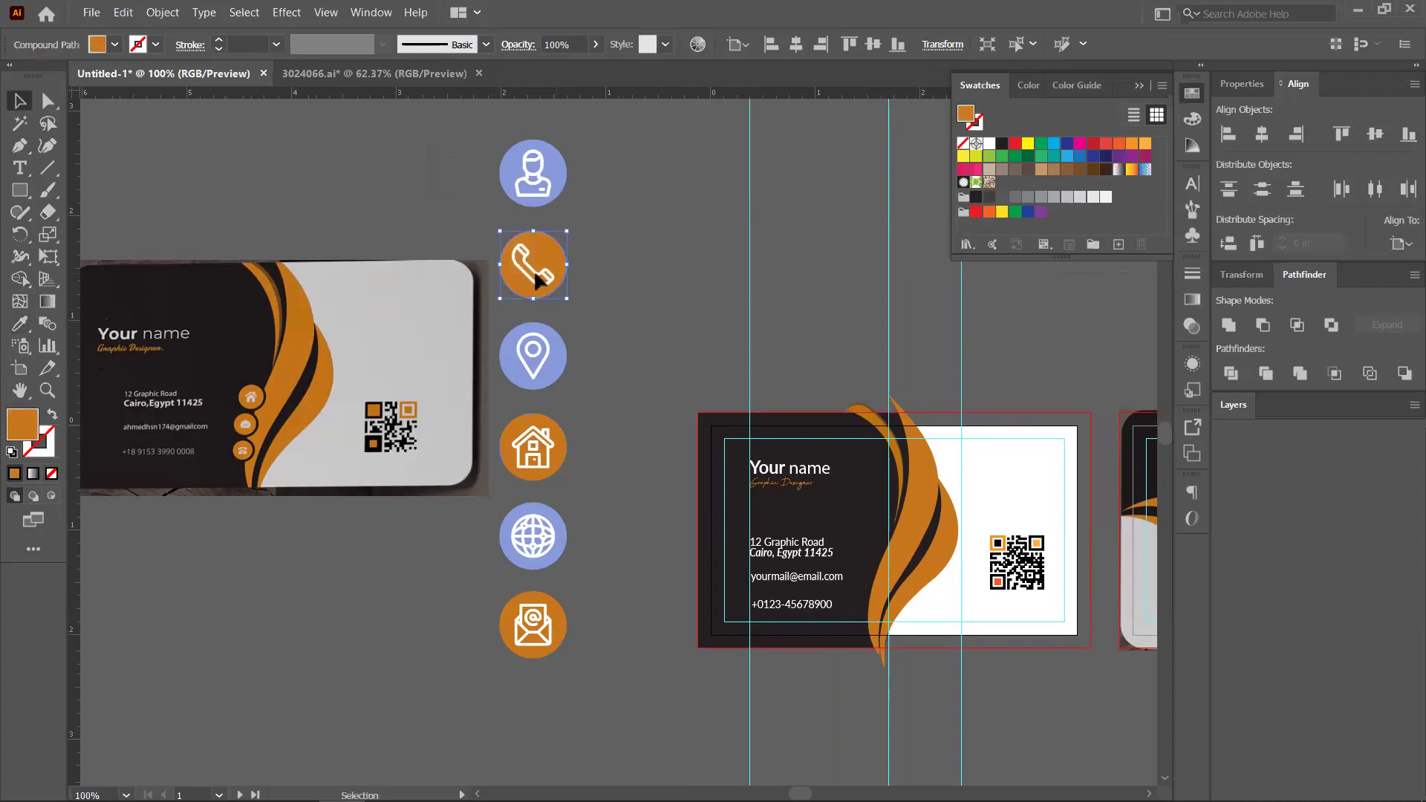
Check the phone glyph sits inside its circle and reselect the whole phone icon
right_click(539, 280)
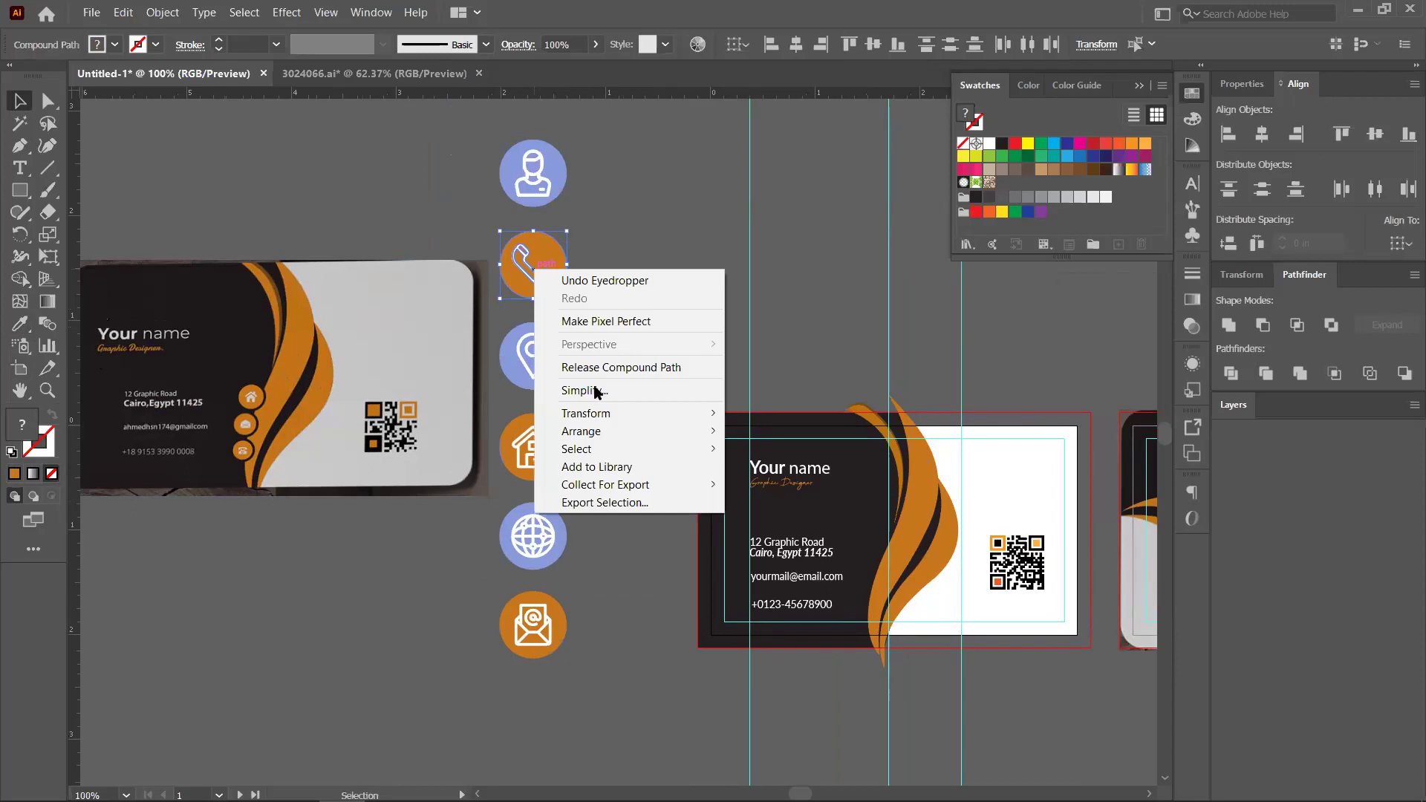
left_click(535, 279)
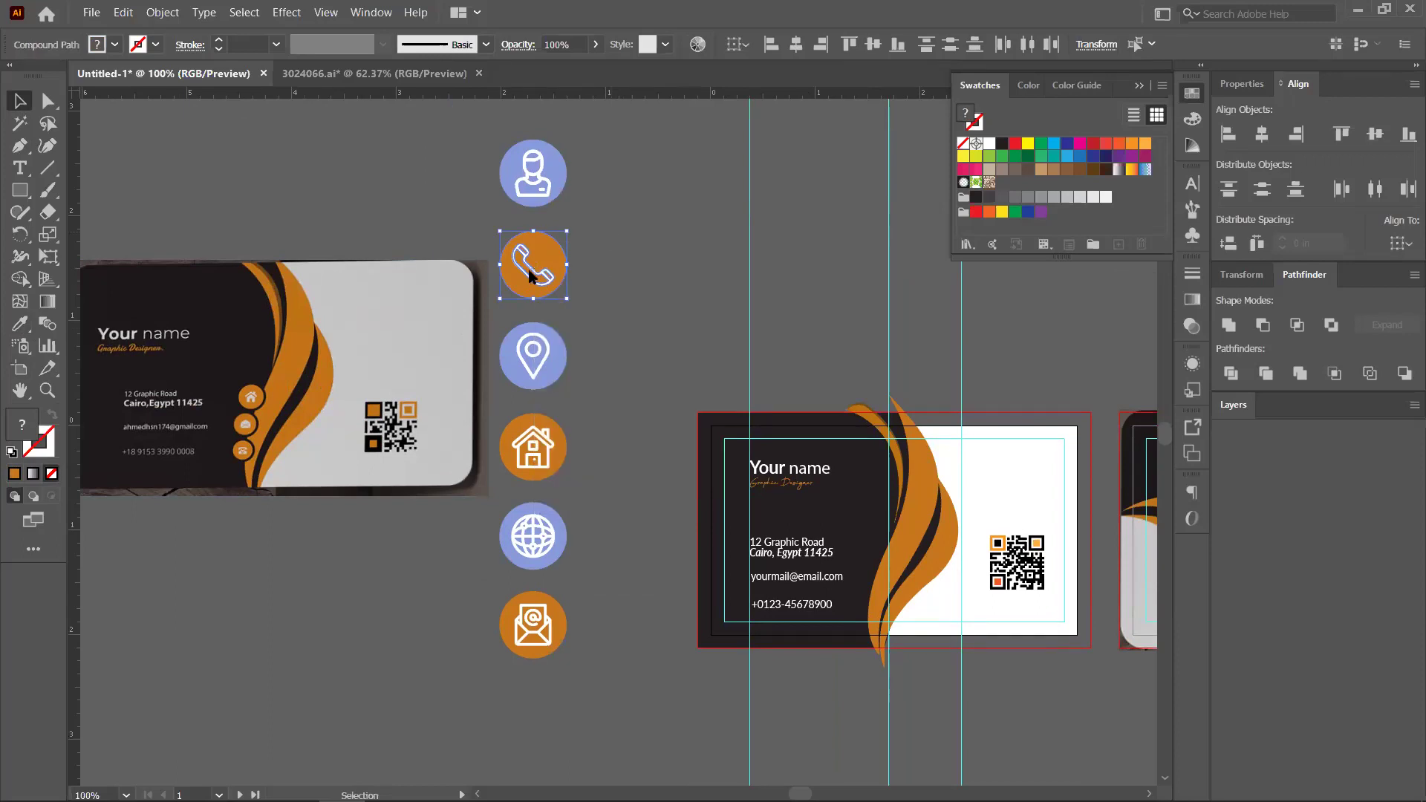
right_click(529, 272)
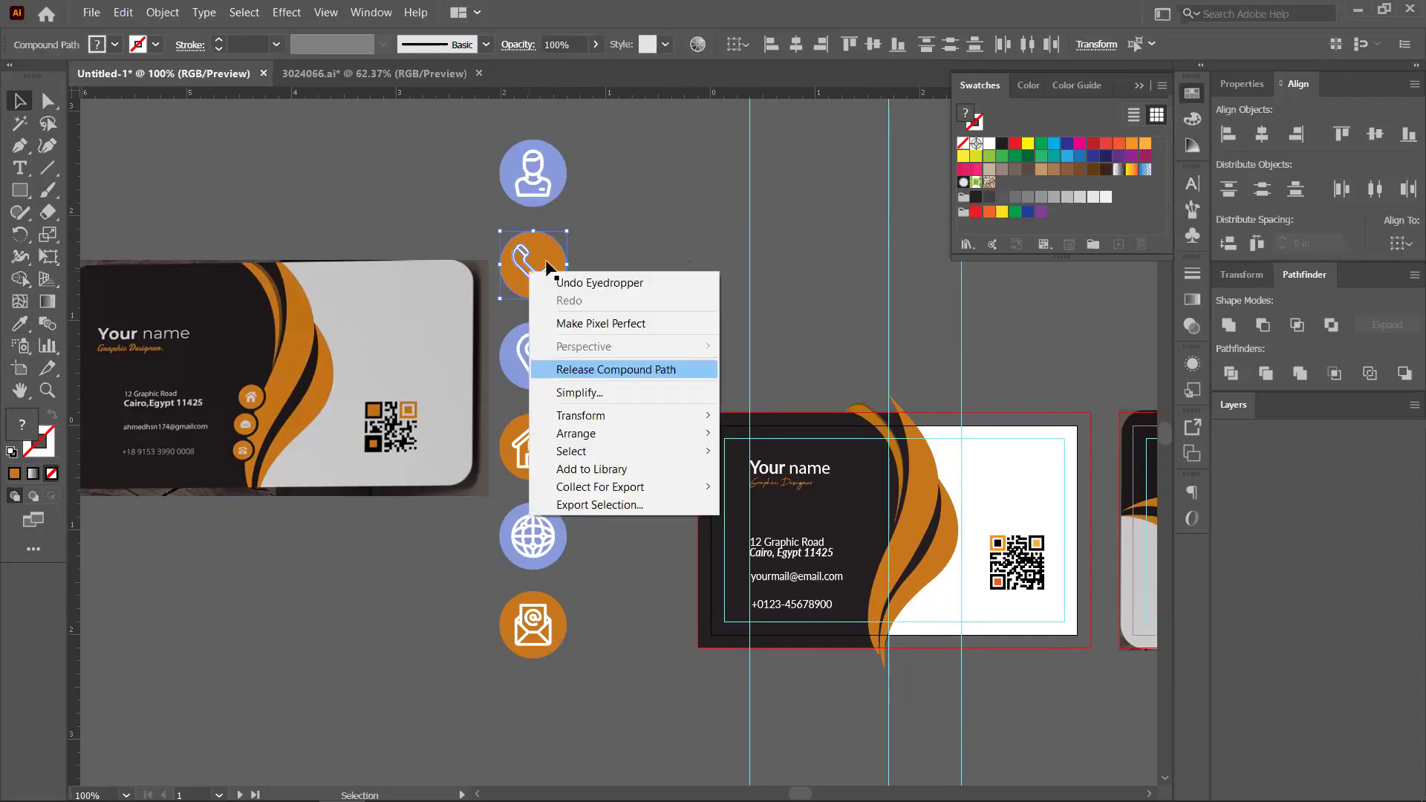
left_click(578, 283)
key("ctrl+z")
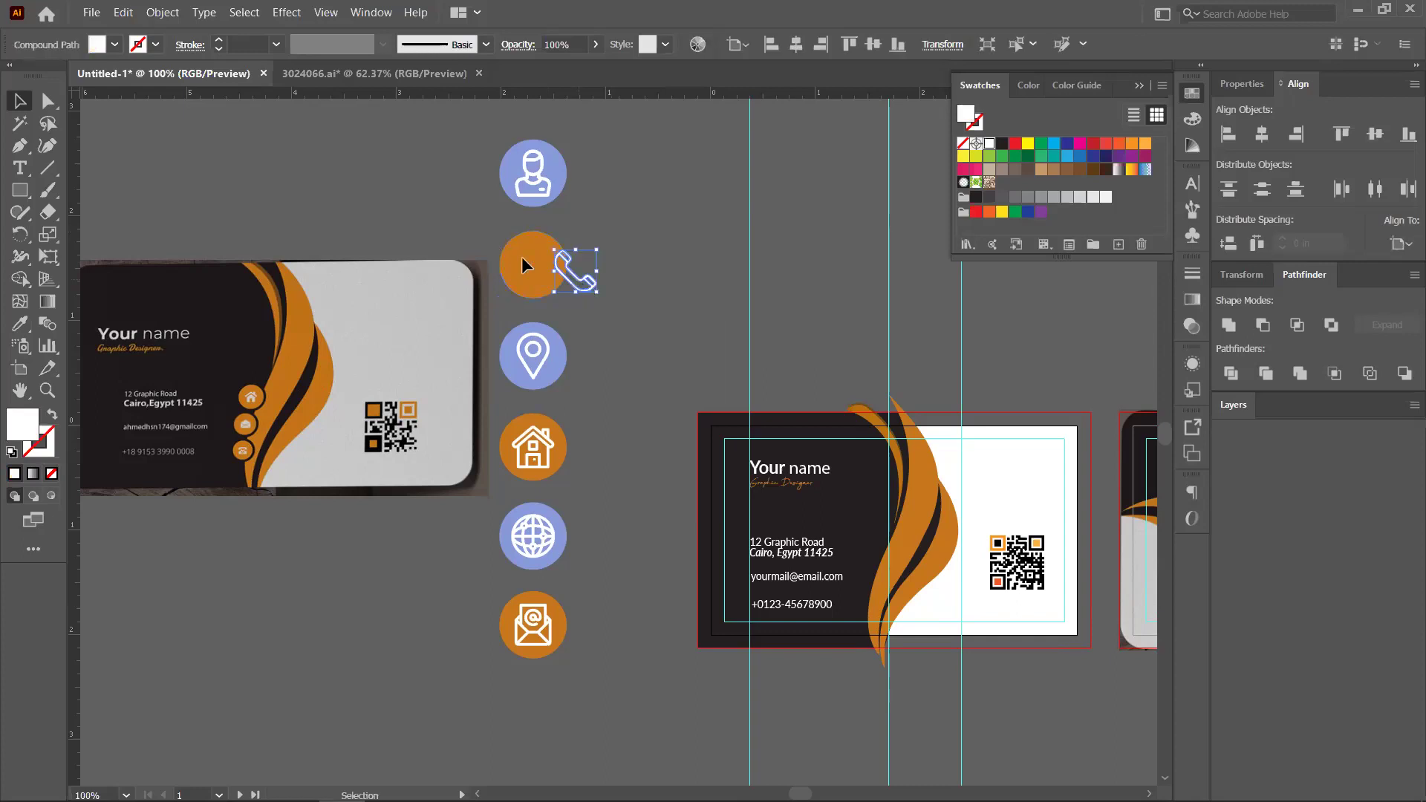
key("ctrl+z")
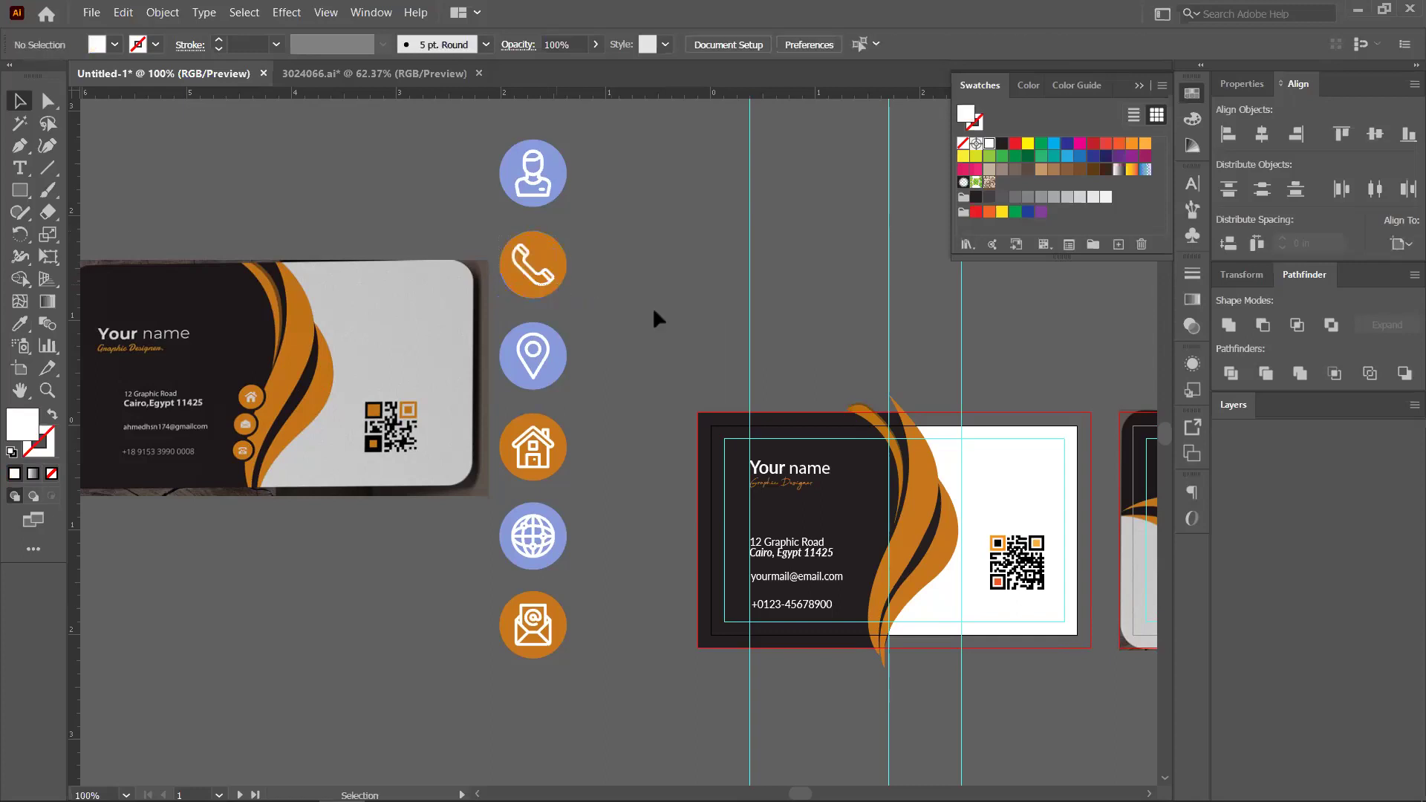
key("ctrl+z")
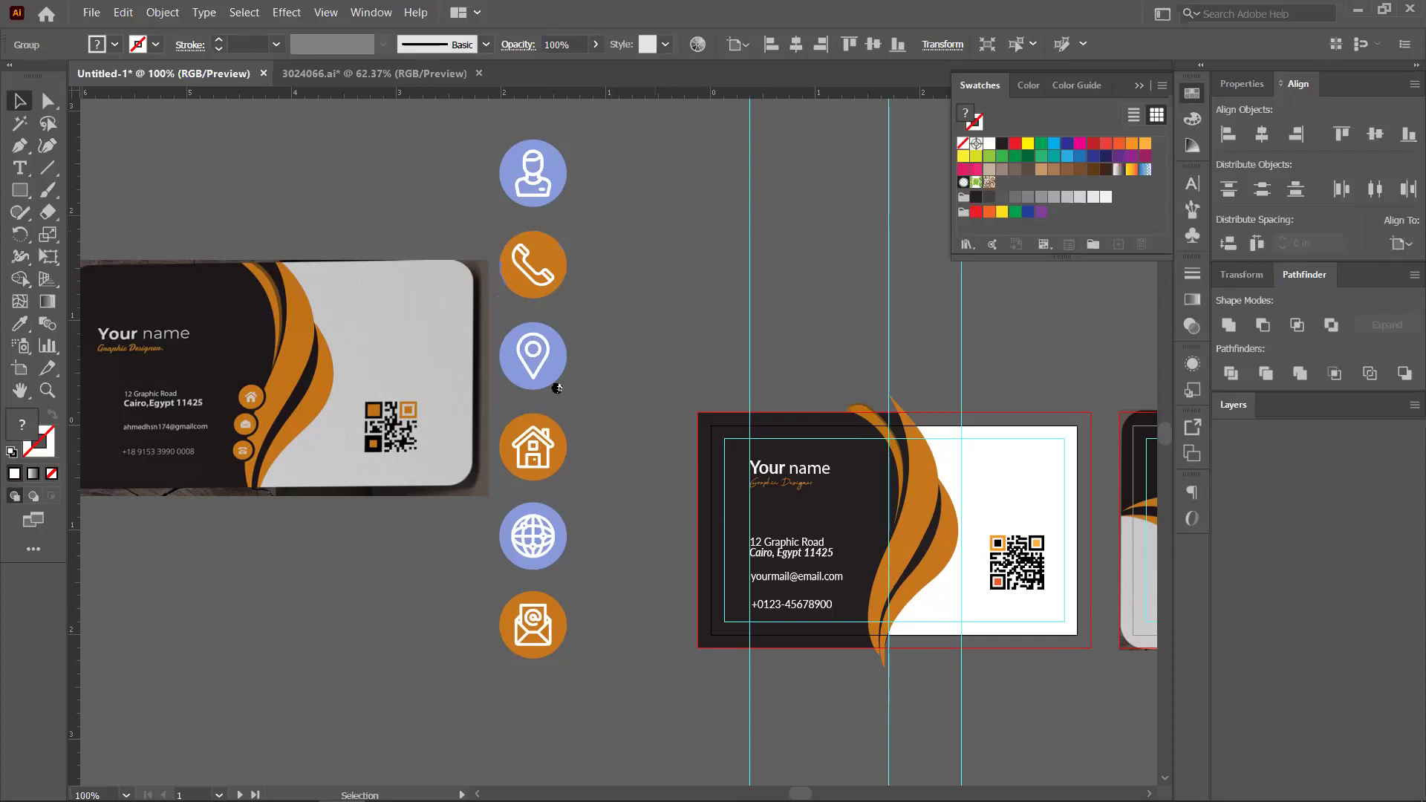
Move the globe and location-pin icons out of the column
key("ctrl+minus")
left_click_drag(483, 457, 561, 200)
left_click_drag(473, 332, 469, 147)
Stack the icons in a column: house on top, then email, then phone
left_click(465, 277)
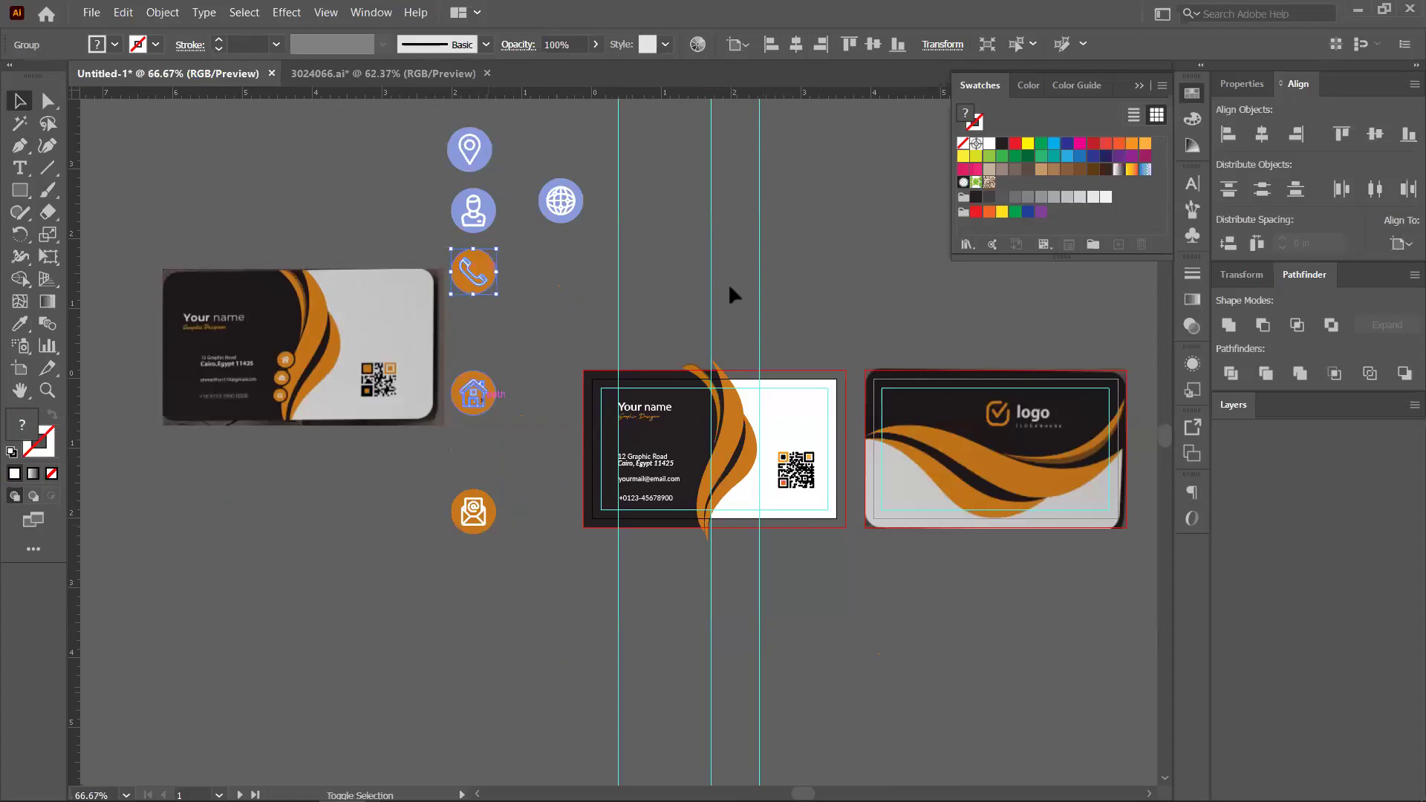
left_click(473, 392, "shift")
left_click(473, 513, "shift")
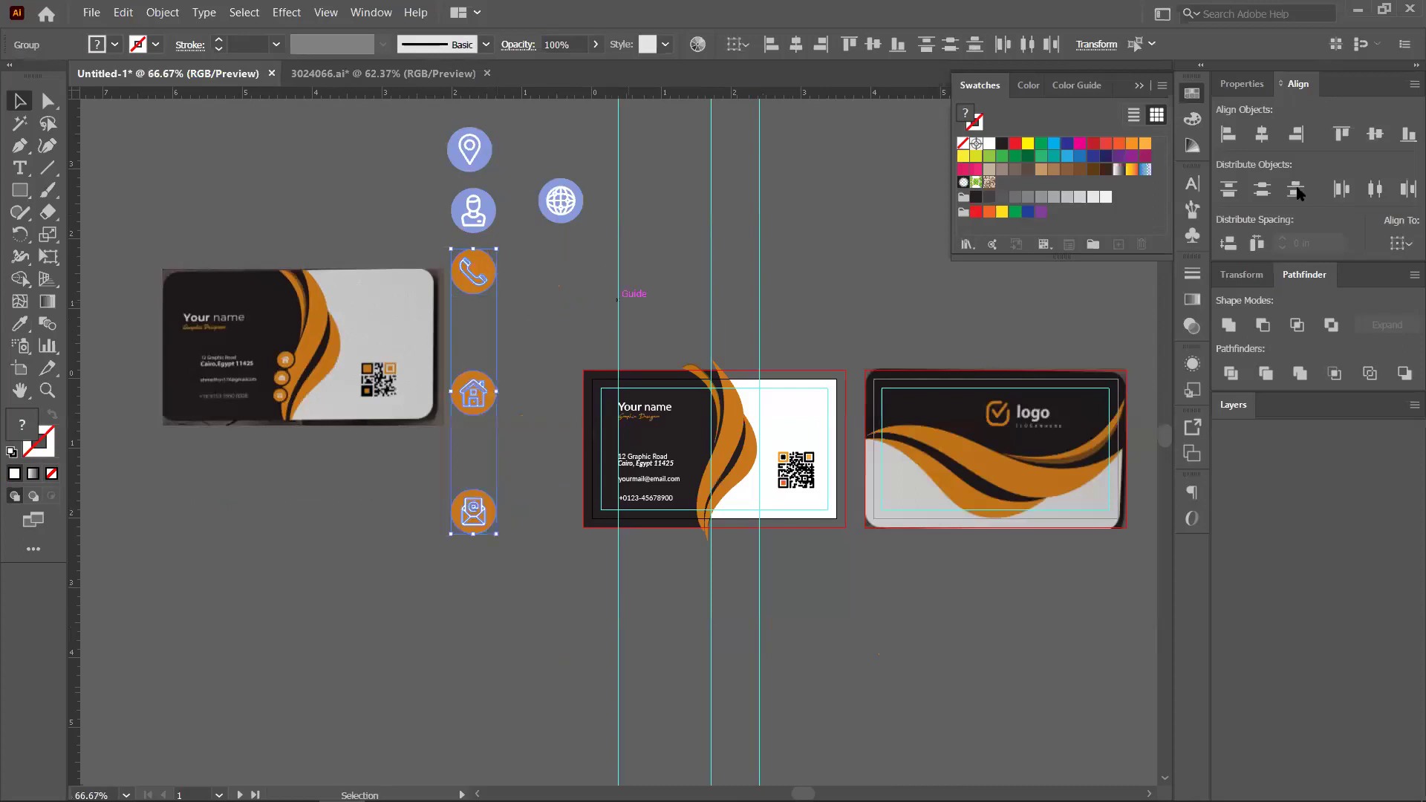
left_click(511, 352)
left_click_drag(453, 272, 510, 587)
left_click_drag(481, 518, 474, 451)
left_click_drag(518, 603, 509, 424)
Move the three-icon column onto the card beside the contact lines
left_click(401, 474)
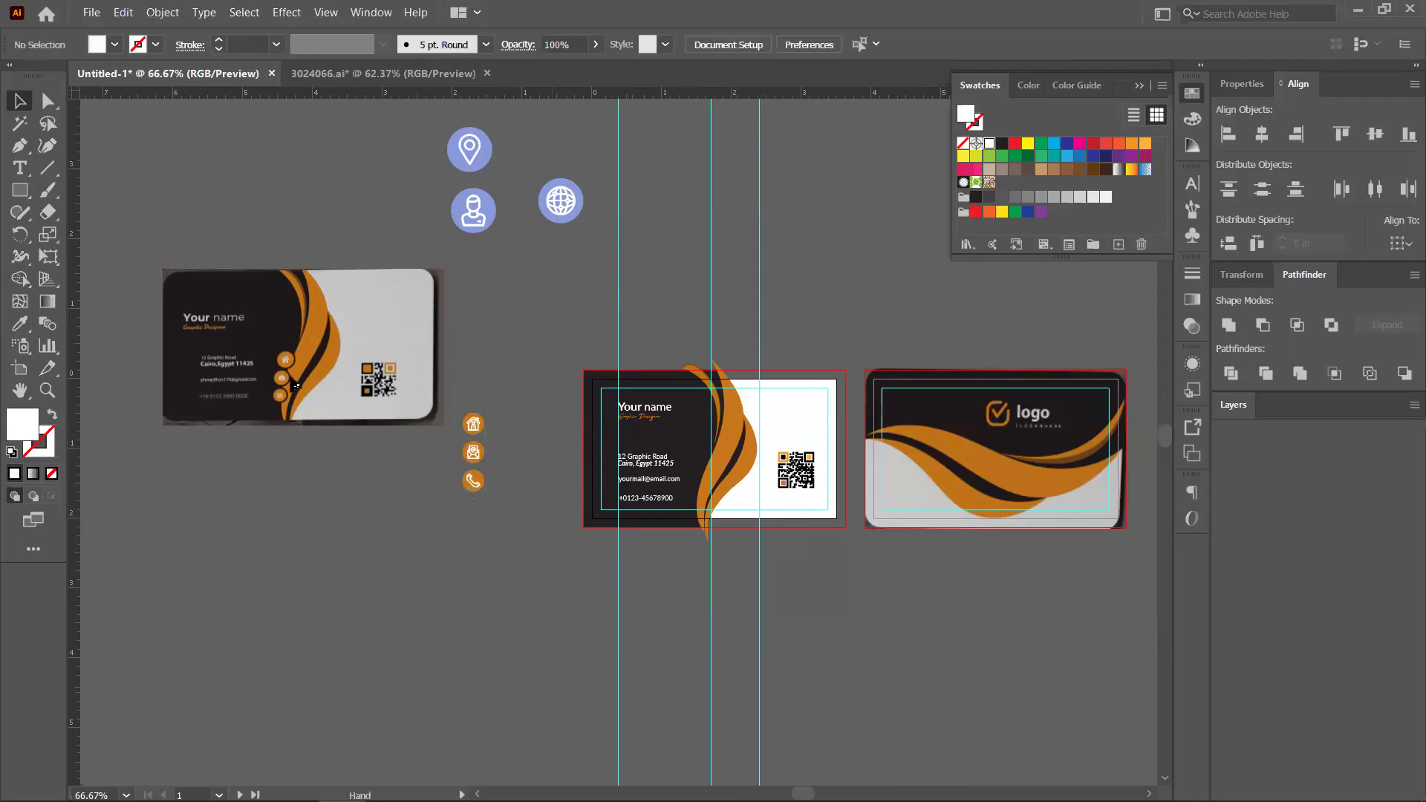
left_click_drag(296, 385, 118, 370)
left_click_drag(330, 505, 769, 450)
scroll(336, 476, "up", 2)
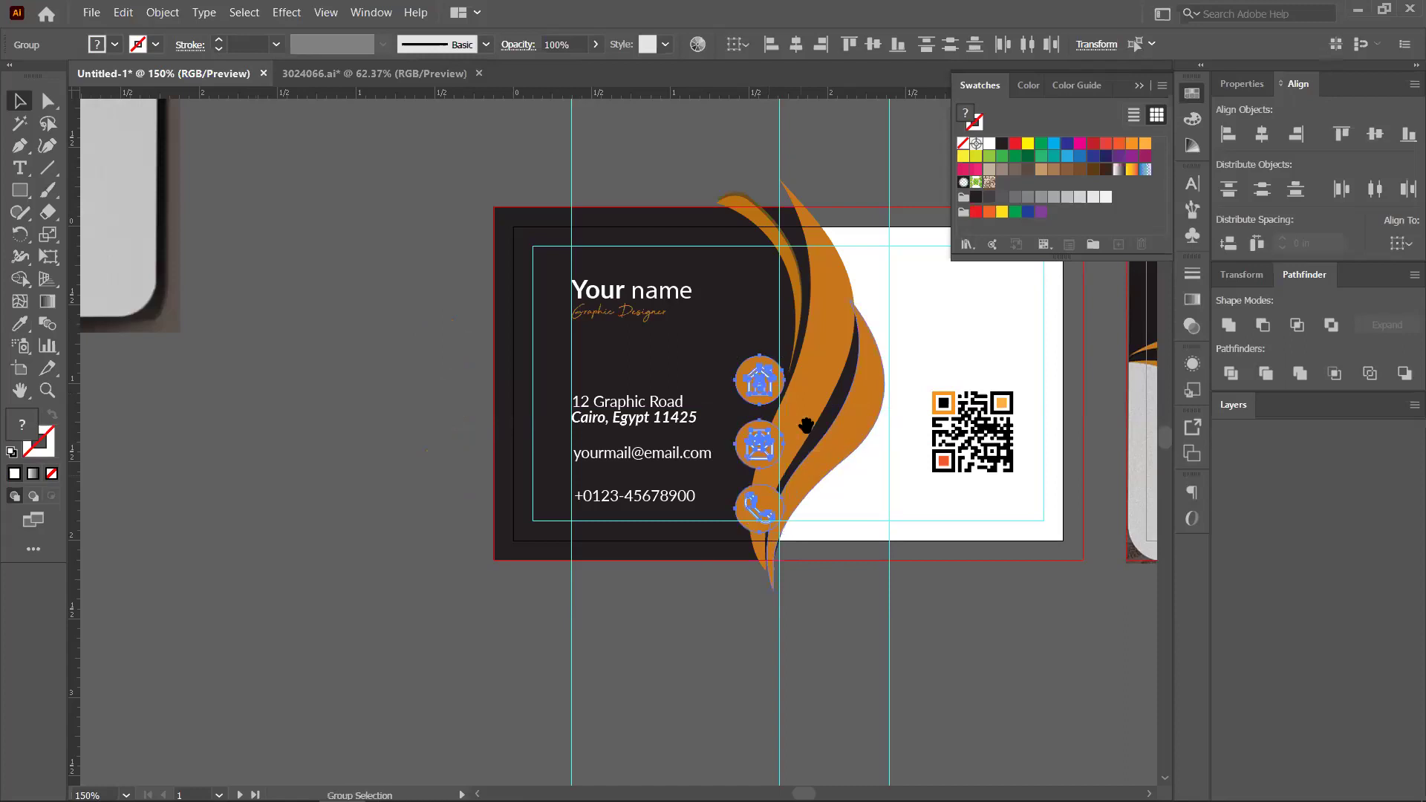
Shrink the icon column slightly and vertically centre the house icon on the address text
scroll(806, 426, "up", 3)
scroll(743, 356, "up", 1)
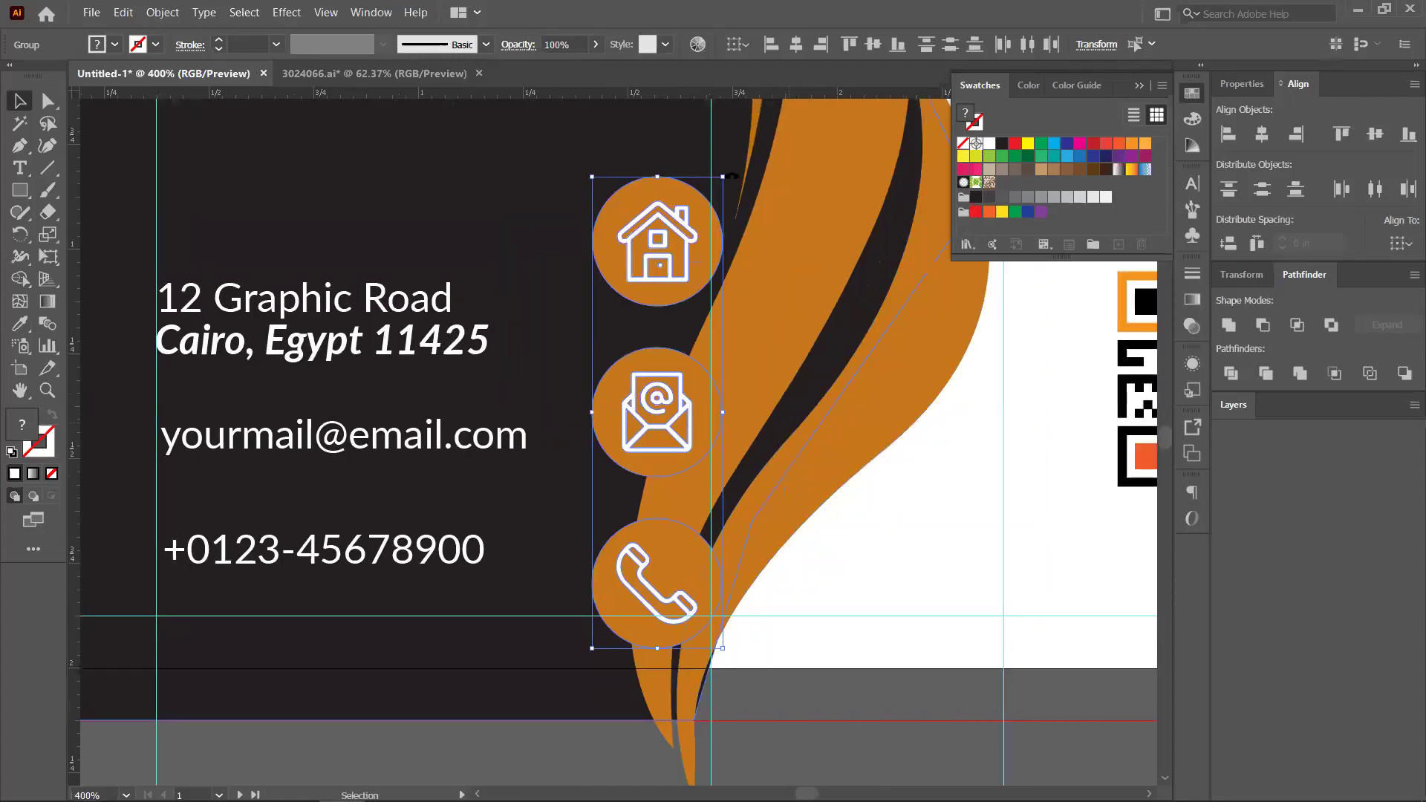
left_click_drag(722, 178, 699, 250)
scroll(790, 372, "down", 1)
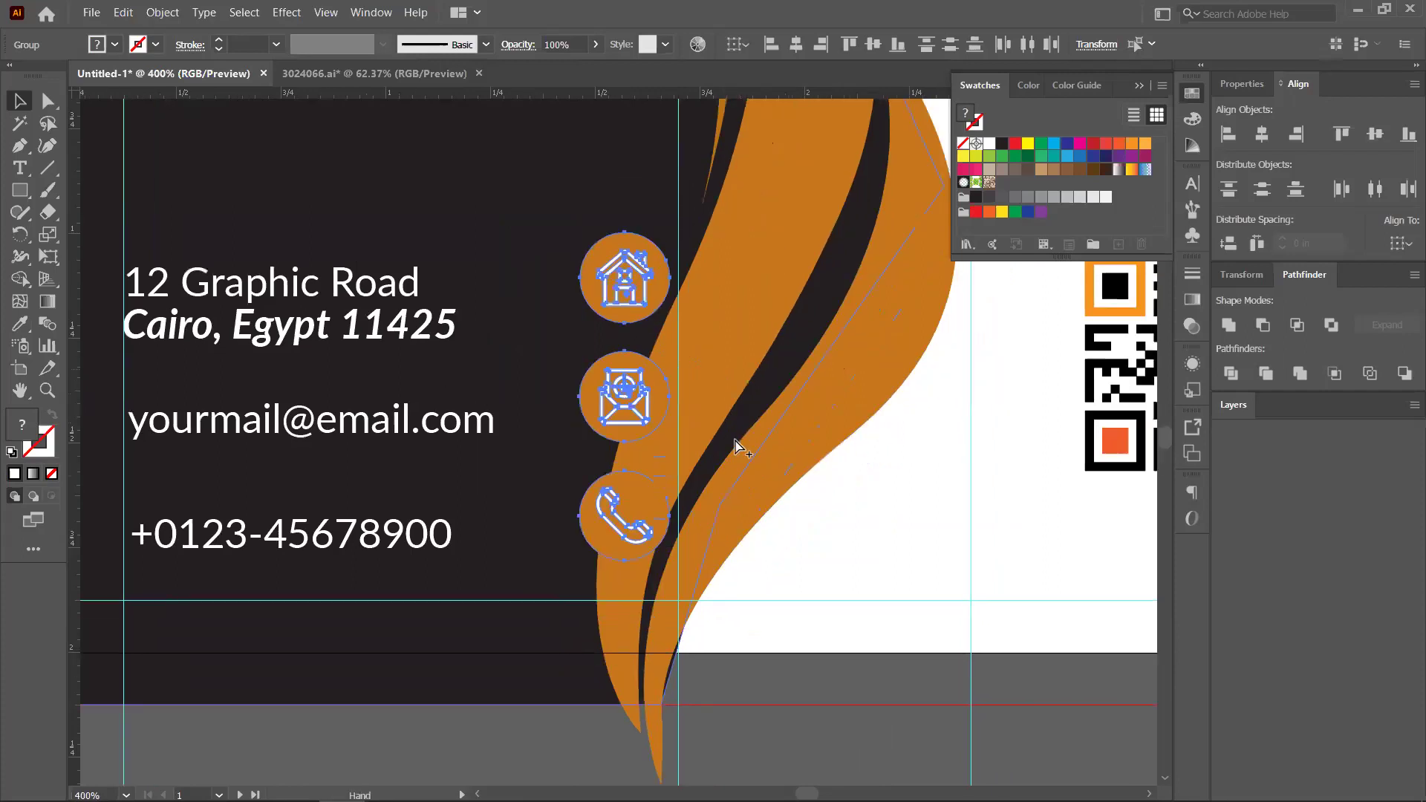
key("space")
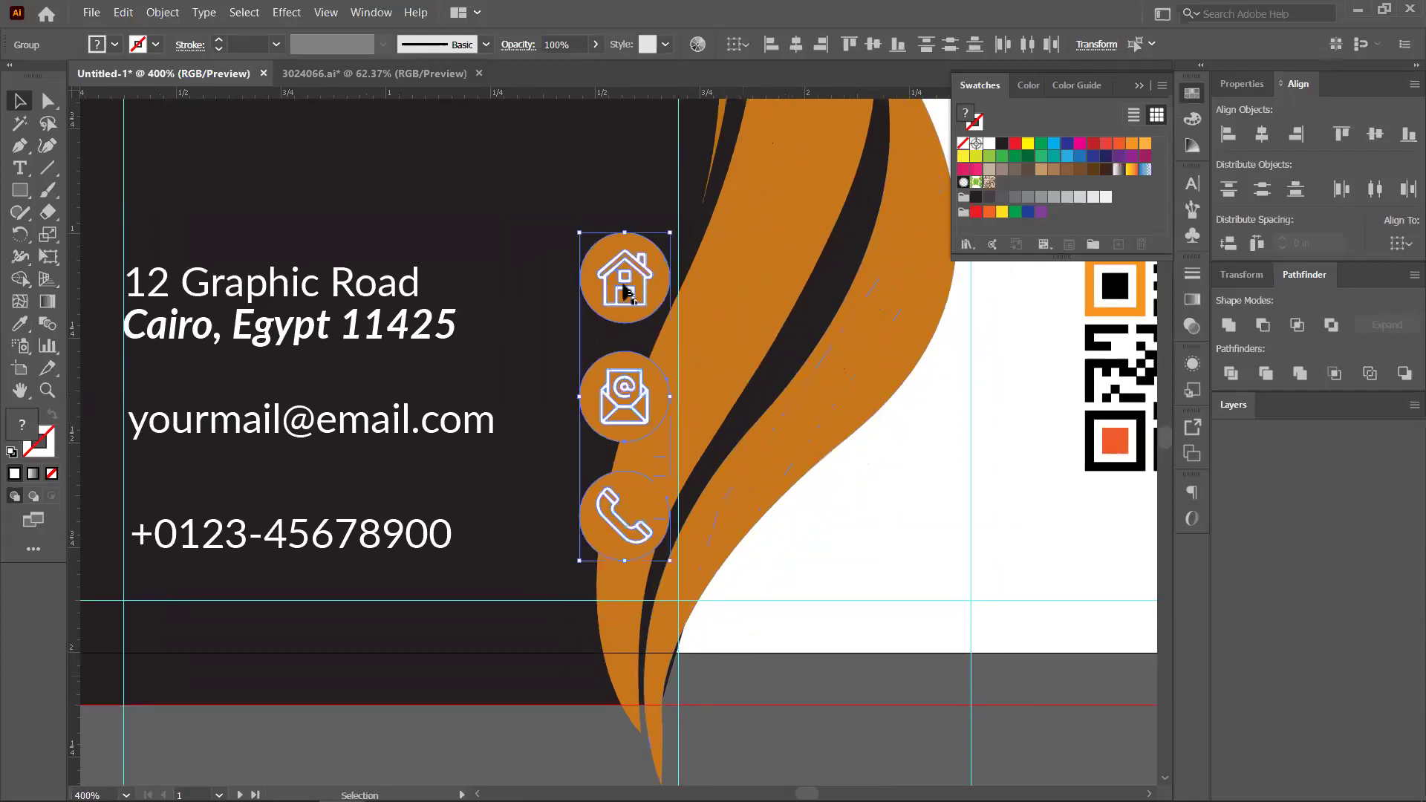
left_click(626, 292)
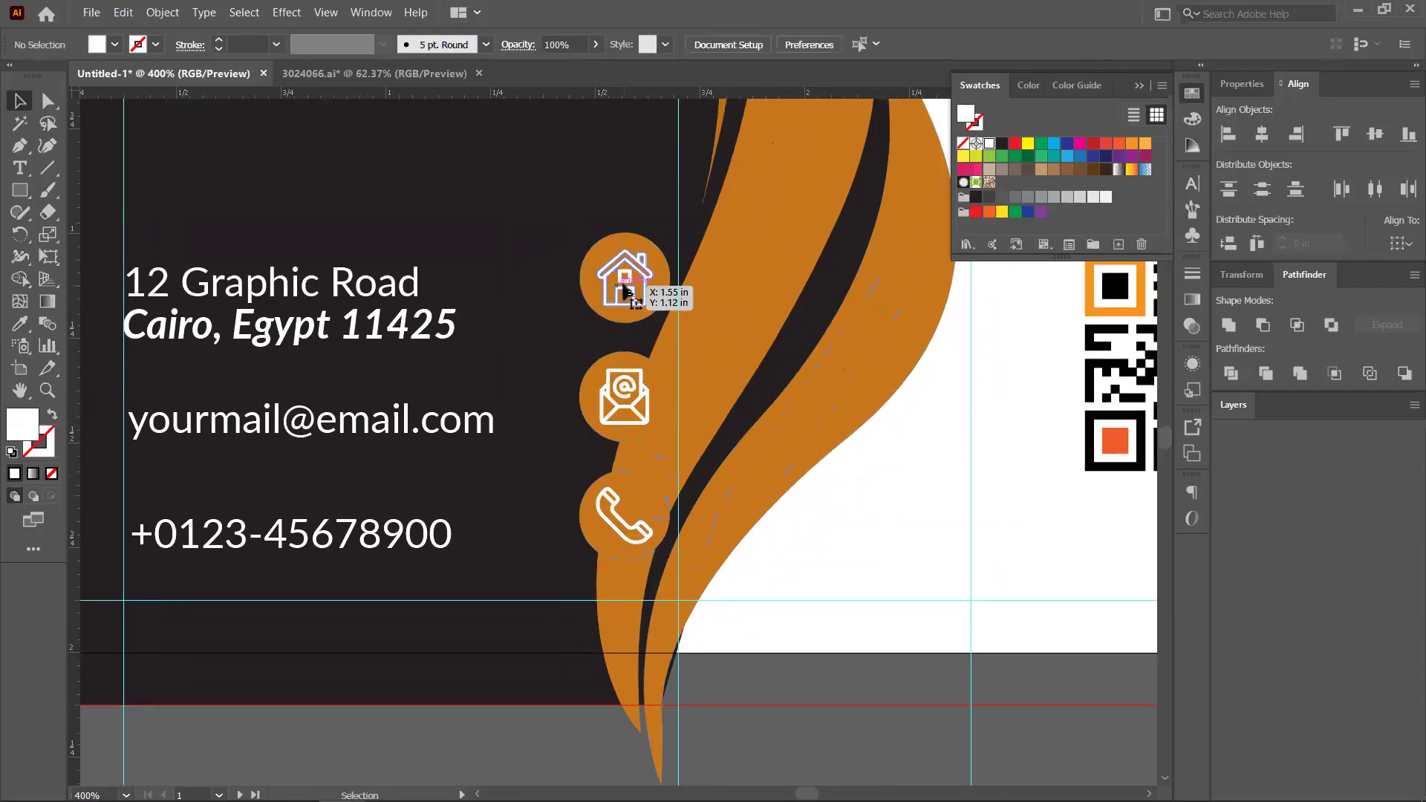
left_click(405, 333, "shift")
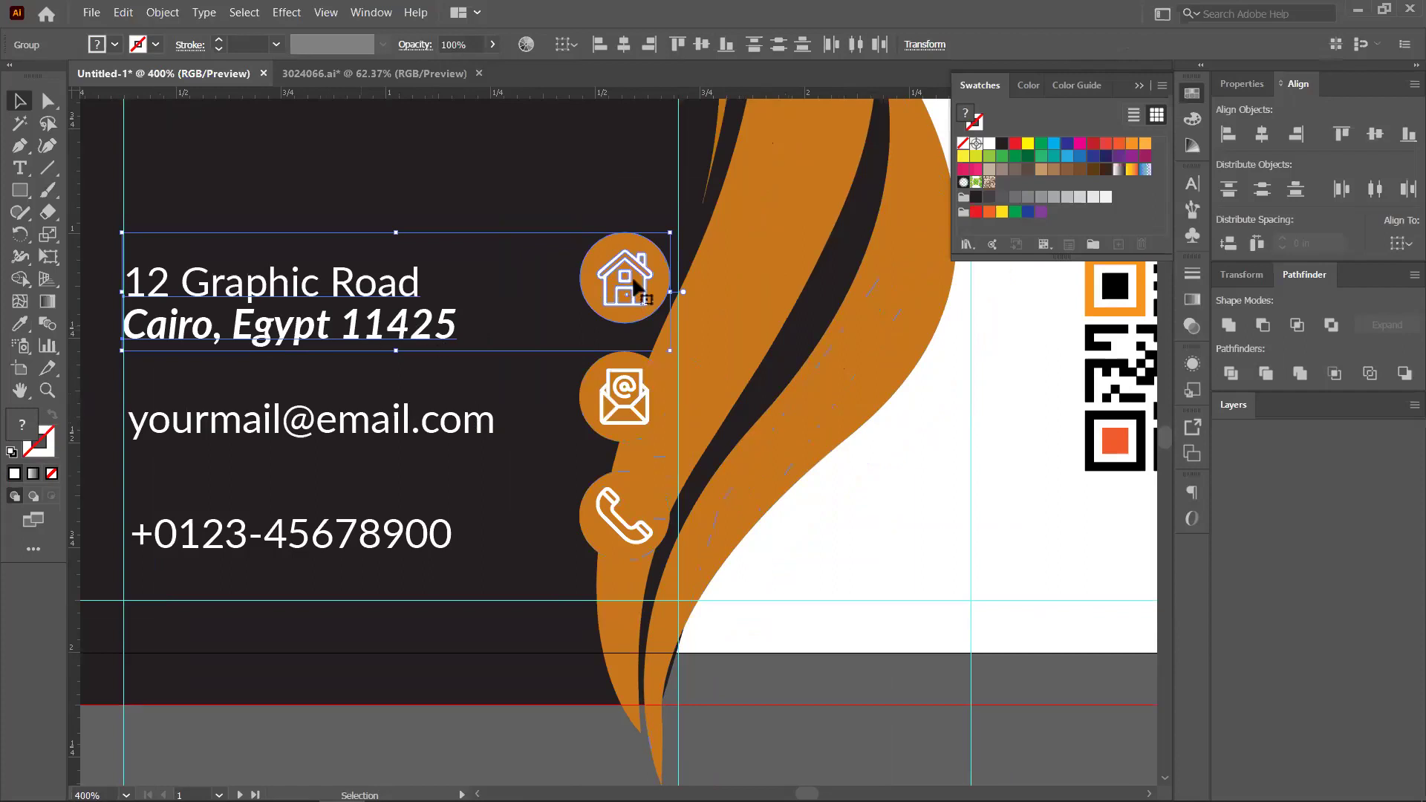
left_click(358, 343)
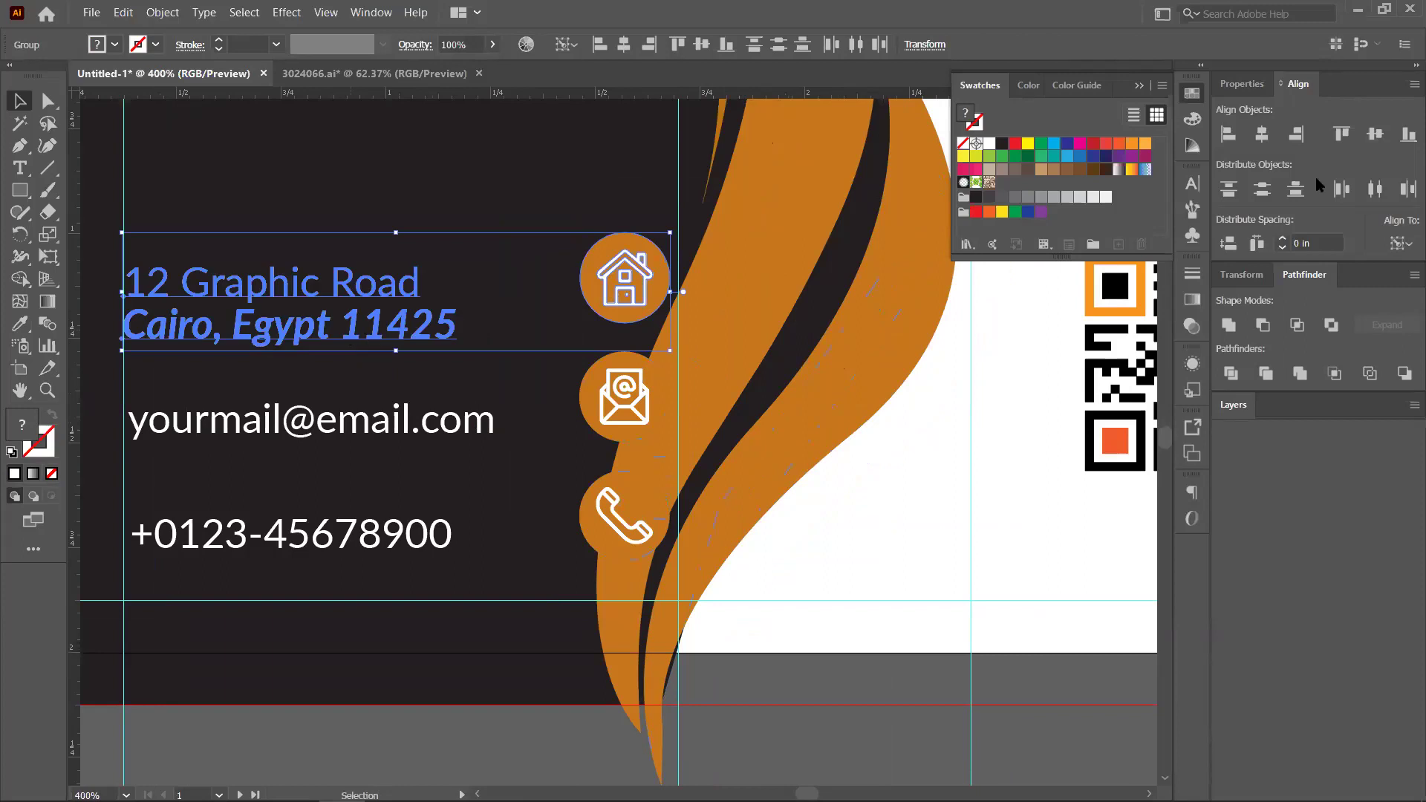
left_click(1376, 138)
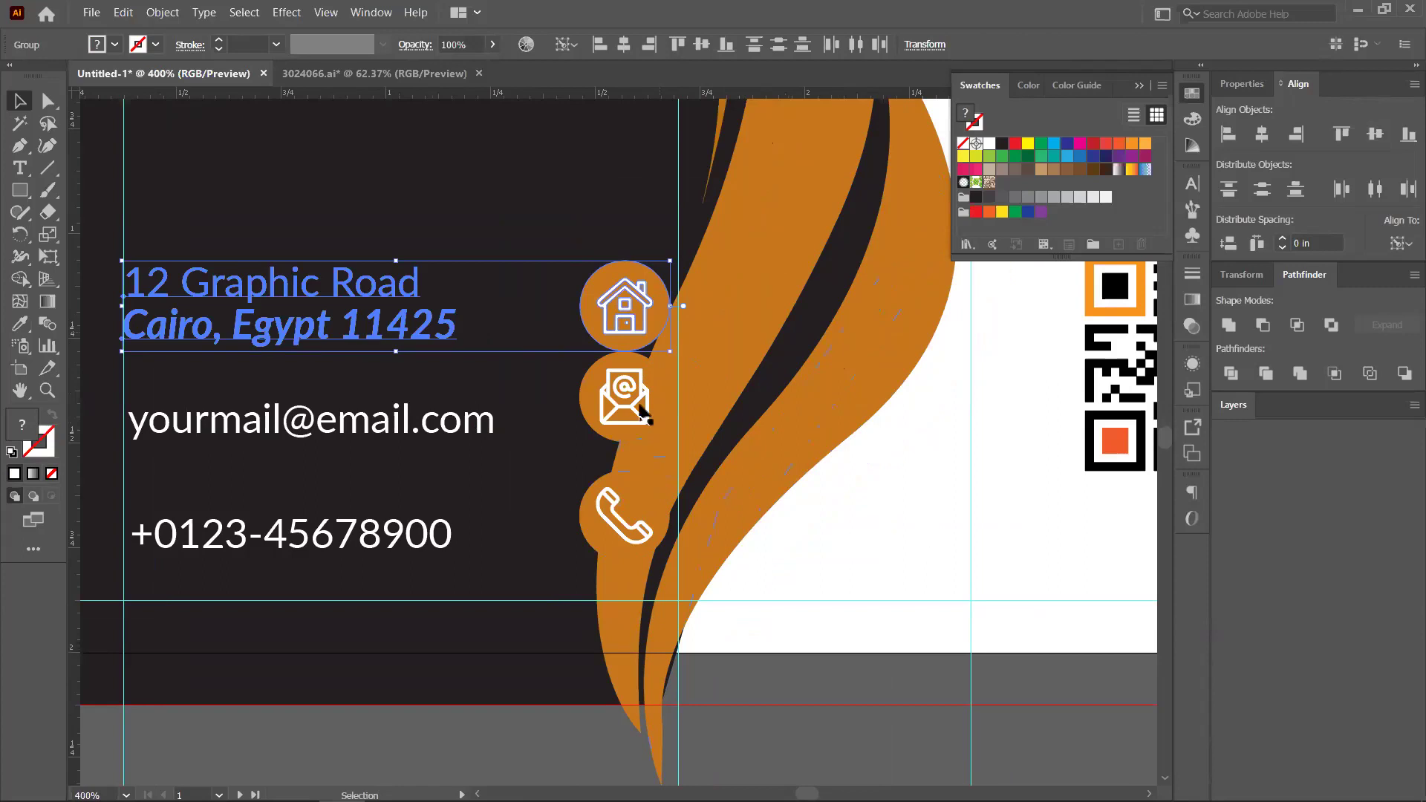
left_click(642, 415)
Horizontally centre the envelope and phone icons on the house icon as key object
left_click_drag(631, 435, 624, 334)
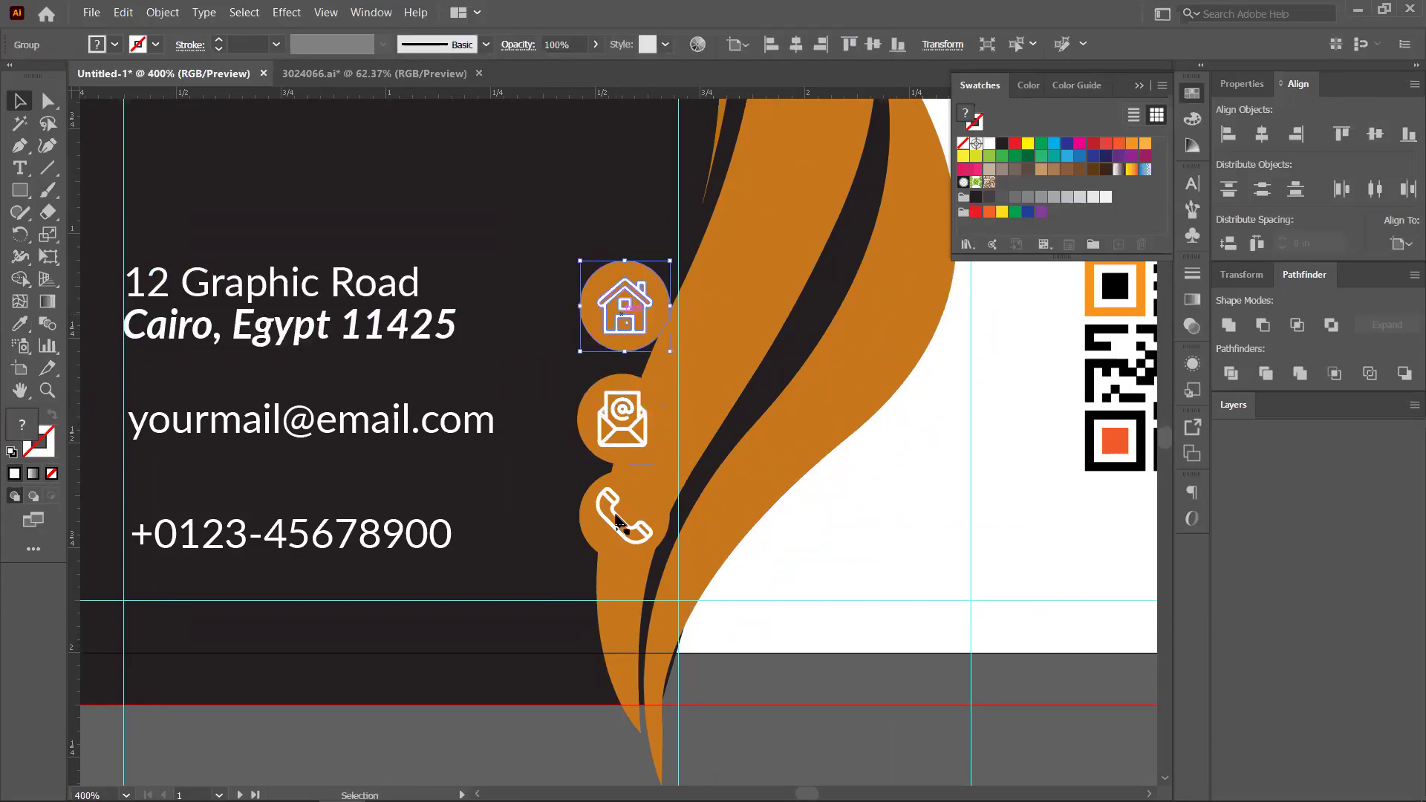
left_click(616, 445, "shift")
left_click(640, 527, "shift")
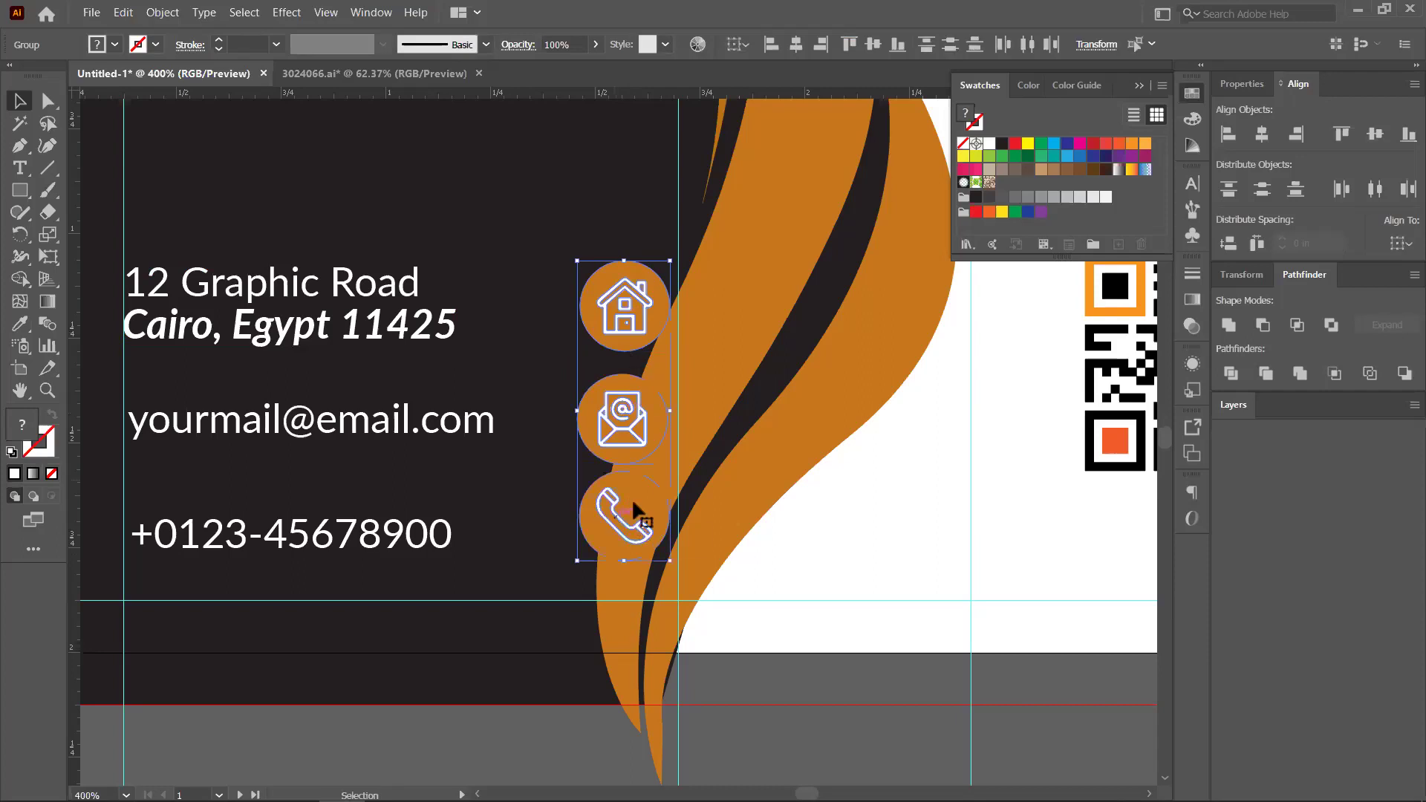
left_click(623, 297)
left_click(1263, 133)
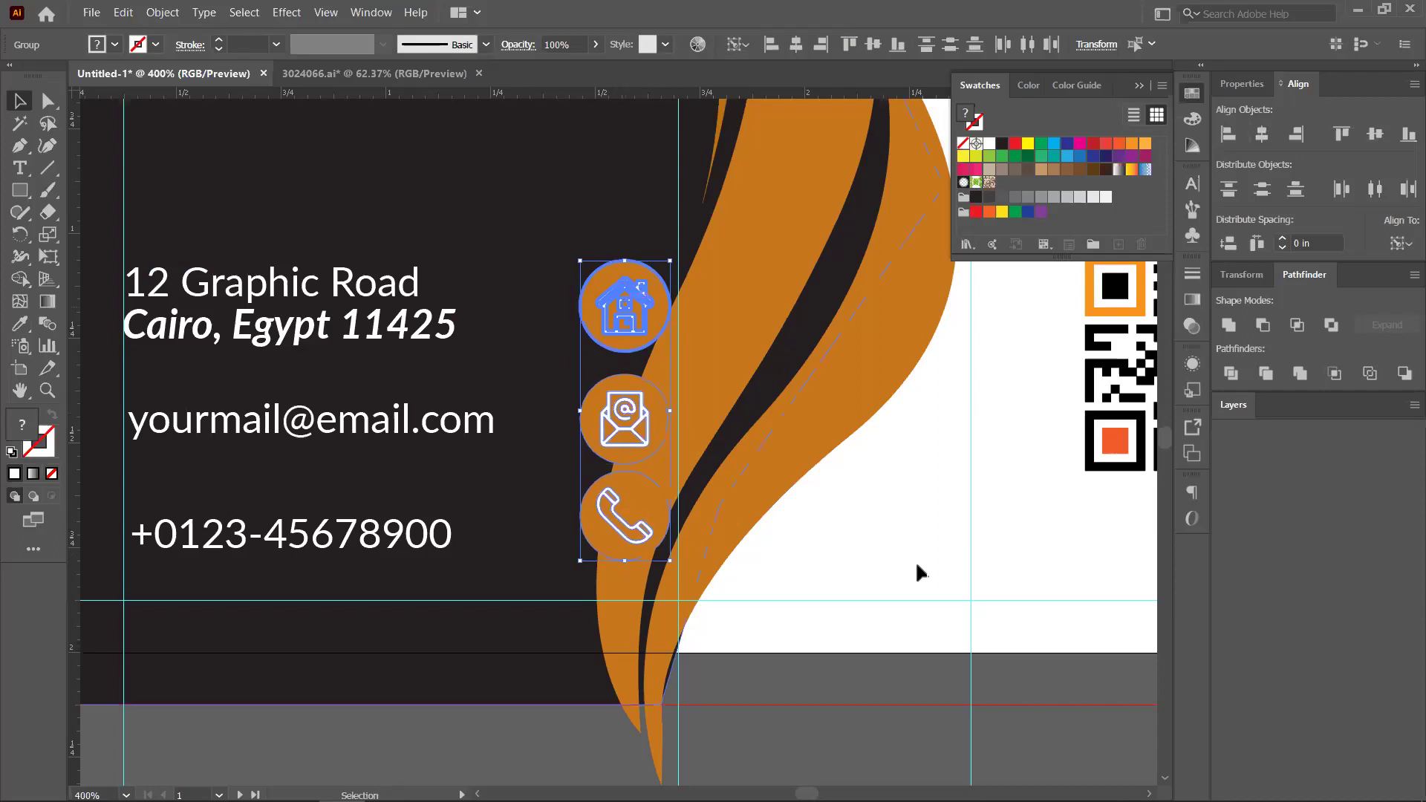
key("ctrl+shift+a")
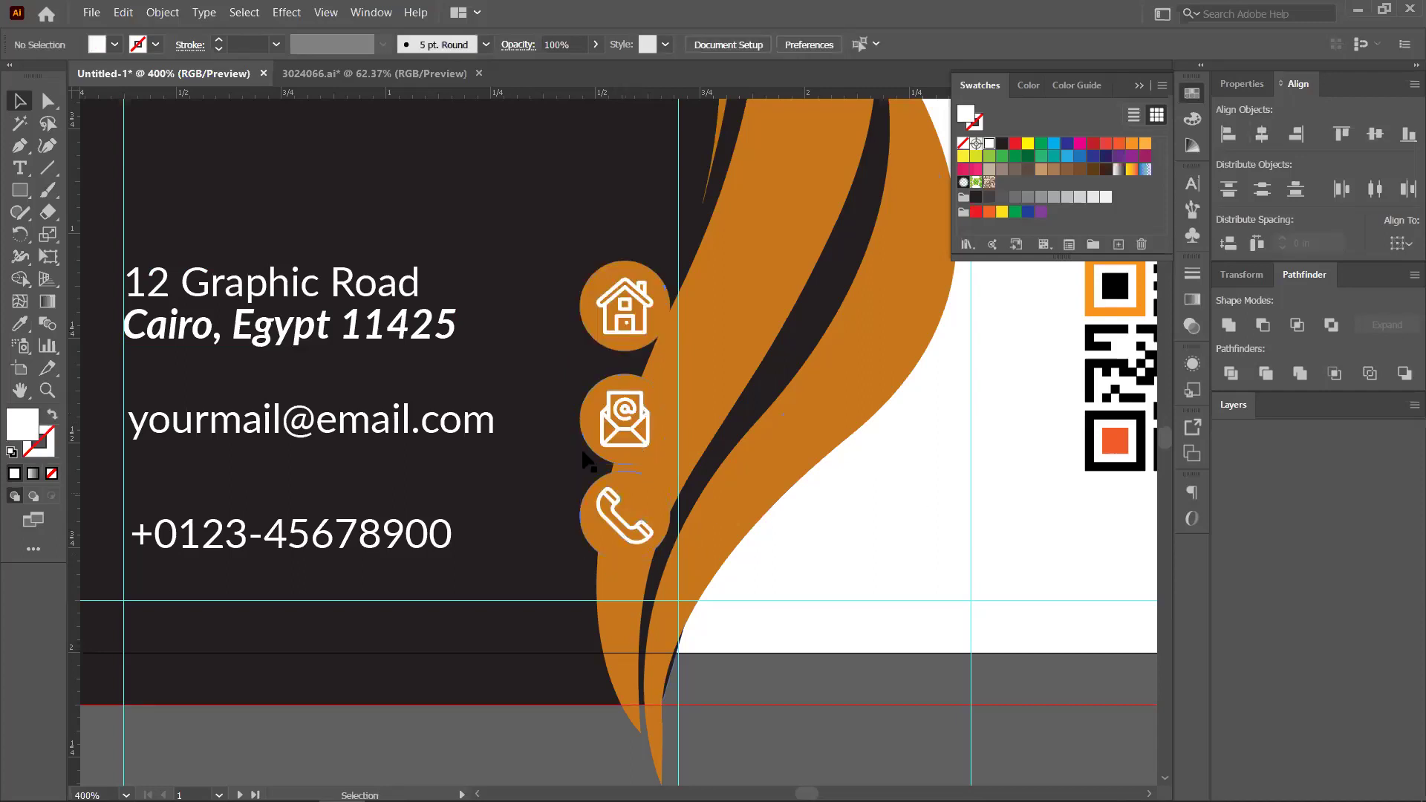
Vertically centre the envelope and phone icons on the email and phone number lines
left_click(584, 452)
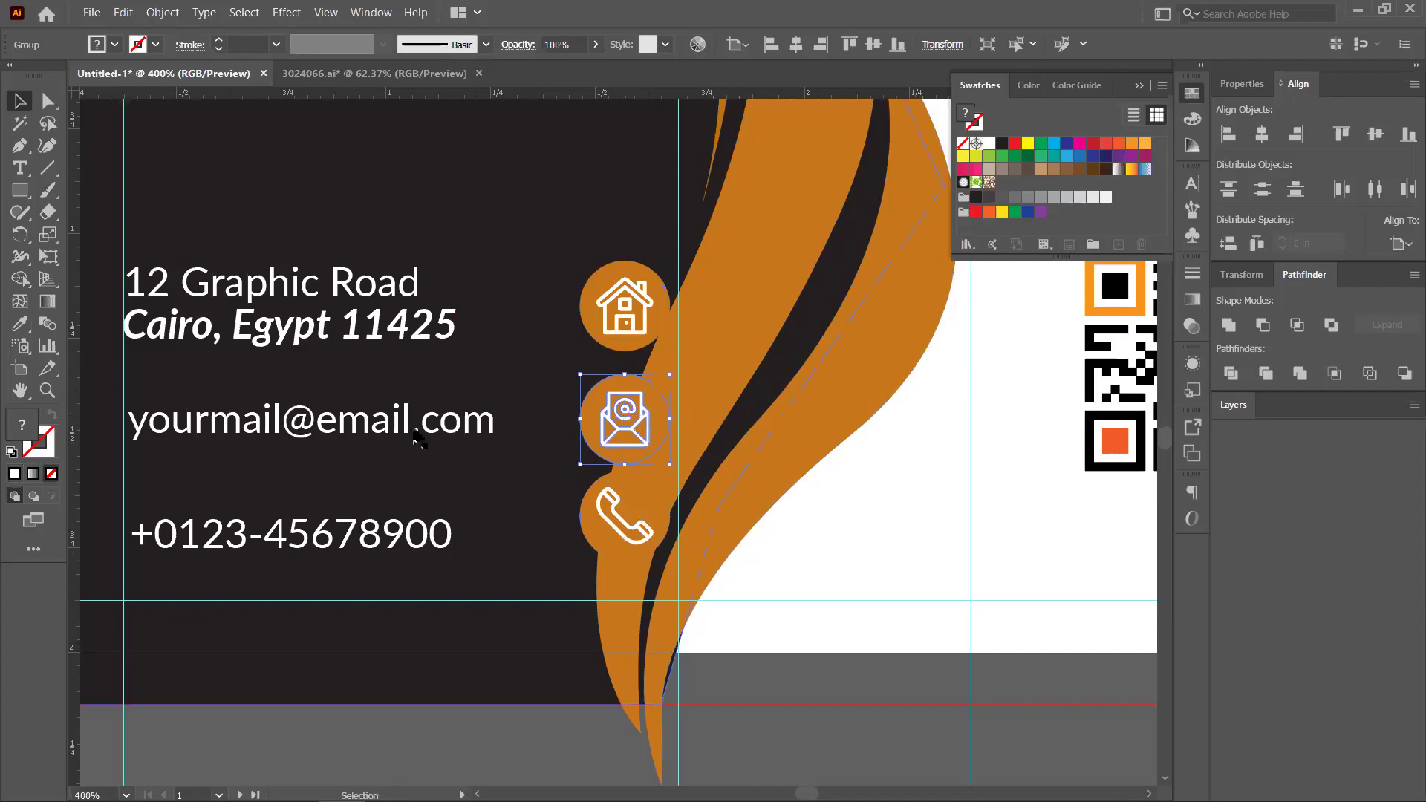
left_click(377, 430, "shift")
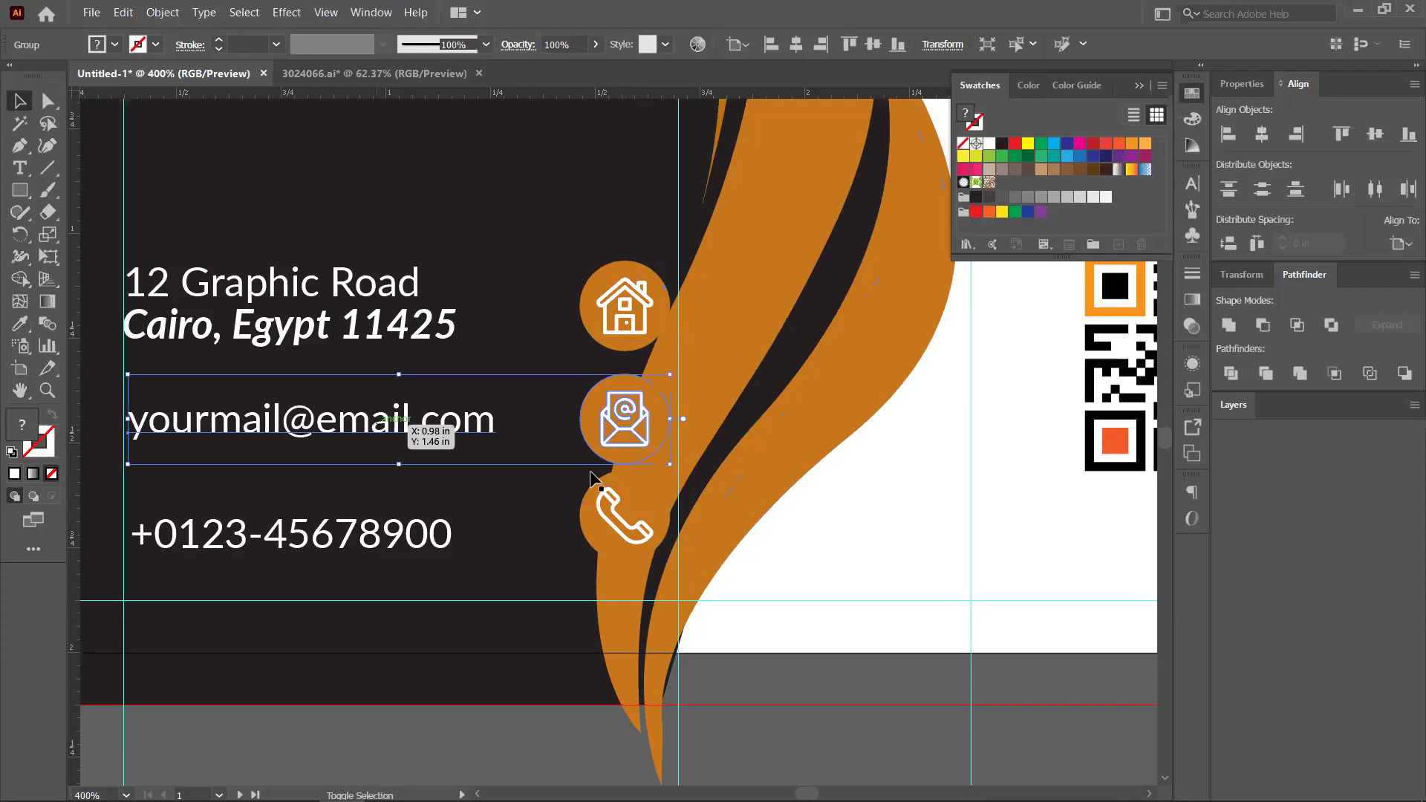
left_click(344, 423)
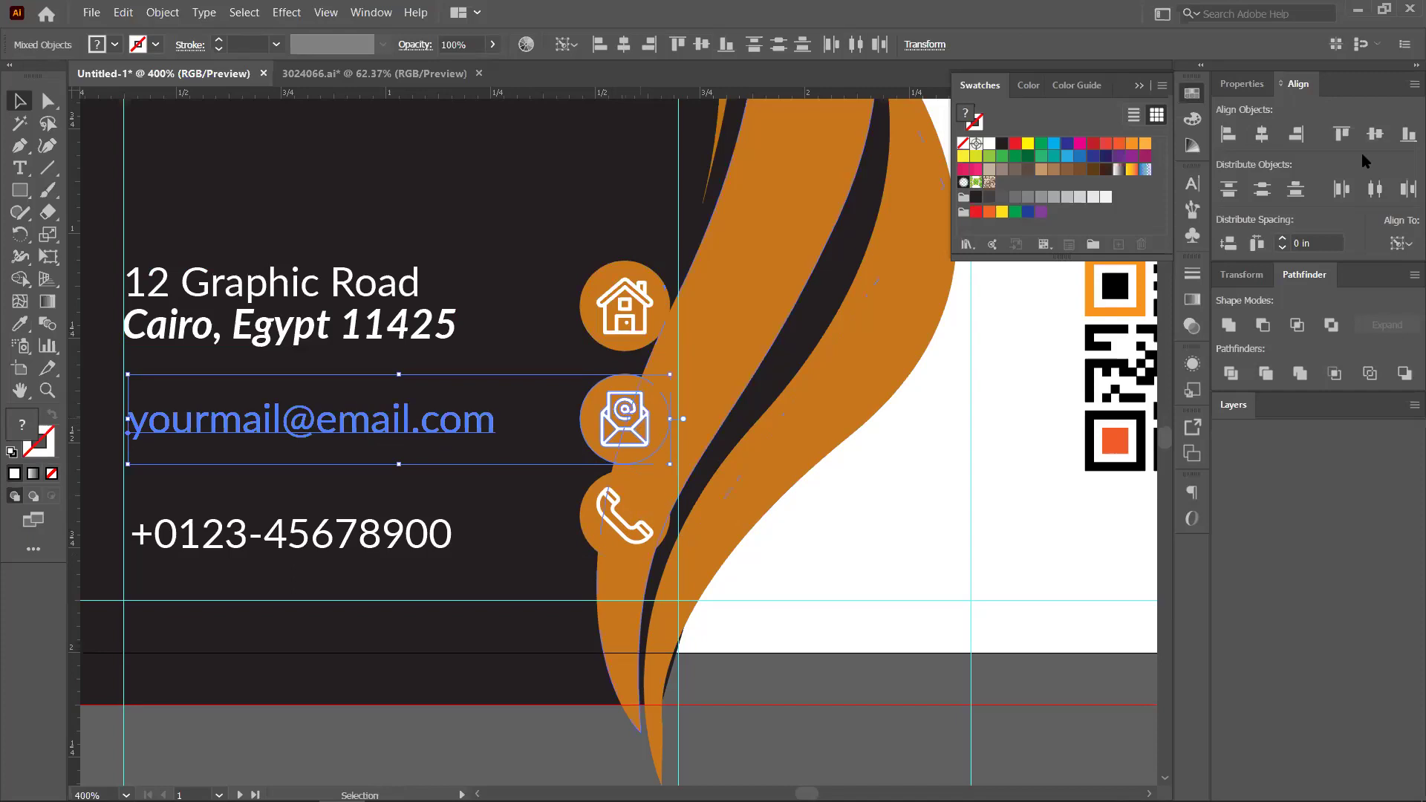
left_click(1381, 141)
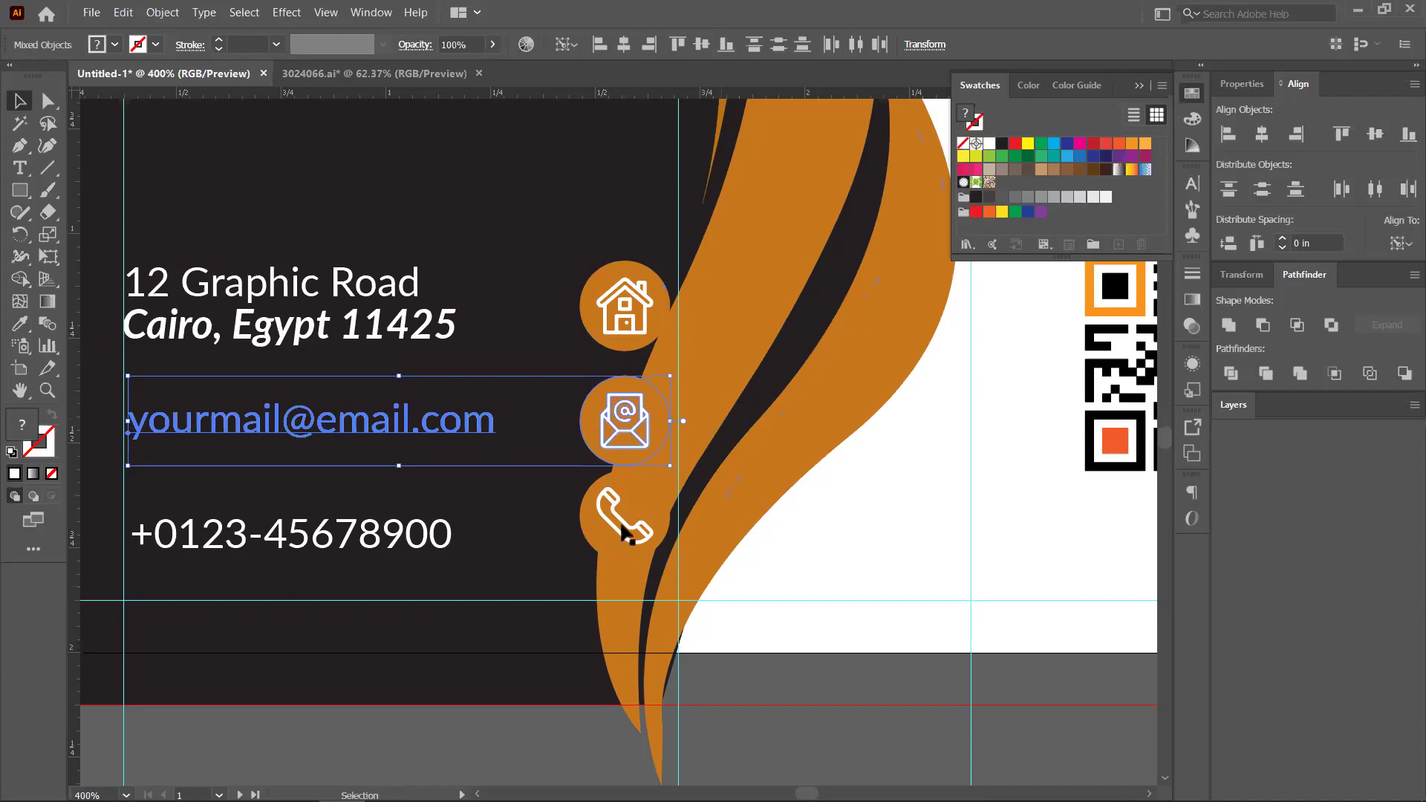
key("ctrl+z")
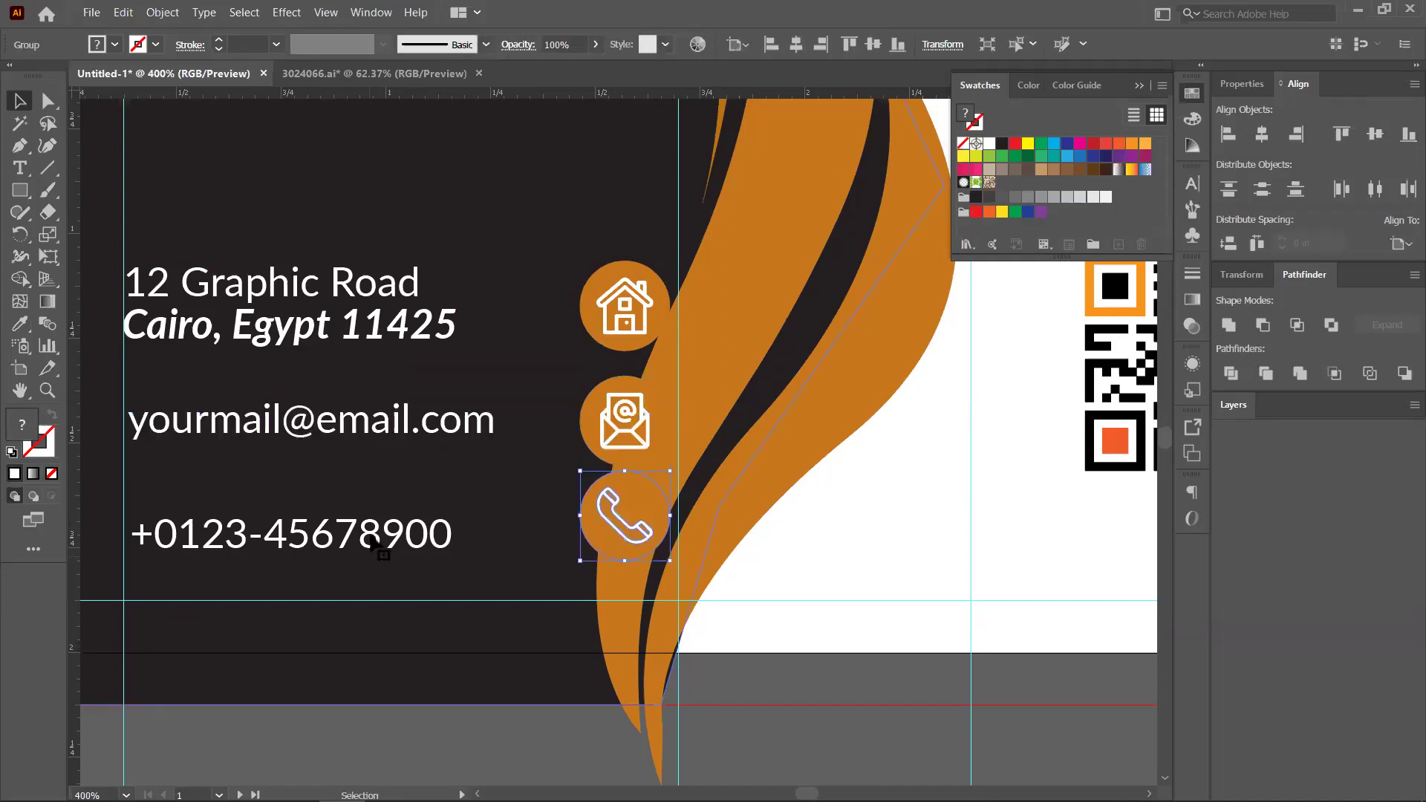
left_click(373, 542, "shift")
left_click(1377, 141)
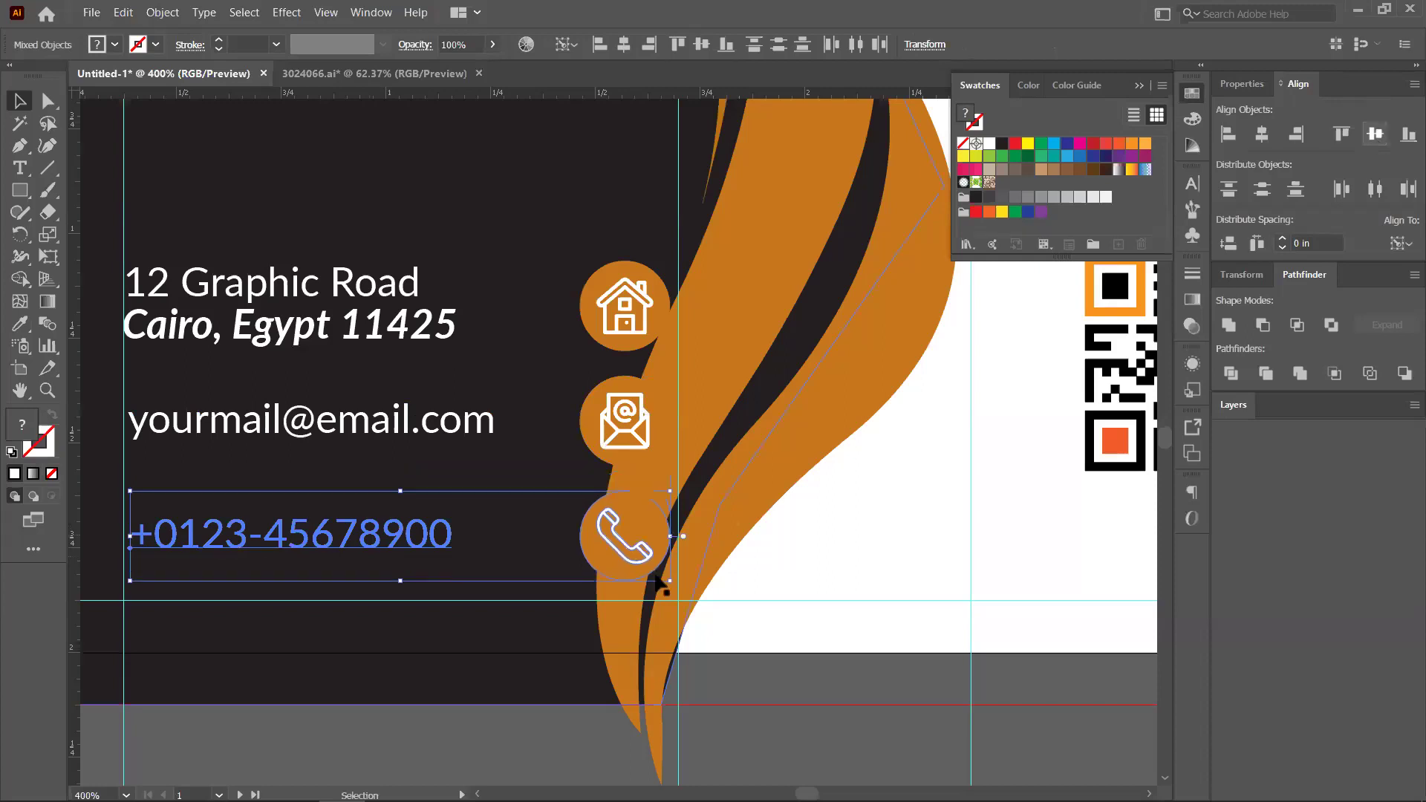
left_click(877, 587)
scroll(877, 587, "down", 1)
left_click_drag(763, 593, 721, 590)
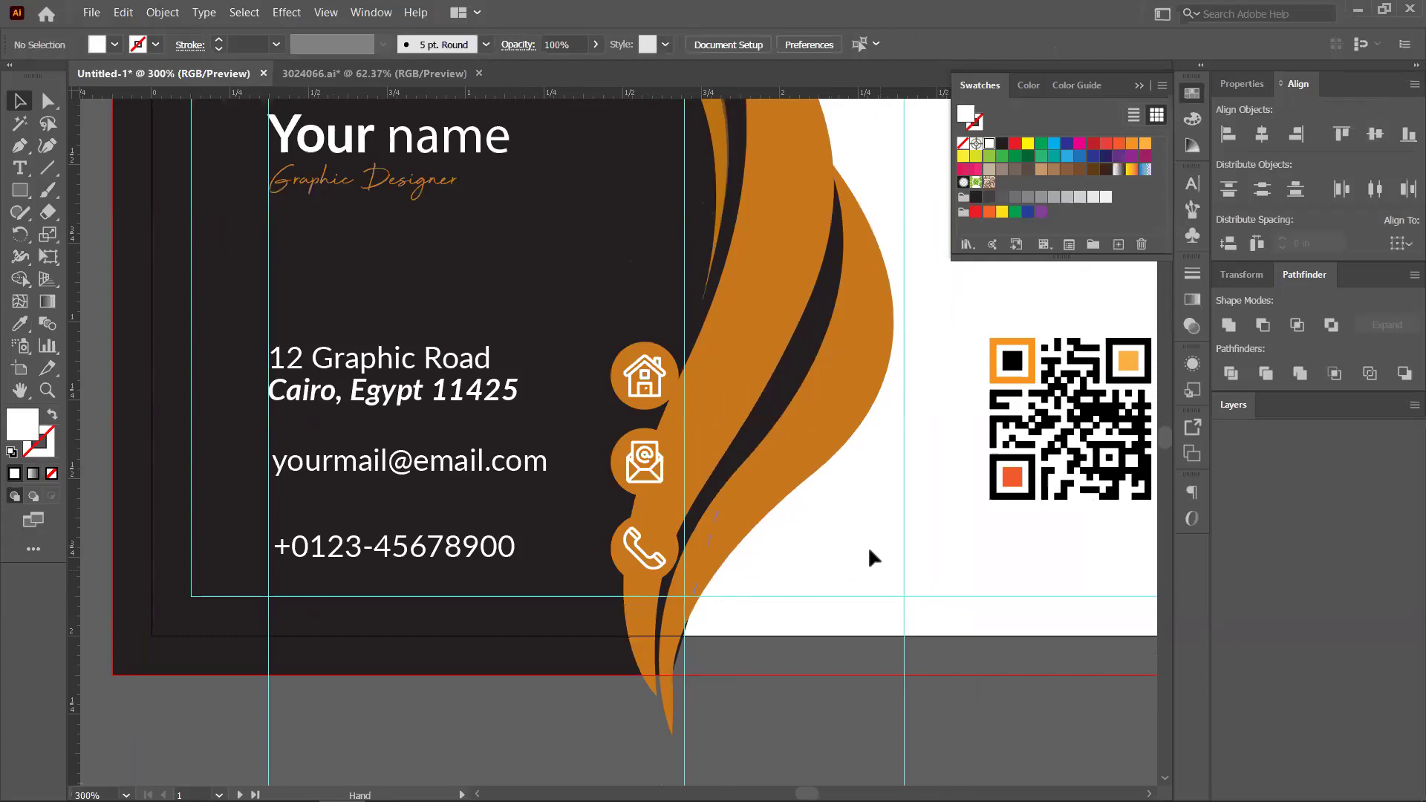
Pan across to the mockup photo and back to compare it with the card
scroll(712, 590, "up", 1)
scroll(208, 591, "down", 2)
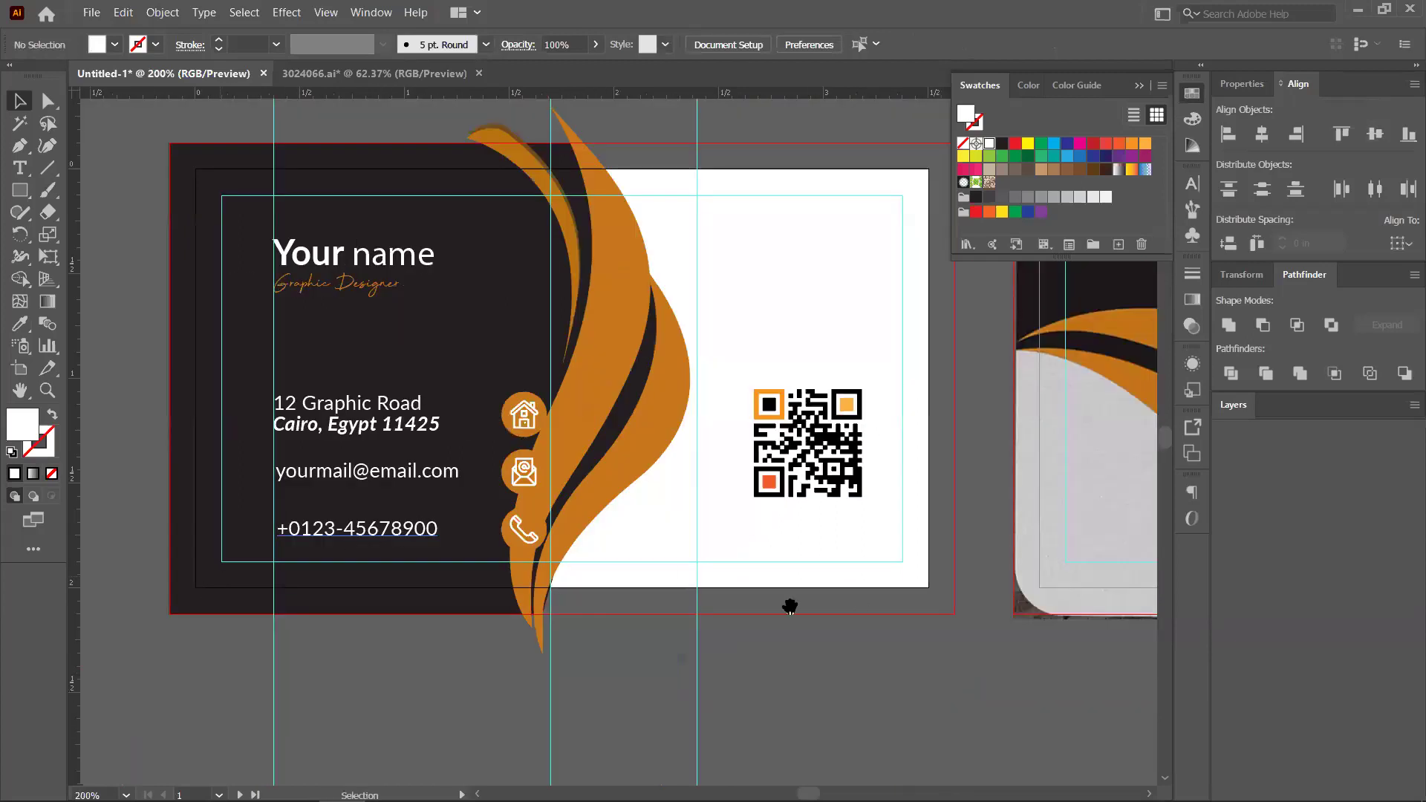
scroll(264, 407, "left", 5)
scroll(311, 433, "left", 2)
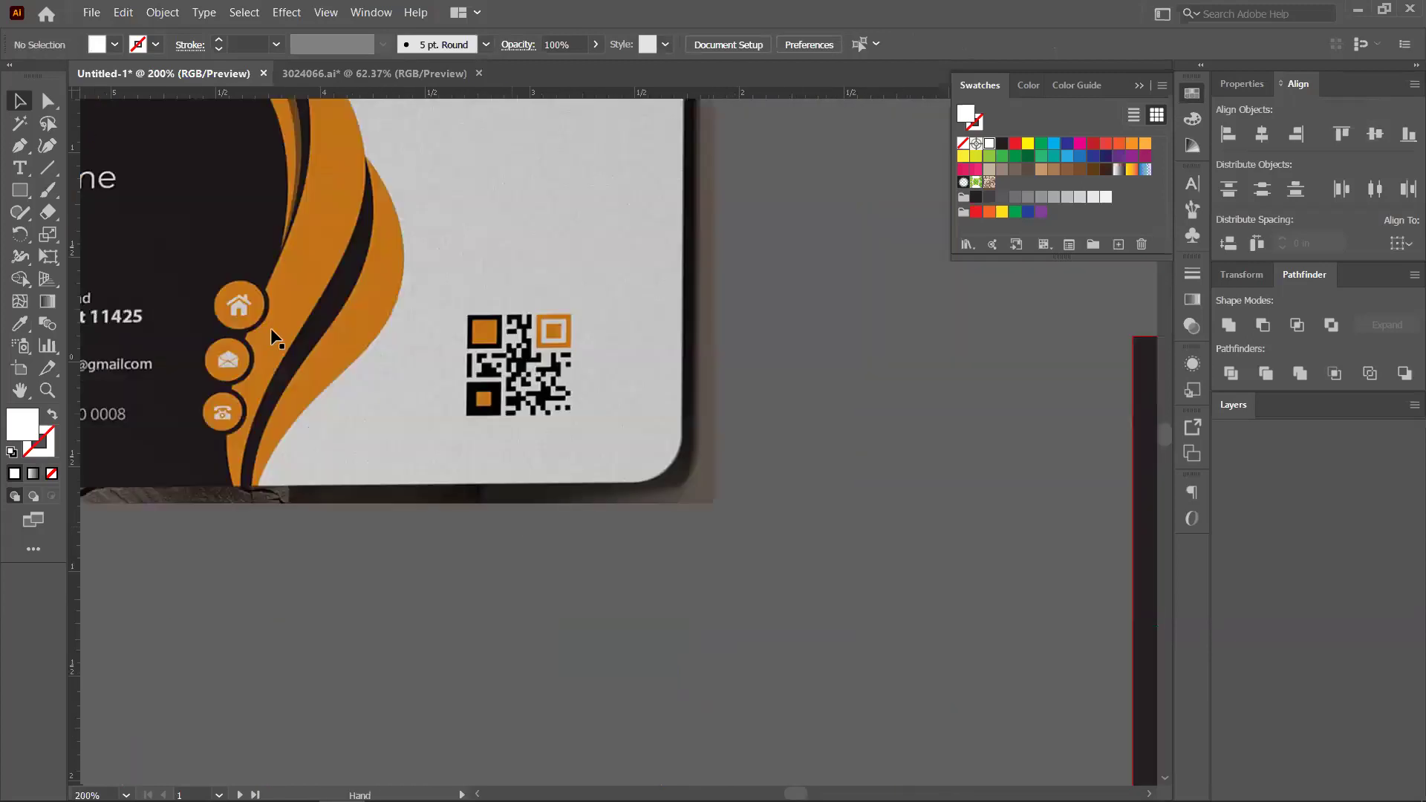
scroll(636, 525, "right", 5)
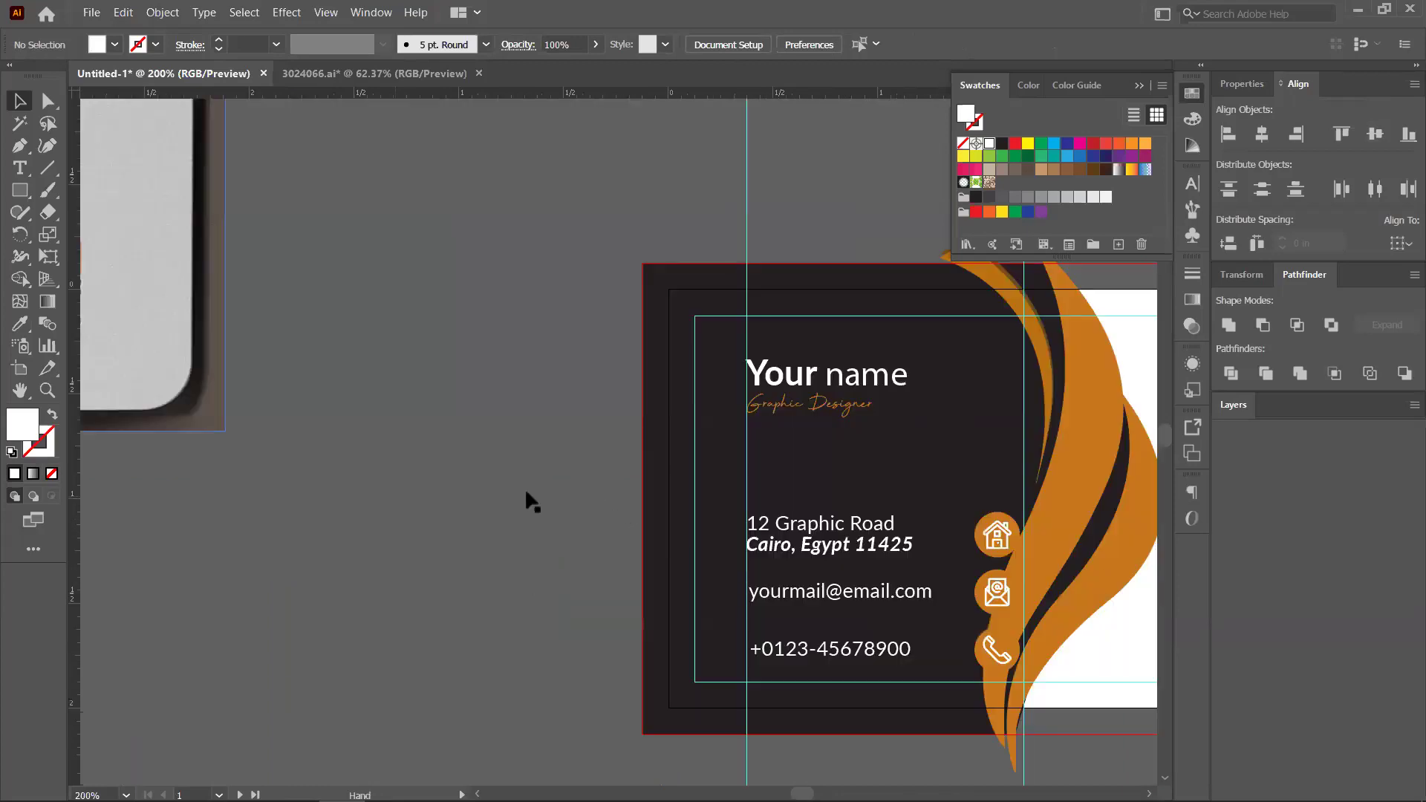
scroll(527, 494, "right", 5)
scroll(821, 579, "up", 1)
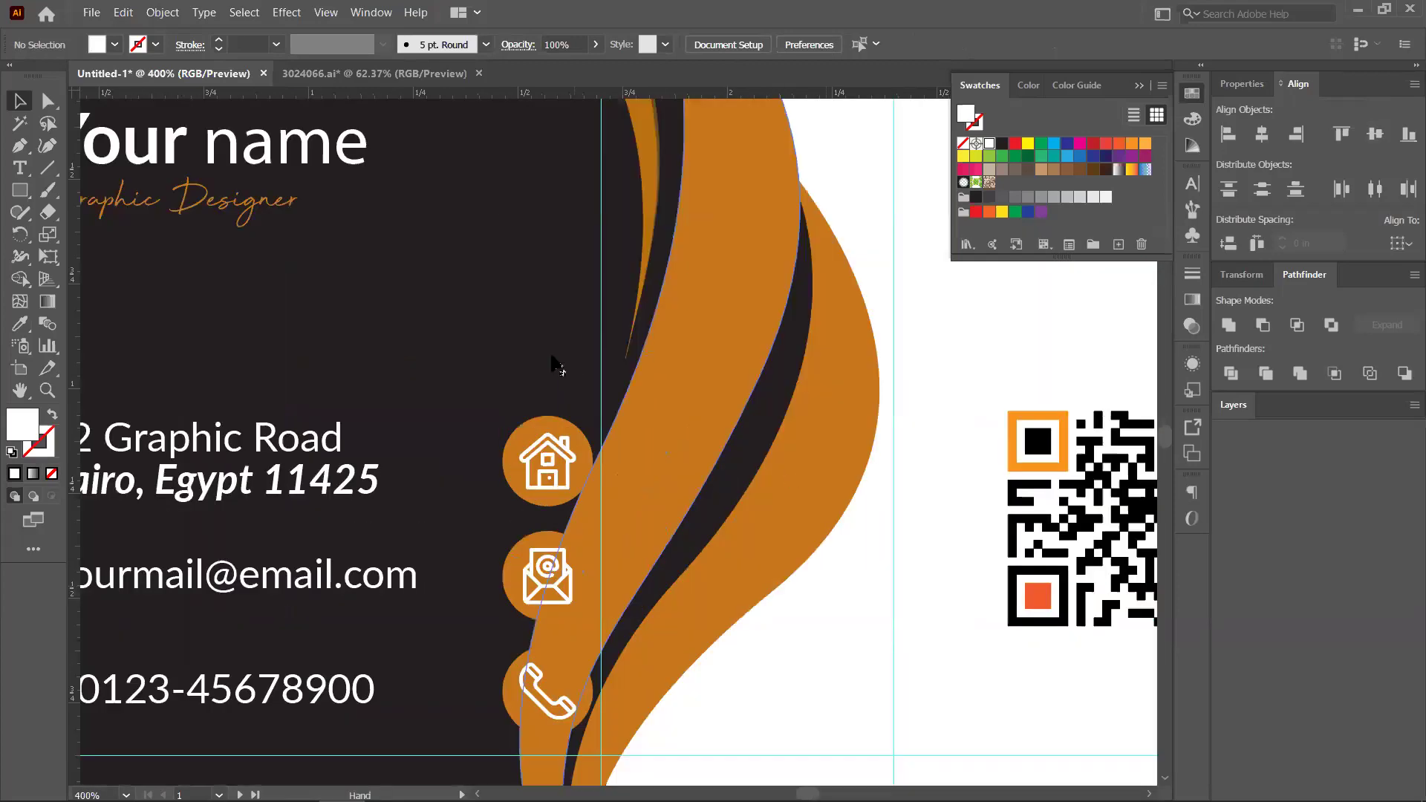
scroll(553, 364, "down", 2)
Try a black outline on the house icon, remove it, and bring up the Object menu
left_click(524, 409)
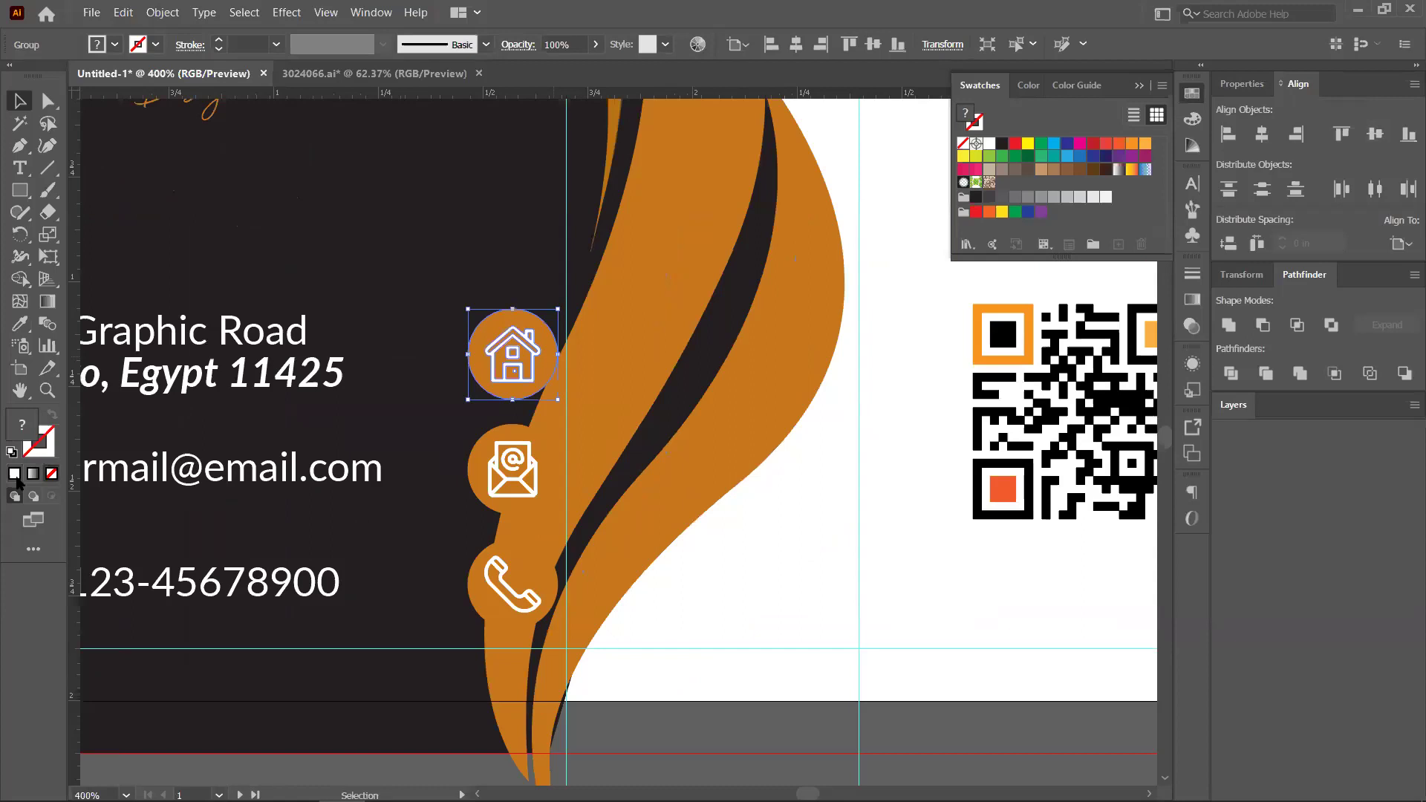
key("x")
key("F6")
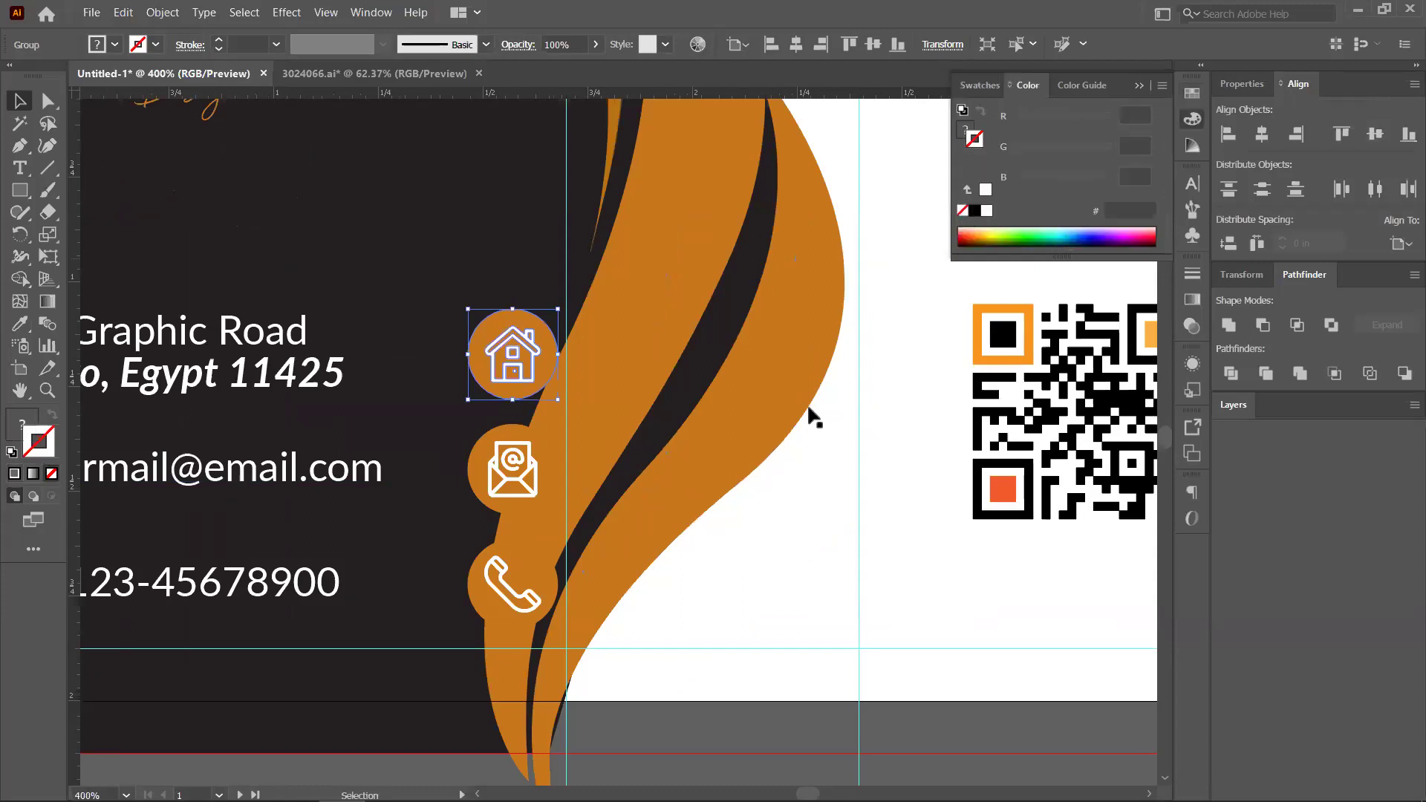
key("comma")
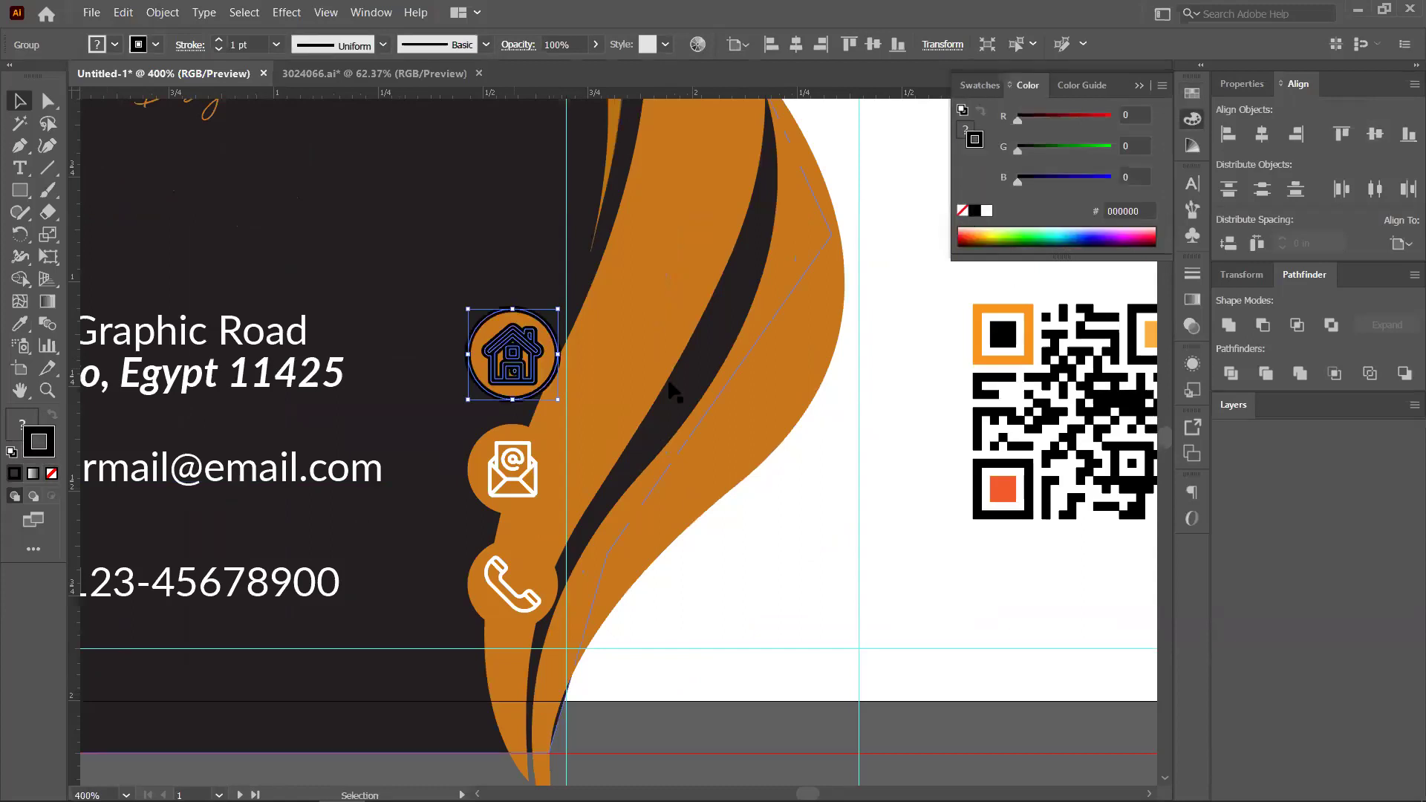
key("a")
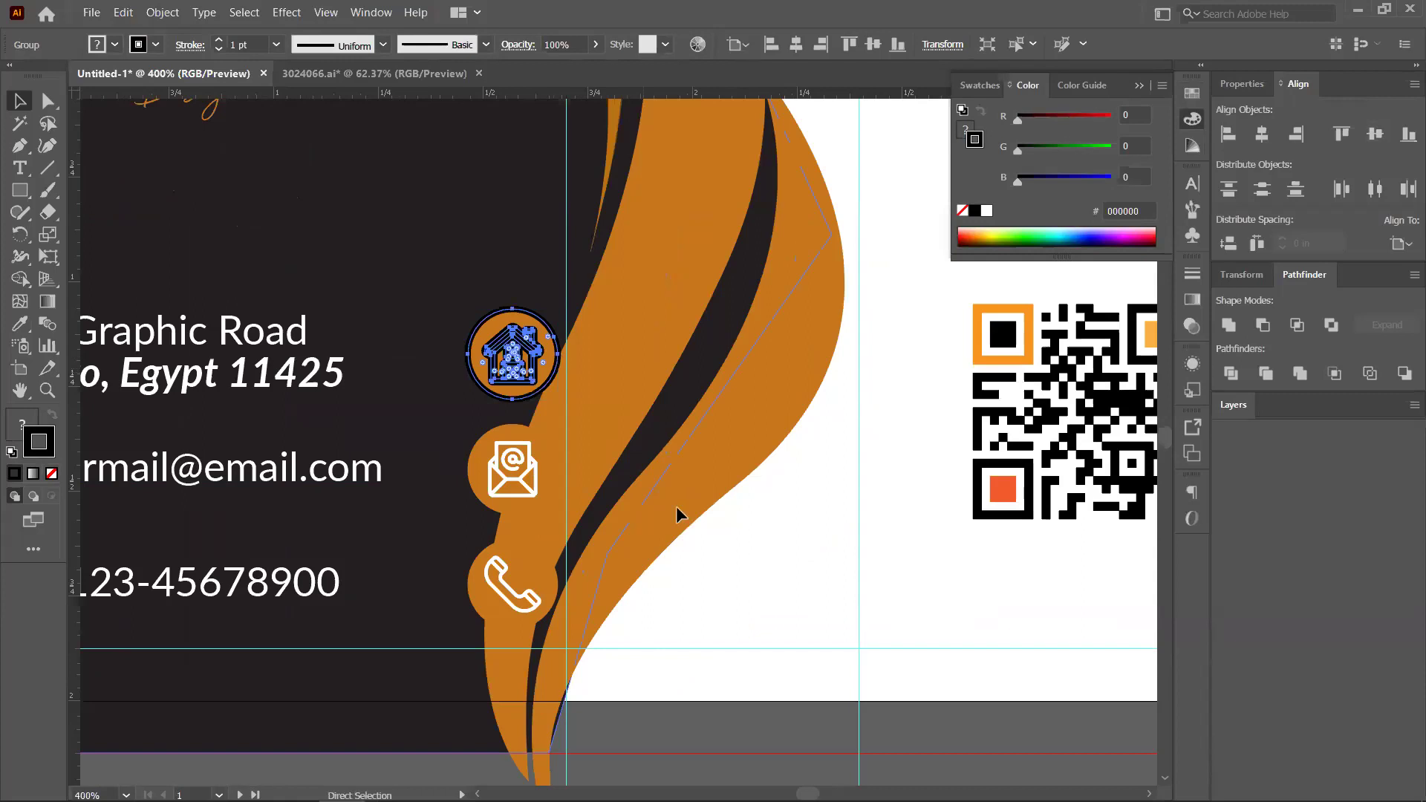
key("v")
key("slash")
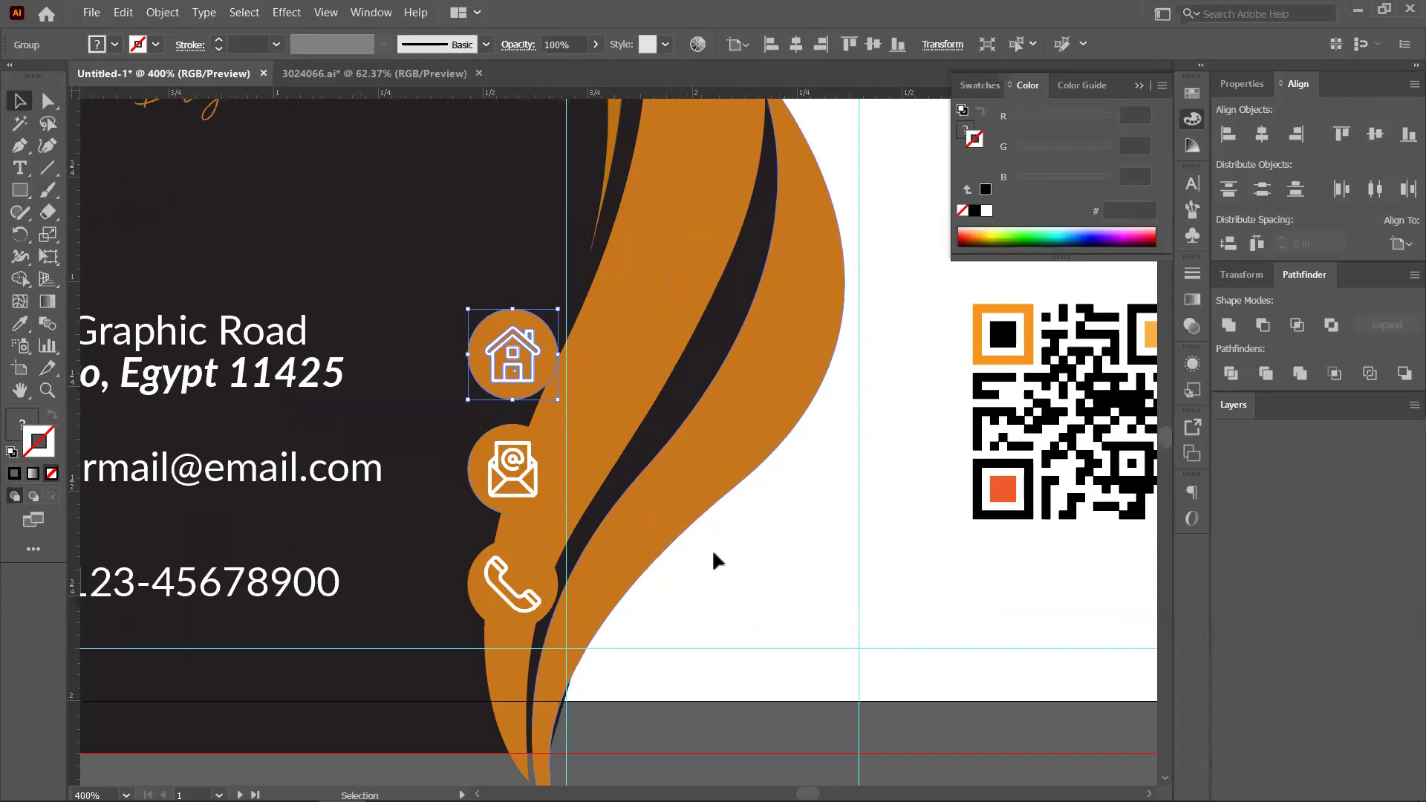
key("ctrl+shift+a")
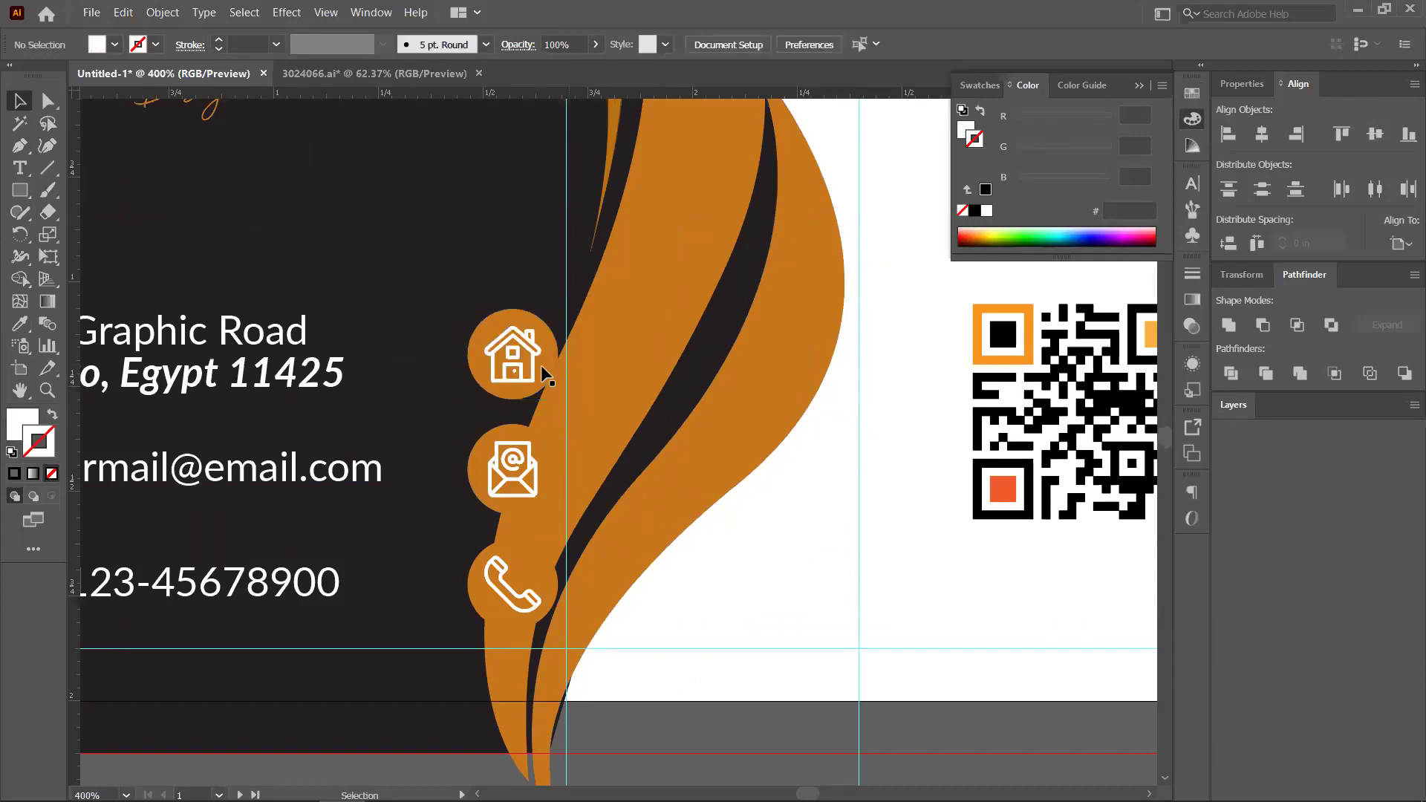
key("ctrl+z")
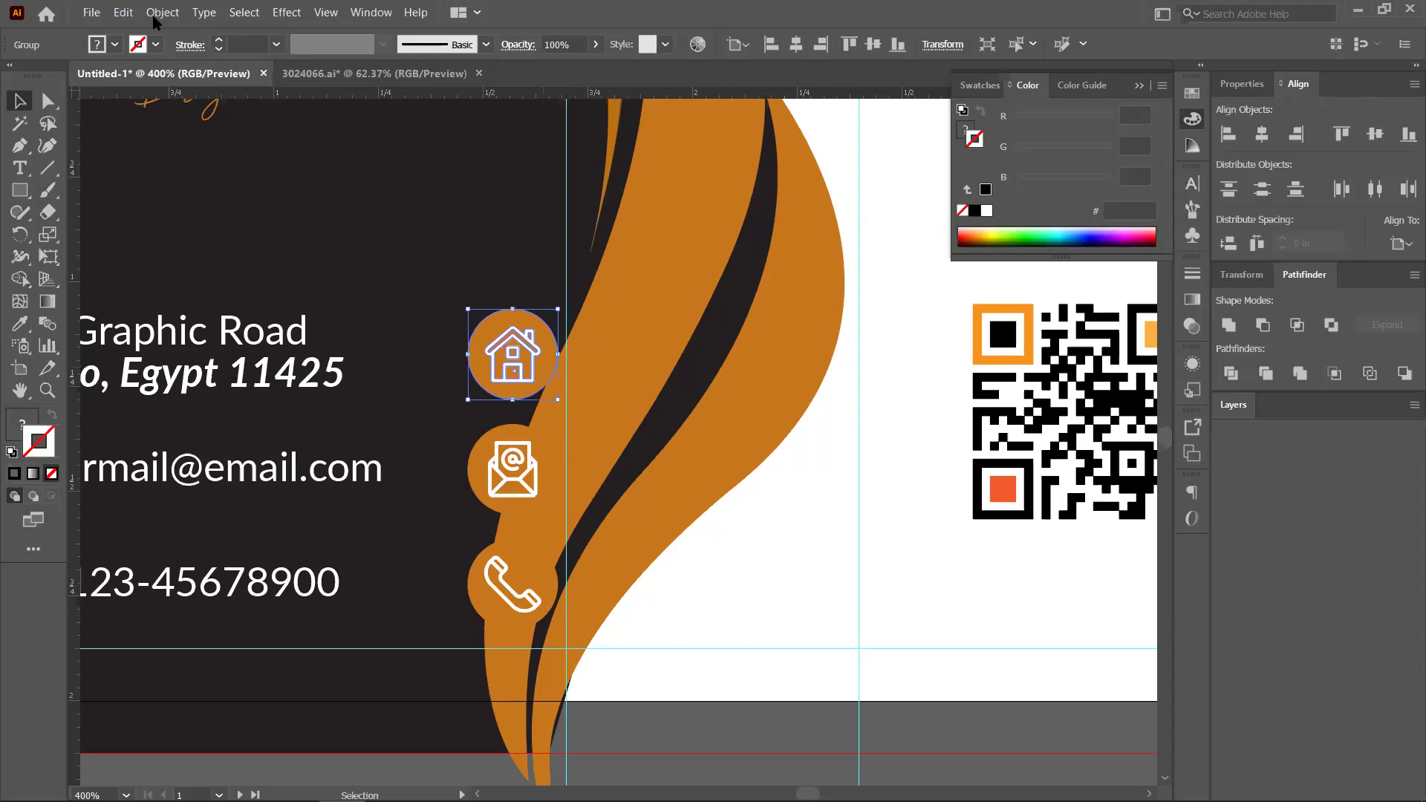
key("alt+o")
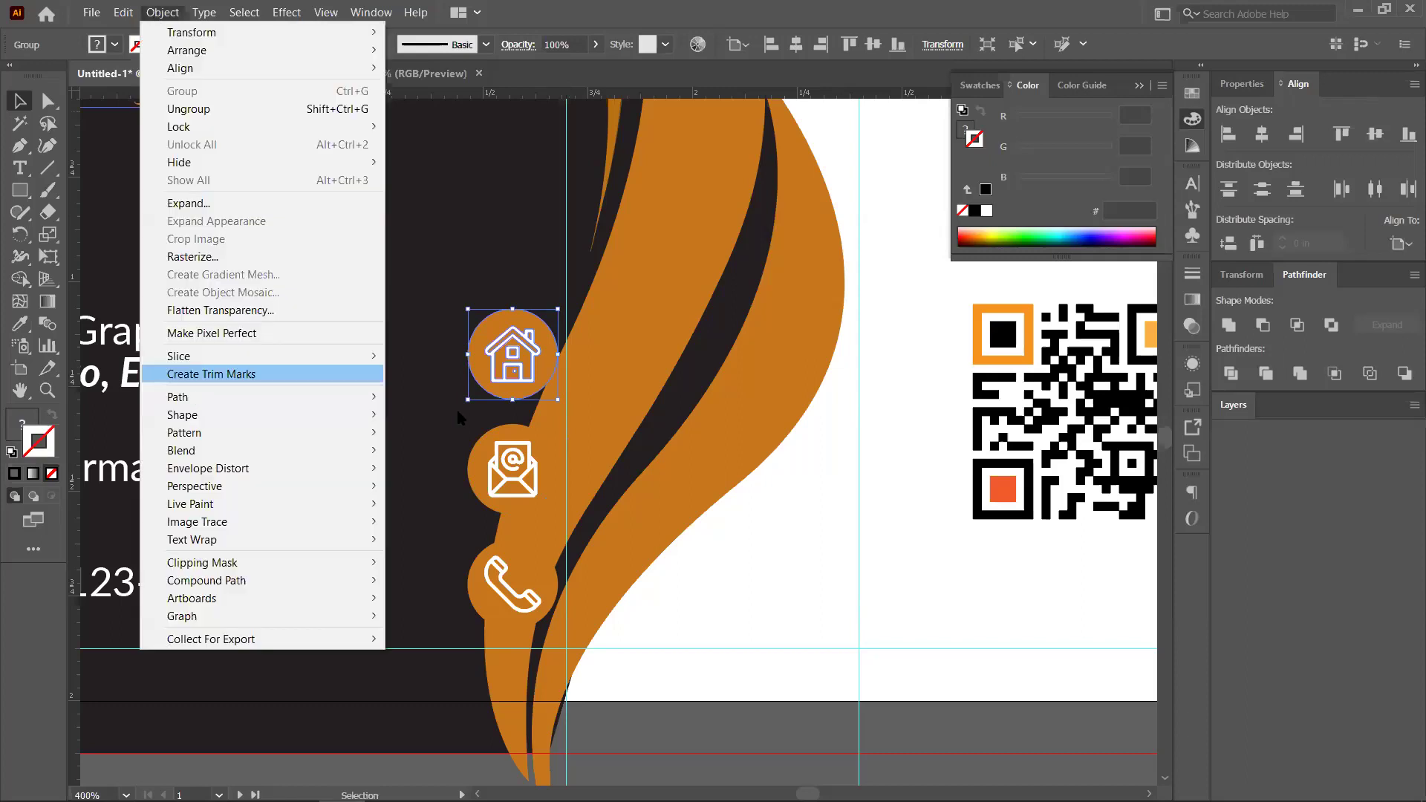
Try a 0.125 Offset Path on the house icon, then abandon it
key("Down")
key("Right")
left_click(466, 459)
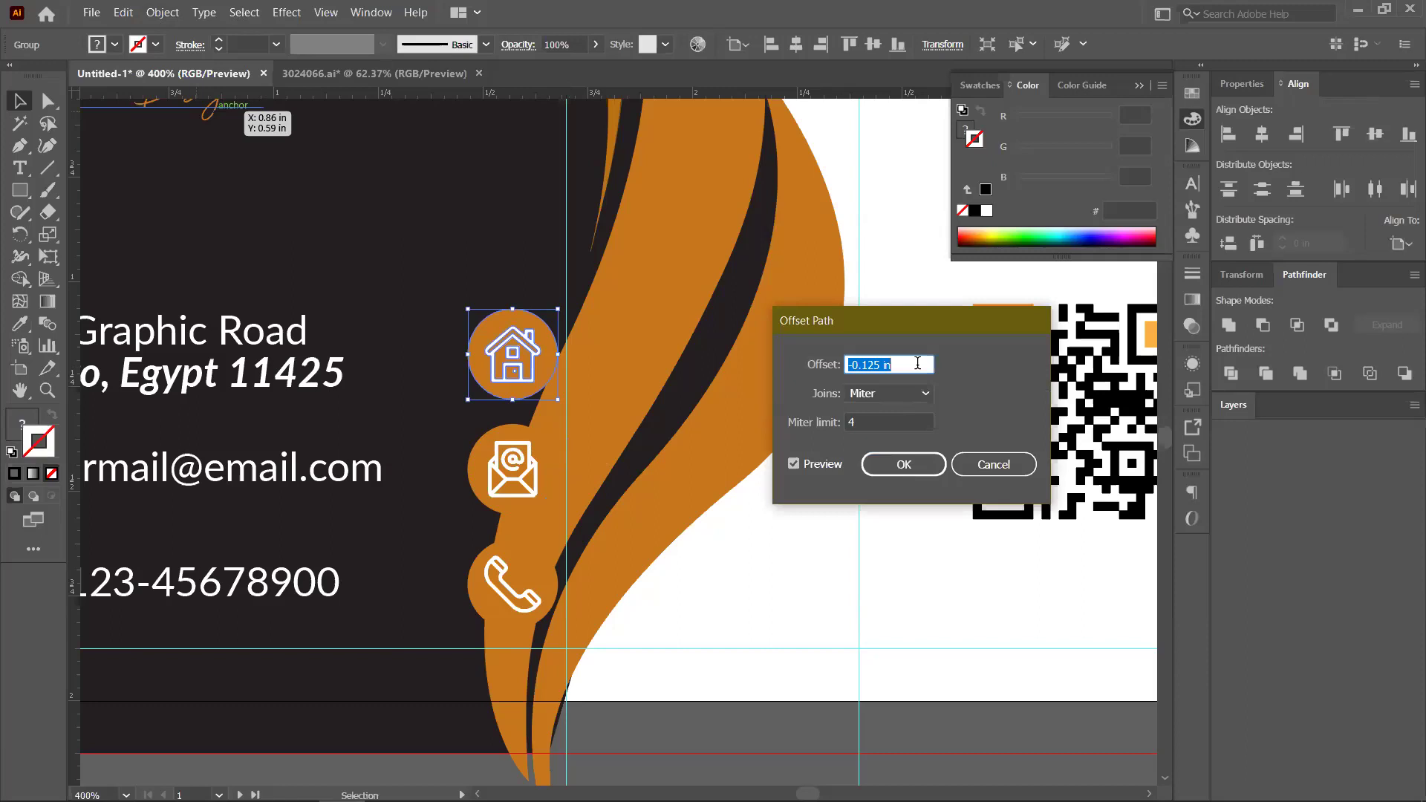
type("0.125")
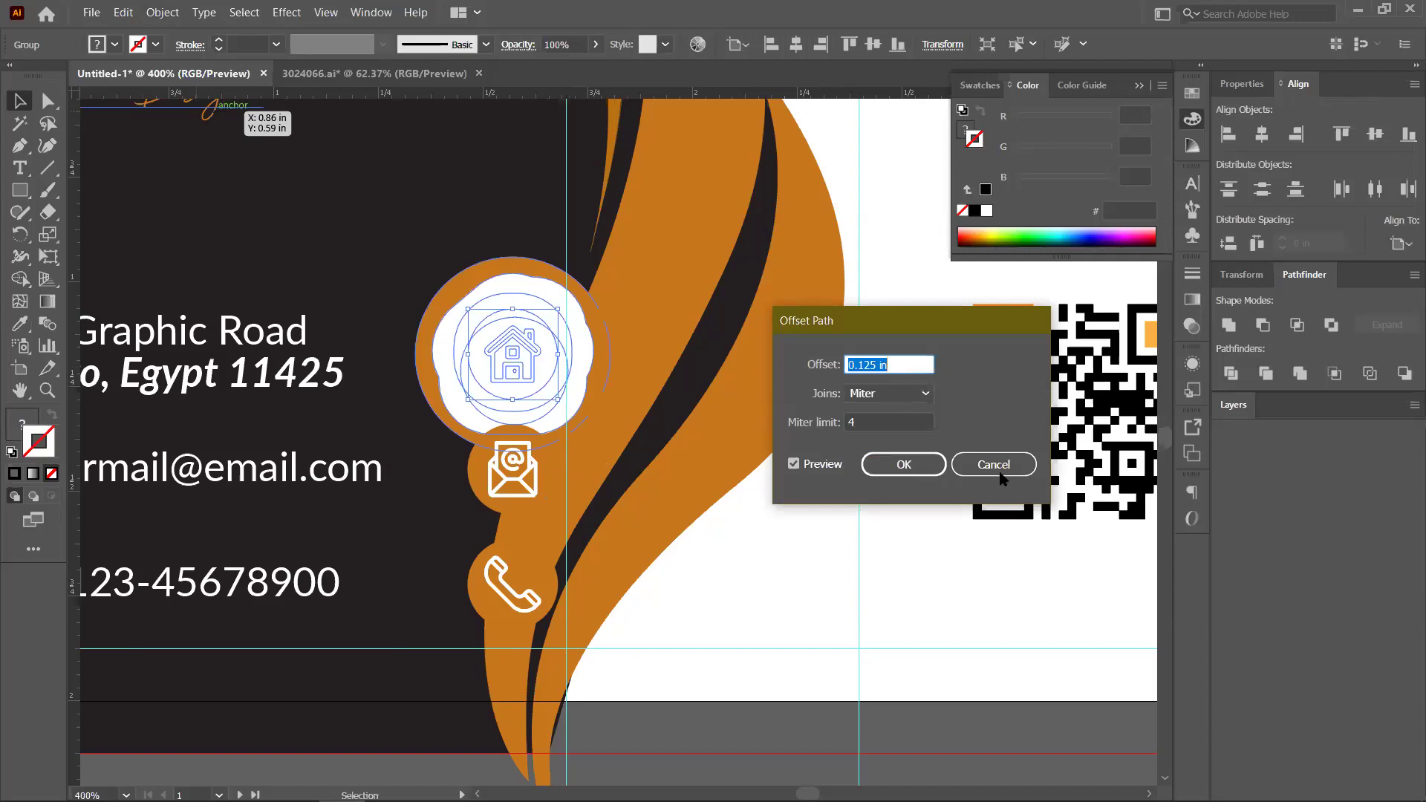
left_click(996, 467)
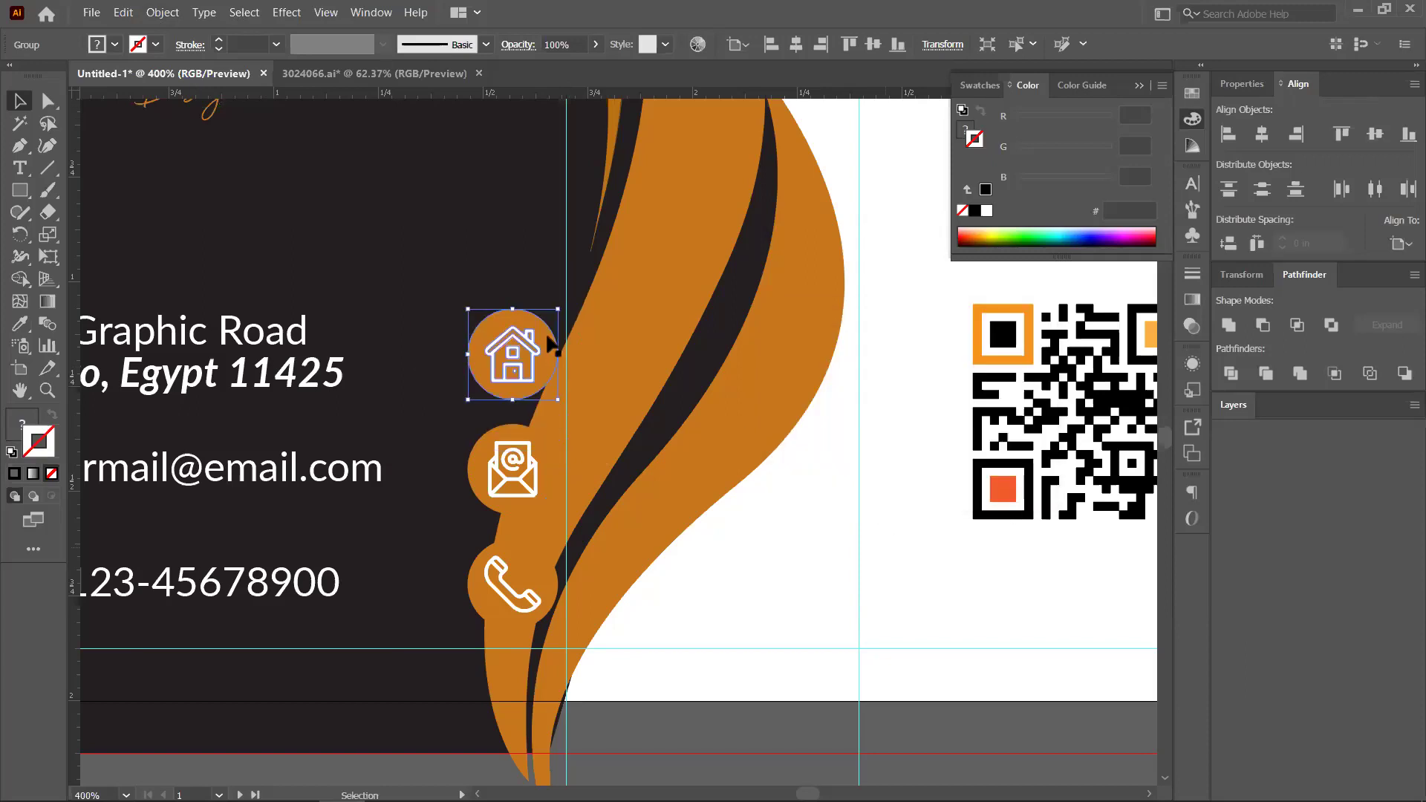
left_click(554, 333)
key("ctrl+z")
Draw a white circle, move it onto the house icon and send it behind
left_click_drag(20, 190, 78, 237)
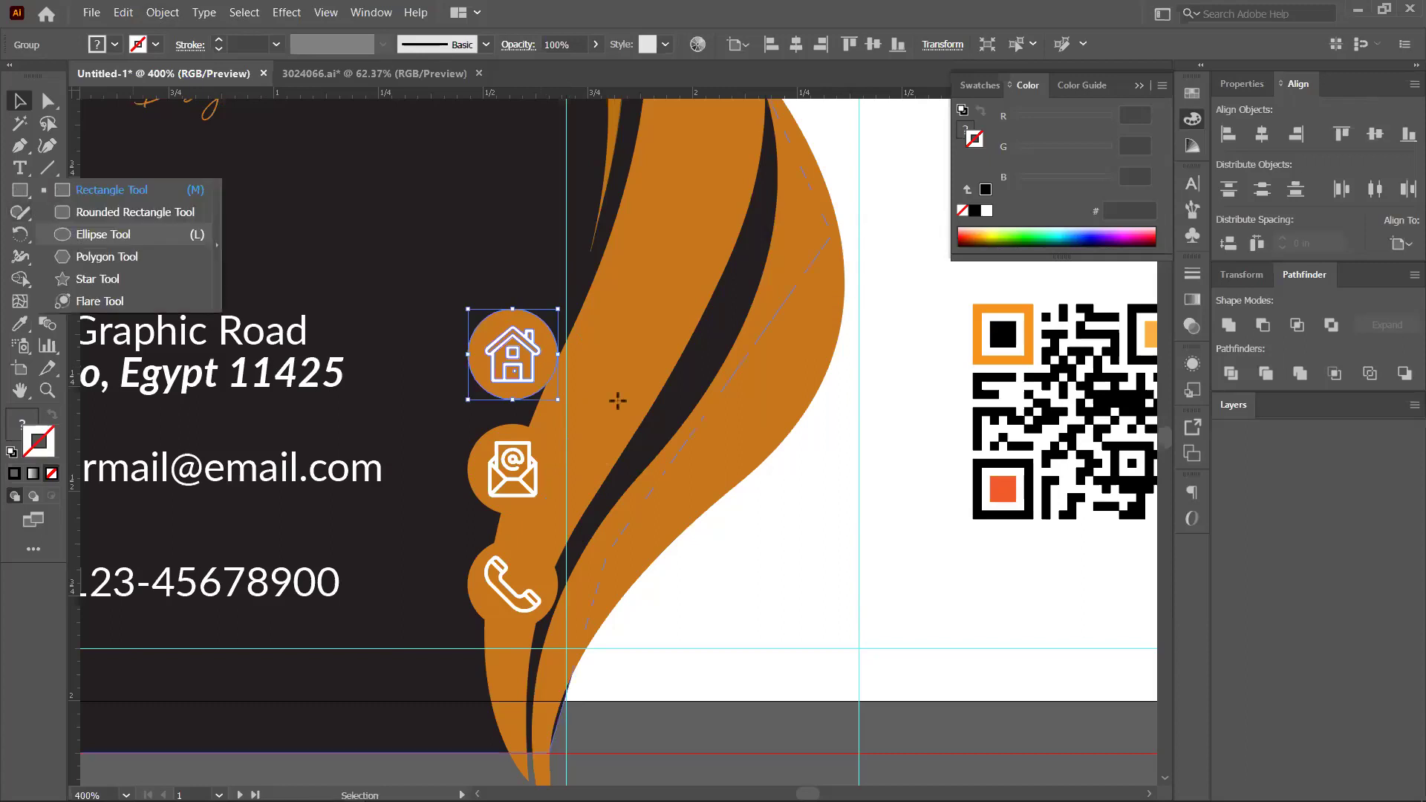
left_click_drag(746, 422, 794, 471)
left_click(18, 103)
left_click_drag(671, 392, 526, 355)
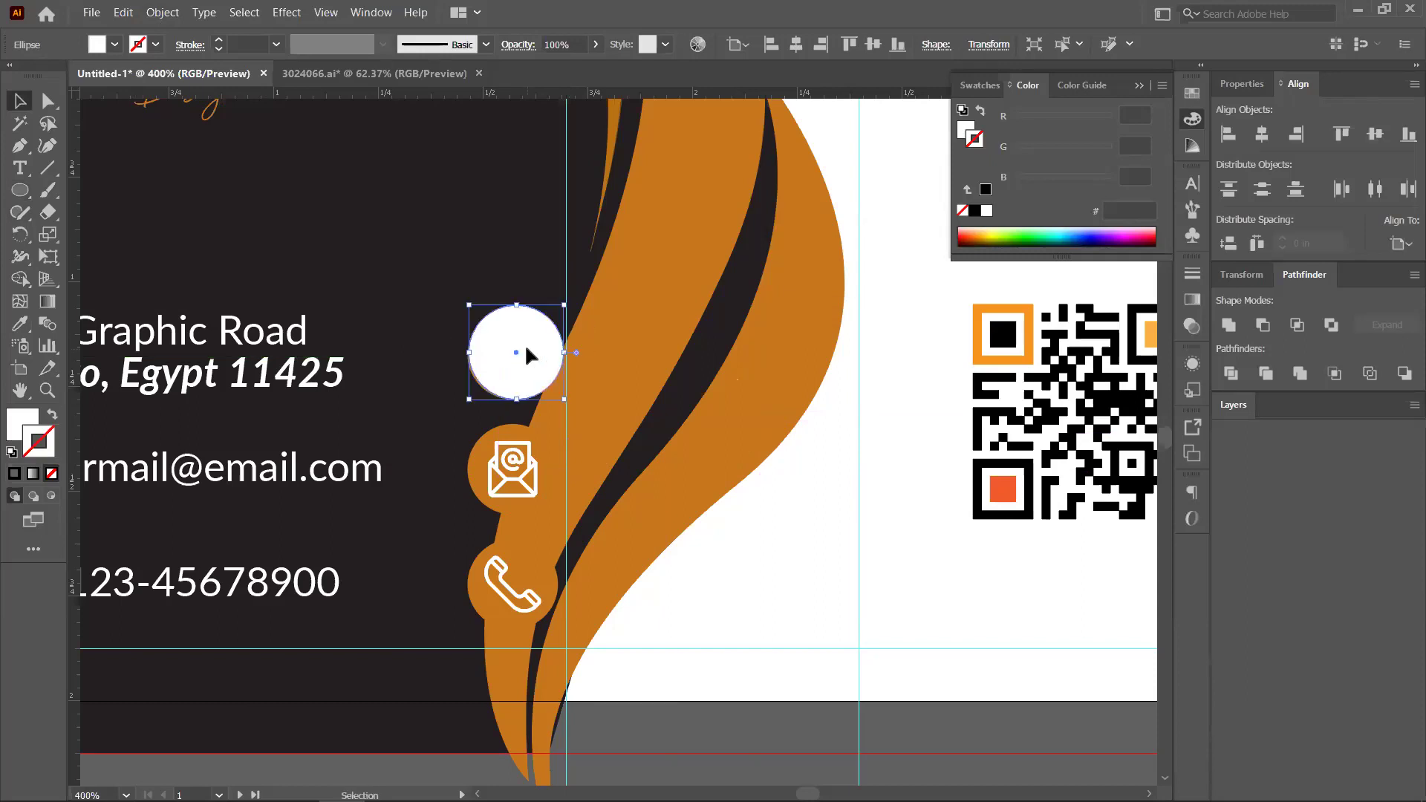
key("a")
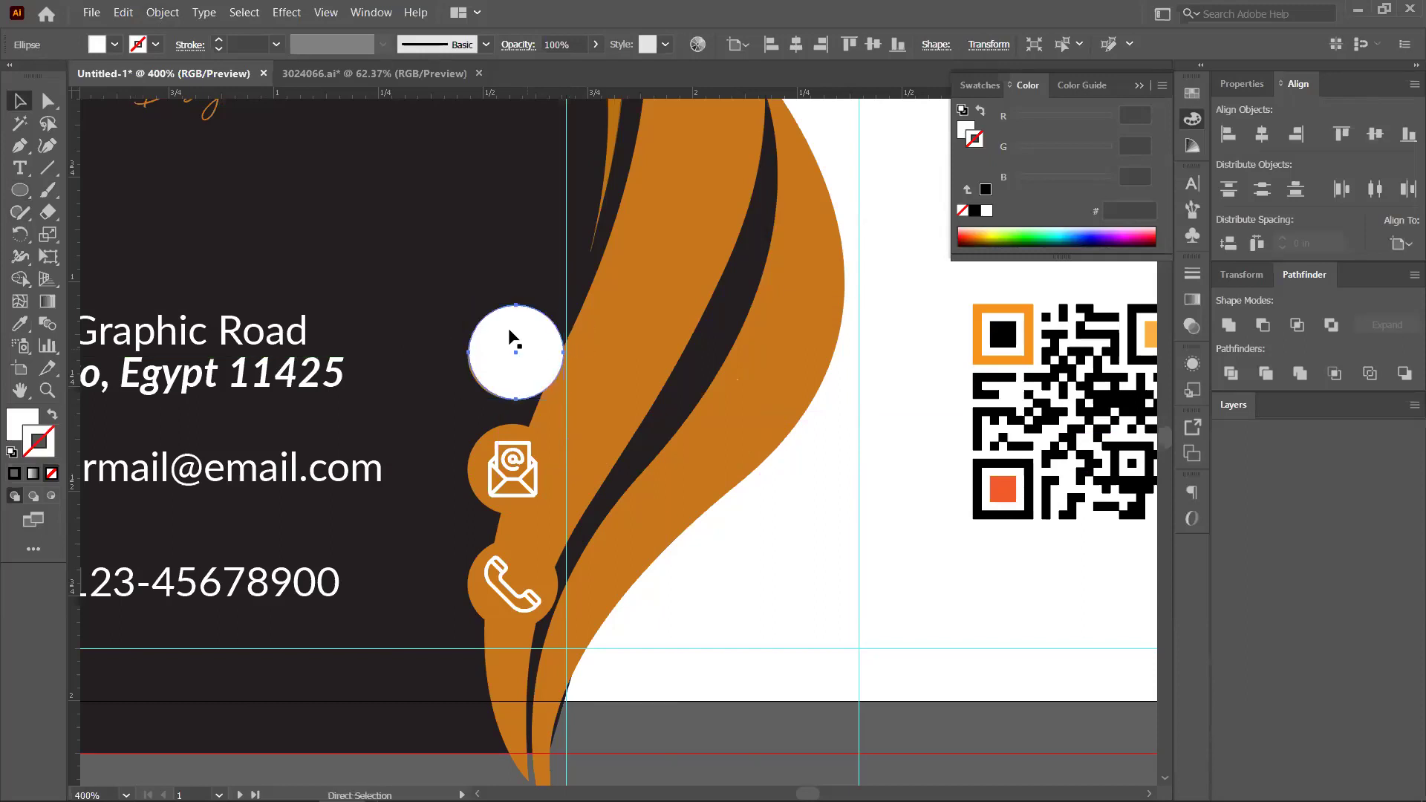
key("ctrl+shift+bracketleft")
key("v")
left_click(520, 336)
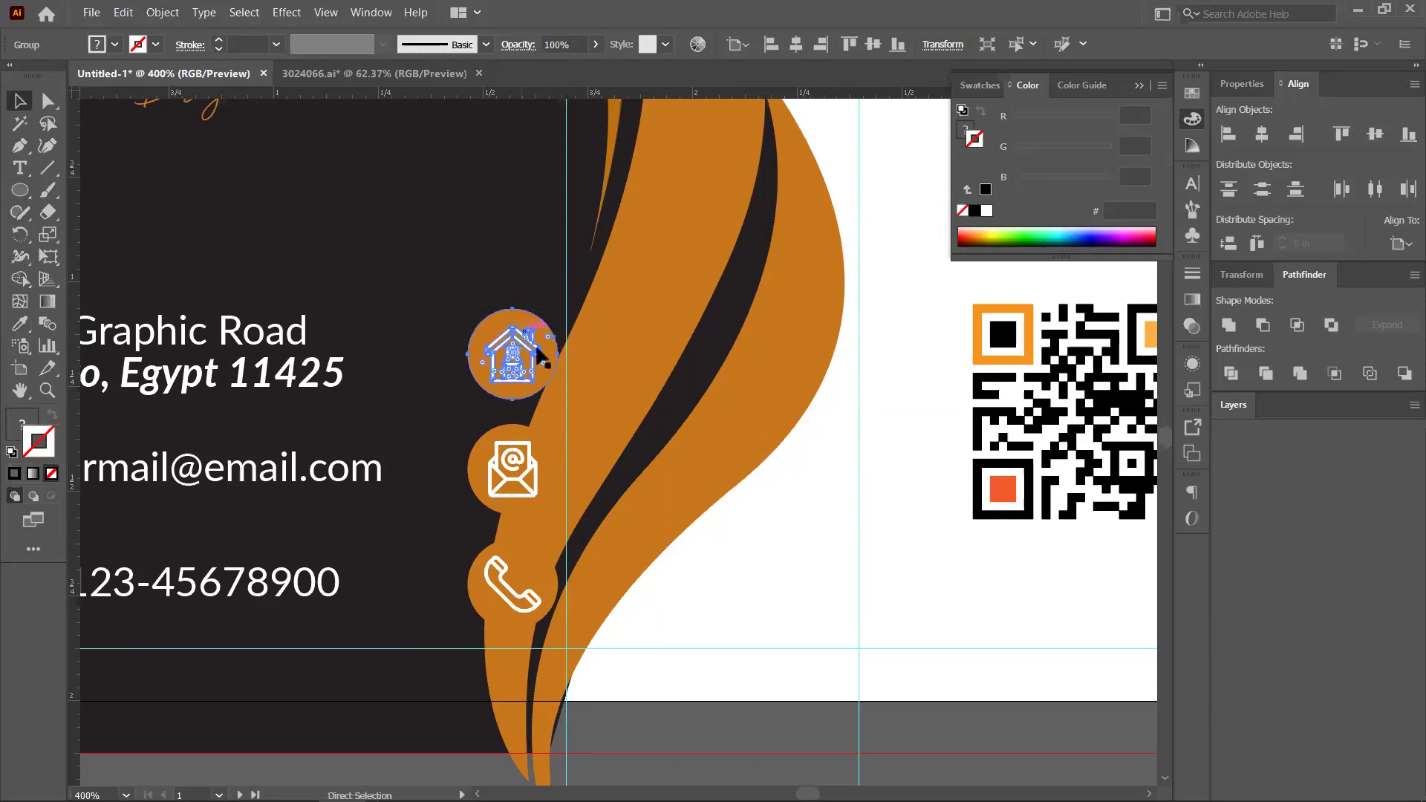
left_click(541, 338)
Centre the orange house circle horizontally and vertically on the white circle
key("ctrl+equal")
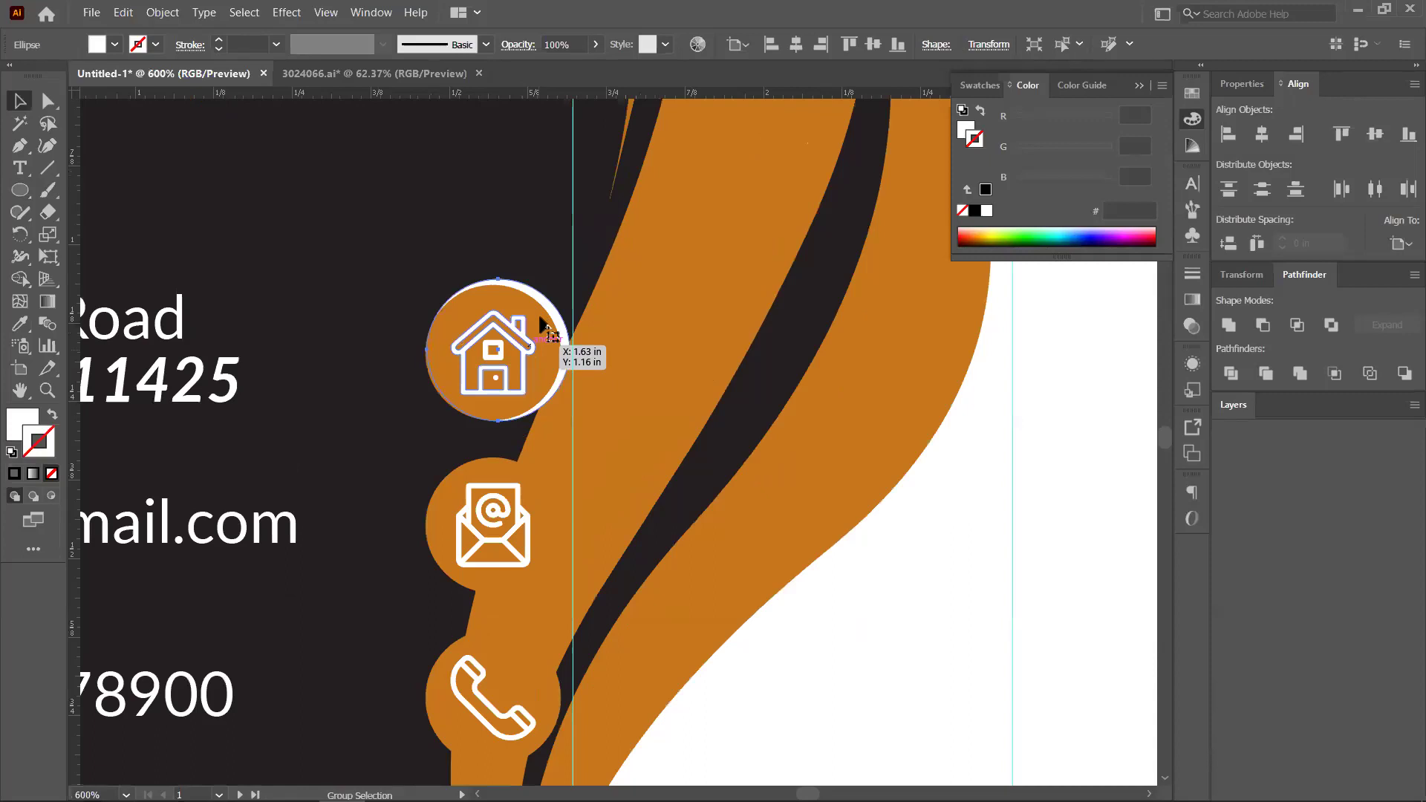
left_click(553, 325)
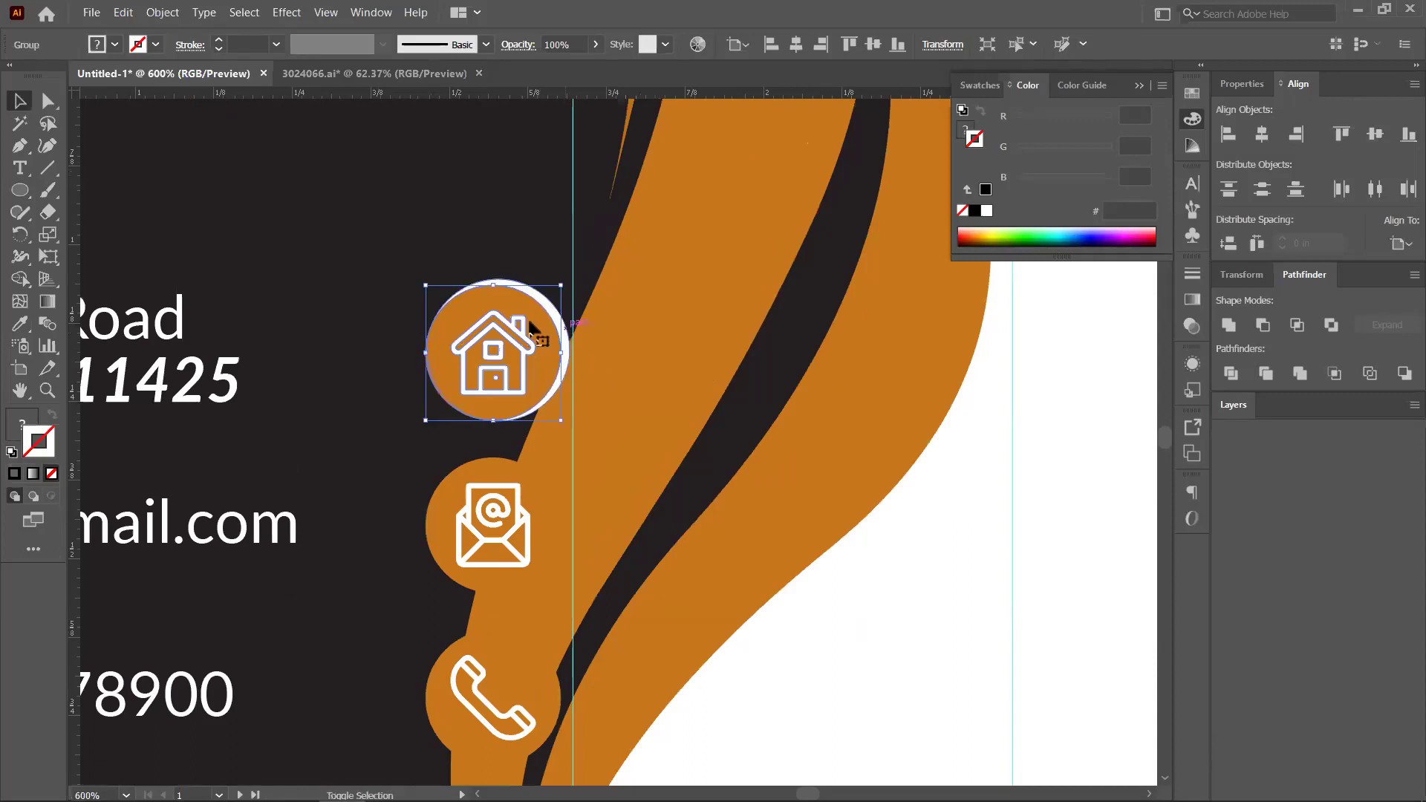
left_click(564, 346, "shift")
left_click(1261, 135)
left_click(1376, 135)
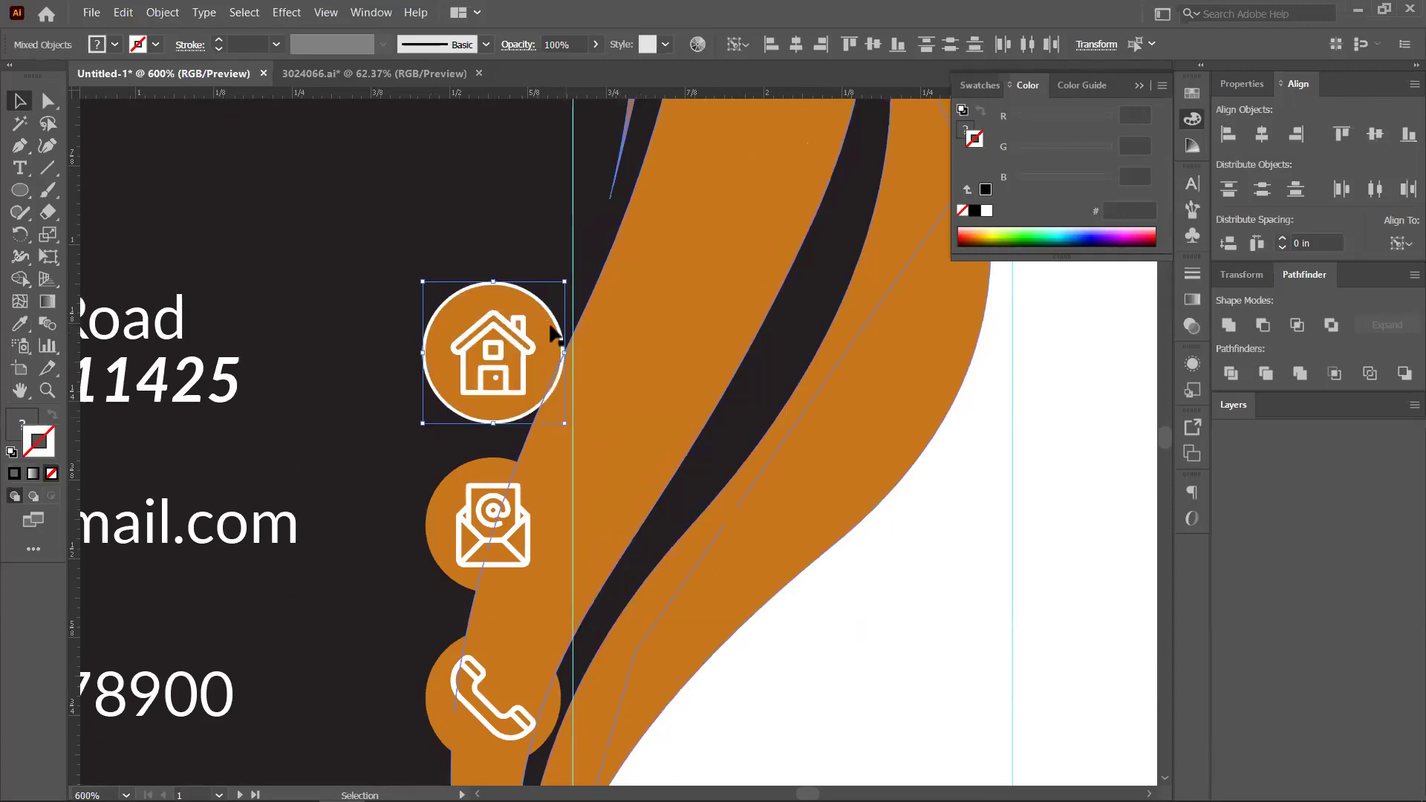
Scale the white circle up into a ring surrounding the house icon
left_click(567, 330)
scroll(572, 327, "up", 4)
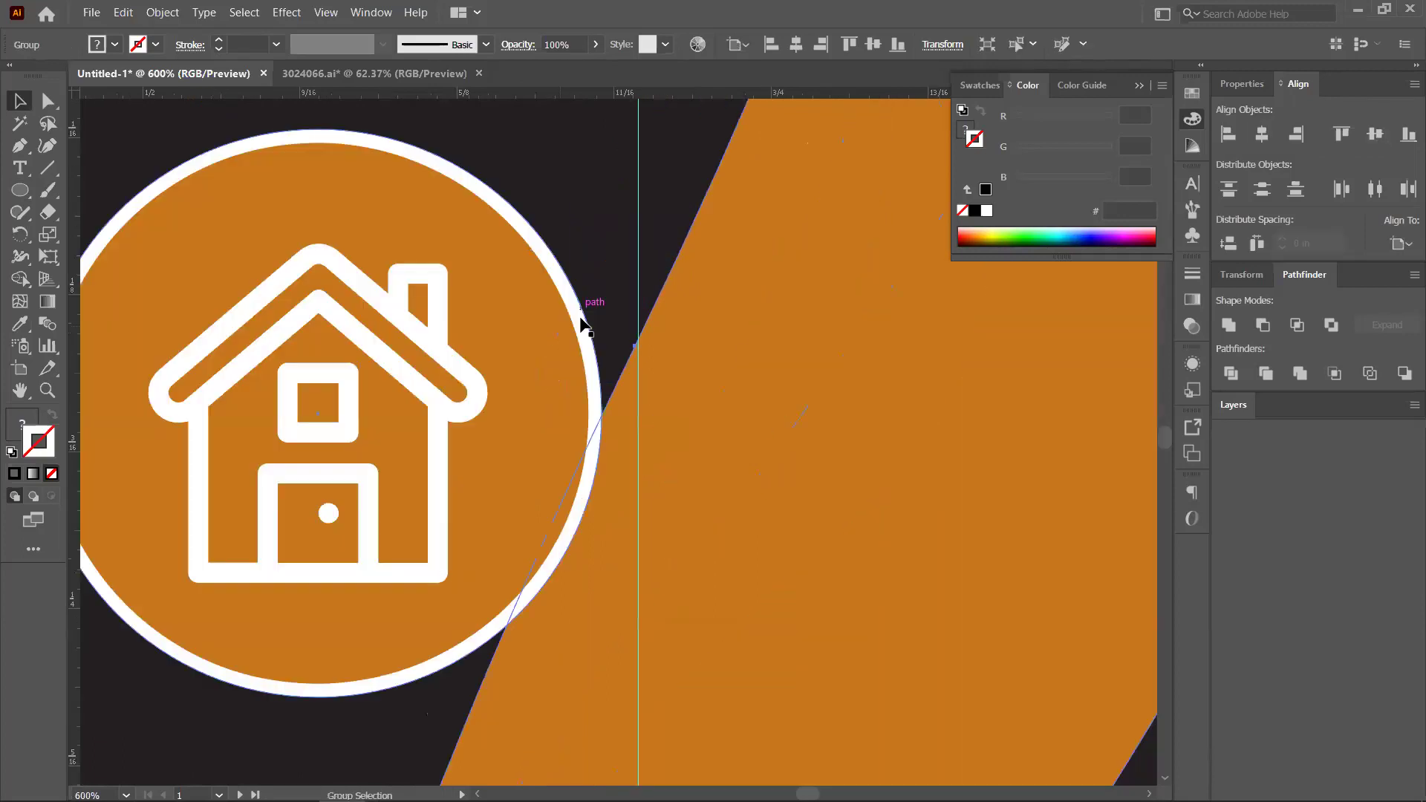
left_click(602, 368)
scroll(598, 472, "down", 3)
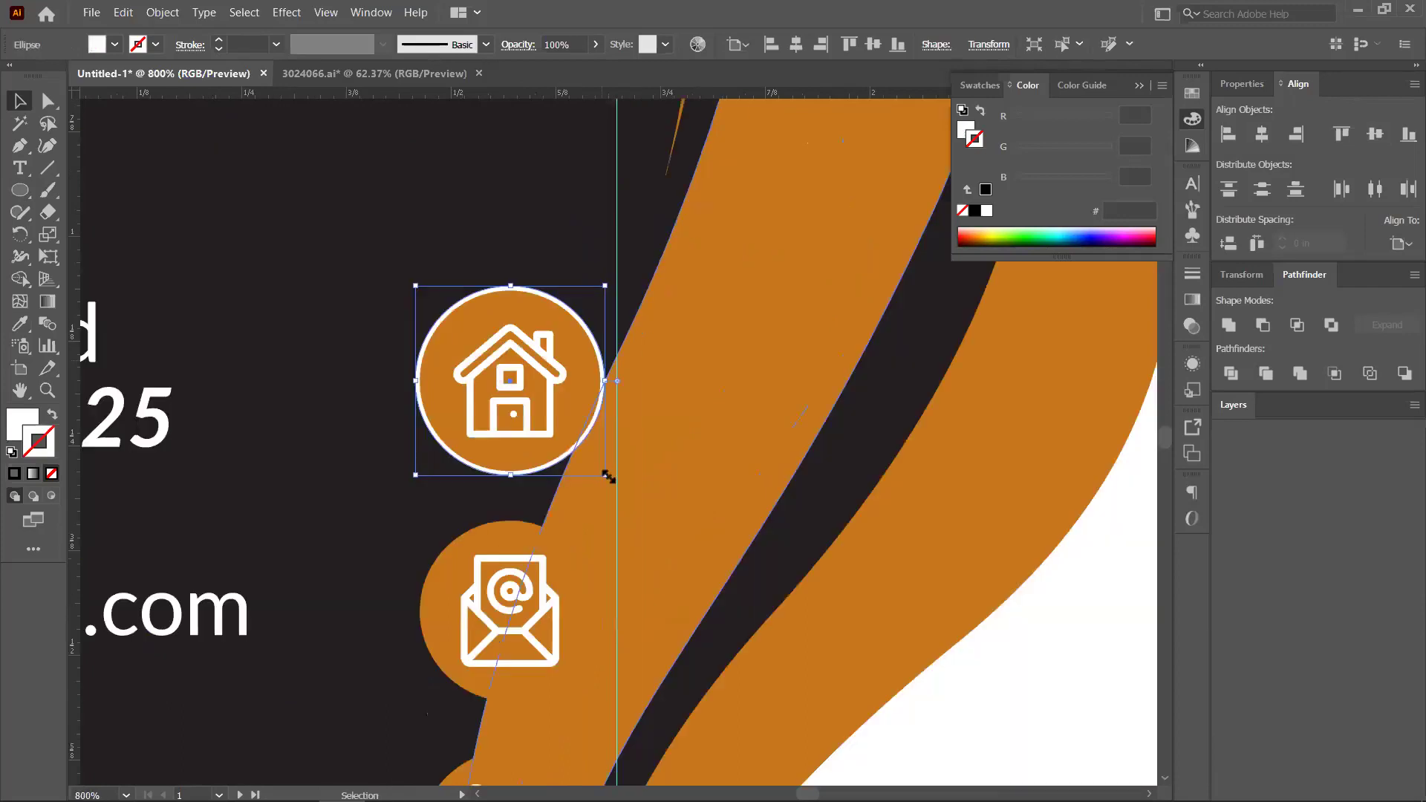
left_click_drag(609, 480, 620, 563)
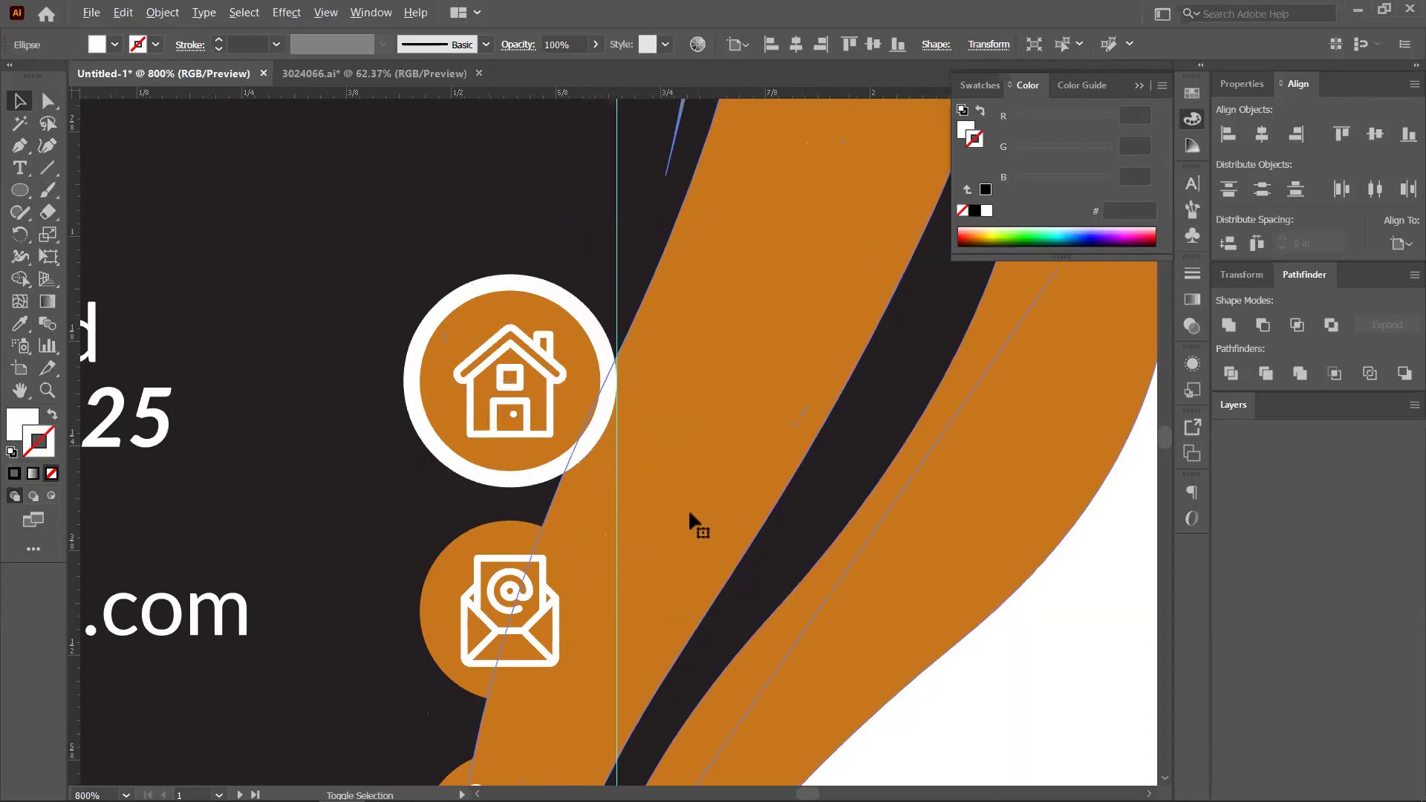
key("ctrl+minus")
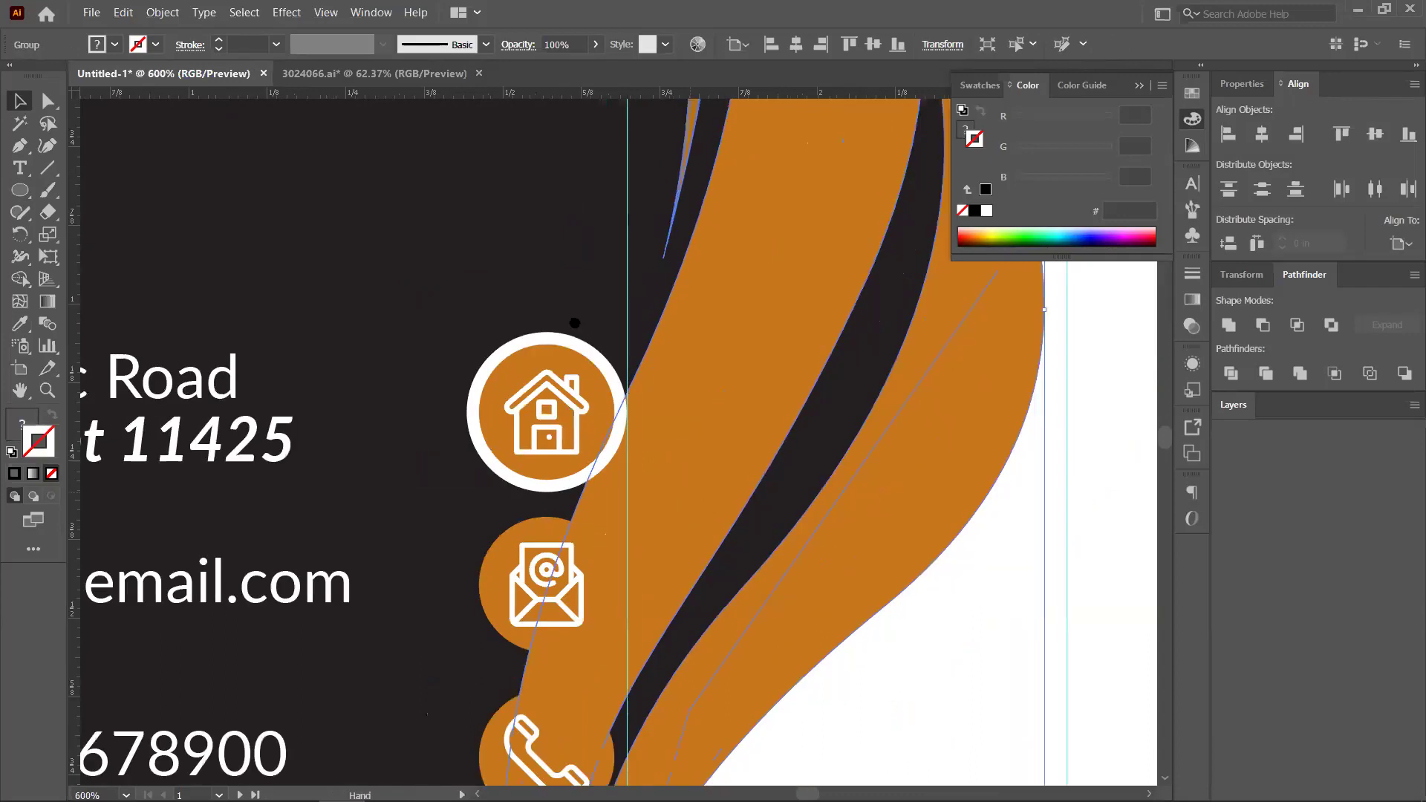
left_click_drag(575, 322, 517, 292)
left_click(419, 189)
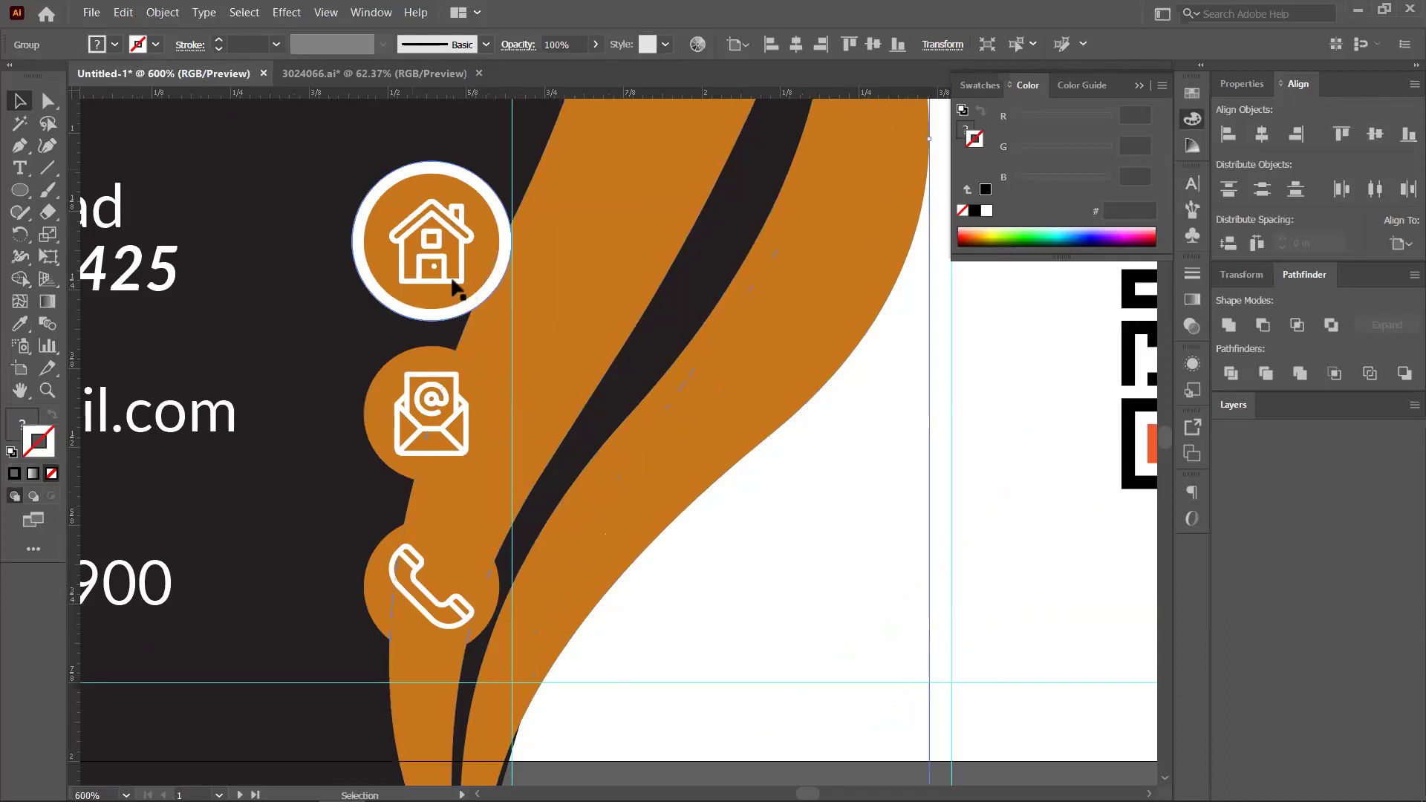
left_click(455, 286)
key("ctrl+minus")
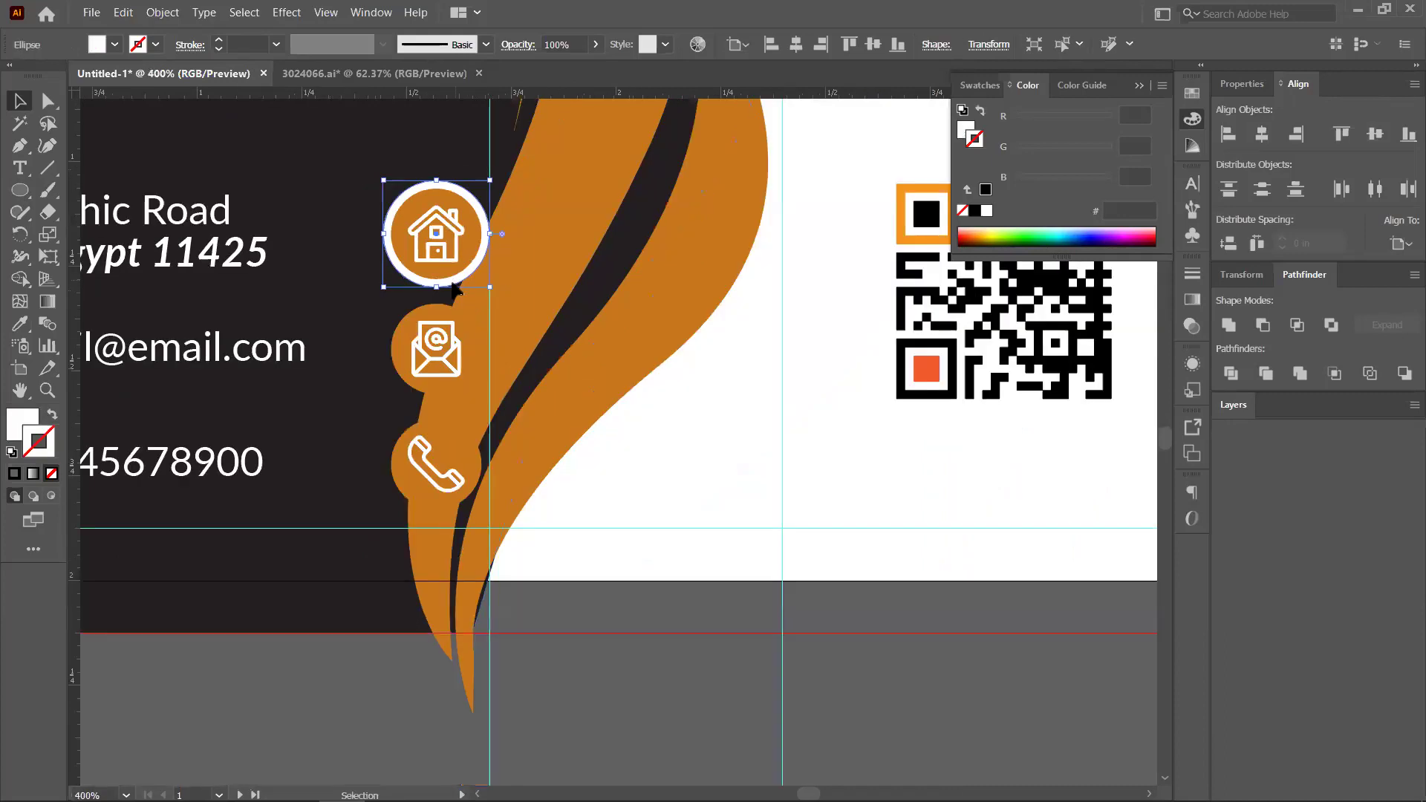
Copy the white ring behind the phone icon and centre it vertically
left_click_drag(456, 286, 458, 472)
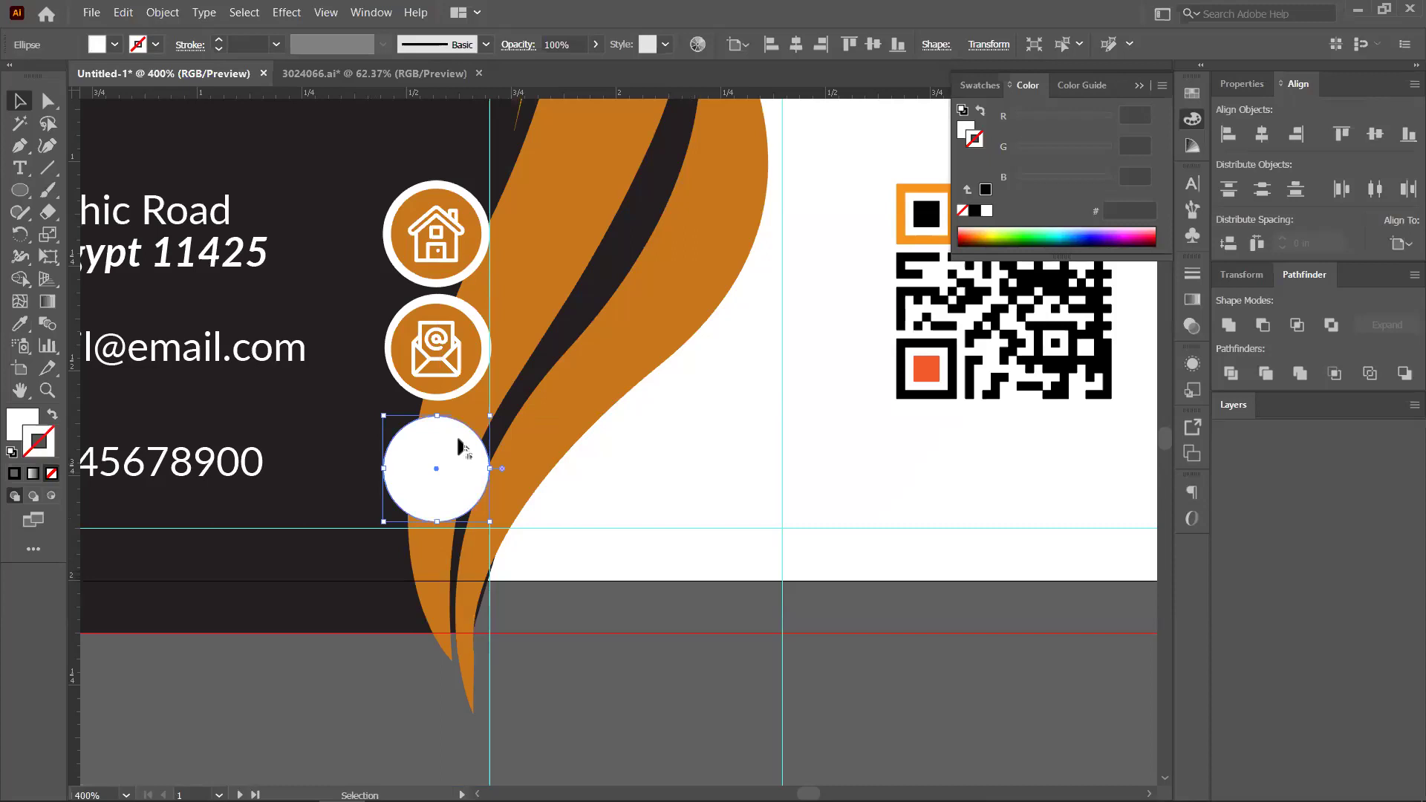
key("ctrl+x")
left_click(484, 476)
key("ctrl+b")
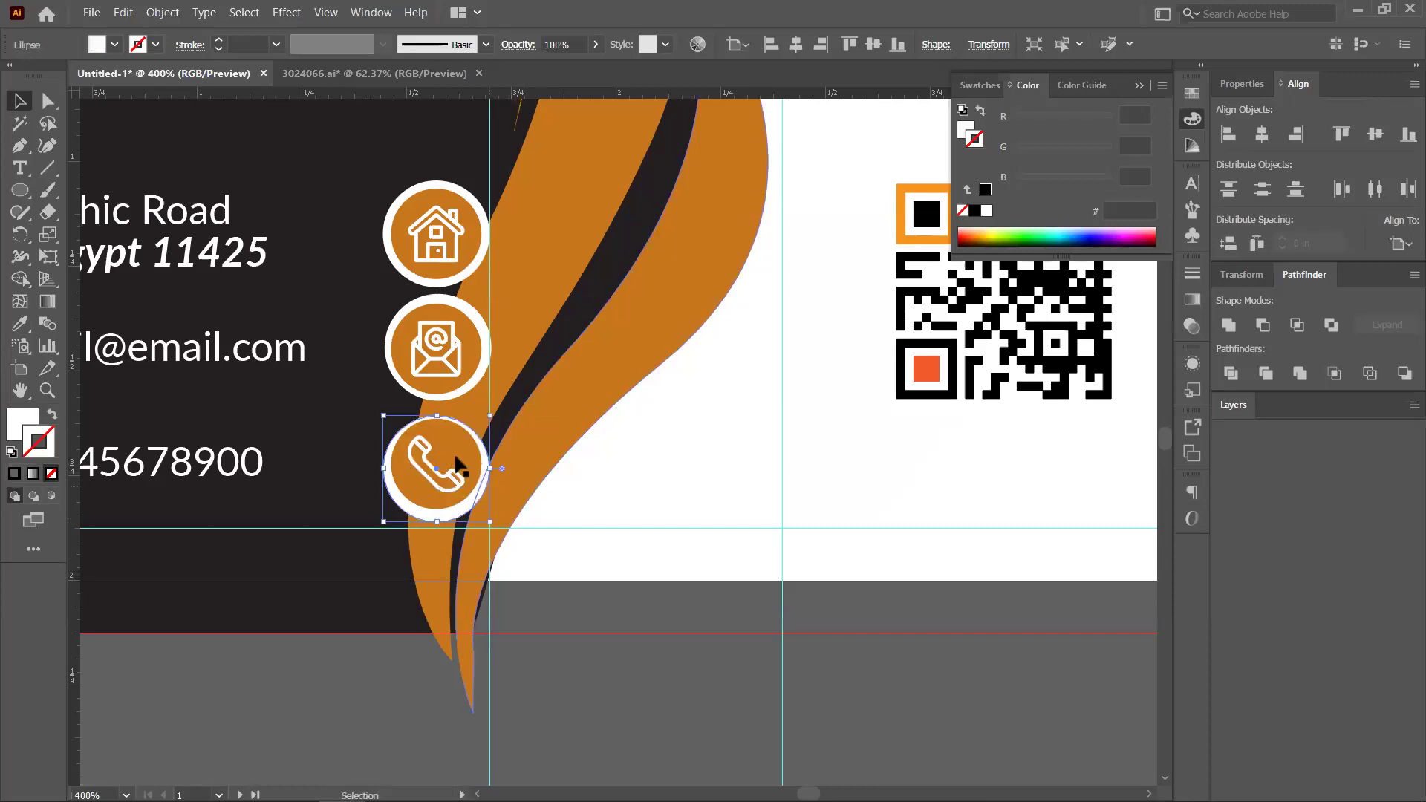
left_click(455, 467, "shift")
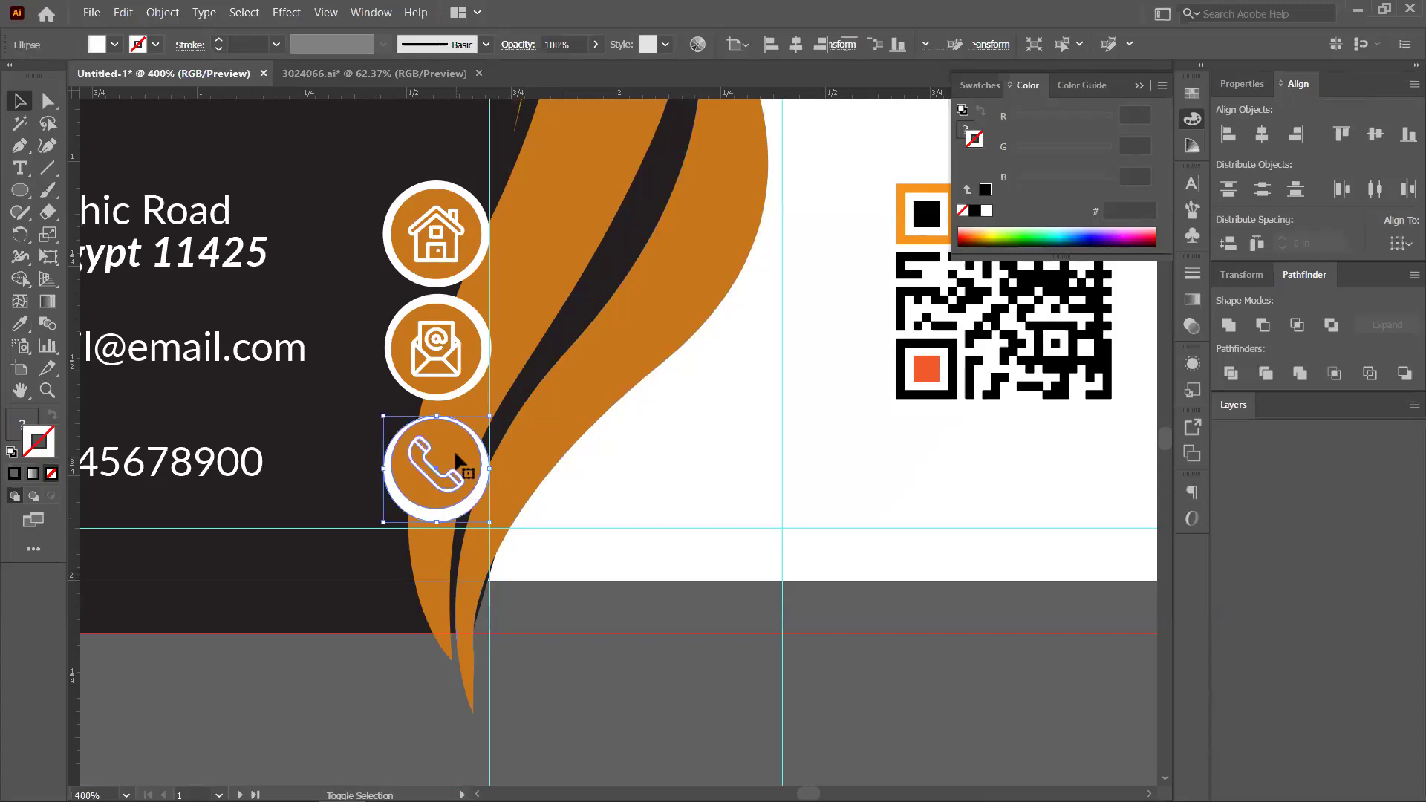
left_click(1369, 137)
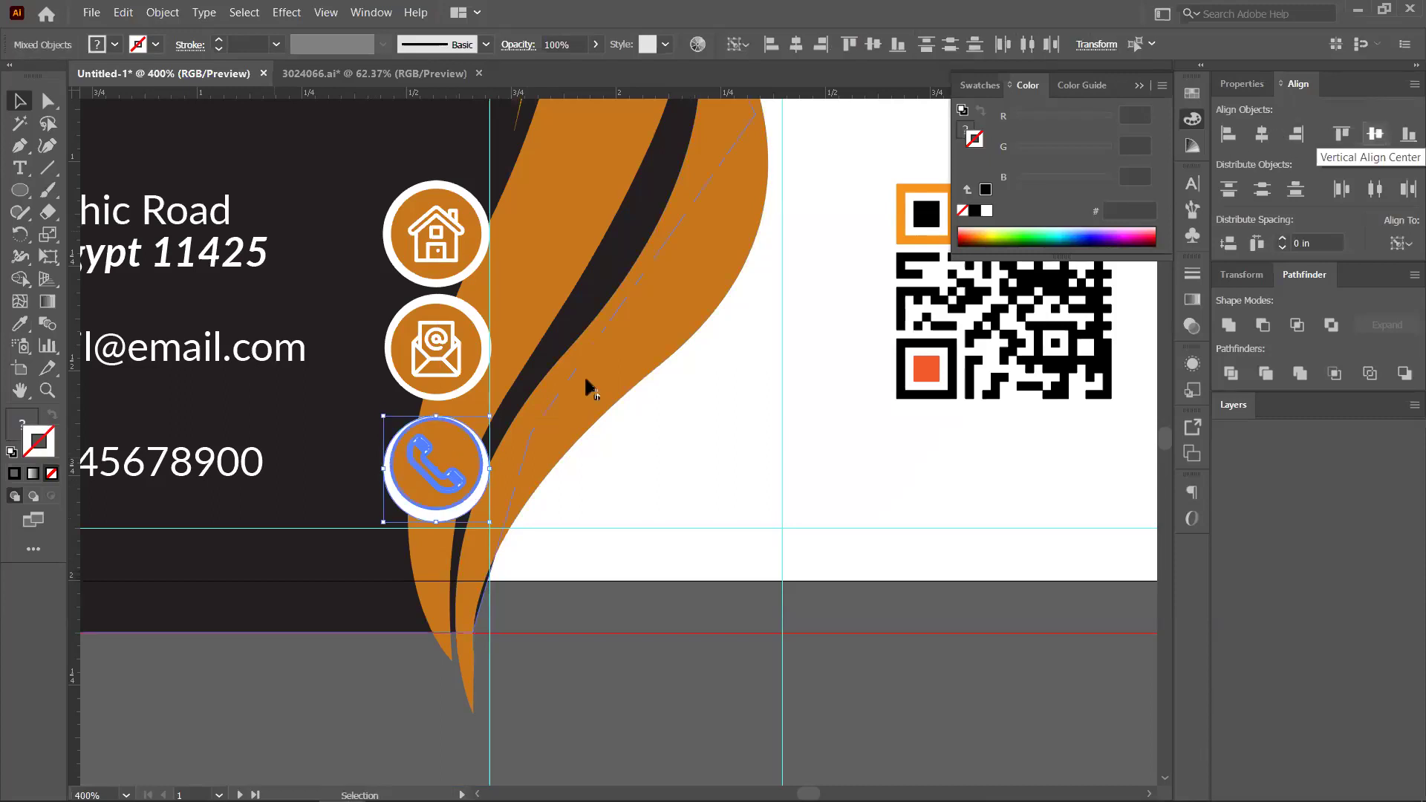
Centre the envelope icon horizontally and vertically on its white ring
left_click(483, 351)
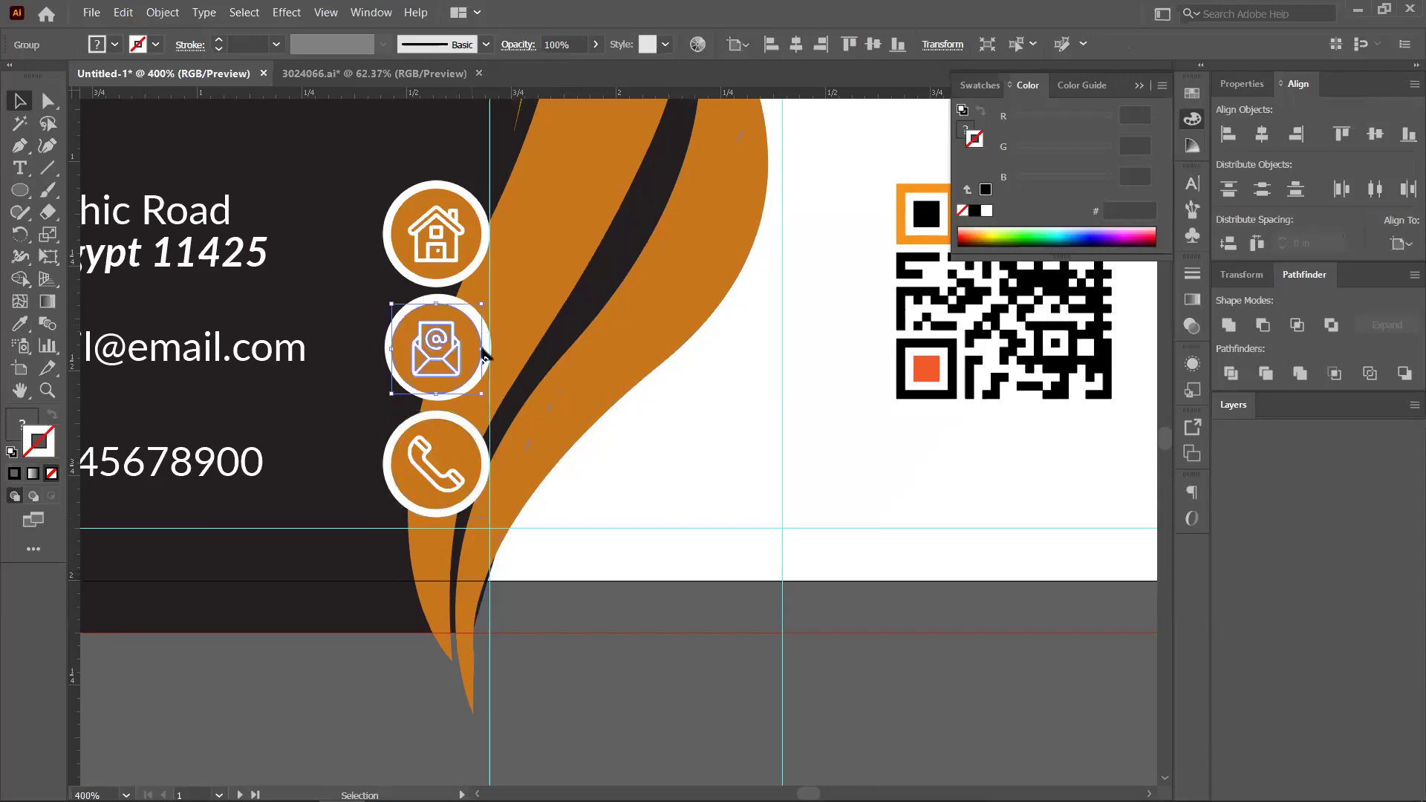
left_click(459, 332, "shift")
left_click(1262, 135)
left_click(1374, 136)
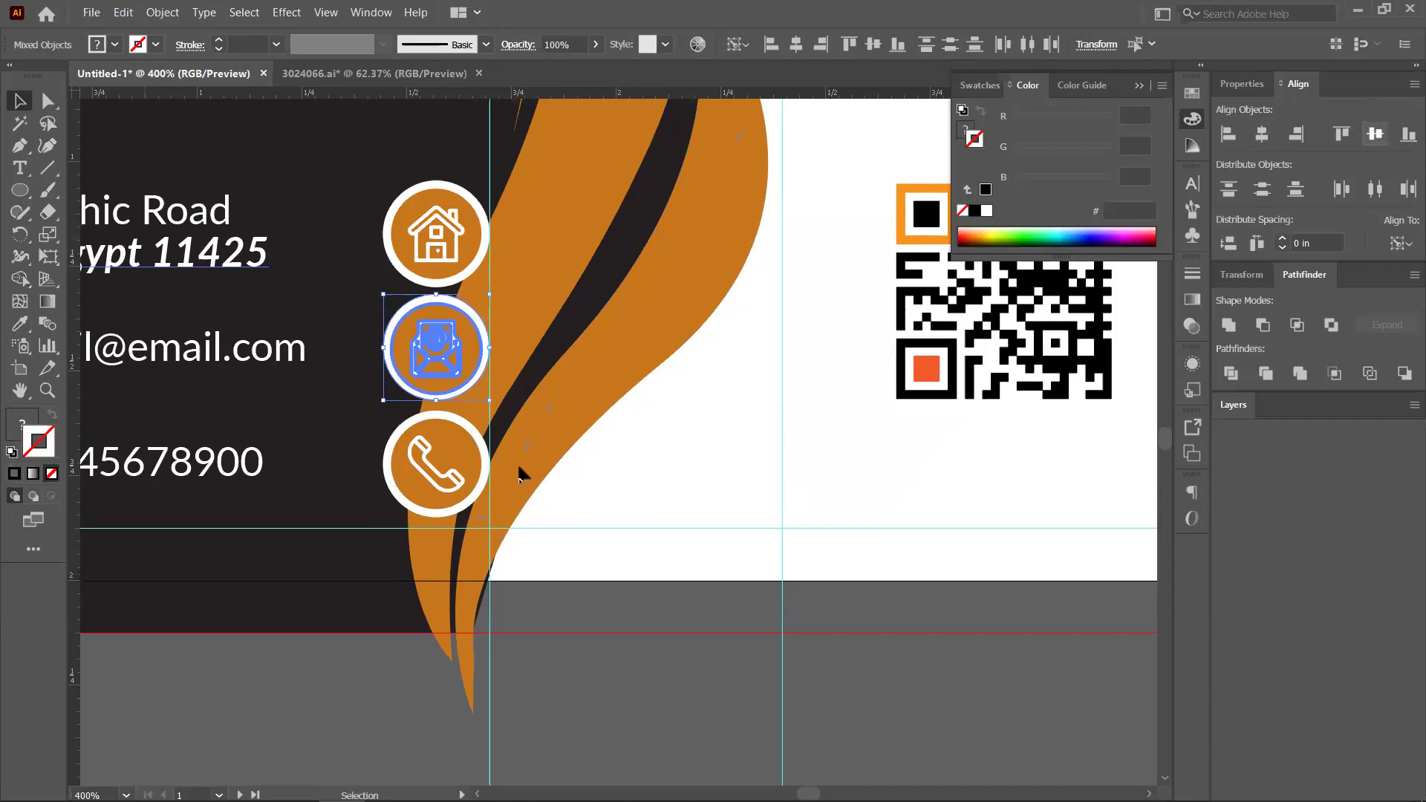
Select the white rings behind the phone, house and envelope icons together
left_click(512, 464)
left_click(479, 440)
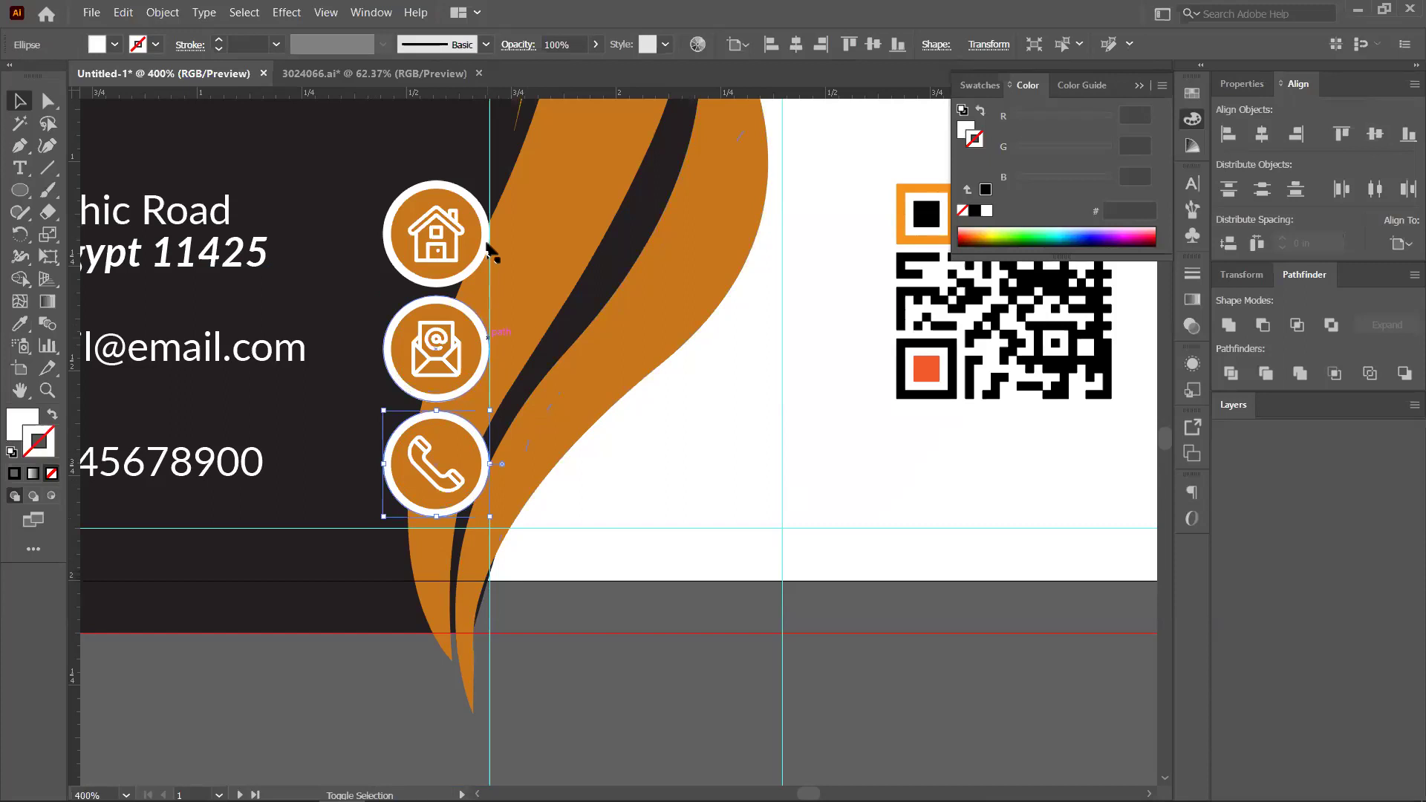
left_click(488, 249, "shift")
left_click(475, 305, "shift")
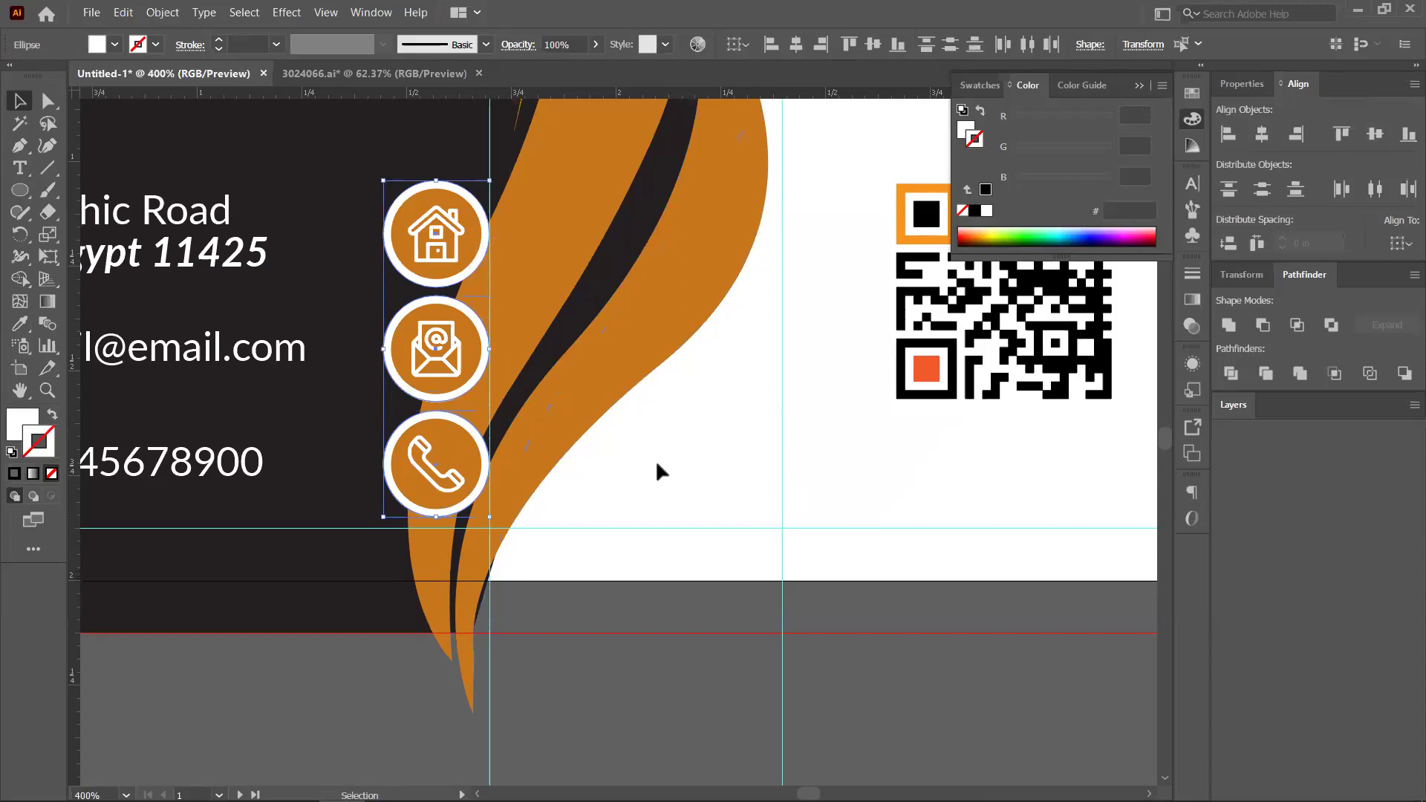
Fill the three icon rings with the dark background colour 231F20 using the Eyedropper
key("d")
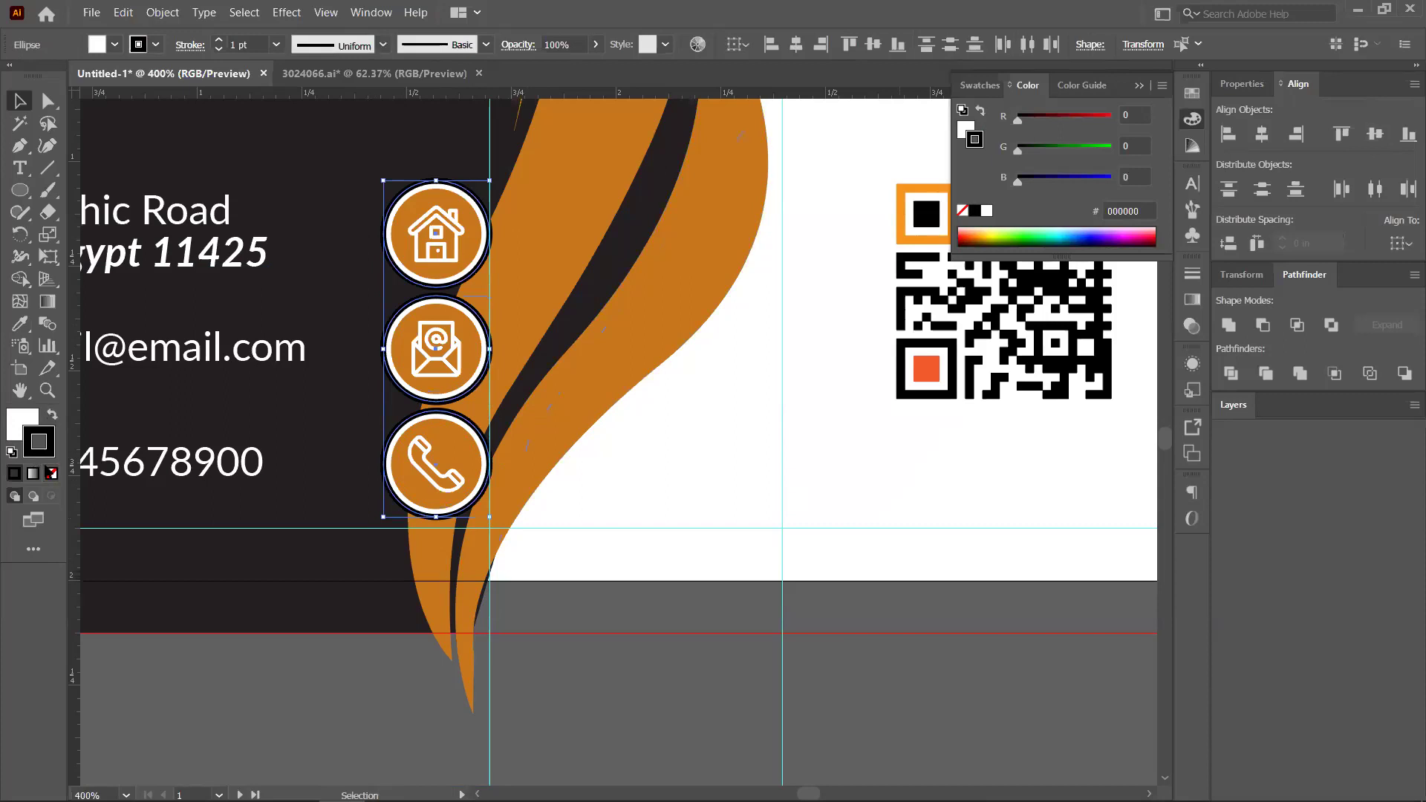
key("ctrl+z")
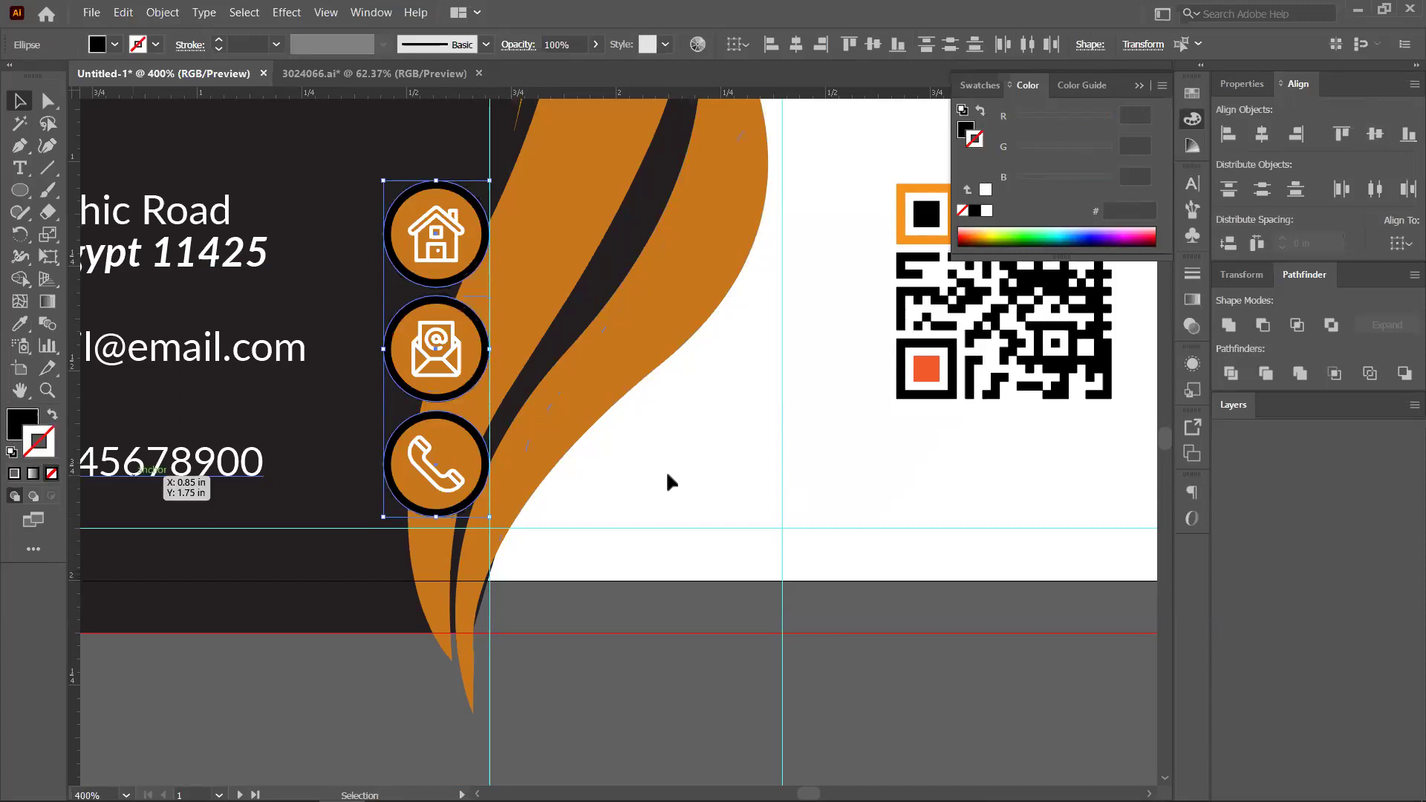
left_click(666, 469)
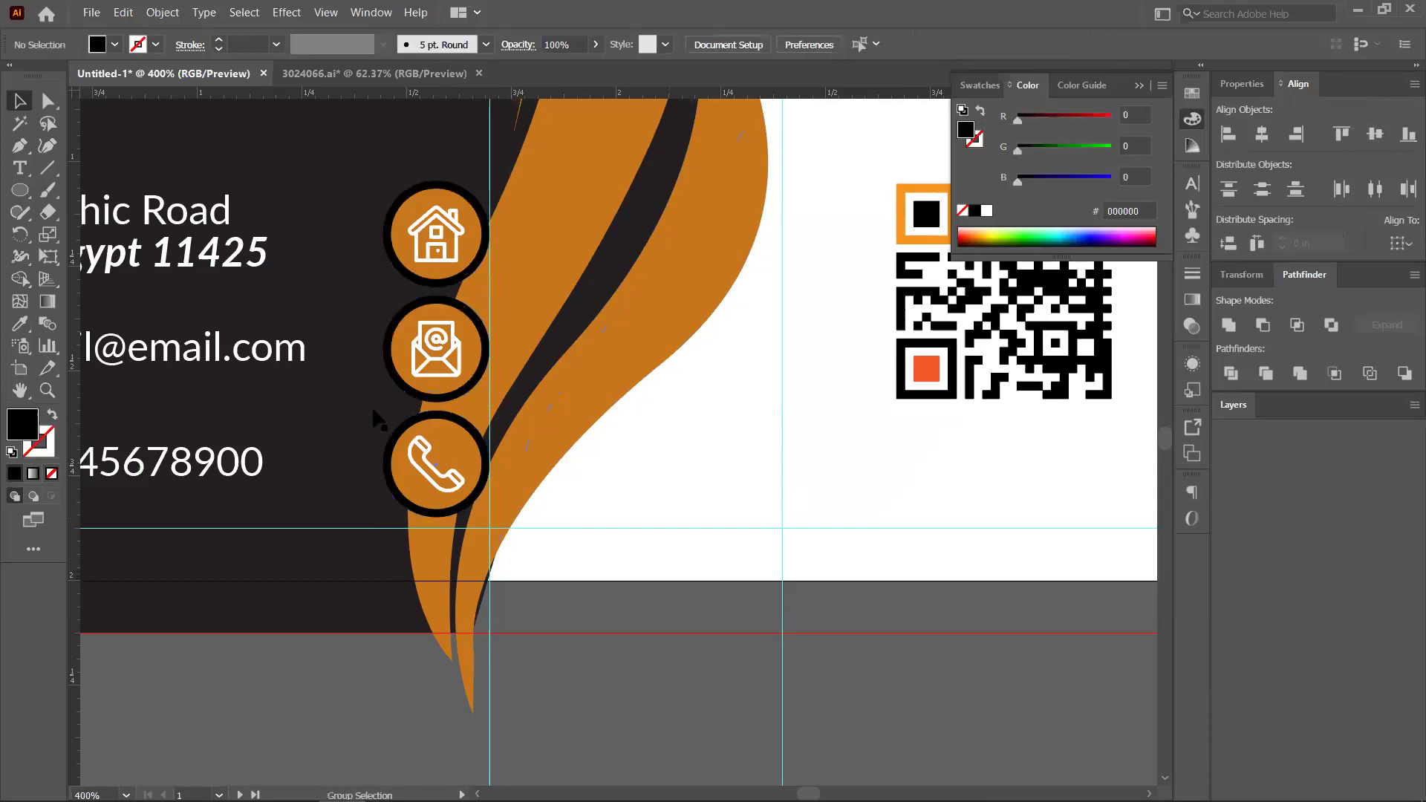
left_click(469, 425)
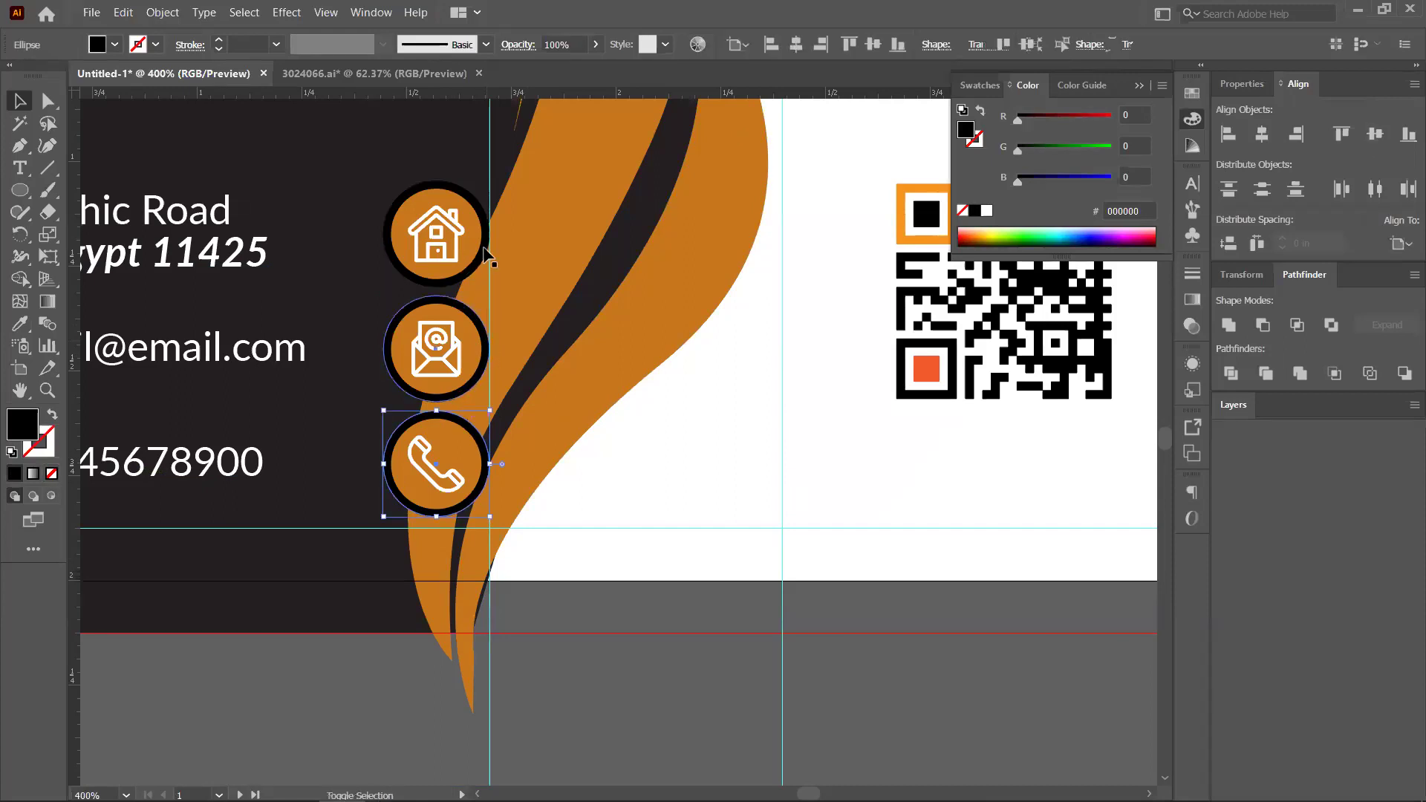
left_click(484, 319, "shift")
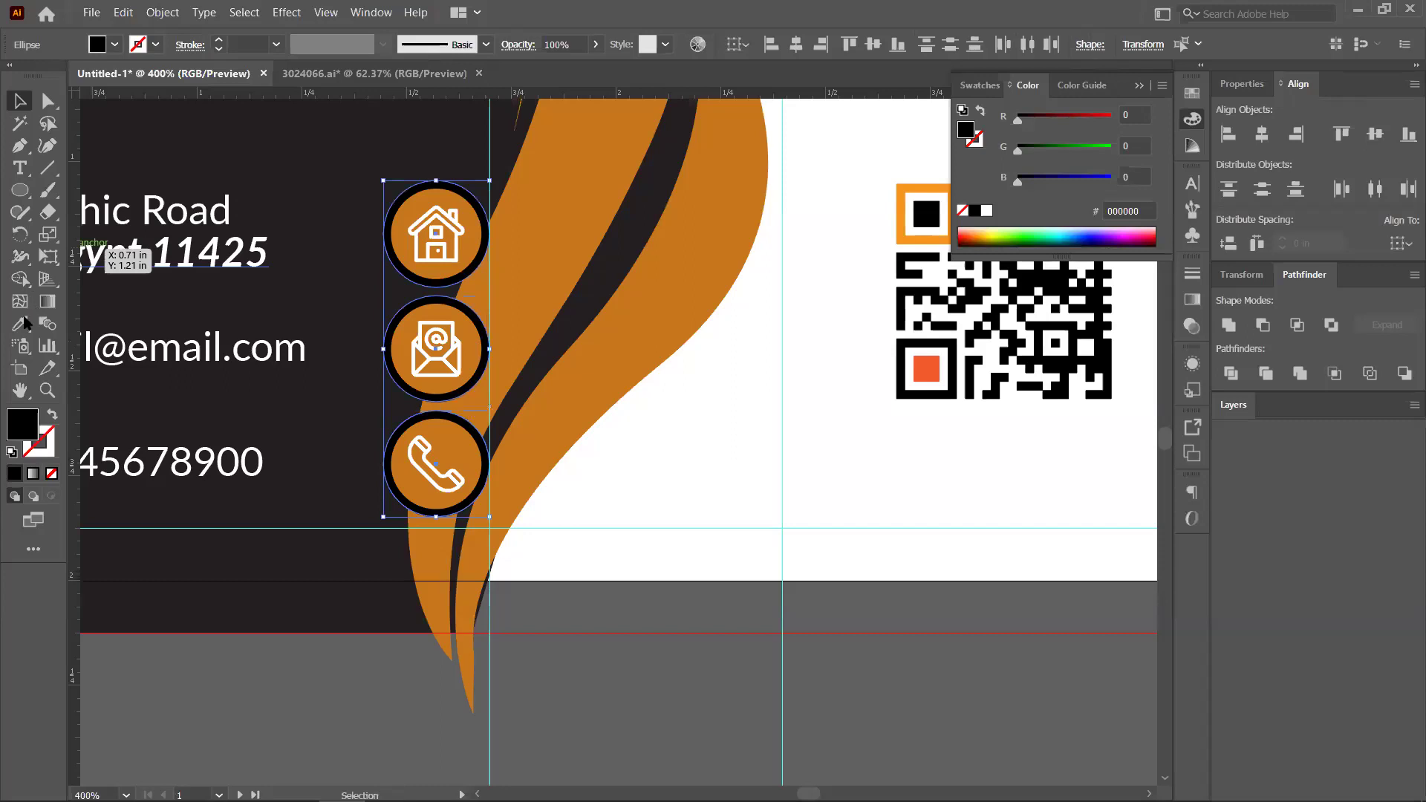
key("i")
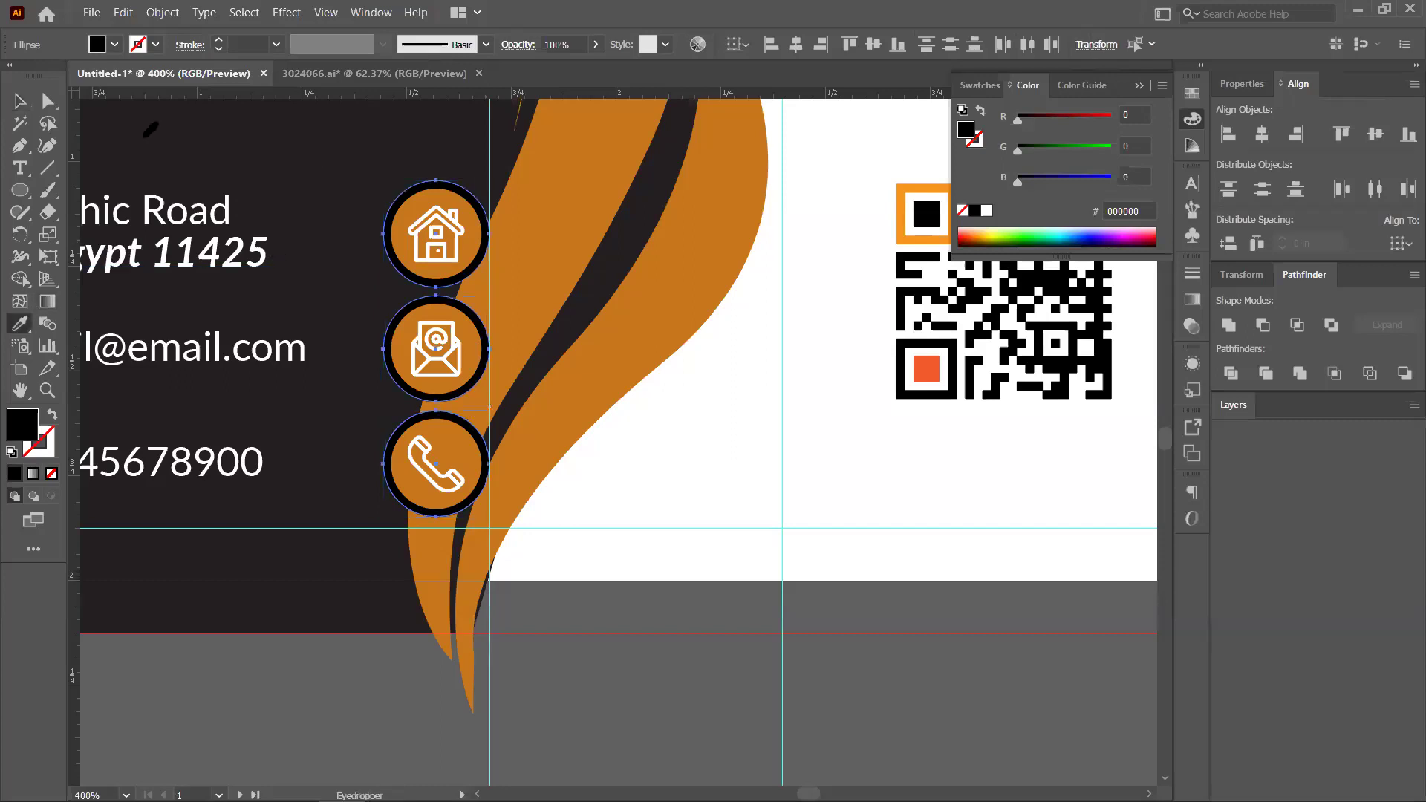
left_click(146, 135)
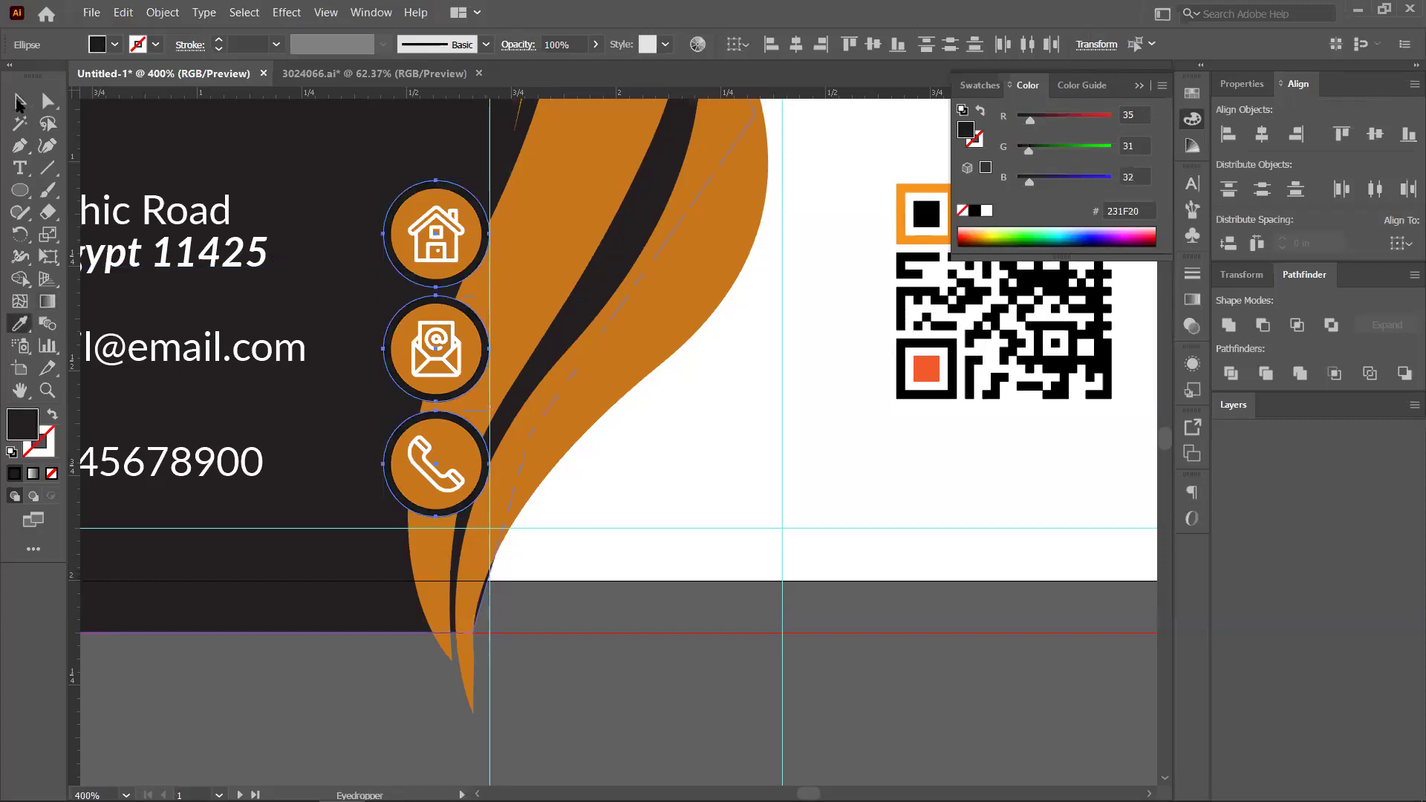
left_click(716, 407)
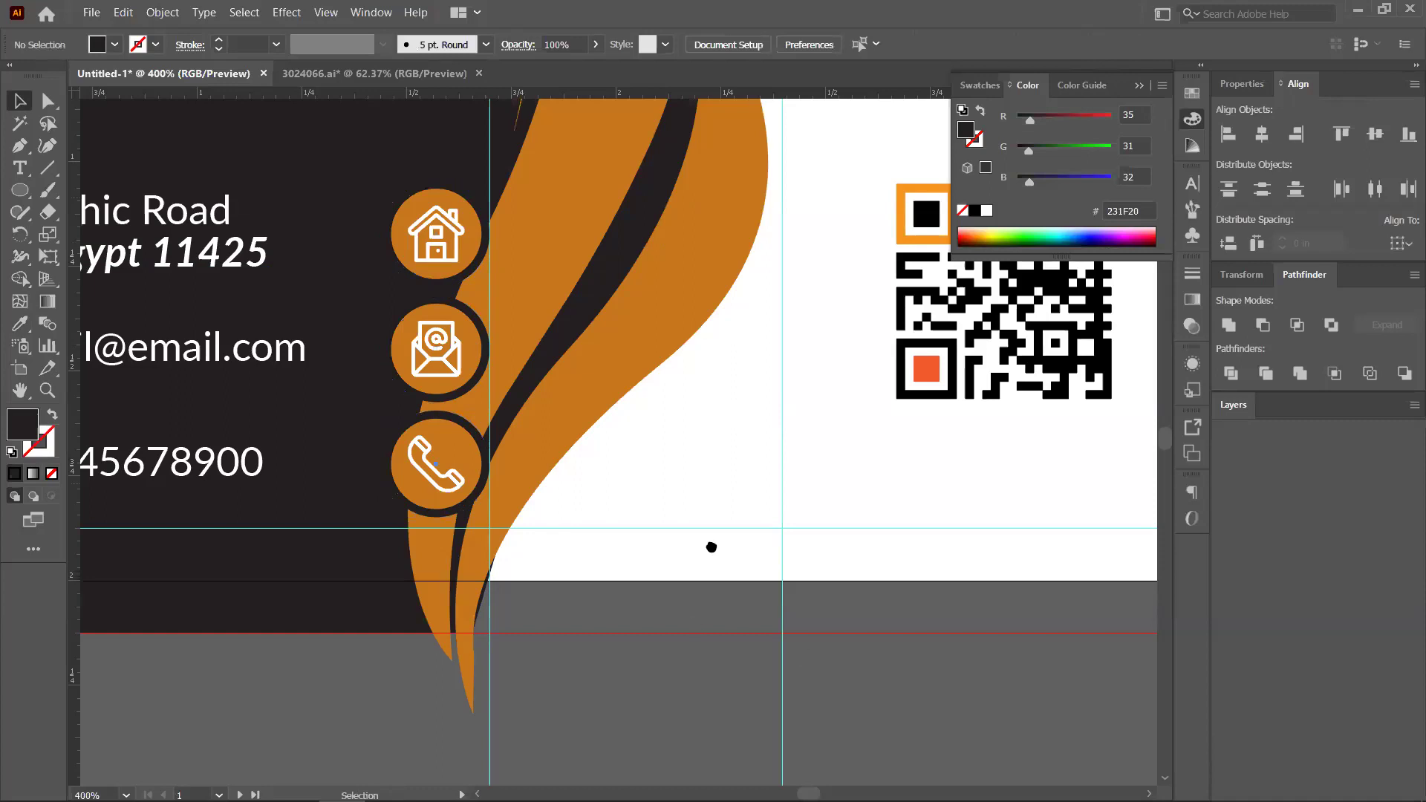
key("ctrl+minus")
key("ctrl+minus")
key("ctrl+minus")
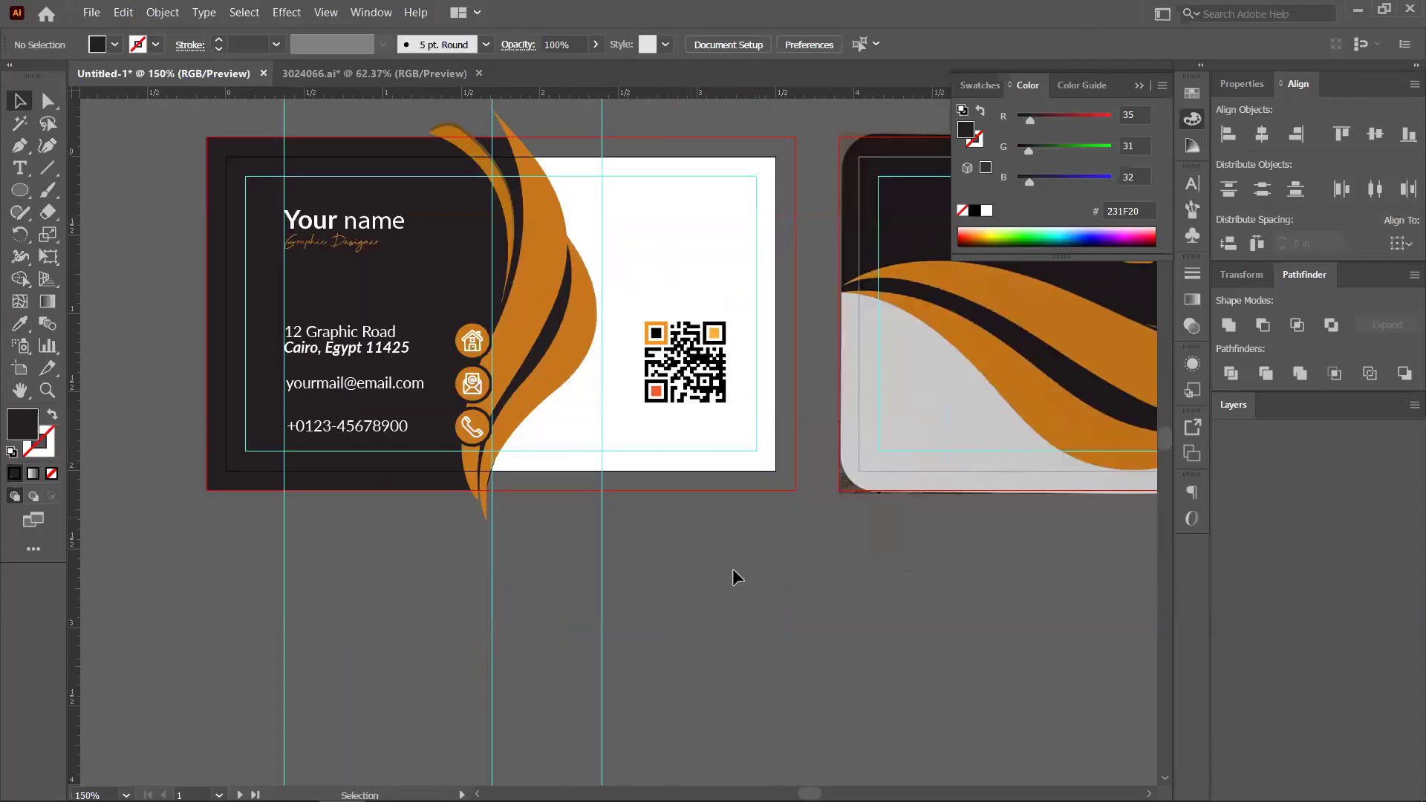
scroll(732, 570, "down", 2)
scroll(717, 512, "down", 2)
scroll(759, 533, "right", 1)
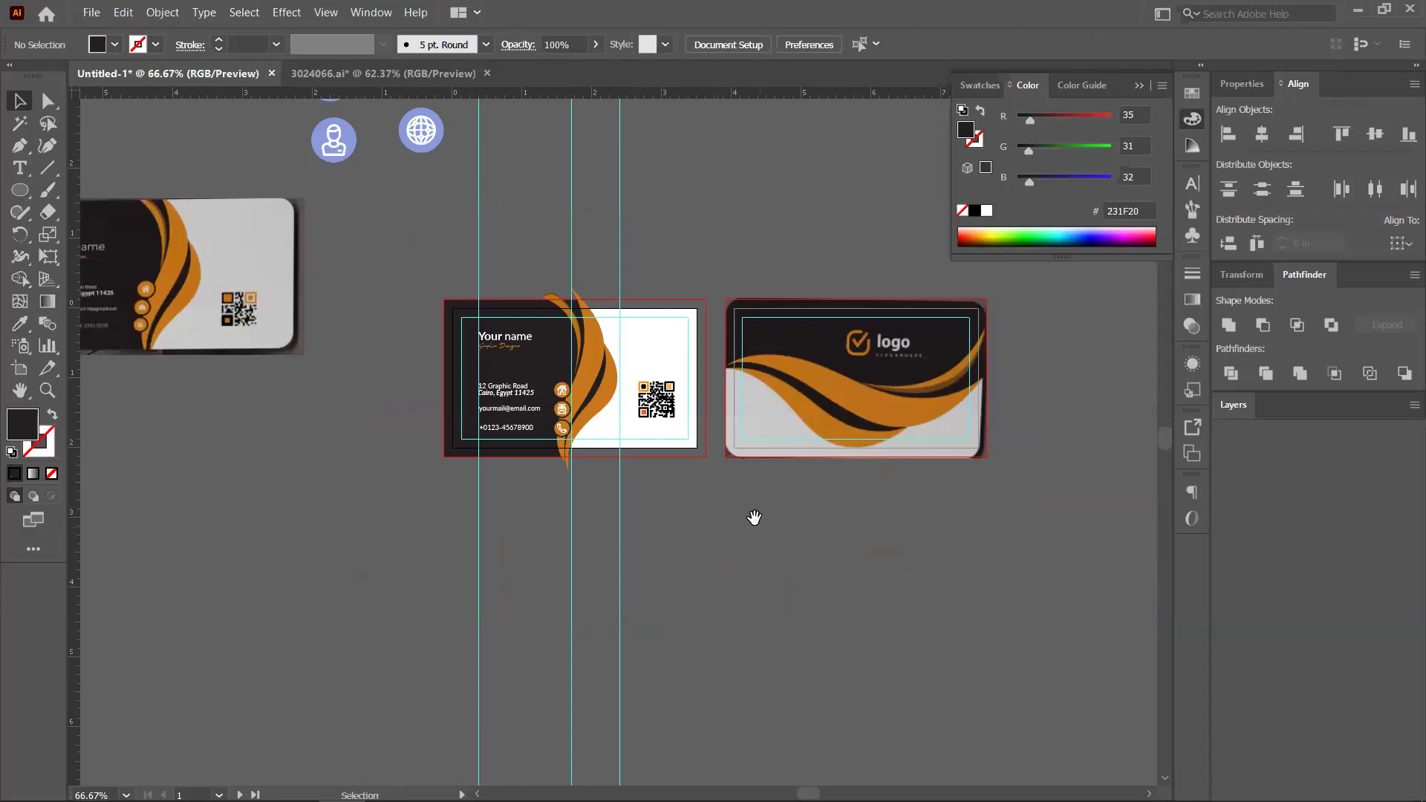
scroll(755, 515, "right", 1)
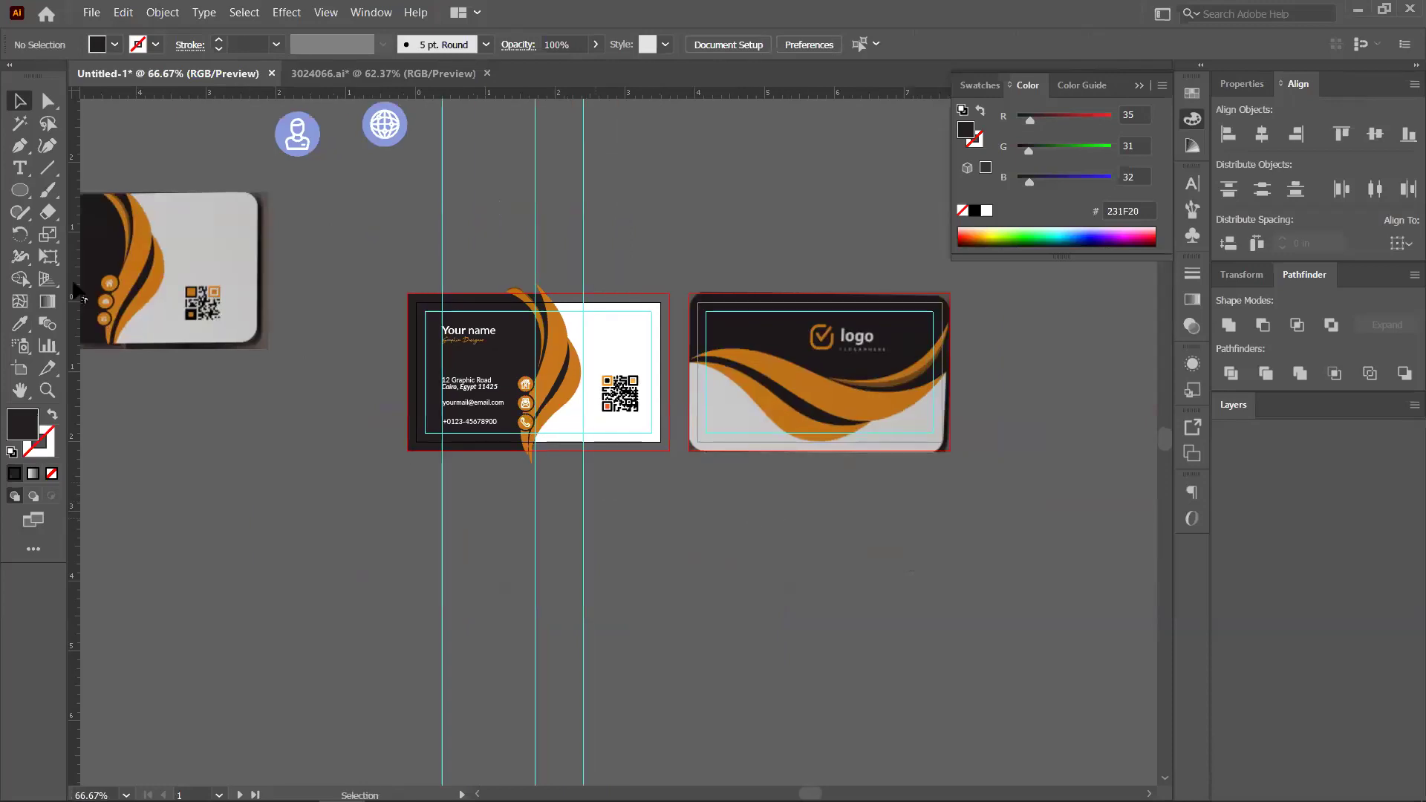
scroll(538, 411, "up", 4)
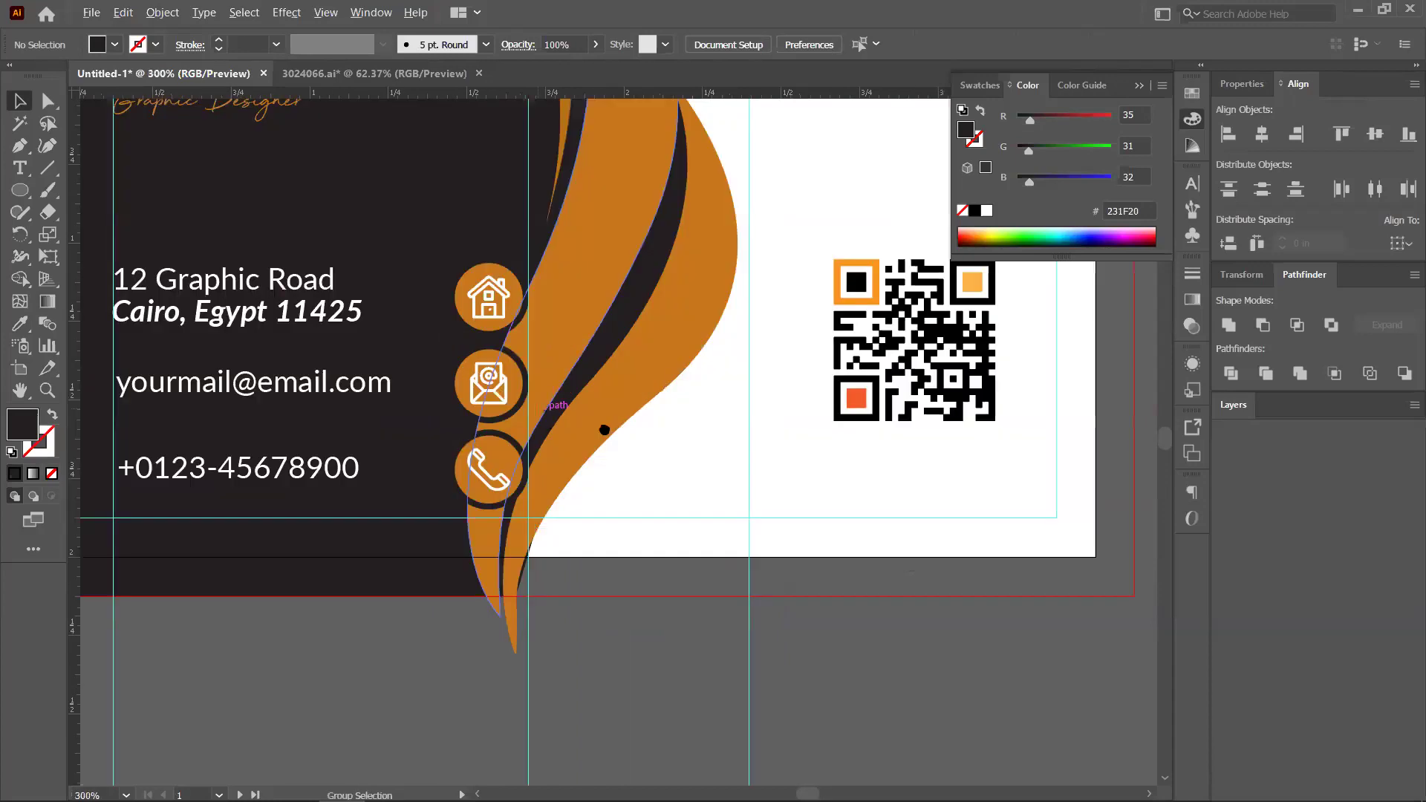
scroll(604, 427, "up", 1)
scroll(558, 364, "up", 1)
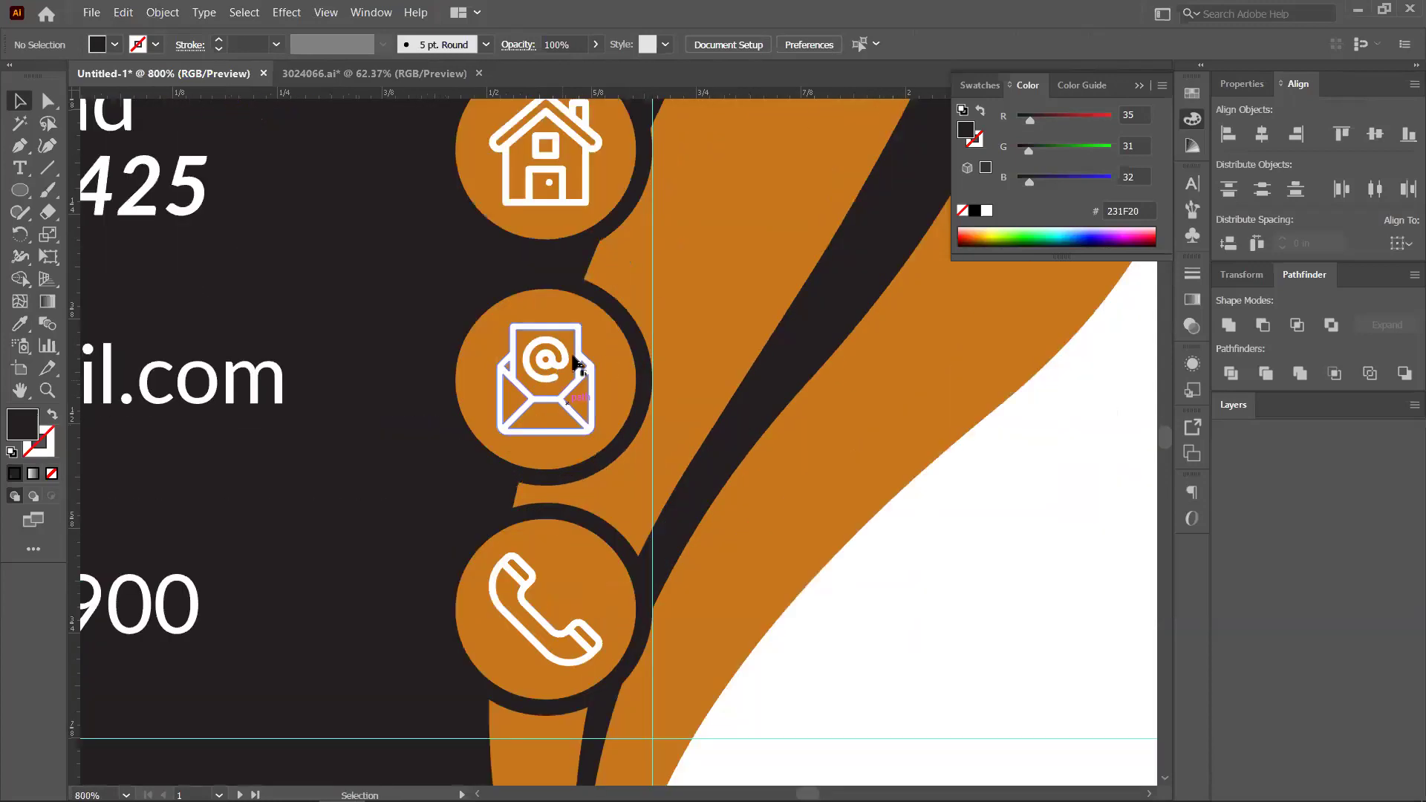
scroll(576, 368, "down", 1)
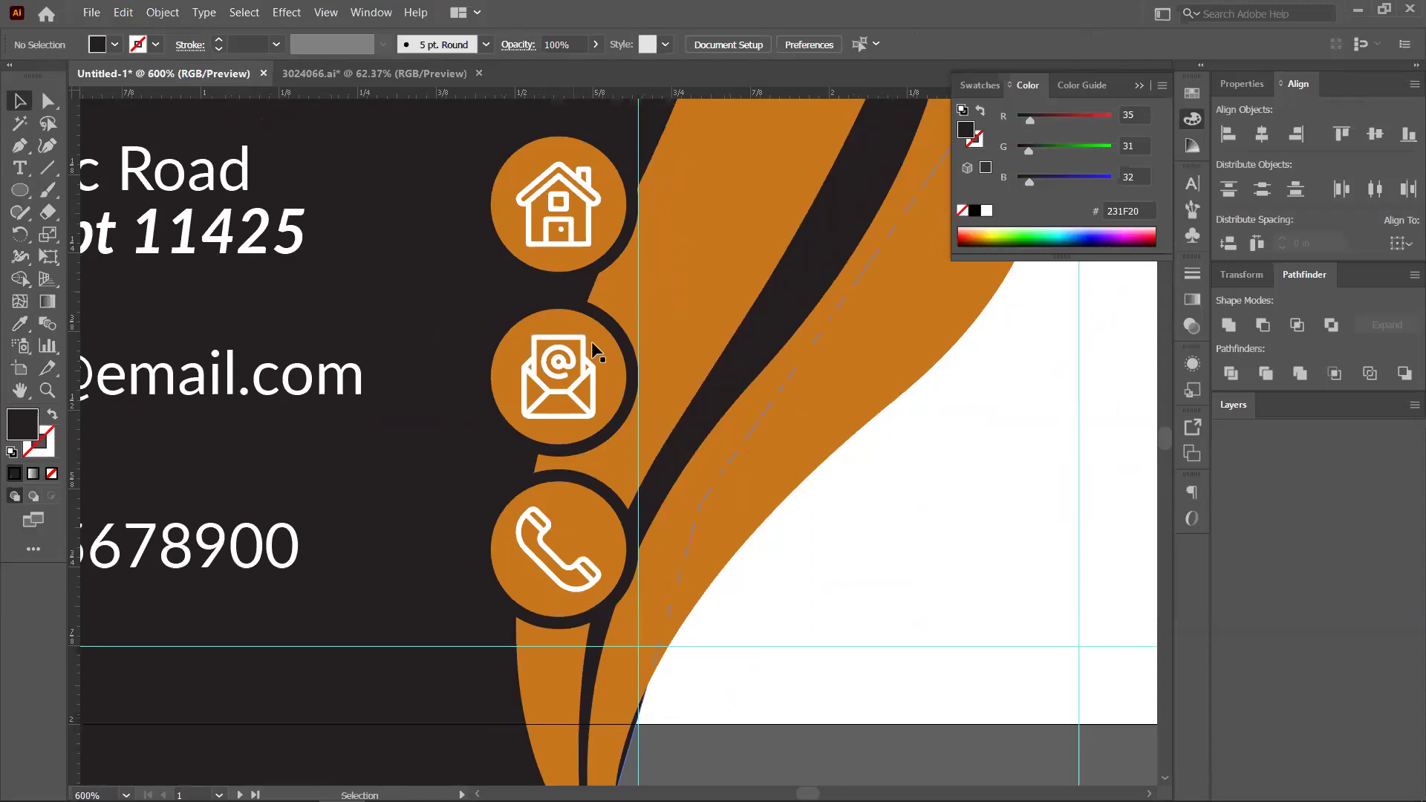
Group the email icon with its dark ring and select the phone icon with its ring
left_click(628, 344)
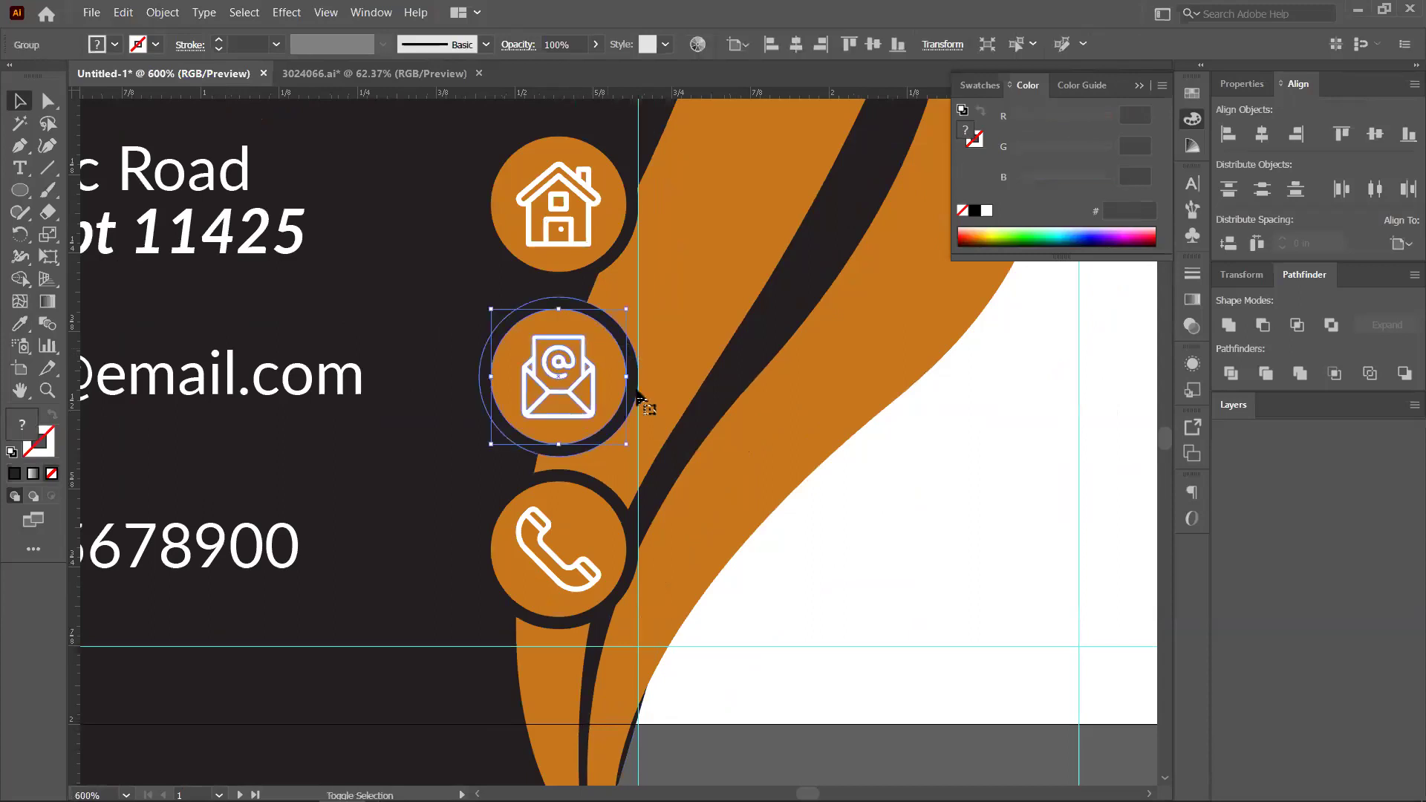
key("ctrl+g")
left_click(615, 520)
left_click(636, 525)
left_click(650, 530, "shift")
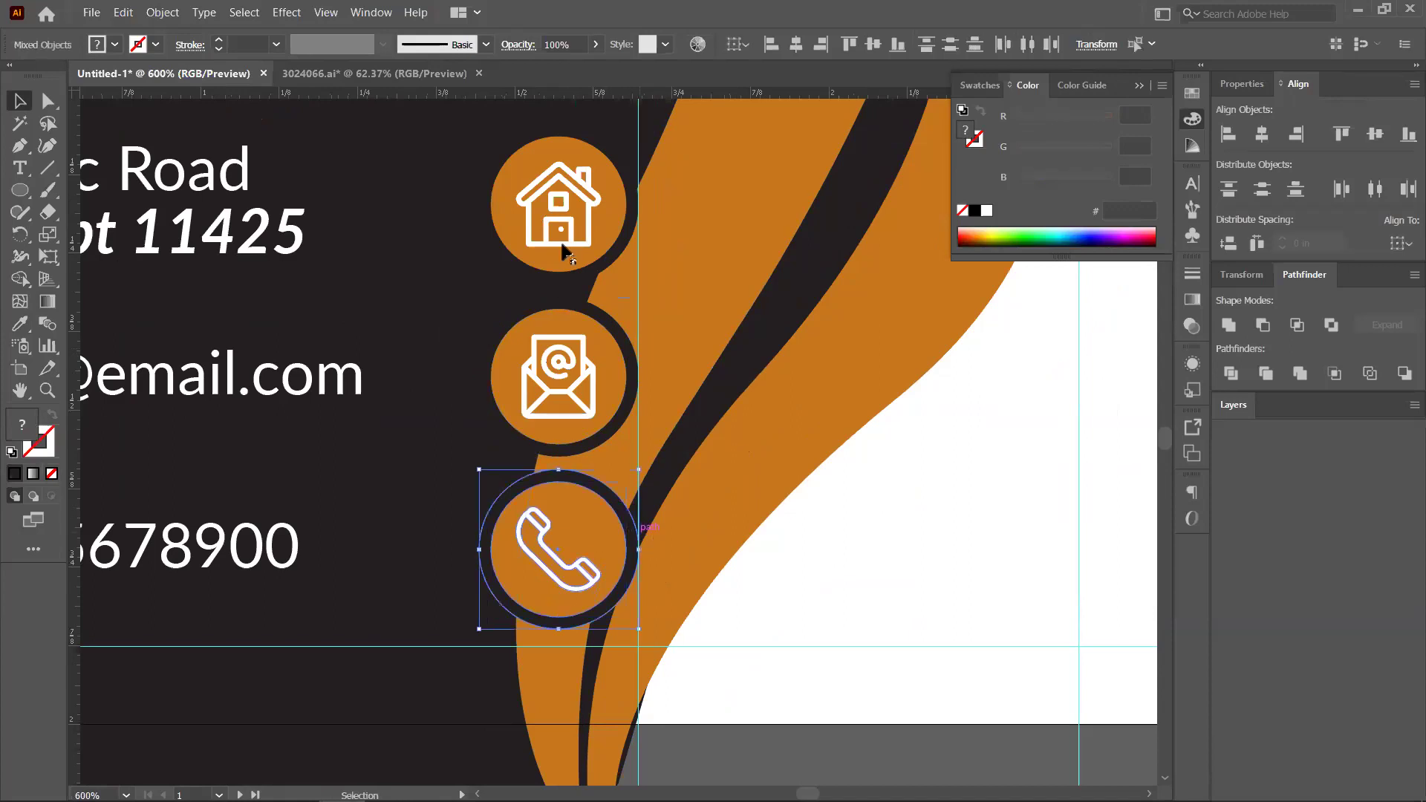
Group the house icon's orange circle with its dark ring
left_click(636, 223)
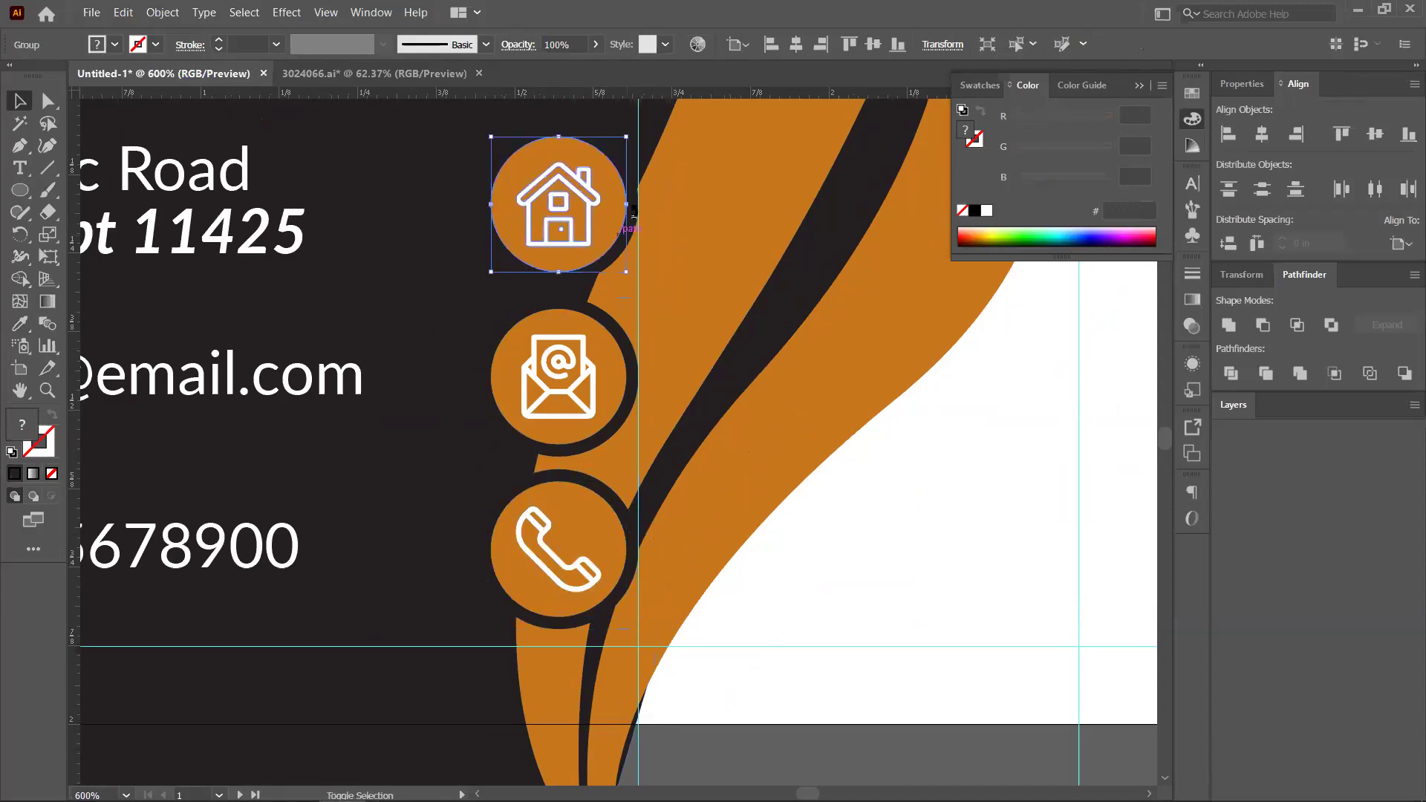
left_click(637, 207, "shift")
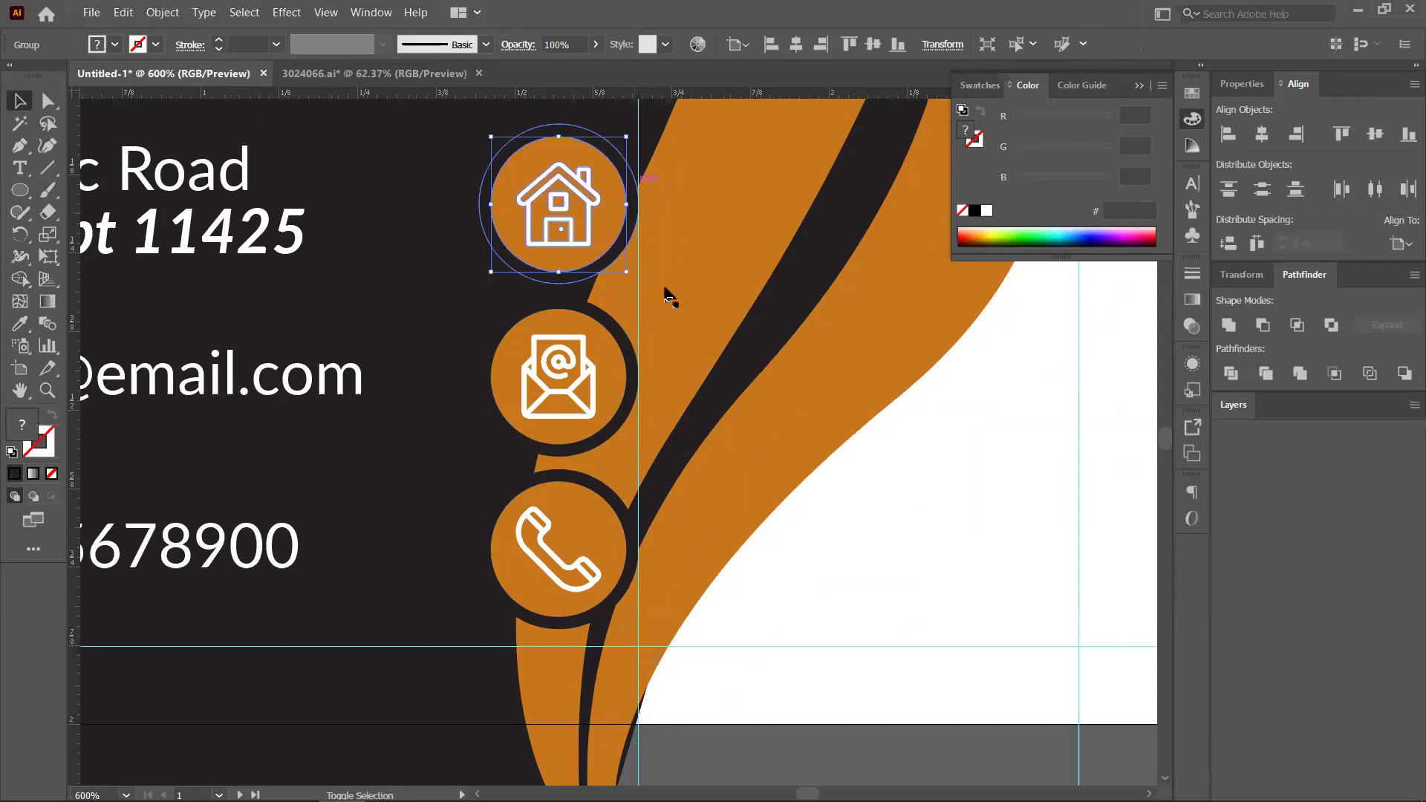
key("ctrl+g")
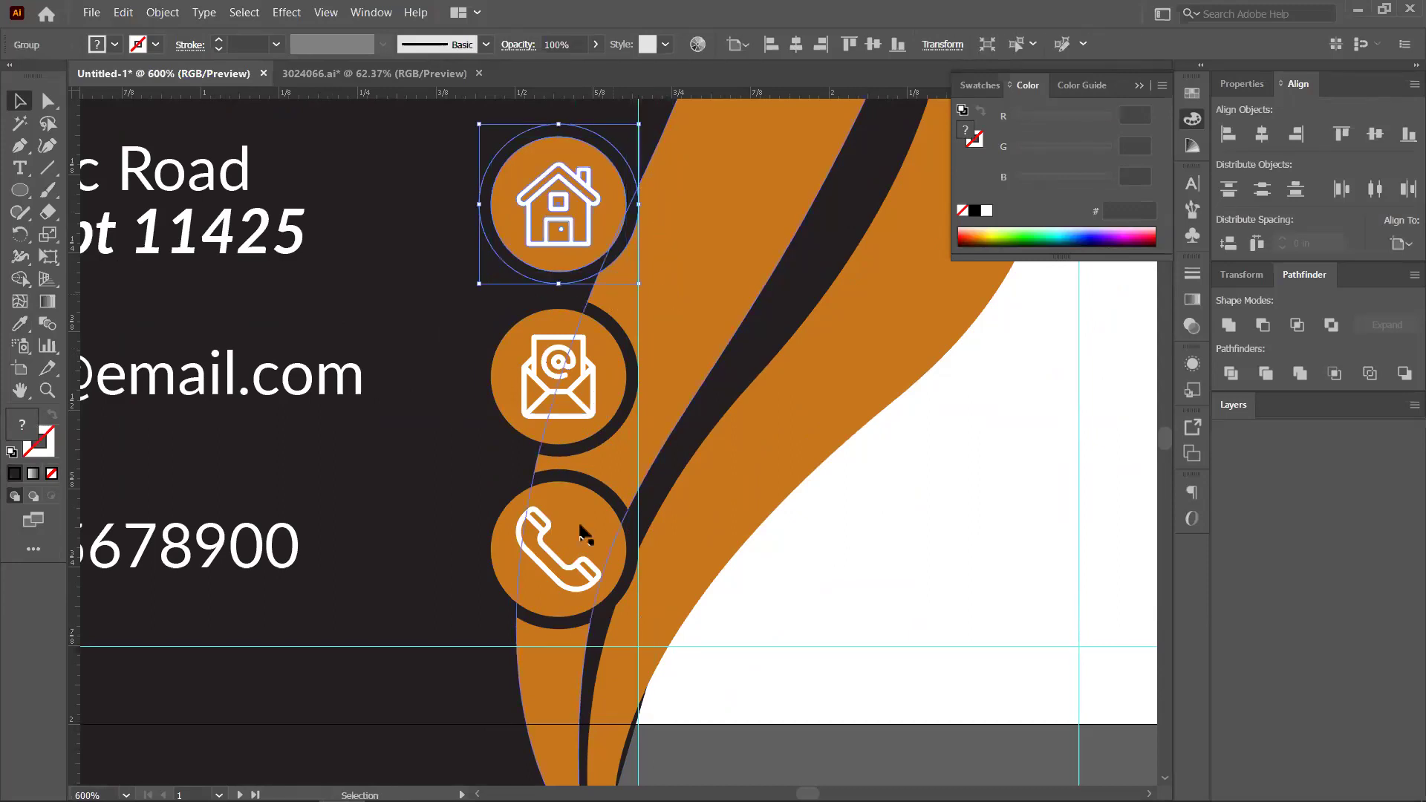
left_click(582, 531, "shift")
scroll(581, 531, "down", 1)
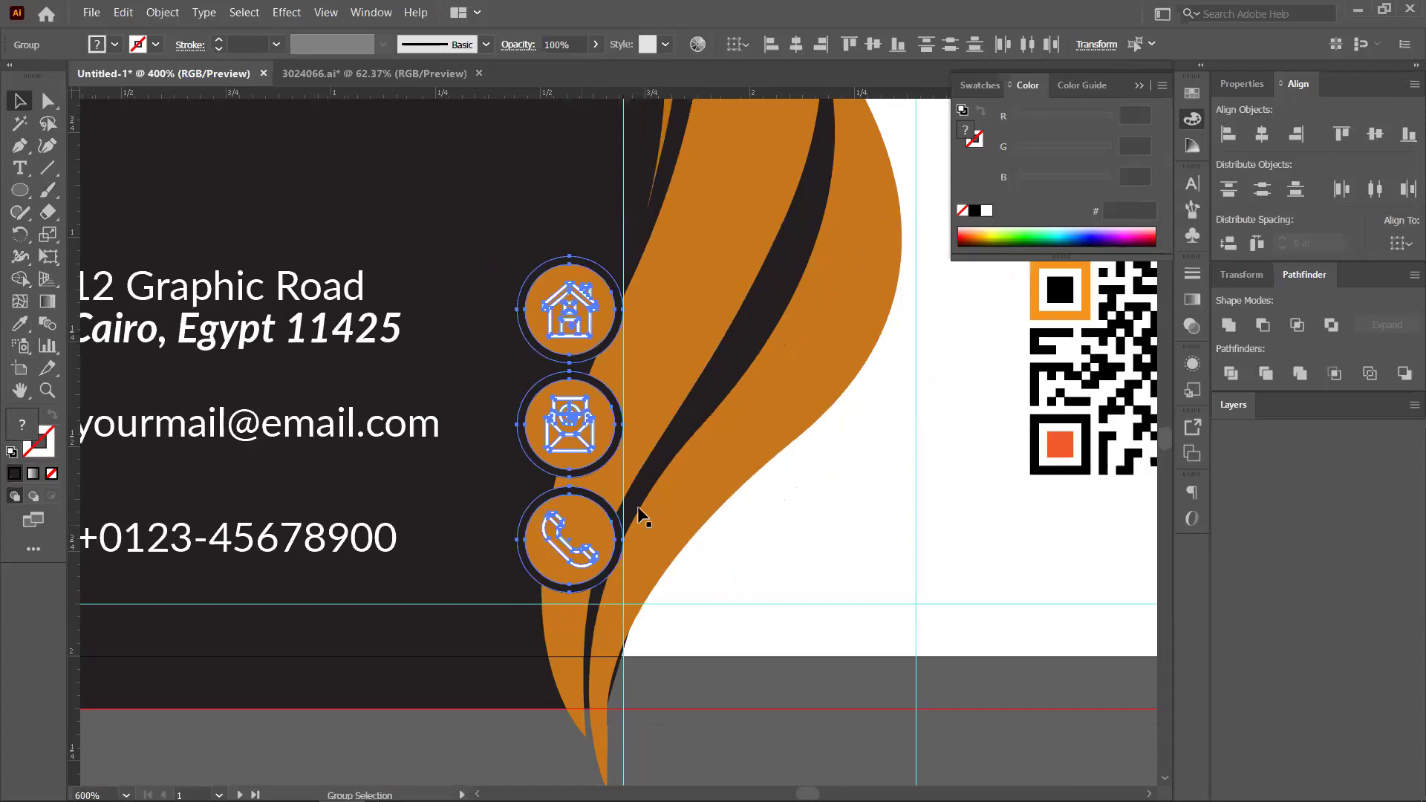
scroll(637, 519, "down", 1)
scroll(391, 488, "down", 1)
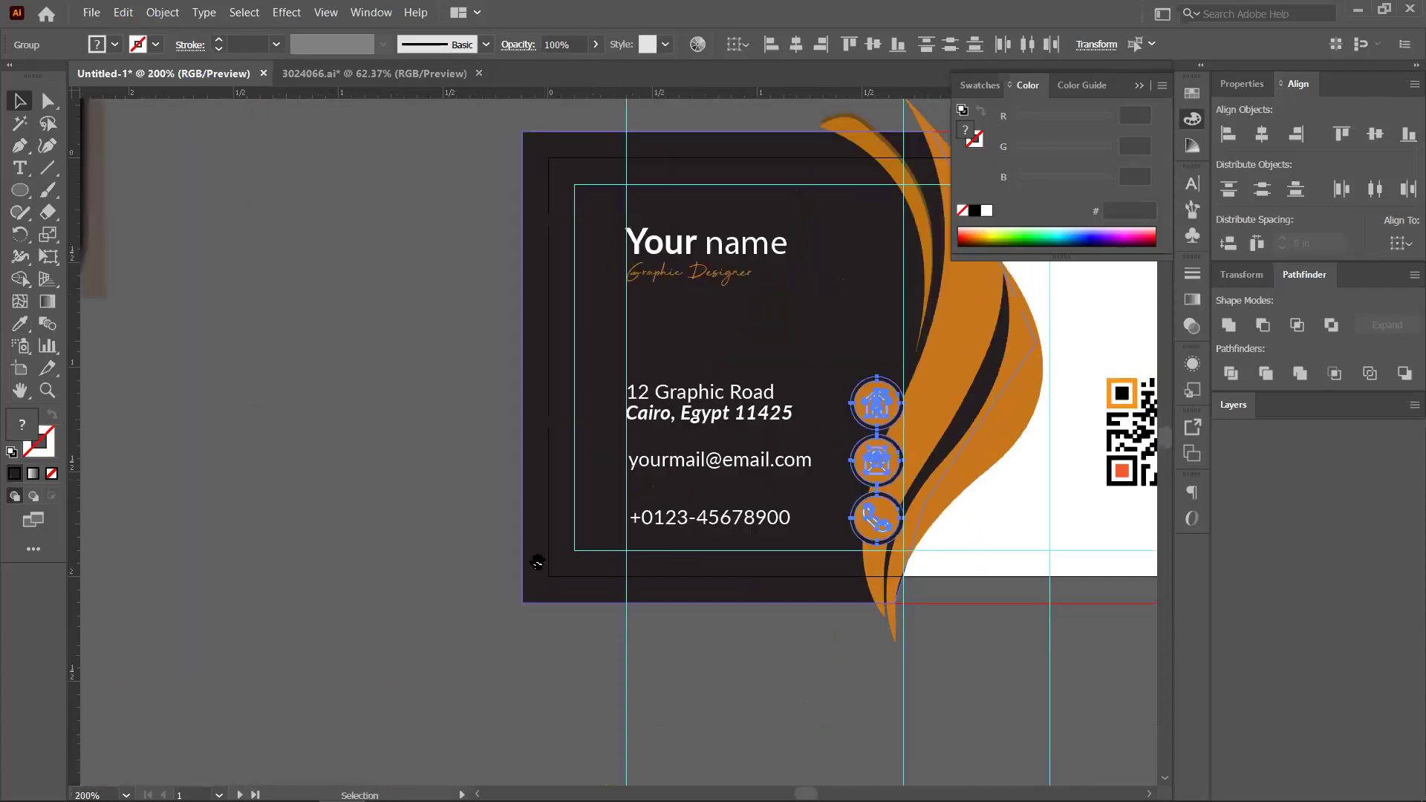
left_click_drag(531, 557, 739, 543)
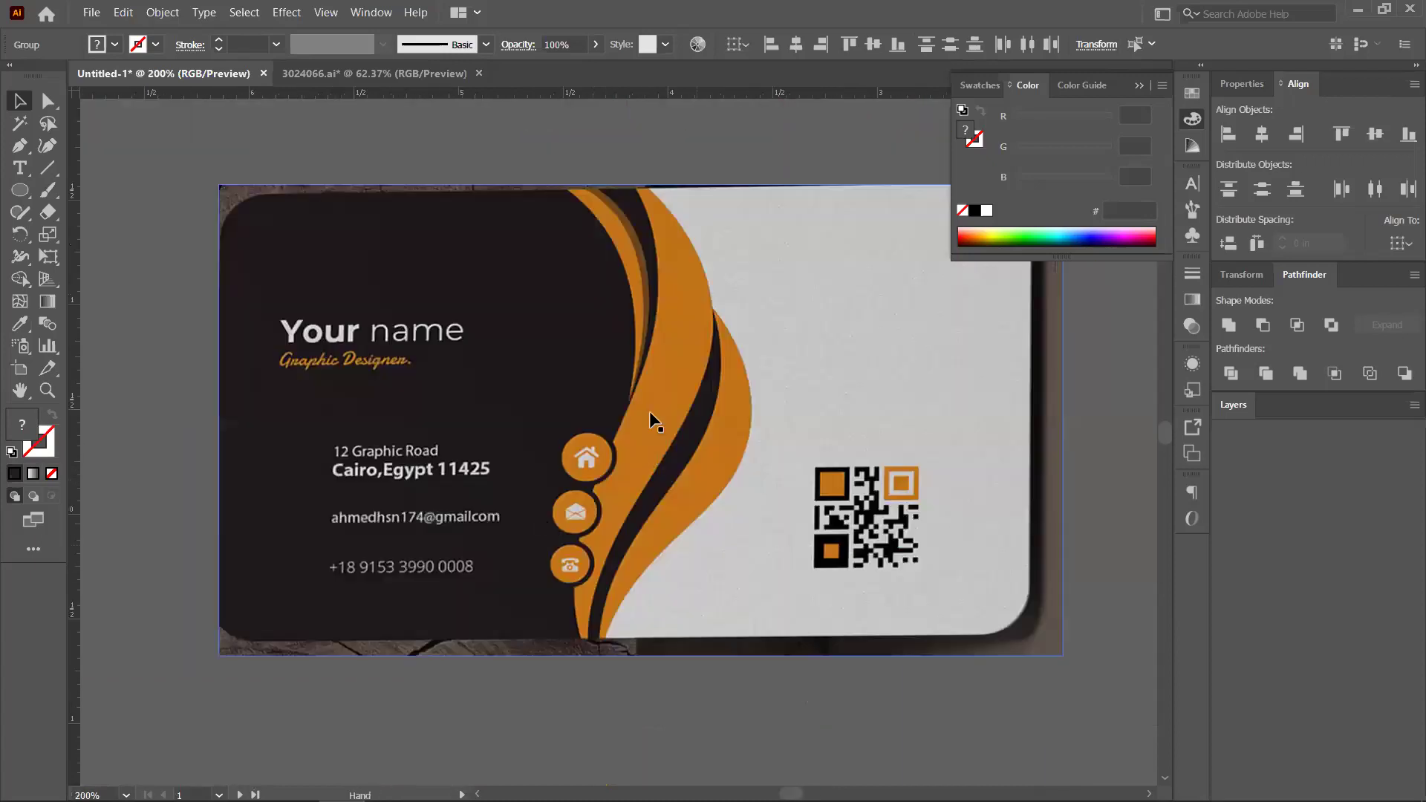
scroll(652, 420, "up", 2)
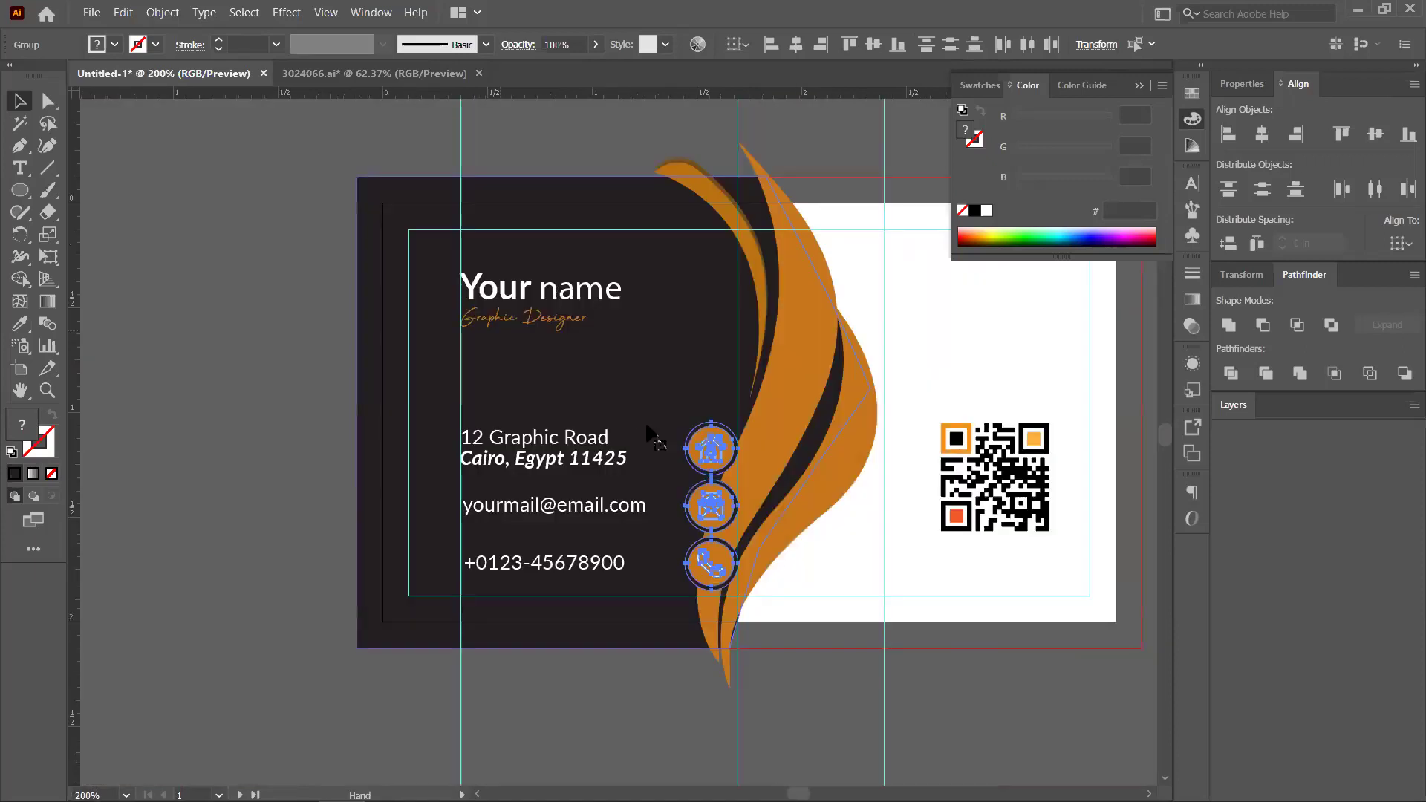
scroll(654, 440, "up", 4)
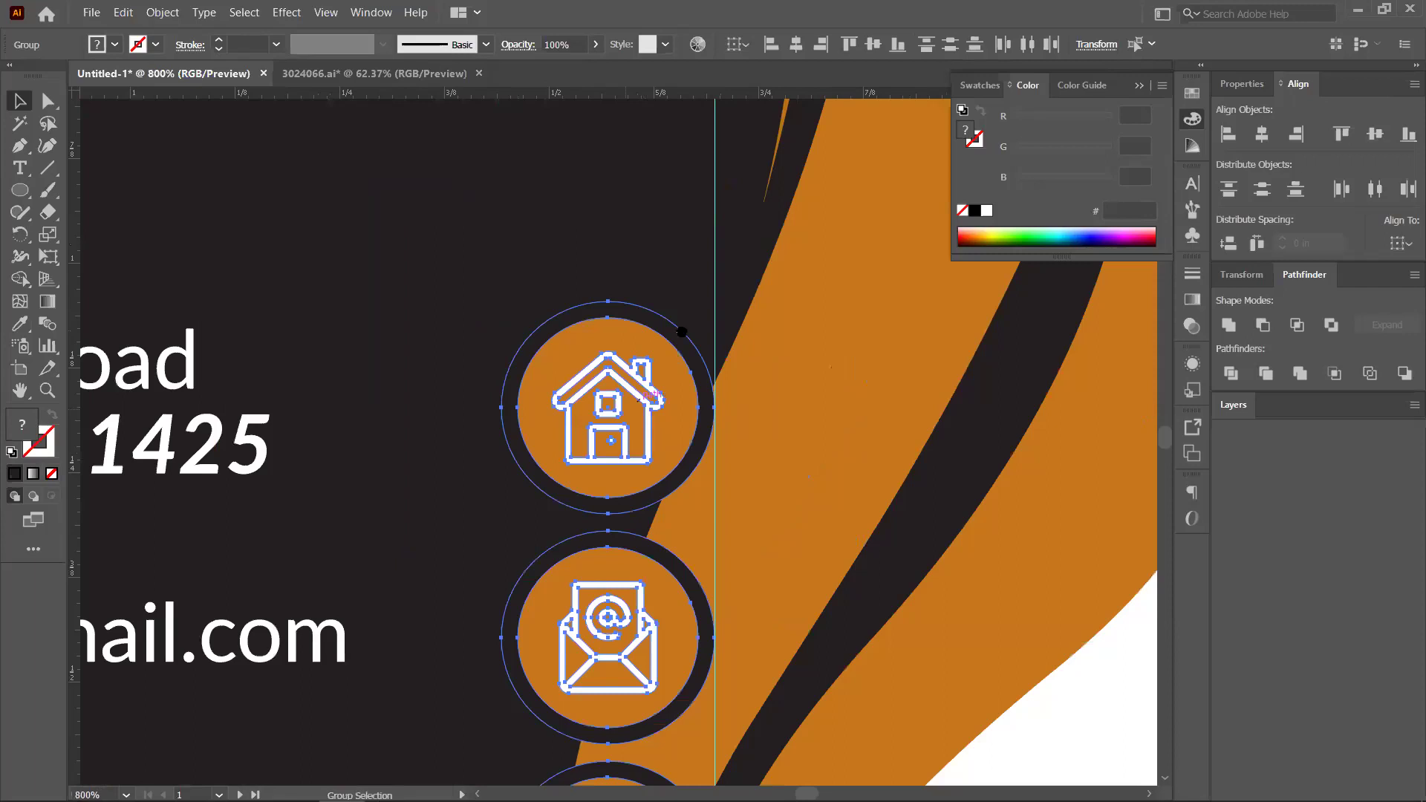
scroll(678, 328, "down", 1)
scroll(661, 453, "down", 1)
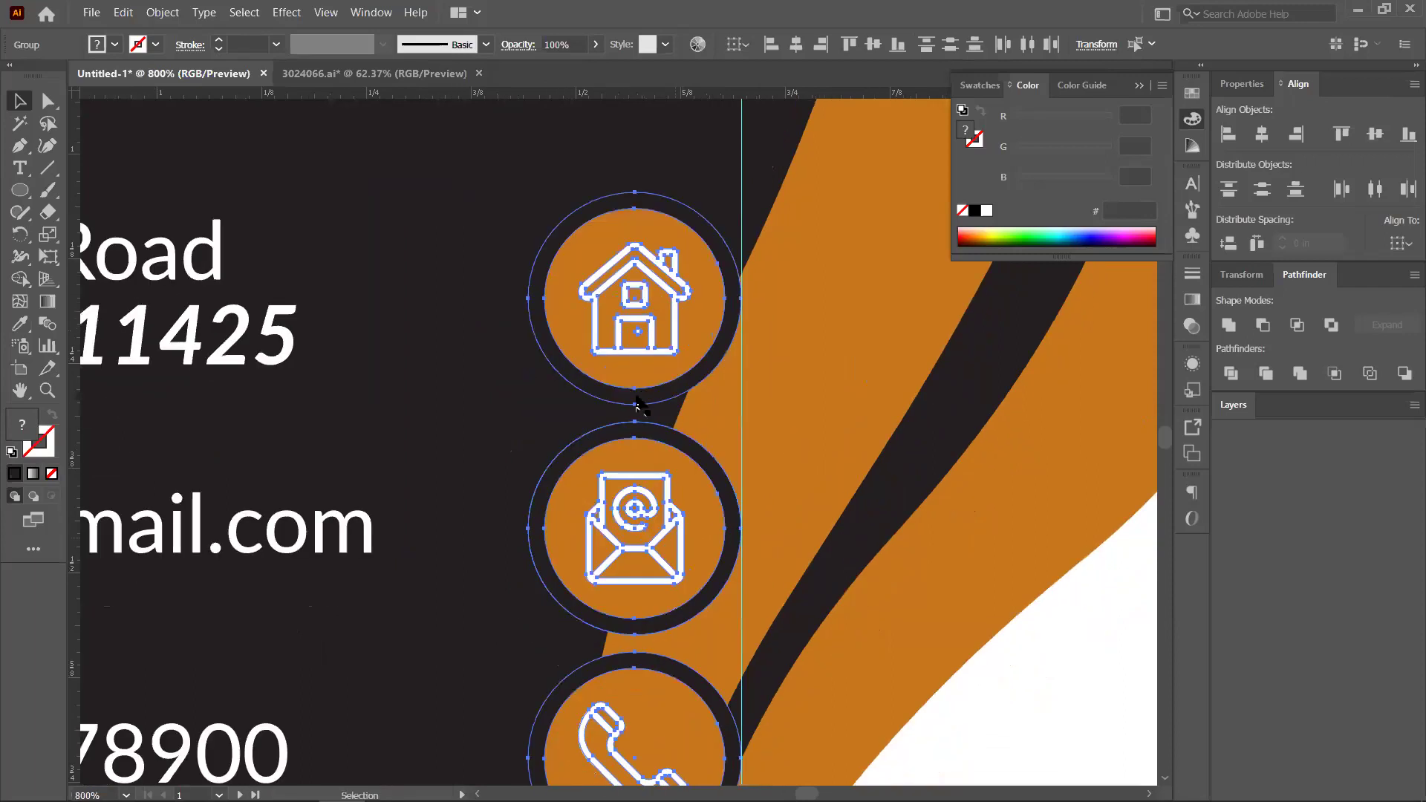
scroll(637, 404, "down", 2)
Shrink the mail icon to about 0.22 in and nudge it slightly left
left_click(715, 281)
left_click(715, 281)
left_click_drag(711, 286, 692, 300)
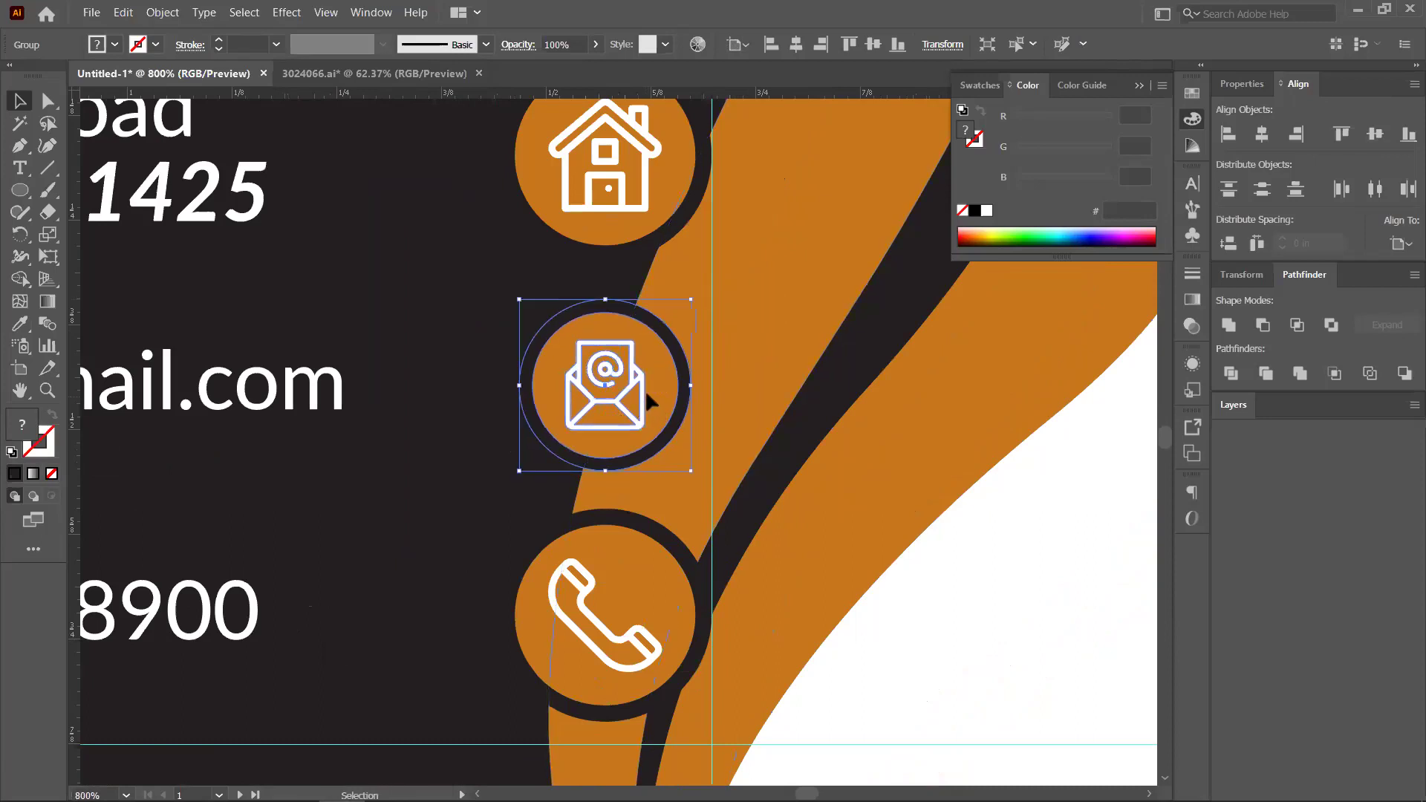
key("shift+Left")
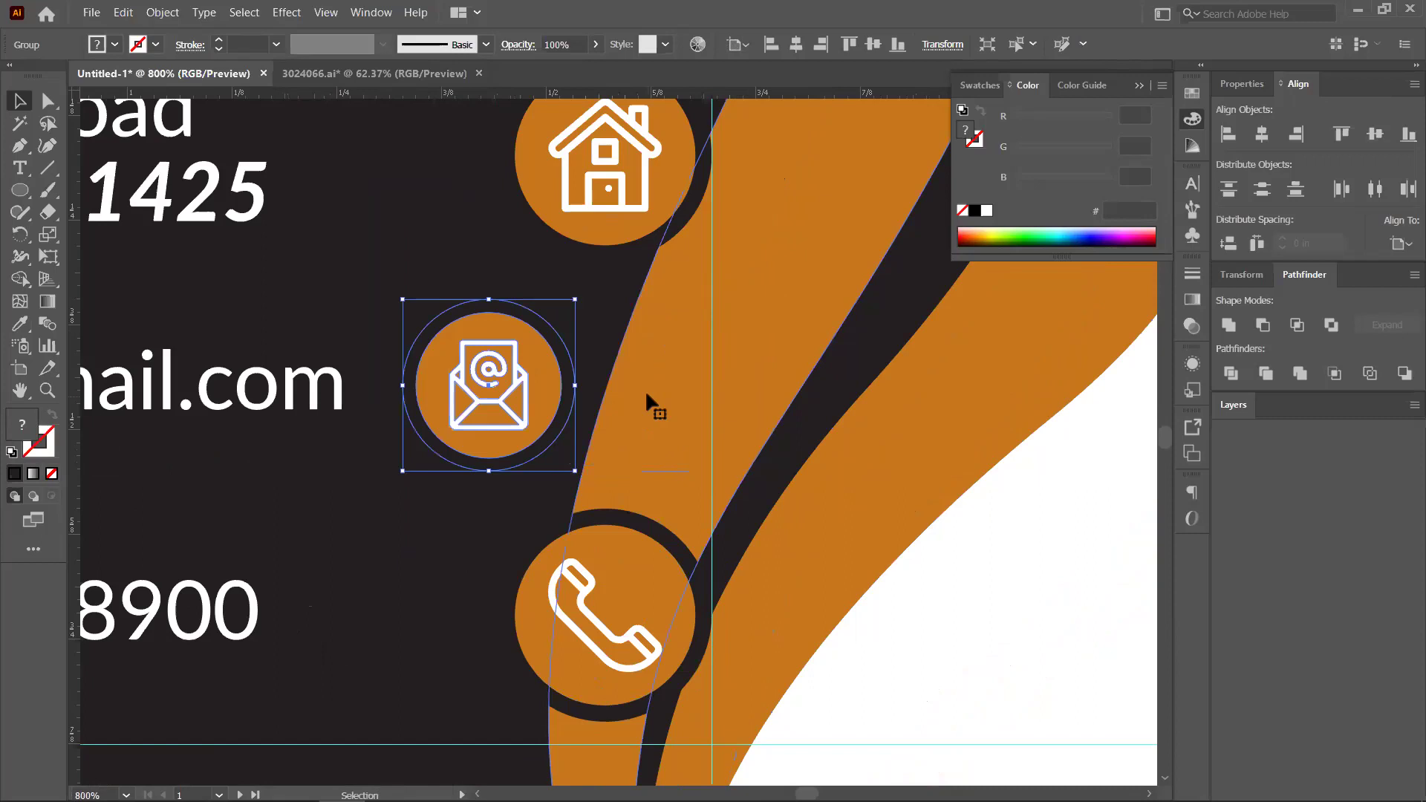
key("Right")
key("Right")
key("Right")
key("Right")
key("Right")
key("Right")
key("Right")
key("Right")
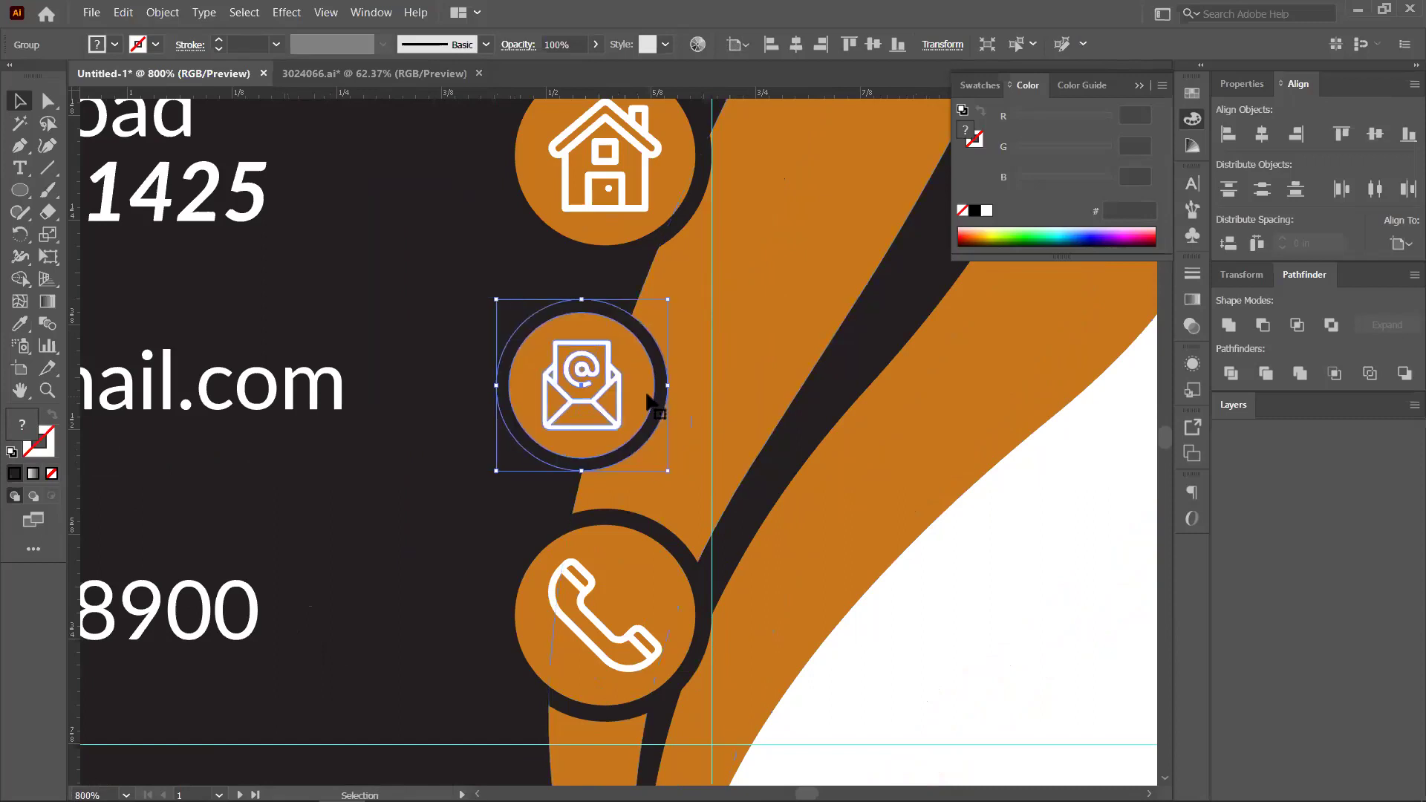
key("Left")
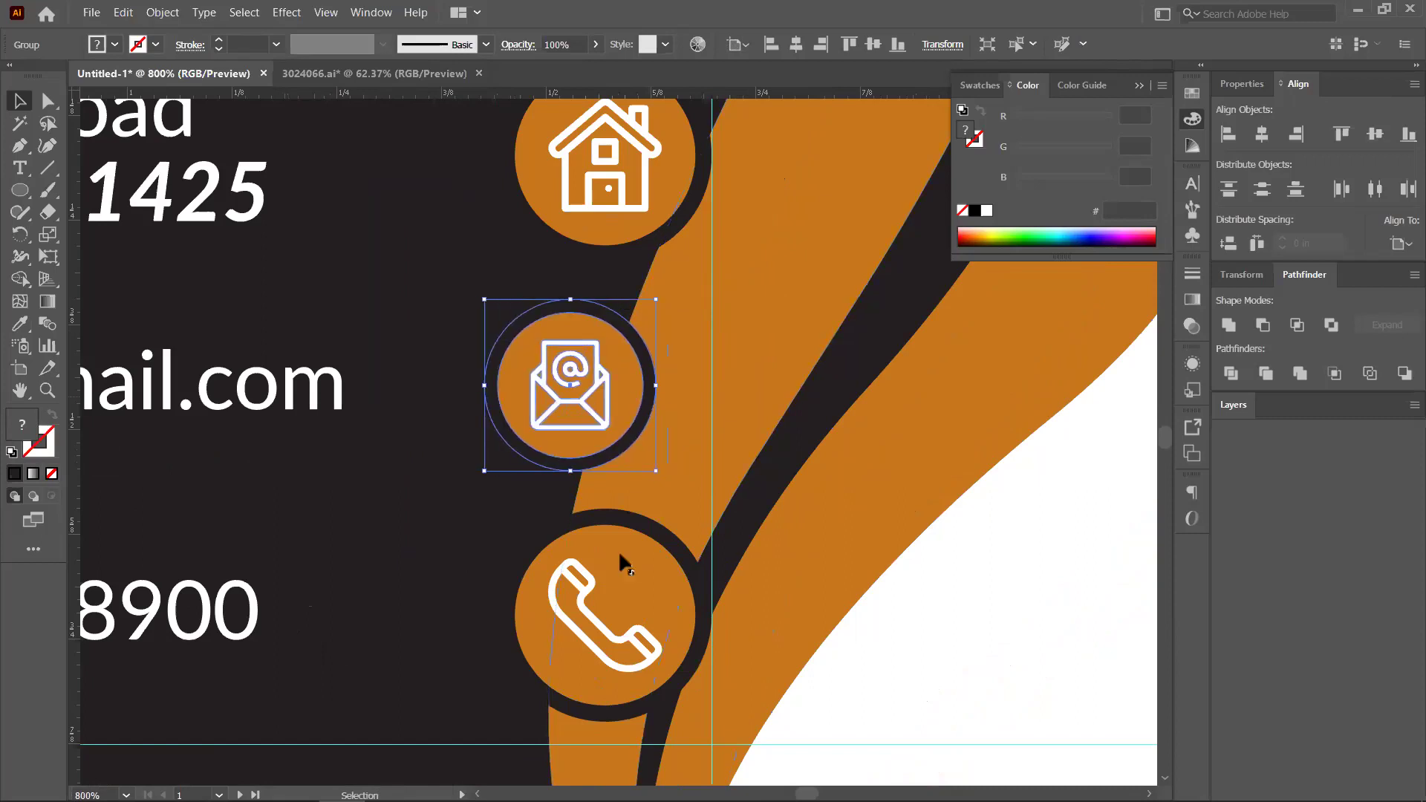
Shrink the phone icon to about 0.23 in and move it left and slightly up
left_click(650, 578)
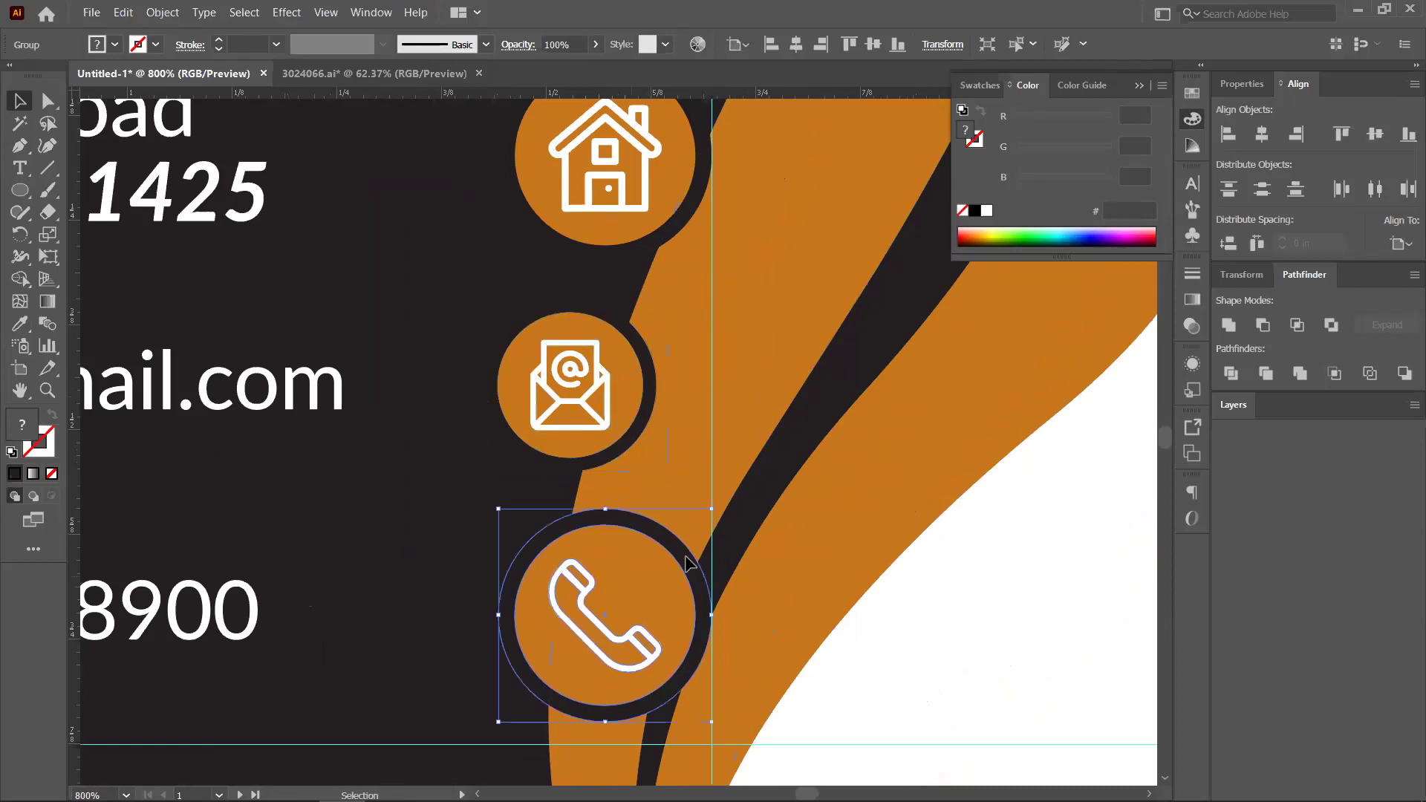
key("ctrl+shift+a")
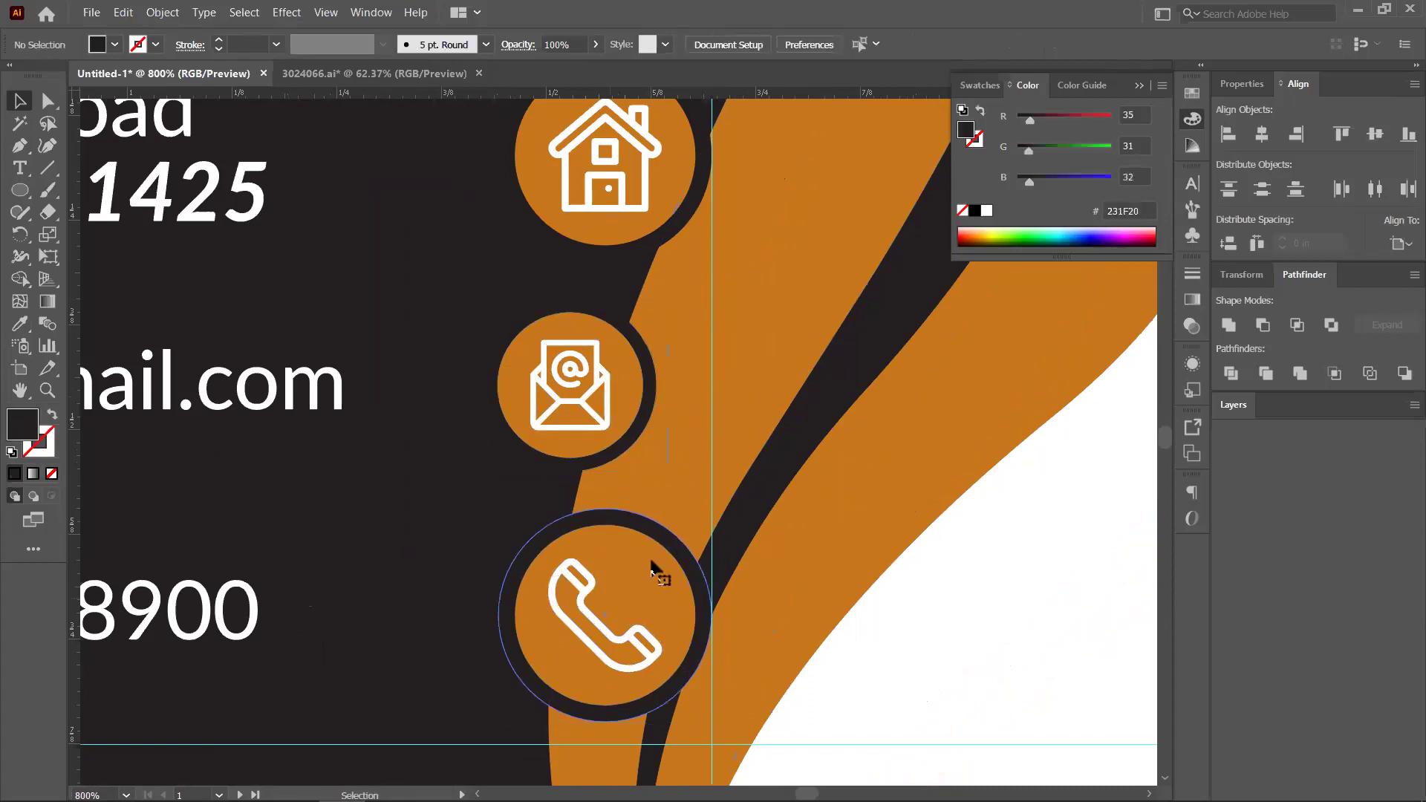
left_click(653, 567)
left_click_drag(714, 512, 640, 612)
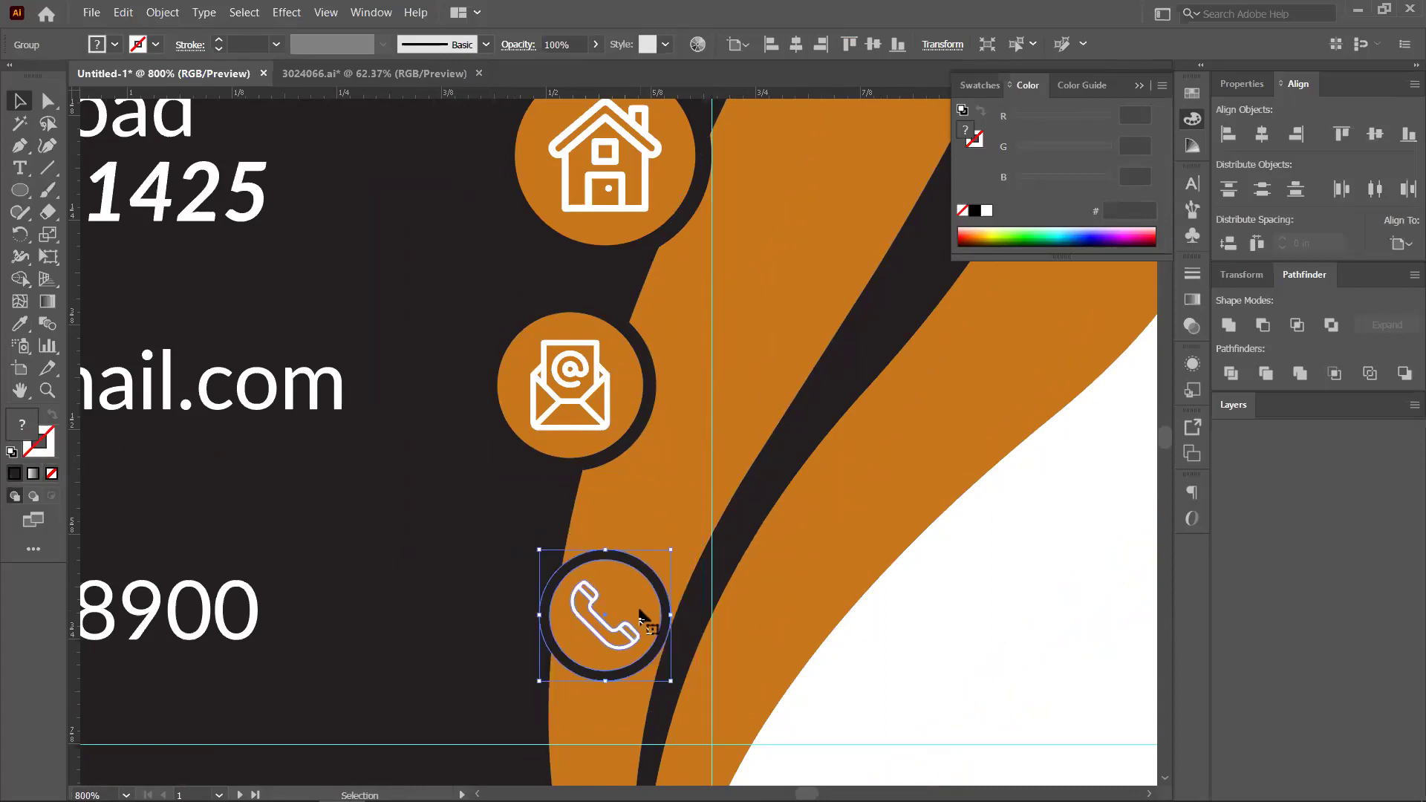
key("shift+Left")
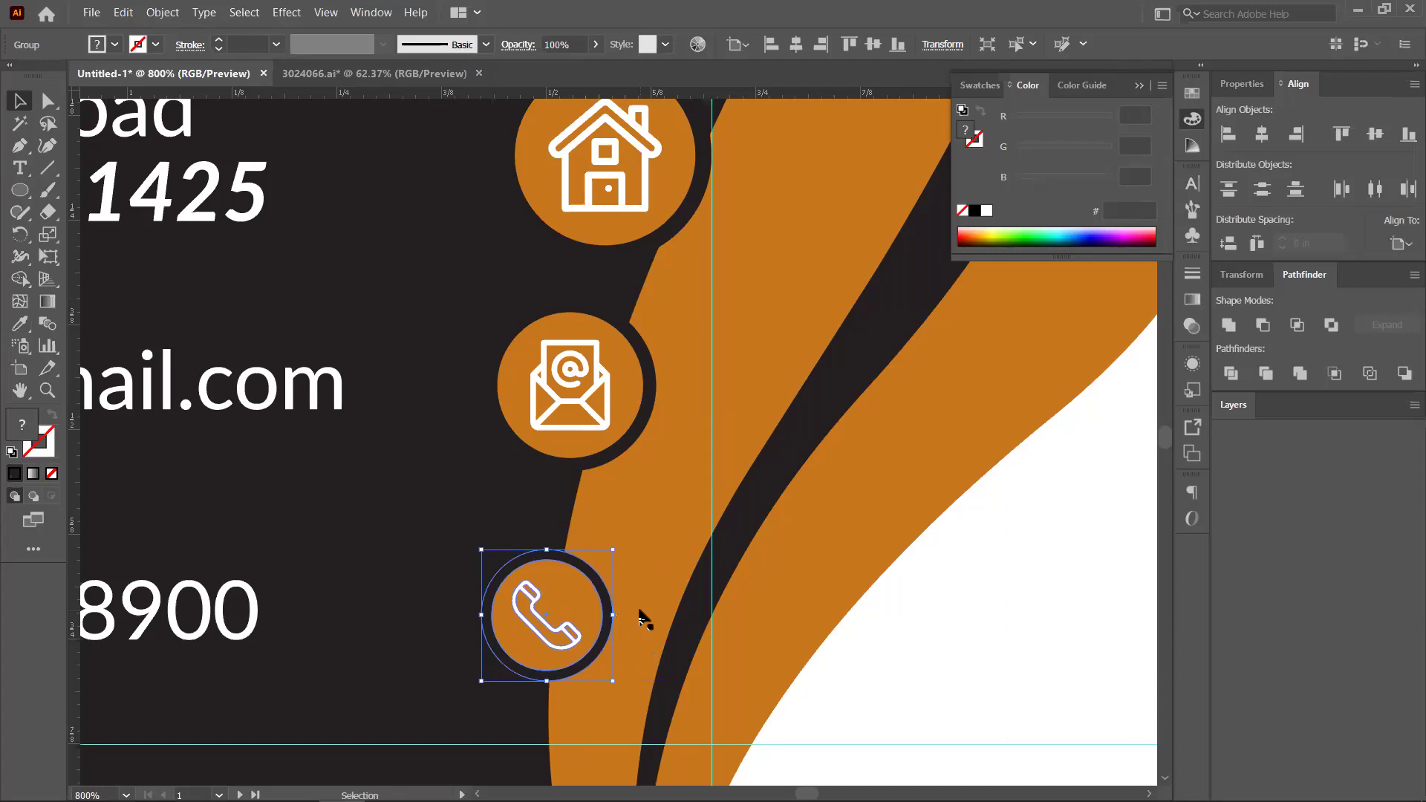
key("Left")
key("Left")
key("Left")
key("Left")
key("Left")
key("Left")
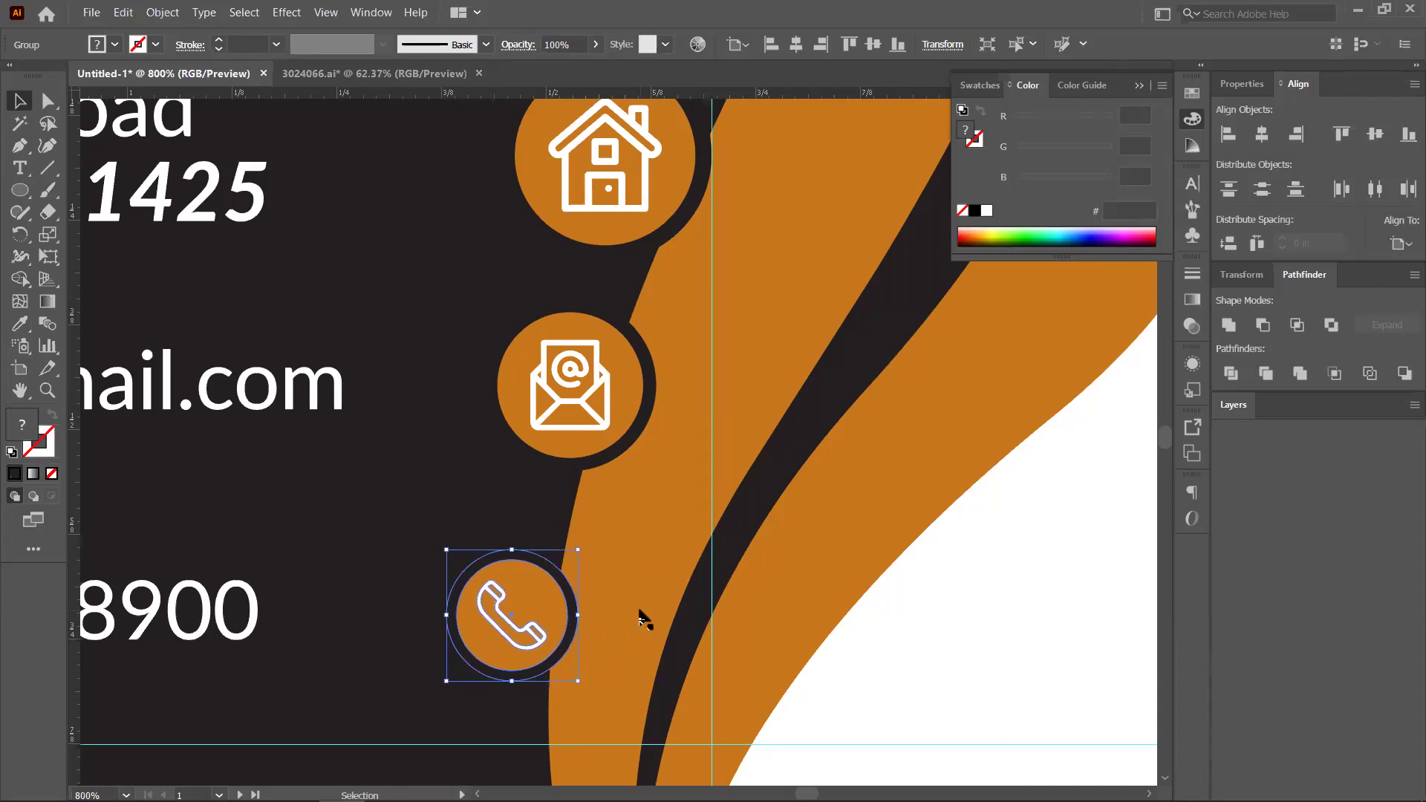
key("Up")
key("Up")
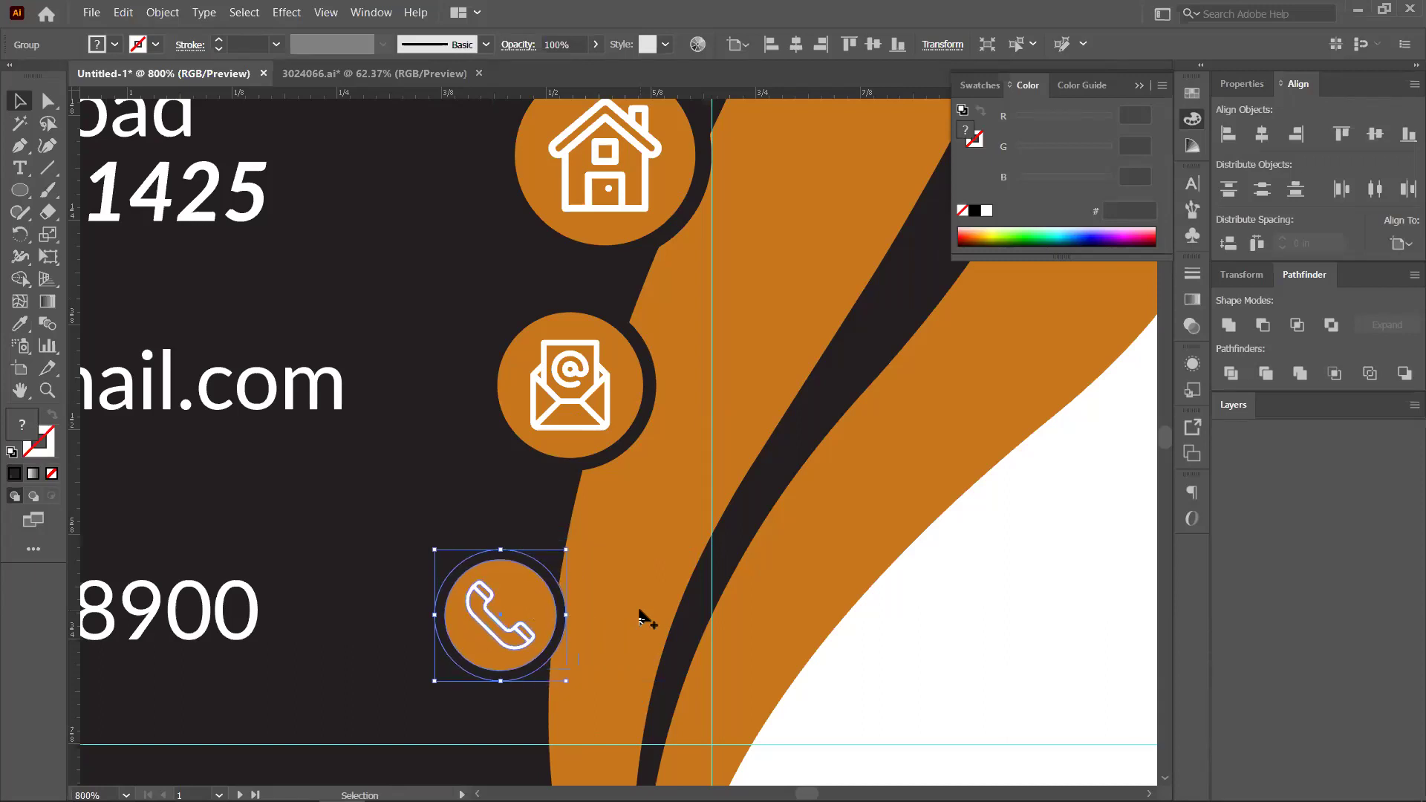
key("ctrl+minus")
key("ctrl+minus")
key("ctrl+shift+a")
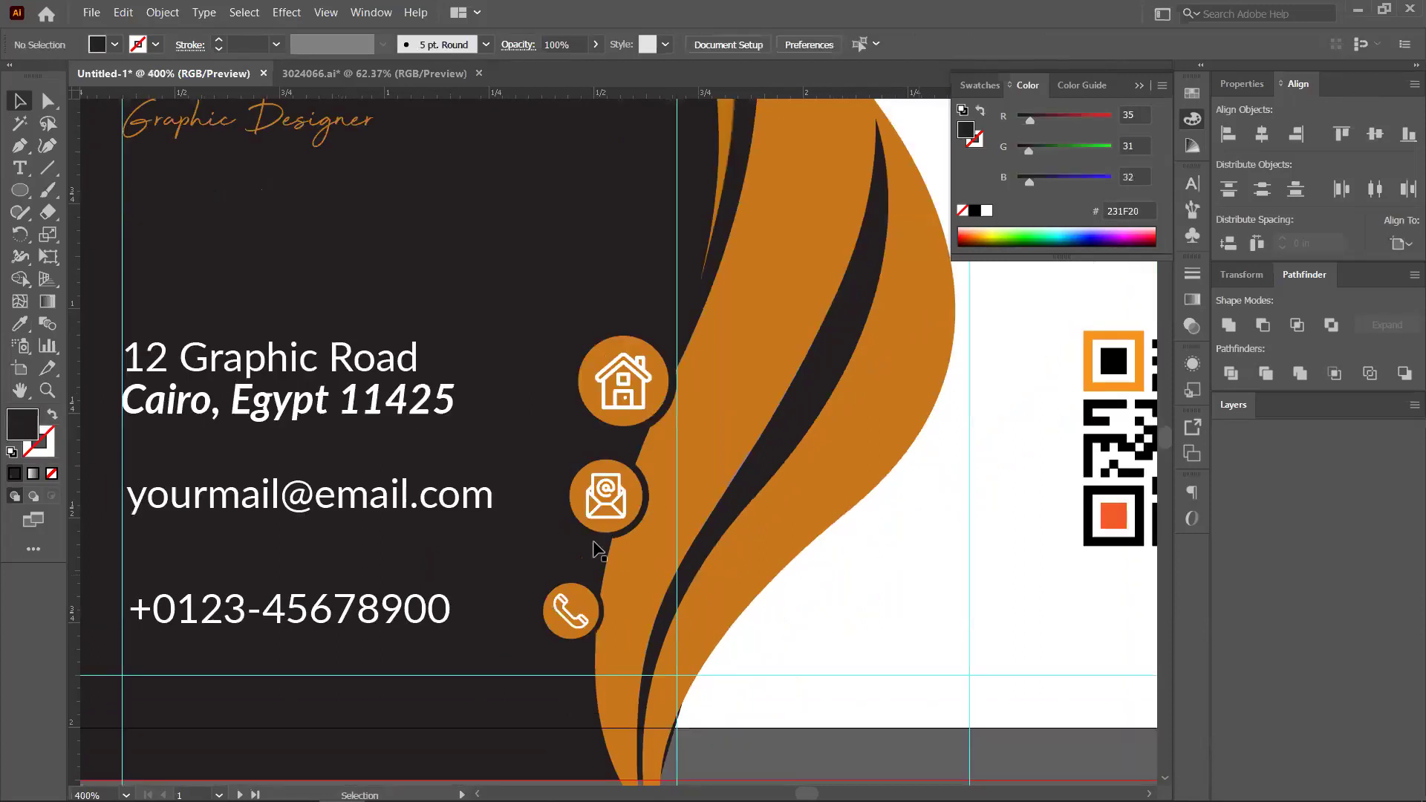
Resize the phone icon slightly and line it up under the email icon
left_click_drag(577, 600, 614, 558)
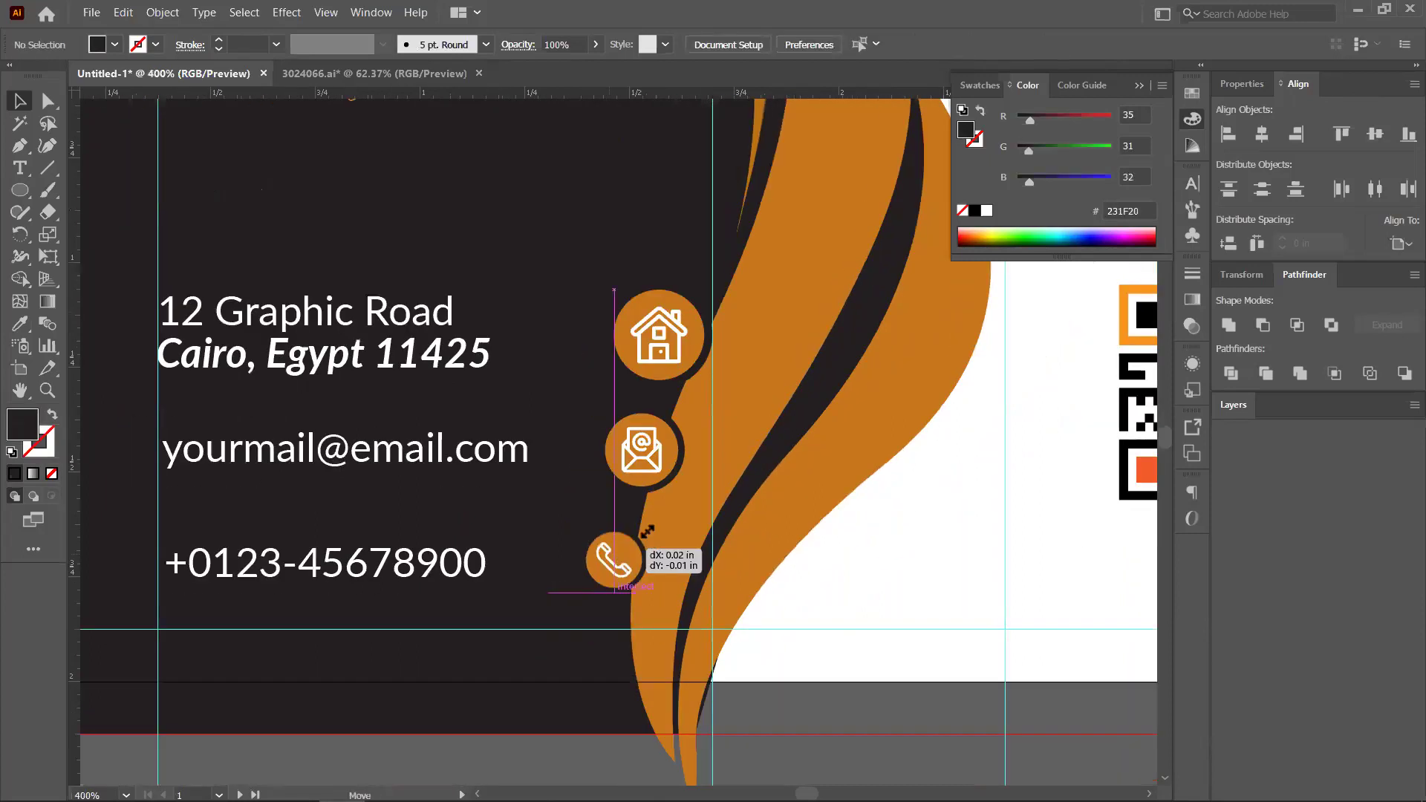
left_click(611, 563)
left_click_drag(653, 525, 657, 520)
left_click(659, 490)
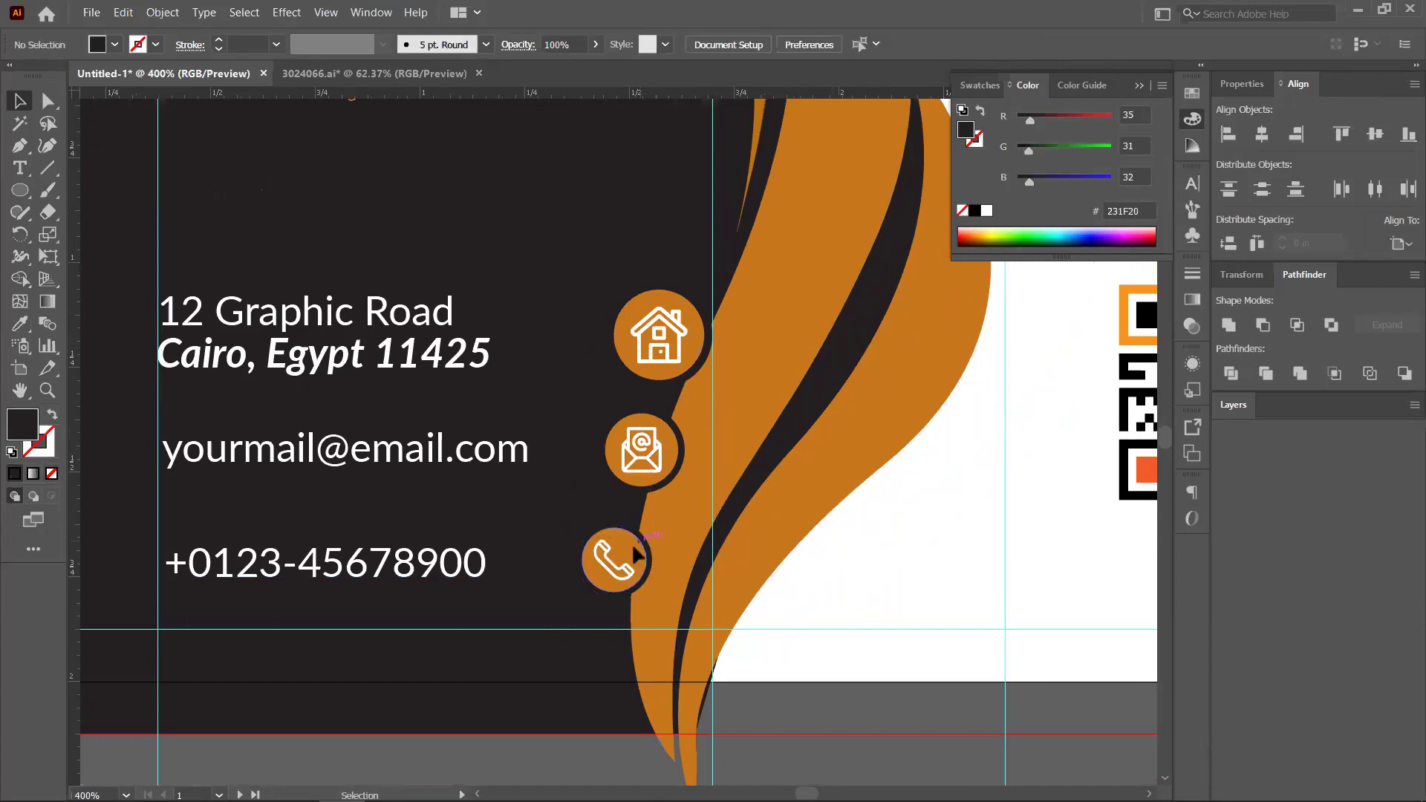
left_click_drag(630, 556, 661, 553)
left_click(642, 449, "shift")
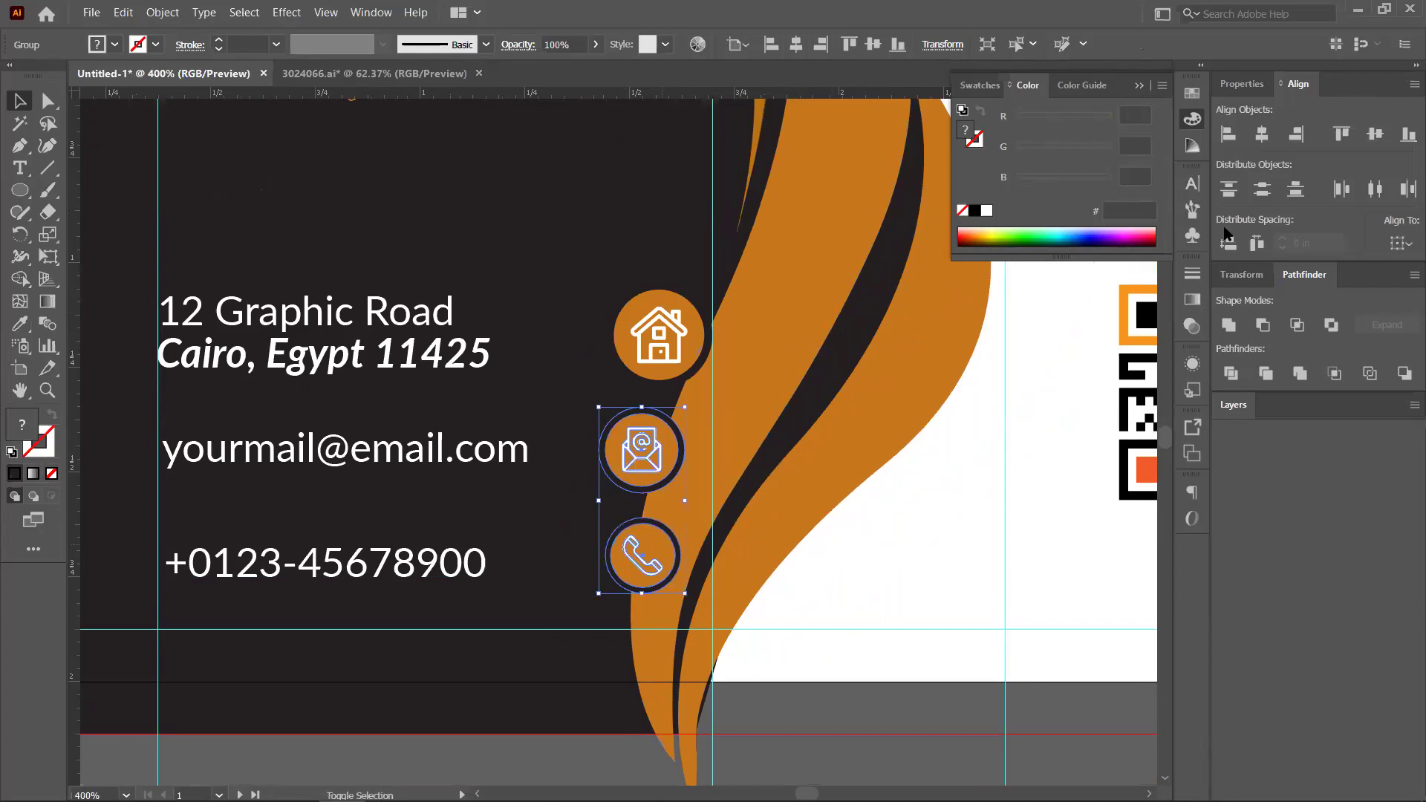
left_click(640, 447)
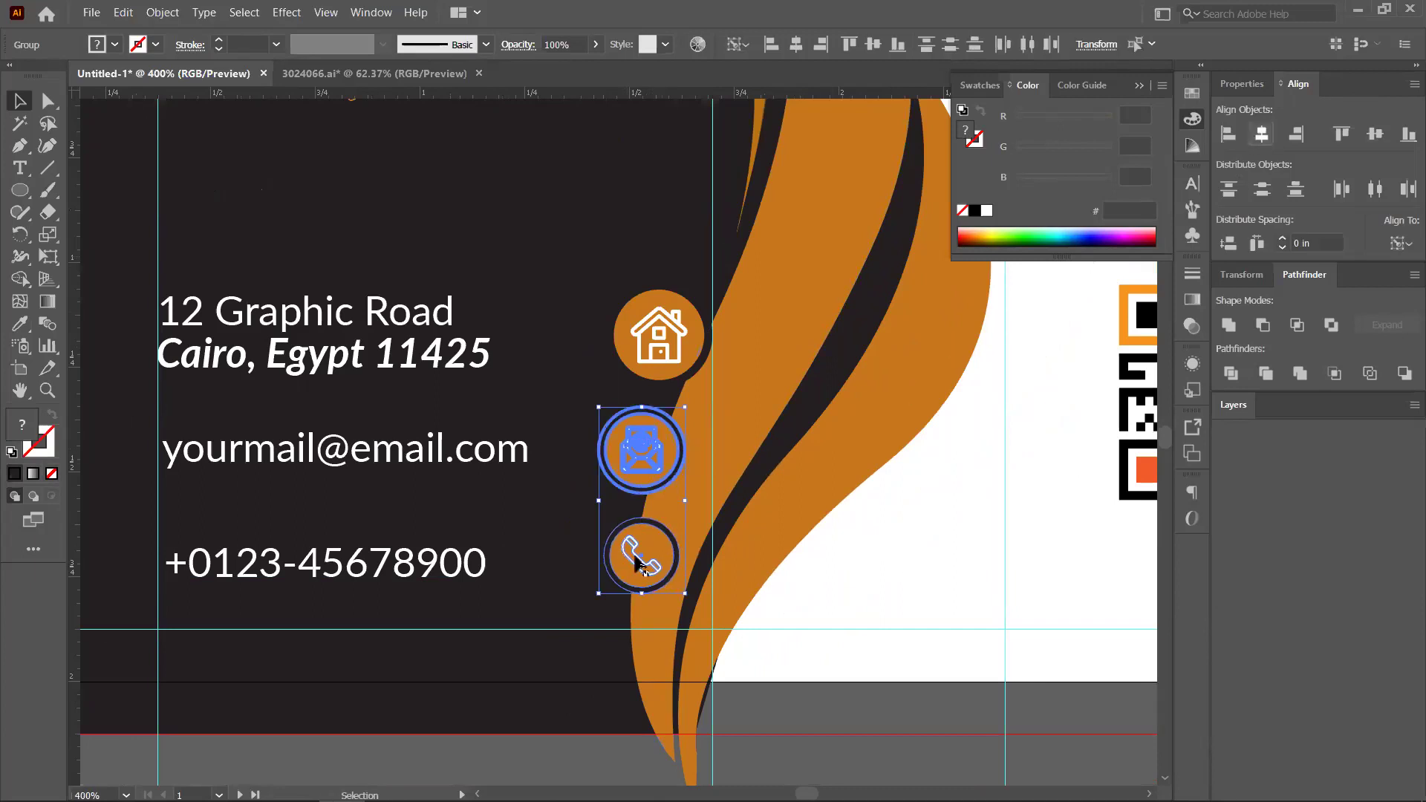
left_click(639, 556)
left_click(640, 559)
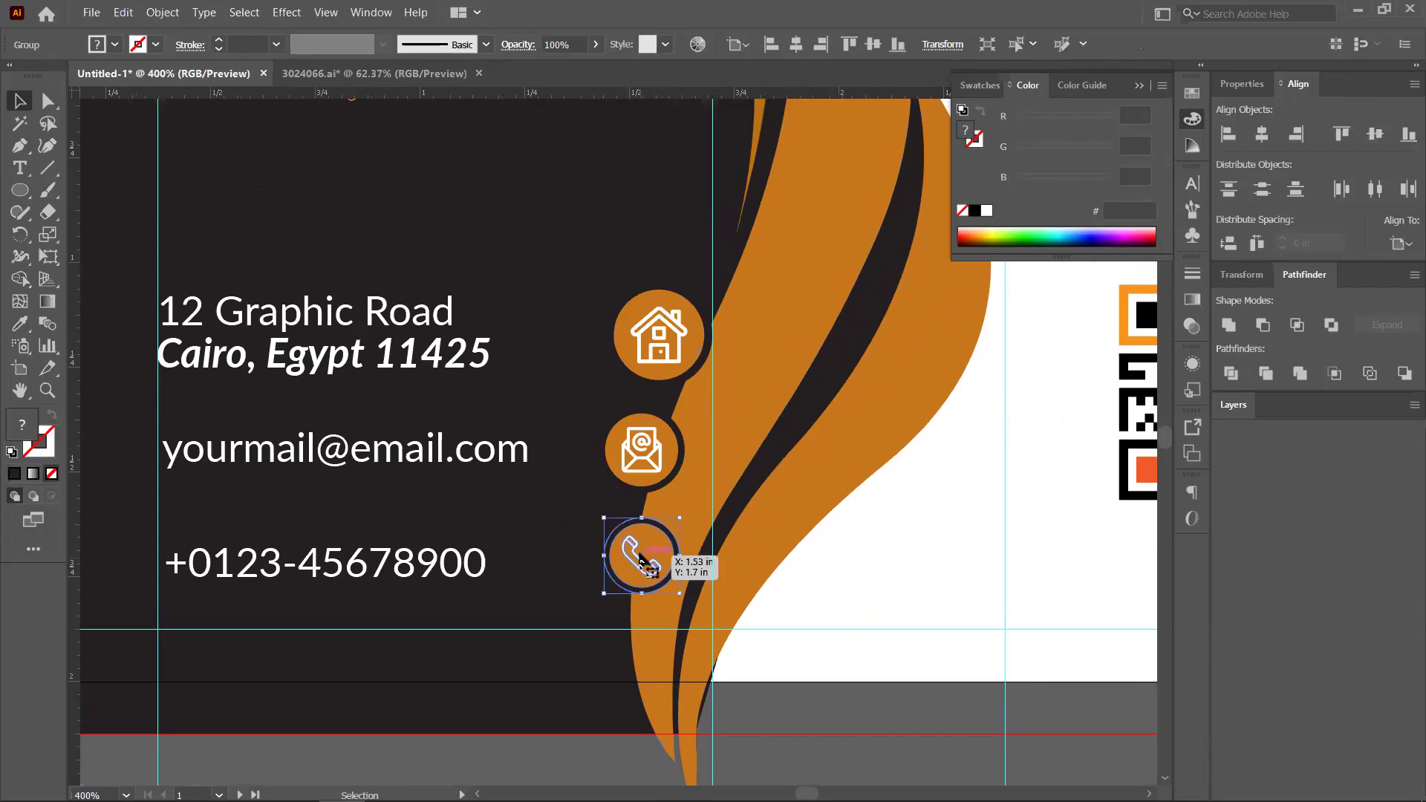
key("Left")
key("Left")
key("Left")
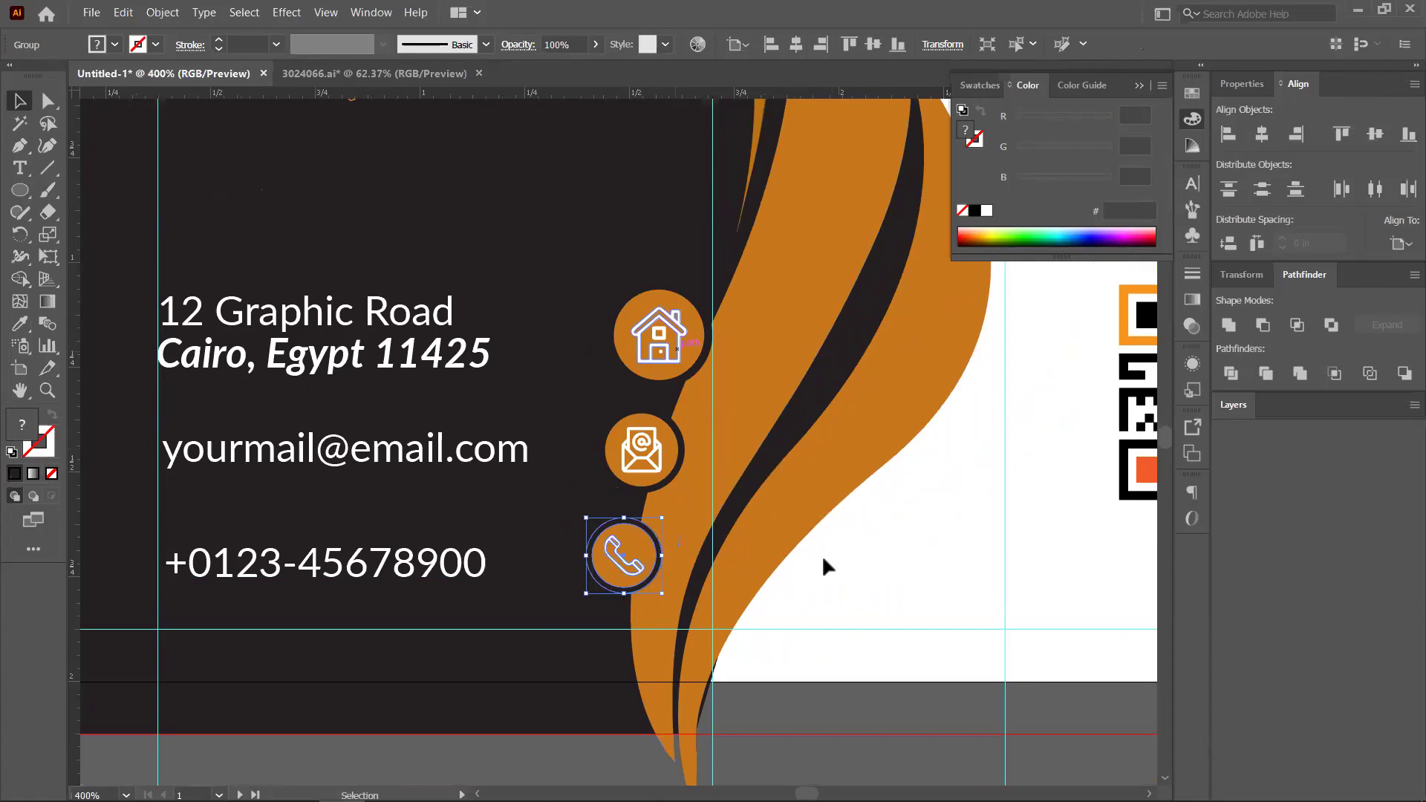
left_click(645, 490)
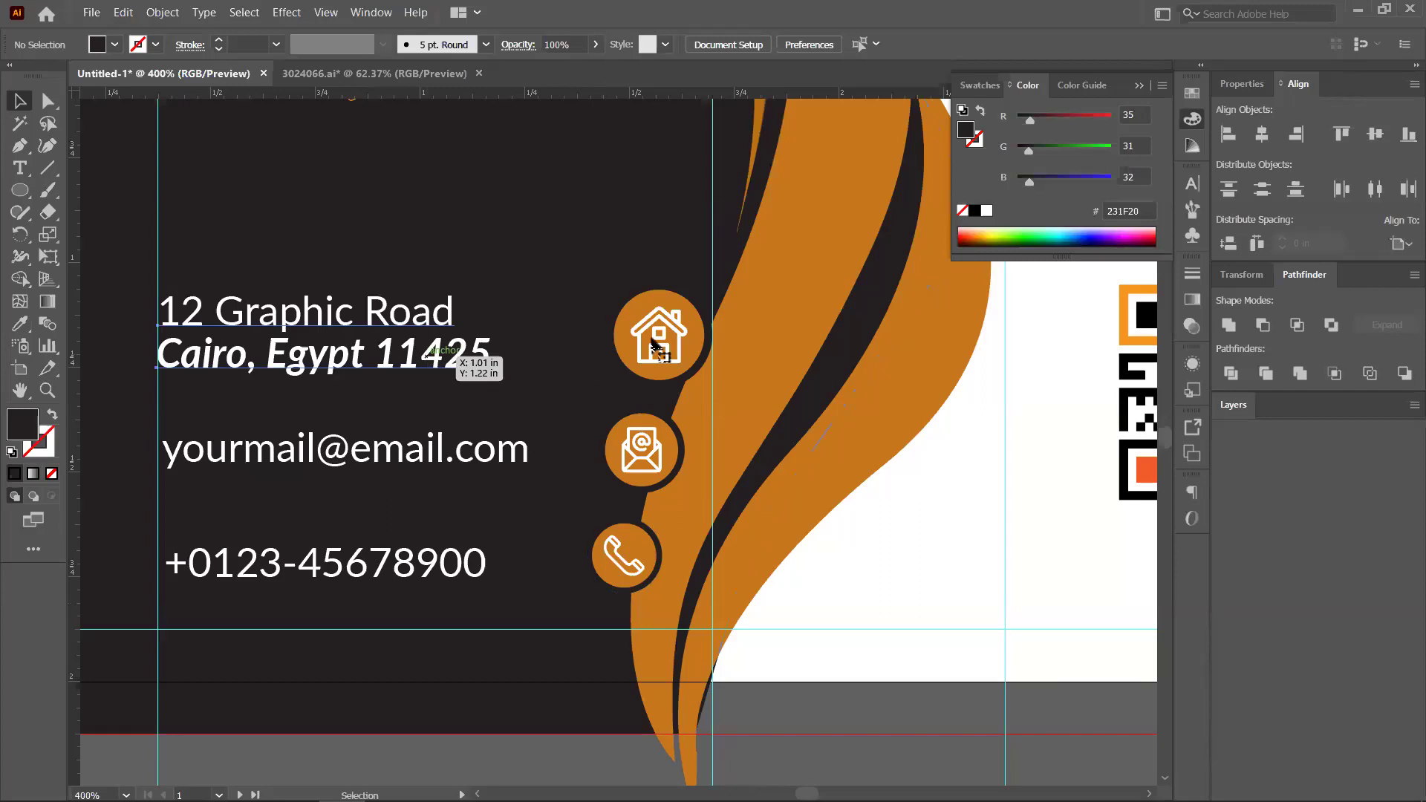
Align the house icon to the address text and group them
left_click(443, 372)
left_click(659, 334, "shift")
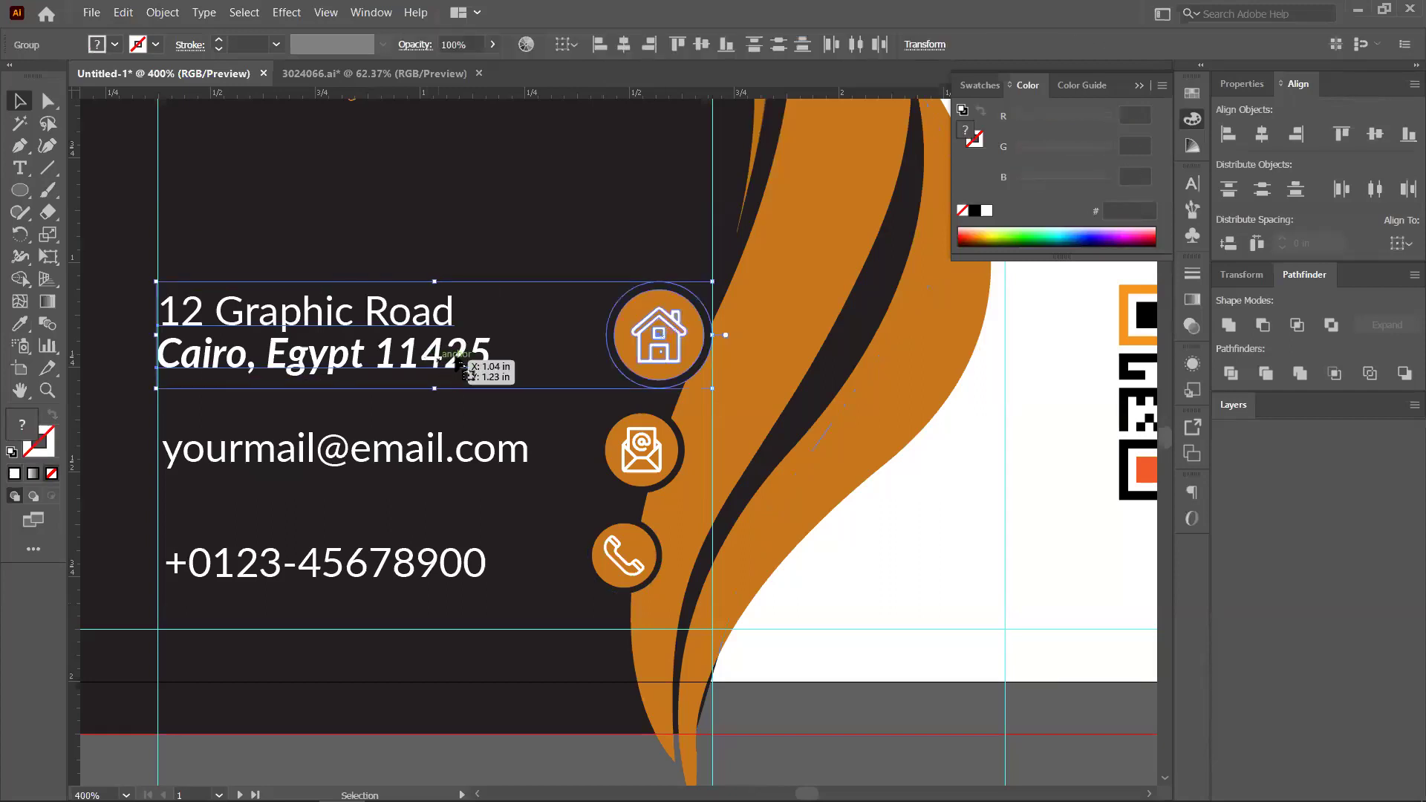
left_click(1375, 138)
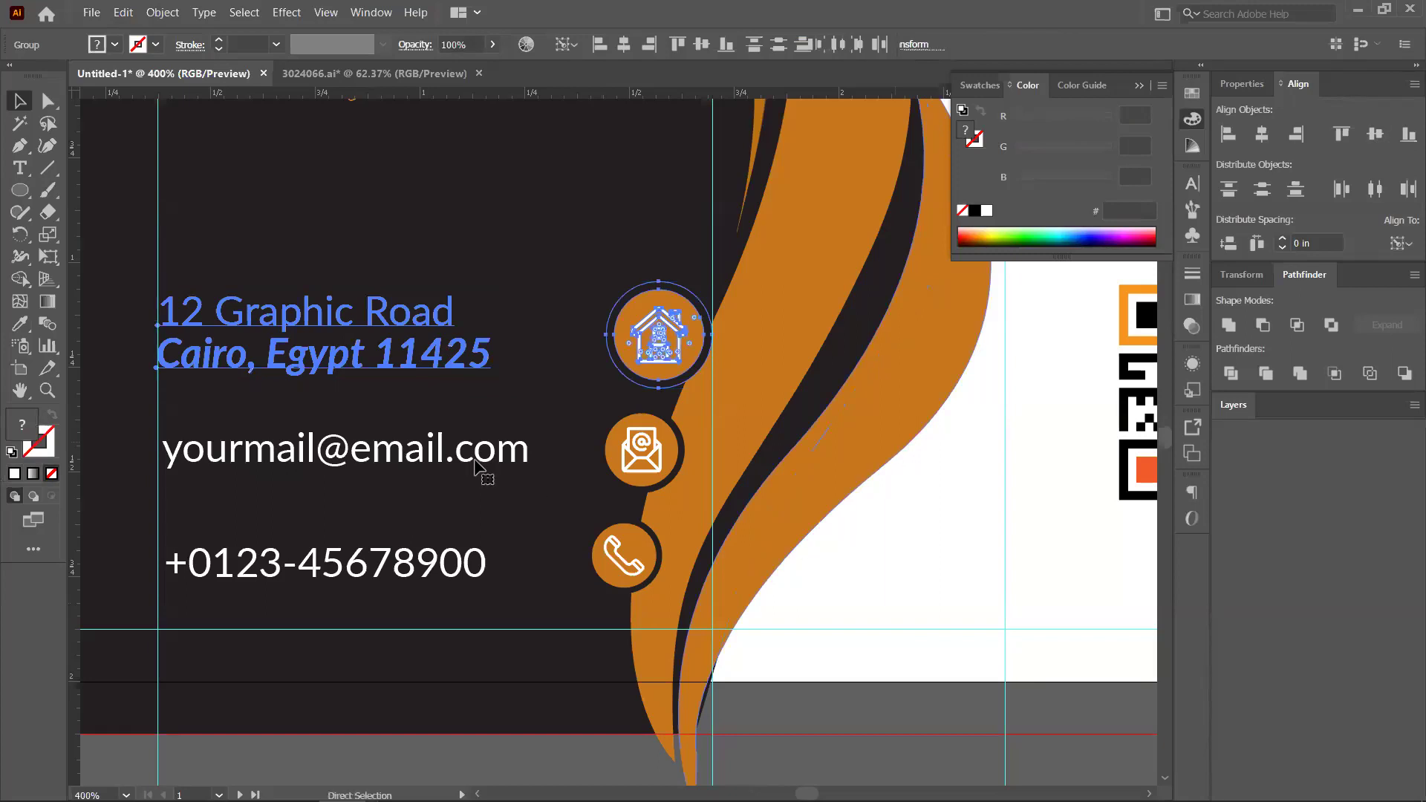
key("ctrl+g")
Select the email text with its icon, then group the phone number with the phone icon
left_click(520, 454)
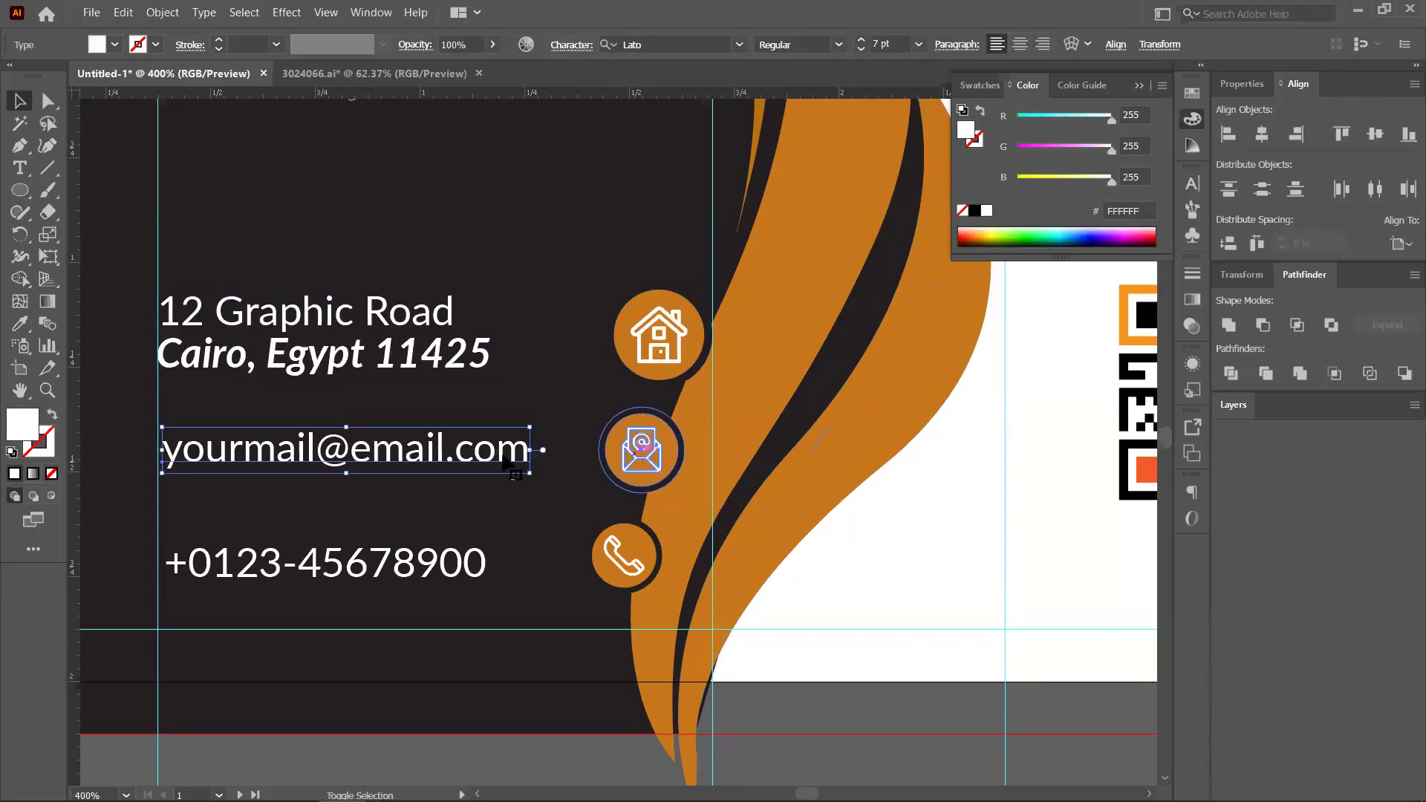
left_click(641, 450, "shift")
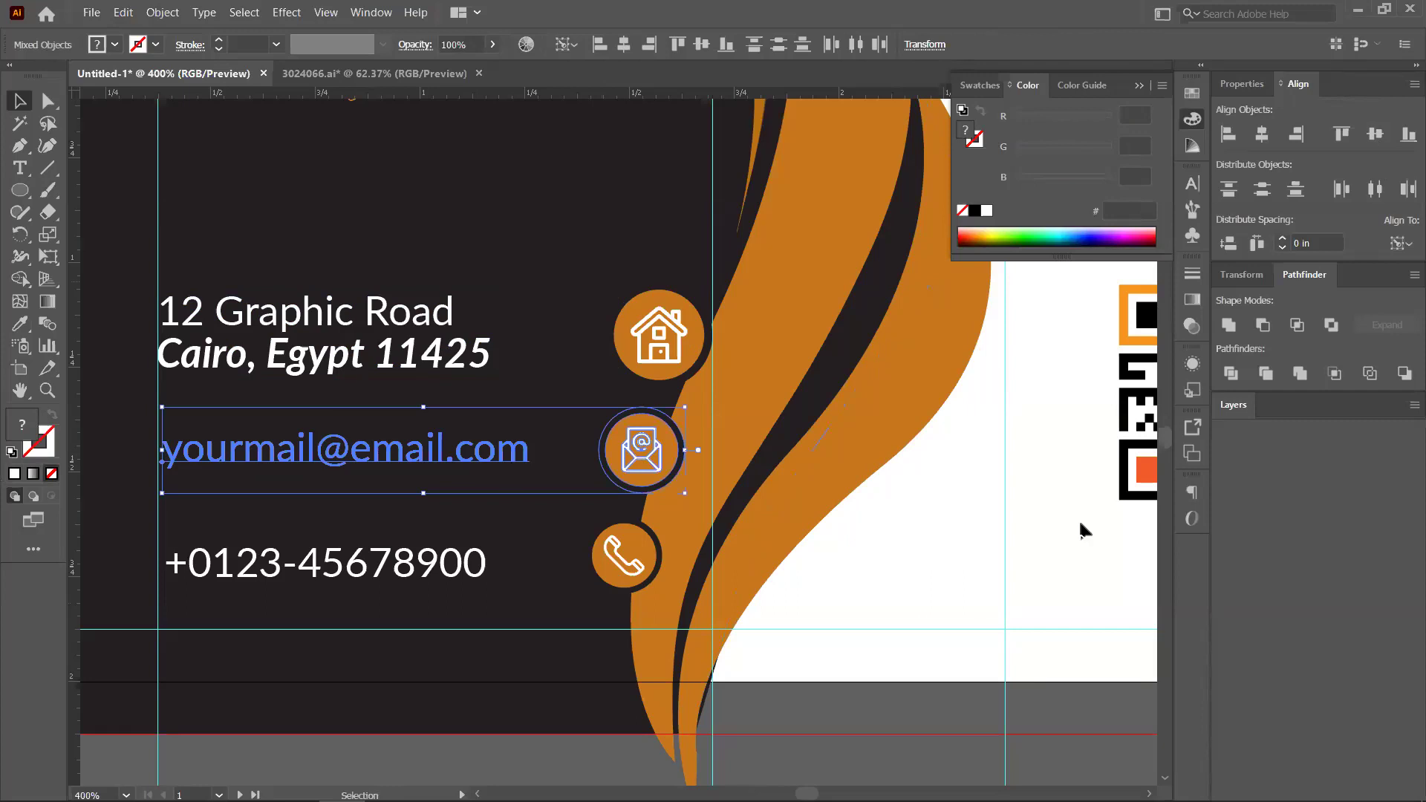
left_click(624, 557)
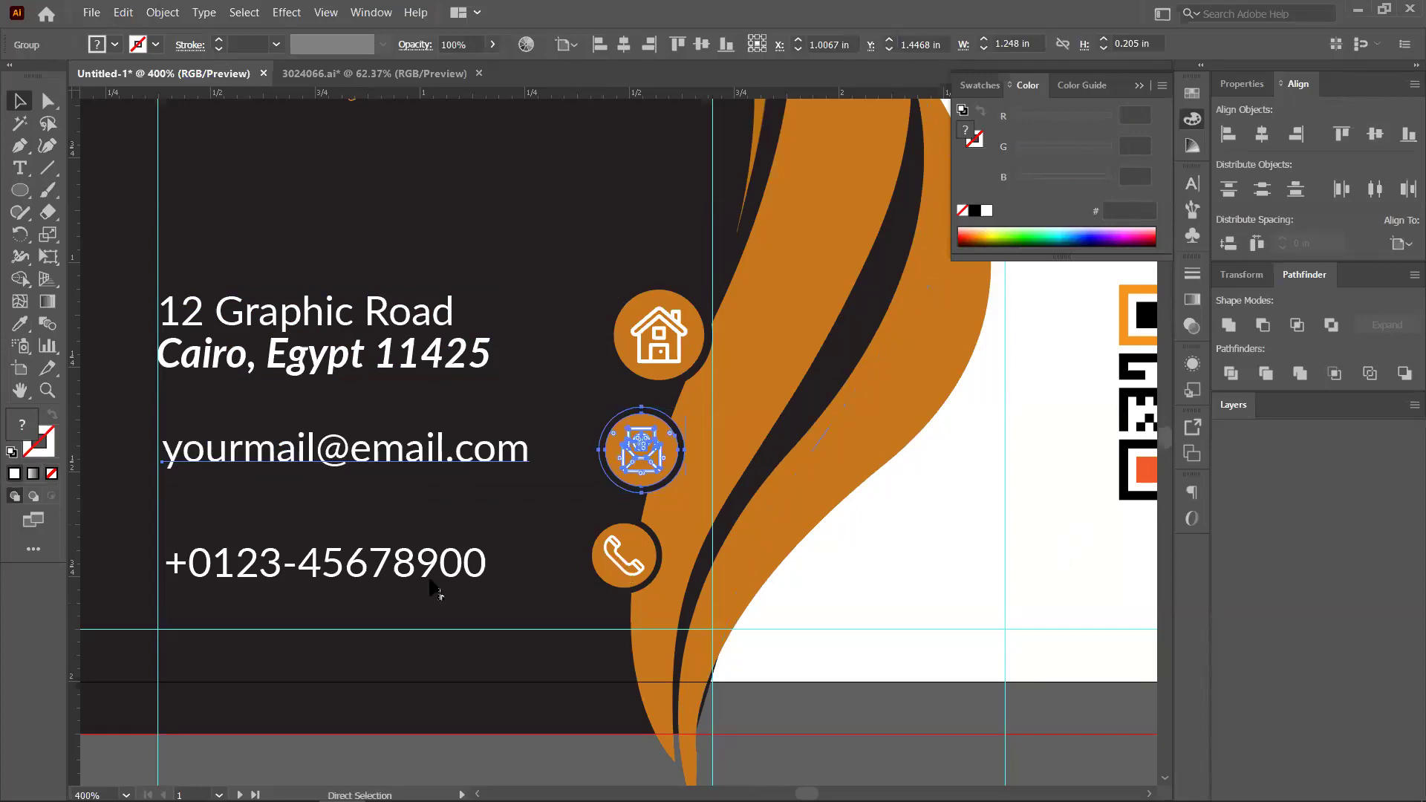
left_click(427, 572, "shift")
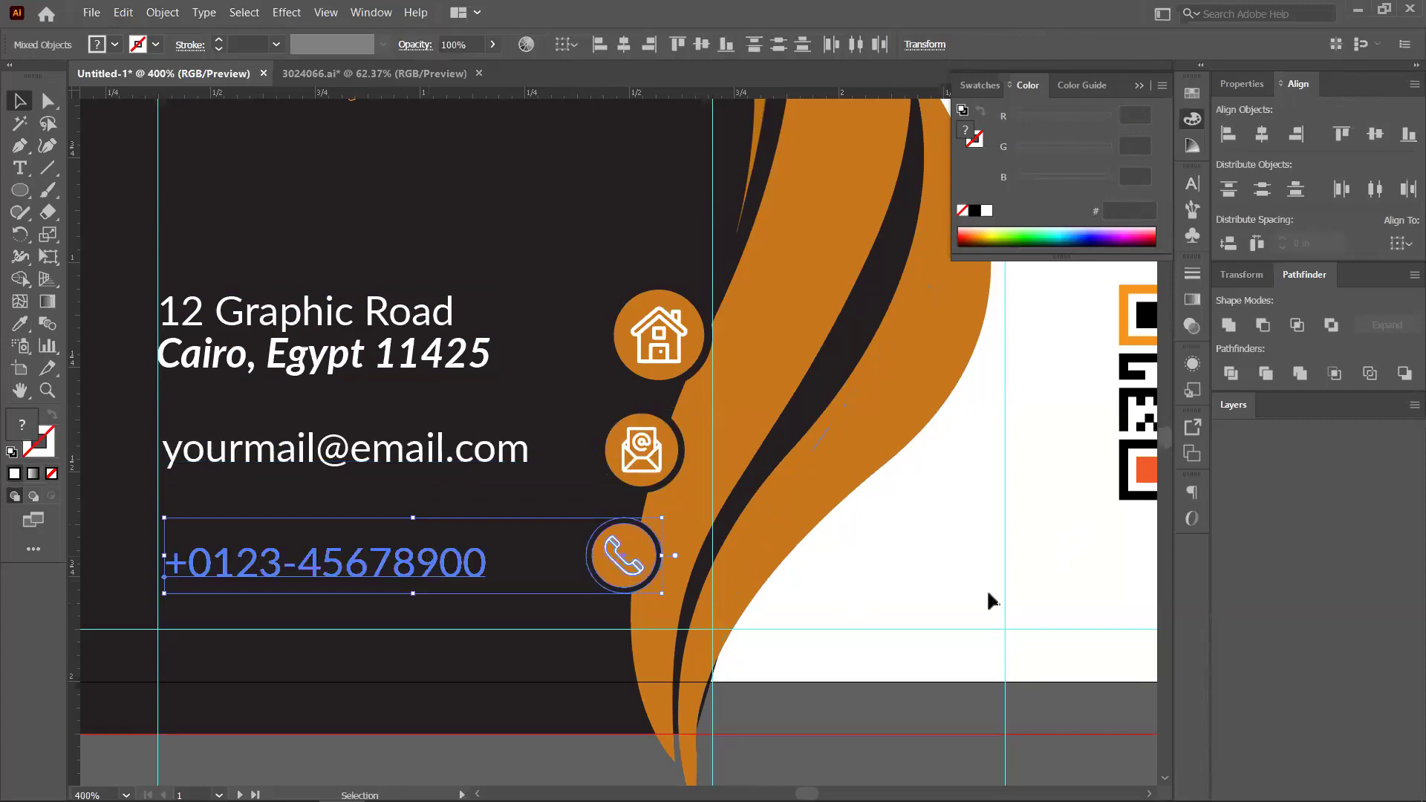
key("ctrl+g")
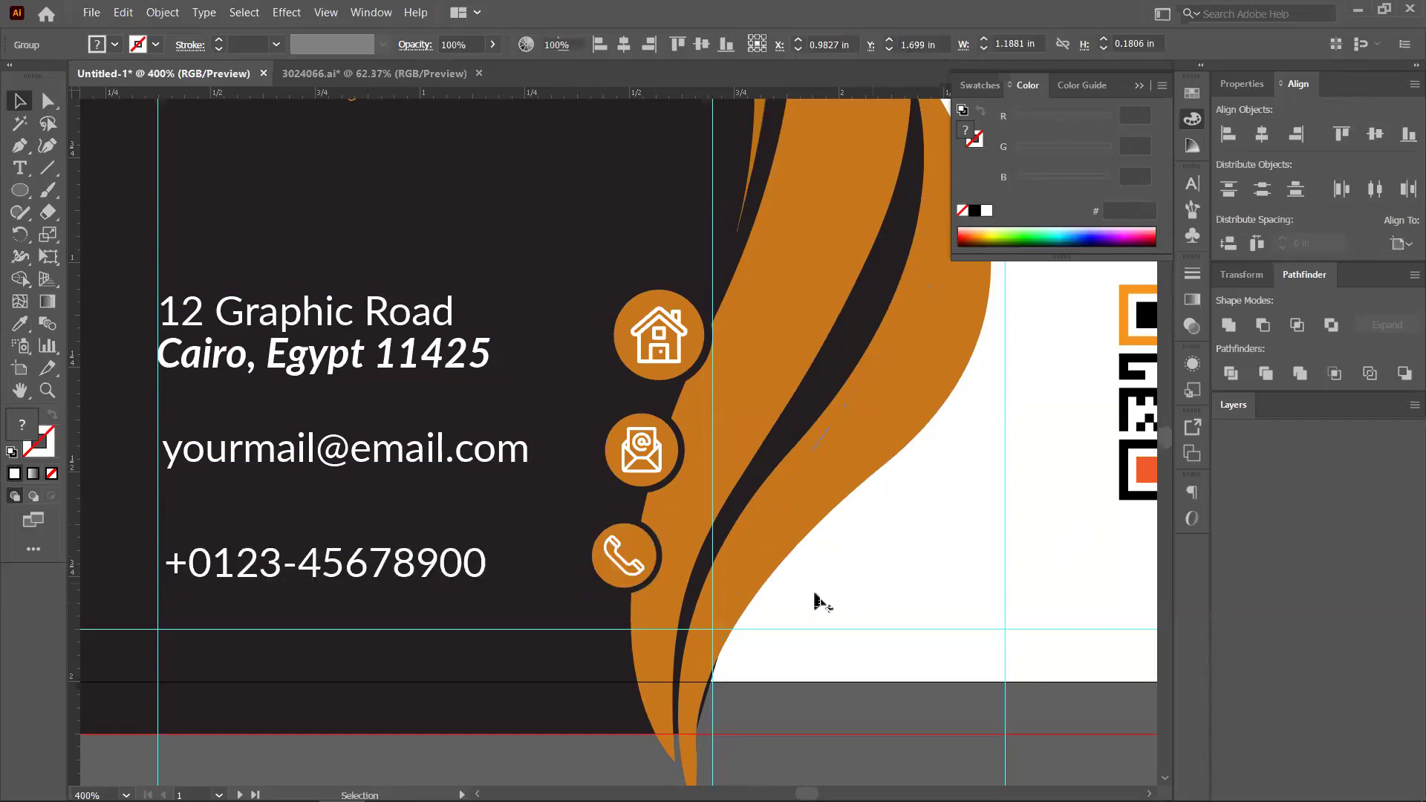
key("ctrl+shift+a")
key("ctrl+minus")
key("ctrl+minus")
key("ctrl+minus")
key("ctrl+minus")
key("ctrl+minus")
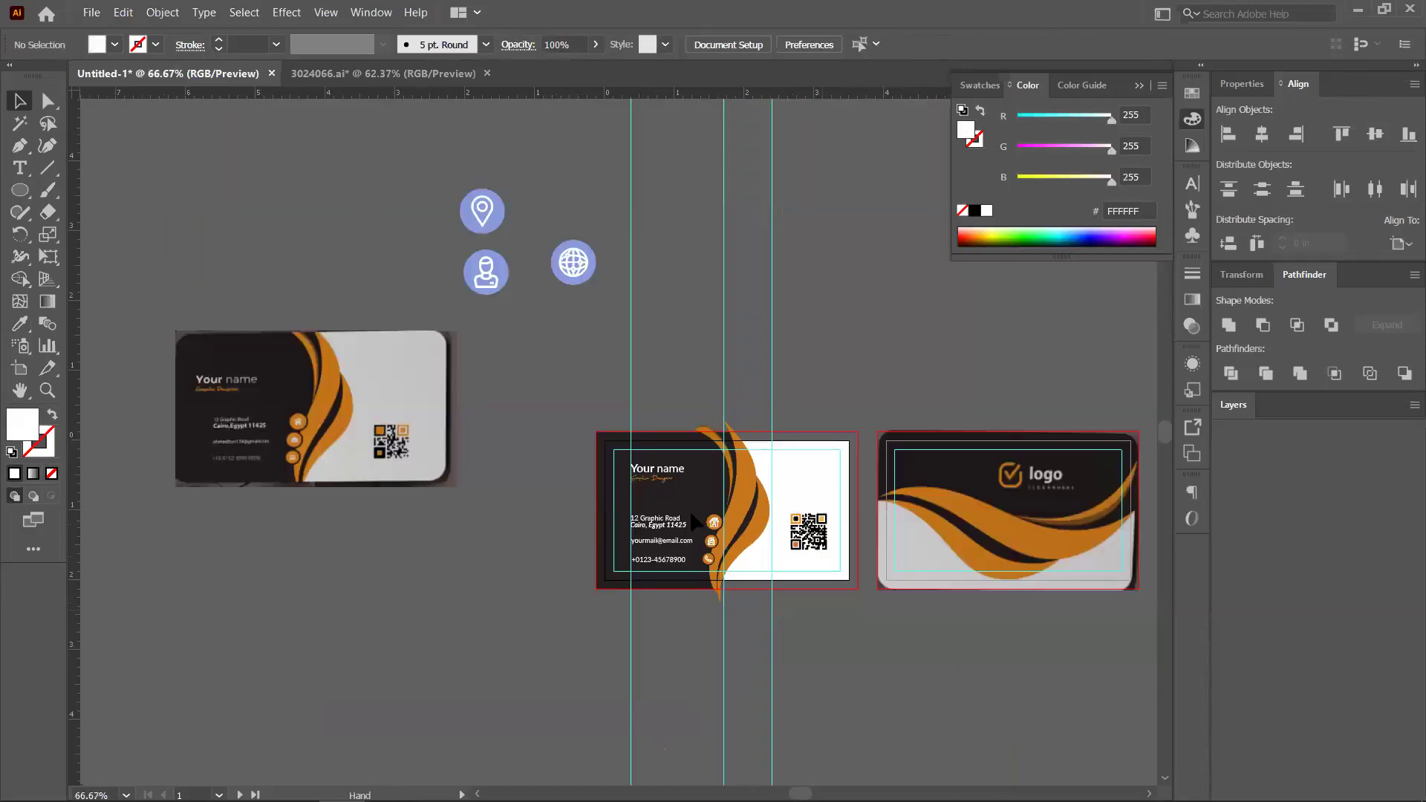
Draw a four-point slanted panel over the front card's right side with the Pen tool
left_click_drag(692, 520, 598, 430)
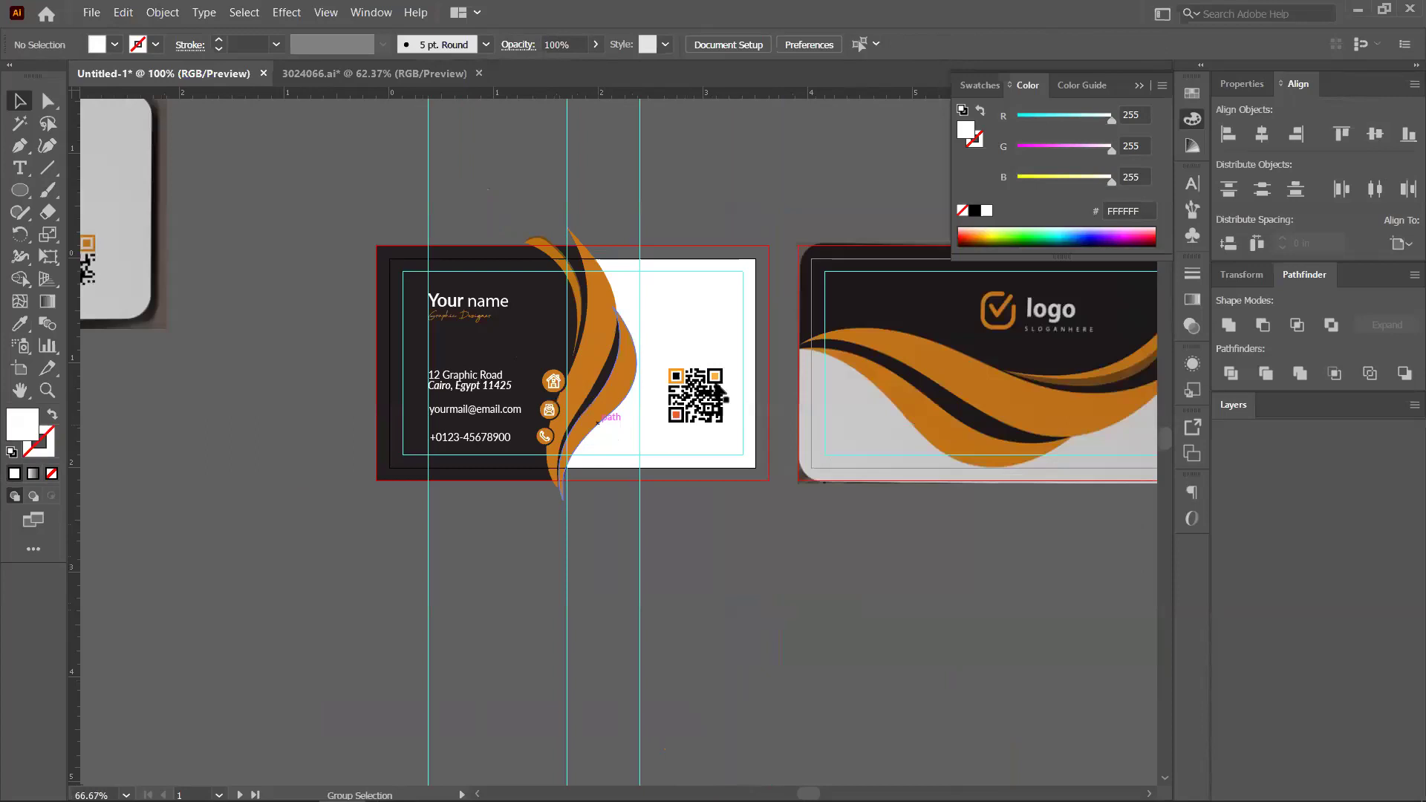
key("ctrl+plus")
key("ctrl+plus")
key("ctrl+plus")
scroll(559, 527, "up", 1)
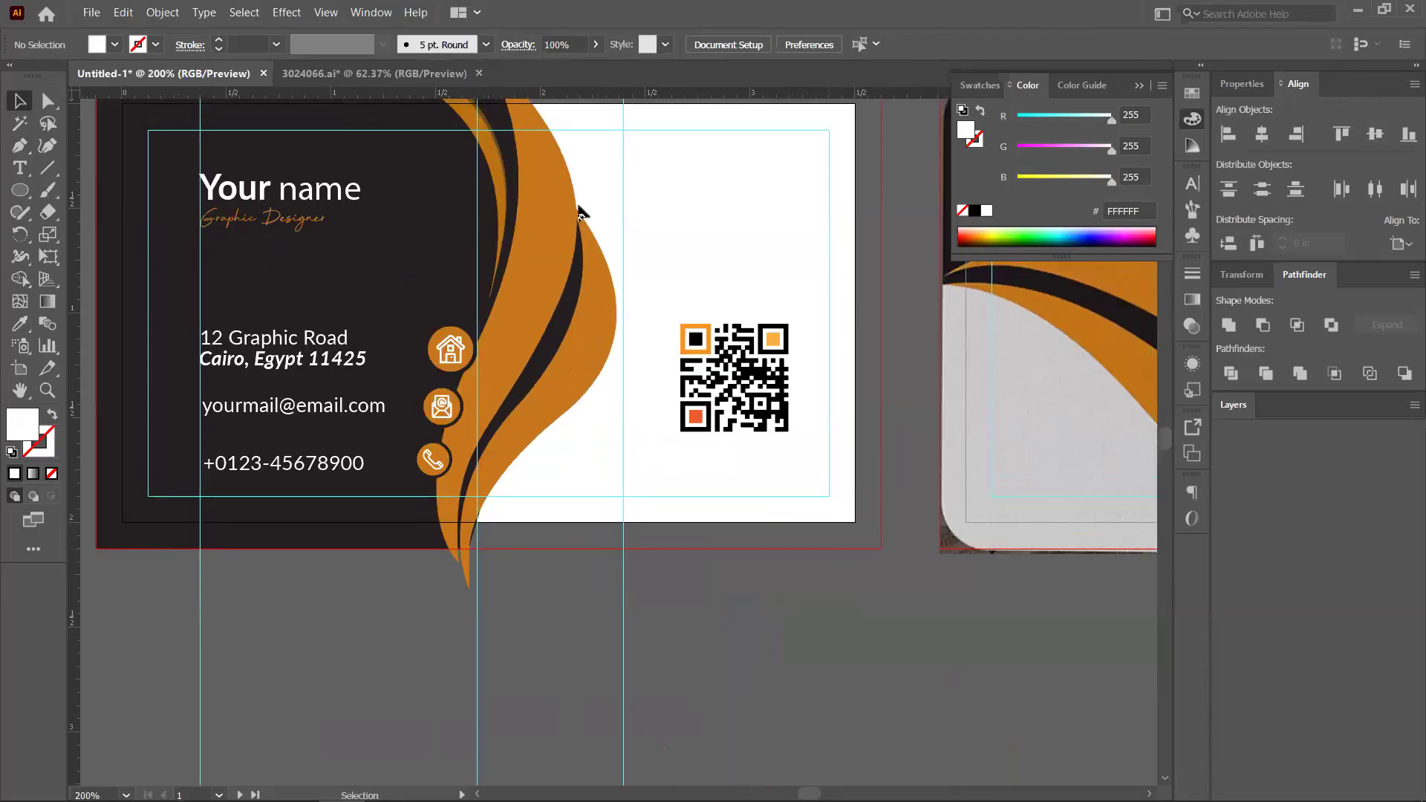
scroll(847, 486, "up", 3)
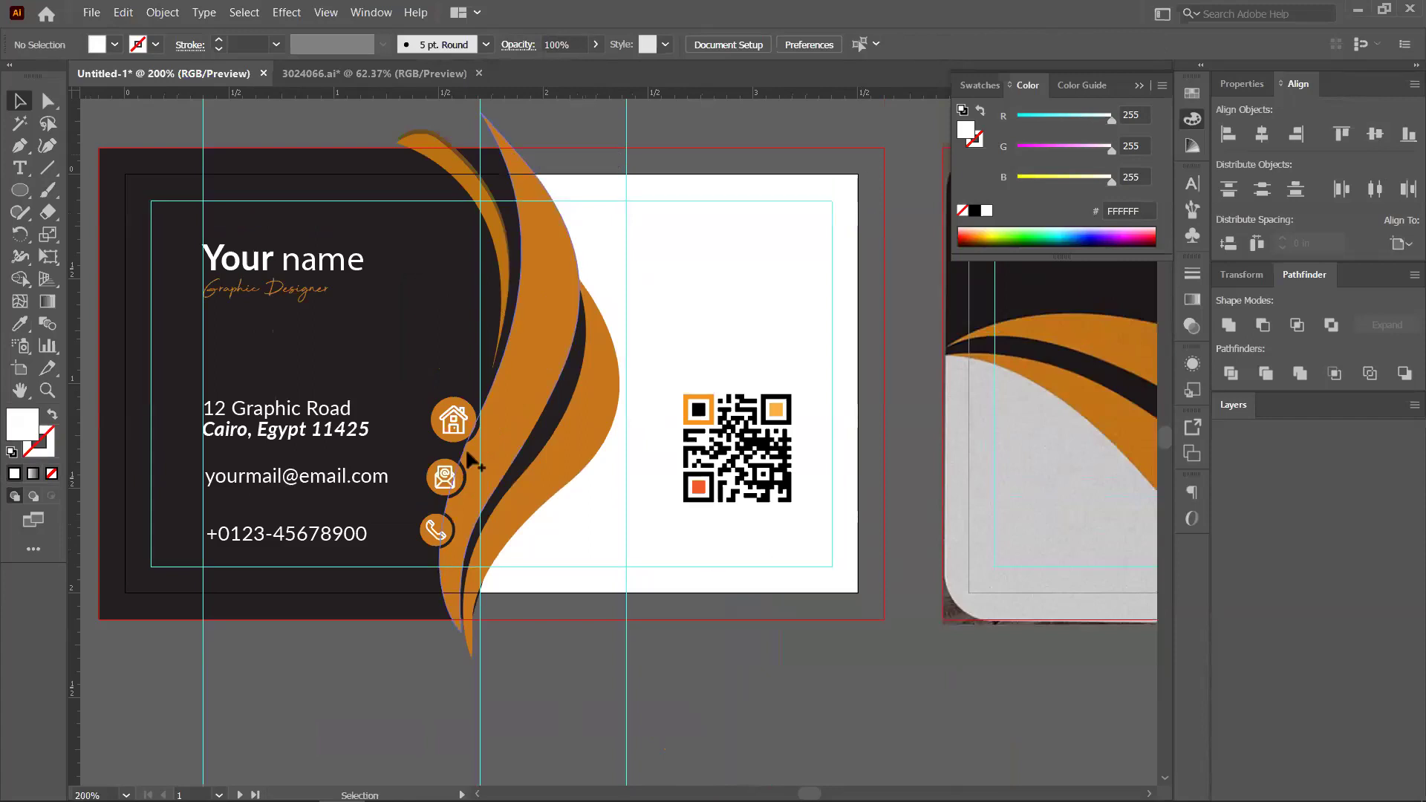
scroll(550, 419, "down", 1)
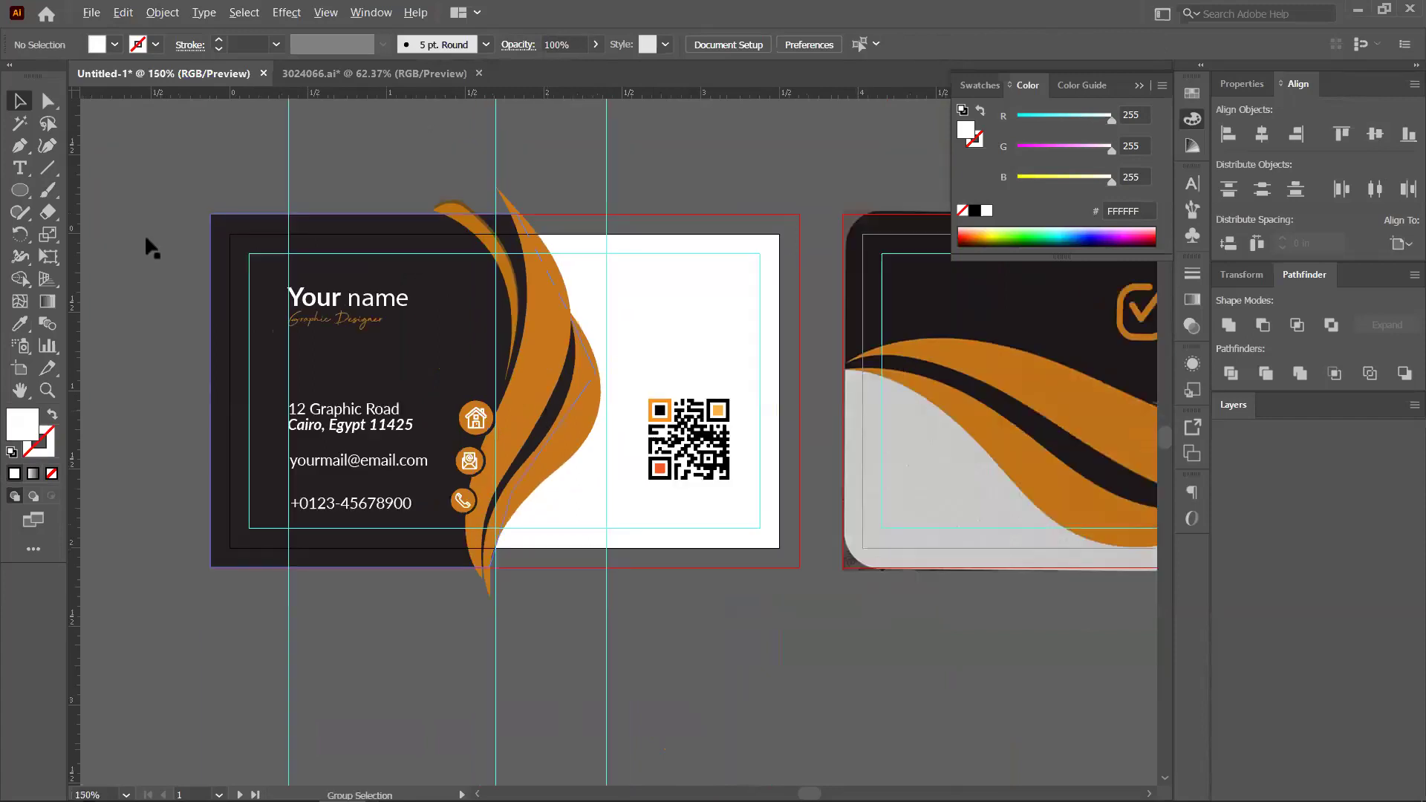
left_click_drag(147, 242, 101, 189)
key("p")
left_click(362, 162)
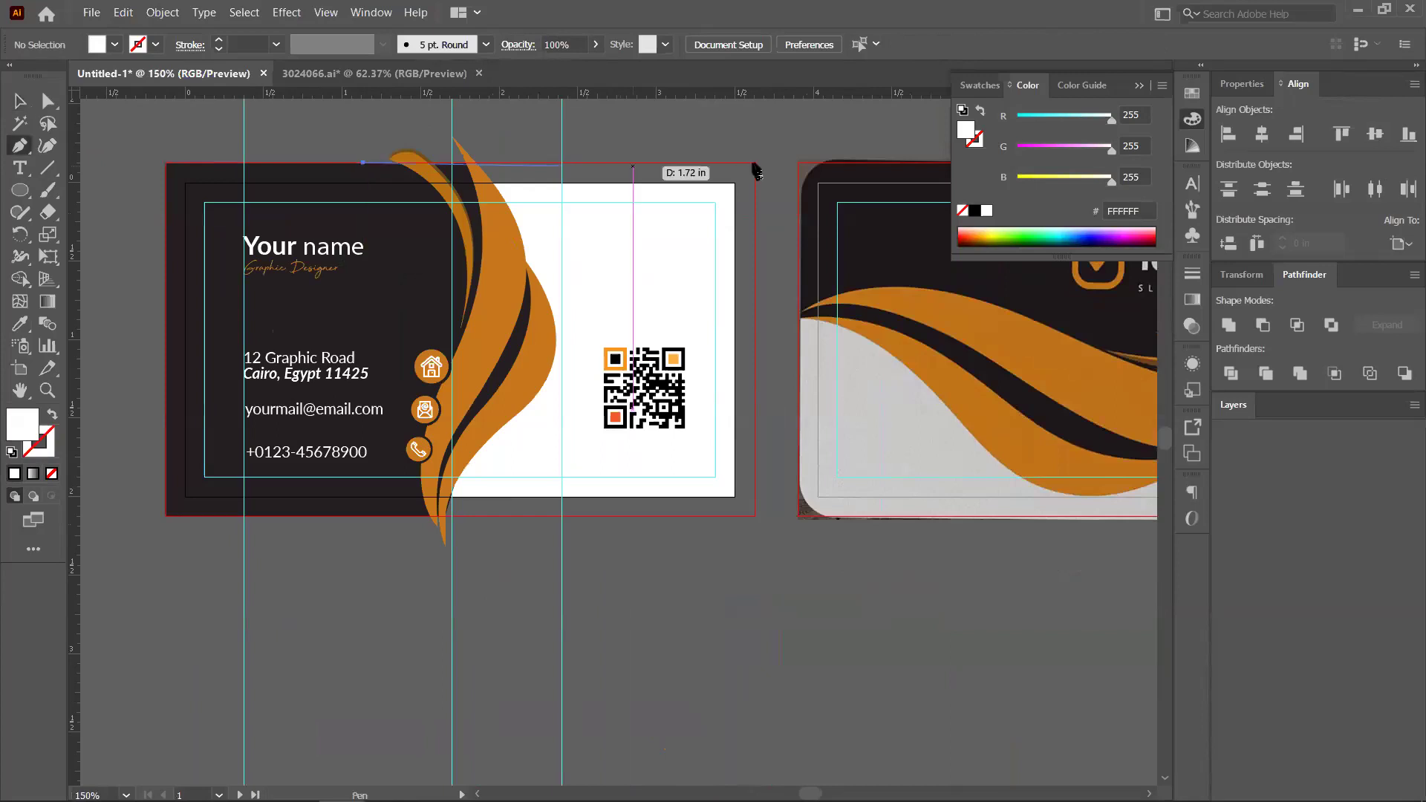
left_click(754, 162)
left_click(754, 514)
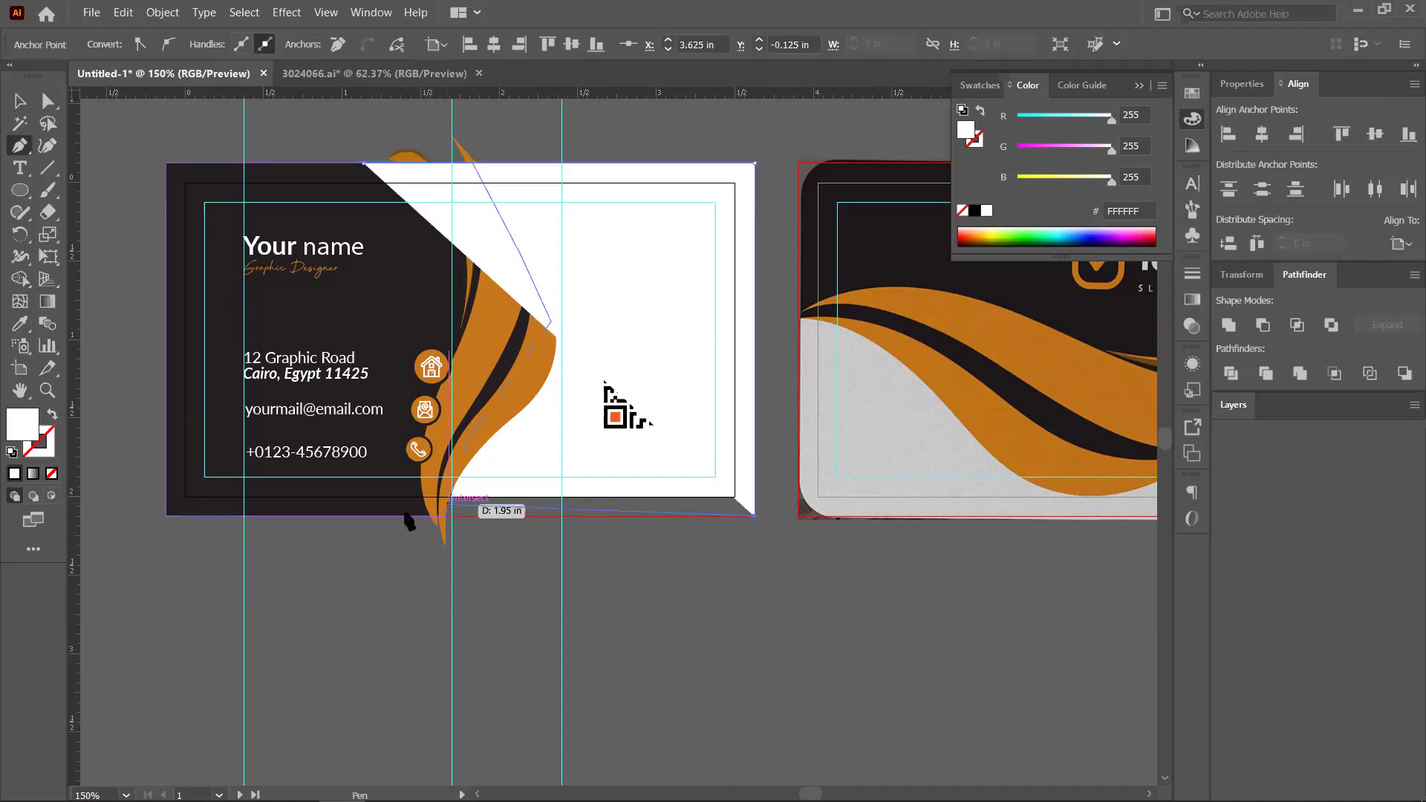
left_click(405, 514)
left_click(364, 163)
Send the white panel behind the swoosh, icons and QR code
left_click(46, 102)
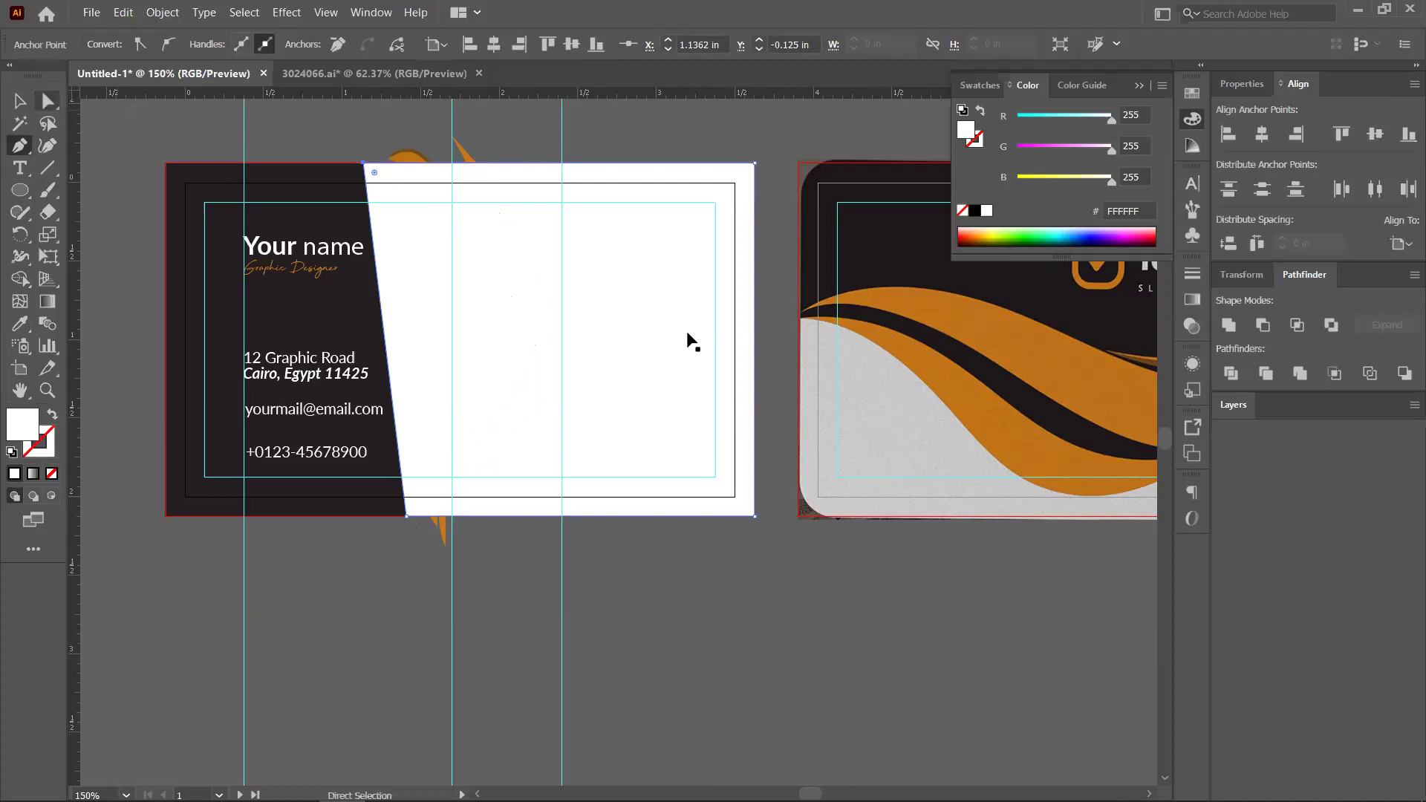
key("v")
key("ctrl+shift+a")
left_click(746, 303)
key("a")
key("ctrl")
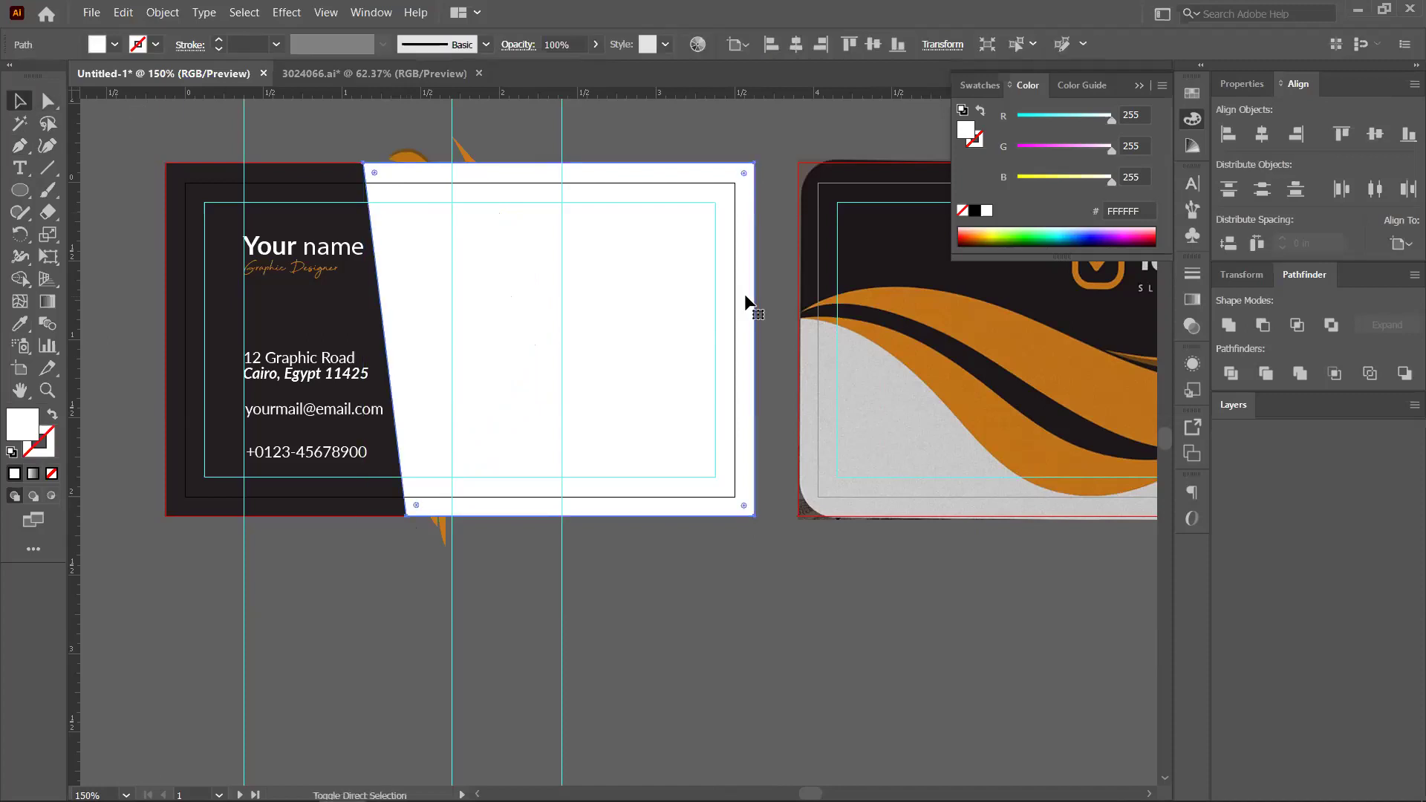
key("ctrl+shift+bracketleft")
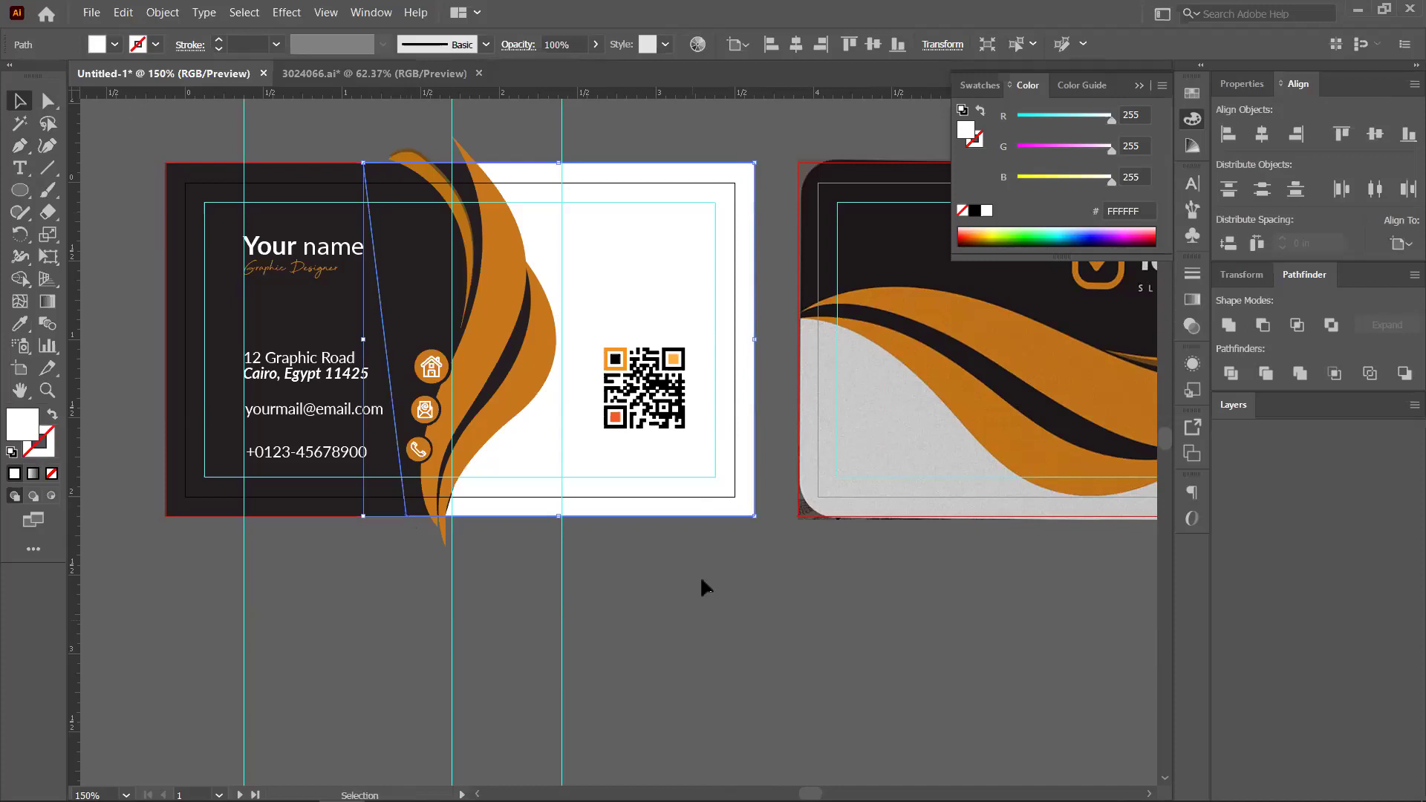
left_click(701, 576)
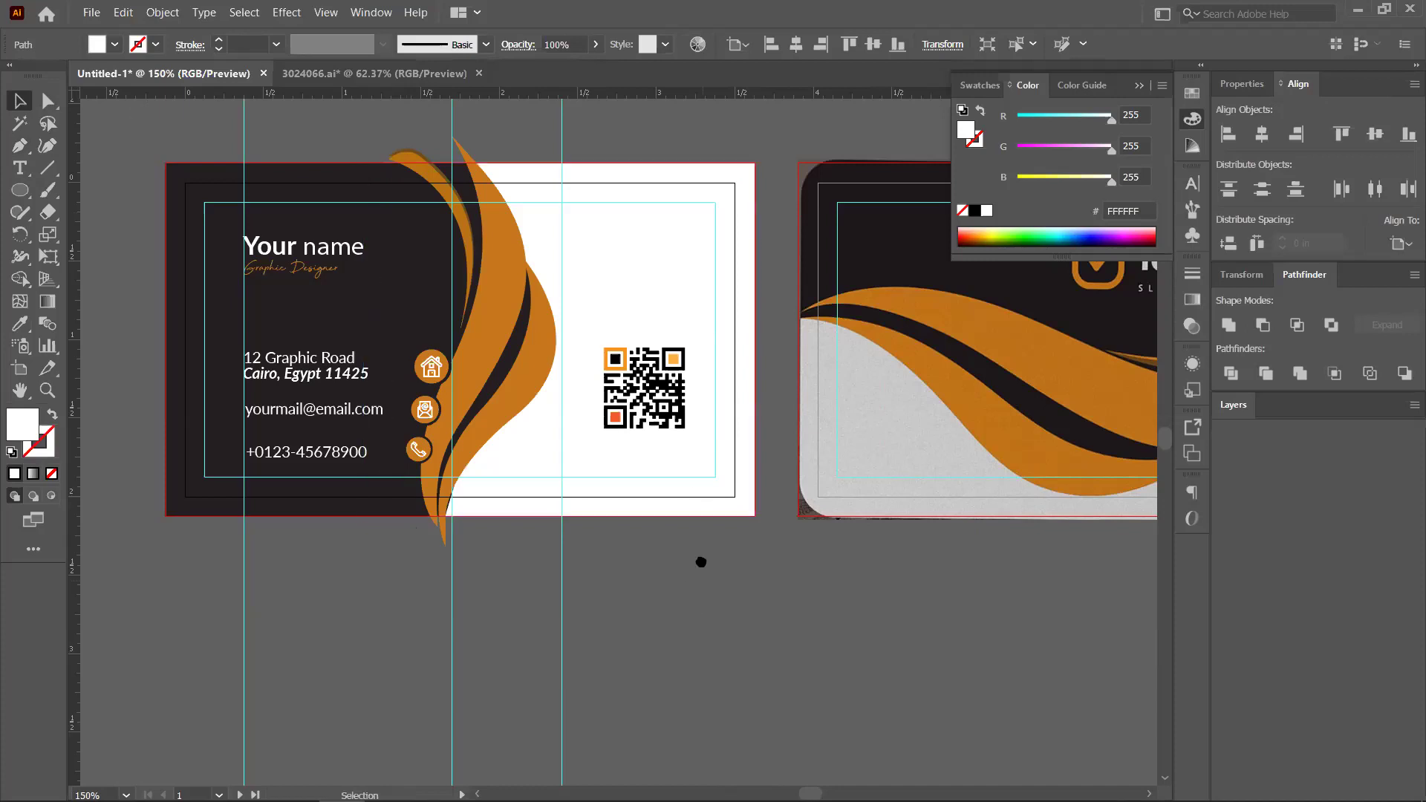
key("ctrl+minus")
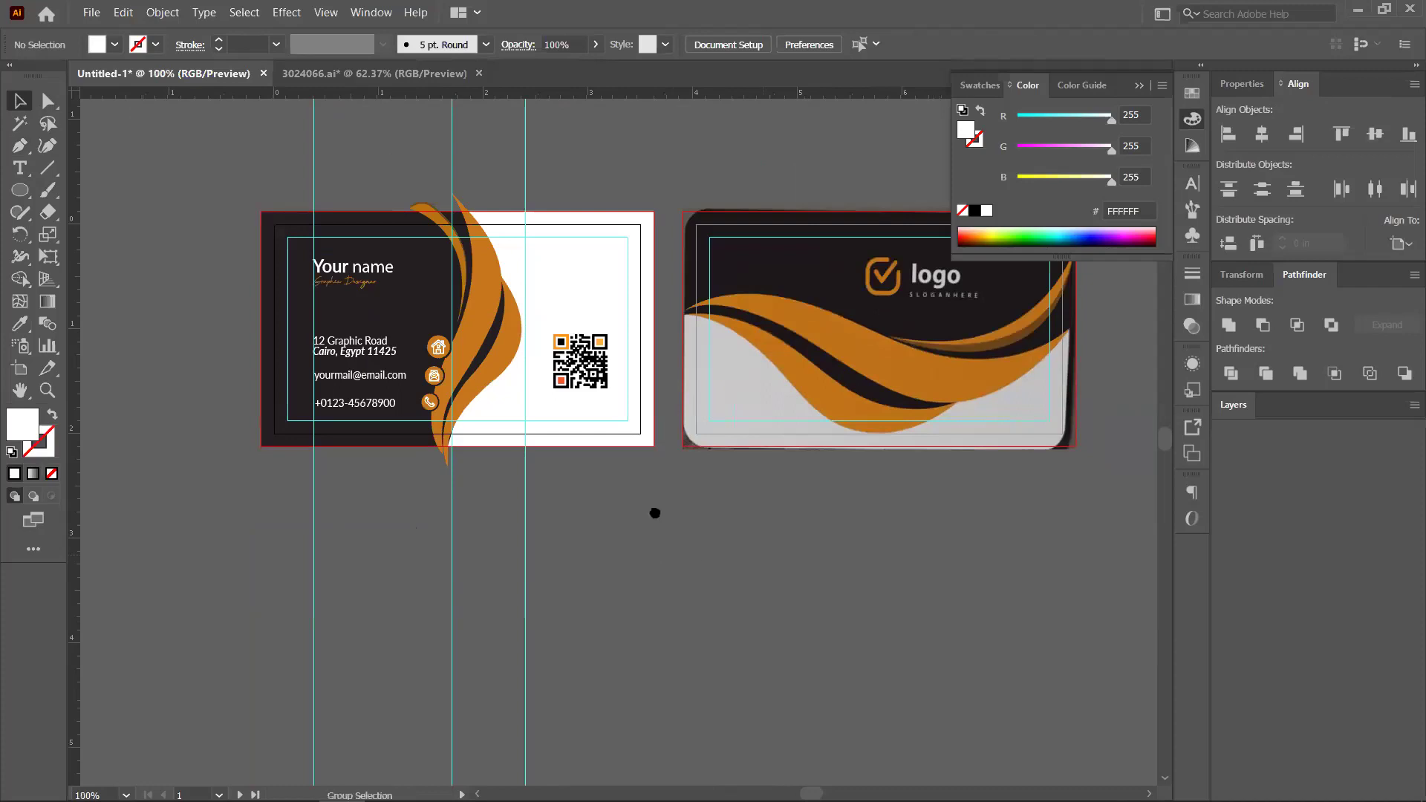
Duplicate the dark background and swoosh group to the lower right, away from the cards
left_click_drag(655, 512, 622, 491)
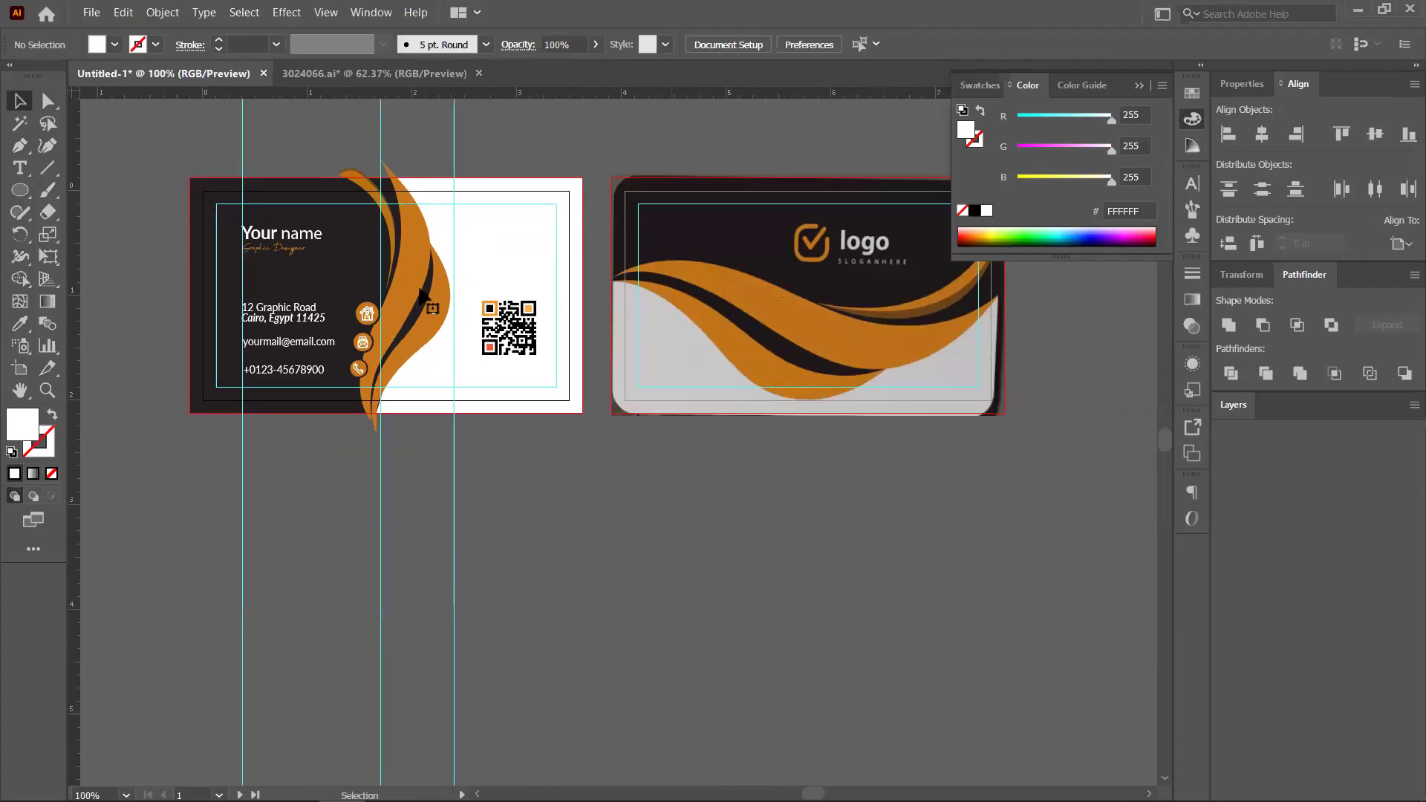
left_click_drag(417, 280, 422, 297)
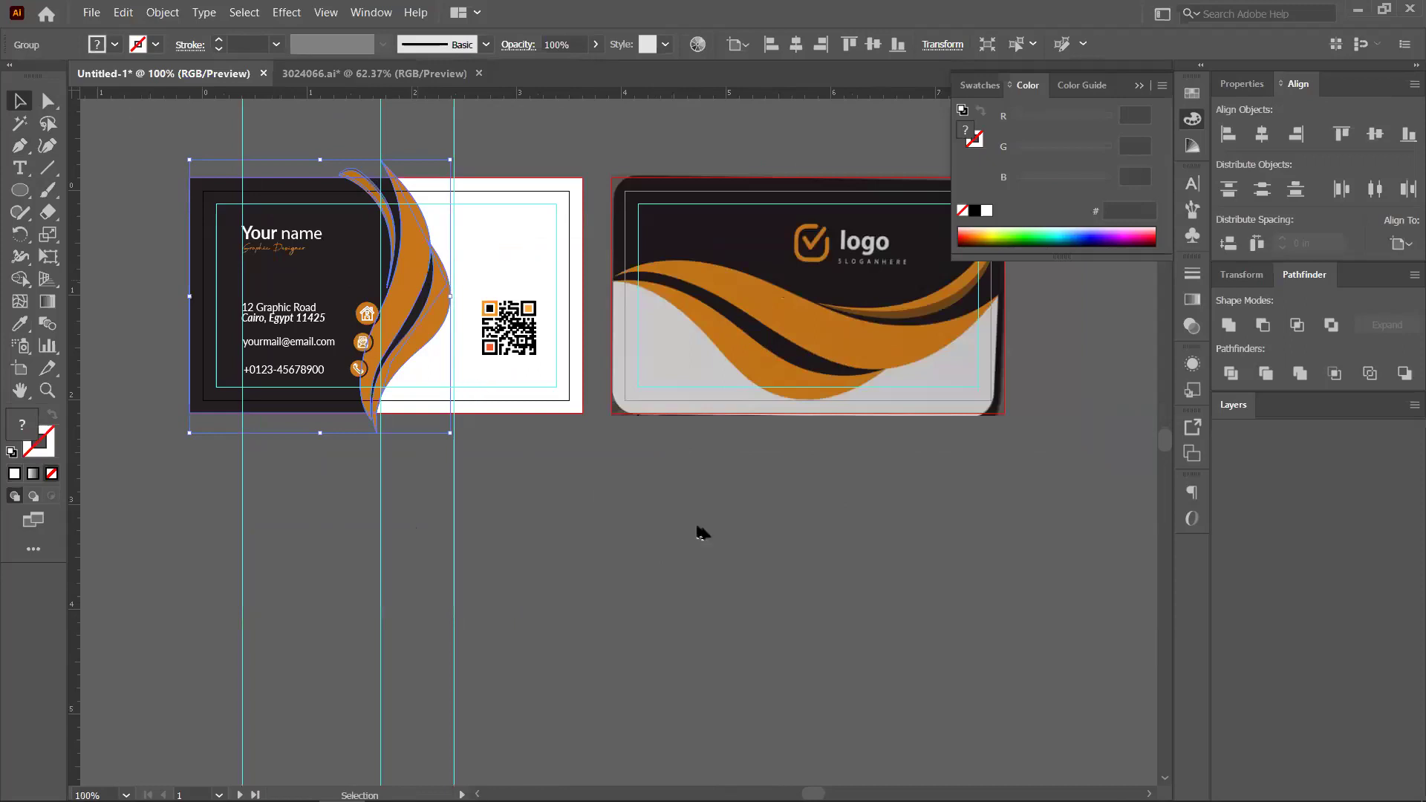
left_click_drag(1103, 628, 1102, 628)
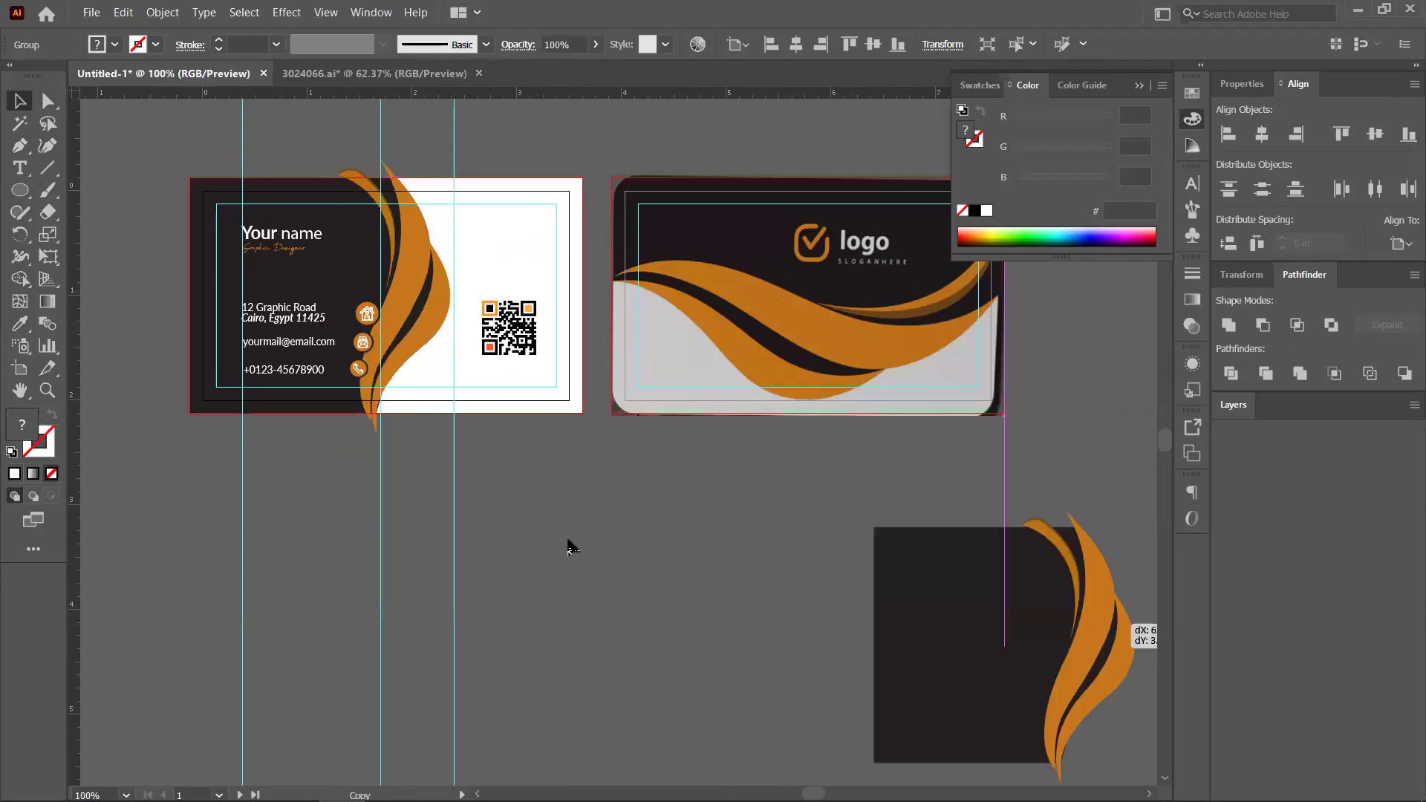
left_click(875, 429)
Review the front card's artwork and choose the Rectangle tool from the shape flyout
left_click_drag(570, 456, 690, 461)
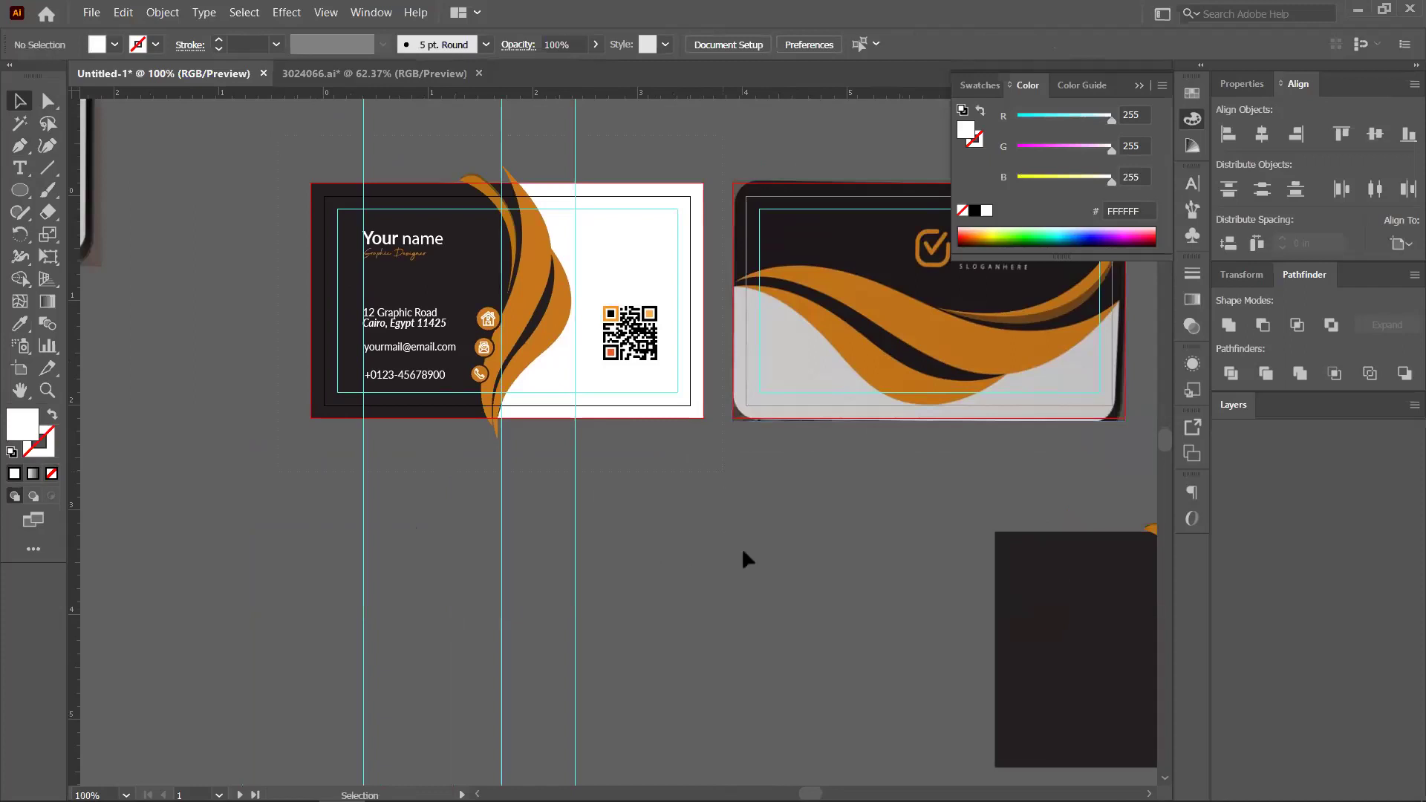
left_click_drag(741, 547, 512, 182)
left_click(518, 176)
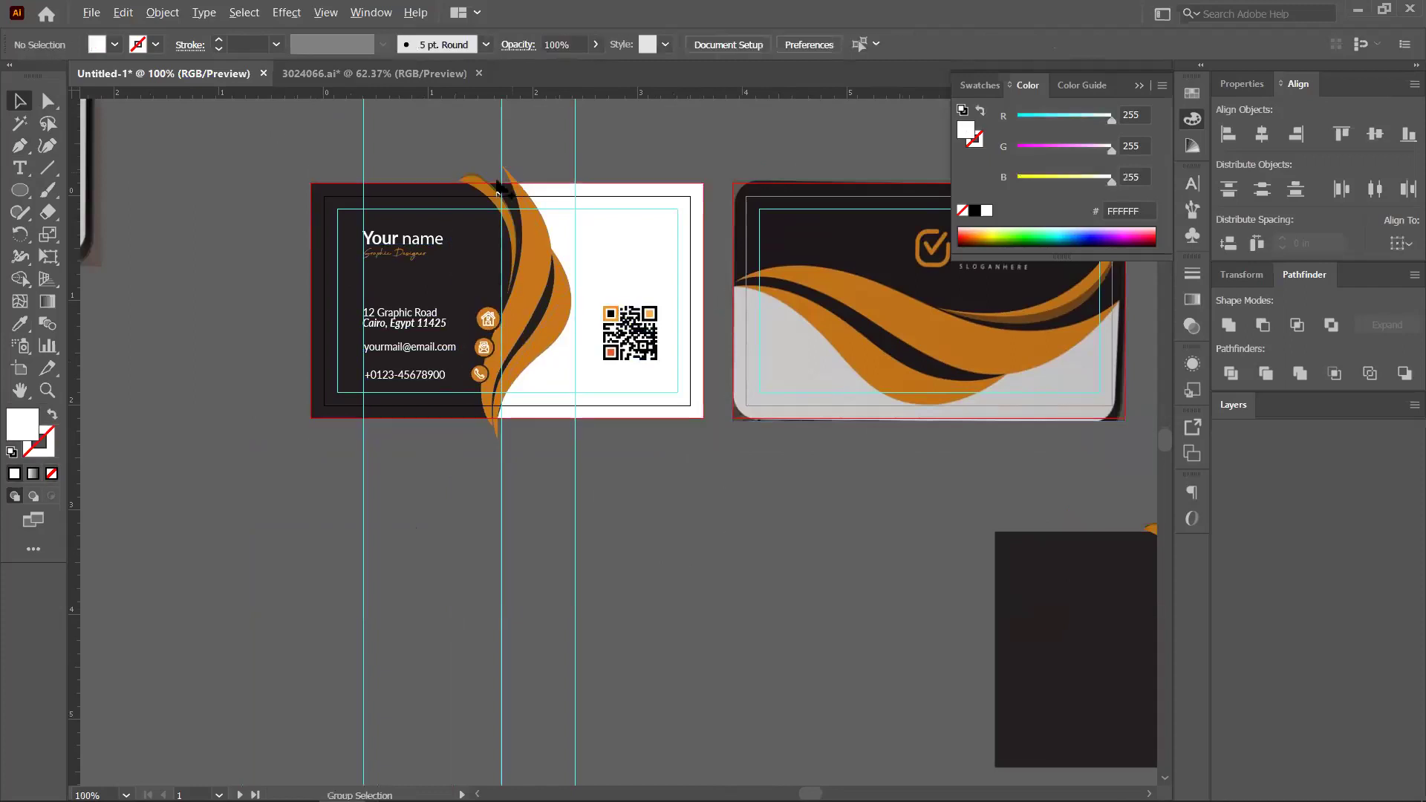
scroll(499, 185, "up", 3)
scroll(153, 197, "down", 3)
left_click_drag(22, 190, 102, 204)
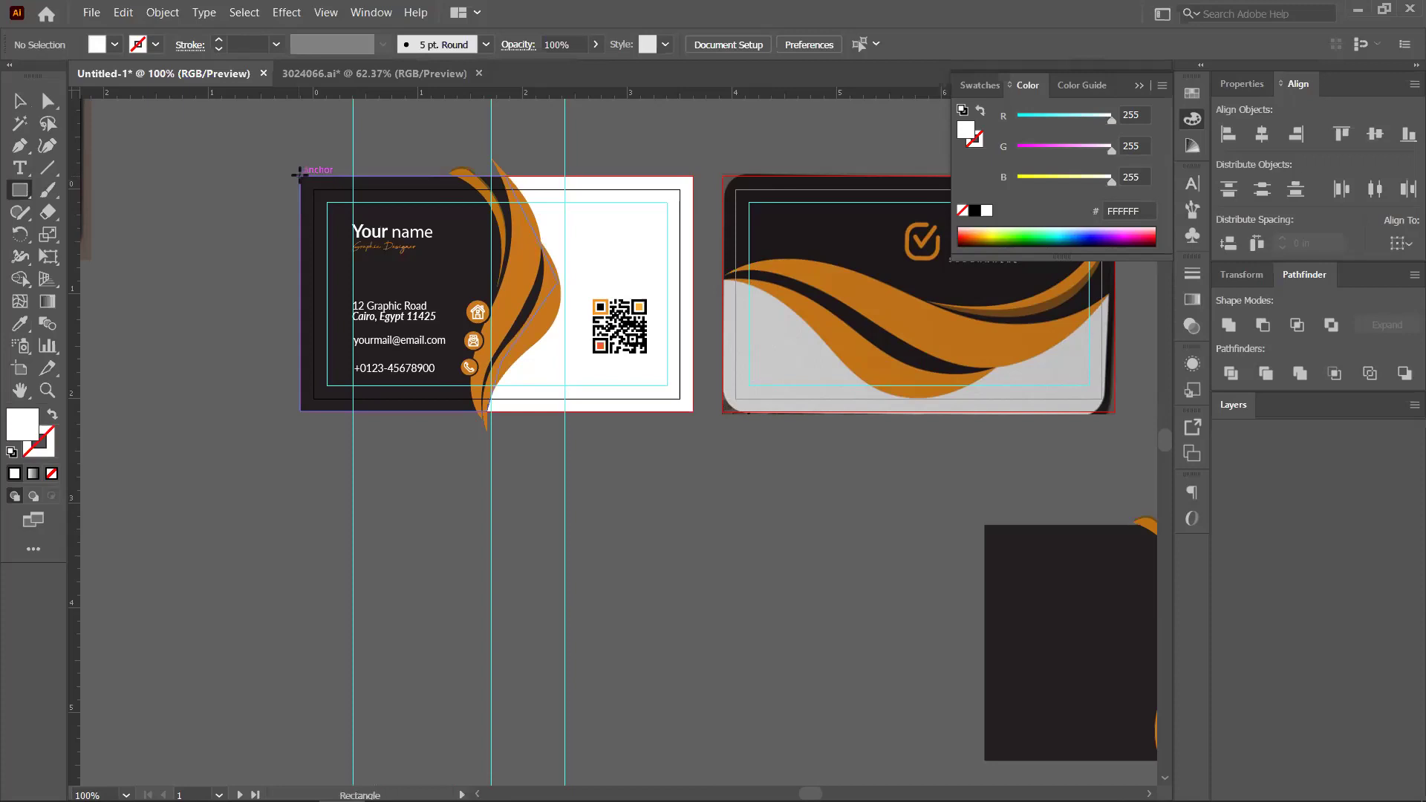
Draw a rectangle that covers the whole front card
left_click_drag(301, 176, 490, 286)
left_click_drag(675, 393, 692, 410)
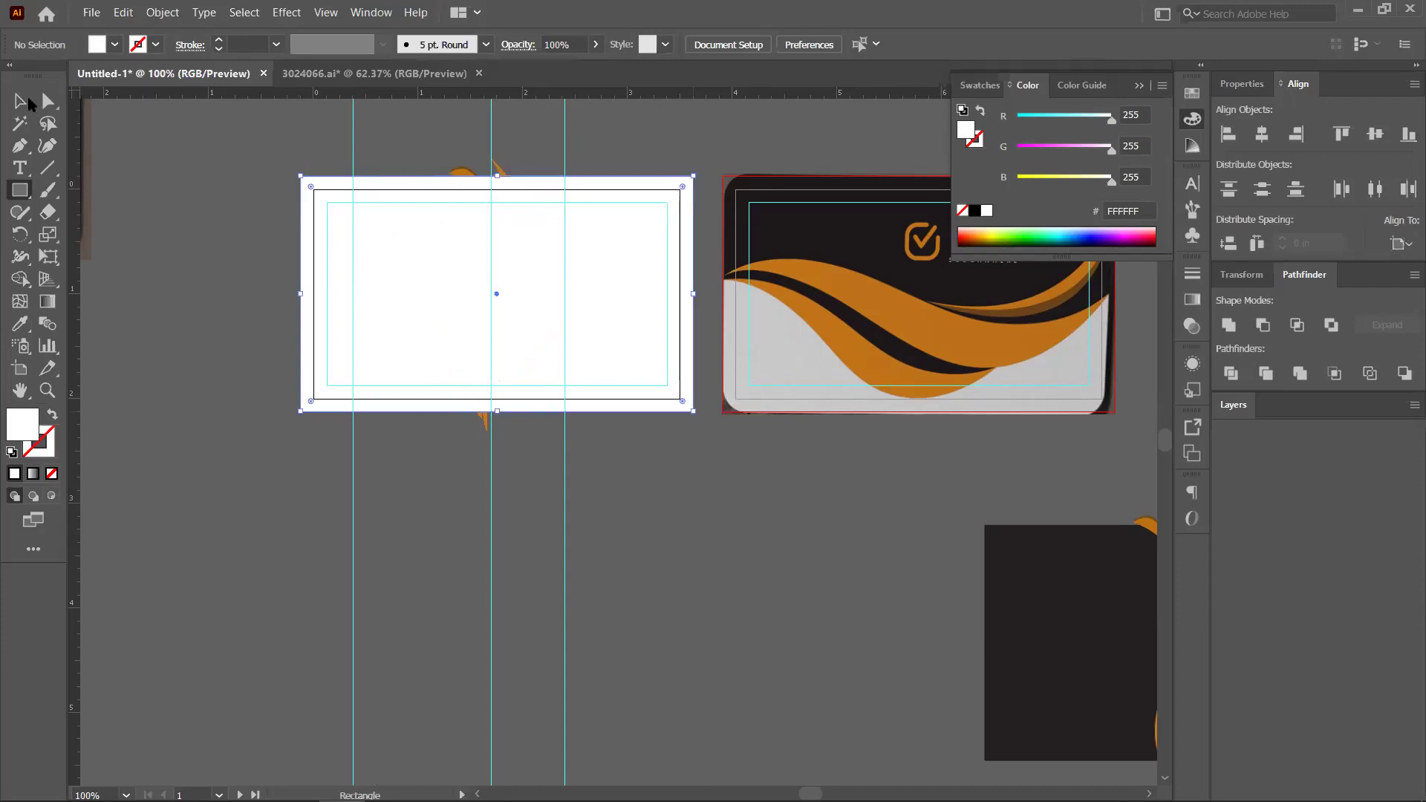
key("v")
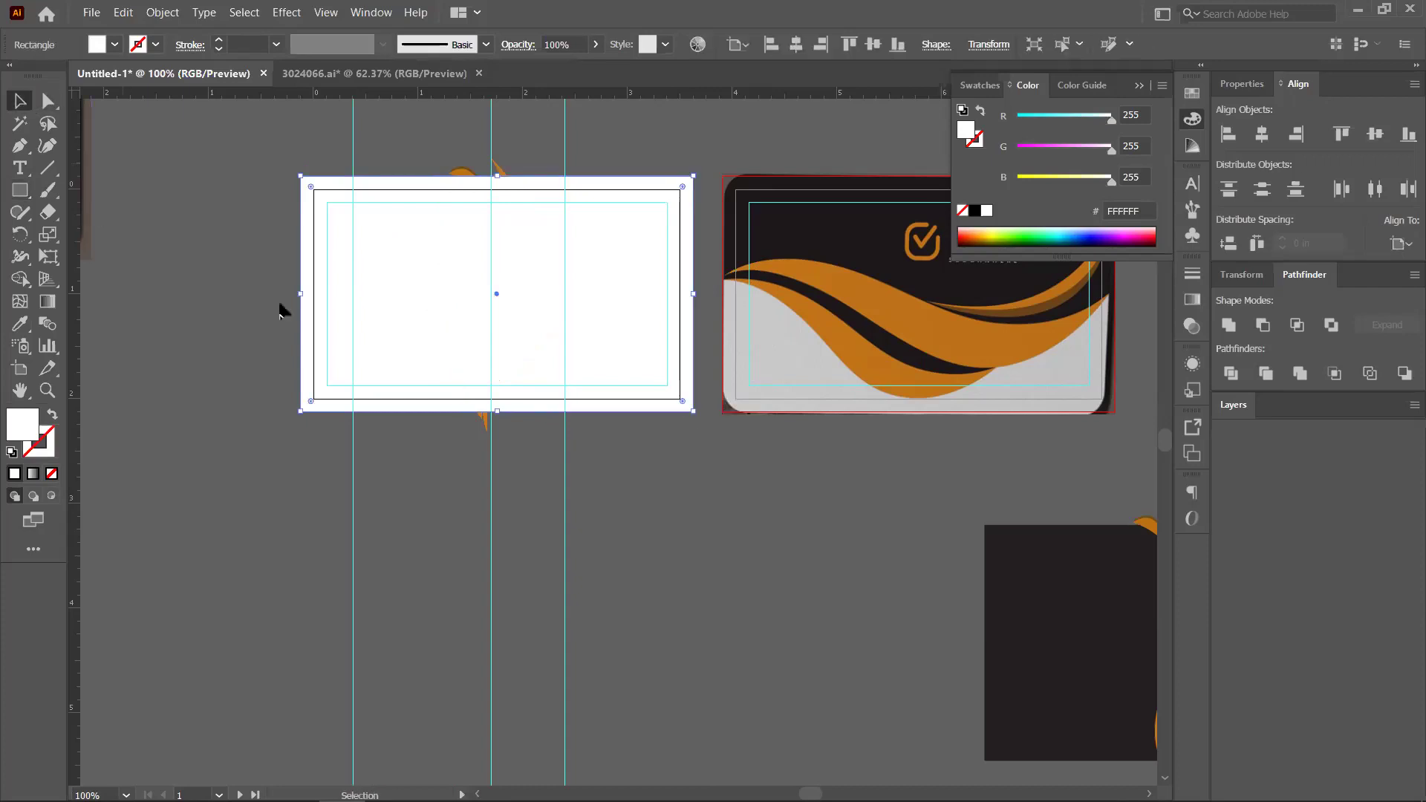
left_click(284, 305)
key("ctrl+minus")
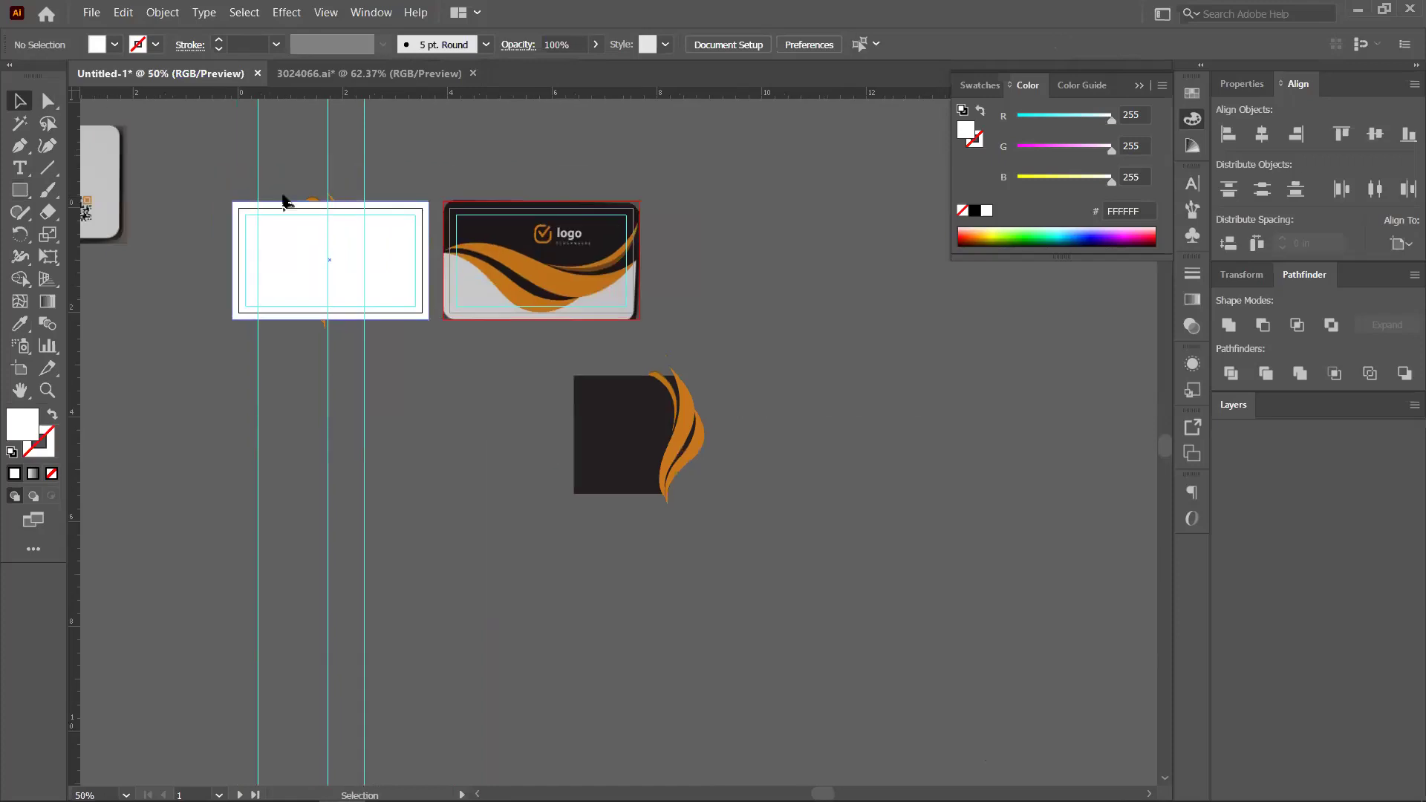
Clip the front card artwork to the rectangle with Make Clipping Mask, trimming the swoosh
left_click(319, 267)
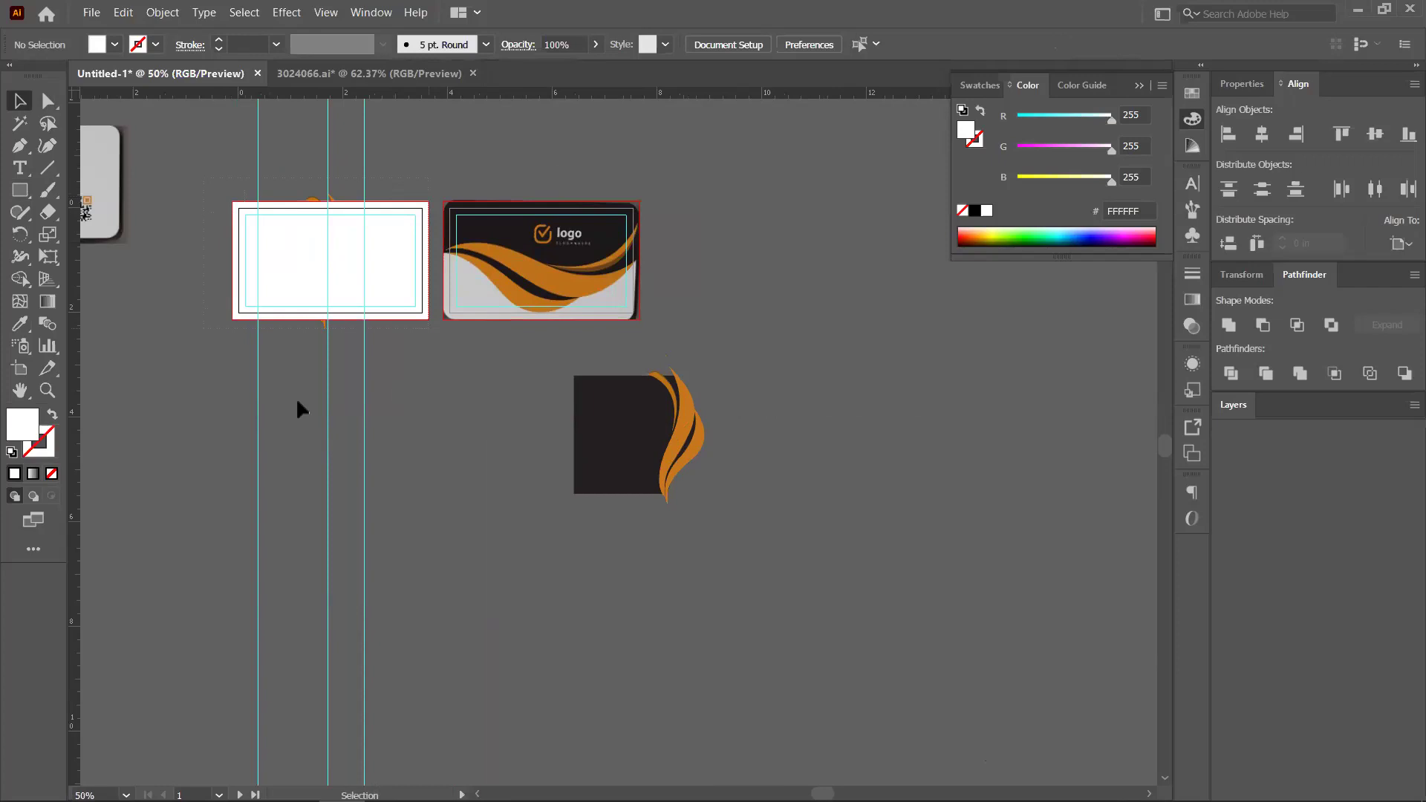
left_click_drag(297, 408, 342, 245)
right_click(342, 242)
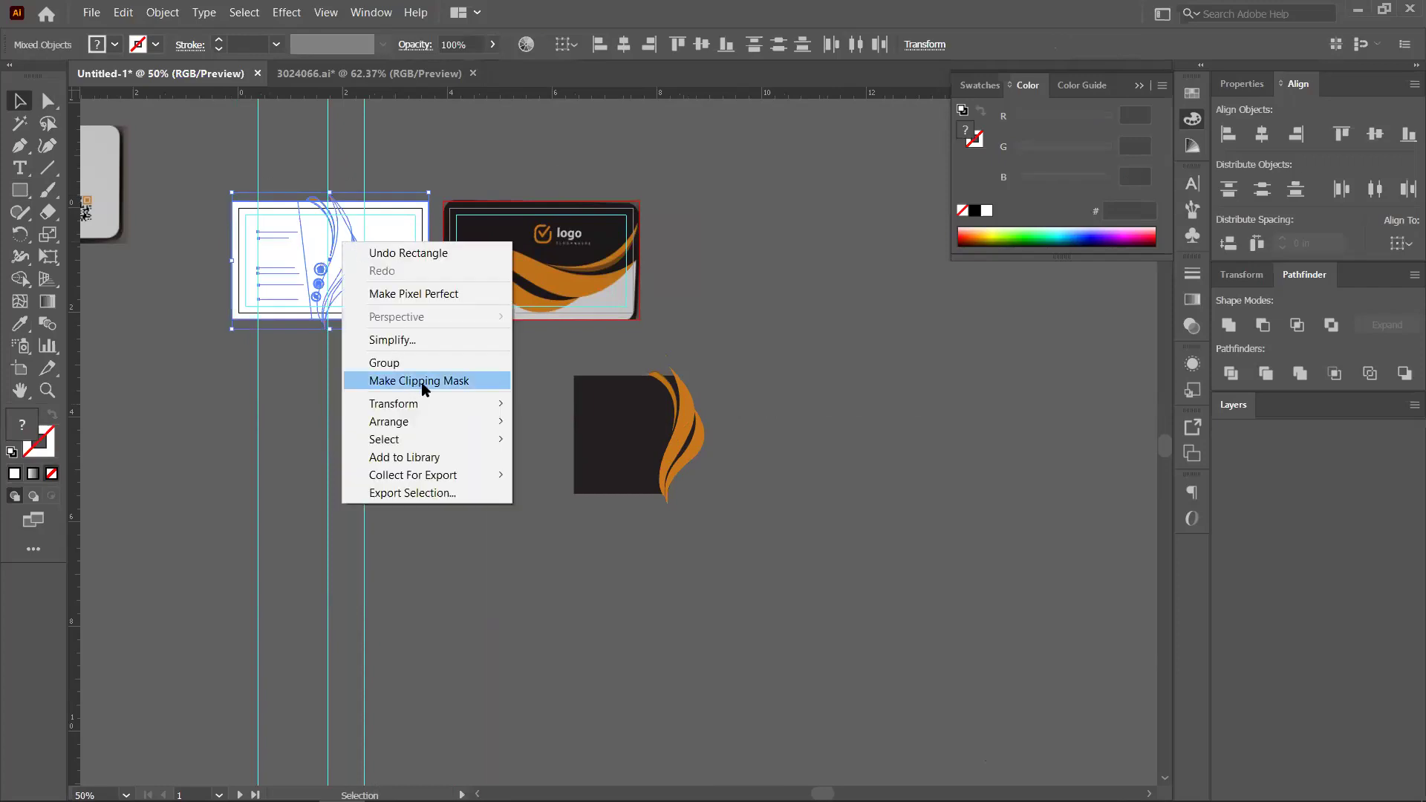
left_click(453, 382)
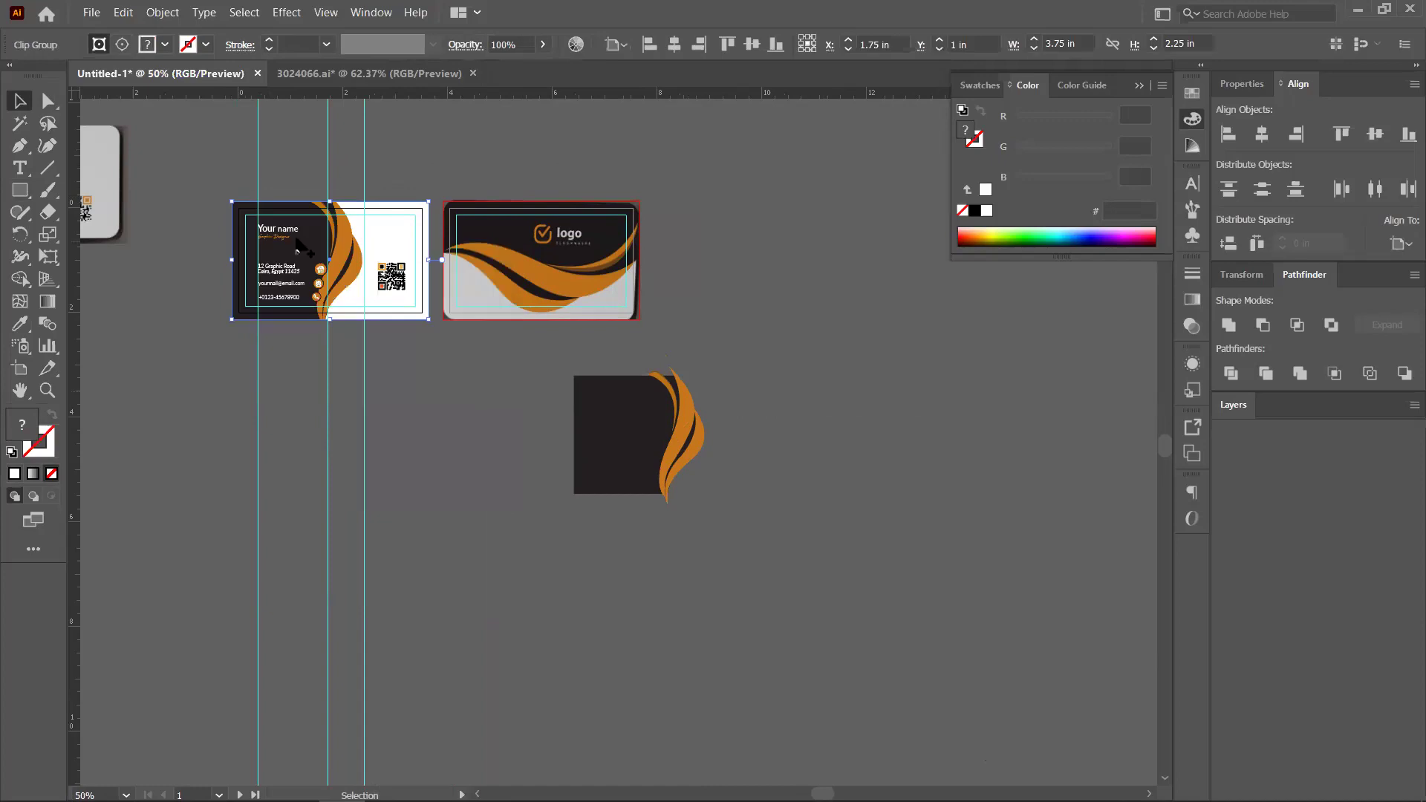
scroll(301, 247, "up", 2)
key("ctrl+shift+a")
scroll(301, 248, "up", 1)
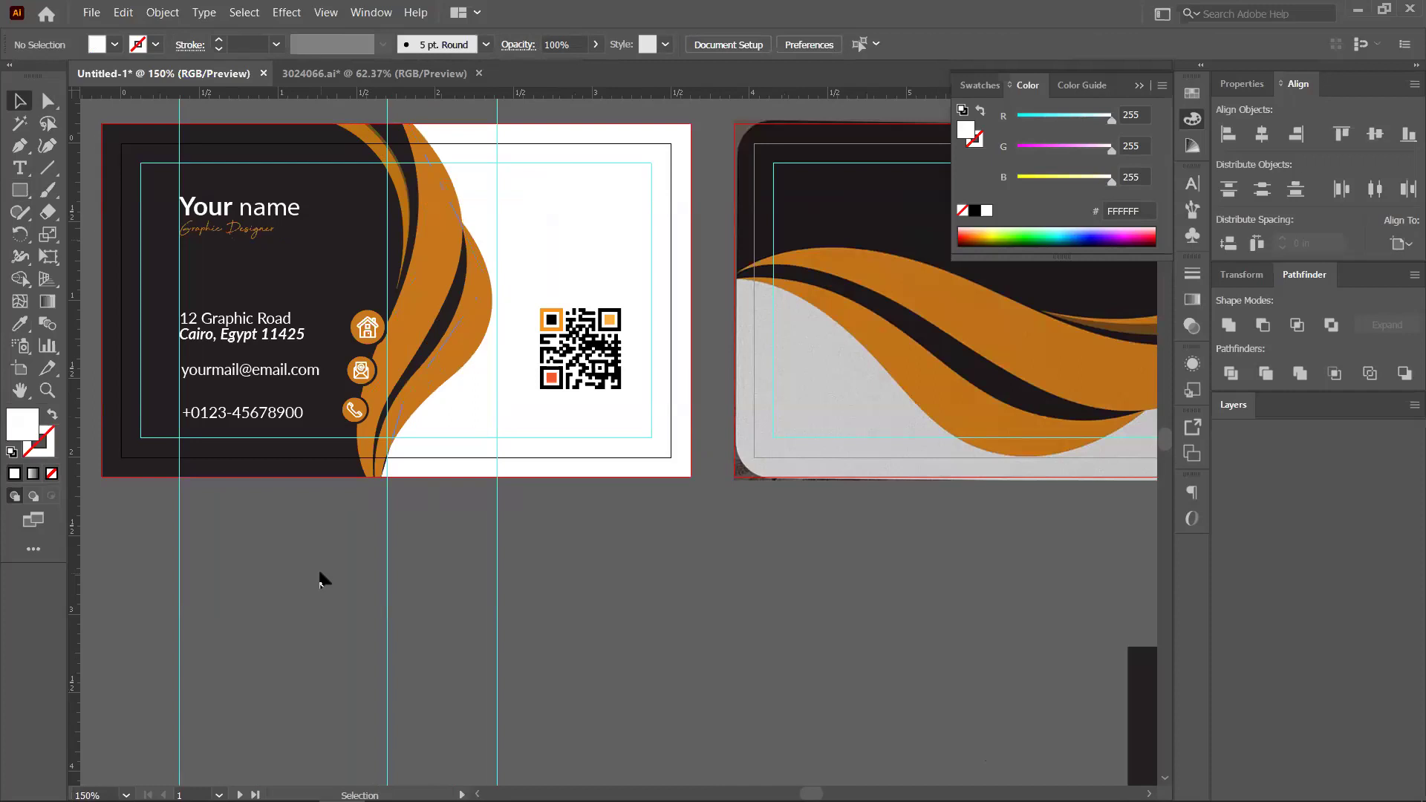
key("alt")
scroll(541, 592, "down", 1)
Ungroup the spare dark shape and orange swoosh artwork
left_click_drag(493, 536, 198, 408)
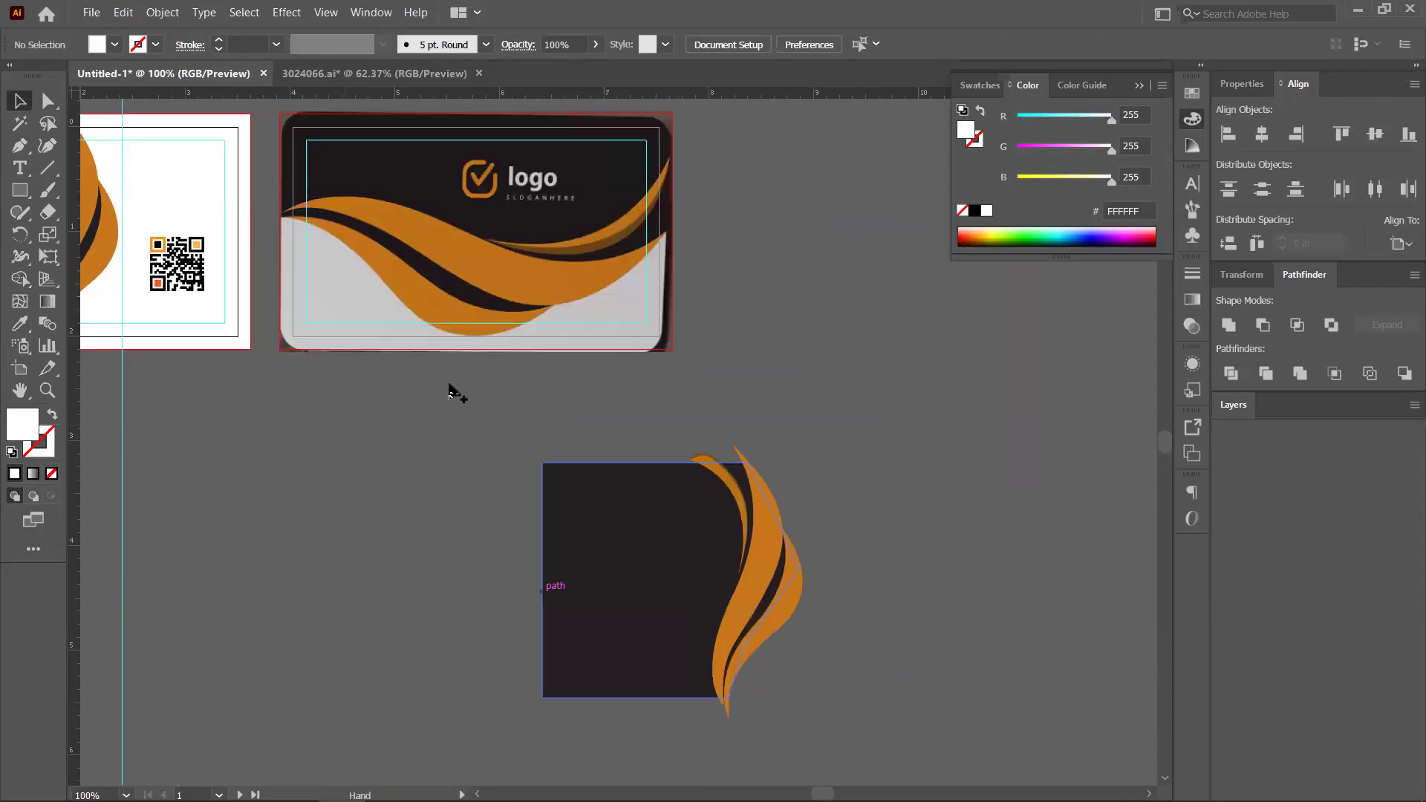
left_click_drag(487, 280, 853, 285)
scroll(901, 264, "down", 1)
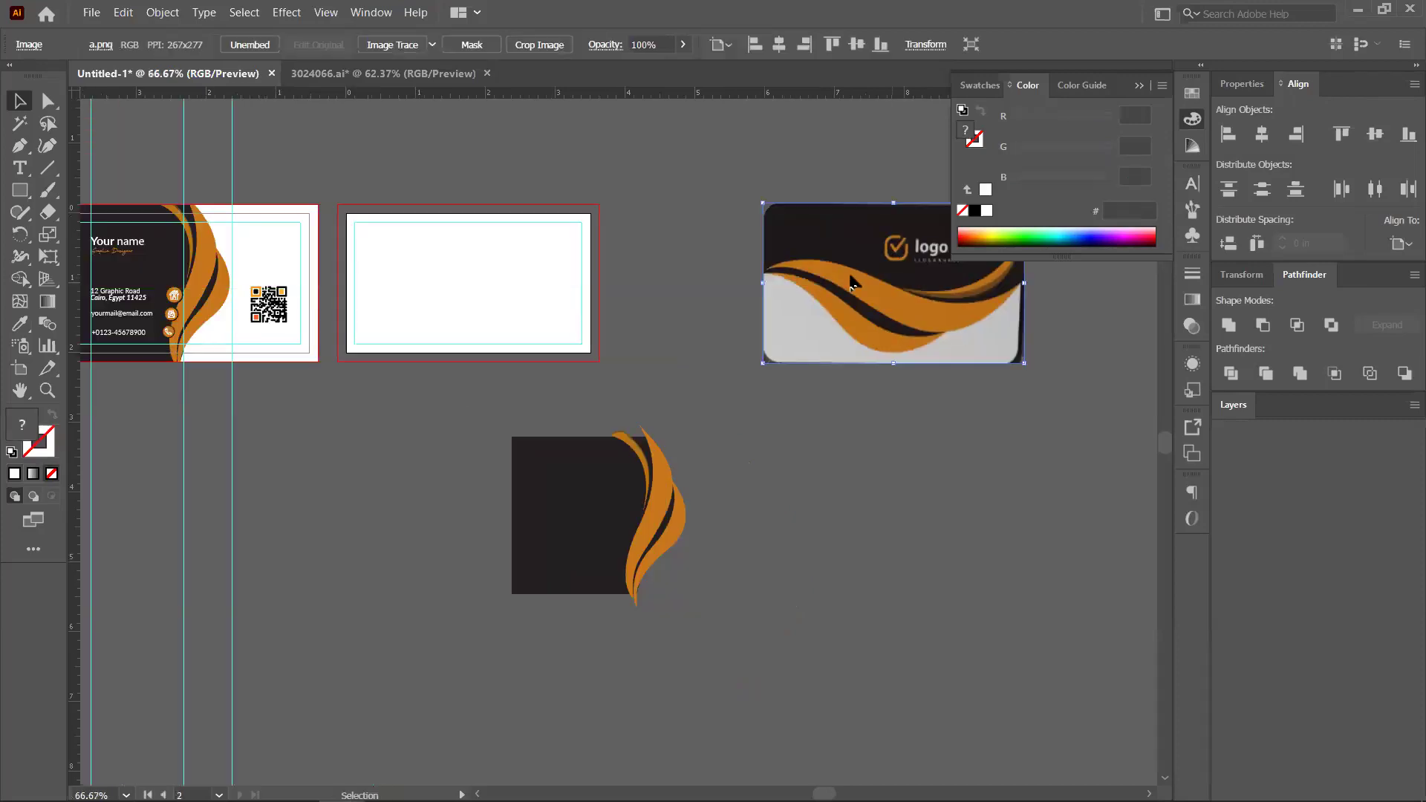
left_click(578, 523)
right_click(572, 512)
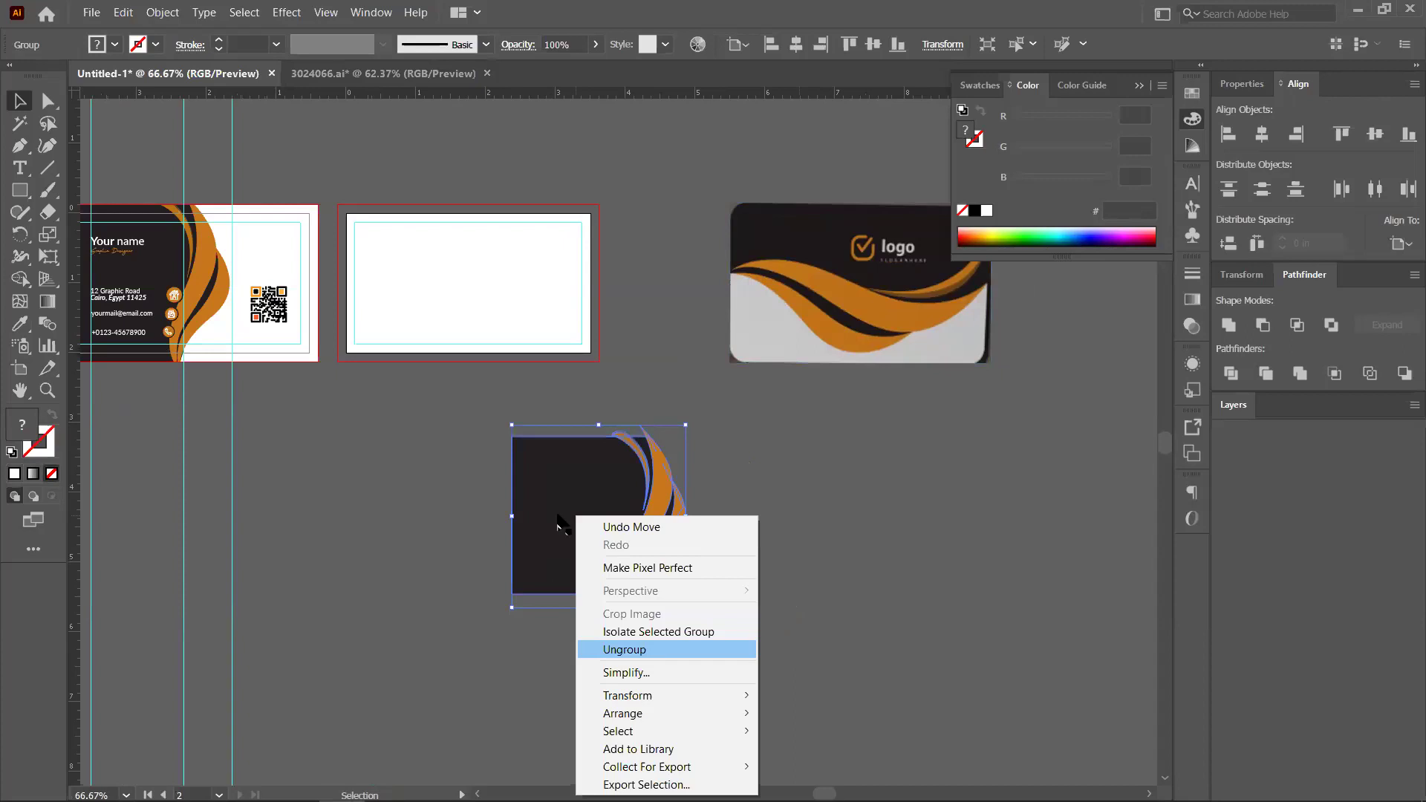
left_click(468, 531)
Move the dark shape unrotated onto the blank second card
key("ctrl+z")
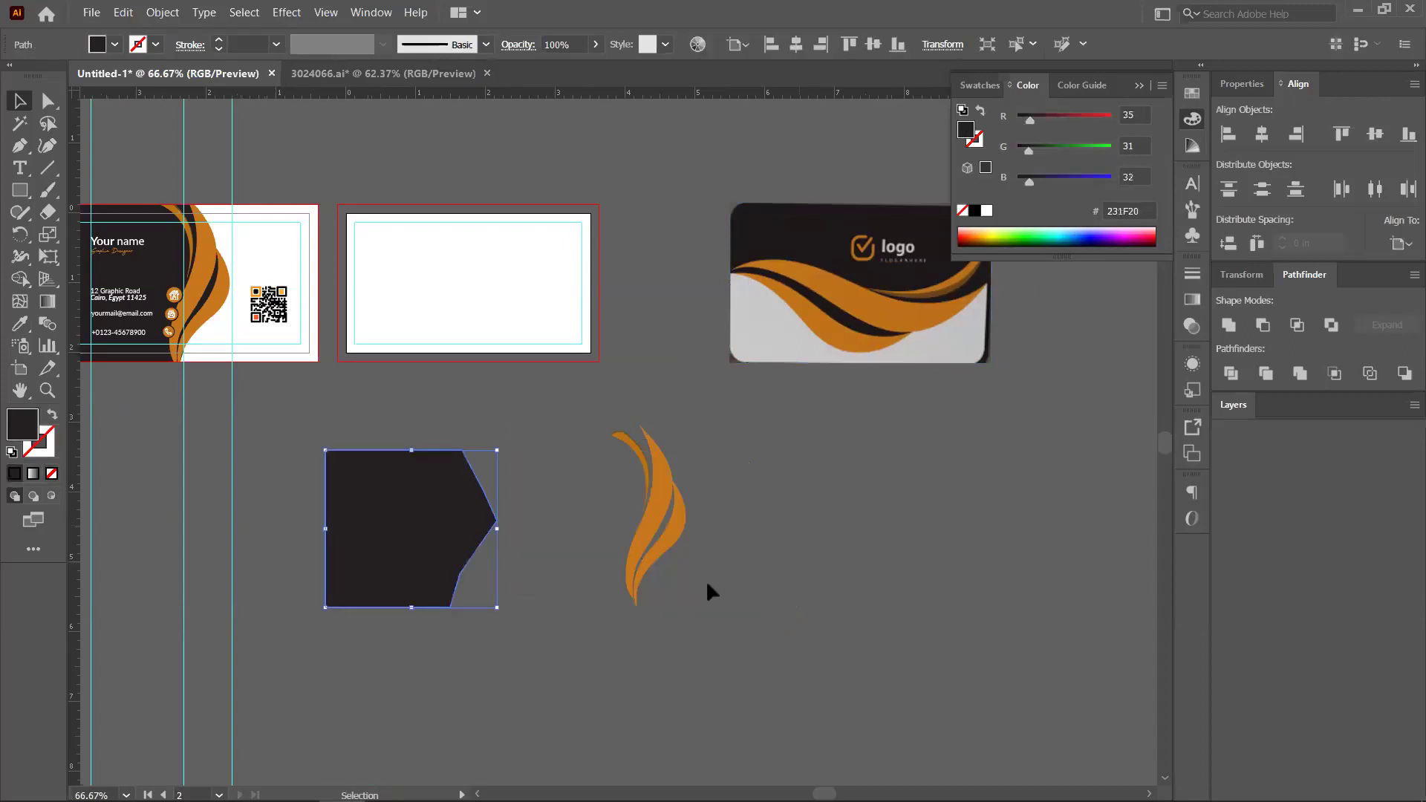
key("ctrl+z")
key("ctrl+z")
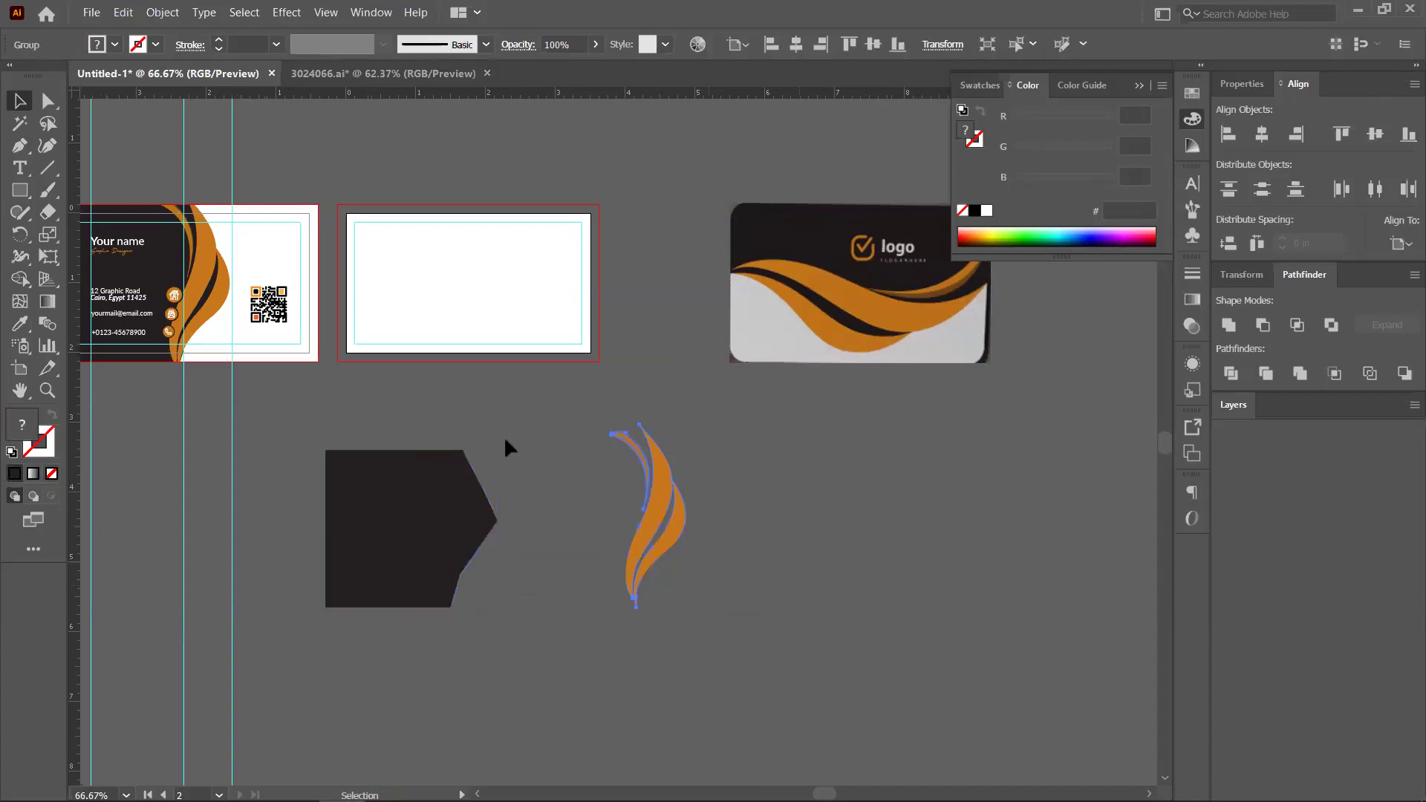
key("ctrl+z")
left_click_drag(551, 494, 520, 625)
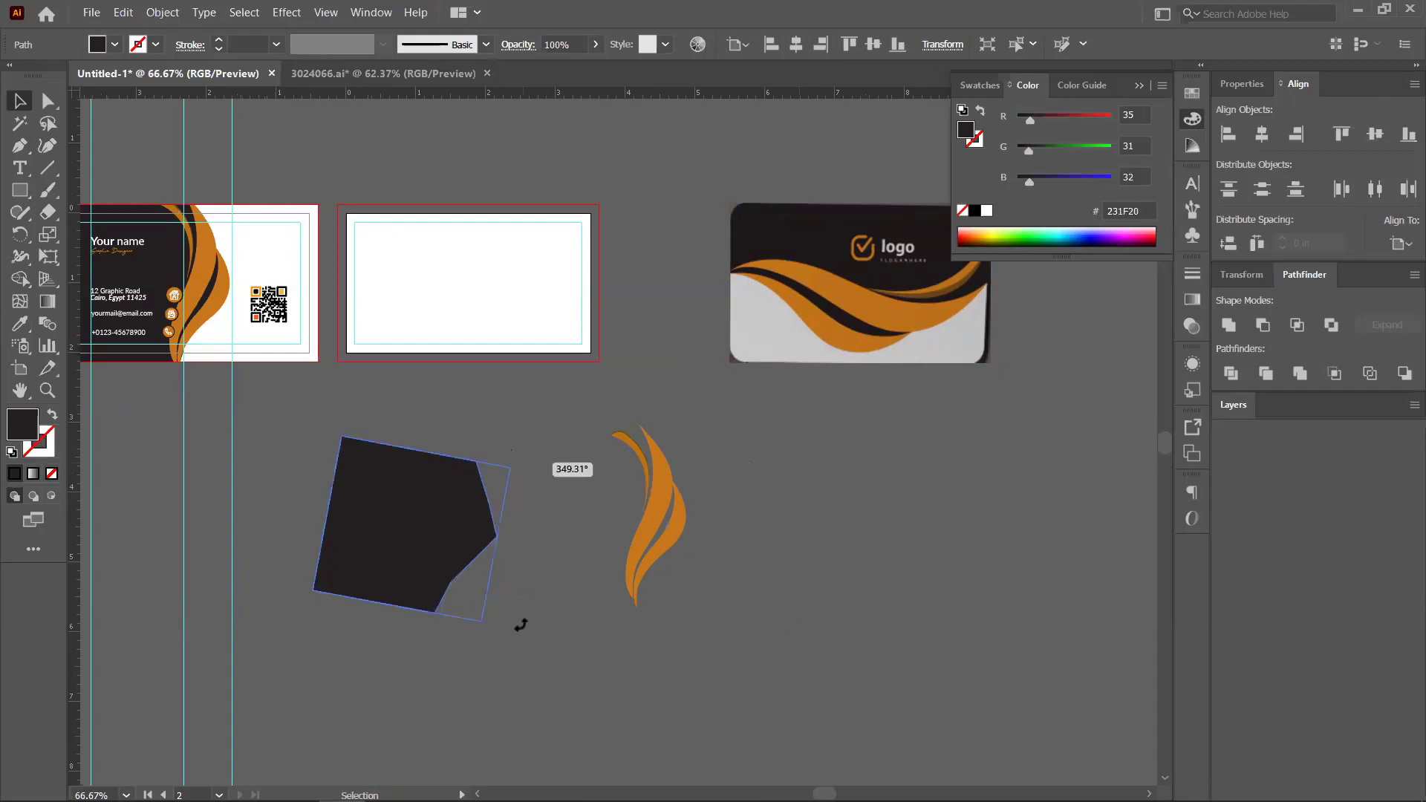
key("ctrl+z")
left_click_drag(405, 451, 584, 208)
scroll(420, 257, "up", 1)
scroll(388, 235, "up", 1)
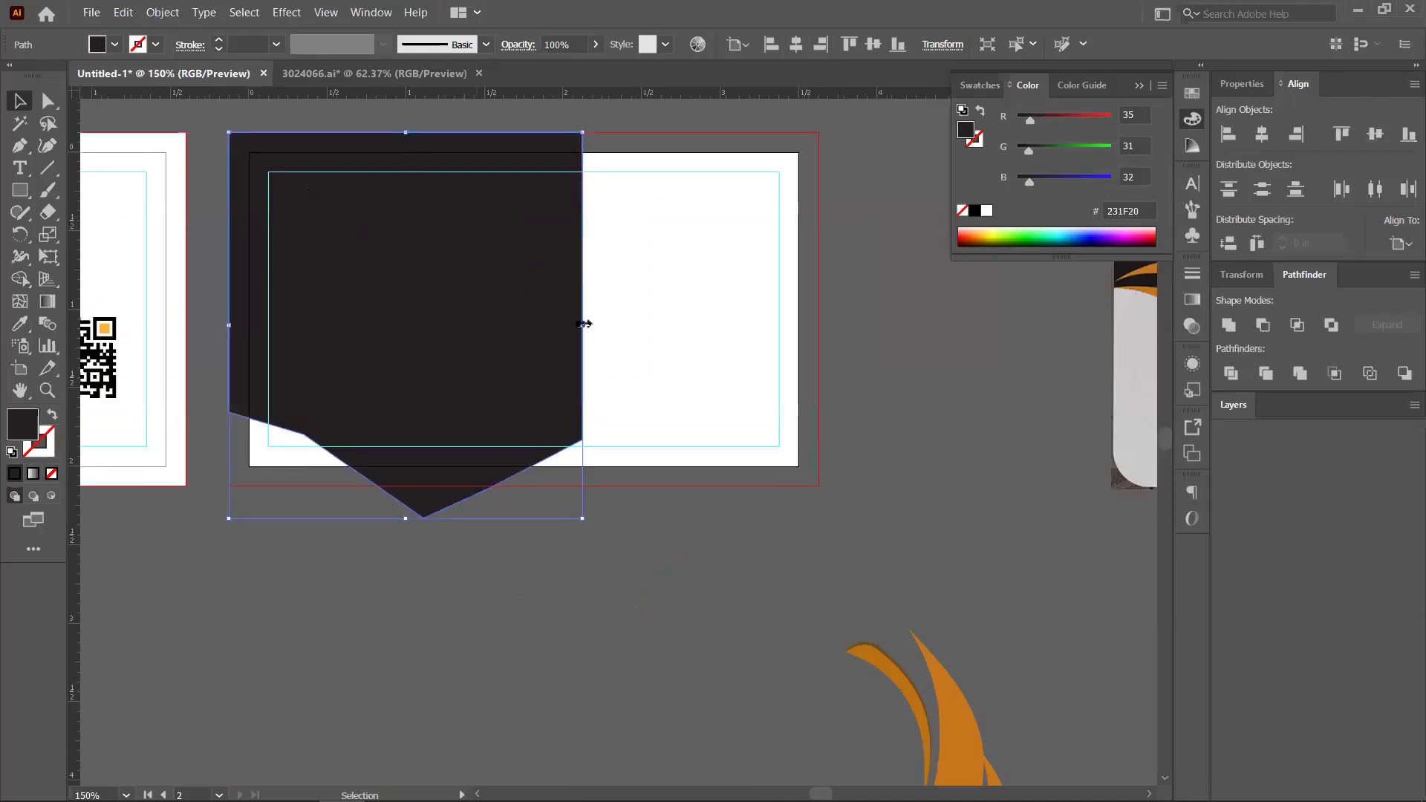
Stretch the dark shape to the card's right edge and raise its pointed bottom edge
left_click_drag(803, 300, 818, 300)
left_click_drag(539, 324, 572, 333)
left_click(854, 406)
key("ctrl+minus")
key("ctrl+minus")
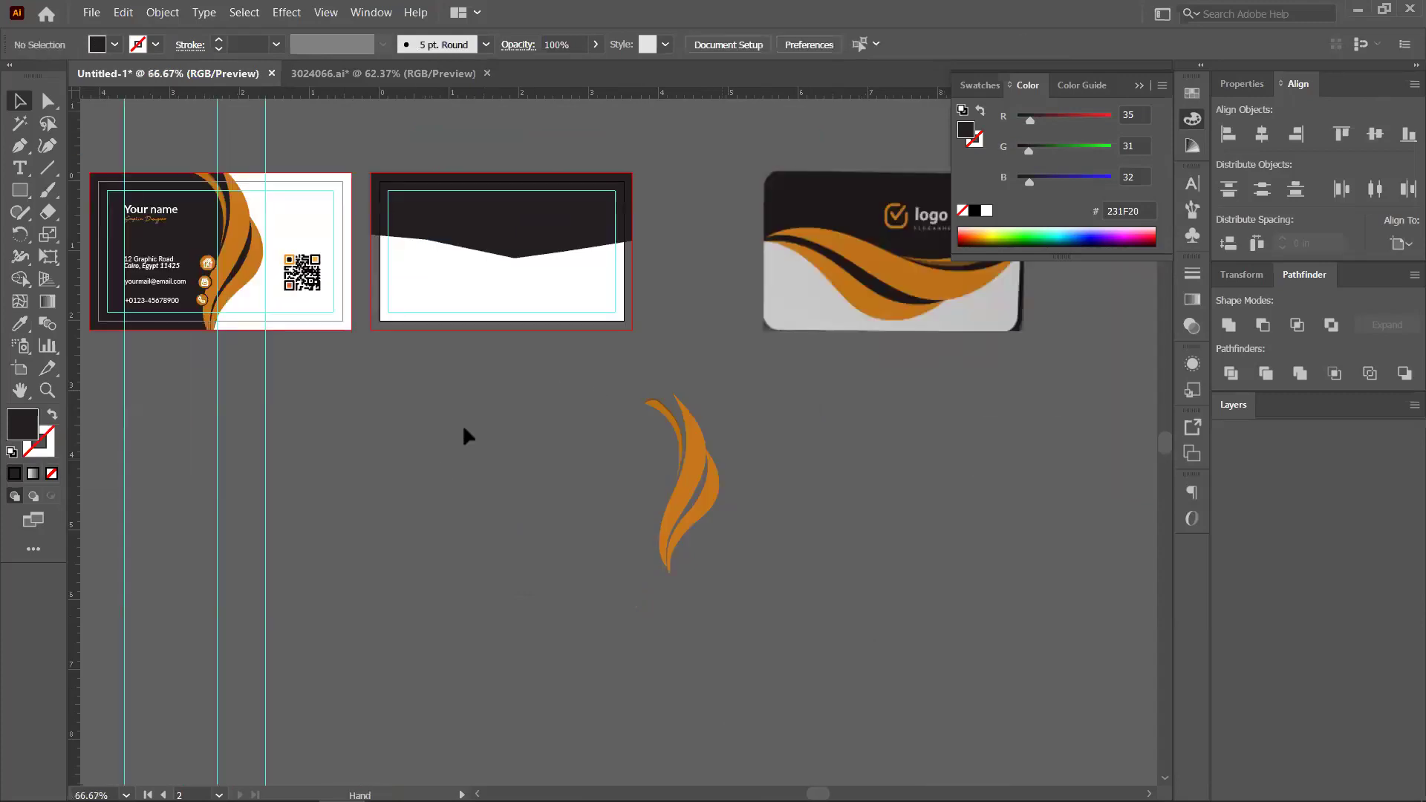
scroll(520, 476, "right", 3)
Move the orange swoosh group onto the second card and stretch it downward to fit
left_click_drag(566, 377, 485, 422)
left_click_drag(304, 260, 477, 246)
left_click_drag(330, 286, 329, 318)
left_click_drag(330, 284, 332, 267)
scroll(332, 262, "up", 2, "alt")
key("space")
scroll(193, 367, "up", 1, "alt")
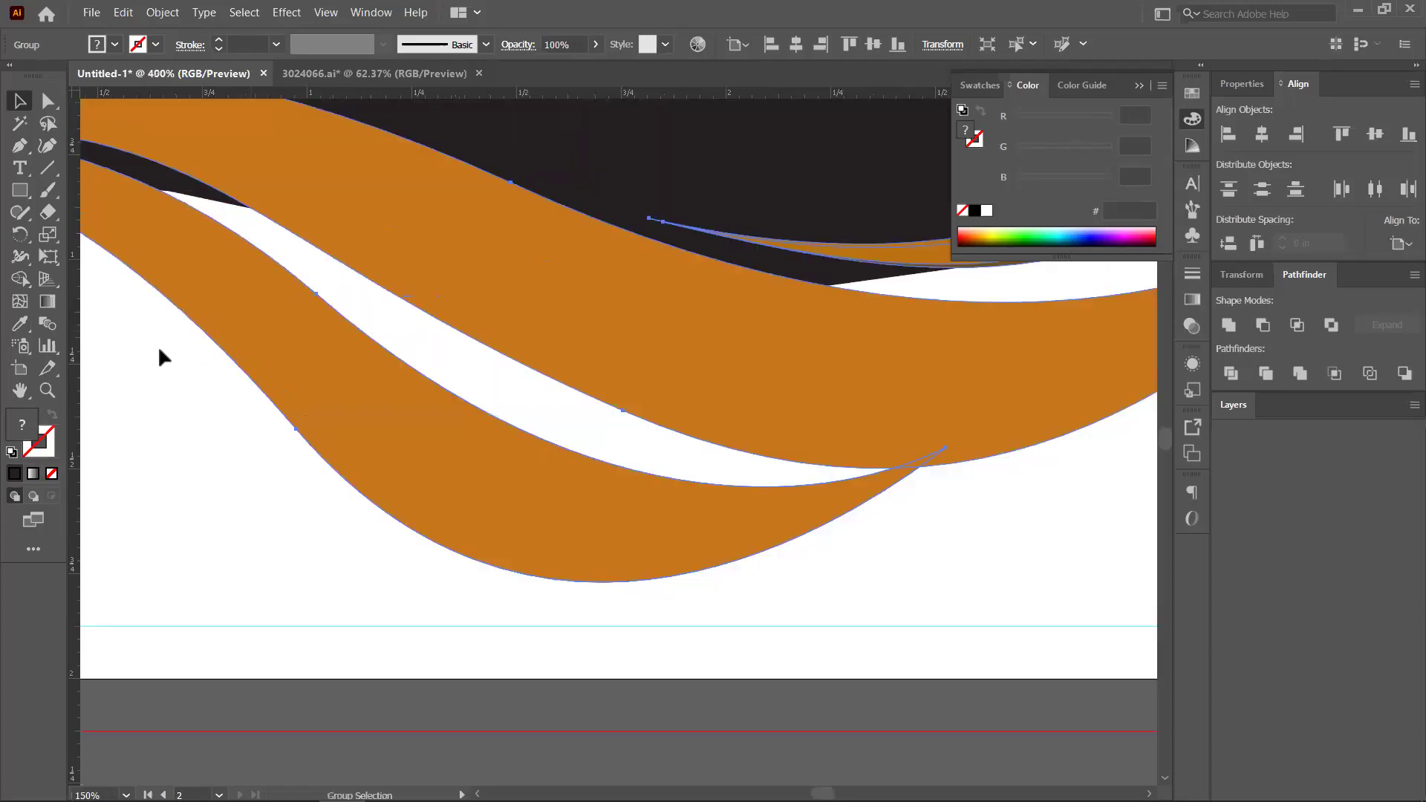
scroll(159, 357, "up", 1, "alt")
left_click_drag(354, 315, 352, 320)
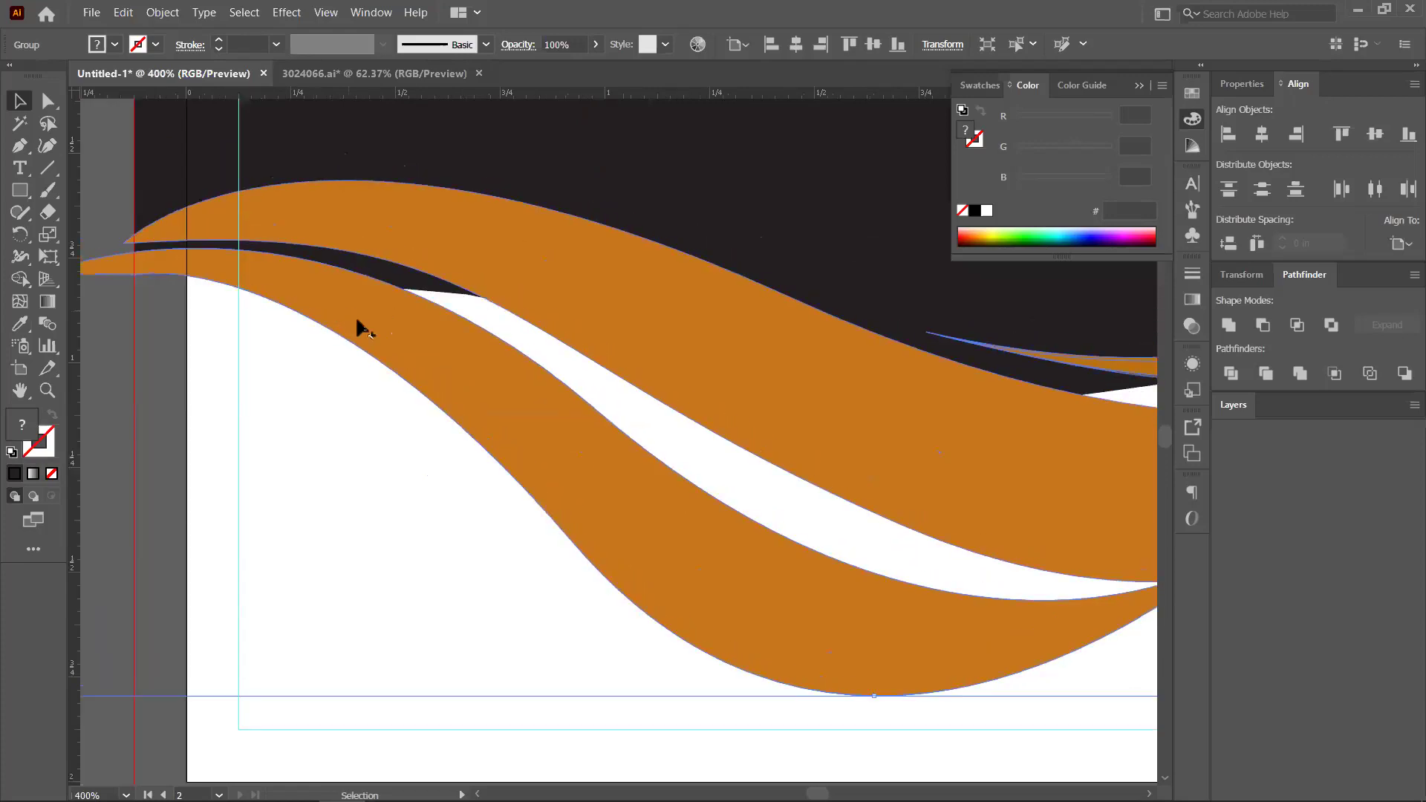
scroll(452, 335, "down", 1, "alt")
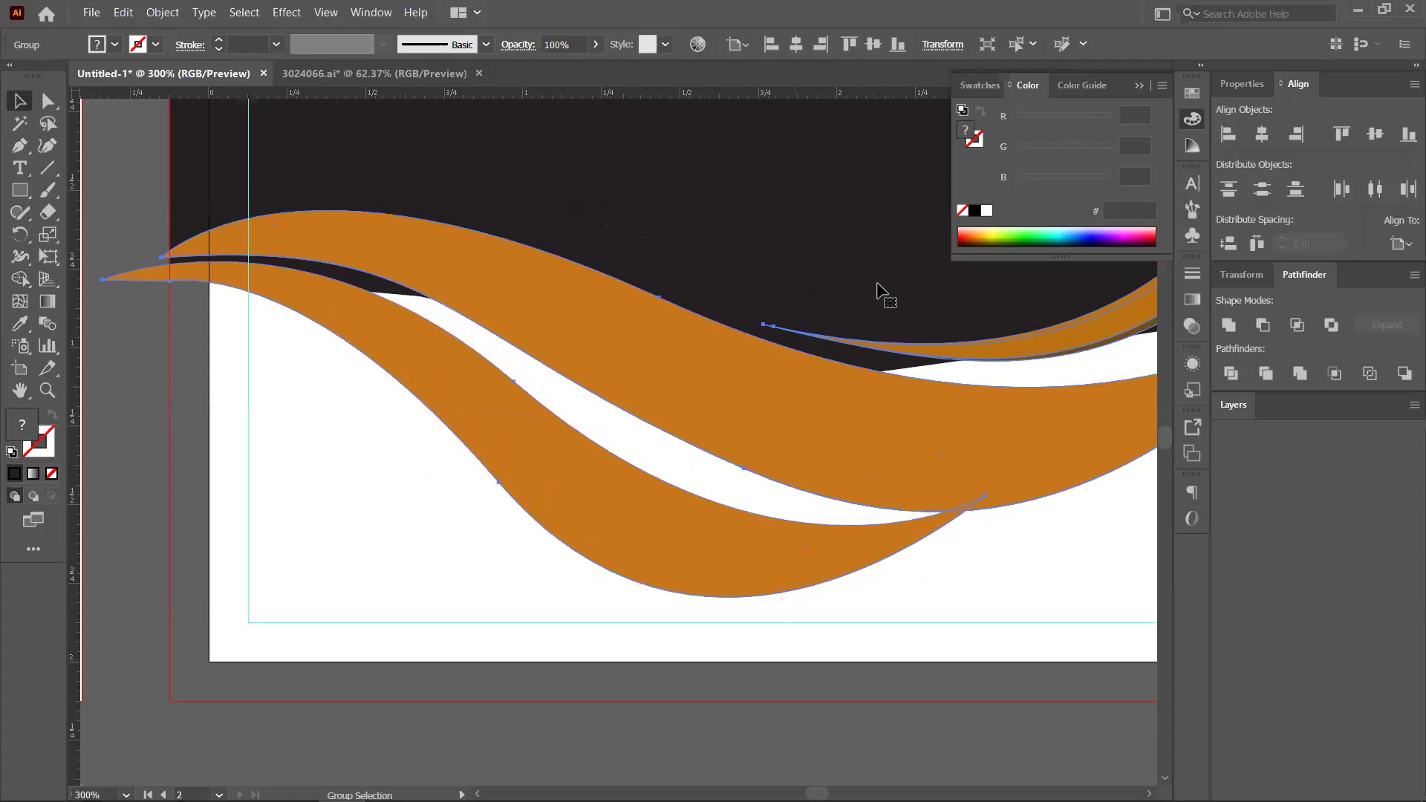
scroll(881, 290, "right", 6)
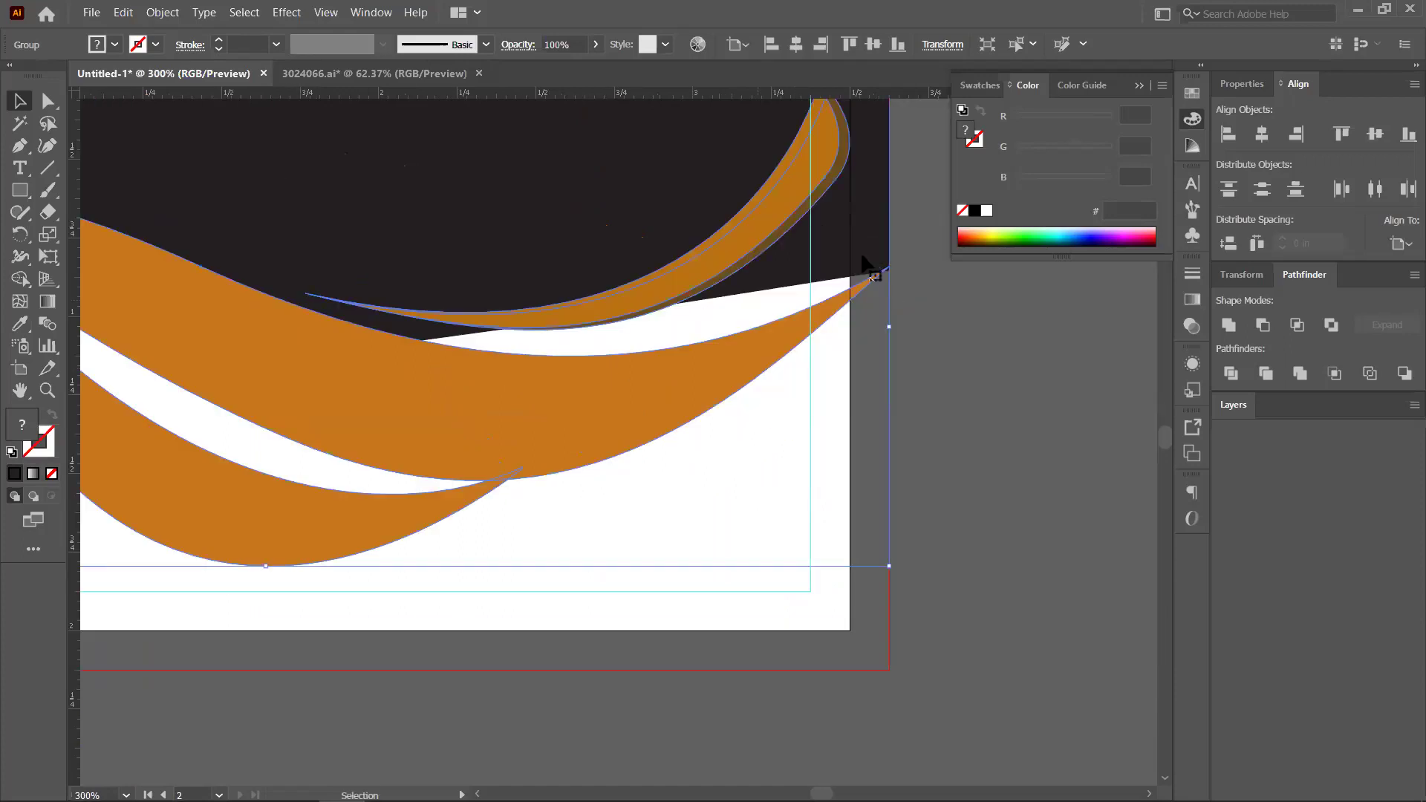
Reshape the dark band's anchors and handles so its lower edge curves under the swoosh
left_click(863, 257)
left_click(20, 146)
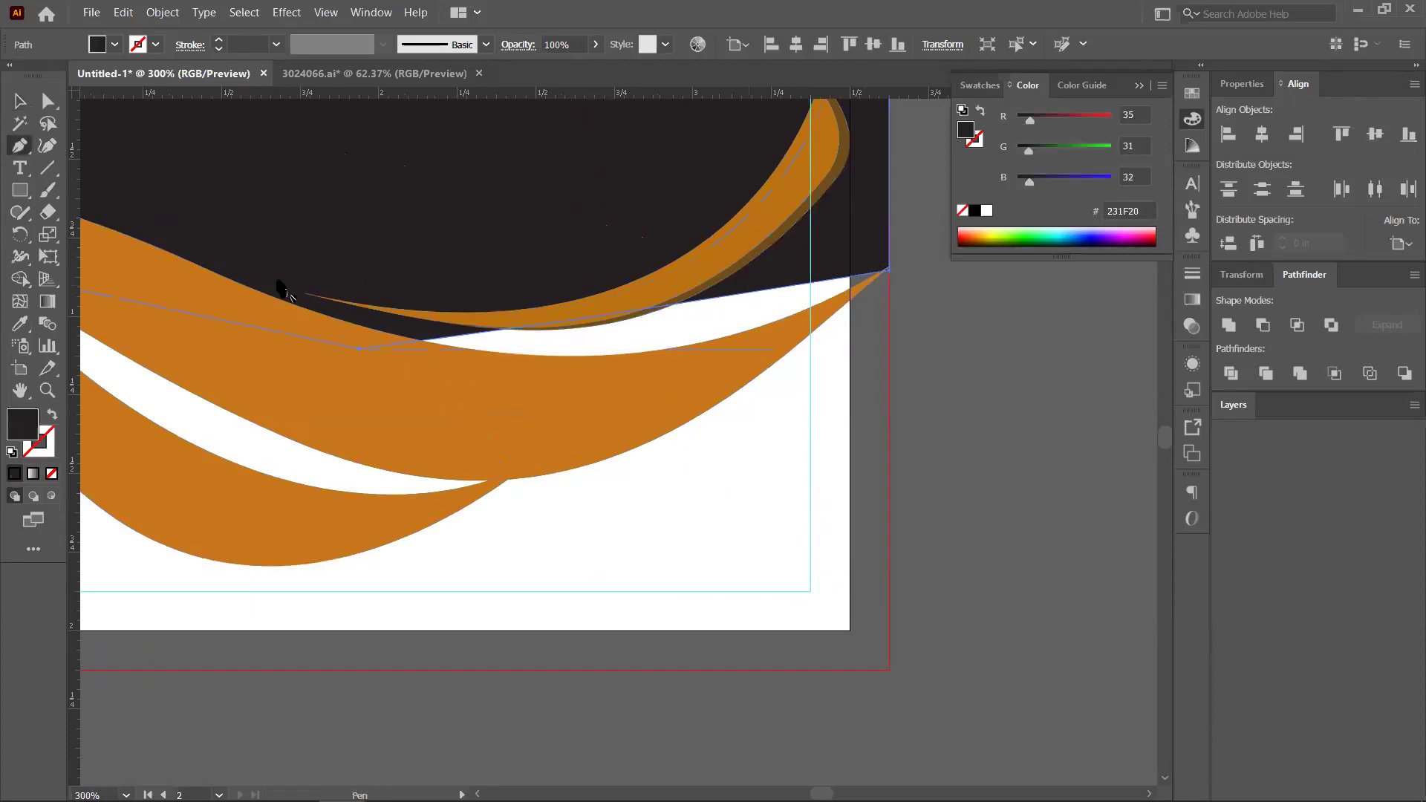
key("a")
left_click(716, 301)
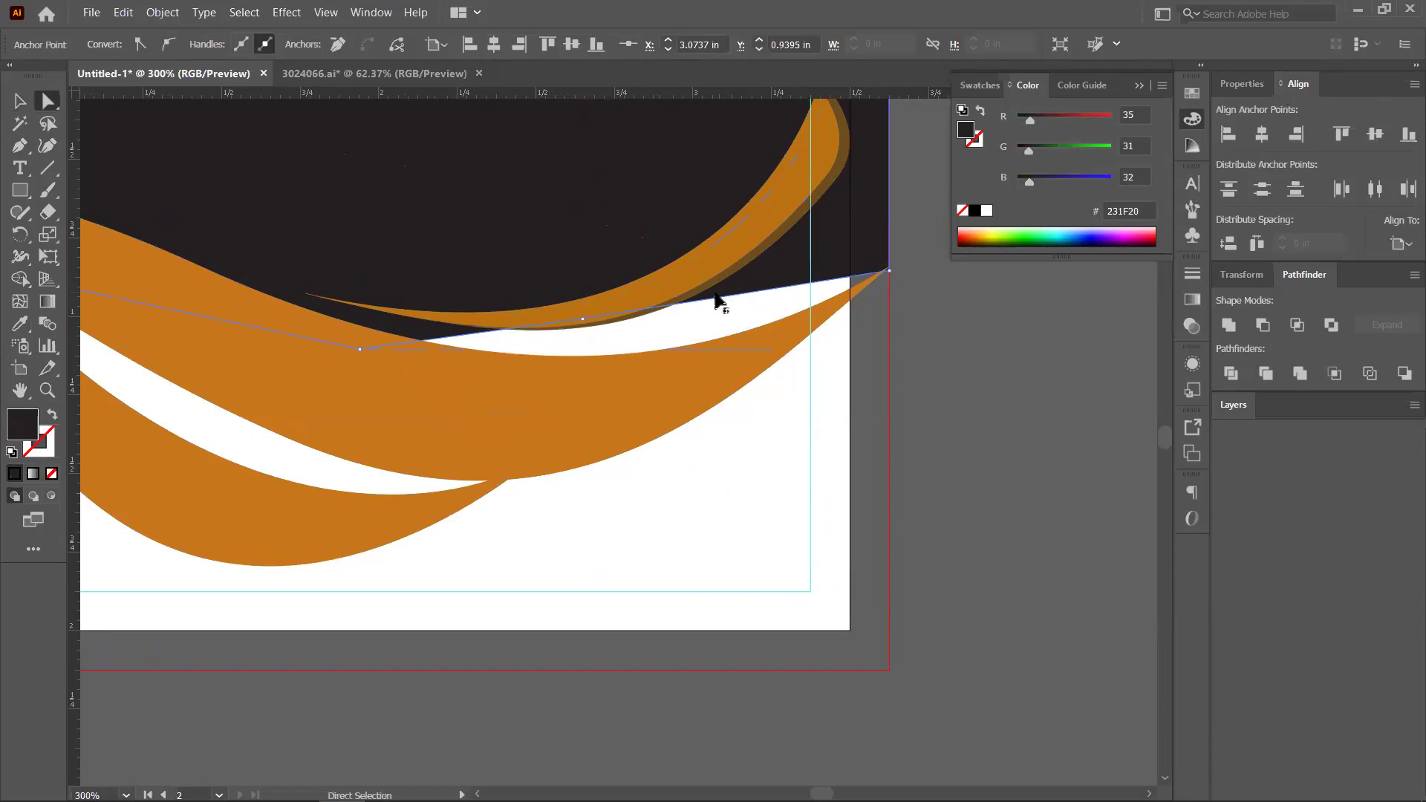
left_click_drag(715, 298, 689, 377)
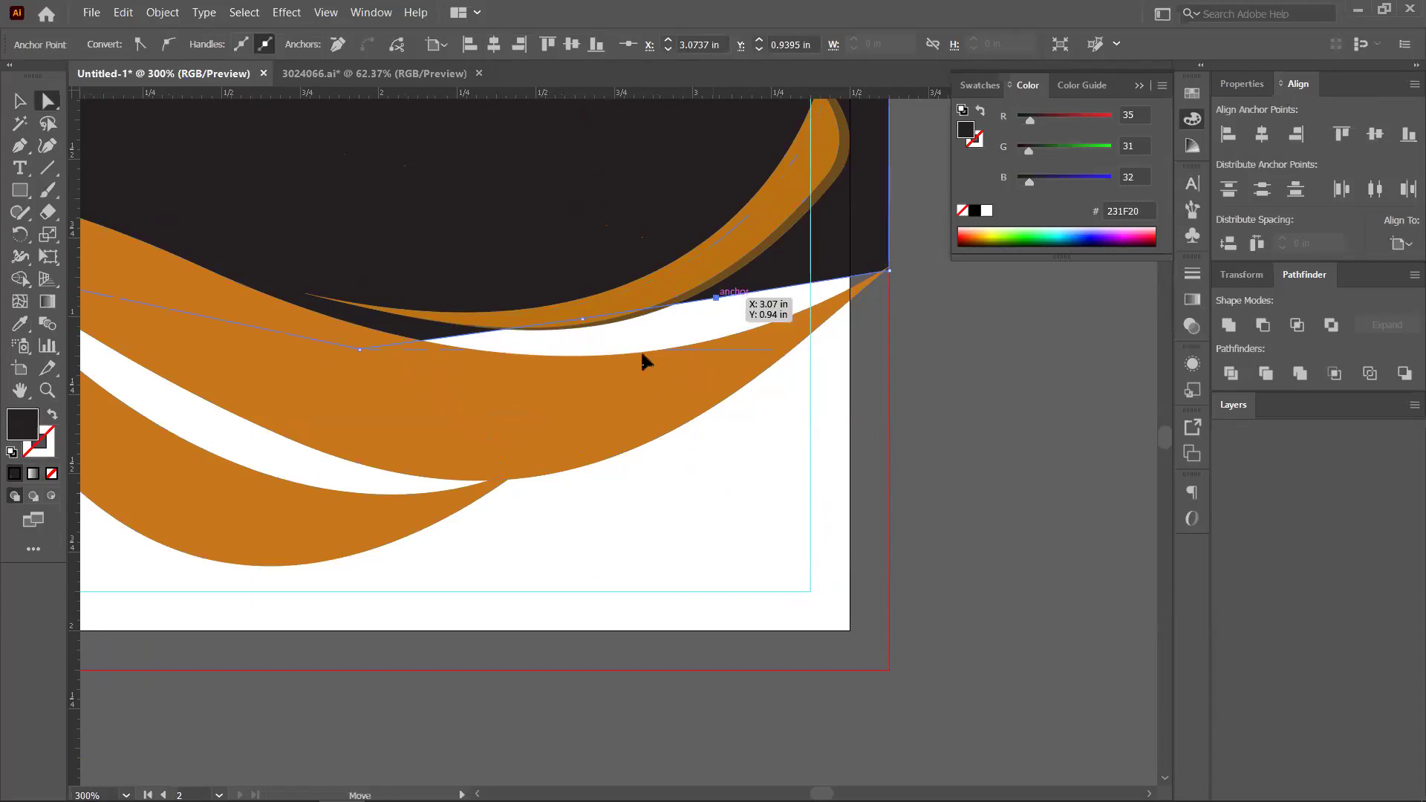
left_click(582, 319)
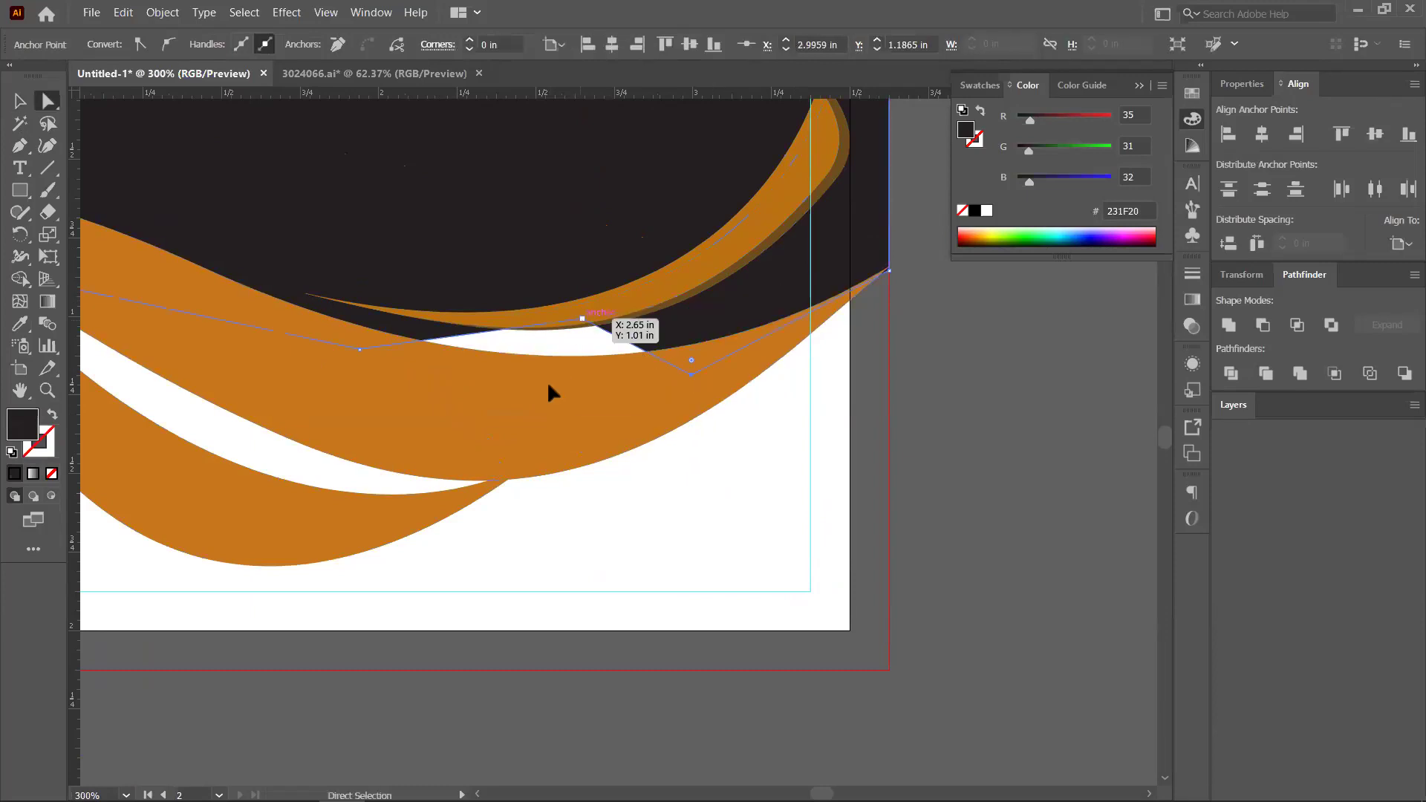
key("ctrl+minus")
key("ctrl+minus")
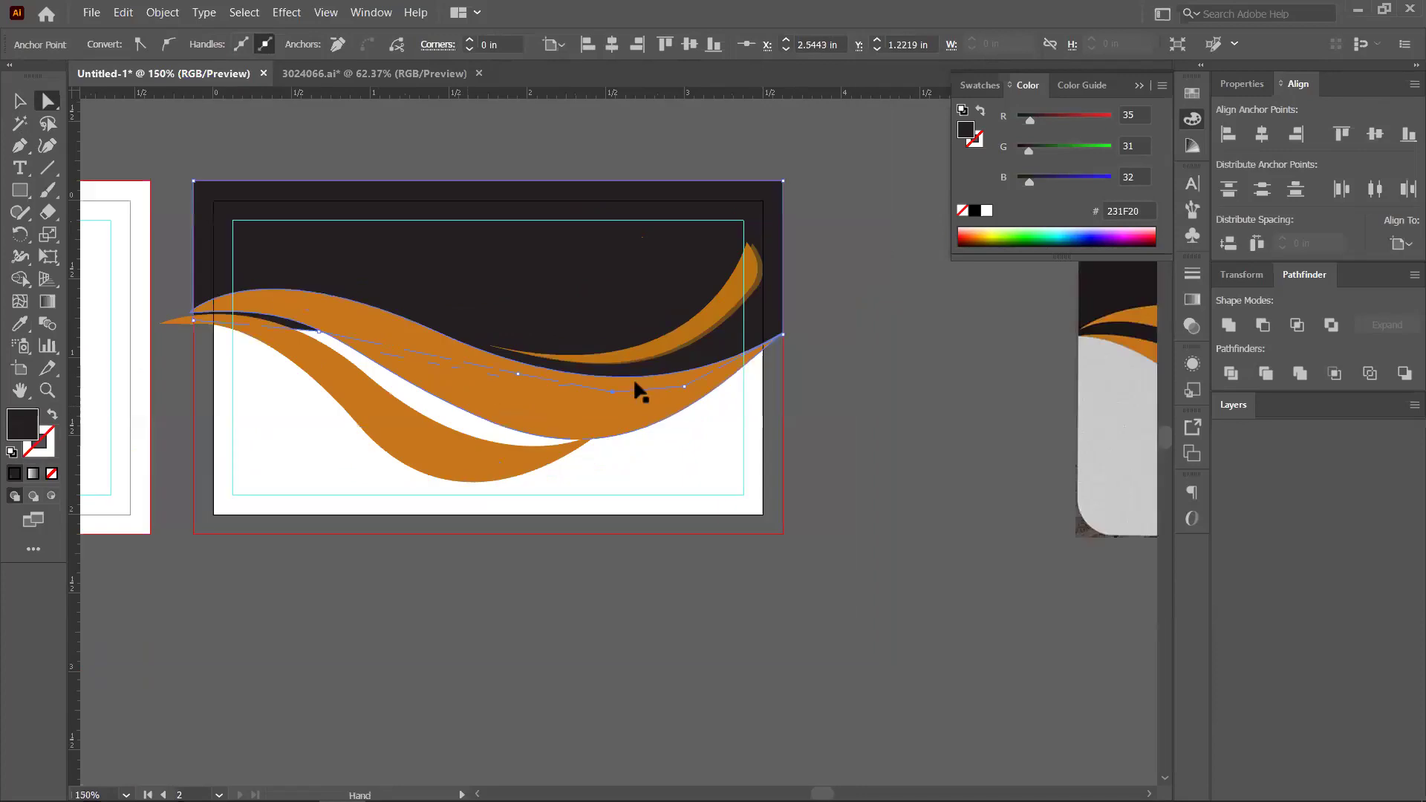
left_click_drag(644, 381, 569, 455)
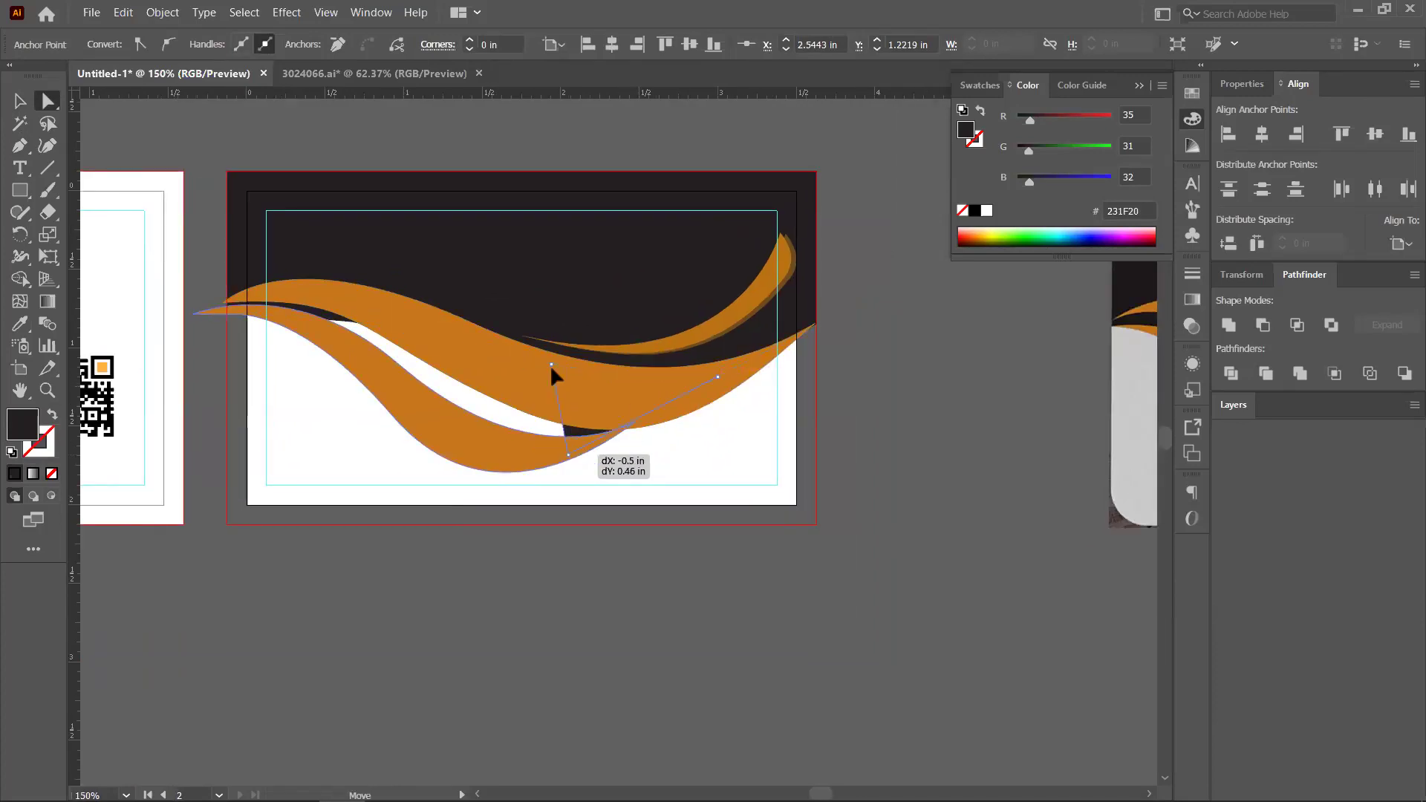
left_click_drag(552, 364, 487, 434)
left_click_drag(366, 336, 348, 332)
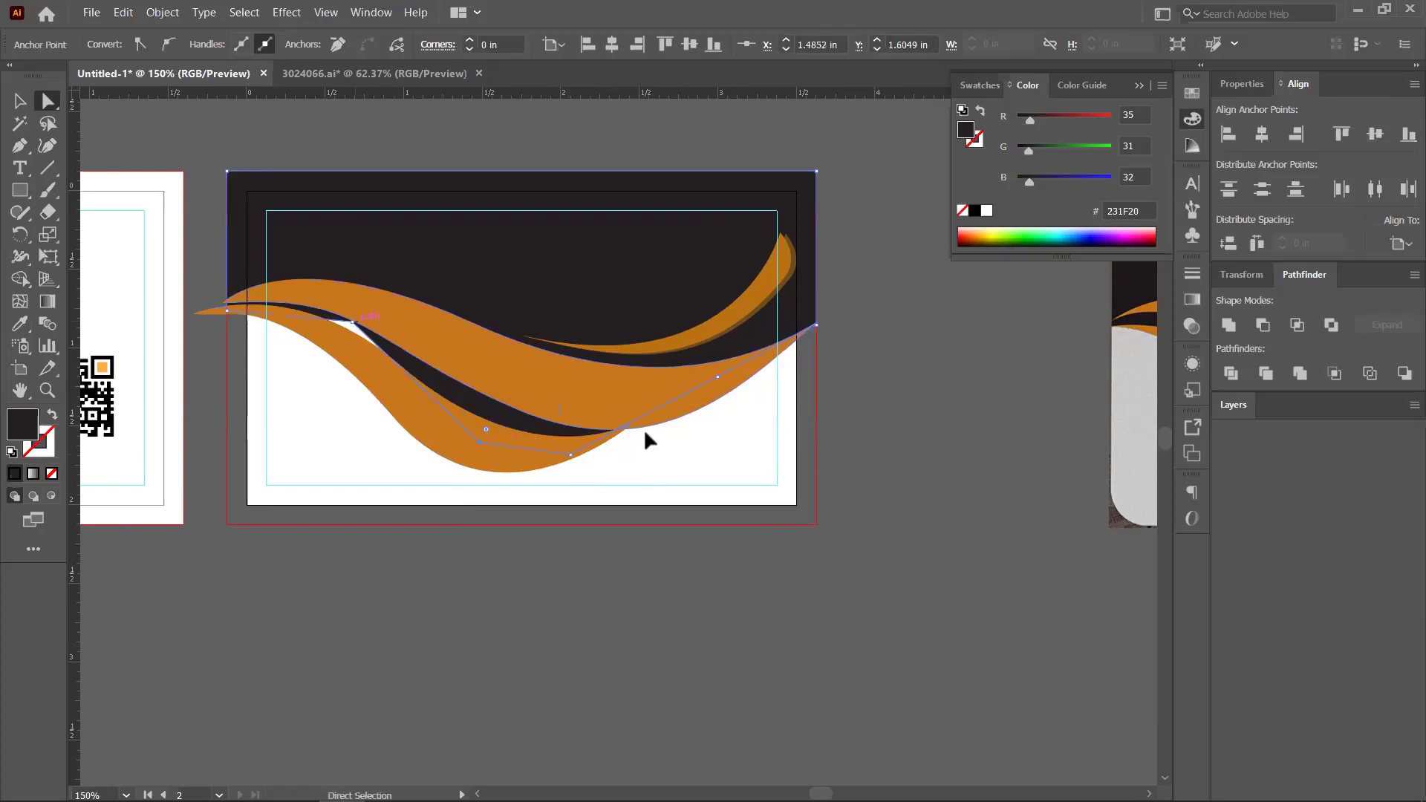
left_click(917, 420)
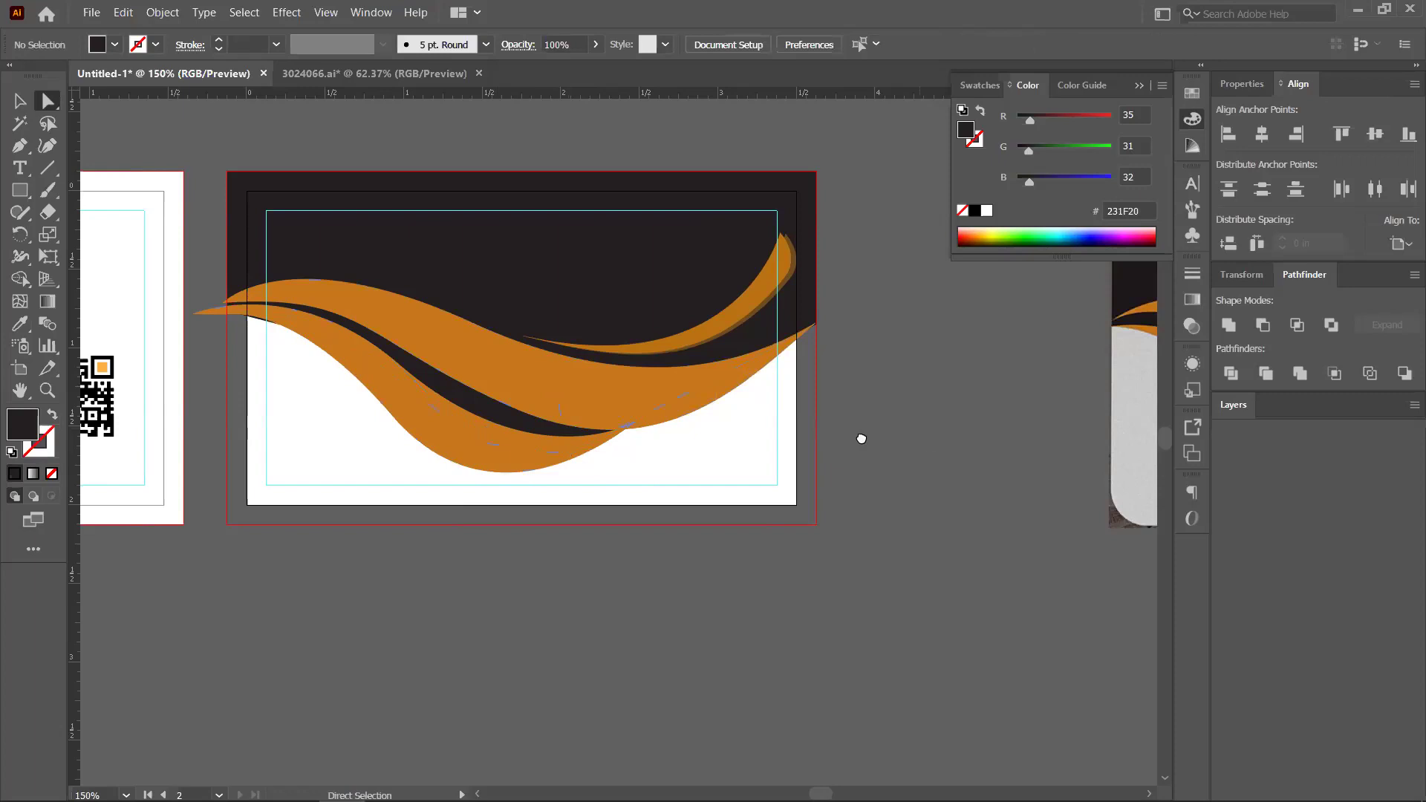
Select the swoosh group on the second card
scroll(861, 439, "down", 2)
scroll(737, 438, "right", 3)
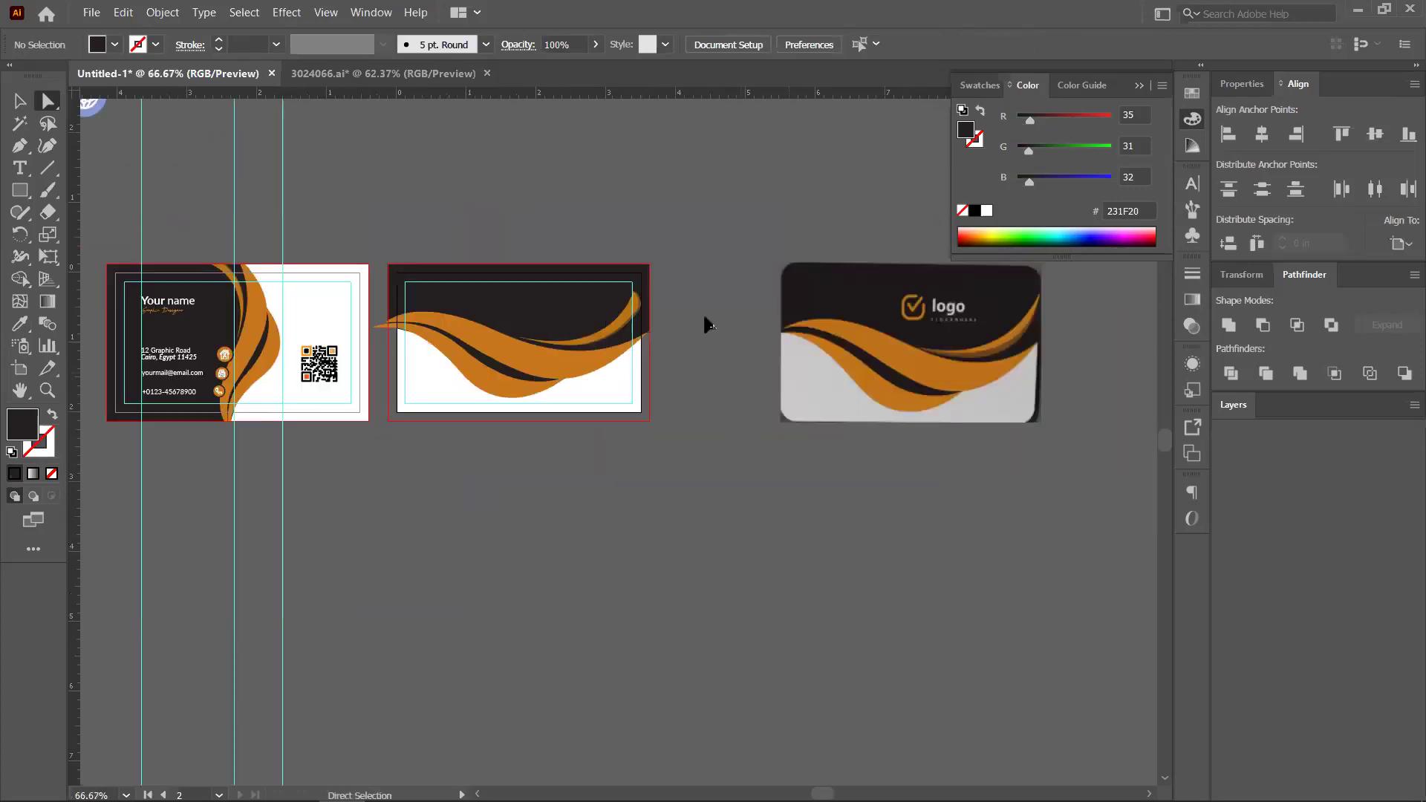
scroll(687, 364, "up", 3)
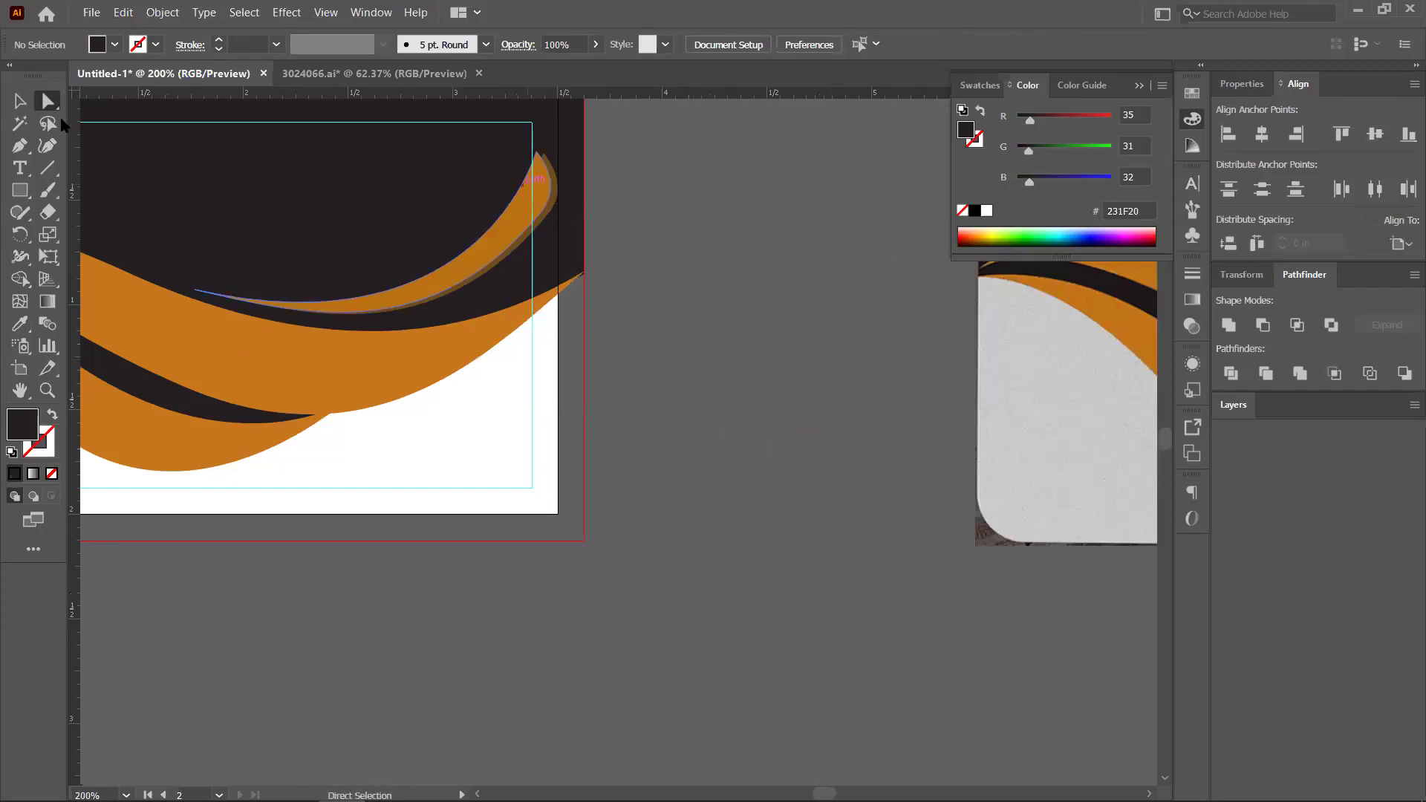
key("v")
left_click(545, 201)
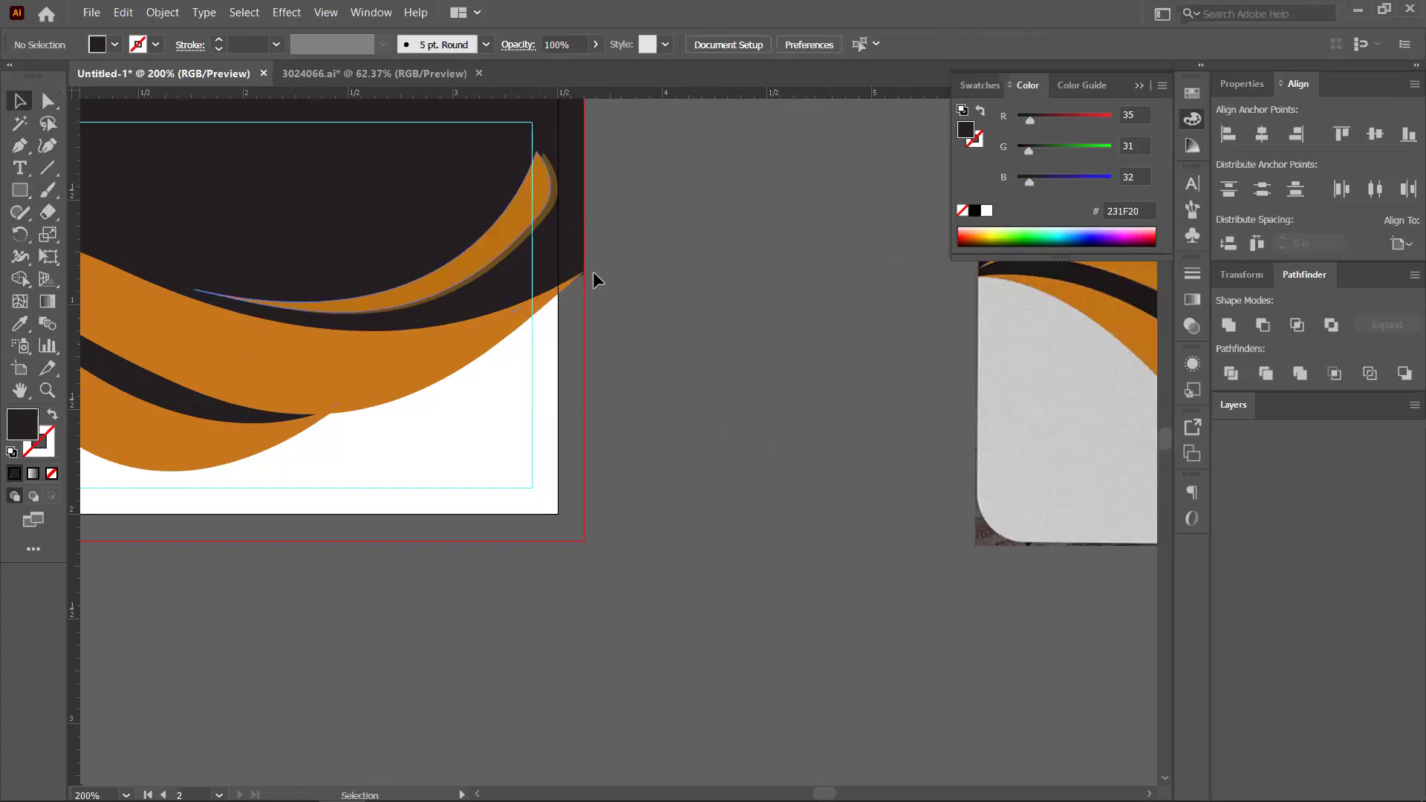
scroll(593, 271, "up", 2)
scroll(779, 371, "up", 3)
scroll(780, 342, "left", 5)
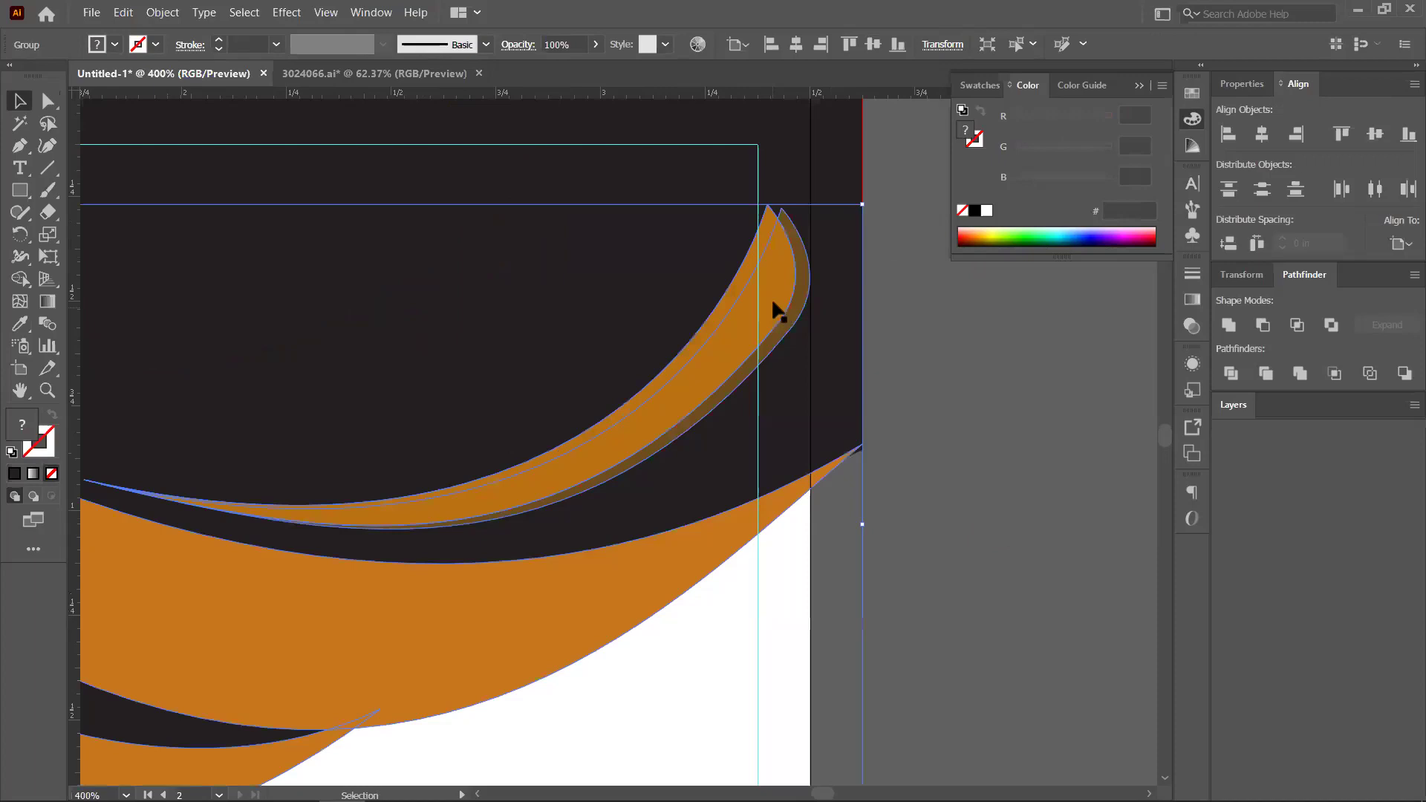
Inside the isolated swoosh group, shift the thin upper orange curve right and down
double_click(801, 296)
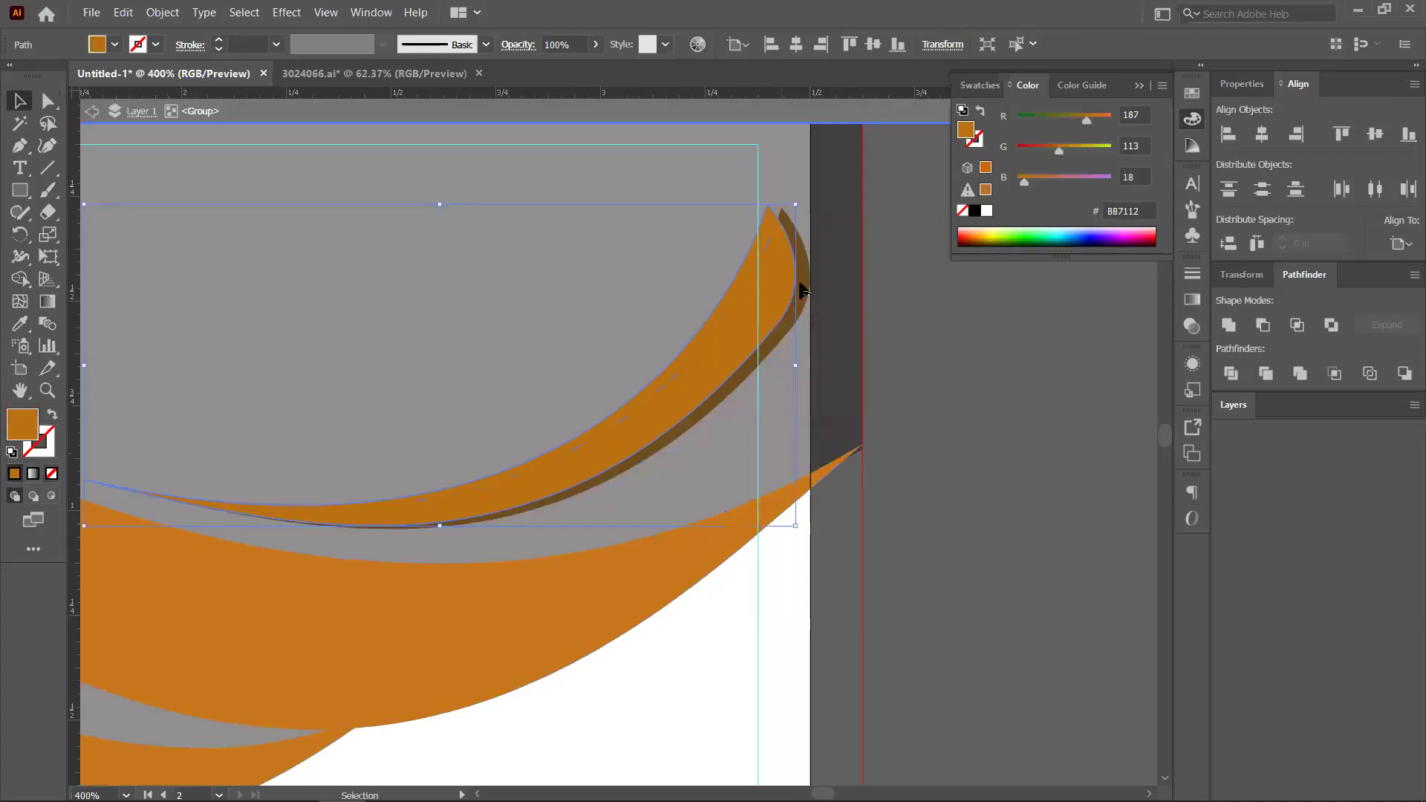
left_click(773, 331)
scroll(773, 331, "down", 2)
left_click_drag(774, 353, 804, 348)
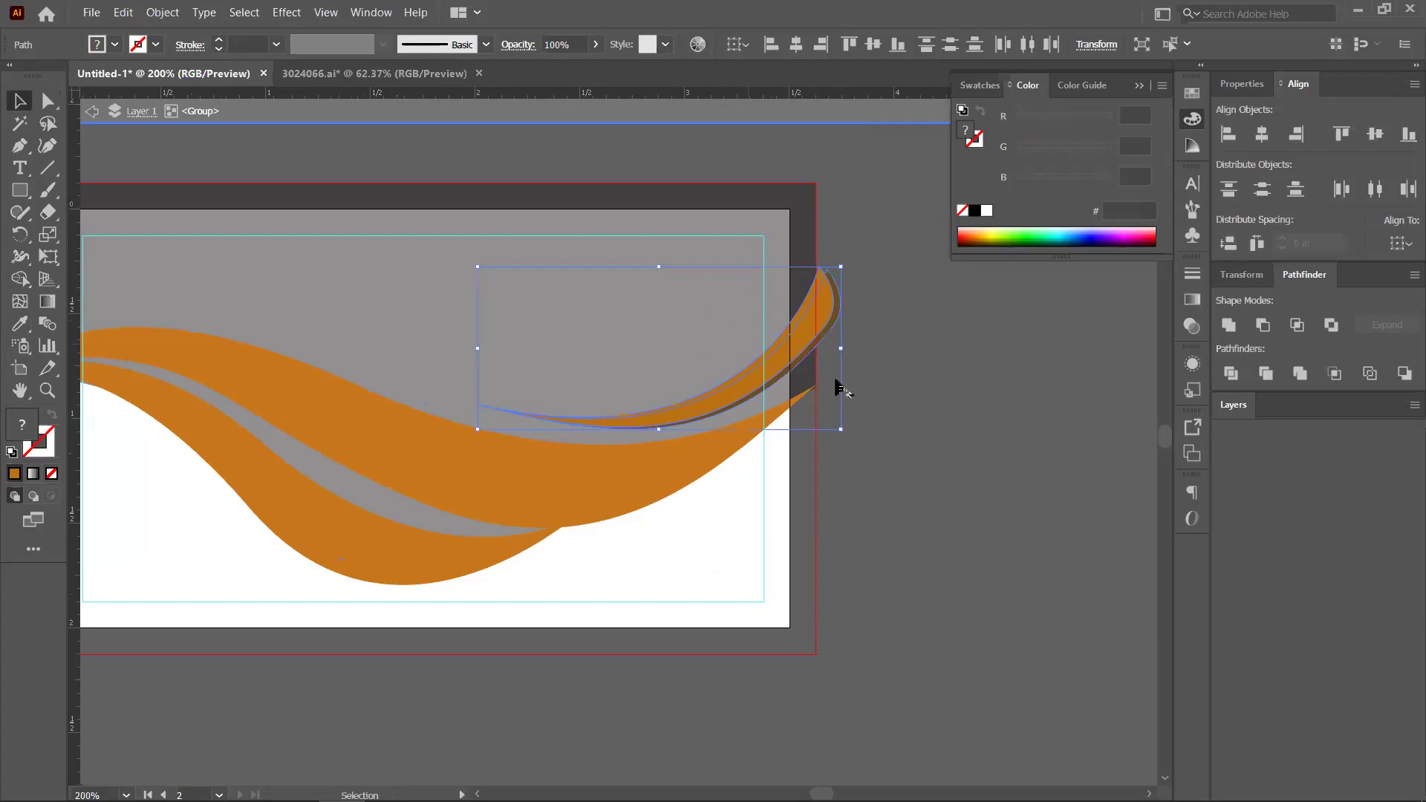
left_click(840, 386)
key("ctrl+minus")
key("ctrl+minus")
key("ctrl+minus")
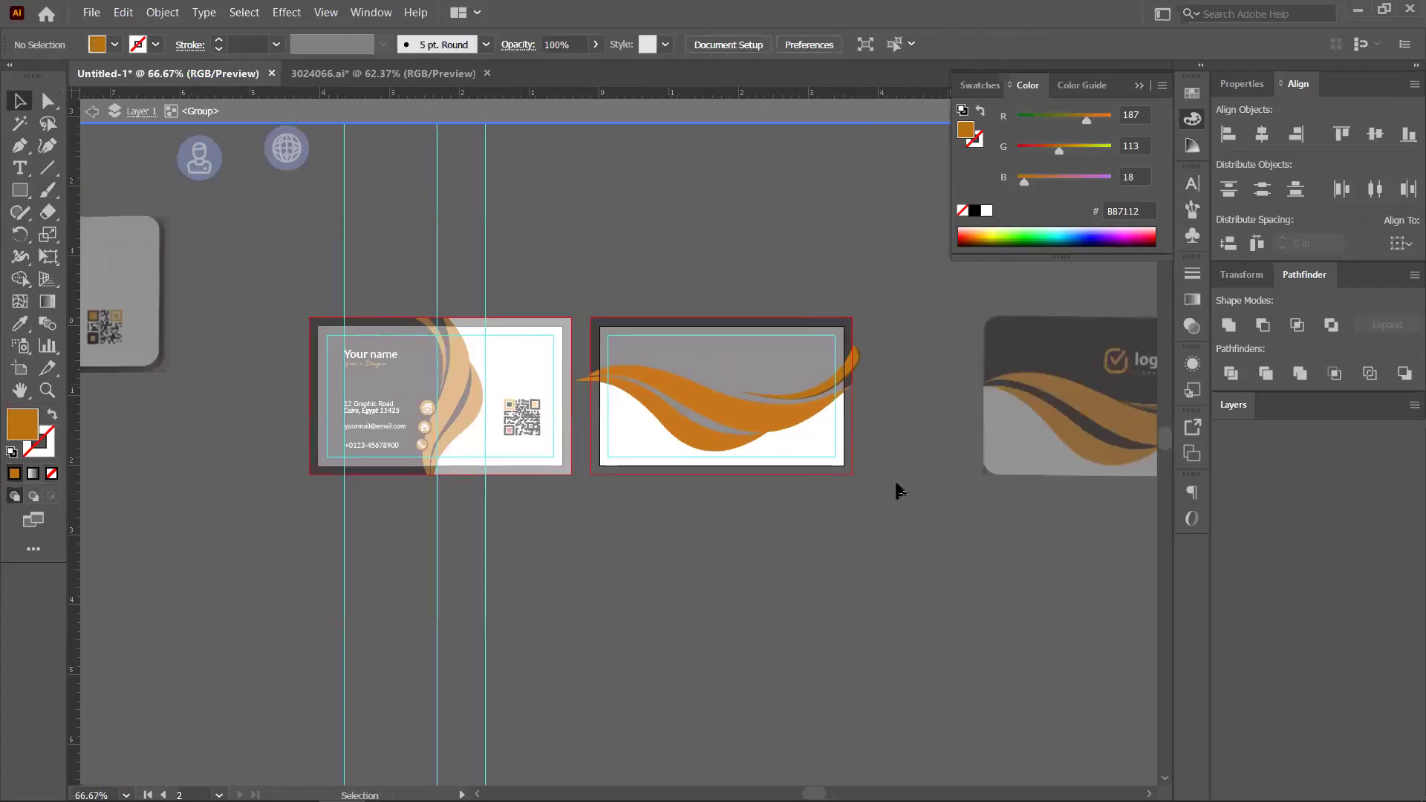
double_click(898, 486)
scroll(899, 490, "down", 1)
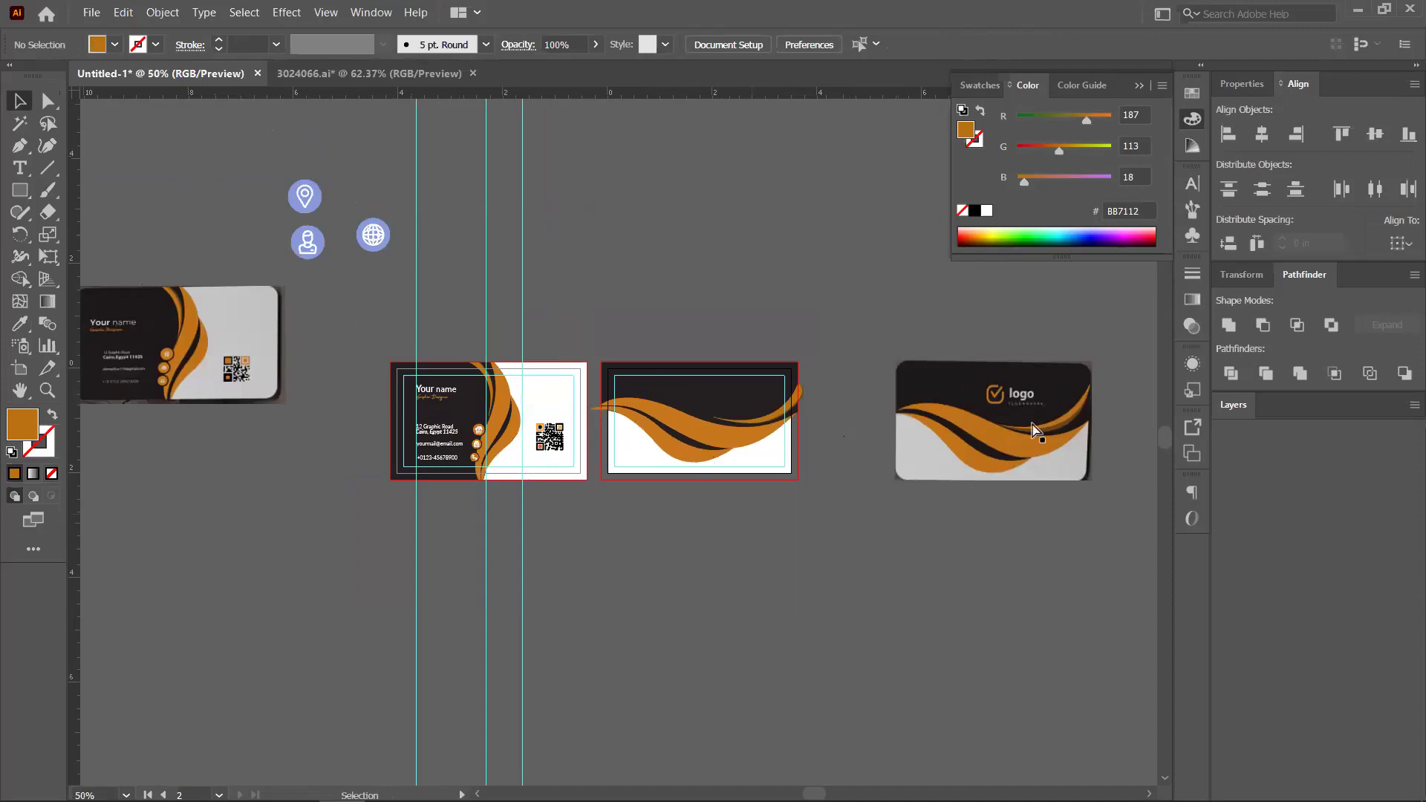
scroll(1036, 423, "up", 2)
scroll(851, 388, "up", 3)
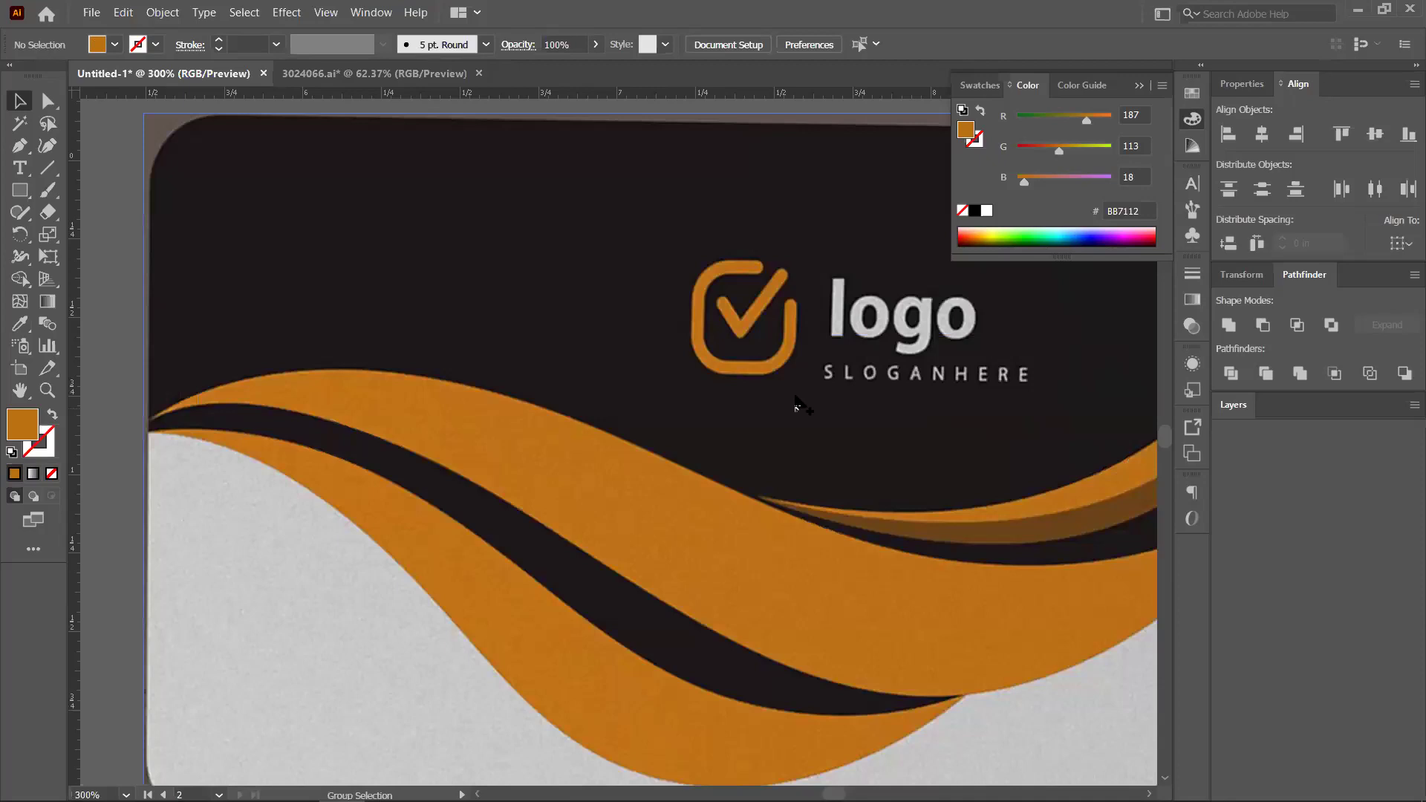
scroll(796, 401, "down", 3)
scroll(479, 413, "down", 3)
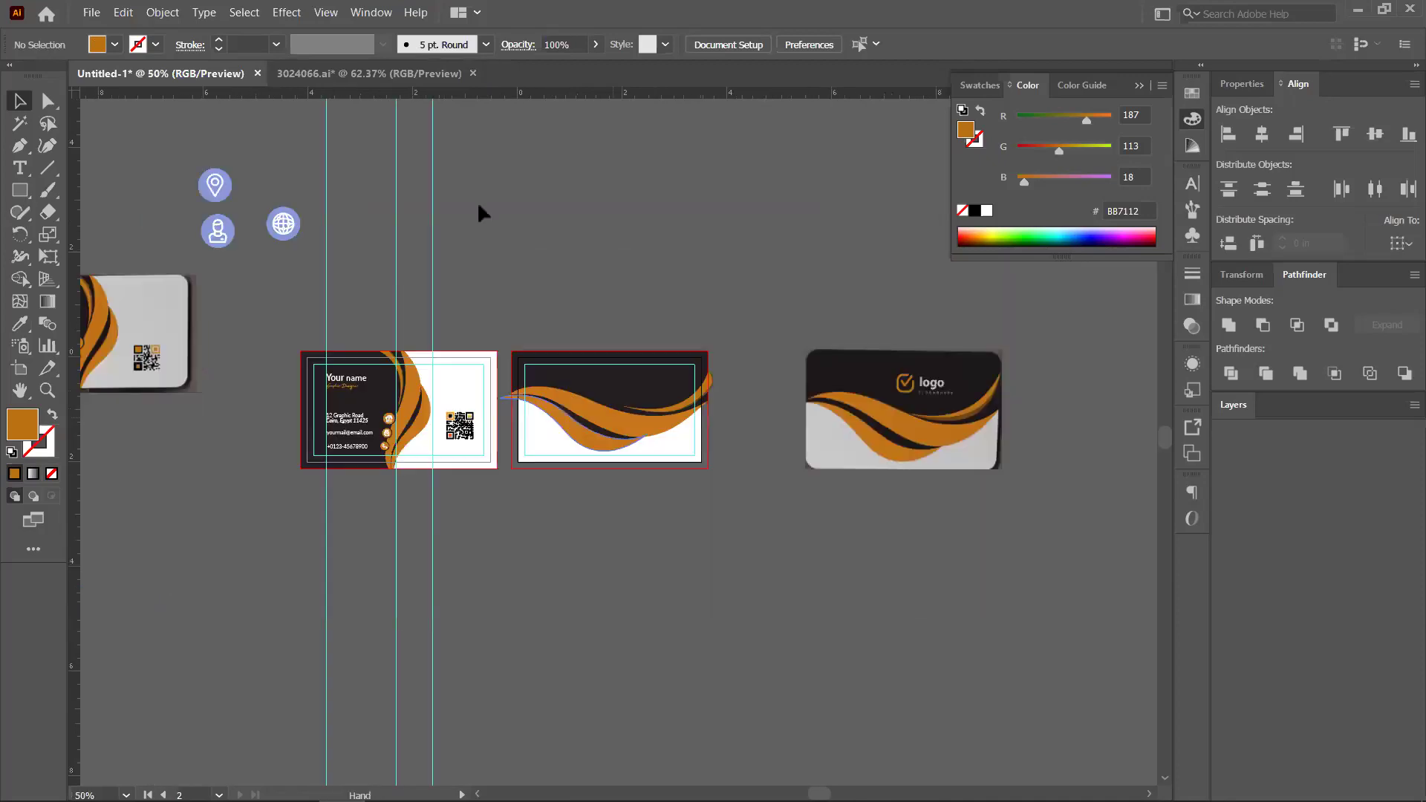
left_click(20, 191)
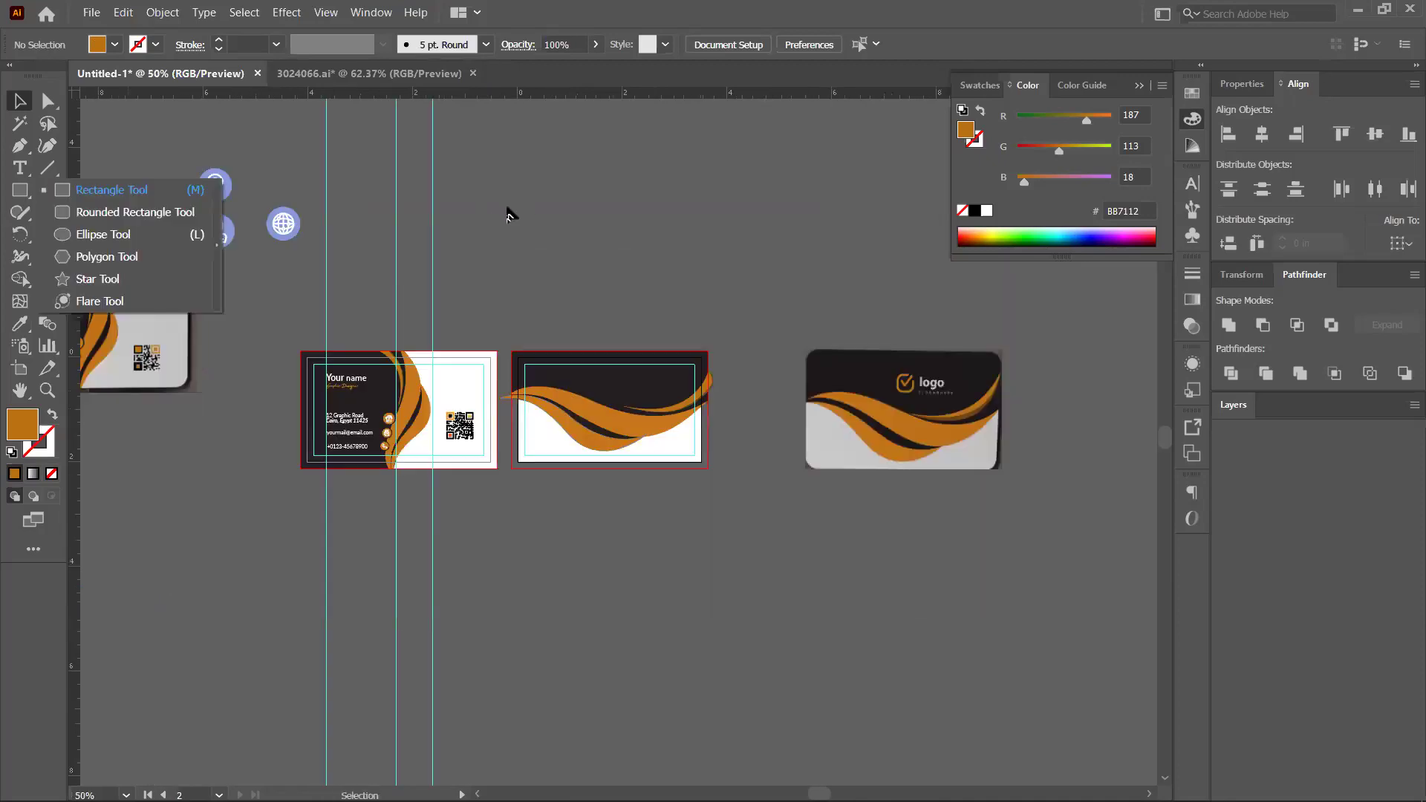
Draw a small square above the cards with a 10 pt orange outline and no fill
left_click(10, 186)
key("m")
left_click_drag(601, 238, 595, 234)
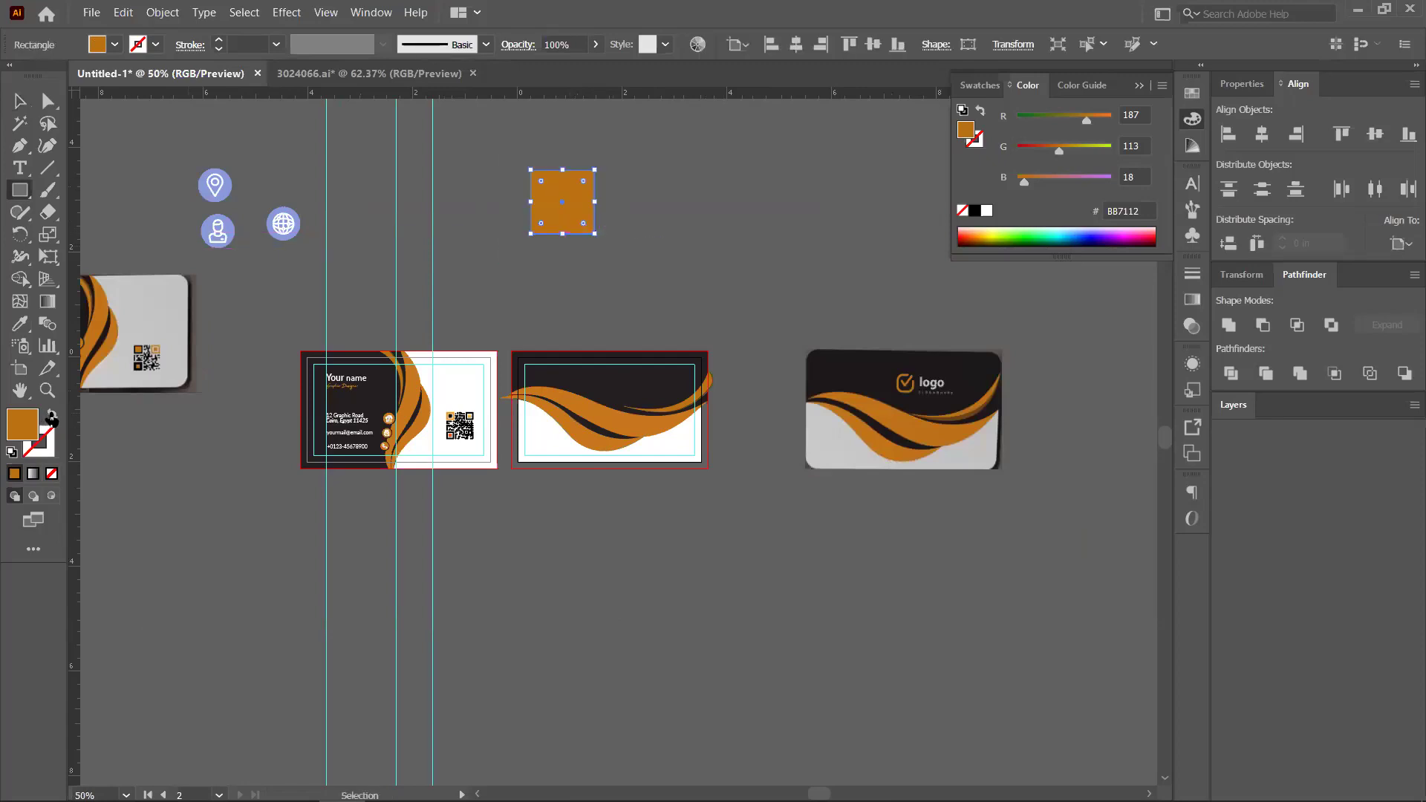
left_click(52, 418)
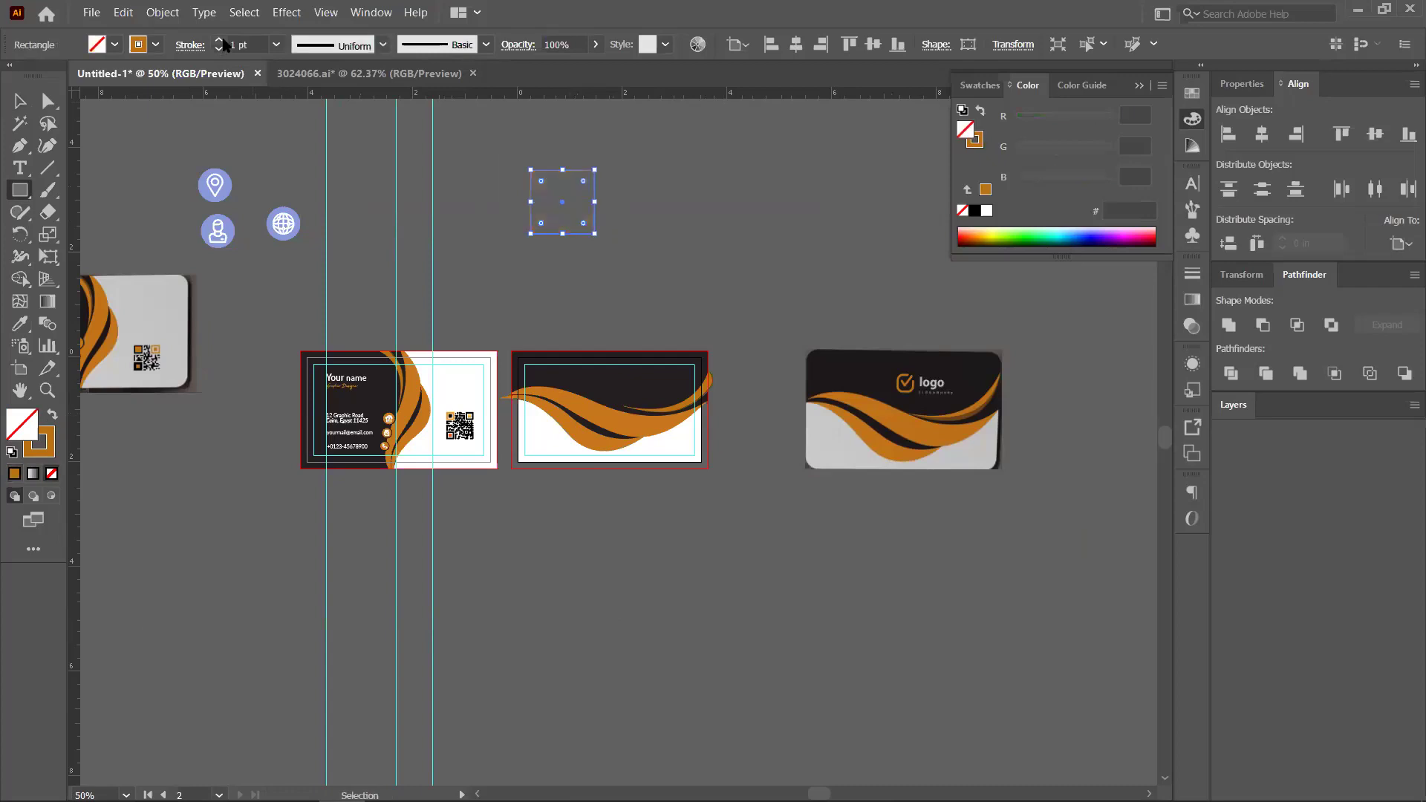
Round all four corners of the orange square with the live corner widget
scroll(224, 45, "up", 9)
scroll(570, 140, "up", 1)
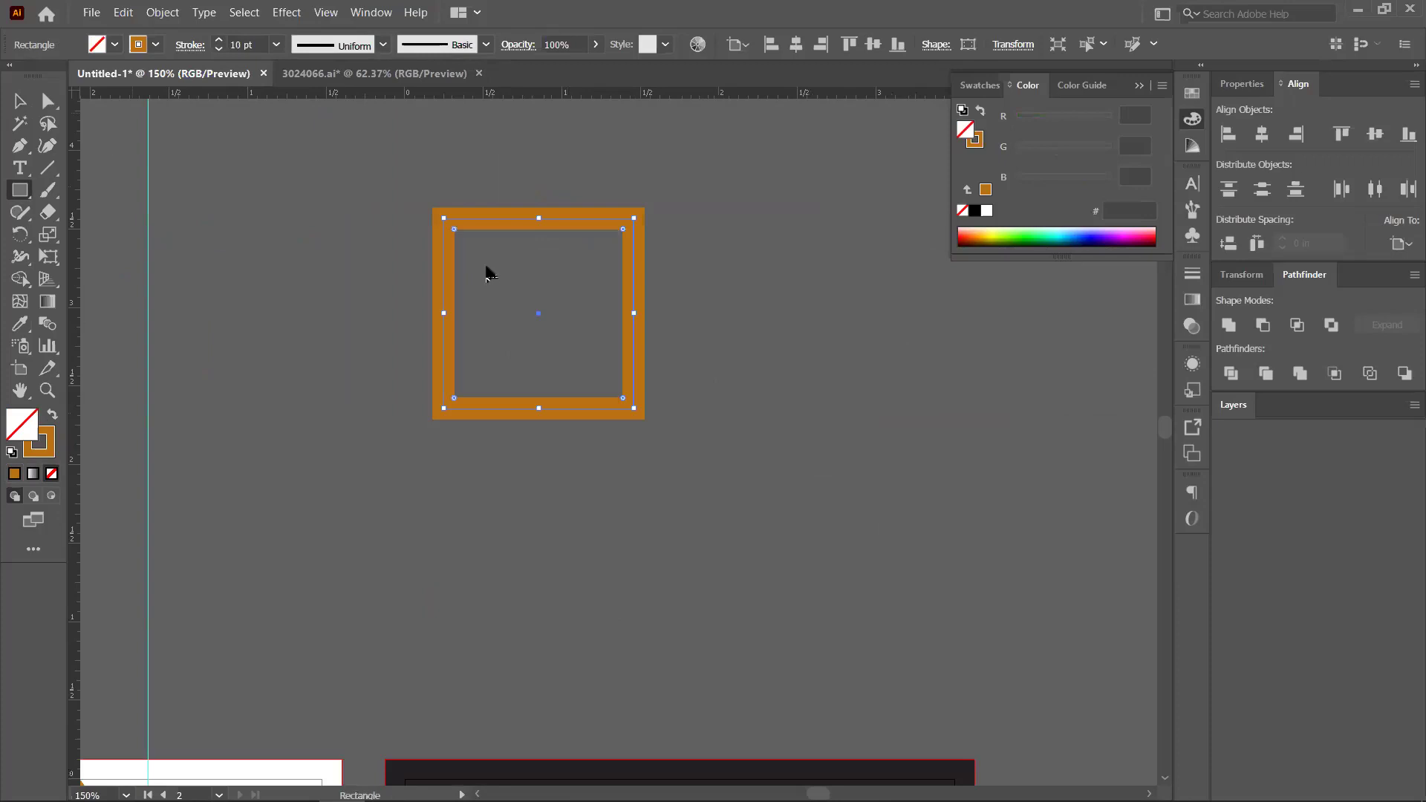
key("v")
left_click_drag(454, 229, 476, 251)
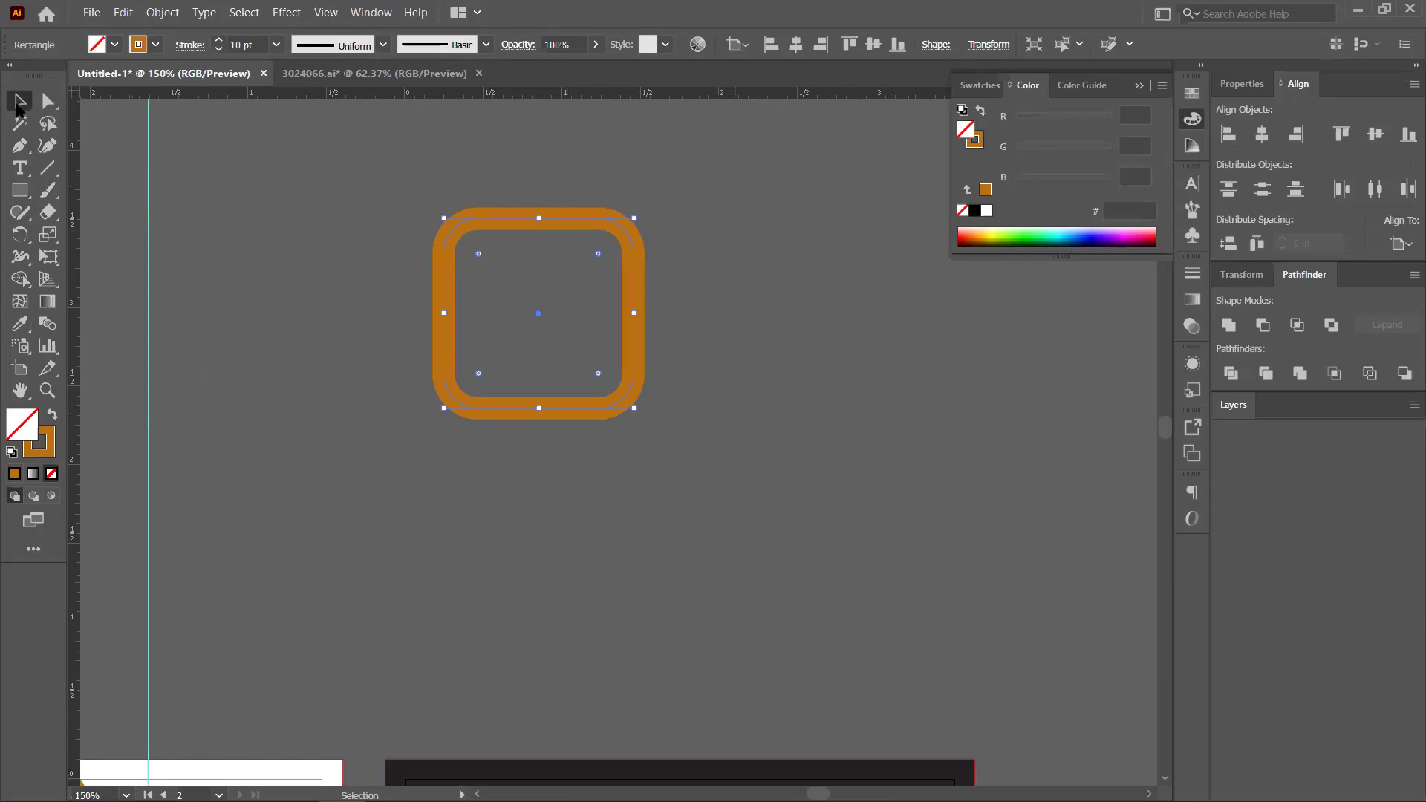
left_click(581, 321)
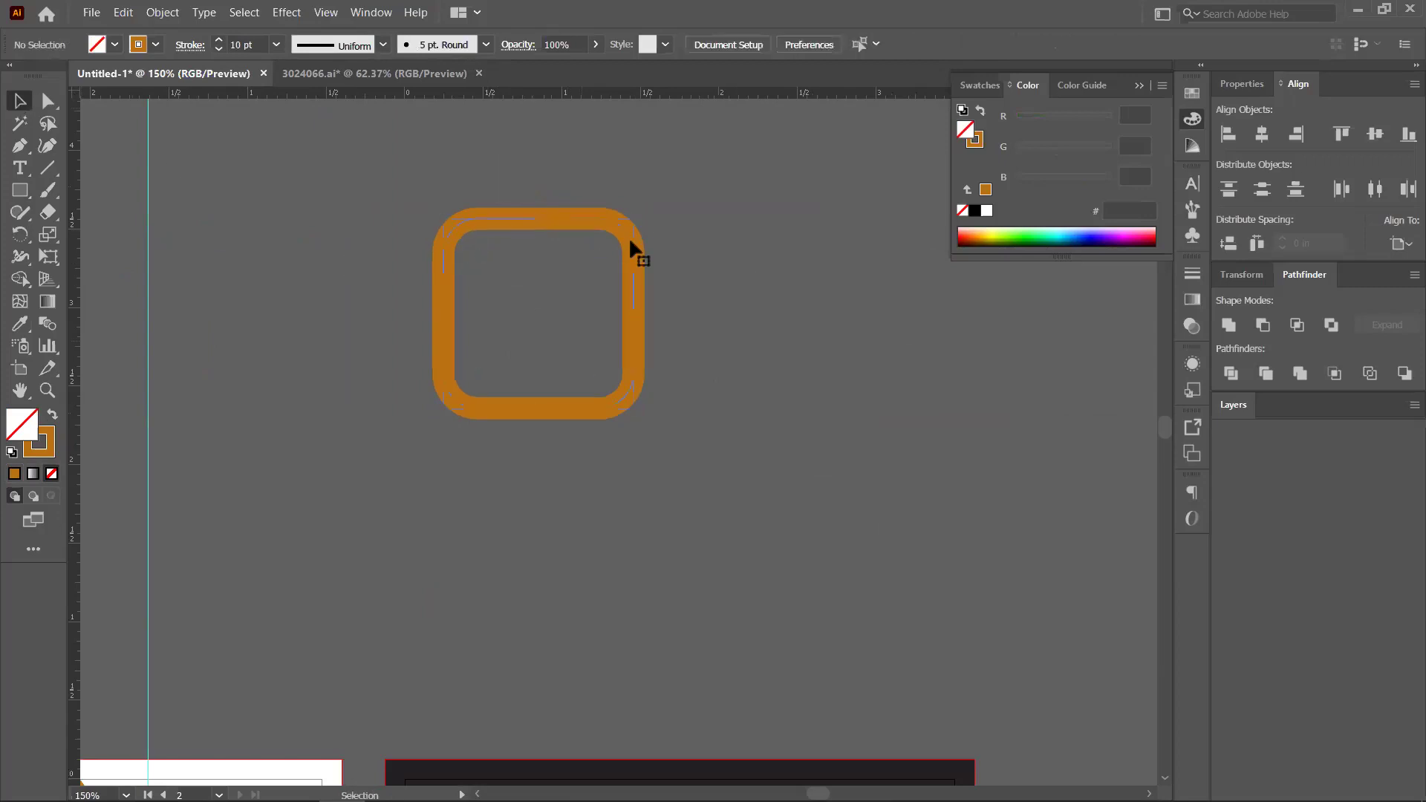
Expand the rounded square's stroke into a filled orange ring with Object > Expand
right_click(630, 240)
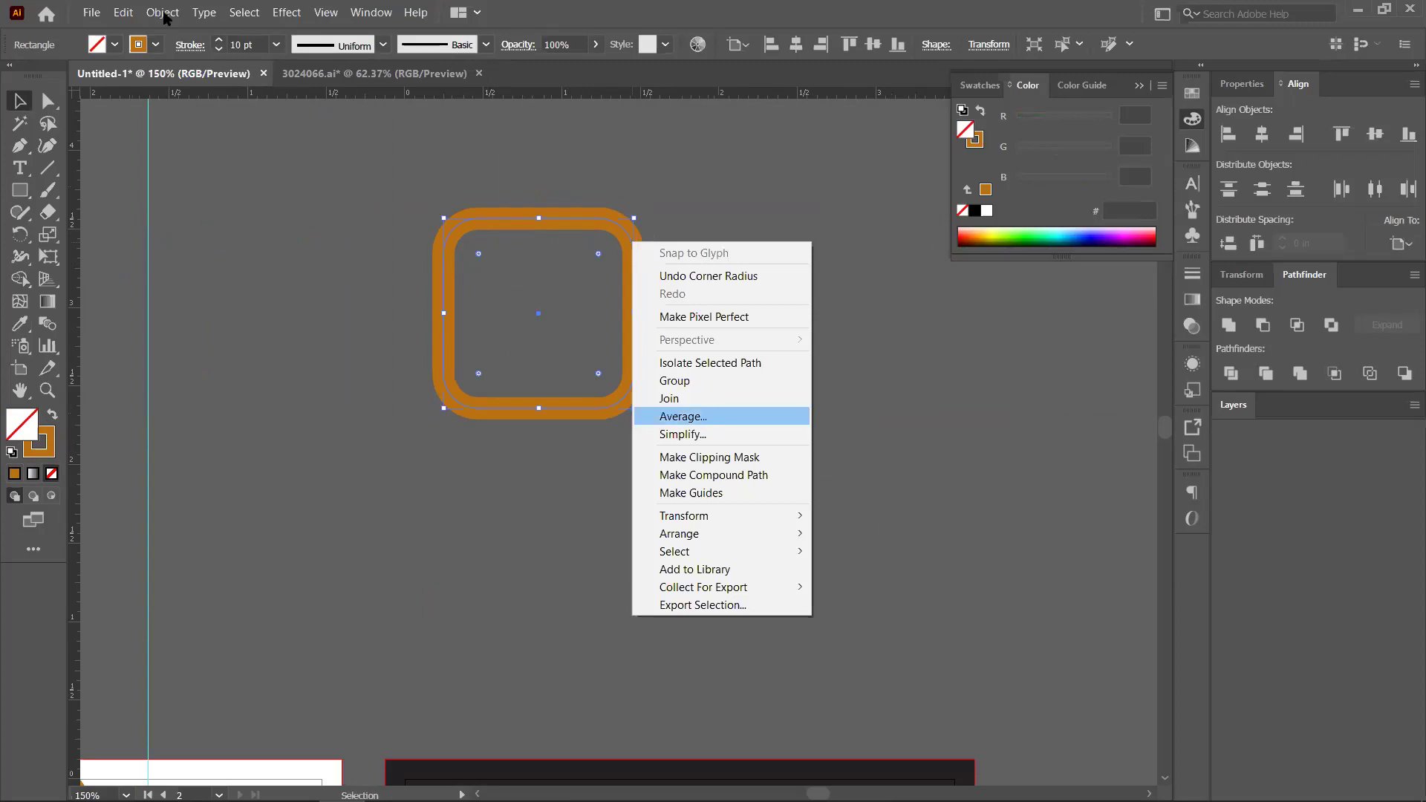
left_click(163, 12)
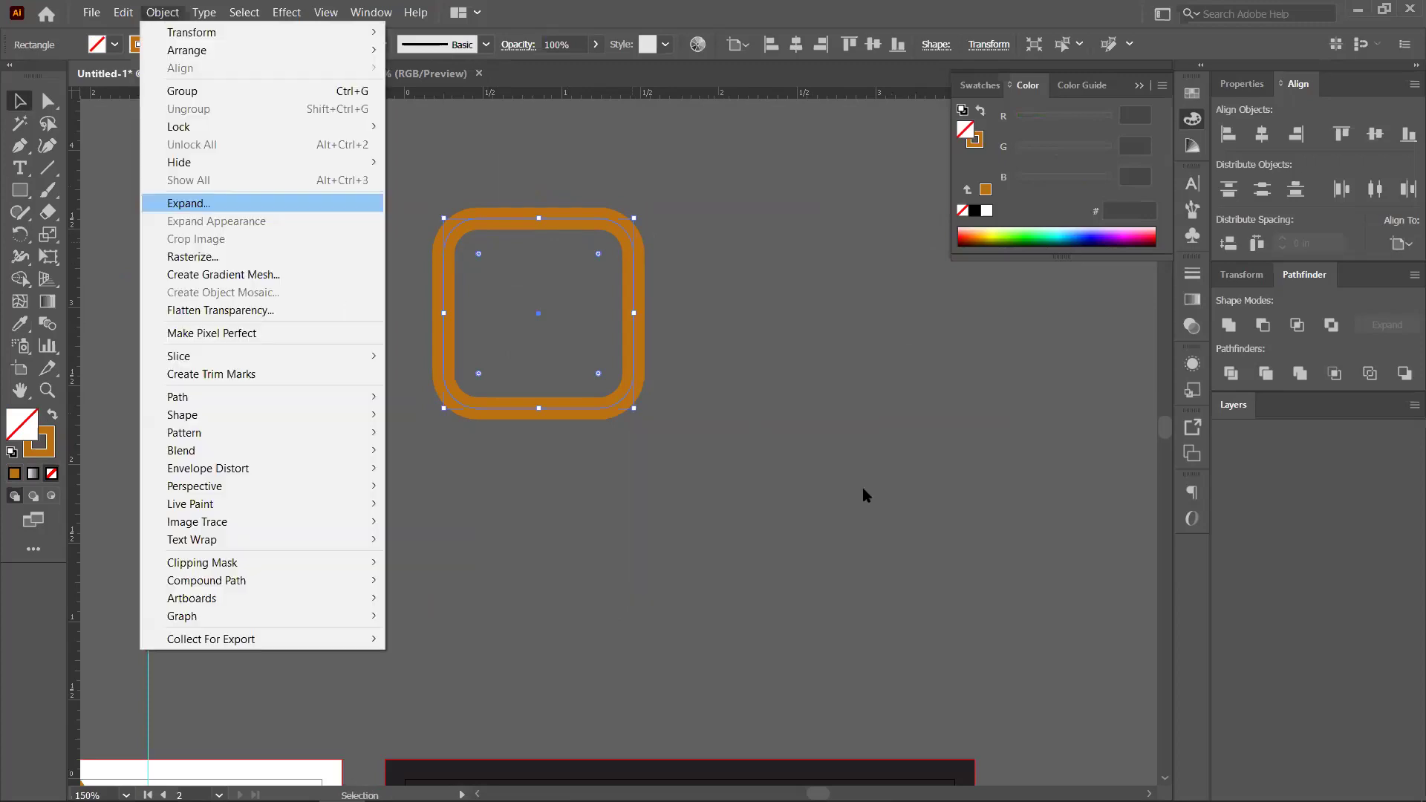
key("Return")
key("Return")
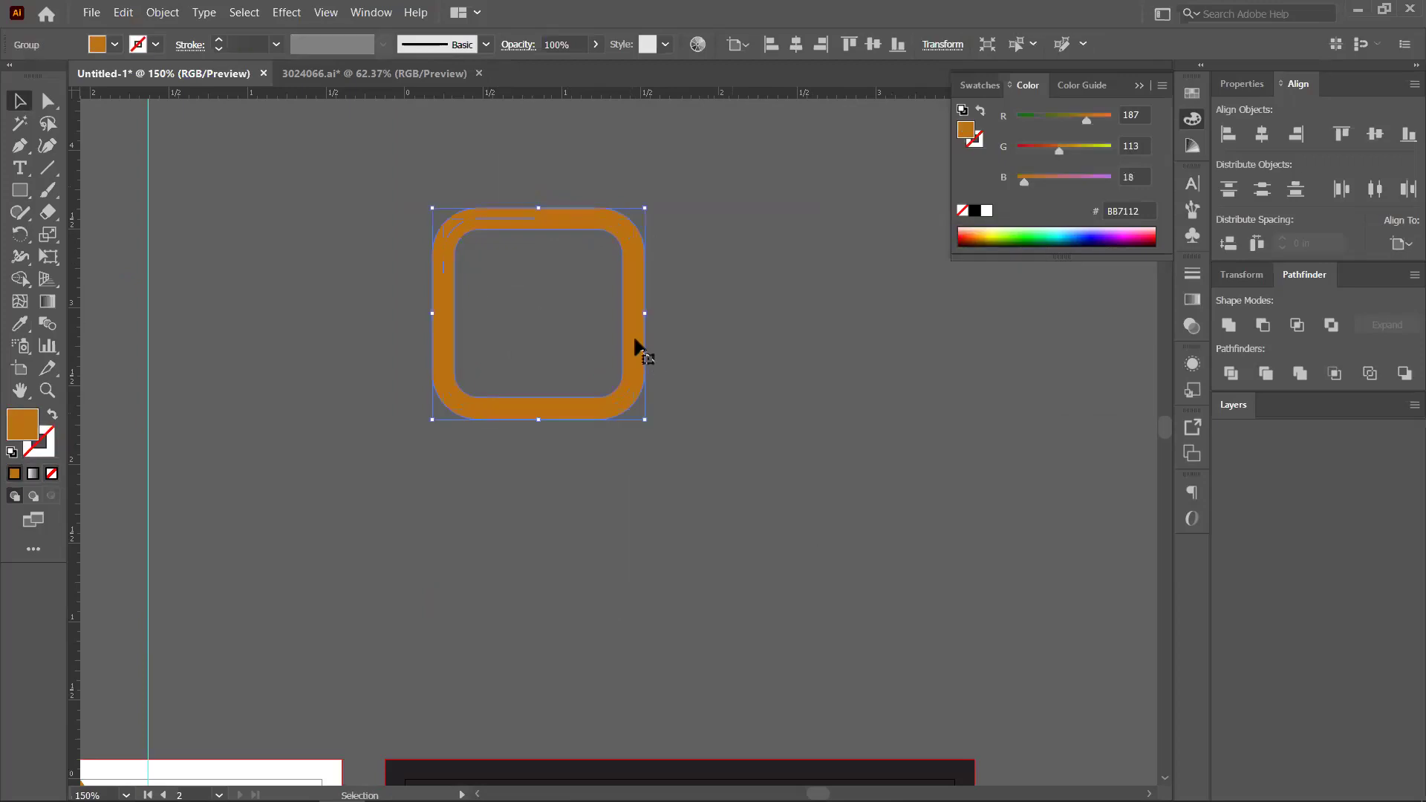
left_click(594, 320)
Draw a three-point checkmark path beside the rounded square with the Pen tool
left_click(444, 275)
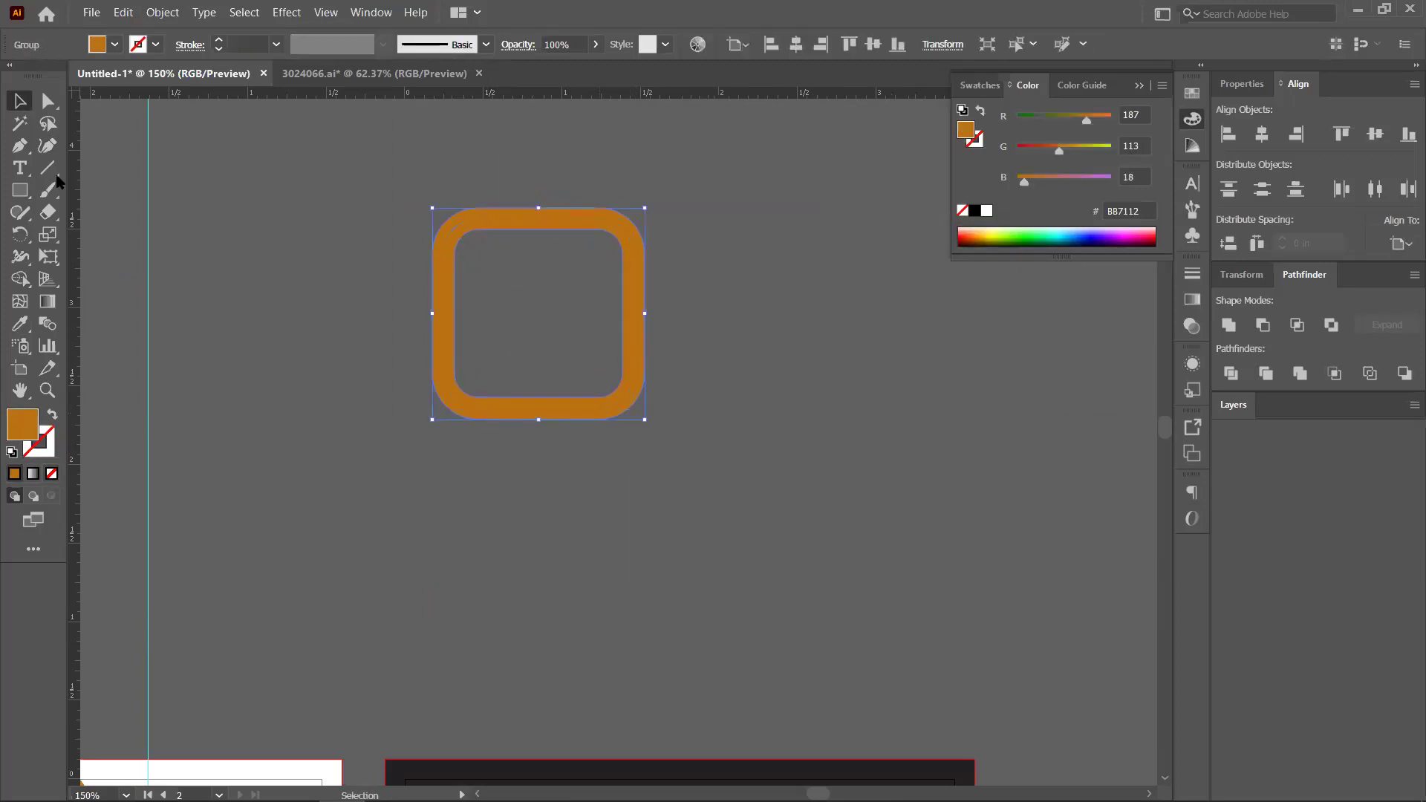
left_click(22, 147)
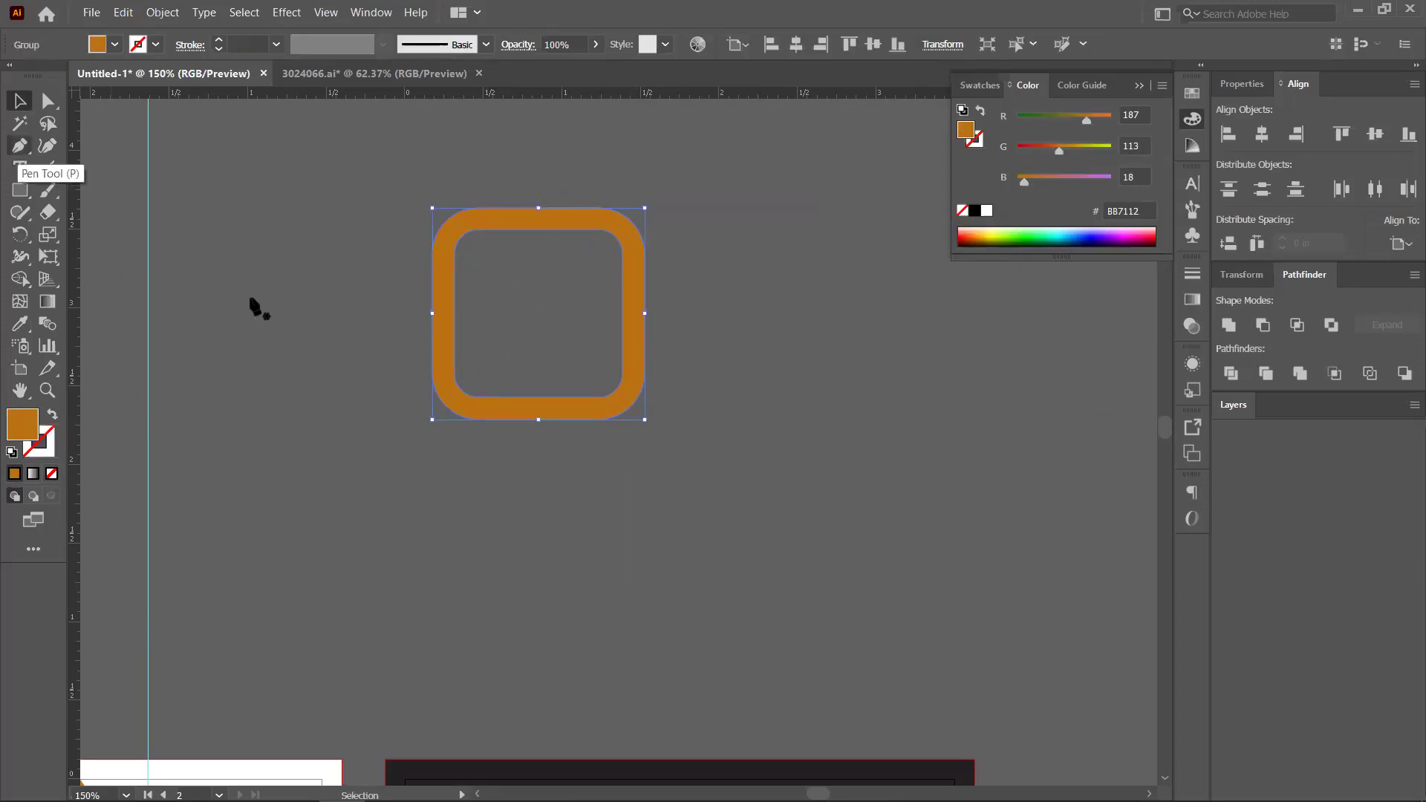
left_click(210, 282)
left_click_drag(287, 366, 379, 242)
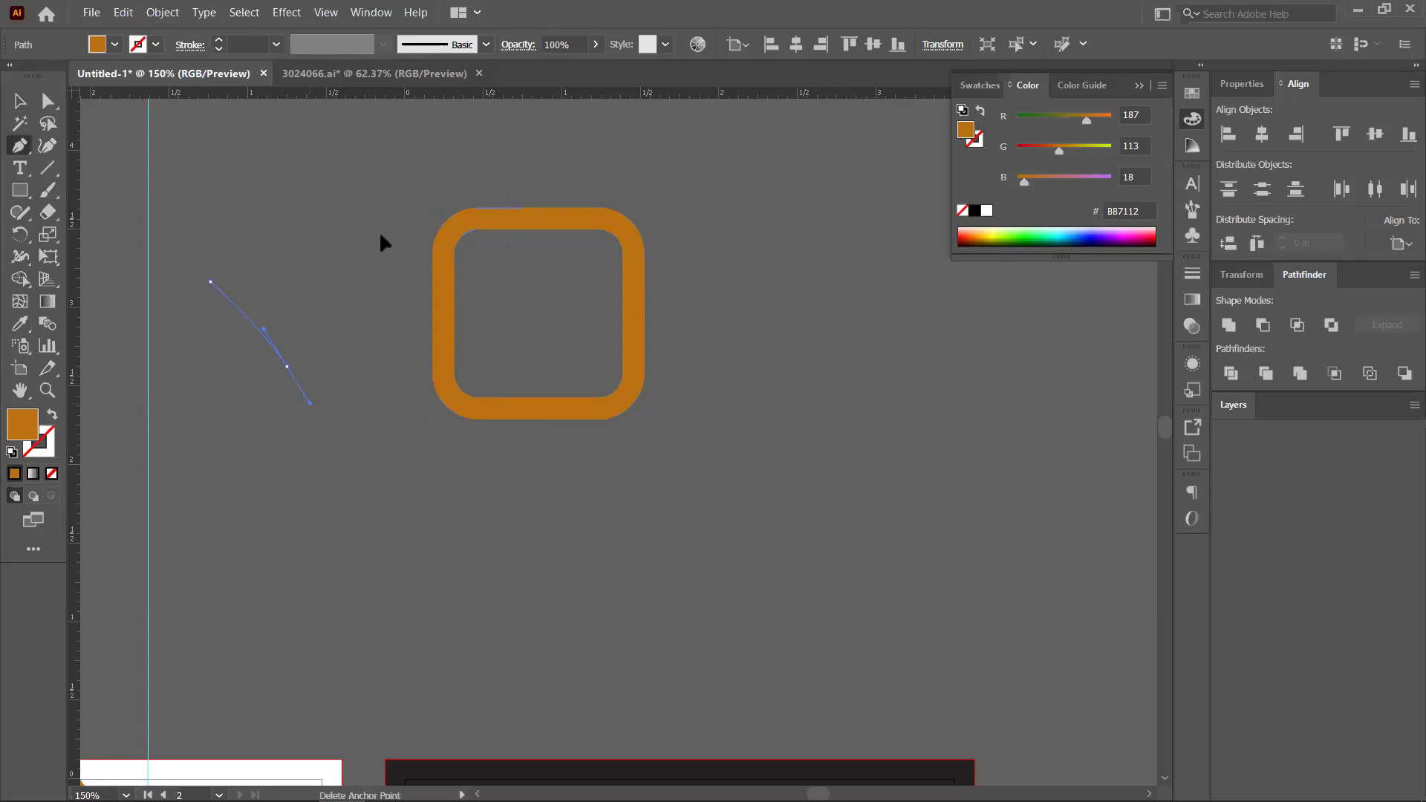
left_click_drag(462, 164, 382, 270)
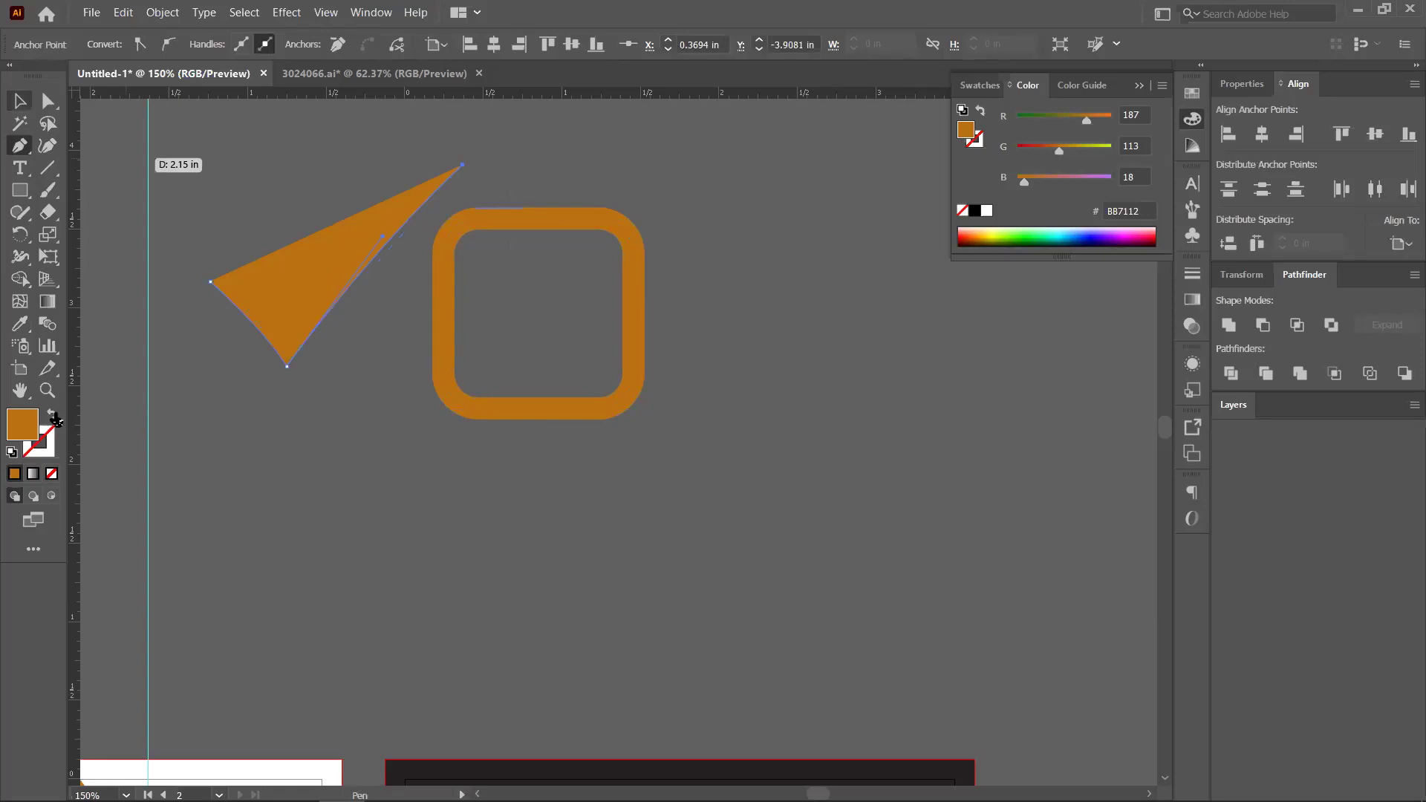
key("v")
Make the checkmark an orange 11 pt stroke with Round Join and Round Cap
key("shift+x")
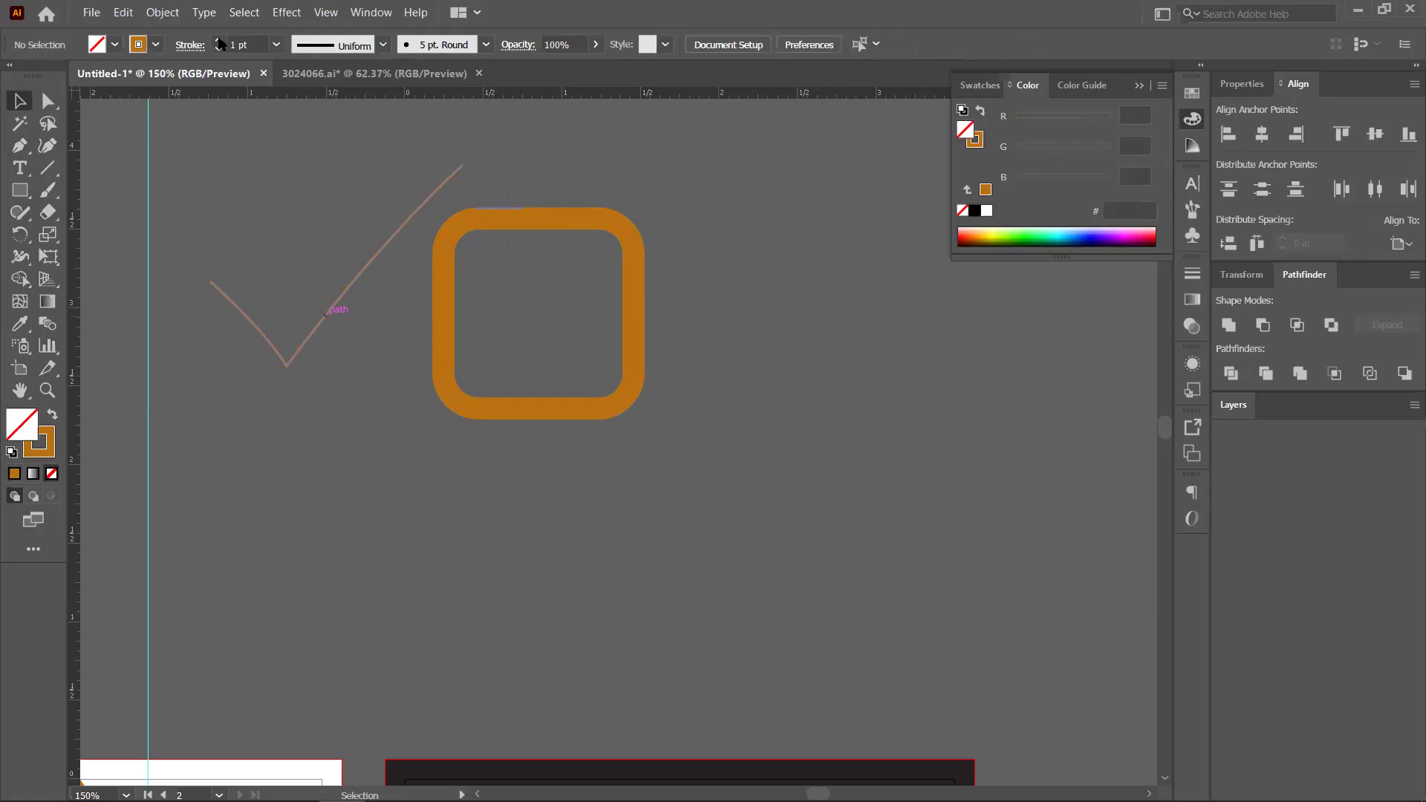
left_click(220, 40)
left_click(219, 40)
left_click(218, 40)
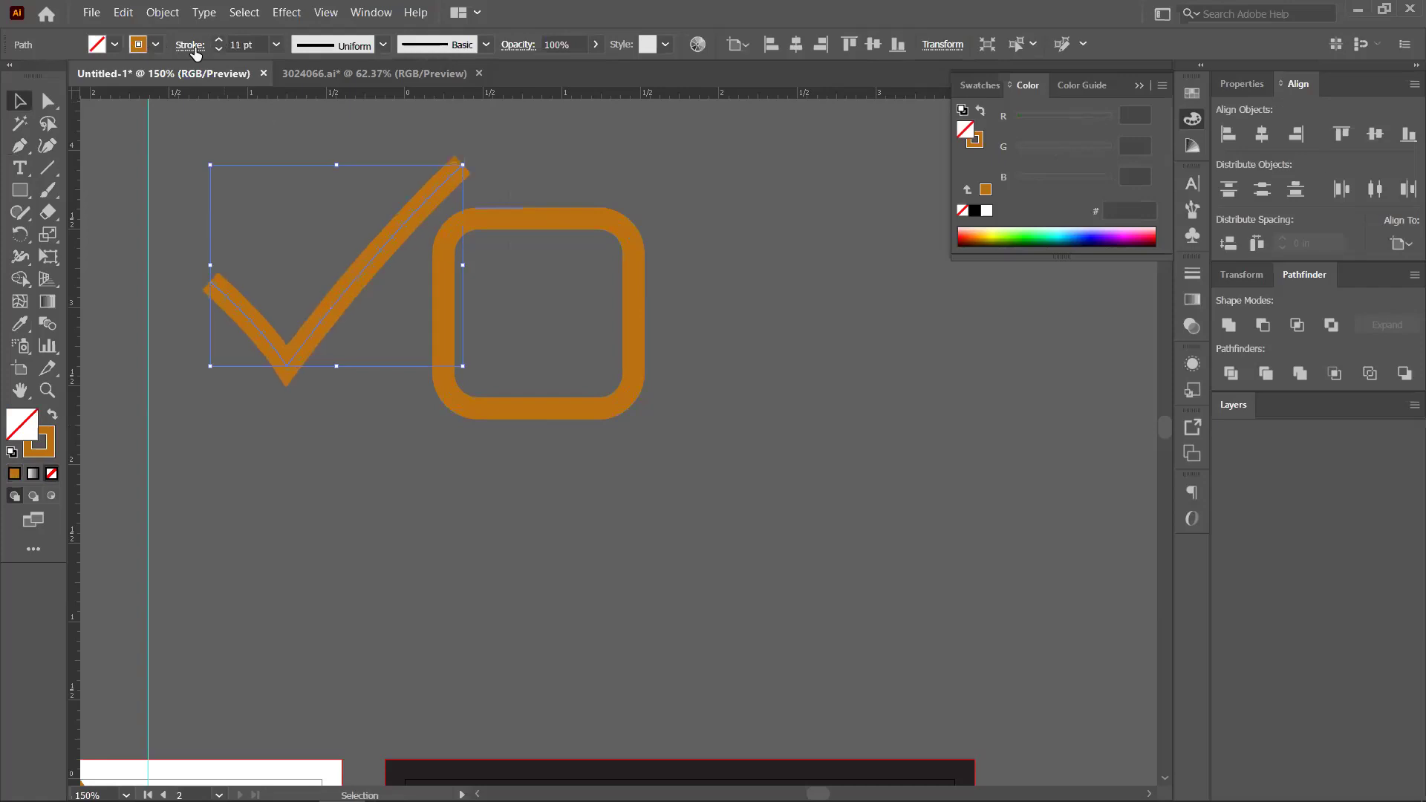
left_click(191, 45)
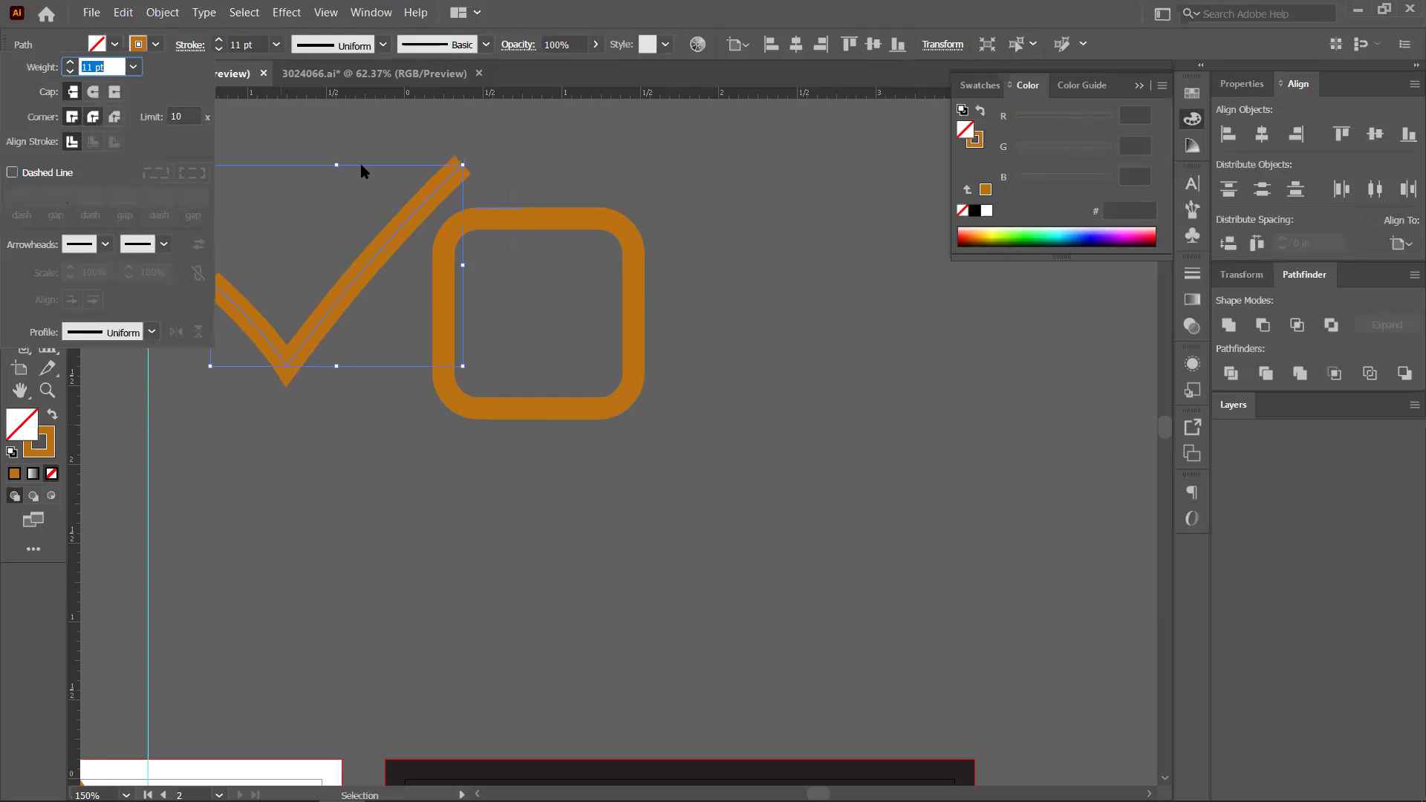
left_click(93, 117)
left_click(93, 91)
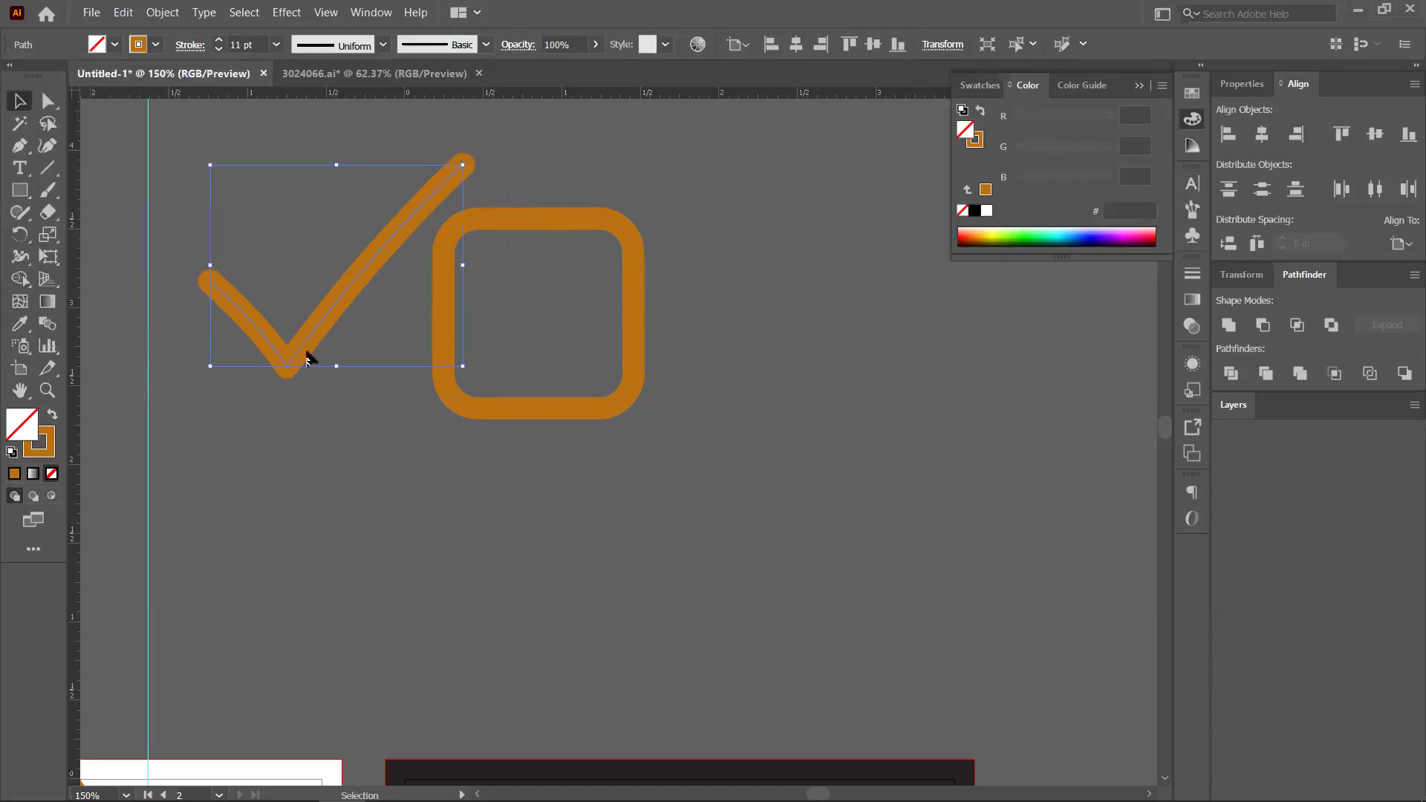
left_click(310, 361)
key("ctrl+z")
Expand the checkmark, then position and slightly enlarge it inside the rounded square
key("alt+o")
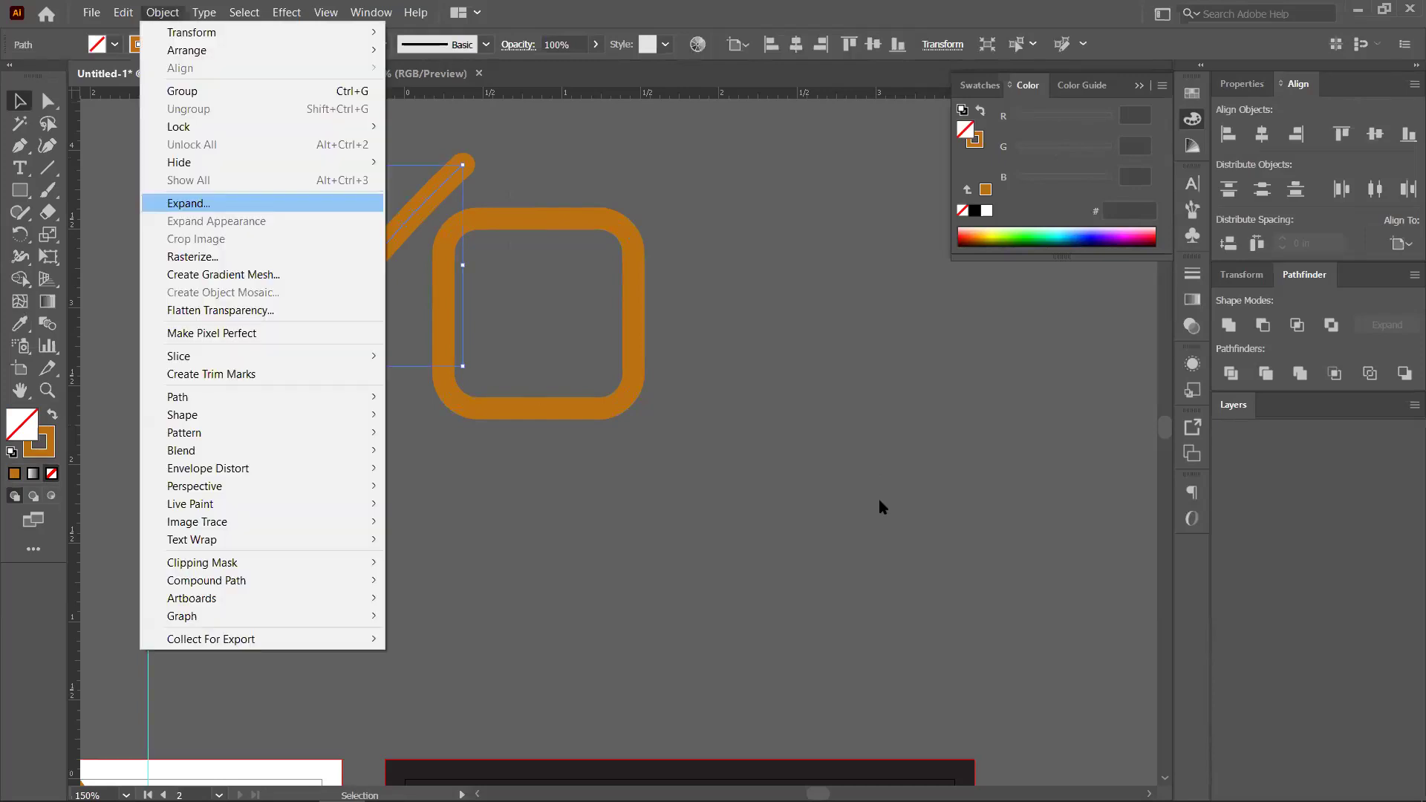
key("Return")
key("Return")
left_click_drag(310, 336, 566, 330)
left_click_drag(727, 158, 694, 183)
left_click_drag(584, 299, 642, 251)
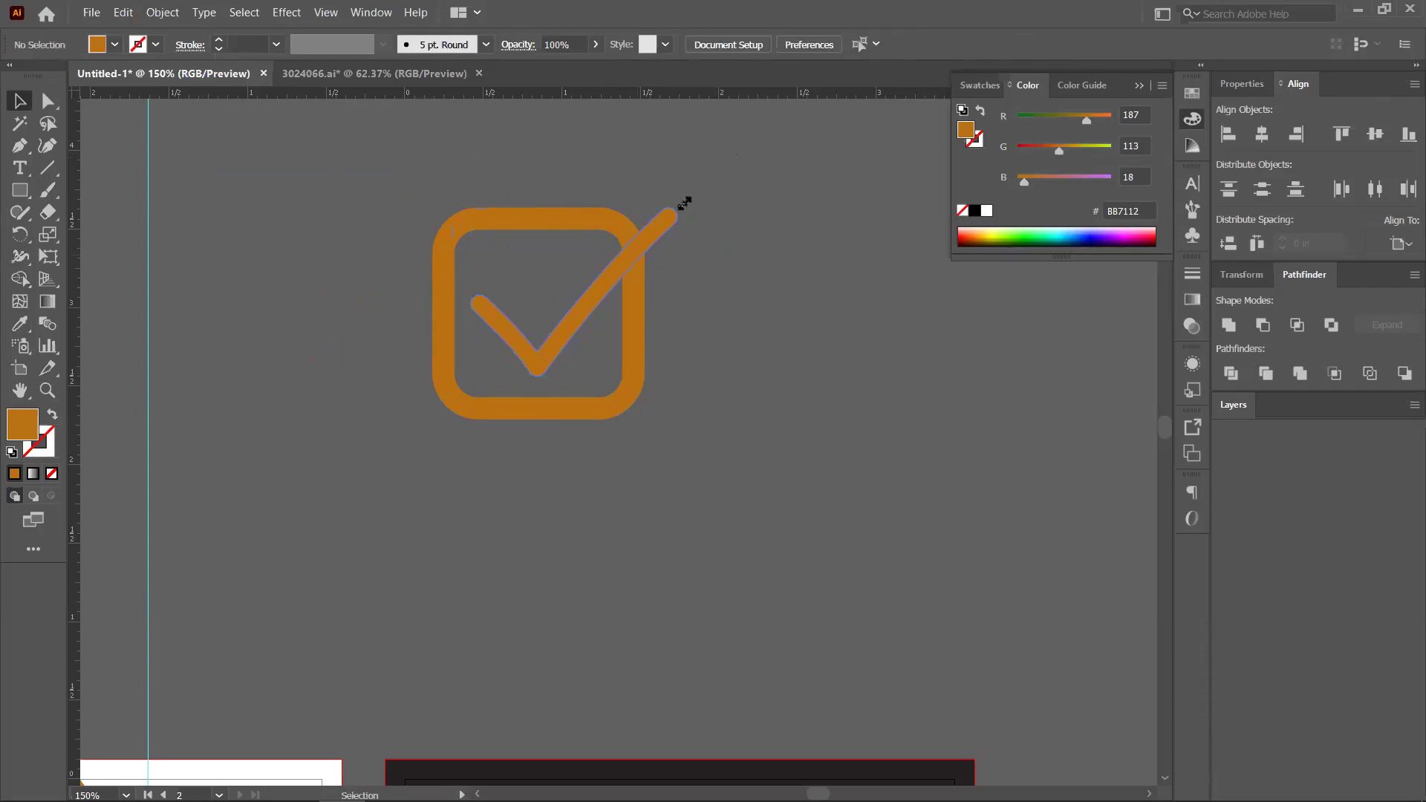
left_click_drag(696, 212, 700, 208)
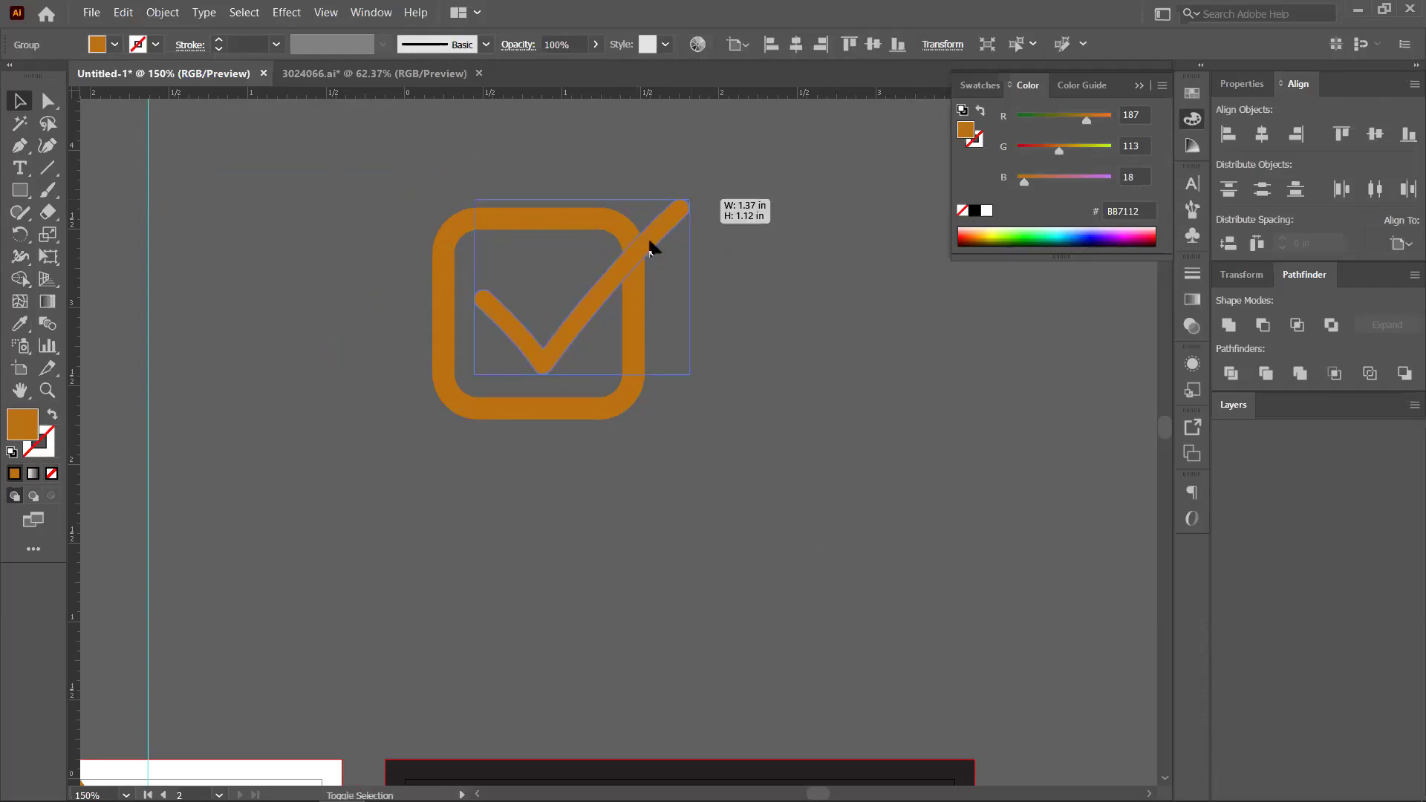
left_click(576, 310)
Offset the checkmark path by 0.125 in and subtract it from the square with Minus Front
key("ctrl+z")
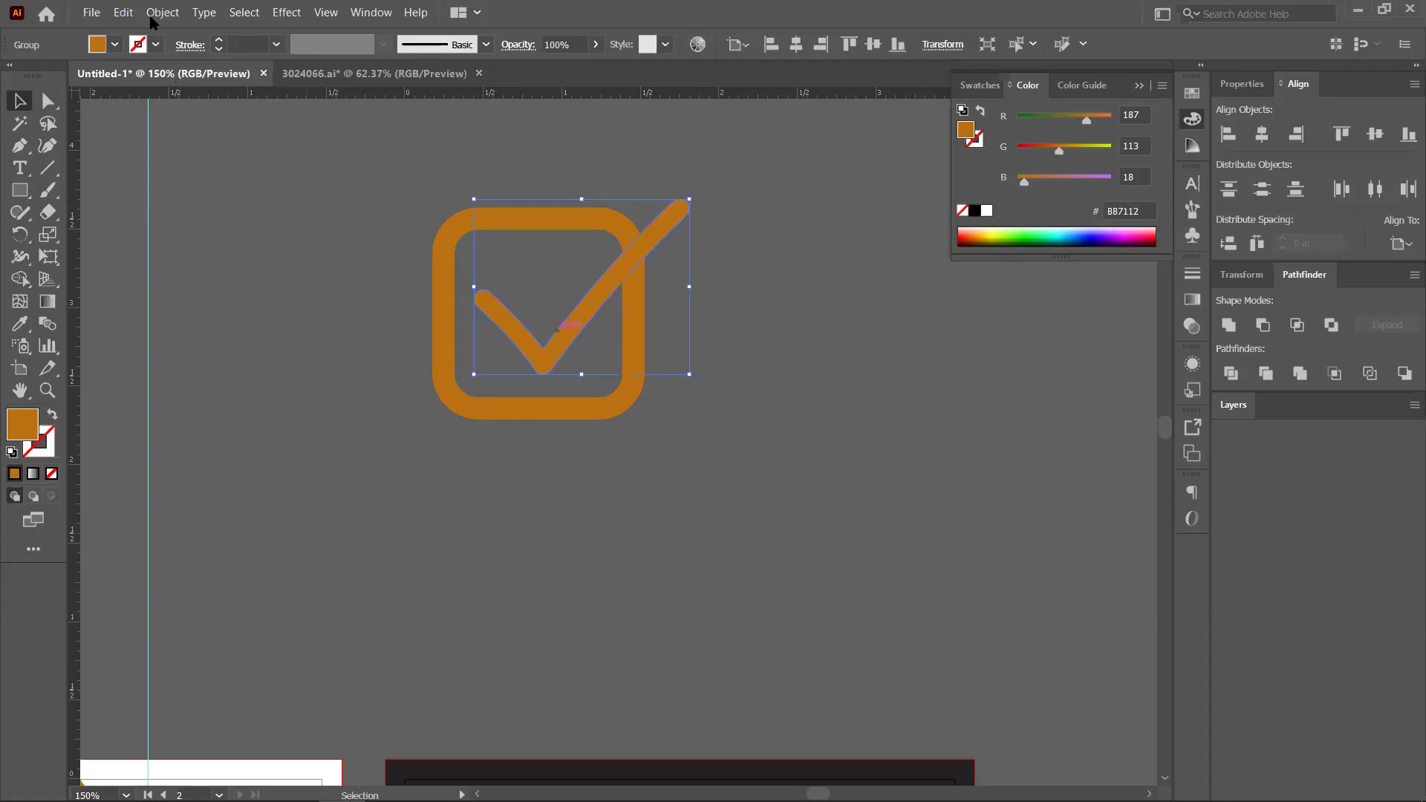
left_click(151, 18)
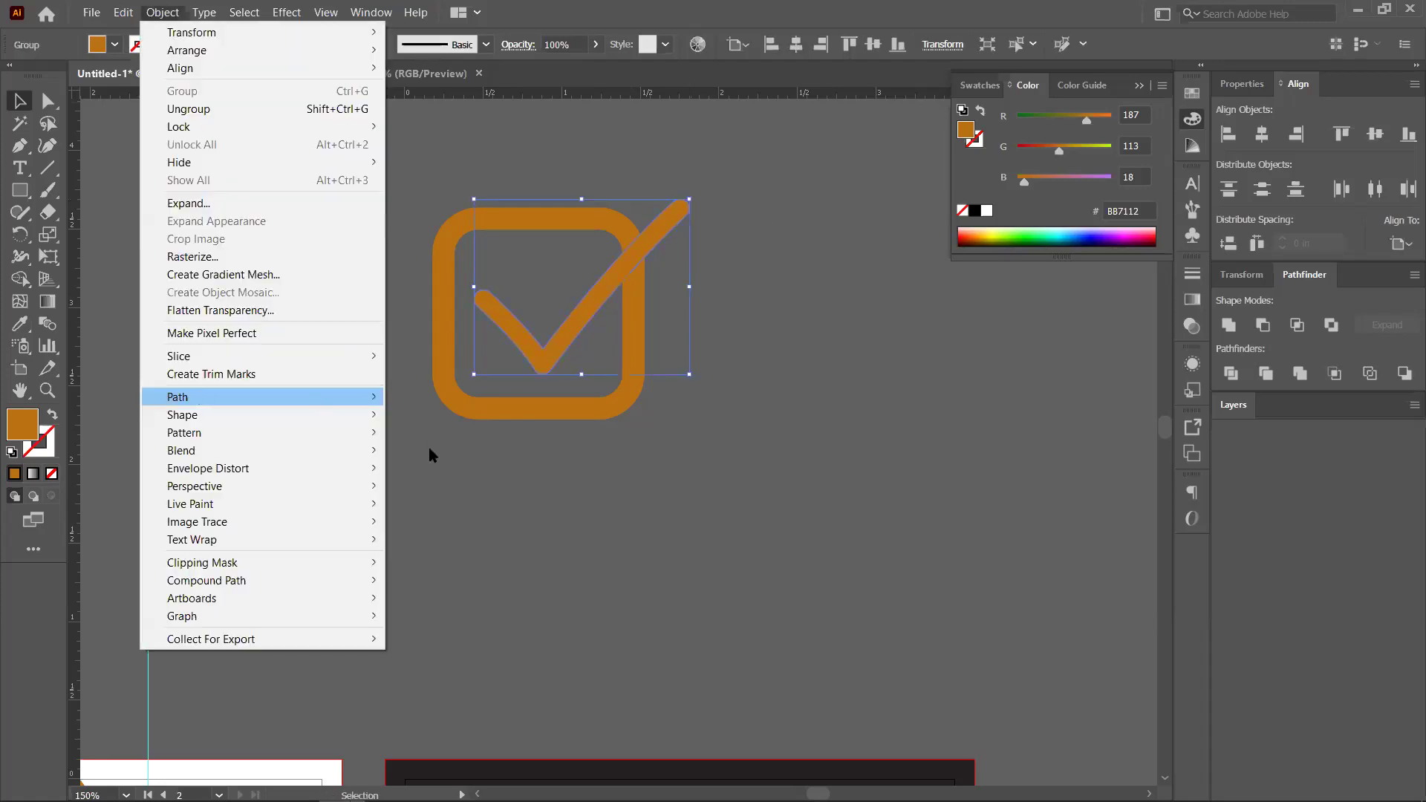
left_click(431, 452)
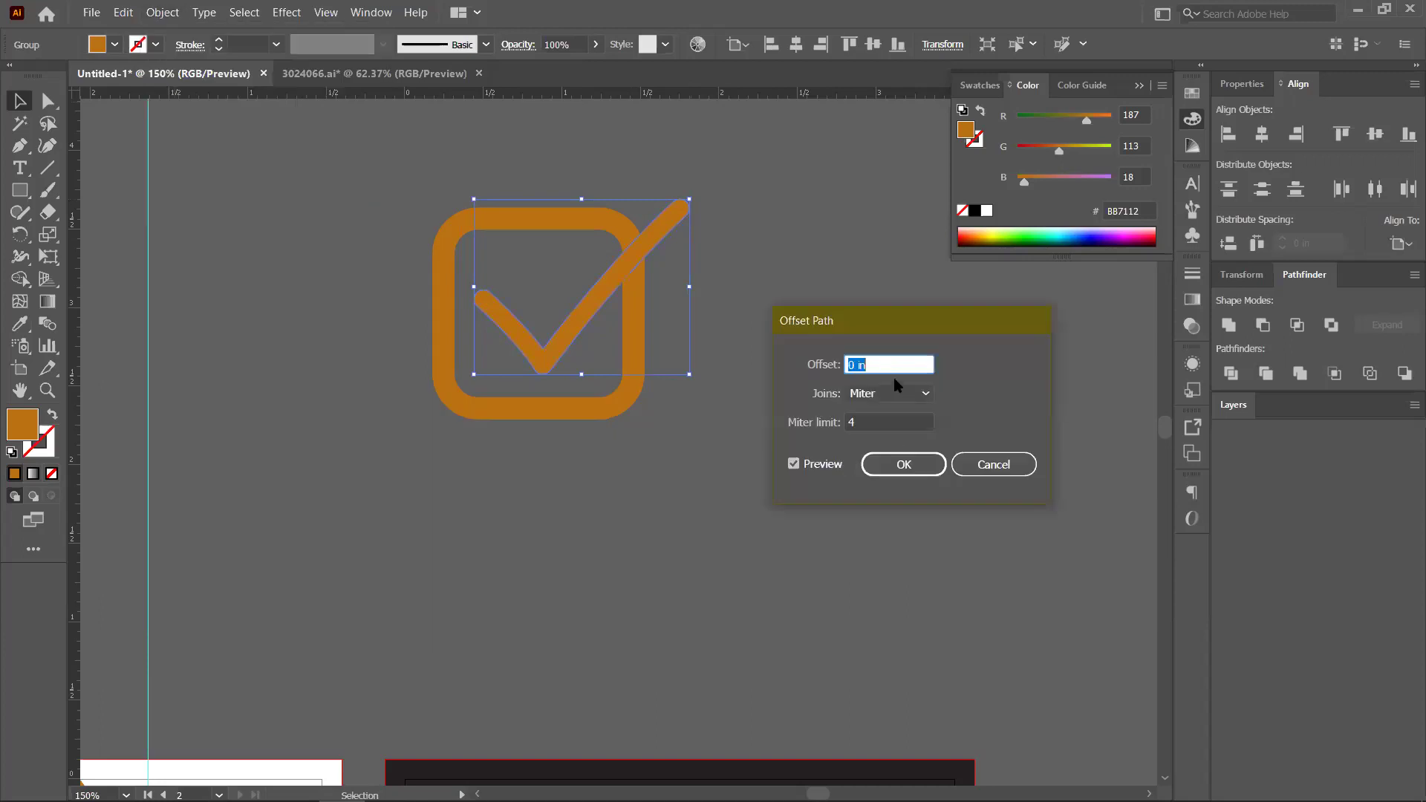
key("Up")
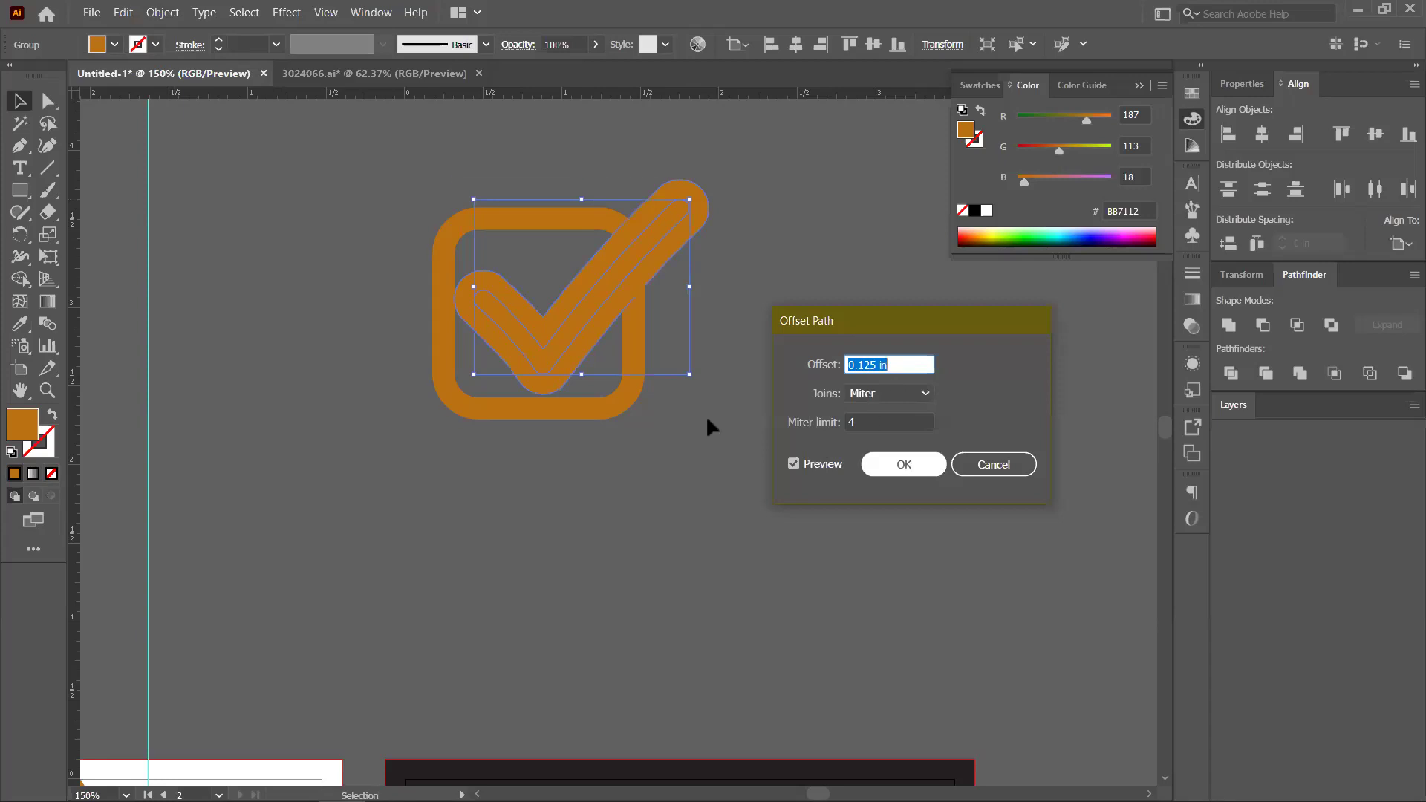
key("Return")
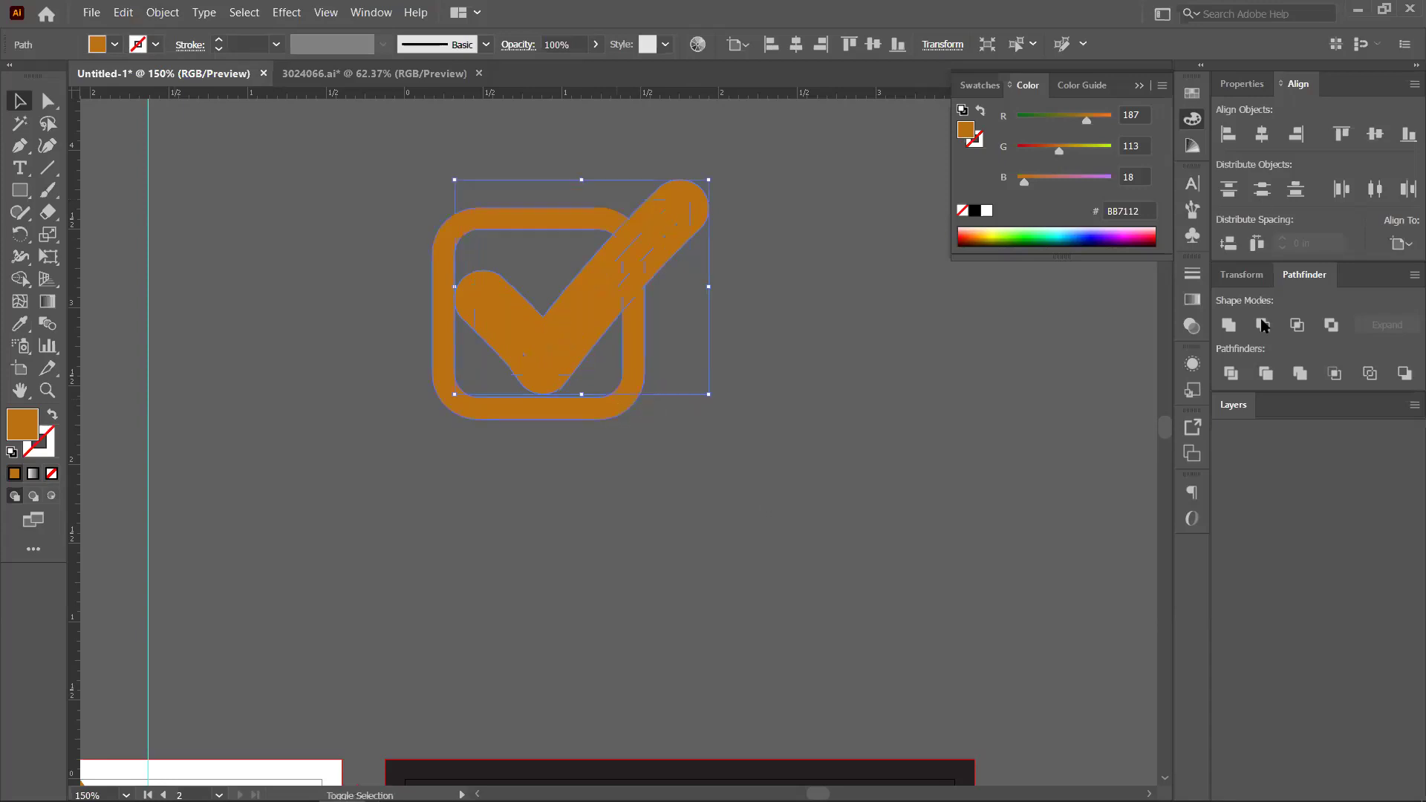
left_click(672, 222, "shift")
key("ctrl+4")
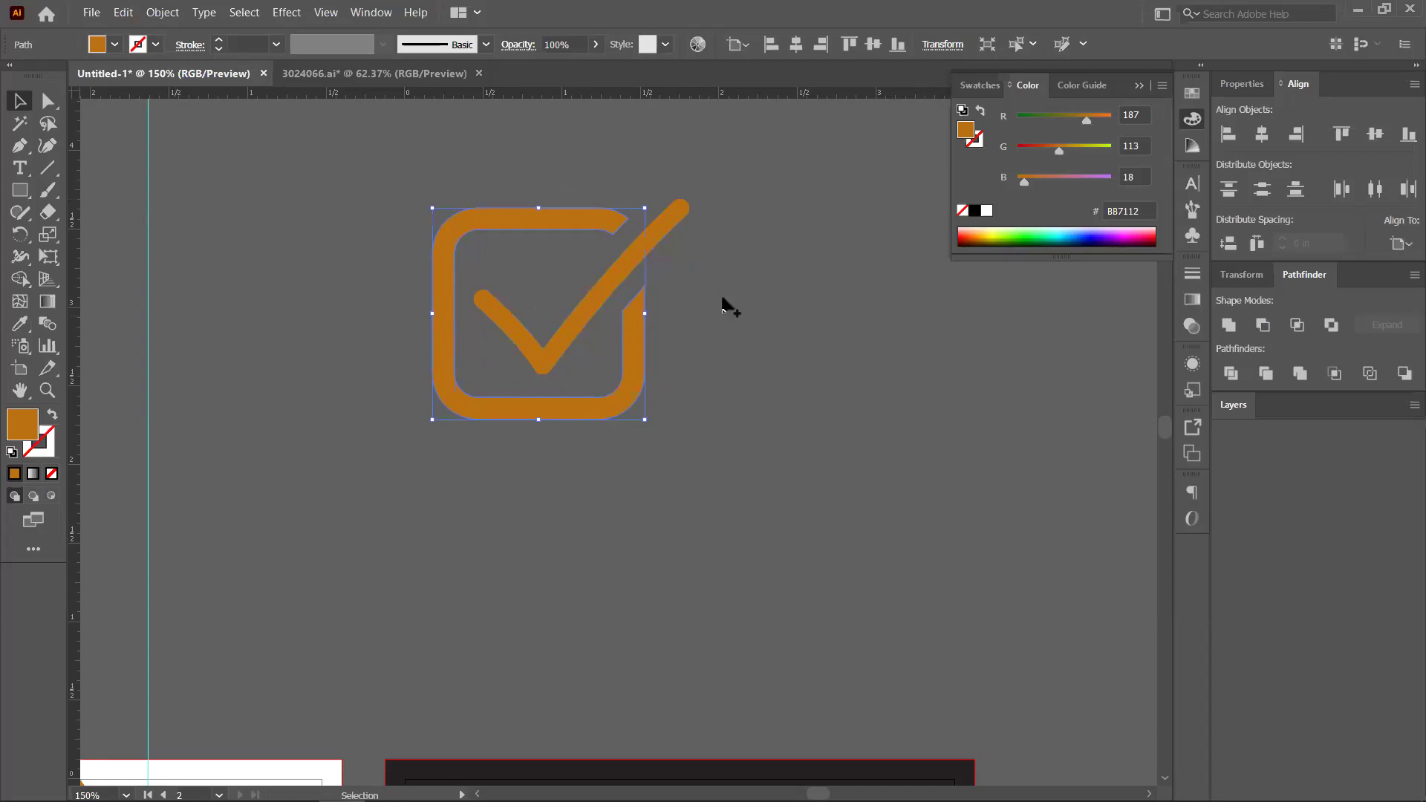
left_click(725, 305)
scroll(725, 304, "down", 1)
Shrink the checkmark logo to about 0.31 in wide and paste it onto the middle card
key("ctrl+a")
key("a")
key("v")
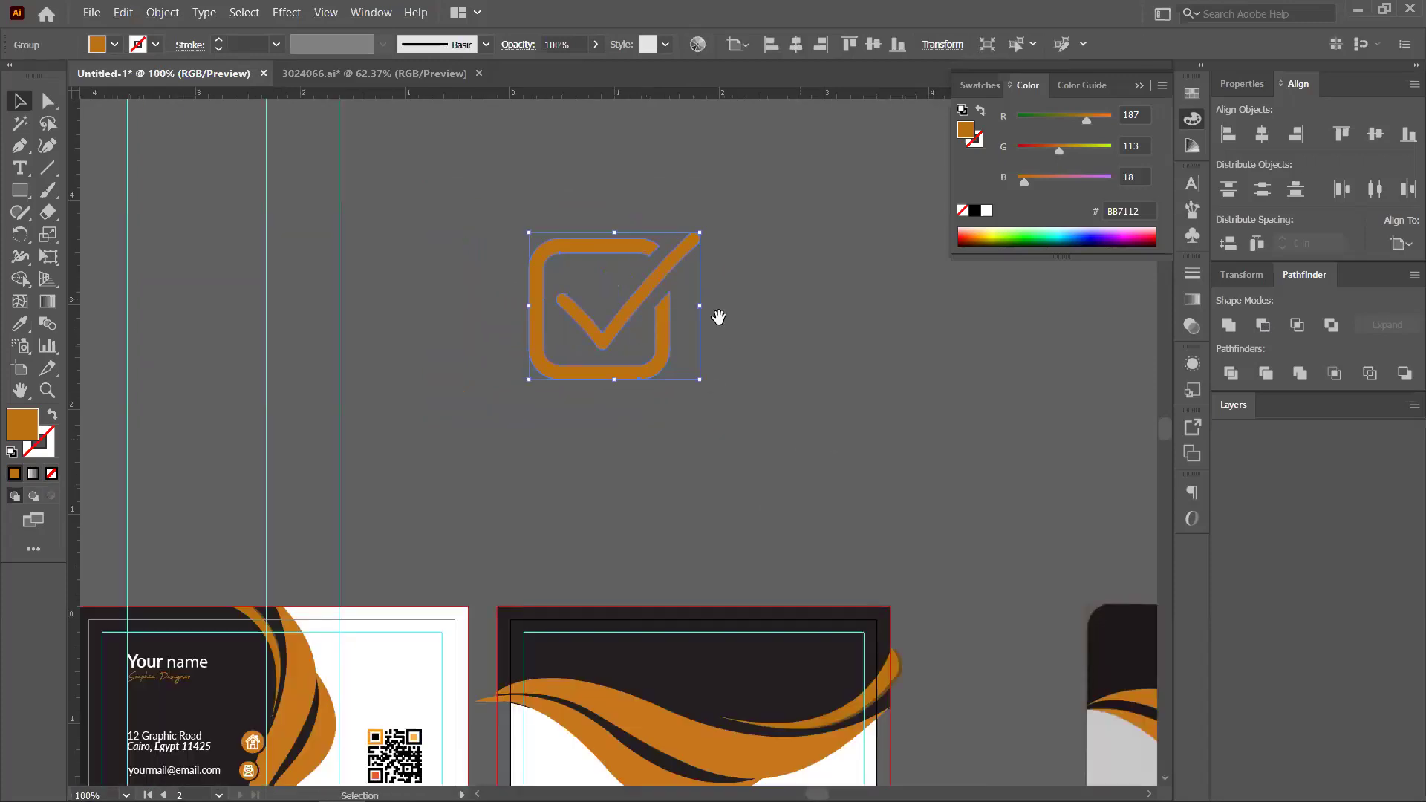
scroll(719, 317, "down", 2)
left_click_drag(583, 226, 570, 251)
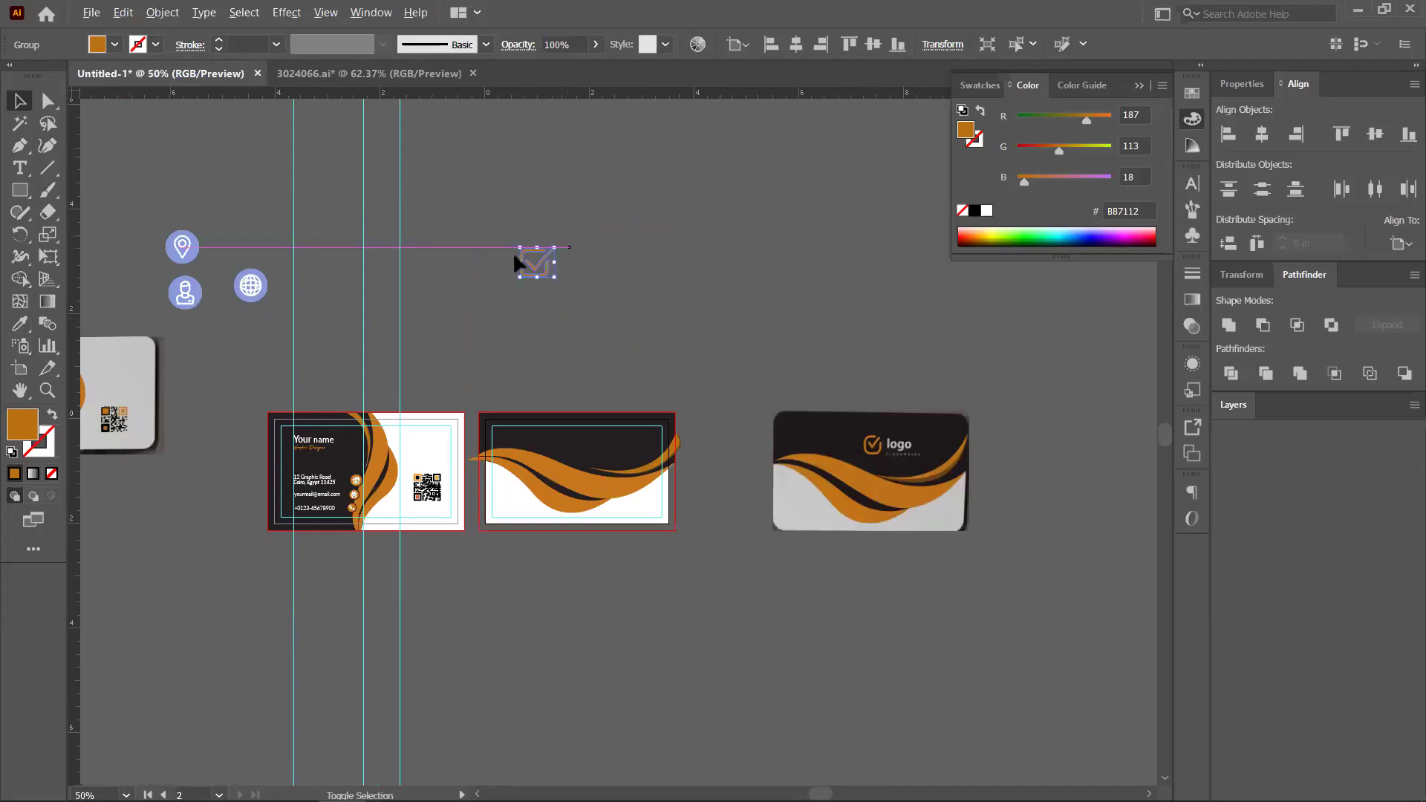
scroll(601, 330, "up", 2)
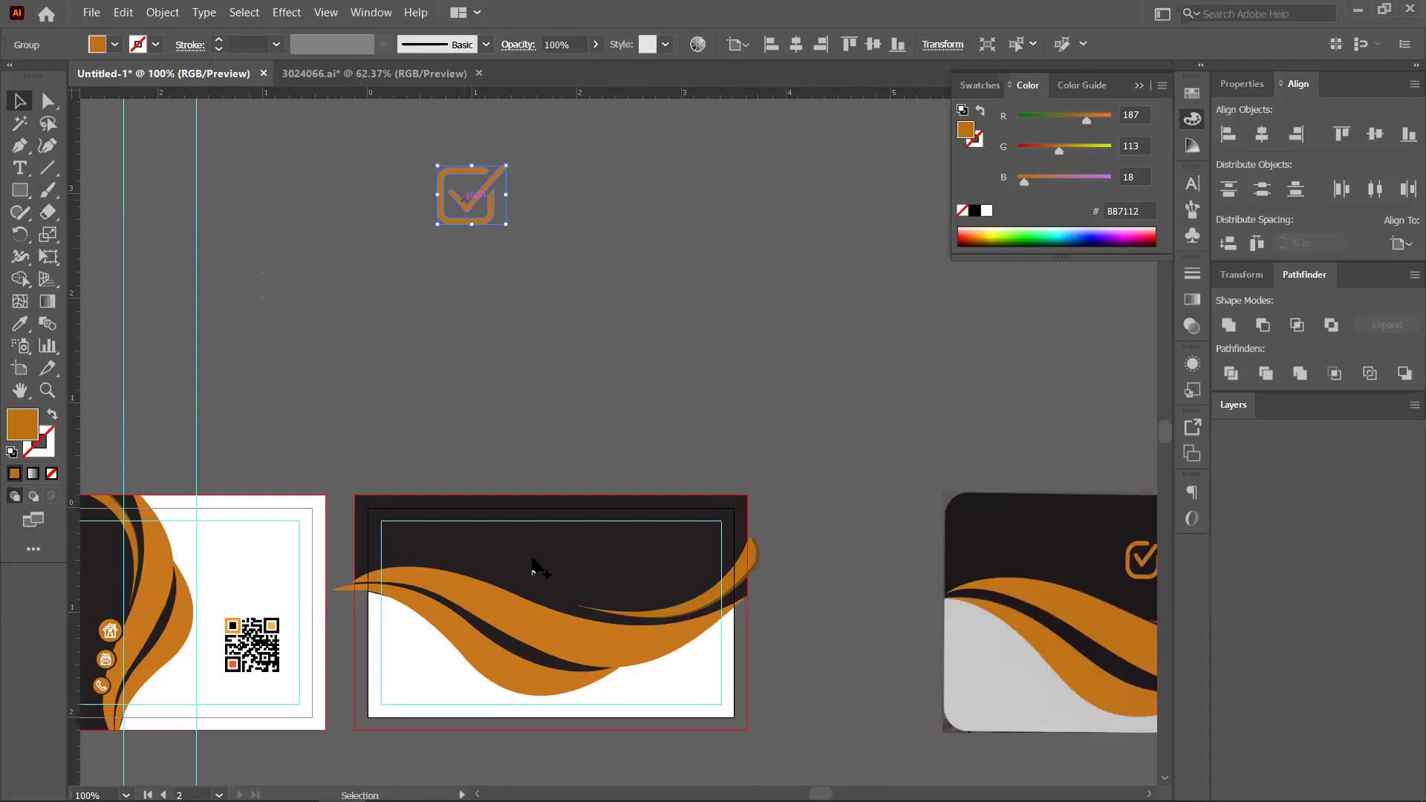
key("ctrl+x")
key("ctrl+v")
key("ctrl+equal")
key("ctrl+equal")
key("ctrl+equal")
key("ctrl+equal")
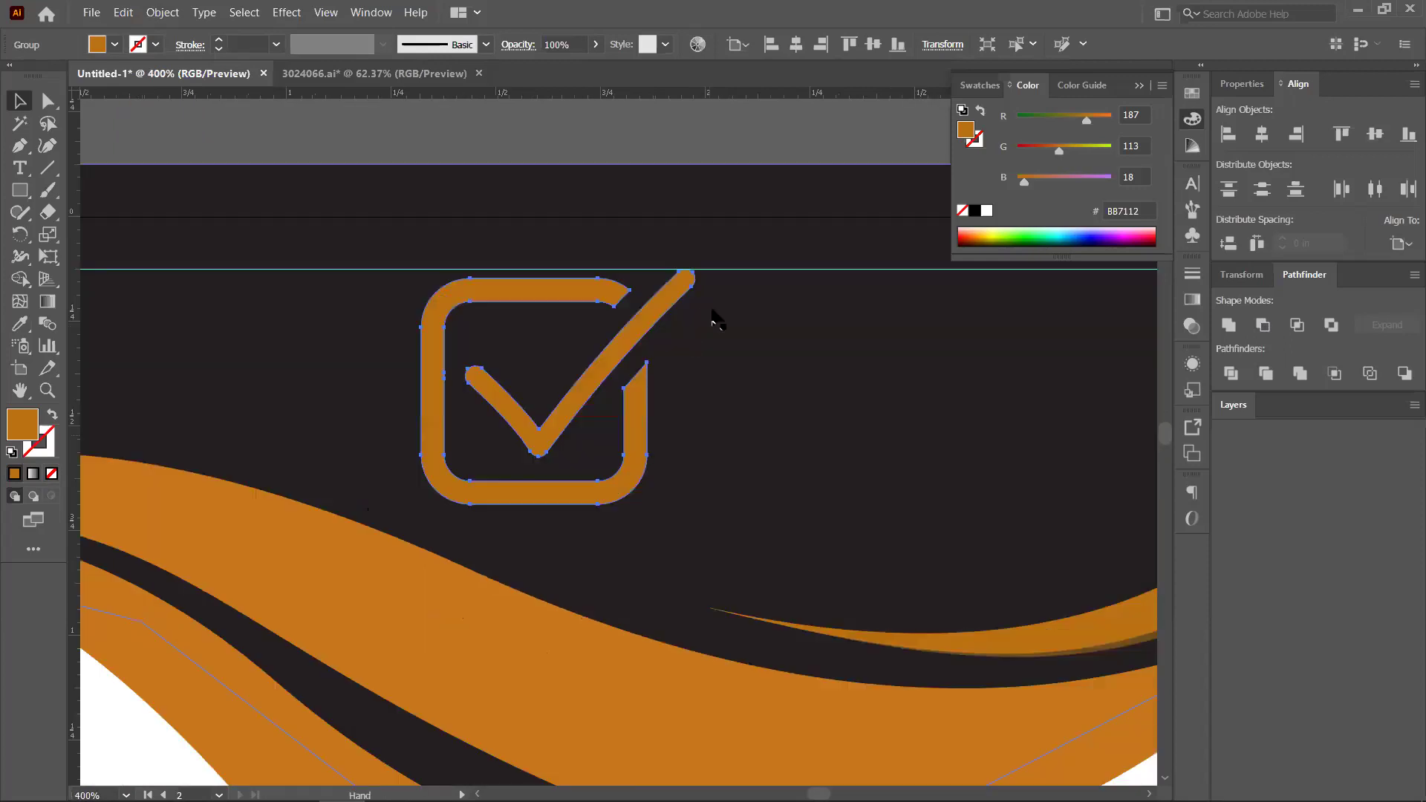
scroll(693, 501, "down", 1)
left_click_drag(694, 496, 623, 447)
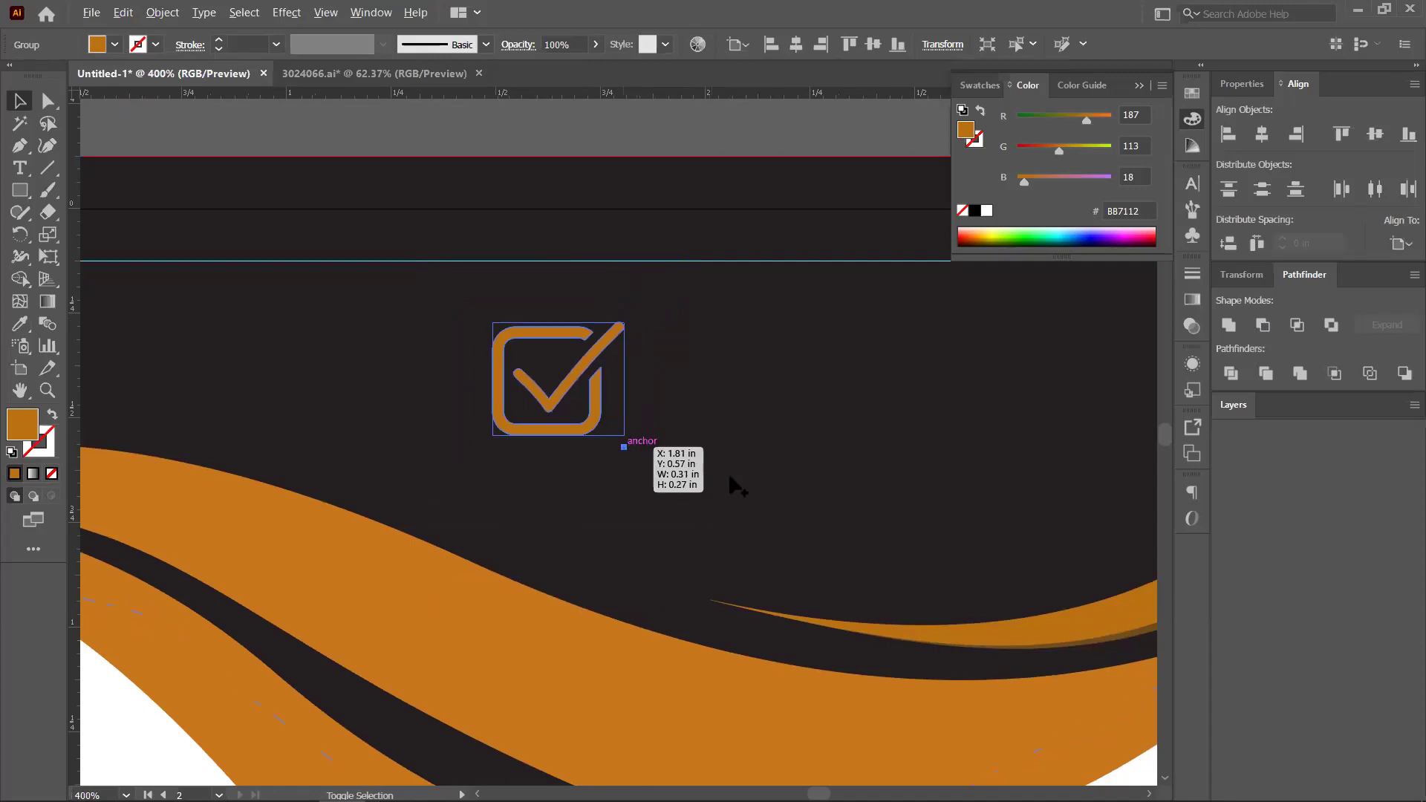
key("ctrl+minus")
key("ctrl+minus")
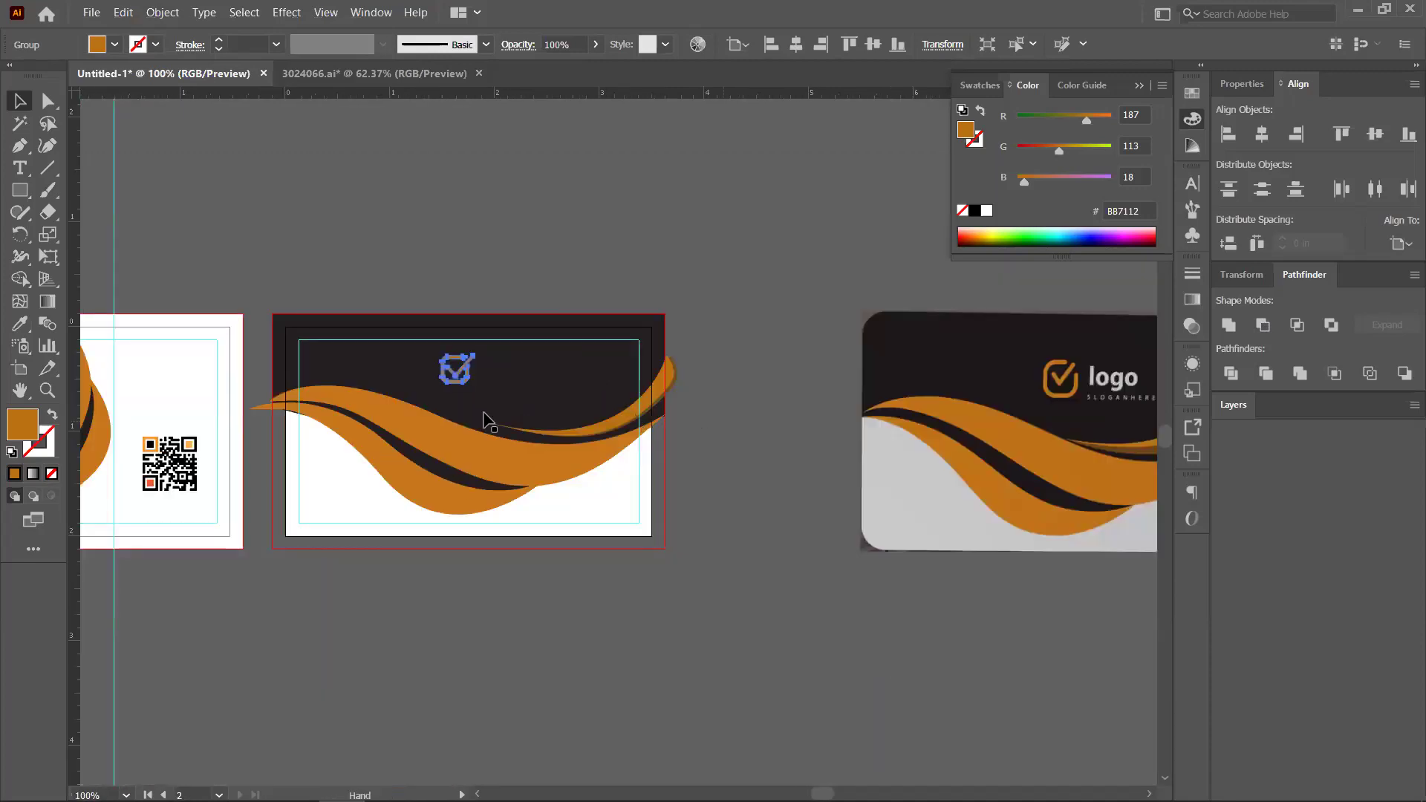
Move the checkmark icon off the card onto the pasteboard just above it
scroll(483, 423, "right", 1)
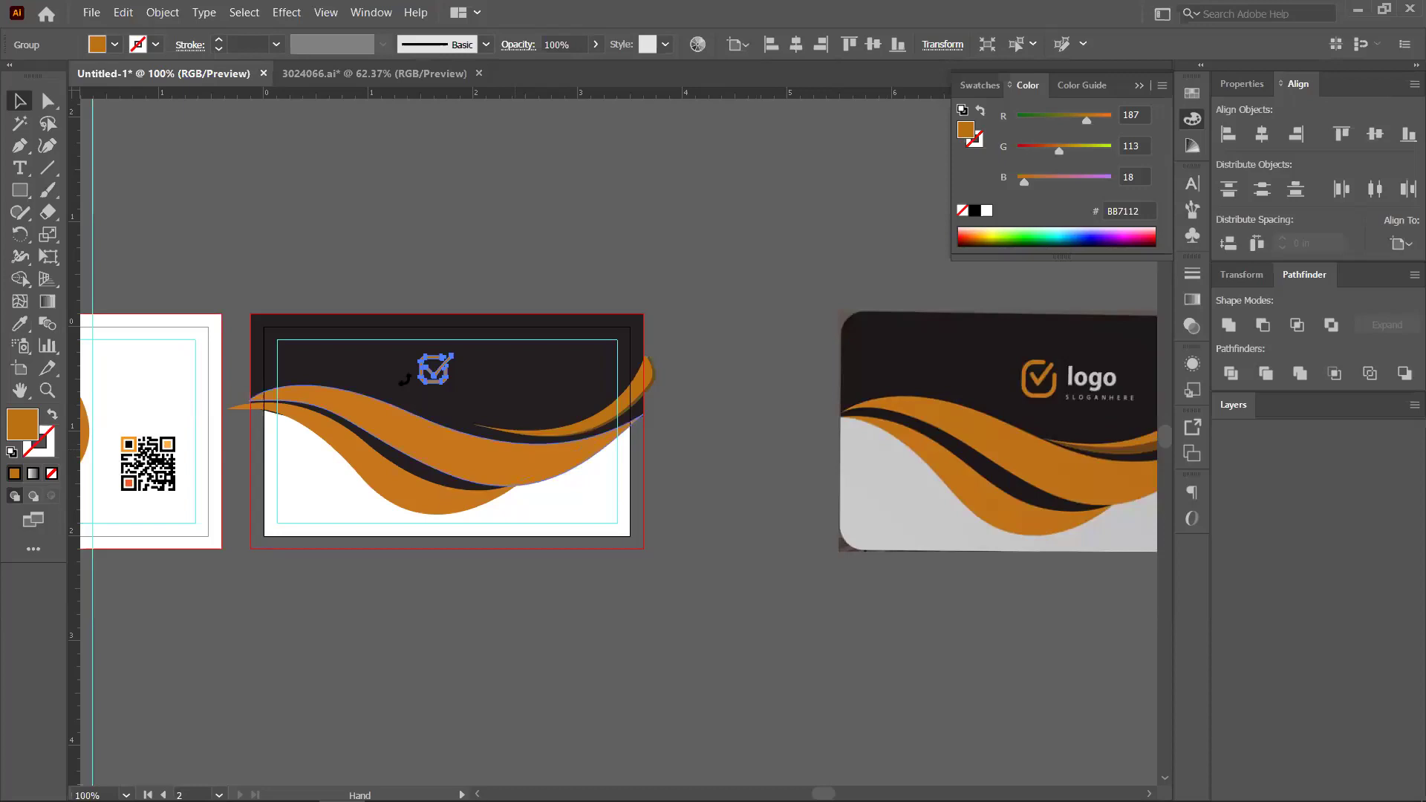
scroll(412, 393, "right", 1)
scroll(387, 358, "up", 1)
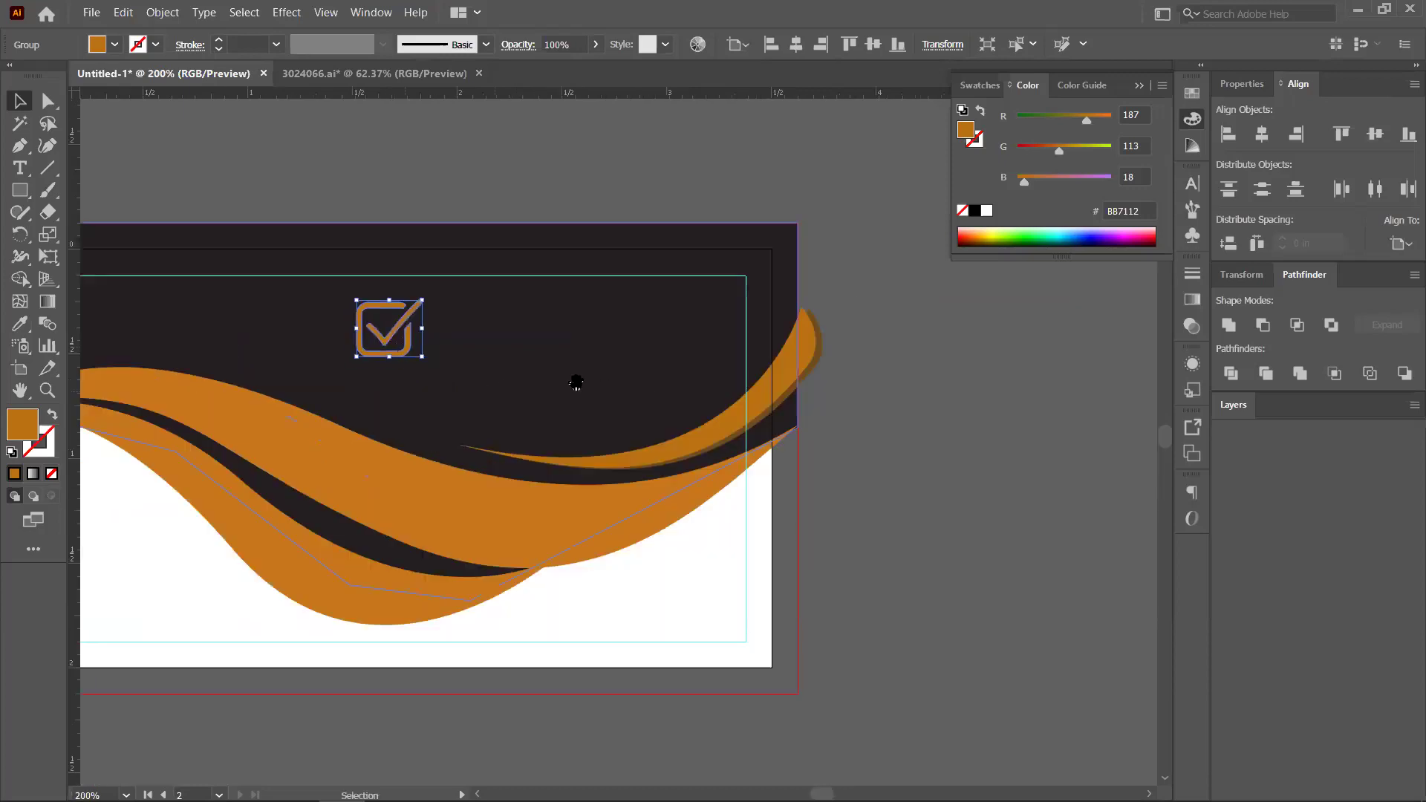
key("ctrl+minus")
scroll(449, 457, "up", 3)
scroll(449, 457, "left", 1)
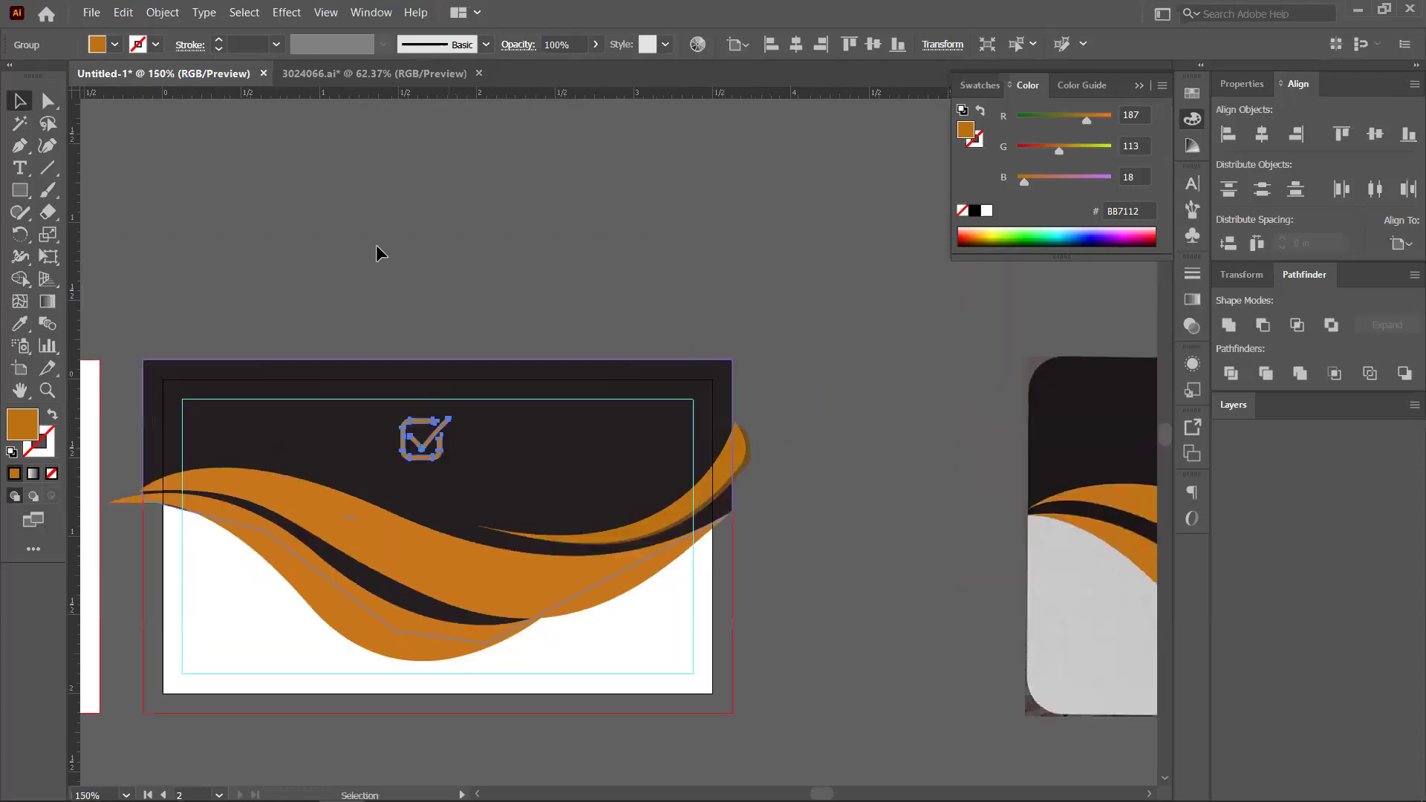
left_click_drag(378, 252, 505, 248)
left_click_drag(401, 241, 380, 239)
left_click(185, 201)
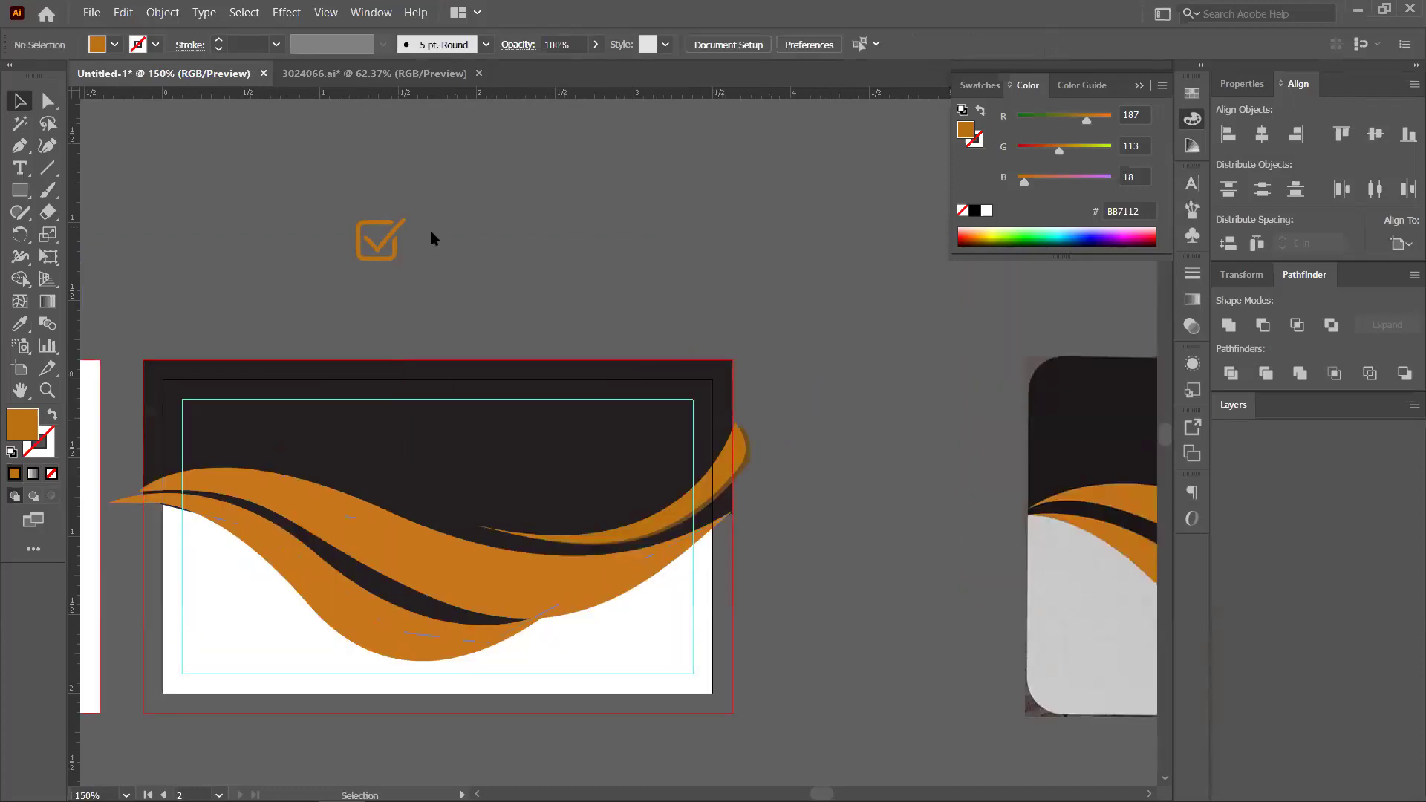
Add a 'Logo' text object beside the checkmark icon
key("t")
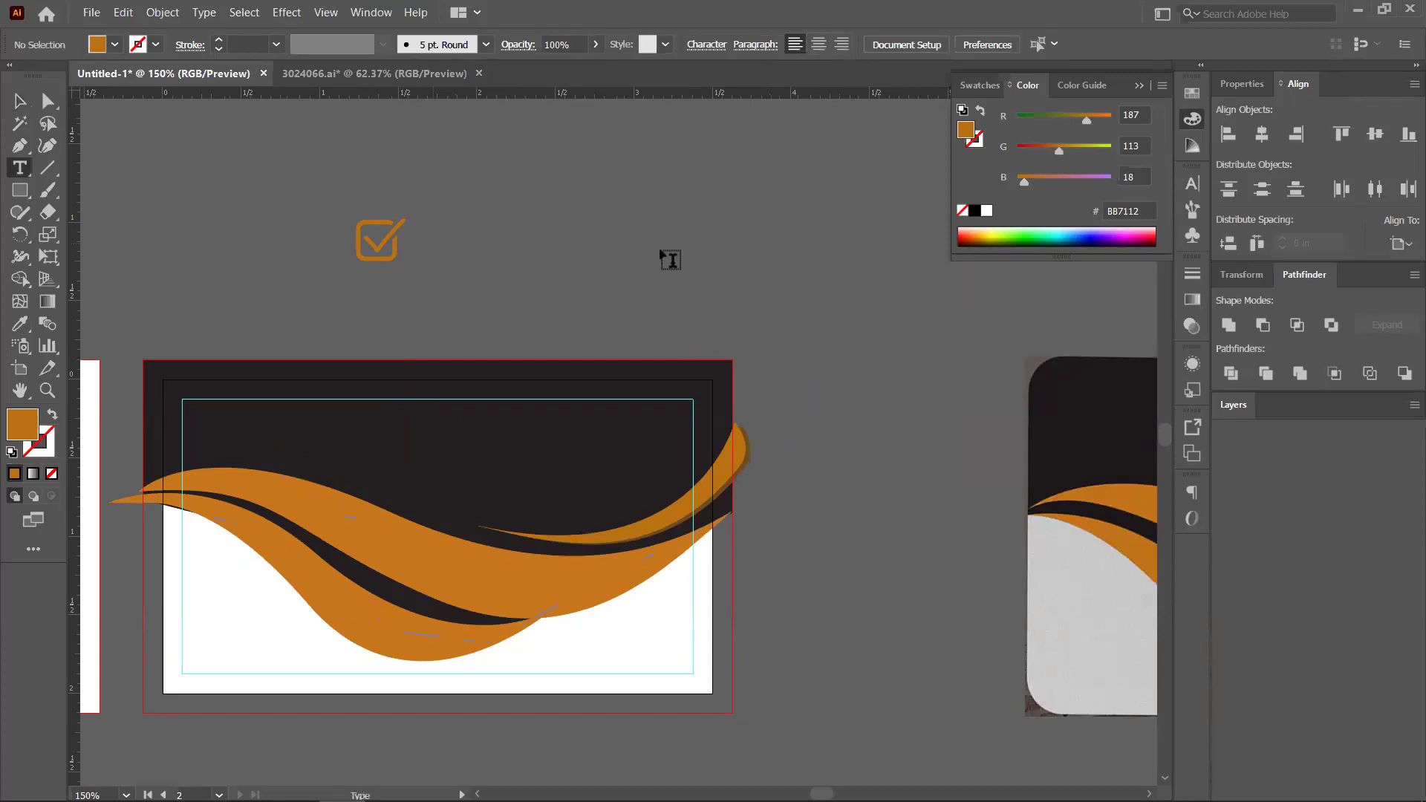
key("ctrl+v")
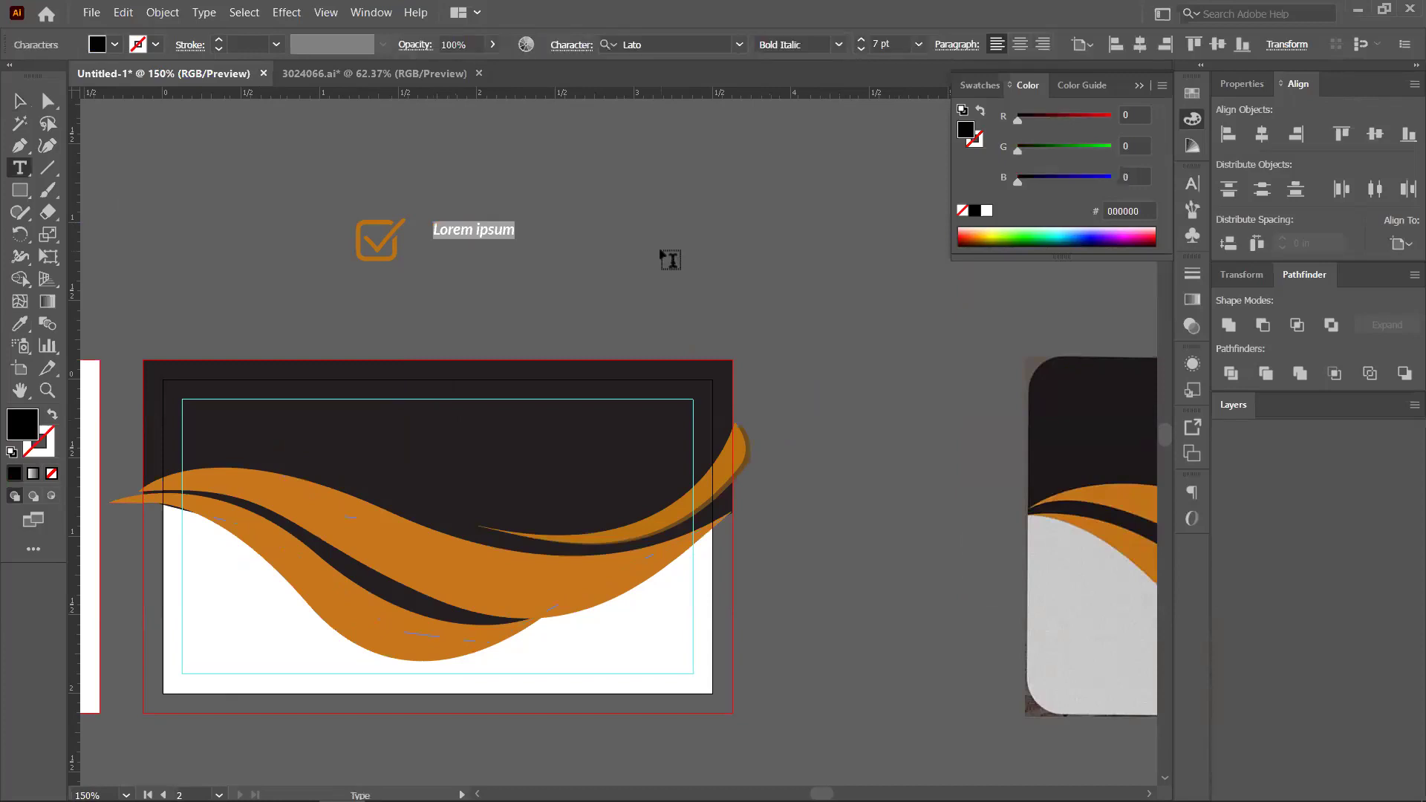
type("Logo")
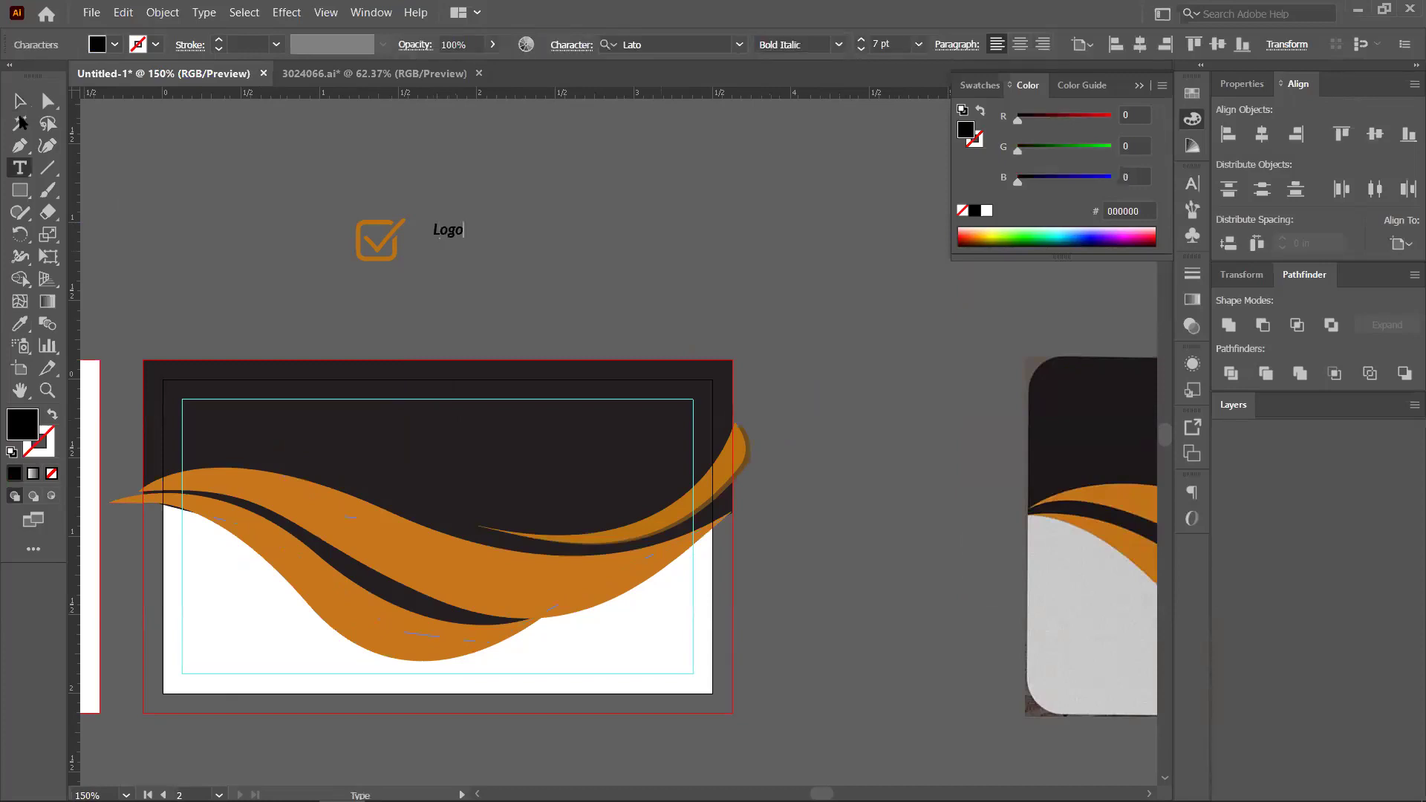
key("Escape")
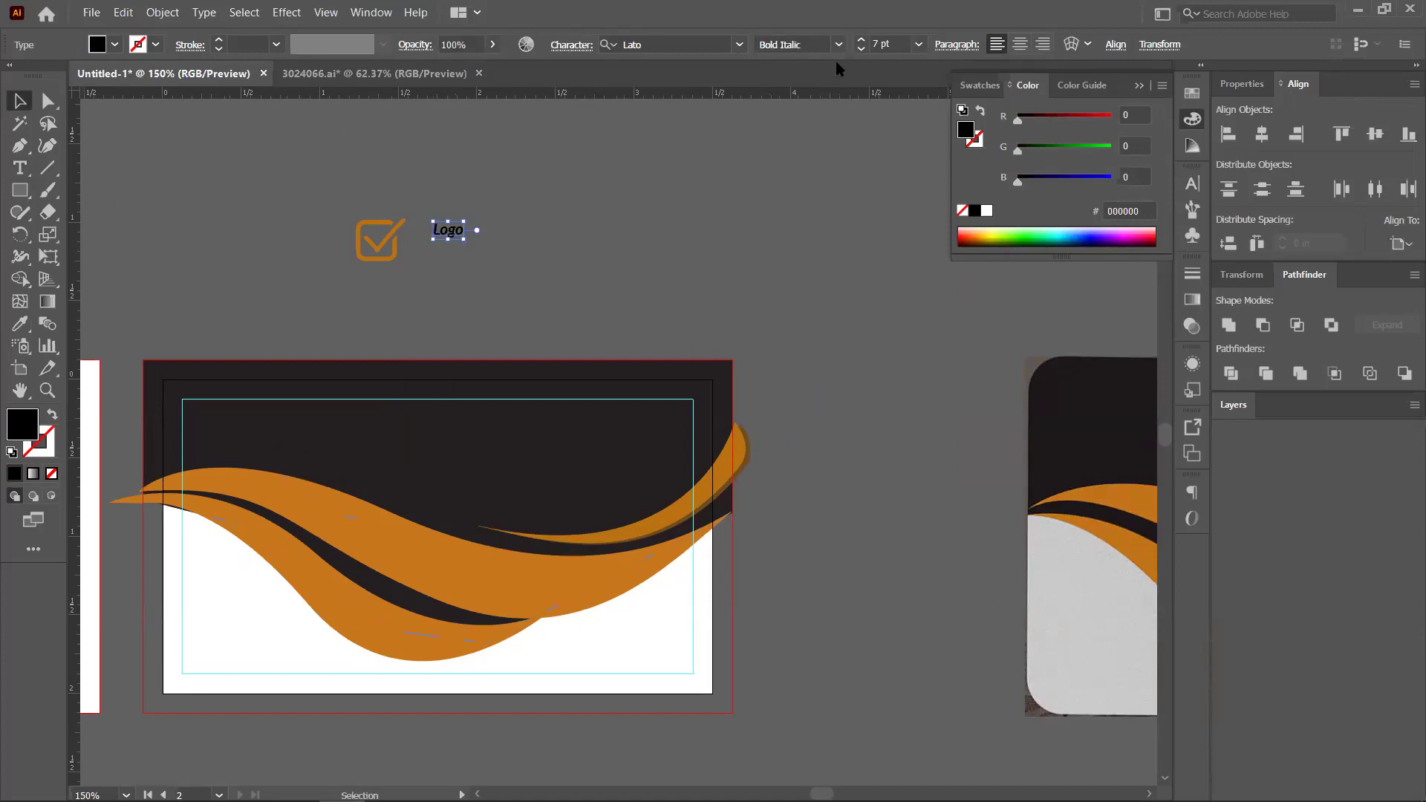
Change 'Logo' from Bold Italic to Bold and place it right next to the checkmark
left_click(838, 45)
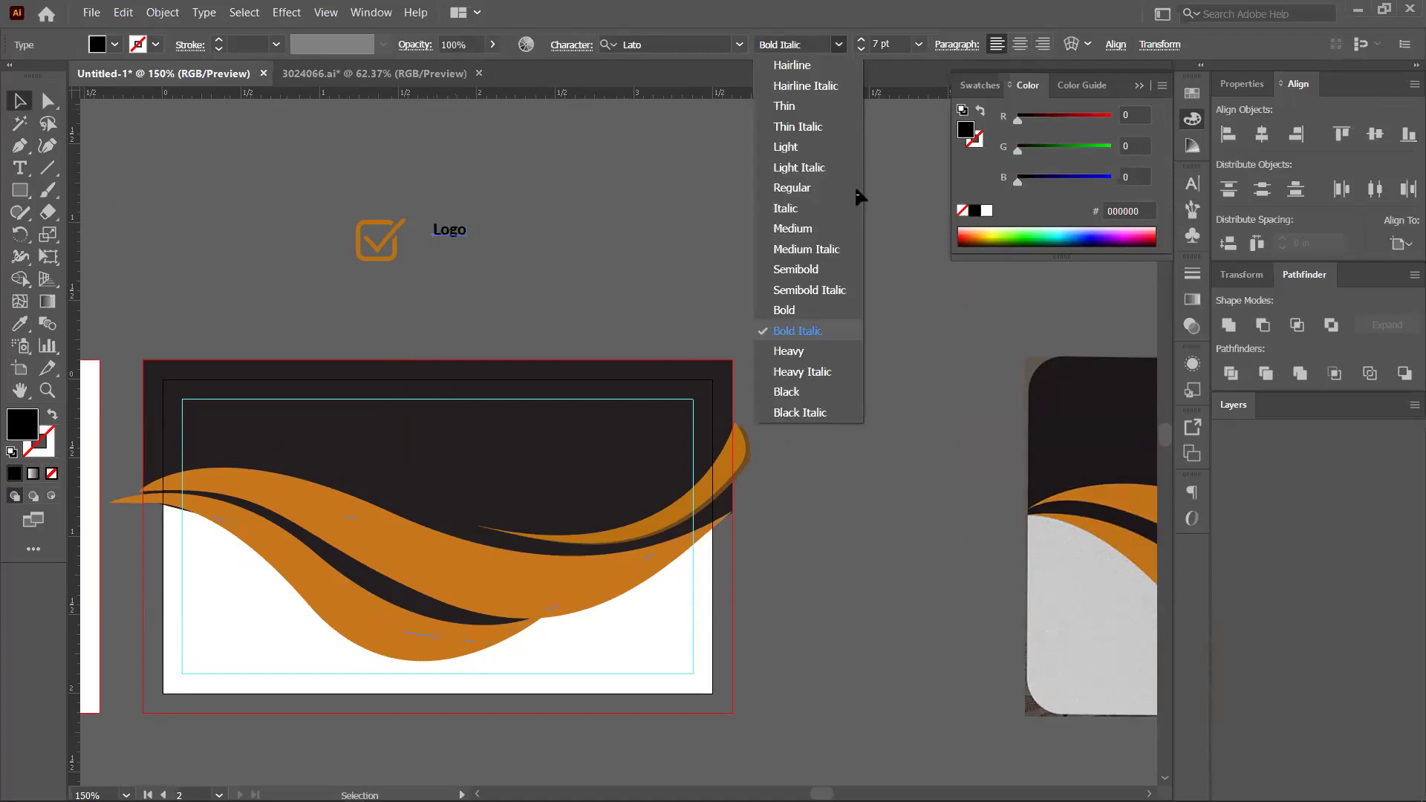
key("Up")
key("Return")
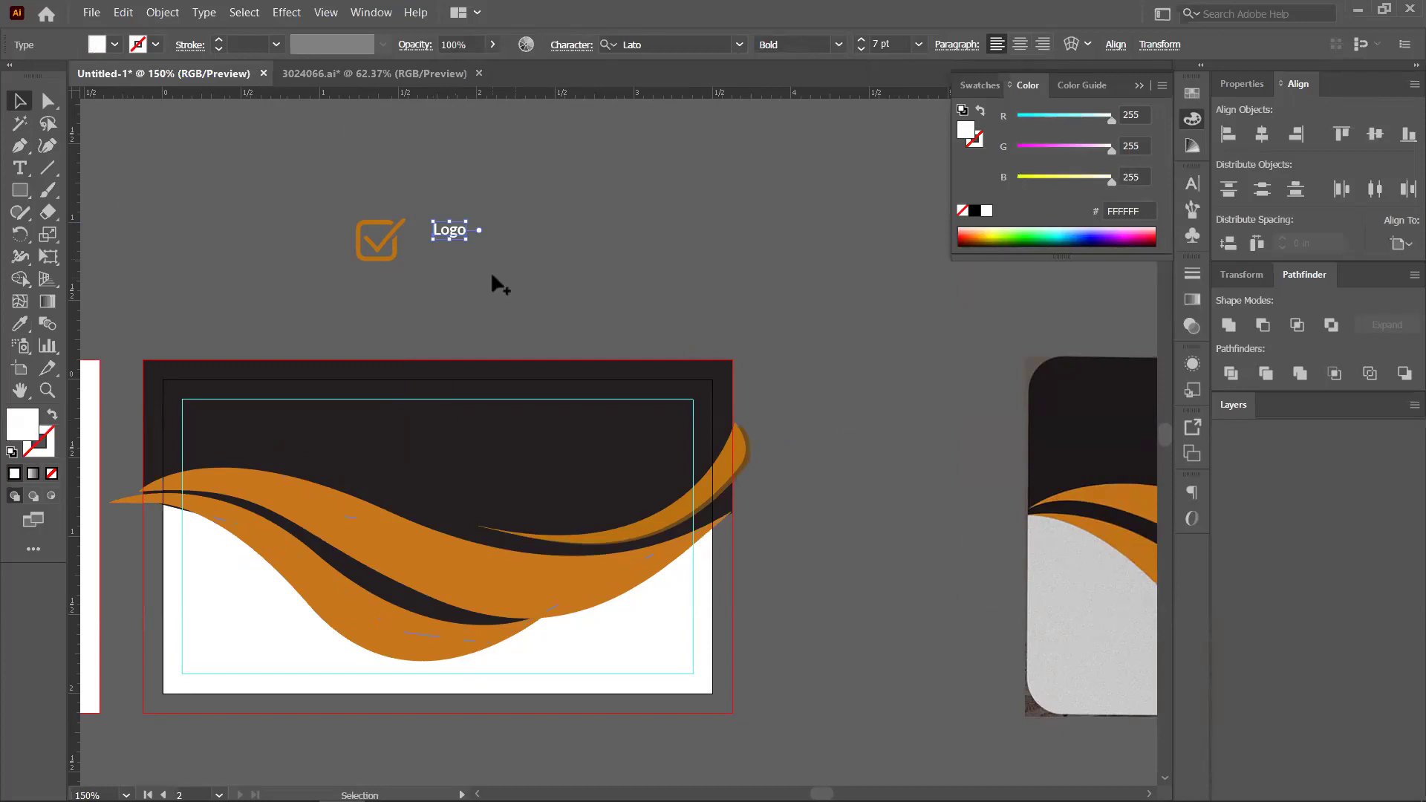
key("ctrl+equal")
key("ctrl+equal")
key("ctrl+equal")
left_click_drag(505, 230, 492, 209)
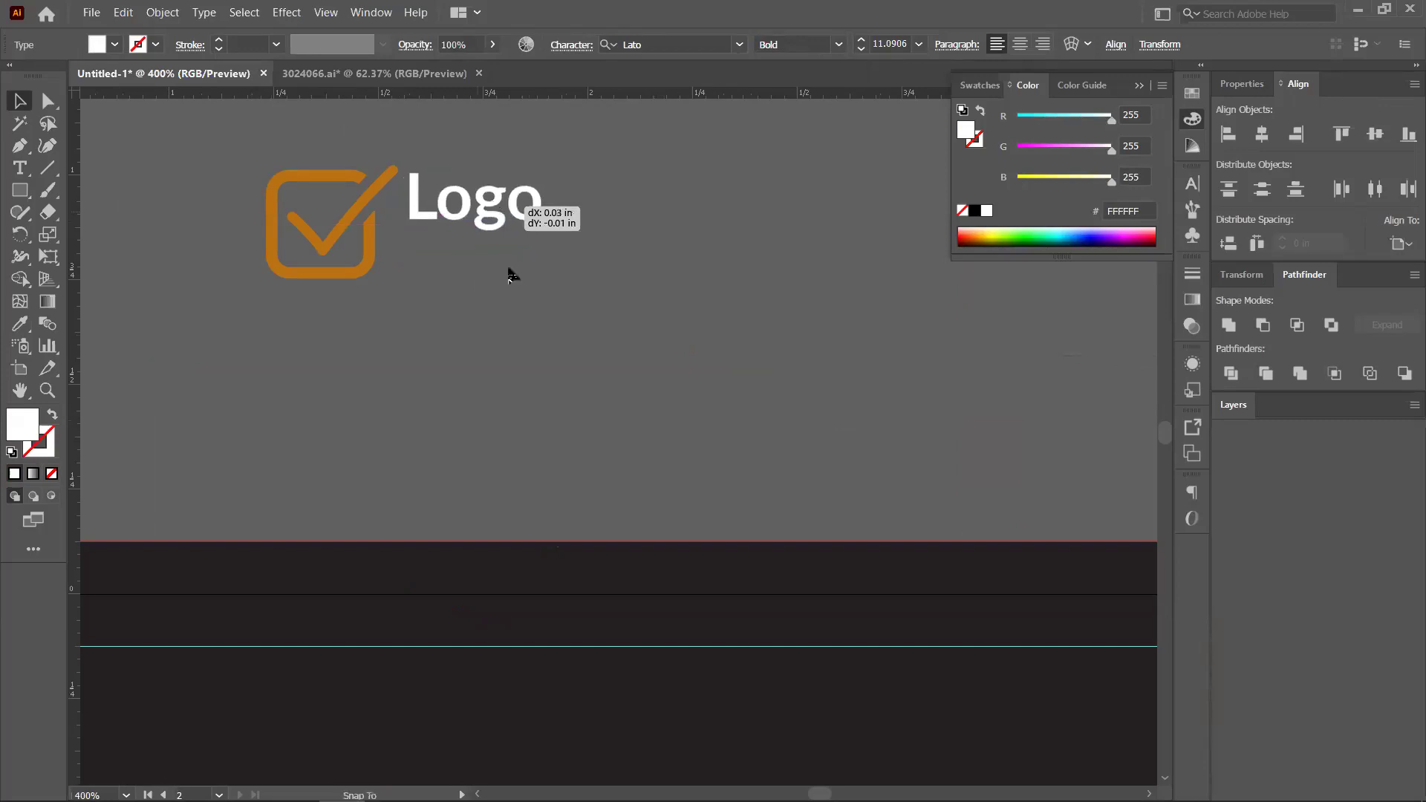
left_click(20, 169)
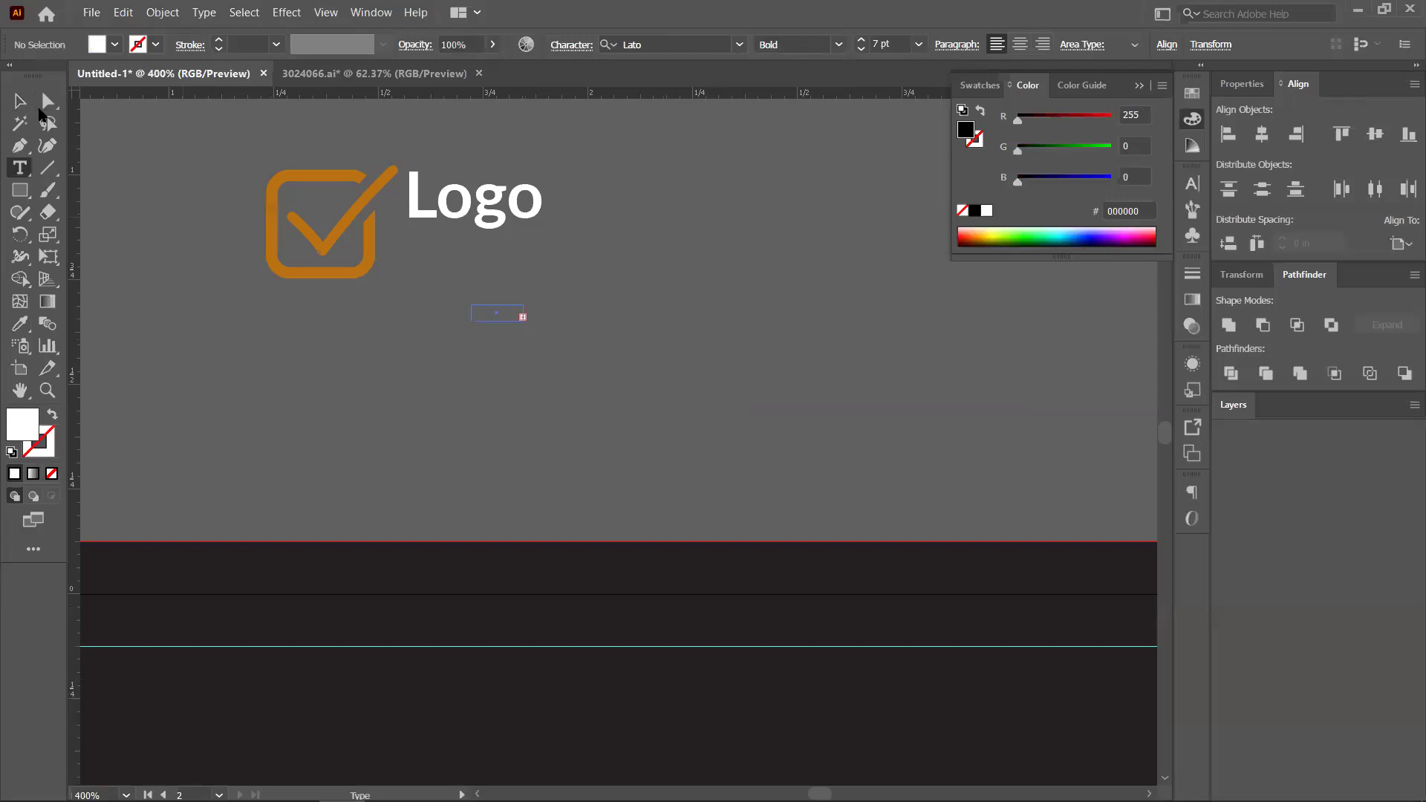
Add a 'Slogan Here' text line below the logo
key("Escape")
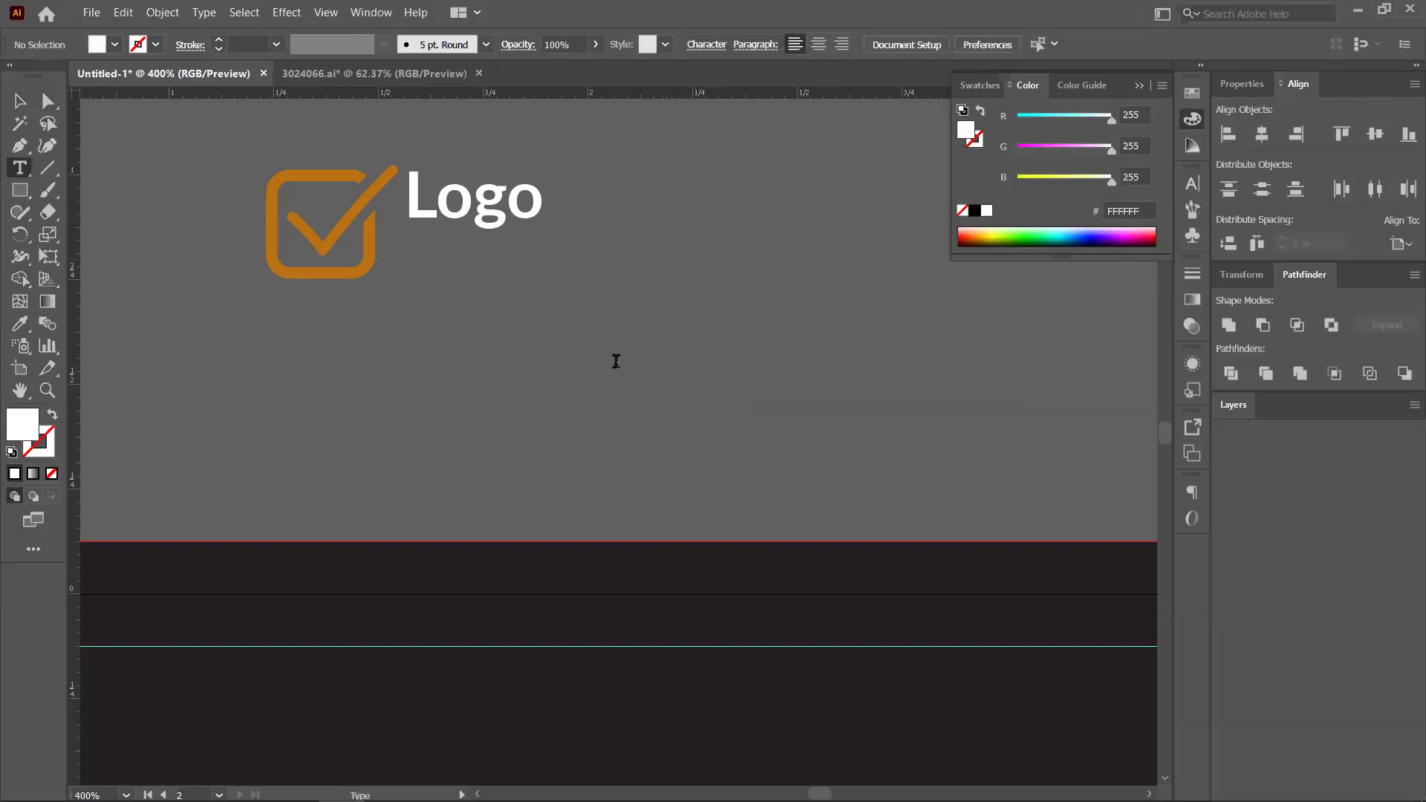
left_click(442, 360)
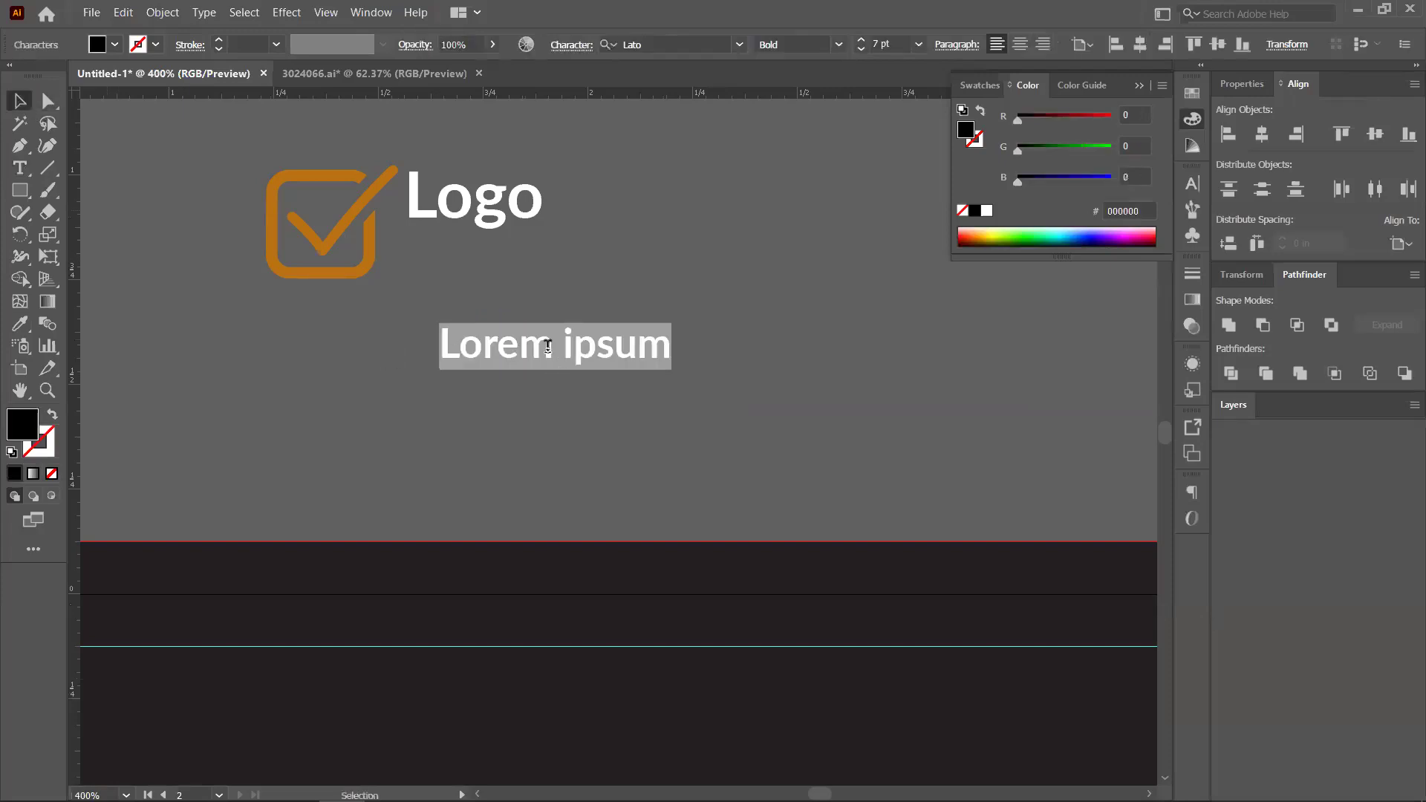
left_click(548, 347)
key("ctrl+a")
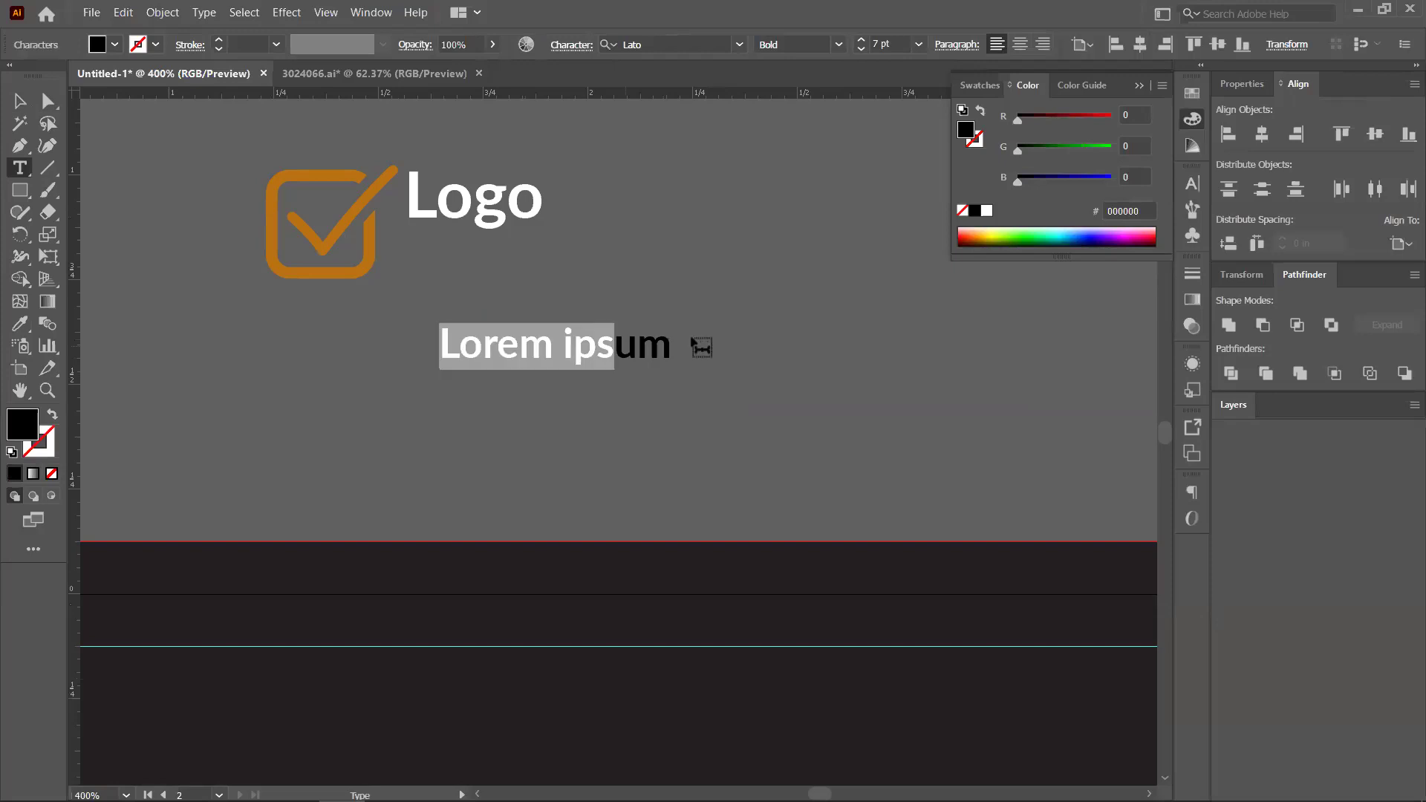
type("Slogan Here")
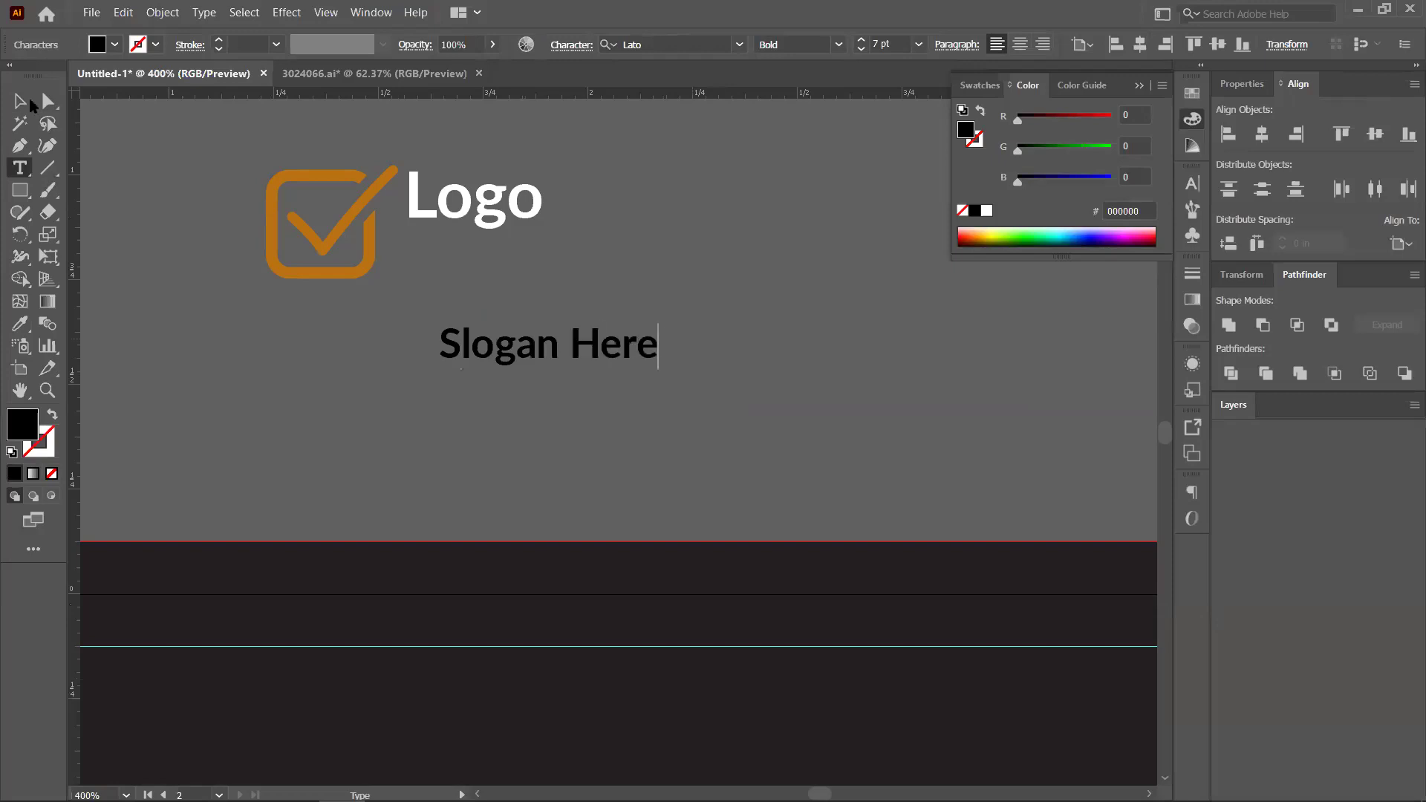
key("Escape")
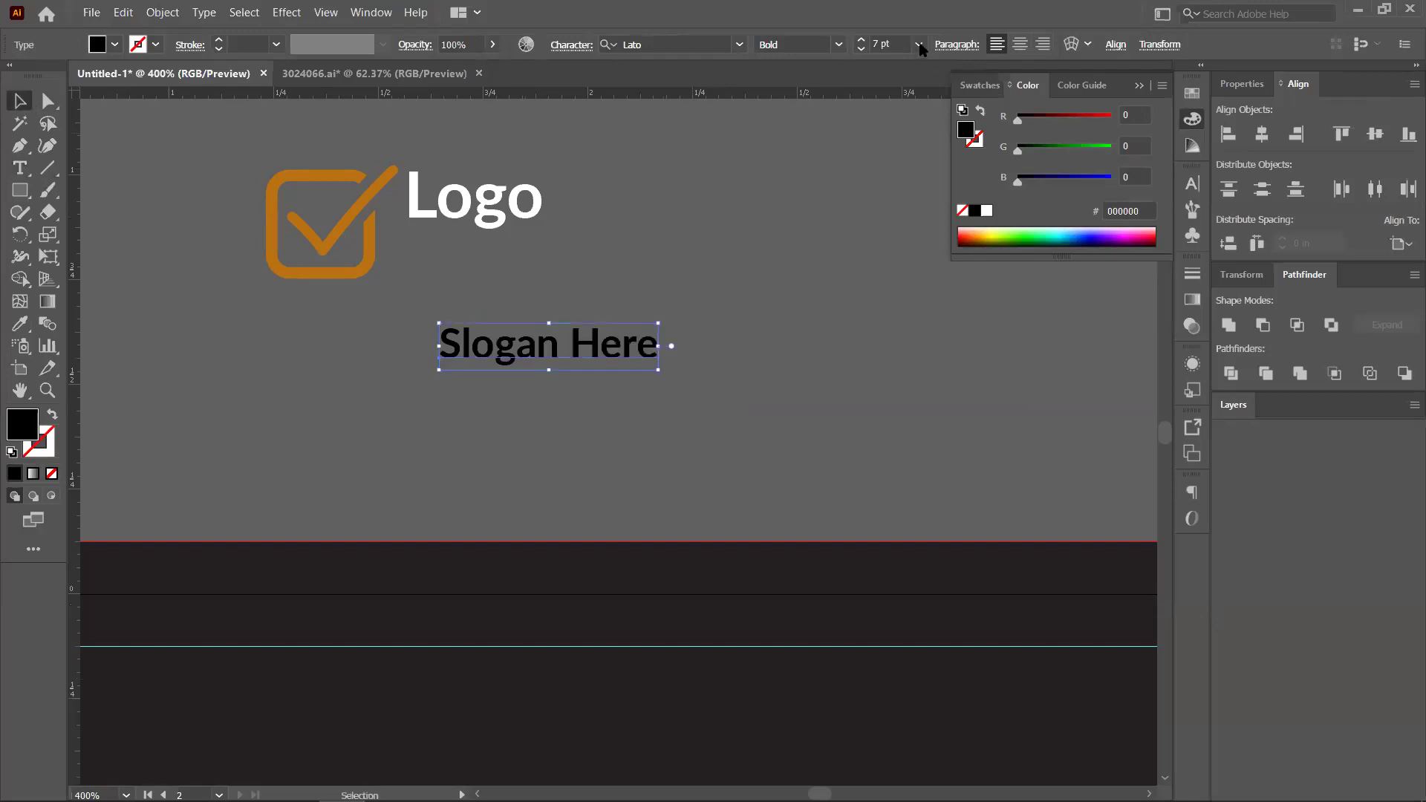
Set the slogan to 6 pt in Light weight, scaling it down slightly
left_click(919, 45)
left_click(942, 90)
left_click_drag(626, 336, 594, 295)
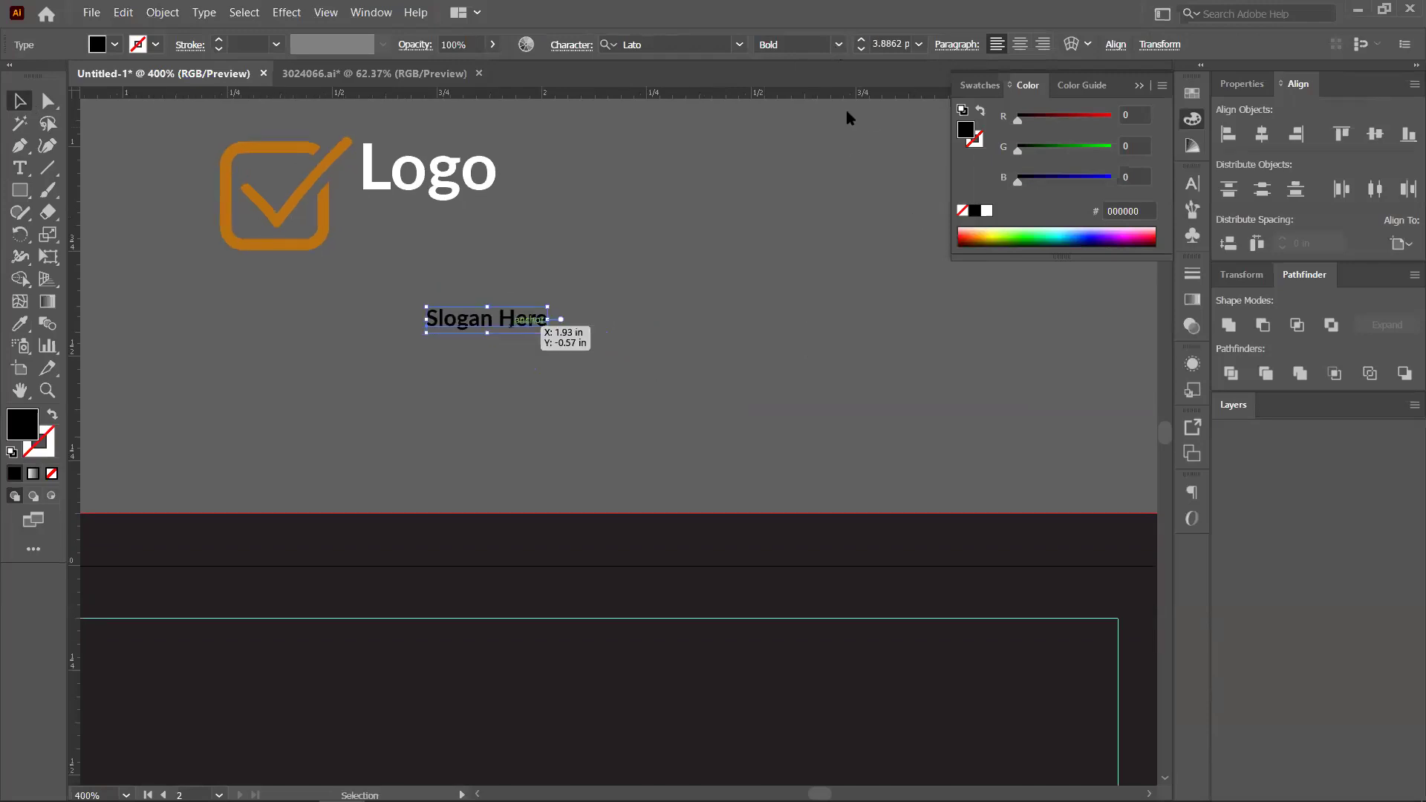
left_click(836, 45)
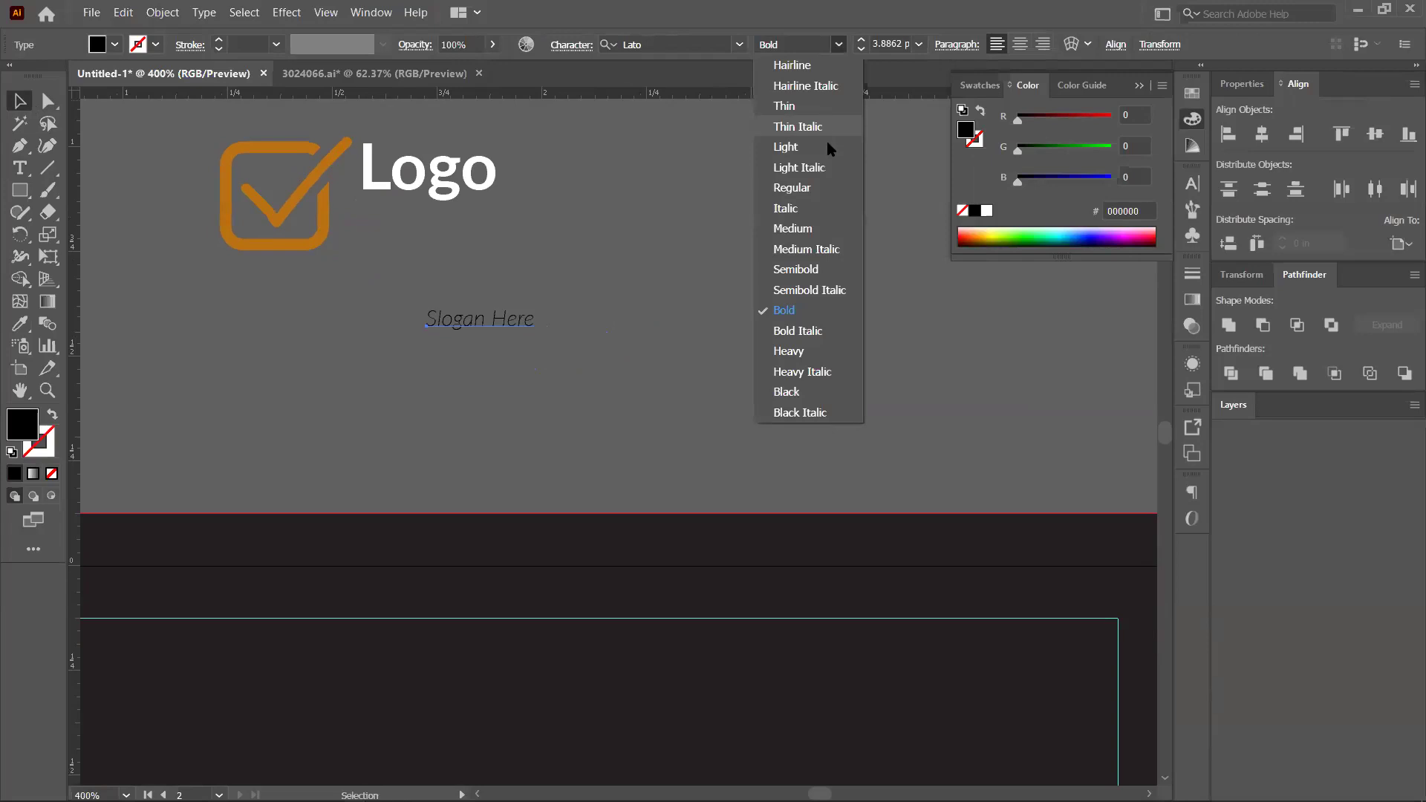
left_click(830, 147)
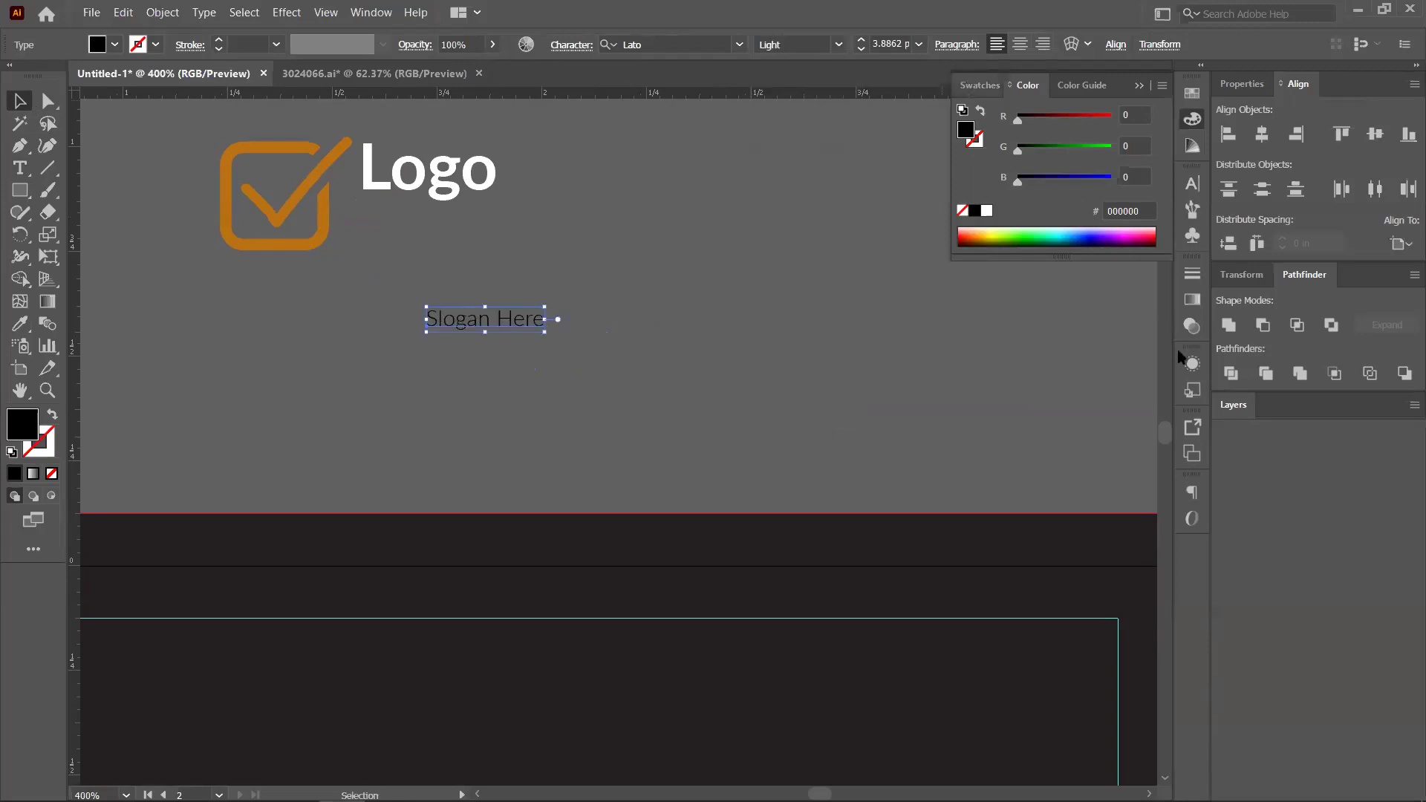
Widen the slogan's letter spacing to 400 tracking
left_click(1194, 187)
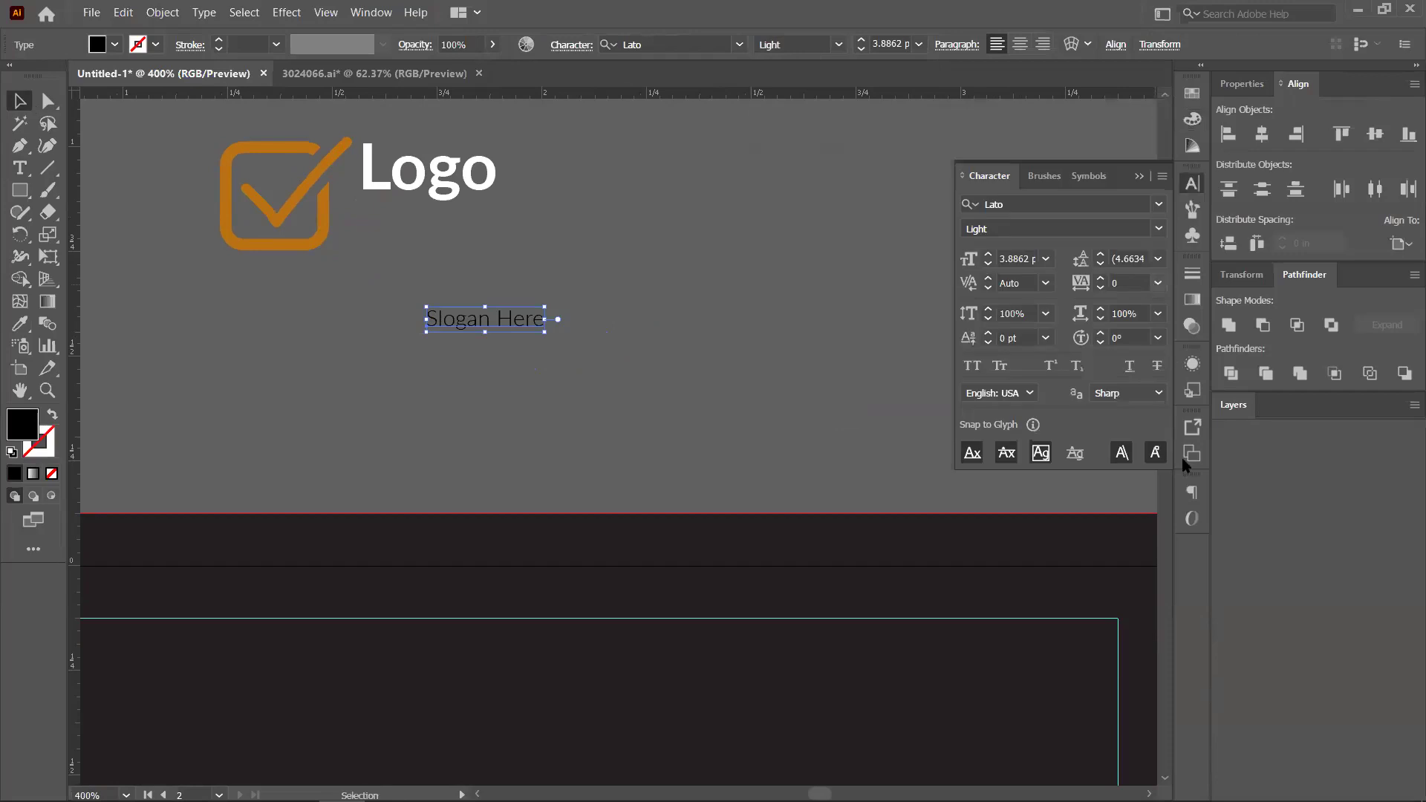
left_click(1157, 285)
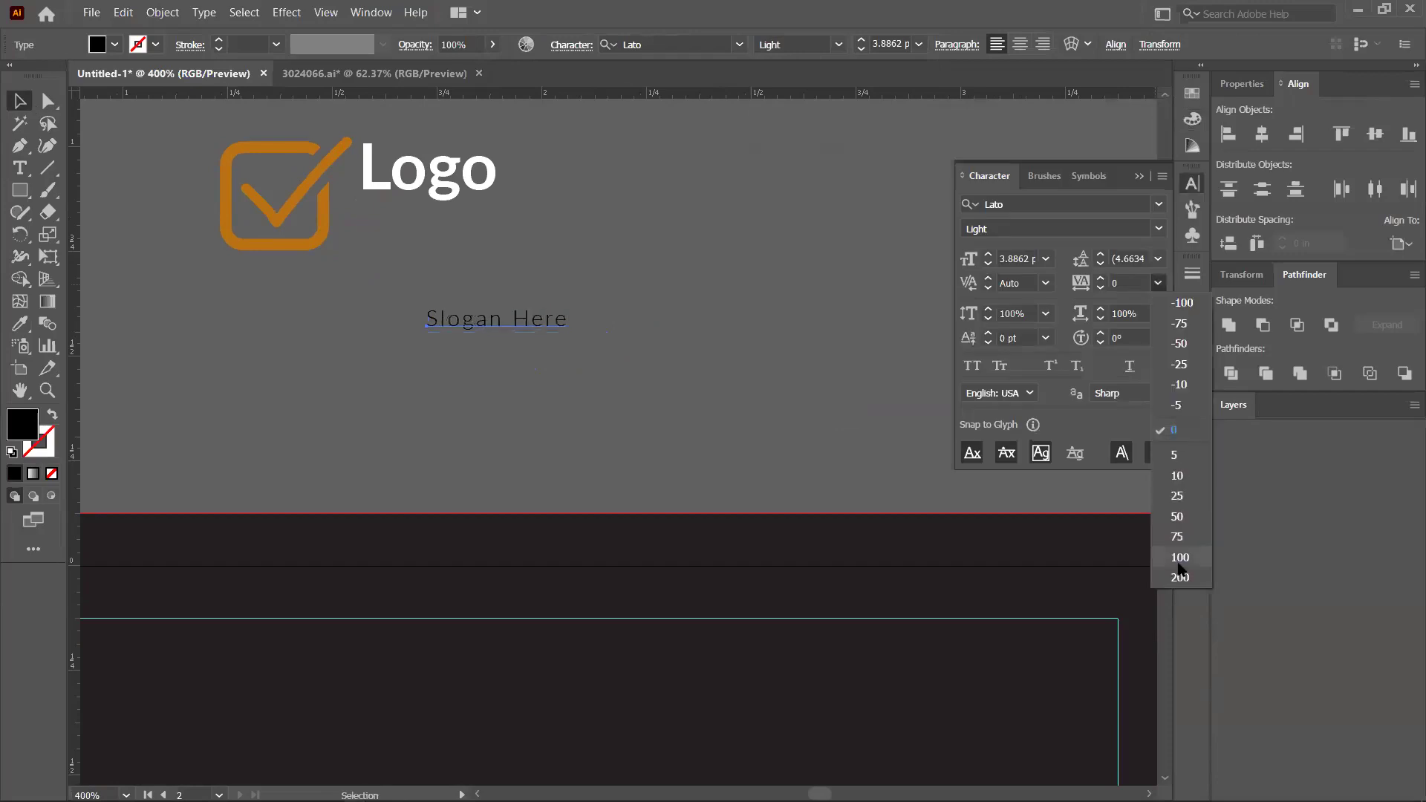
left_click(1178, 562)
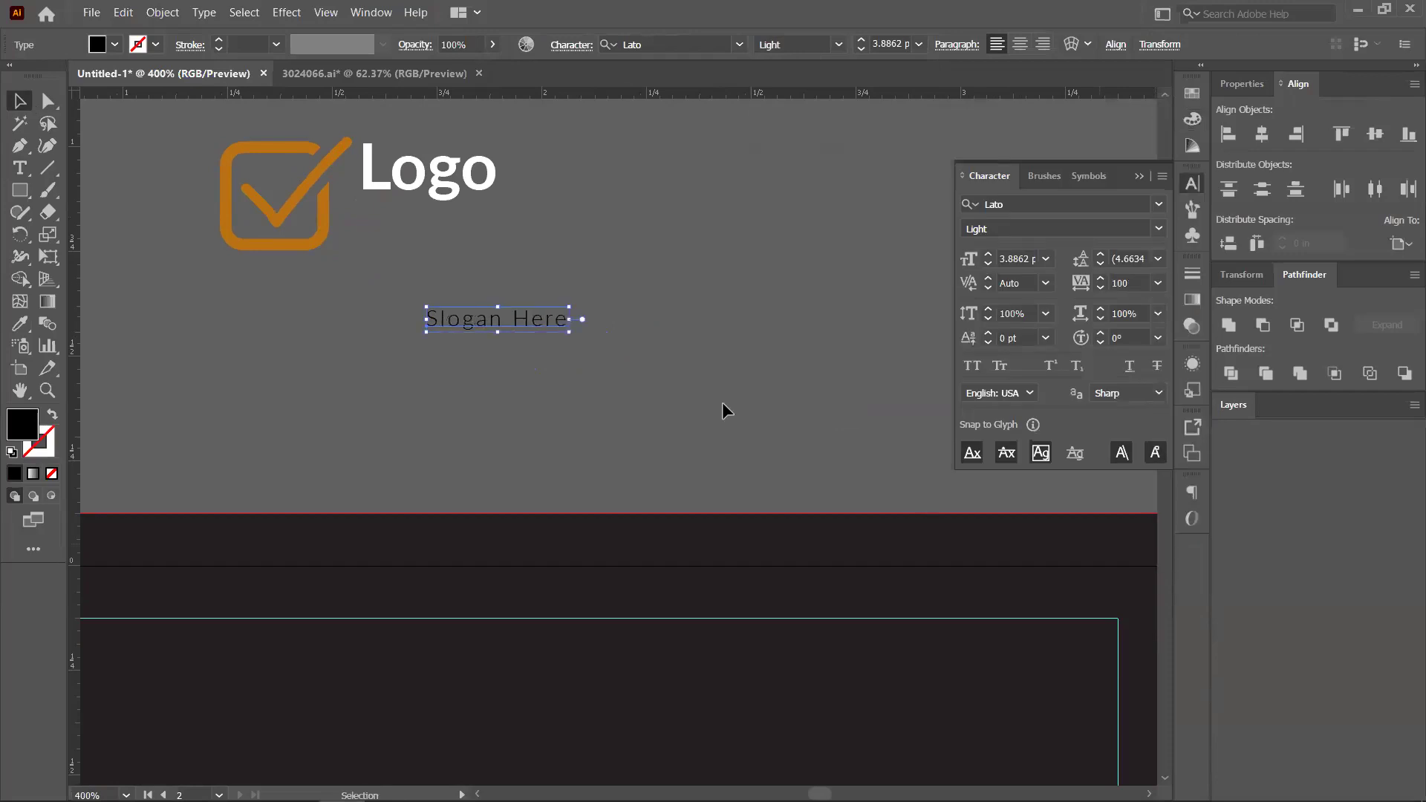
left_click(546, 332)
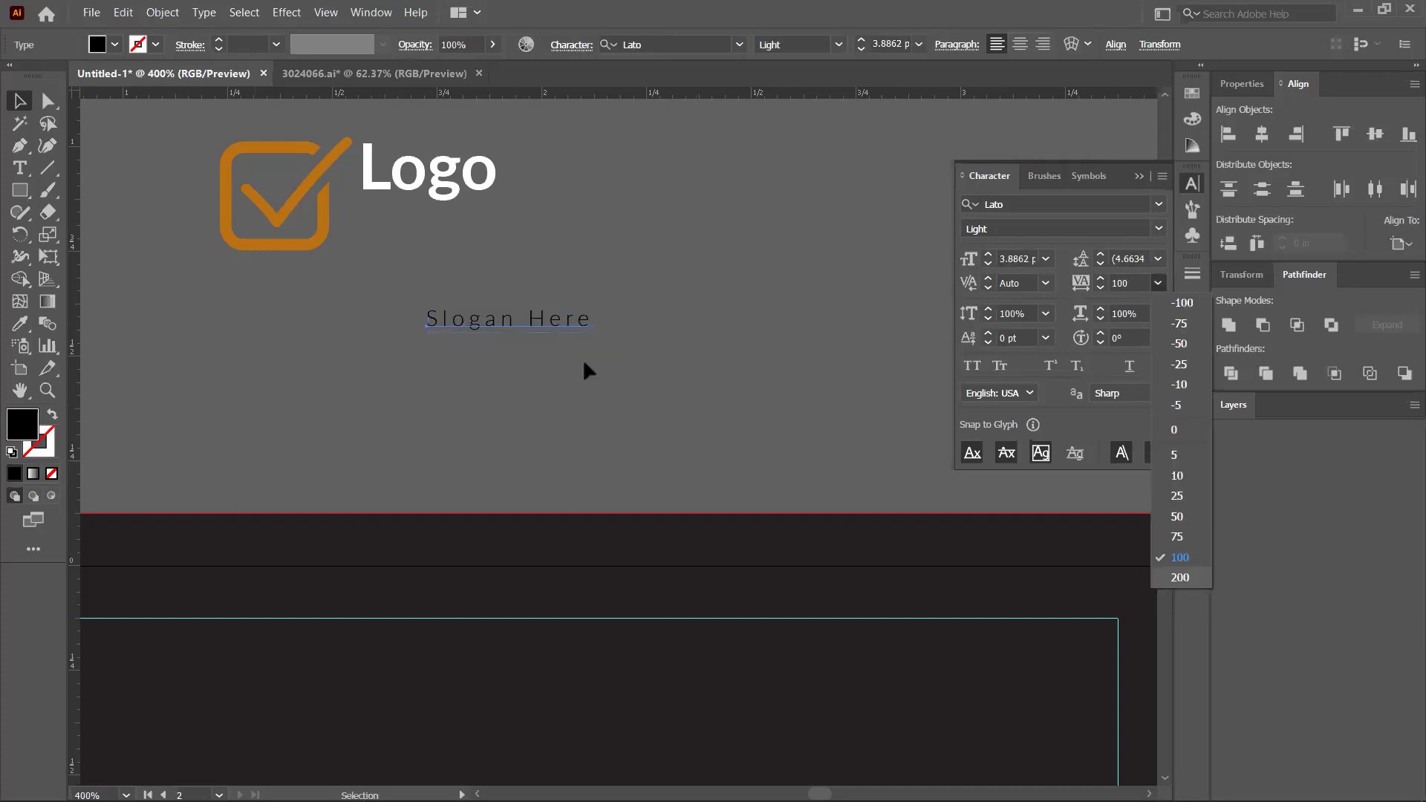
key("Return")
left_click(549, 329)
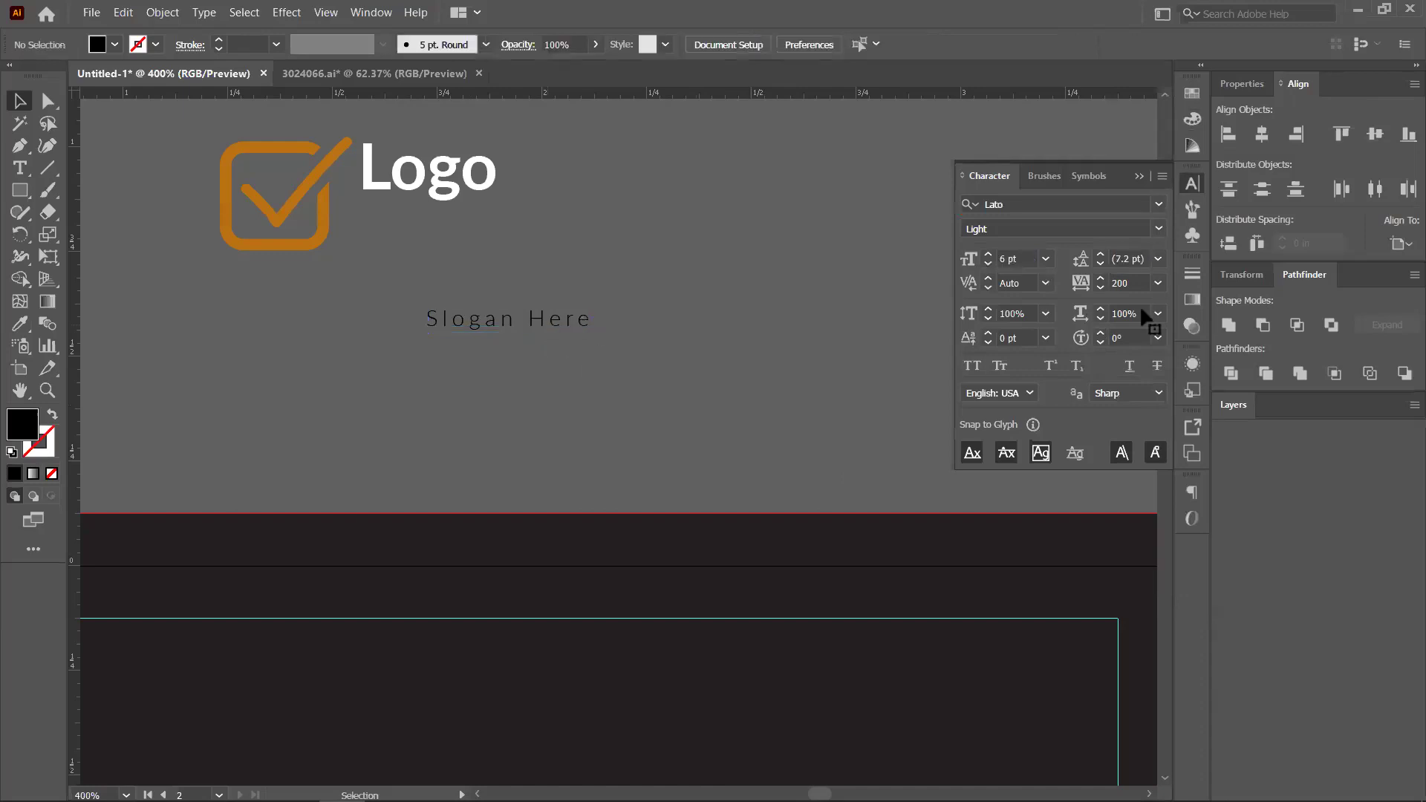
key("ctrl+z")
left_click(1157, 283)
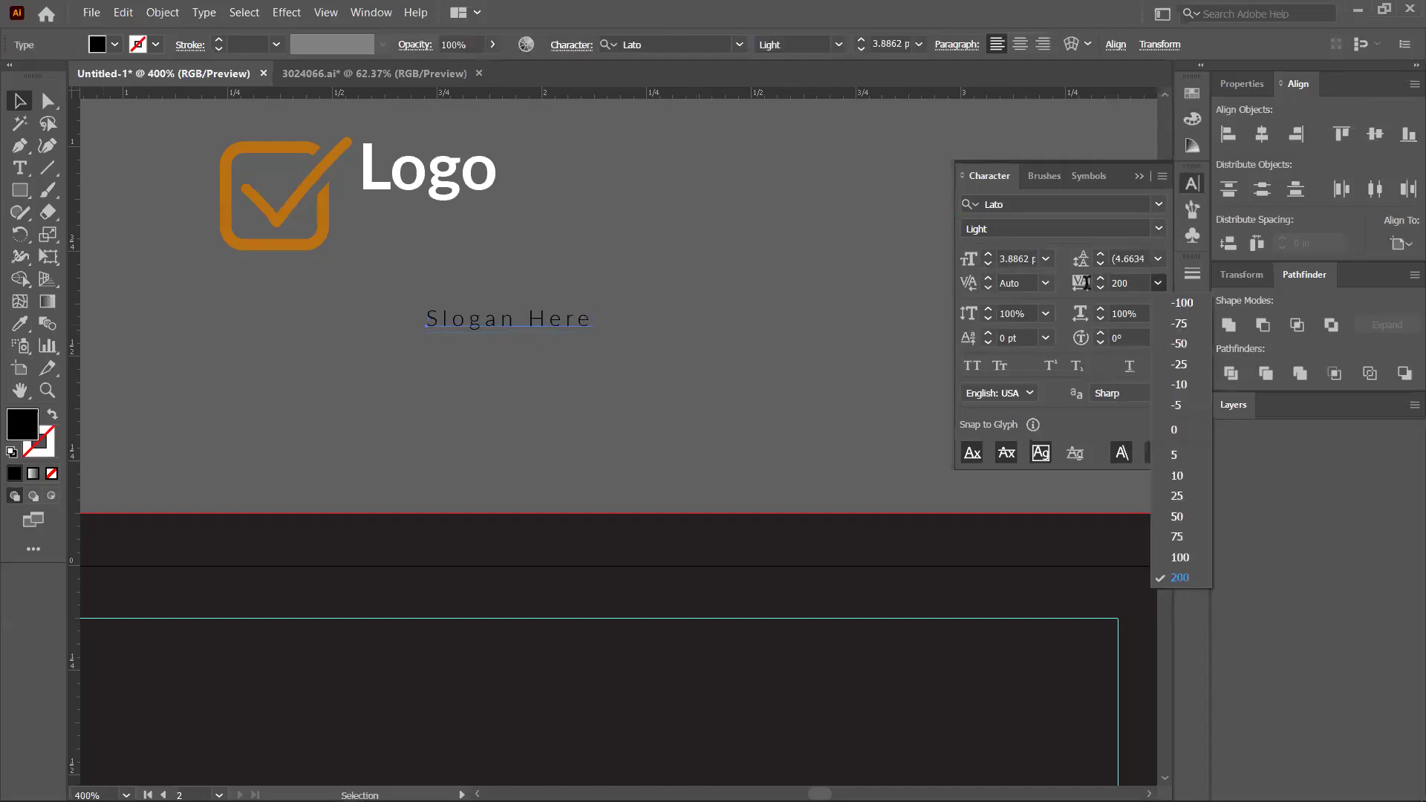
left_click(1086, 283)
left_click(1086, 286)
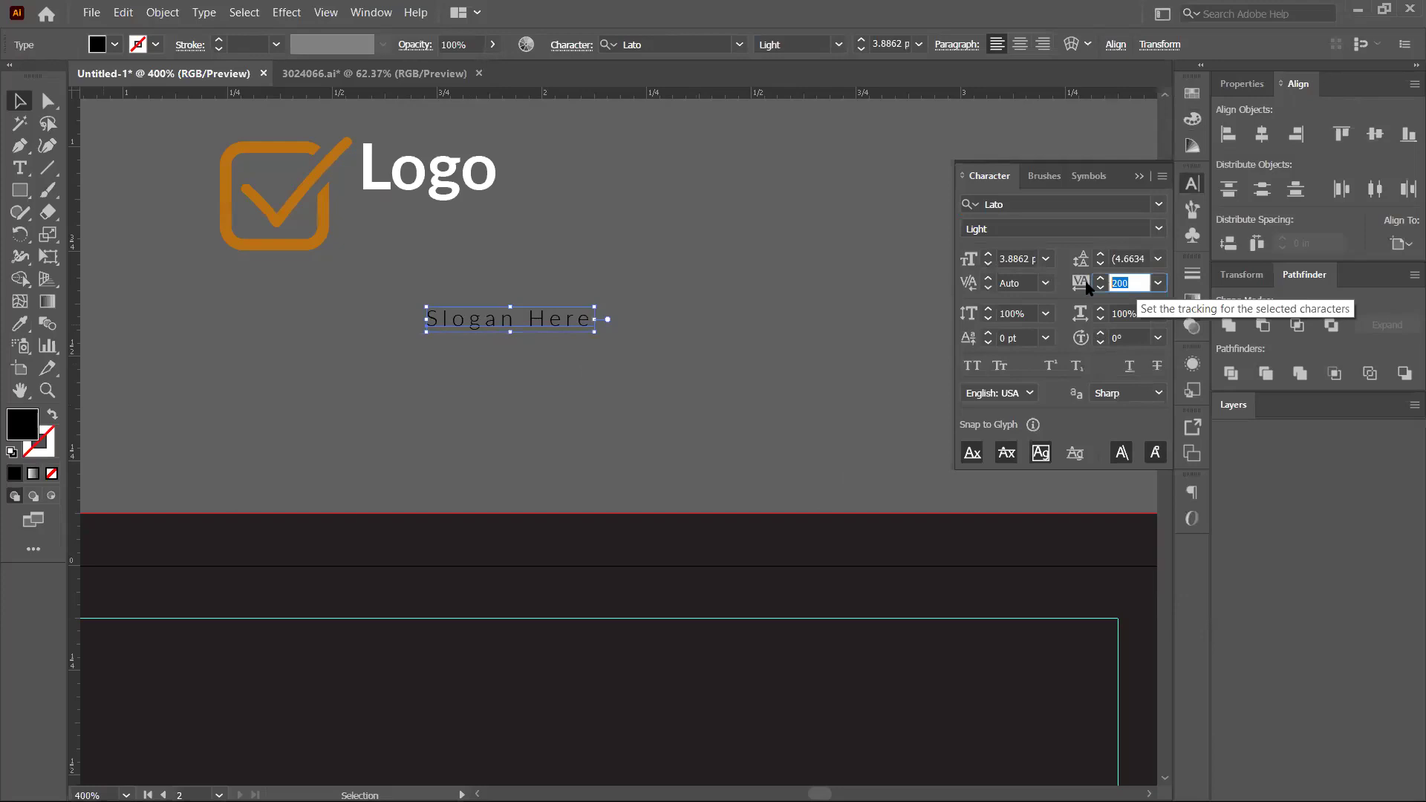
type("400")
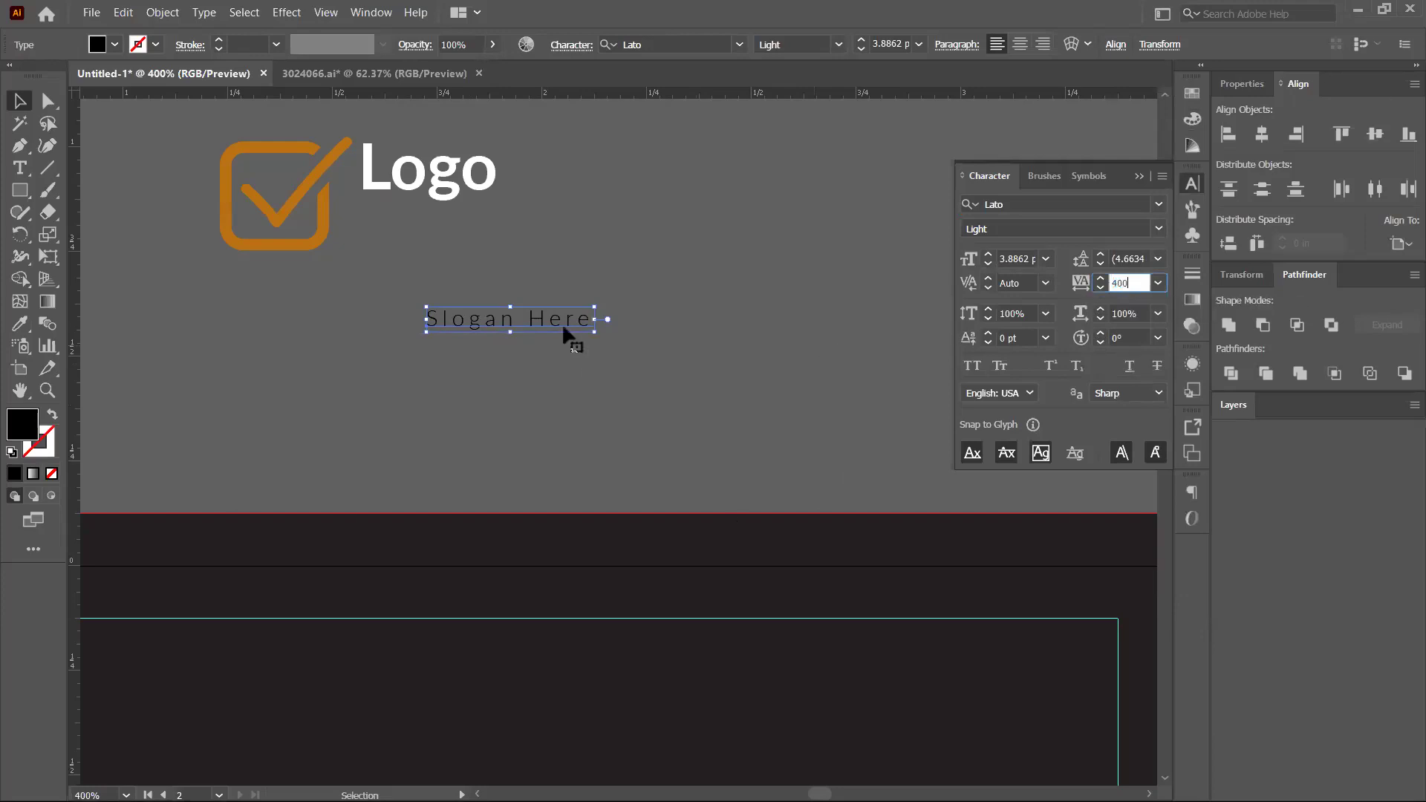
key("Return")
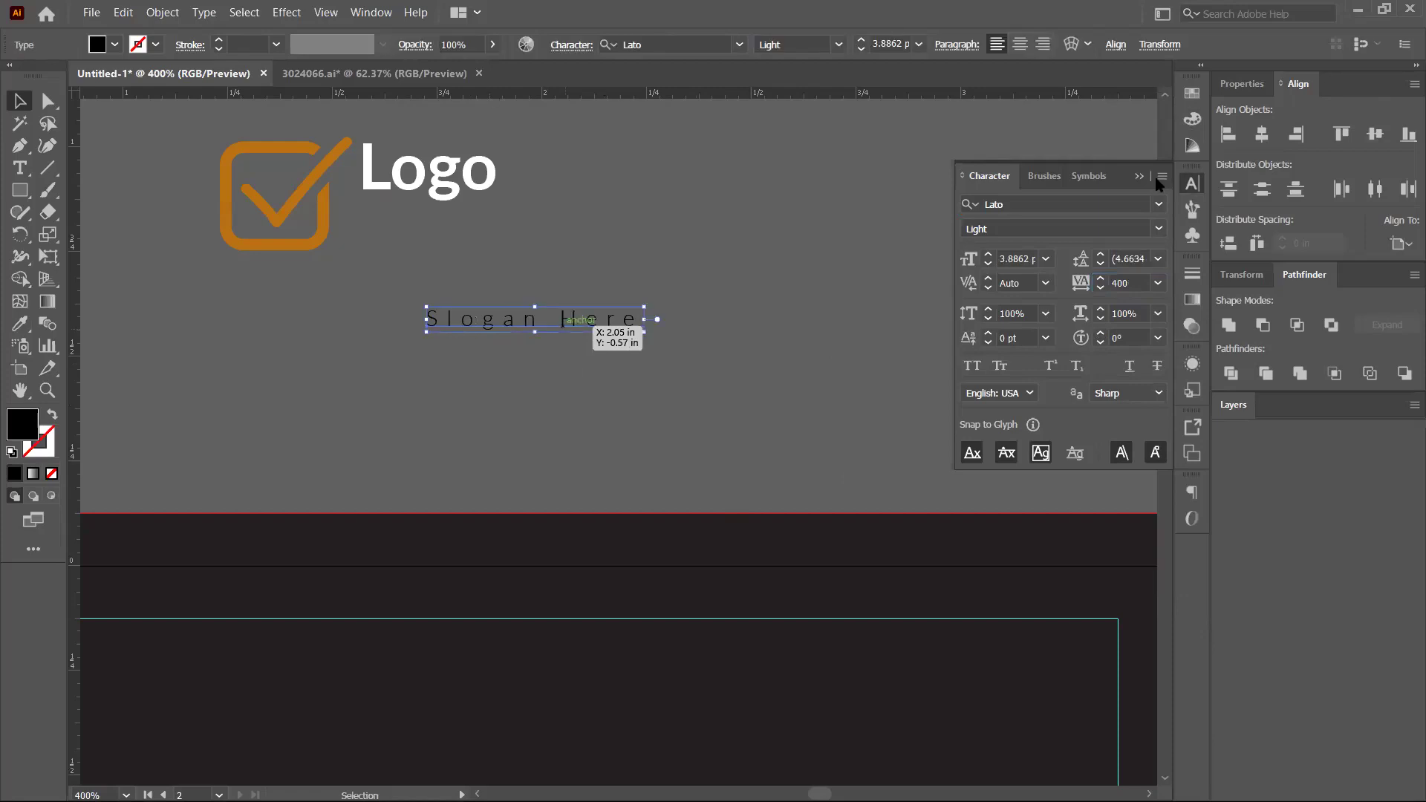
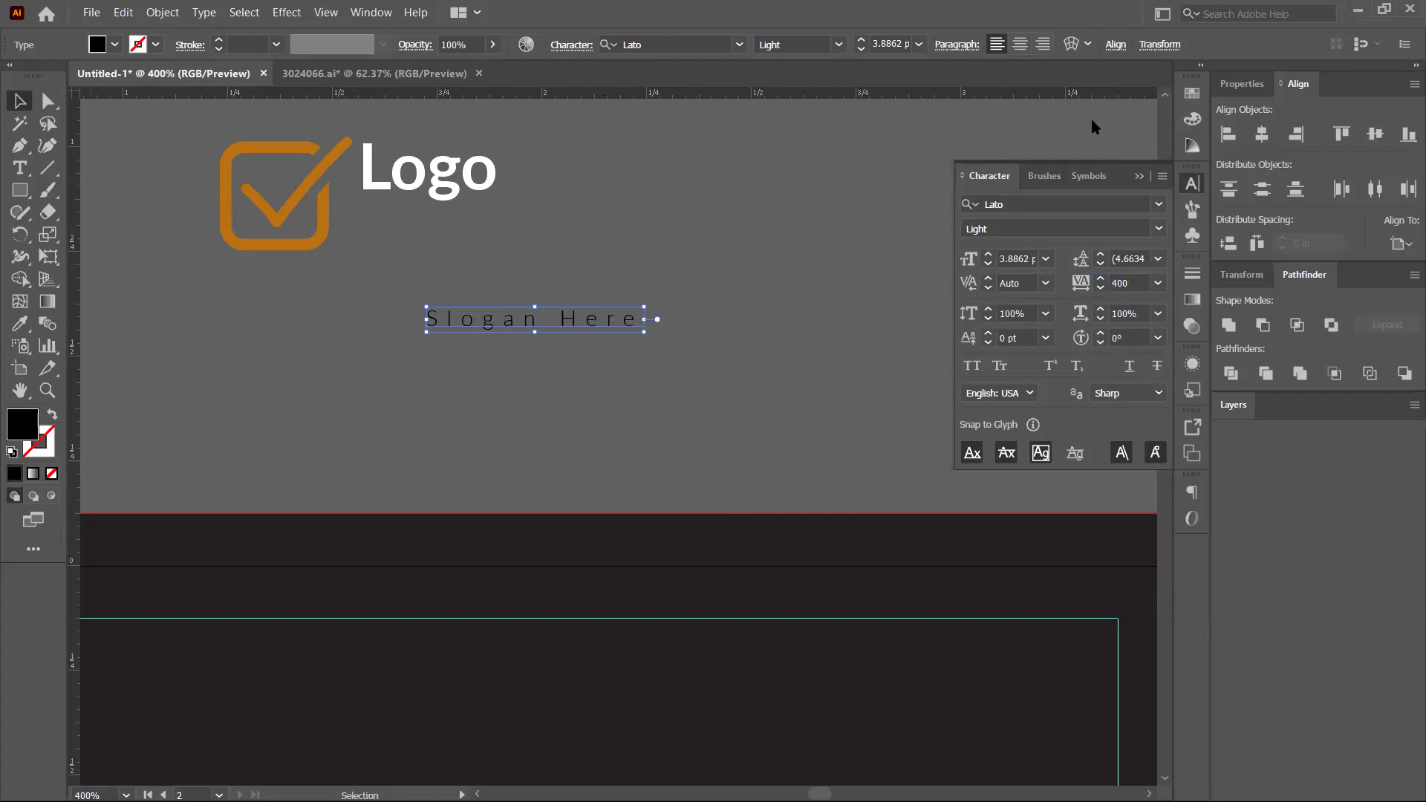
Move 'Slogan Here' beneath the Logo text and convert both texts to outlines
left_click(996, 151)
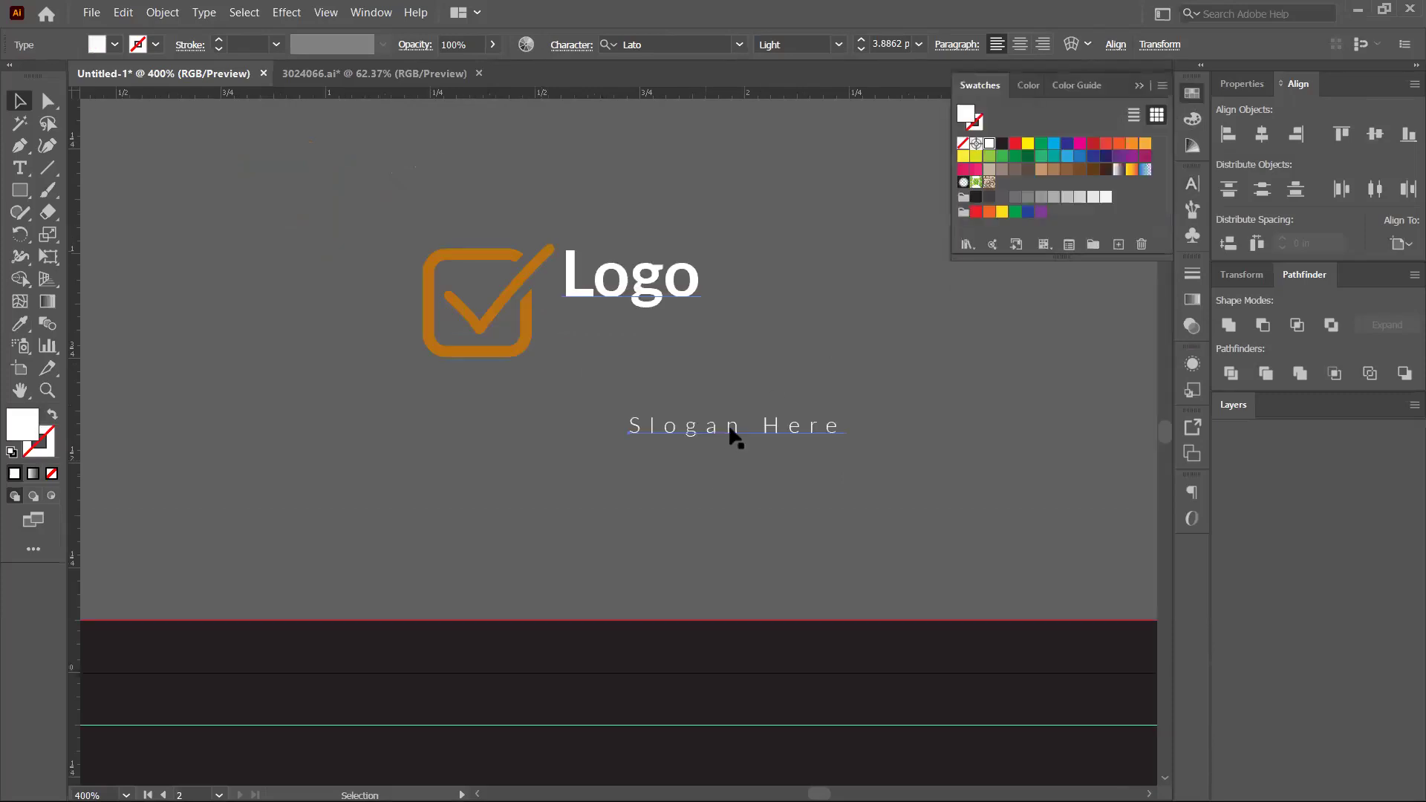
left_click(736, 438)
left_click_drag(668, 421, 595, 292)
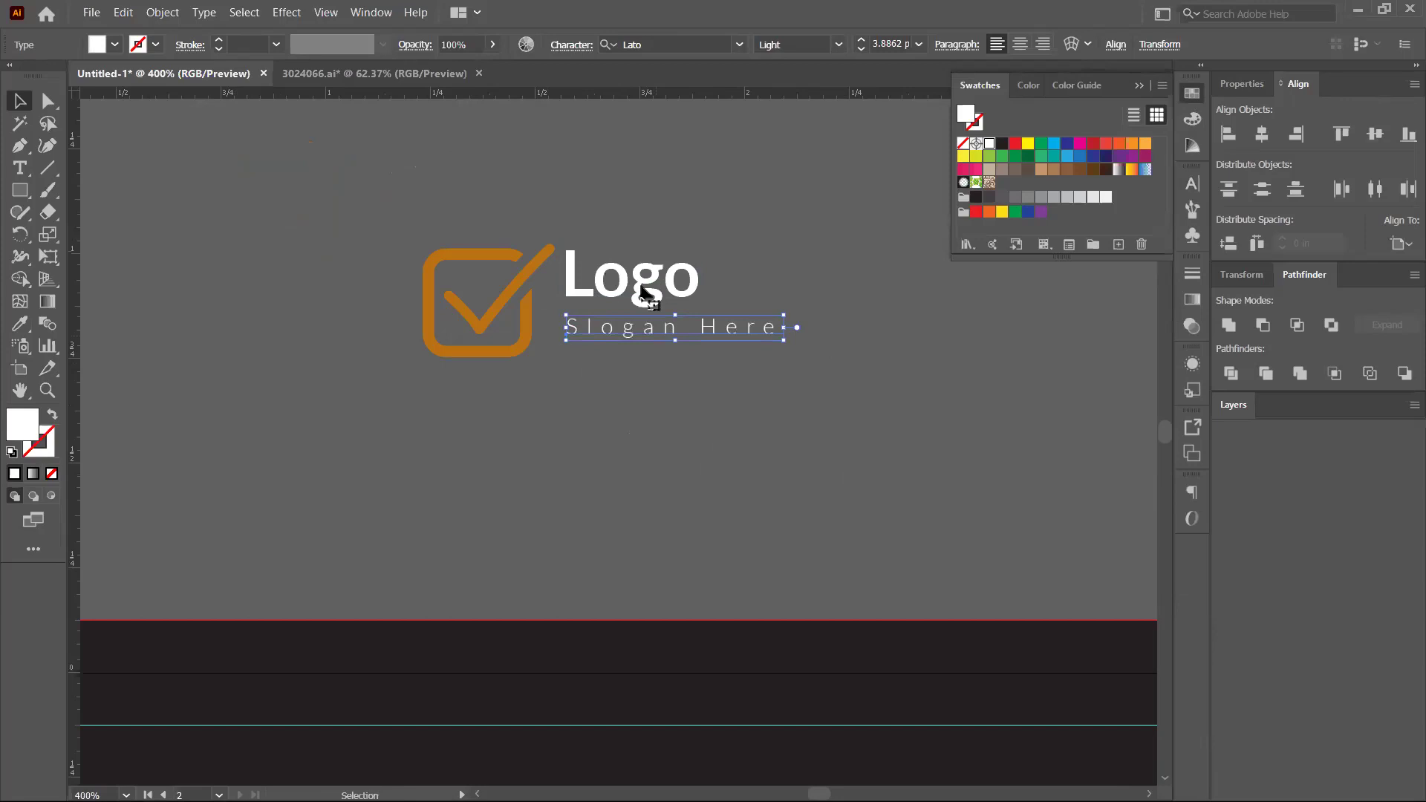
left_click(643, 291, "shift")
right_click(643, 280)
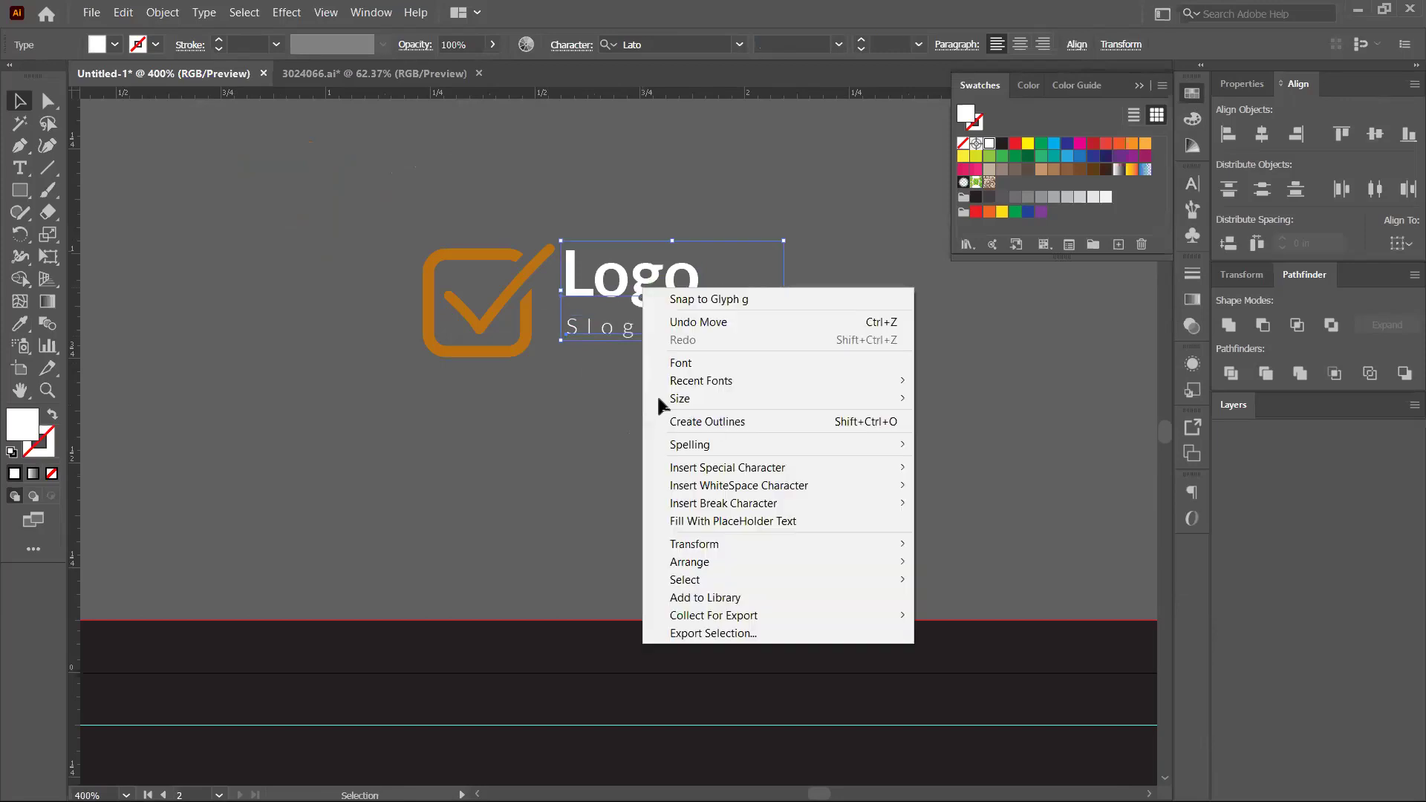
left_click(680, 415)
Vertically centre the outlined logo texts on the check-mark icon as key object, then zoom out
left_click(646, 382)
scroll(646, 383, "down", 1)
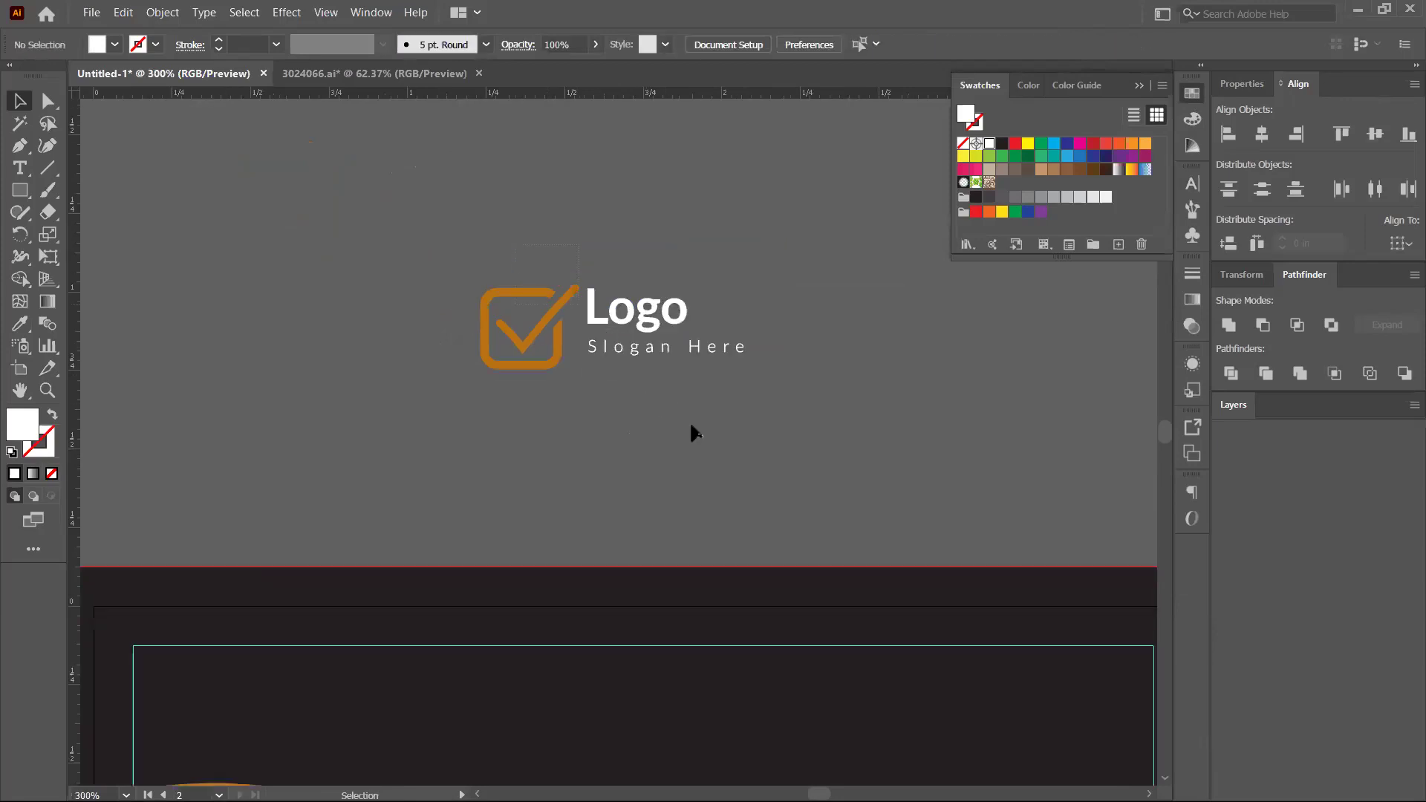
key("ctrl+a")
left_click(692, 375)
key("ctrl+a")
left_click_drag(561, 353, 557, 339)
left_click(1374, 137)
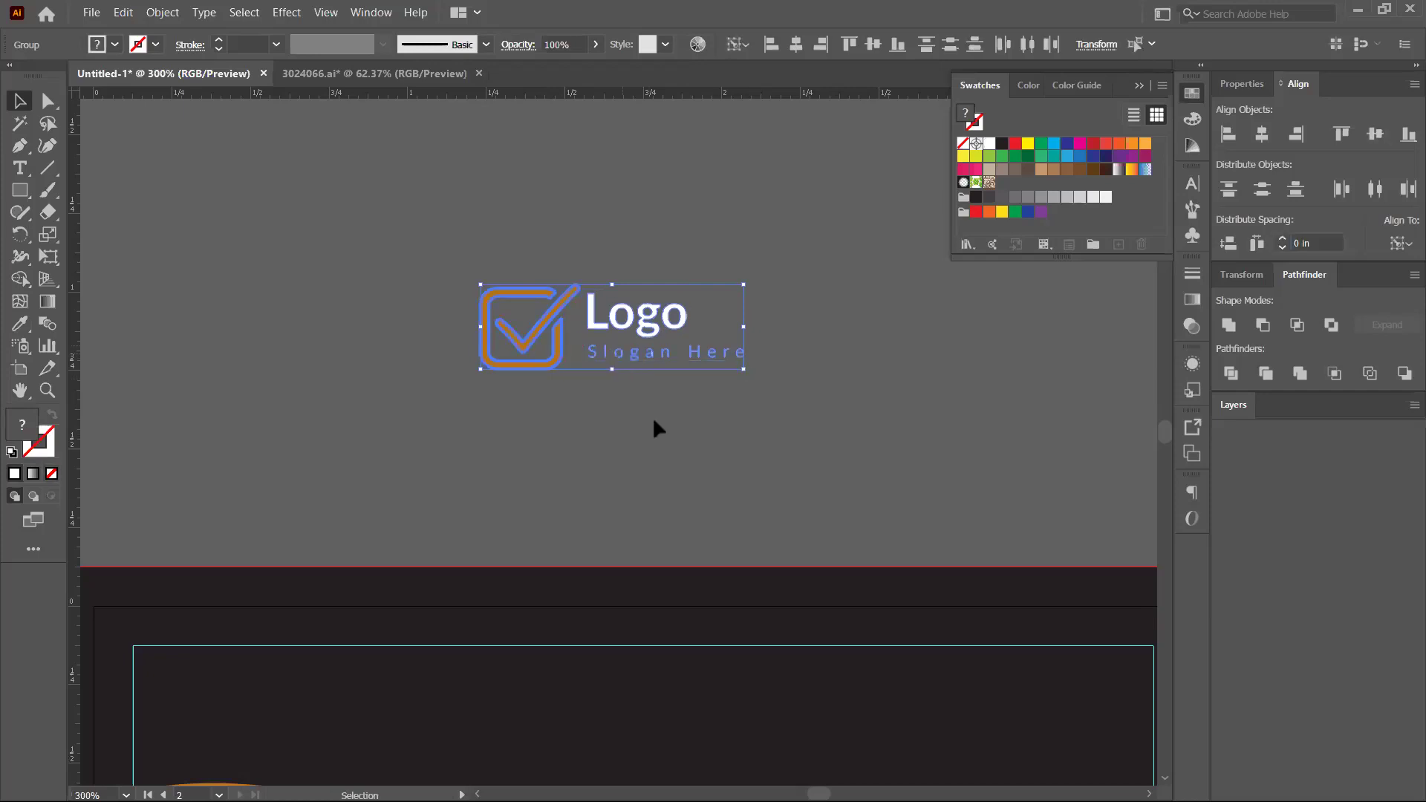
key("Escape")
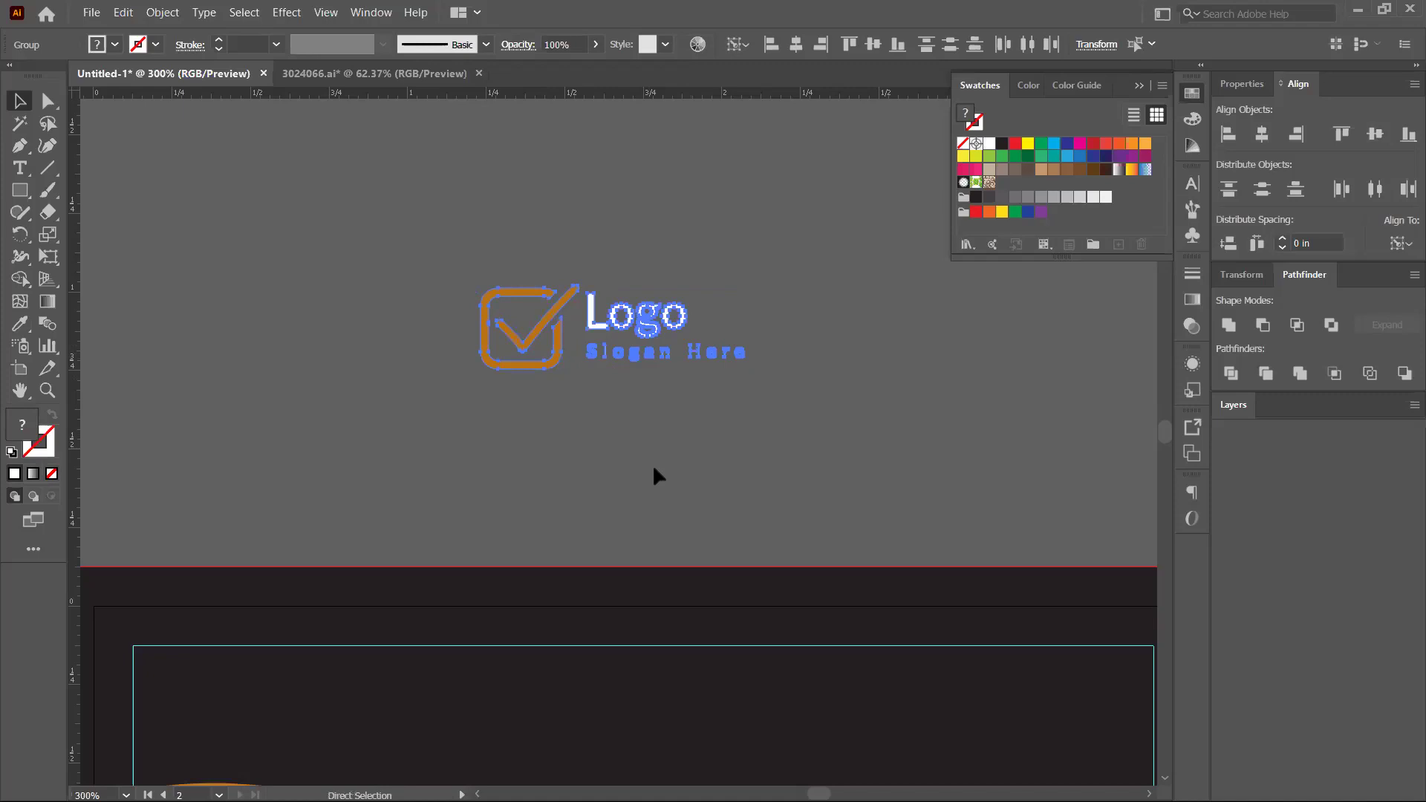
left_click(707, 255)
key("ctrl+minus")
key("ctrl+minus")
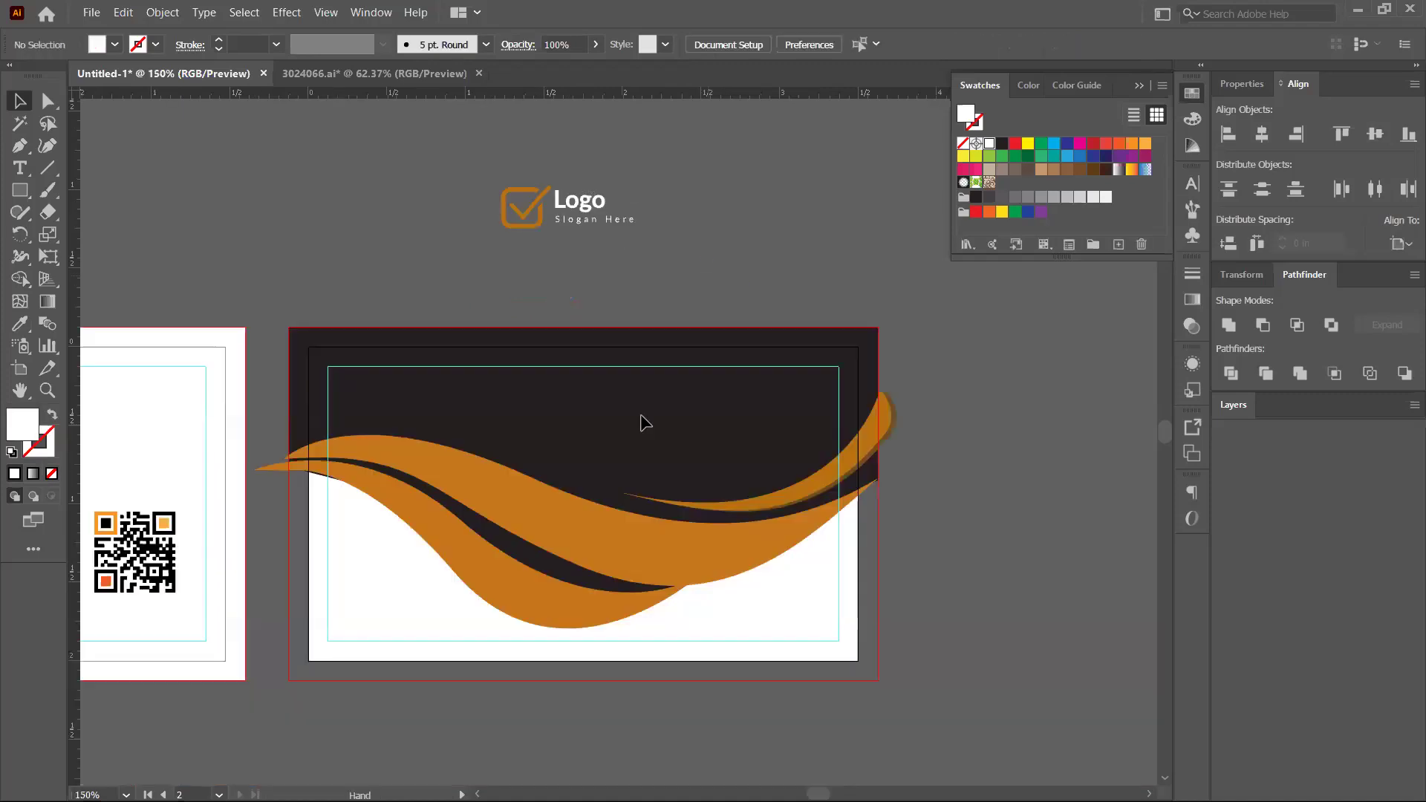
Move the logo group onto the back card's dark top and centre it horizontally to the artboard
scroll(644, 422, "down", 1)
left_click_drag(622, 404, 653, 410)
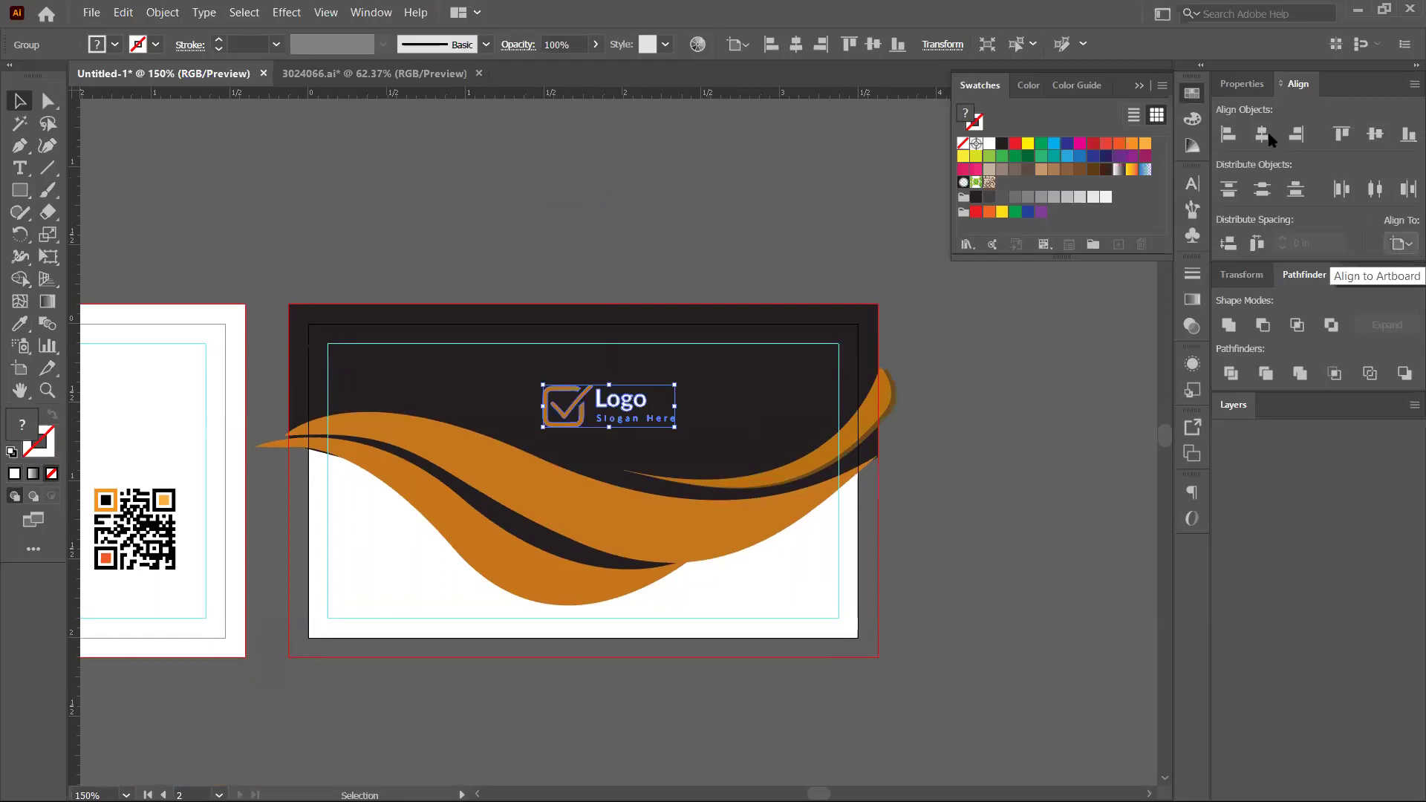
left_click(1296, 133)
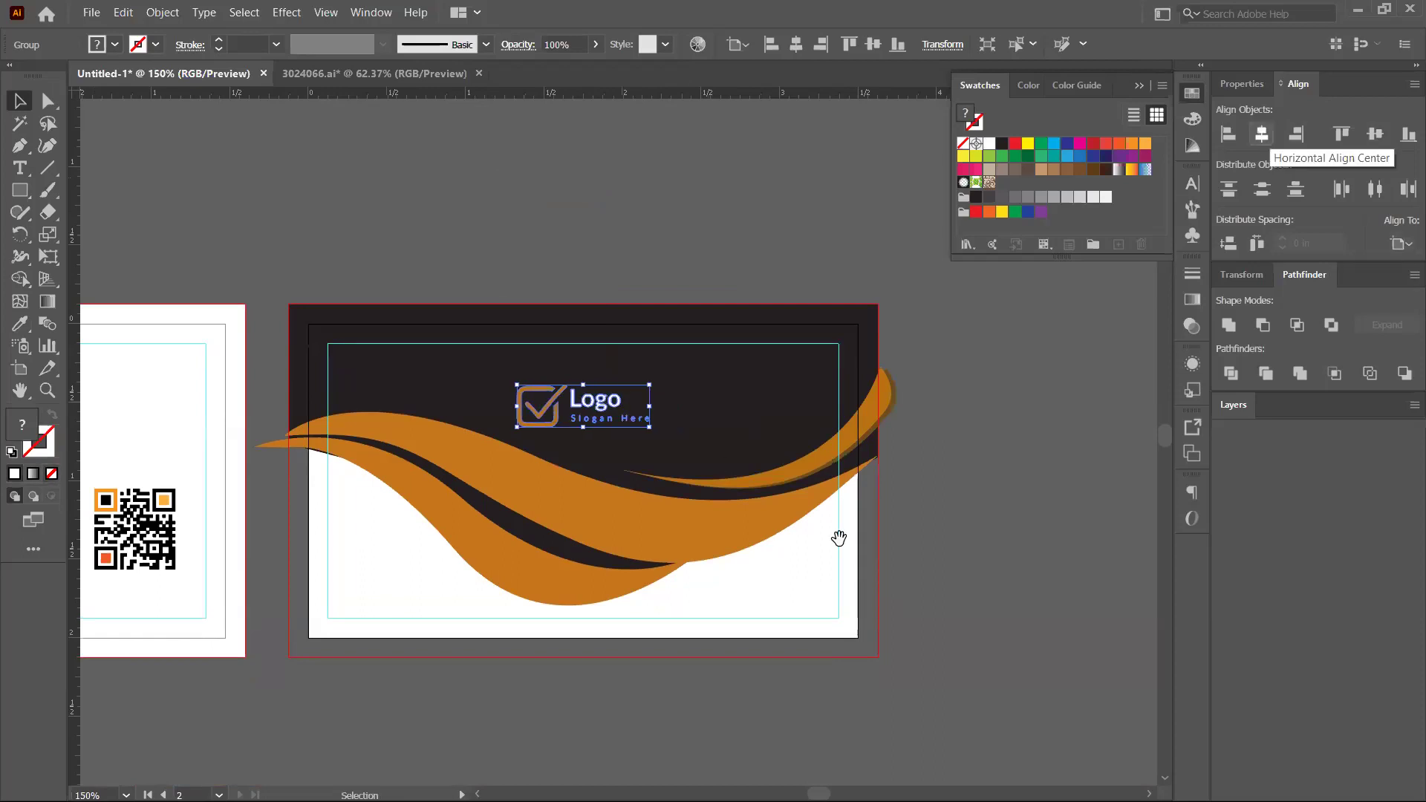
left_click(906, 520)
scroll(754, 561, "left", 5)
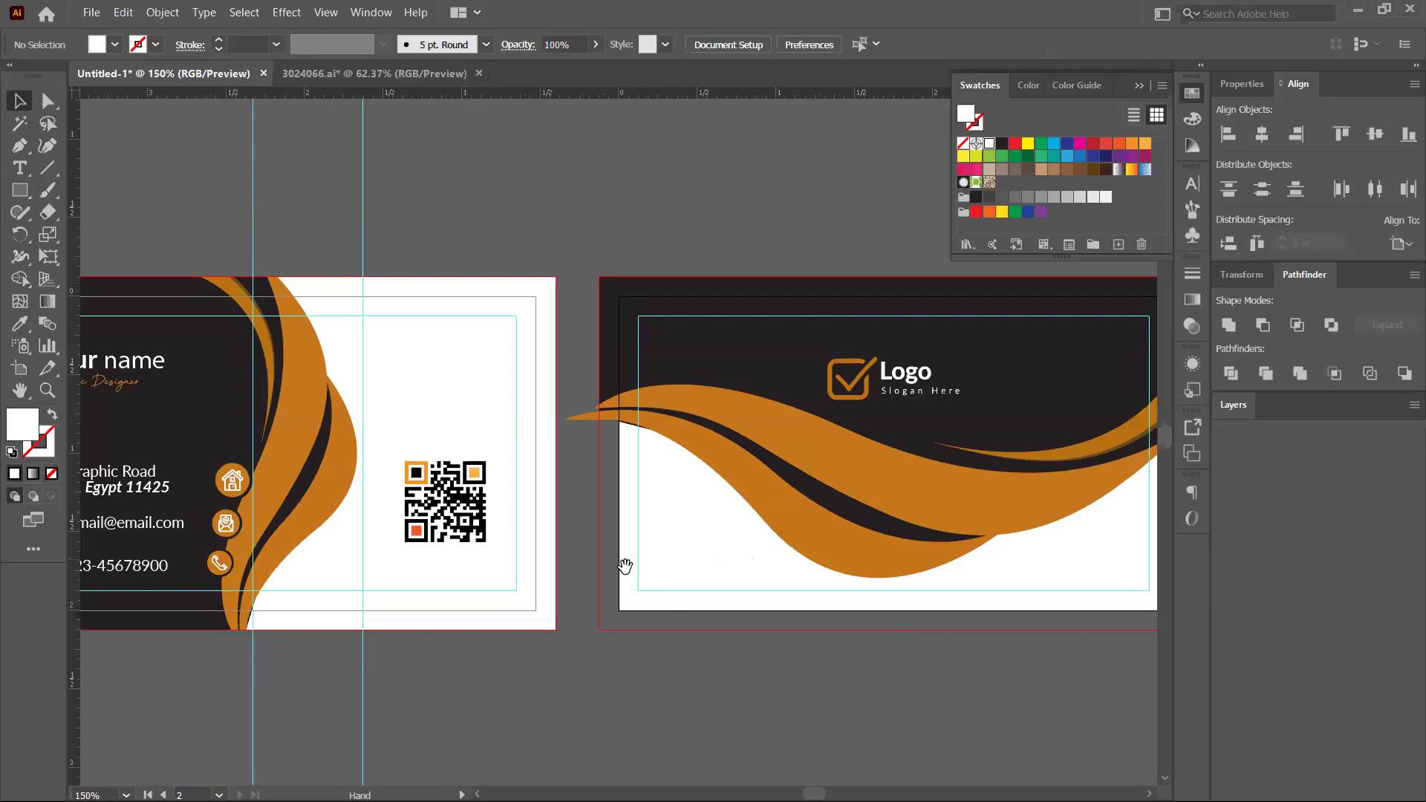
scroll(750, 446, "right", 2)
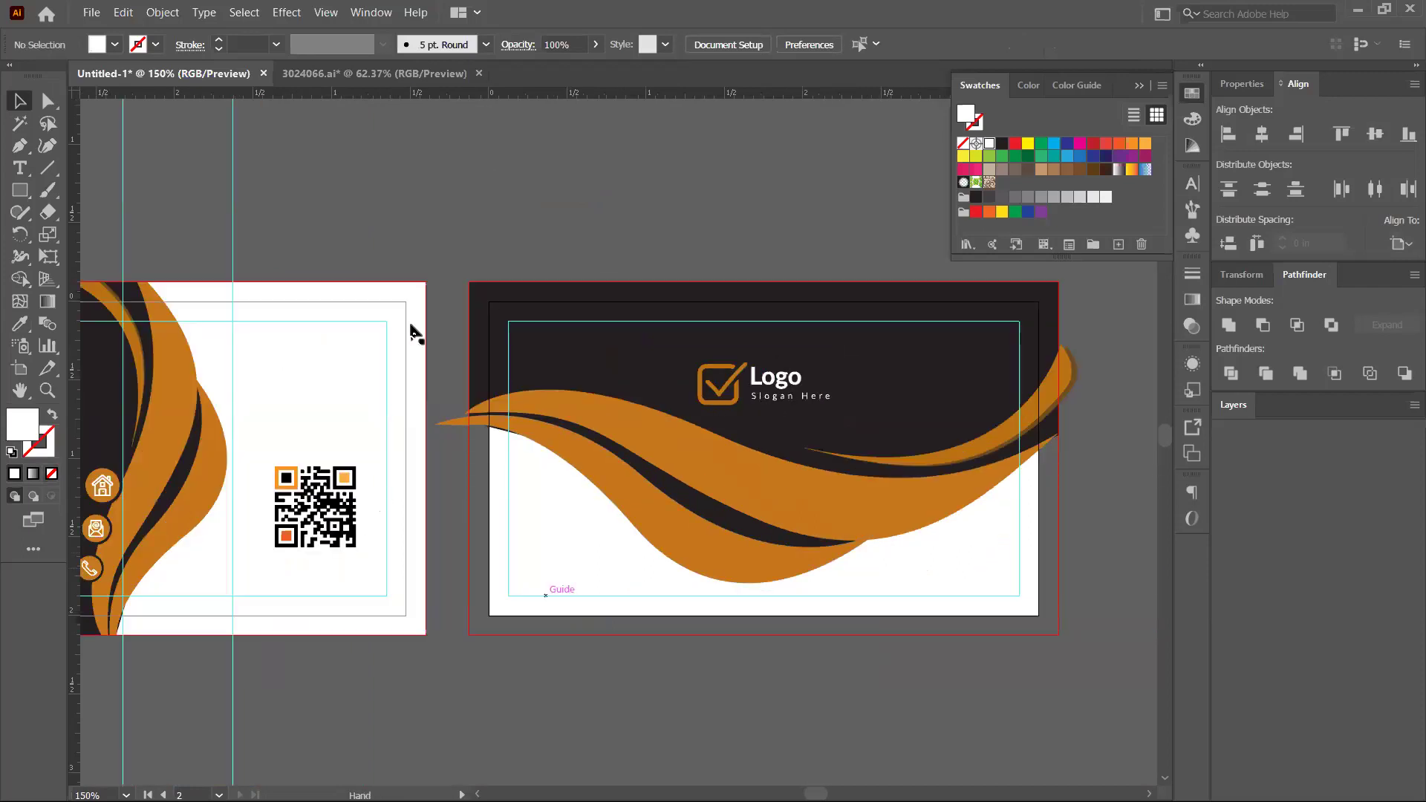
scroll(414, 328, "left", 5)
left_click(431, 381)
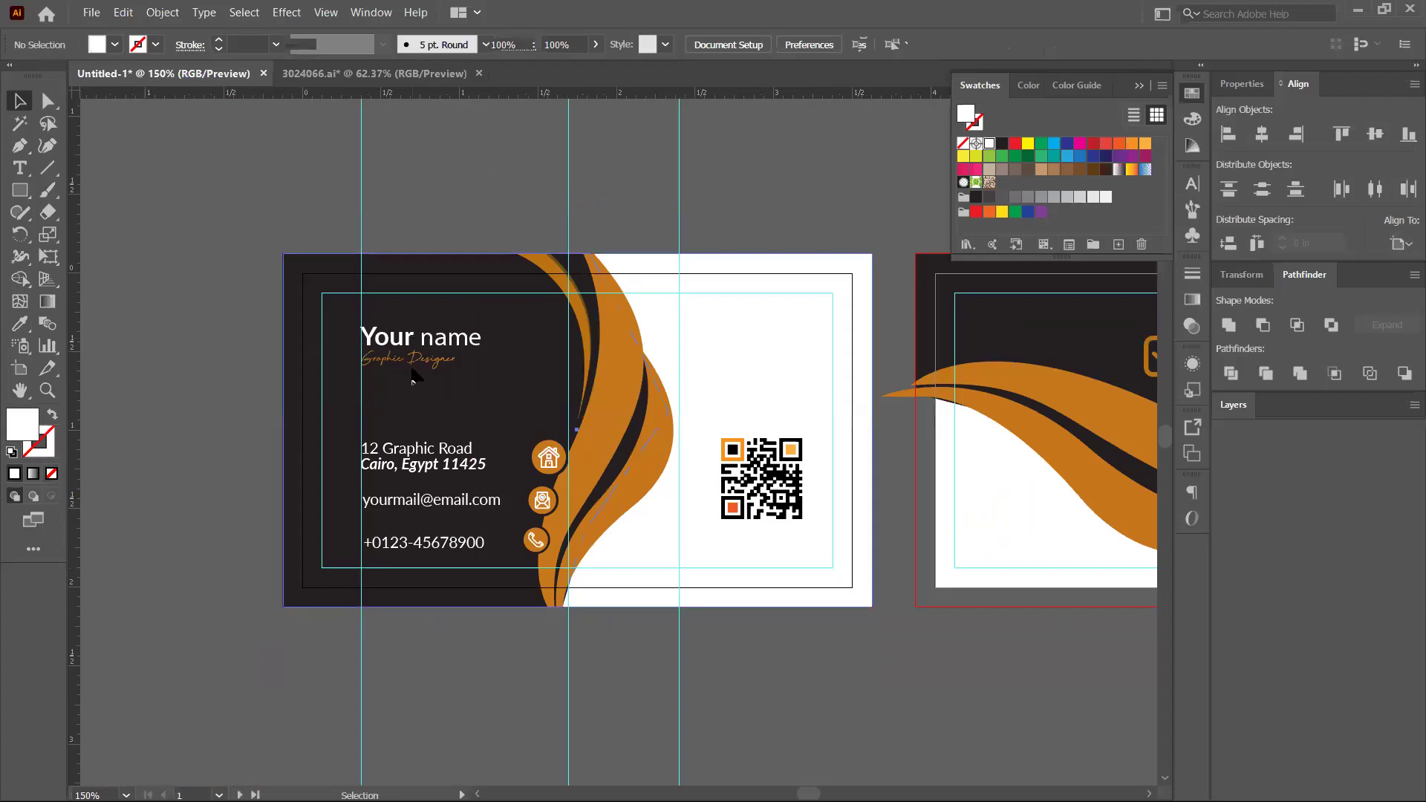
Undo an accidental card move and enter the front card's clipped group to select its text items
left_click(414, 377)
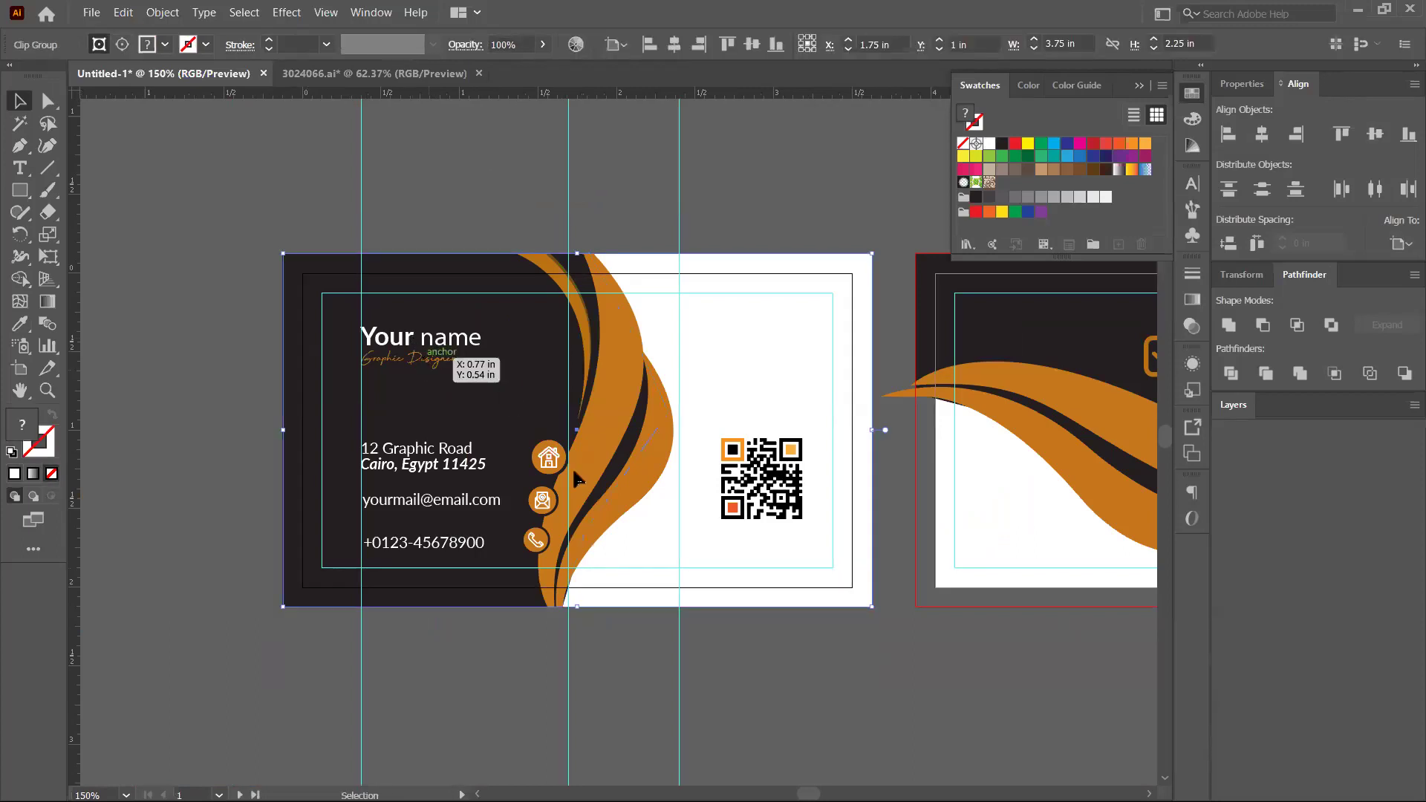
left_click_drag(510, 450, 489, 477)
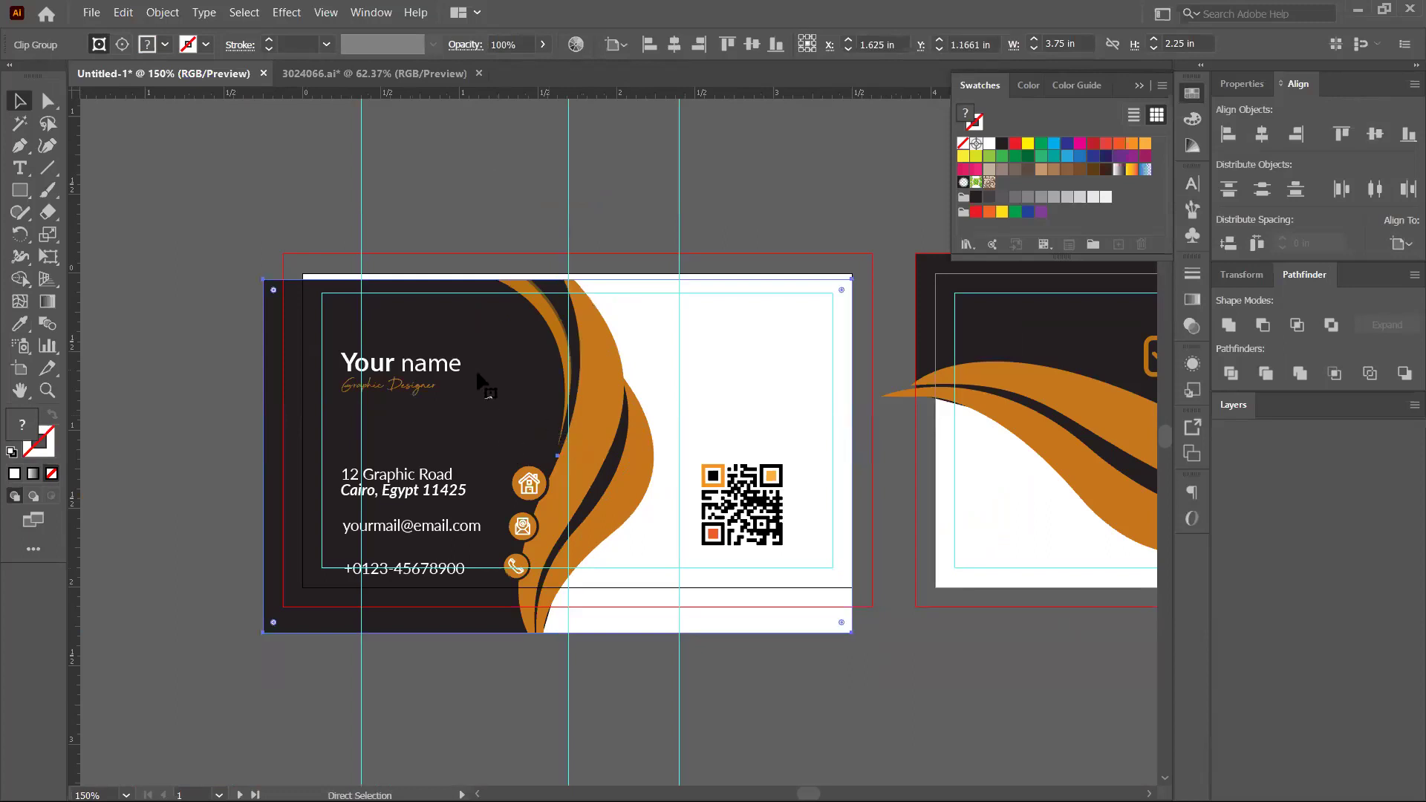
key("ctrl+z")
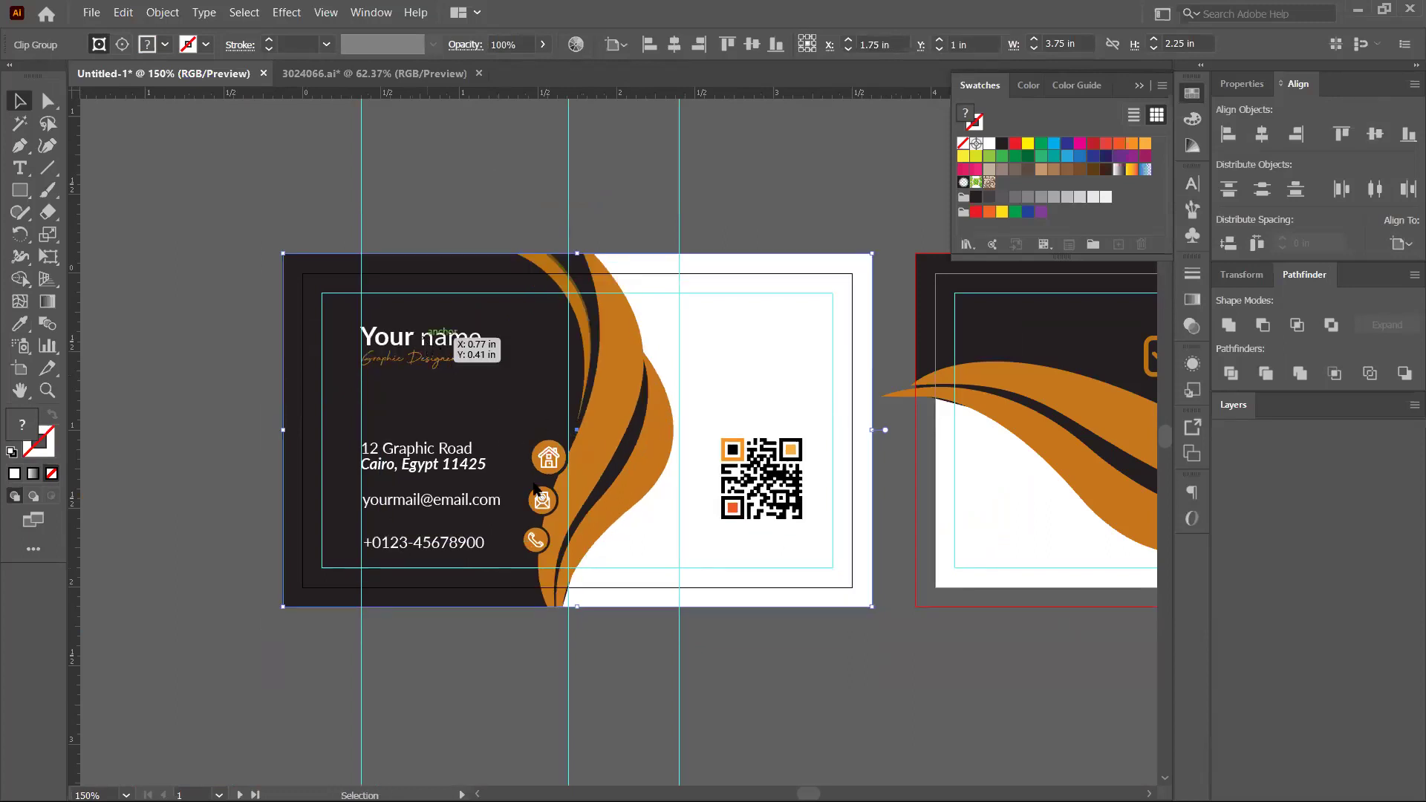
right_click(533, 484)
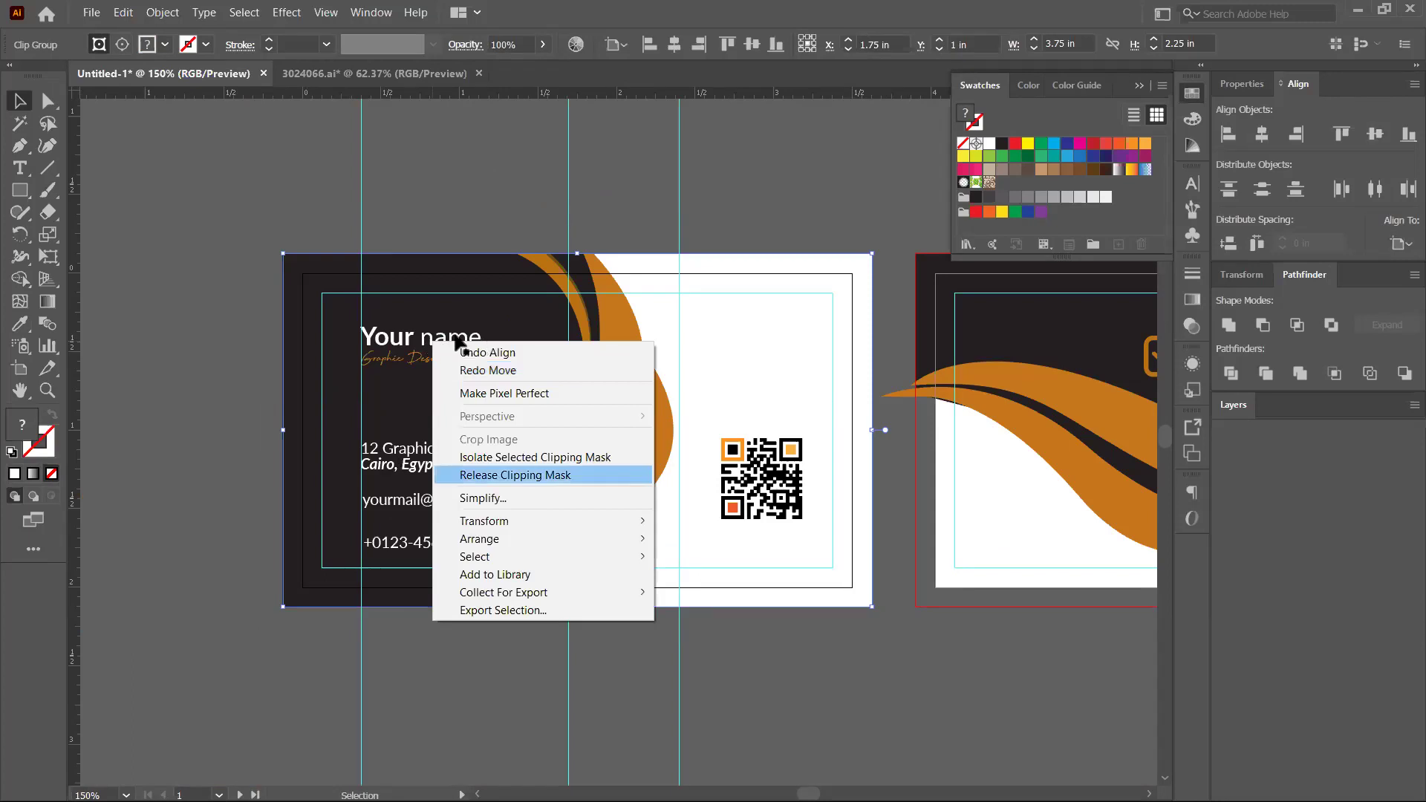
left_click(515, 475)
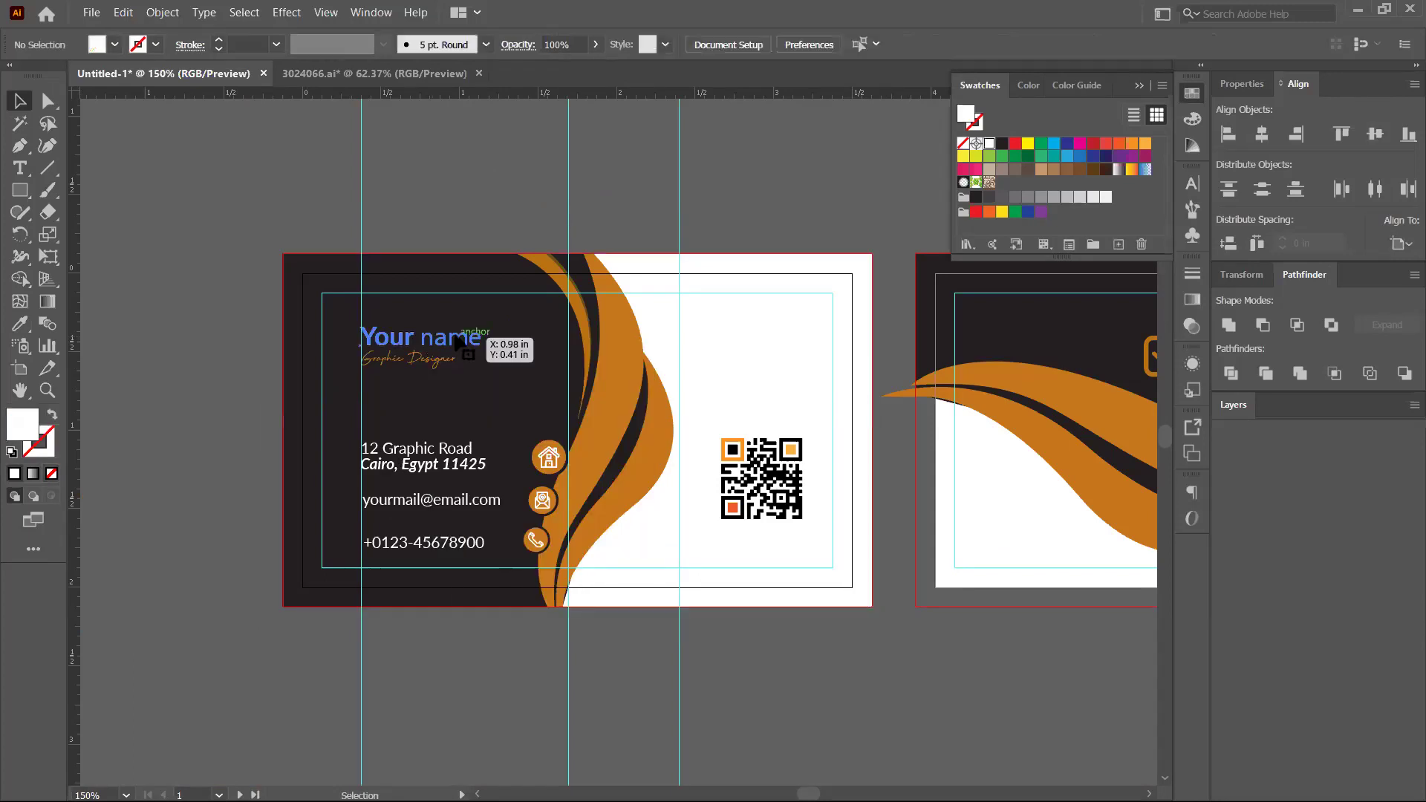
double_click(520, 375)
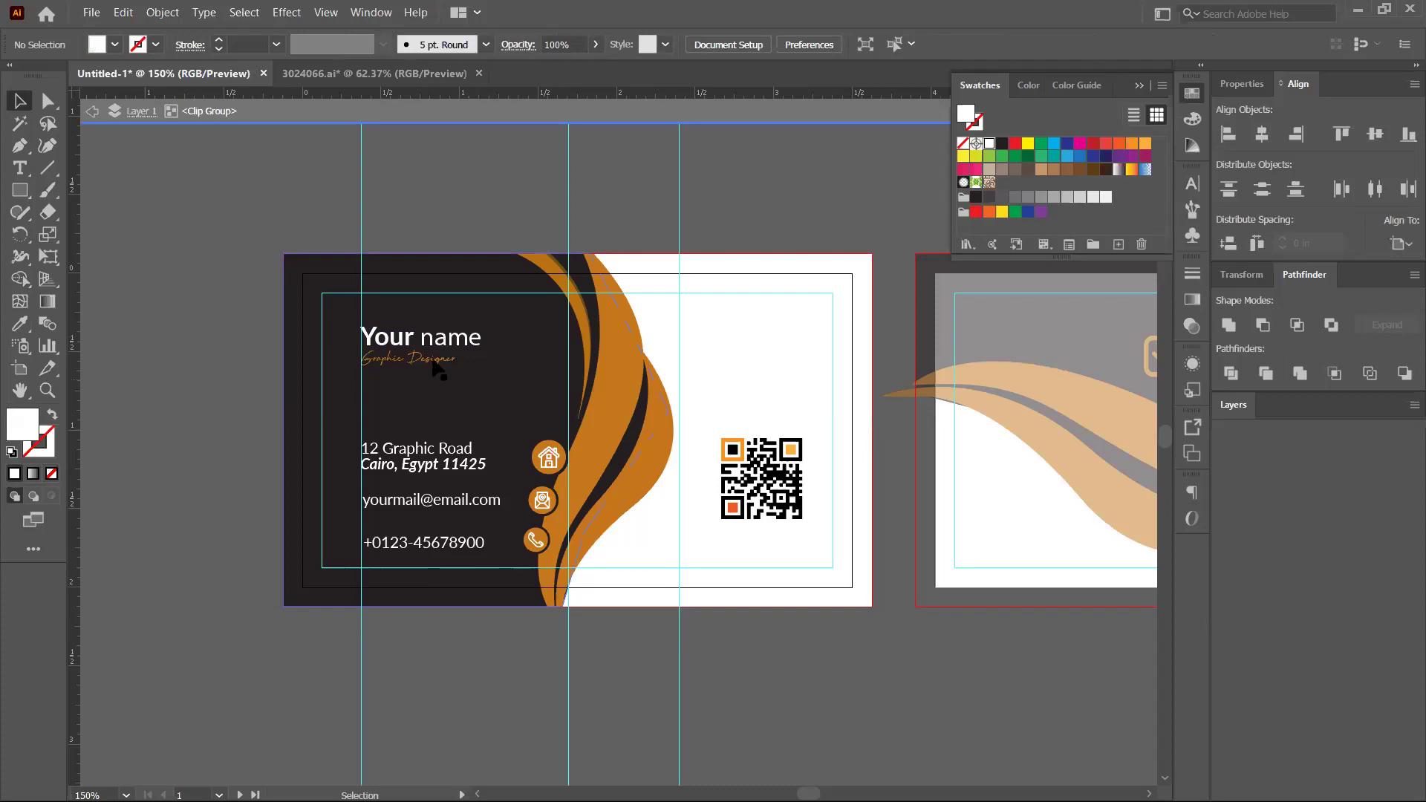
left_click(444, 343)
left_click(449, 360, "shift")
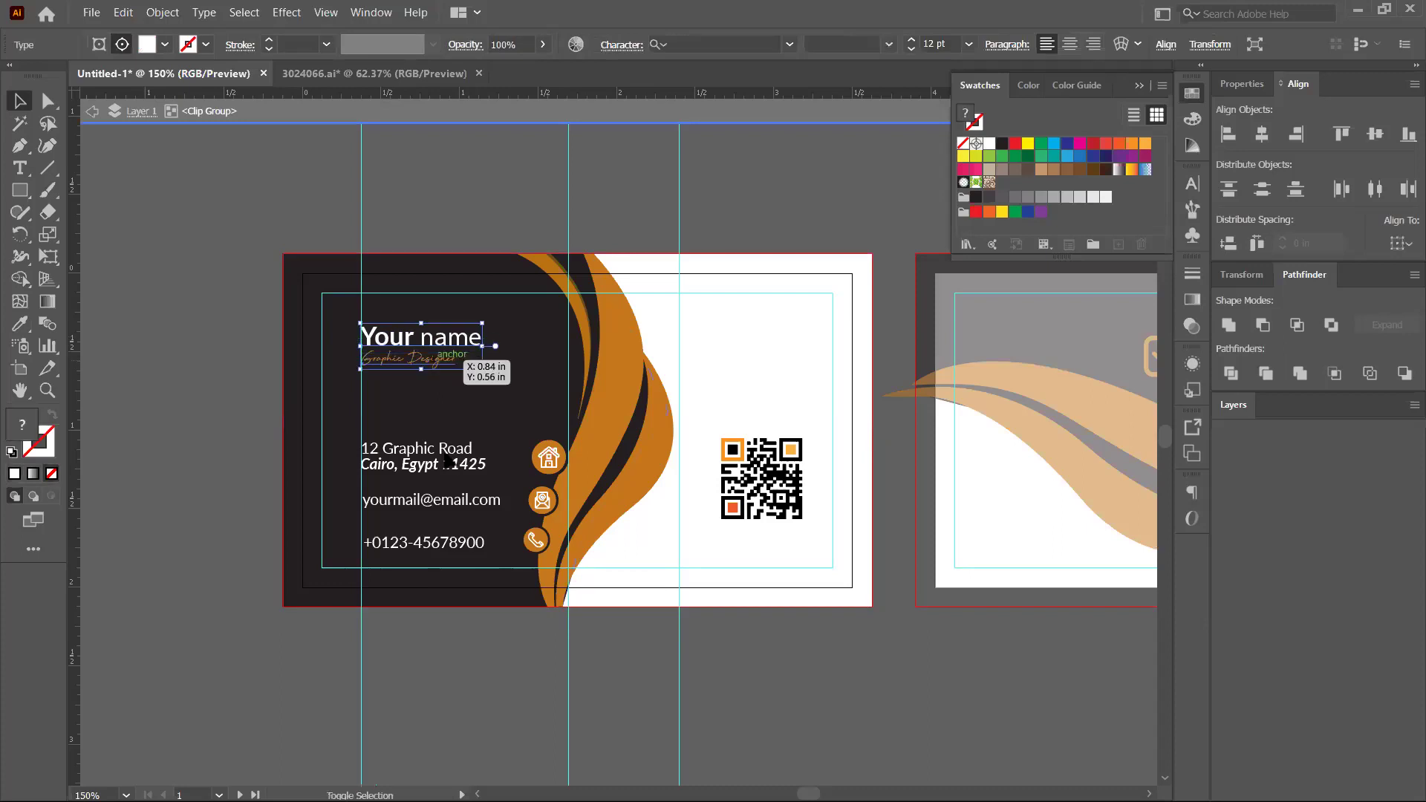
left_click(448, 462, "shift")
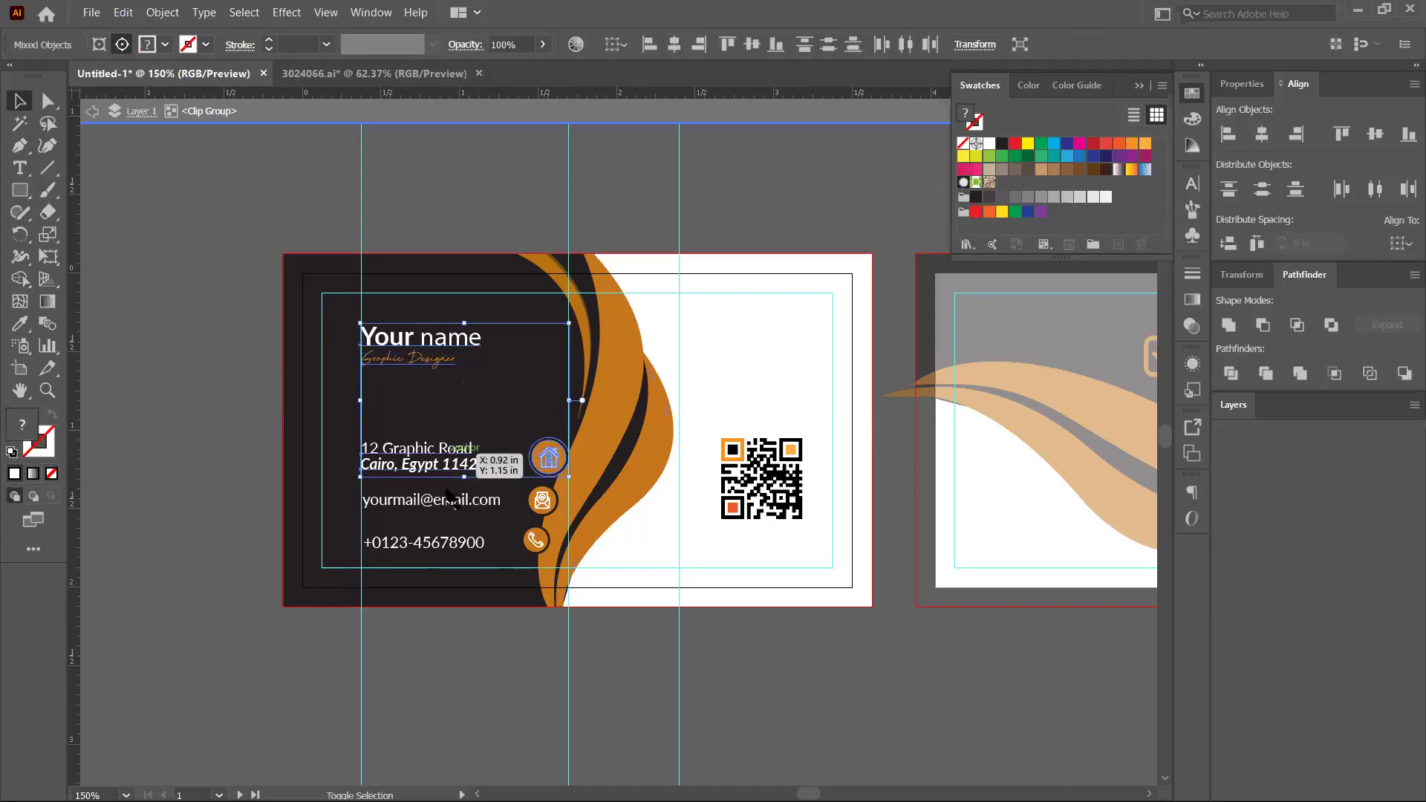
left_click(444, 550, "shift")
right_click(445, 548)
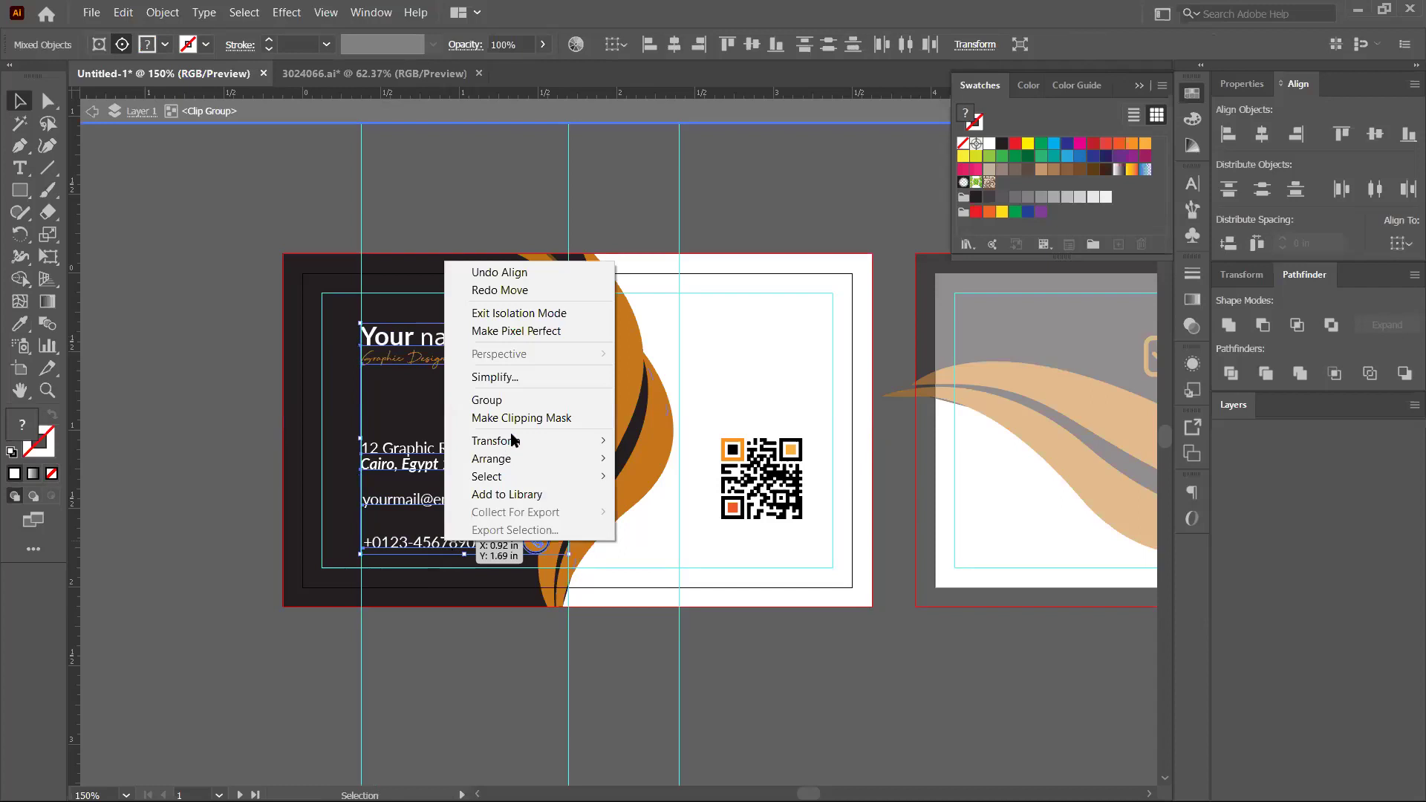
left_click(454, 335)
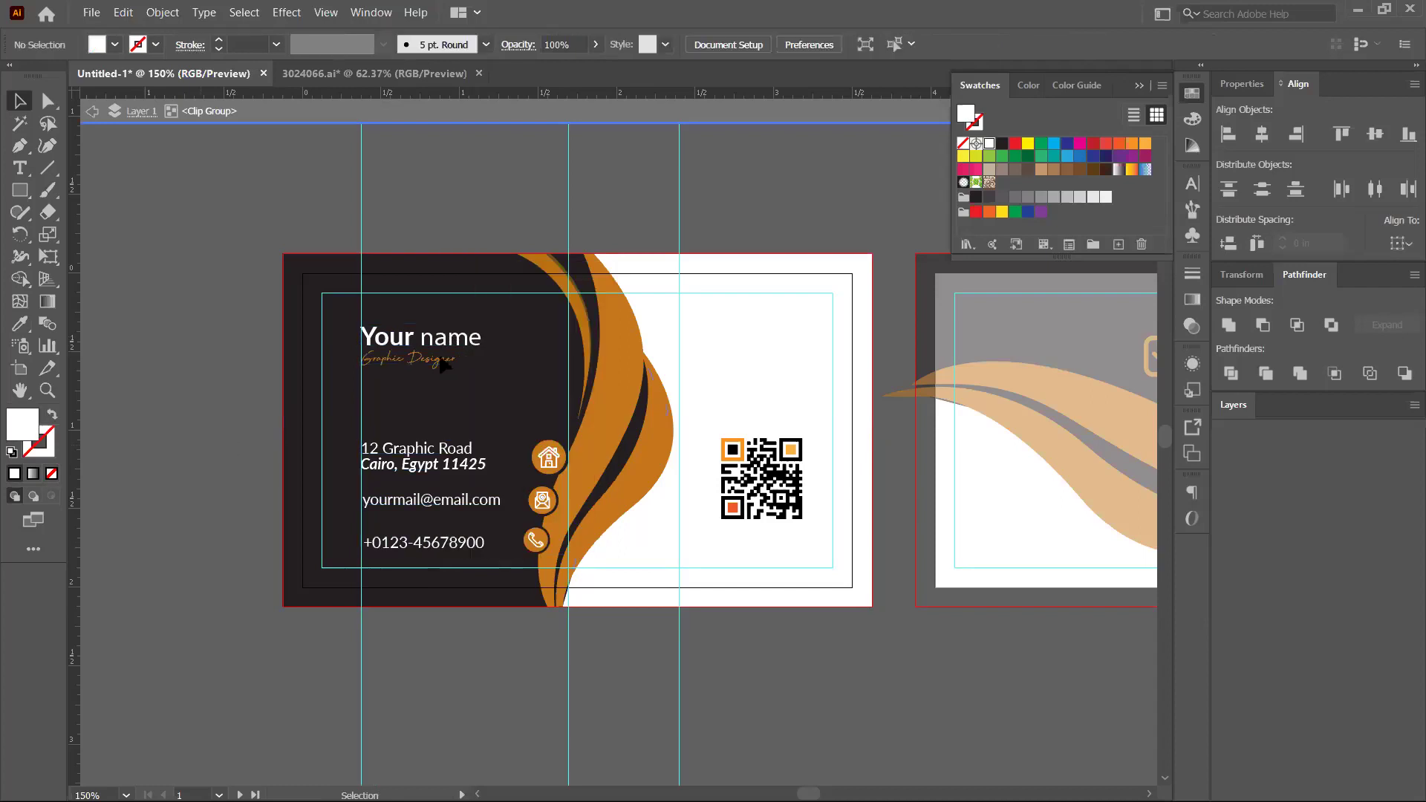
Outline the 'Your name' text, then isolate the contact details group and zoom in
left_click(443, 366)
right_click(444, 362)
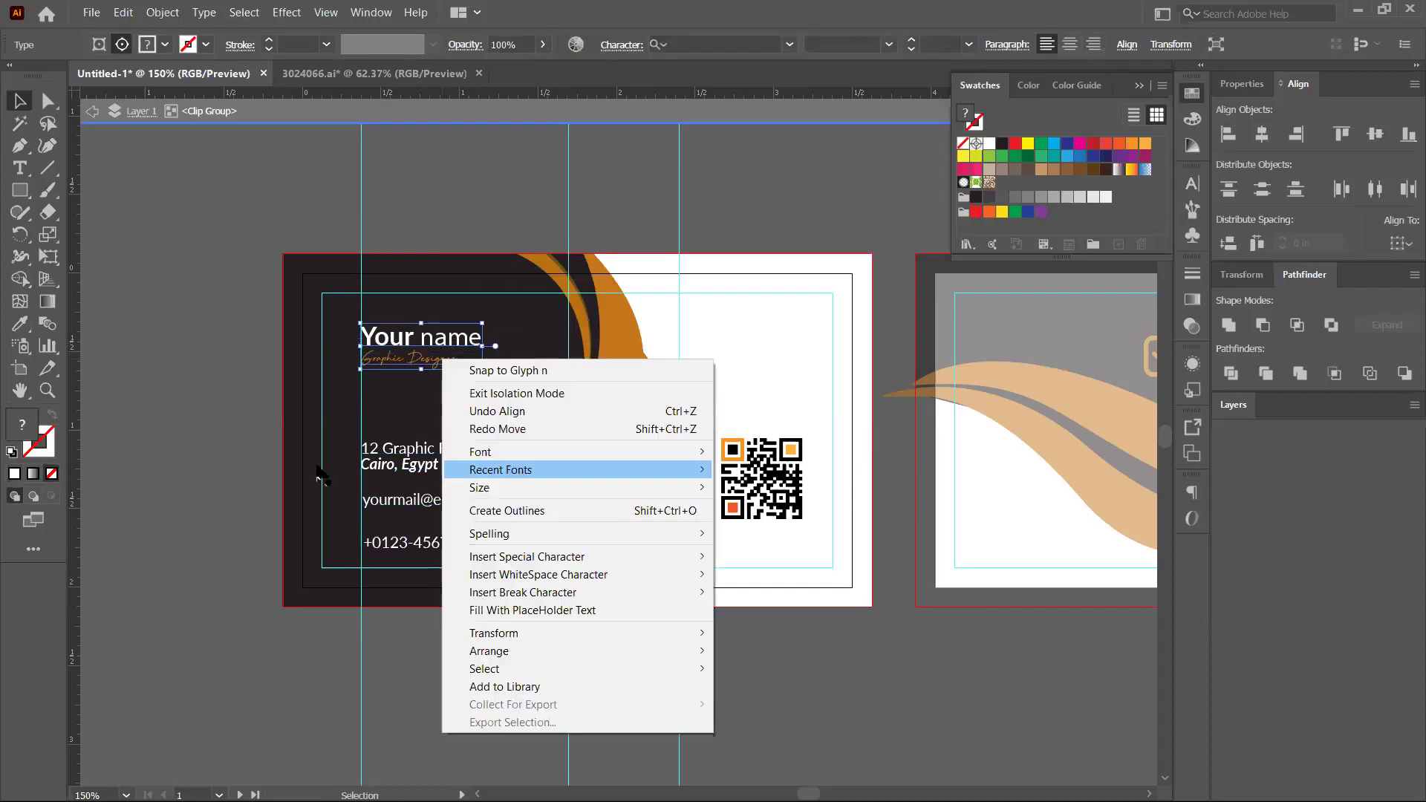
left_click(410, 475)
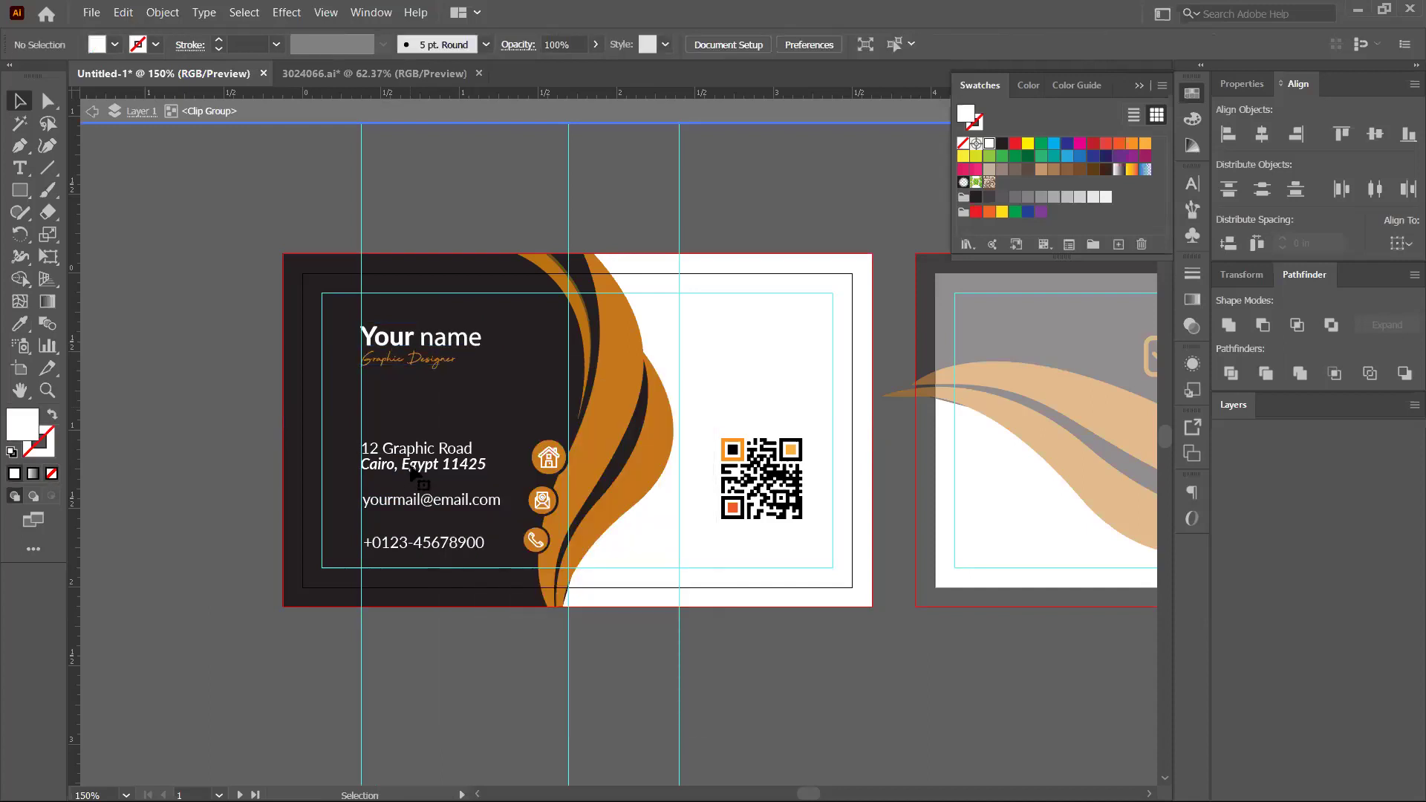
left_click(414, 475)
double_click(425, 475)
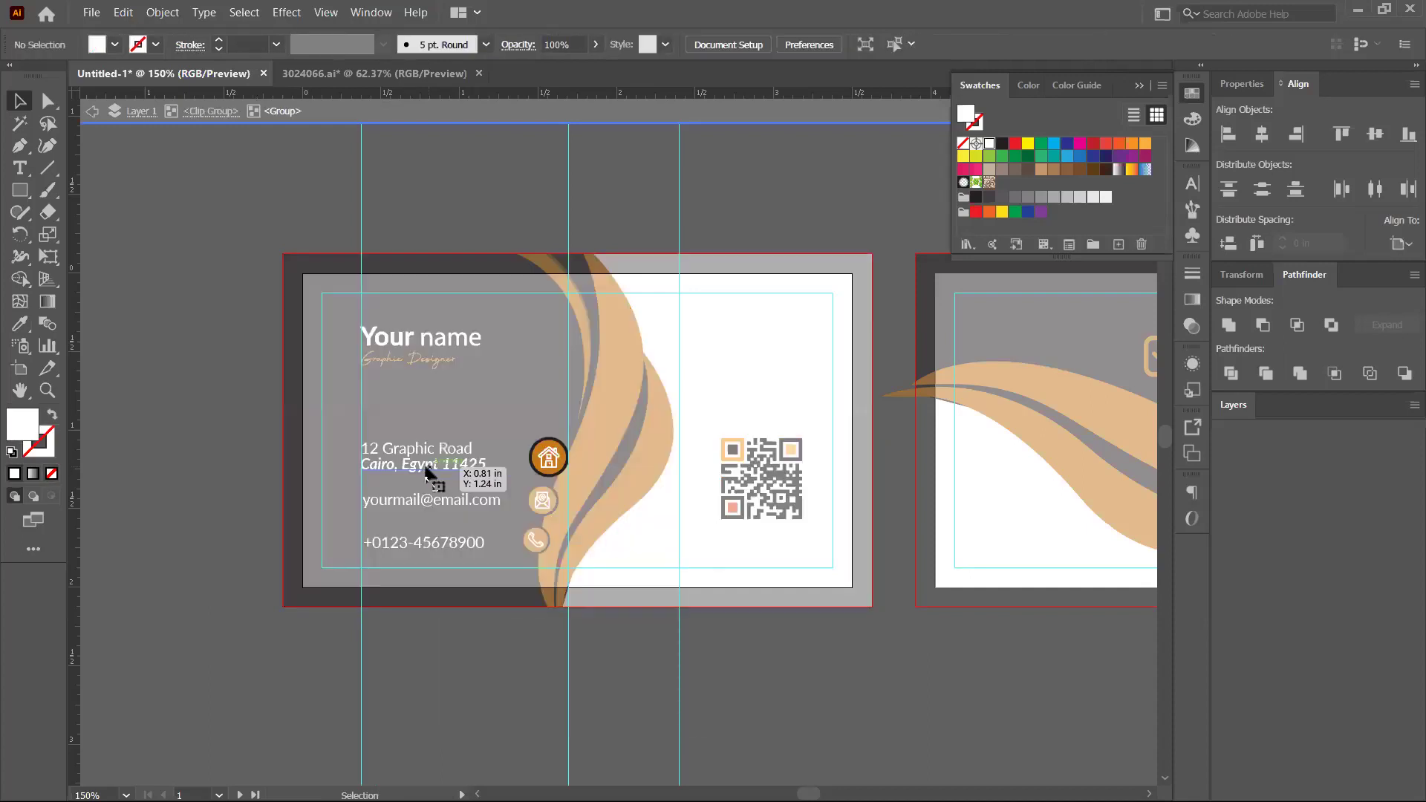
left_click(429, 475)
left_click(498, 578)
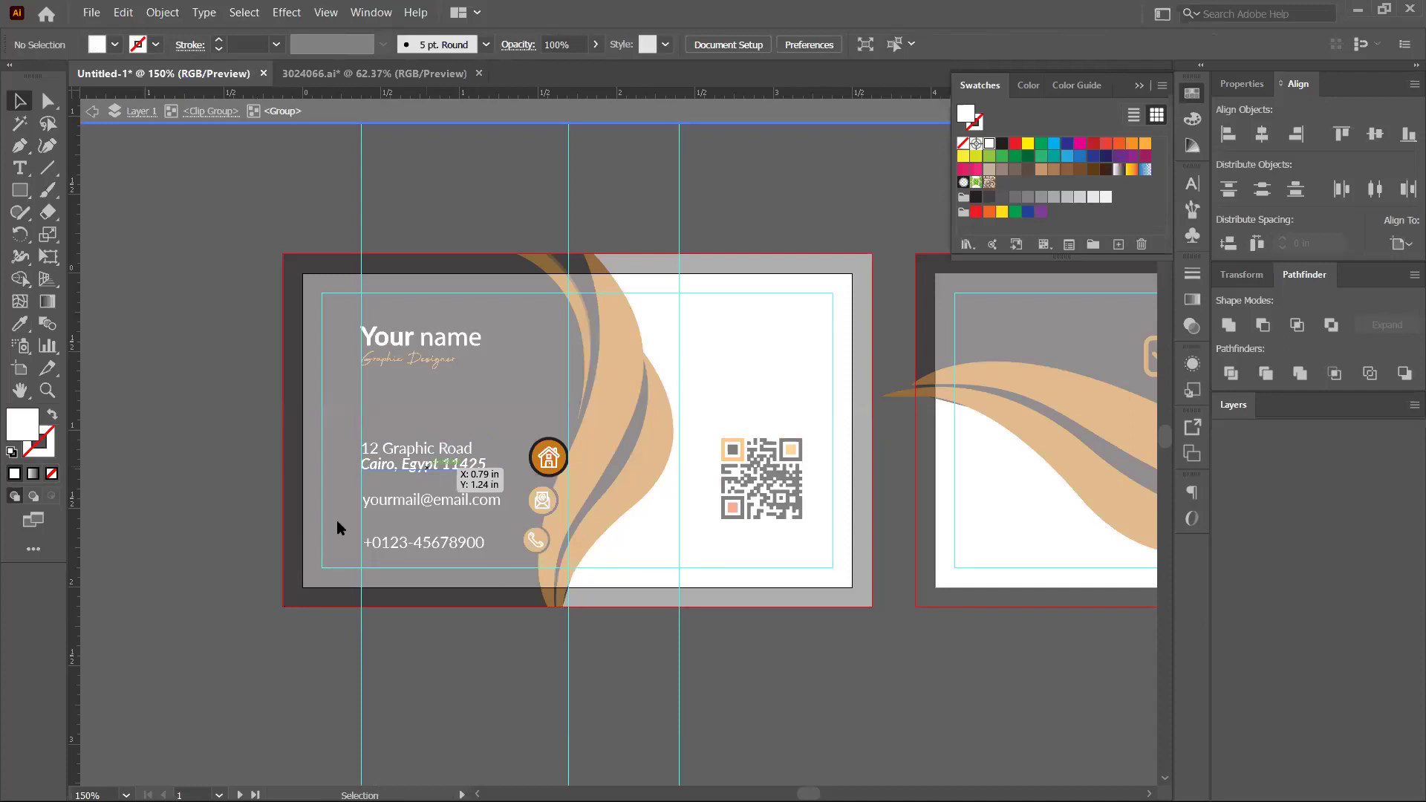
right_click(337, 520)
left_click(477, 557)
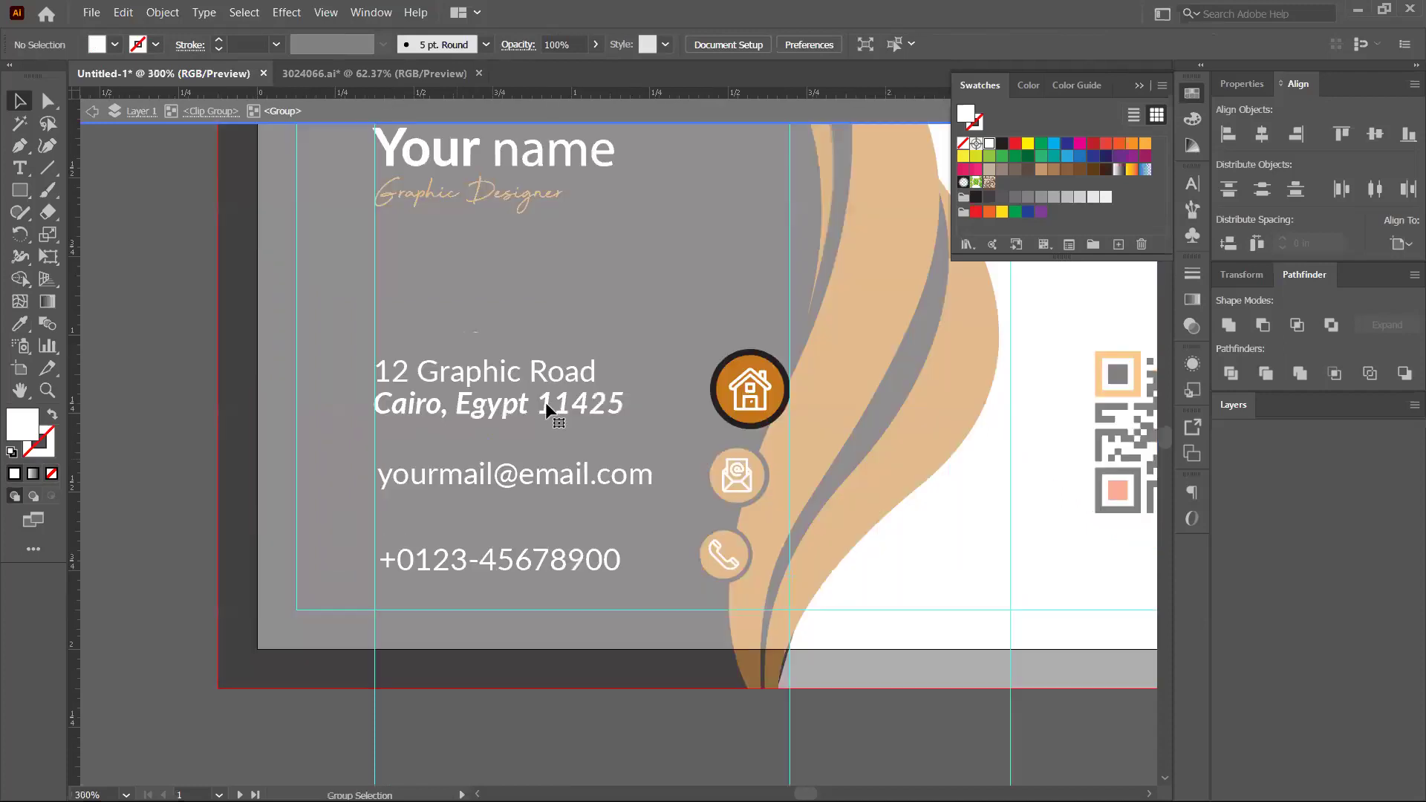
Convert the '12 Graphic Road' address line to outlines and exit the isolated group
left_click(546, 407)
right_click(551, 426)
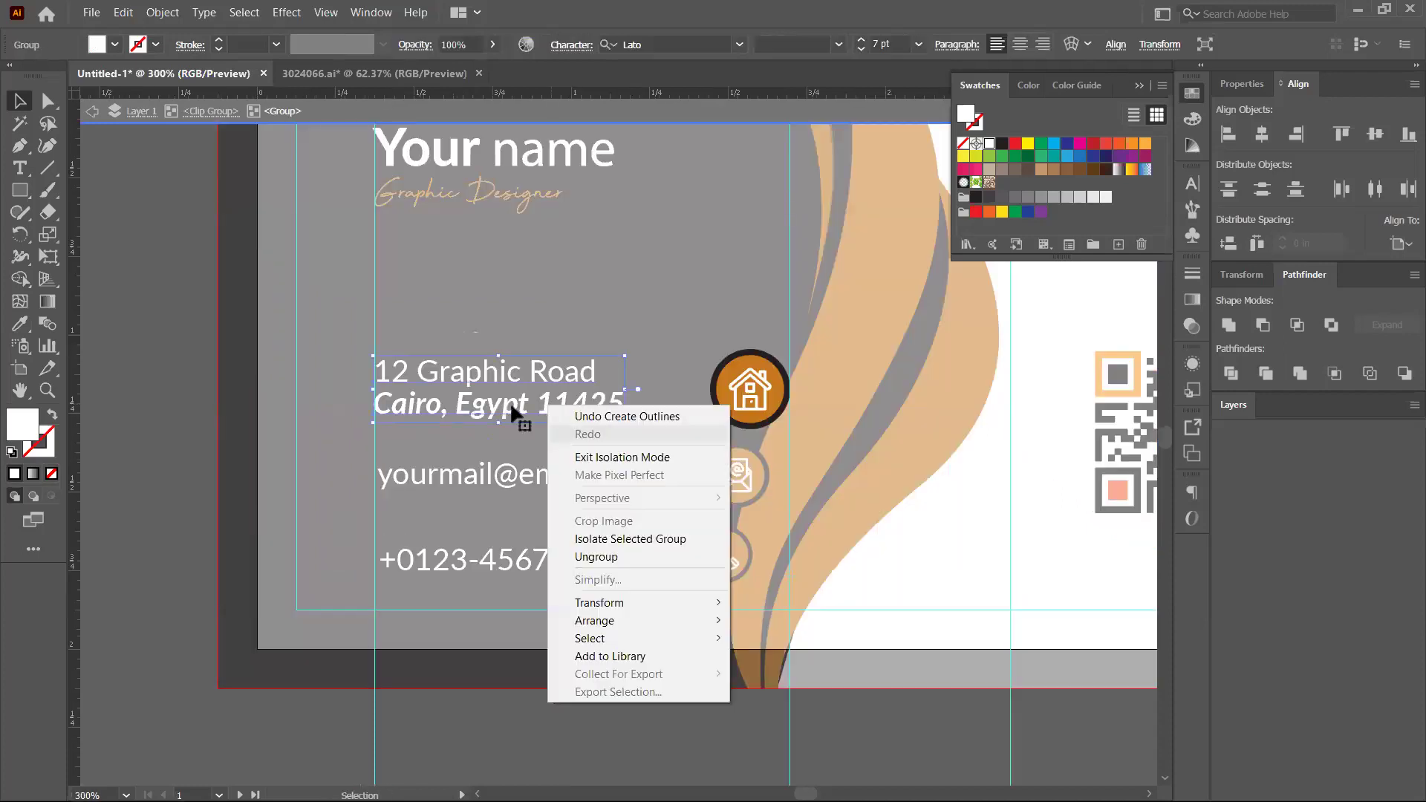
left_click(513, 382)
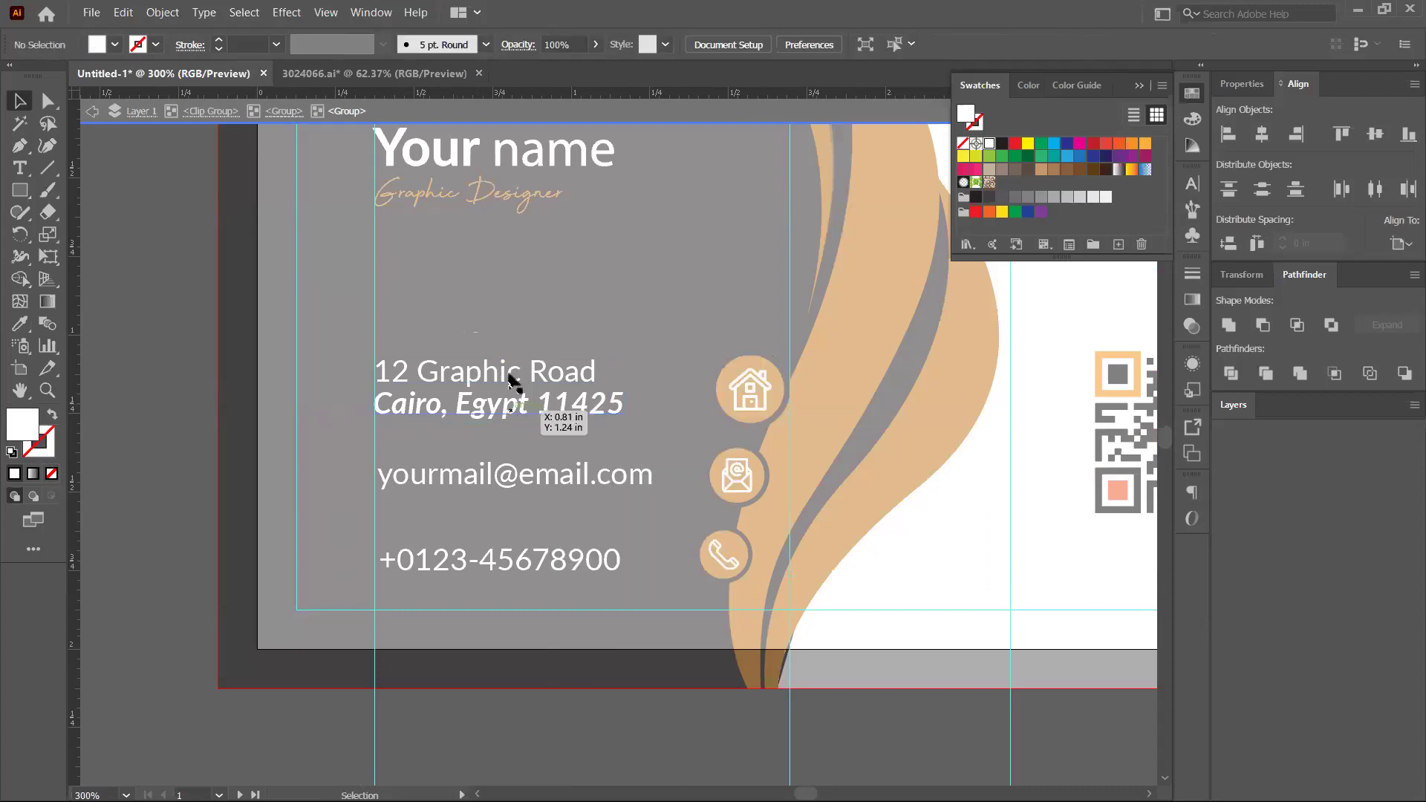
double_click(510, 381)
right_click(509, 376)
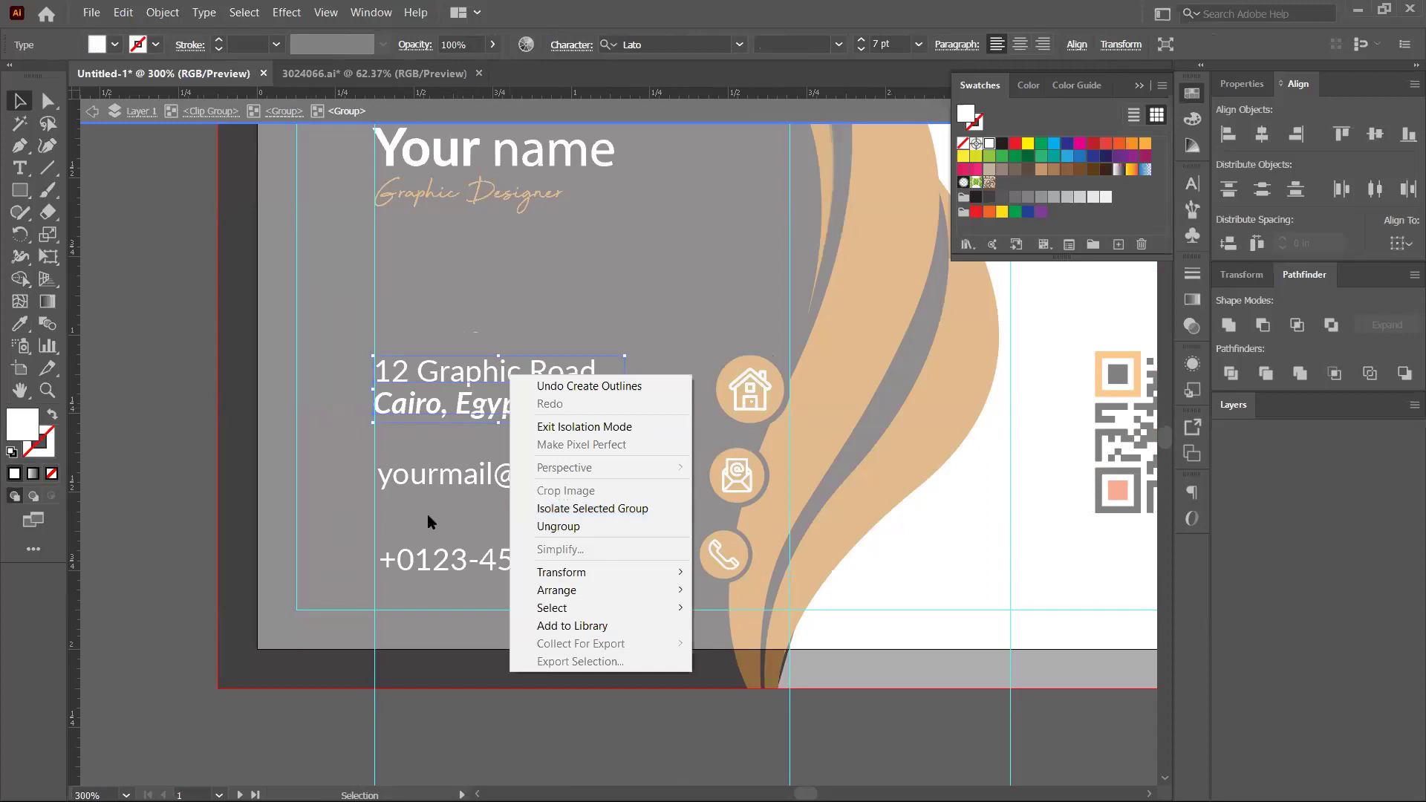
left_click(765, 194)
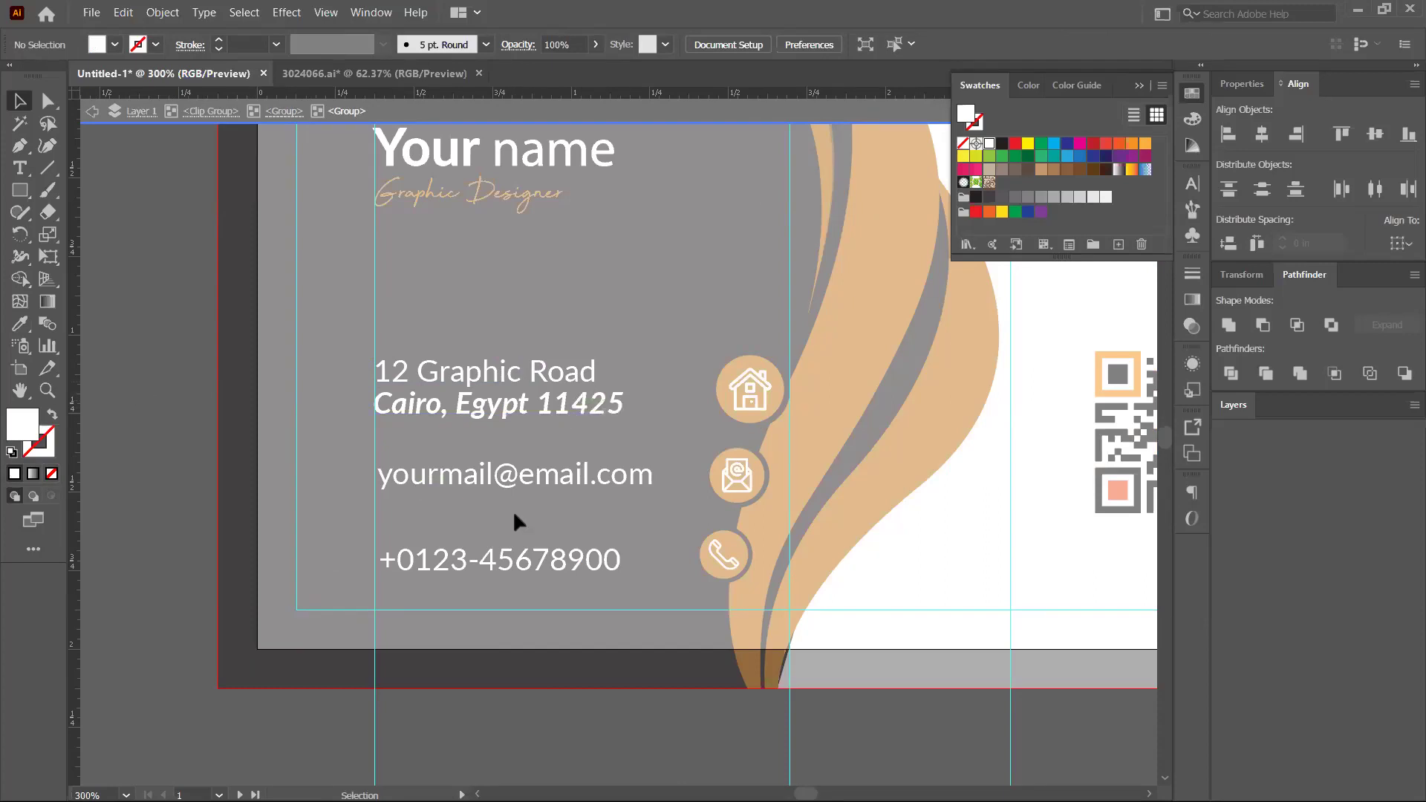
left_click(563, 400)
right_click(557, 406)
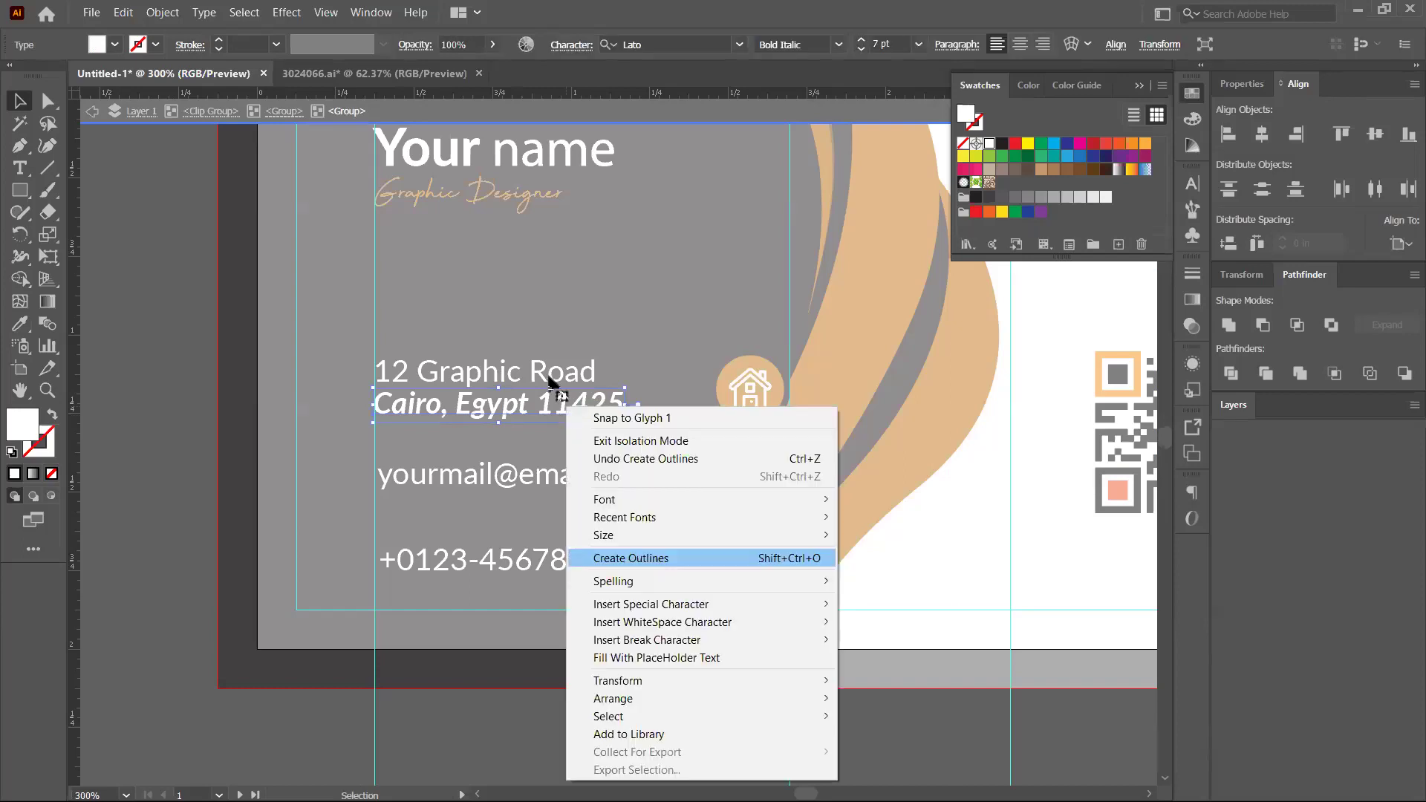
left_click(558, 382)
right_click(548, 371)
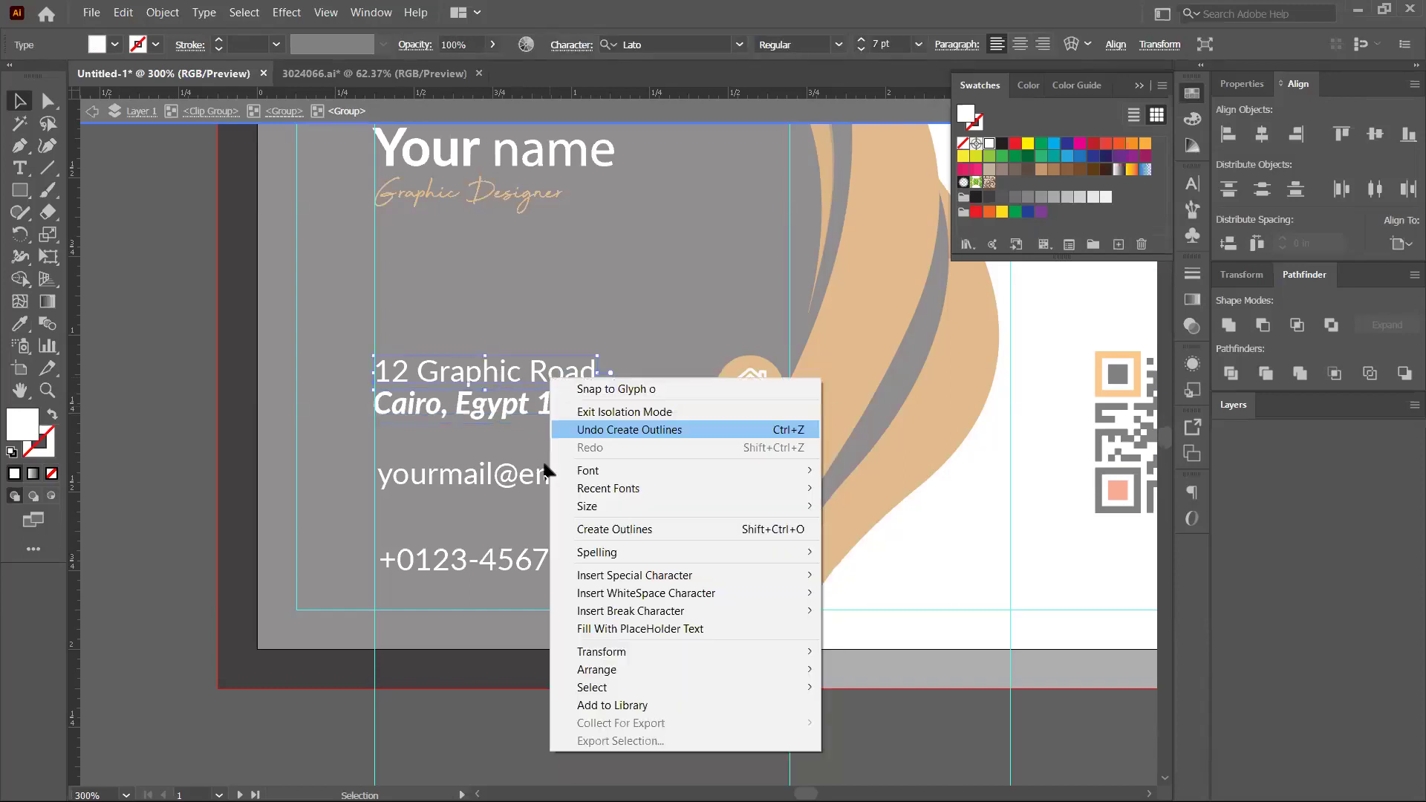
left_click(624, 529)
key("Escape")
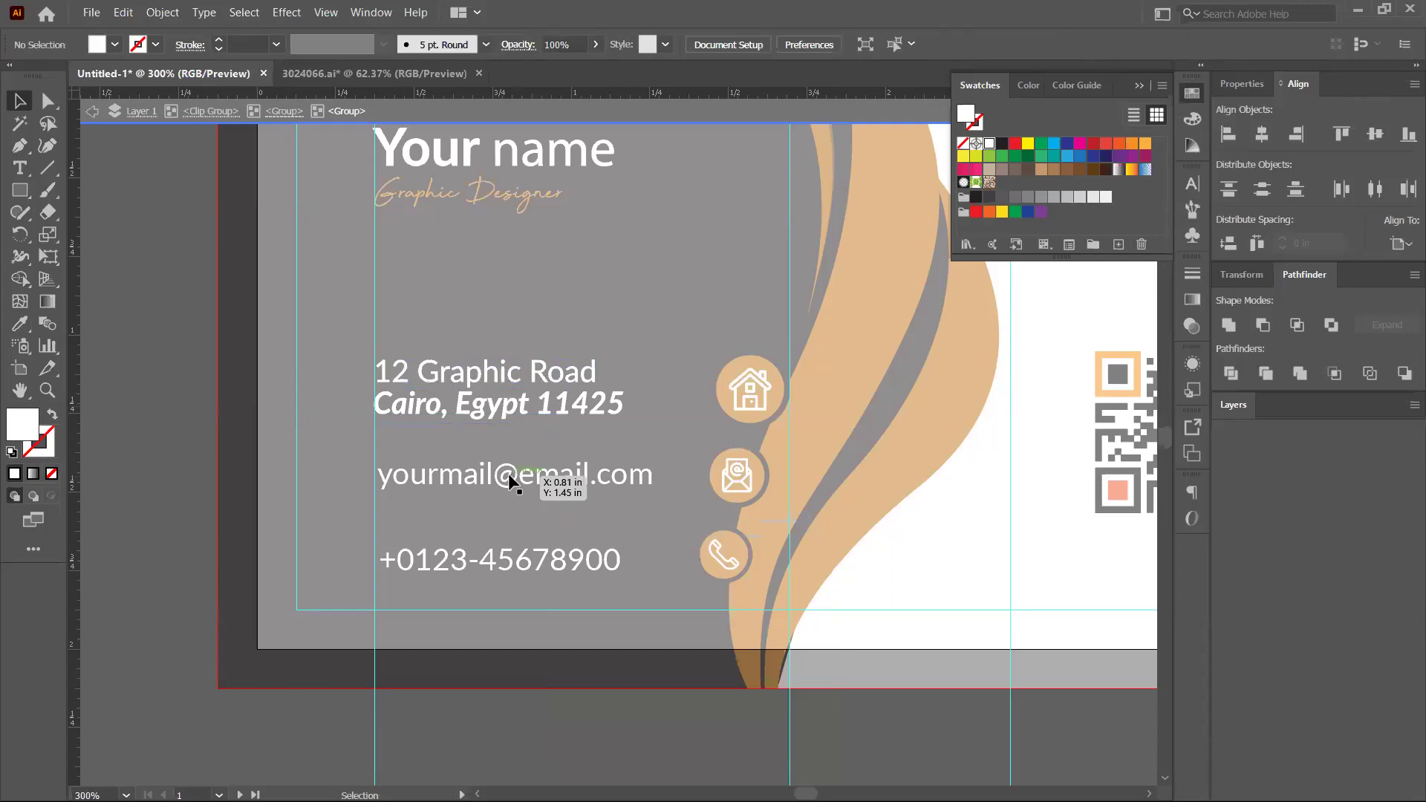
key("Escape")
Convert the email address line to outlines
left_click(526, 479)
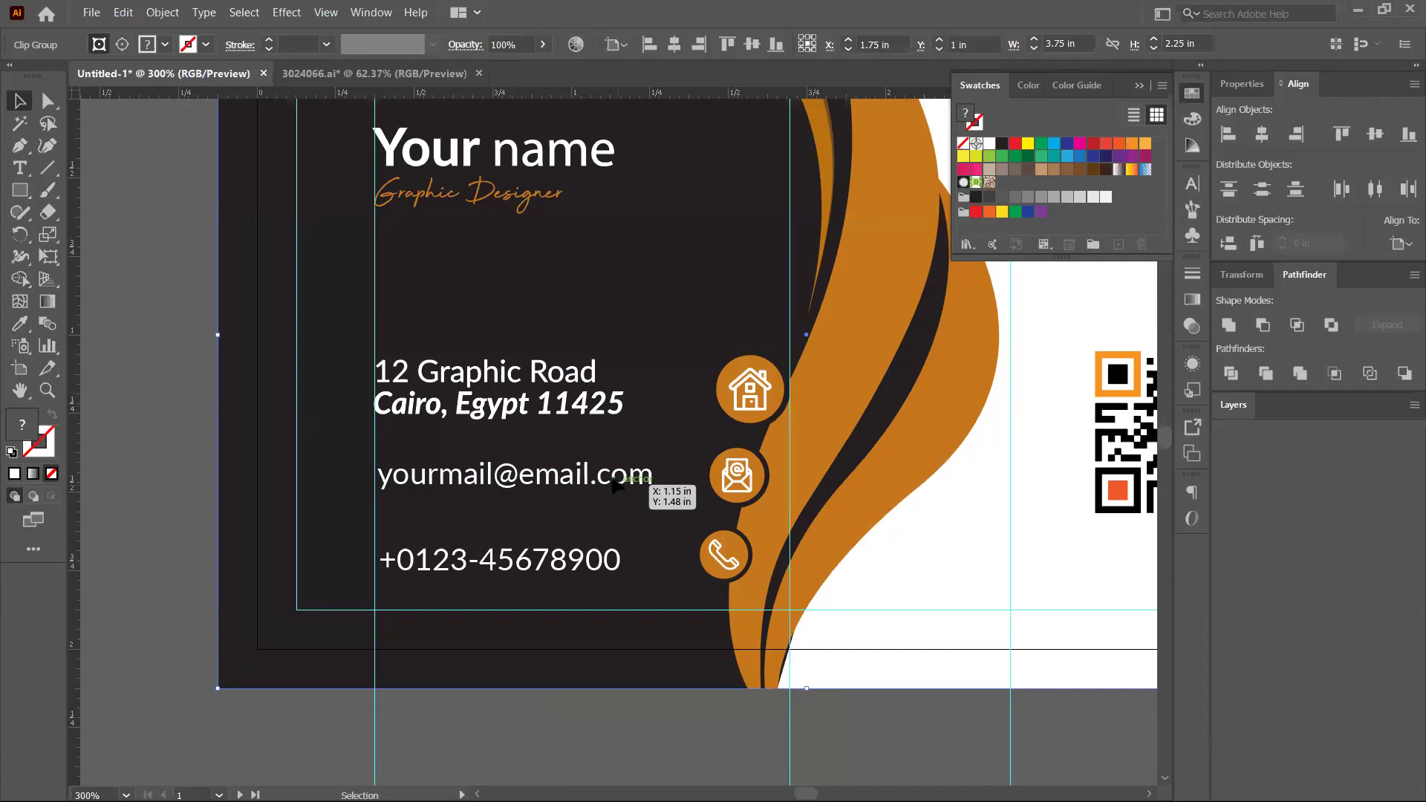
double_click(534, 492)
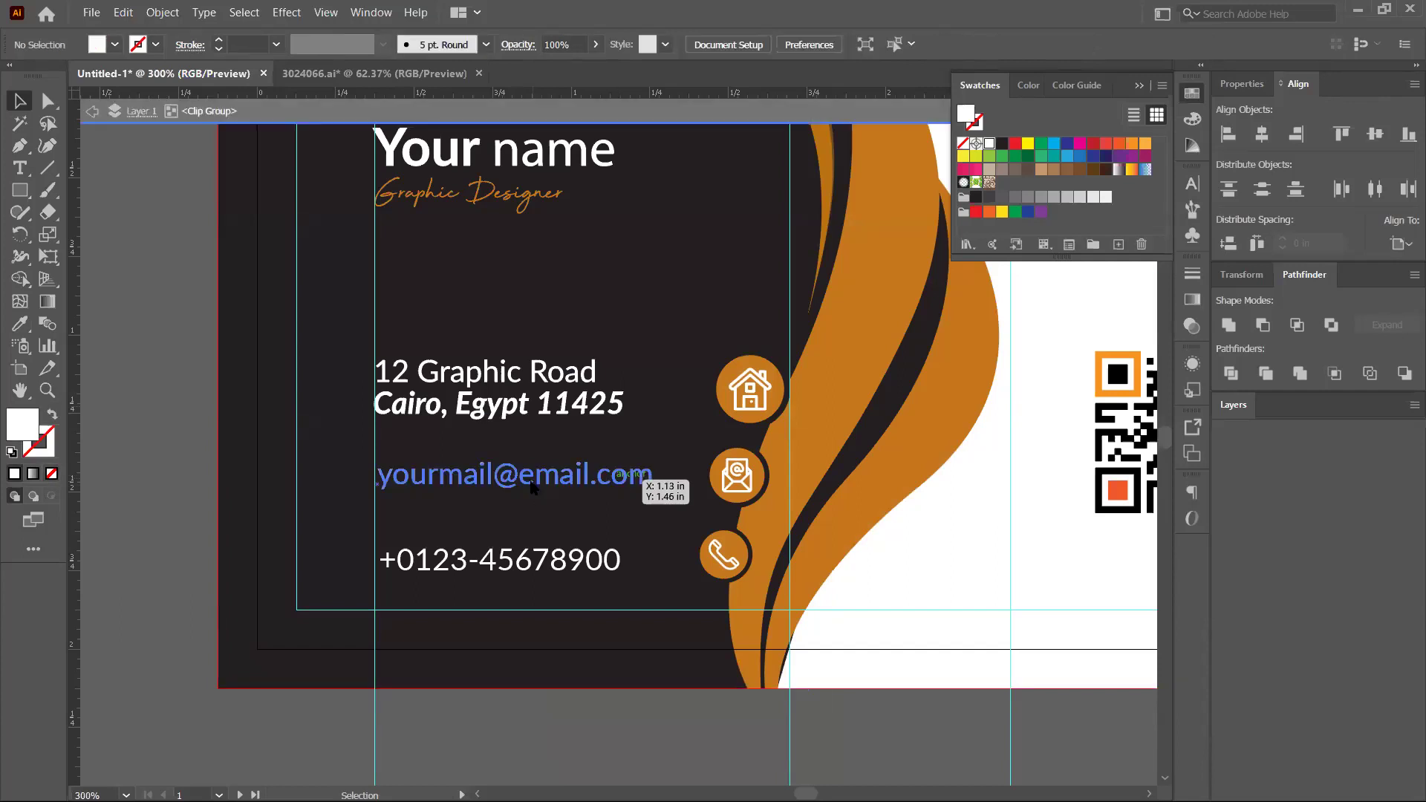
left_click(533, 490)
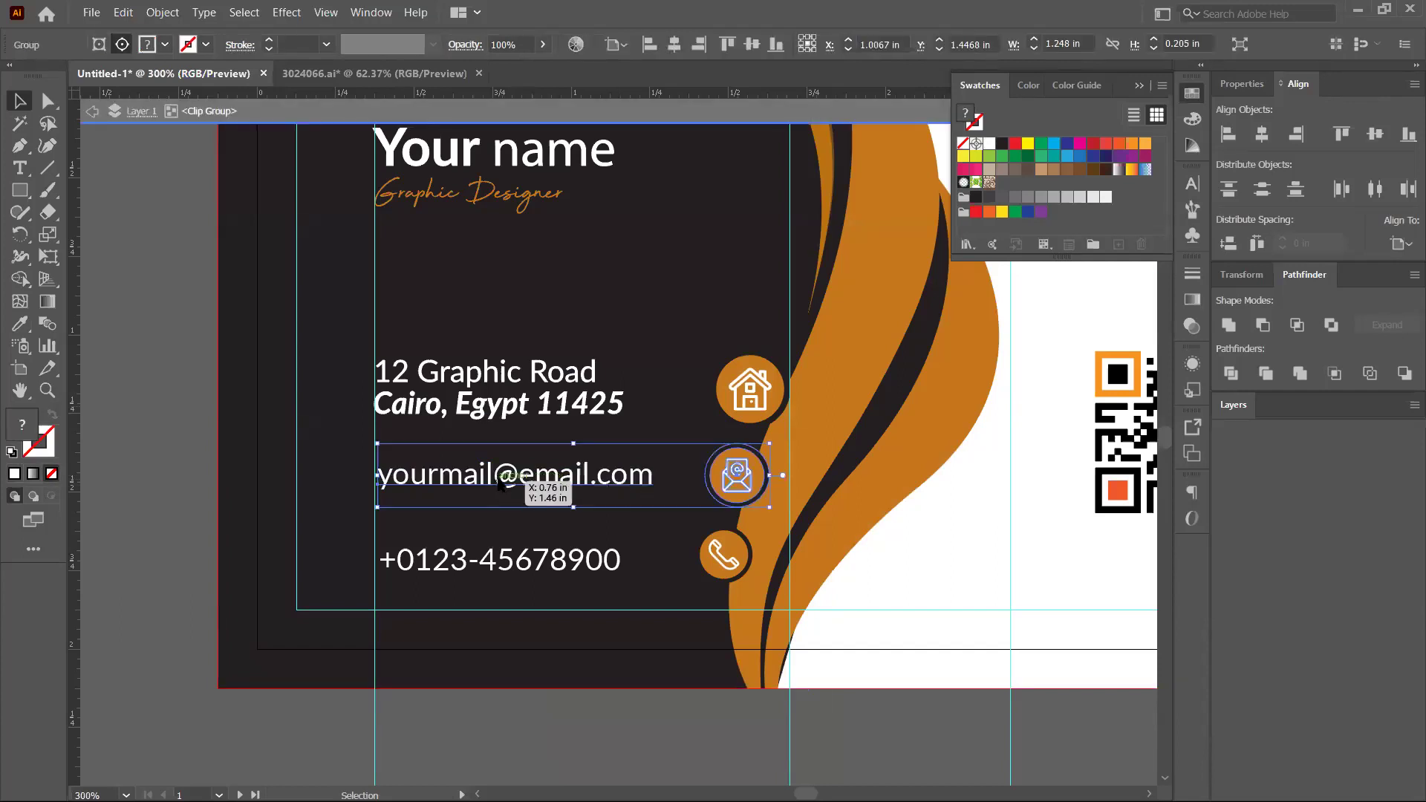
right_click(497, 481)
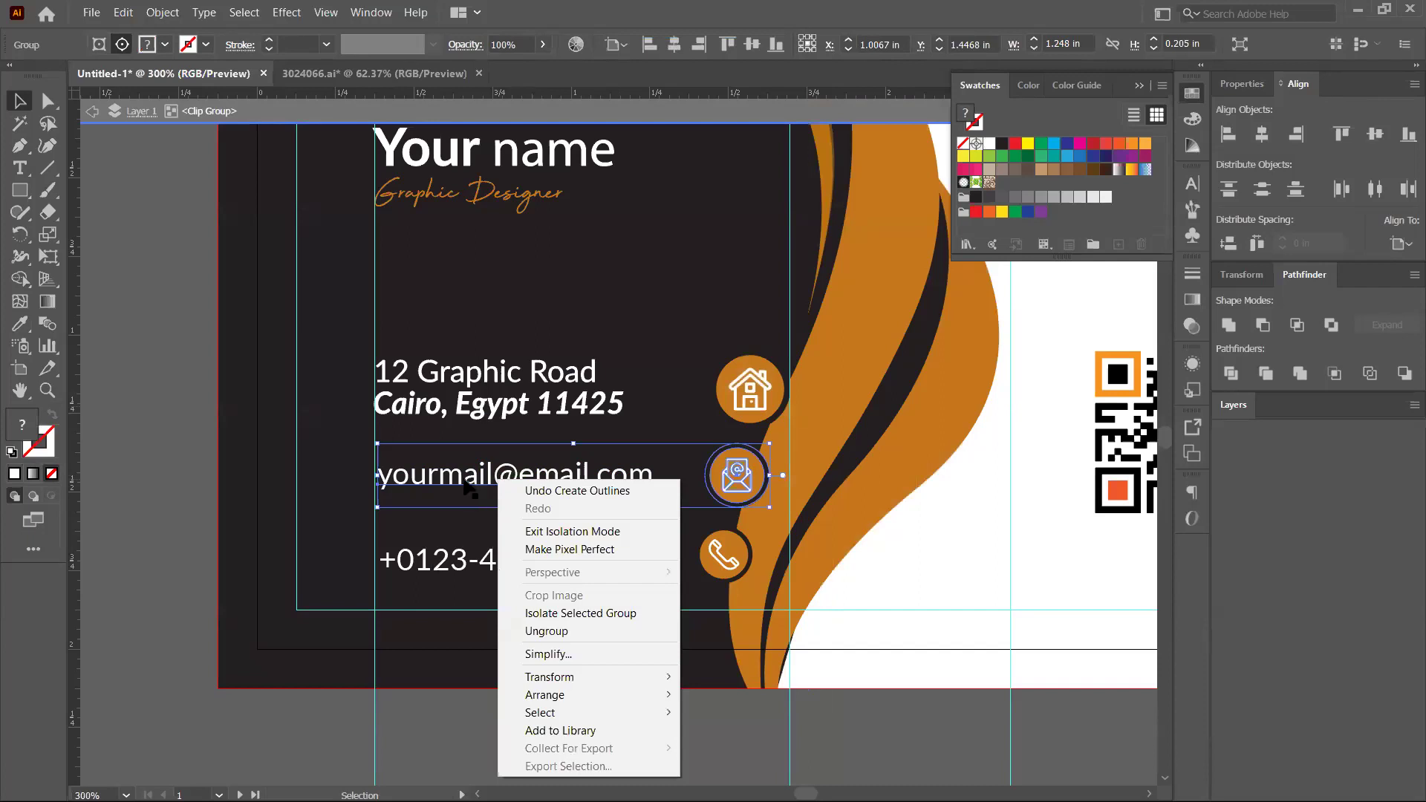
left_click(470, 491)
double_click(470, 490)
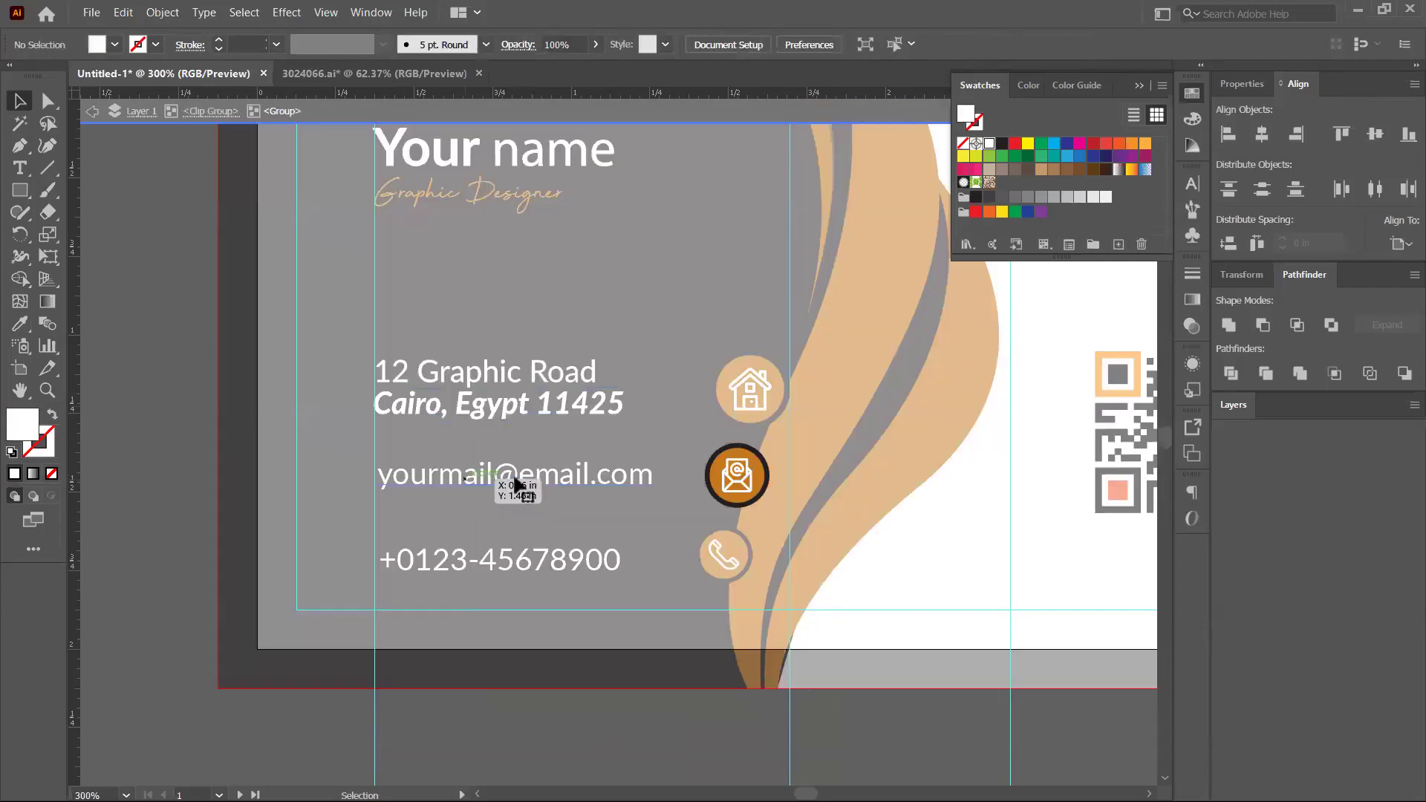
left_click(516, 482)
right_click(516, 482)
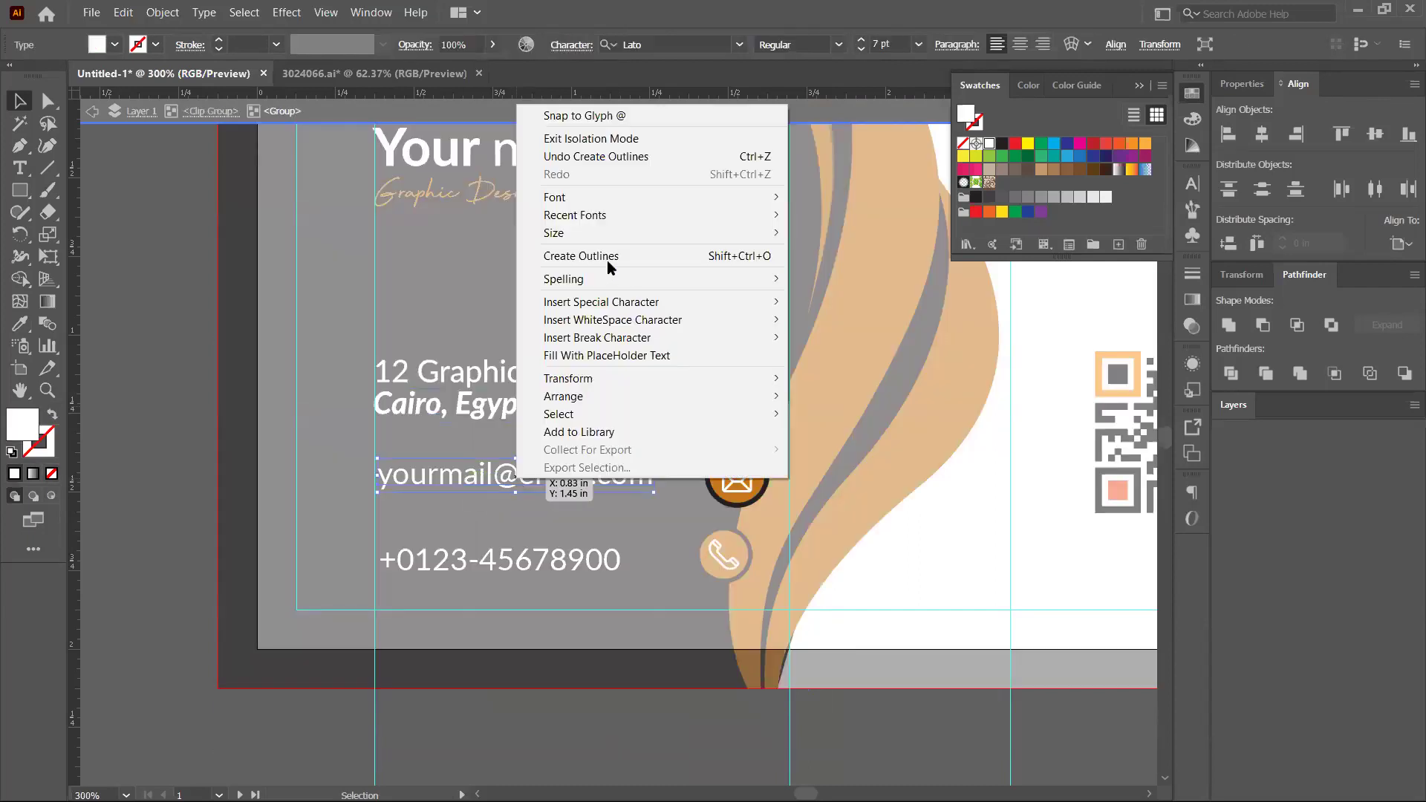
key("Return")
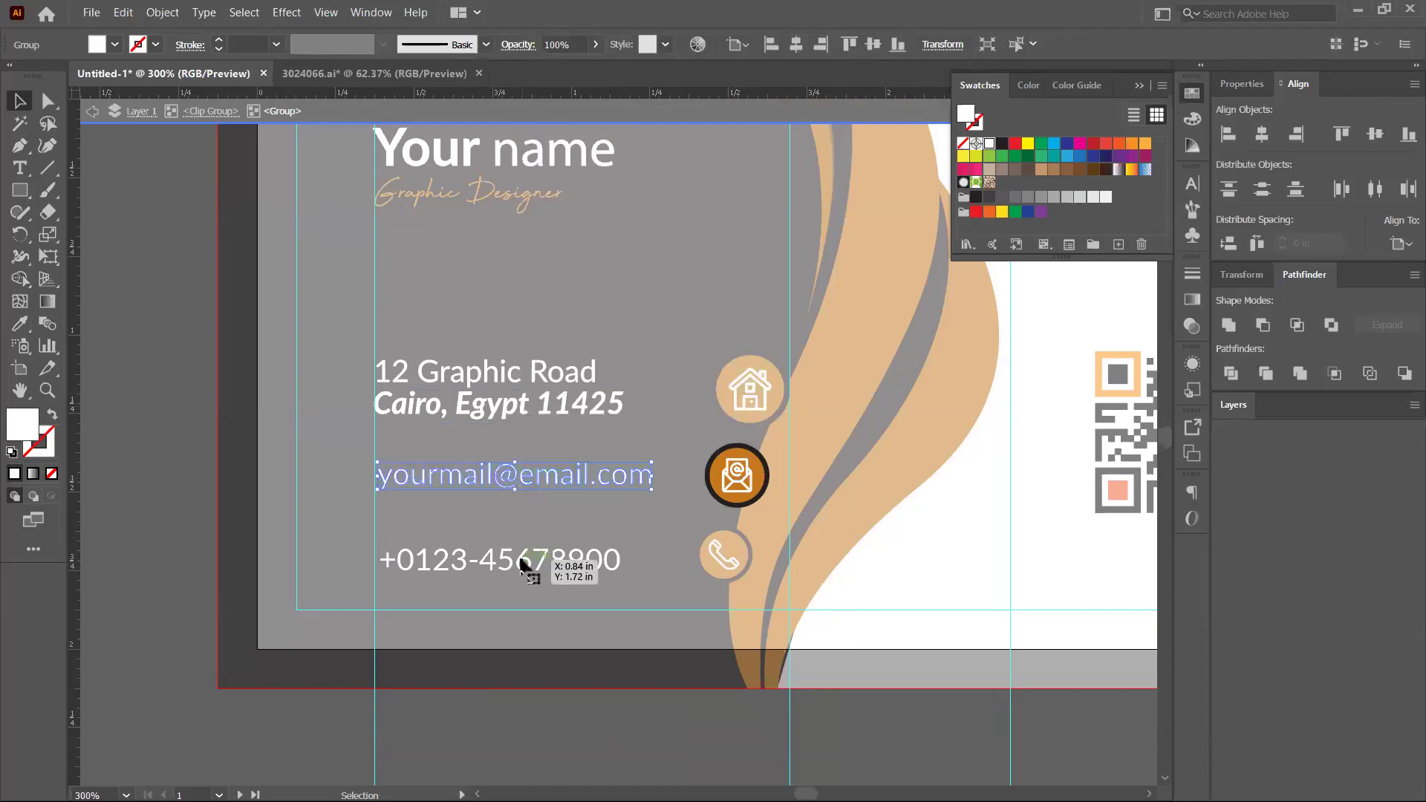
key("Escape")
Convert the phone number text to outlines and leave isolation mode
double_click(538, 570)
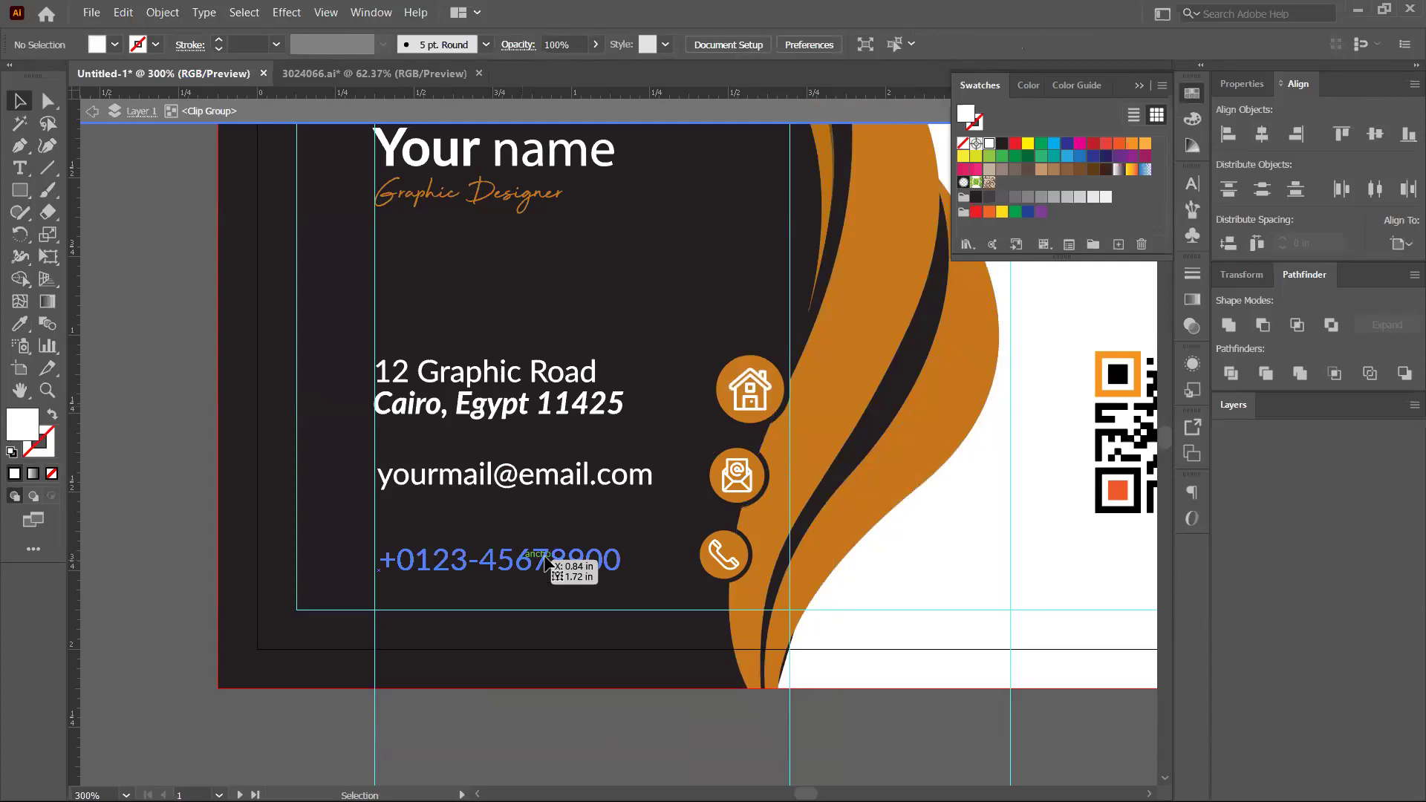
left_click(545, 564)
double_click(545, 559)
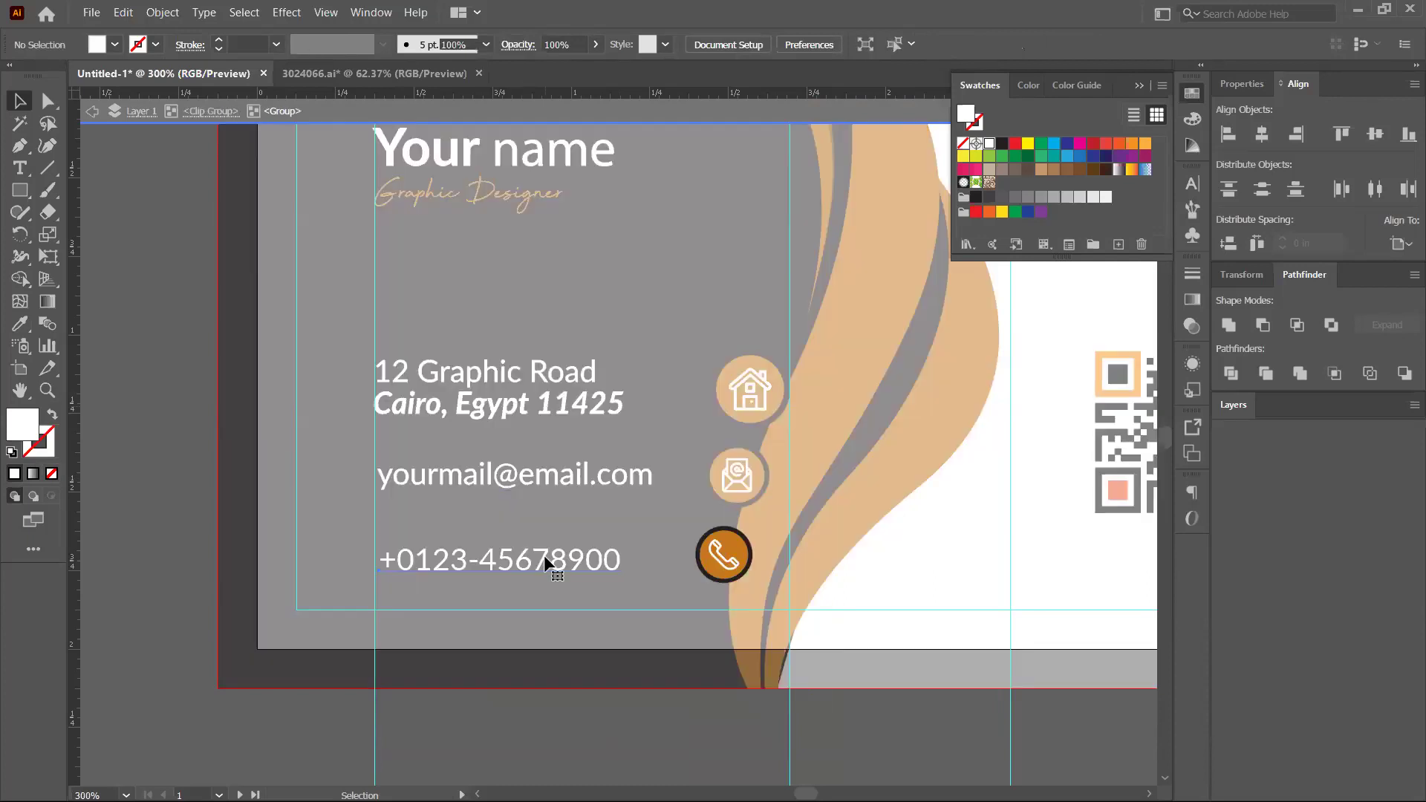
right_click(543, 555)
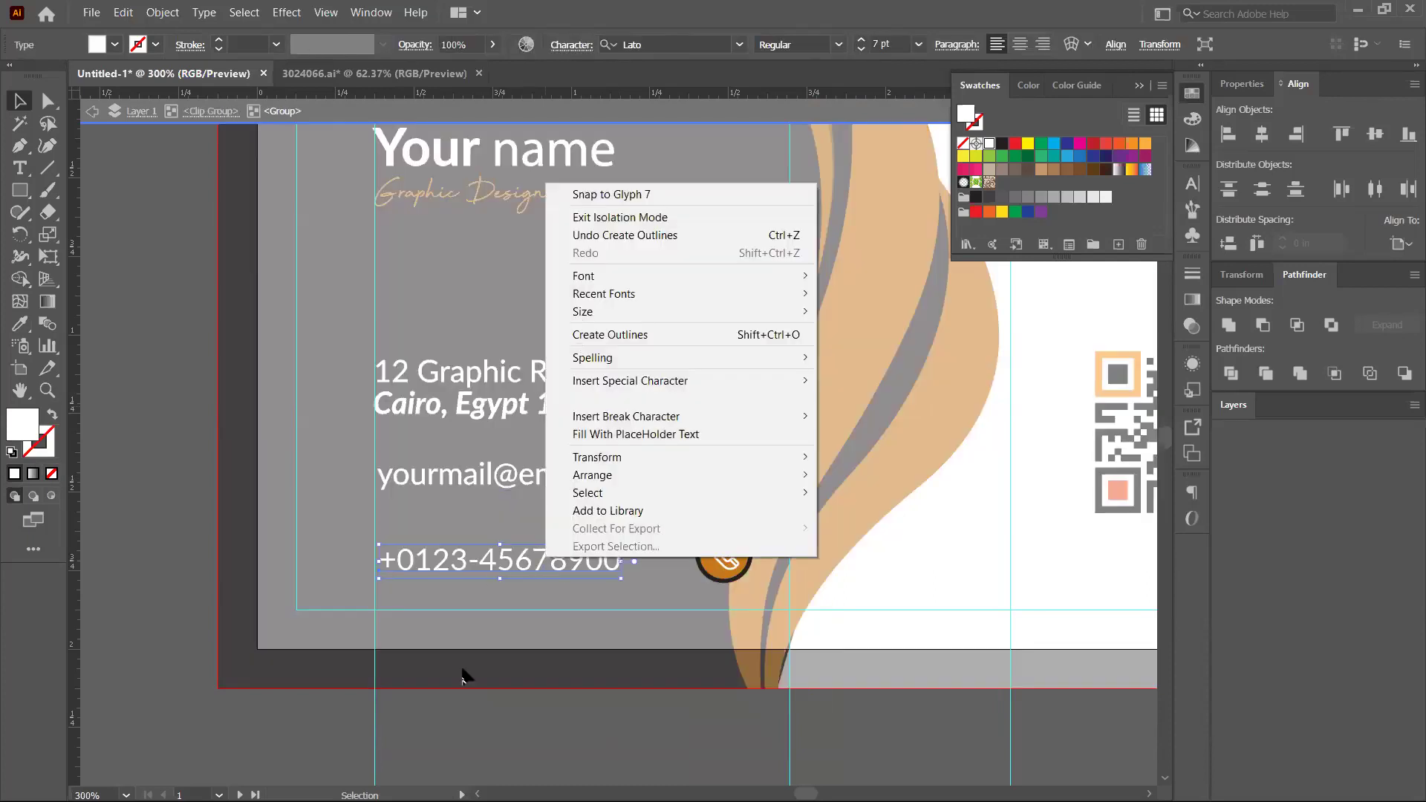
left_click(459, 687)
left_click(652, 557)
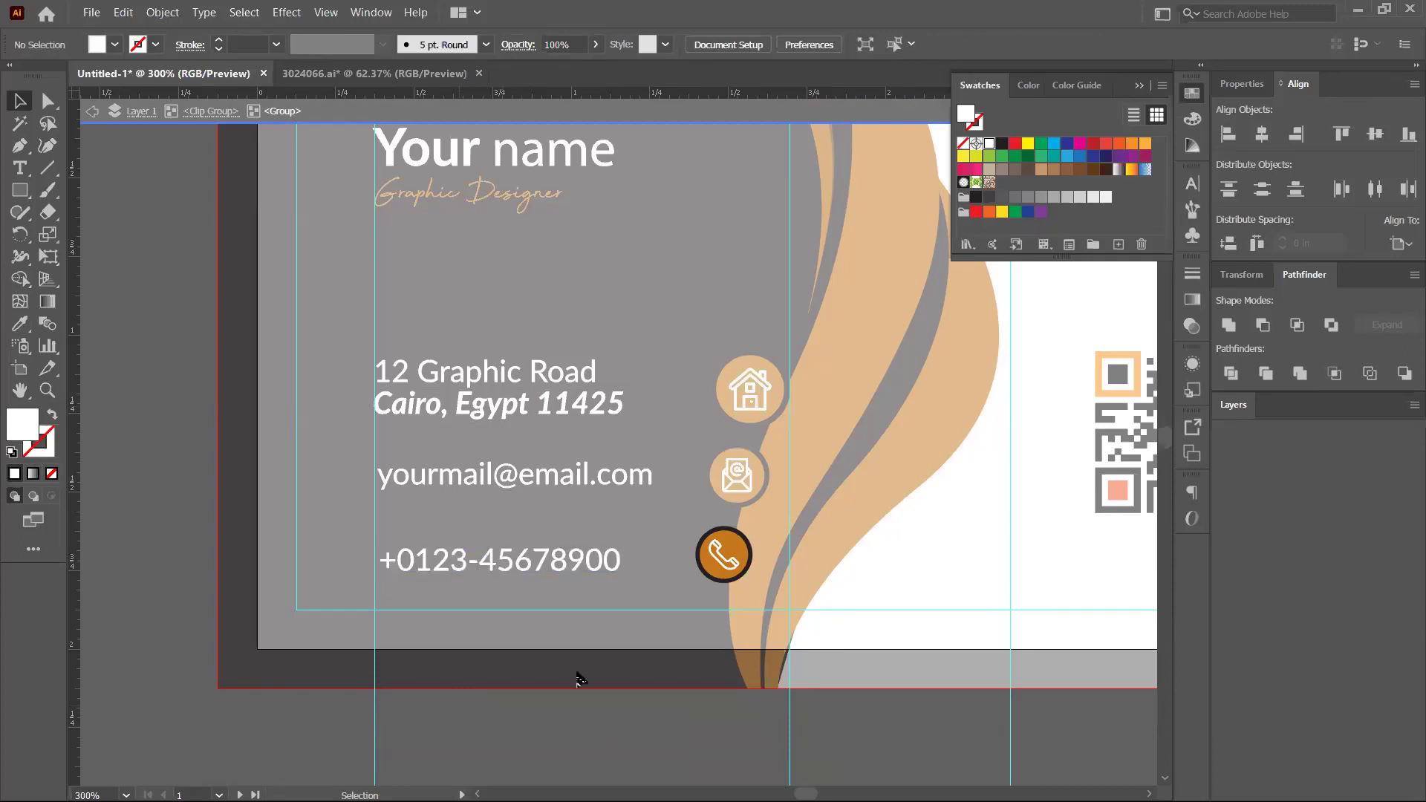
key("Escape")
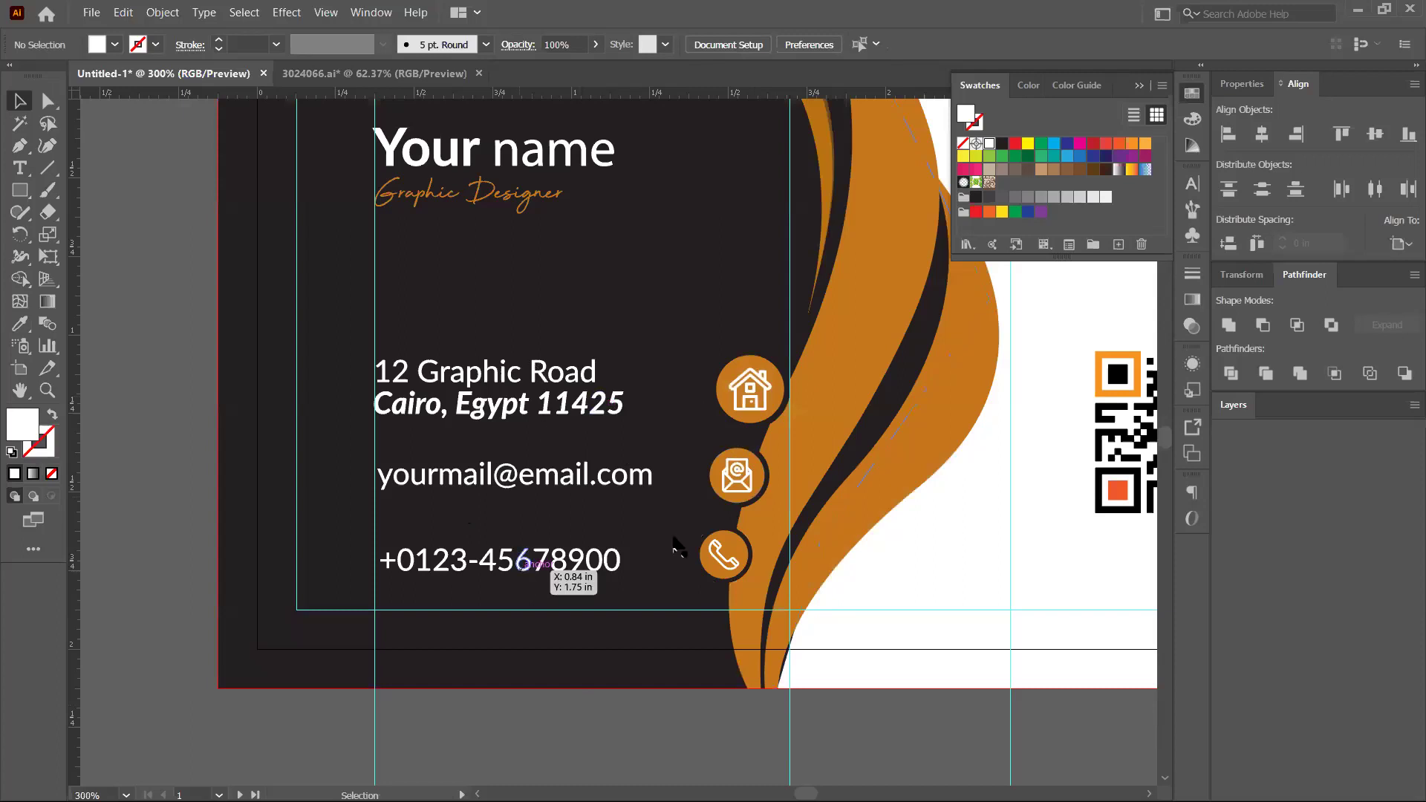
Drag an anchor of the black wave path to close the sliver gap
scroll(520, 577, "down", 2)
scroll(227, 348, "right", 5)
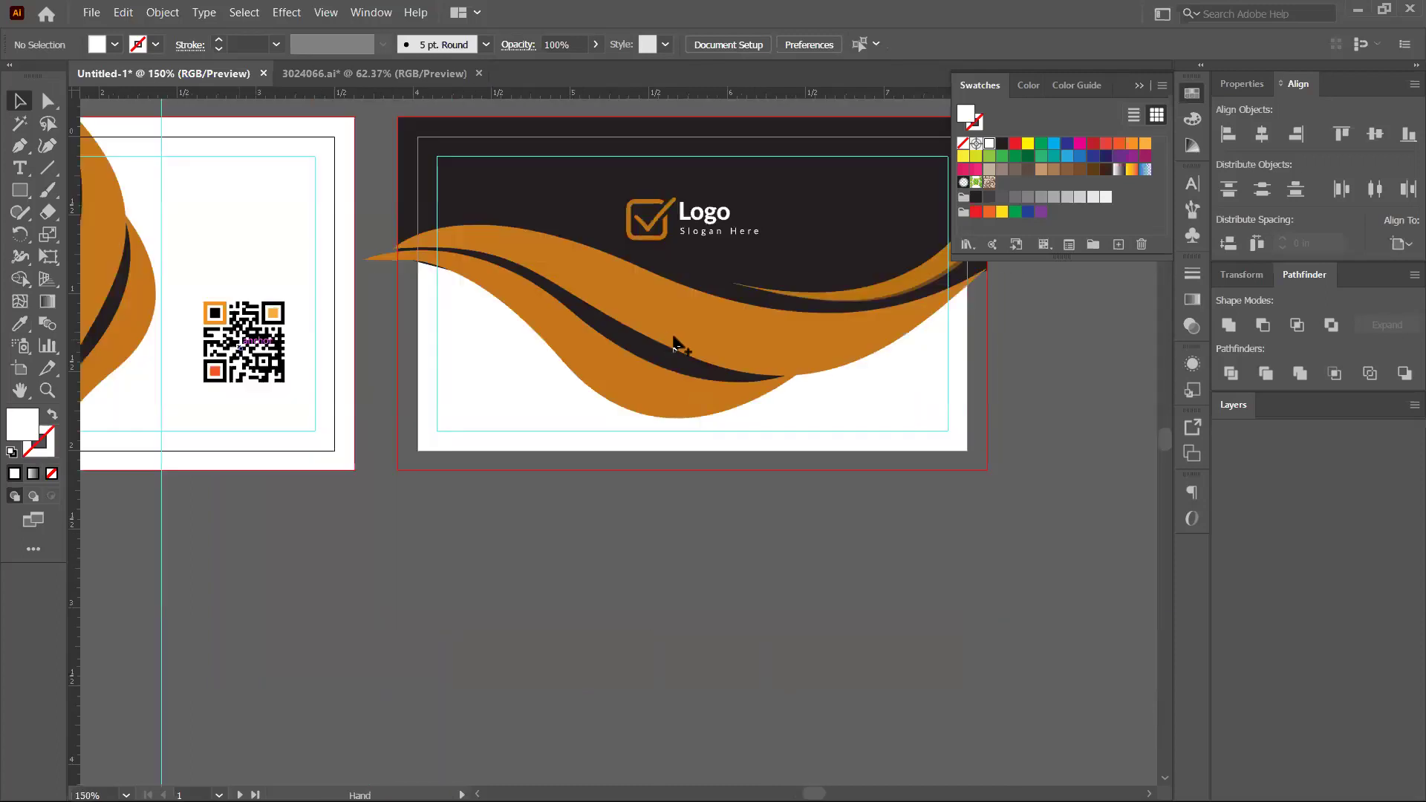
scroll(672, 341, "down", 1)
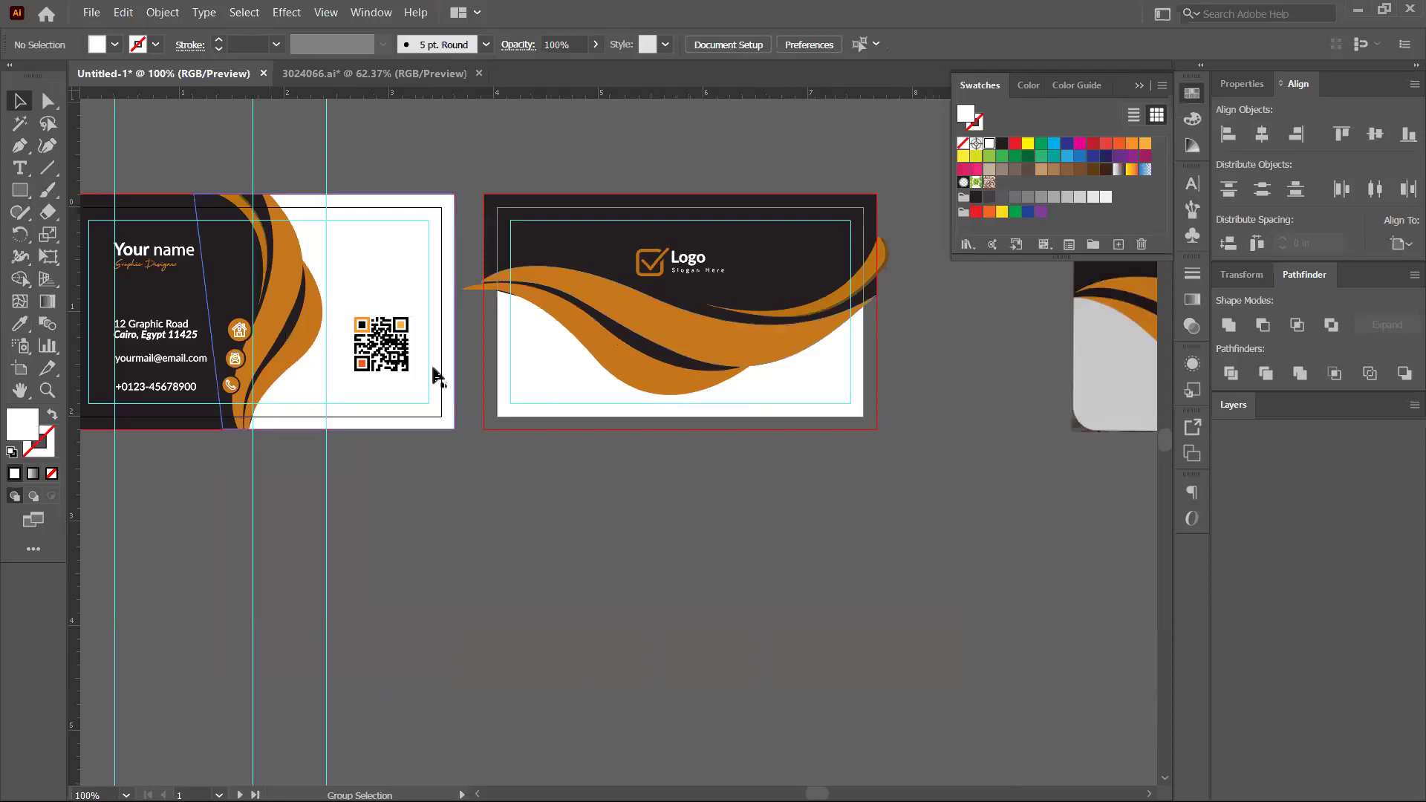
left_click_drag(433, 376, 510, 409)
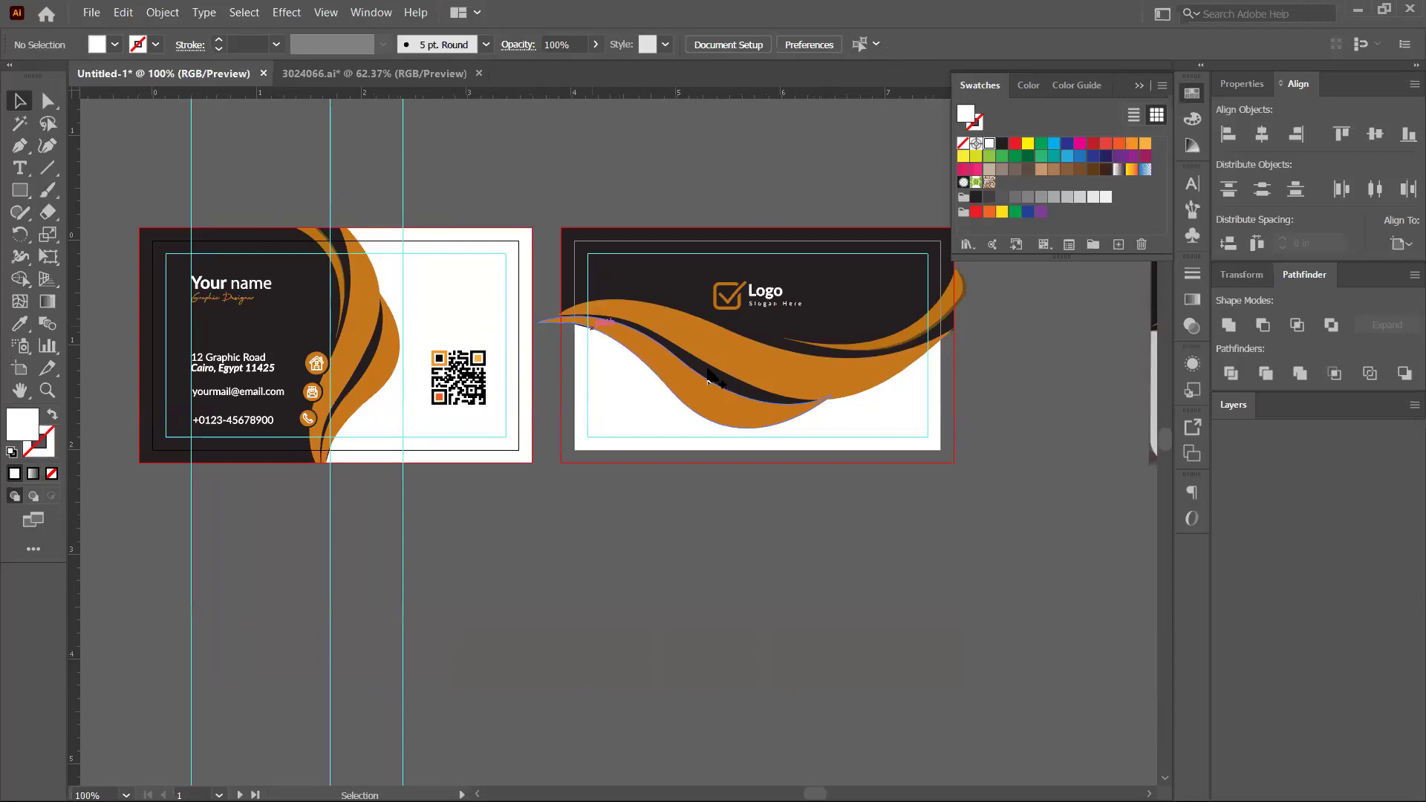
scroll(594, 330, "up", 5)
left_click_drag(597, 382, 615, 457)
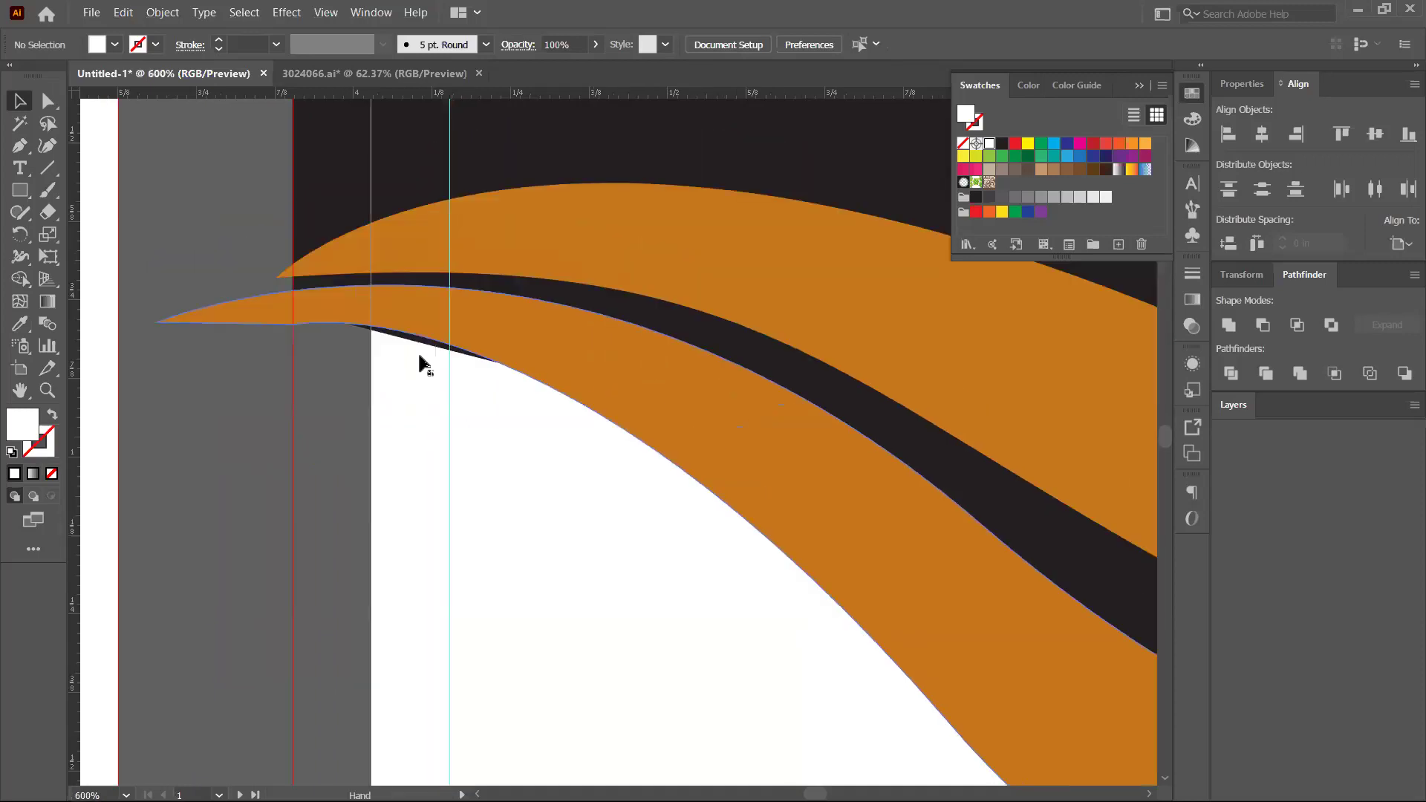
key("ctrl+z")
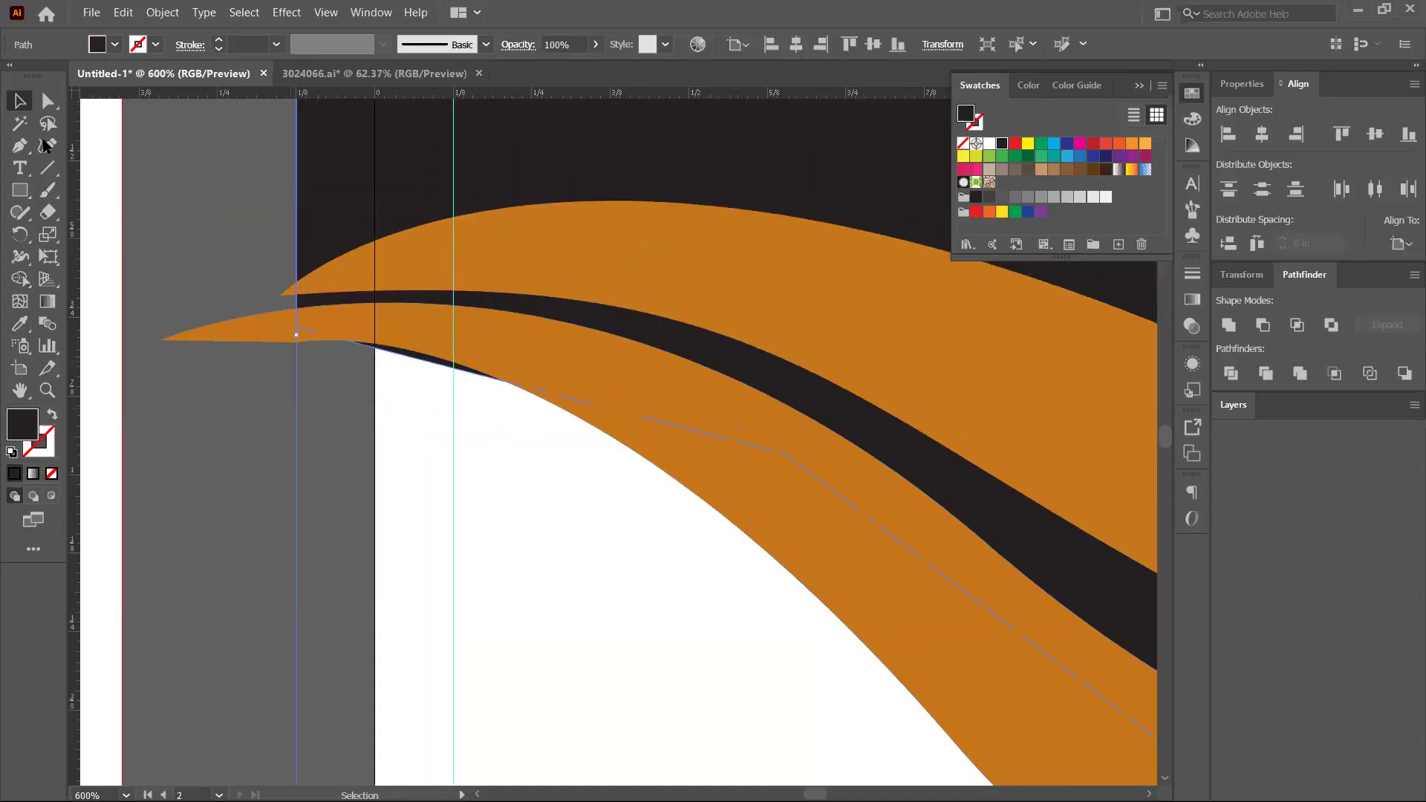
left_click(19, 149)
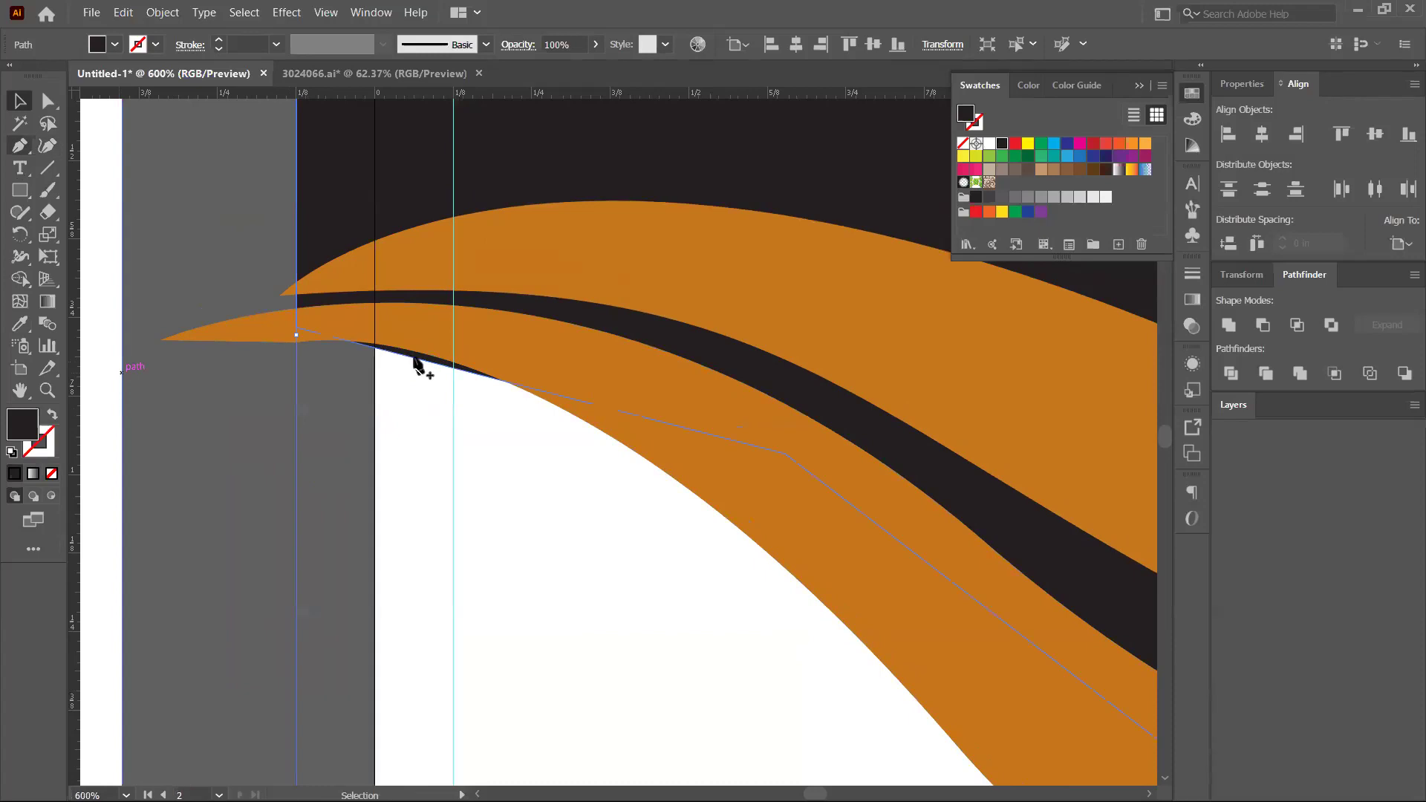
key("a")
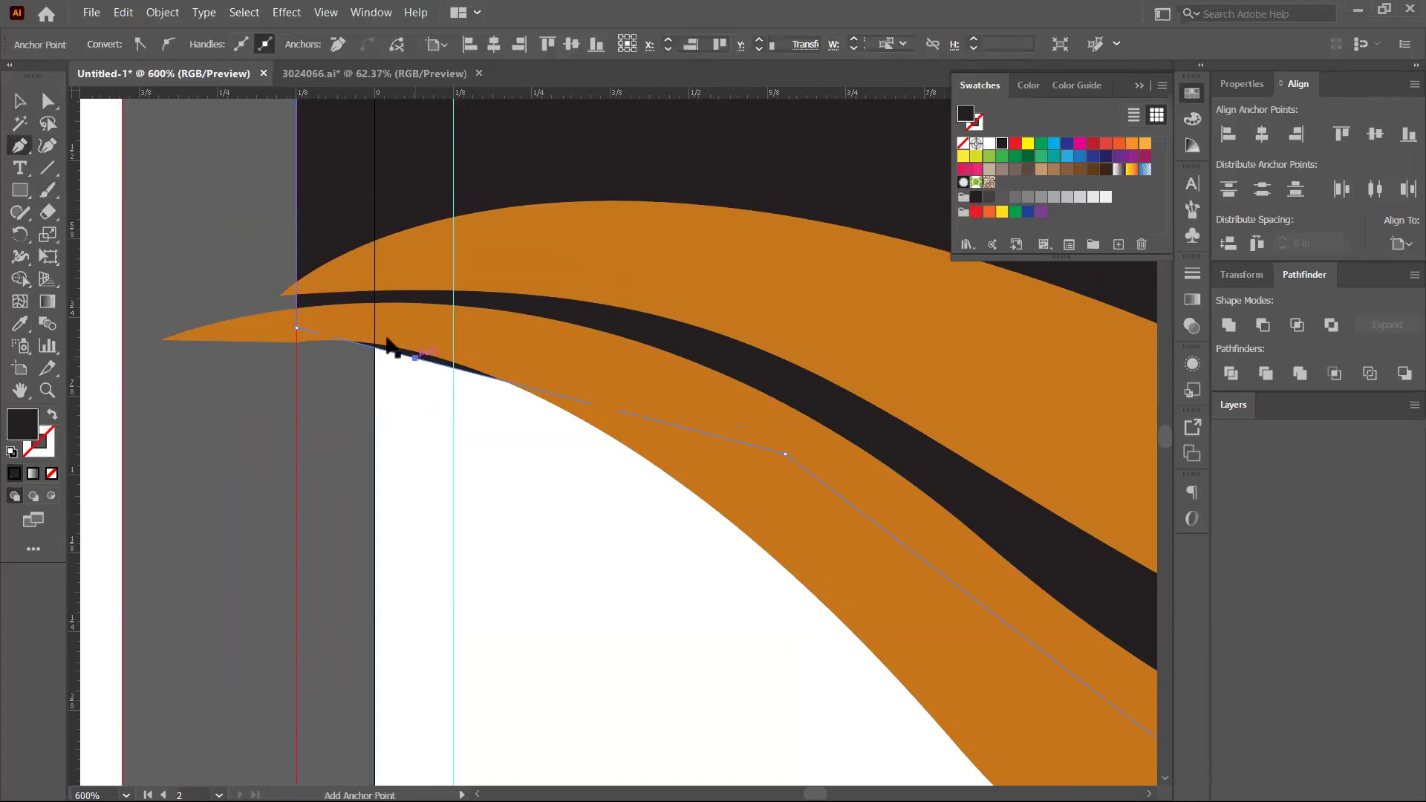
left_click(413, 358)
left_click_drag(422, 349, 391, 415)
key("ctrl+shift+a")
key("ctrl+minus")
key("ctrl+minus")
key("ctrl+minus")
key("ctrl+minus")
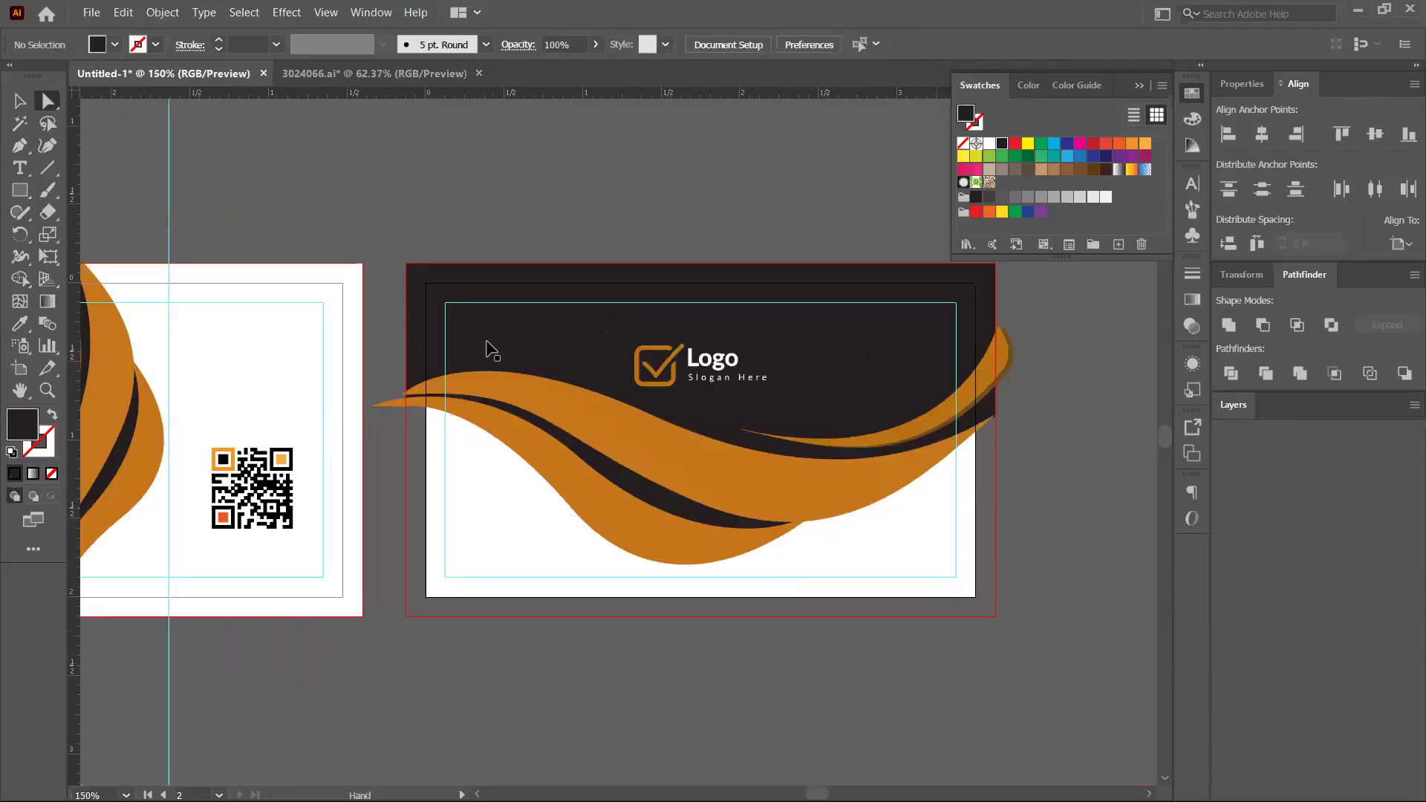
scroll(487, 350, "down", 5)
Draw a closed four-corner Pen shape extending out to the back card's bleed
key("p")
key("ctrl+minus")
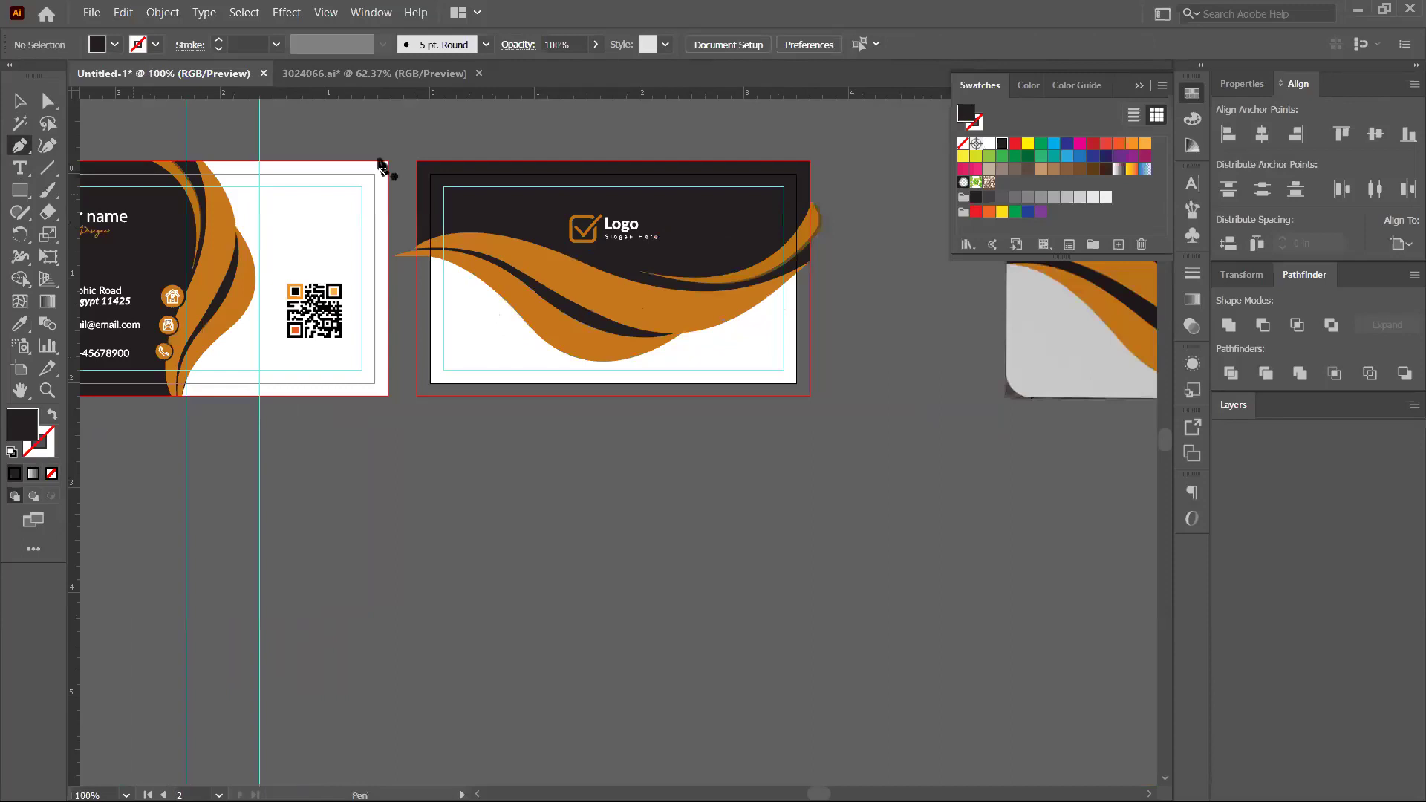
key("ctrl+plus")
key("ctrl+plus")
left_click(373, 144)
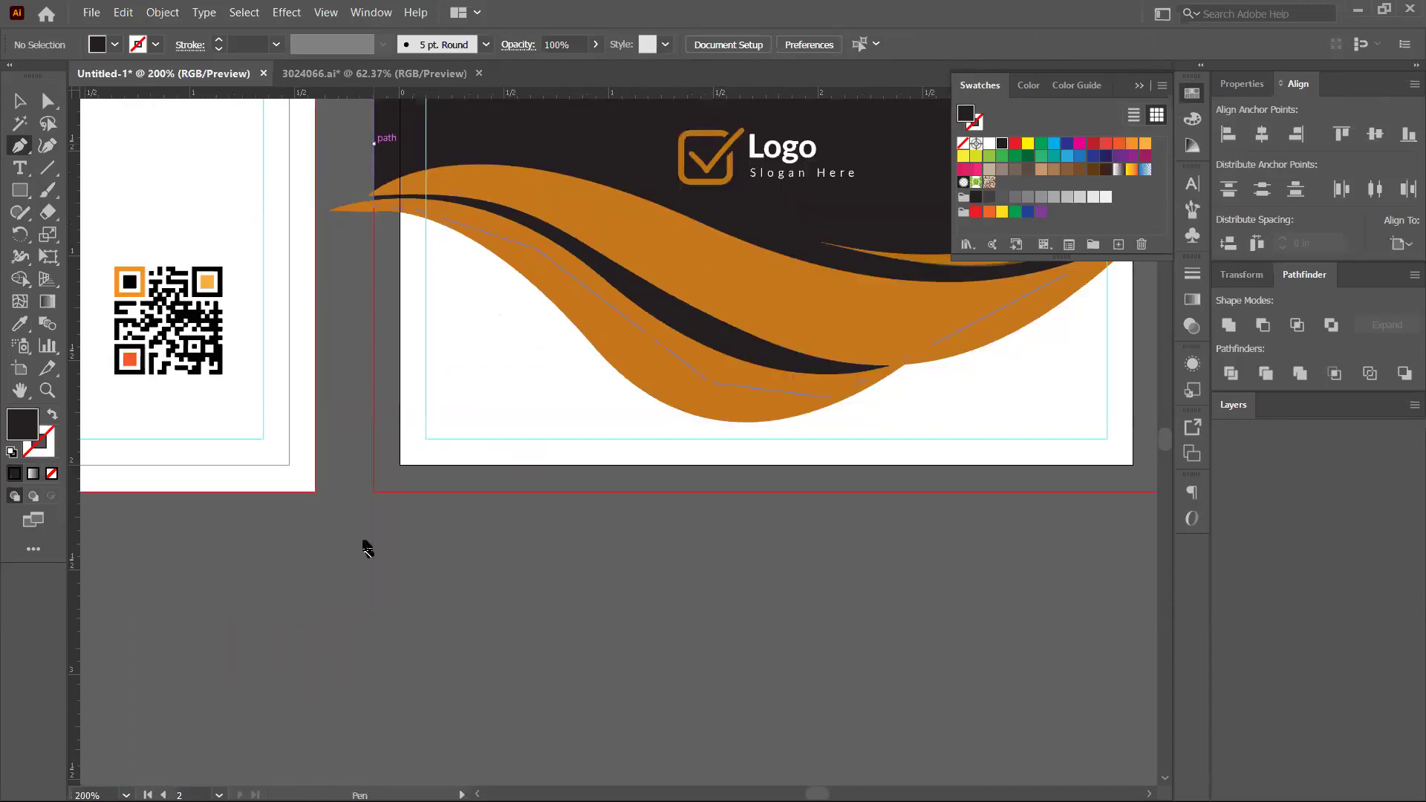
left_click(373, 497)
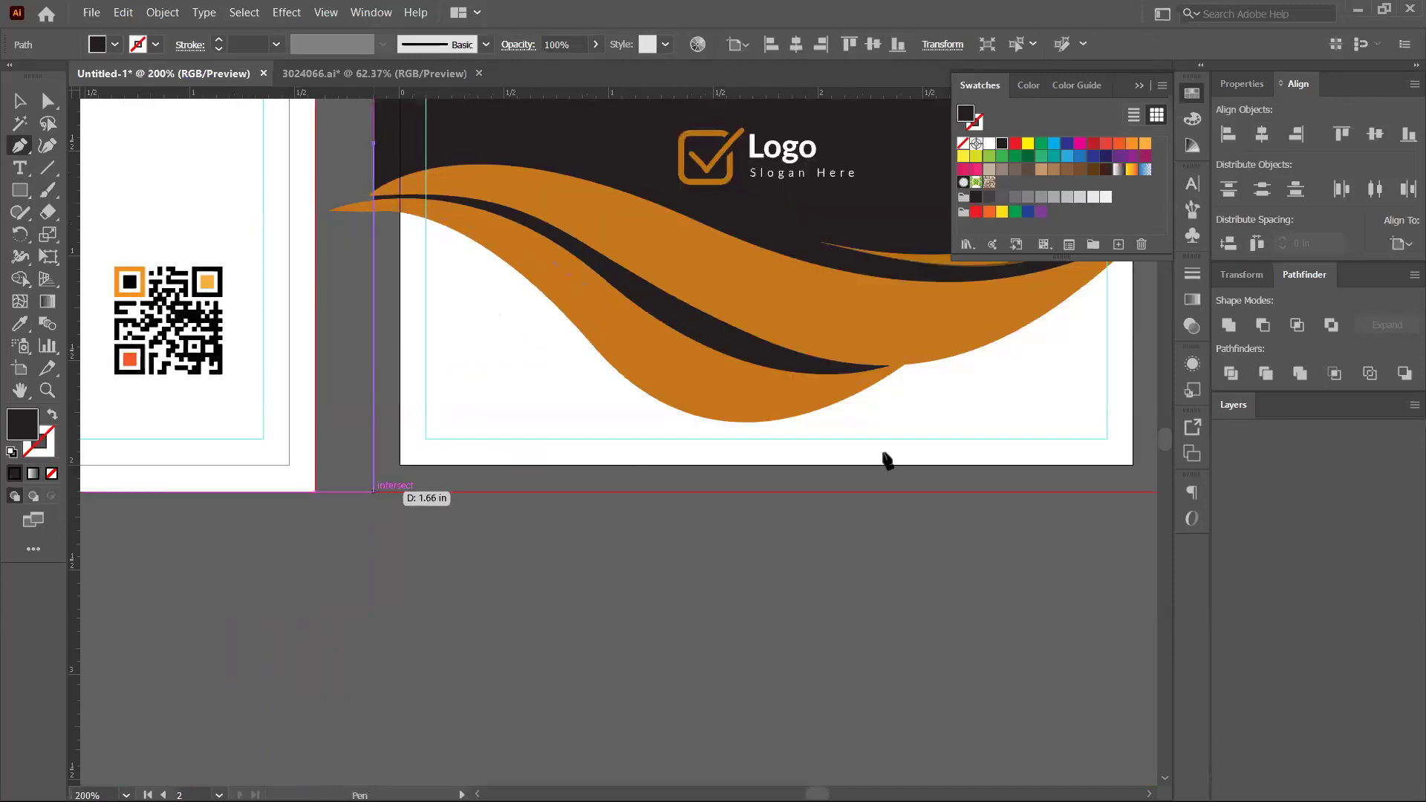
scroll(888, 462, "right", 4)
left_click(906, 472)
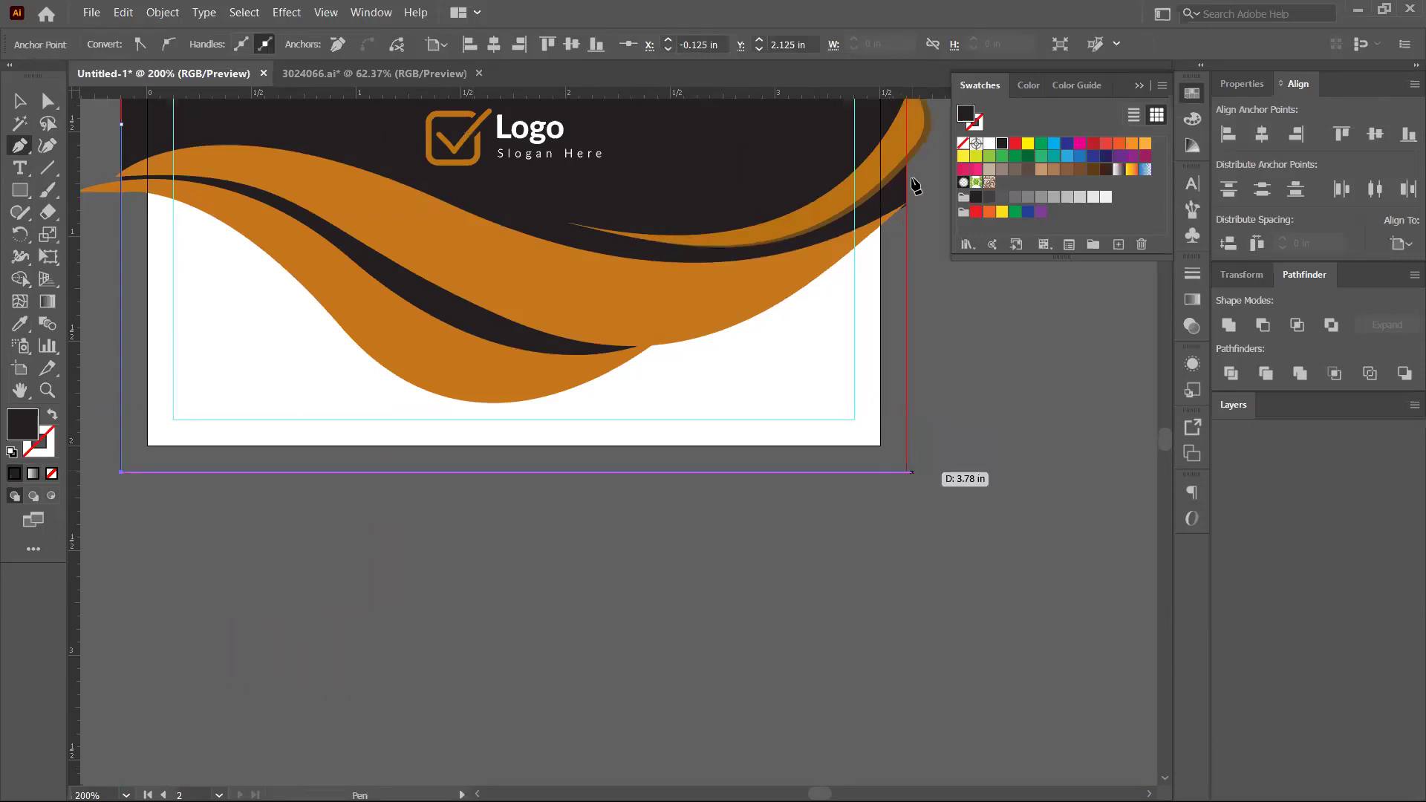
left_click(905, 141)
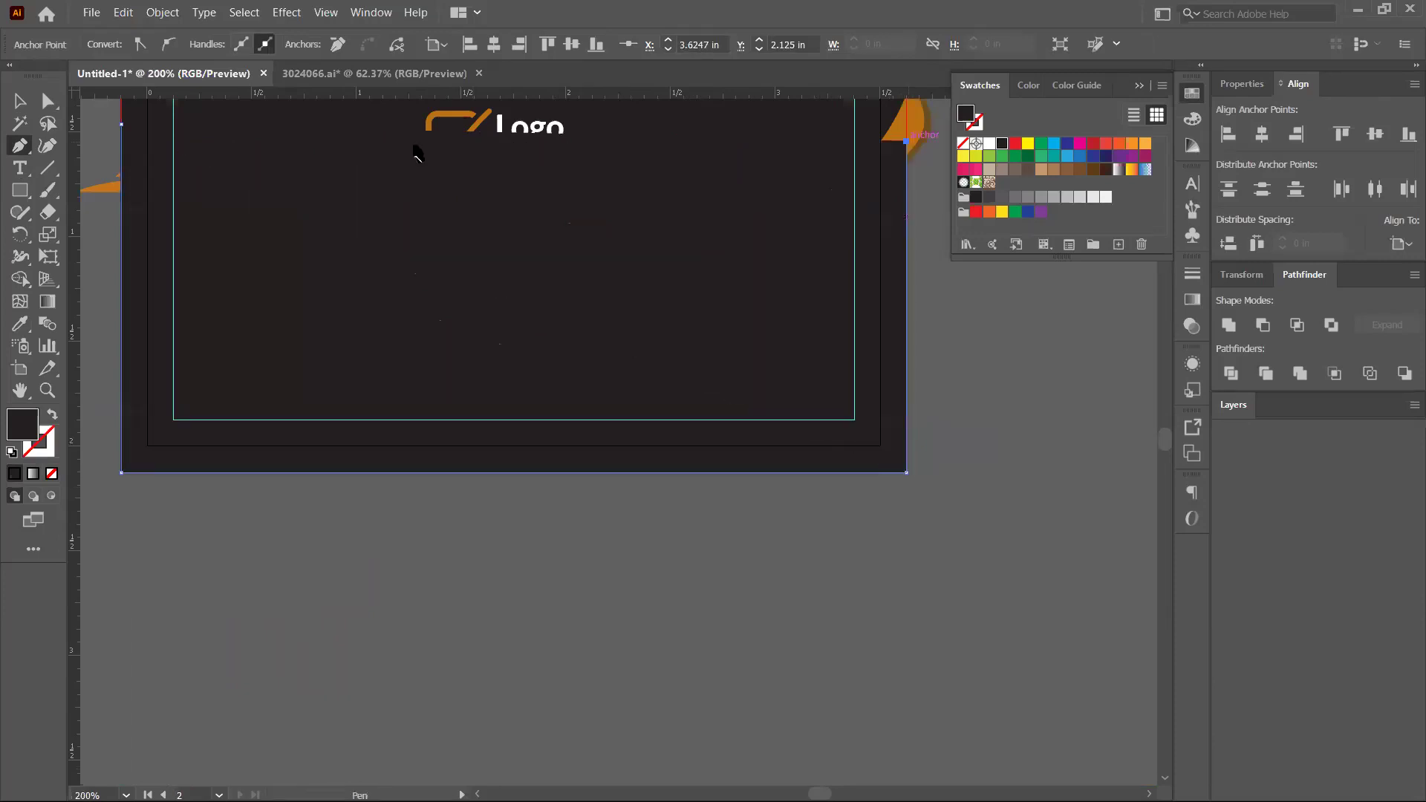
left_click(121, 125)
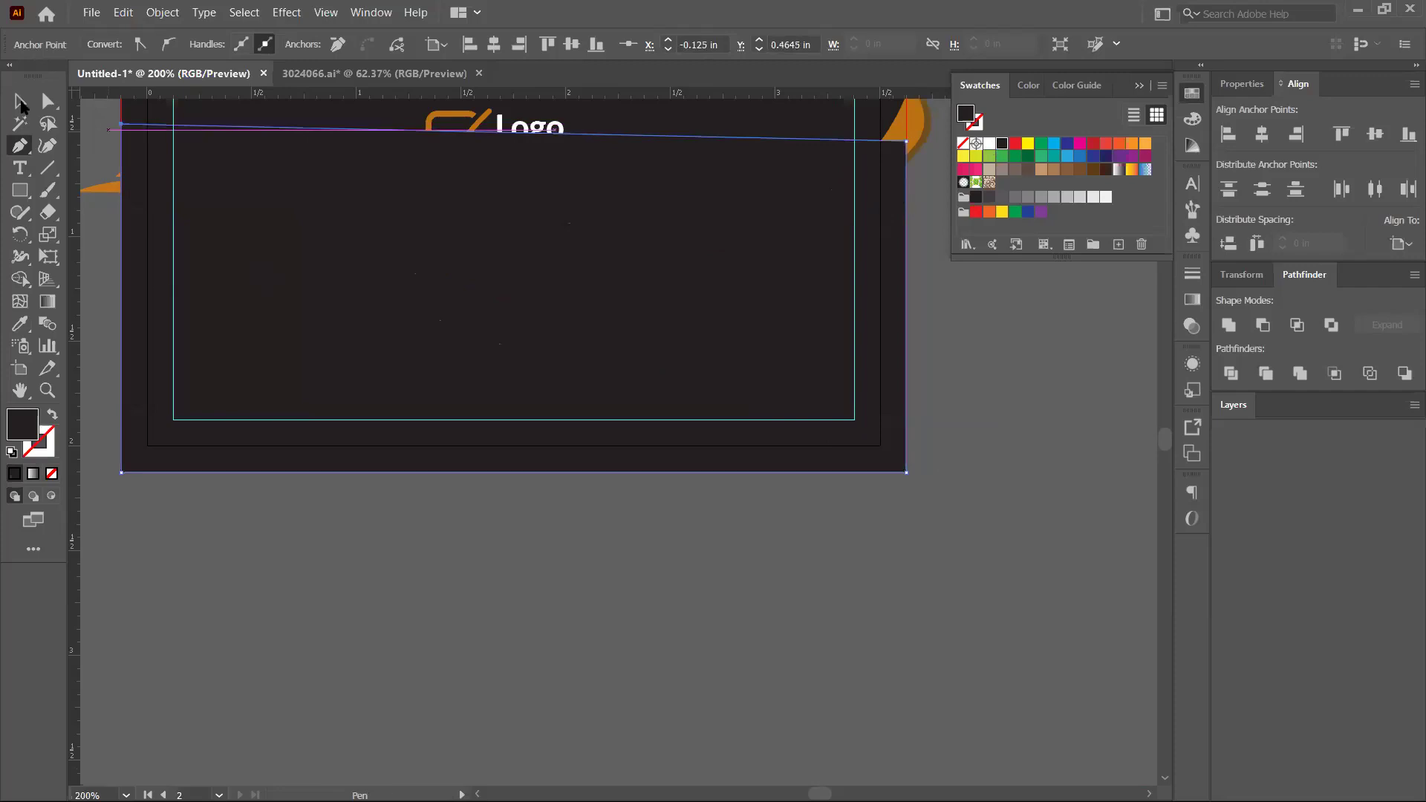
Fill the new shape white and send it behind the wave and logo
left_click(989, 142)
key("v")
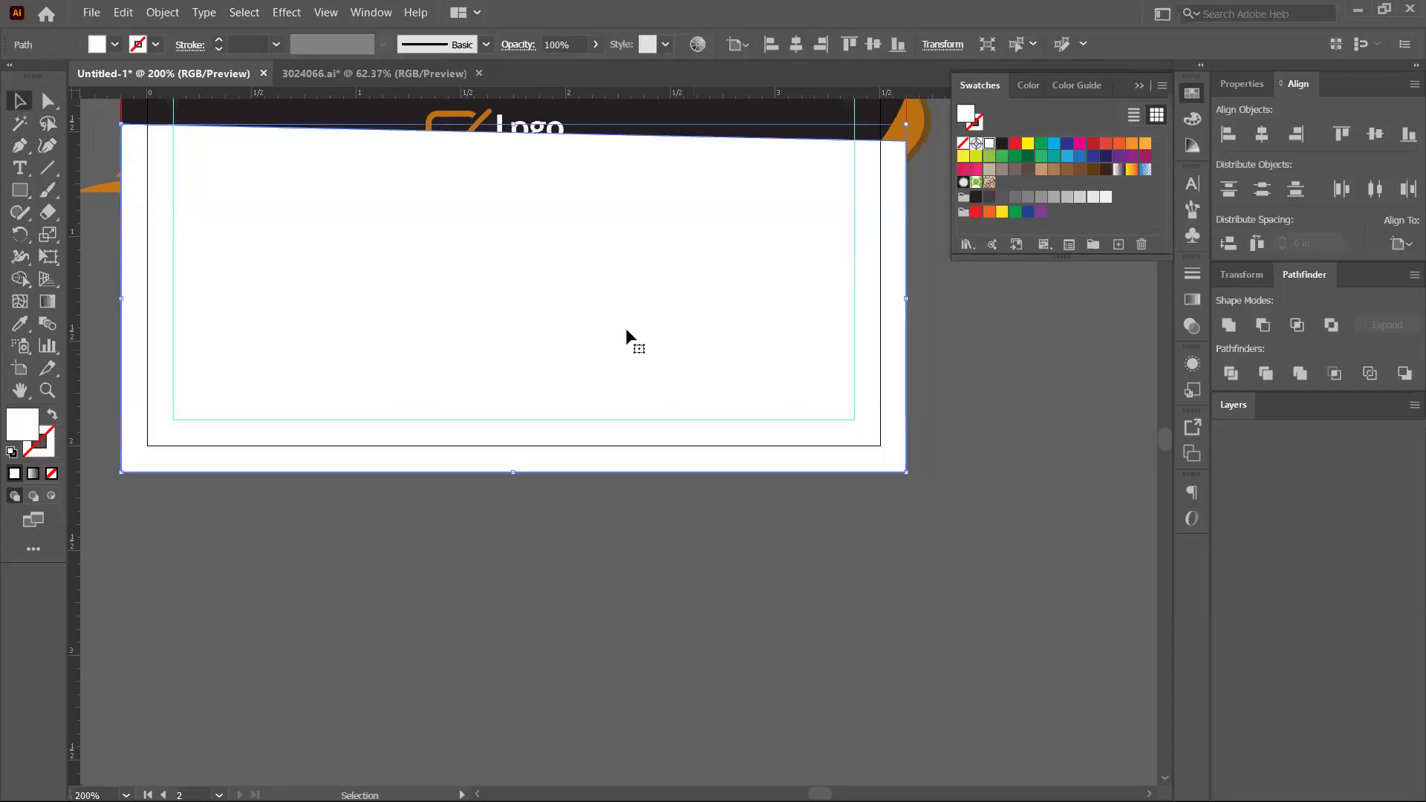
key("a")
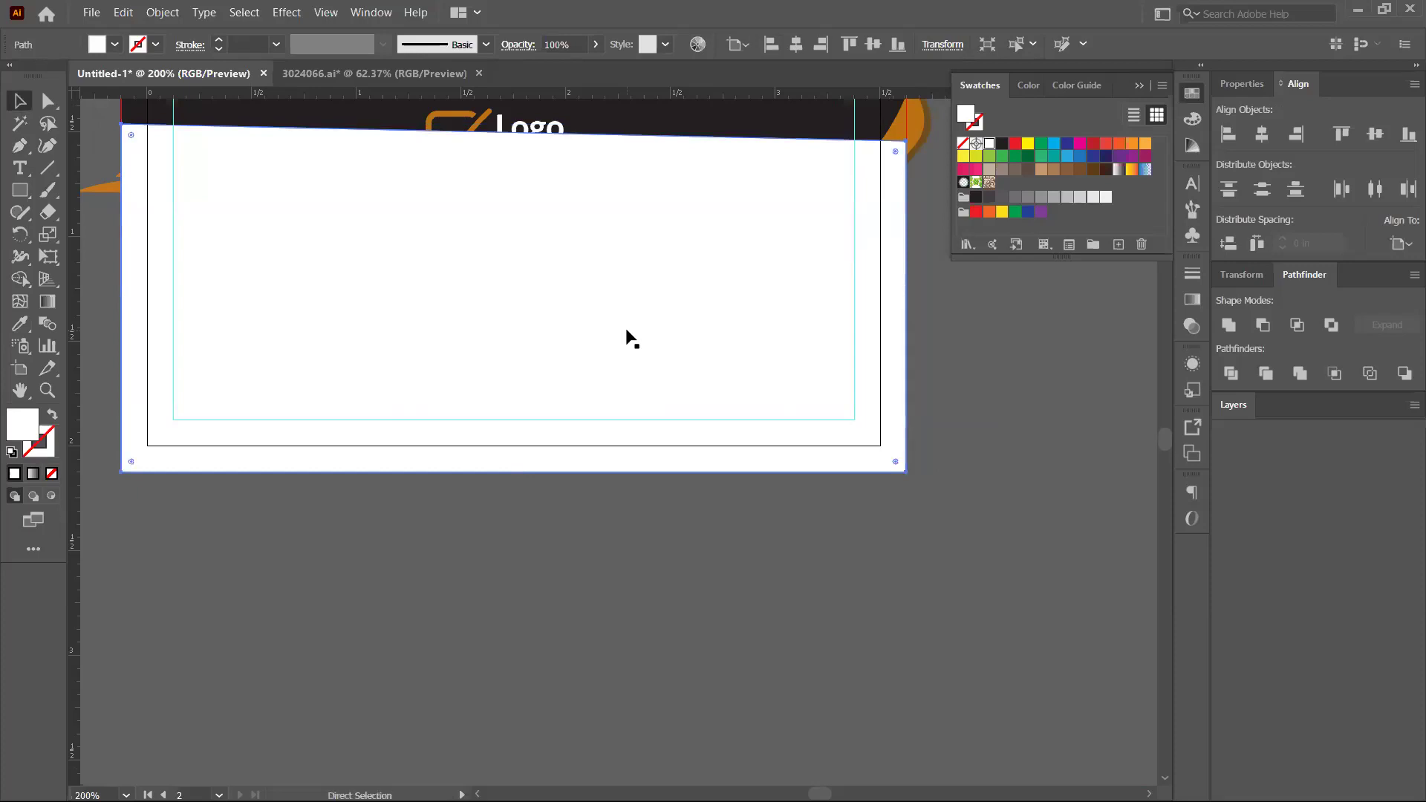
key("ctrl+shift+bracketleft")
scroll(942, 379, "down", 1)
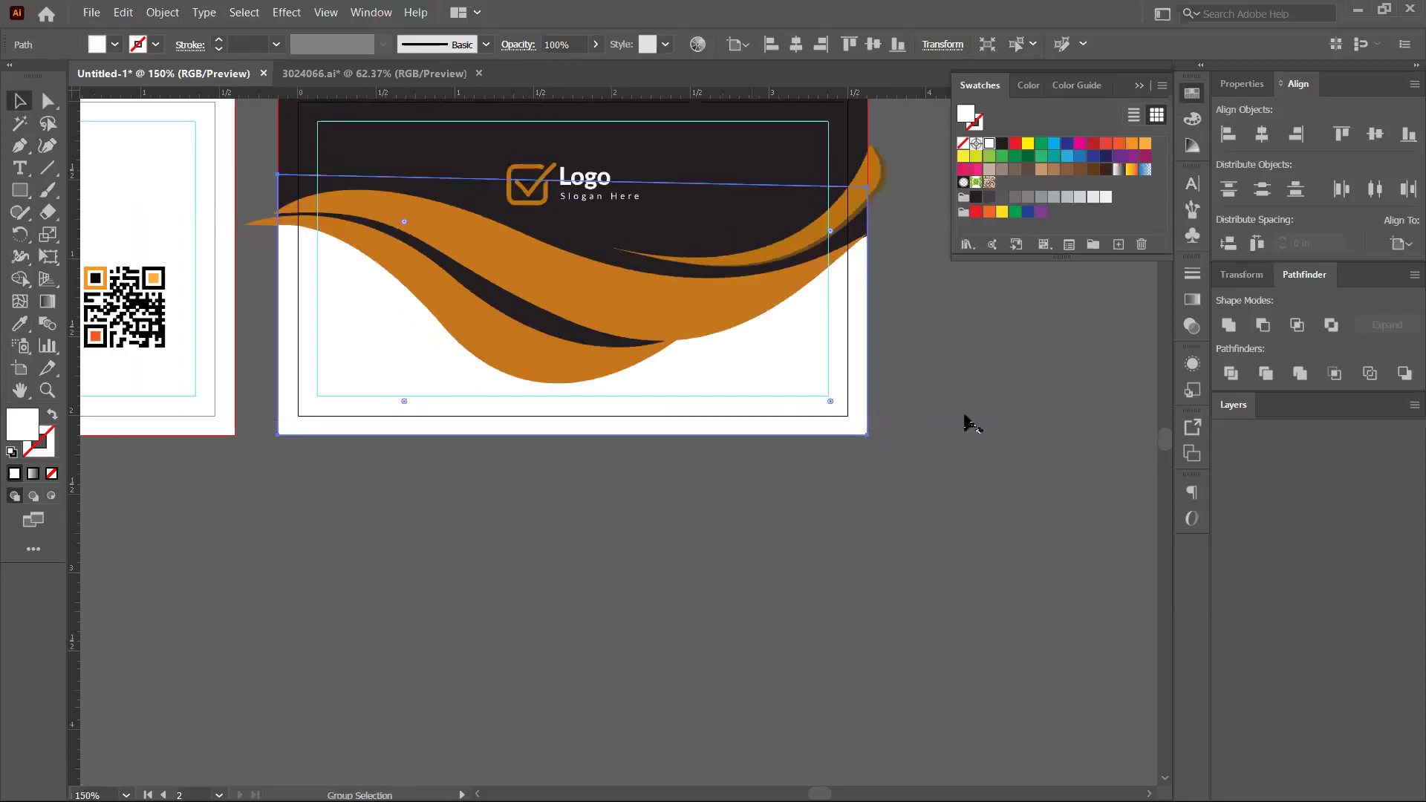
Draw a rectangle covering the back card artboard
scroll(972, 423, "up", 1)
scroll(1003, 382, "down", 1)
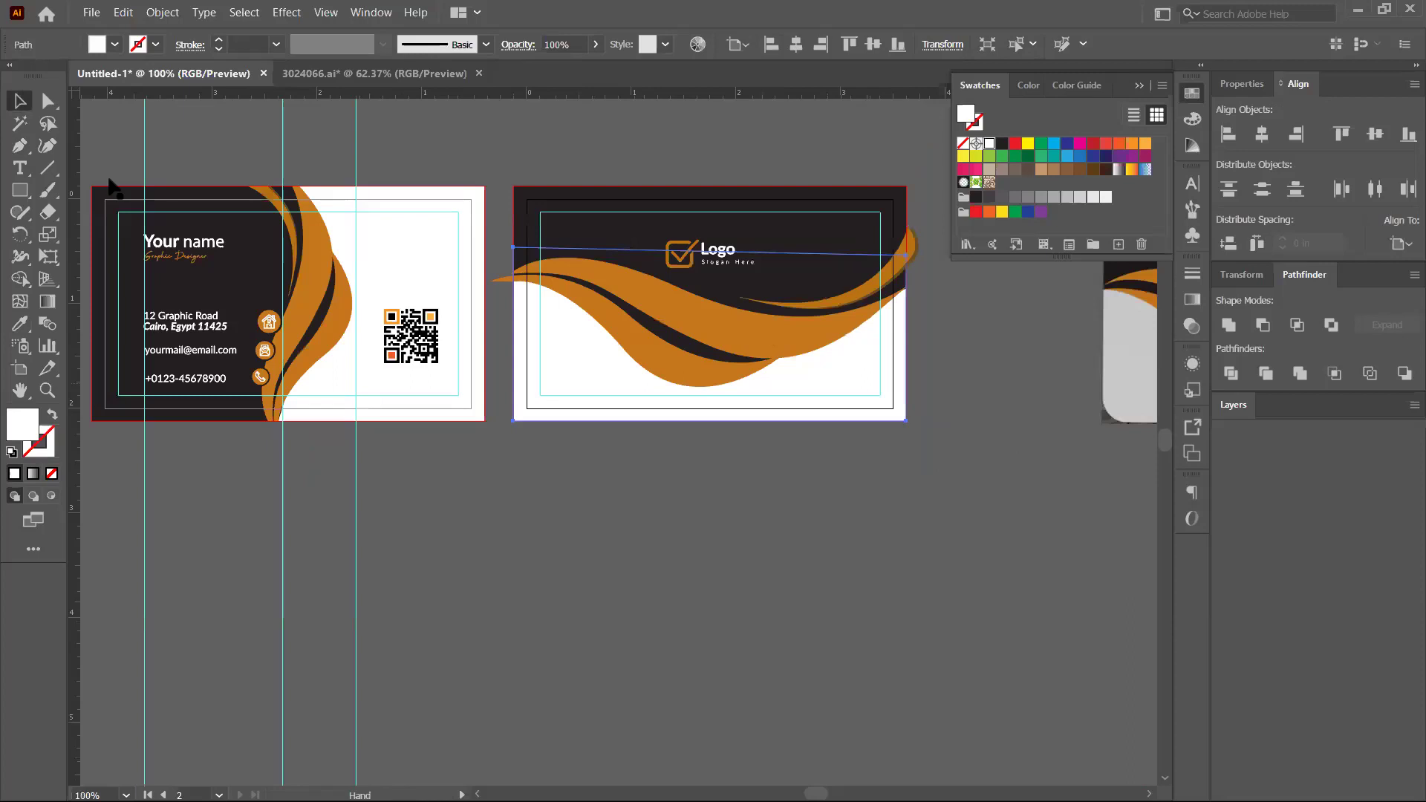
key("m")
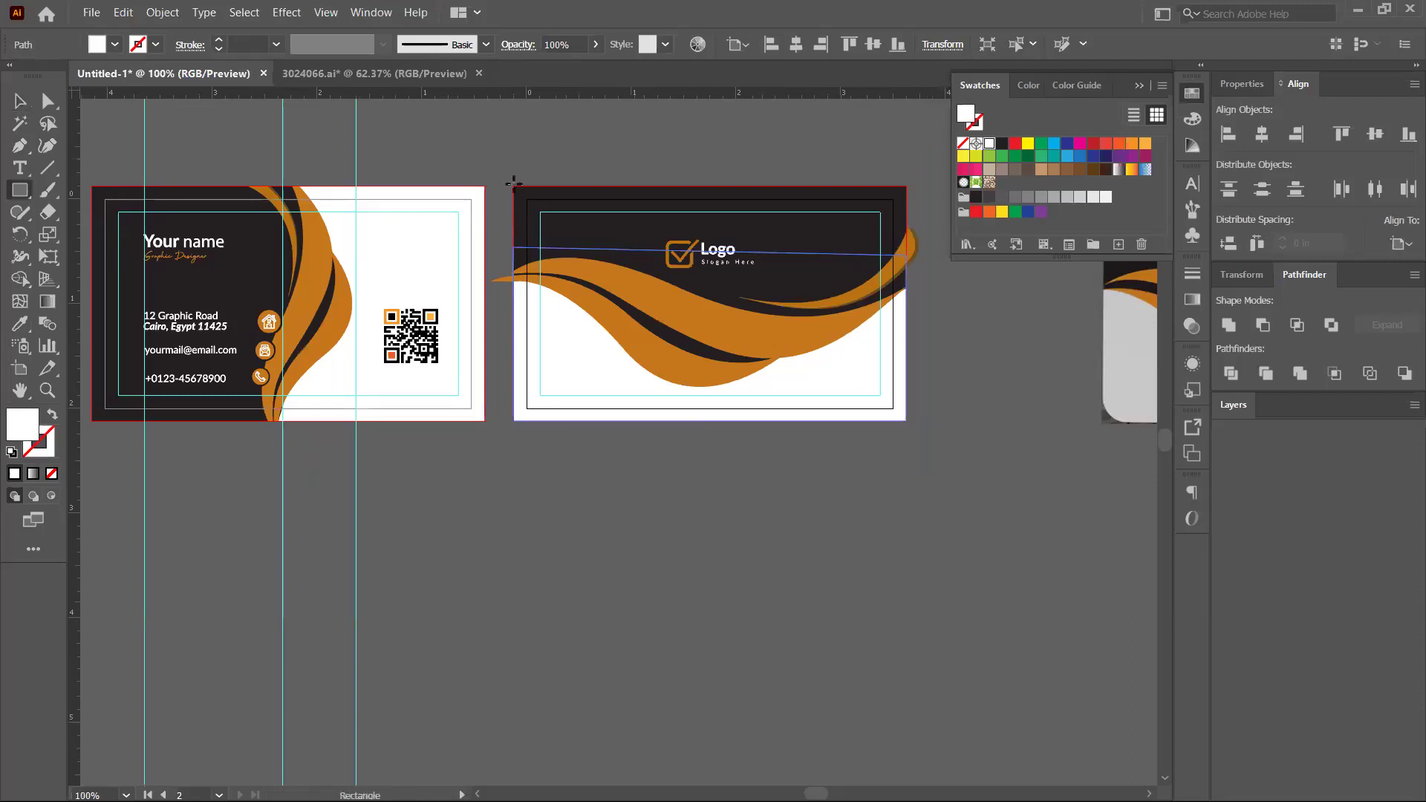
key("ctrl+shift+a")
left_click_drag(700, 286, 908, 420)
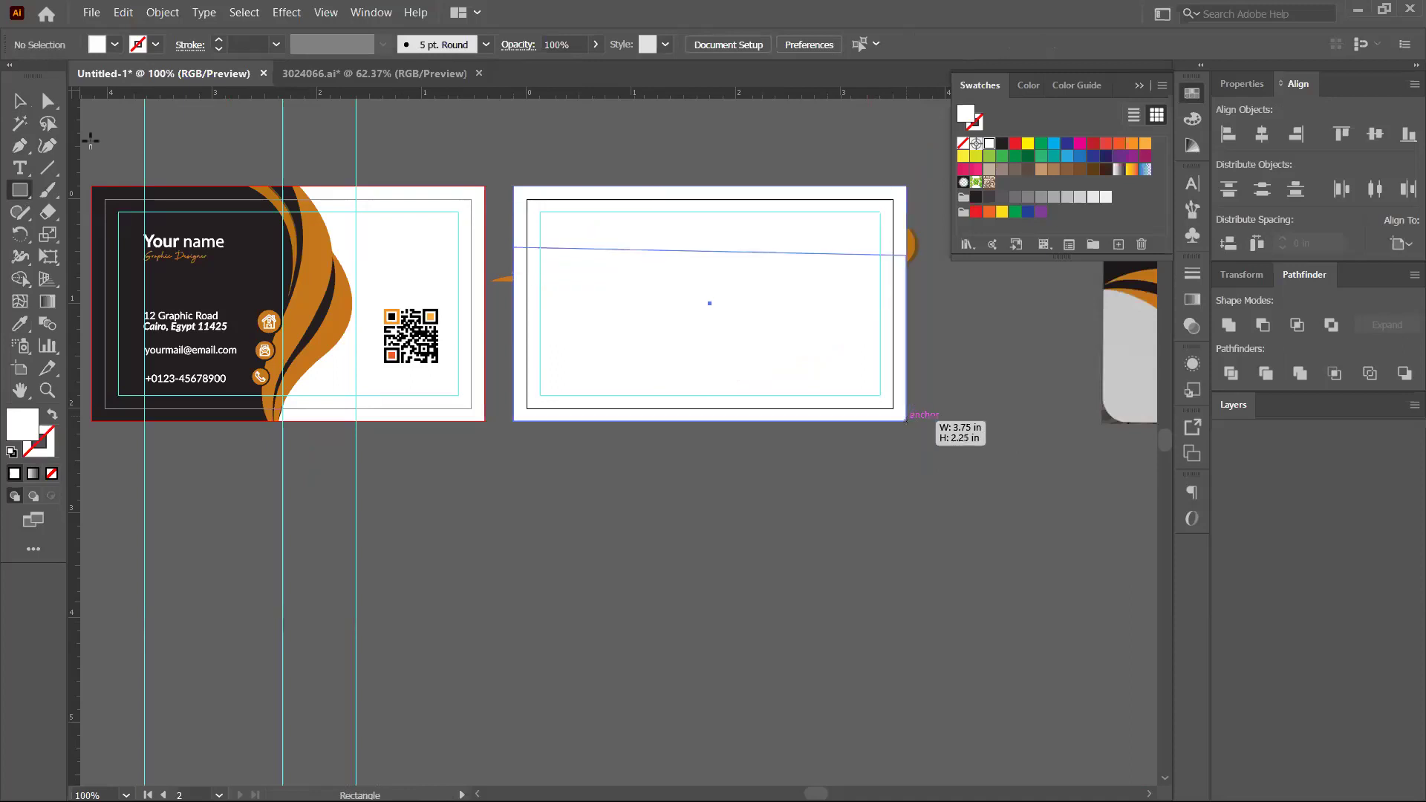
Make a clipping mask from the rectangle with the back card's waves and logo
left_click(20, 100)
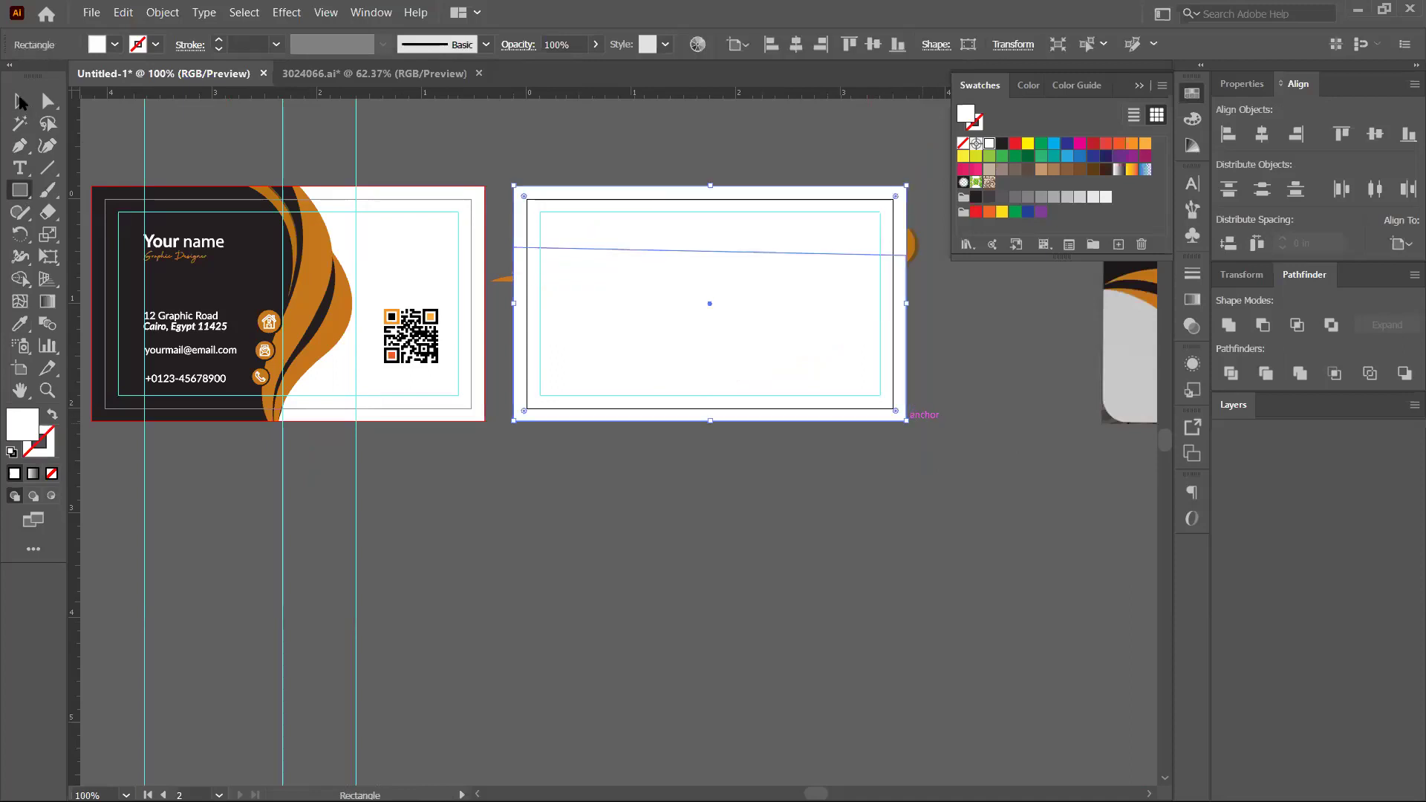
left_click(509, 190)
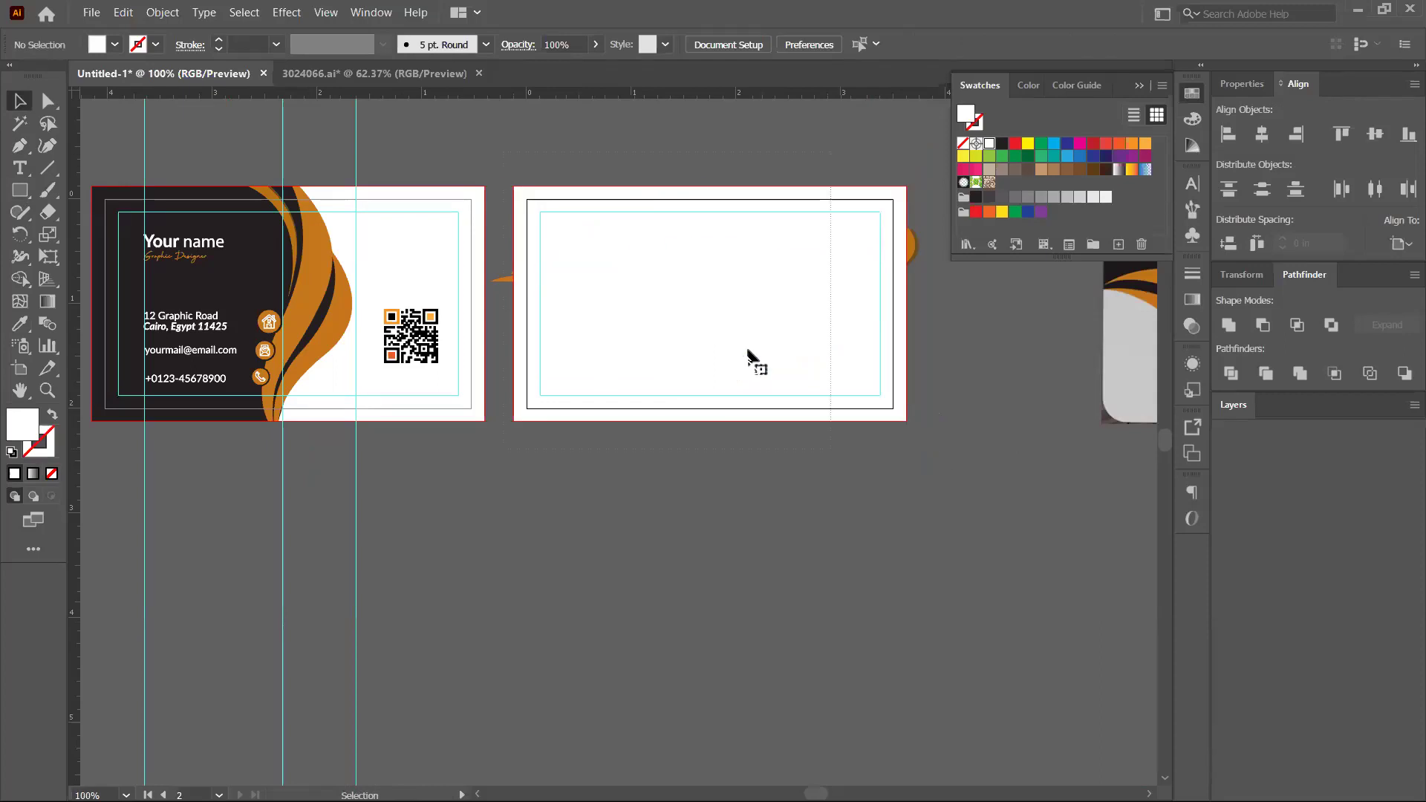
left_click(757, 362)
right_click(708, 279)
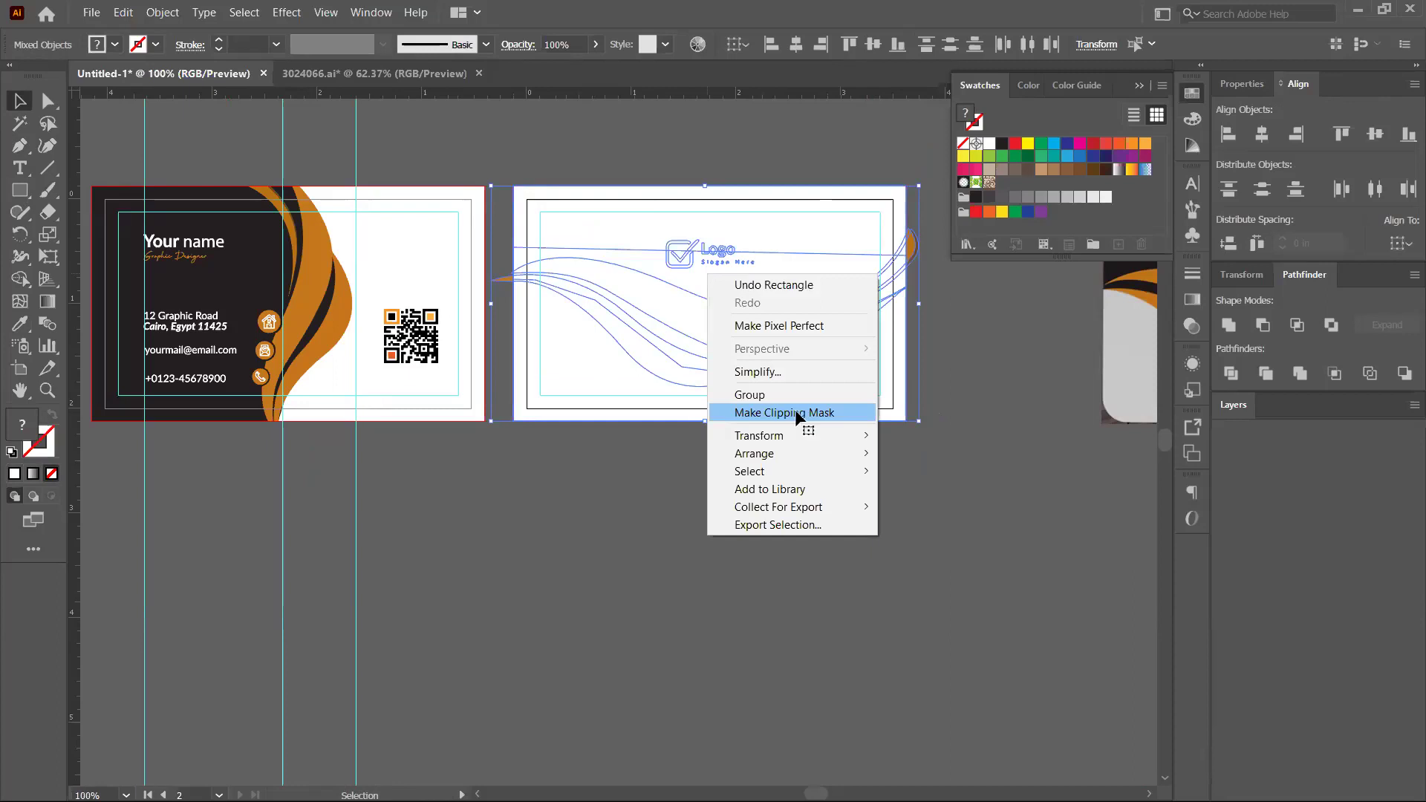
left_click(799, 414)
left_click(640, 455)
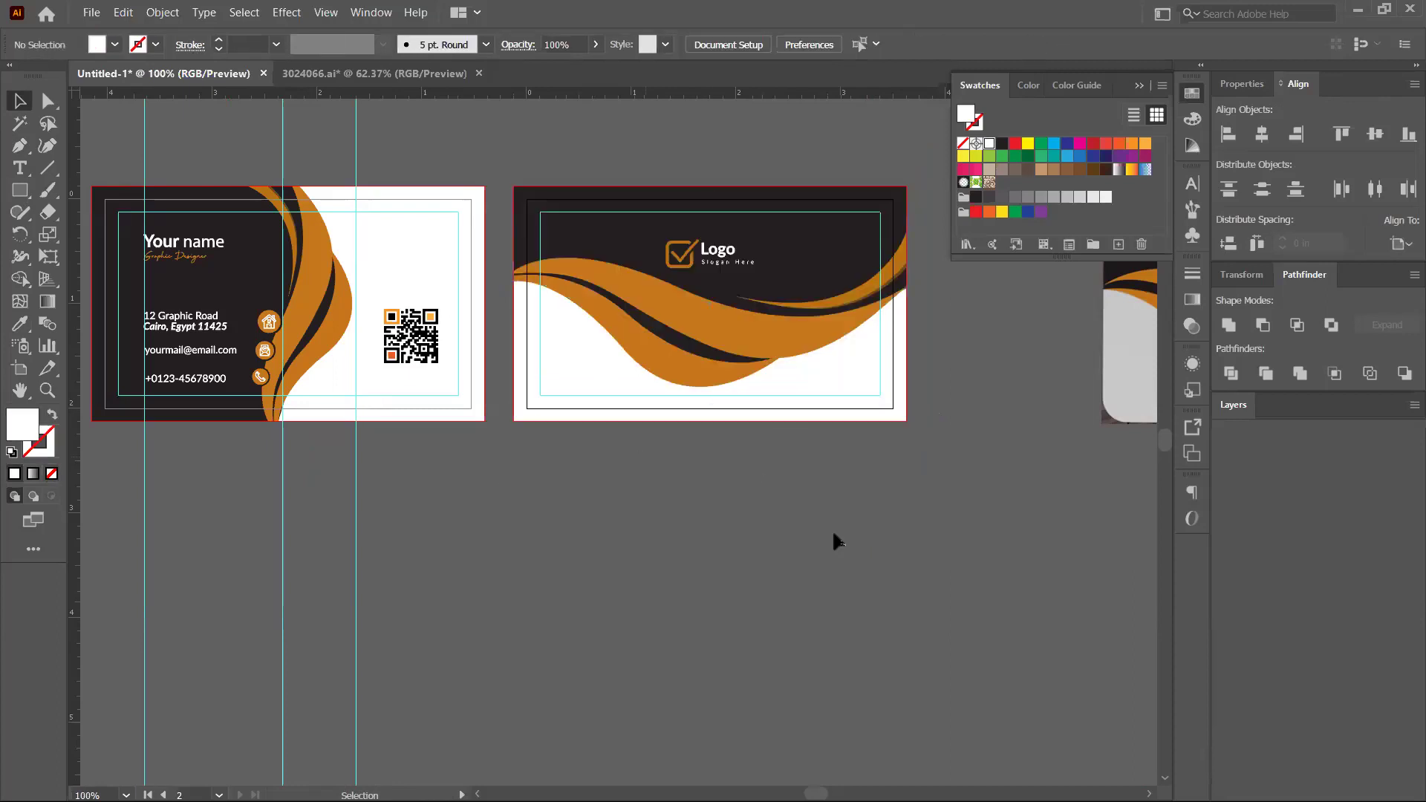
key("ctrl+minus")
key("ctrl+minus")
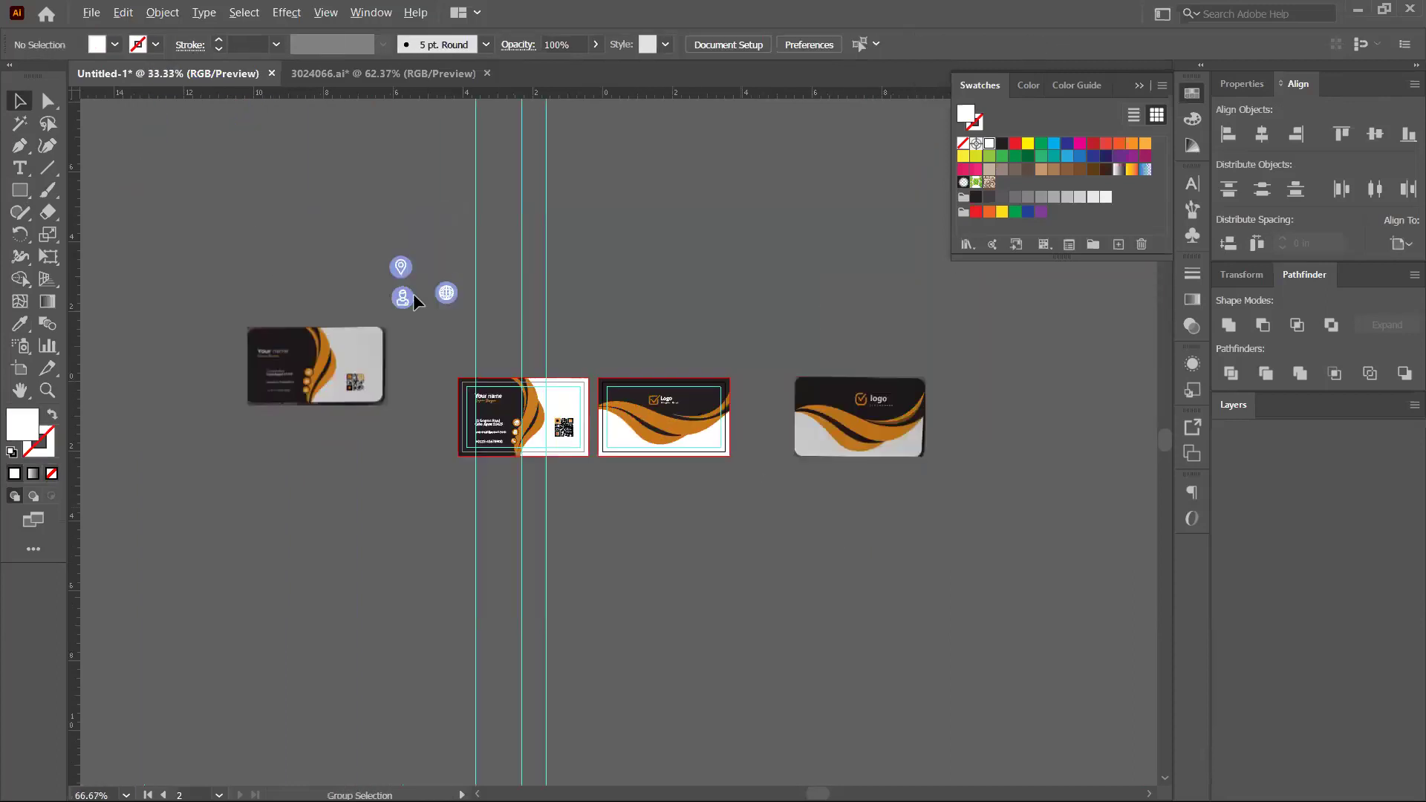
Delete the reference card image and hide the guides
left_click(433, 362)
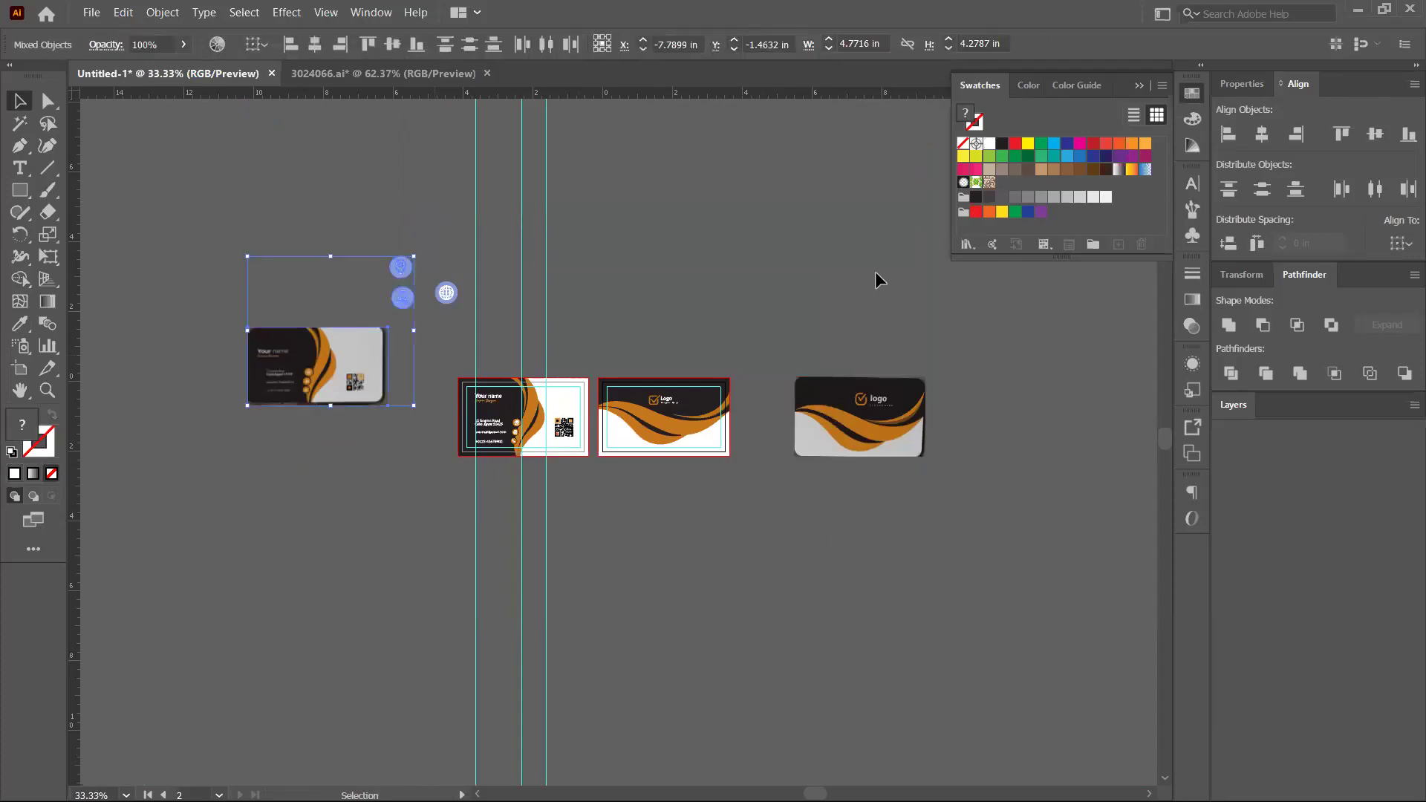
key("Delete")
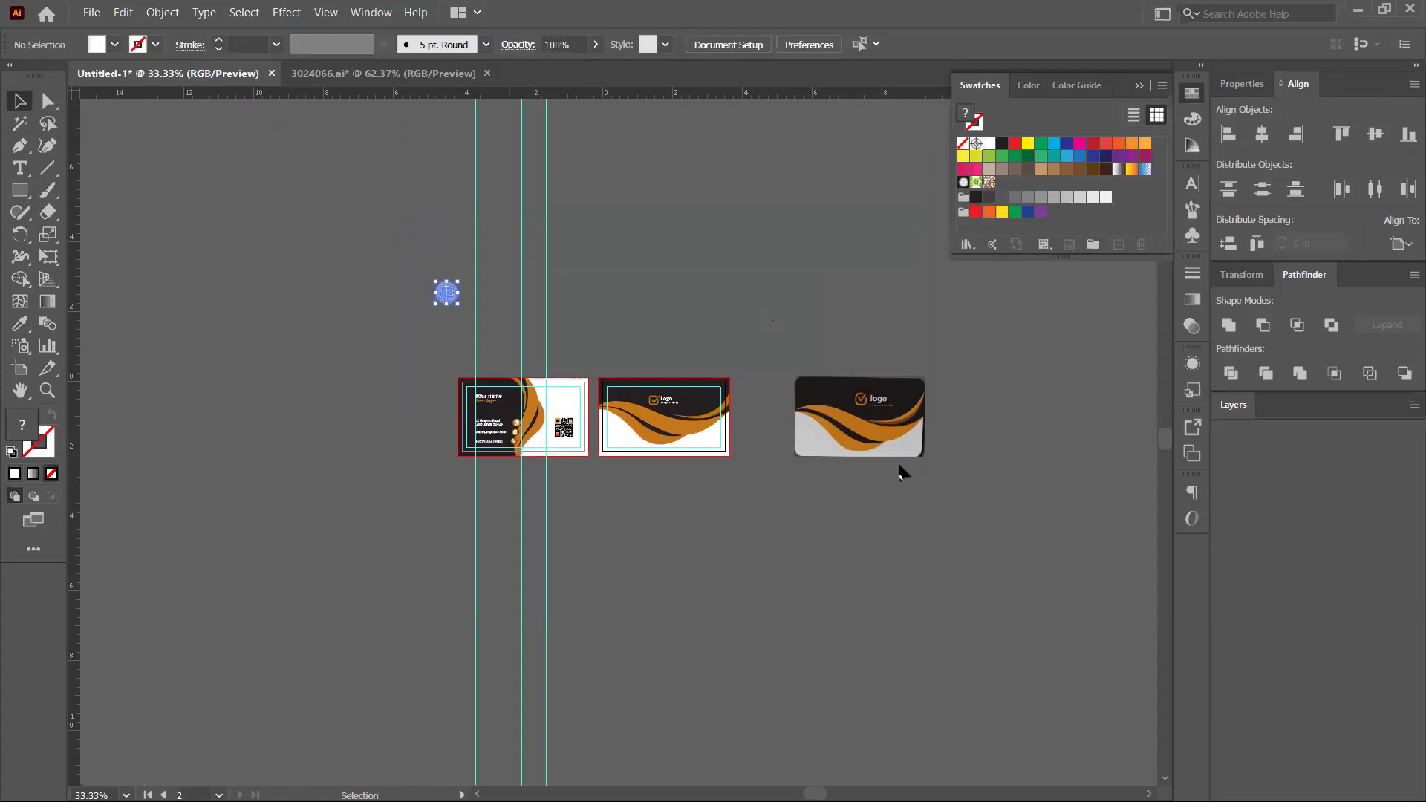
right_click(520, 273)
left_click(687, 439)
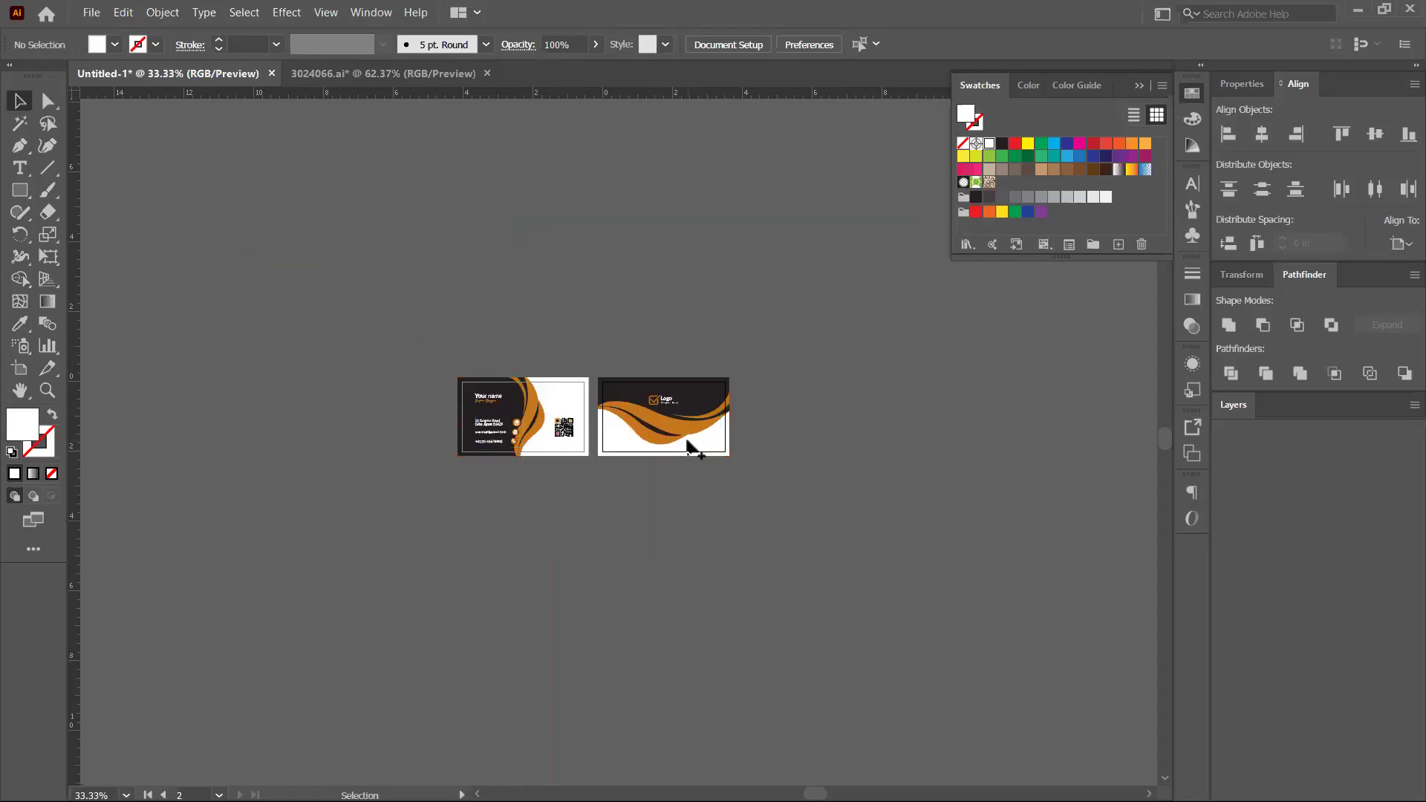
Pan around to review both finished cards, then start saving the document
scroll(687, 444, "up", 2)
scroll(636, 423, "up", 2)
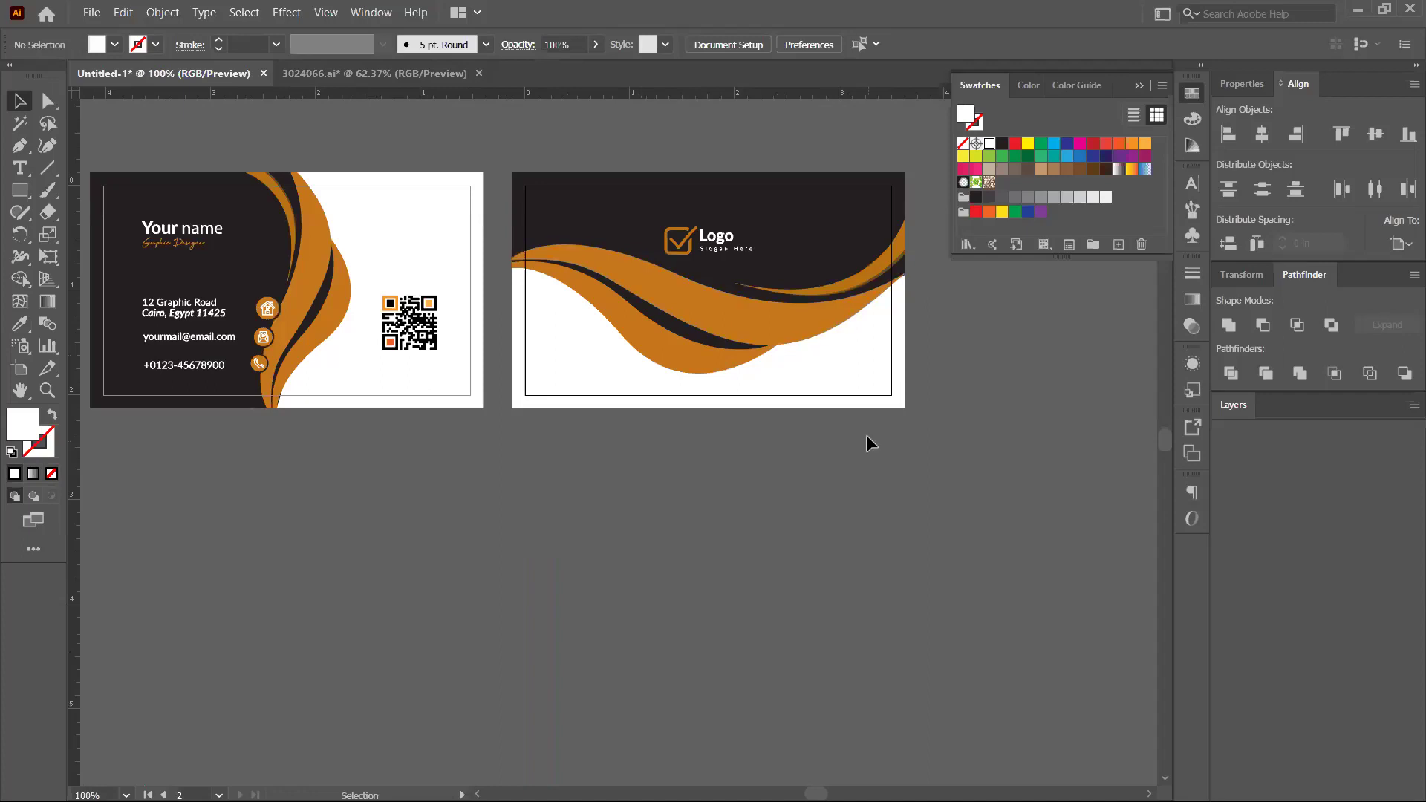
scroll(851, 447, "down", 1)
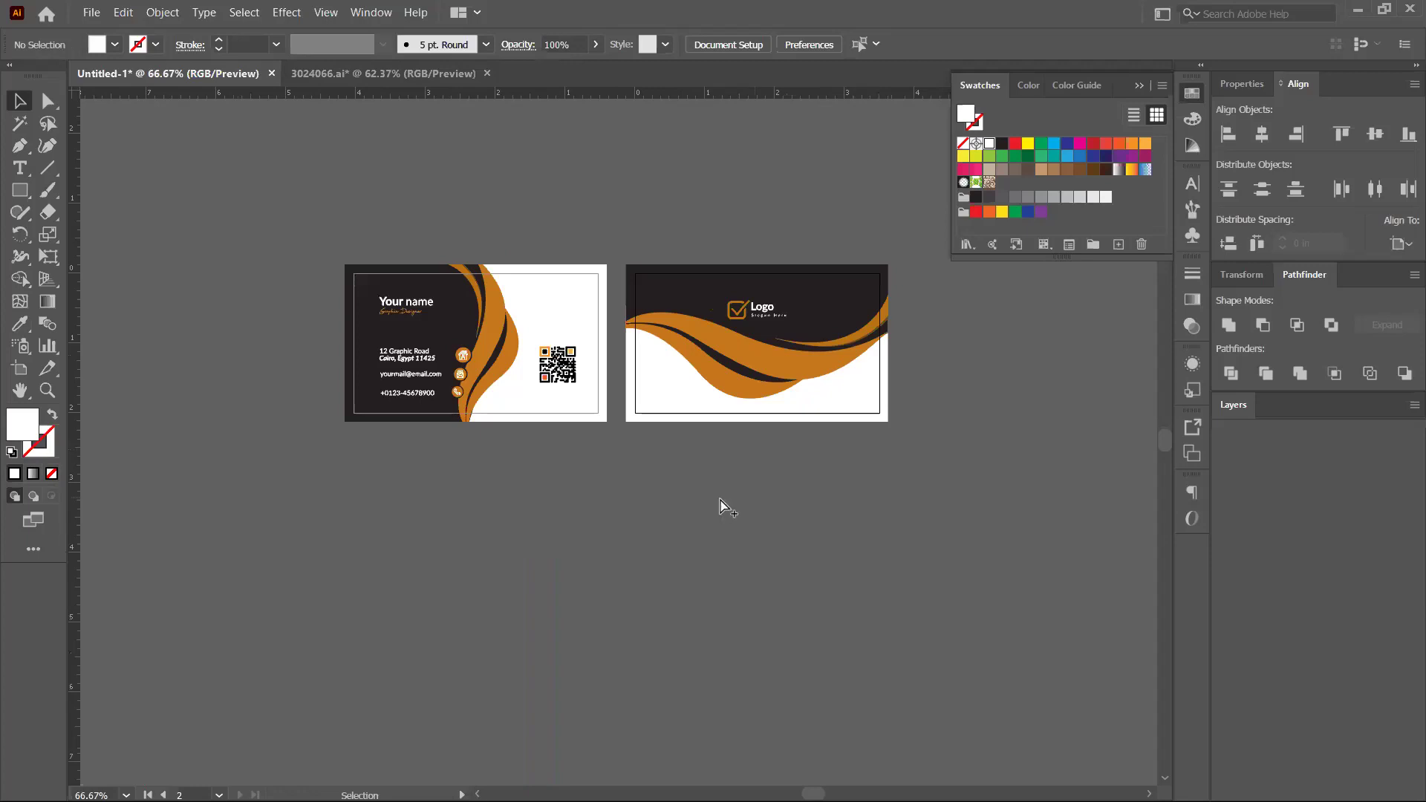
scroll(656, 493, "right", 5)
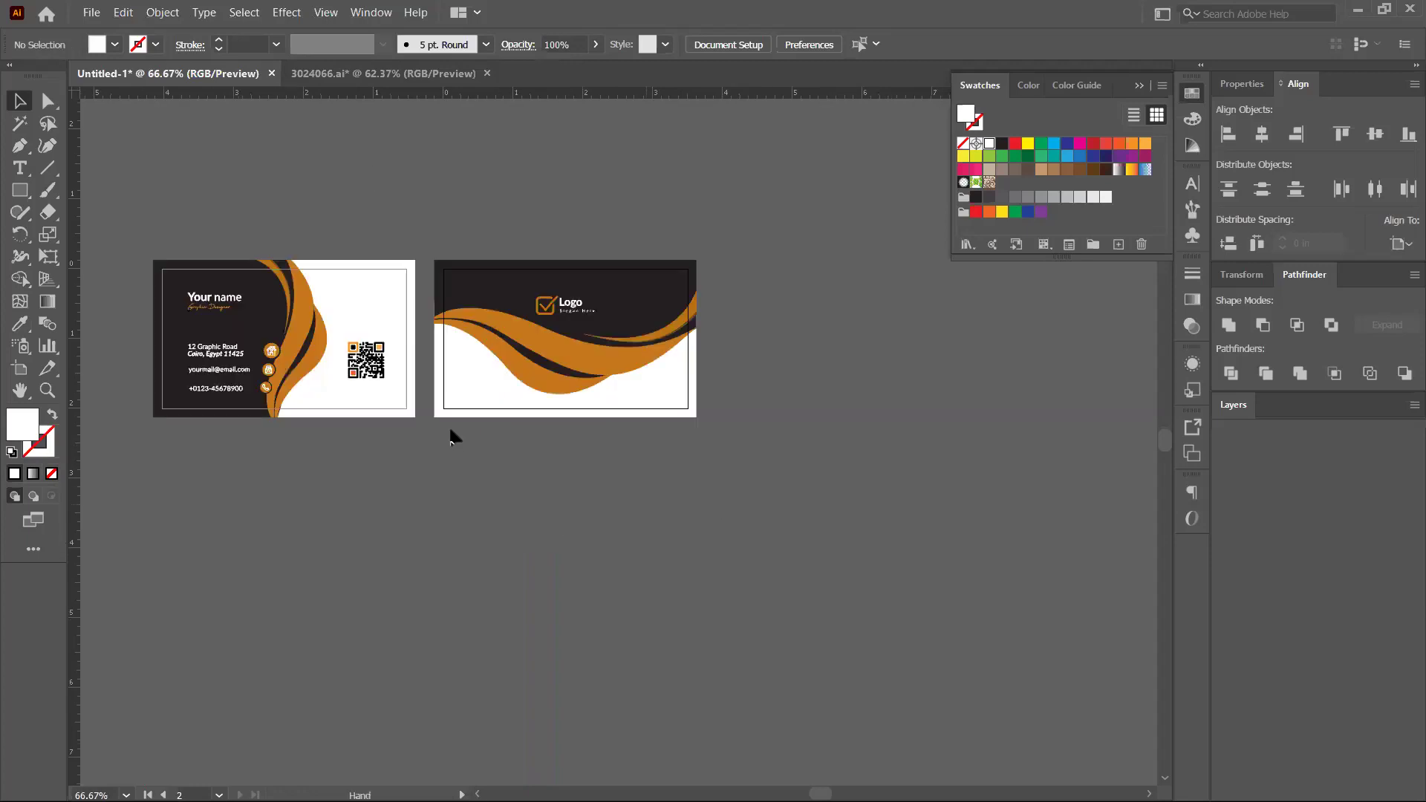
scroll(452, 436, "down", 1)
scroll(510, 414, "left", 5)
scroll(509, 414, "up", 1)
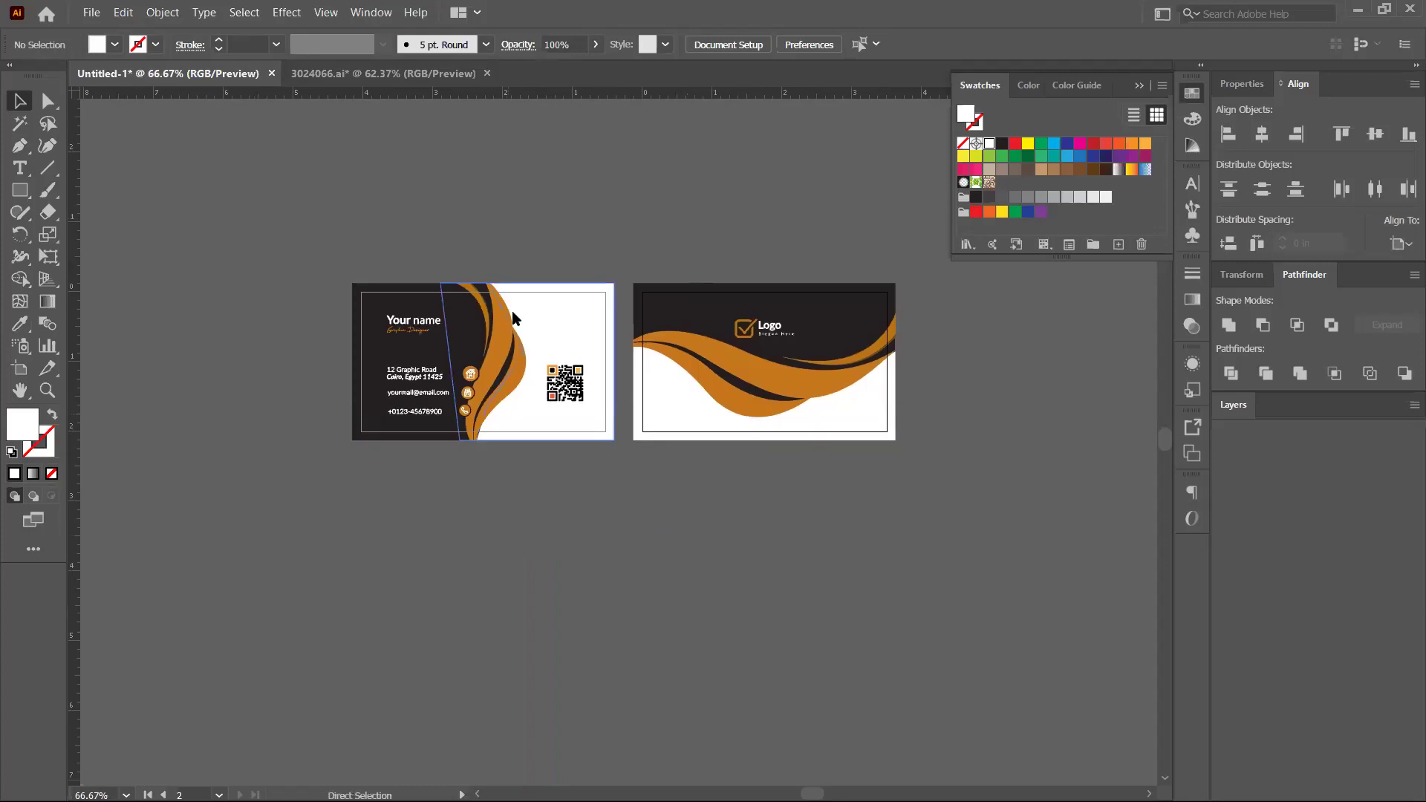
key("ctrl+s")
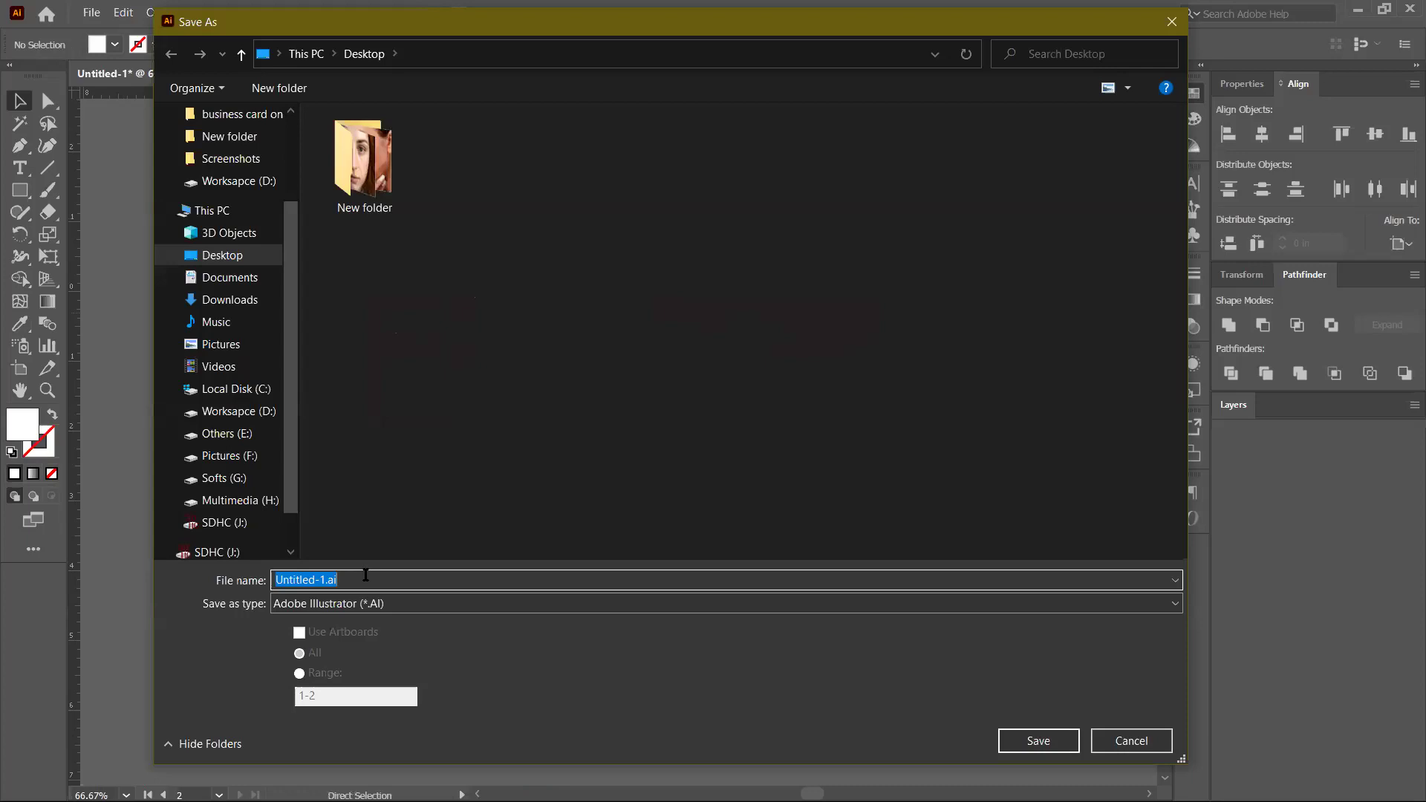
Save the document as 'Bs c' in Illustrator 2020 format with the default options
type("Bs c")
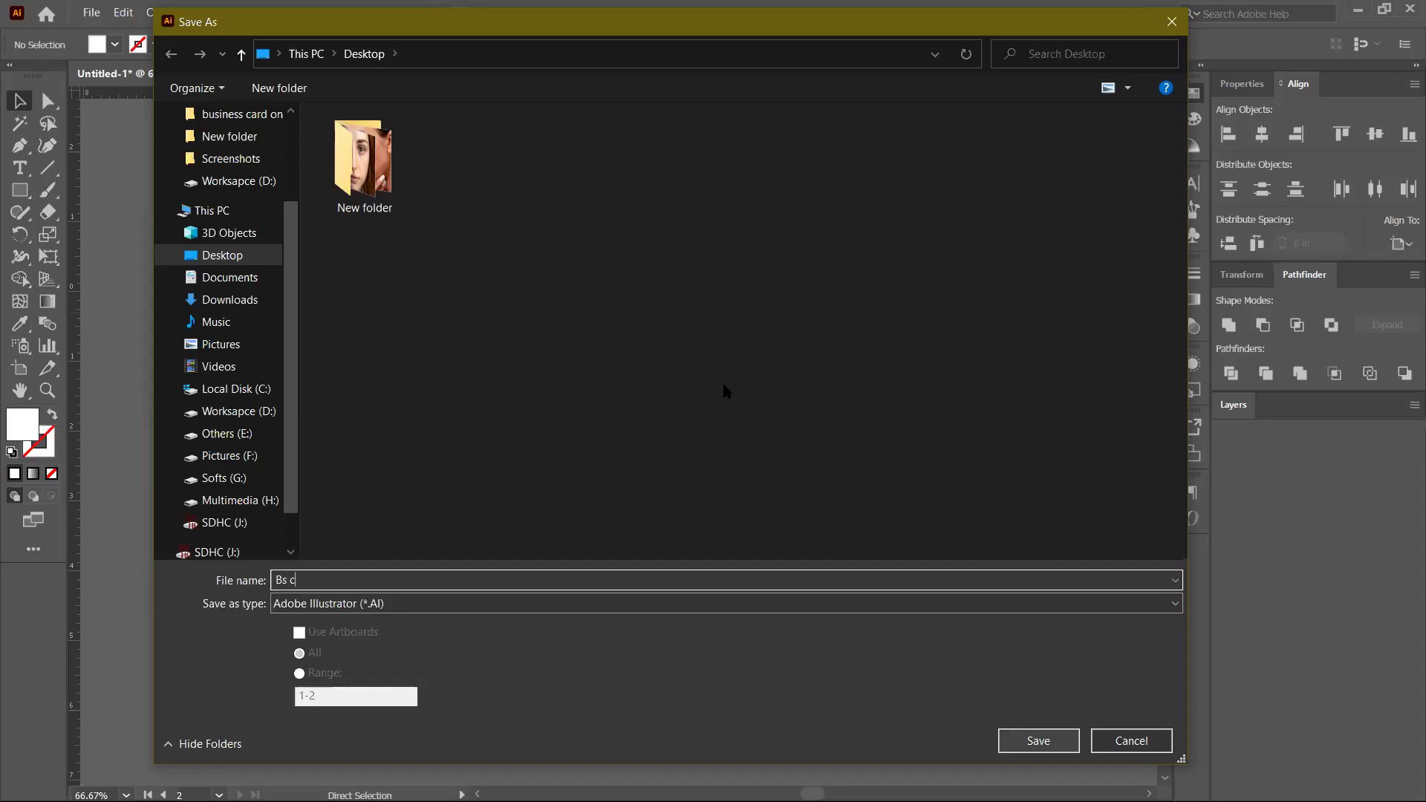
key("Escape")
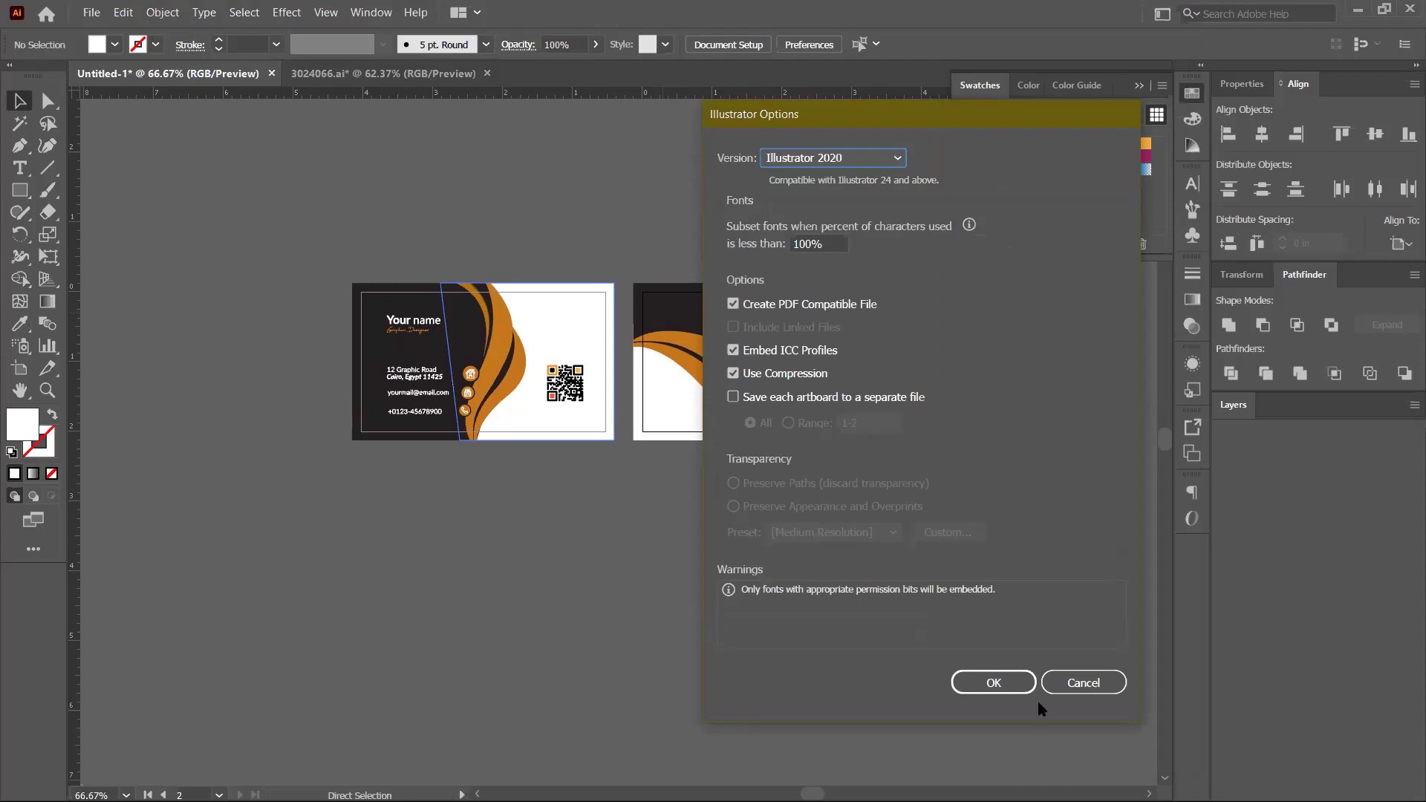
left_click(994, 683)
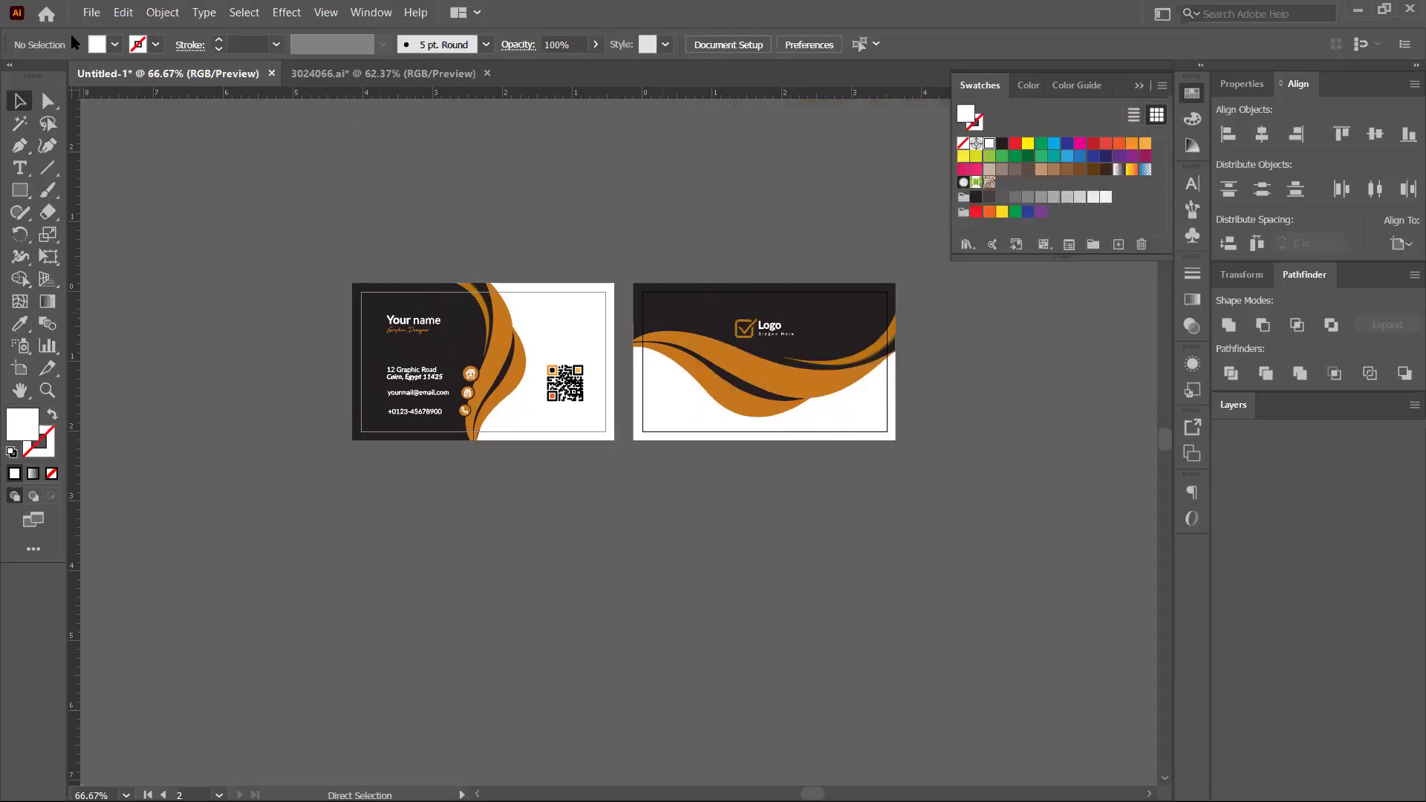
Export both cards as Bs c.png at High (300 ppi), then switch away from Illustrator
key("alt+f")
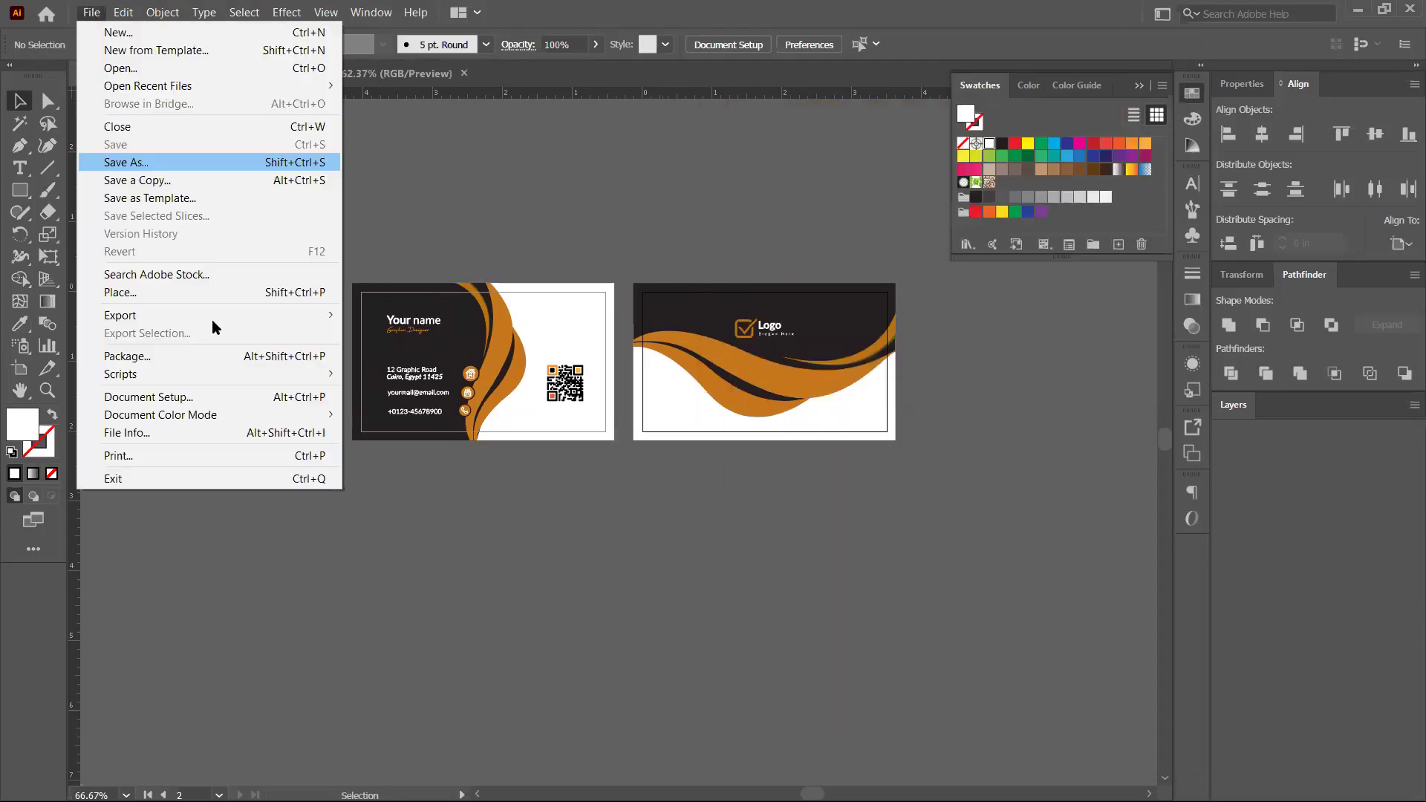
mouse_move(212, 317)
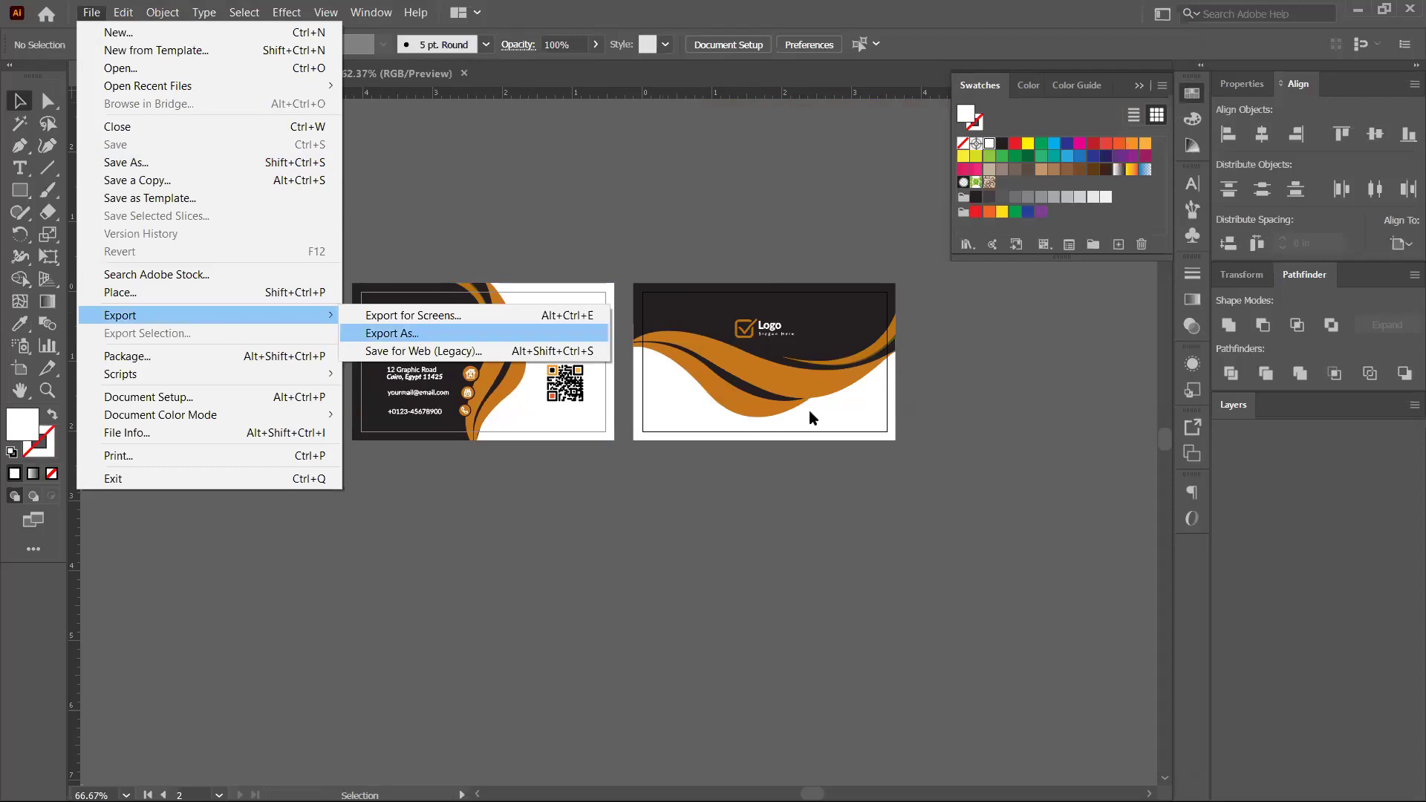
left_click(809, 412)
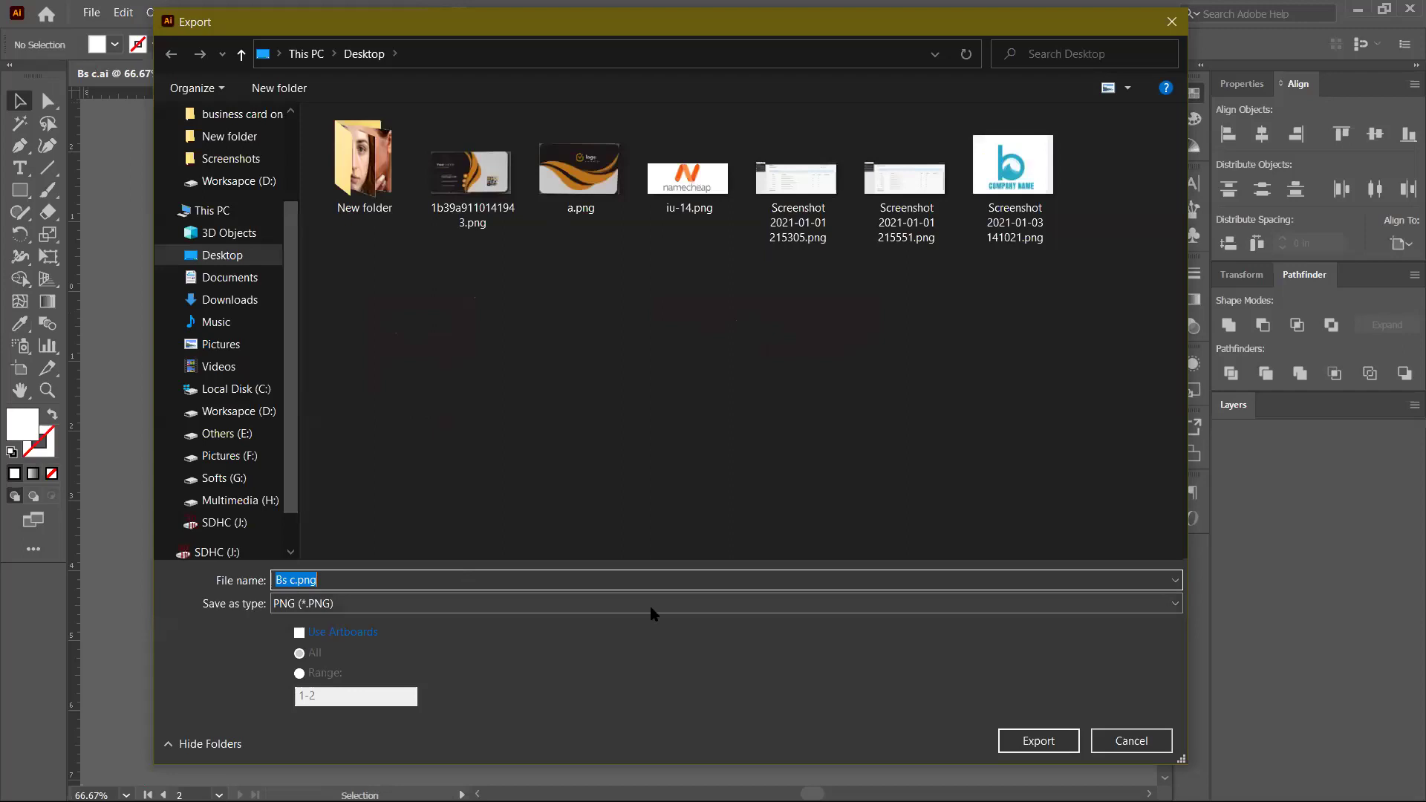
key("Return")
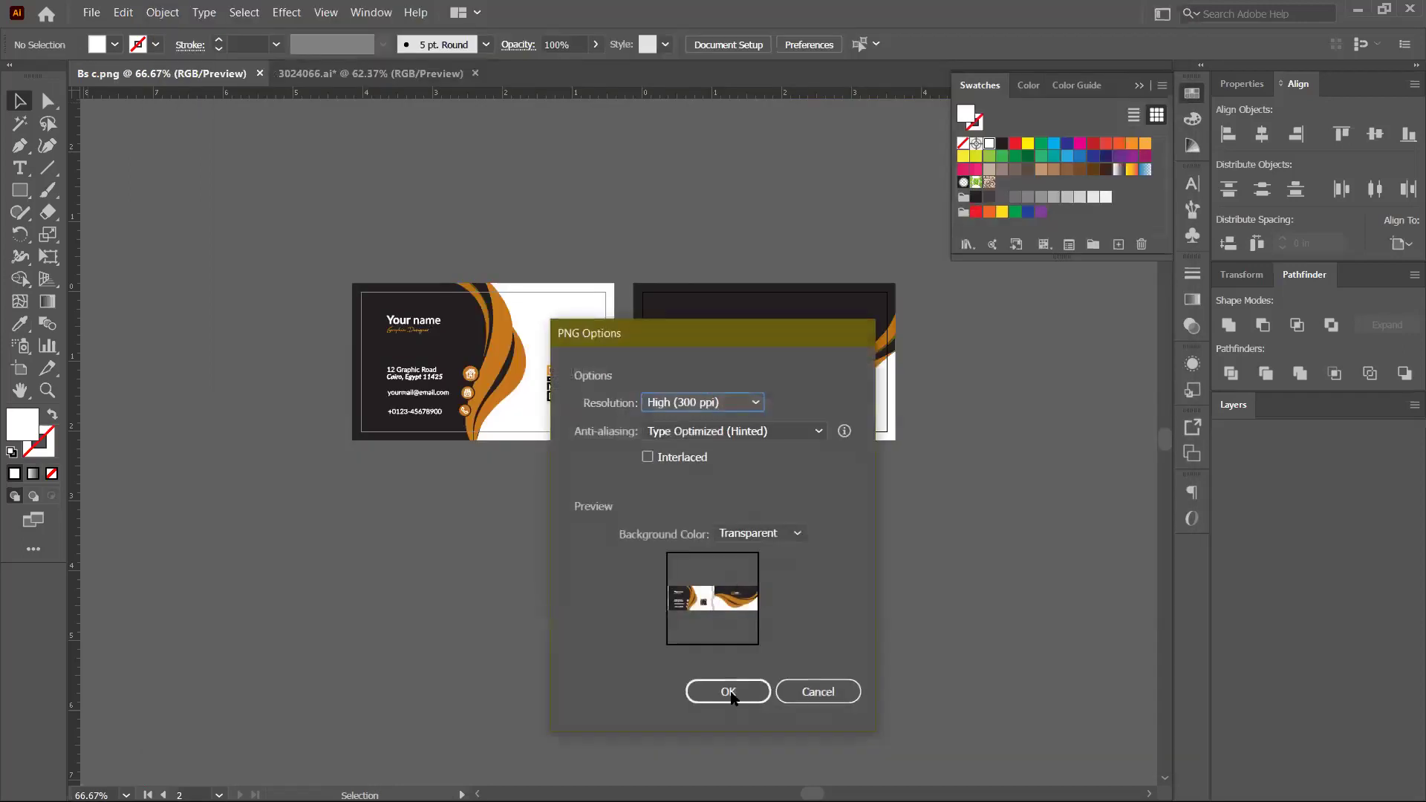
left_click(728, 692)
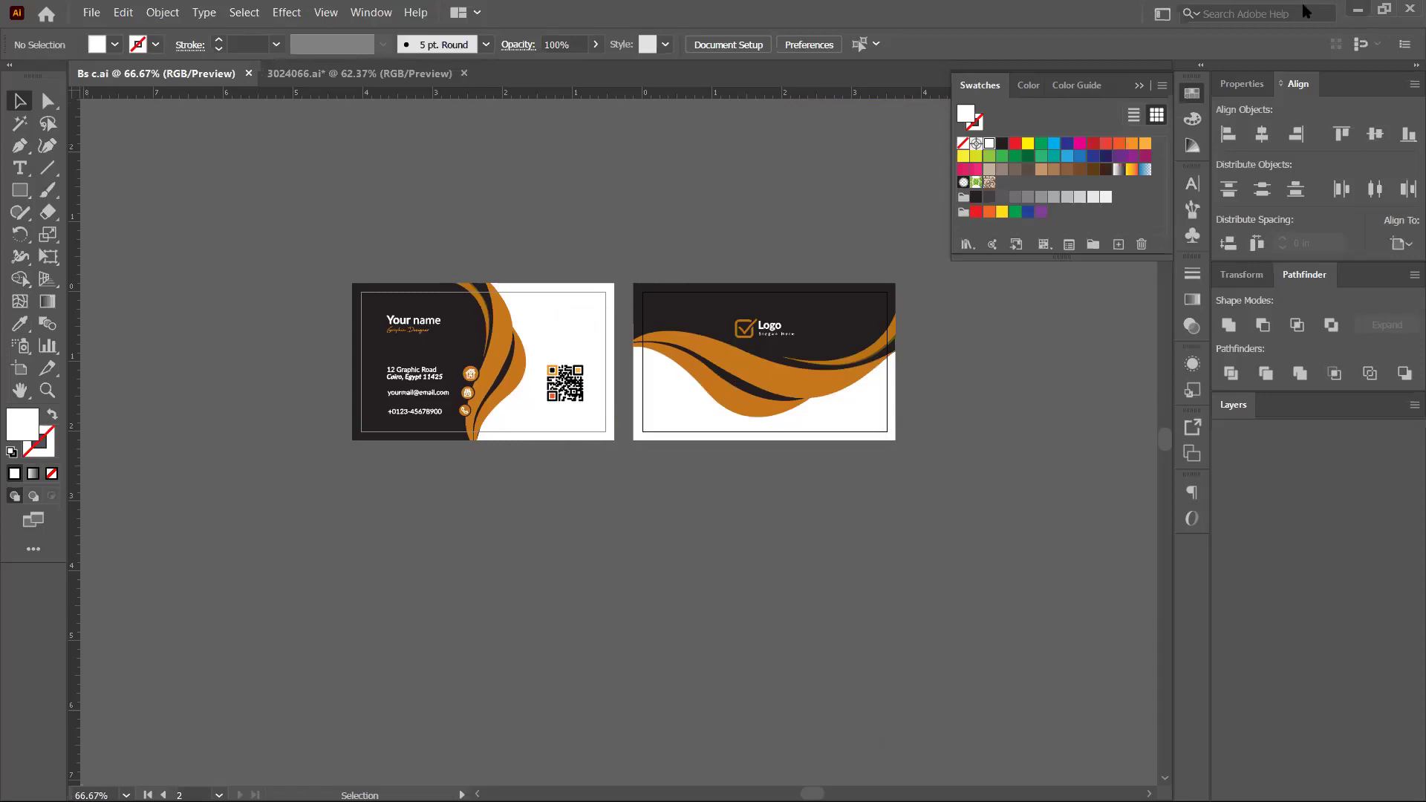
key("alt+Tab")
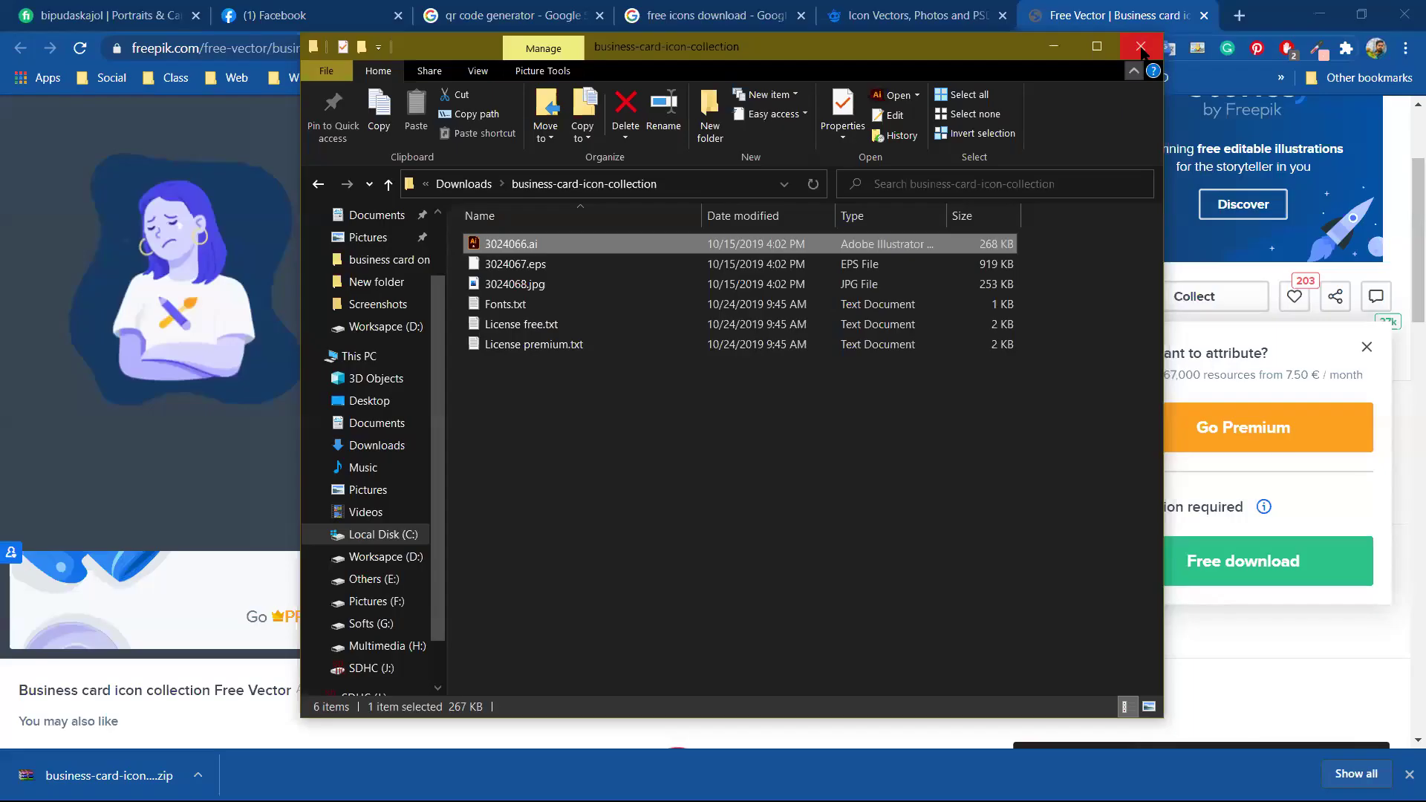
Open Bs c.png from the desktop in Photos, inspect both card sides, then close it
key("alt+Tab")
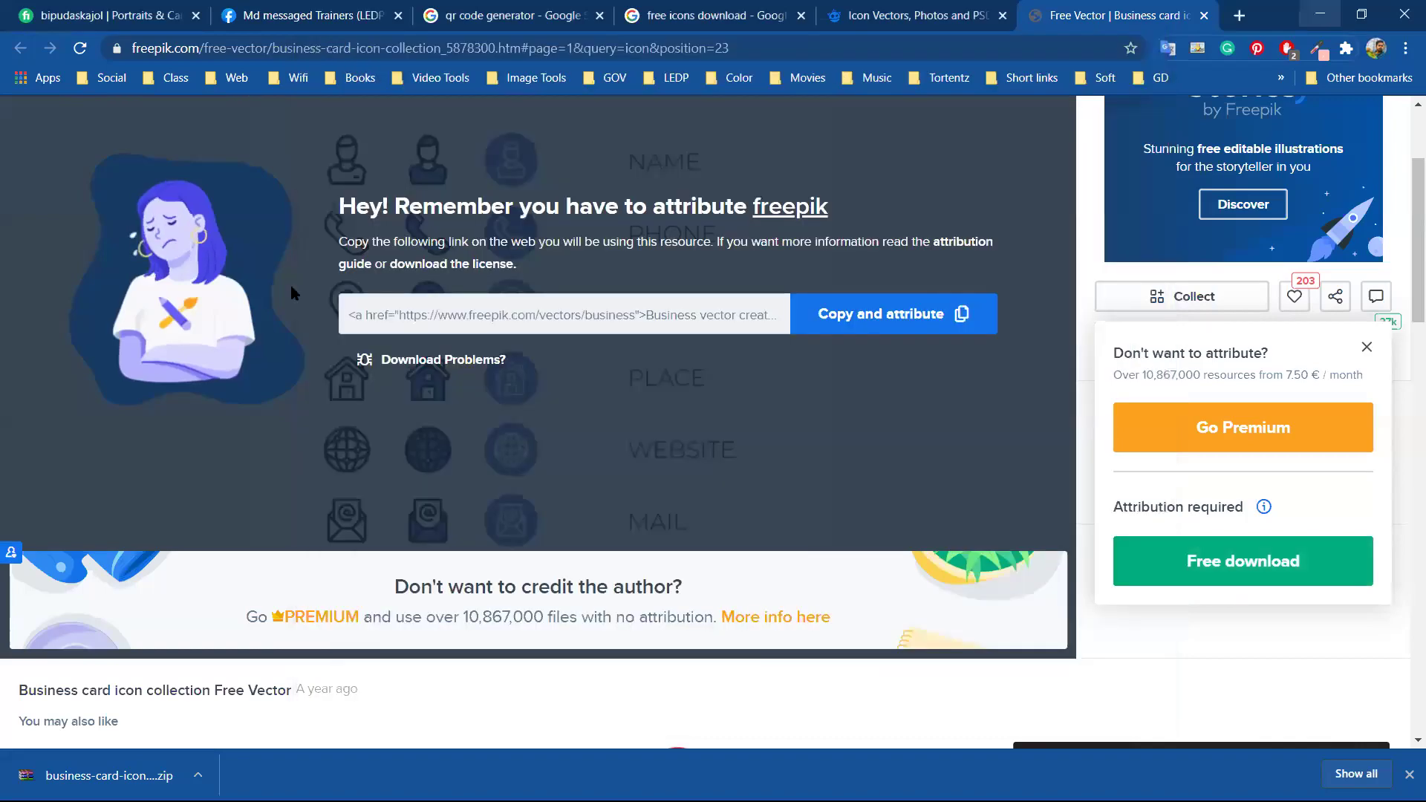
key("super+d")
left_click(190, 331)
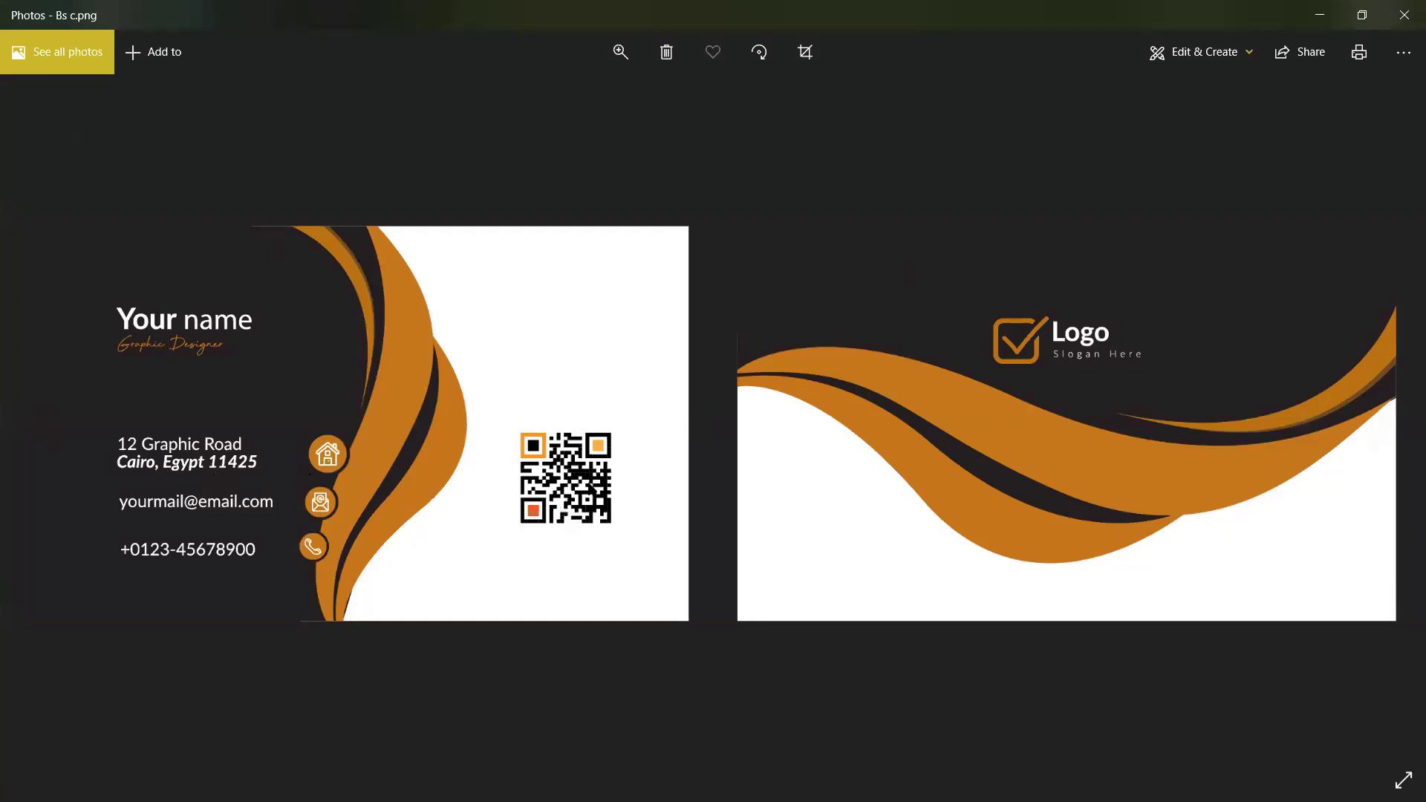
scroll(588, 472, "up", 2)
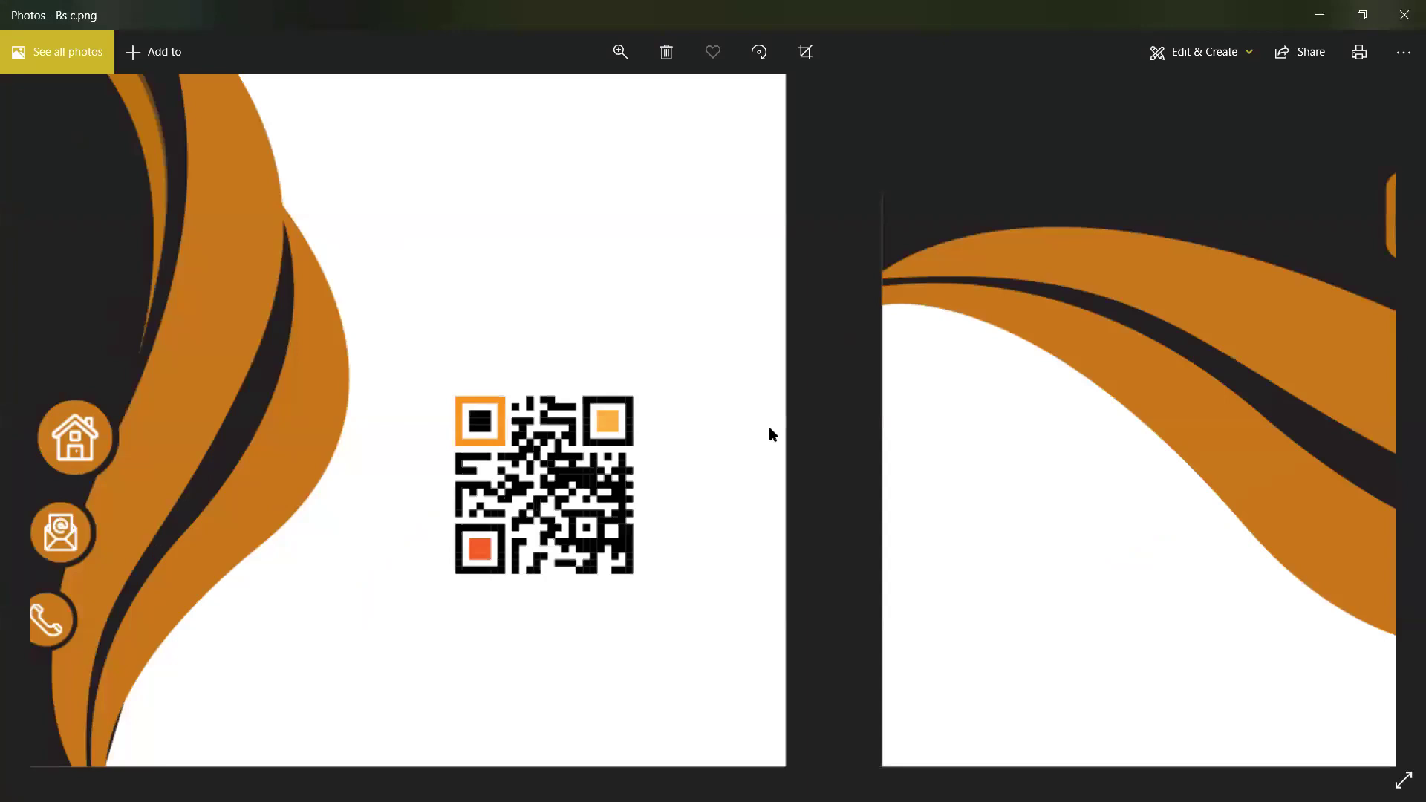
scroll(770, 429, "left", 3)
scroll(1009, 427, "down", 2)
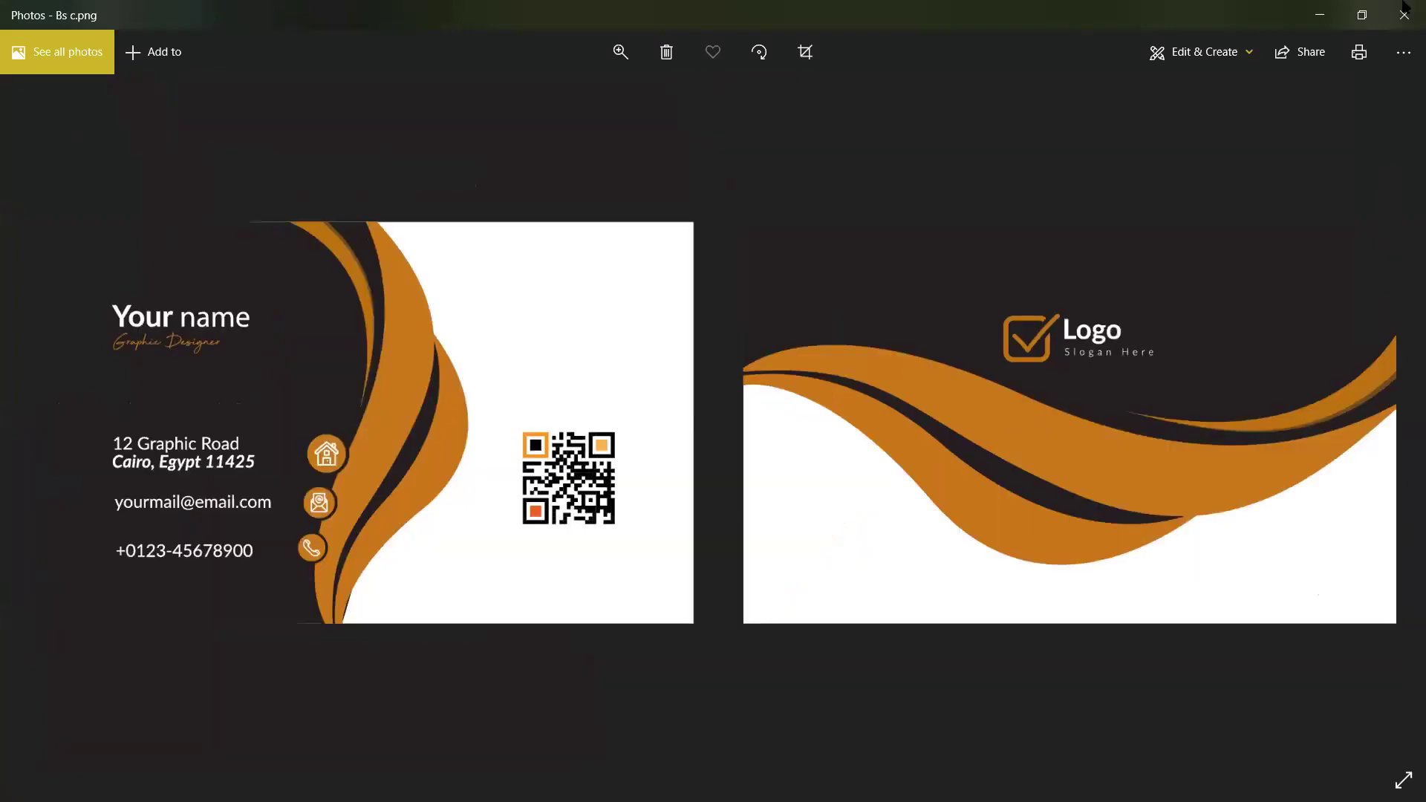
left_click(1404, 11)
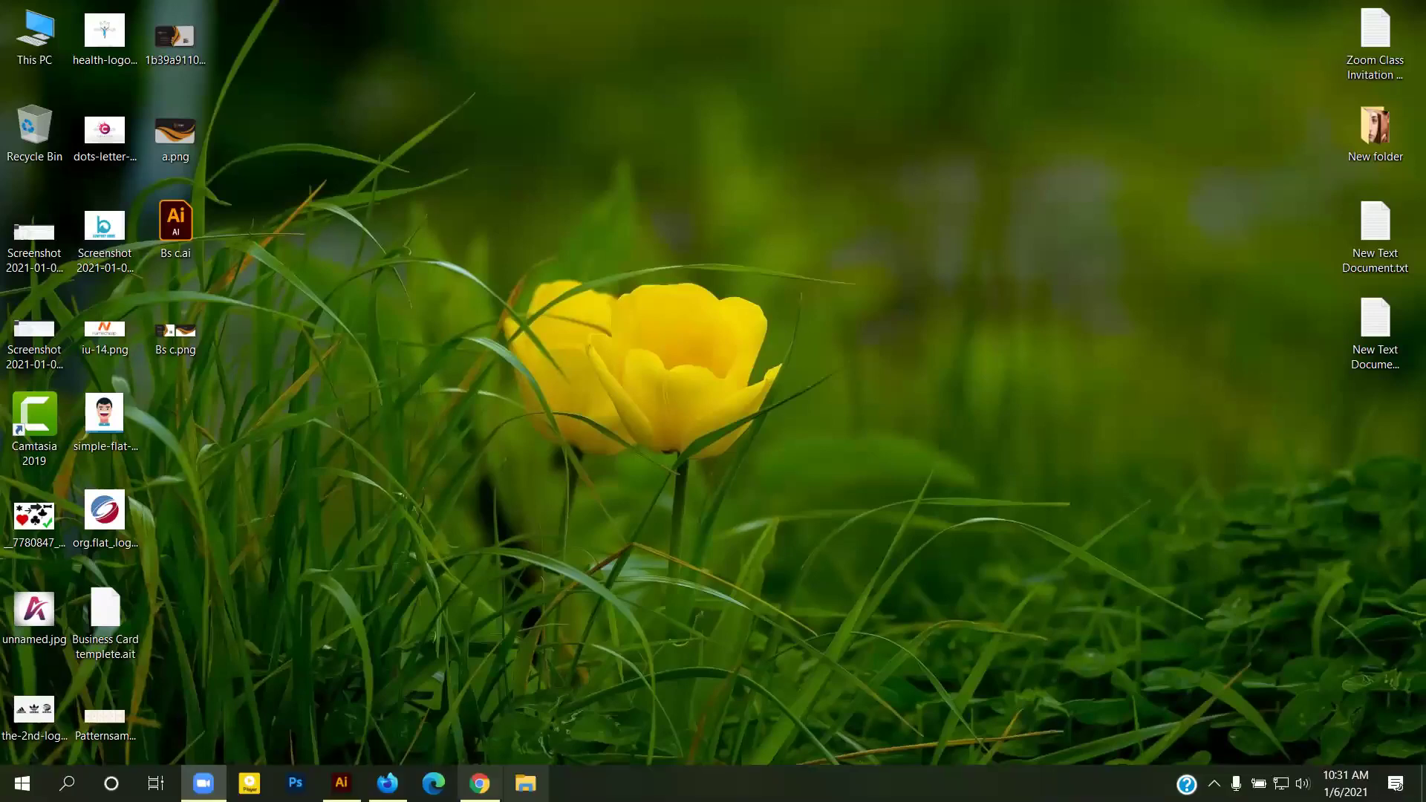
Quit Illustrator without saving changes to the icon file
key("alt+Tab")
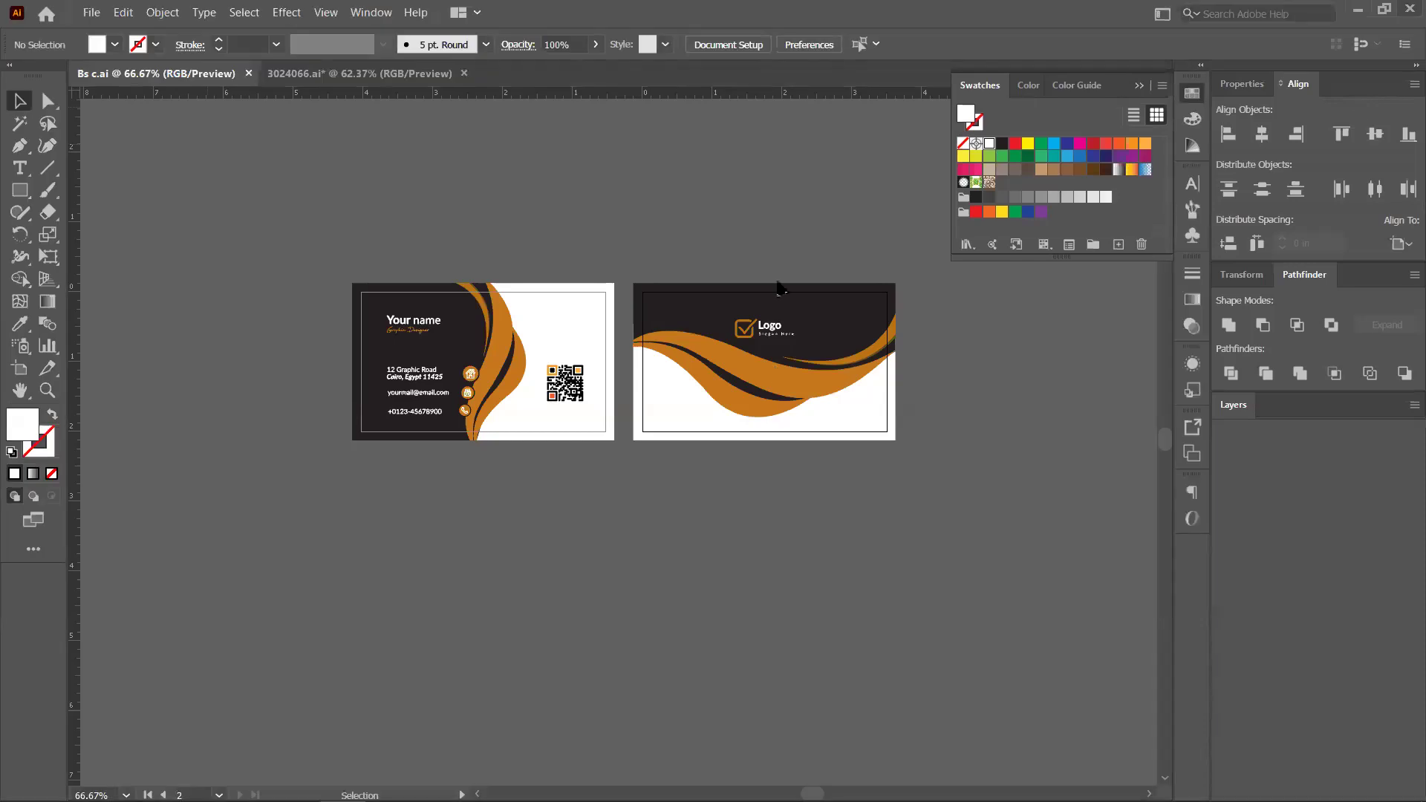
key("ctrl+q")
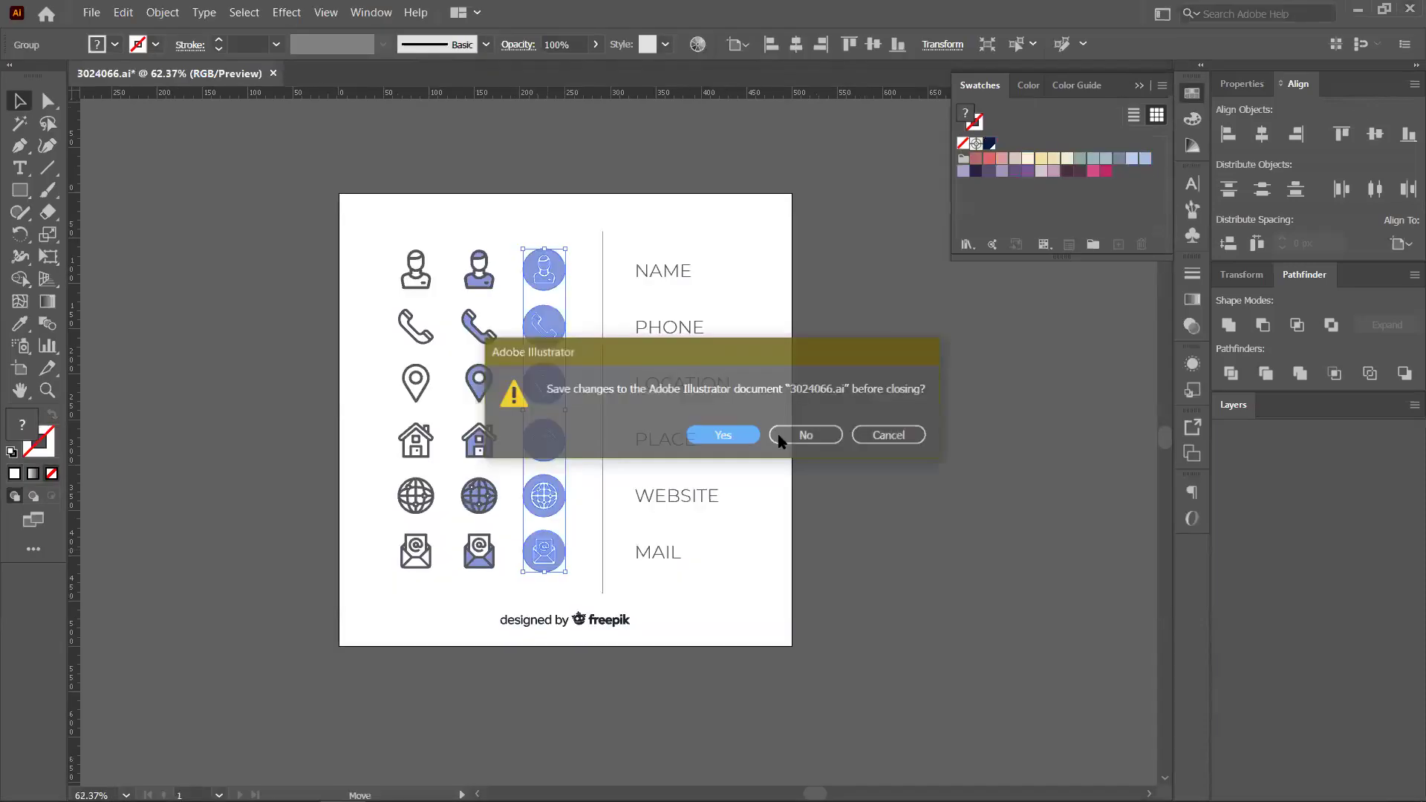
left_click(781, 437)
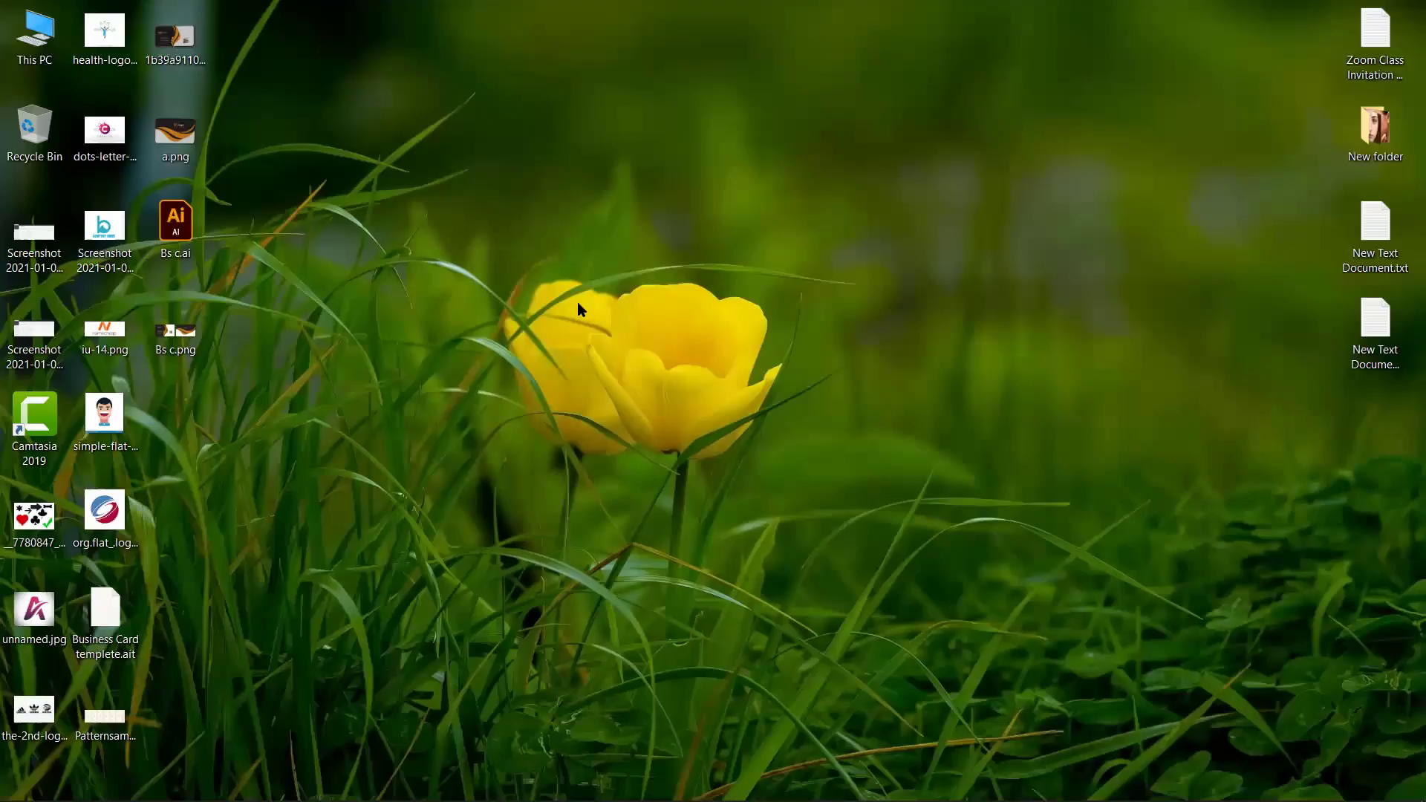
Refresh the desktop and return to Chrome's Freepik download page
right_click(580, 305)
left_click(597, 312)
mouse_move(401, 798)
left_click(480, 784)
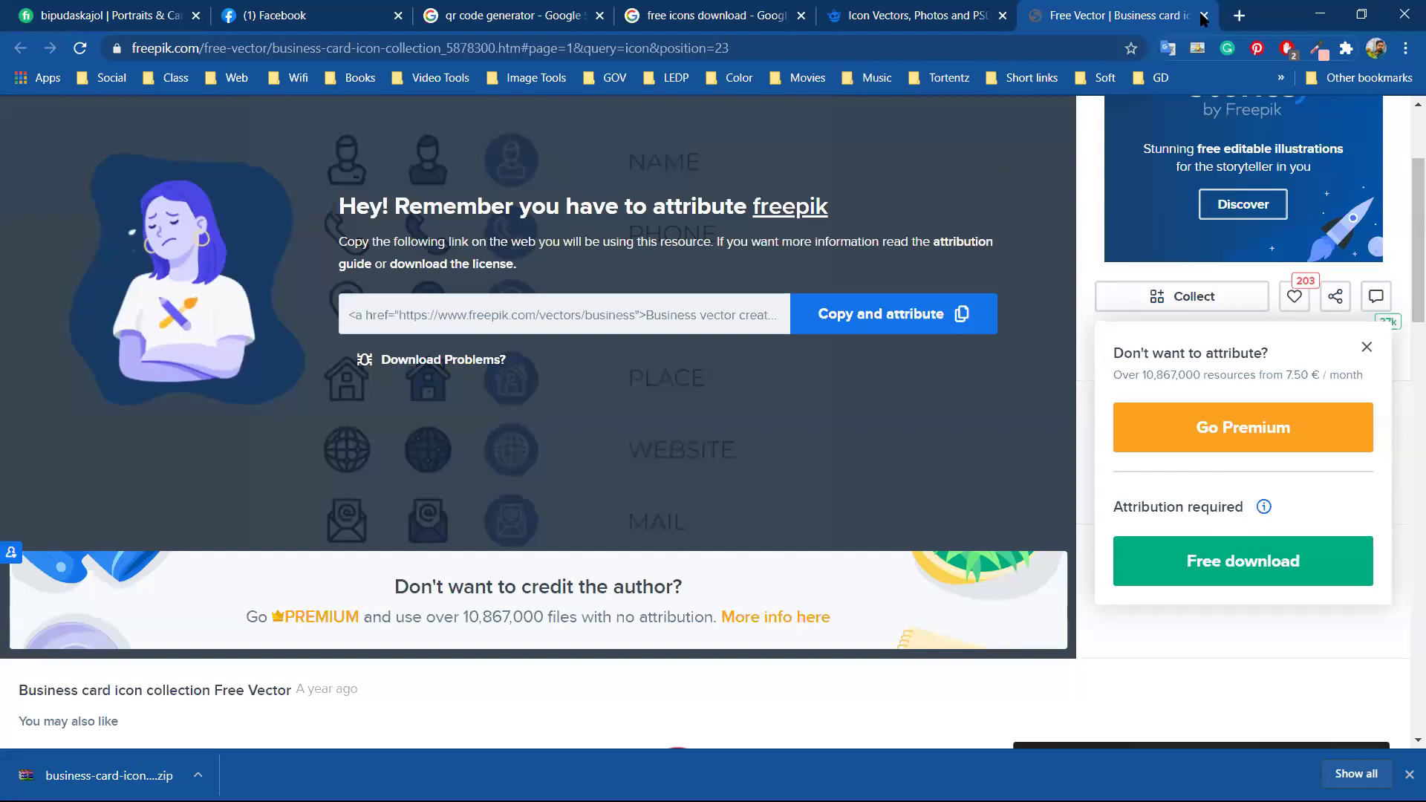
Search Freepik for 'business card mockup' with the Vectors filter removed
key("ctrl+w")
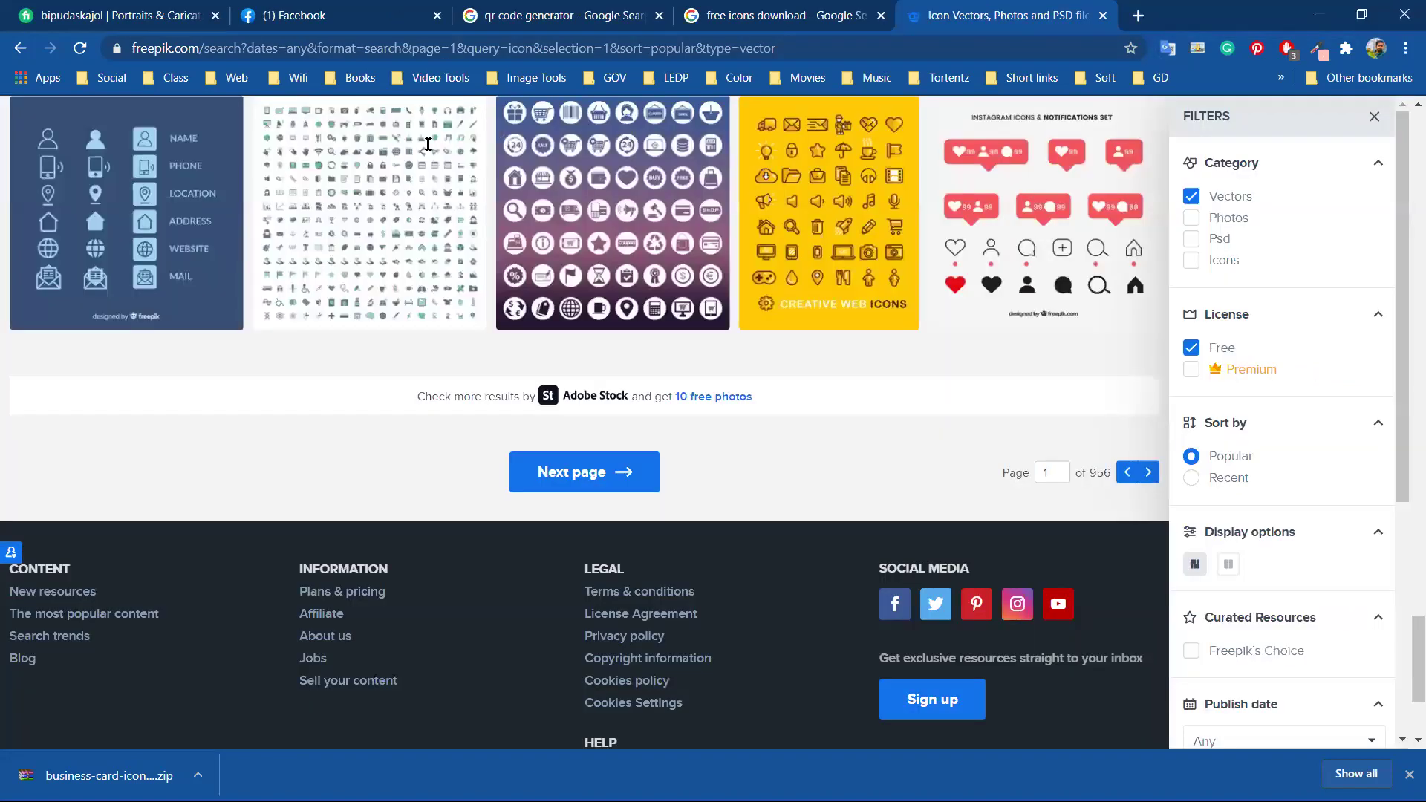
scroll(446, 116, "up", 5)
scroll(363, 124, "up", 5)
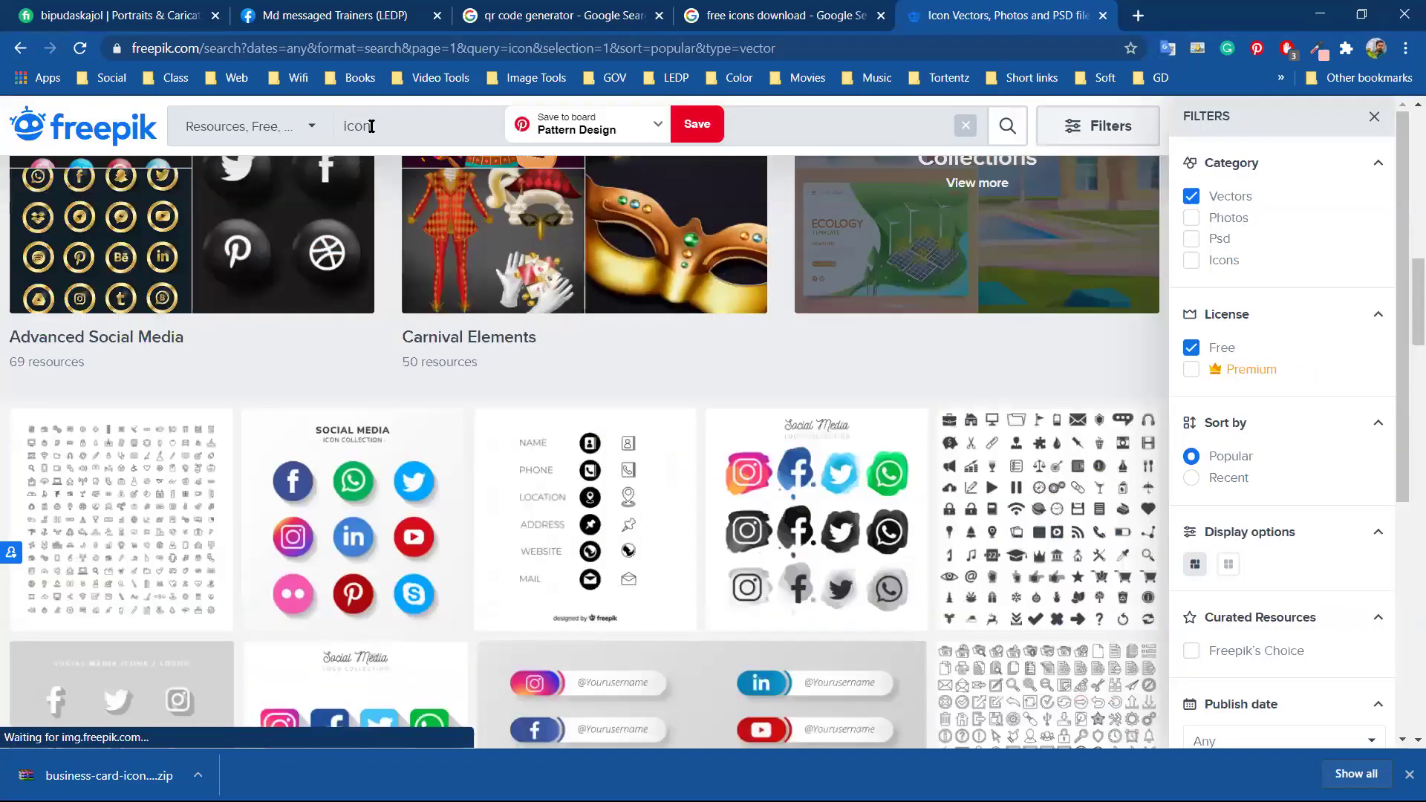
double_click(372, 127)
type("busine")
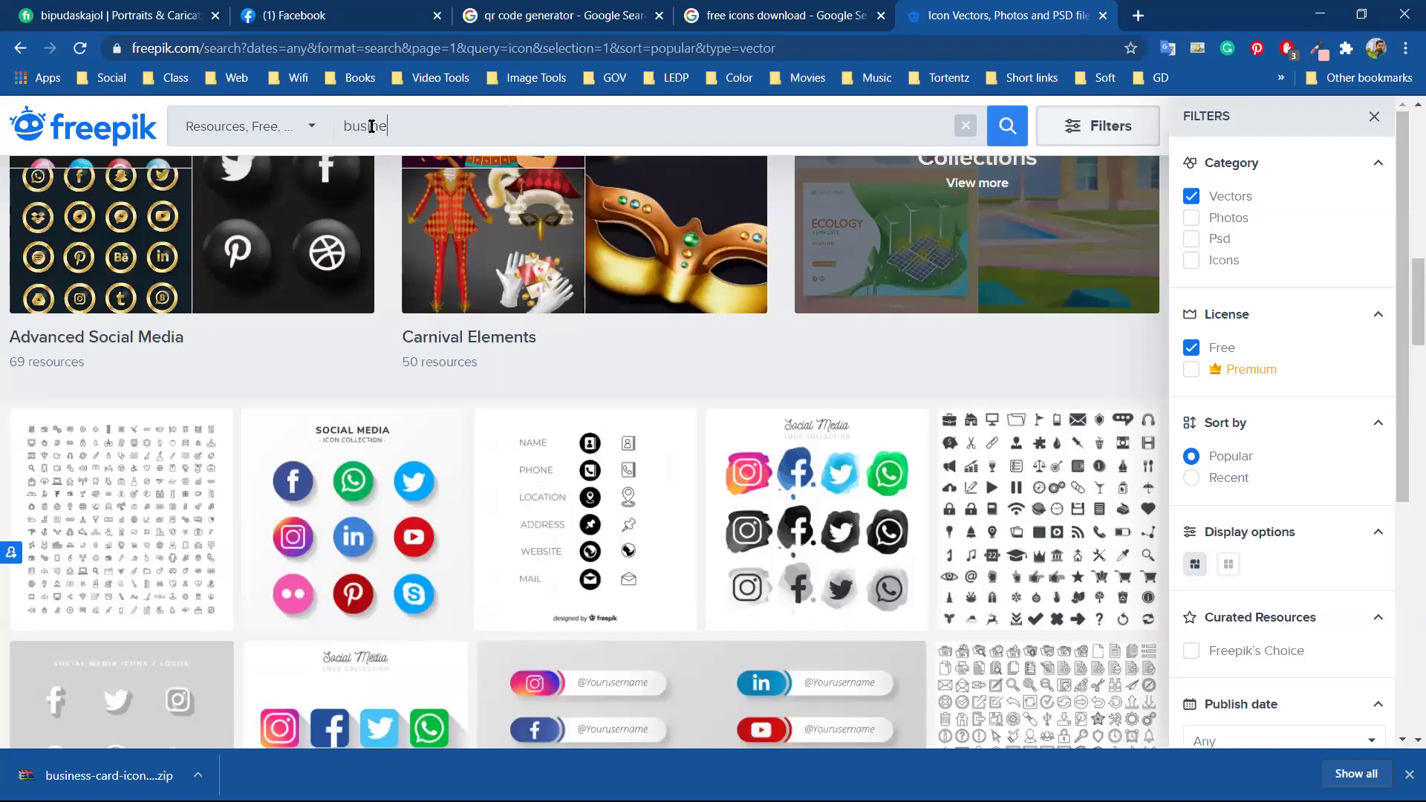
type("ss car")
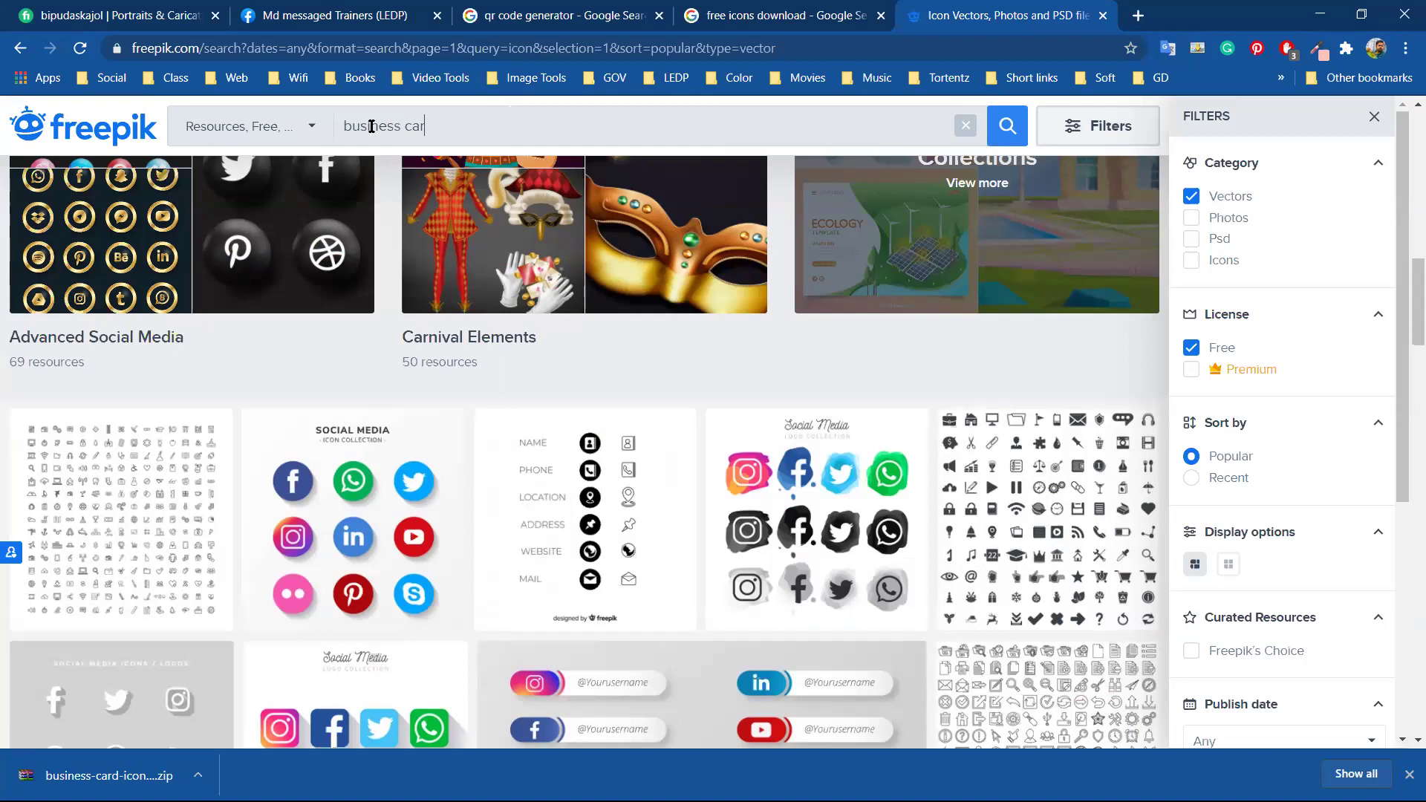
type("d mock")
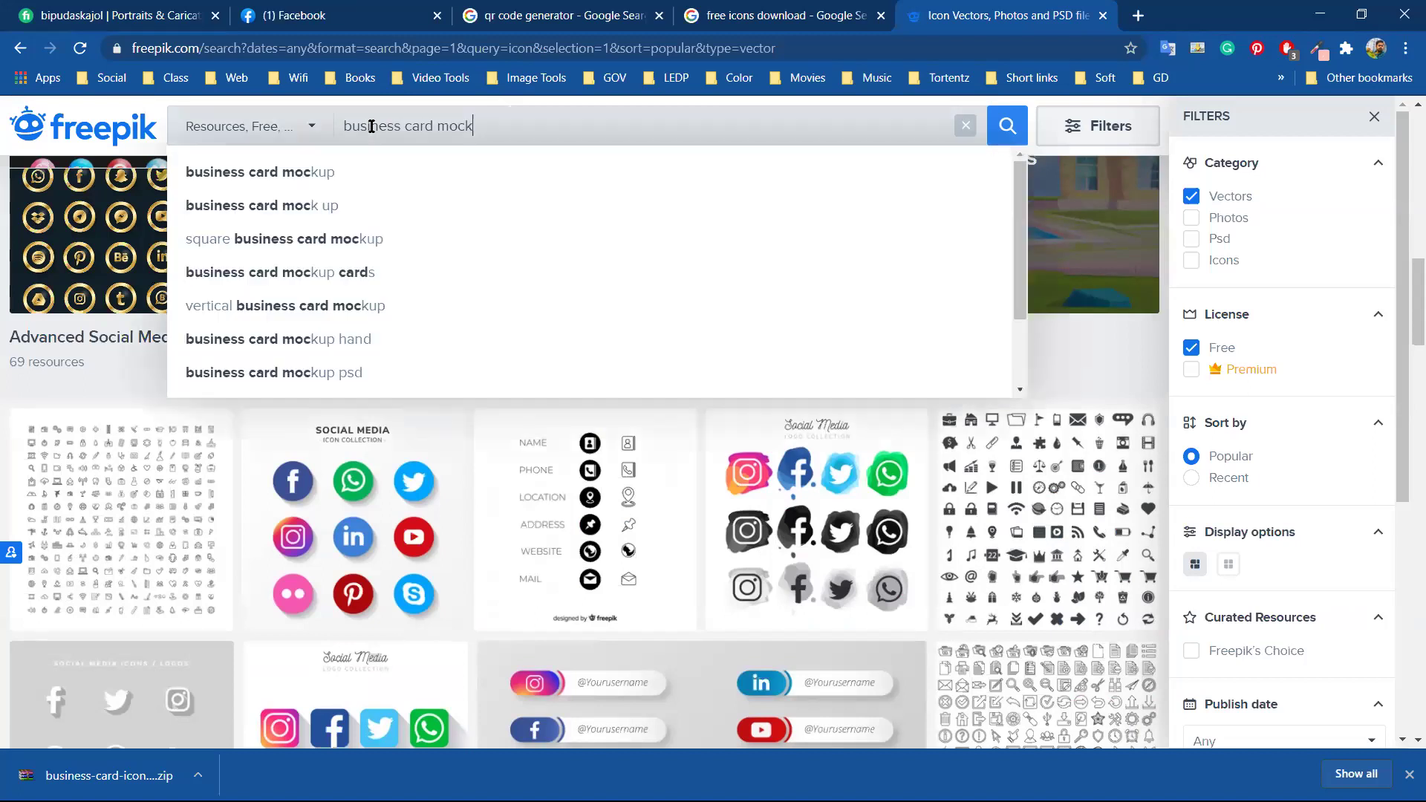
type("up")
key("Return")
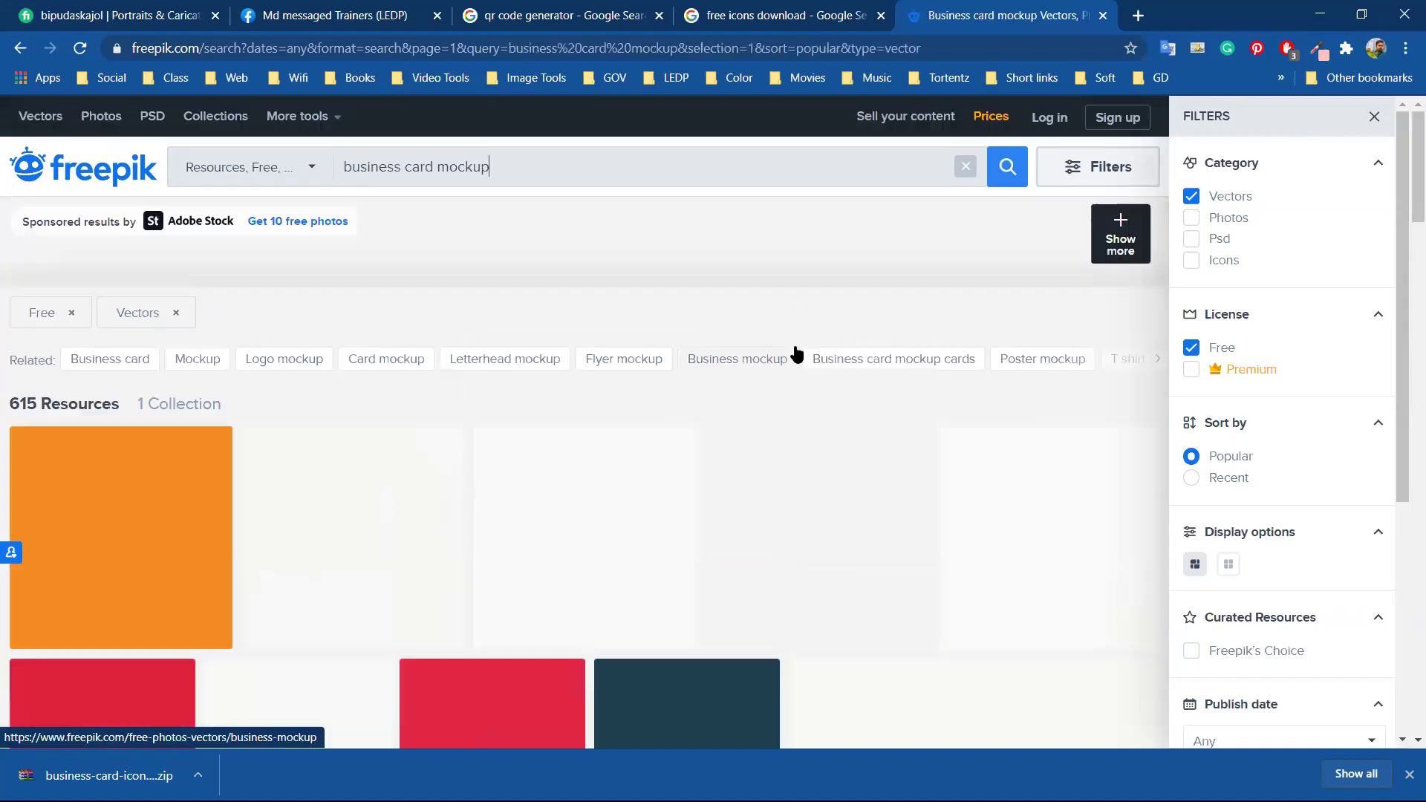
left_click(1191, 196)
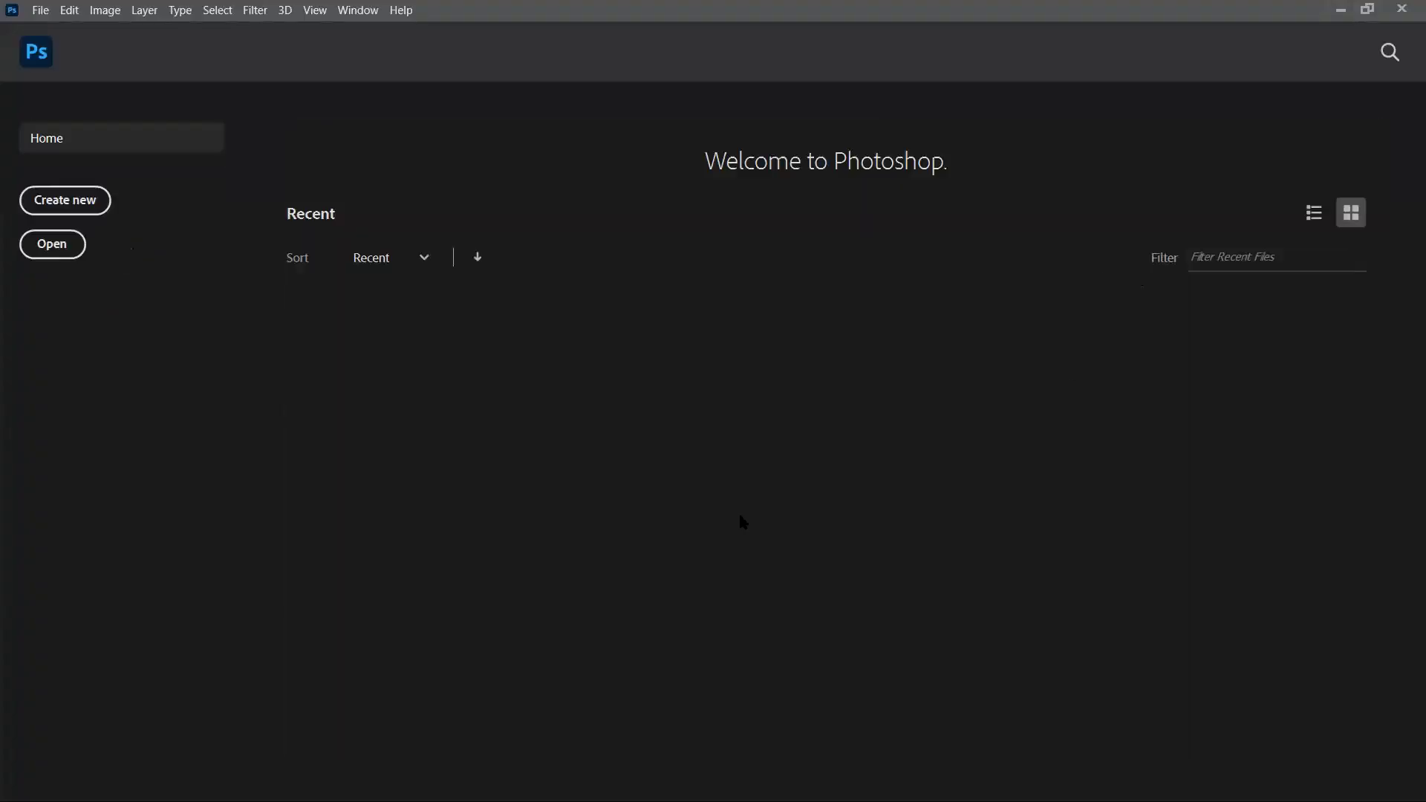
left_click(1341, 10)
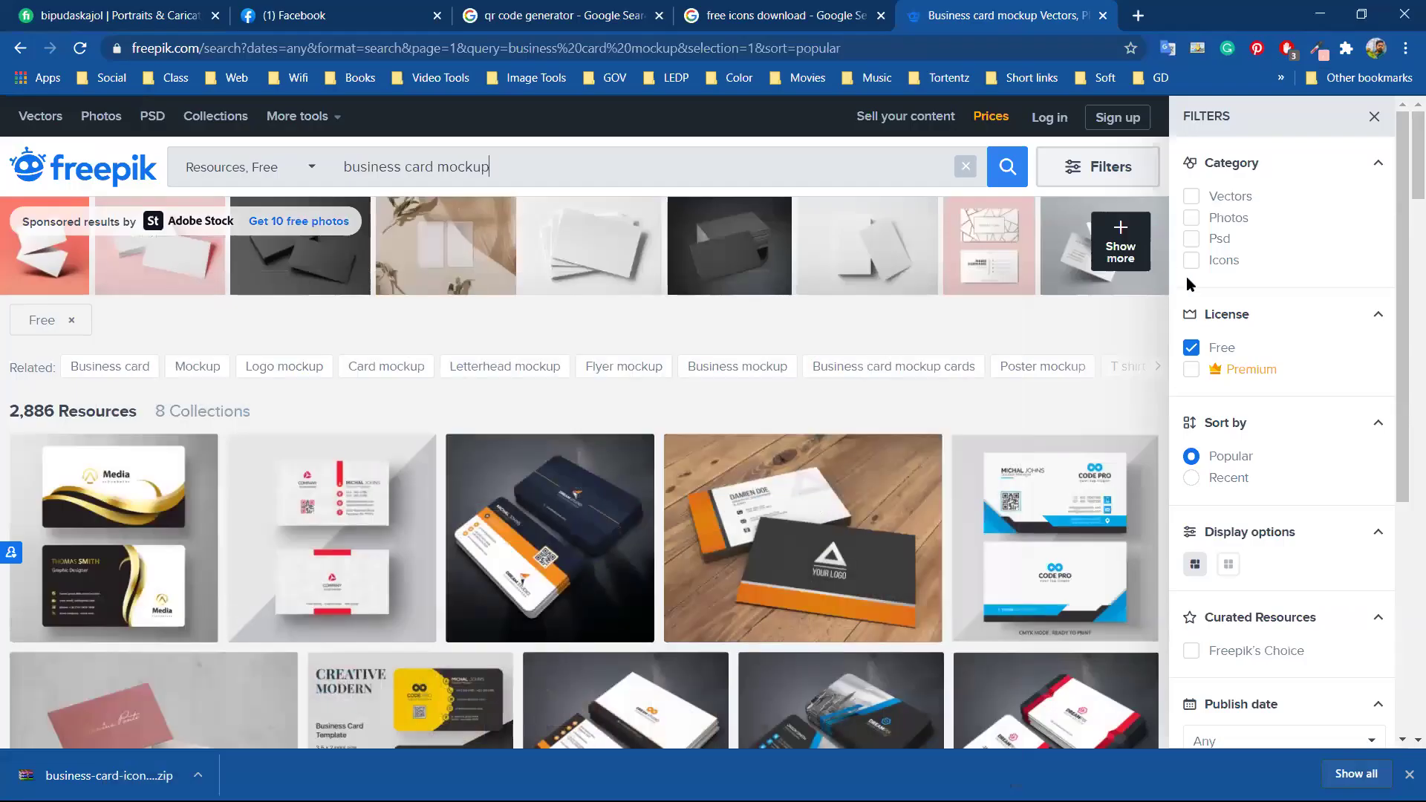
Filter the mockup results to PSD files and browse through them
left_click(1191, 239)
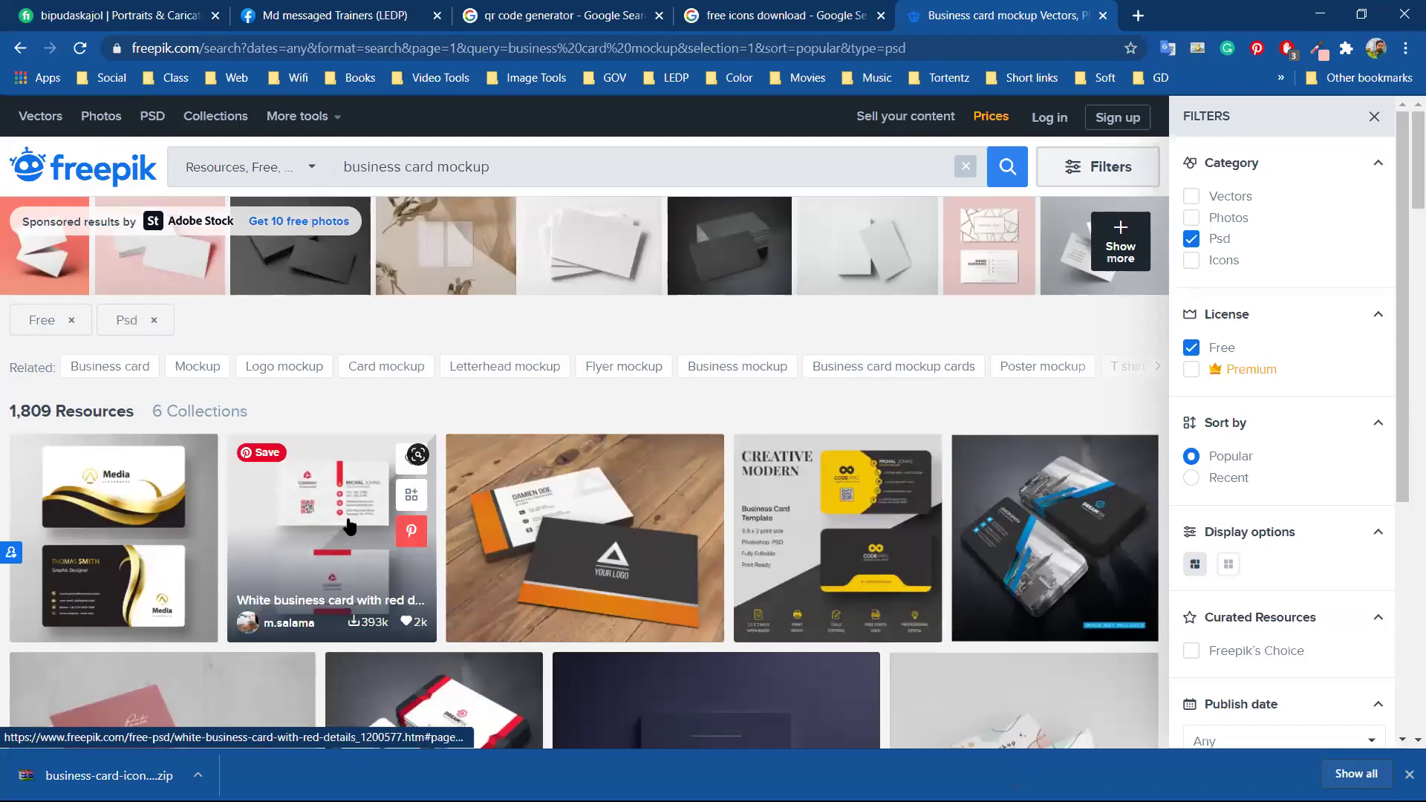
scroll(349, 526, "down", 3)
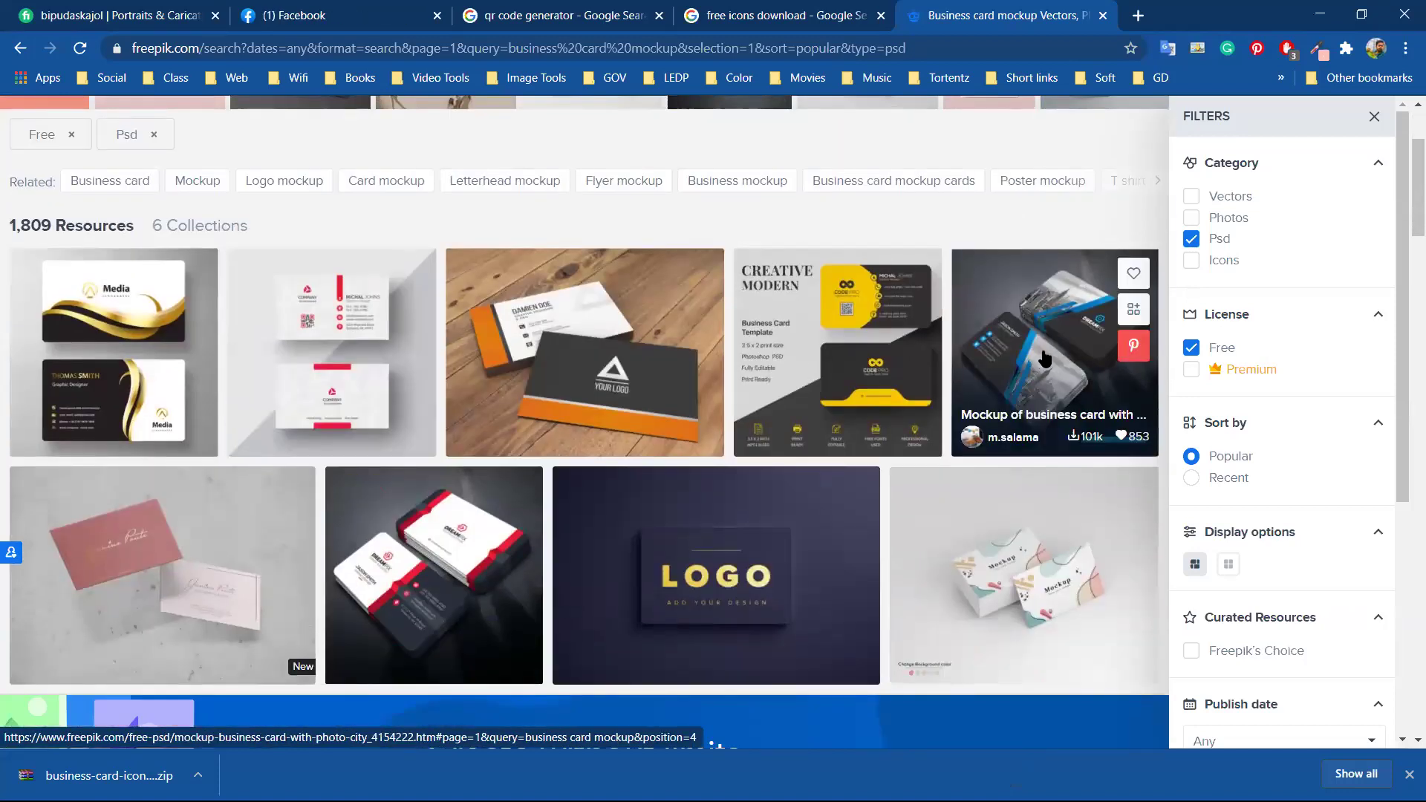
scroll(1045, 359, "down", 1)
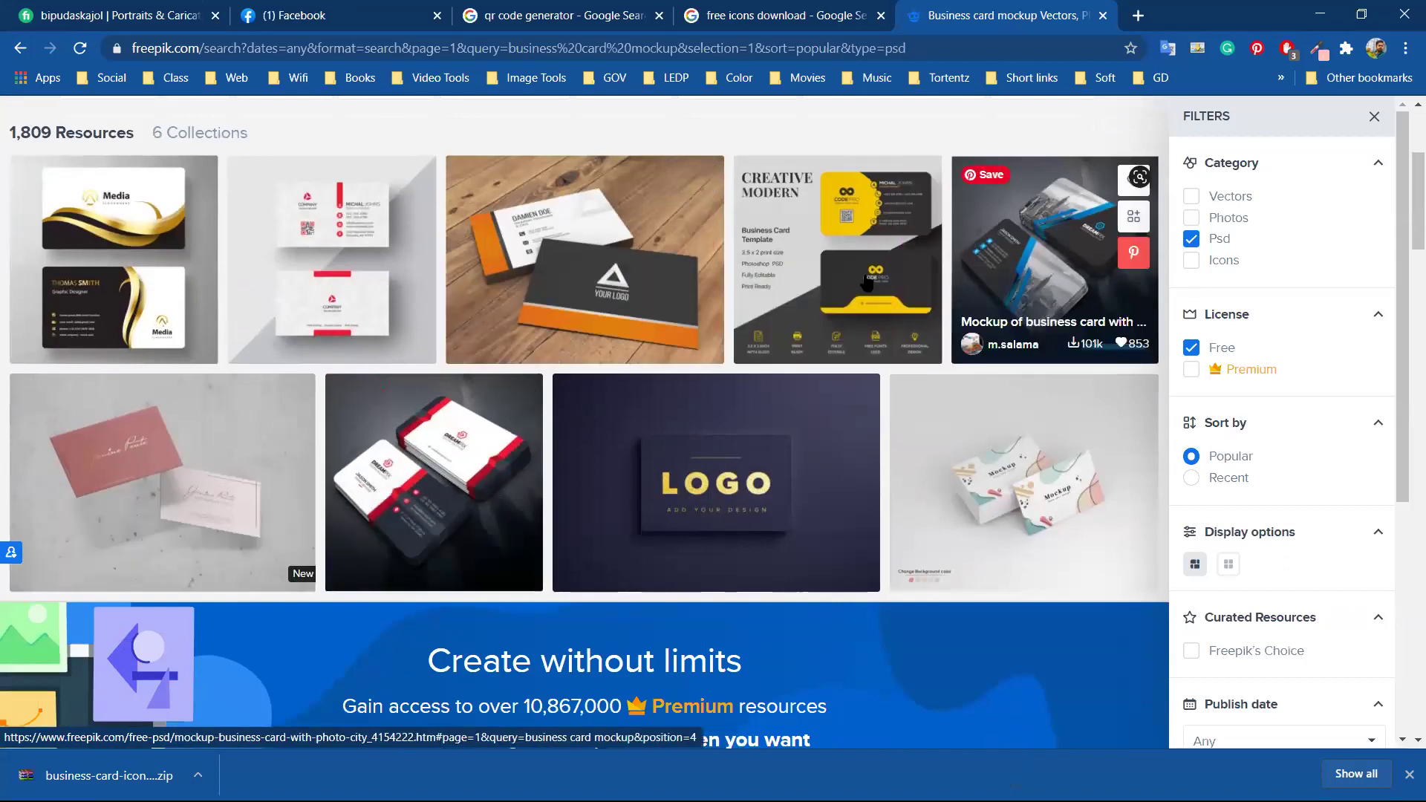
scroll(190, 364, "down", 1)
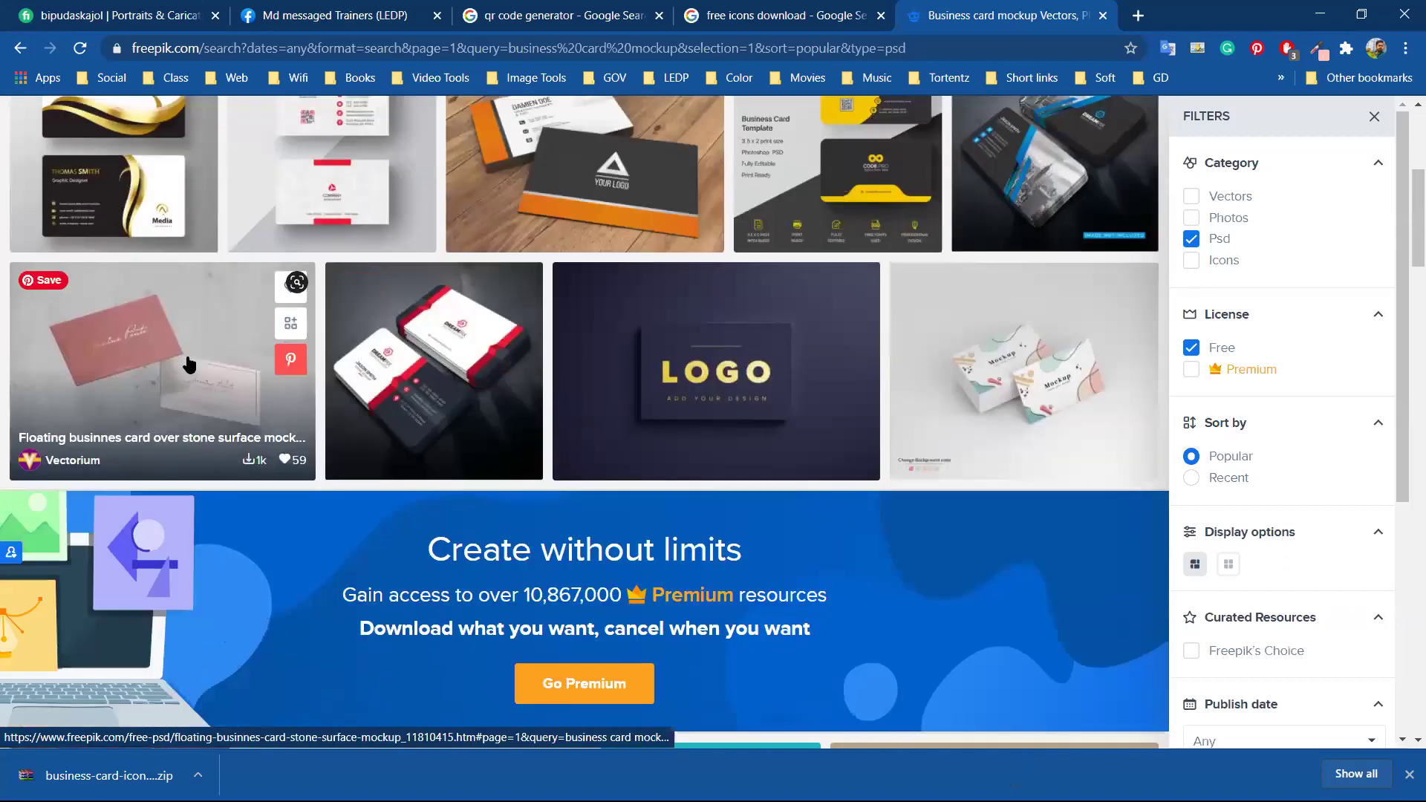
scroll(190, 364, "down", 6)
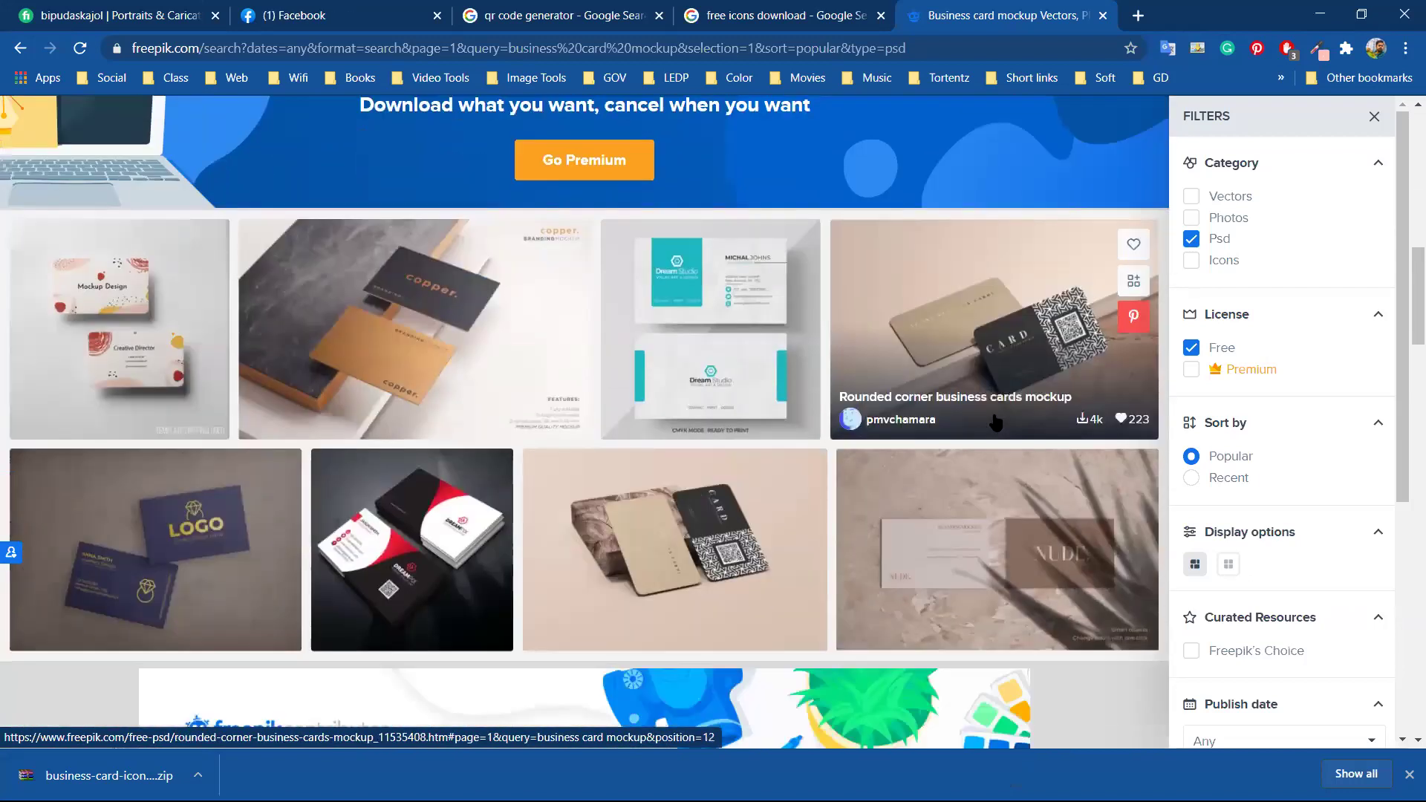
scroll(461, 445, "down", 3)
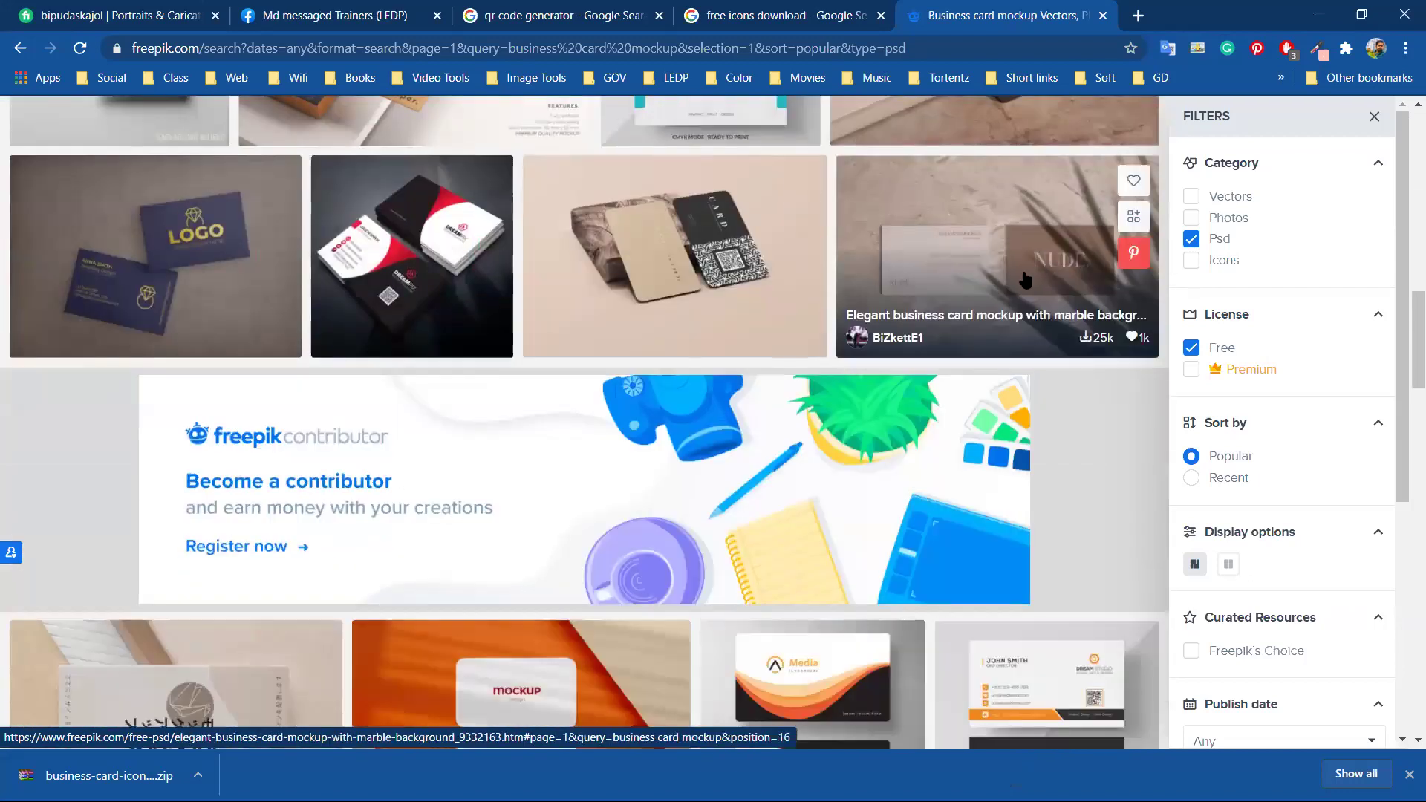
scroll(795, 321, "down", 4)
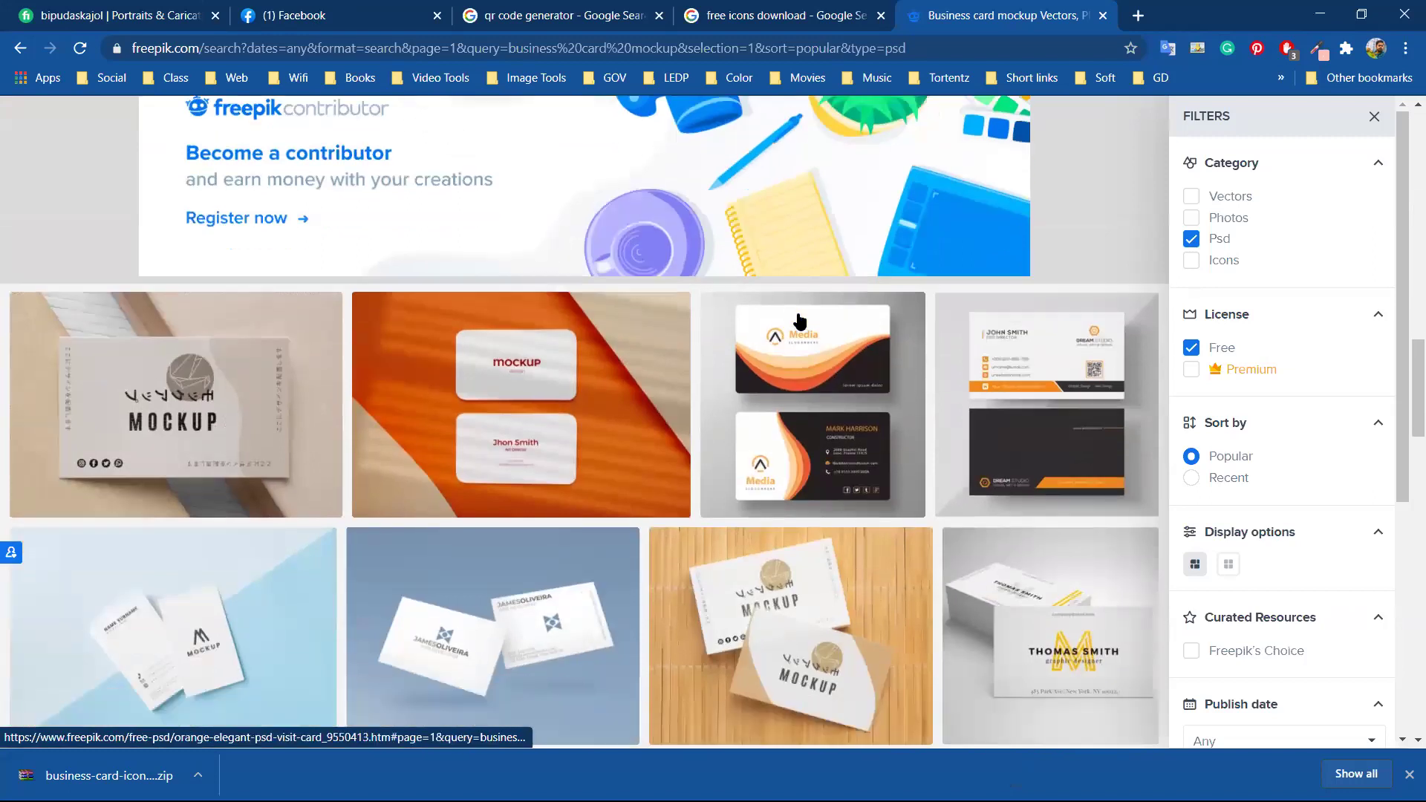
scroll(800, 321, "down", 7)
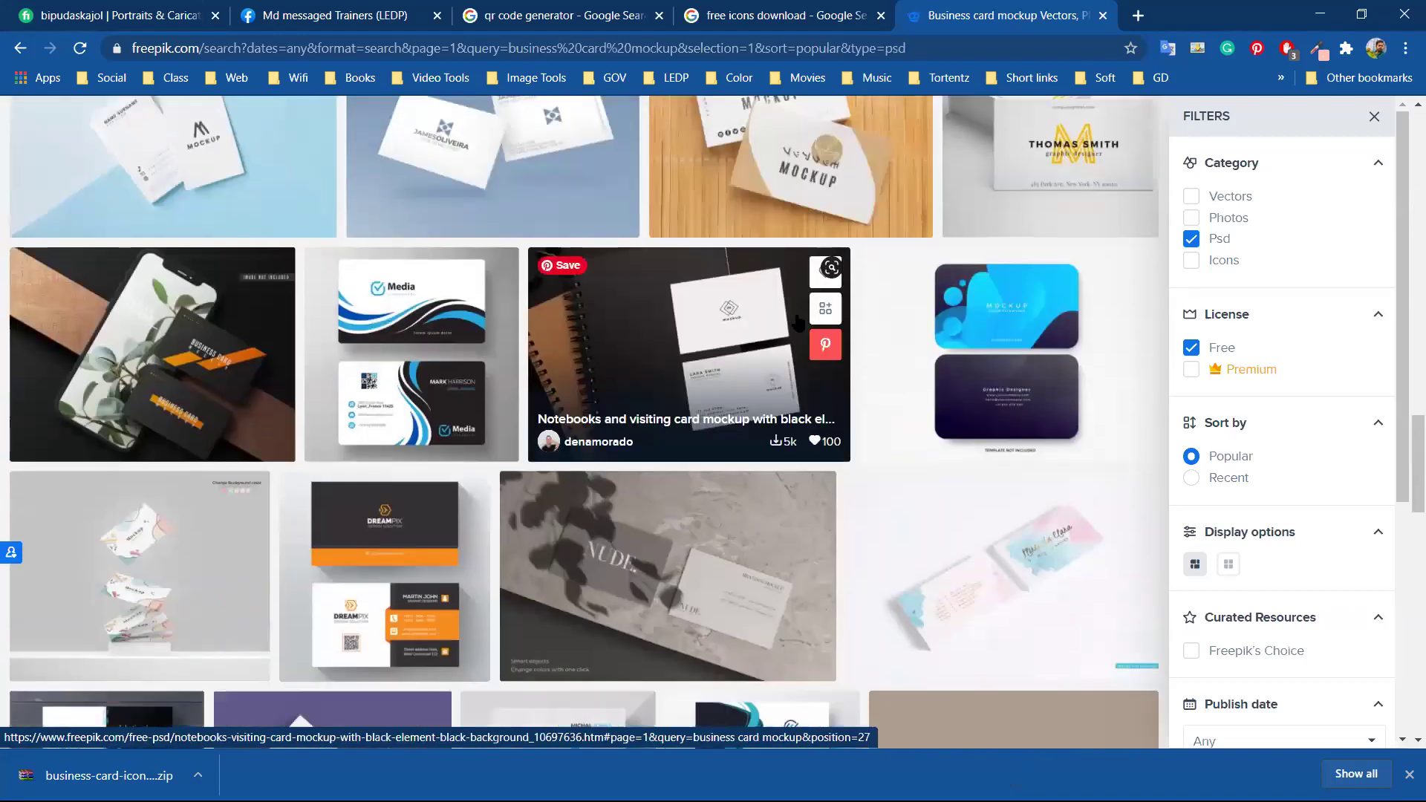
scroll(431, 379, "down", 2)
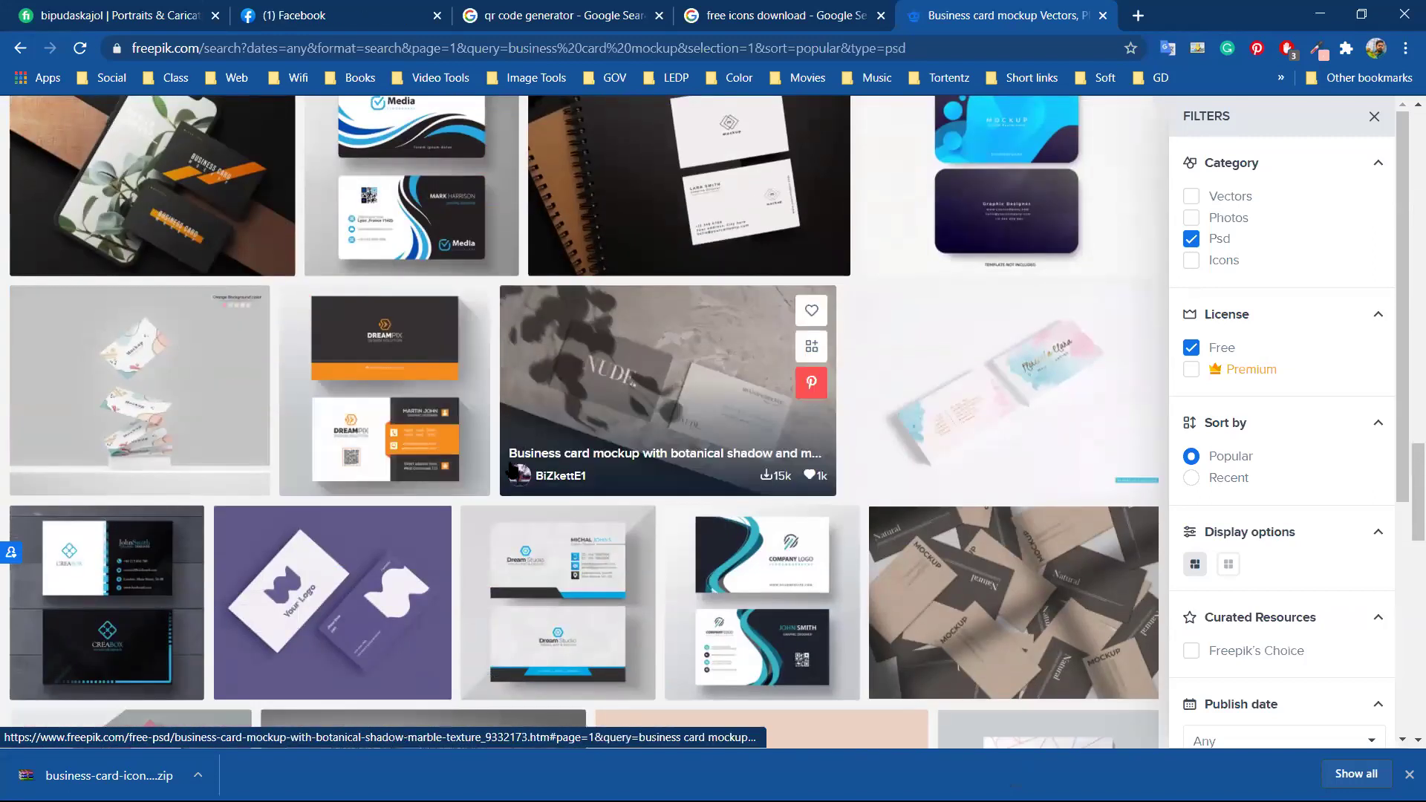
scroll(416, 475, "up", 1)
Open the business card with mobile phone mockup in a new tab and view it
right_click(196, 238)
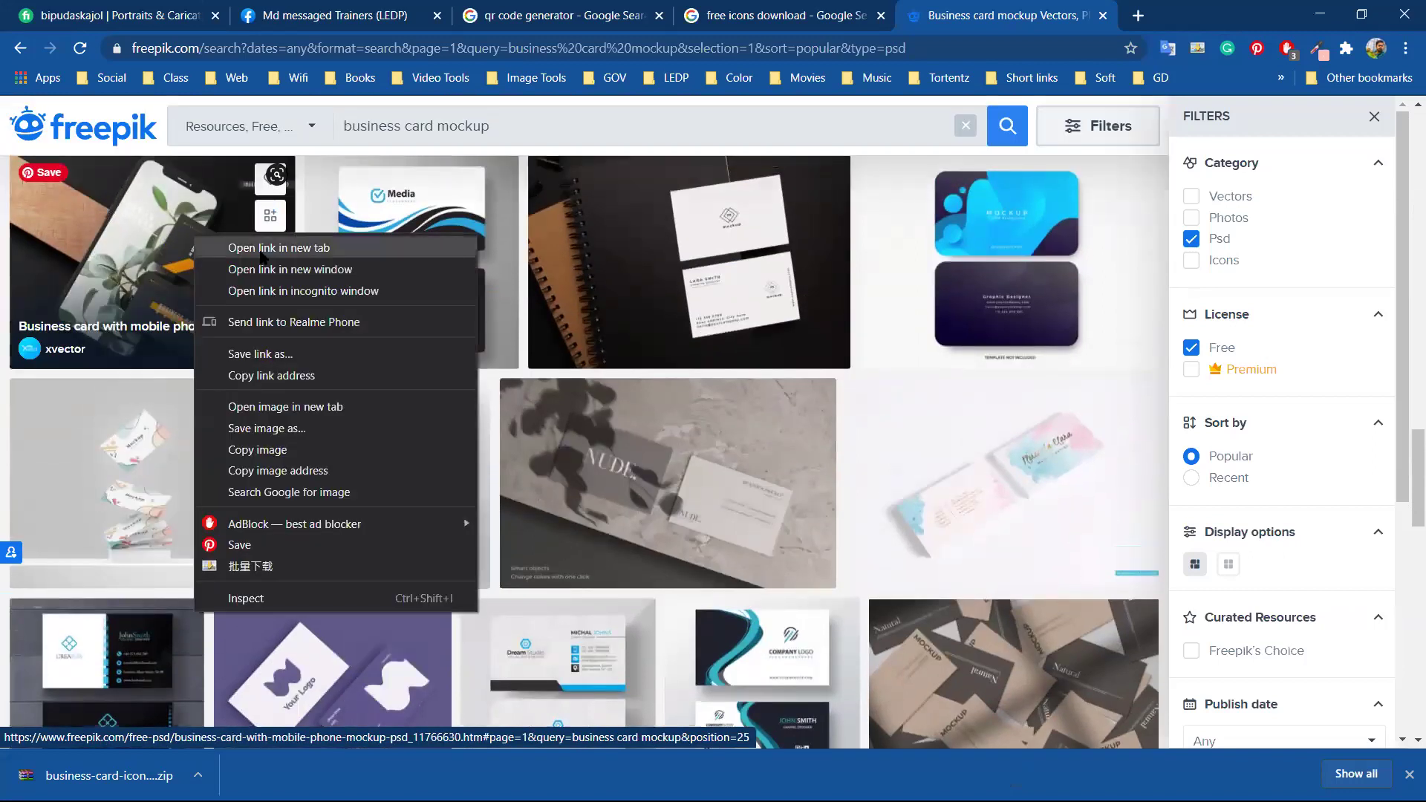
left_click(260, 251)
scroll(609, 418, "down", 1)
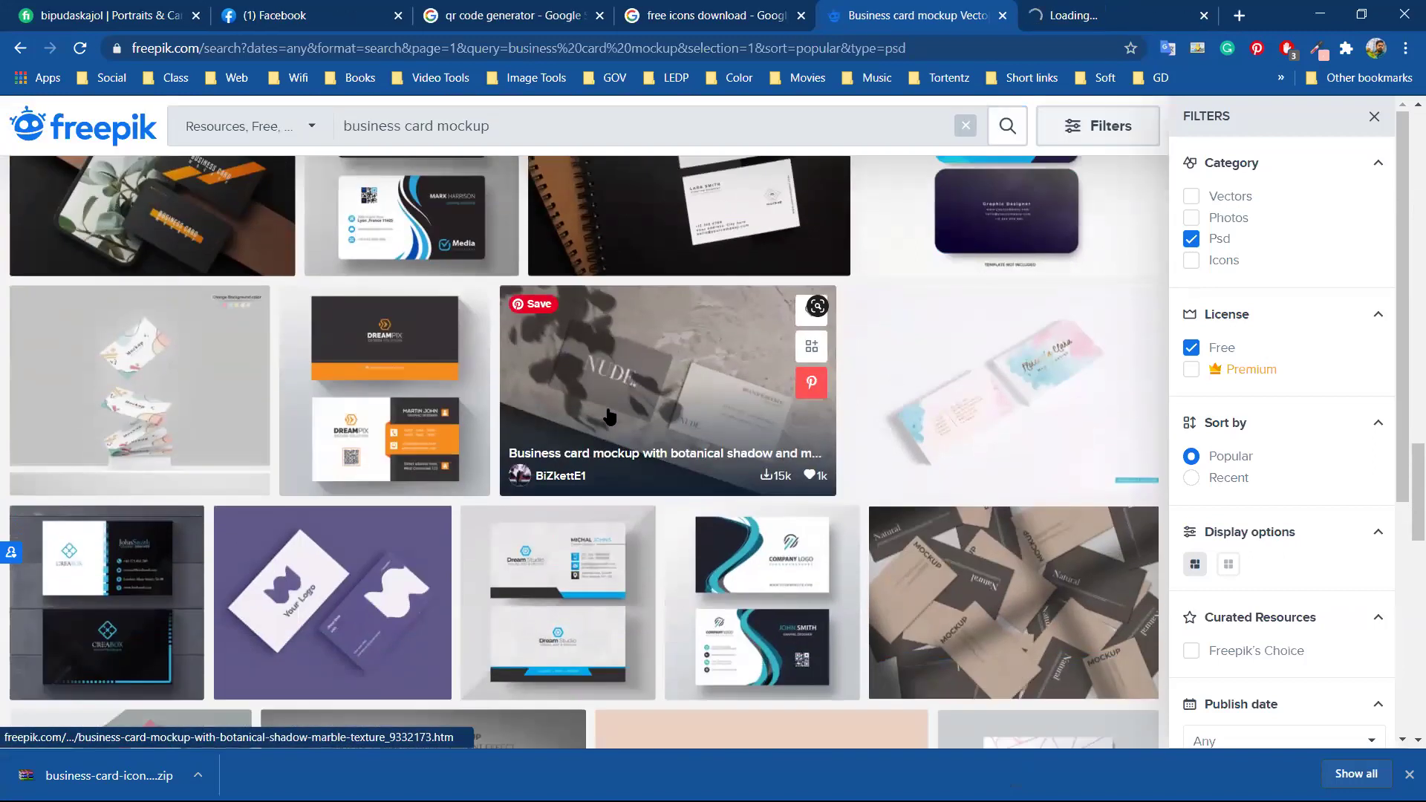
scroll(609, 417, "down", 5)
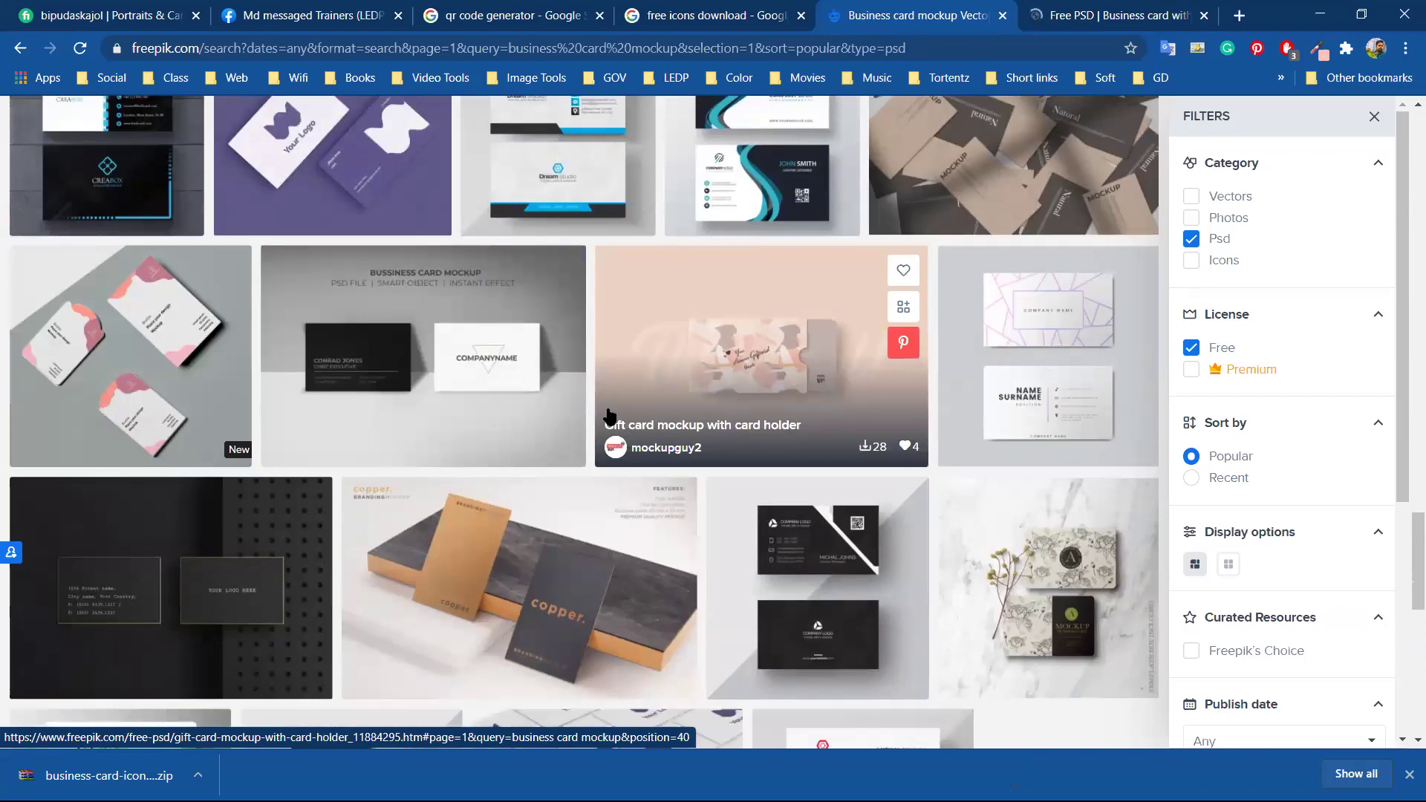
scroll(609, 417, "down", 5)
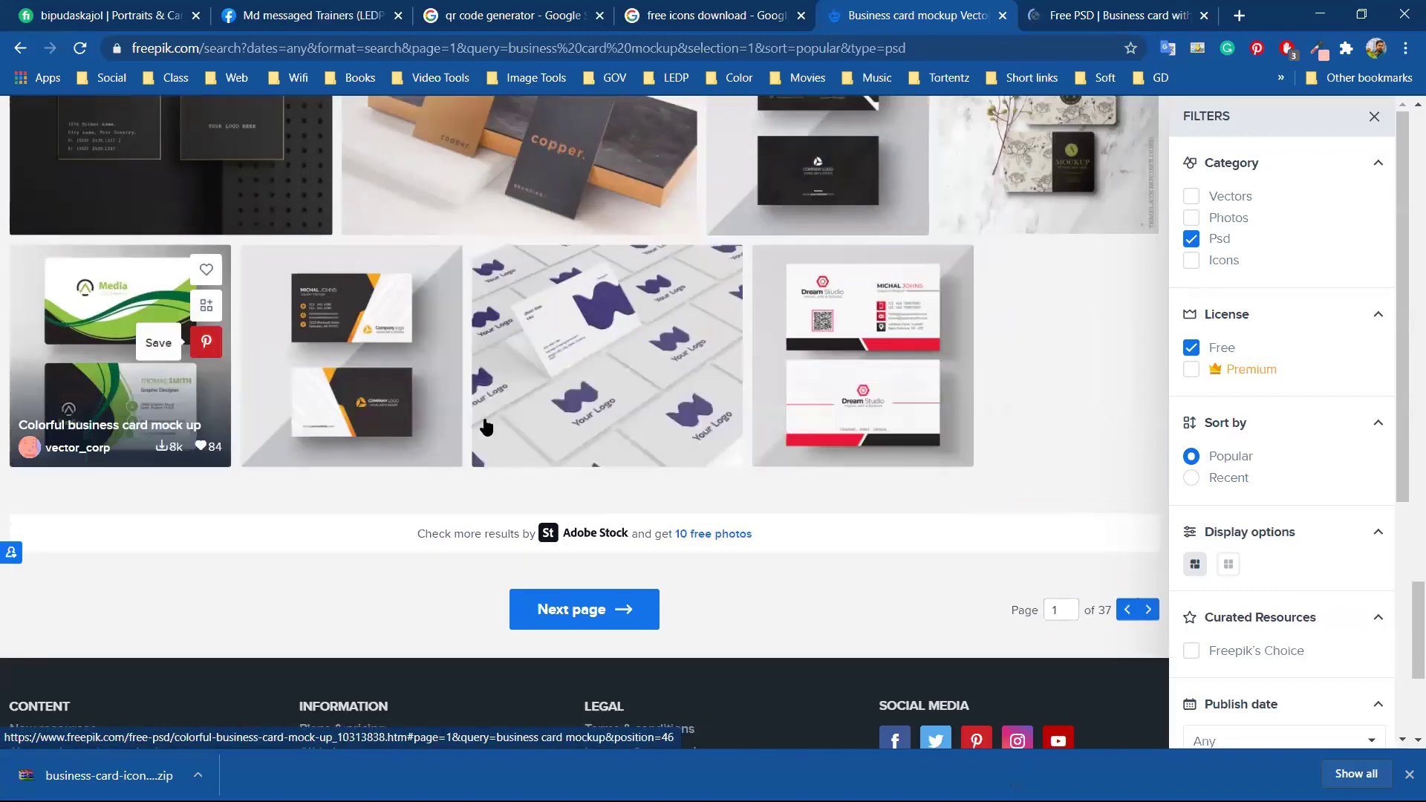
left_click(1110, 15)
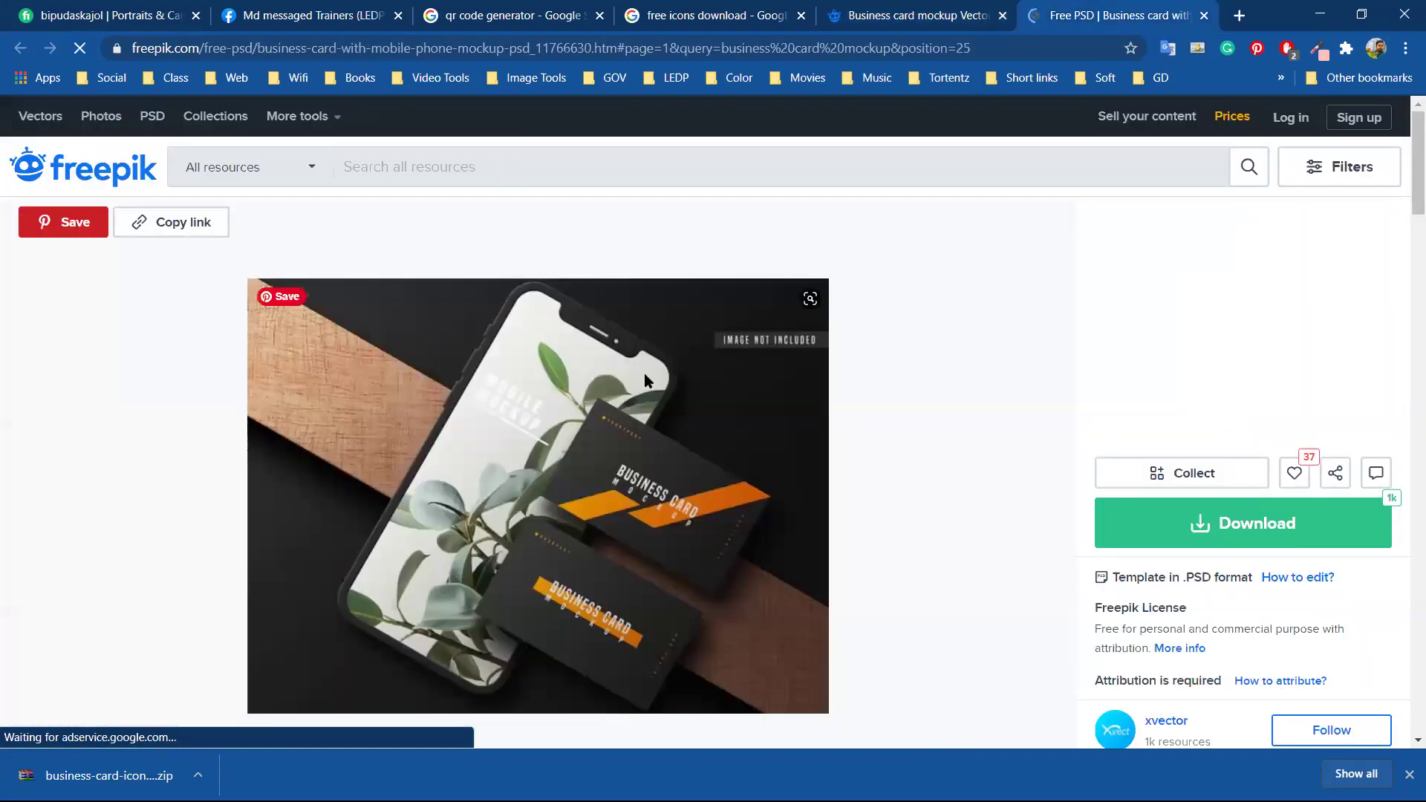
Download the business card with mobile phone mockup as a free download
scroll(644, 373, "down", 2)
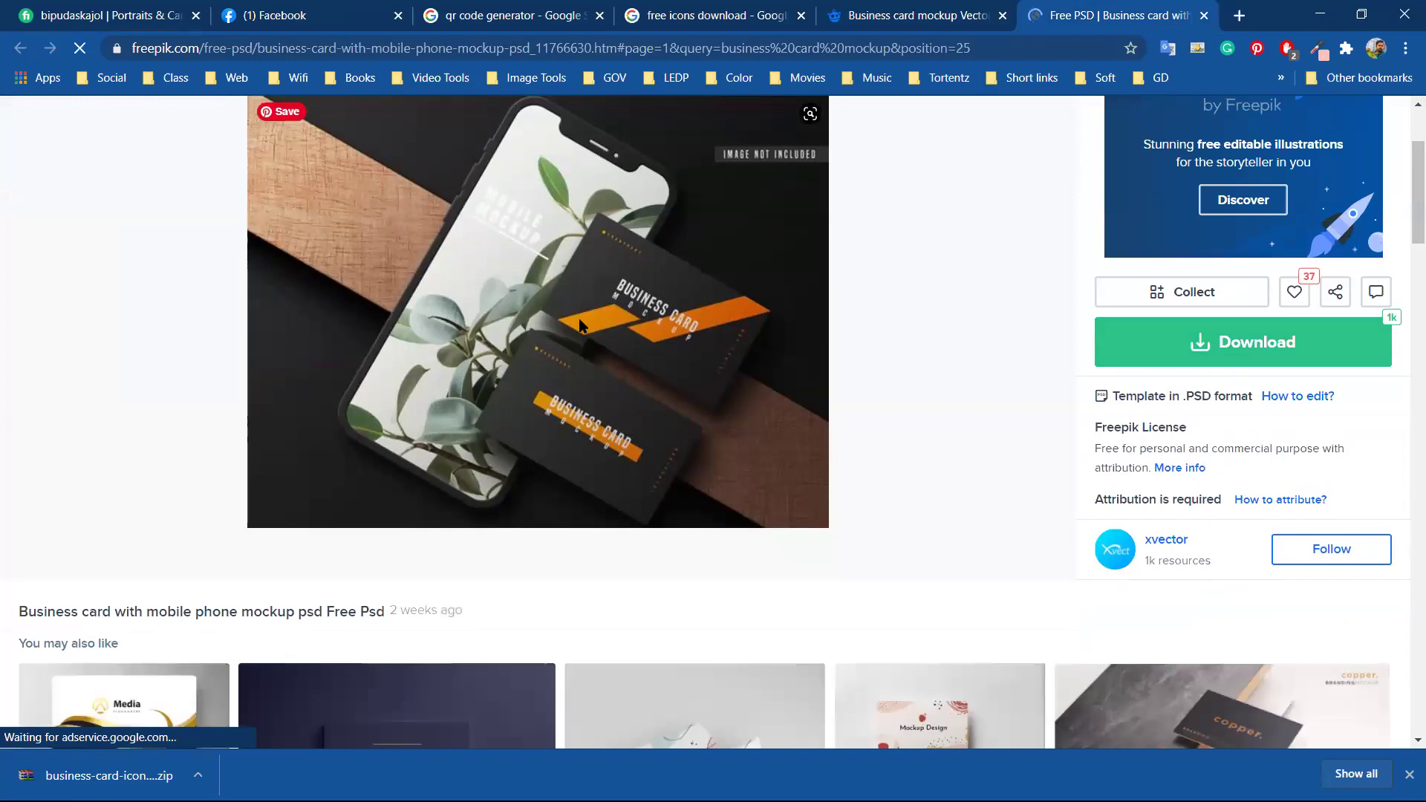
left_click(1229, 343)
left_click(1193, 554)
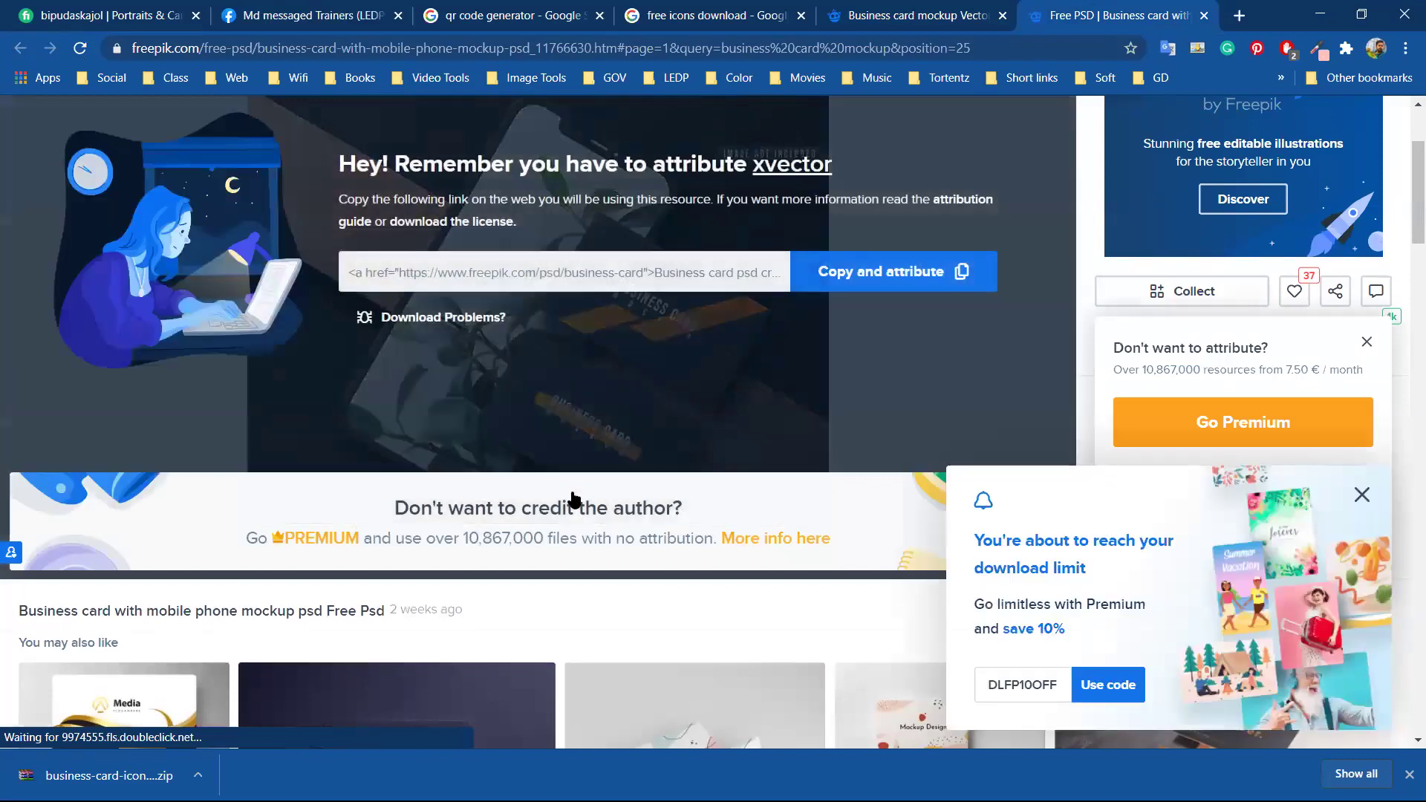
scroll(575, 499, "down", 3)
scroll(575, 499, "down", 7)
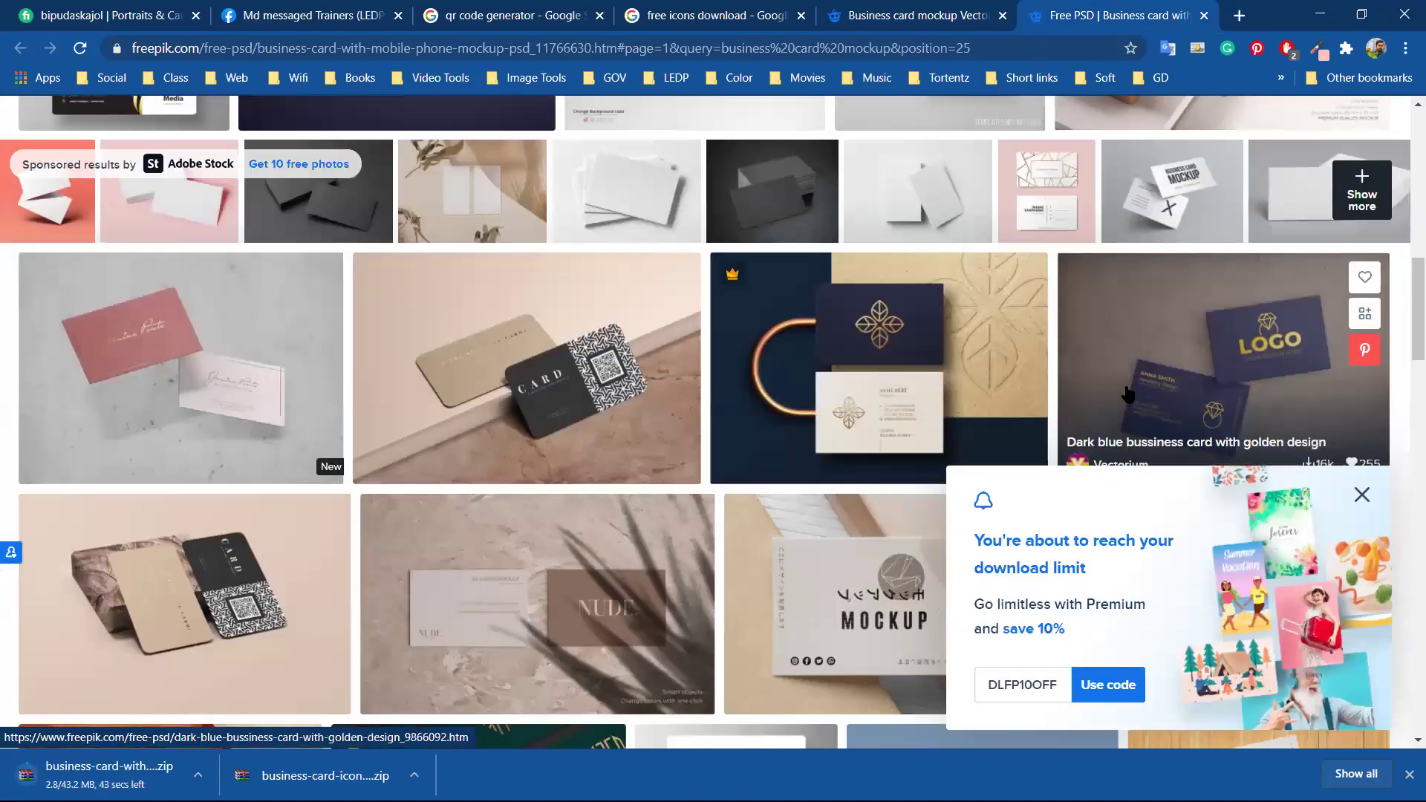
scroll(1129, 394, "down", 1)
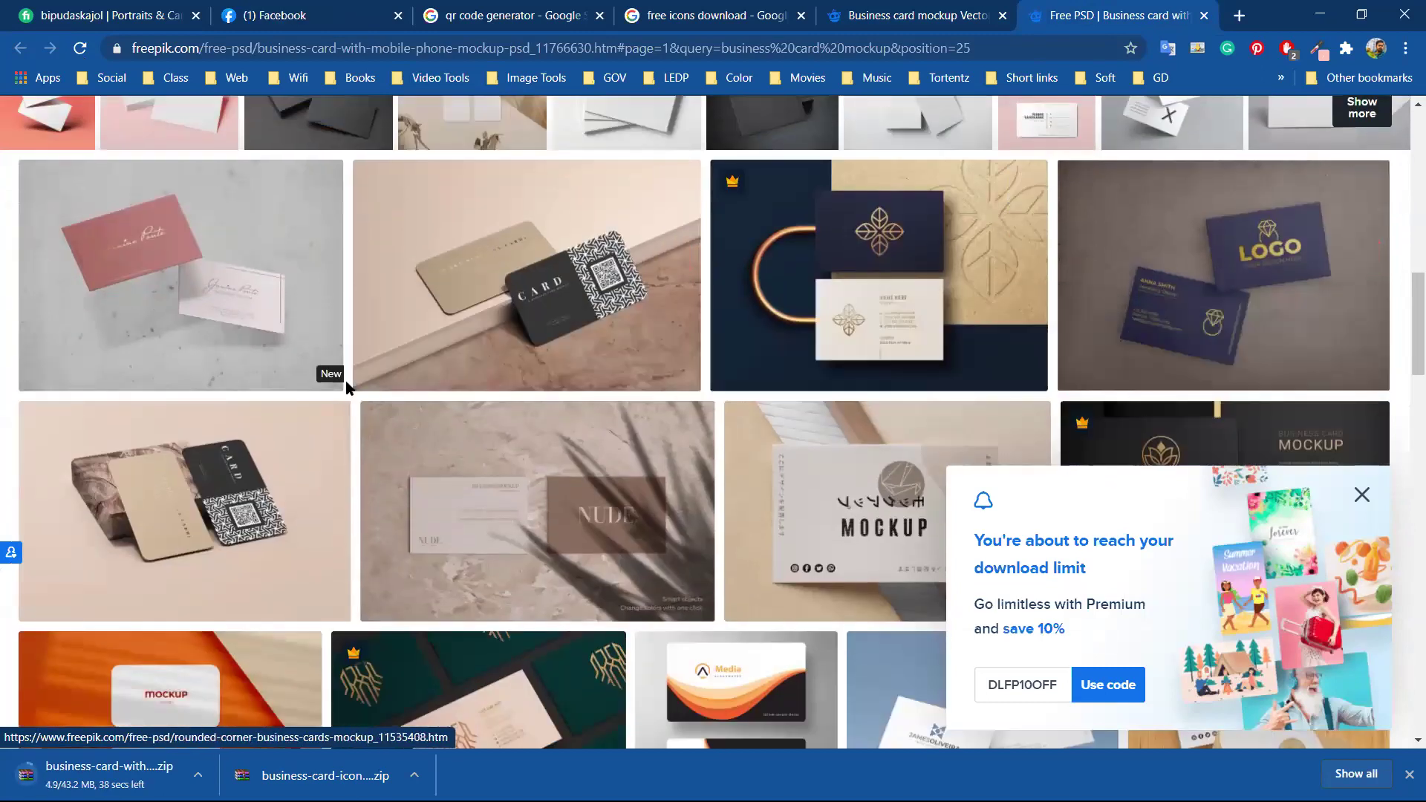
scroll(349, 385, "down", 2)
scroll(347, 390, "down", 4)
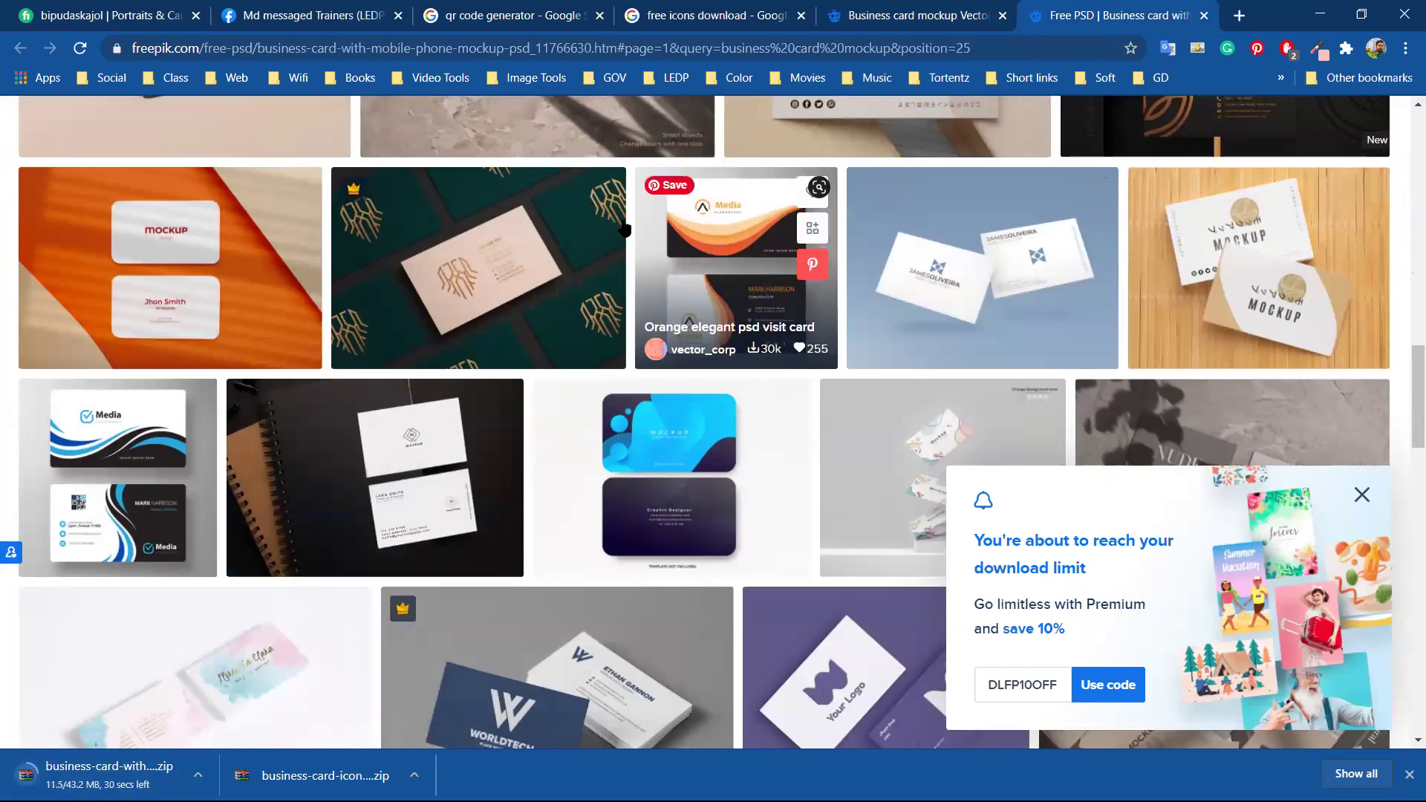
scroll(372, 274, "down", 3)
scroll(371, 267, "down", 6)
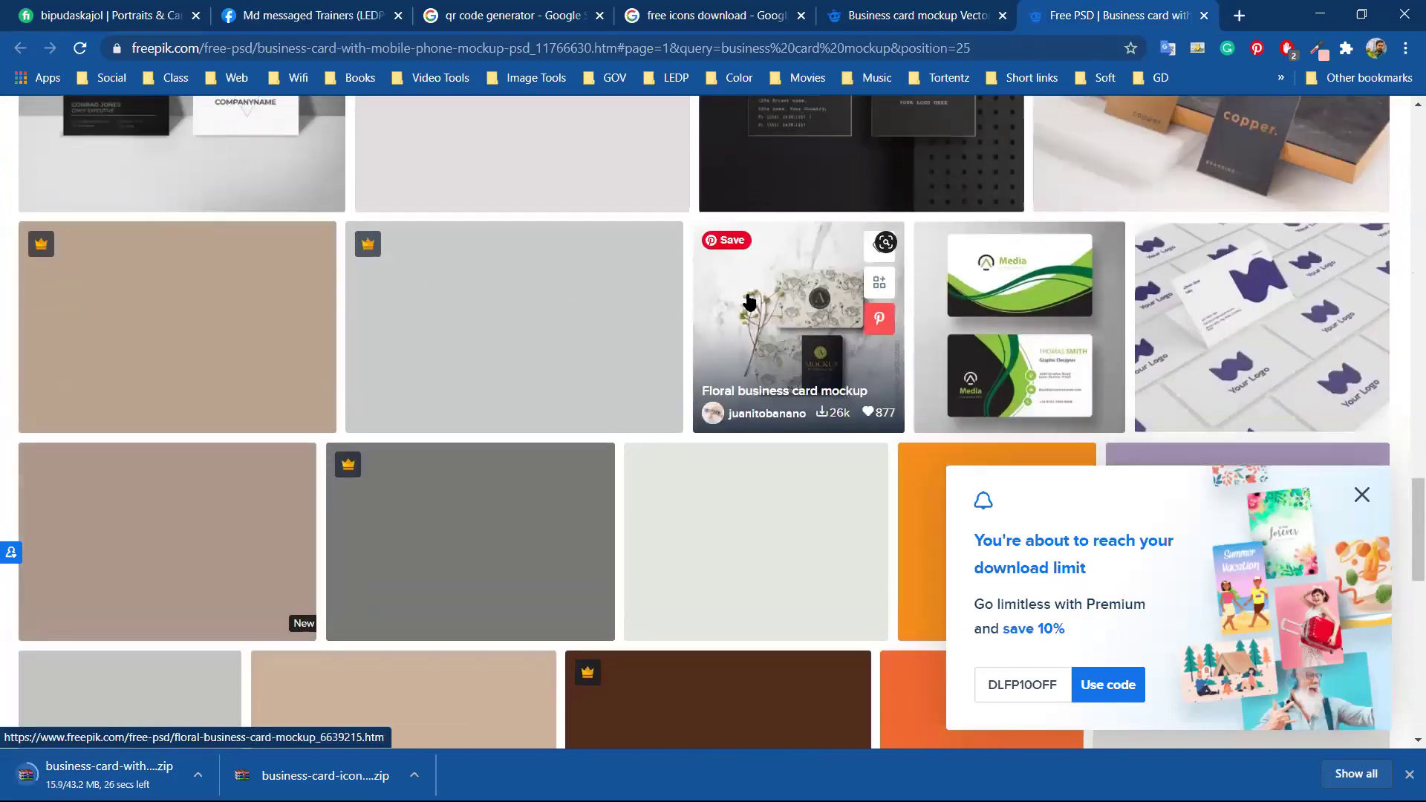
scroll(742, 309, "down", 3)
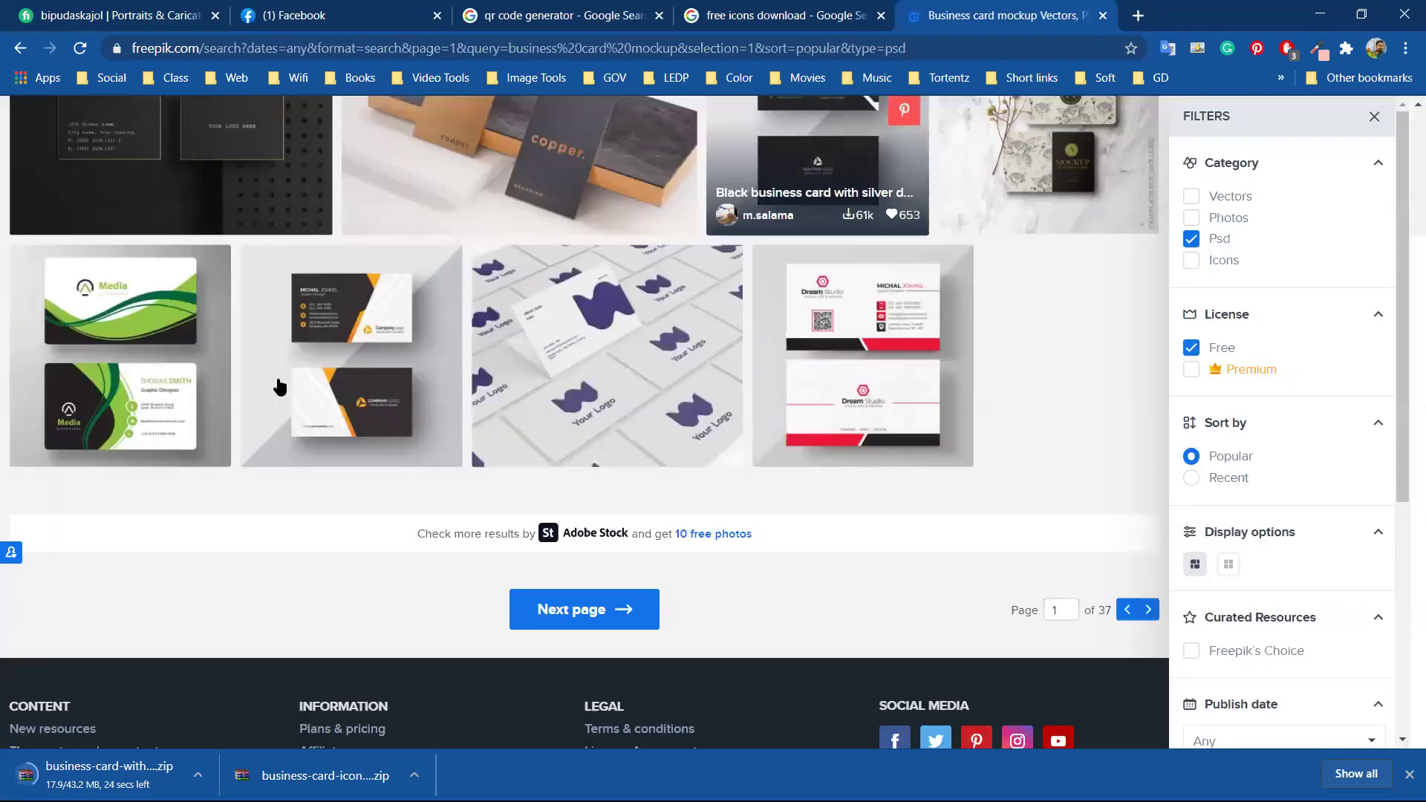
Download the free Corporate card template and reveal corporate-card-template.zip in Downloads
left_click(1203, 16)
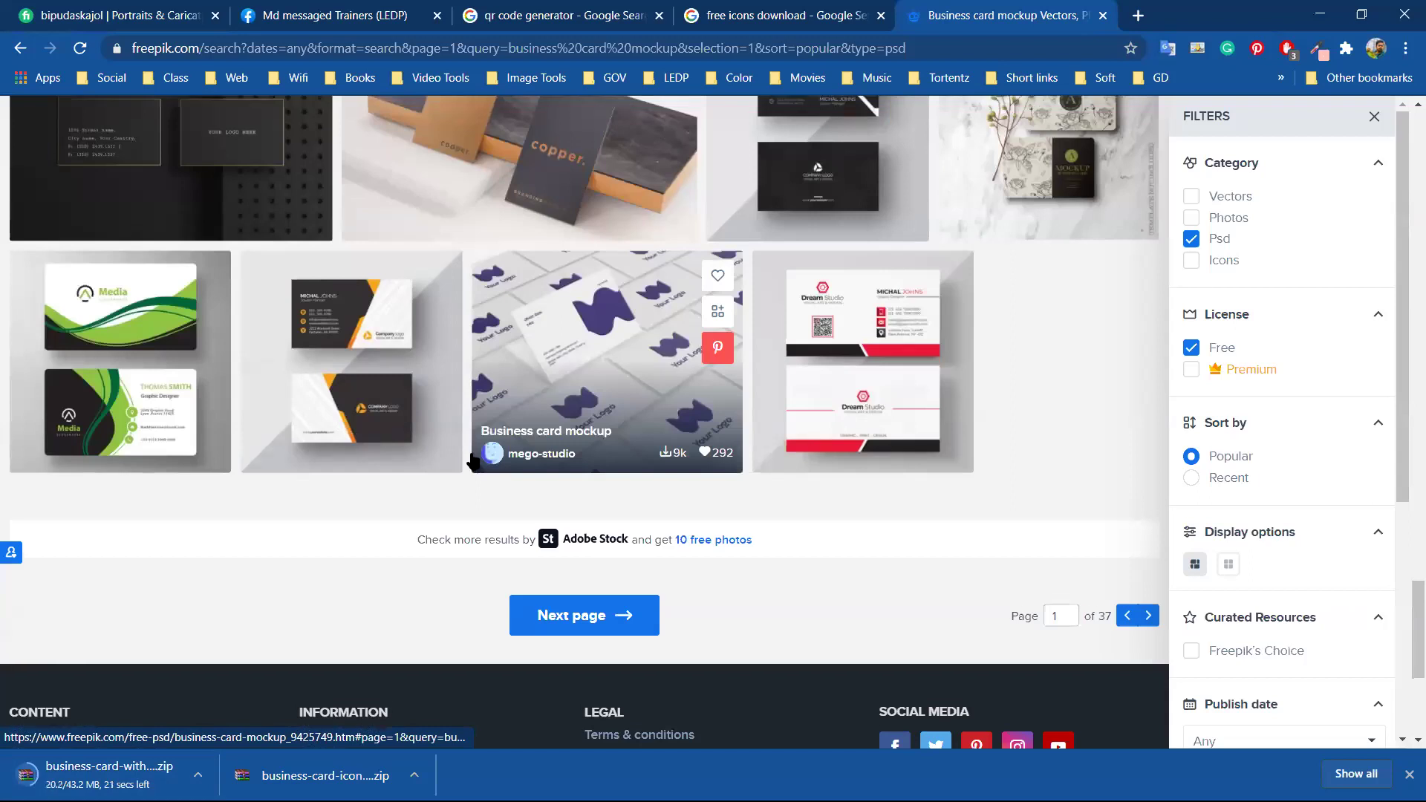
scroll(461, 446, "up", 1)
scroll(453, 448, "up", 10)
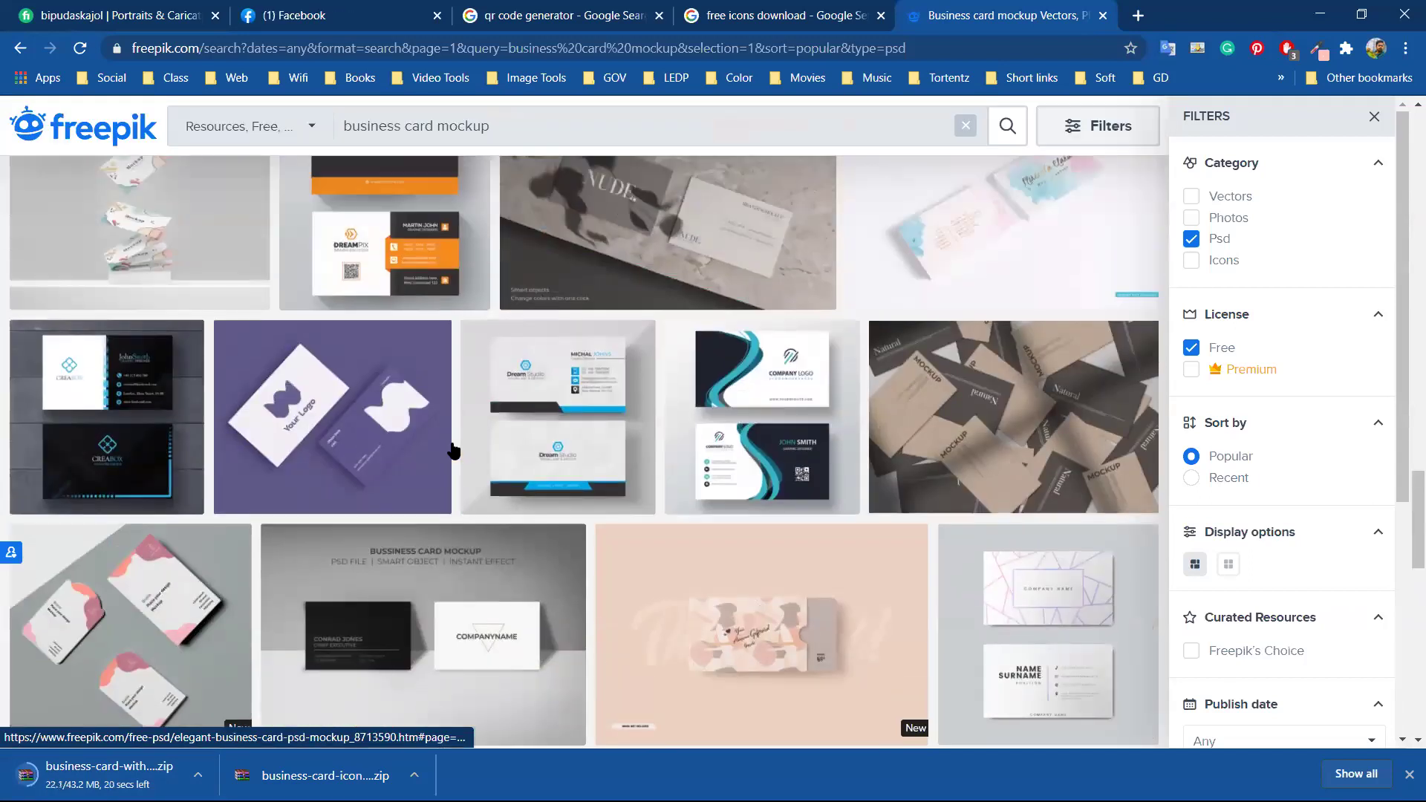
scroll(452, 446, "up", 10)
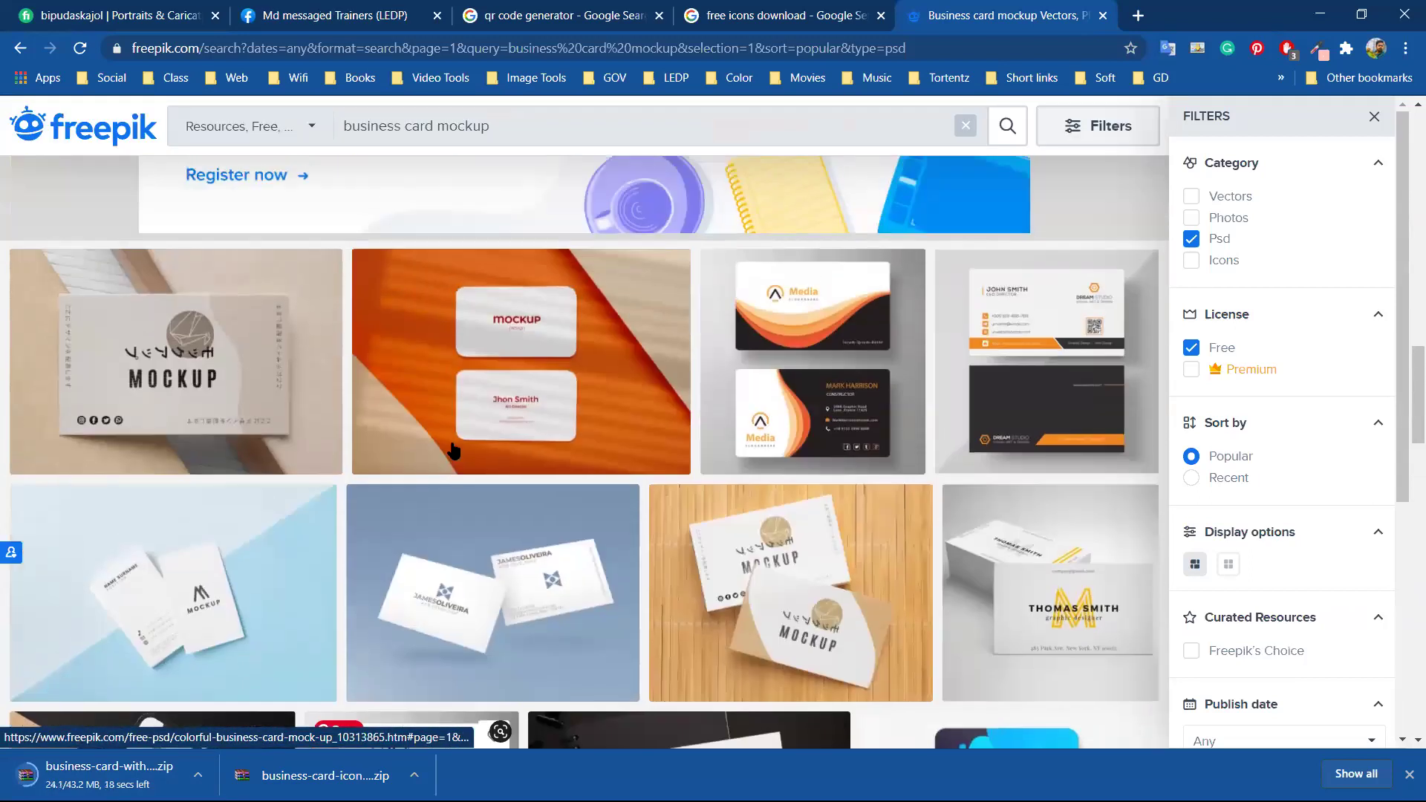
scroll(452, 449, "up", 2)
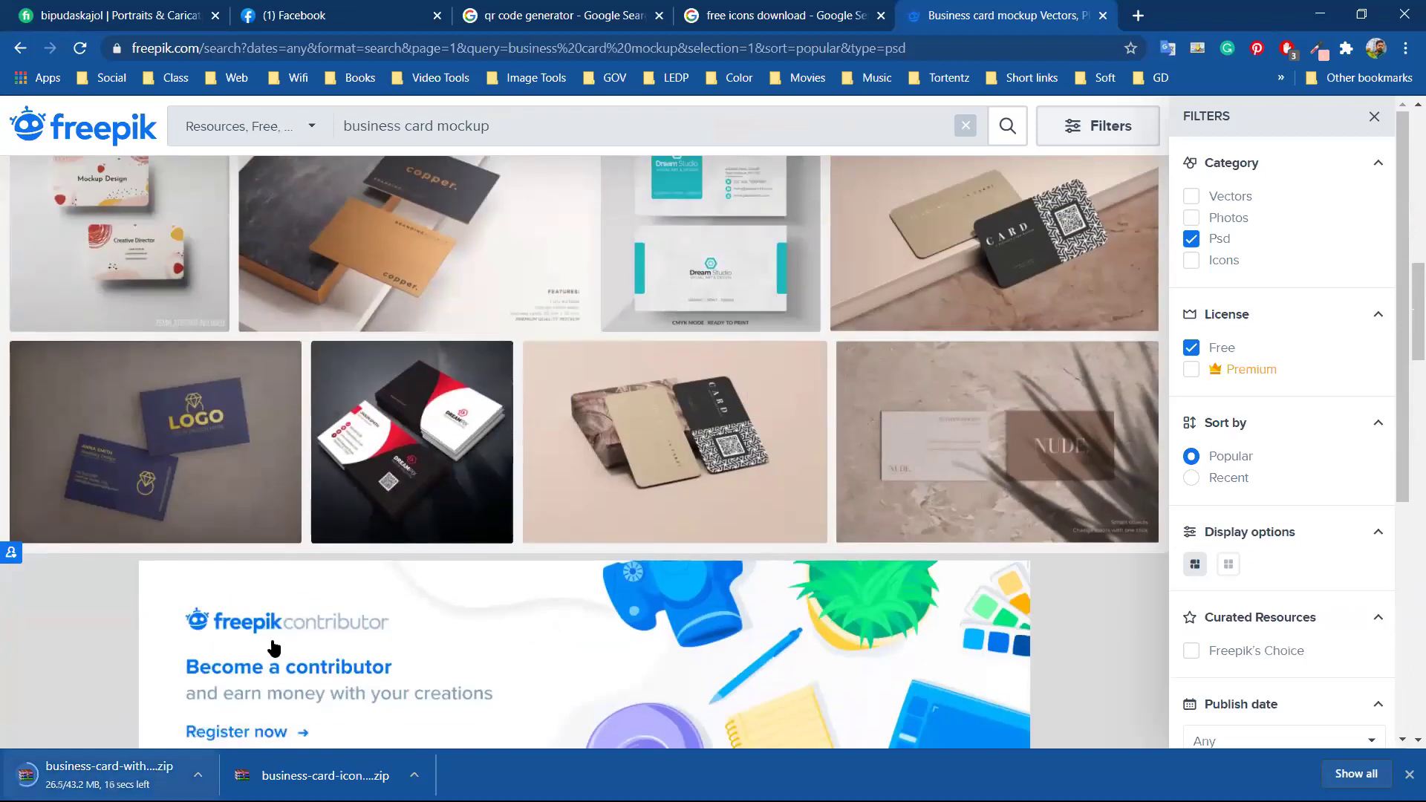
left_click(393, 425)
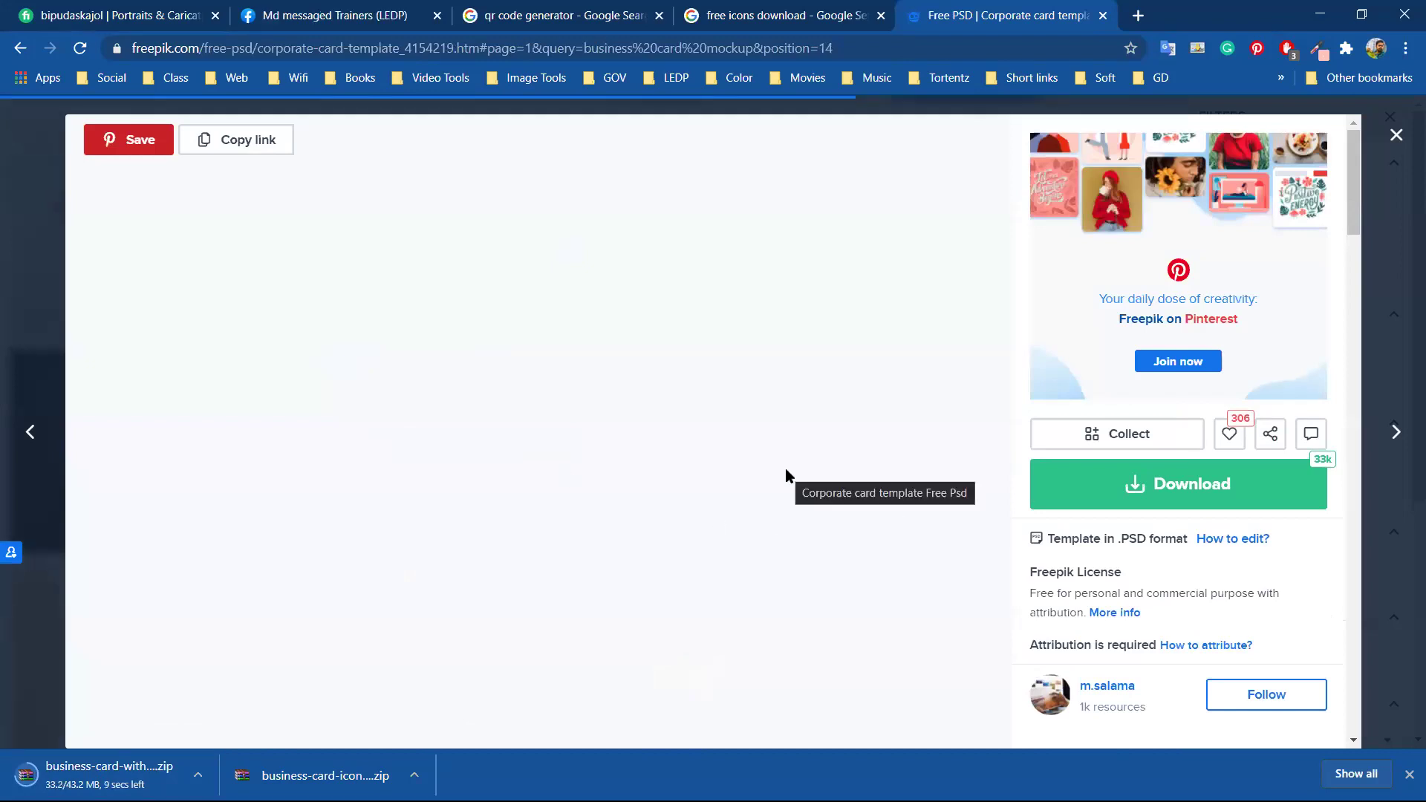
scroll(786, 469, "down", 4)
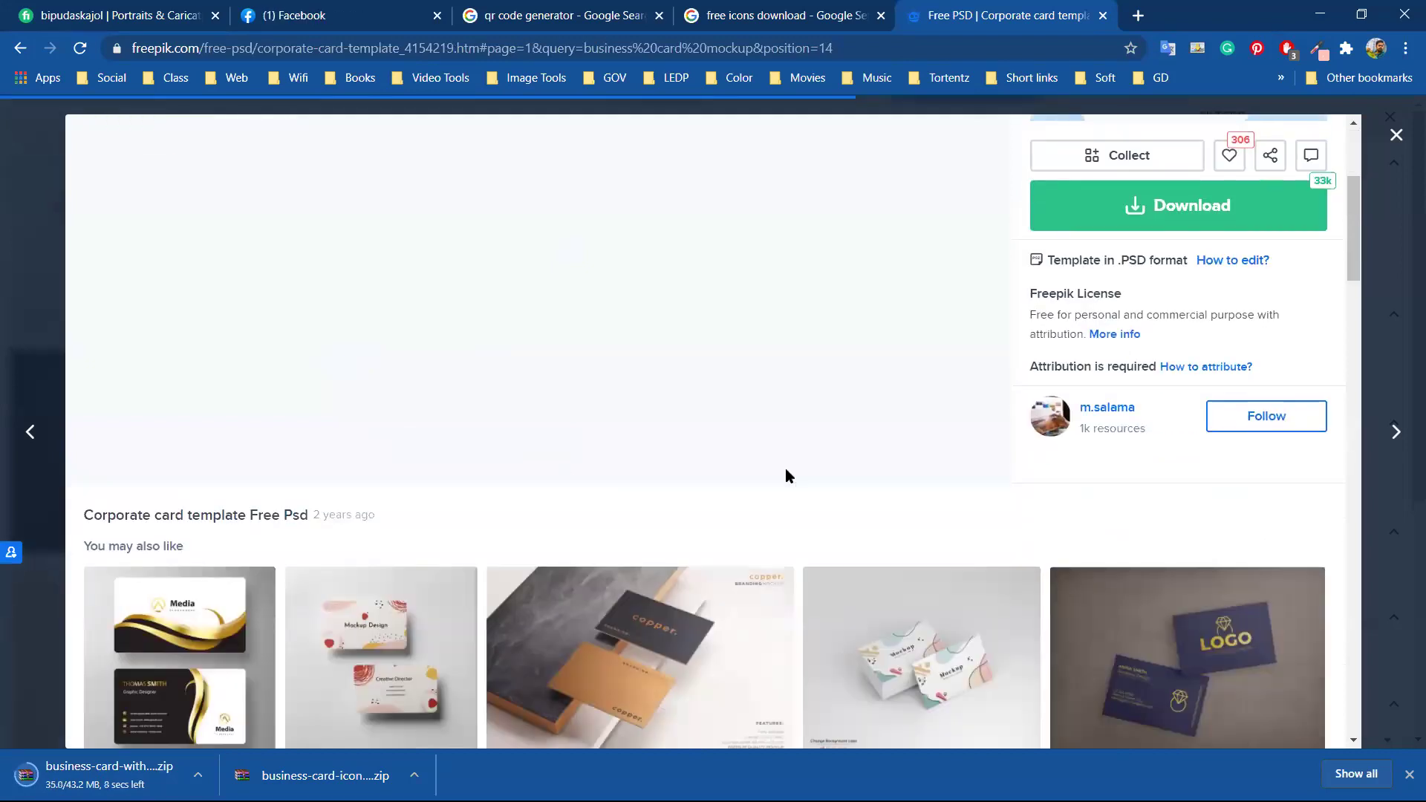
scroll(785, 468, "up", 1)
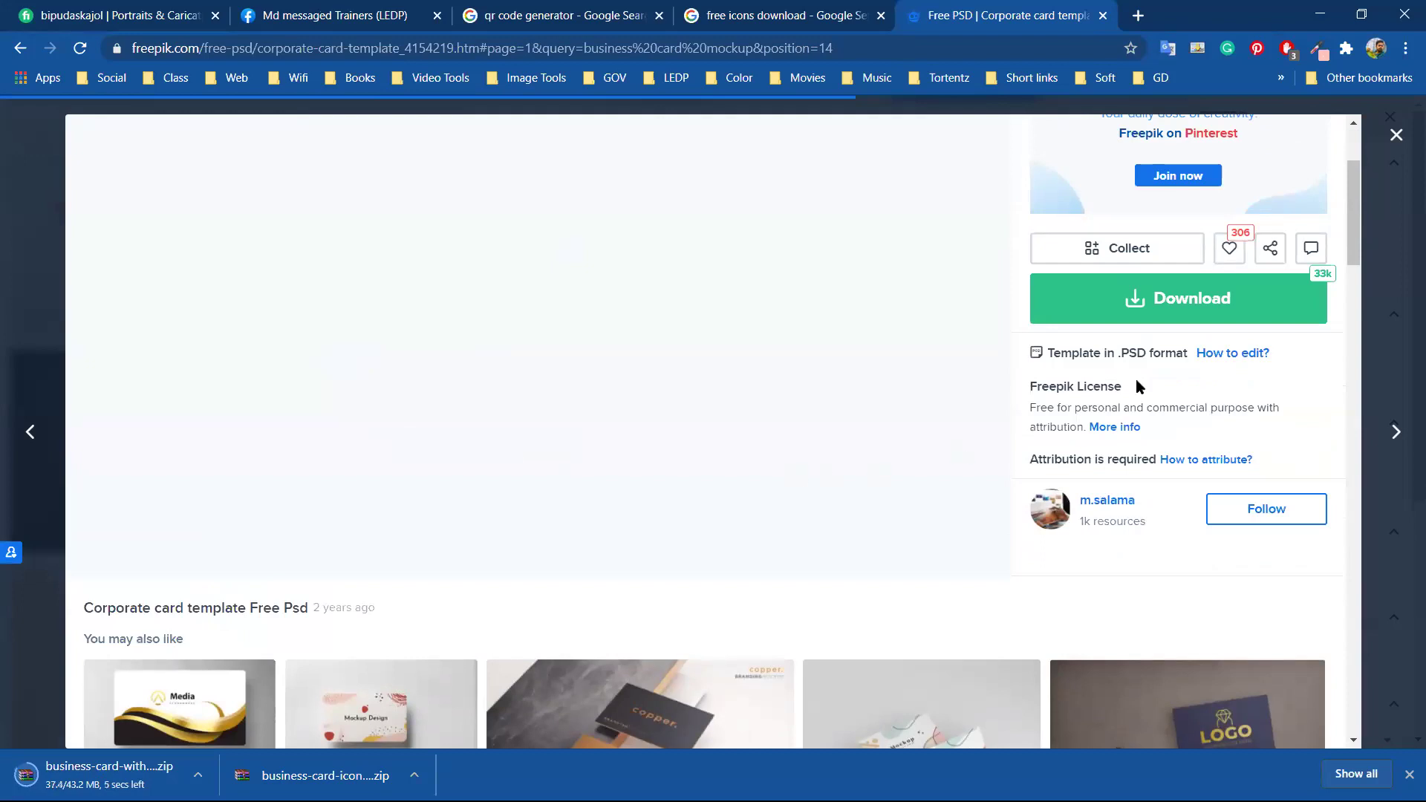
left_click(1139, 301)
left_click(1102, 518)
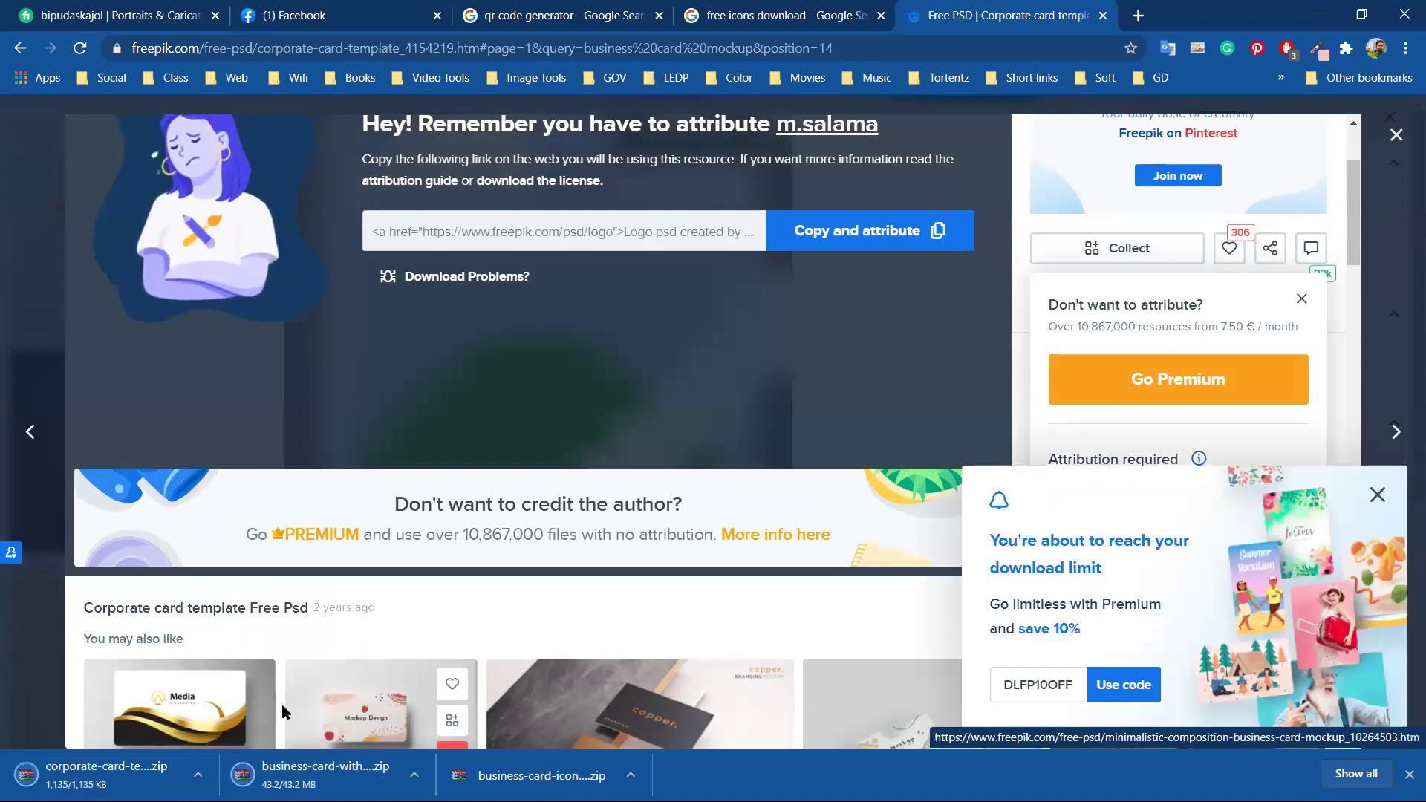
left_click(198, 775)
left_click(230, 710)
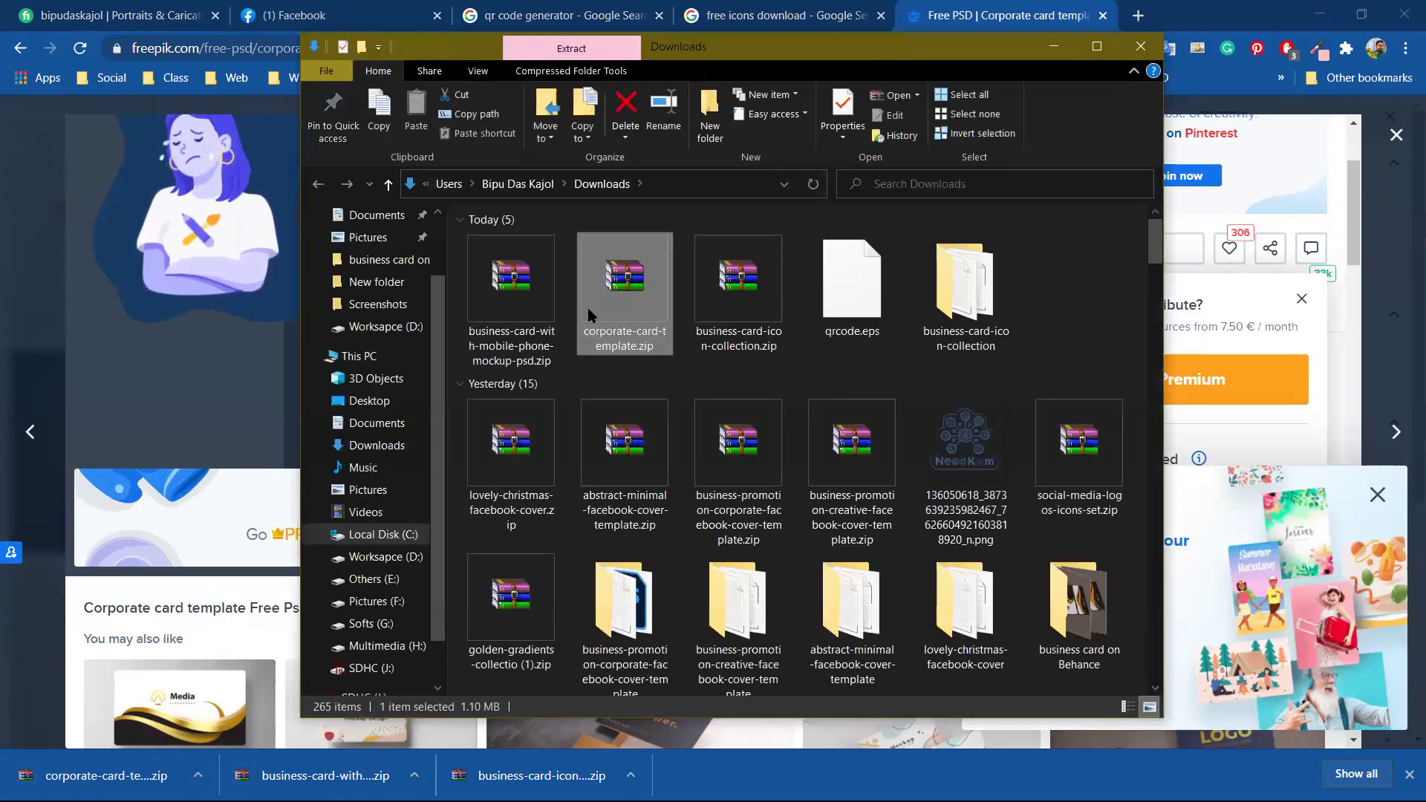
Extract business-card-with-mobile-phone-mockup-psd.zip and open 21382043.psd in Photoshop
left_click(739, 301)
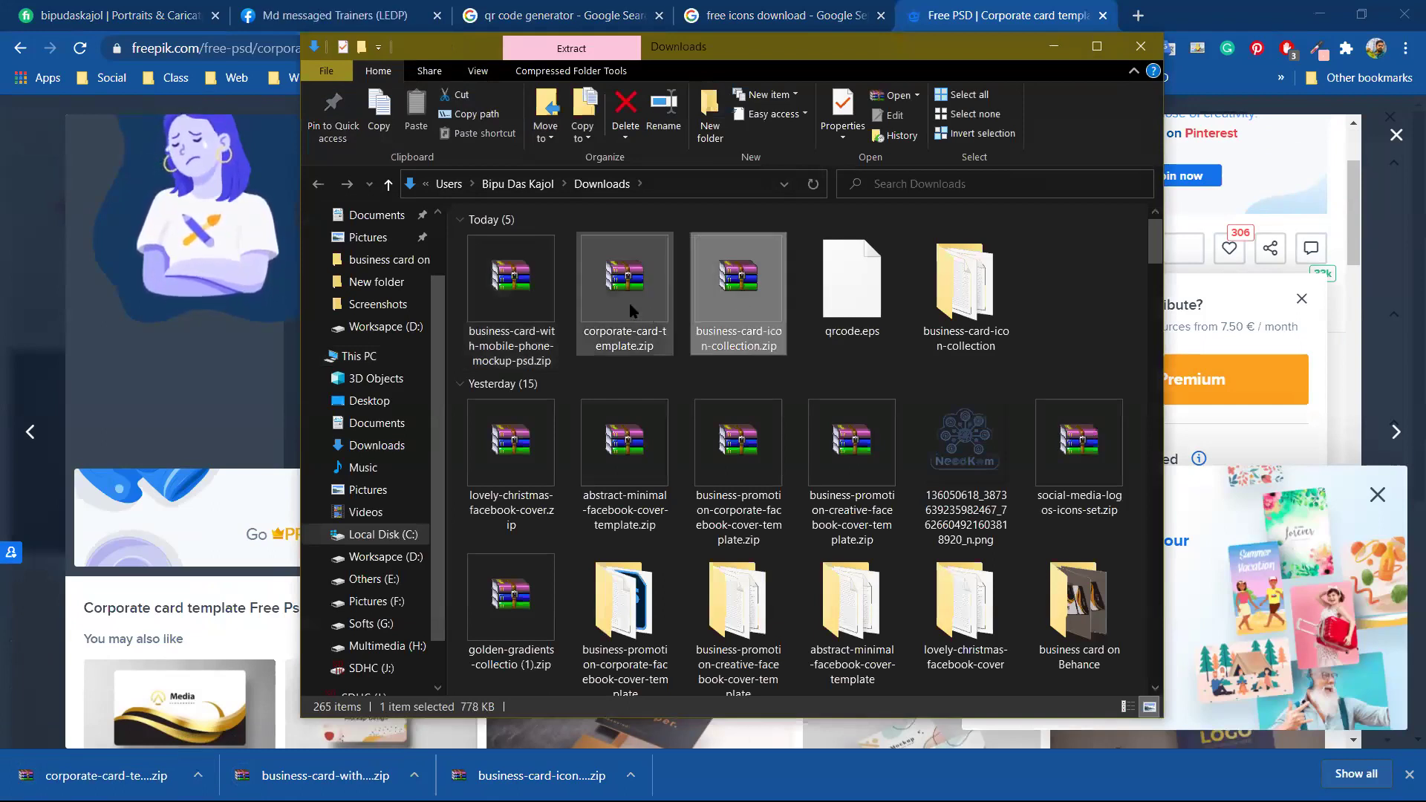
left_click(531, 295)
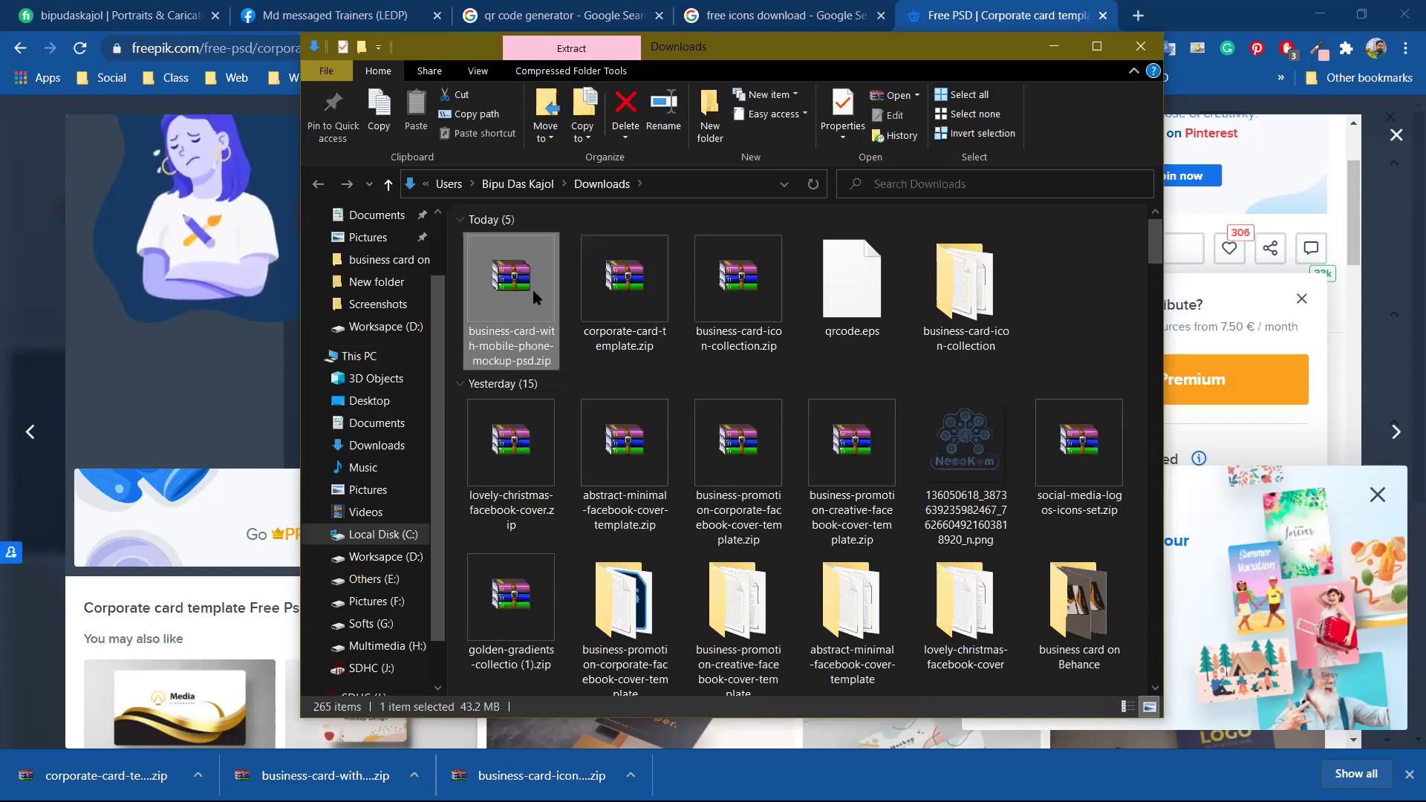
right_click(512, 285)
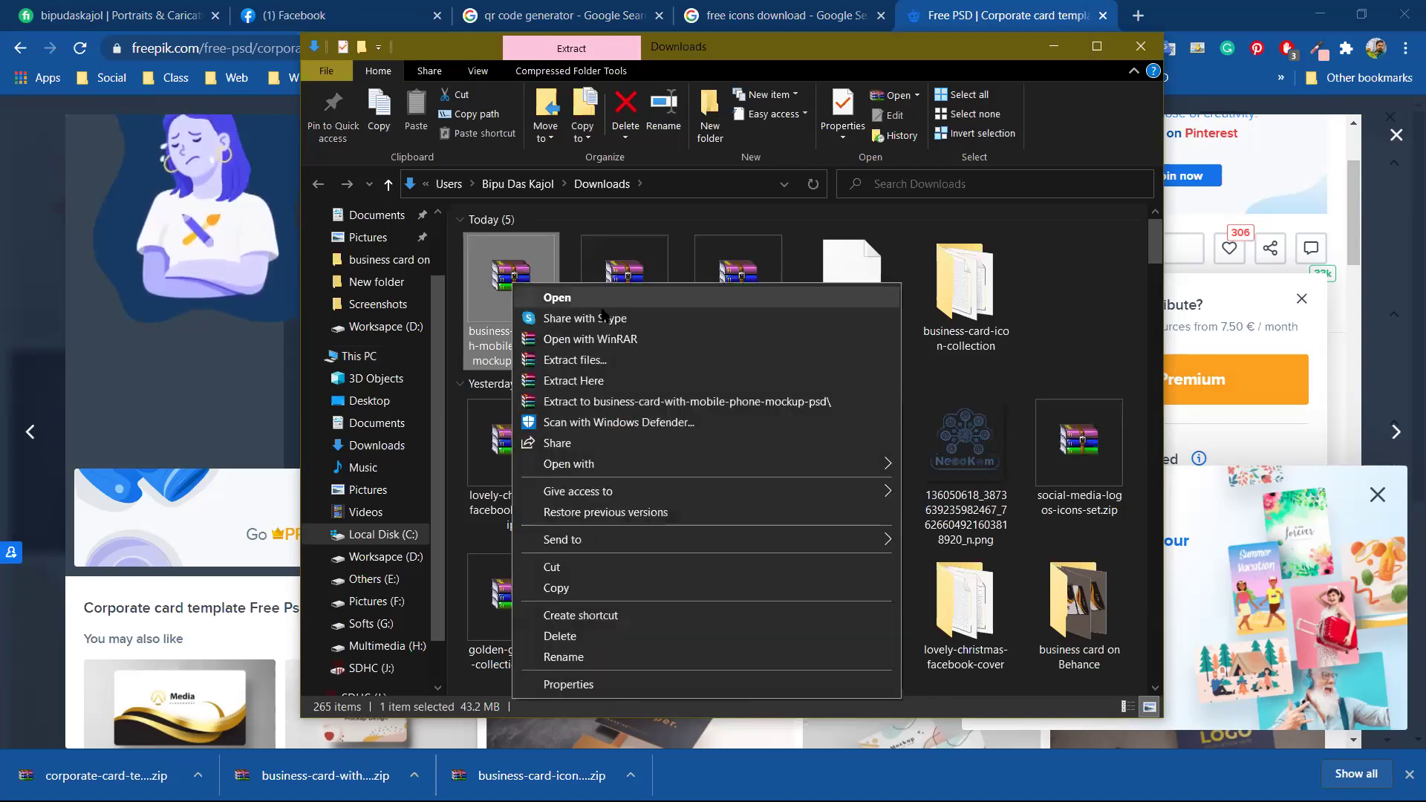
left_click(608, 401)
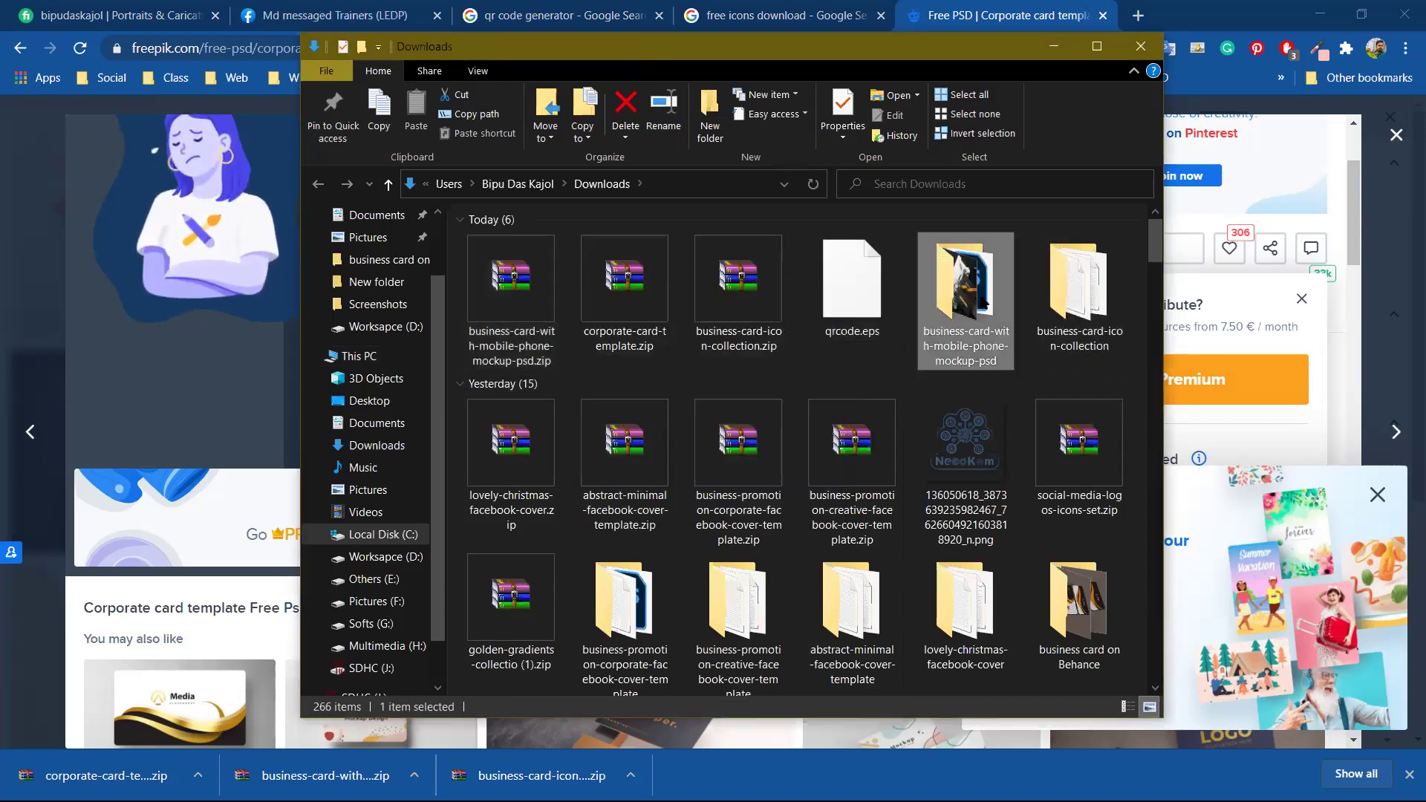
double_click(965, 297)
left_click(637, 271)
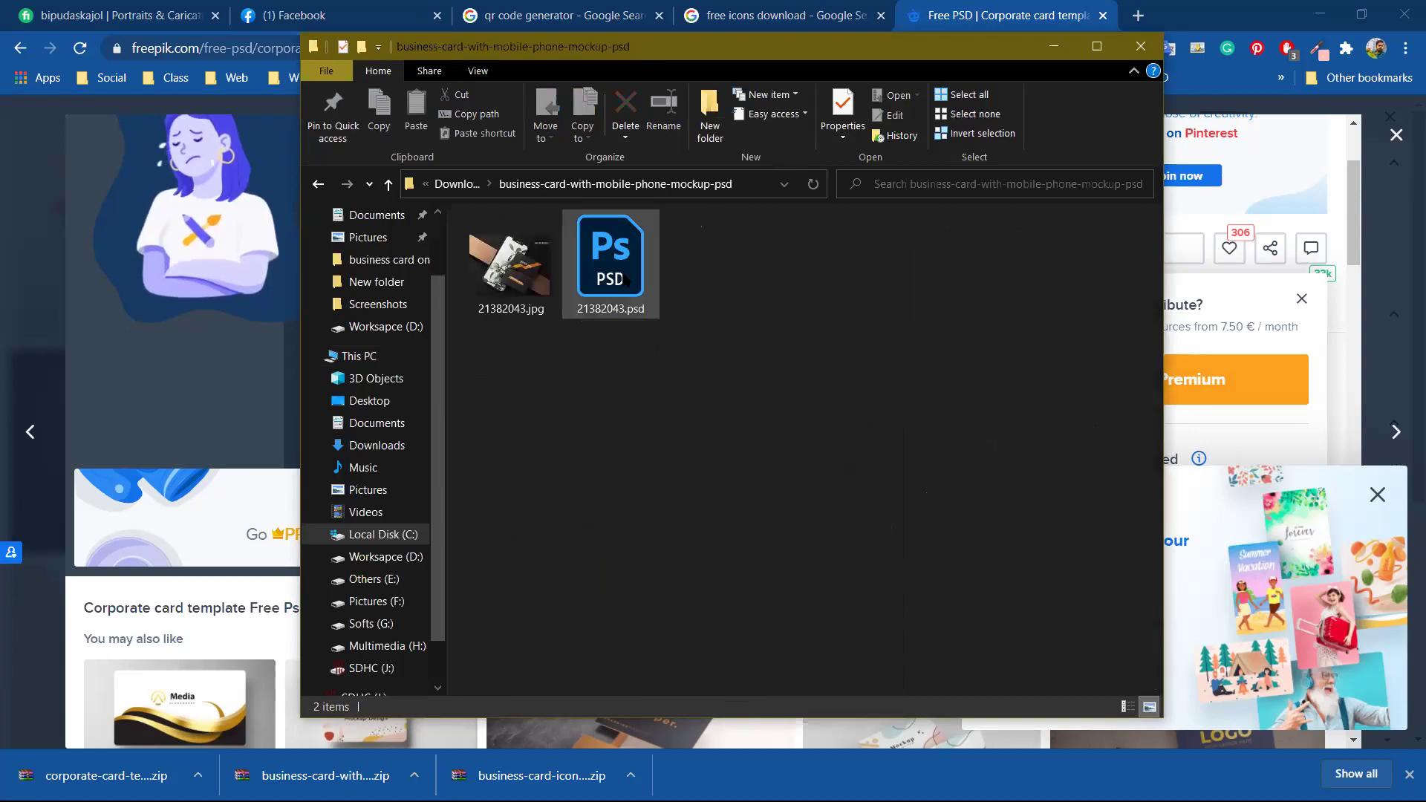
double_click(636, 272)
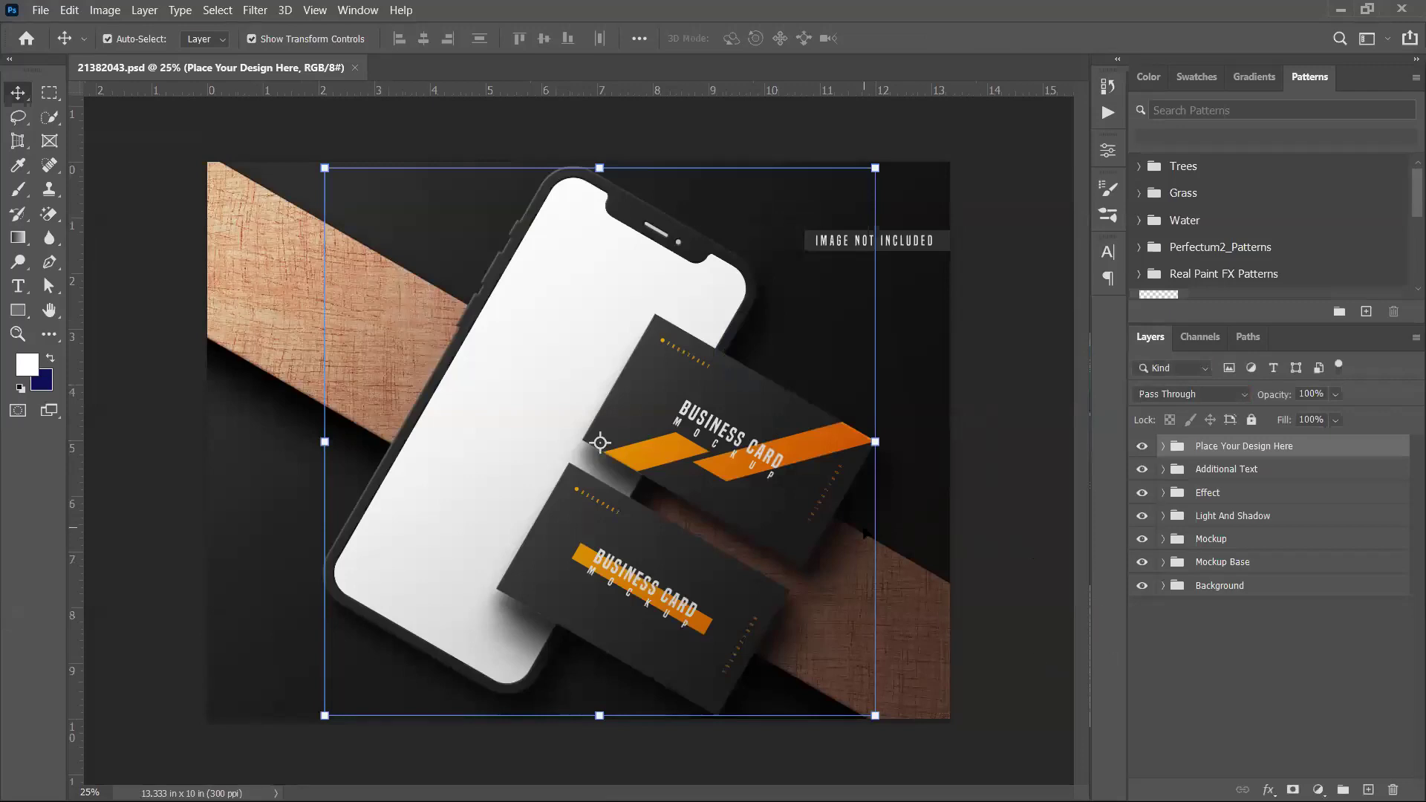
Zoom to the two cards and expand the Place Your Design Here and Business Card layer groups
left_click(1151, 680)
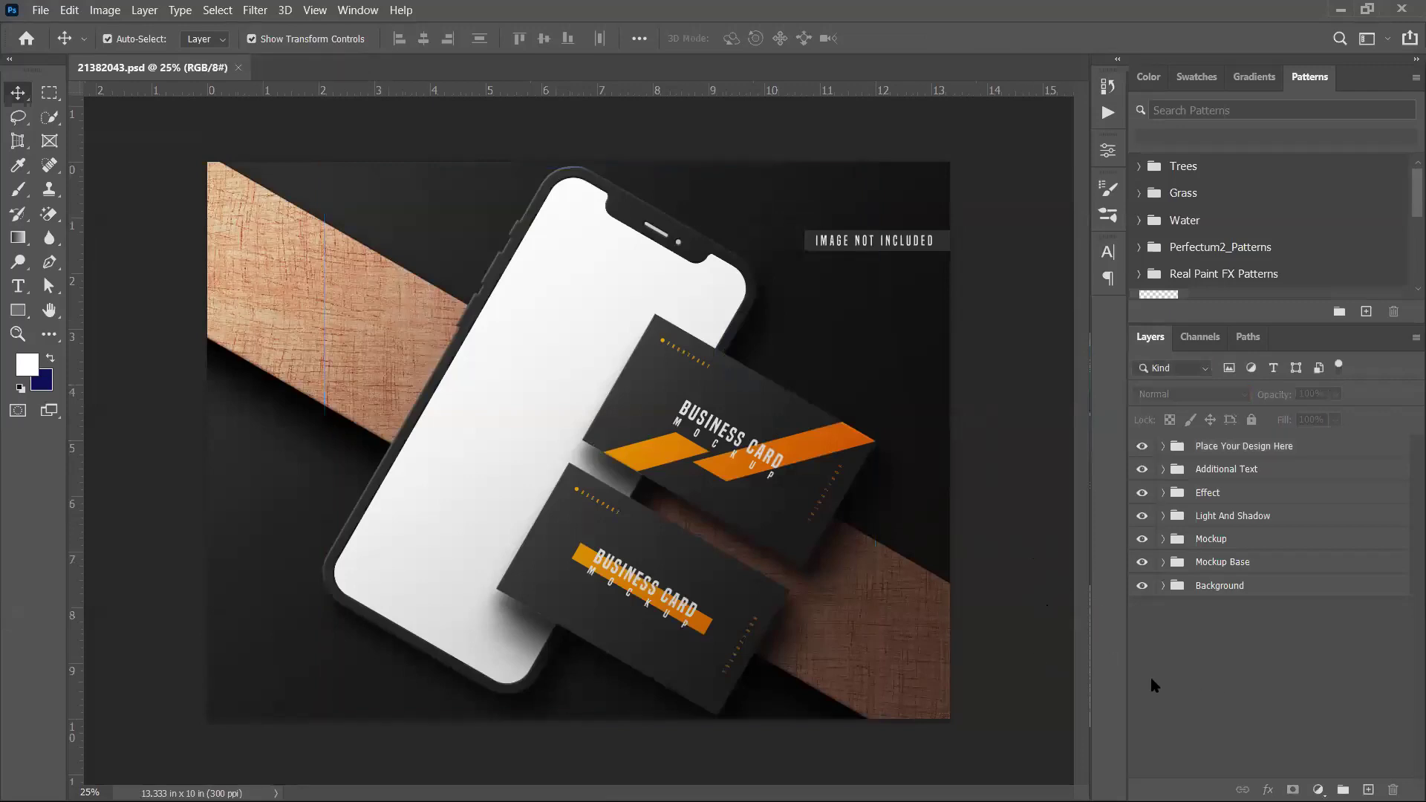
key("ctrl+0")
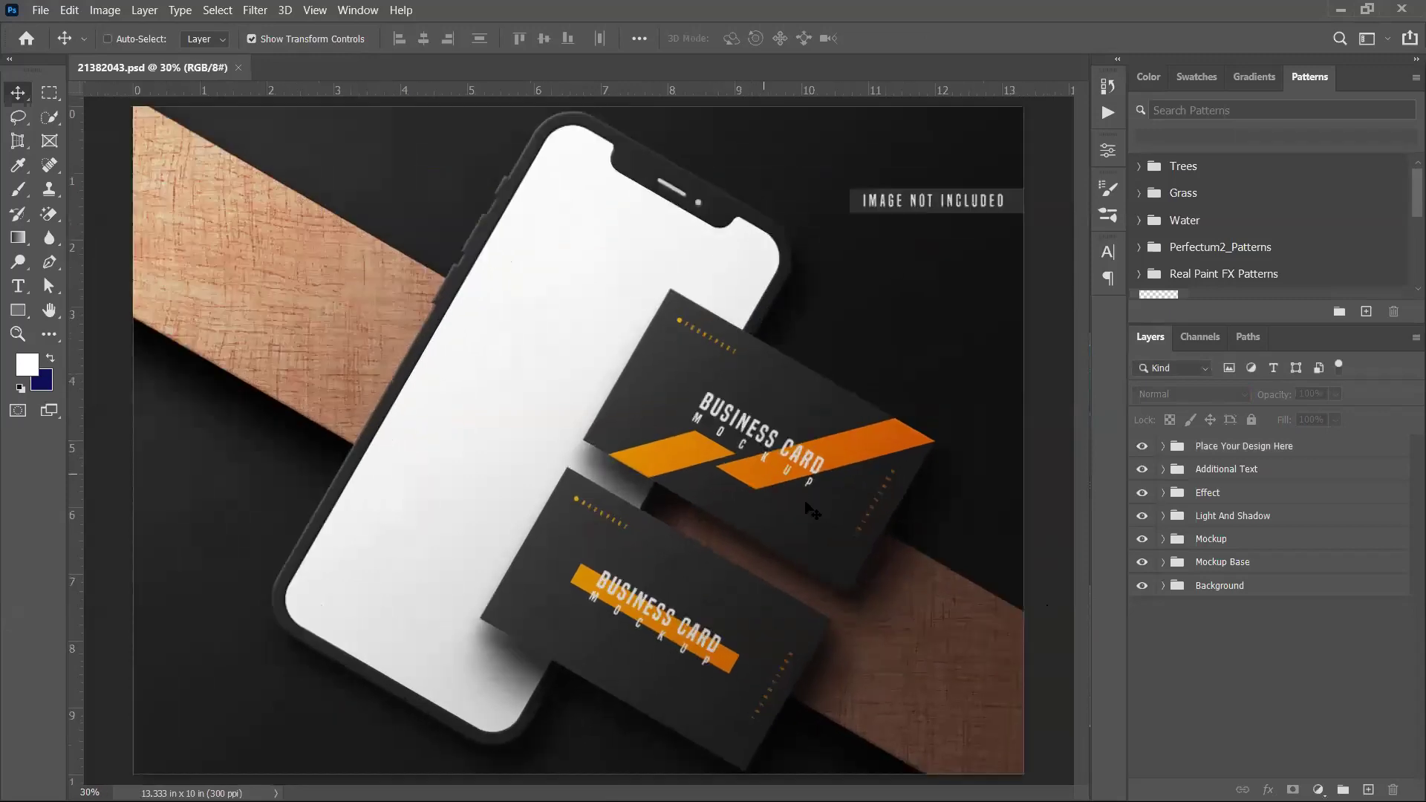
scroll(817, 513, "up", 3)
left_click_drag(853, 516, 709, 347)
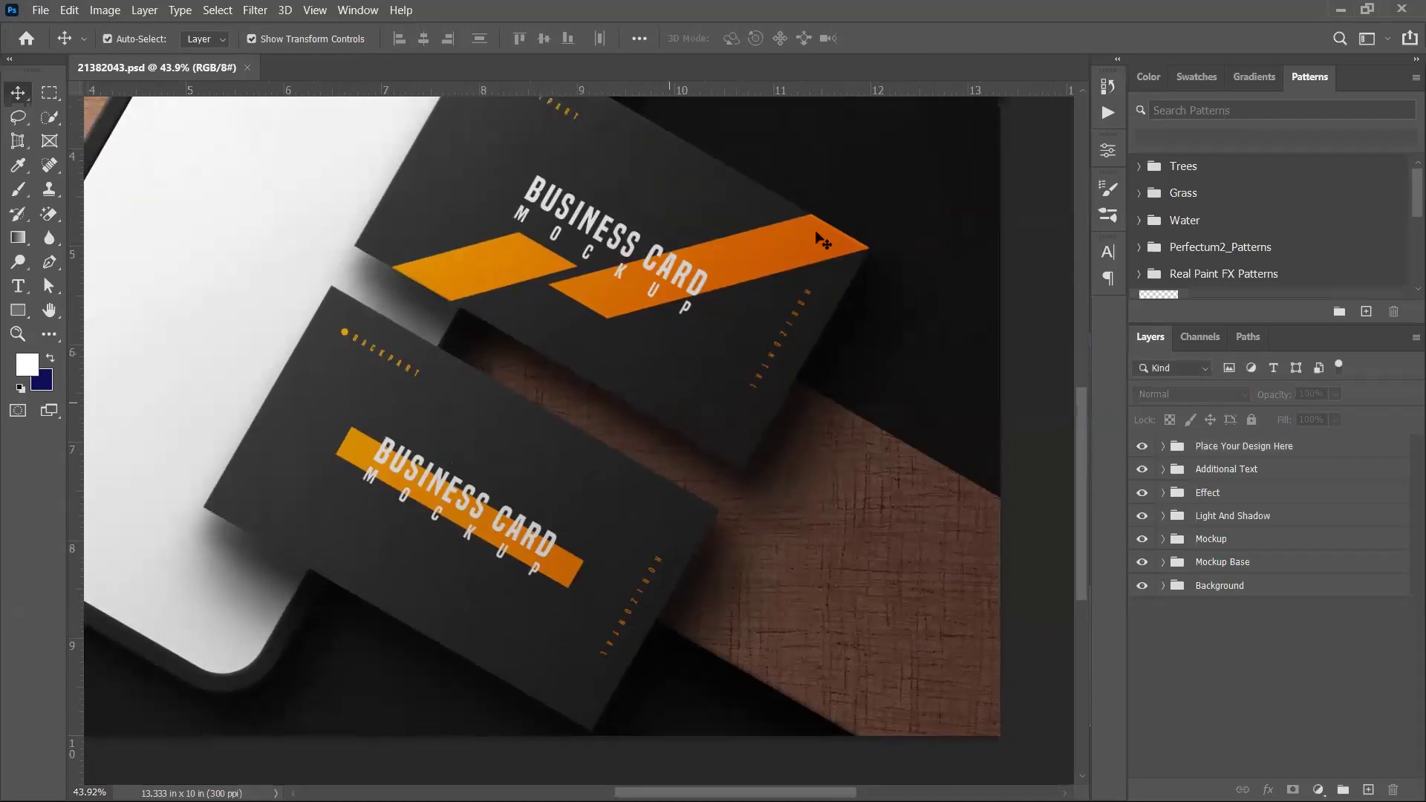
scroll(618, 294, "down", 2)
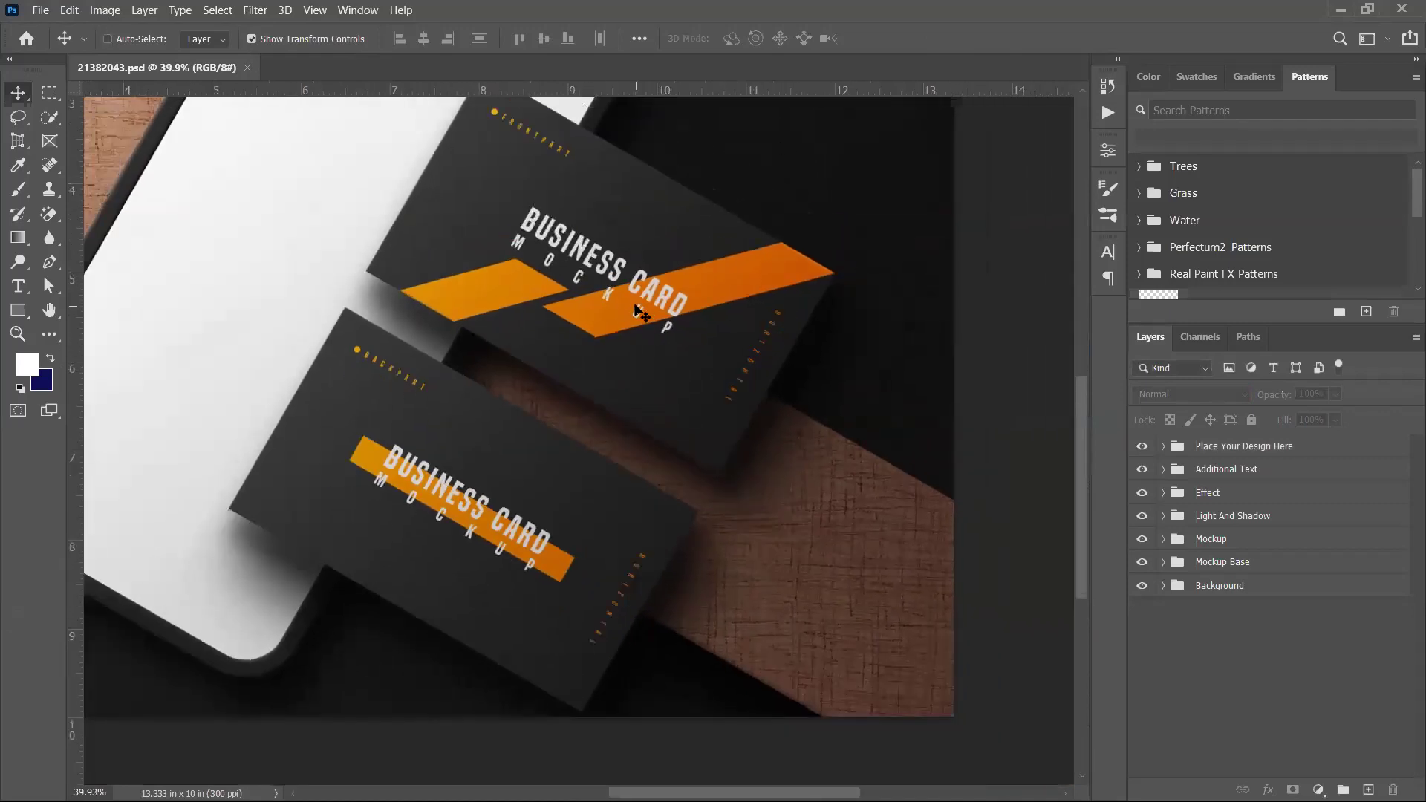
scroll(638, 308, "down", 1)
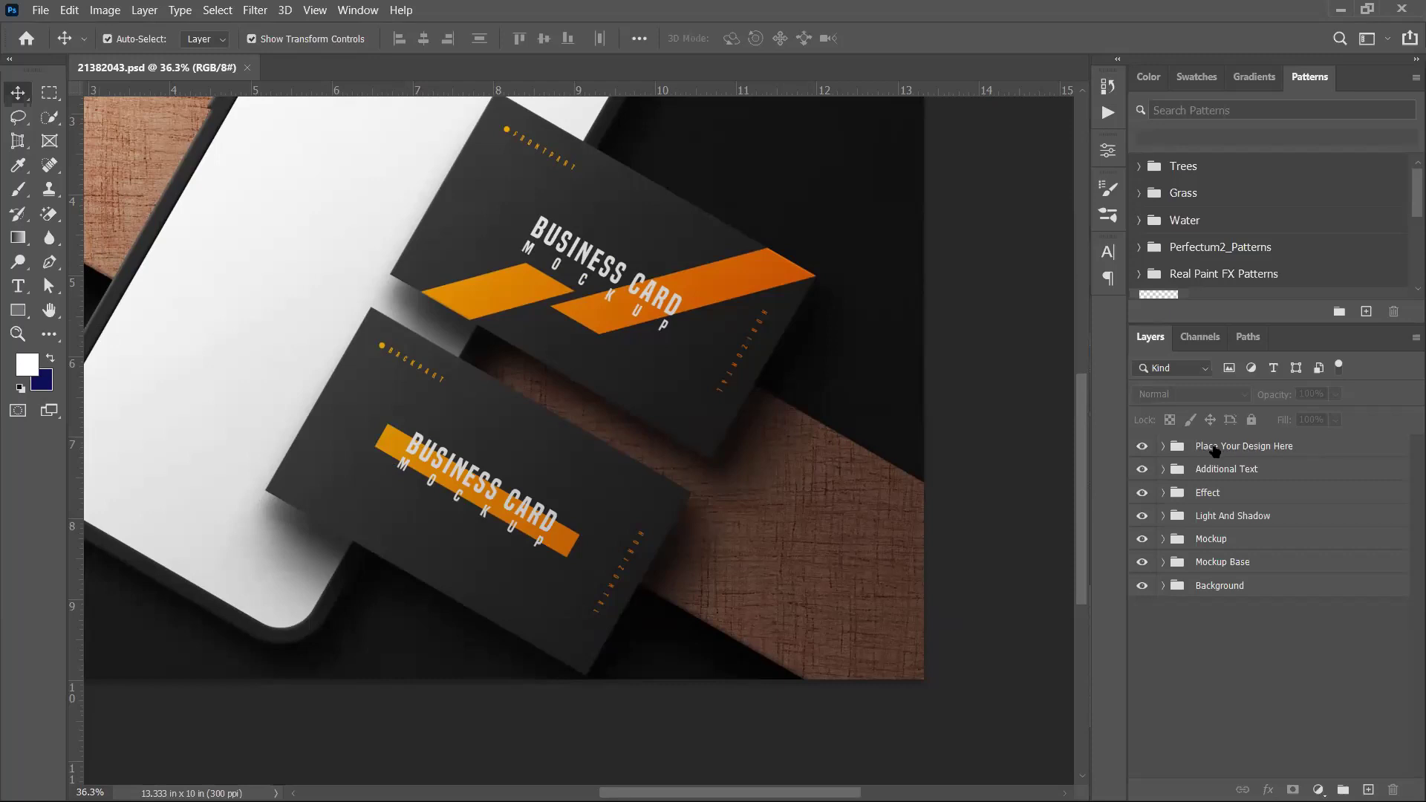
left_click(1163, 447)
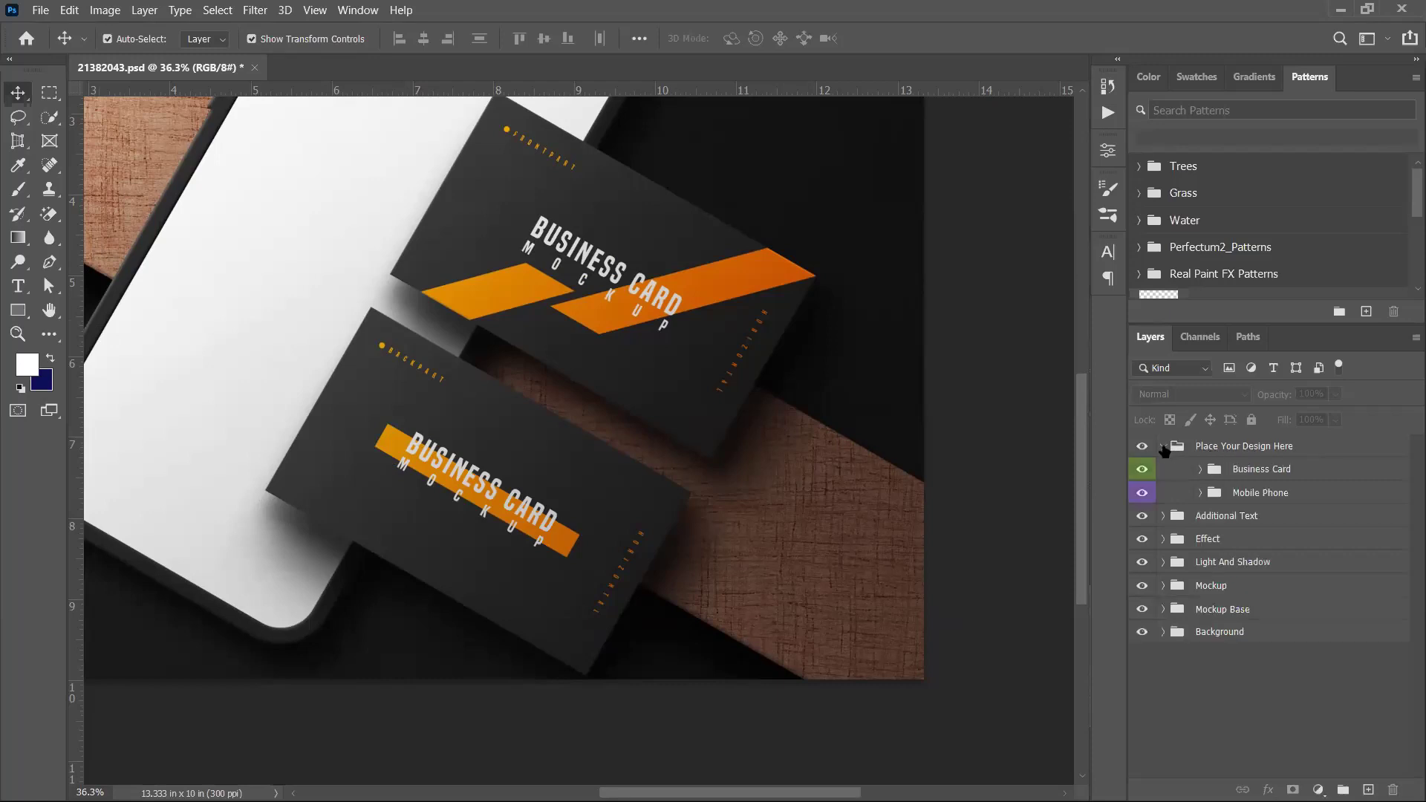
left_click(1200, 470)
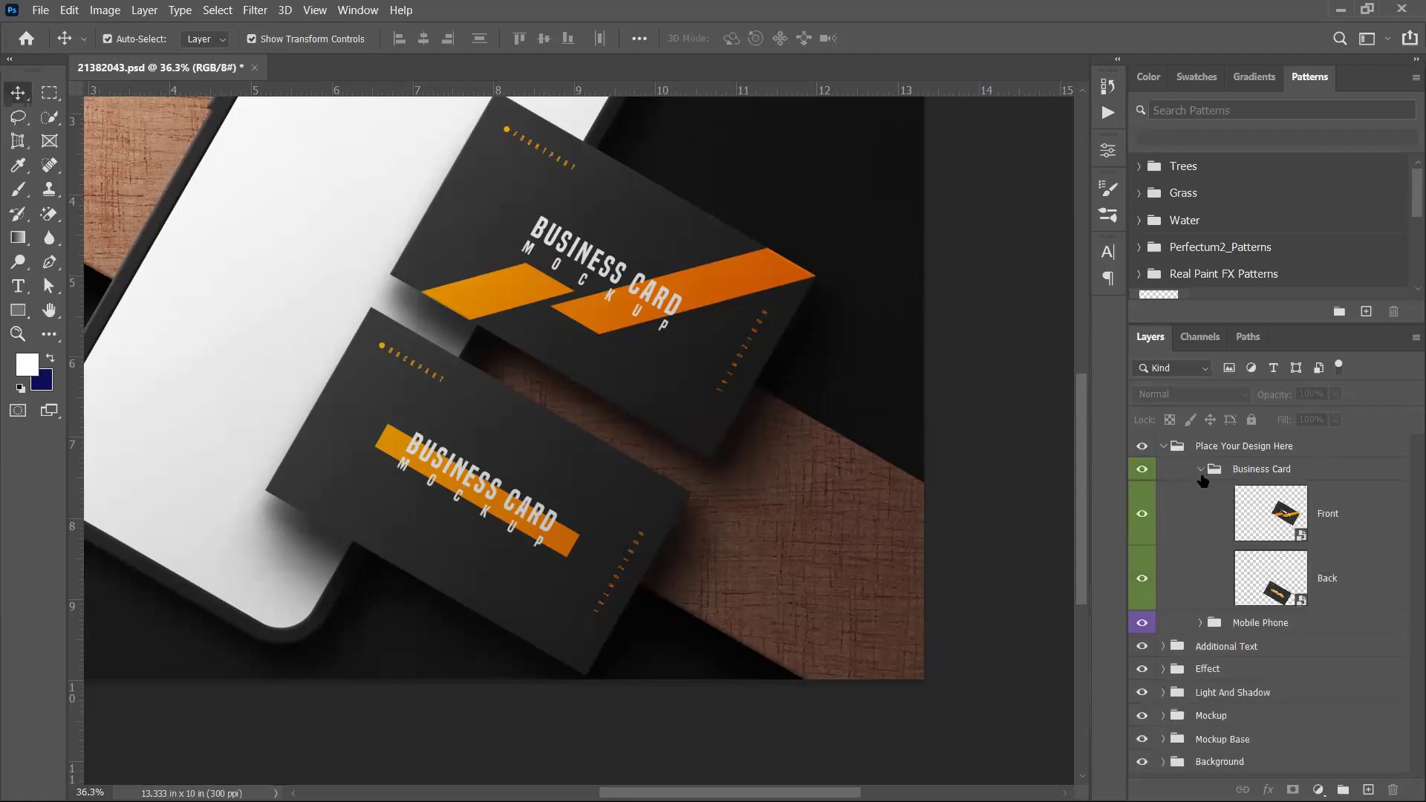
Edit the Front smart object and open Bs c.png from the Desktop
double_click(1304, 535)
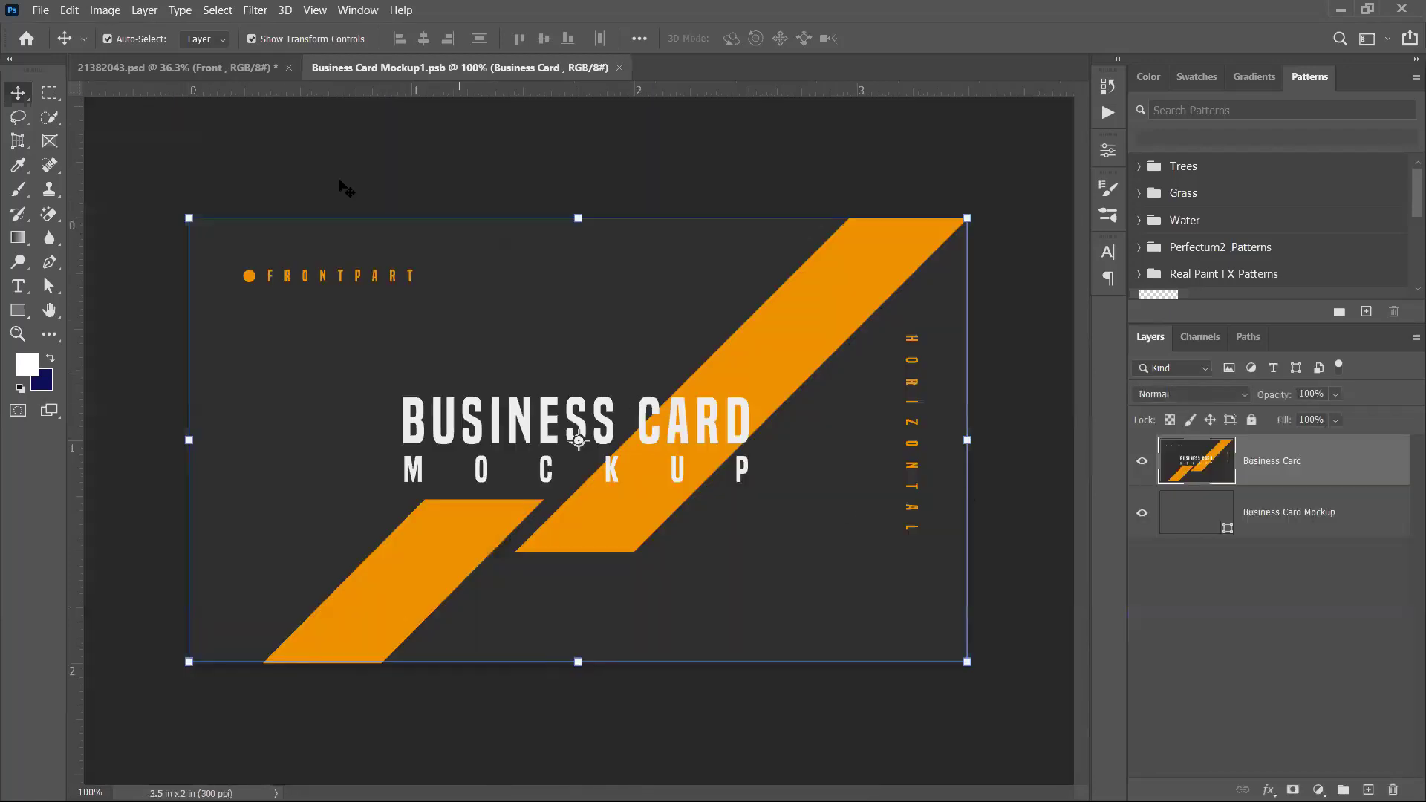
left_click(40, 11)
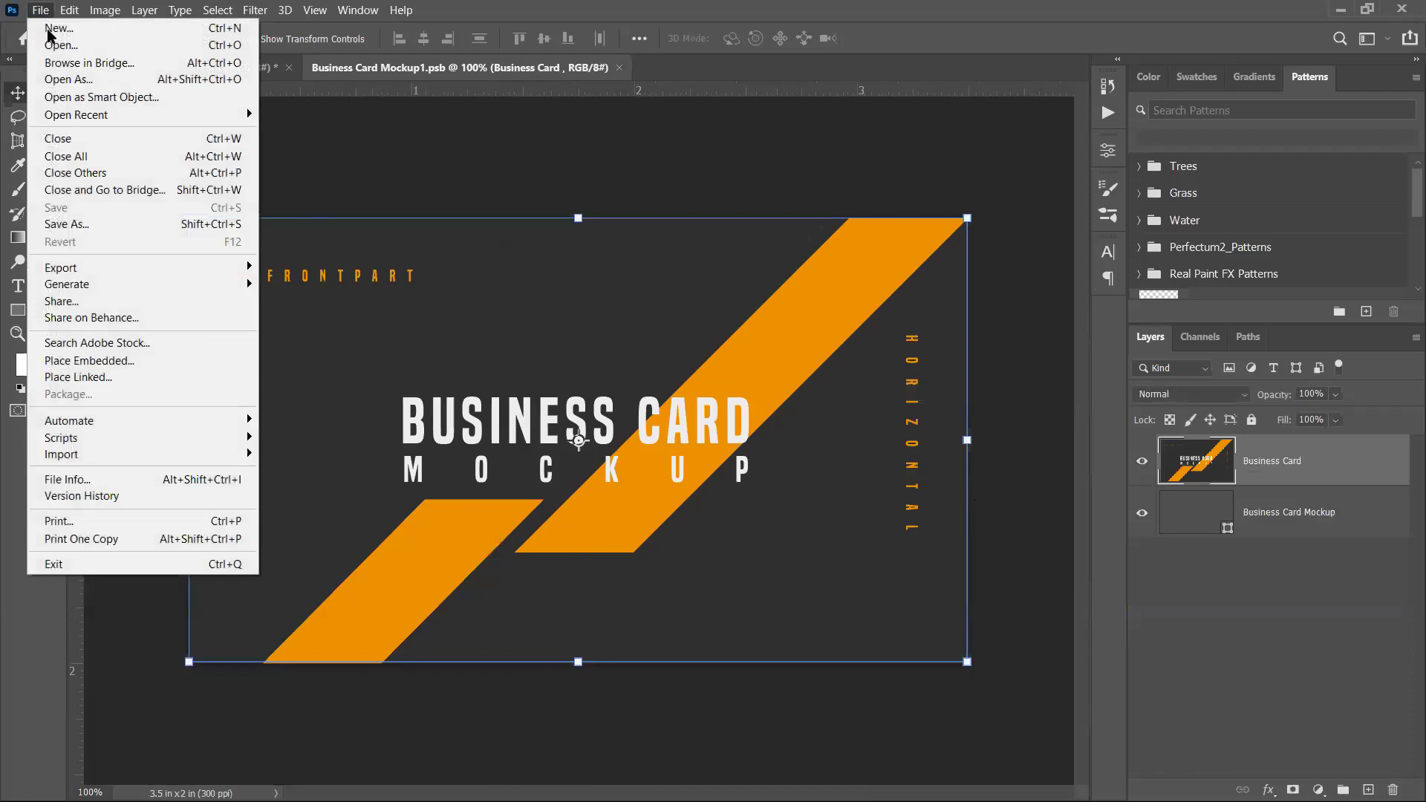
left_click(59, 44)
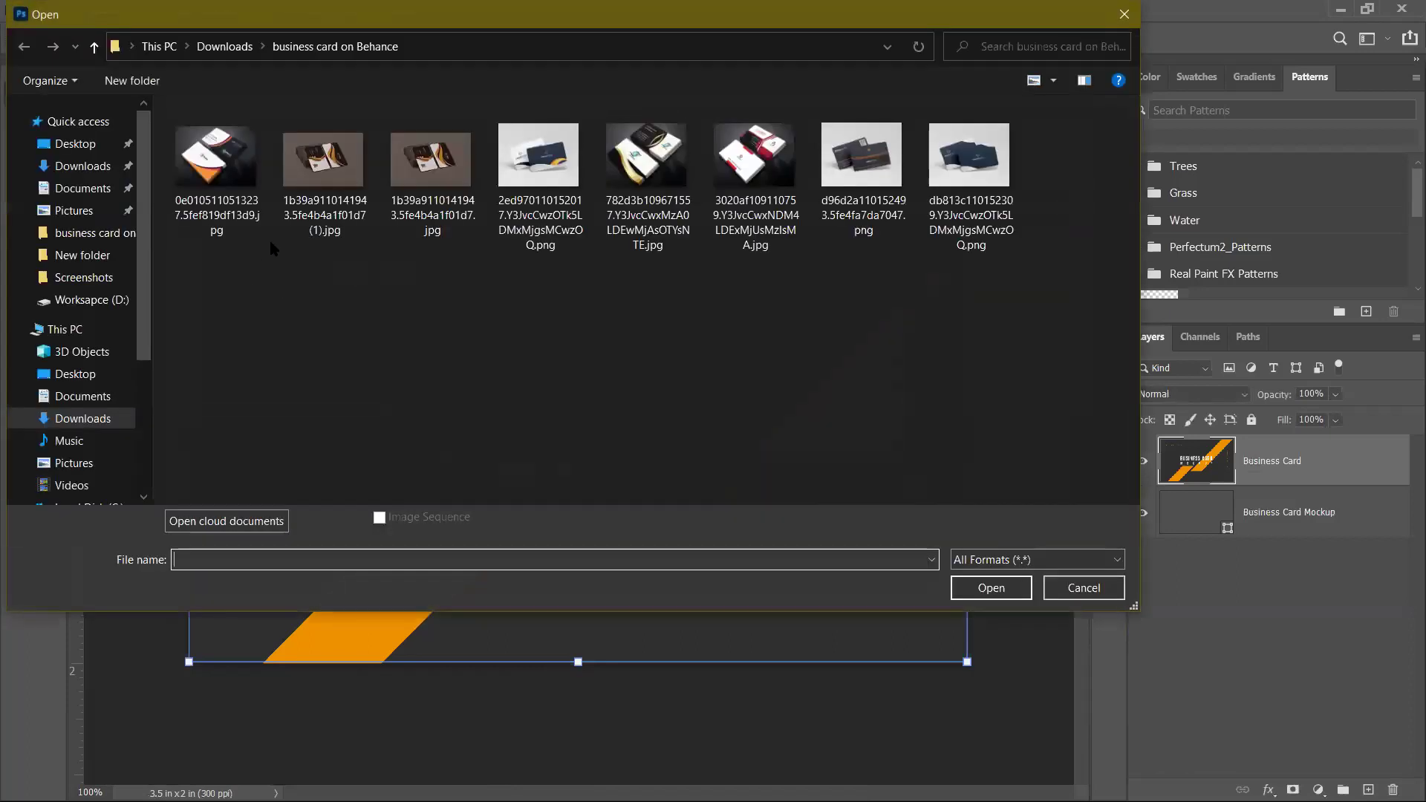
left_click(75, 143)
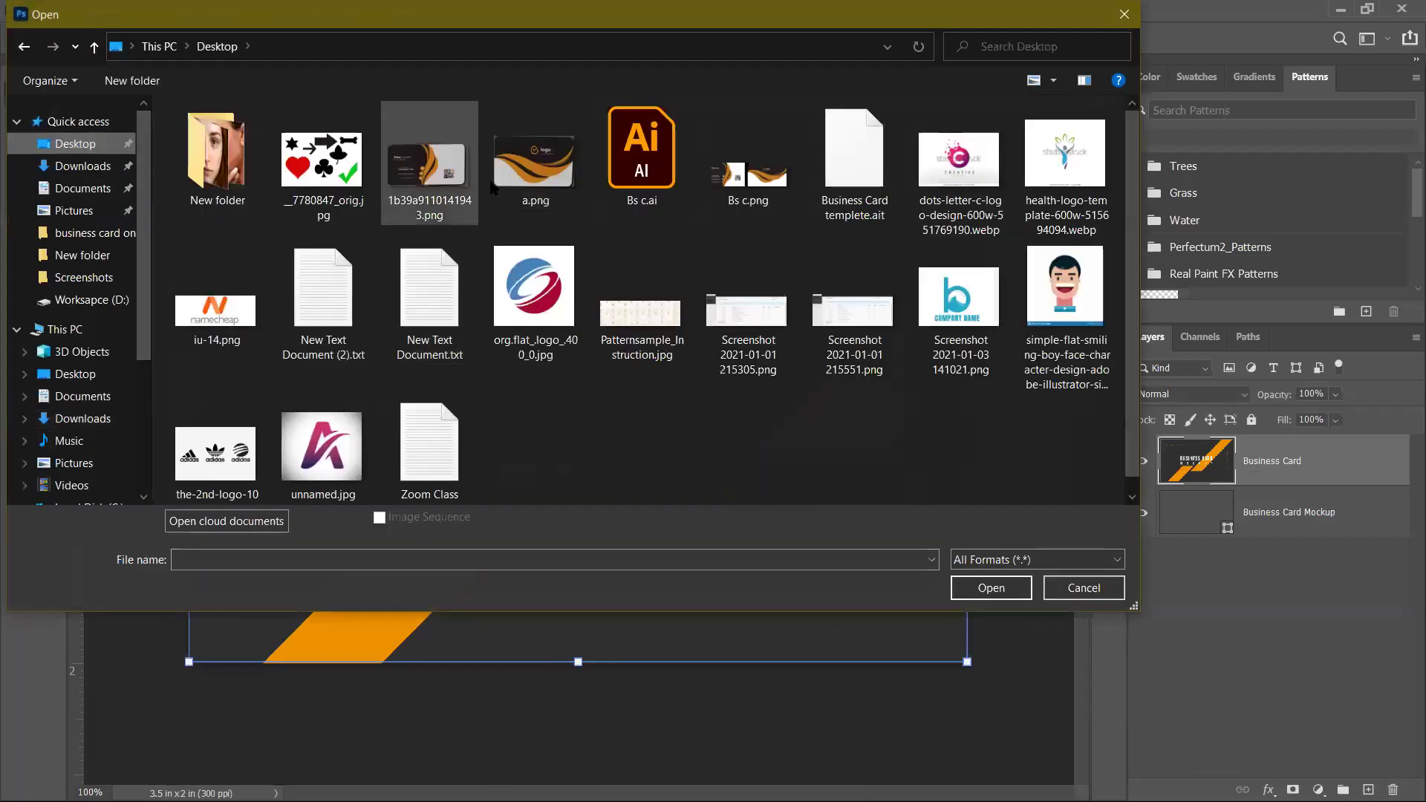
left_click(748, 176)
left_click(966, 586)
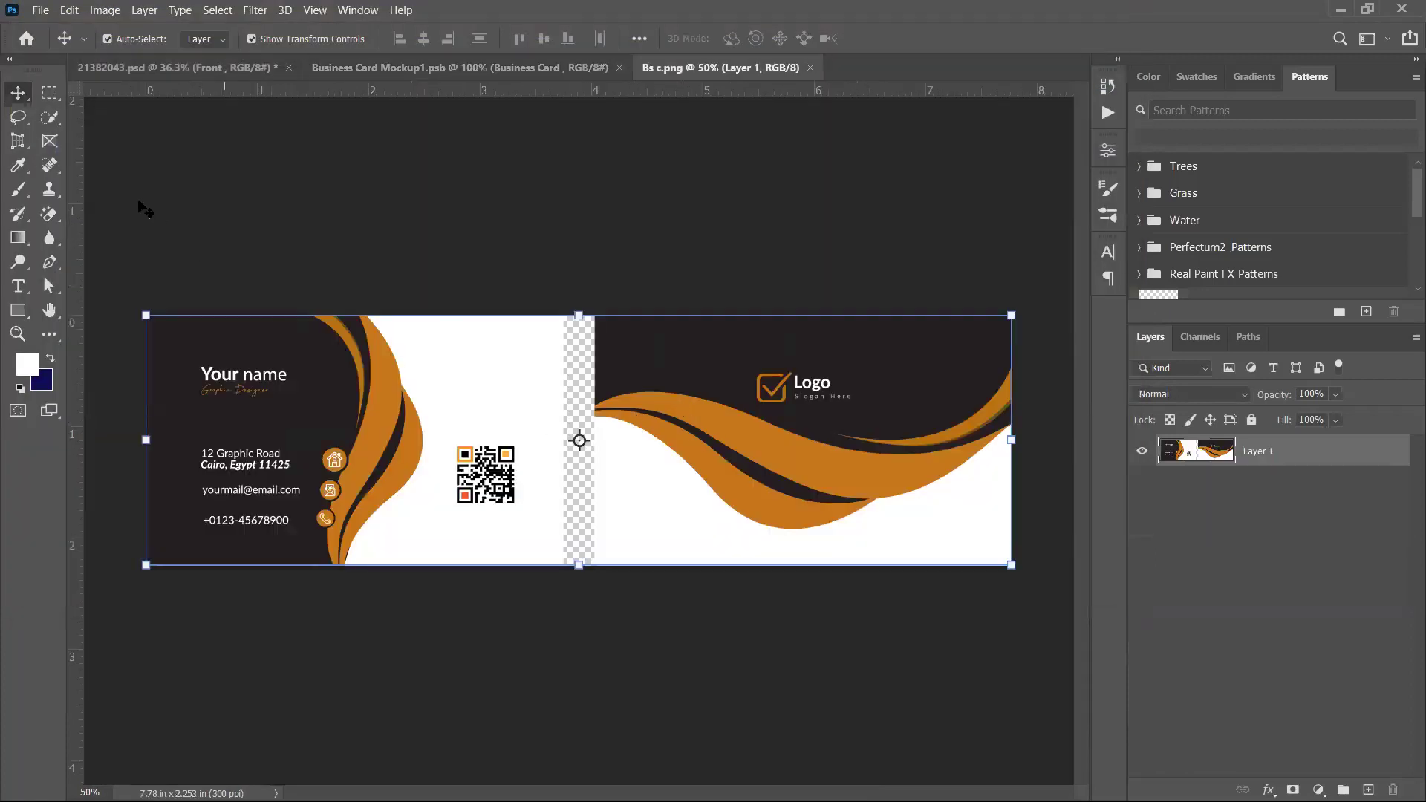
Copy the left card half into the Front design, save, and return to the mockup
left_click(49, 92)
left_click_drag(146, 316, 583, 620)
left_click(18, 92)
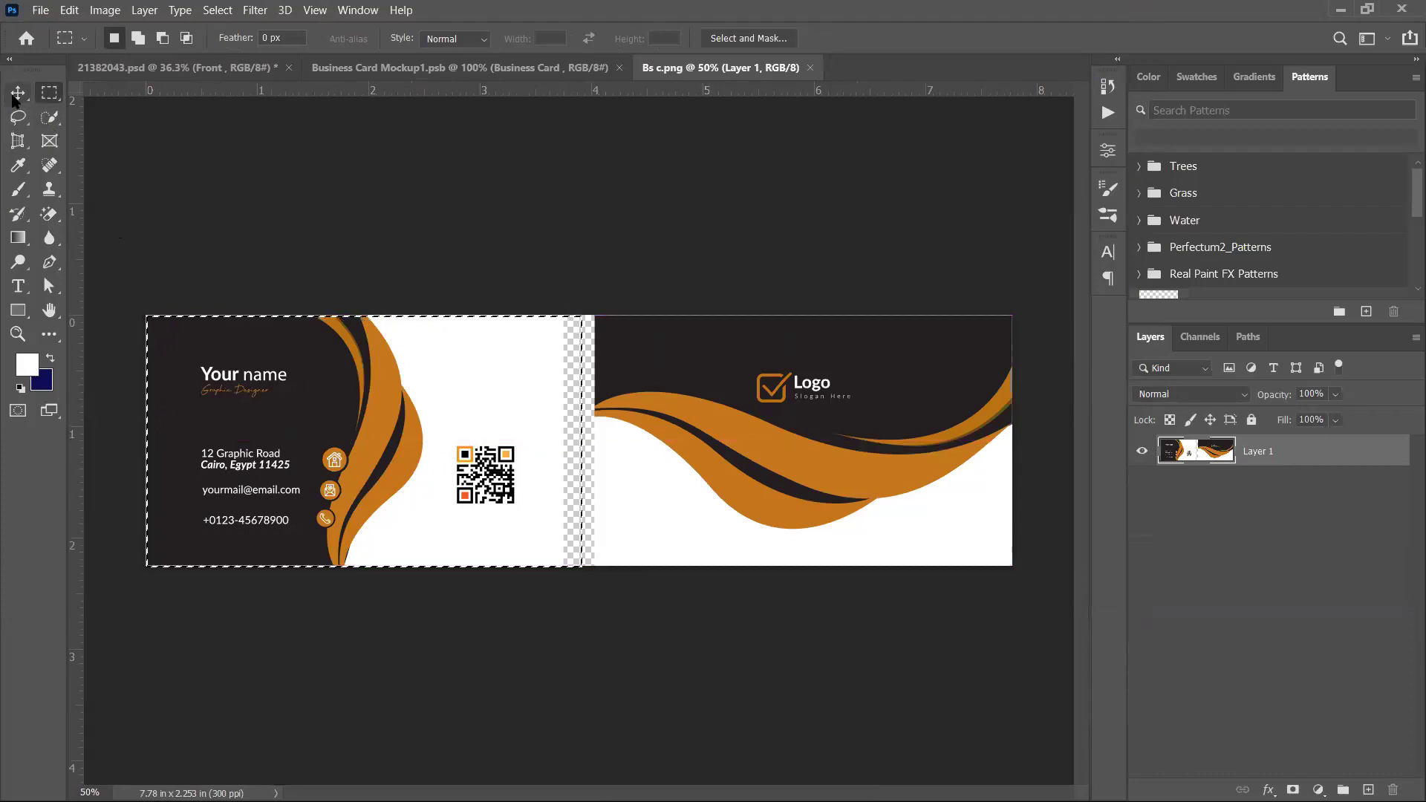
left_click_drag(376, 376, 466, 350)
left_click_drag(468, 418, 563, 407)
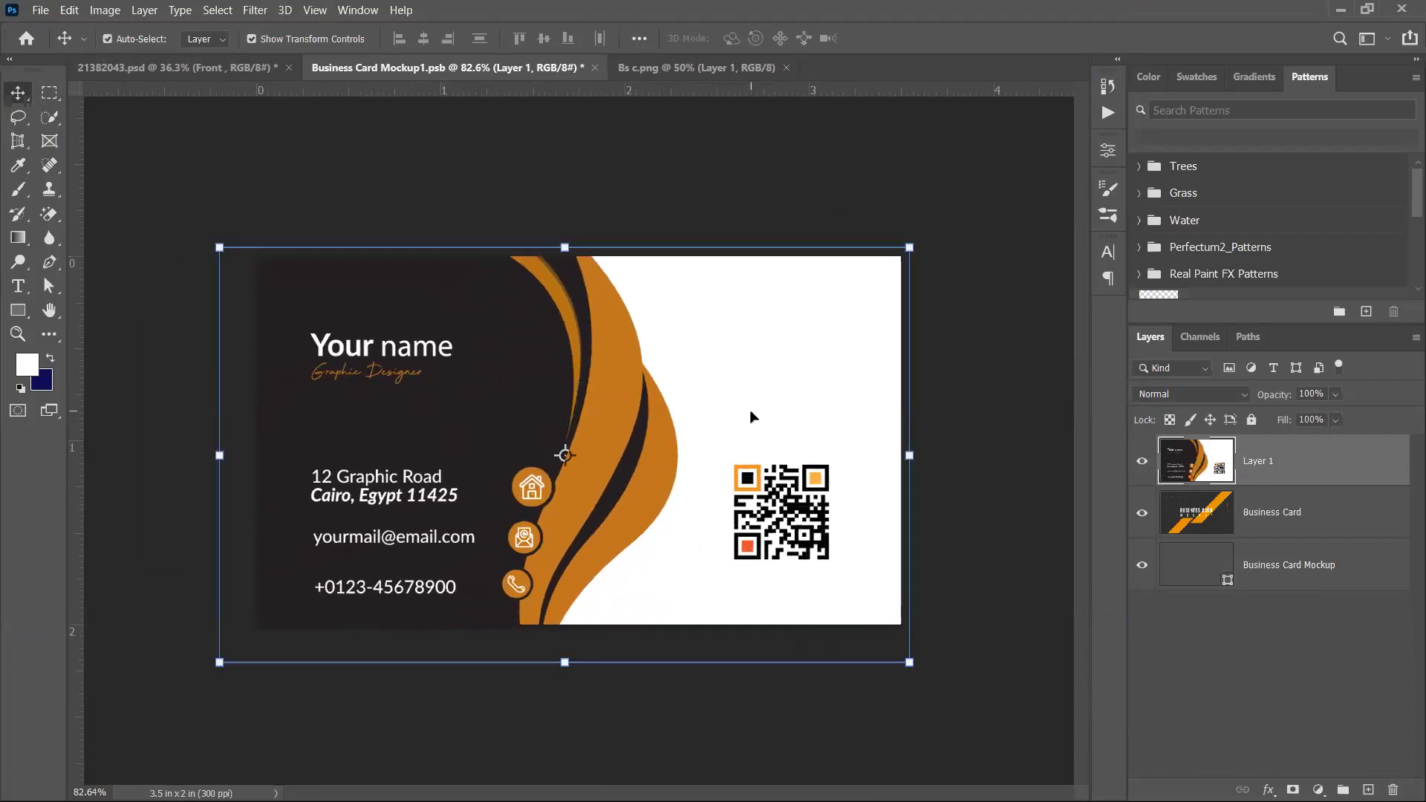
key("ctrl+s")
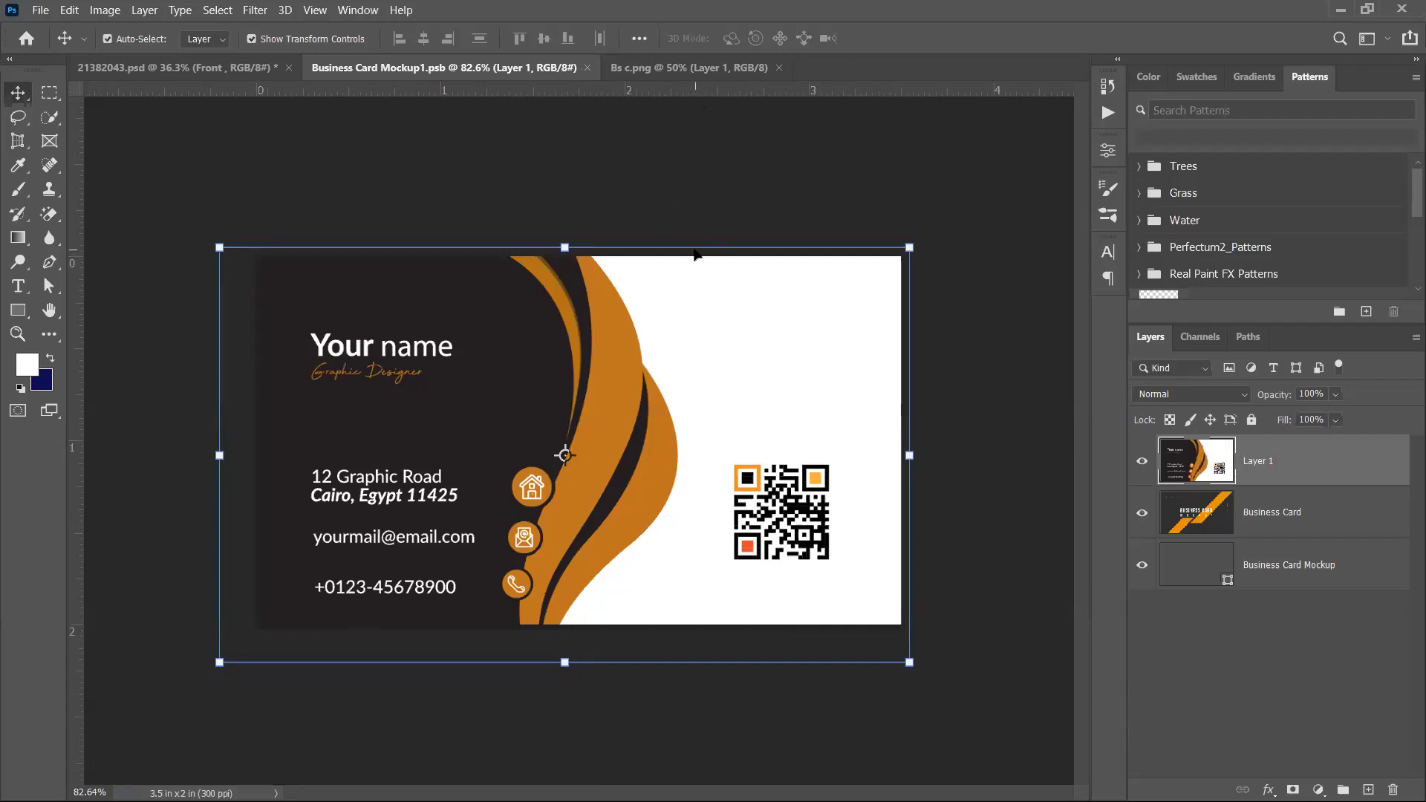
left_click(218, 69)
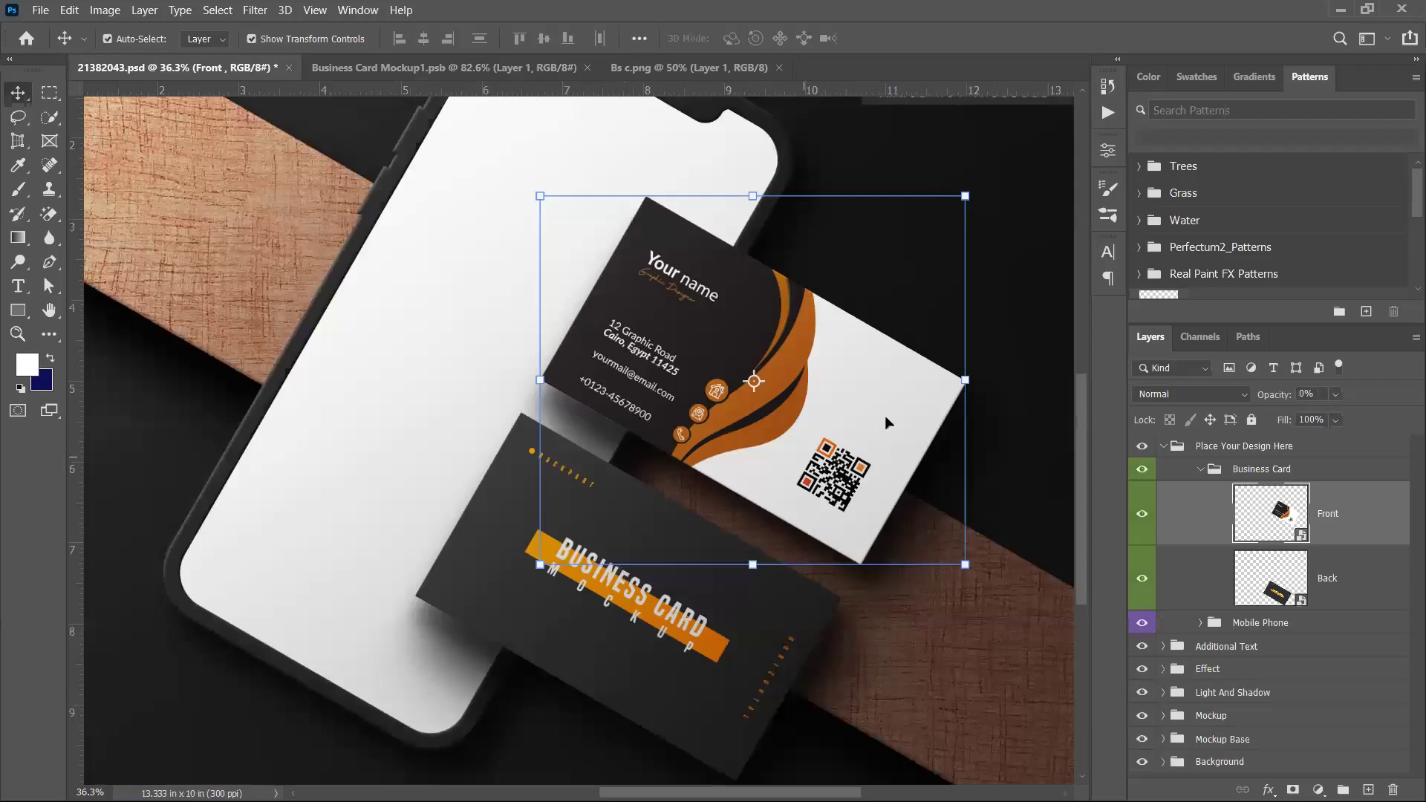
Edit the Back smart object and cut the right card half from Bs c.png
double_click(1300, 599)
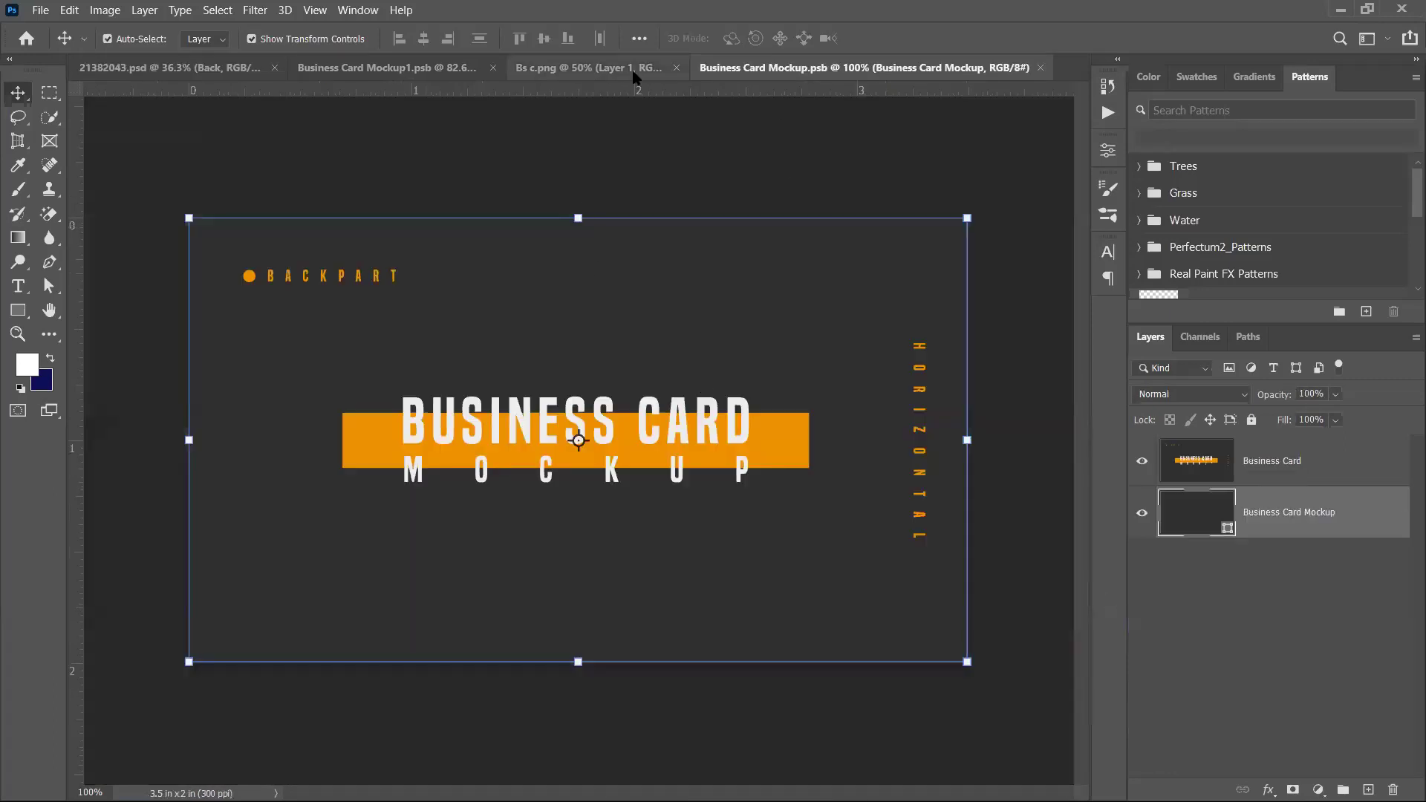
left_click(631, 68)
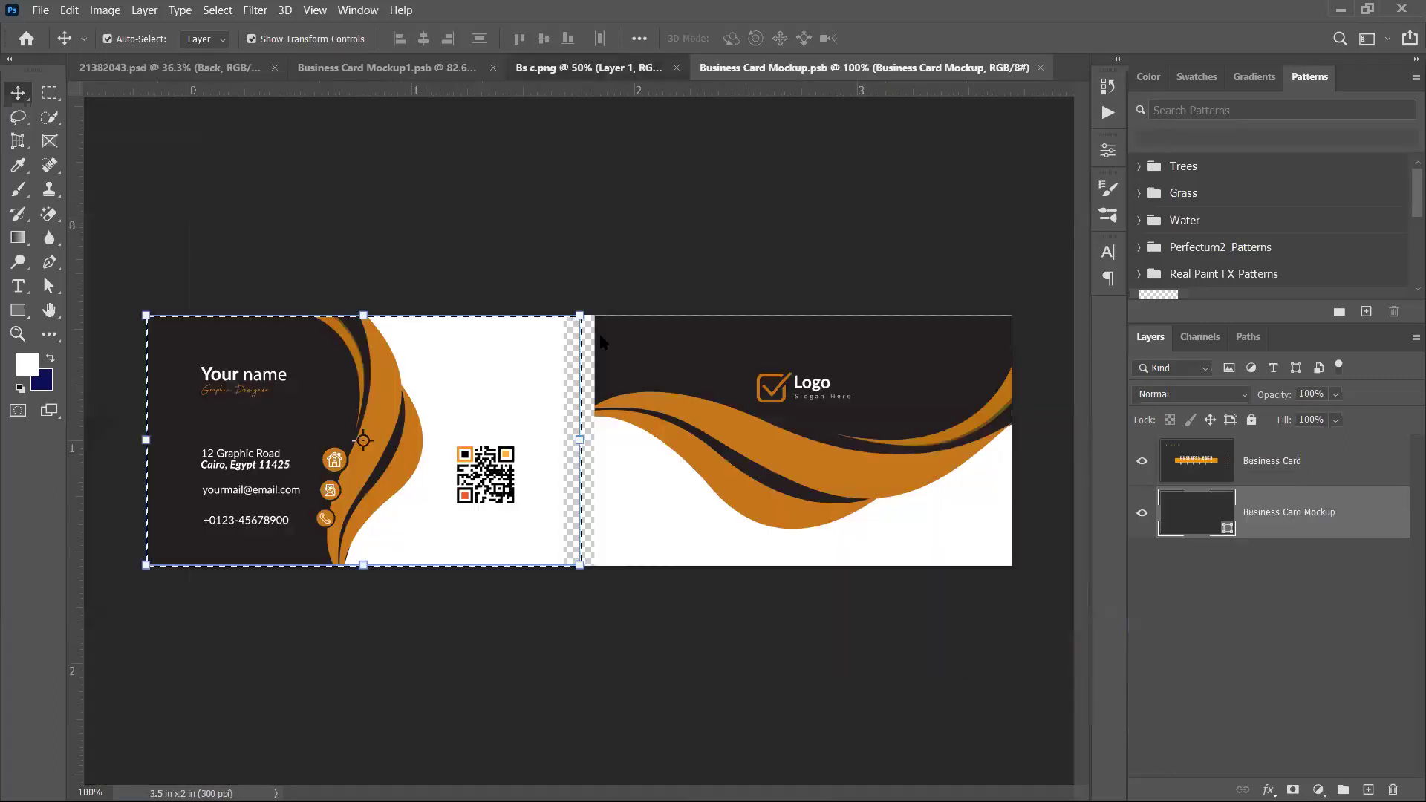
left_click_drag(381, 413, 827, 471)
key("ctrl+z")
left_click(51, 94)
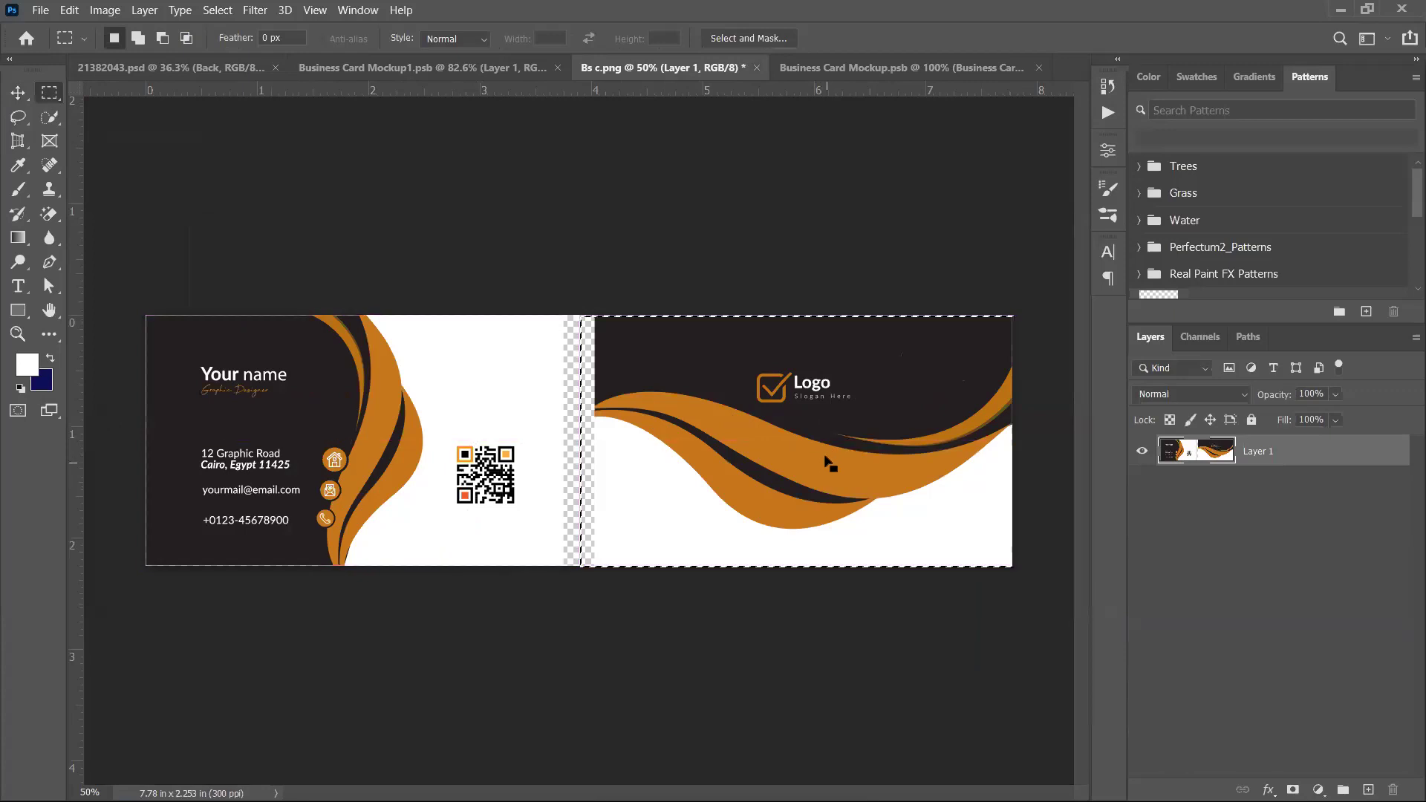
left_click(18, 93)
key("ctrl+x")
Place the card half above the old card in the Back design, save, and return
left_click_drag(921, 68, 748, 347)
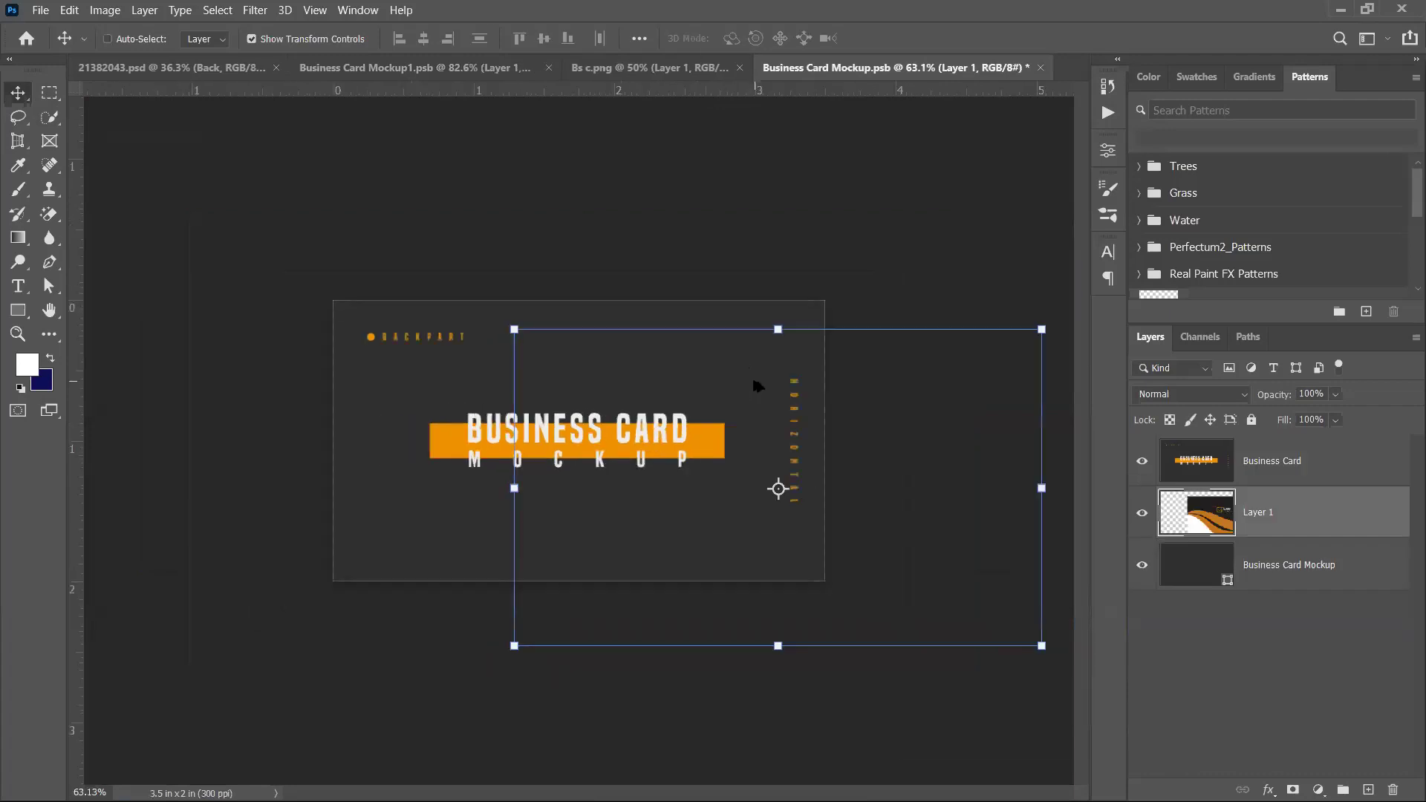
left_click_drag(1321, 519, 1319, 449)
left_click_drag(780, 445, 572, 397)
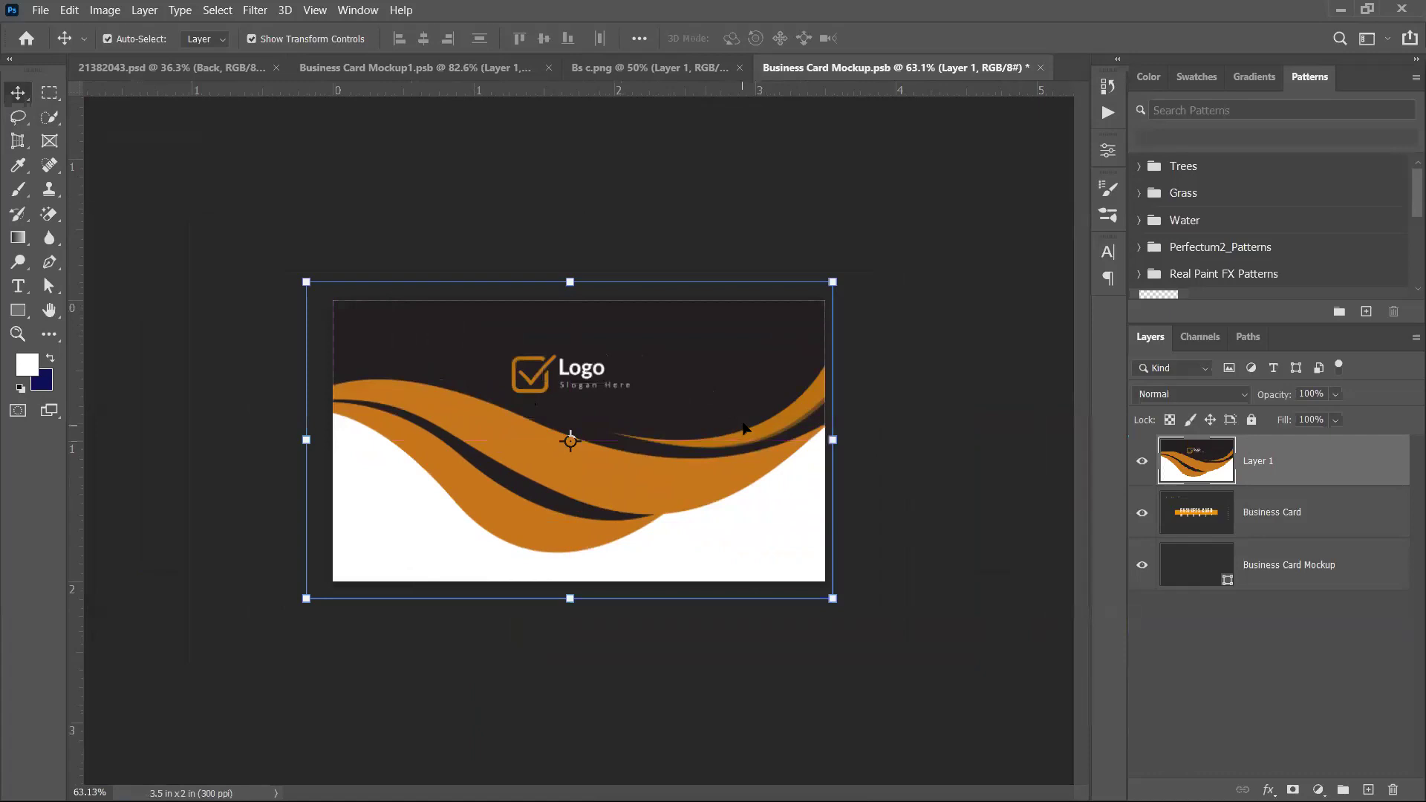
key("ctrl+s")
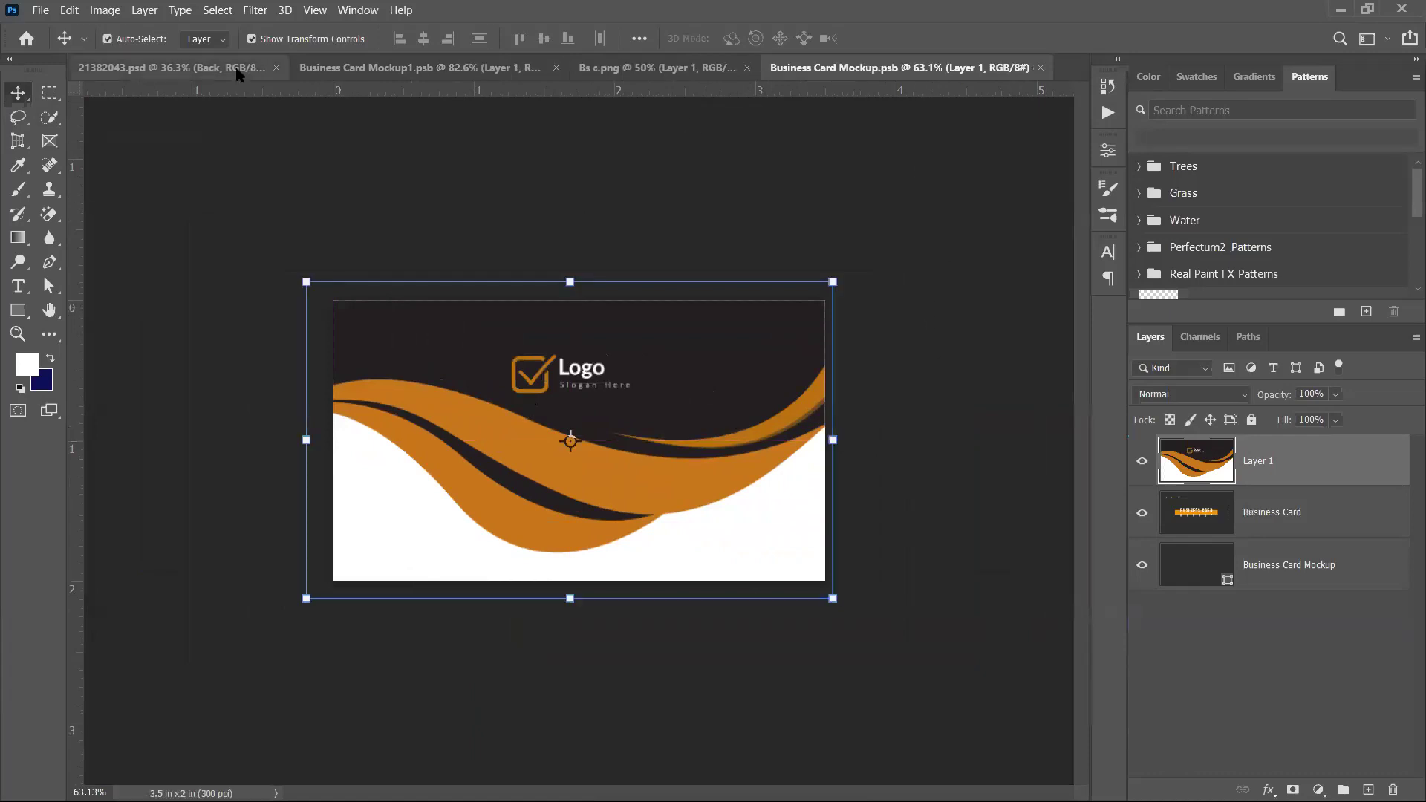
left_click(236, 71)
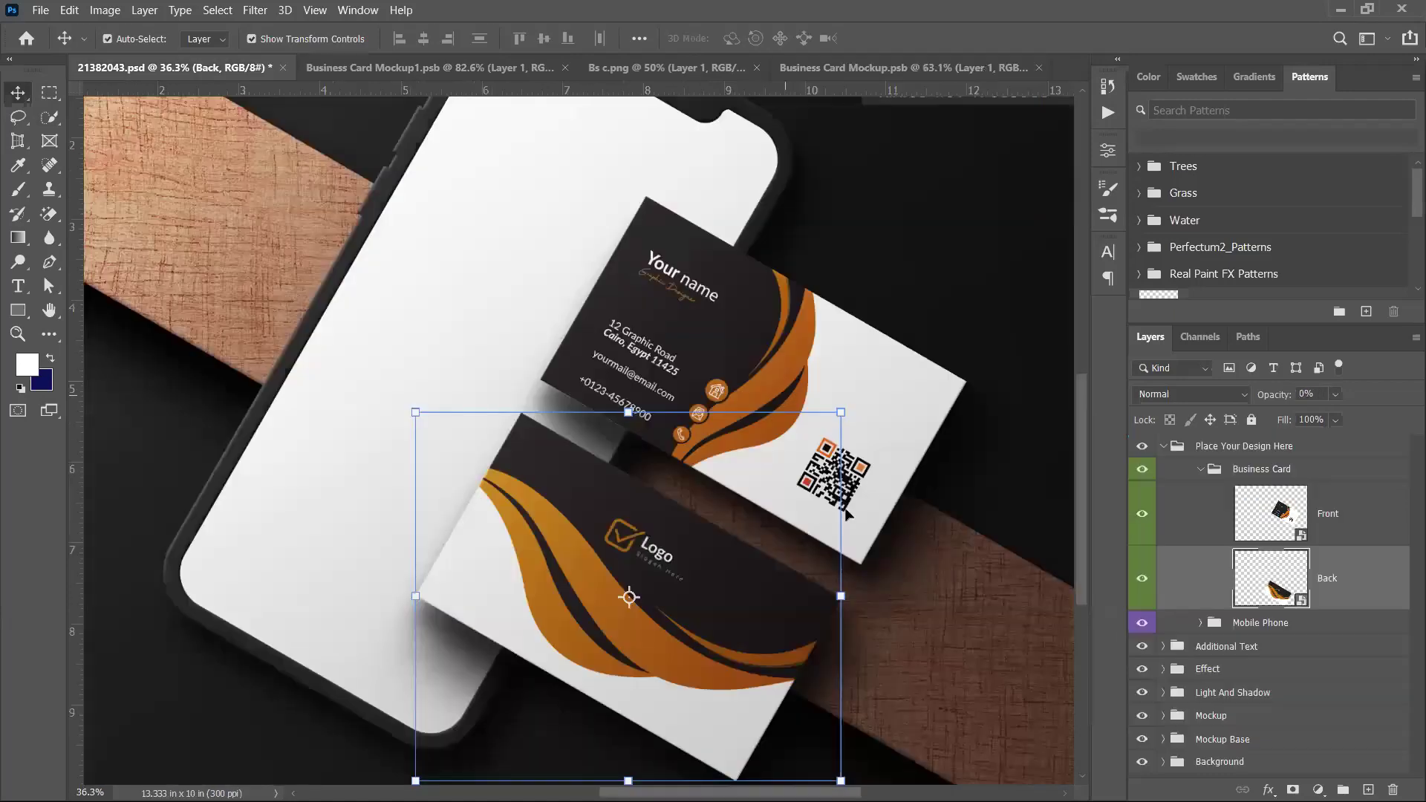
Fit the mockup to screen, expand the Mobile Phone group and edit its screen smart object
left_click(937, 614)
scroll(869, 525, "down", 1)
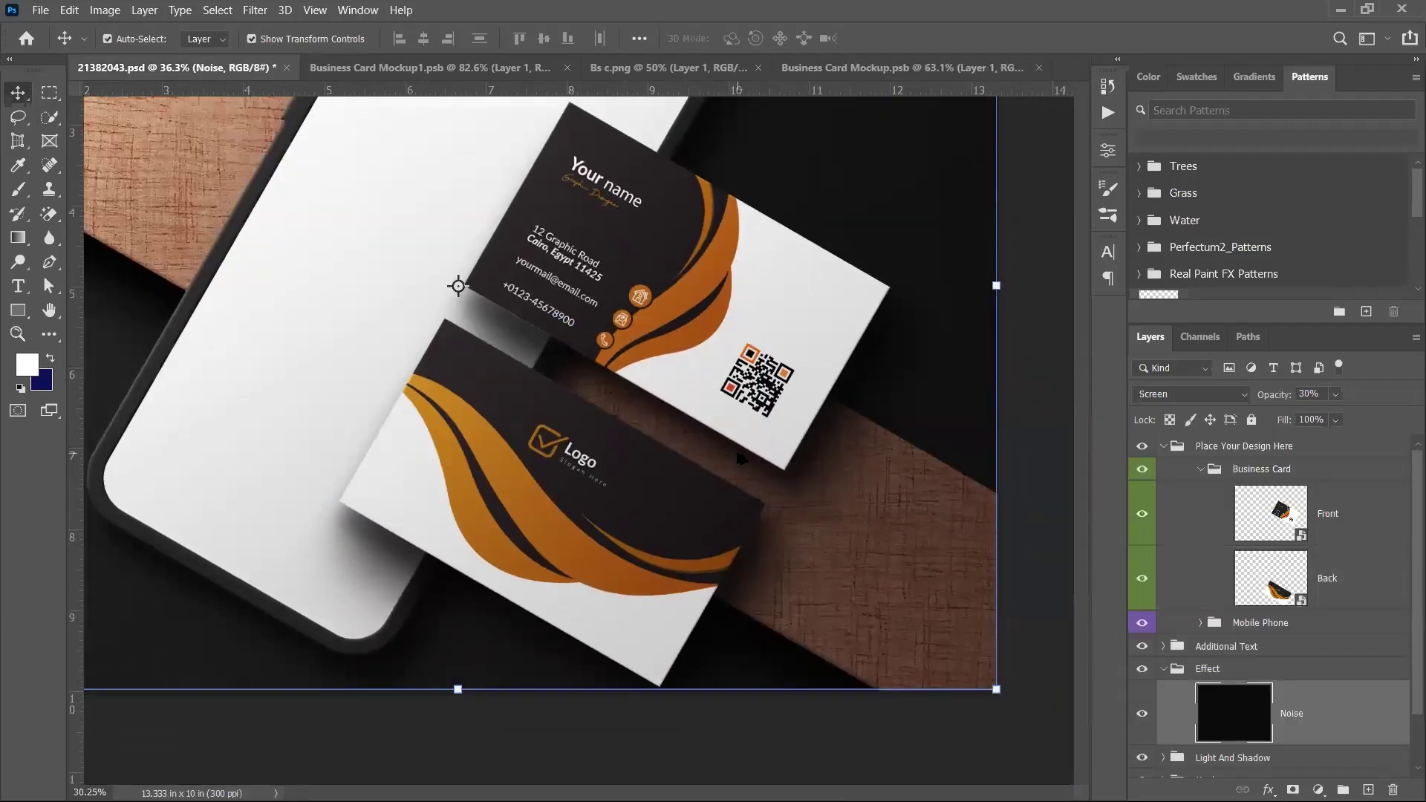
key("ctrl+0")
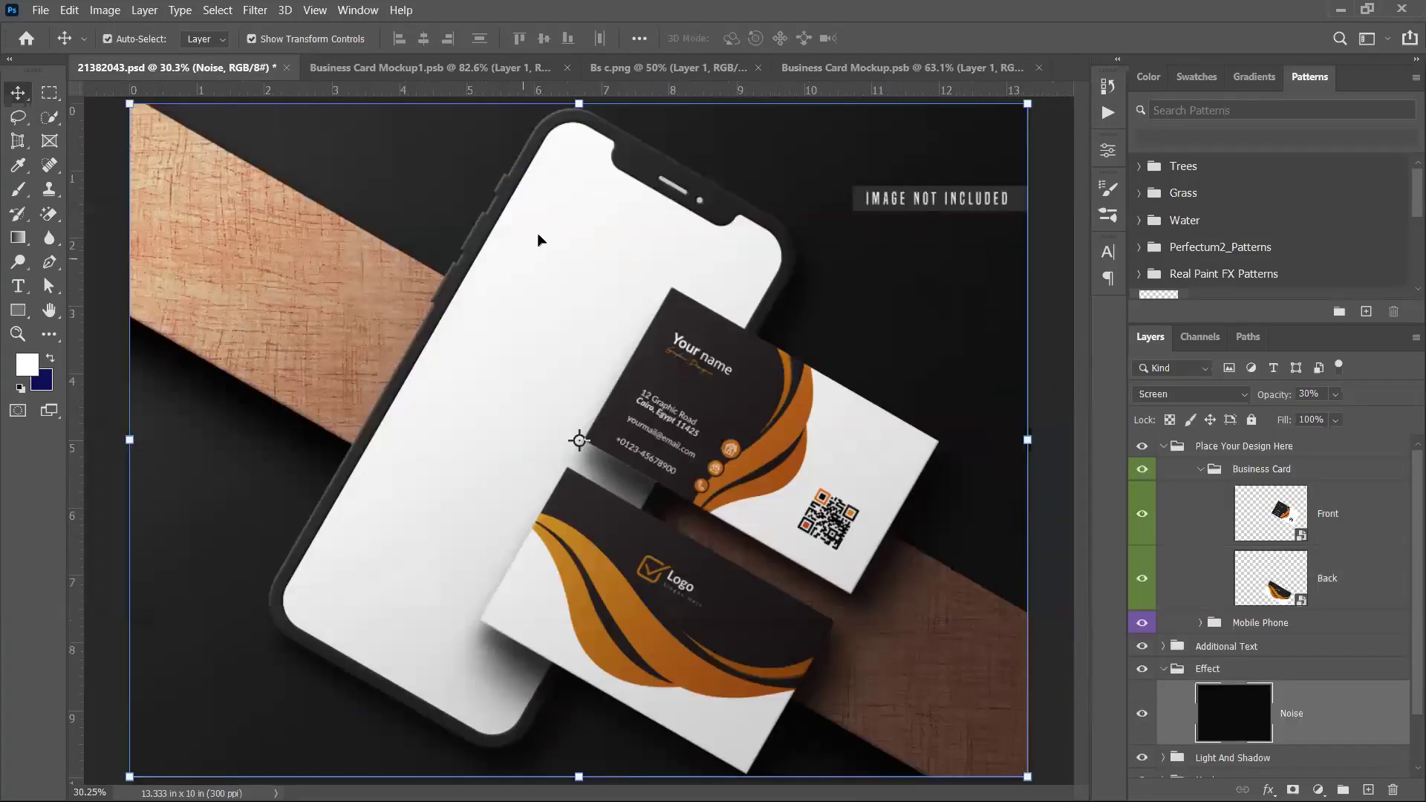
left_click(1197, 469)
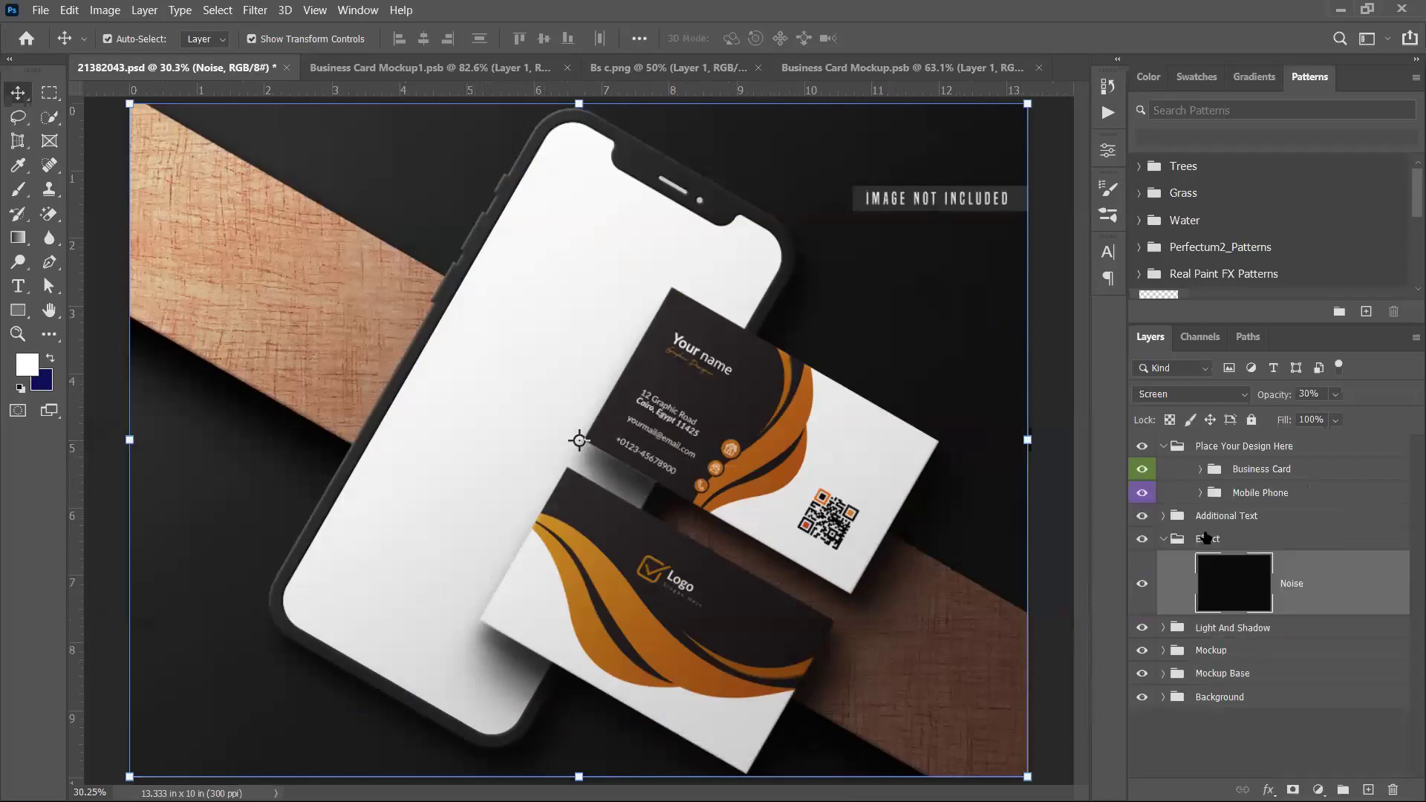
left_click(1201, 493)
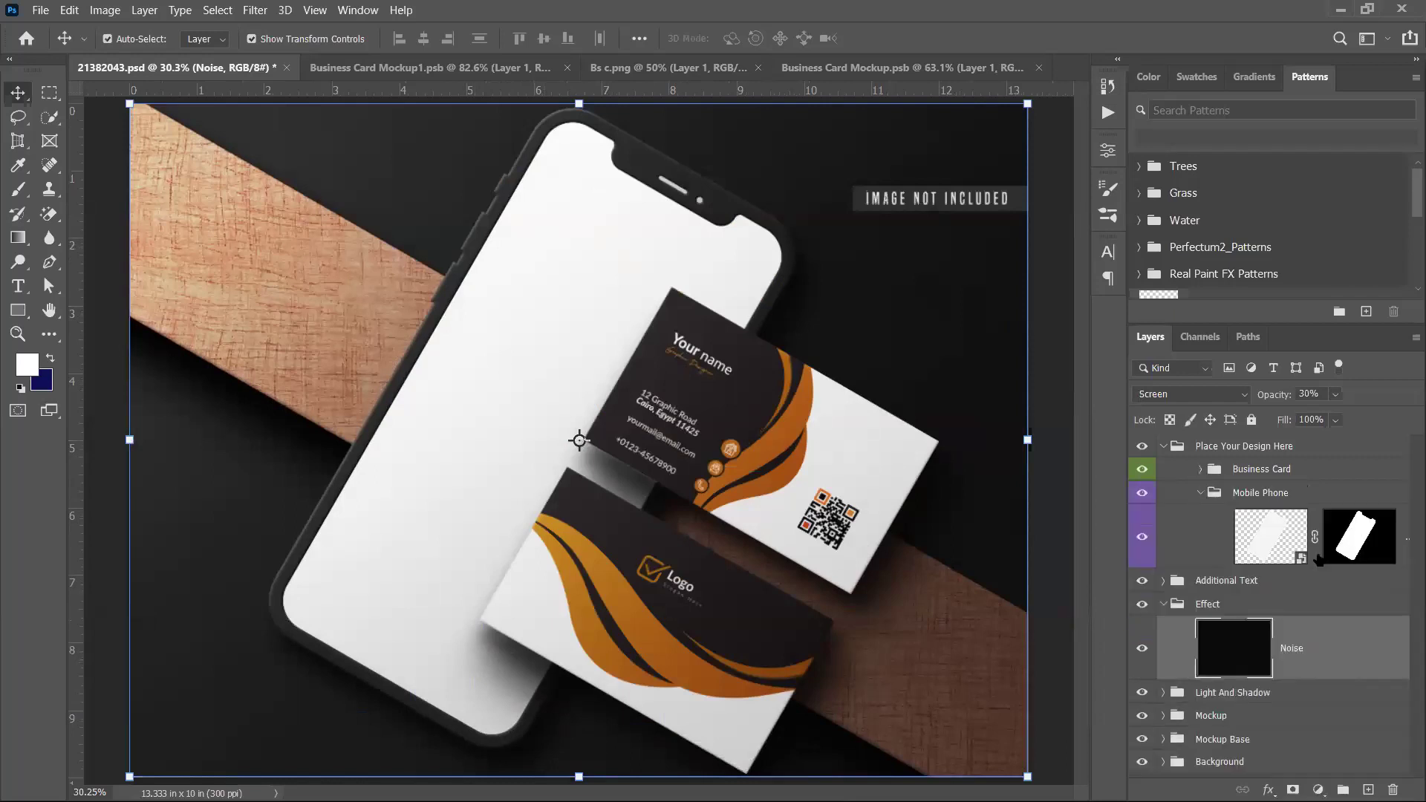
double_click(1302, 557)
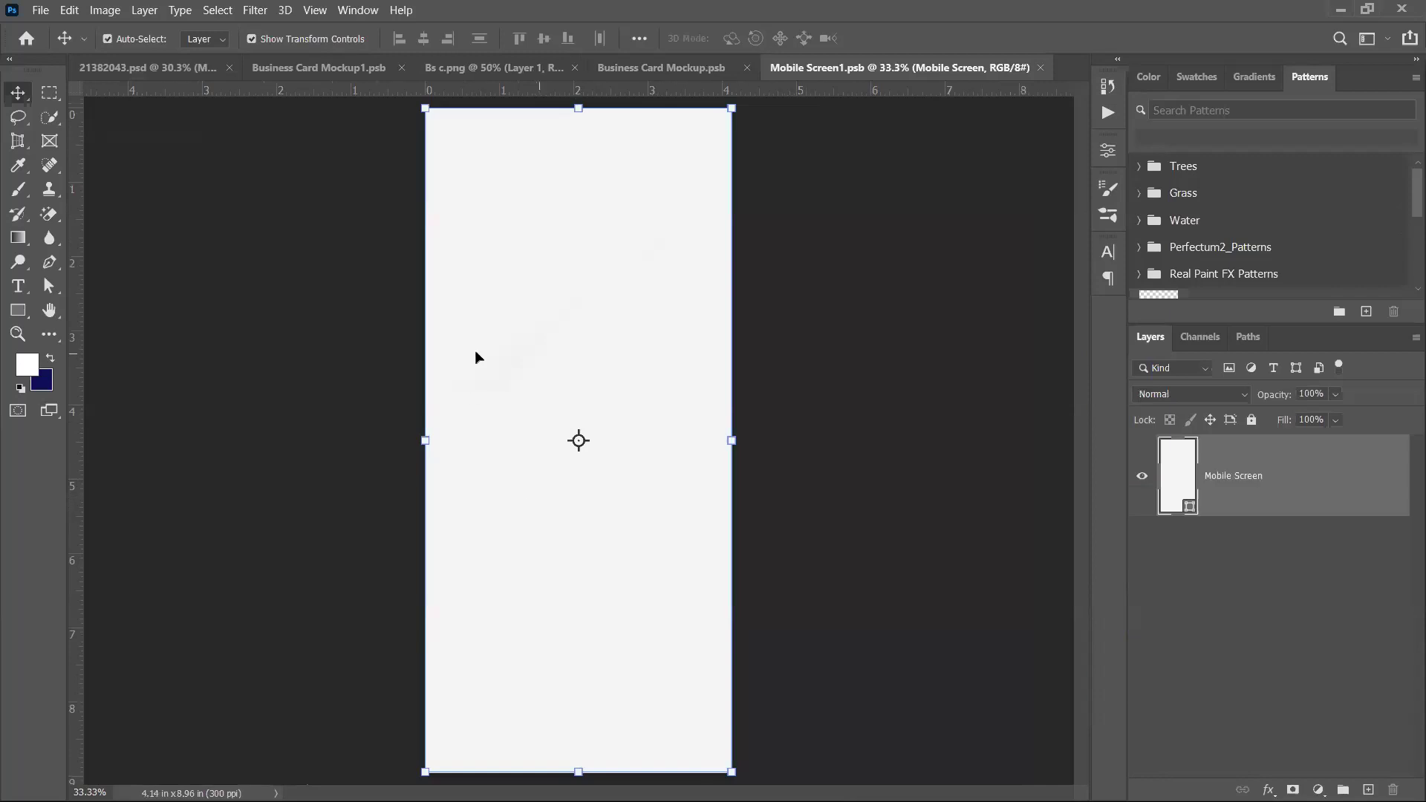
Open the turquoise river photo pexels-baskin-creative-studios-1766838.jpg from New folder
left_click(40, 10)
left_click(52, 41)
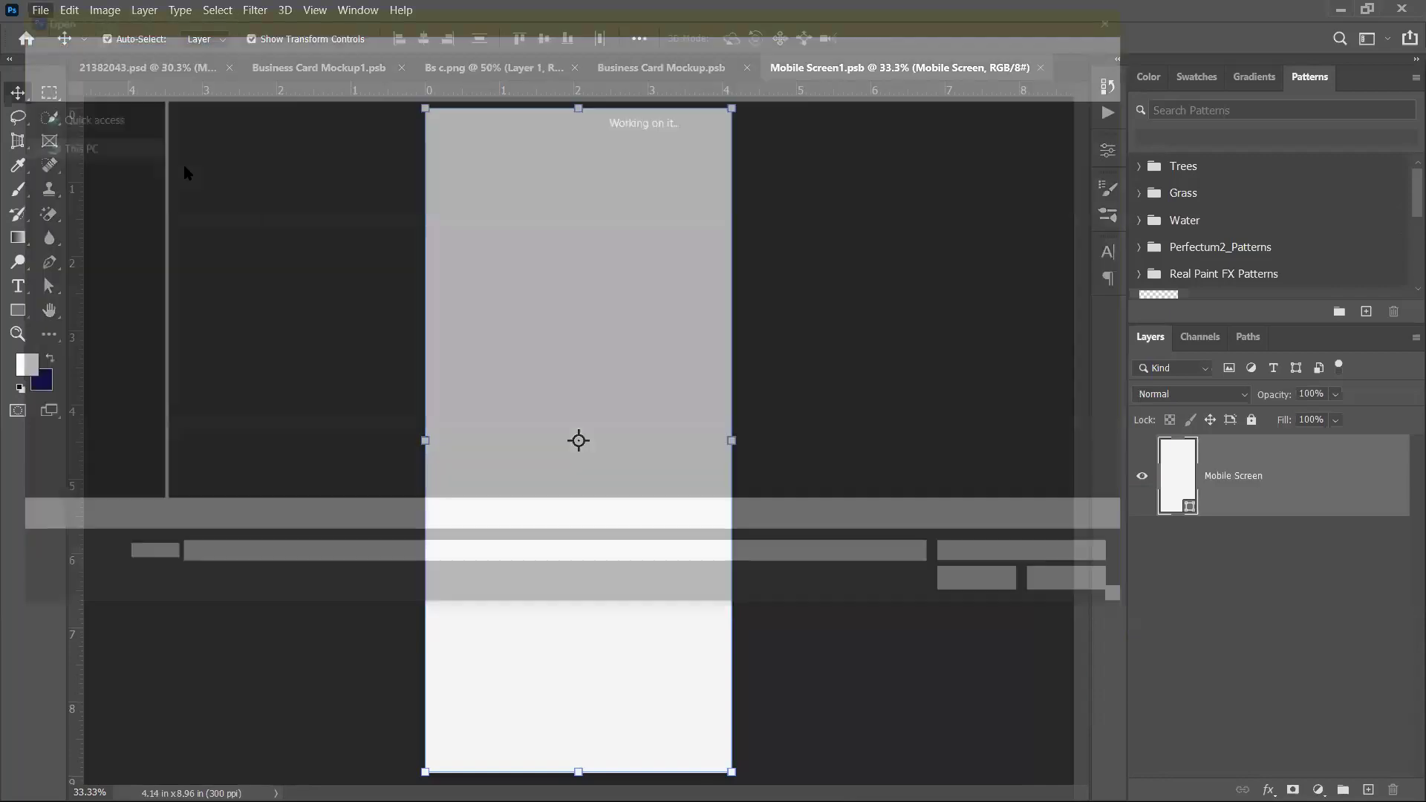
double_click(216, 160)
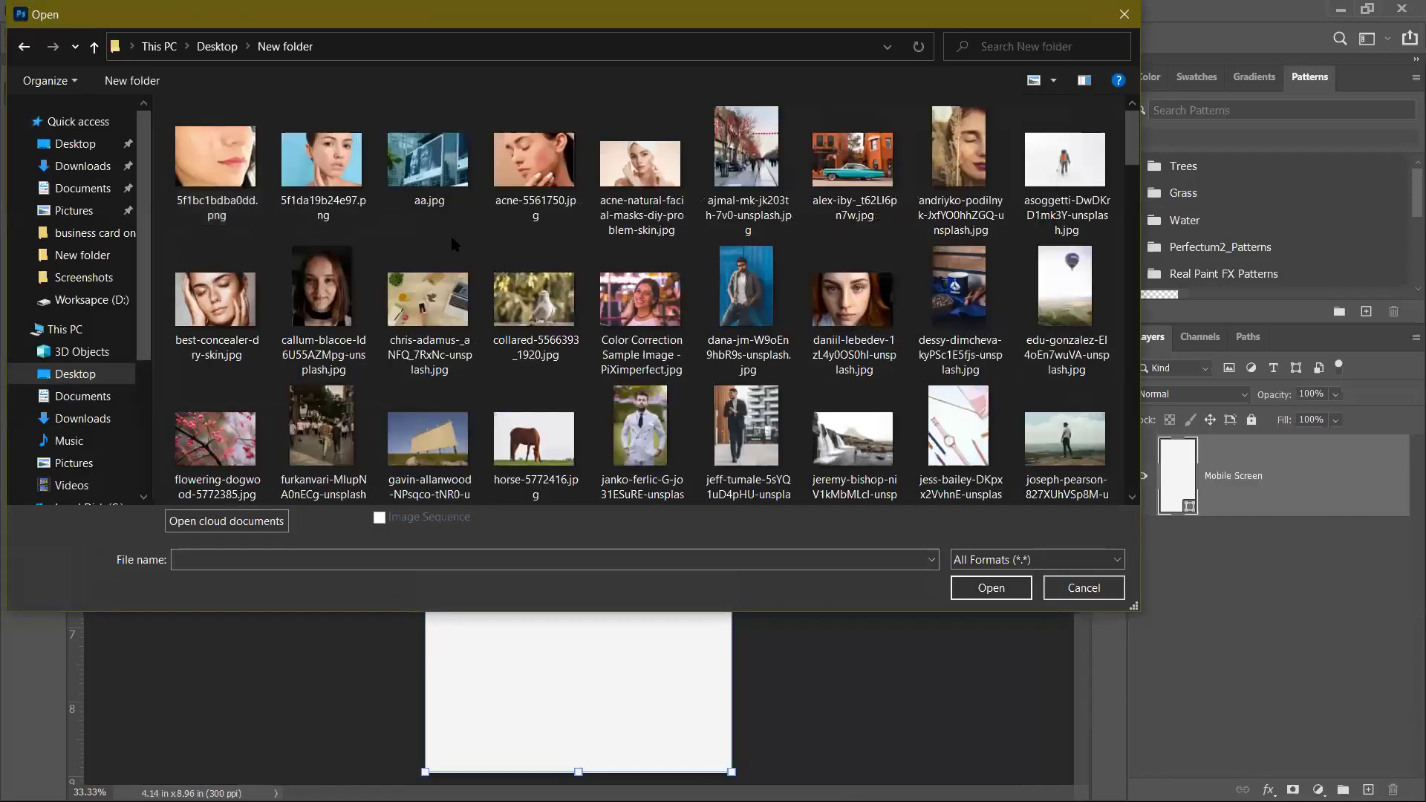
scroll(486, 330, "down", 3)
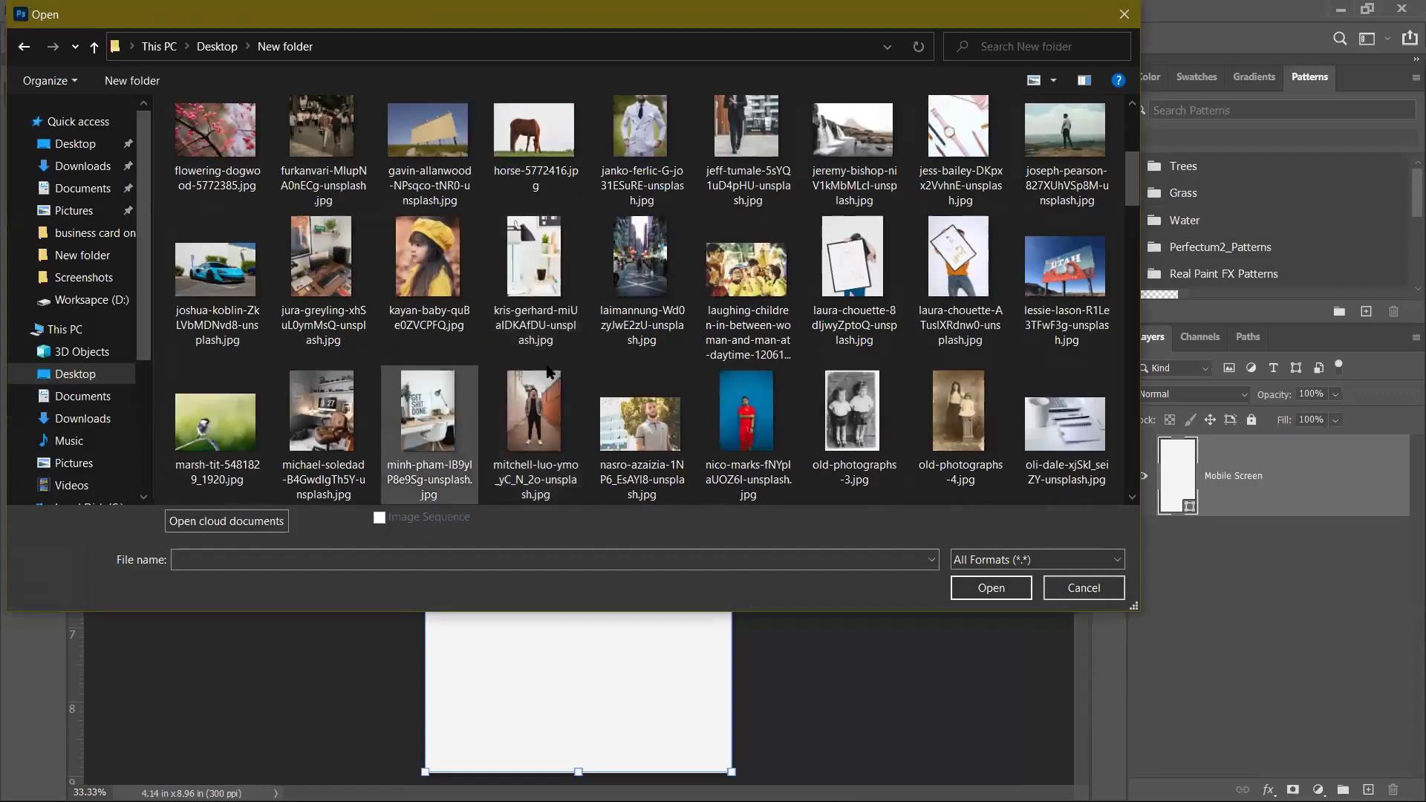
scroll(595, 394, "down", 3)
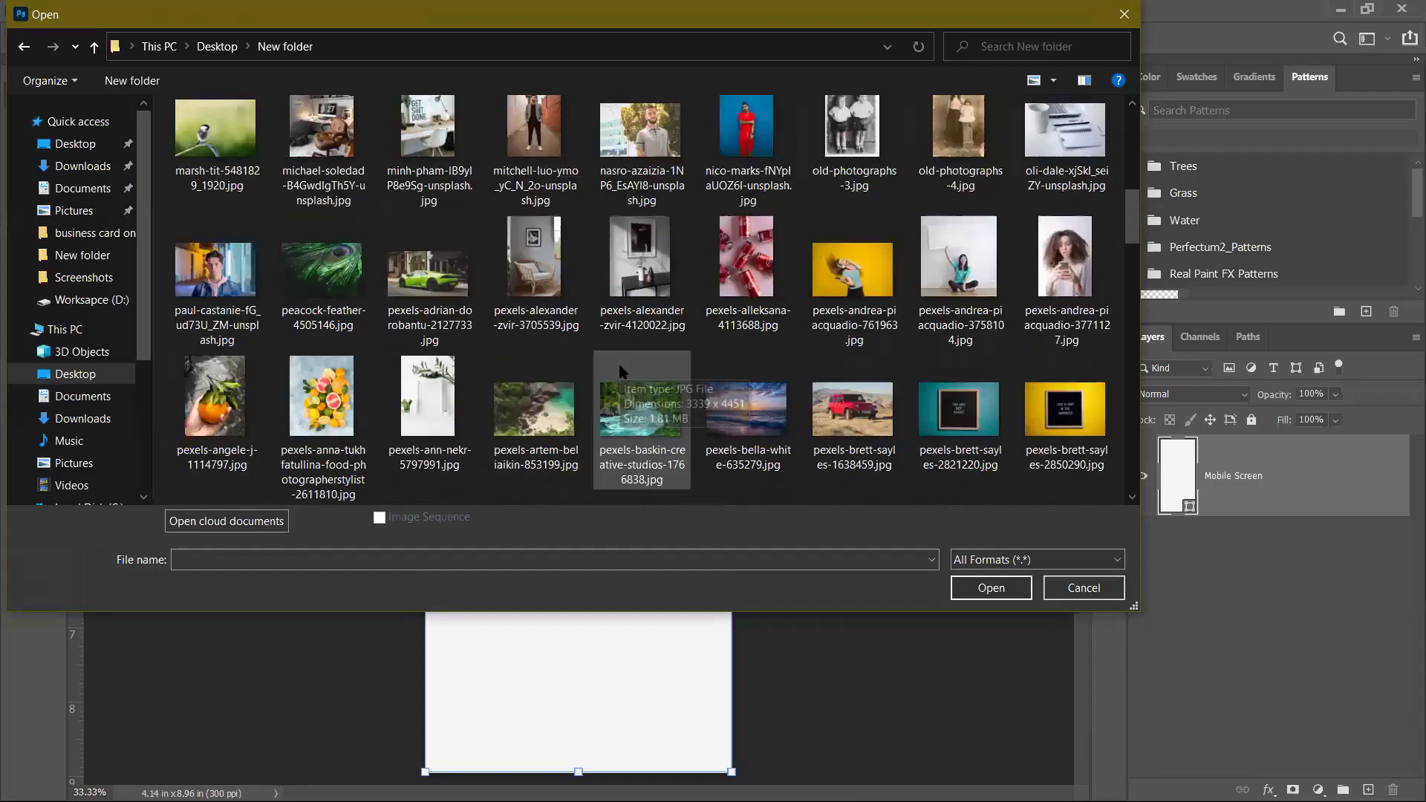
left_click(640, 412)
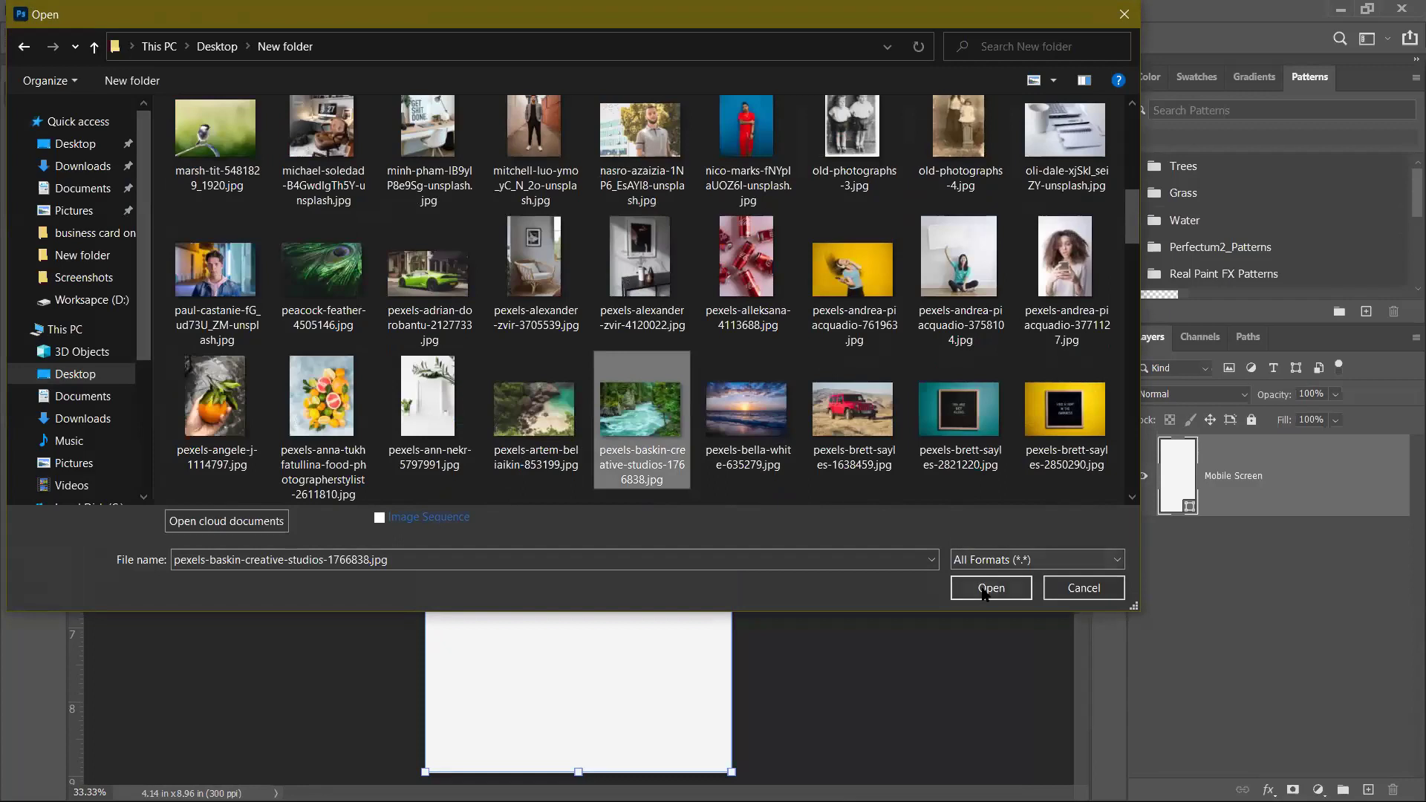
left_click(991, 588)
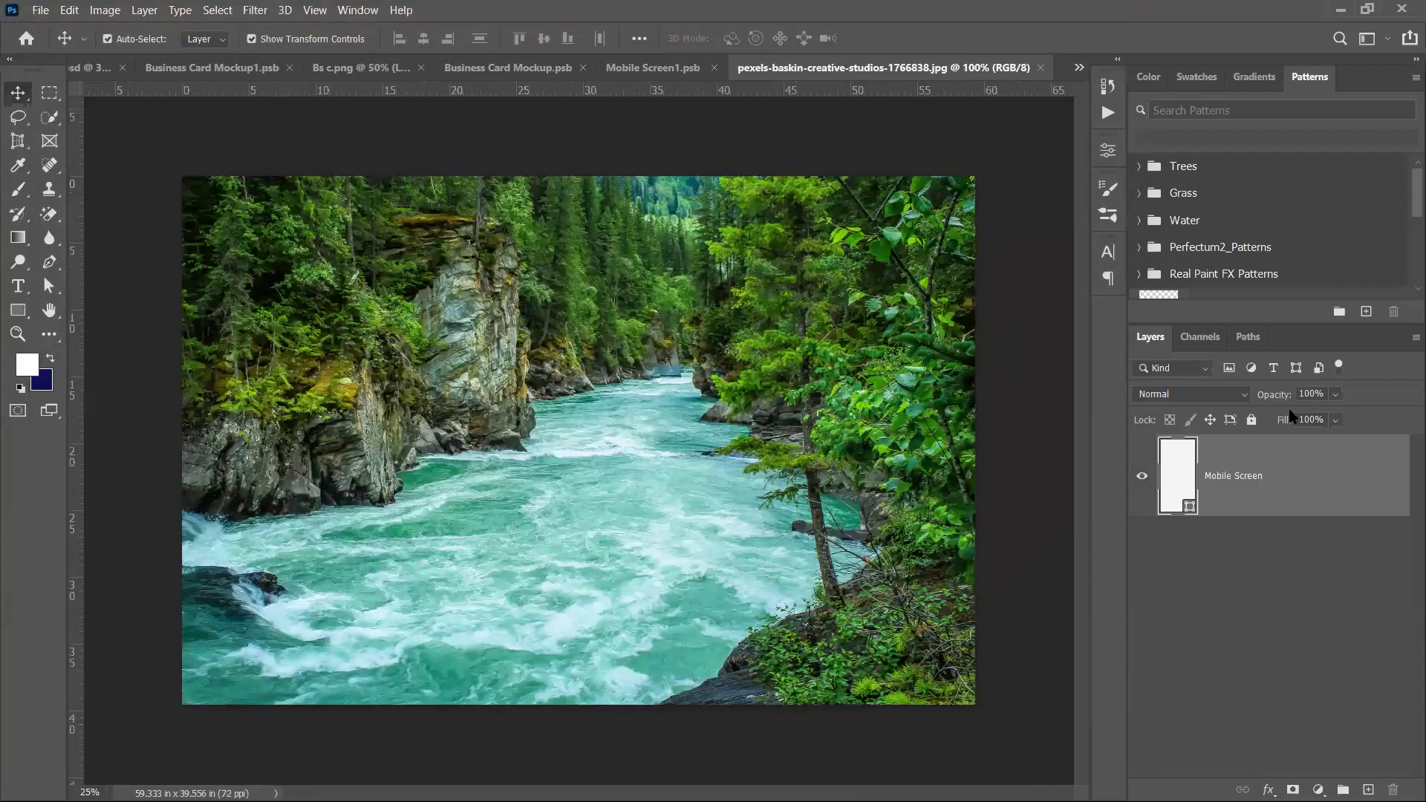
Unlock the photo's Background layer, drag it into the phone screen file and save
left_click_drag(713, 189, 678, 145)
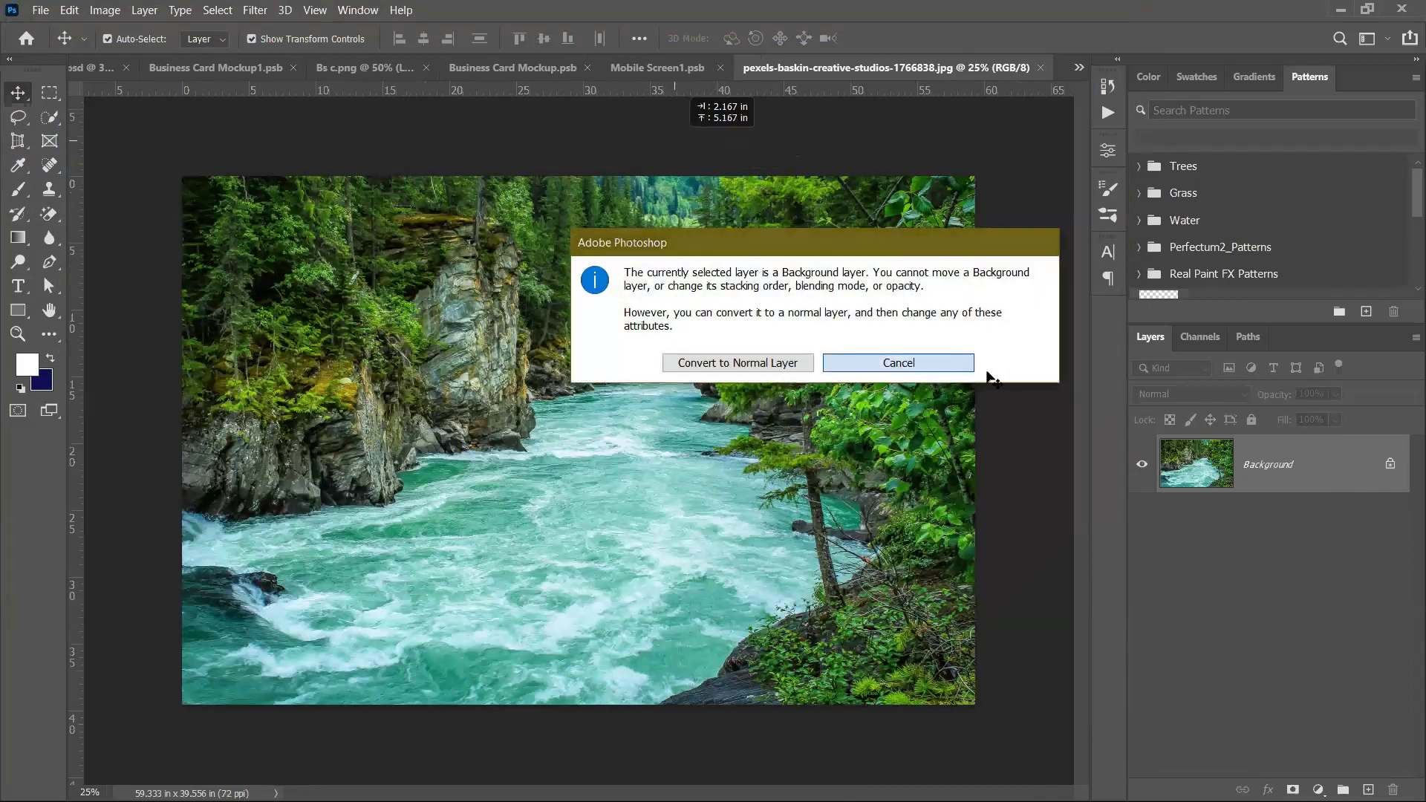
left_click(955, 364)
left_click(1390, 464)
left_click_drag(576, 436, 586, 354)
scroll(557, 294, "down", 2)
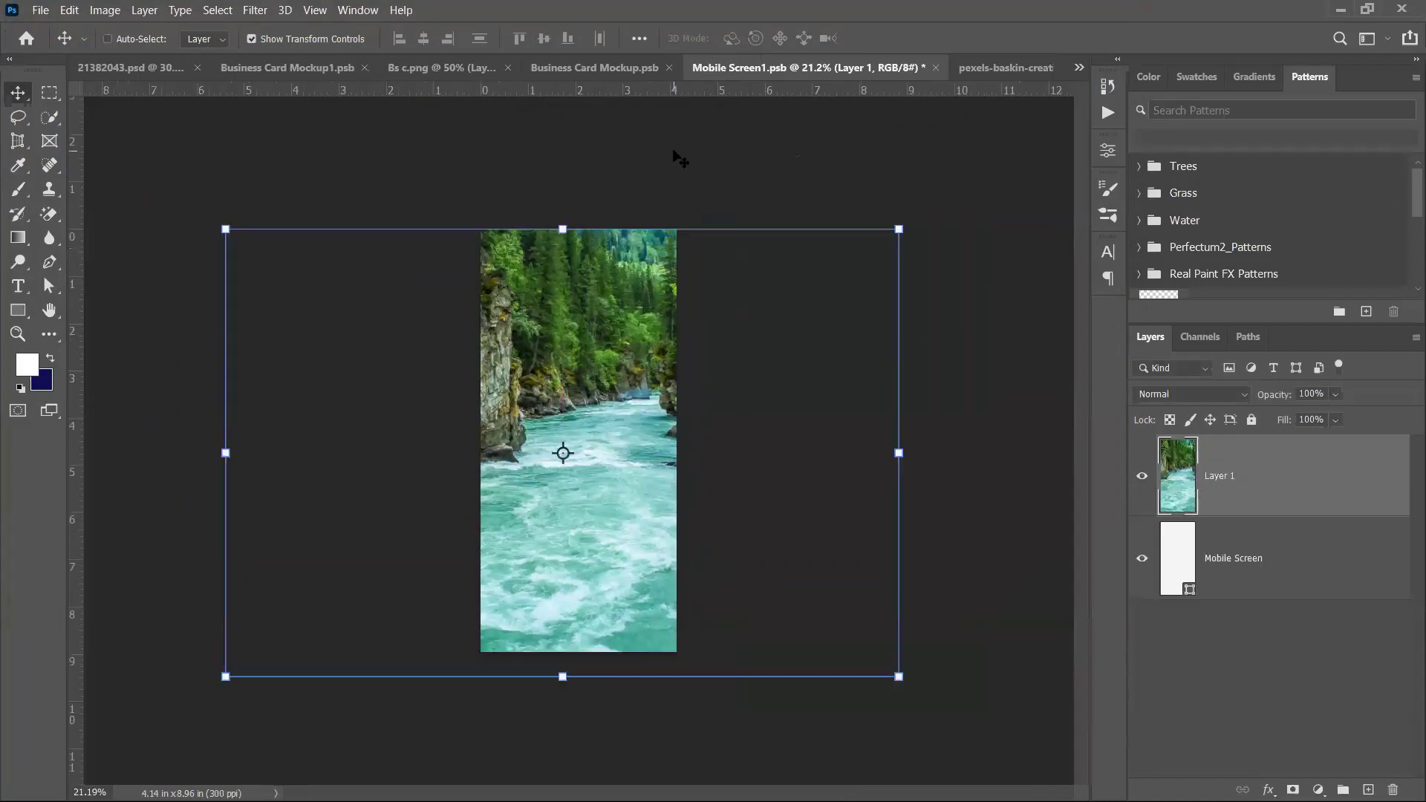
key("ctrl+s")
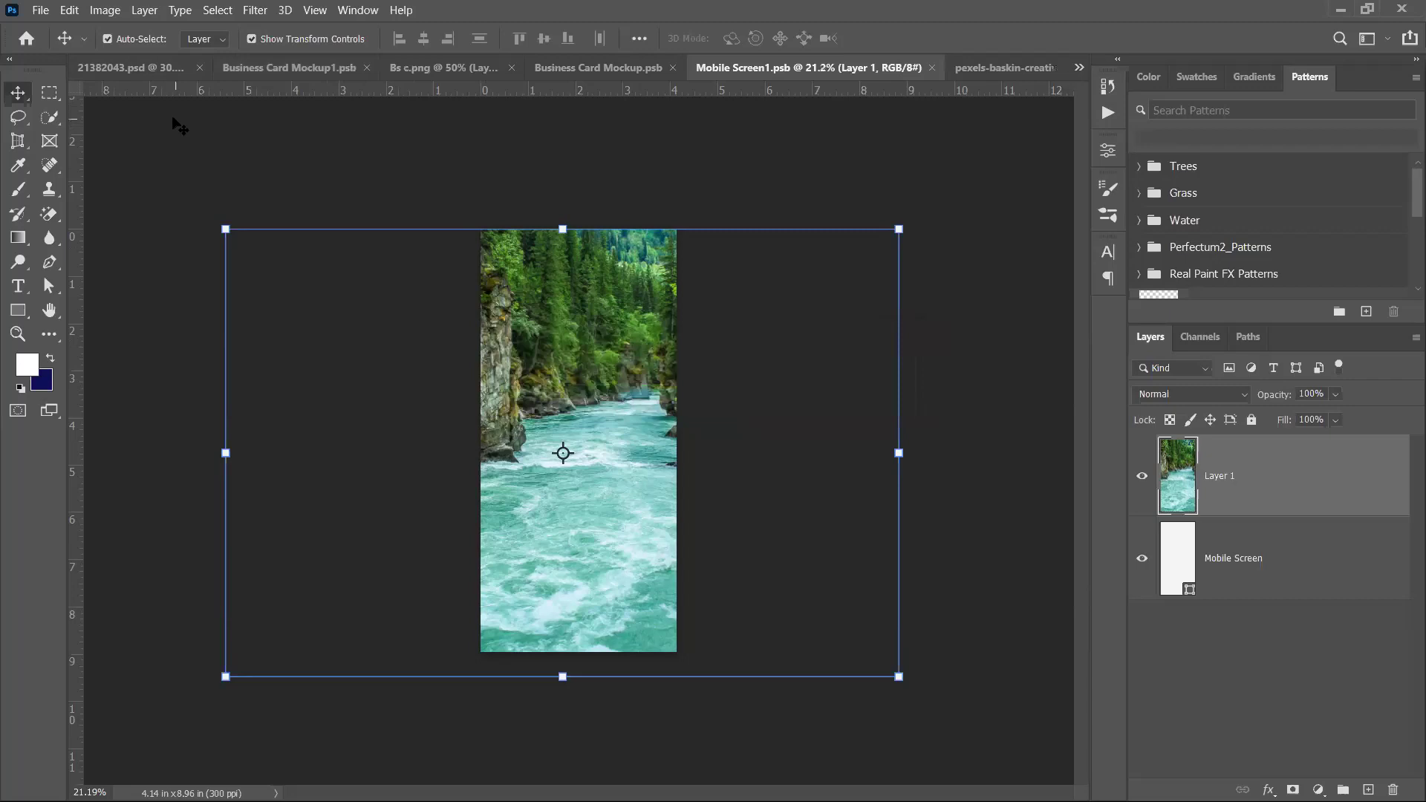
Close Business Card Mockup1 and return to the 21382043 phone mockup, fitted in view
left_click(277, 68)
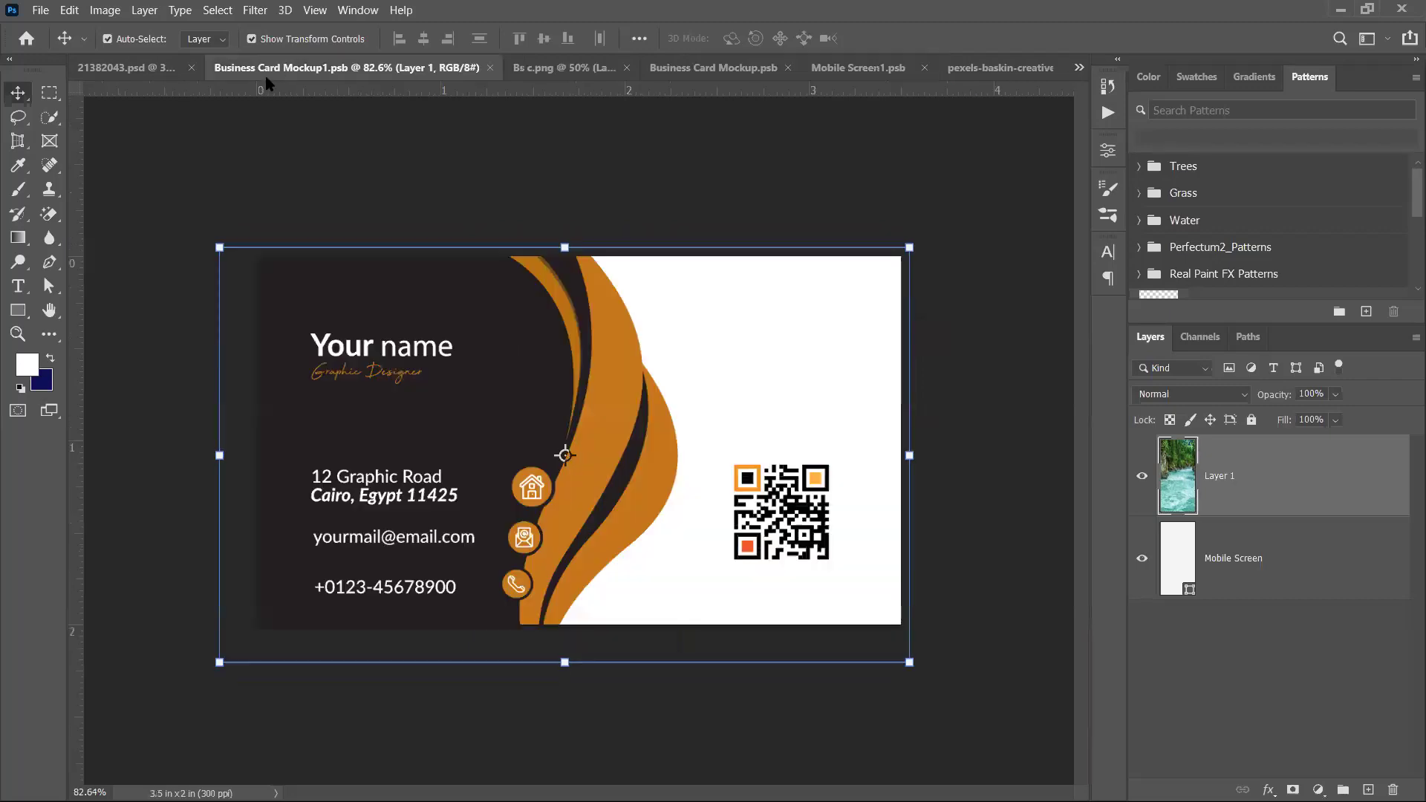
left_click(490, 67)
left_click(397, 69)
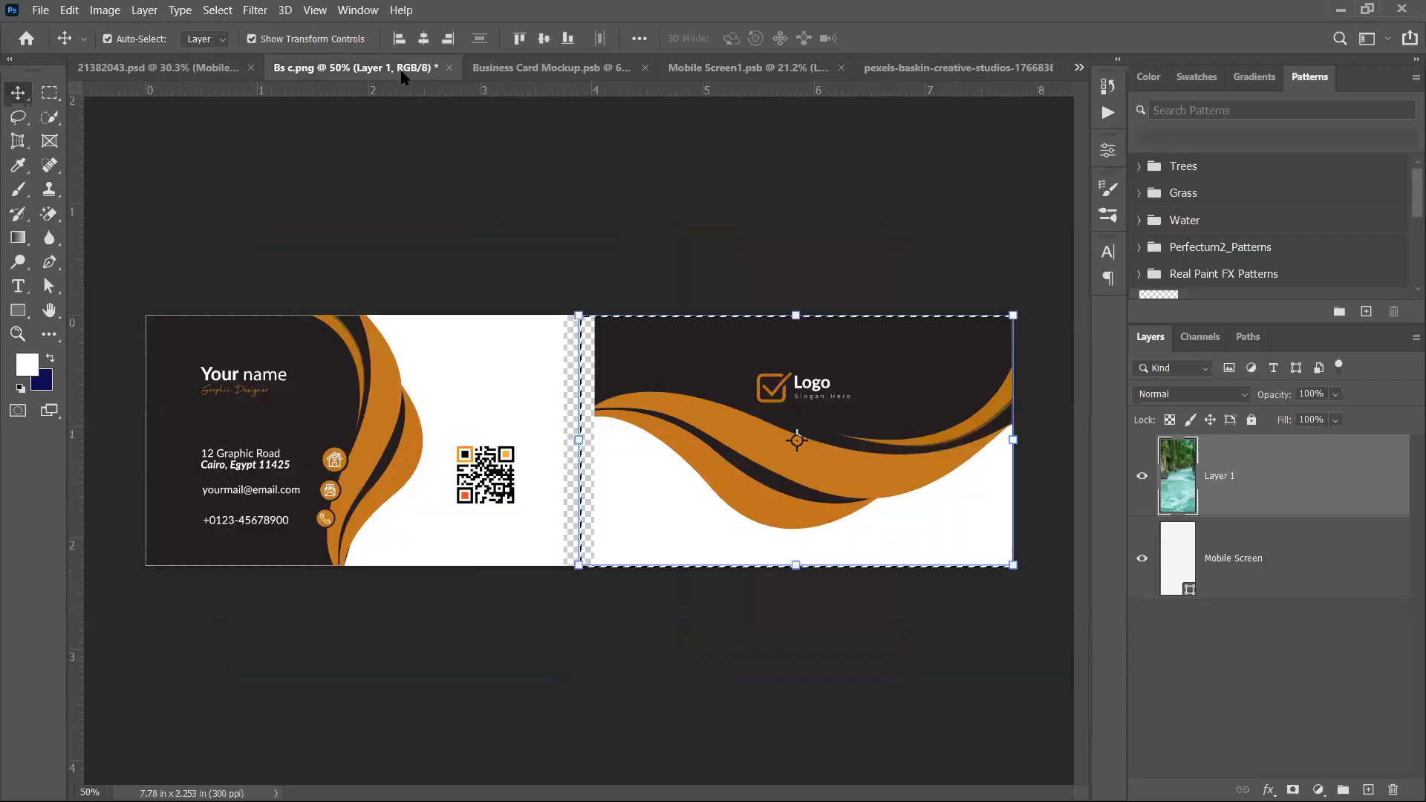
left_click(179, 67)
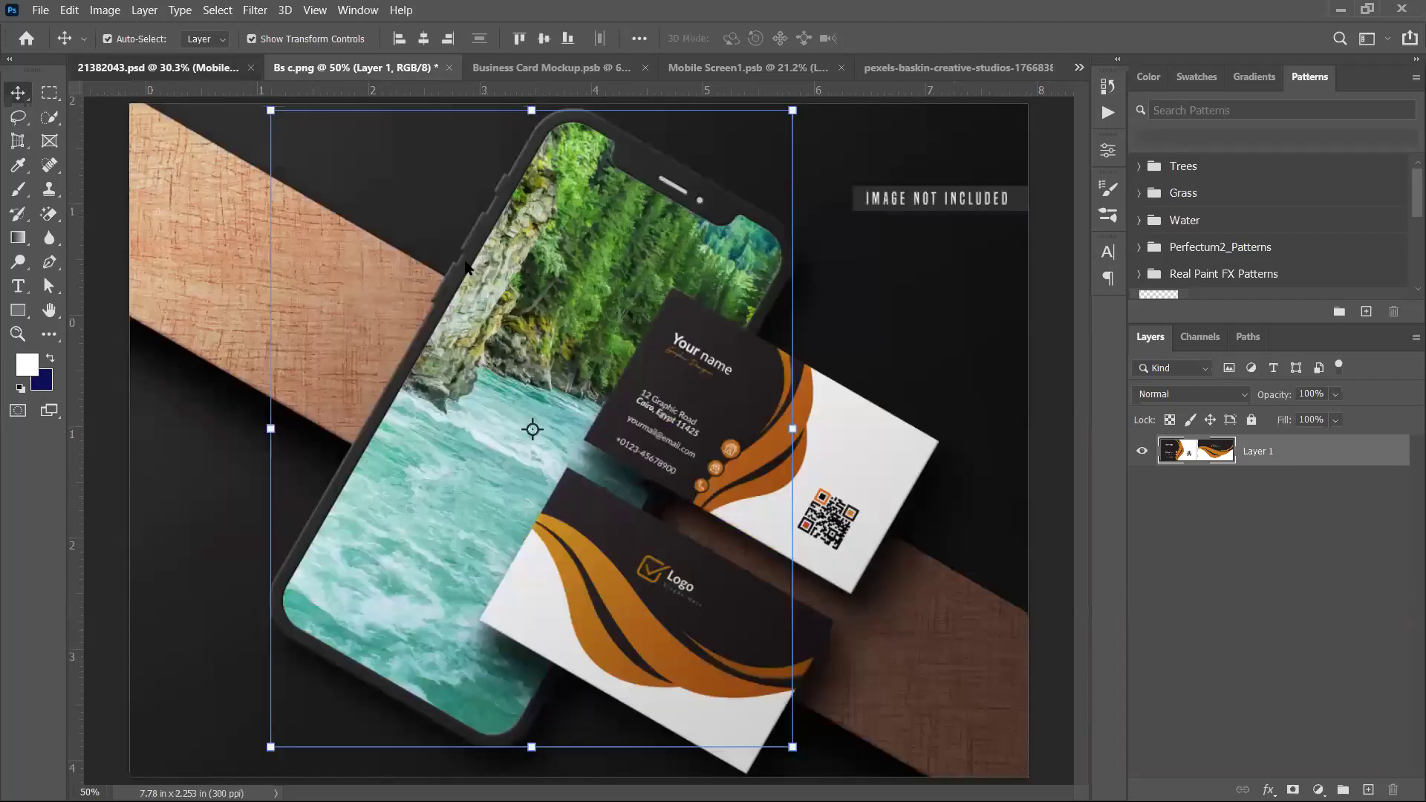
key("ctrl+0")
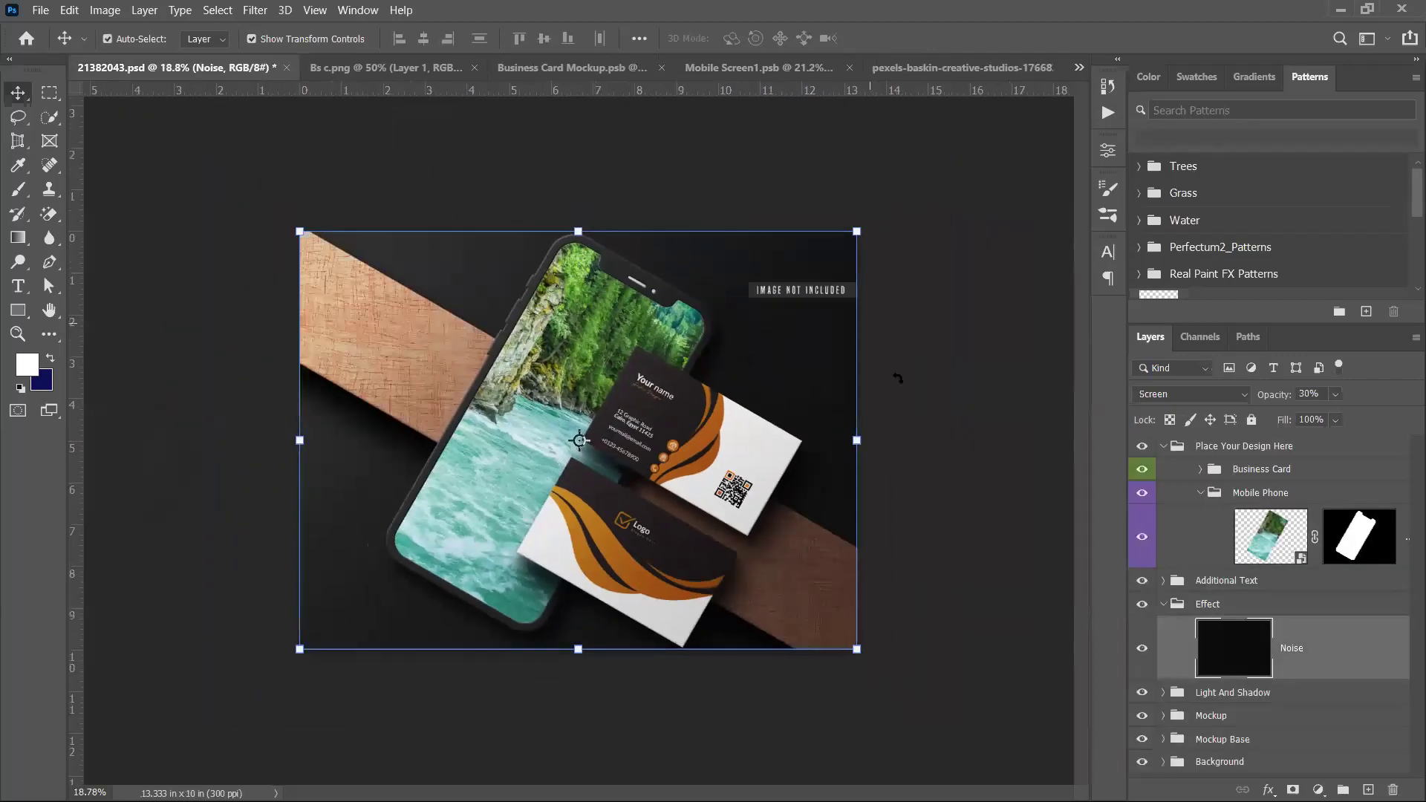
Hide the Additional Text group so the IMAGE NOT INCLUDED label disappears
left_click(969, 408)
scroll(840, 416, "up", 1)
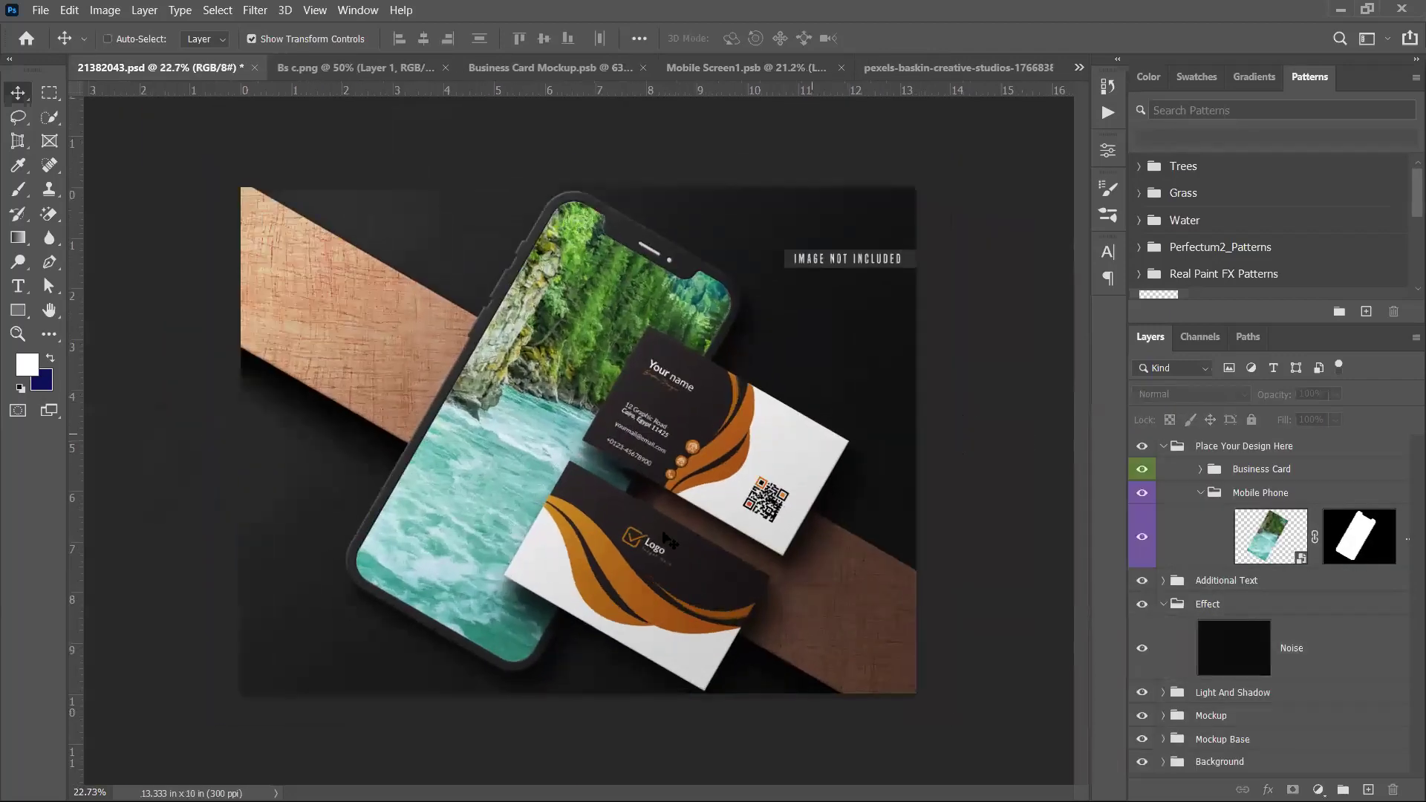
key("ctrl")
left_click(875, 269)
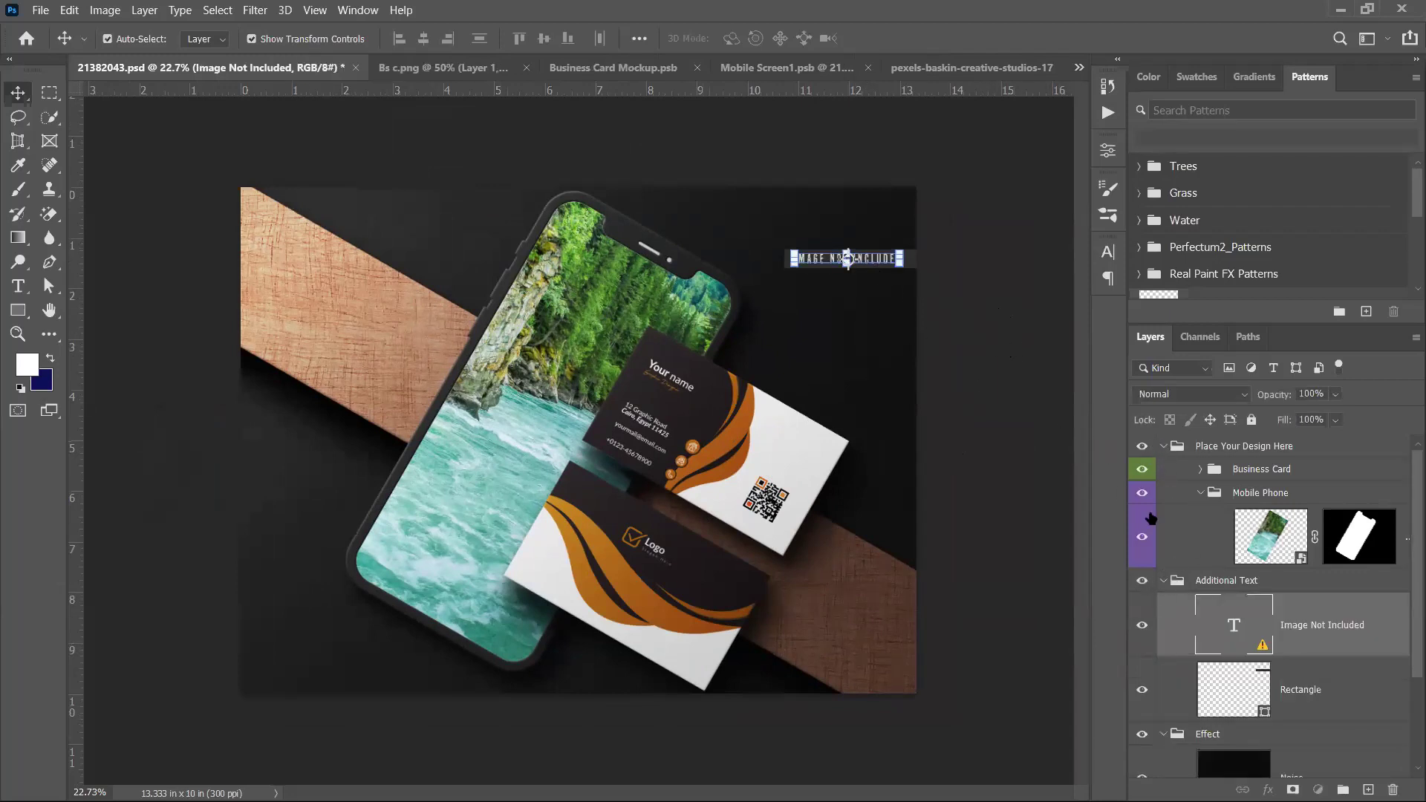
left_click(1163, 445)
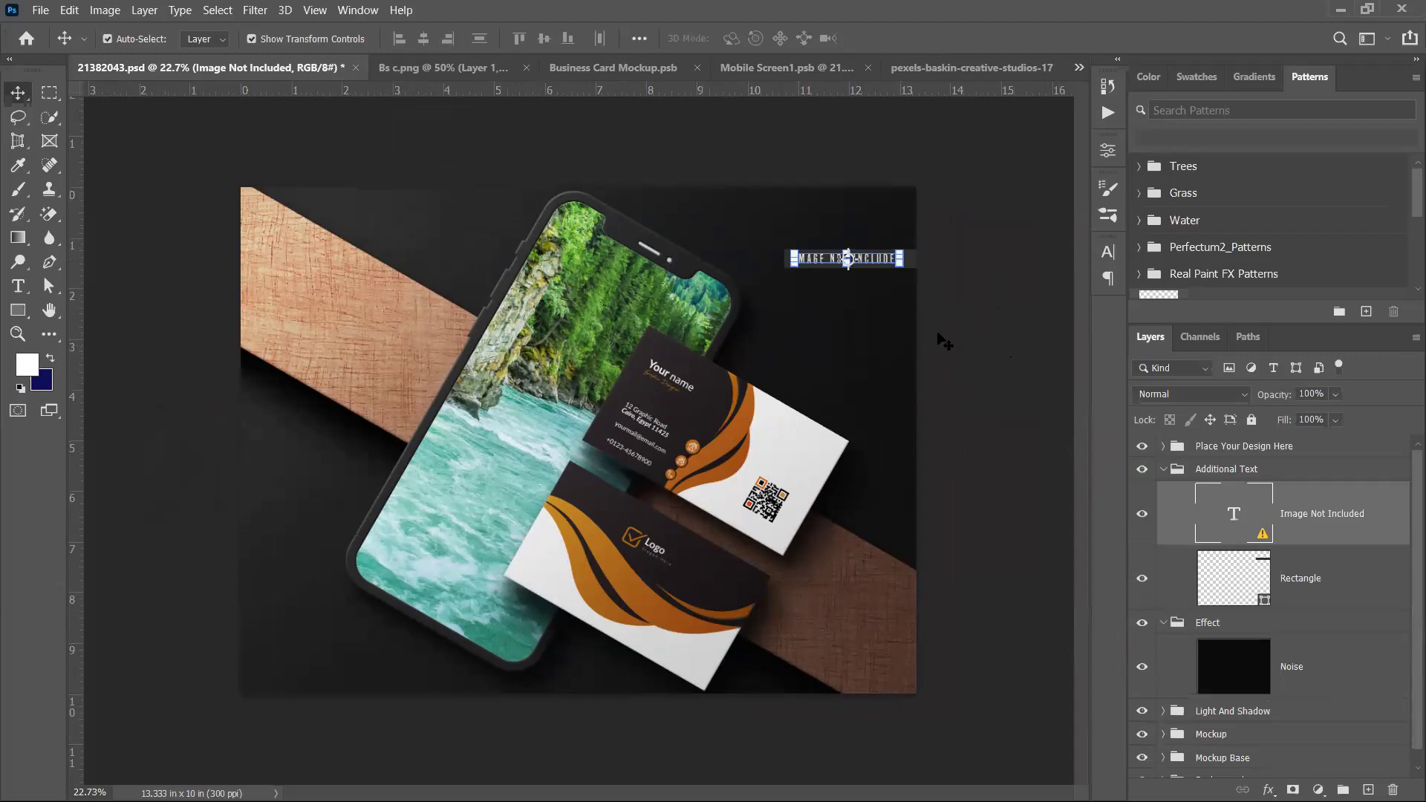
left_click(1165, 470)
left_click(1143, 470)
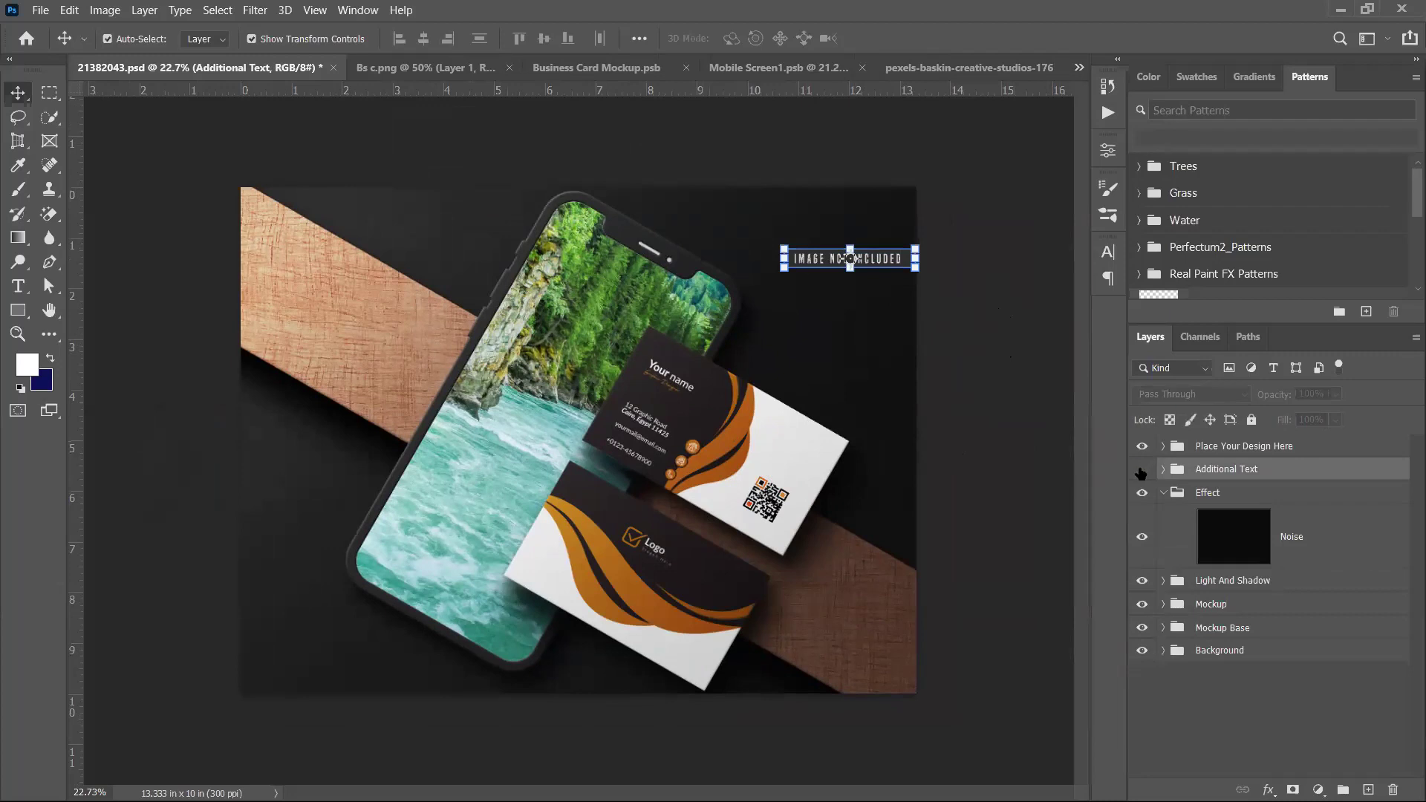
left_click(1007, 435)
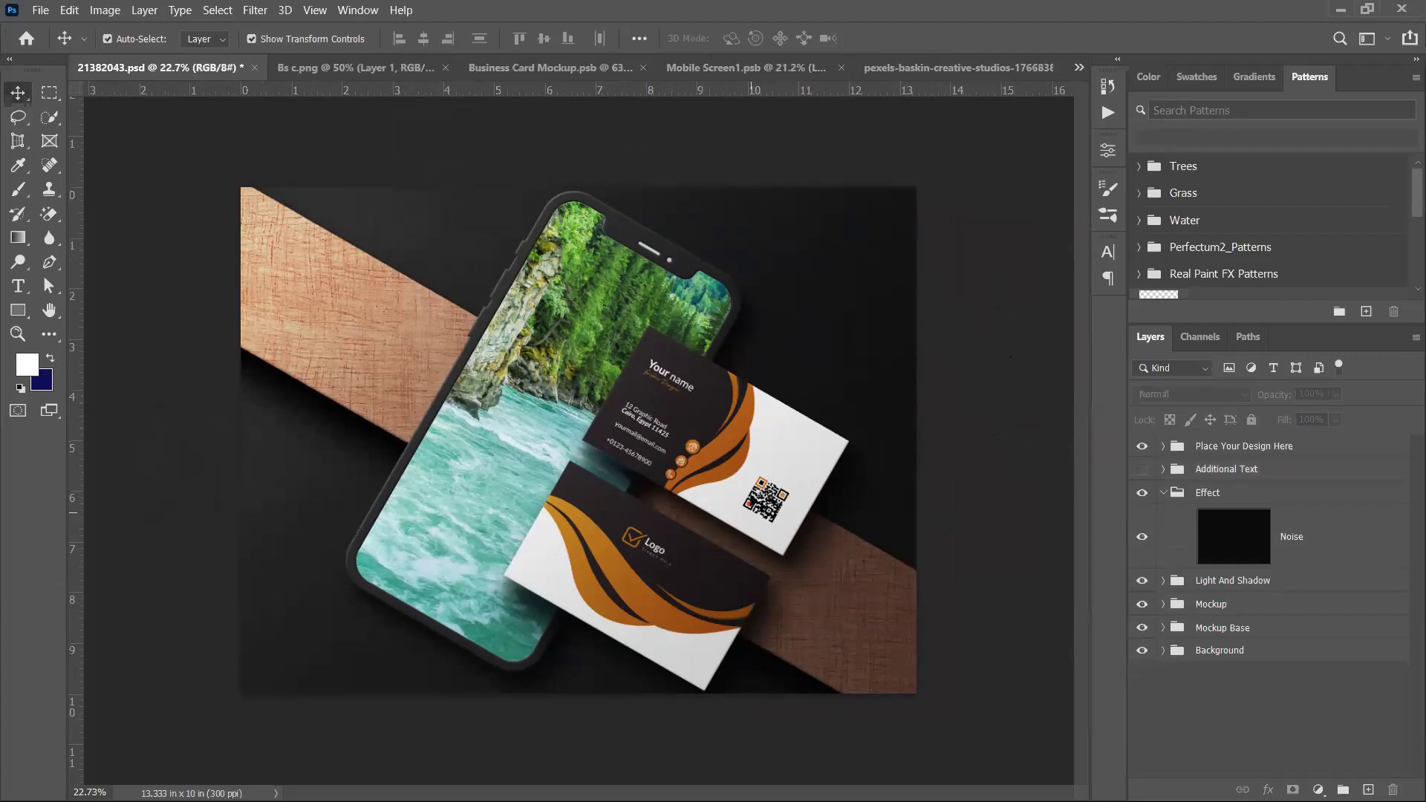
key("ctrl+plus")
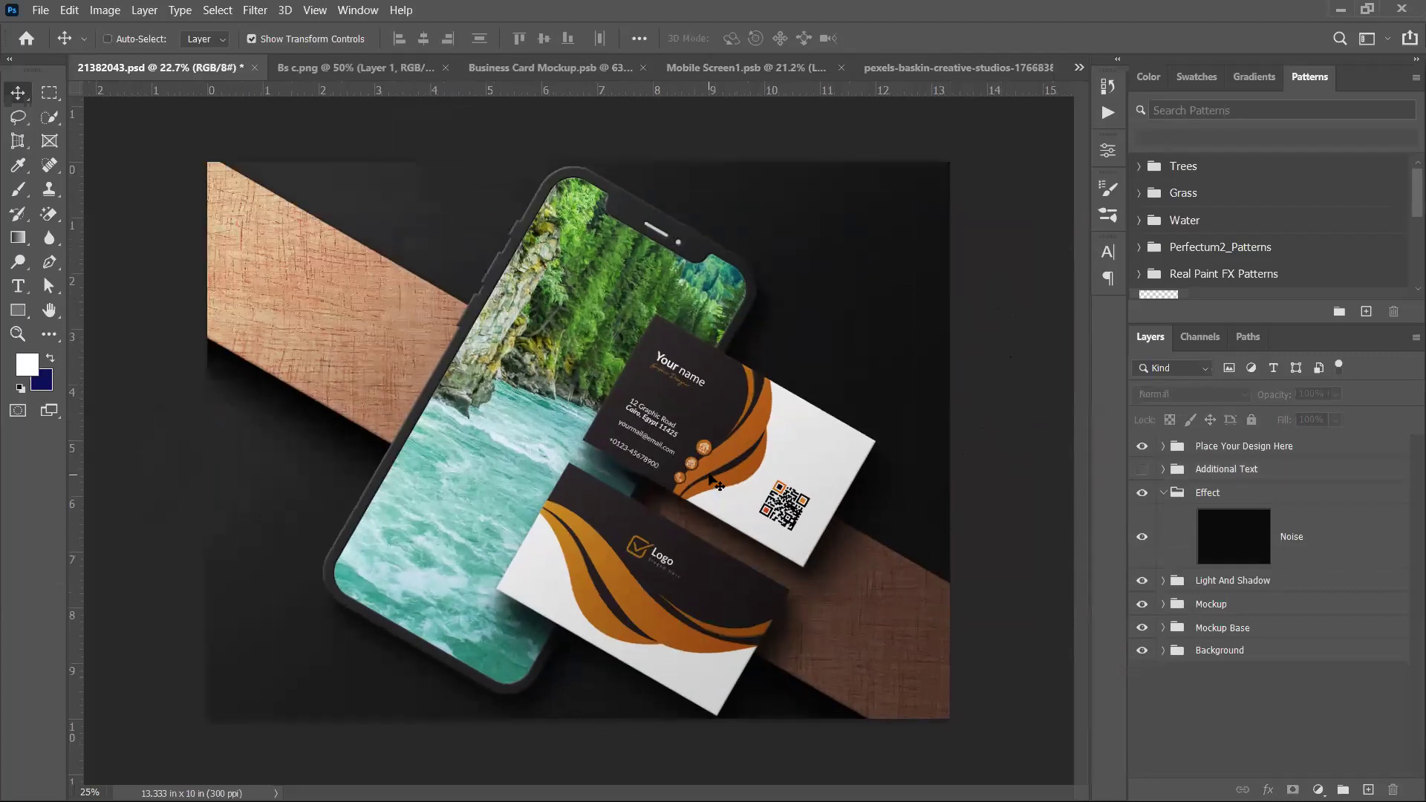
Open the Save for Web export settings for the mockup
left_click(40, 10)
mouse_move(85, 267)
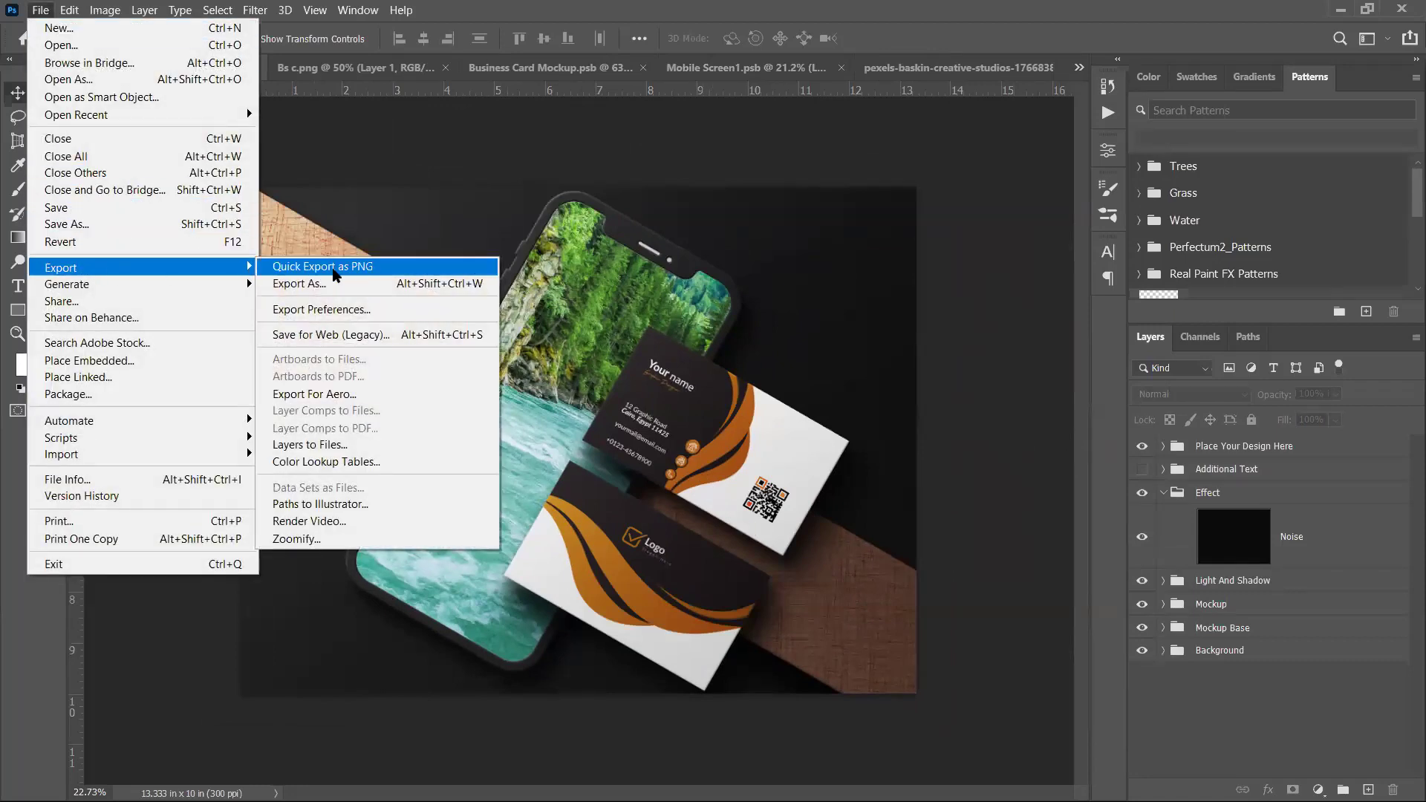
left_click(407, 336)
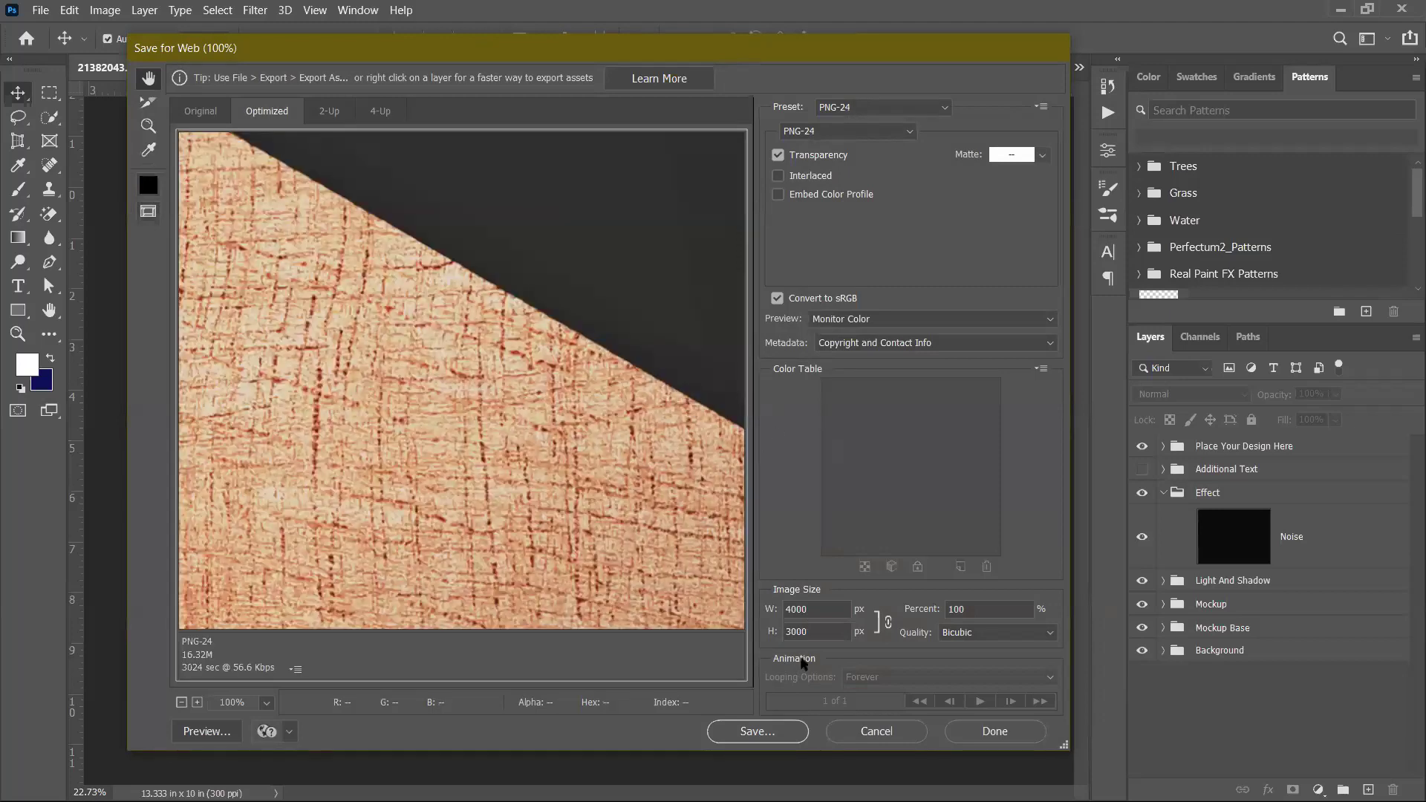
Save the optimized PNG to the Desktop as 21382043.png
left_click(786, 716)
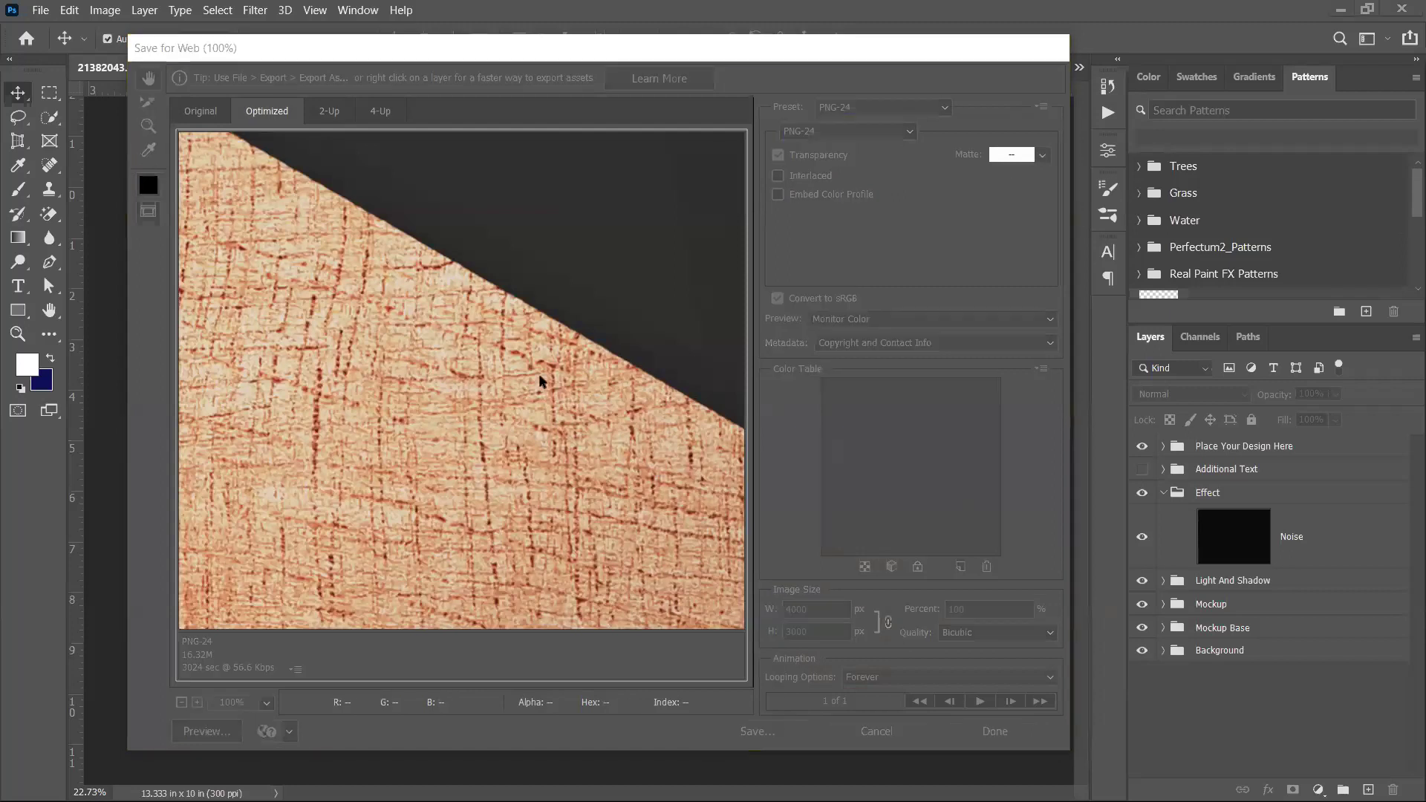
left_click(533, 64)
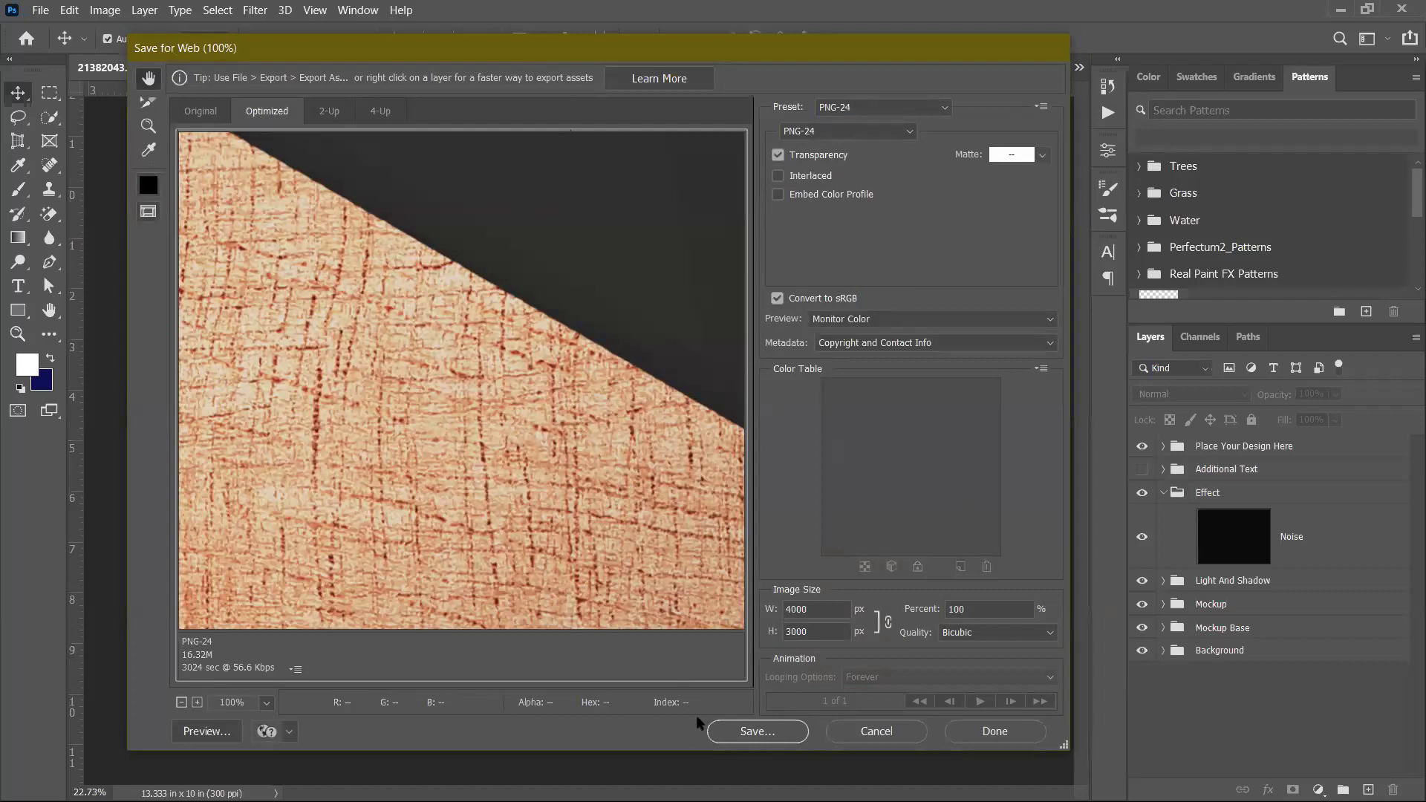
left_click(765, 737)
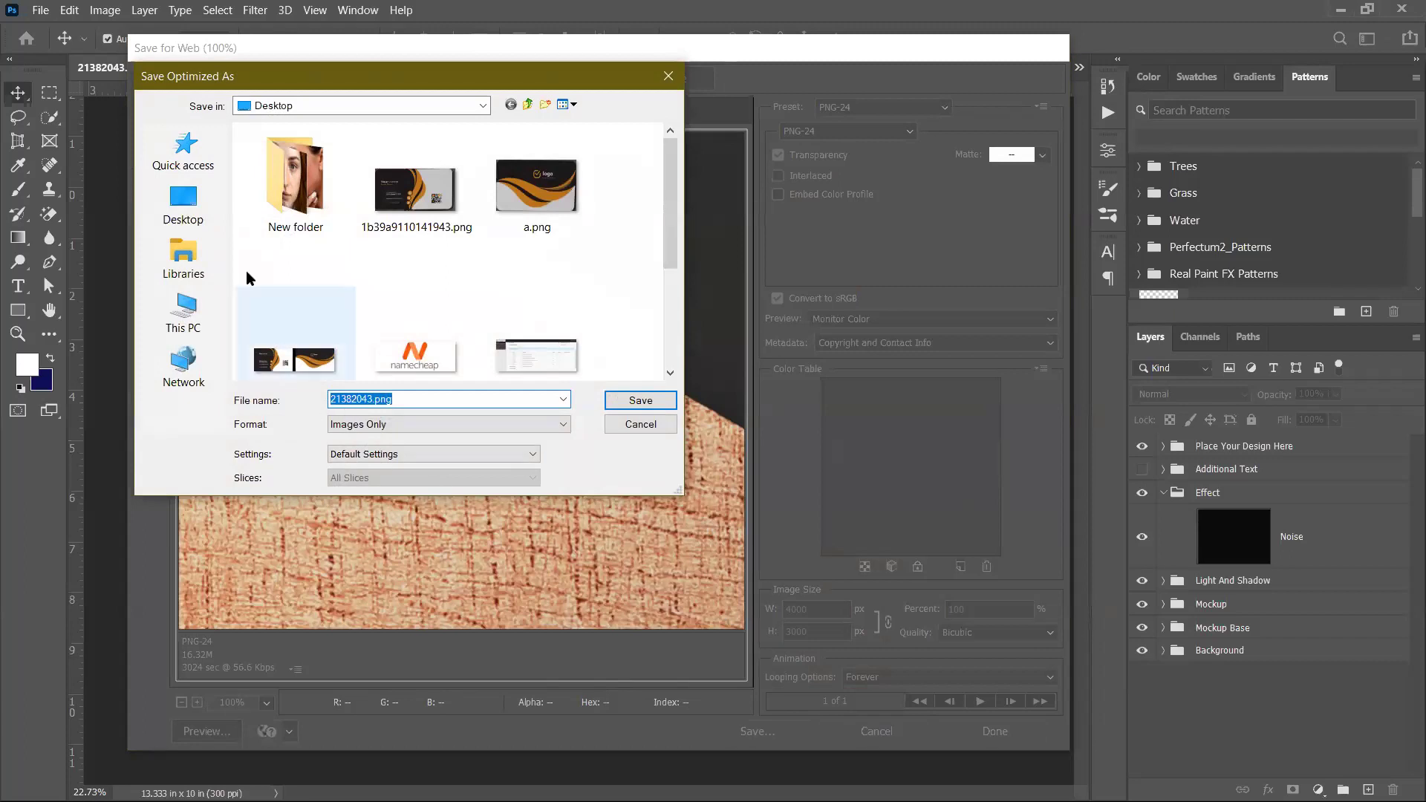
left_click(179, 199)
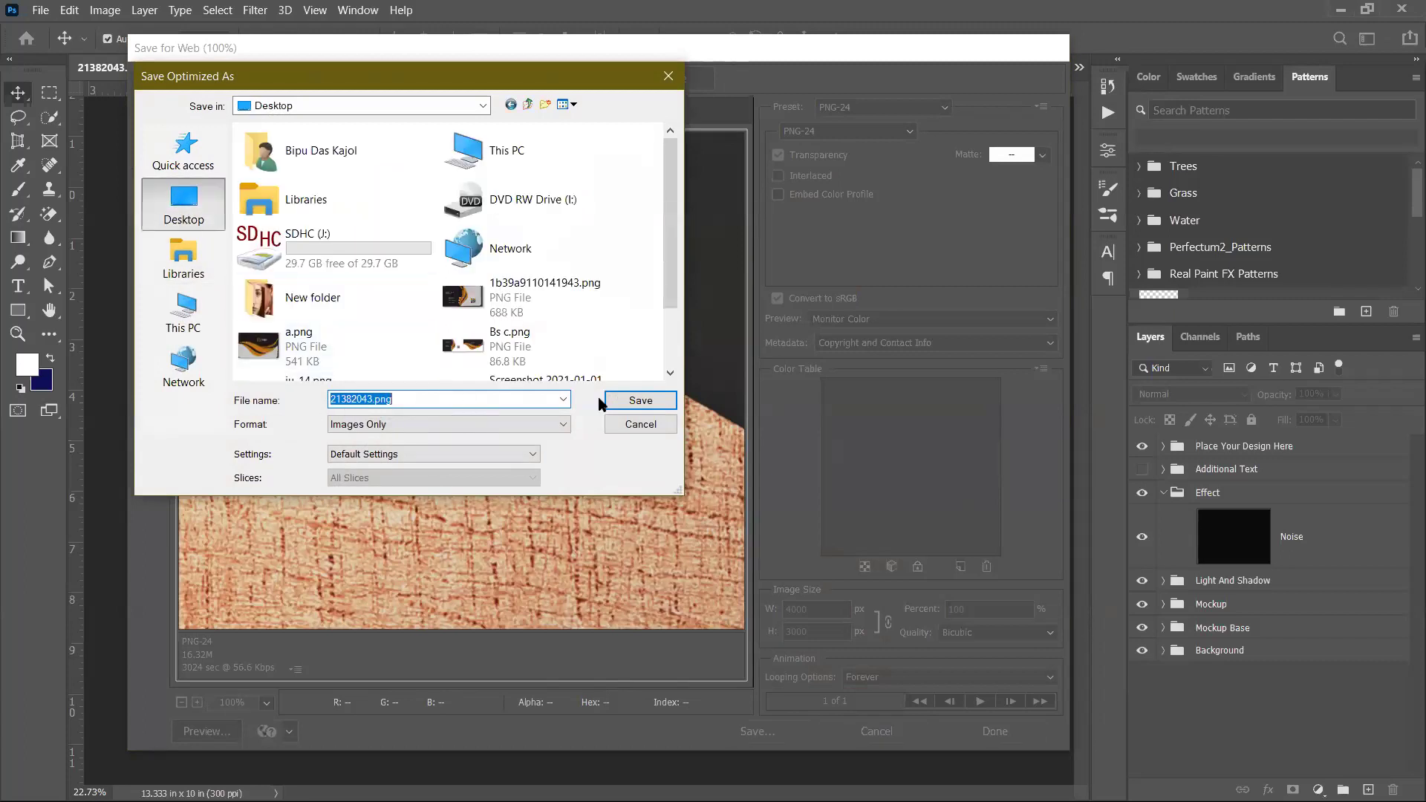
left_click(640, 400)
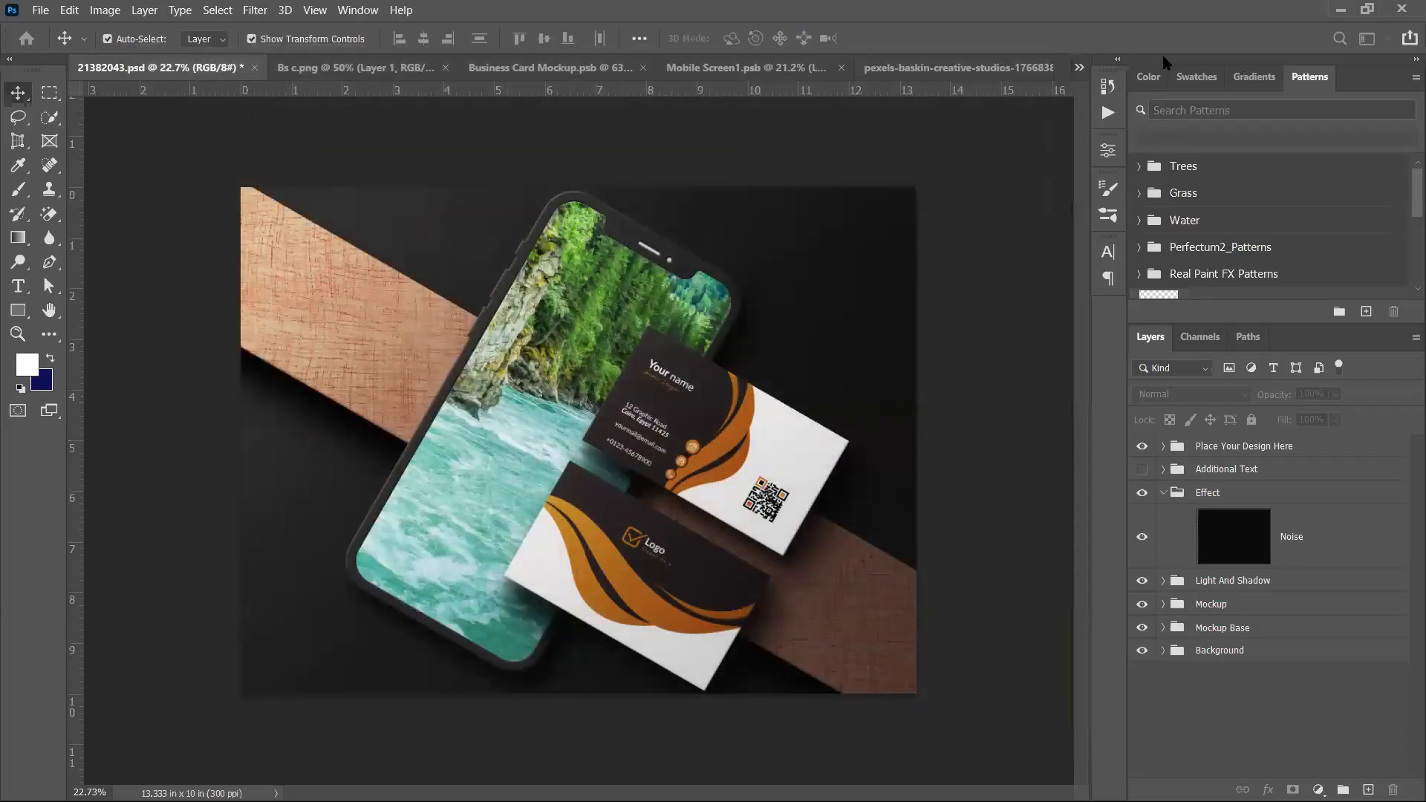
Minimize Photoshop and the browser, close Explorer, and refresh the desktop
left_click(1341, 11)
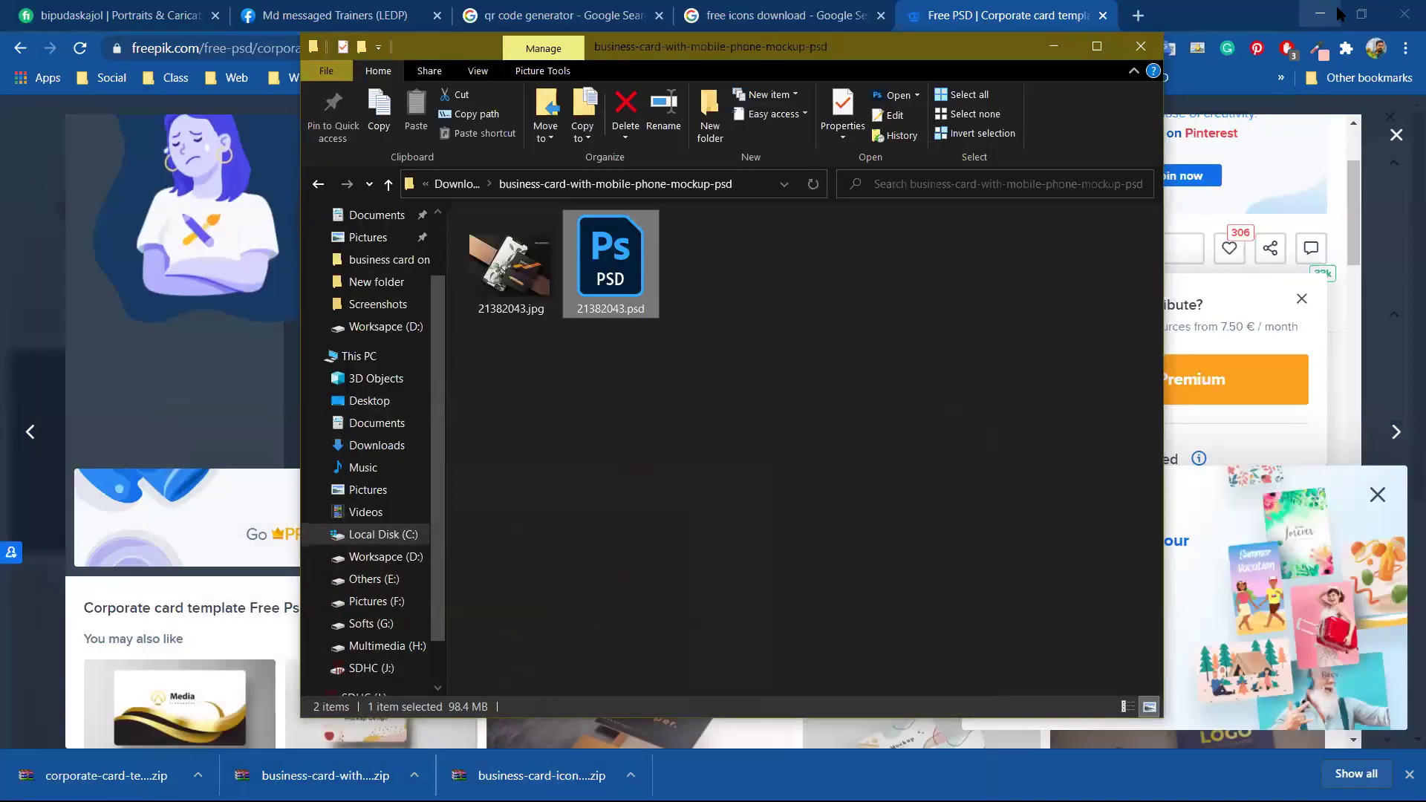
left_click(1330, 11)
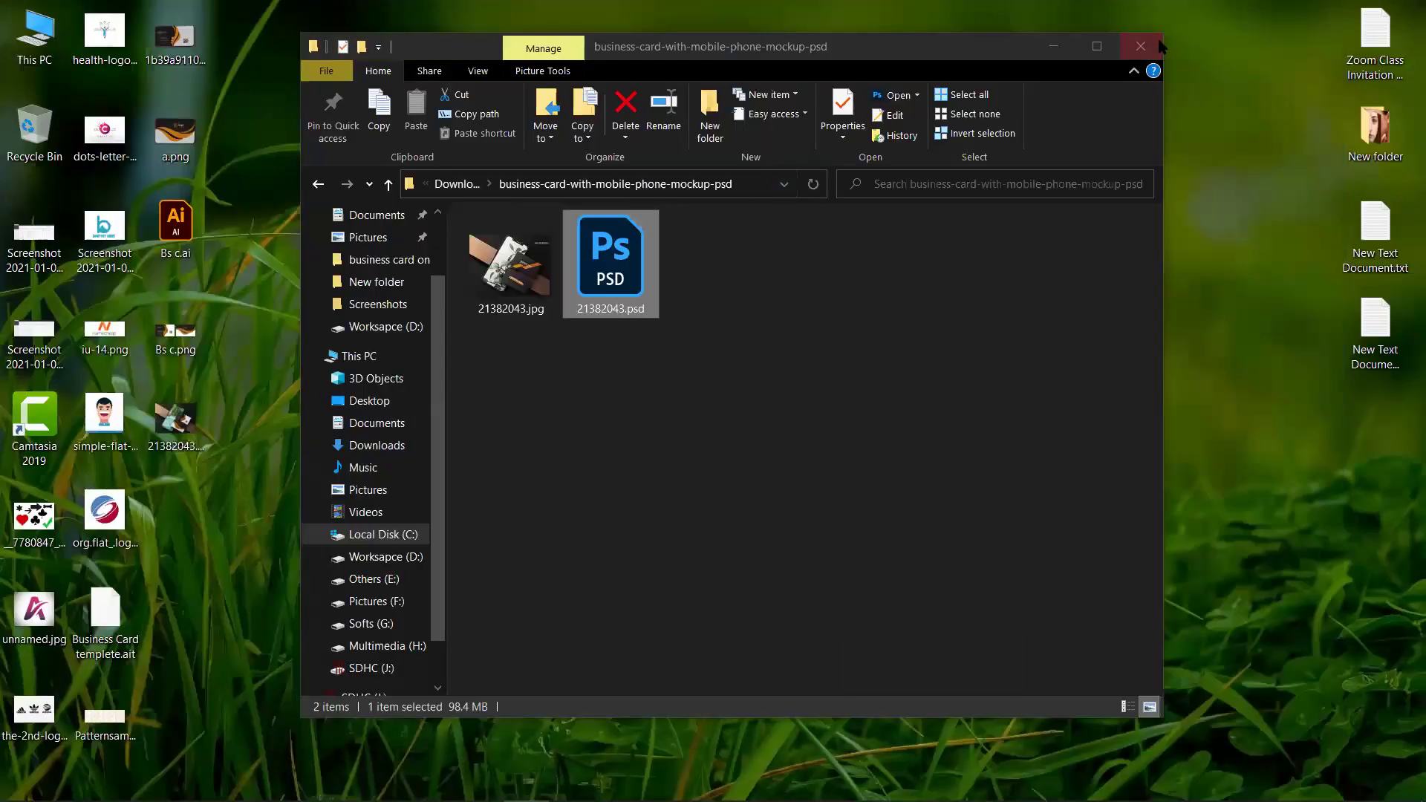
left_click(1143, 46)
right_click(455, 217)
left_click(518, 275)
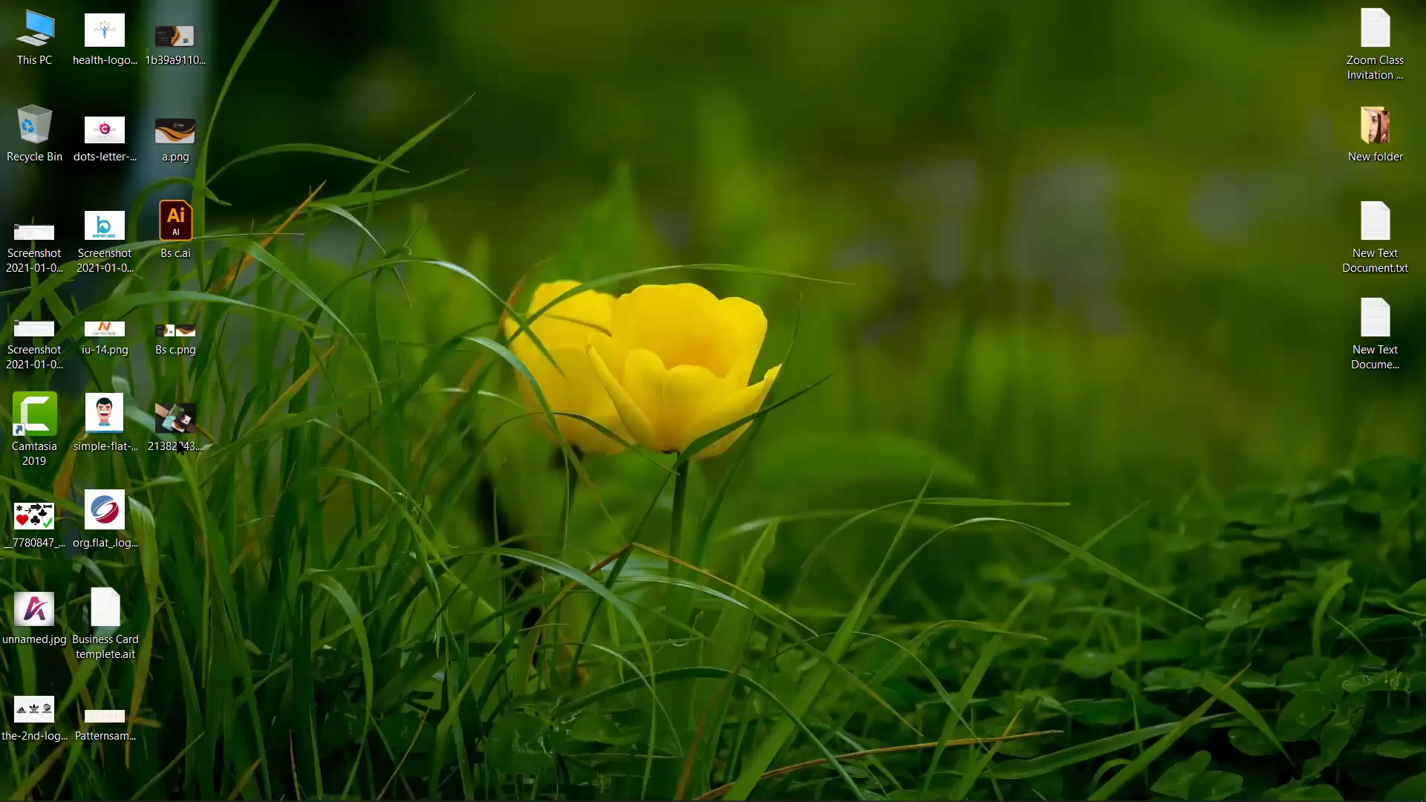
Open 21382043.png in Photos and zoom in and out on the cards
double_click(176, 420)
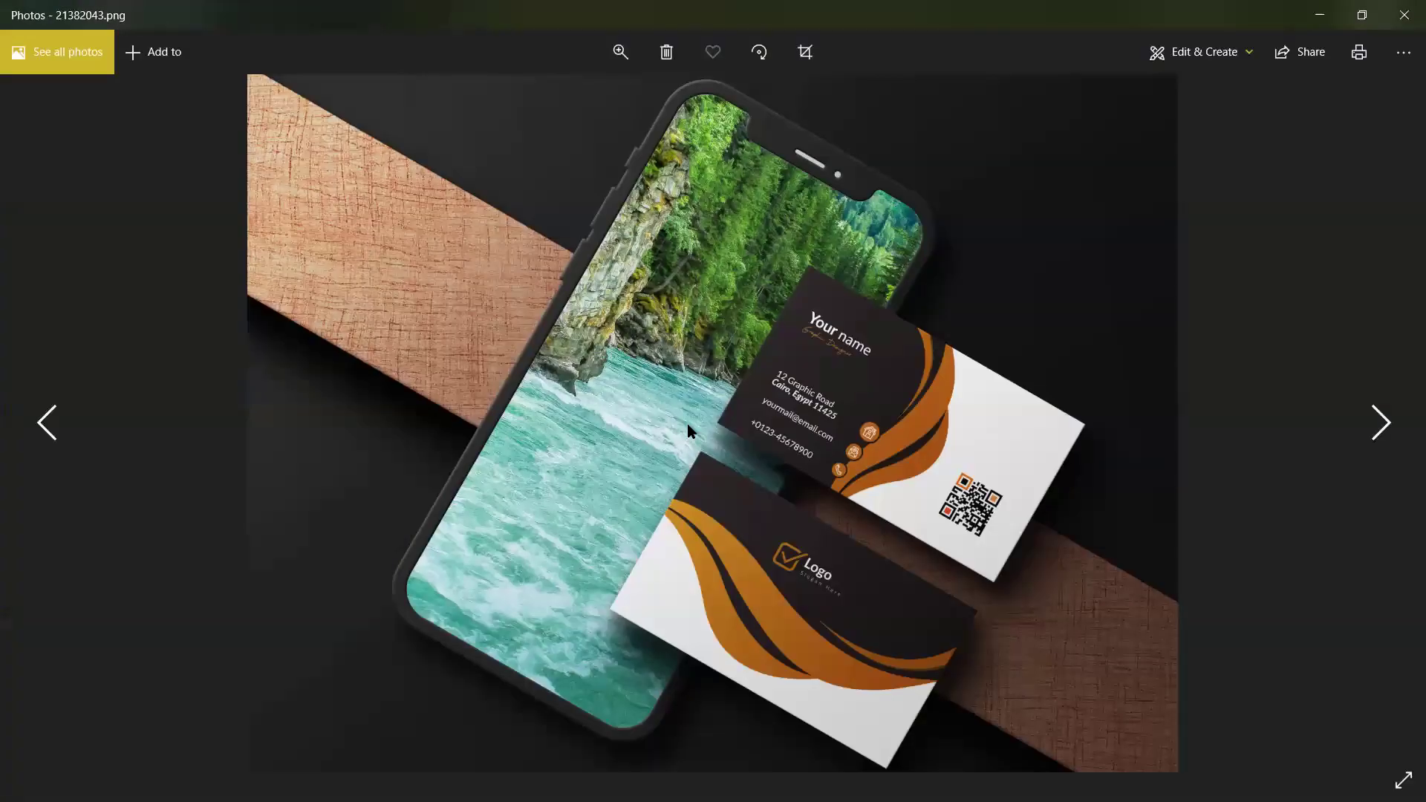
scroll(1037, 471, "up", 5)
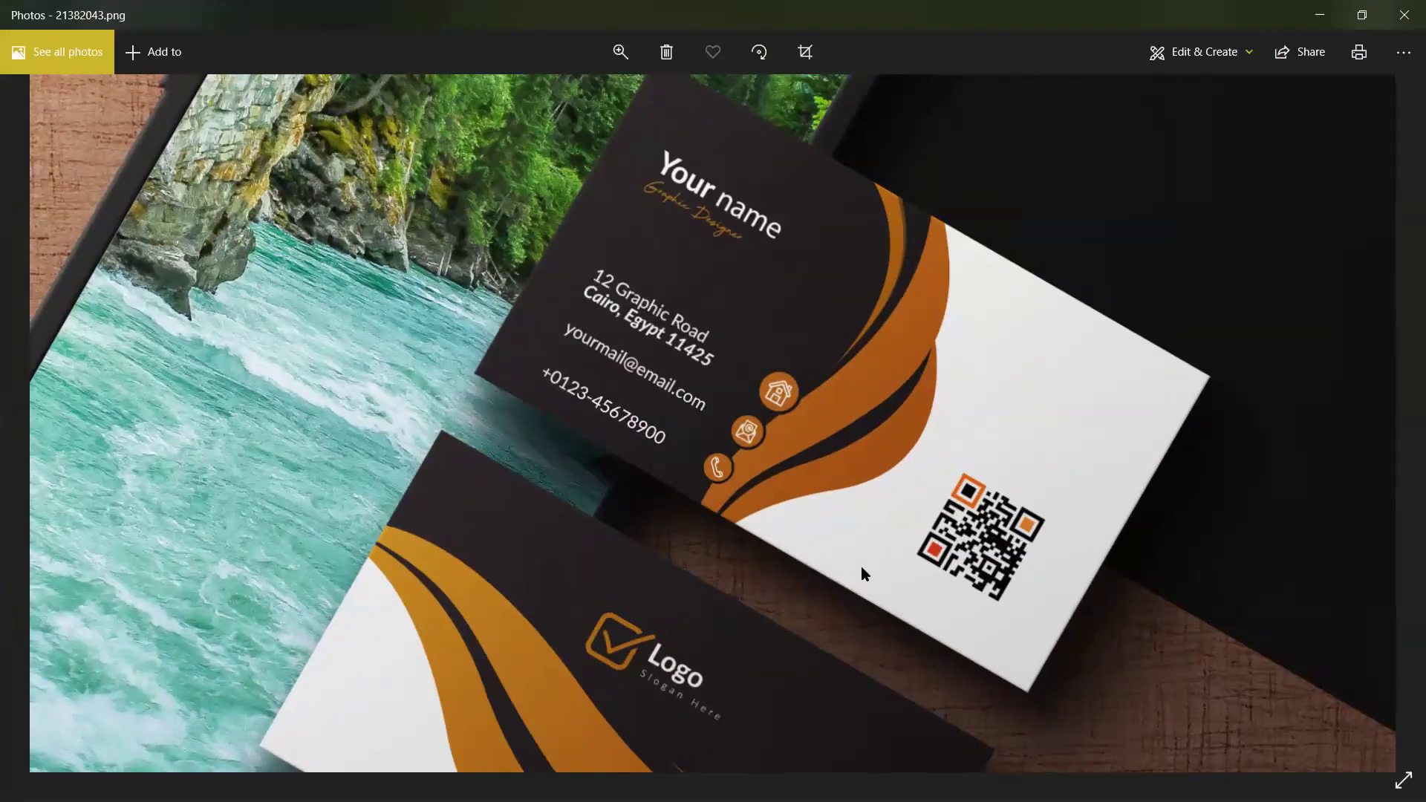
scroll(901, 399, "down", 5)
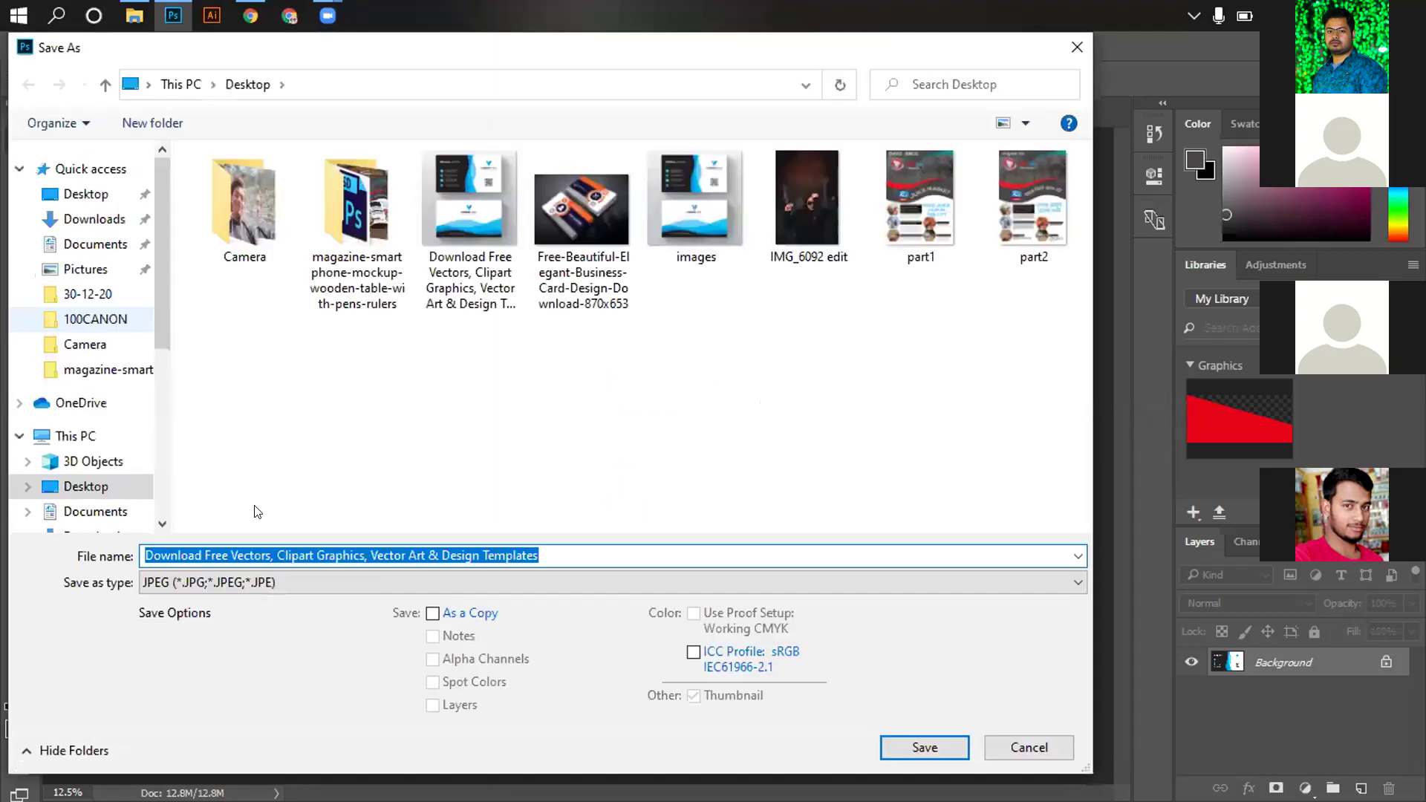
Save the image as a JPEG under a shortened file name
left_click_drag(318, 556, 642, 591)
key("BackSpace")
left_click(938, 750)
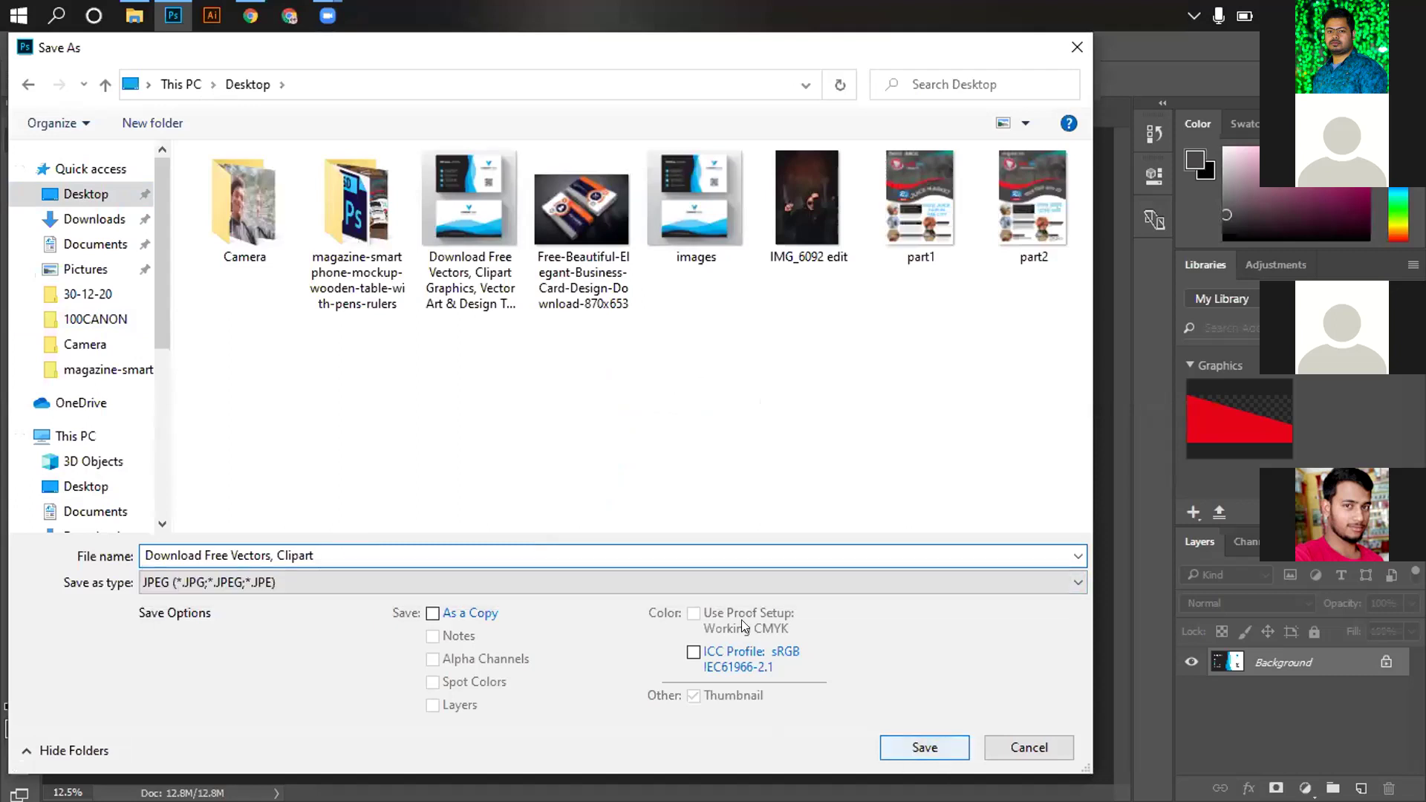
left_click(834, 193)
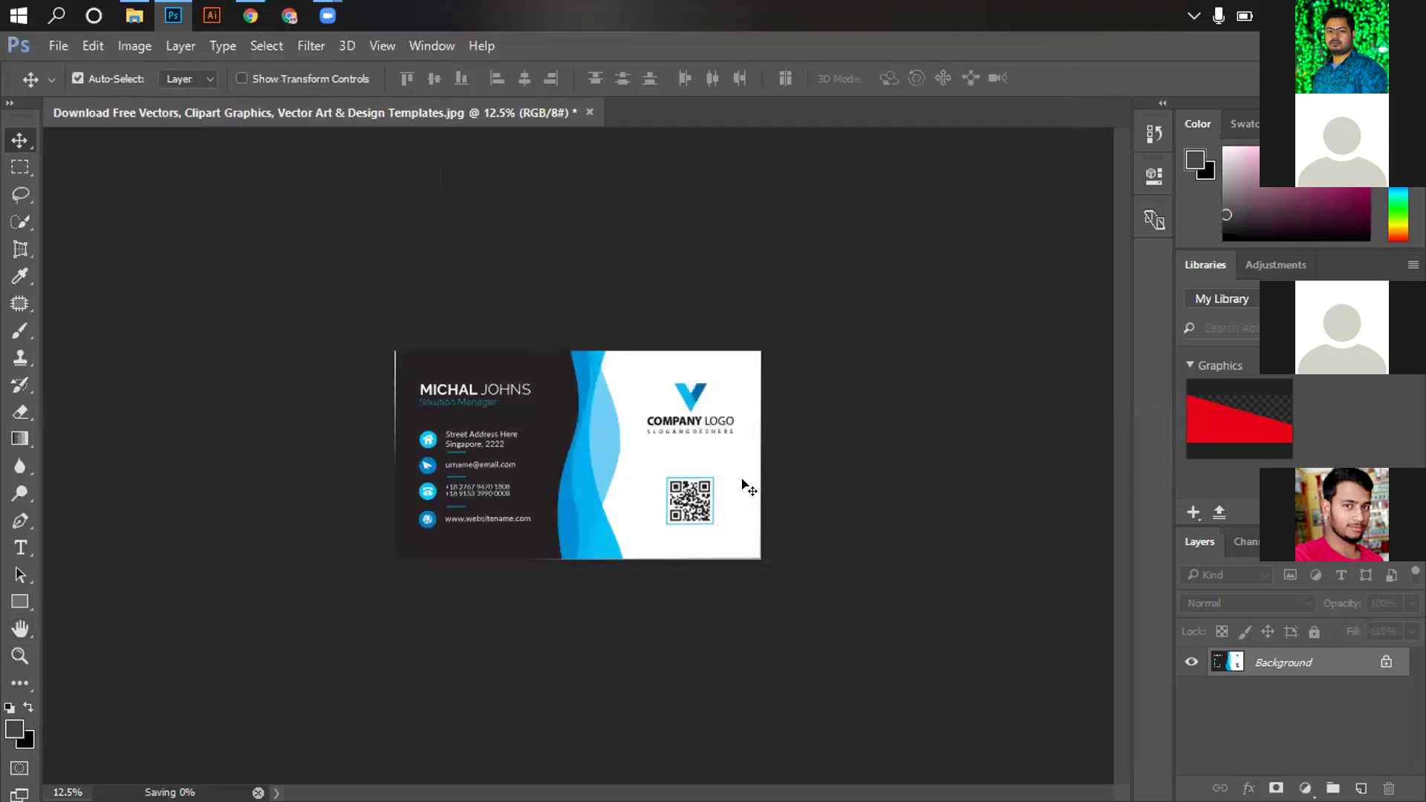
Undo, then perspective-crop the bottom blue wave card to straighten it
key("ctrl+z")
left_click(13, 247)
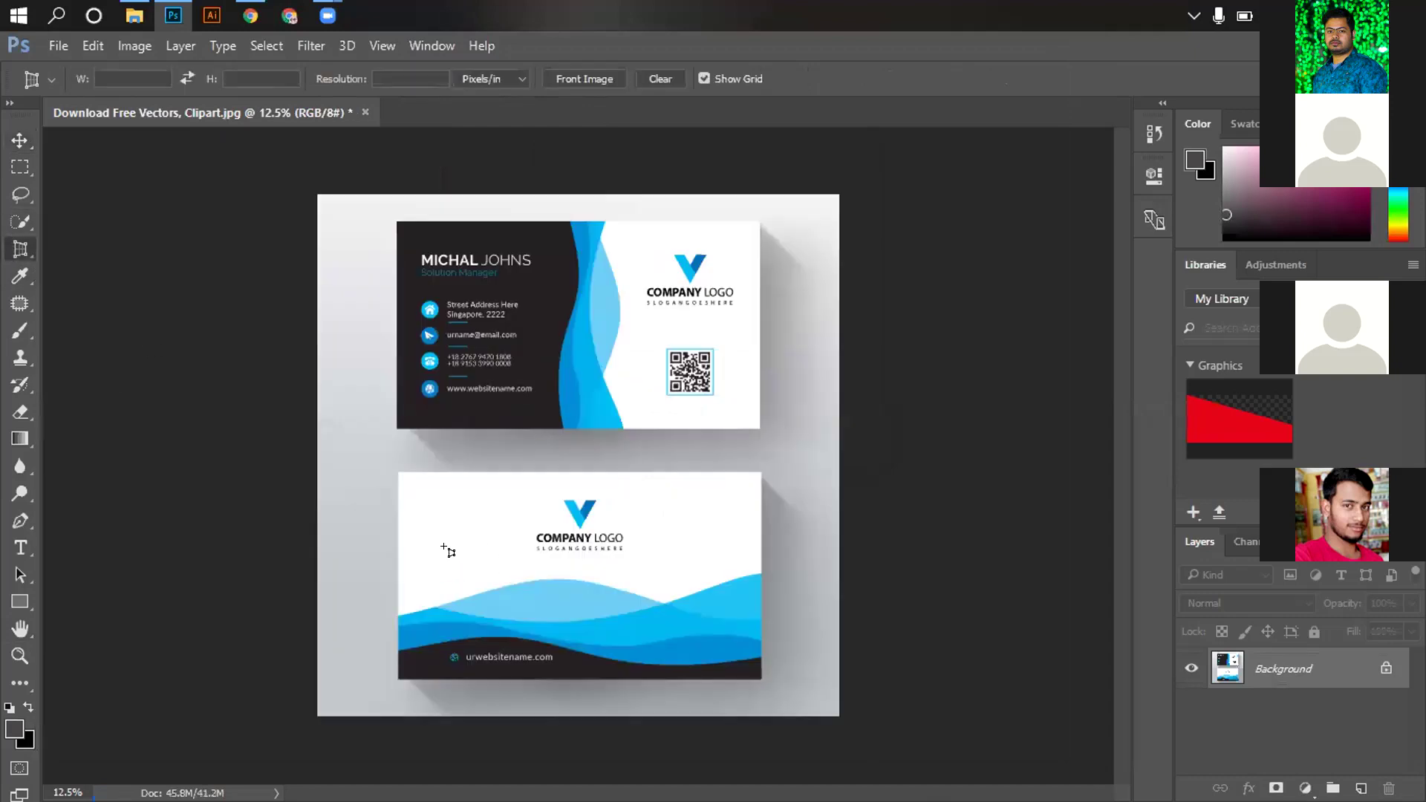
left_click_drag(397, 473, 761, 474)
left_click(761, 474)
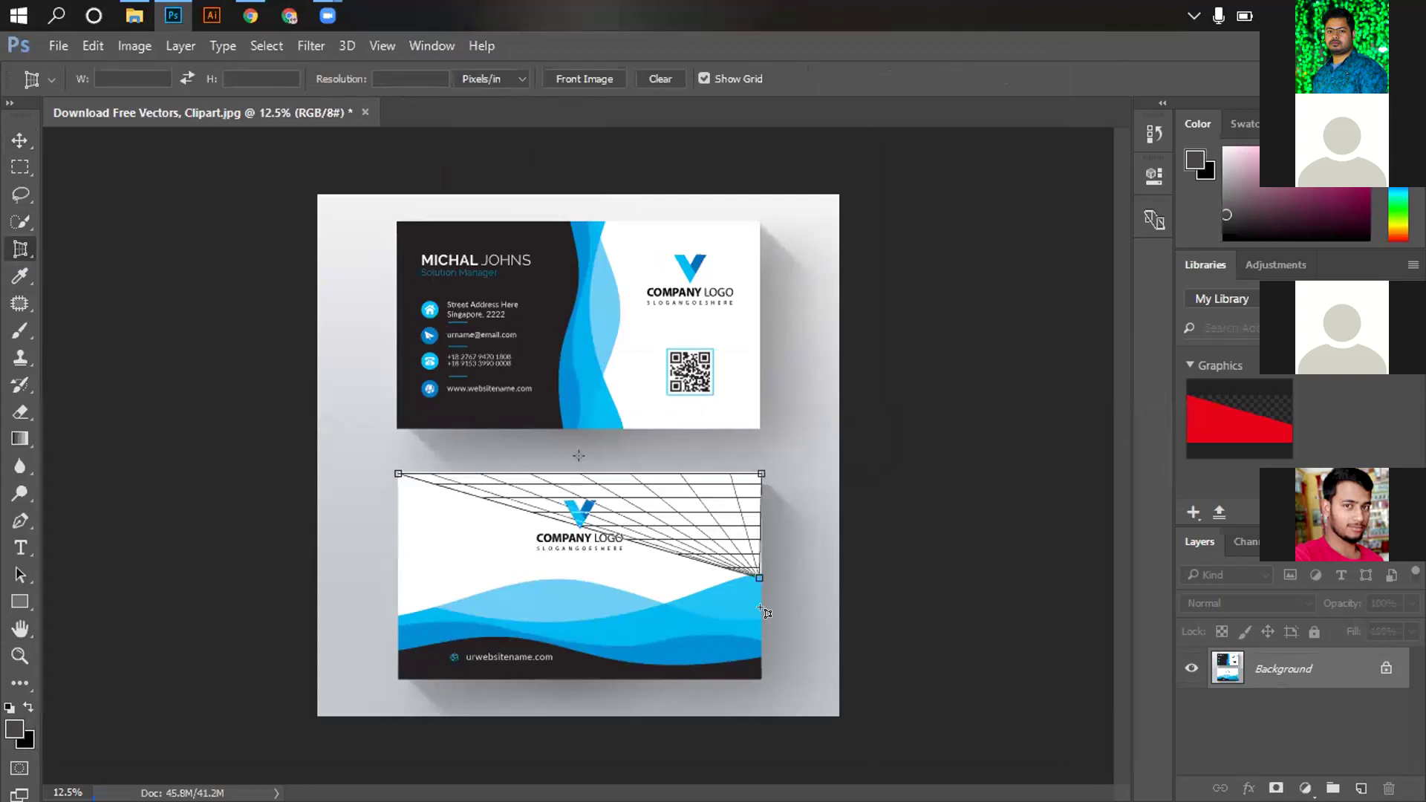
left_click(762, 680)
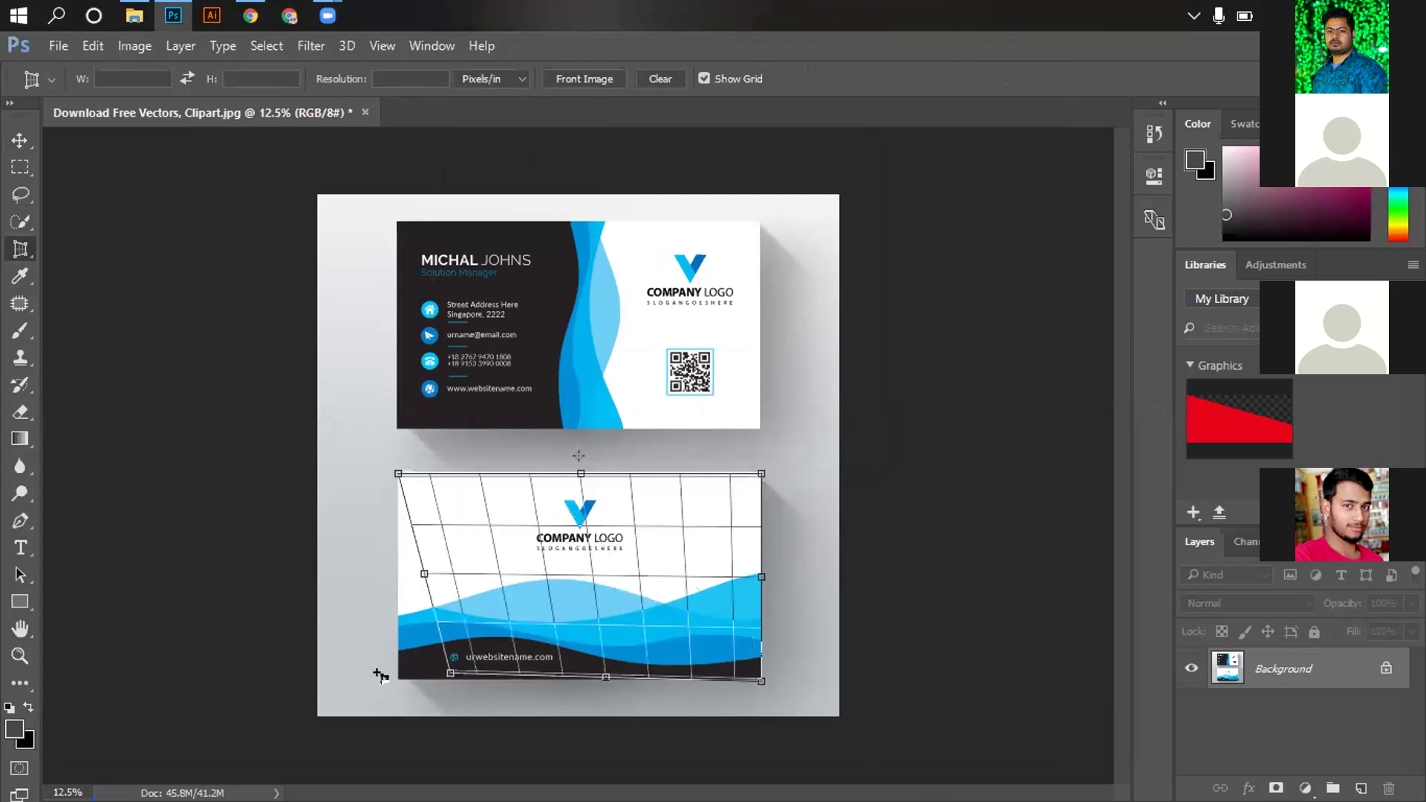
left_click(398, 678)
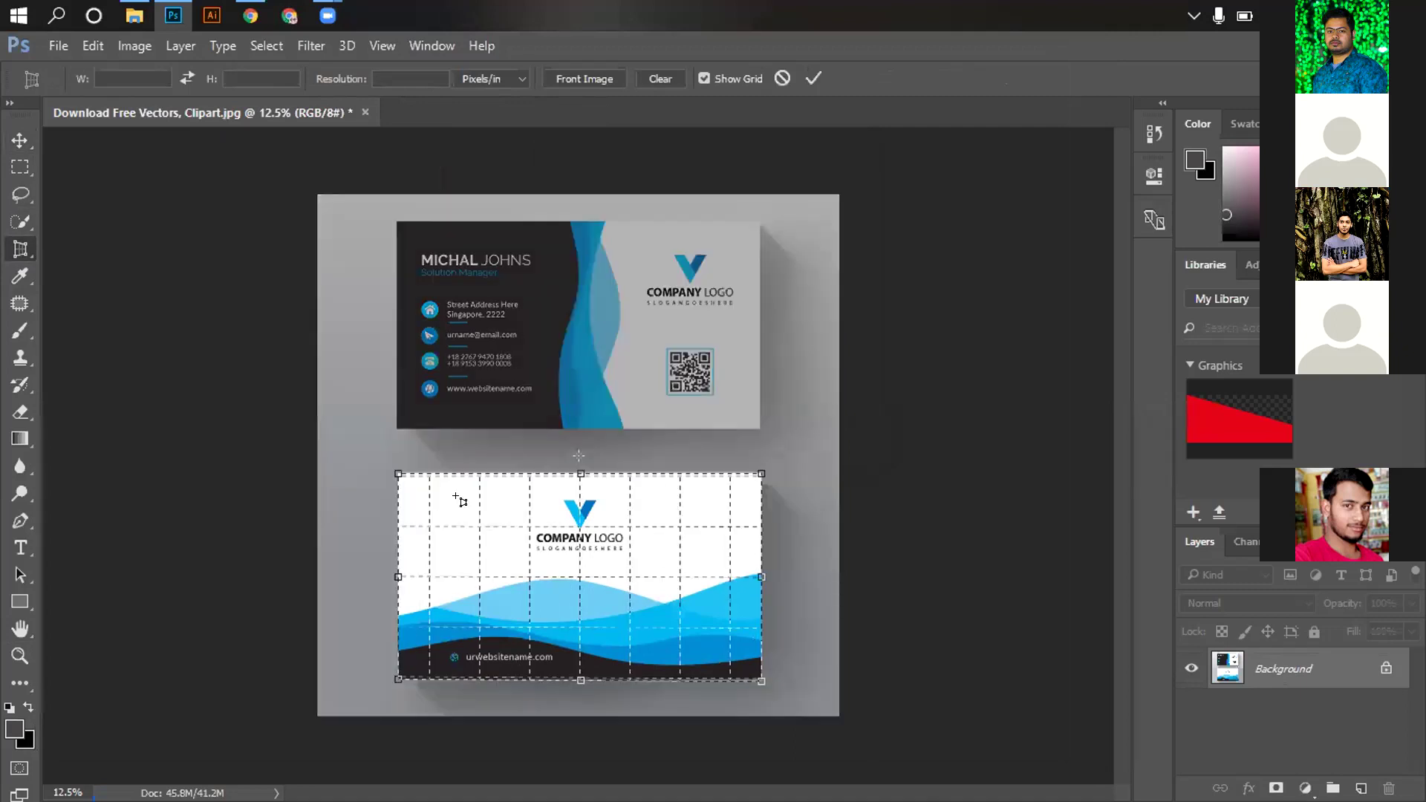
key("Return")
left_click(19, 140)
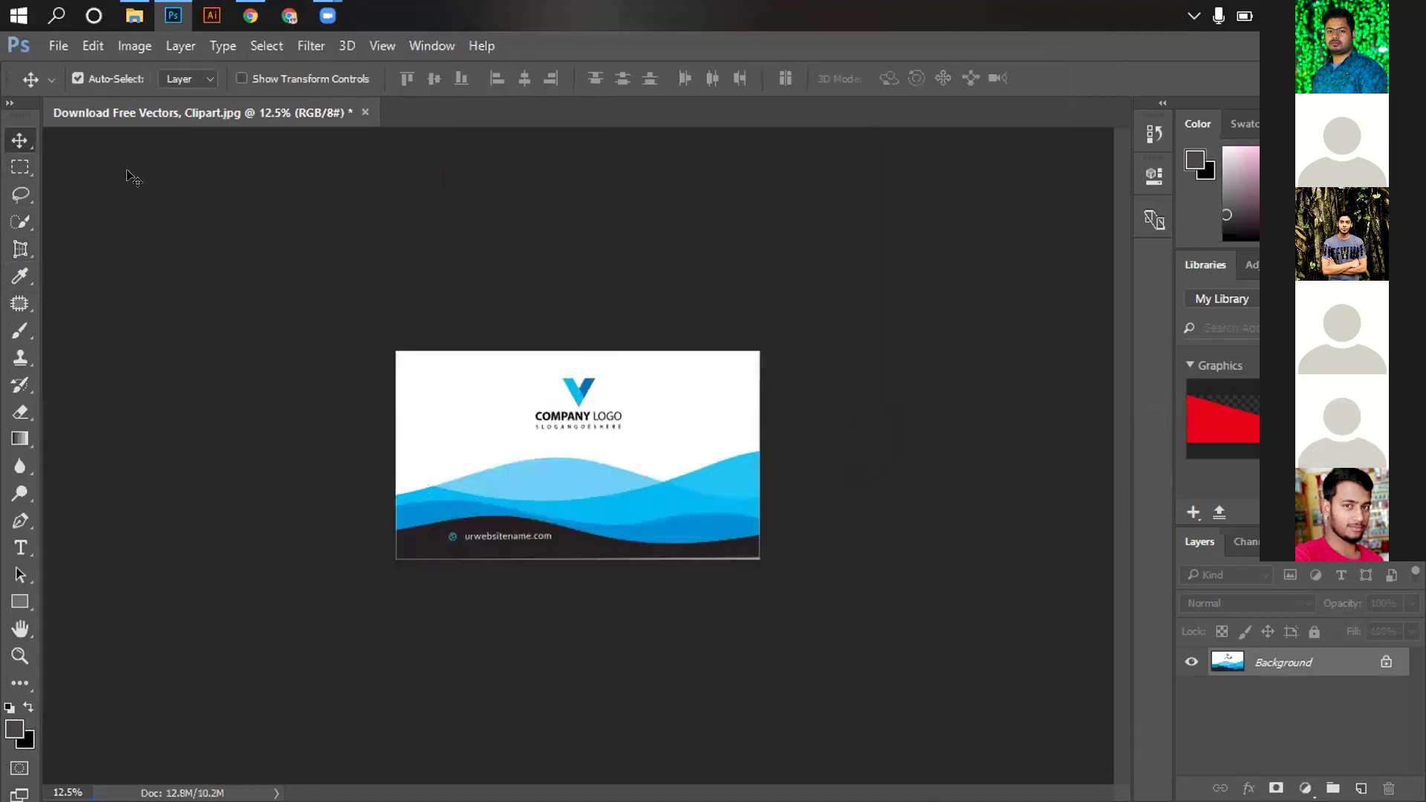
Save the cropped card as the JPEG 'Download Free Vectors'
key("alt+f")
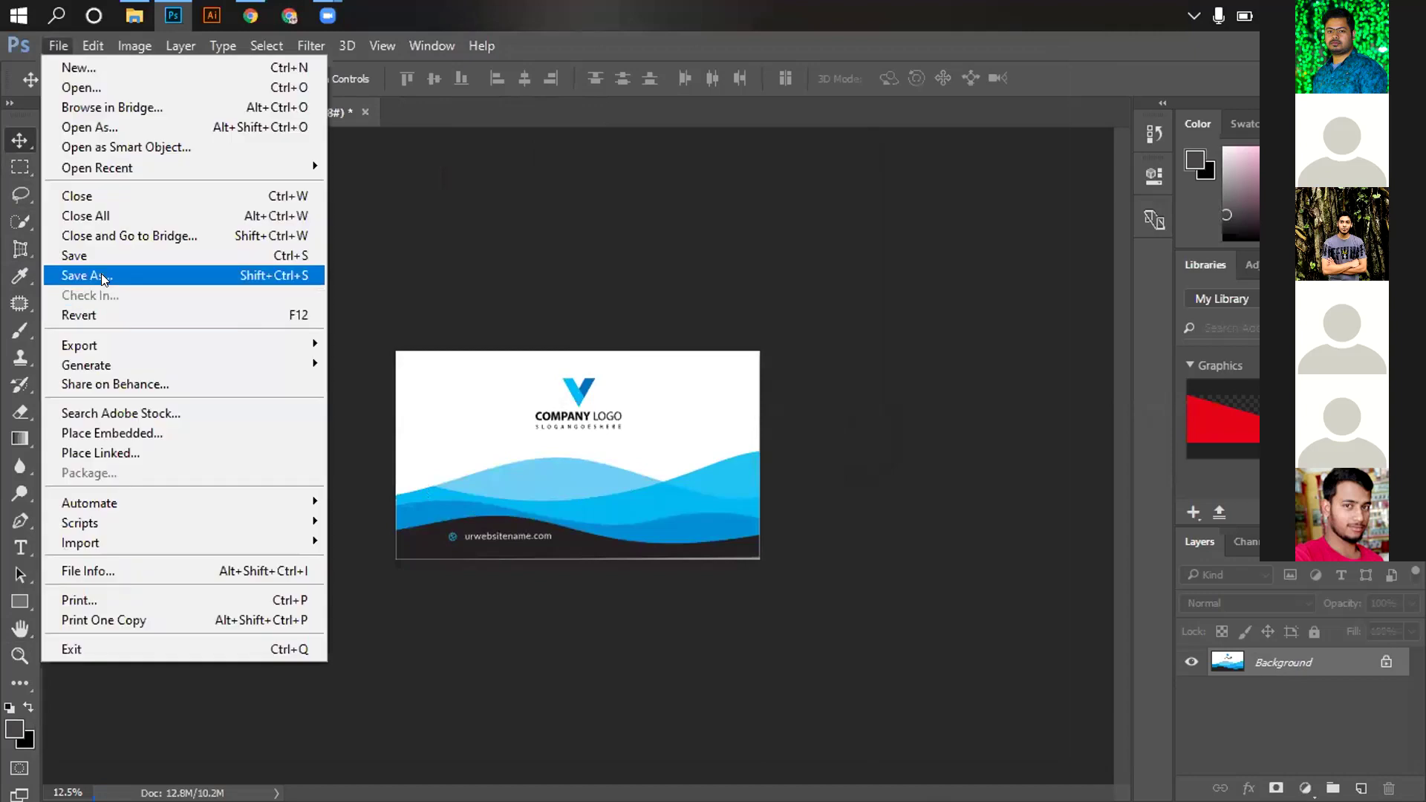
key("Escape")
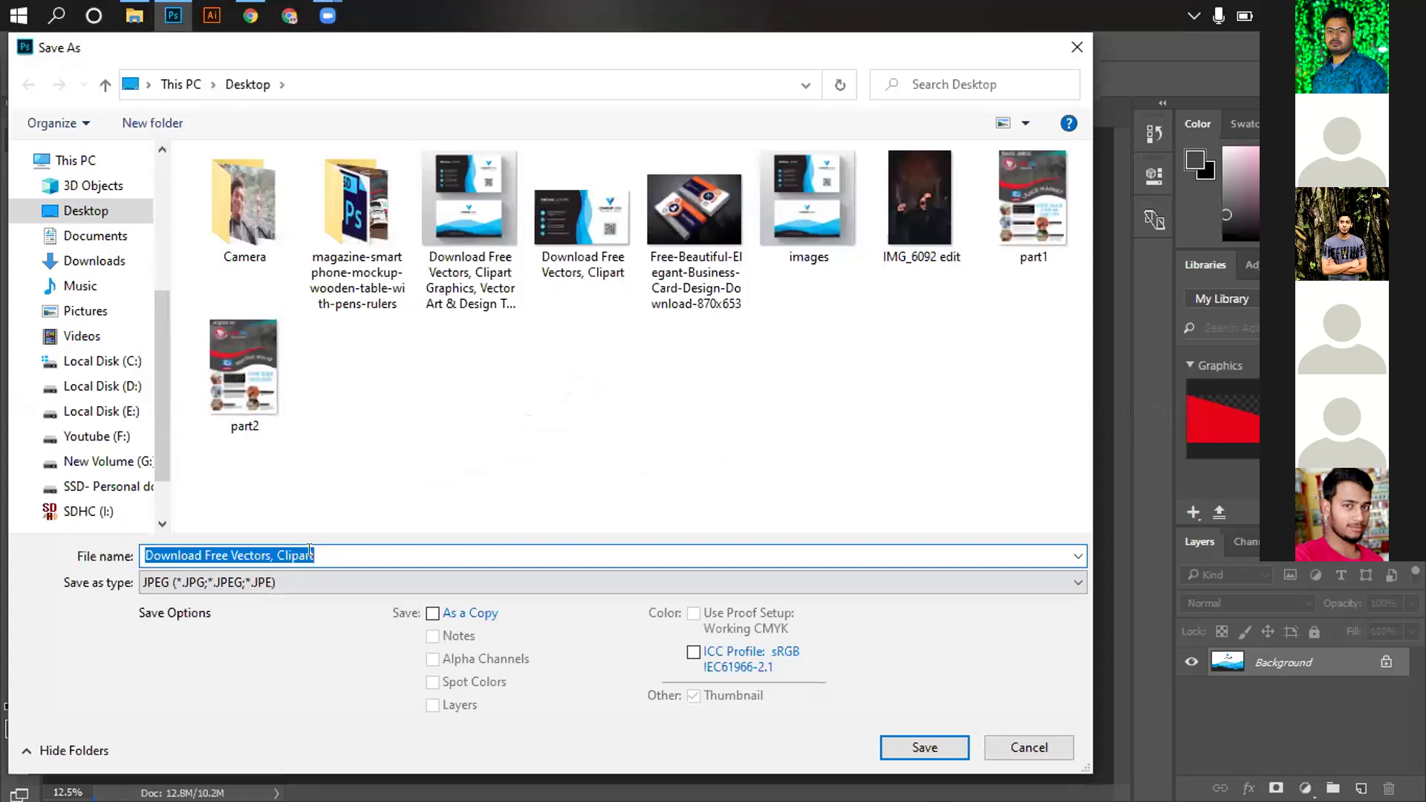
left_click(279, 551)
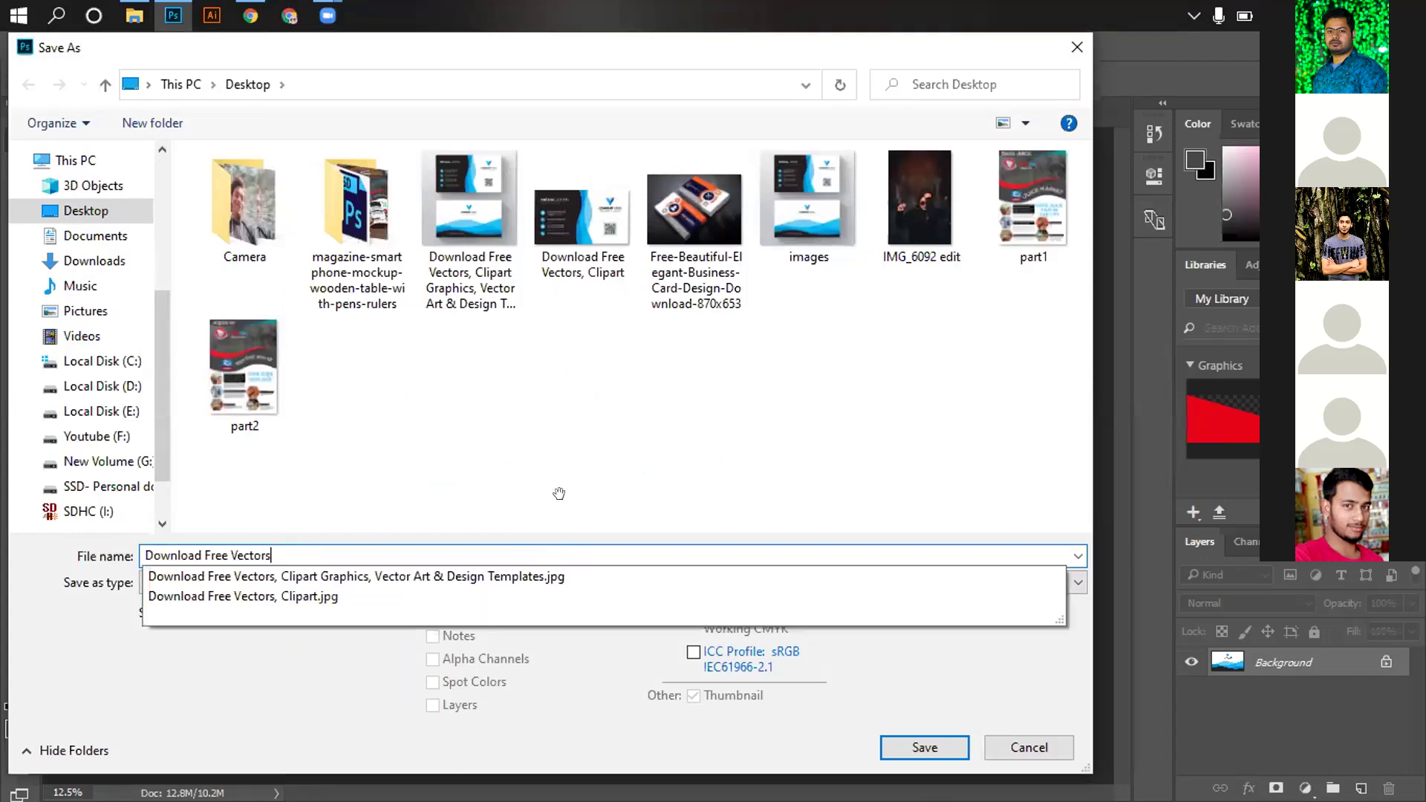
key("Return")
left_click(832, 193)
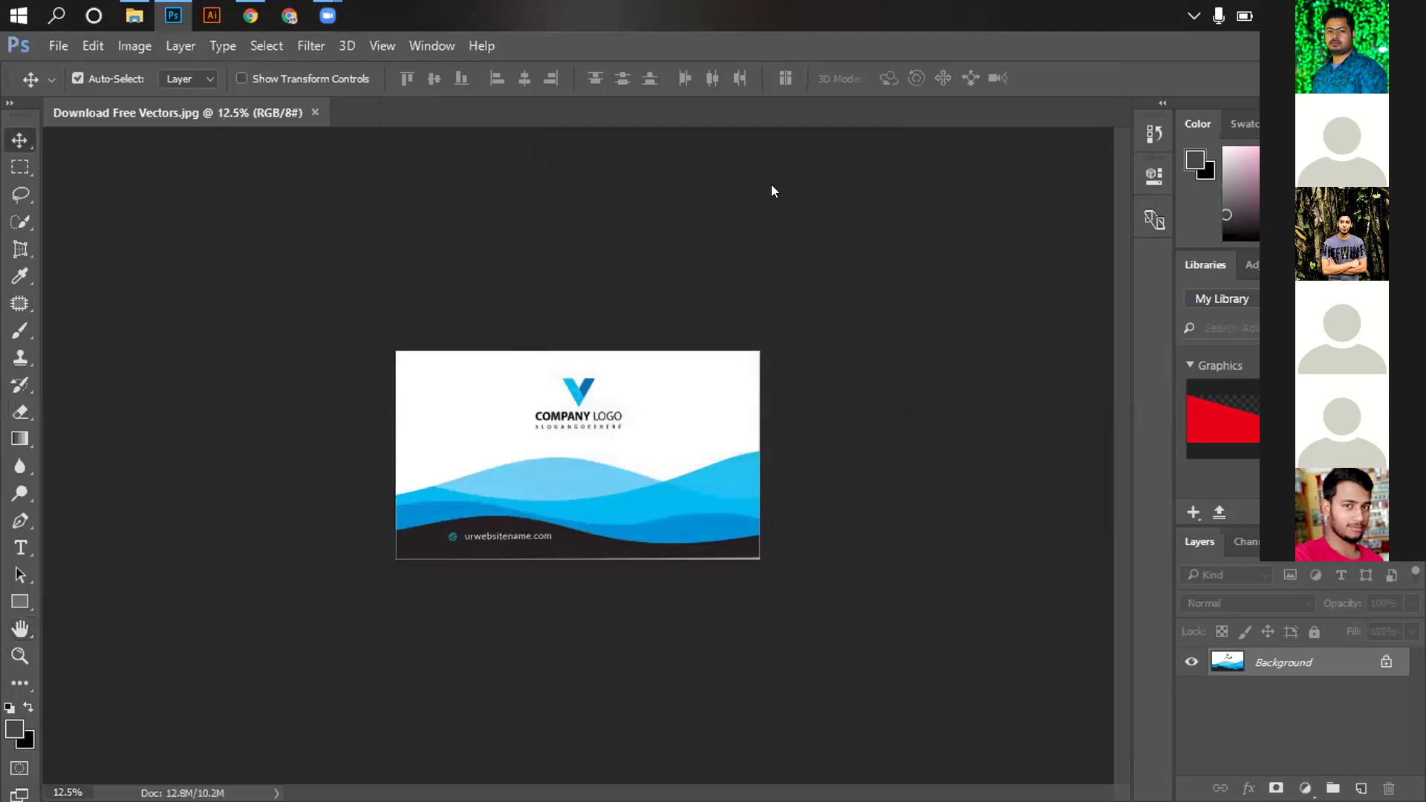
key("super+d")
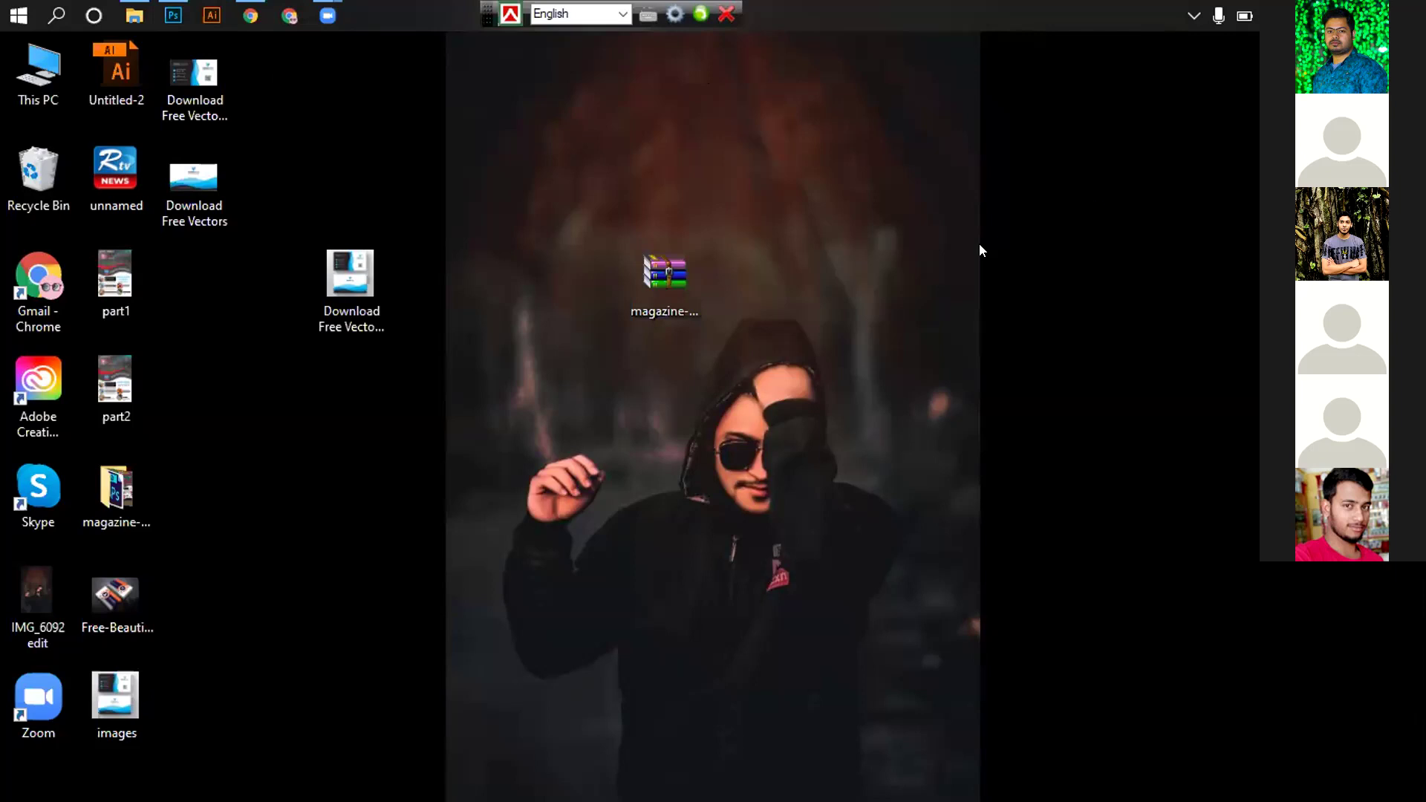
Refresh the desktop, then open Illustrator's New Document window with Ctrl+N
right_click(1150, 104)
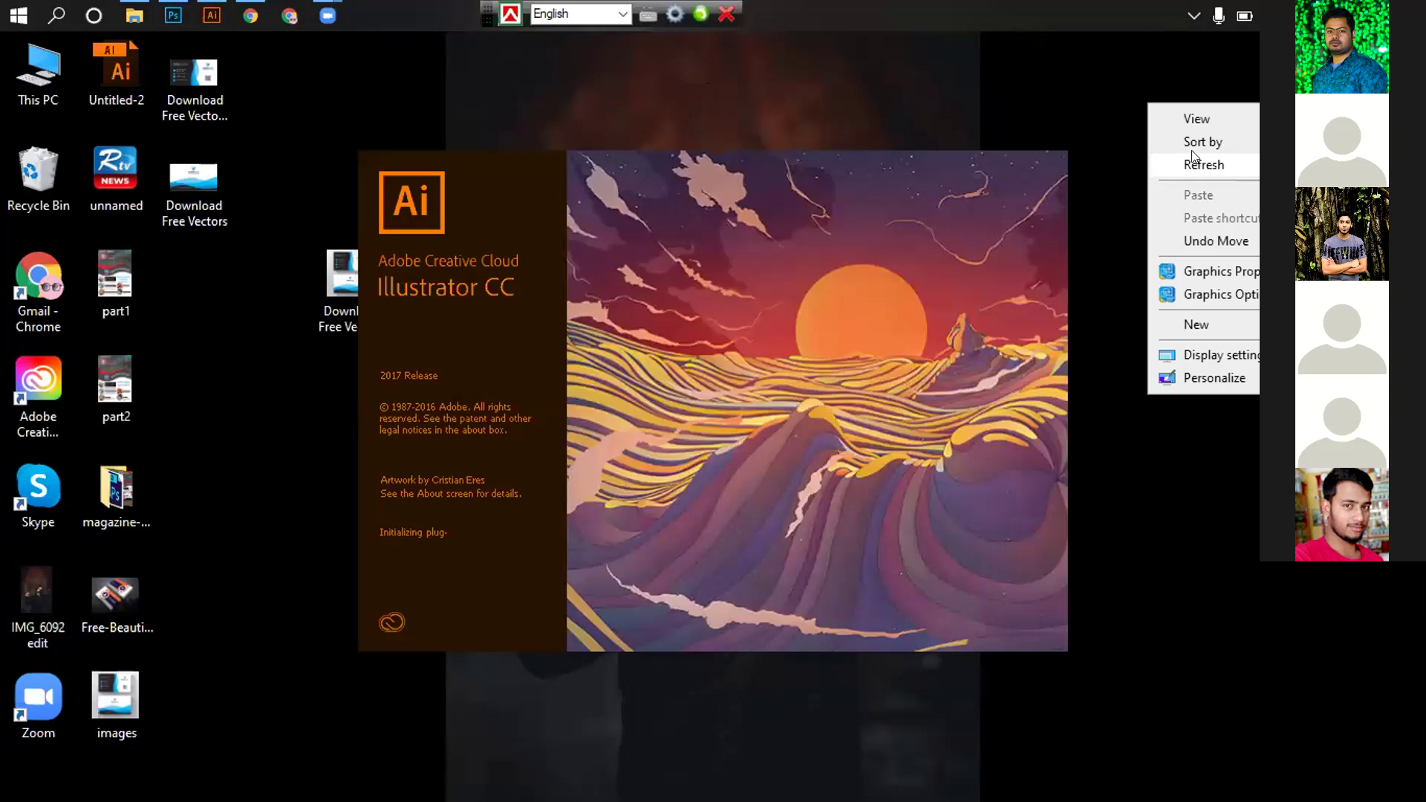
left_click(1190, 156)
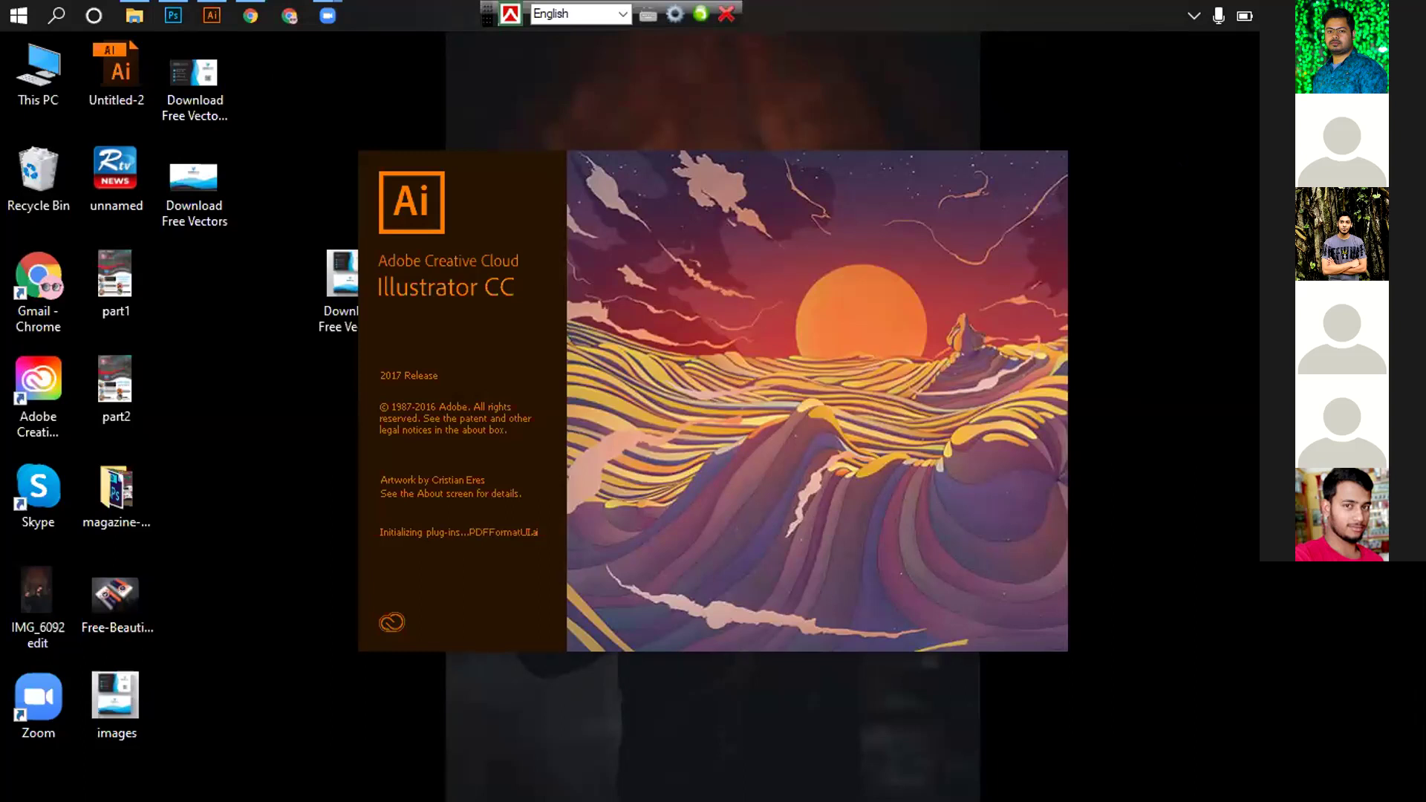
right_click(1162, 143)
left_click(1185, 125)
right_click(1227, 189)
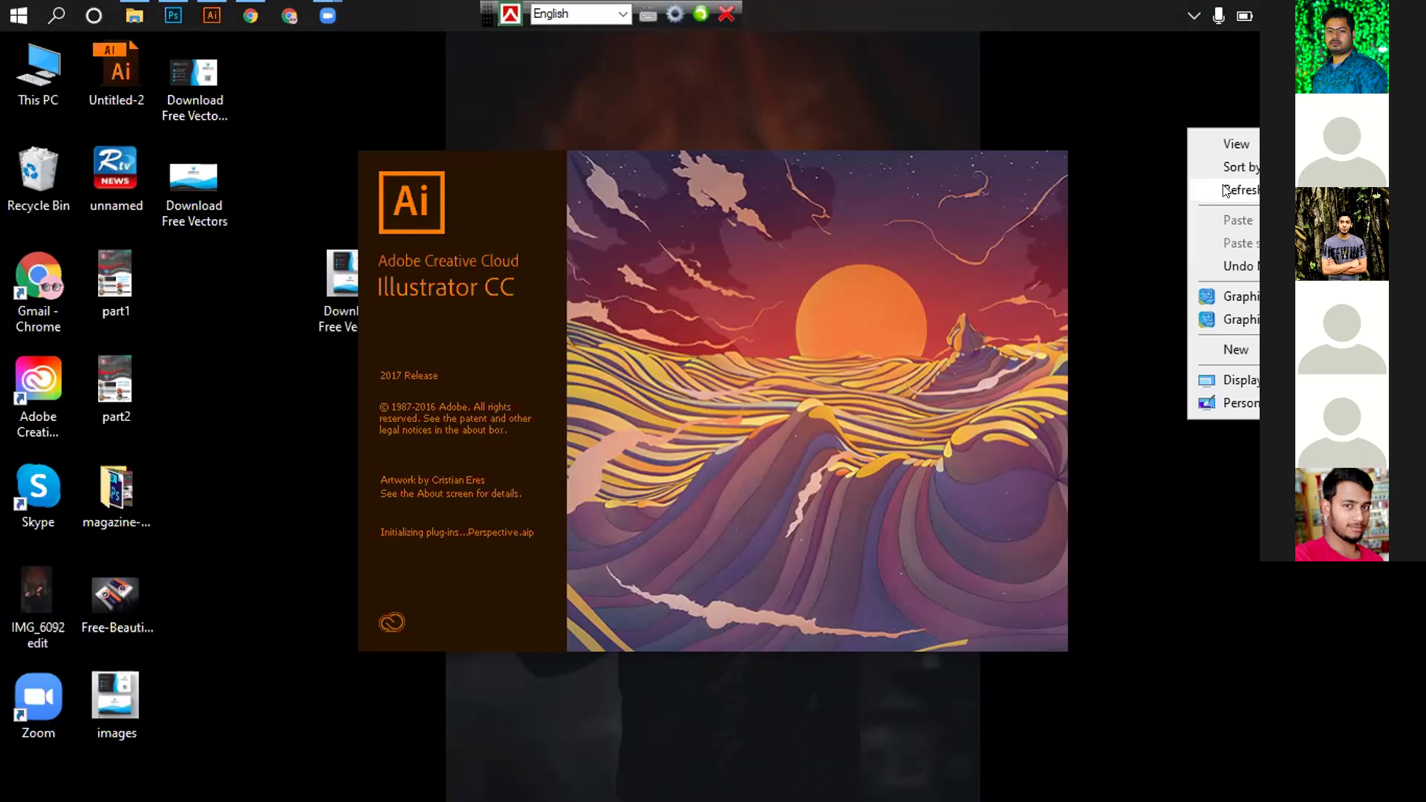
left_click(1223, 184)
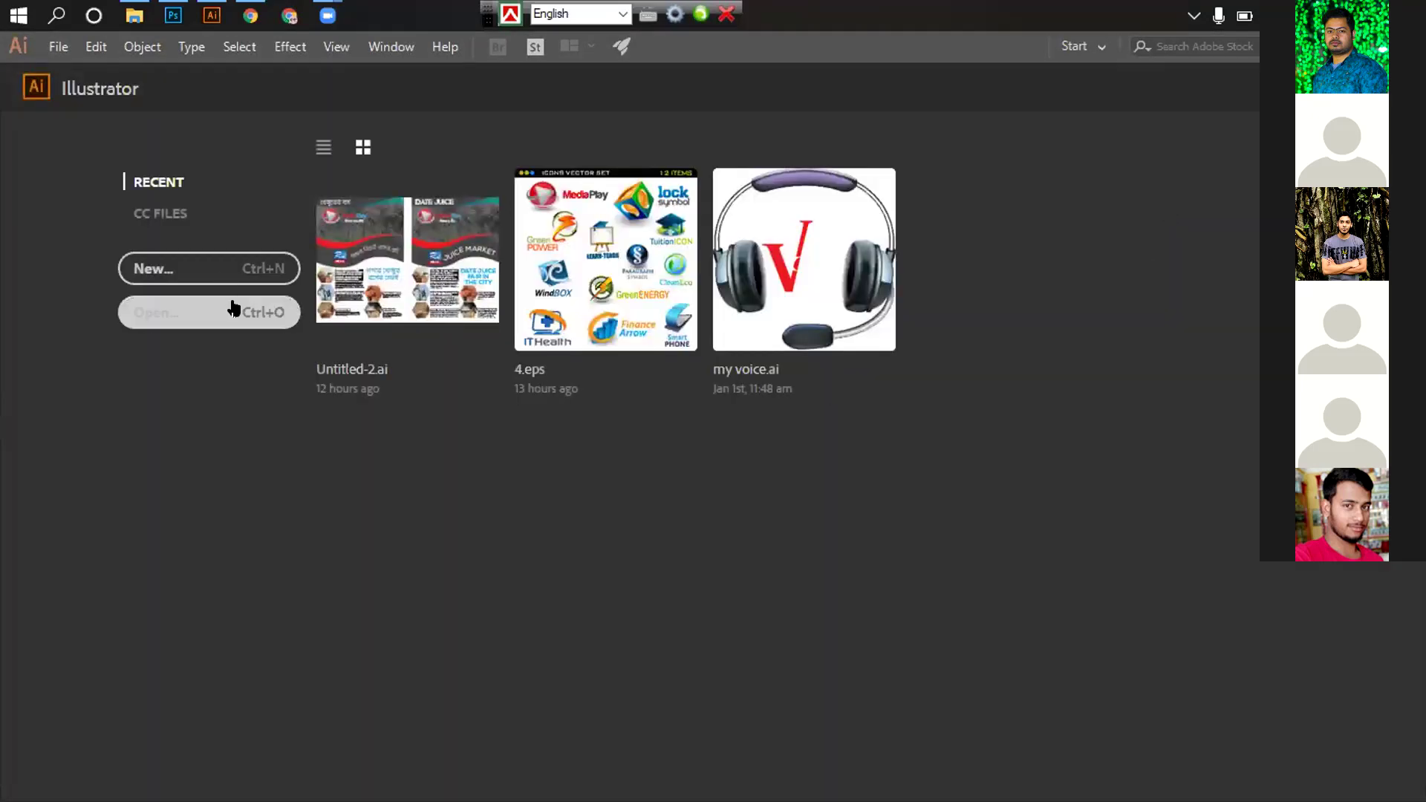
key("ctrl+n")
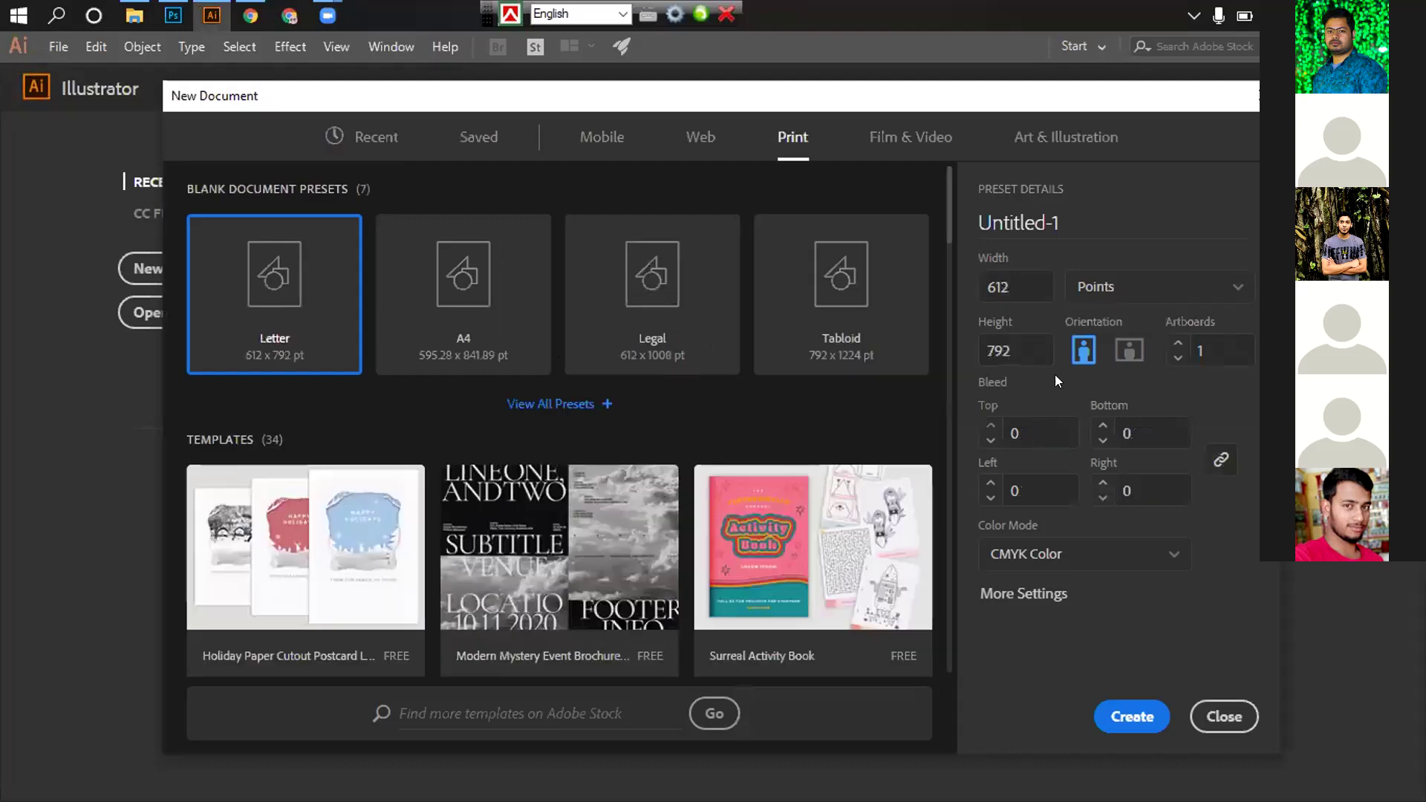
Switch the document units to Inches and set the width to 3.5
key("Tab")
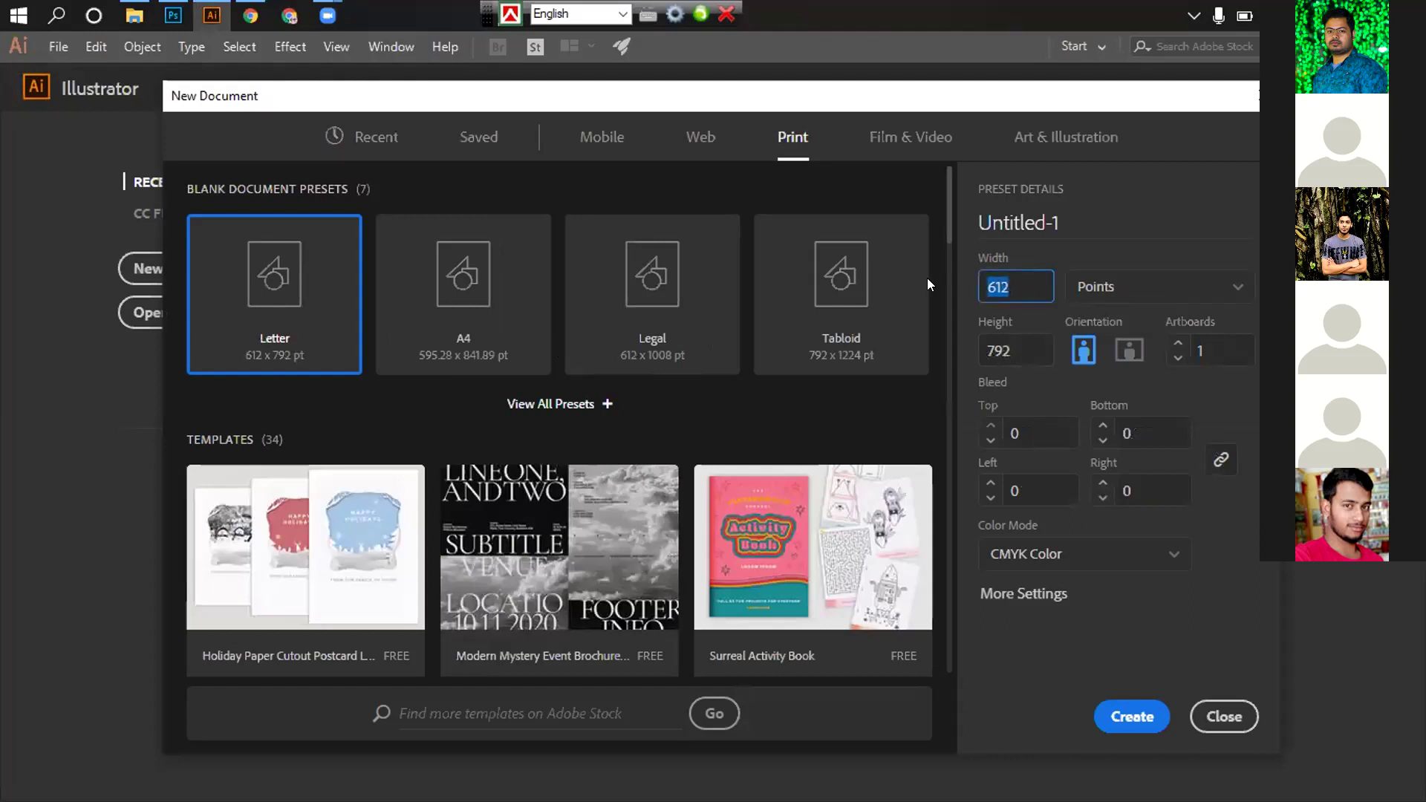
type("3")
left_click(1132, 297)
left_click(1096, 395)
key("shift+Tab")
type("0.053")
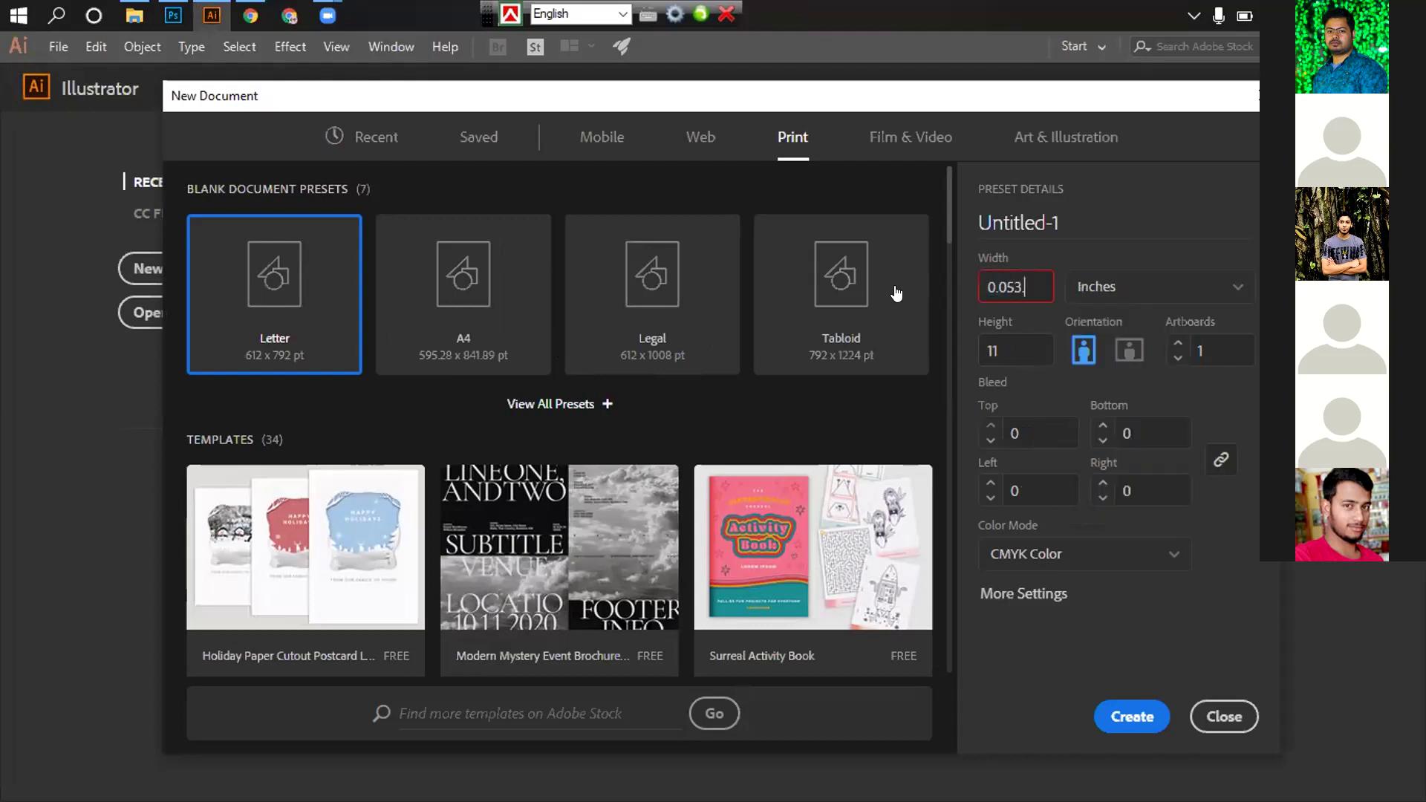
key("BackSpace")
key("BackSpace")
key("BackSpace")
key("BackSpace")
key("BackSpace")
type("50")
key("BackSpace")
key("BackSpace")
type("03")
key("BackSpace")
key("BackSpace")
type("3.50")
Set height 2, linked 0.125 in bleed, 2 artboards, and create the document
left_click_drag(1000, 346, 975, 349)
type("2")
left_click(1019, 430)
type("0.125")
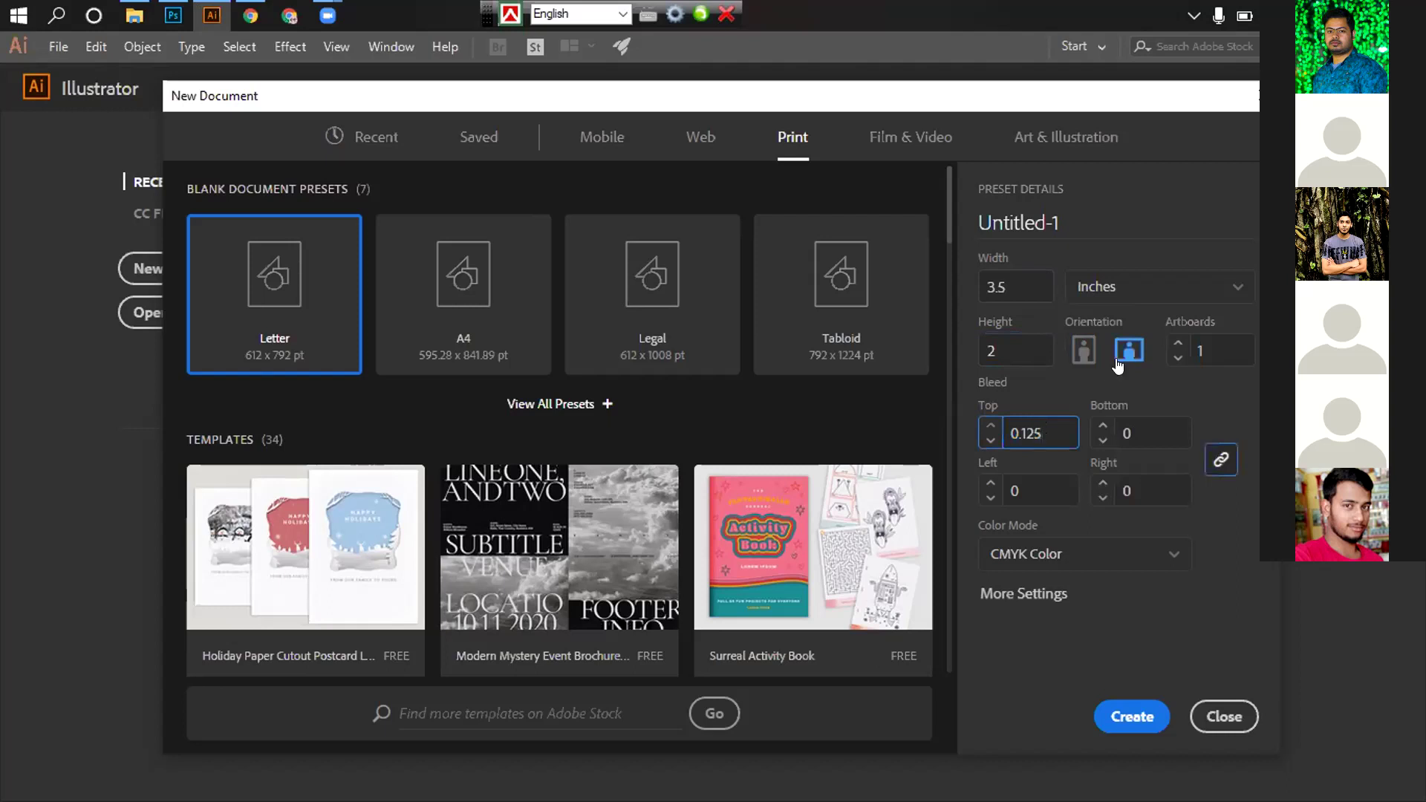
left_click(1221, 460)
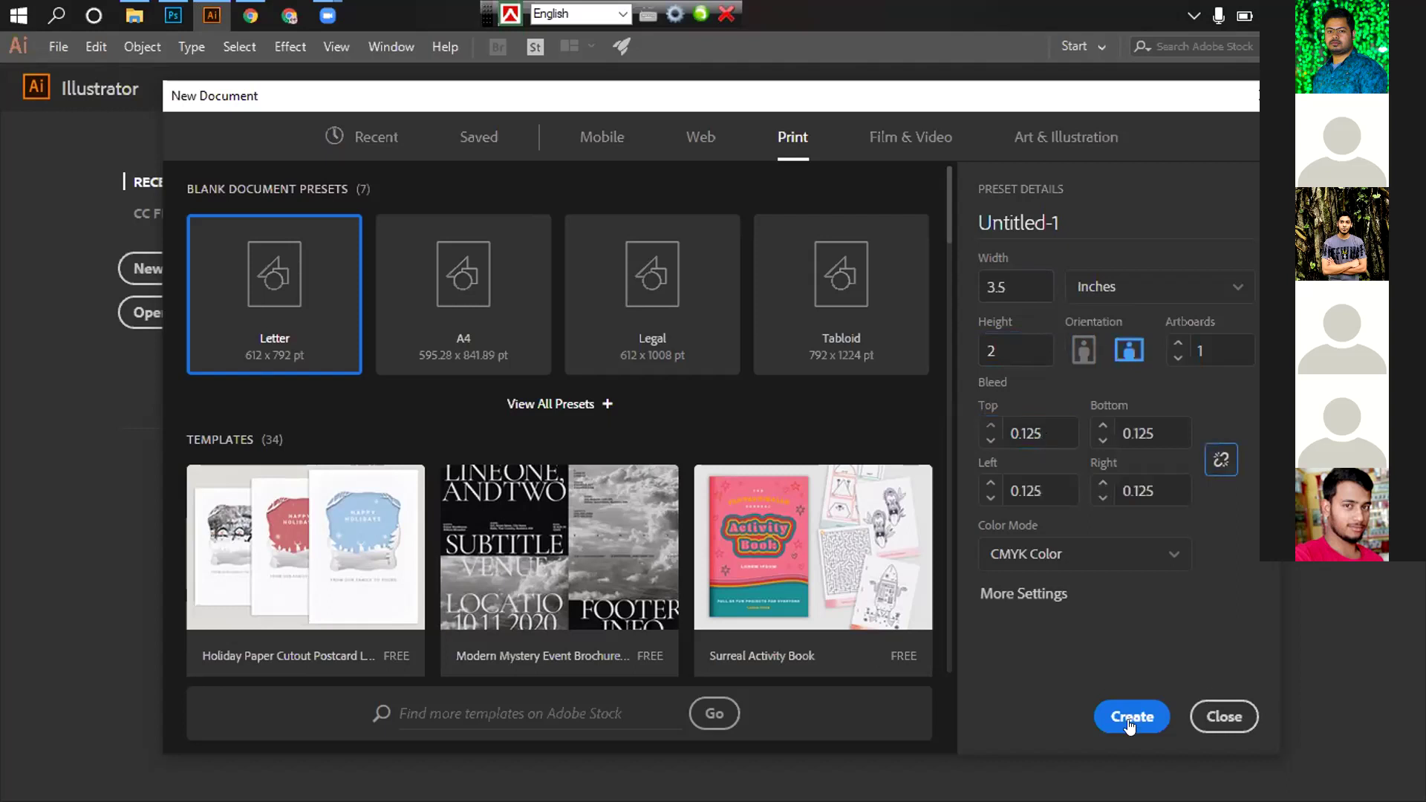
left_click(1177, 344)
left_click(1118, 715)
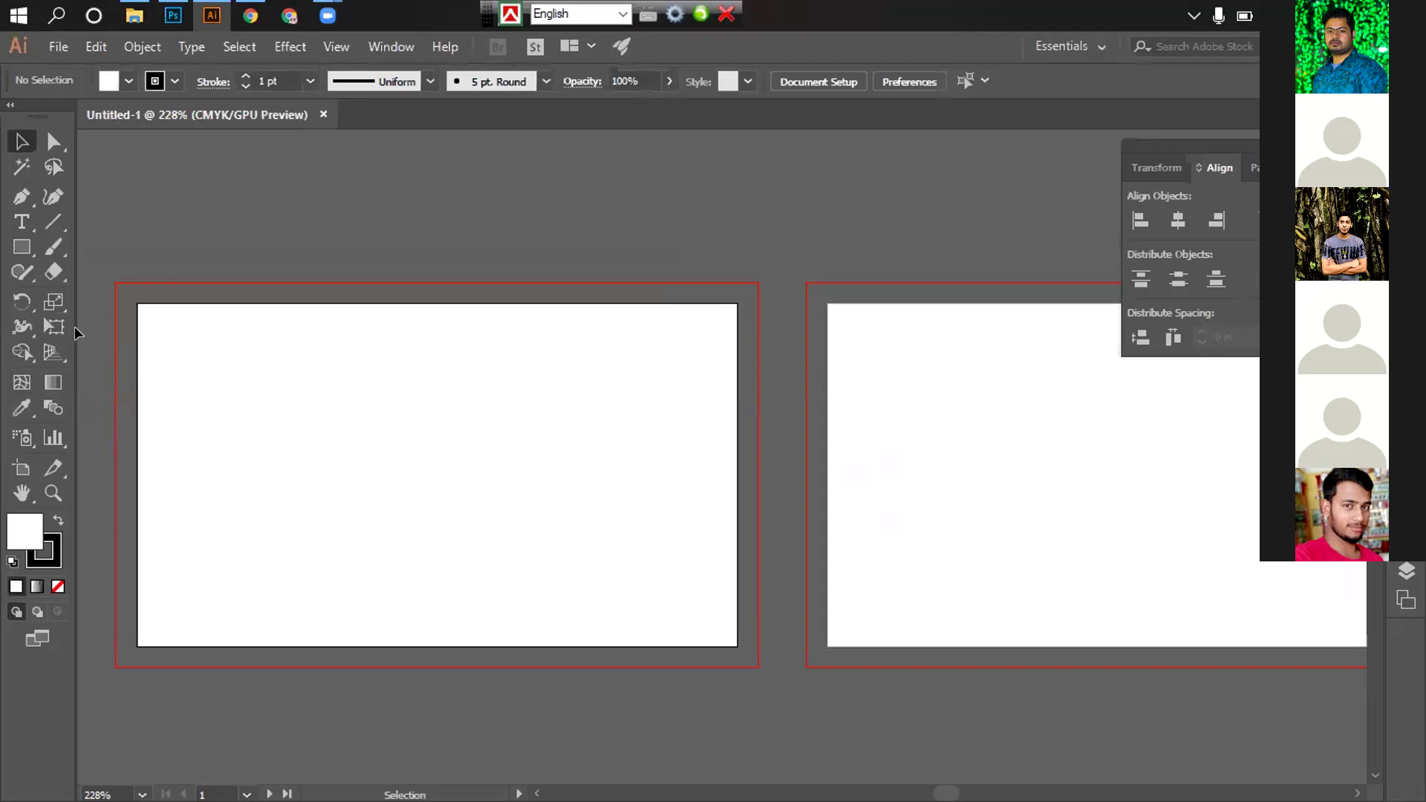
Draw a 3.75 × 2.25 in rectangle with the Rectangle dialog
left_click(23, 248)
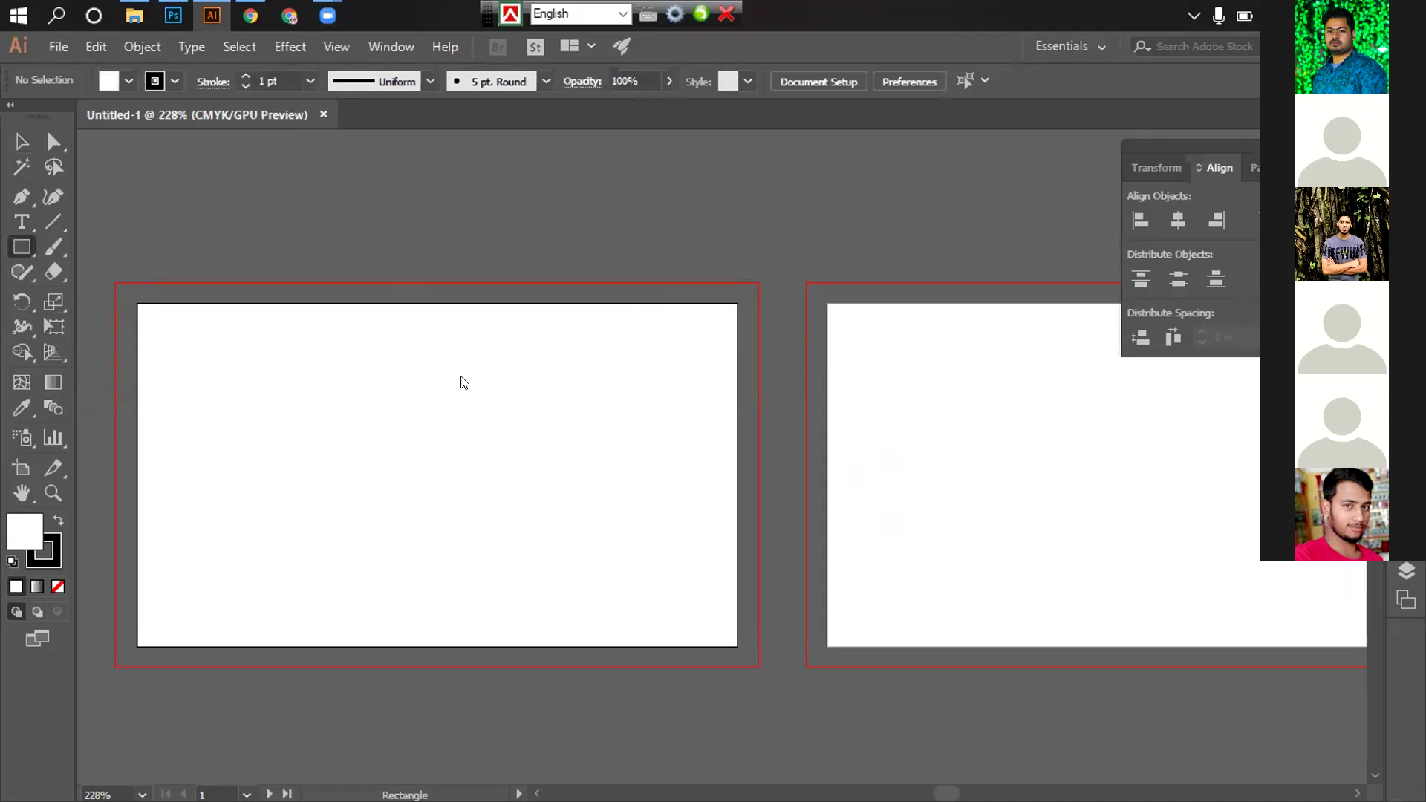
left_click(504, 417)
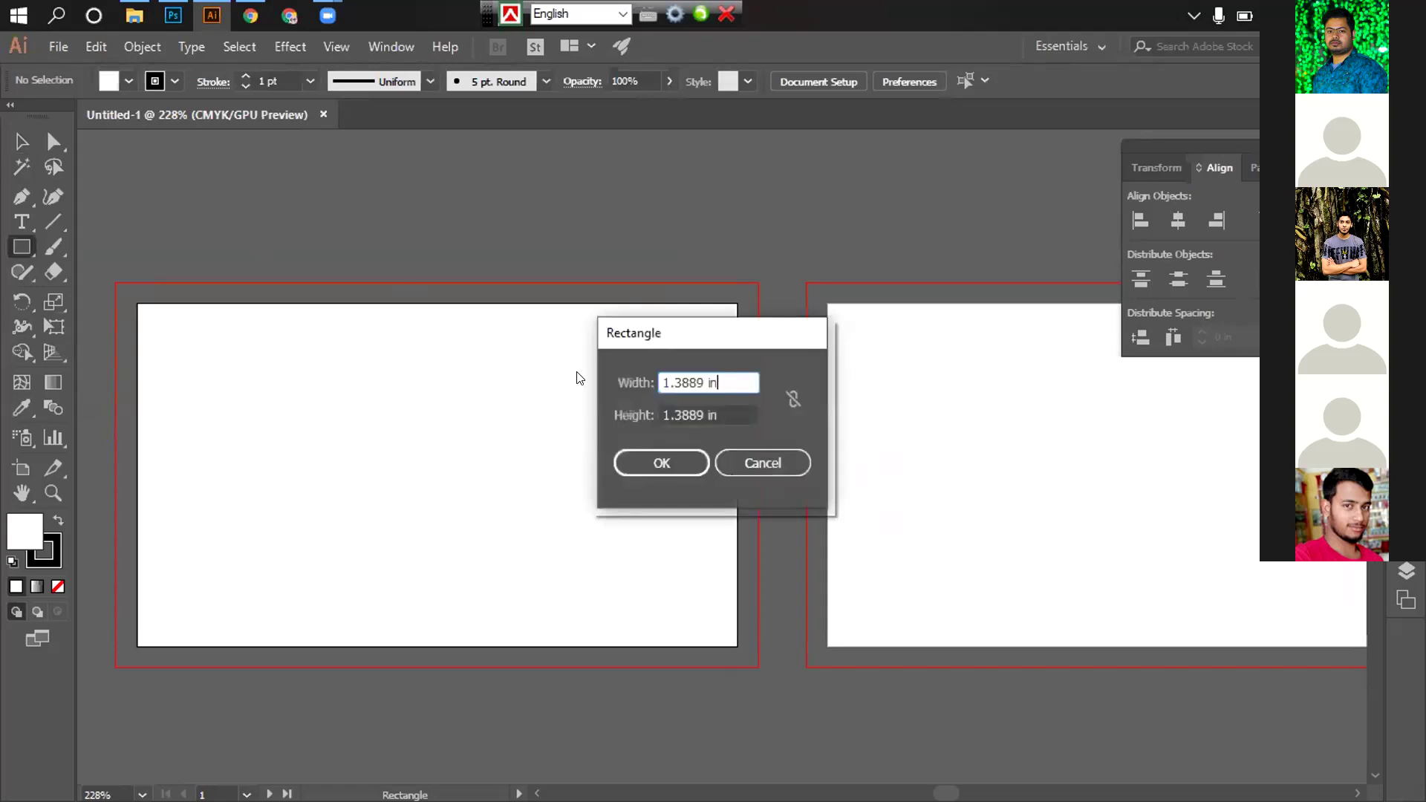
key("ctrl+a")
type("3.75")
key("Tab")
type("2.25")
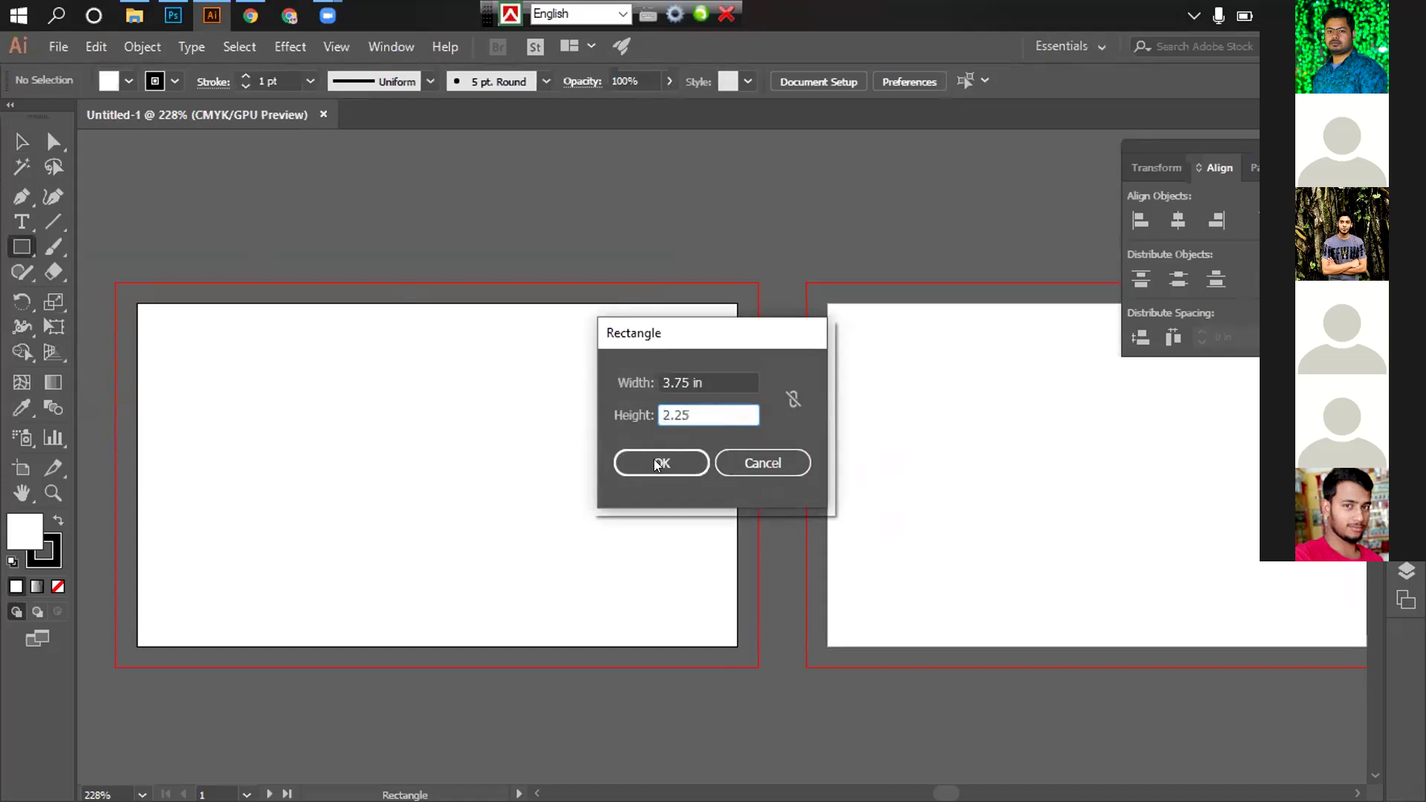
left_click(659, 466)
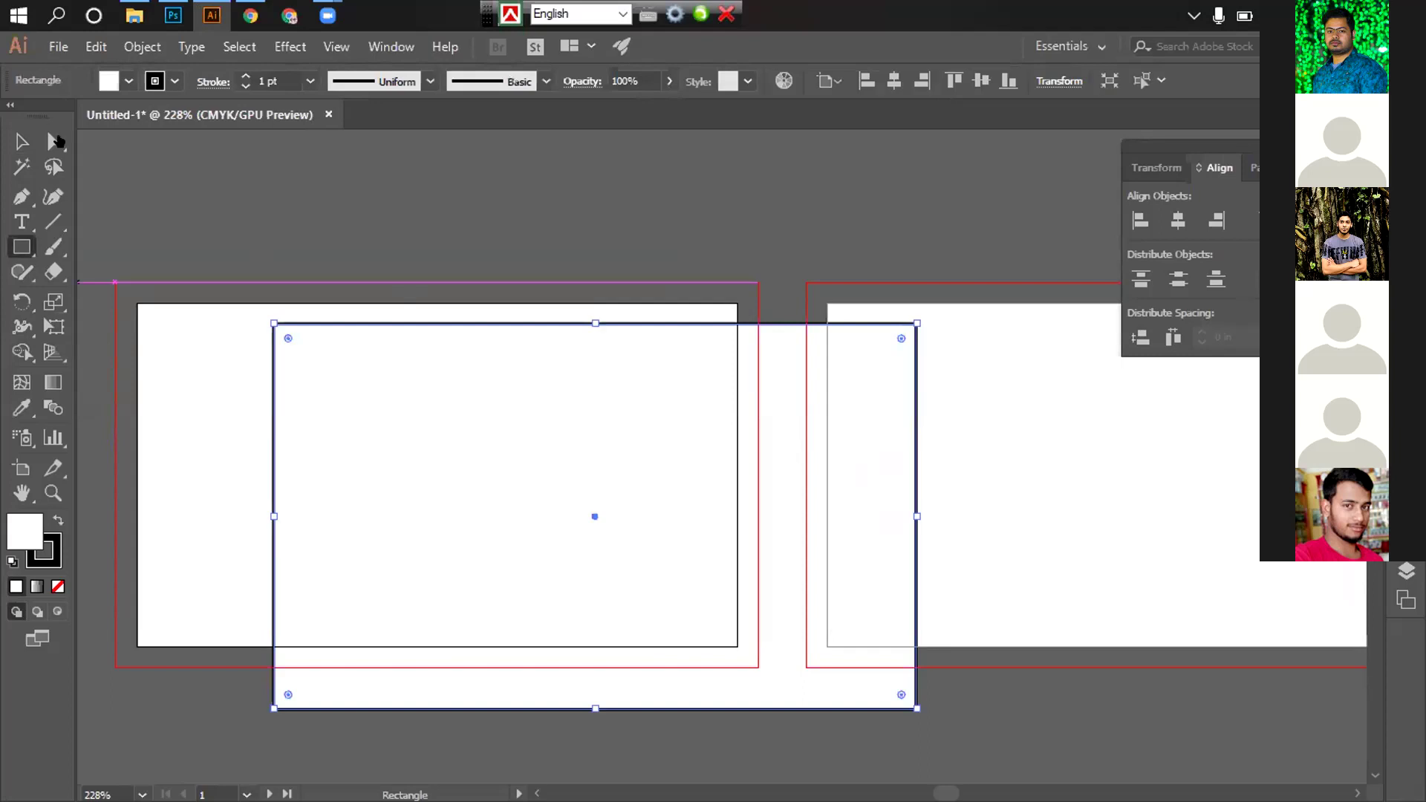
Remove the rectangle's stroke and centre it horizontally and vertically on the artboard
left_click(175, 81)
left_click(13, 115)
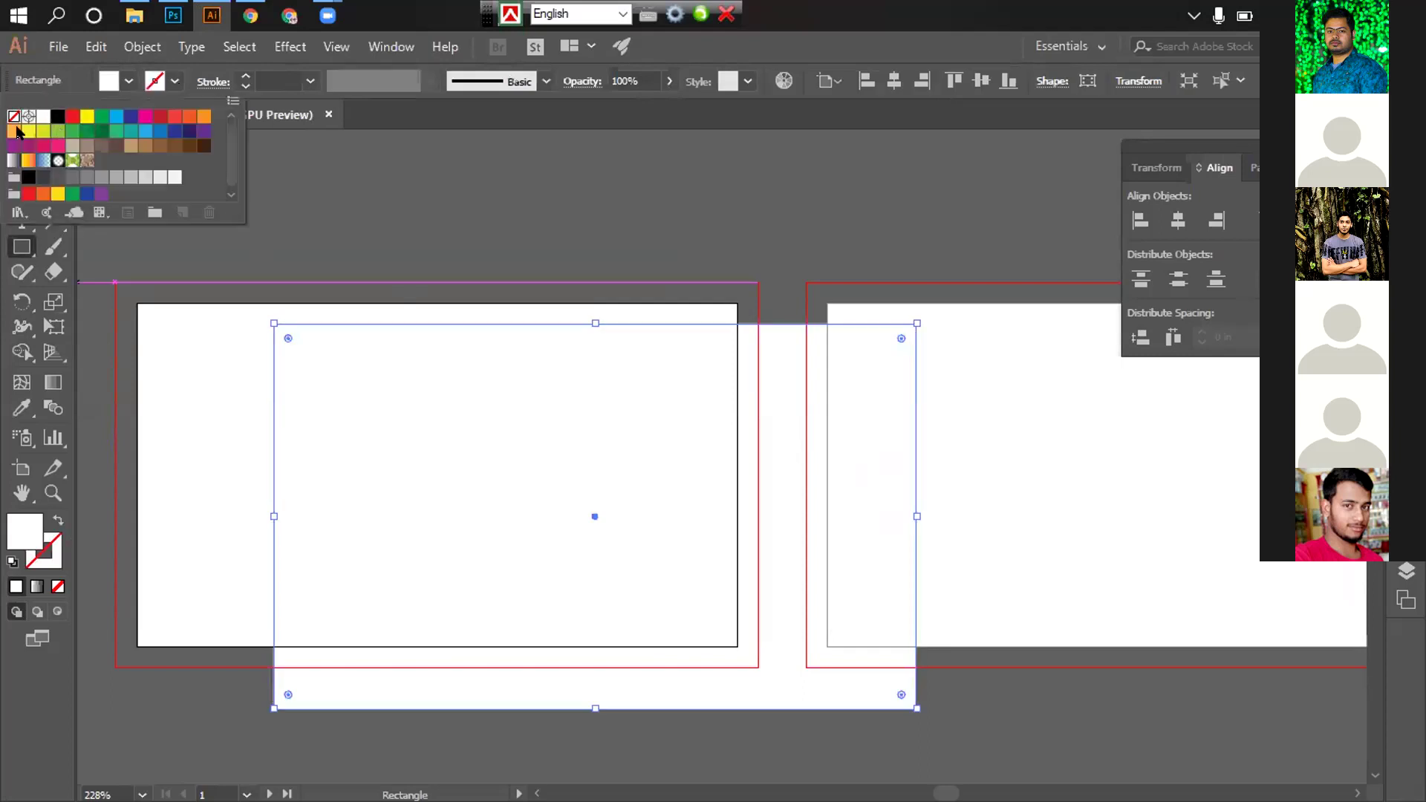
key("v")
left_click(579, 717)
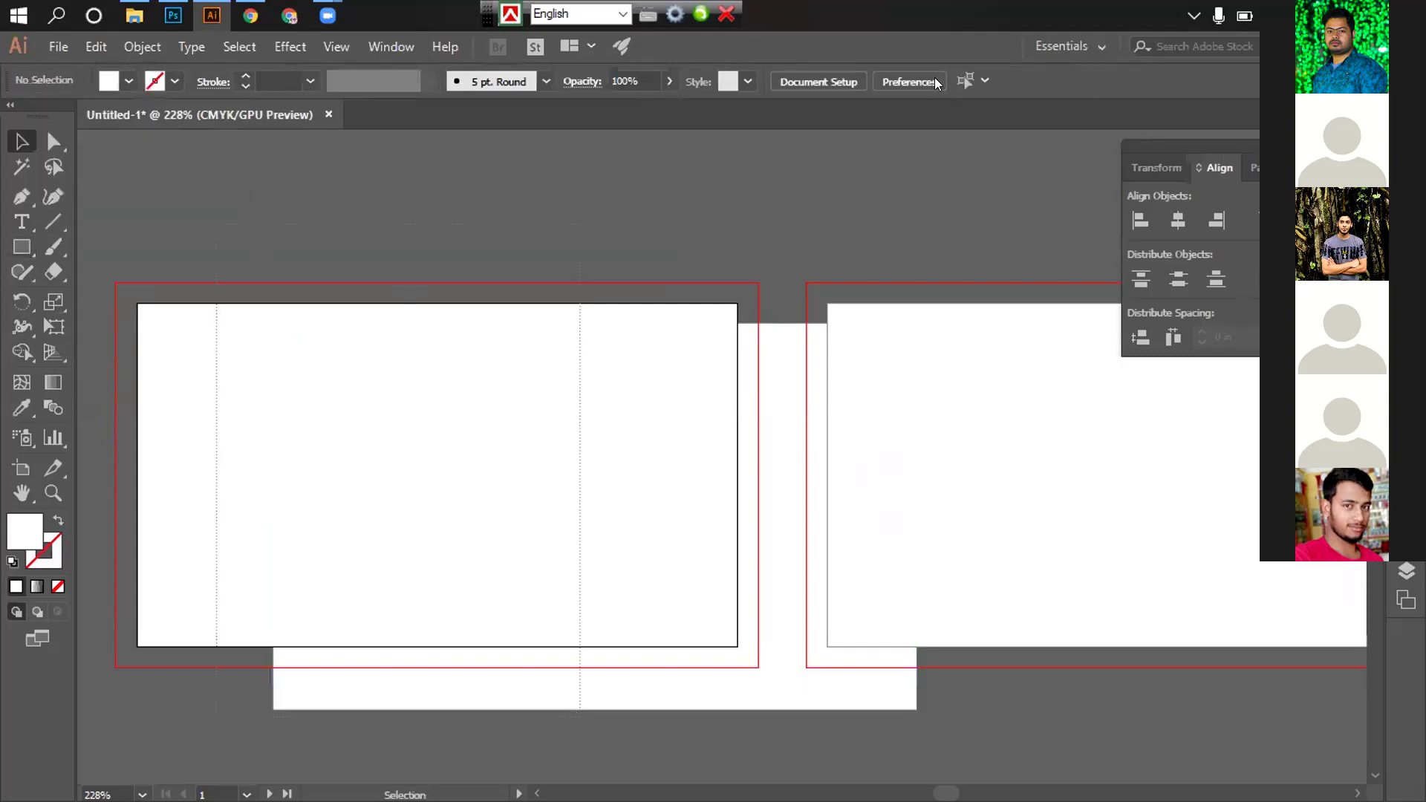
left_click(704, 532)
left_click(980, 83)
left_click(894, 81)
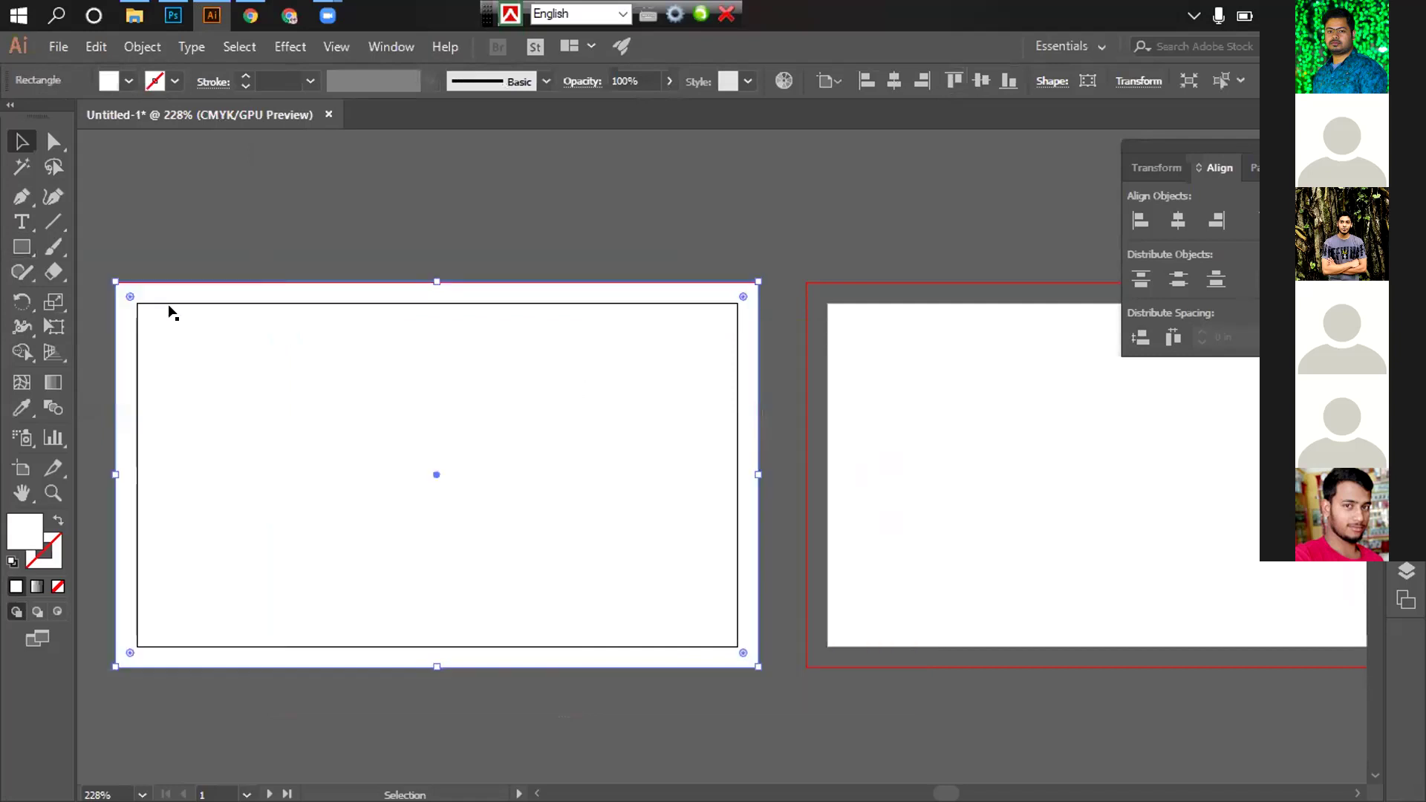
key("ctrl+2")
left_click(23, 248)
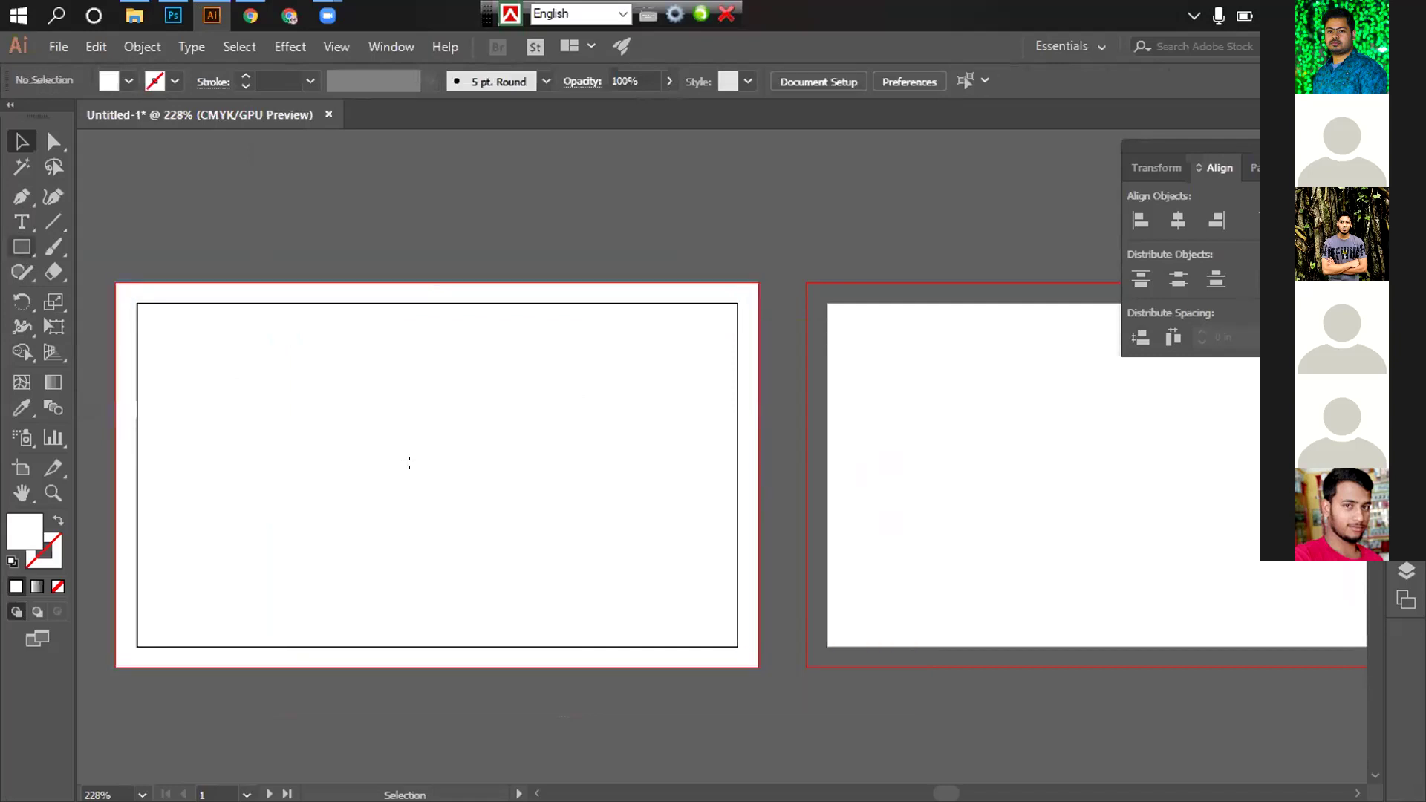
Draw a 3.25 × 1.75 in rectangle with the Rectangle dialog
left_click(670, 380)
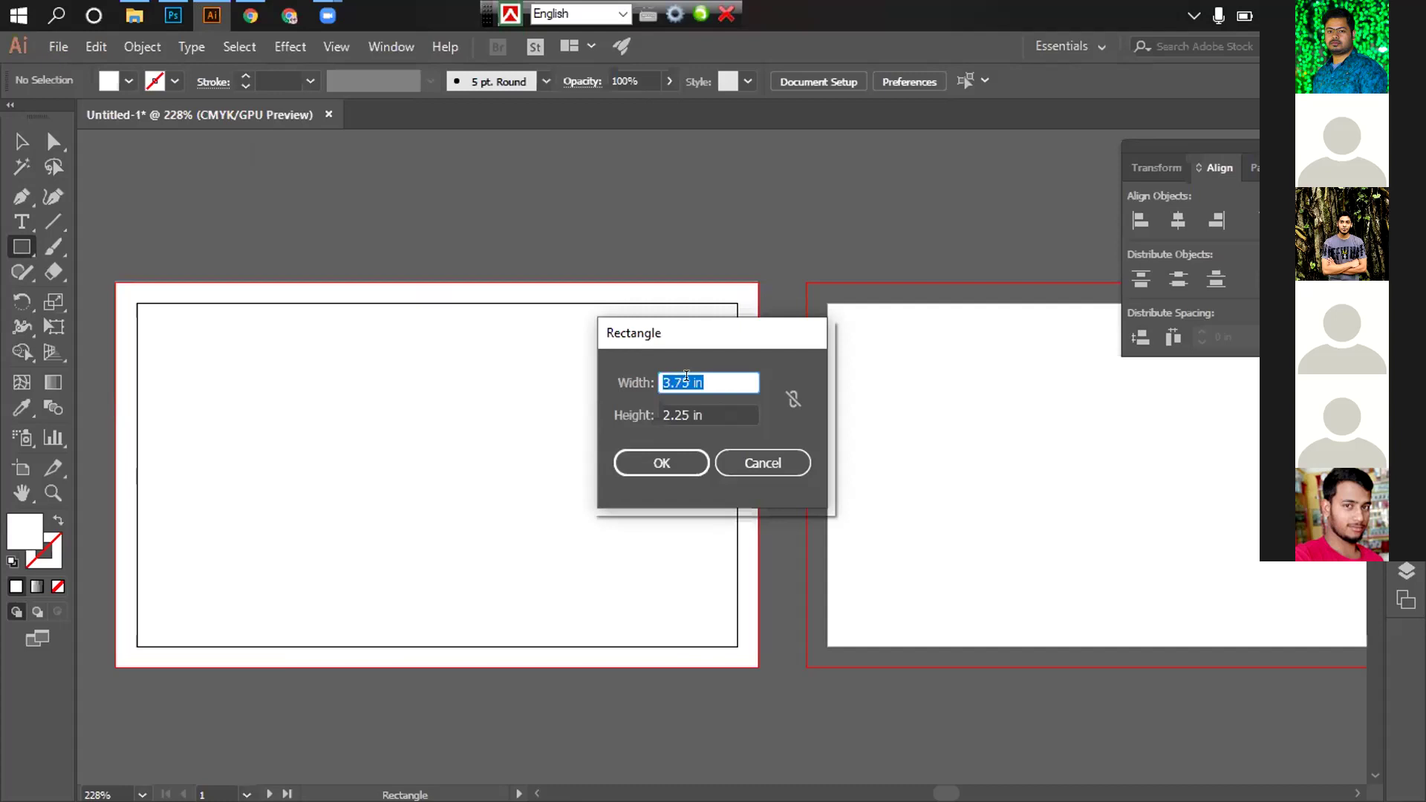
double_click(676, 376)
left_click(672, 379)
left_click_drag(674, 380, 780, 392)
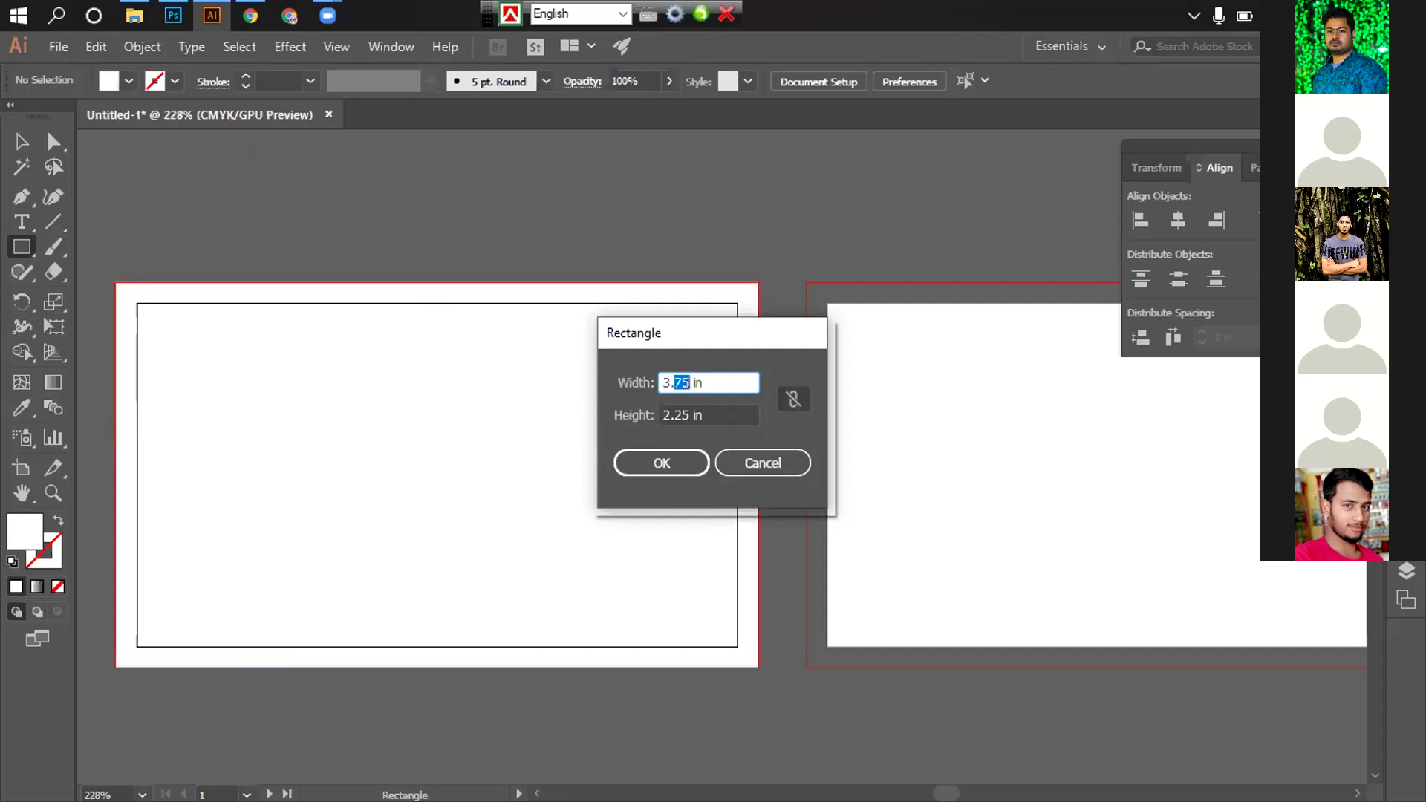
type("25")
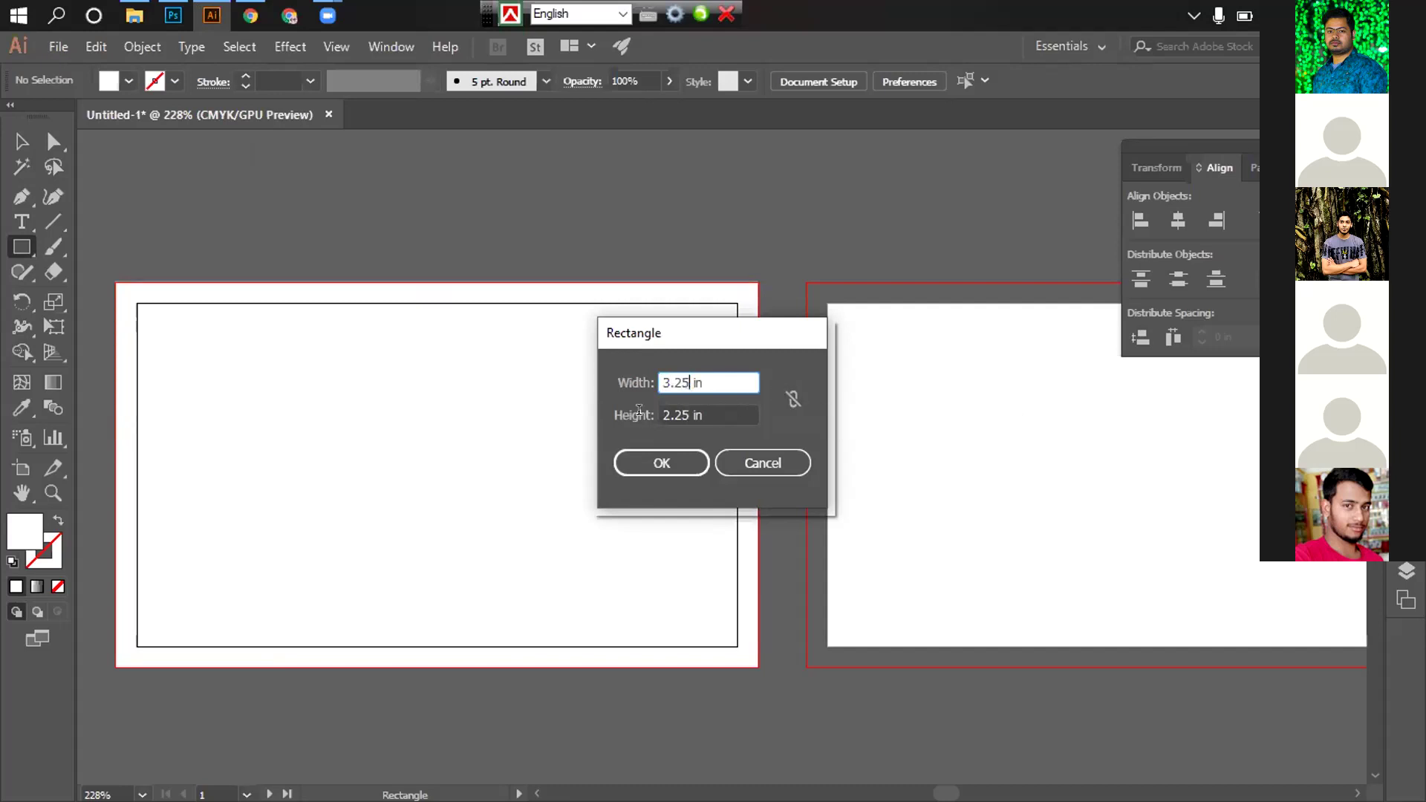
key("Tab")
type("1,75")
left_click(668, 472)
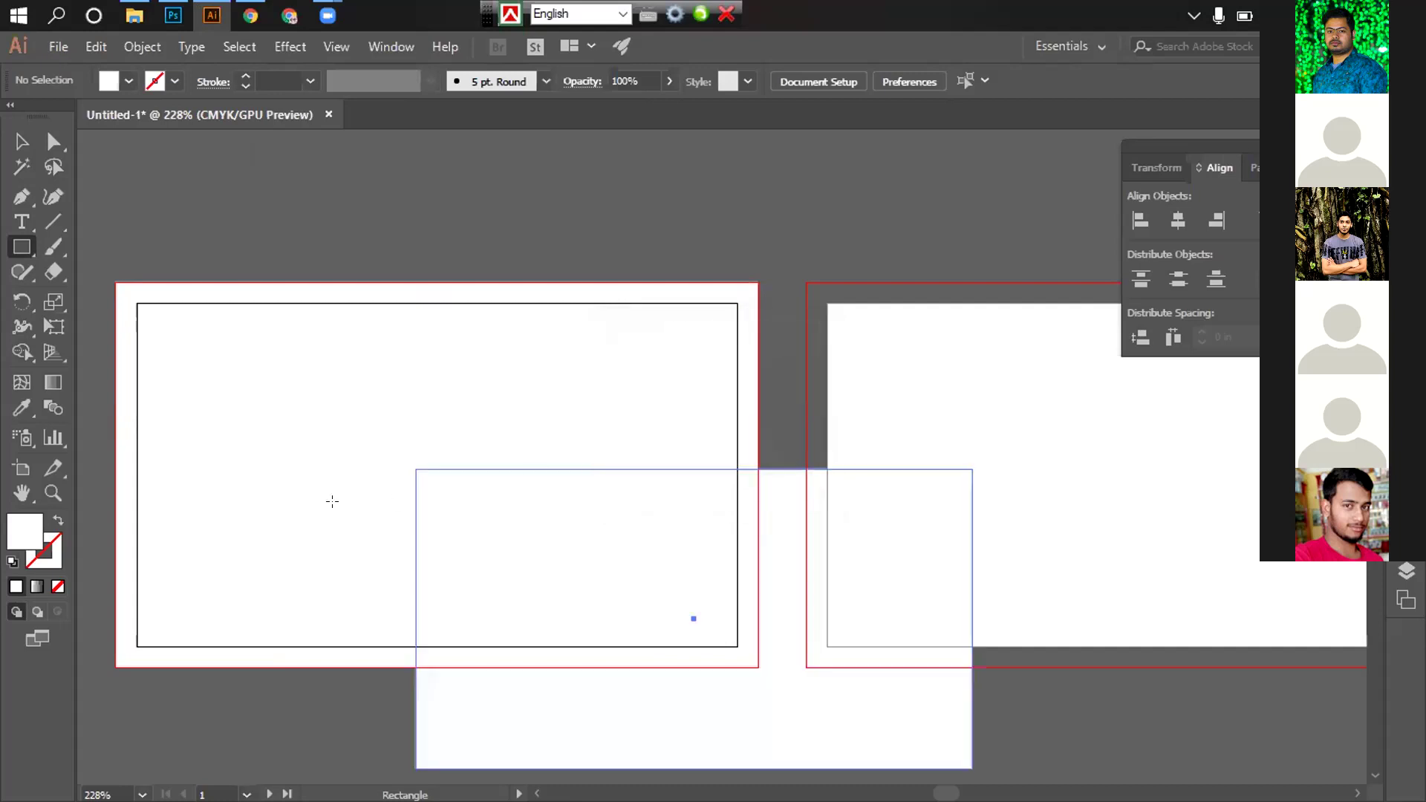
Centre the small rectangle horizontally and vertically on the bleed rectangle
key("v")
left_click(315, 194)
scroll(872, 364, "down", 1)
key("ctrl+a")
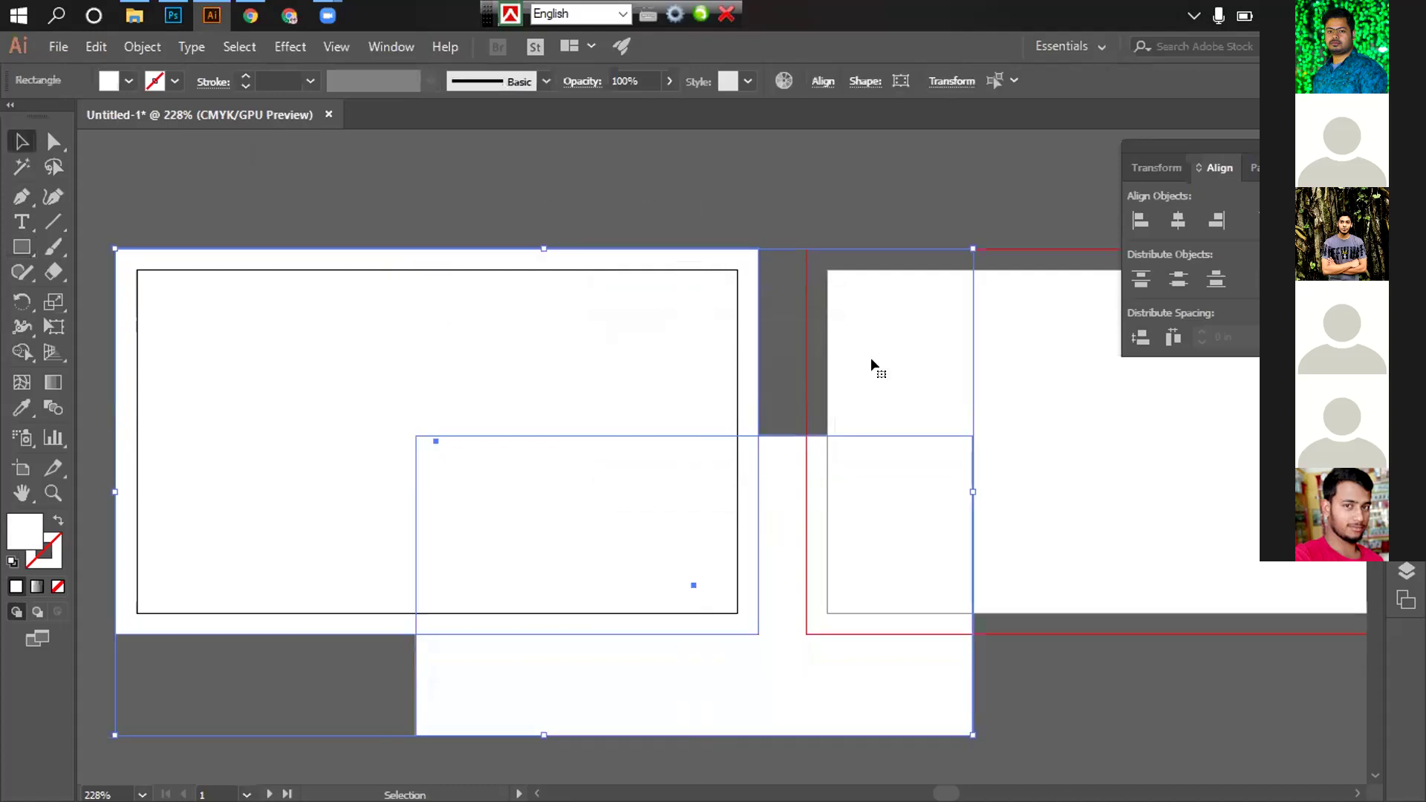
left_click(1178, 220)
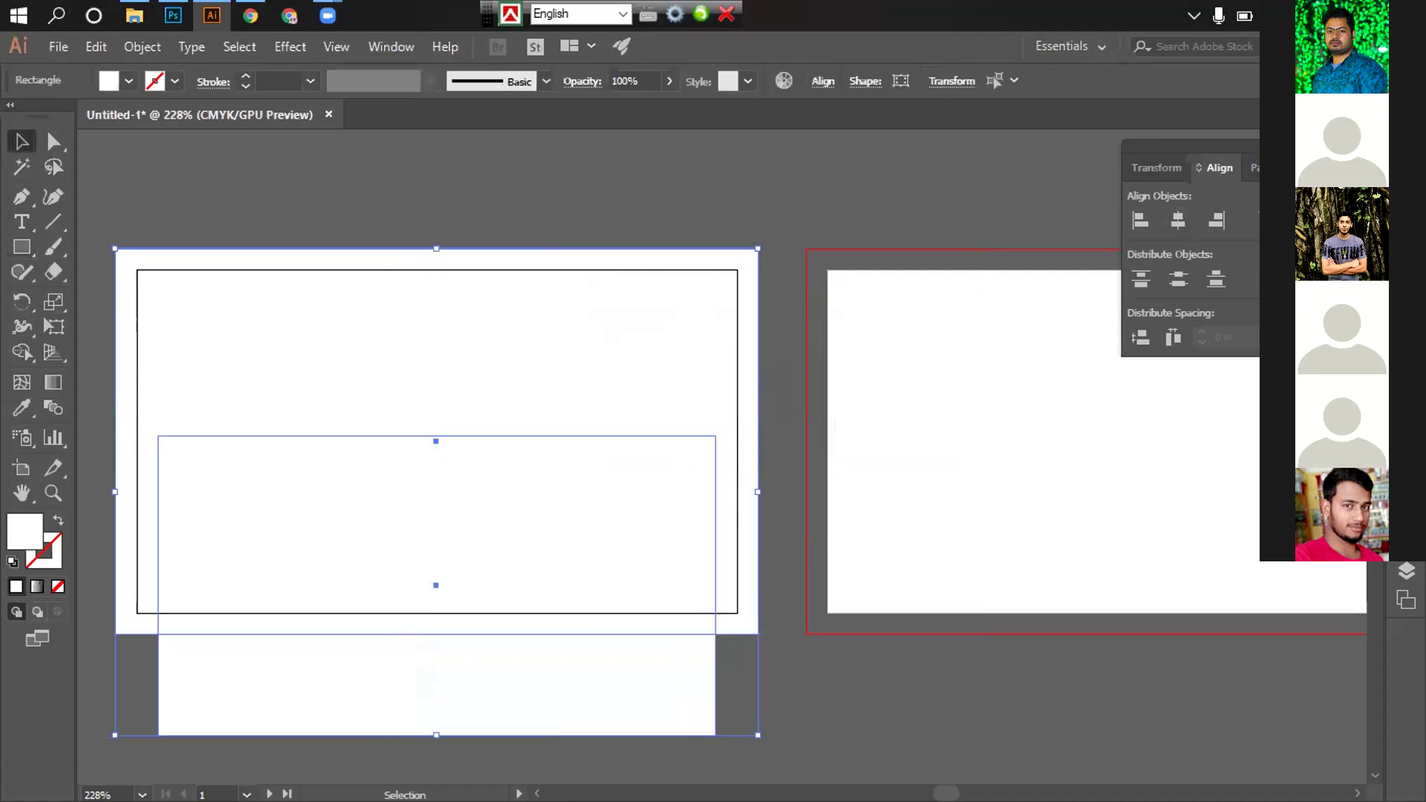
left_click(1292, 220)
Remove the small rectangle's fill and convert it into a guide
left_click(257, 283)
left_click(220, 292)
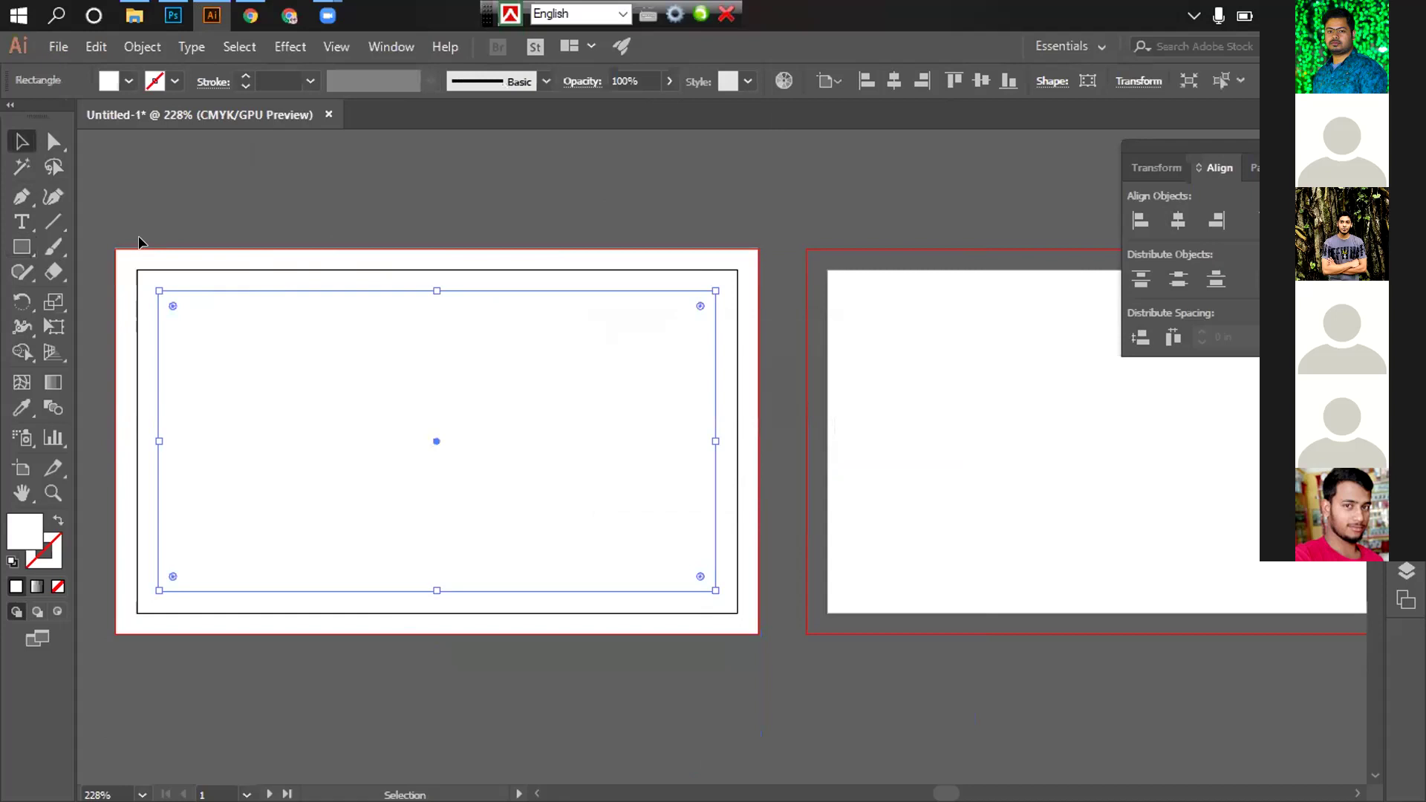
left_click(128, 80)
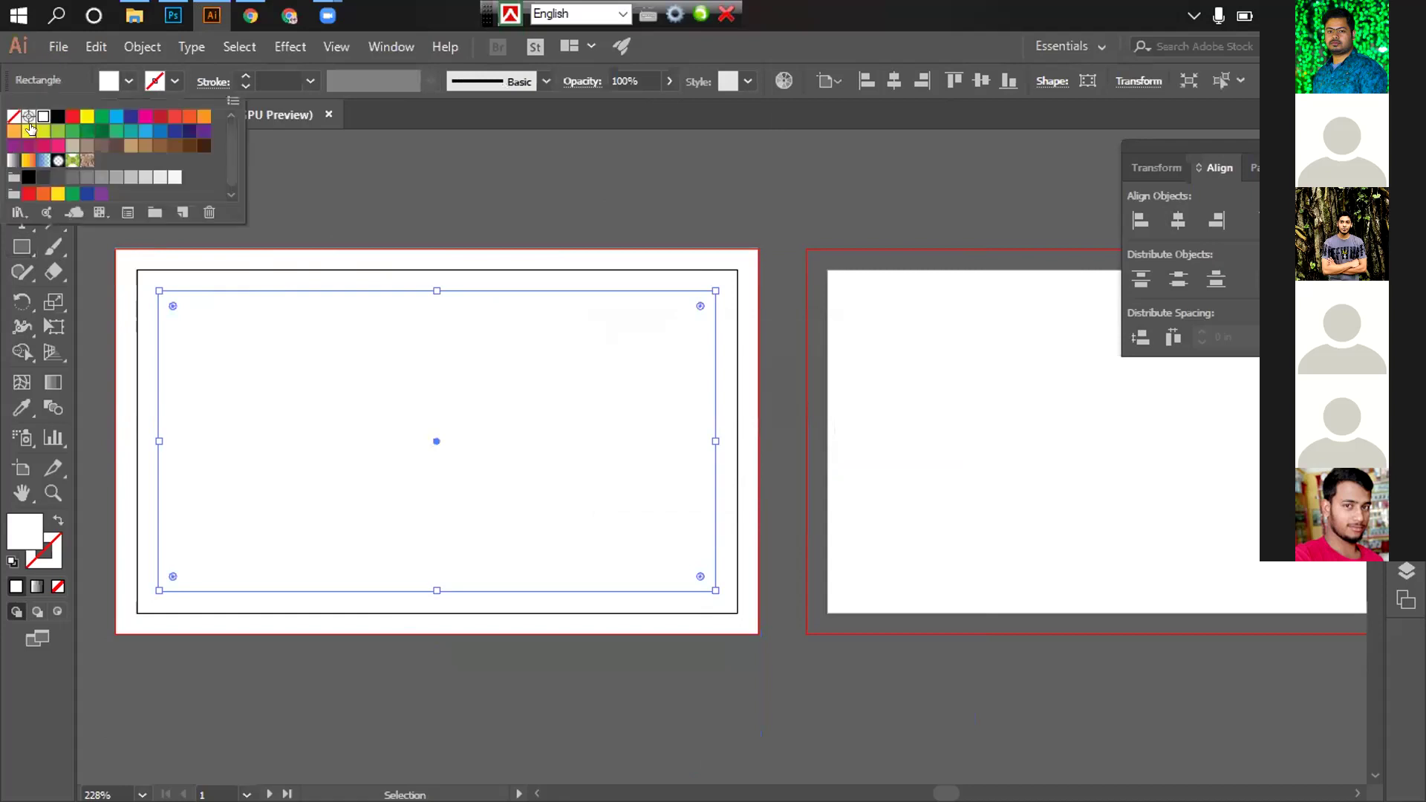
key("slash")
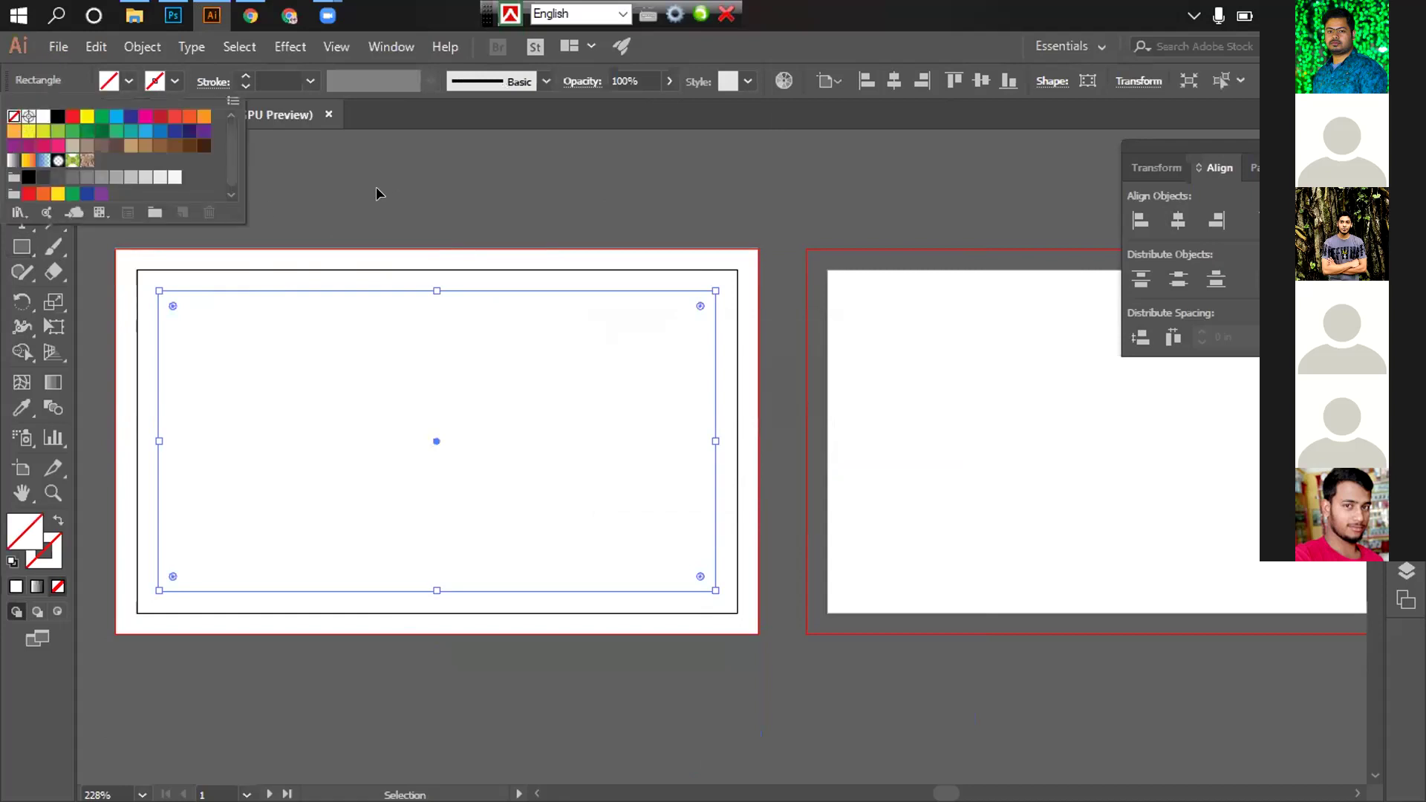
right_click(176, 342)
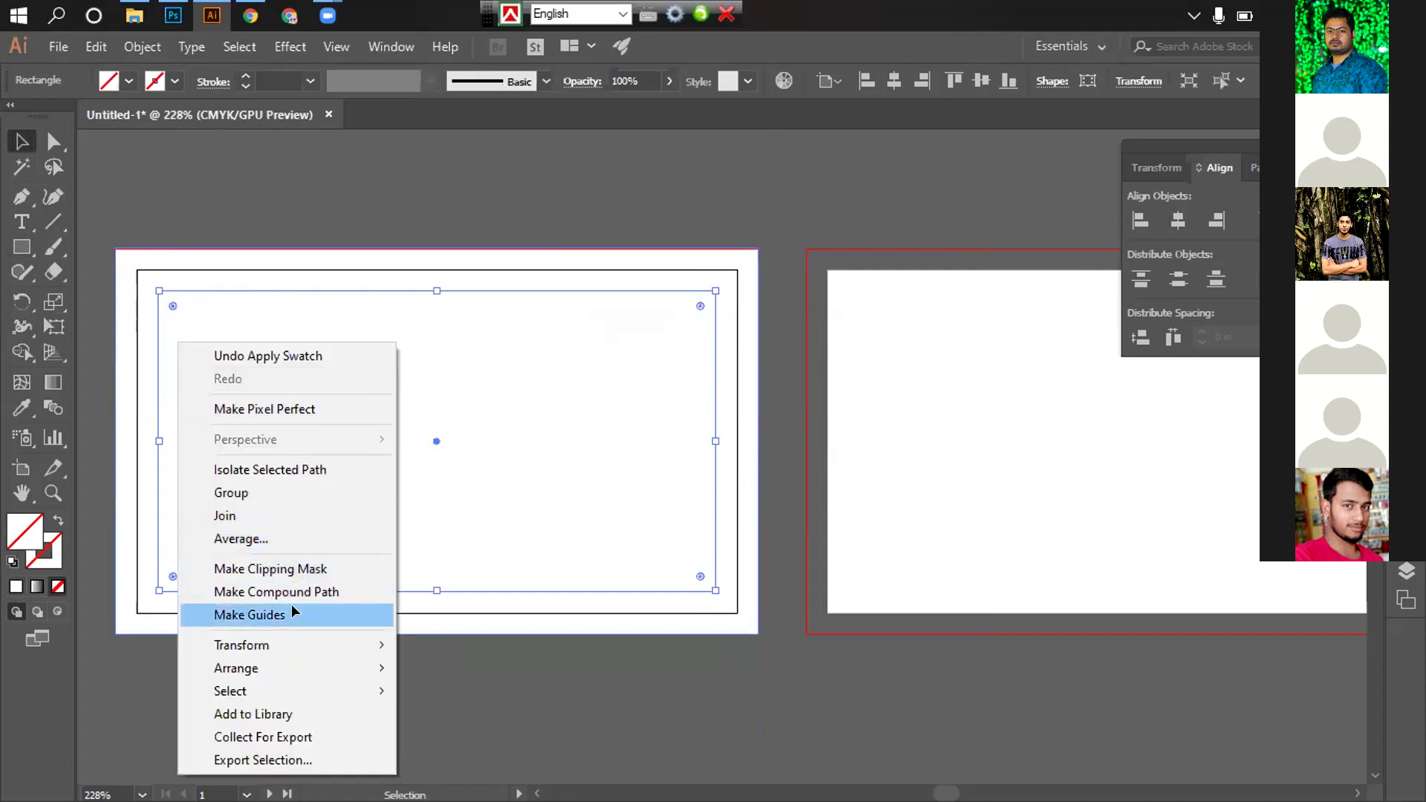
left_click(293, 612)
left_click(185, 281)
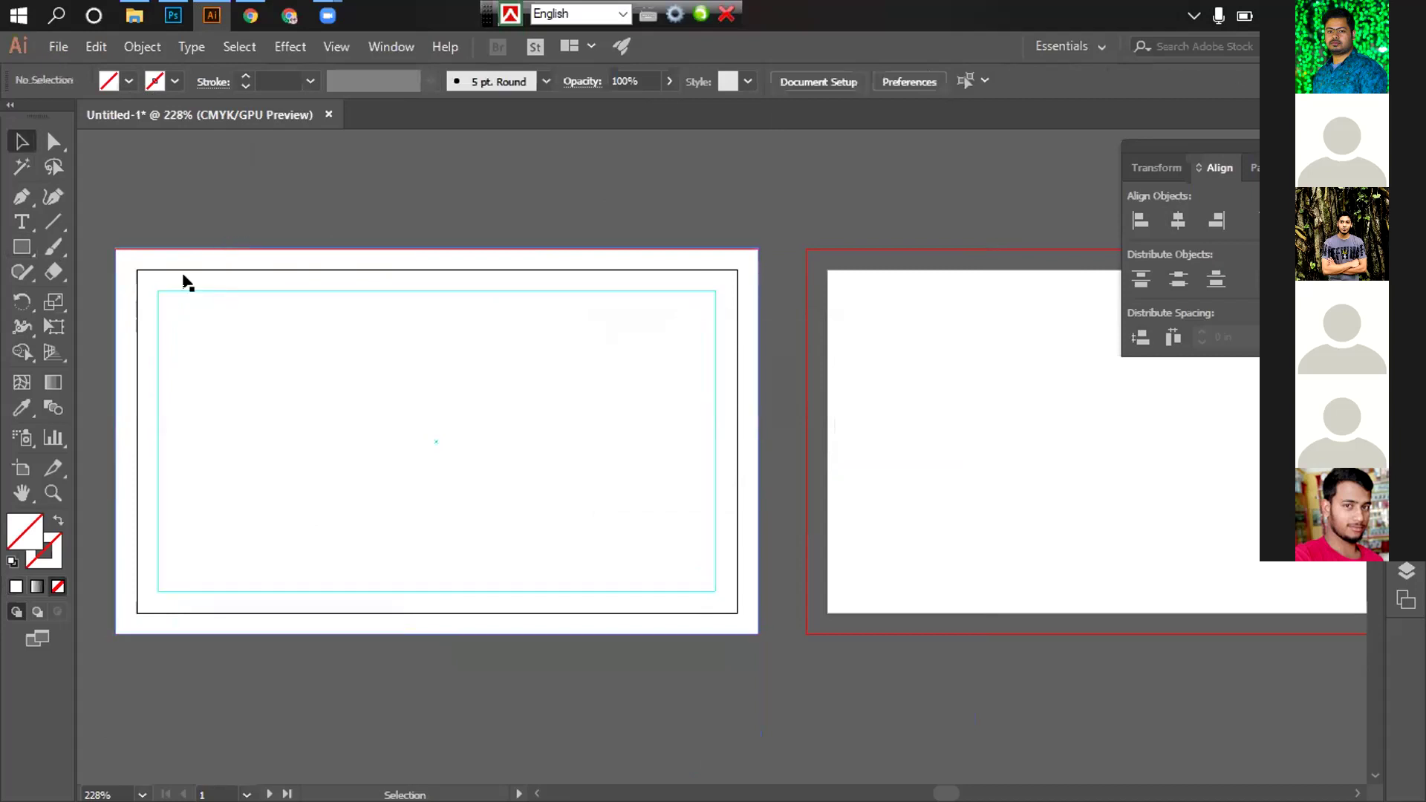
left_click_drag(186, 252, 898, 364)
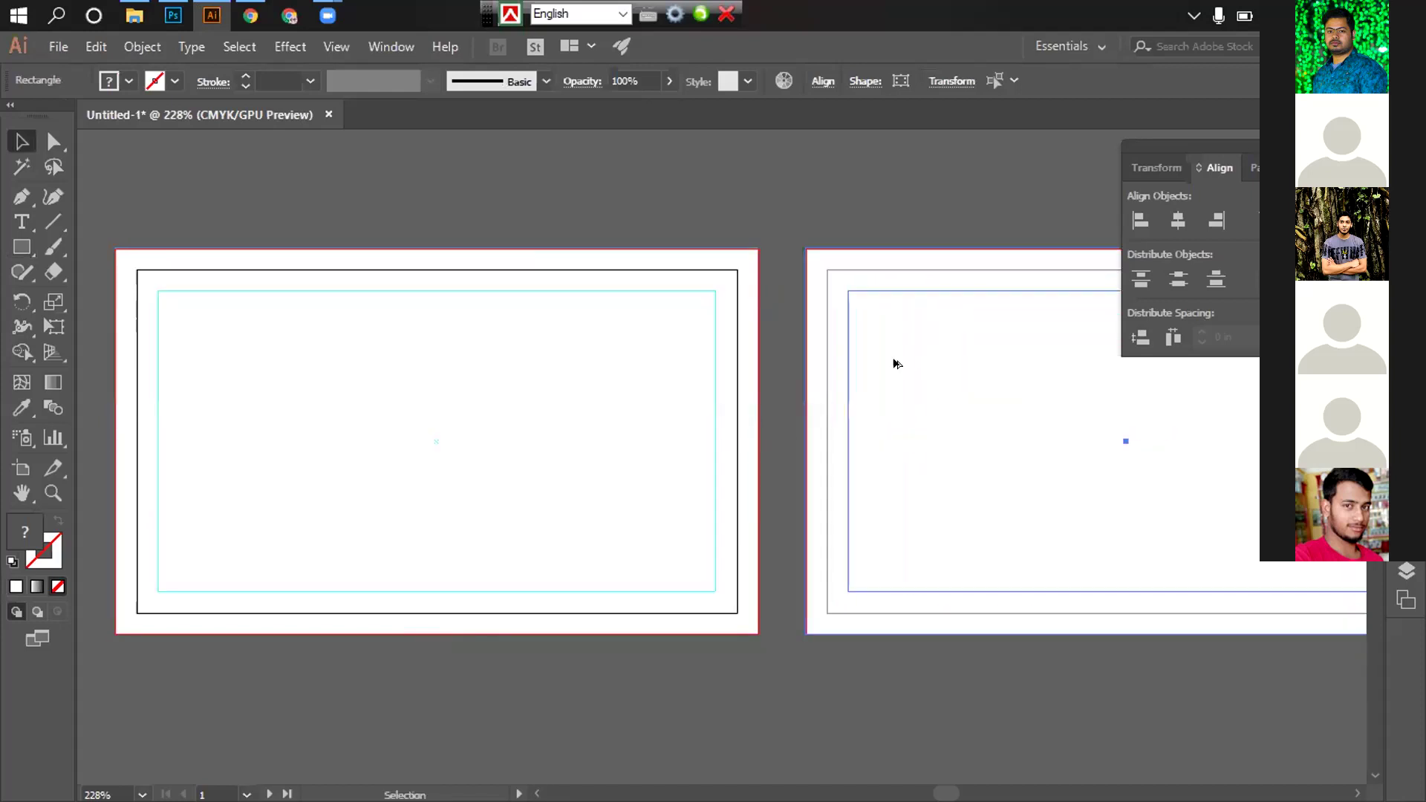
Select the bleed and guide rectangles across both artboards
left_click(780, 210)
scroll(321, 303, "right", 2)
left_click_drag(260, 195, 1038, 542)
left_click(726, 280)
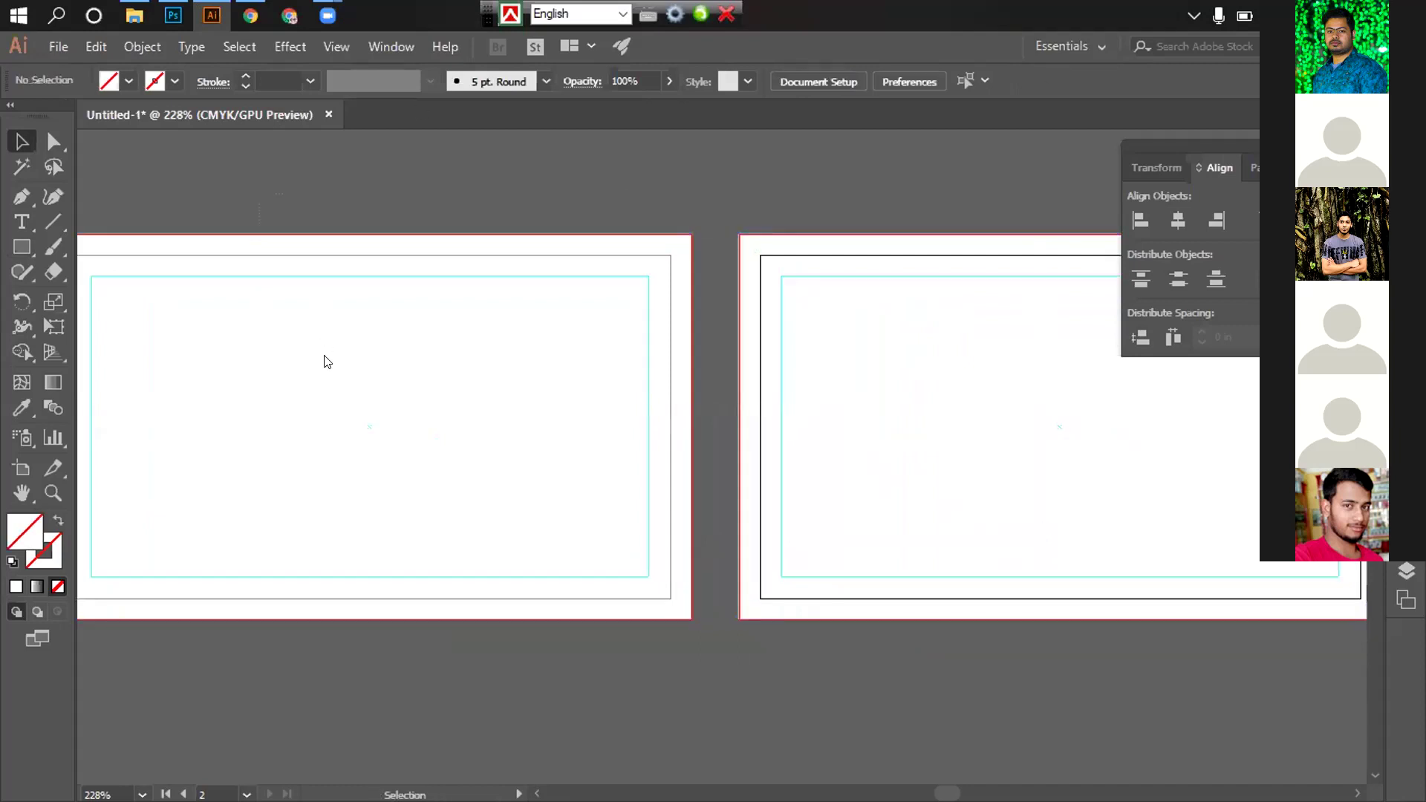
Drag the blue wave card JPG from the desktop into the Illustrator document
key("super+d")
left_click(202, 174)
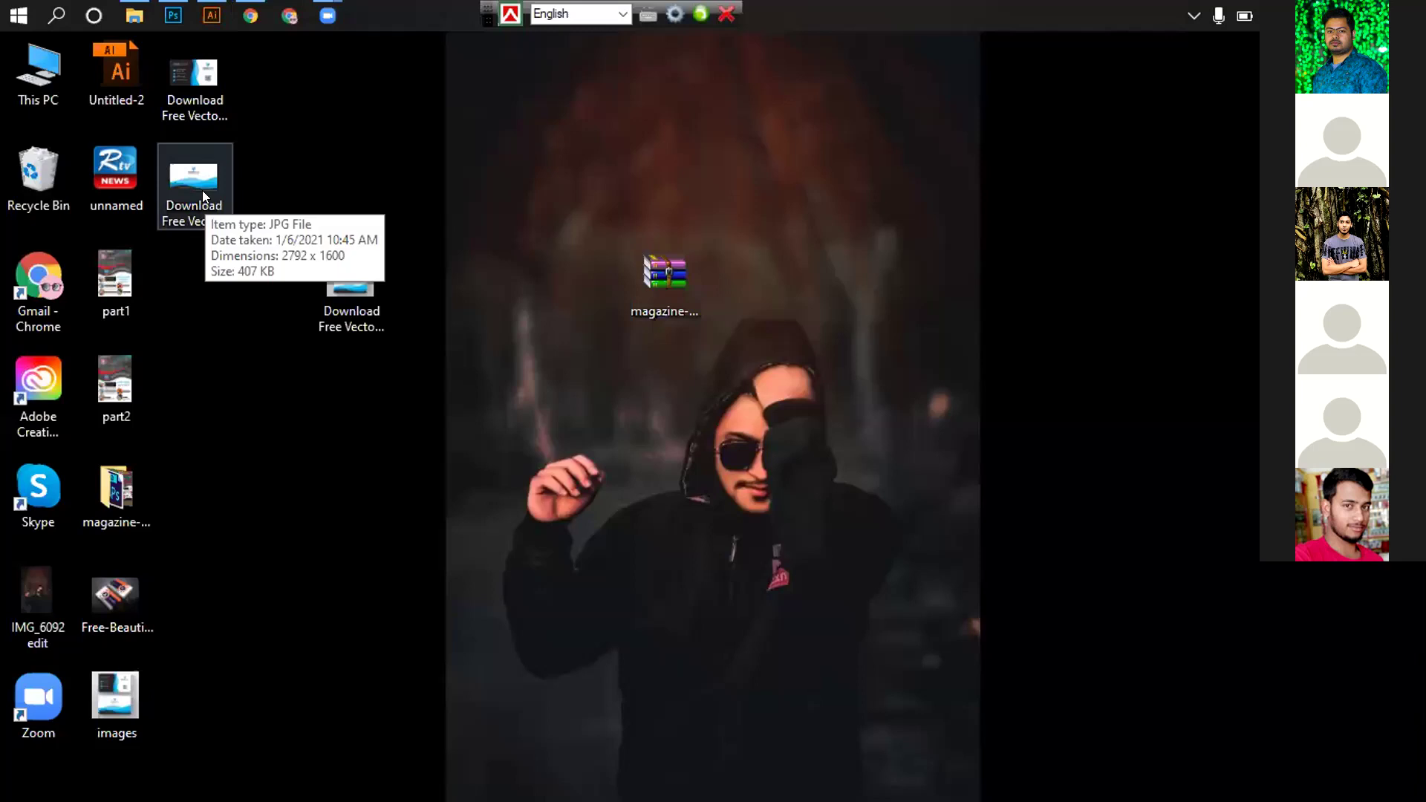
left_click_drag(195, 179, 211, 7)
left_click_drag(304, 182, 455, 430)
left_click(679, 412, "alt")
Scale down the placed card image, move it above the artboards, and zoom in
left_click(680, 412, "alt")
left_click(669, 408, "alt")
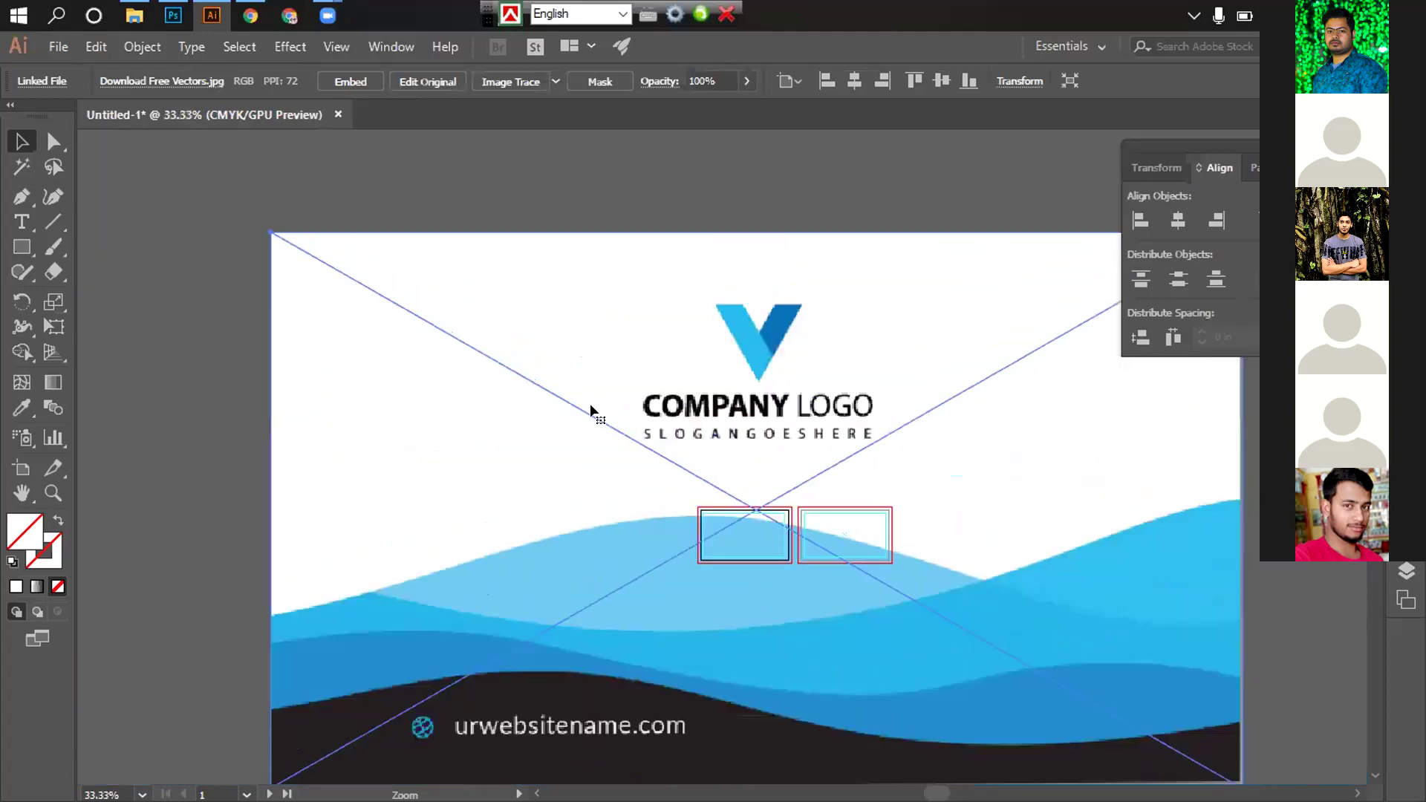
left_click(592, 408, "alt")
left_click_drag(427, 328, 614, 425)
left_click_drag(777, 486, 643, 313)
left_click_drag(483, 252, 543, 303)
left_click(790, 408)
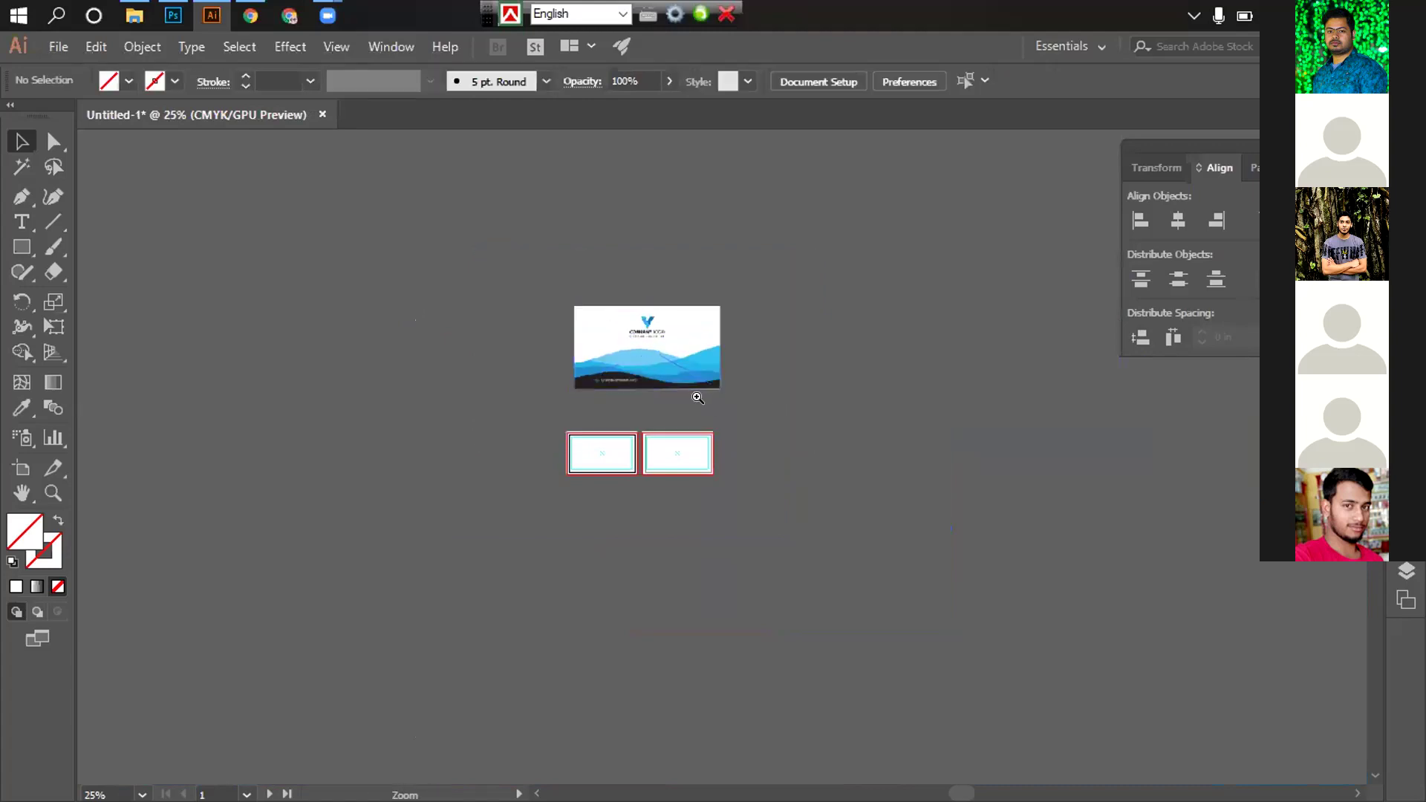
scroll(684, 392, "up", 2)
left_click_drag(684, 391, 499, 377)
scroll(500, 376, "up", 3)
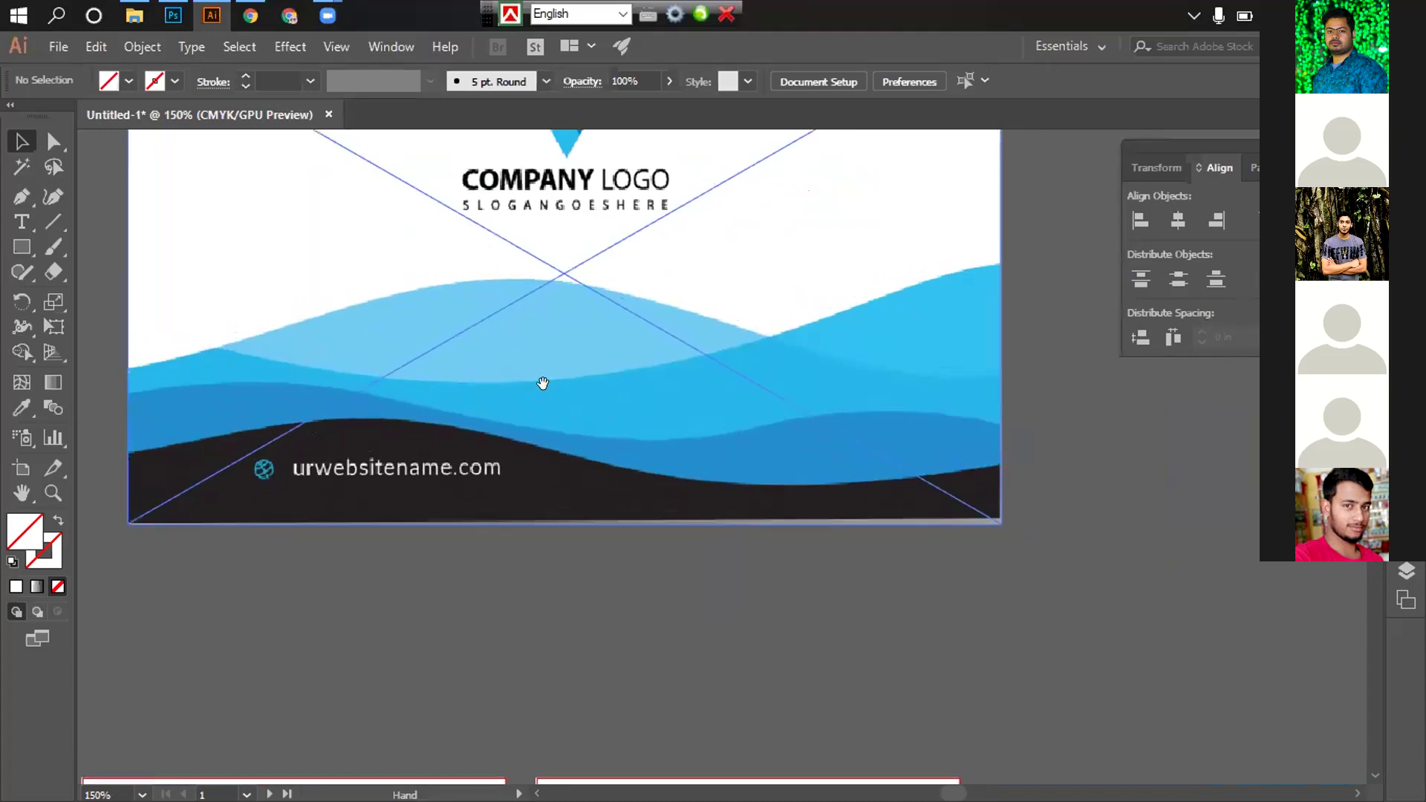
Start the Pen path at the card's left edge on the wave, undoing several misplaced curve points
left_click(21, 196)
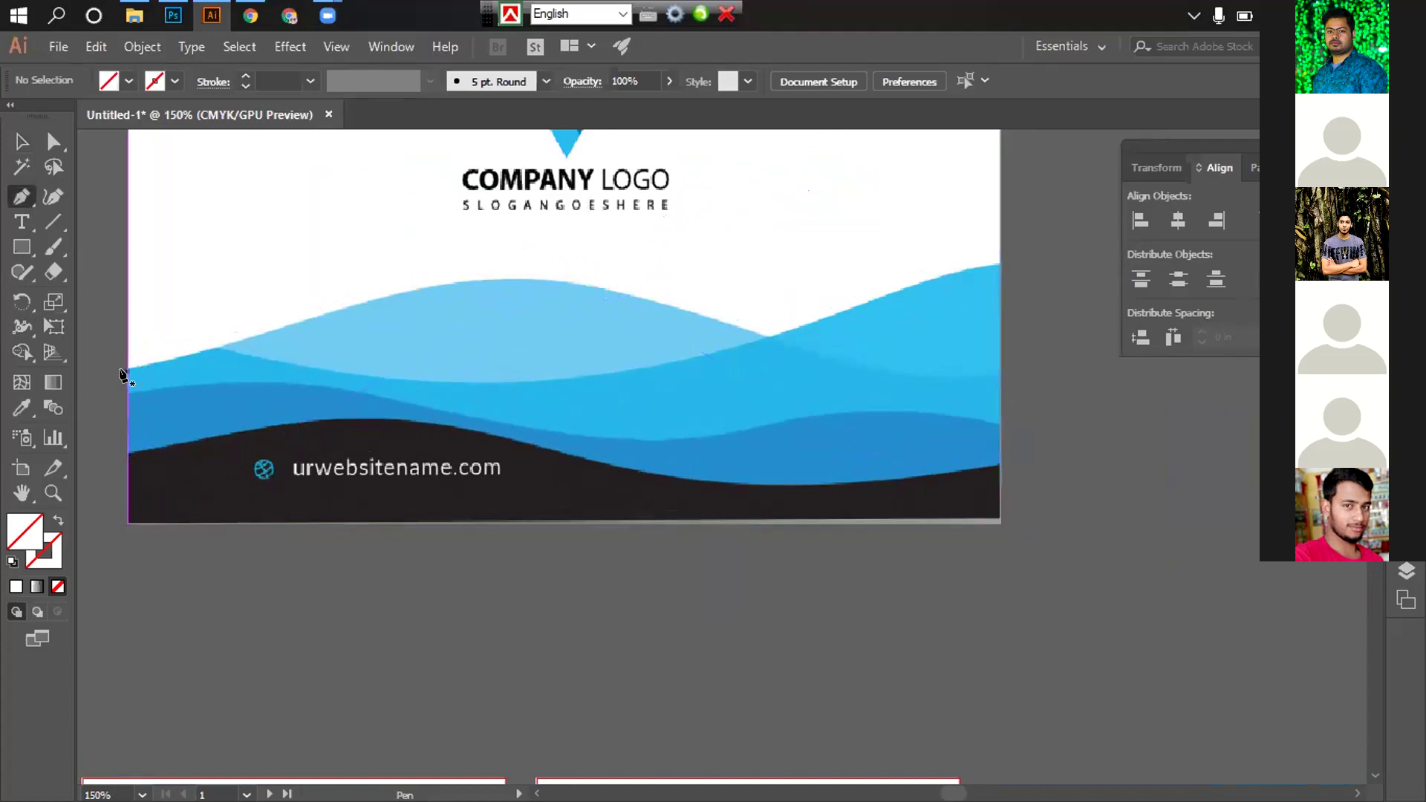
left_click(126, 370)
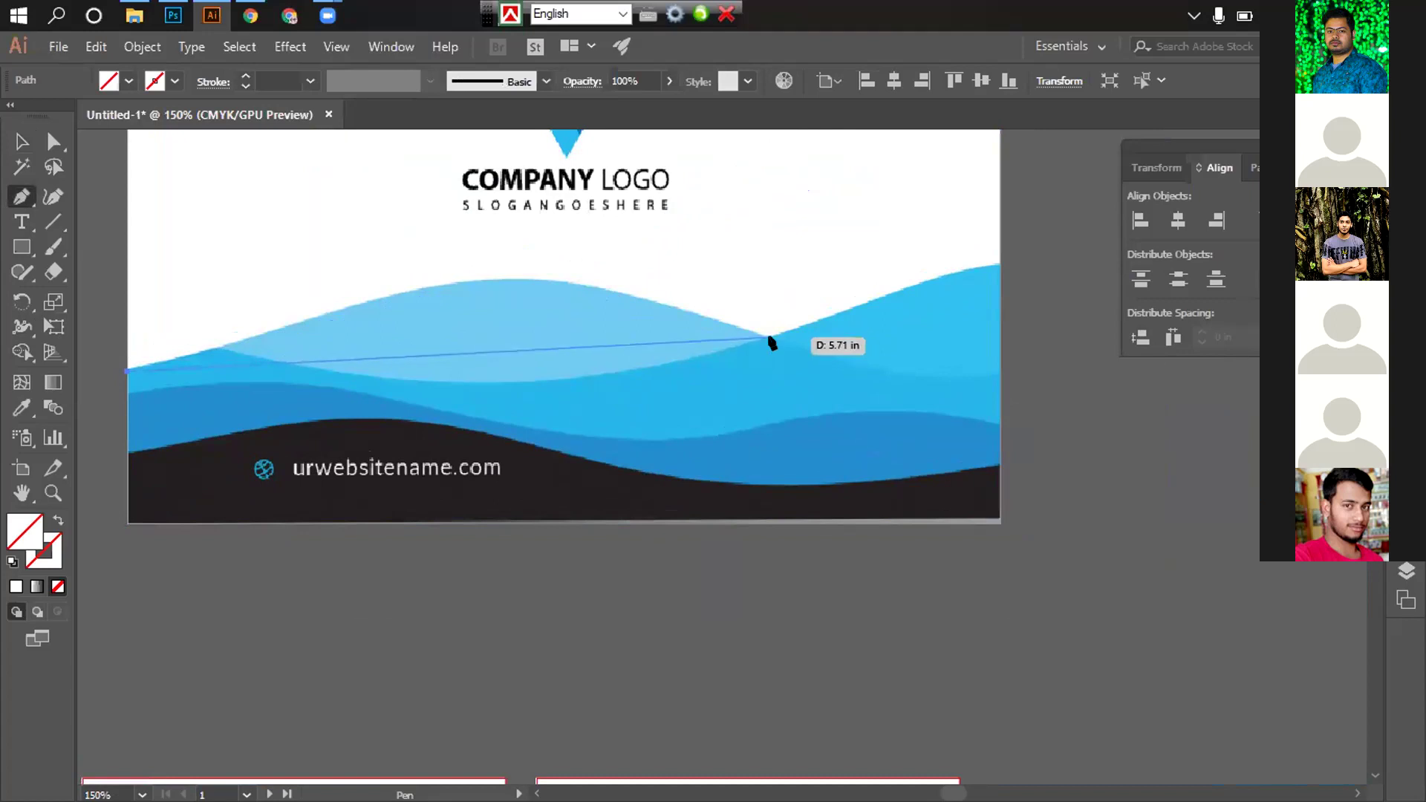
left_click_drag(767, 335, 959, 488)
key("ctrl+z")
left_click_drag(472, 280, 559, 275)
key("ctrl+z")
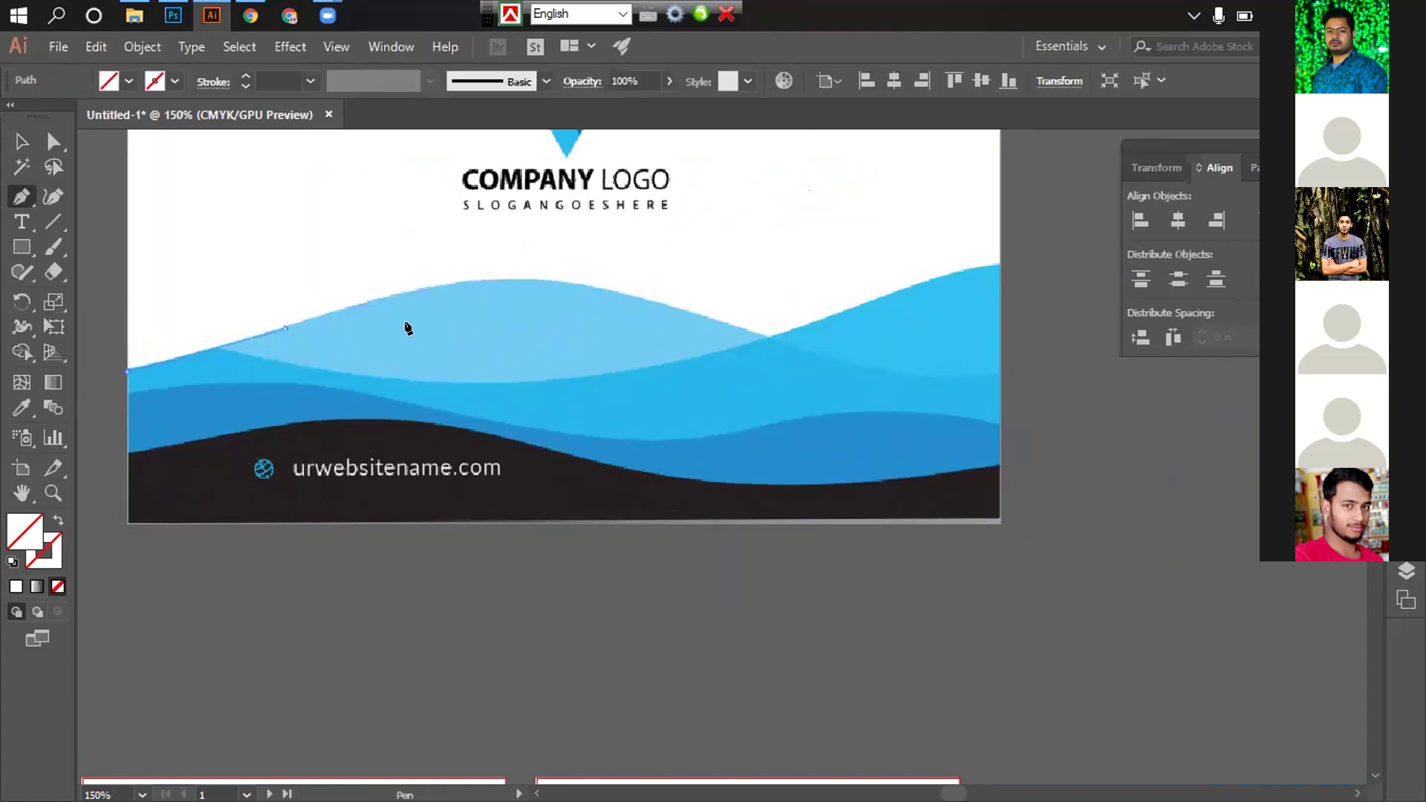
left_click_drag(768, 335, 1003, 454)
left_click(1003, 455, "ctrl")
key("ctrl+z")
left_click_drag(742, 328, 1006, 445)
left_click(863, 376, "ctrl")
key("ctrl+z")
Curve the path over the wave's peak, through its dip, and up to the card's right edge
left_click_drag(578, 285, 706, 314)
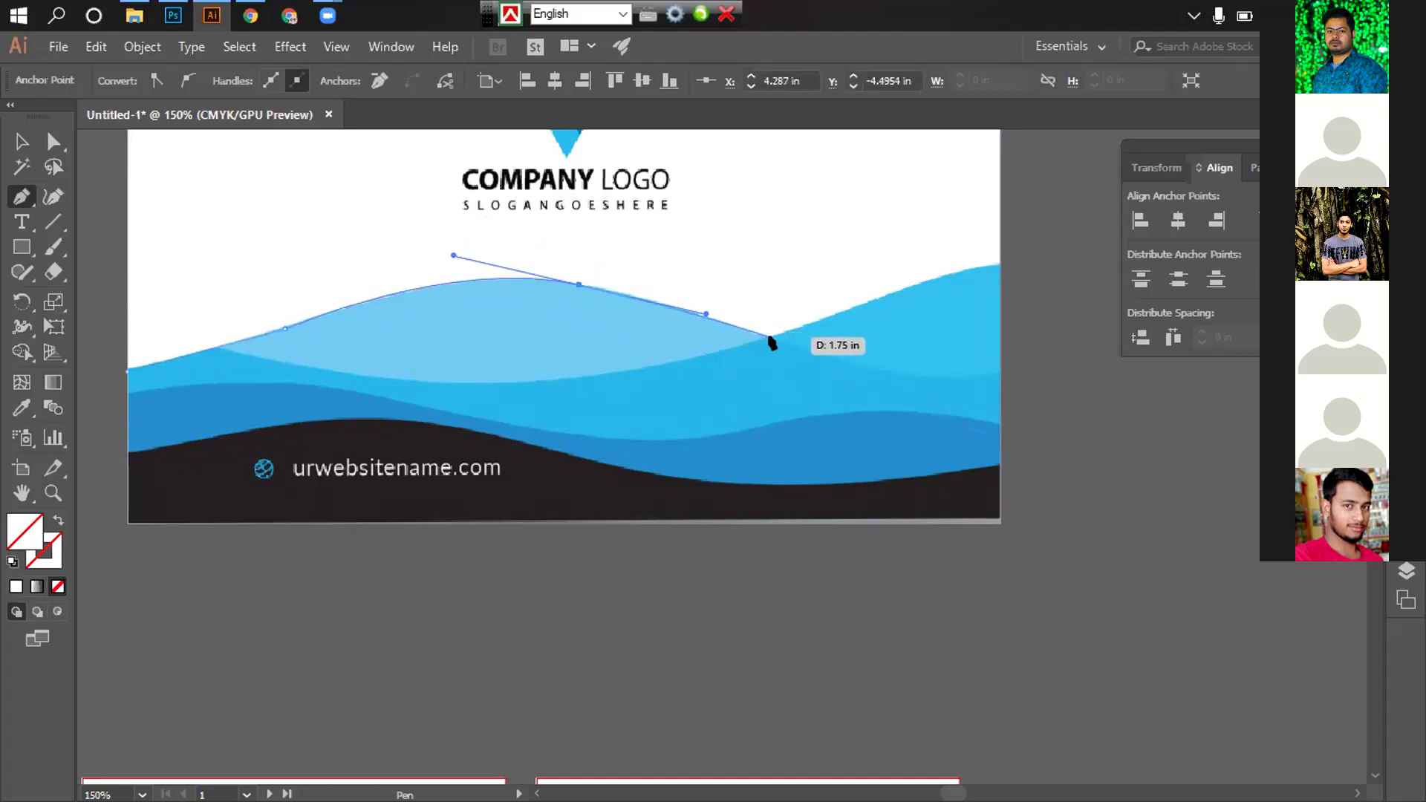
left_click(769, 337)
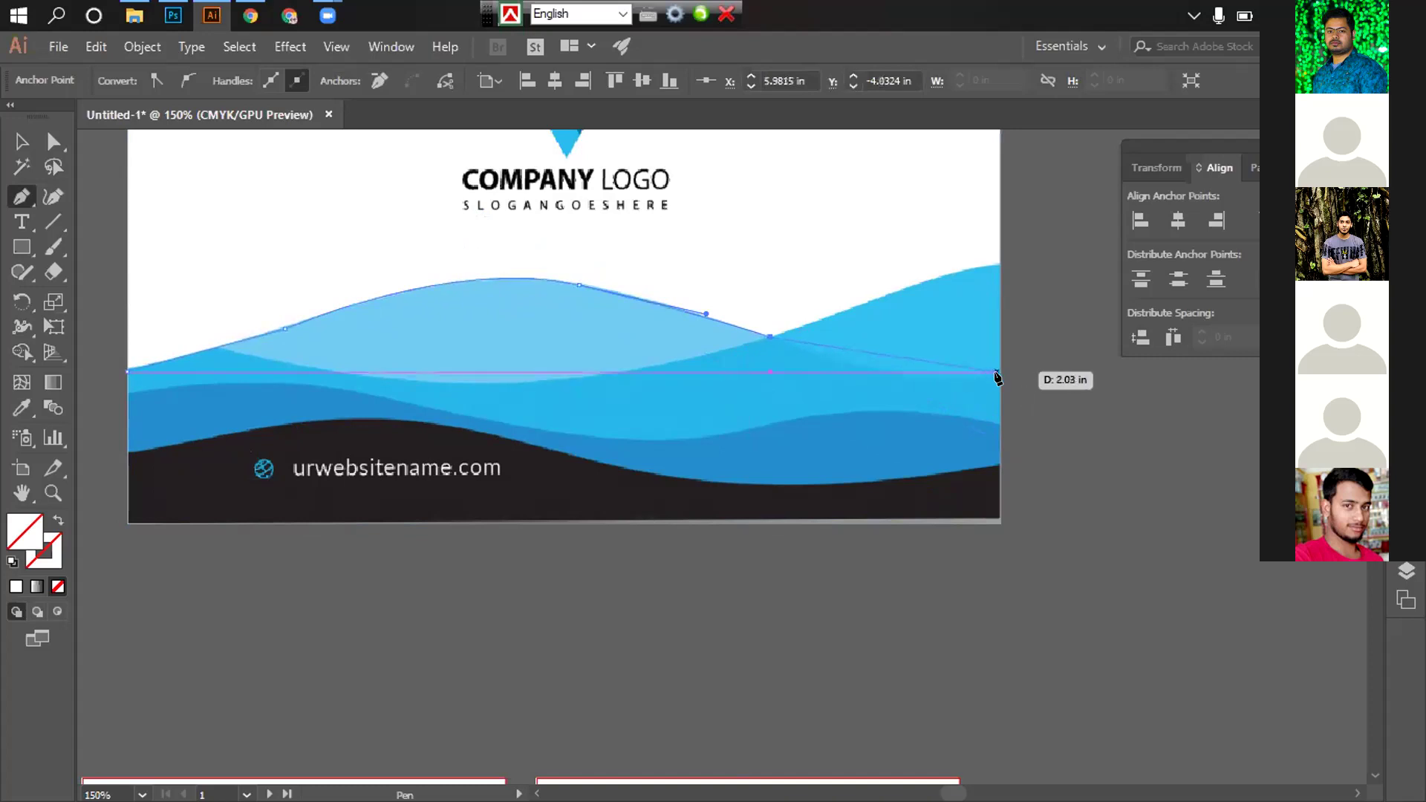
left_click(1001, 373)
left_click_drag(1075, 349, 1086, 347)
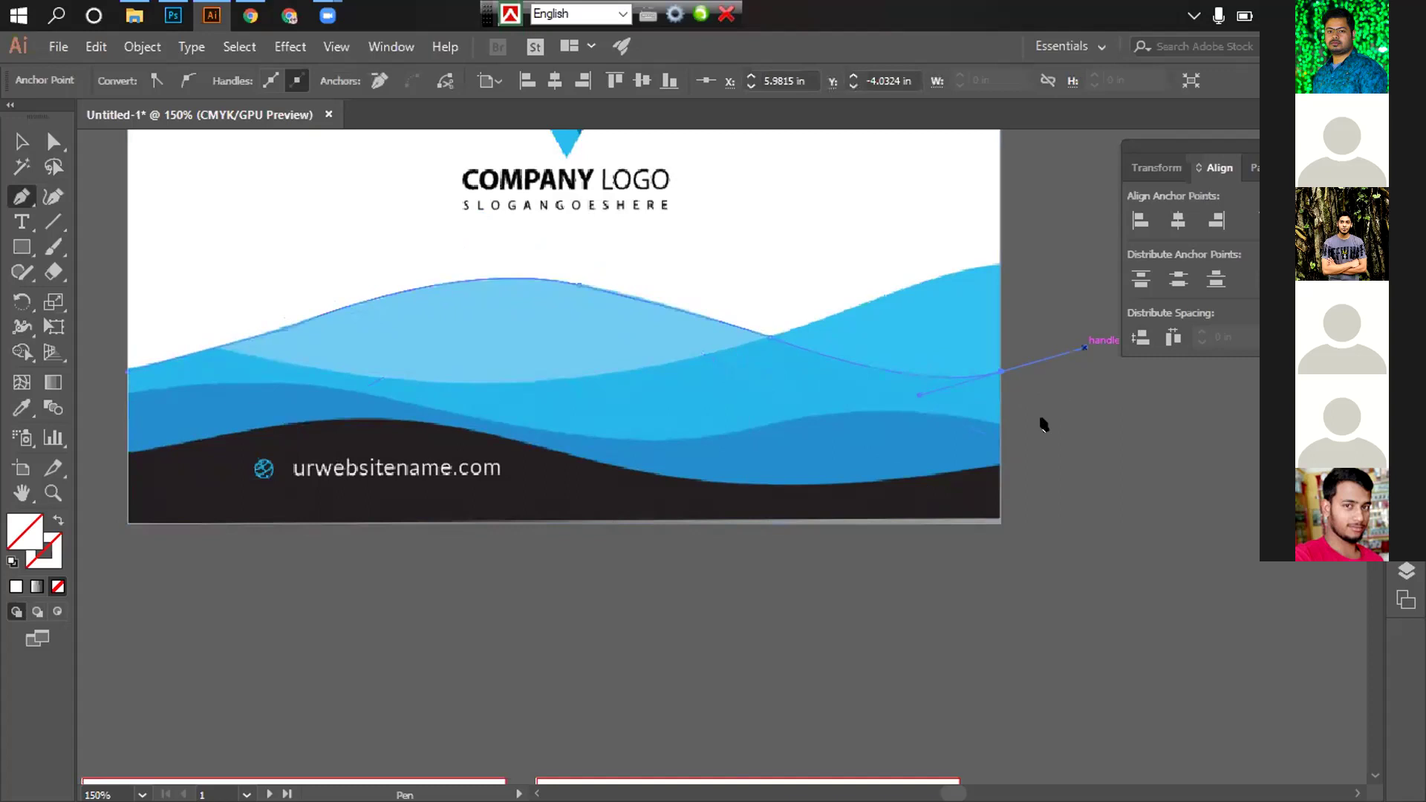
left_click_drag(1085, 349, 1085, 350)
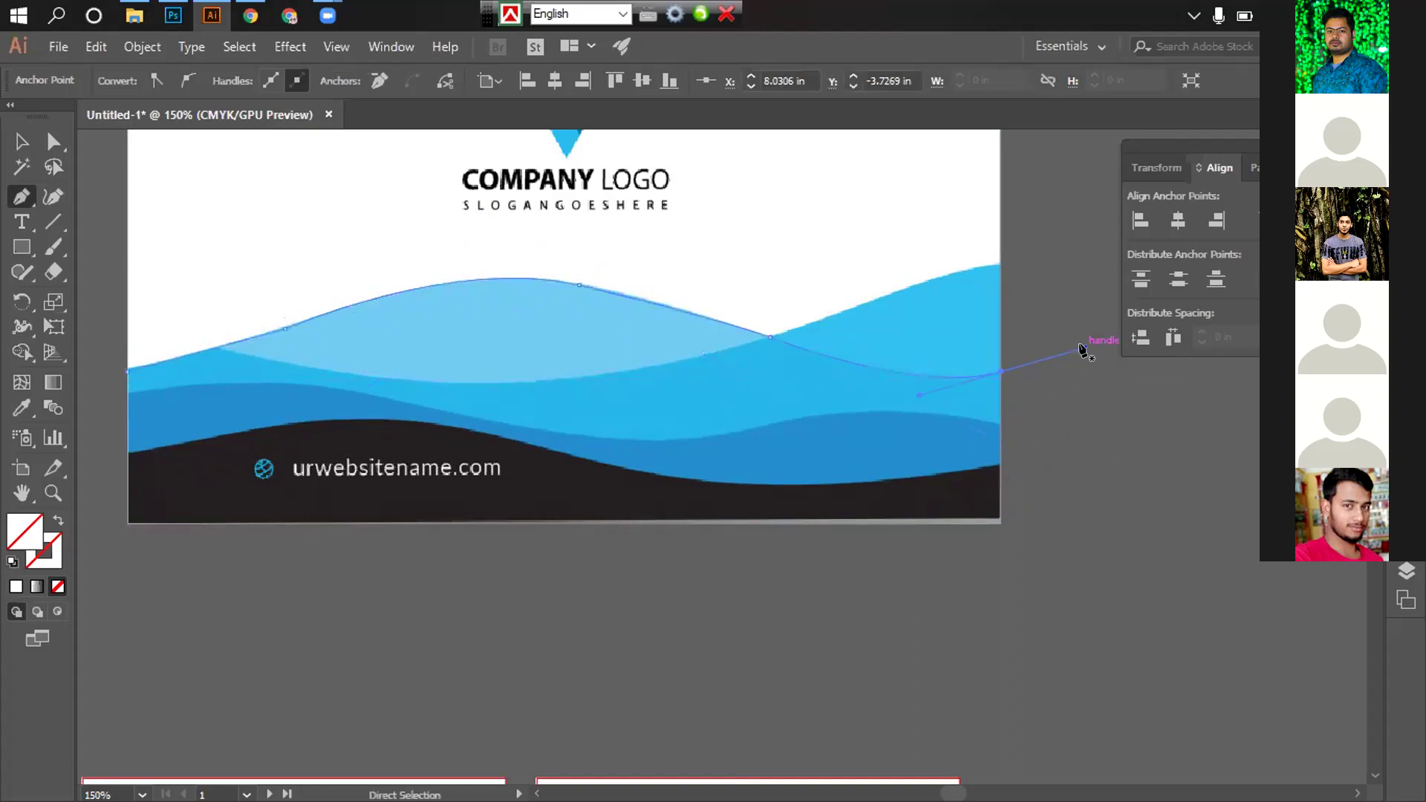
left_click_drag(1081, 347, 1060, 389)
Run the path to the bottom-right and bottom-left corners, then close it at the start point
left_click(996, 504)
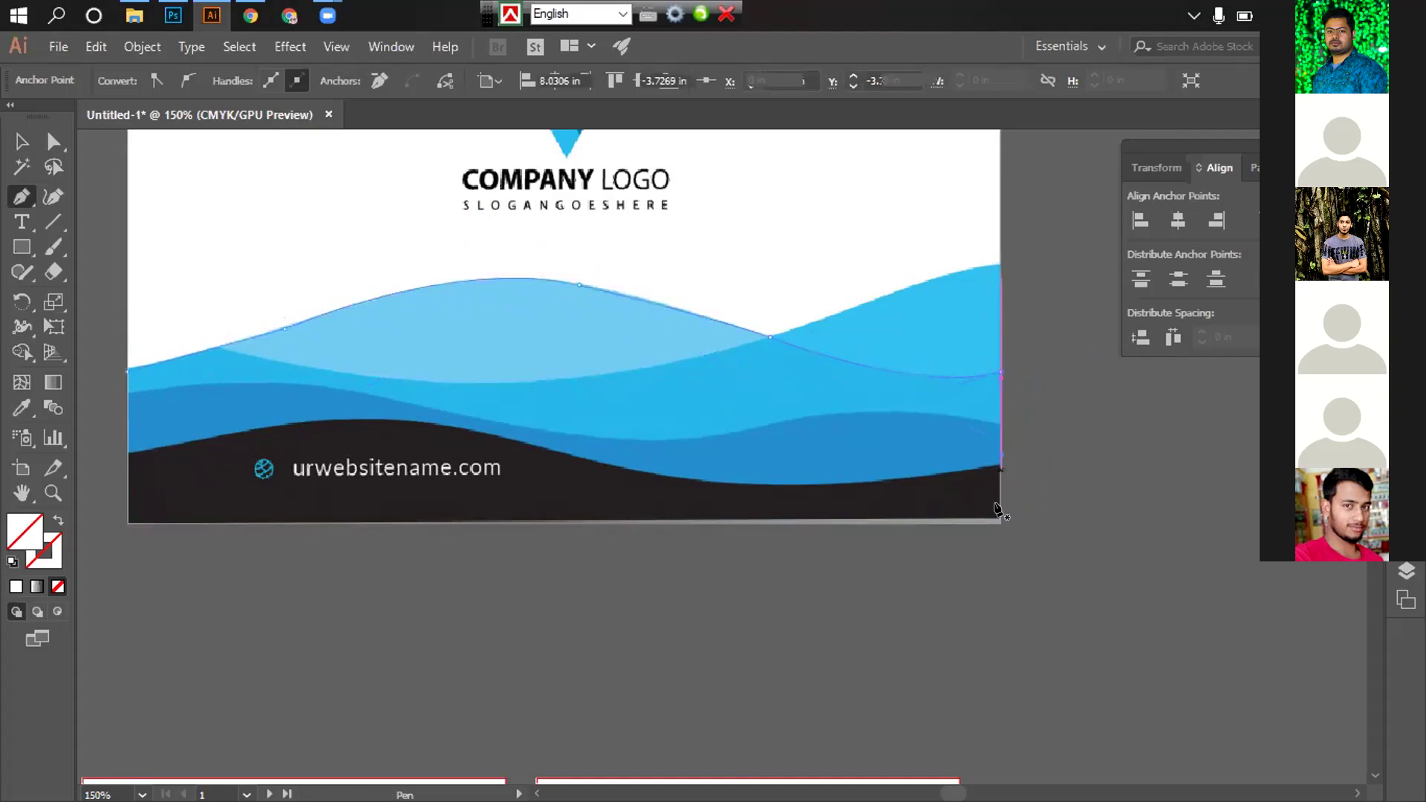
left_click(127, 523)
left_click(127, 375)
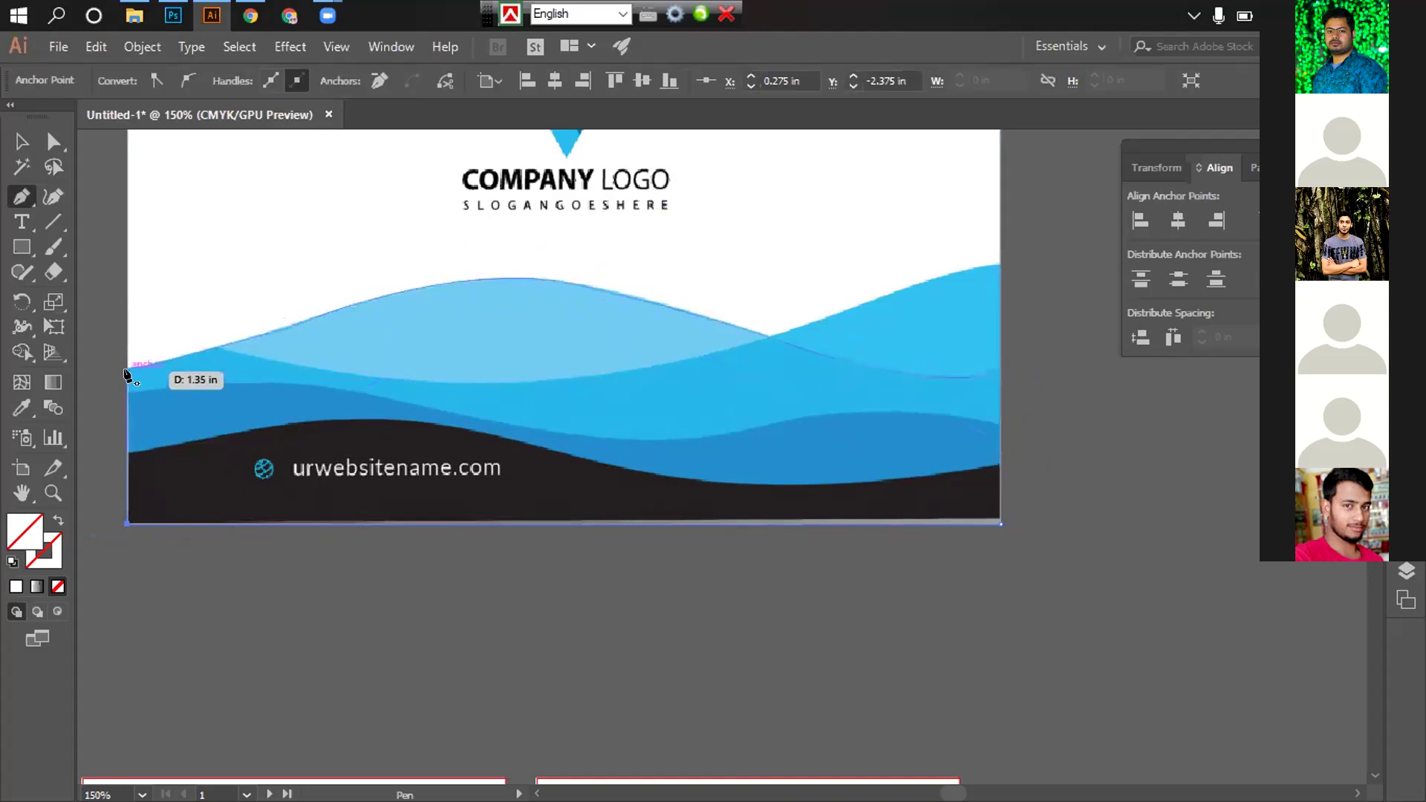
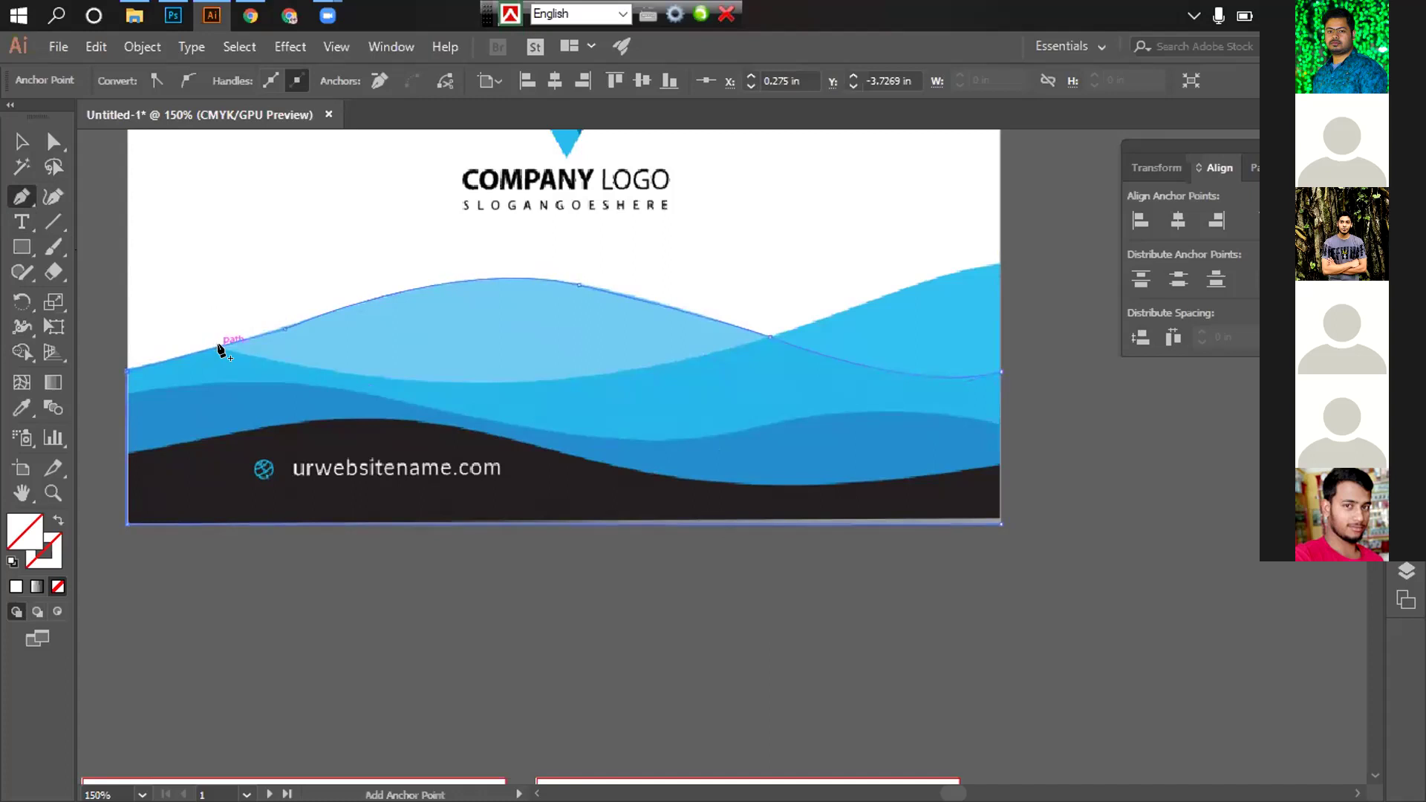
Try adding an anchor on the light wave's top edge, then undo the stray point
left_click(247, 348)
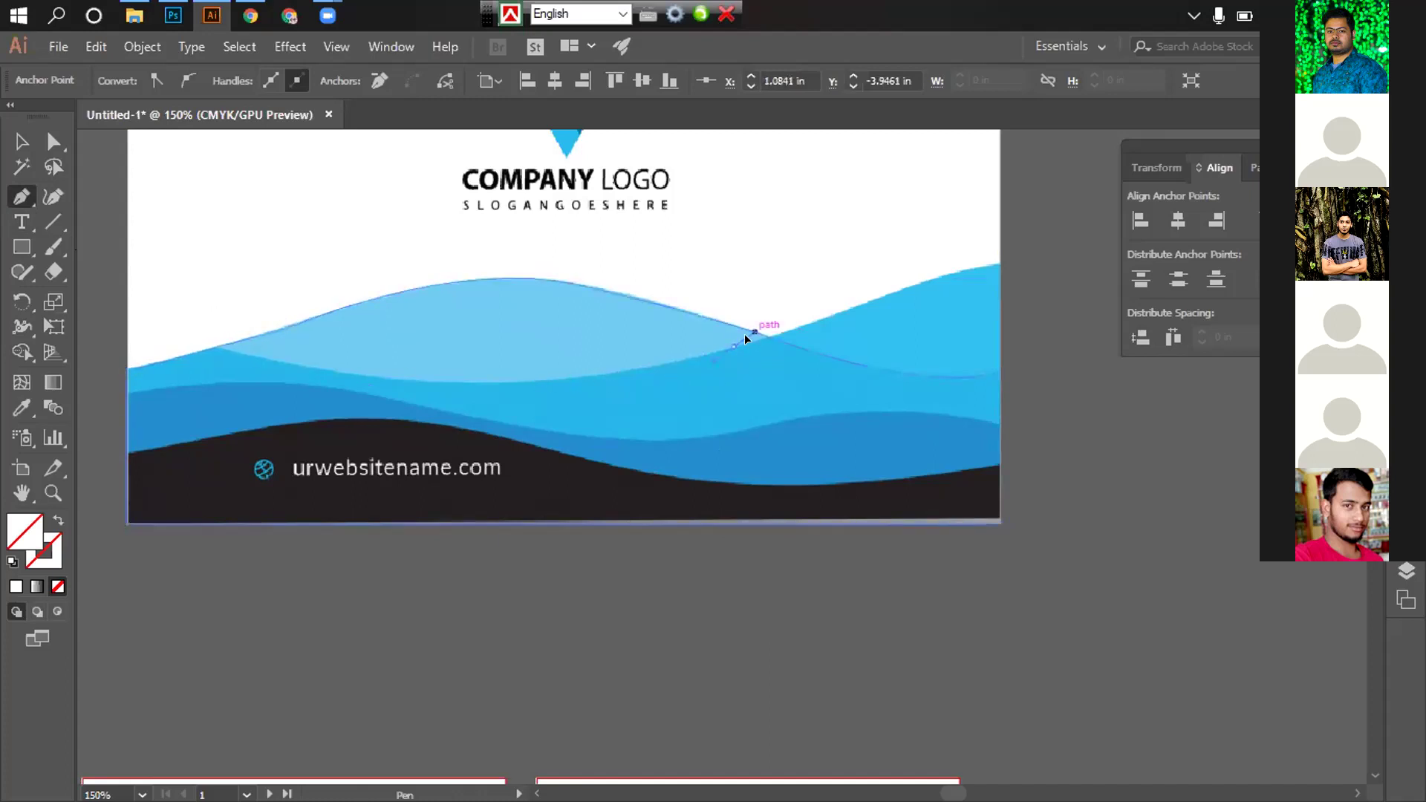
left_click(745, 333, "ctrl")
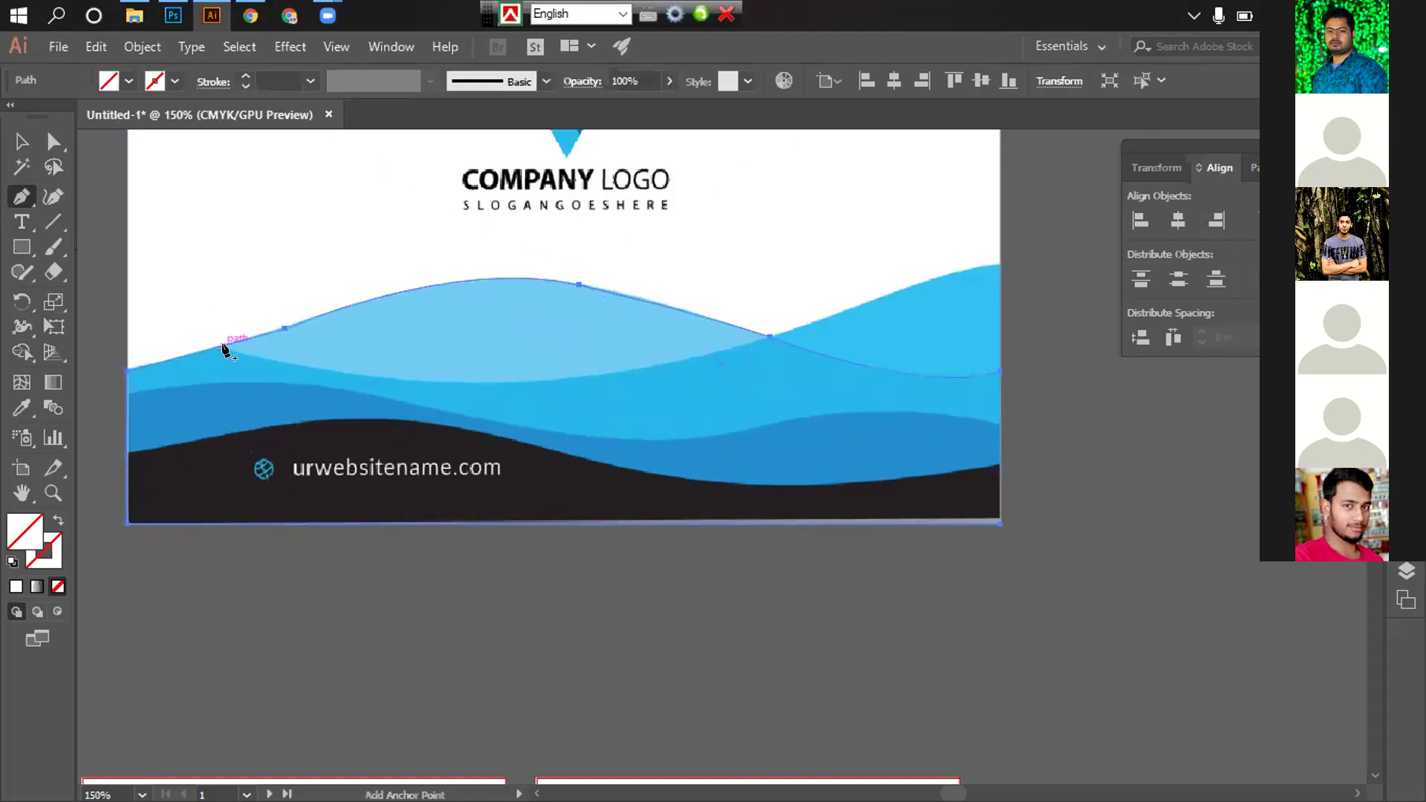
scroll(359, 371, "up", 3)
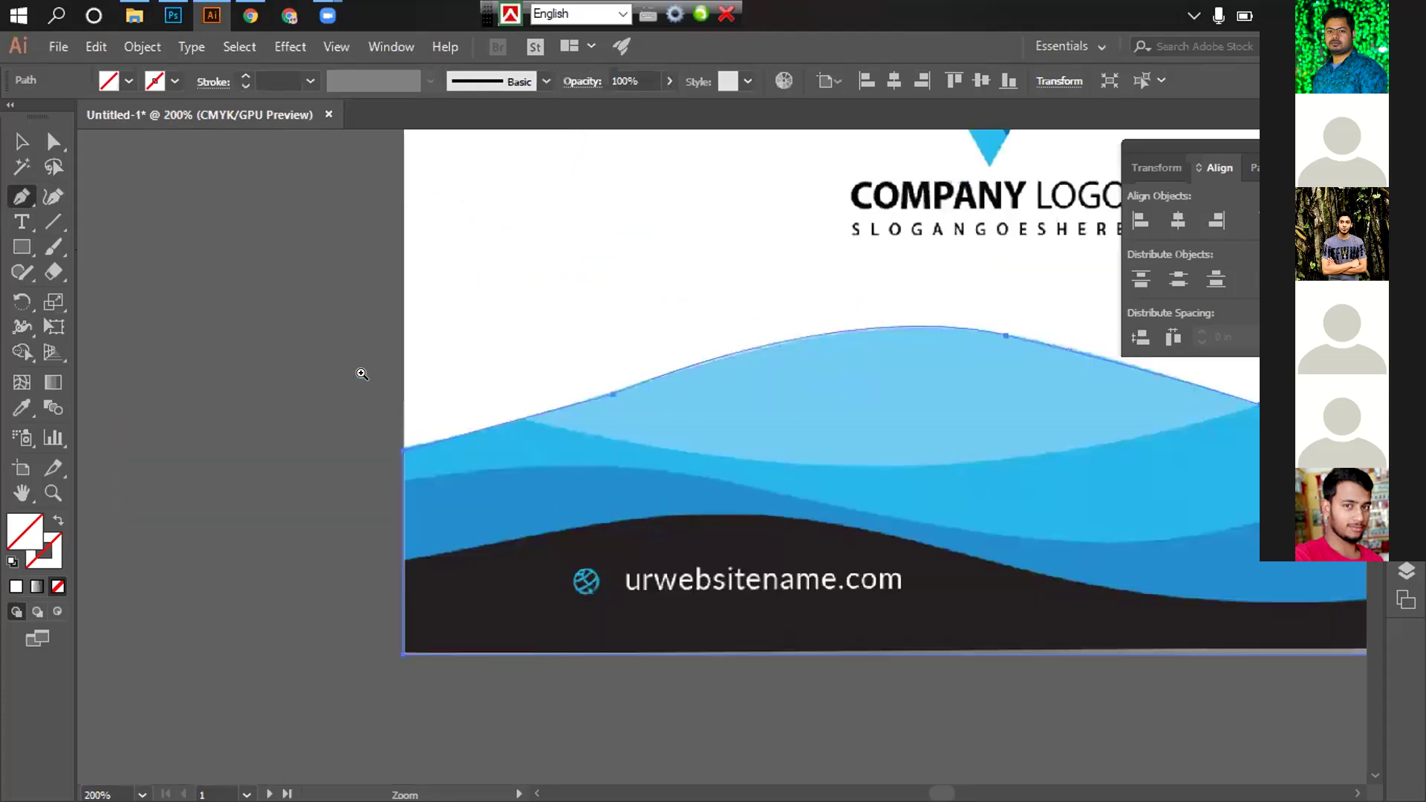
scroll(582, 416, "up", 2)
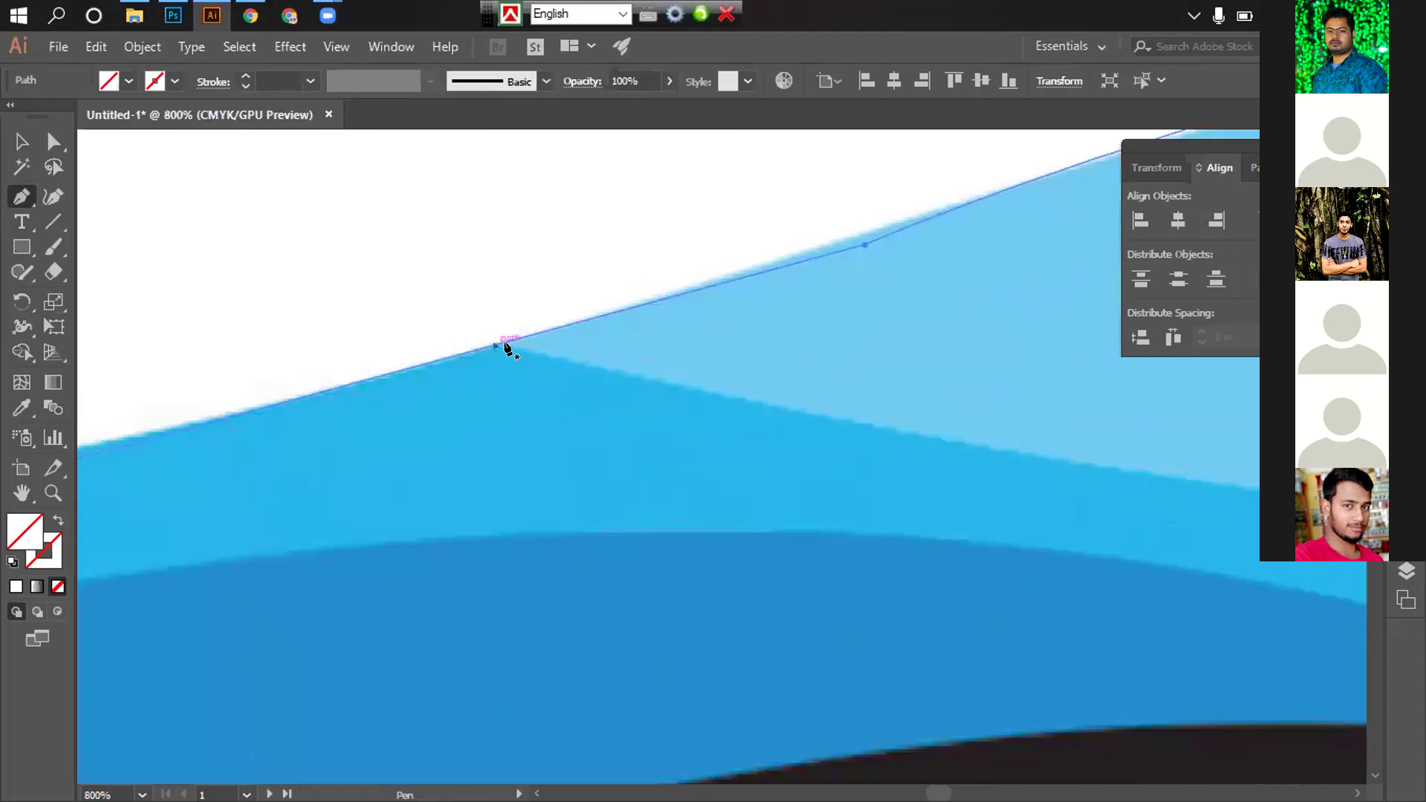
left_click(509, 344, "ctrl")
left_click(507, 340)
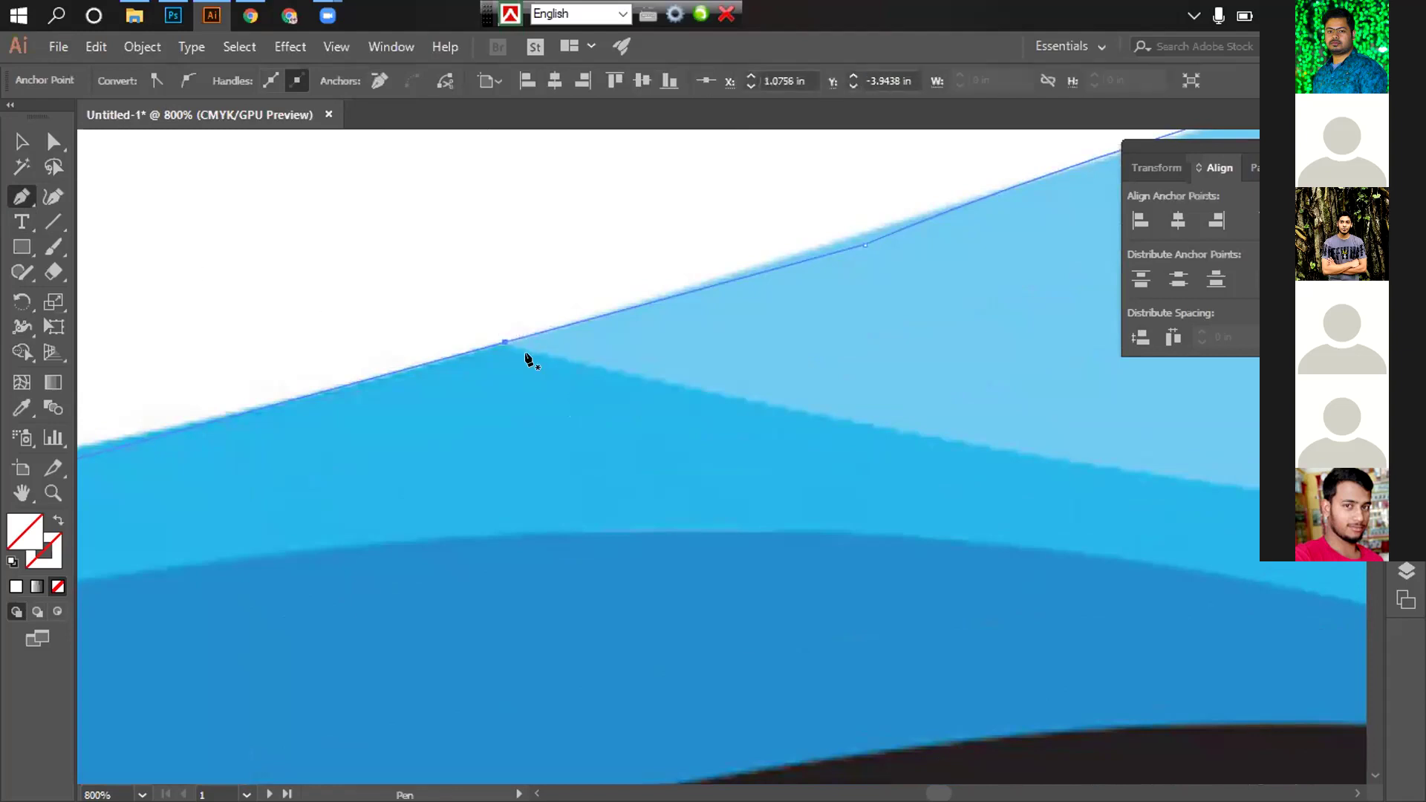
key("ctrl+z")
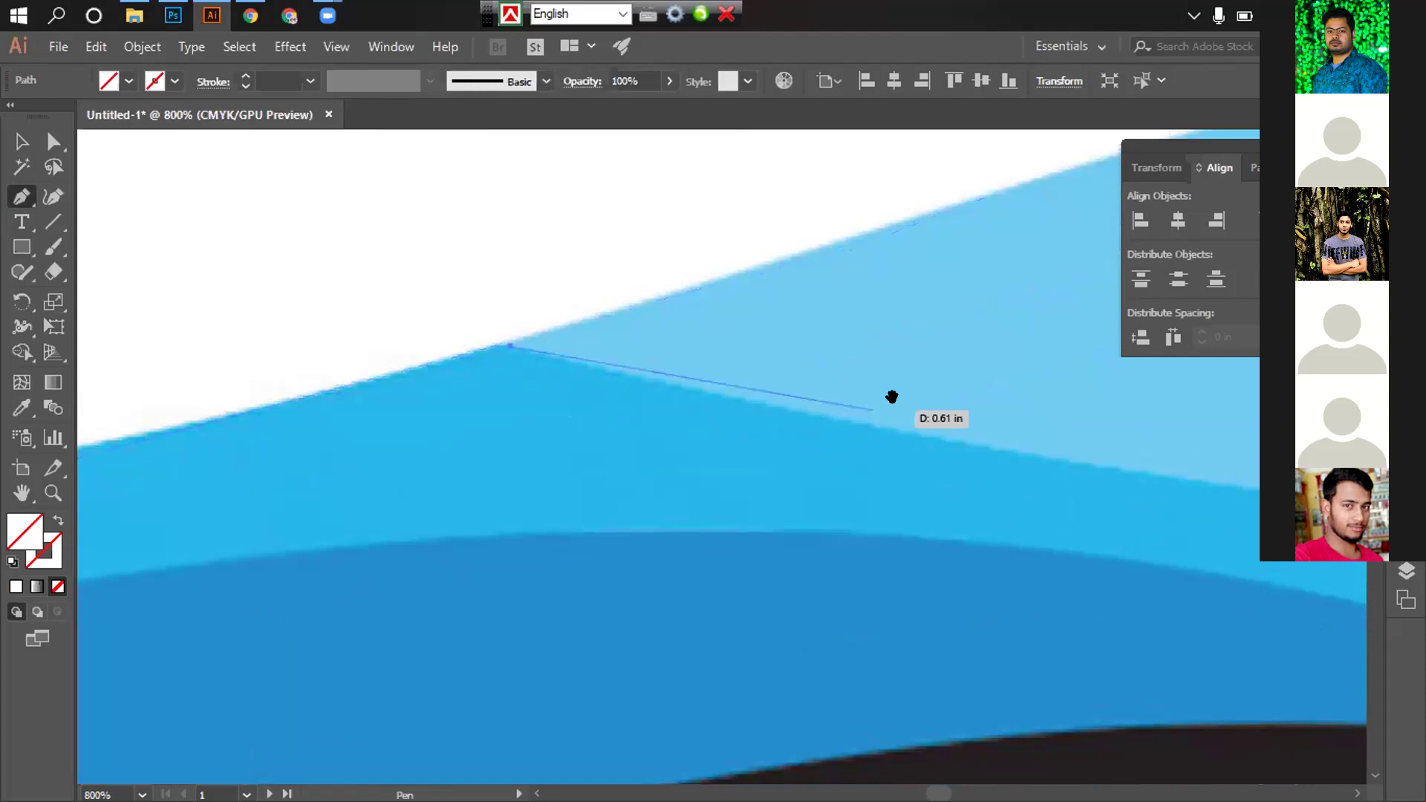
Zoom back out from the close-up until the whole card is visible
scroll(745, 468, "down", 3)
left_click(924, 496, "ctrl+alt")
left_click(925, 495, "ctrl+alt")
left_click(911, 493, "ctrl+alt")
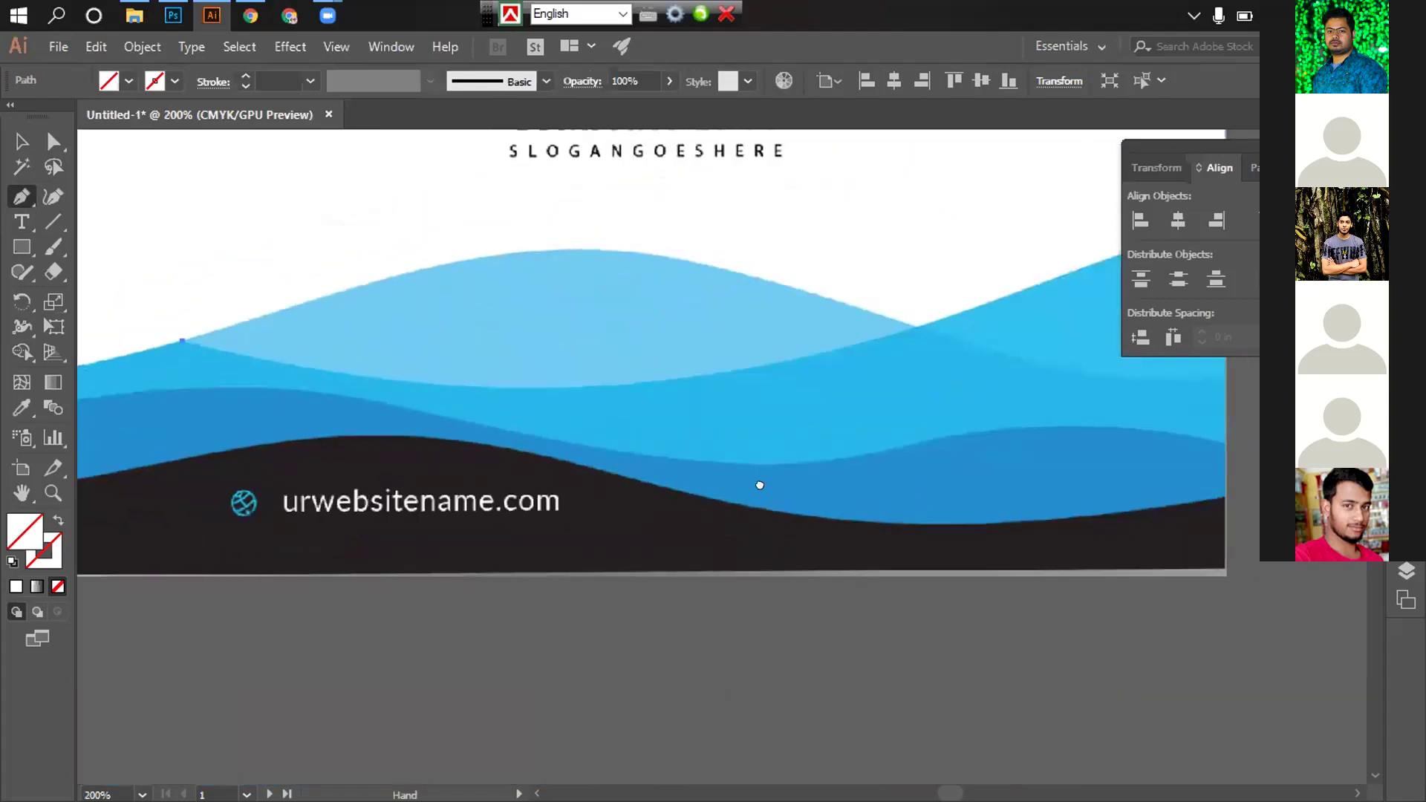
left_click(758, 484, "ctrl+alt")
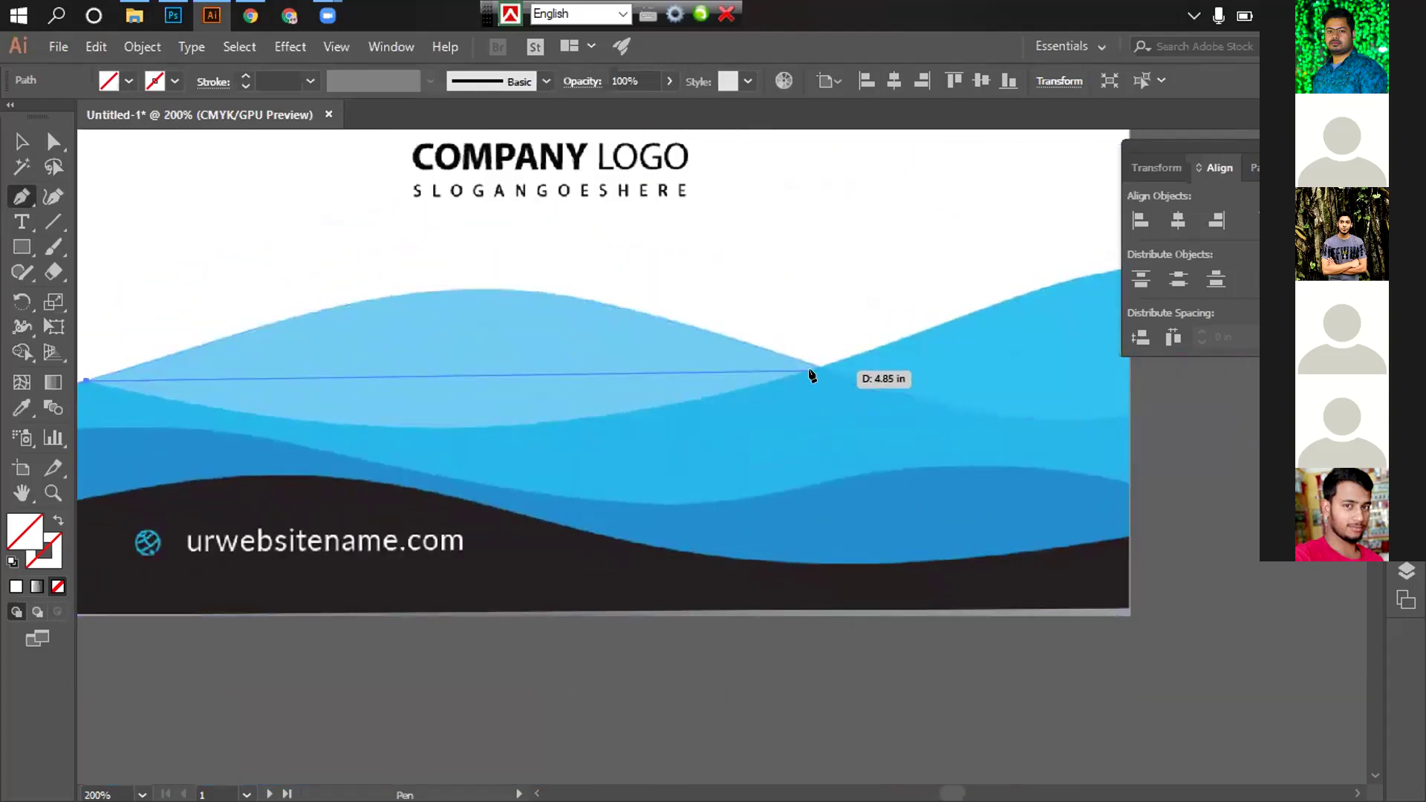
Add smooth curved anchors at the light wave's dip and at its right-edge peak
left_click_drag(814, 373, 1101, 270)
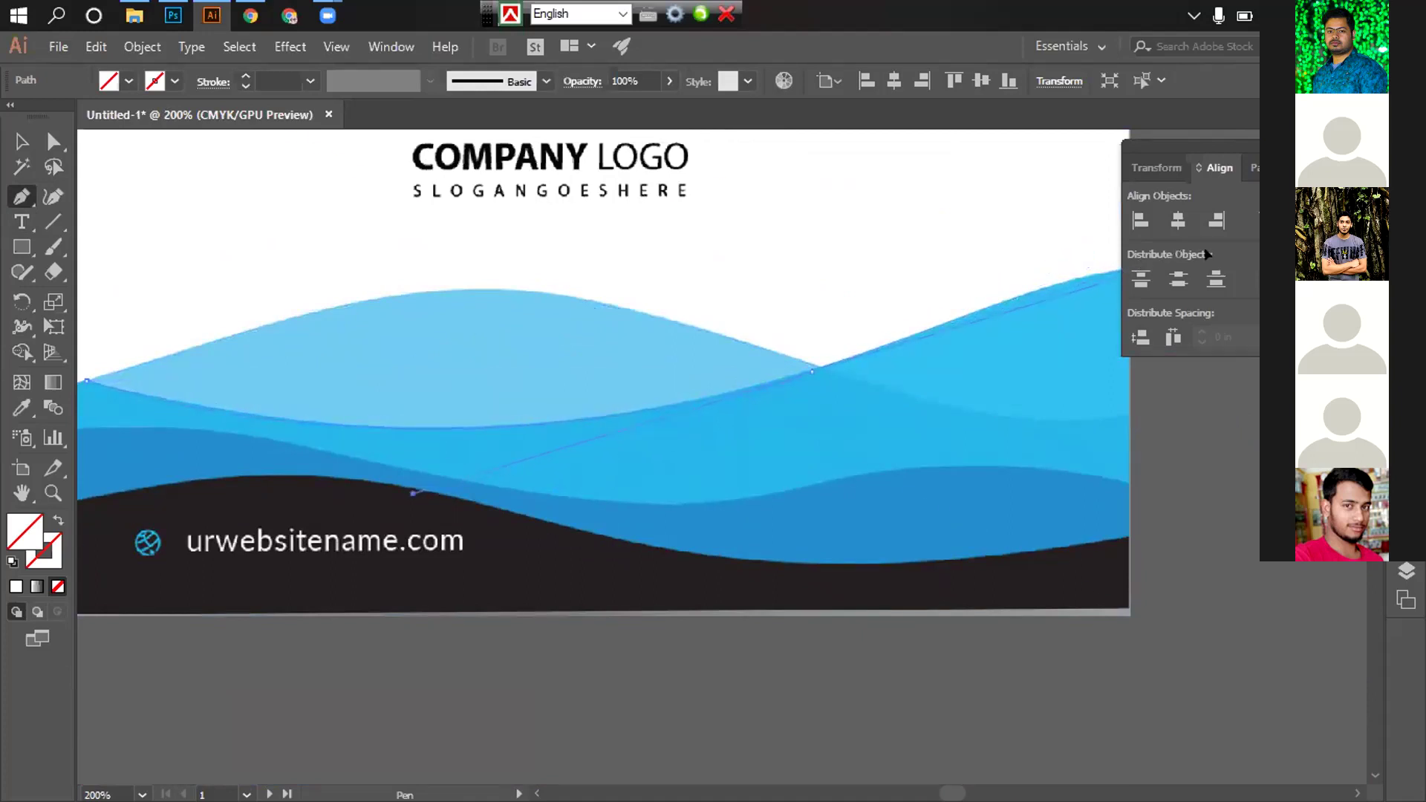
left_click_drag(1129, 274, 711, 387)
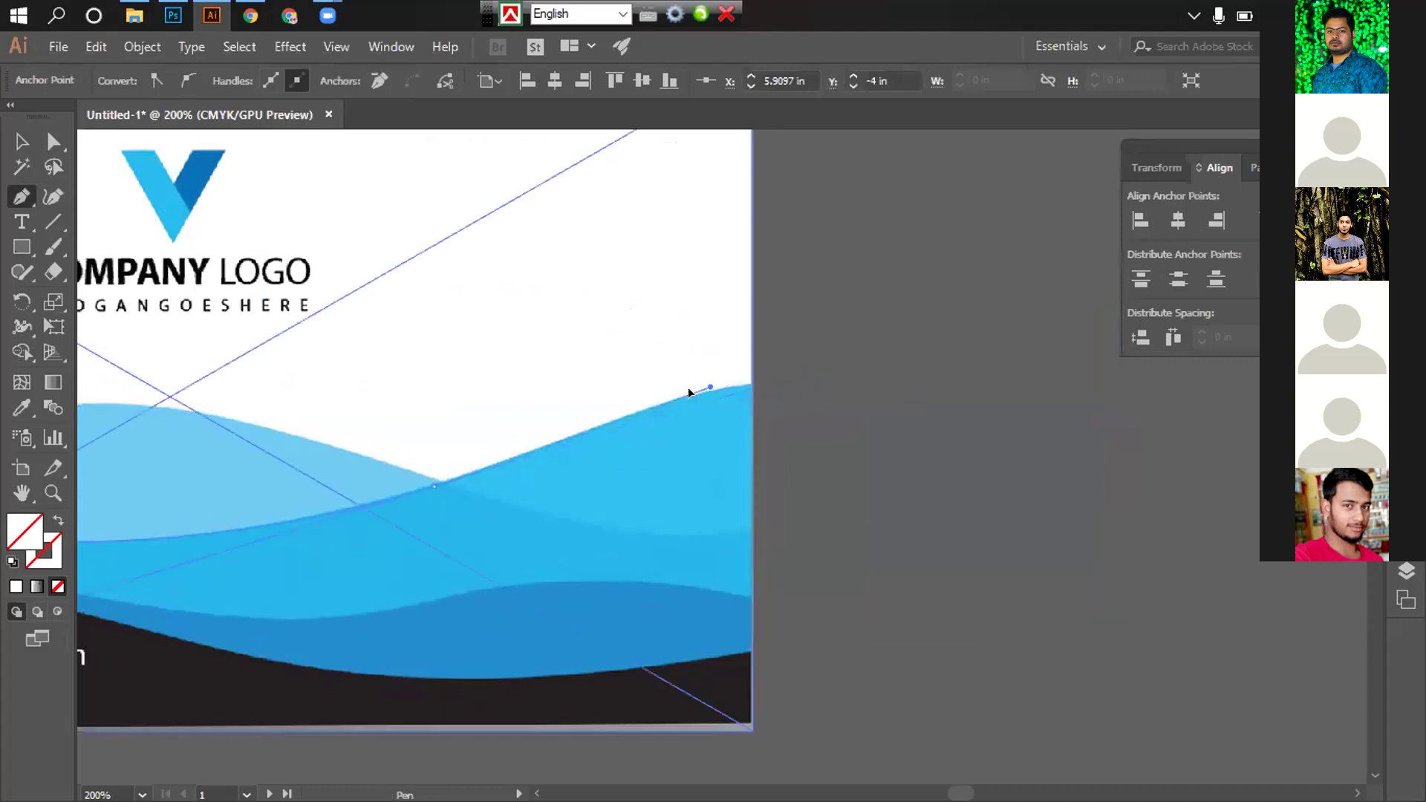
left_click(608, 421, "ctrl")
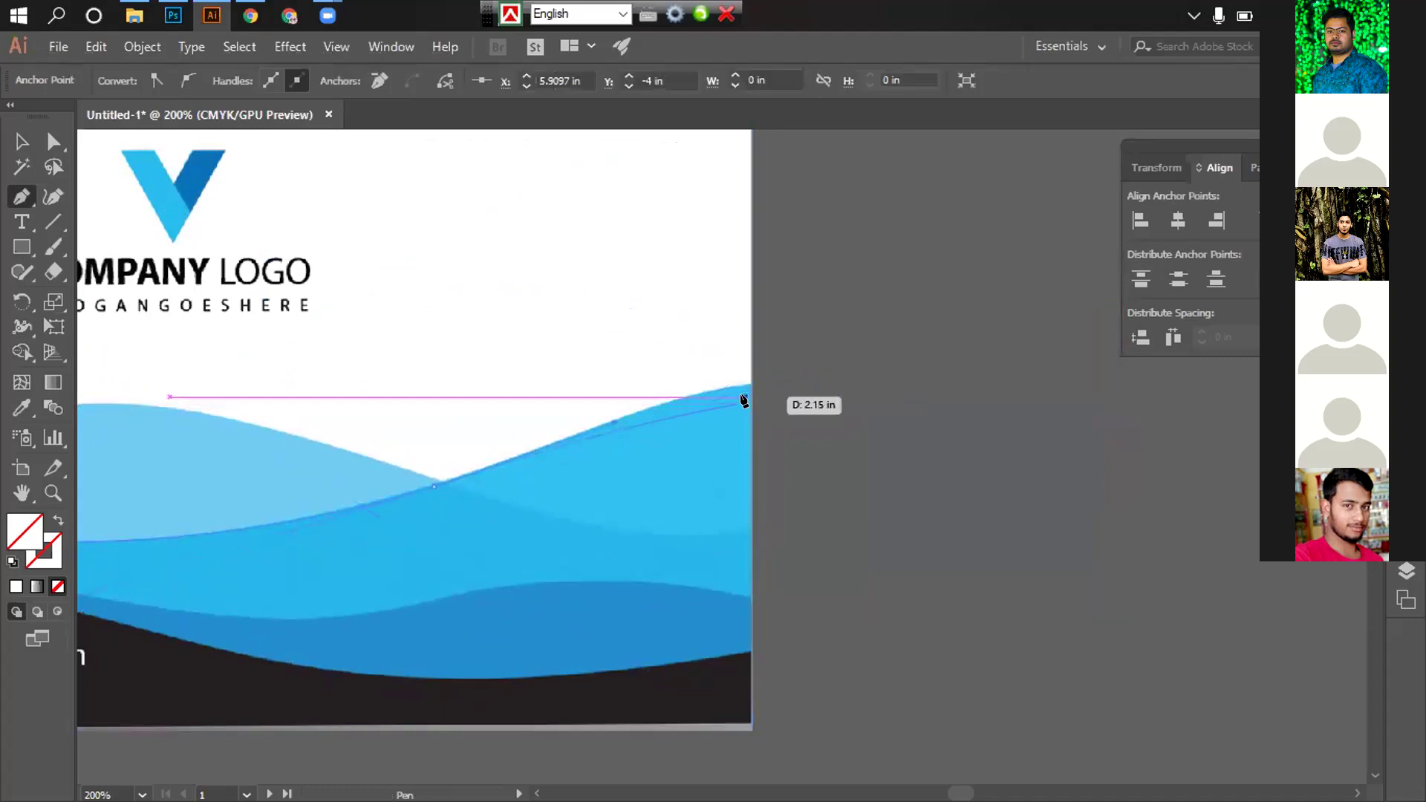
left_click_drag(748, 384, 840, 277)
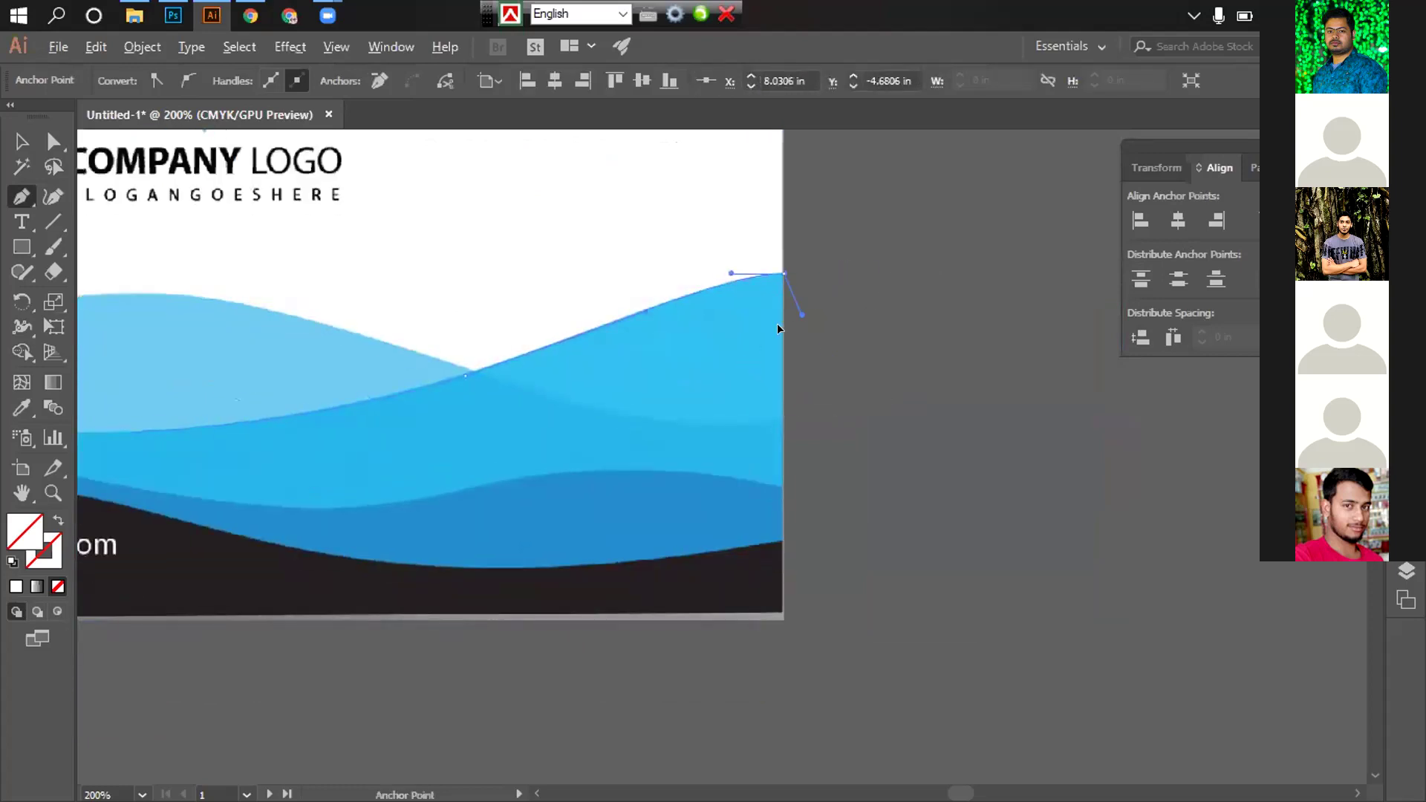
Place a point at the card's bottom-left corner and close the outline at its start
left_click_drag(769, 600, 797, 441)
left_click_drag(725, 467, 1114, 484)
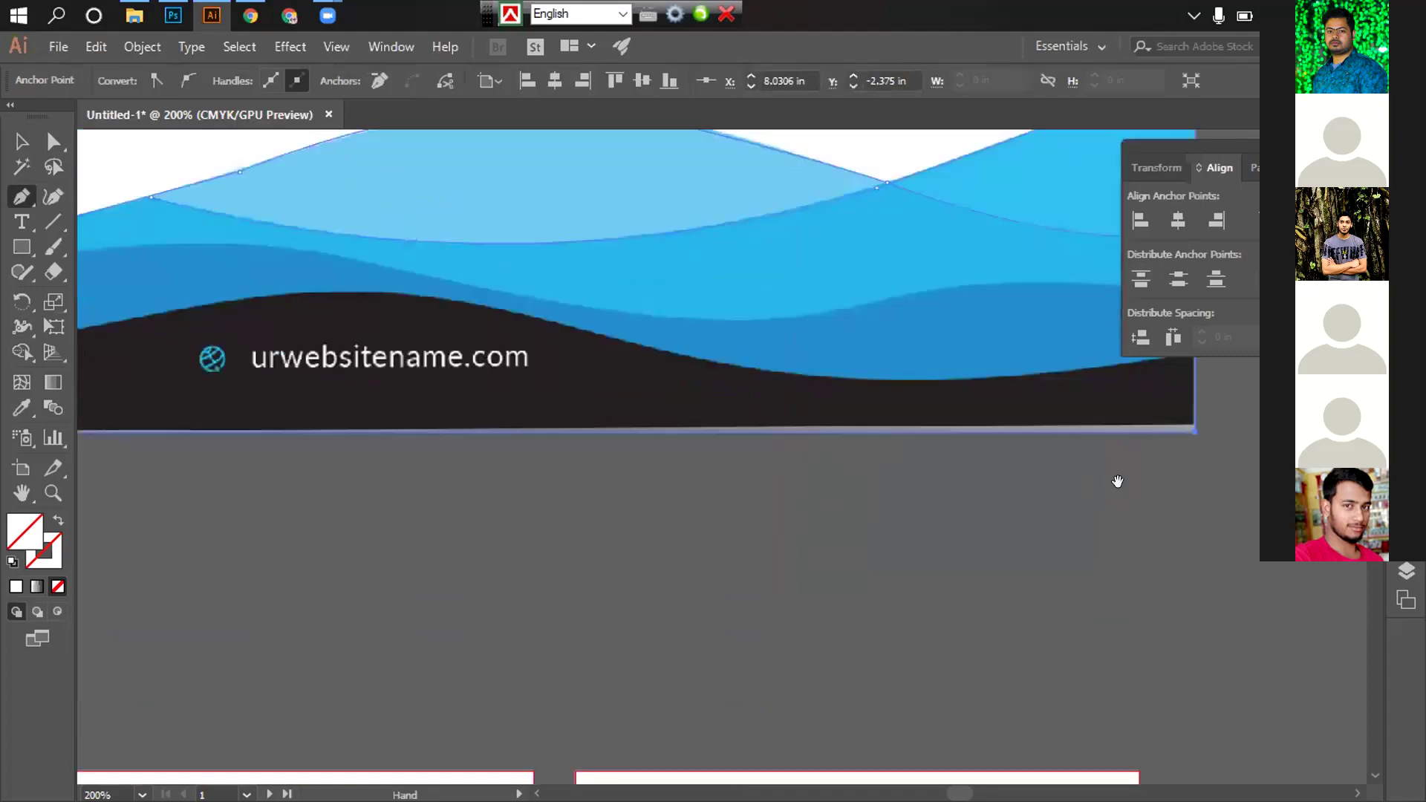
scroll(567, 437, "left", 5)
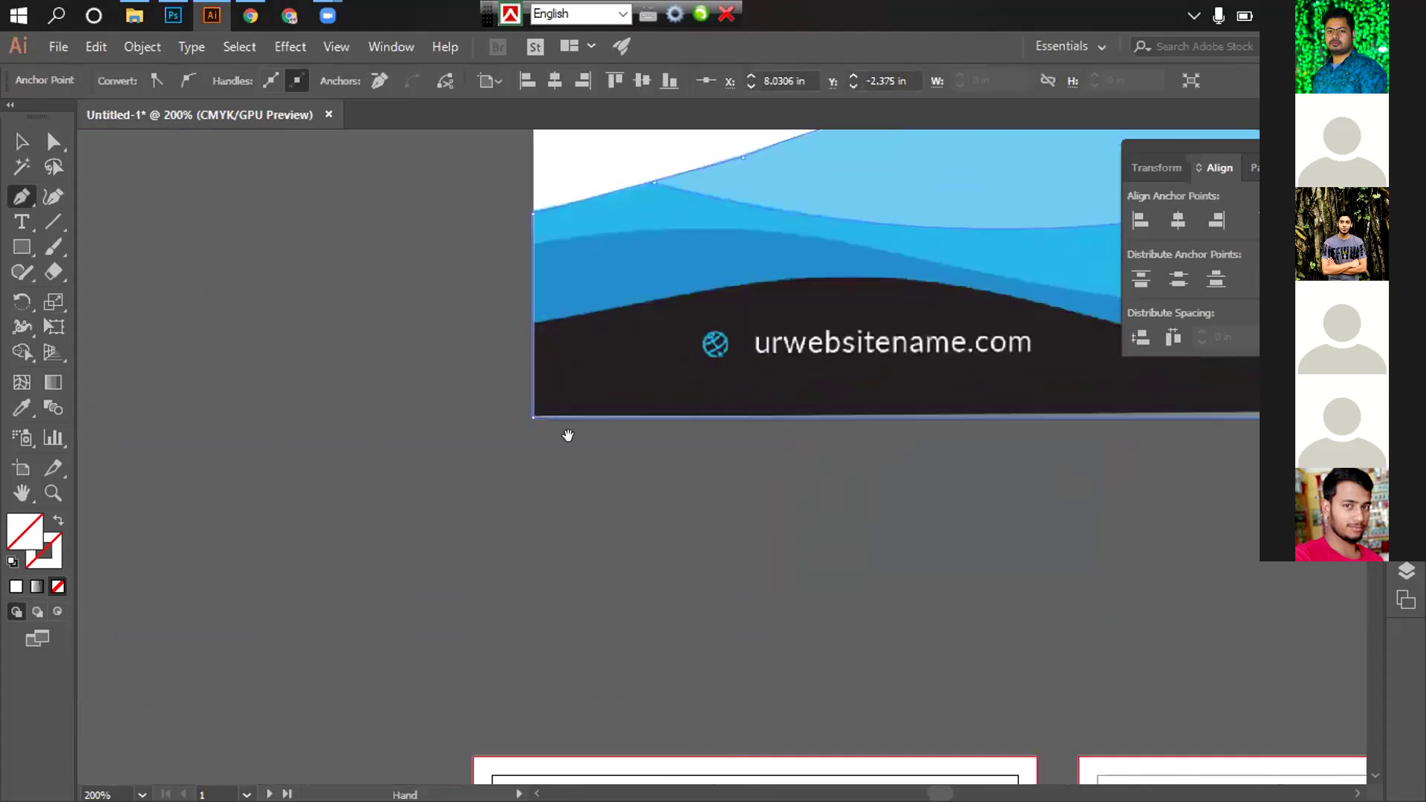
left_click(532, 418)
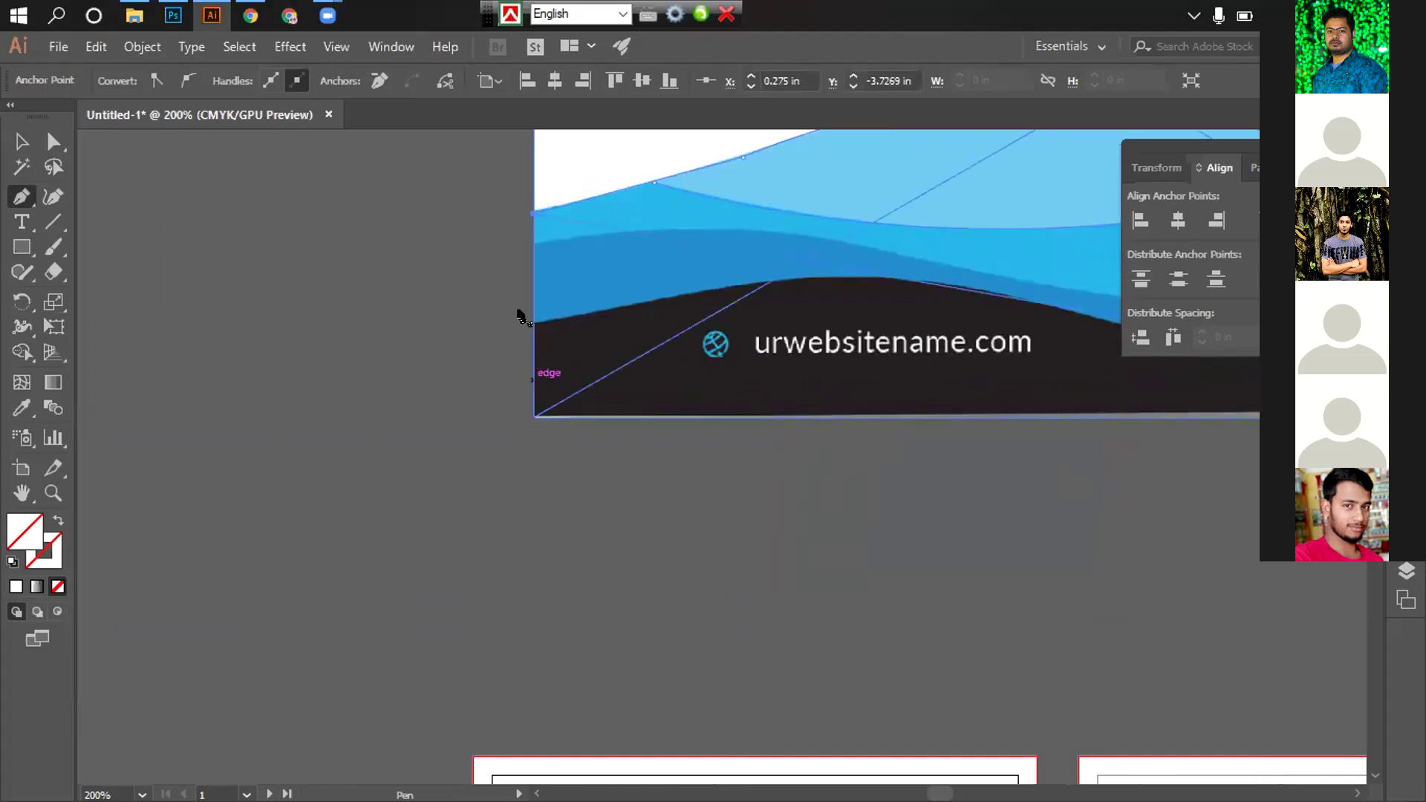
left_click(528, 217)
left_click(529, 223)
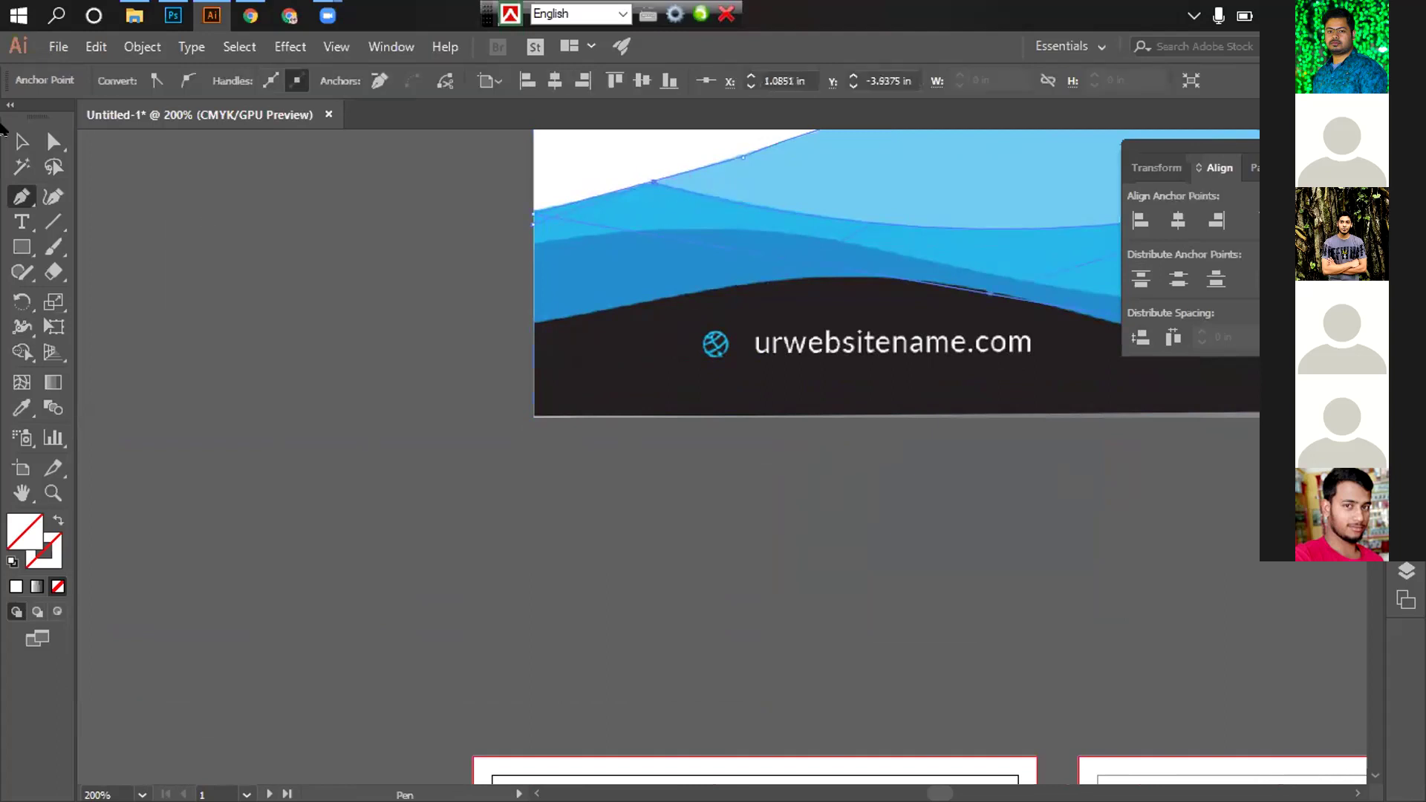
Deselect the finished outline and zoom out to show the whole card
key("v")
left_click_drag(964, 499, 525, 494)
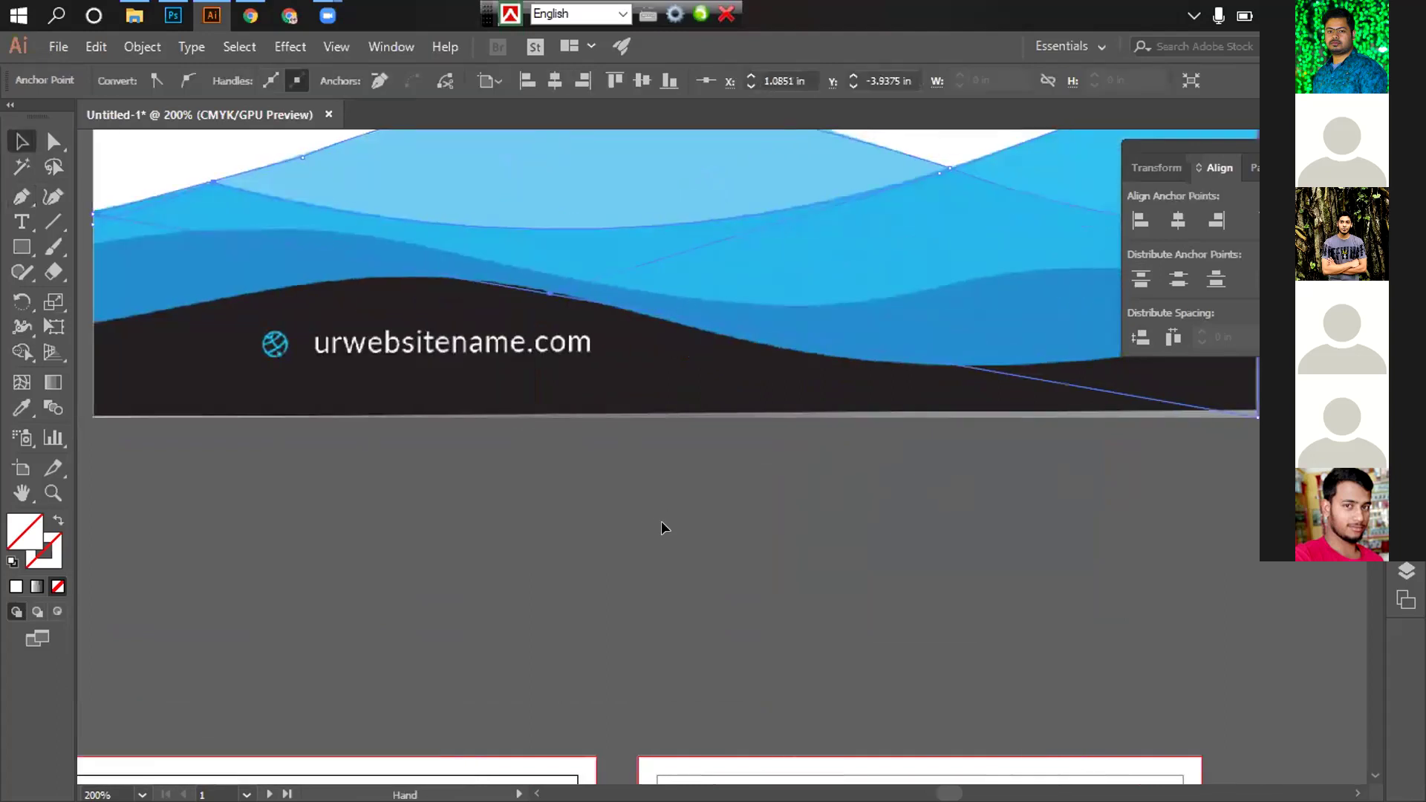
left_click(714, 481)
left_click_drag(713, 481, 778, 502)
left_click(778, 501, "alt")
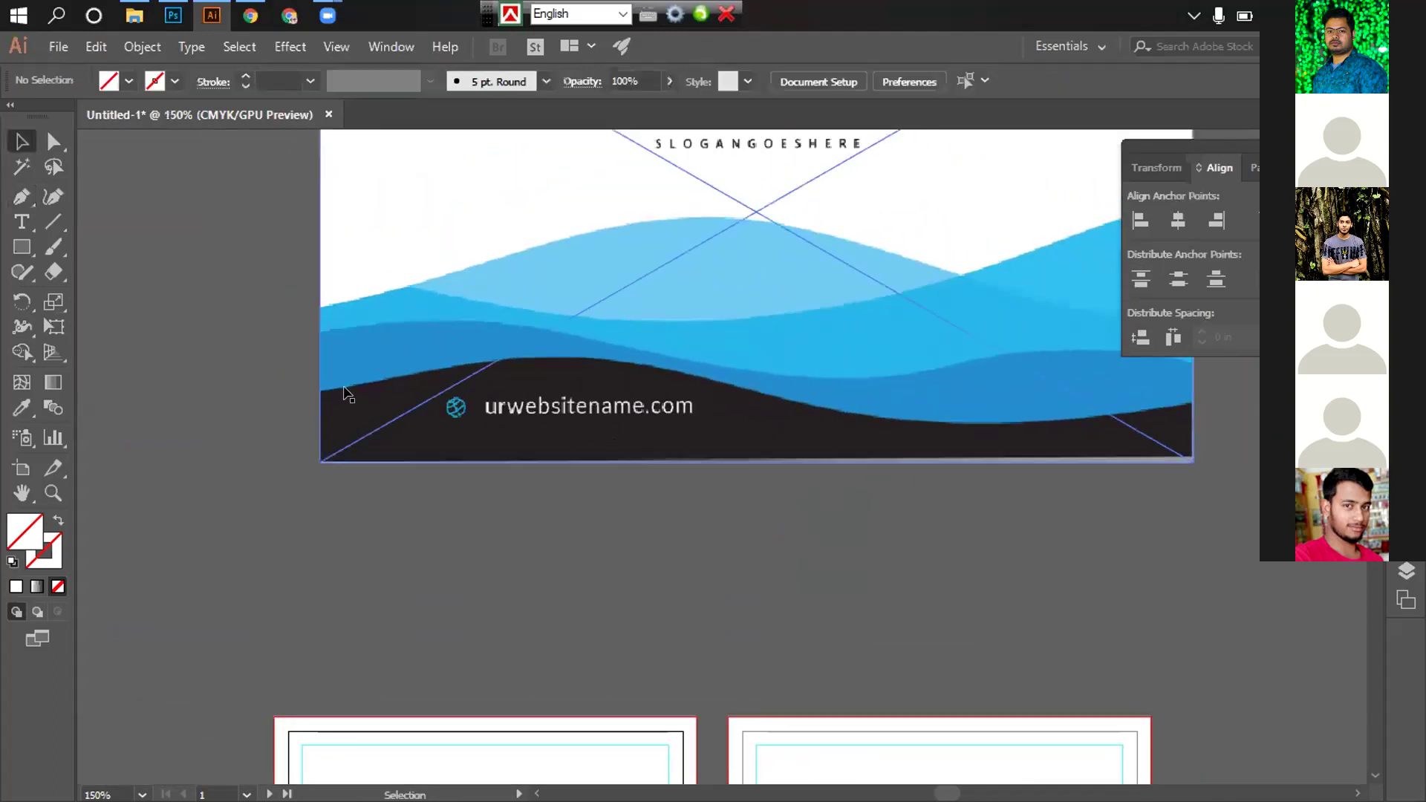
Start a Pen outline at the left edge and curve it along the middle wave to the right edge
key("p")
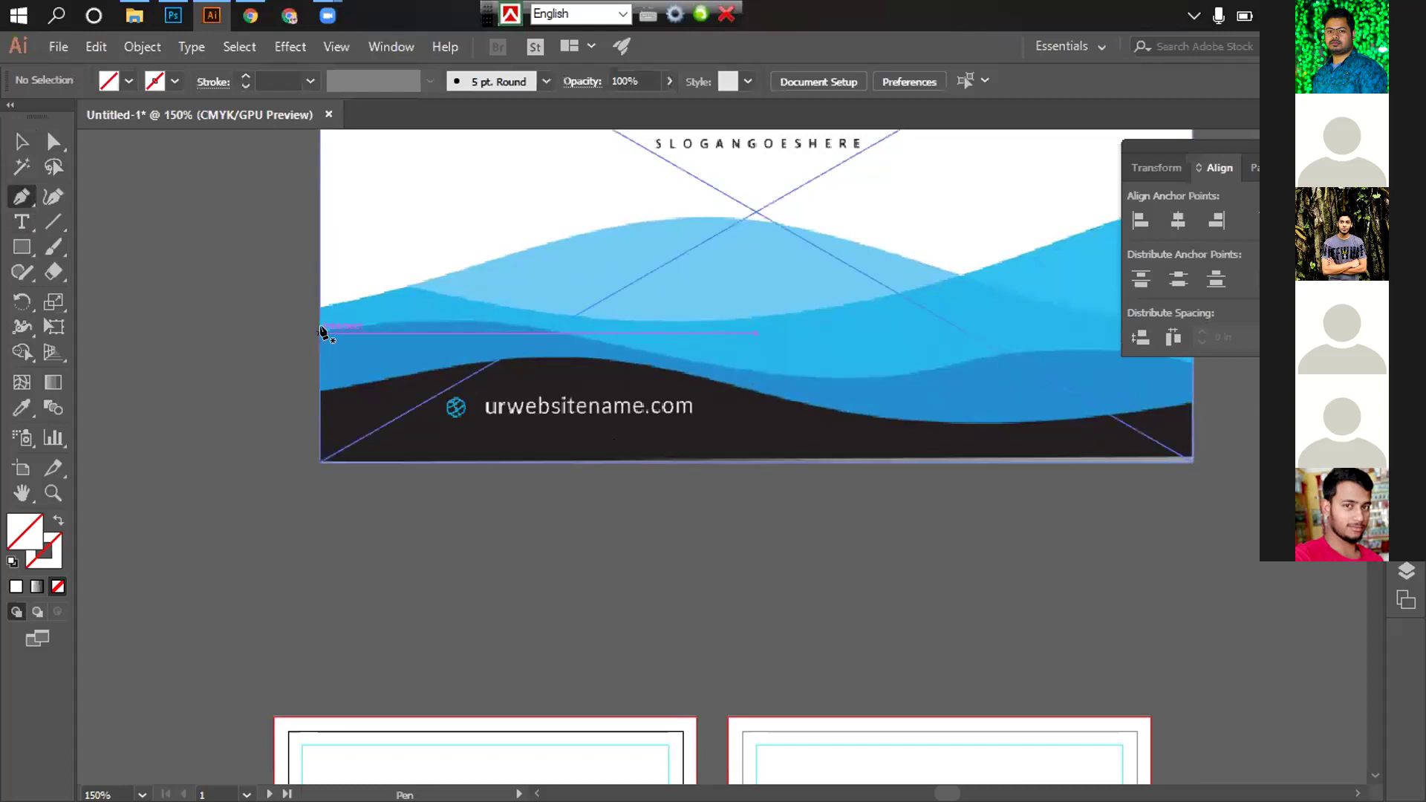
left_click(321, 332)
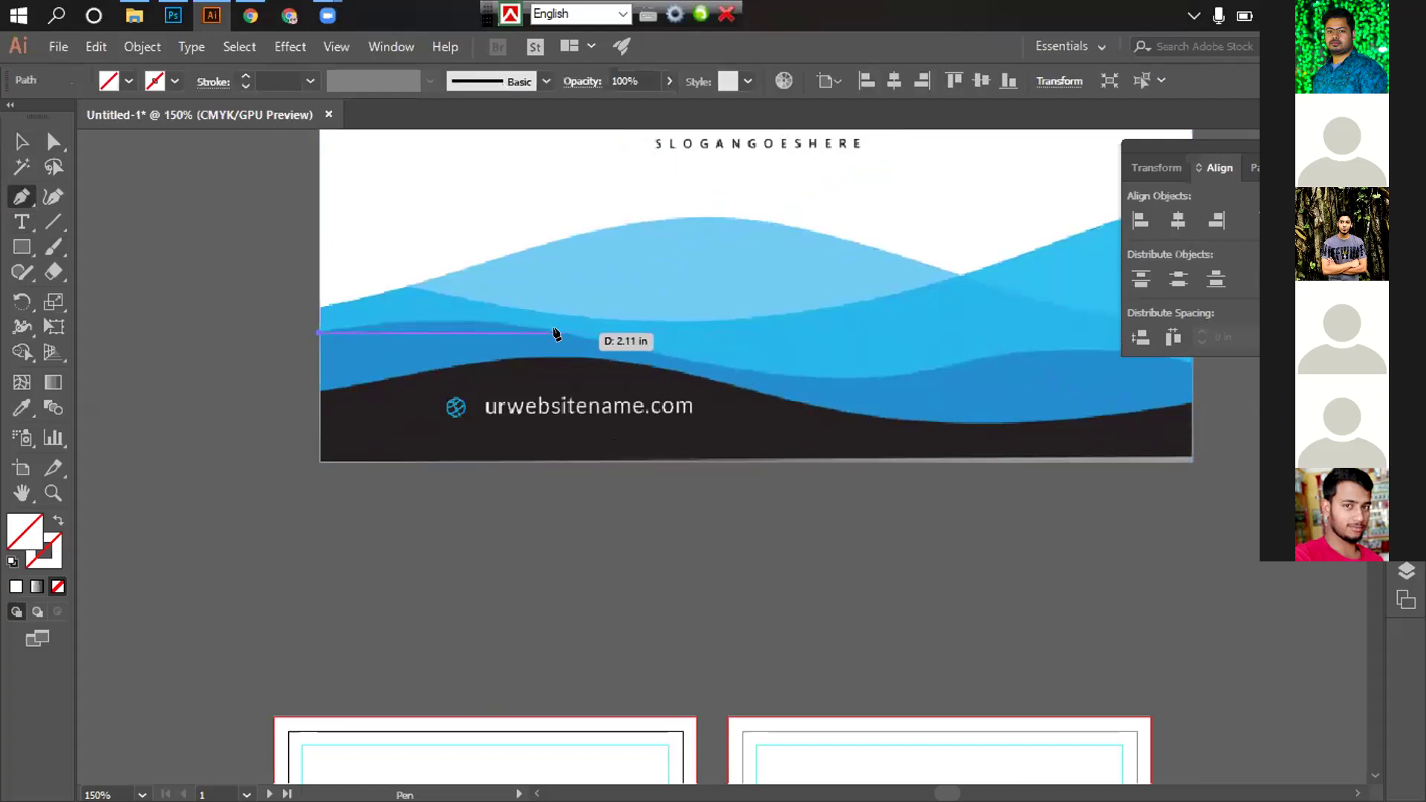
left_click_drag(625, 346, 481, 412)
left_click(792, 389)
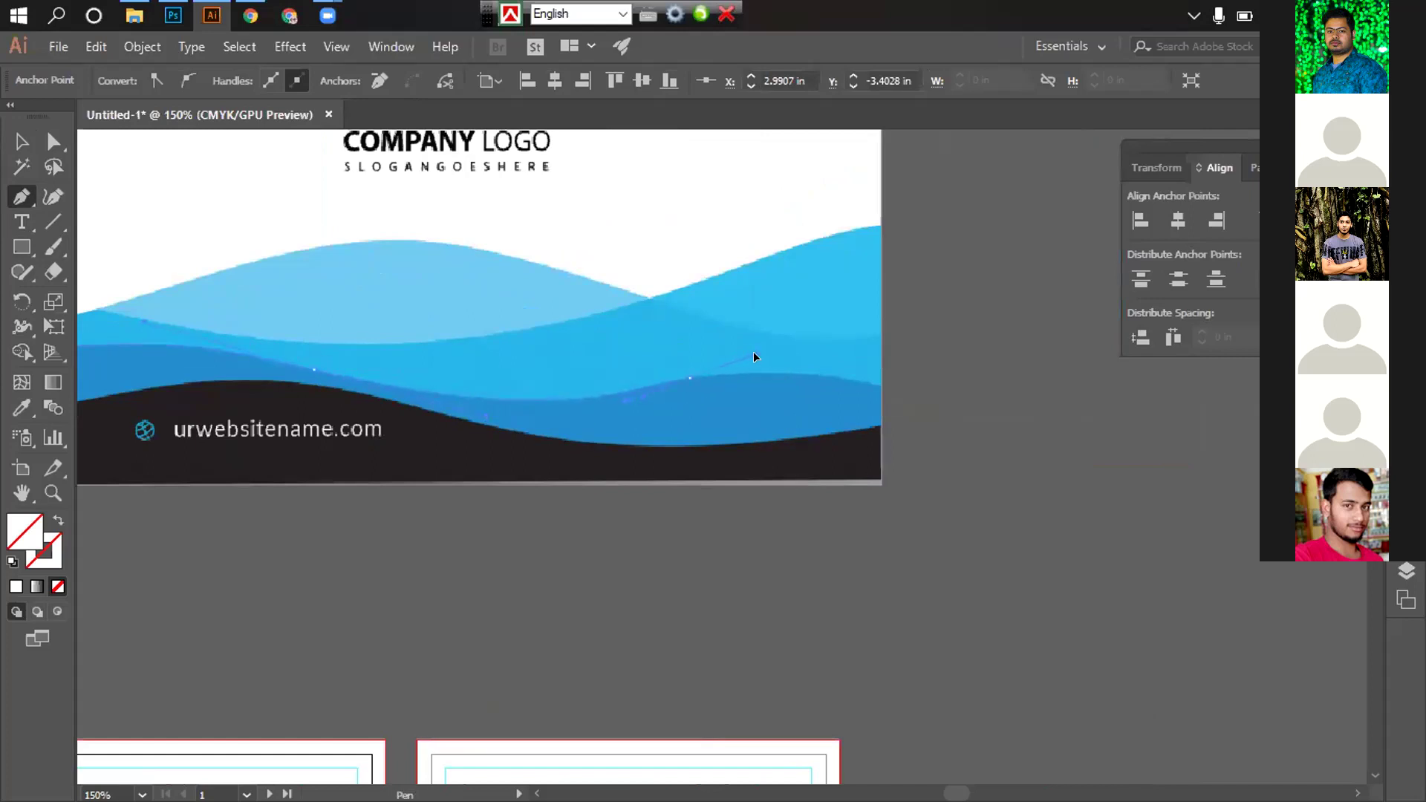
left_click_drag(872, 394, 690, 344)
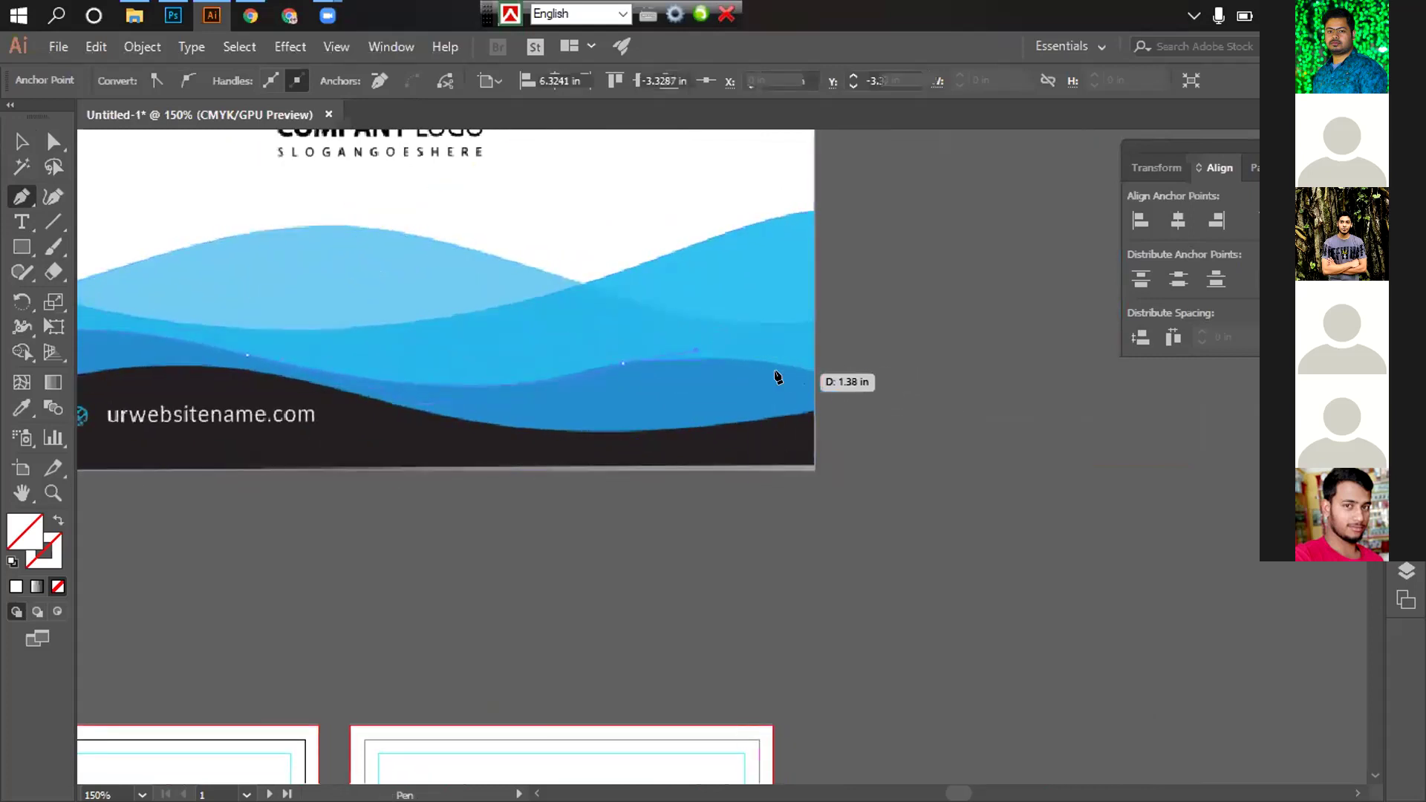
left_click(813, 378)
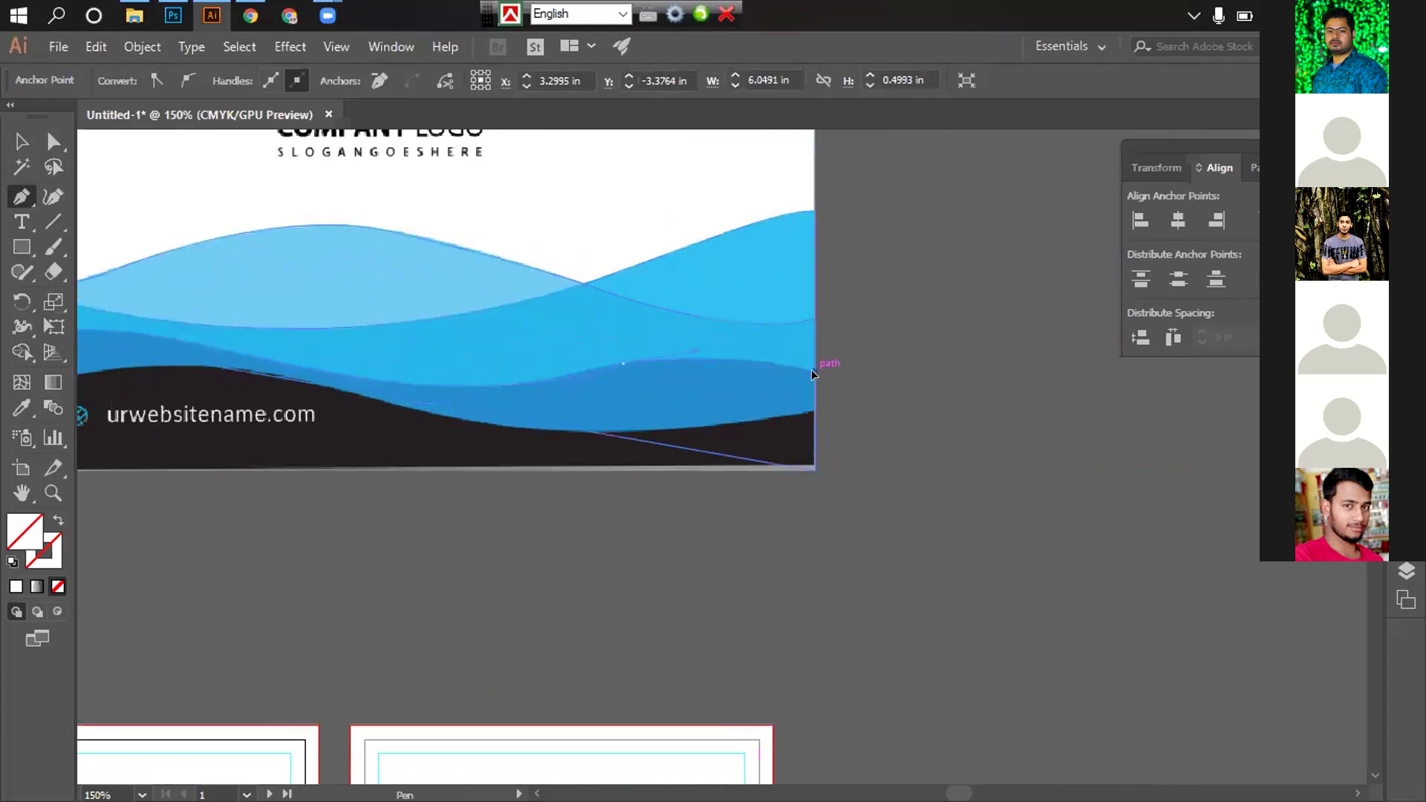
left_click_drag(835, 371, 832, 343)
Add the bottom-right and bottom-left corner points and close the middle wave outline
scroll(854, 356, "down", 1)
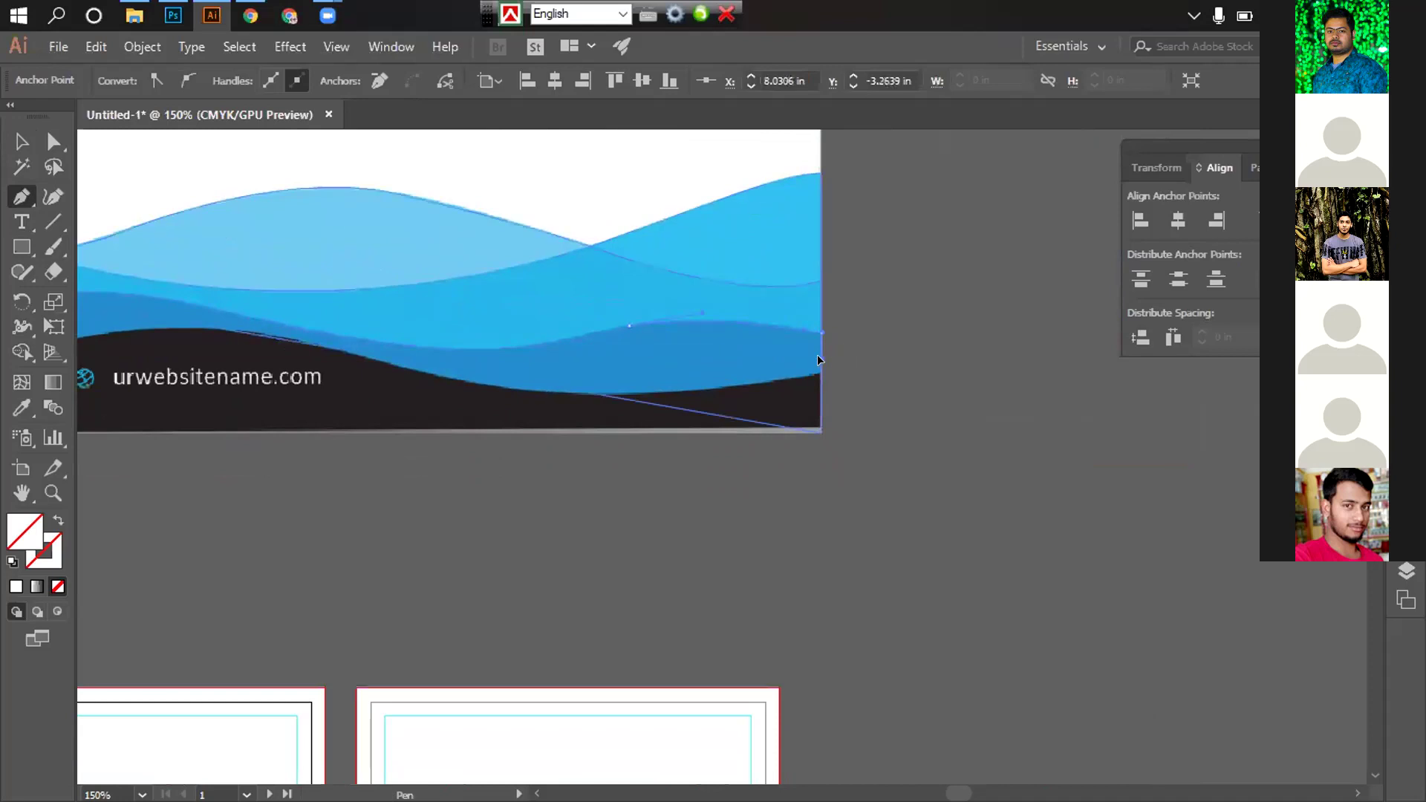
left_click_drag(818, 430, 844, 364)
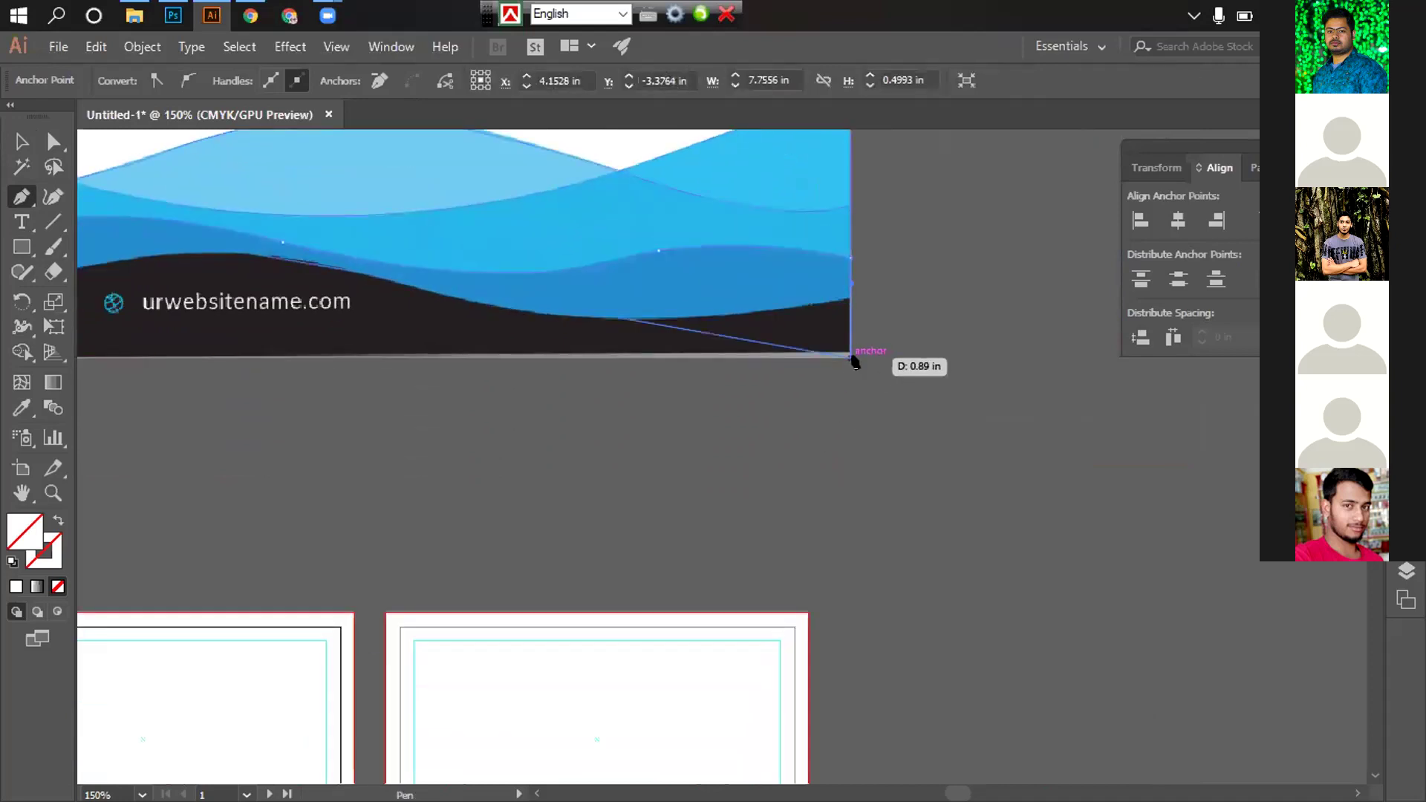
left_click(854, 360)
scroll(942, 401, "left", 6)
left_click(444, 356)
left_click(442, 224)
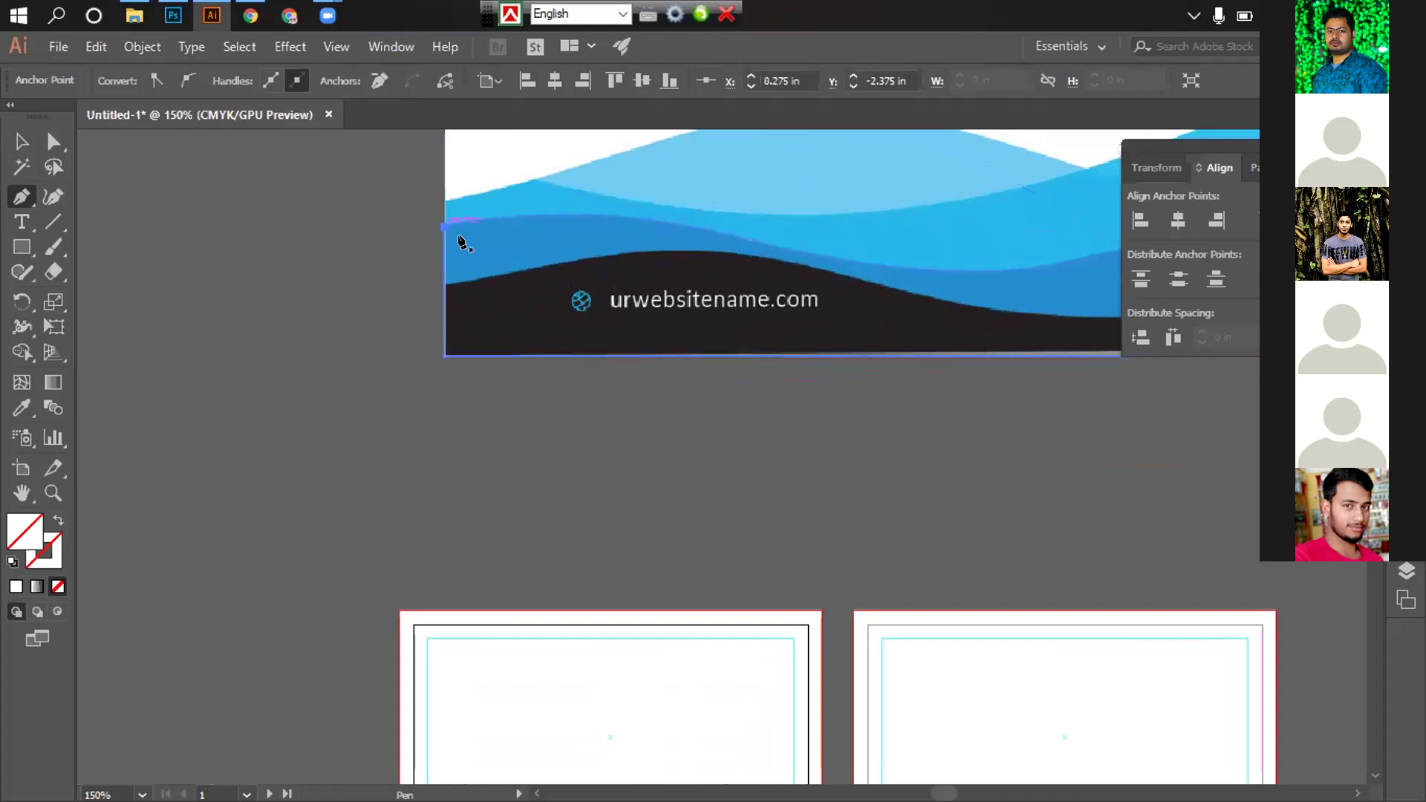
scroll(456, 351, "right", 1)
scroll(456, 351, "down", 1)
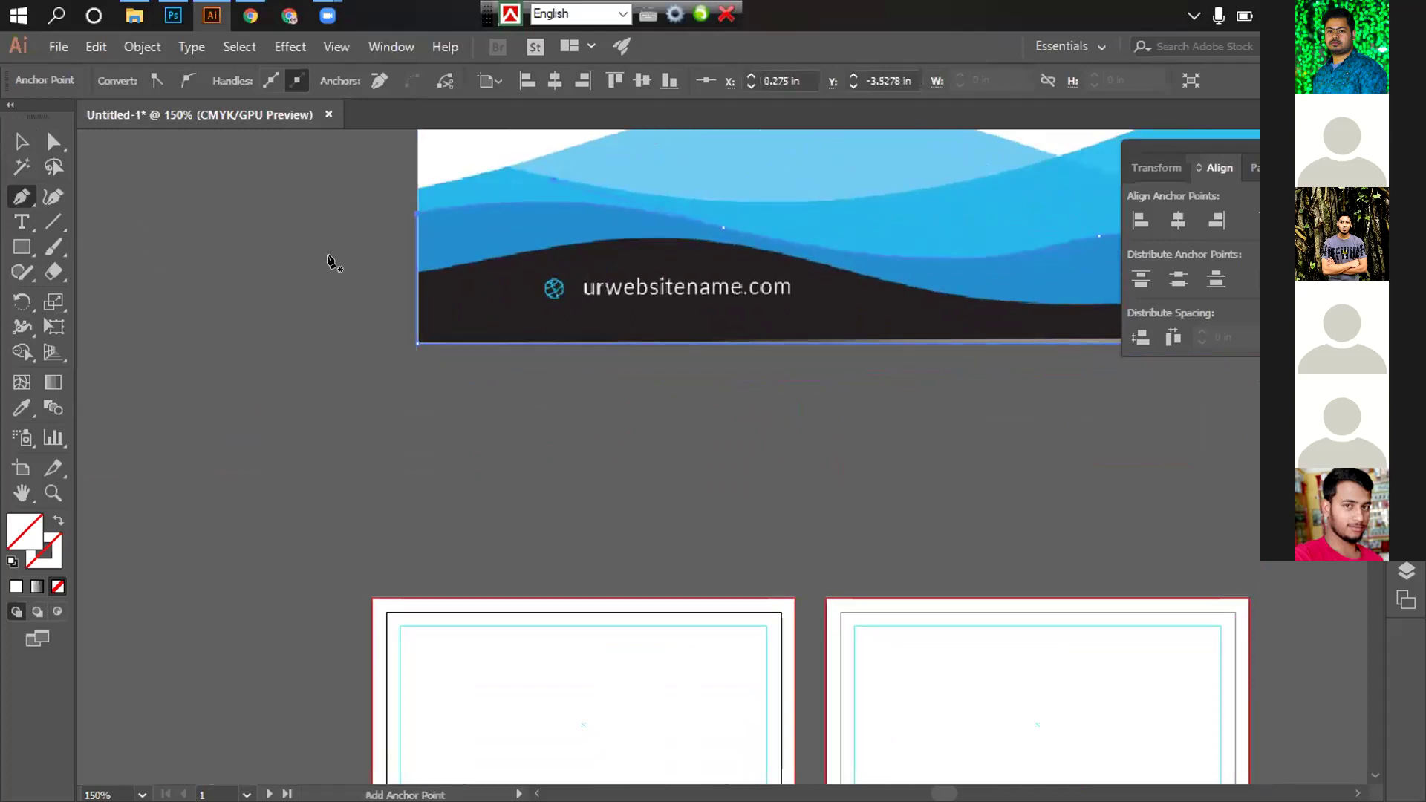
scroll(452, 343, "up", 2)
scroll(452, 343, "right", 3)
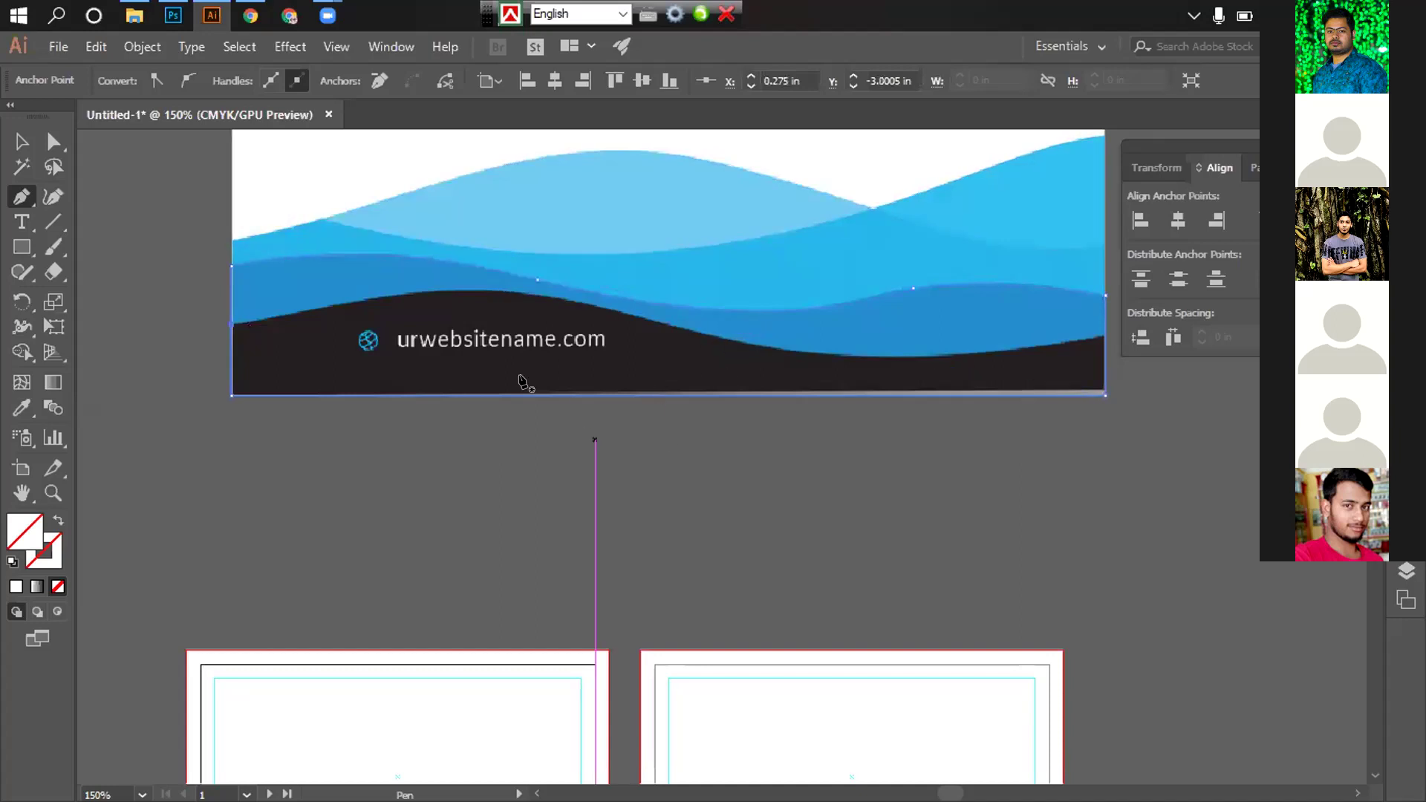
Start the dark band outline at the card's left edge with a curved anchor along its wave
left_click(231, 330)
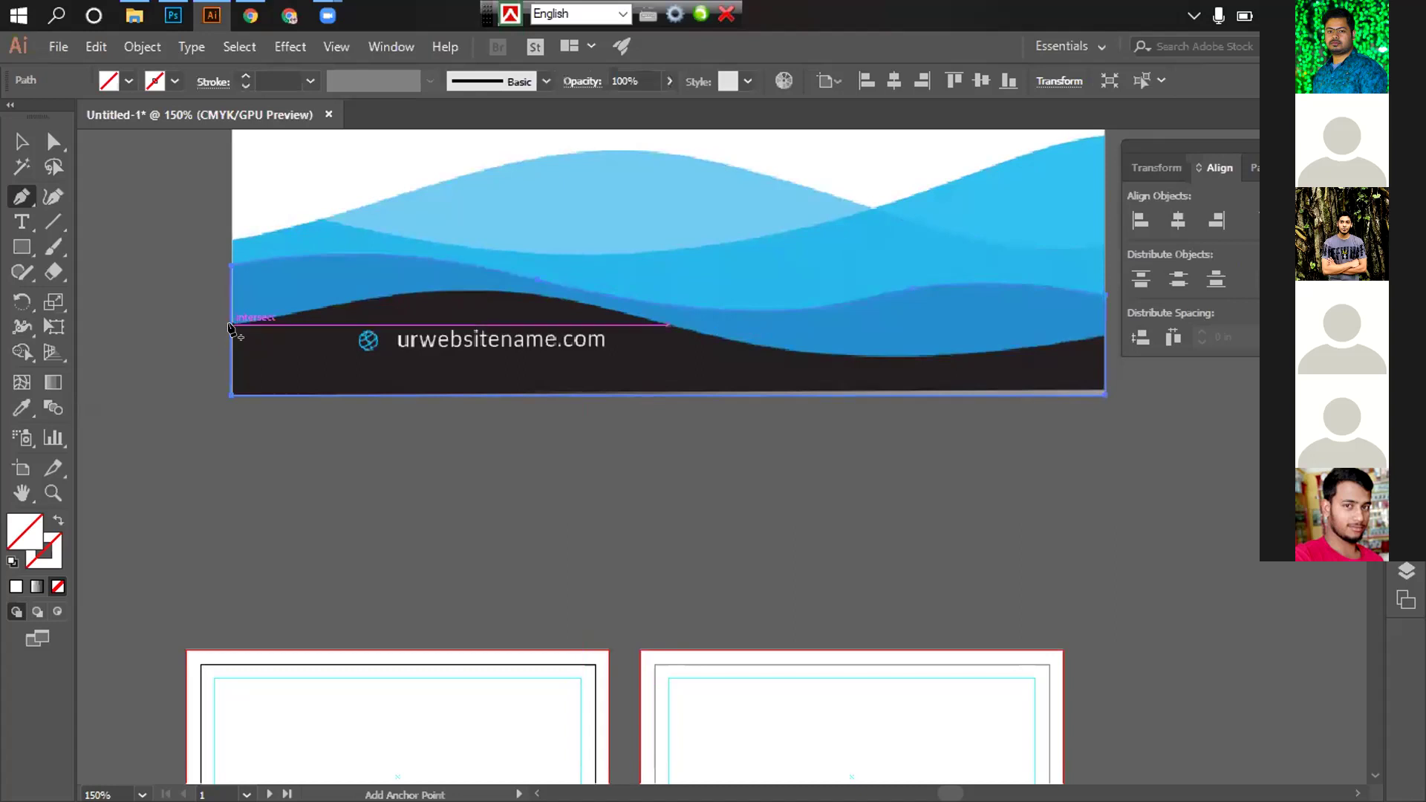
left_click(231, 326)
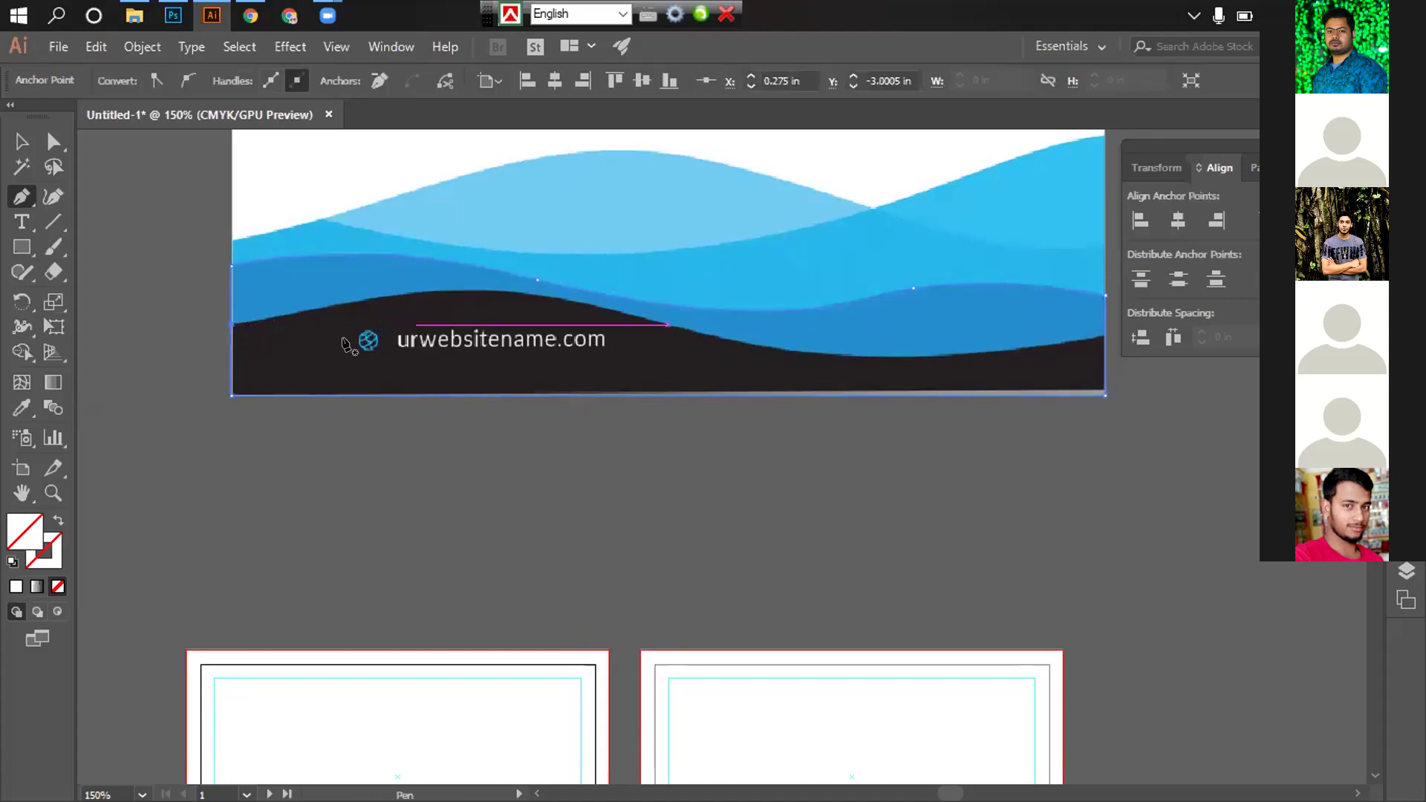
left_click(231, 327)
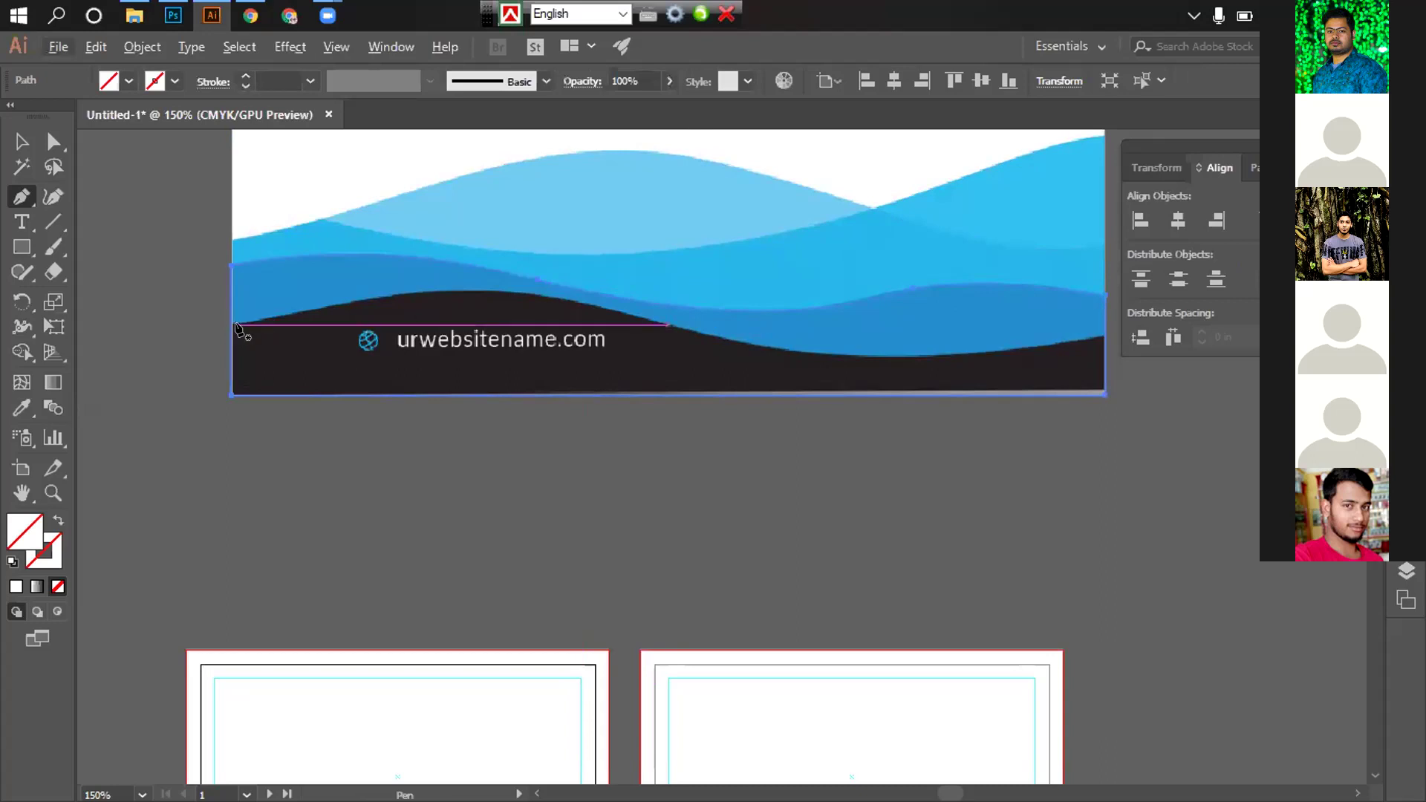
left_click(237, 327)
left_click_drag(712, 336, 940, 432)
left_click_drag(1040, 371, 681, 341)
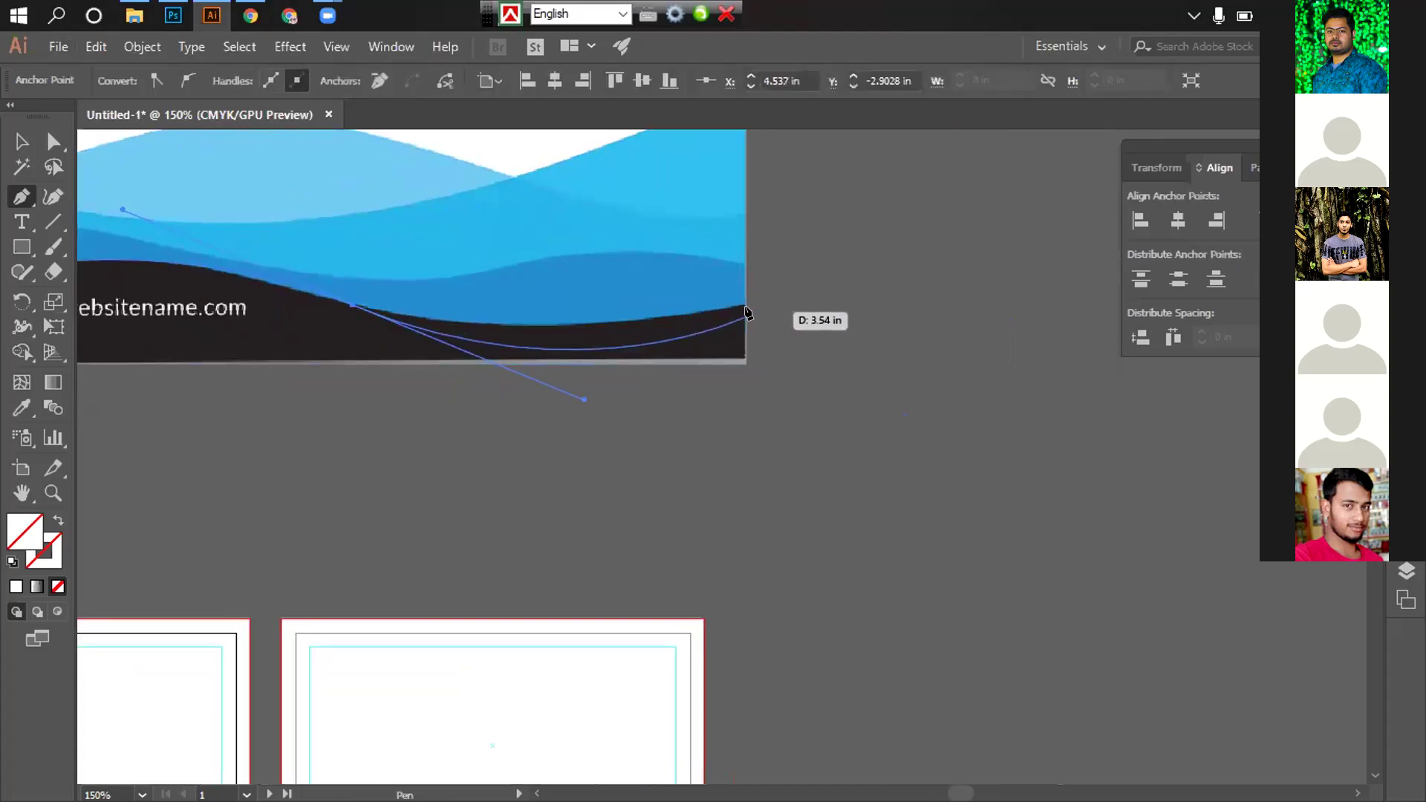
left_click_drag(593, 402, 586, 385)
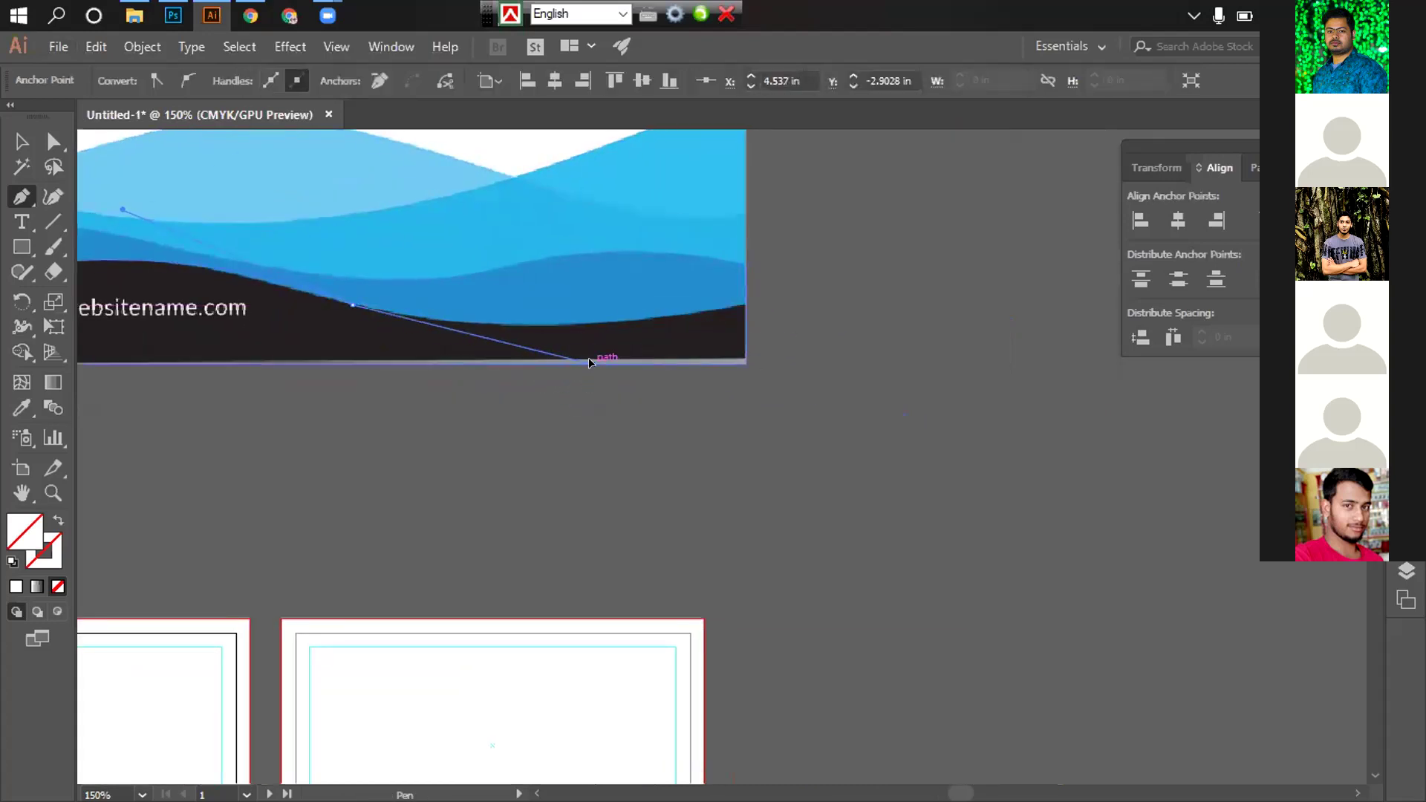
Place a curved anchor at the right edge, add the bottom-right corner, and close the band outline
left_click_drag(744, 306, 743, 309)
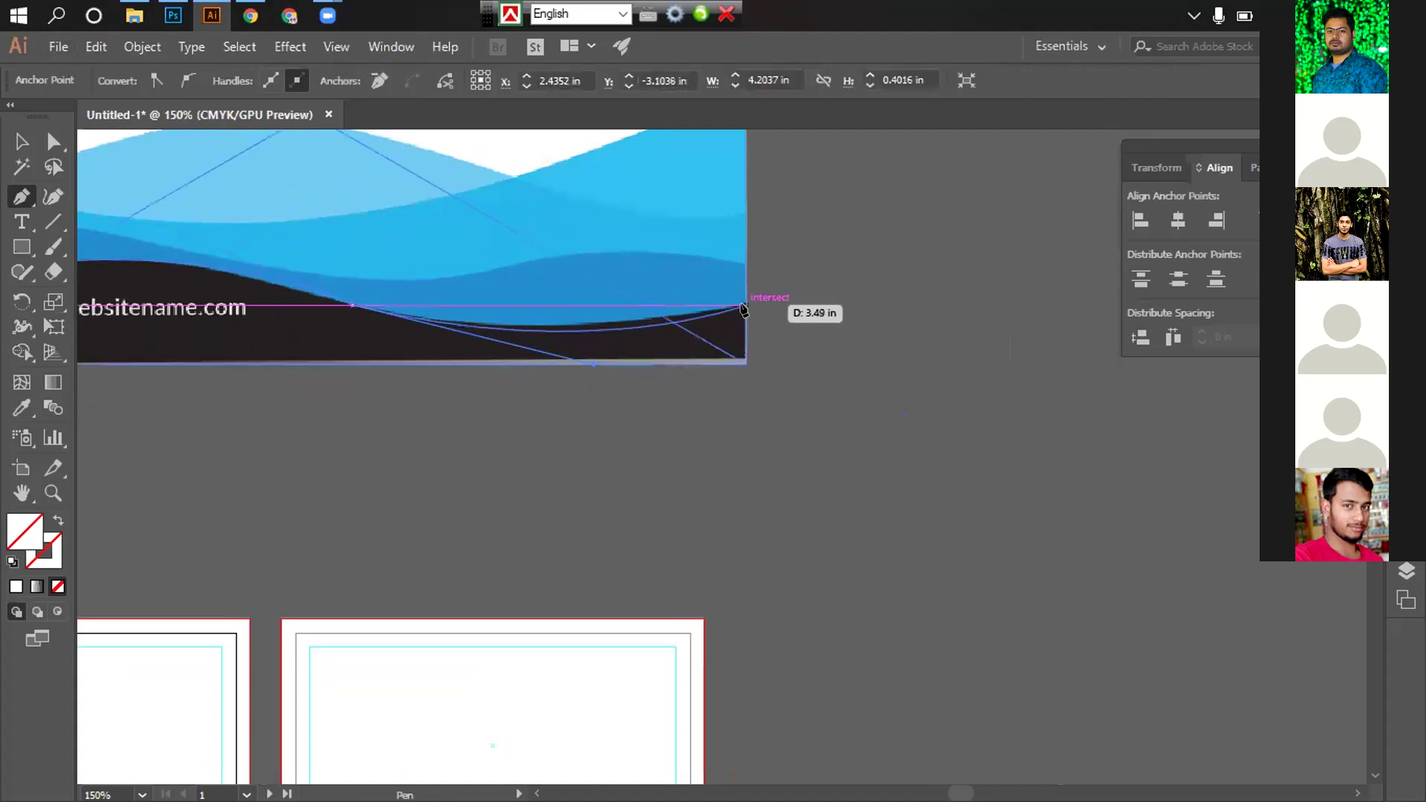
left_click_drag(641, 351, 605, 361)
key("ctrl+z")
left_click_drag(743, 306, 956, 248)
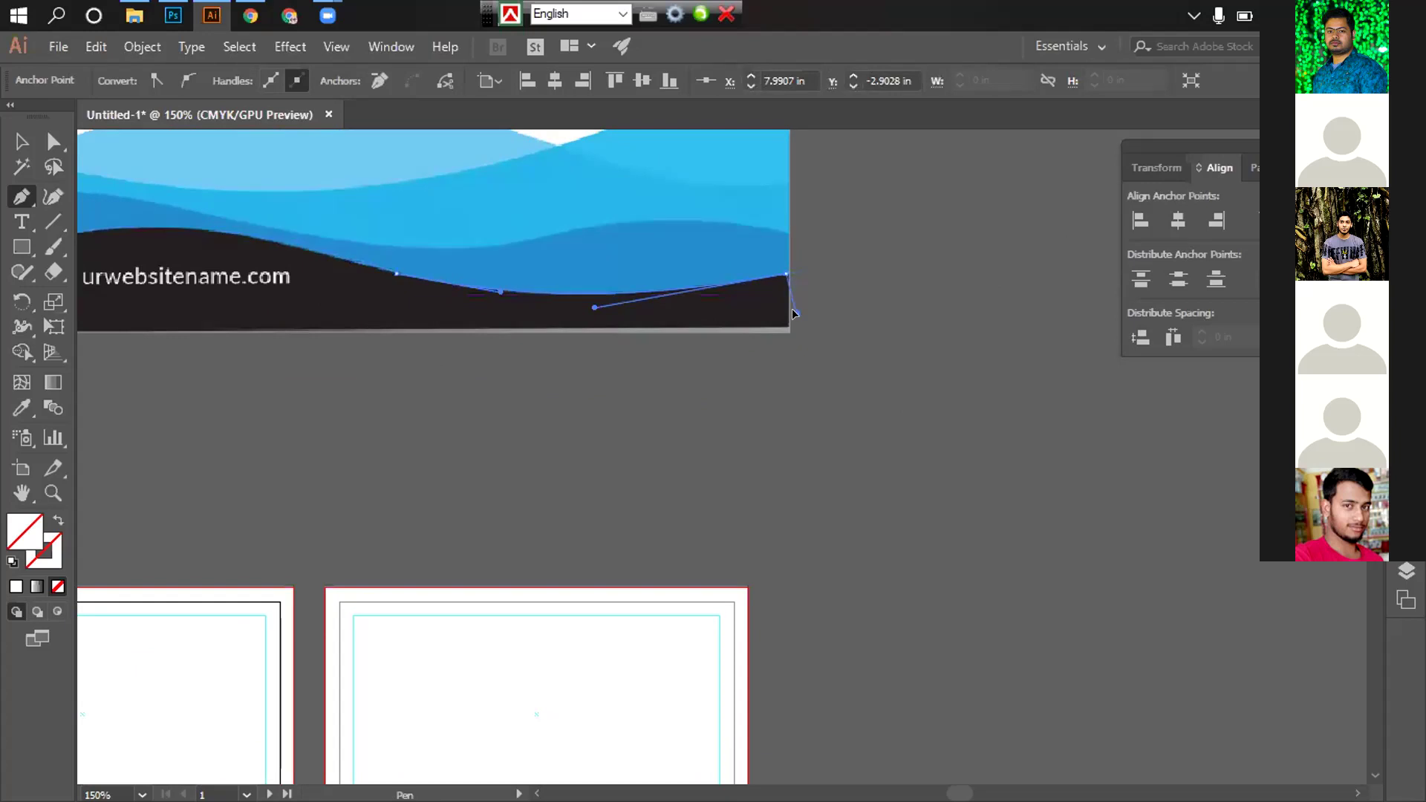
left_click(789, 324)
left_click_drag(575, 344, 897, 349)
left_click_drag(242, 338, 245, 265)
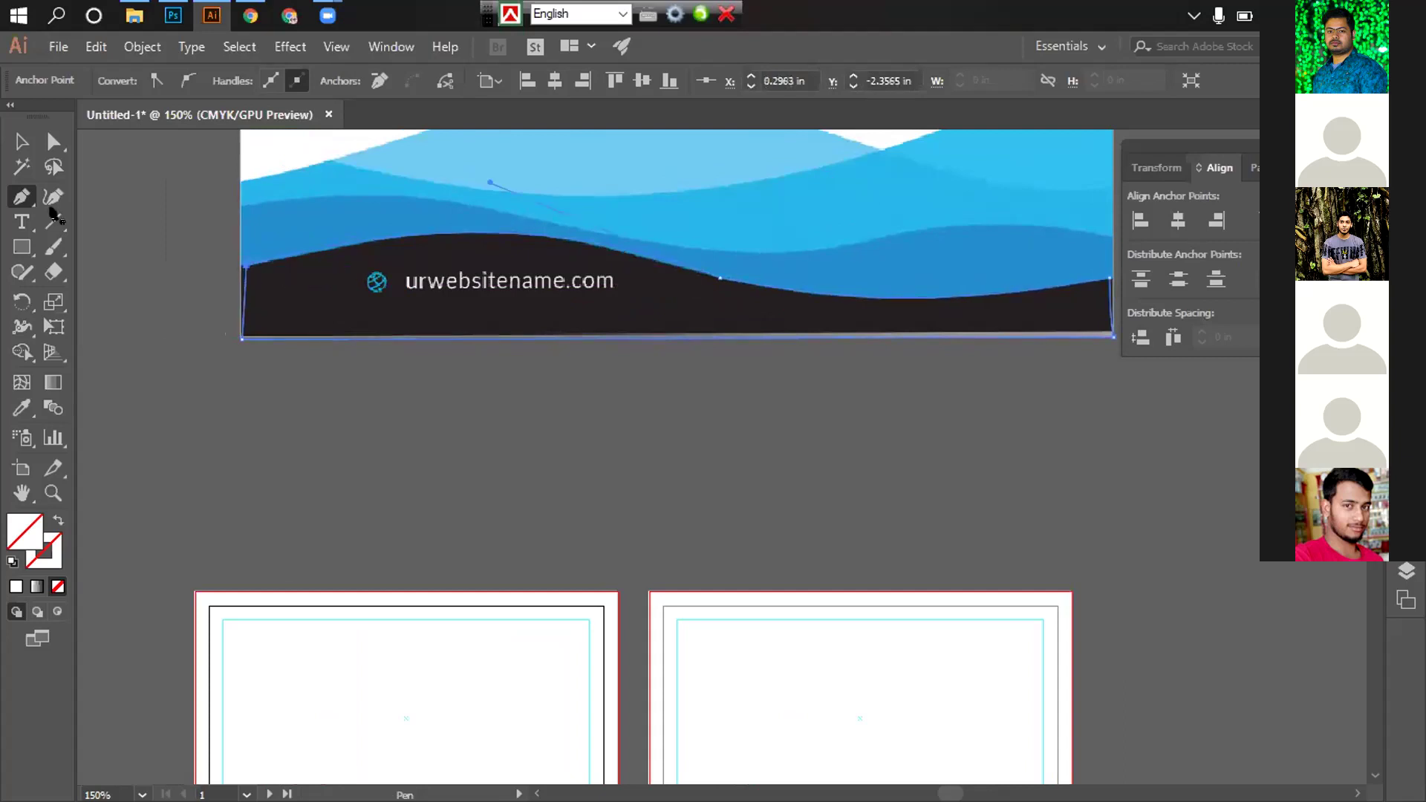
Zoom out and move the reference card image to the left to make room
left_click(12, 143)
key("ctrl+minus")
key("ctrl+minus")
key("ctrl+minus")
left_click_drag(786, 421, 786, 350)
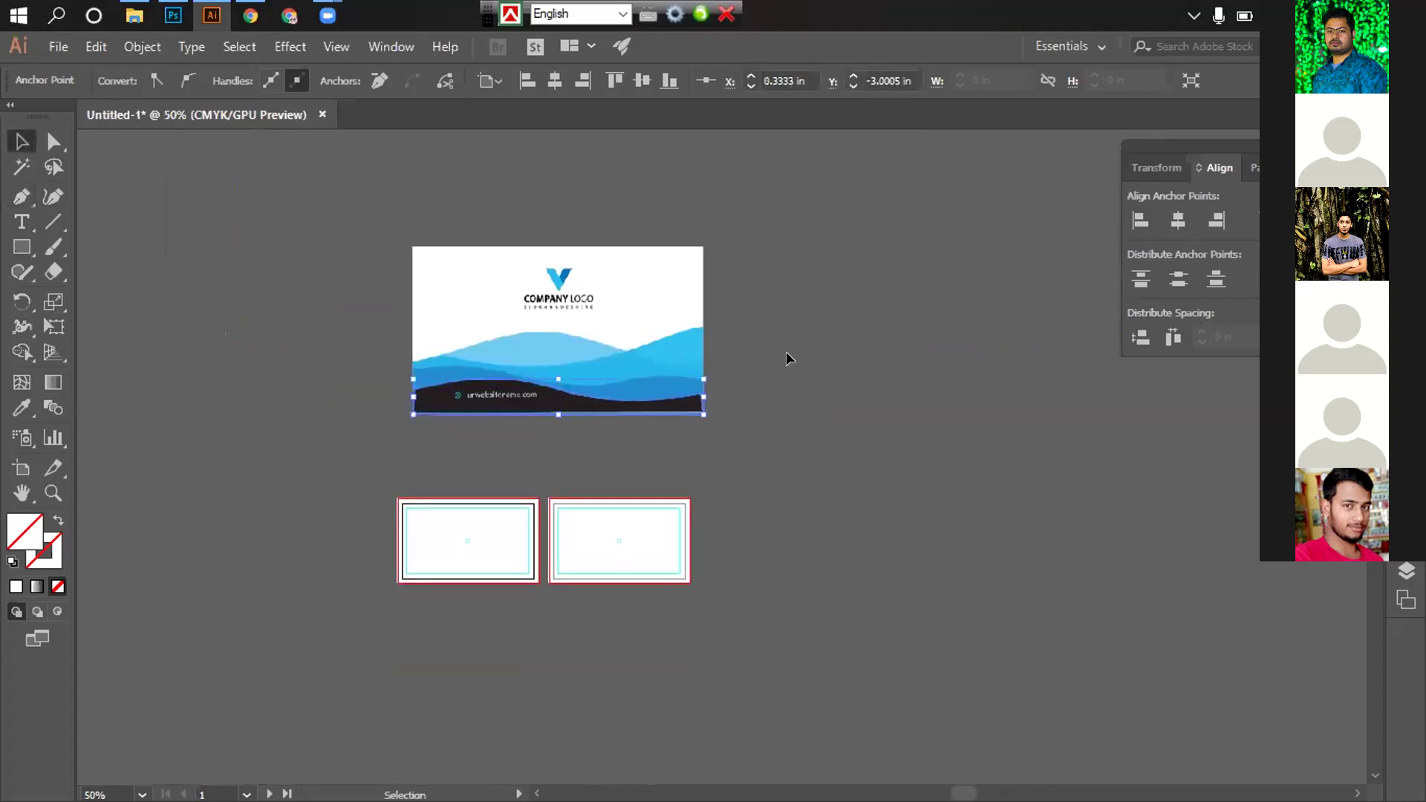
left_click(786, 350)
left_click_drag(624, 275, 213, 270)
key("ctrl+z")
left_click_drag(776, 360, 843, 314)
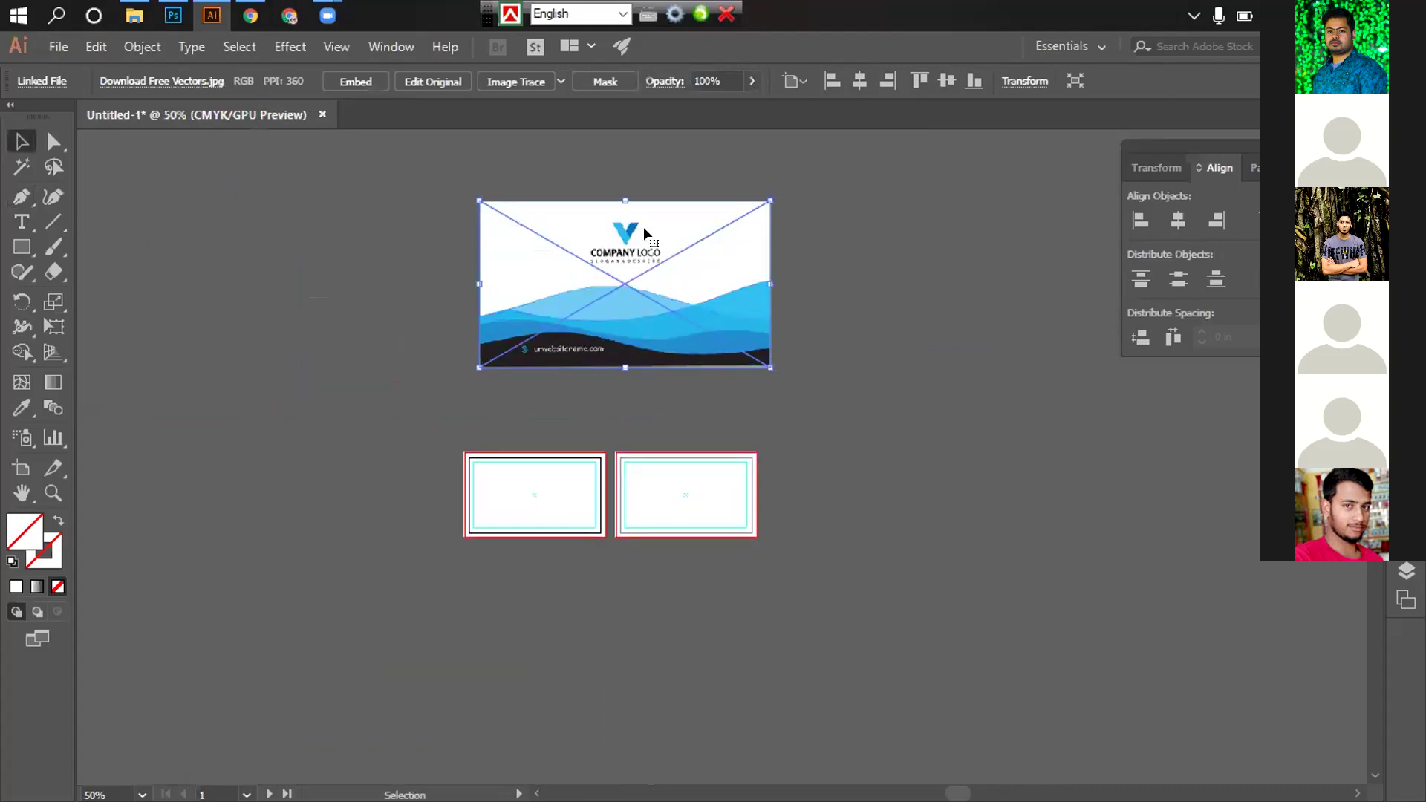
left_click_drag(538, 227, 163, 224)
left_click(505, 221)
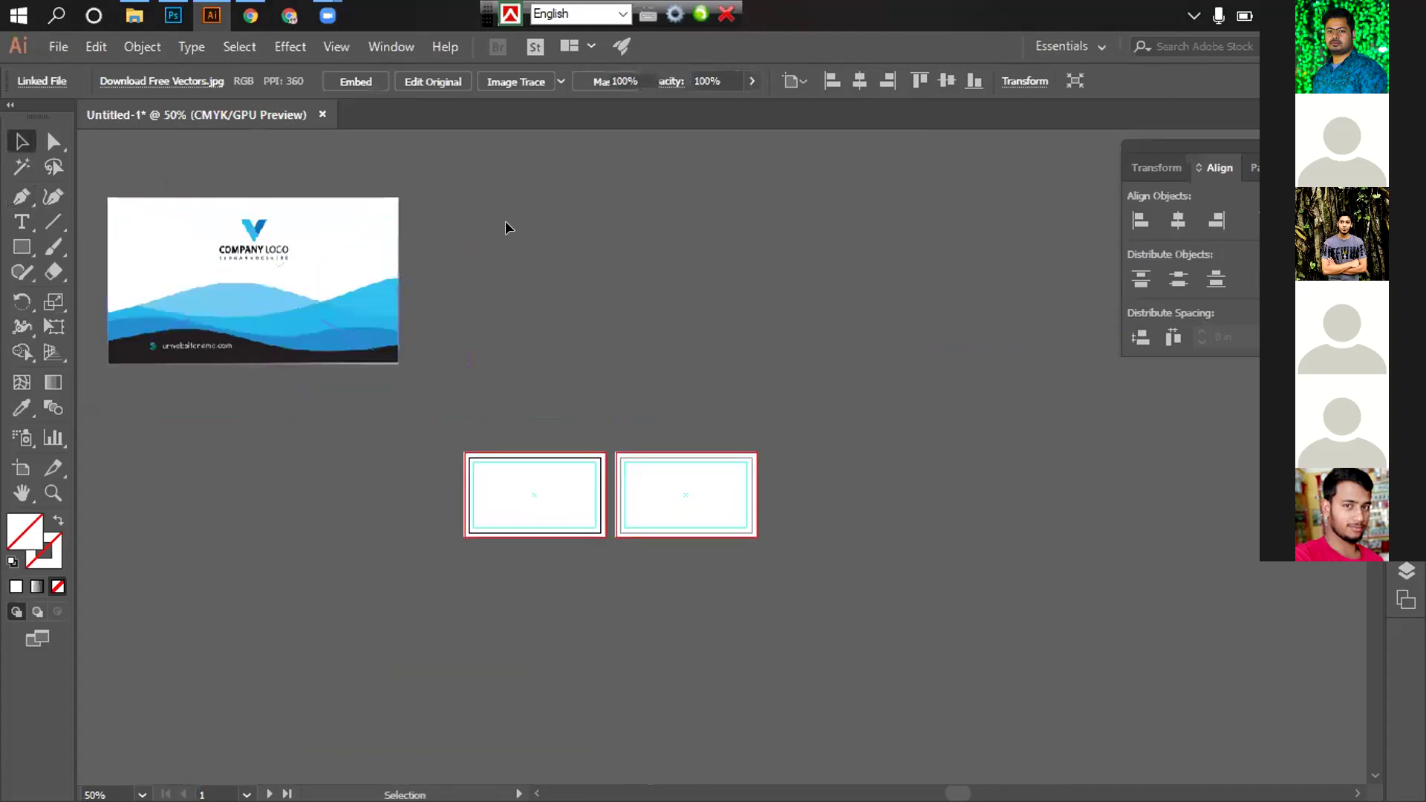
Paste the traced wave outlines beside the card and fill them all white
key("ctrl+v")
key("ctrl+equal")
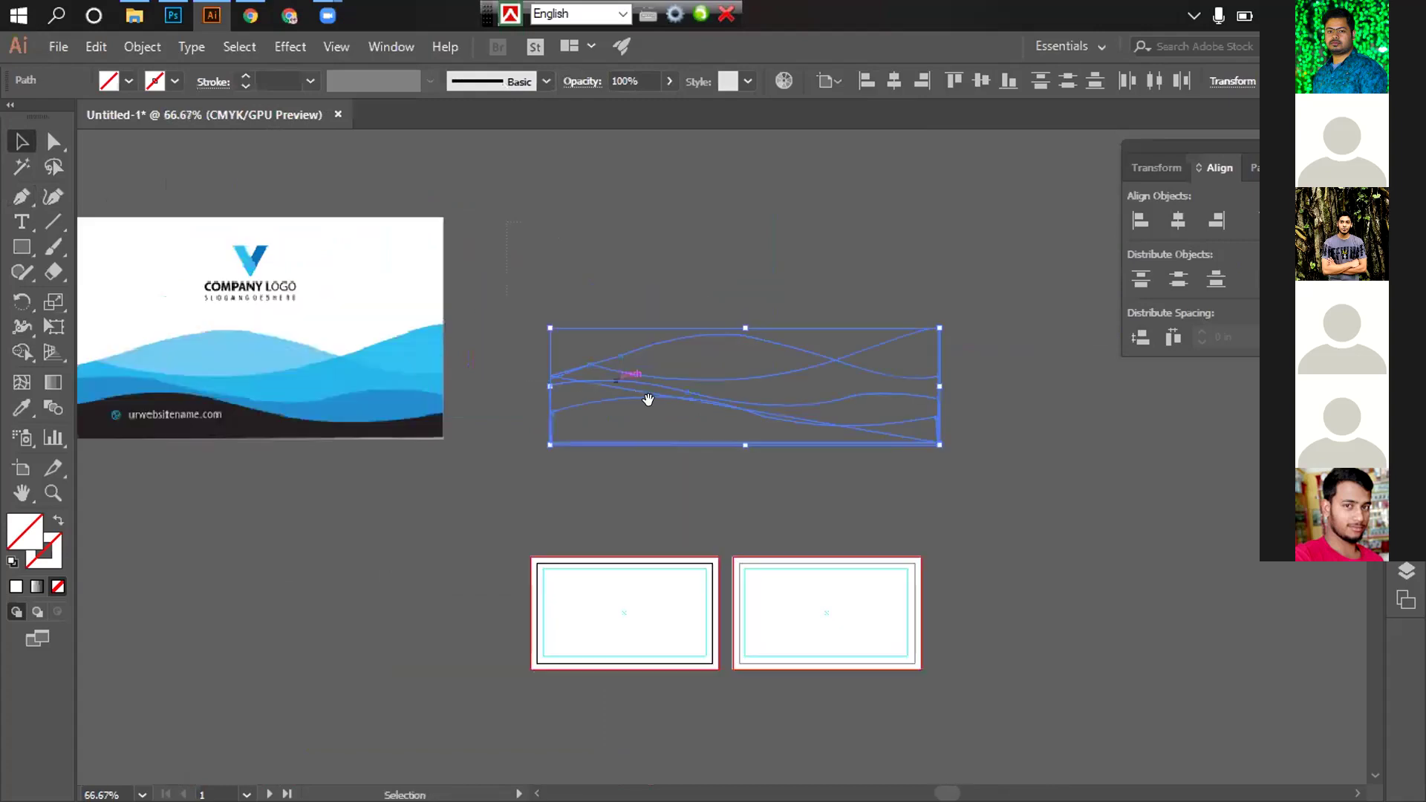
left_click(706, 328)
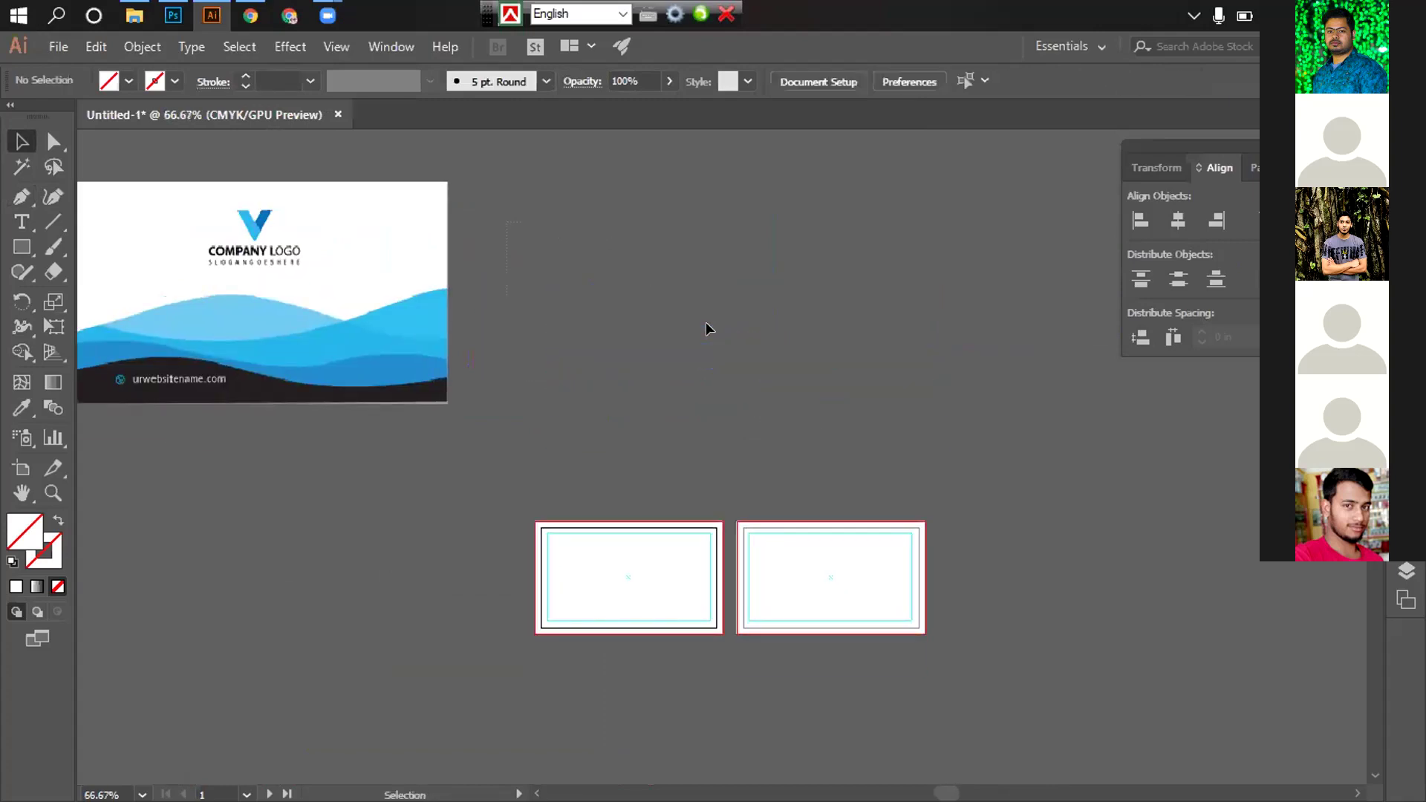
left_click_drag(772, 442, 776, 441)
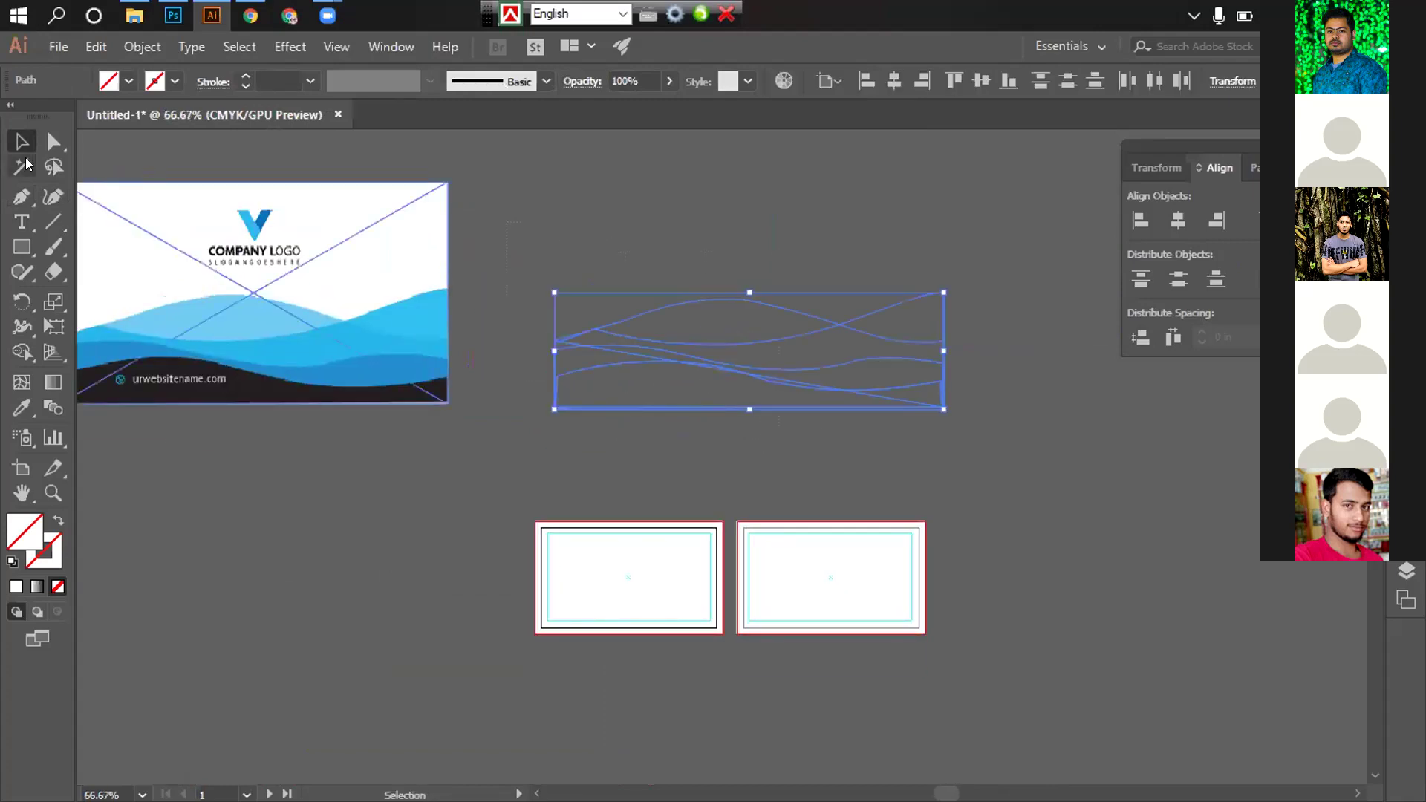
left_click(127, 80)
left_click(40, 117)
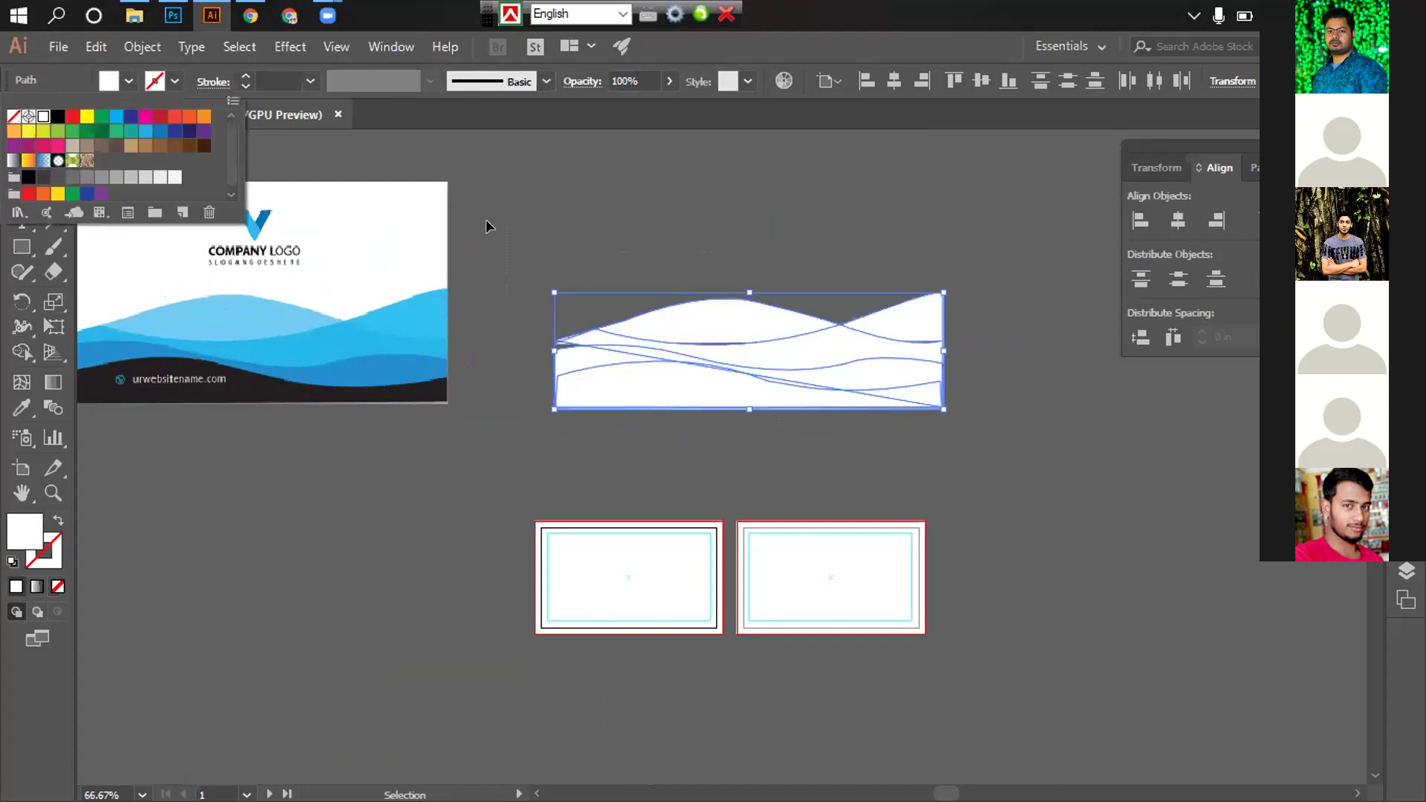
left_click(675, 229)
Fill the top wave with the reference card's light blue using the Eyedropper
left_click(706, 301)
left_click(706, 307)
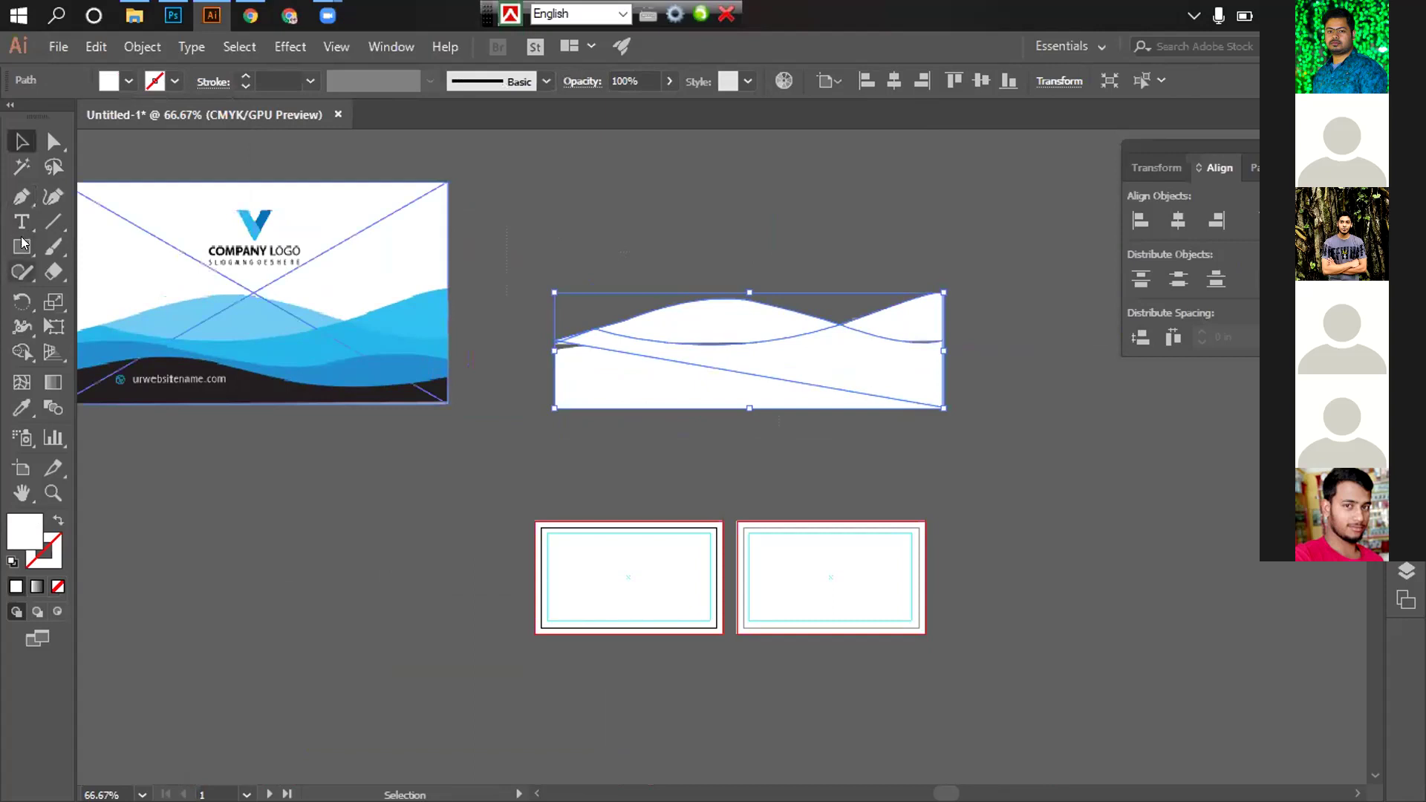
left_click(22, 407)
left_click(229, 313)
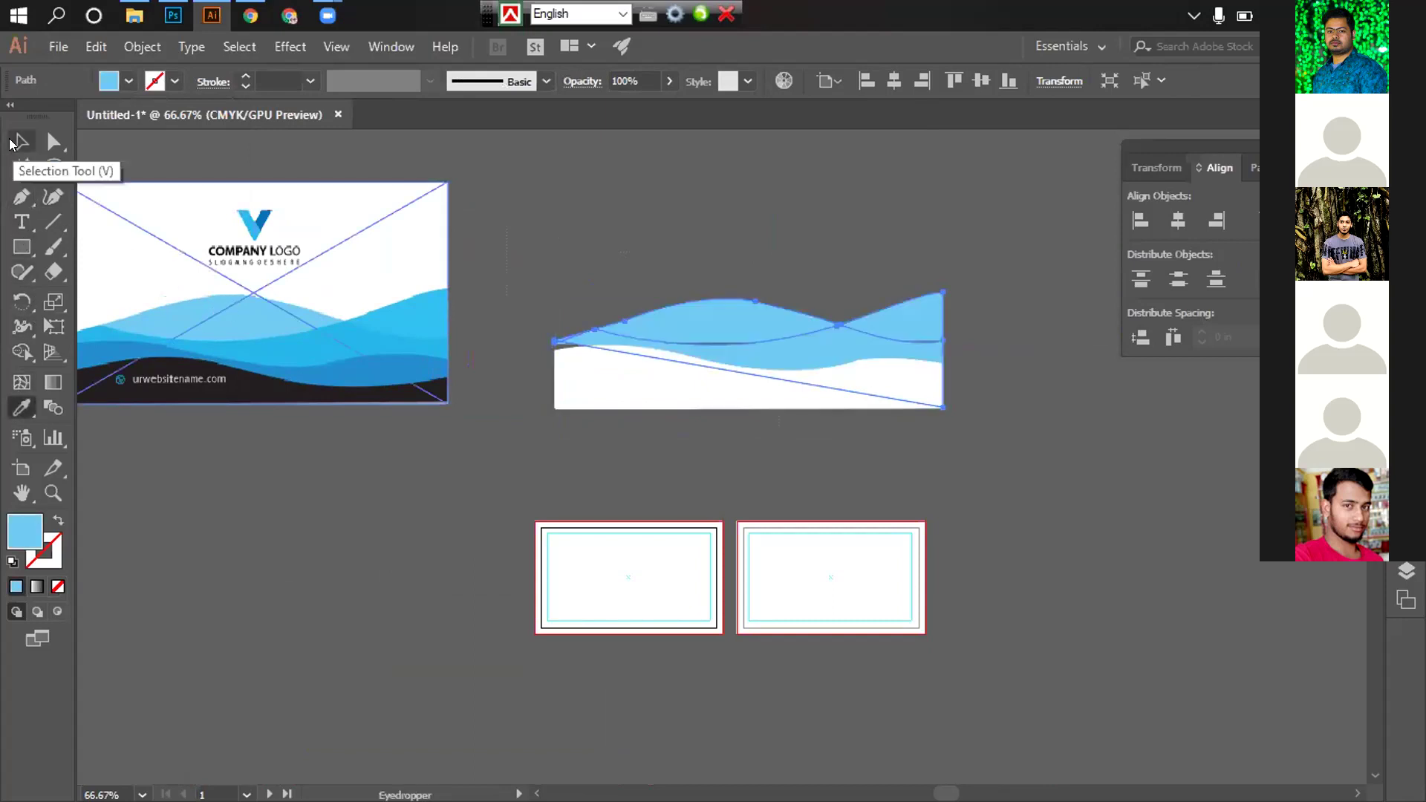
Inspect the light blue wave up close, then zoom back out to show the reference card
left_click(14, 142)
left_click(510, 193)
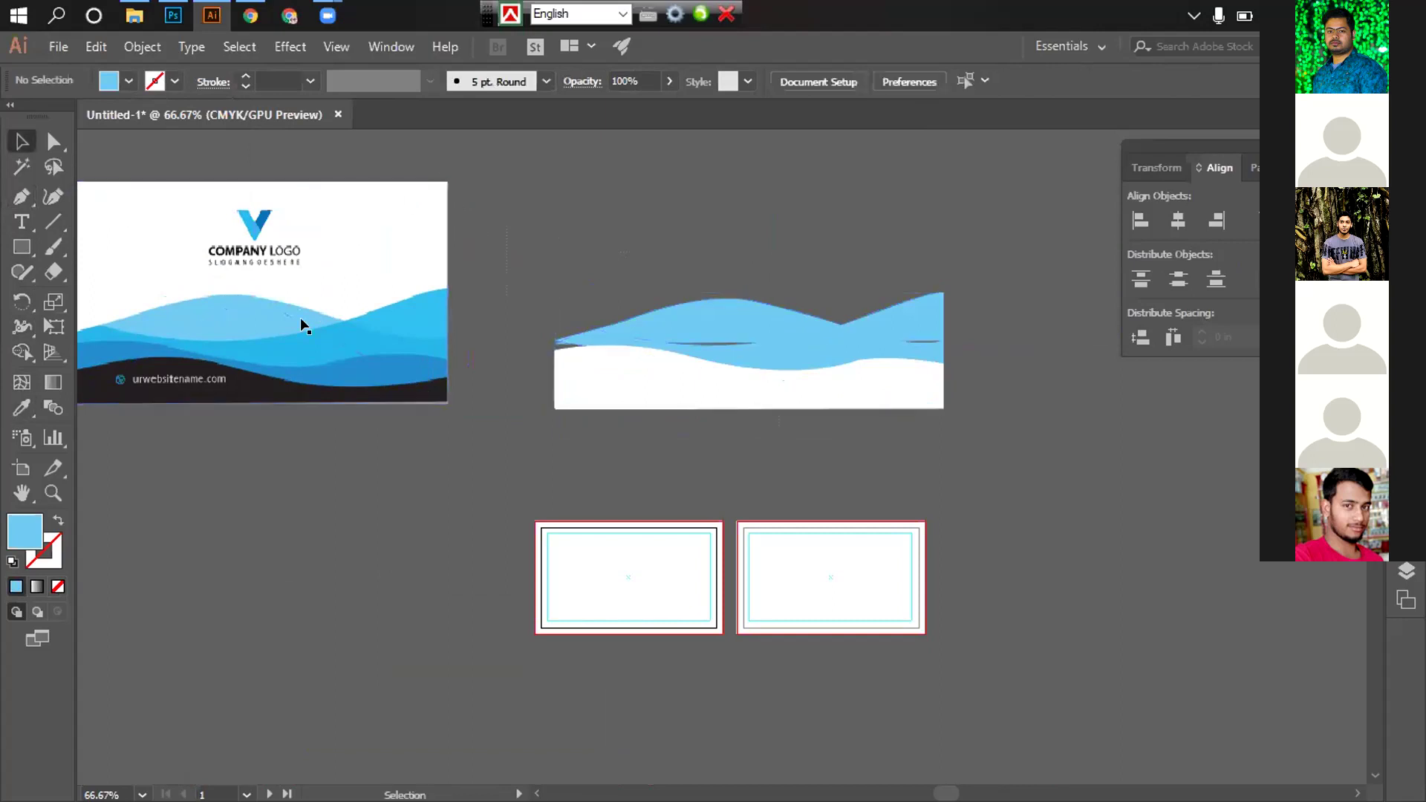
left_click(787, 351)
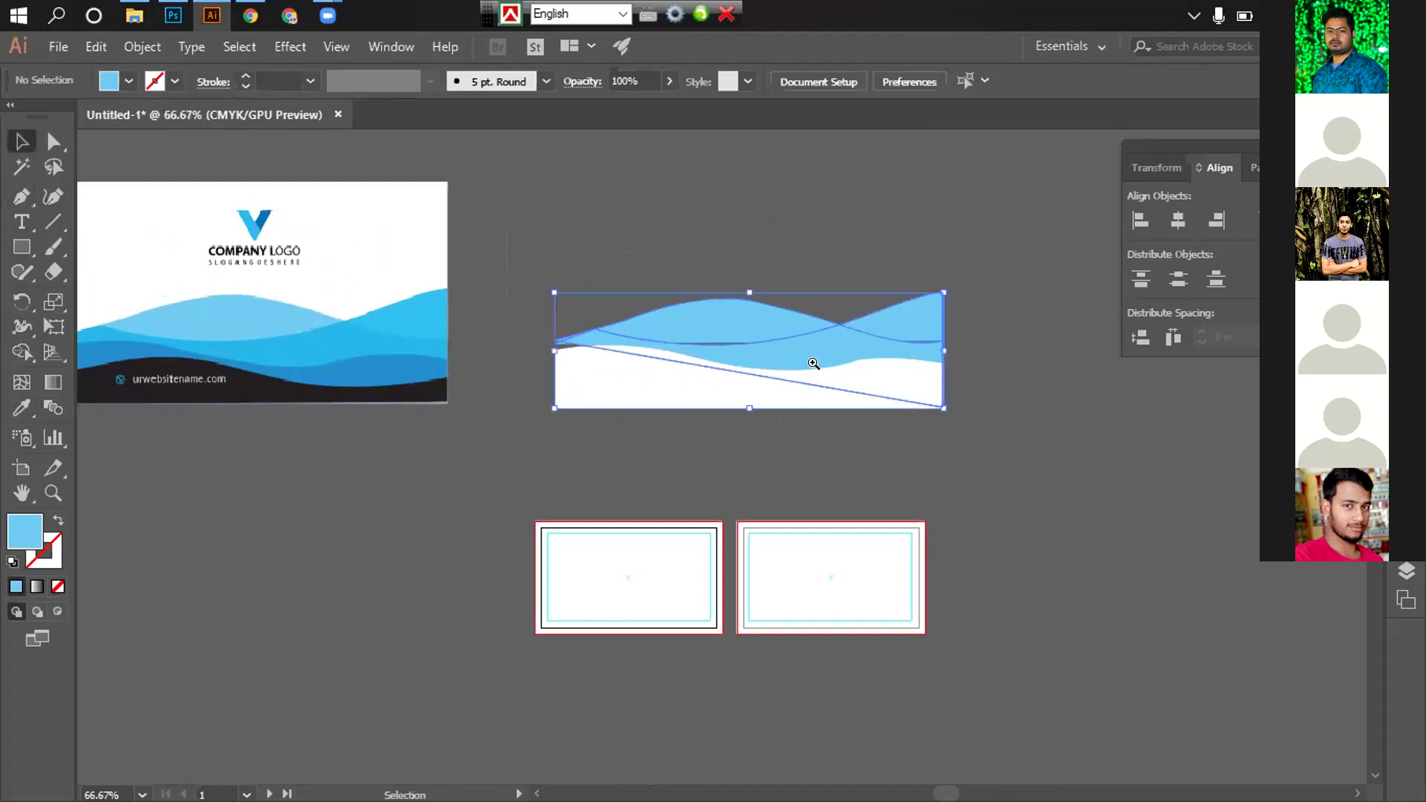
key("ctrl+plus")
key("ctrl+plus")
left_click(994, 462)
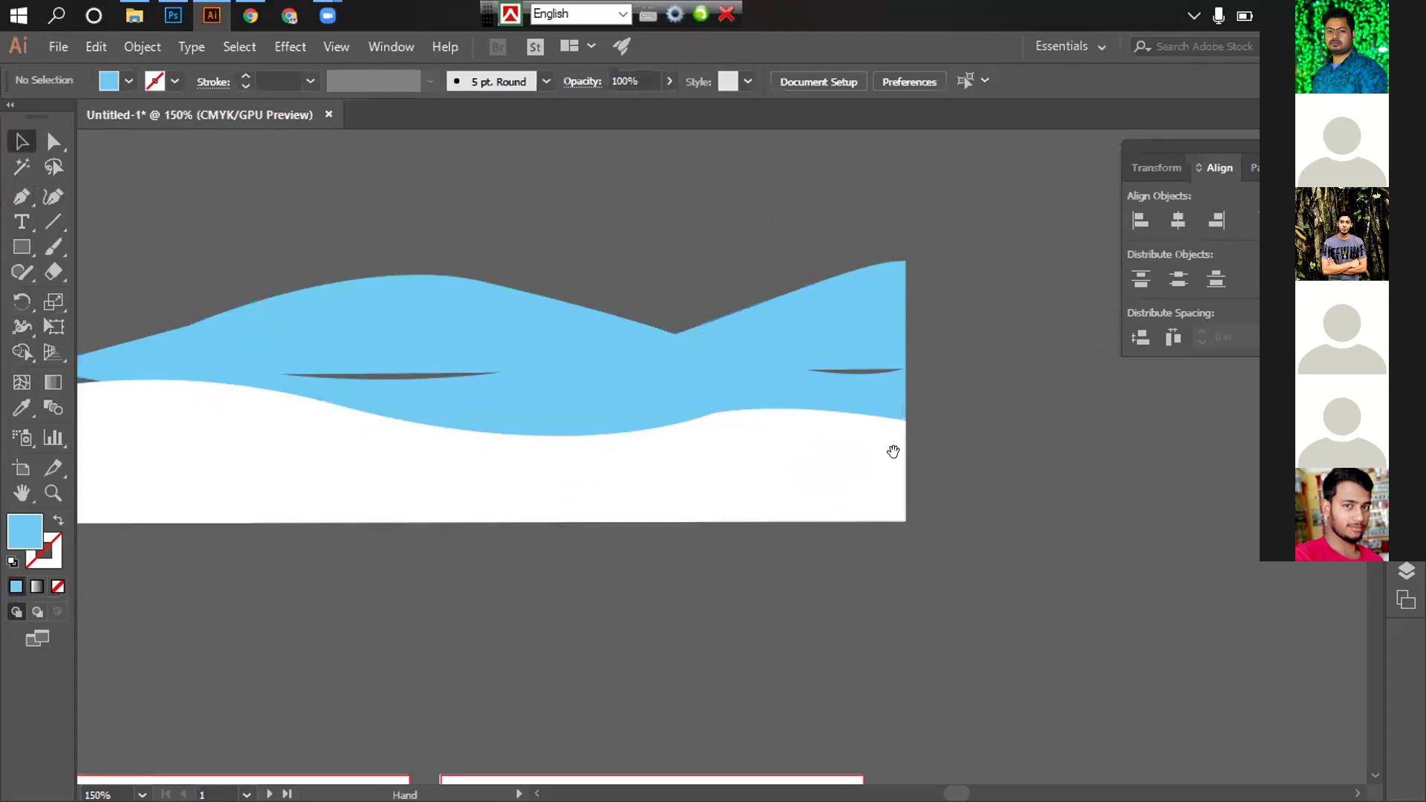
left_click_drag(892, 452, 996, 414)
left_click(510, 294)
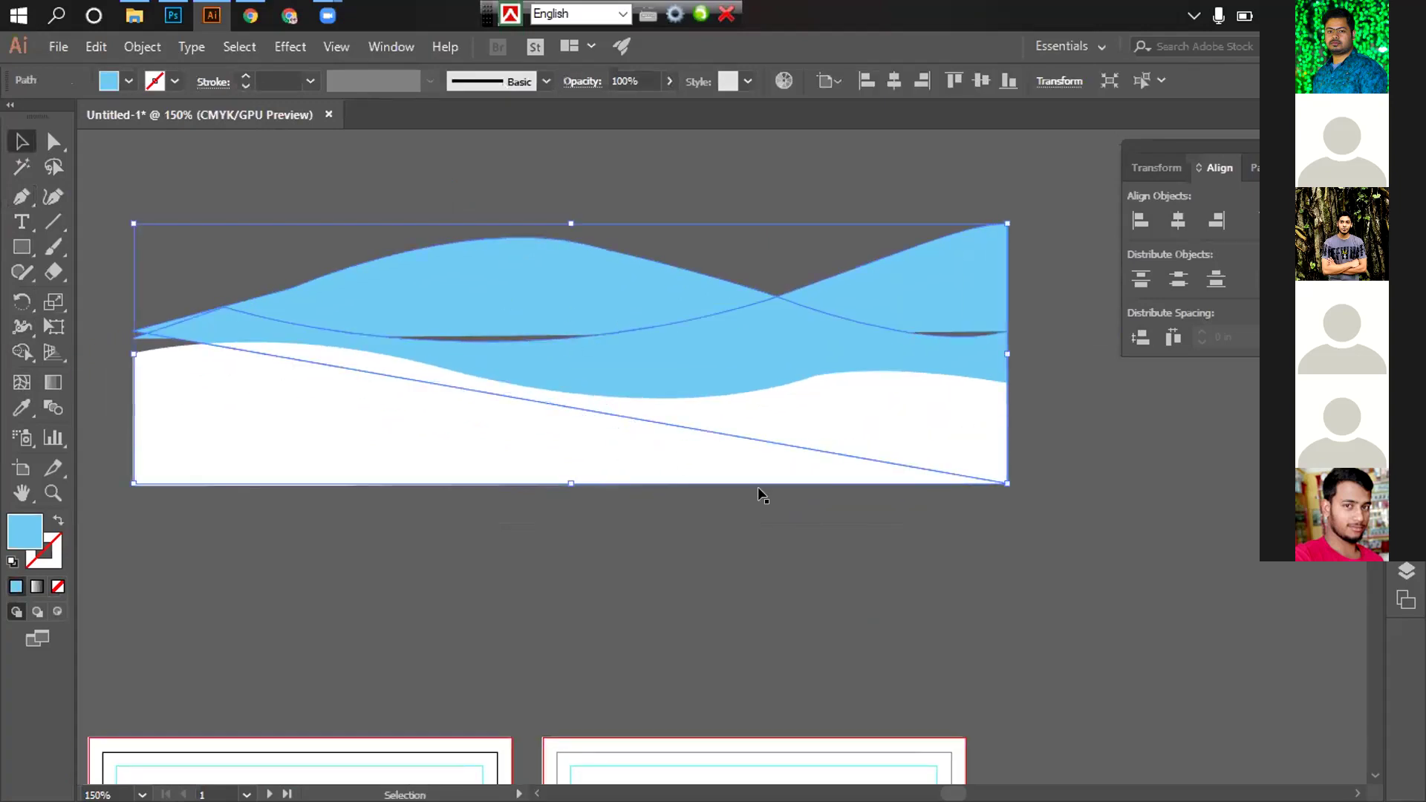
key("ctrl+minus")
key("ctrl+minus")
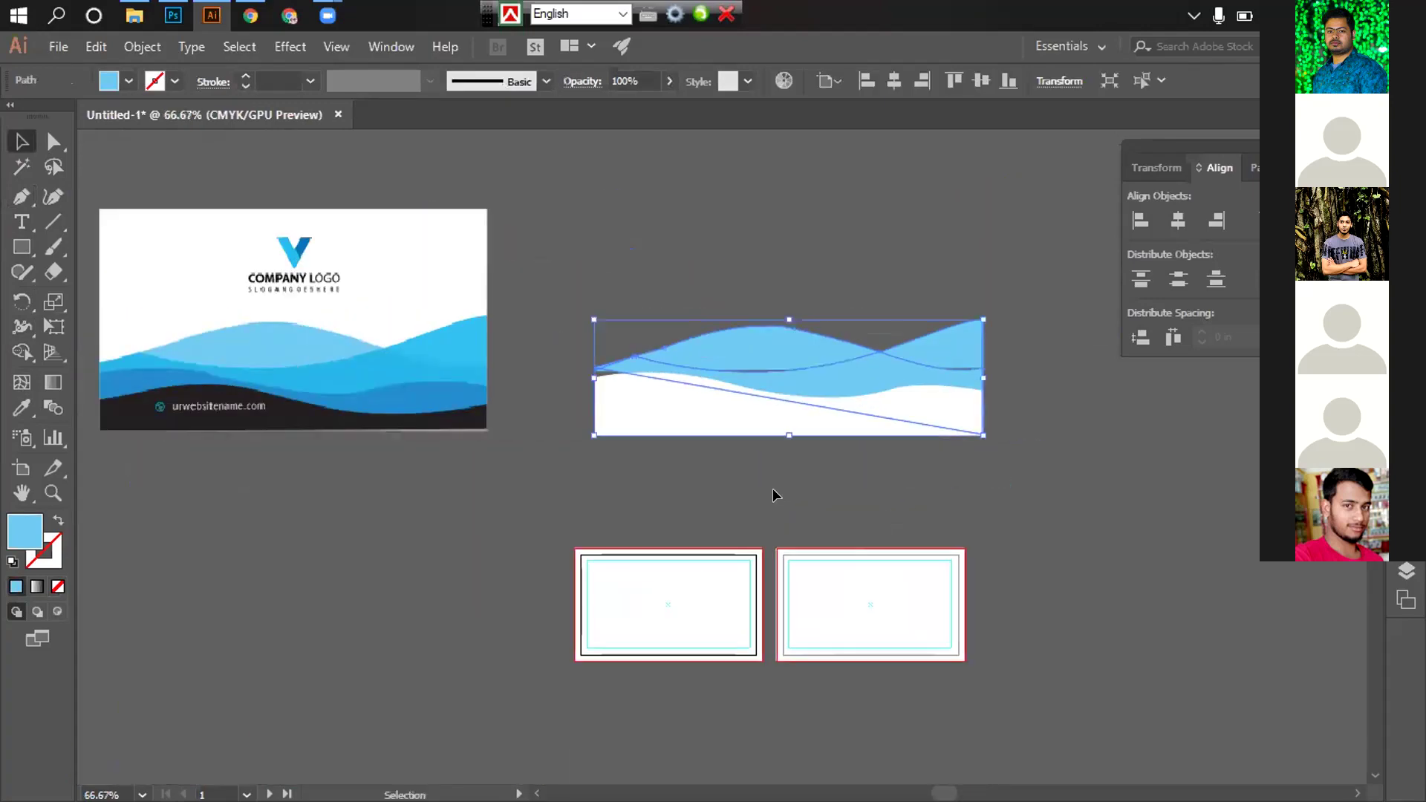
left_click(772, 494)
Give the bottom shape the card's dark band fill with the Eyedropper
left_click(692, 412)
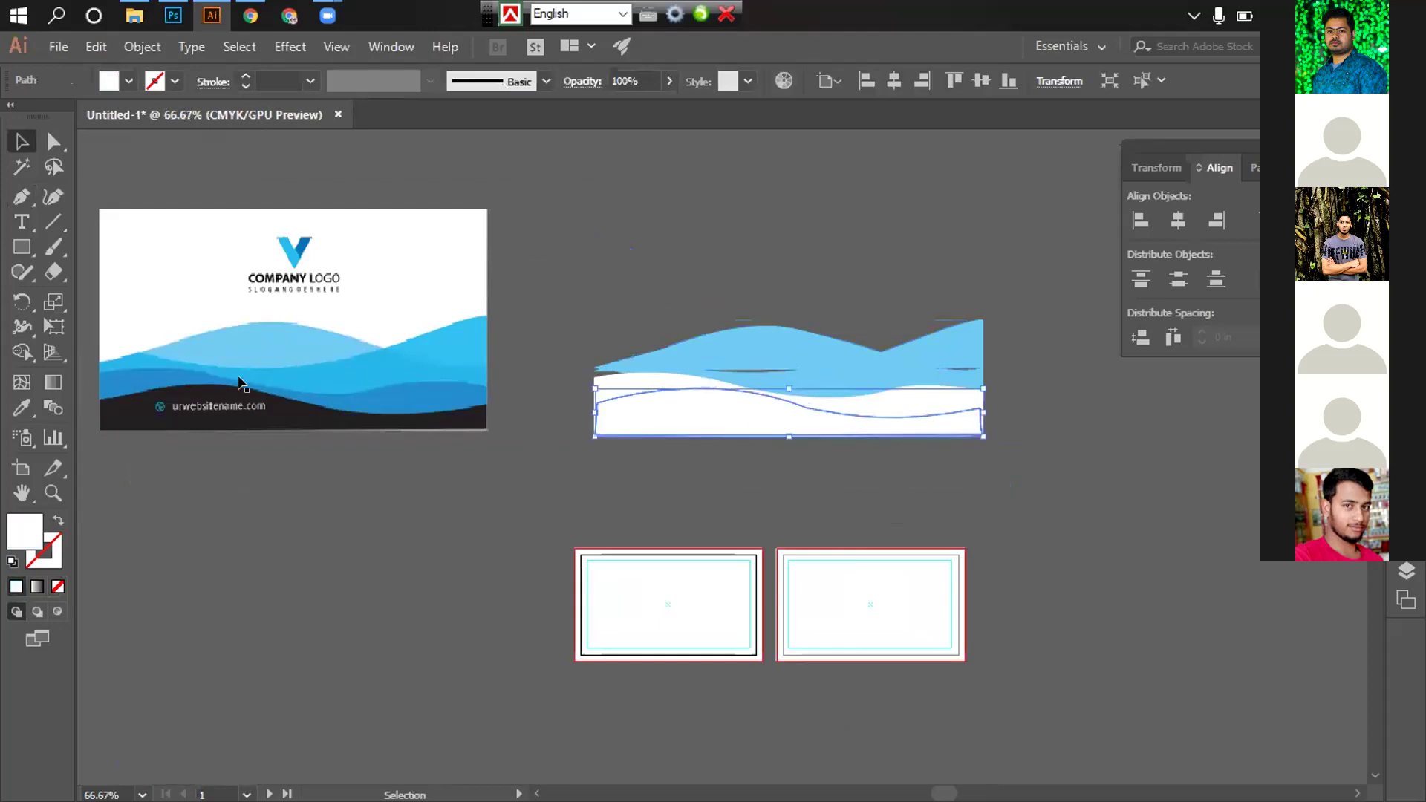
key("p")
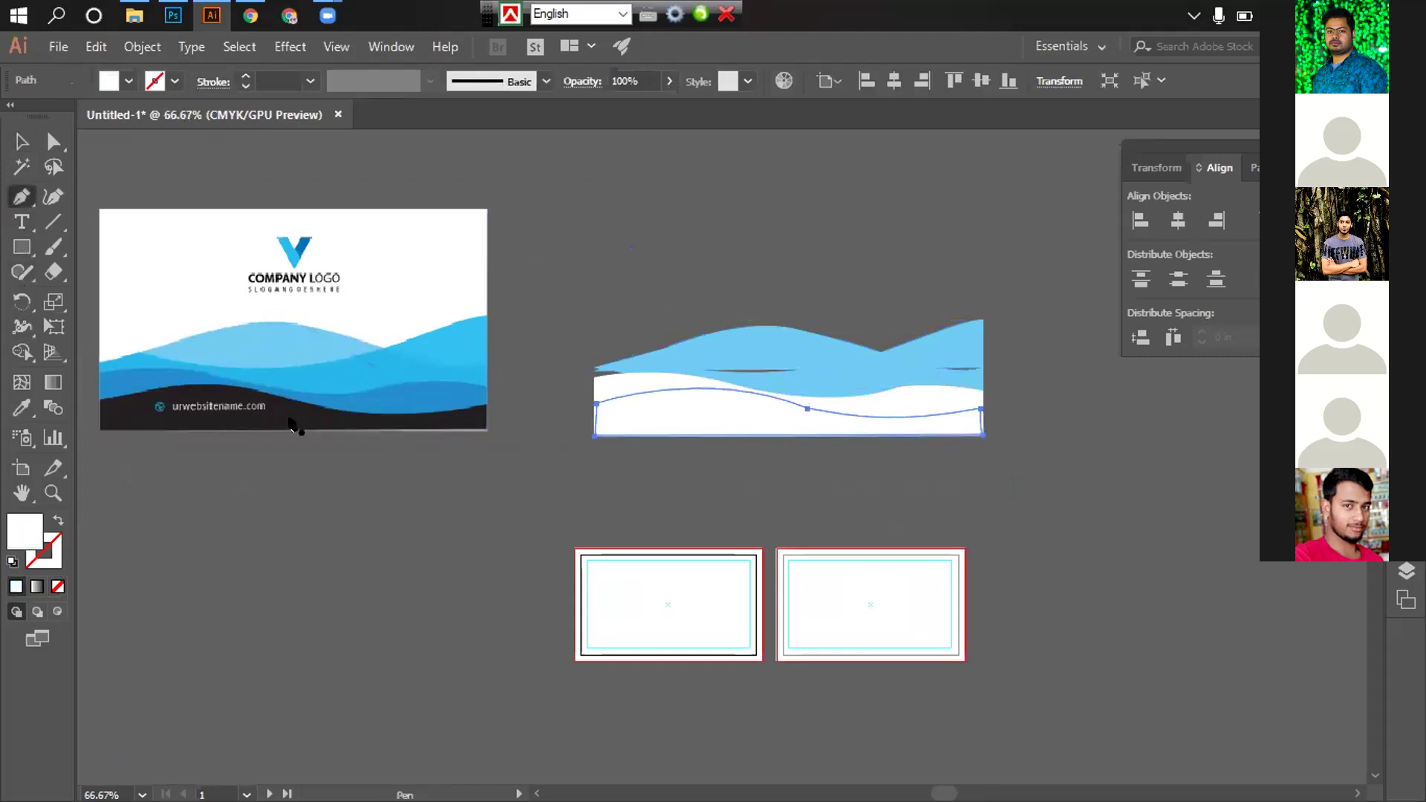
left_click(21, 405)
left_click(290, 401)
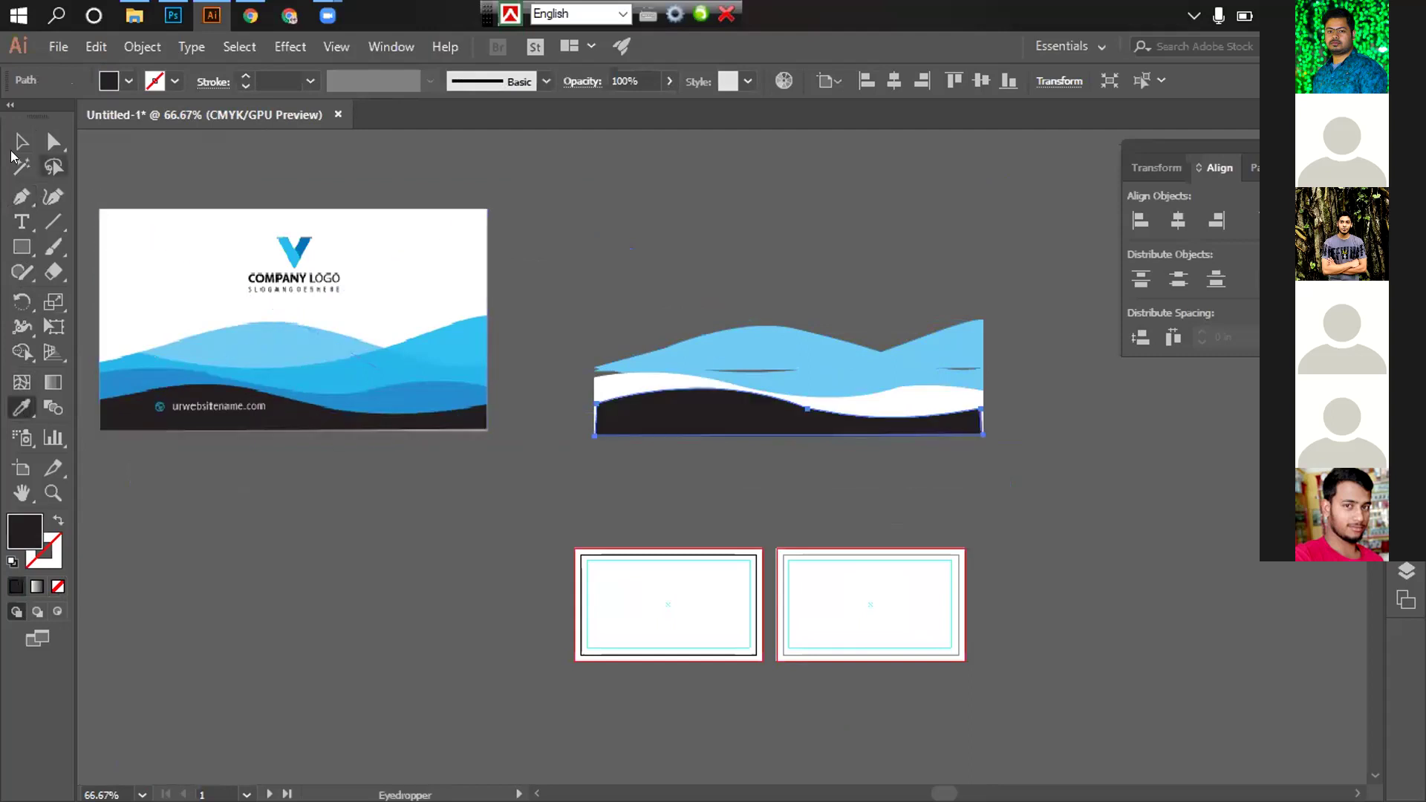
left_click(18, 145)
left_click(590, 235)
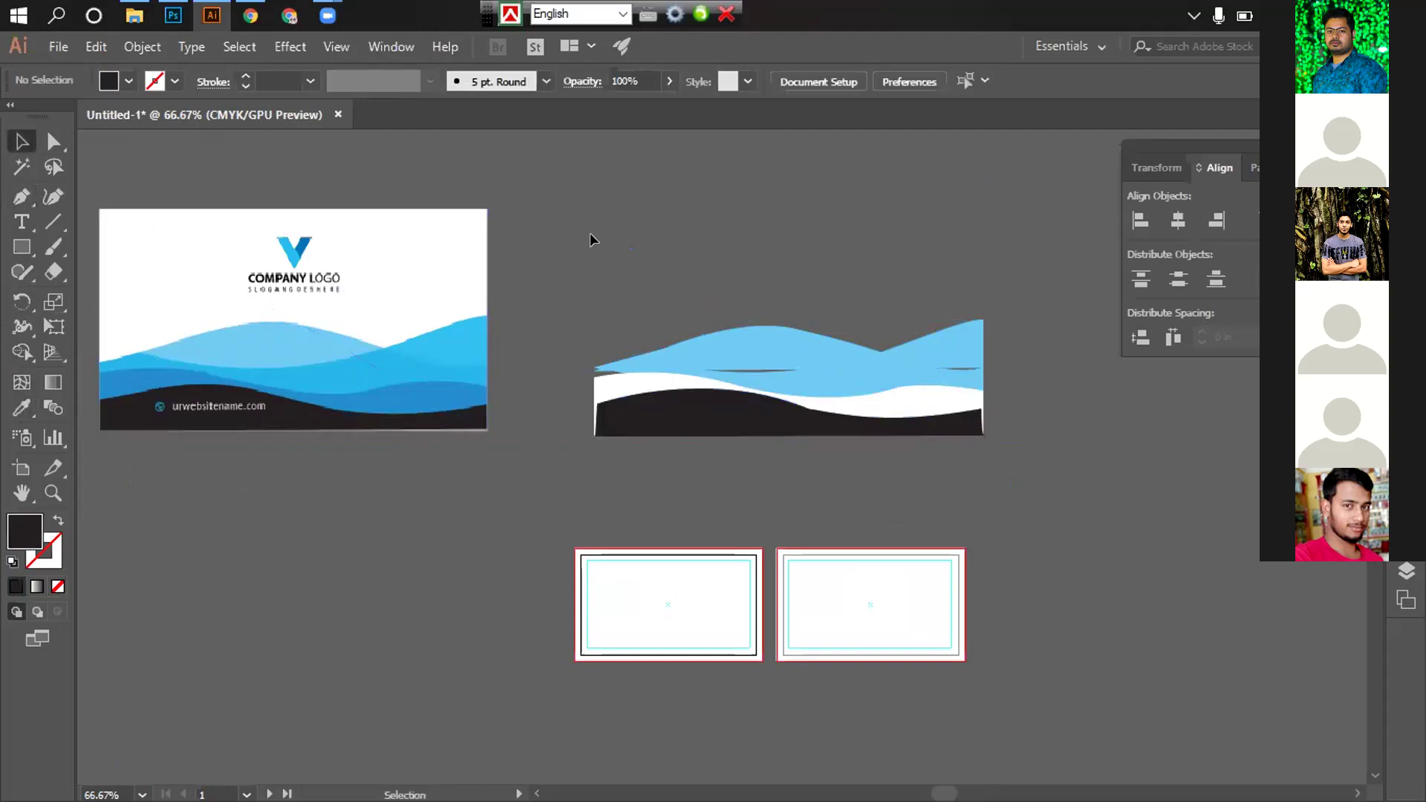
Sample the card's medium blue onto the middle wave, then select all the coloured wave shapes
left_click(890, 394)
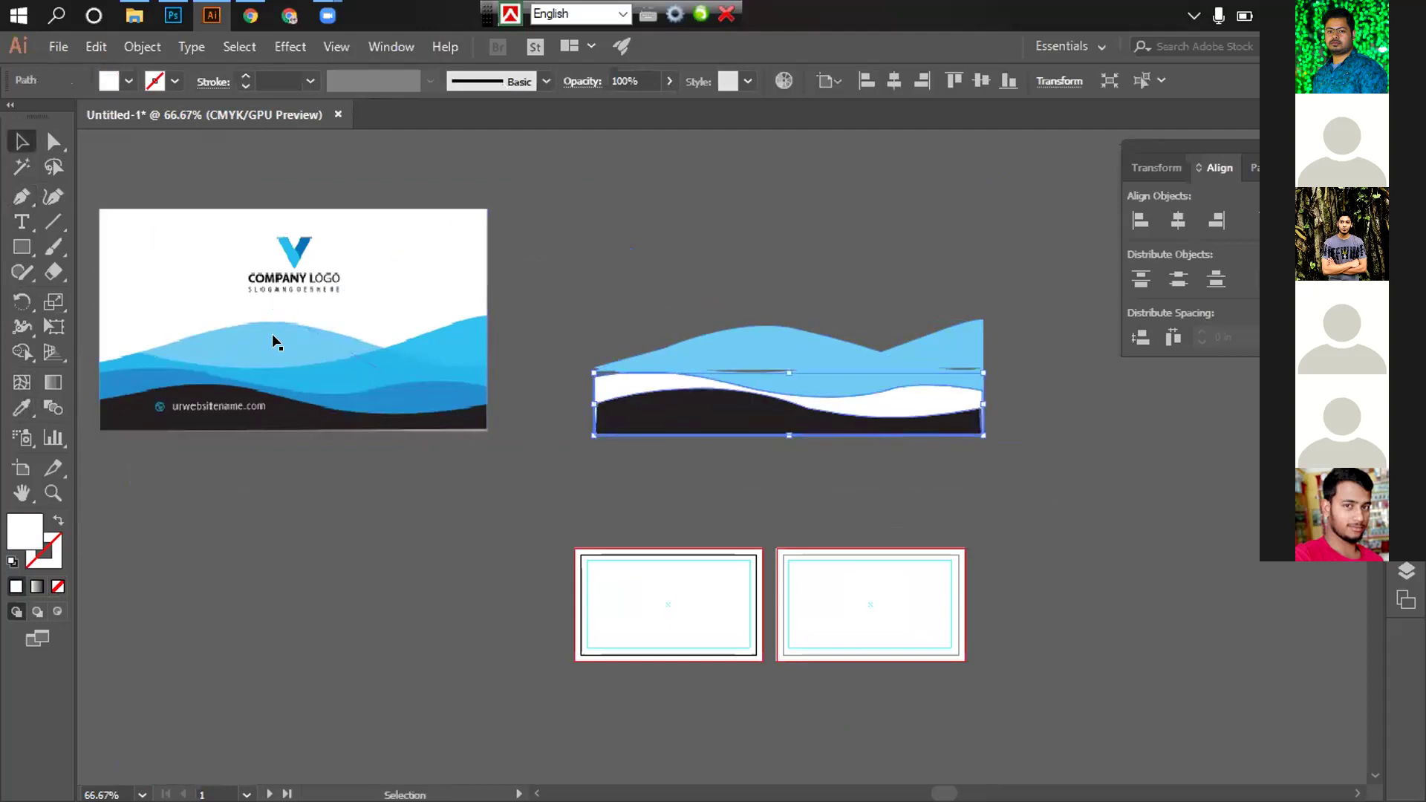
left_click(22, 407)
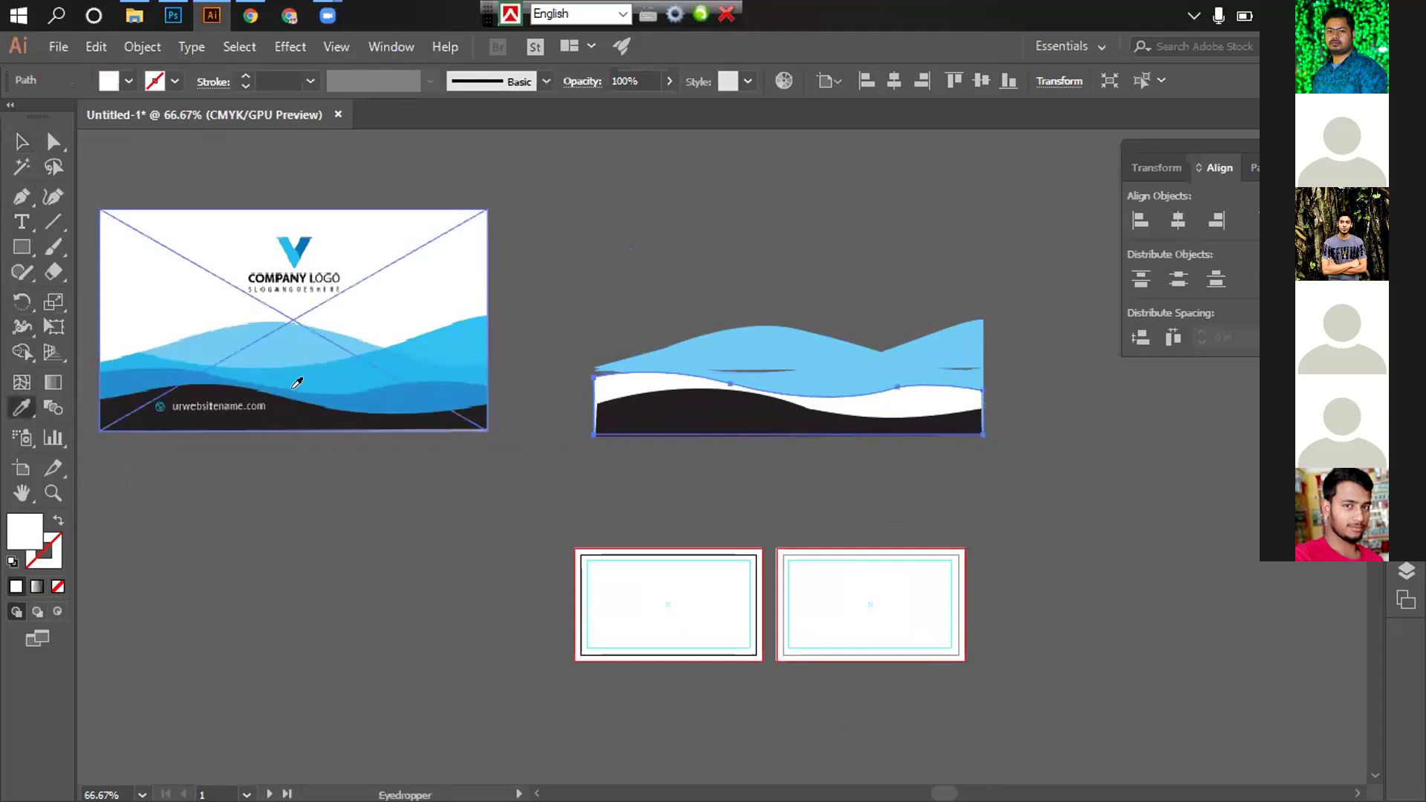
left_click(365, 390)
key("v")
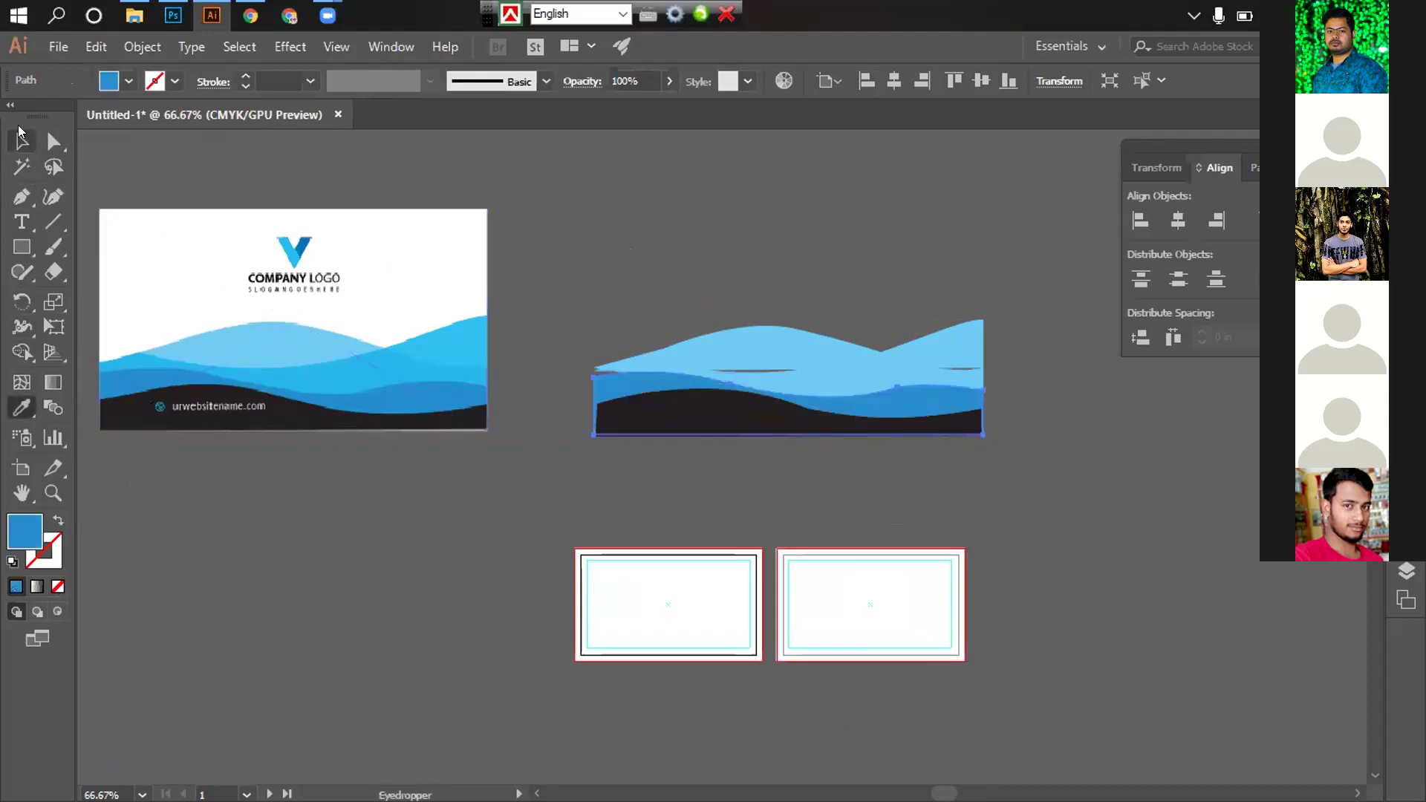
left_click(838, 203)
scroll(773, 483, "down", 1)
scroll(773, 482, "left", 1)
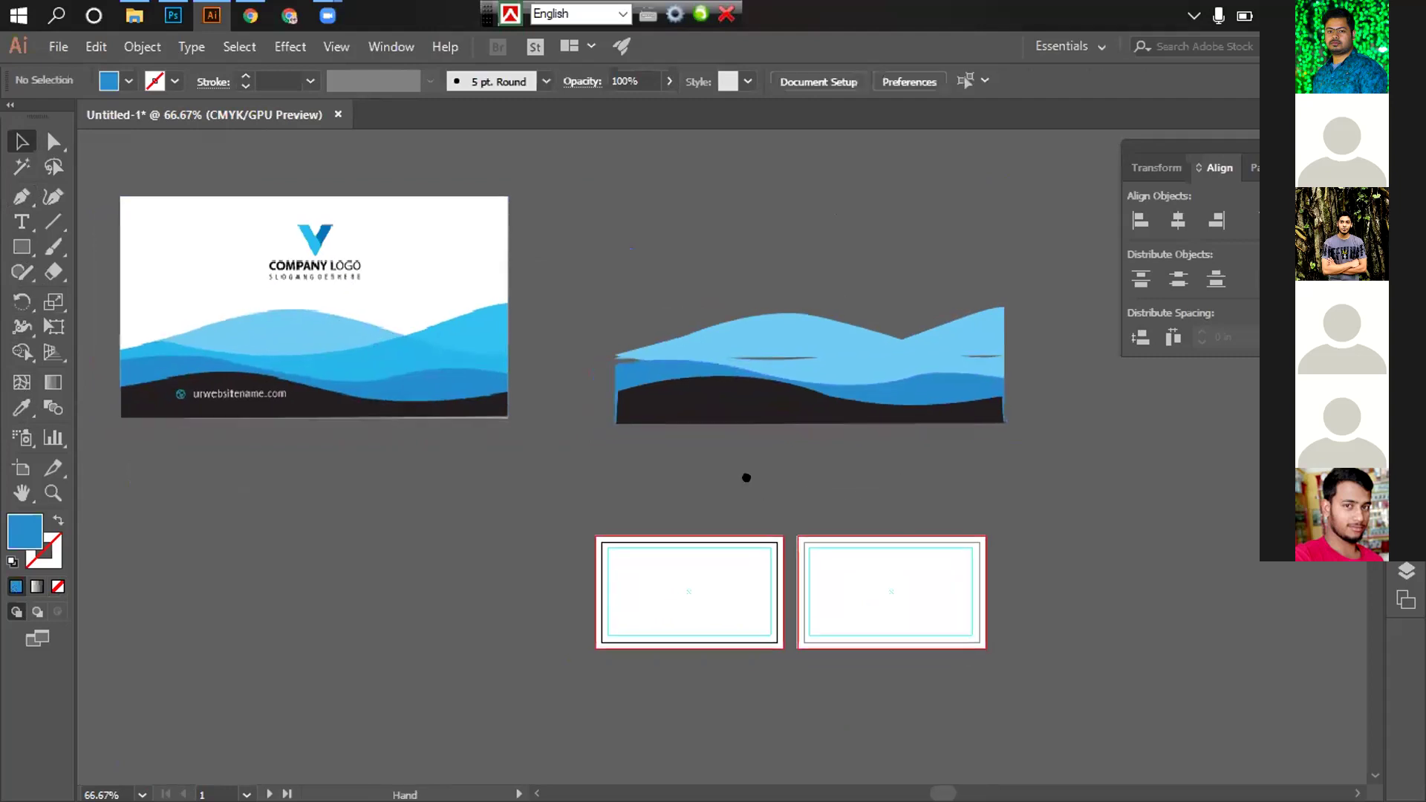
left_click(854, 364)
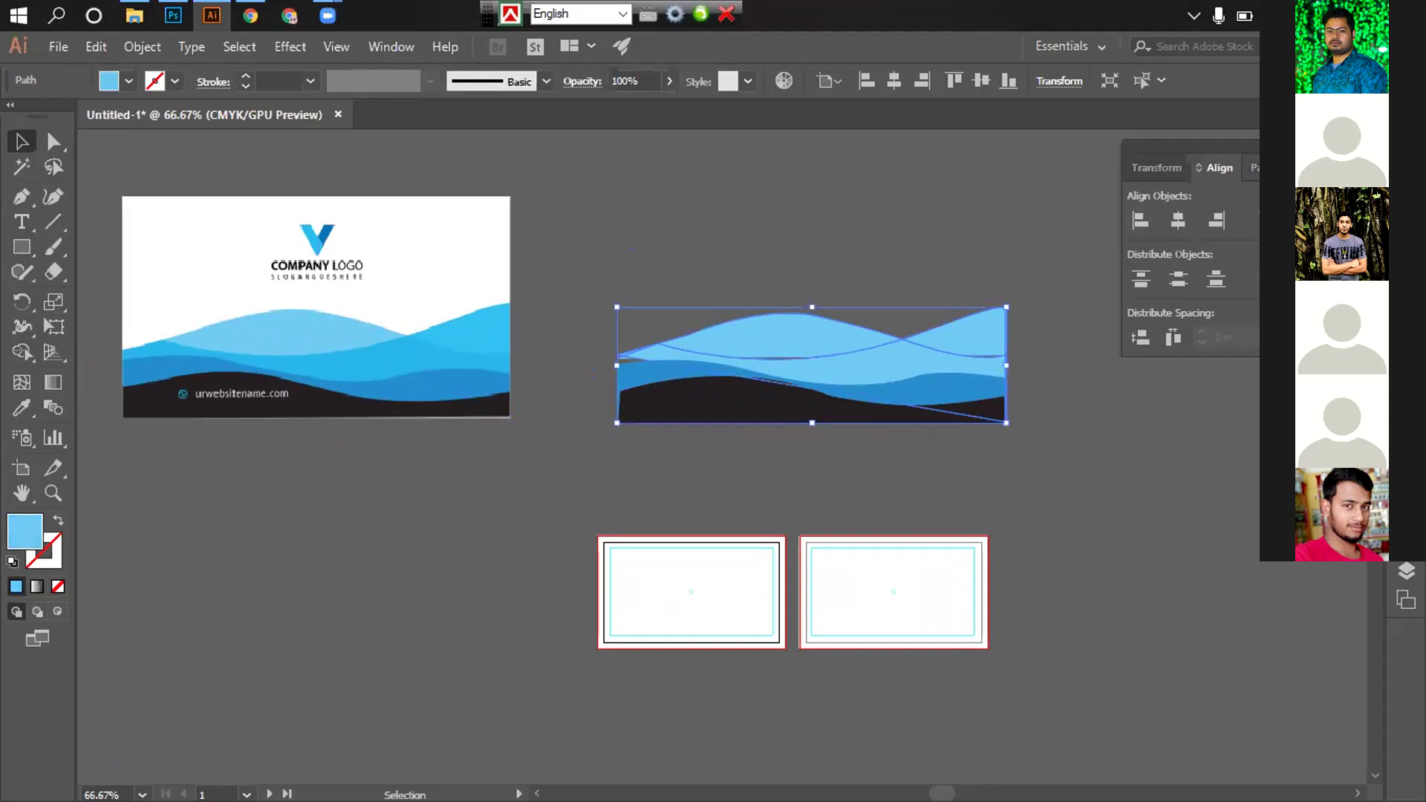
Divide the overlapping wave shapes, then undo the divide to restore them
left_click(1254, 167)
left_click(1144, 272)
left_click(1058, 337)
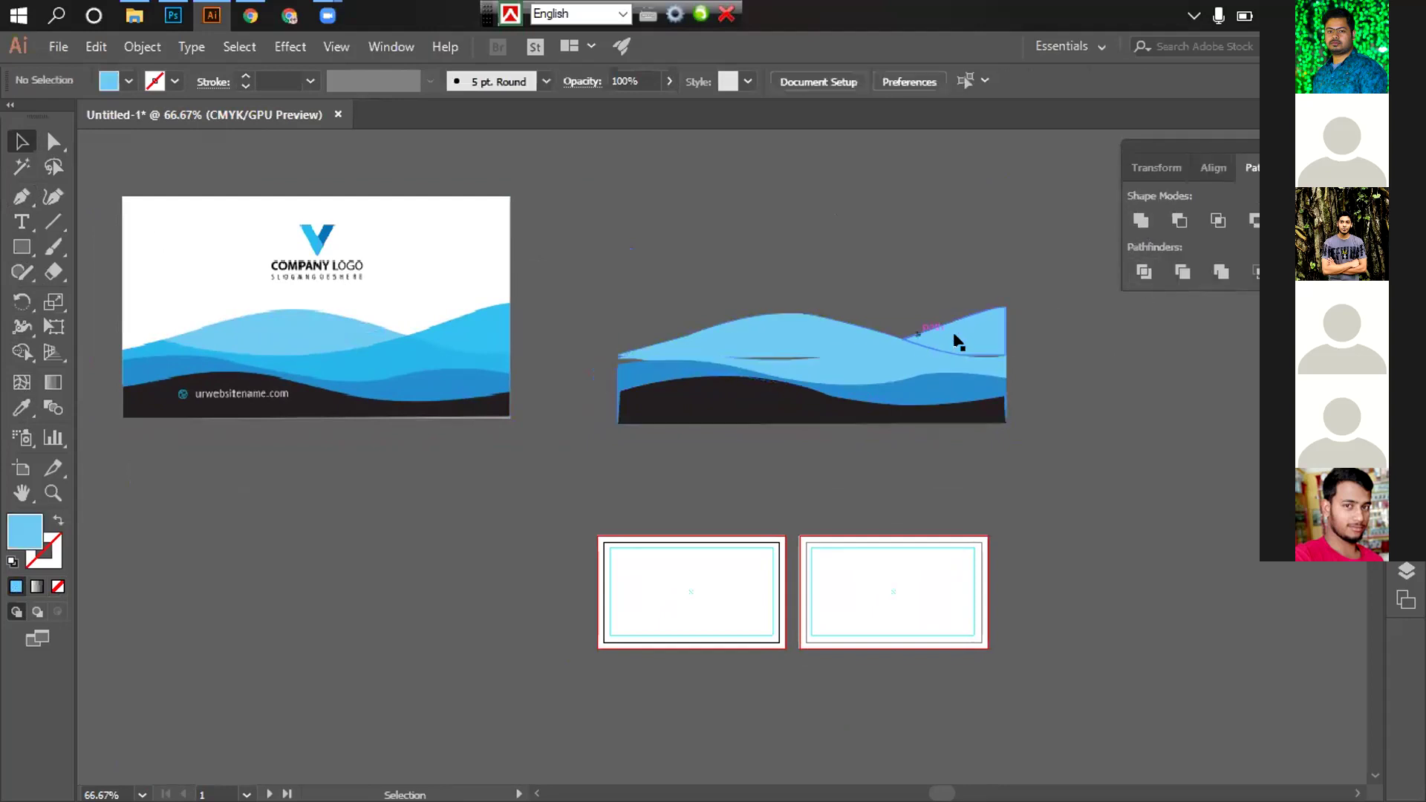
right_click(957, 341)
left_click(988, 347)
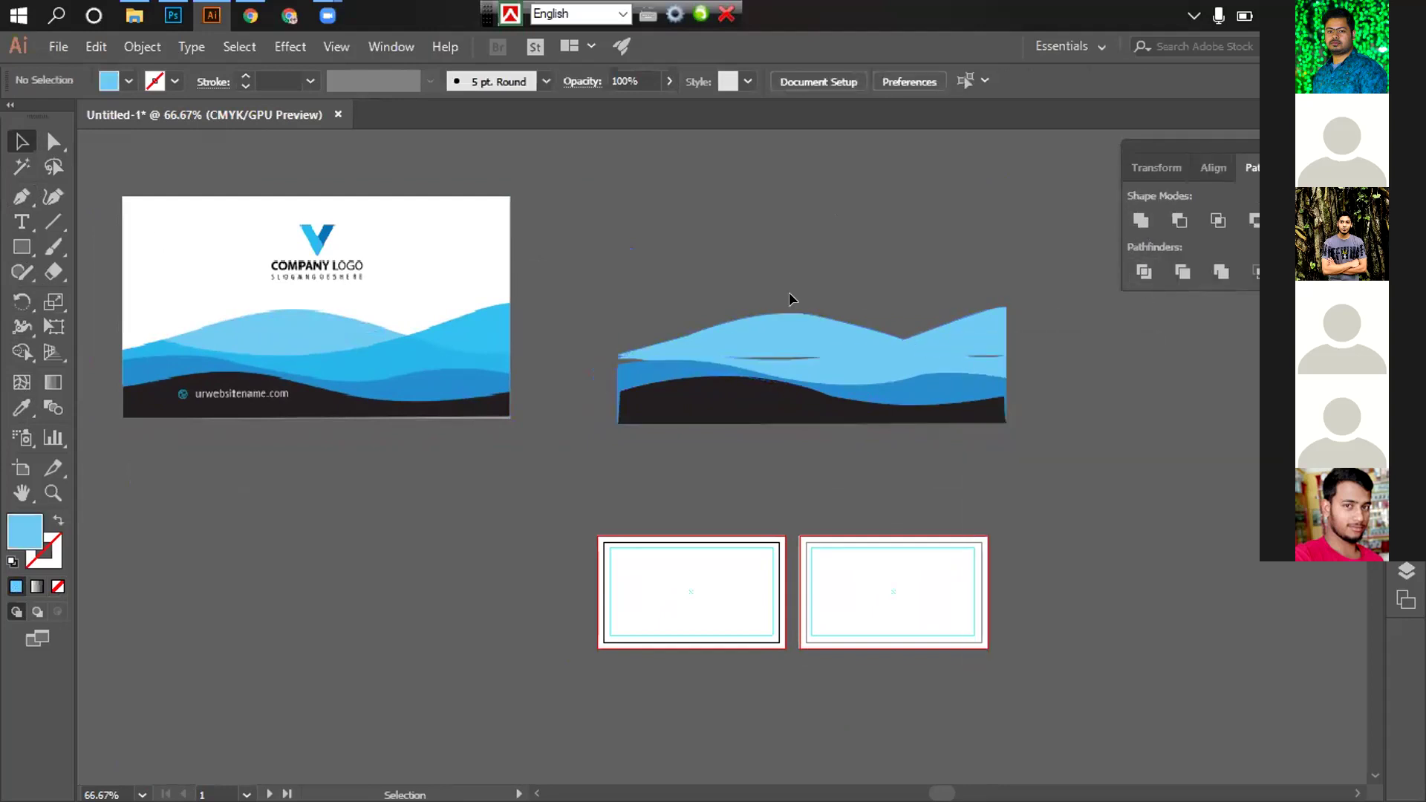
Ungroup the wave shapes and give the dark lower path the card's darker blue
right_click(846, 350)
left_click(934, 503)
left_click(1121, 438)
left_click(817, 367)
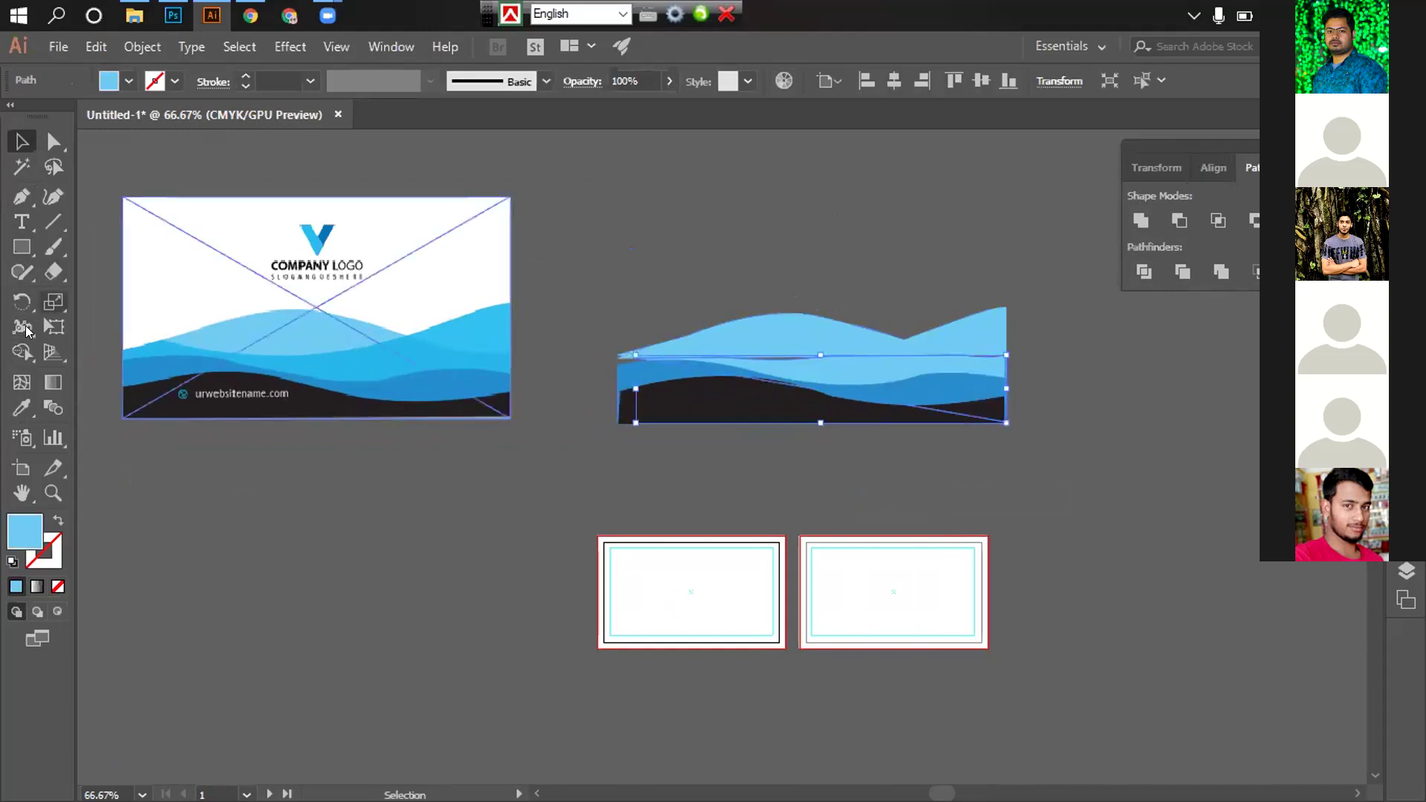
left_click(22, 407)
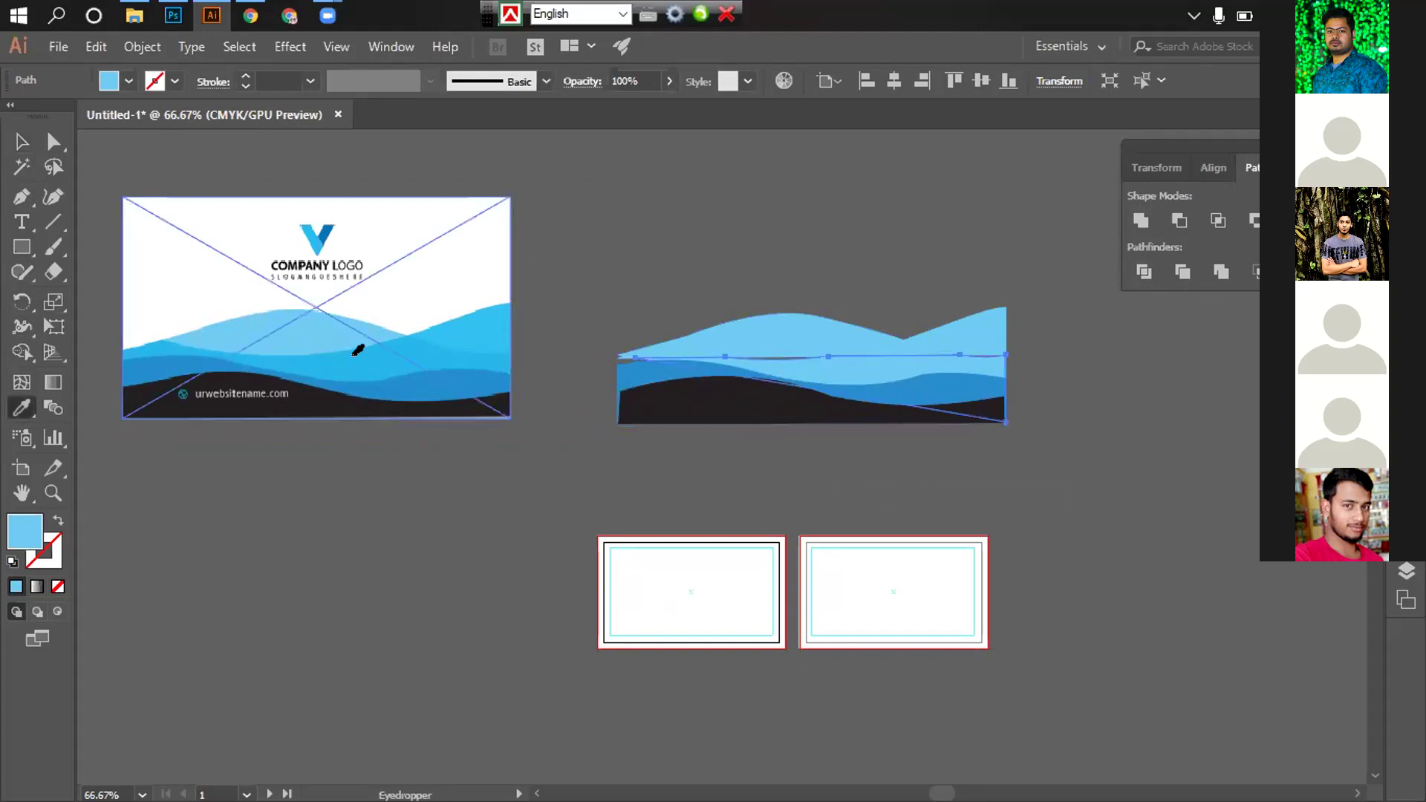
left_click(357, 351)
key("v")
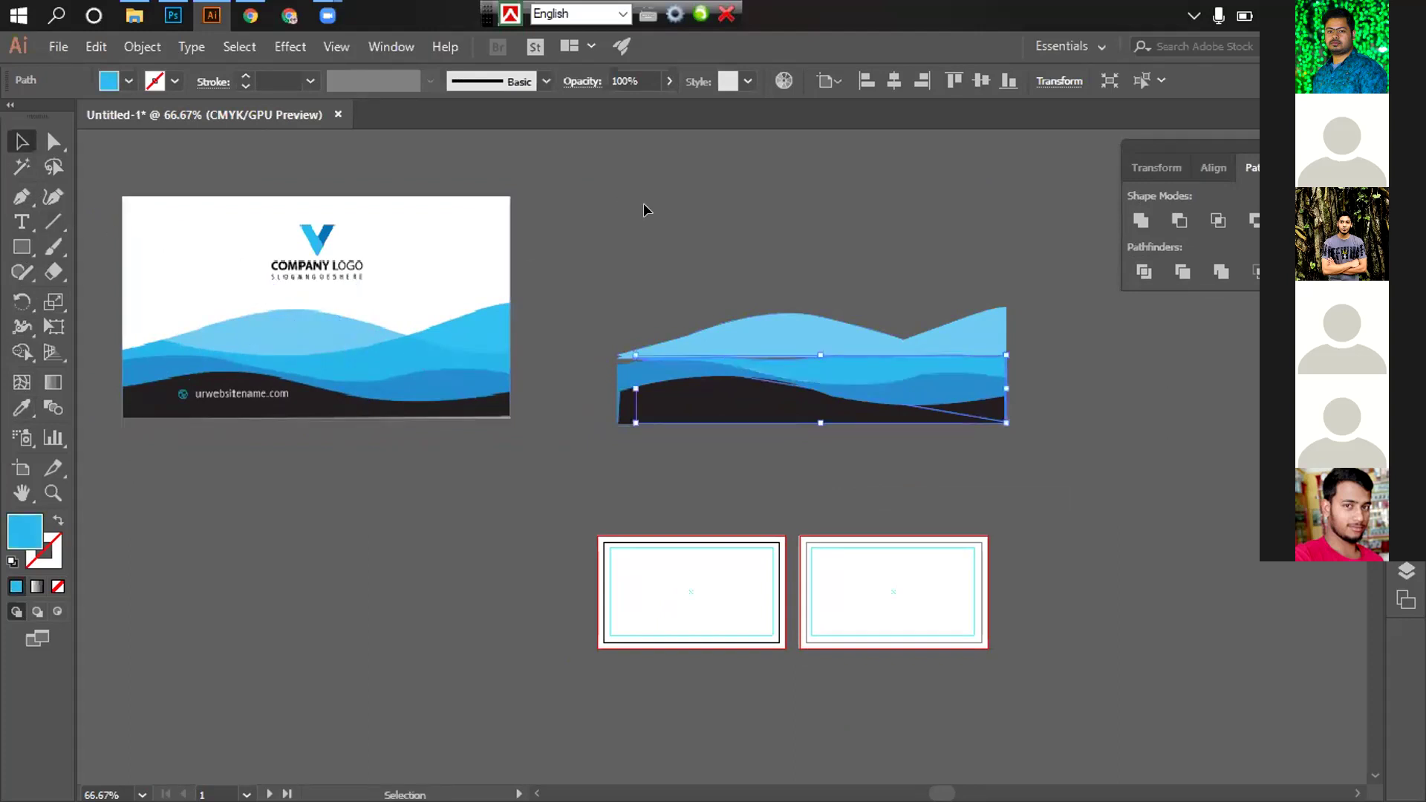
left_click(646, 210)
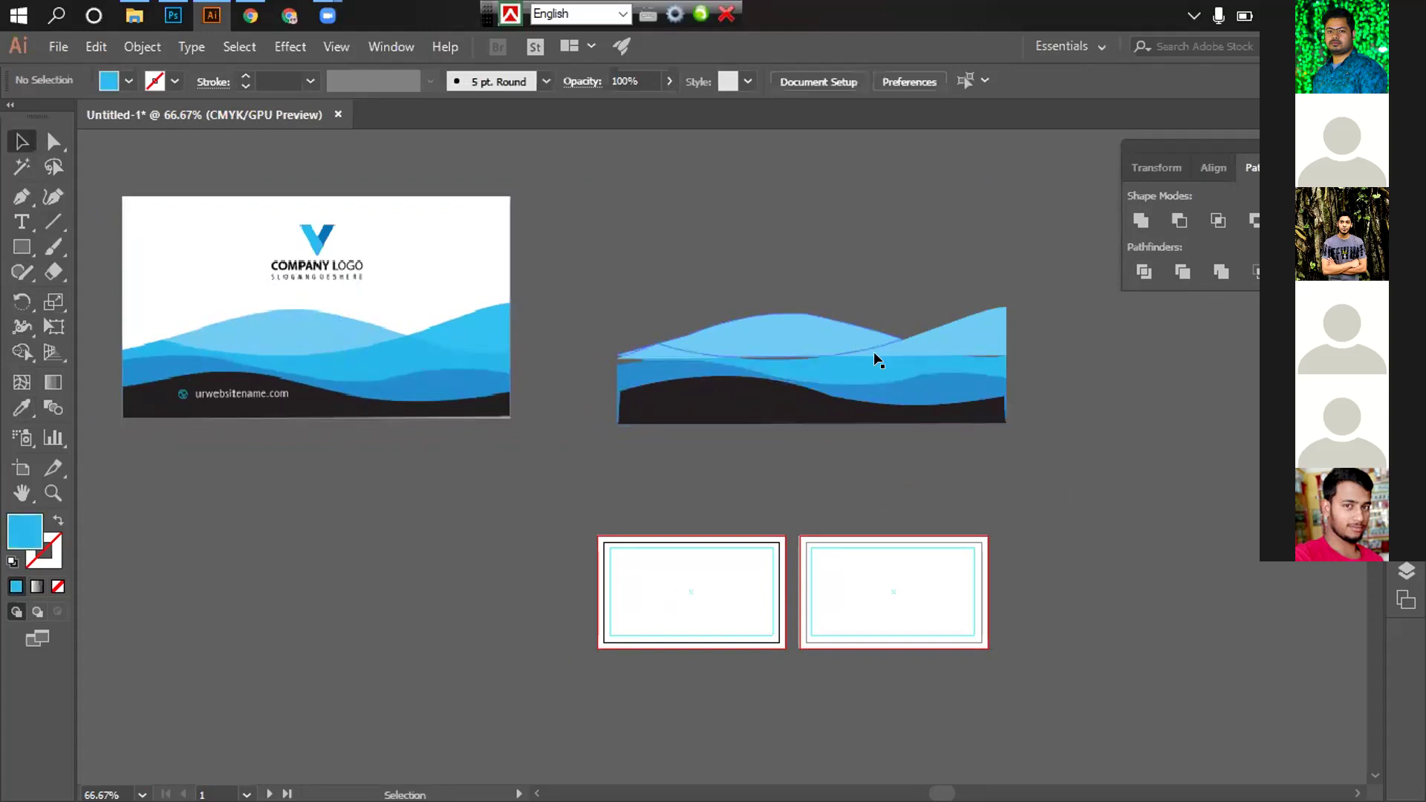
Recolour the small top-right wave piece with the card's lighter blue
left_click(973, 336)
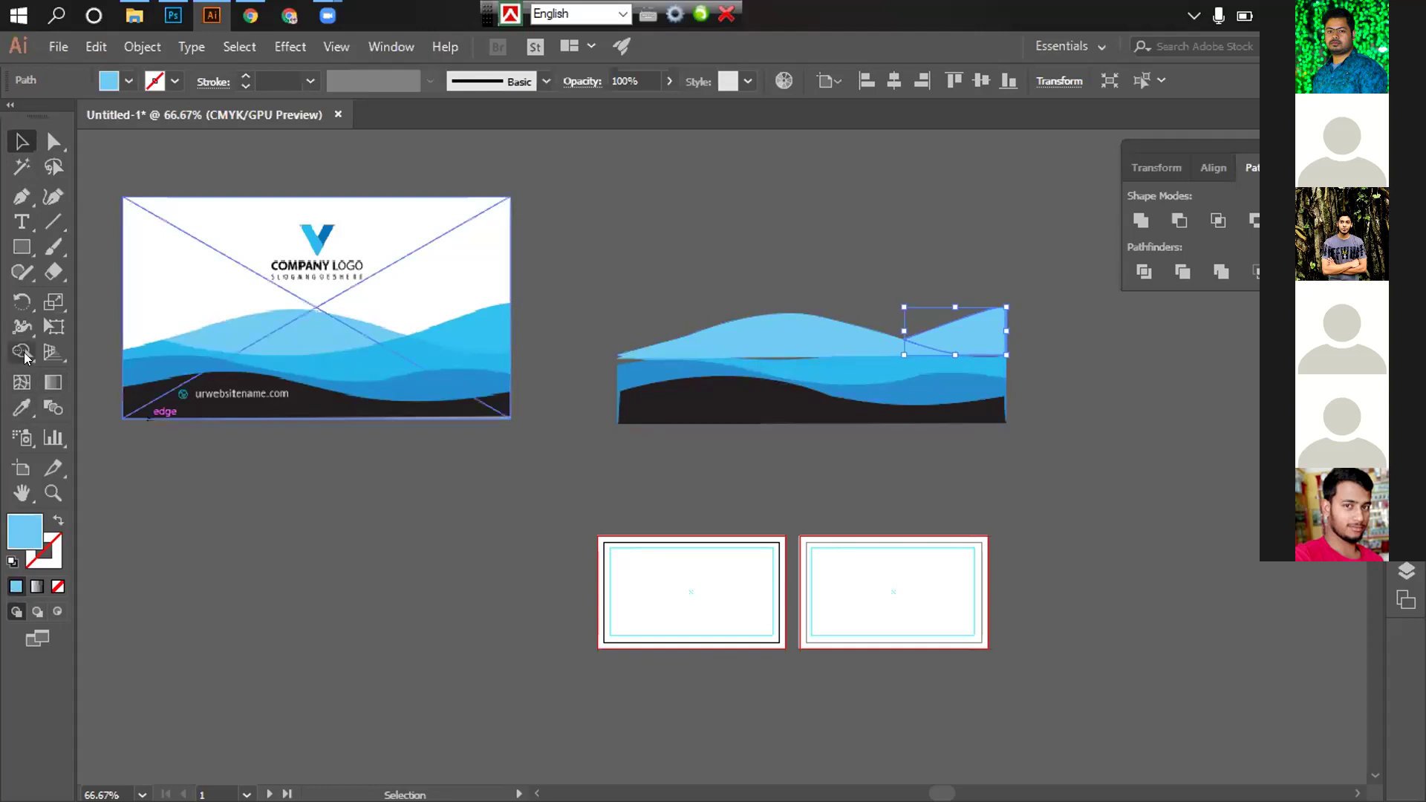
left_click(25, 411)
left_click(484, 309)
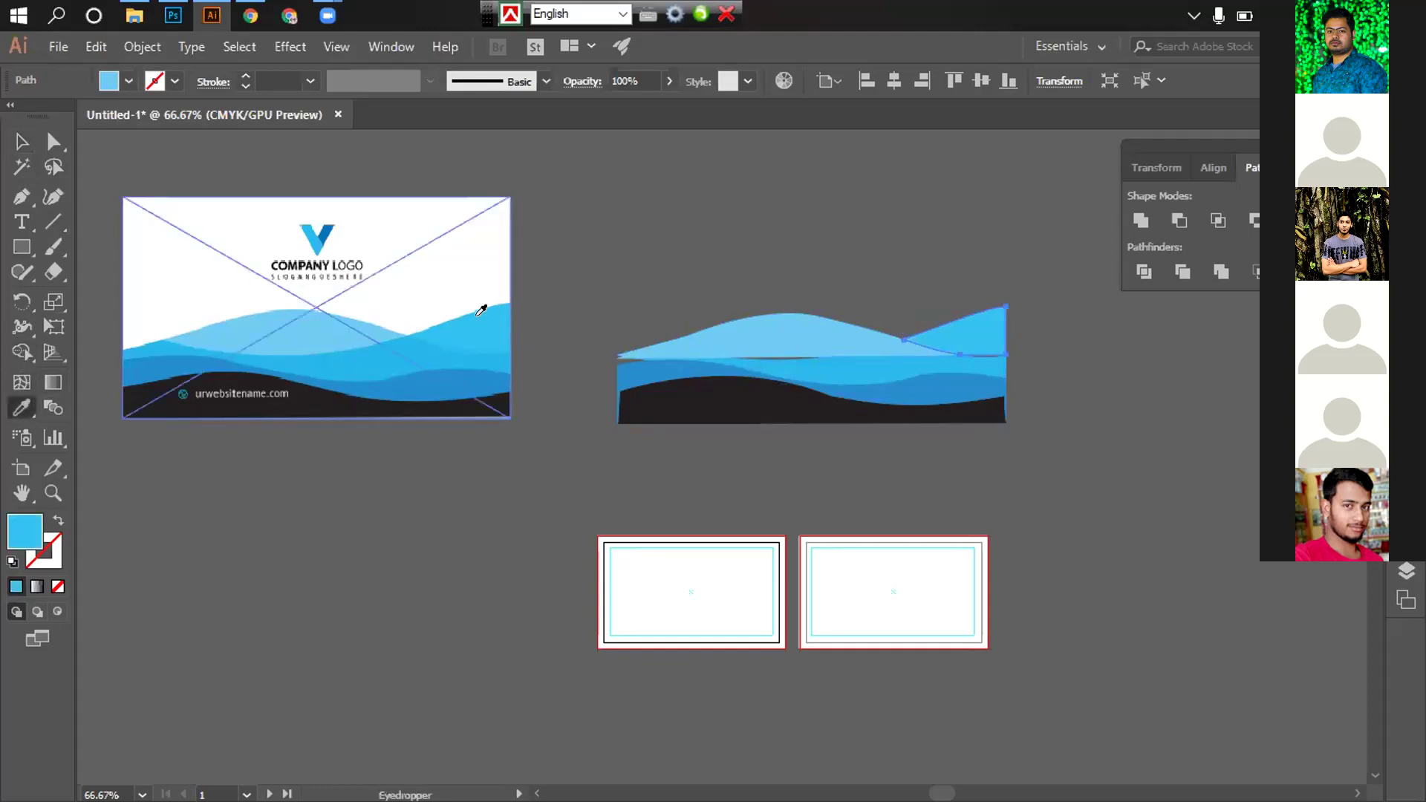
left_click(20, 141)
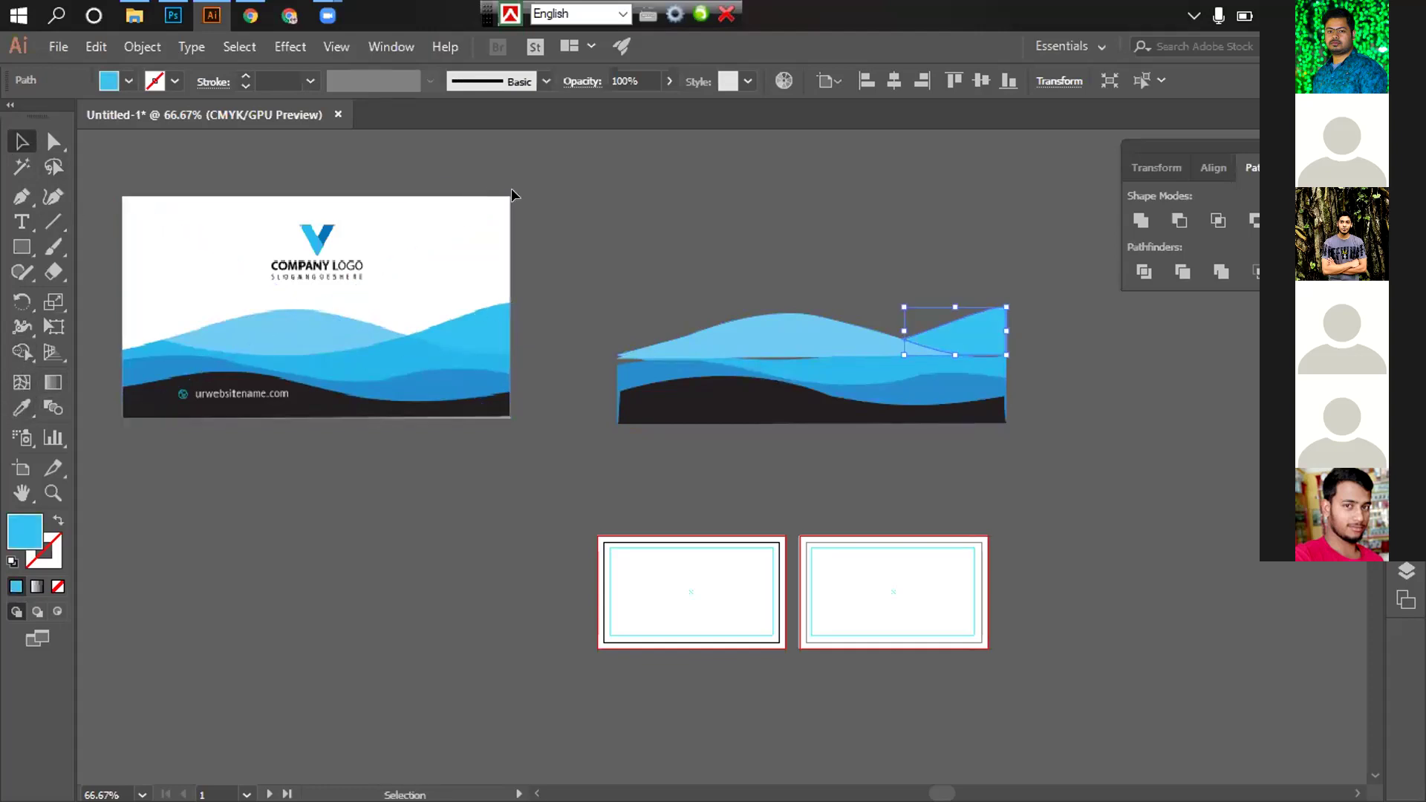
left_click(758, 324)
left_click(24, 408)
key("v")
left_click(558, 217)
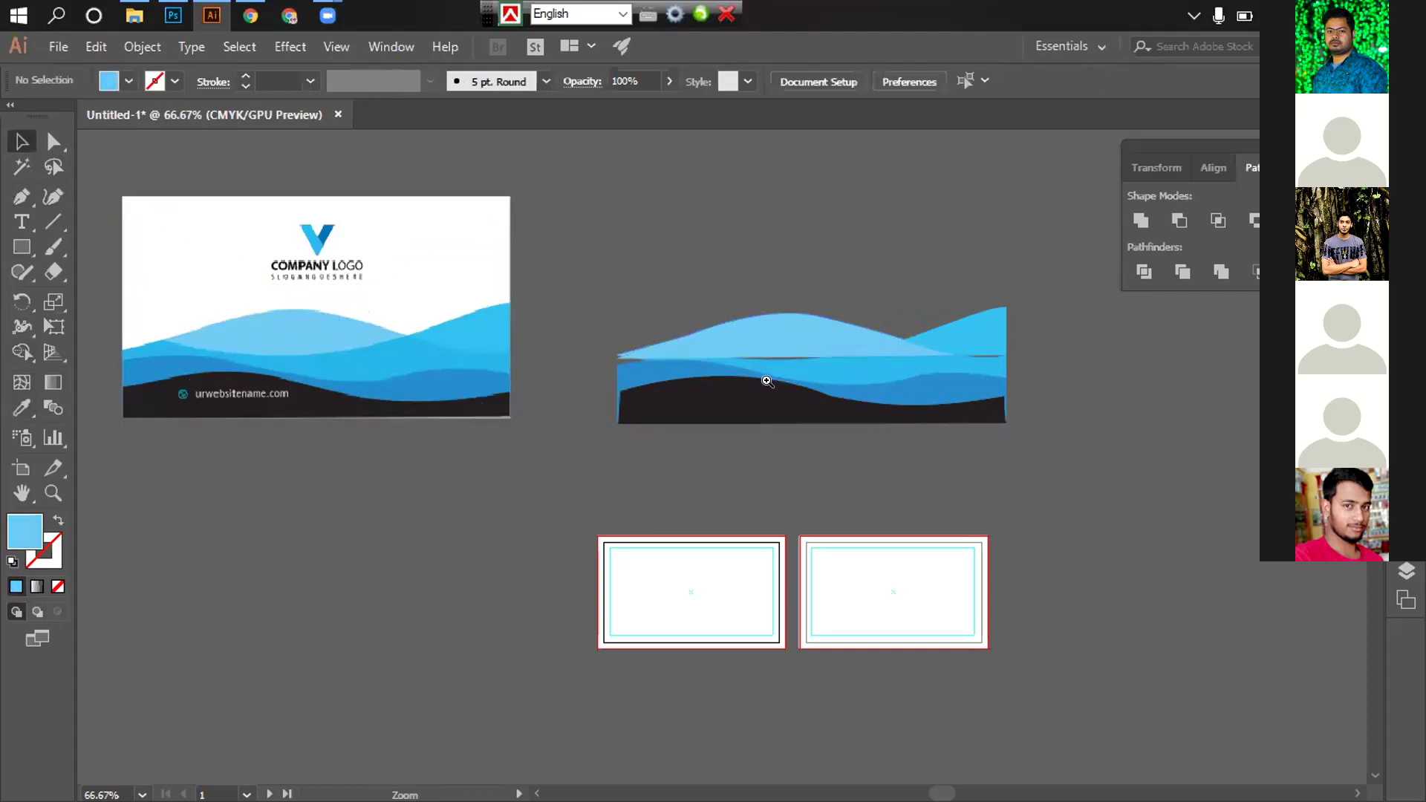
Delete the middle bright-blue wave and the light-blue wave shape
scroll(767, 381, "up", 3)
scroll(796, 360, "down", 2)
scroll(796, 395, "down", 1)
scroll(971, 280, "up", 1)
scroll(882, 369, "down", 2)
scroll(928, 369, "left", 2)
scroll(928, 369, "right", 3)
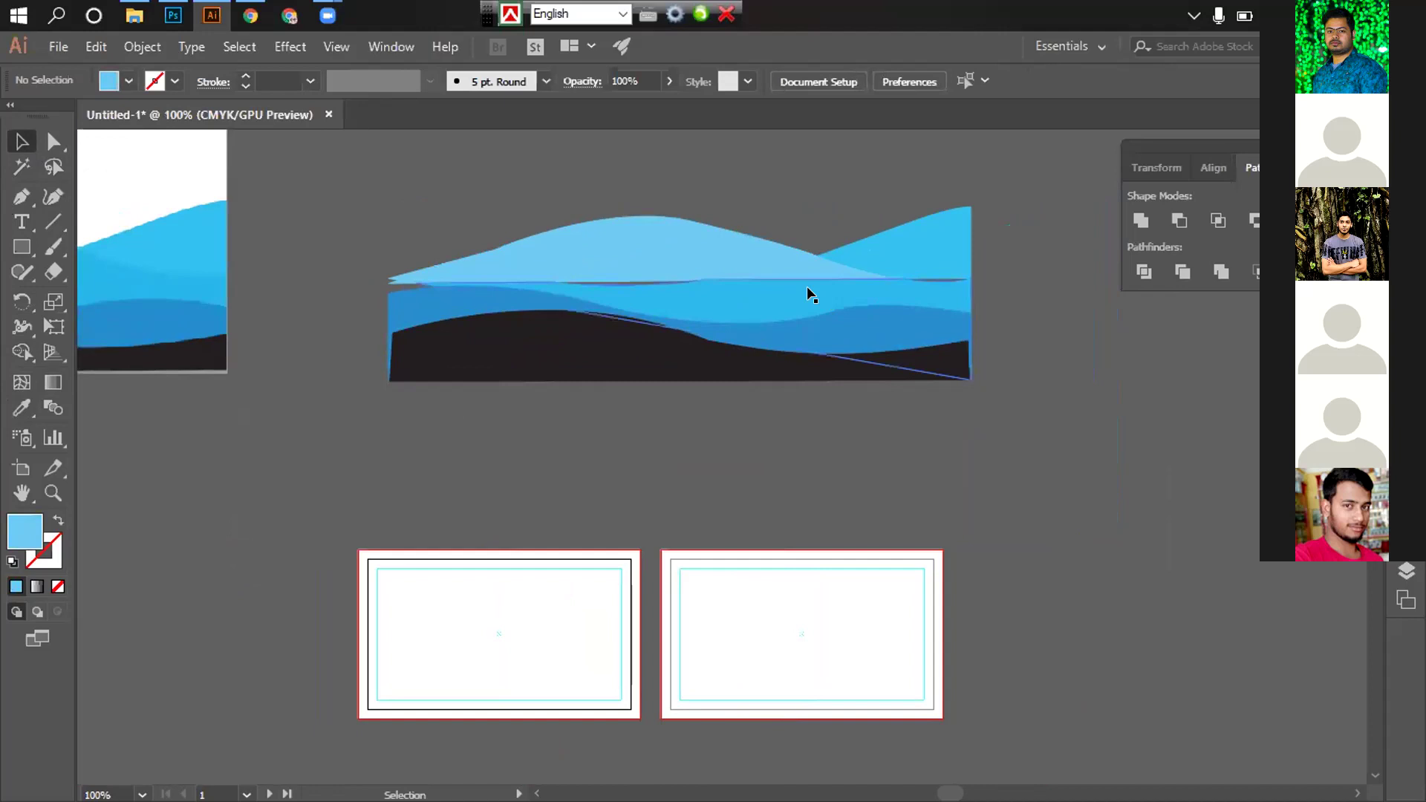
left_click(807, 288)
key("Delete")
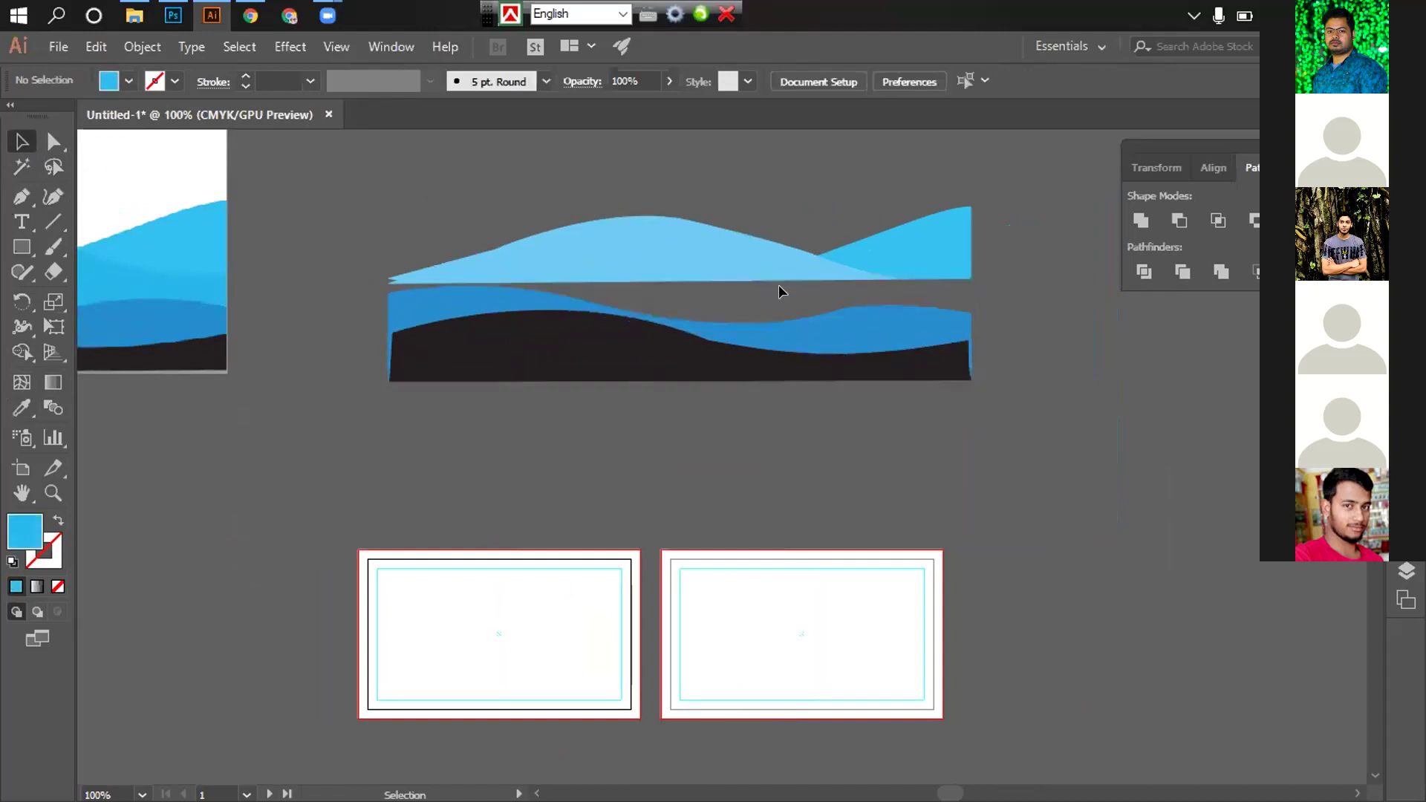
left_click(707, 245)
key("Delete")
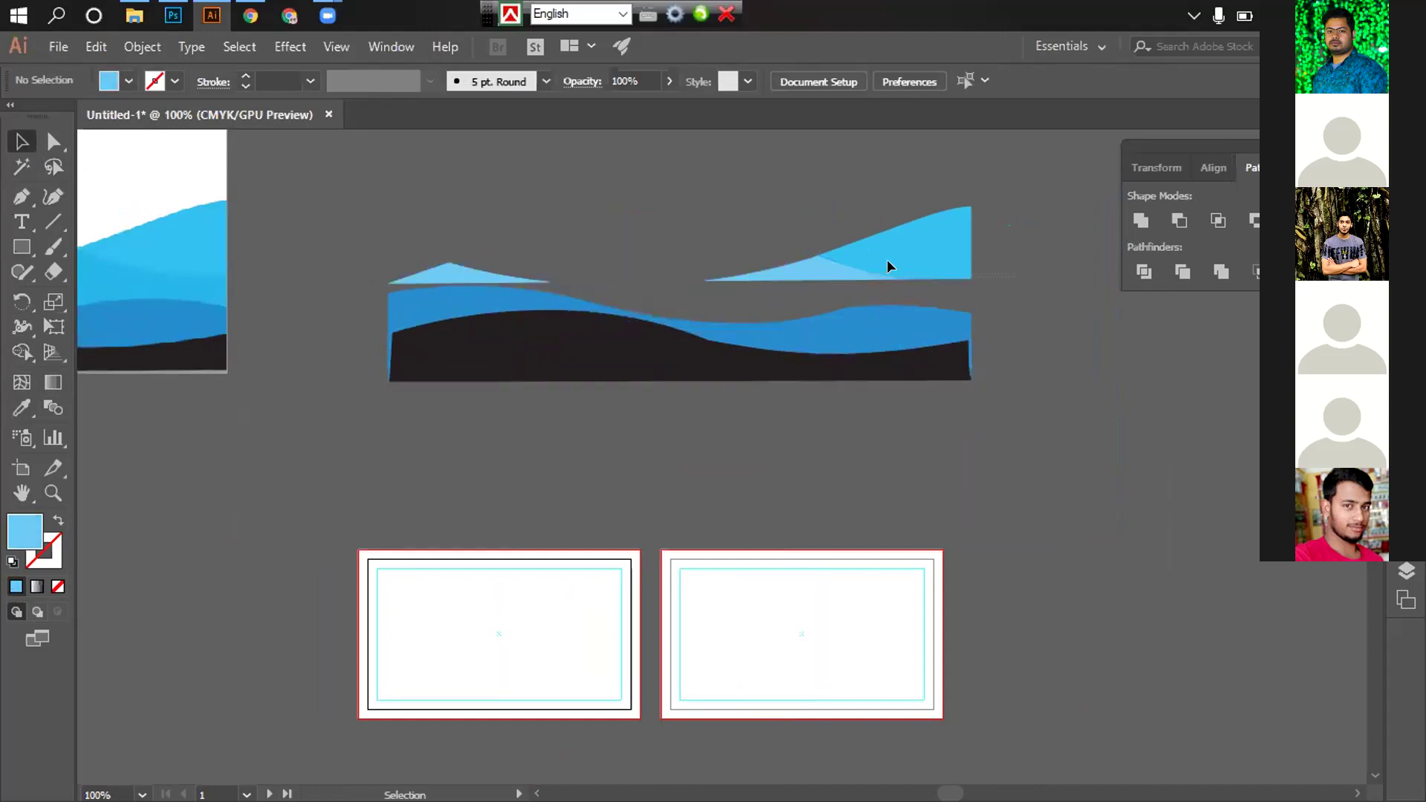
Delete the remaining right light-blue piece and the leftover light-blue fragments
left_click(888, 261)
key("Delete")
left_click(409, 272)
key("Delete")
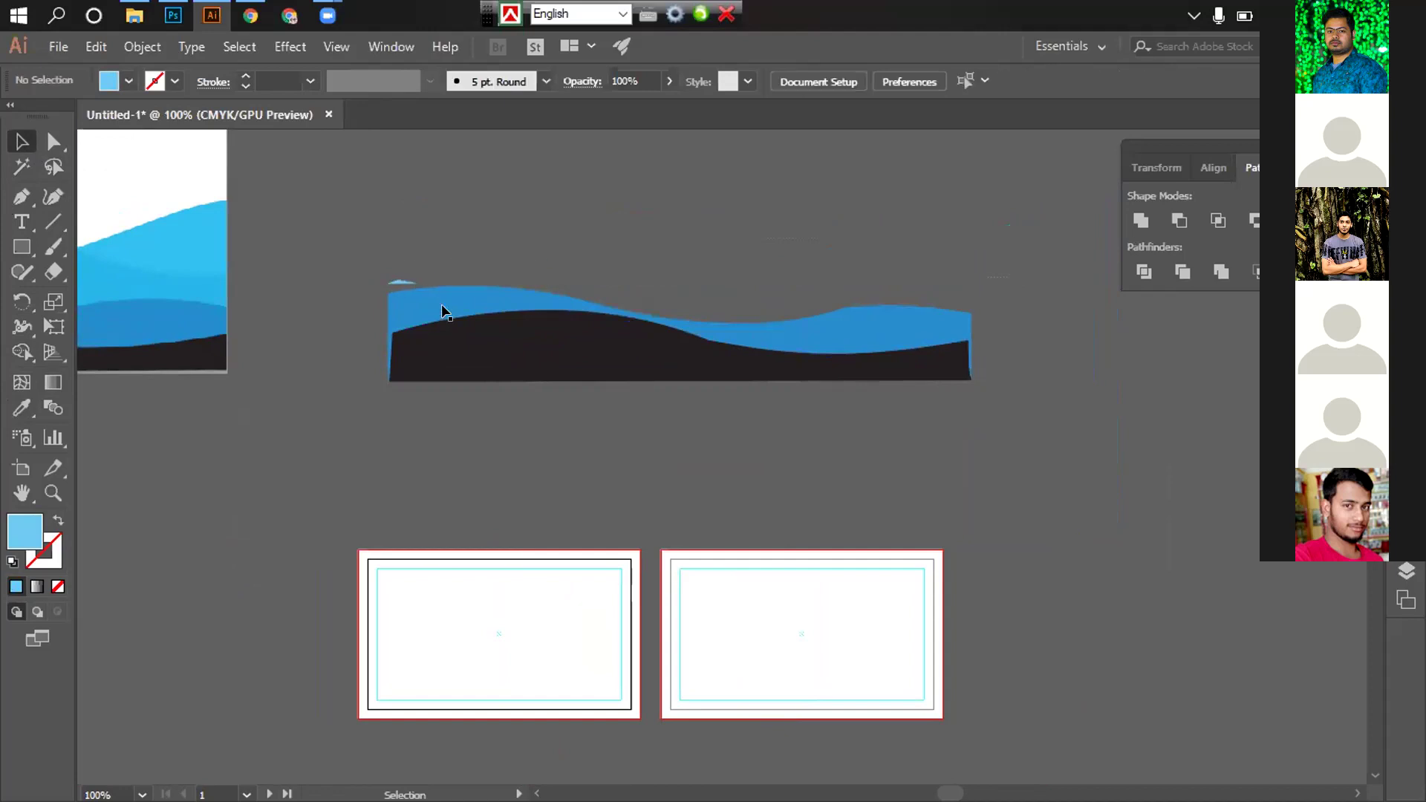
scroll(532, 353, "left", 5)
left_click(687, 278)
key("Delete")
left_click_drag(546, 393, 726, 399)
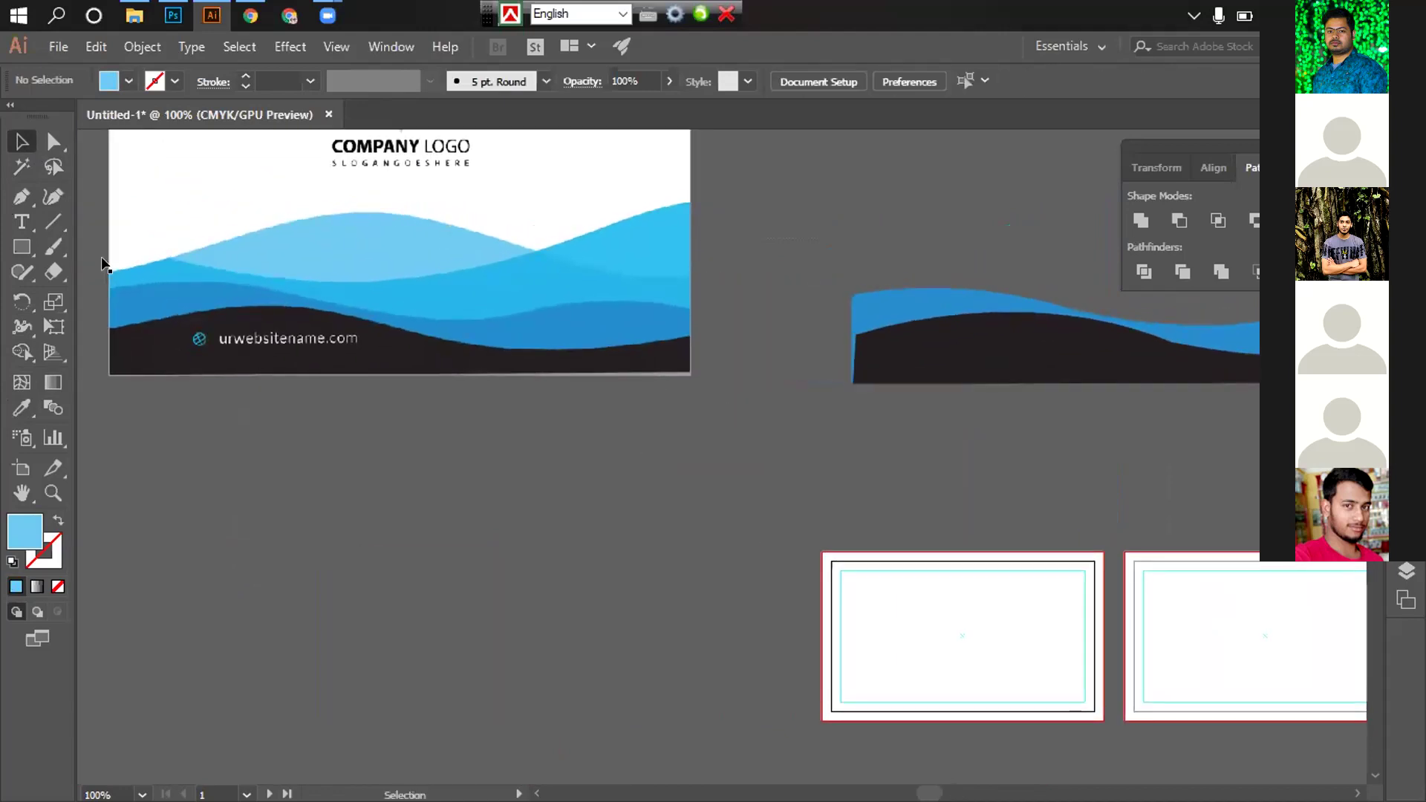
Pen-trace the card's blue wave as a closed shape down to both bottom corners
left_click(21, 196)
scroll(169, 297, "down", 1)
scroll(159, 280, "up", 2)
scroll(141, 309, "right", 1)
left_click(94, 291)
scroll(148, 286, "left", 1)
left_click(170, 278)
left_click_drag(540, 271, 706, 203)
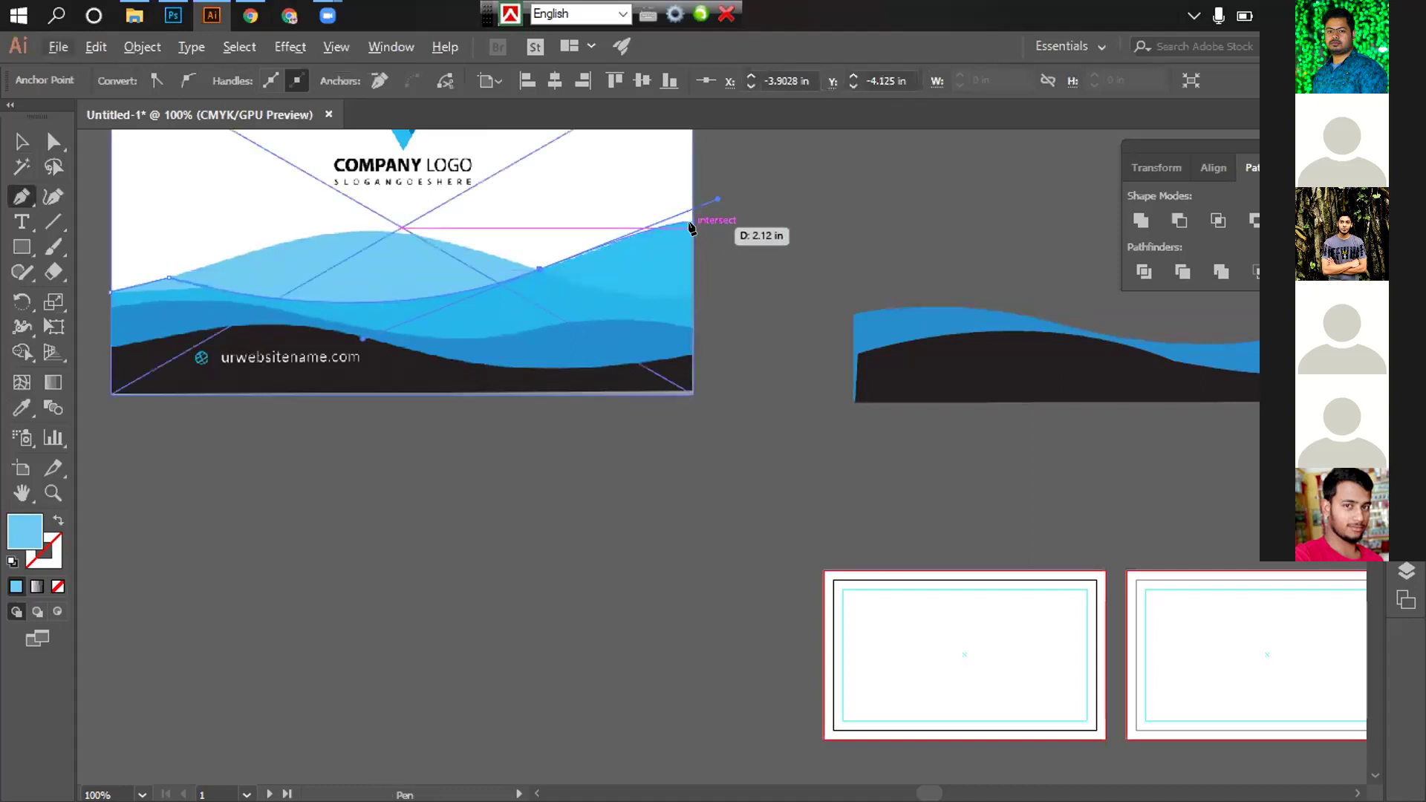
scroll(713, 222, "down", 2)
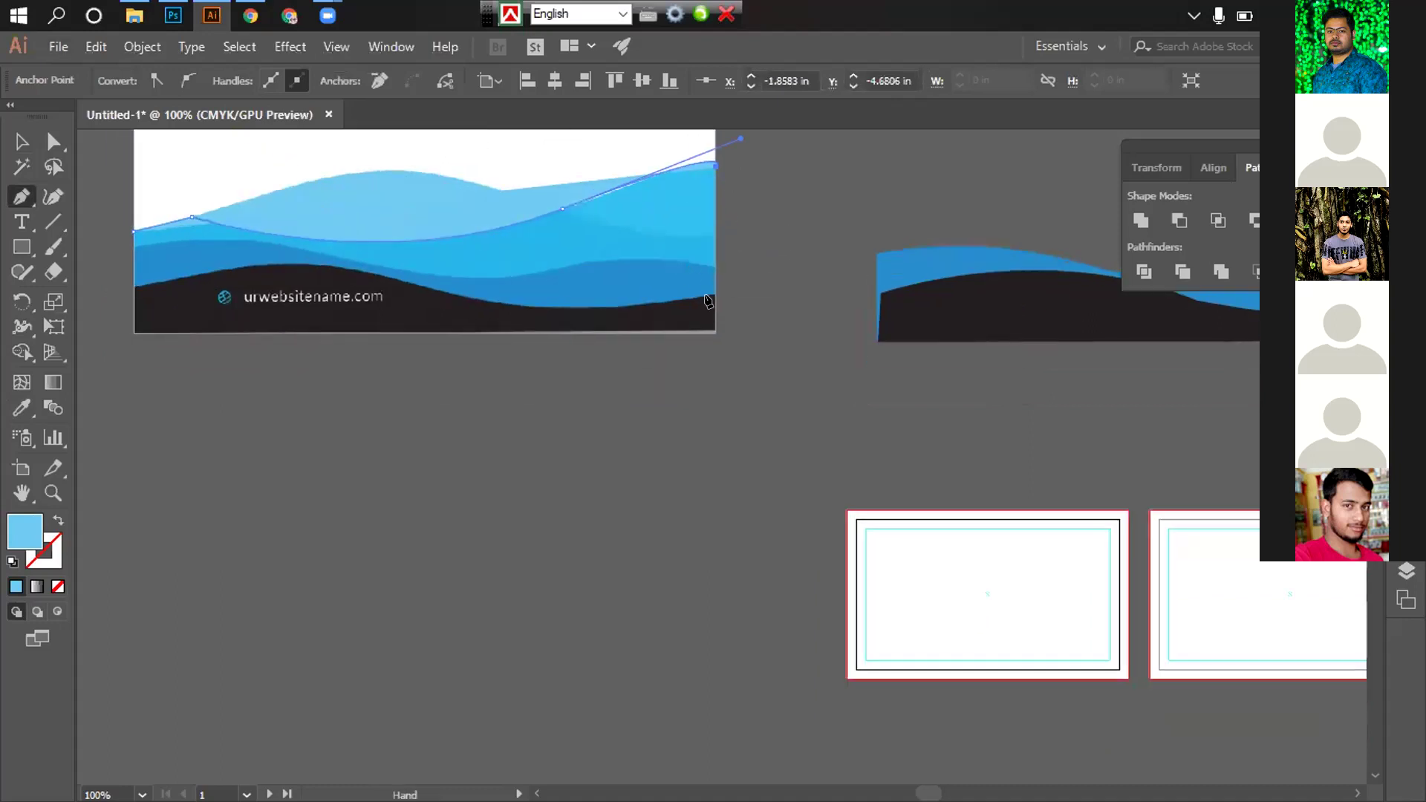
left_click(715, 332)
left_click(134, 333)
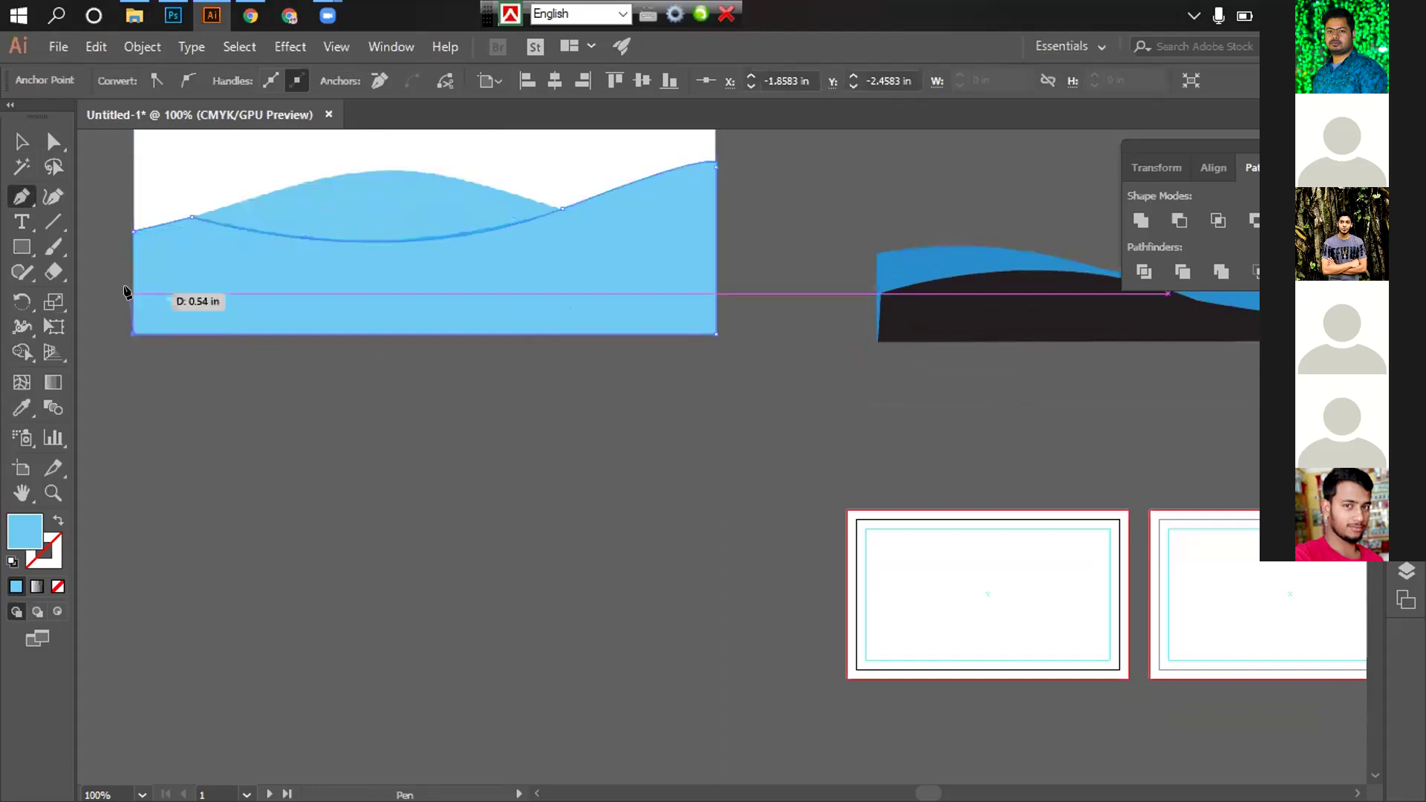
Move the new wave onto the rebuilt artwork and send it to the back
left_click(21, 141)
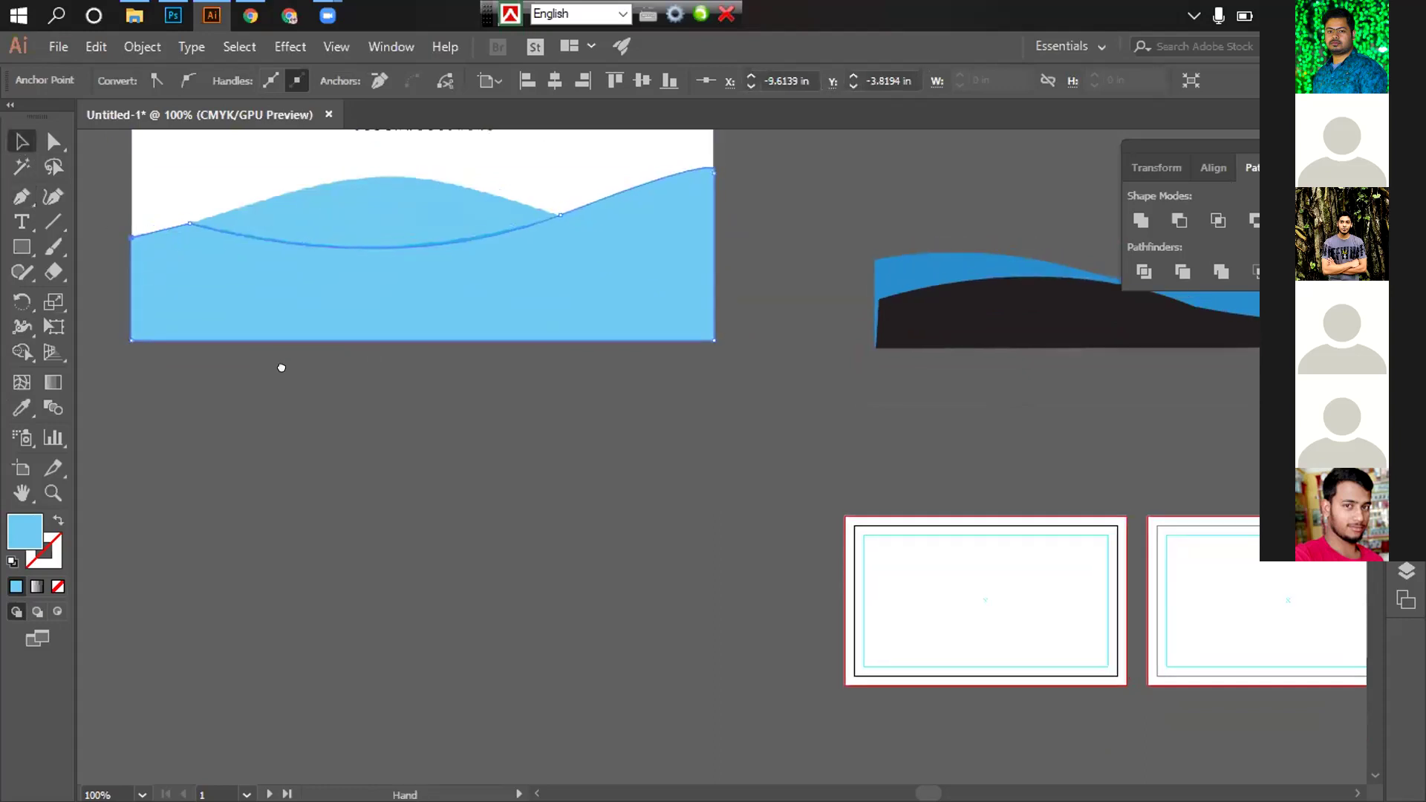
left_click_drag(471, 302, 1143, 304)
left_click_drag(1022, 388, 742, 401)
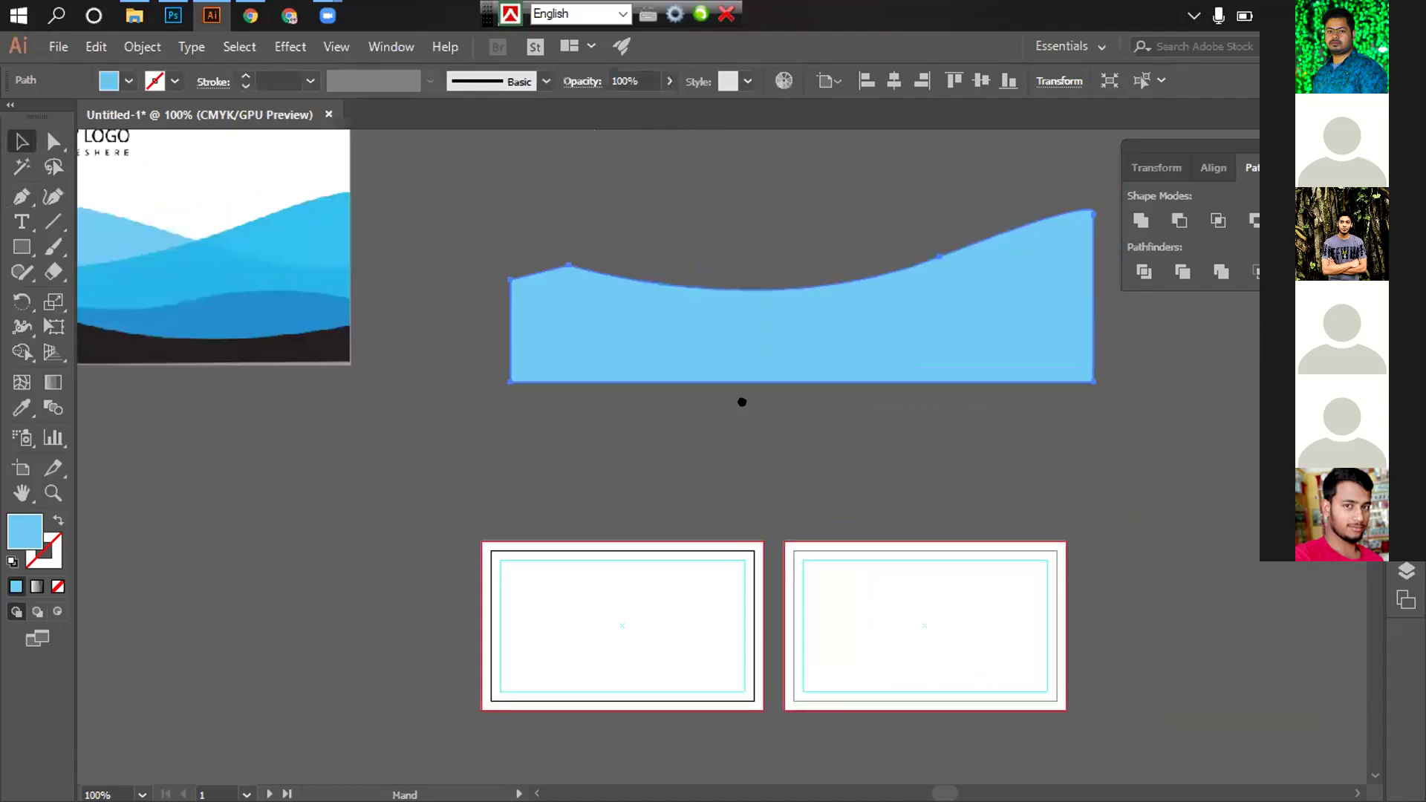
right_click(819, 309)
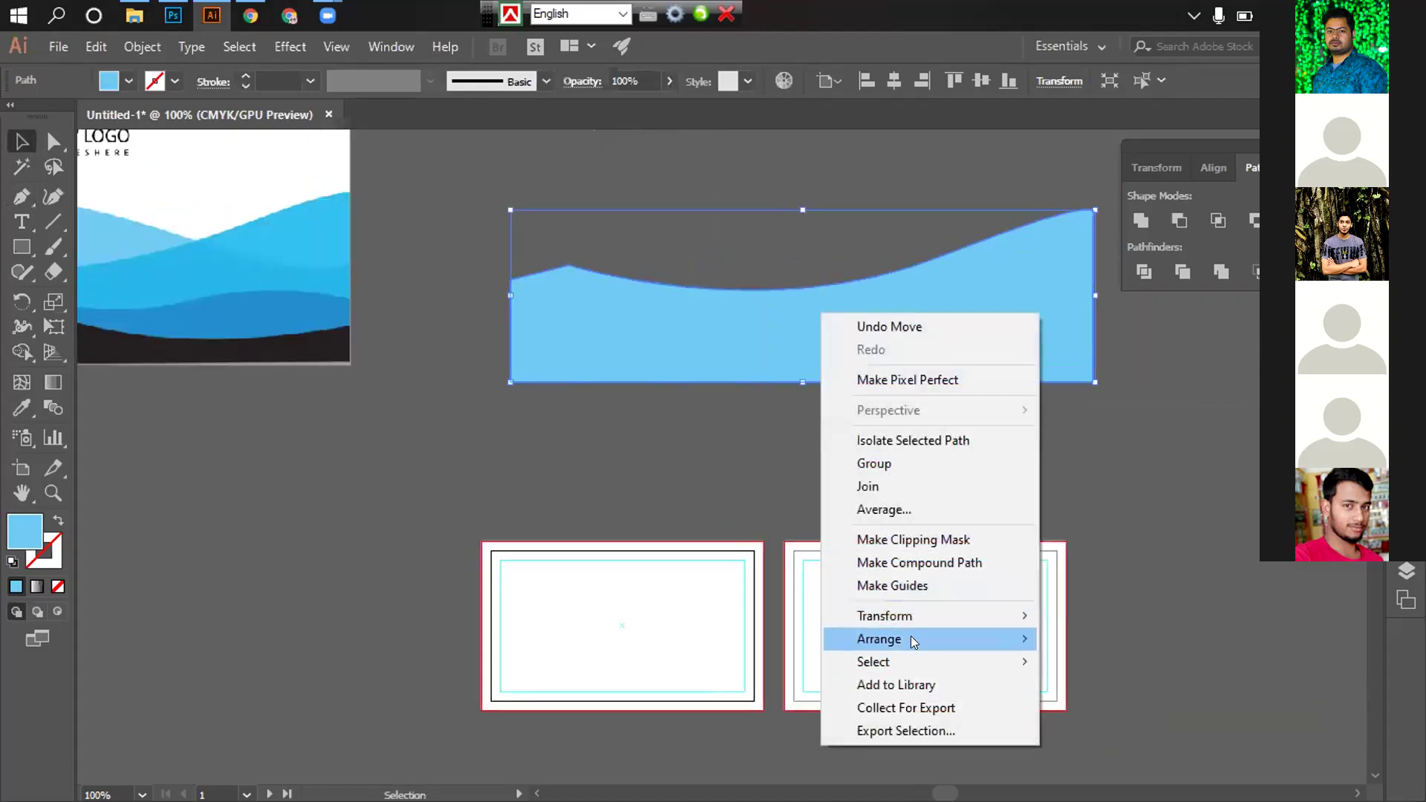
mouse_move(911, 636)
left_click(1138, 704)
left_click(1175, 471)
left_click_drag(647, 488, 1068, 562)
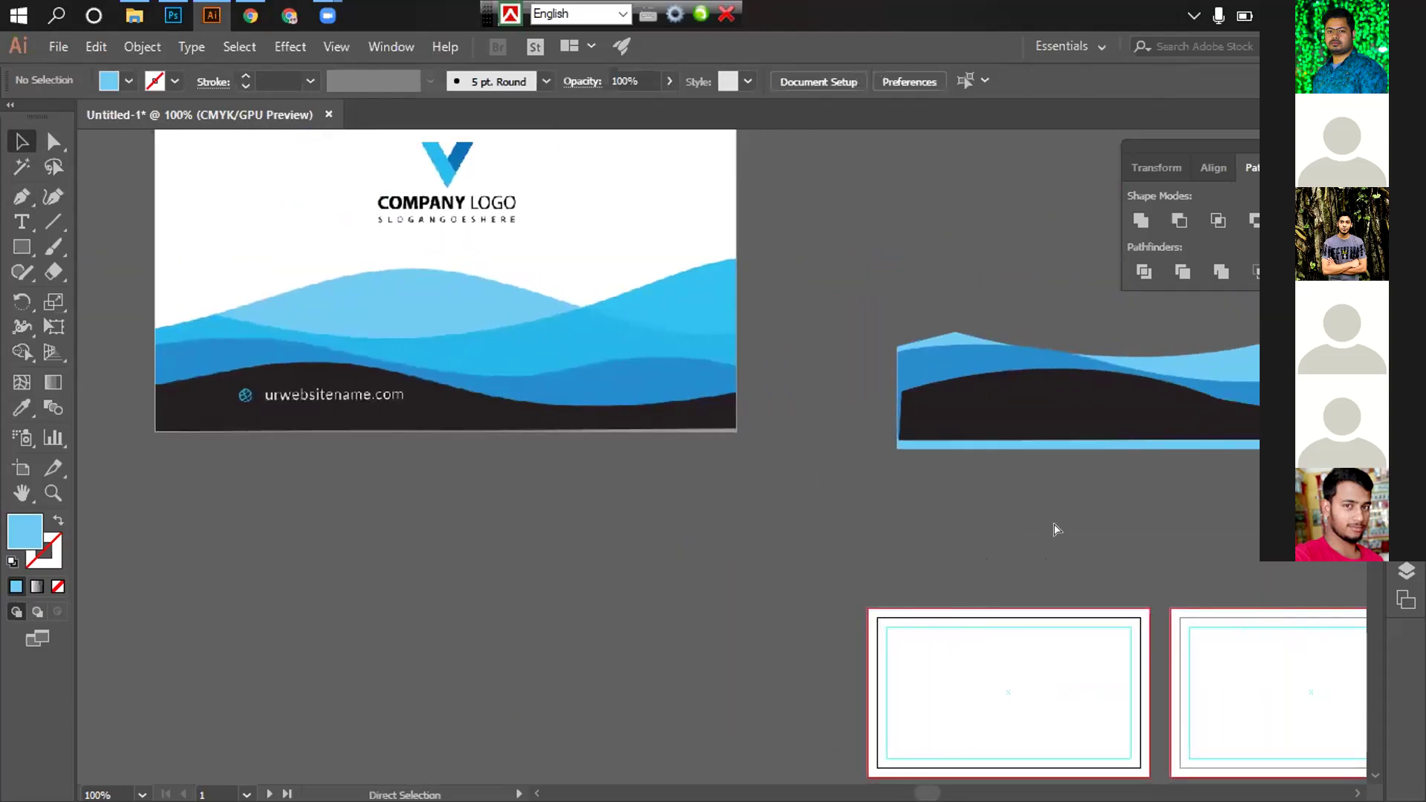
Fill the new back wave with the card's blue using the Eyedropper
key("ctrl+minus")
scroll(847, 525, "right", 1)
left_click(885, 344)
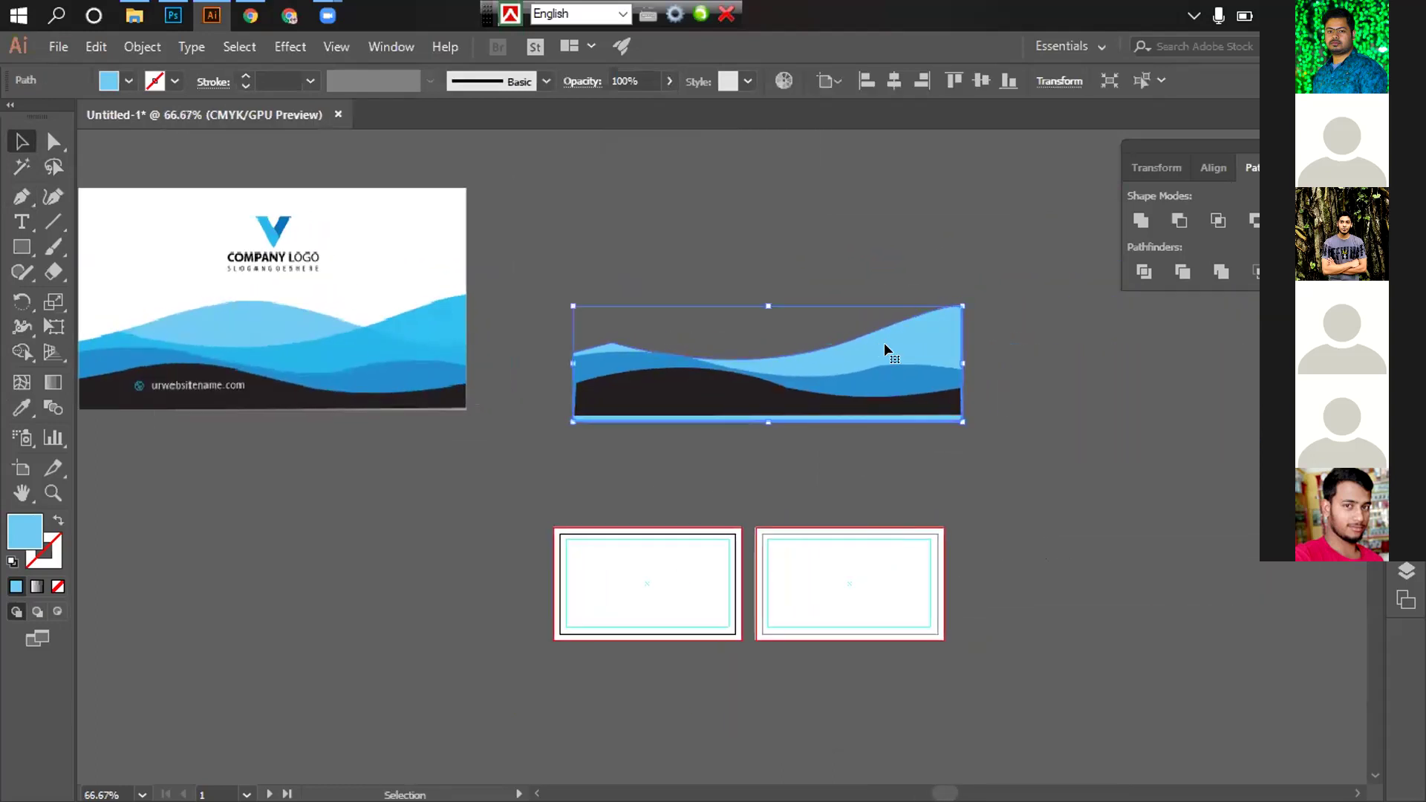
left_click(724, 443)
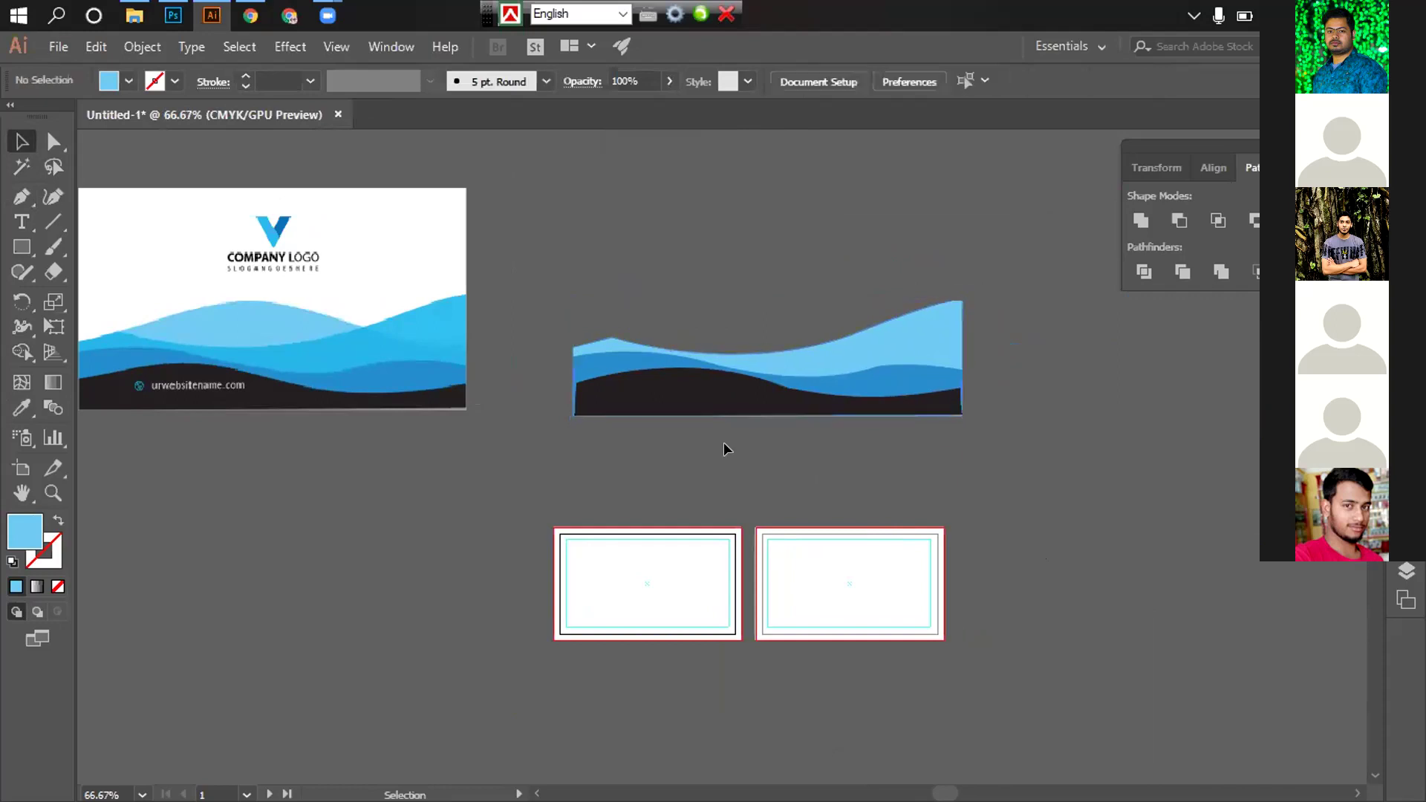
left_click_drag(699, 443, 799, 464)
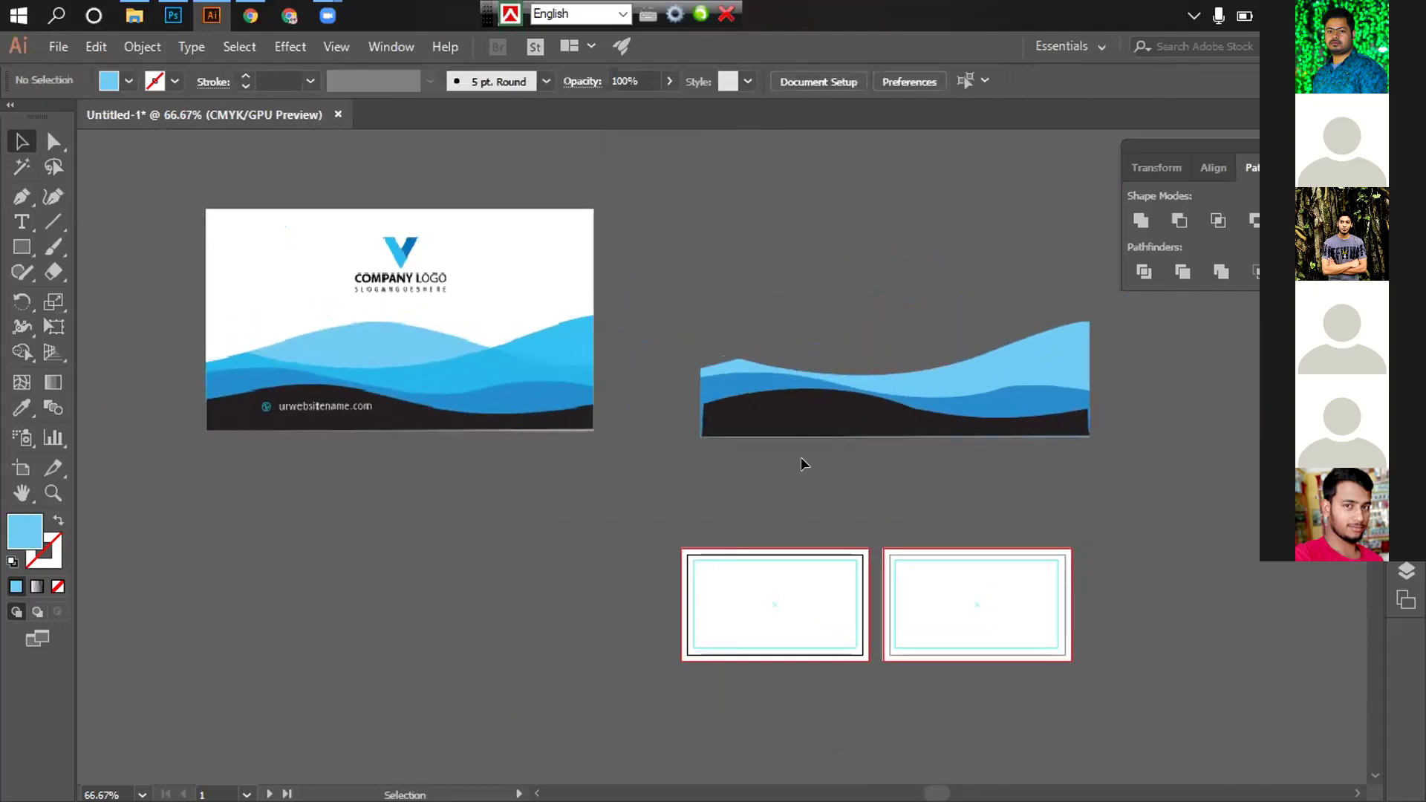
left_click(979, 372)
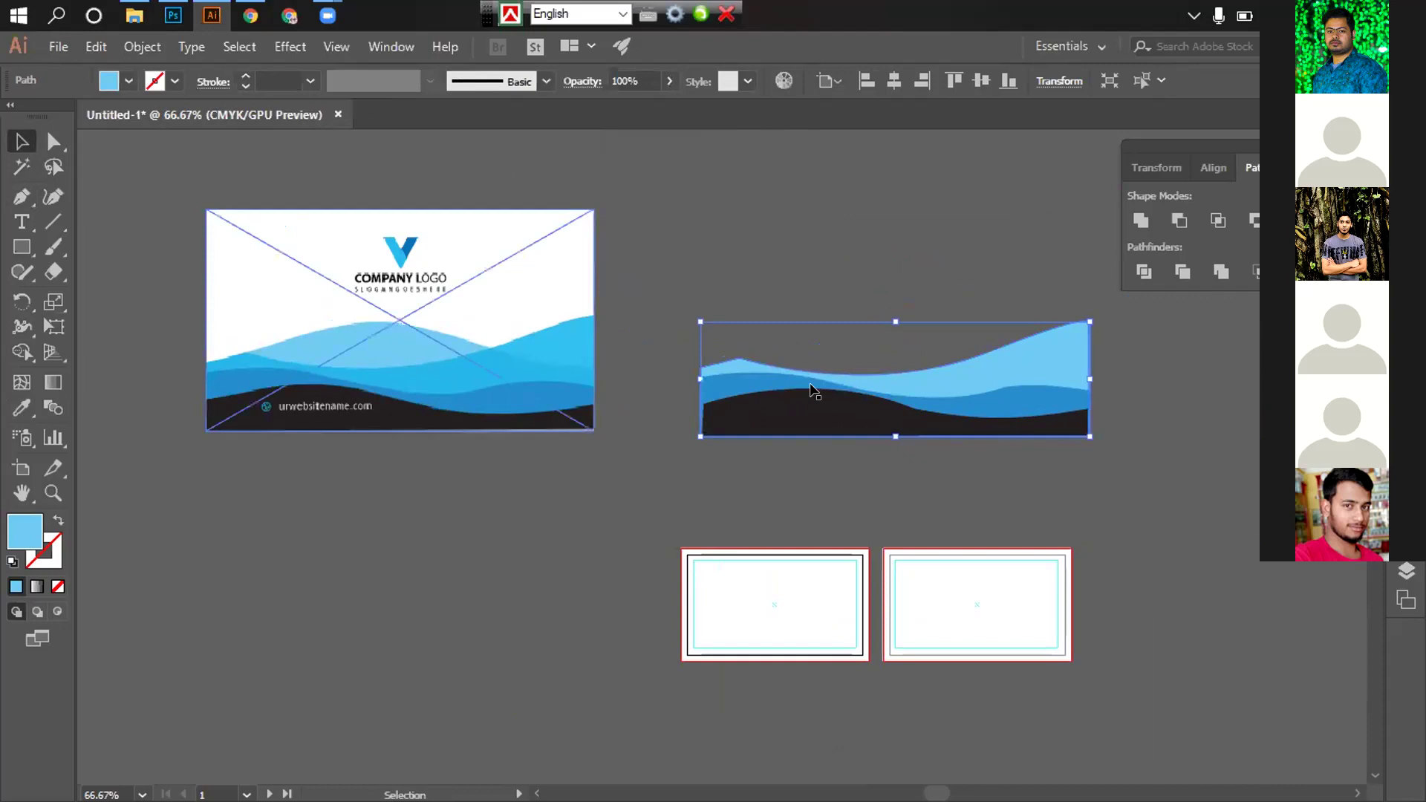
left_click(22, 407)
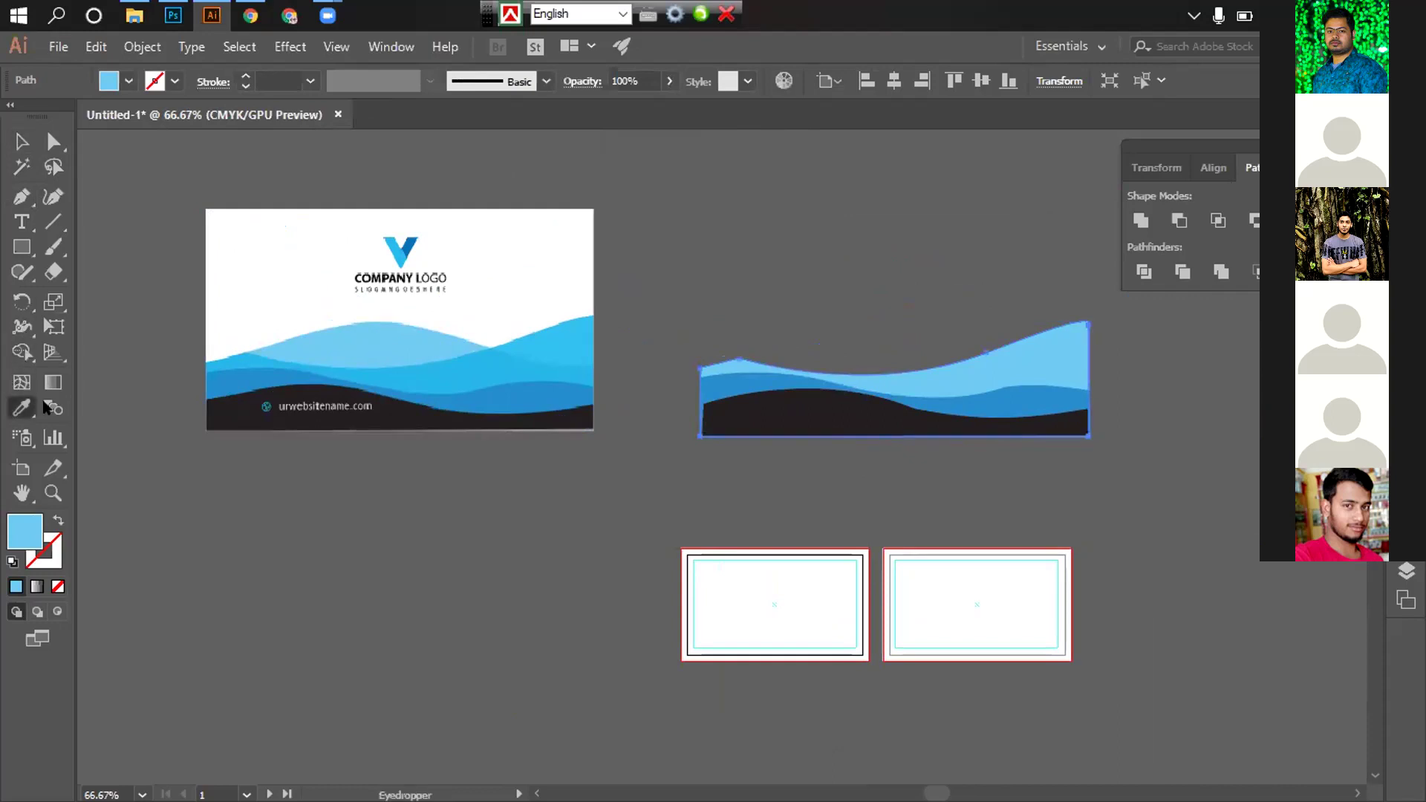
left_click(564, 330)
key("v")
left_click(759, 242)
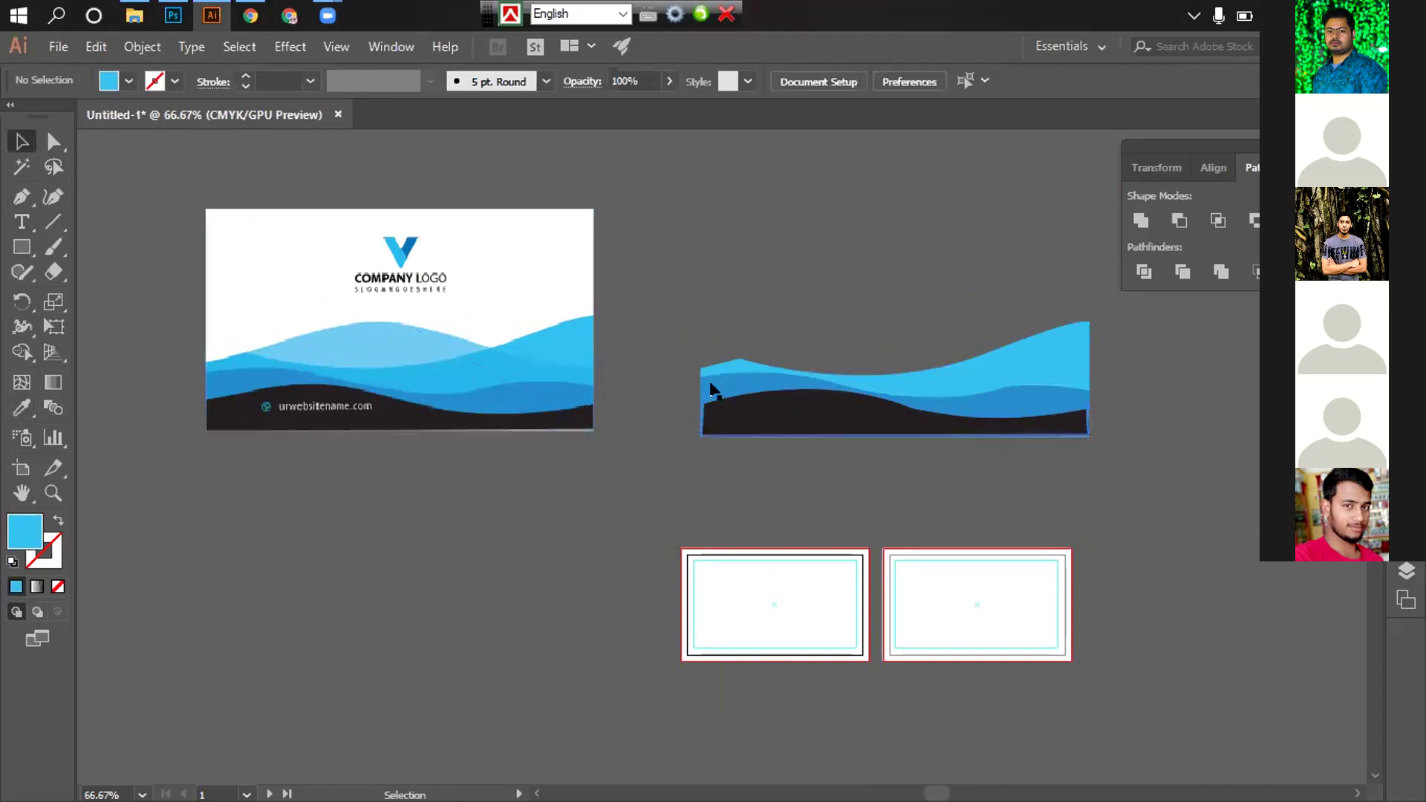
Start a new Pen path at the light-blue wave's left edge with a curved point
left_click(22, 197)
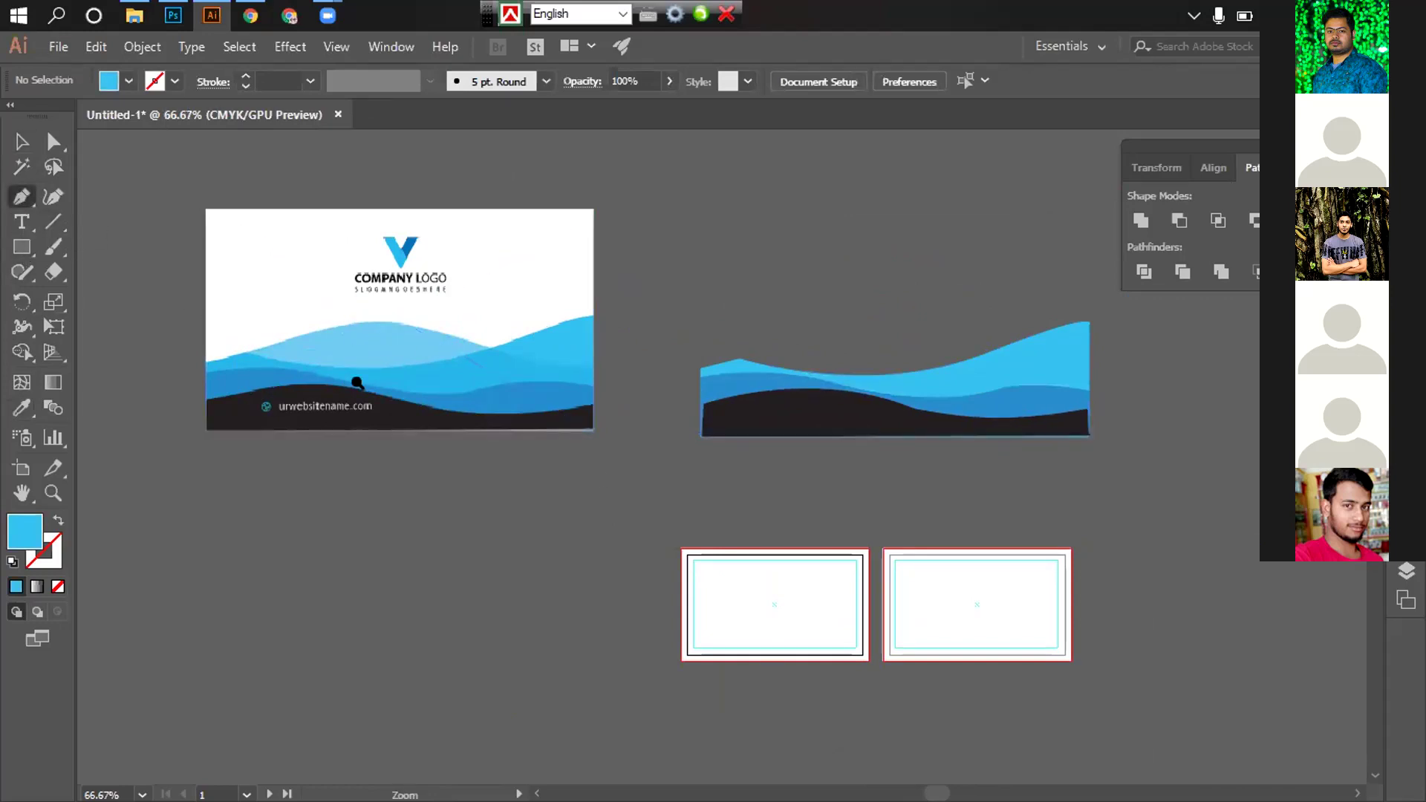
key("ctrl+plus")
key("ctrl+plus")
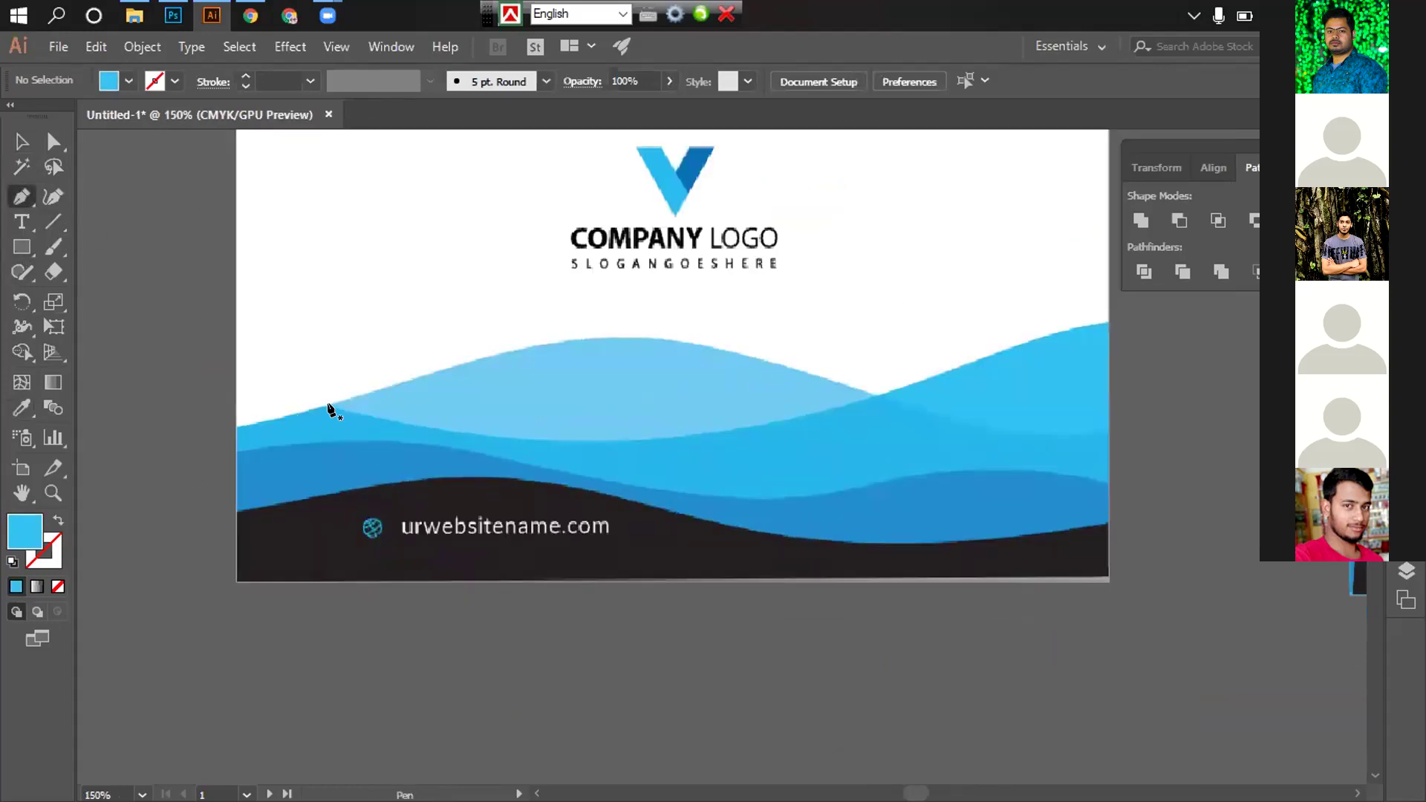
left_click(248, 424)
scroll(605, 414, "right", 5)
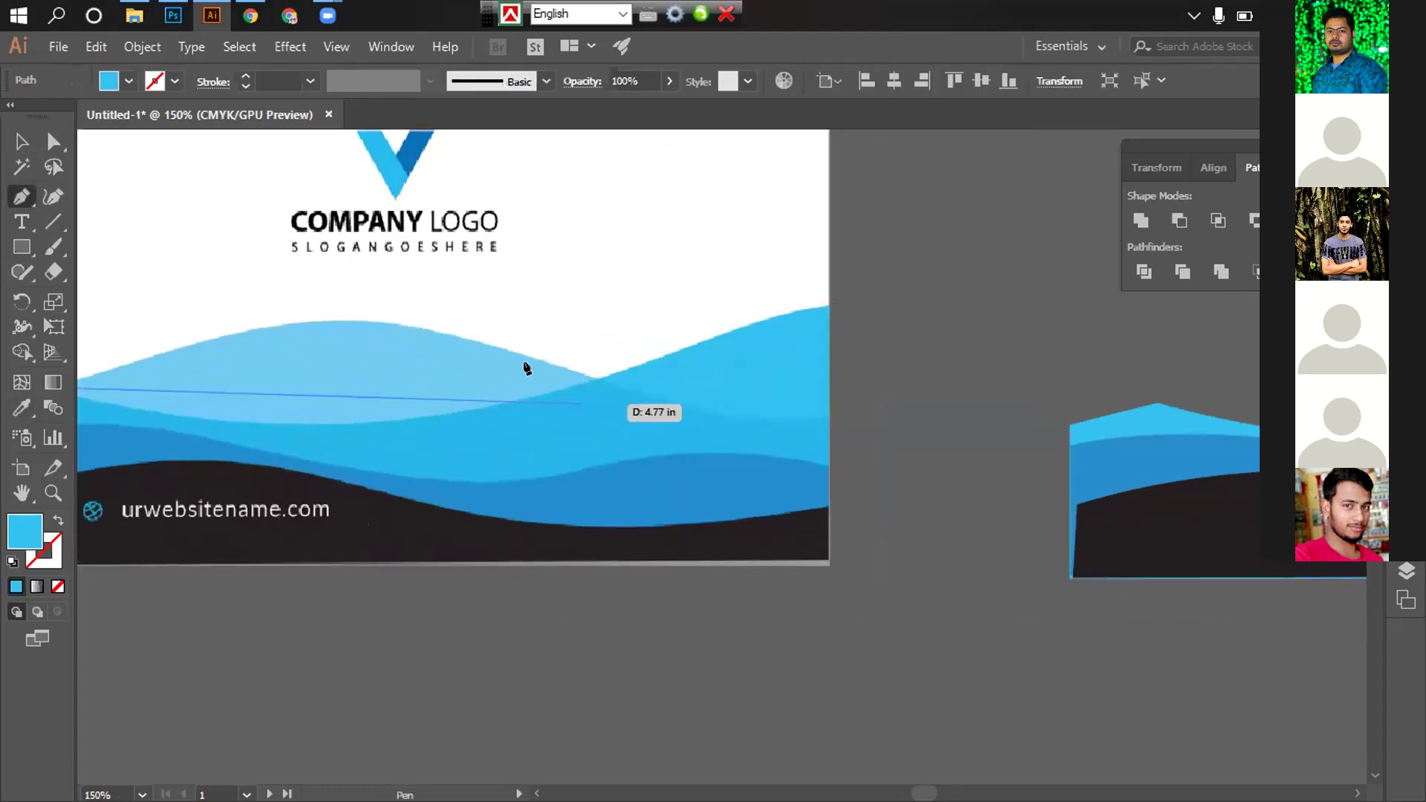
left_click_drag(342, 319, 401, 326)
Continue the crest outline as an unfilled blue stroke, curving down to the card's right edge
scroll(634, 343, "left", 5)
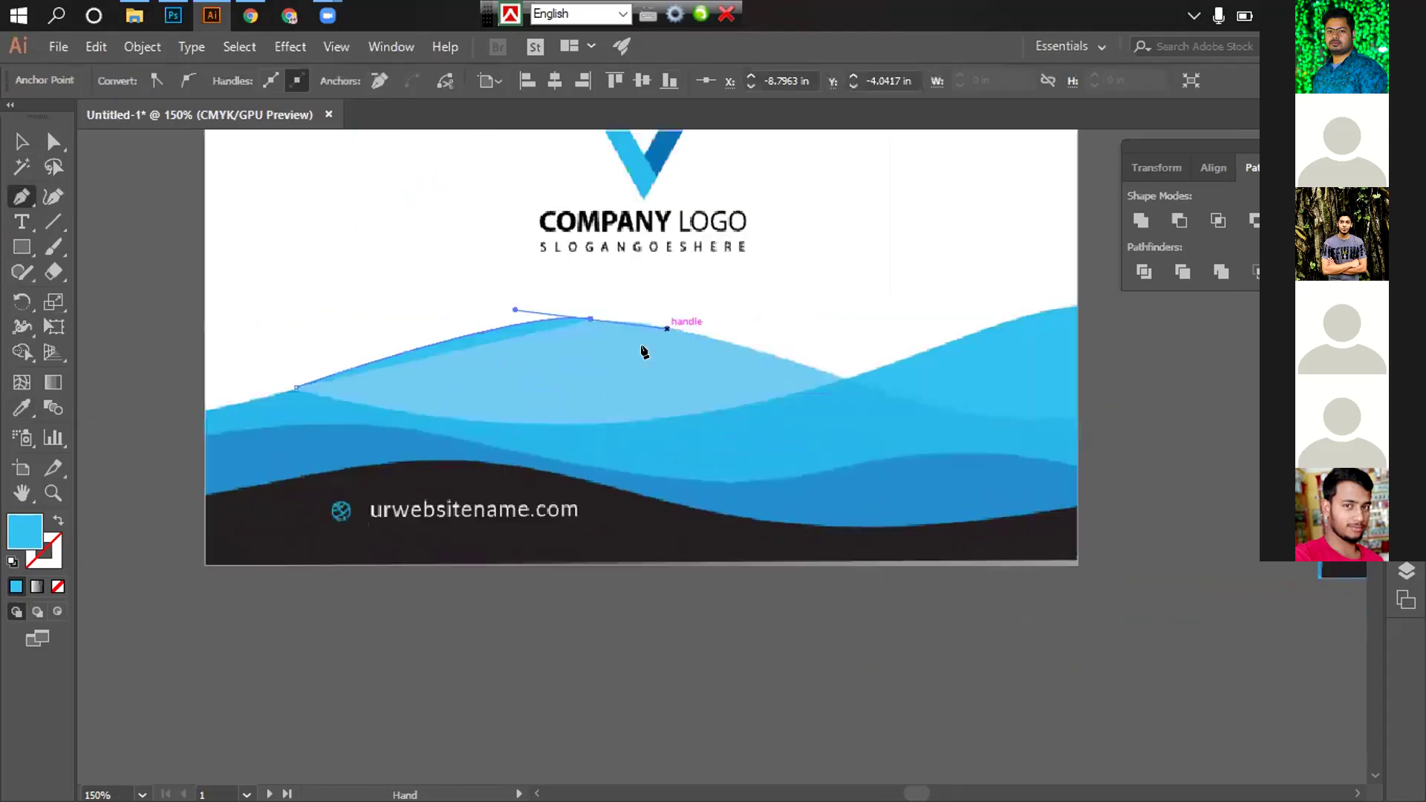
key("ctrl+z")
left_click_drag(602, 318, 675, 326)
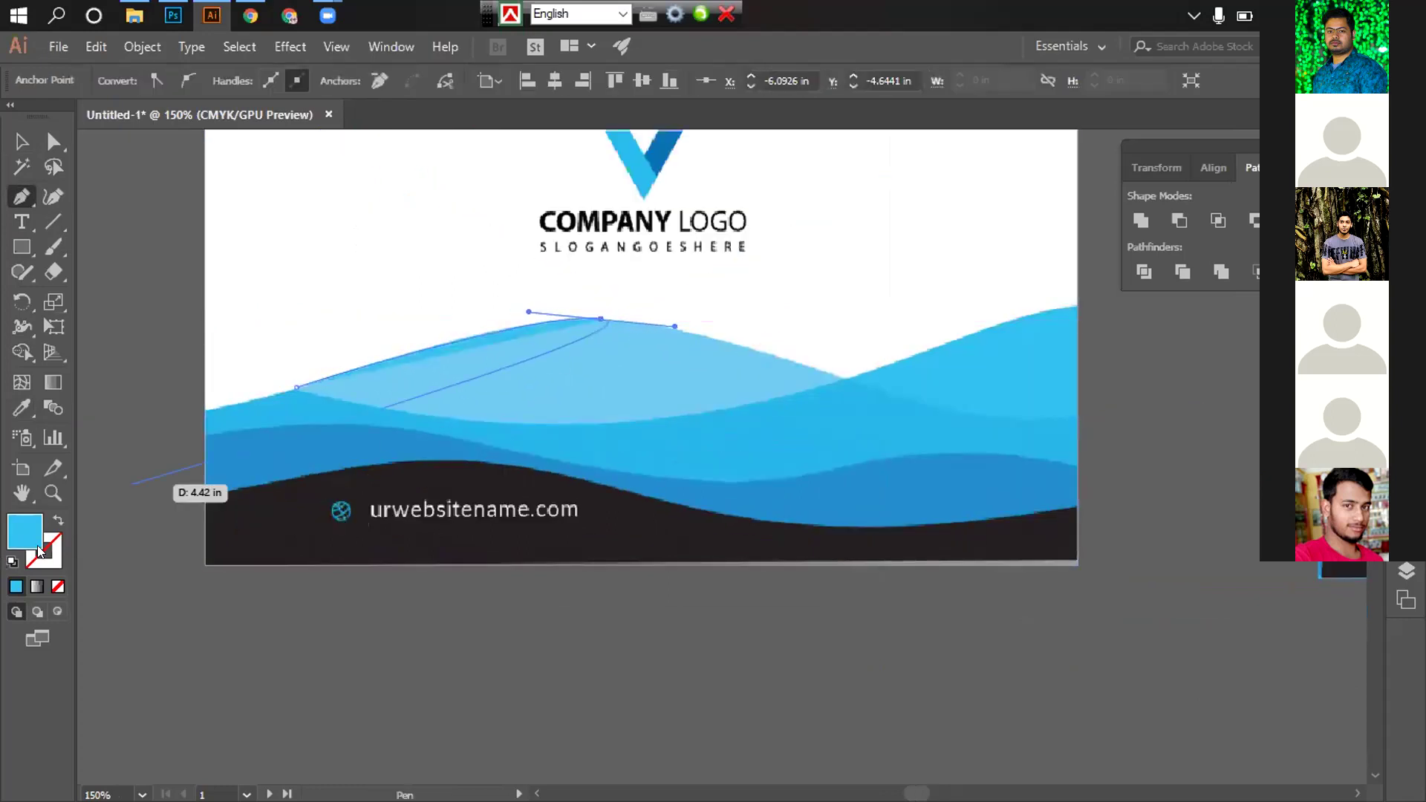
left_click(58, 523)
scroll(541, 408, "right", 3)
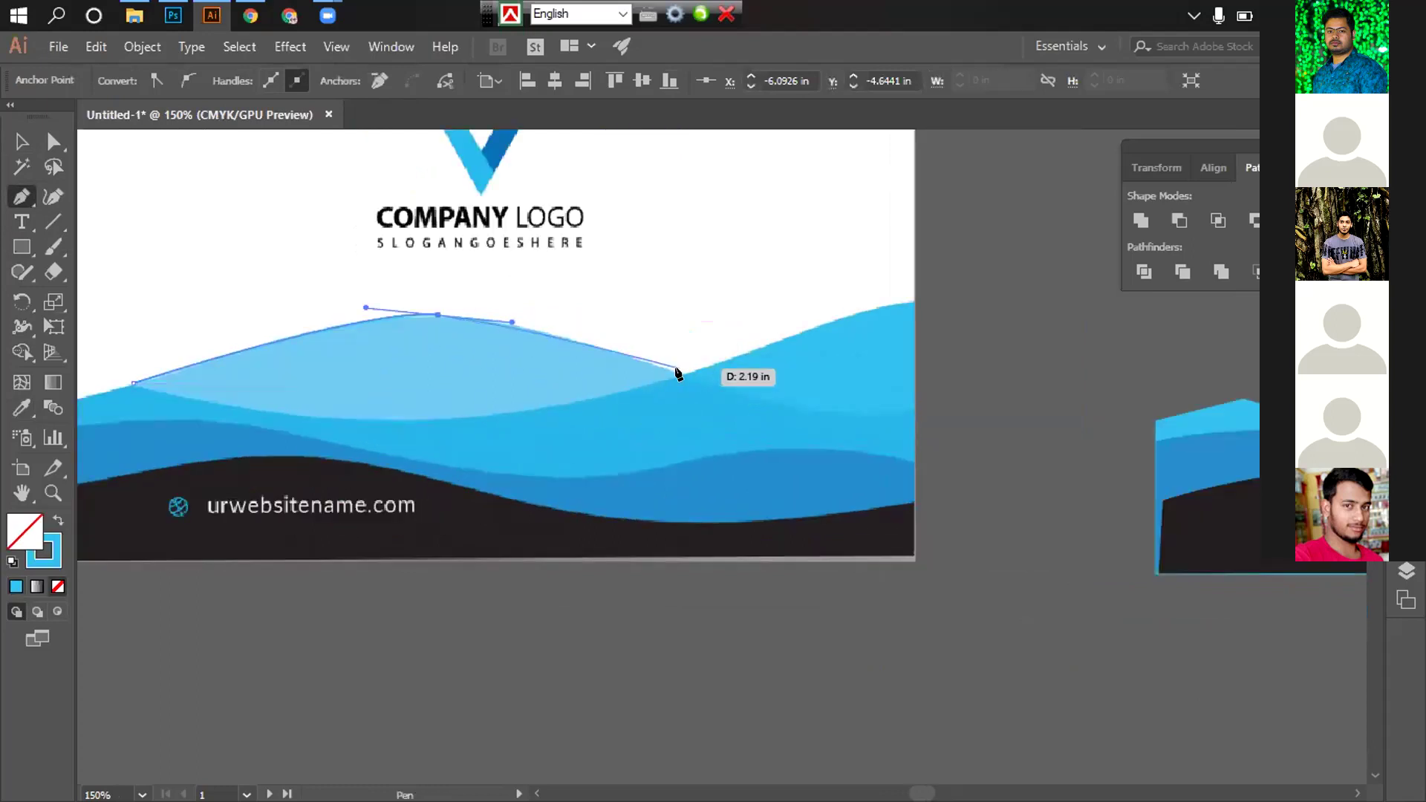
left_click_drag(682, 373, 718, 387)
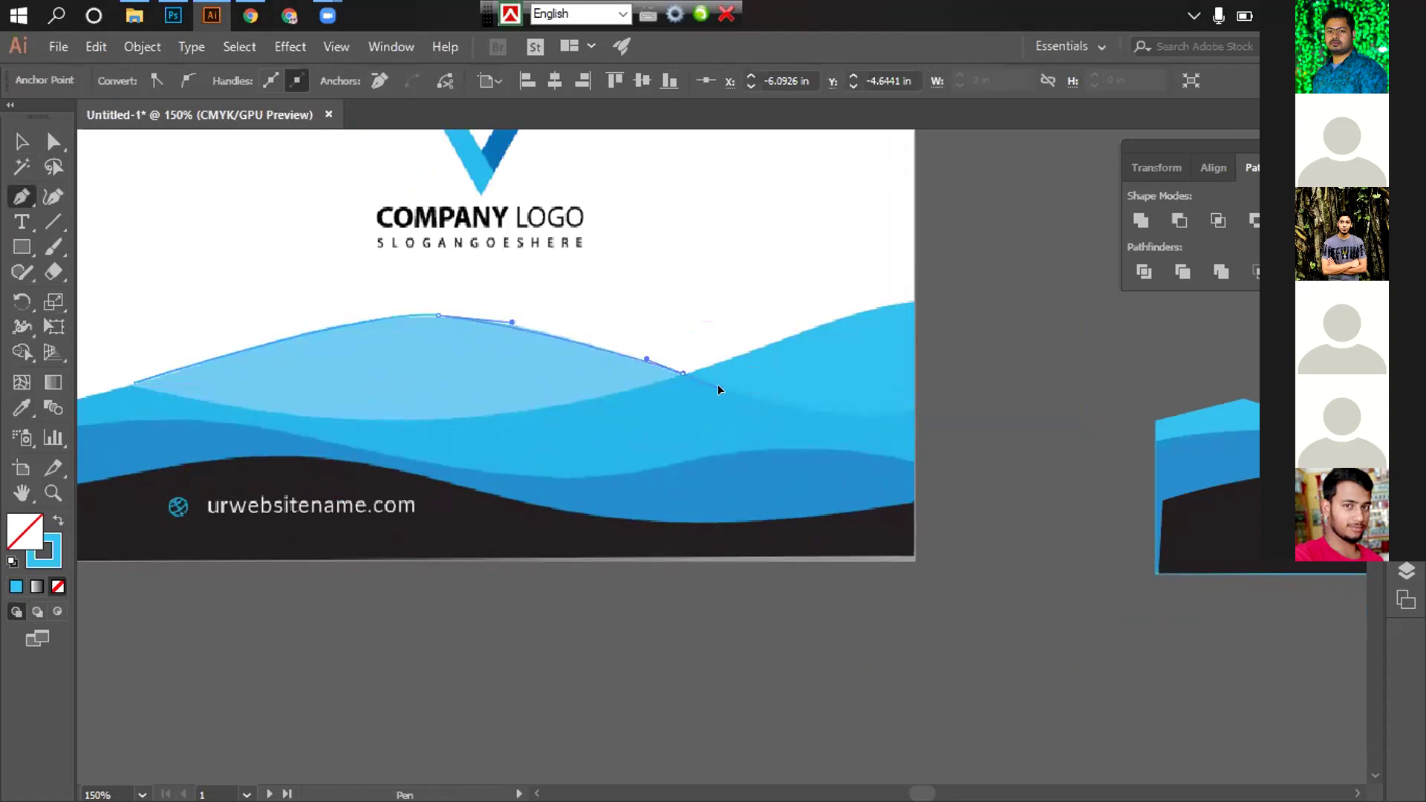
left_click_drag(913, 406, 974, 392)
Close the outline through the card's bottom-right and bottom-left corners and left edge
left_click_drag(1006, 383, 1033, 342)
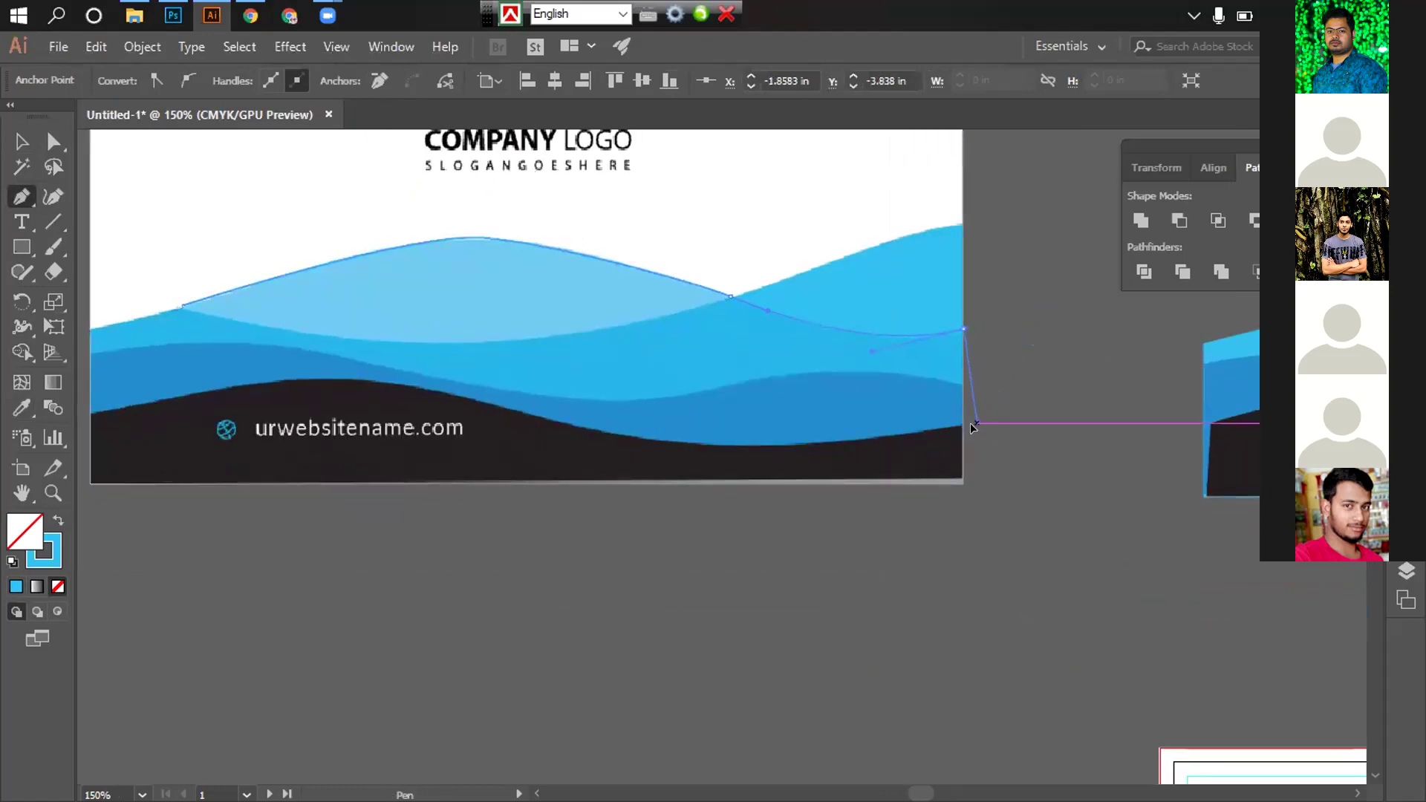
left_click(964, 483)
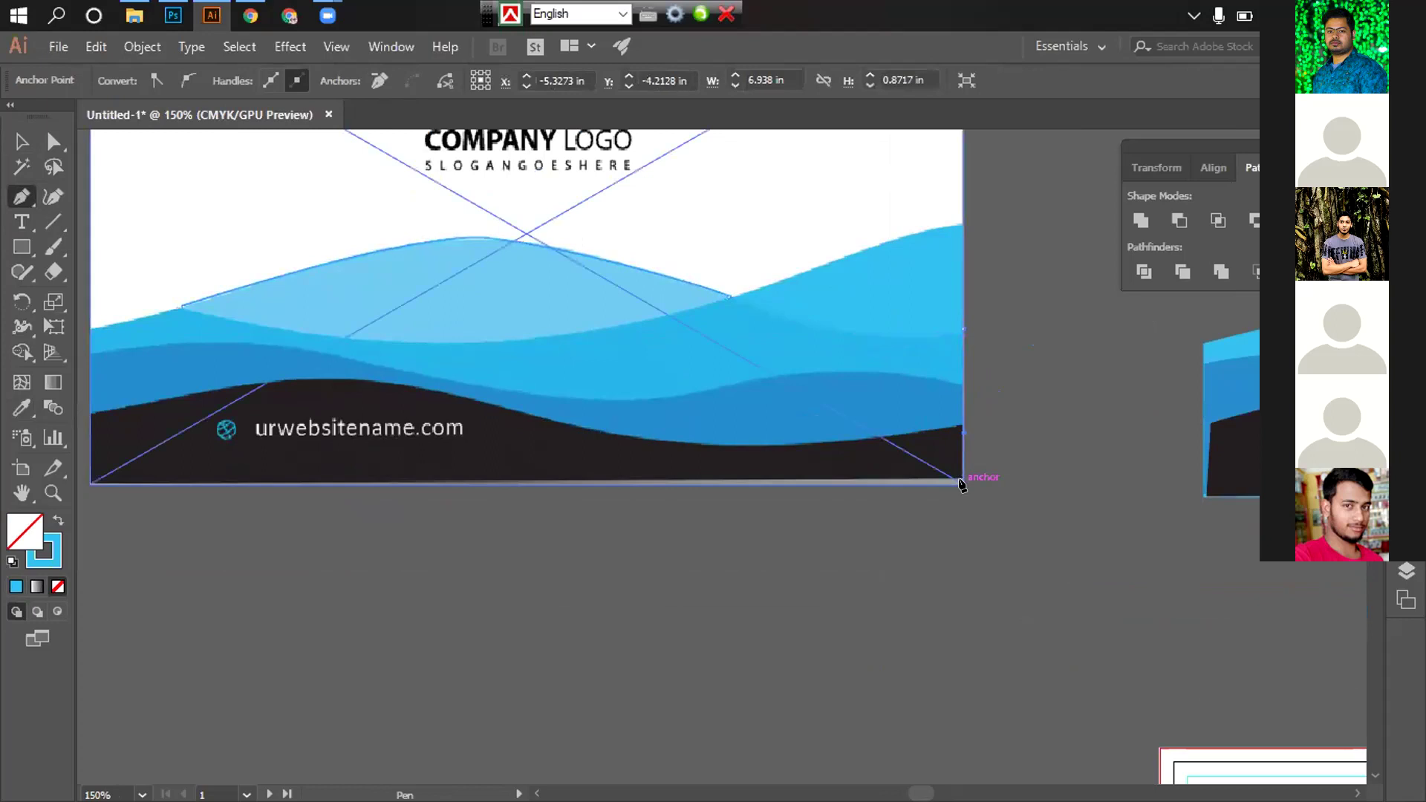
scroll(504, 516, "left", 5)
left_click(401, 489)
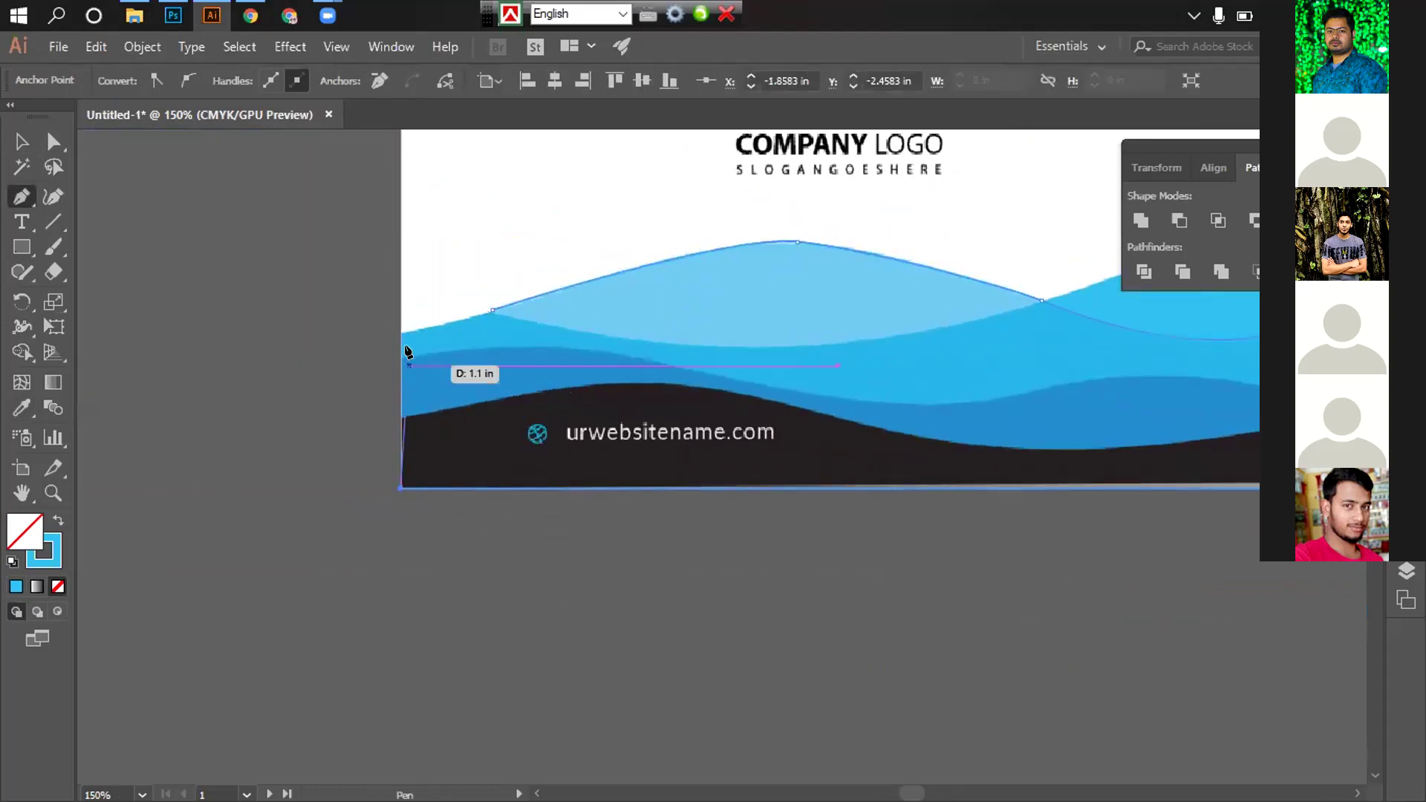
left_click(397, 336)
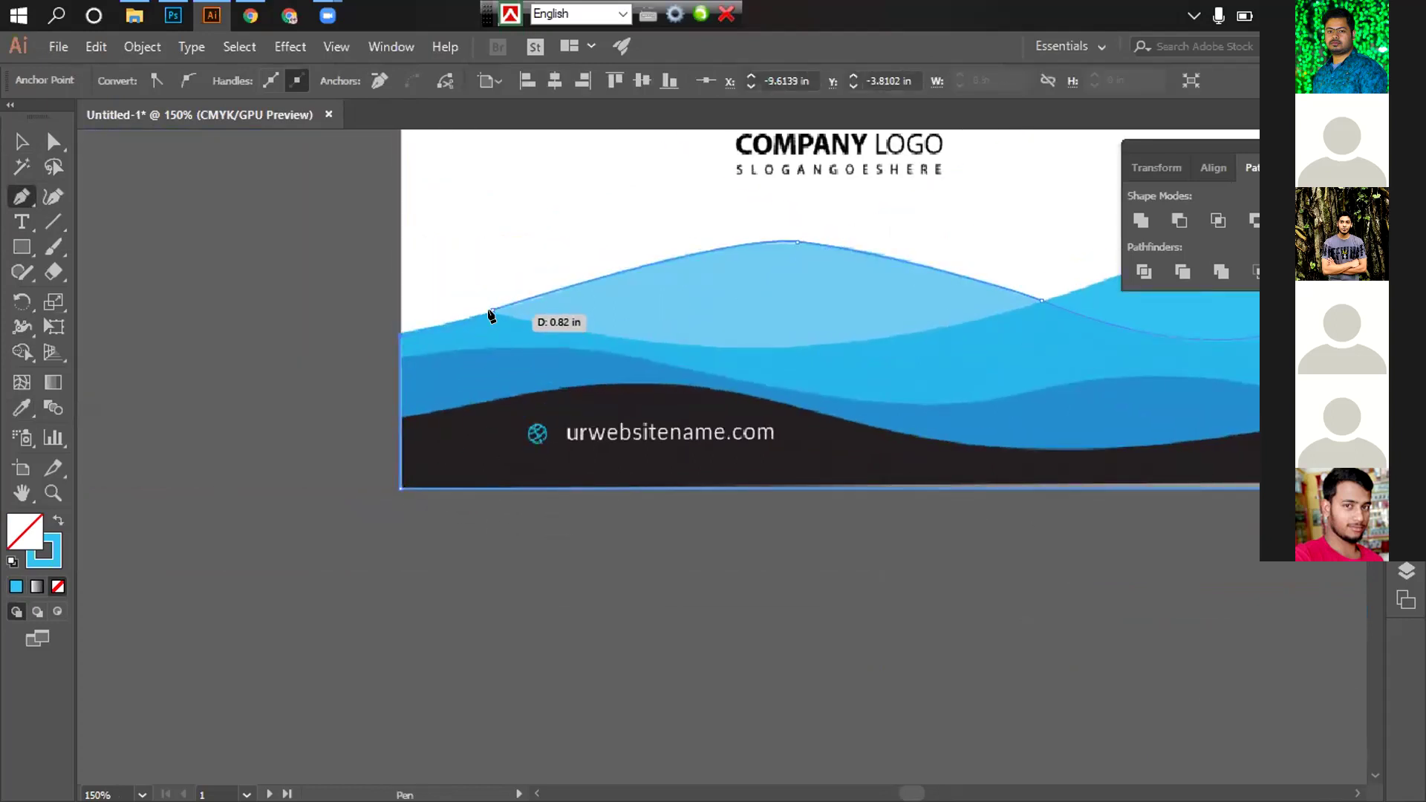
left_click(491, 312)
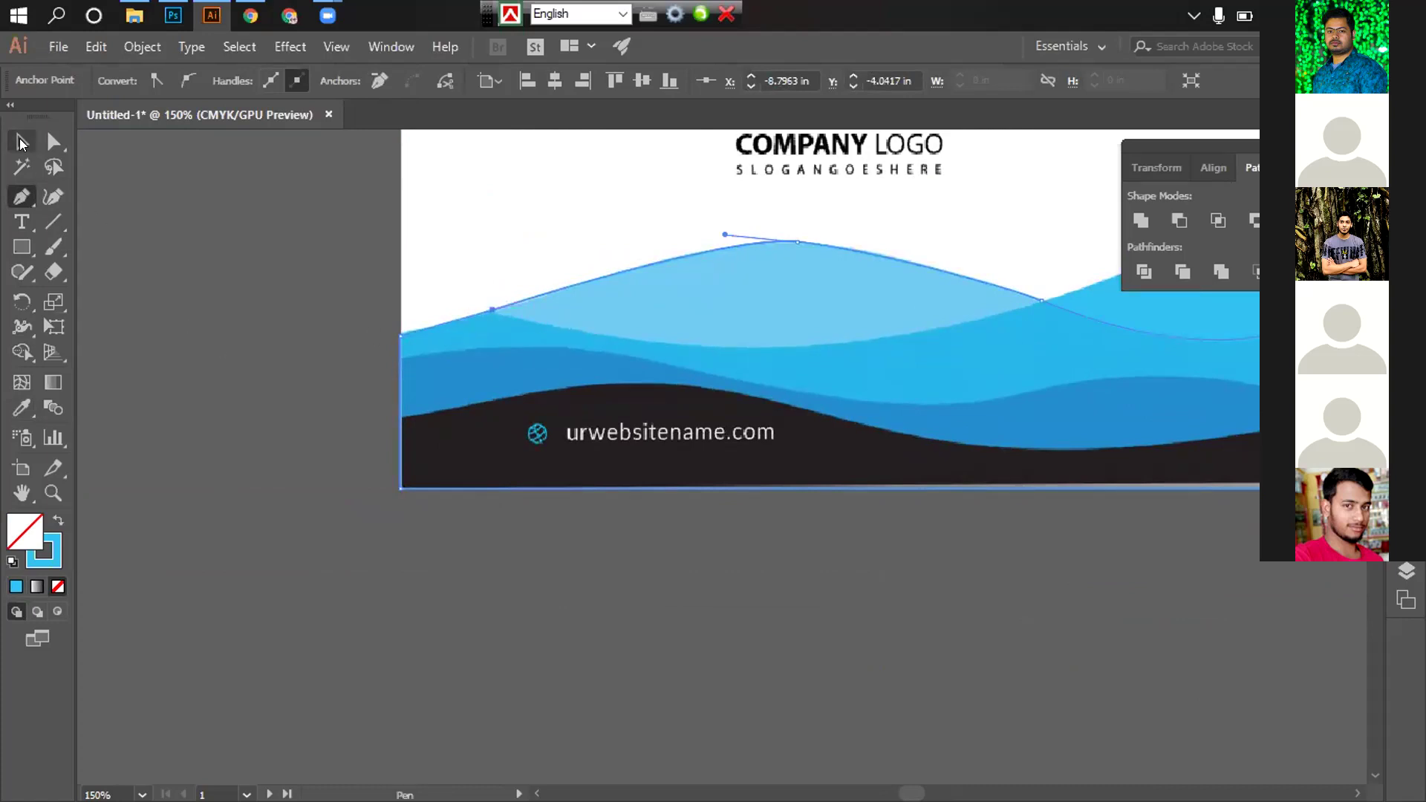
Move the reference card image down and to the left, out of the way
left_click(21, 141)
left_click(889, 574)
scroll(888, 573, "down", 2)
scroll(840, 548, "right", 4)
left_click_drag(273, 401, 177, 699)
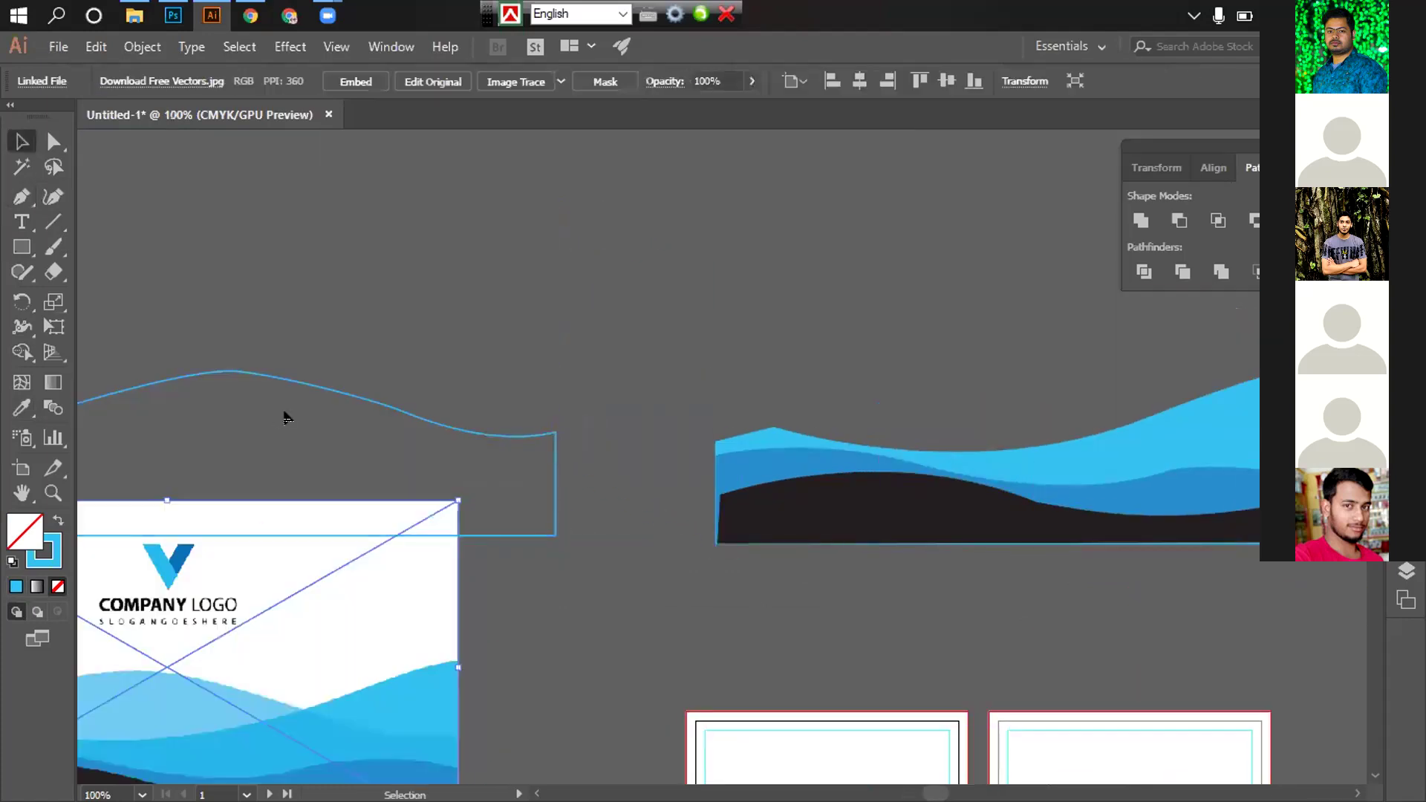
Fill the traced crest outline with the card's pale blue via the Eyedropper
left_click(285, 413)
left_click_drag(285, 413, 339, 350)
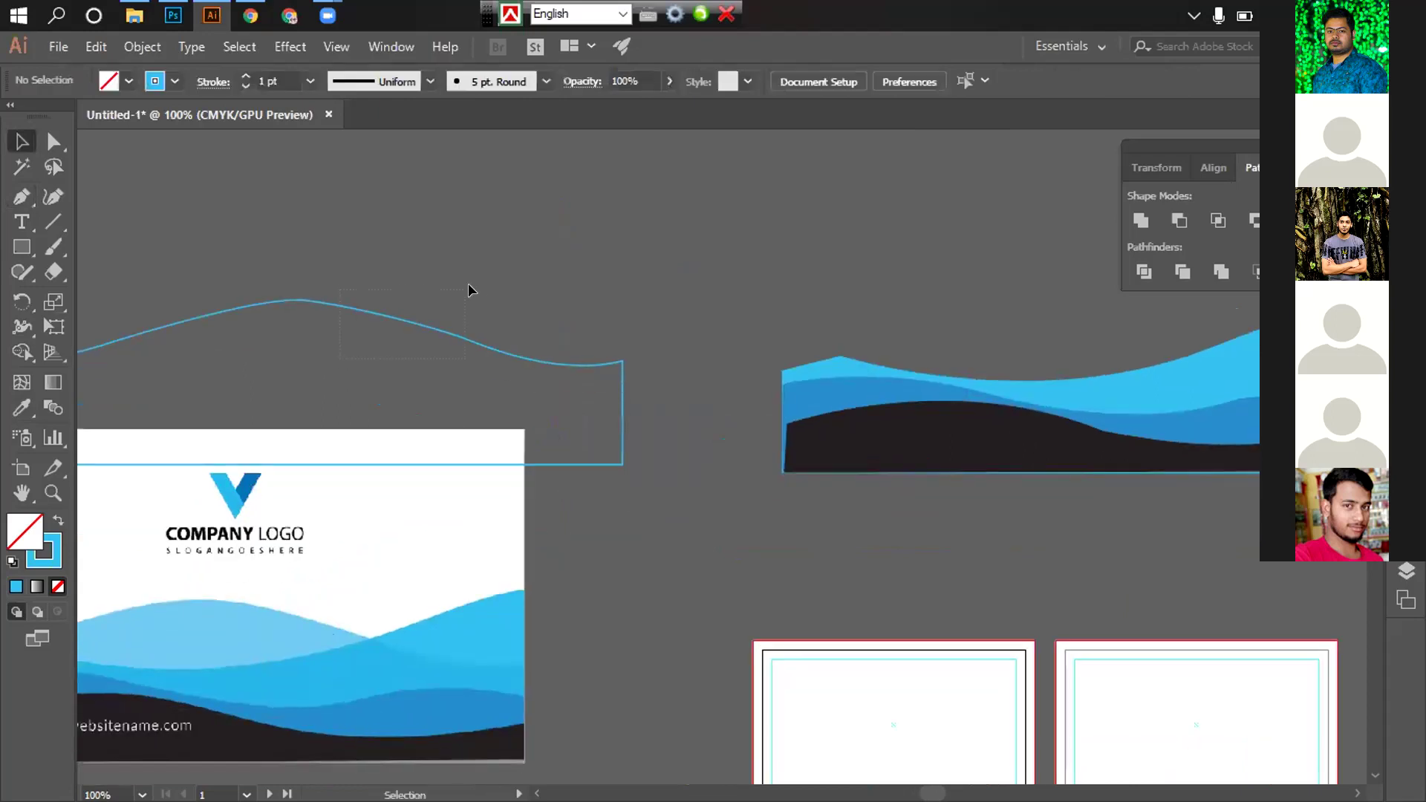
left_click_drag(467, 289, 465, 293)
left_click(22, 408)
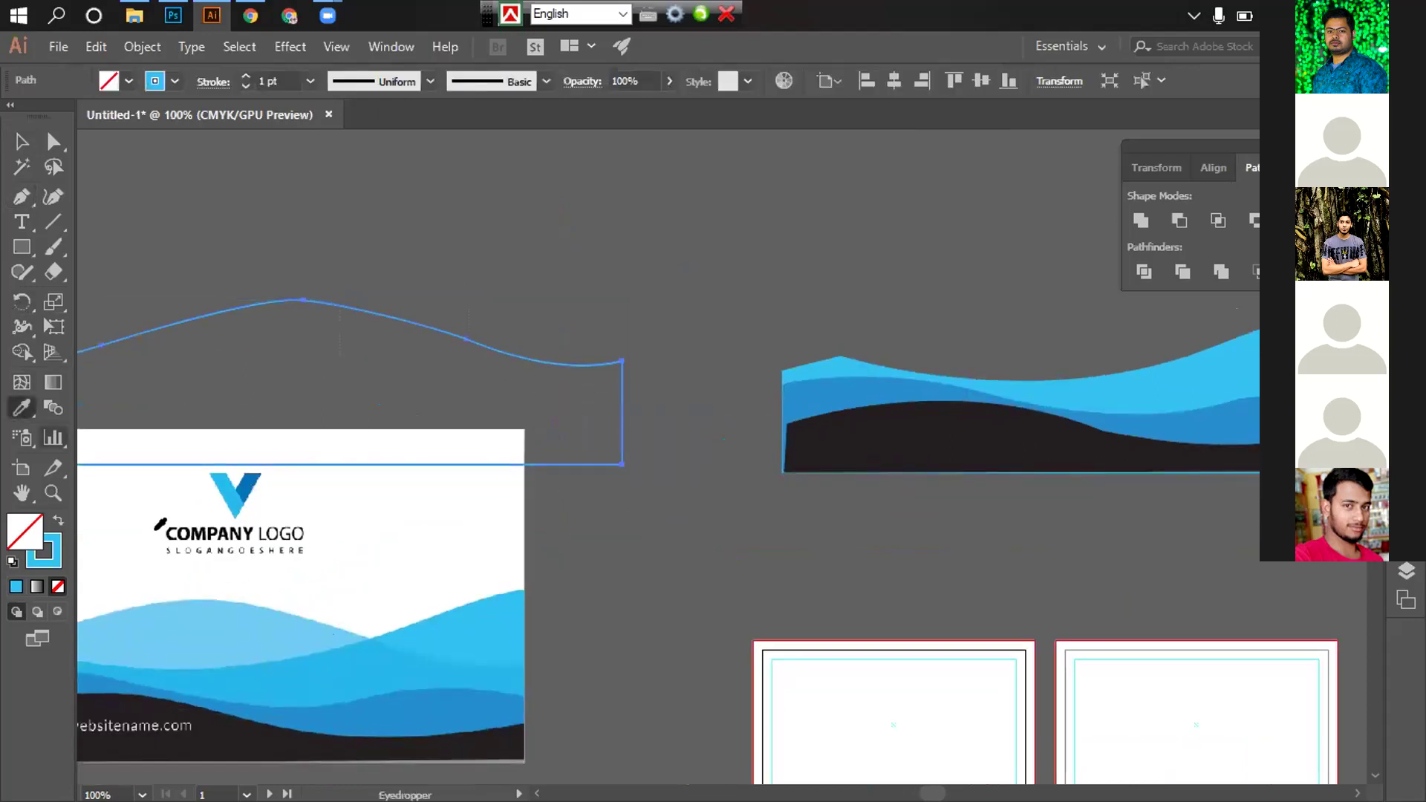
left_click(260, 632)
left_click(22, 142)
Place the pale wave onto the rebuilt waves, send it to back, and nudge it up
left_click_drag(438, 364, 1136, 394)
left_click_drag(1063, 419, 601, 412)
right_click(601, 413)
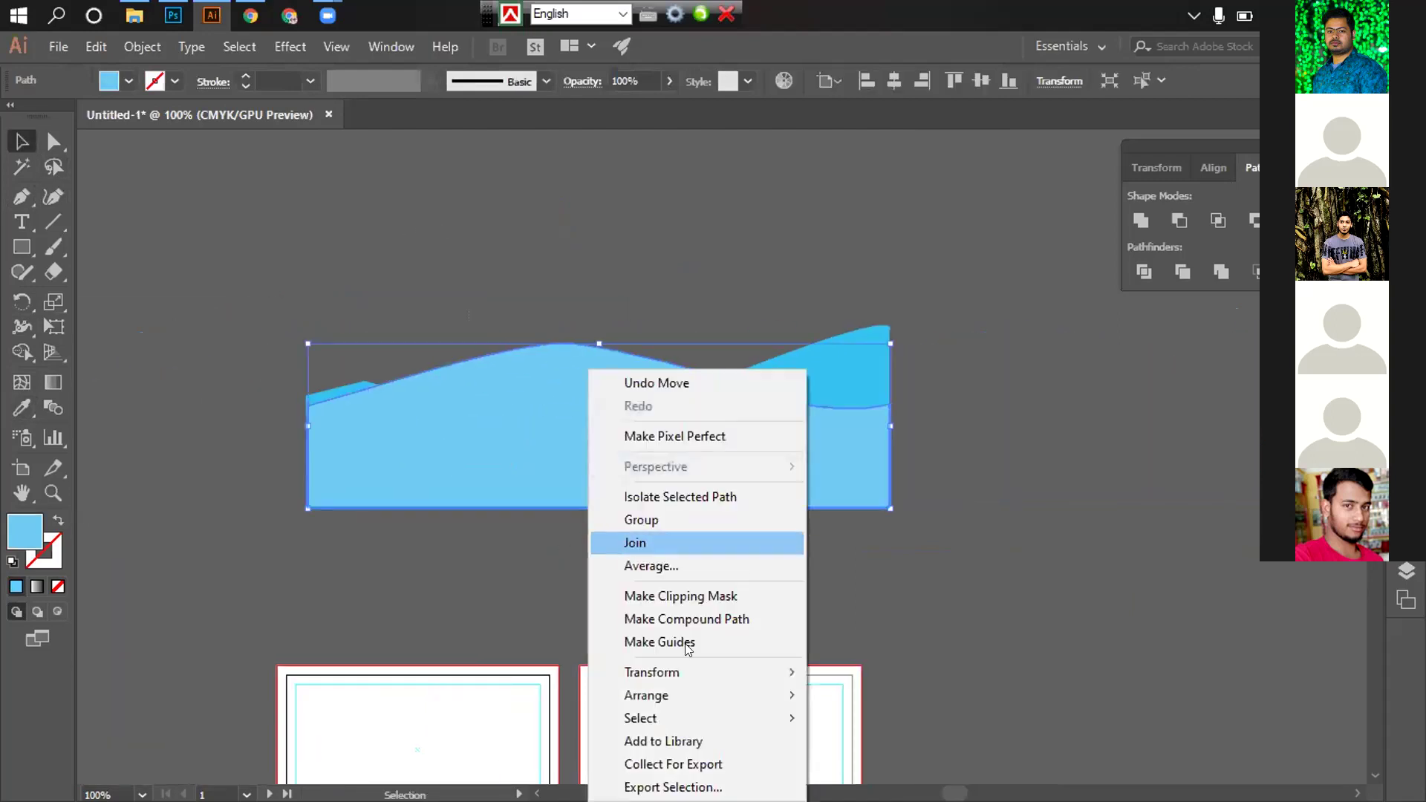
mouse_move(678, 694)
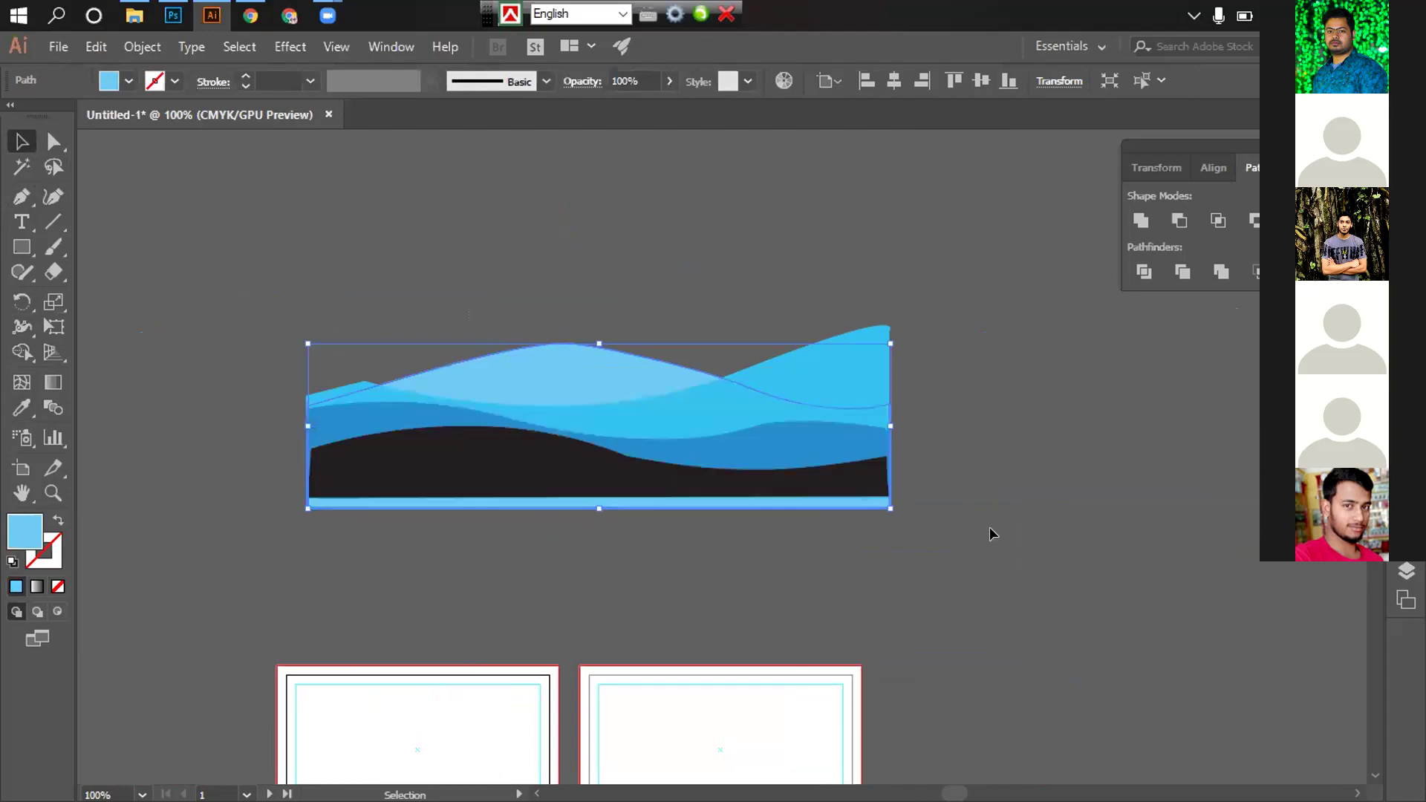
left_click(966, 516)
scroll(941, 505, "left", 5)
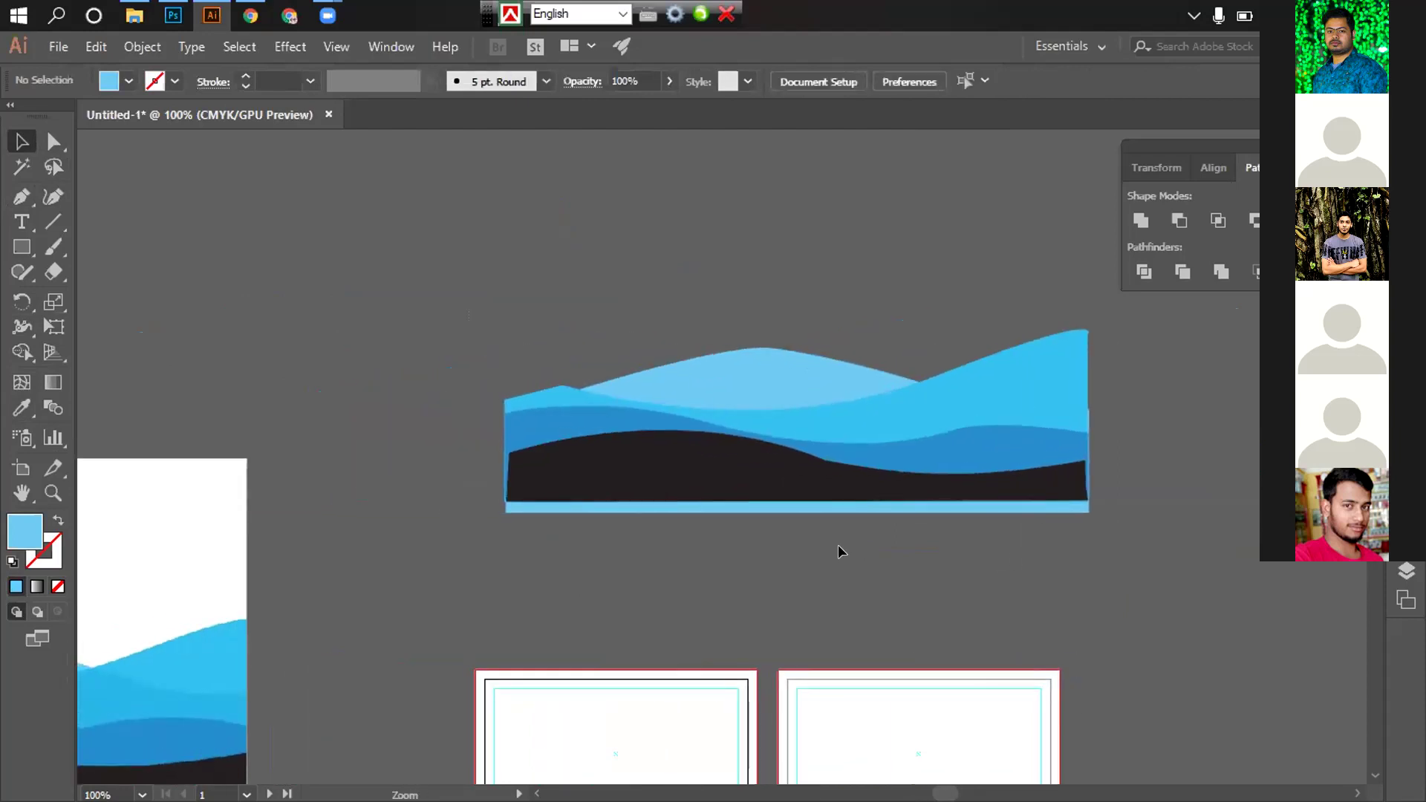
left_click(743, 358)
key("Up")
key("Up")
key("Up")
key("Up")
key("Up")
key("Up")
key("Up")
key("Up")
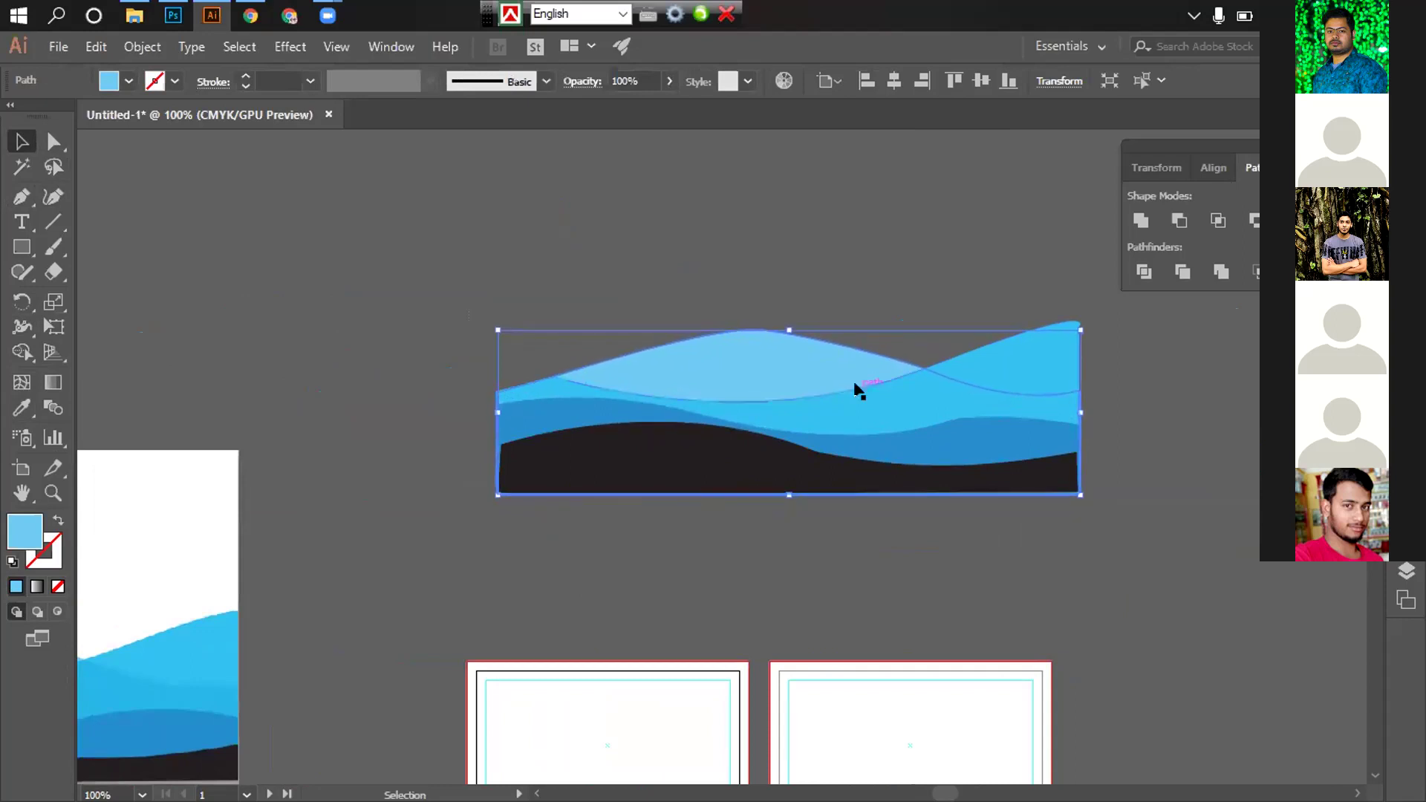
Zoom in on the wave edges and select the wave artwork
left_click(1104, 461)
scroll(839, 475, "up", 3)
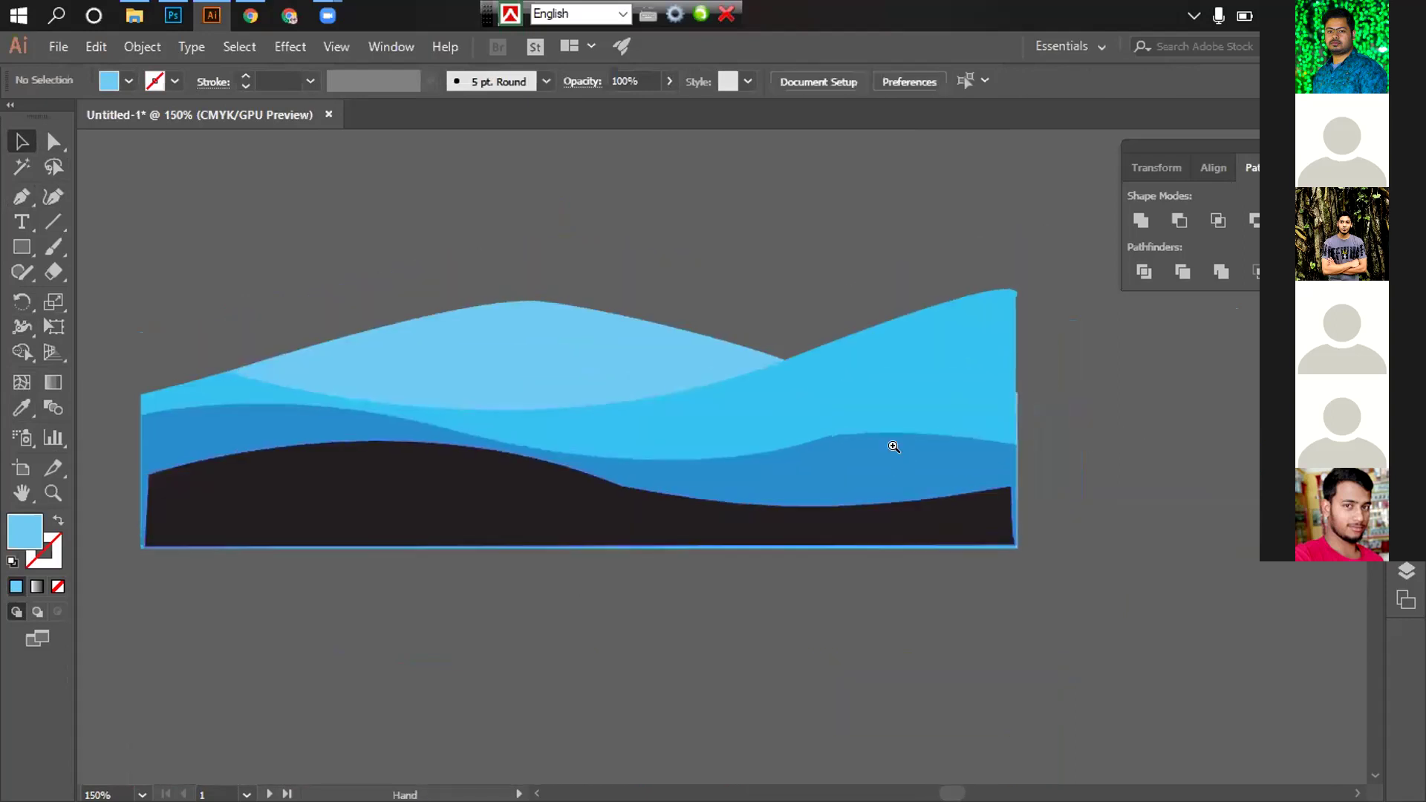
left_click(892, 324)
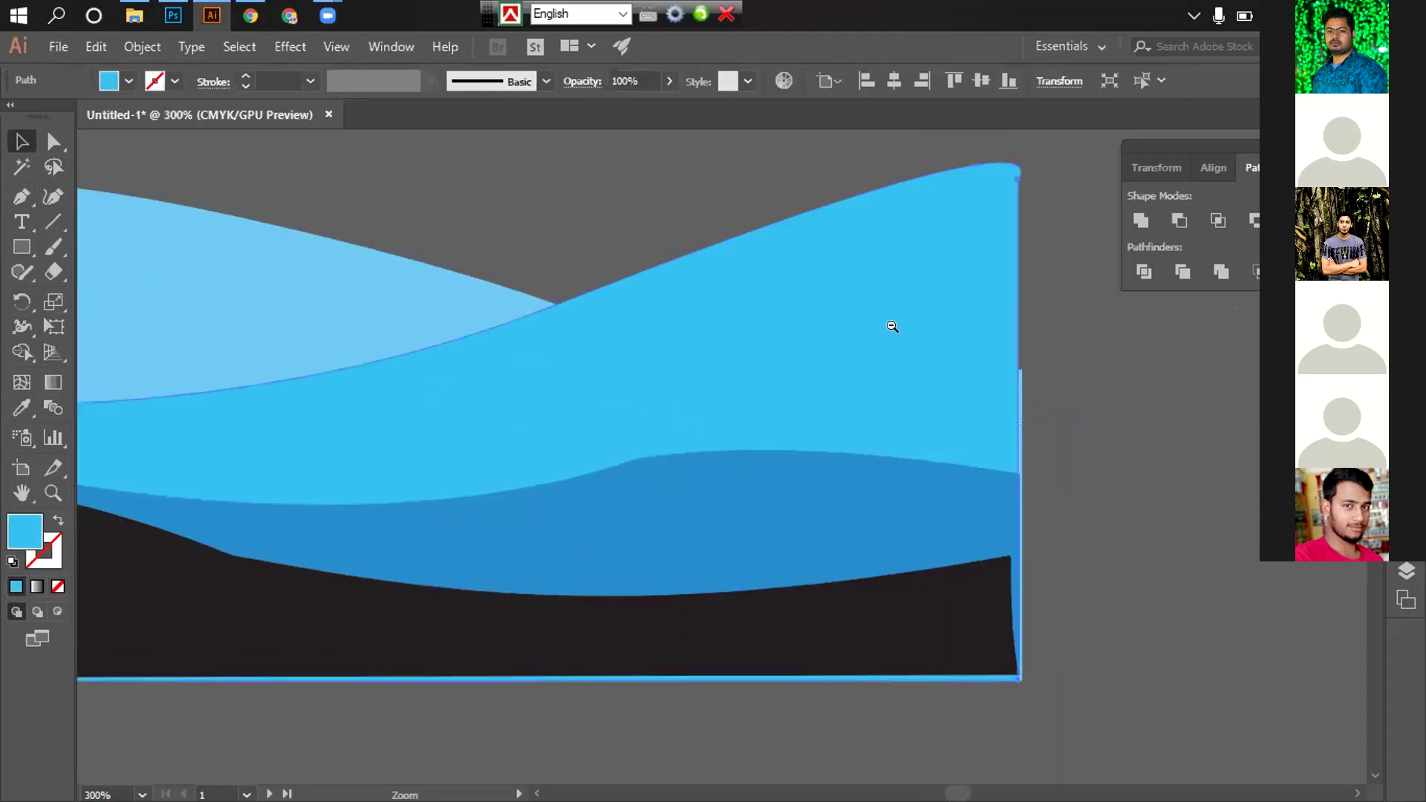
scroll(800, 457, "down", 2)
left_click(676, 385)
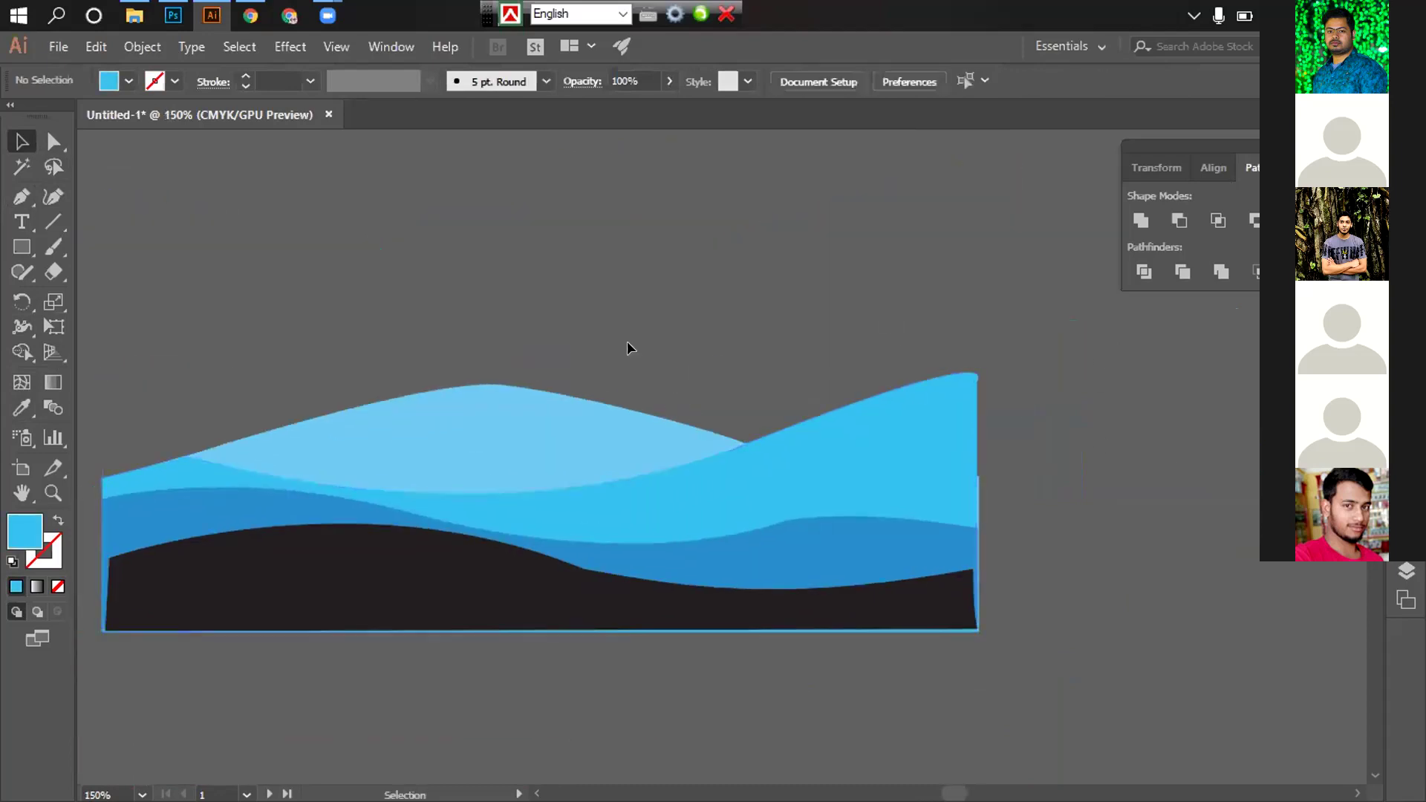
left_click(817, 483)
left_click(768, 405)
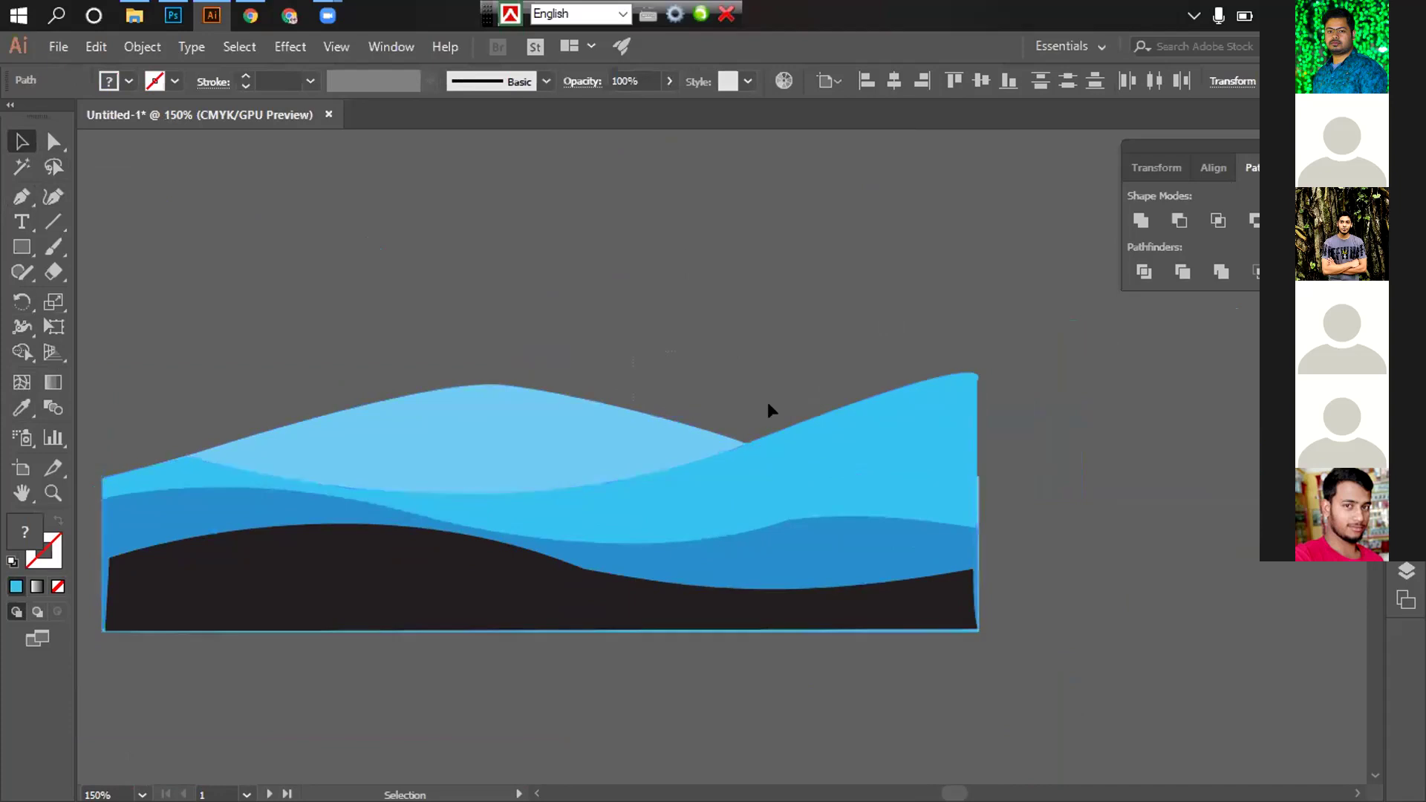
left_click(741, 405)
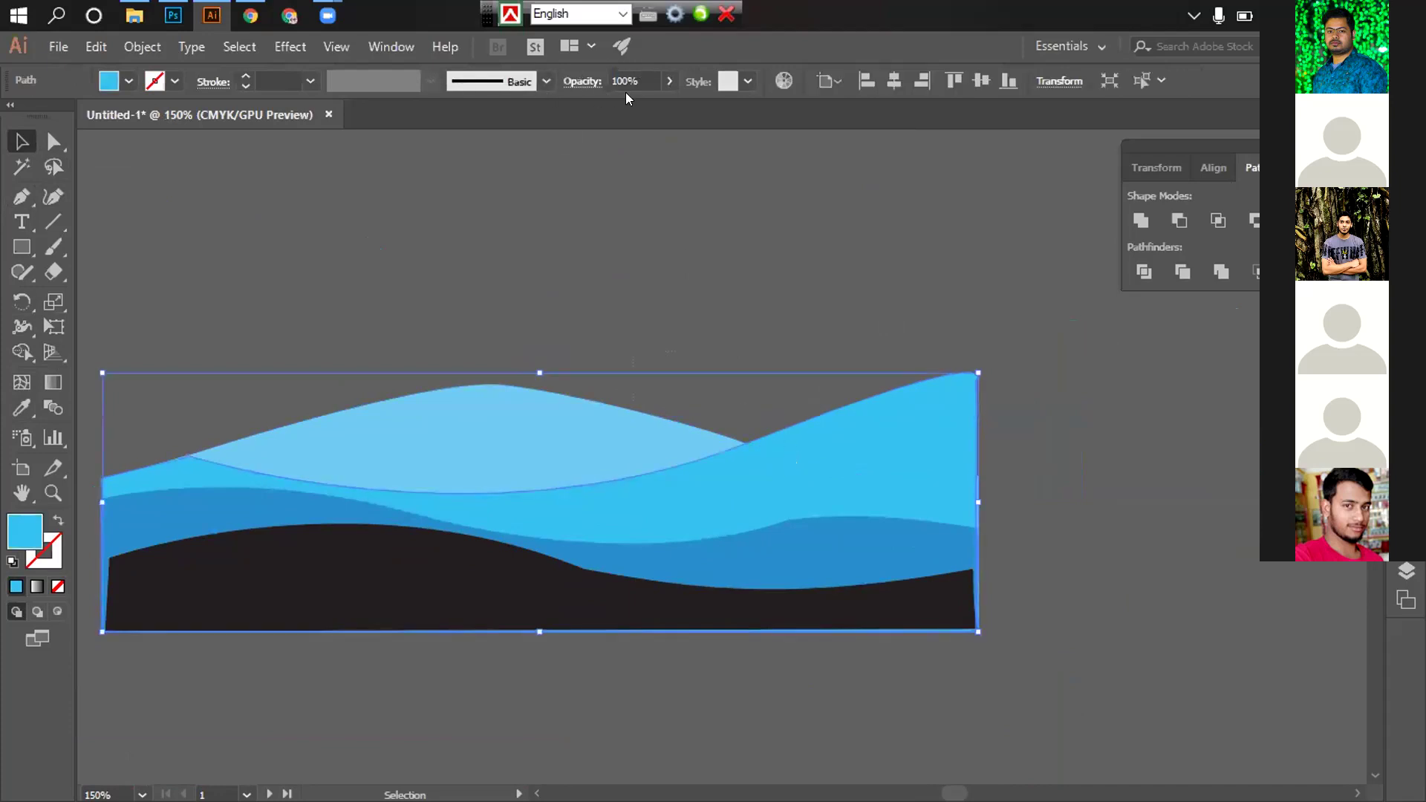
Change the wave's blending mode from Darken to Multiply, then zoom out
left_click(583, 82)
left_click(452, 121)
left_click(434, 157)
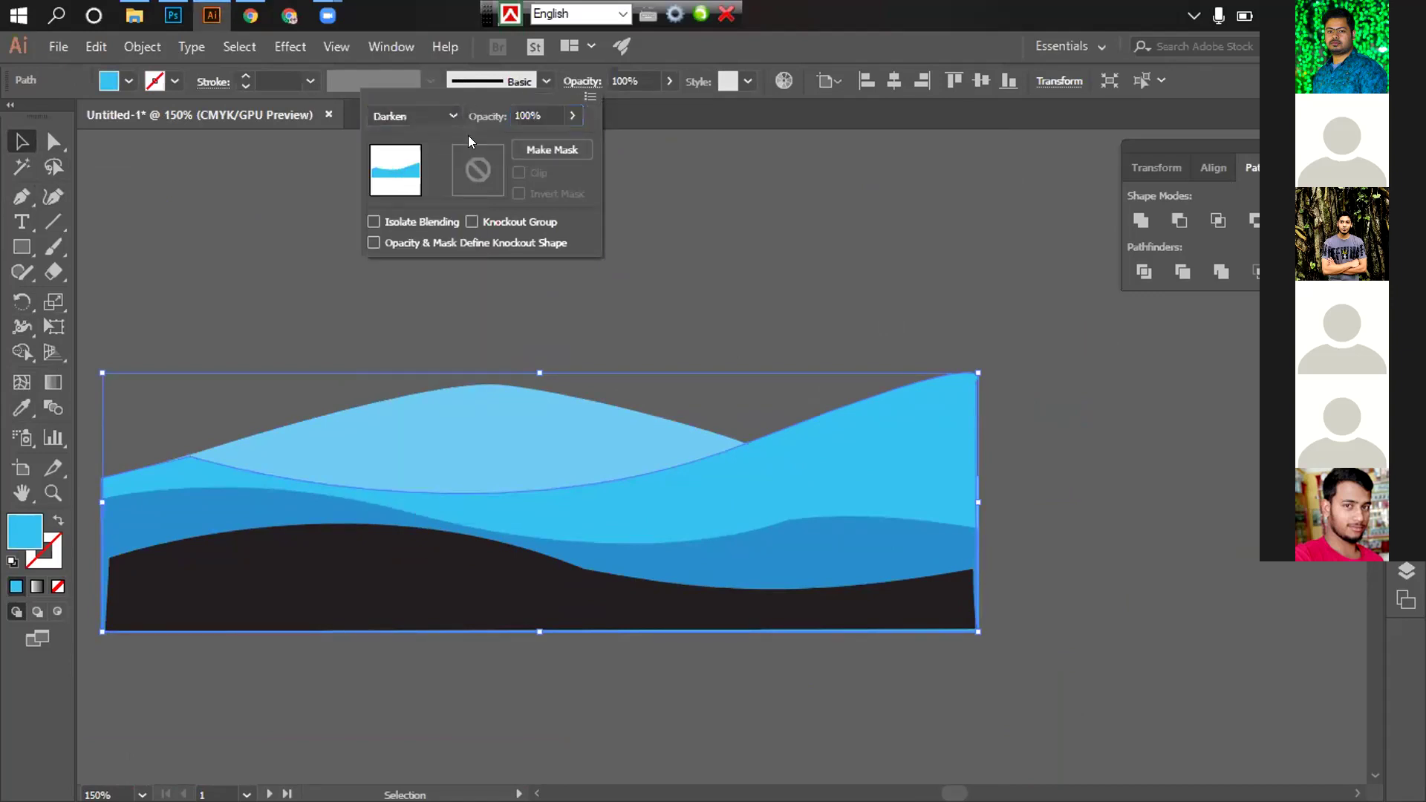
left_click(453, 117)
left_click(428, 186)
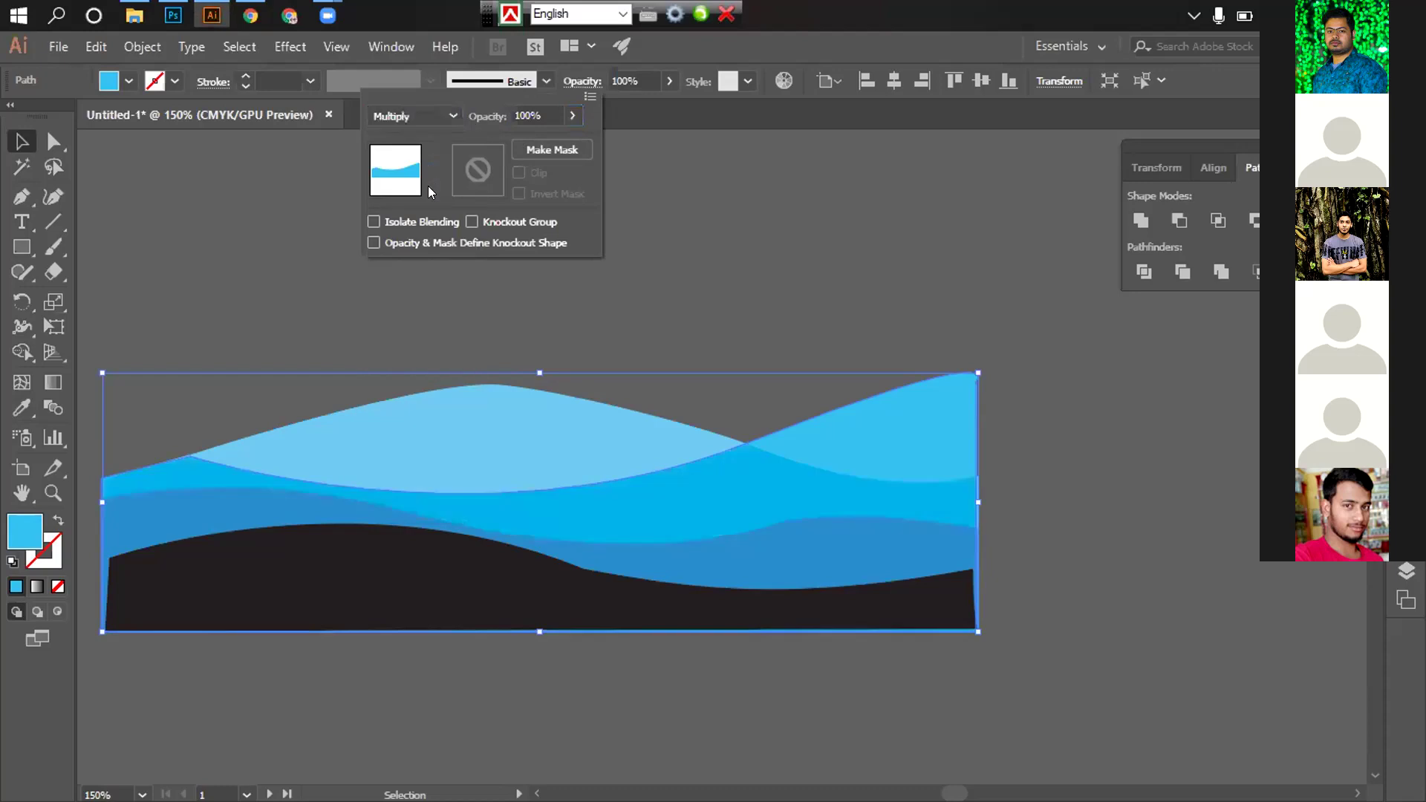
left_click(1055, 493)
key("ctrl+minus")
key("ctrl+minus")
scroll(1099, 403, "left", 5)
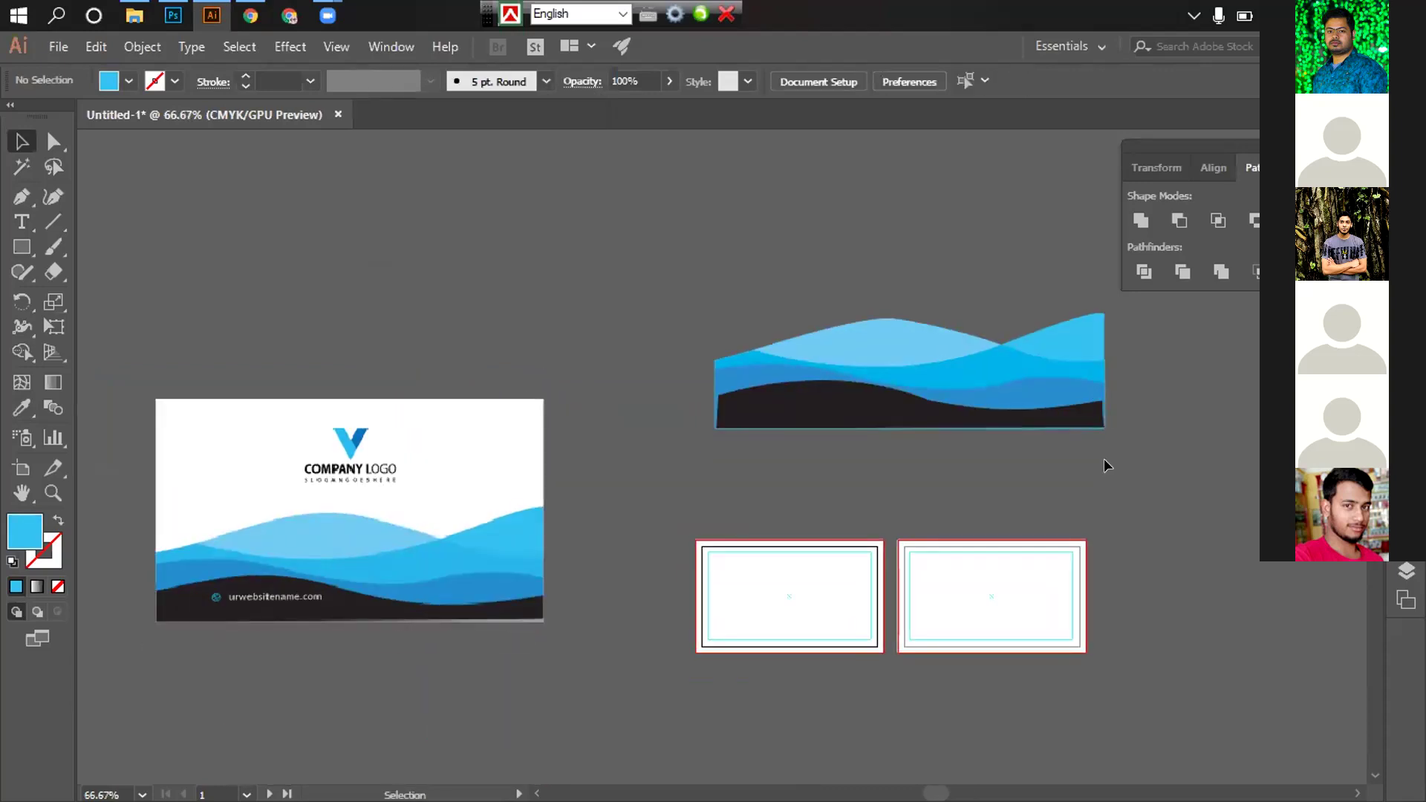
Zoom in on the wave artwork and select the dark bottom wave
scroll(1104, 457, "down", 1)
scroll(1104, 458, "right", 1)
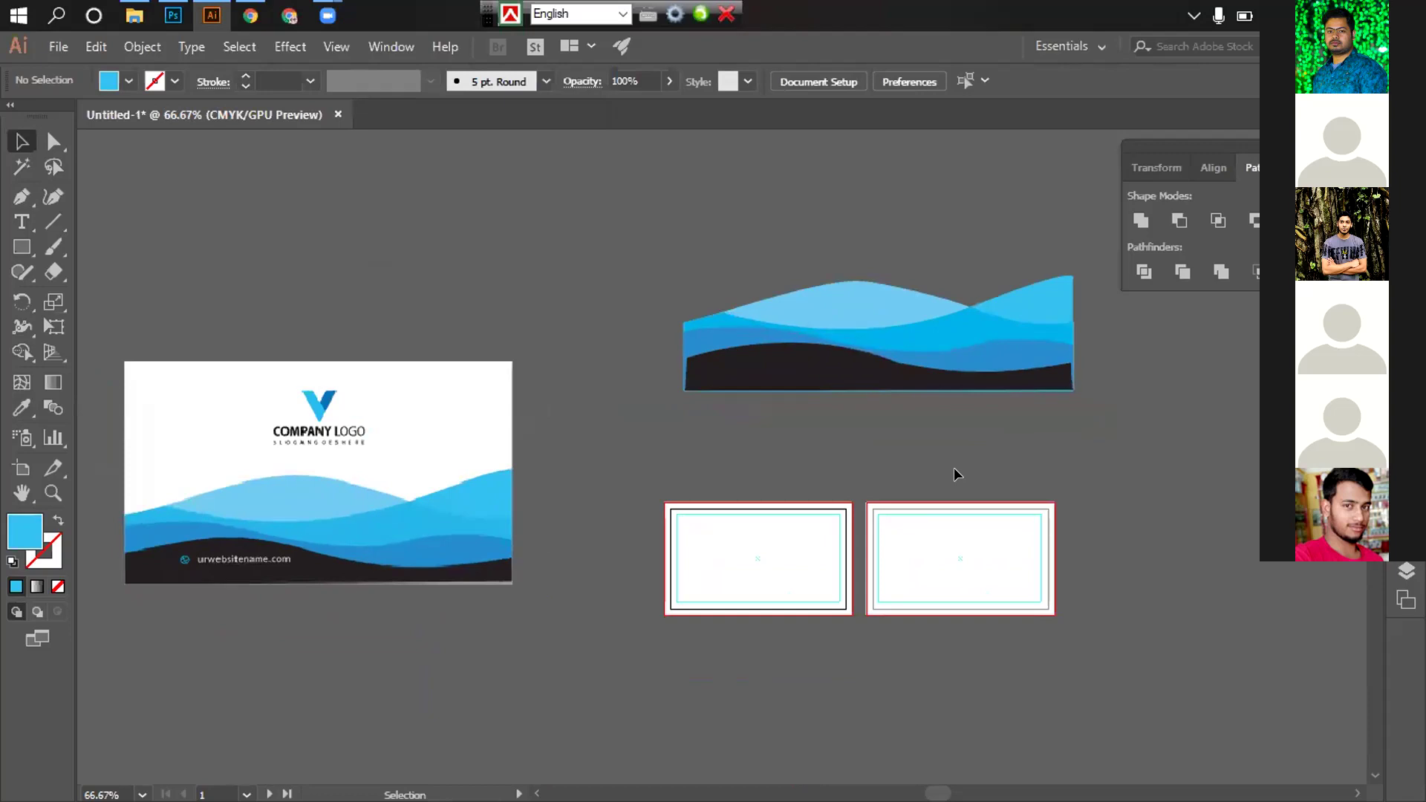
key("z")
left_click(896, 443)
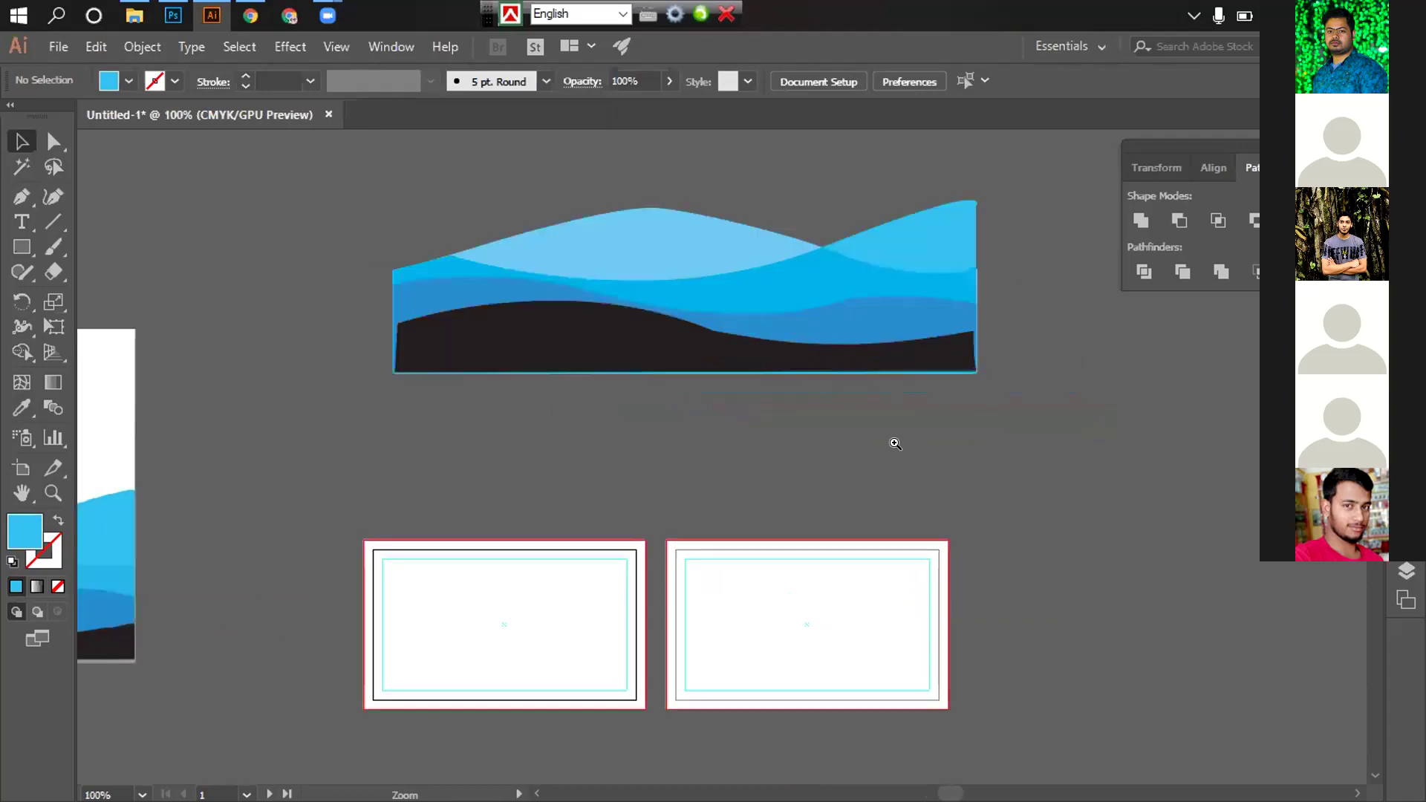
scroll(831, 430, "left", 3)
scroll(879, 465, "right", 1)
key("ctrl+plus")
key("ctrl+plus")
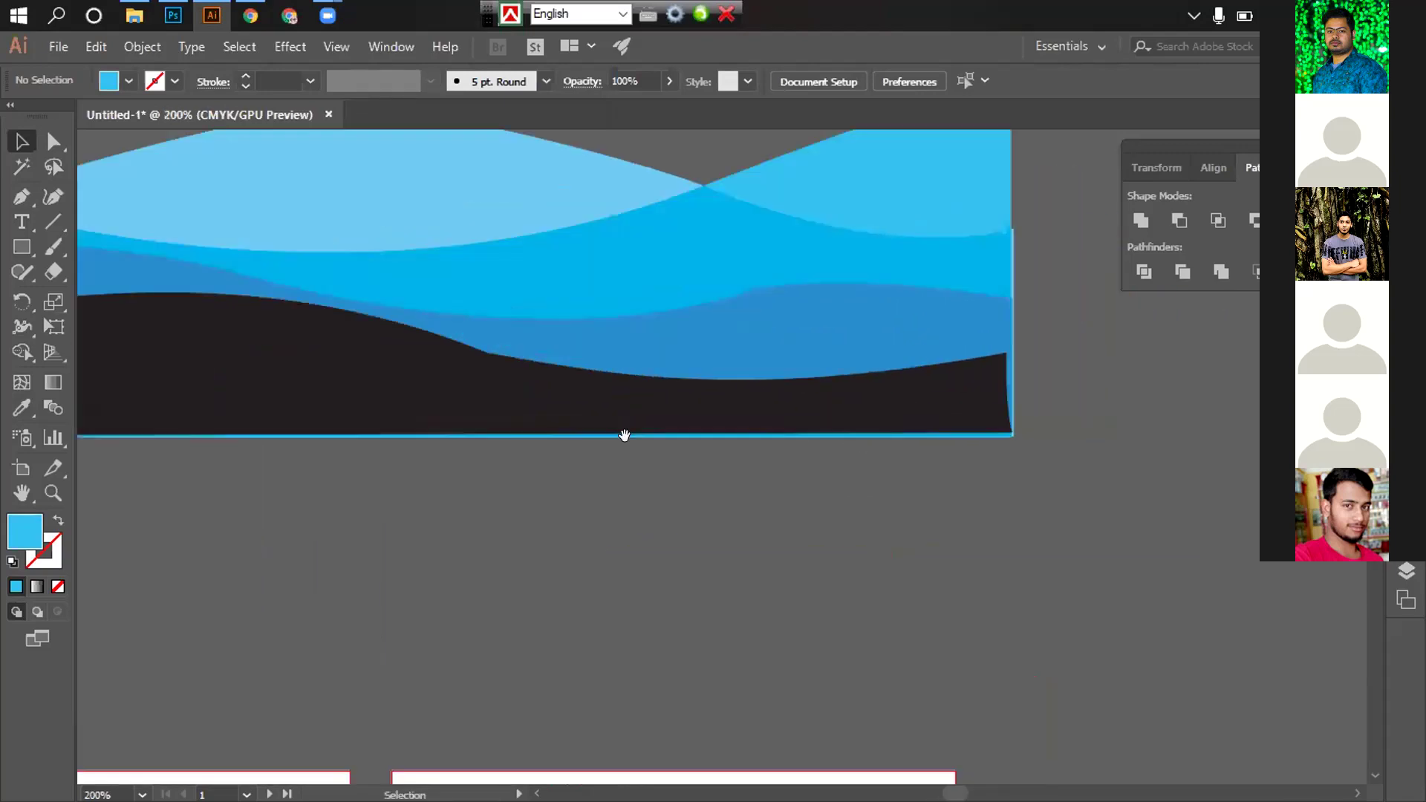
key("v")
left_click(779, 529)
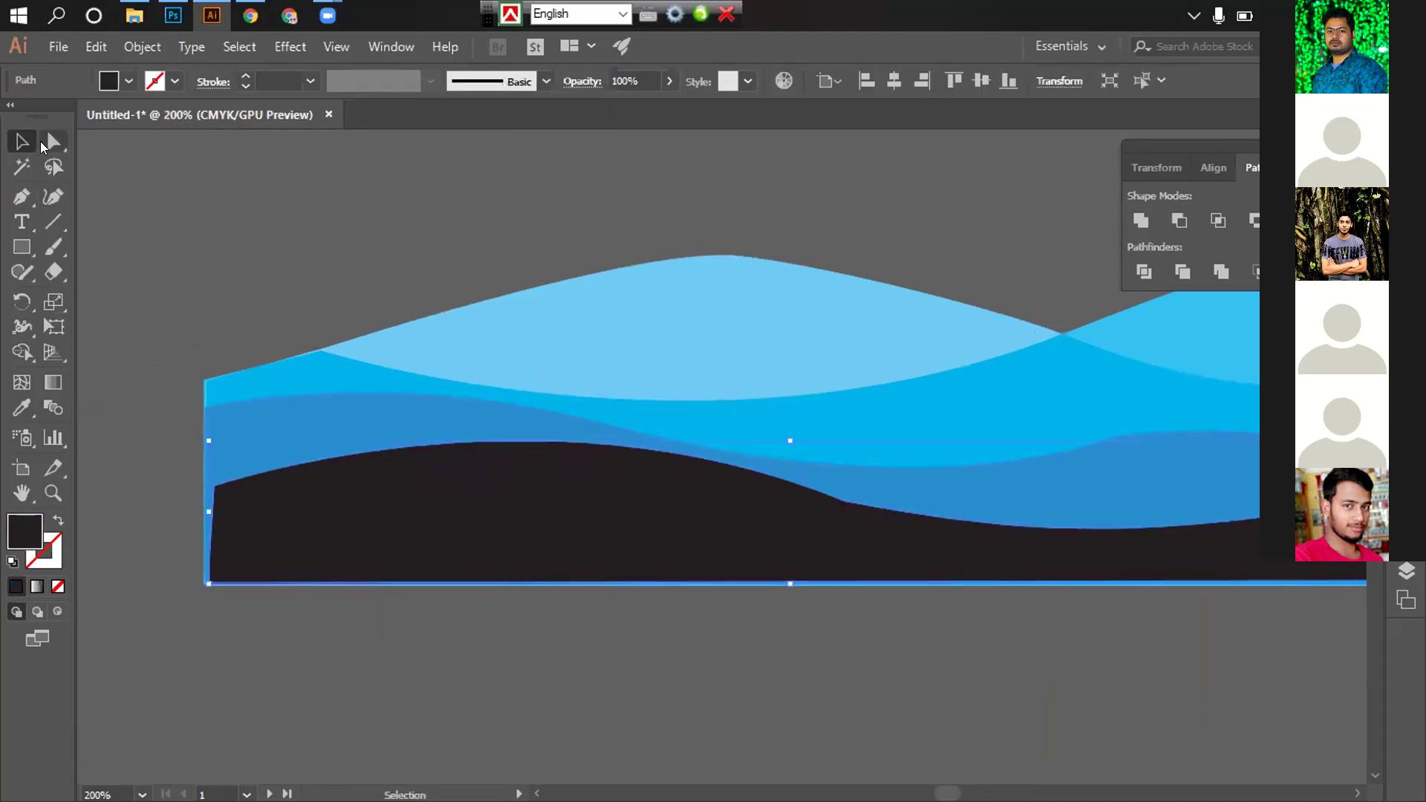
Round the dark wave's bottom corners with its Direct Selection corner widgets
left_click(53, 141)
key("ctrl+minus")
key("ctrl+minus")
key("ctrl+minus")
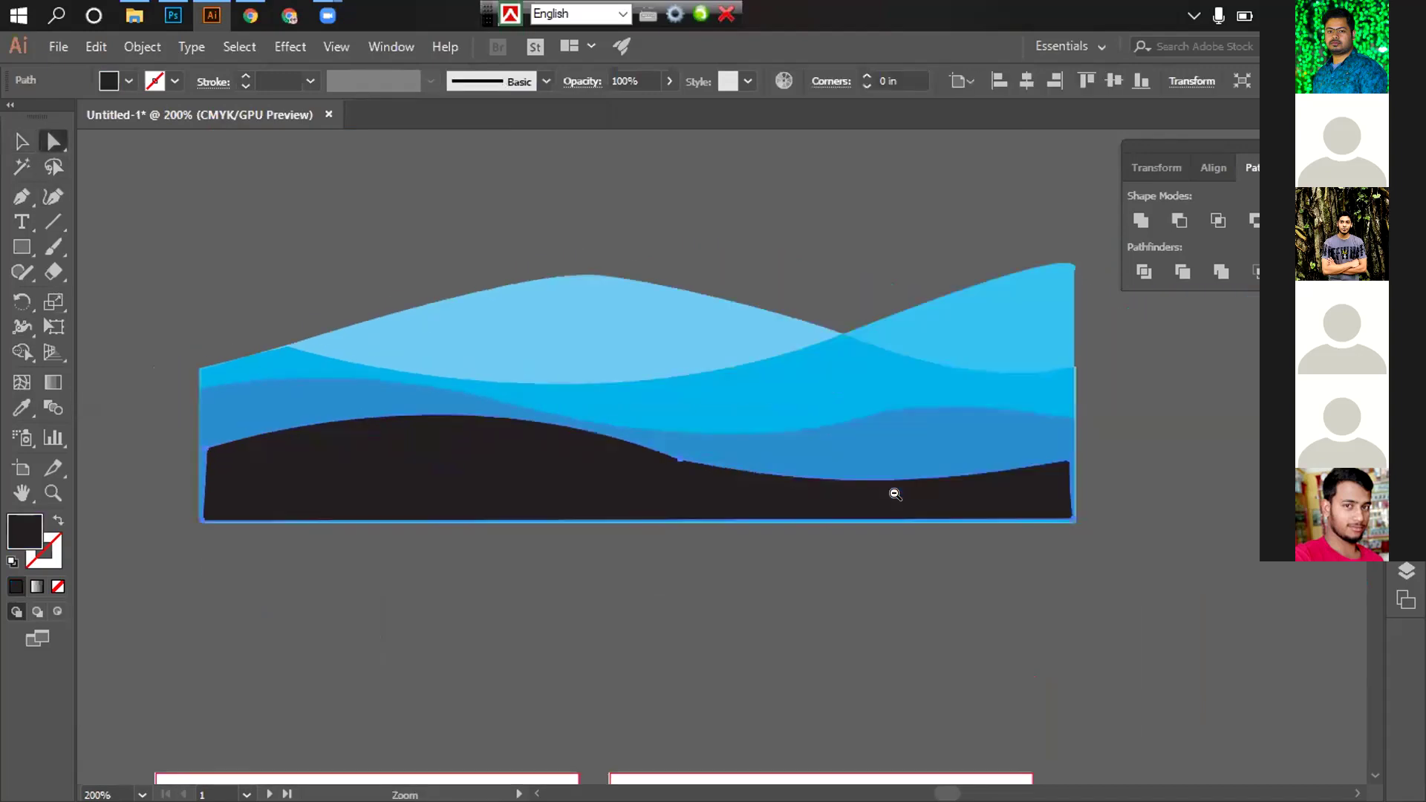
left_click_drag(611, 468, 653, 582)
left_click_drag(561, 526, 643, 263)
key("a")
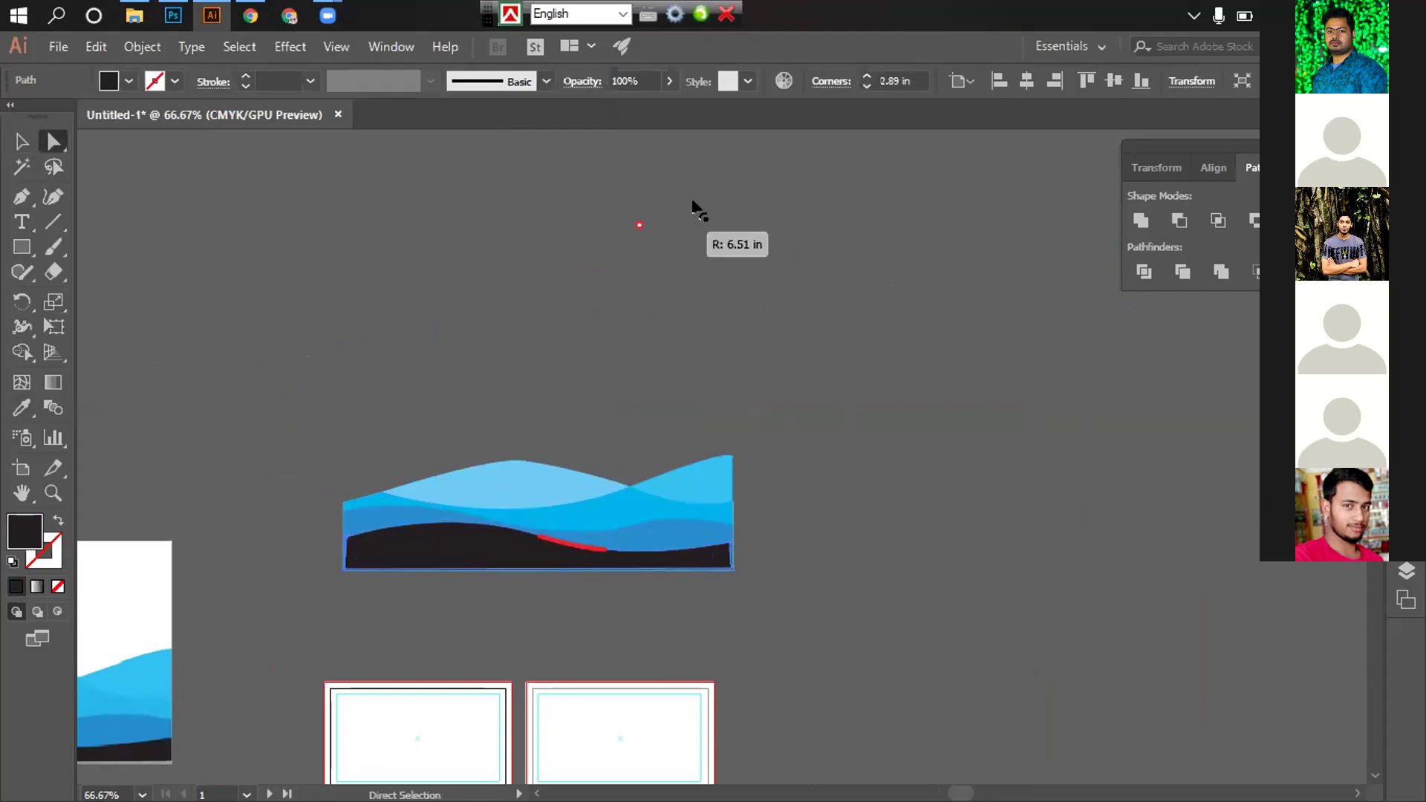
left_click(773, 485)
left_click_drag(769, 502, 820, 474)
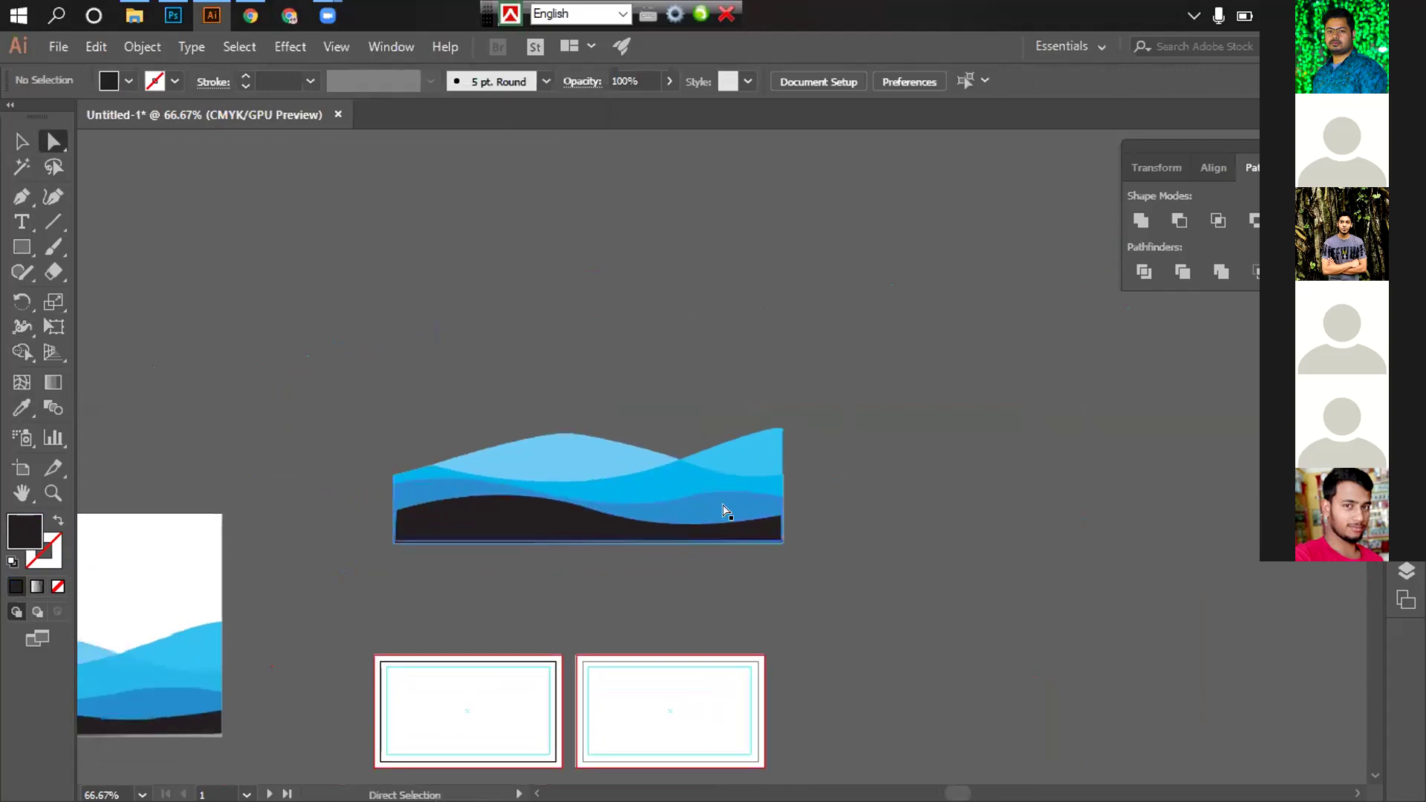
Round a corner of the blue wave and reposition one of its anchor points
left_click(683, 488)
left_click(696, 494)
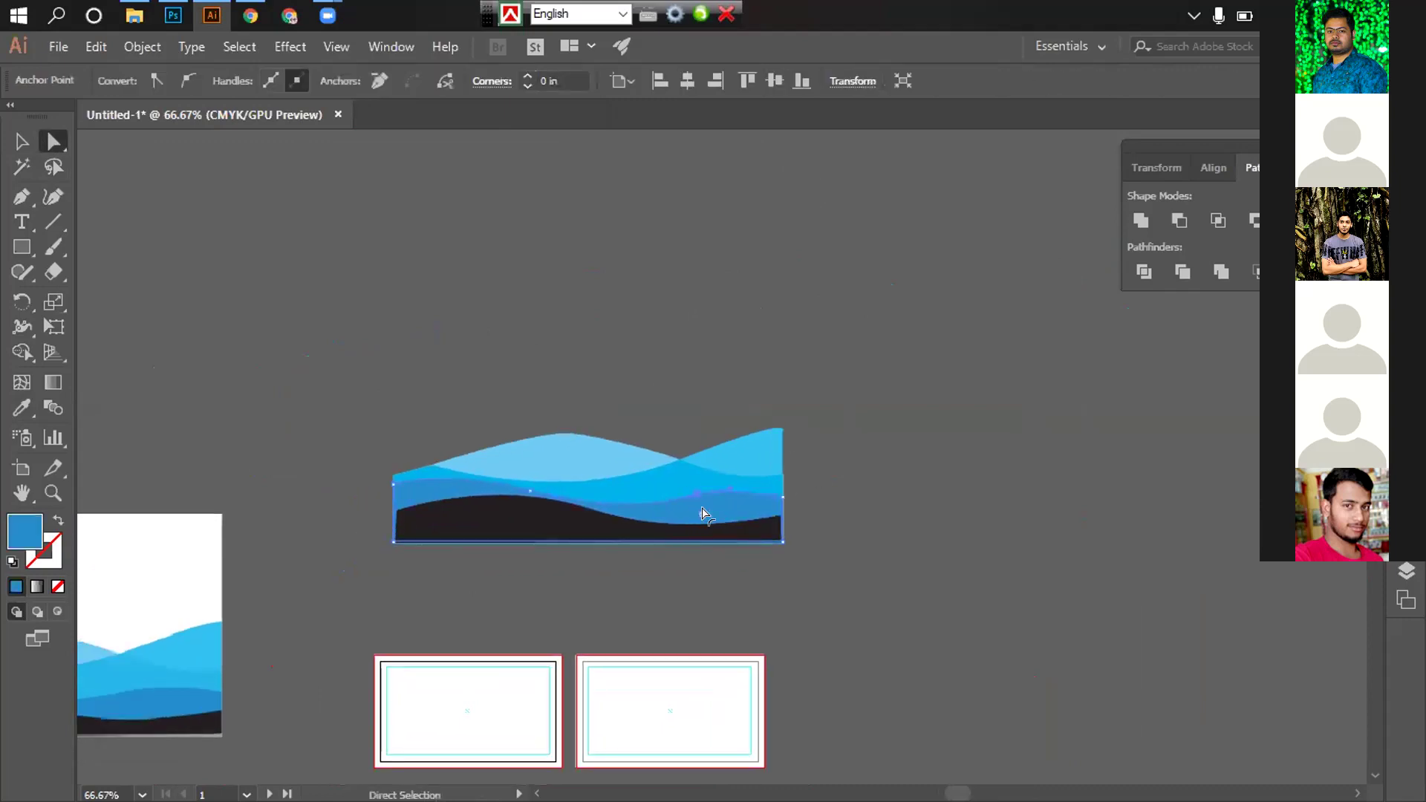
left_click_drag(722, 595, 843, 757)
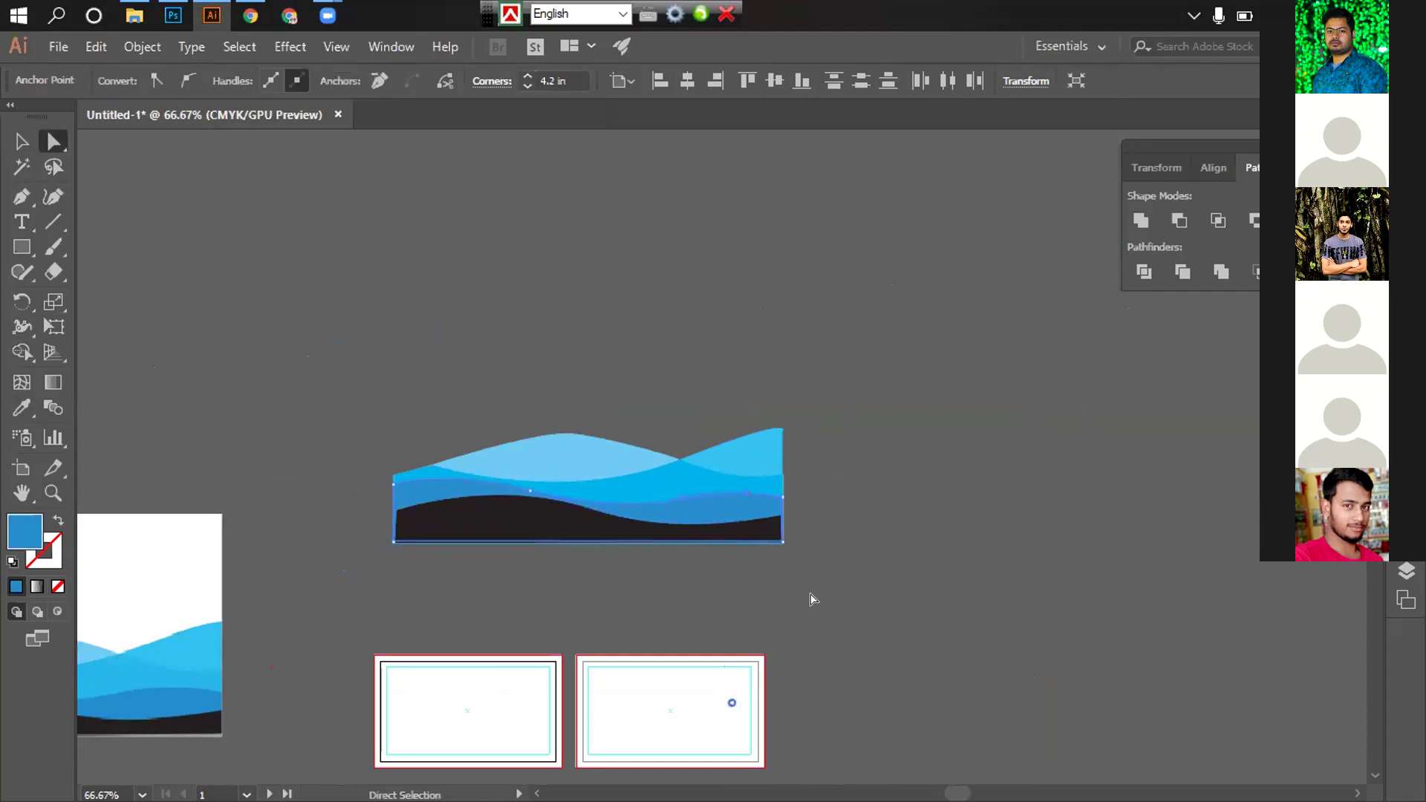
left_click(813, 599)
left_click(528, 491)
left_click_drag(528, 493, 536, 507)
left_click(884, 536)
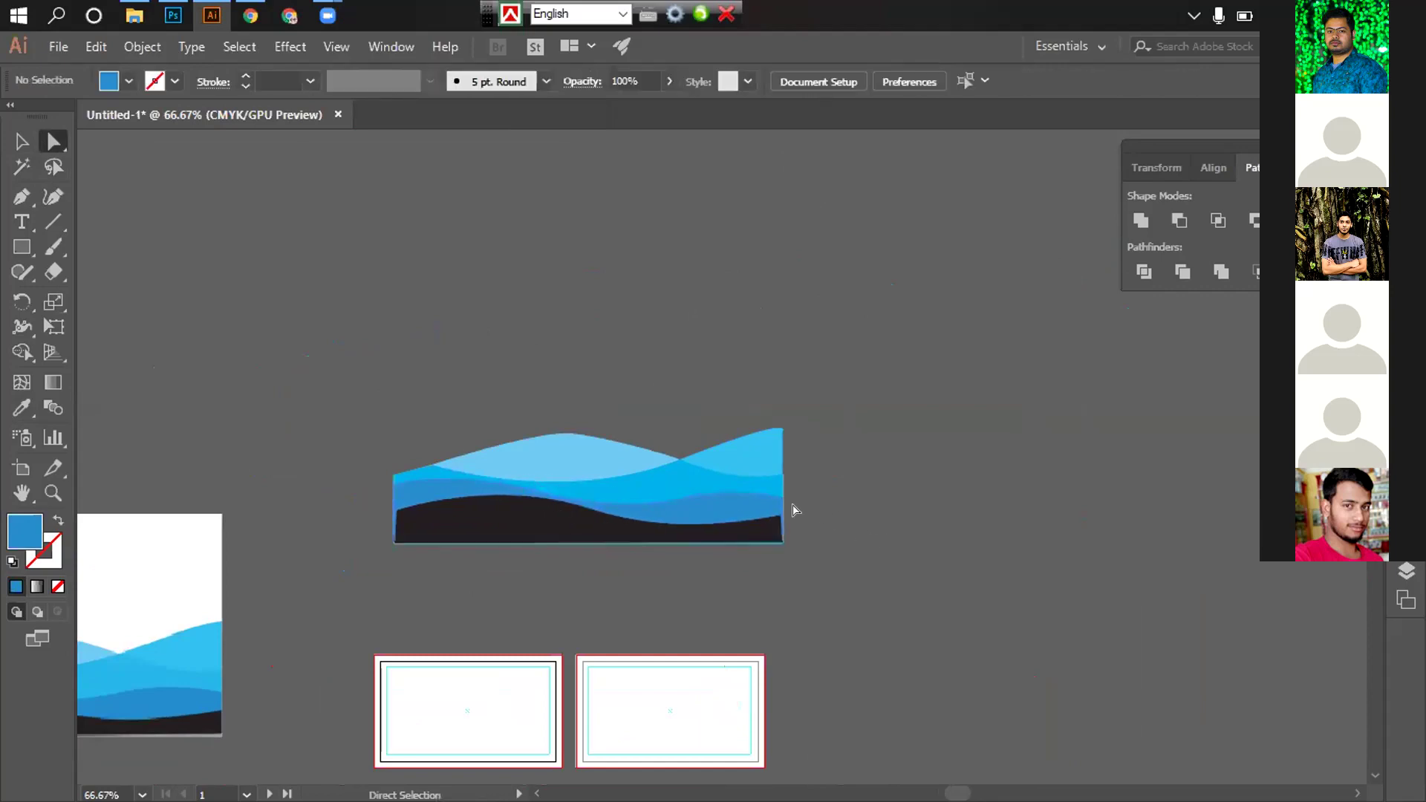
Round the blue wave's top-right peak anchor to a 1.05 in corner radius
key("ctrl+equal")
key("ctrl+equal")
scroll(808, 499, "right", 3)
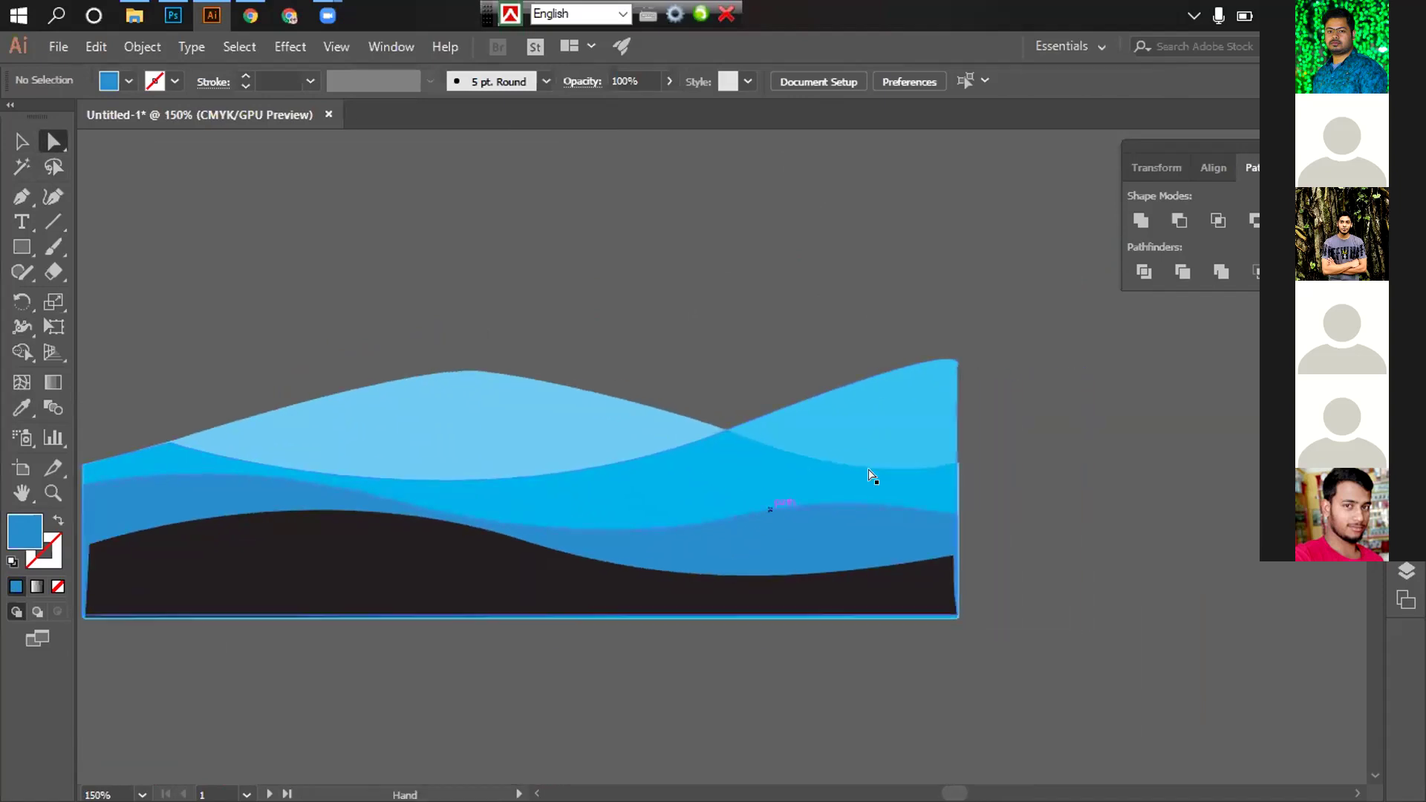
scroll(869, 471, "up", 3)
scroll(691, 465, "up", 1)
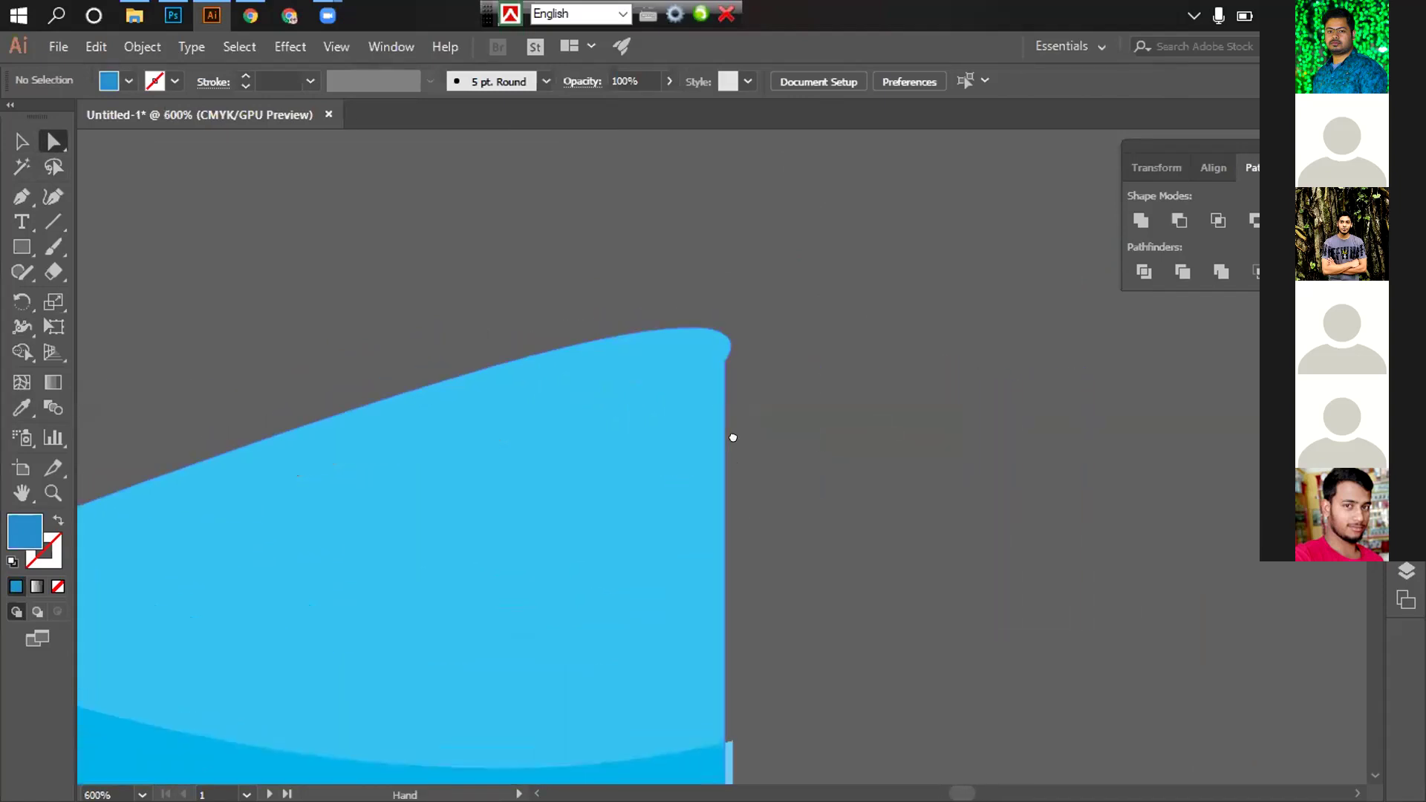
left_click(728, 376)
left_click_drag(742, 381, 1200, 437)
left_click(981, 466)
scroll(825, 475, "down", 6)
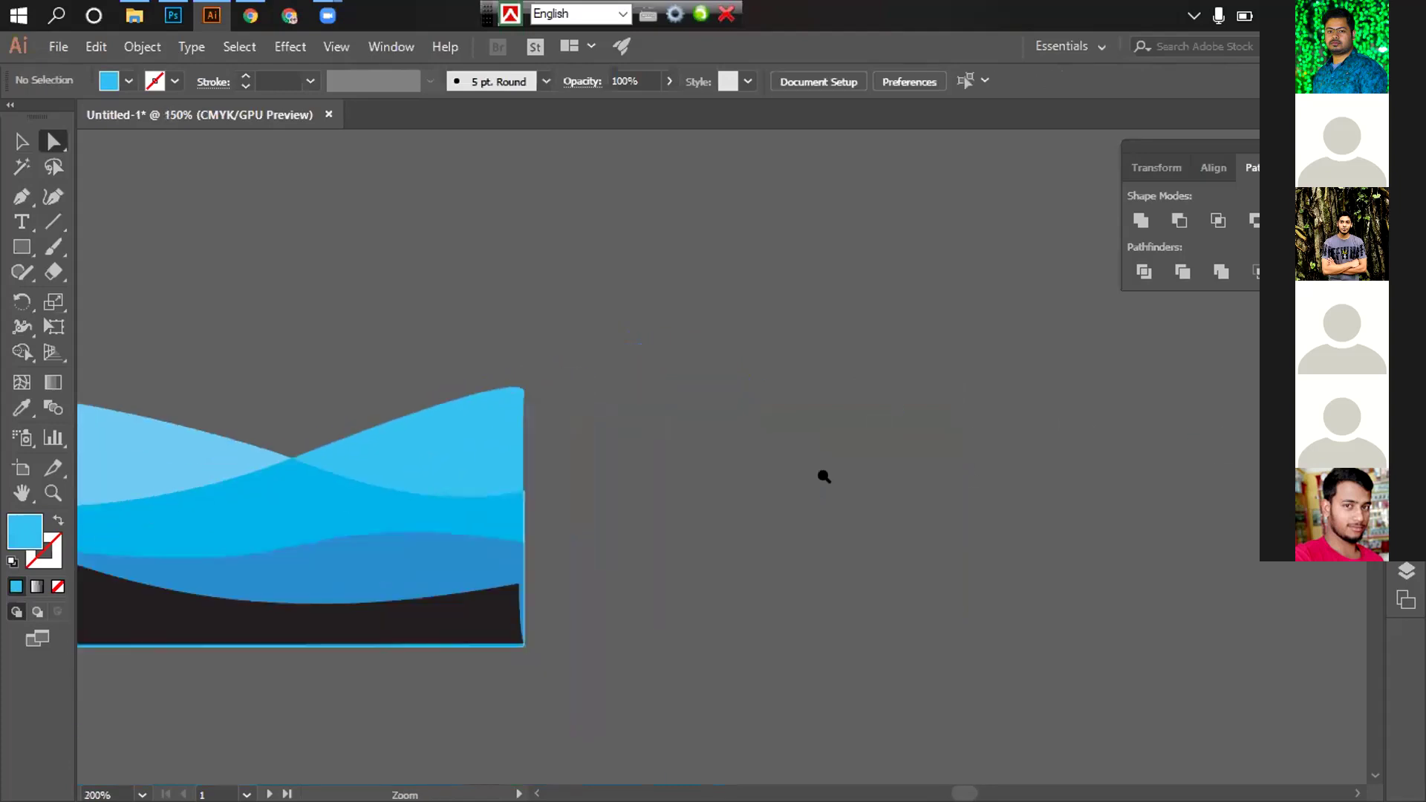
scroll(708, 480, "down", 1)
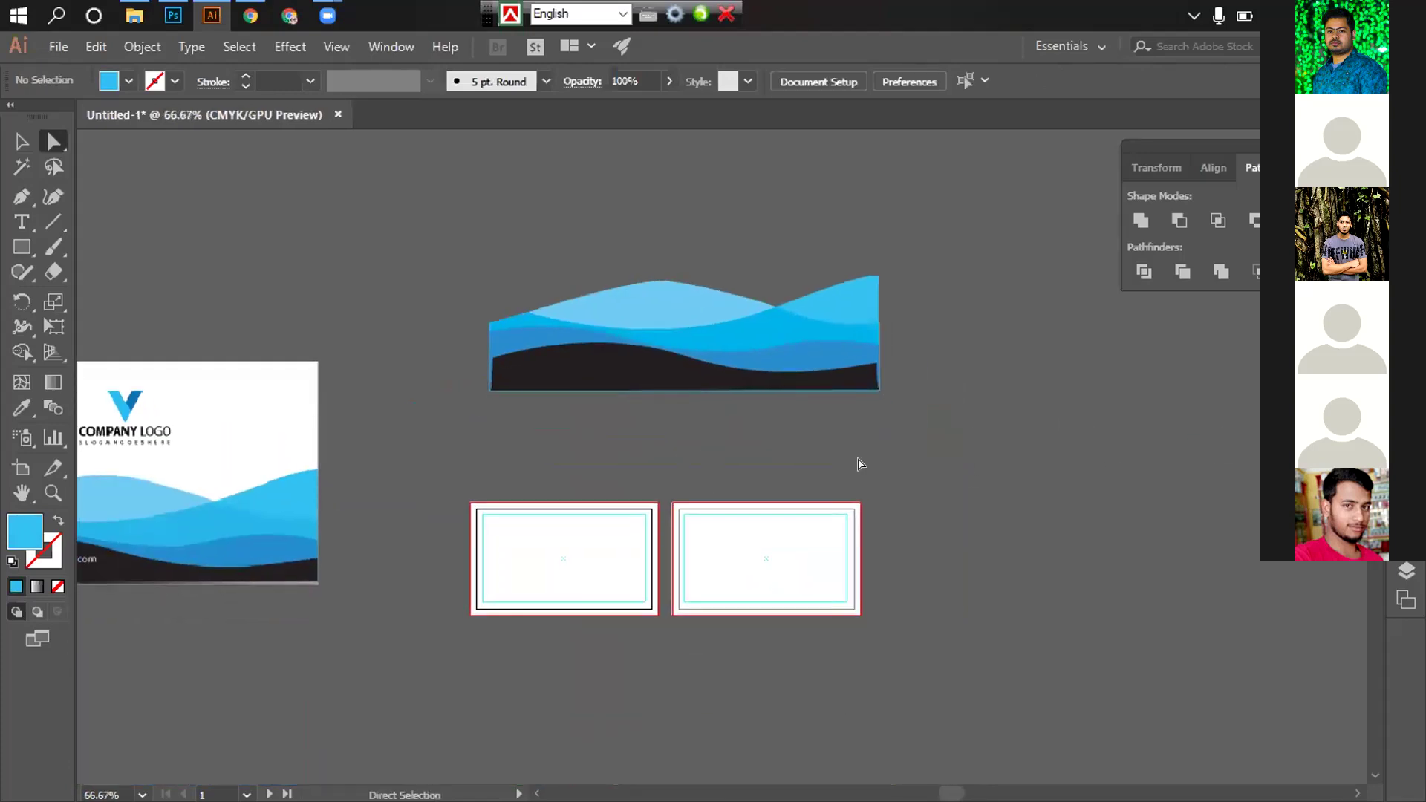
scroll(856, 465, "down", 1)
Select the whole wave group and move it onto the card artboards
key("v")
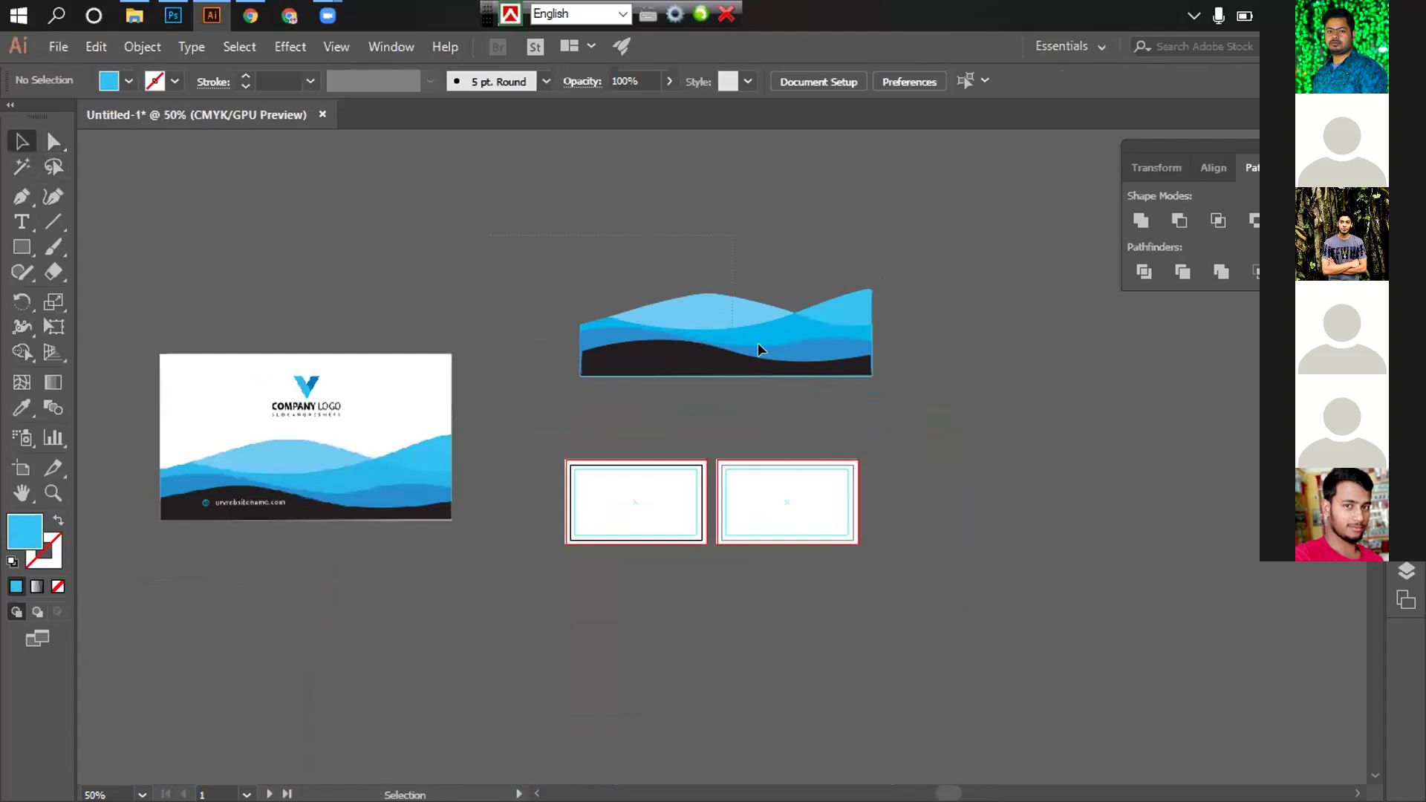
left_click_drag(976, 404, 971, 405)
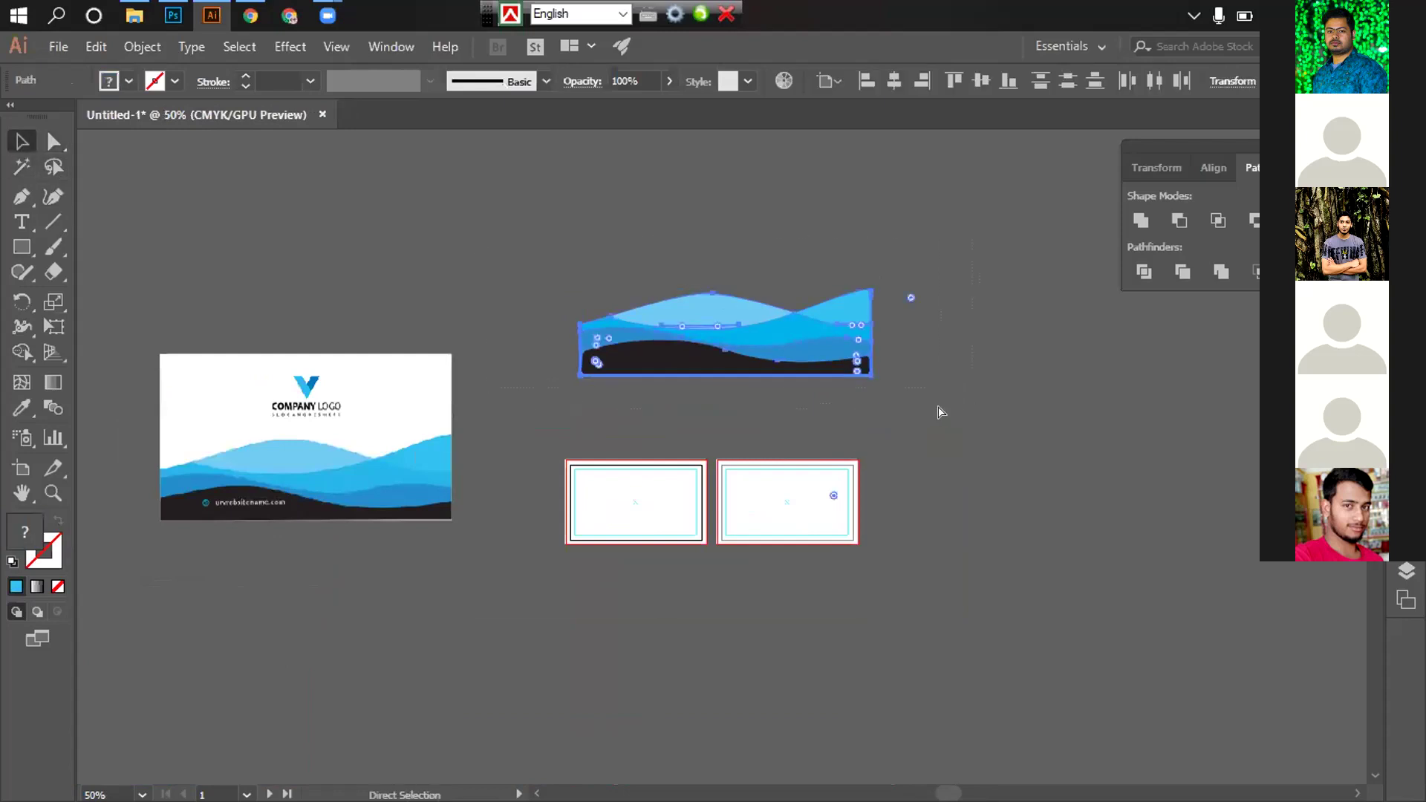
left_click(941, 411)
scroll(862, 408, "up", 1)
left_click_drag(862, 408, 1196, 379)
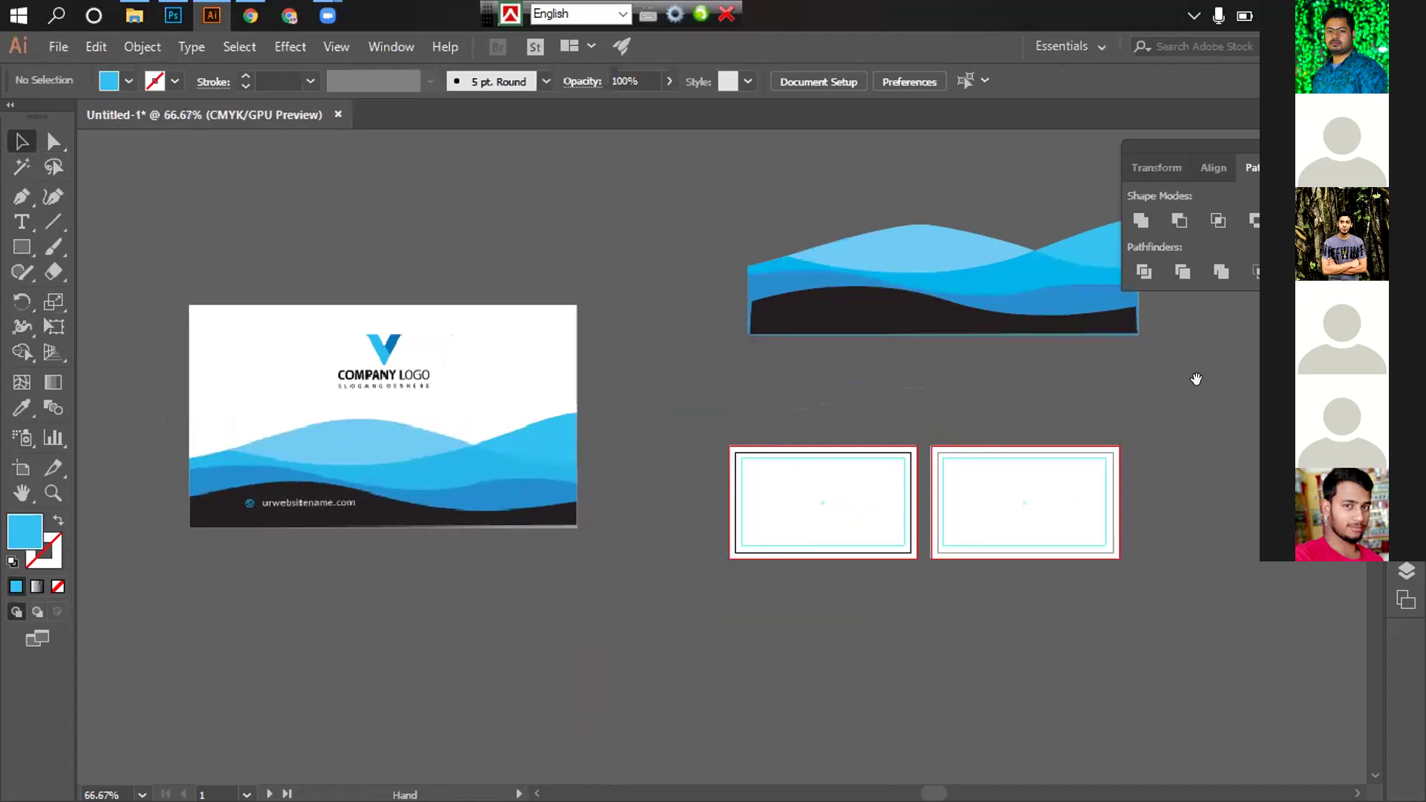
left_click(1015, 392, "alt")
left_click_drag(845, 274, 776, 461)
left_click(776, 462)
left_click(773, 461)
left_click(774, 461)
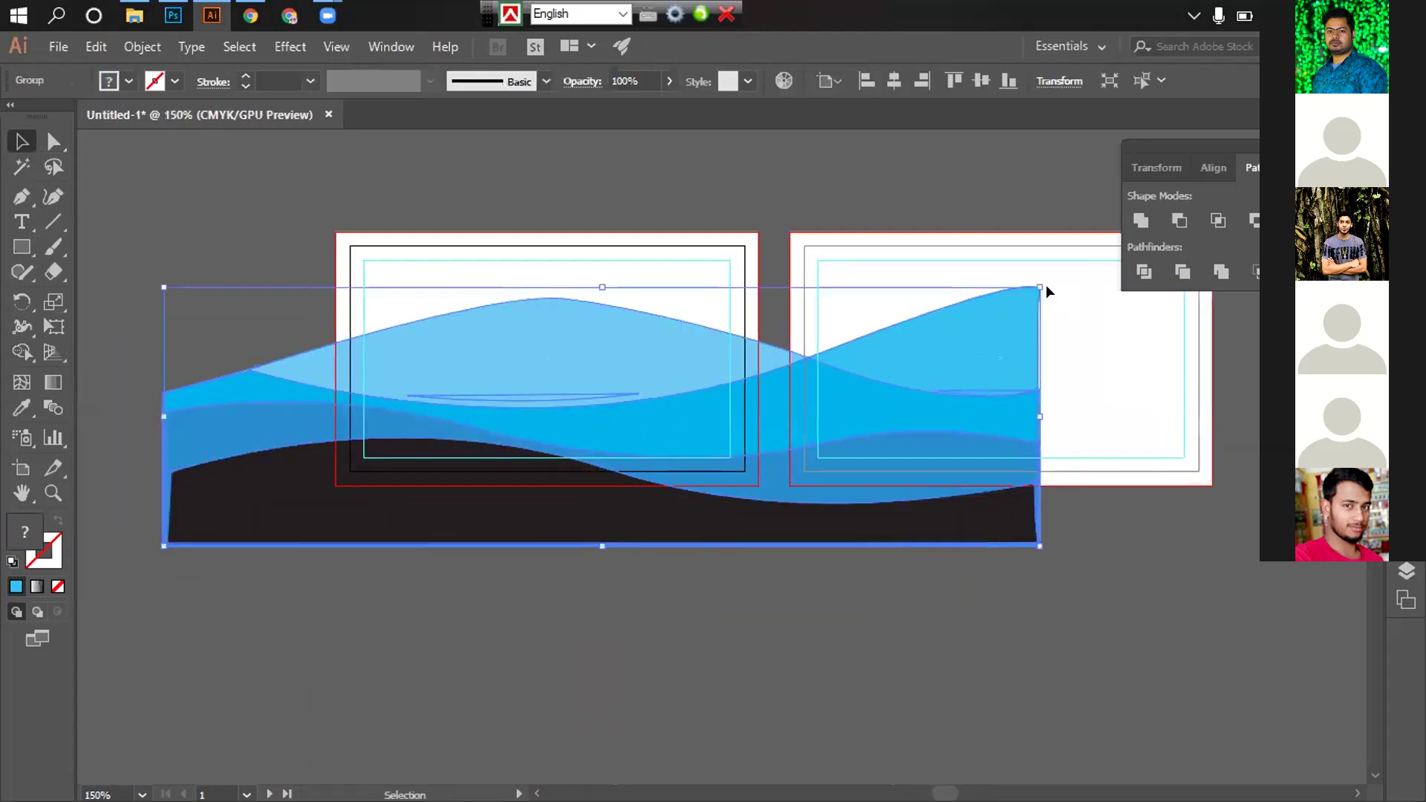
Scale the wave group to 3.8 in wide and centre it across the left artboard
left_click_drag(1035, 284, 837, 344)
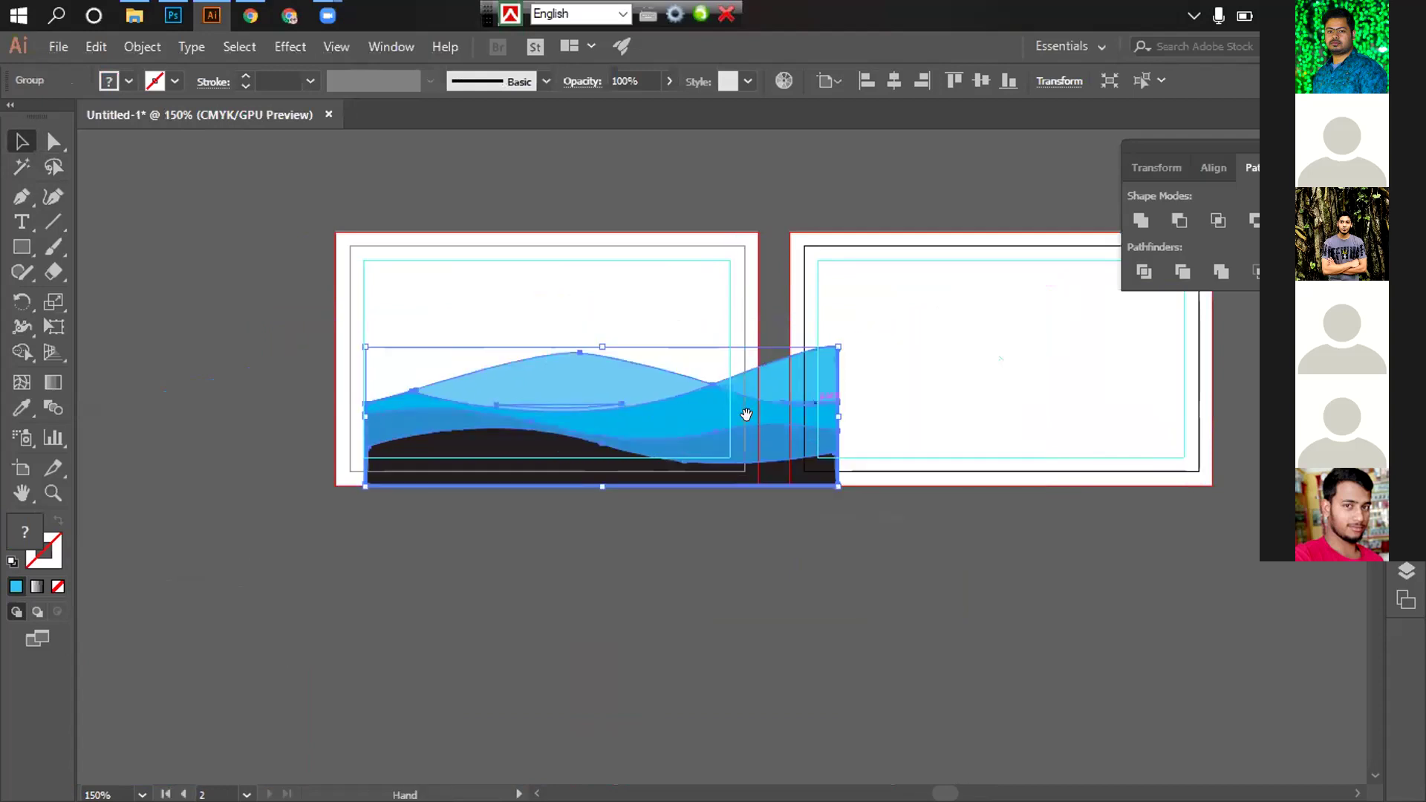
left_click(779, 446)
left_click_drag(825, 444, 800, 443)
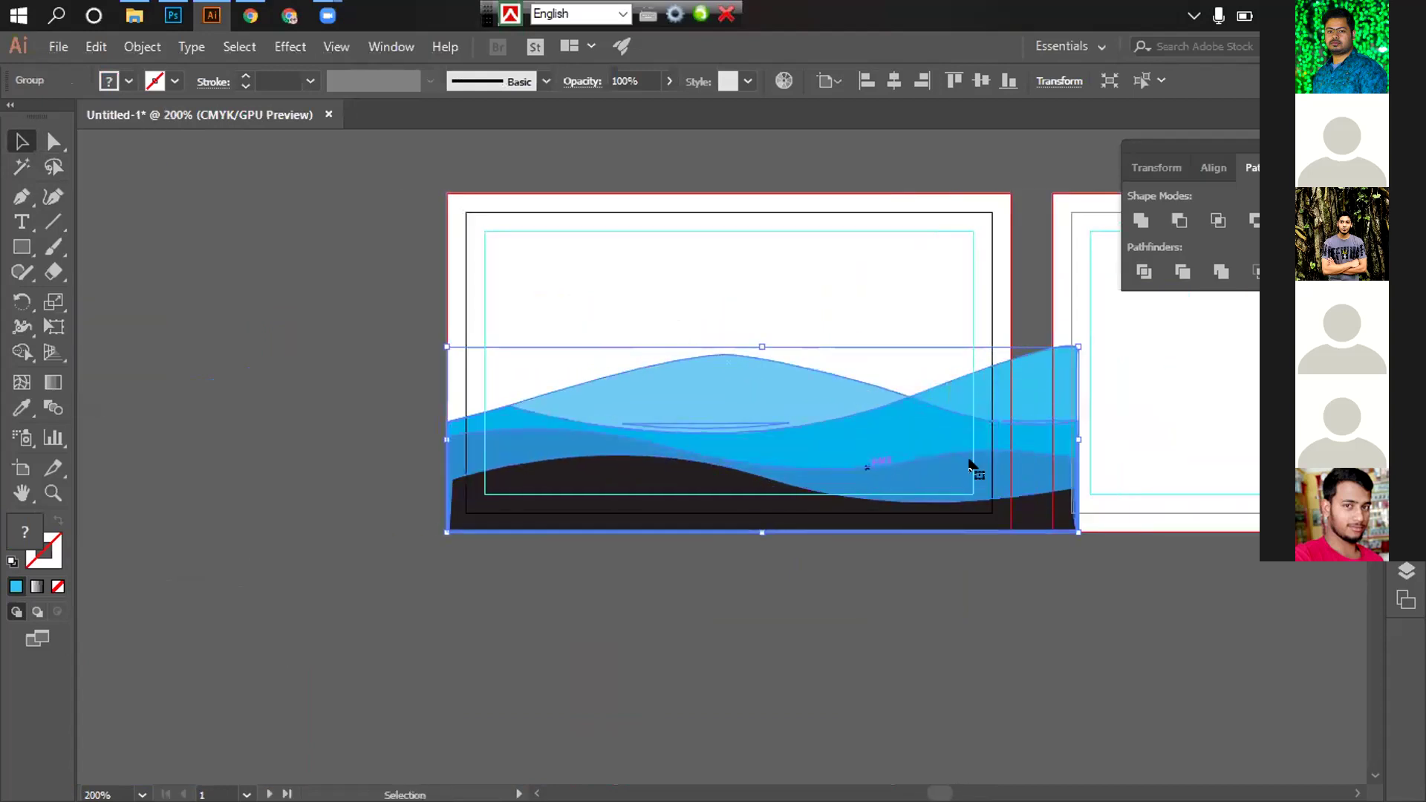
left_click_drag(1077, 349, 1025, 363)
left_click_drag(799, 425, 862, 459)
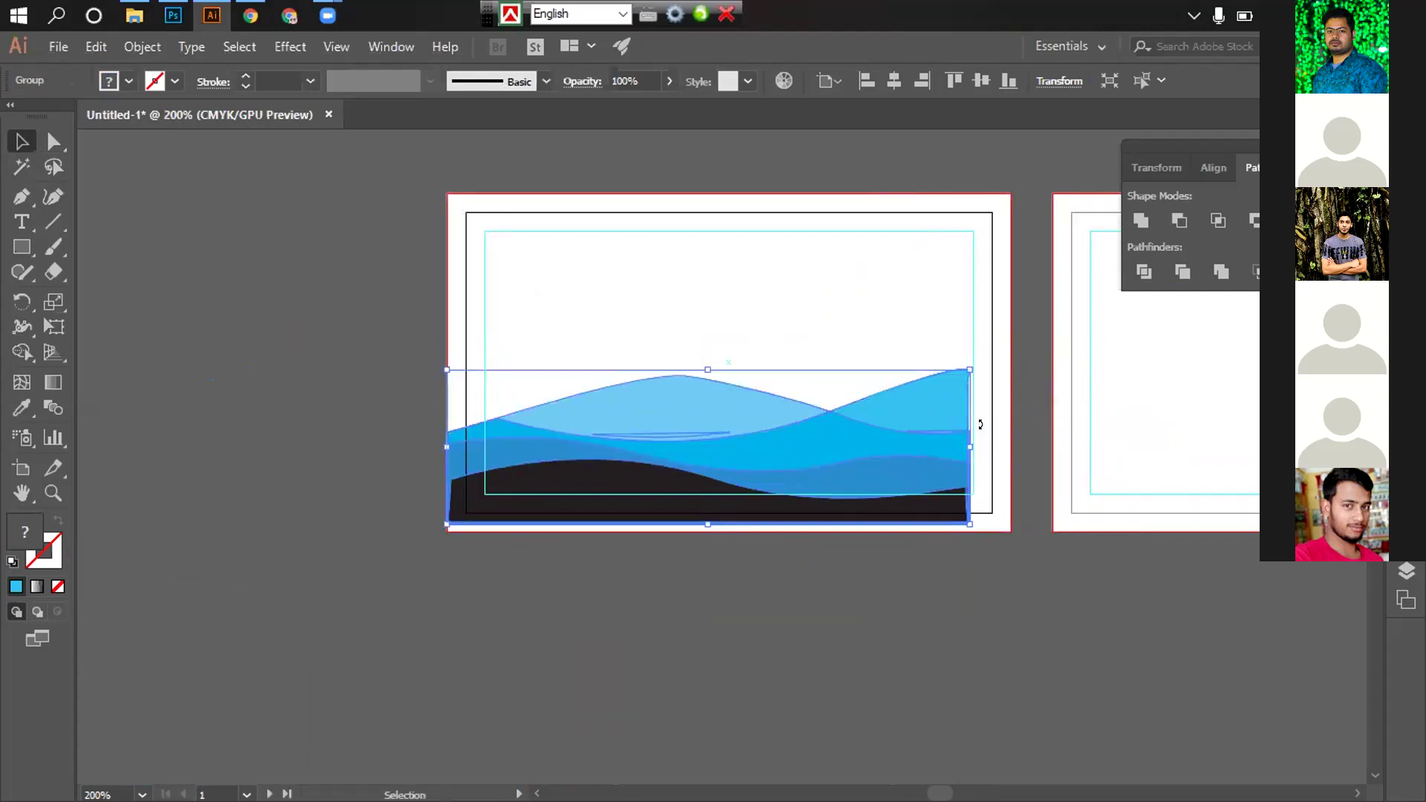
left_click_drag(973, 364, 999, 360)
left_click_drag(881, 408, 903, 409)
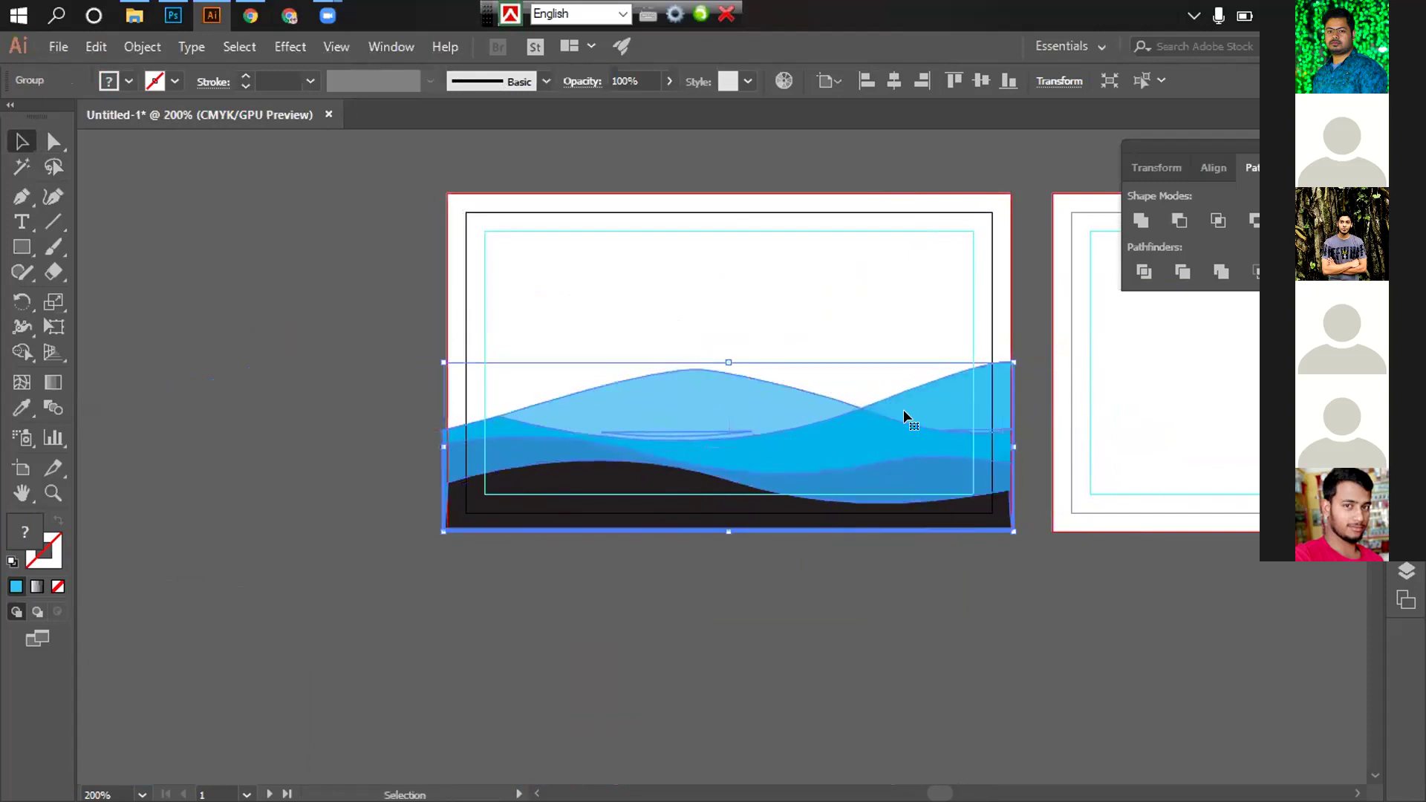
left_click(888, 547)
left_click(894, 446)
Align the wave group to the artboard's bottom edge and recentre the view on both artboards
left_click(976, 78)
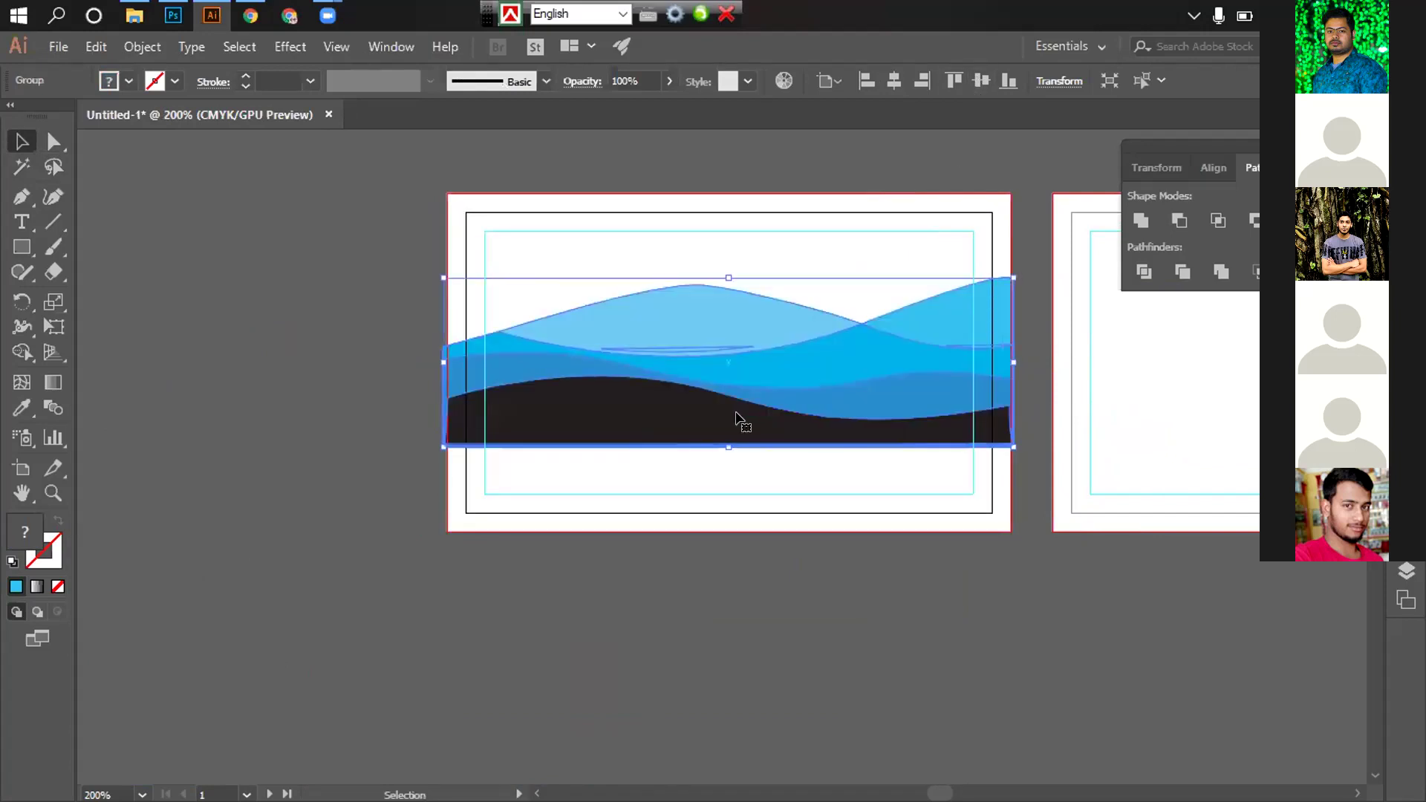
left_click(1007, 79)
left_click(673, 208)
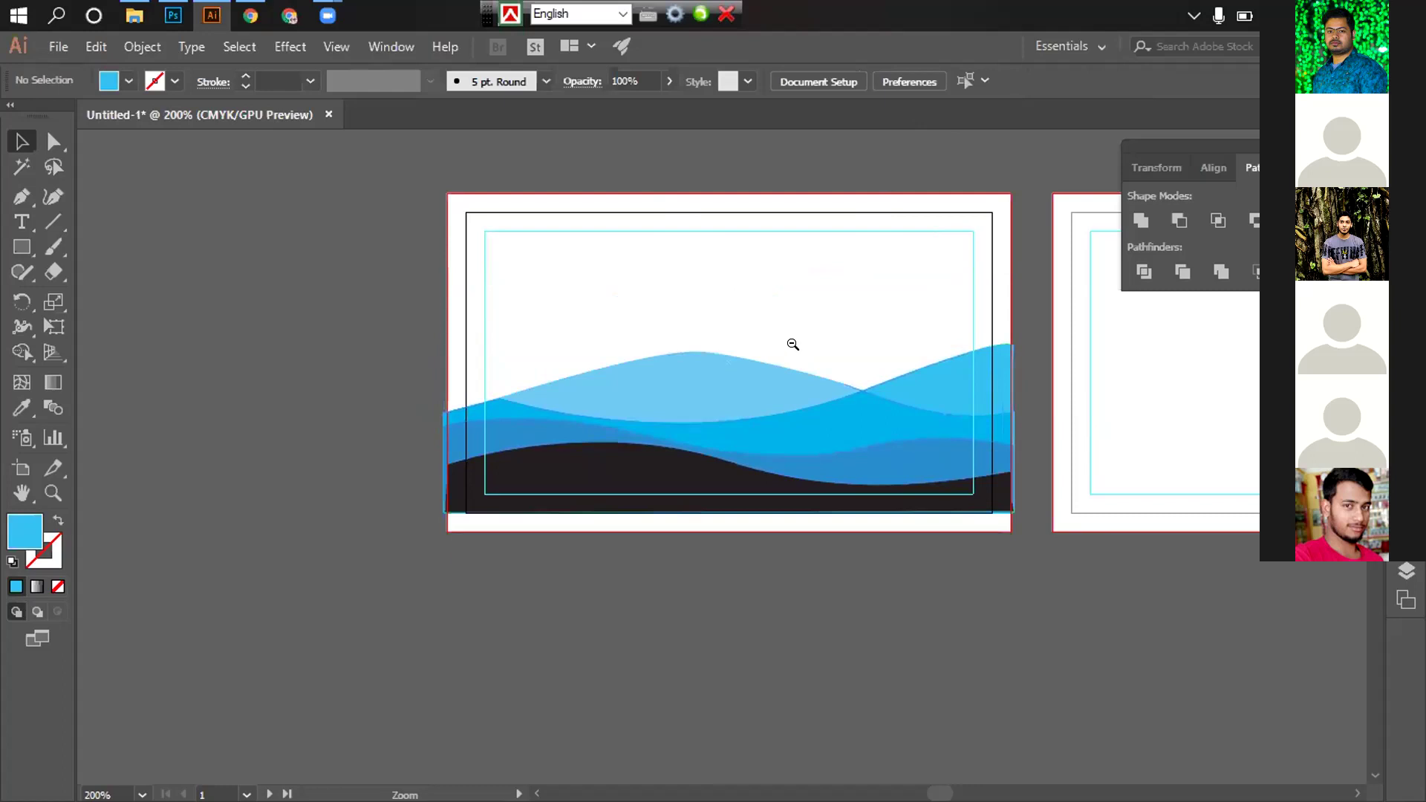
key("ctrl+minus")
key("ctrl+minus")
left_click_drag(761, 385, 942, 343)
key("ctrl+minus")
left_click_drag(776, 368, 884, 324)
key("ctrl+plus")
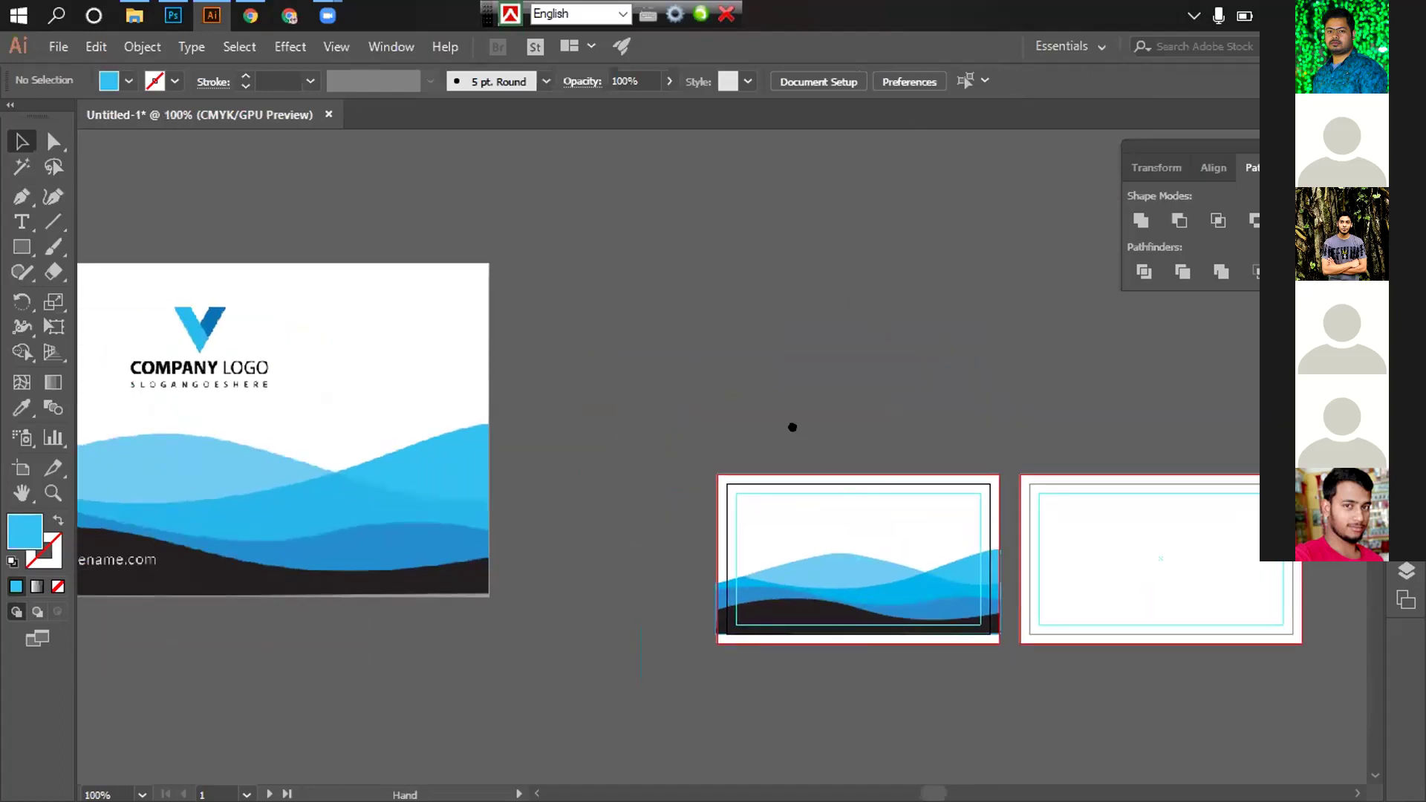
left_click_drag(793, 427, 609, 400)
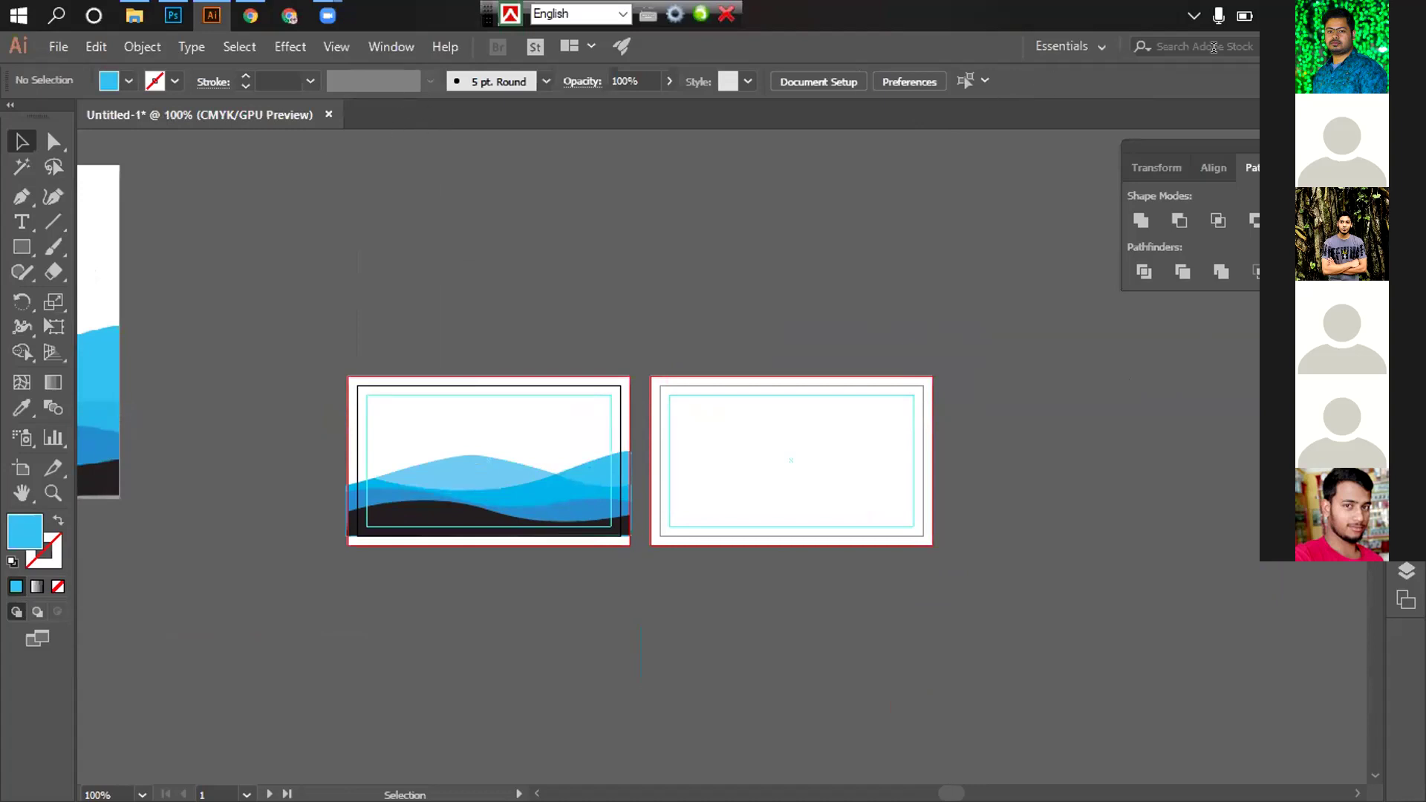
Drag a downloaded reference card image from the desktop into the Illustrator document
key("super+d")
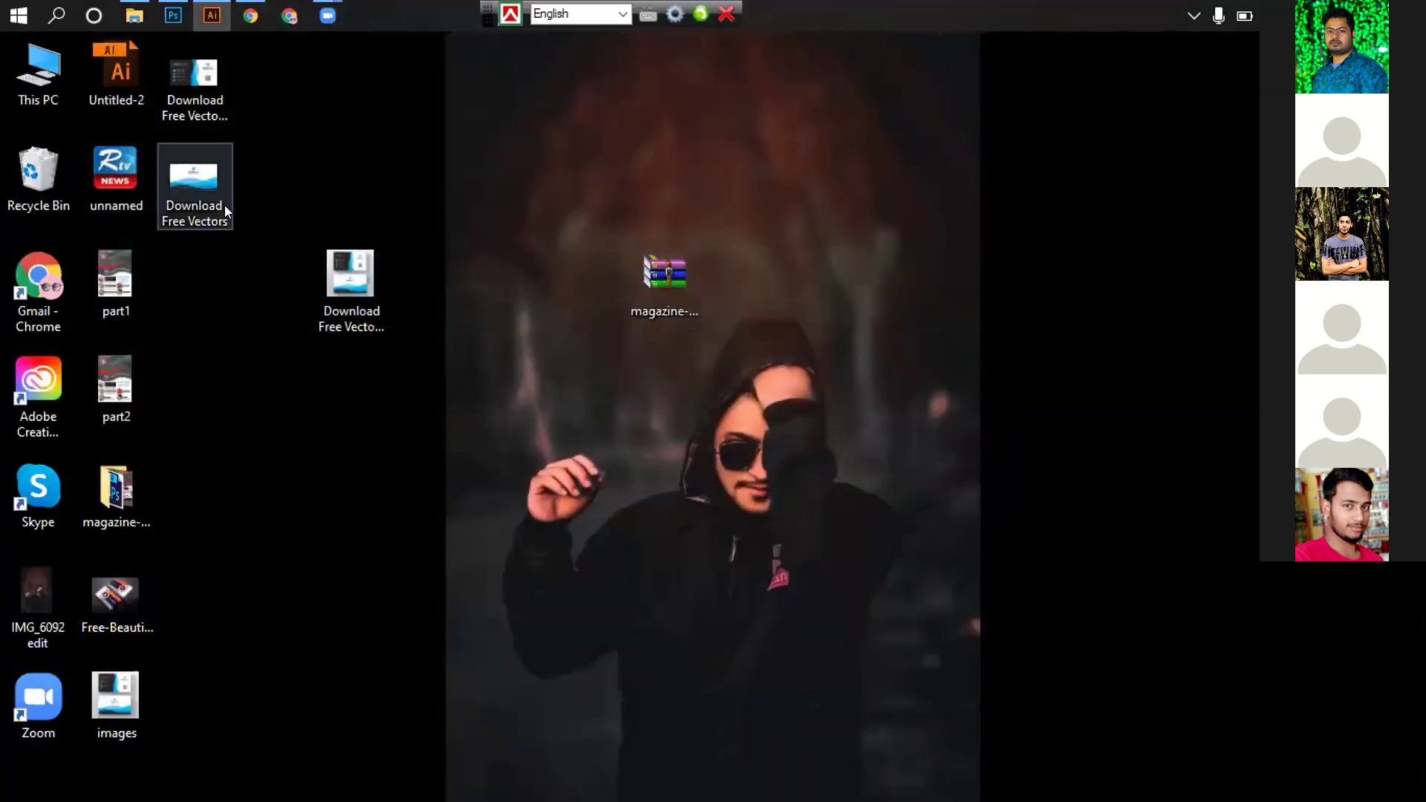
left_click(223, 202)
left_click(189, 86)
left_click_drag(241, 38, 655, 309)
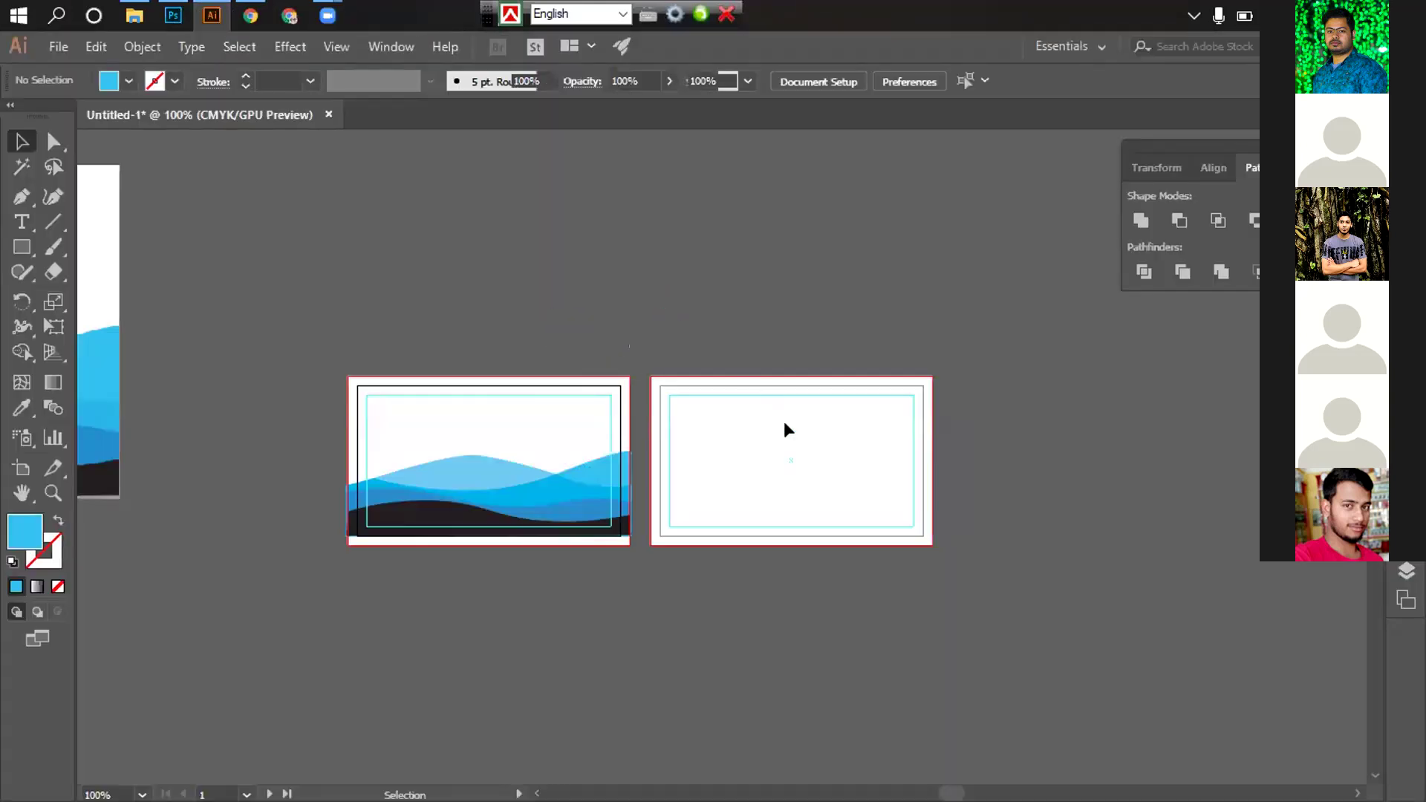
Shrink the placed reference card image to about 287 px and set it beside the artboards
left_click(763, 361, "ctrl+alt")
left_click(773, 408, "ctrl+alt")
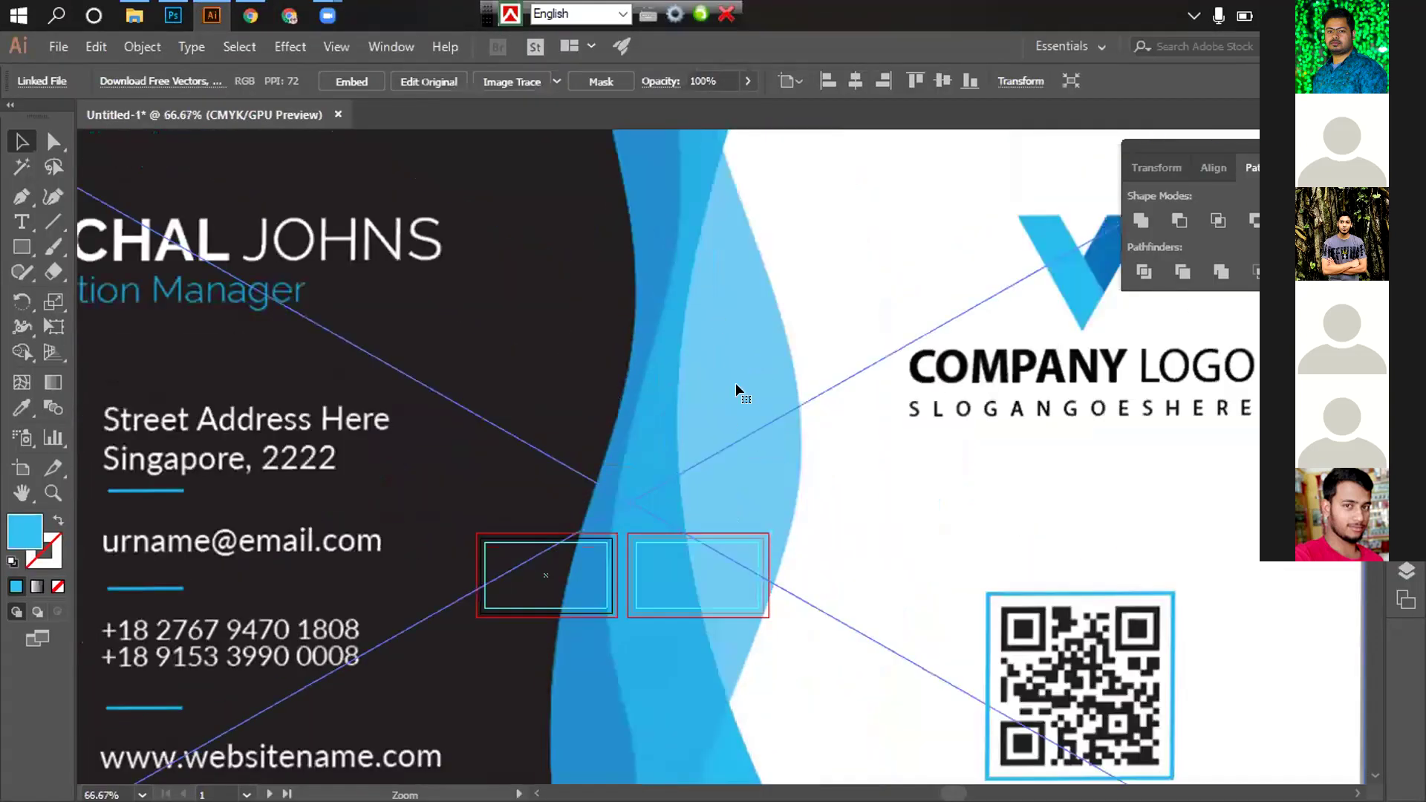
left_click(736, 382, "ctrl+alt")
left_click(735, 382, "ctrl+alt")
left_click(736, 382, "ctrl+alt")
left_click_drag(871, 625, 842, 466)
left_click_drag(798, 389, 911, 588)
left_click_drag(1030, 539, 856, 435)
left_click(856, 436)
left_click_drag(740, 389, 841, 181)
left_click_drag(740, 308, 631, 592)
left_click_drag(654, 535, 622, 434)
Drag out a second copy of the wave group beside the artboards
scroll(535, 495, "up", 5)
scroll(452, 570, "right", 6)
scroll(452, 570, "up", 3)
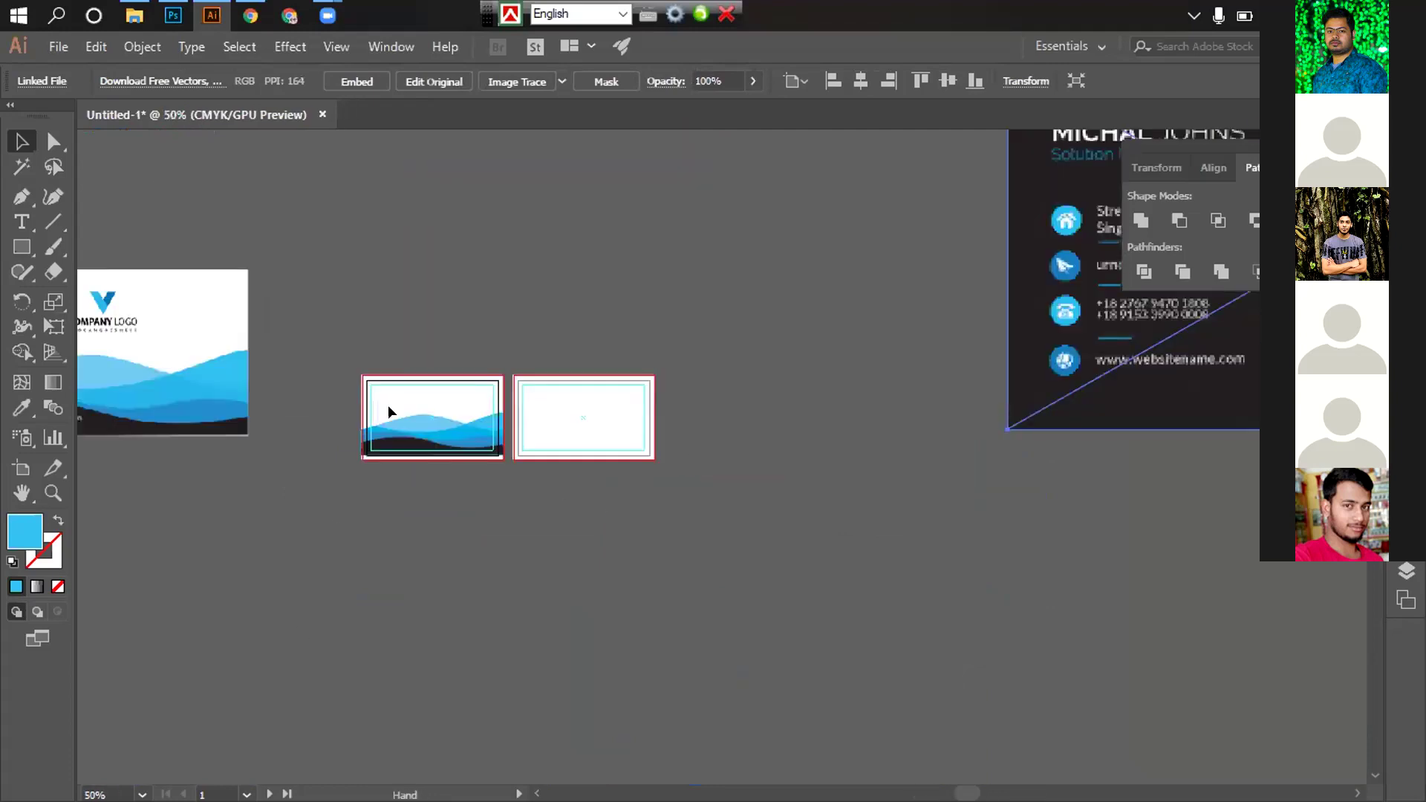
scroll(389, 411, "right", 2)
scroll(334, 678, "right", 3)
scroll(308, 647, "down", 2)
scroll(309, 647, "right", 2)
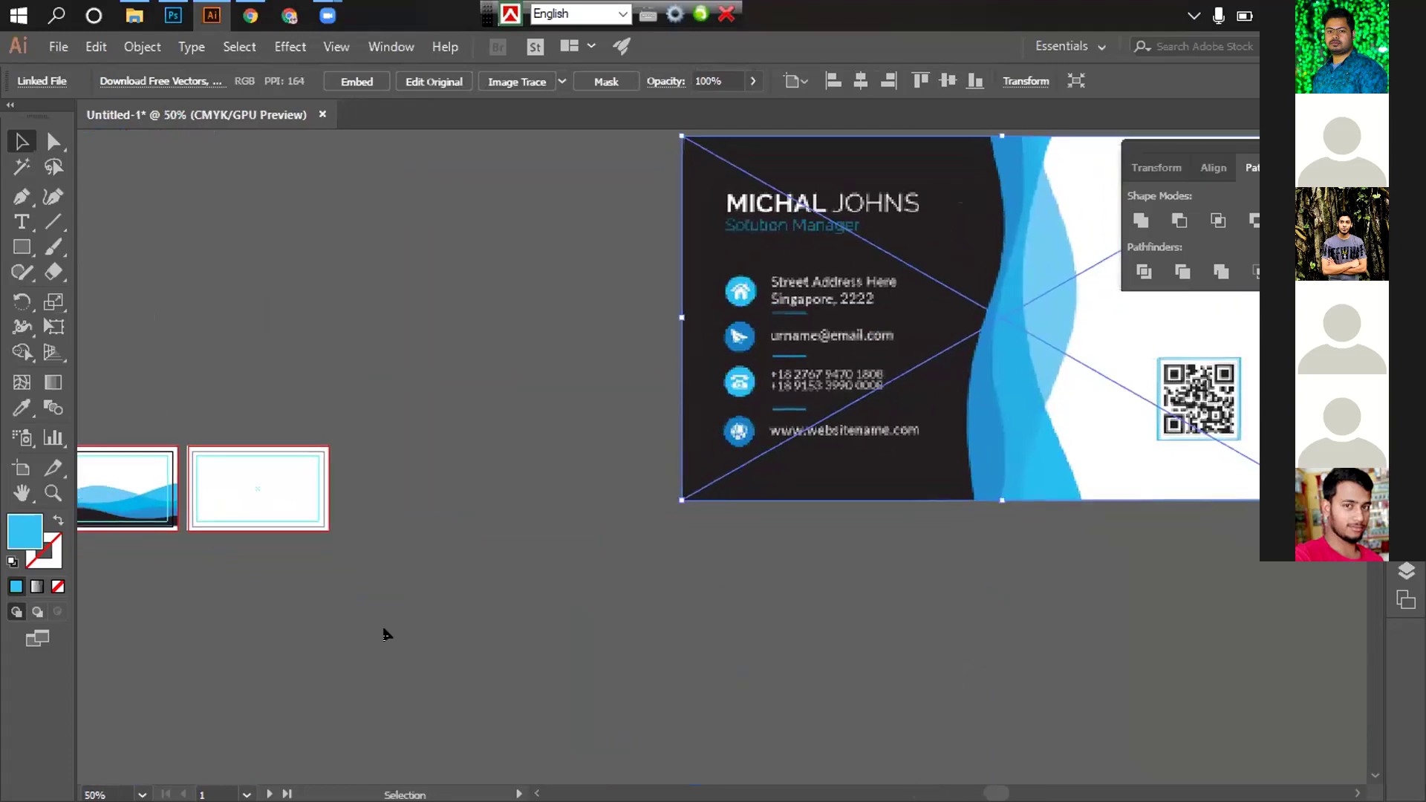
scroll(367, 629, "left", 3)
left_click_drag(182, 496, 572, 517)
Rotate the copied wave group by 90° through Transform > Rotate
left_click(586, 609)
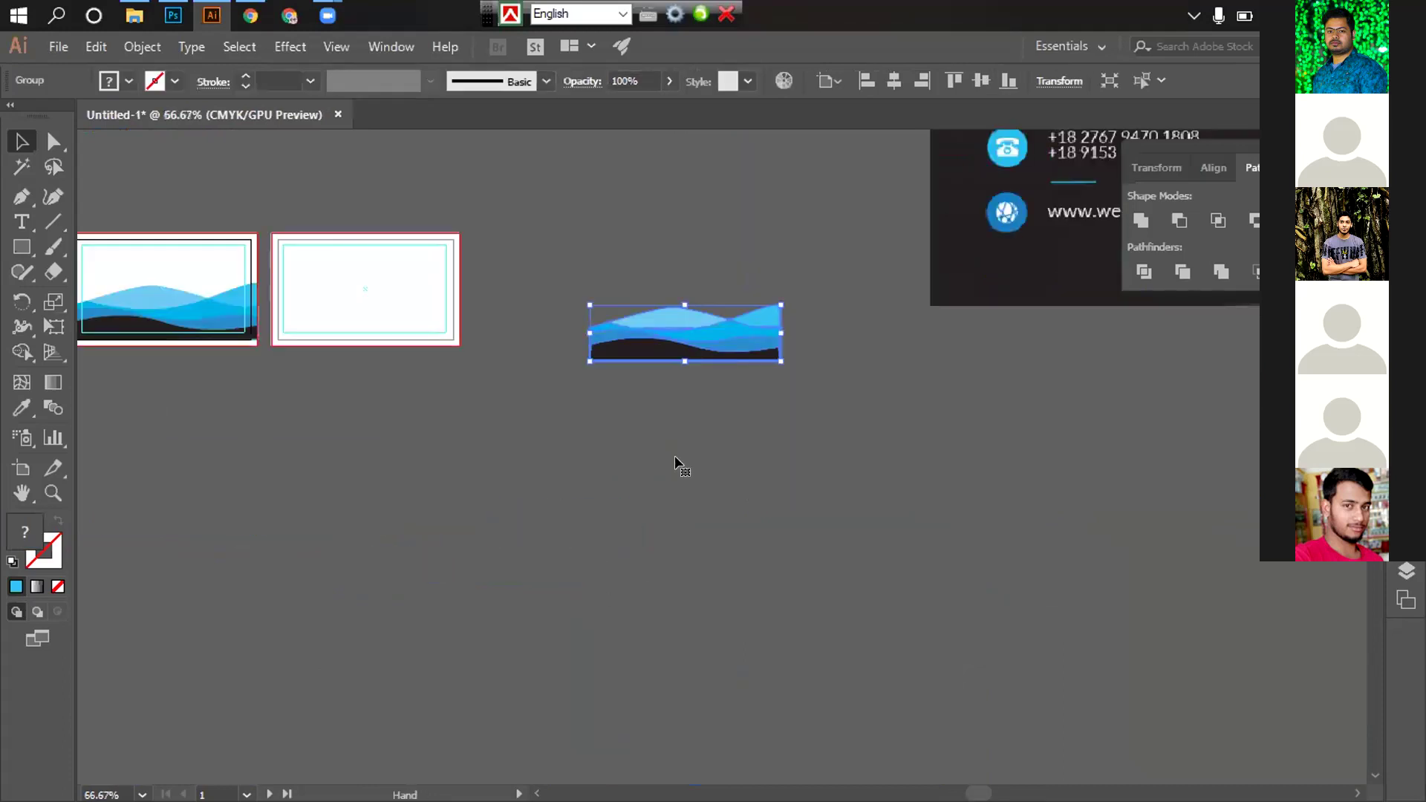
right_click(657, 416)
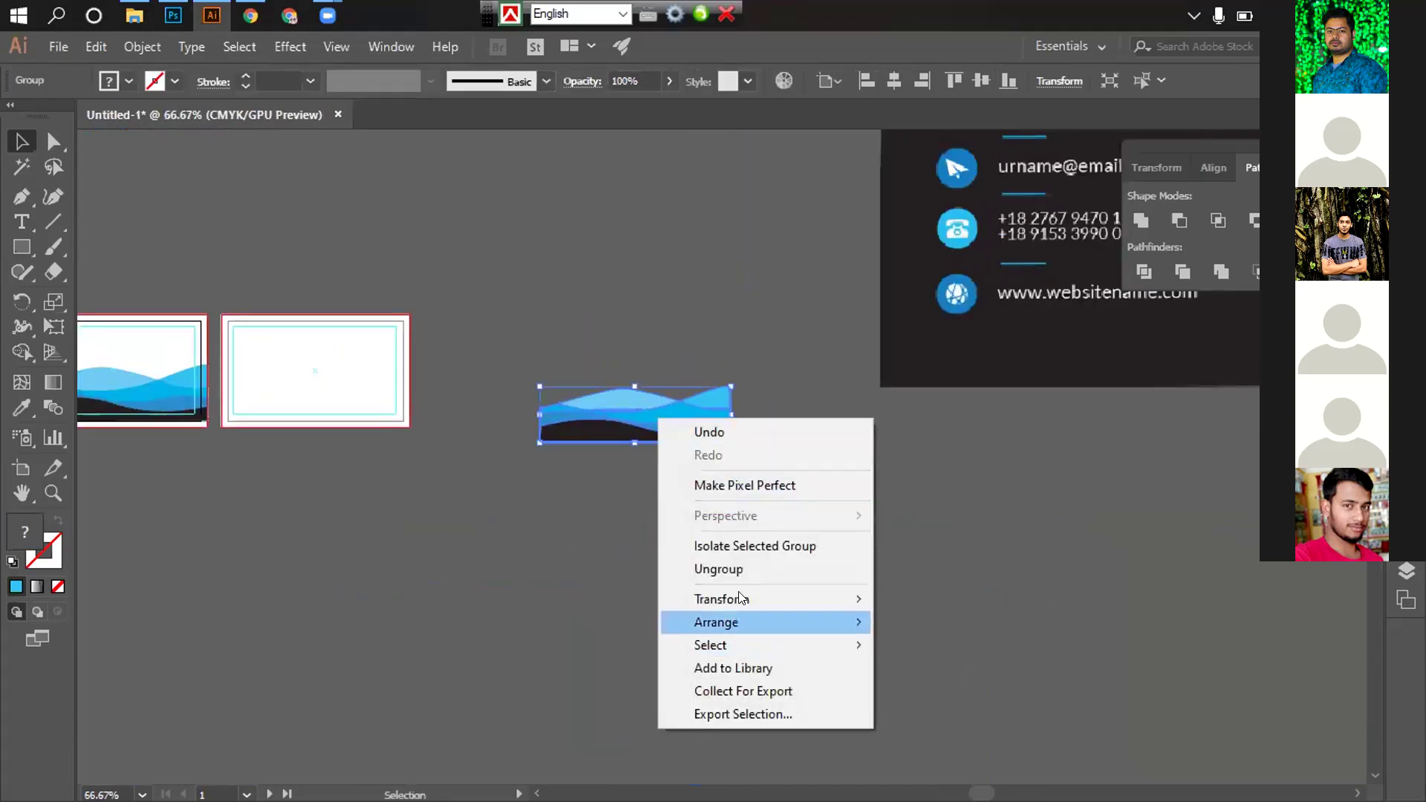
mouse_move(743, 599)
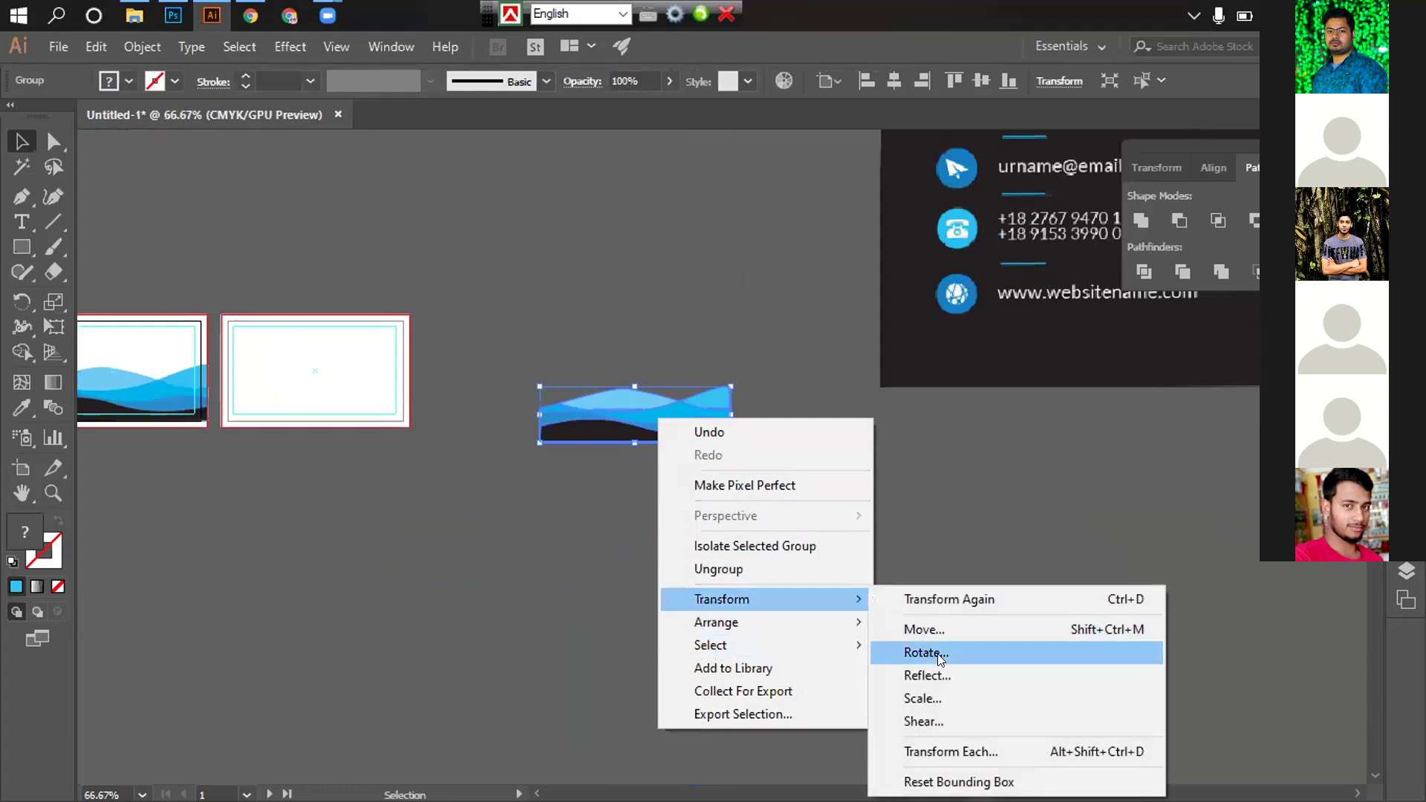
left_click(942, 652)
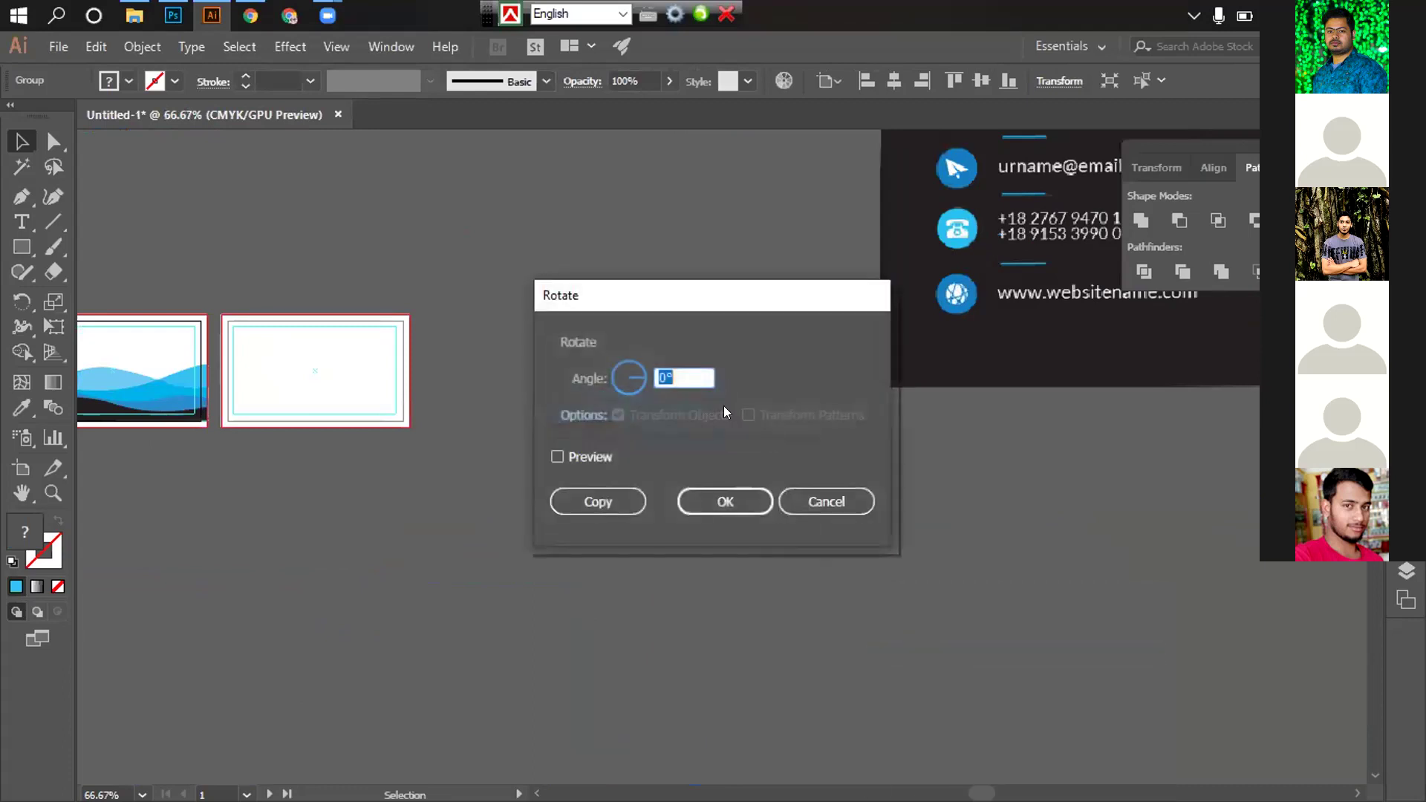
left_click_drag(711, 310, 1055, 330)
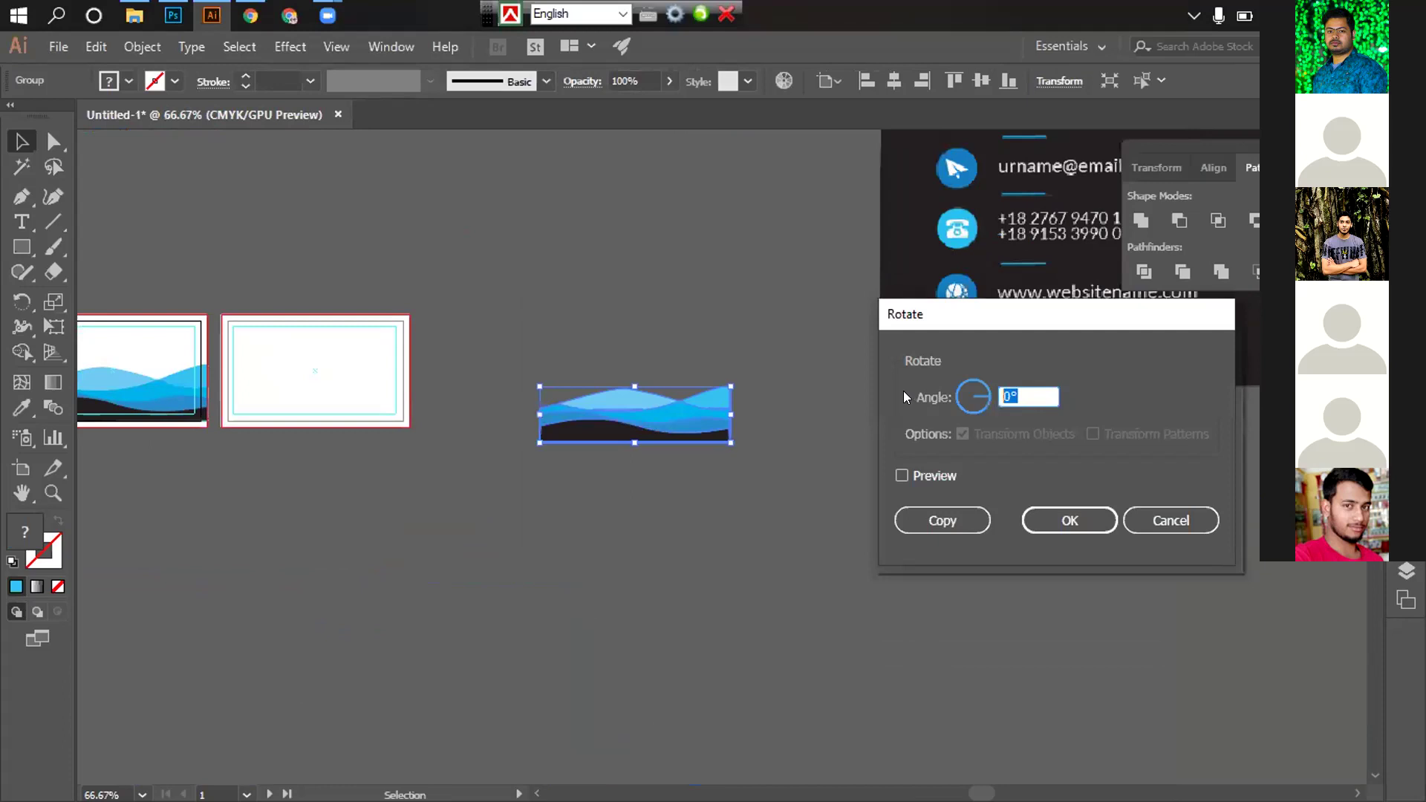
type("90")
left_click(920, 478)
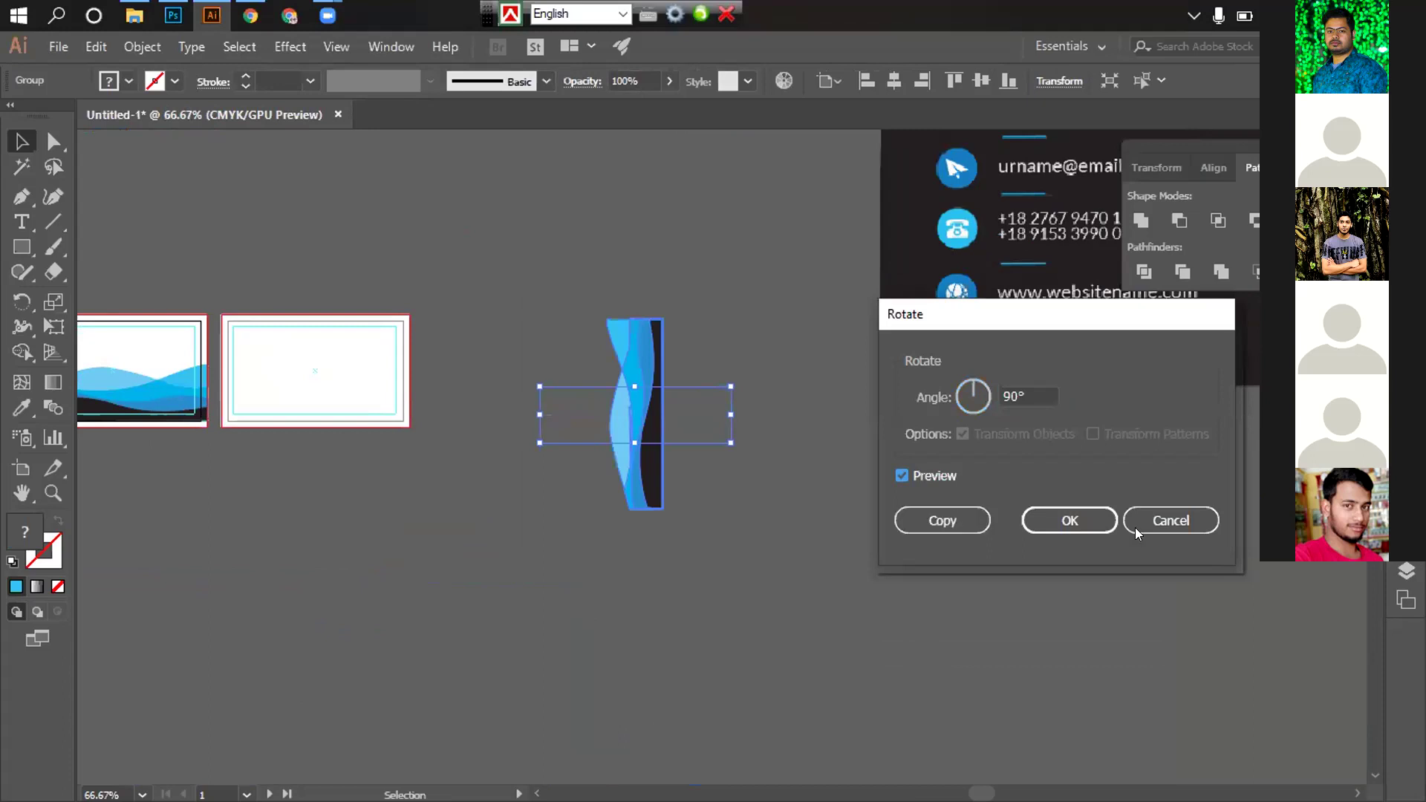
left_click(1075, 522)
left_click(737, 400)
Reflect the rotated wave group across the vertical axis
left_click(646, 407)
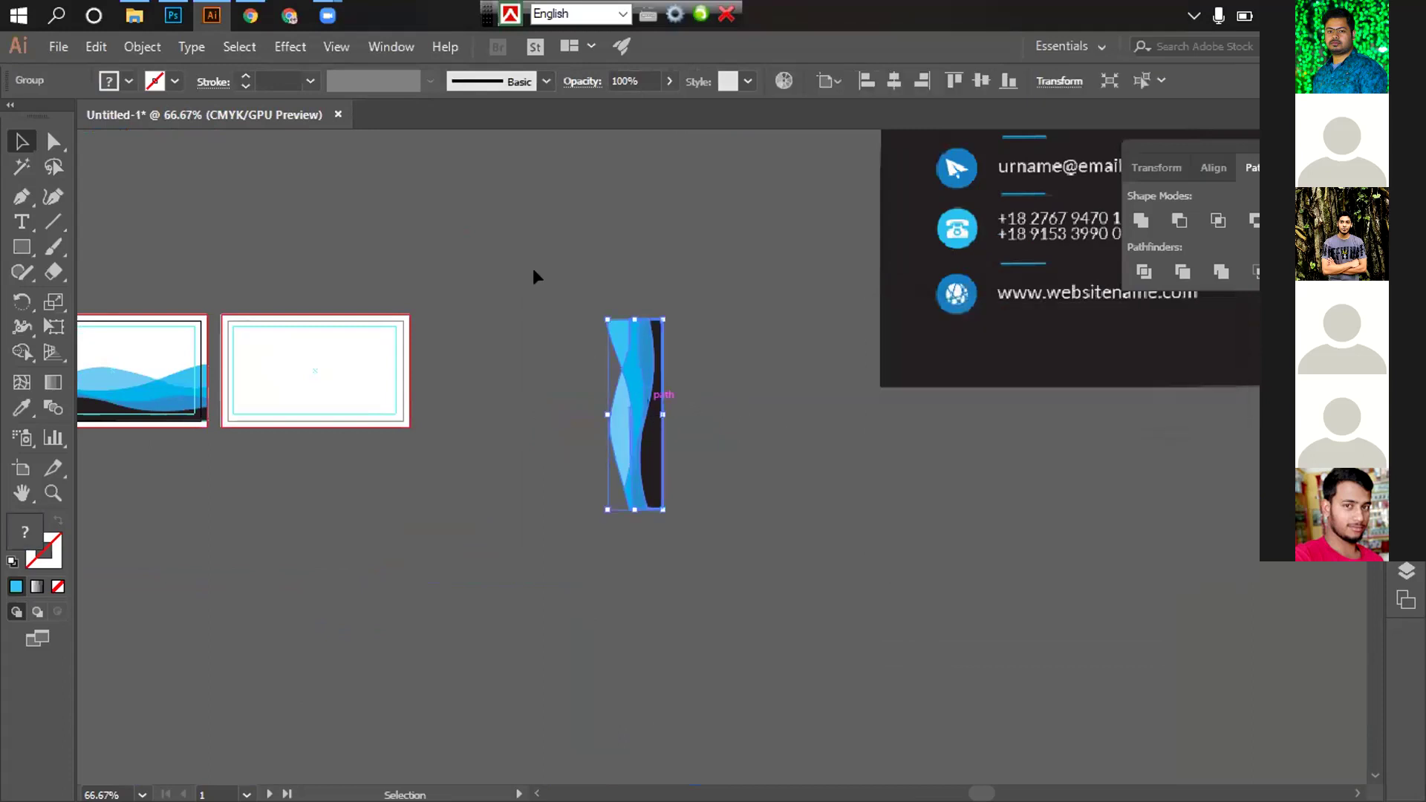
right_click(635, 407)
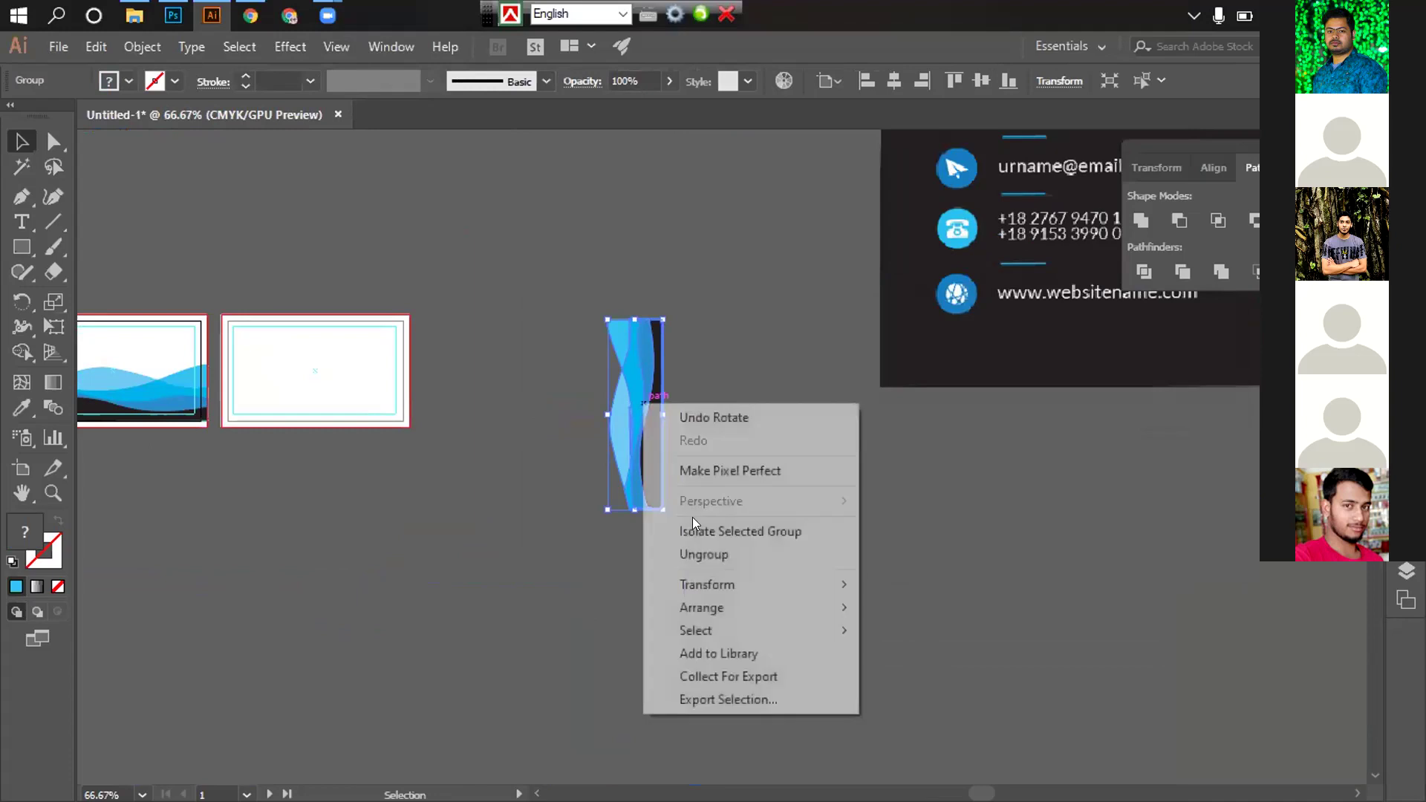
mouse_move(713, 585)
left_click(929, 661)
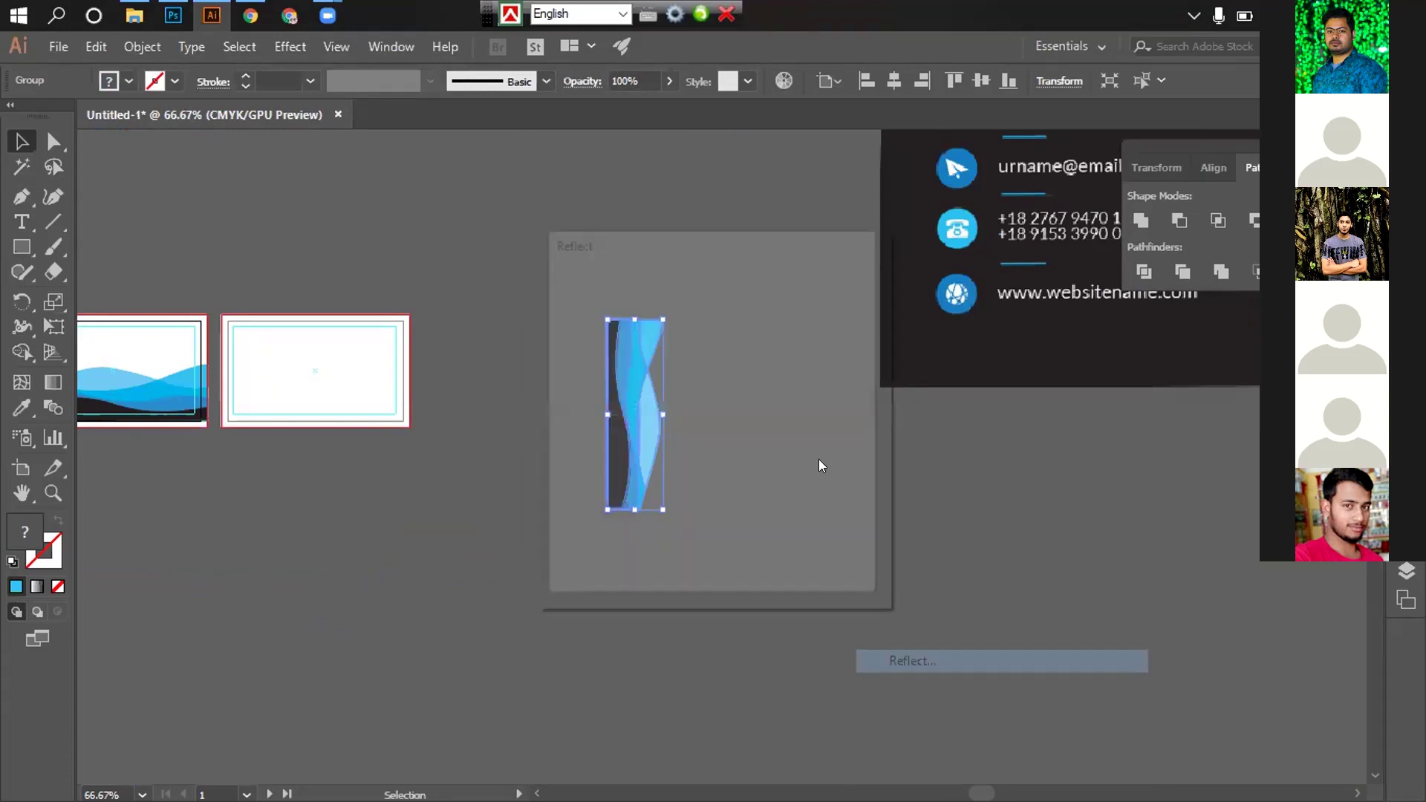
left_click_drag(709, 243, 1036, 253)
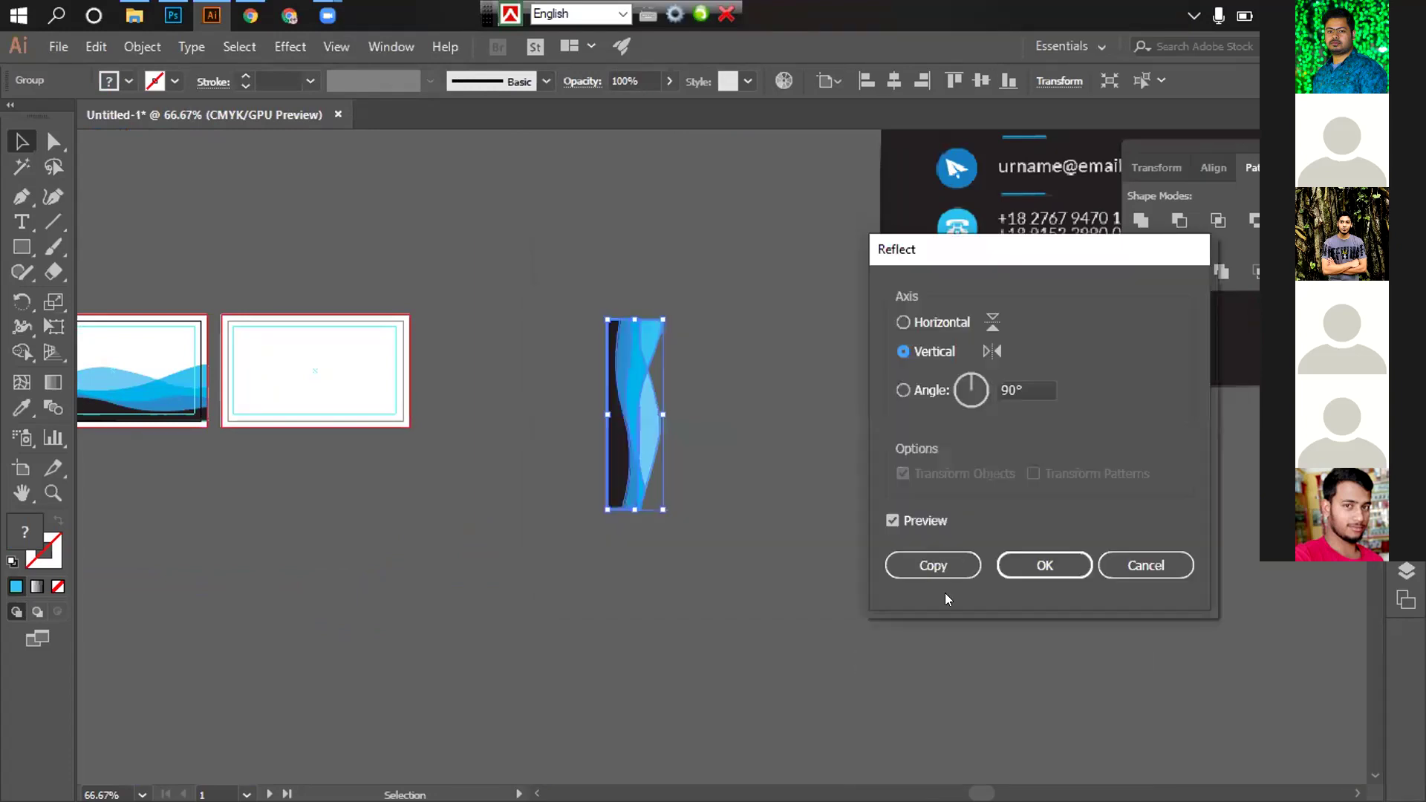
left_click(1019, 566)
left_click(735, 510)
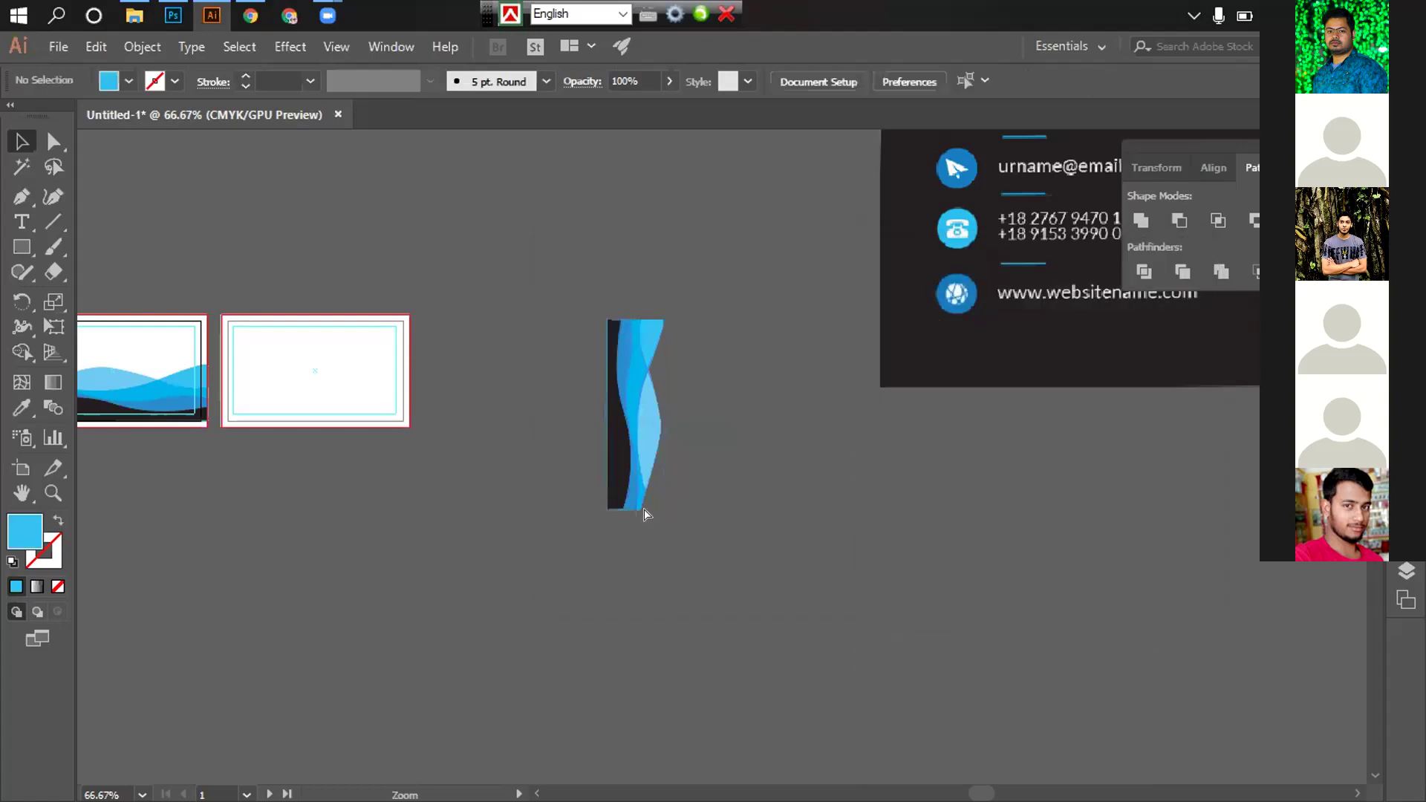
key("ctrl+1")
Move the upright wave onto the second artboard and align it to the top
left_click_drag(1013, 413, 536, 390)
scroll(513, 443, "up", 2)
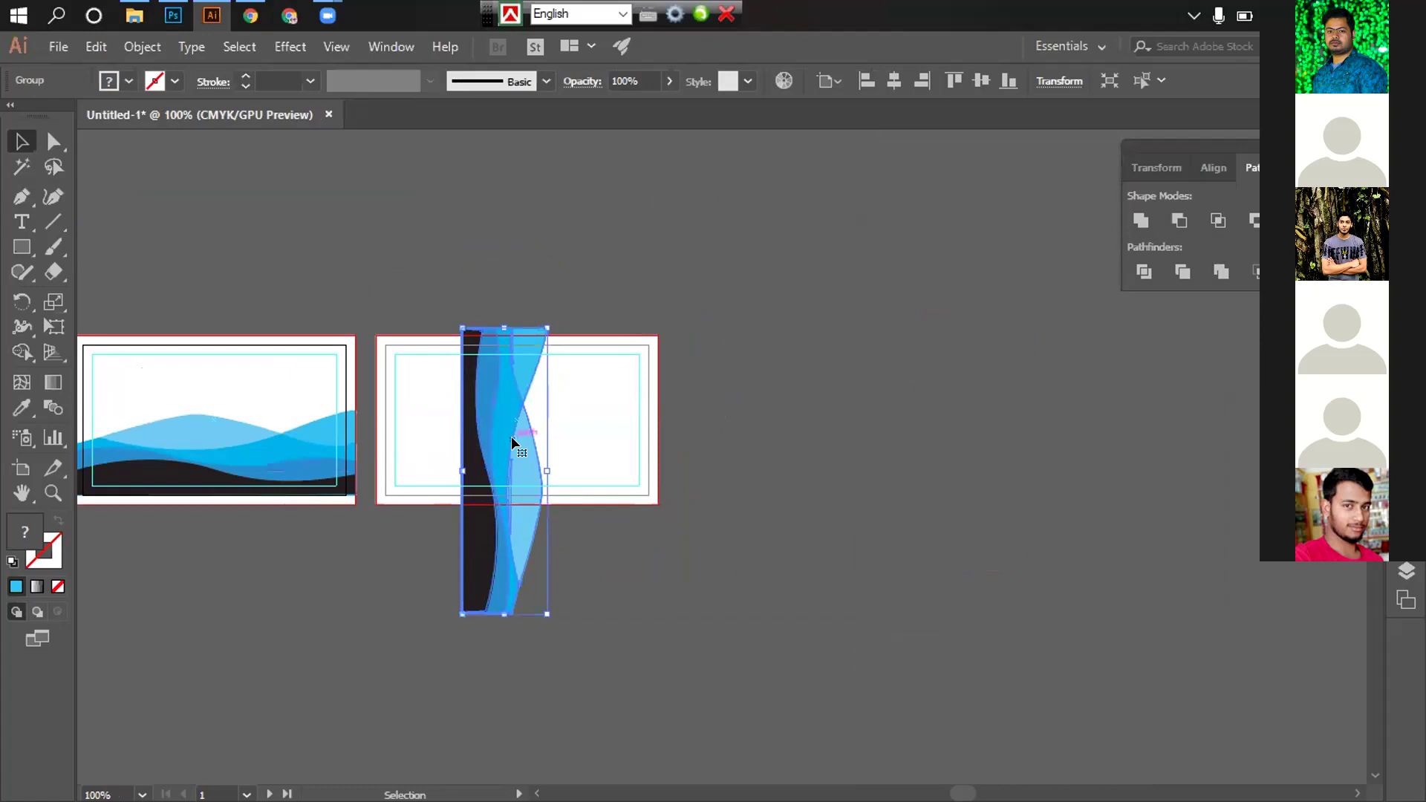
scroll(814, 450, "right", 5)
scroll(850, 468, "up", 2)
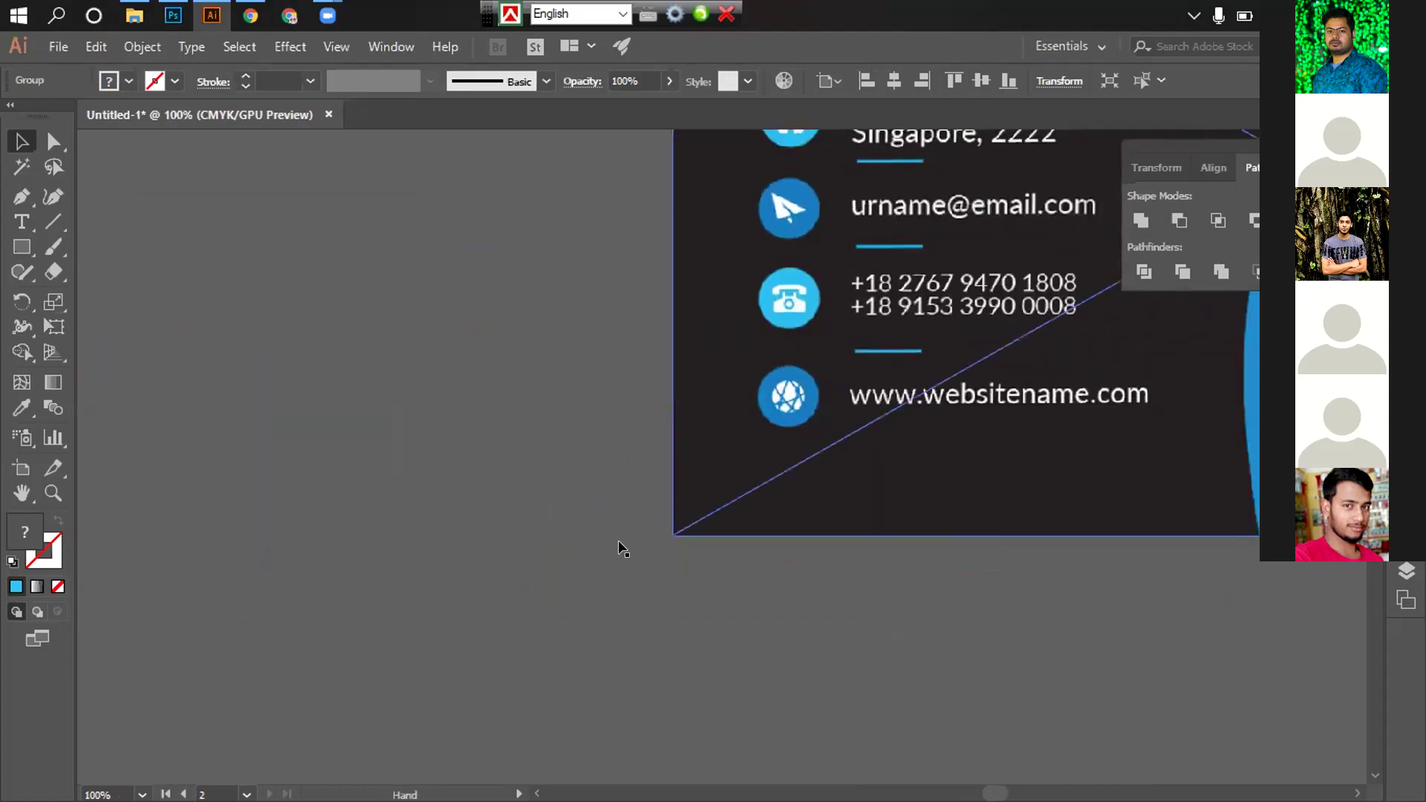
key("ctrl+minus")
key("ctrl+minus")
scroll(653, 552, "up", 1)
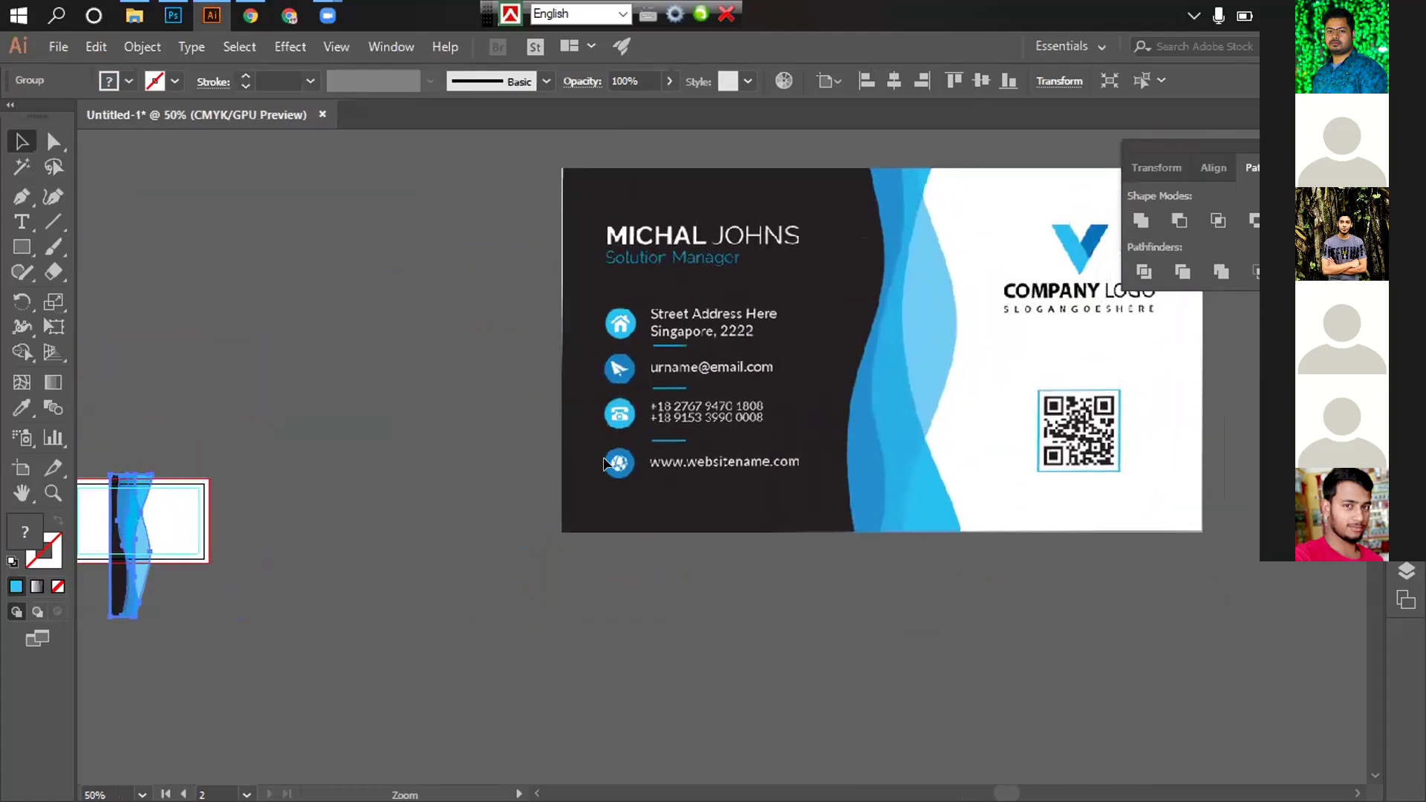
key("ctrl+minus")
key("ctrl+plus")
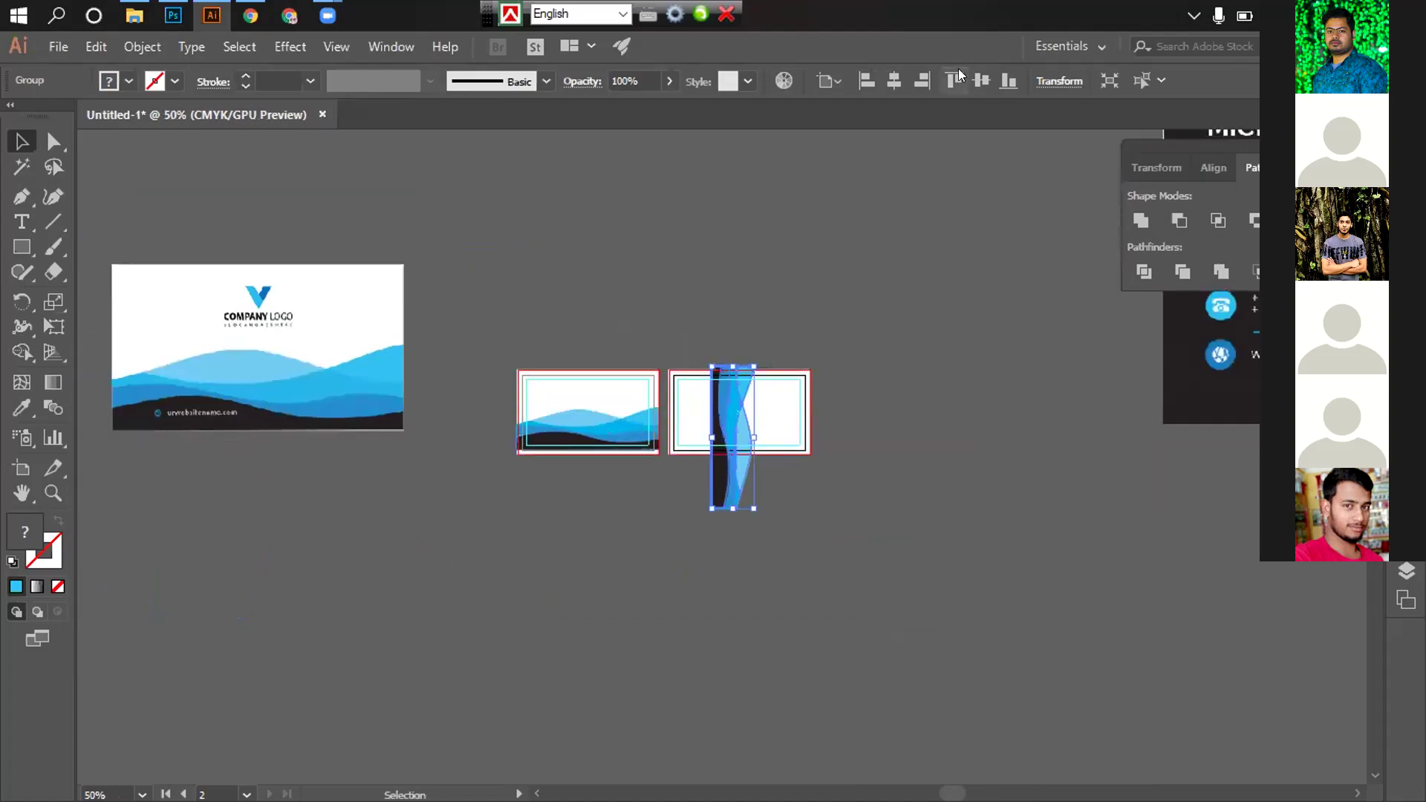
left_click(949, 79)
left_click(854, 430)
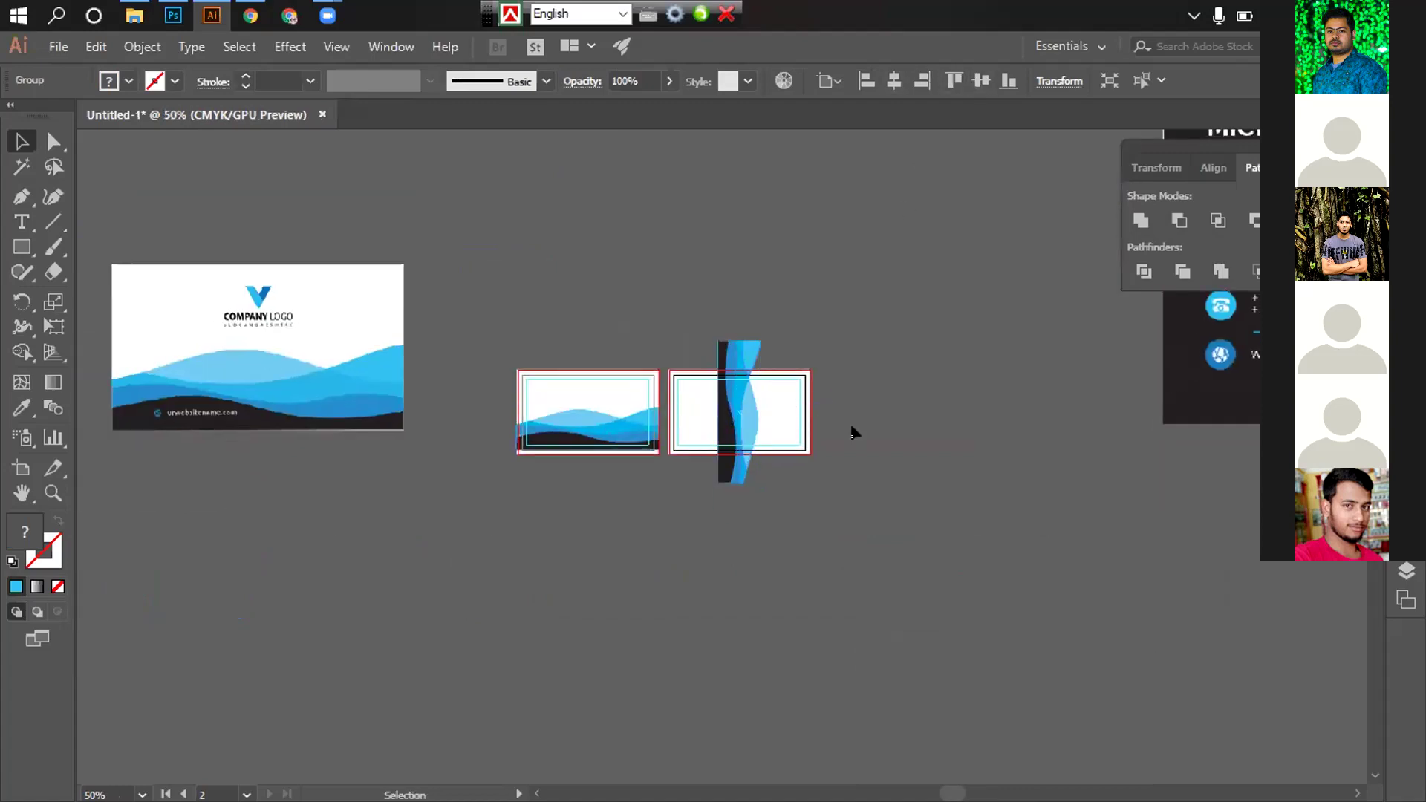
Shrink the vertical wave group to fit the second artboard's height
scroll(942, 296, "up", 3)
left_click(603, 173)
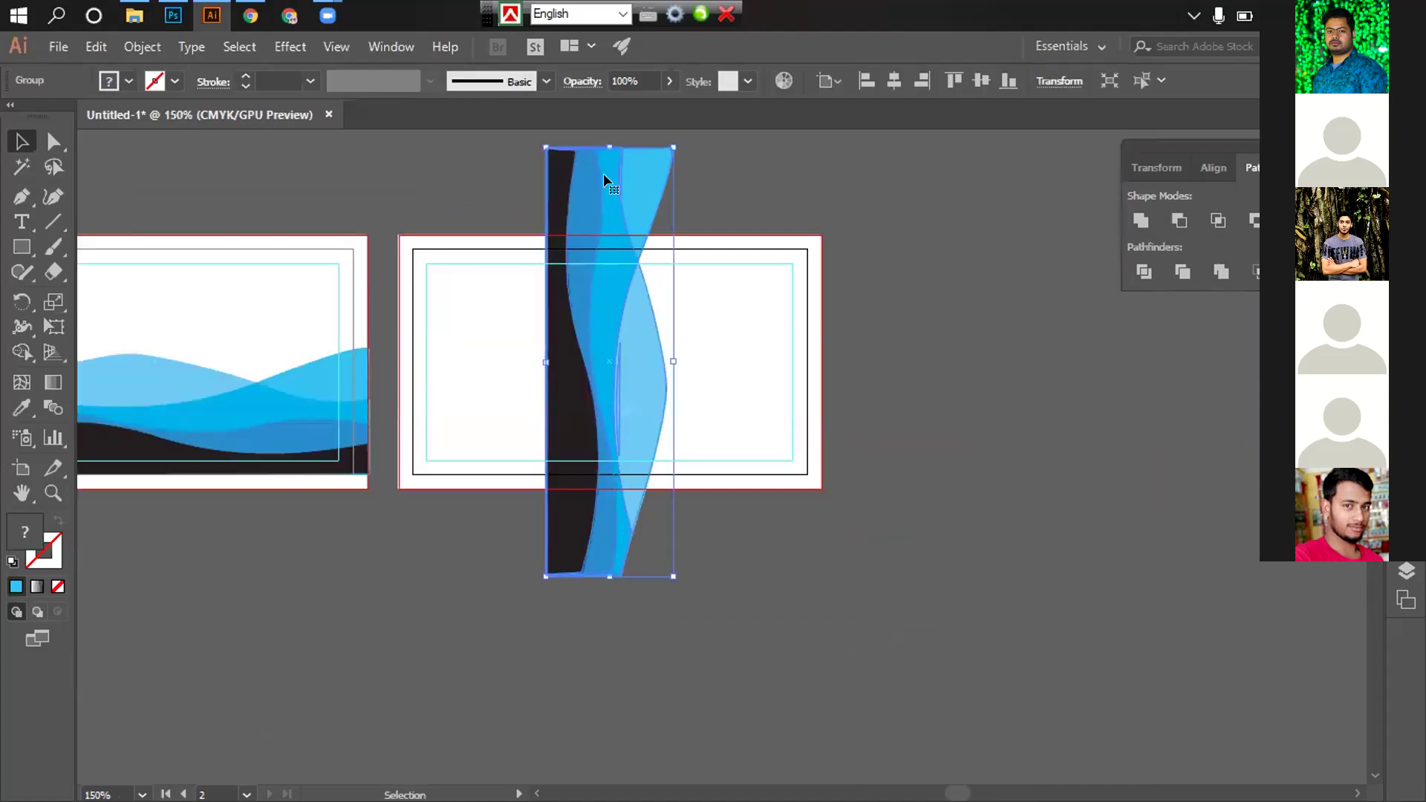
left_click_drag(600, 141, 601, 233)
left_click(662, 350)
key("ctrl+plus")
left_click_drag(576, 456, 658, 421)
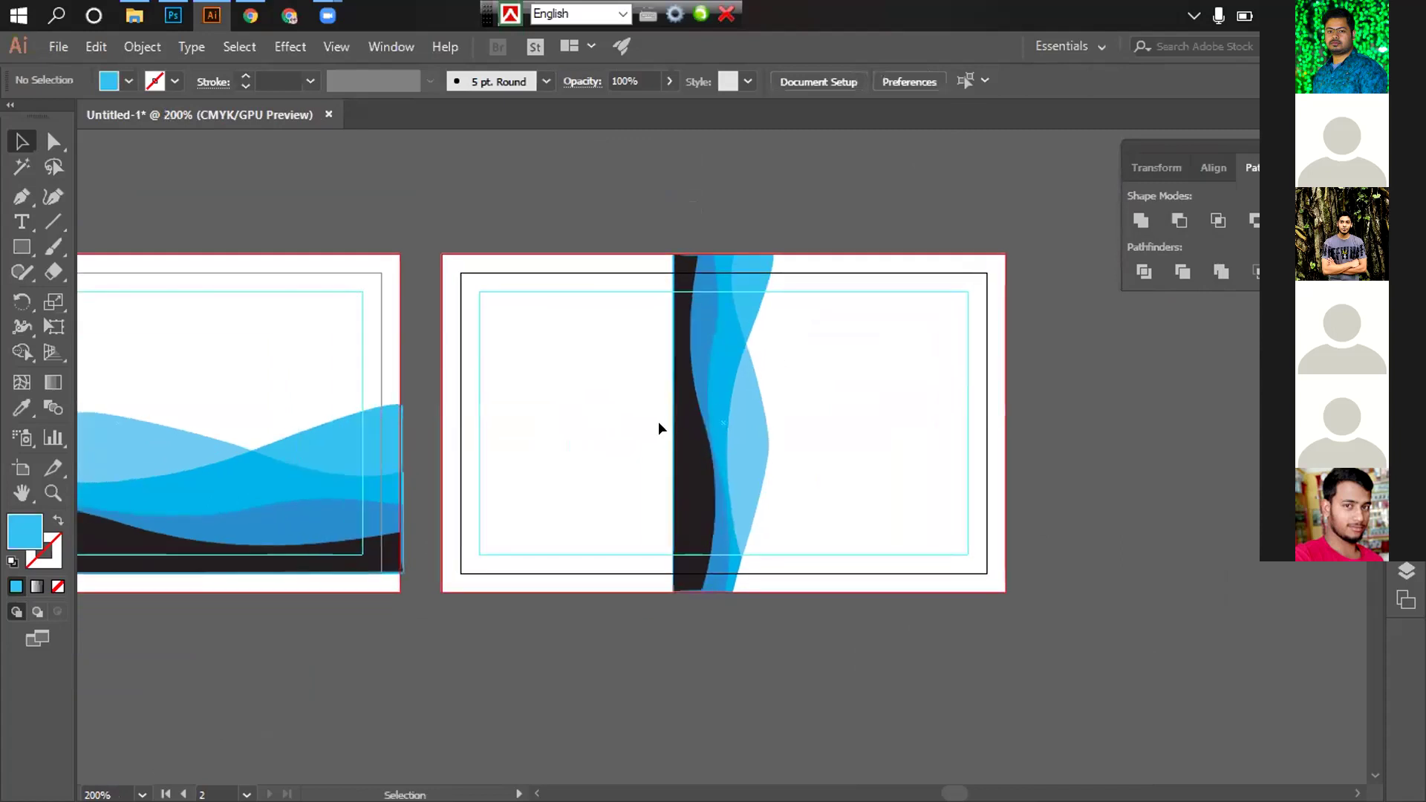
Ungroup the wave into separate paths, undoing a trial widening of the black strip
left_click(683, 424)
right_click(687, 424)
left_click(747, 577)
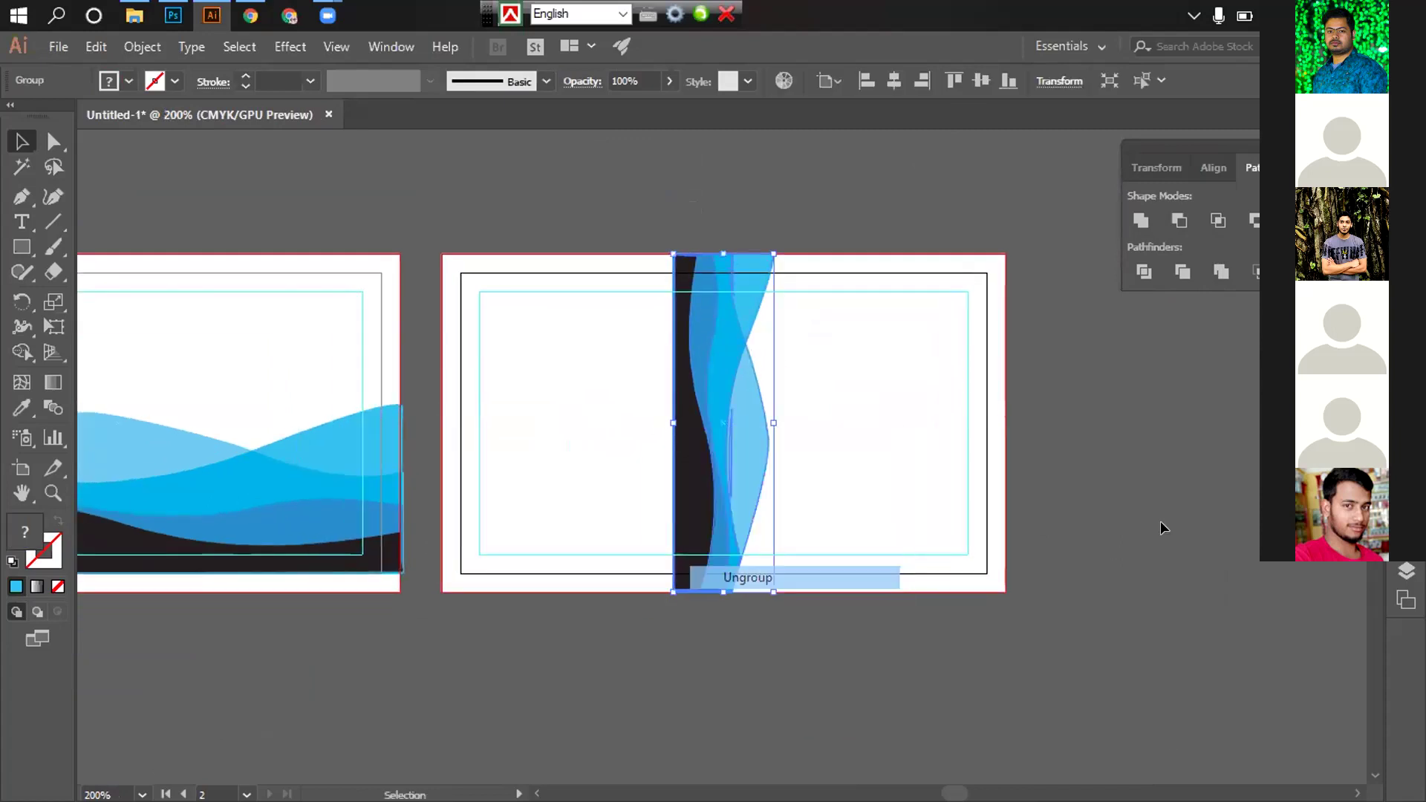
left_click(611, 519)
left_click(710, 491)
left_click_drag(675, 415, 471, 412)
key("ctrl+z")
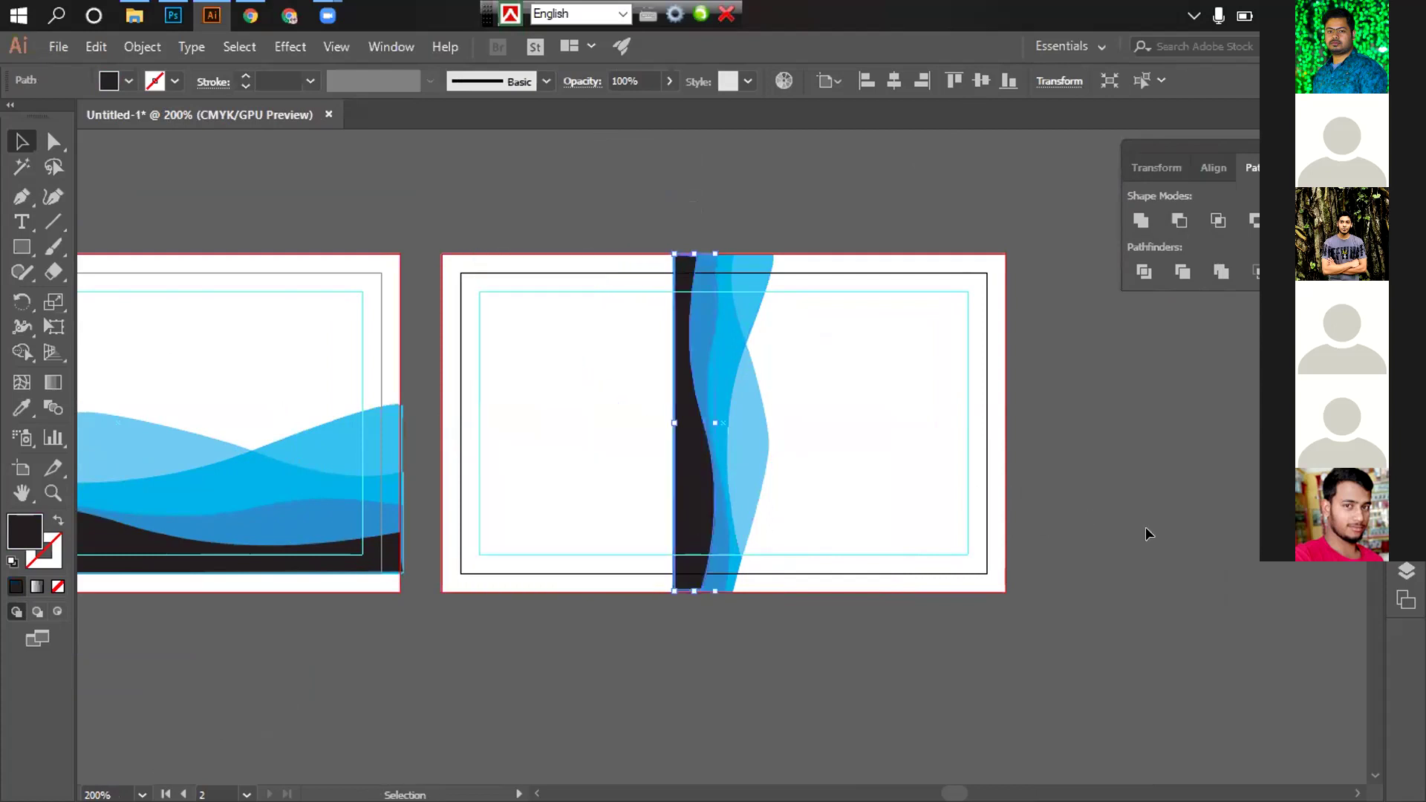
left_click(1150, 533)
Draw a dark rectangle covering the second artboard's left side, from its top-left corner to the wave
left_click(21, 246)
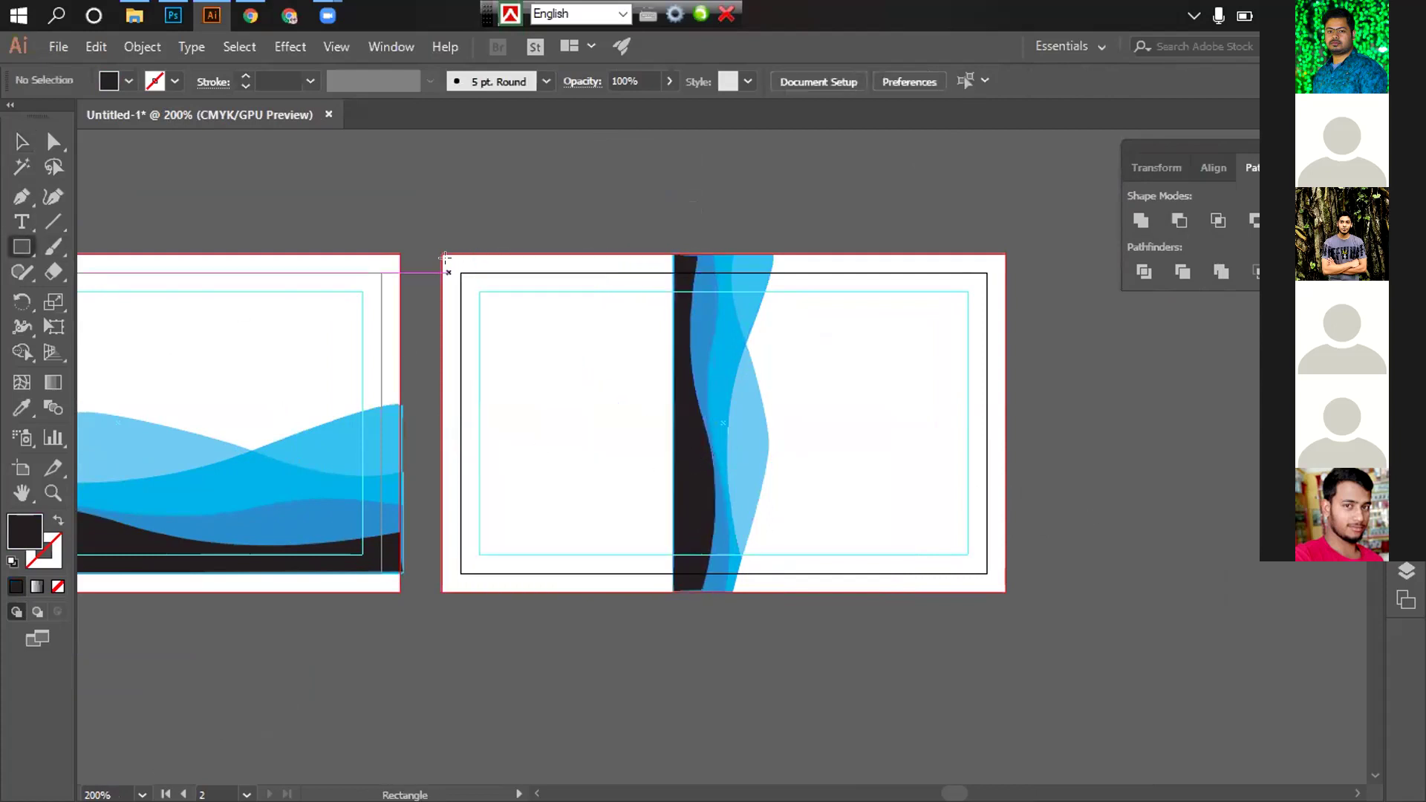
left_click_drag(435, 249, 677, 579)
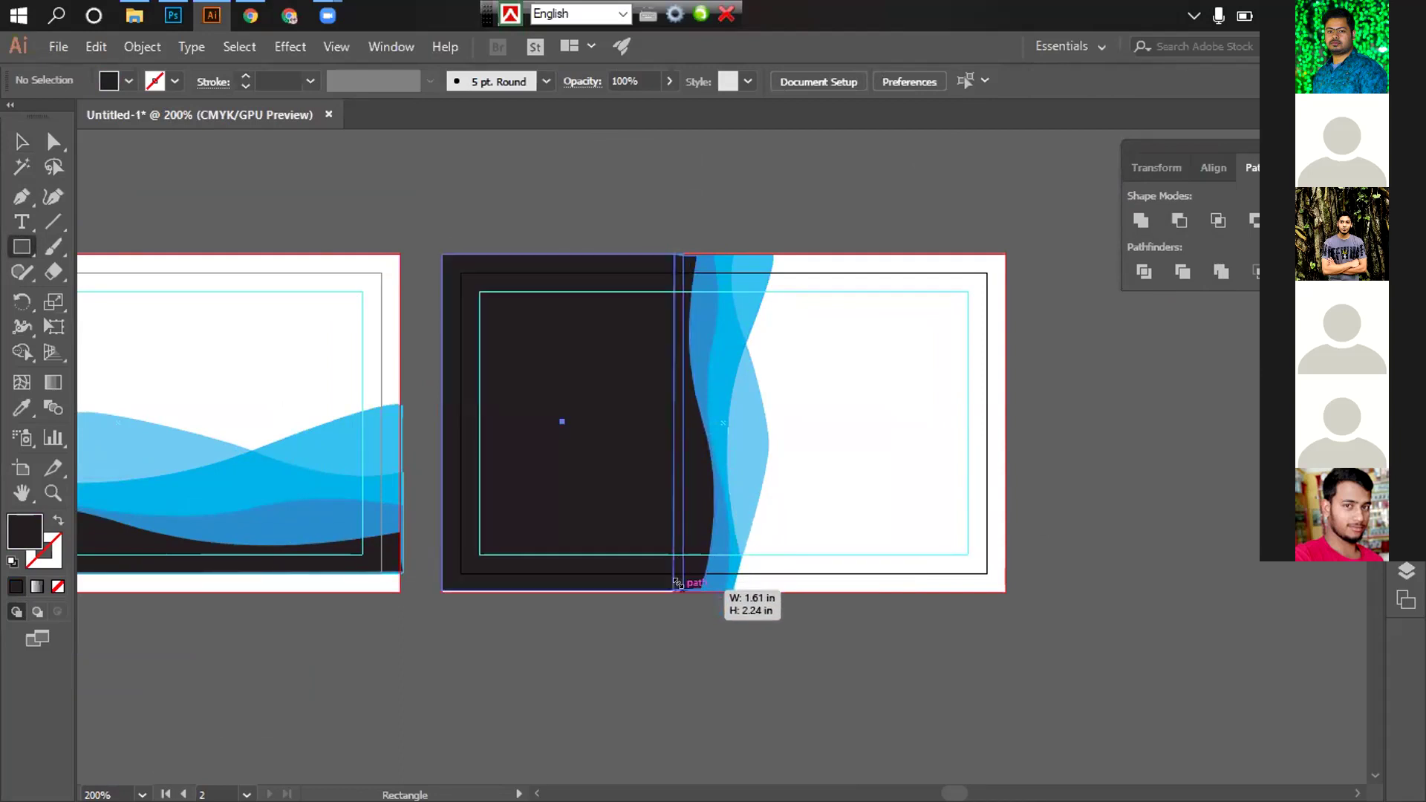
key("v")
left_click(624, 221)
left_click(535, 381)
right_click(519, 380)
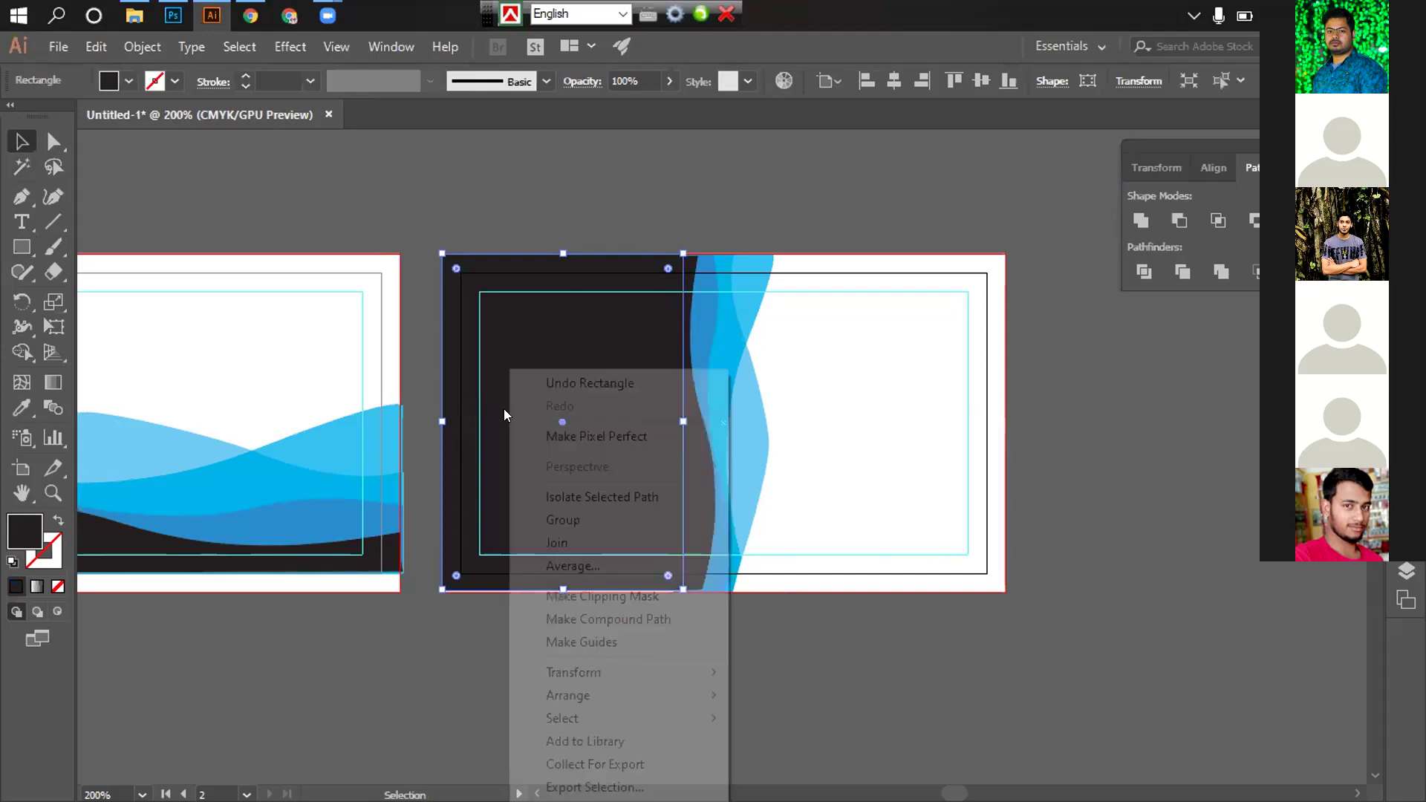
mouse_move(585, 695)
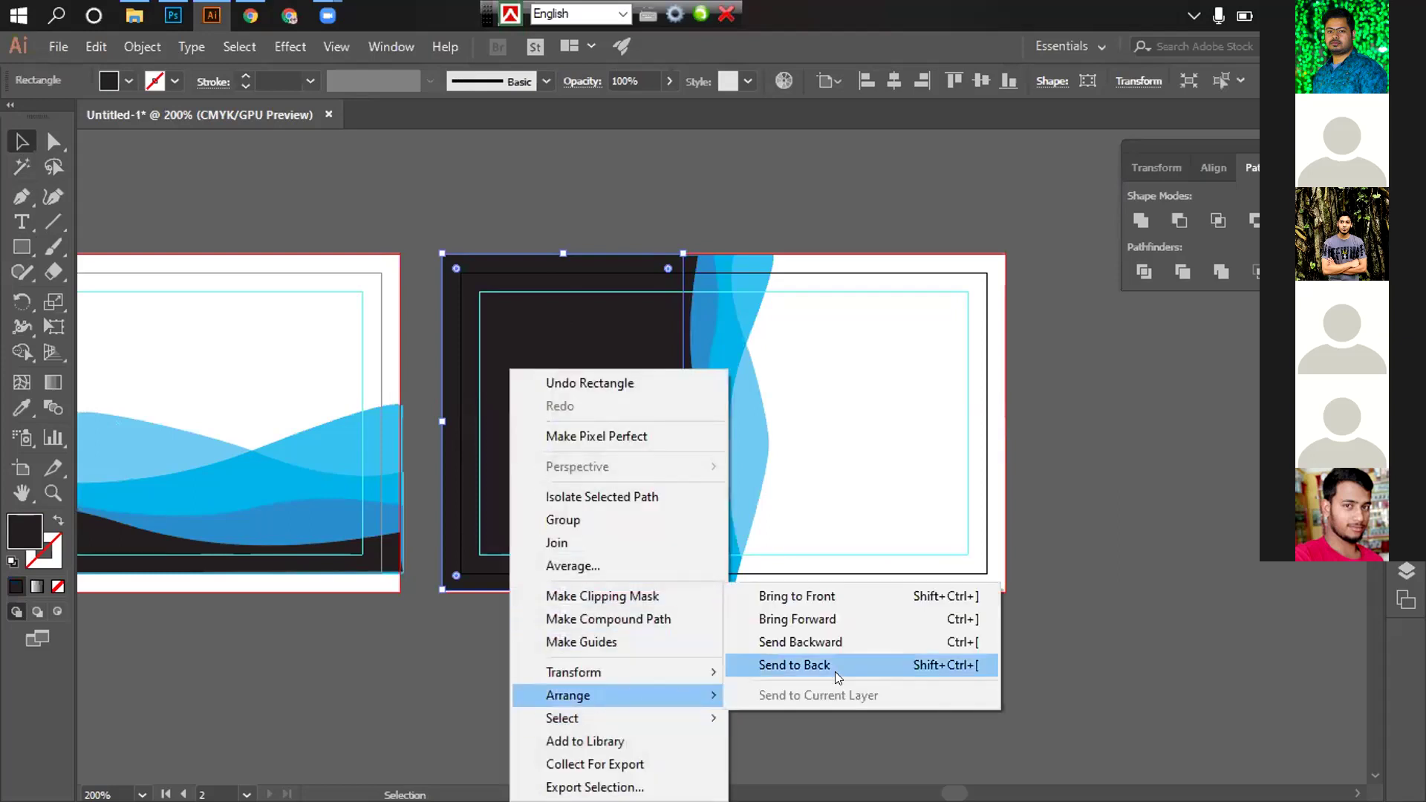
left_click(828, 669)
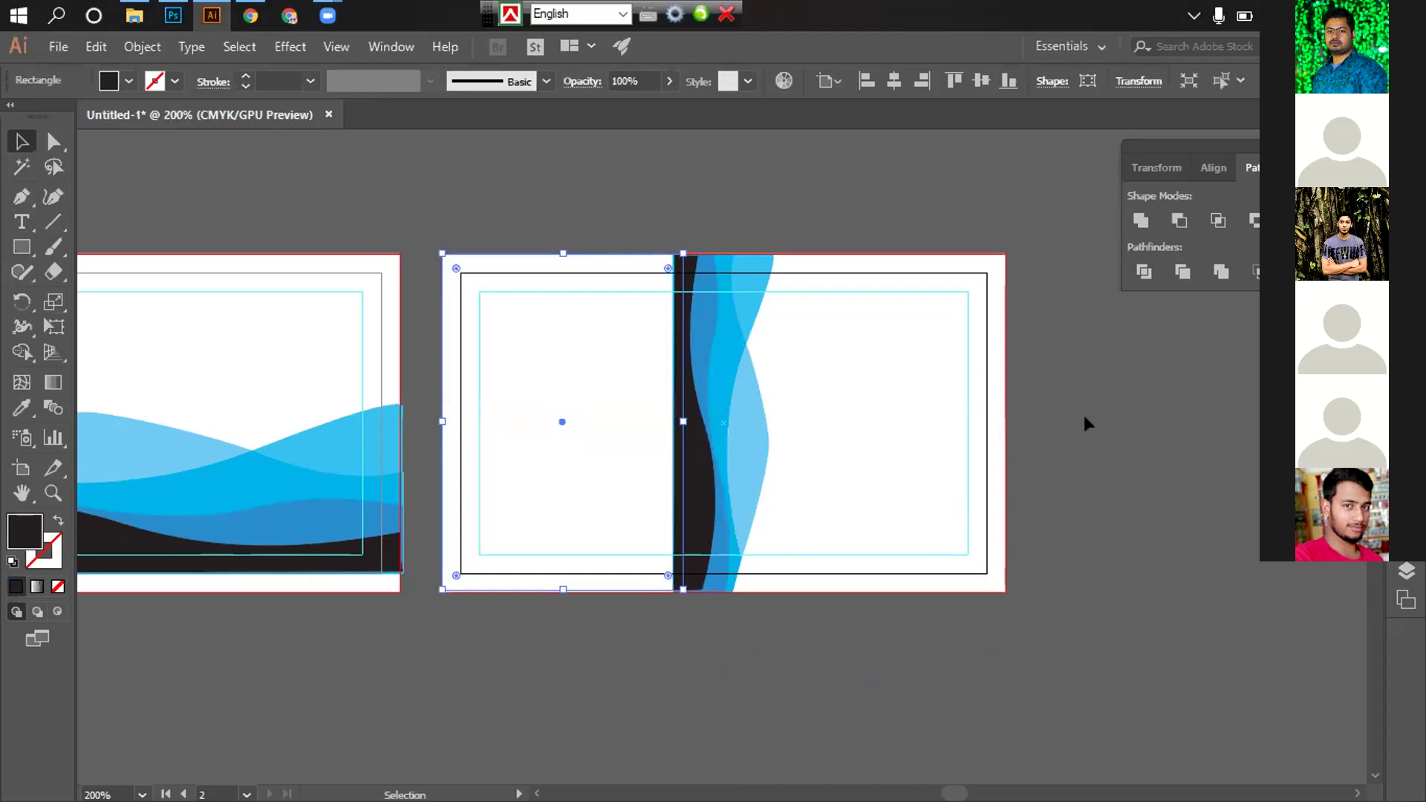
key("a")
key("ctrl+z")
Bring the blue wave in front of the dark rectangle via Arrange > Bring to Front
left_click(894, 372)
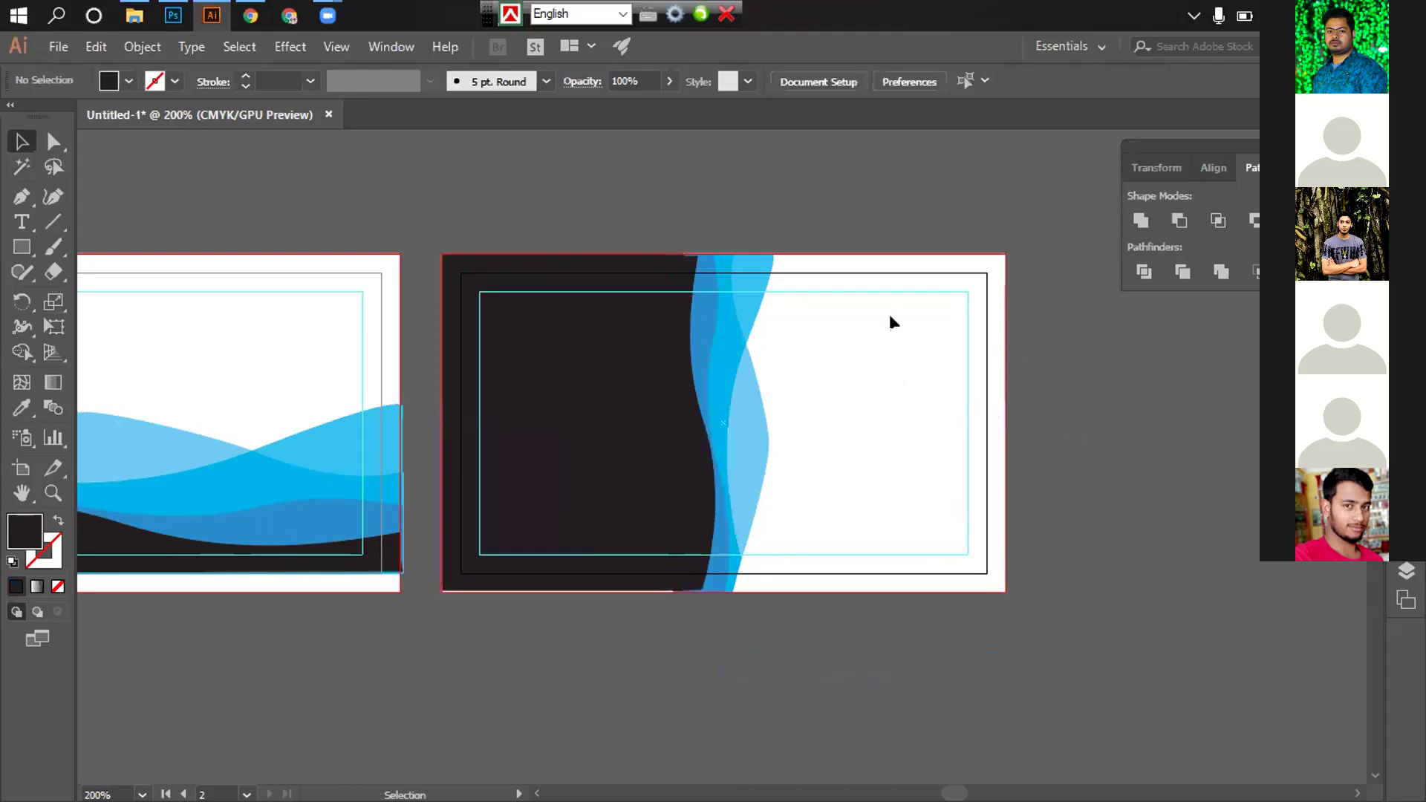
left_click_drag(793, 372, 684, 330)
right_click(688, 327)
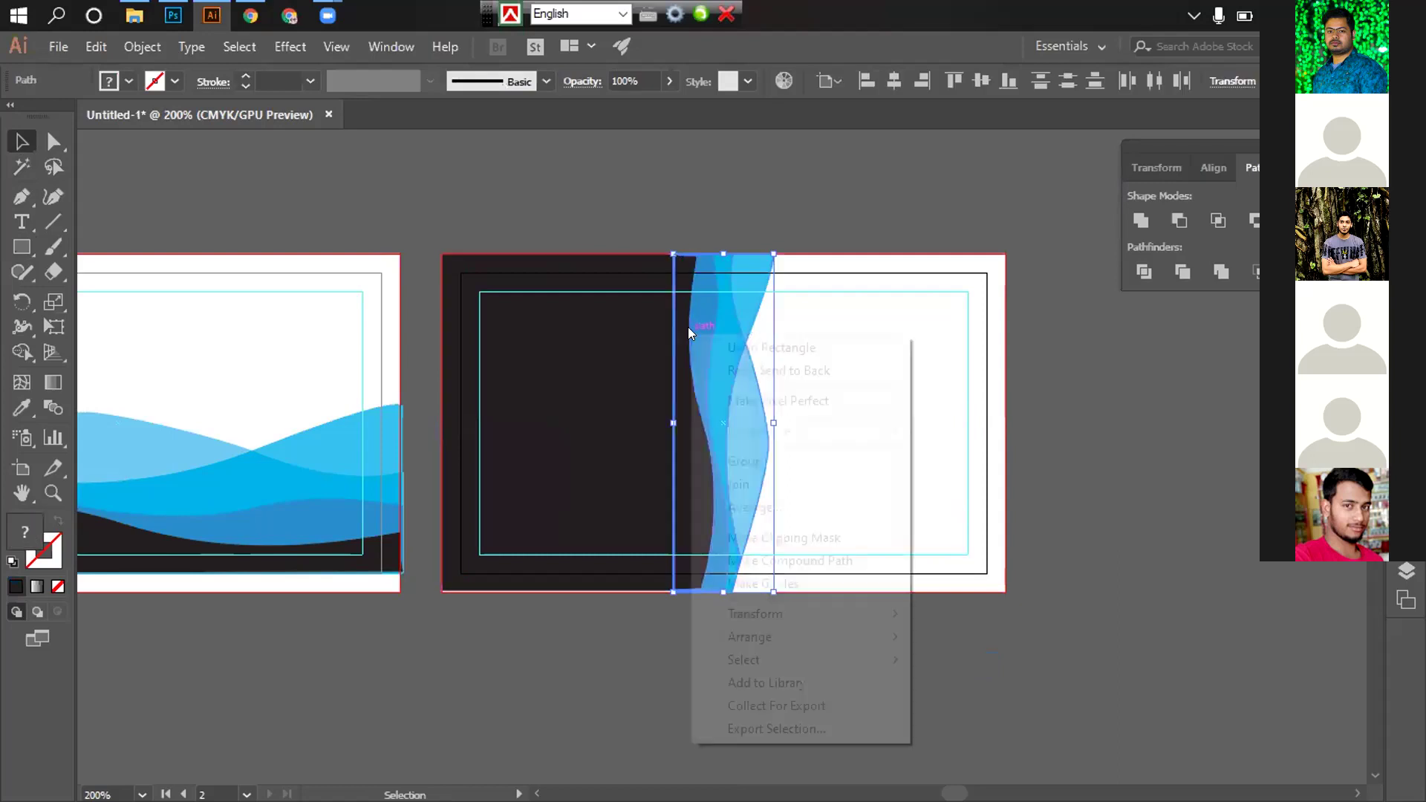
mouse_move(795, 637)
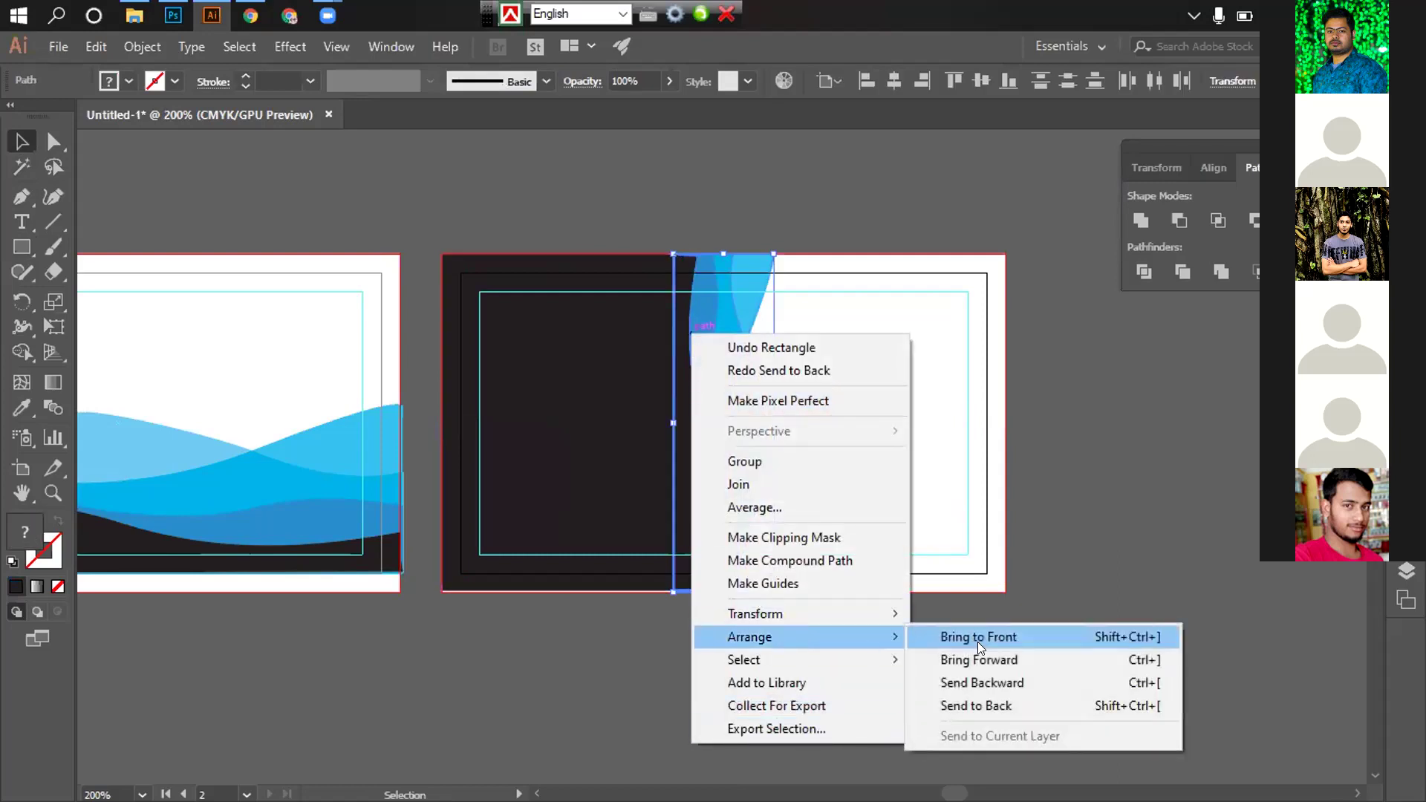
left_click(977, 639)
left_click(1142, 422)
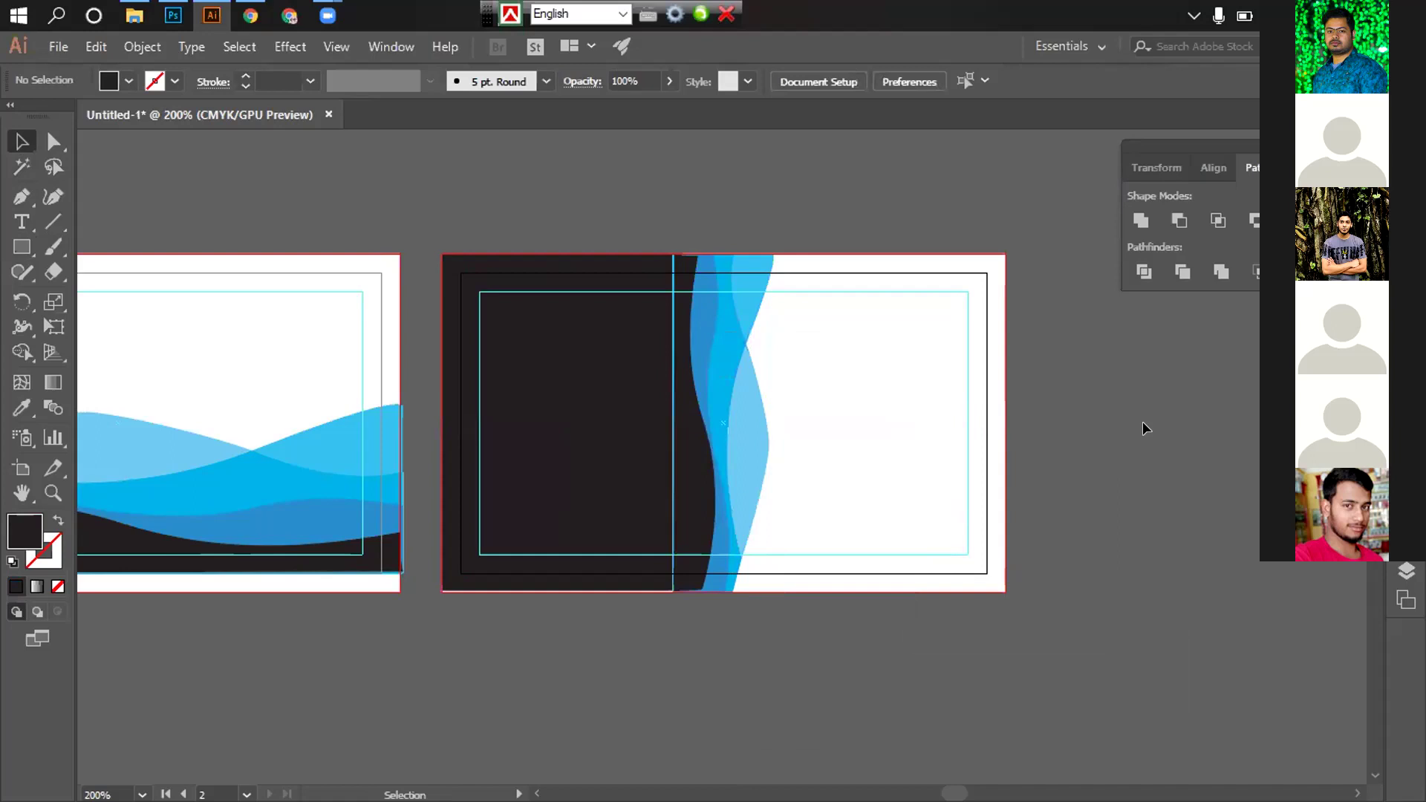
key("ctrl+minus")
key("ctrl+minus")
scroll(861, 470, "right", 3)
Move and enlarge the reference card image above the artboards, then zoom to 400% on its logo
key("ctrl+minus")
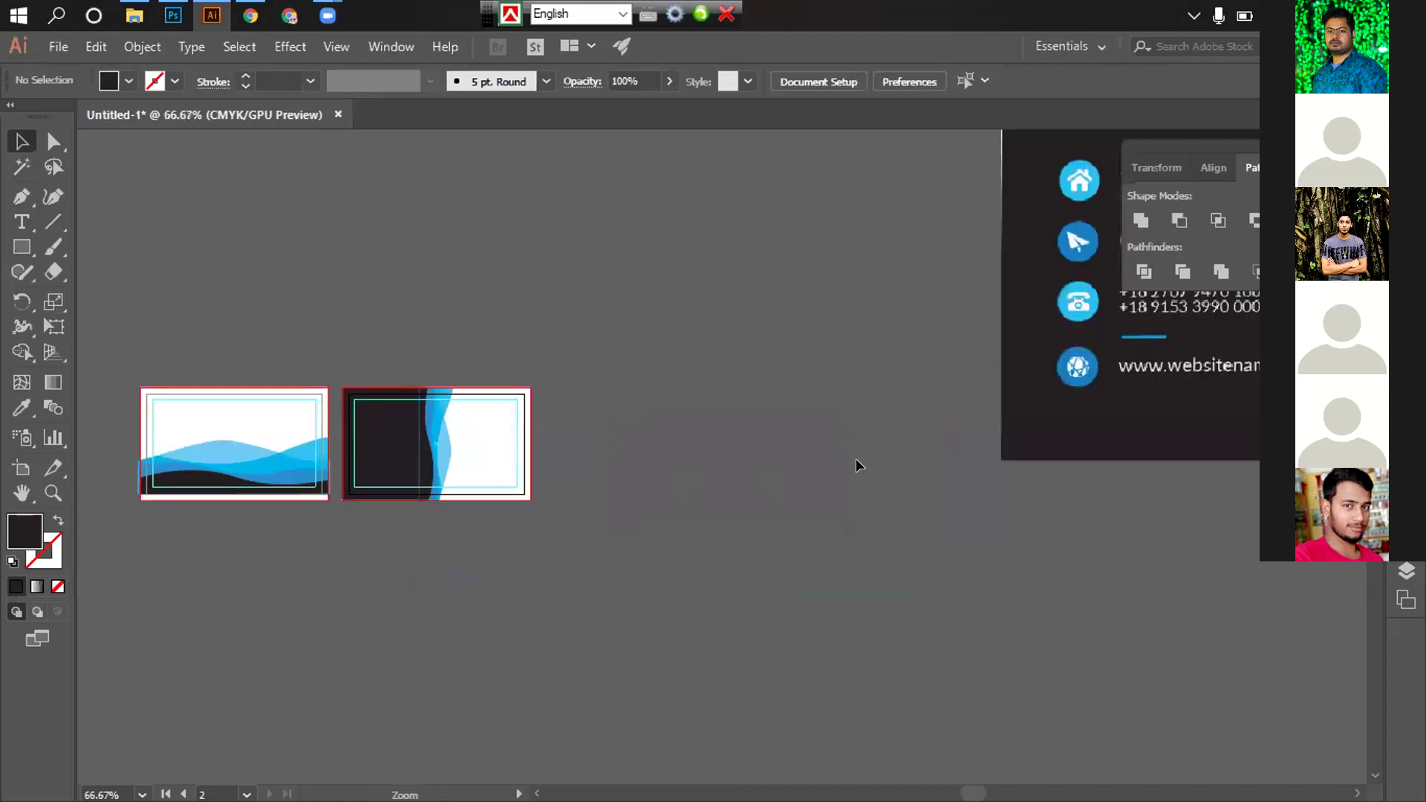
scroll(856, 457, "left", 3)
left_click_drag(1091, 335, 705, 283)
left_click_drag(605, 207, 573, 396)
left_click_drag(541, 316, 629, 311)
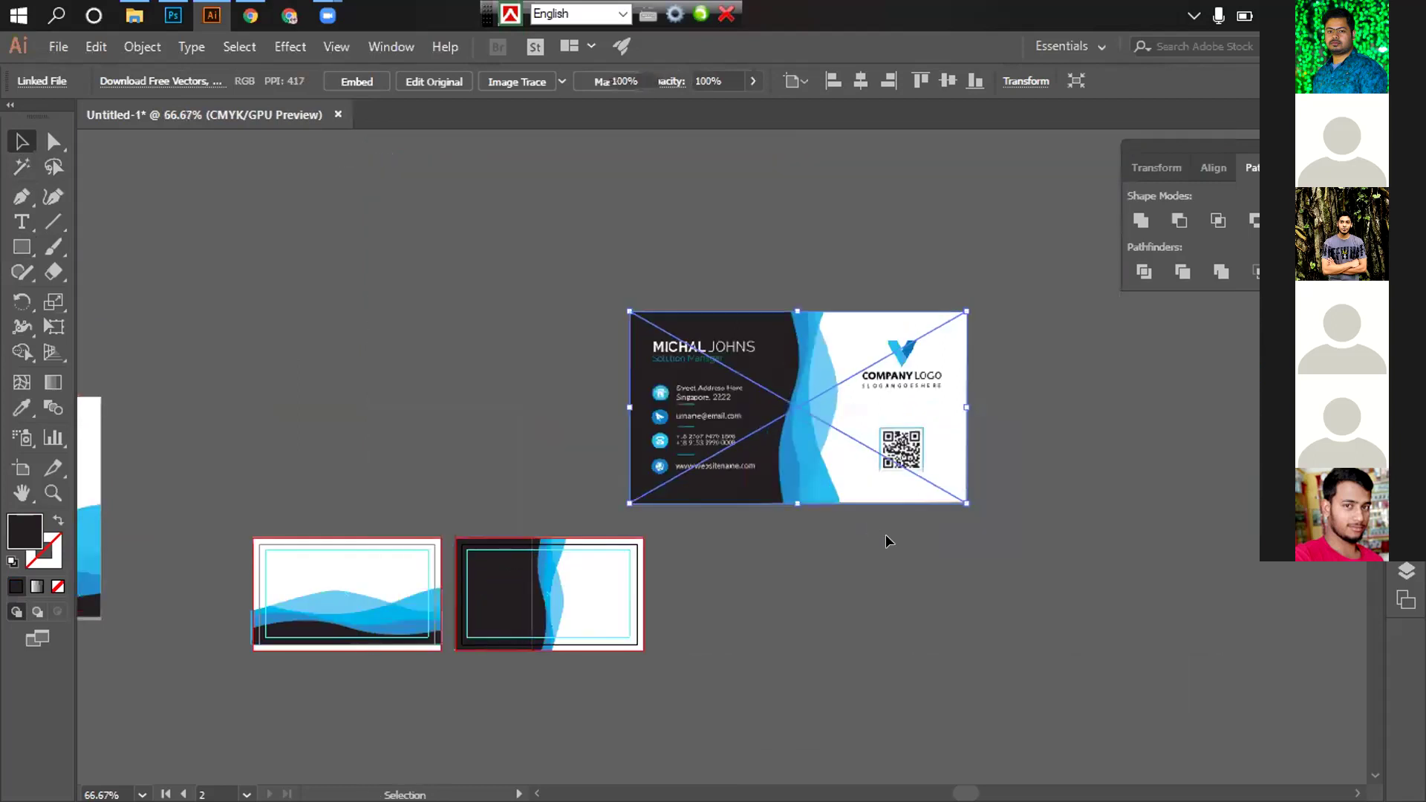
left_click(885, 534)
key("z")
left_click(853, 449)
left_click(643, 513)
scroll(586, 465, "up", 2)
left_click(587, 465)
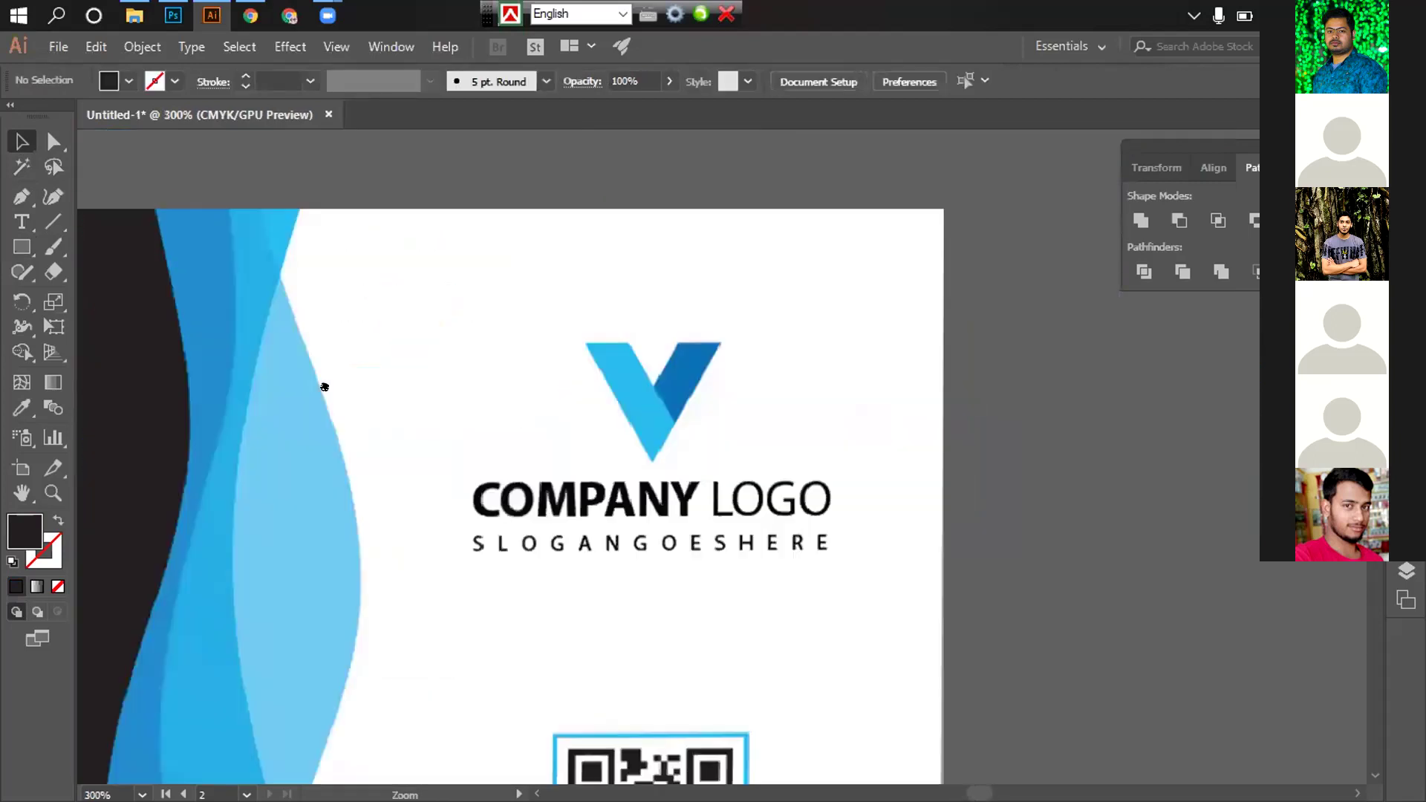
left_click(324, 387)
scroll(175, 297, "right", 8)
key("v")
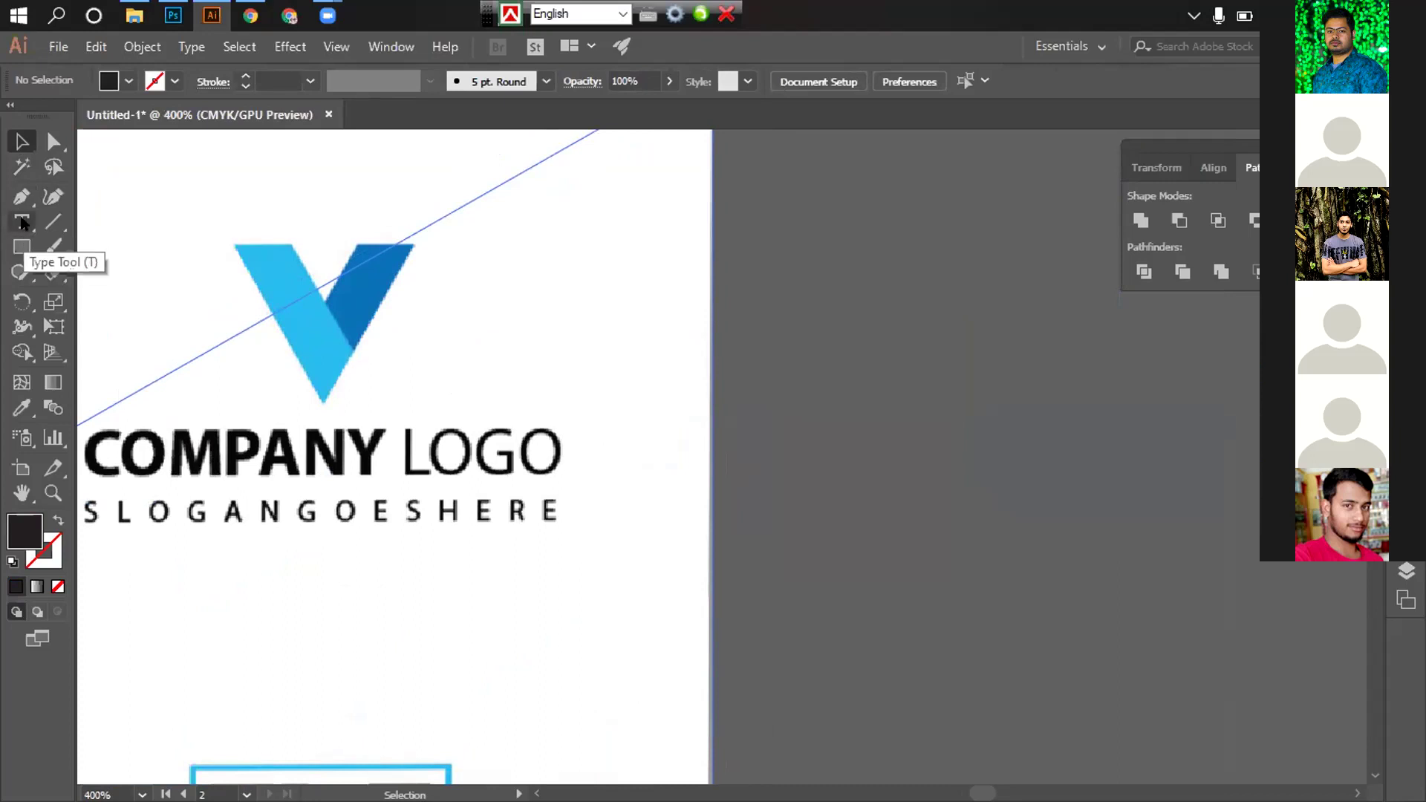
Pen-trace the V's left arm from its top corners through the inner angle to the bottom tip
left_click(22, 196)
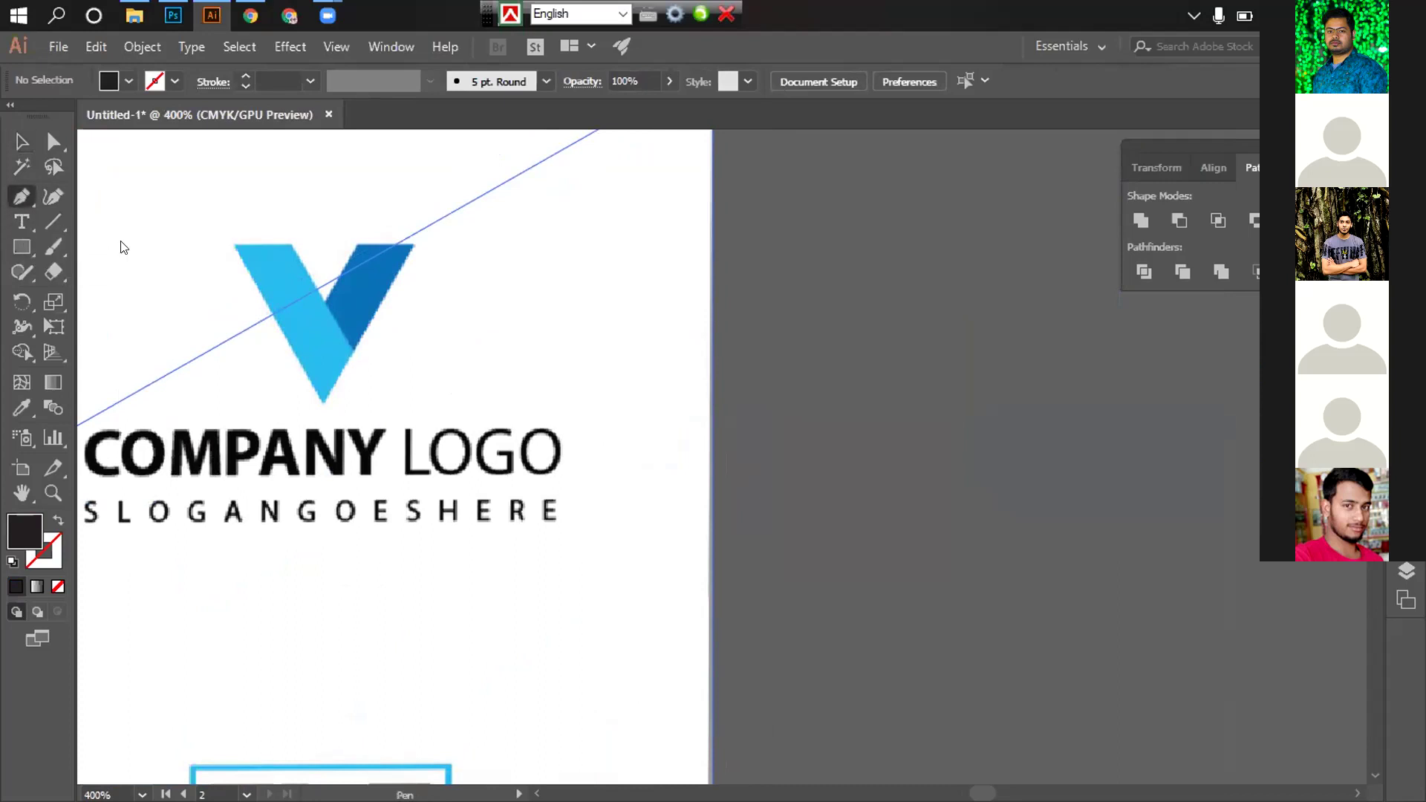
left_click(234, 245)
left_click(289, 245)
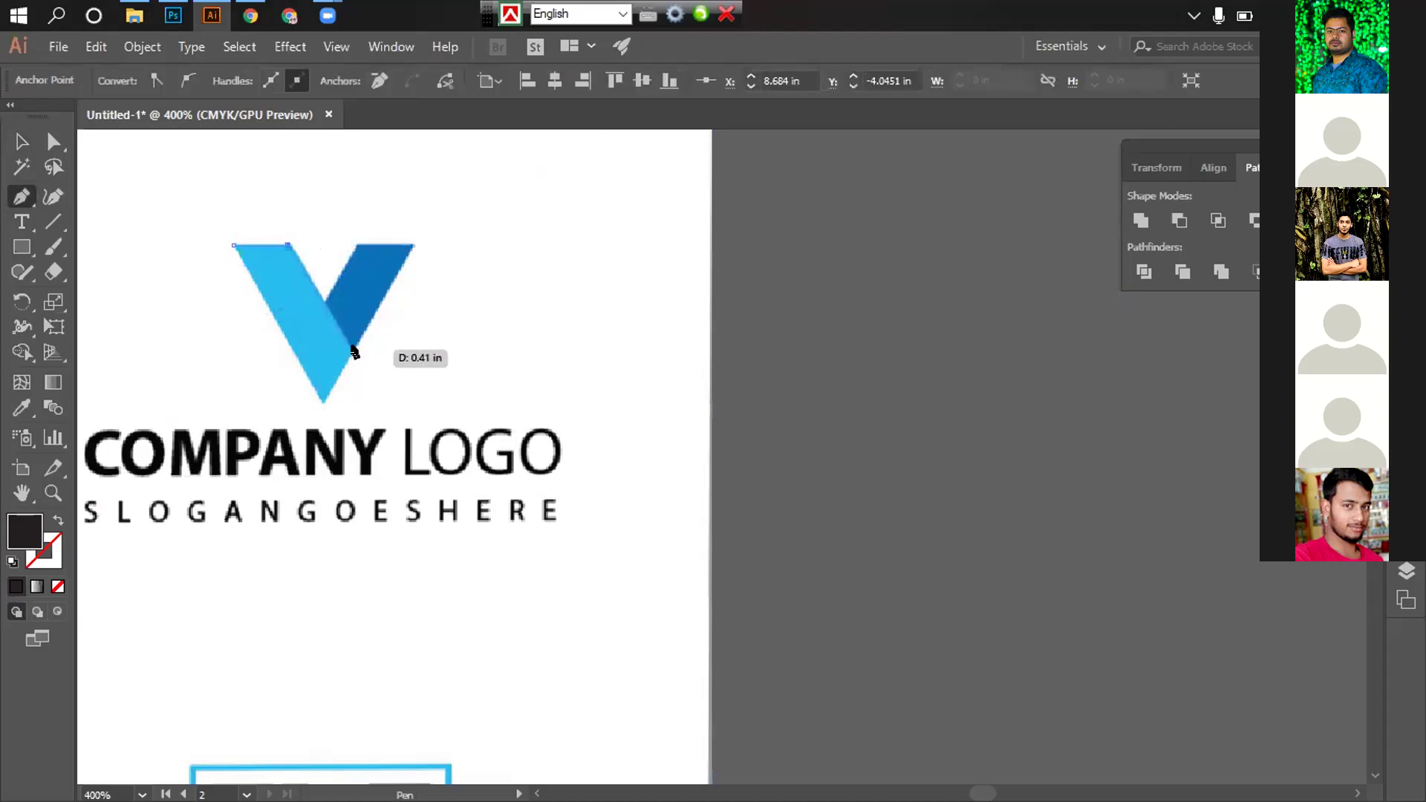
left_click(353, 351)
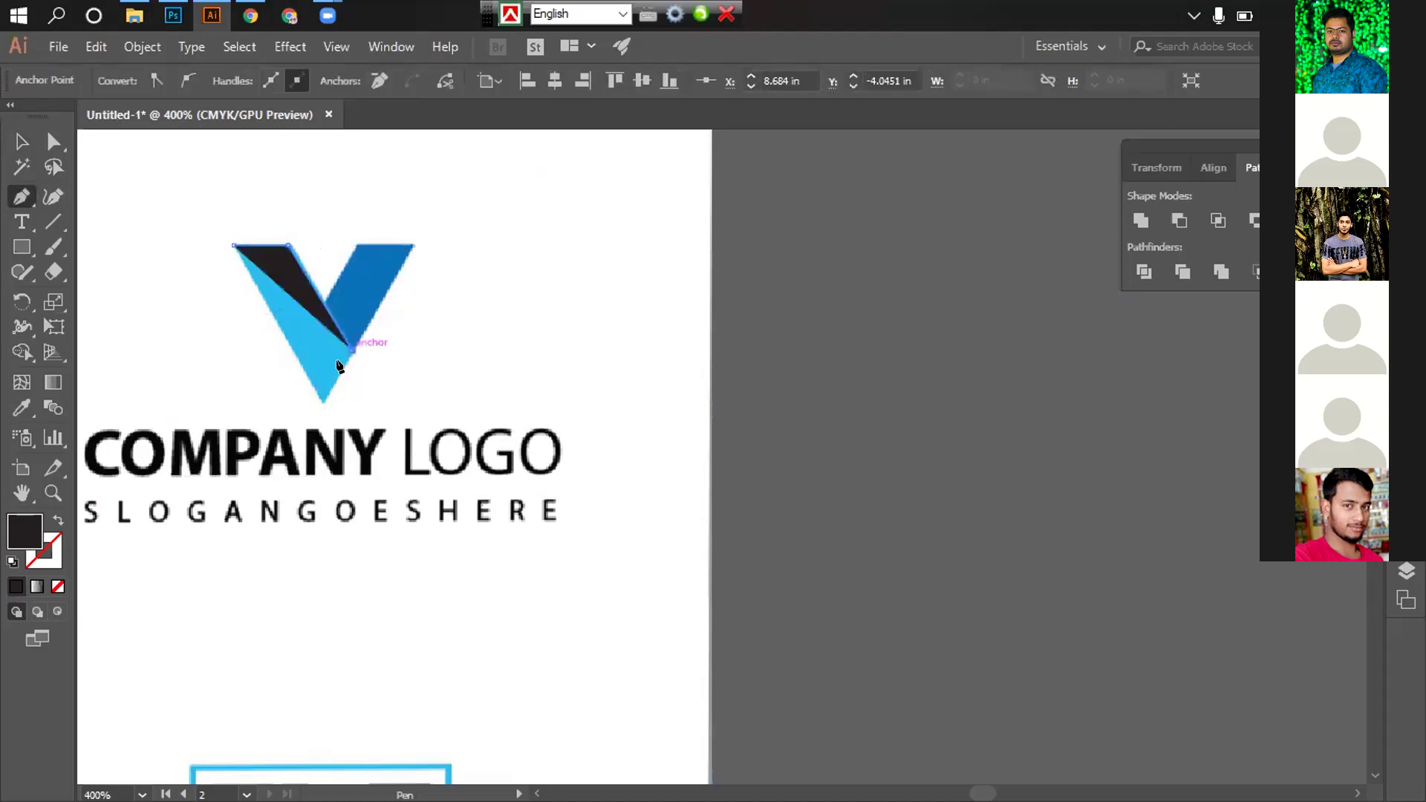
left_click(324, 401)
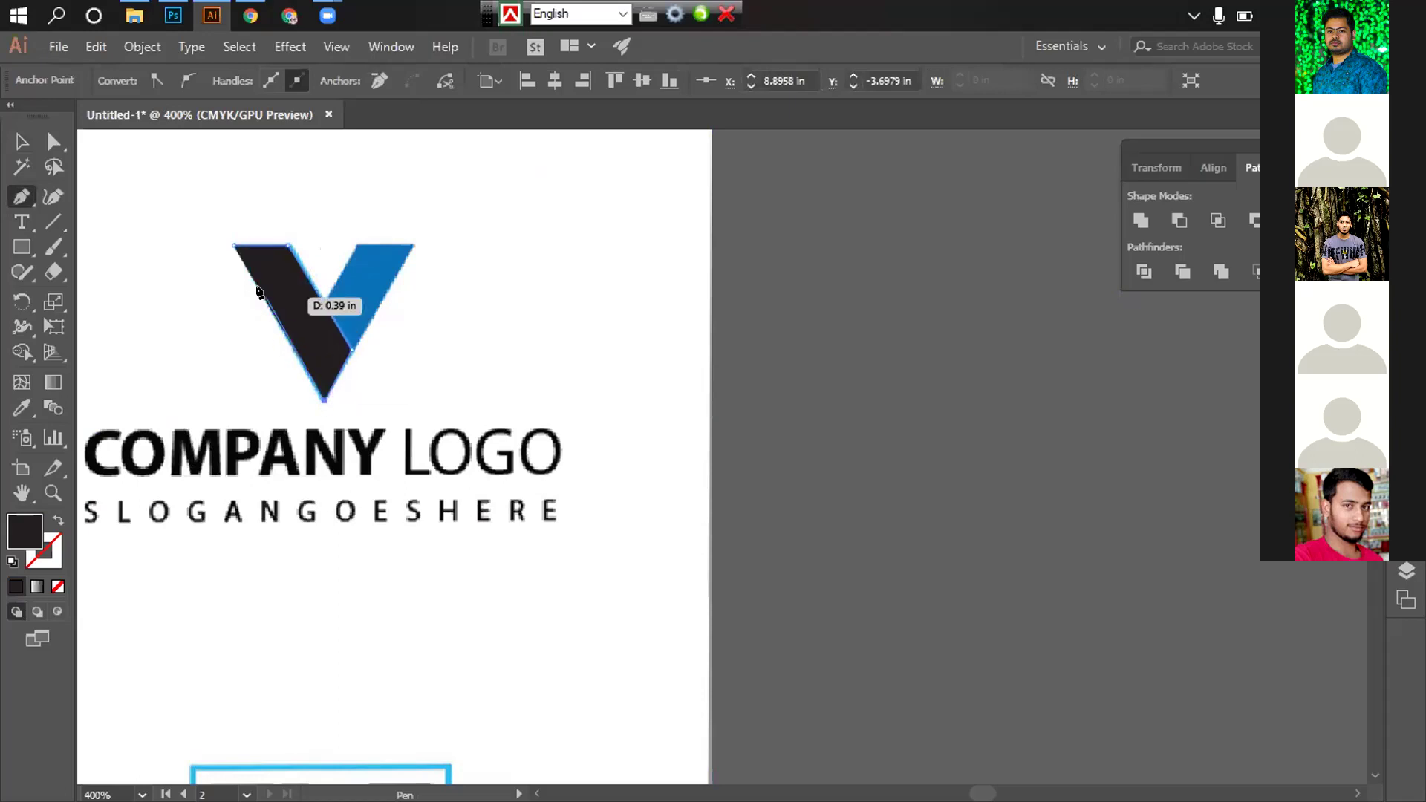
left_click(235, 247)
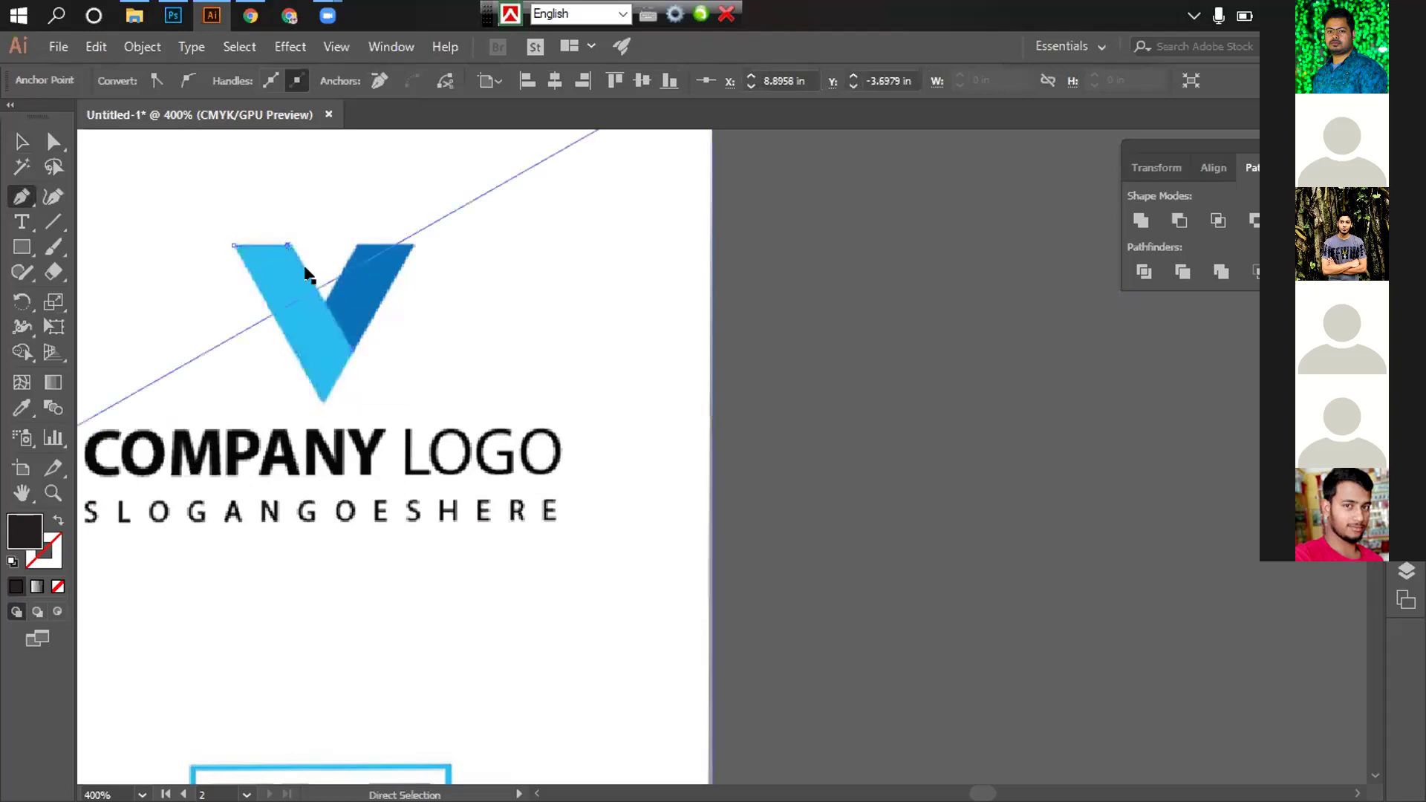
left_click_drag(290, 248, 325, 402)
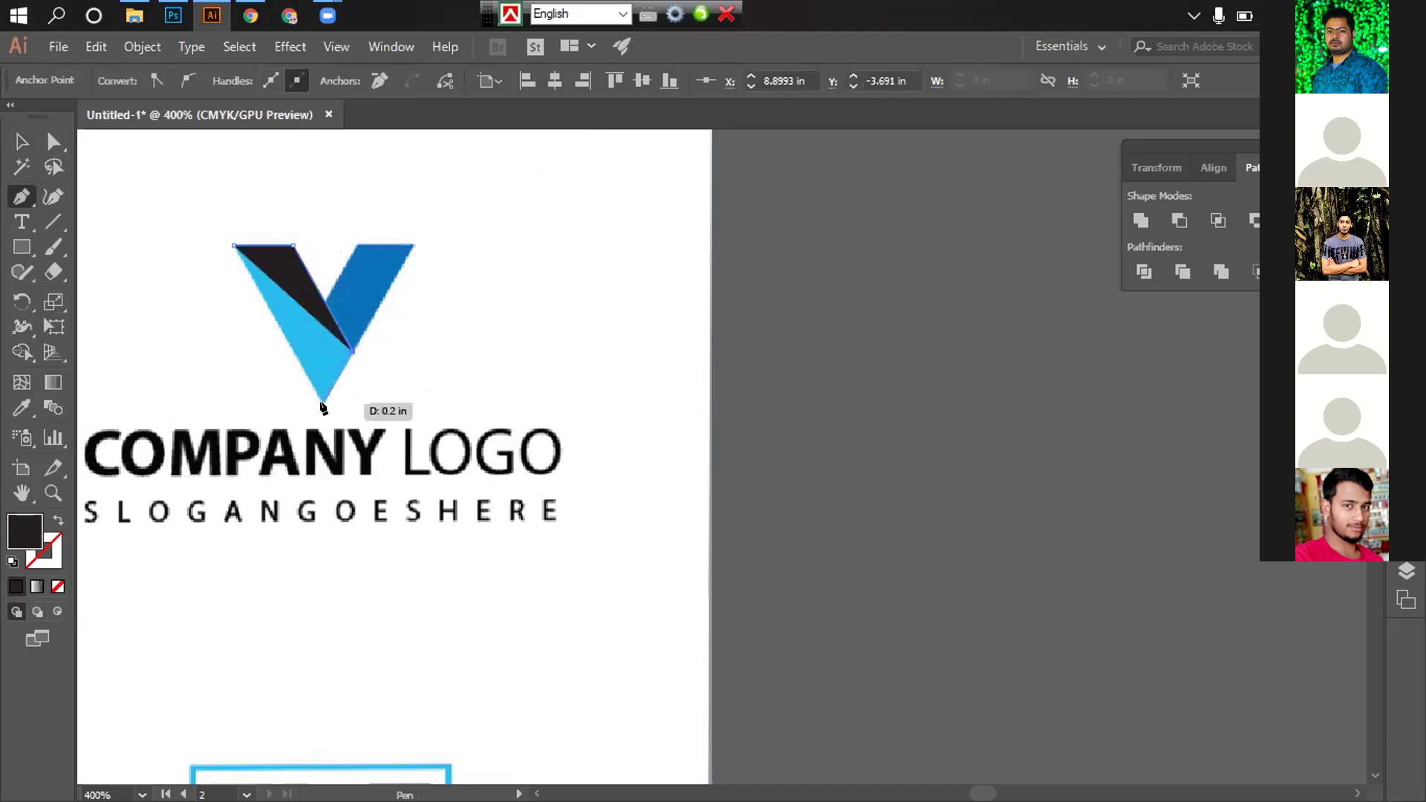
left_click_drag(323, 407, 325, 406)
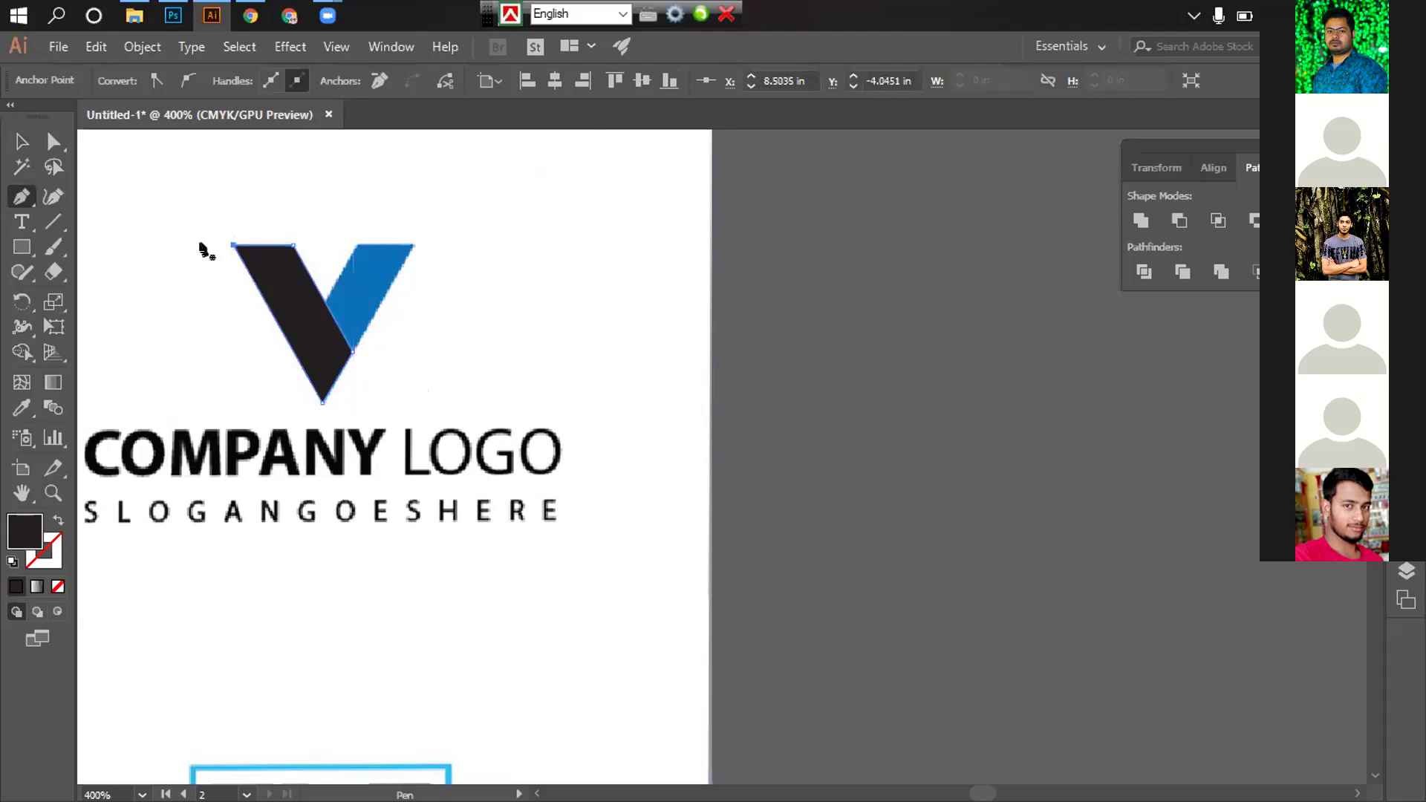
Move the dark traced V off to the right of the artboard
left_click(21, 141)
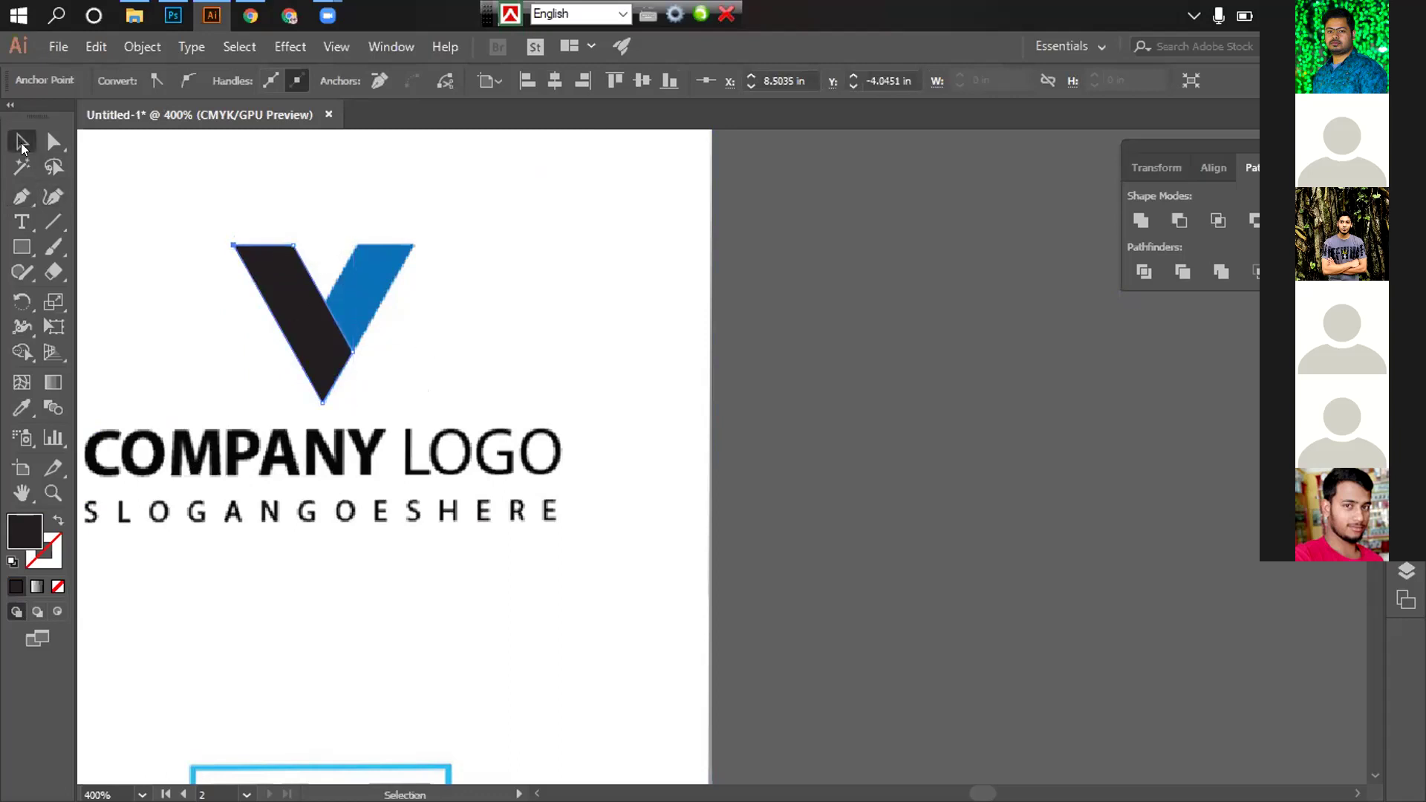
left_click(663, 334)
left_click(21, 197)
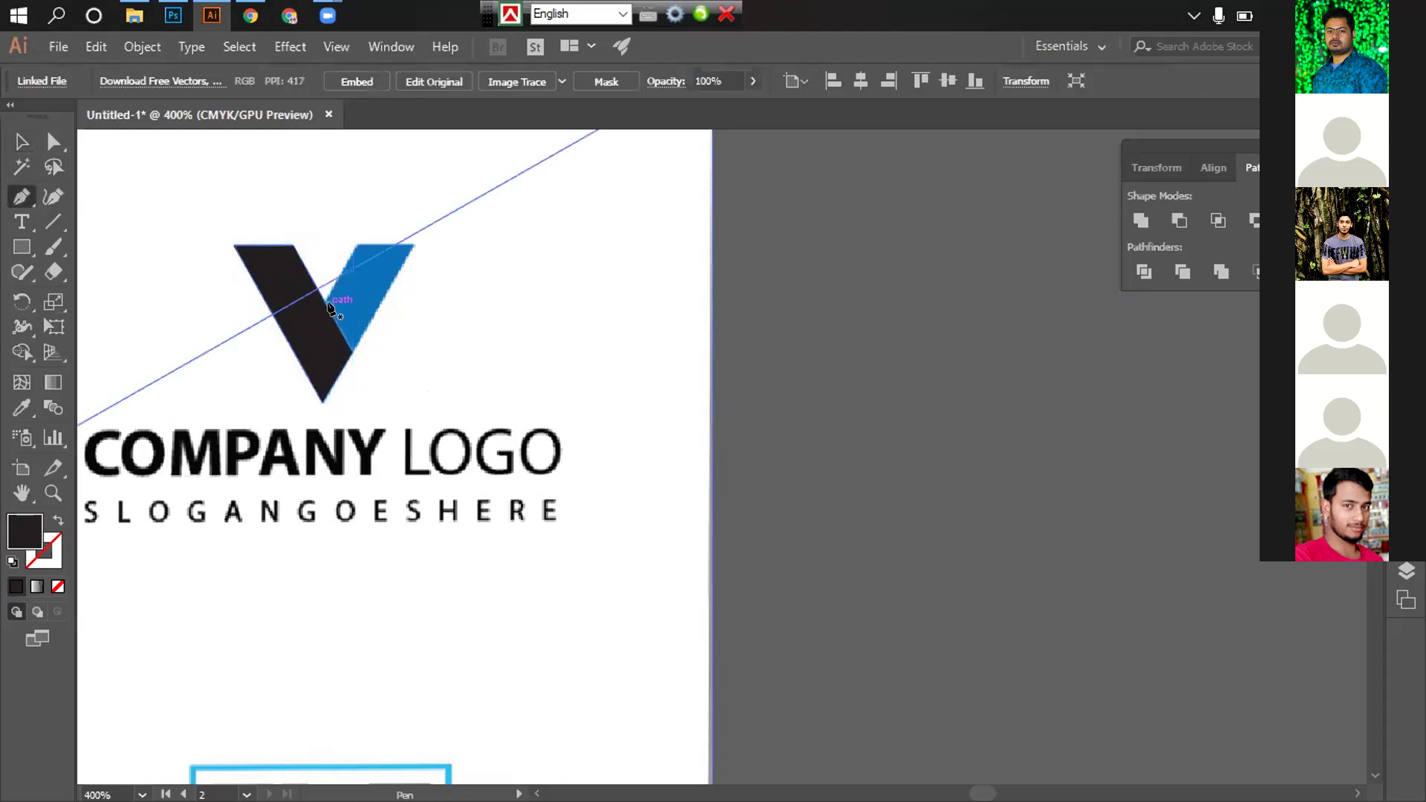
left_click(22, 141)
left_click_drag(276, 280, 829, 384)
Pen-trace the right arm as a four-corner parallelogram and place it beside the dark V
key("p")
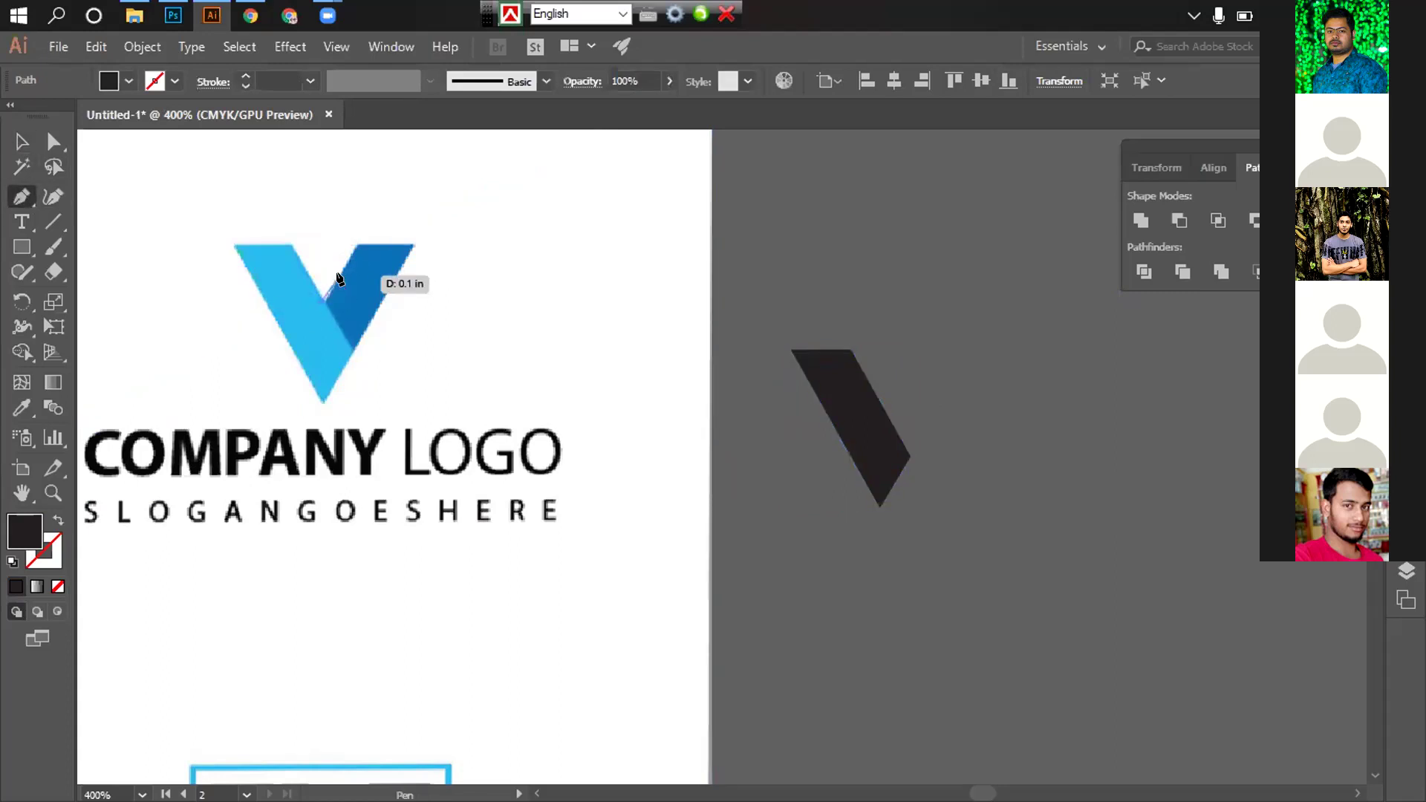
left_click(325, 301)
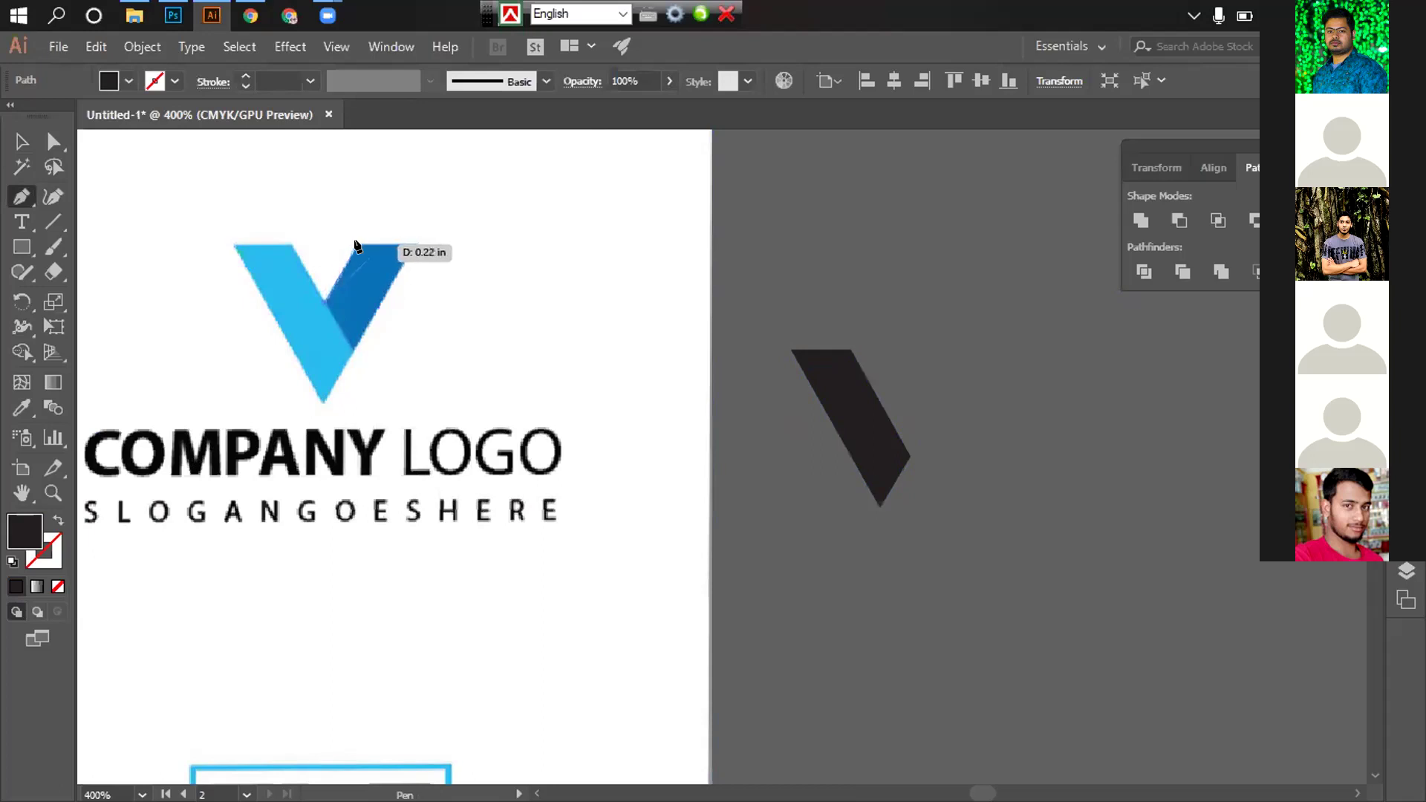
left_click_drag(356, 245, 412, 246)
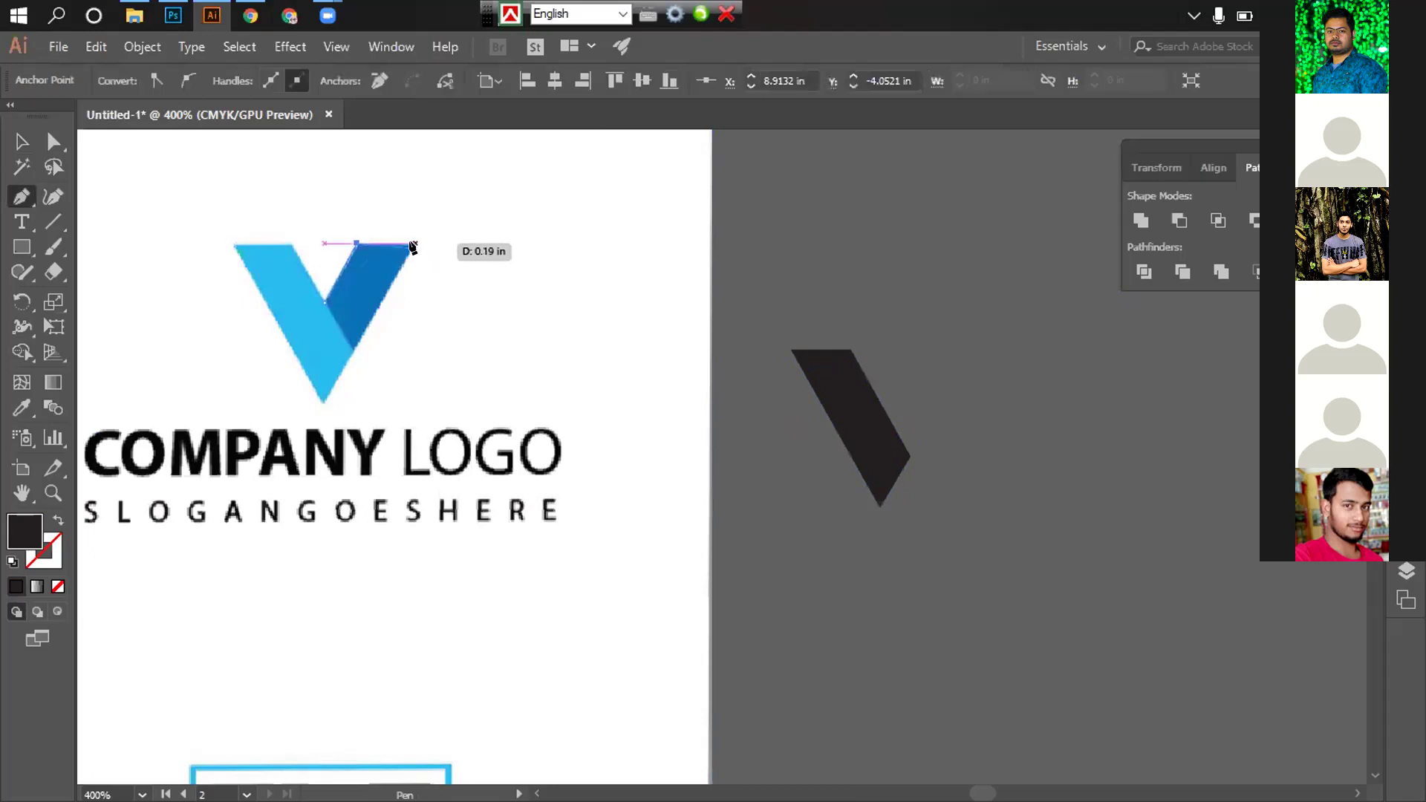
left_click(413, 244)
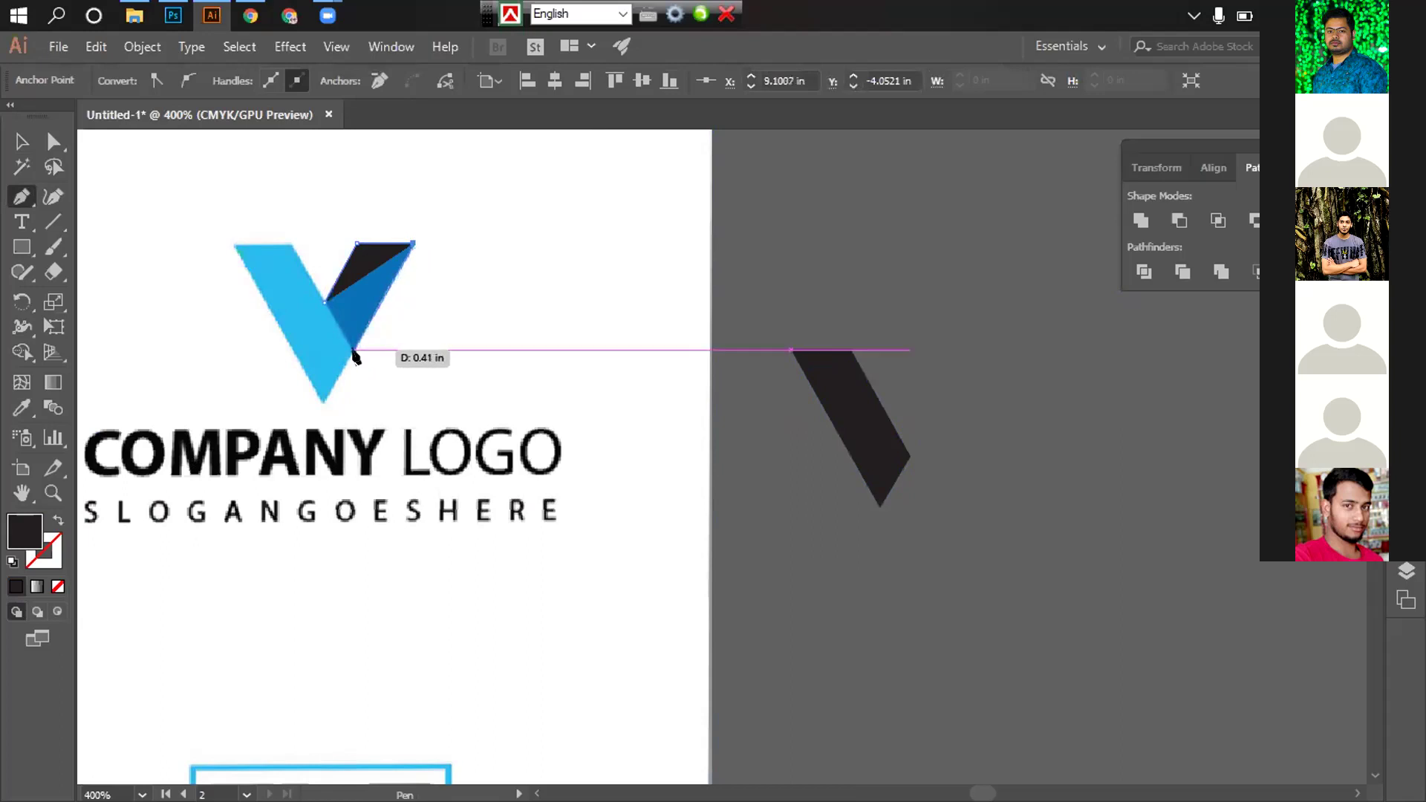
left_click(355, 349)
left_click(325, 301)
left_click(23, 141)
left_click_drag(356, 285, 917, 387)
Nudge the parallelogram slightly down and left so it sits in the V's right arm
key("ctrl+equal")
key("ctrl+equal")
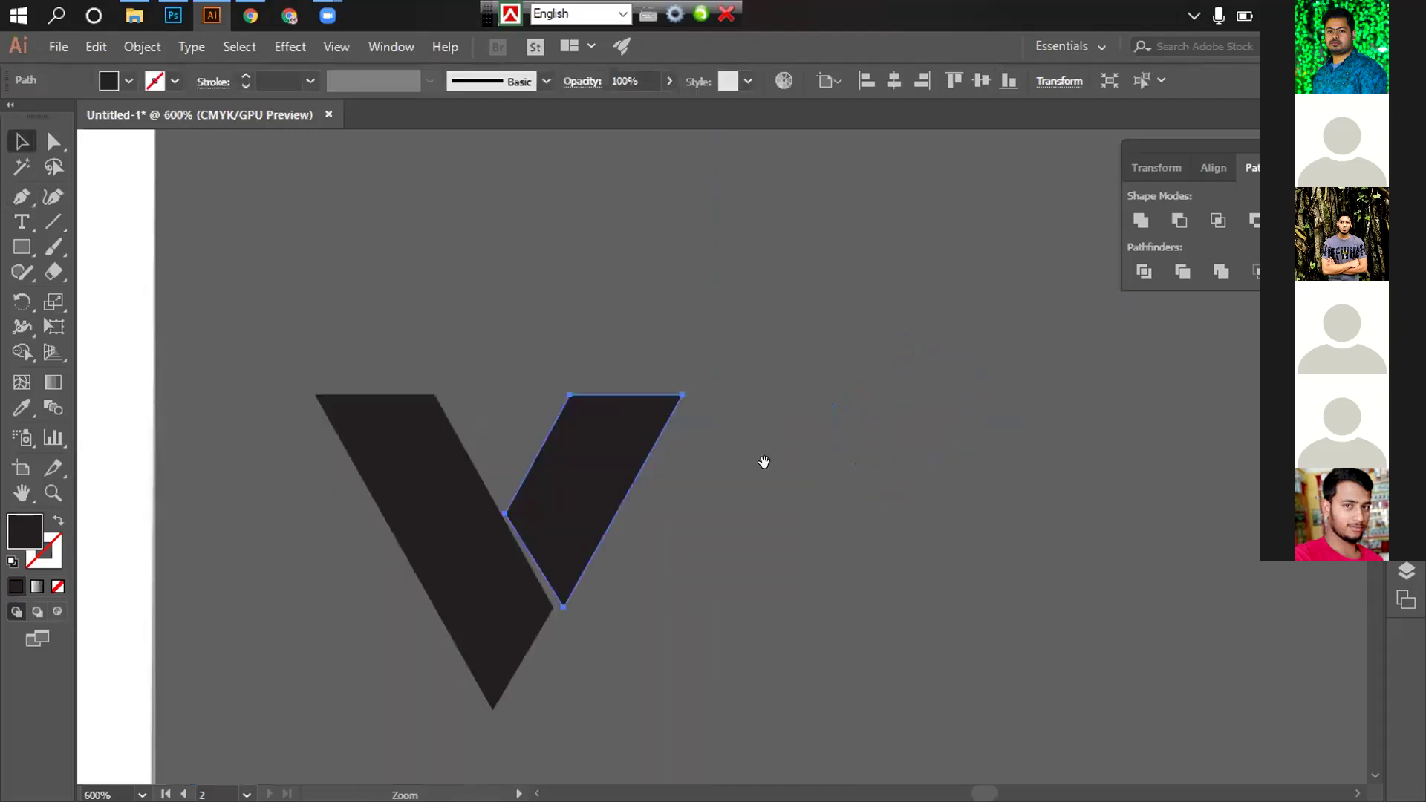
left_click(770, 397)
key("ctrl+equal")
scroll(711, 414, "down", 1)
scroll(720, 372, "left", 1)
left_click_drag(621, 378, 617, 391)
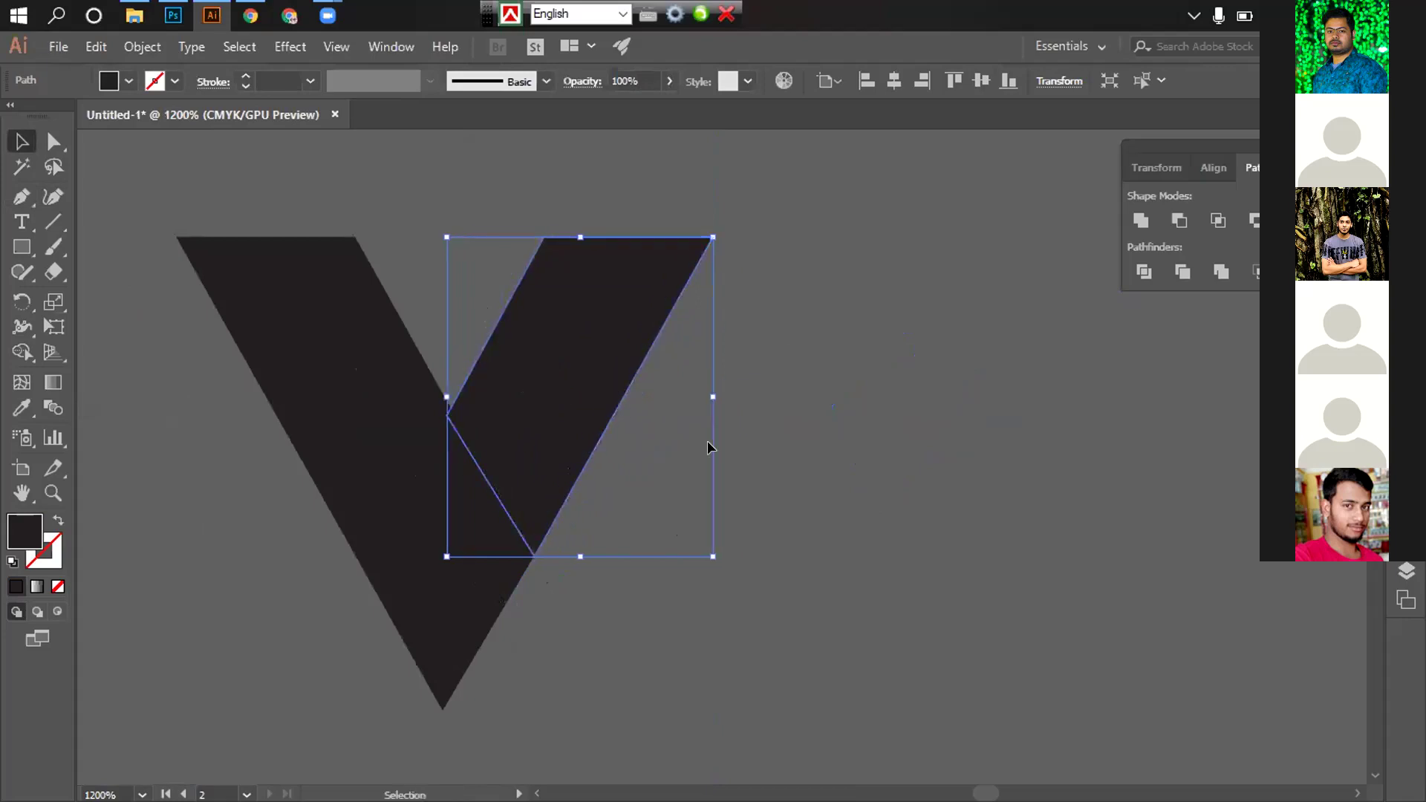
left_click(611, 445)
scroll(571, 418, "down", 1)
left_click(562, 417)
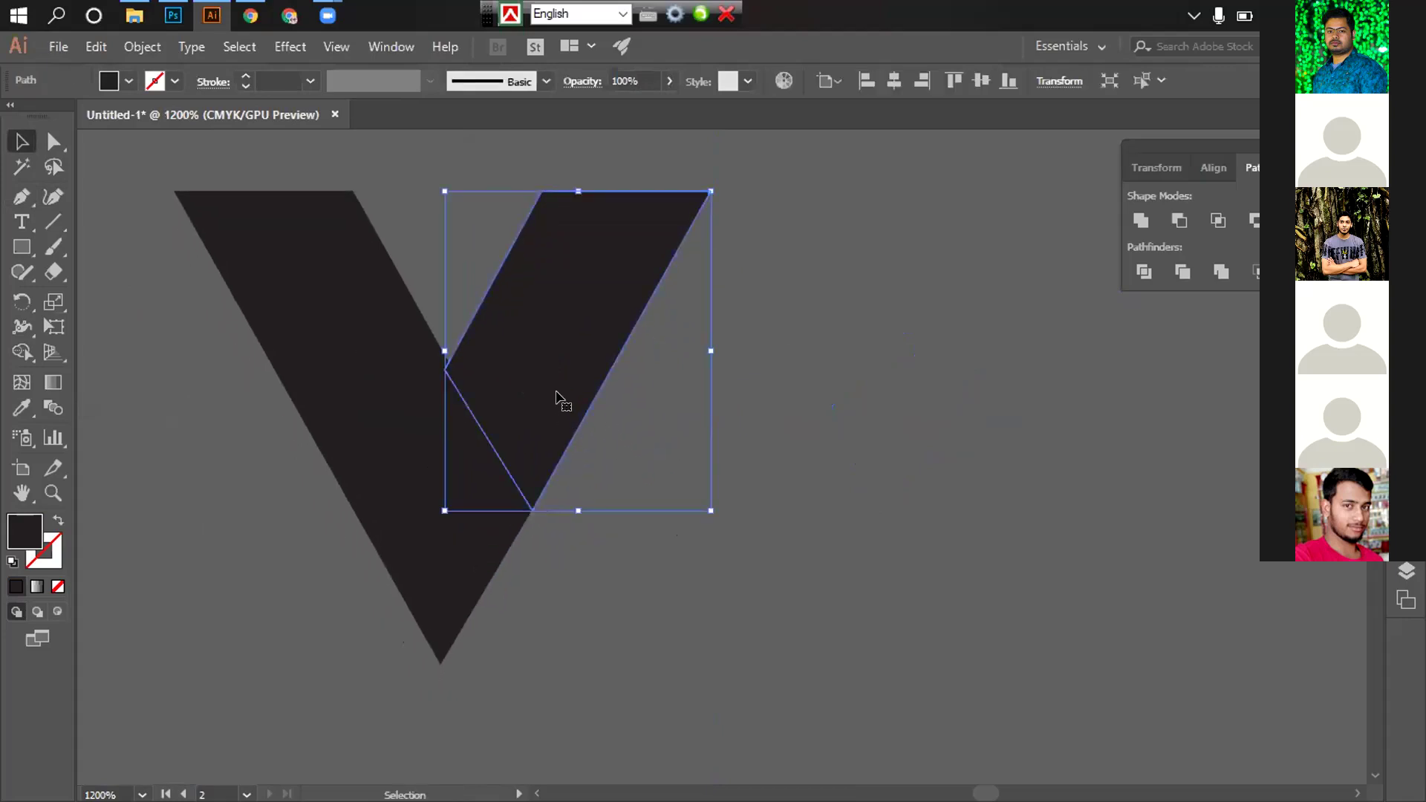
left_click_drag(546, 399, 545, 404)
left_click(669, 455)
Draw a straight line across the V's right arm with the Line tool
left_click(53, 221)
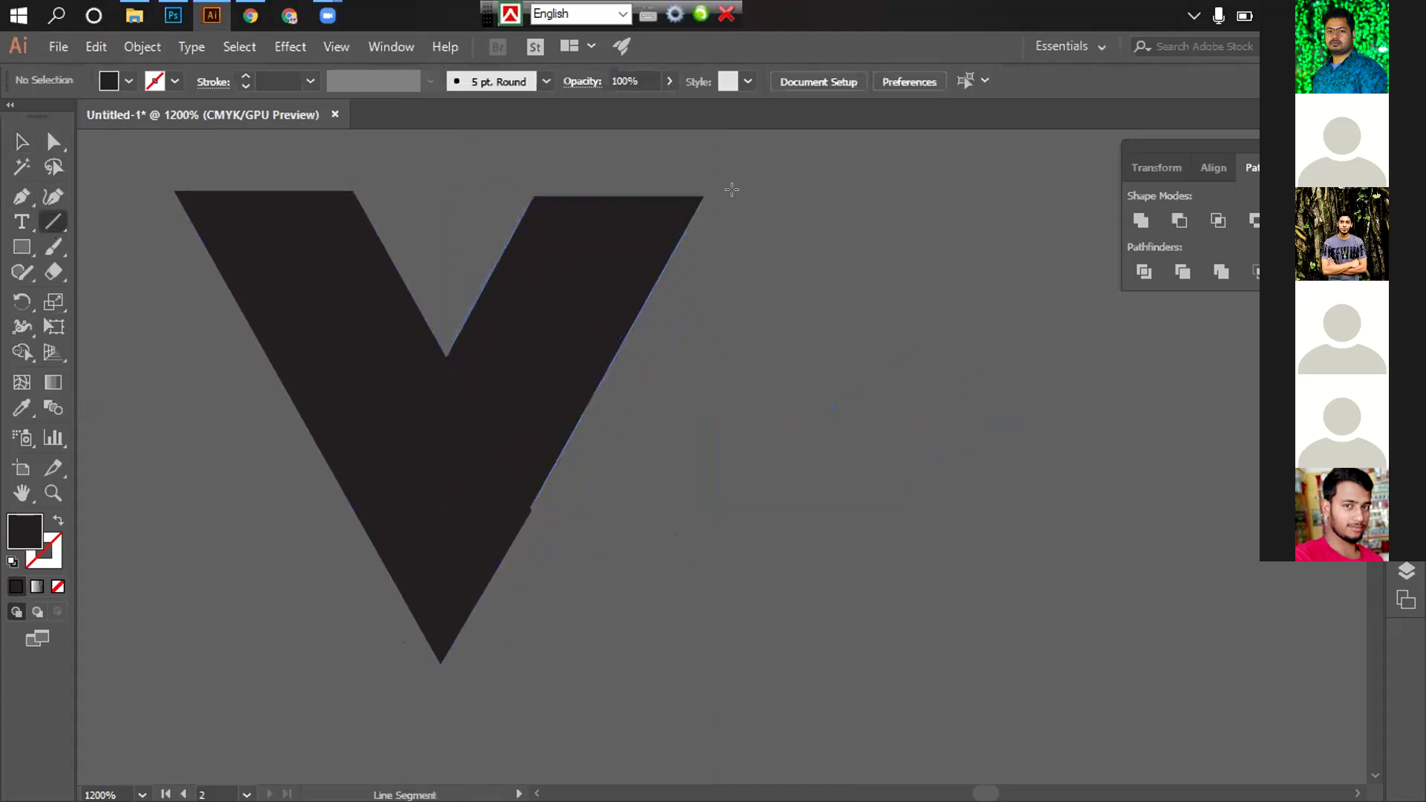
left_click_drag(723, 184, 569, 401)
key("ctrl+z")
key("ctrl+equal")
mouse_move(780, 344)
left_mouse_down()
mouse_move(564, 414)
mouse_move(855, 275)
left_mouse_up()
left_click_drag(318, 318, 494, 611)
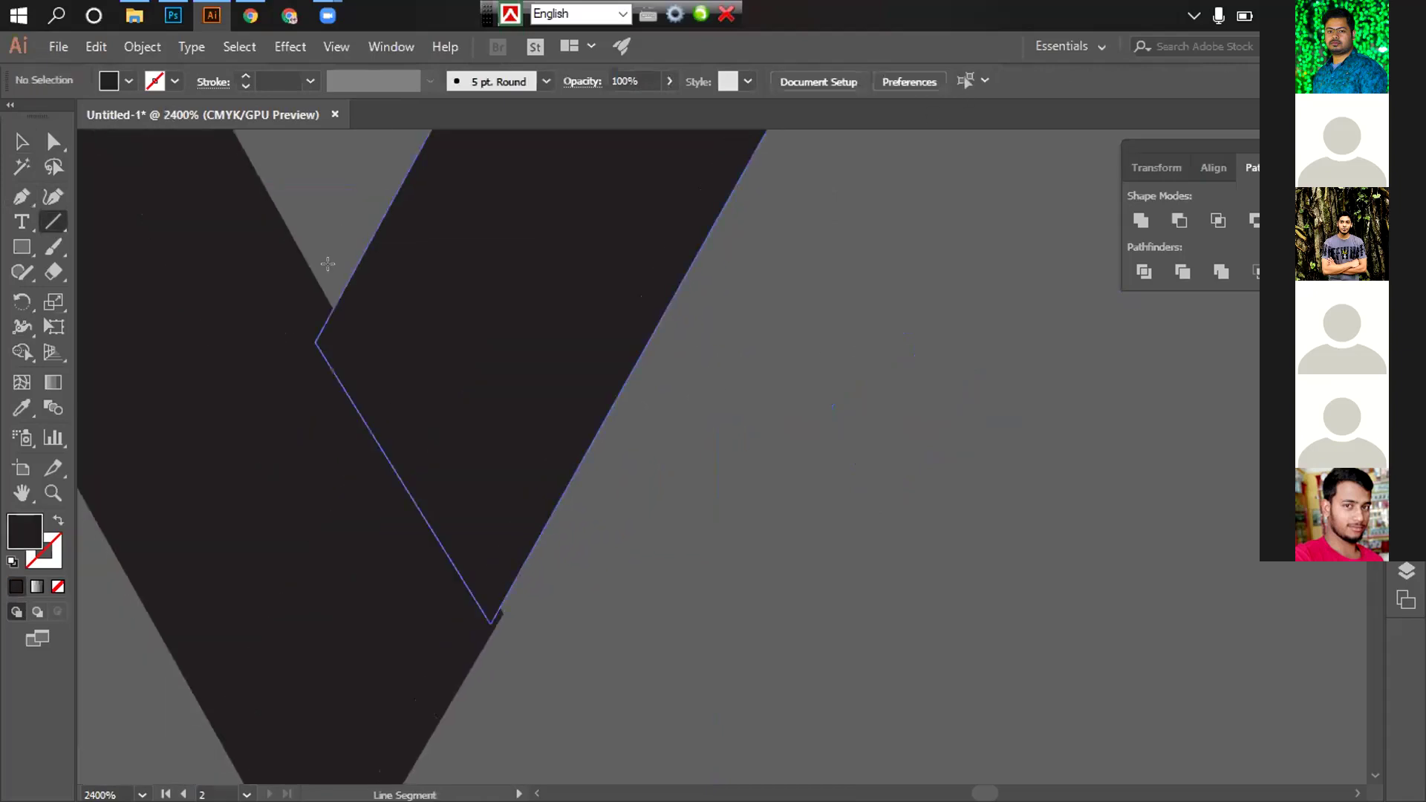
key("v")
left_click(641, 596)
Slide the path along the V's right-arm edge, then select the right-arm piece
scroll(572, 495, "down", 2)
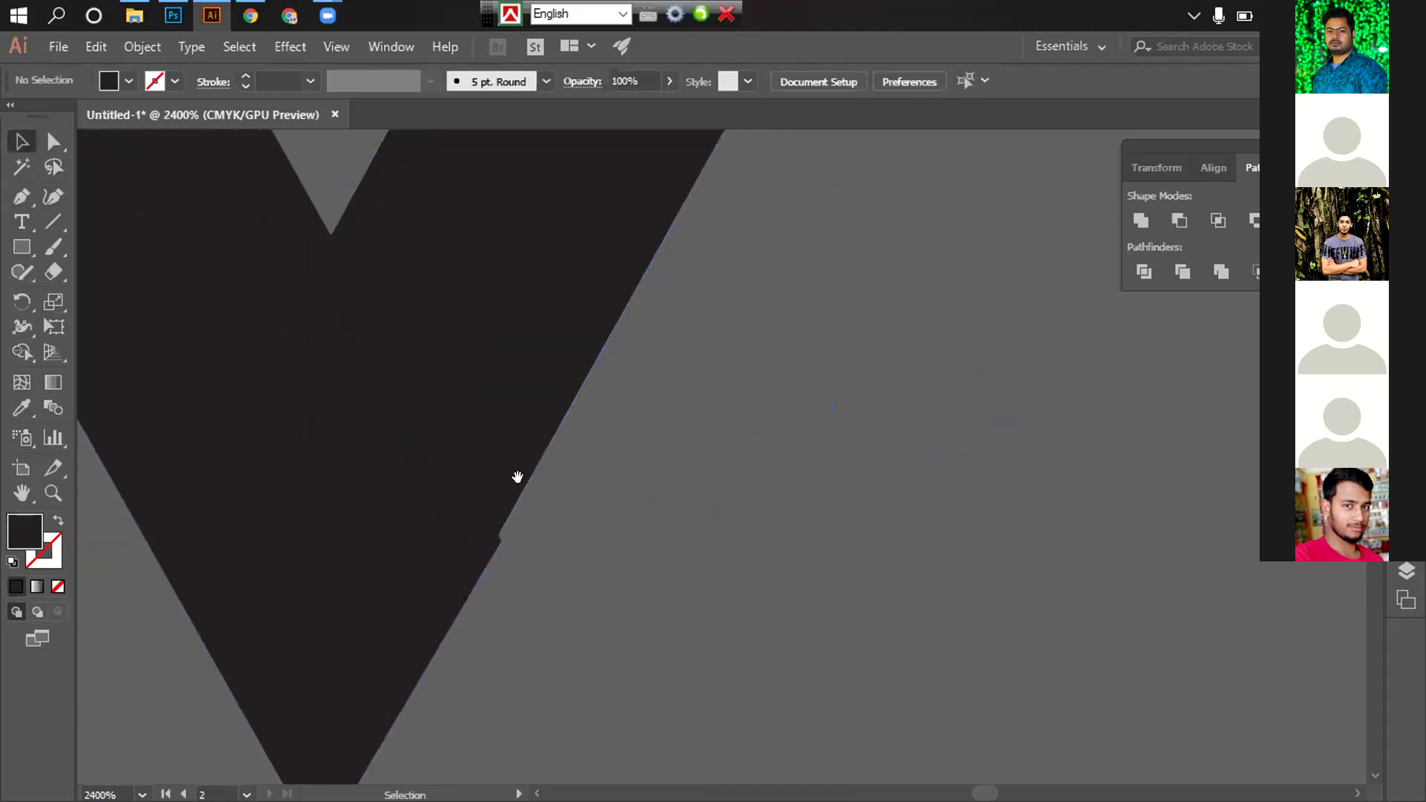
scroll(518, 477, "down", 2)
scroll(547, 468, "up", 2)
left_click_drag(657, 280, 755, 445)
left_click(728, 461)
scroll(729, 461, "down", 4)
scroll(743, 453, "down", 1)
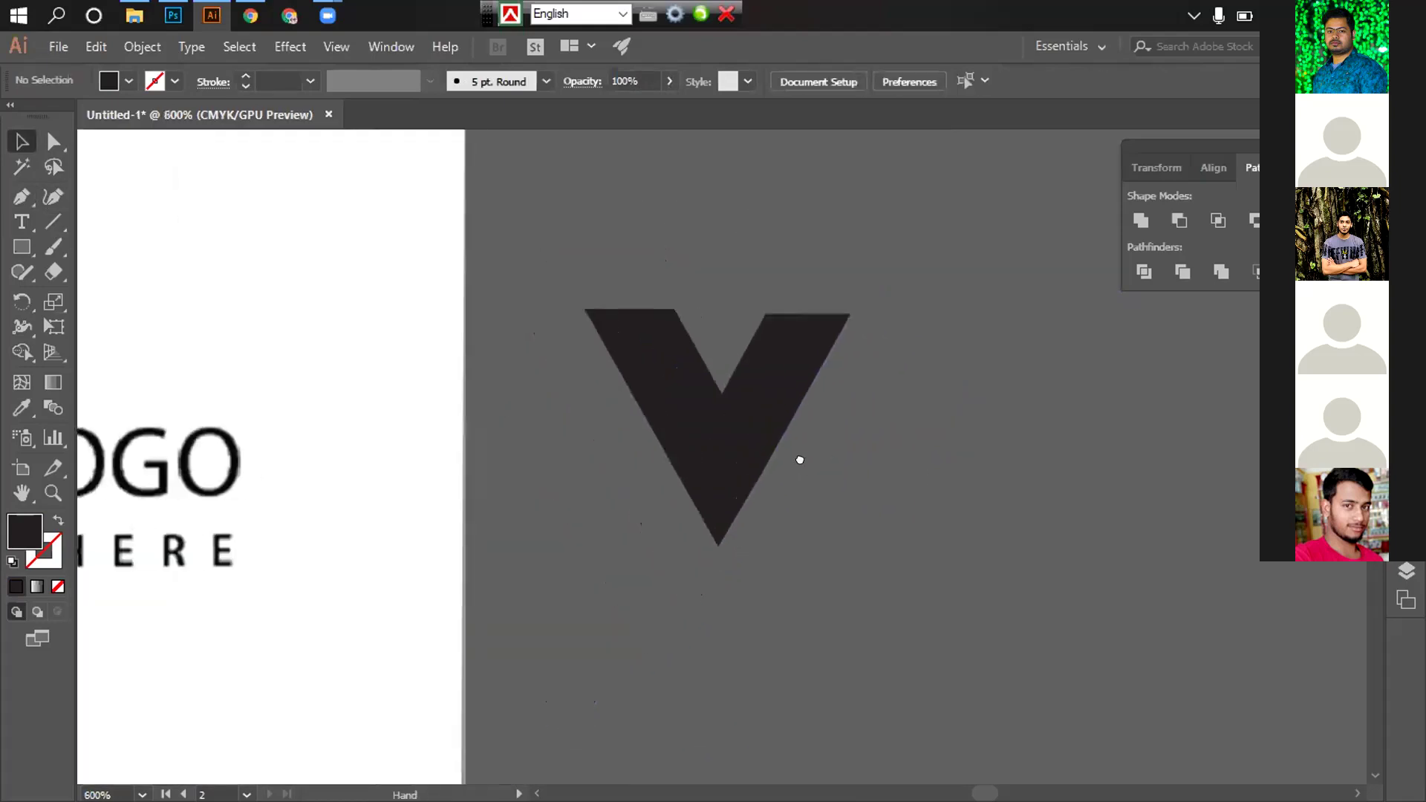
left_click(687, 360)
scroll(589, 366, "down", 3)
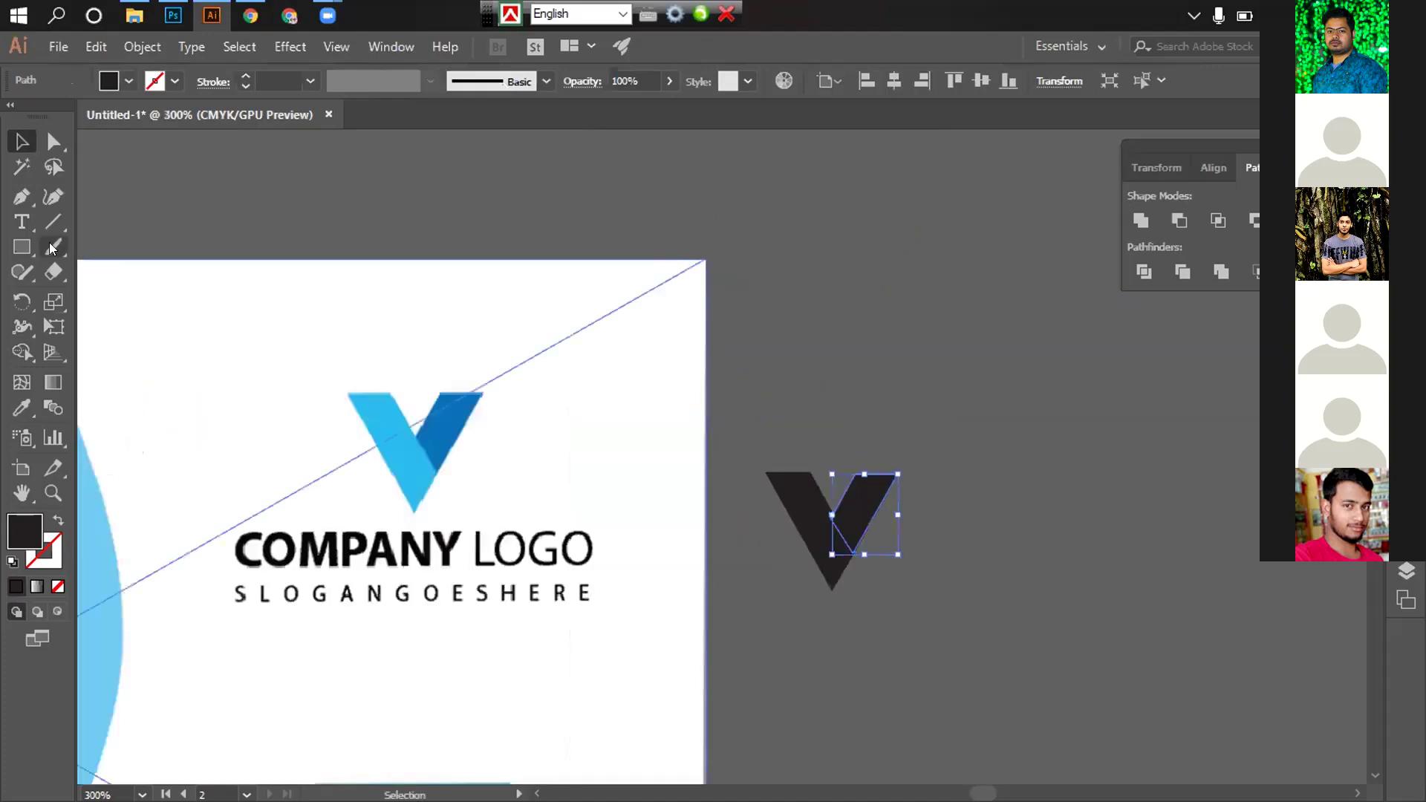
Eyedropper the reference blue onto the right arm and the light blue onto the left part
left_click(21, 407)
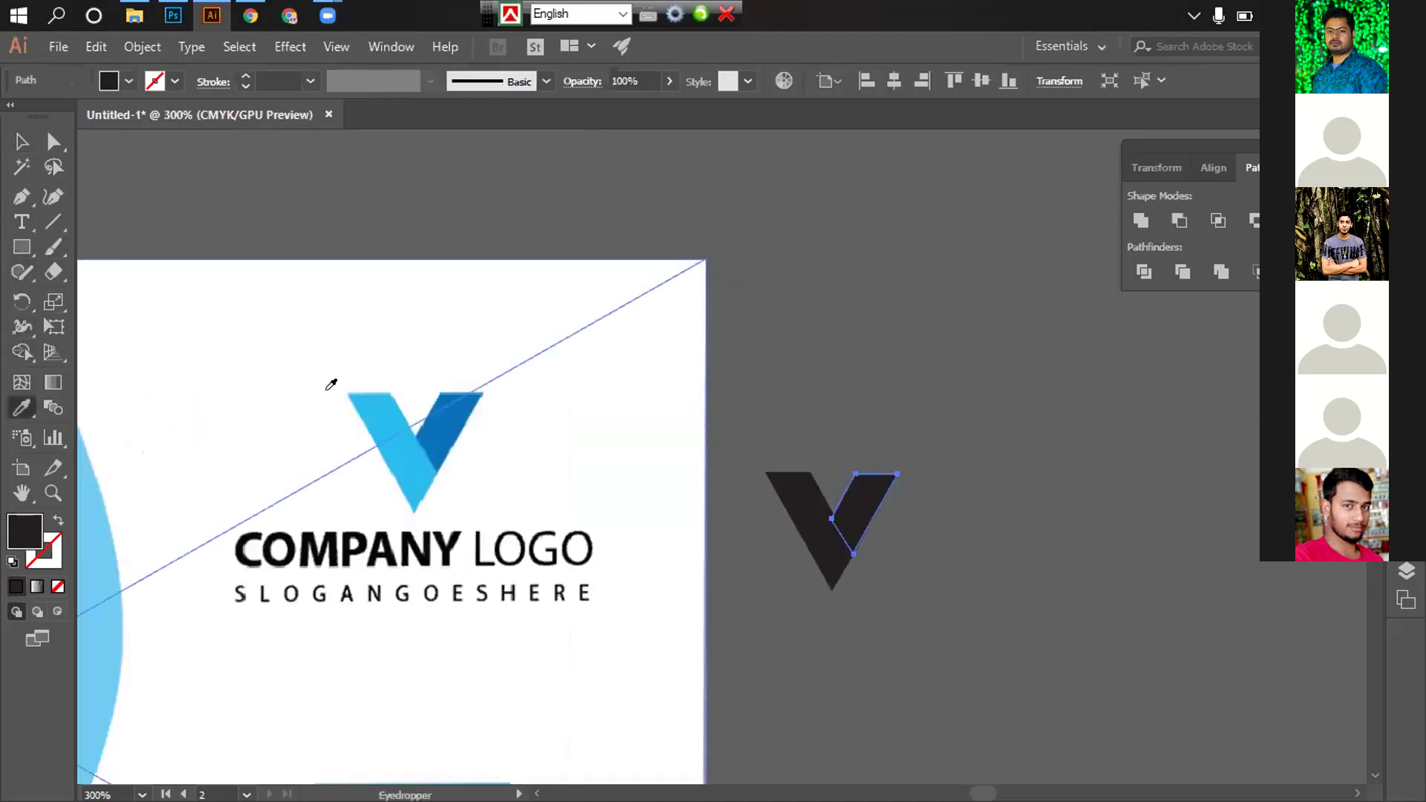
left_click(457, 416)
key("v")
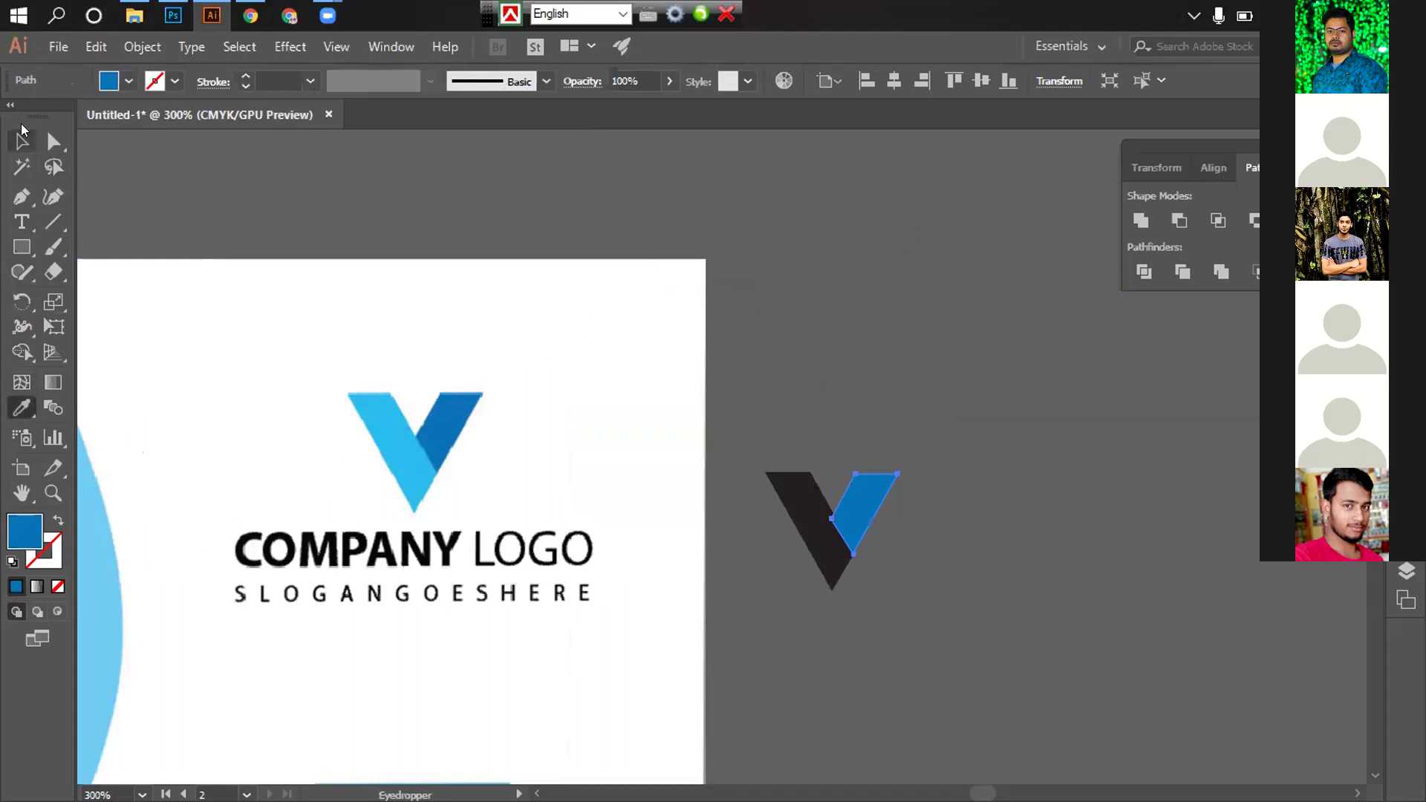
left_click(936, 223)
left_click(830, 547)
left_click(22, 408)
left_click(379, 416)
key("v")
left_click(1232, 551)
Send the right arm behind the left part with Arrange > Send to Back
left_click(846, 558)
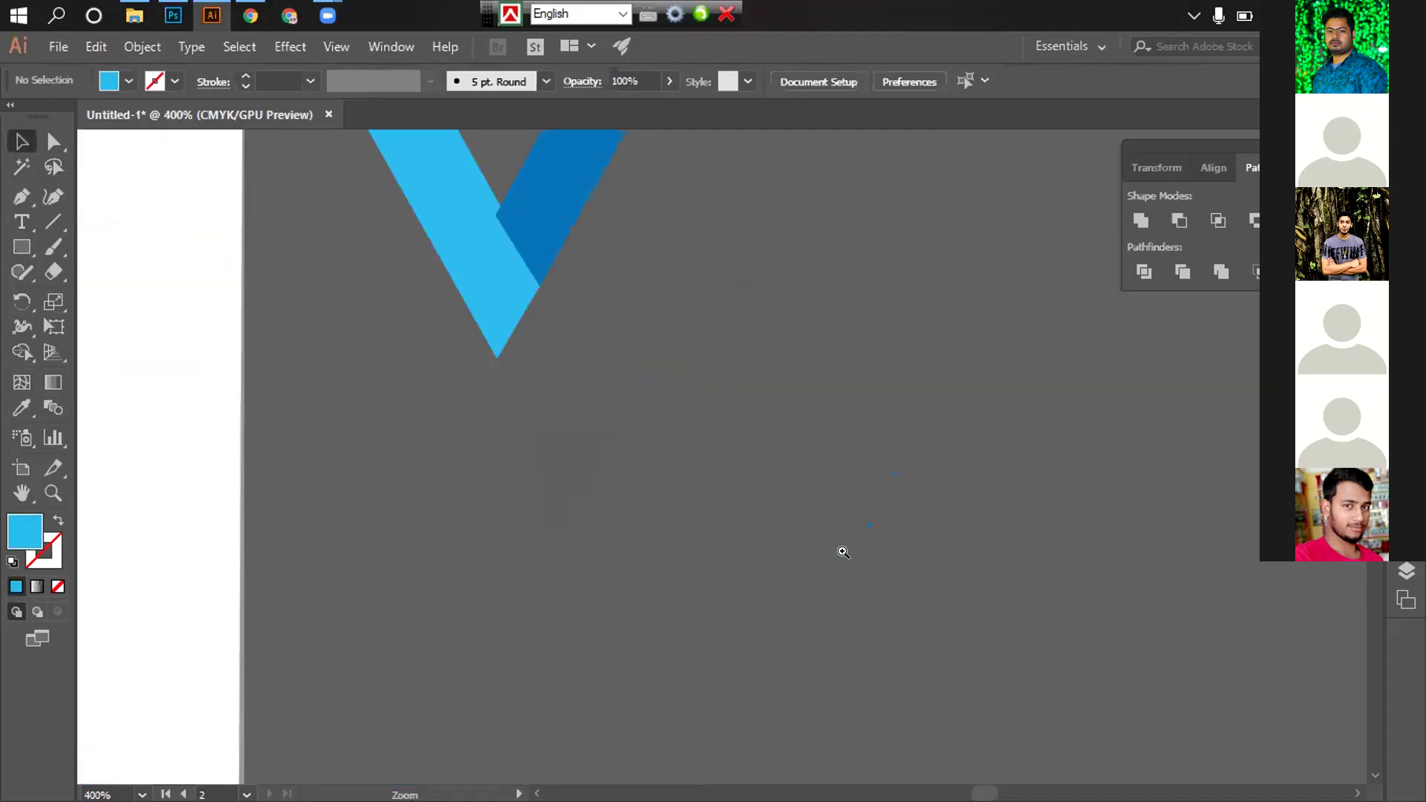
right_click(788, 365)
mouse_move(873, 691)
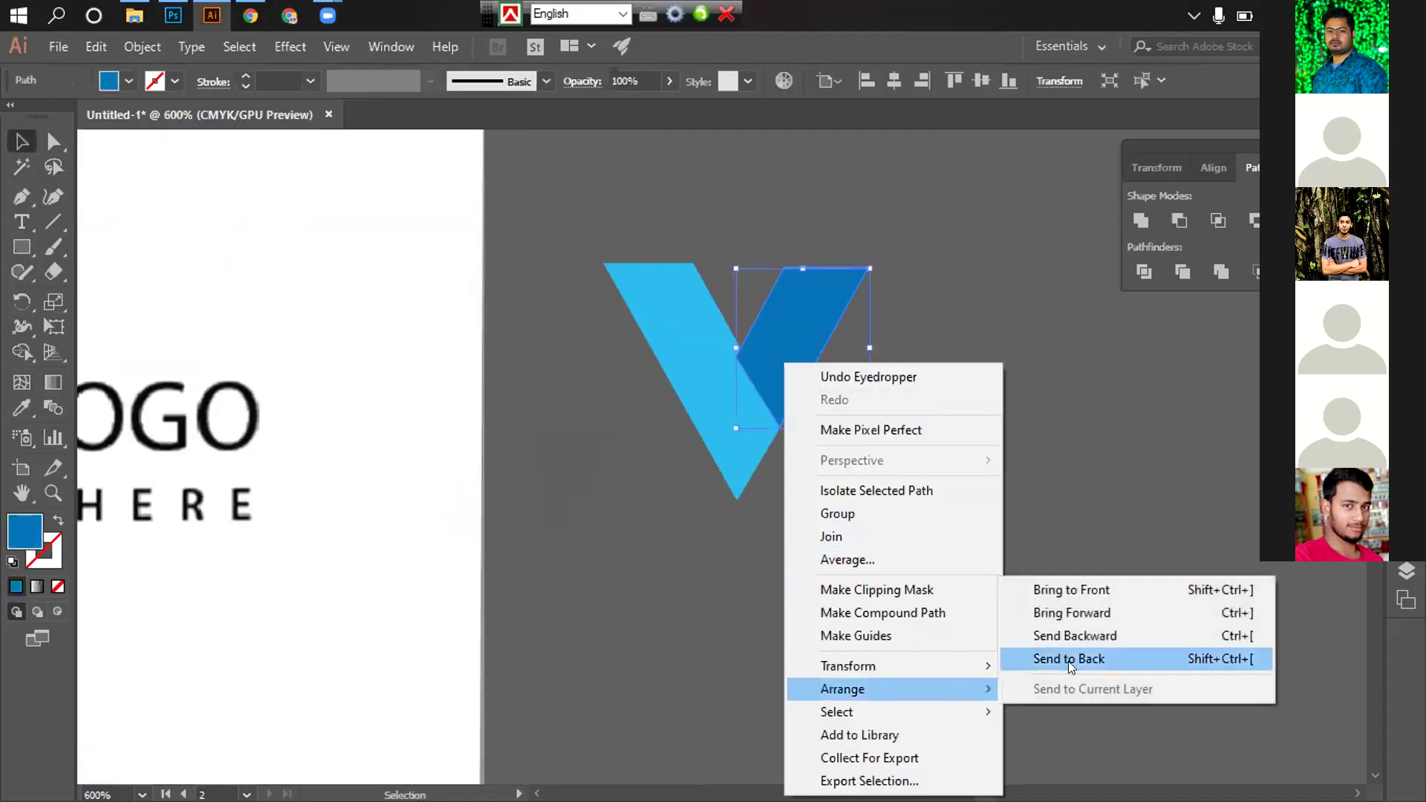
left_click(1070, 659)
left_click(982, 496)
Give the V's right arm a medium blue fill swatch
left_click(808, 497, "alt")
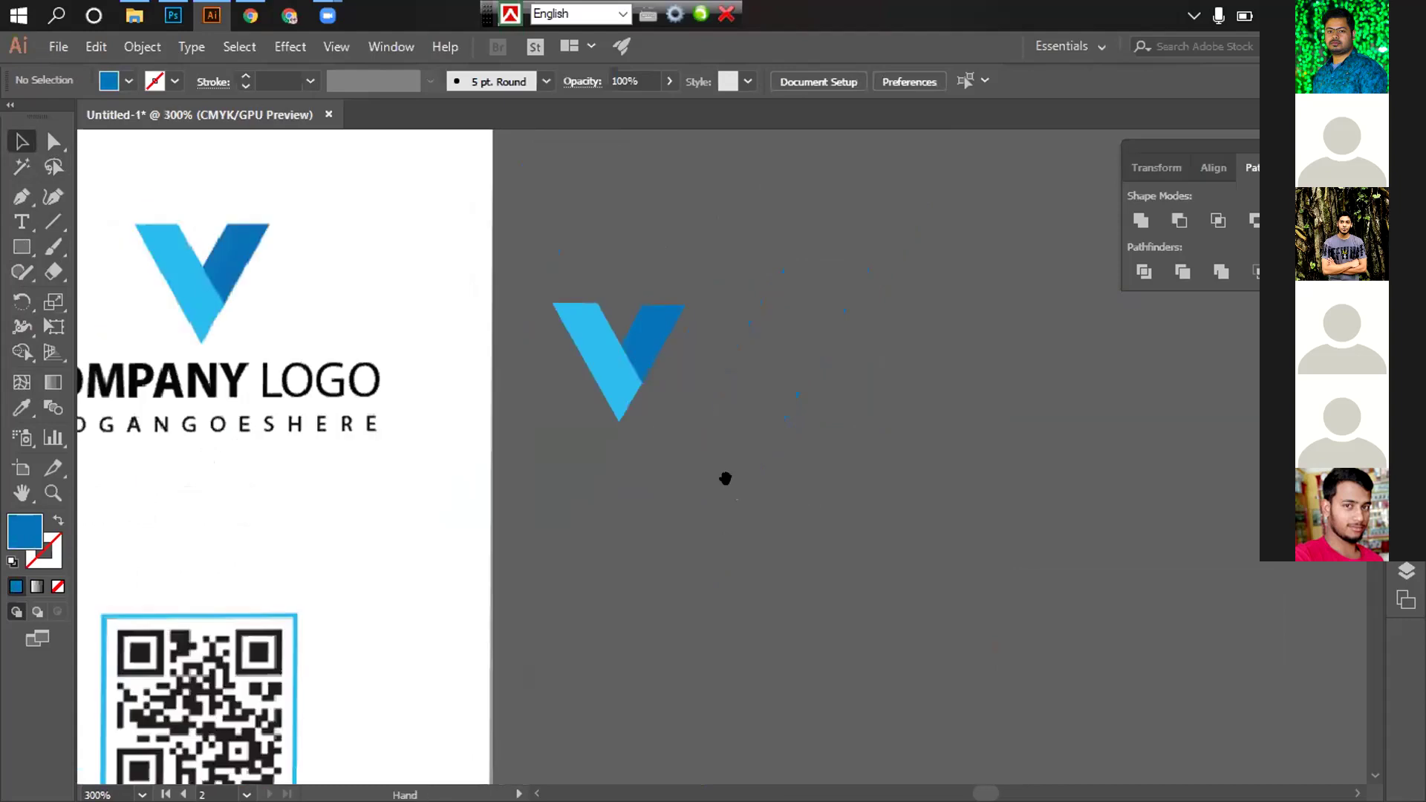
left_click_drag(726, 477, 828, 525)
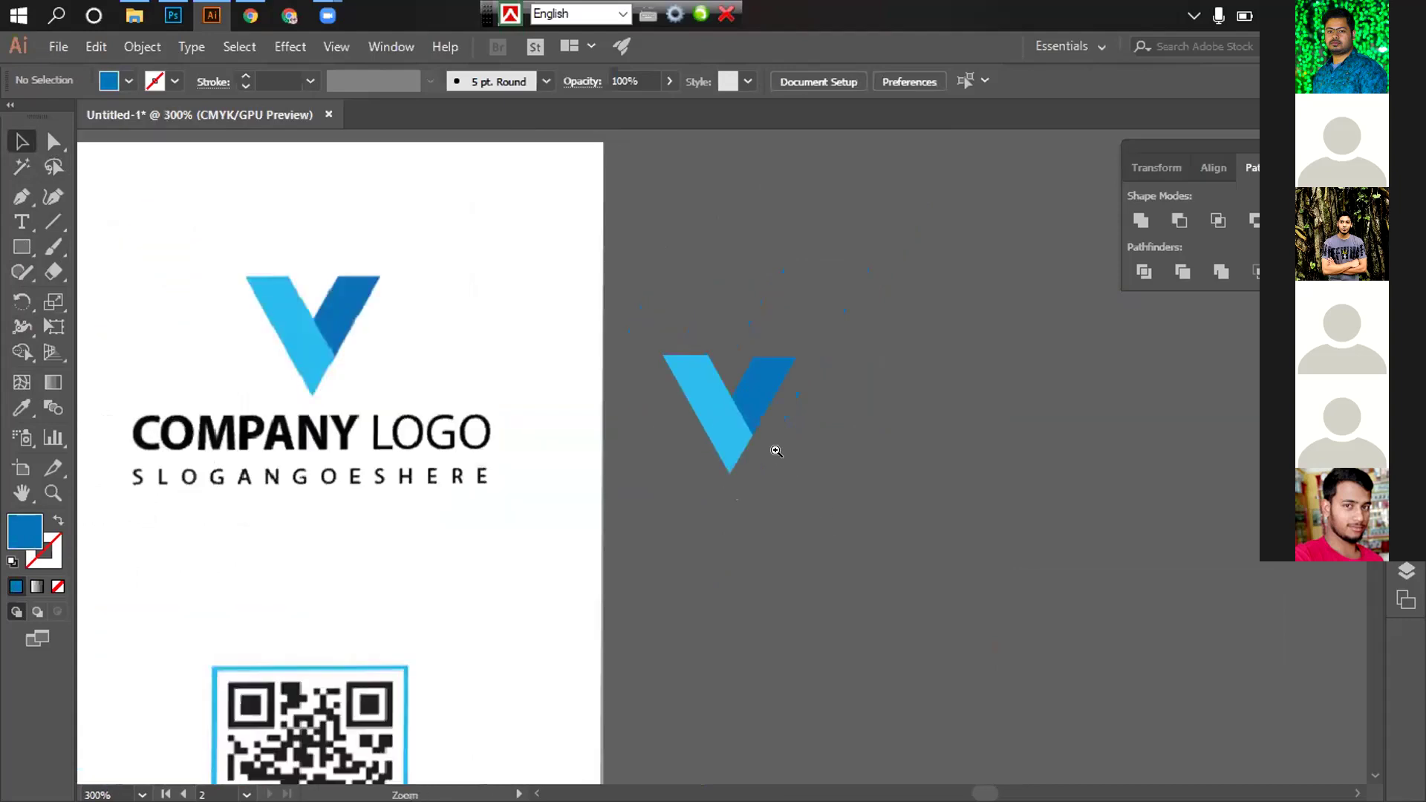
left_click(777, 450)
key("v")
left_click(721, 401)
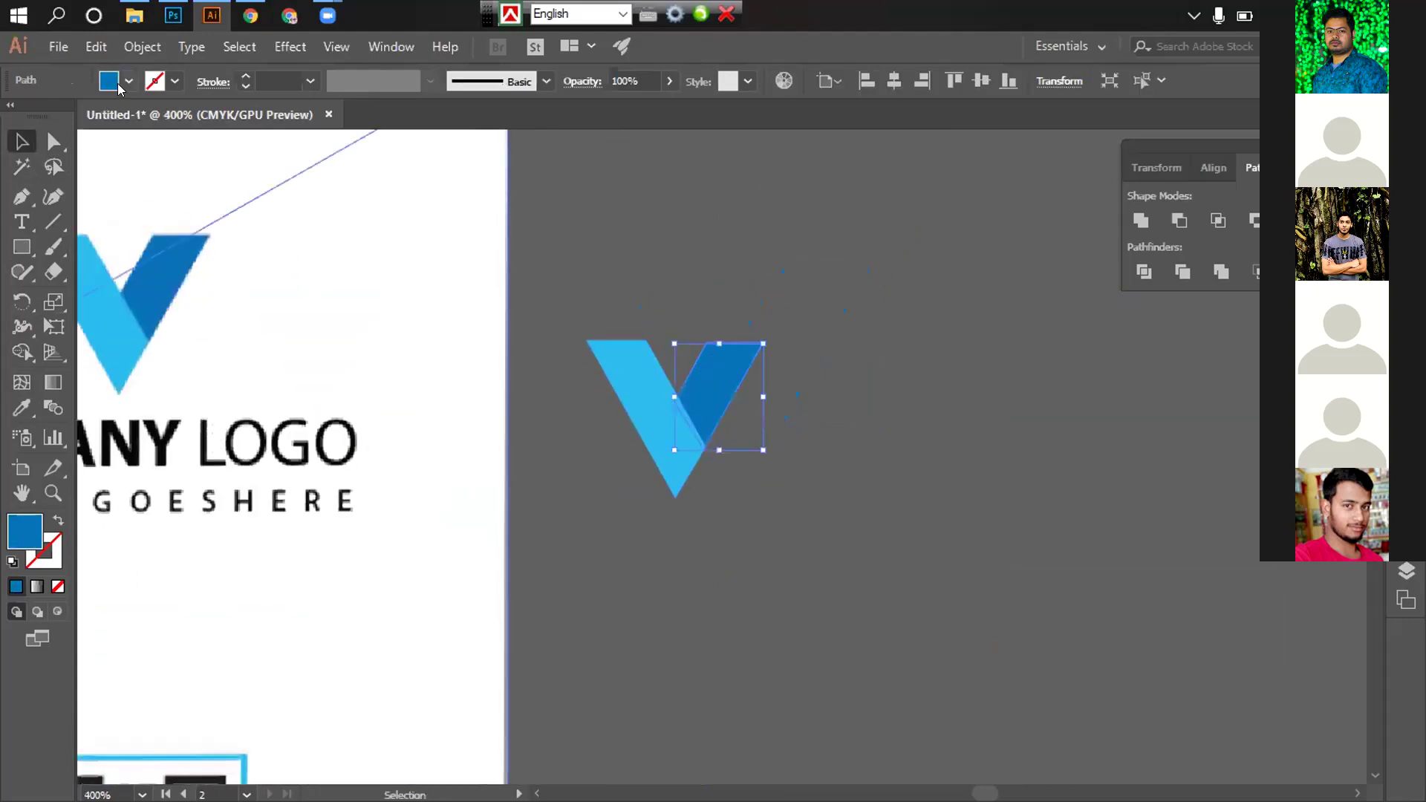
left_click(109, 82)
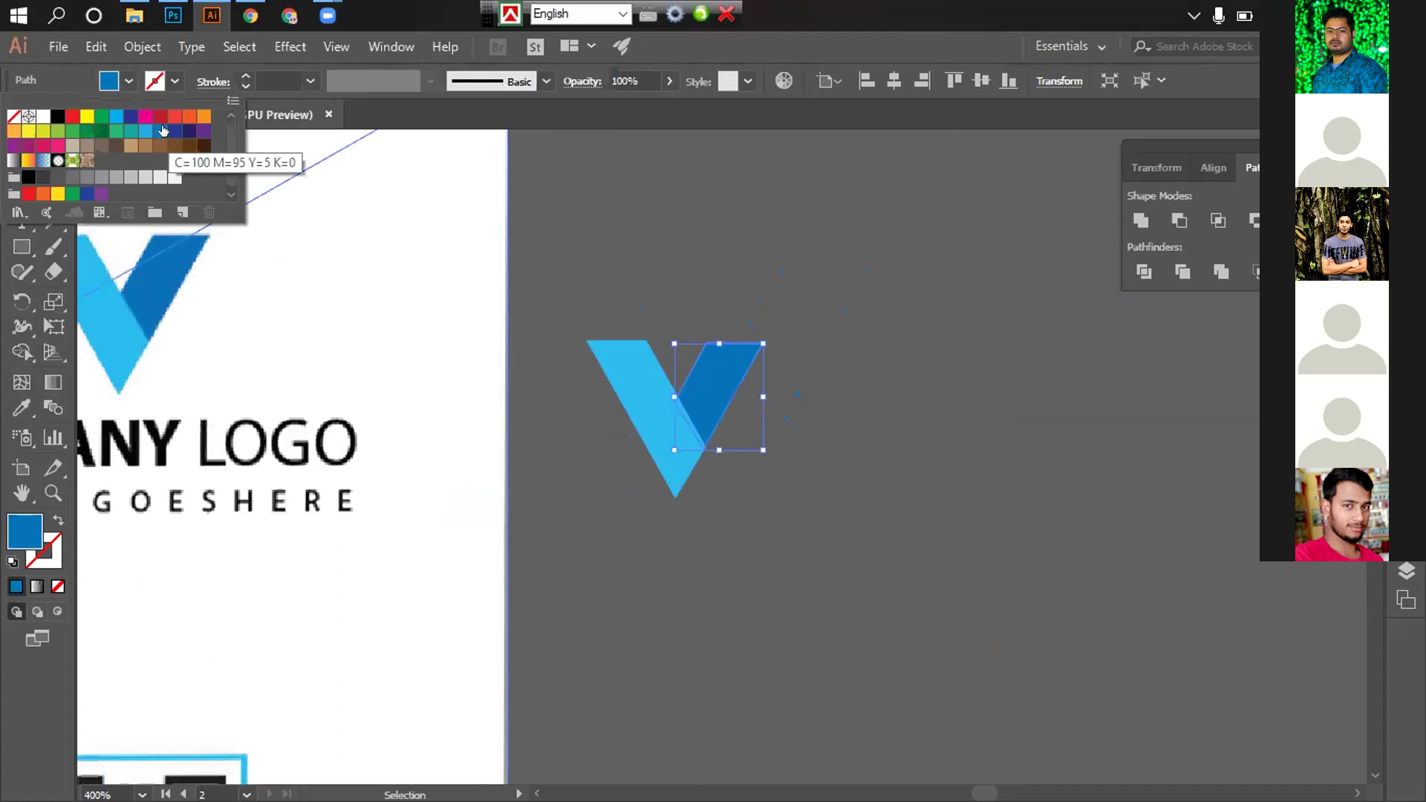
left_click(176, 131)
left_click(161, 131)
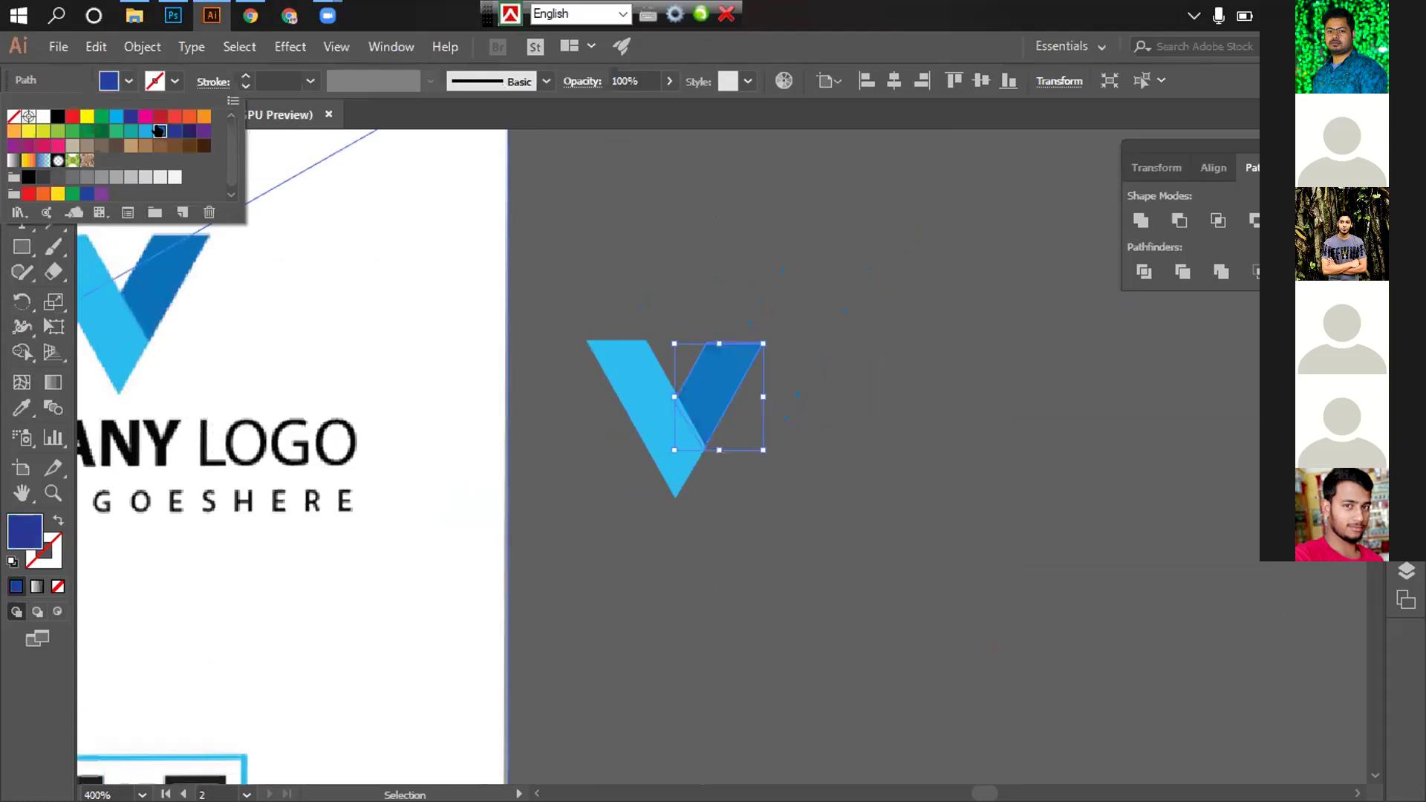
left_click(658, 238)
Fill the left part with the C=70 M=15 Y=0 K=0 blue swatch
left_click(656, 411)
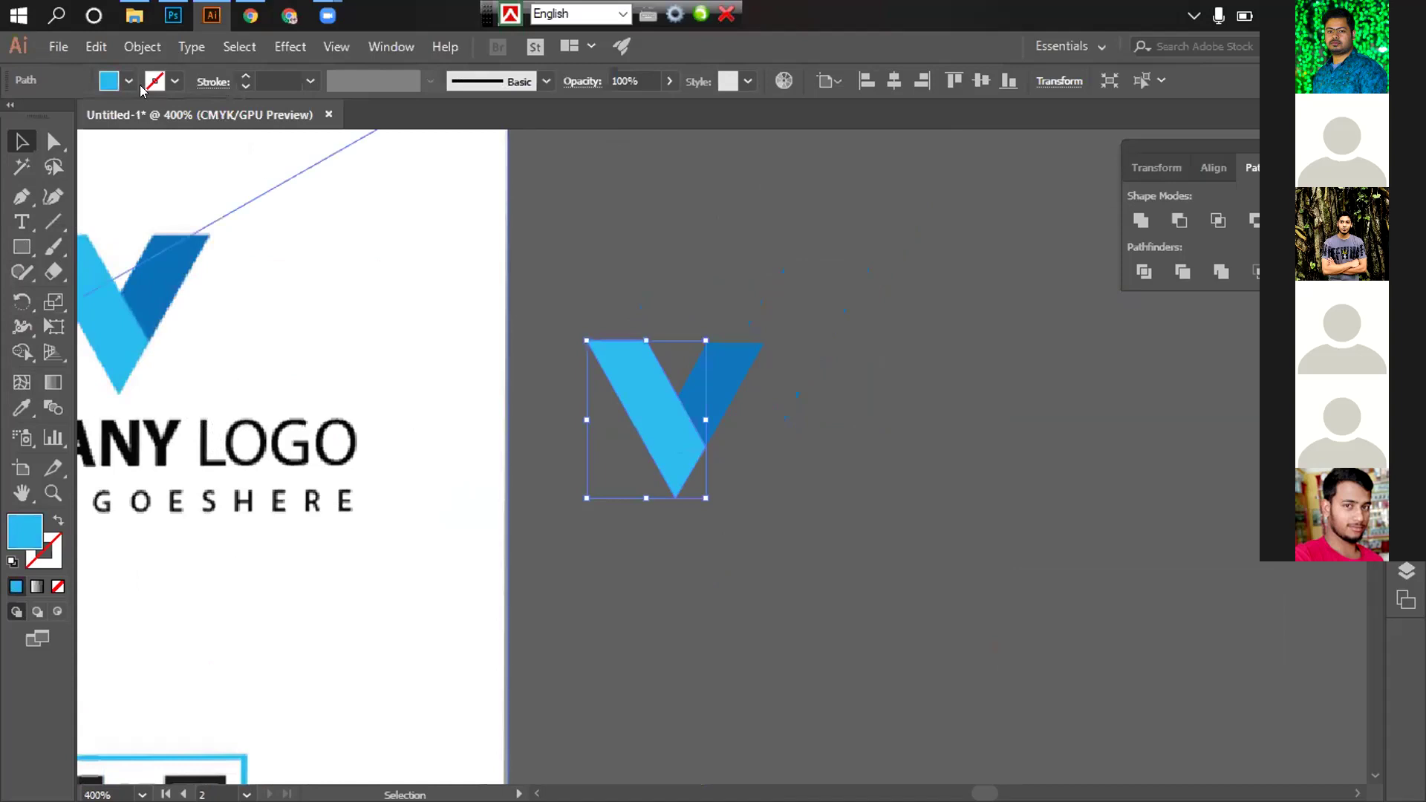
left_click(125, 82)
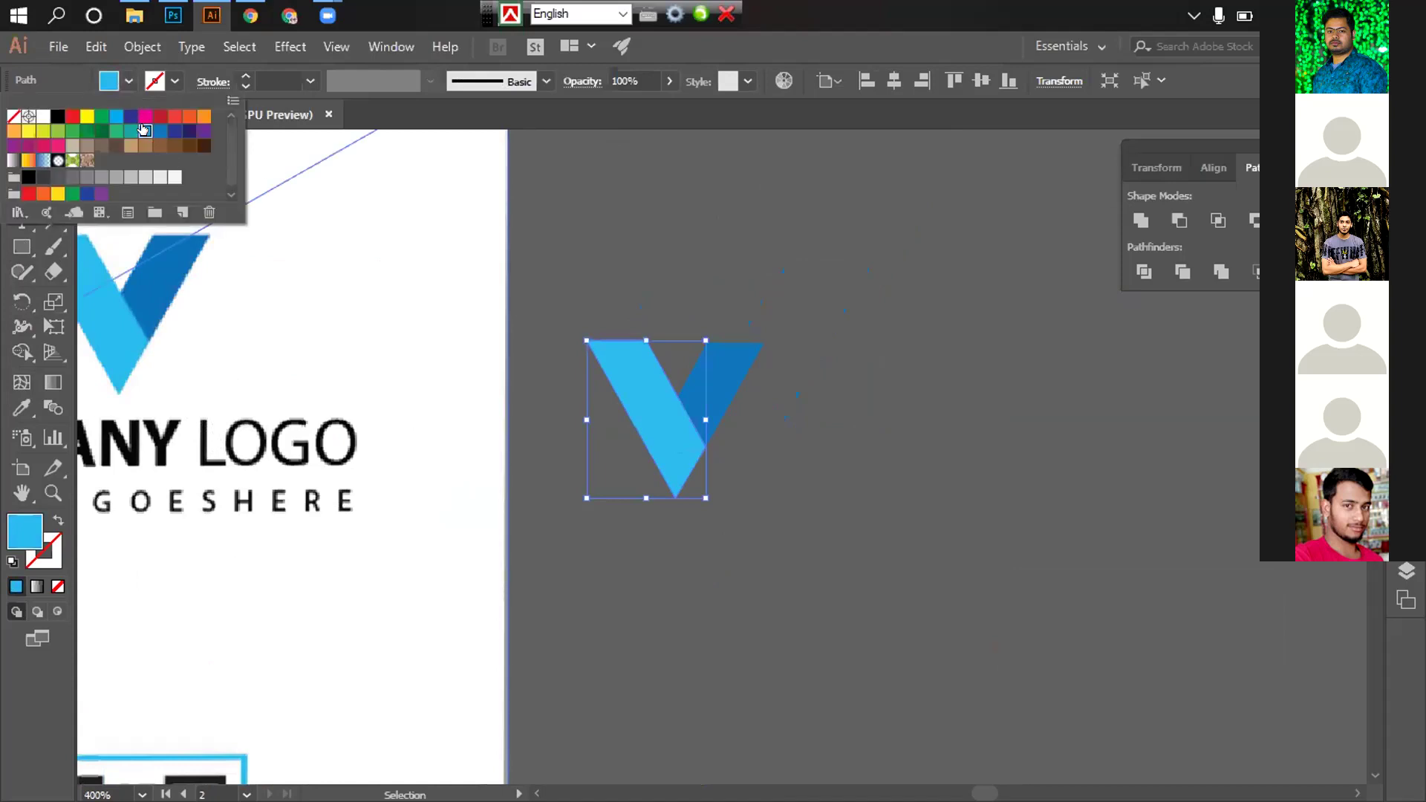
left_click(144, 131)
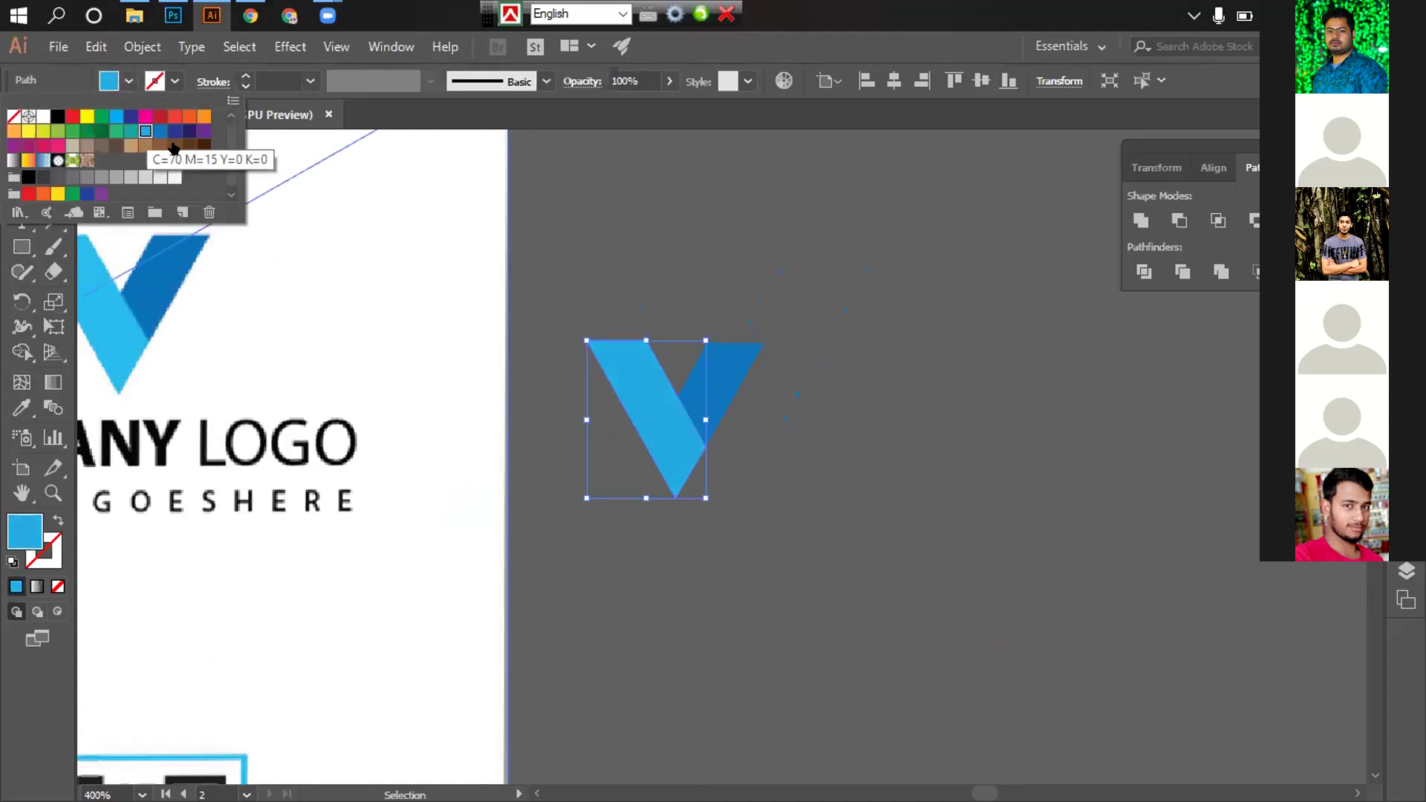
left_click(519, 223)
left_click(1077, 579)
Draw a straight line along the dark-blue V piece's edge, starting from the V's corner
key("ctrl+minus")
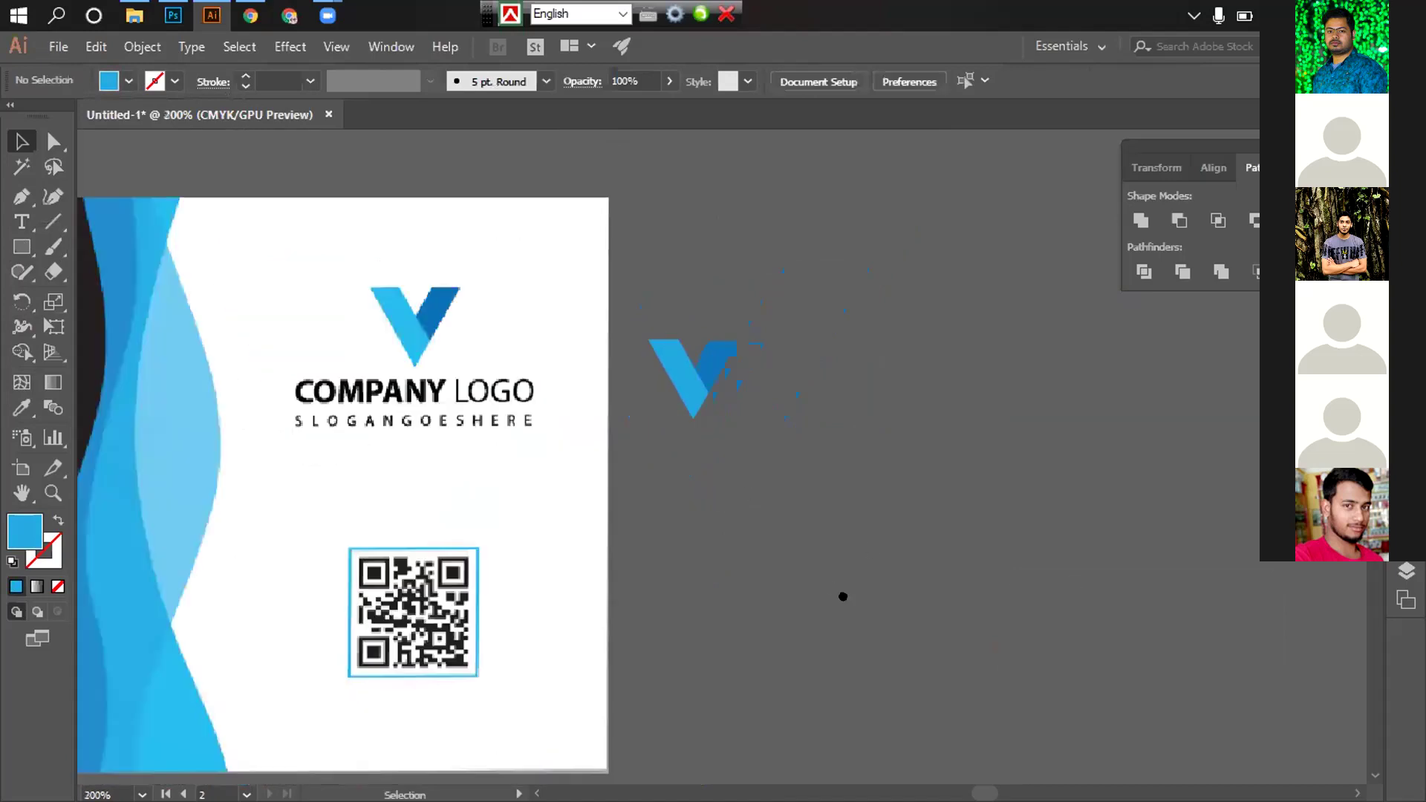
key("ctrl+plus")
left_click_drag(783, 567, 937, 632)
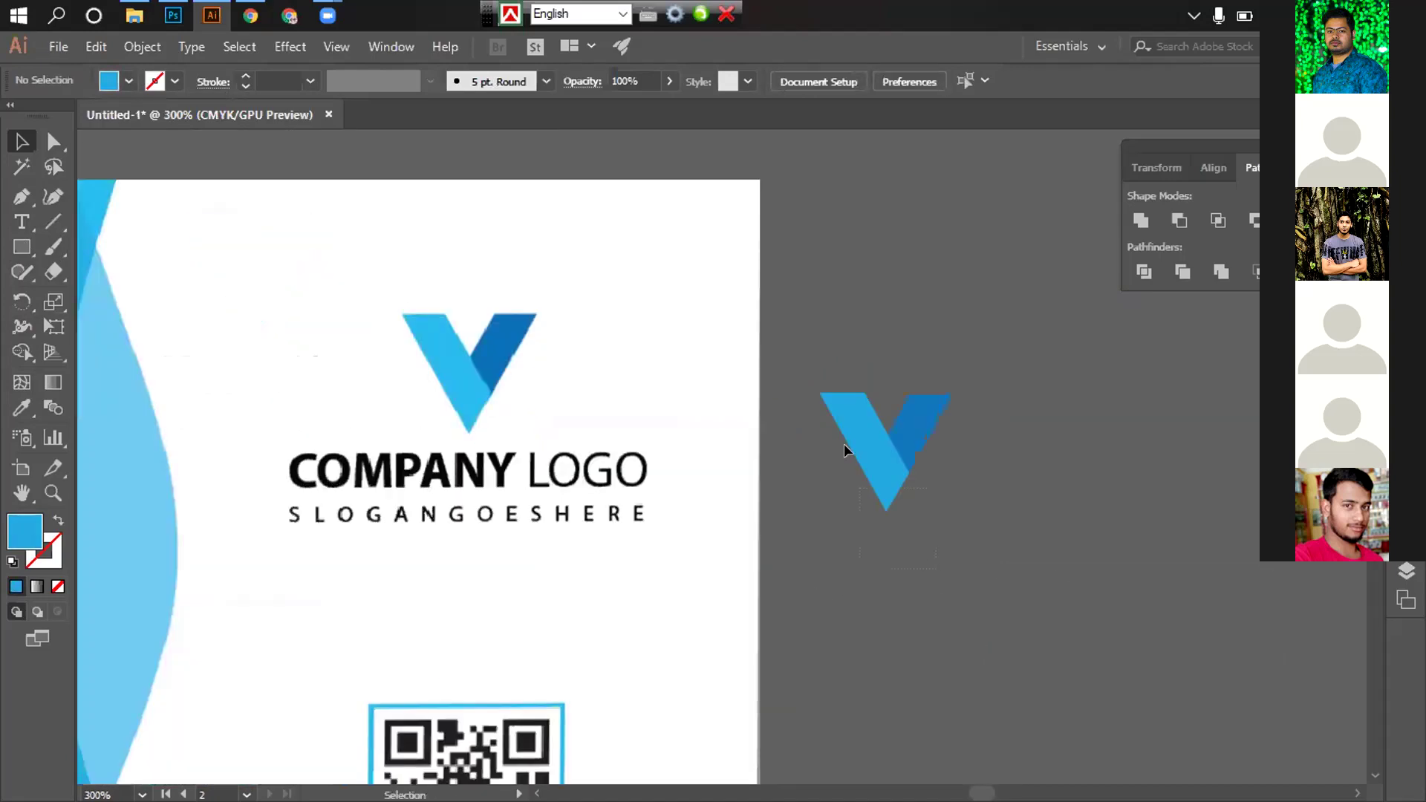
left_click(879, 486)
key("ctrl+plus")
key("ctrl+plus")
key("ctrl+plus")
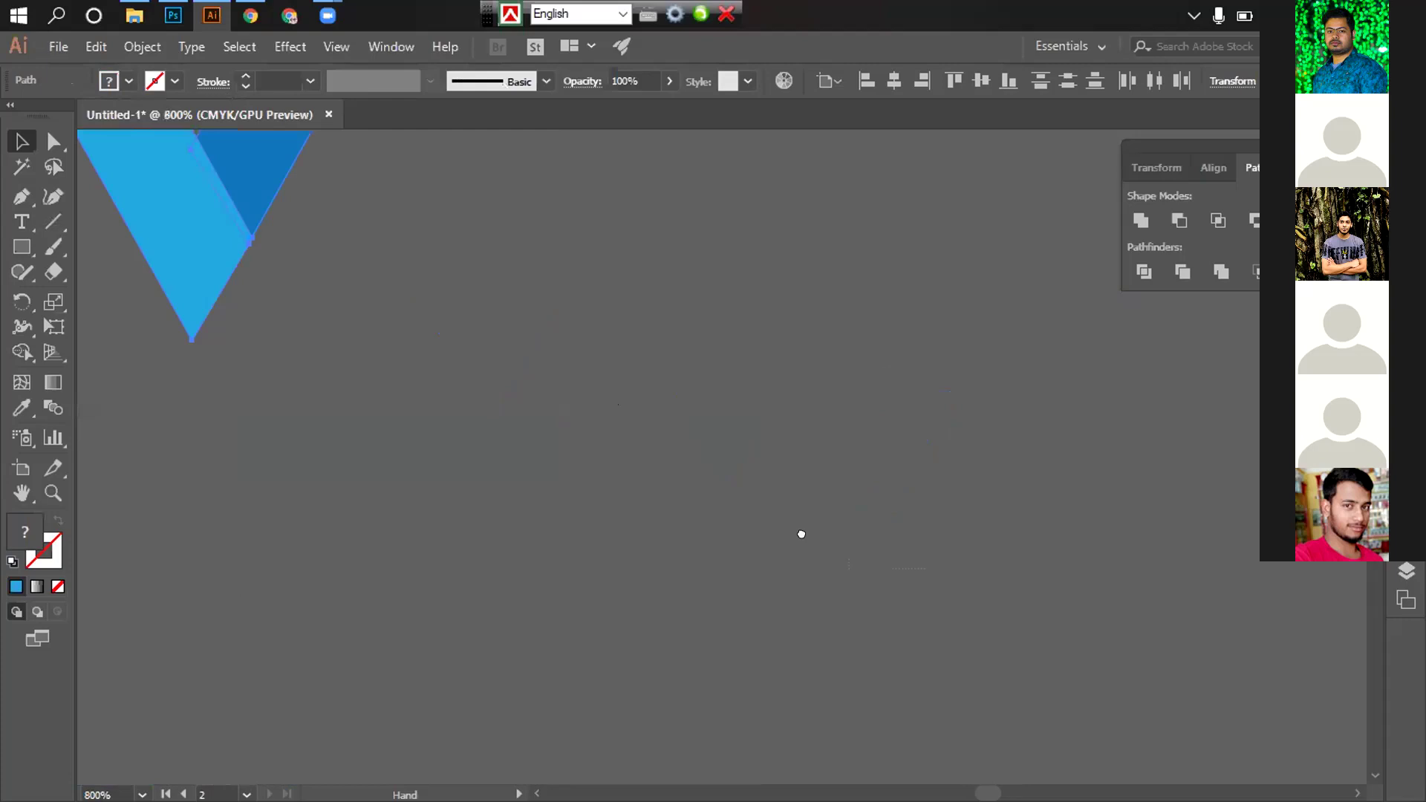
key("ctrl+plus")
key("ctrl+plus")
key("ctrl+plus")
left_click_drag(828, 573, 706, 411)
left_click(758, 494)
left_click_drag(759, 494, 683, 594)
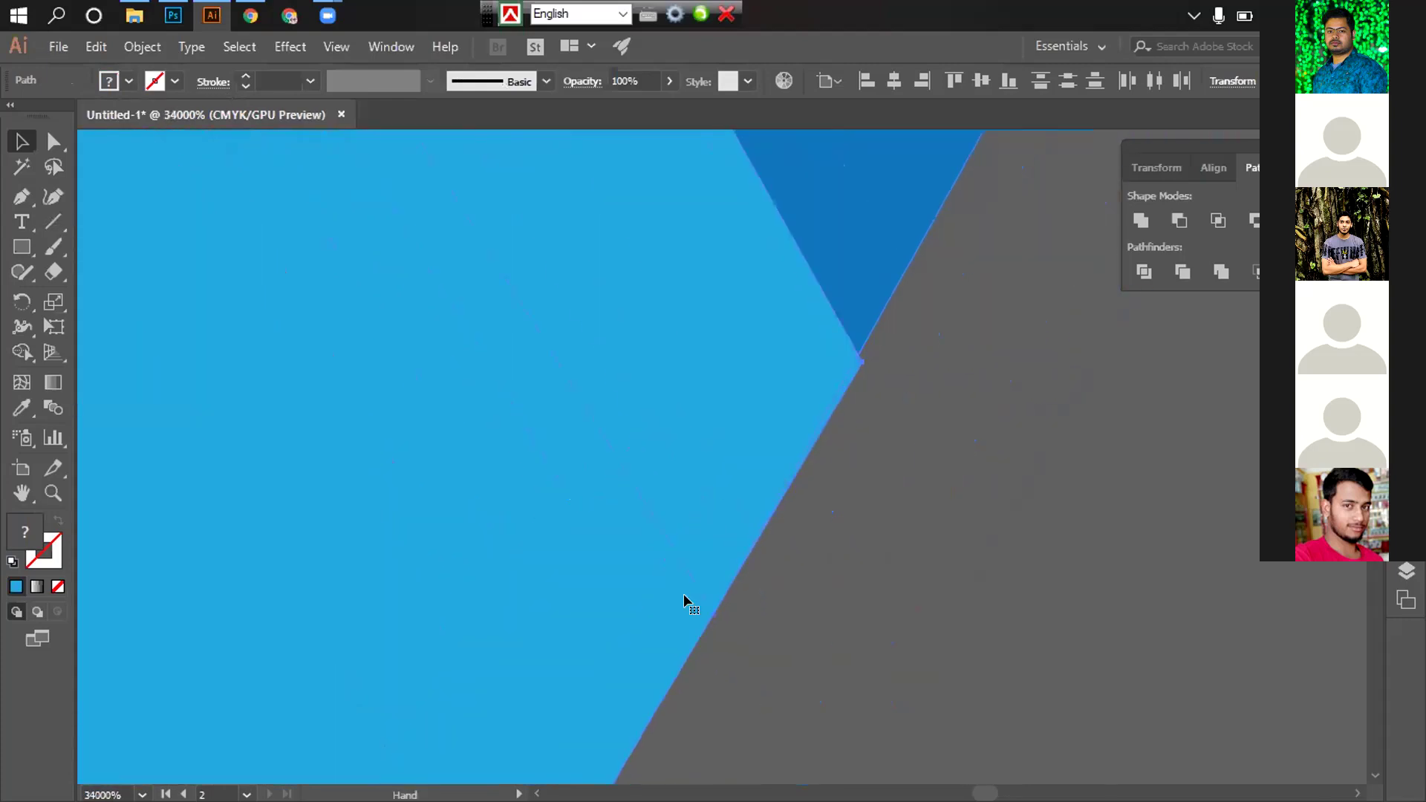
scroll(822, 398, "right", 3)
scroll(710, 367, "up", 1)
scroll(710, 367, "down", 5)
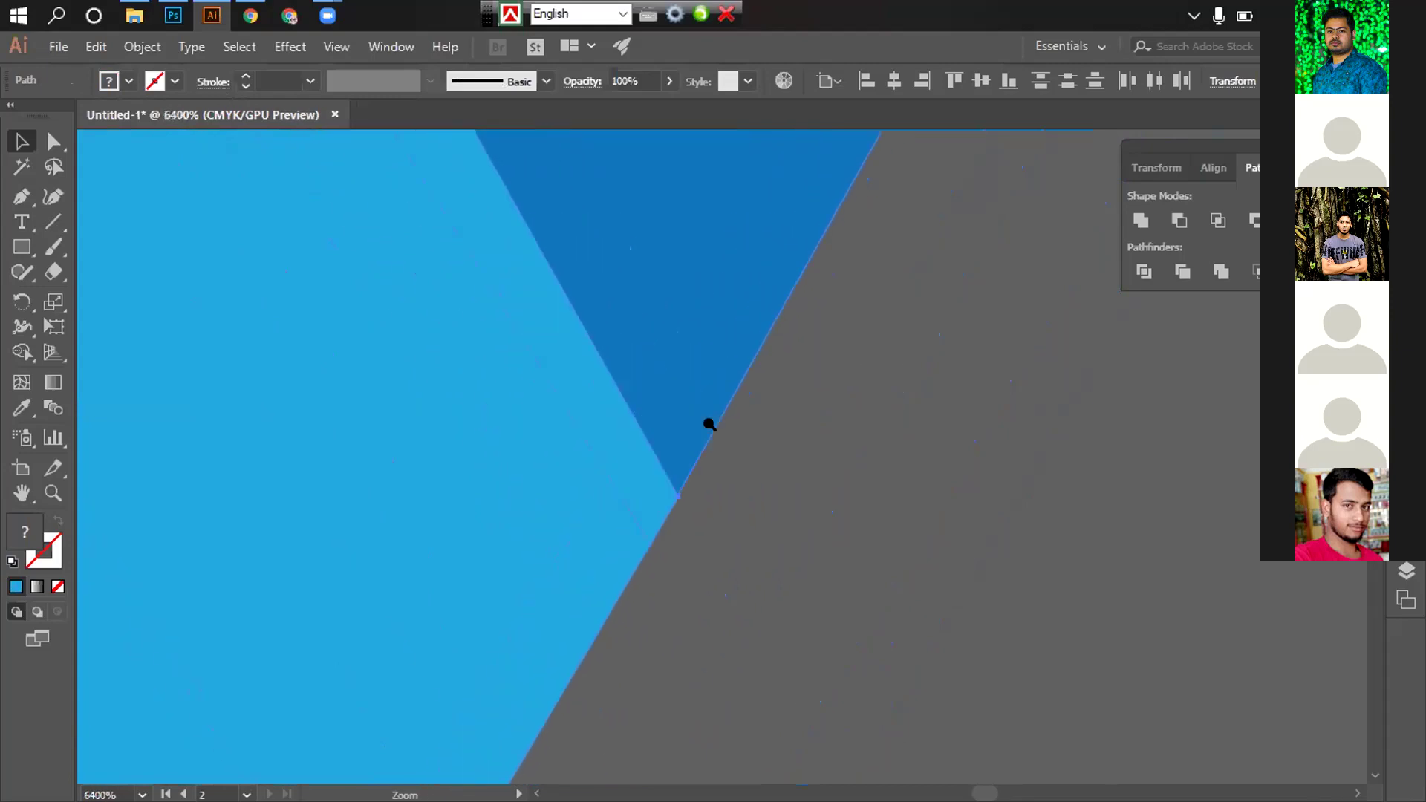
scroll(710, 425, "down", 6)
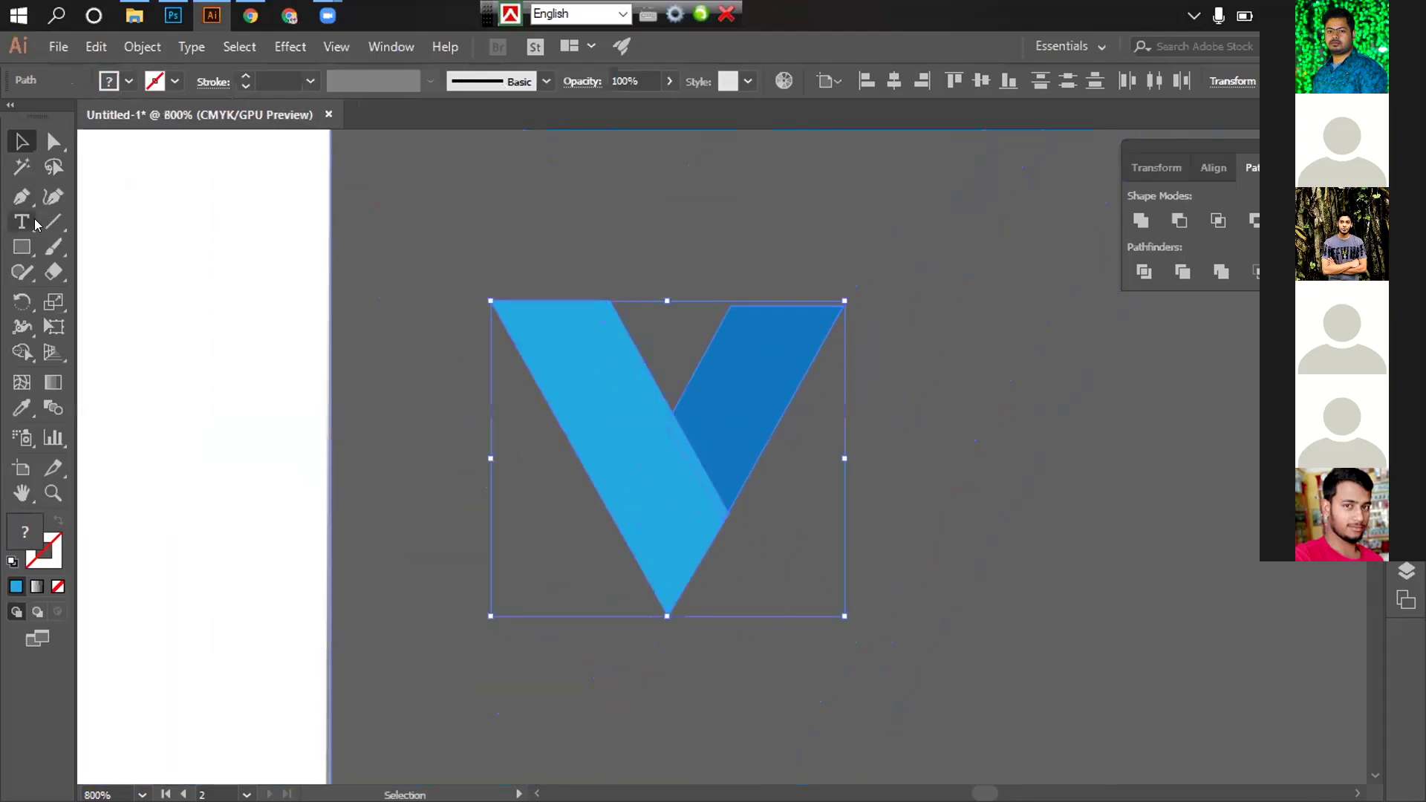
left_click(53, 222)
left_click_drag(856, 292, 629, 651)
key("ctrl+z")
left_click_drag(854, 286, 608, 713)
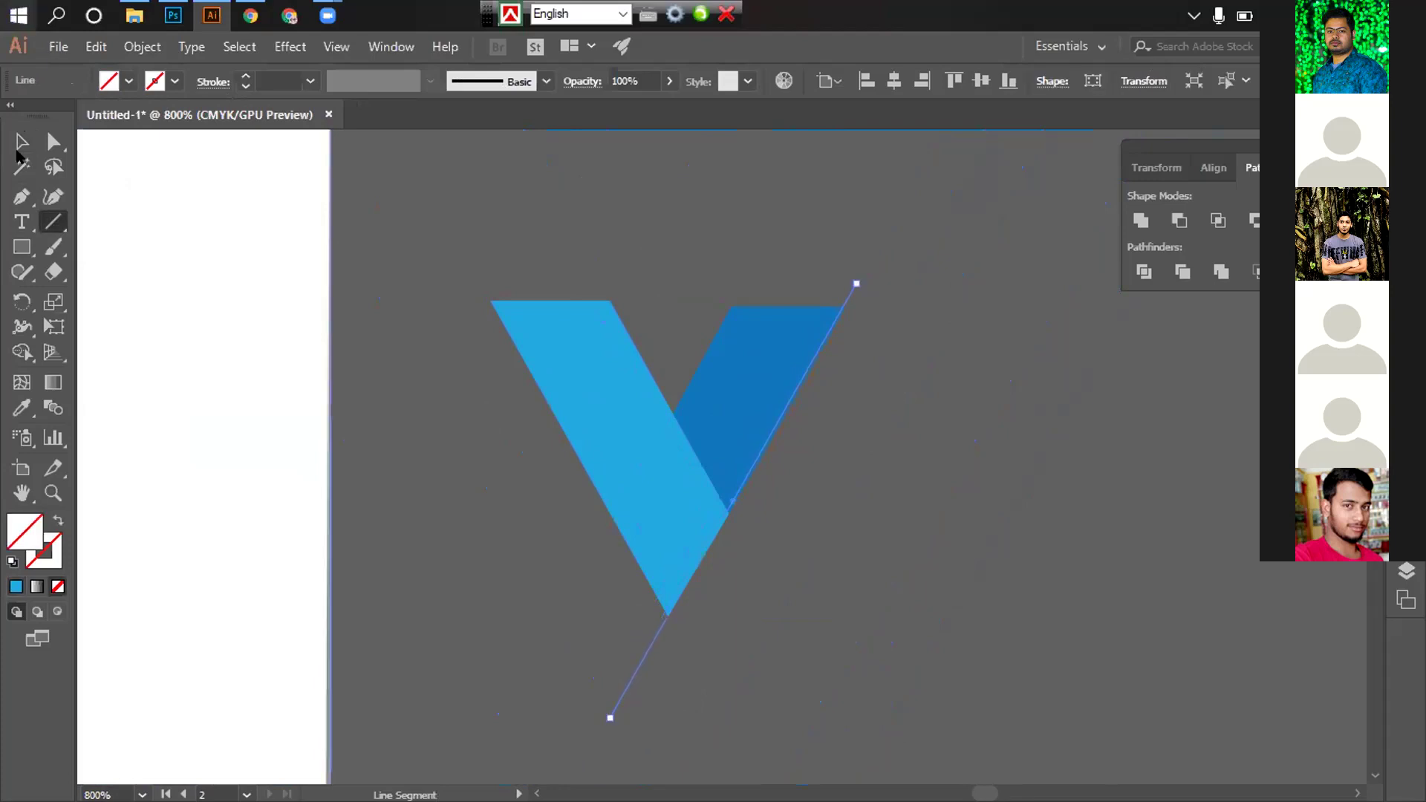
Trim the dark-blue piece with Shape Builder by deleting the small region and thin sliver past the line
key("v")
left_click(938, 639)
left_click(746, 326)
scroll(747, 327, "up", 4)
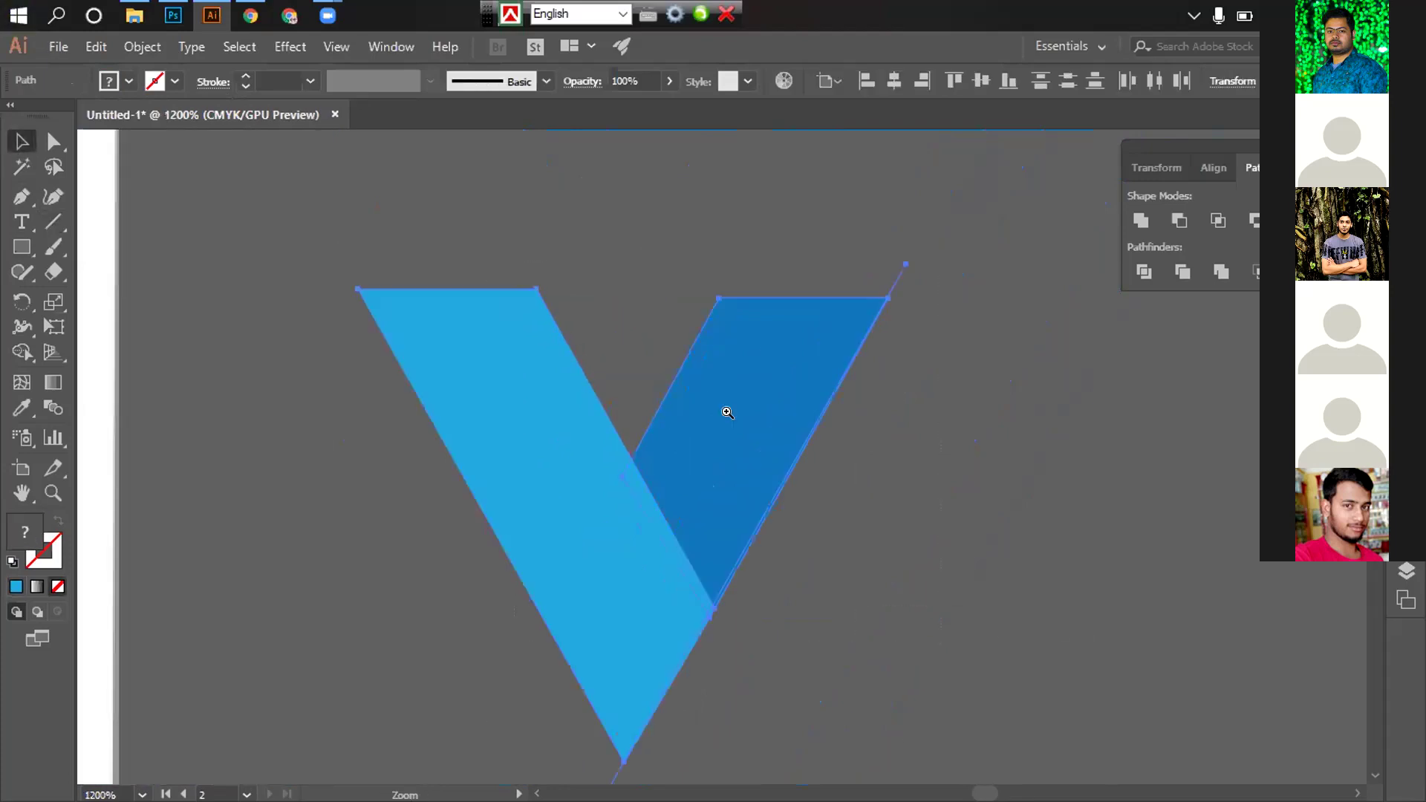
scroll(869, 483, "up", 4)
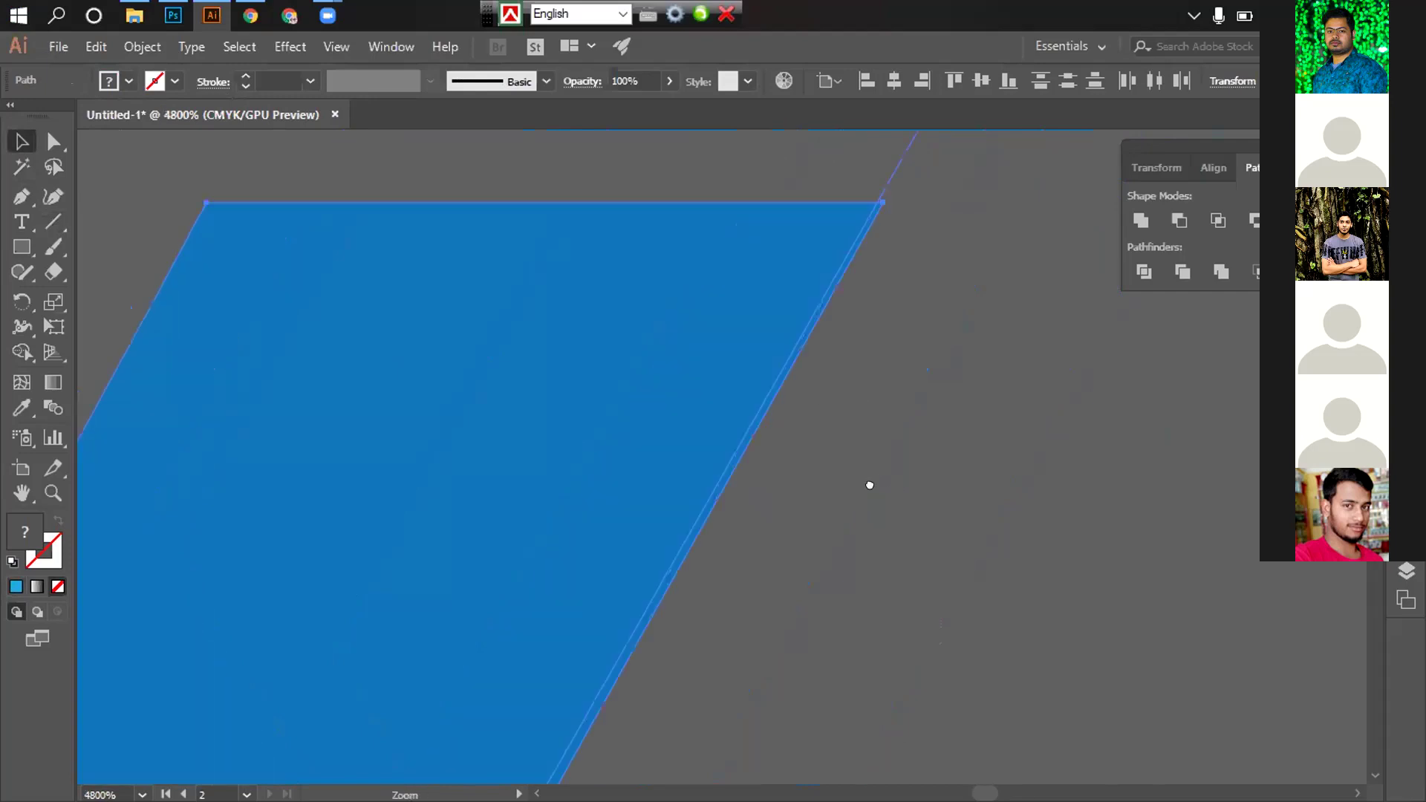
left_click_drag(485, 577, 255, 214)
left_click(21, 354)
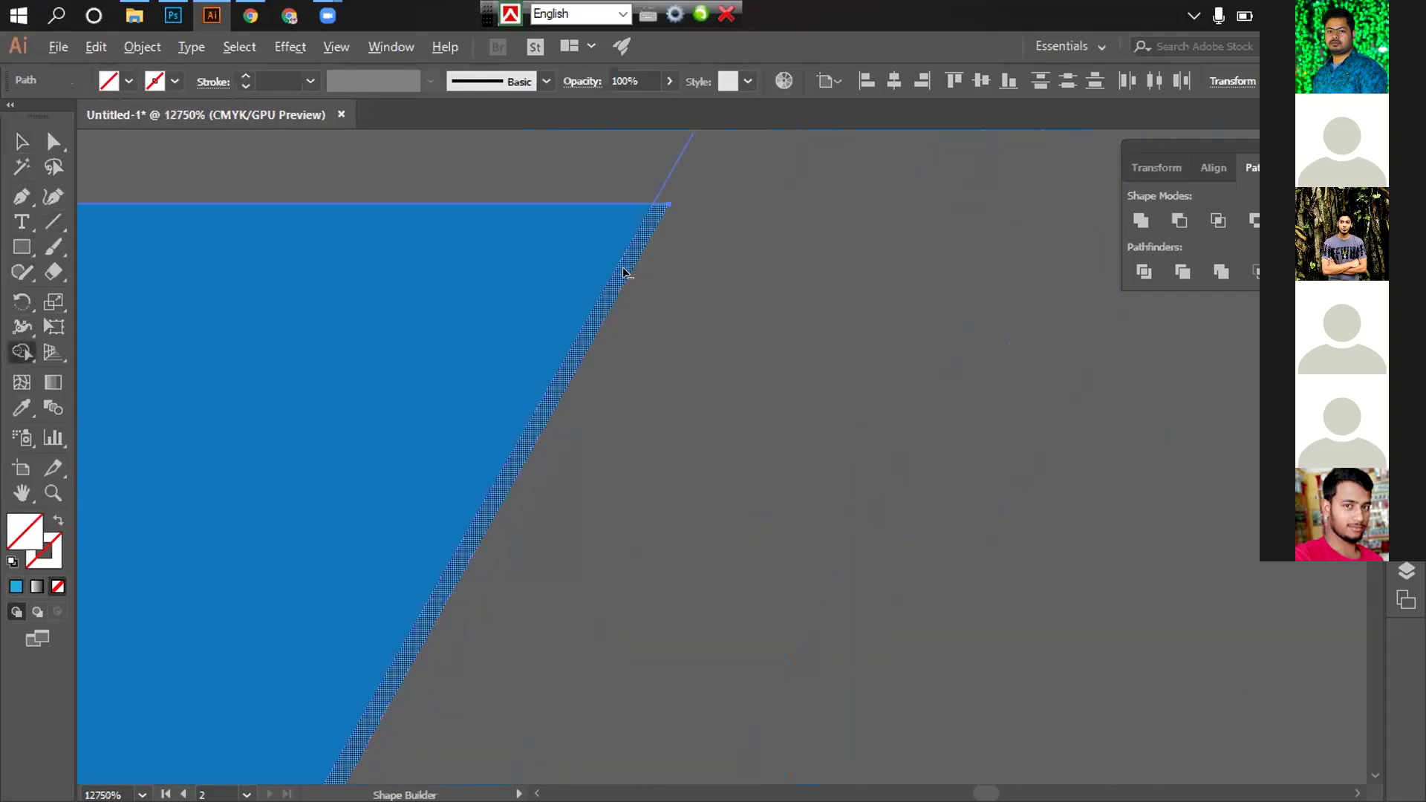
key("space")
left_click_drag(216, 728, 659, 258)
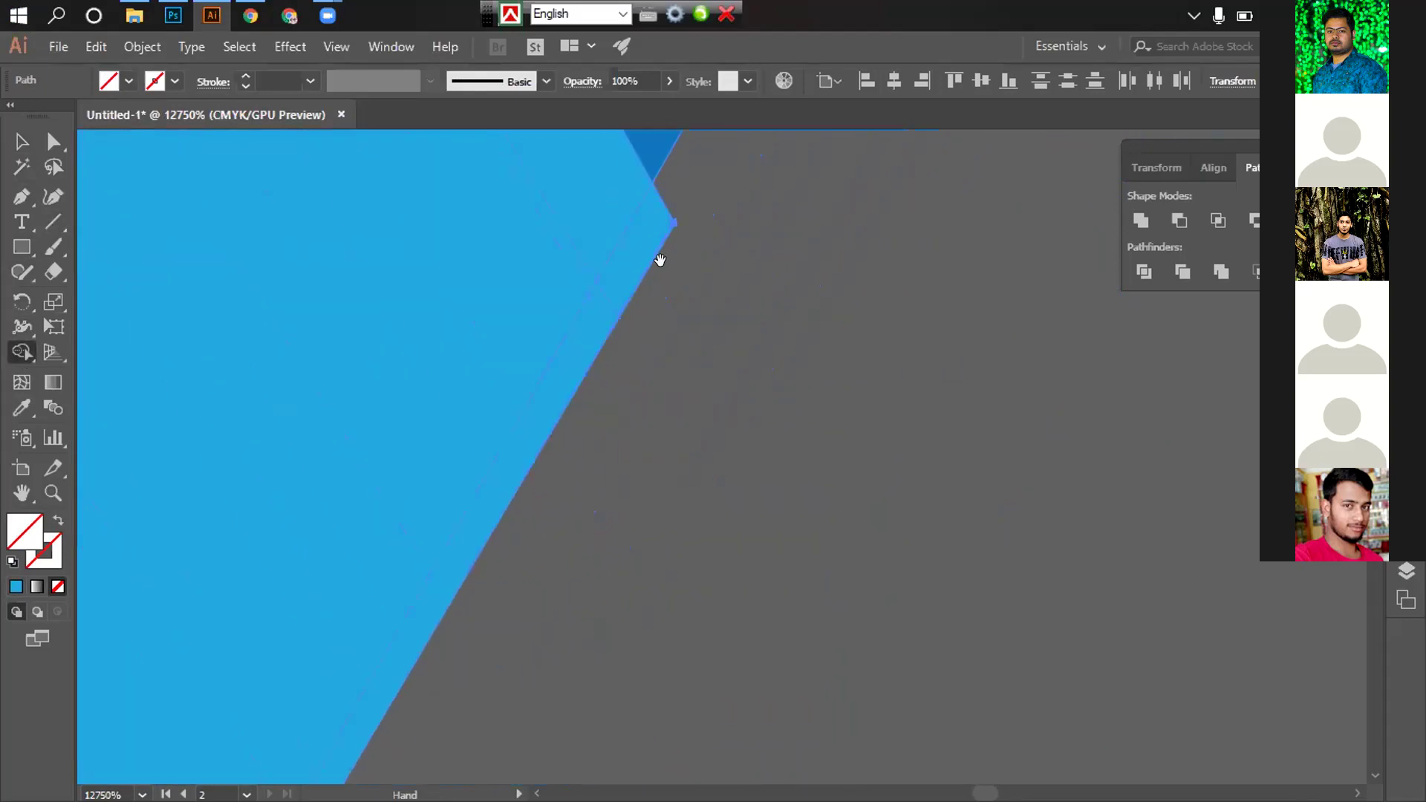
left_click(624, 263, "alt")
left_click(550, 379, "alt")
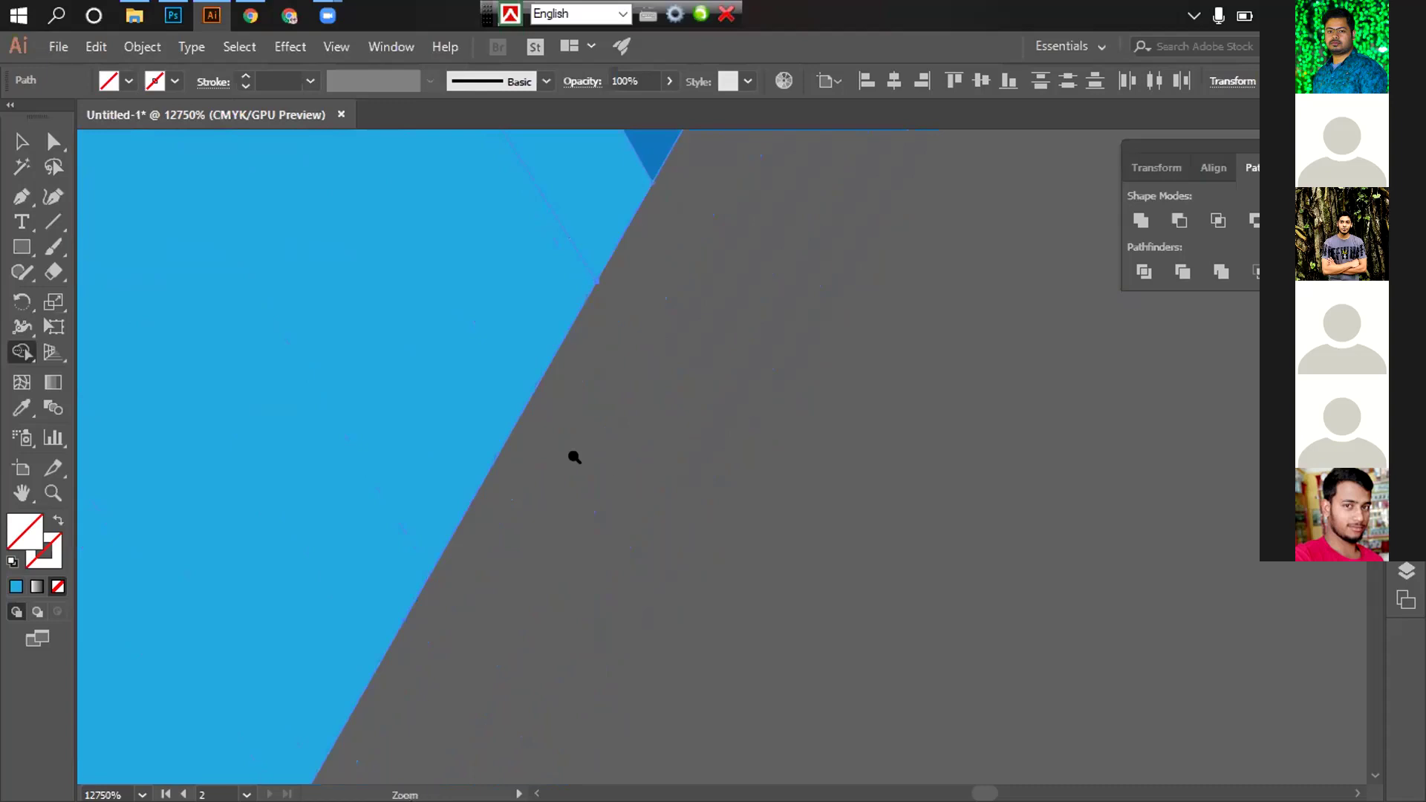
Merge the two V pieces into a single logo shape with Pathfinder Merge
left_click(573, 456, "ctrl+alt")
left_click(552, 446, "ctrl+alt")
left_click(551, 446, "ctrl+alt")
left_click(551, 445, "ctrl+alt")
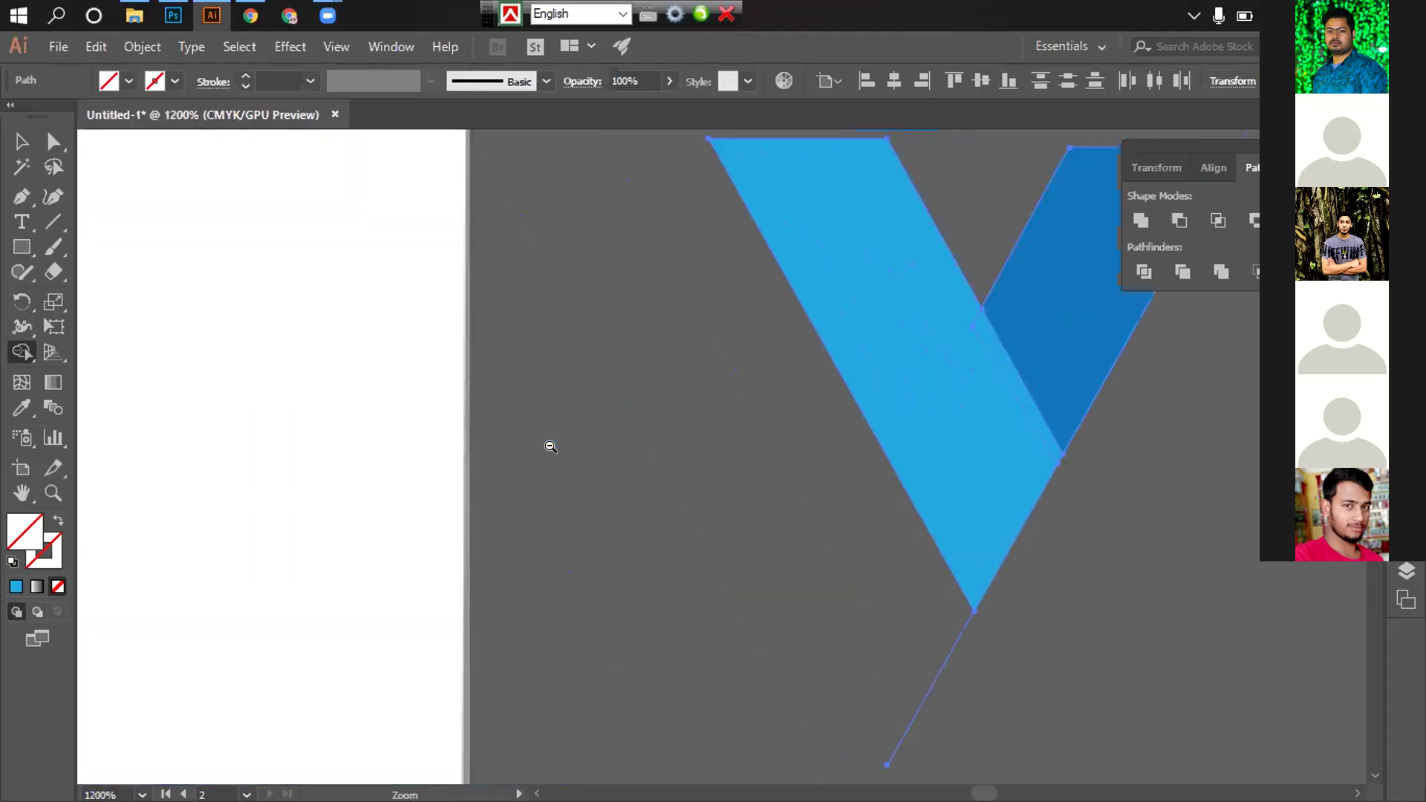
left_click(551, 446, "ctrl+alt")
left_click(615, 446, "ctrl+alt")
key("v")
left_click(913, 337)
left_click_drag(808, 243, 842, 287)
left_click(888, 340)
left_click(624, 347)
left_click(728, 349, "shift")
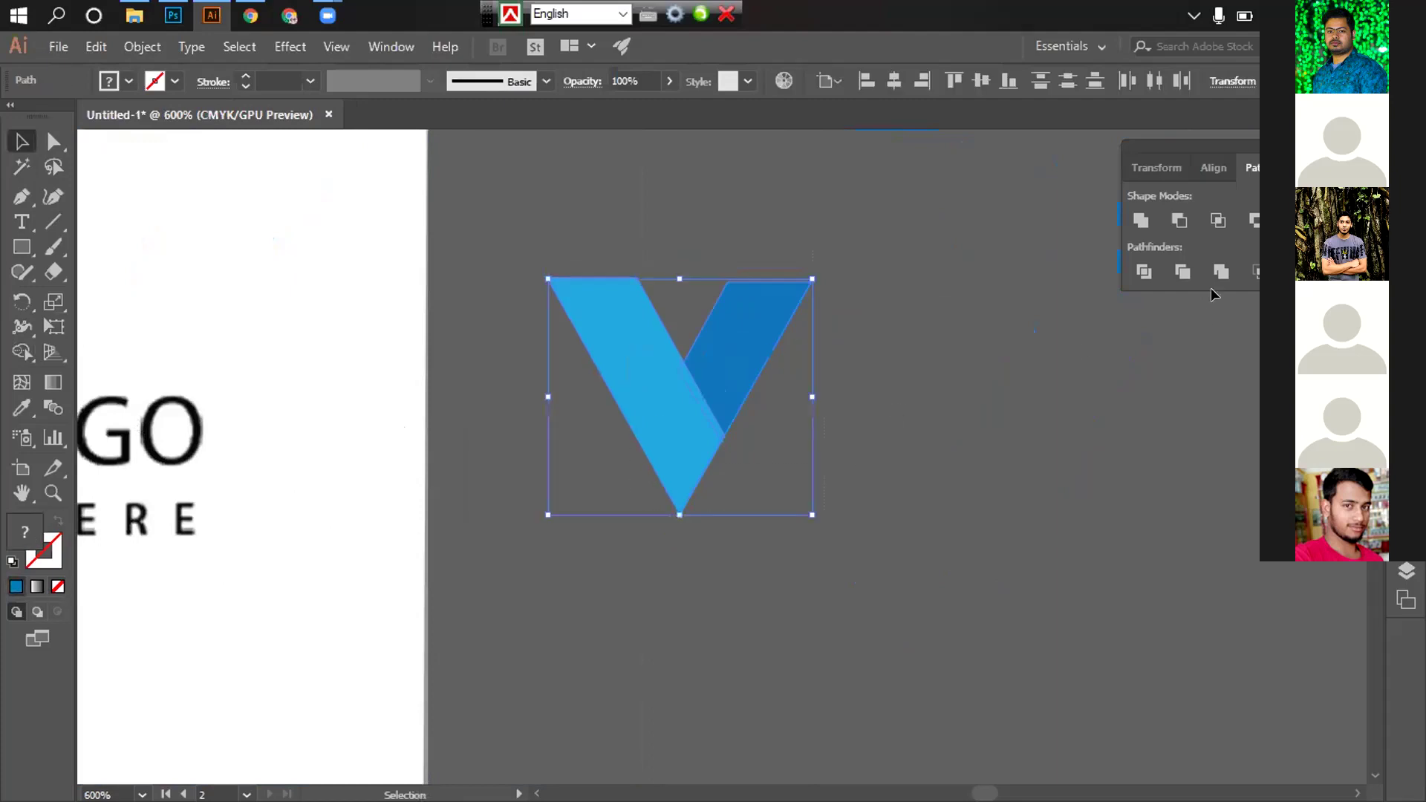
left_click(1221, 273)
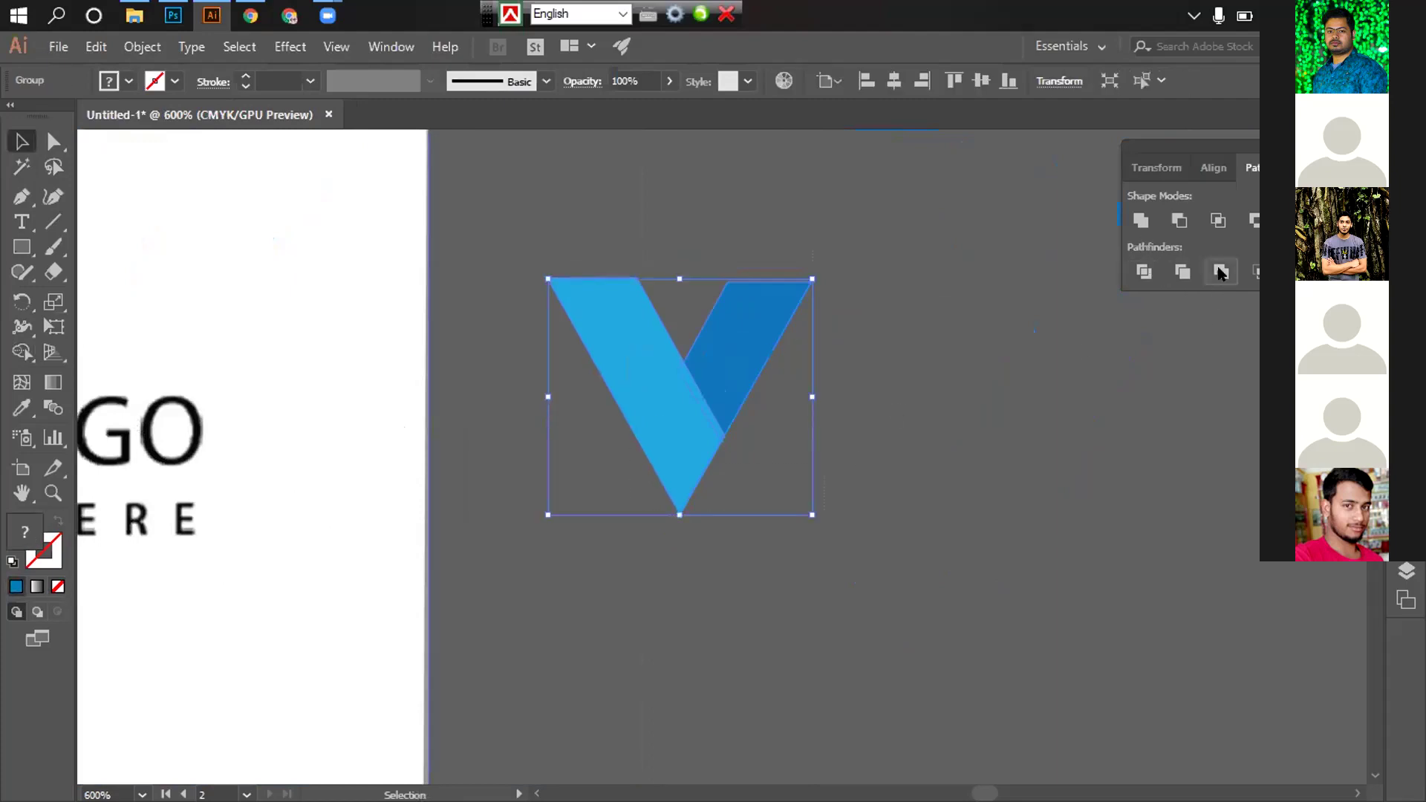
Start a new text line just below the merged V logo
left_click(877, 469)
left_click(625, 476, "ctrl+alt")
left_click(625, 476, "ctrl+alt")
left_click(824, 512, "ctrl+alt")
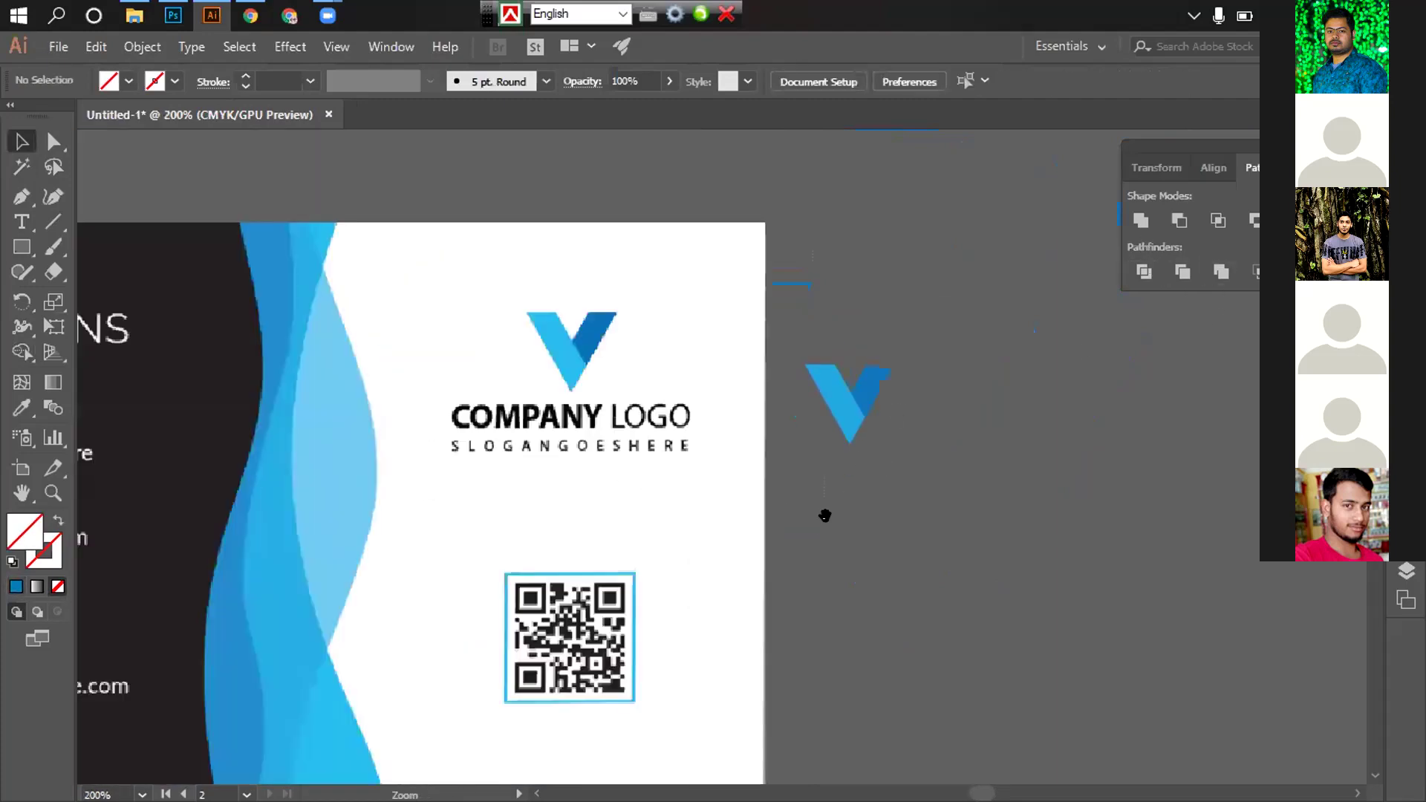
left_click(901, 388, "ctrl+alt")
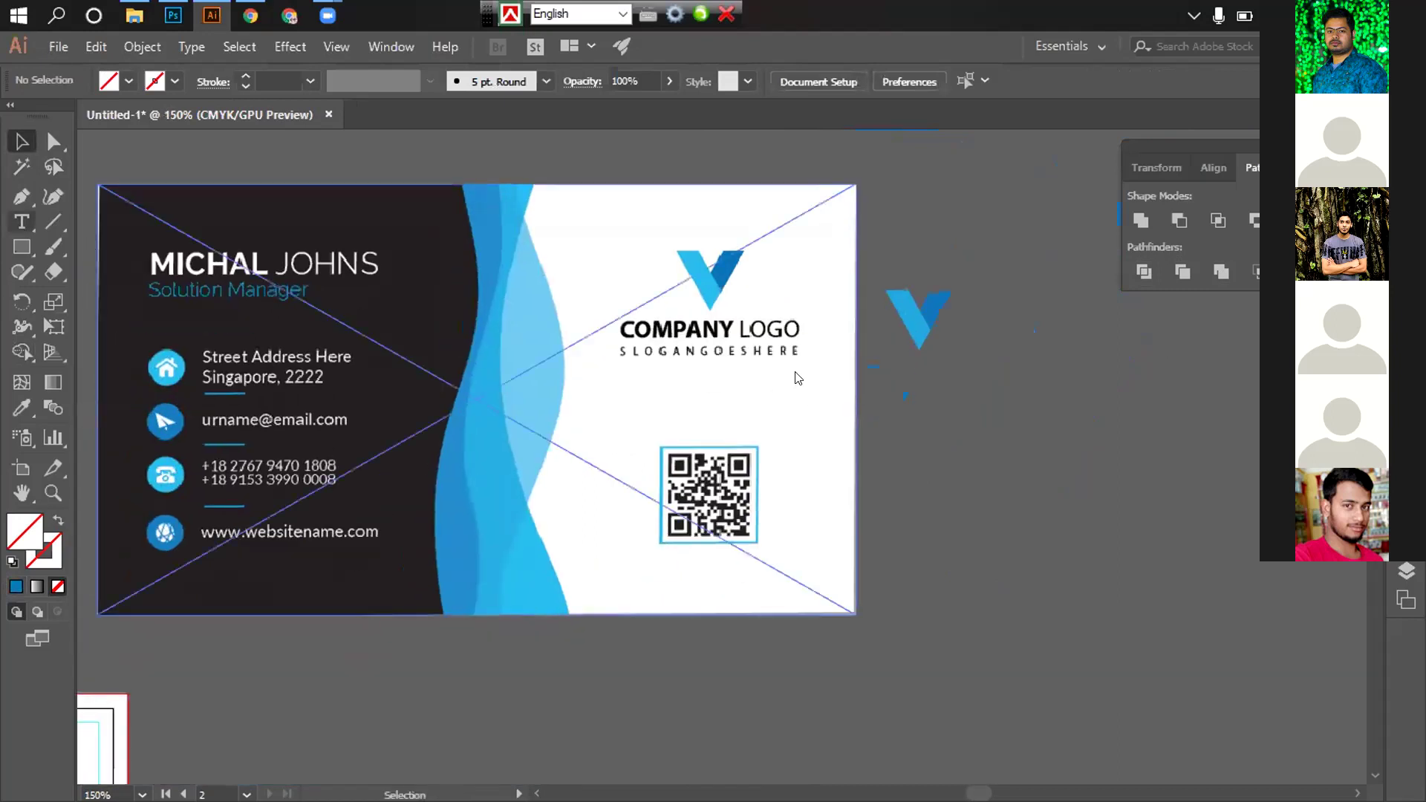
key("t")
left_click(904, 374)
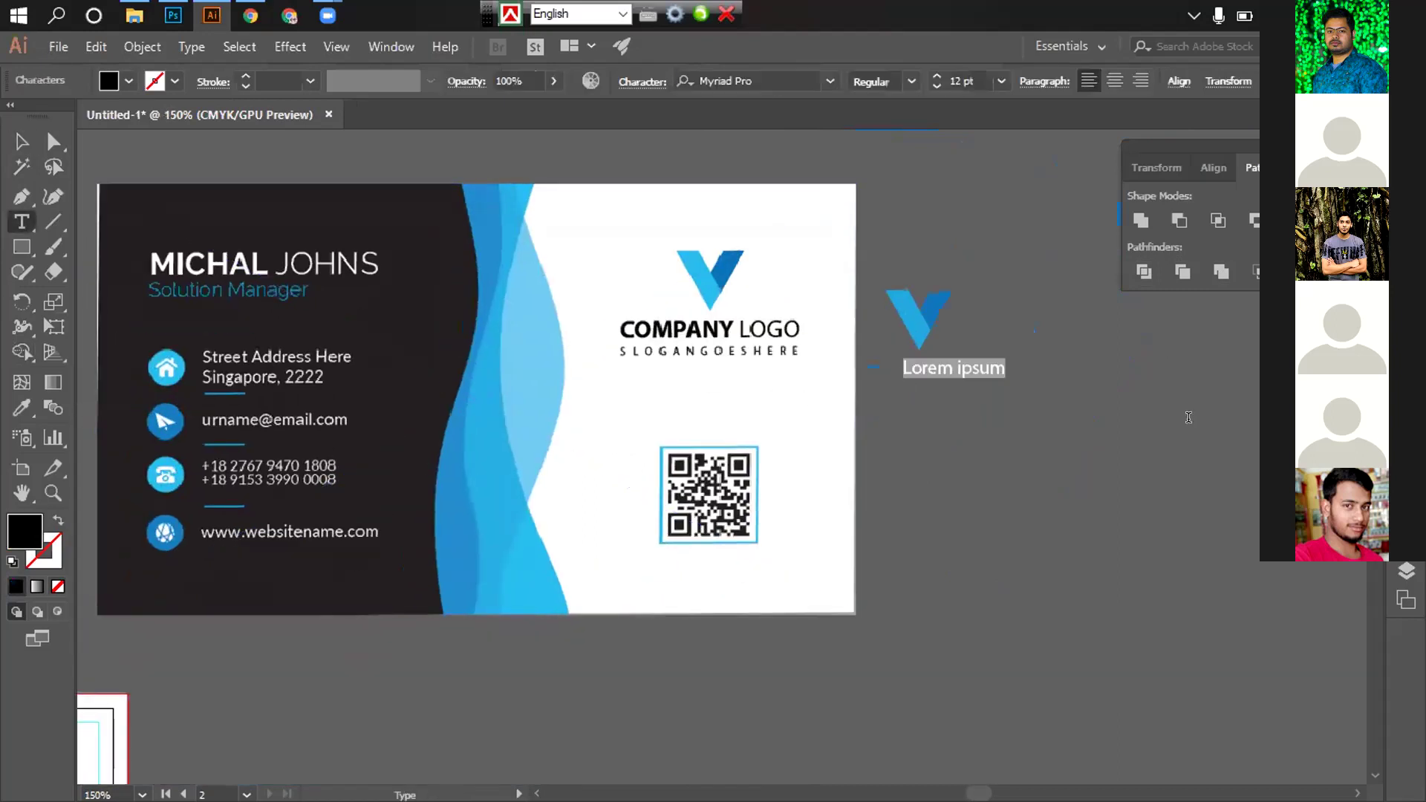
Type 'Company' and set it in Nexa Bold
type("Compa")
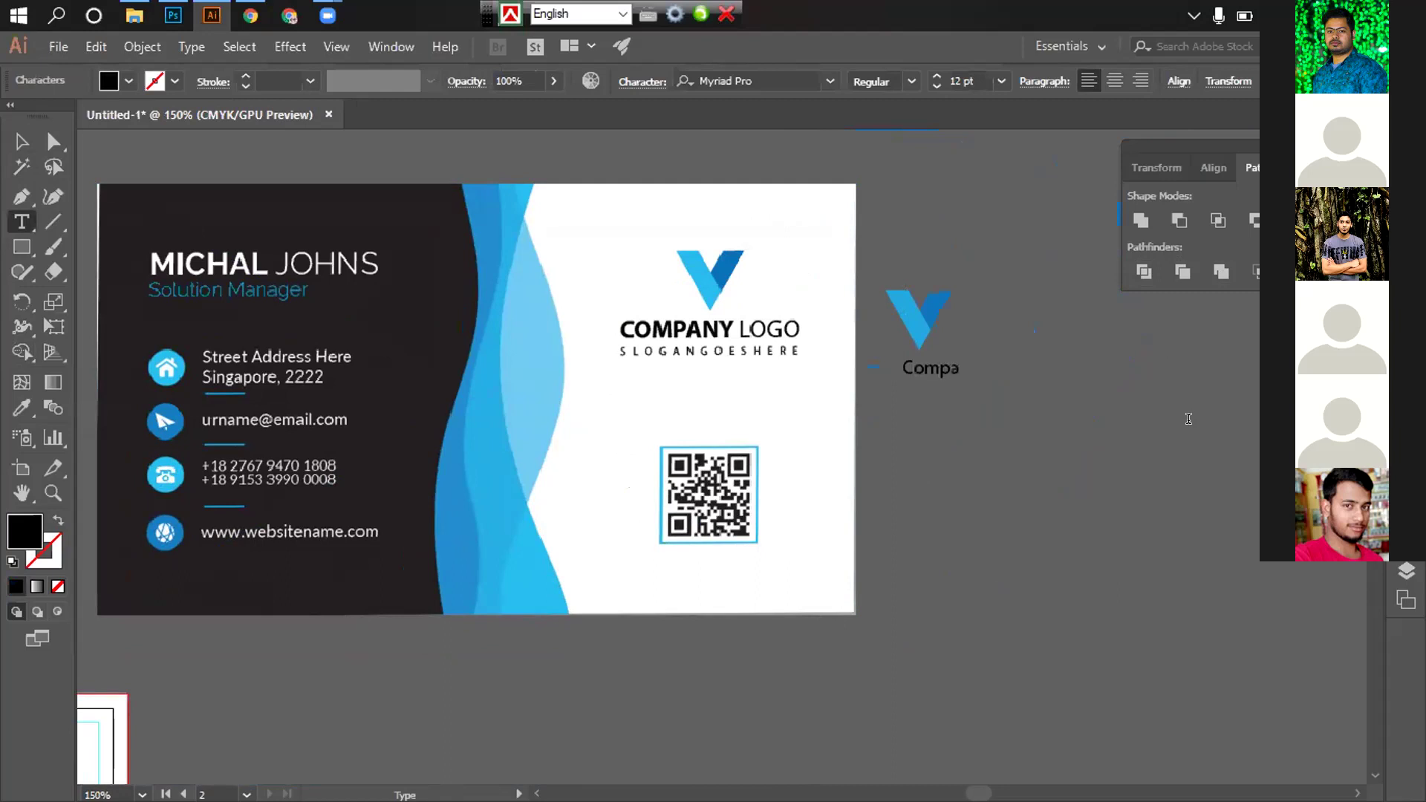
key("ctrl+a")
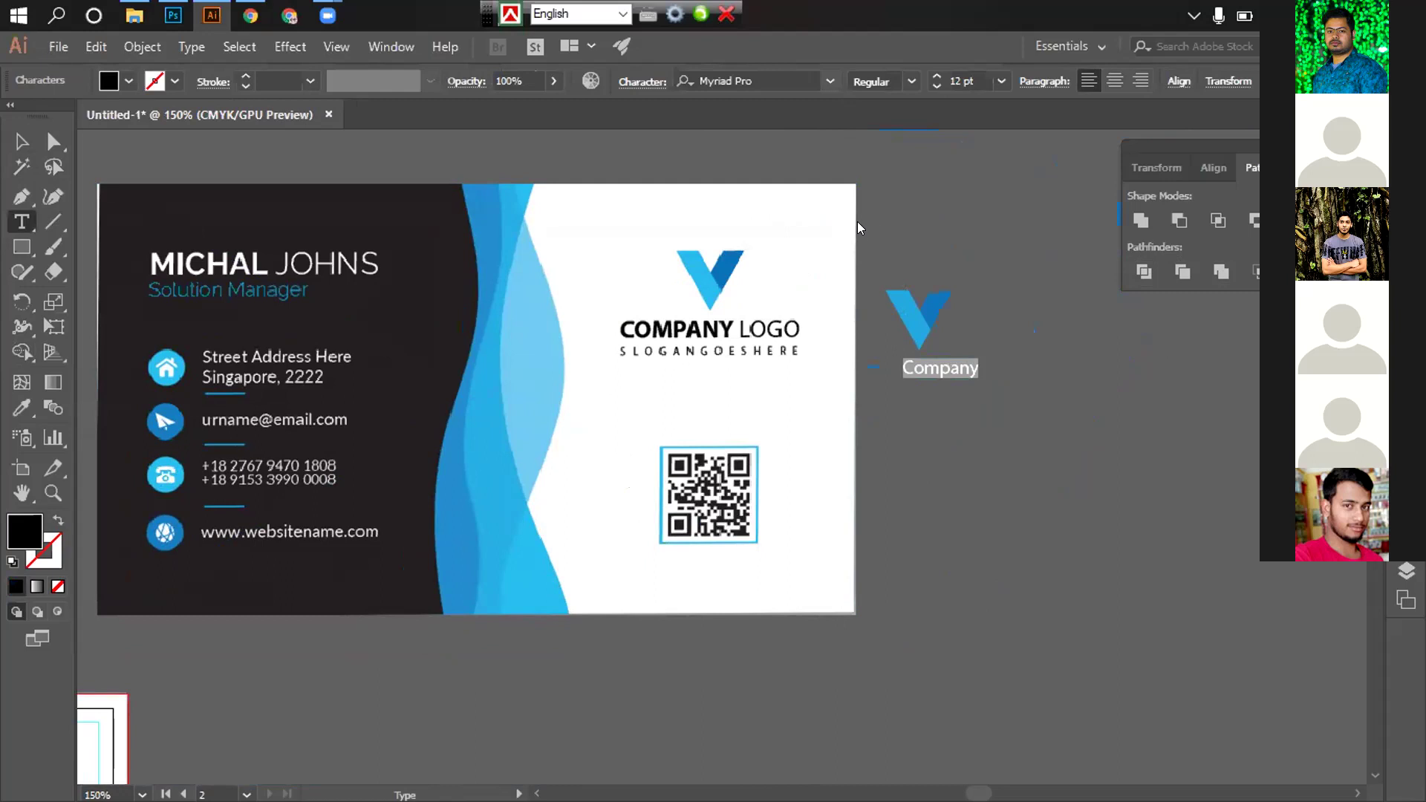
left_click(830, 80)
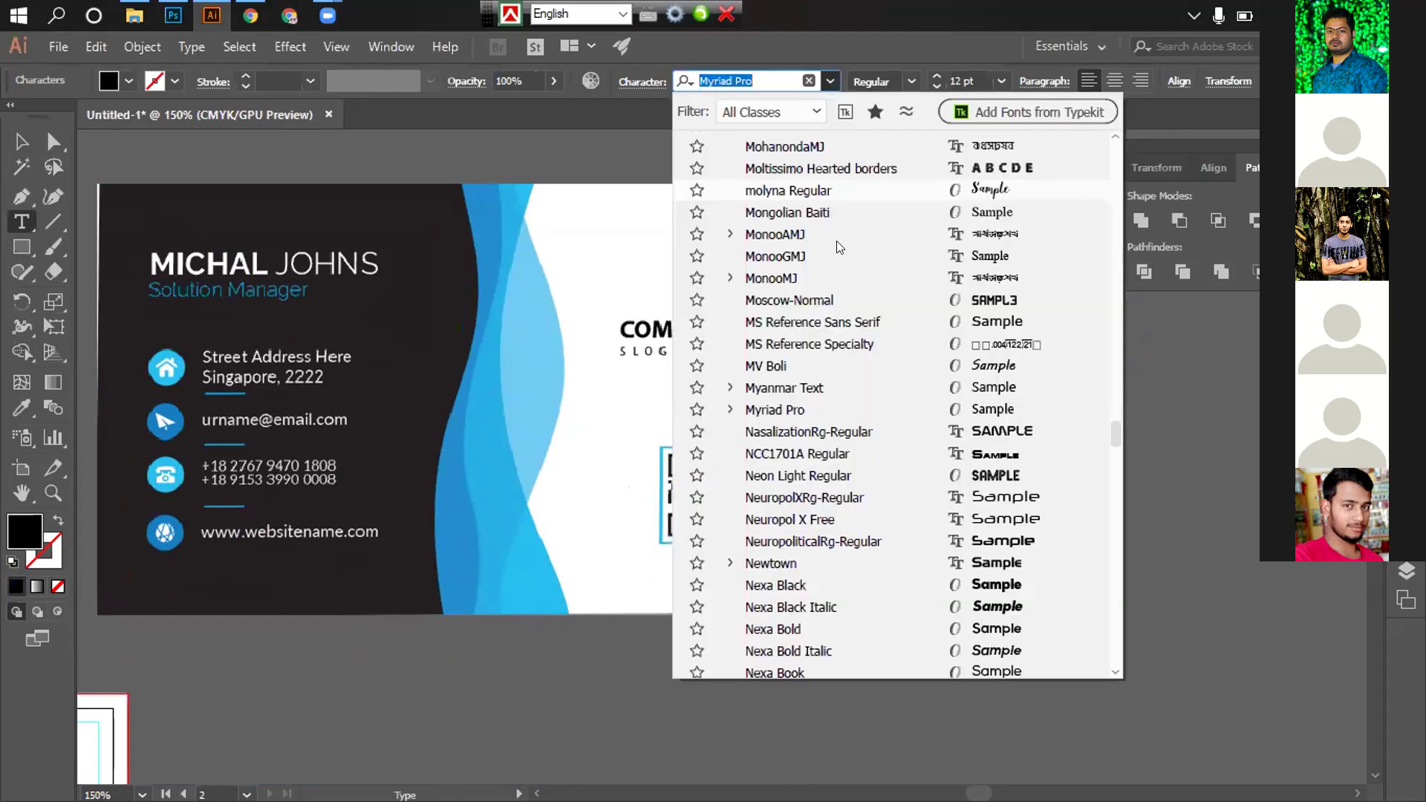
scroll(840, 248, "down", 8)
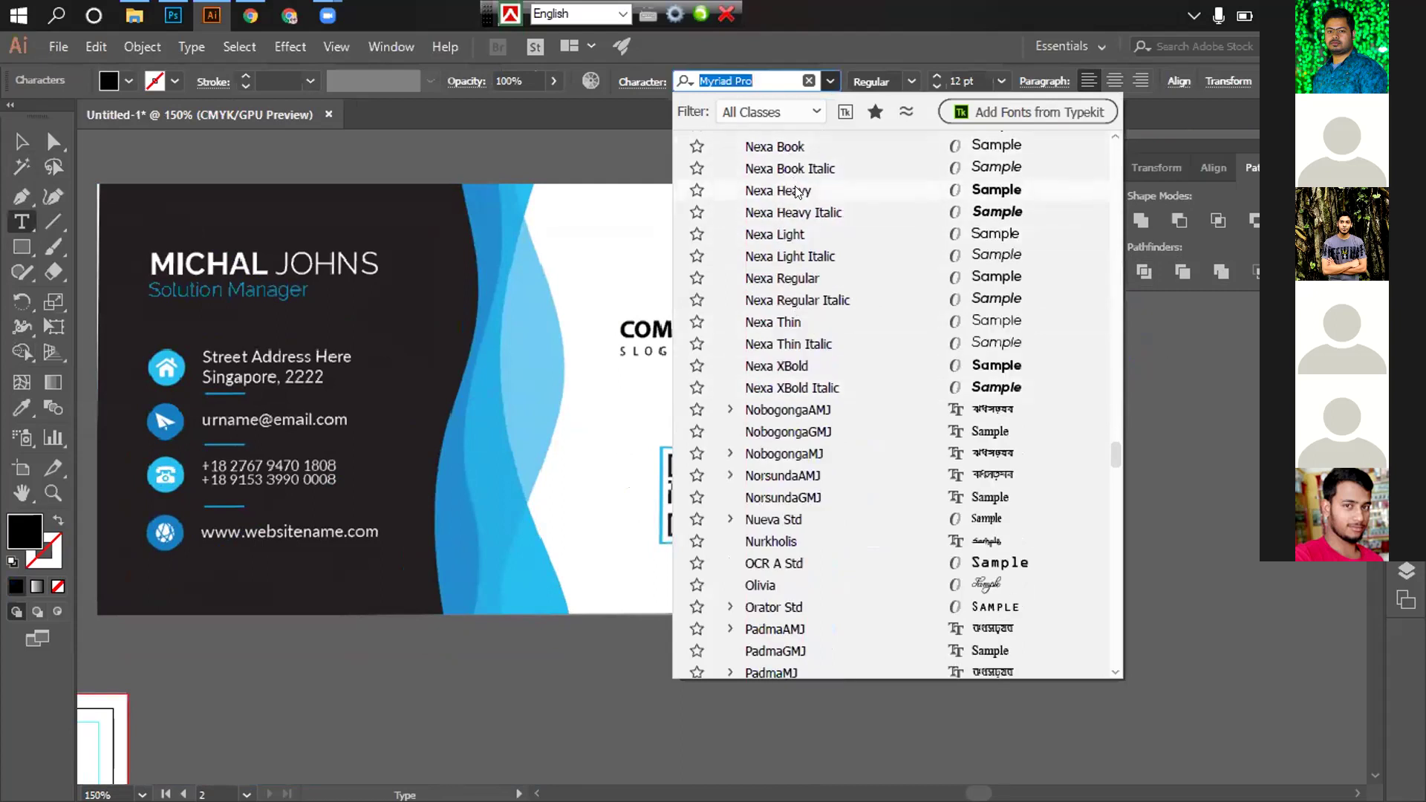
scroll(797, 192, "up", 1)
left_click(789, 167)
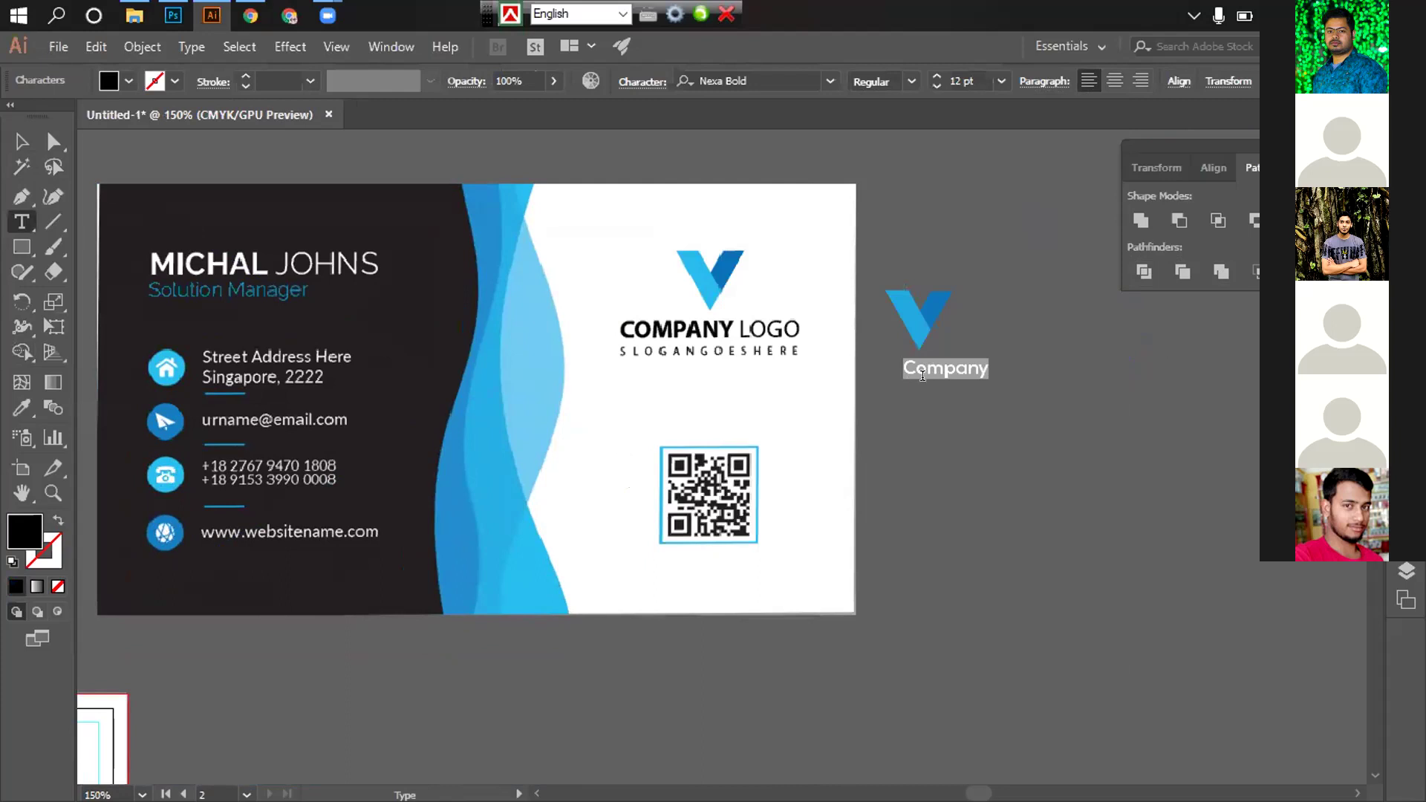
left_click(942, 360)
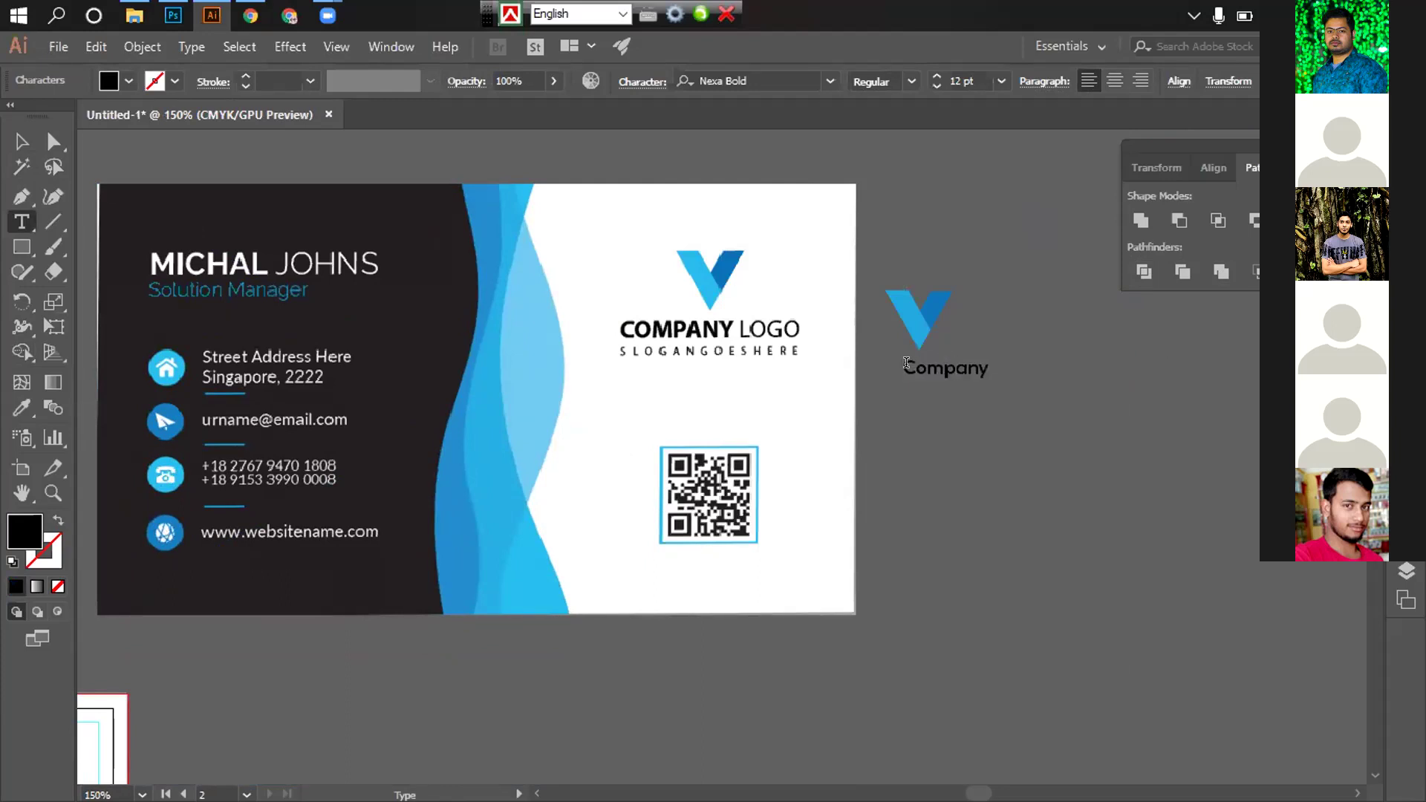
Turn on All Caps for COMPANY and set the word LOGO in Nexa Light
left_click_drag(906, 363, 1011, 363)
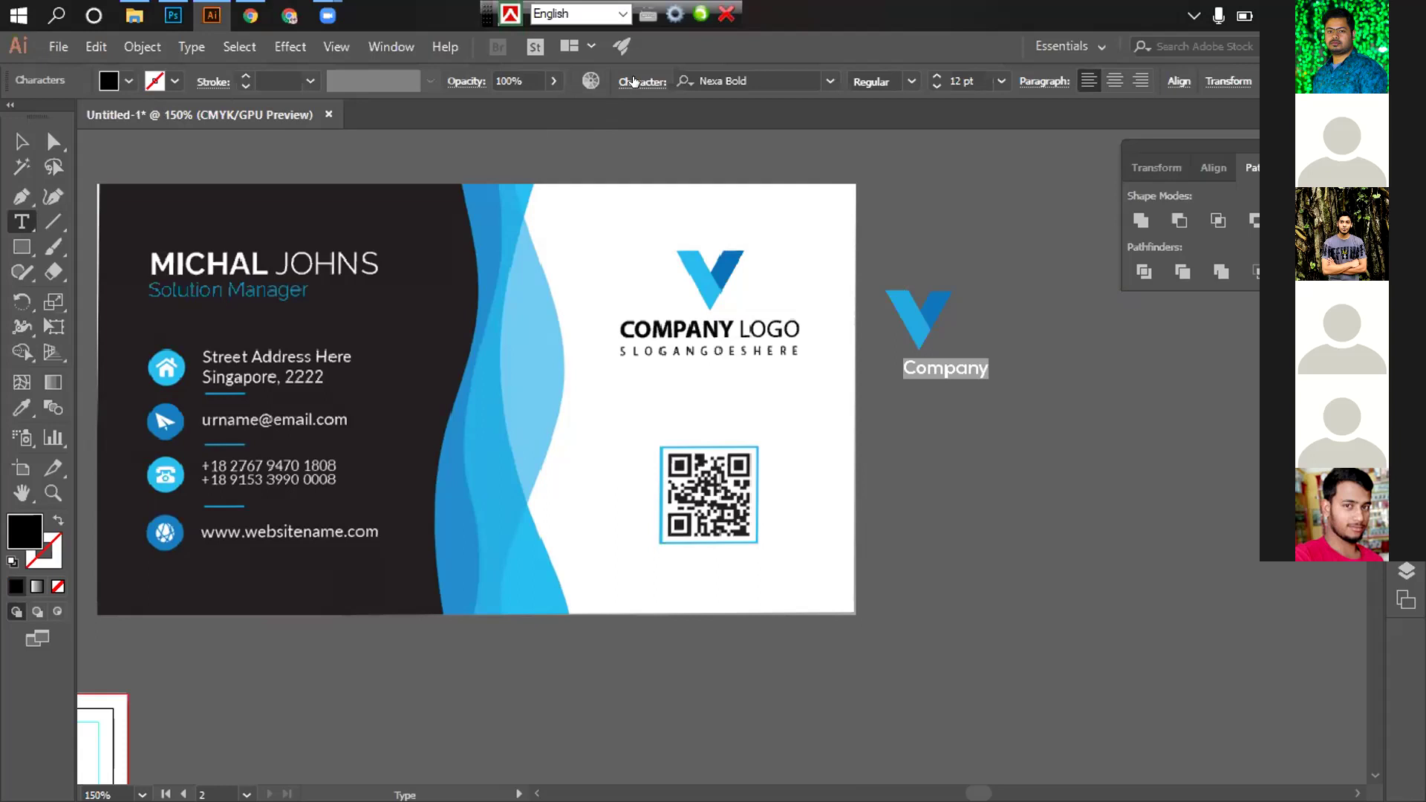
key("ctrl+t")
left_click(454, 325)
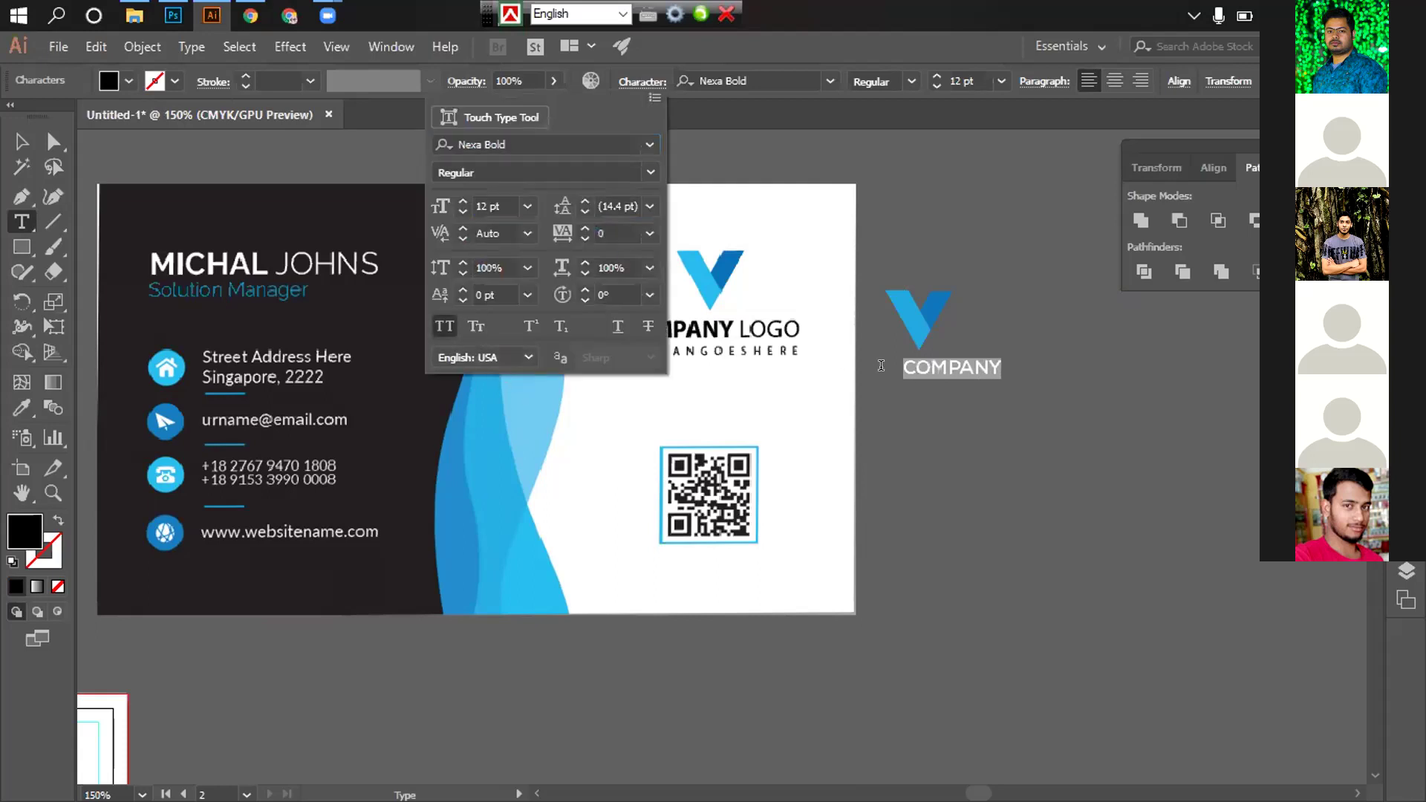
left_click(1006, 361)
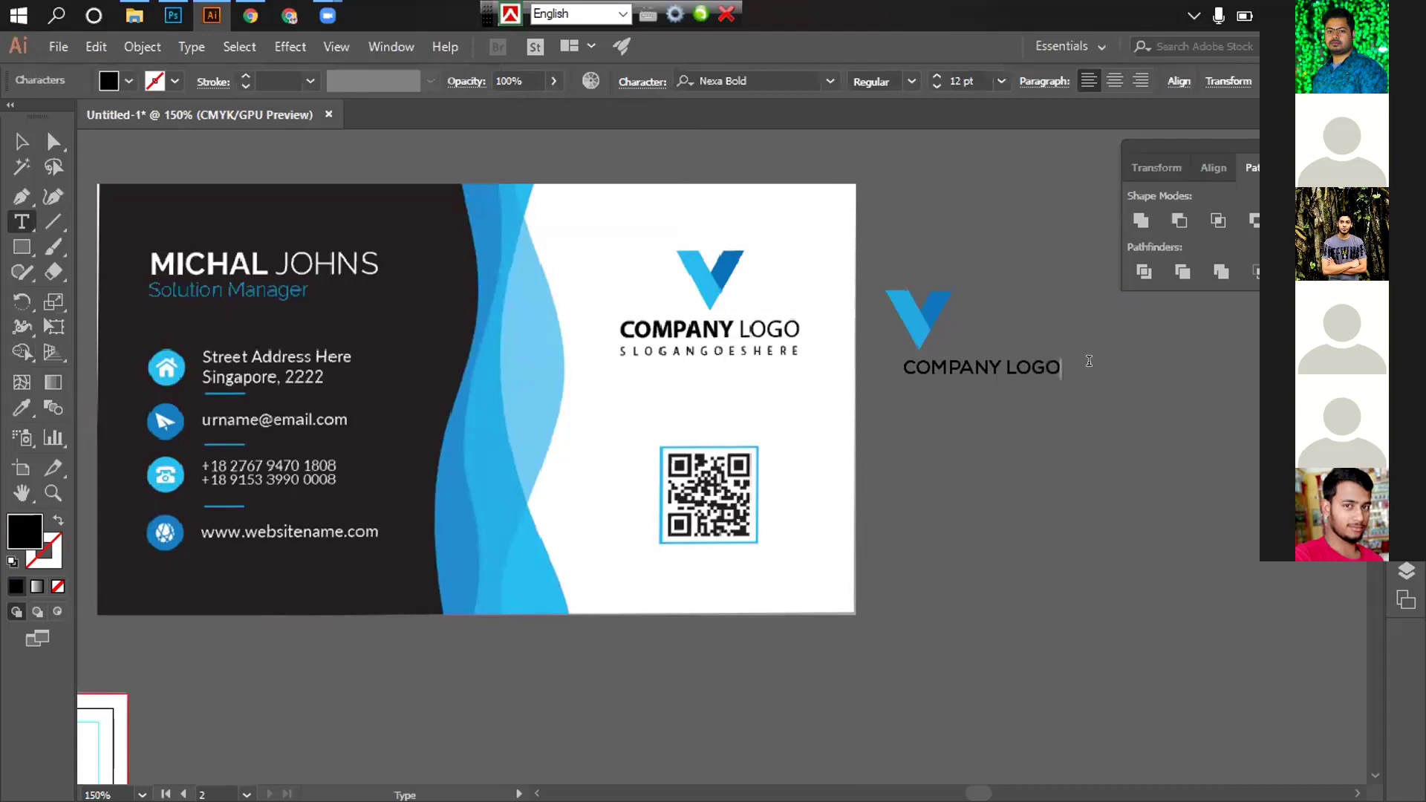
key("ctrl+shift+Left")
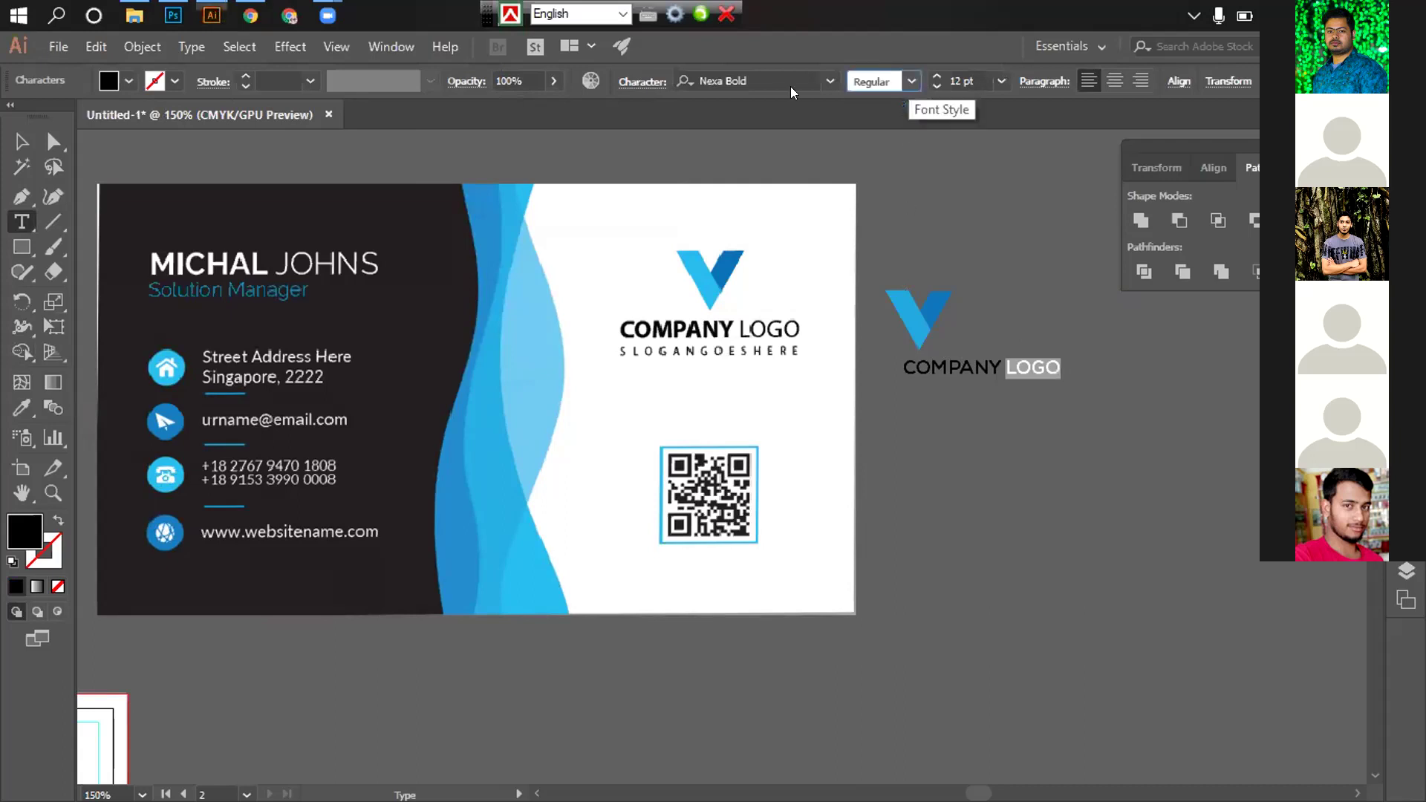
left_click(829, 80)
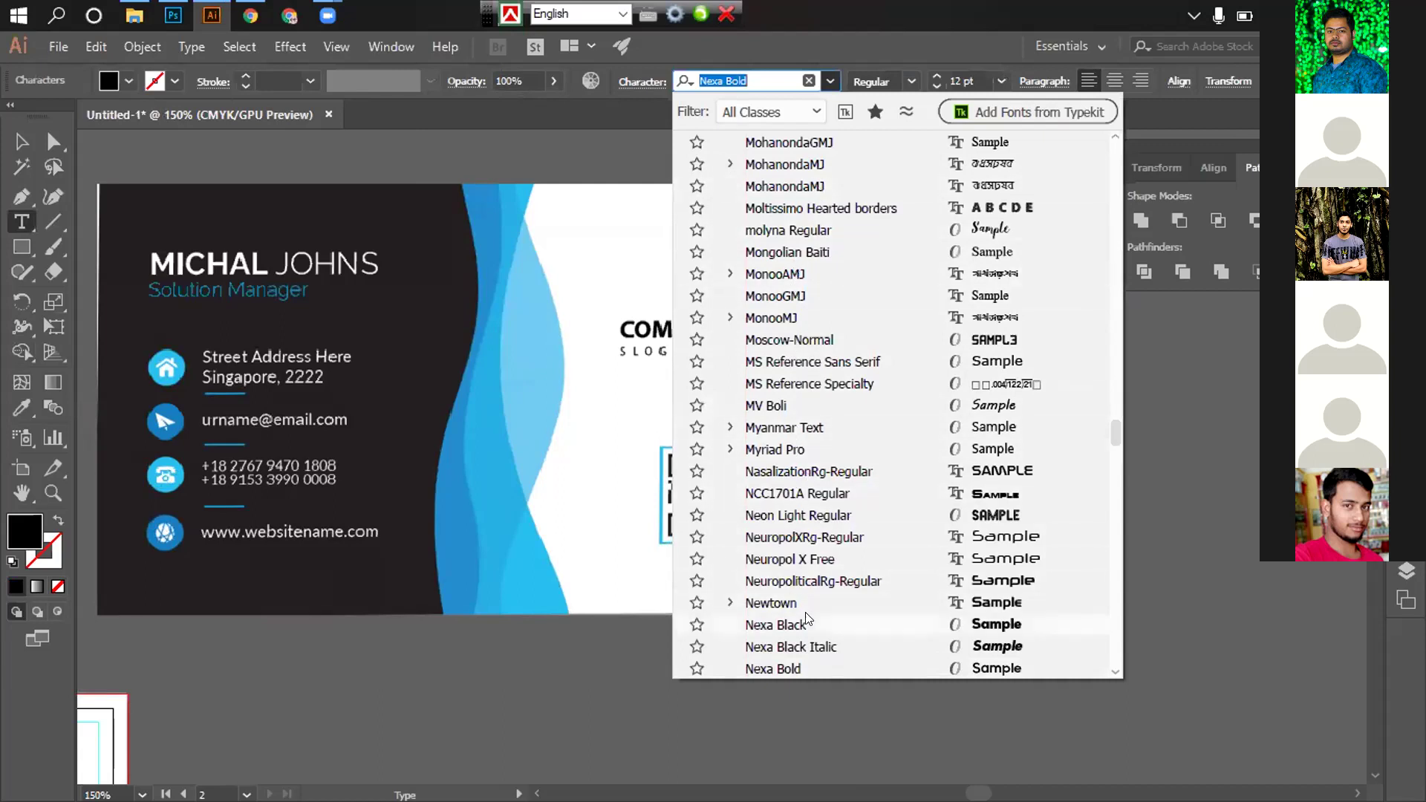
scroll(801, 634, "down", 2)
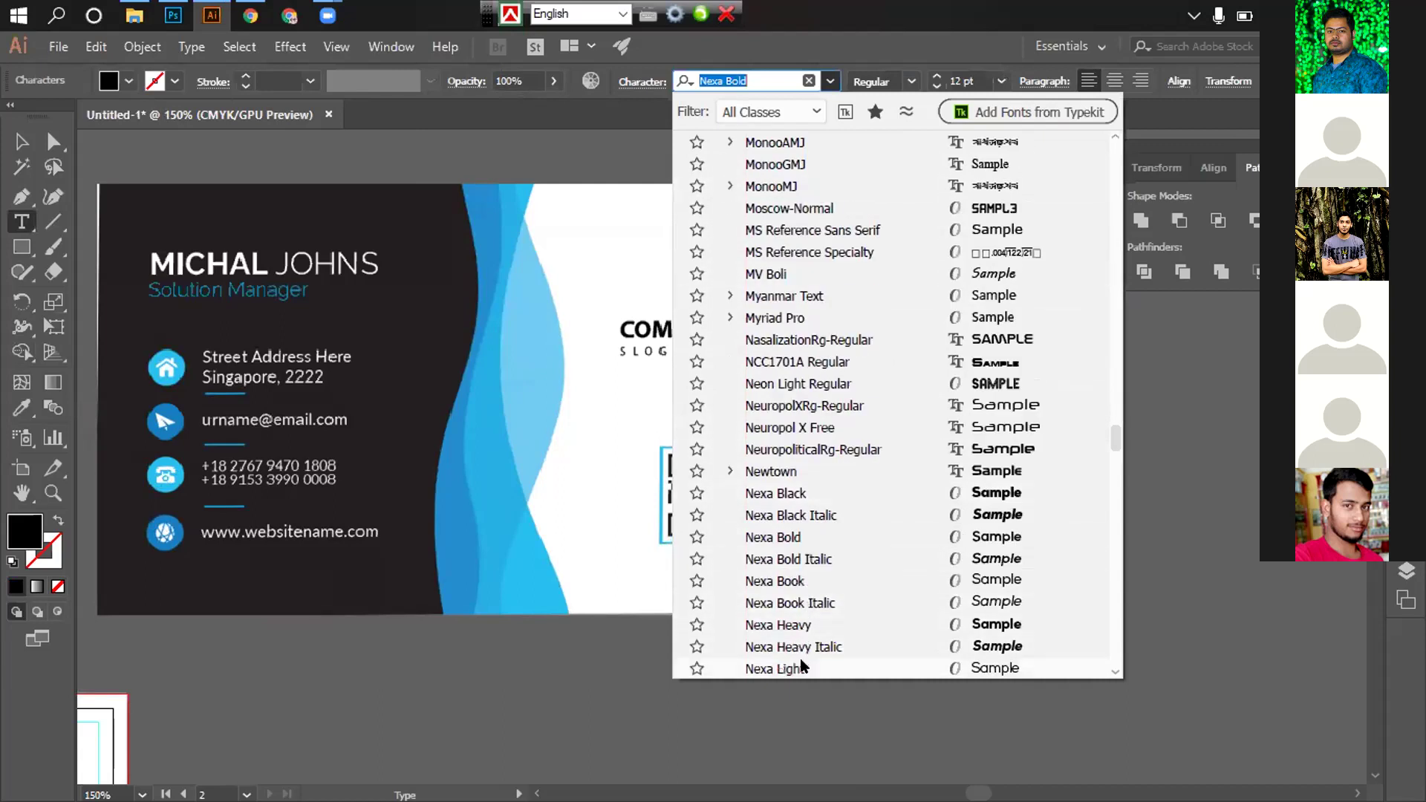
left_click(800, 663)
key("Escape")
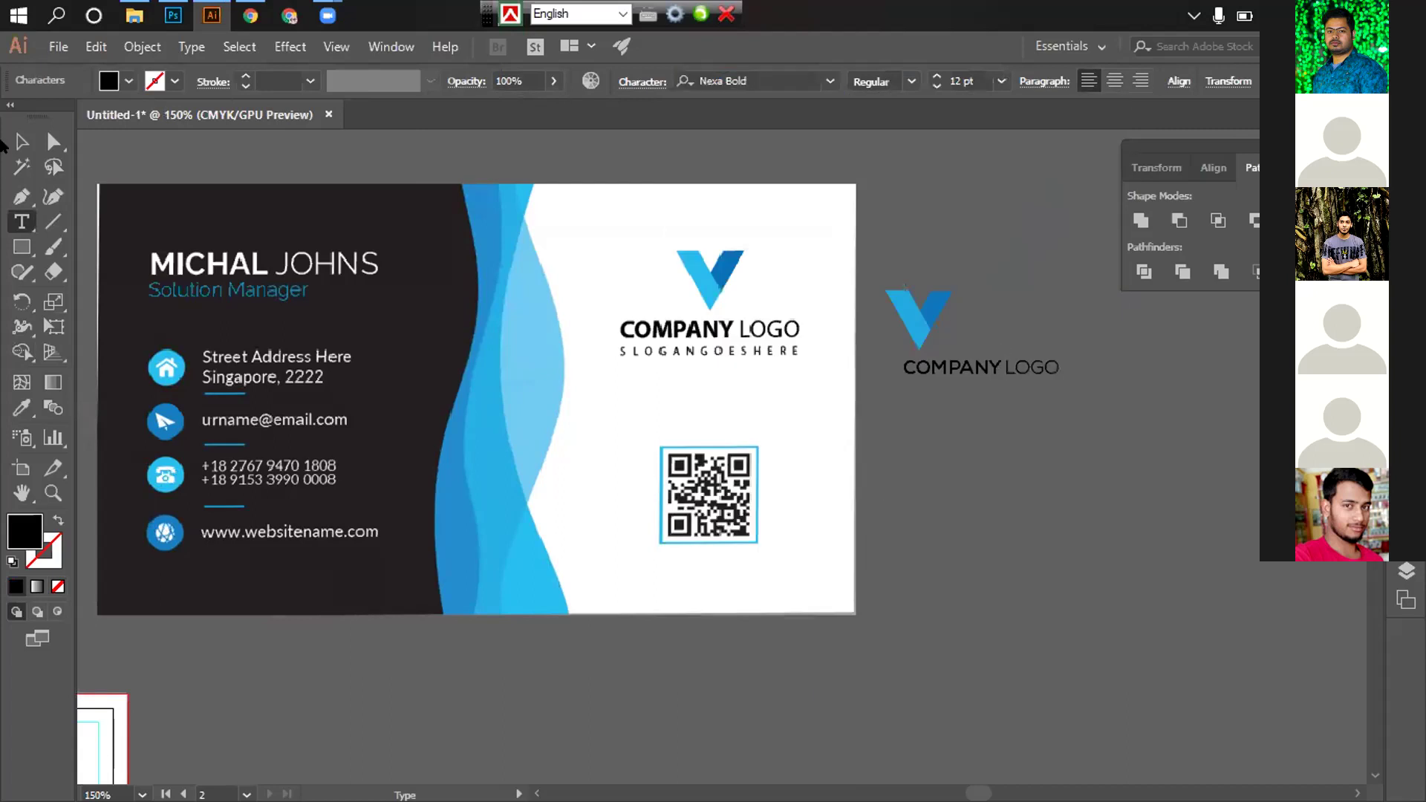
Add a SLOGANGOESHERE line below COMPANY LOGO and shrink it to 6 pt
key("t")
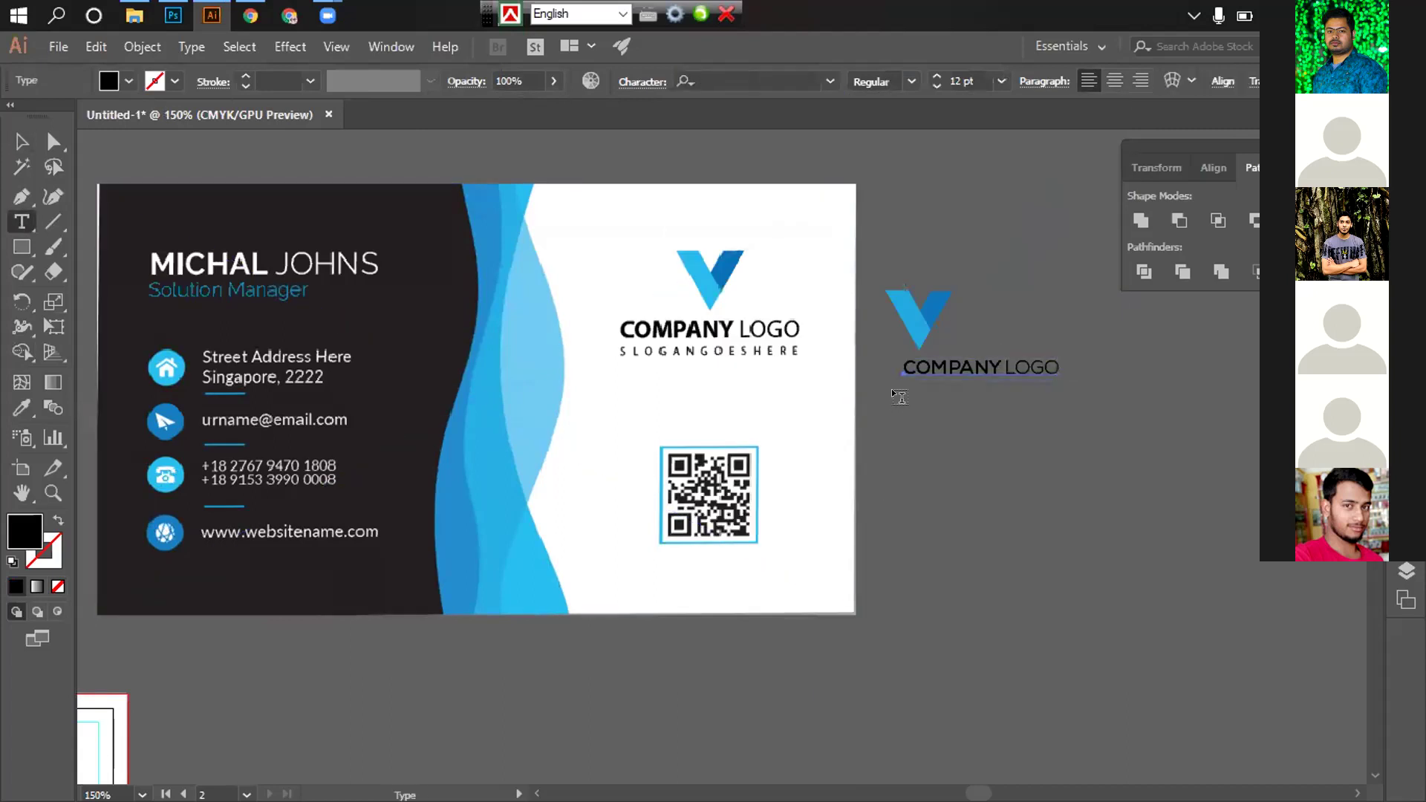
left_click(897, 395)
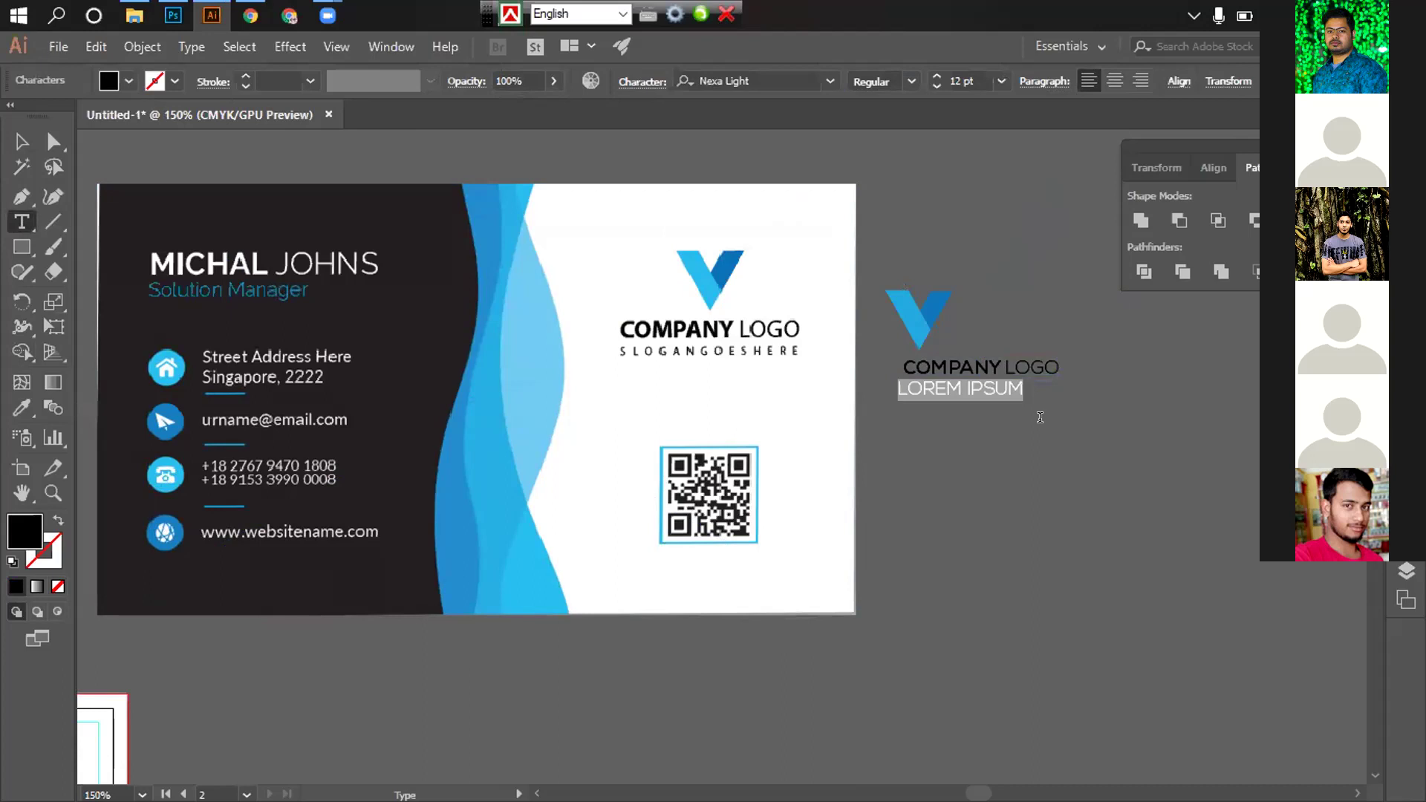
type("SLOGANGOESHERE")
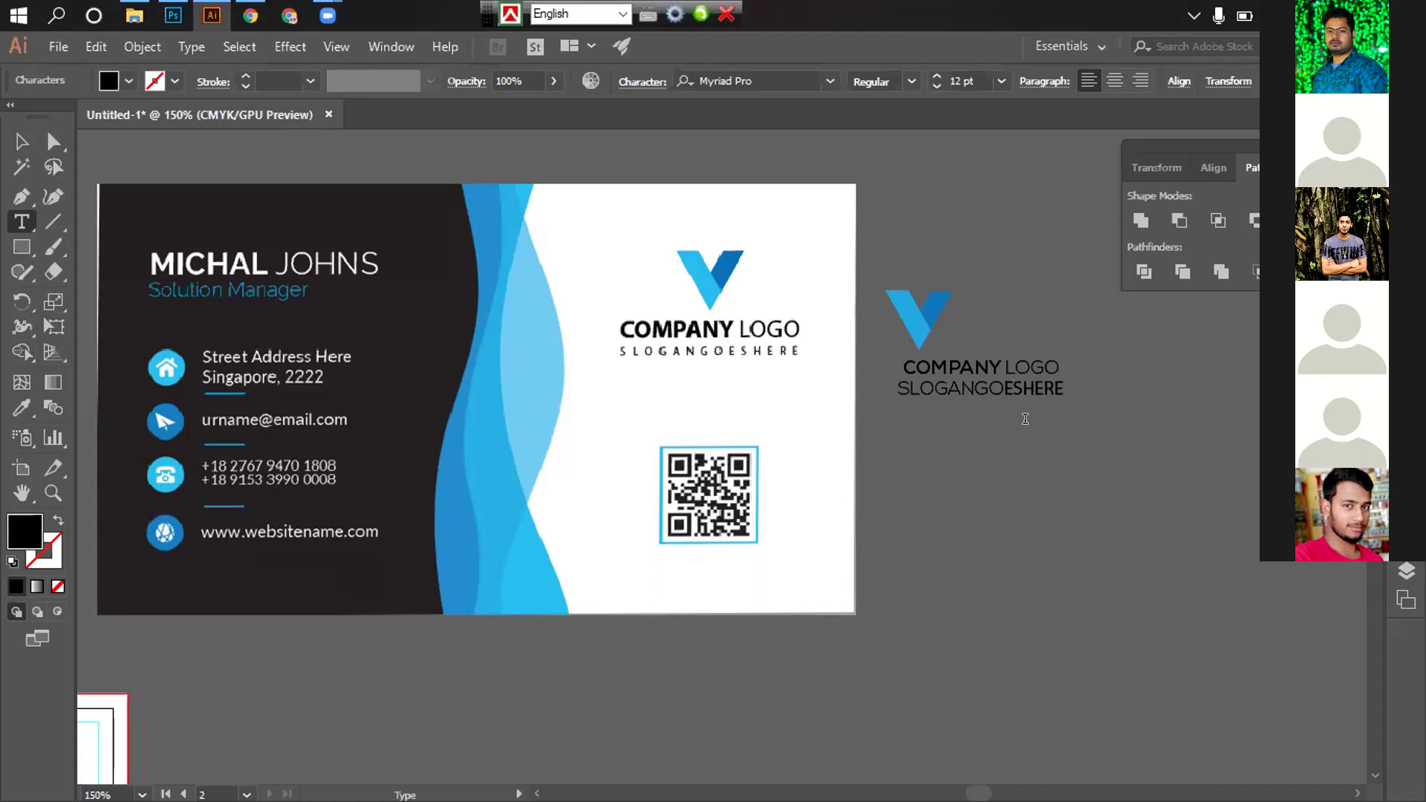
left_click_drag(897, 388, 1072, 389)
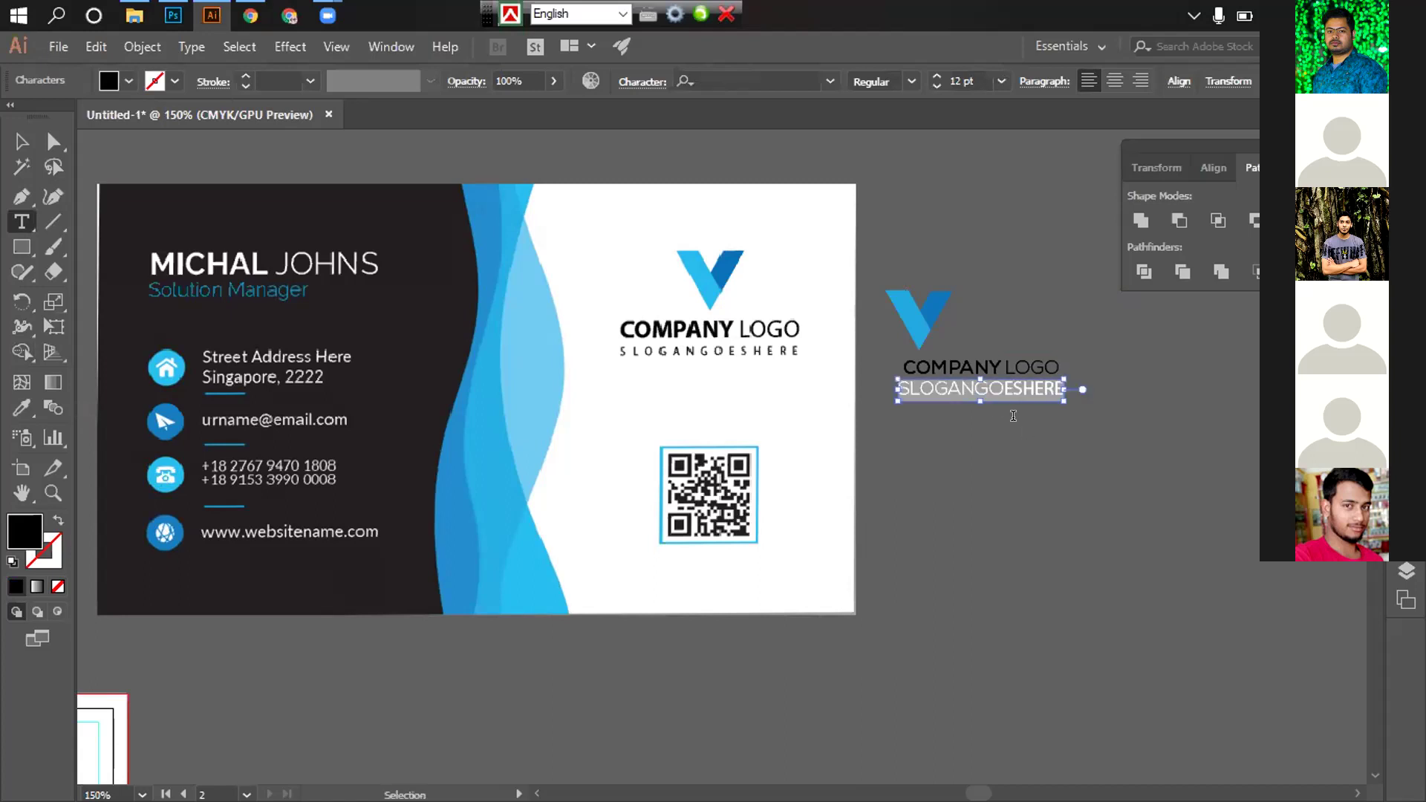
key("Down")
key("Down")
key("Down")
key("Down")
key("Down")
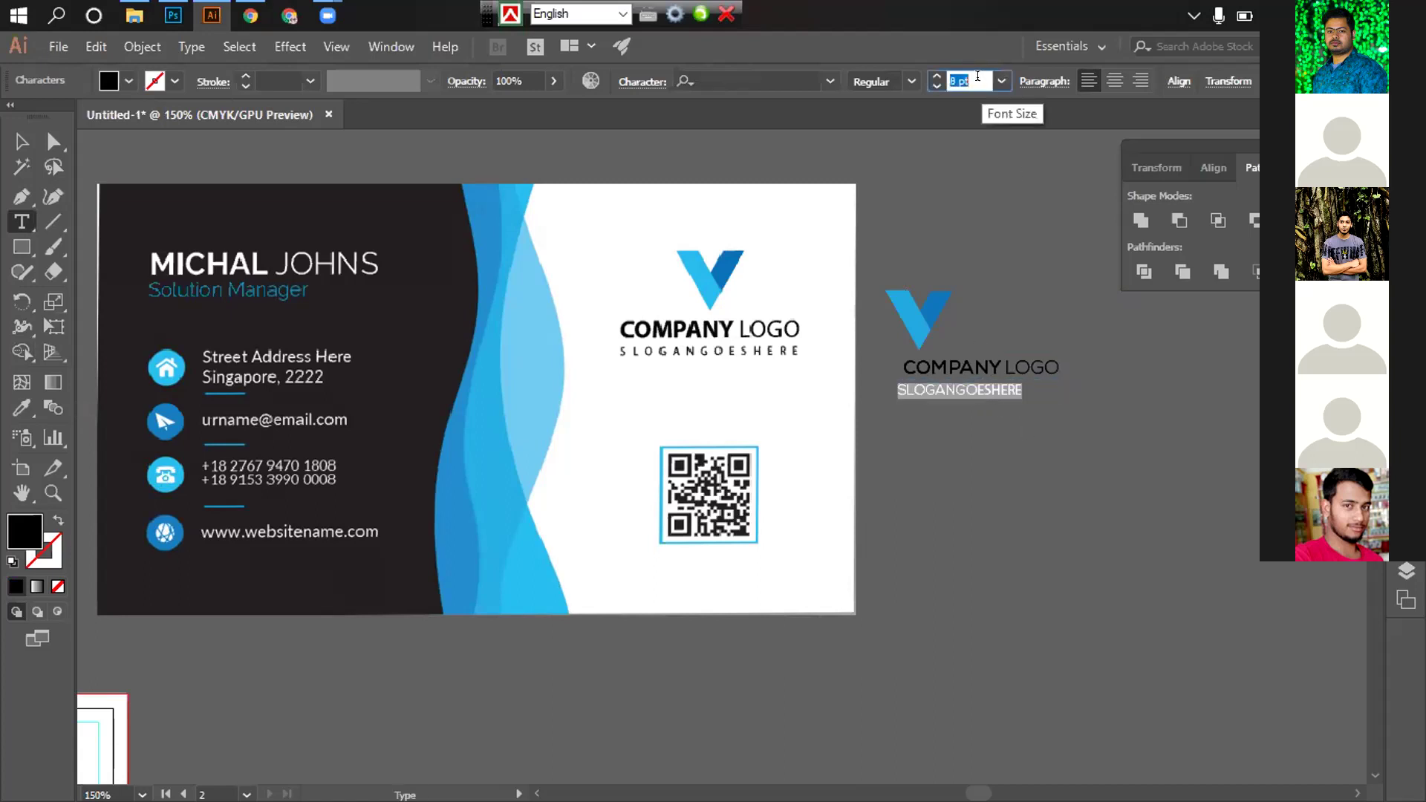
key("Down")
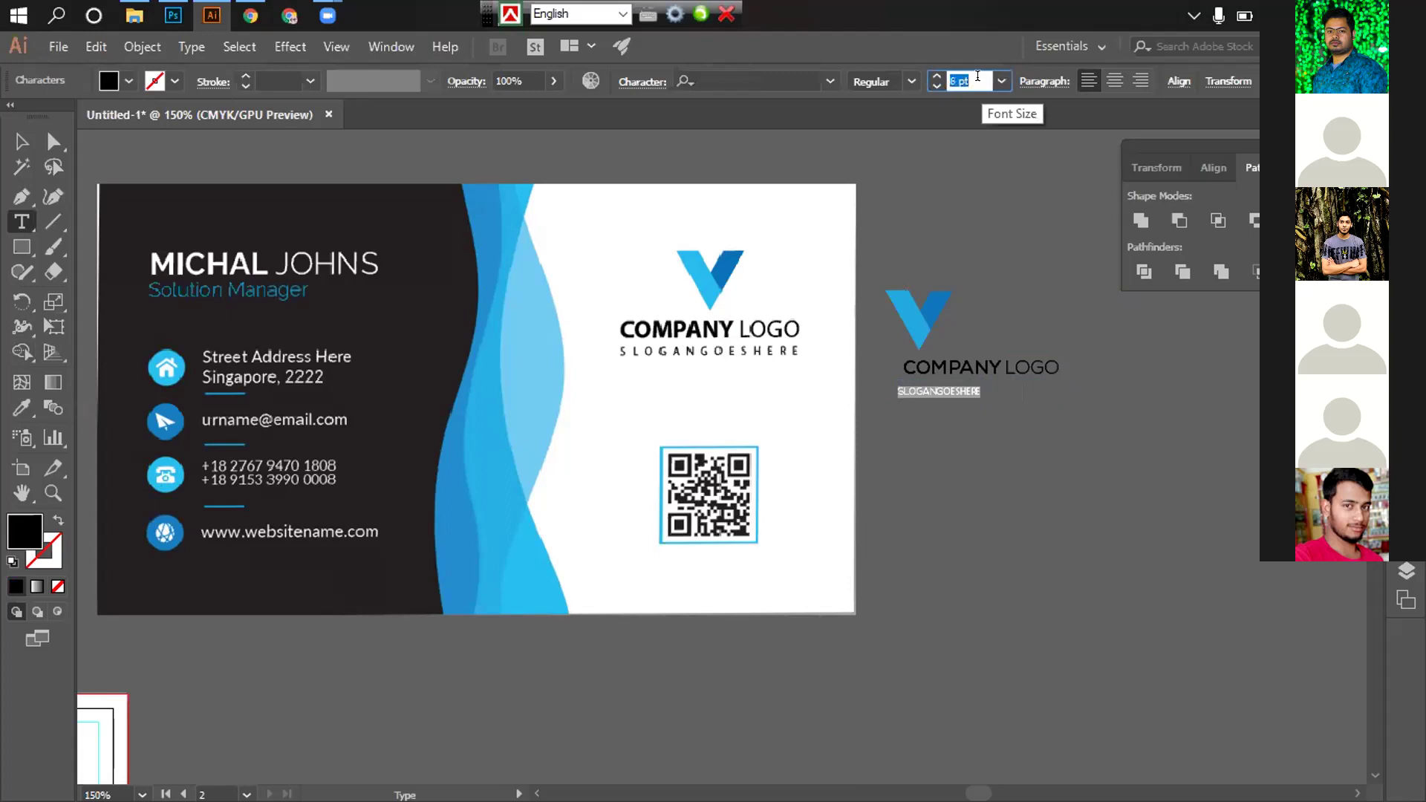
Widen the slogan's letter tracking, ending at a tracking value of 600
left_click(643, 79)
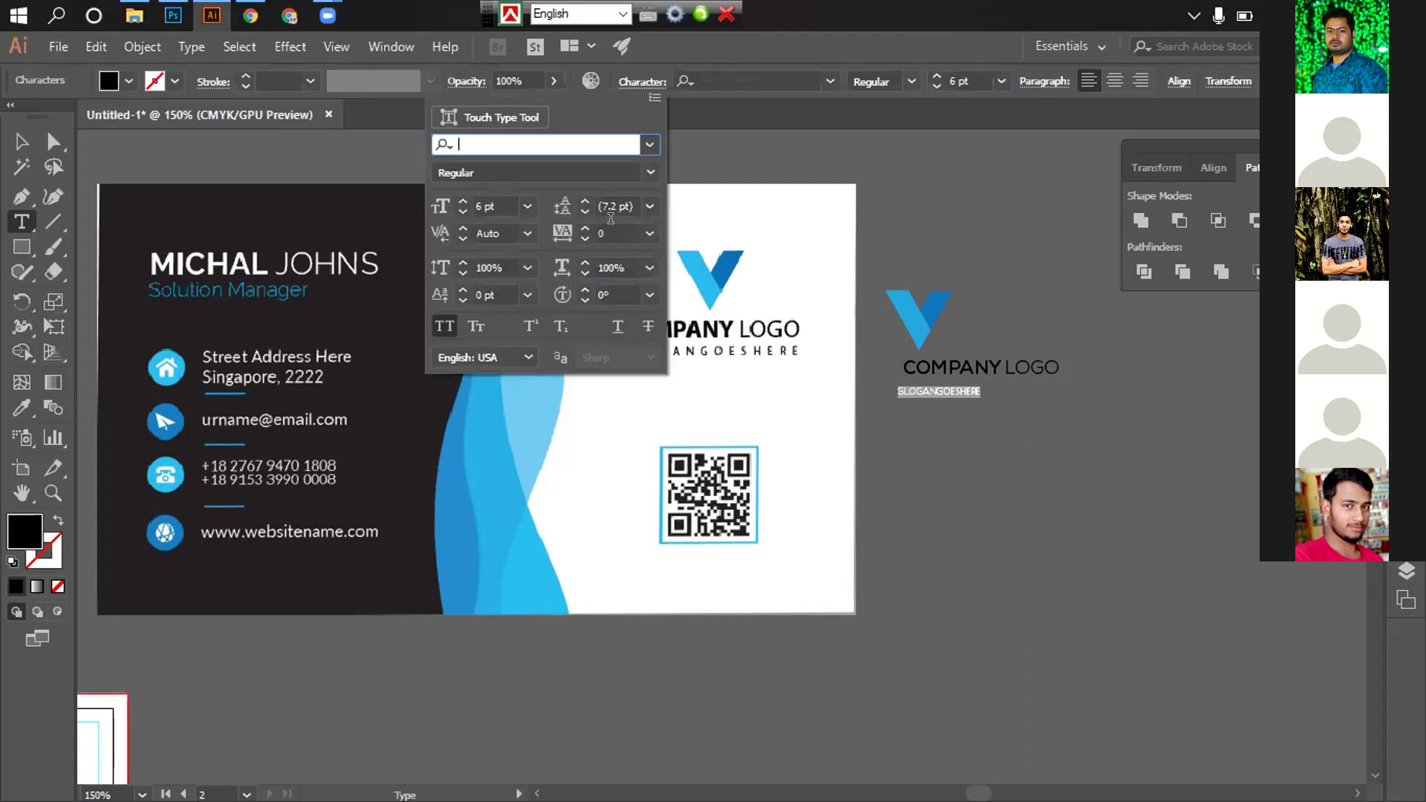
double_click(608, 227)
type("7")
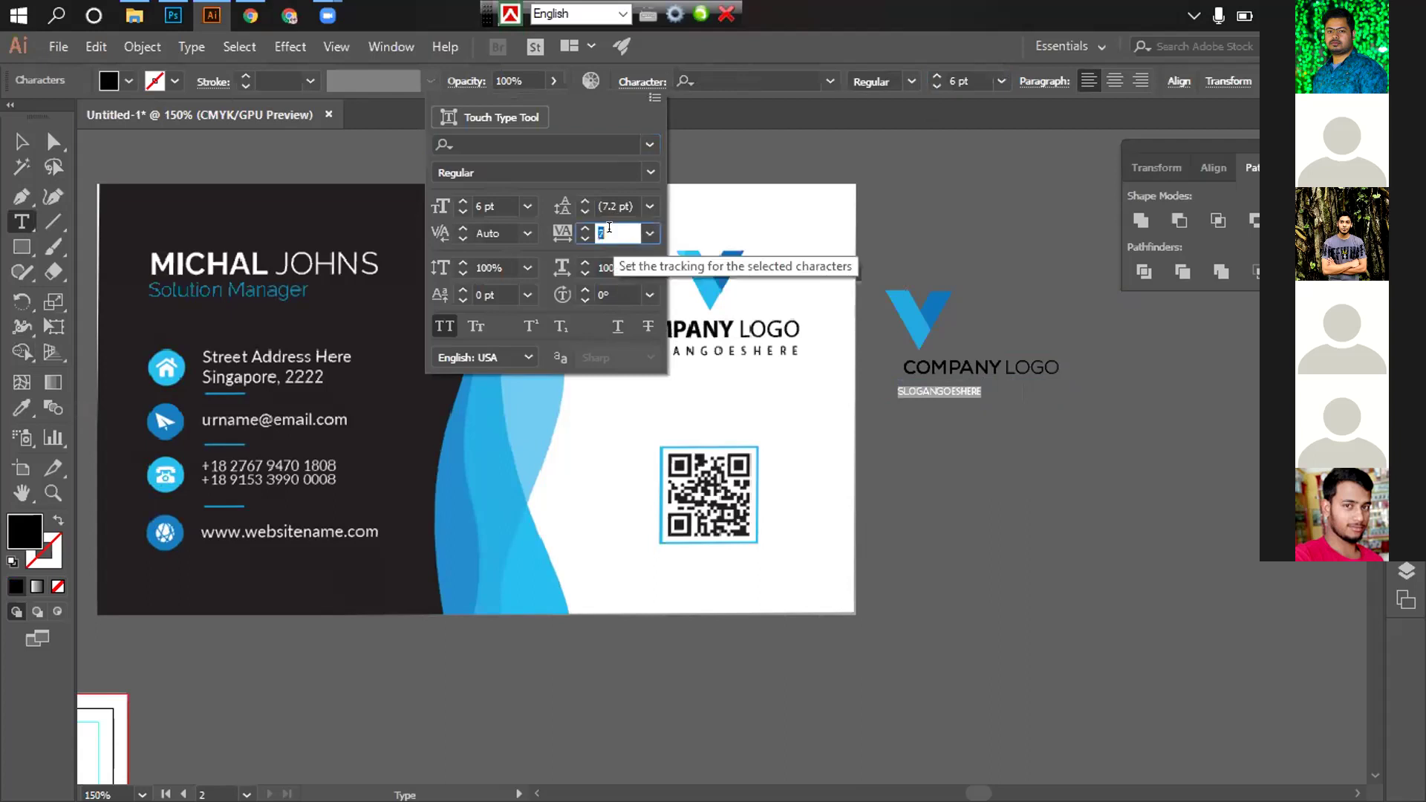
left_click(651, 235)
left_click(673, 564)
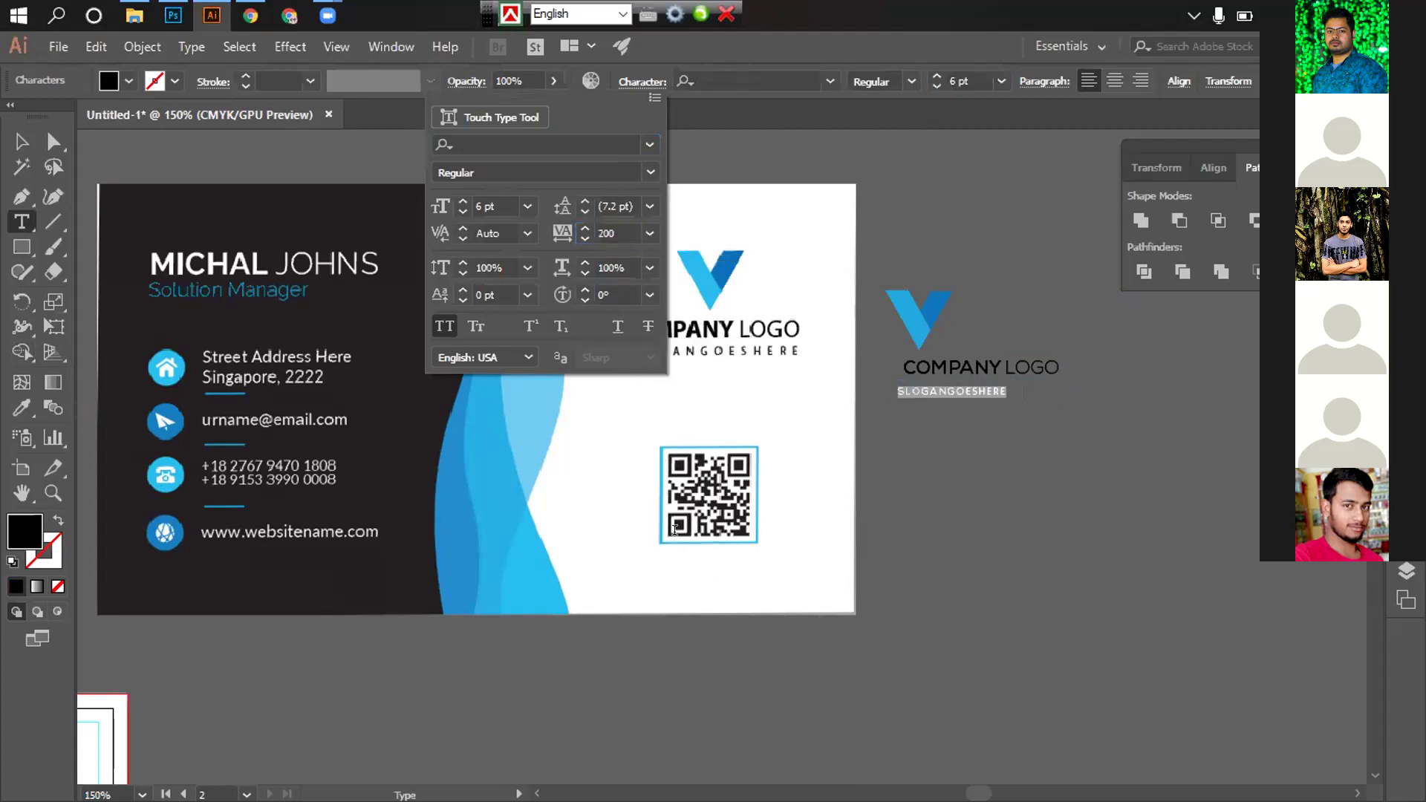
left_click(558, 225)
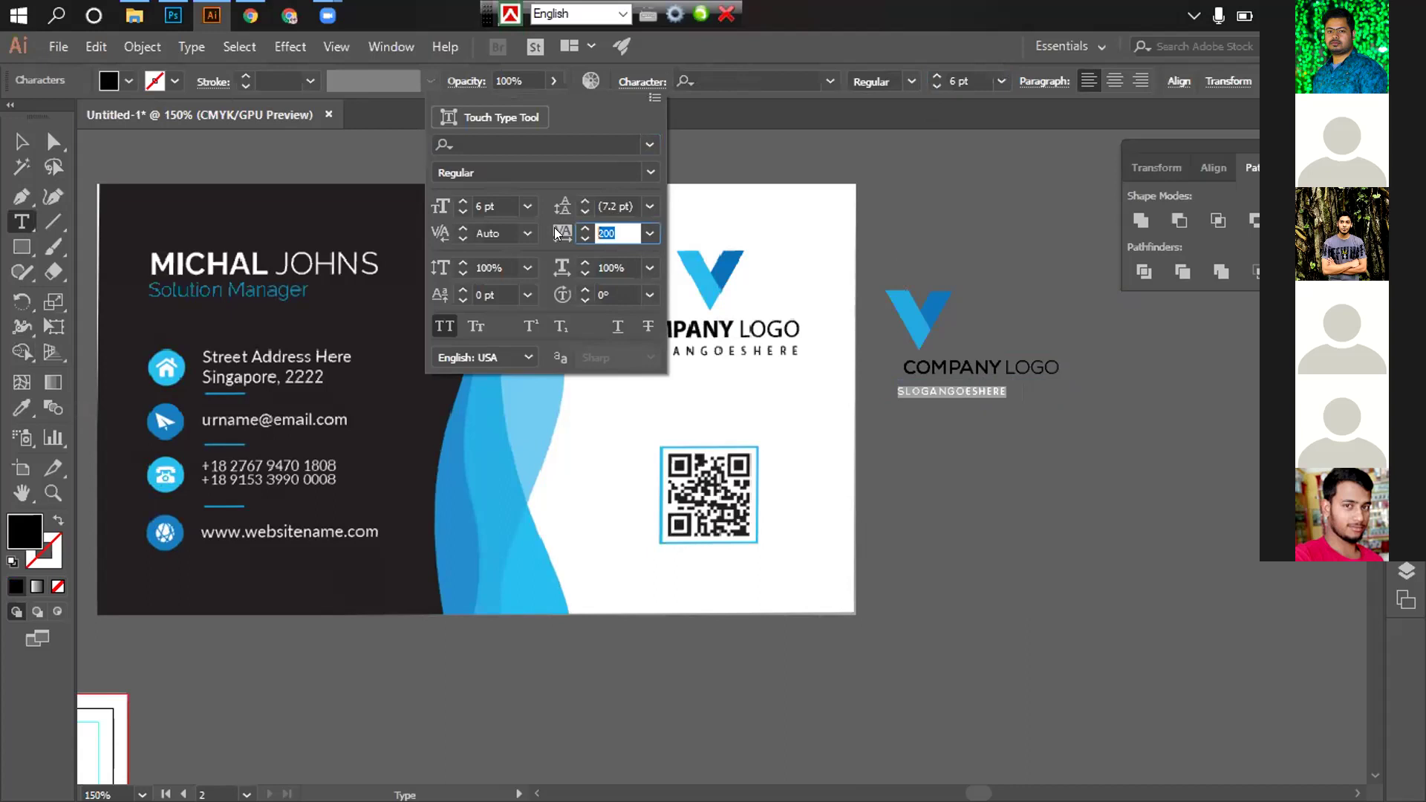
type("400")
key("Return")
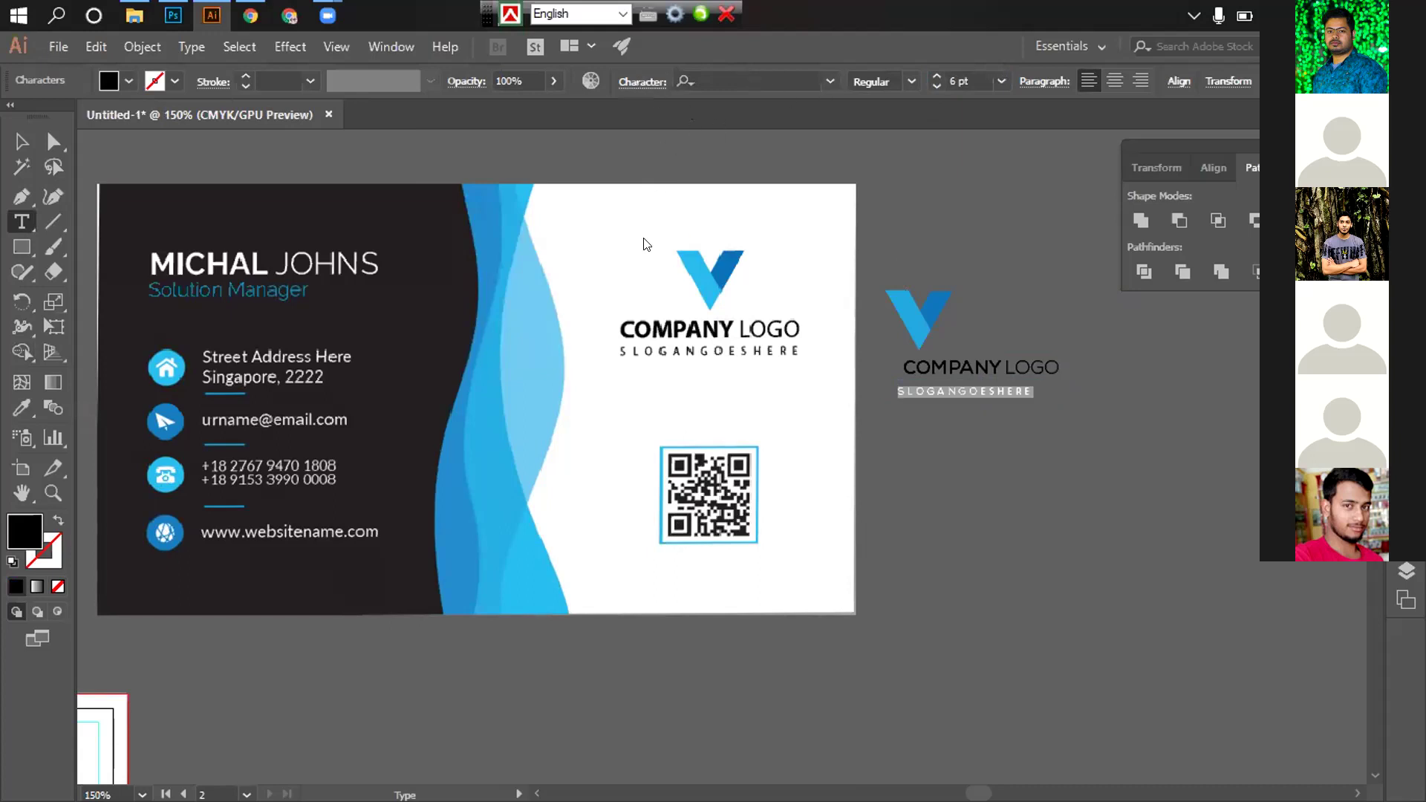
left_click(642, 81)
left_click(607, 233)
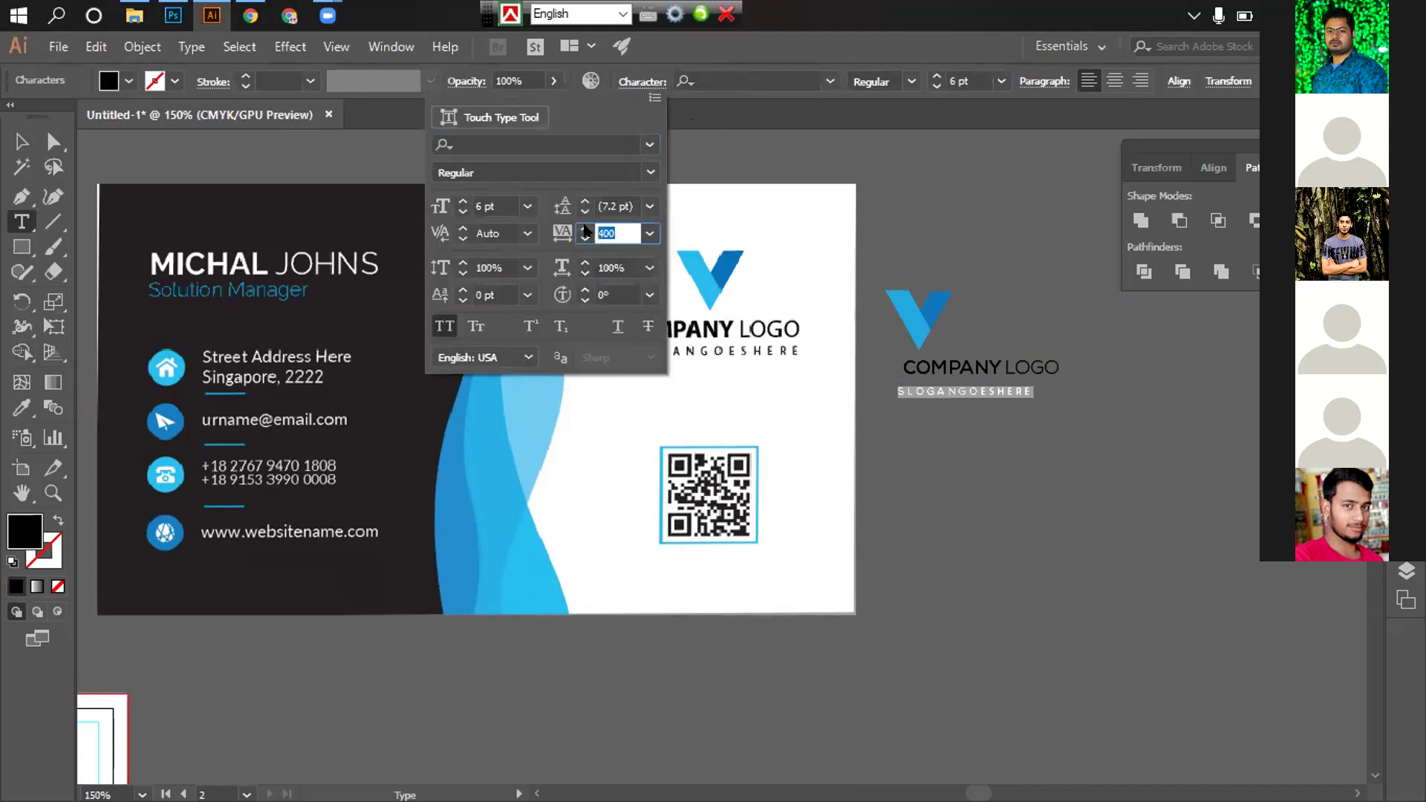
type("60")
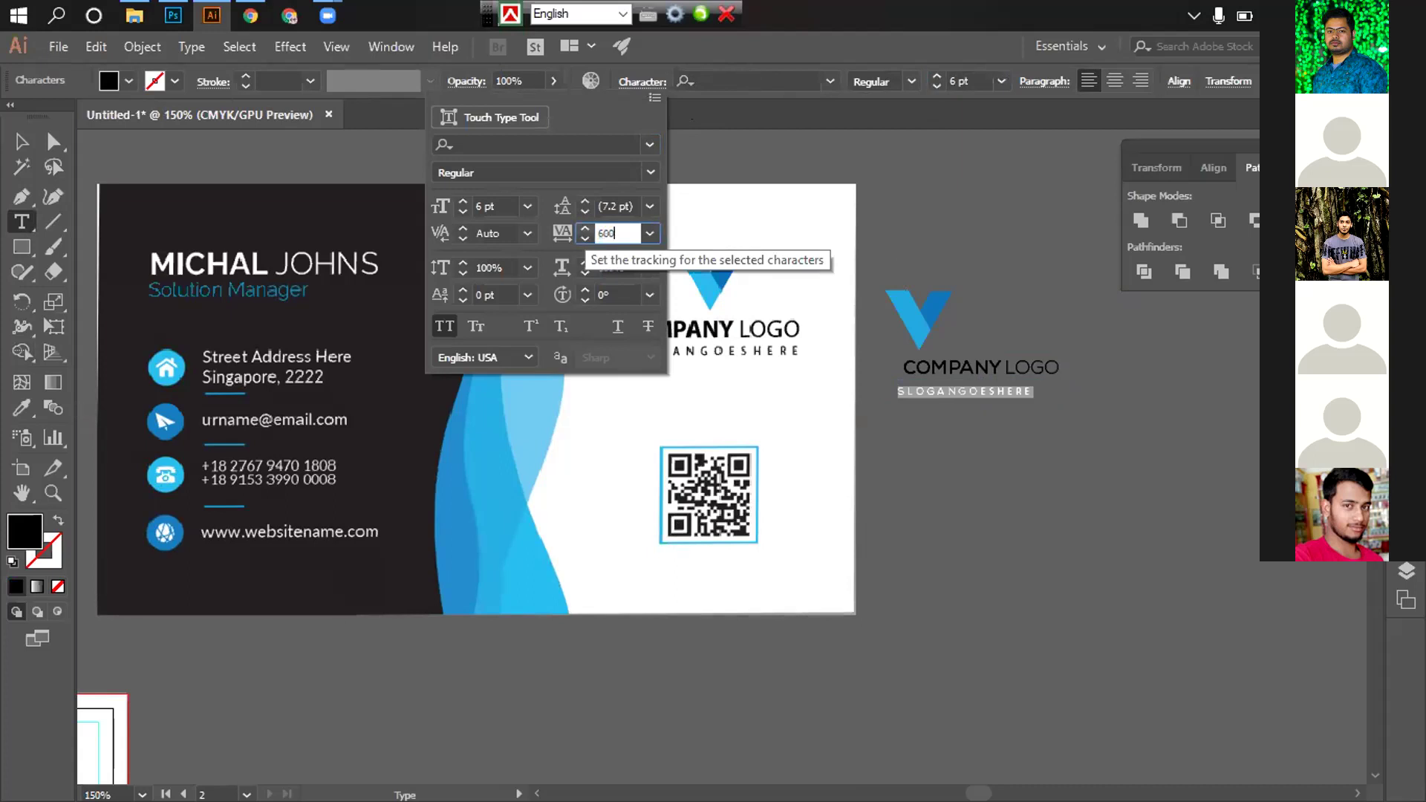
type("0")
key("Return")
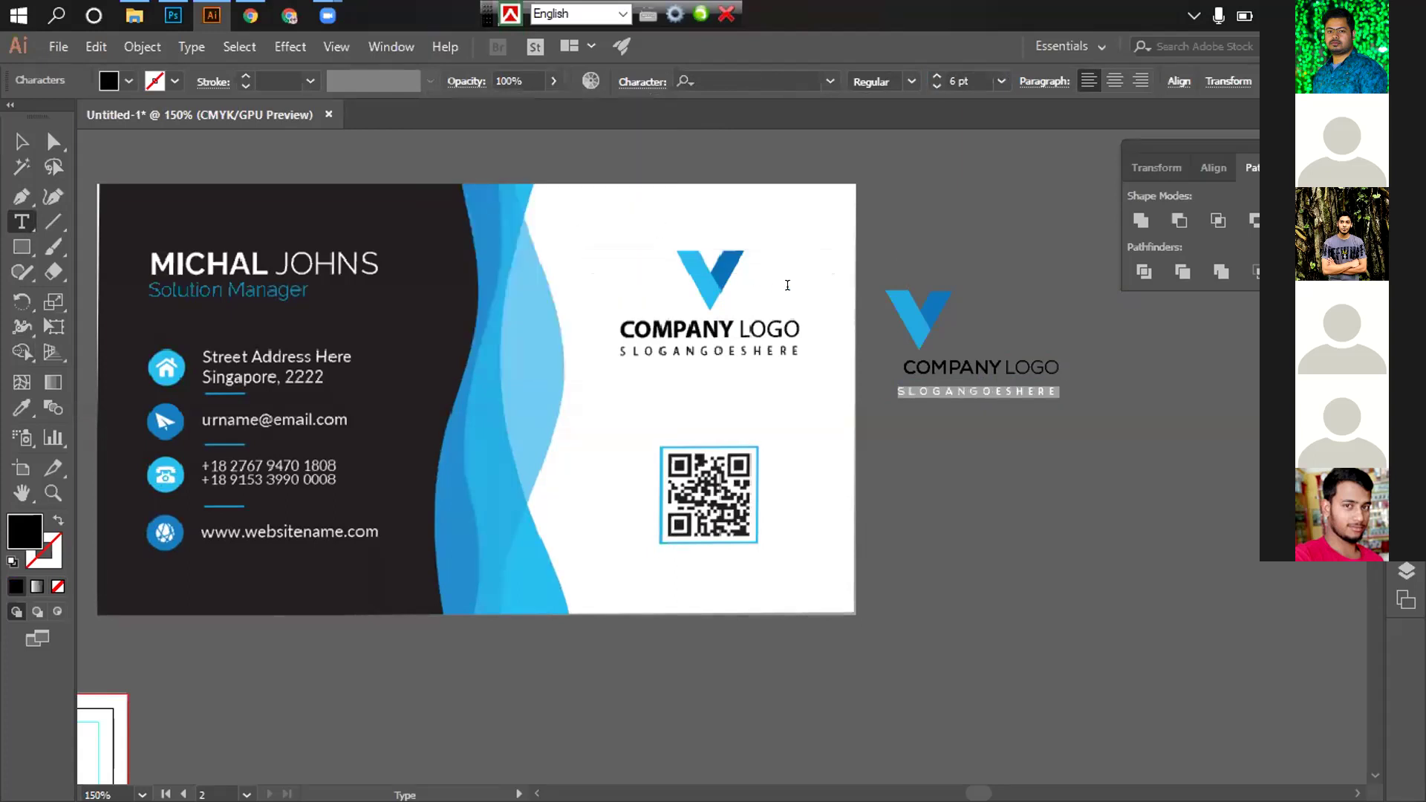
Centre the slogan horizontally under COMPANY LOGO
left_click(21, 142)
left_click(1010, 335)
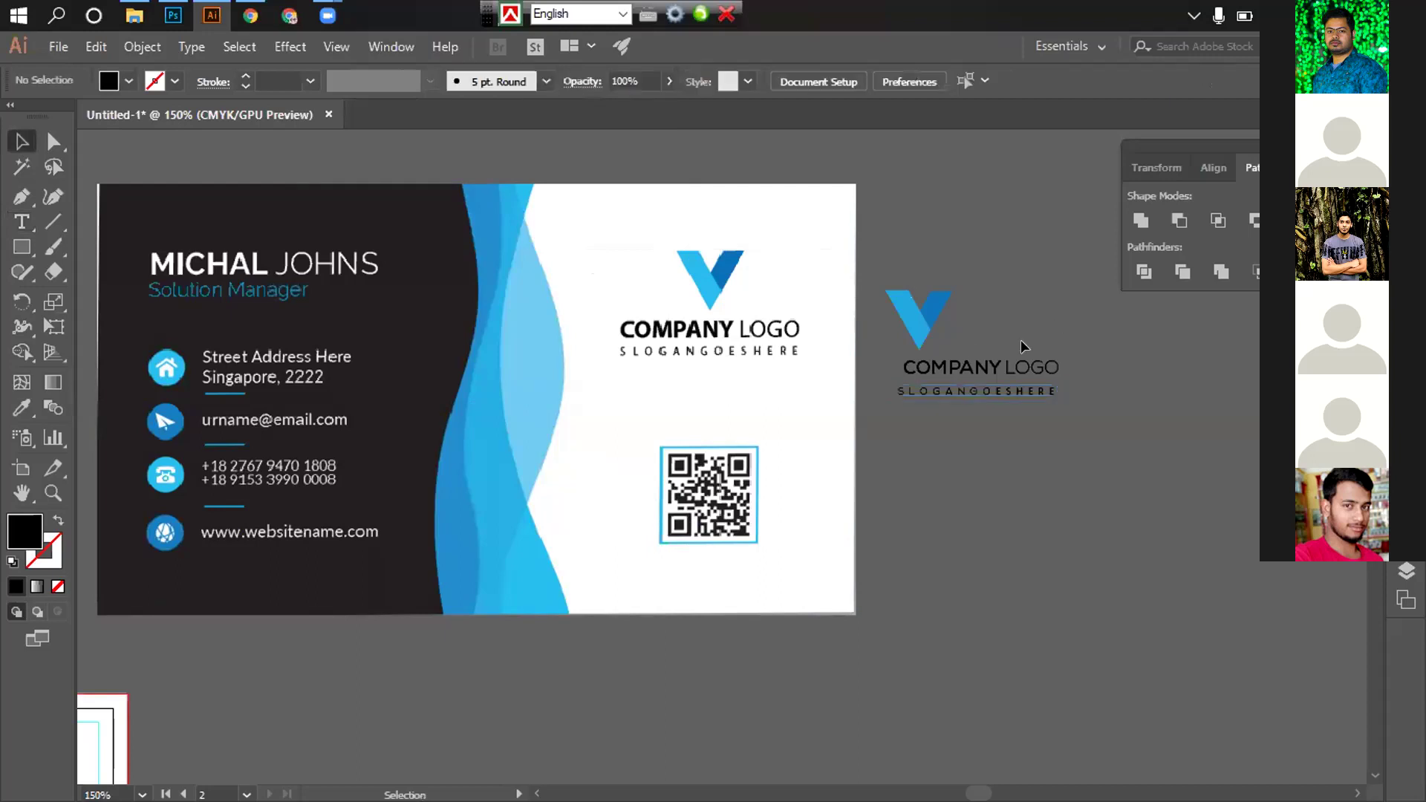
left_click(968, 346)
left_click(968, 346)
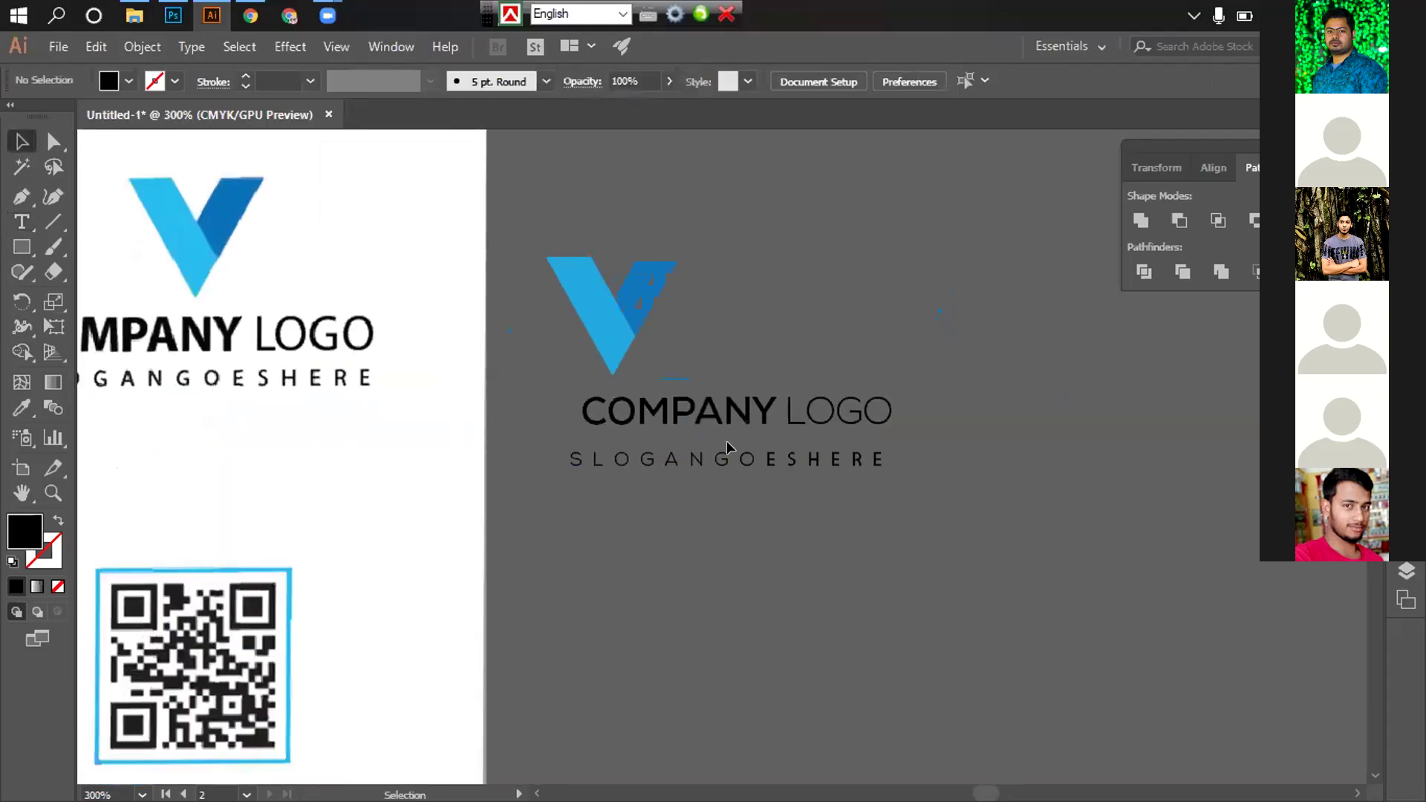
left_click(725, 459)
left_click(746, 416, "shift")
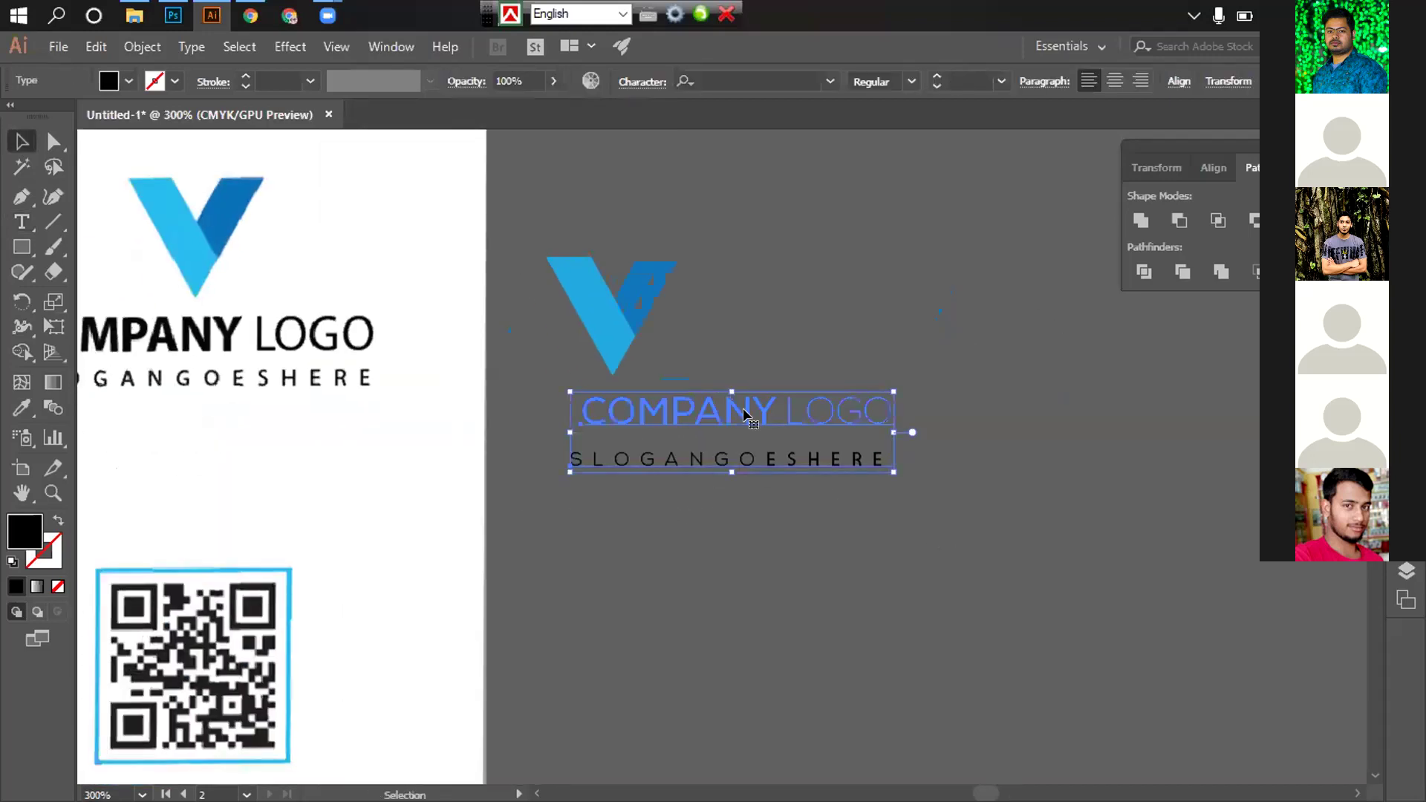
left_click(1214, 168)
left_click(1178, 220)
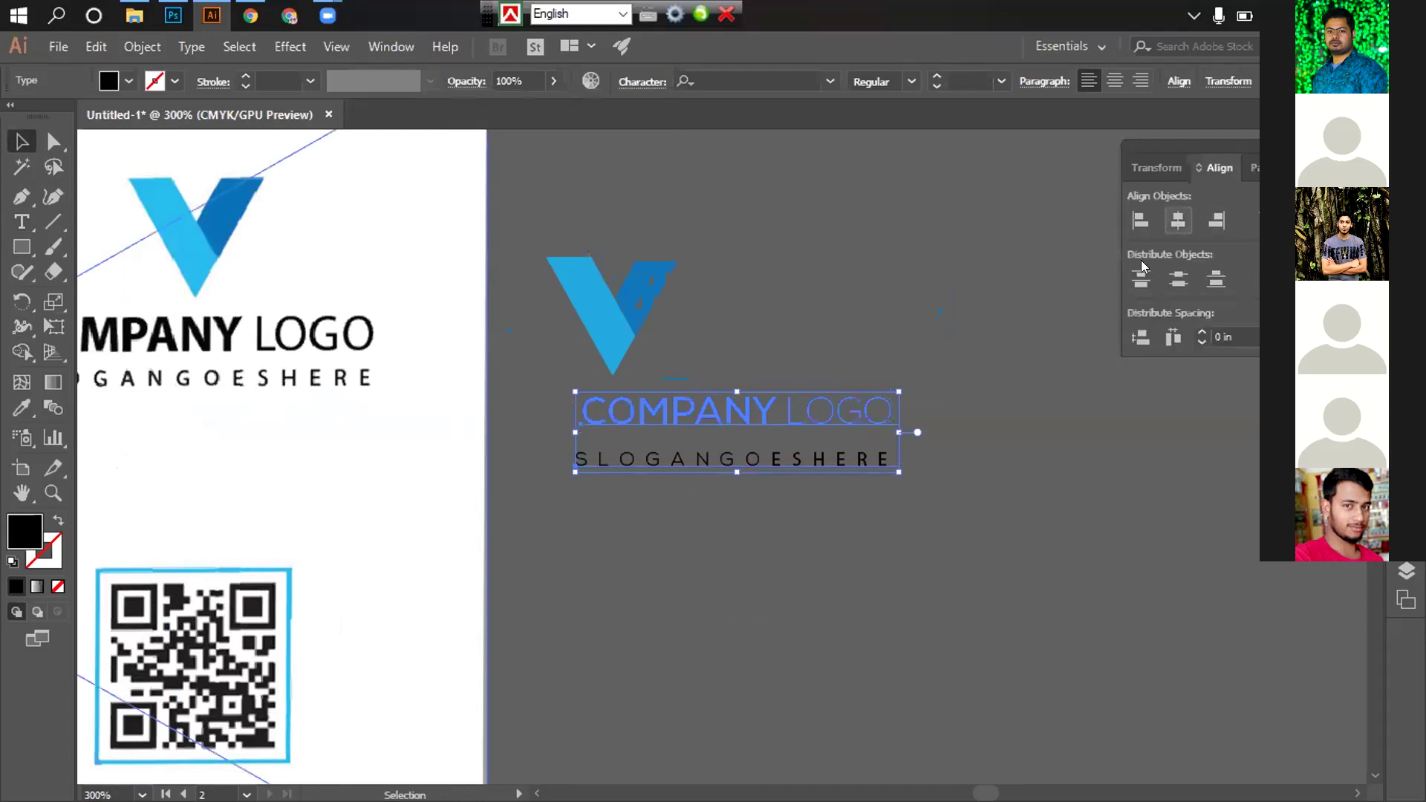
Centre the V mark horizontally over COMPANY LOGO, using the title as key object
left_click(981, 487)
key("ctrl+equal")
key("ctrl+equal")
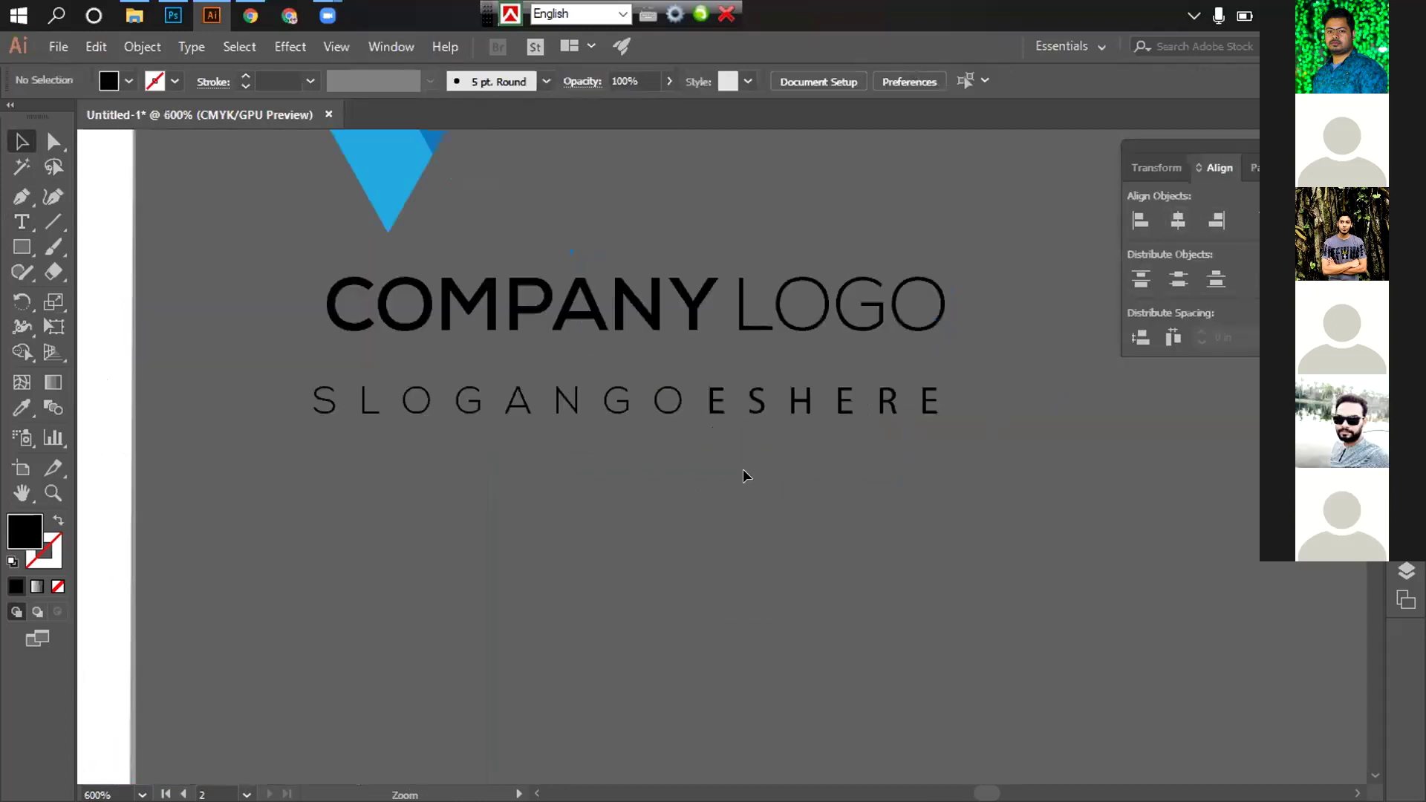
scroll(680, 496, "up", 1)
key("ctrl+minus")
key("ctrl+minus")
key("ctrl+minus")
key("ctrl+minus")
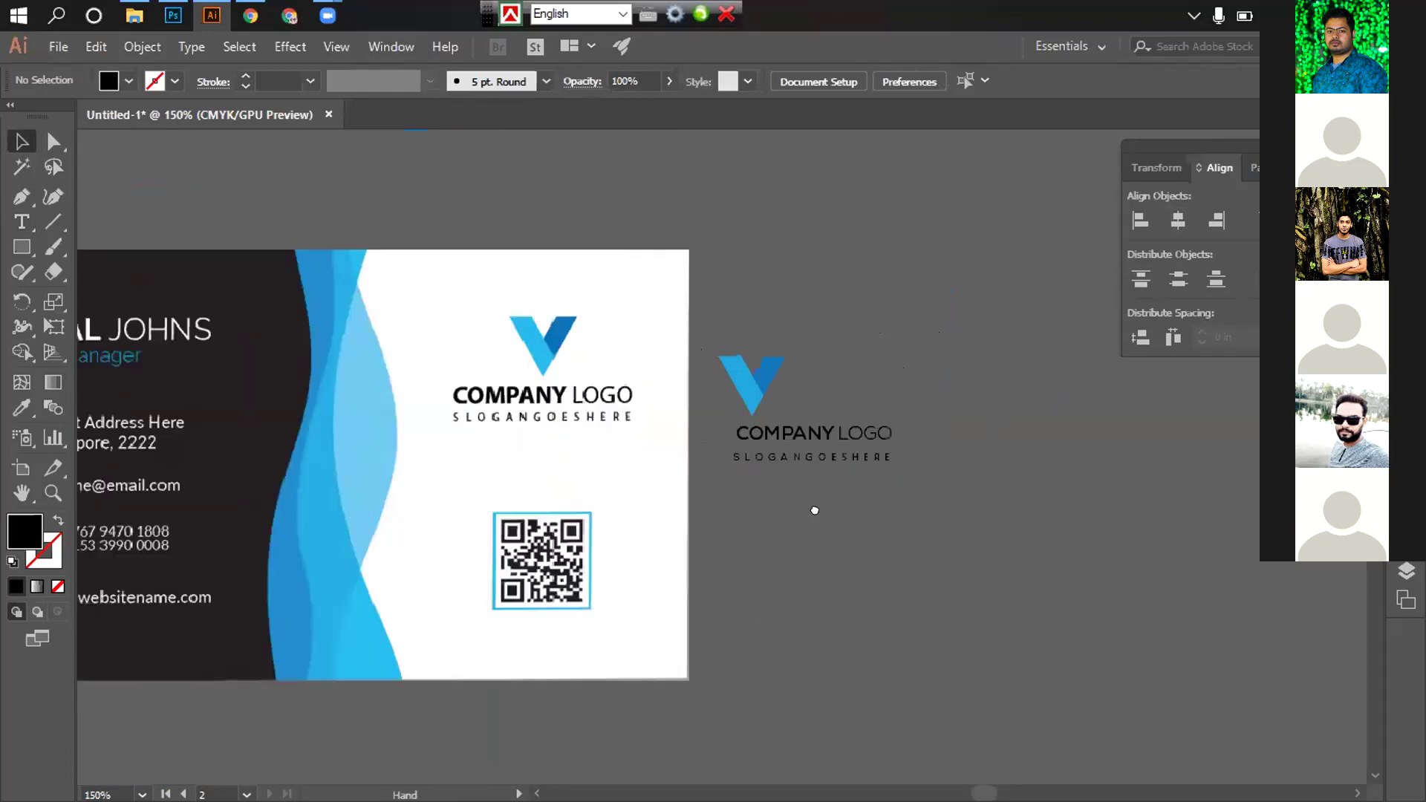
left_click(759, 383)
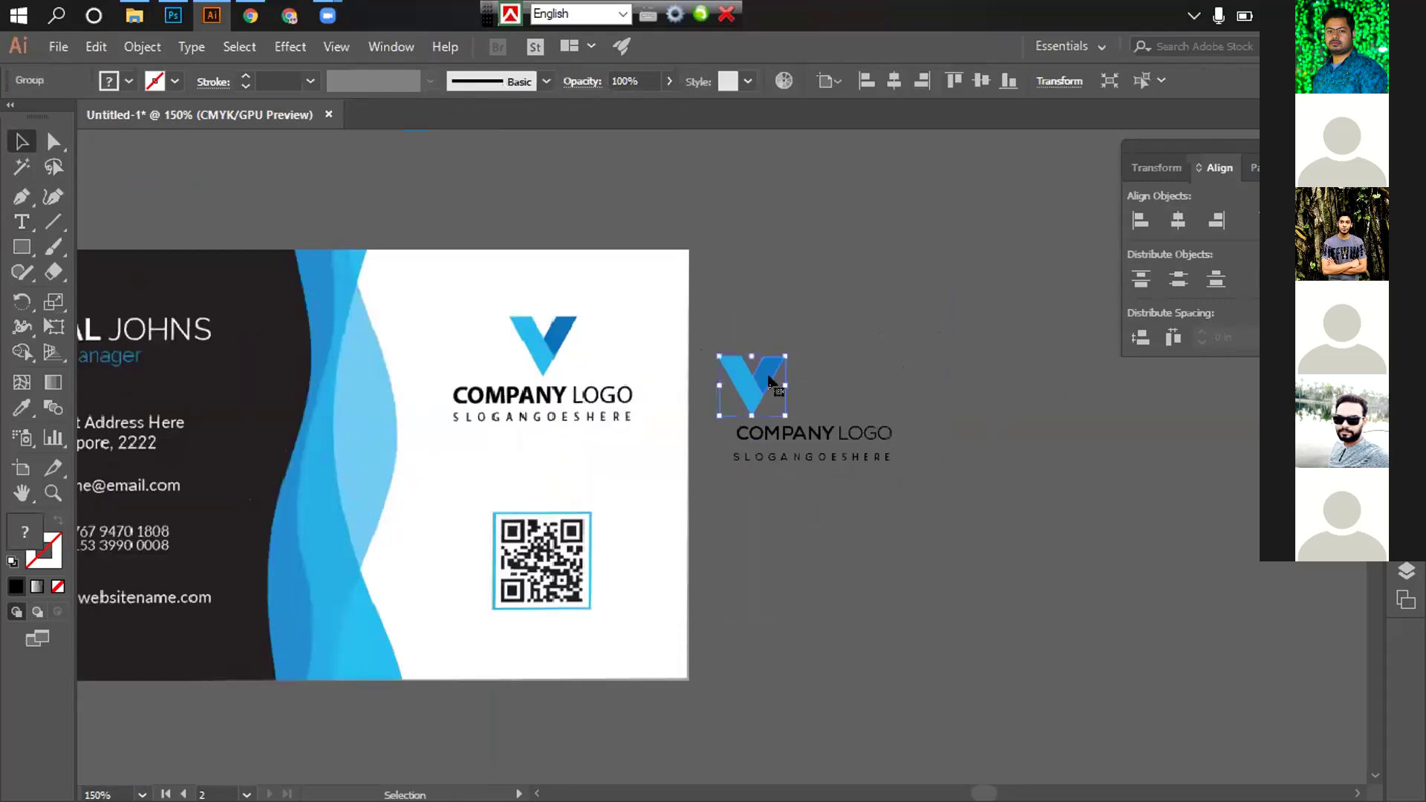
left_click(828, 445, "shift")
left_click(847, 435)
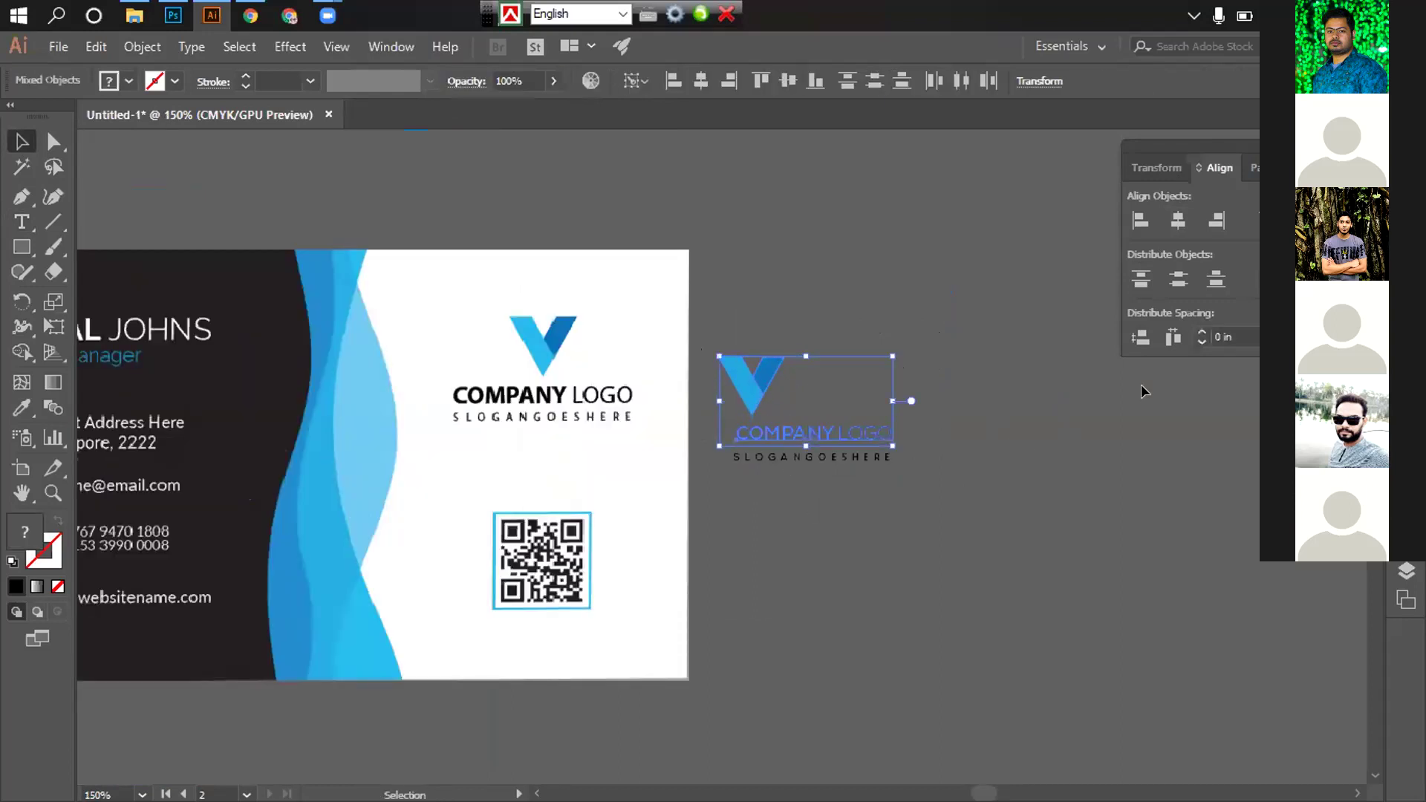
left_click(1178, 221)
Nudge the slogan up closer to the COMPANY LOGO title
left_click(867, 533)
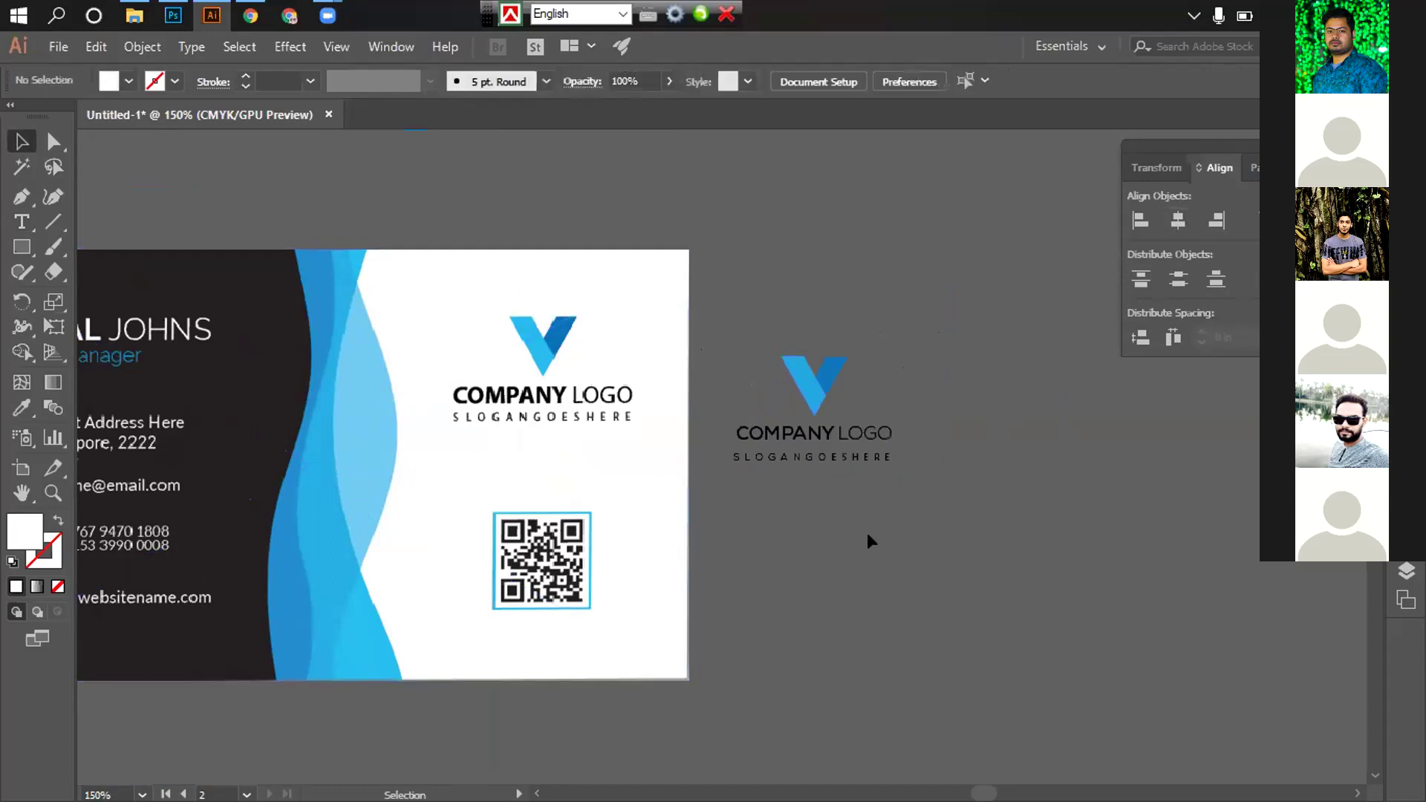
key("ctrl+plus")
key("ctrl+plus")
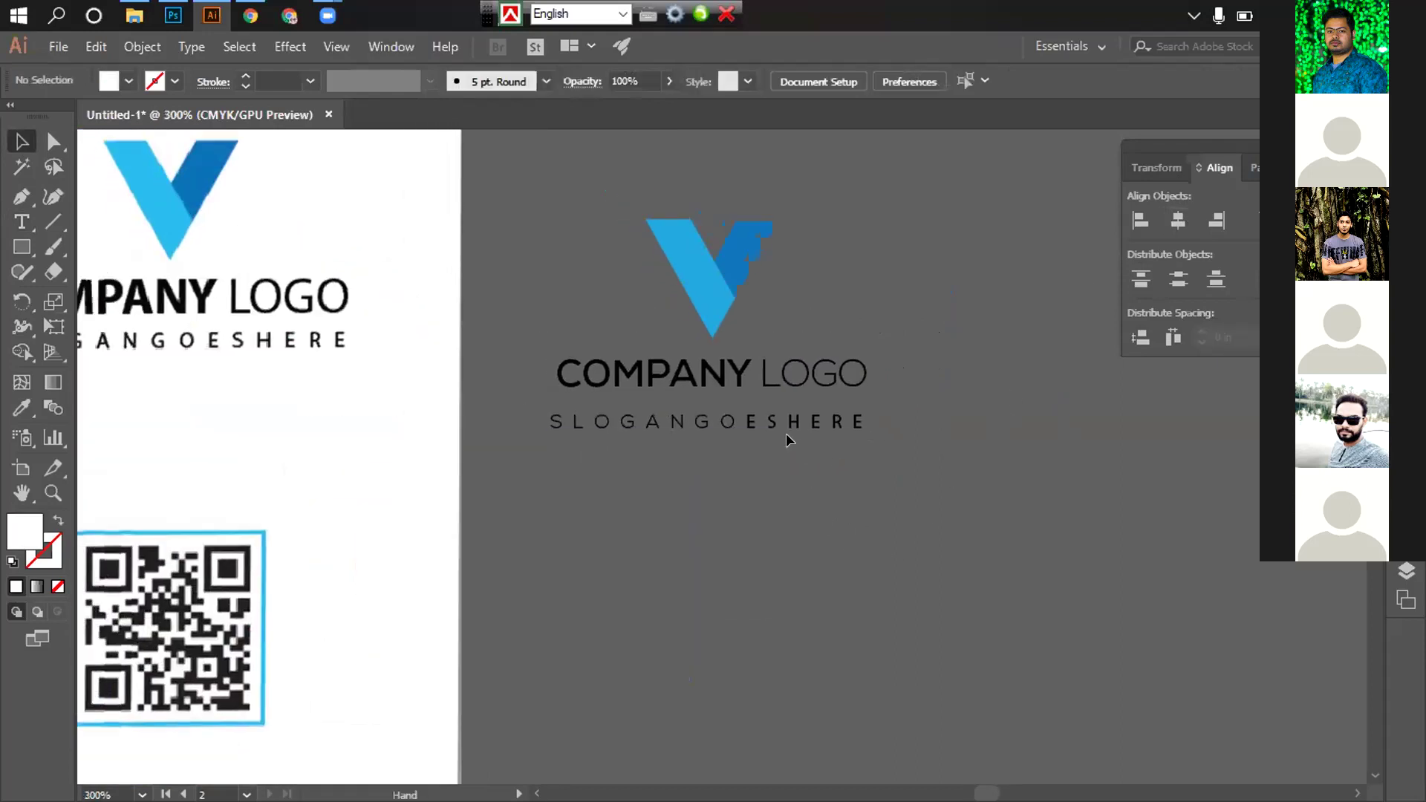
left_click(768, 408)
key("Up")
key("Up")
key("Up")
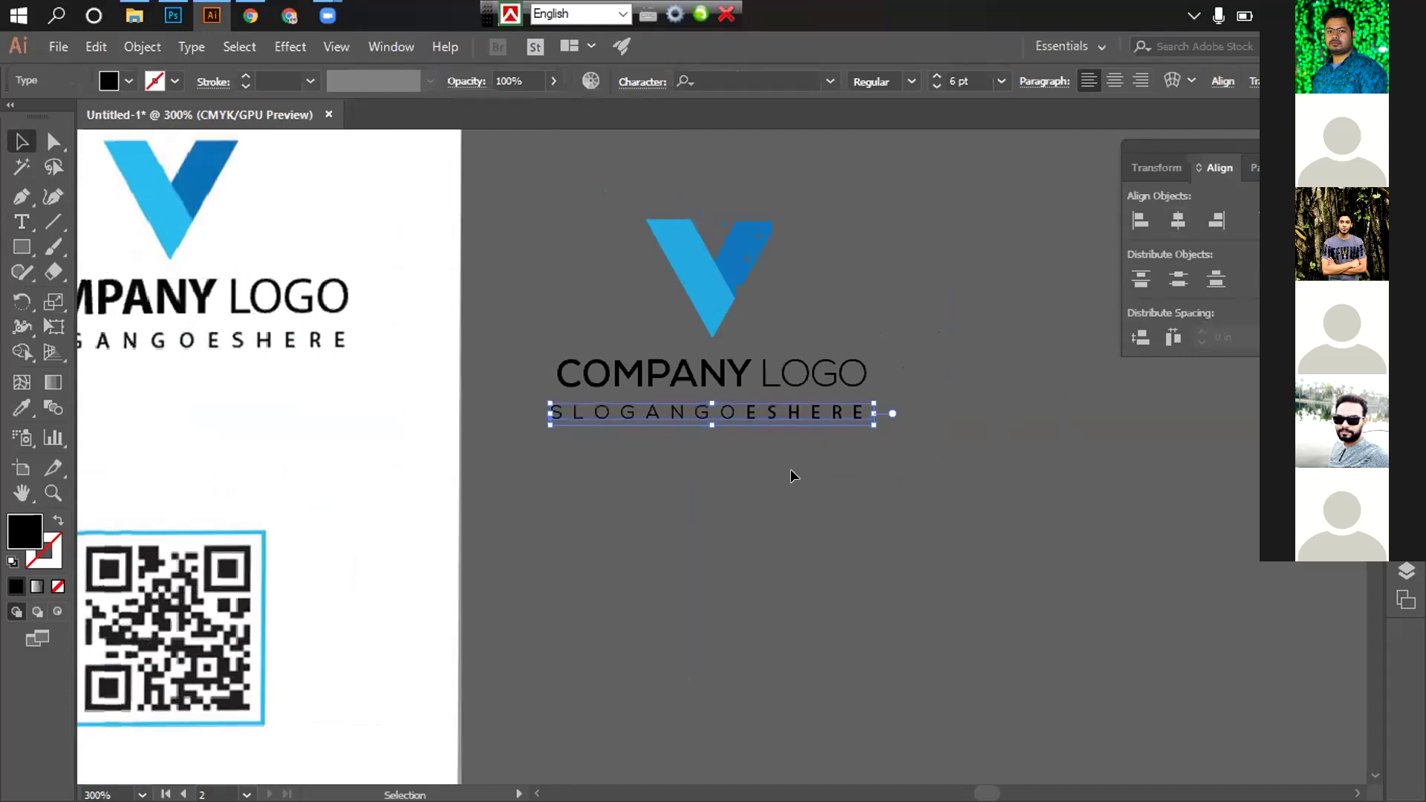
left_click(791, 476)
key("ctrl+minus")
key("ctrl+minus")
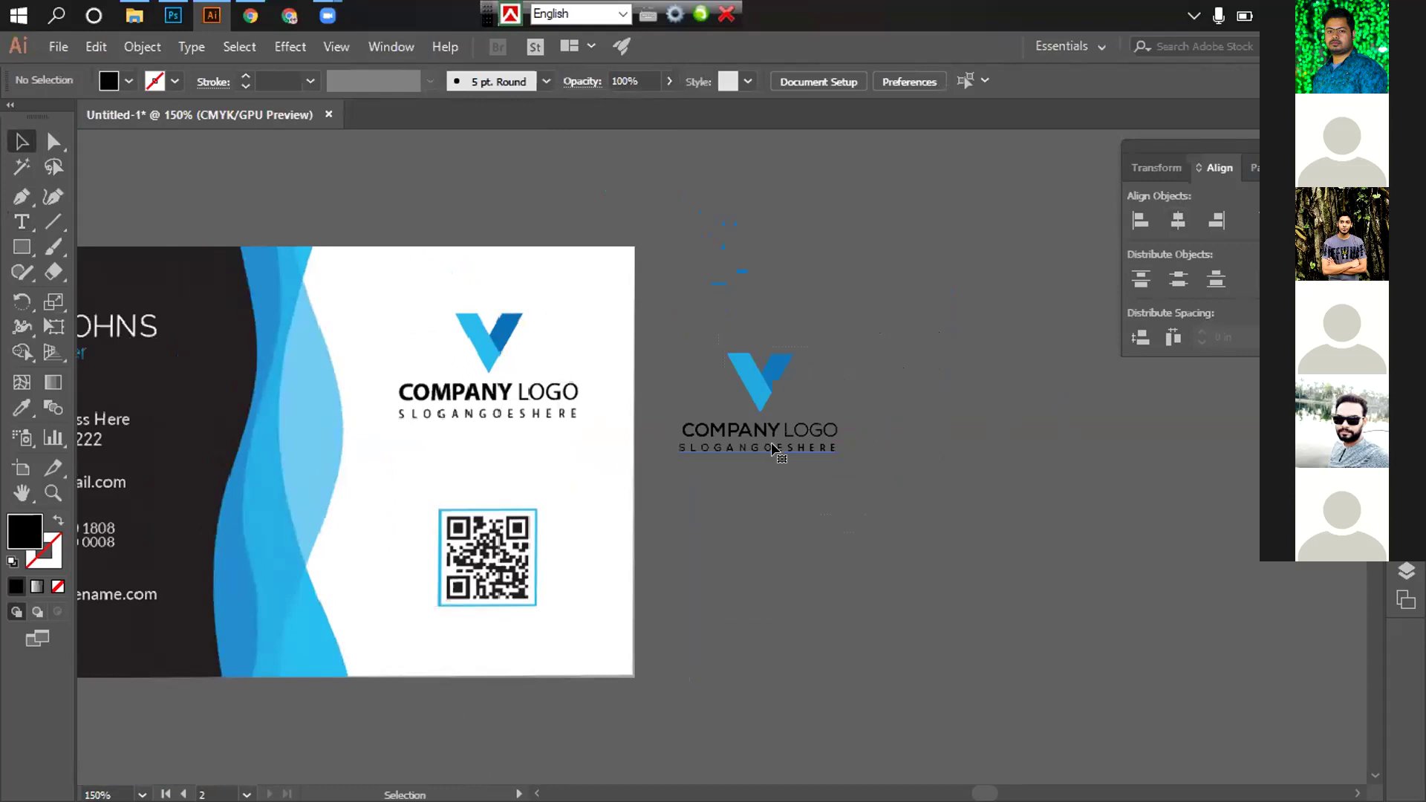
Set the slogan text in Nexa Light
left_click(773, 449)
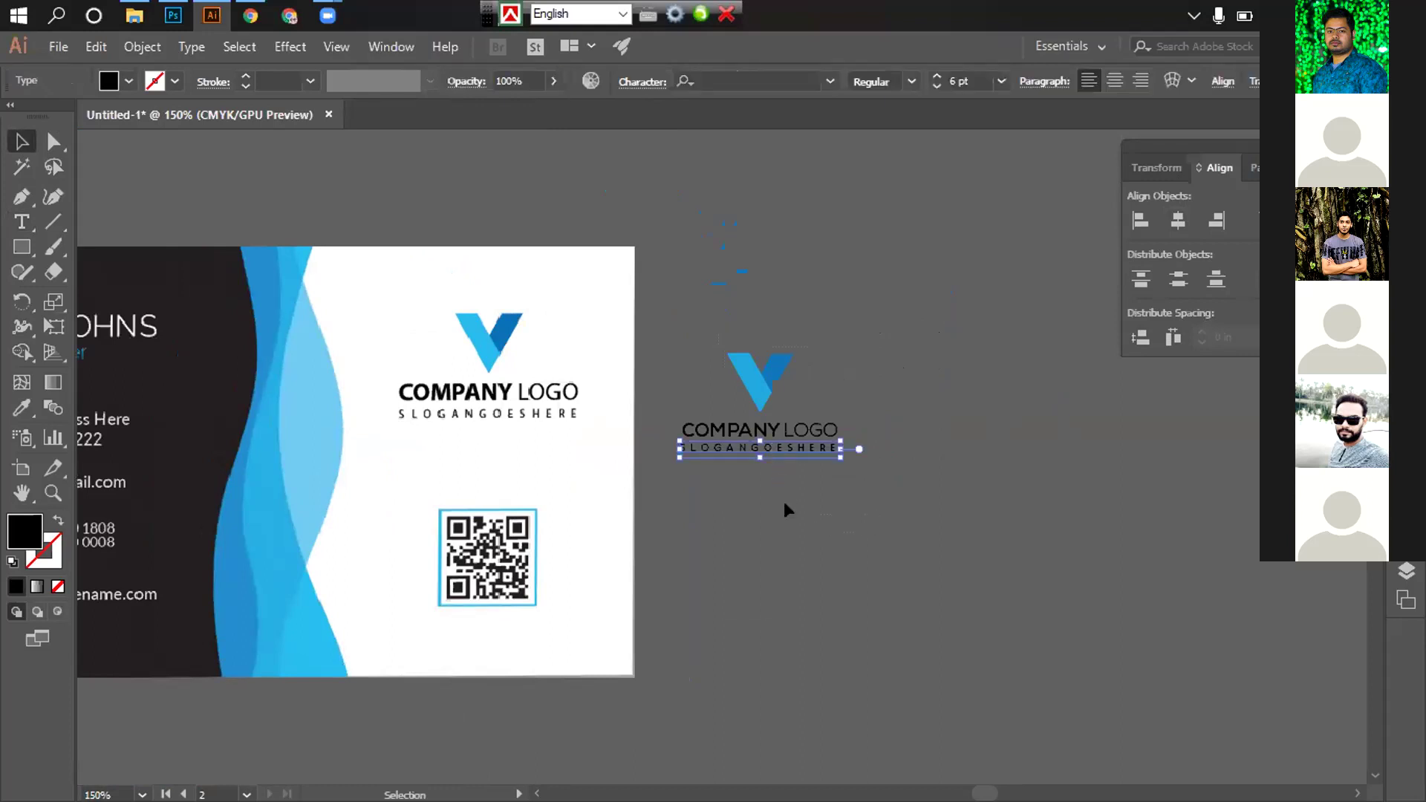
key("ctrl+plus")
key("ctrl+plus")
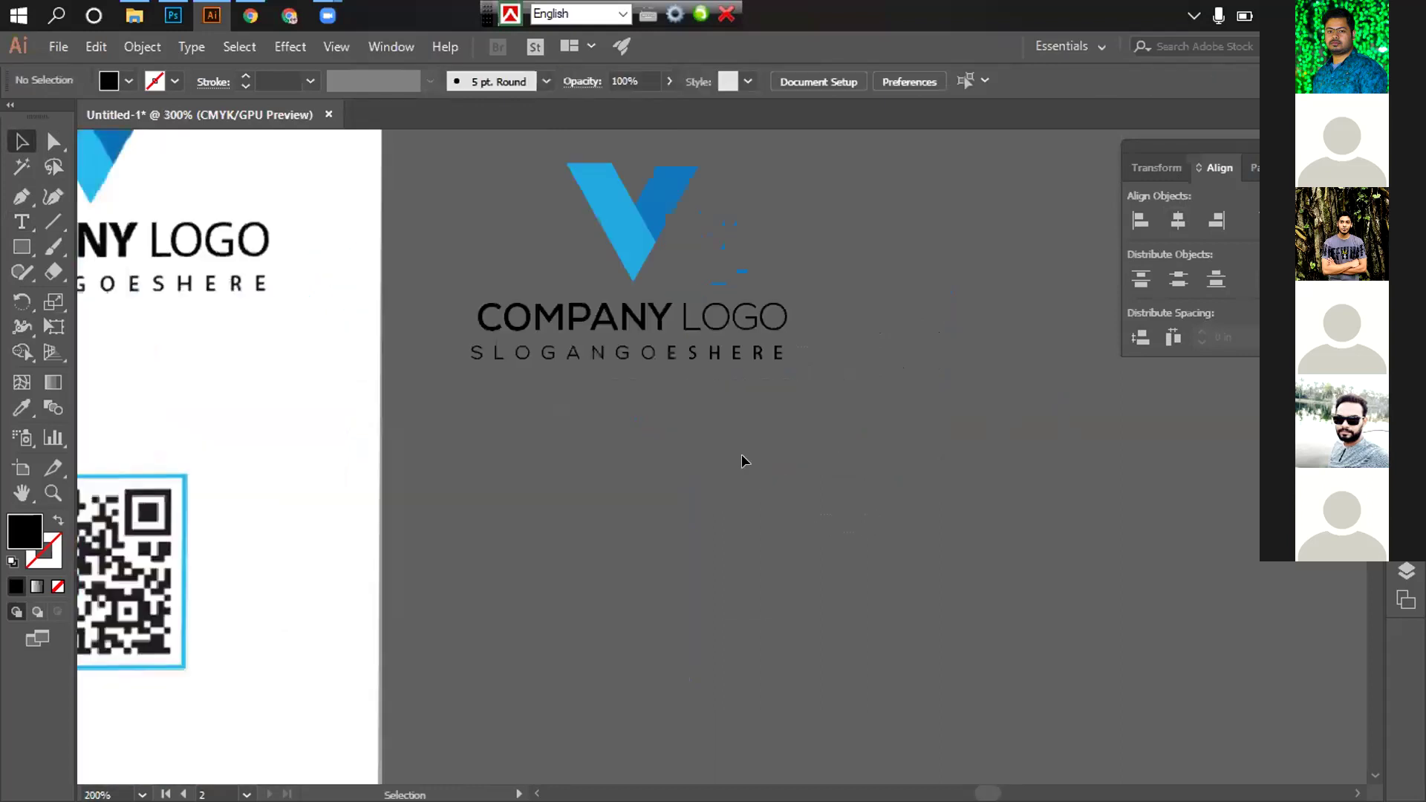
scroll(741, 461, "left", 2)
left_click(828, 81)
scroll(805, 573, "up", 3)
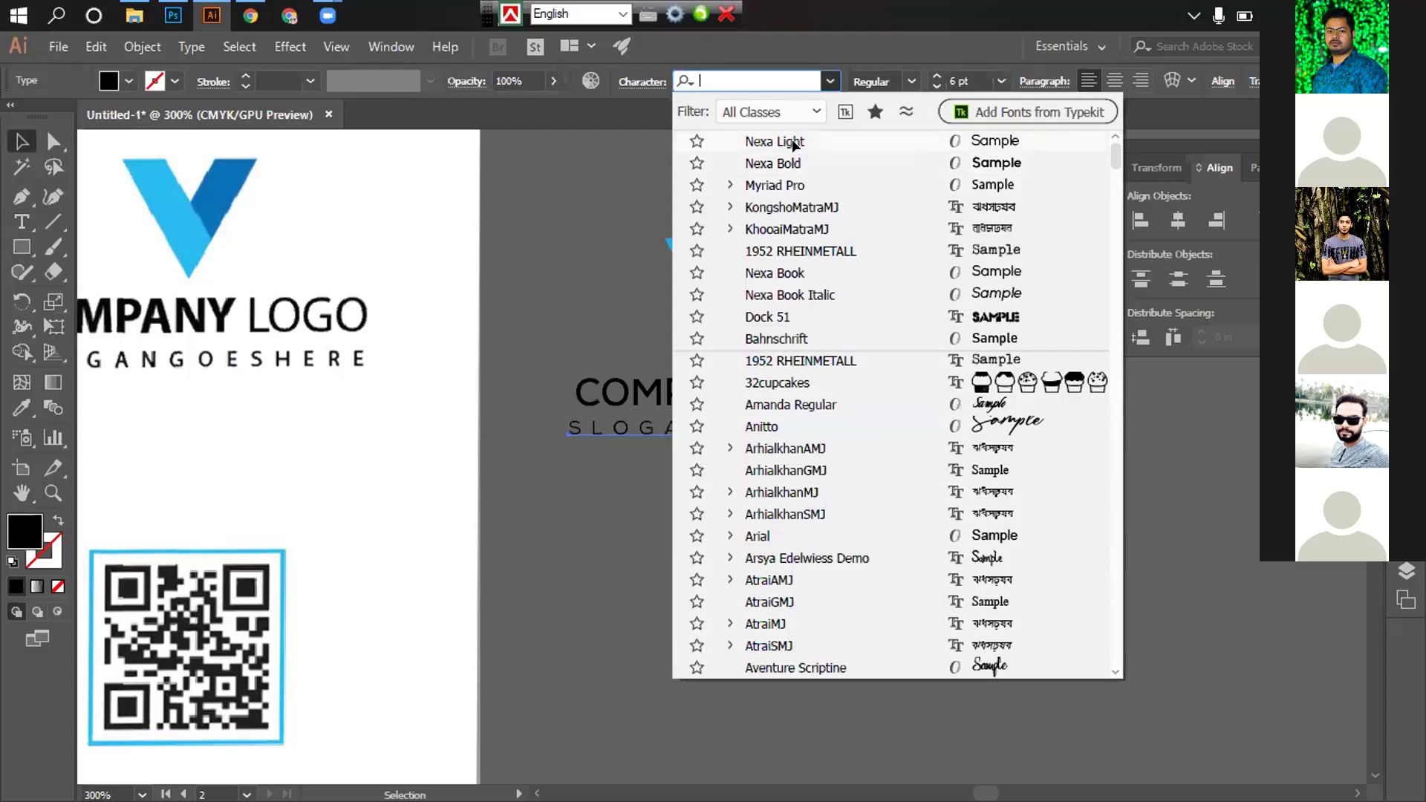
left_click(792, 141)
left_click(836, 559)
key("ctrl+minus")
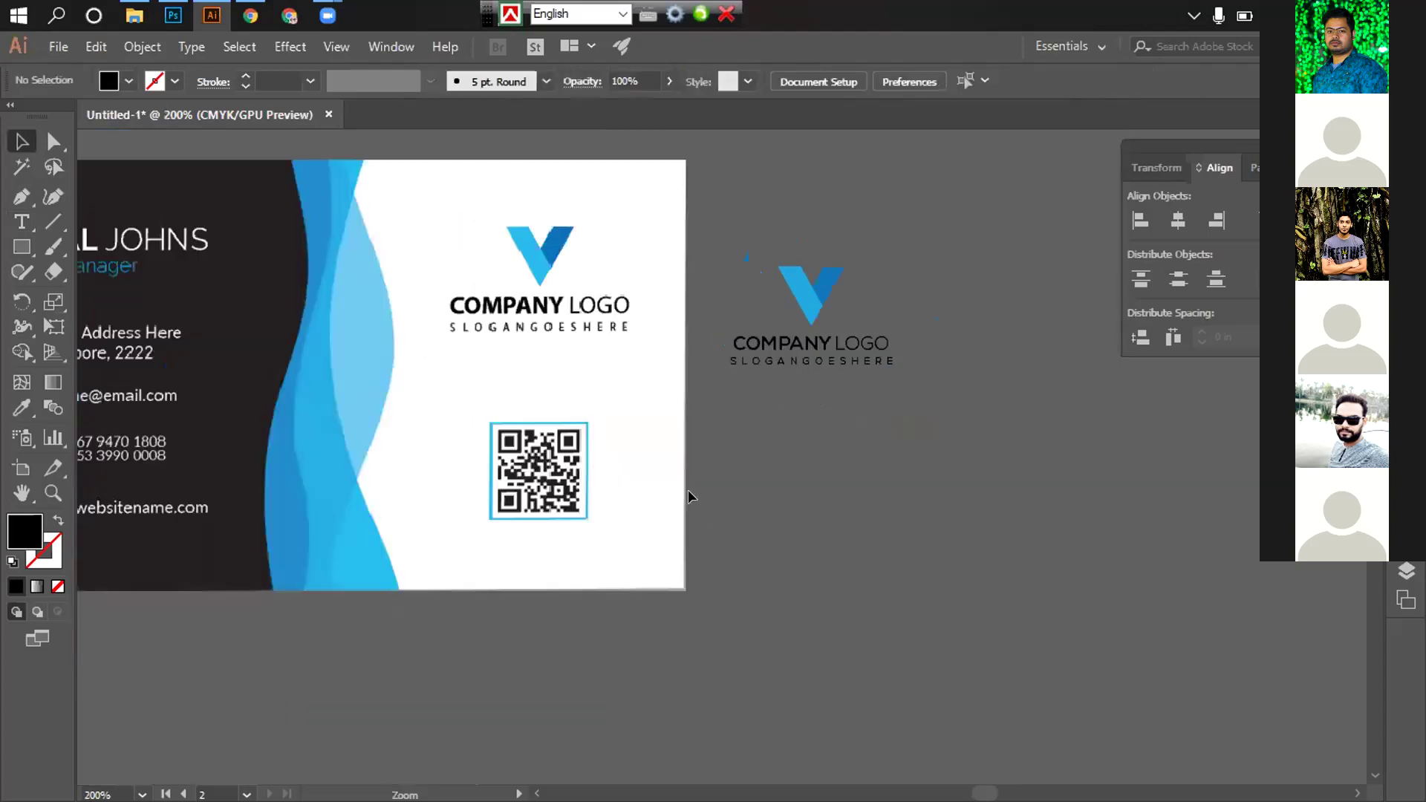
scroll(688, 496, "up", 3)
scroll(777, 567, "up", 2)
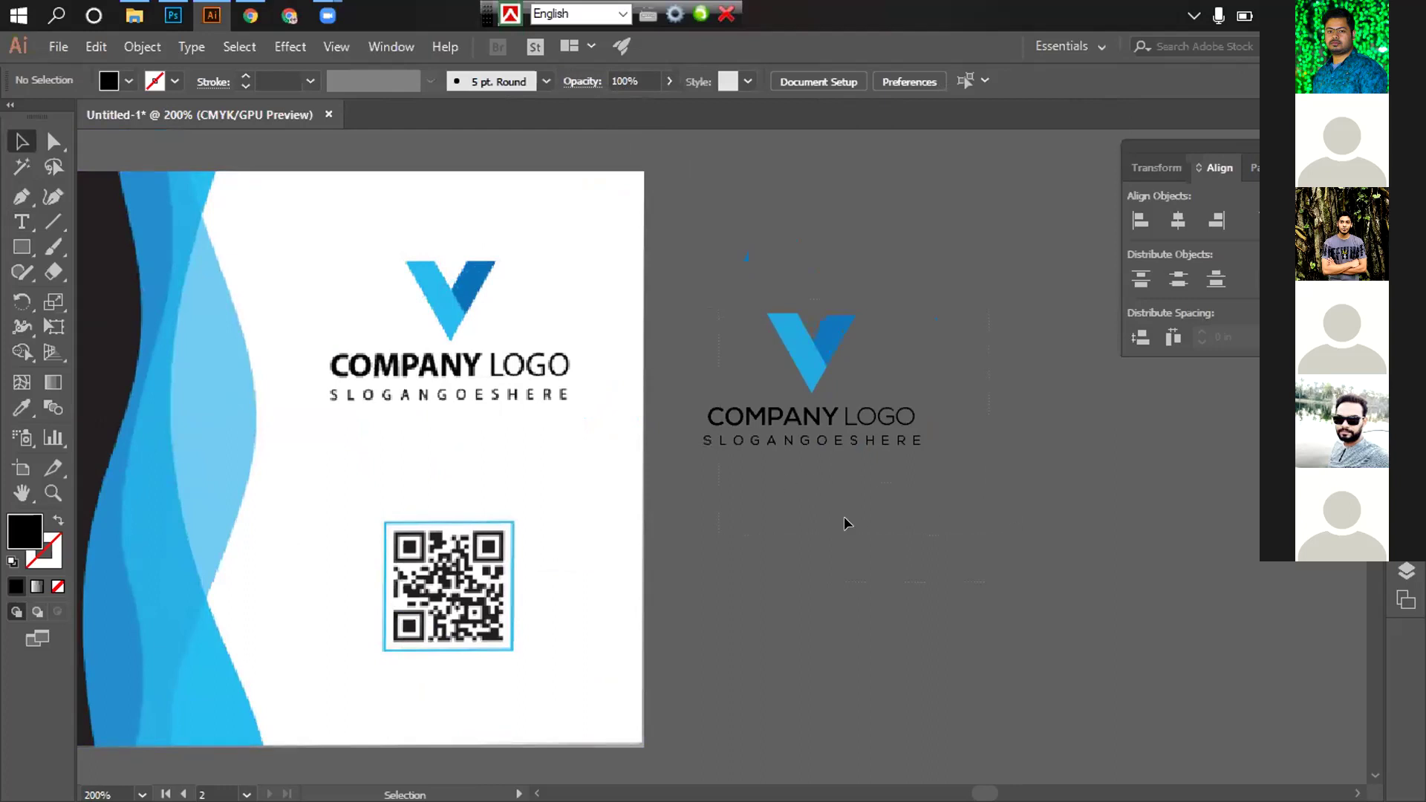
Select the spare company logo group on the Illustrator canvas
left_click(779, 442)
left_click(789, 440)
left_click(789, 440)
left_click(795, 477)
left_click(798, 320)
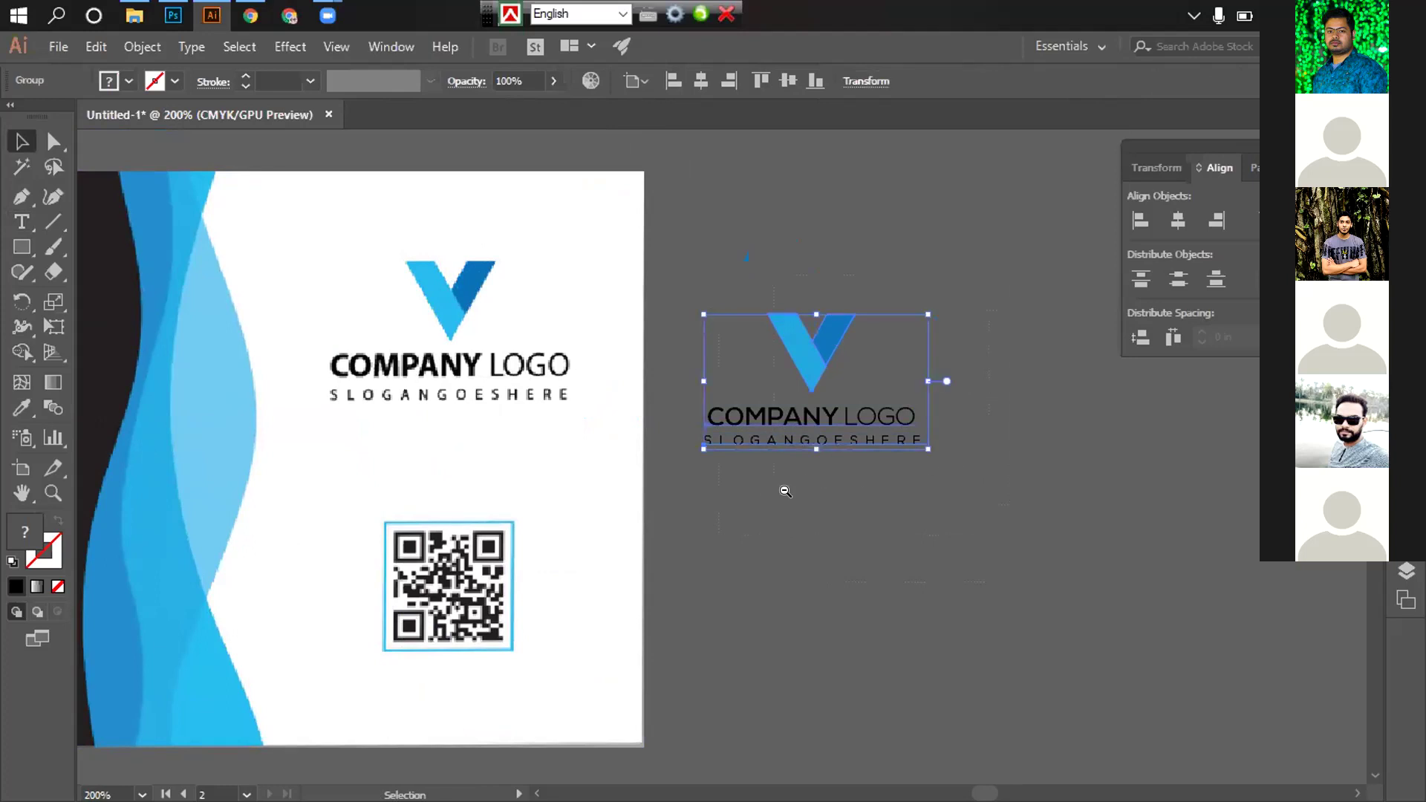
scroll(785, 491, "down", 3)
scroll(834, 541, "left", 3)
scroll(798, 532, "up", 1)
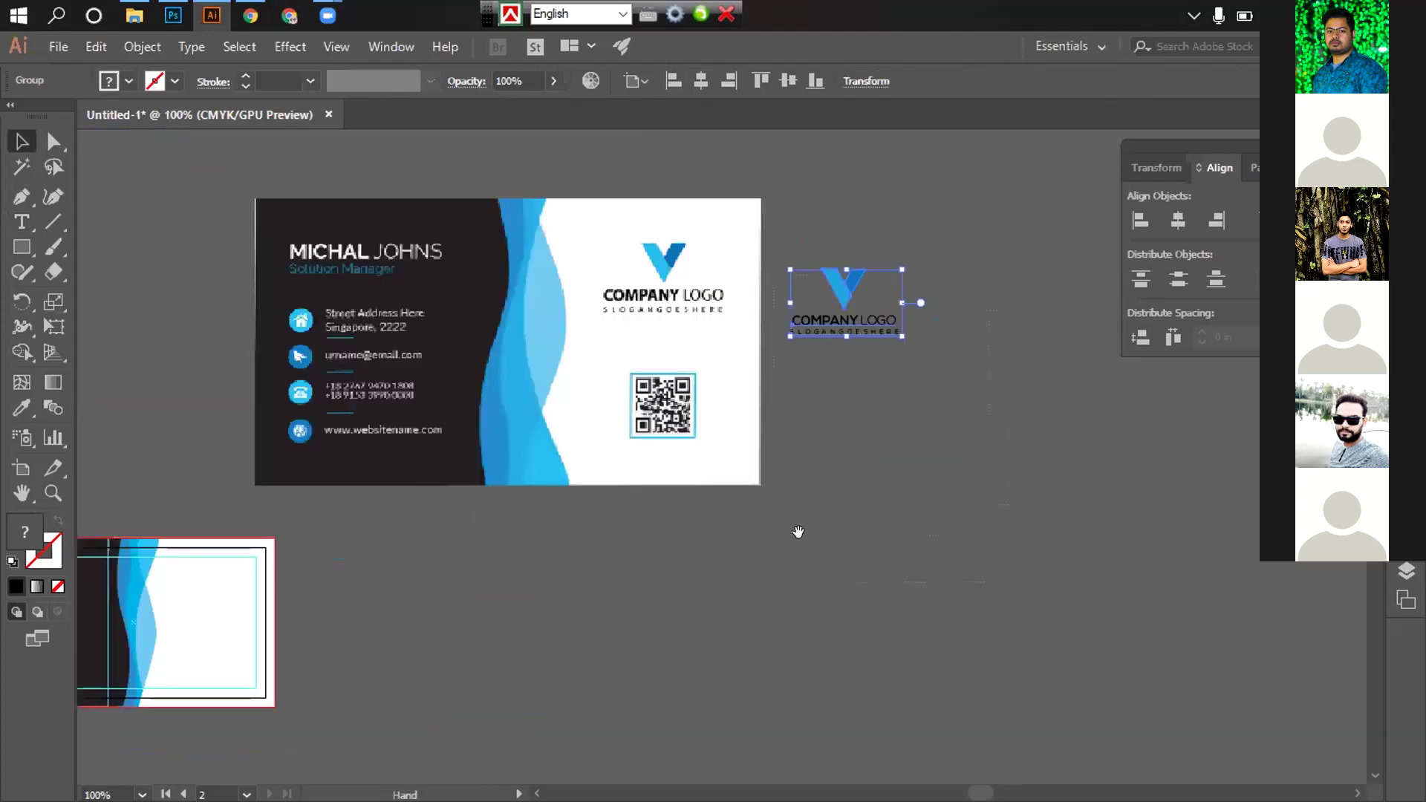
scroll(799, 532, "left", 5)
scroll(799, 532, "up", 1)
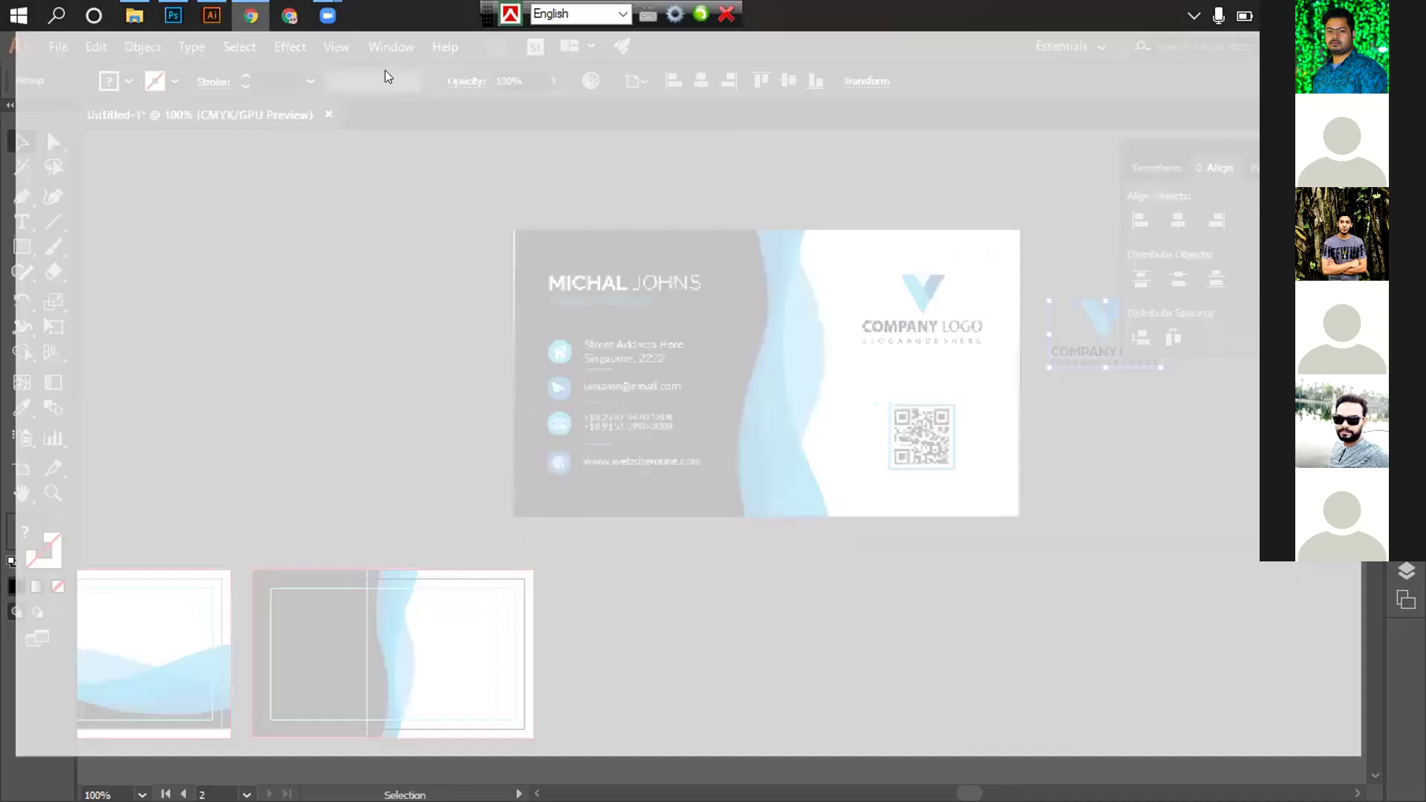
Search Google in Chrome for just 'qr code generator'
key("alt+Tab")
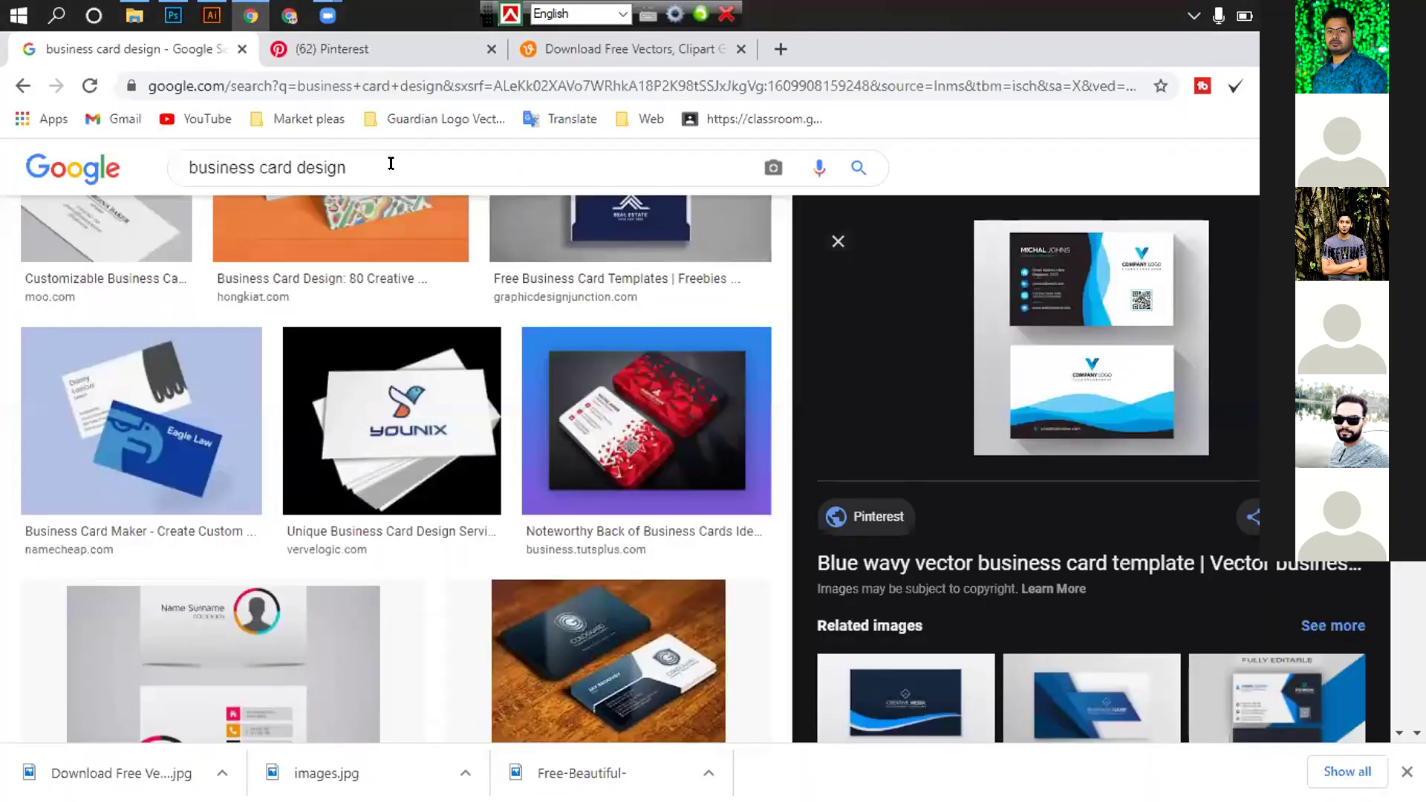
type("/qr ")
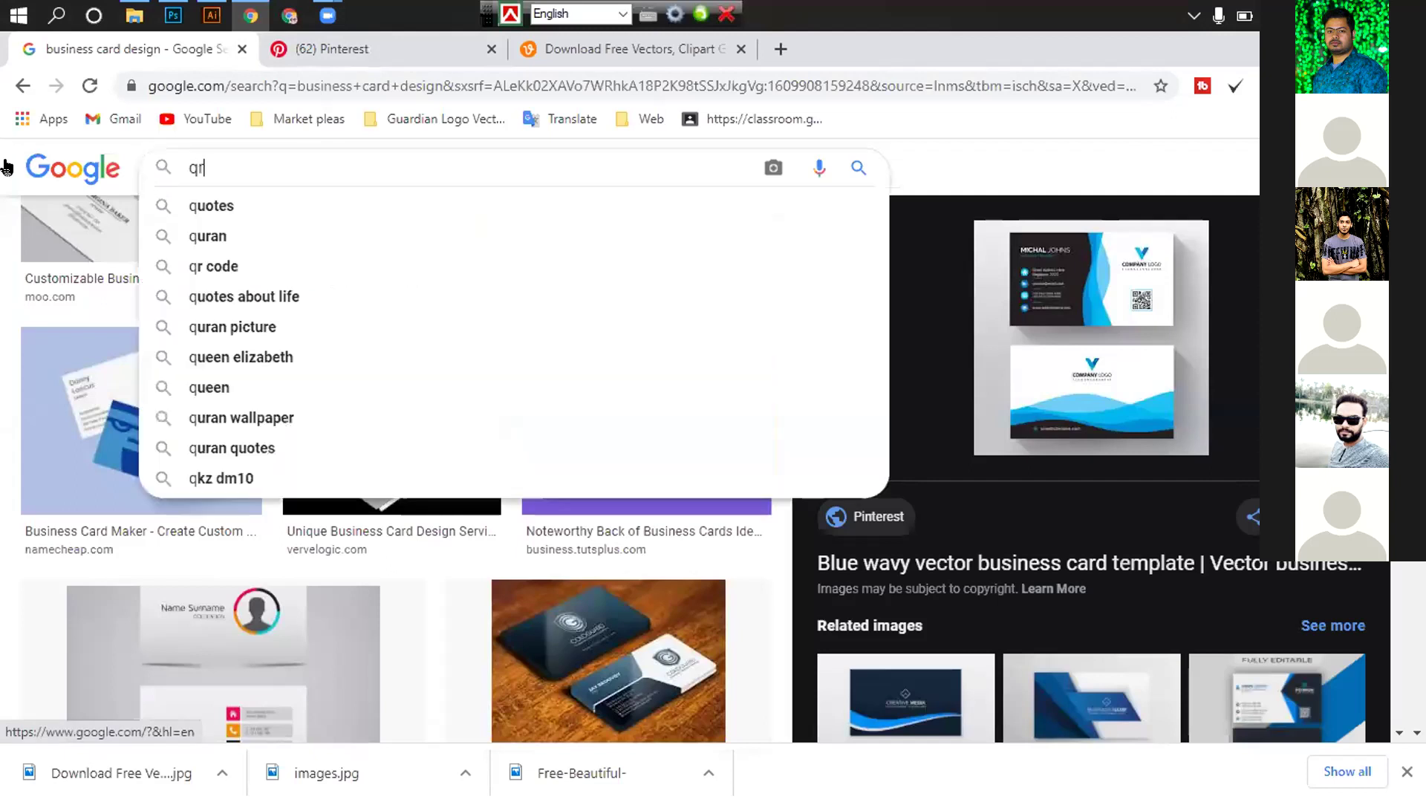
type("code ")
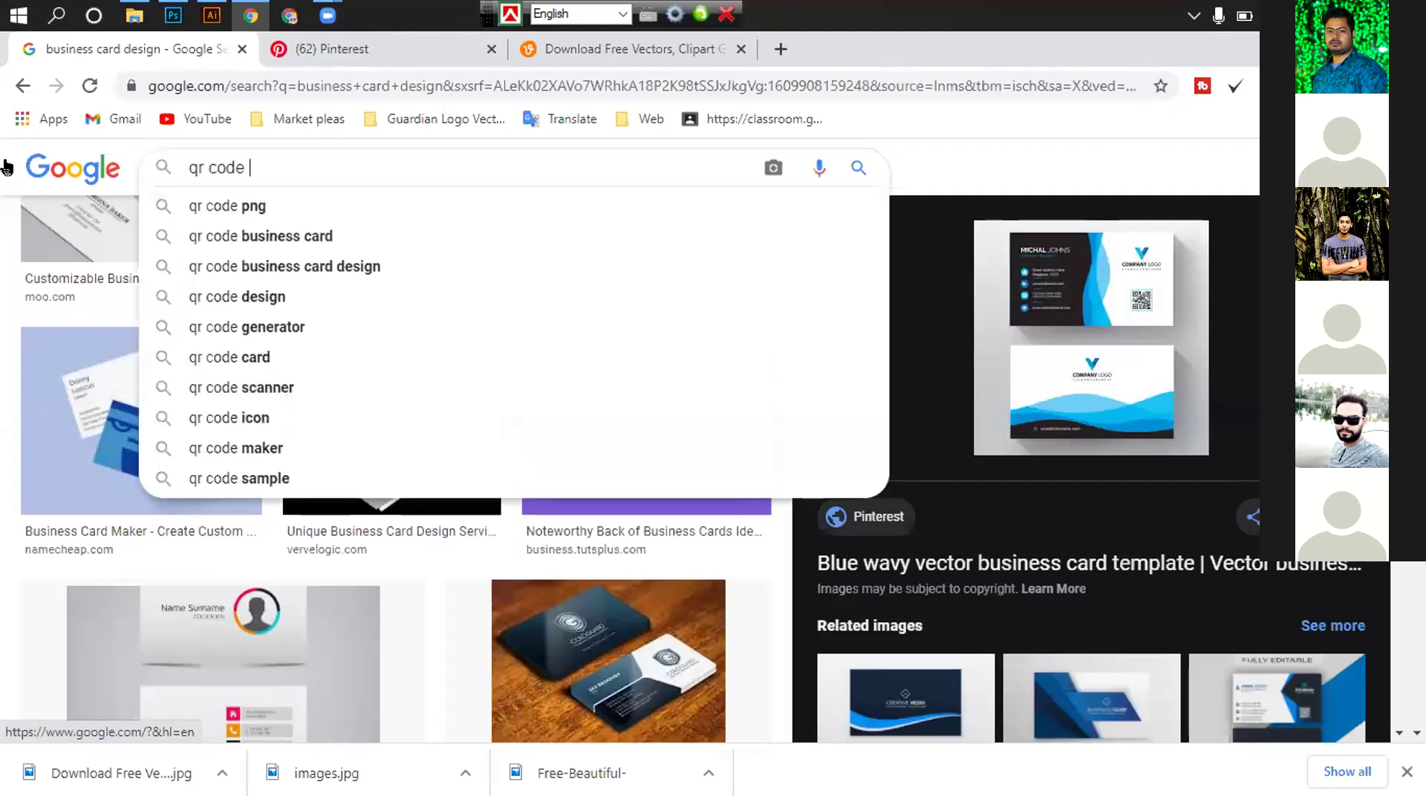
type("g")
key("Down")
key("Down")
key("Return")
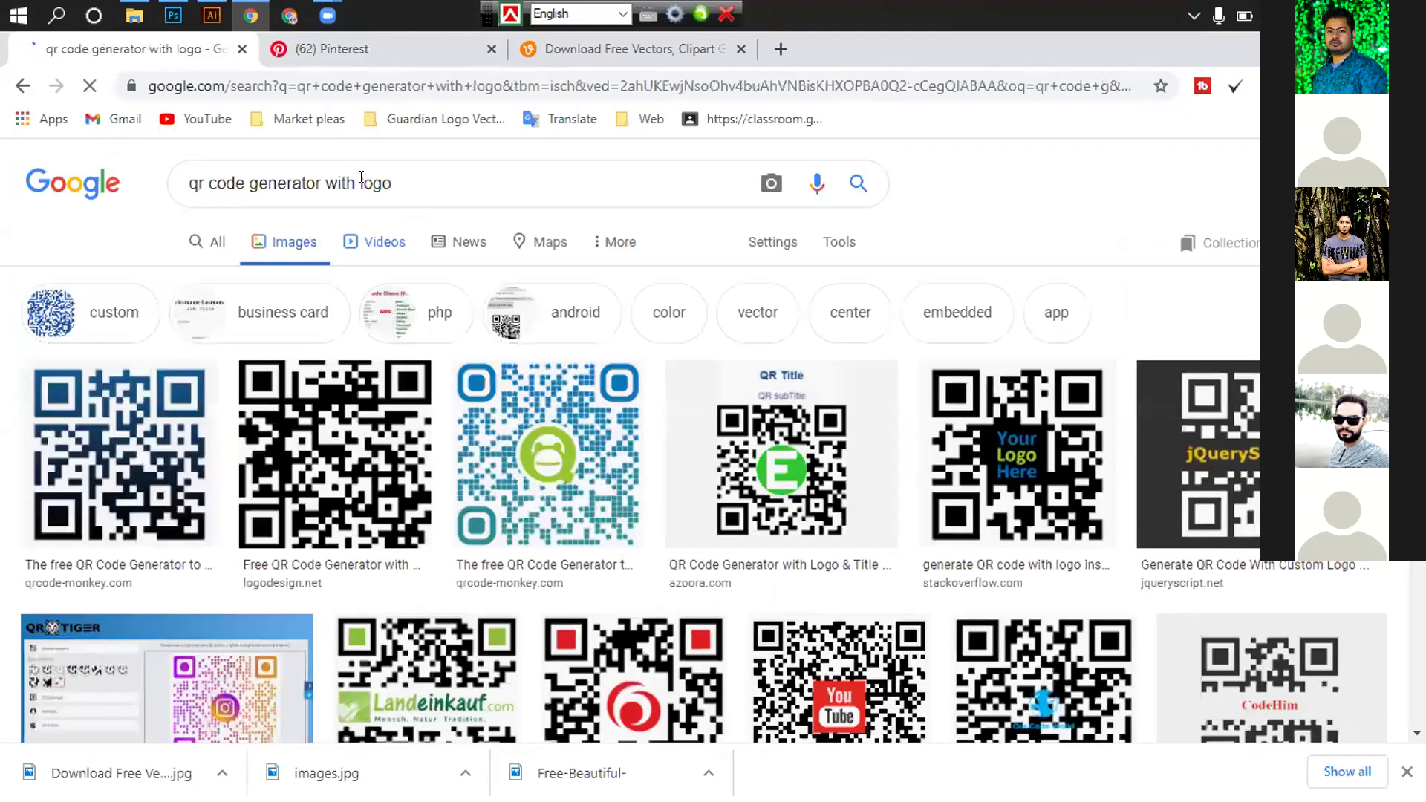
left_click_drag(392, 183, 325, 183)
key("BackSpace")
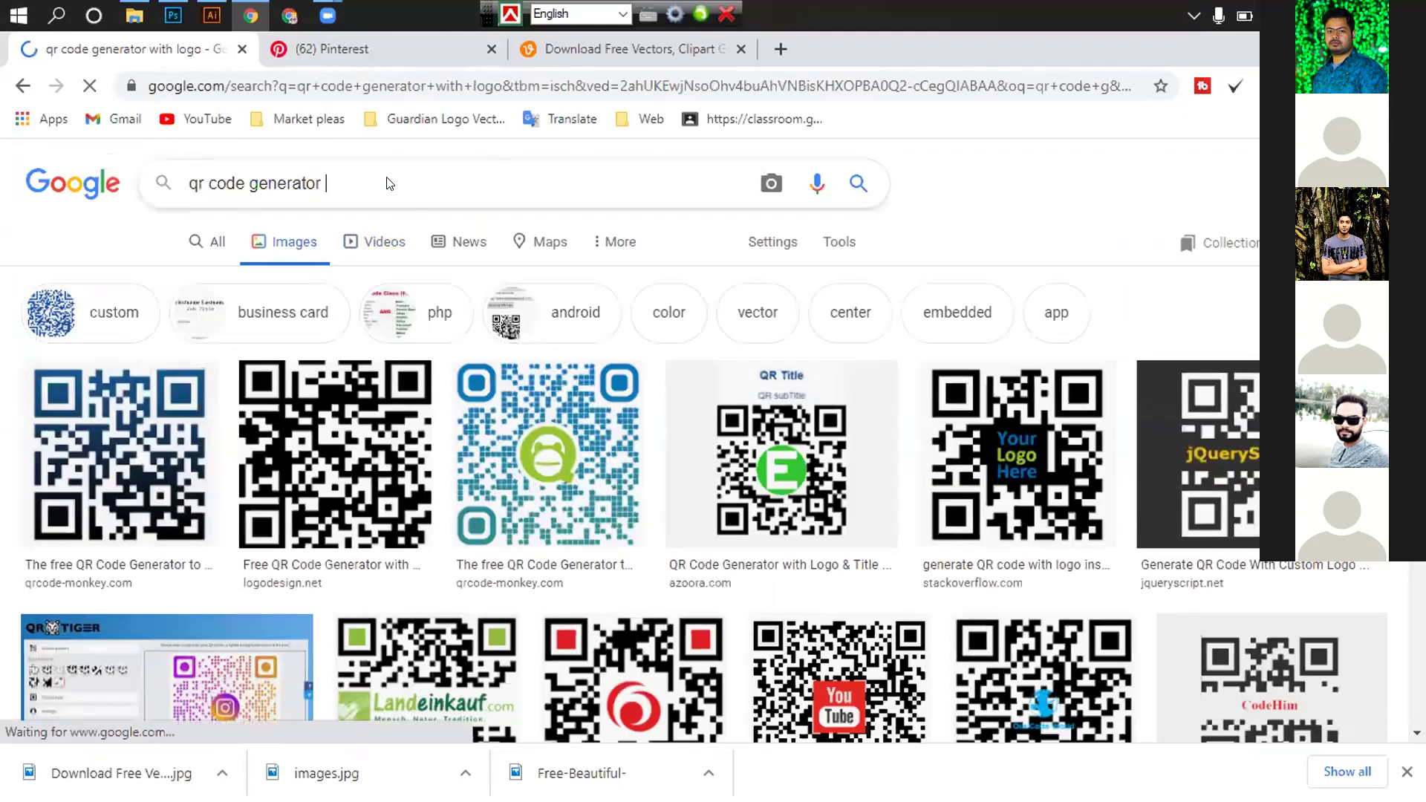
left_click(220, 250)
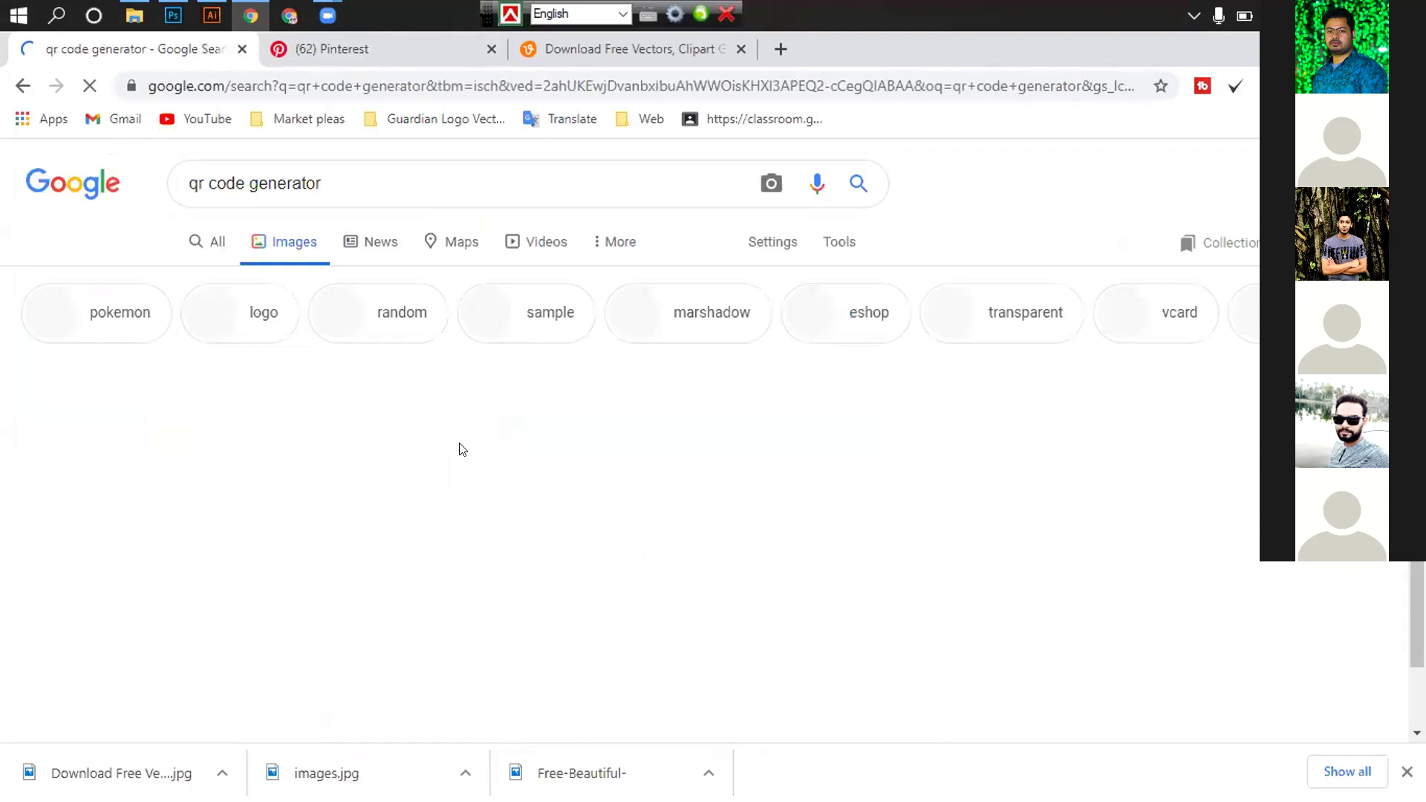
Open the QR Code Generator result from the web results, then return to the search list
left_click(315, 386)
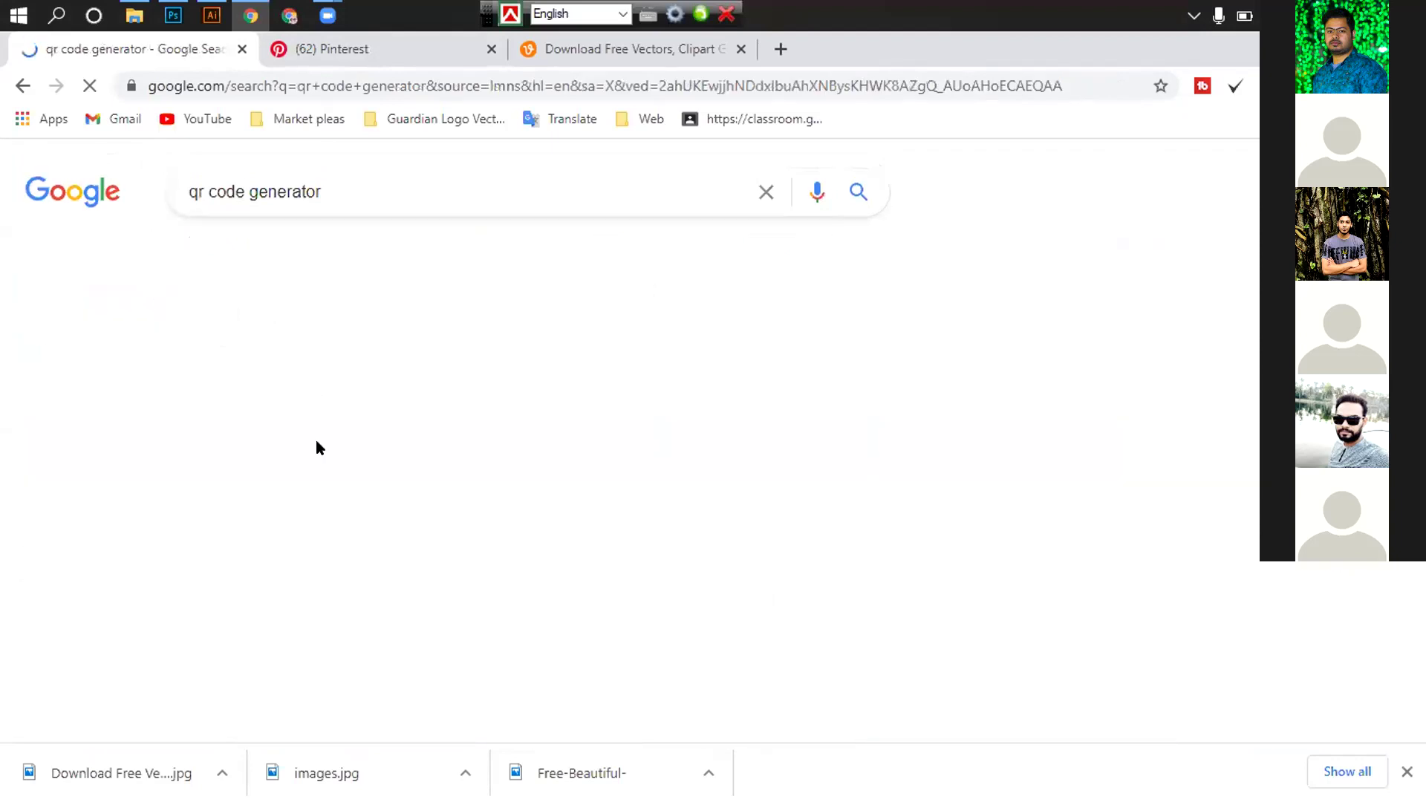
left_click(416, 376)
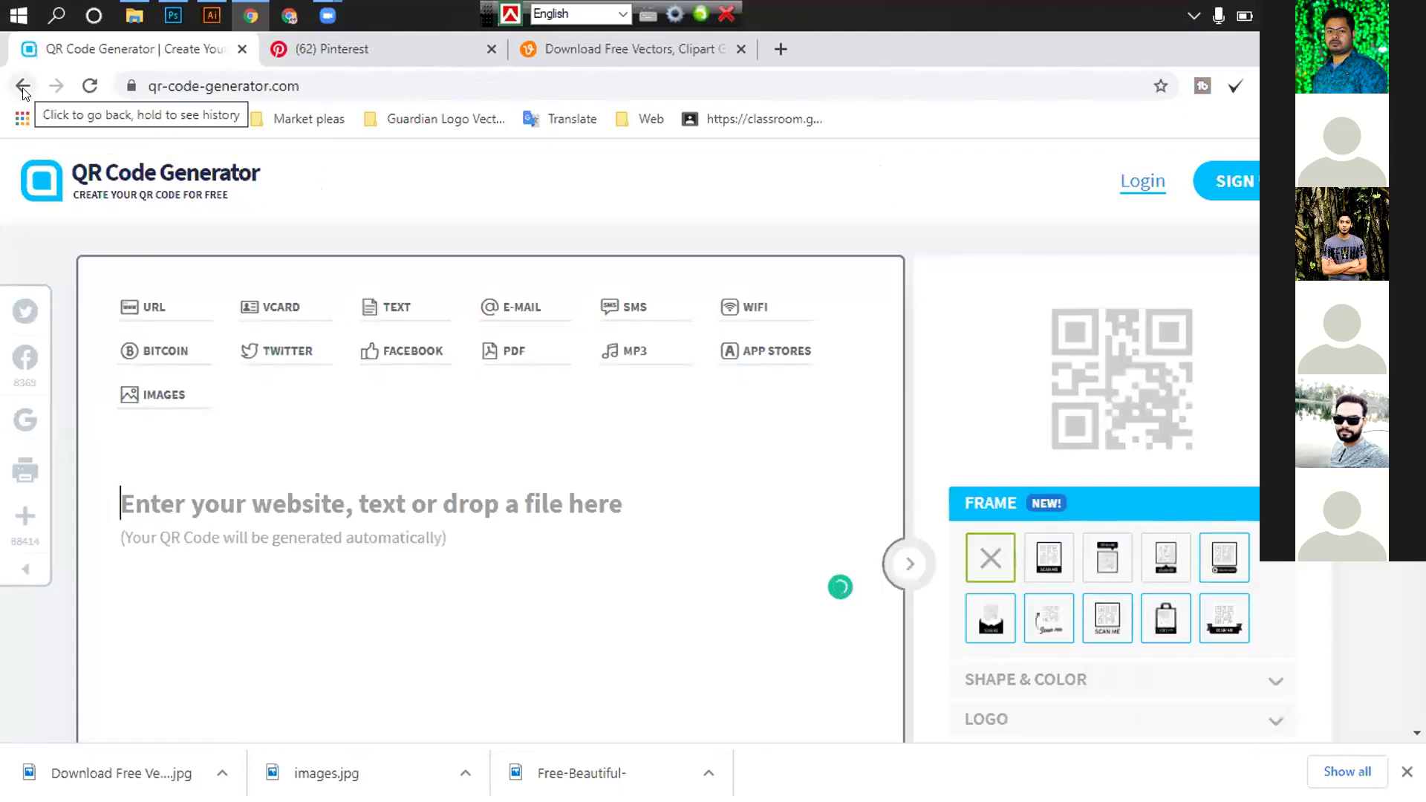
left_click(23, 86)
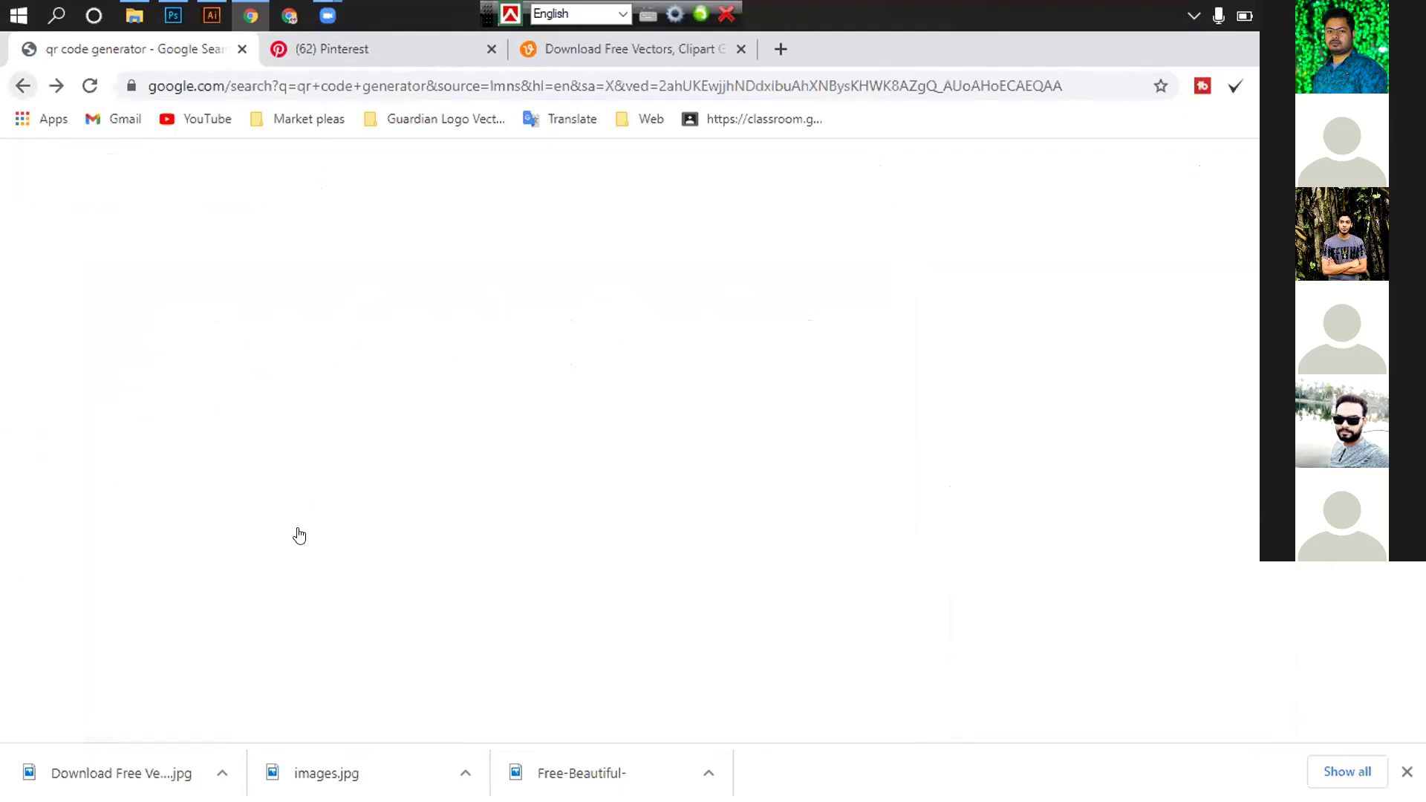
On the-qrcode-generator.com, enter the contact phone number as free text and check the 200px size options
left_click(362, 512)
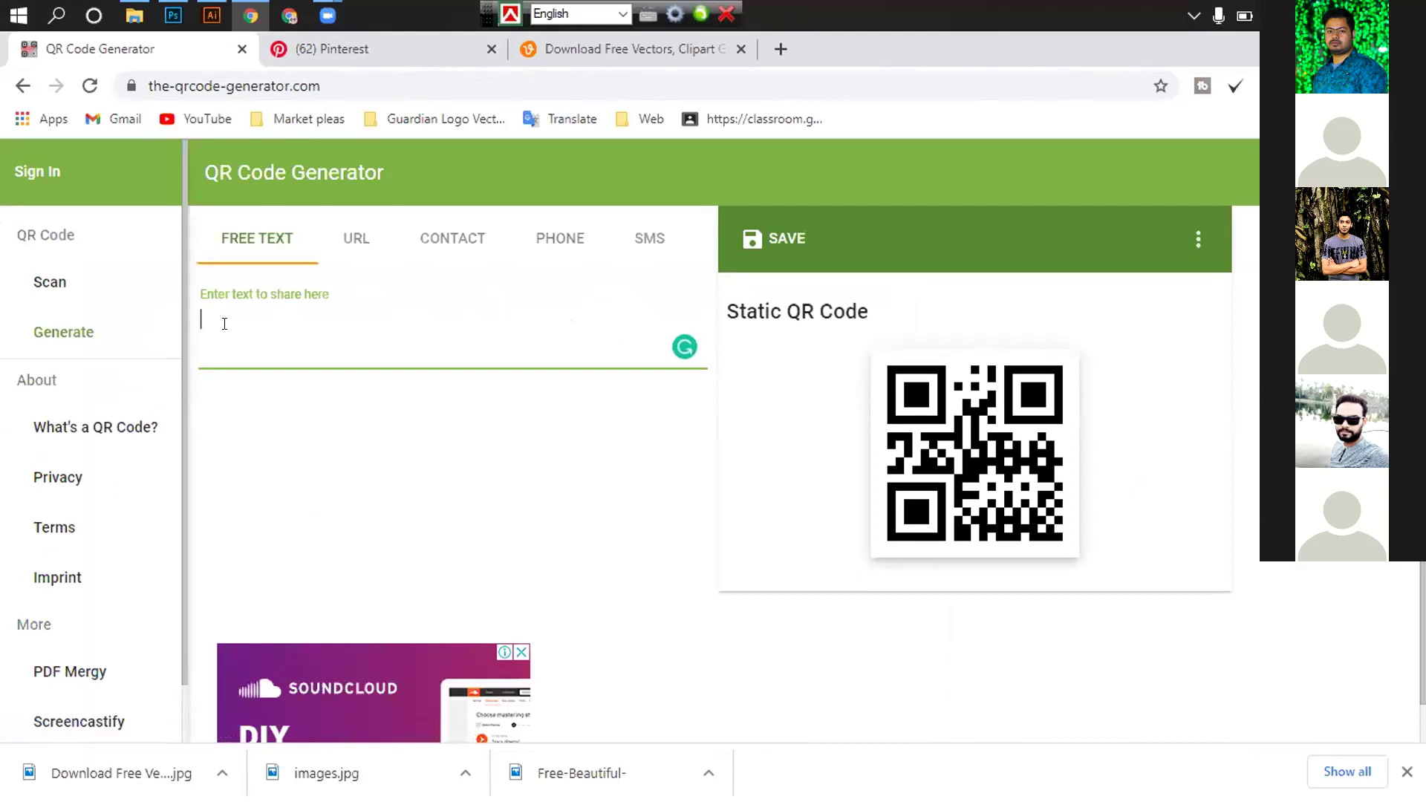
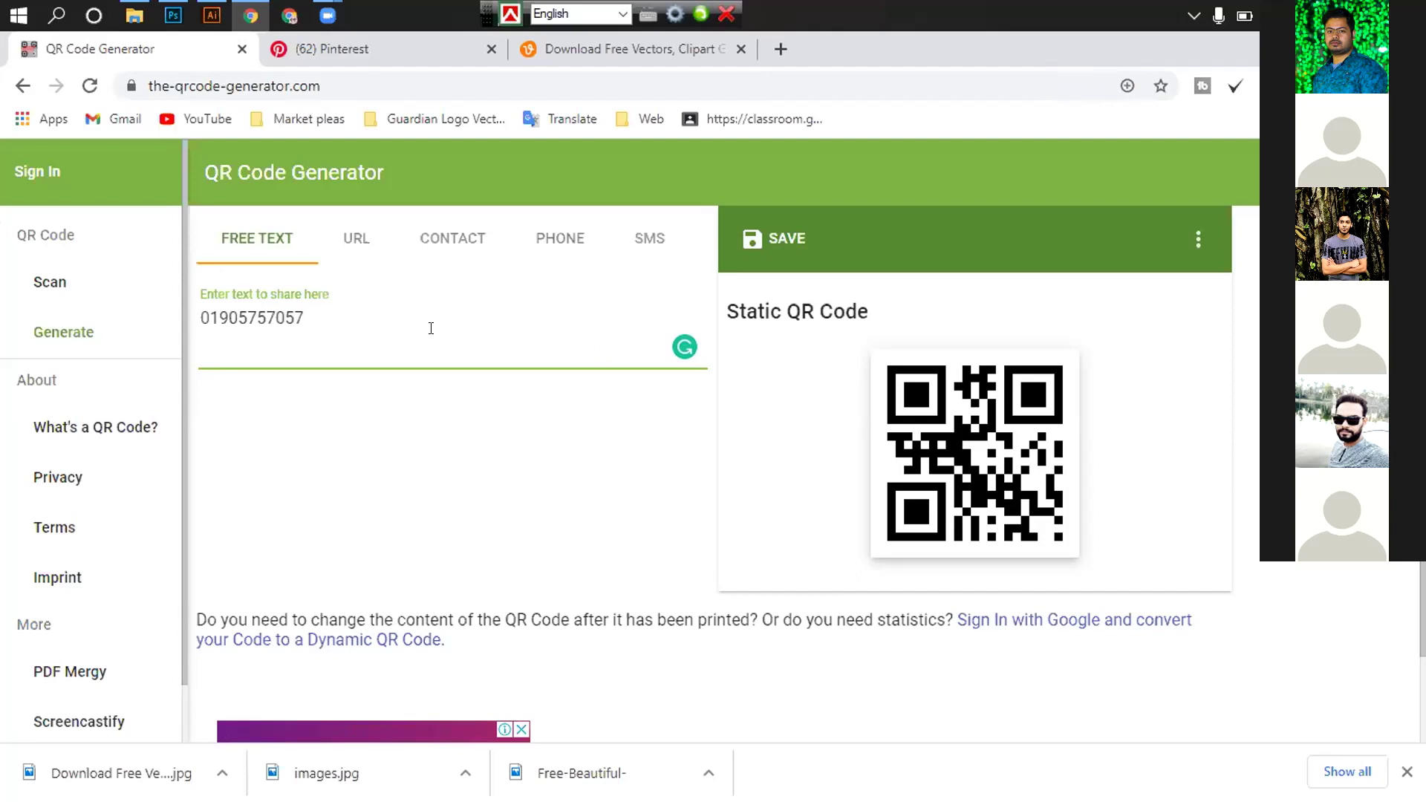
left_click(1197, 239)
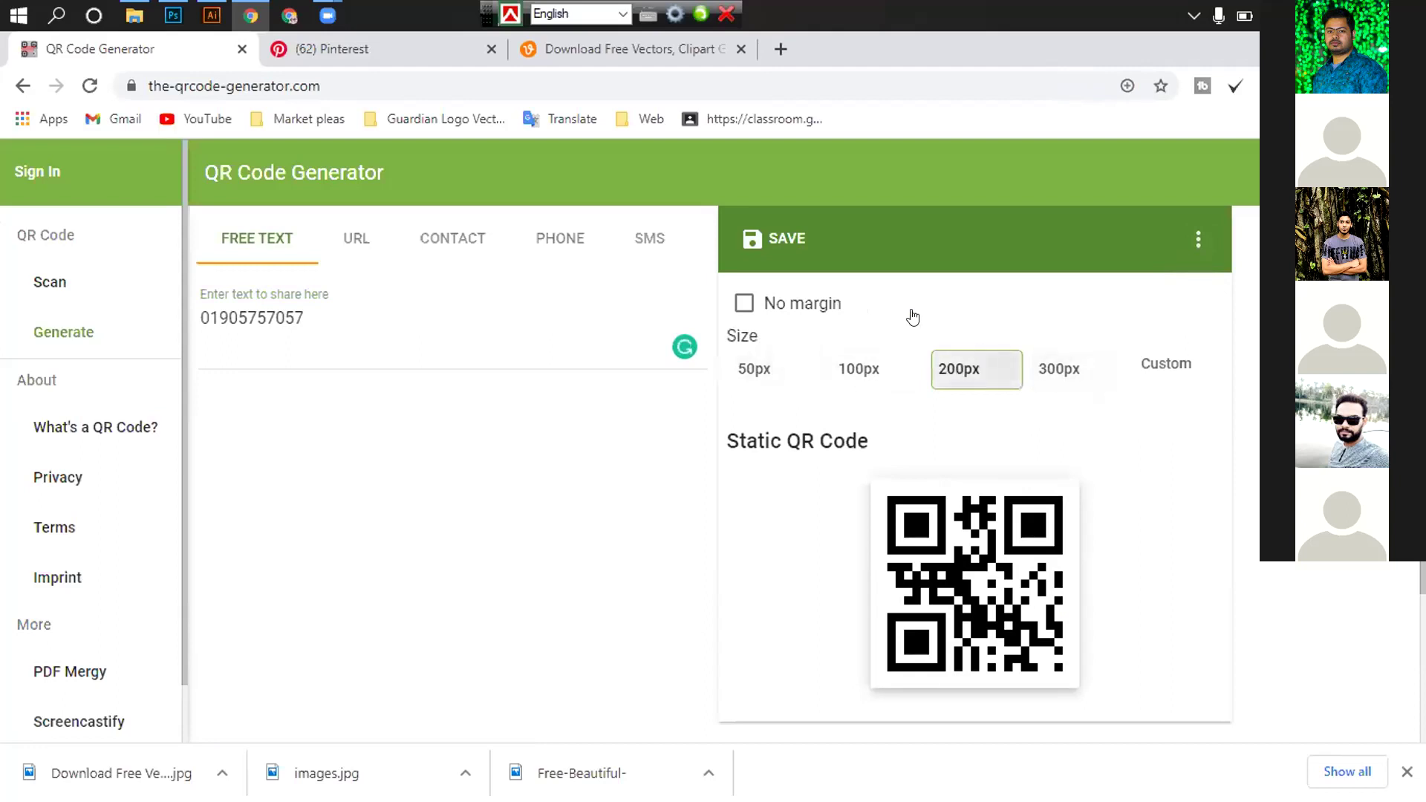
scroll(979, 348, "down", 5)
scroll(979, 348, "up", 5)
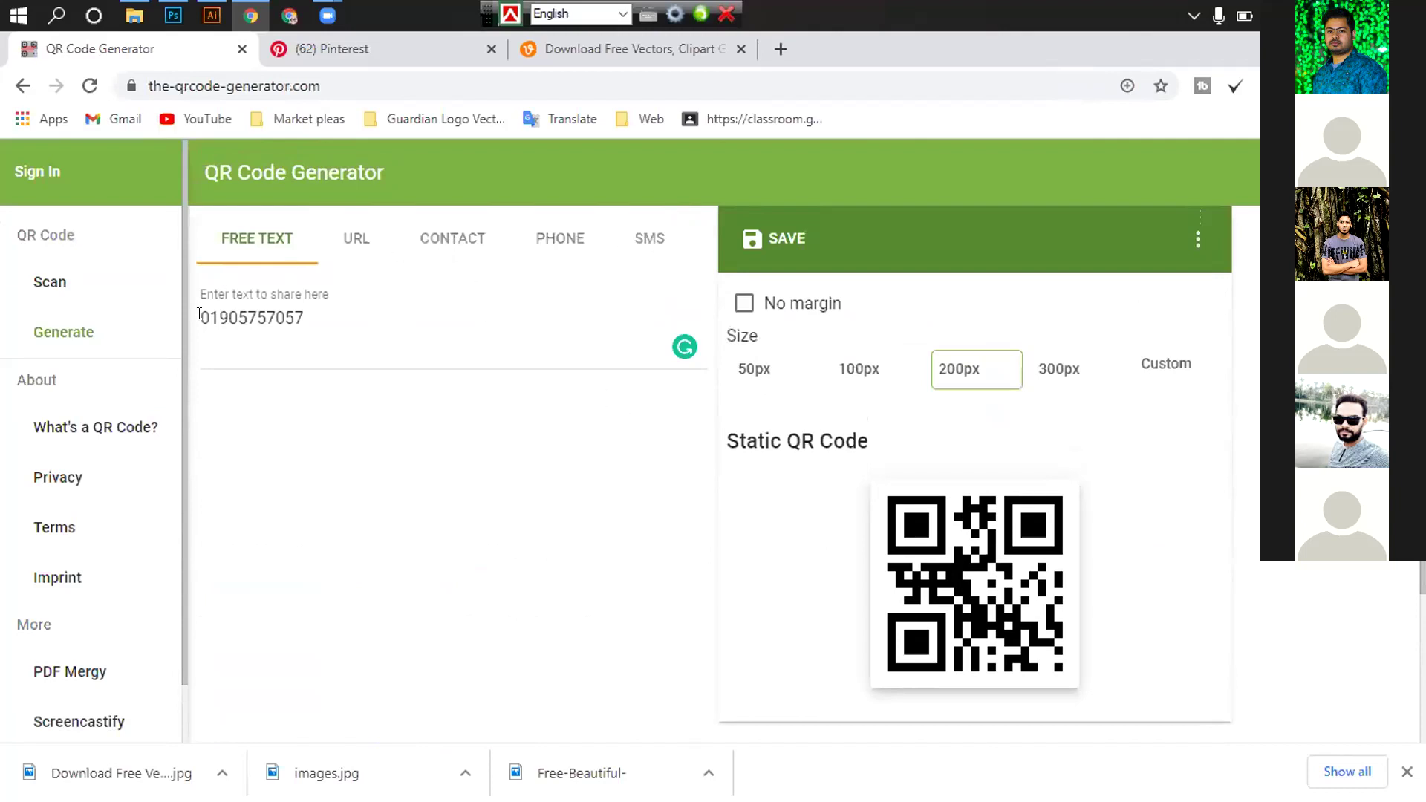
Download the QR code in EPS format with the filename 'qr'
right_click(948, 573)
left_click(924, 462)
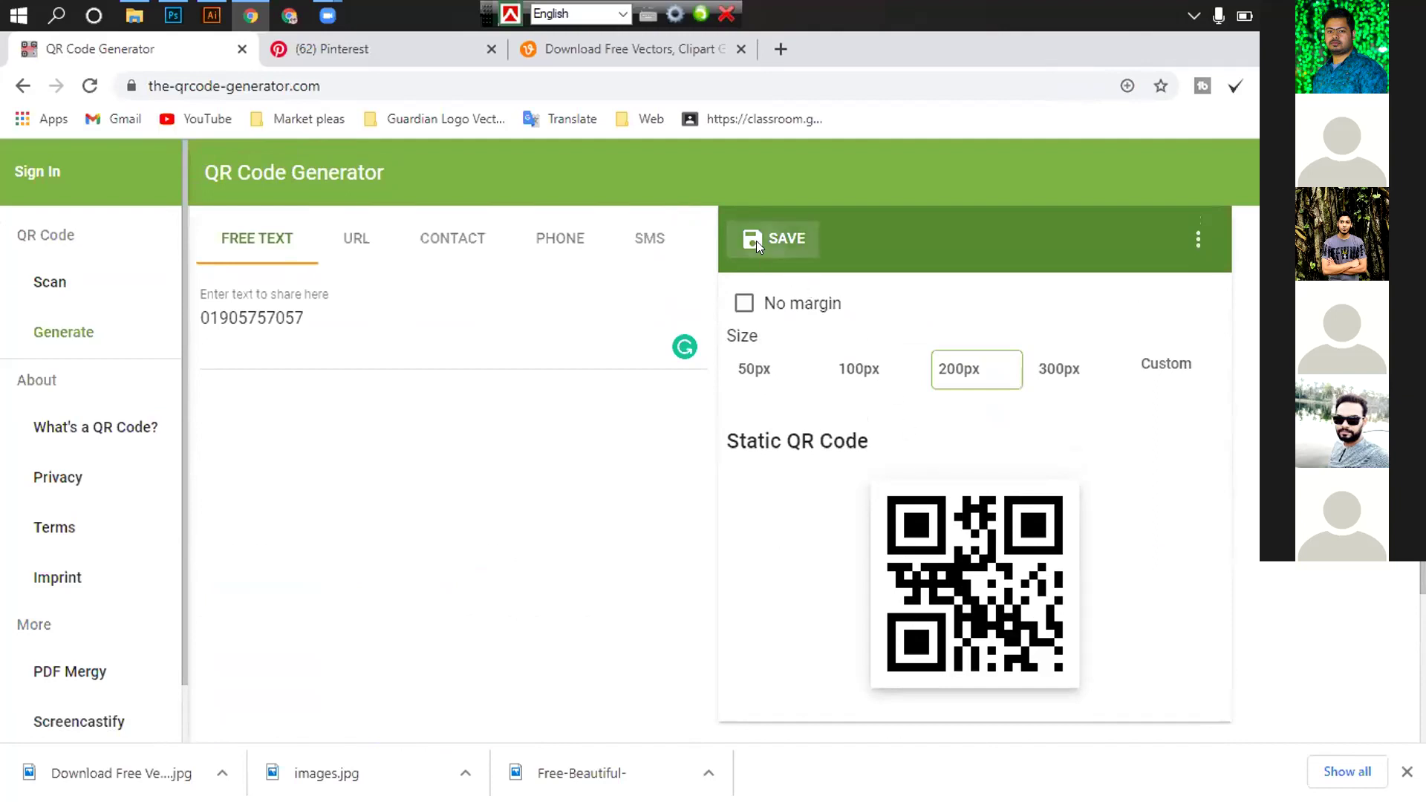
left_click(757, 241)
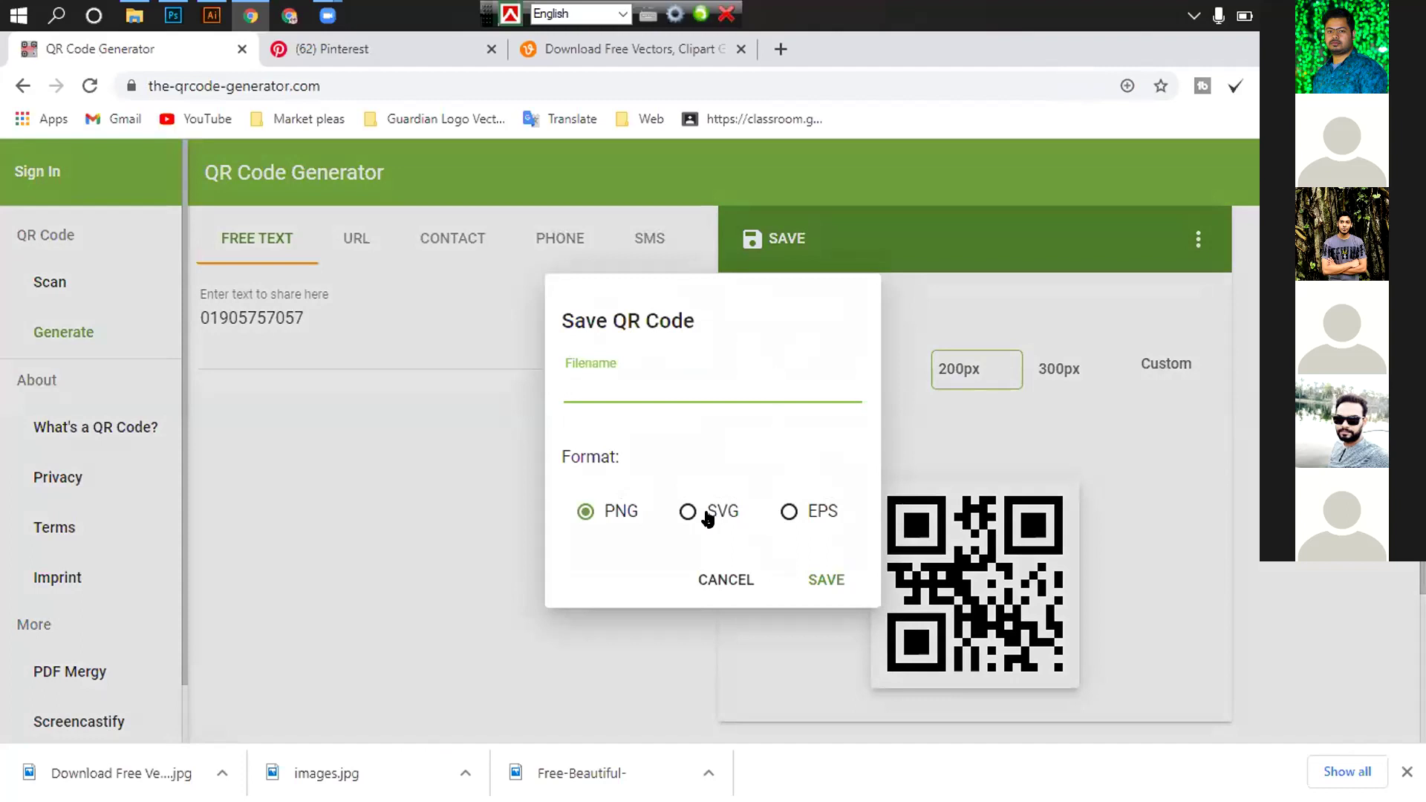
left_click(789, 512)
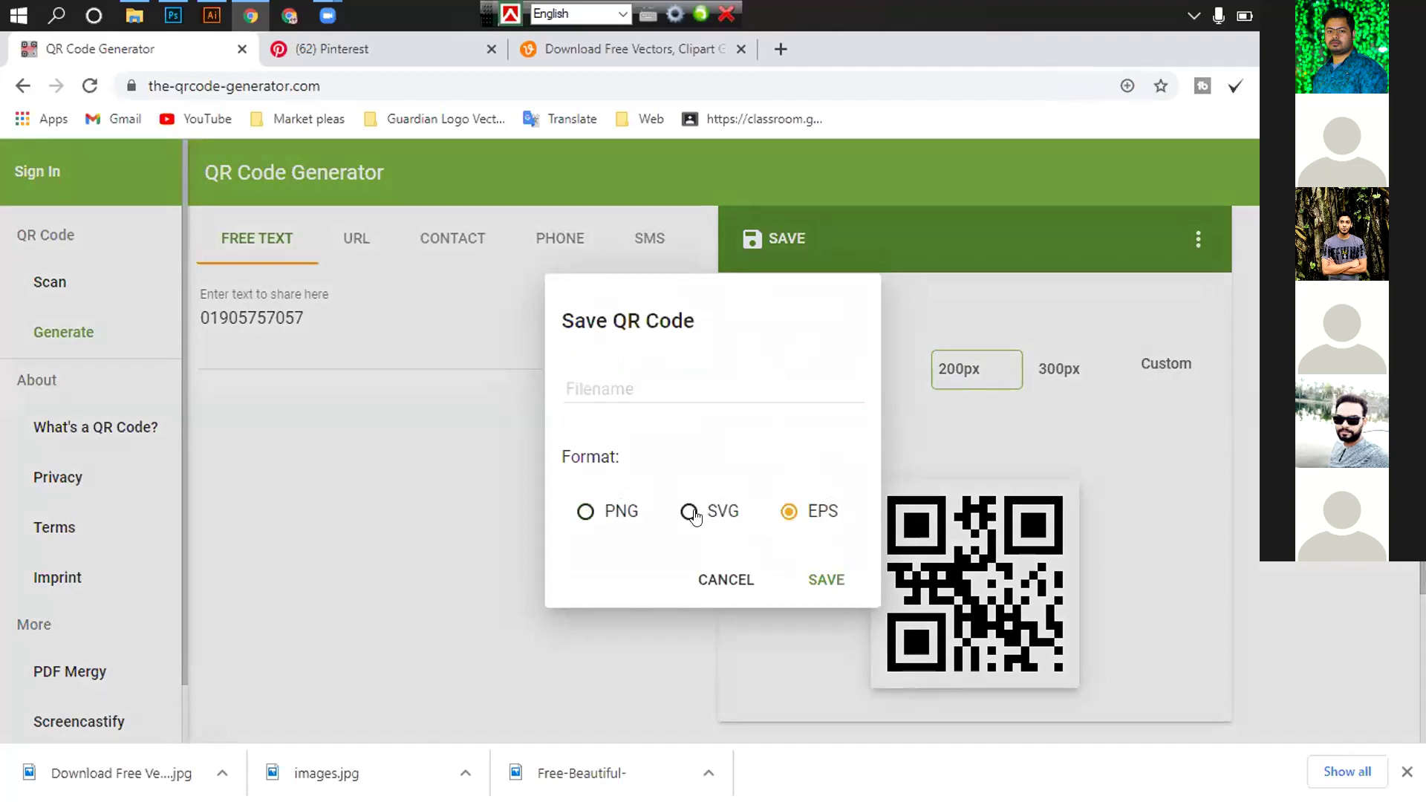
left_click(615, 380)
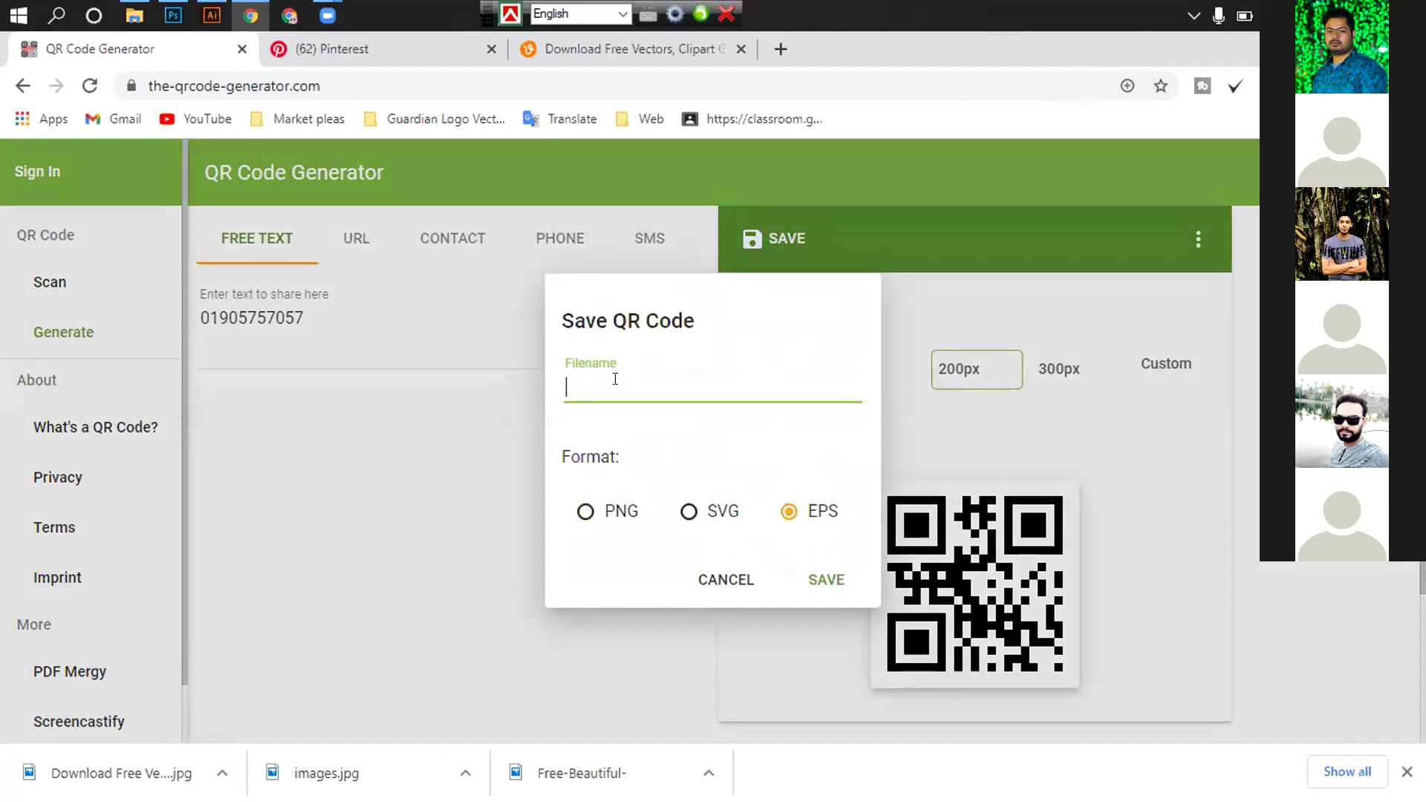
type("qr")
left_click(824, 578)
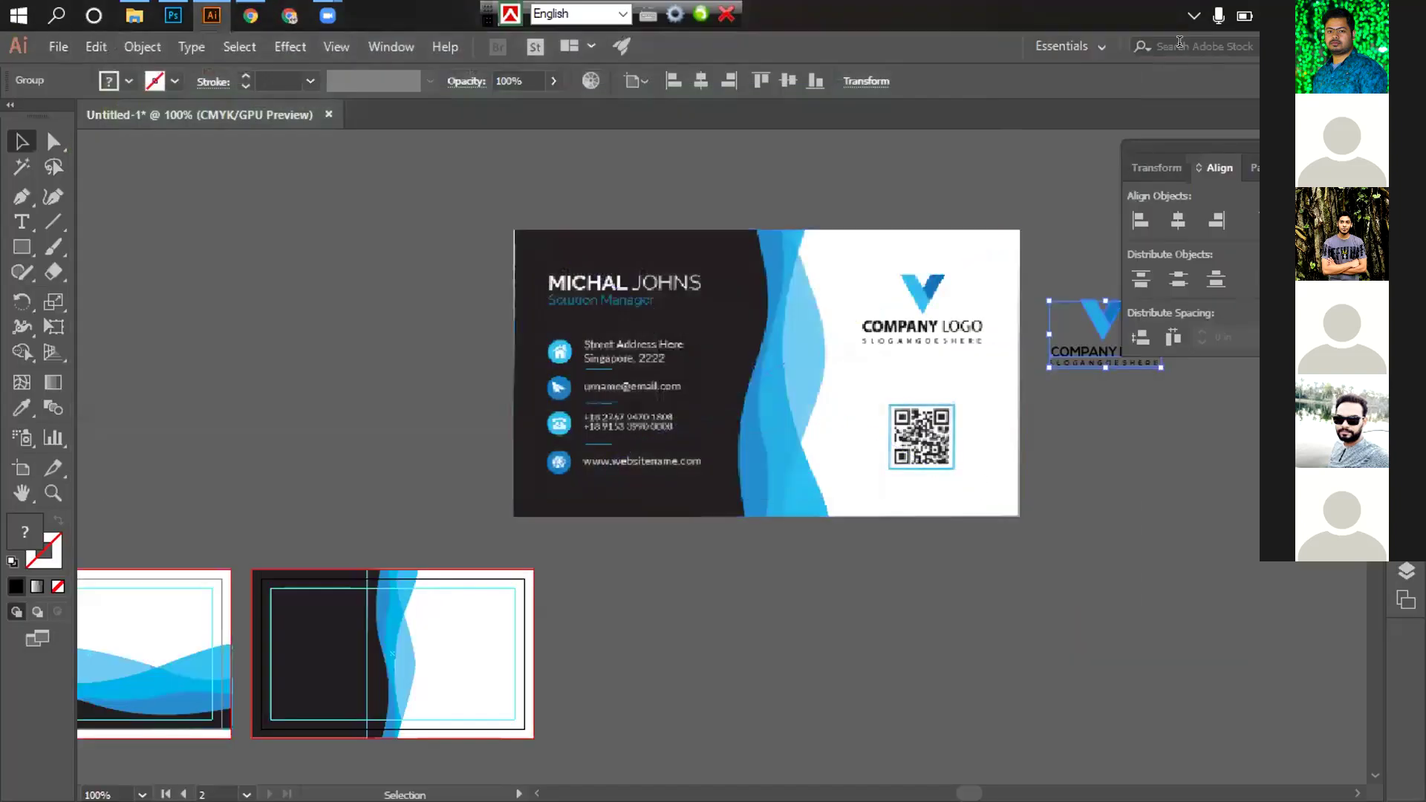
Open the downloaded qr.eps from the Downloads folder in Illustrator
key("super+d")
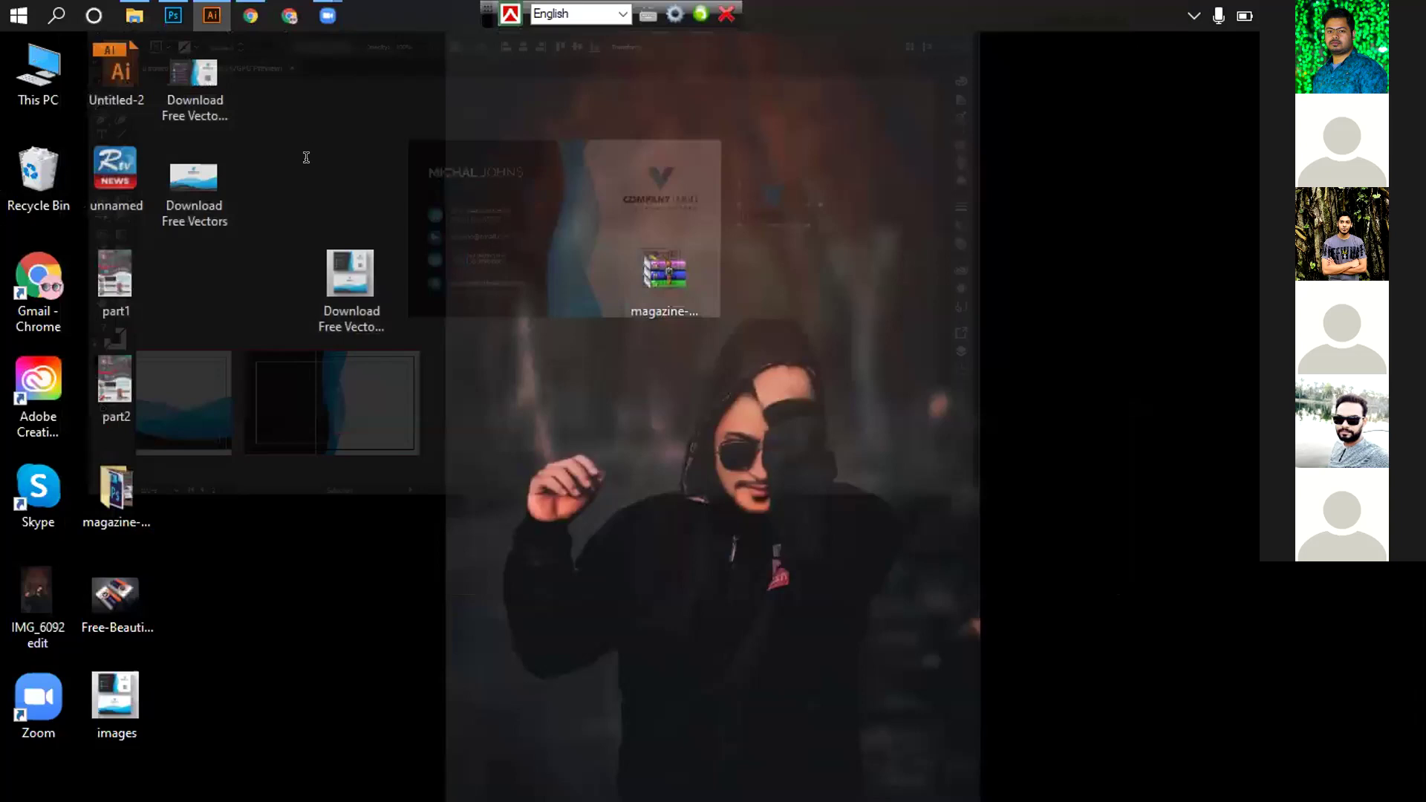
key("super+e")
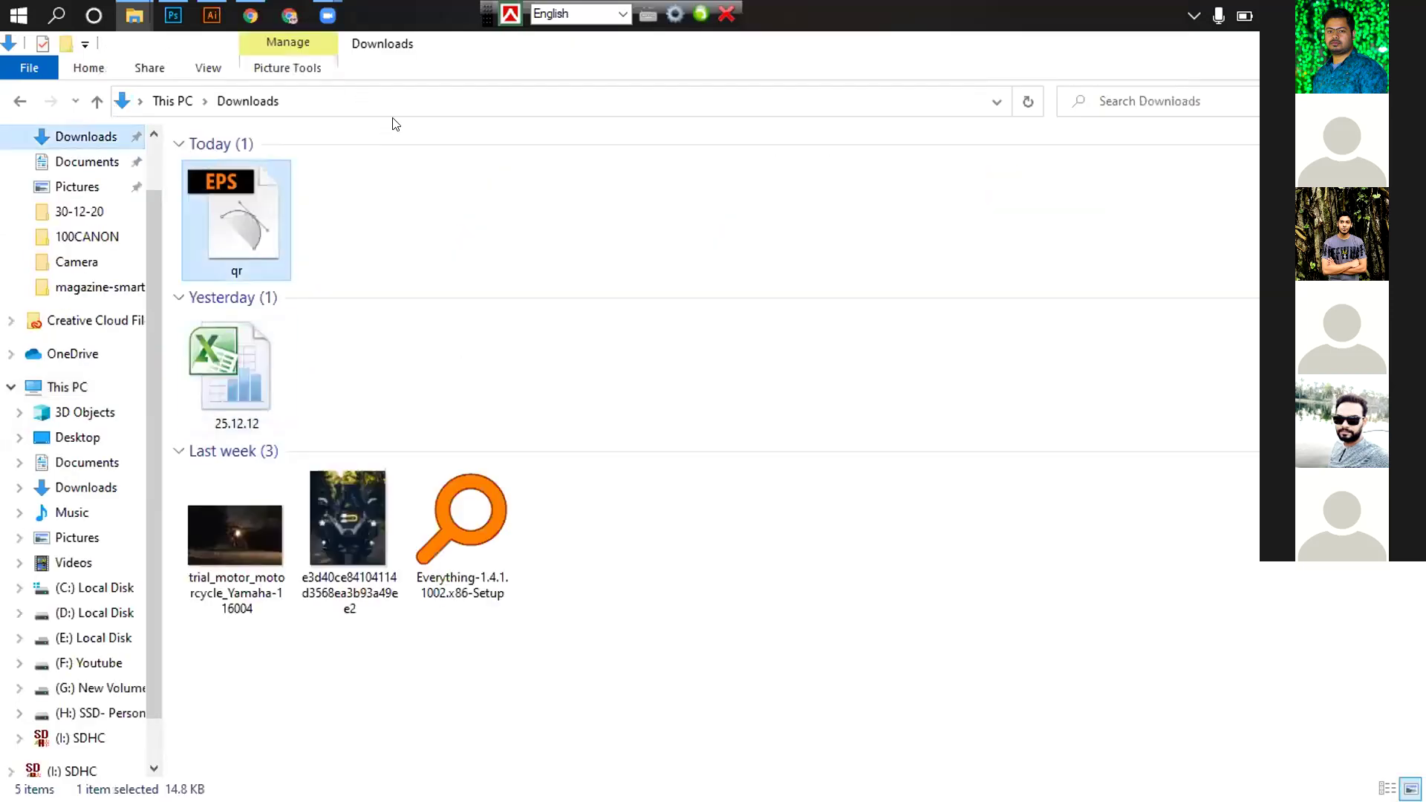
key("Return")
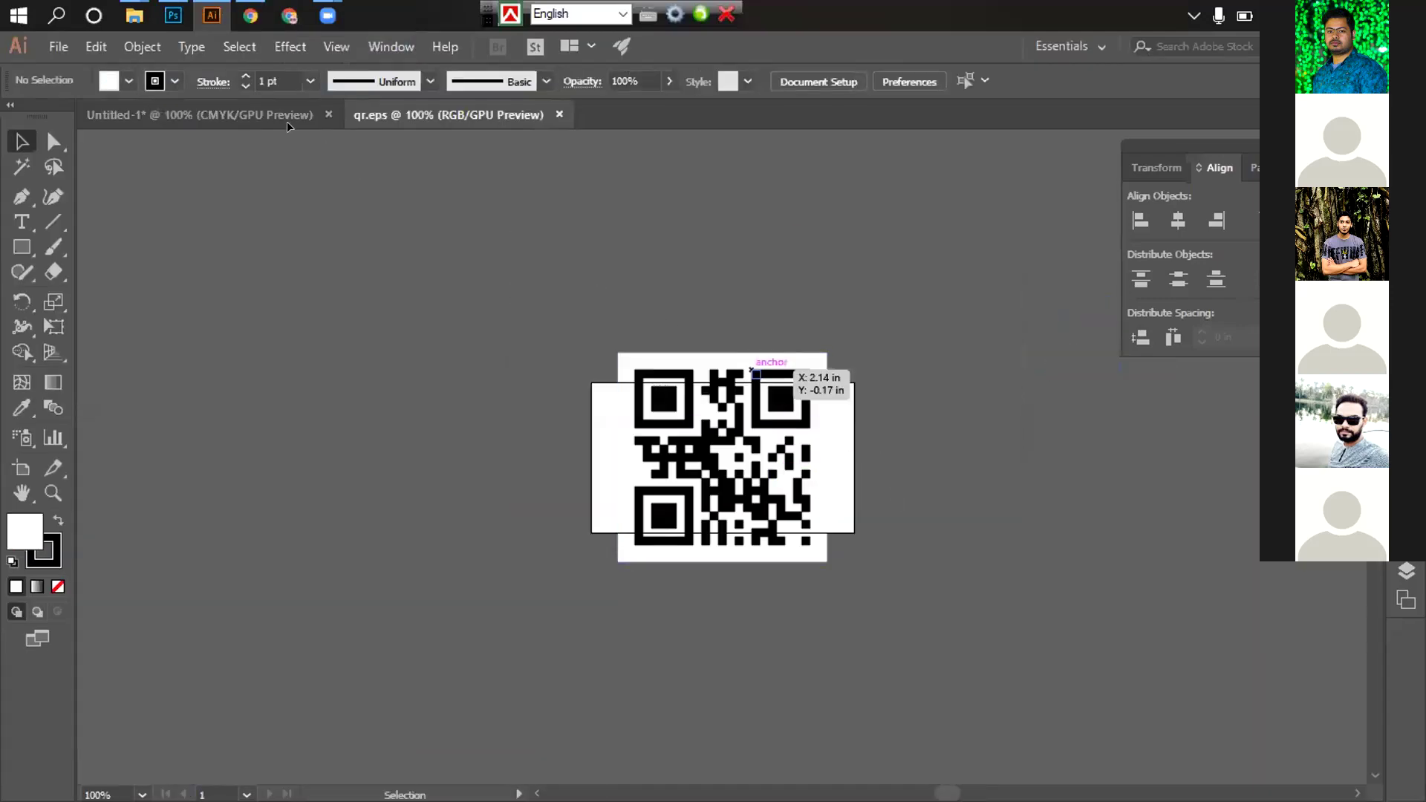
Move the imported QR code into the business card document, beside the card
left_click_drag(754, 371, 311, 138)
left_click_drag(492, 625, 655, 679)
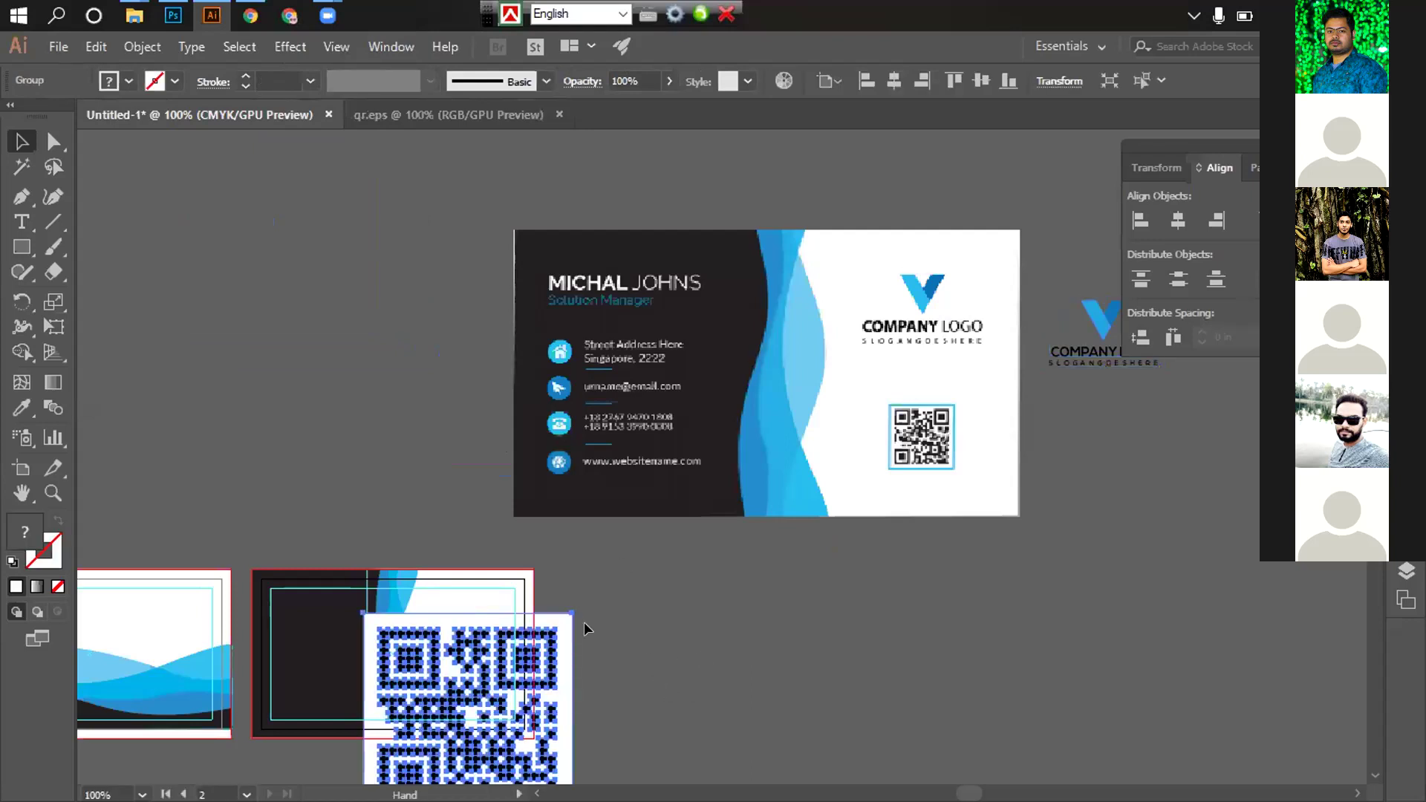
left_click_drag(854, 718, 810, 577)
left_click_drag(516, 598, 831, 569)
Ungroup the QR code and give its background square no fill and a blue outline
right_click(779, 370)
left_click(824, 457)
right_click(842, 453)
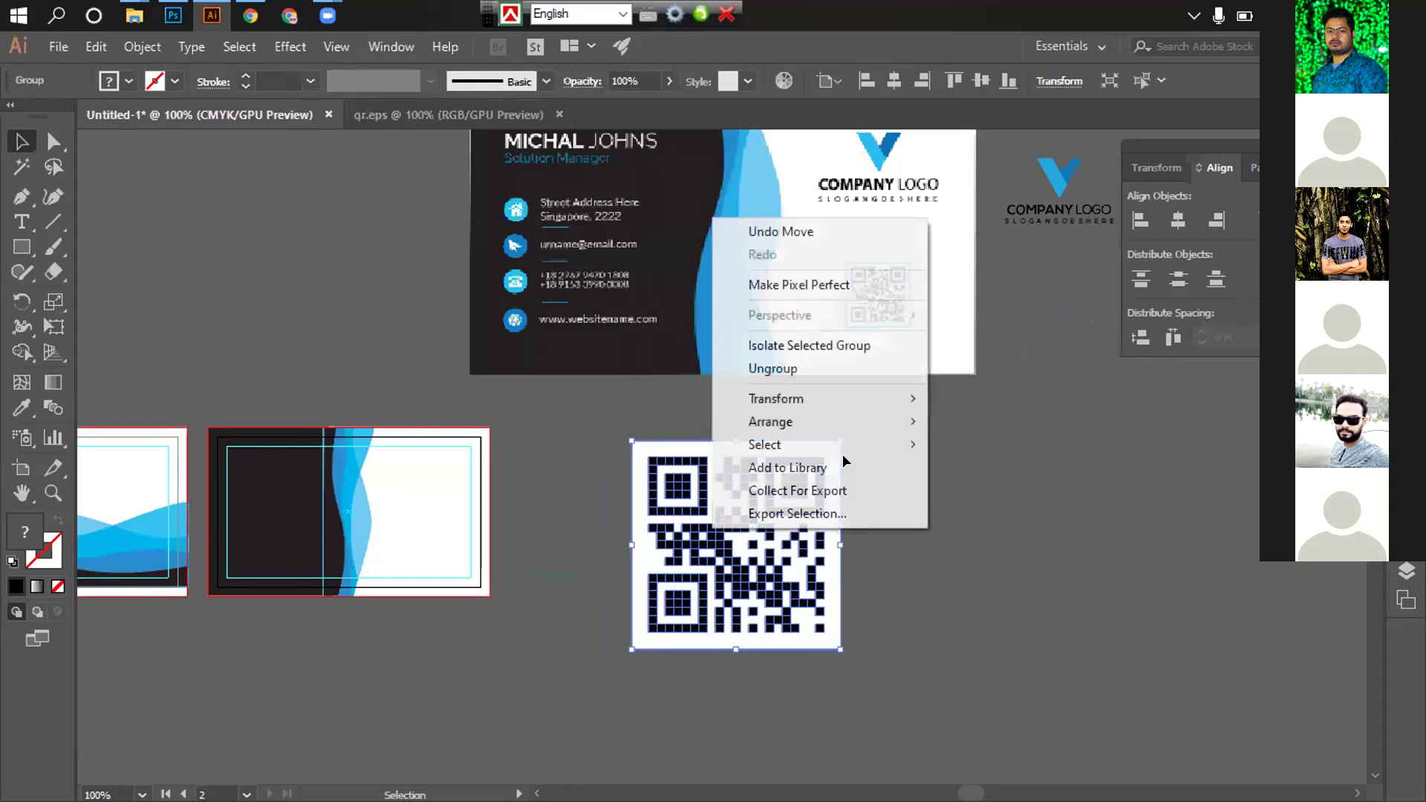
left_click(828, 450)
left_click(827, 455)
key("Delete")
key("ctrl+z")
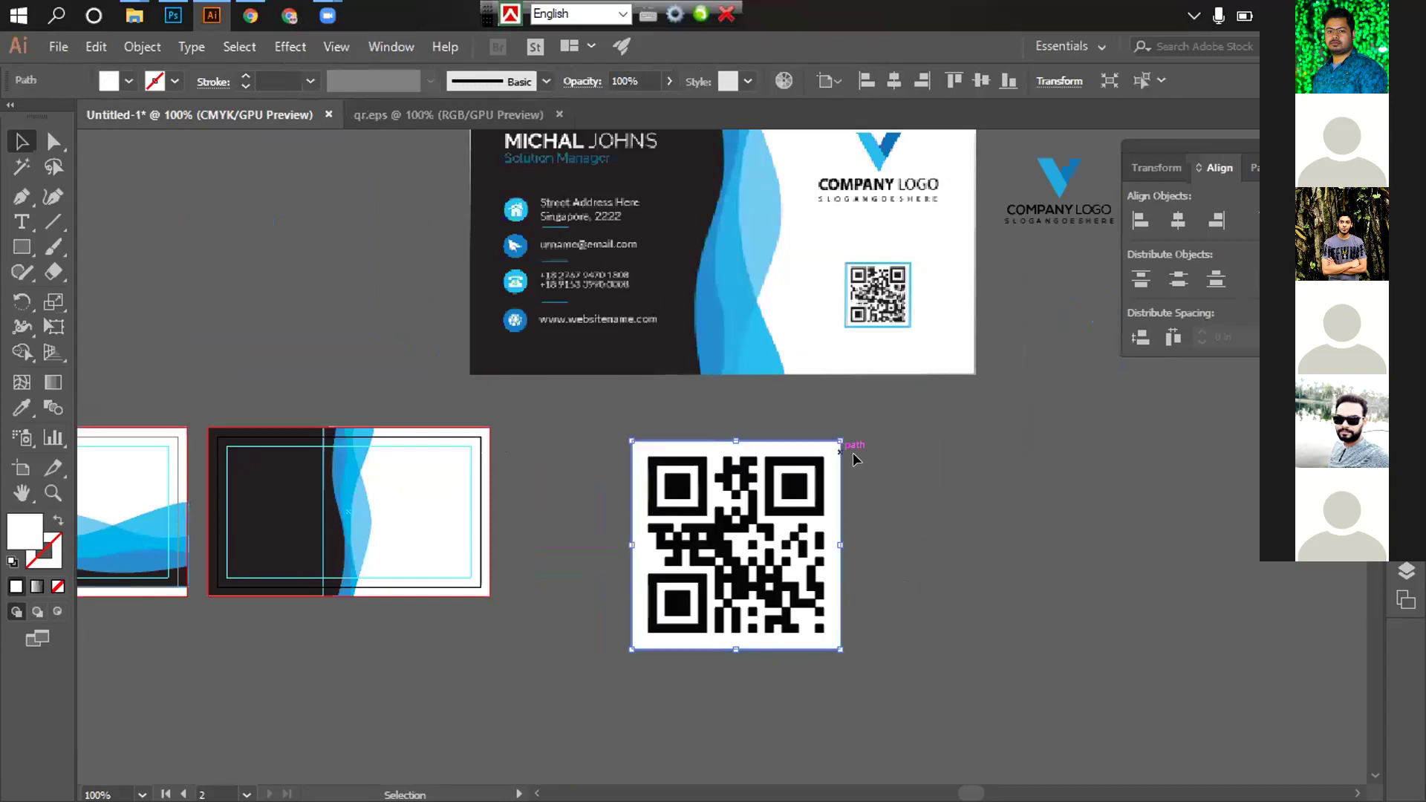
left_click(127, 82)
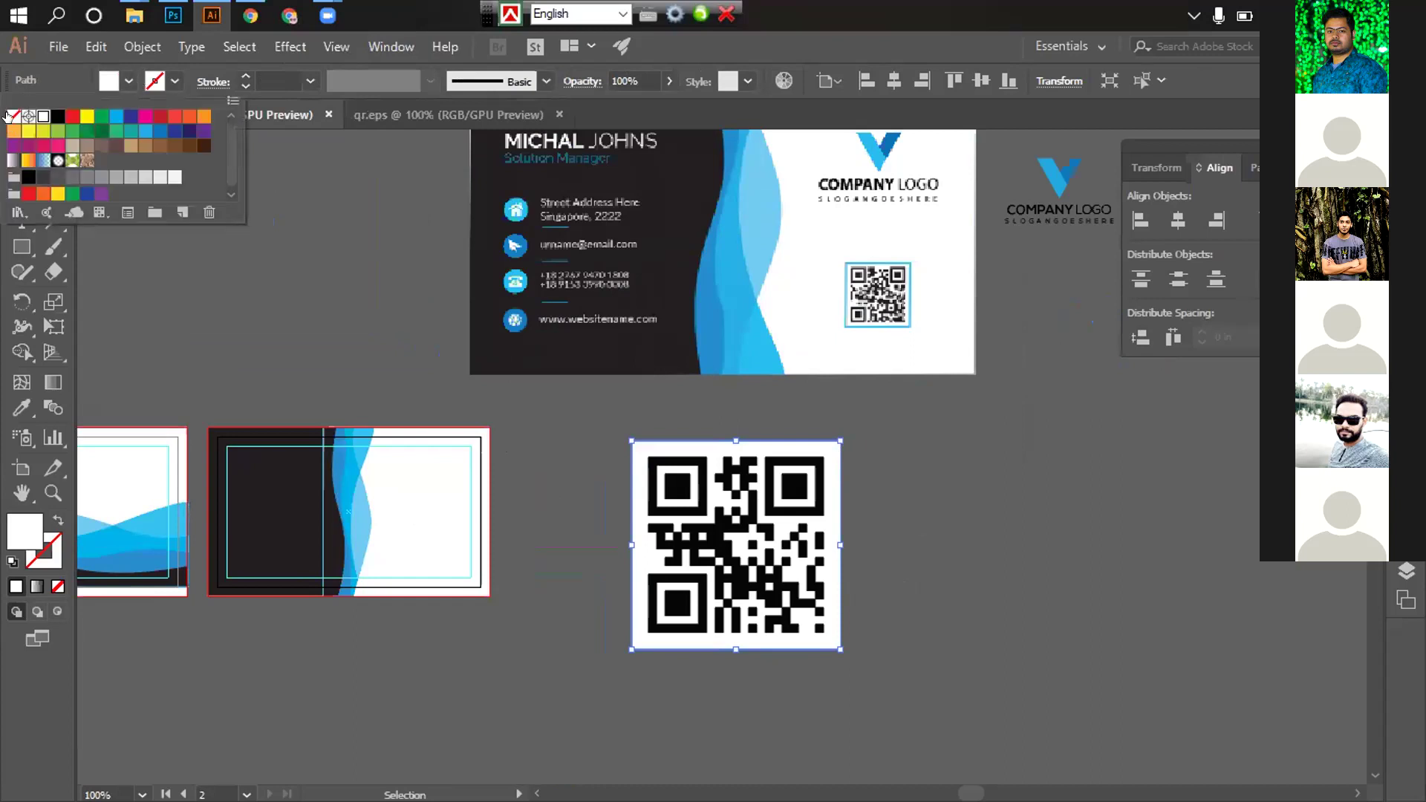
left_click(13, 116)
left_click(175, 83)
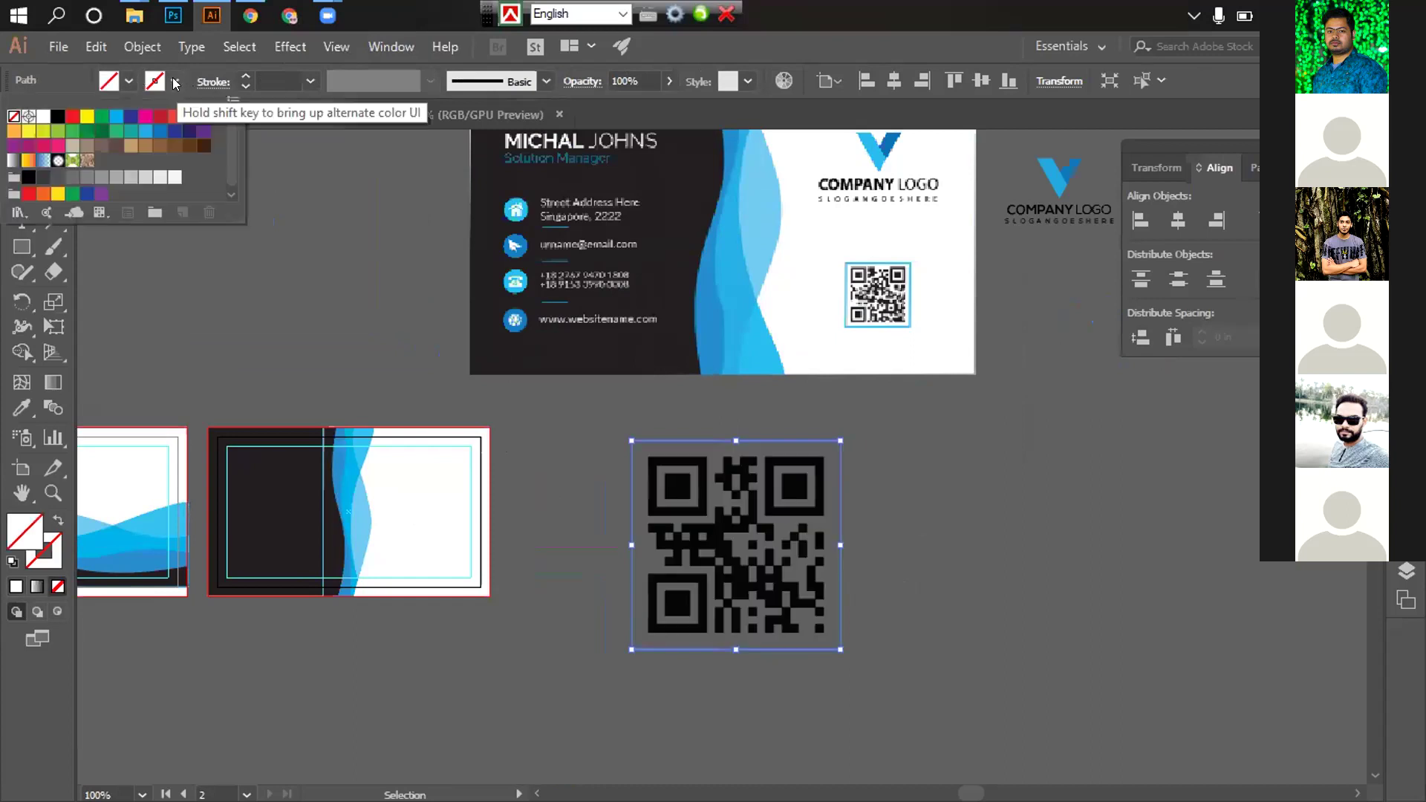
left_click(139, 131)
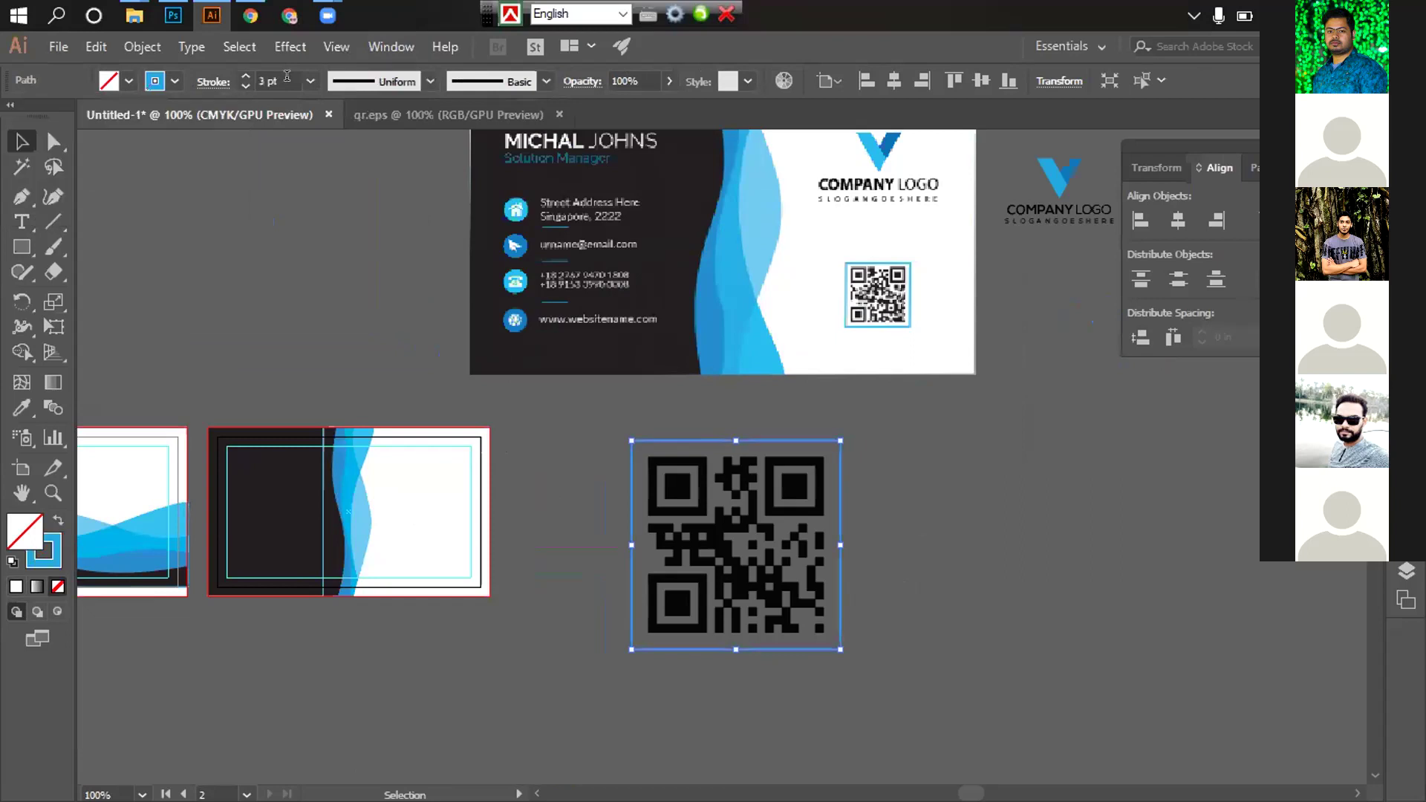
Expand the QR code's fill and stroke into shapes with Object > Expand
scroll(287, 76, "up", 2)
scroll(286, 75, "up", 2)
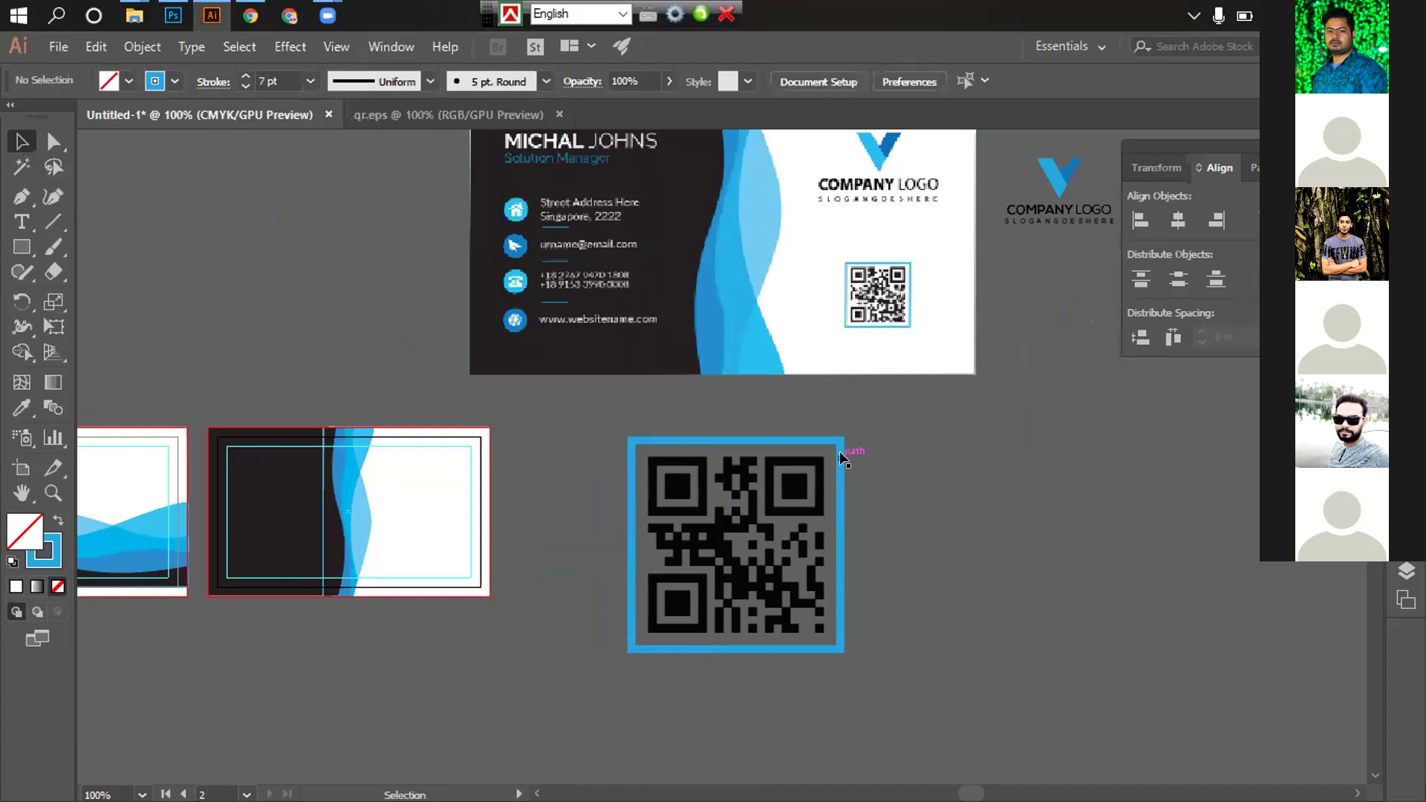
left_click(140, 49)
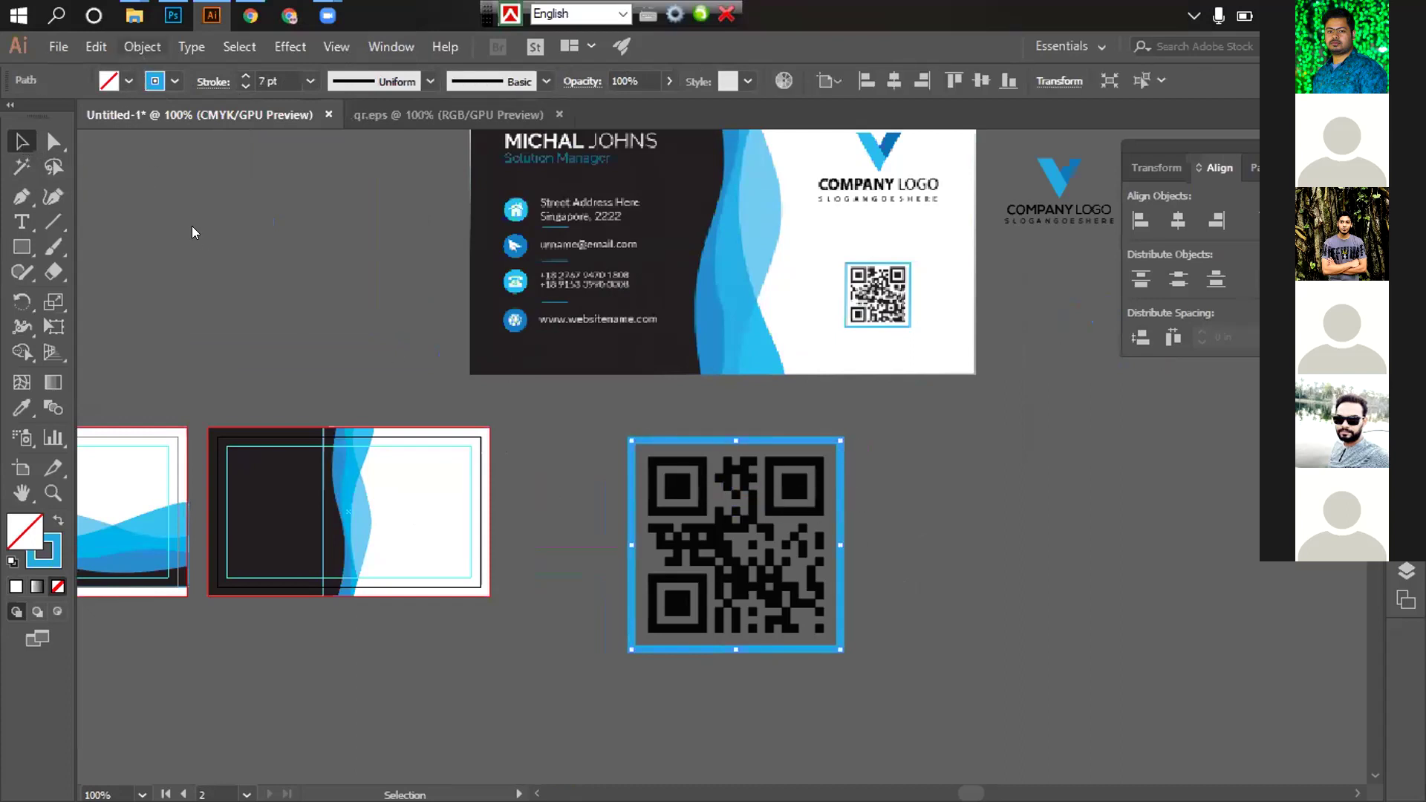
left_click(199, 247)
key("Return")
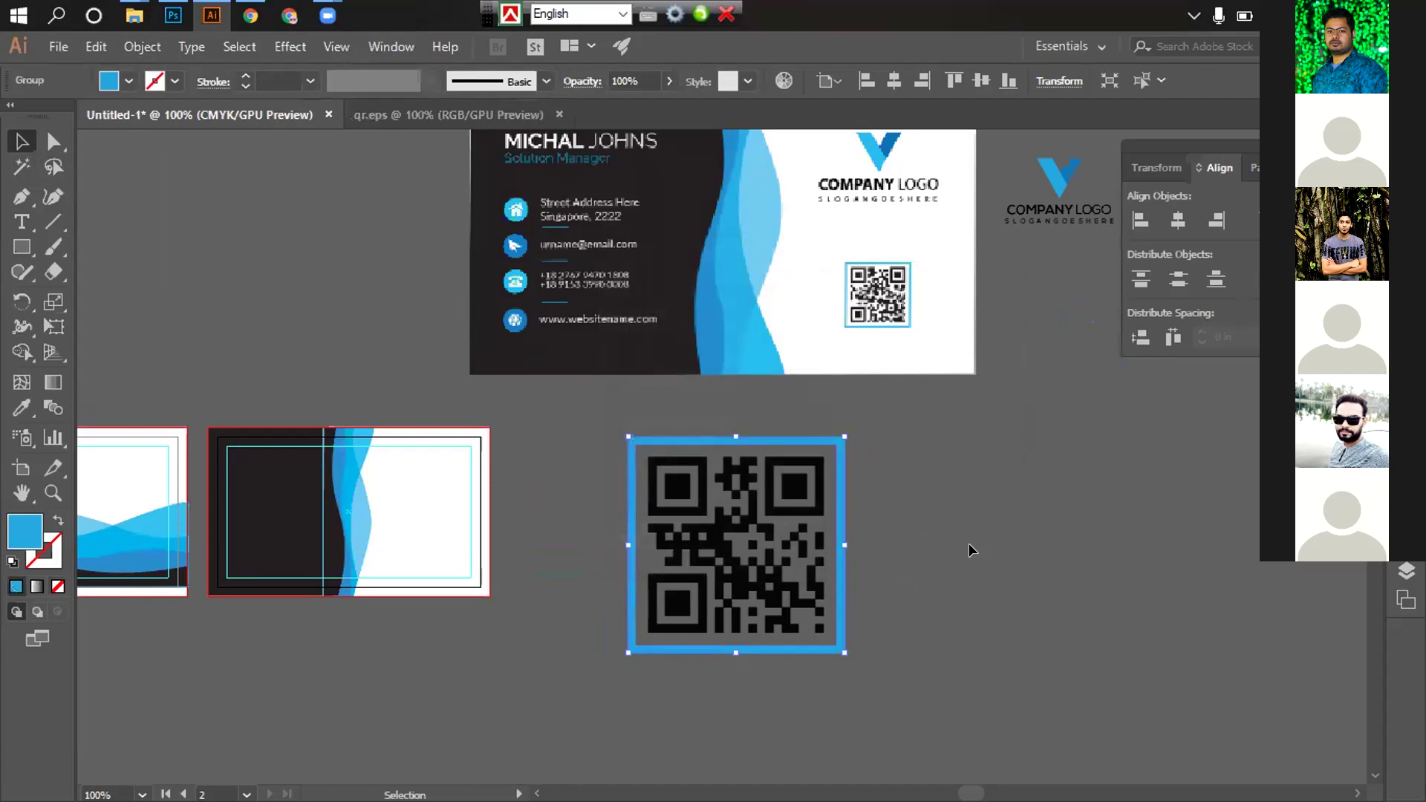
left_click(969, 543)
left_click_drag(894, 577, 834, 582)
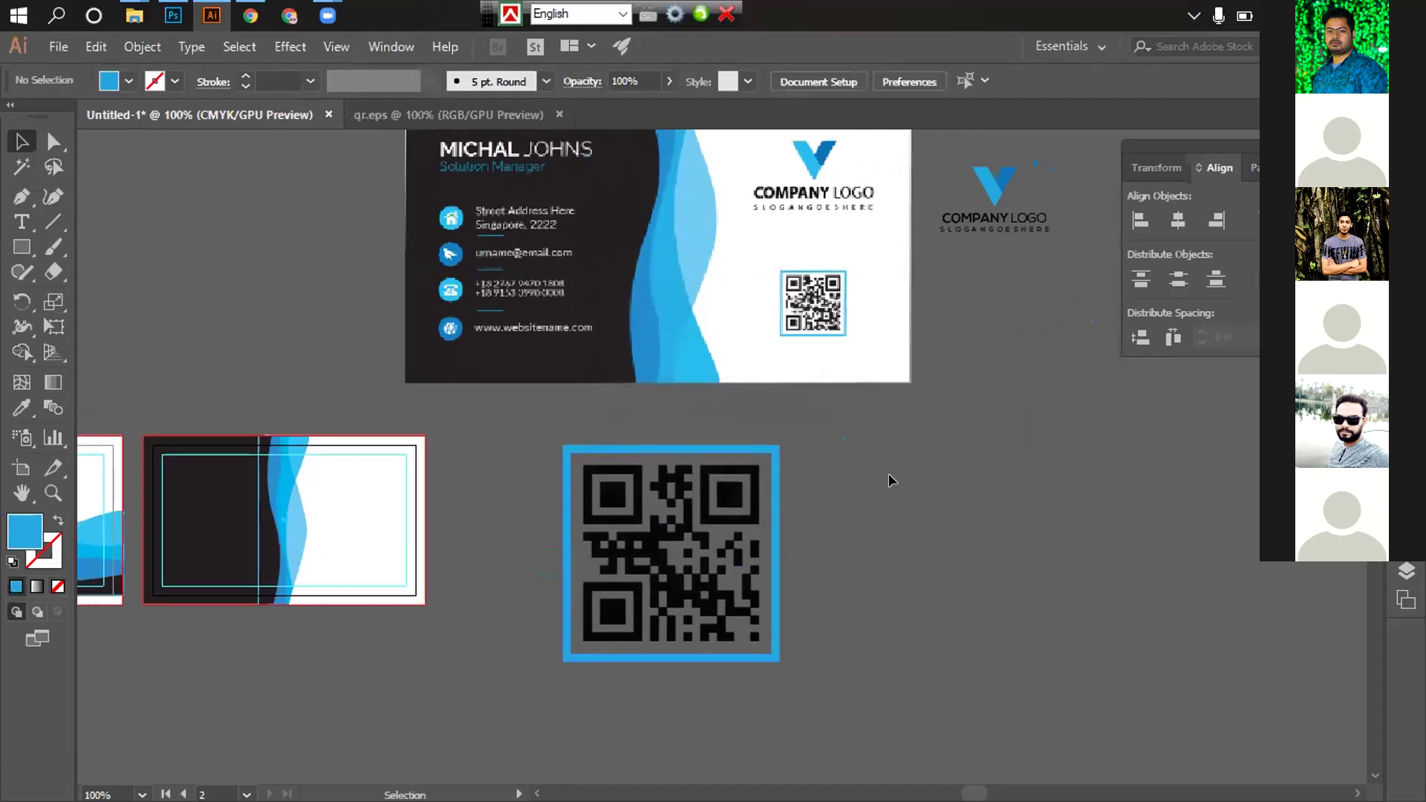
left_click_drag(875, 723, 875, 707)
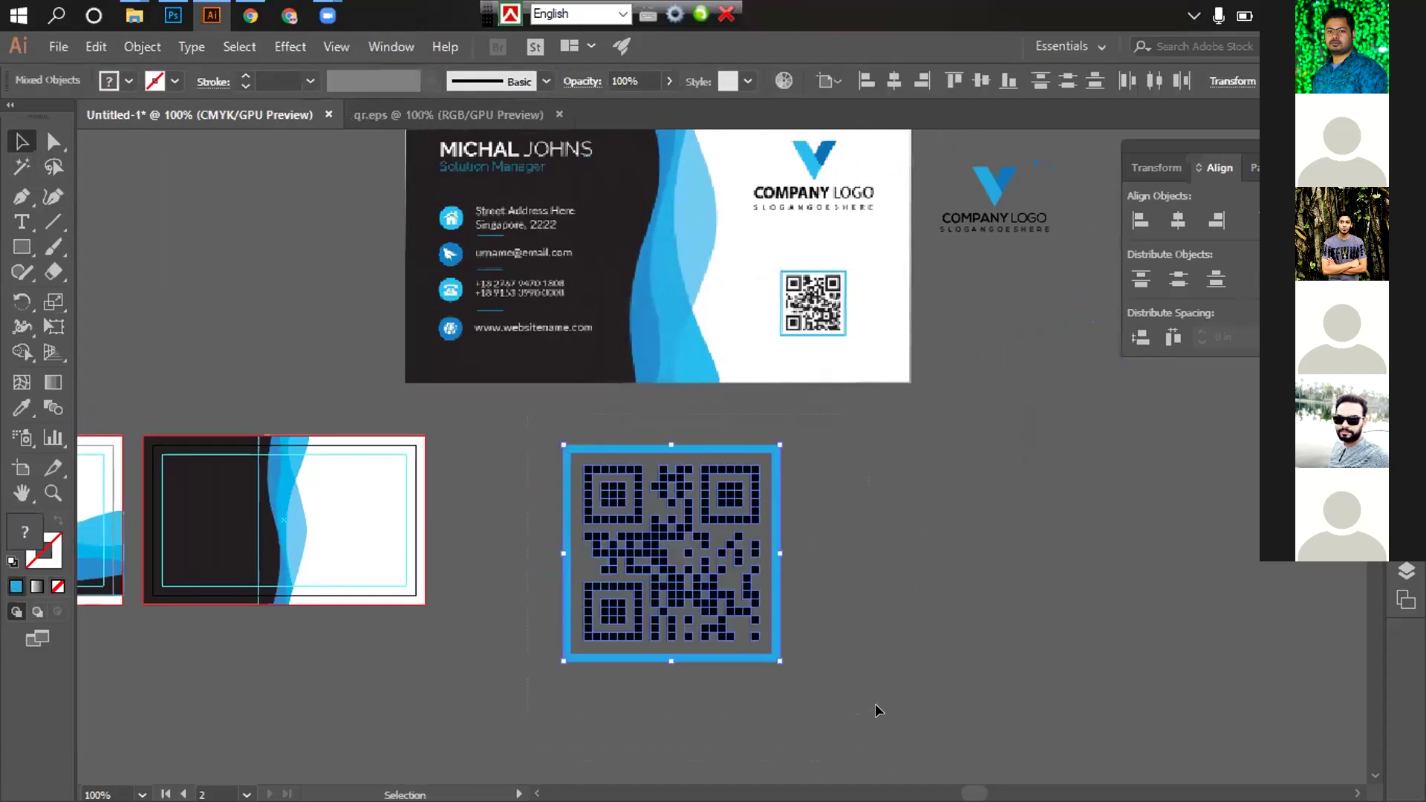
left_click(878, 583)
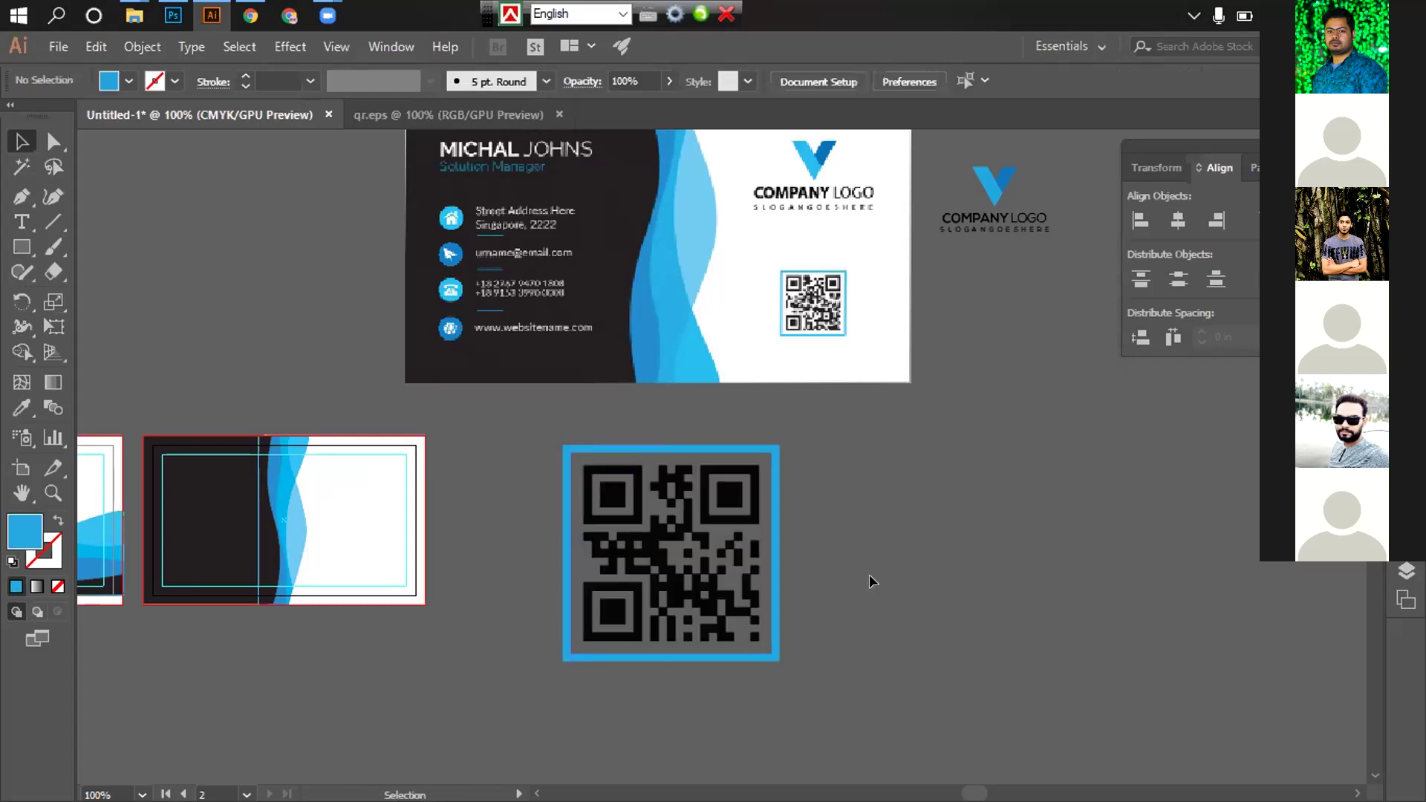
Scale the QR code group to about 1.22 in and move it onto the back card
left_click(125, 49)
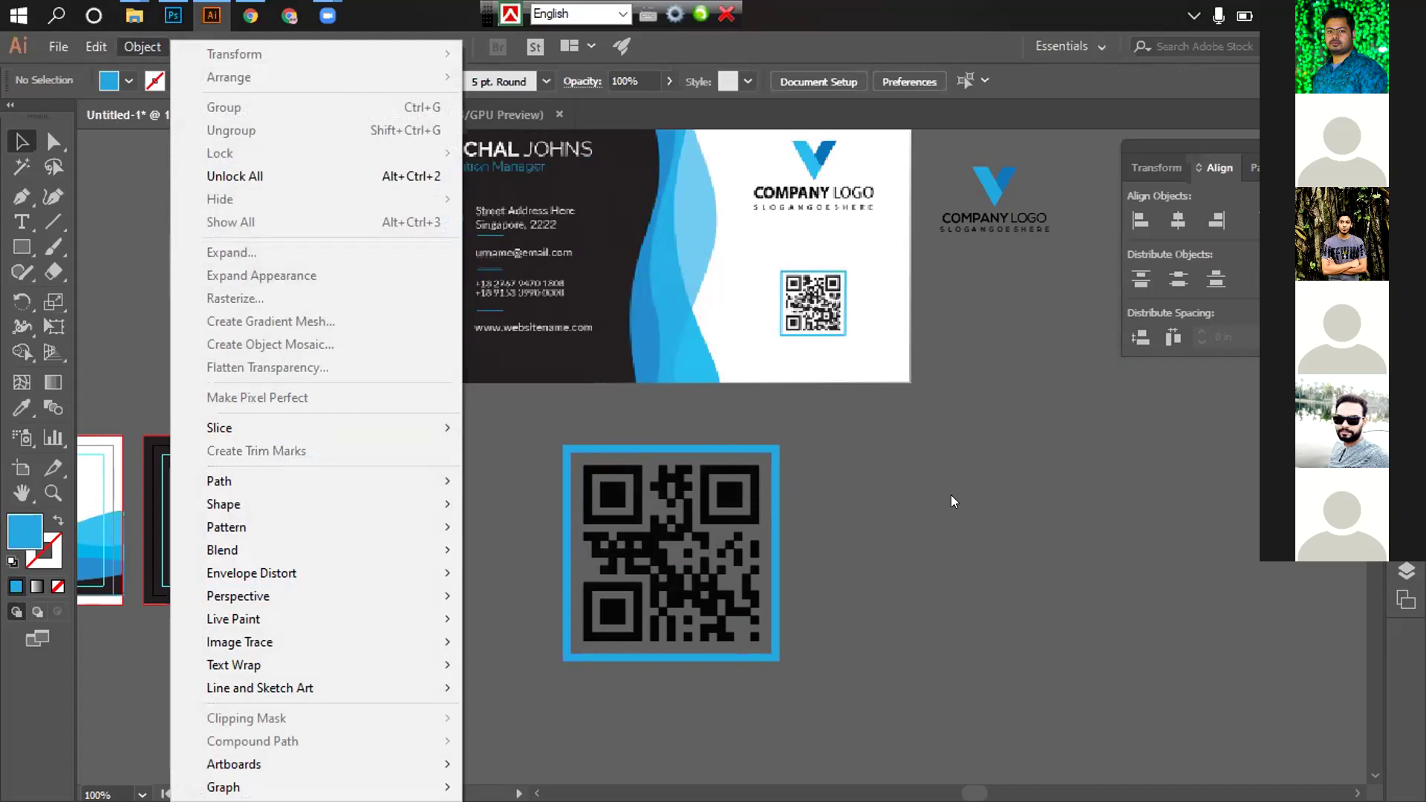
left_click(858, 509)
scroll(858, 509, "down", 2)
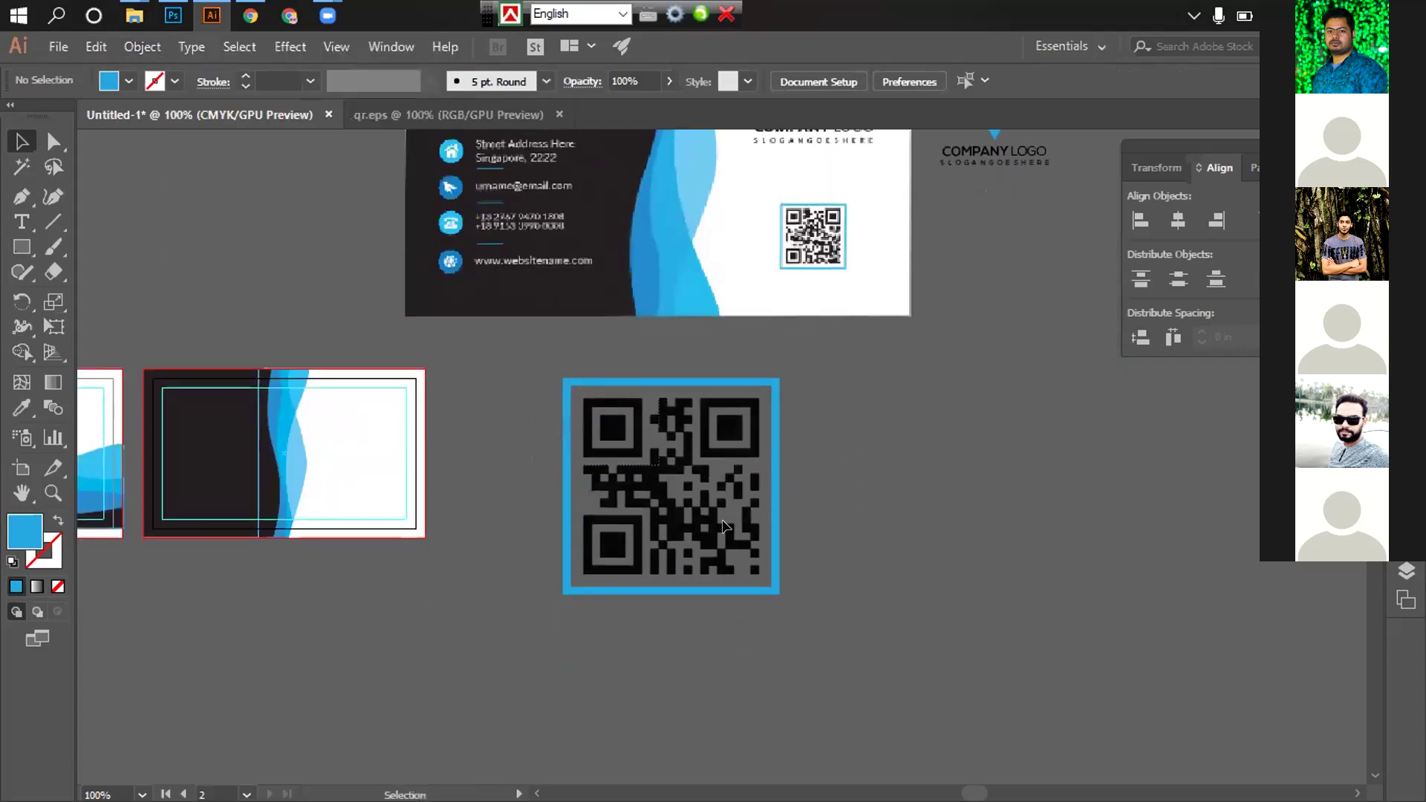
left_click(776, 543)
left_click_drag(780, 378, 717, 441)
left_click_drag(667, 489, 371, 473)
Shrink the QR code to about 40% and move it lower on the card
key("ctrl+plus")
key("ctrl+plus")
key("ctrl+plus")
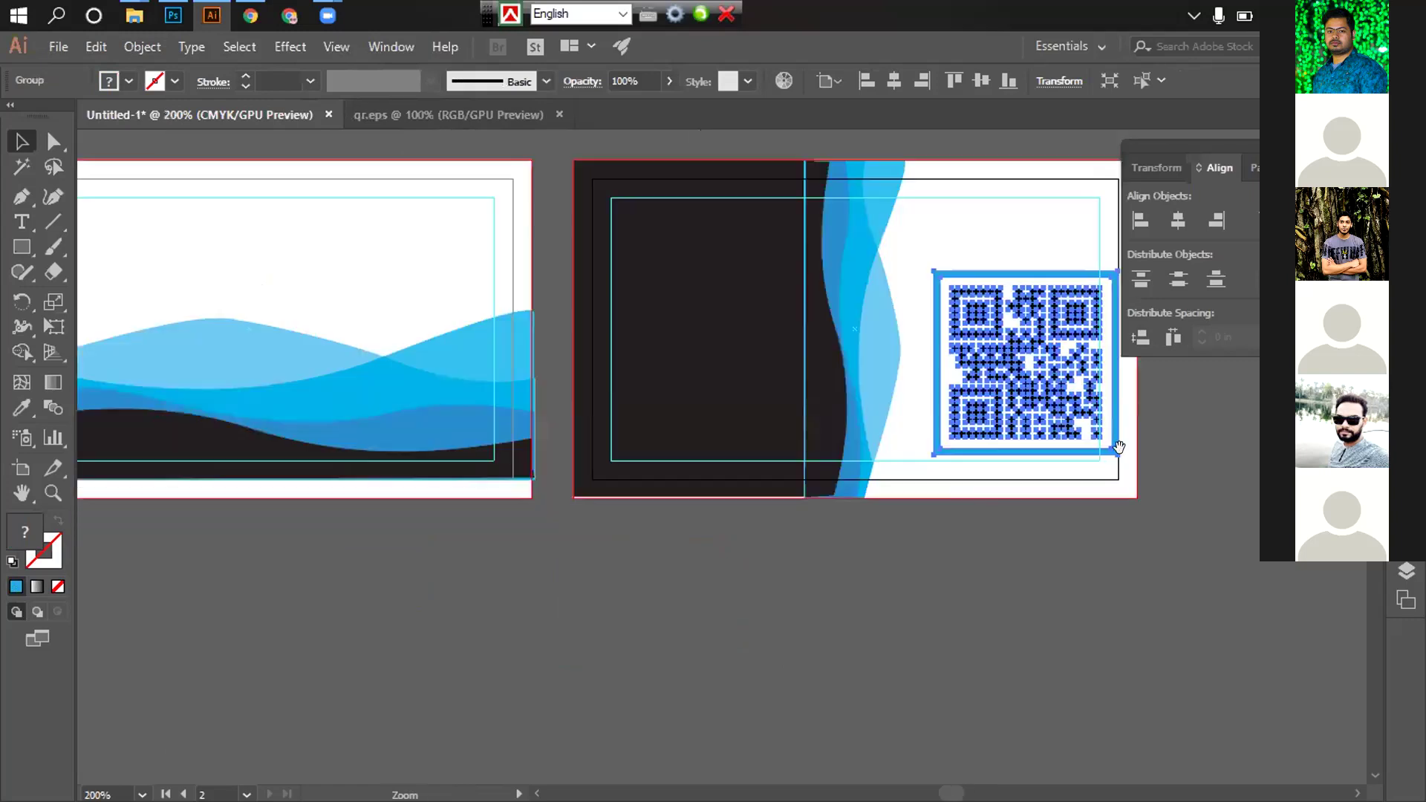
key("ctrl+plus")
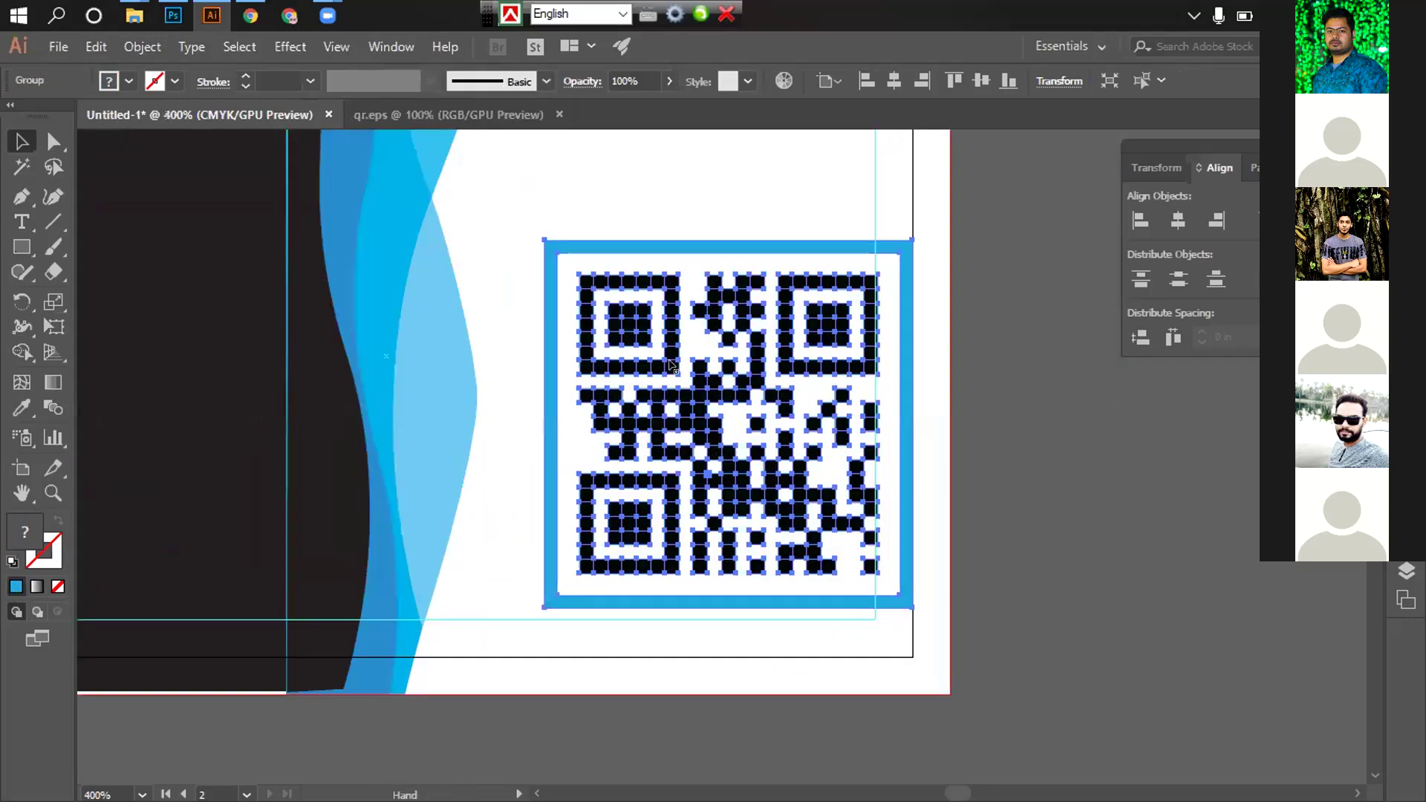
left_click_drag(626, 332, 704, 497)
left_click_drag(717, 379, 709, 460)
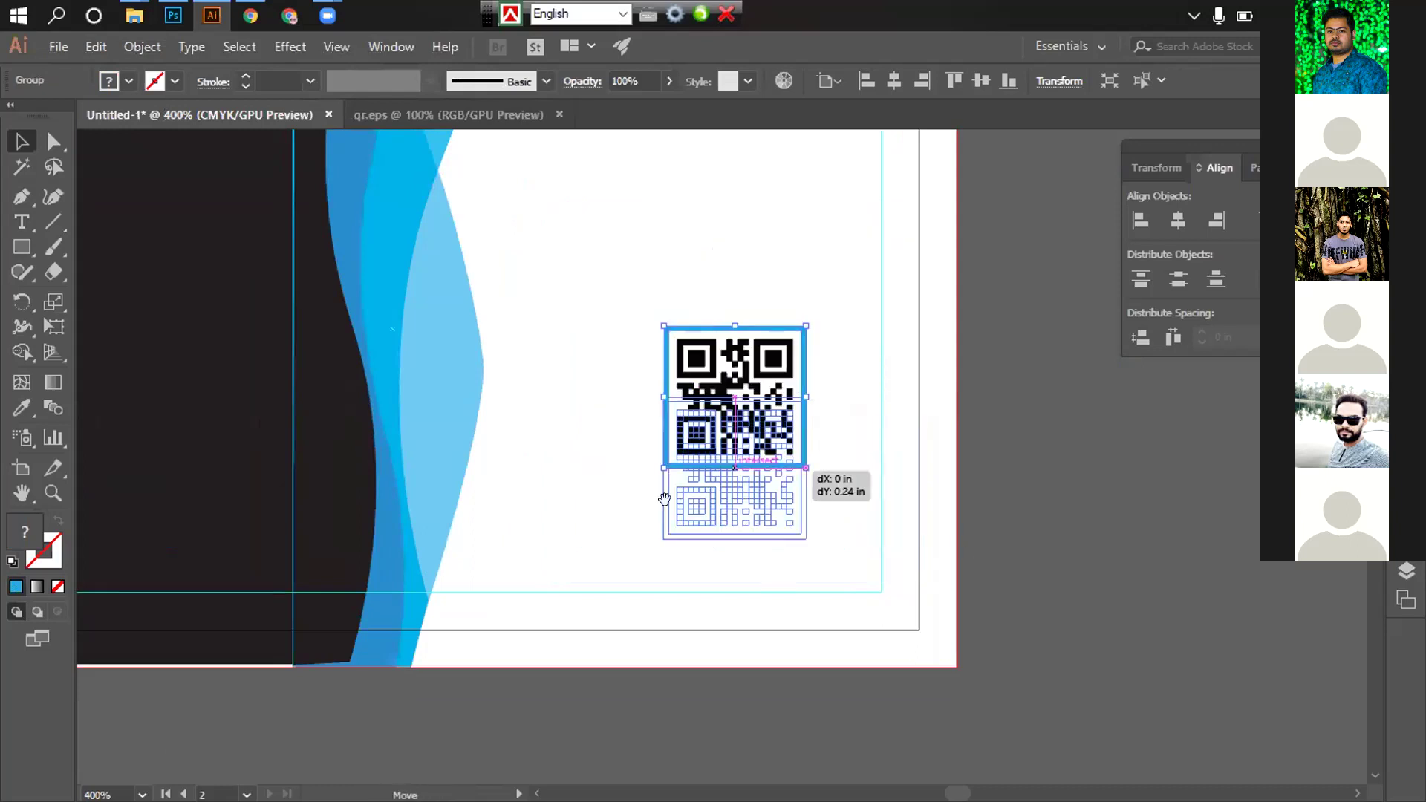
key("ctrl+minus")
left_click(582, 328)
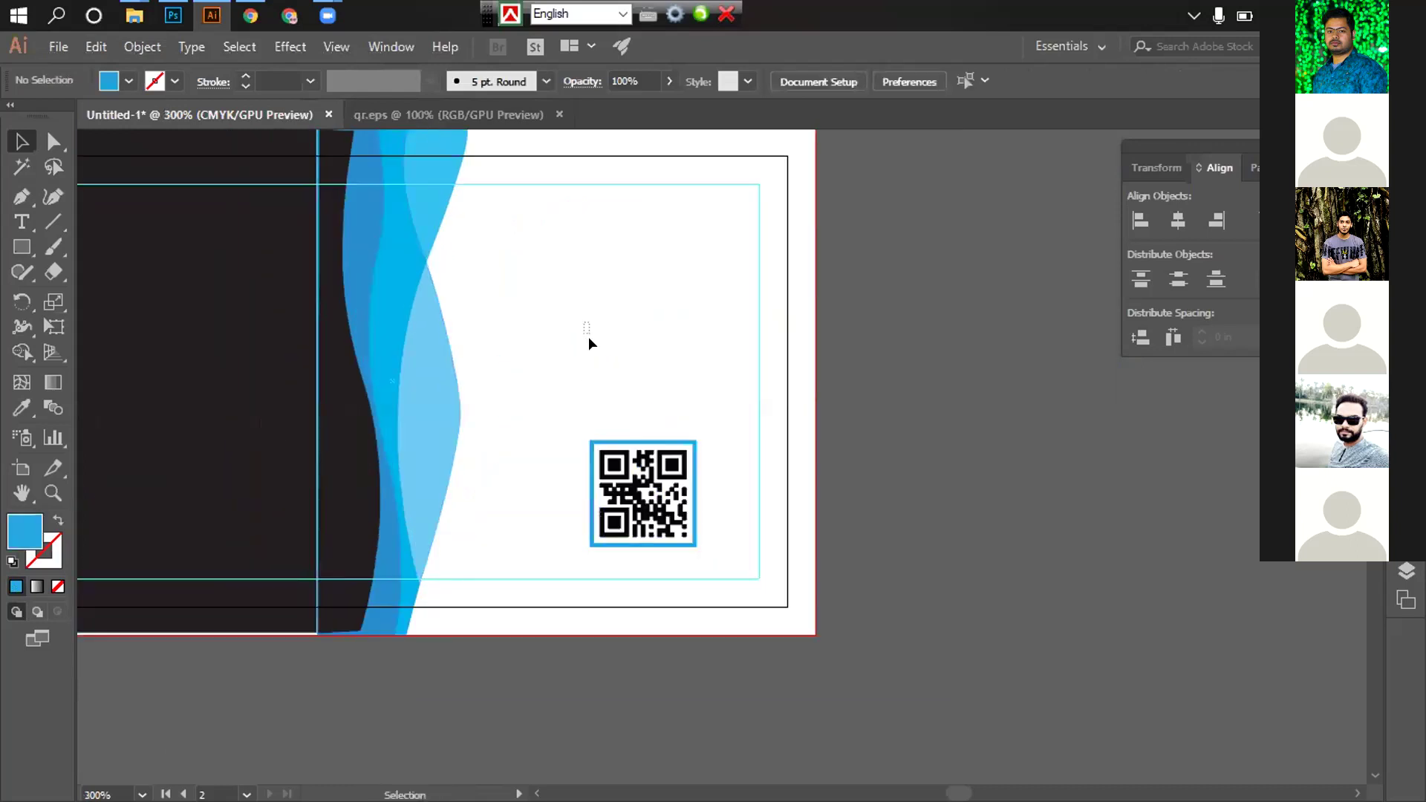
Draw a rectangle covering the card's right half
key("ctrl+minus")
left_click(20, 245)
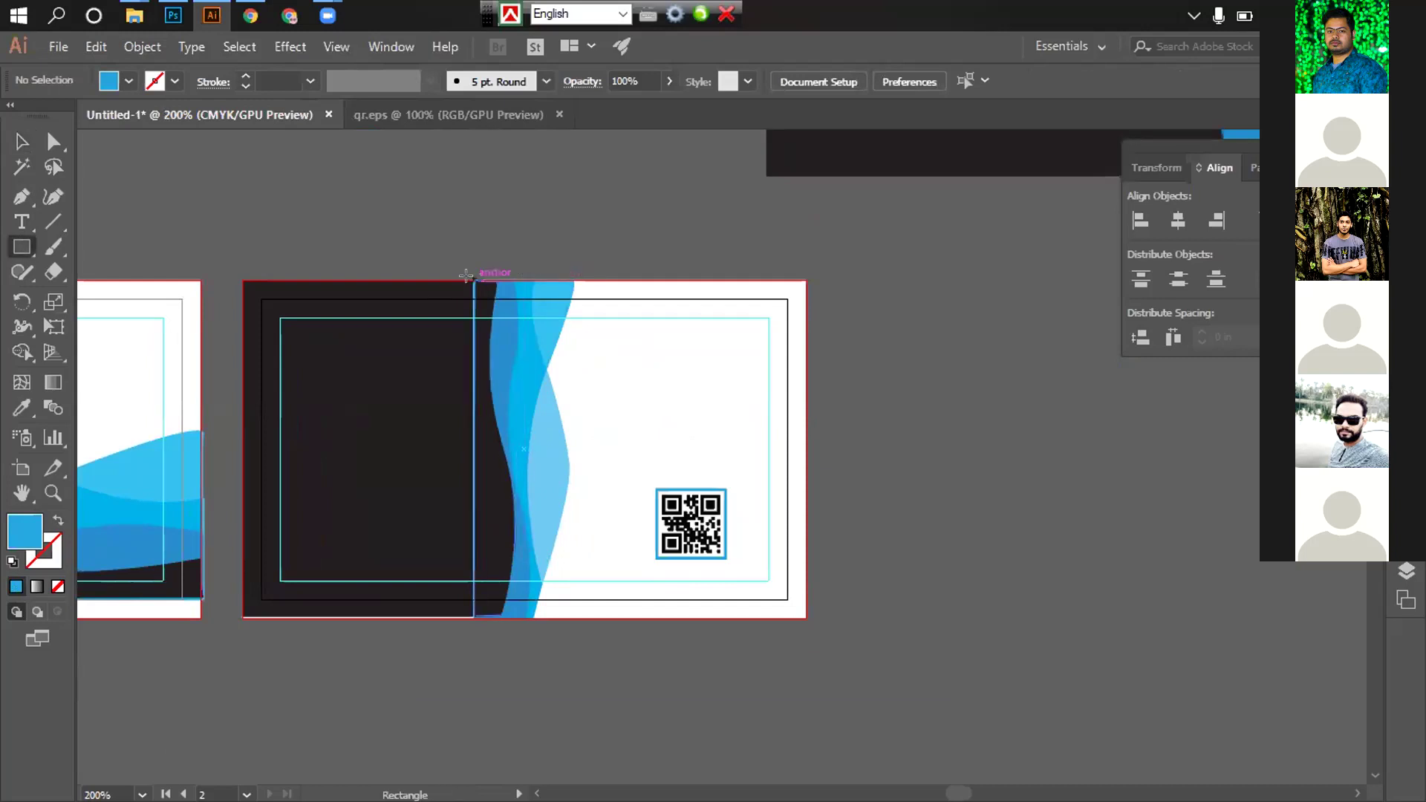
left_click_drag(485, 280, 799, 614)
Fill the new rectangle white and send it behind the waves and QR code
left_click(128, 81)
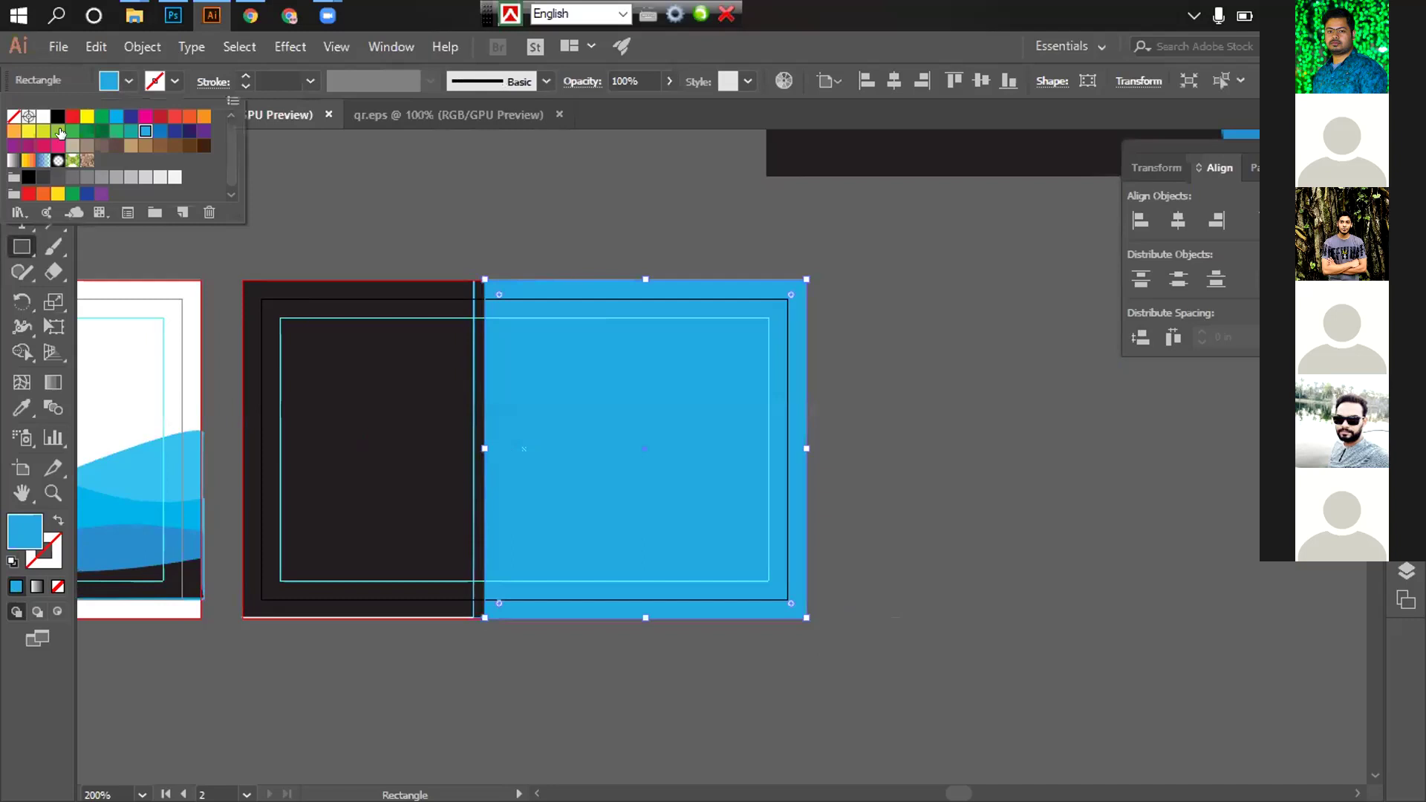
left_click(42, 117)
key("Escape")
left_click(21, 141)
left_click(357, 211)
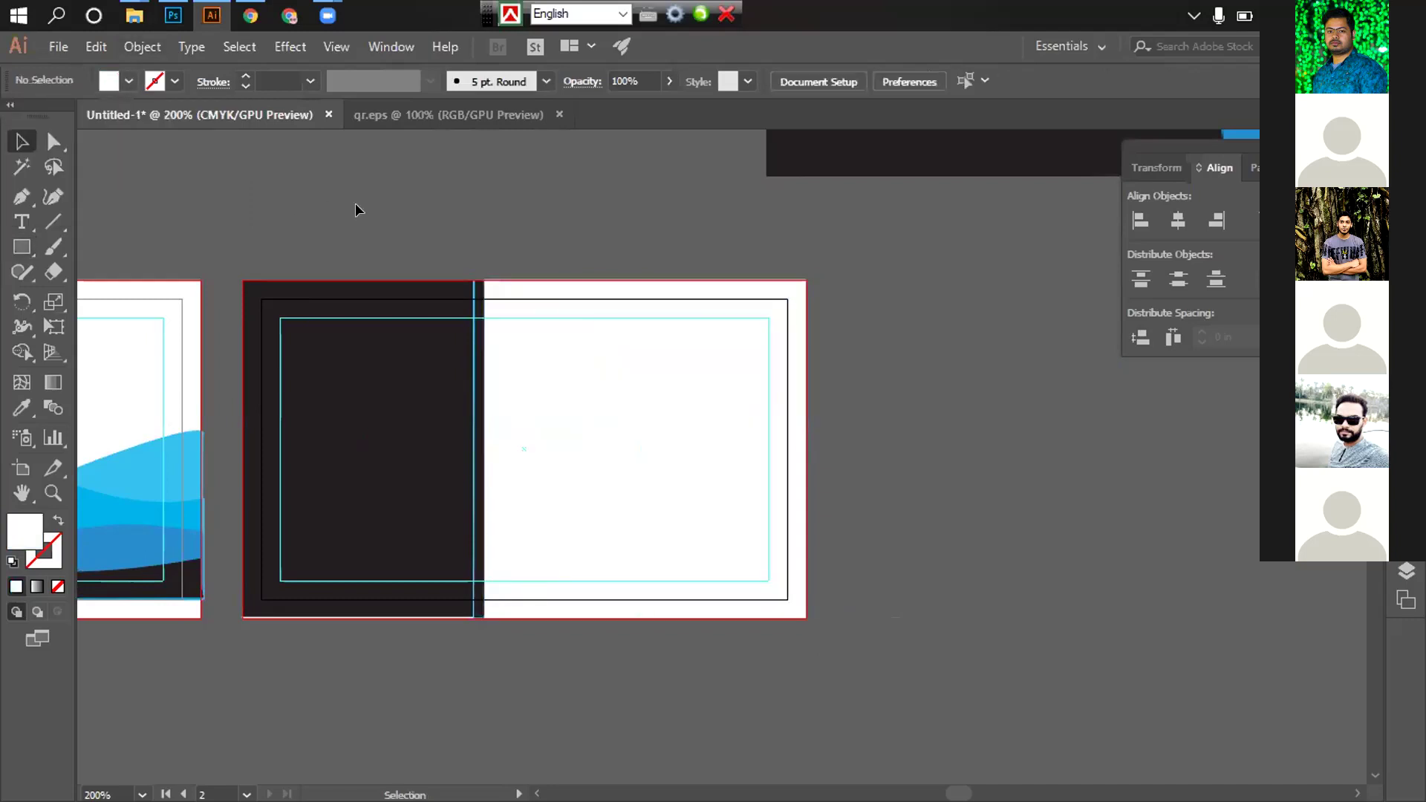
right_click(604, 344)
mouse_move(693, 673)
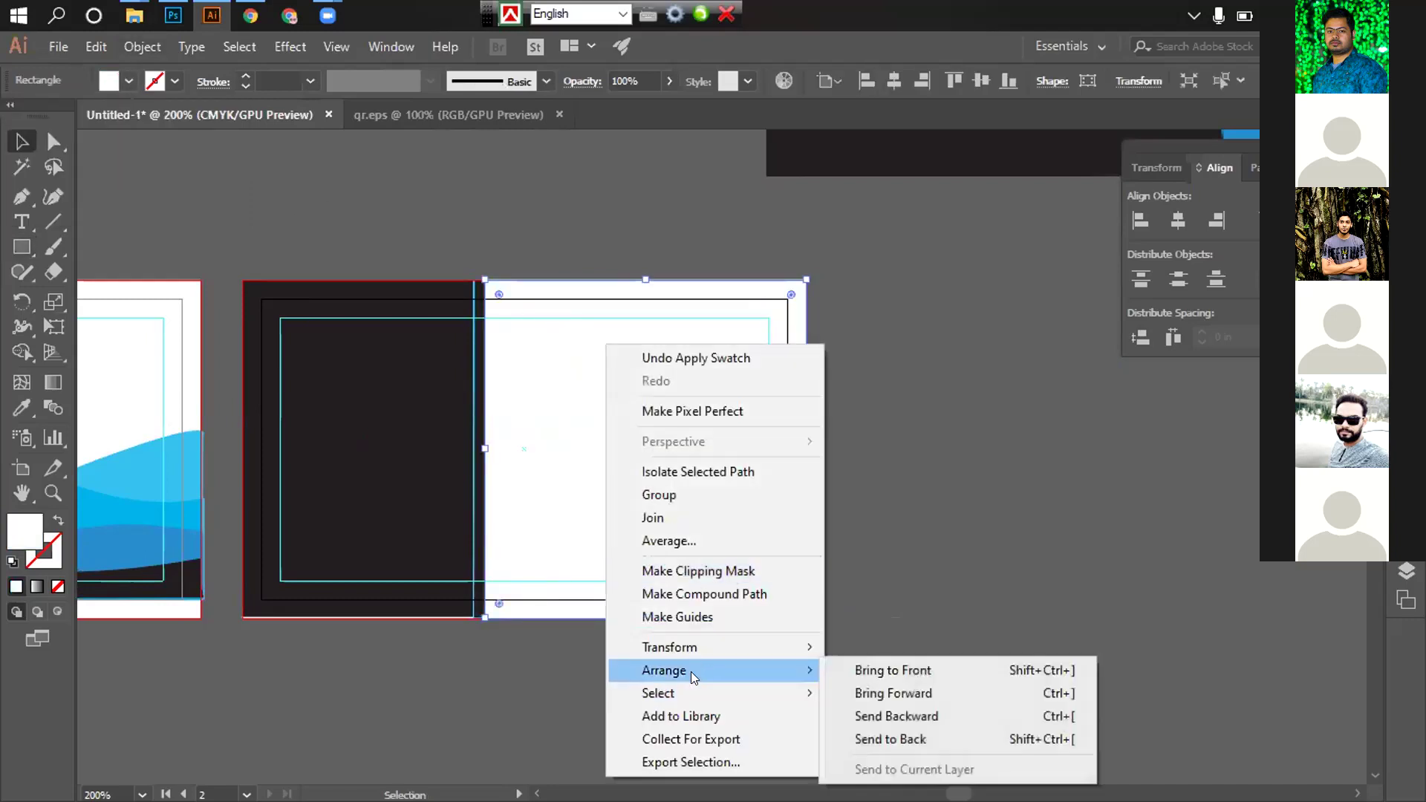
left_click(891, 739)
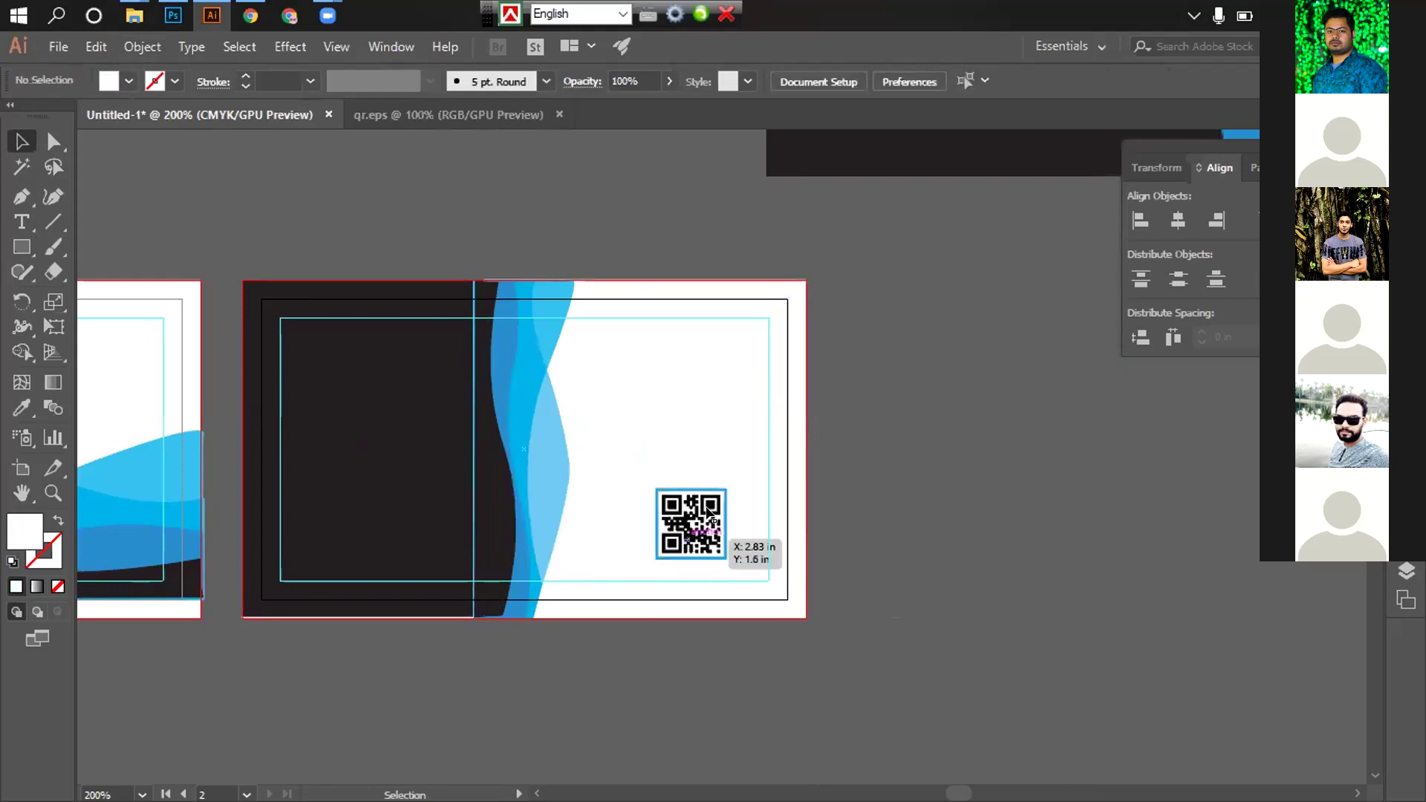
Nudge the QR code slightly left and down
left_click(721, 401)
left_click(991, 523)
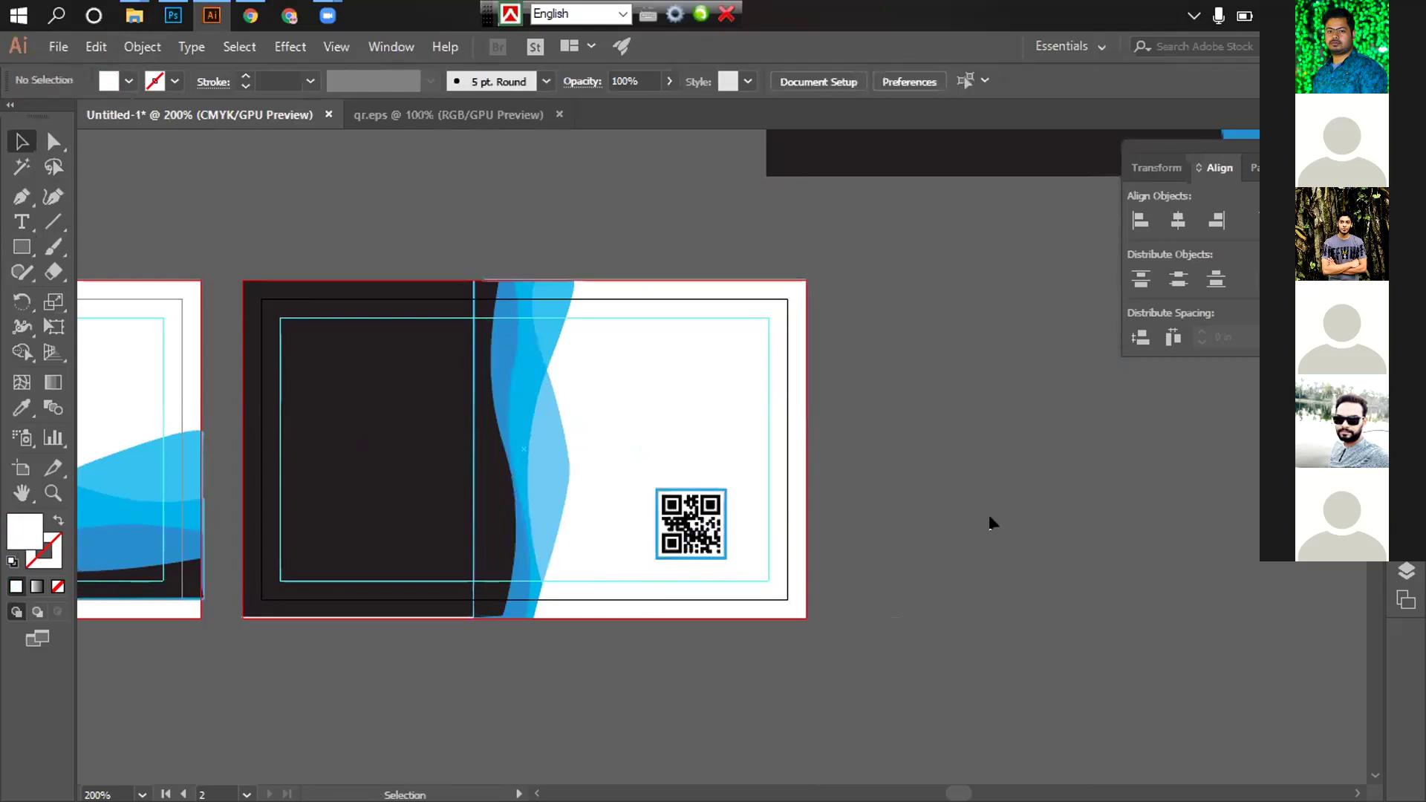
left_click(710, 530)
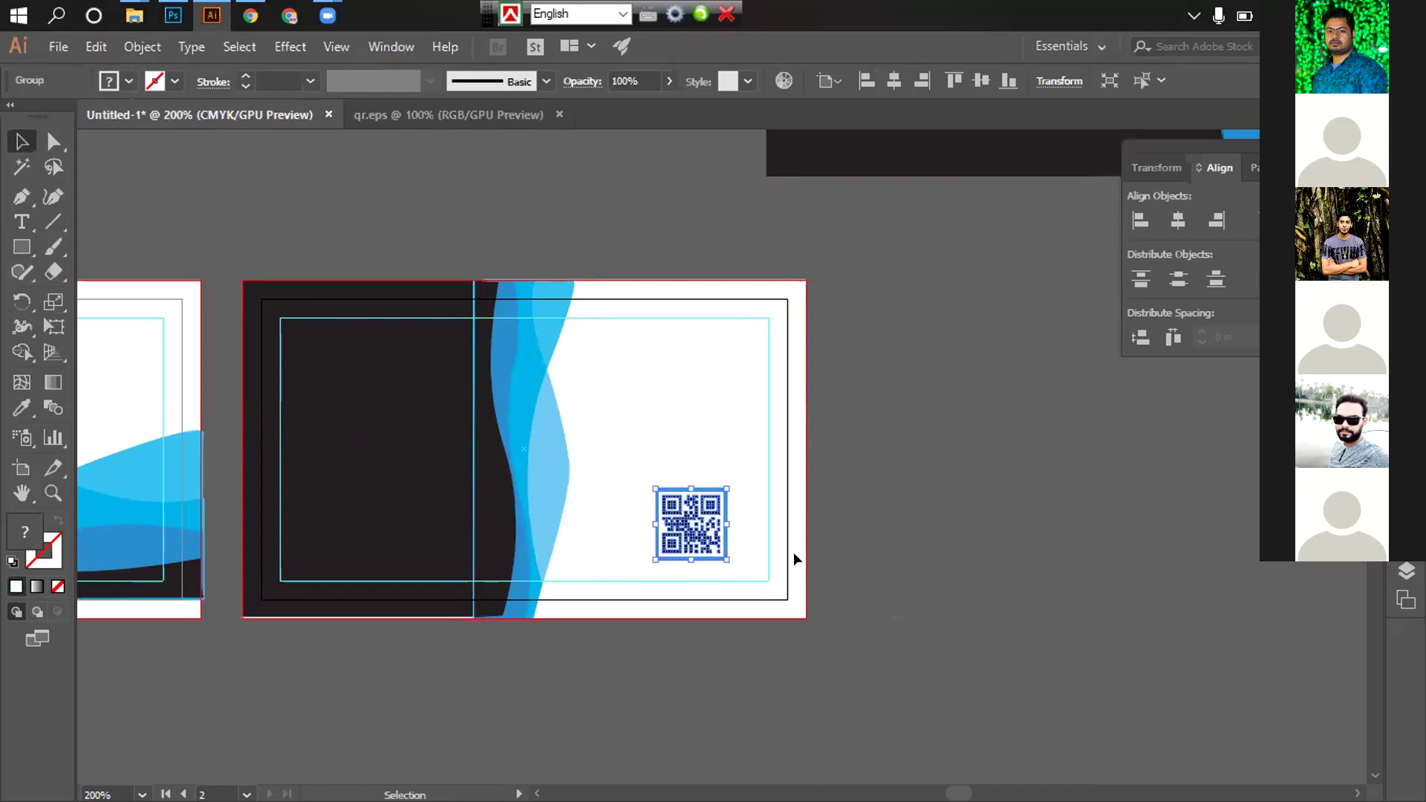
key("Left")
key("Left")
key("Left")
key("Left")
key("Left")
key("Left")
key("Down")
key("Down")
Drag the company logo onto the back card
left_click(1017, 520)
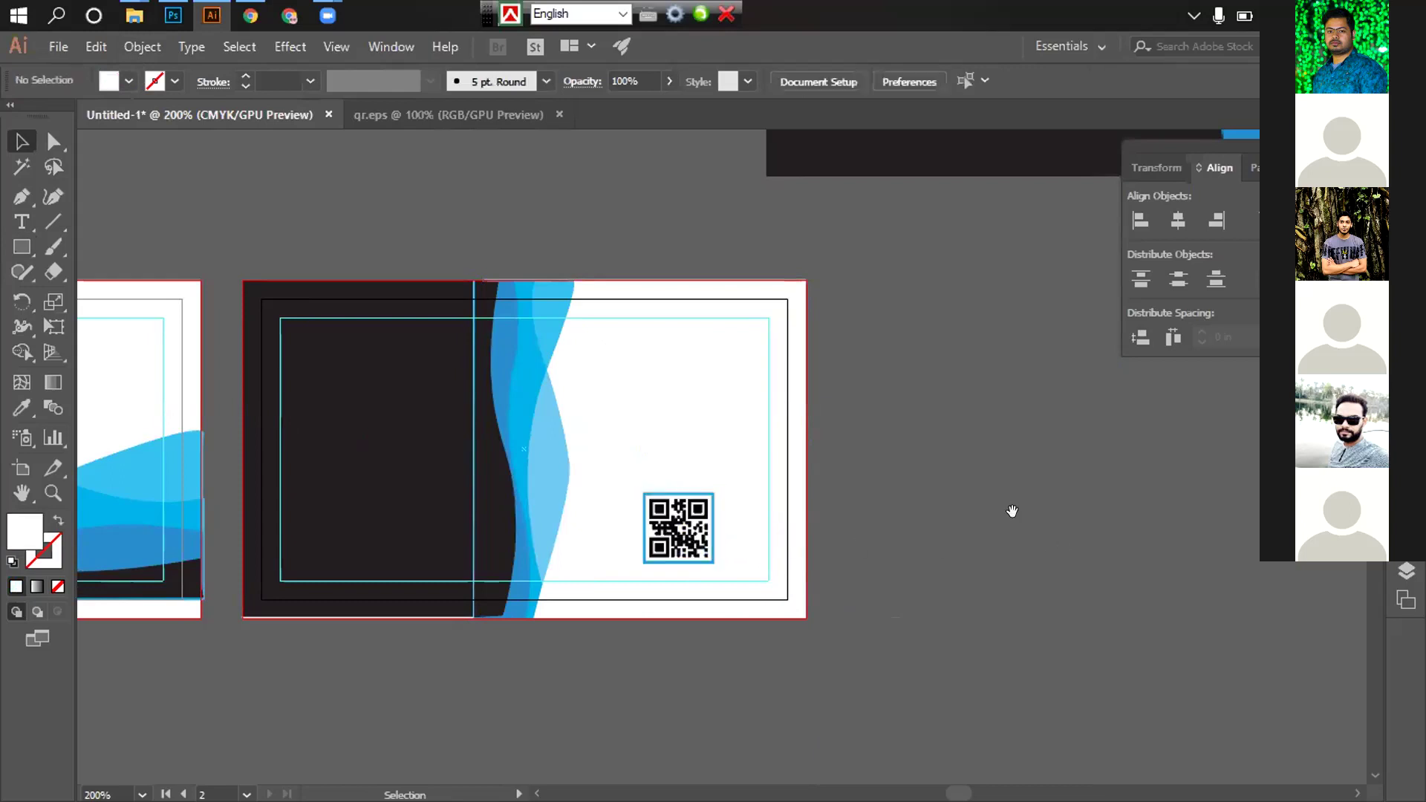
scroll(701, 567, "down", 1)
scroll(754, 483, "up", 3)
scroll(754, 483, "right", 3)
scroll(754, 484, "down", 1)
left_click_drag(991, 284, 380, 545)
Shrink the company logo around its centre to fit above the QR code
scroll(462, 589, "up", 5)
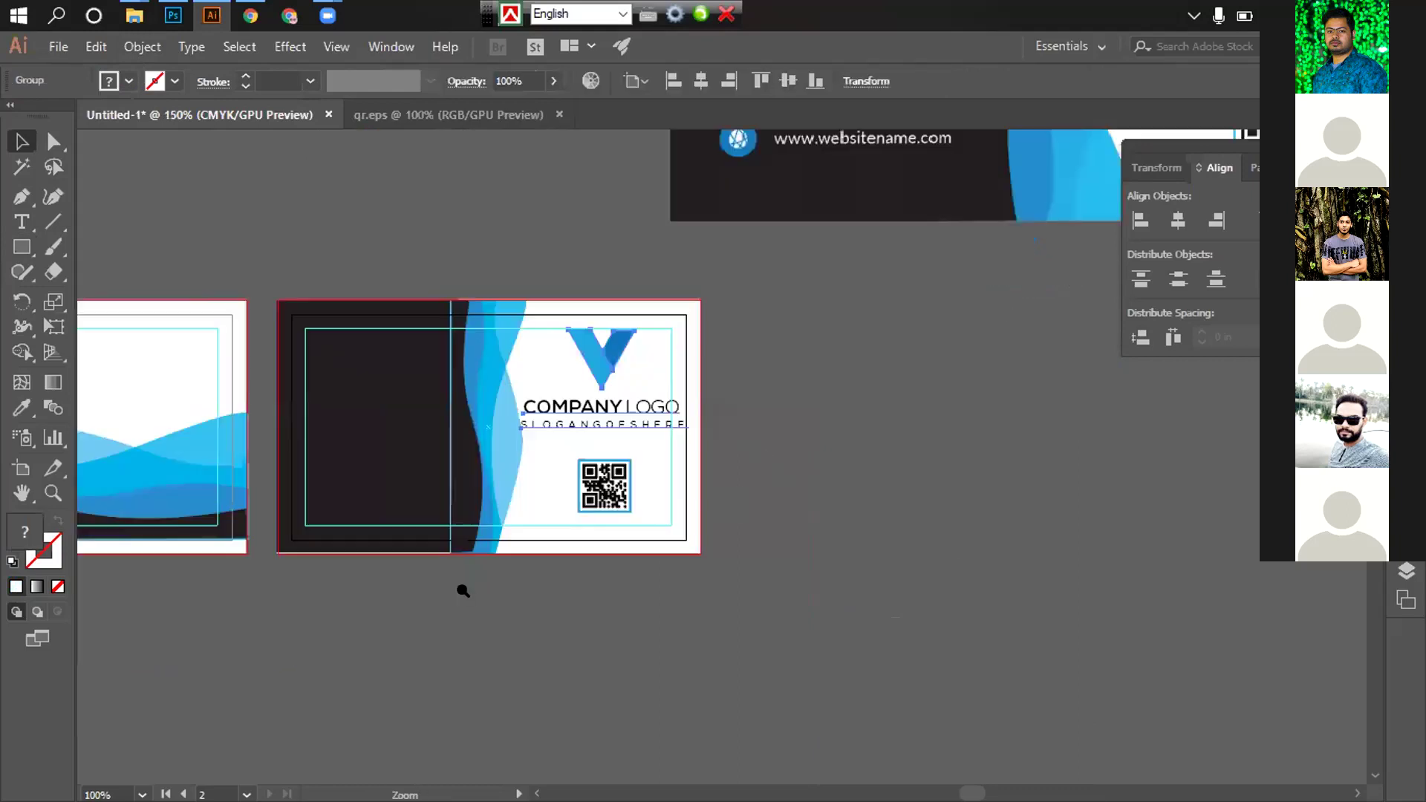
scroll(777, 491, "up", 2)
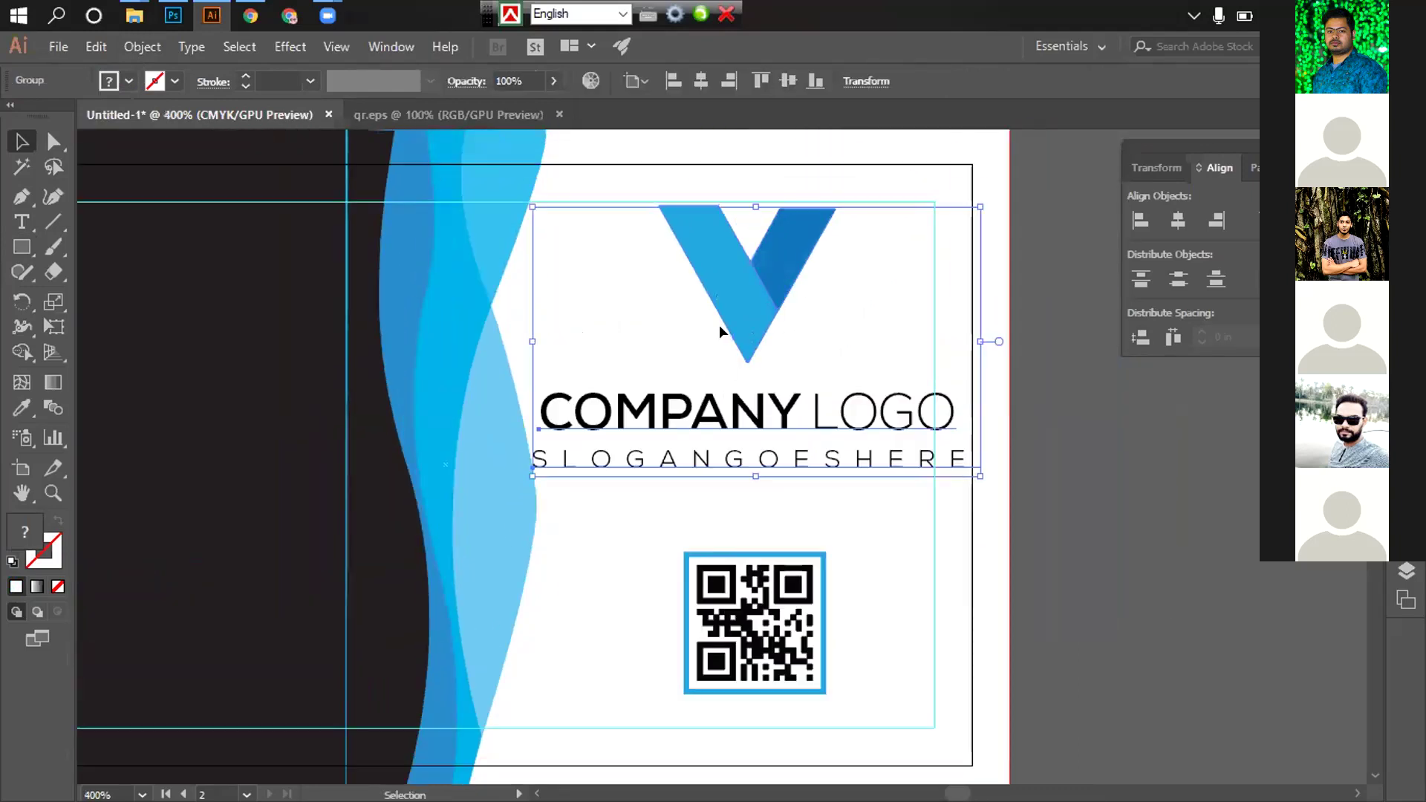
left_click(719, 324)
left_click(738, 300)
left_click_drag(532, 207, 510, 244)
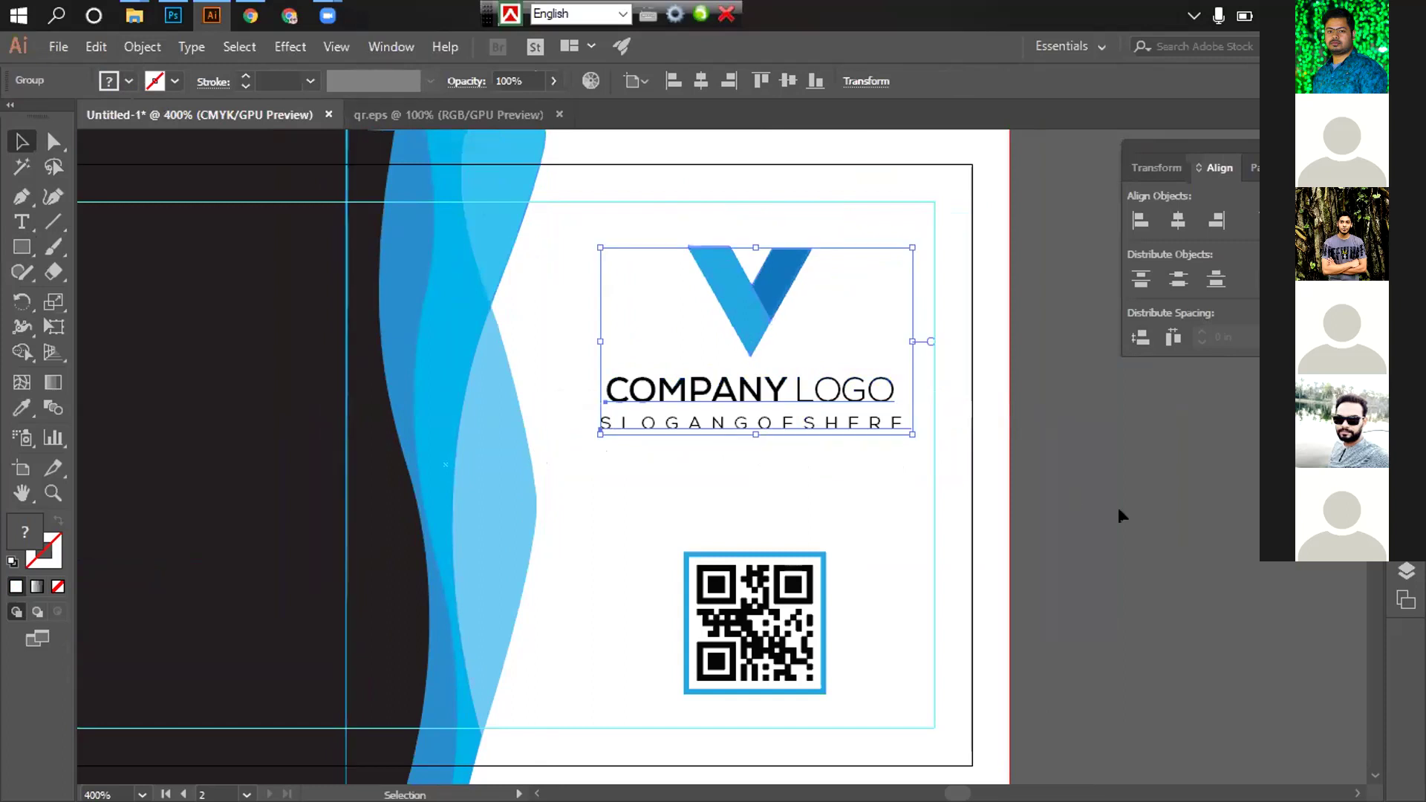
left_click(1118, 511)
Zoom out and review the whole back card layout with the logo and background
key("ctrl+minus")
left_click(933, 465, "alt")
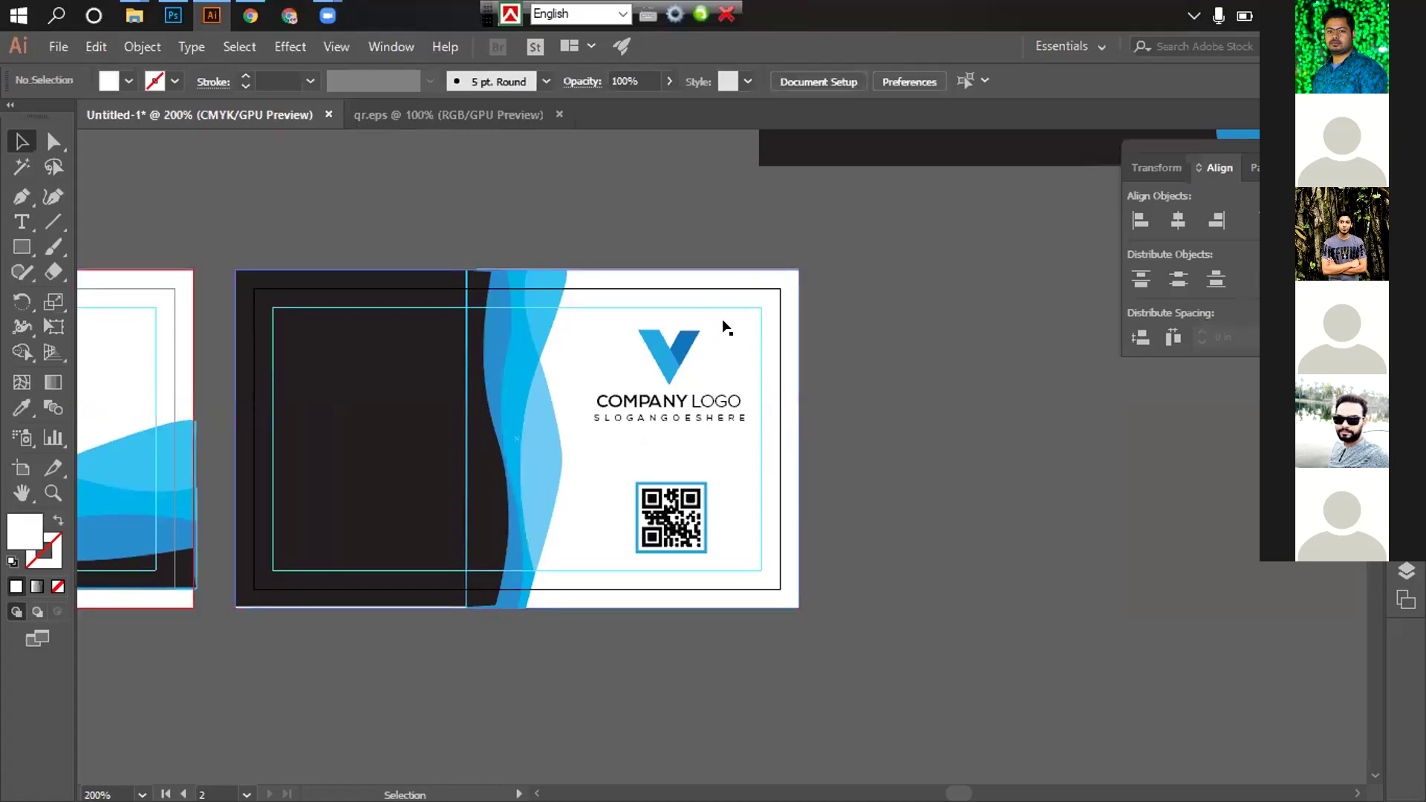
left_click(723, 278)
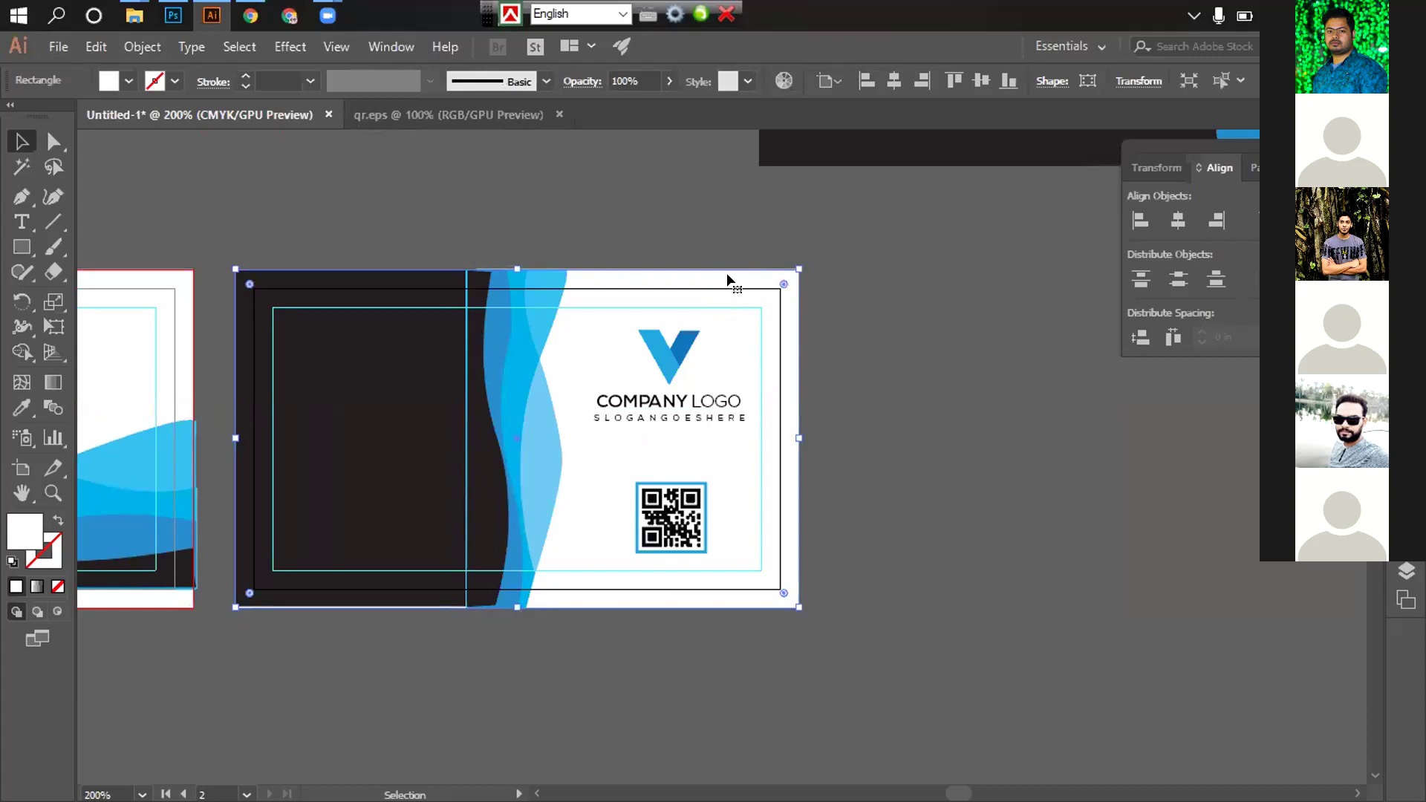
key("ctrl")
left_click(775, 328)
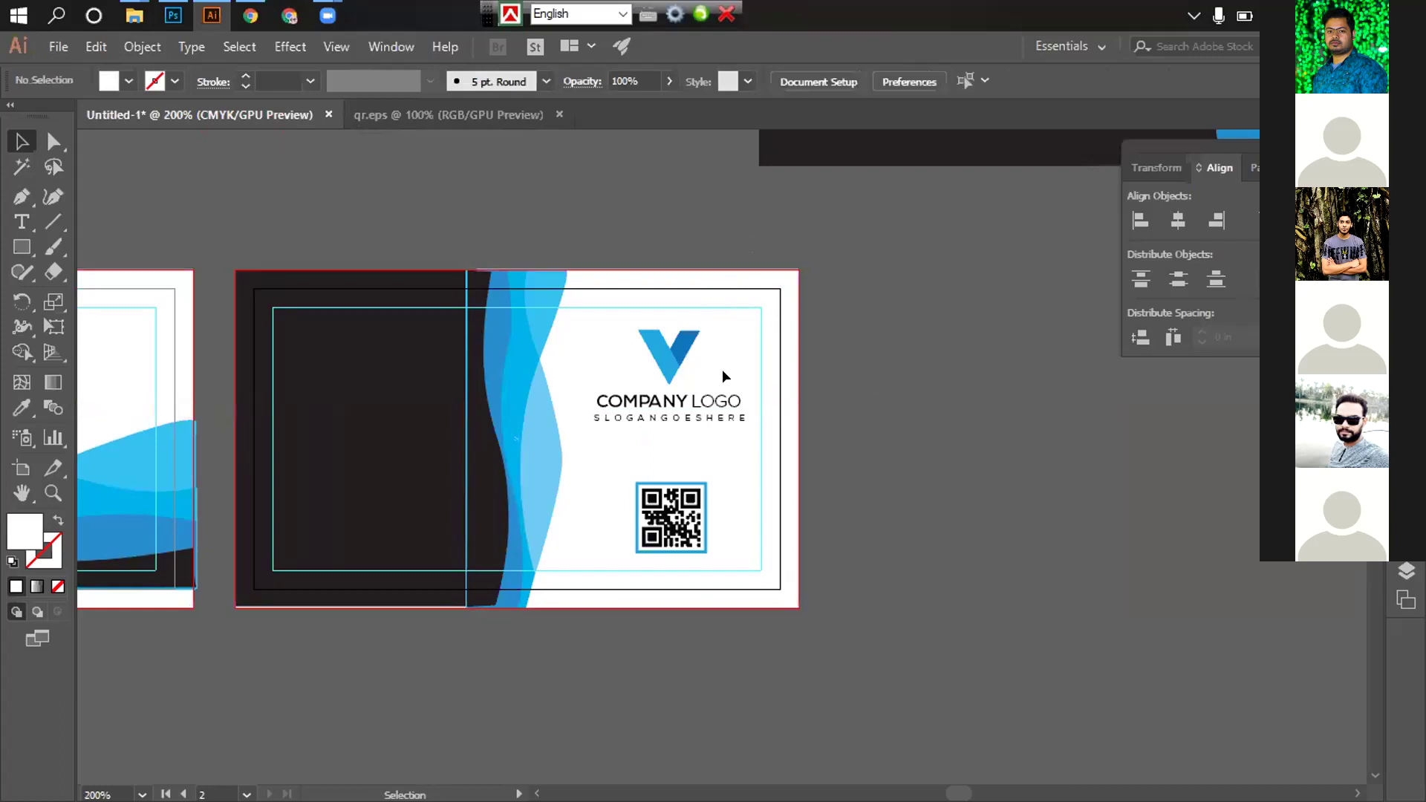
left_click(668, 345)
left_click(806, 439)
left_click_drag(796, 477, 936, 498)
scroll(936, 498, "down", 3)
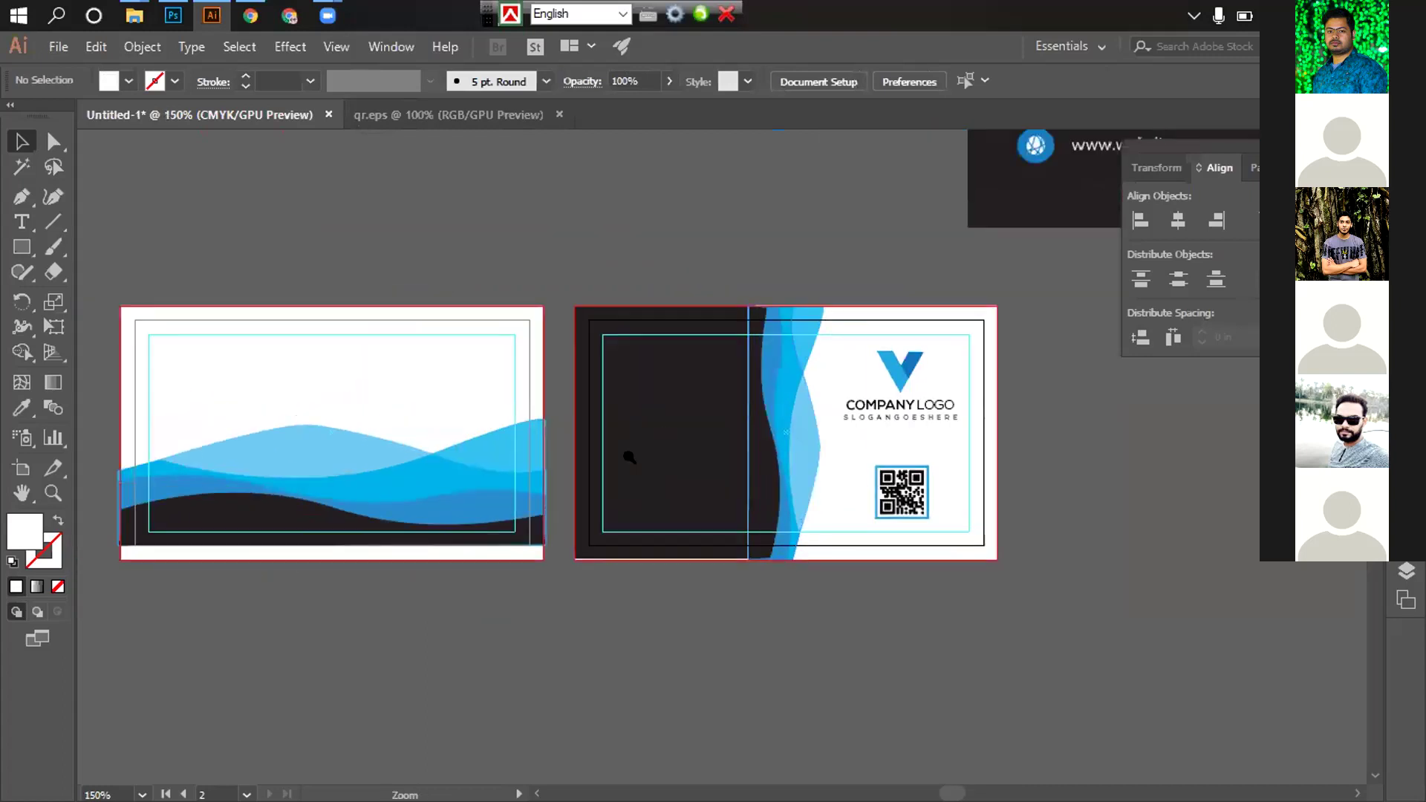
scroll(770, 519, "left", 3)
scroll(771, 520, "down", 1)
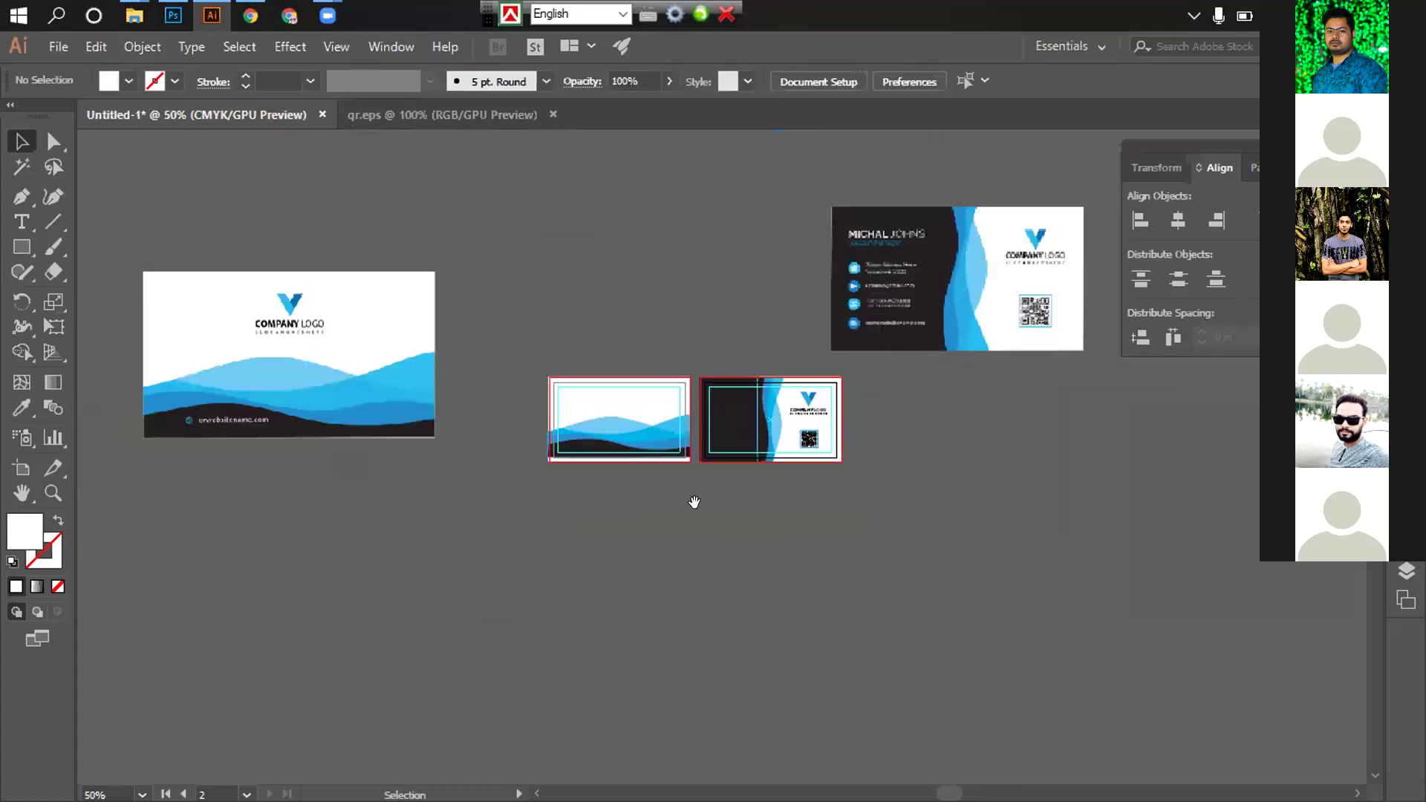
scroll(694, 500, "left", 1)
left_click_drag(873, 422, 676, 420)
scroll(757, 440, "up", 3)
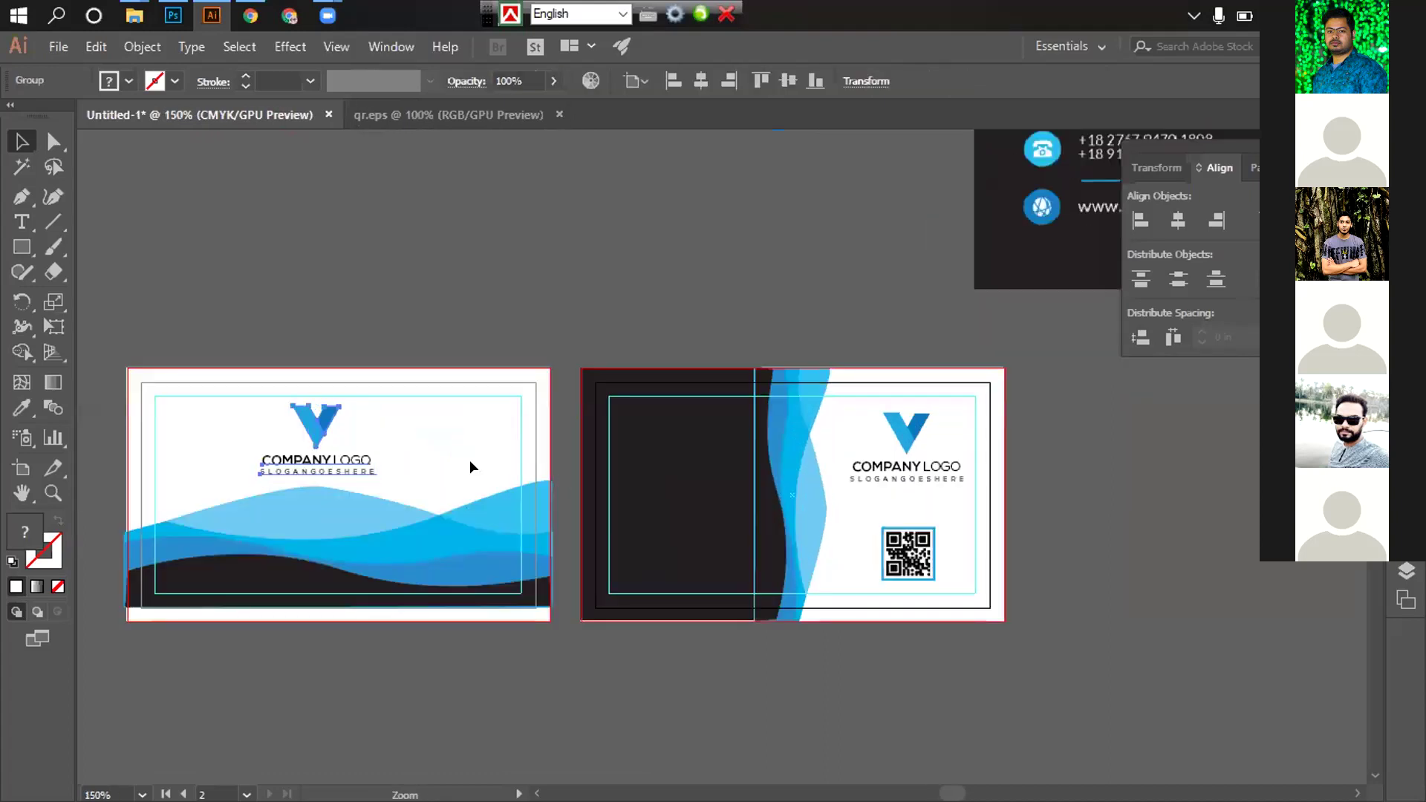
scroll(471, 468, "up", 2)
left_click(700, 80)
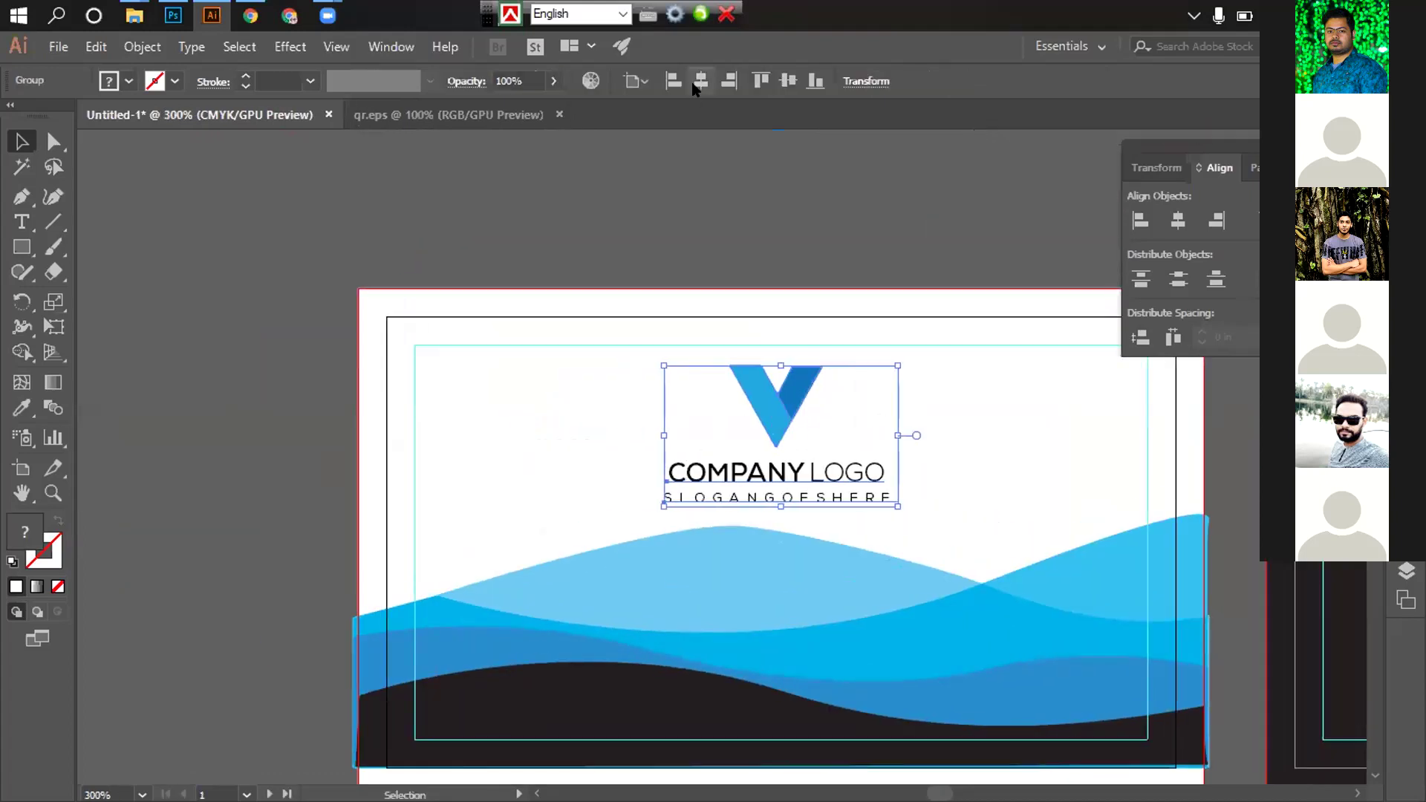
left_click(786, 82)
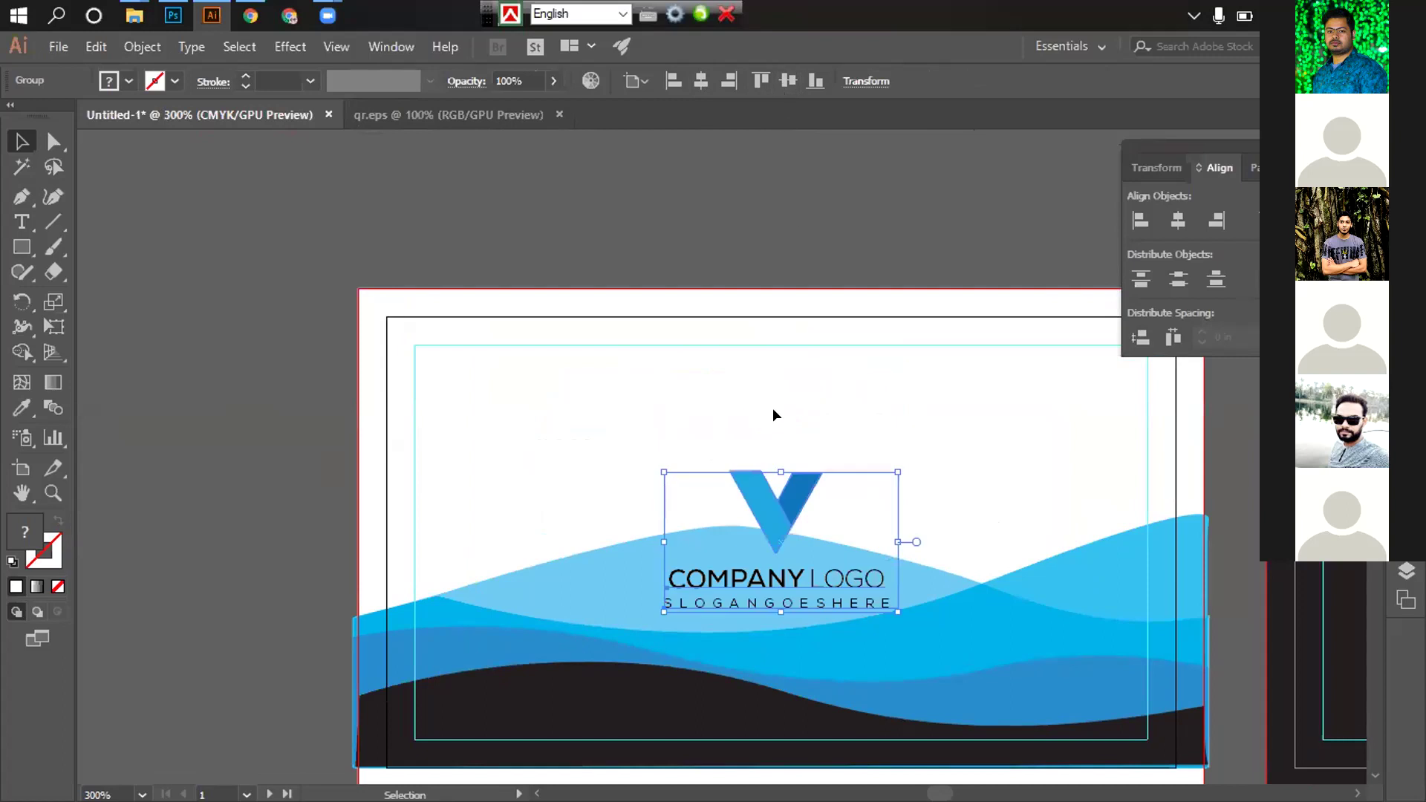
key("Up")
key("Up")
key("Up")
key("Up")
key("Up")
key("Up")
key("Up")
key("Up")
key("Up")
key("Up")
key("Up")
key("Up")
key("Up")
key("Up")
key("Up")
key("Up")
key("Up")
key("Up")
key("Up")
key("Up")
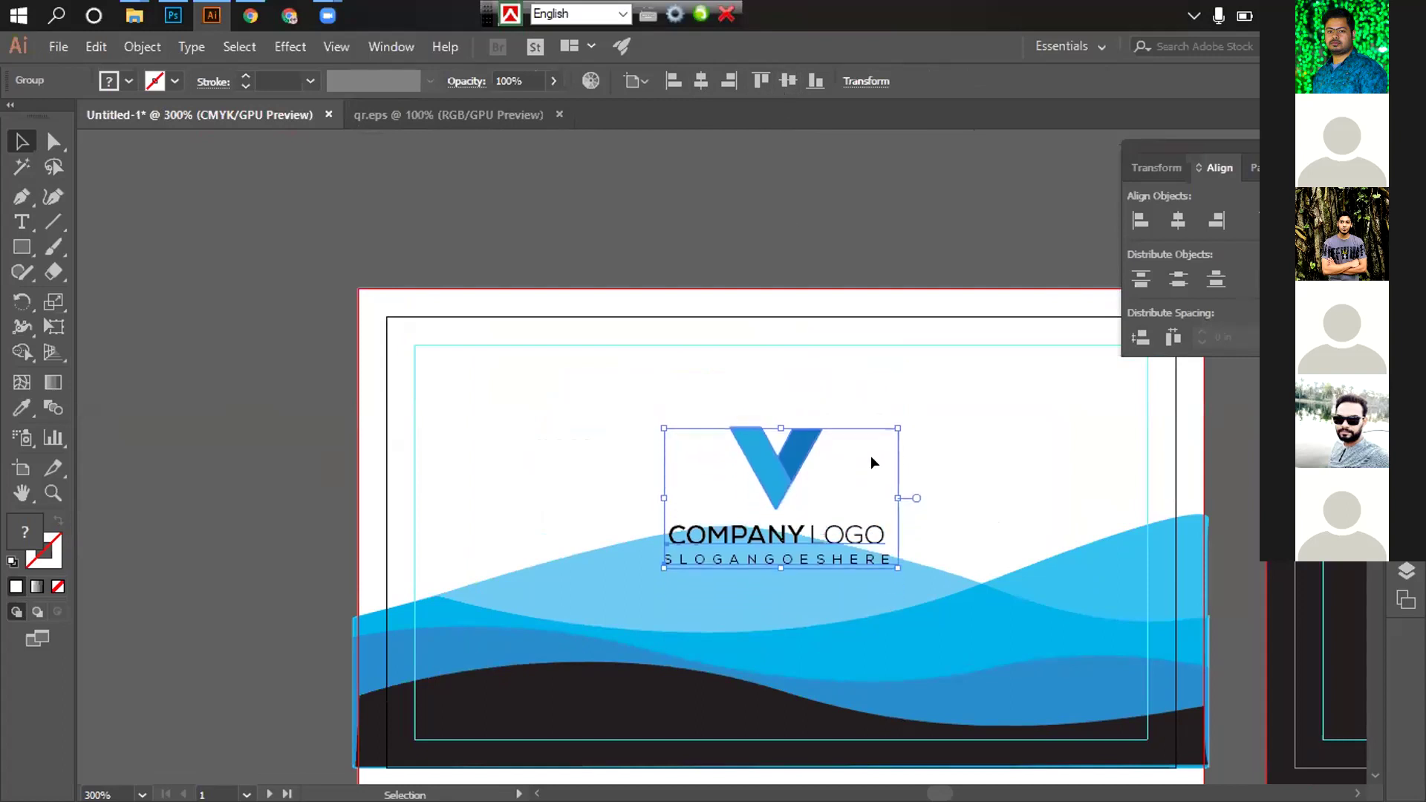
key("Up")
key("Up")
key("Up")
key("Up")
key("Up")
key("Up")
key("Up")
key("Up")
key("Up")
key("Up")
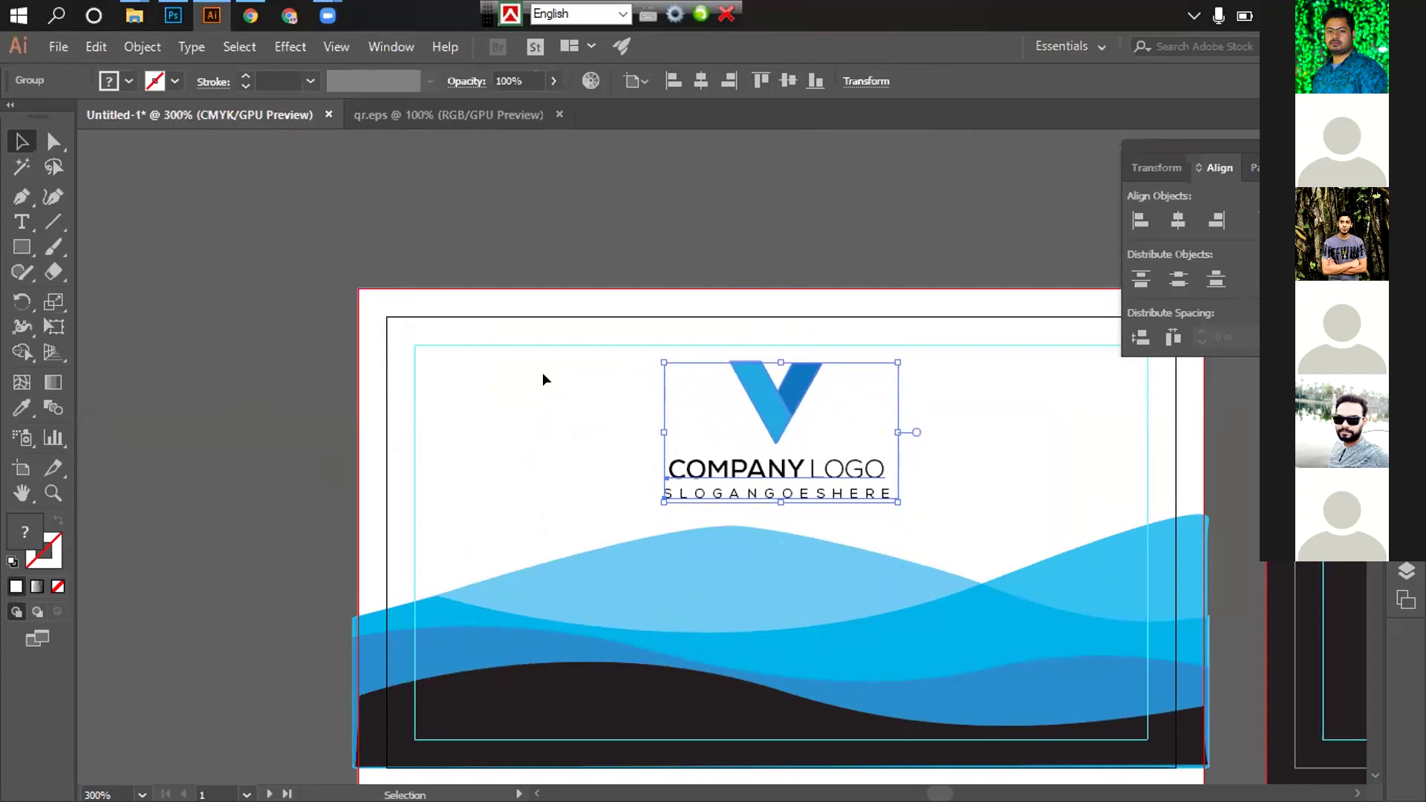
left_click(619, 255)
scroll(675, 382, "down", 3)
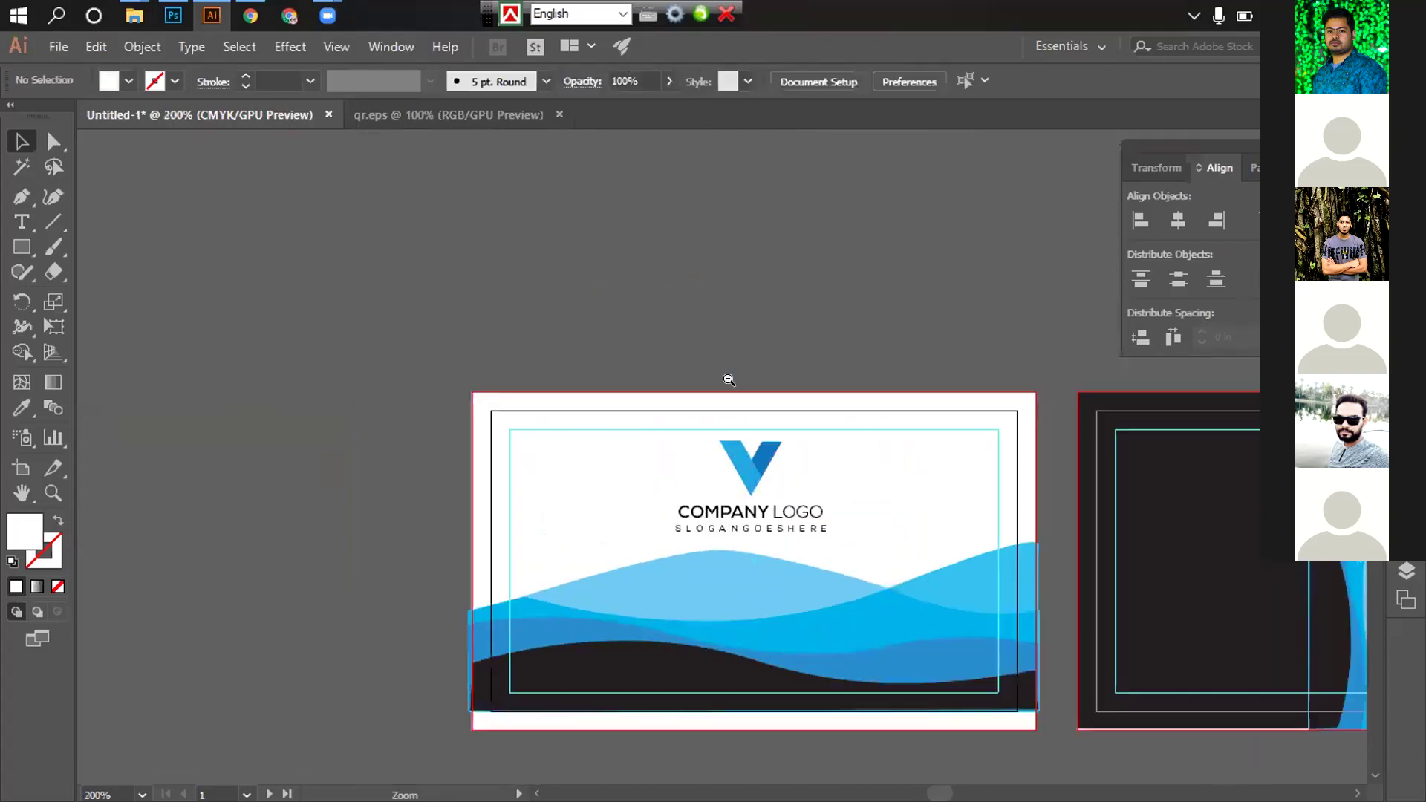
left_click_drag(675, 383, 516, 252)
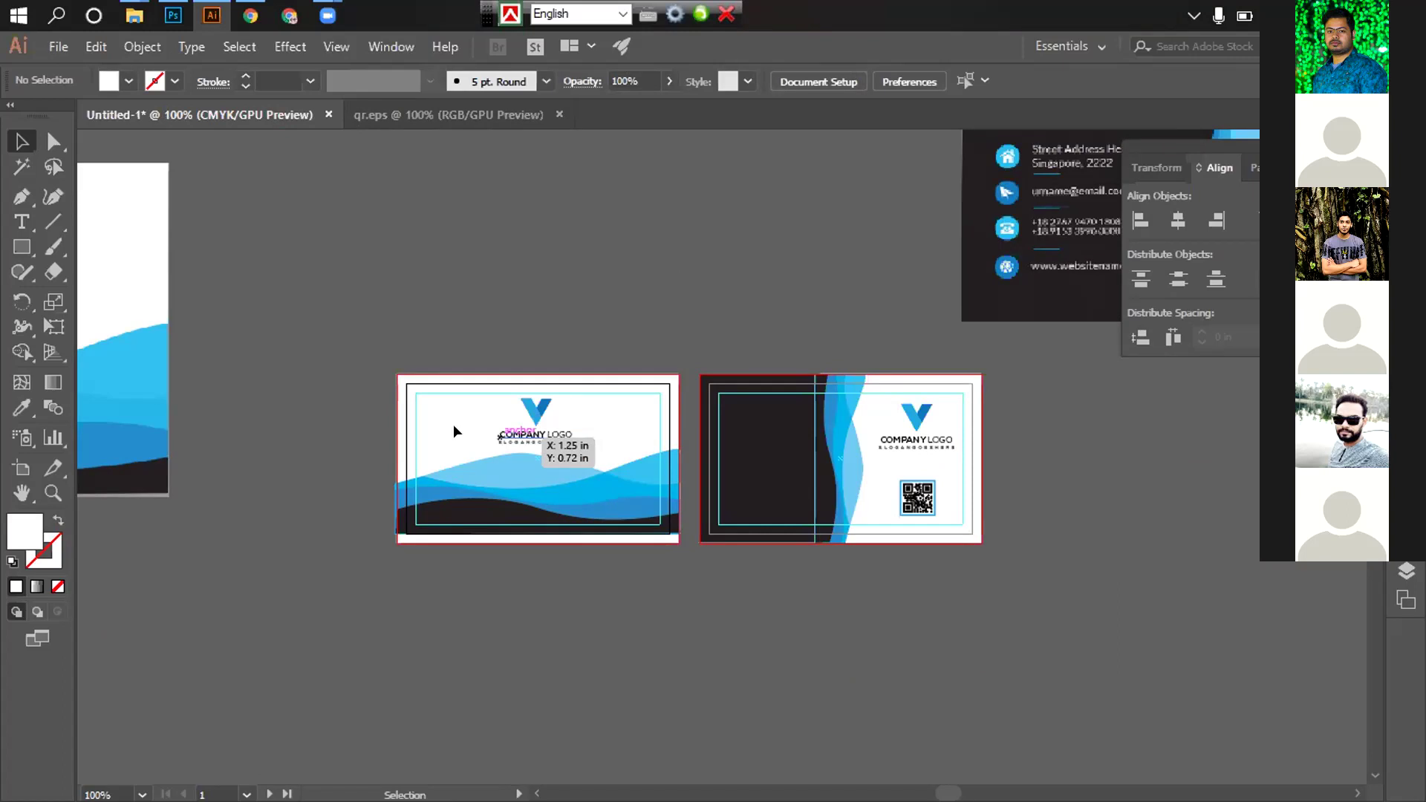
scroll(402, 437, "up", 2)
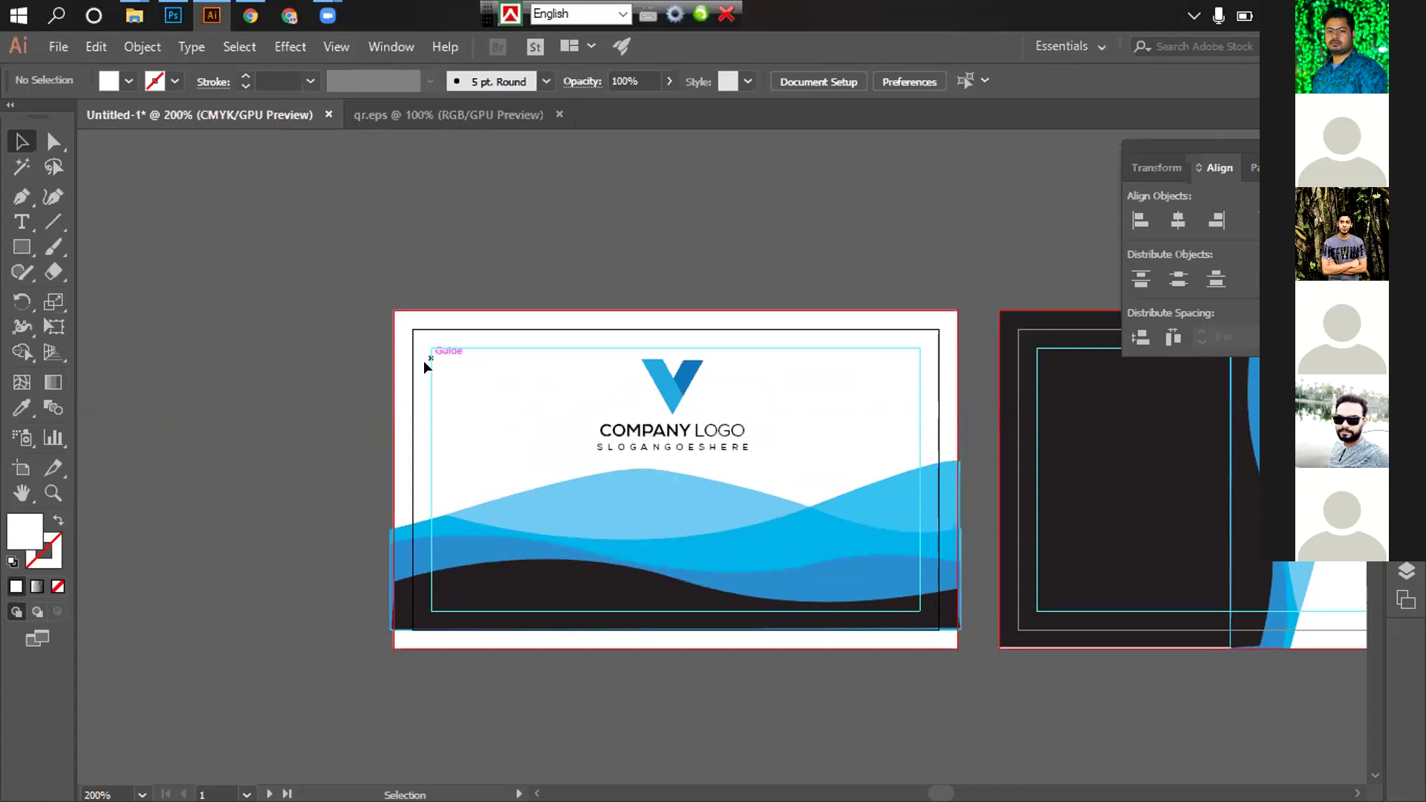
Type the cardholder's name in a new text line above the sample contact card
left_click_drag(878, 525, 559, 525)
key("ctrl+minus")
left_click_drag(758, 484, 560, 623)
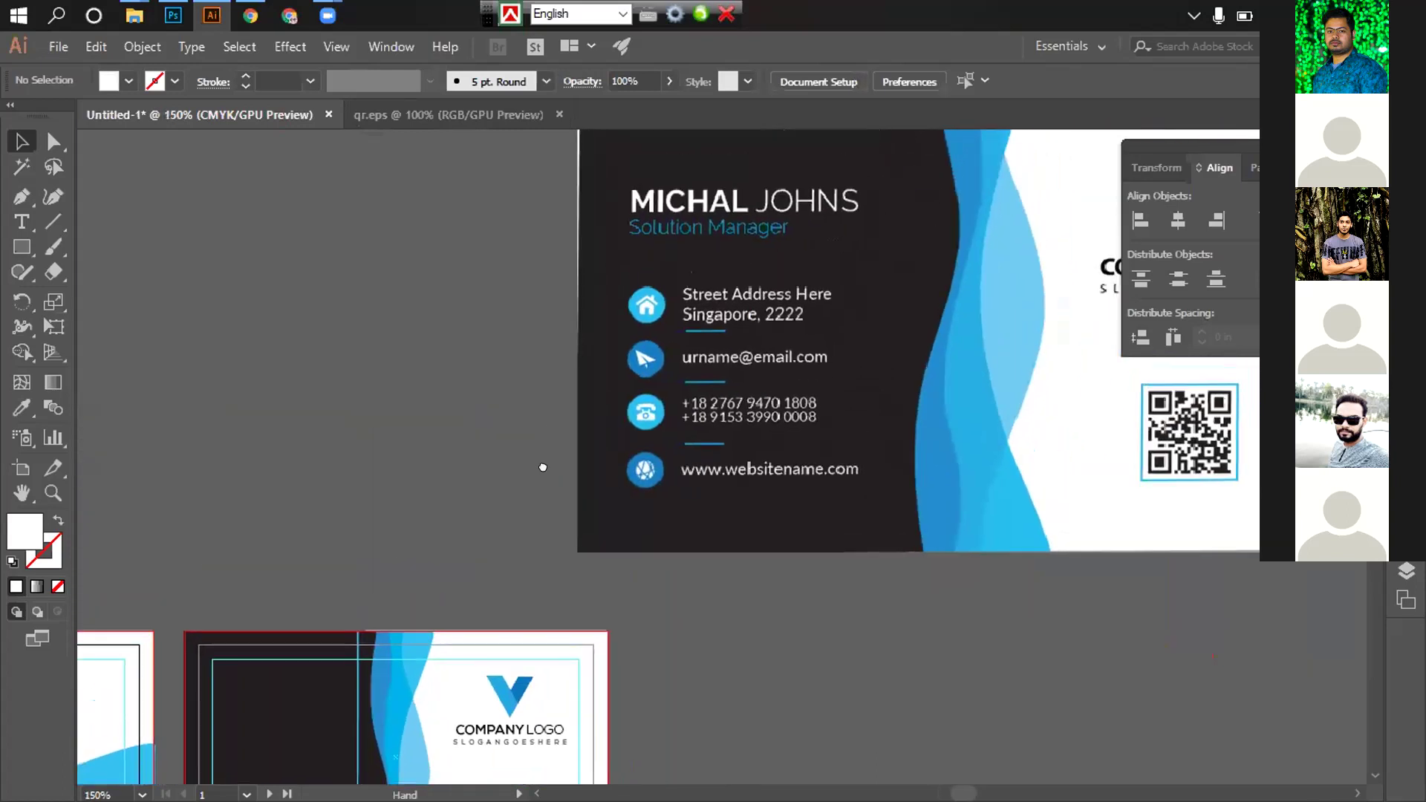
key("t")
left_click(692, 279)
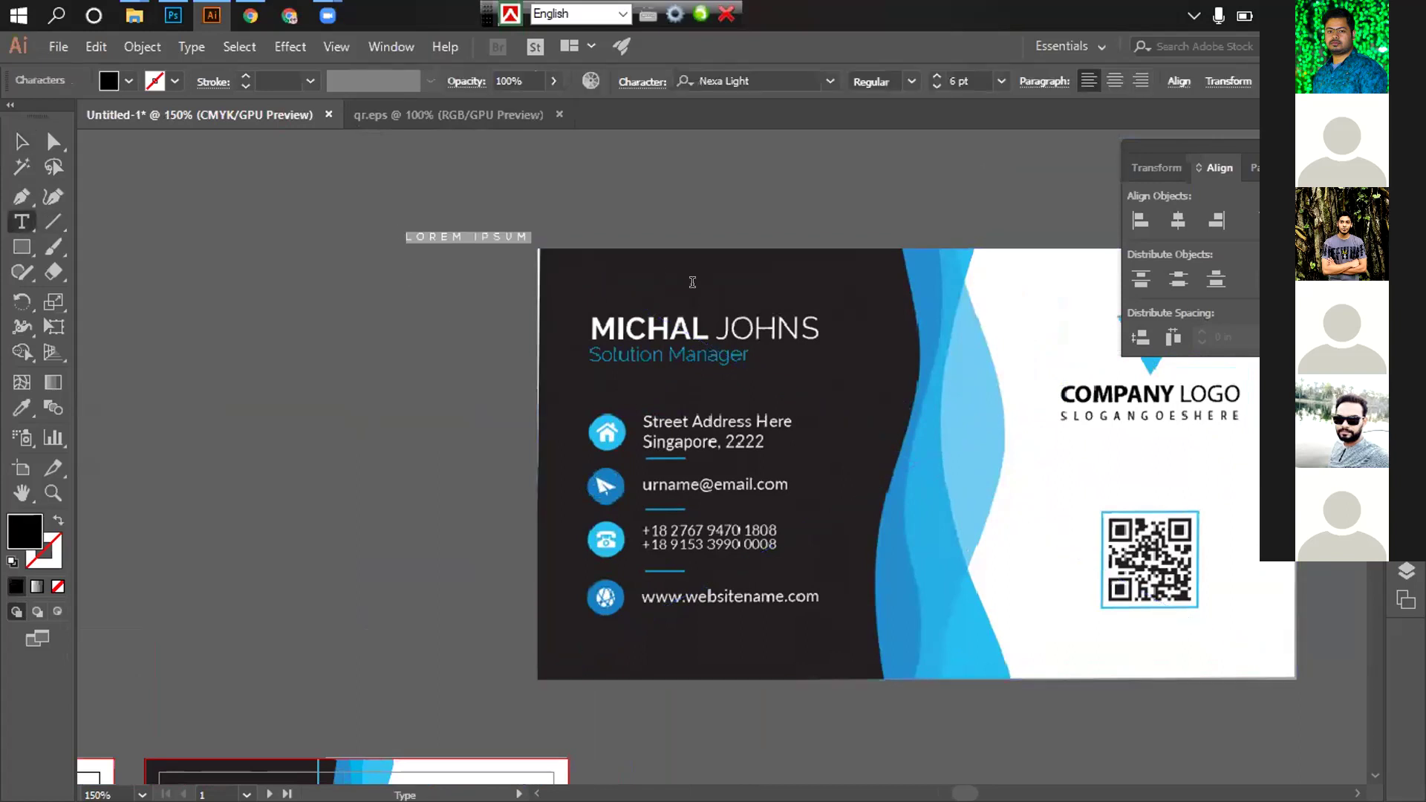
type("MA")
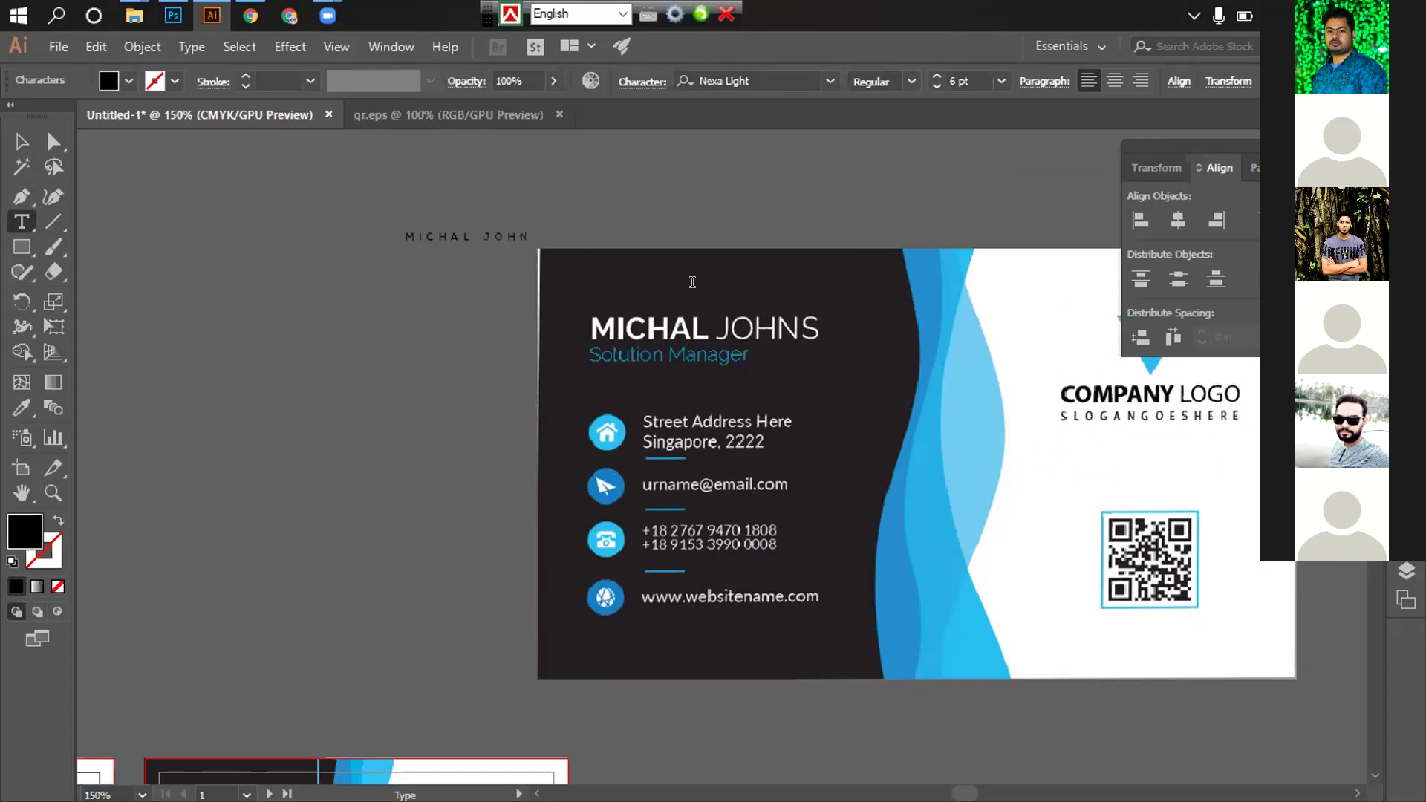
Reset the name text's tracking to 0 in the Character panel
key("ctrl+a")
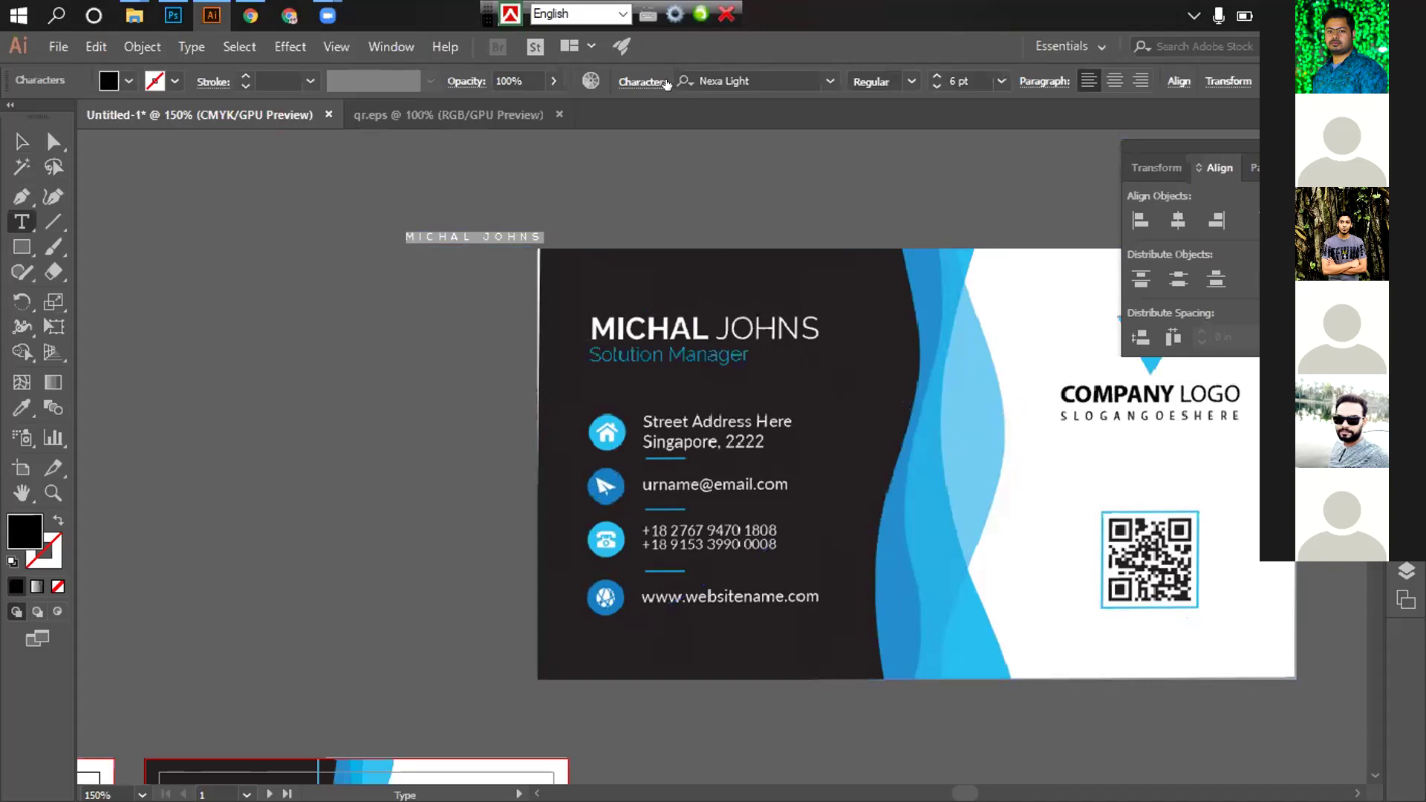
key("ctrl+t")
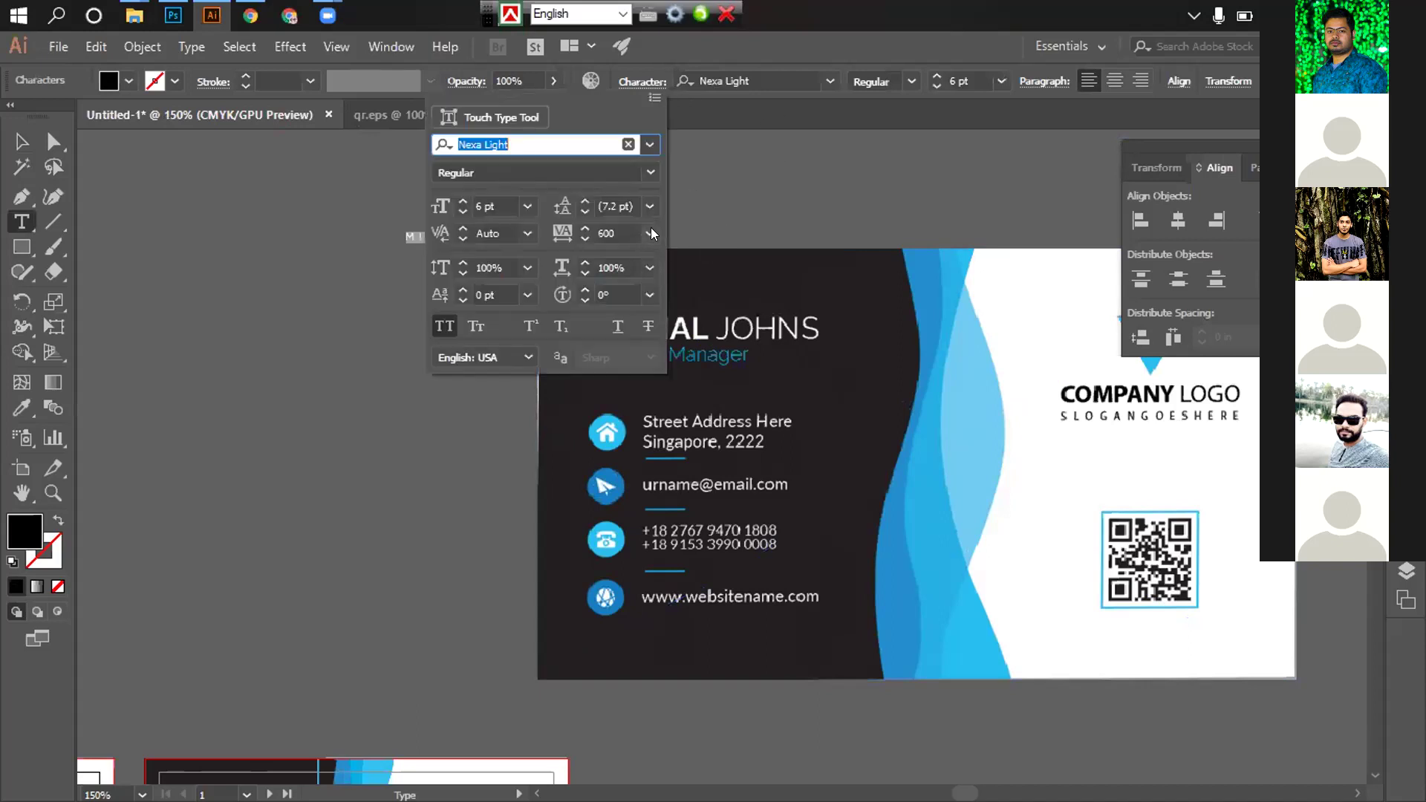
left_click(651, 234)
left_click(655, 411)
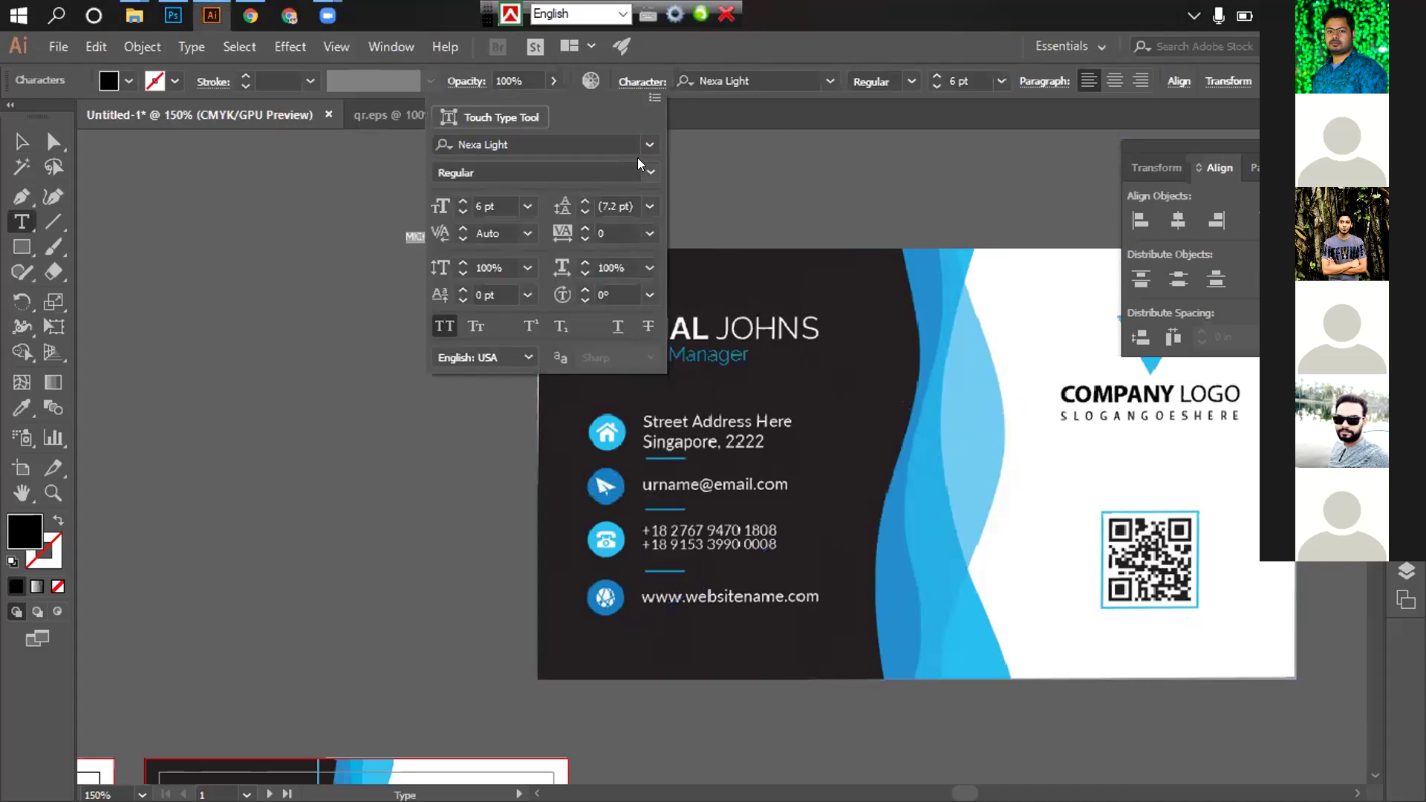
left_click(642, 82)
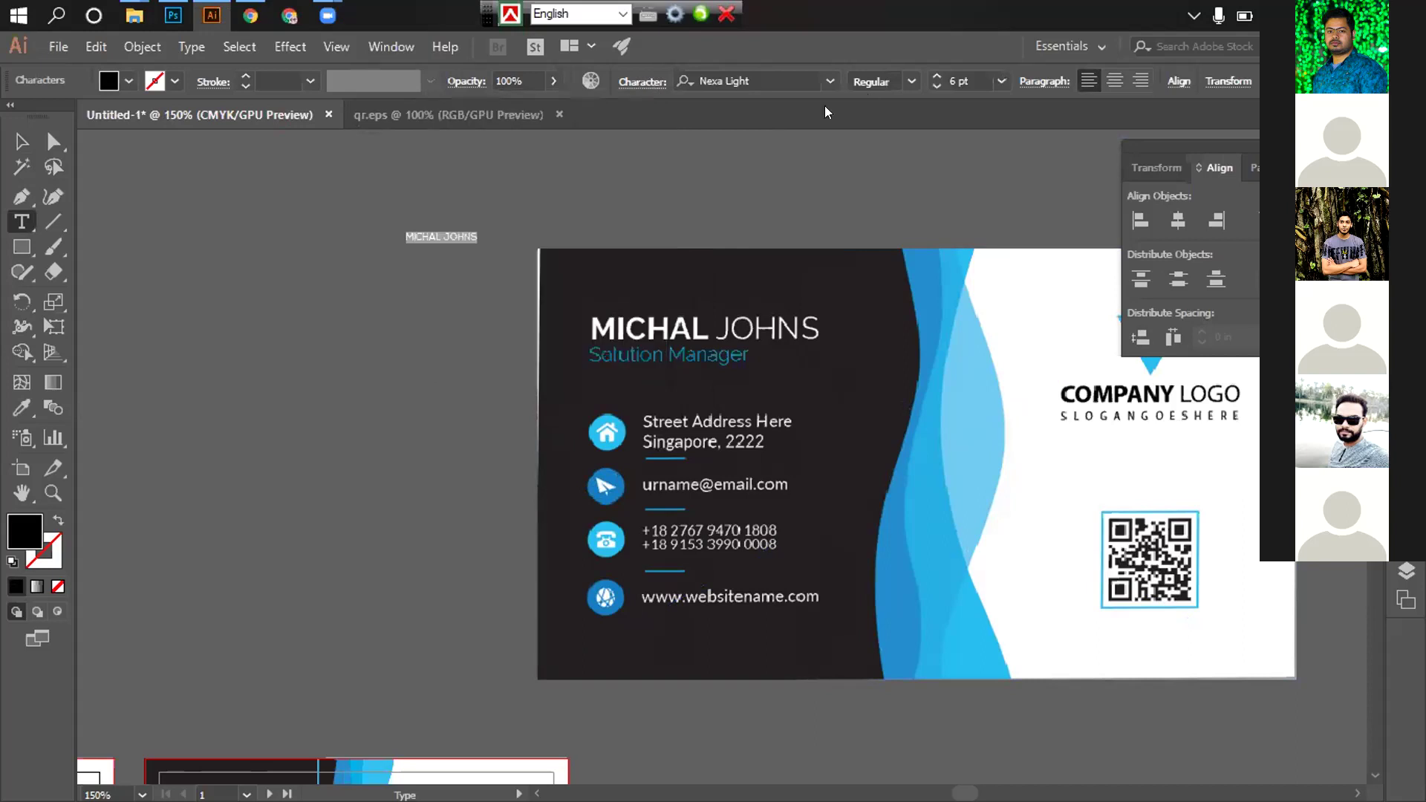
Set the name to 18 pt and duplicate it just below
left_click(1002, 80)
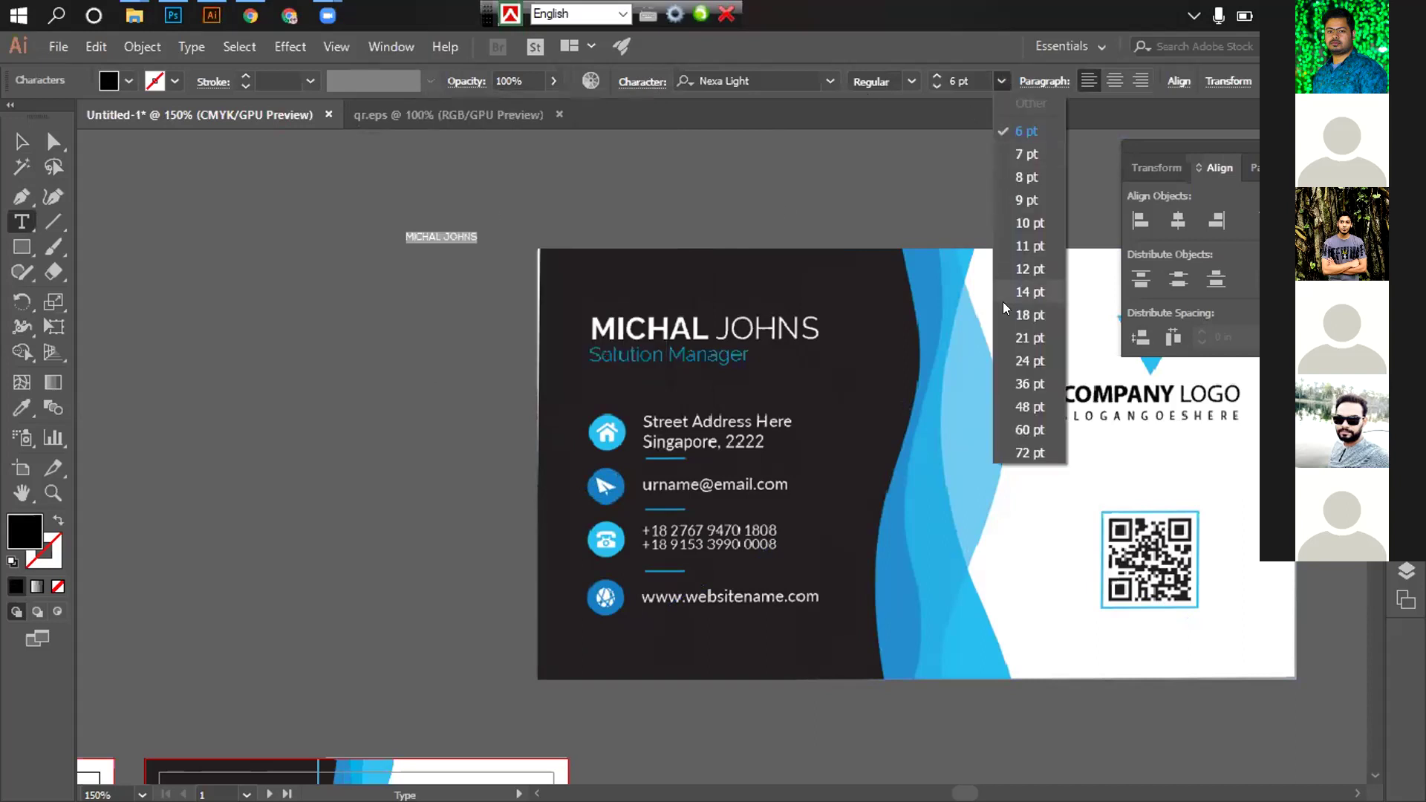
left_click(1030, 269)
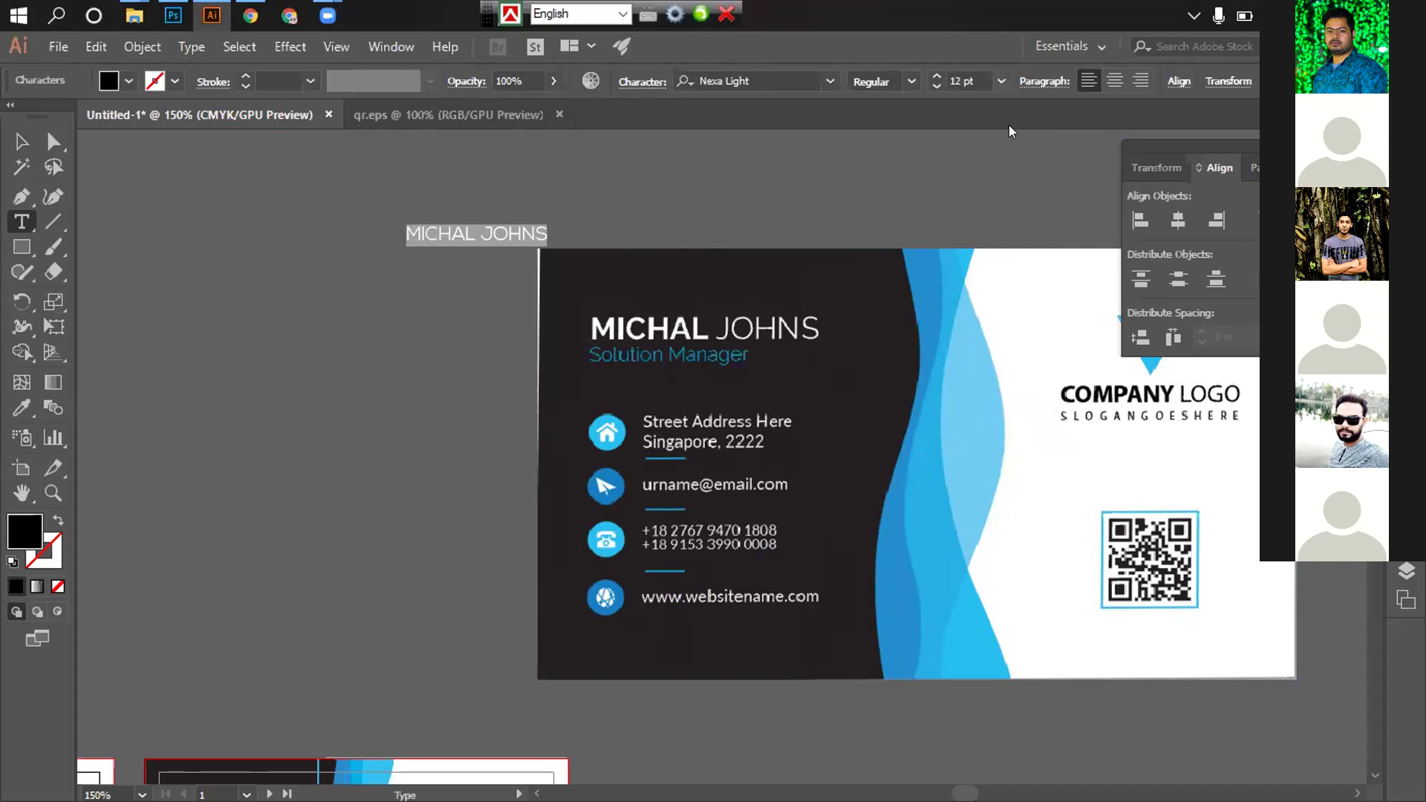
left_click(1002, 80)
left_click(1029, 294)
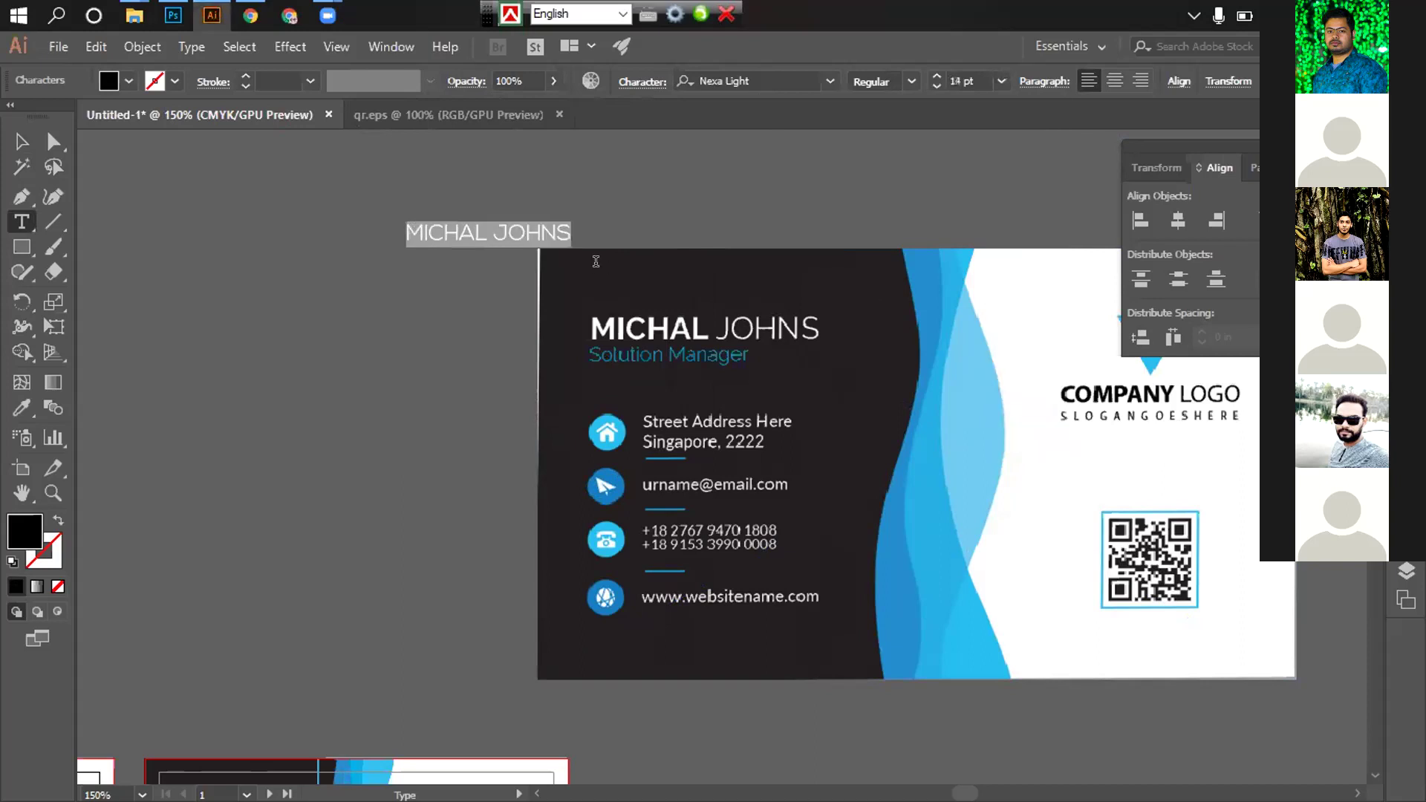
left_click(1002, 80)
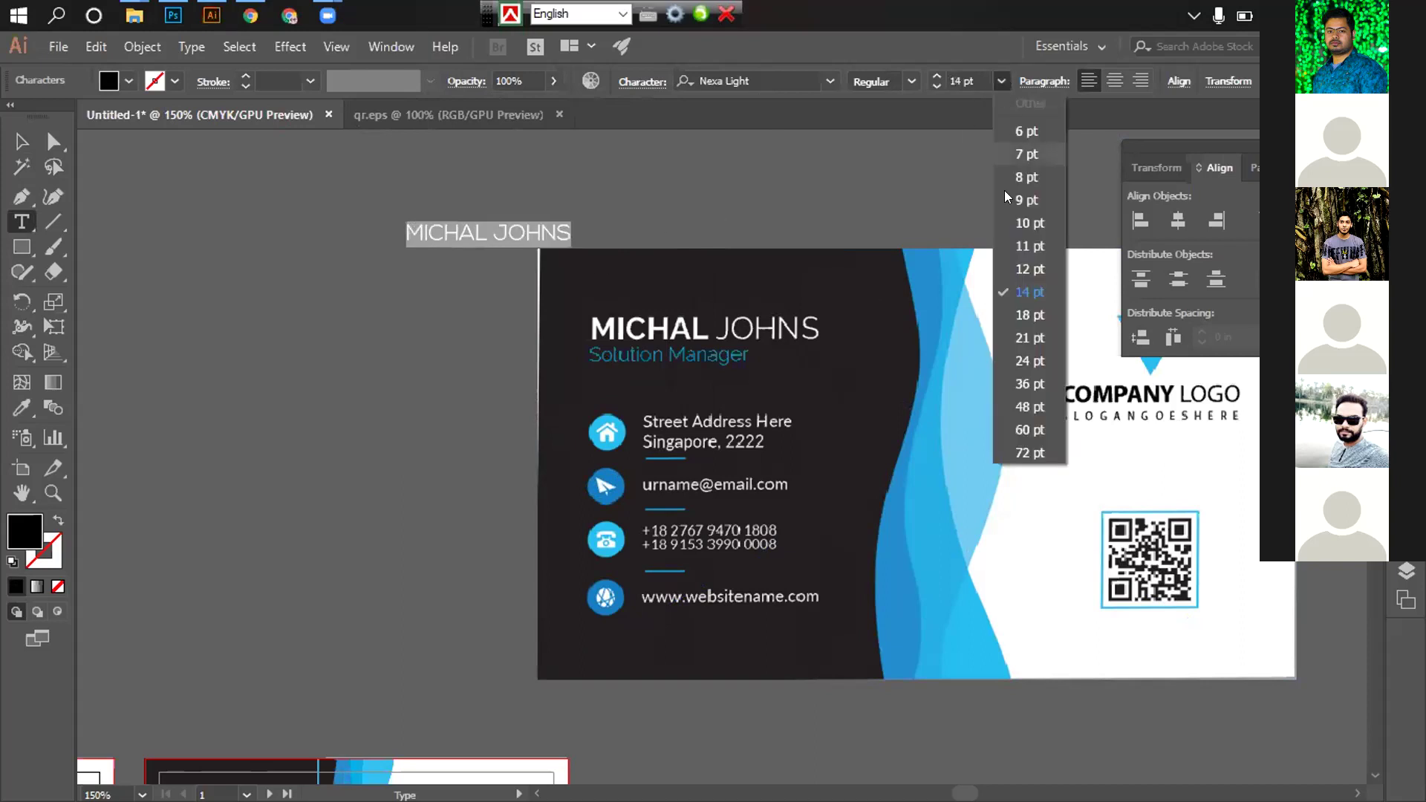
left_click(1028, 315)
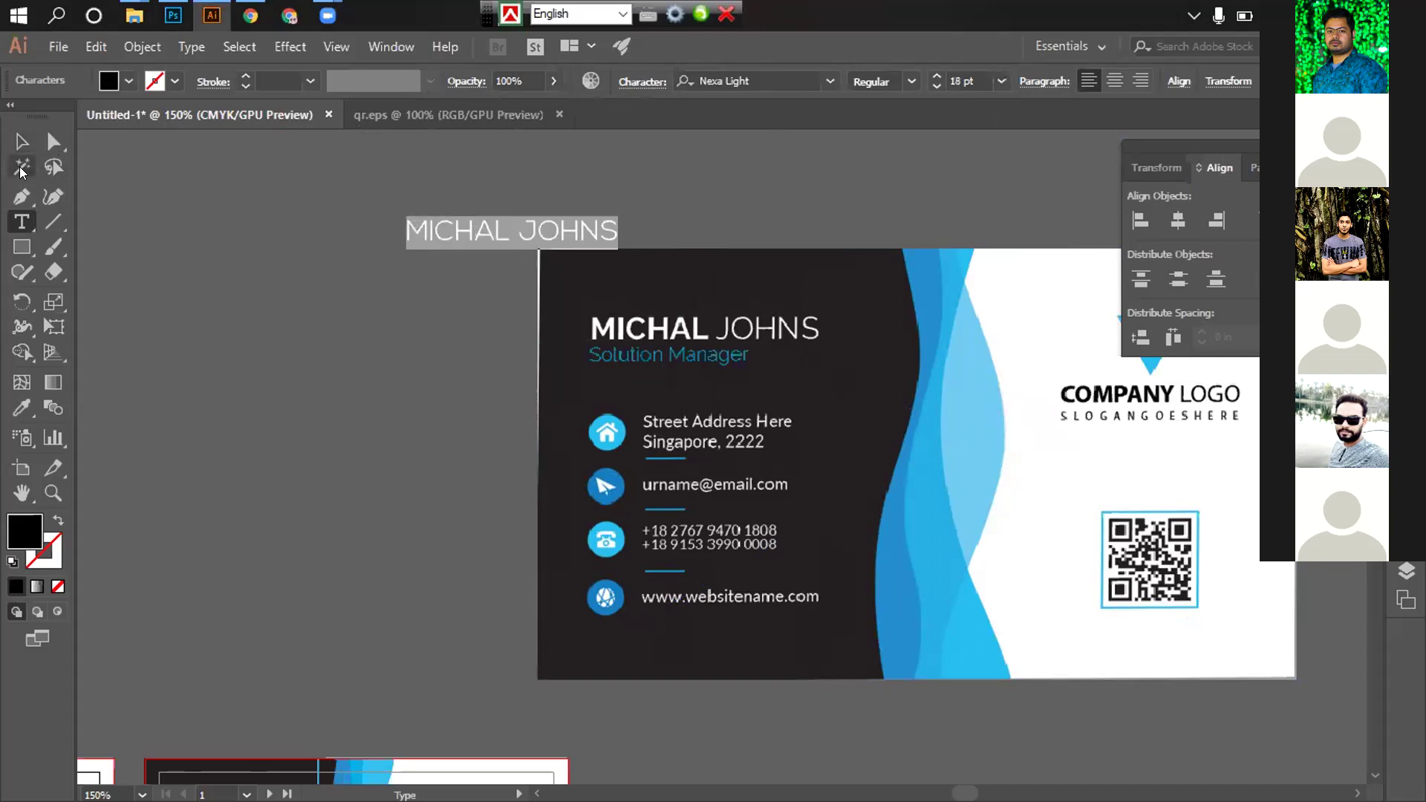
left_click(21, 141)
left_click_drag(467, 245, 477, 288)
Shift both name lines left and retype the lower copy as SOLUTION MANAGER
left_click(449, 235, "shift")
left_click_drag(449, 235, 257, 243)
left_click_drag(369, 315, 461, 331)
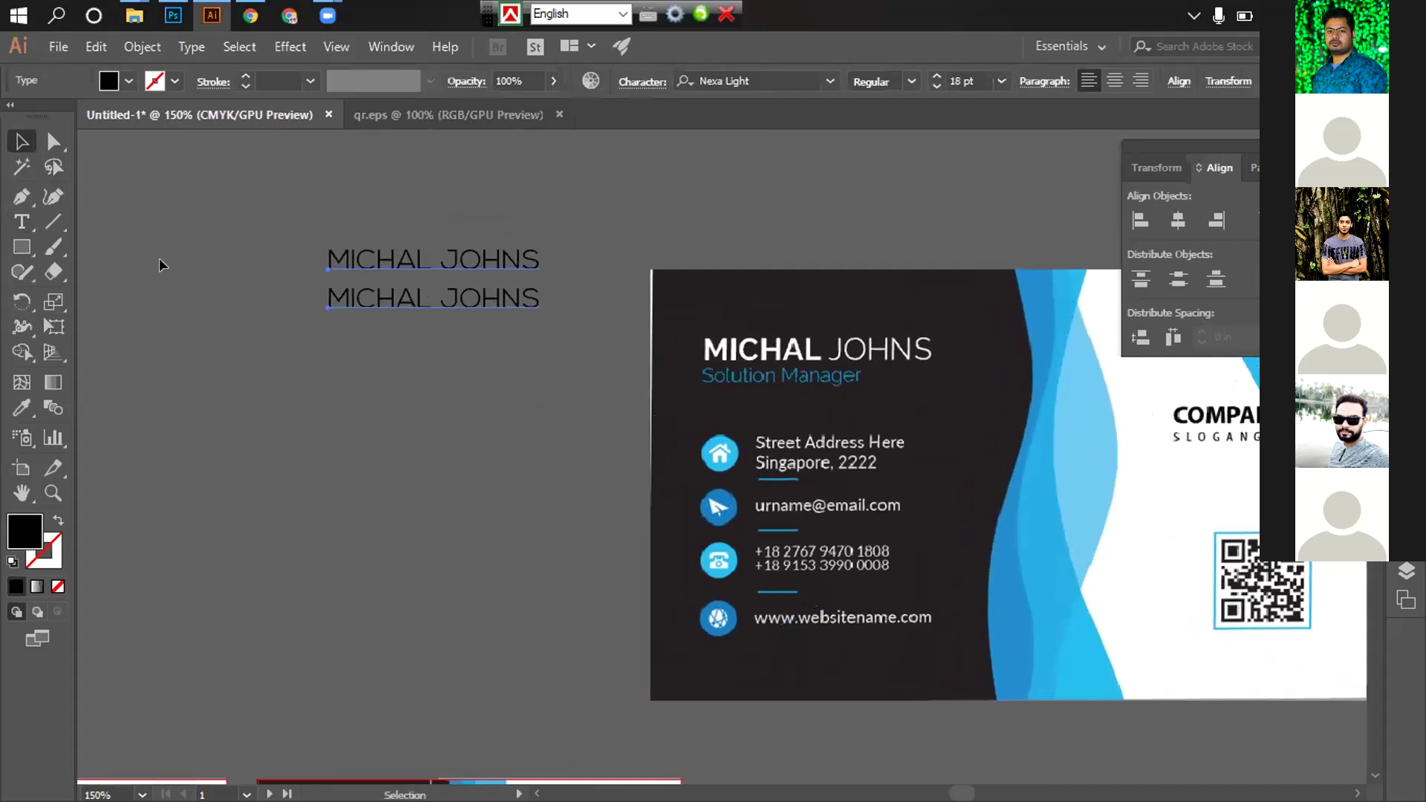
left_click(12, 217)
left_click(396, 281)
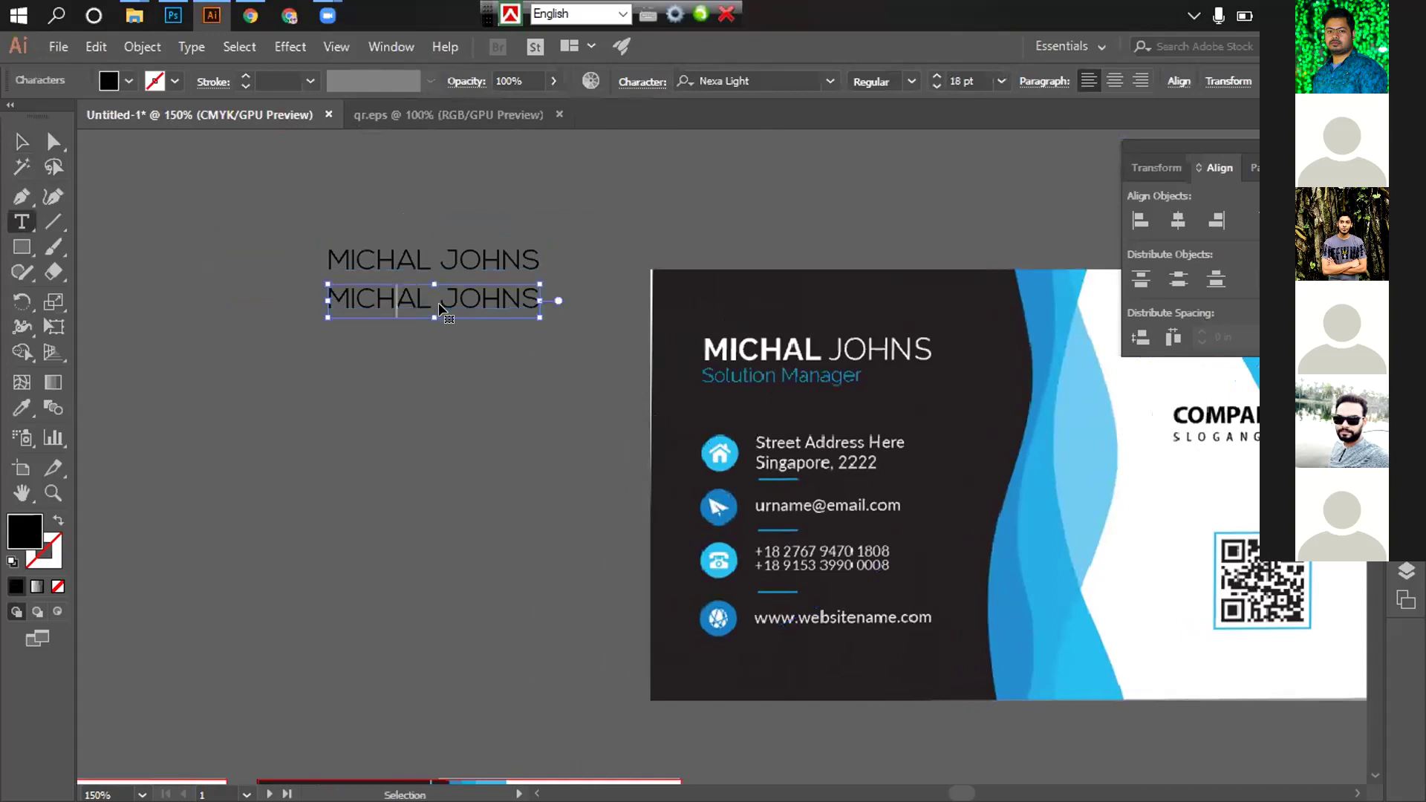
key("ctrl+a")
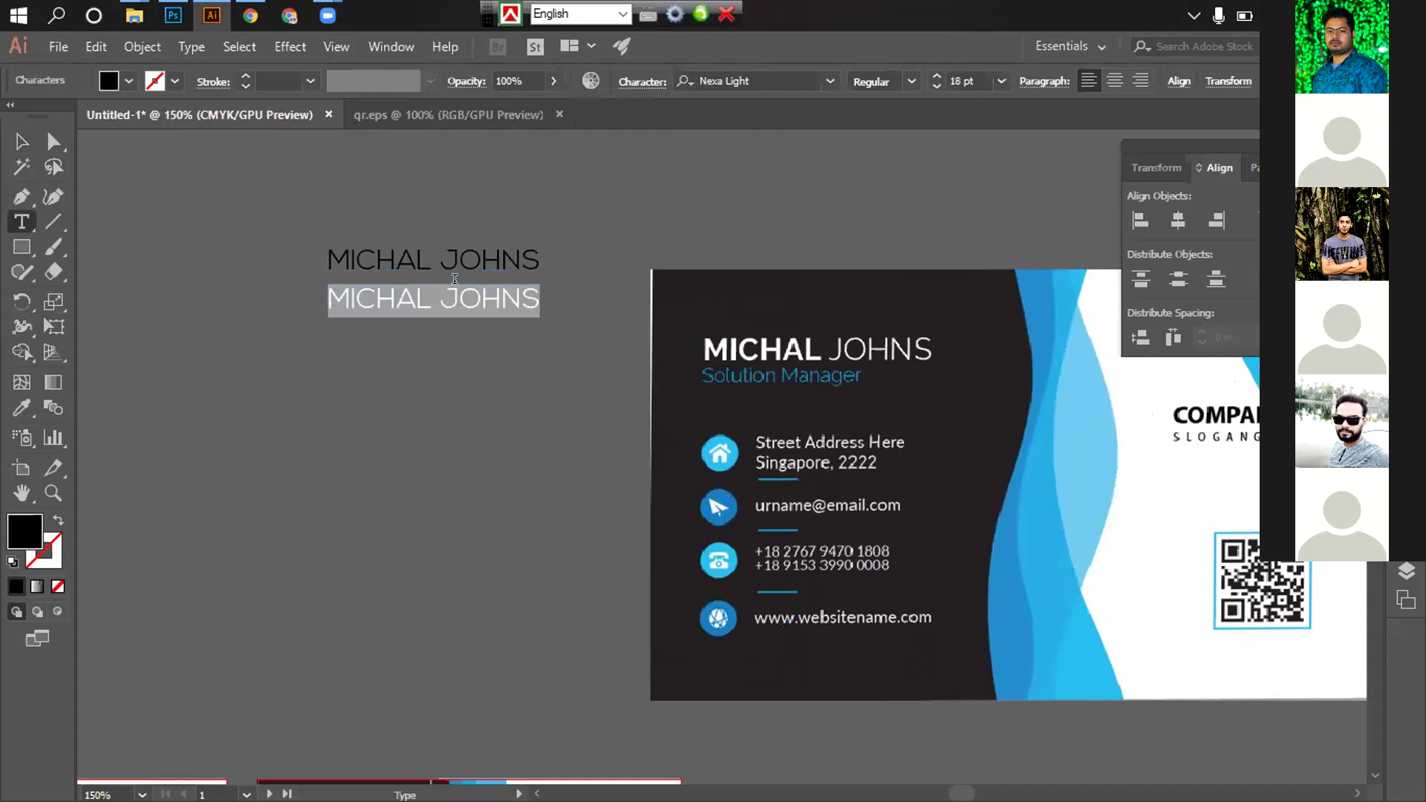
type("S")
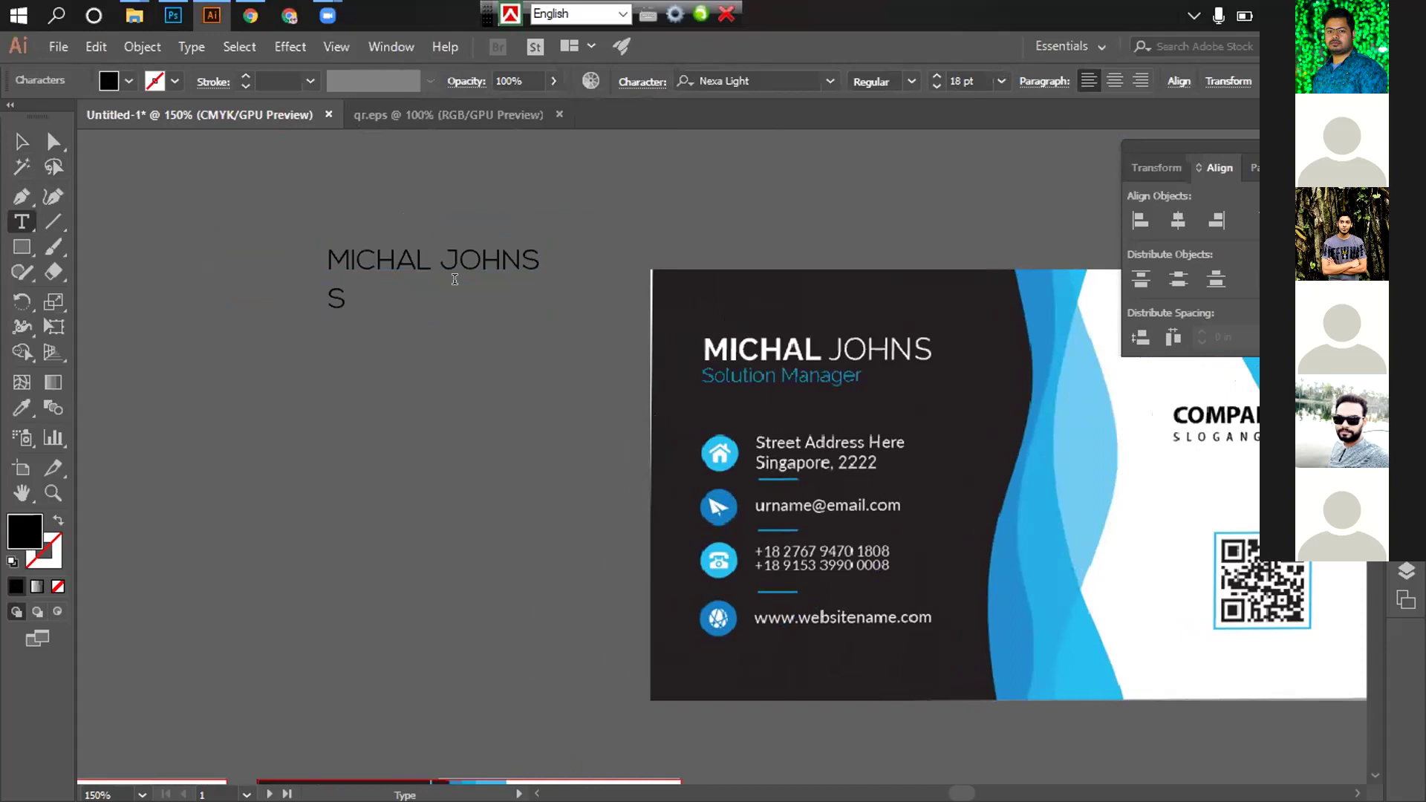
type("OLUTION MAN")
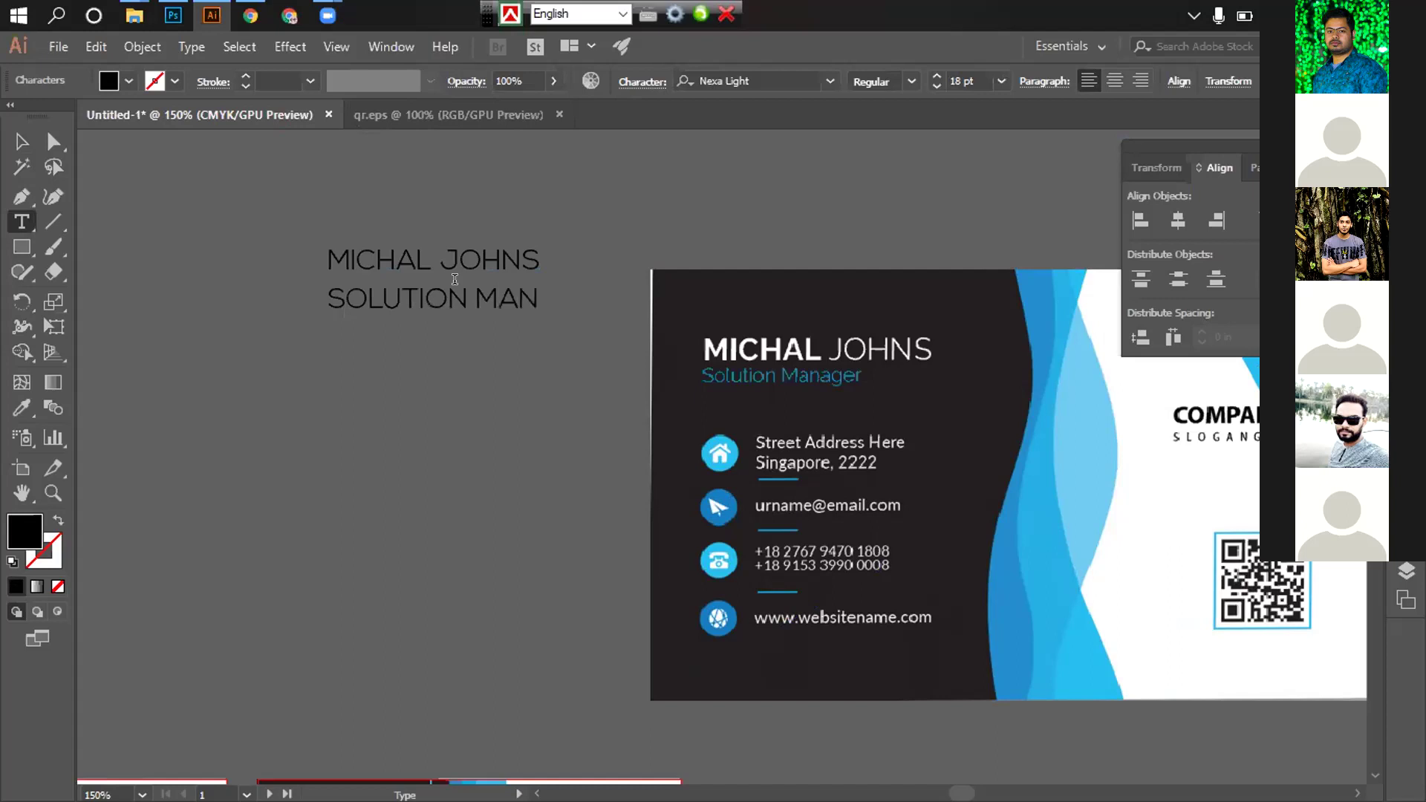
type("AGER")
Shrink the SOLUTION MANAGER line to 8 pt
key("shift+Home")
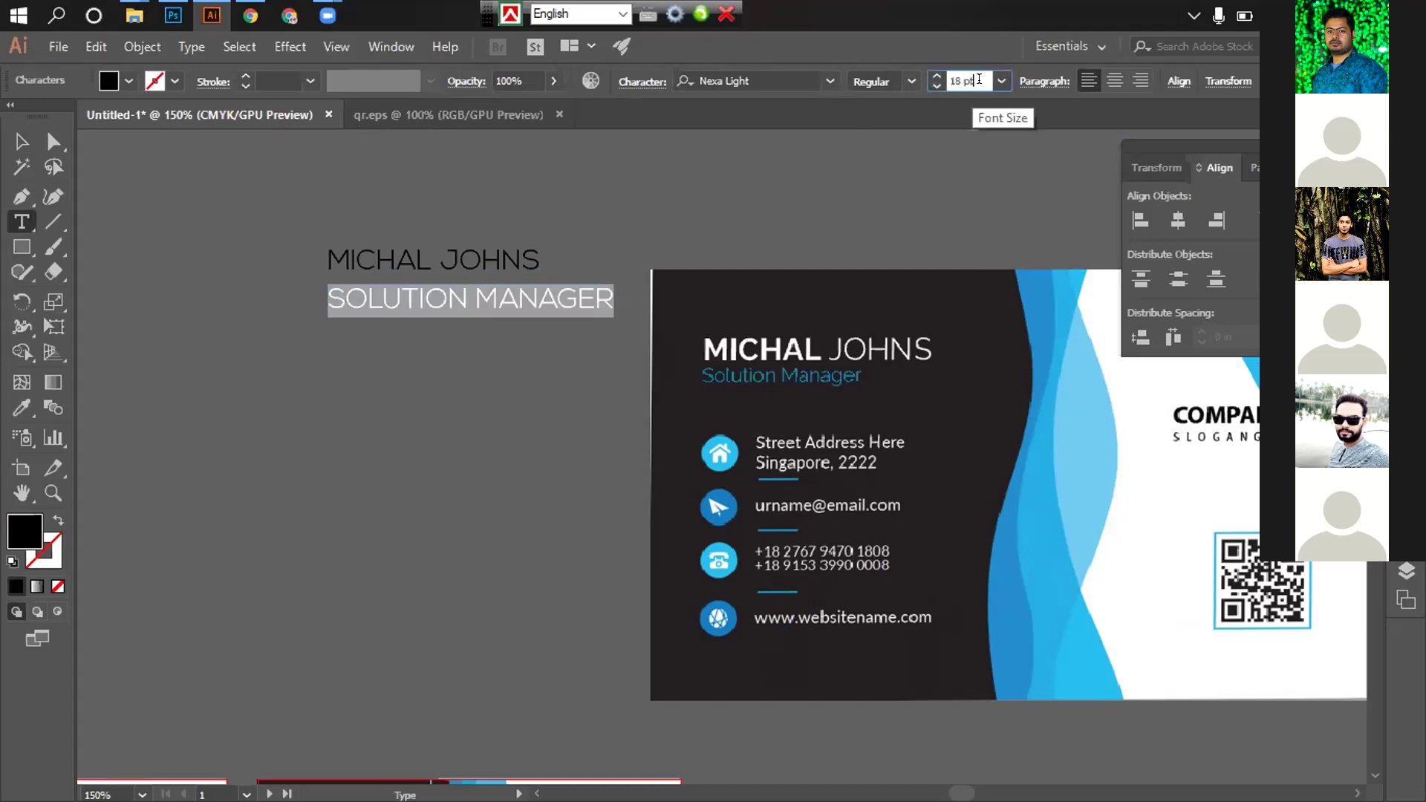
left_click(1001, 81)
left_click(1027, 201)
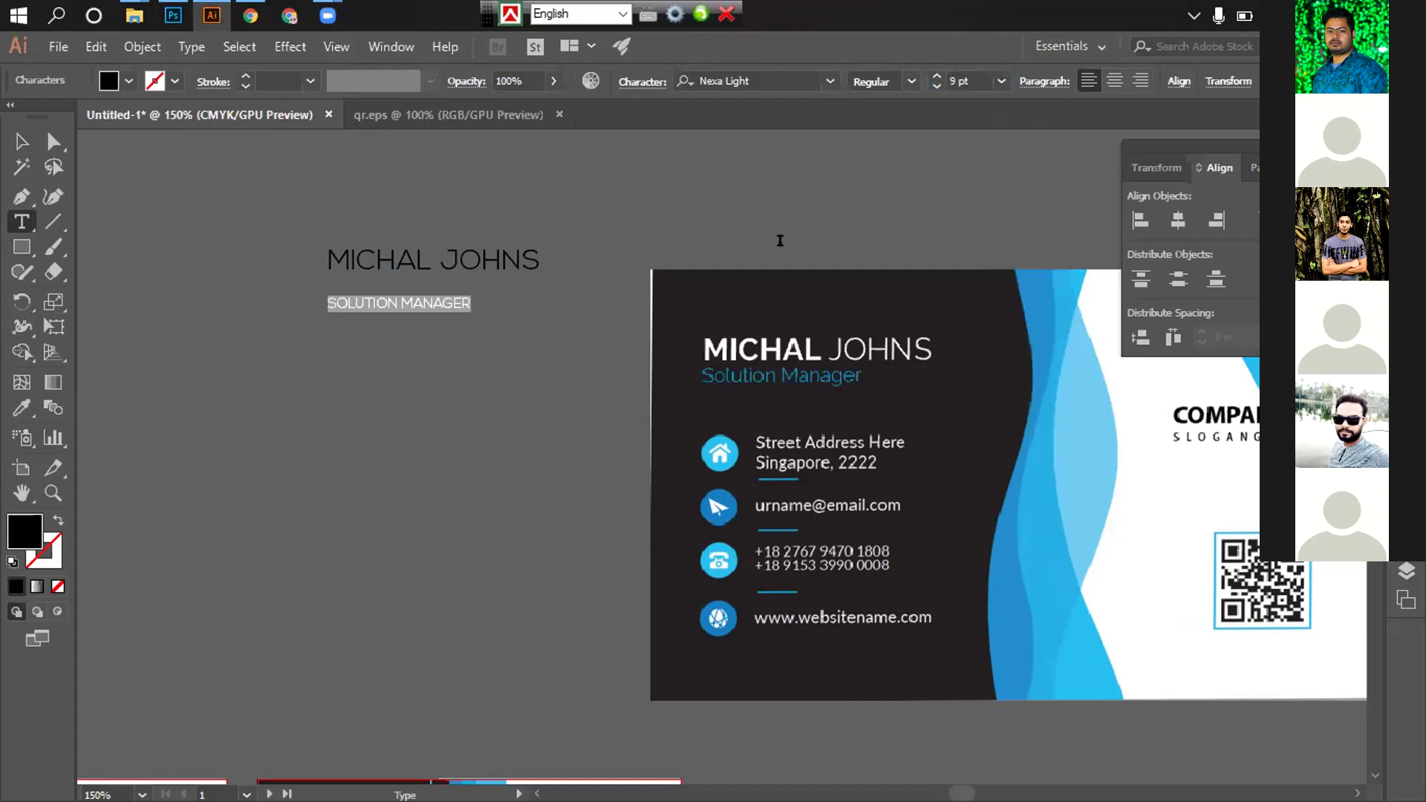
left_click(1001, 82)
left_click(1035, 176)
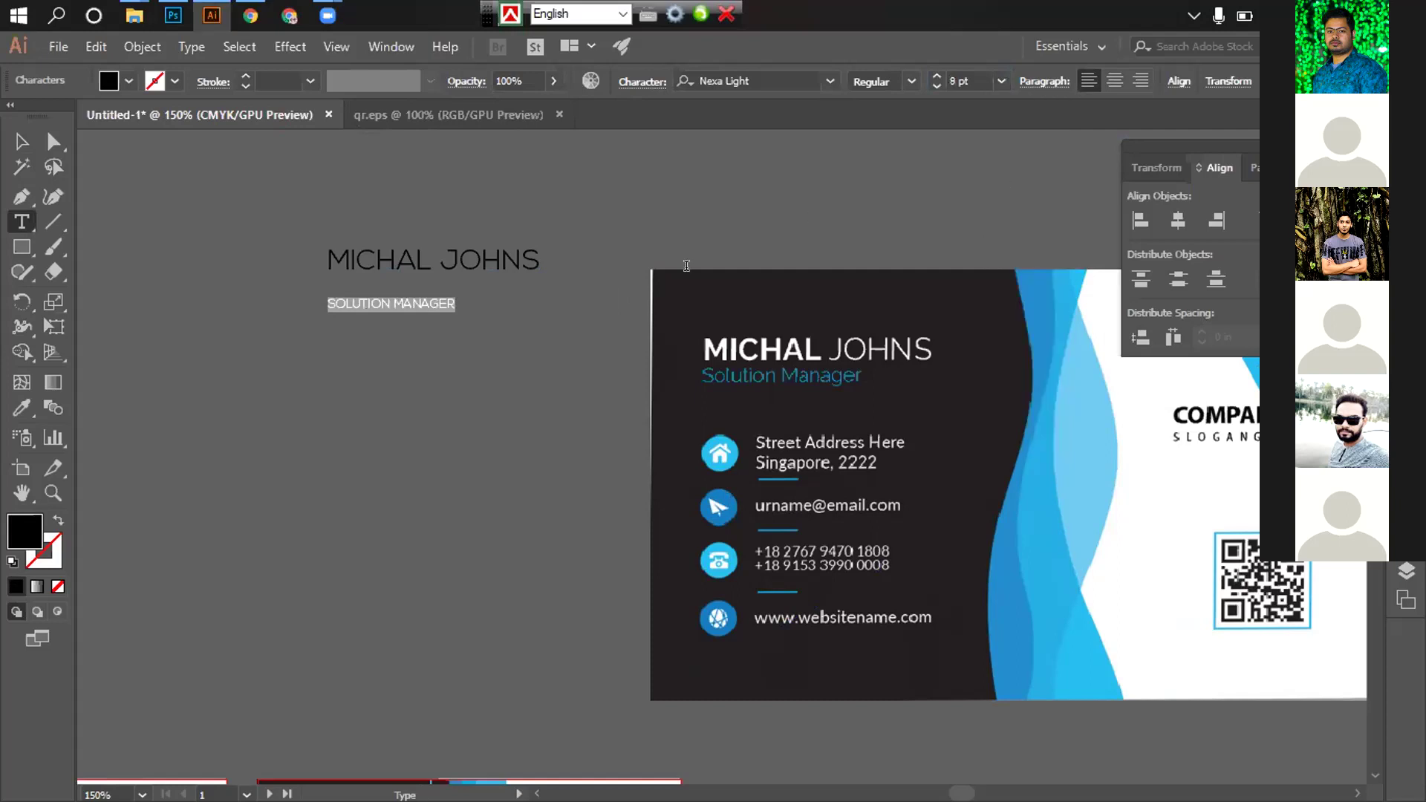
left_click_drag(328, 257, 725, 195)
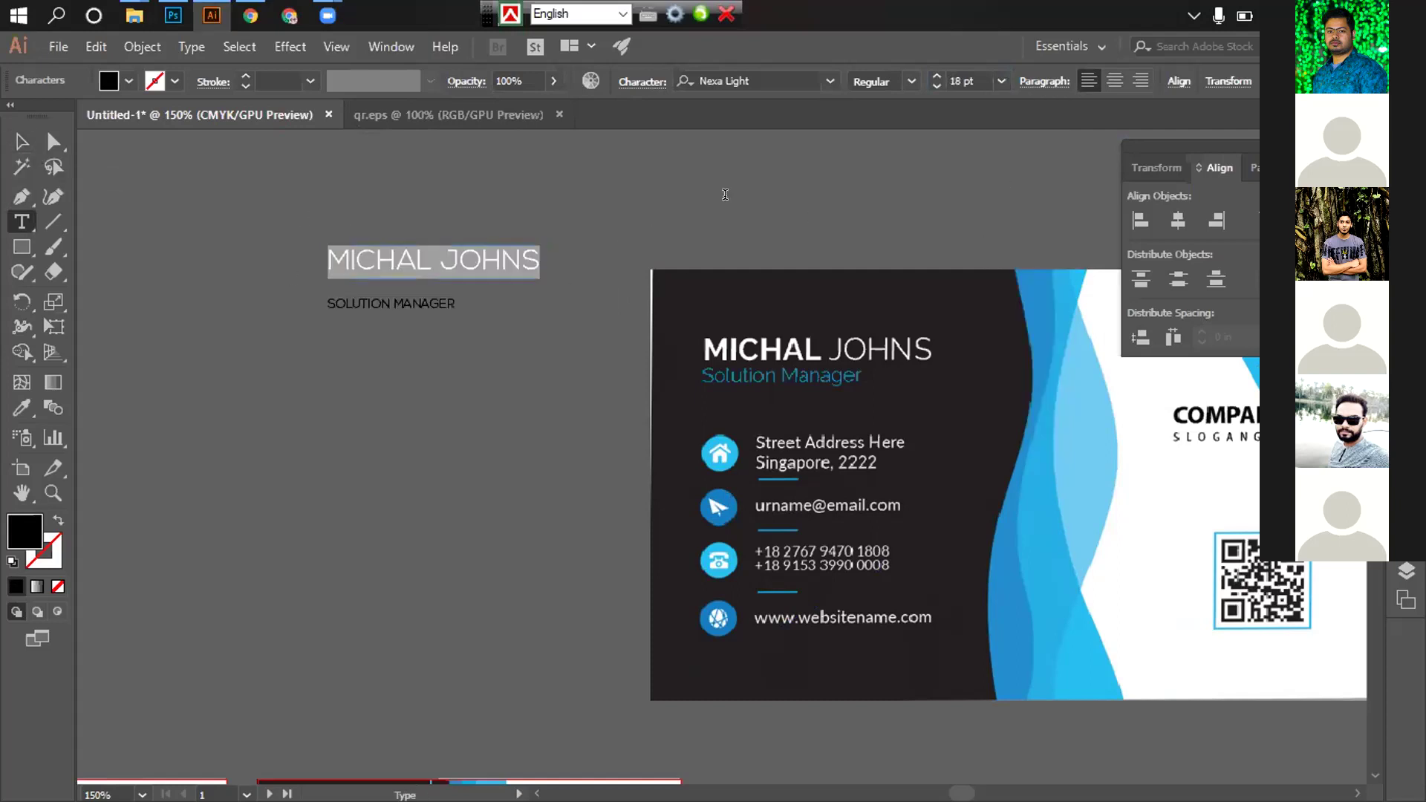
left_click(829, 81)
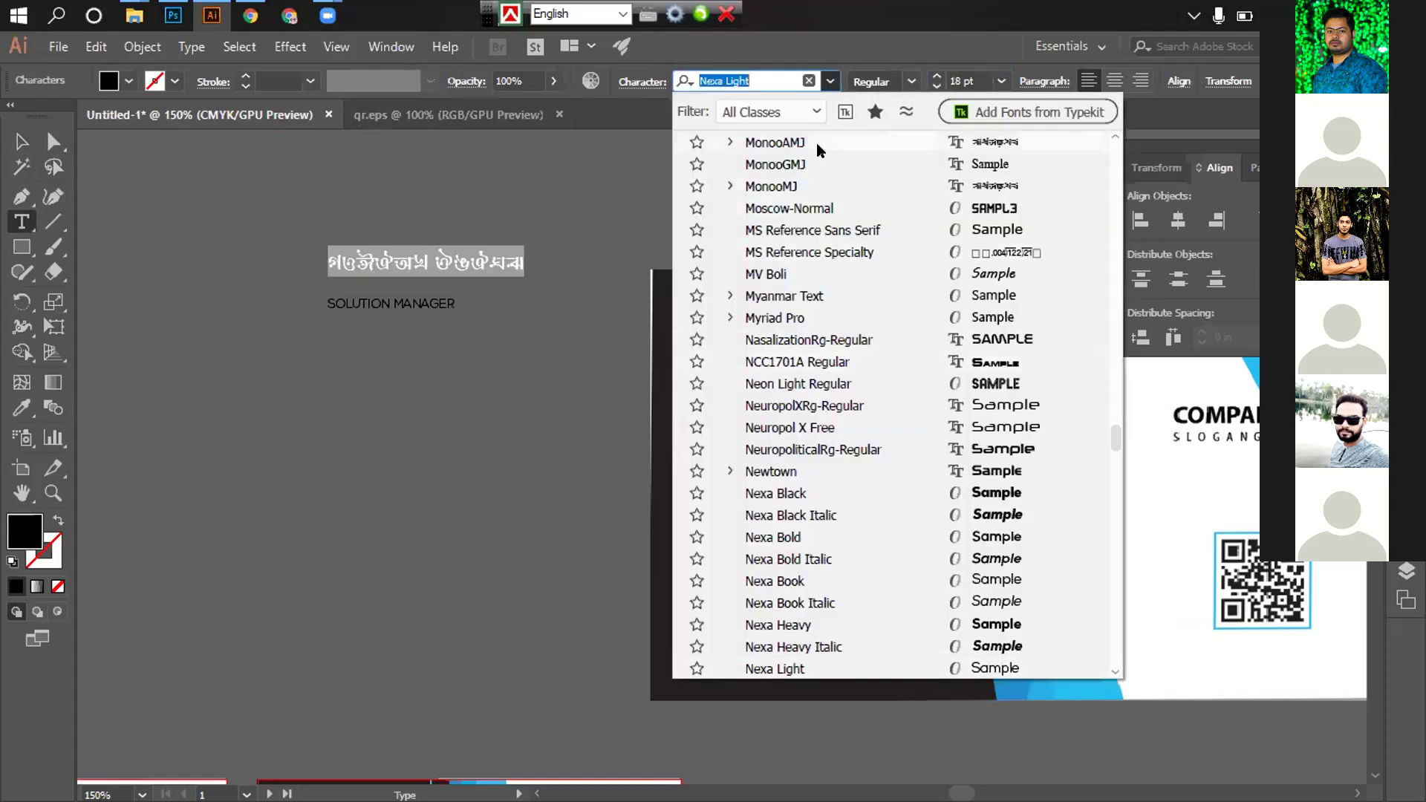
left_click_drag(1121, 423, 1030, 164)
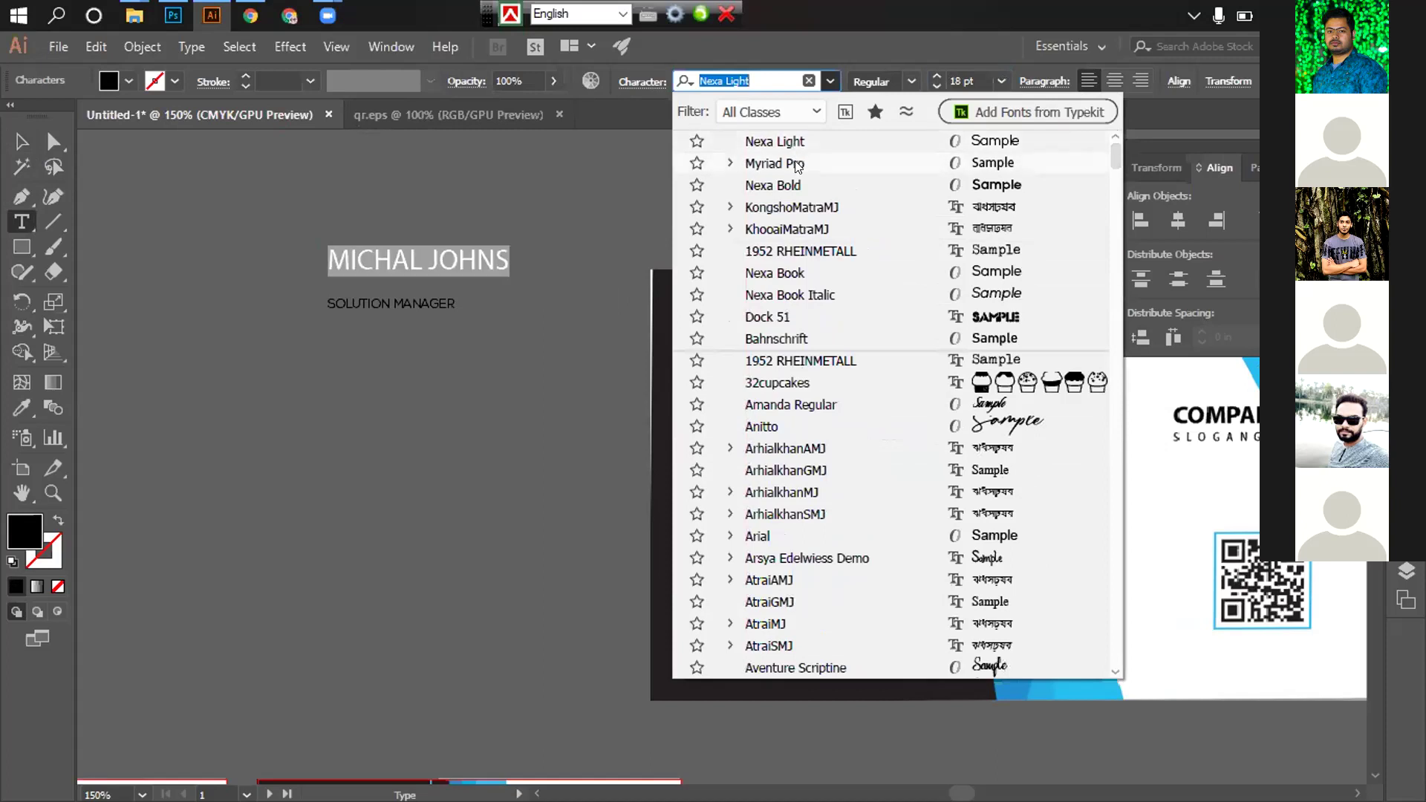
left_click(773, 185)
Switch only the surname JOHNS to Nexa Light
left_click(475, 265)
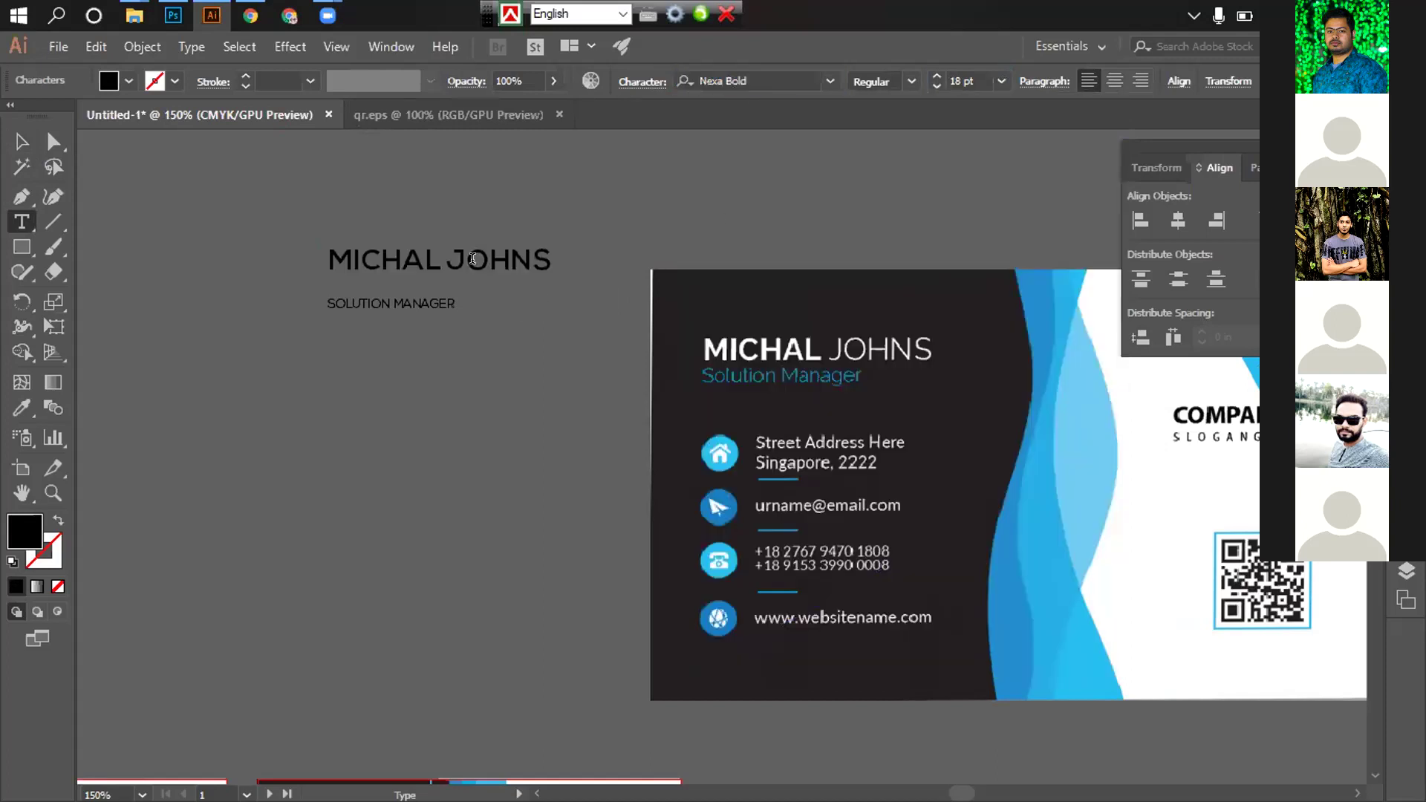
left_click_drag(443, 260, 620, 252)
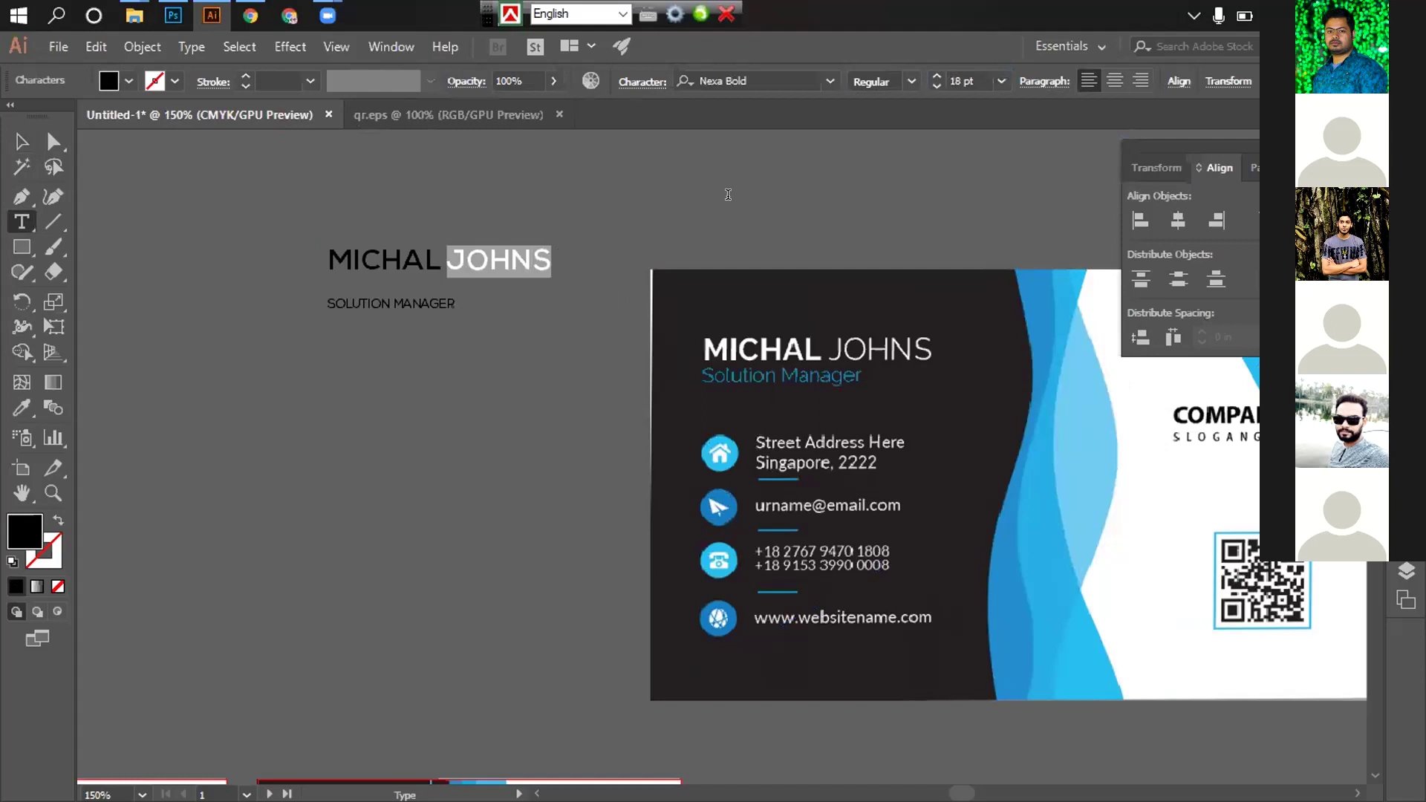
left_click(828, 79)
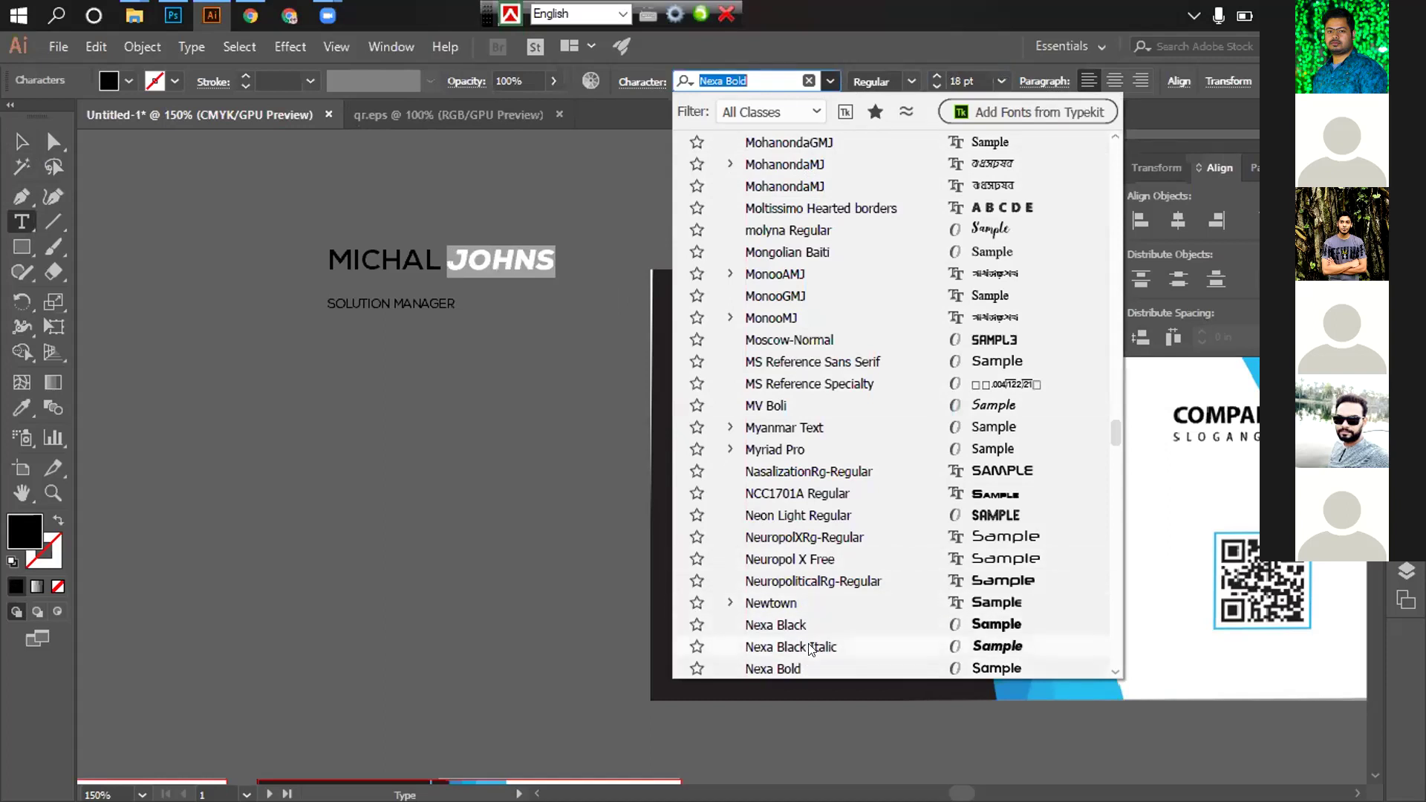
scroll(817, 650, "down", 3)
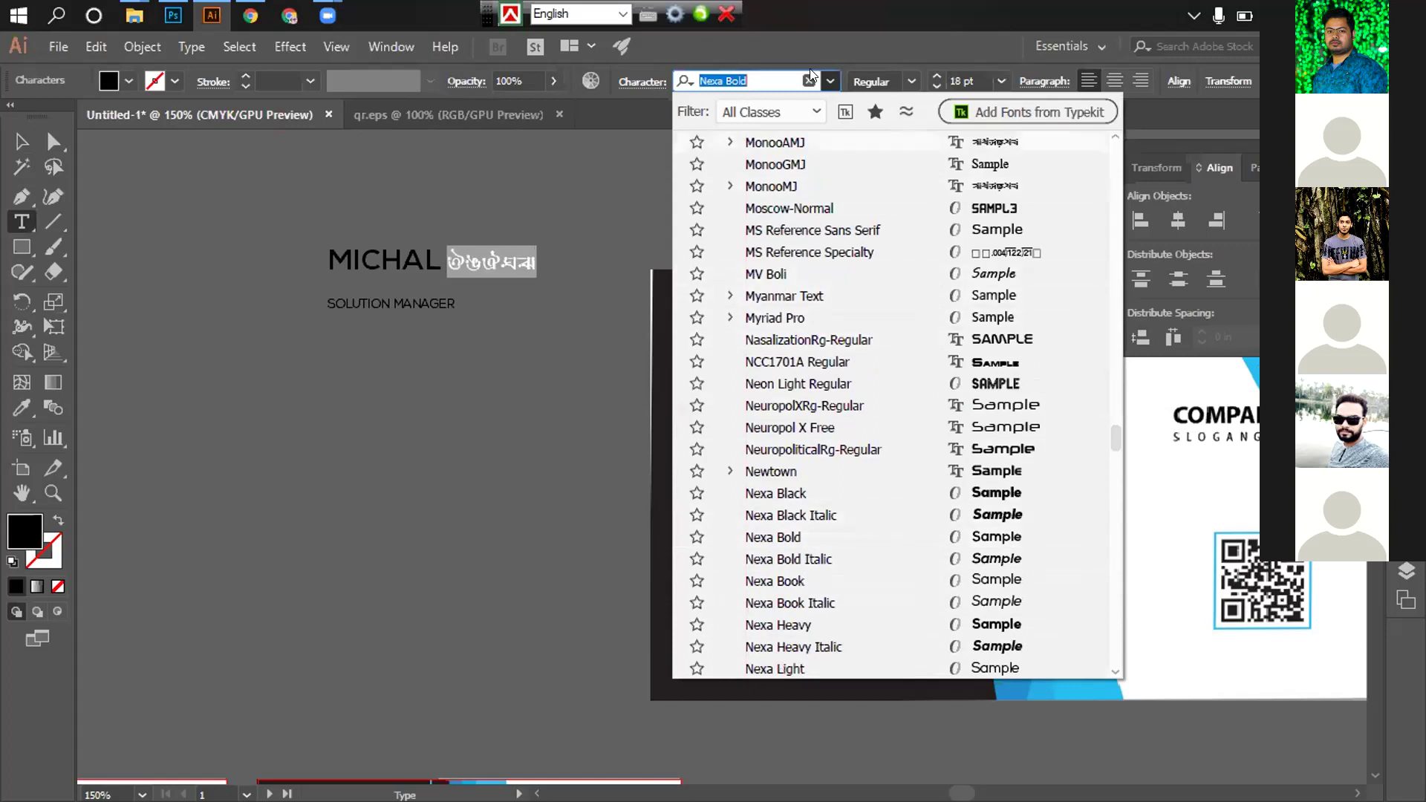
left_click(912, 82)
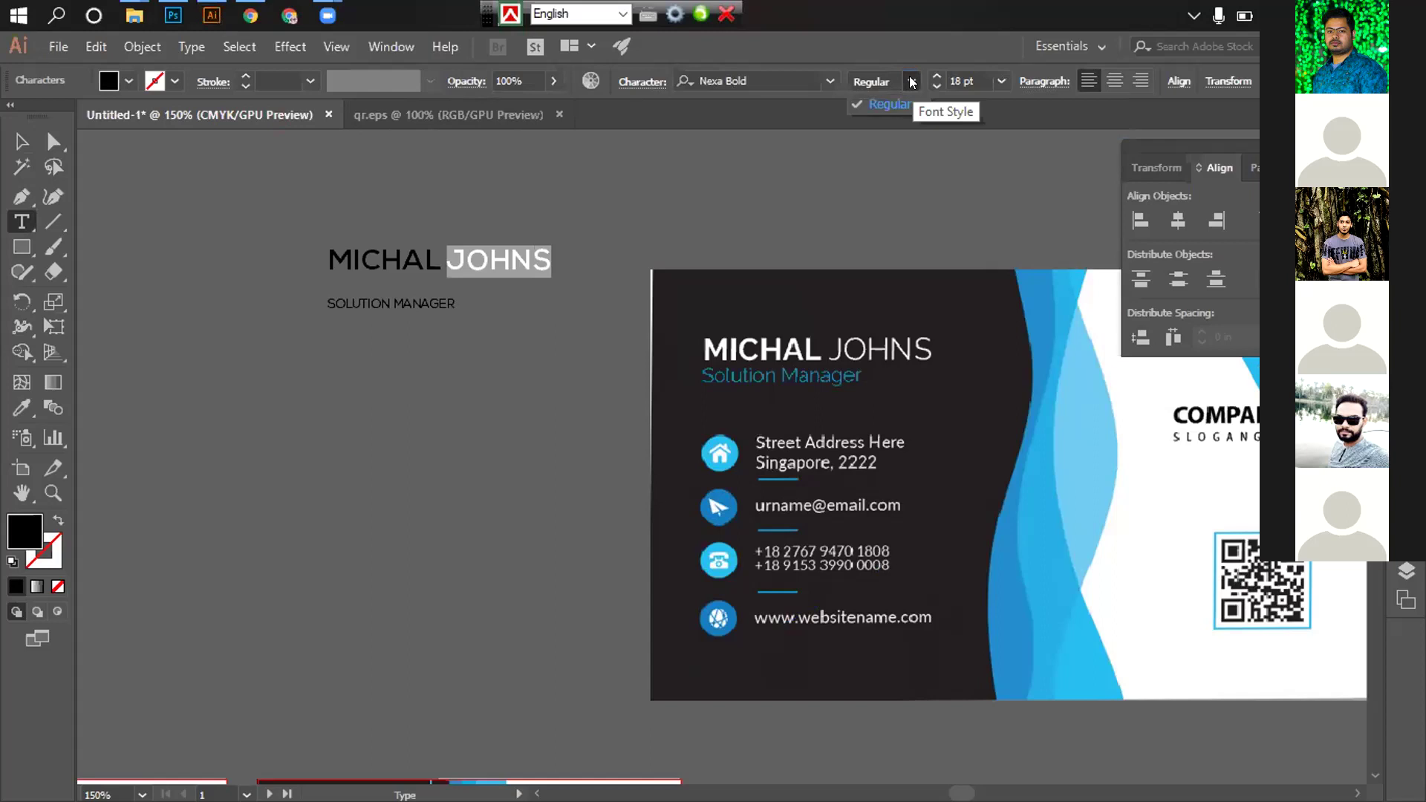
left_click(912, 82)
left_click(912, 82)
left_click(912, 82)
left_click(830, 80)
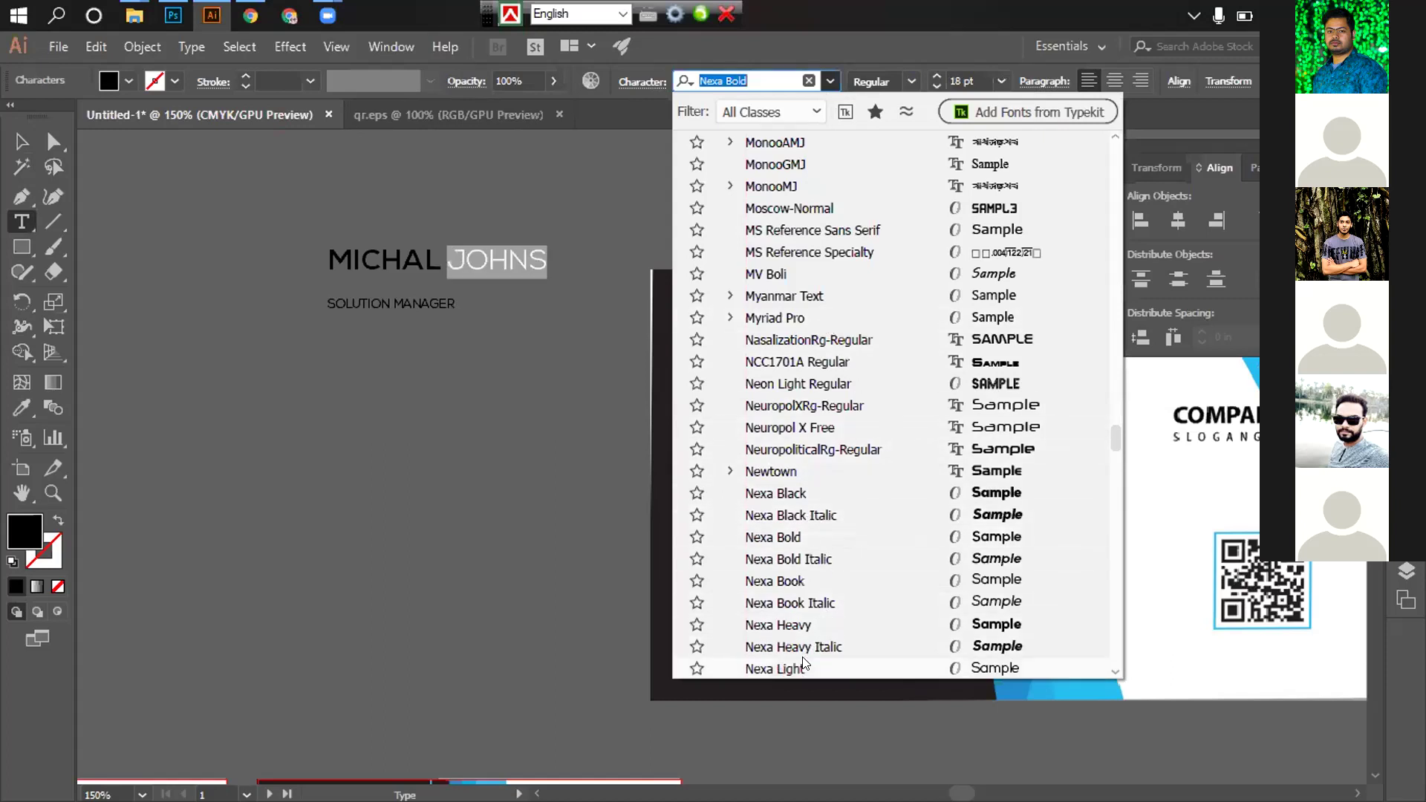
left_click(786, 667)
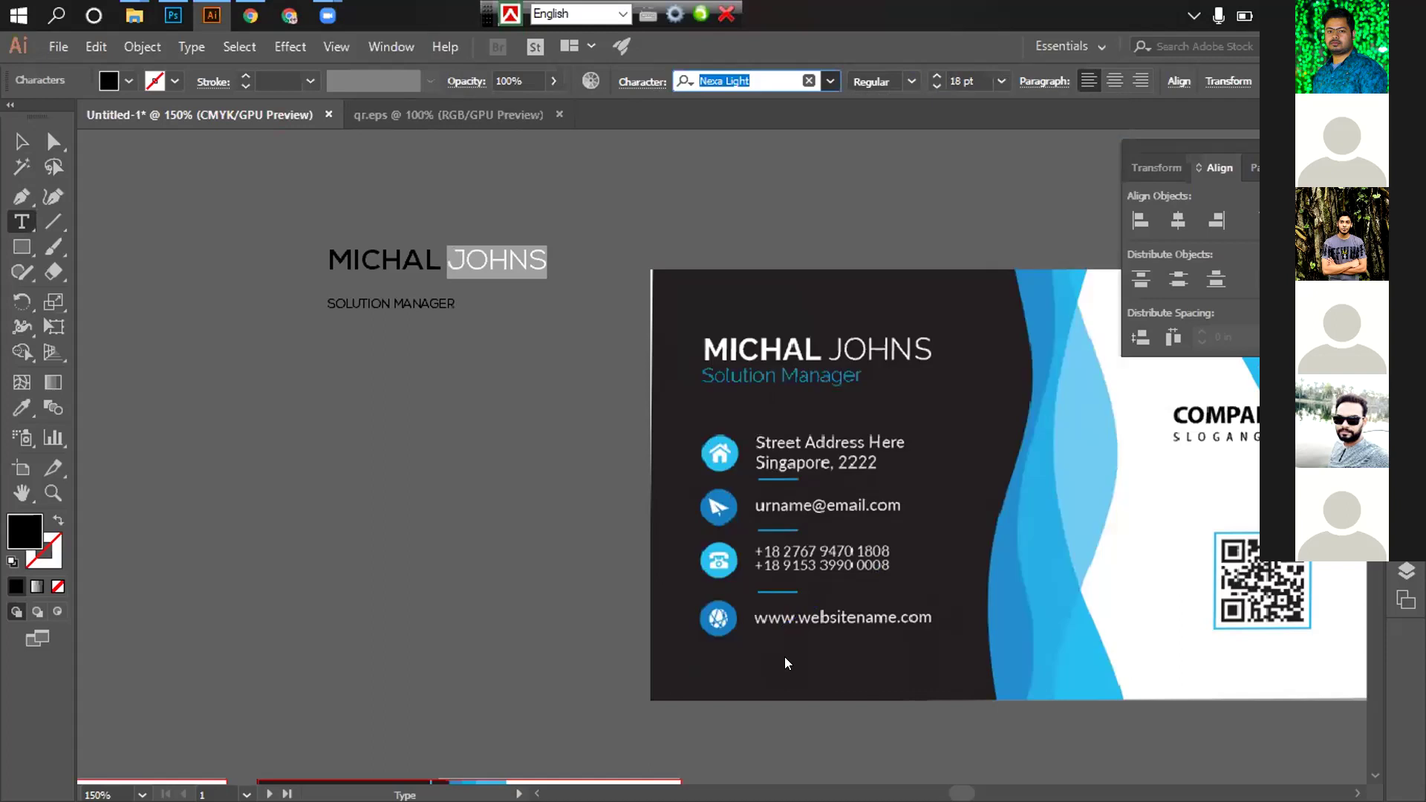
left_click(20, 141)
left_click(390, 408)
Nudge SOLUTION MANAGER up under the name and fill it cyan
left_click(375, 301)
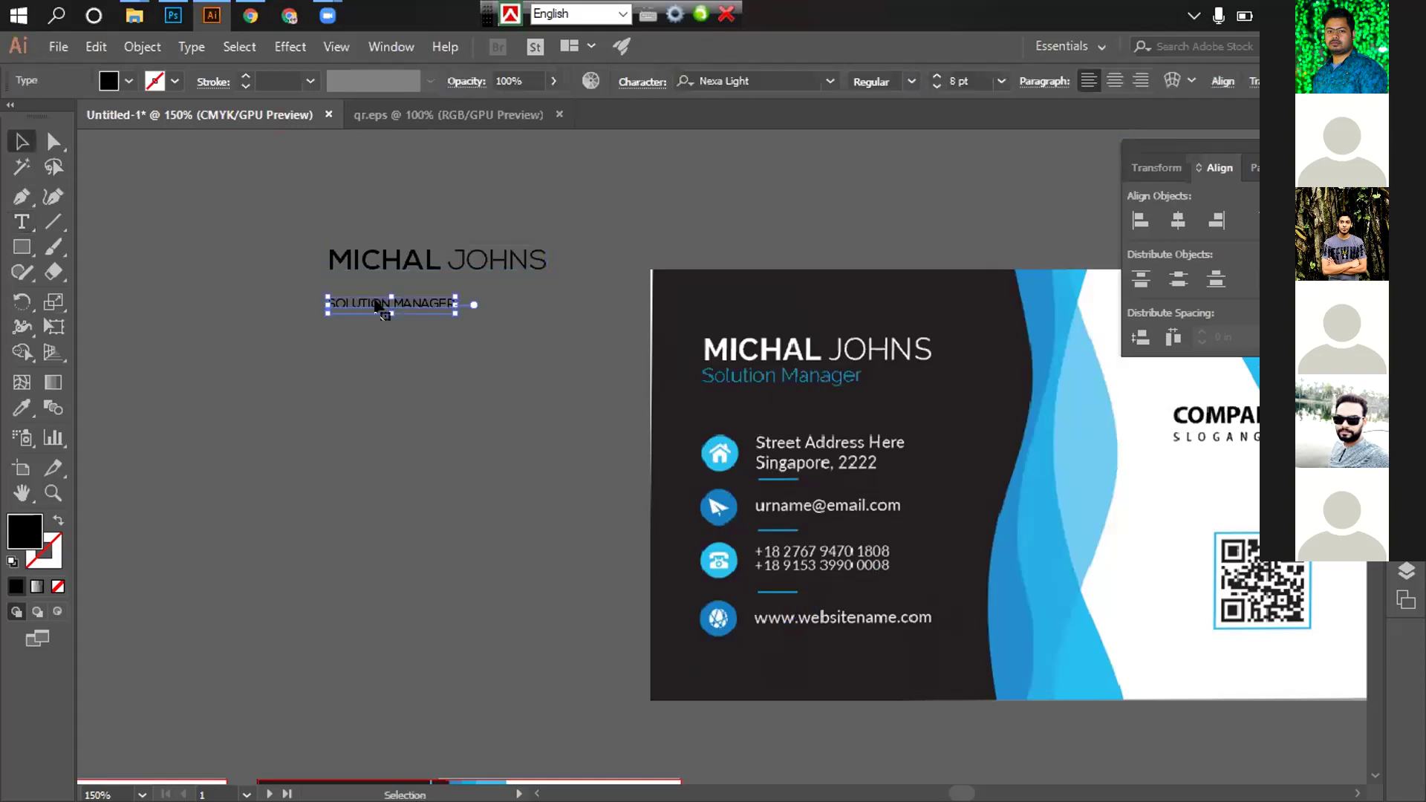
left_click_drag(374, 287, 375, 275)
left_click(422, 340)
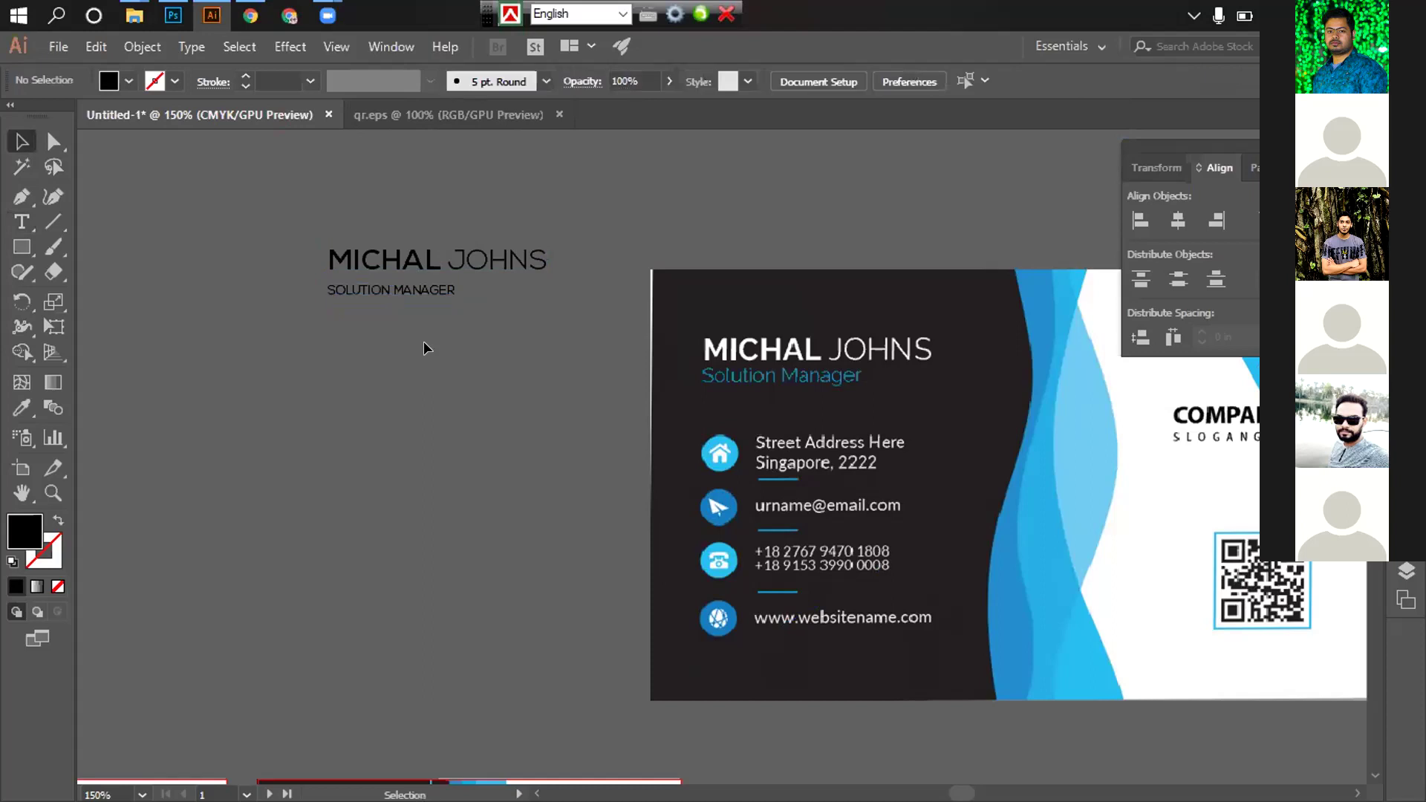
left_click_drag(425, 351, 430, 364)
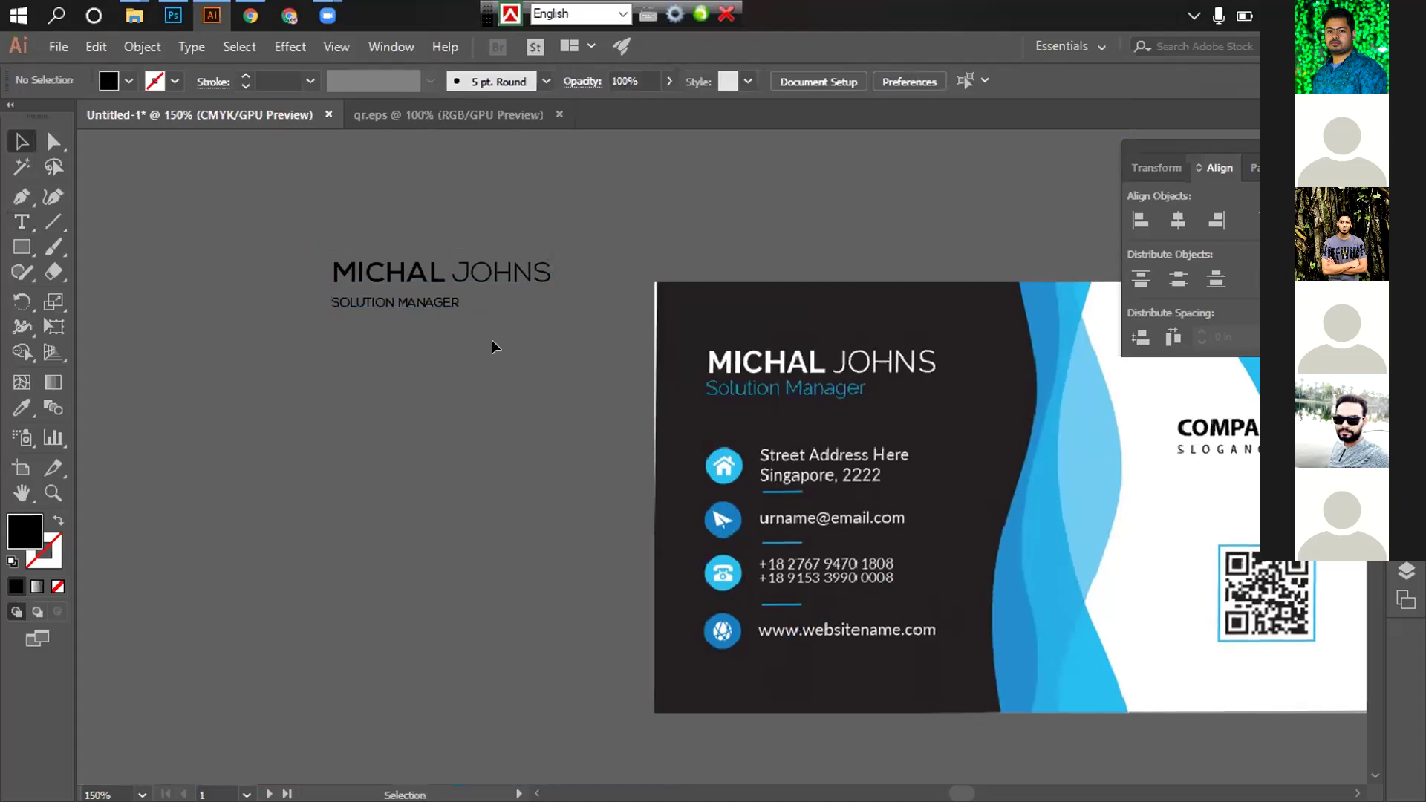
left_click(438, 300)
left_click(119, 76)
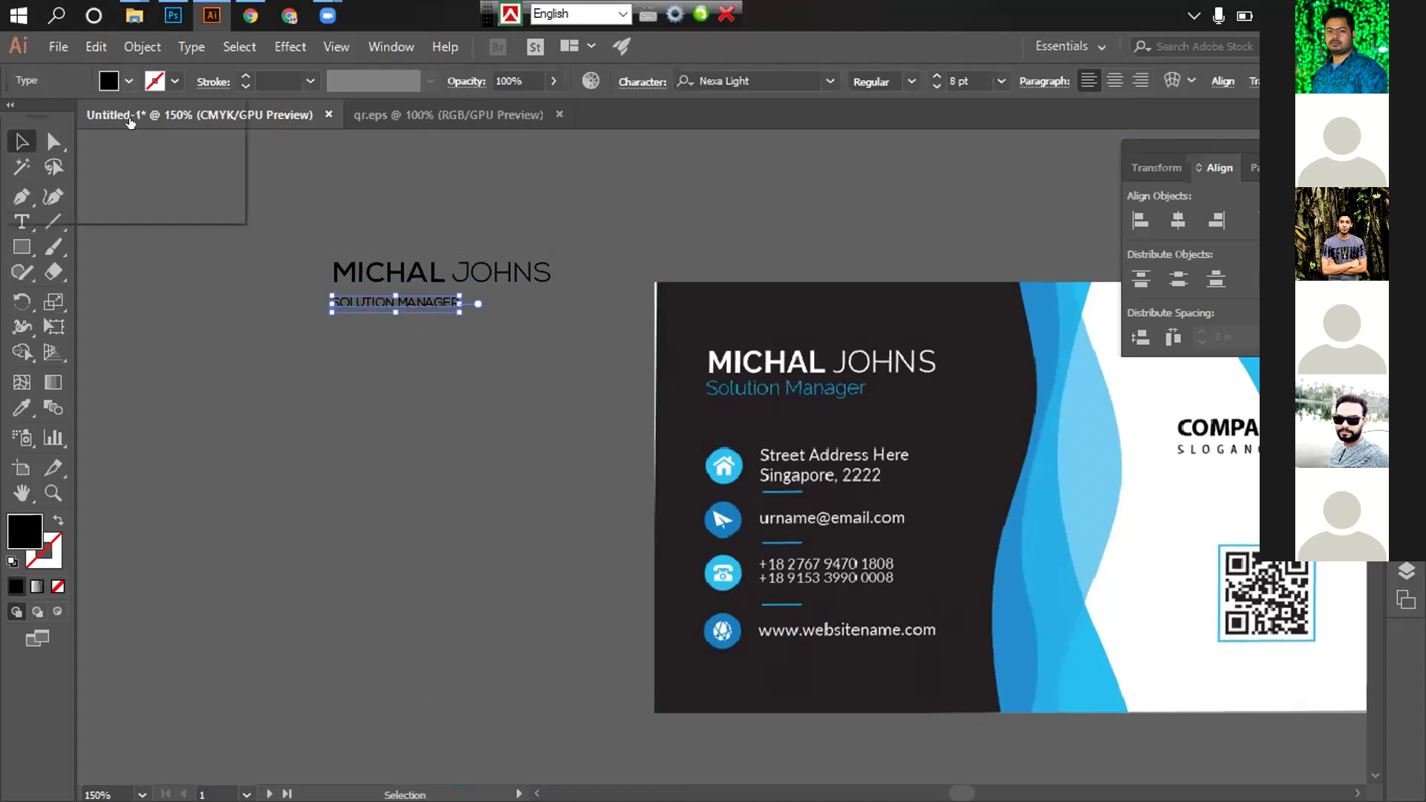
left_click(112, 115)
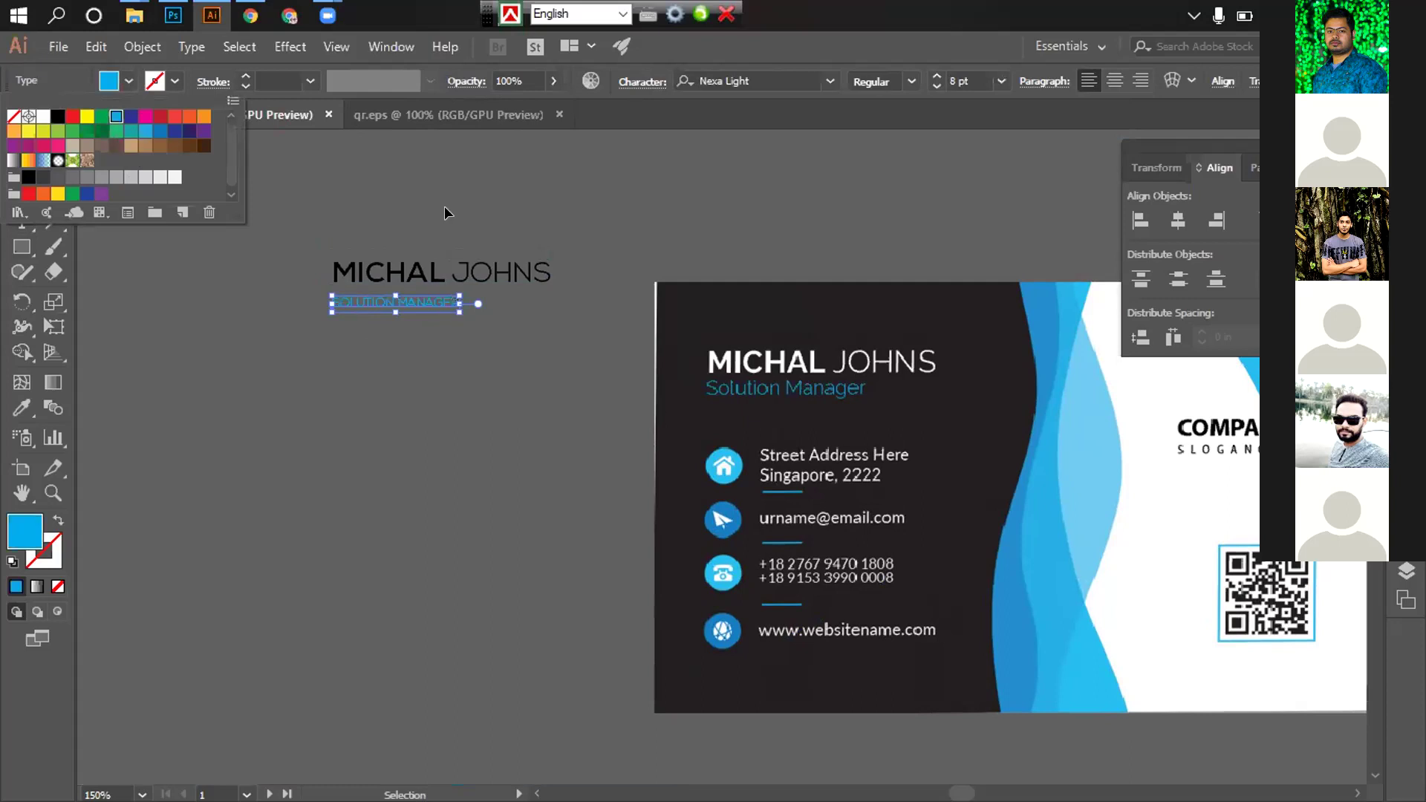
left_click(445, 207)
left_click(508, 327)
left_click(423, 273)
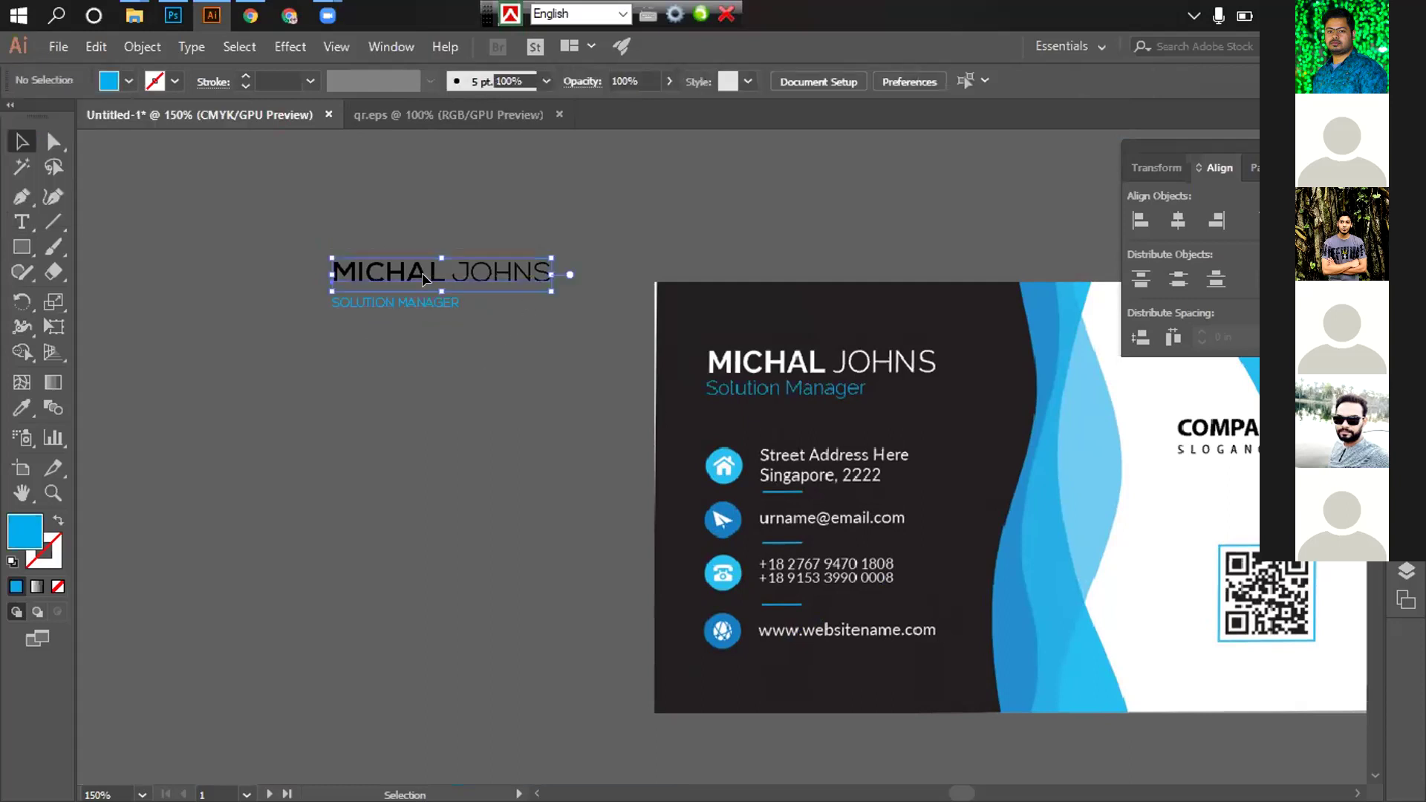
left_click(119, 82)
left_click(46, 116)
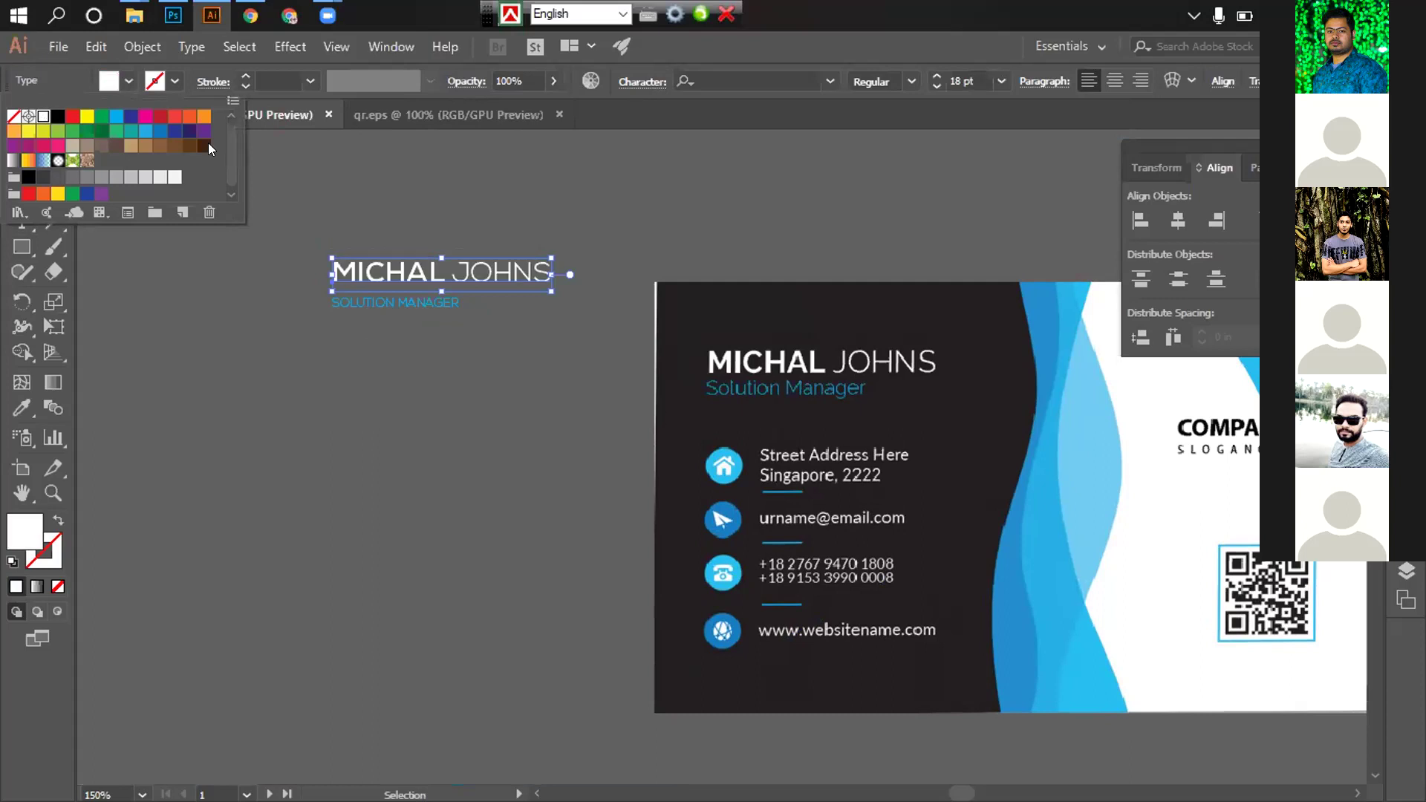
Group the name and title, then drag a copy directly below
left_click_drag(340, 208, 437, 371)
left_click(439, 371)
key("ctrl+z")
key("a")
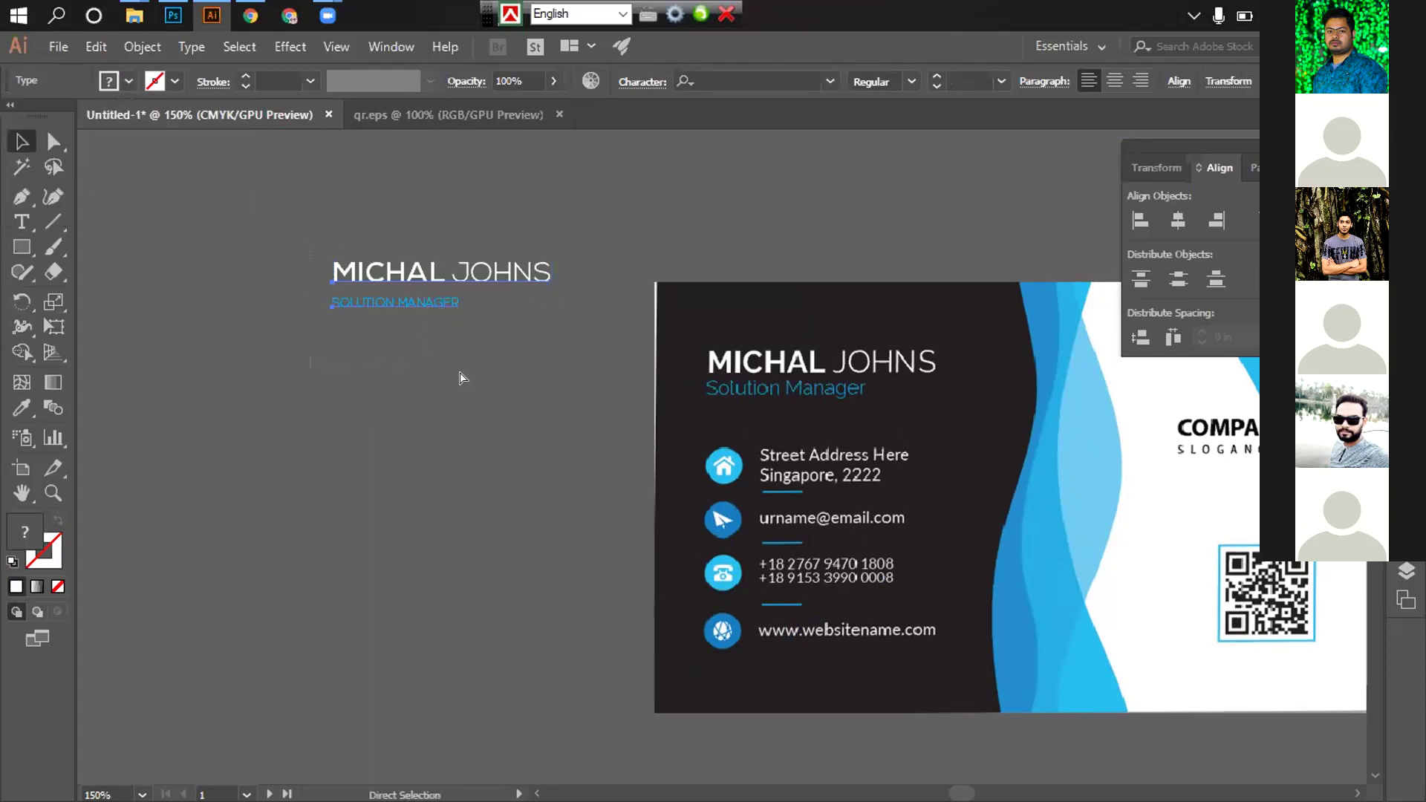
key("v")
left_click(459, 345)
left_click_drag(427, 274, 423, 362)
left_click(452, 438)
scroll(477, 446, "left", 2)
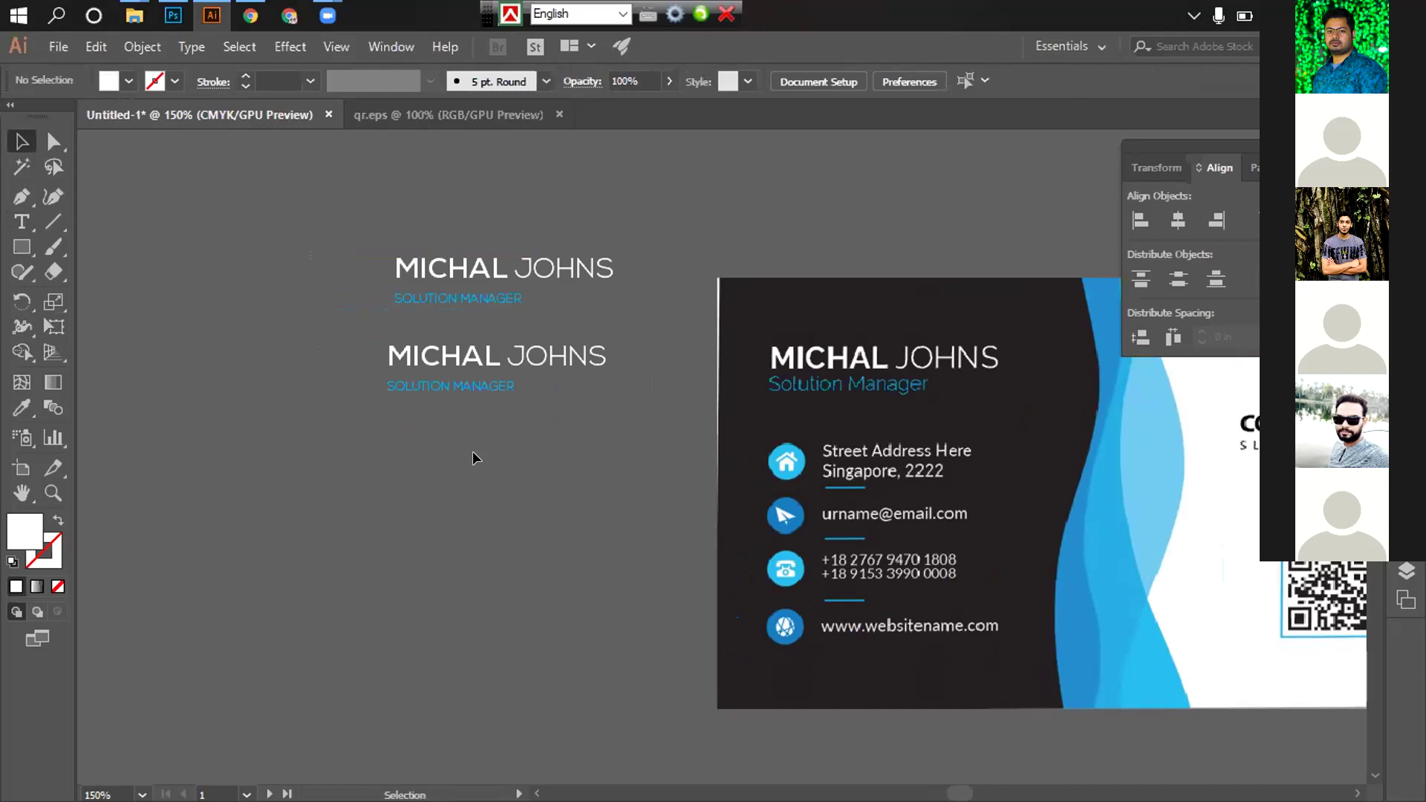
Ungroup the upper name block and set its title to 10 pt
left_click(476, 299)
right_click(476, 300)
left_click(537, 447)
left_click(589, 332)
left_click(468, 299)
left_click(1001, 80)
left_click(1016, 203)
left_click(677, 213)
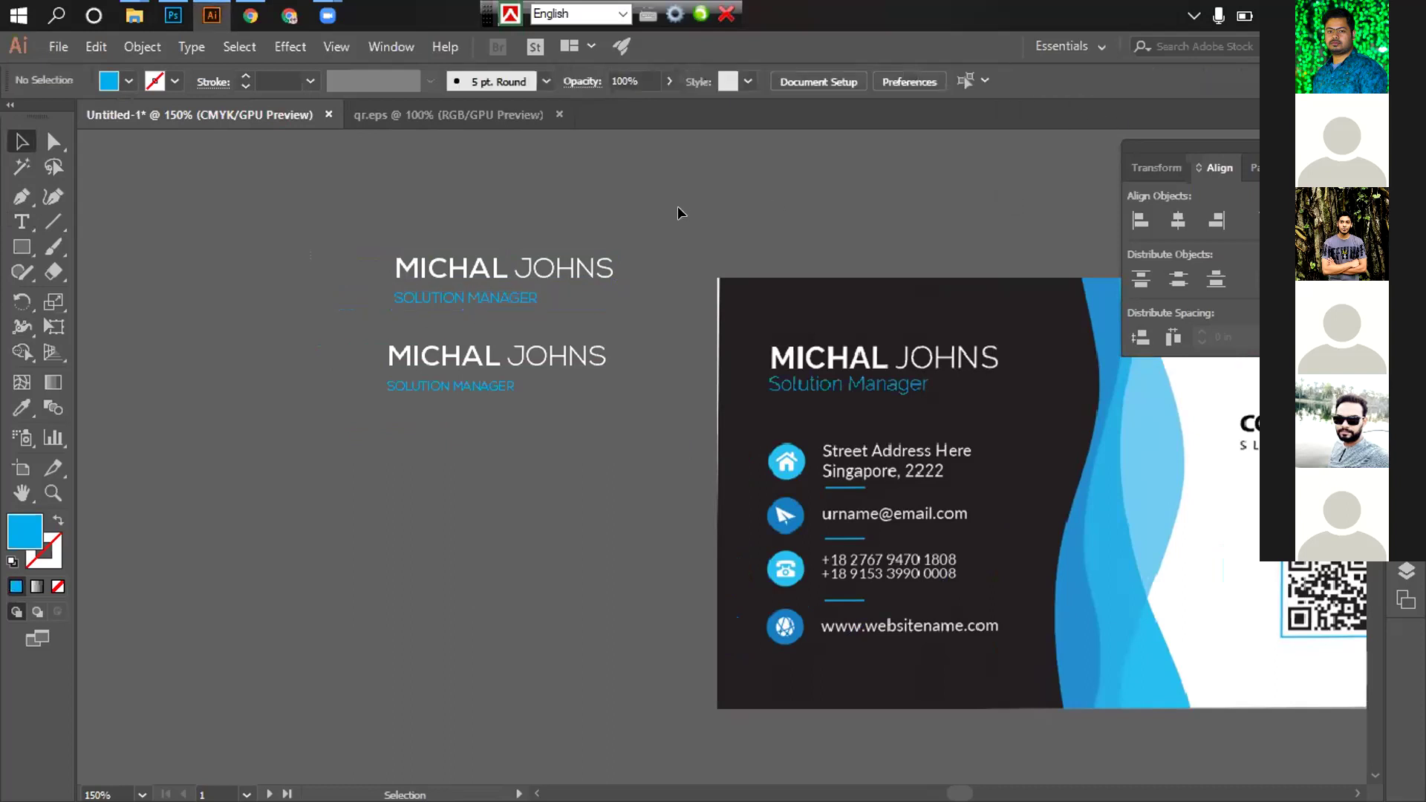
left_click(526, 295)
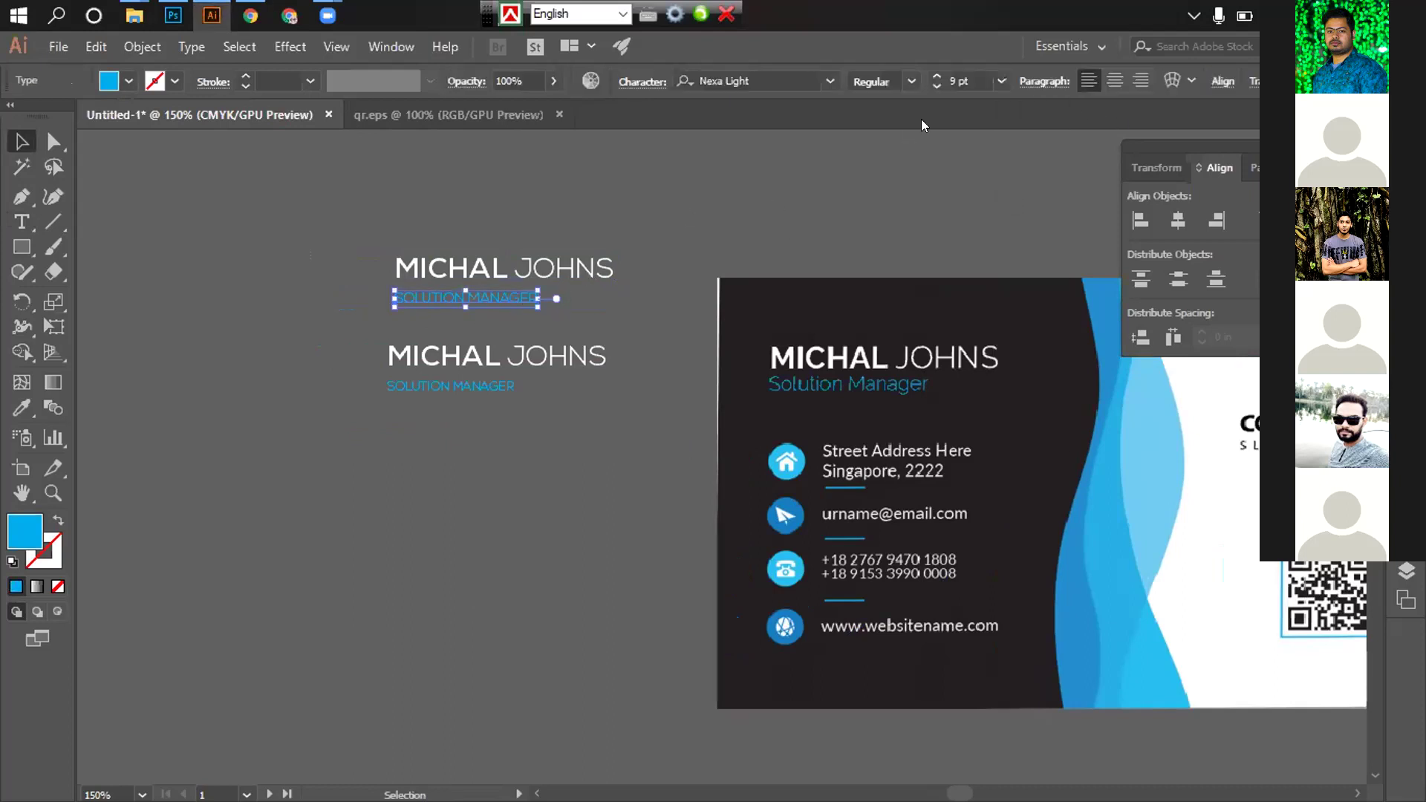
left_click(1001, 81)
left_click(1017, 222)
left_click(702, 222)
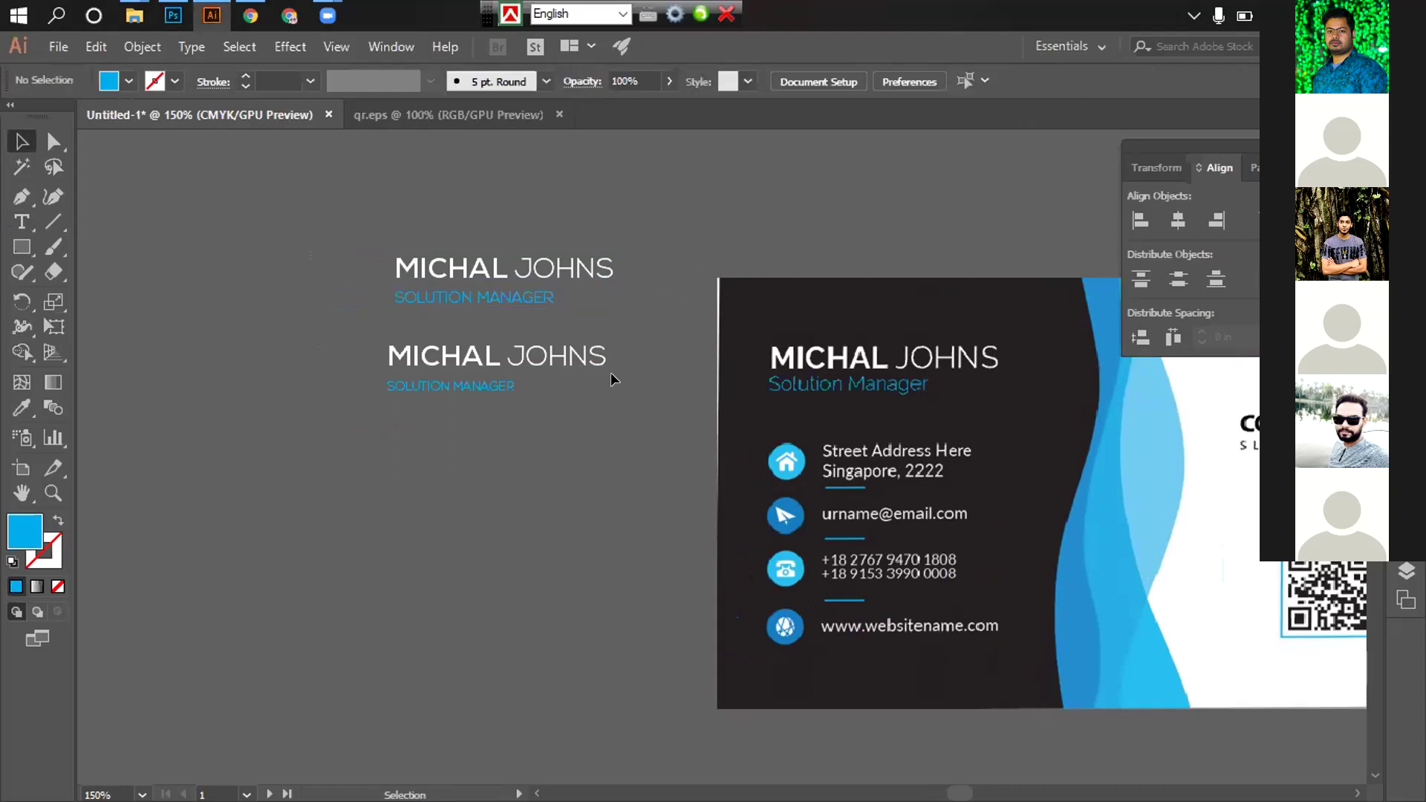
Turn off All Caps and capitalise S and M so the title reads Solution Manager
left_click(510, 301)
left_click(651, 83)
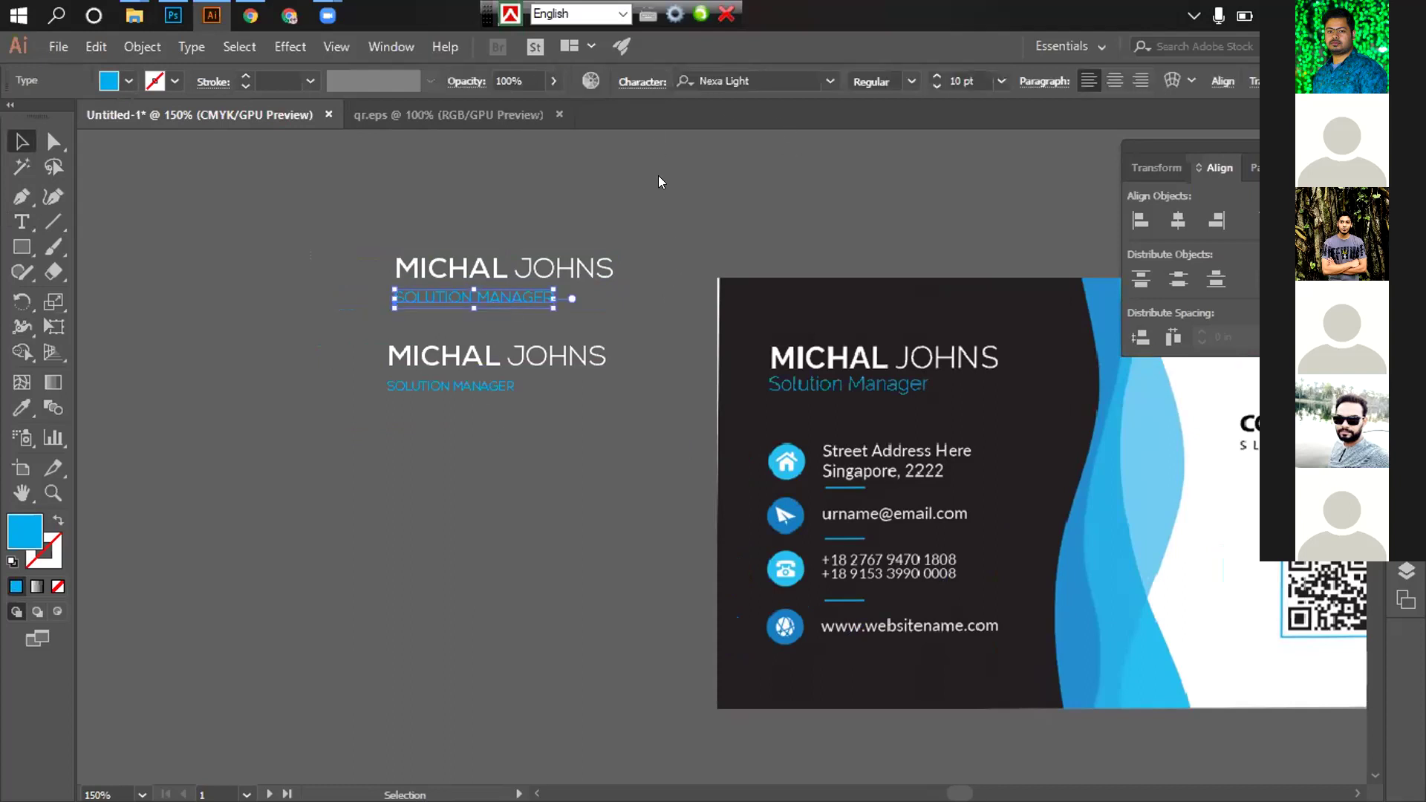
left_click(446, 326)
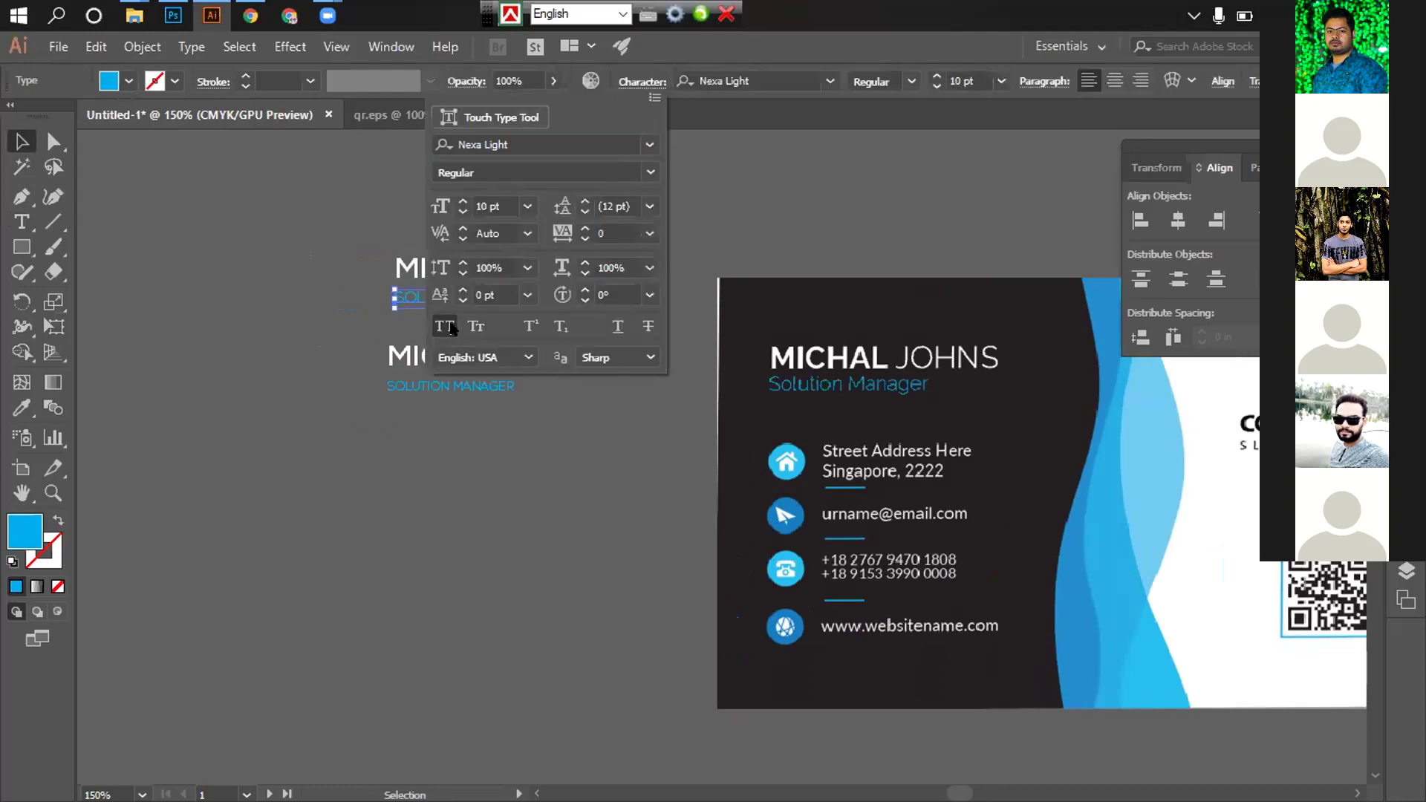
key("Escape")
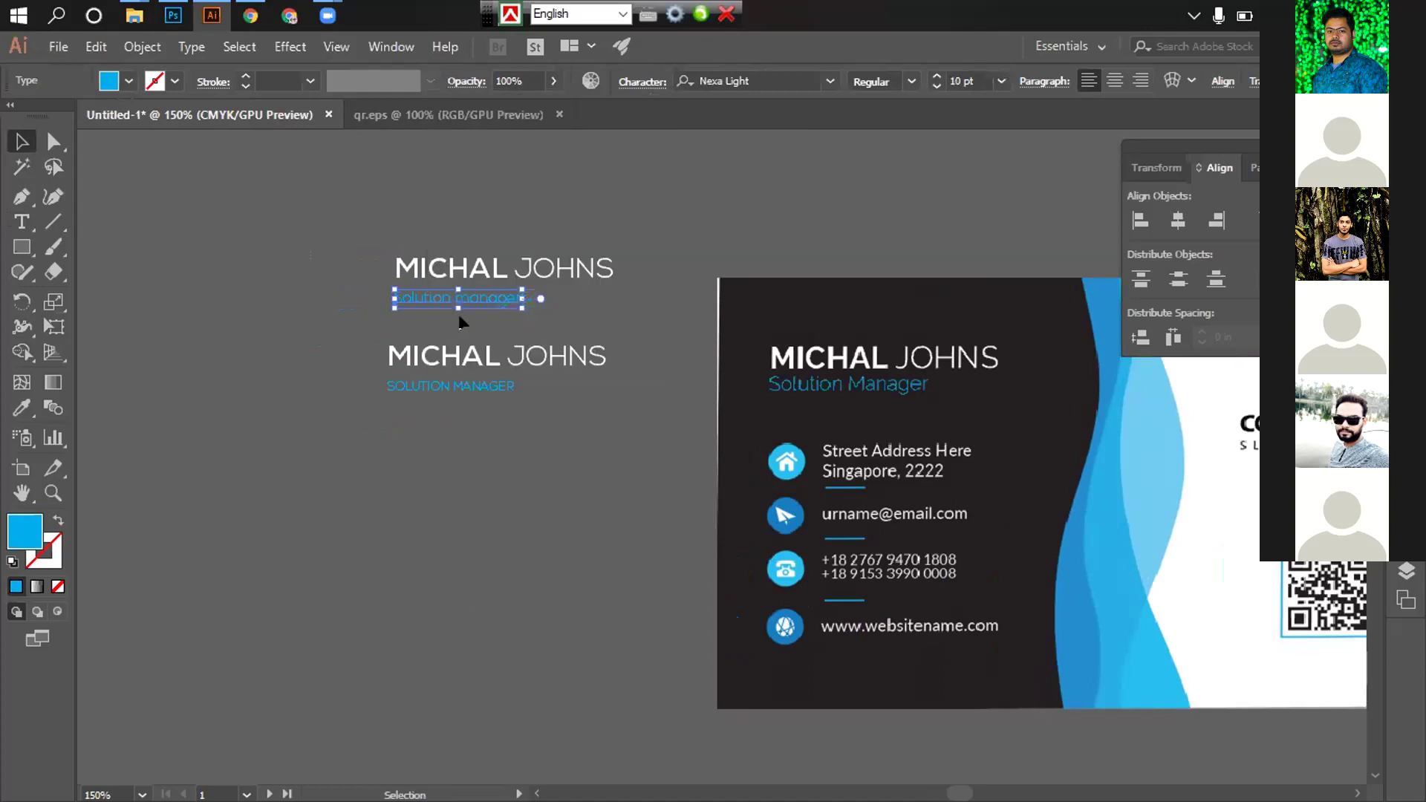
key("ctrl+equal")
key("t")
left_click_drag(625, 431, 610, 431)
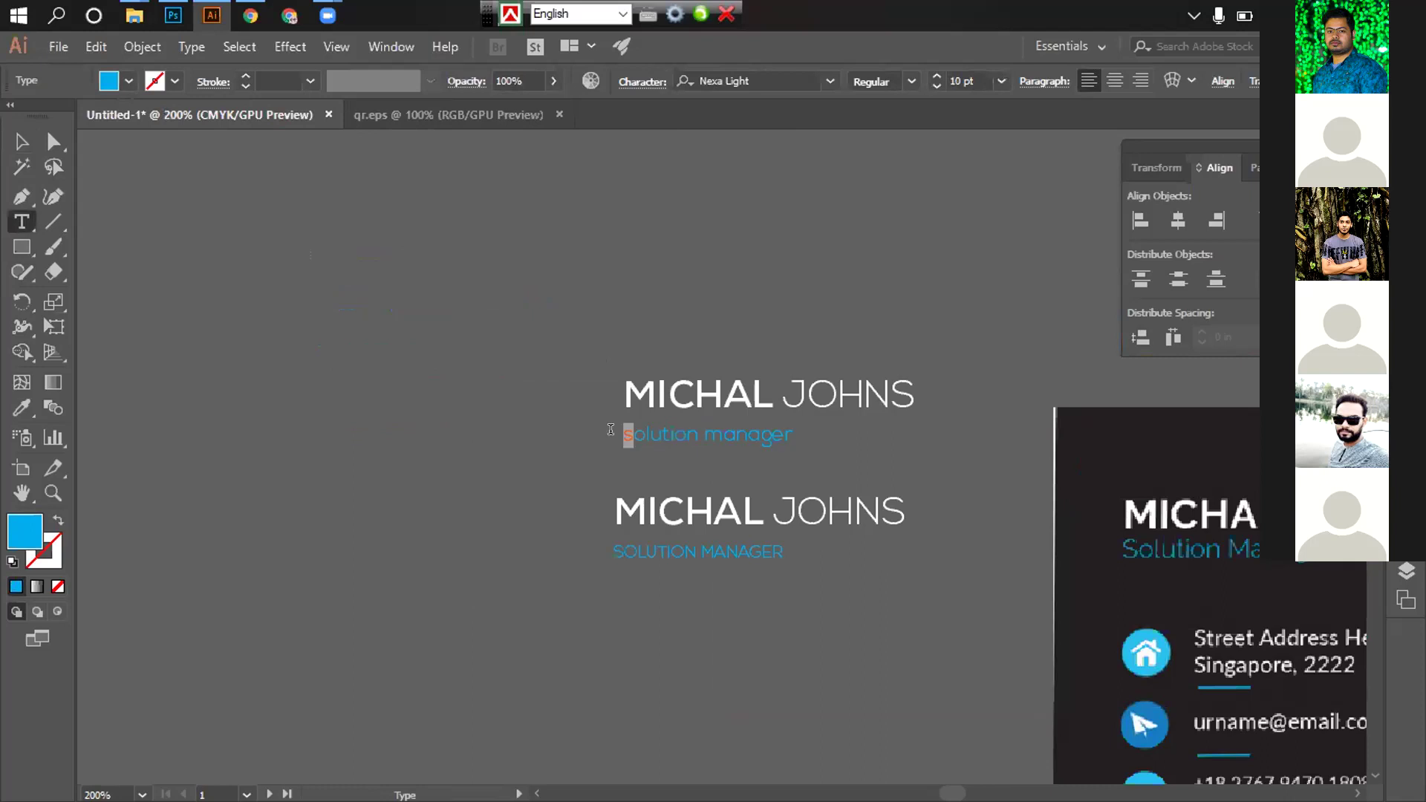
type("S")
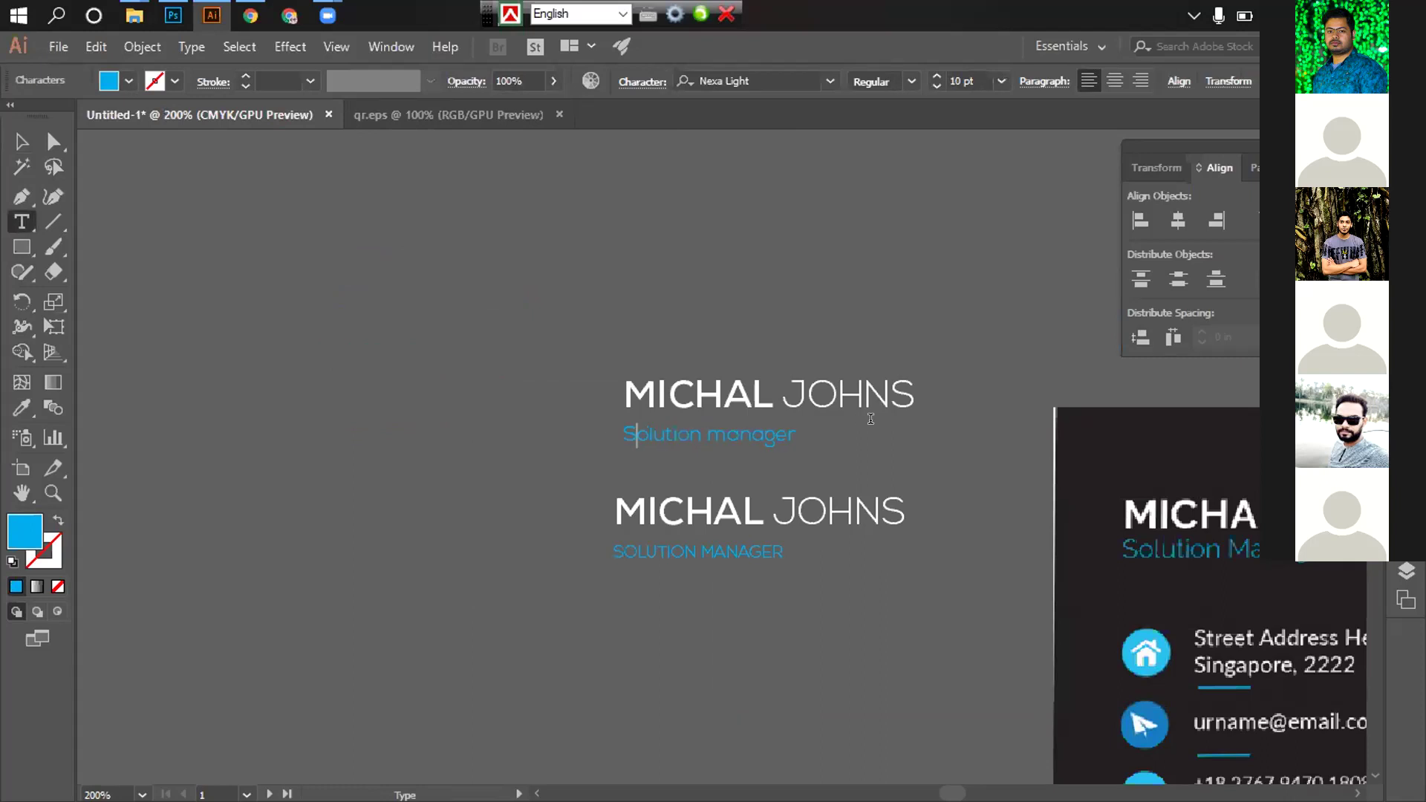
left_click_drag(725, 431, 710, 429)
type("M")
left_click(20, 141)
left_click(659, 566)
Ungroup the lower name-and-title copy as well
left_click_drag(659, 566, 598, 444)
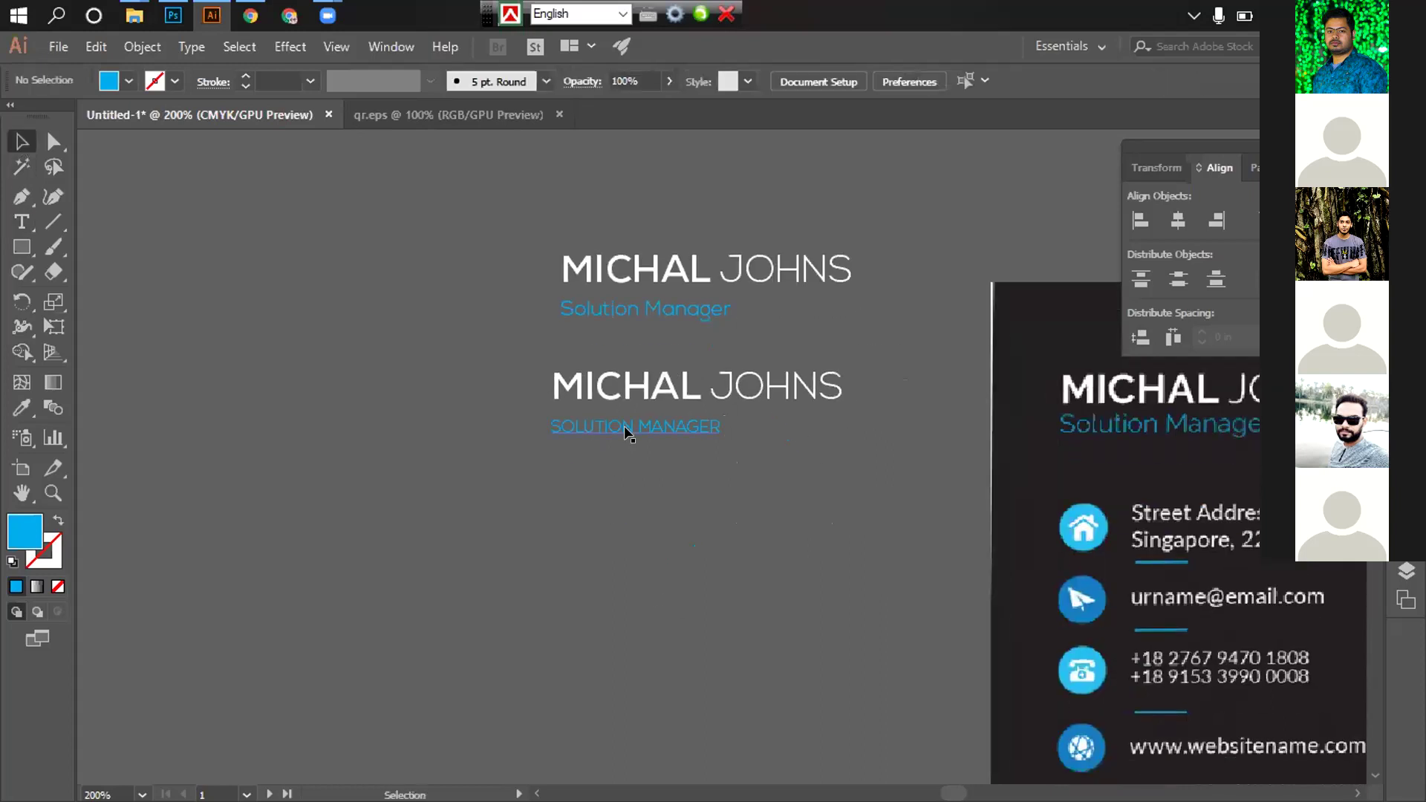
left_click_drag(680, 474, 608, 445)
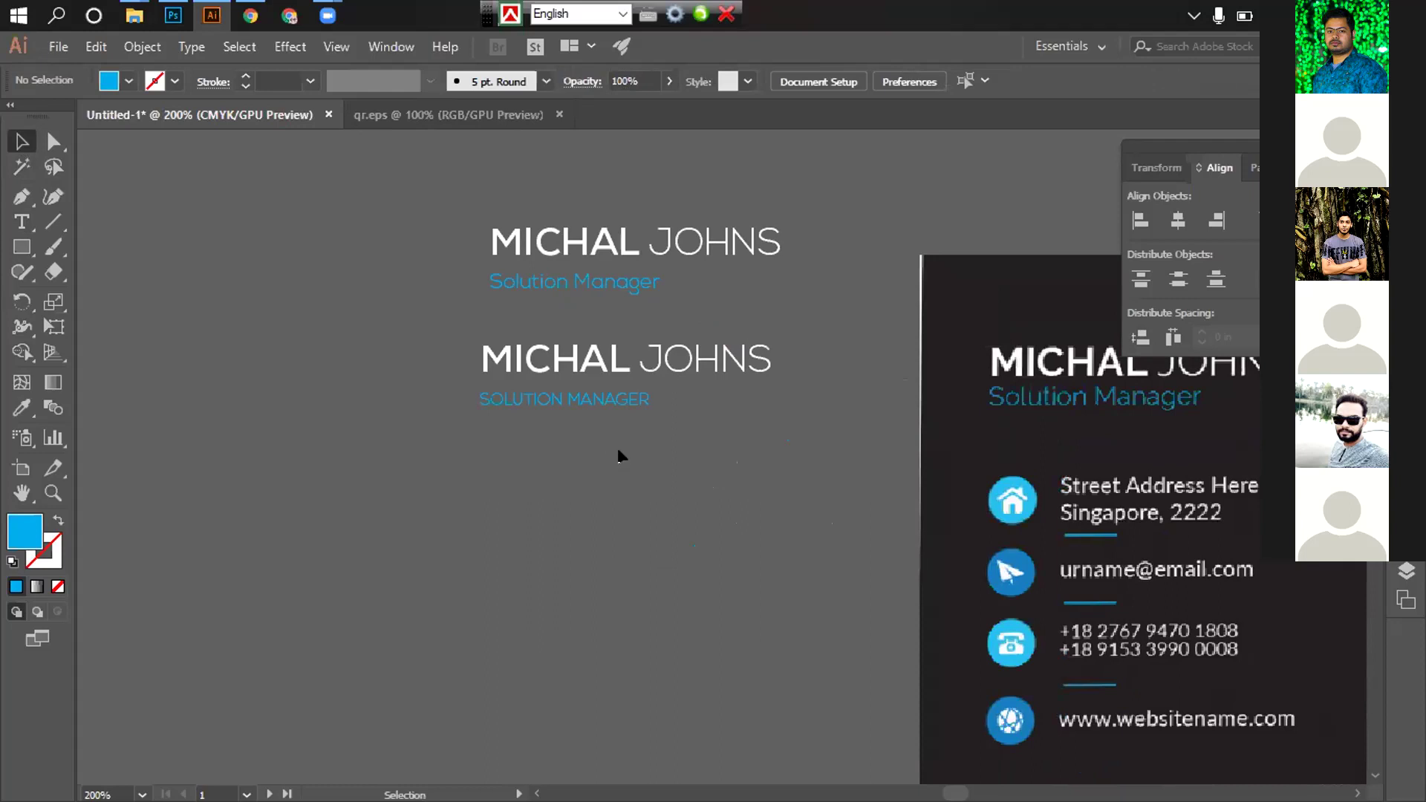
left_click(531, 359)
right_click(532, 358)
left_click(621, 495)
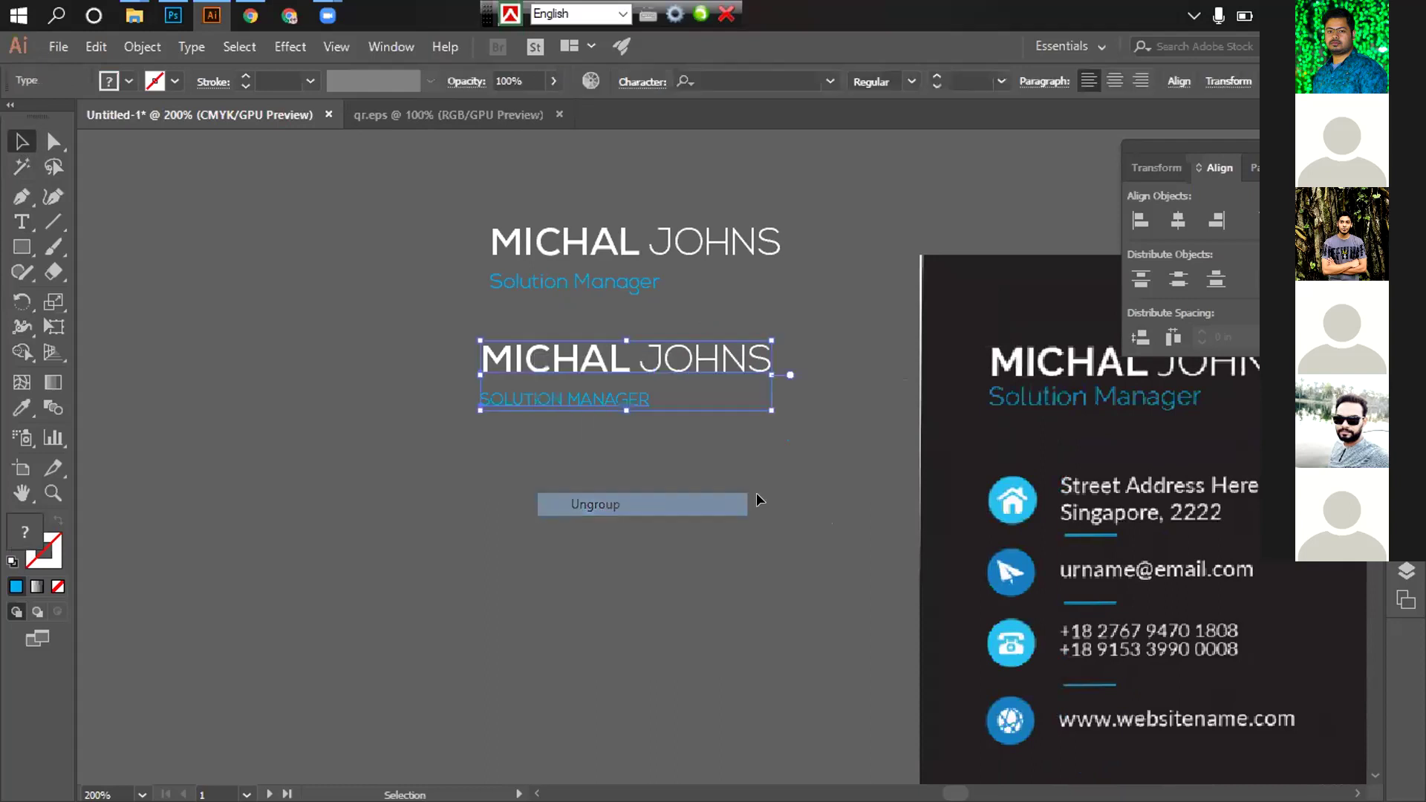
left_click(683, 187)
left_click(574, 287)
key("ctrl")
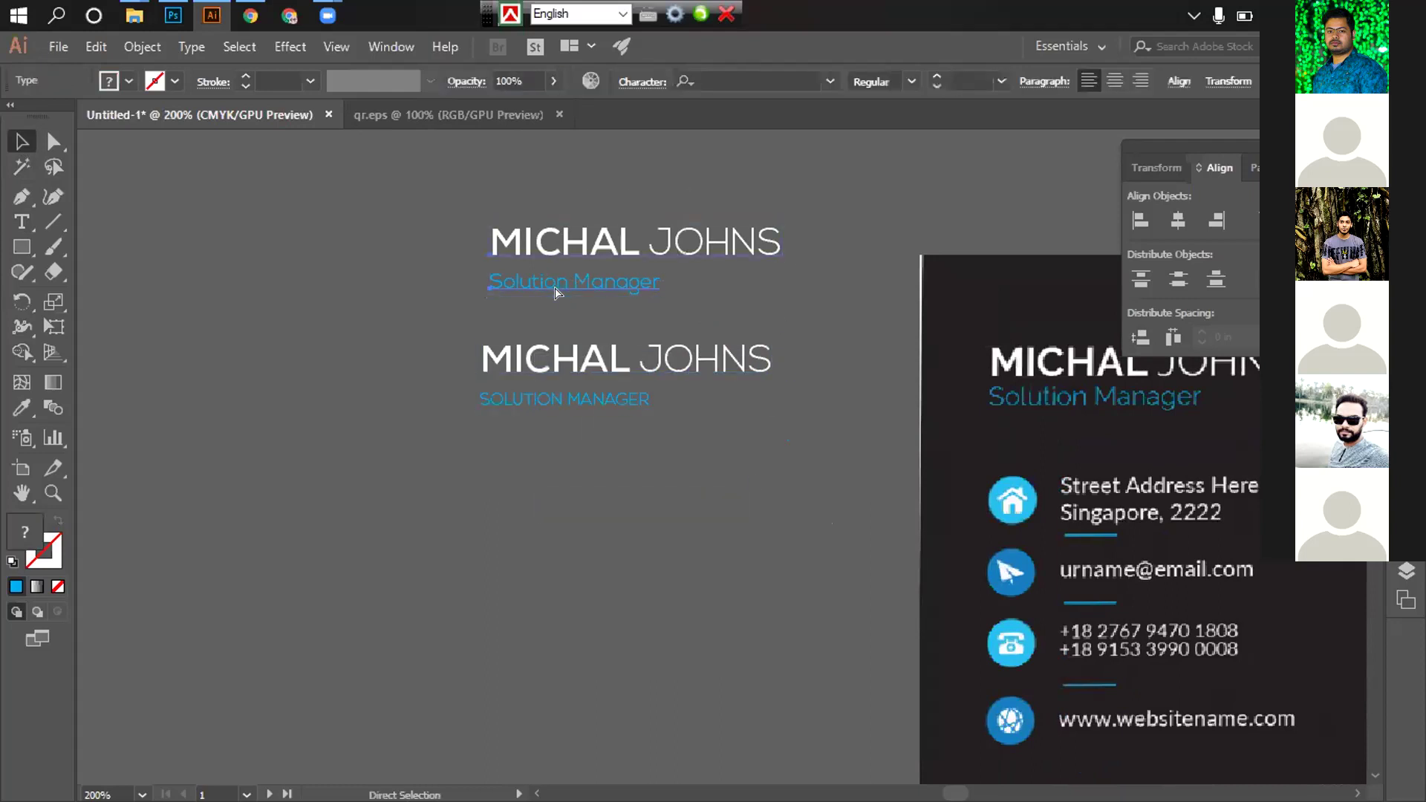
left_click(676, 364)
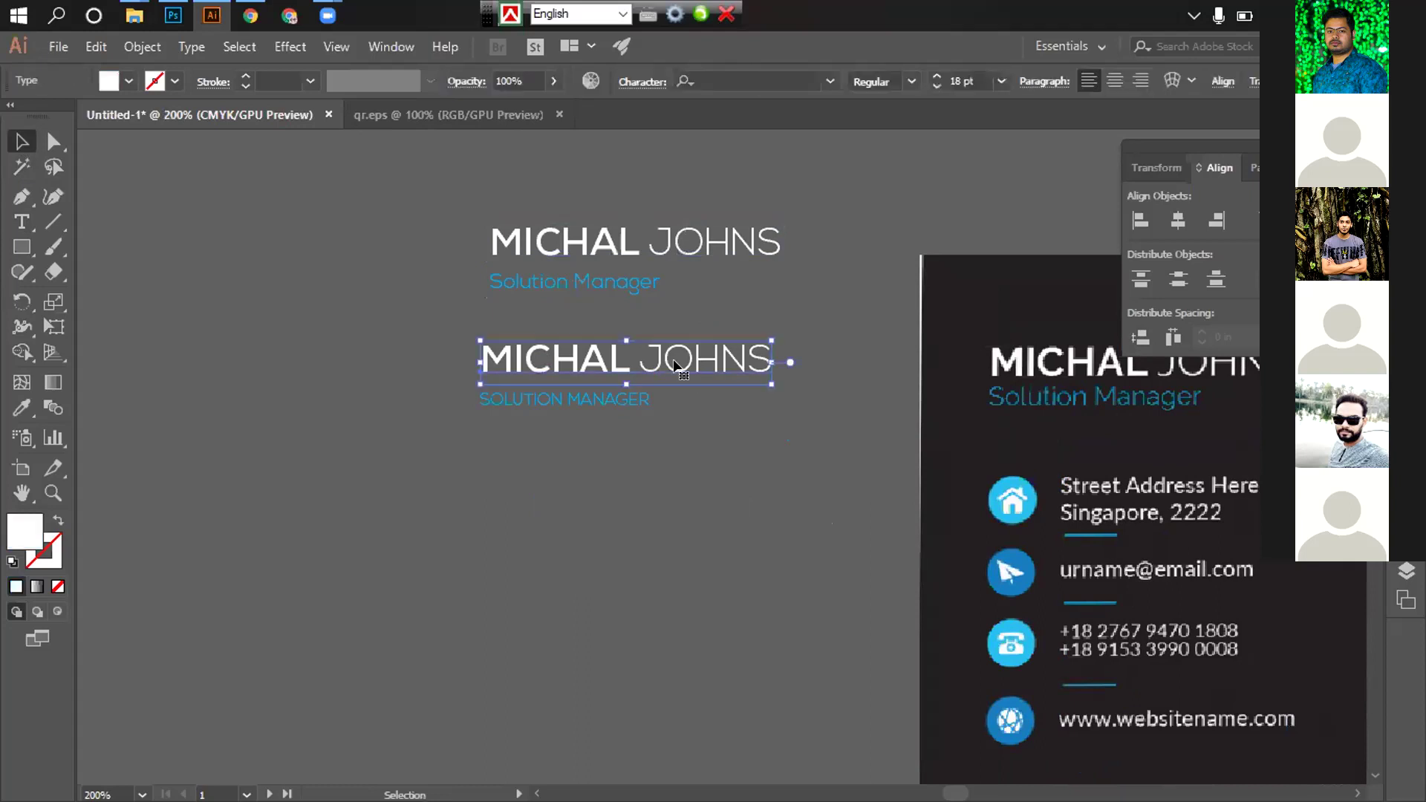
left_click(439, 427)
left_click(21, 222)
left_click_drag(488, 350, 858, 358)
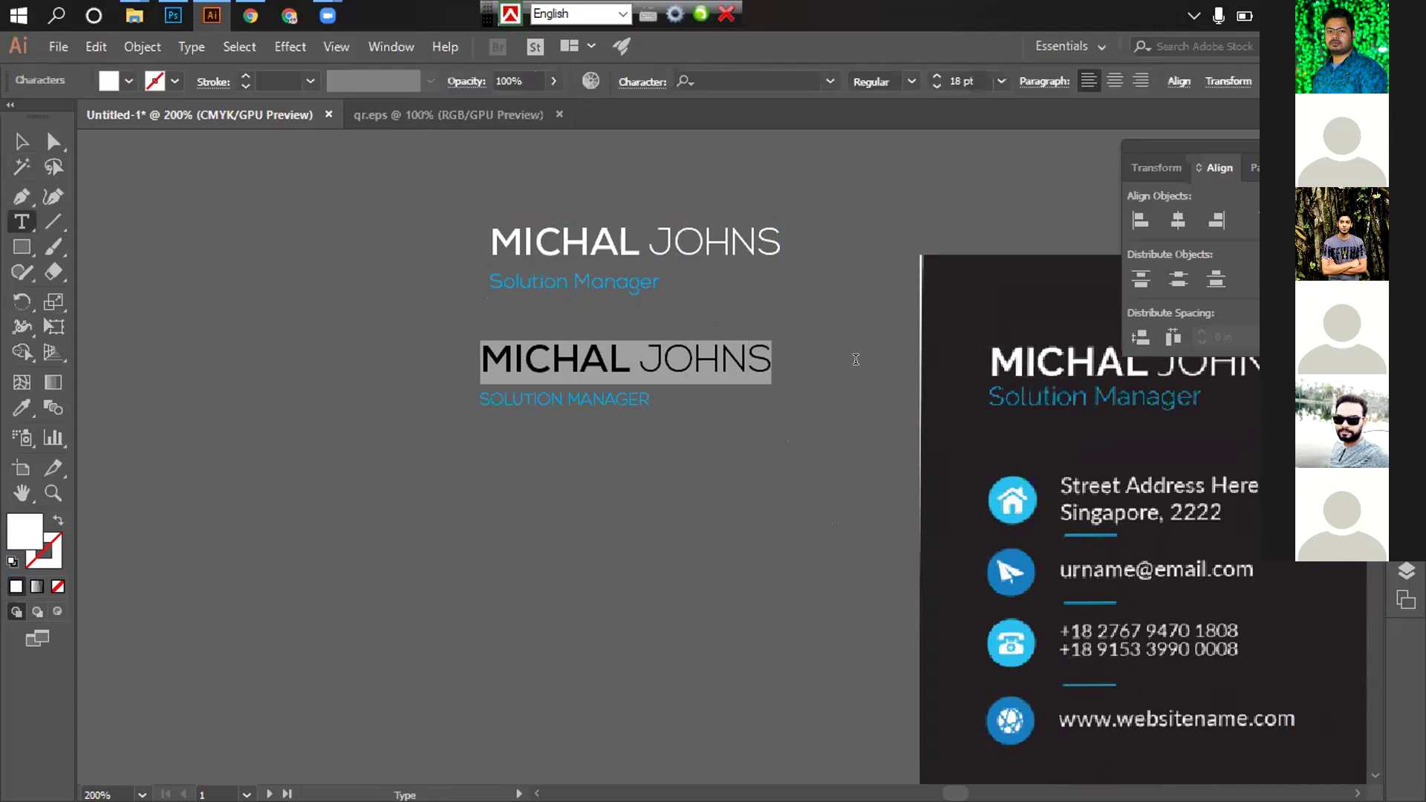
type("ST")
key("BackSpace")
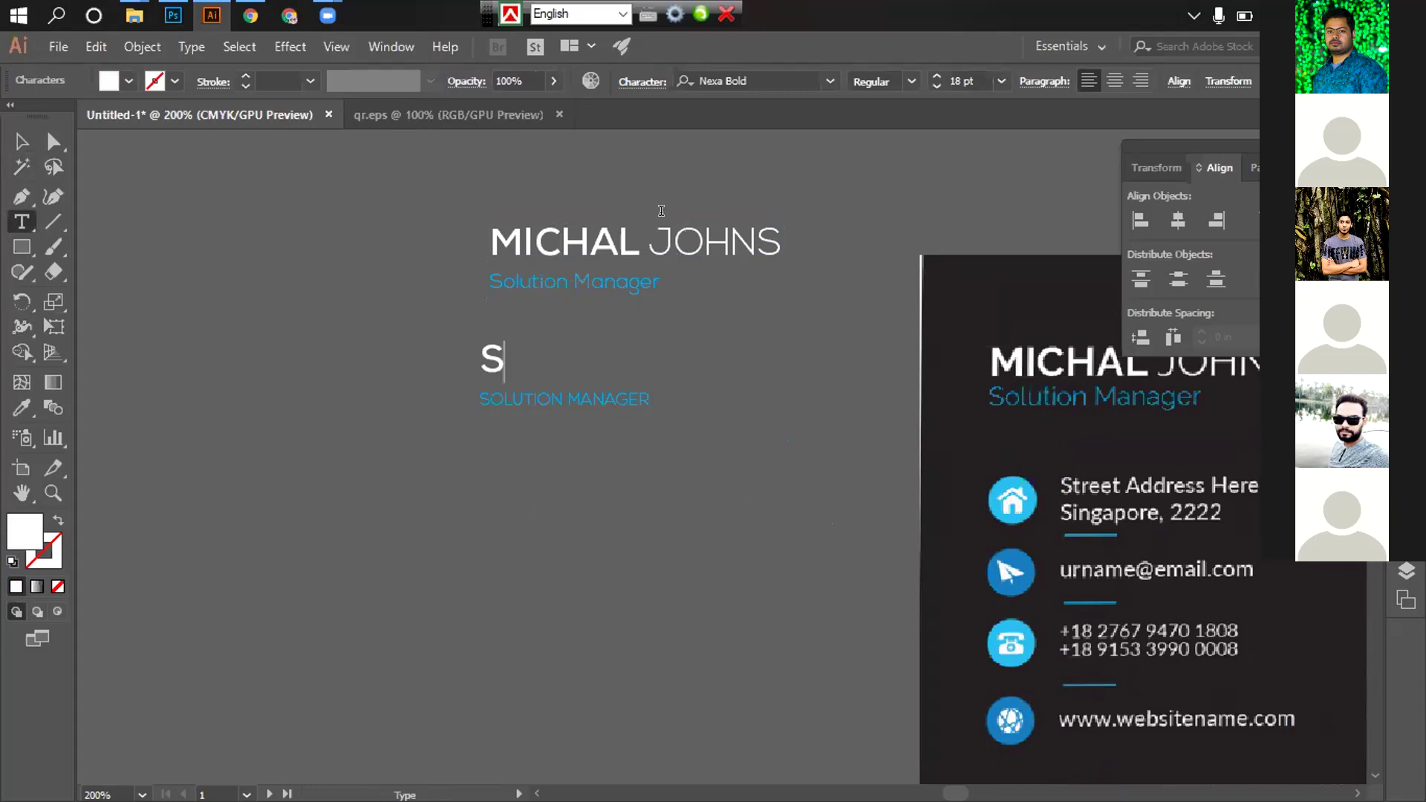
left_click(643, 82)
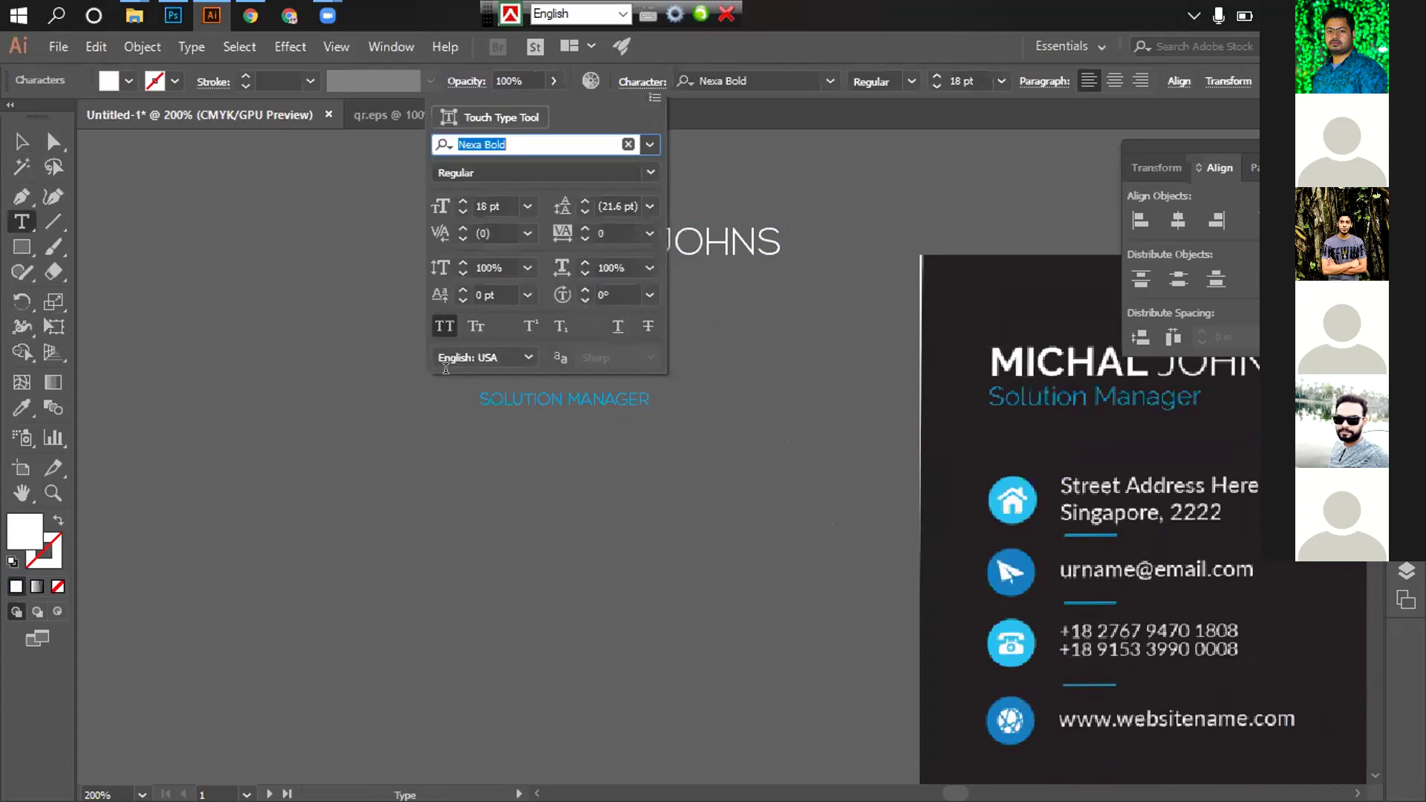
key("Escape")
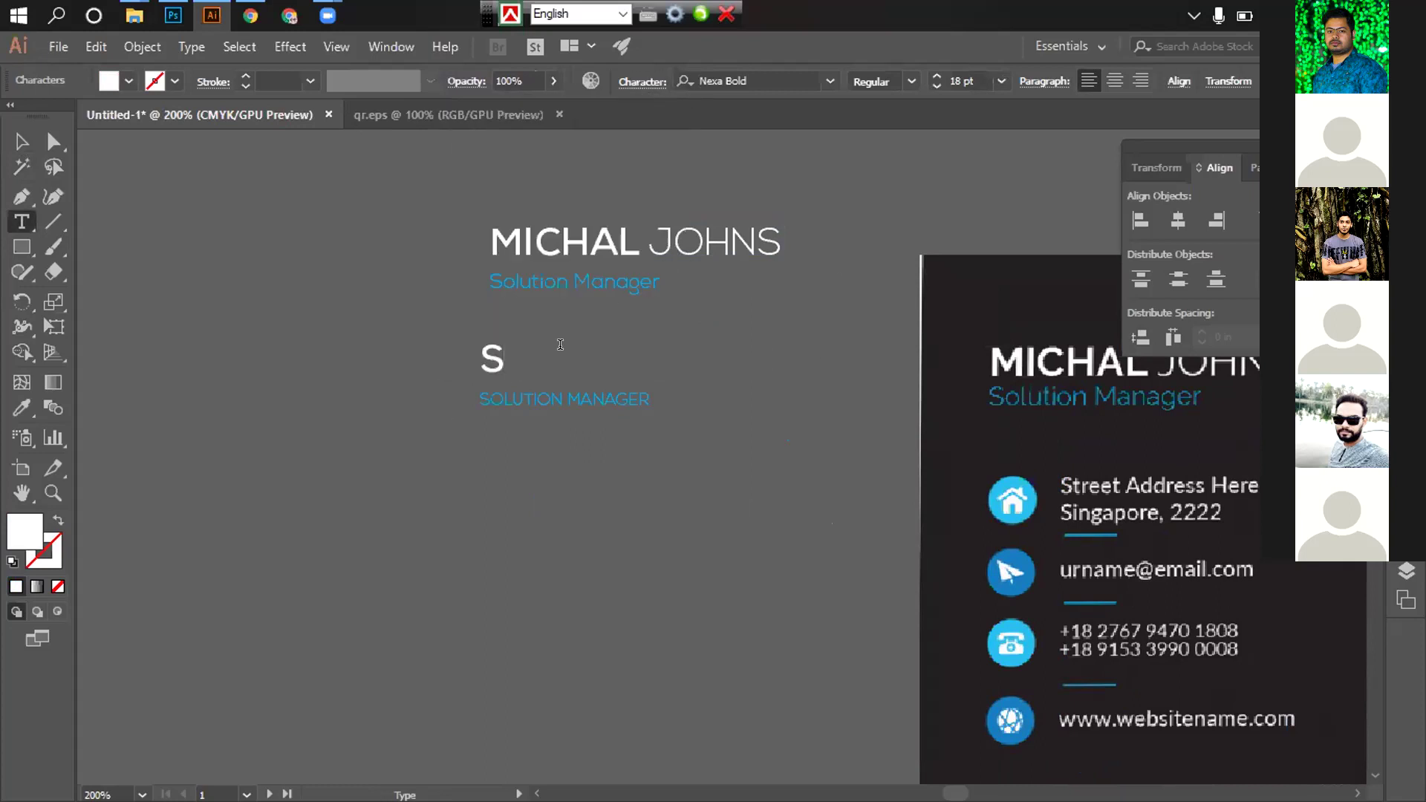
type("t")
type("reet ad")
type("dres")
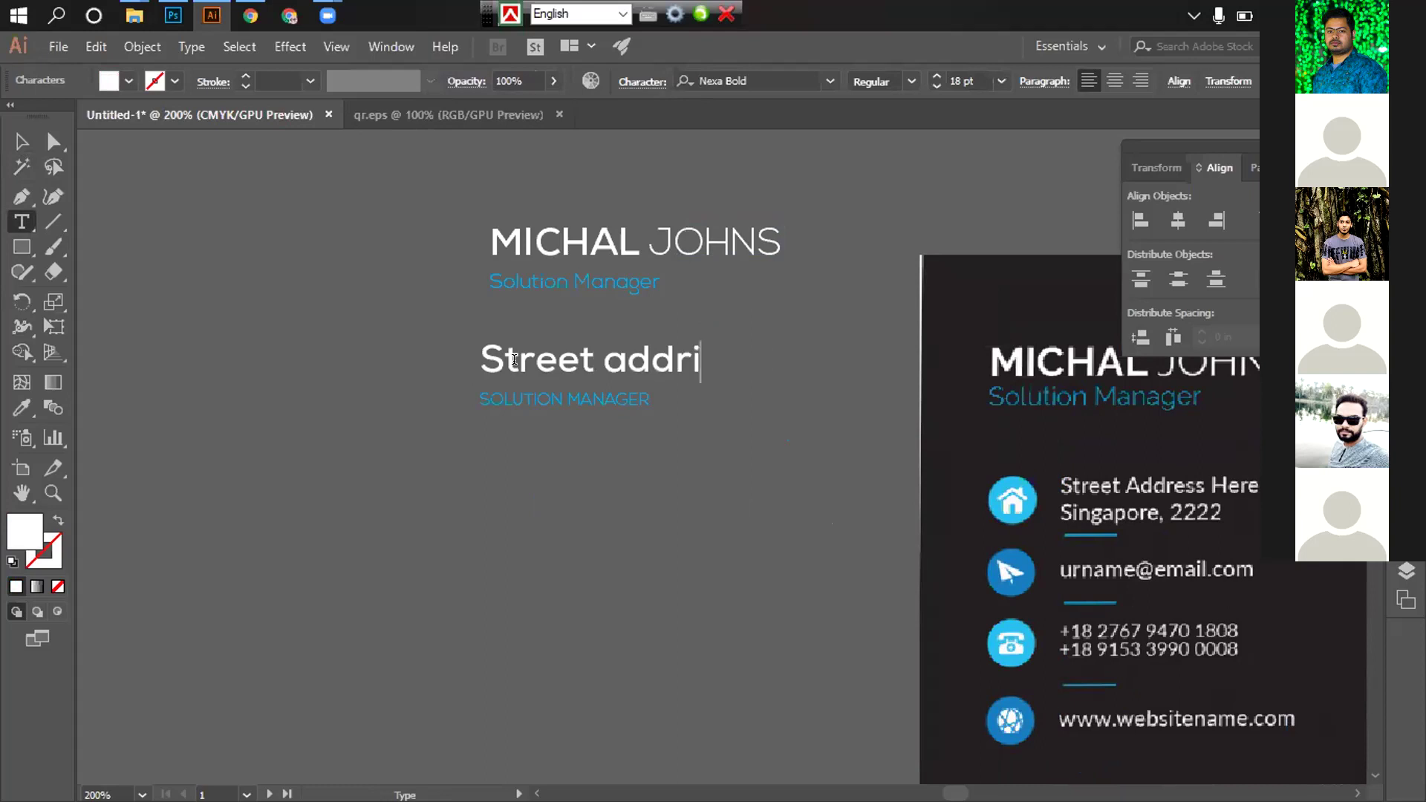
type("s he")
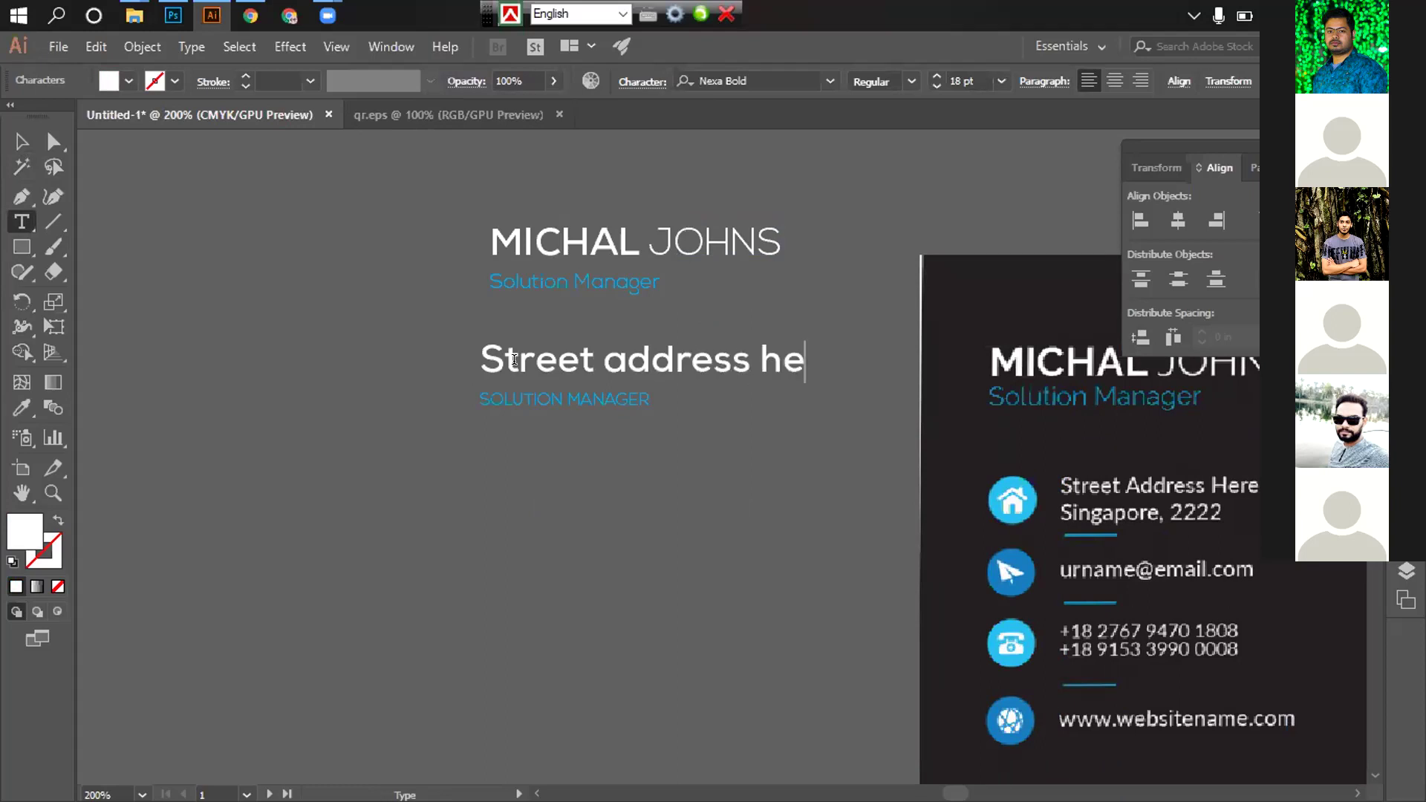
type("re")
key("Escape")
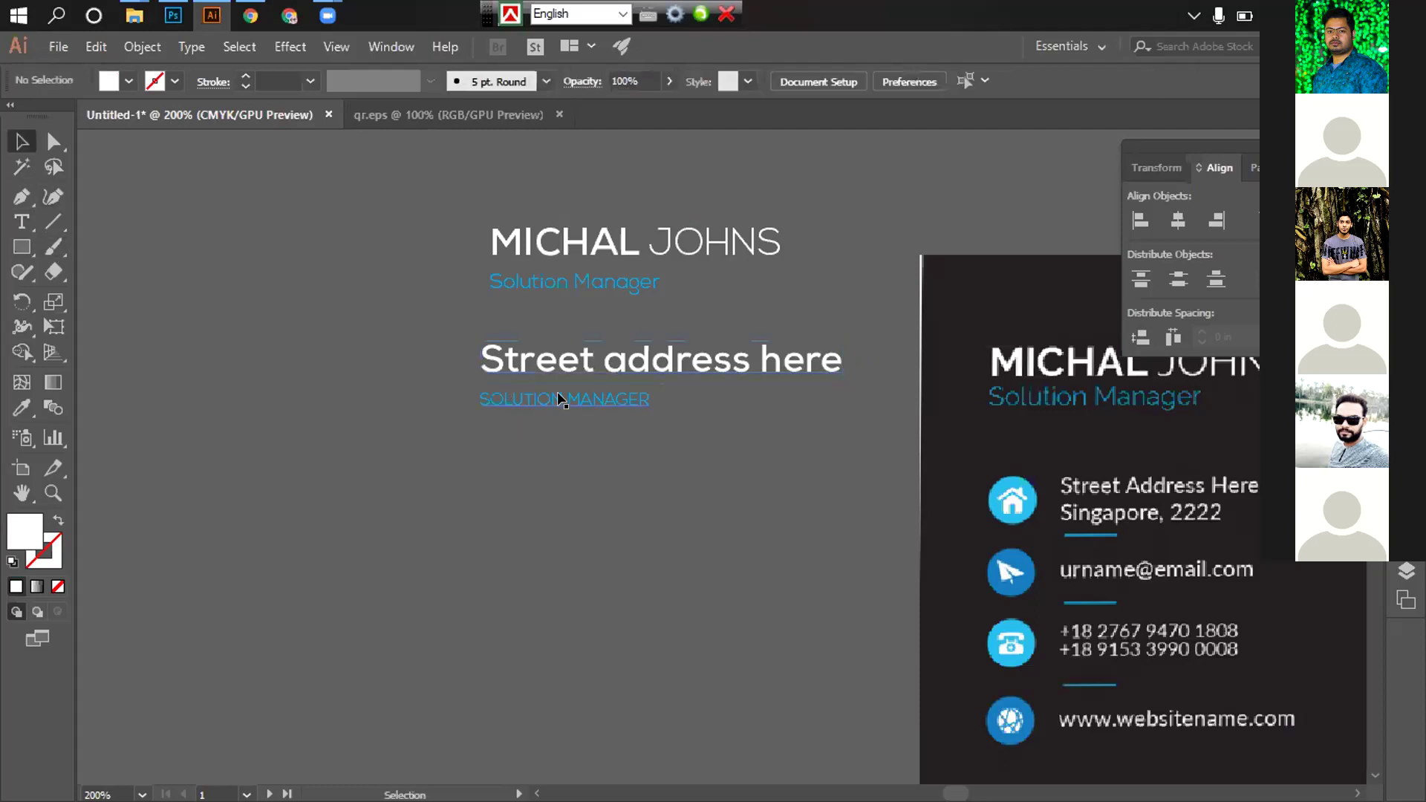
Remove the leftover SOLUTION MANAGER text
left_click(556, 395)
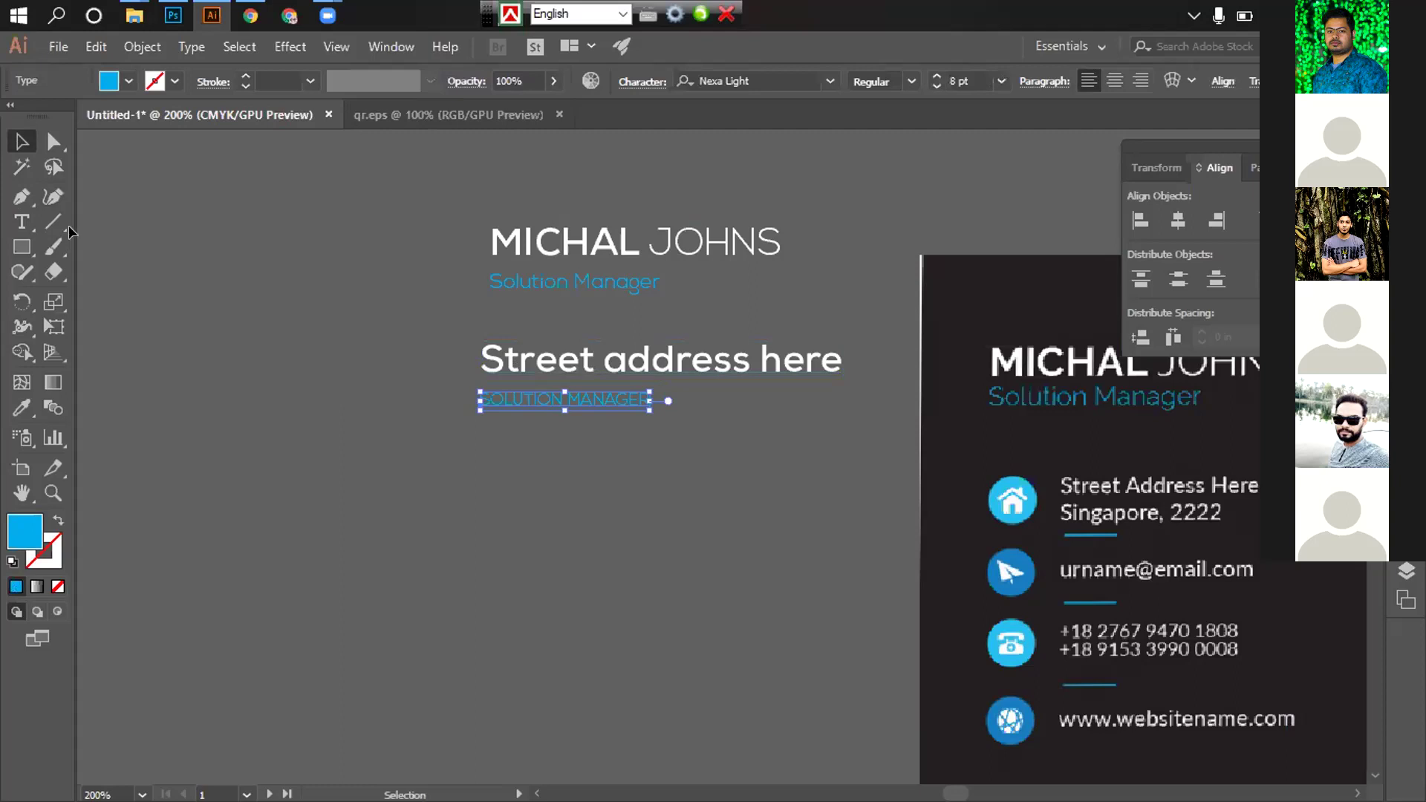
key("t")
left_click(539, 393)
key("ctrl+a")
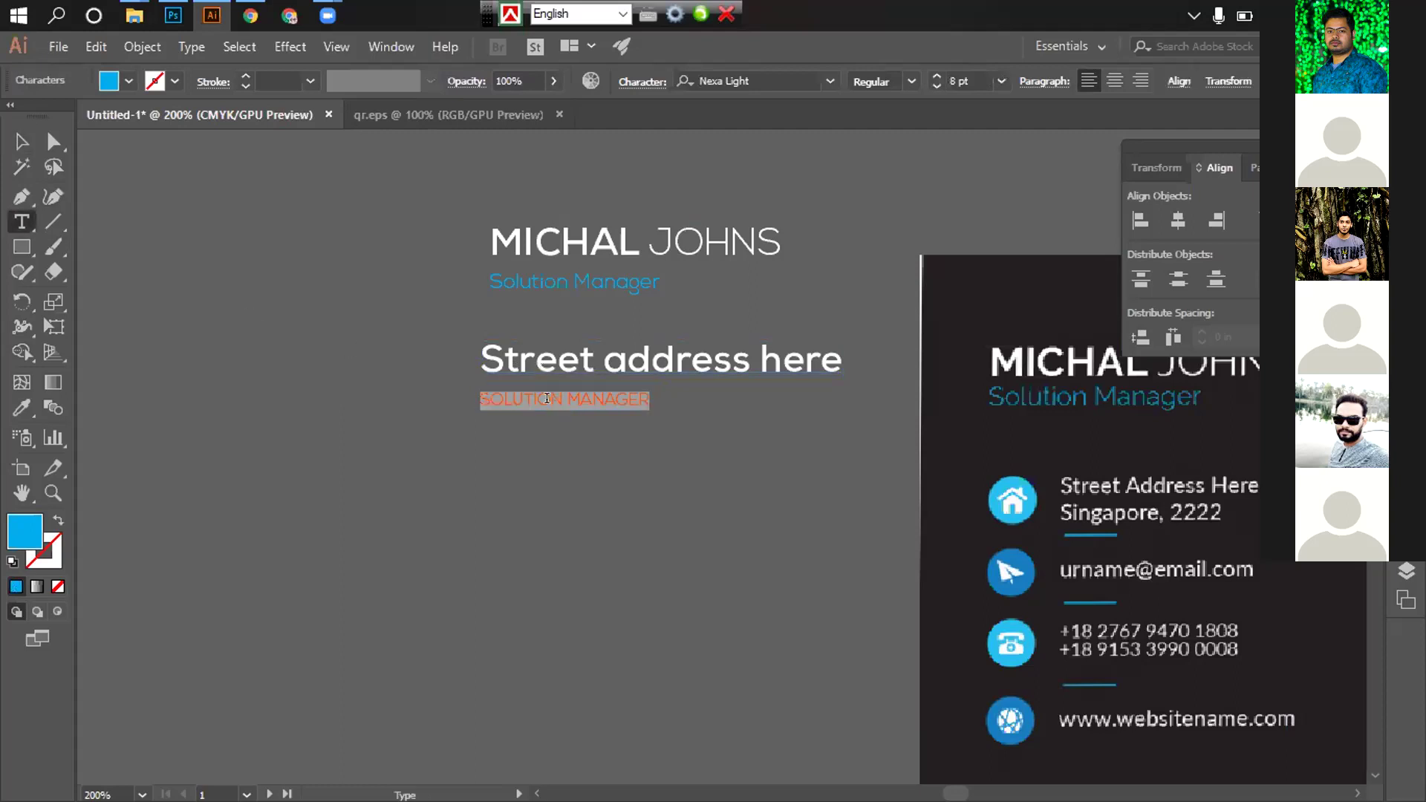
type("S")
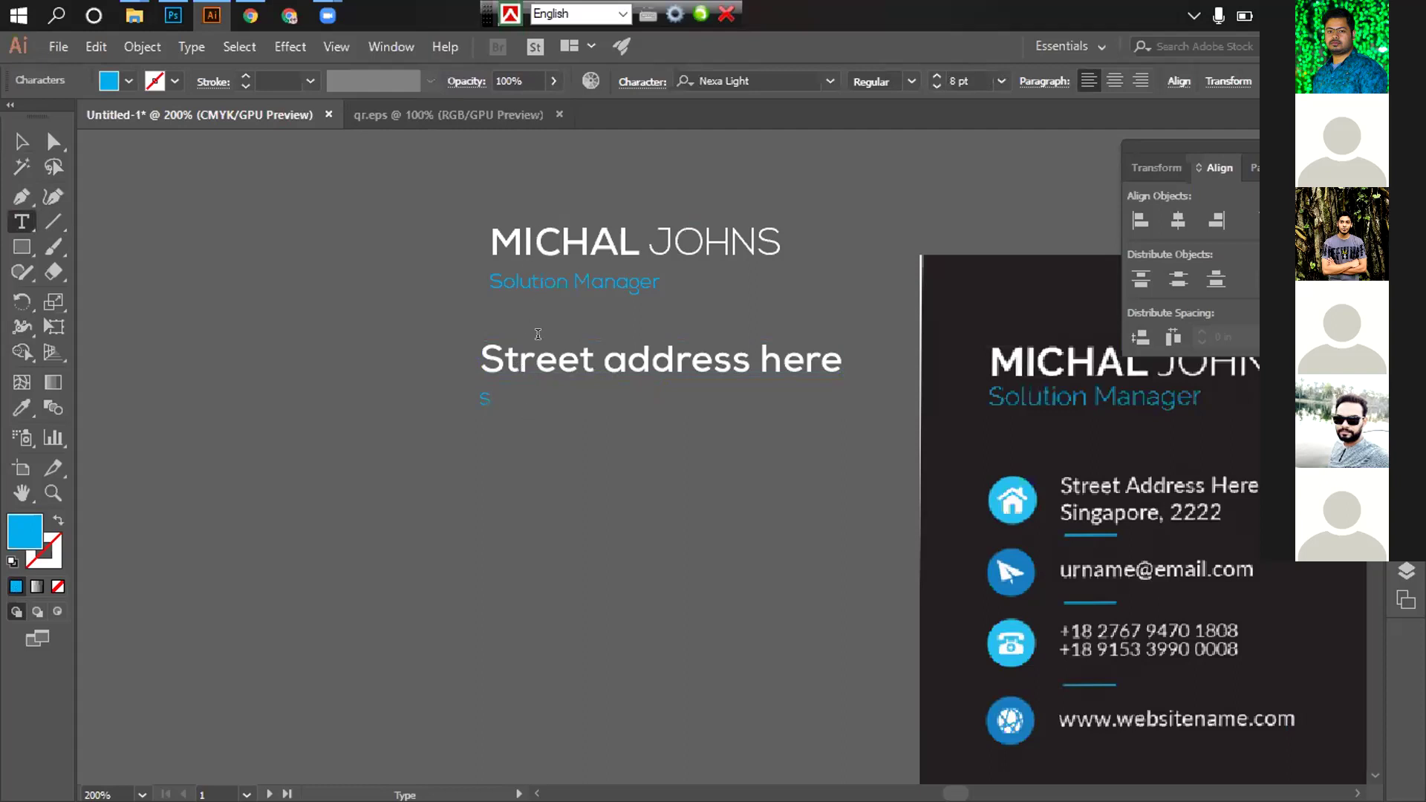
key("Escape")
left_click(420, 394)
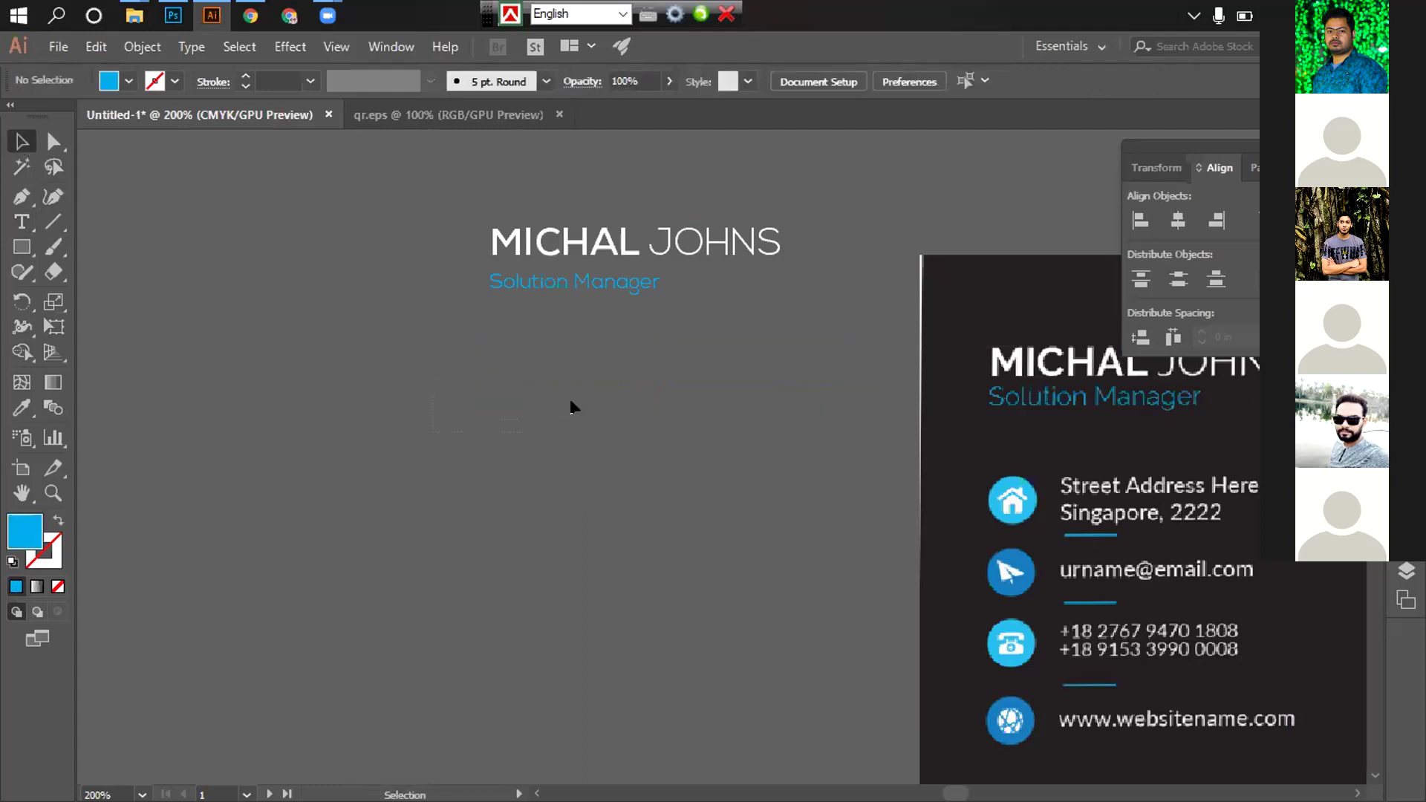
left_click_drag(573, 406, 542, 471)
left_click(543, 471)
left_click(483, 399)
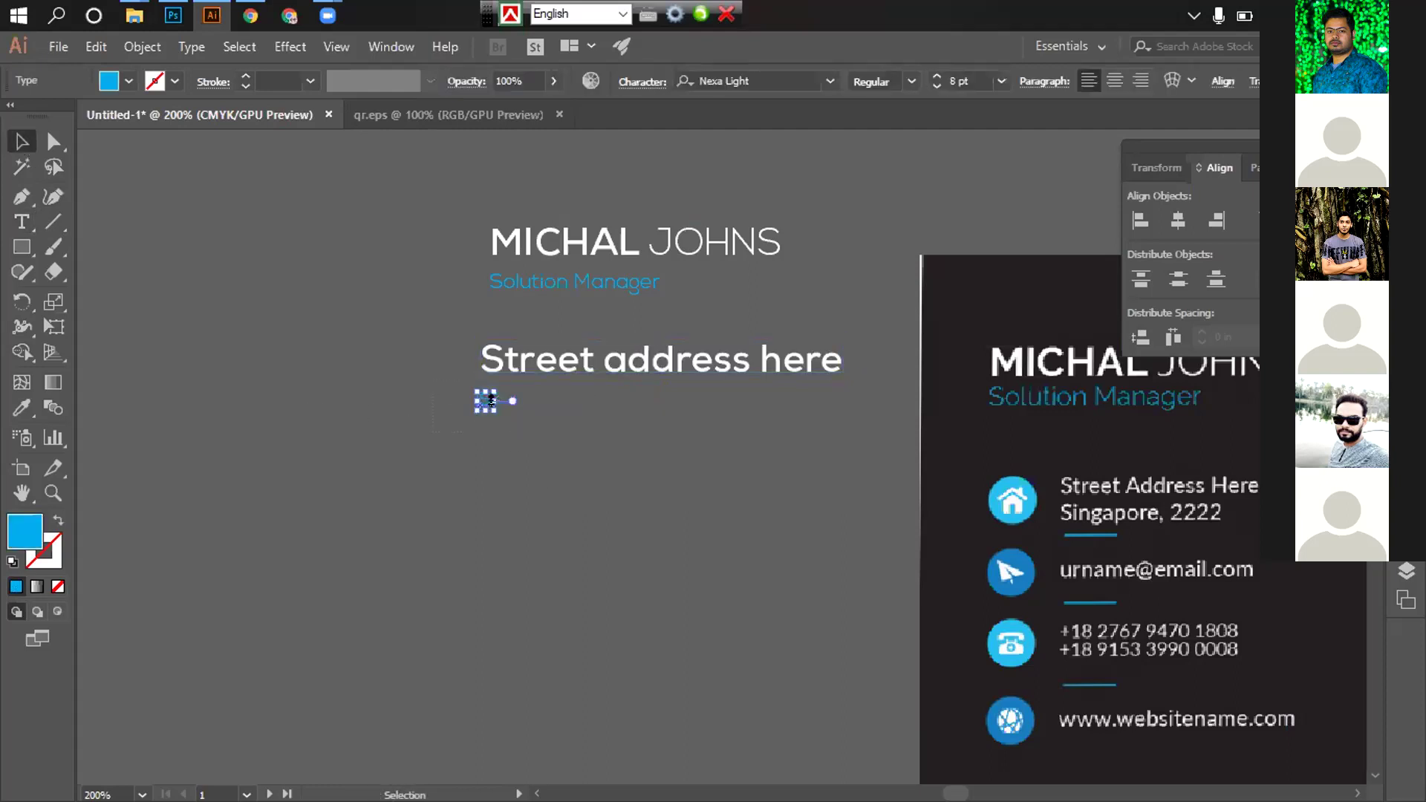
key("Delete")
Duplicate the address line just below and turn off All Caps on the copy
left_click_drag(578, 367, 587, 413, "alt")
key("t")
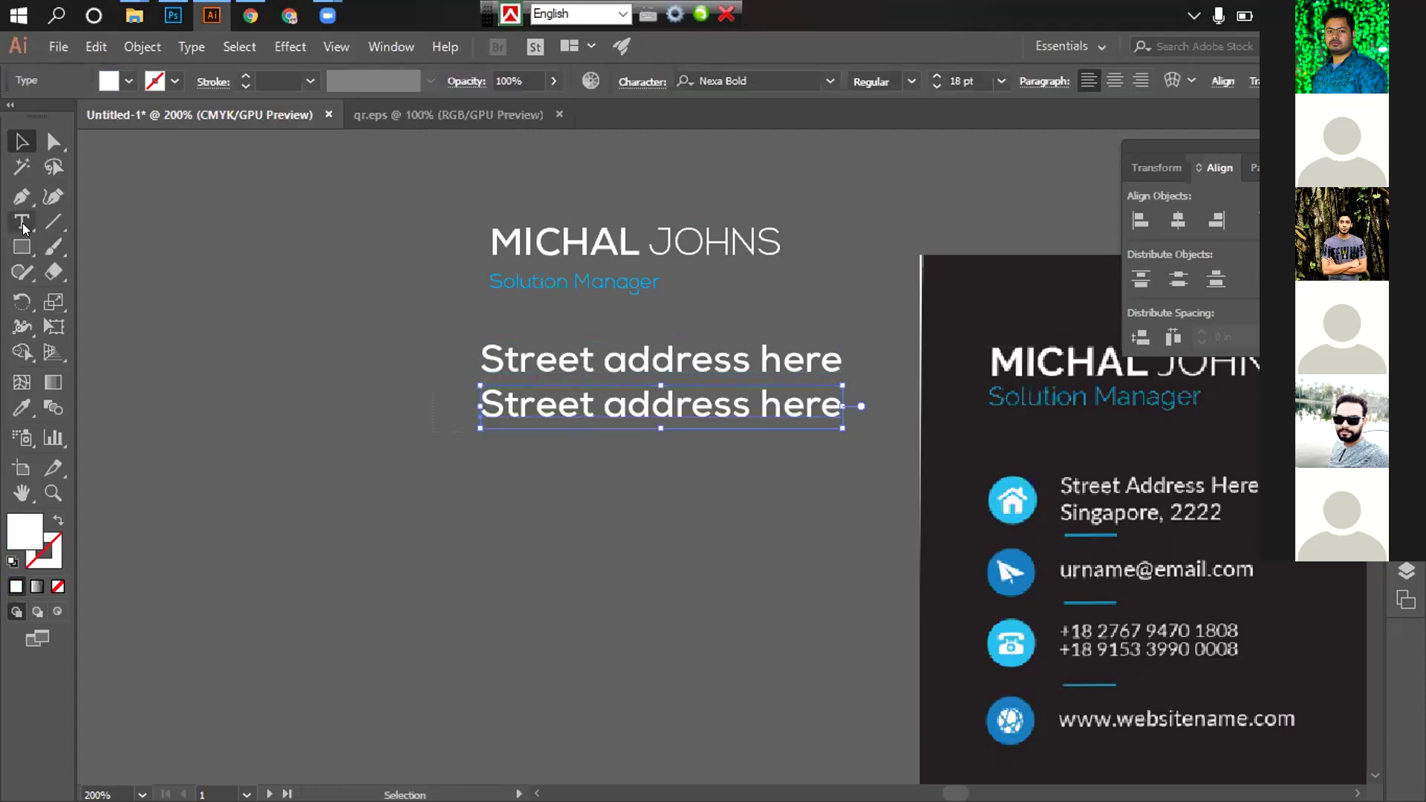
left_click_drag(488, 408, 938, 416)
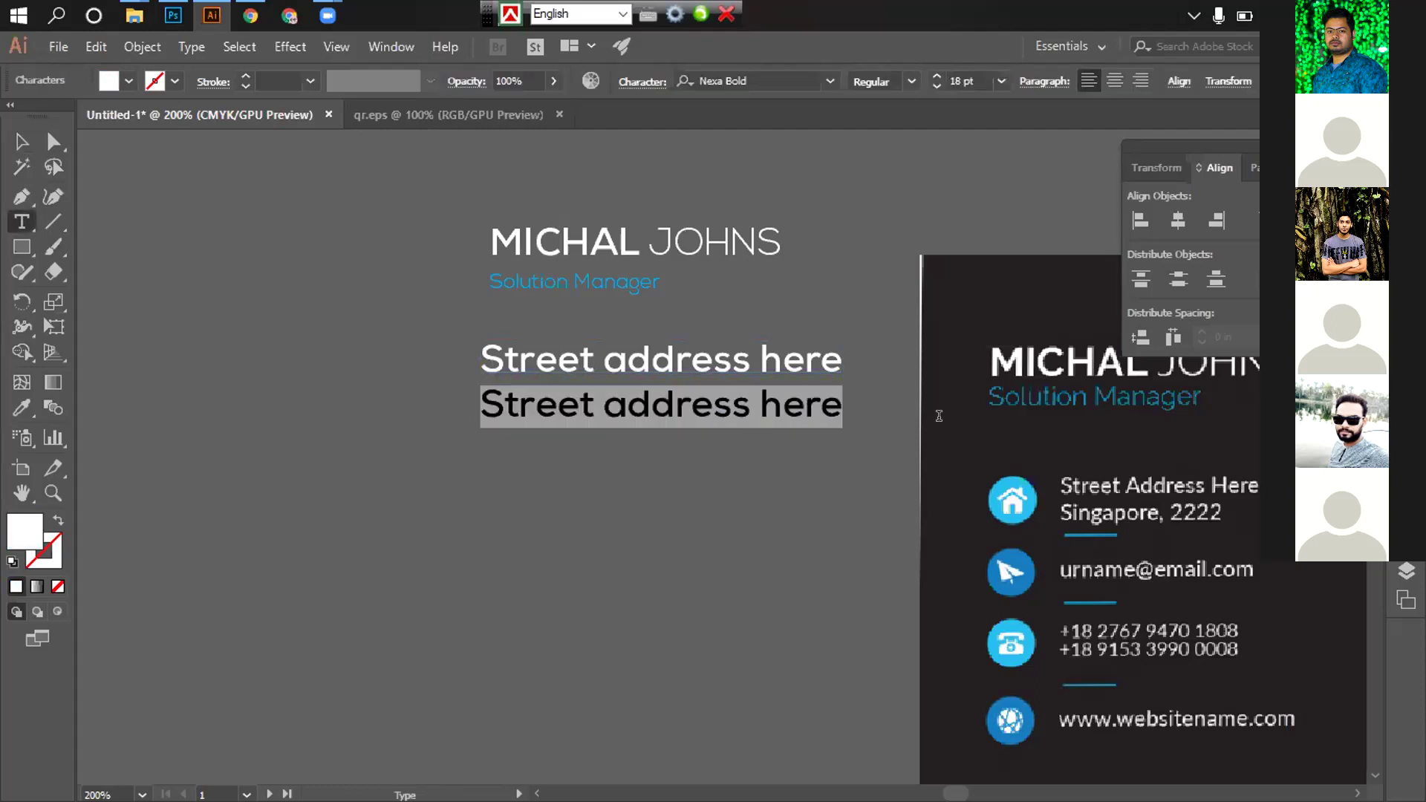
type("Sl")
key("BackSpace")
type("l")
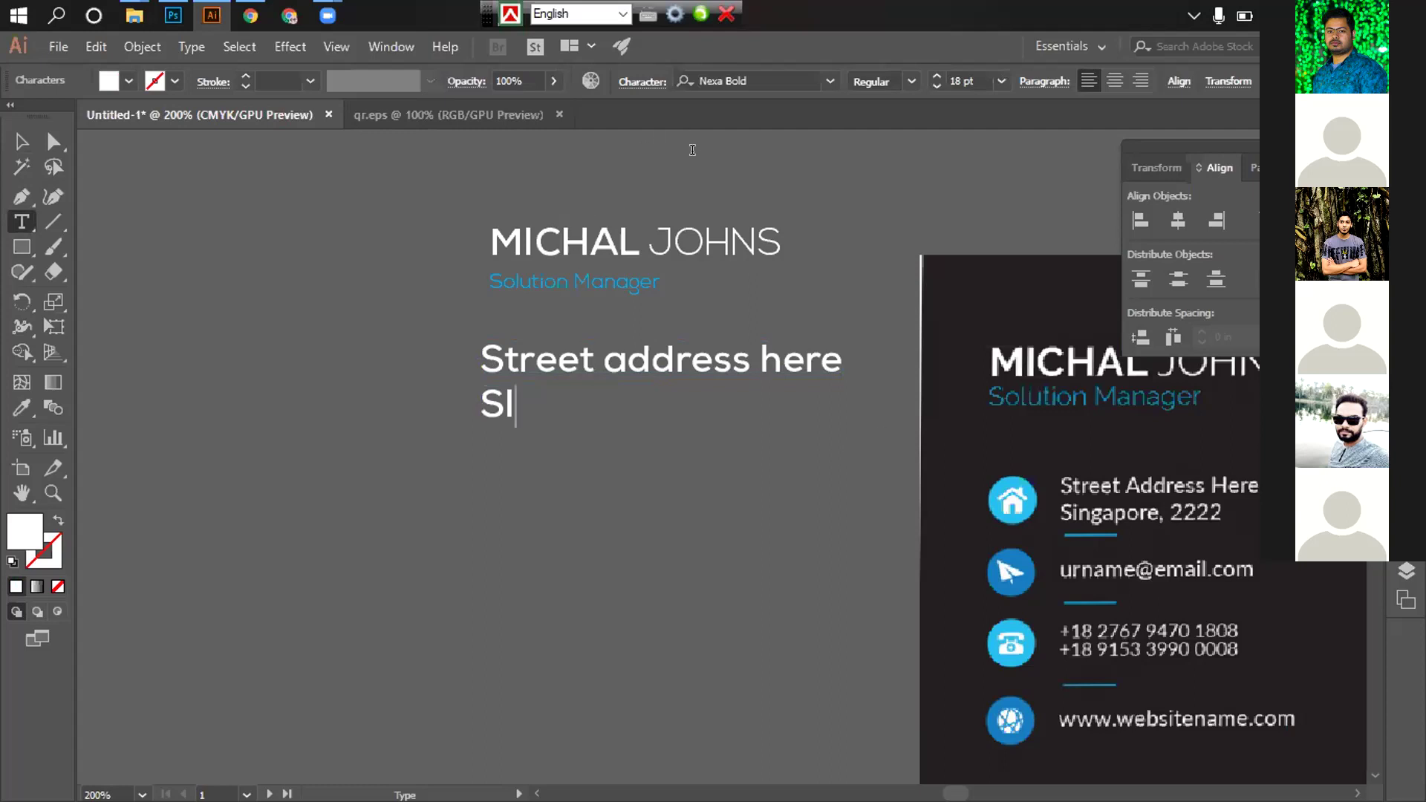
key("ctrl+a")
left_click(648, 83)
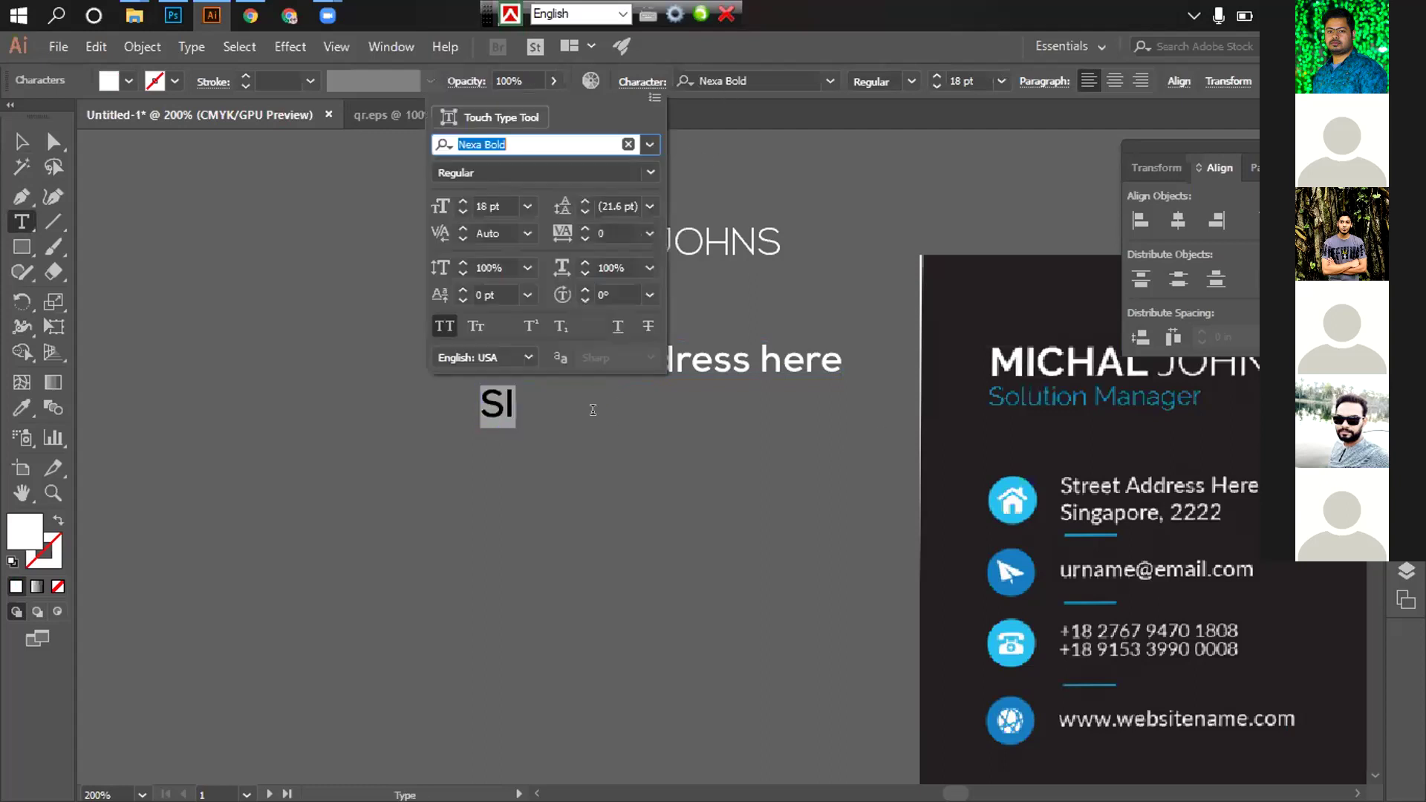
left_click(453, 336)
left_click(685, 104)
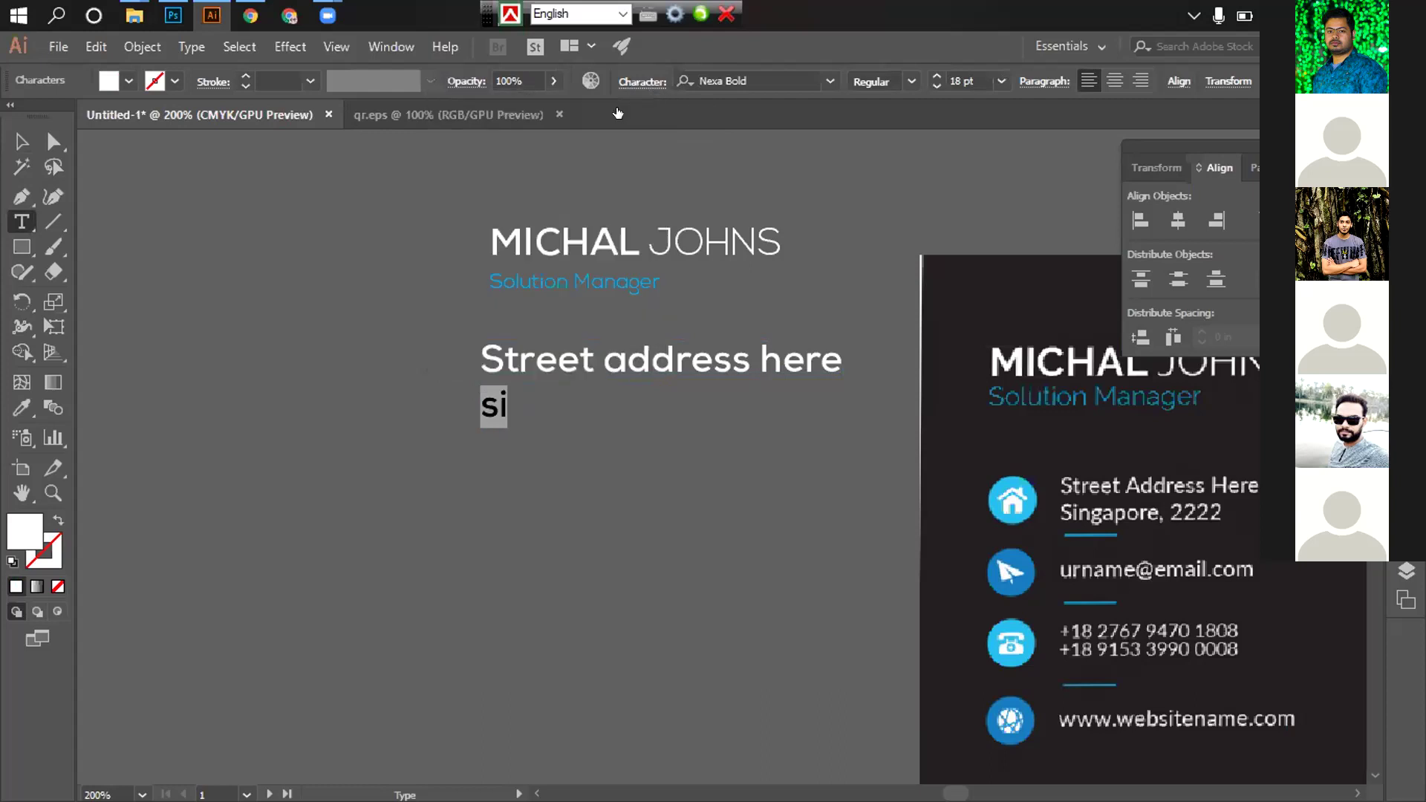
Retype the copied line as 'Singapore, 2222'
left_click_drag(499, 405, 469, 398)
type("Si")
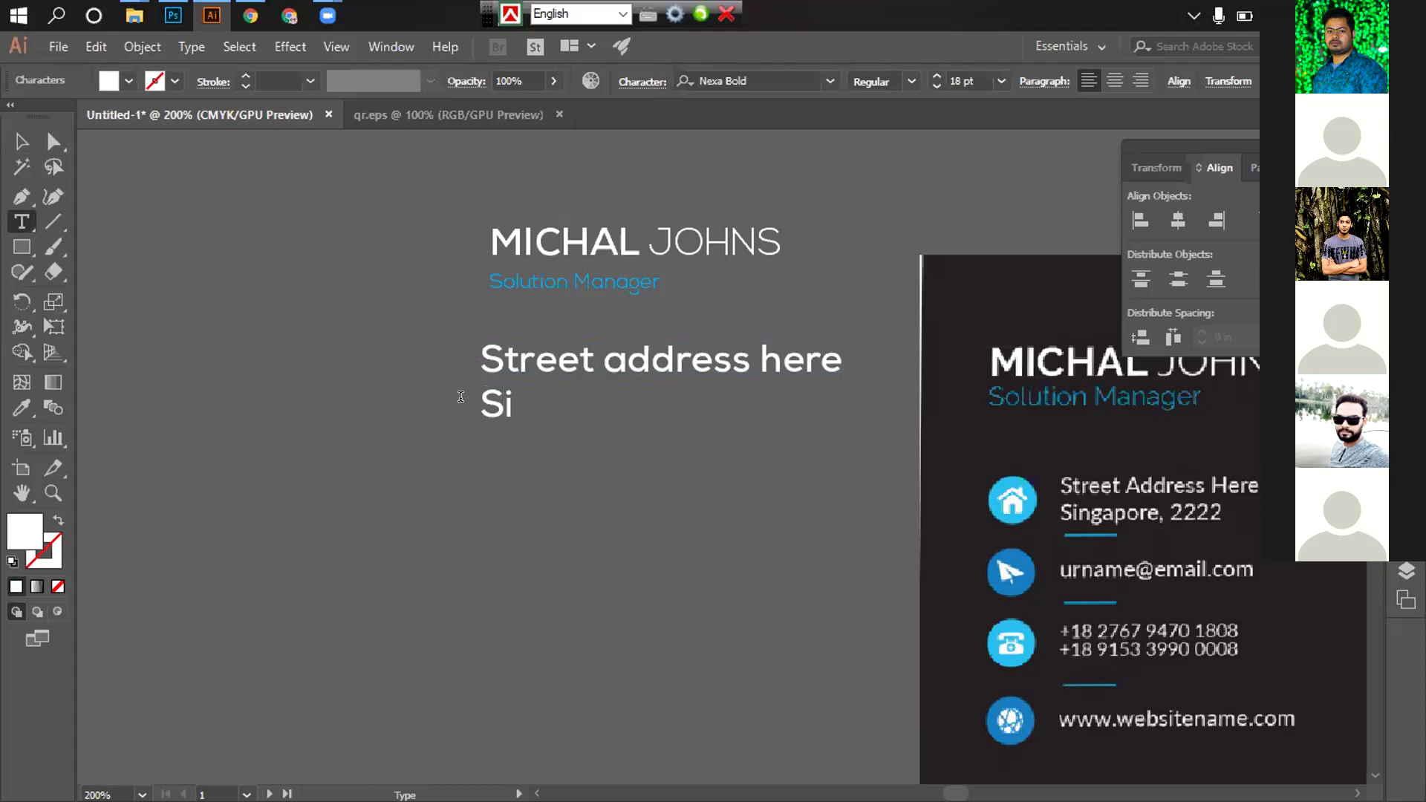
type("ngapo")
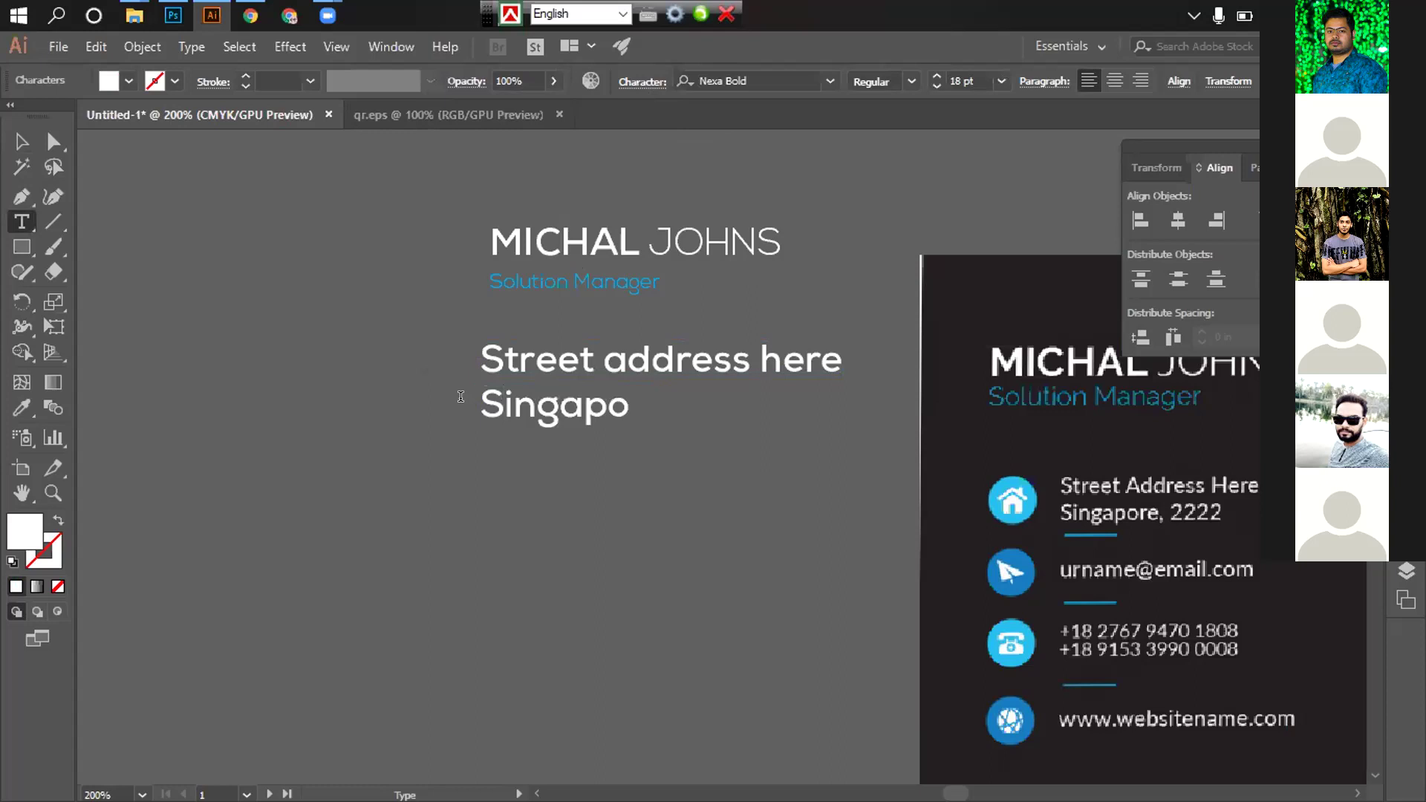
type("re,22")
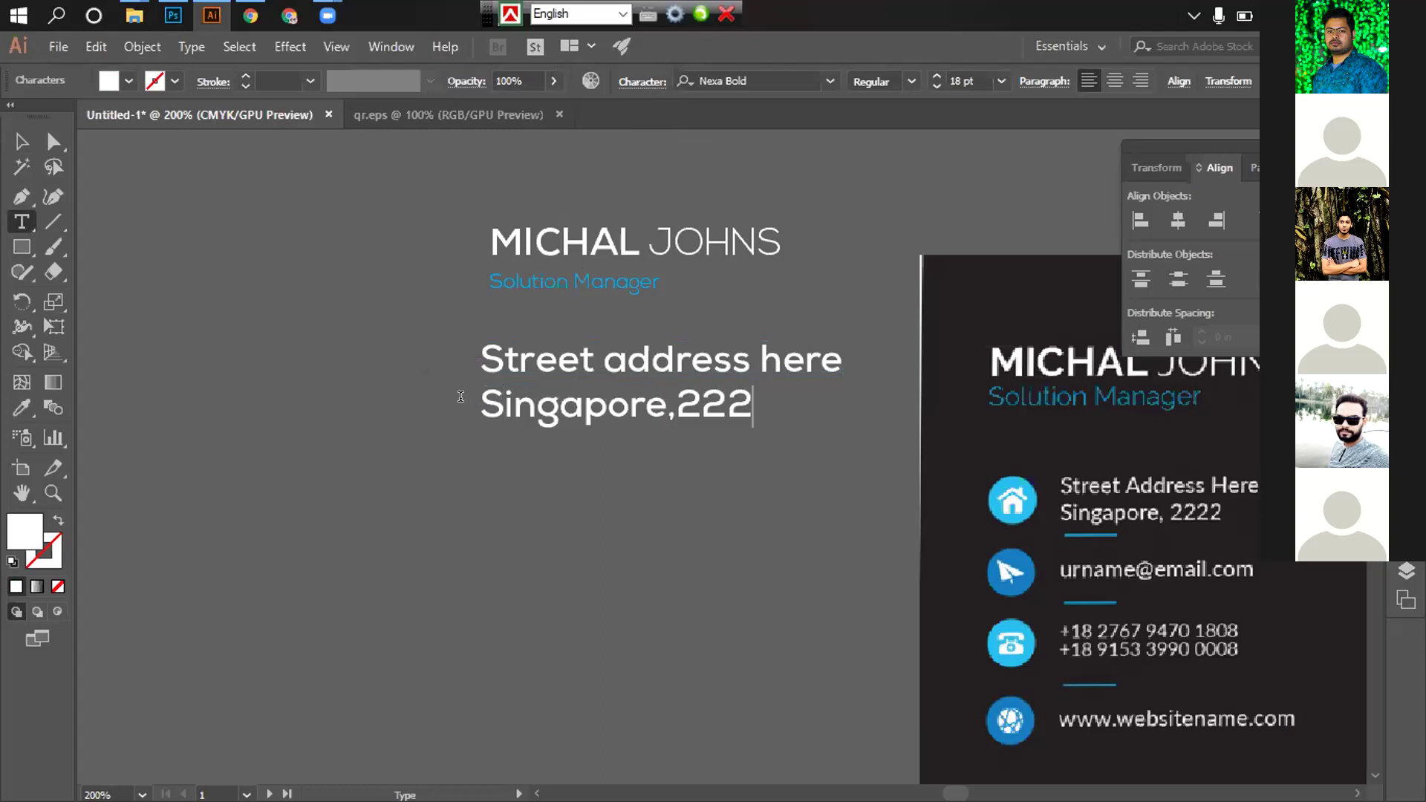
type("2")
Capitalise 'Address Here' so the first line reads Street Address Here
left_click_drag(628, 359, 602, 360)
type("A")
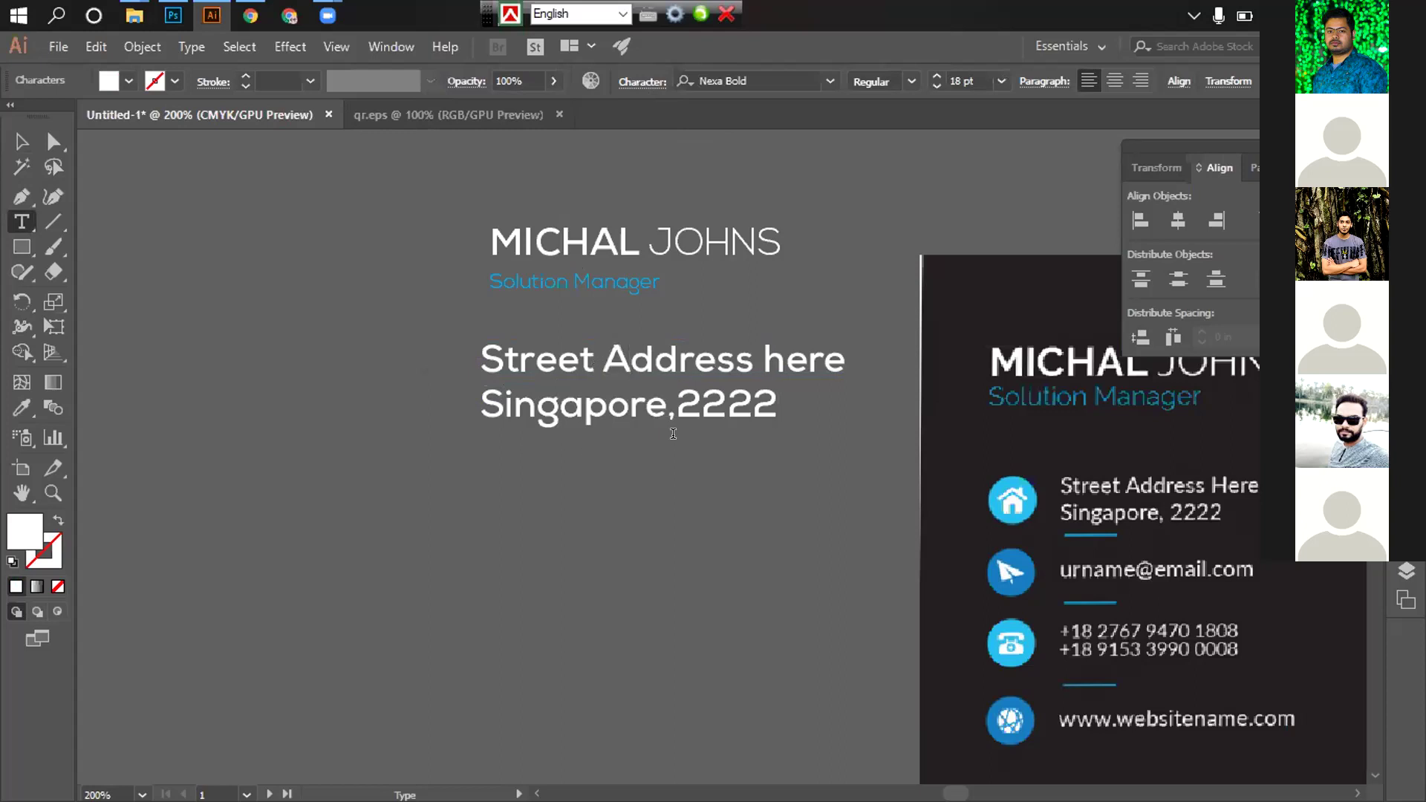
left_click_drag(778, 351, 760, 351)
type("H")
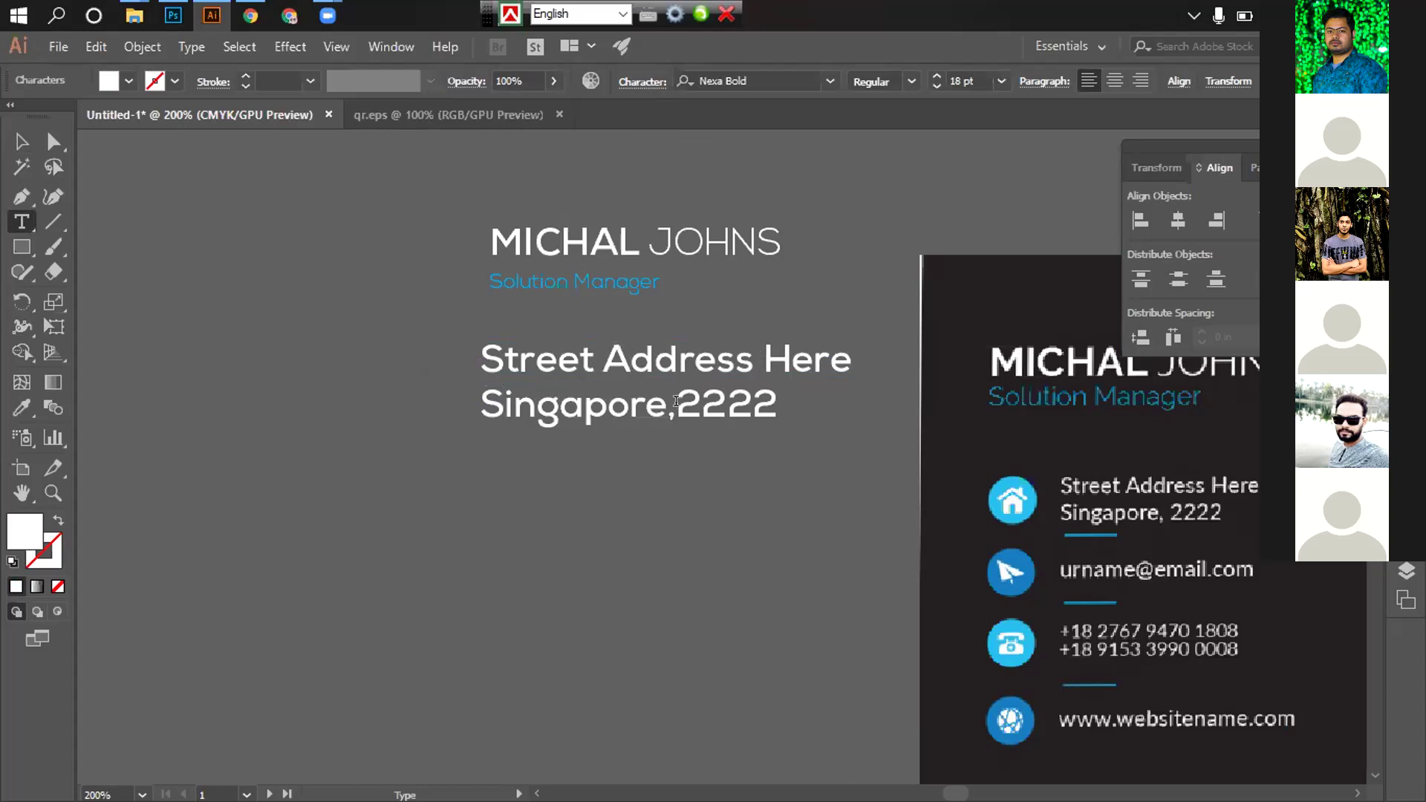
left_click(676, 401)
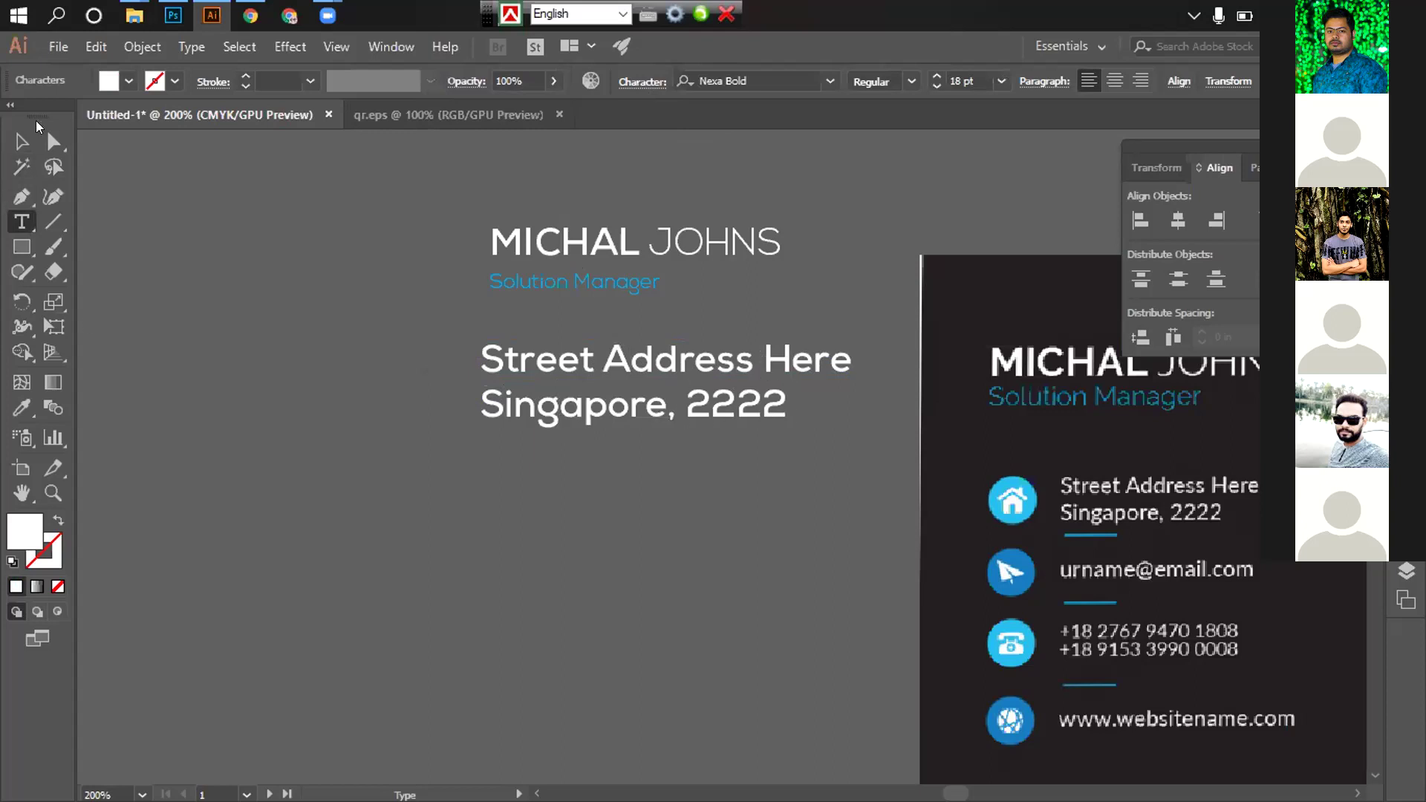
left_click(22, 140)
left_click(640, 457)
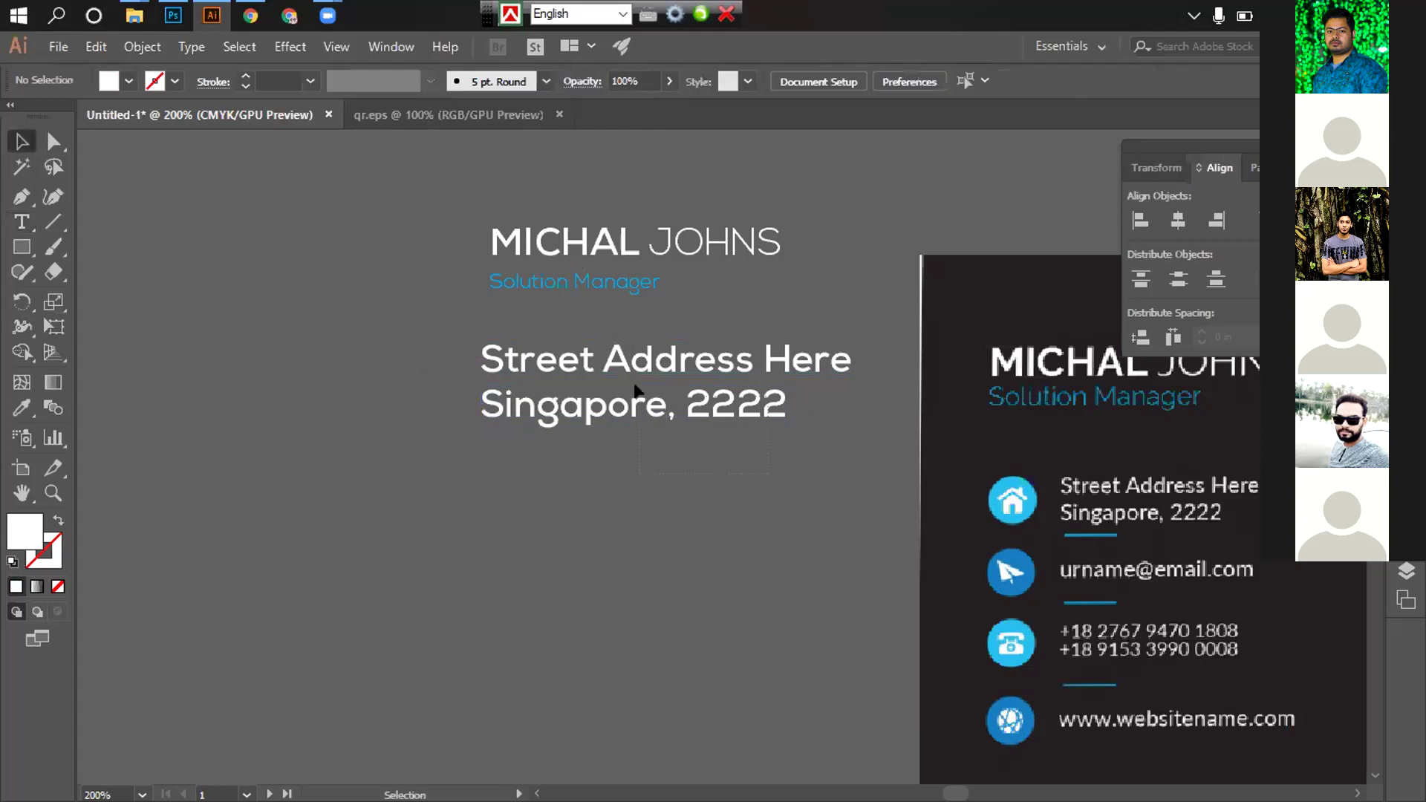
left_click(606, 348)
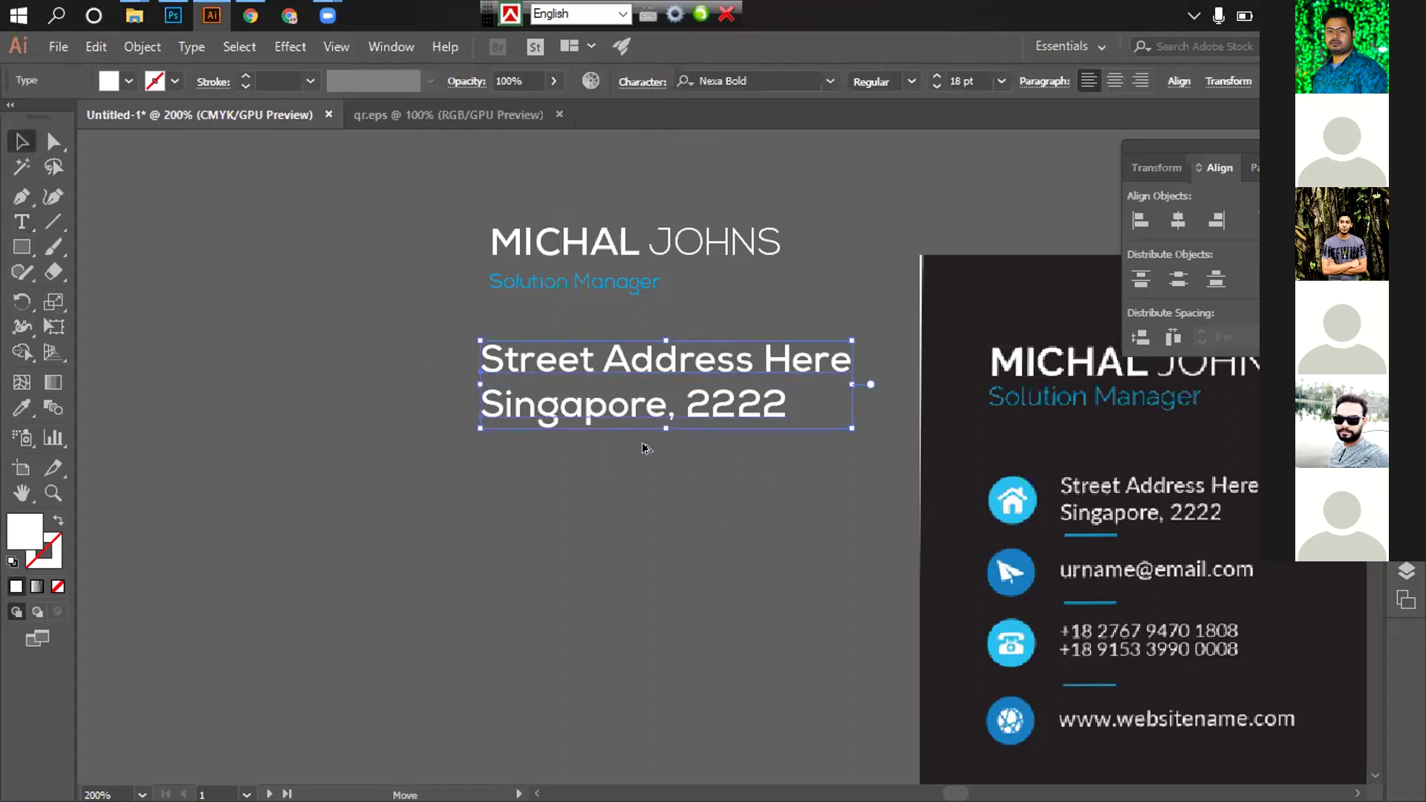
Duplicate the address block further down and turn off All Caps on its first line
left_click_drag(645, 411, 640, 525)
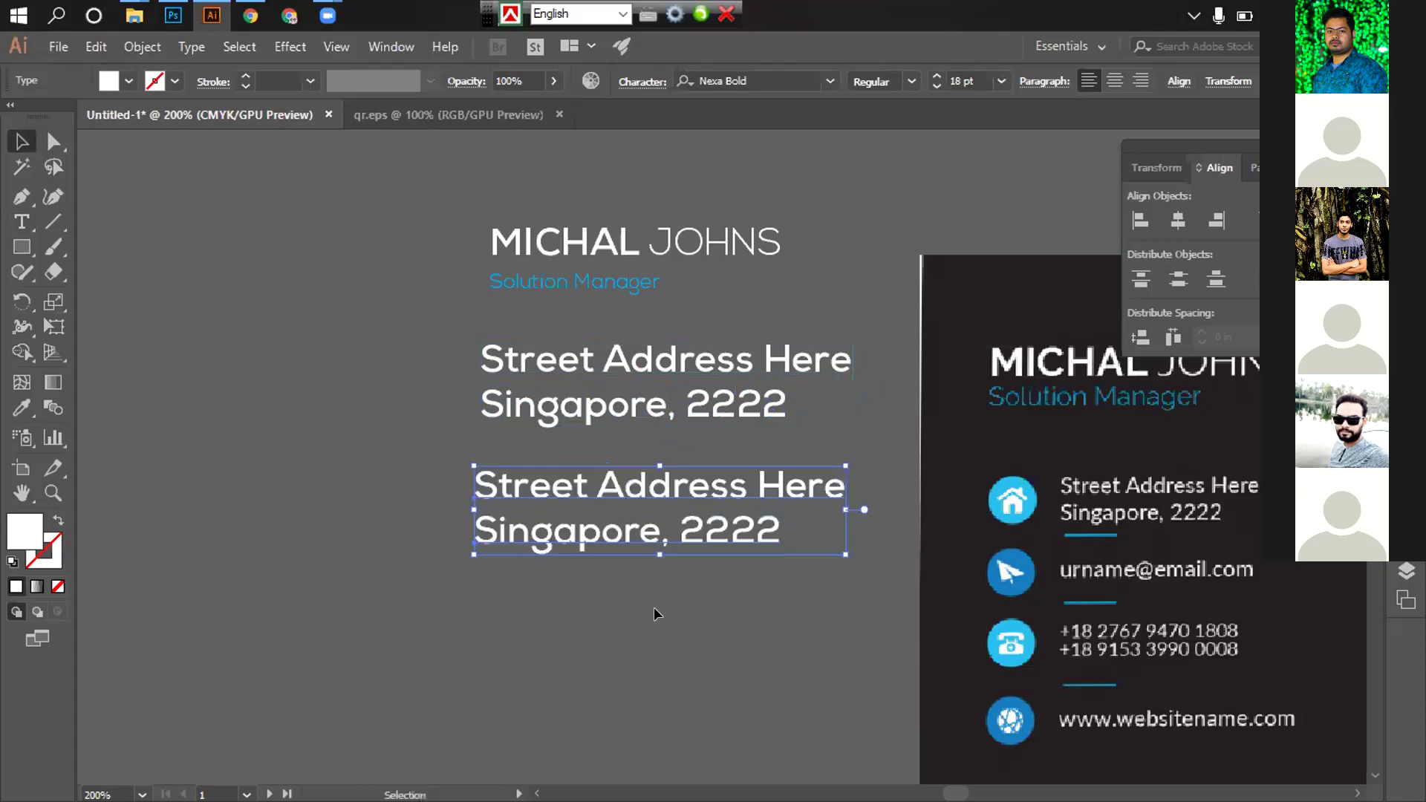
left_click(443, 524)
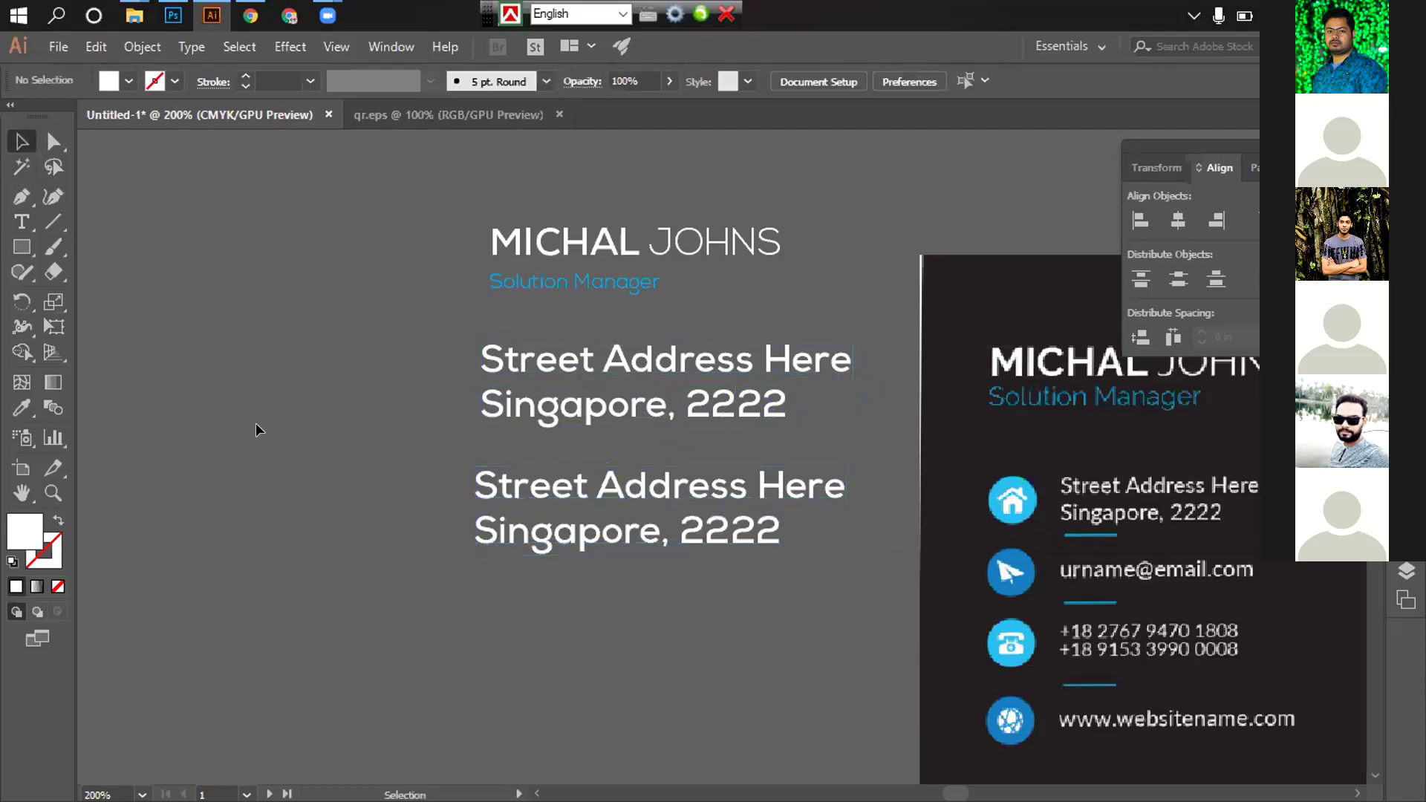
left_click(21, 221)
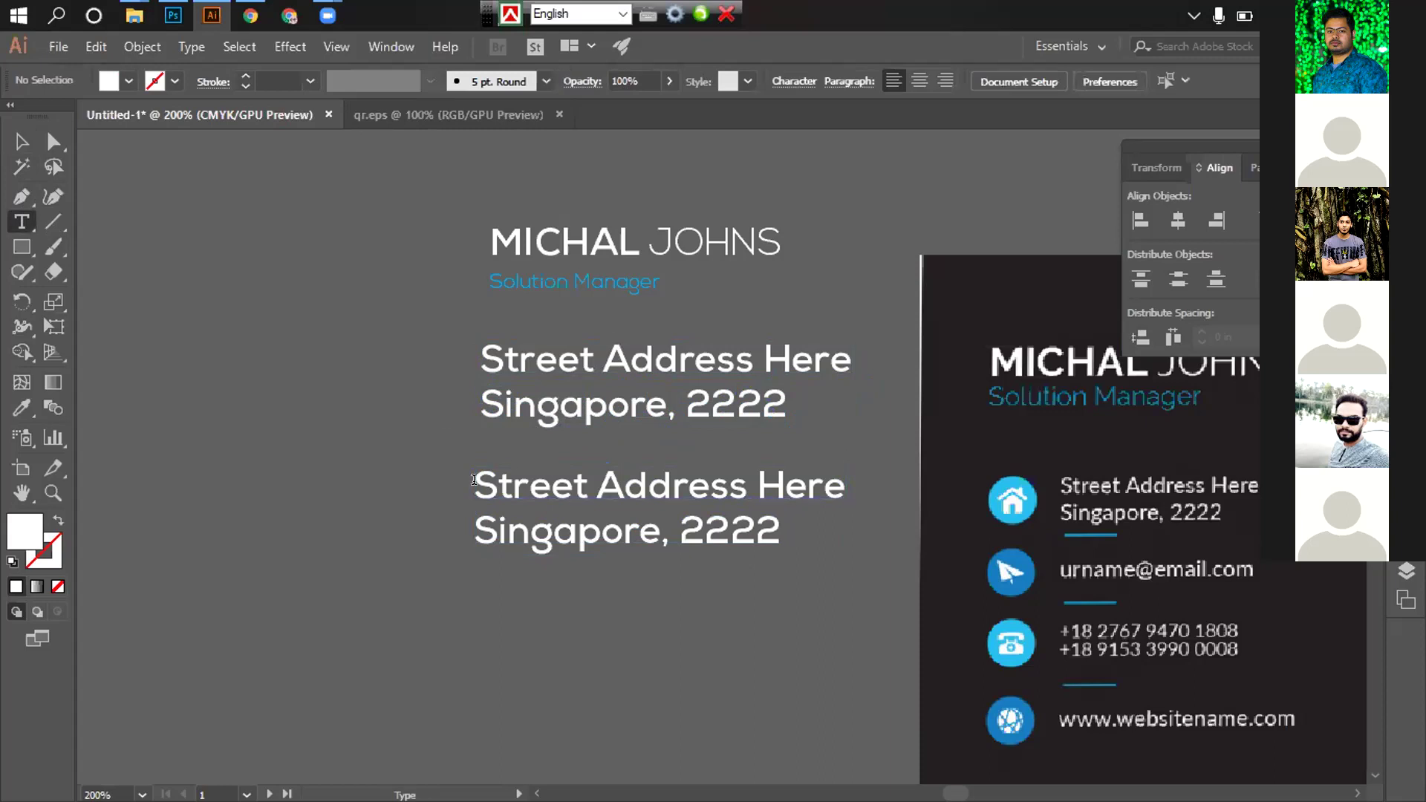
left_click_drag(474, 481, 845, 484)
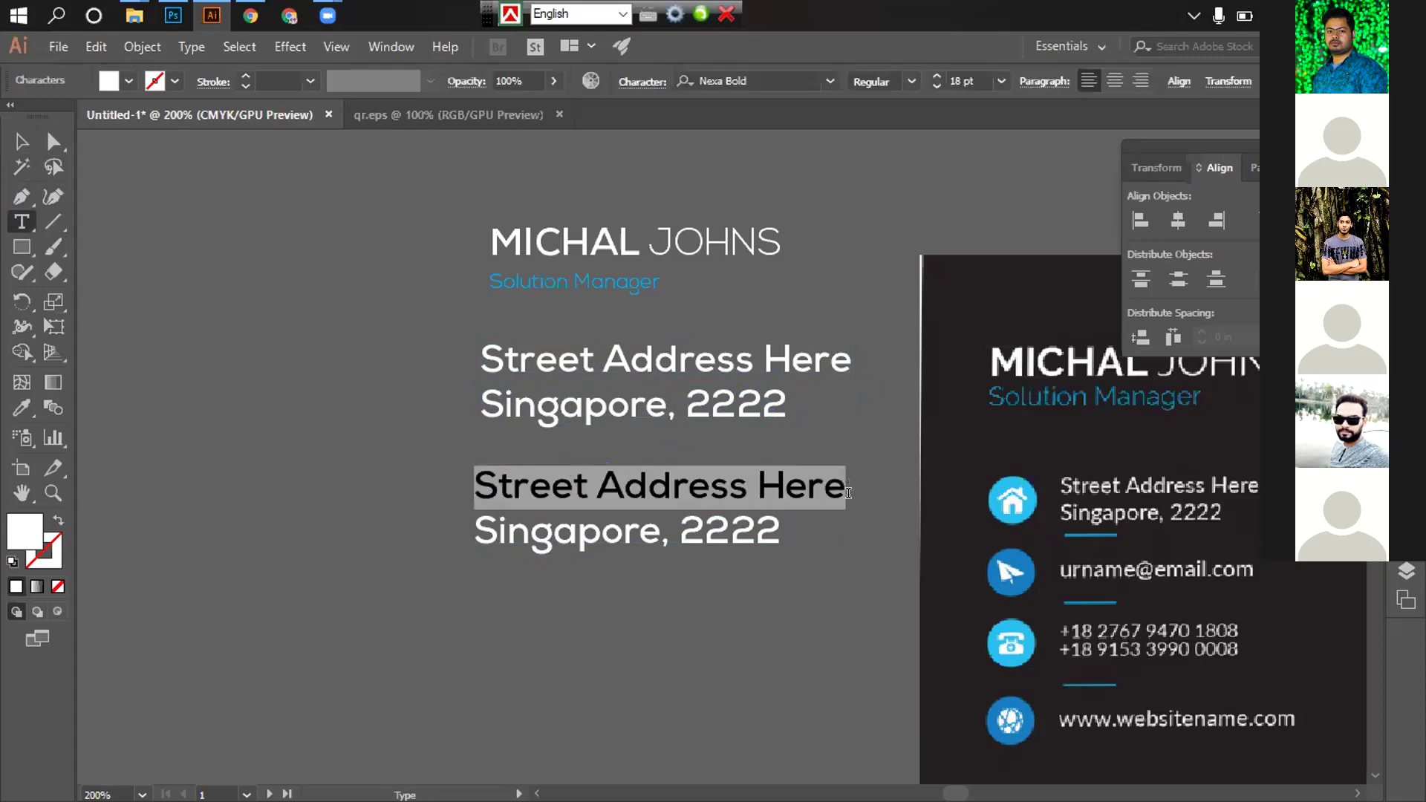
type("UR")
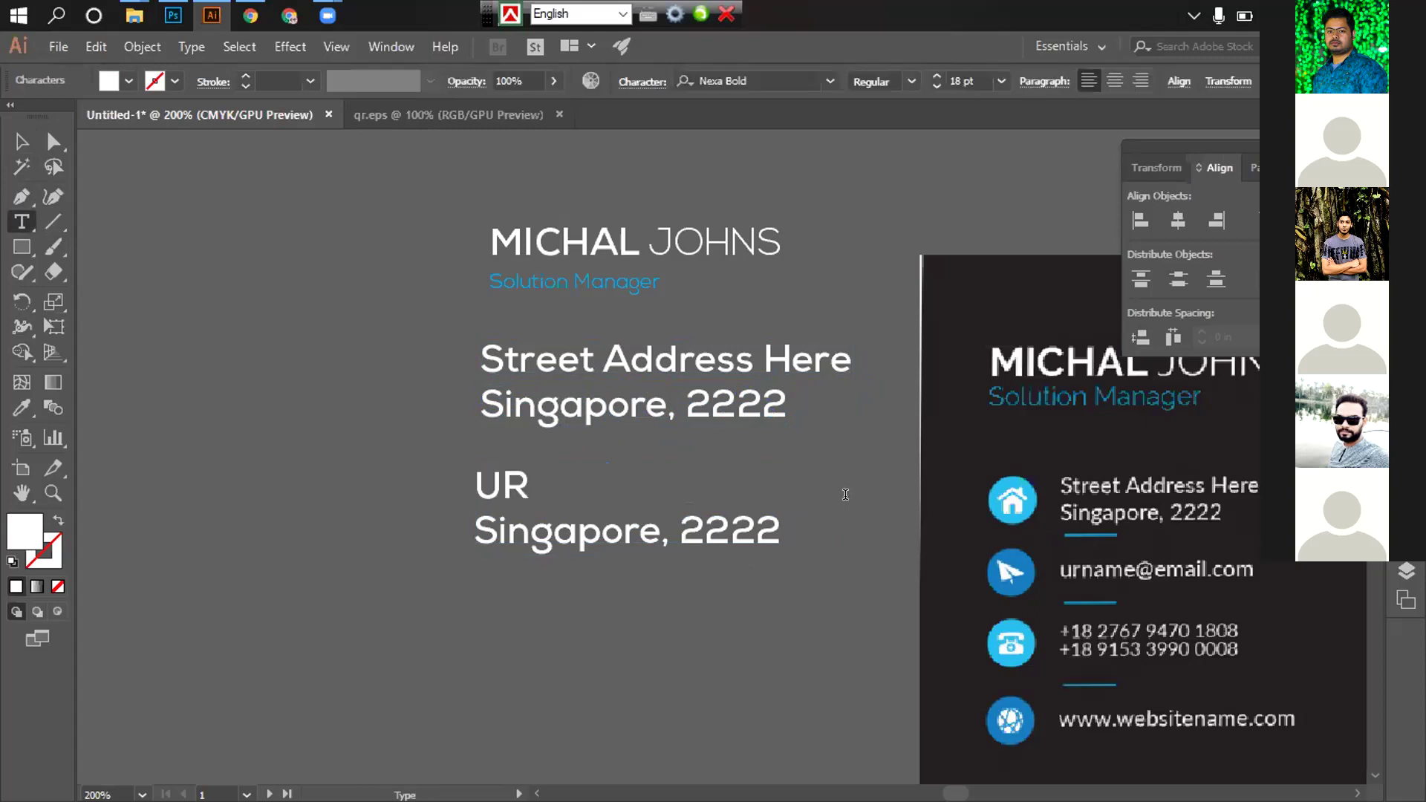
key("BackSpace")
key("BackSpace")
type("UR")
key("shift+Home")
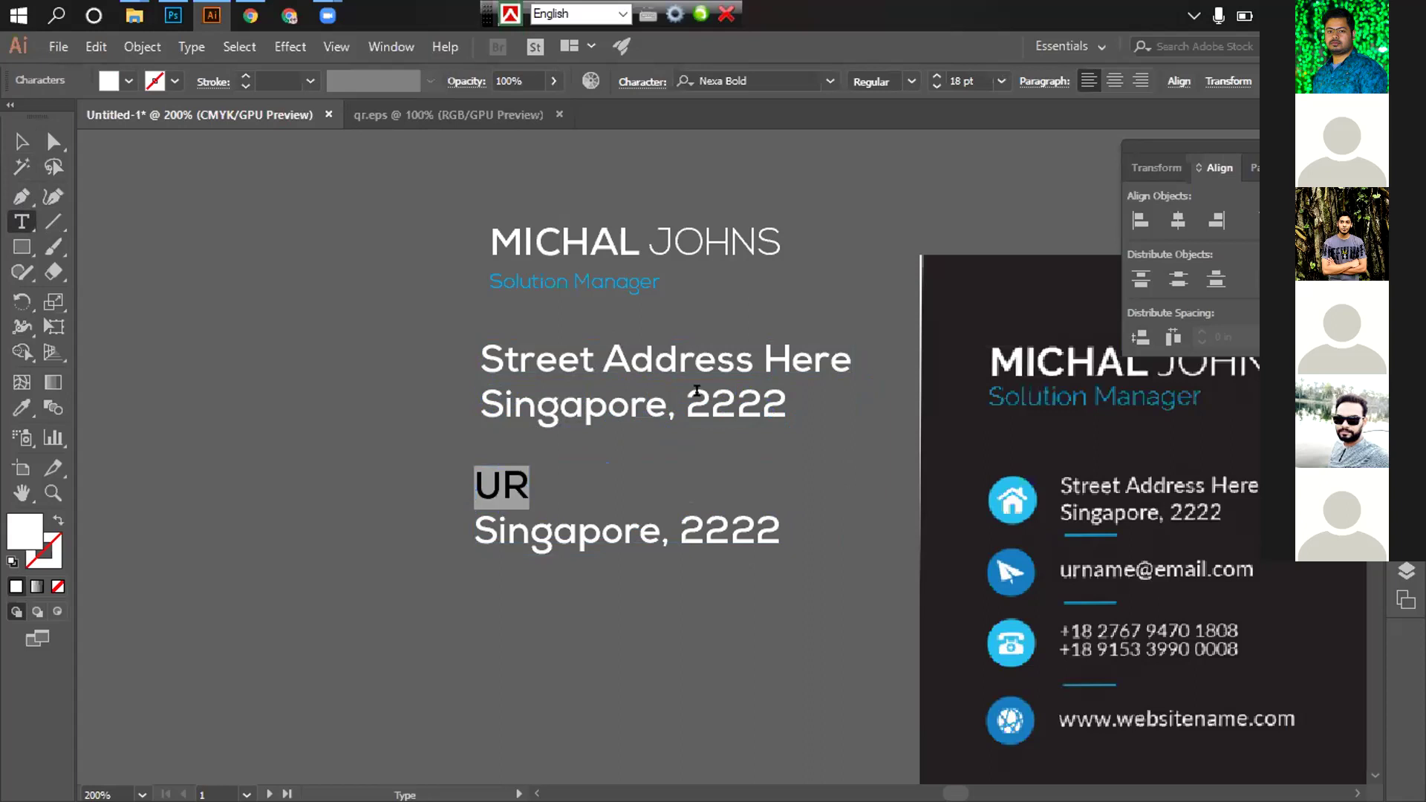
left_click(643, 83)
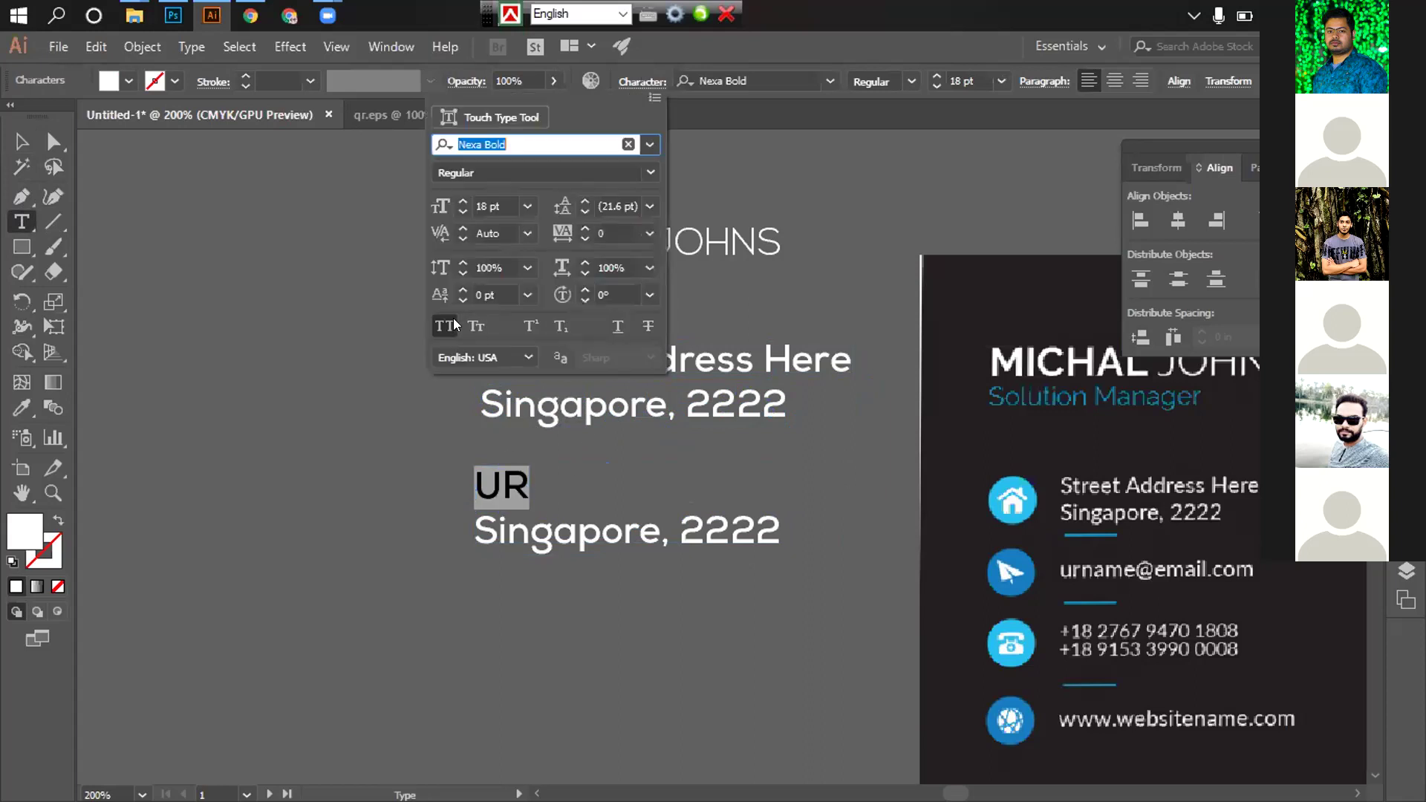
left_click(445, 326)
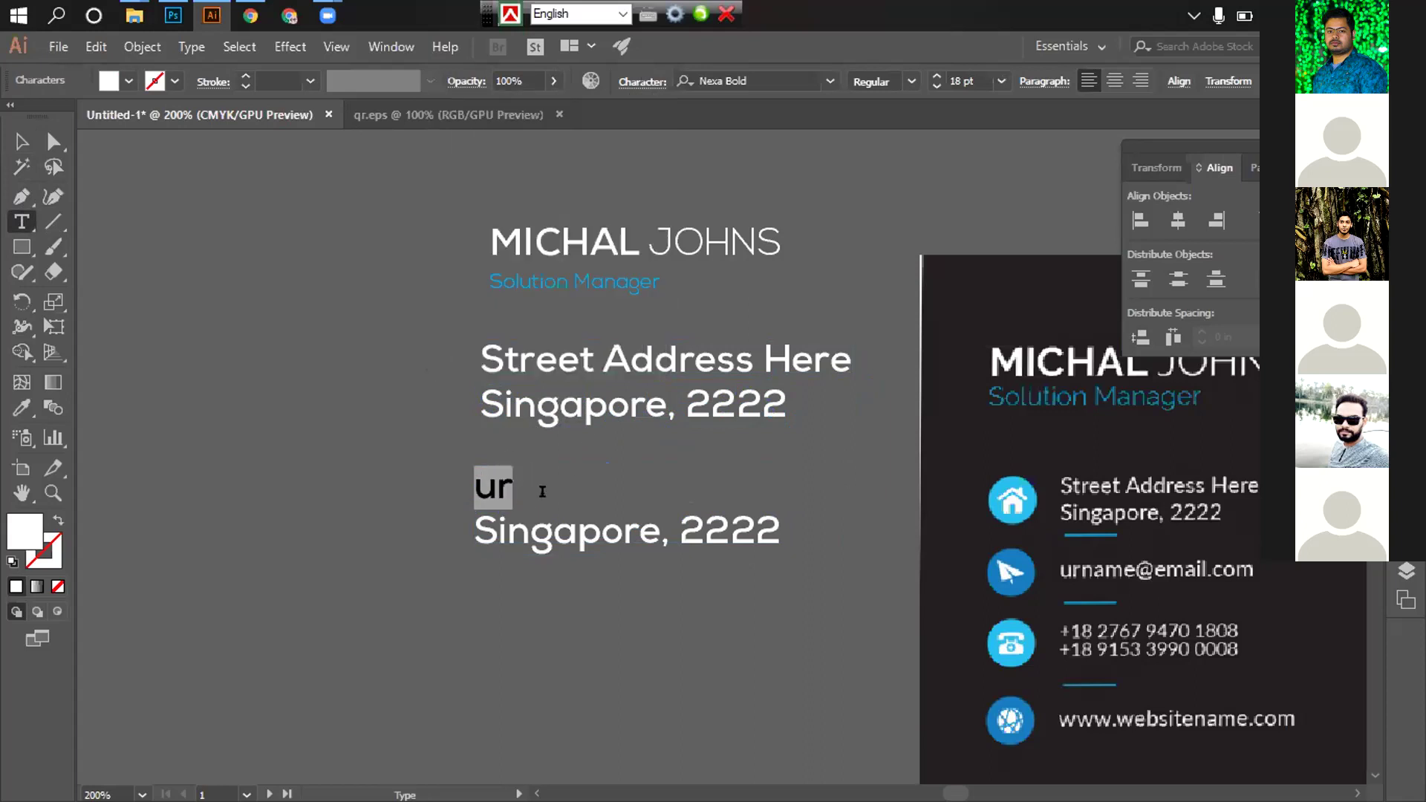
left_click(545, 494)
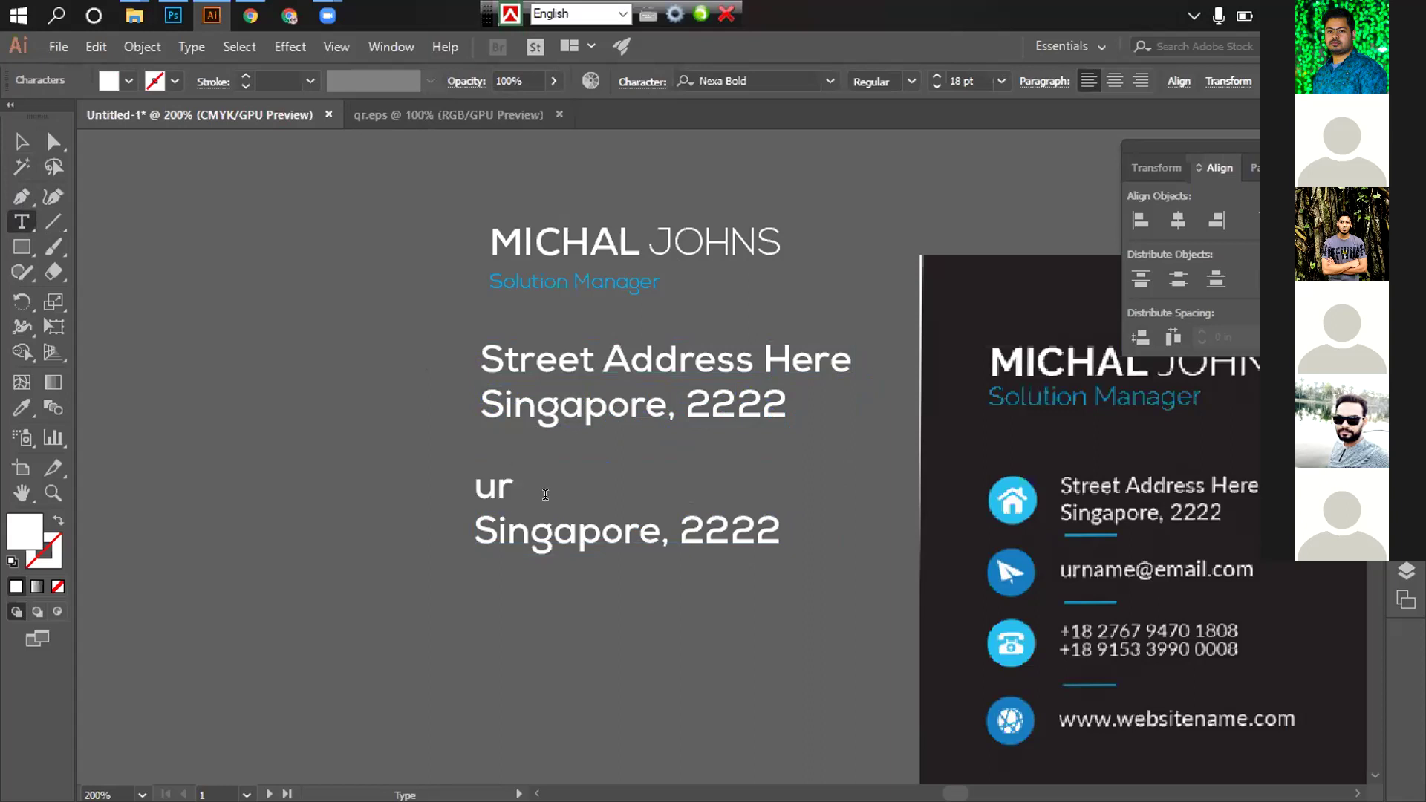
type("name@gmail")
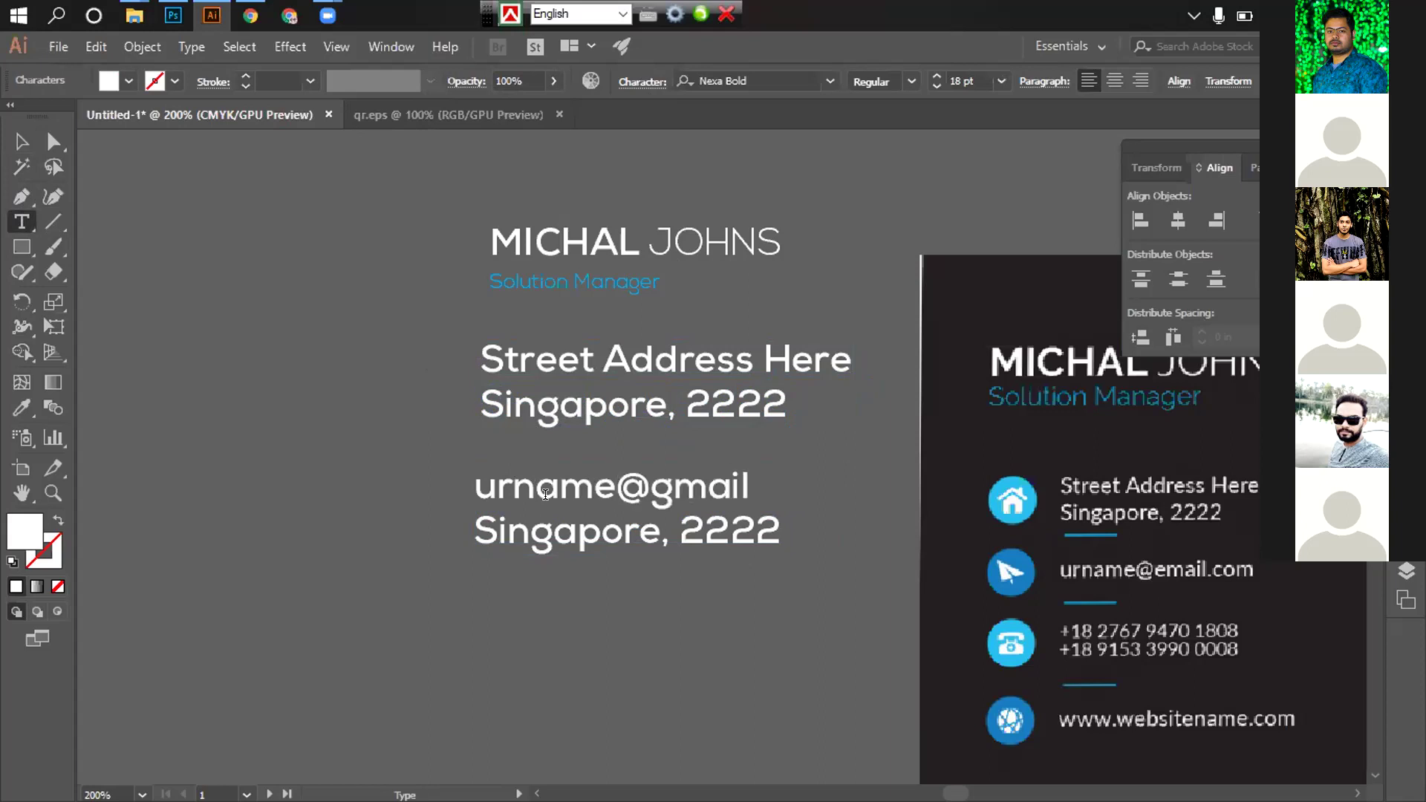
type(".com")
left_click_drag(476, 532, 806, 532)
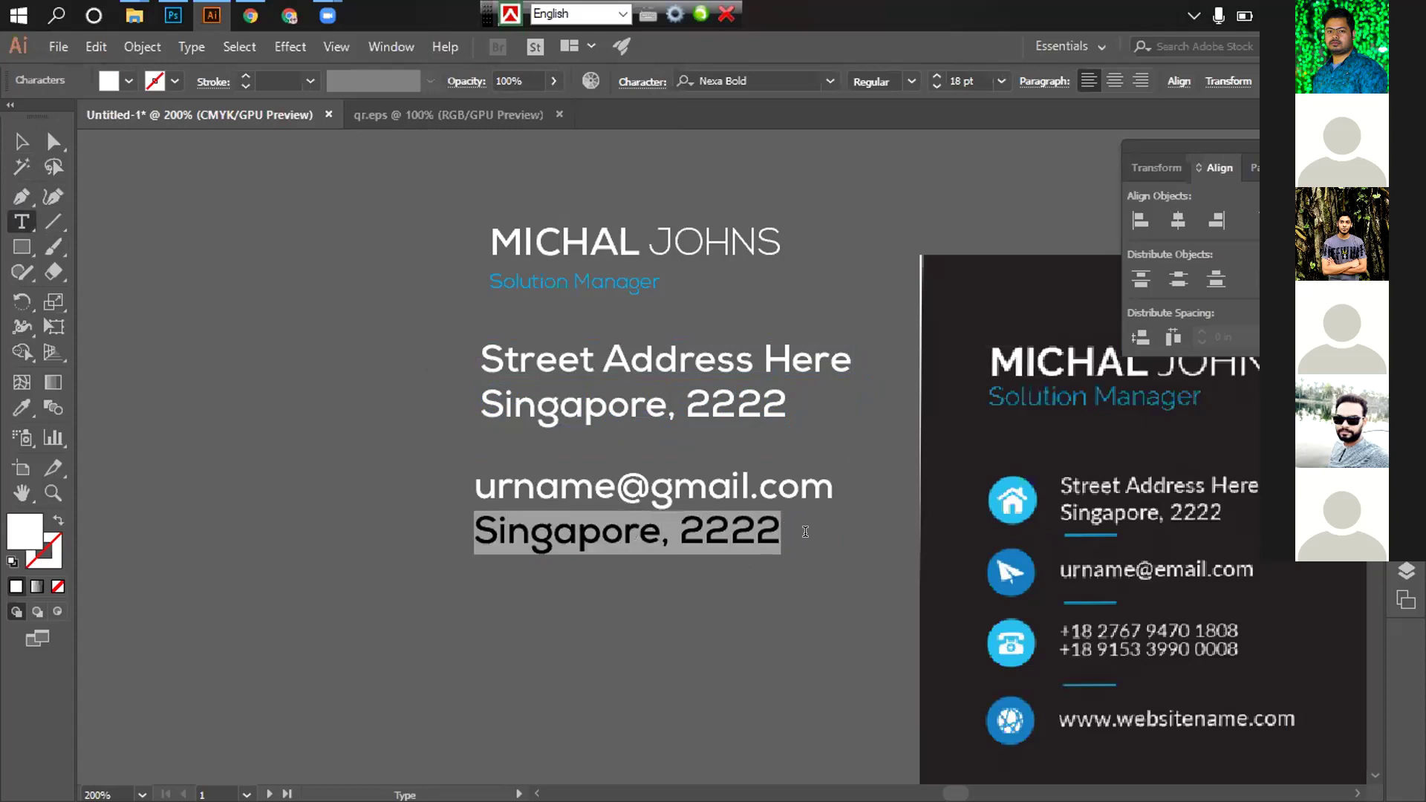
key("BackSpace")
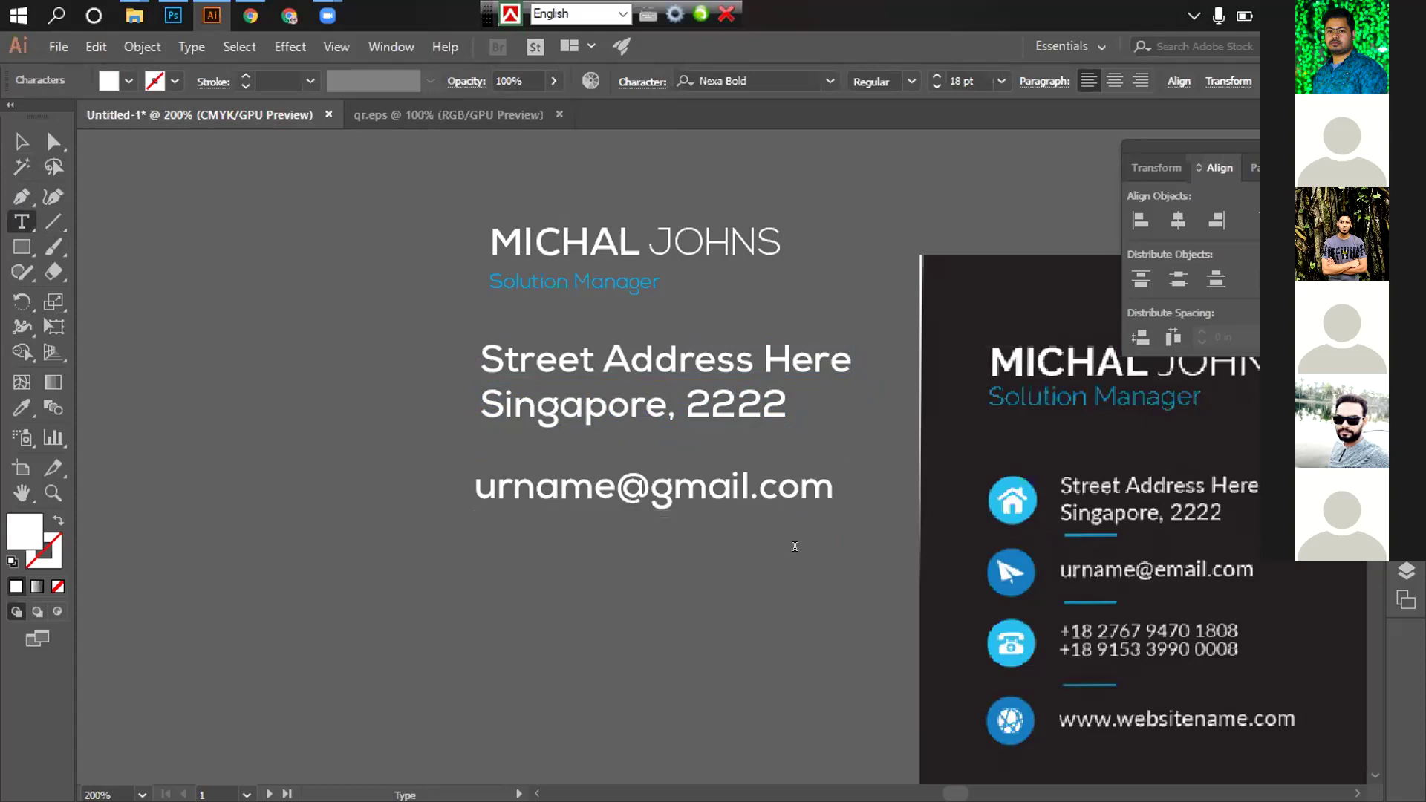
left_click(23, 124)
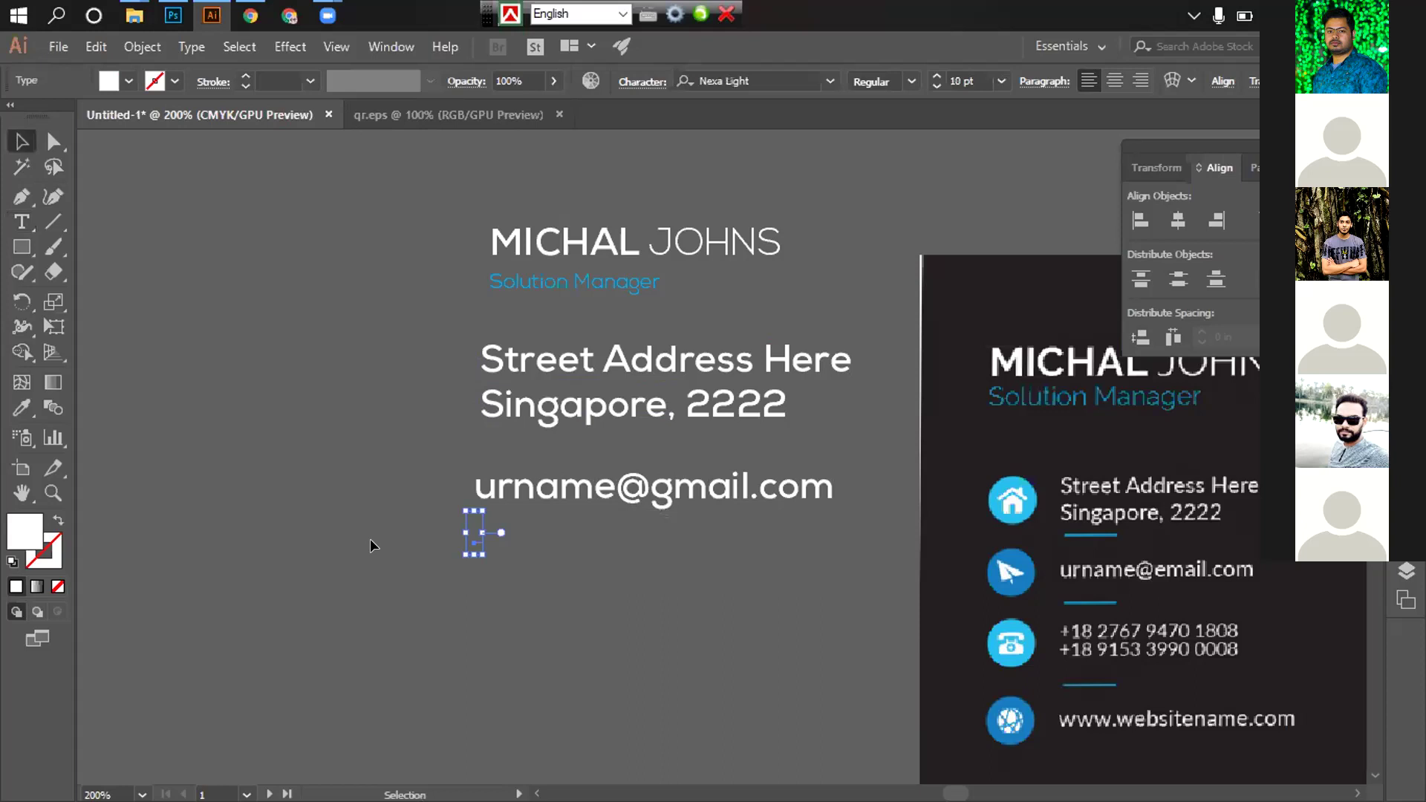
left_click(505, 562)
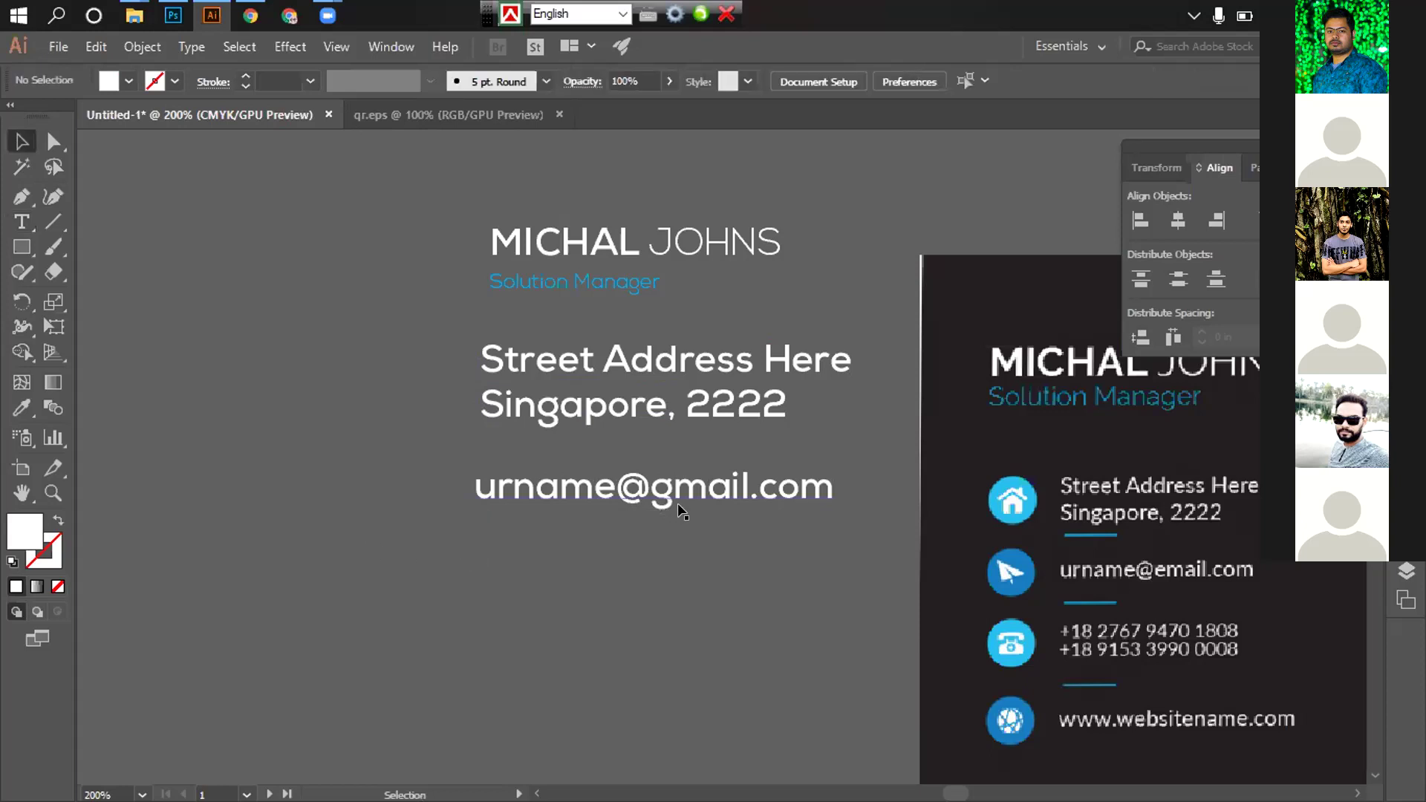
scroll(677, 503, "down", 2)
left_click_drag(640, 411, 640, 501)
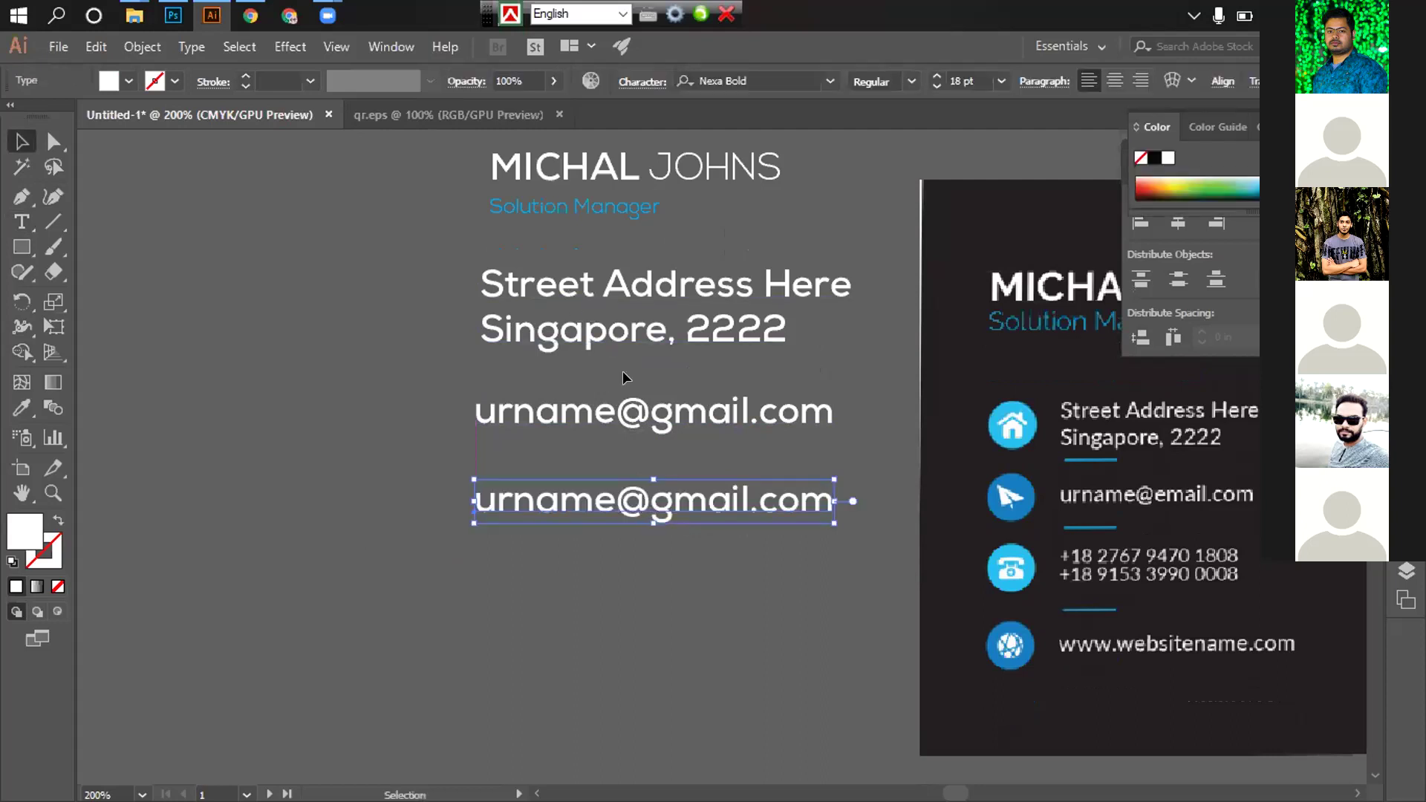
key("ctrl+z")
left_click_drag(525, 346, 858, 495)
key("t")
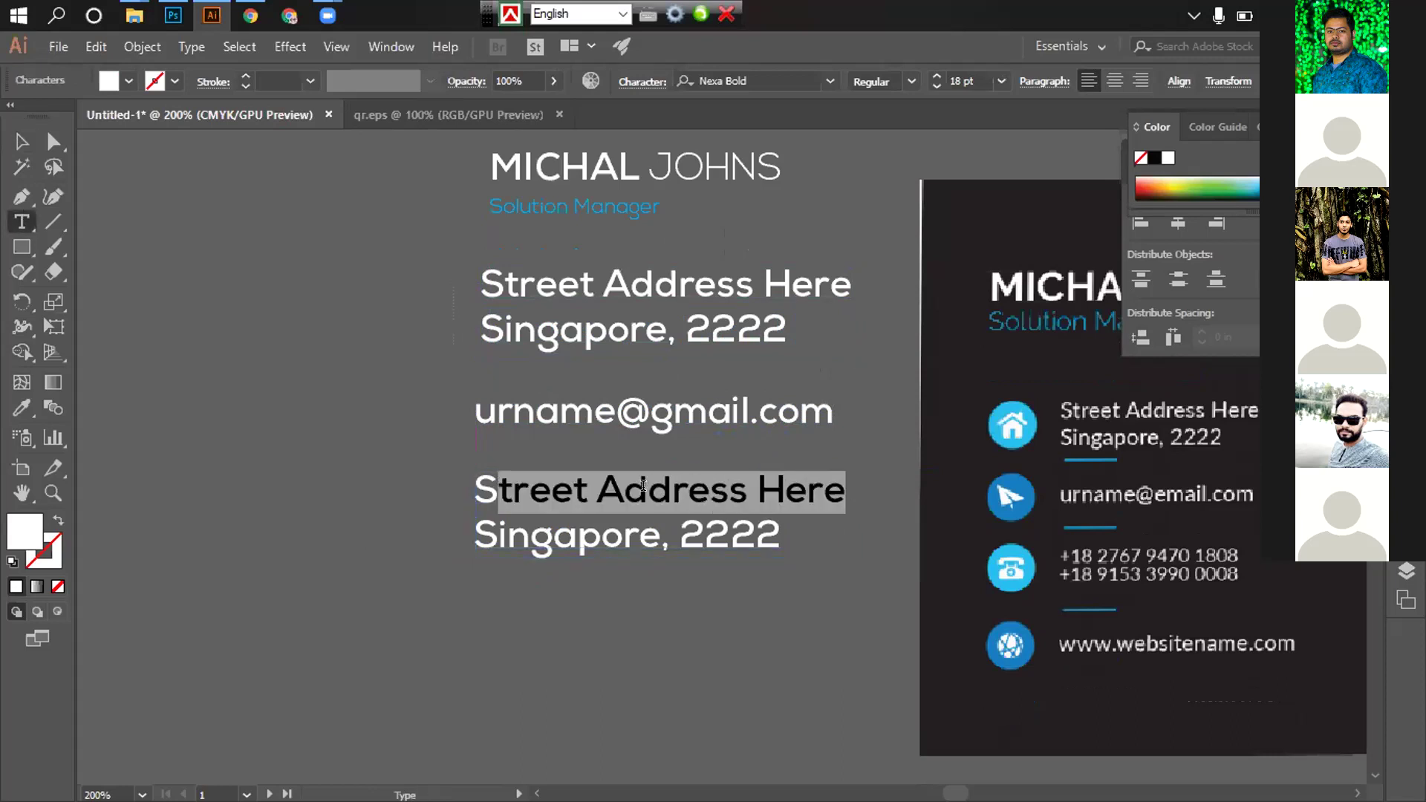
key("BackSpace")
key("BackSpace")
type("=")
key("BackSpace")
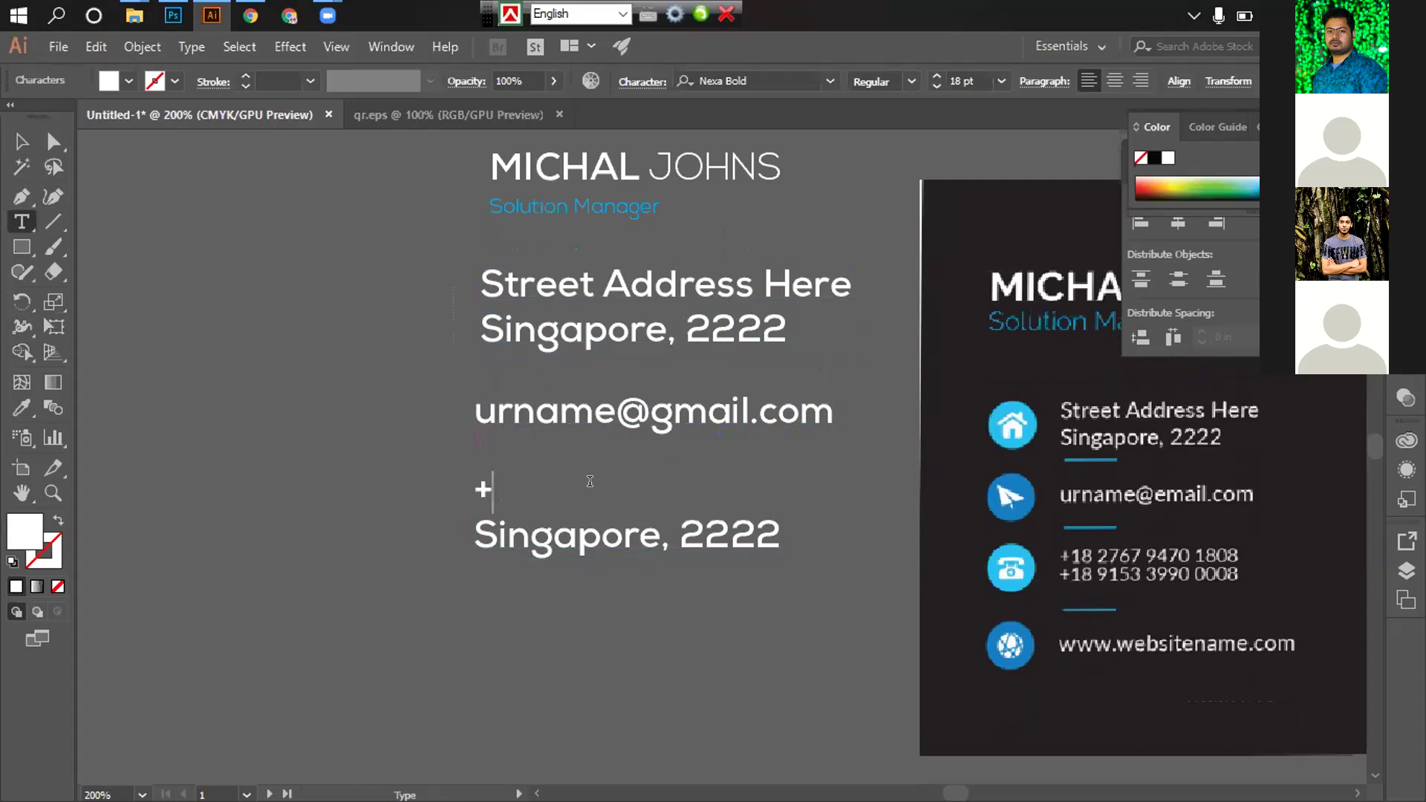
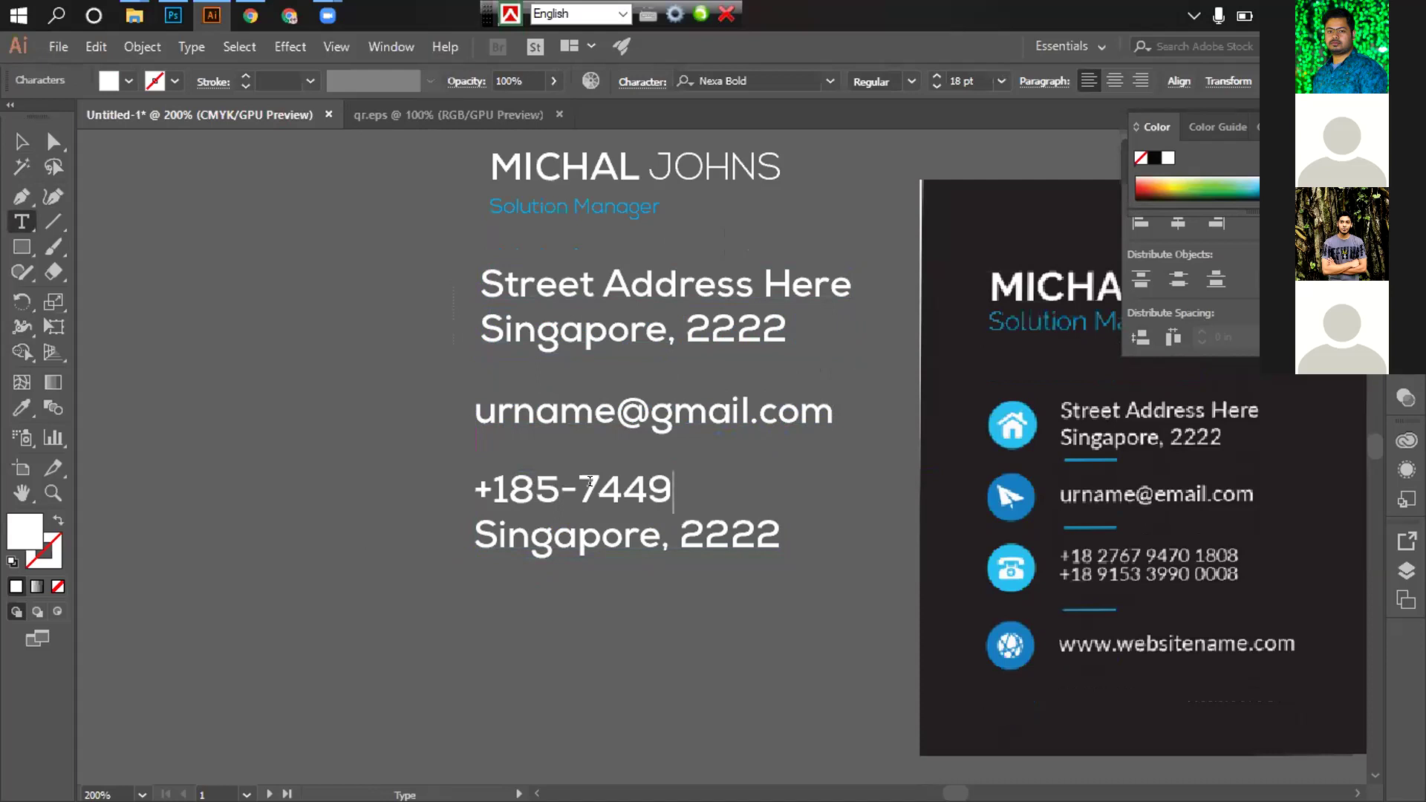
left_click_drag(474, 532, 847, 548)
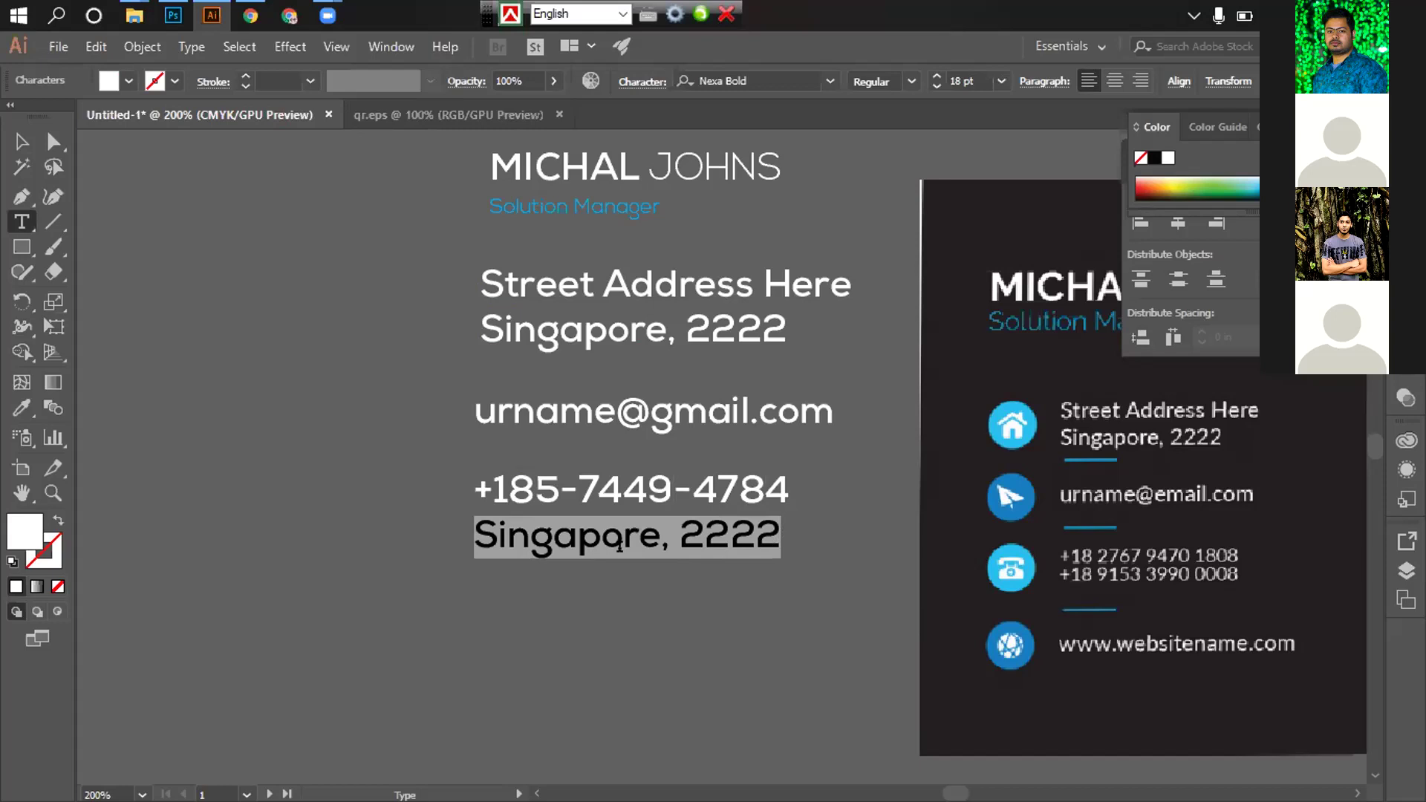
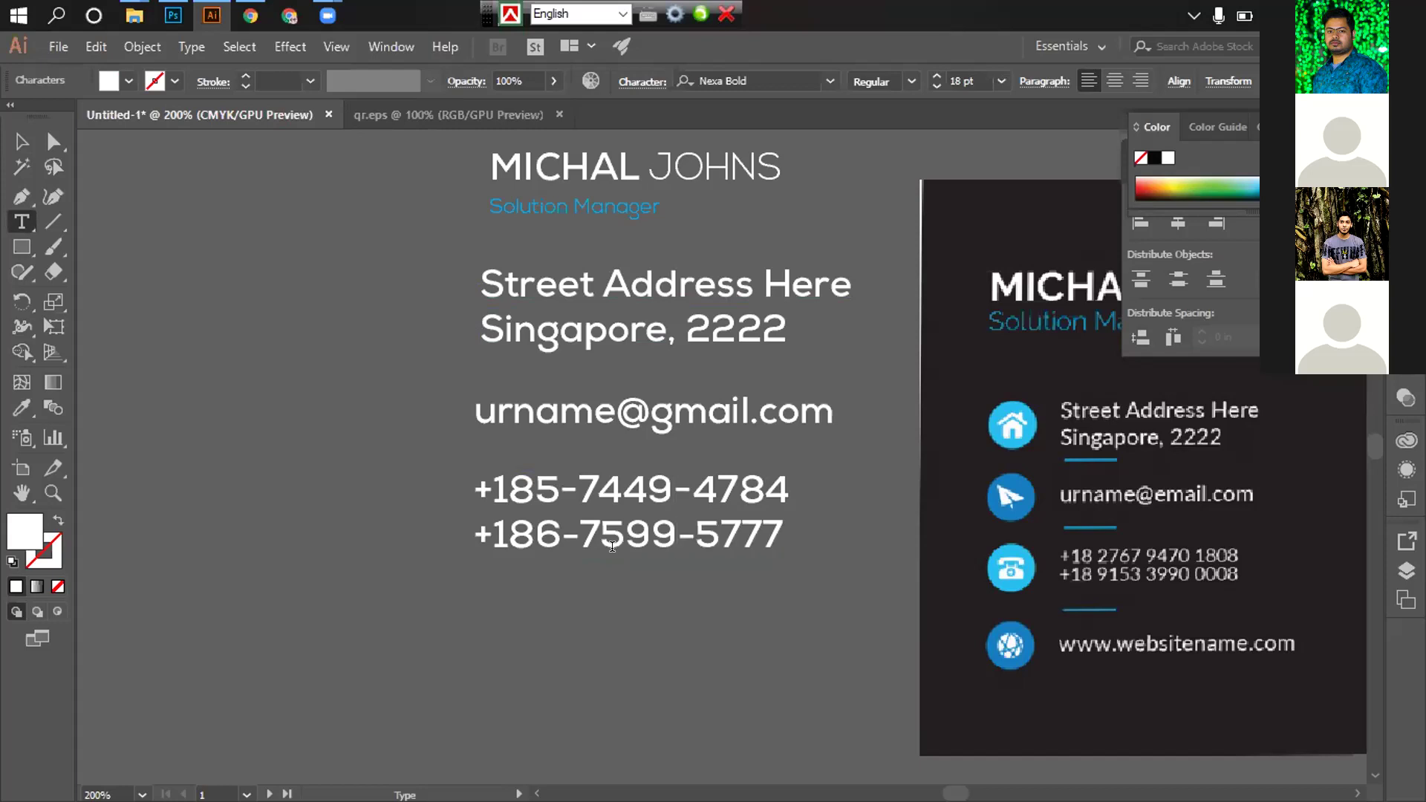
left_click(21, 142)
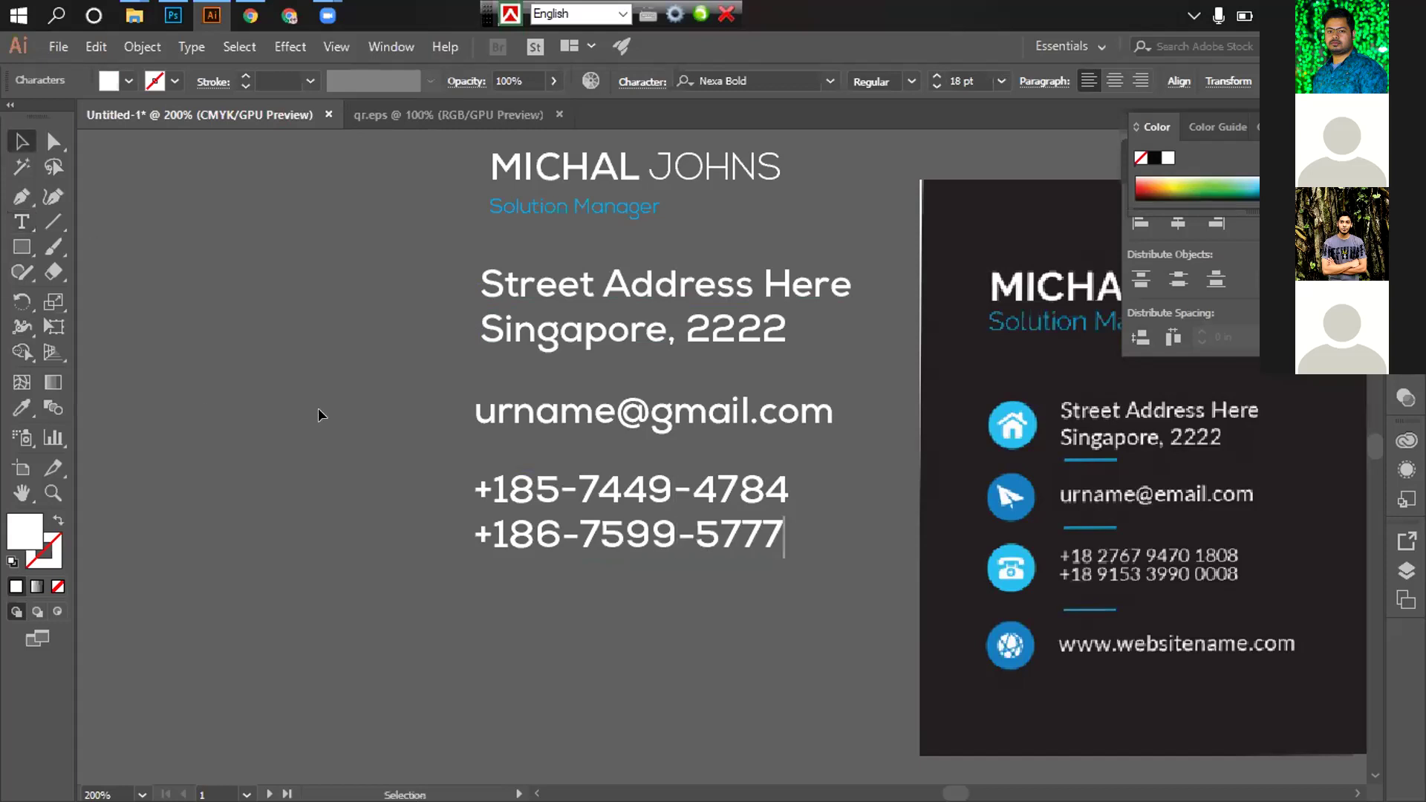
left_click(678, 664)
scroll(672, 639, "down", 1)
left_click_drag(577, 370, 571, 533)
left_click(21, 222)
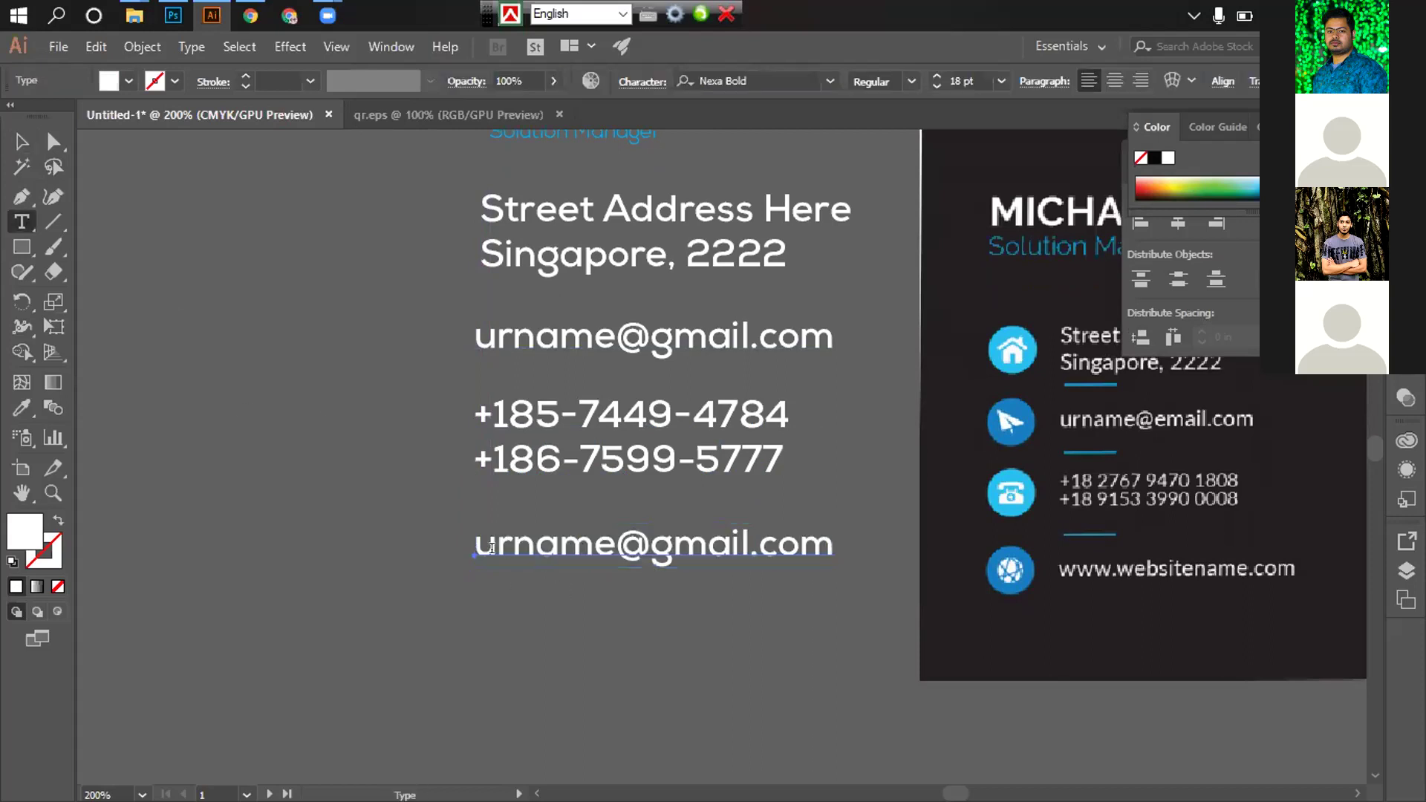
left_click_drag(477, 544, 908, 566)
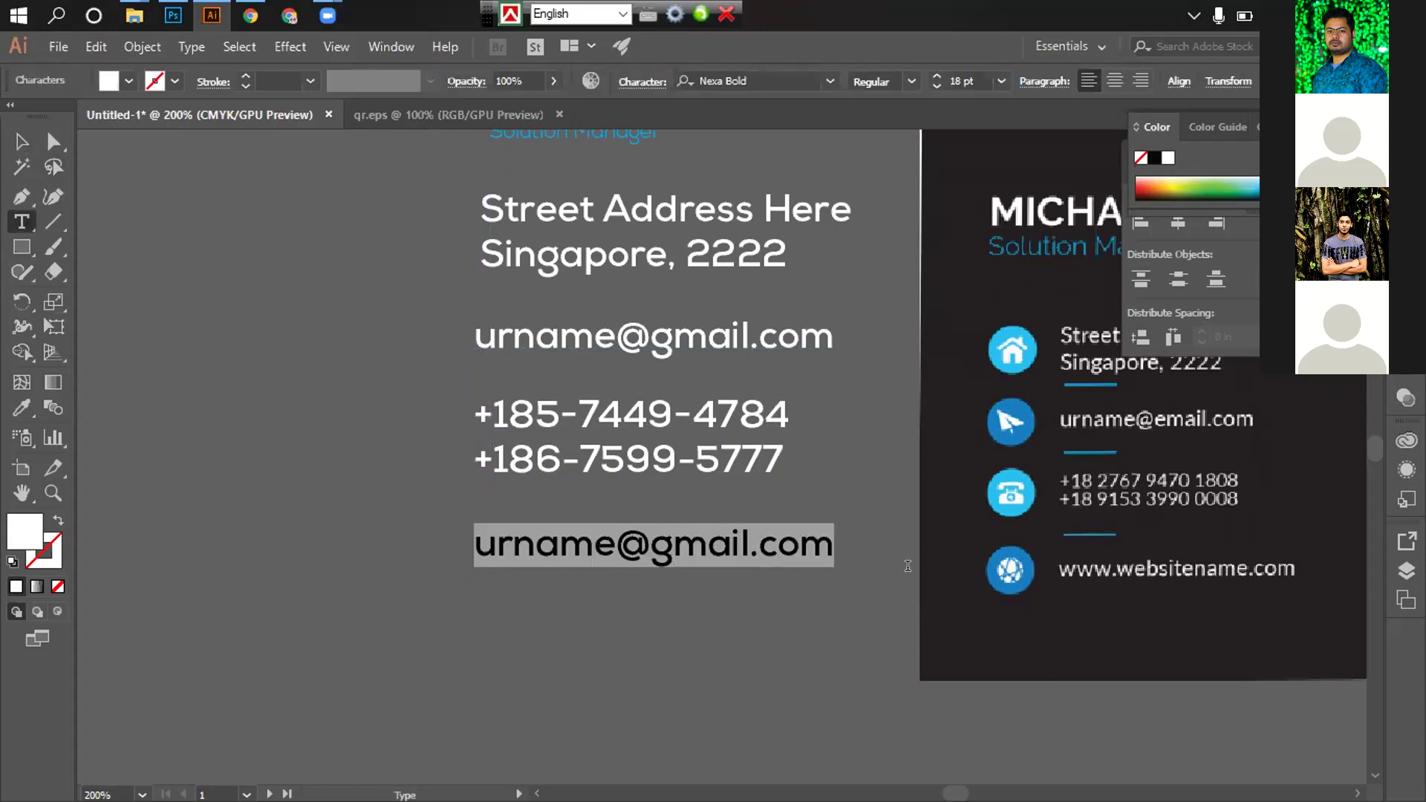
type("www.")
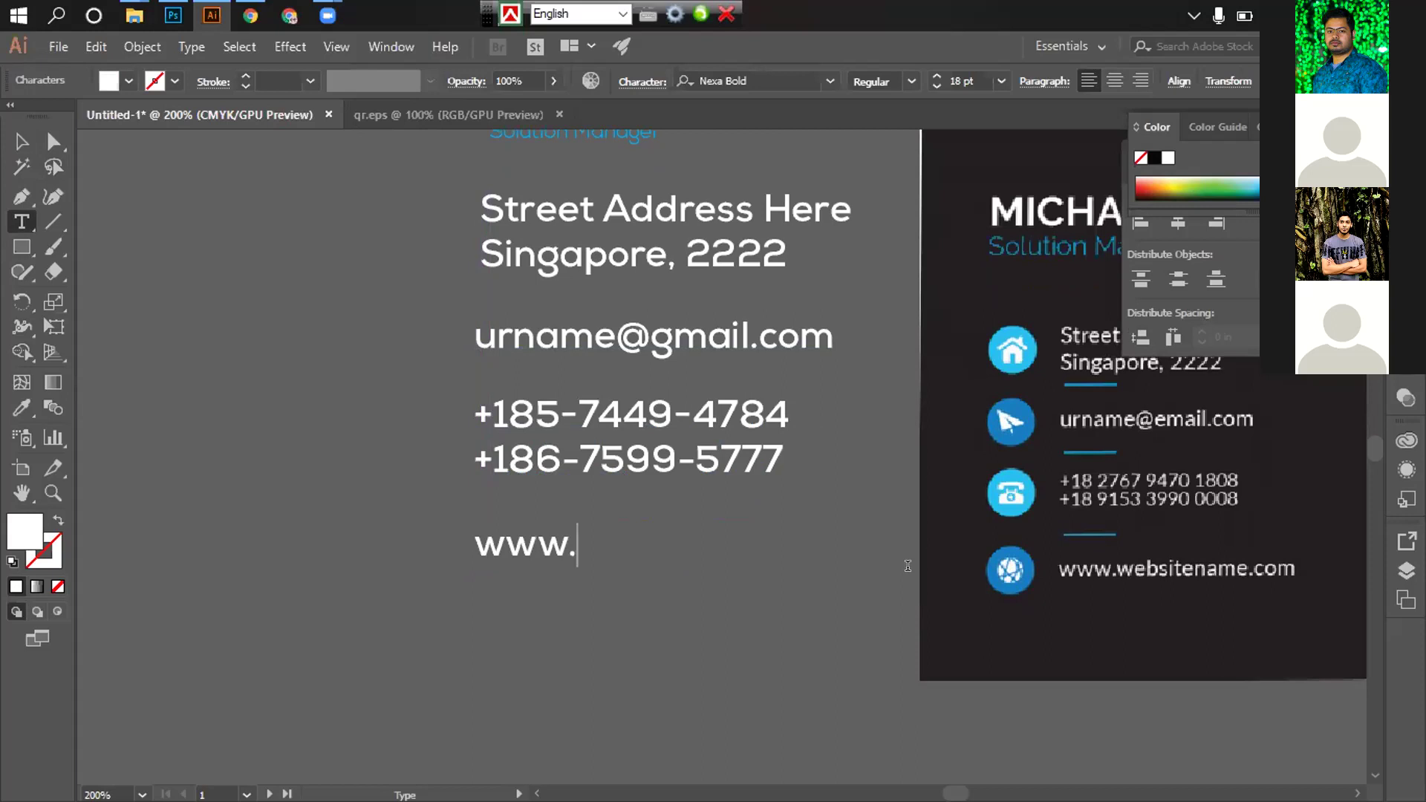
type("websi")
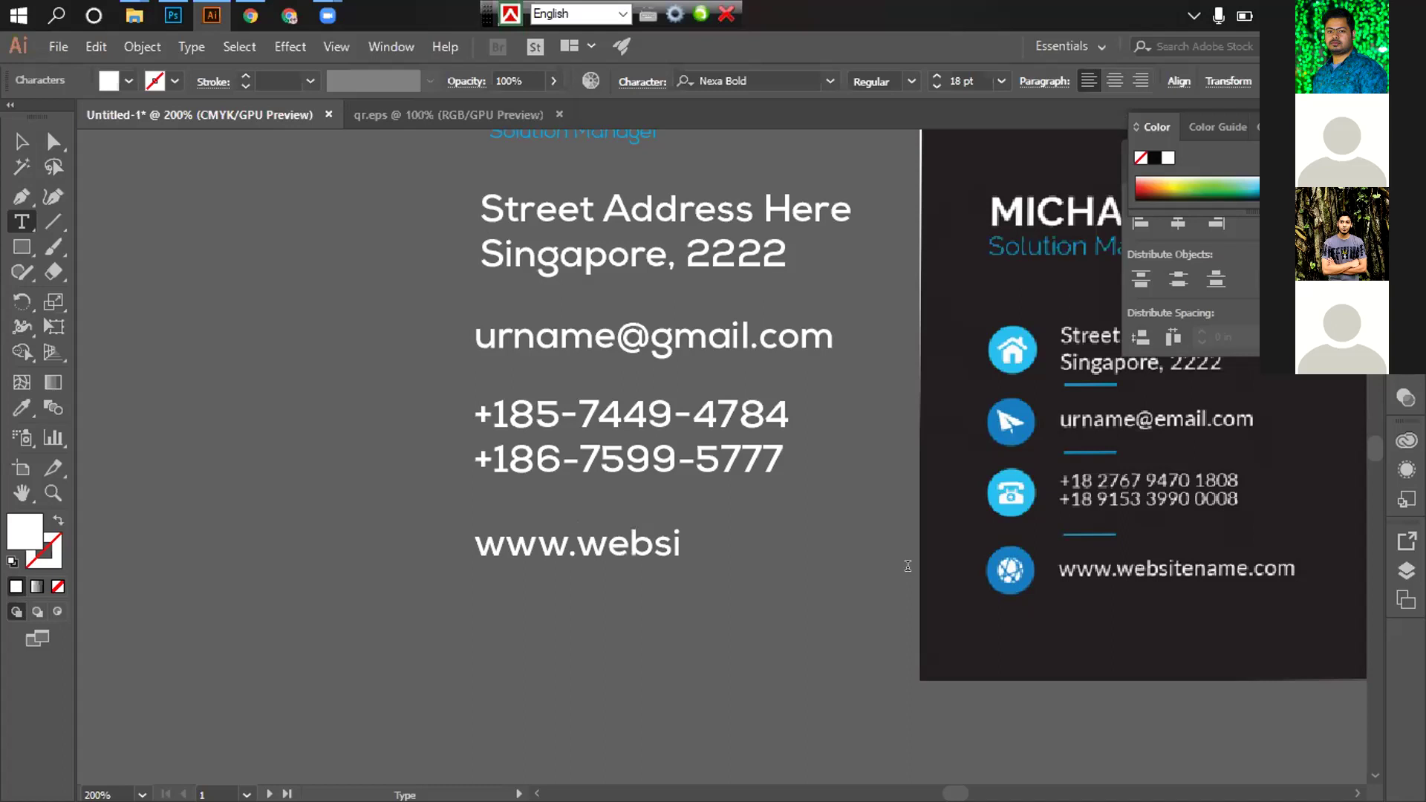
type("tename.com")
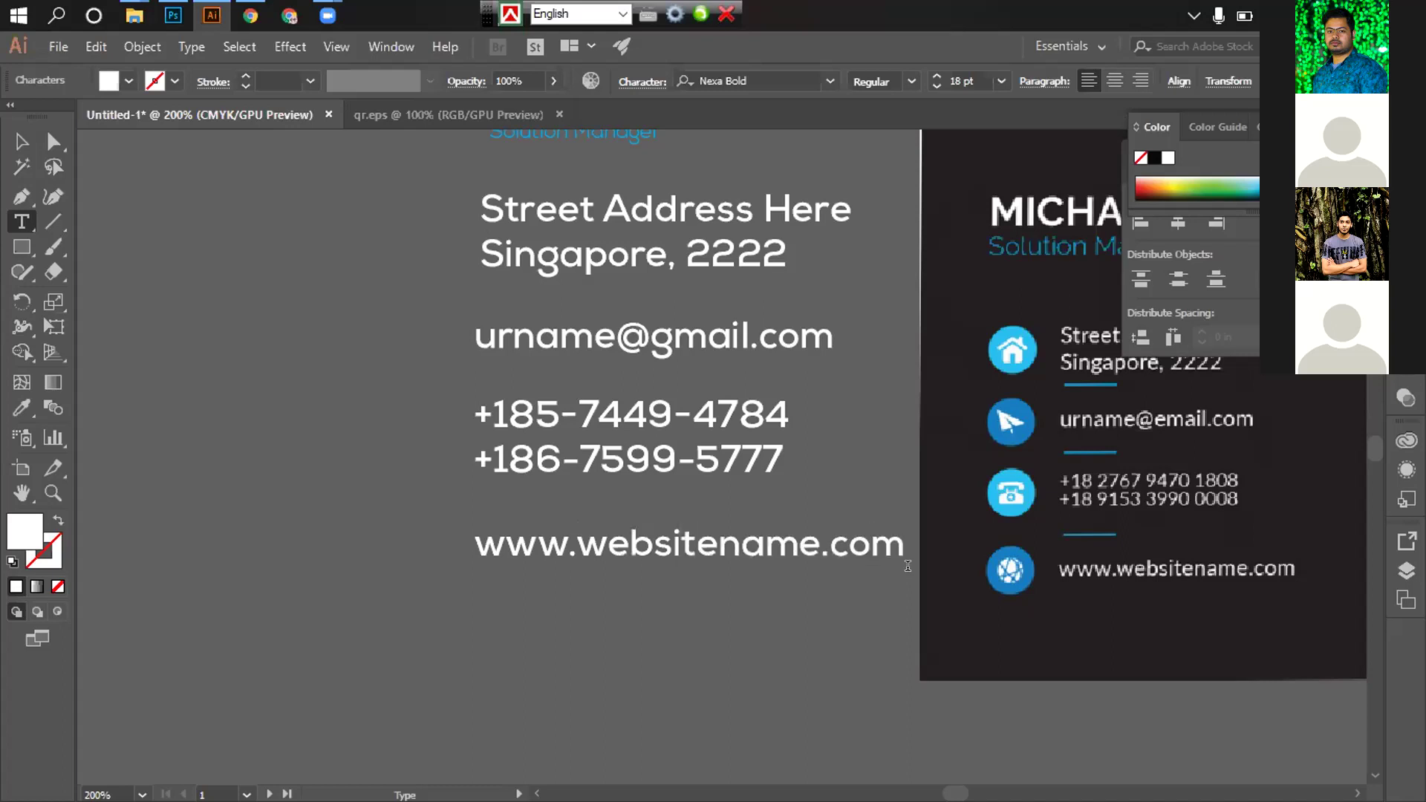
left_click(20, 141)
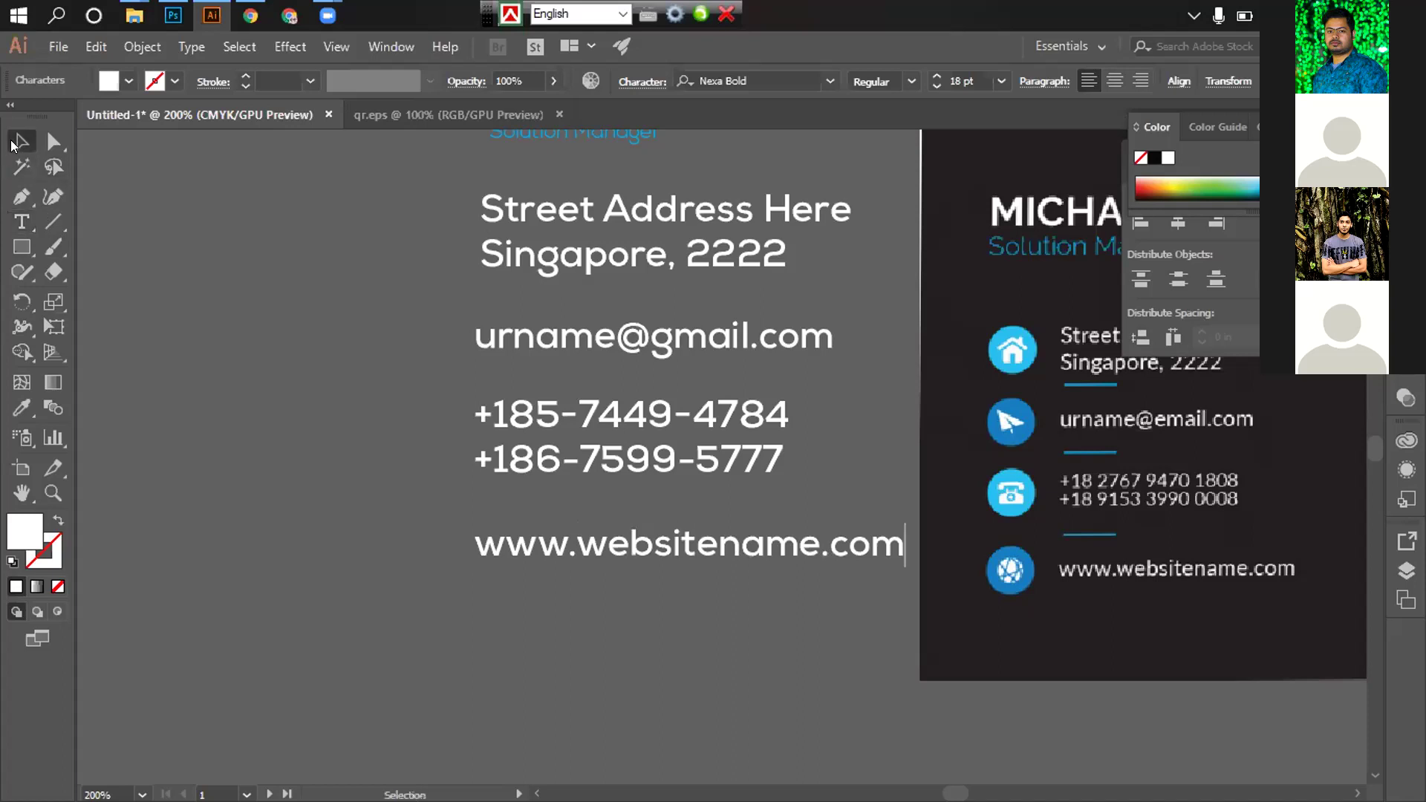
left_click(258, 471)
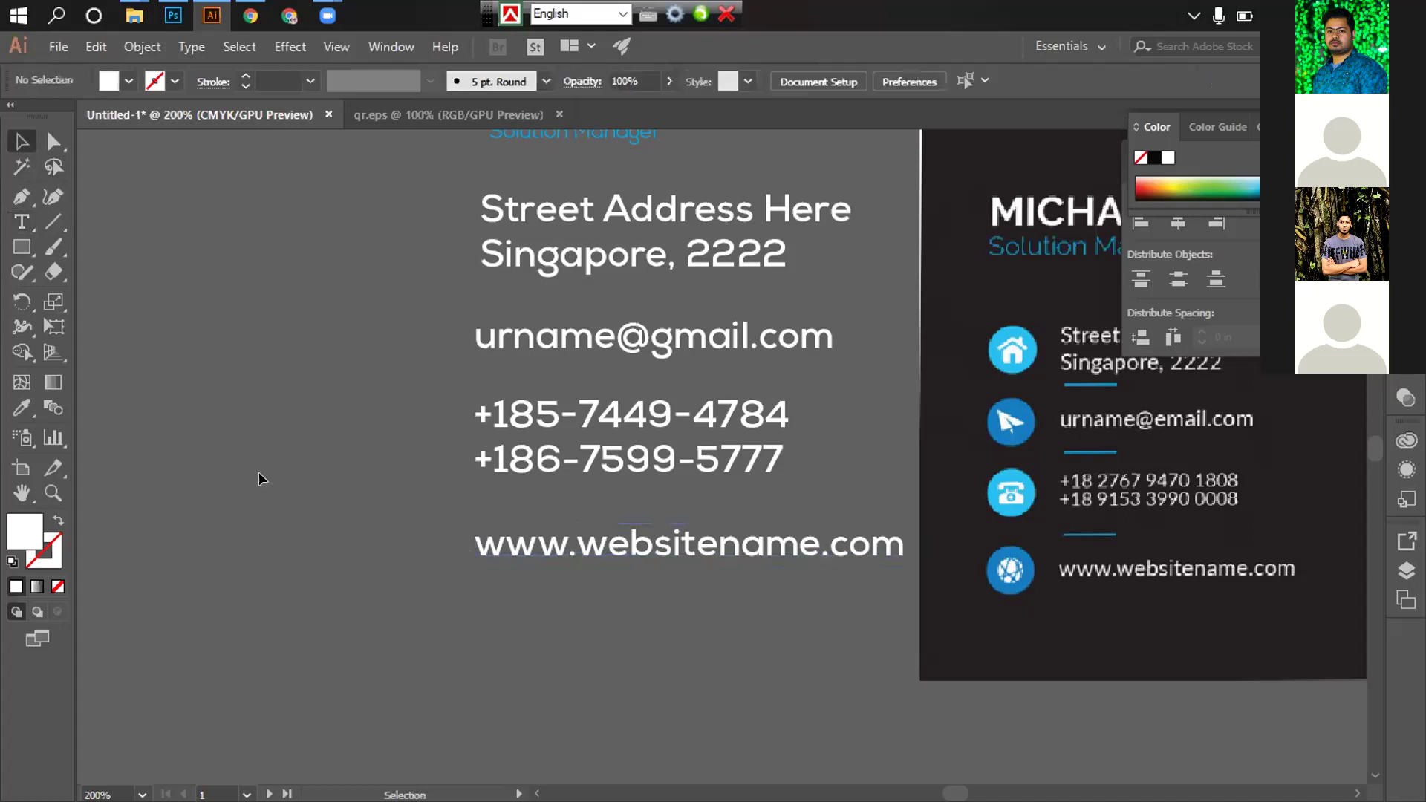
left_click(581, 550)
key("Up")
key("Up")
key("Up")
left_click(556, 573)
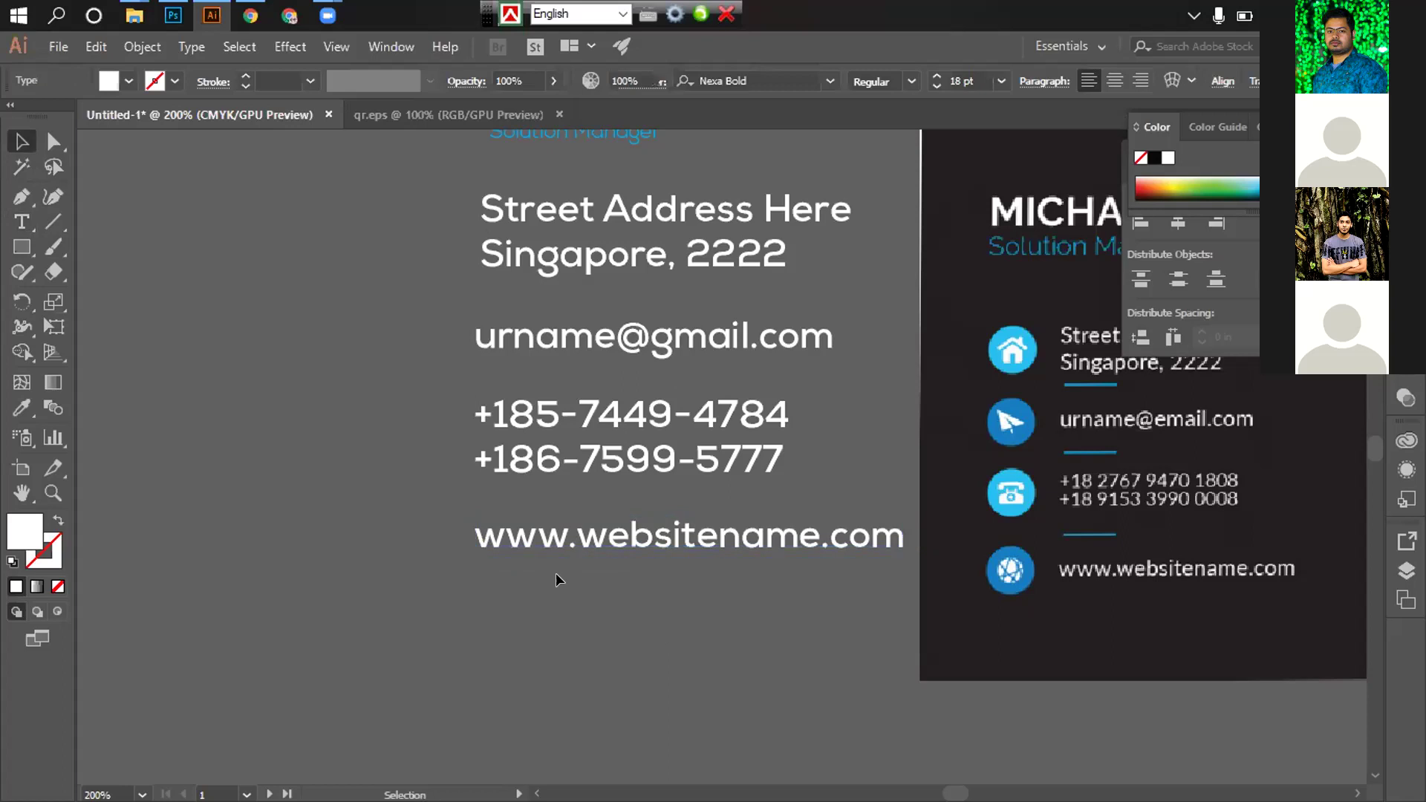
Try Vertical Distribute Center on the selected contact lines, then undo it
key("ctrl+minus")
left_click_drag(639, 312, 562, 363)
left_click_drag(468, 359, 570, 430)
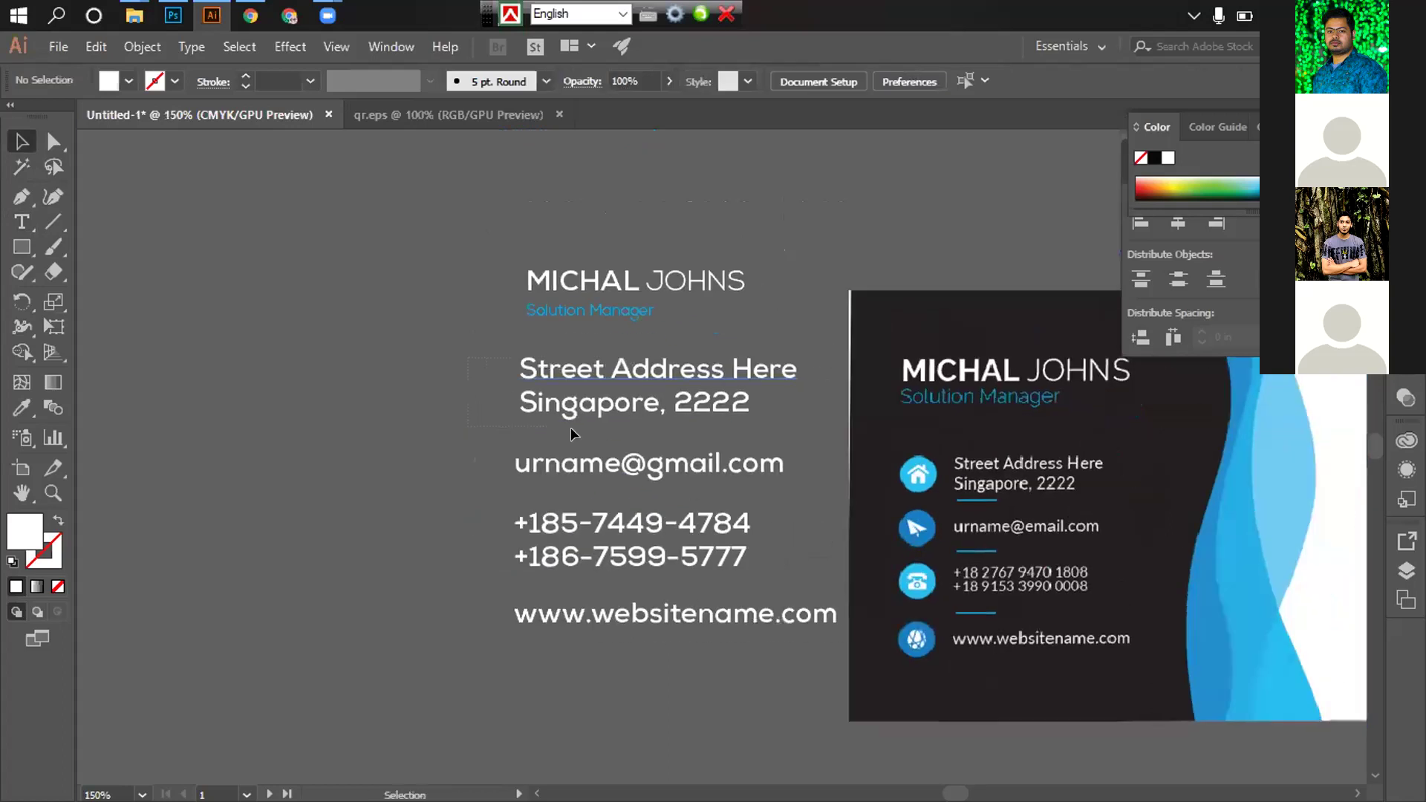
left_click_drag(662, 617, 662, 627)
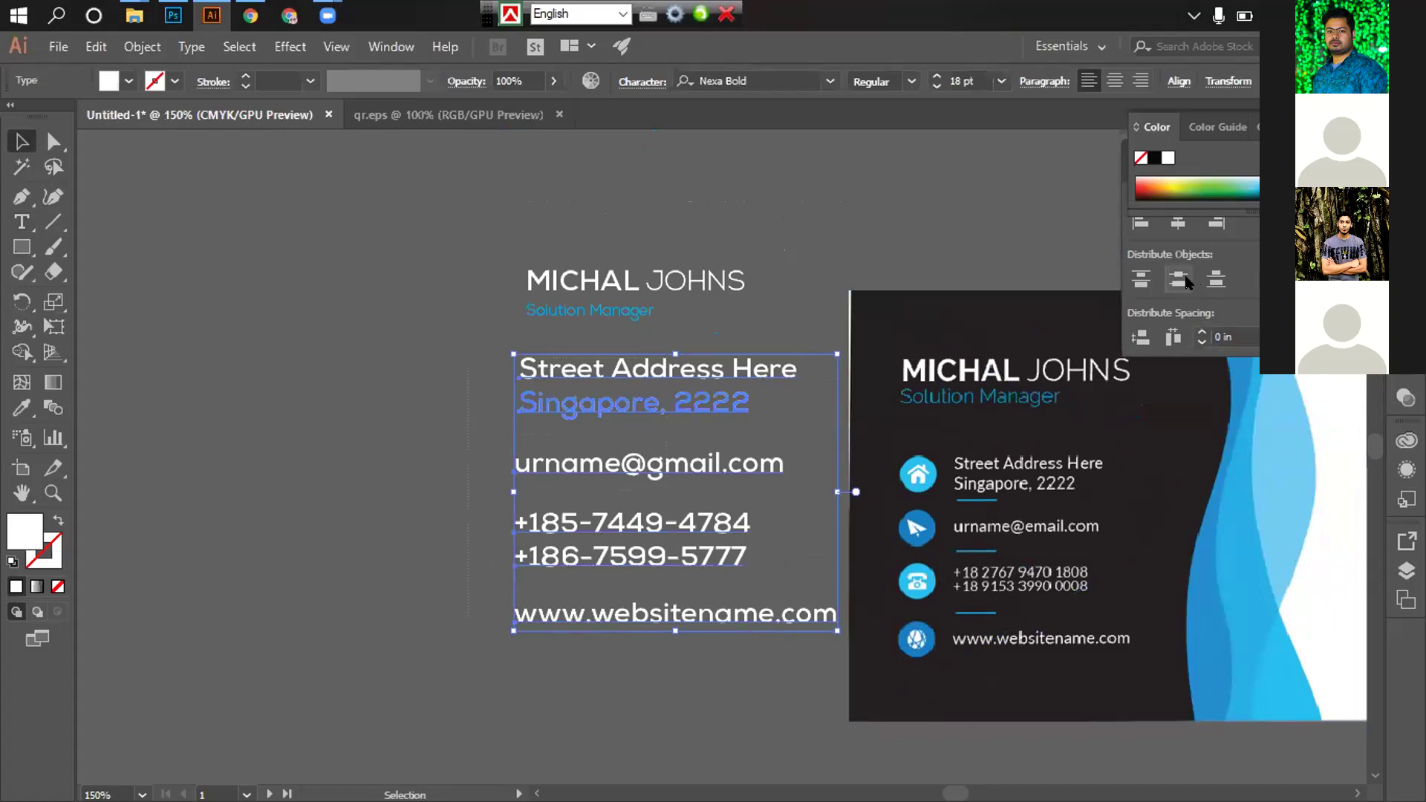
left_click(1179, 280)
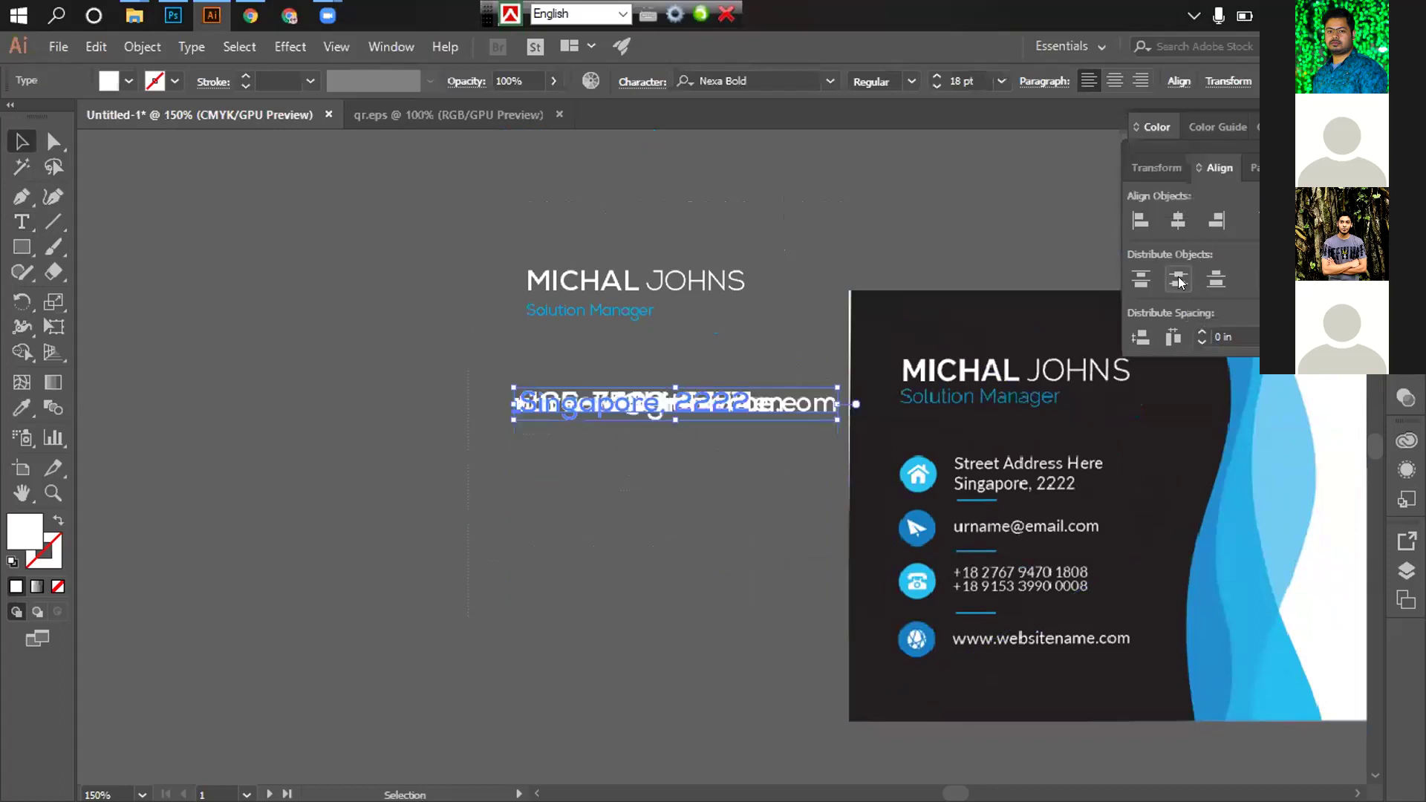
key("ctrl+z")
left_click(409, 408)
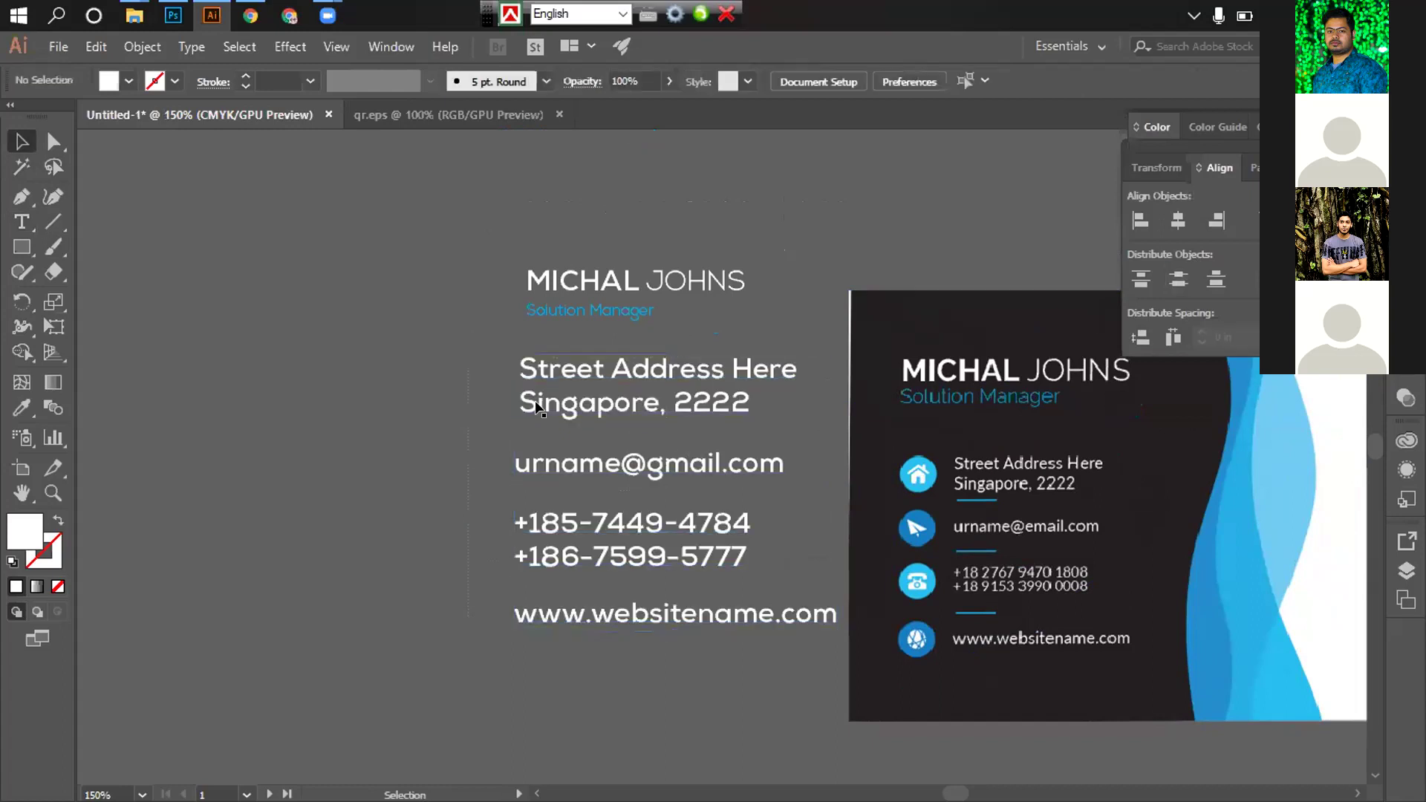
left_click(653, 474)
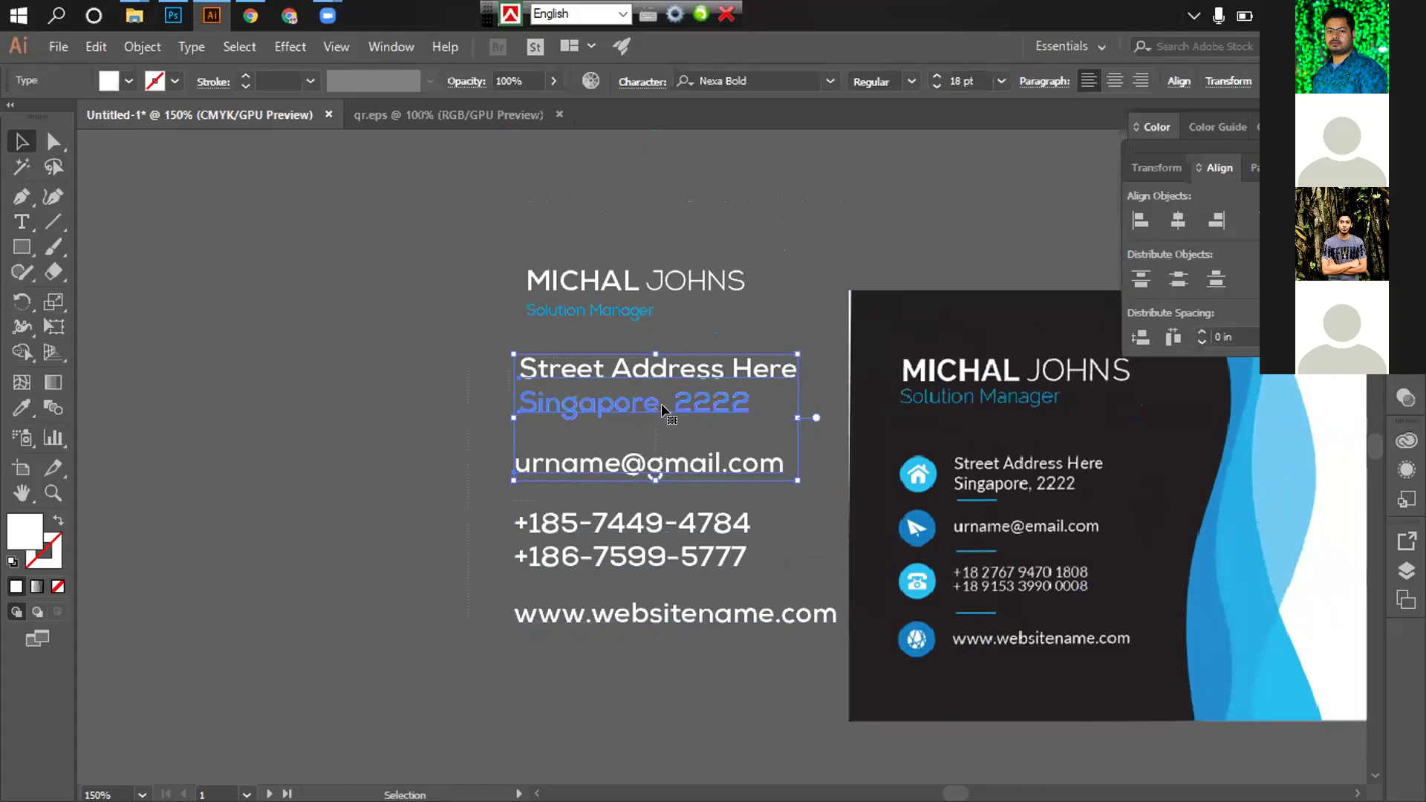
left_click(1179, 280)
key("ctrl+z")
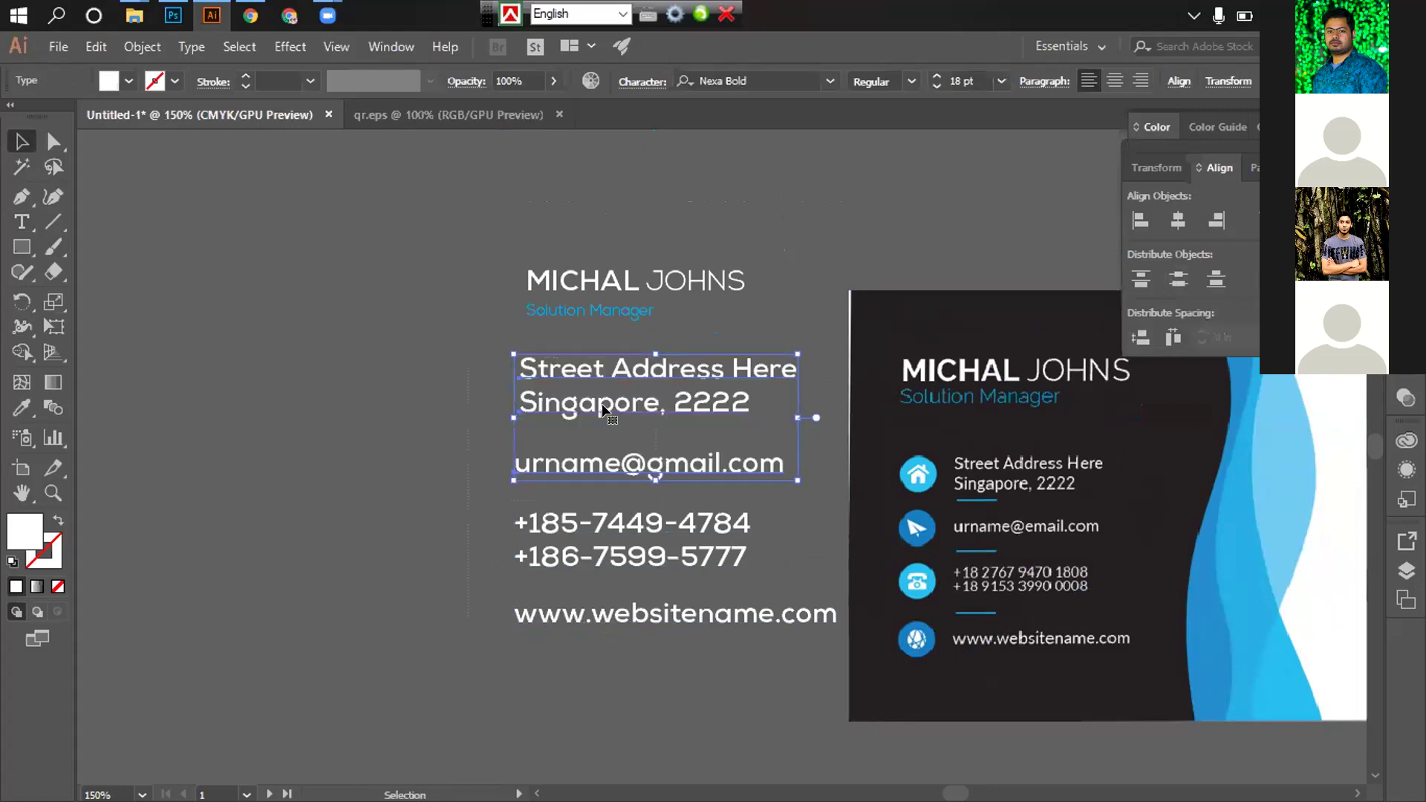
left_click(1168, 278)
Select the whole back-side contact text block and bring up its font size list
scroll(652, 524, "down", 3)
key("ctrl+minus")
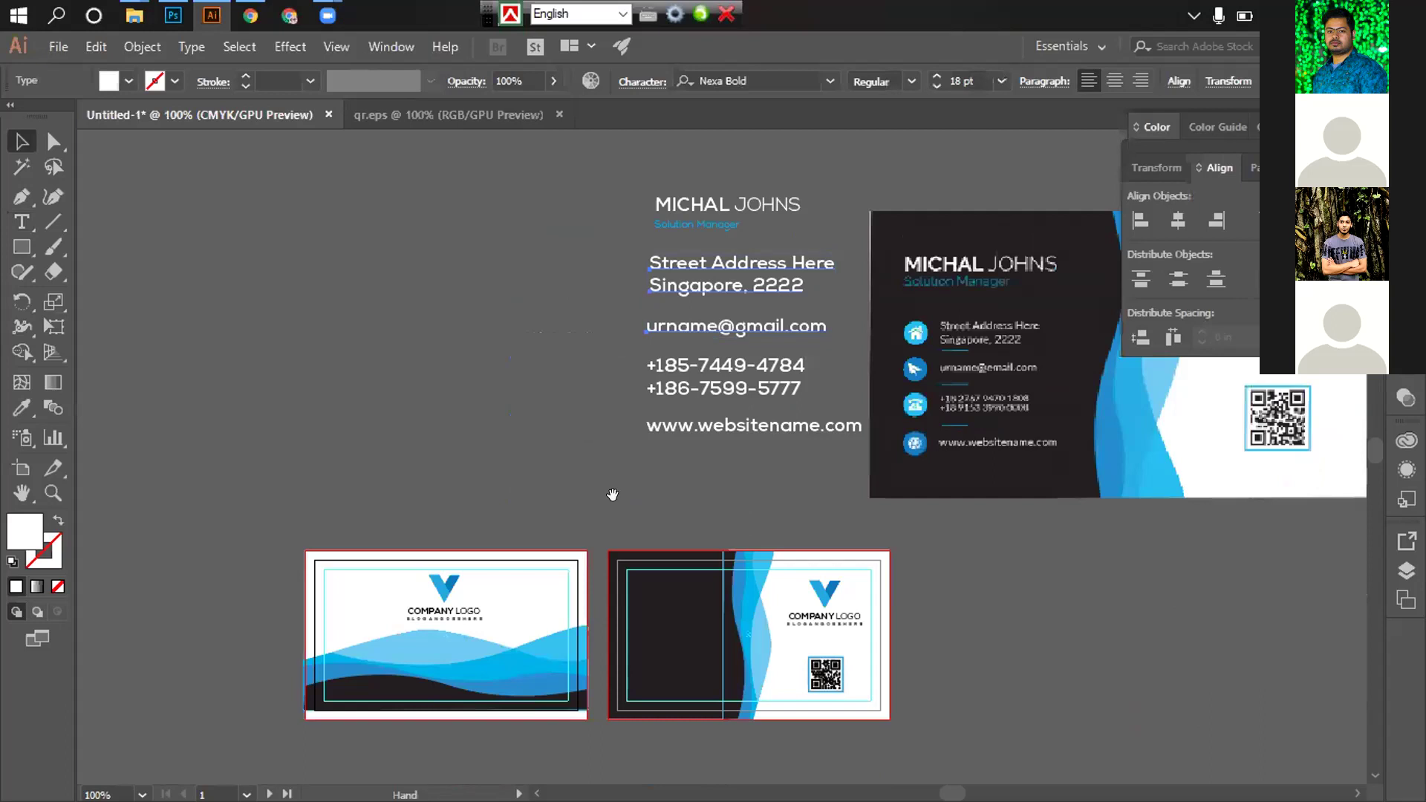
left_click_drag(612, 494, 602, 413)
left_click(560, 344)
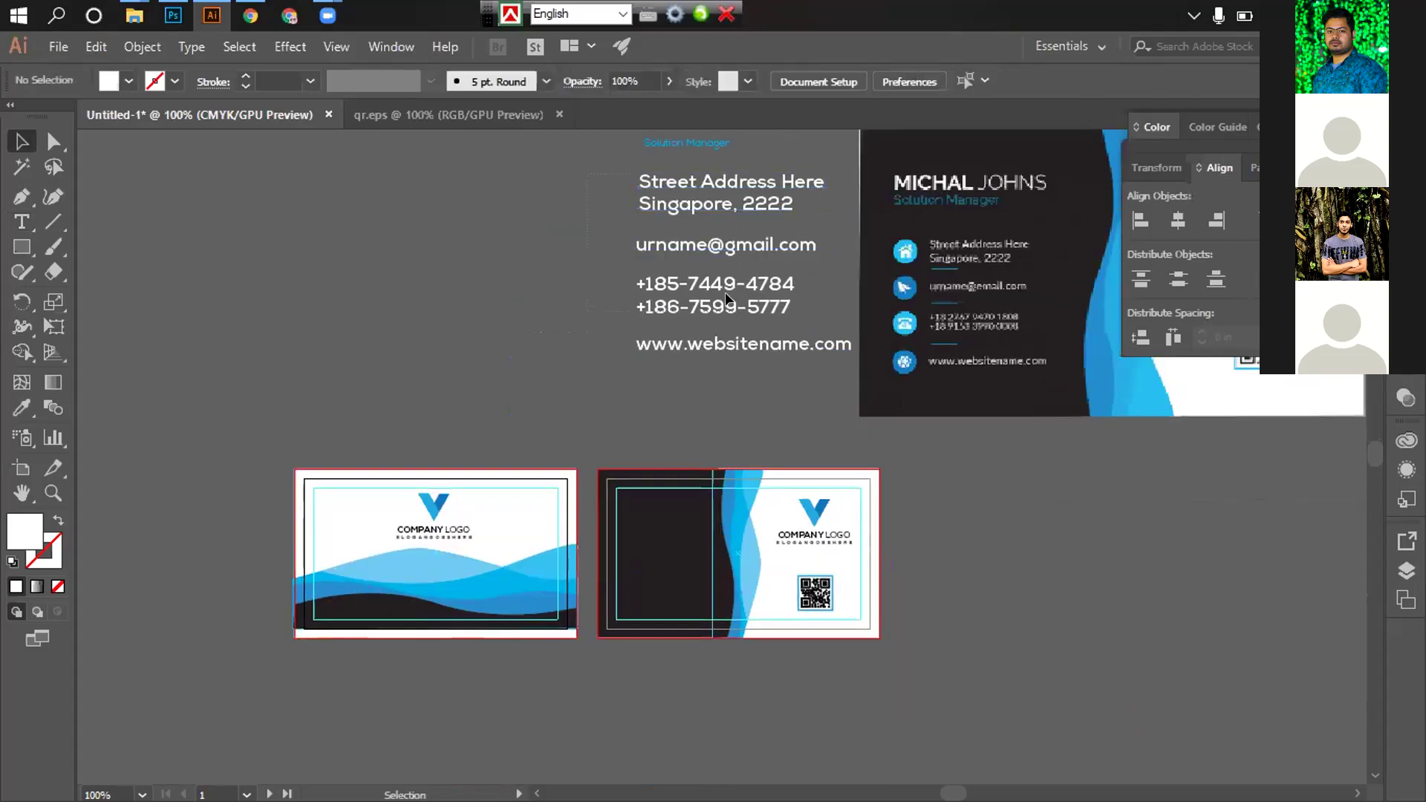
left_click(747, 357)
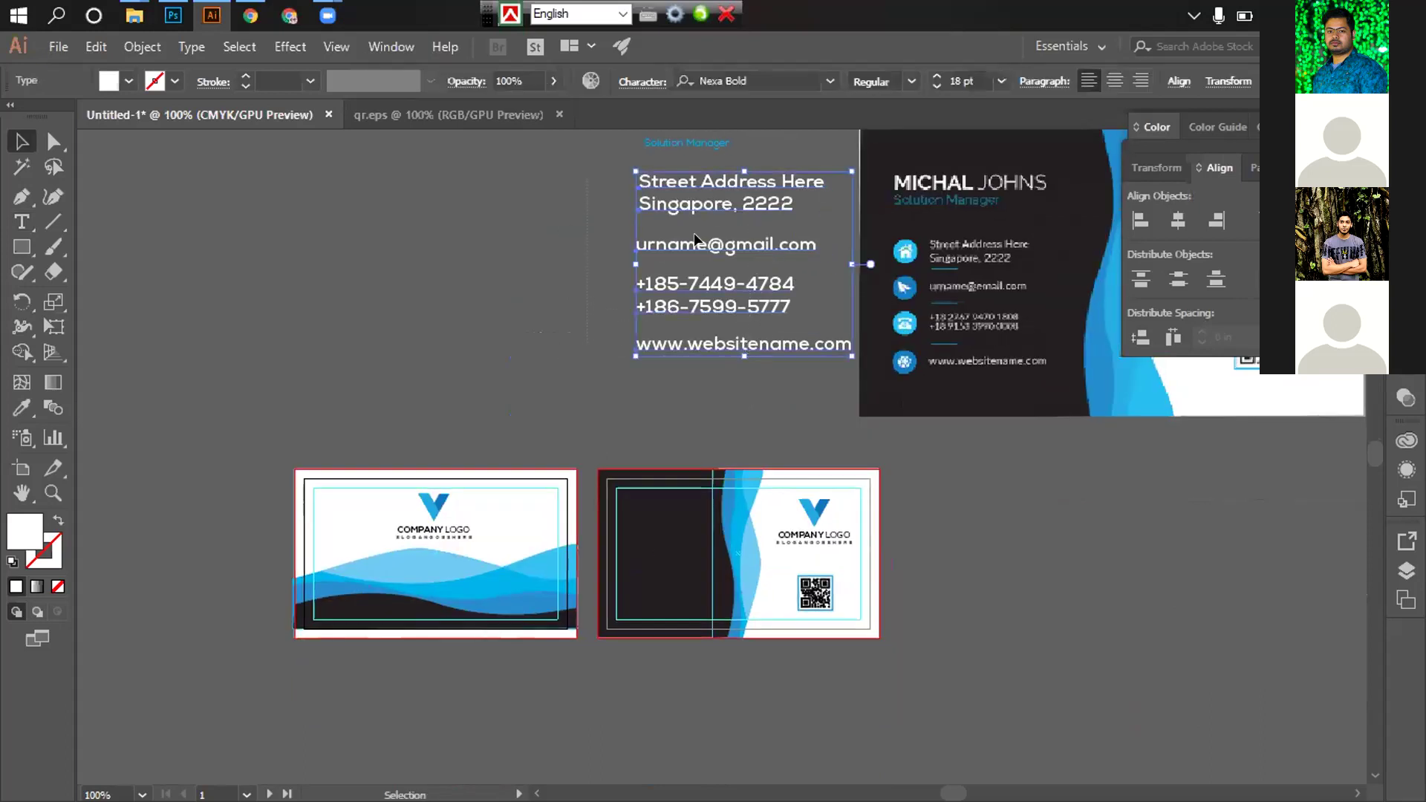
left_click(704, 321)
left_click(715, 345)
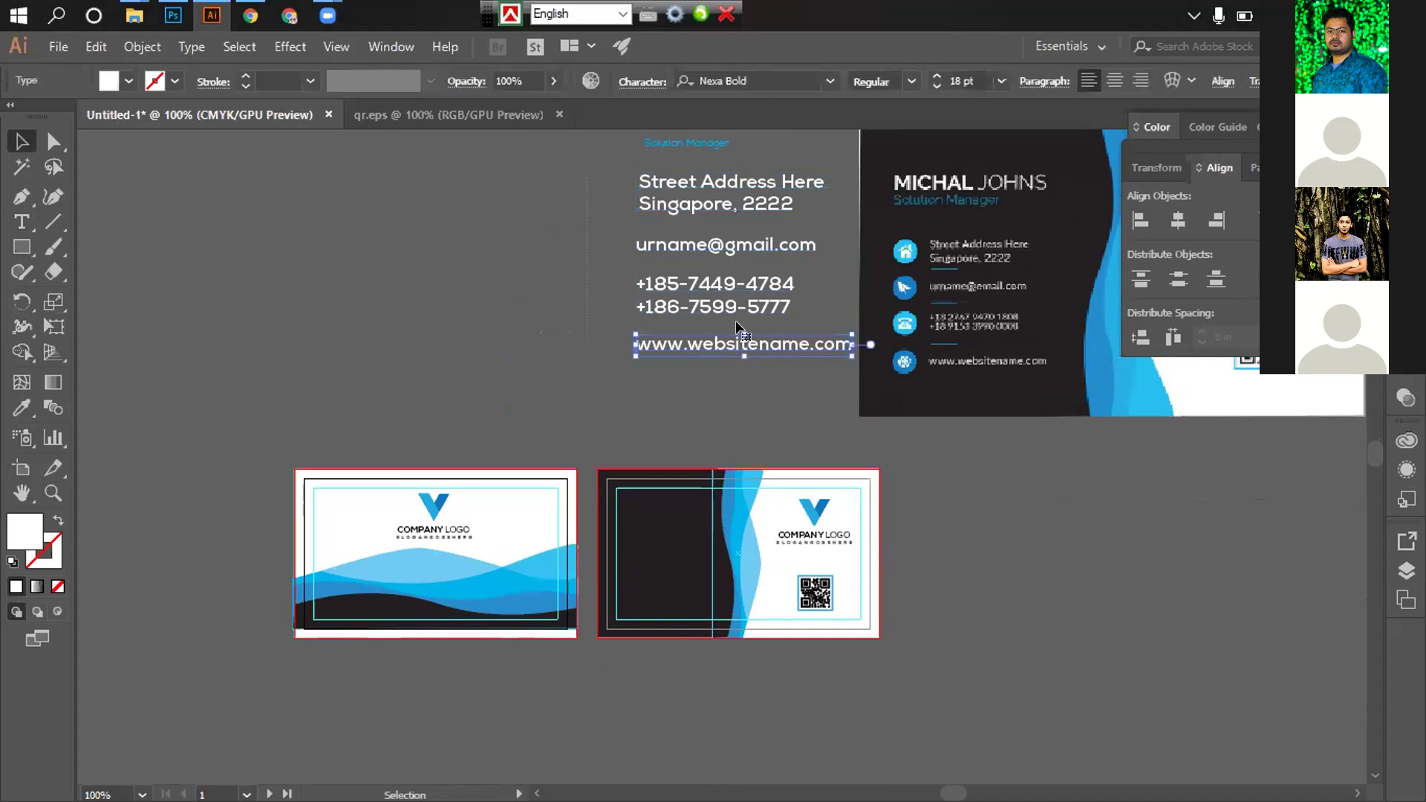
key("ctrl+=")
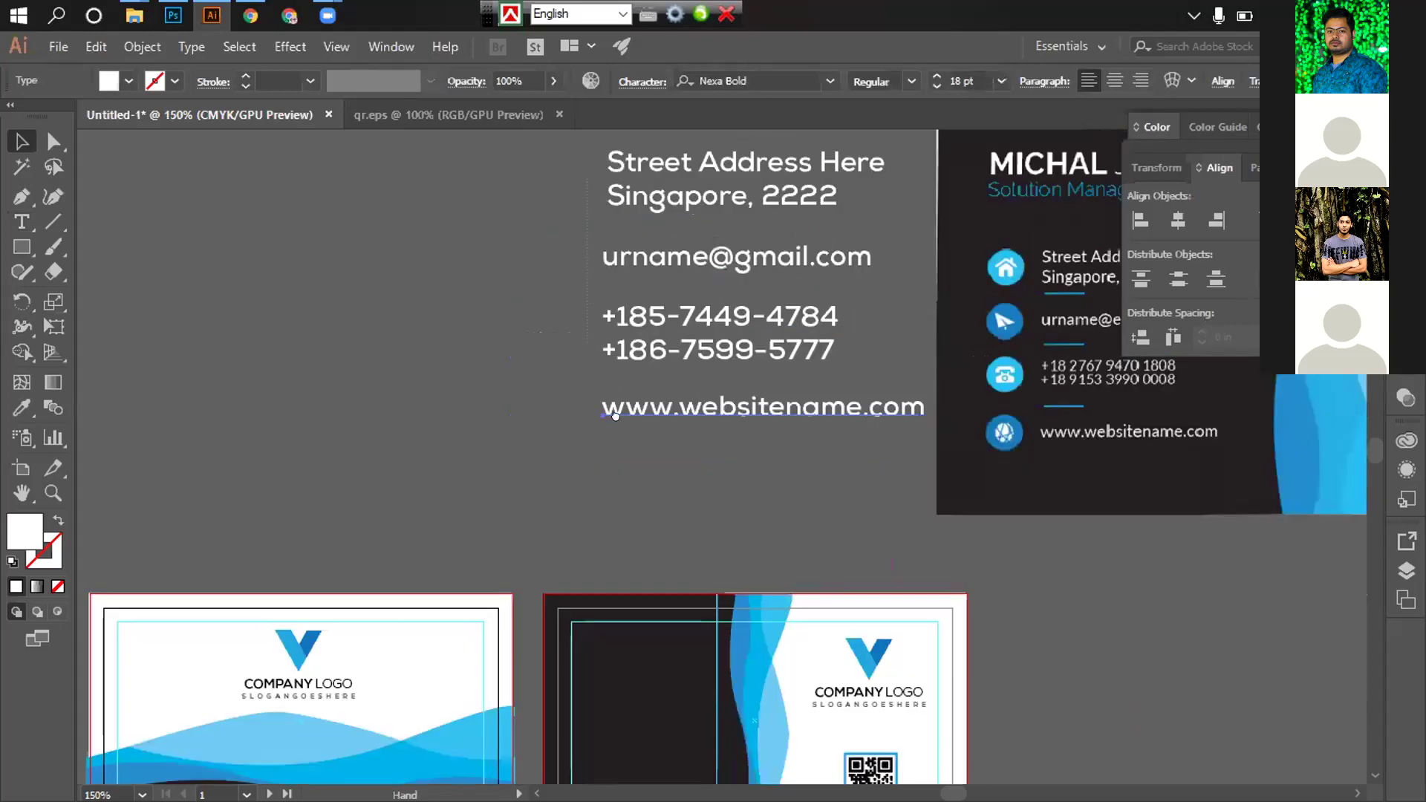
left_click(780, 267, "shift")
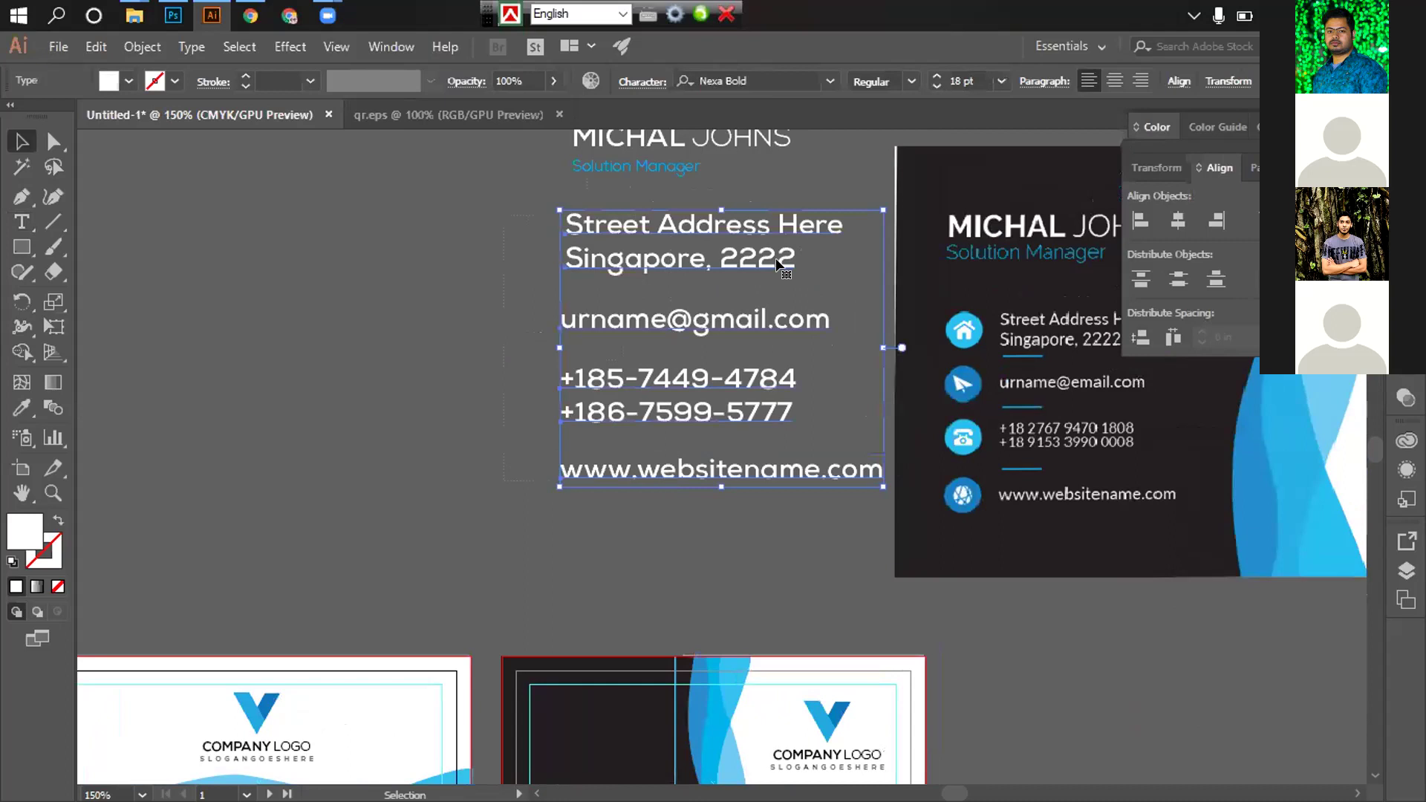
left_click(1002, 80)
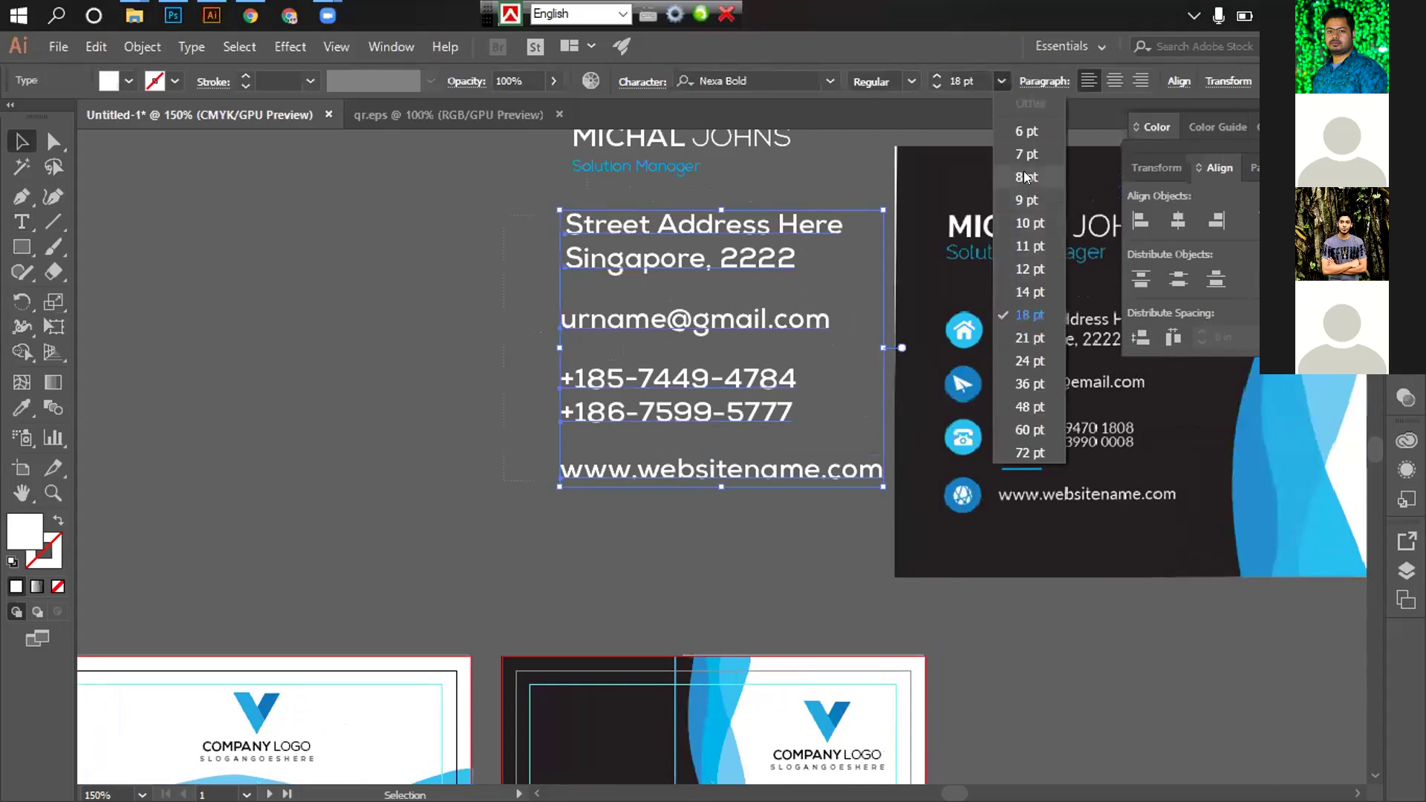
Set the contact text to 8 pt and move the Singapore, 2222 line up
left_click(1026, 177)
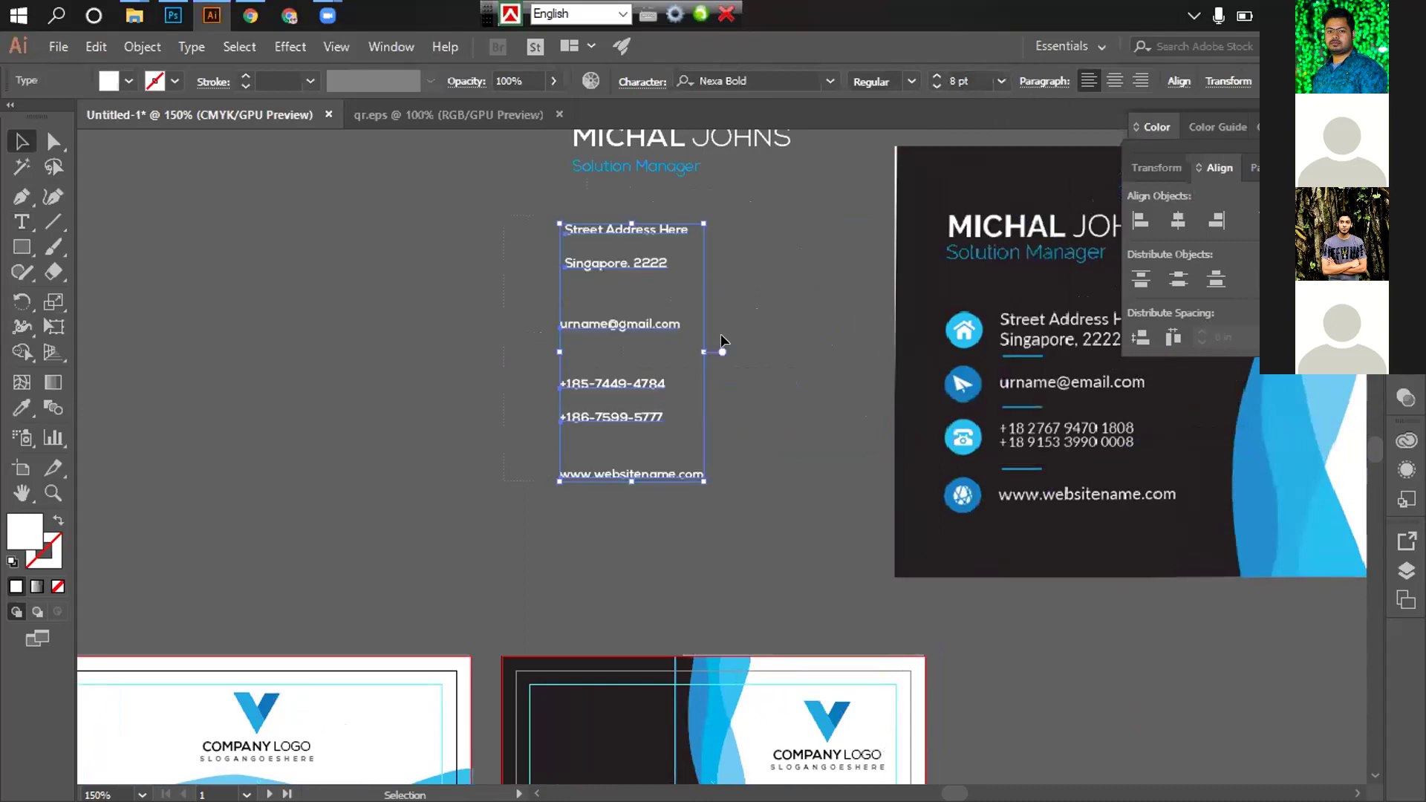
left_click(719, 305)
key("z")
left_click(634, 301)
key("v")
left_click(642, 443)
left_click_drag(640, 395, 640, 364)
left_click(592, 374)
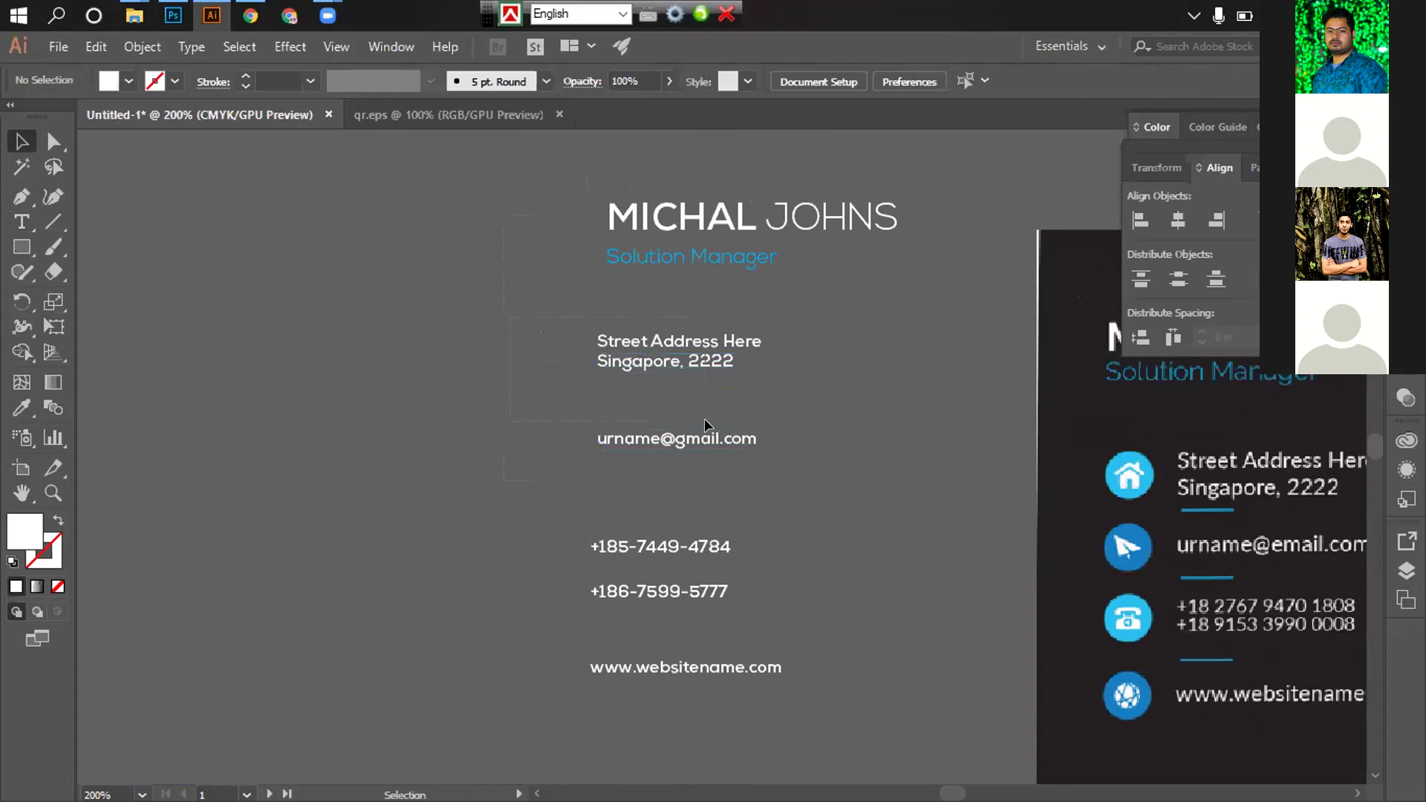
Move the email line up under the address and the second phone number closer to the first
left_click(692, 386)
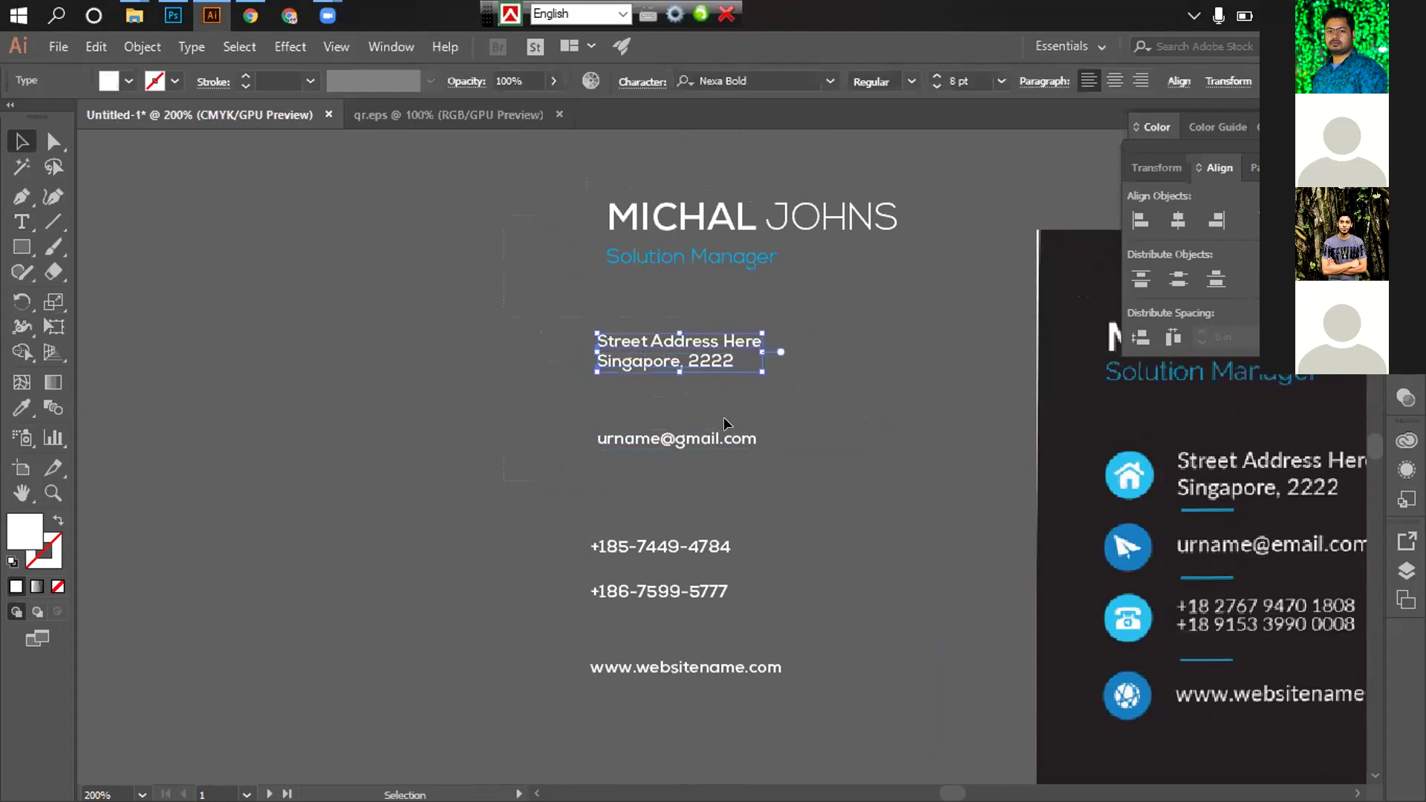
left_click(790, 435)
left_click_drag(685, 430, 684, 390)
left_click(703, 511)
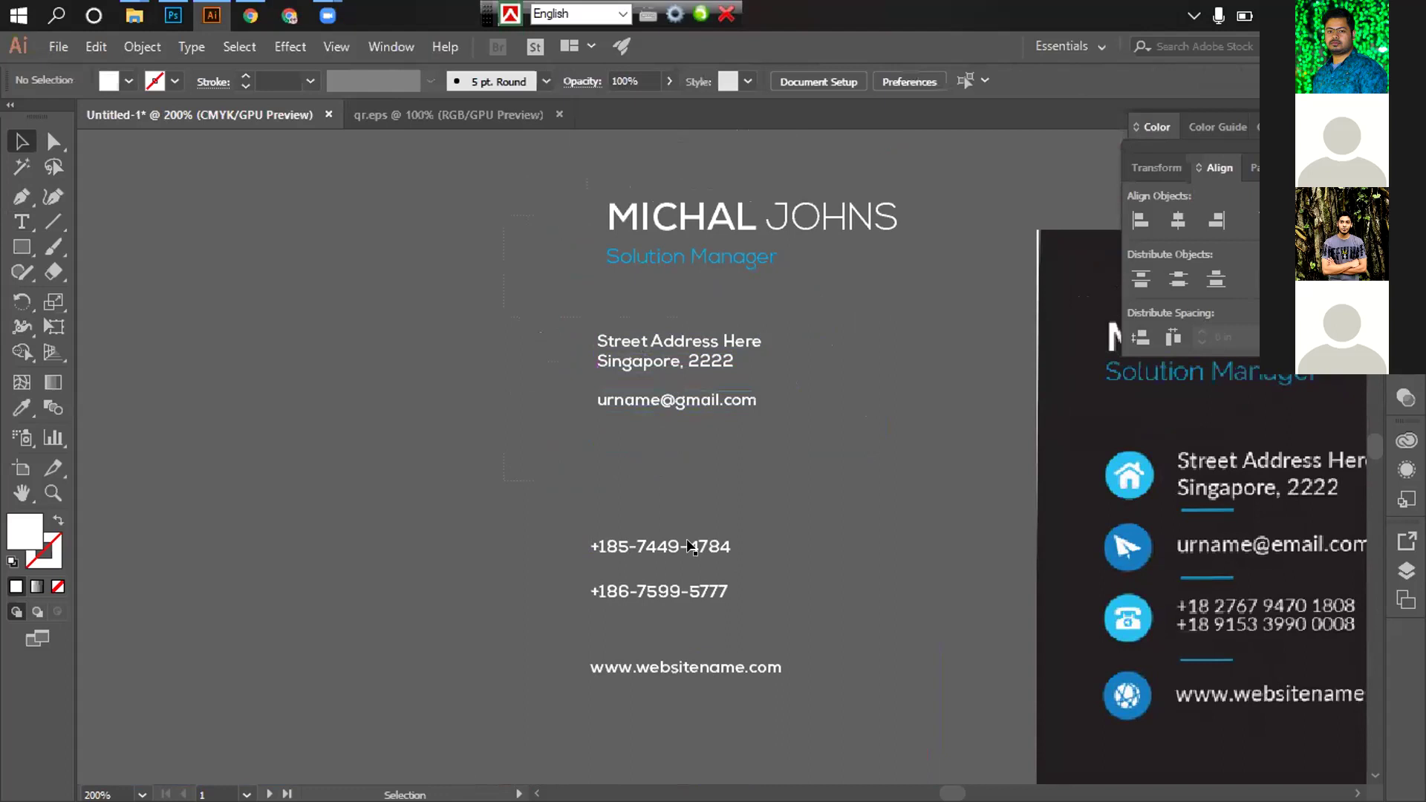
left_click(610, 555)
left_click_drag(626, 591, 627, 574)
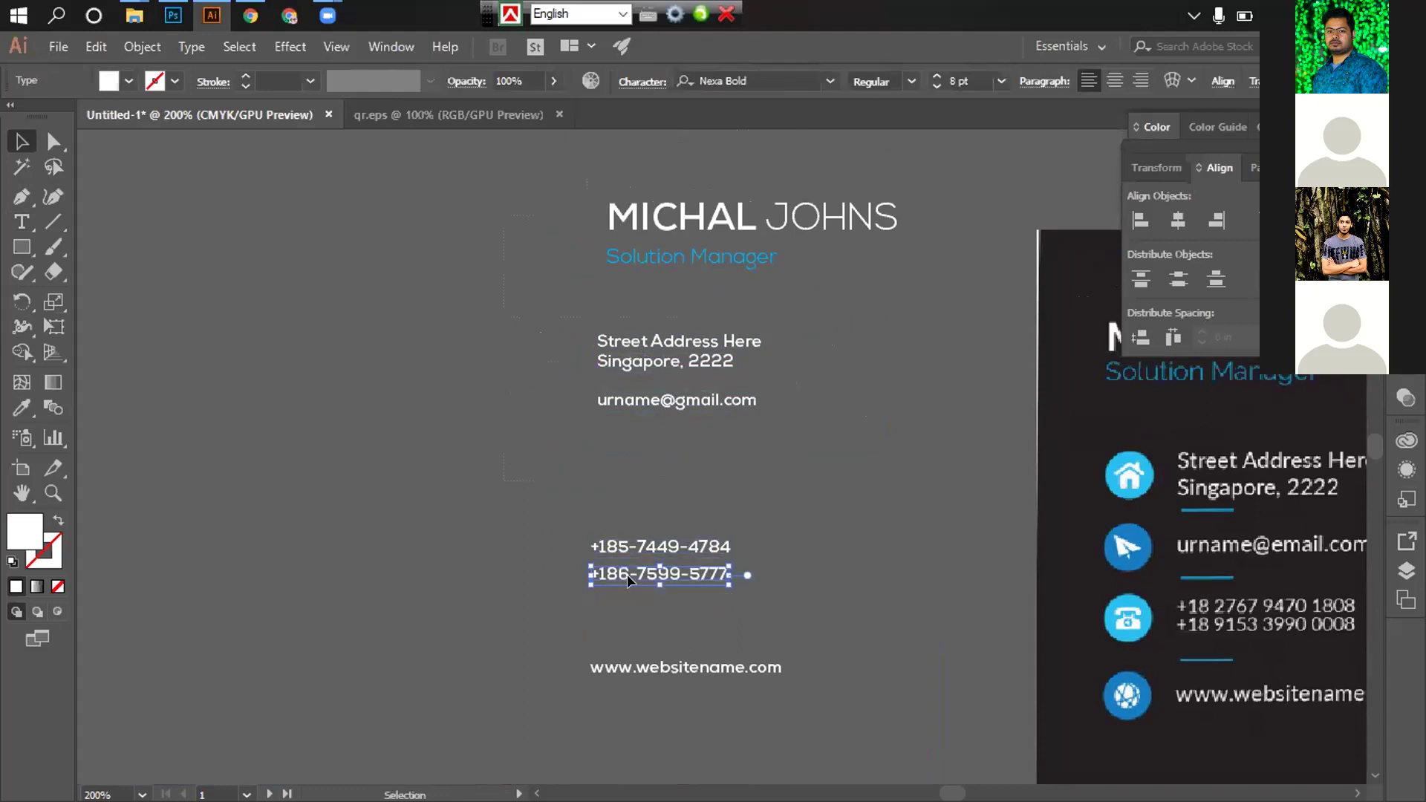
left_click(772, 592)
scroll(714, 587, "up", 1)
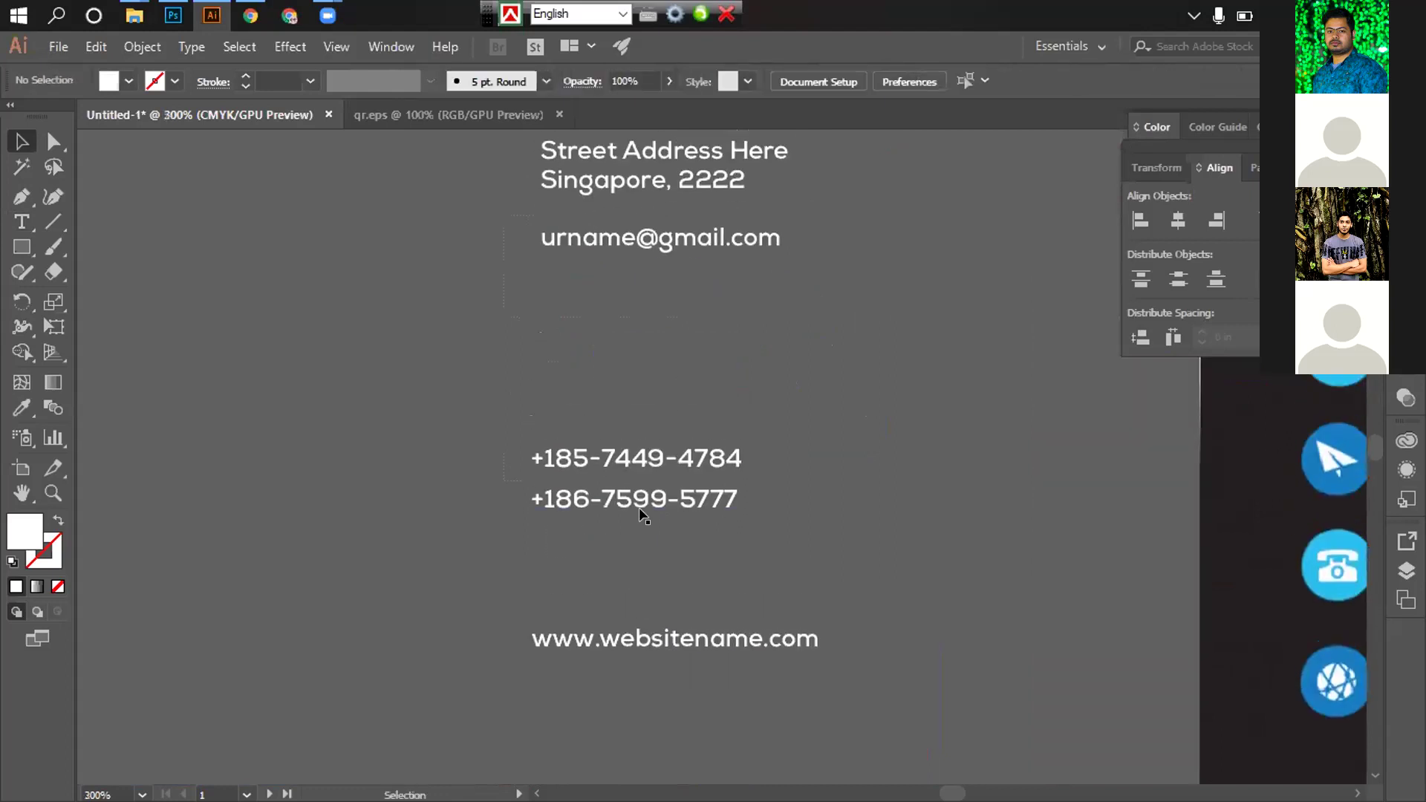
left_click_drag(624, 496, 624, 490)
left_click(488, 479)
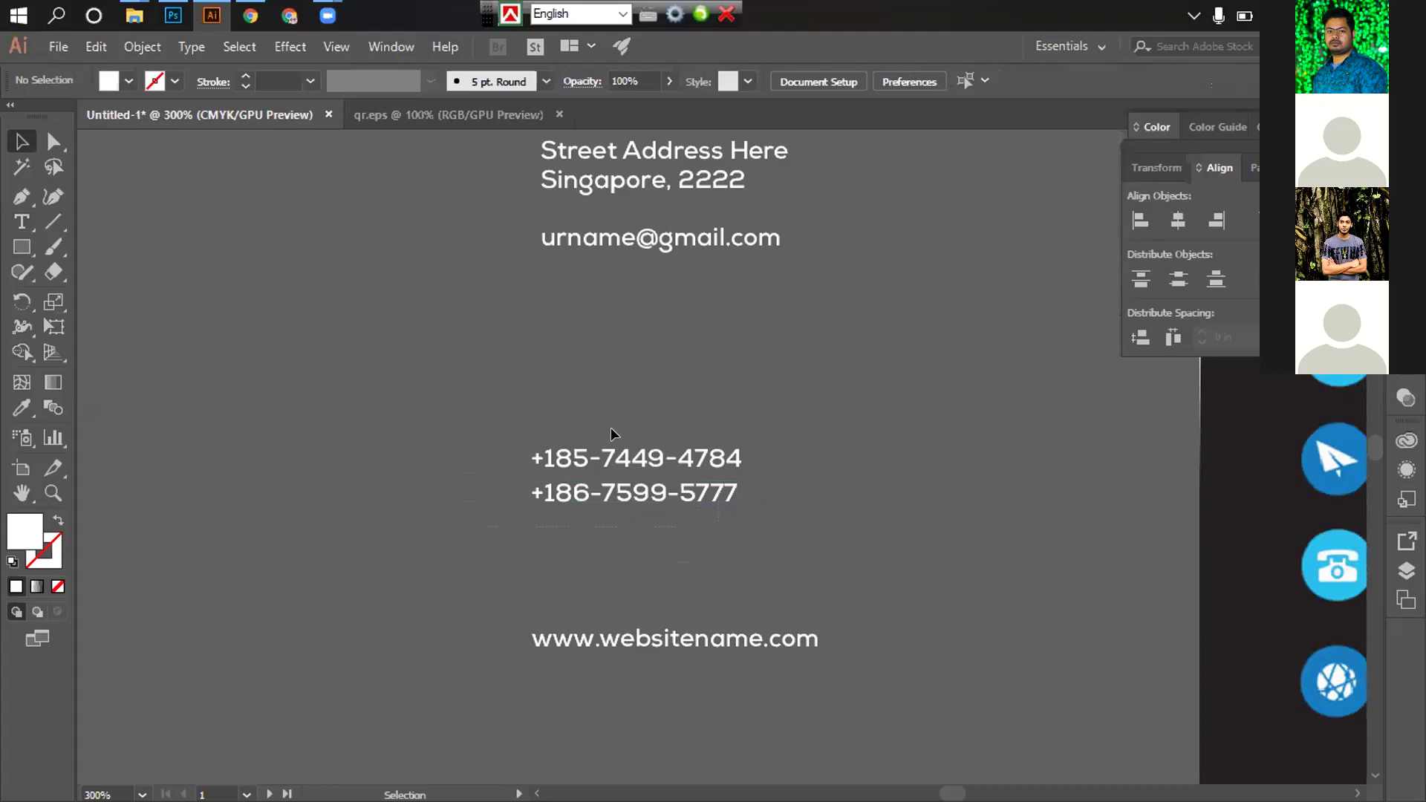
Place a copy of the address block and paste the first phone number over its street line
scroll(617, 429, "up", 1)
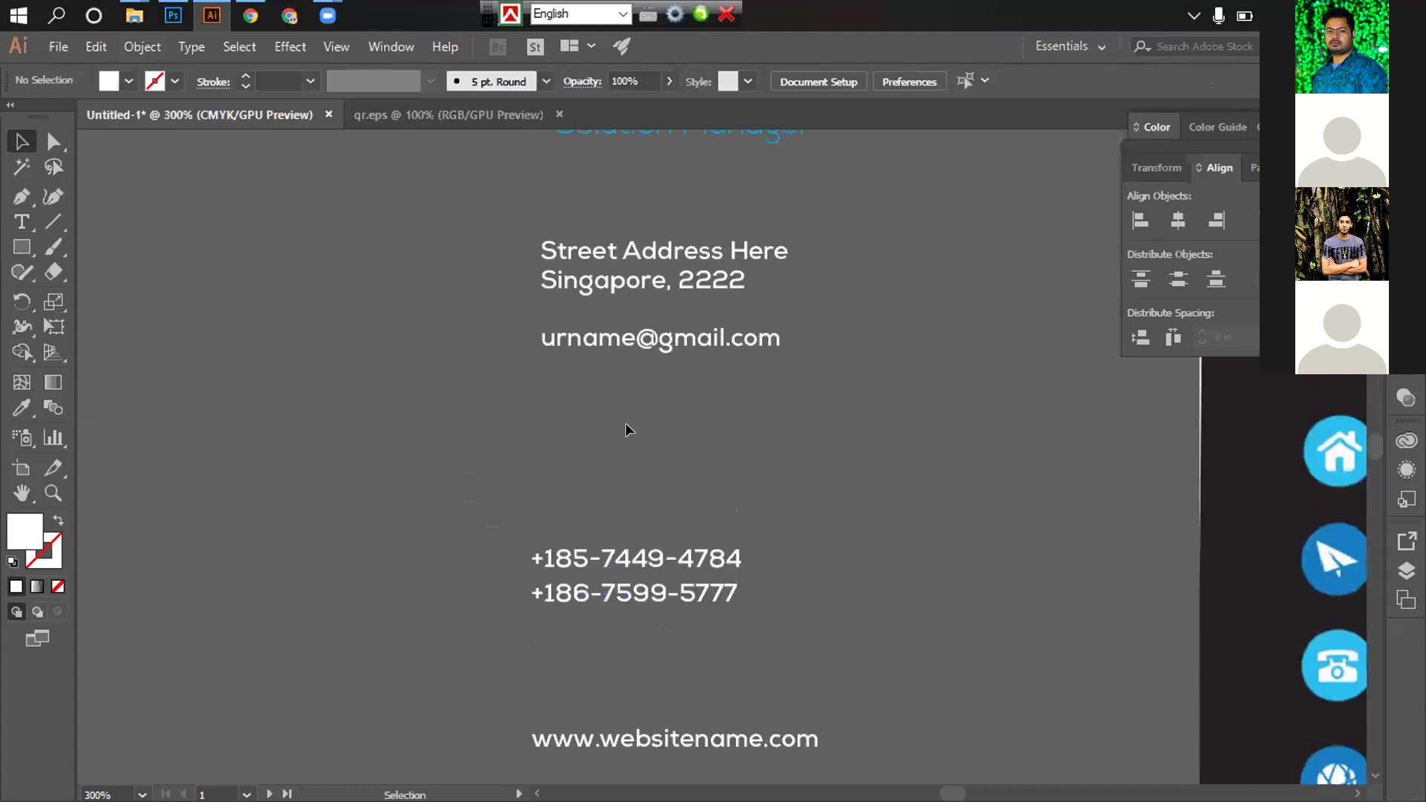
left_click(608, 288)
left_click_drag(622, 508, 610, 507)
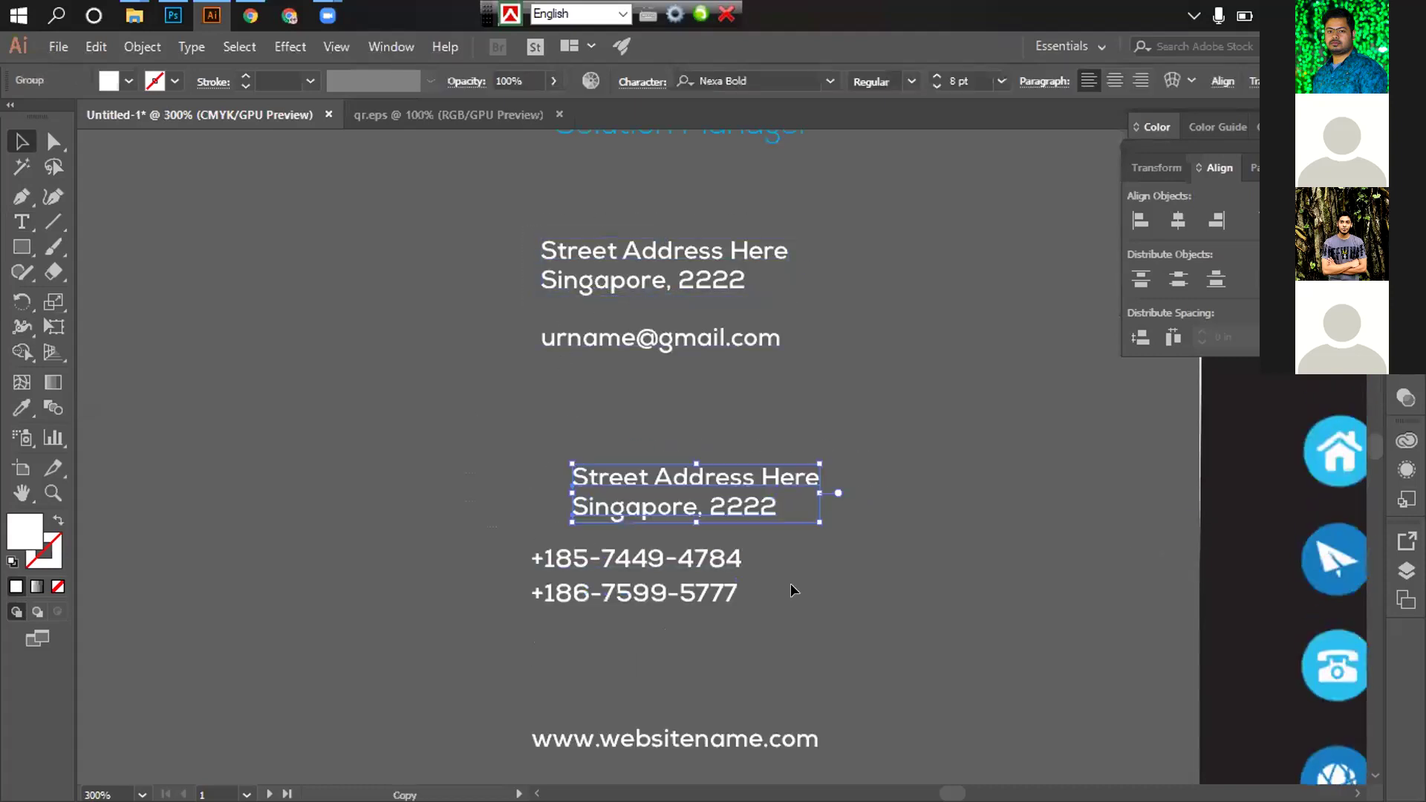
left_click(793, 589)
left_click(21, 219)
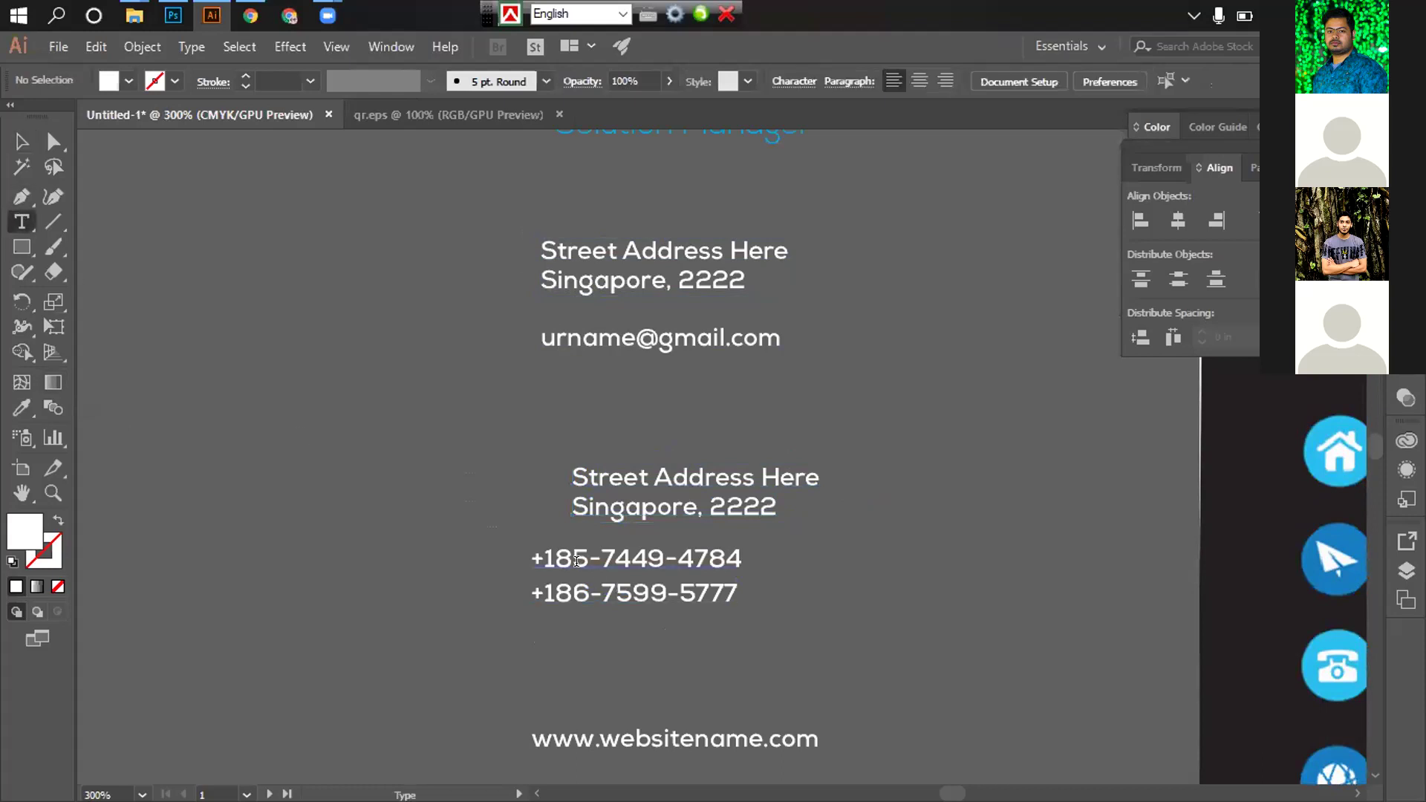
left_click(541, 559)
left_click_drag(529, 548, 762, 552)
key("ctrl+c")
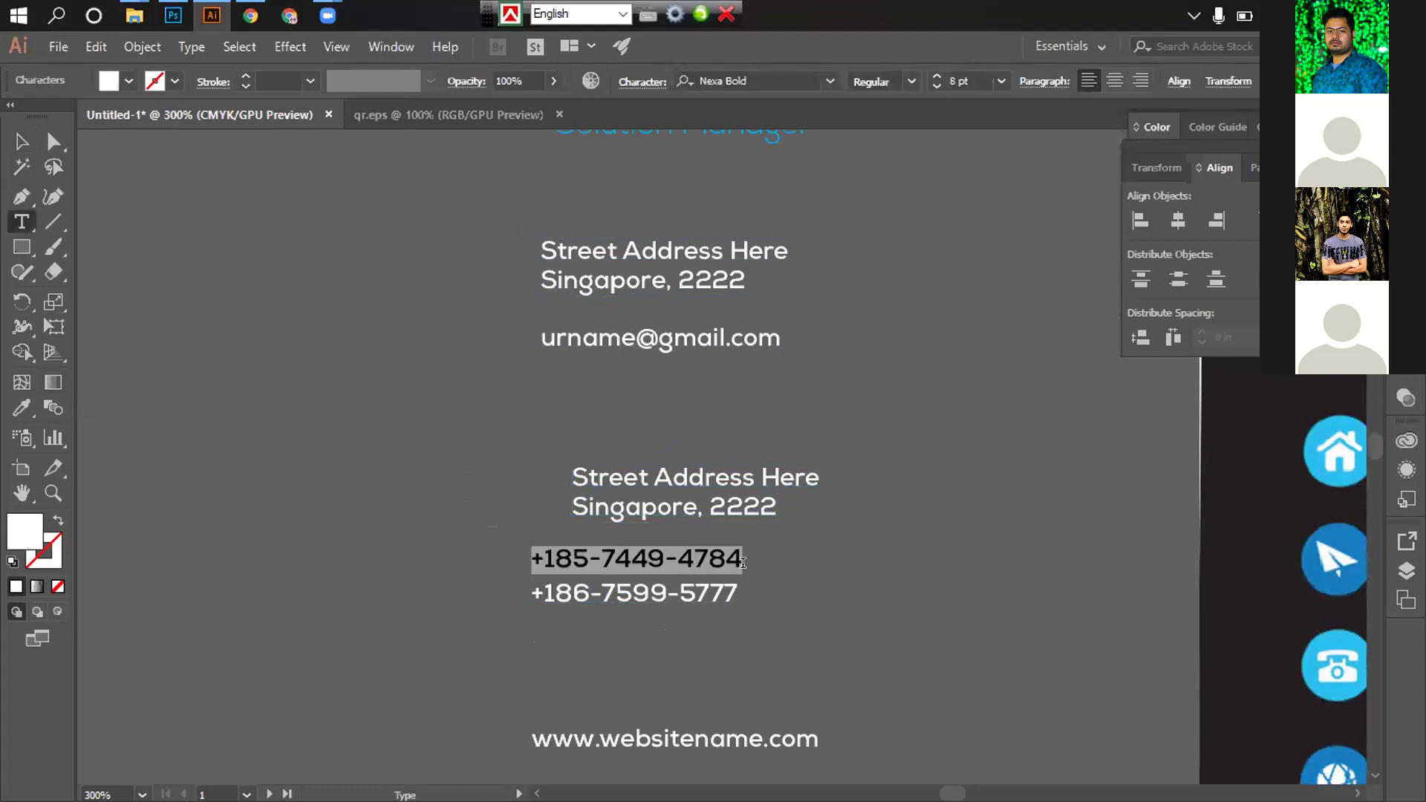
left_click_drag(570, 475, 942, 461)
key("ctrl+v")
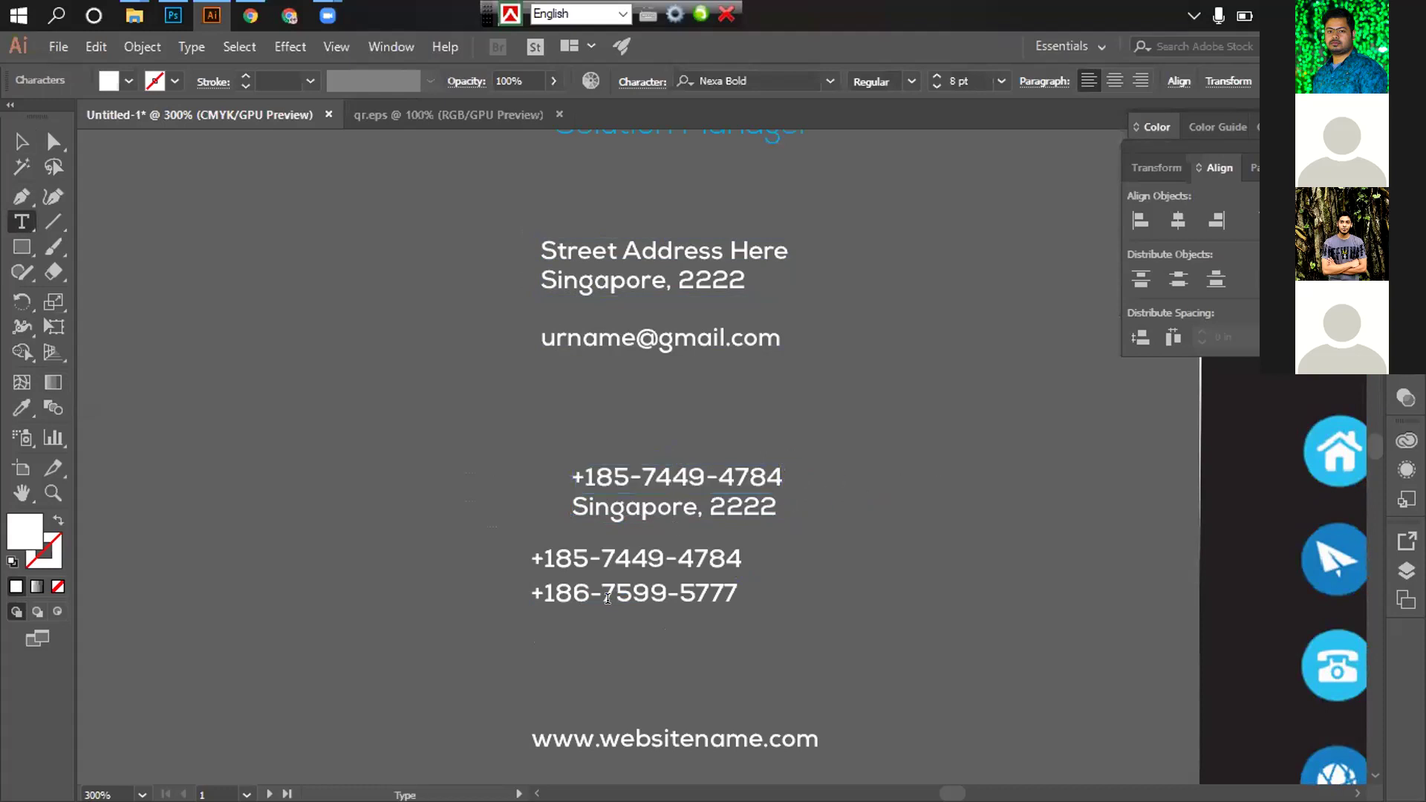
Paste the second phone number over the copy's Singapore, 2222 line and delete the old phone lines
left_click_drag(536, 592, 798, 585)
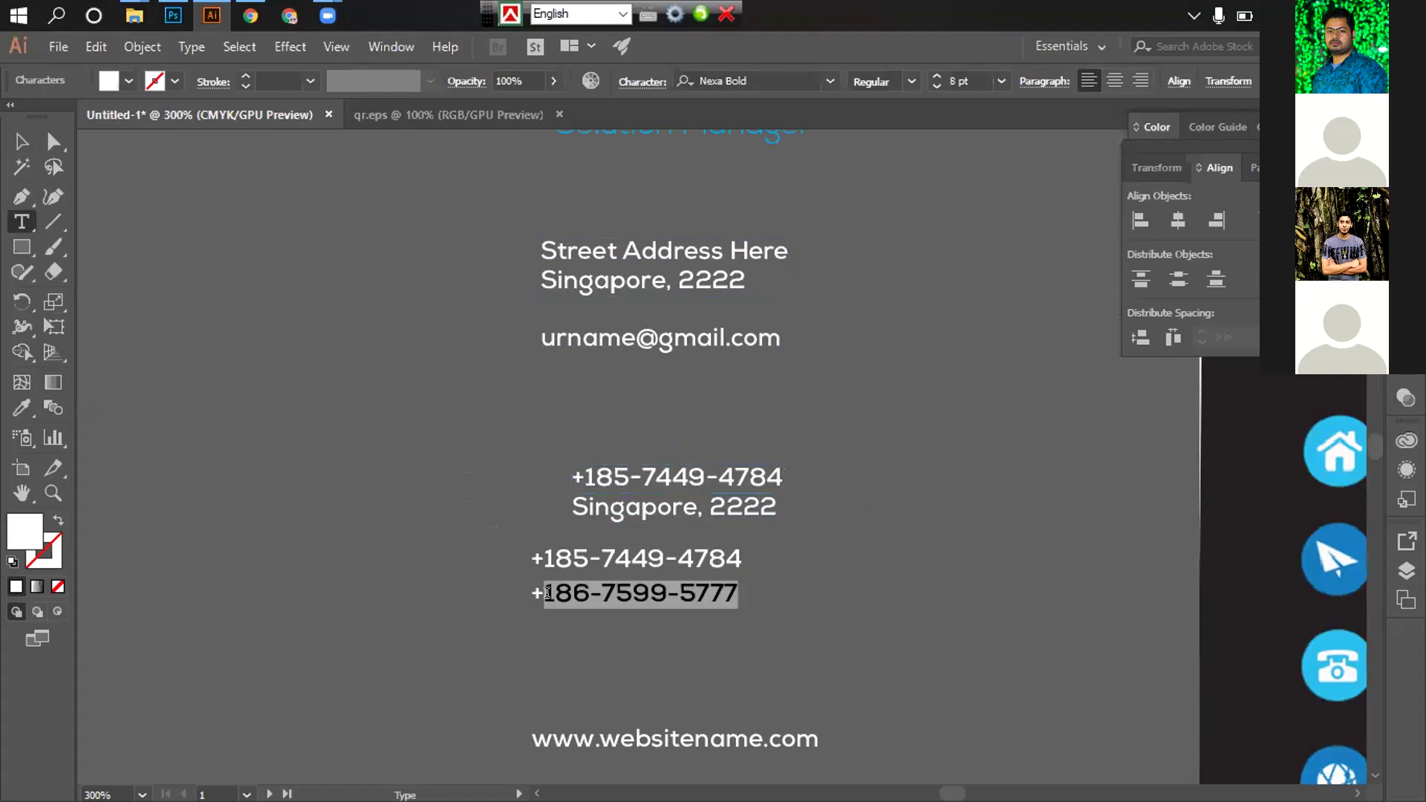
left_click_drag(528, 589, 993, 659)
key("ctrl+c")
key("Escape")
triple_click(612, 510)
key("ctrl+v")
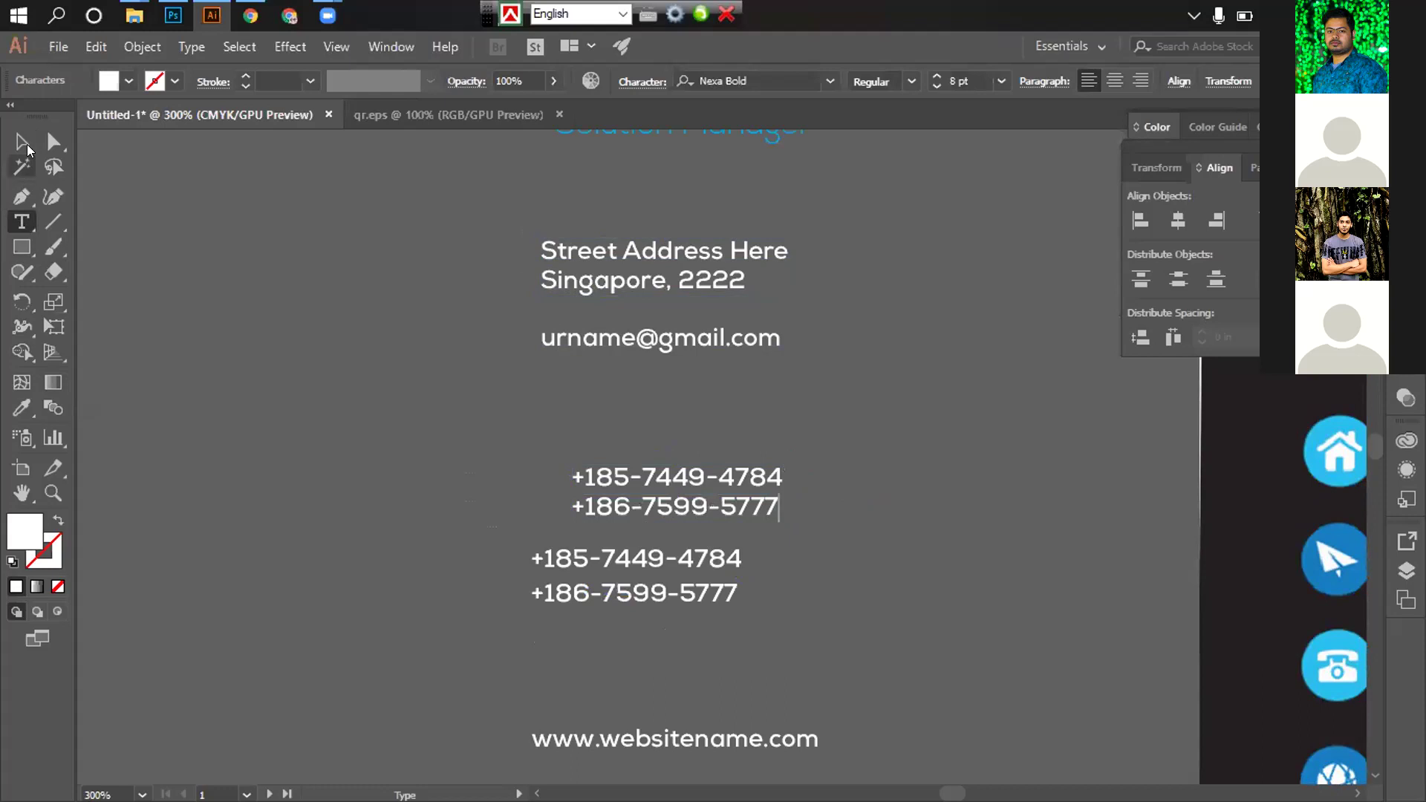
left_click(22, 141)
left_click(223, 344)
left_click(634, 616)
key("Delete")
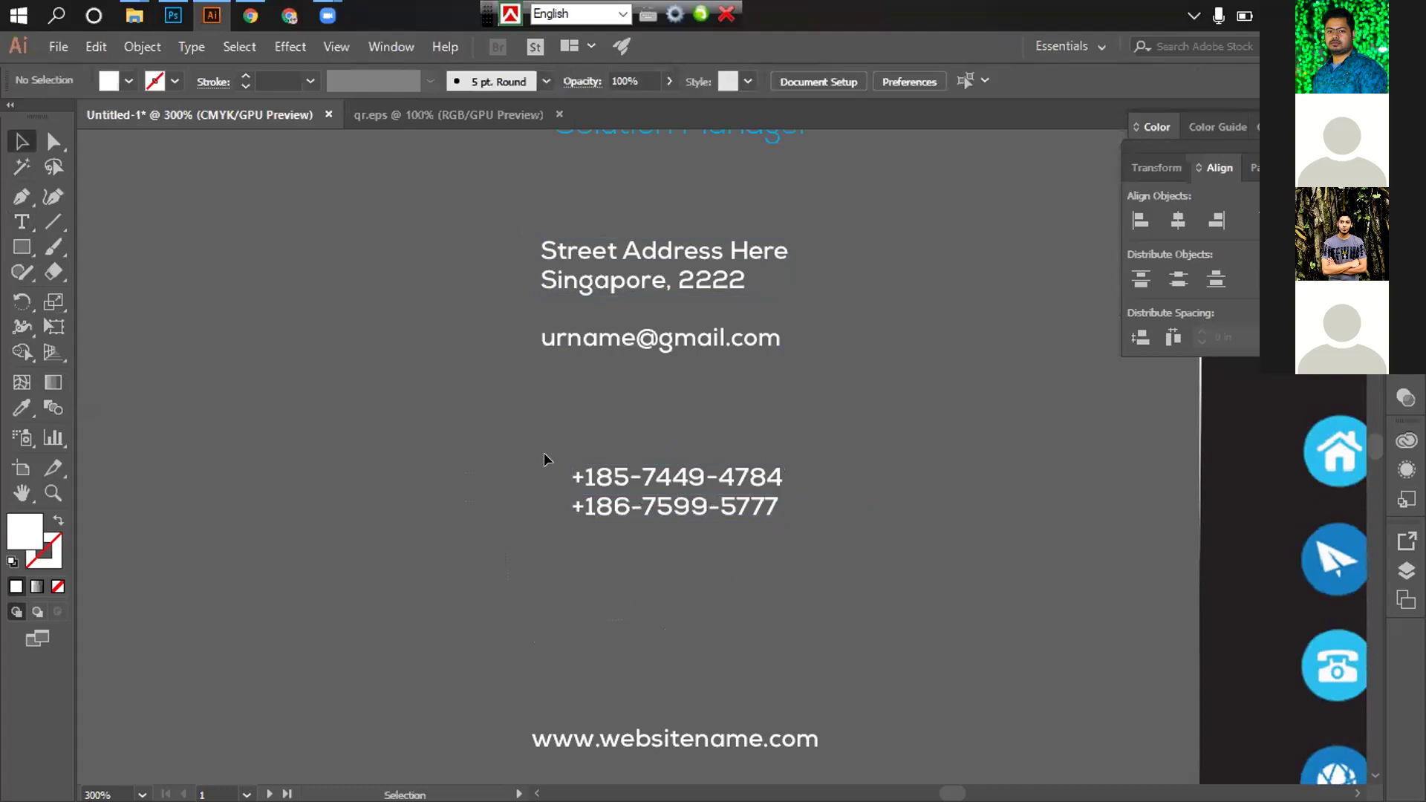
Move the new phone block up under the email and the website line beneath it
left_click(709, 540)
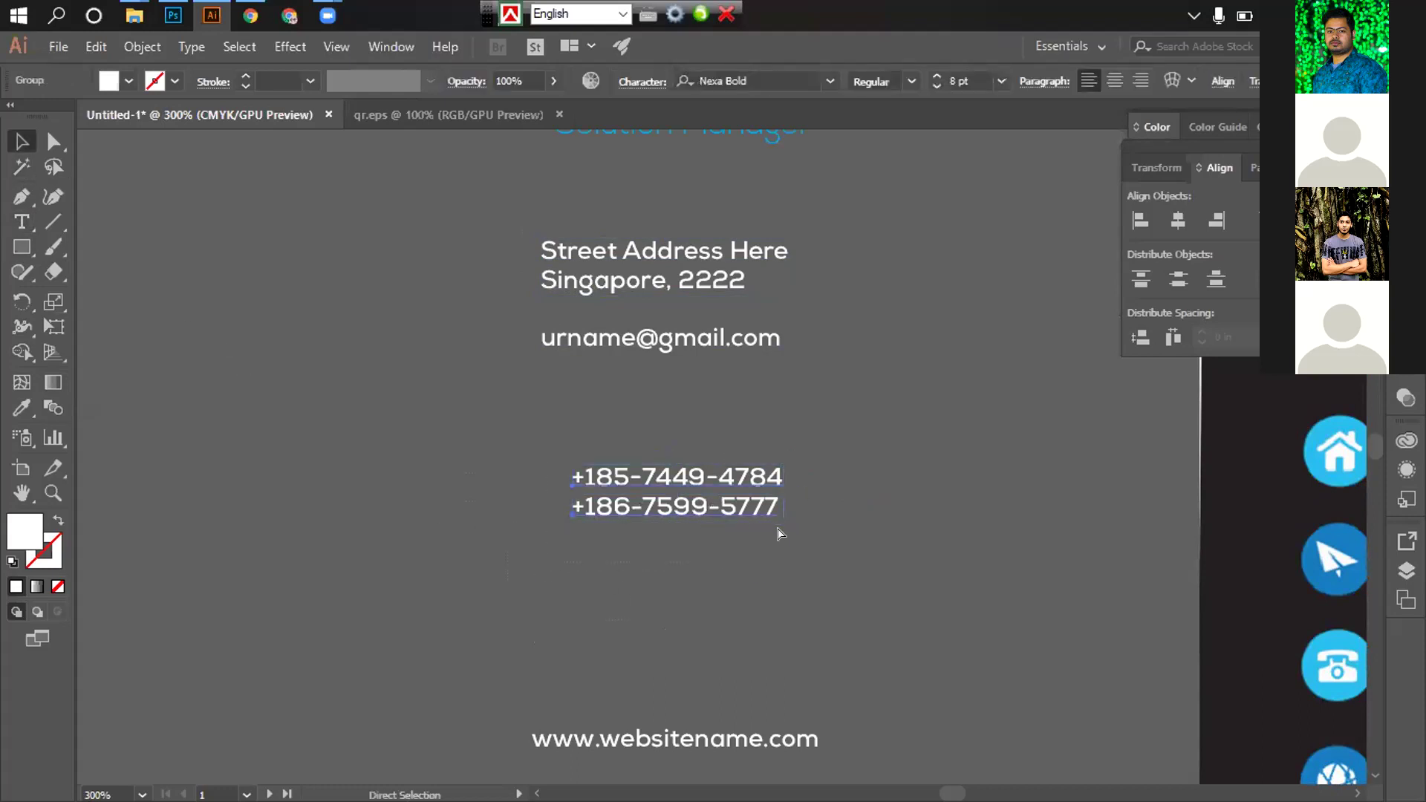
left_click_drag(655, 476, 623, 396)
left_click(755, 671)
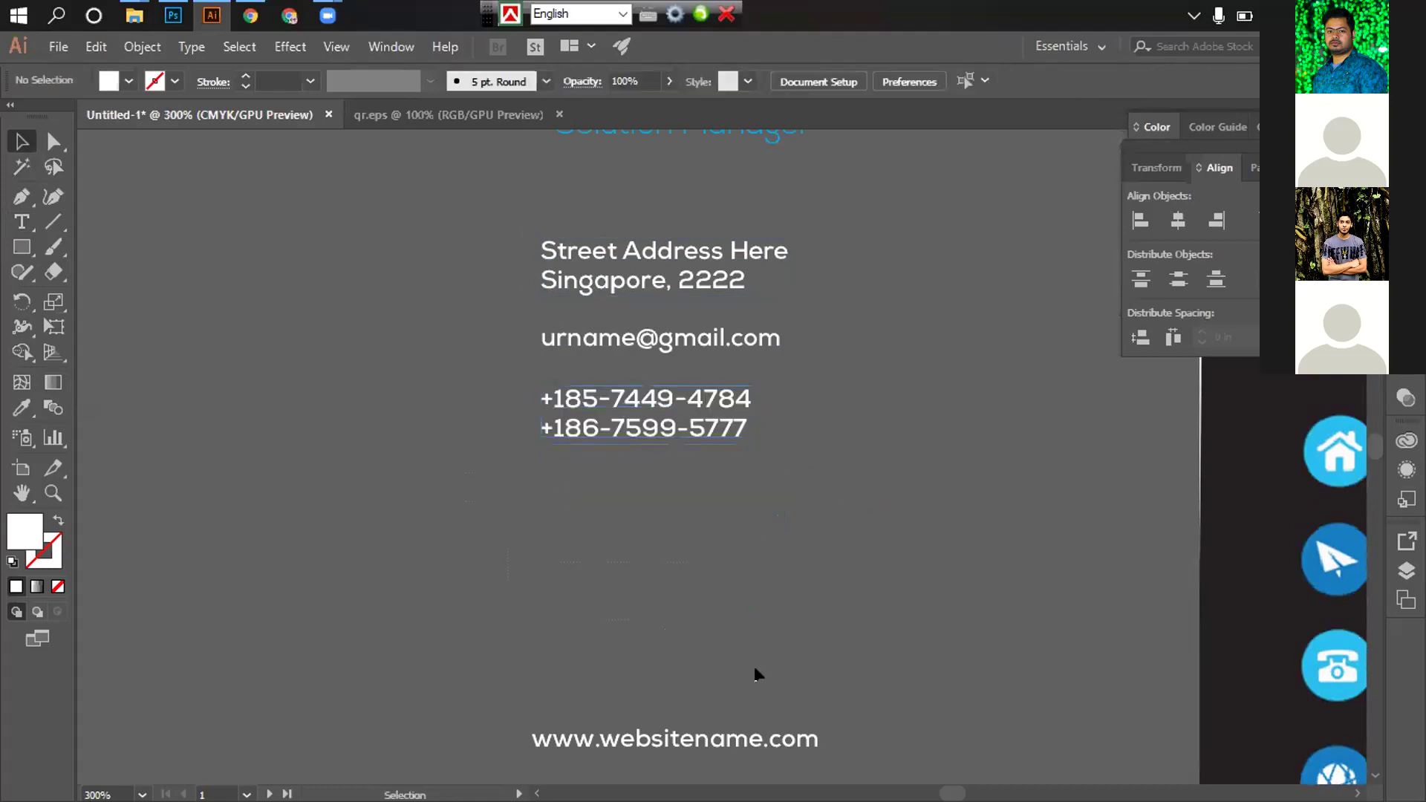
scroll(755, 671, "down", 2)
left_click_drag(651, 661, 660, 407)
left_click(729, 484)
scroll(693, 495, "down", 1)
scroll(637, 407, "down", 1)
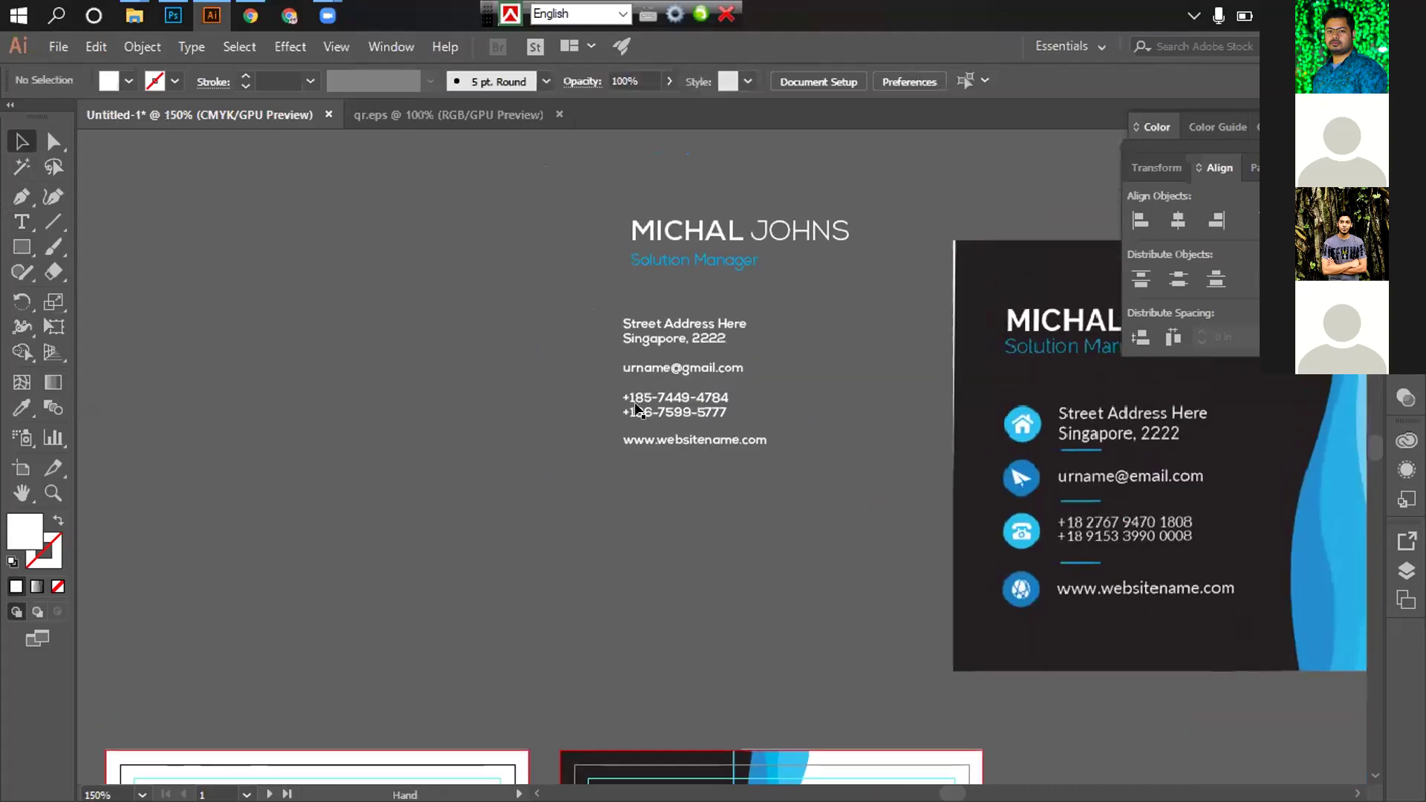
Move the whole contact text block onto the dark left side of the back card
left_click(705, 441)
scroll(691, 461, "down", 2)
left_click_drag(713, 274, 706, 750)
scroll(757, 609, "down", 3)
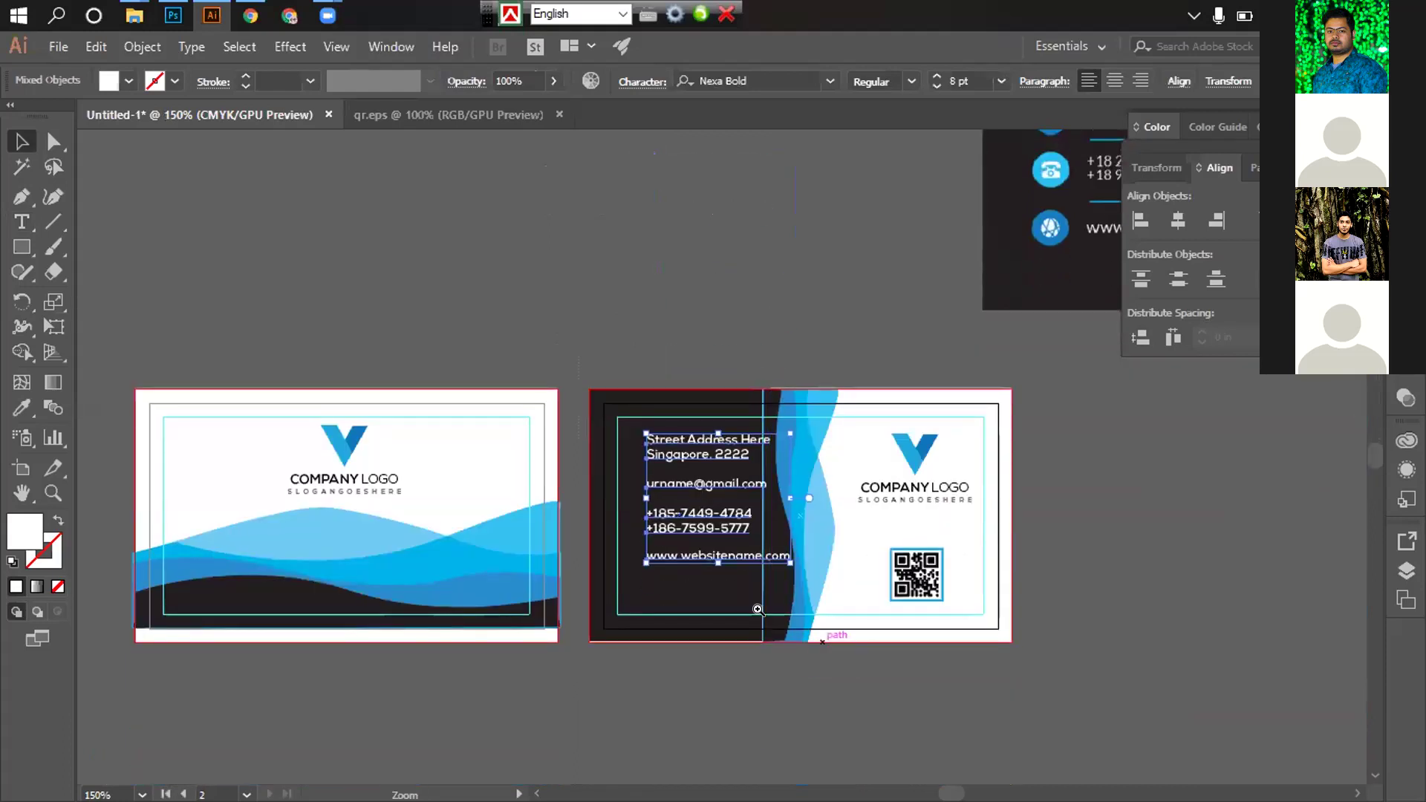
scroll(758, 609, "down", 1)
scroll(681, 577, "up", 2)
left_click_drag(635, 537, 643, 521)
scroll(707, 519, "up", 3)
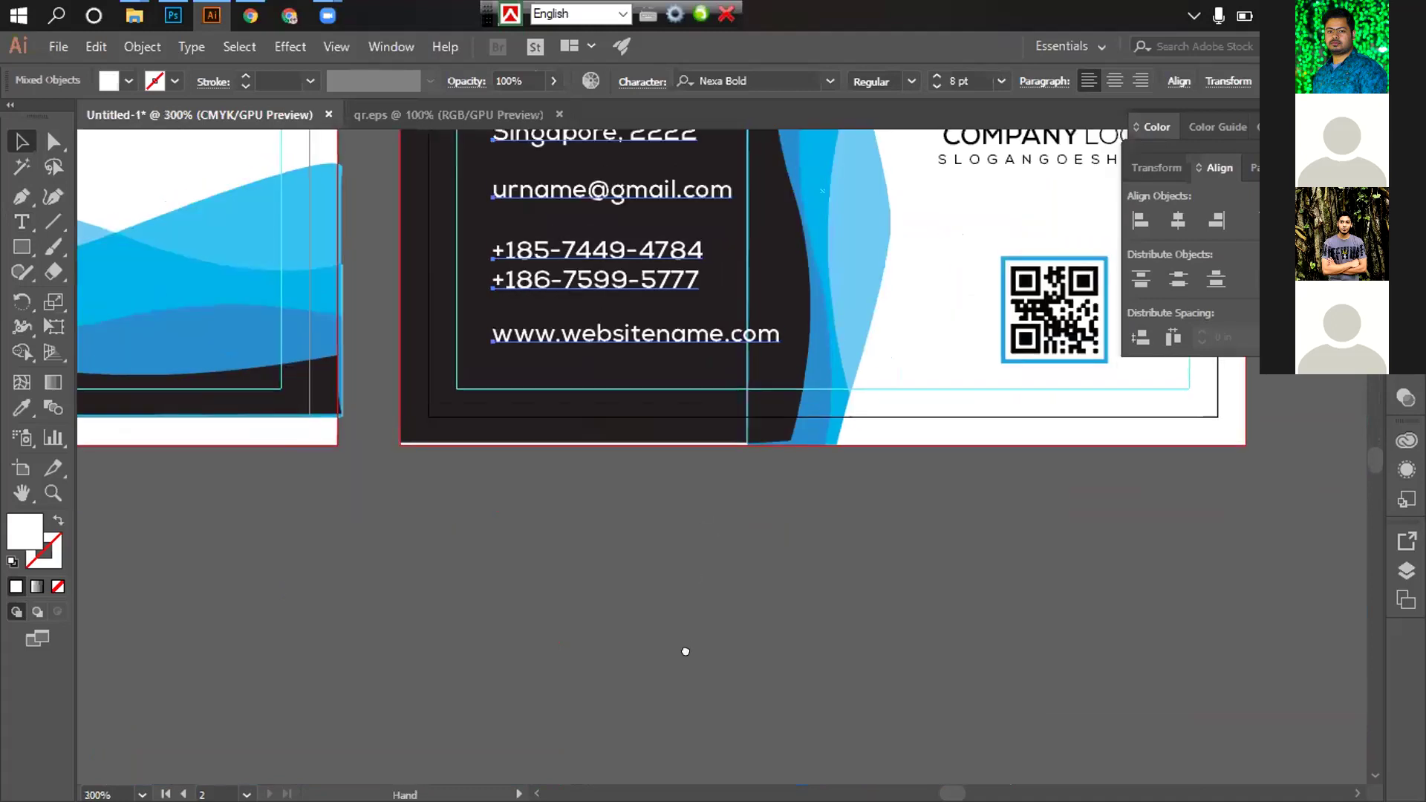
scroll(685, 651, "up", 3)
Nudge the contact block slightly right, down and back left into position
key("Right")
key("Right")
key("Right")
key("Right")
key("Right")
key("Right")
key("Right")
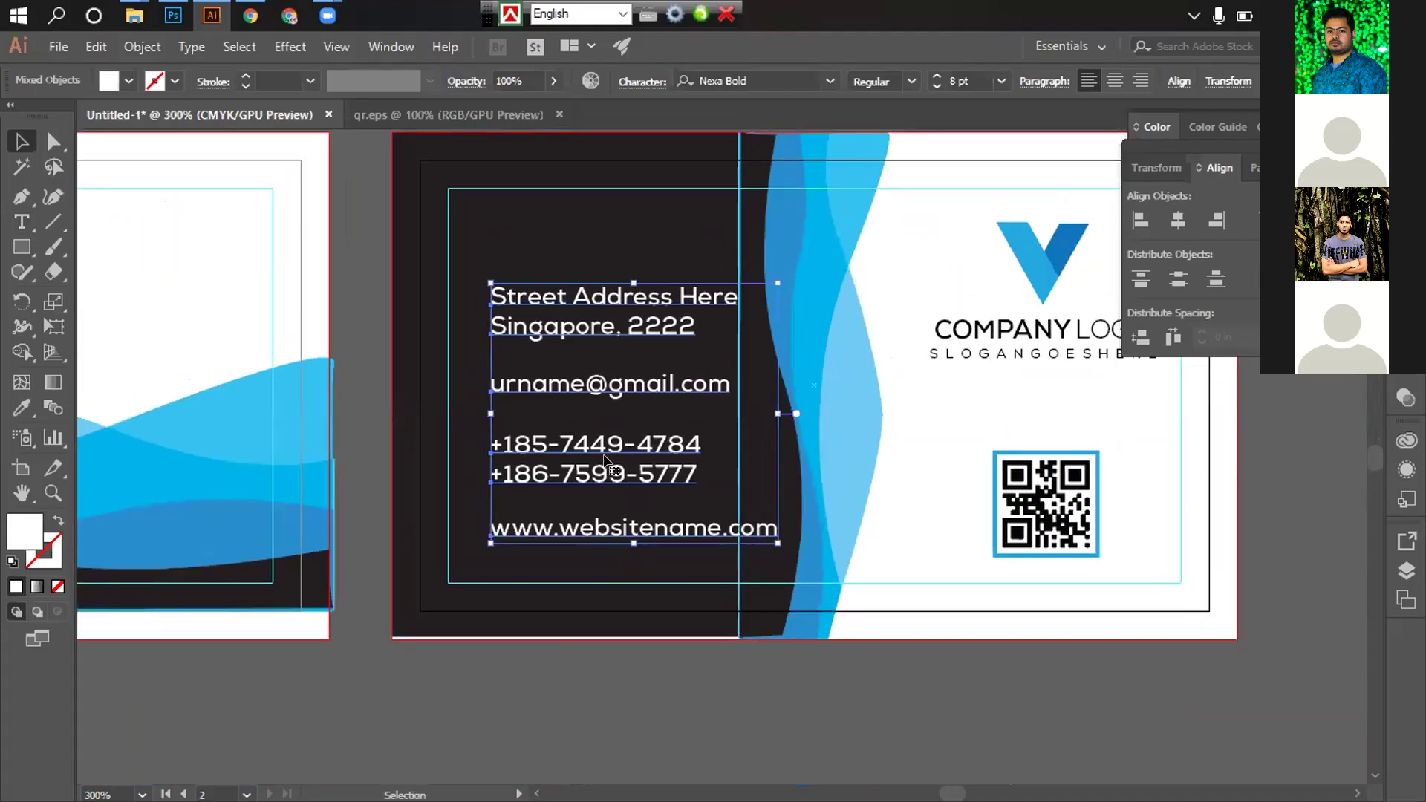
key("Down")
key("Down")
key("Down")
key("Down")
left_click(610, 424, "shift")
key("Left")
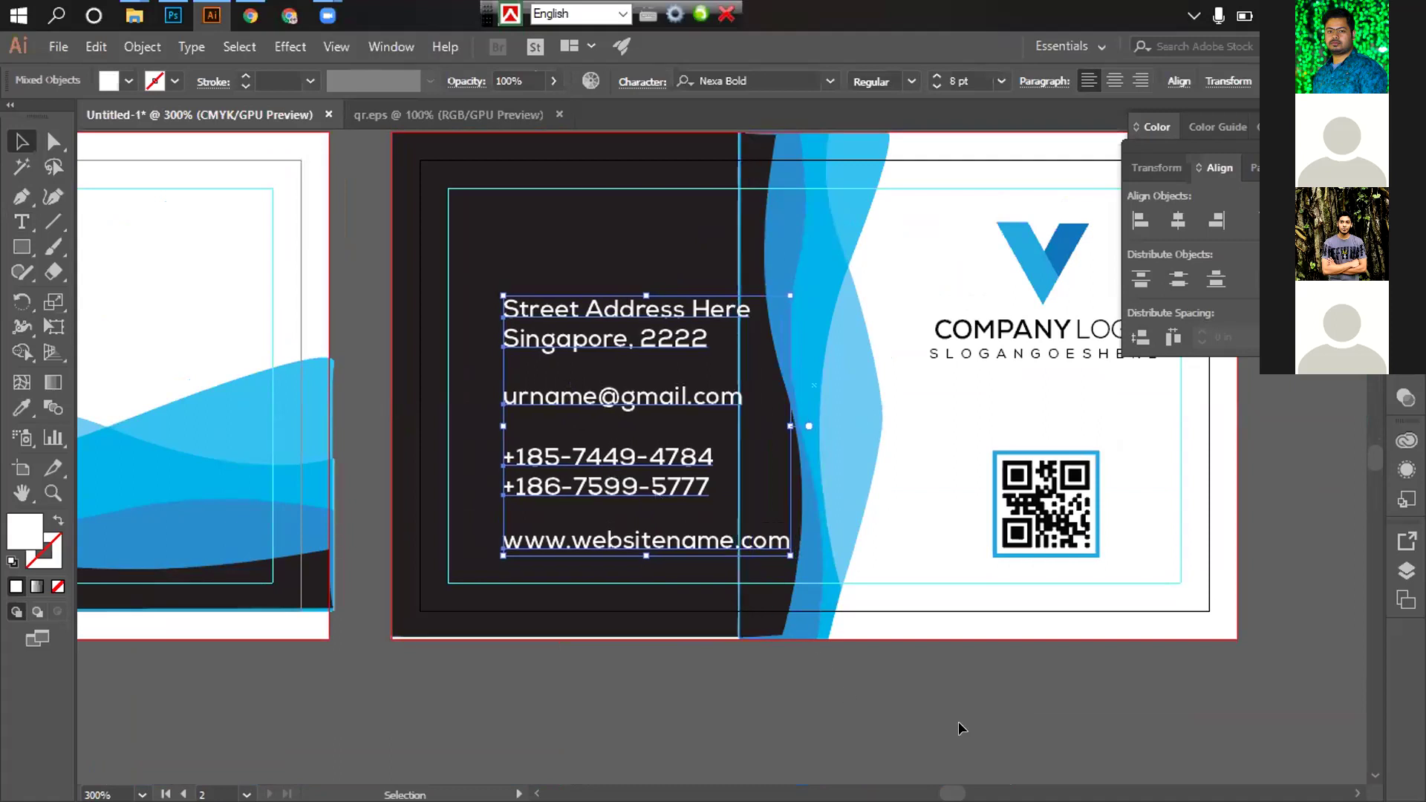
left_click(956, 726)
Select the address, e-mail, phone and website lines with the dark background as alignment anchor
left_click(594, 349)
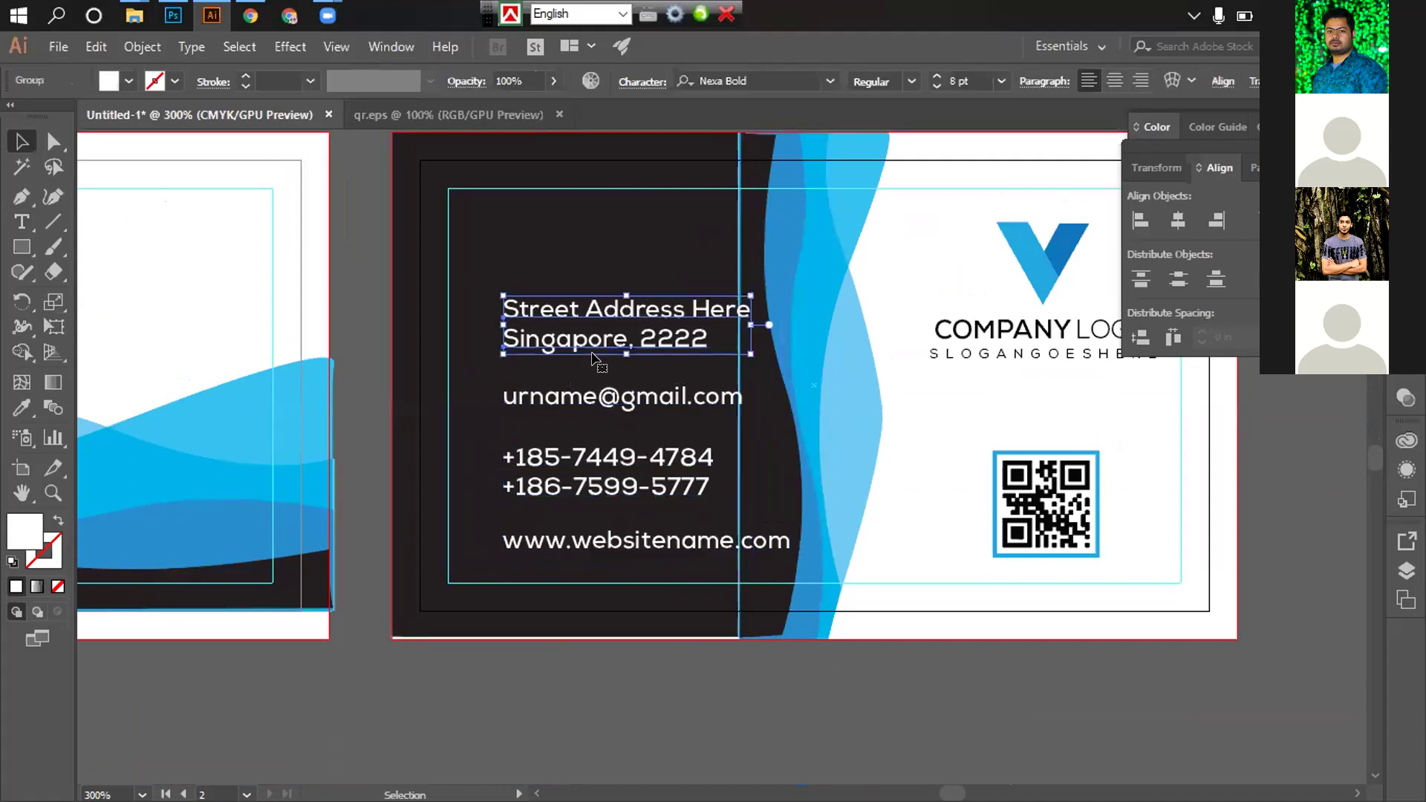
left_click(599, 399, "shift")
left_click(594, 472, "shift")
left_click(579, 543, "shift")
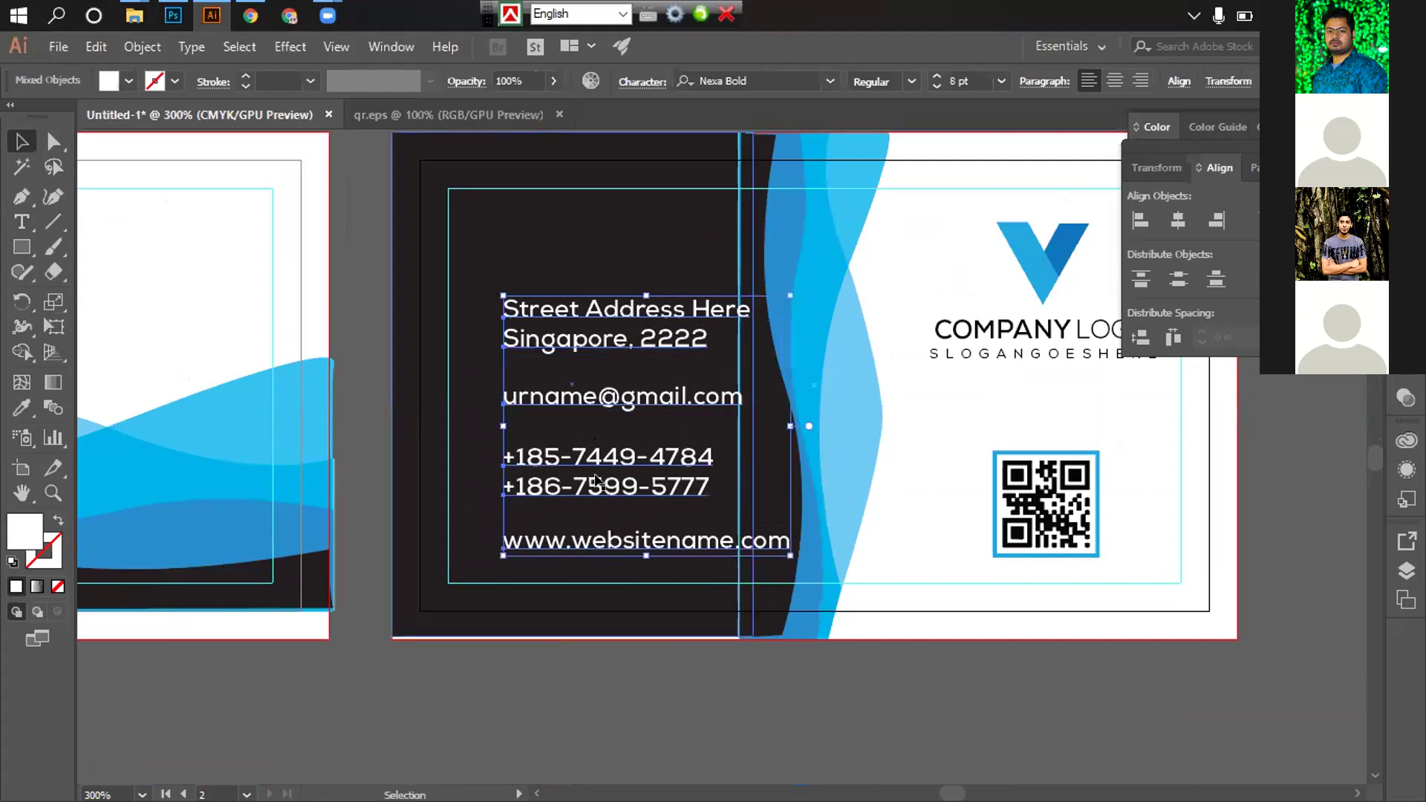
left_click(577, 350)
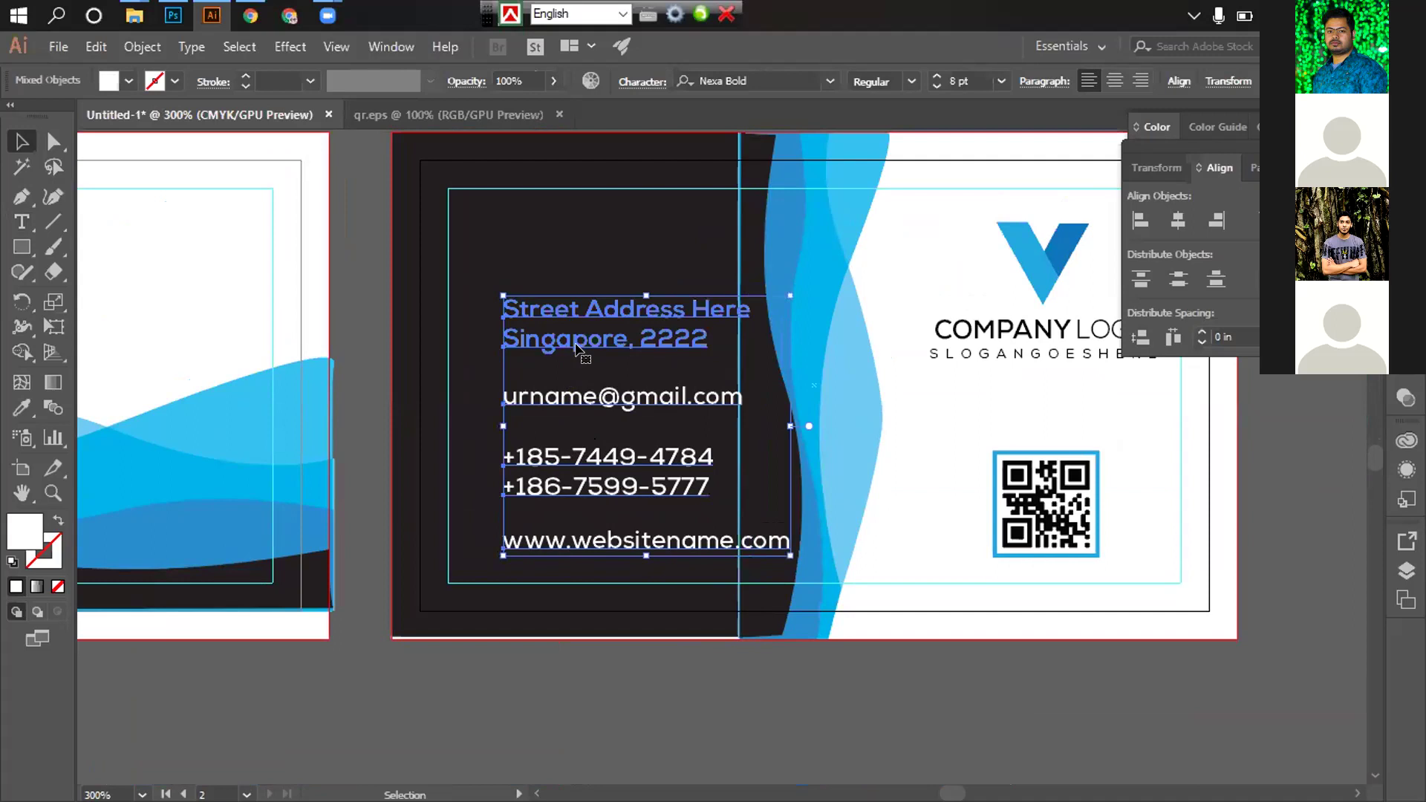
left_click(537, 247)
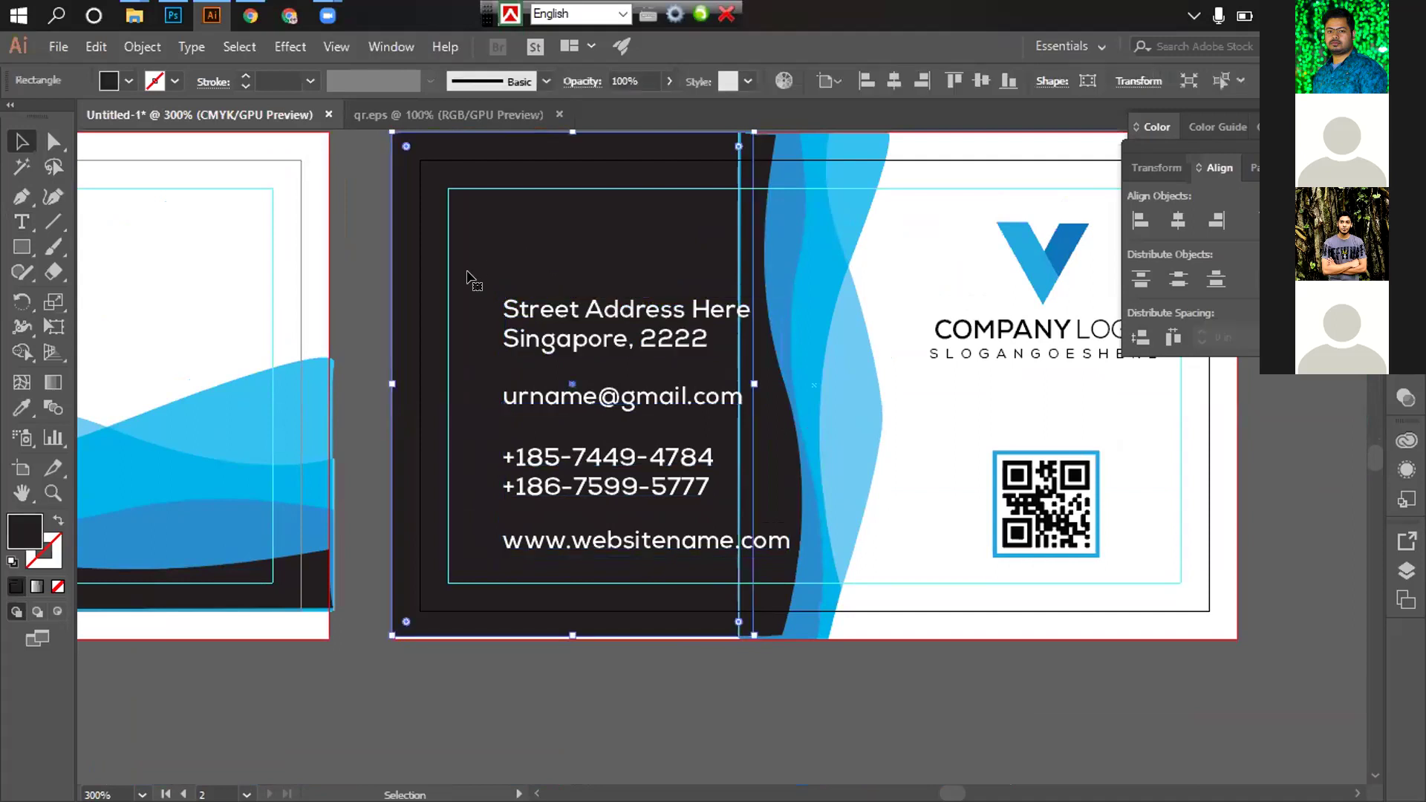
left_click_drag(363, 259, 505, 407)
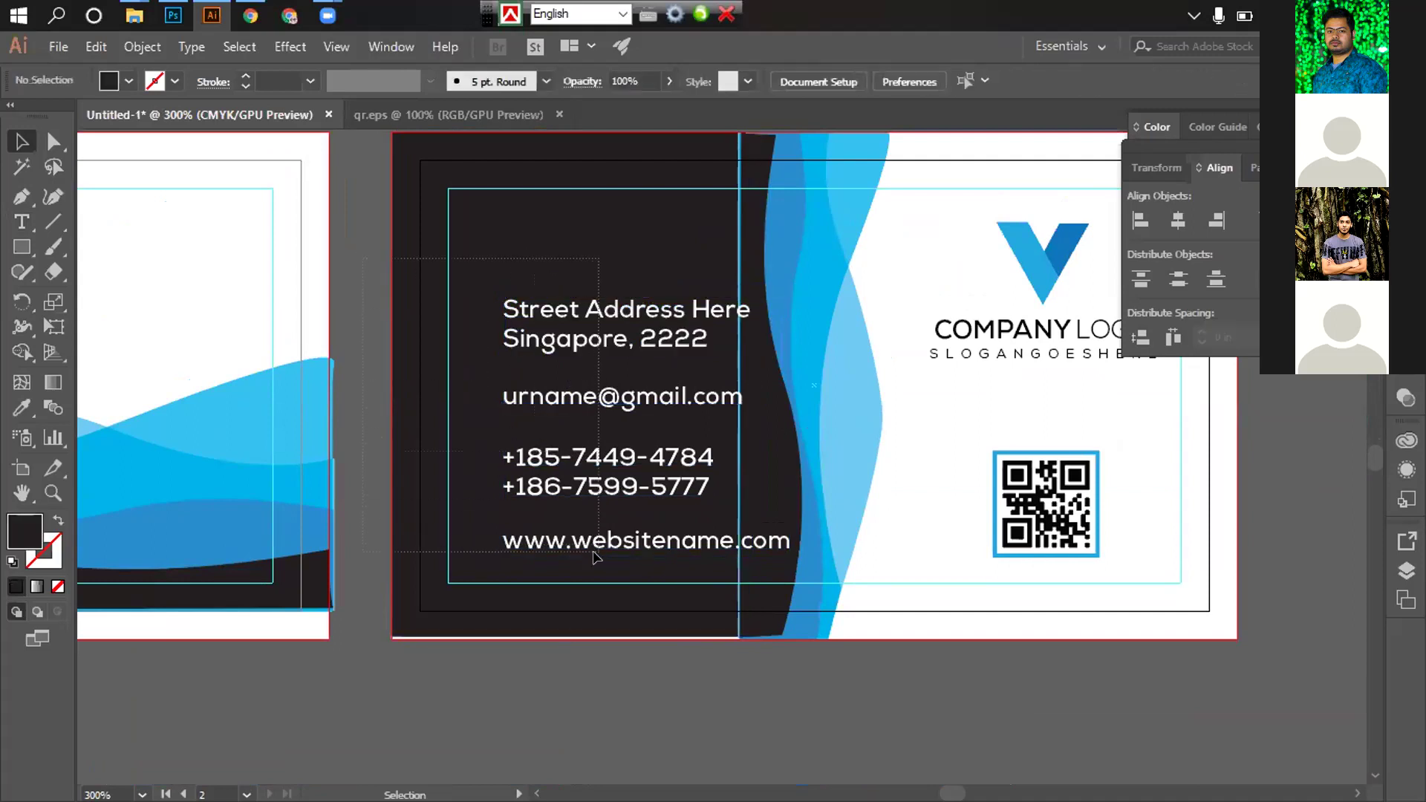
left_click_drag(594, 557, 590, 548)
left_click(513, 258)
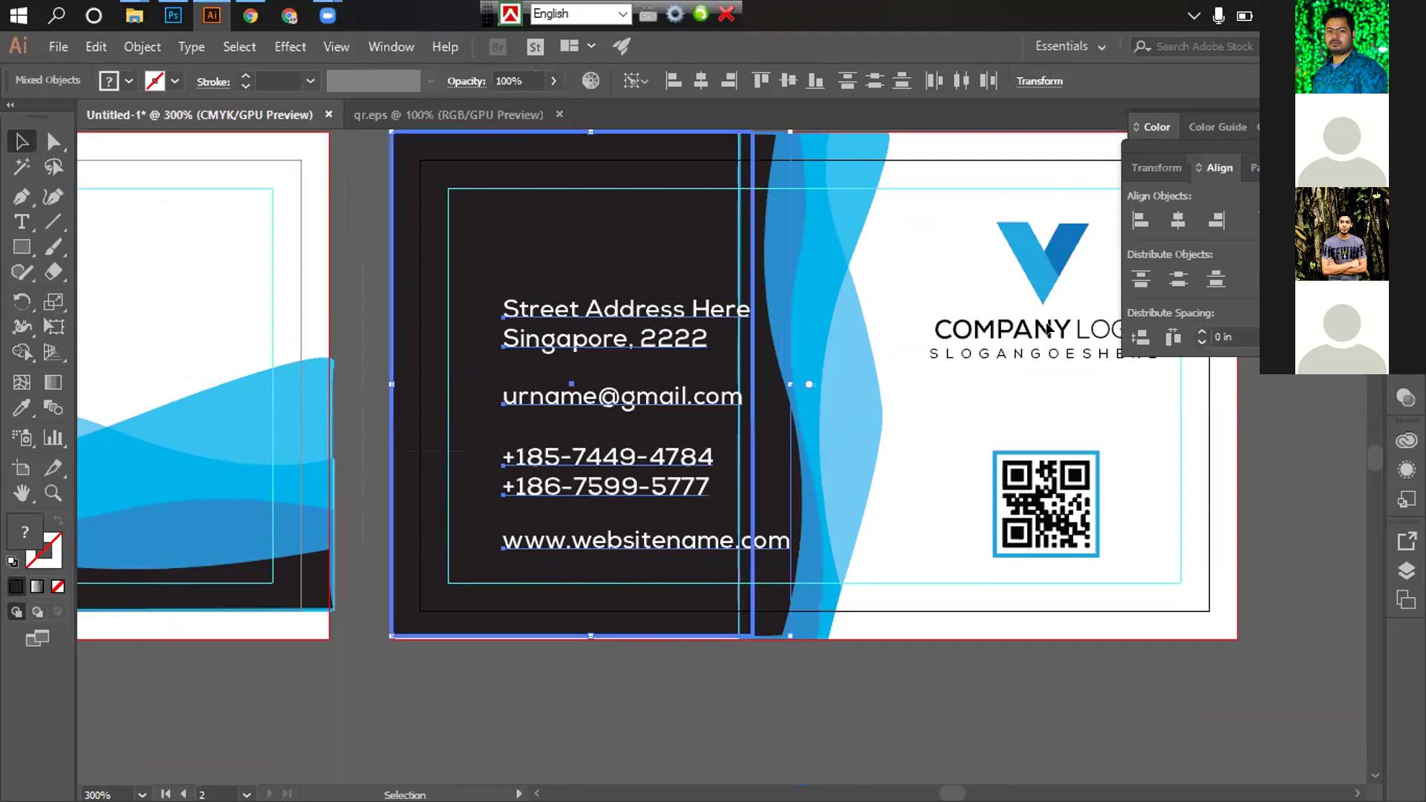
Try distributing the contact lines vertically, undo it, and reselect the address and e-mail lines
left_click(1178, 281)
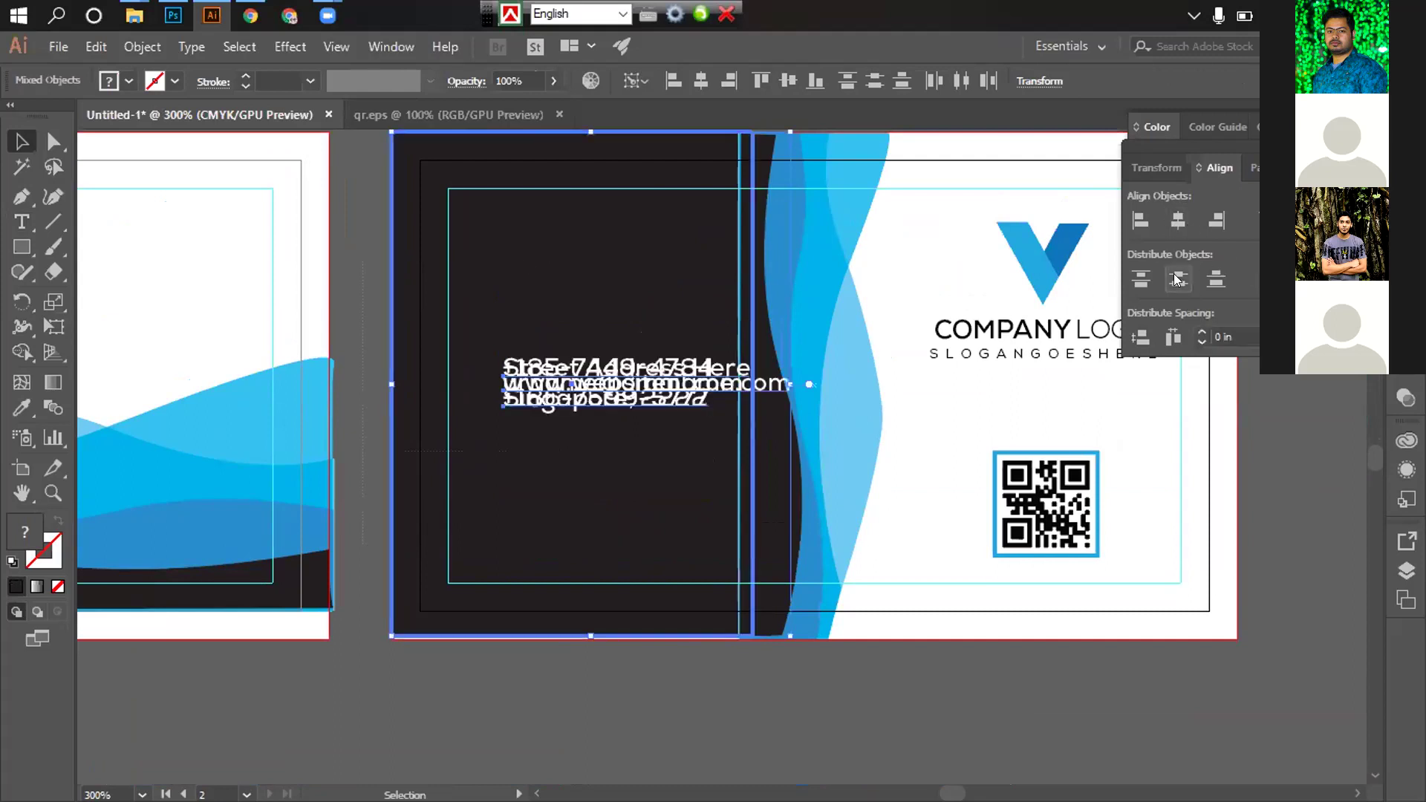
key("ctrl+z")
key("ctrl+shift+a")
left_click(595, 335)
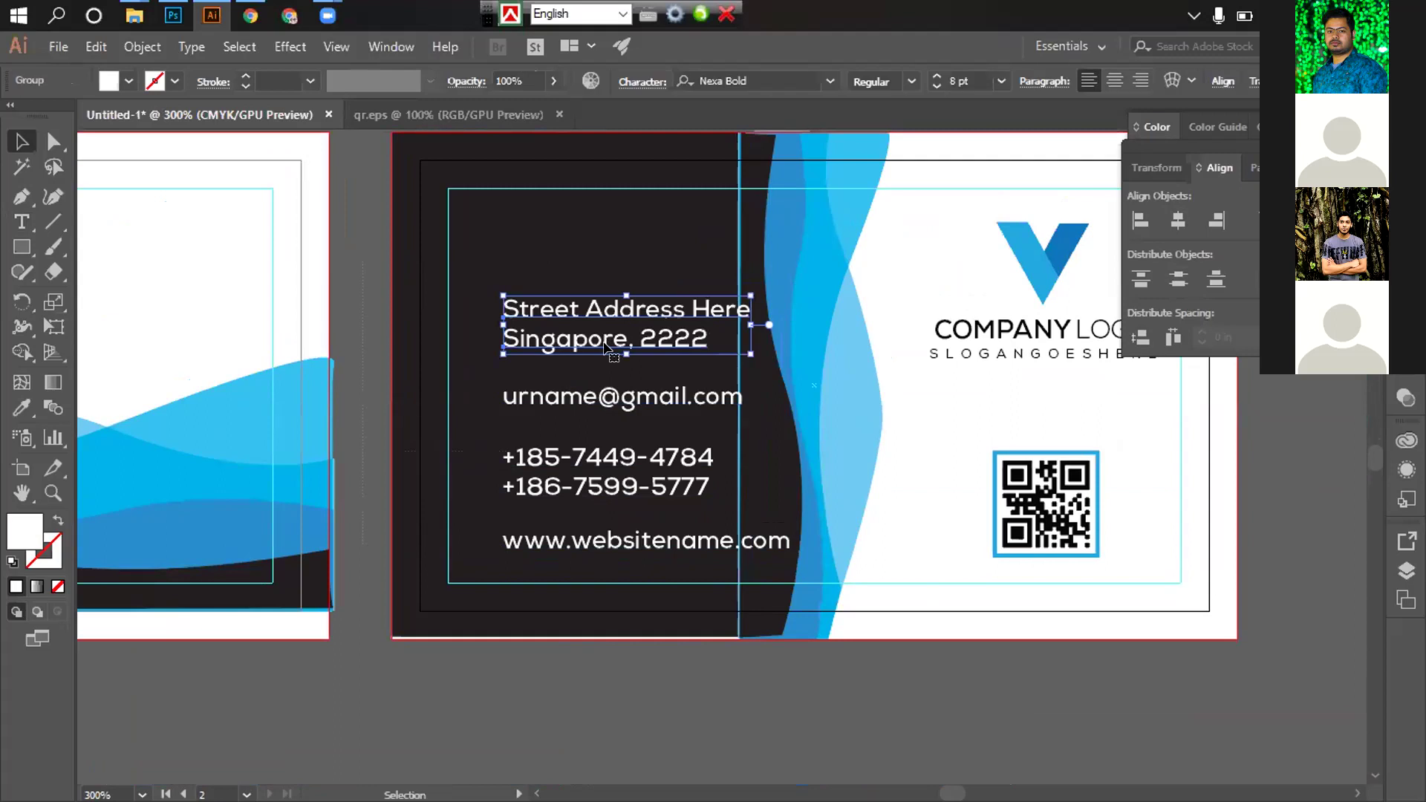
left_click(598, 398, "shift")
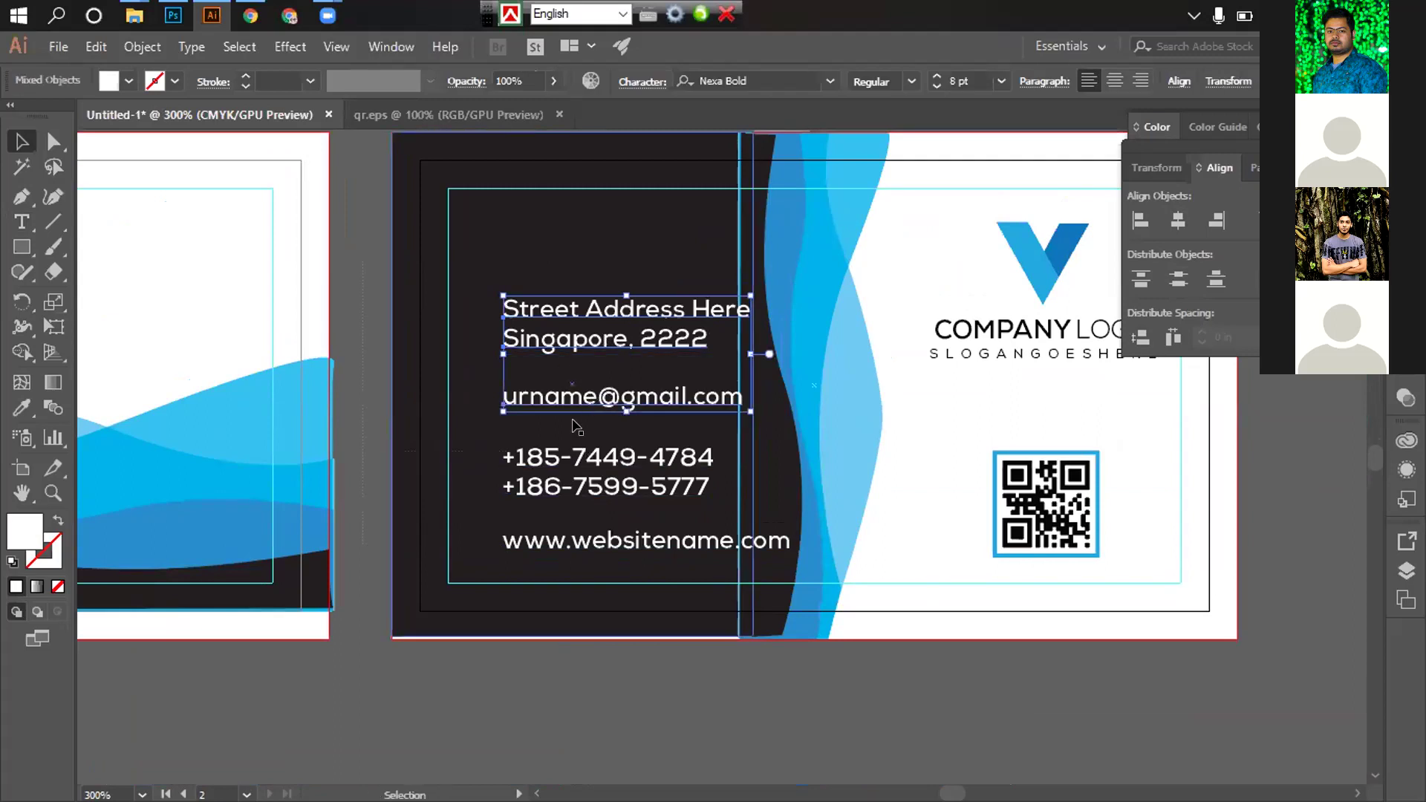
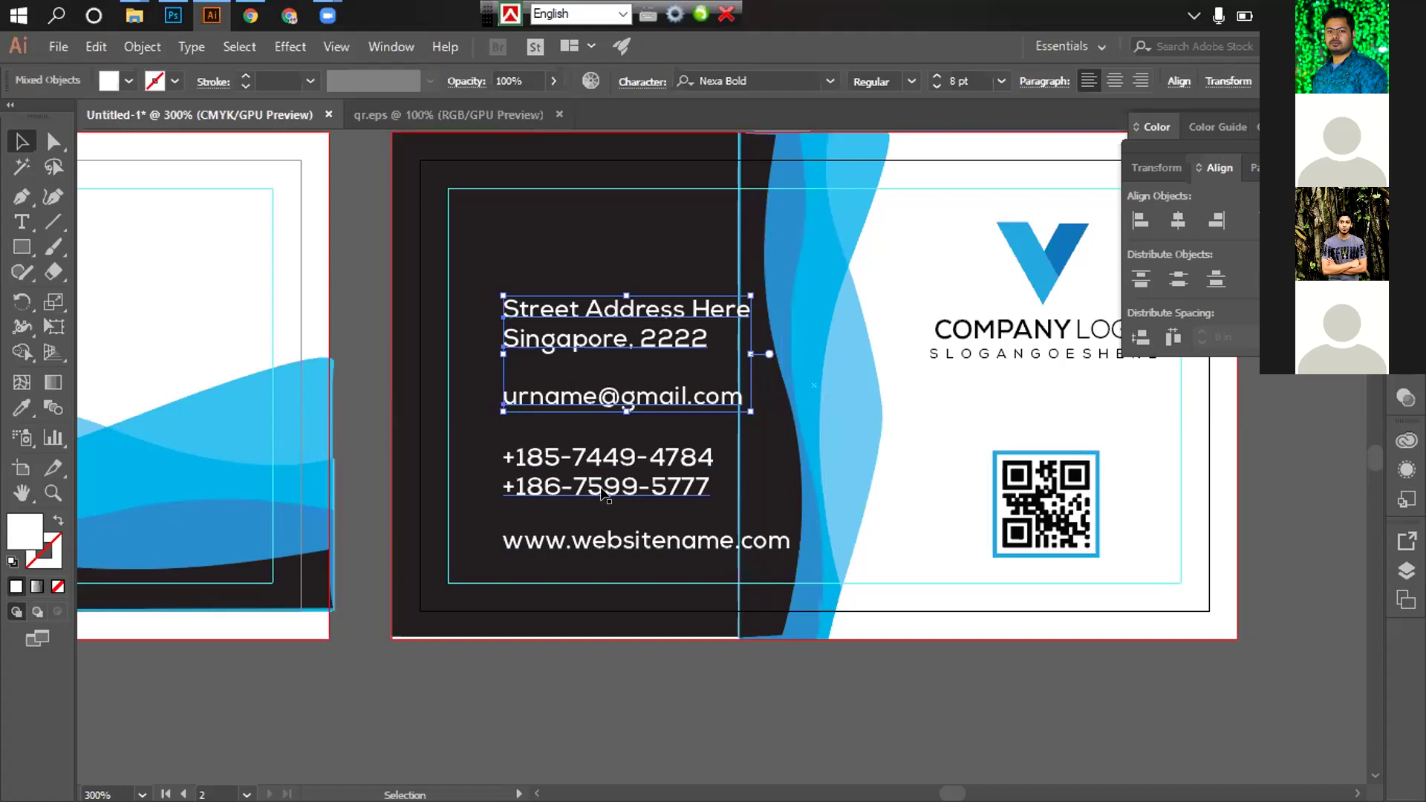
Deselect the contact text lines and zoom out to 150% to see both card sides
left_click(802, 676)
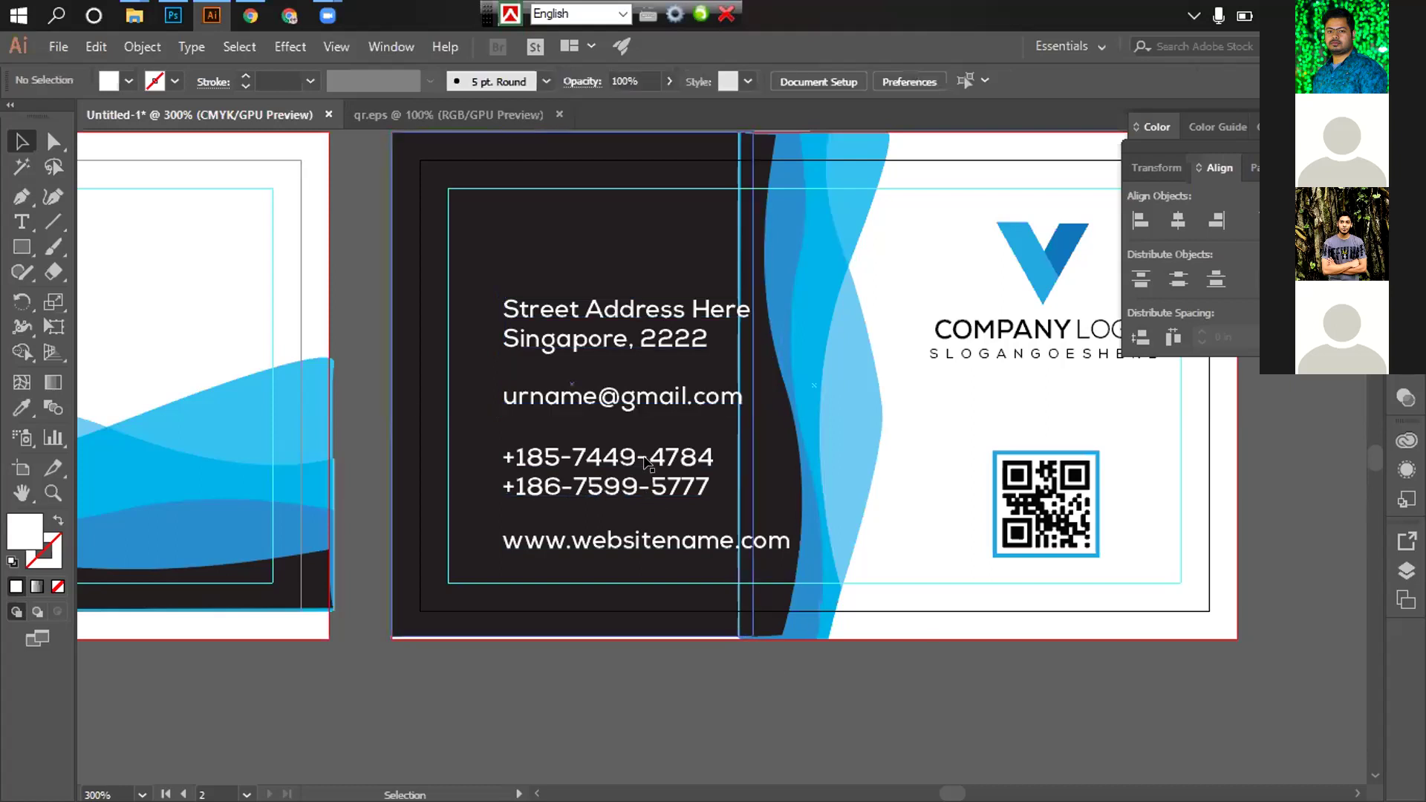
key("ctrl+minus")
key("ctrl+minus")
scroll(408, 469, "right", 5)
scroll(407, 469, "up", 3)
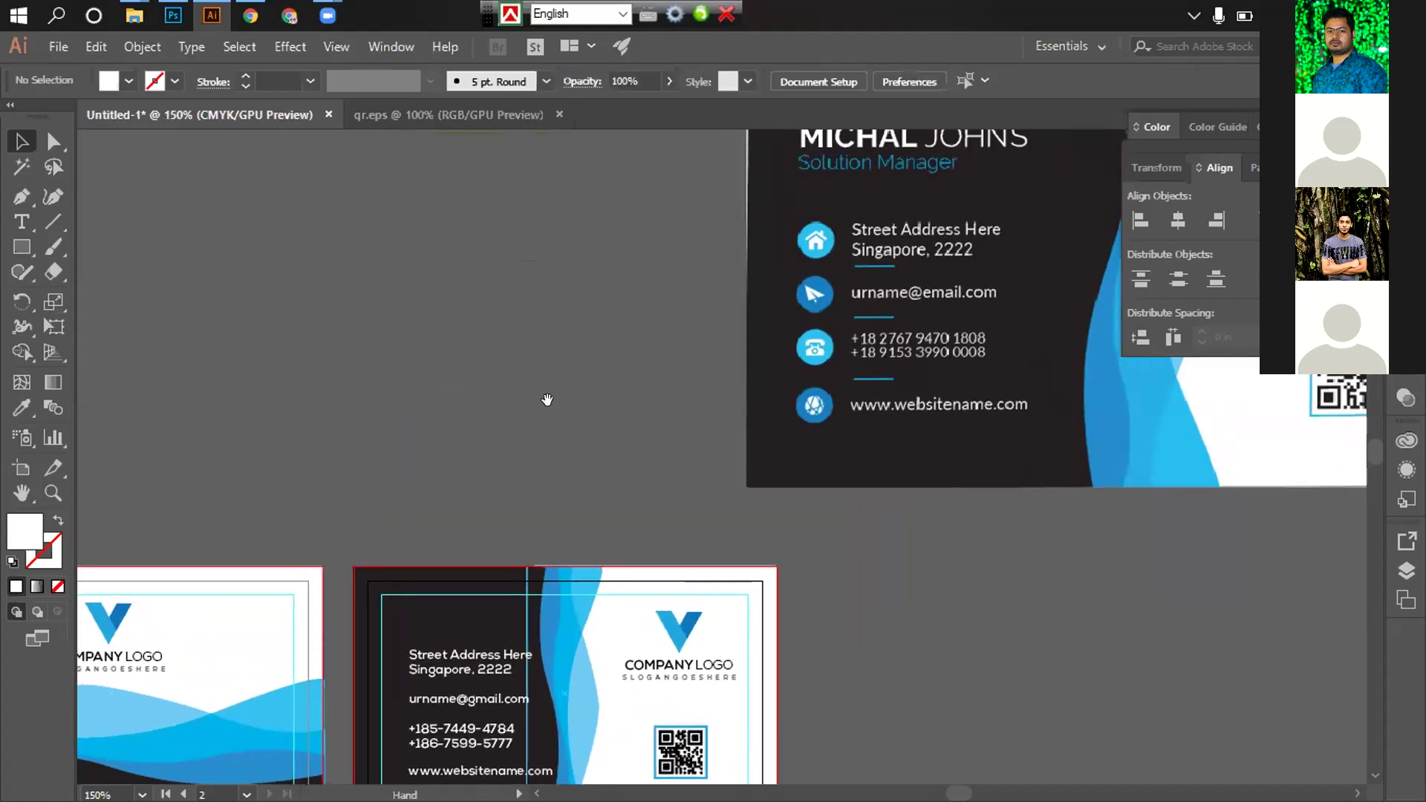
Check the QR code generator page in Chrome, then bring up the Downloads folder window
key("alt+Tab")
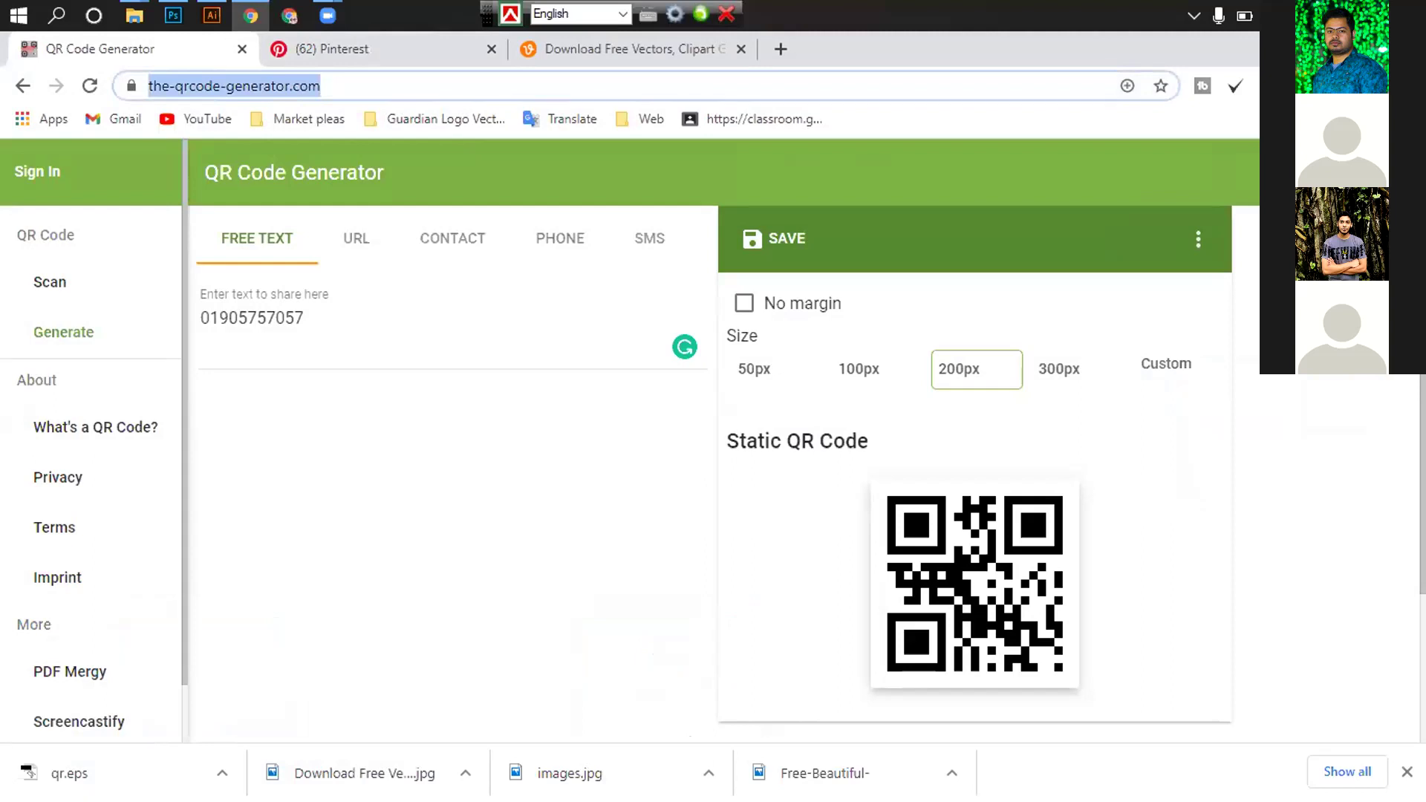
key("alt+Tab")
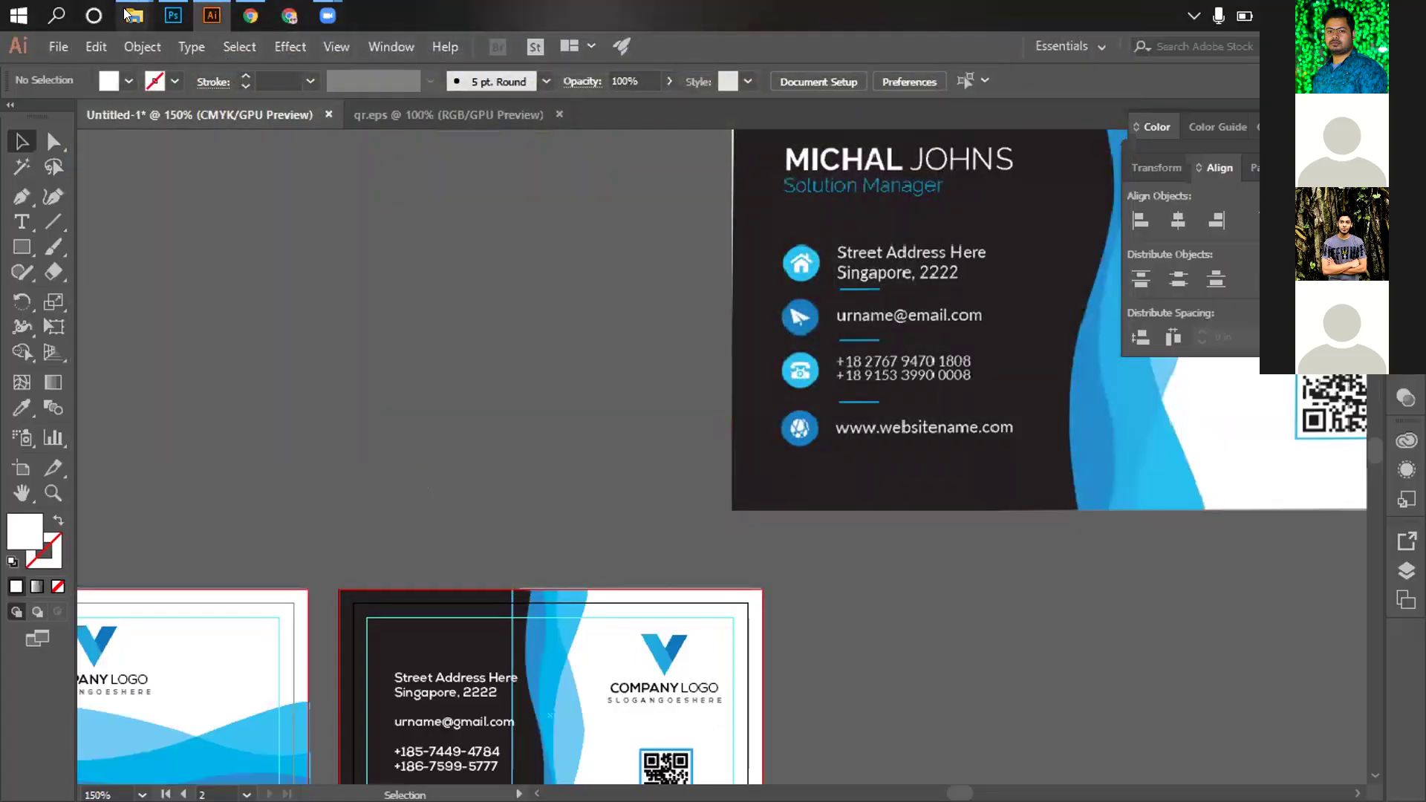
mouse_move(133, 17)
left_click(72, 128)
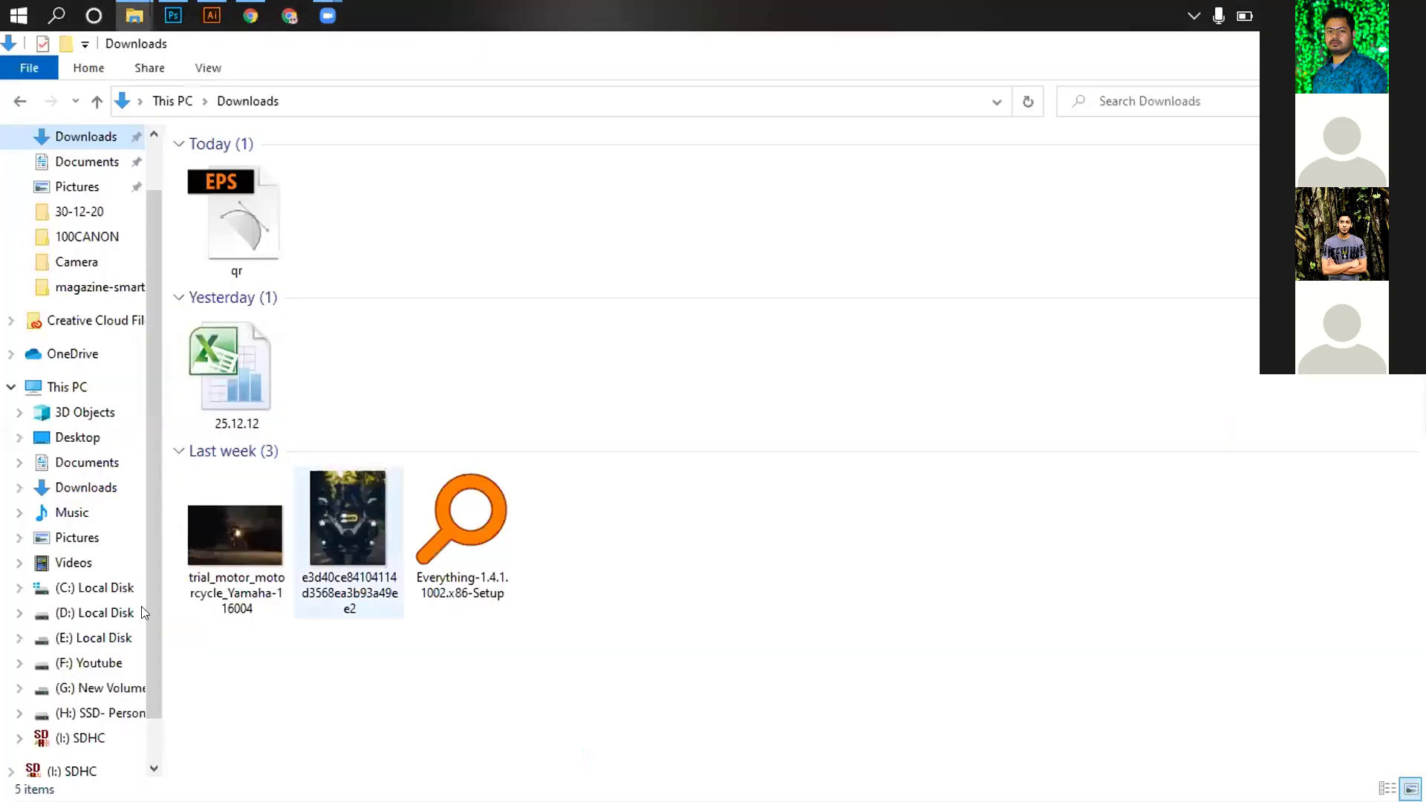
Browse the E: drive's PHOTO > My Work folder, then return to the E: drive
left_click(89, 638)
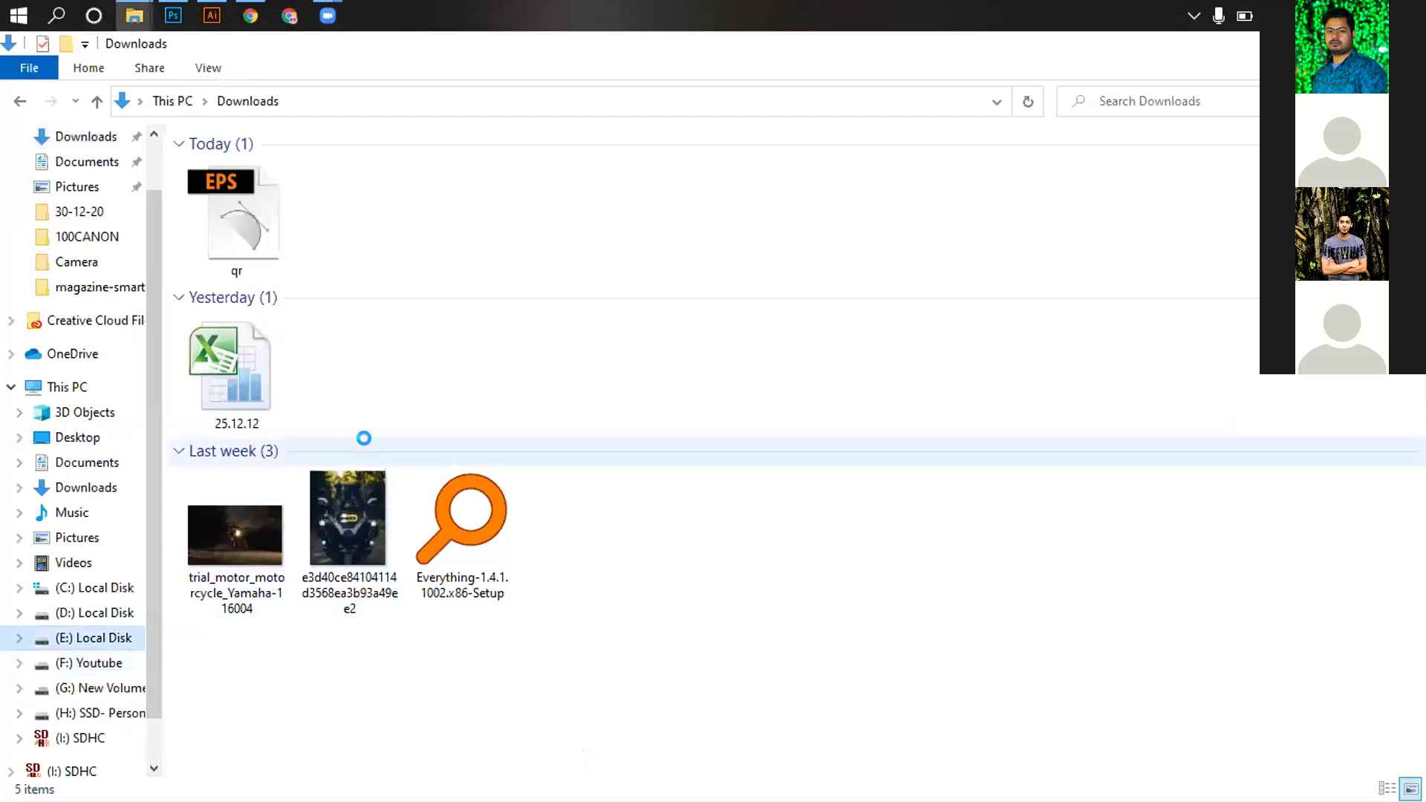
double_click(315, 353)
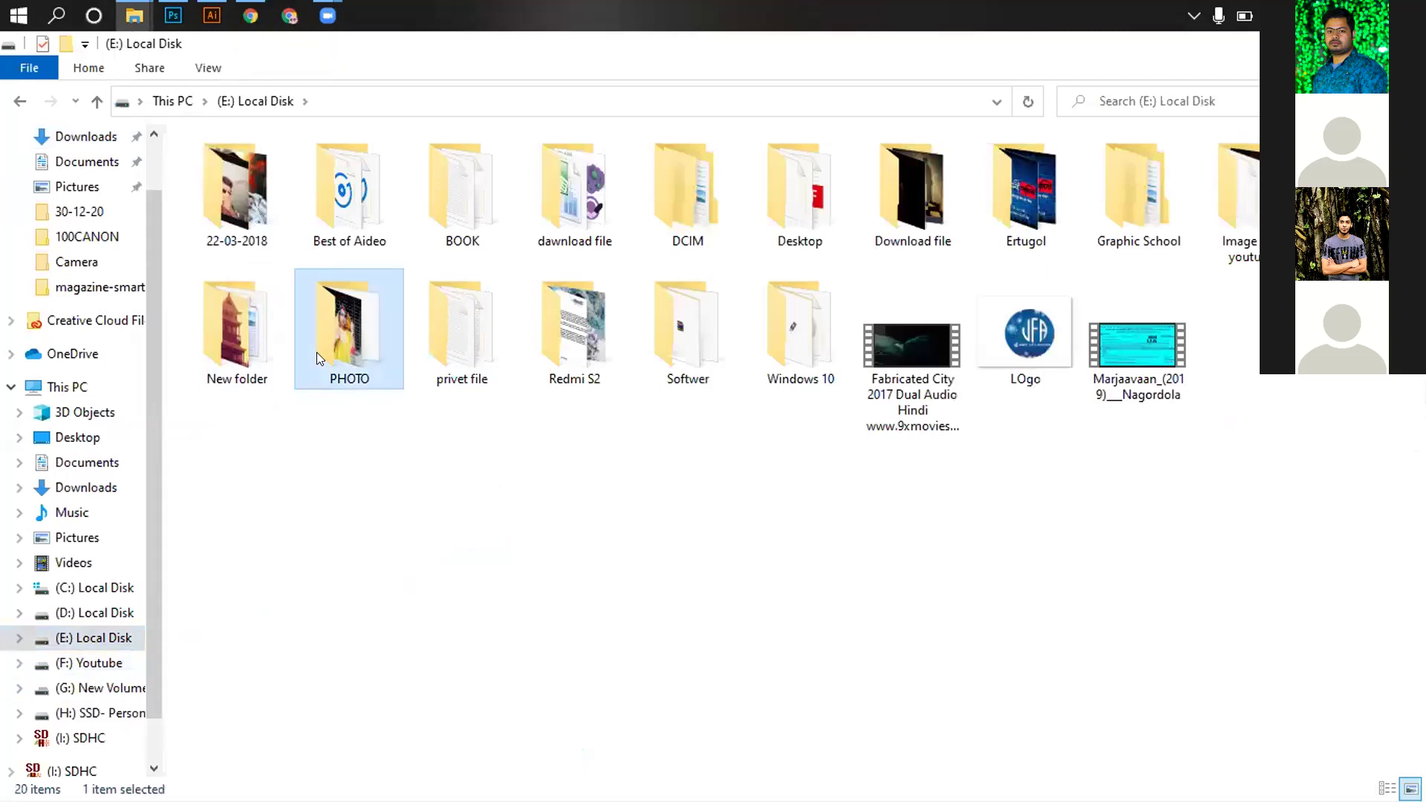
left_click(223, 199)
double_click(222, 199)
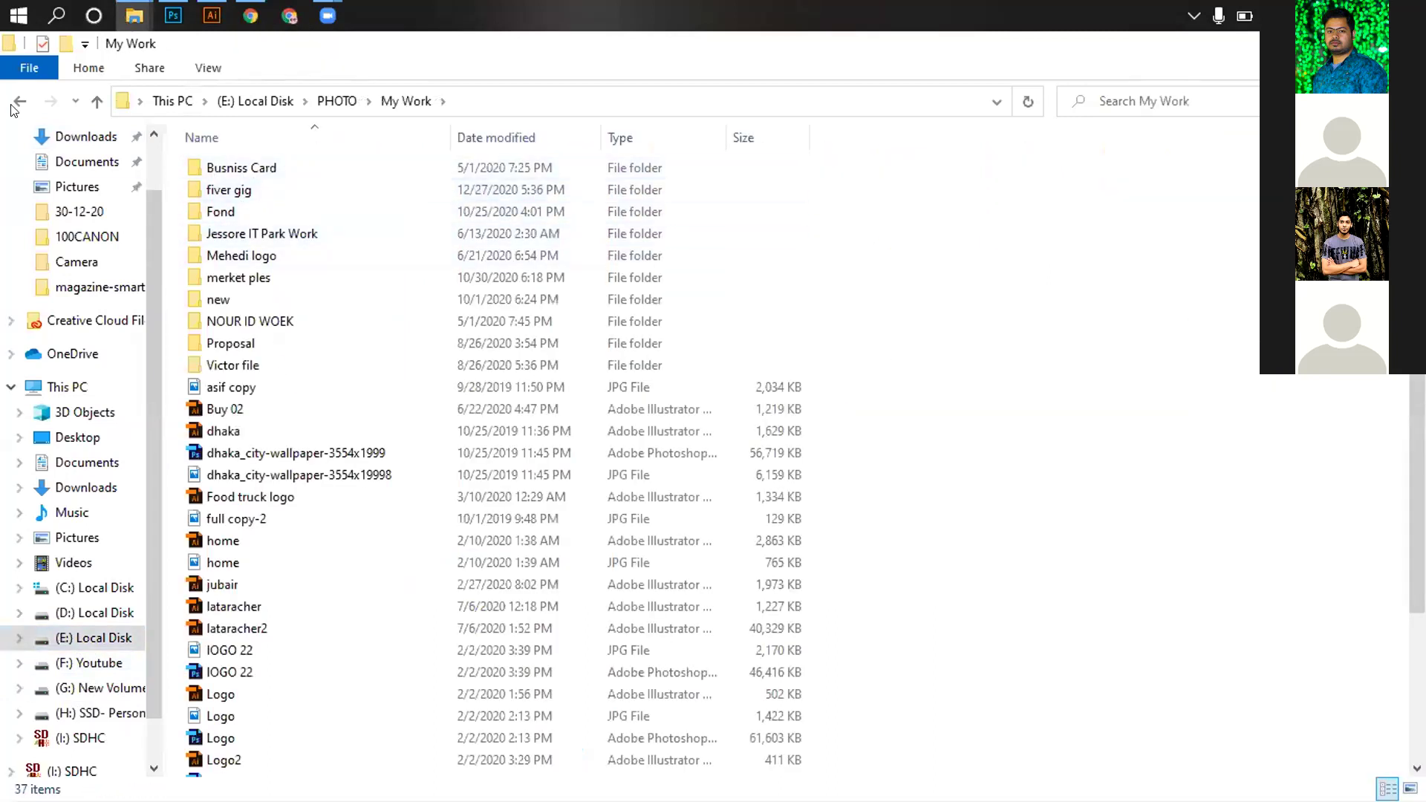
key("BackSpace")
key("BackSpace")
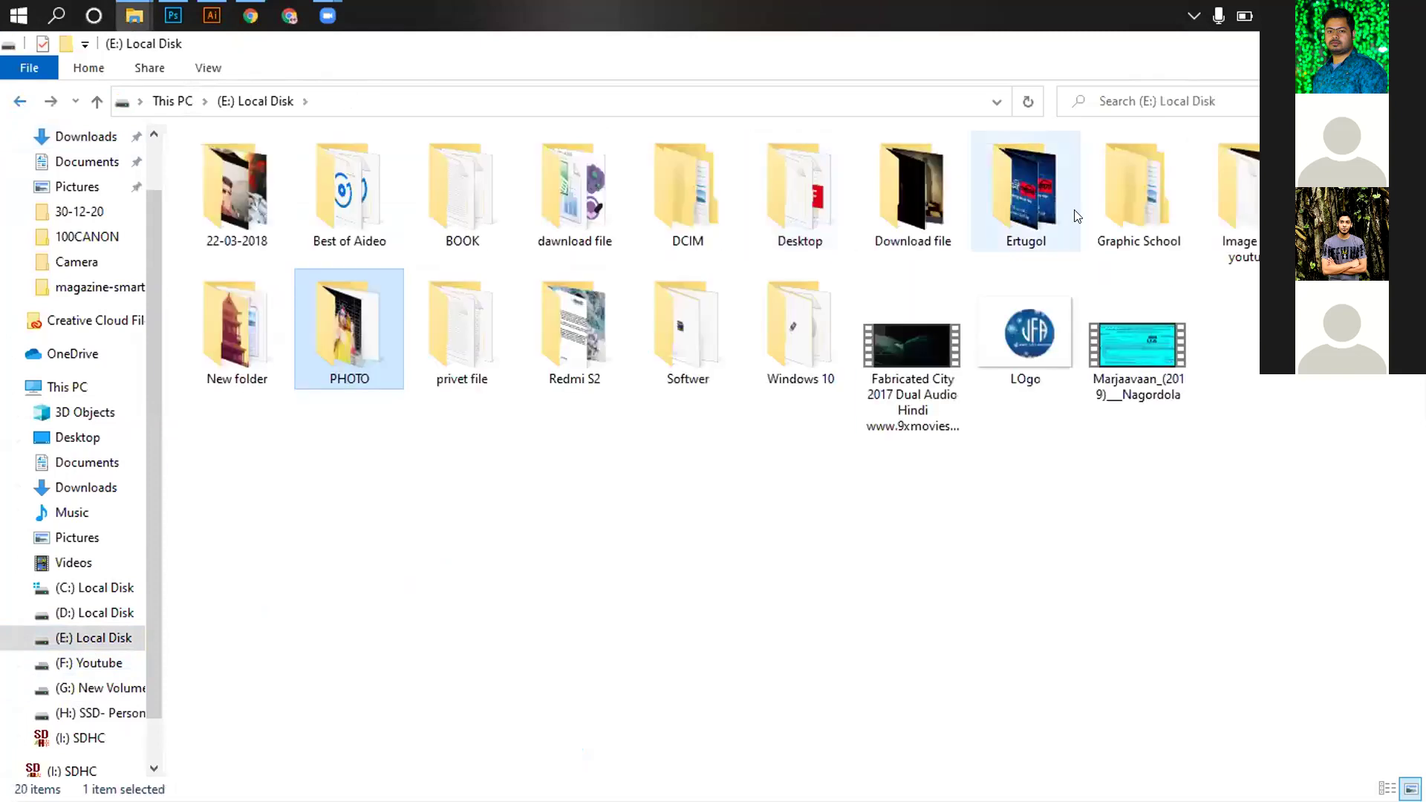
Go to Graphic School > Adobe Photoshop CC > Part 2 > Icon > Address + Location and place building.psd on the canvas
double_click(1121, 208)
double_click(296, 192)
double_click(227, 211)
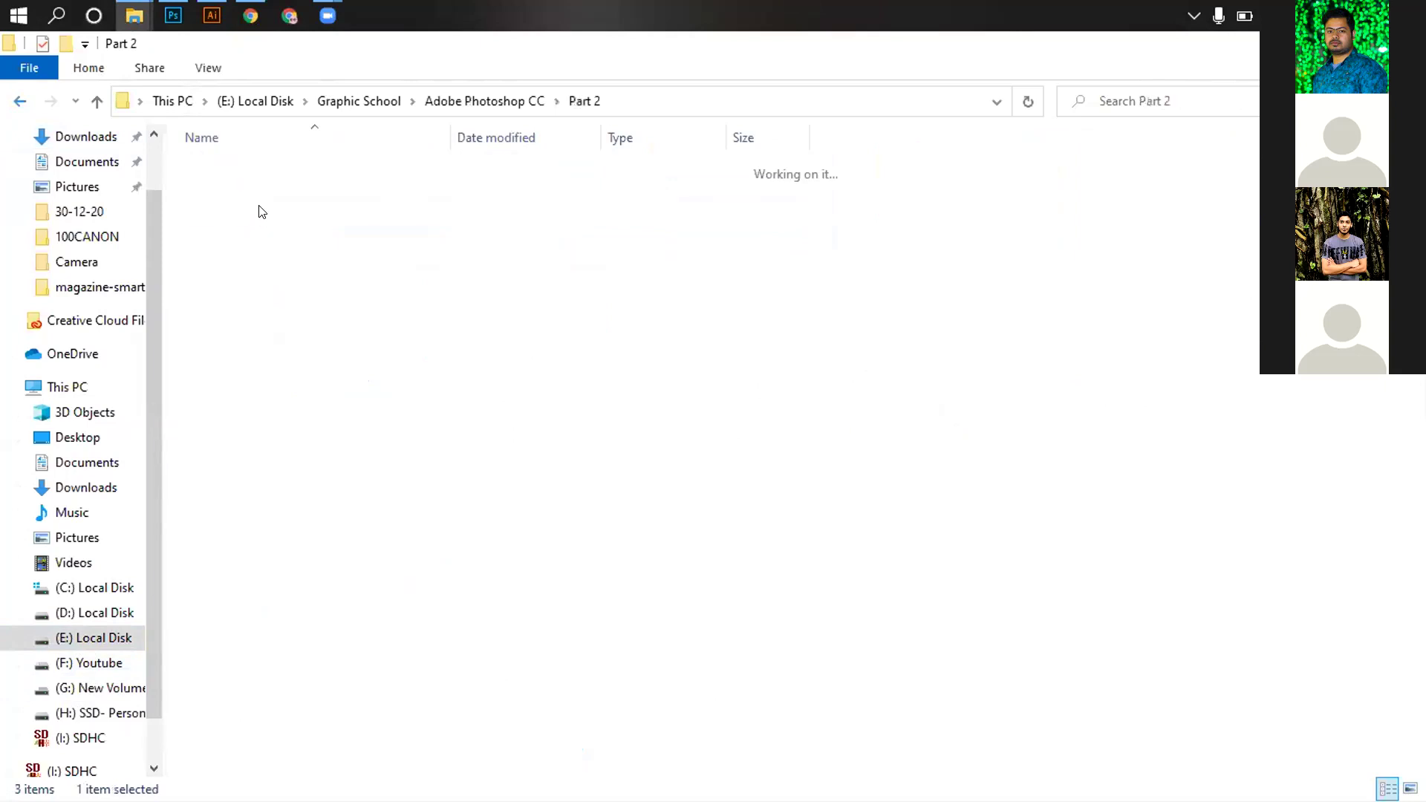
double_click(233, 191)
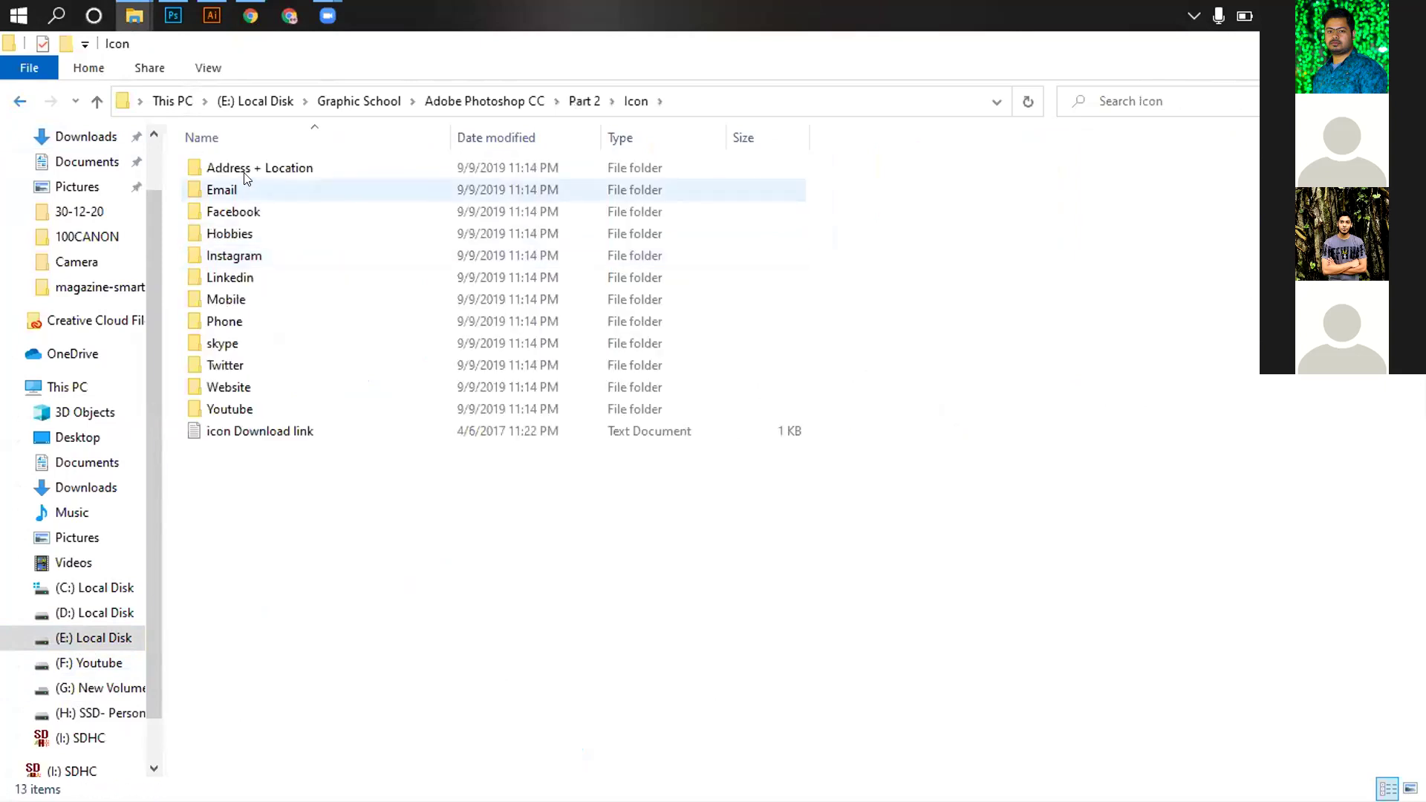
double_click(251, 169)
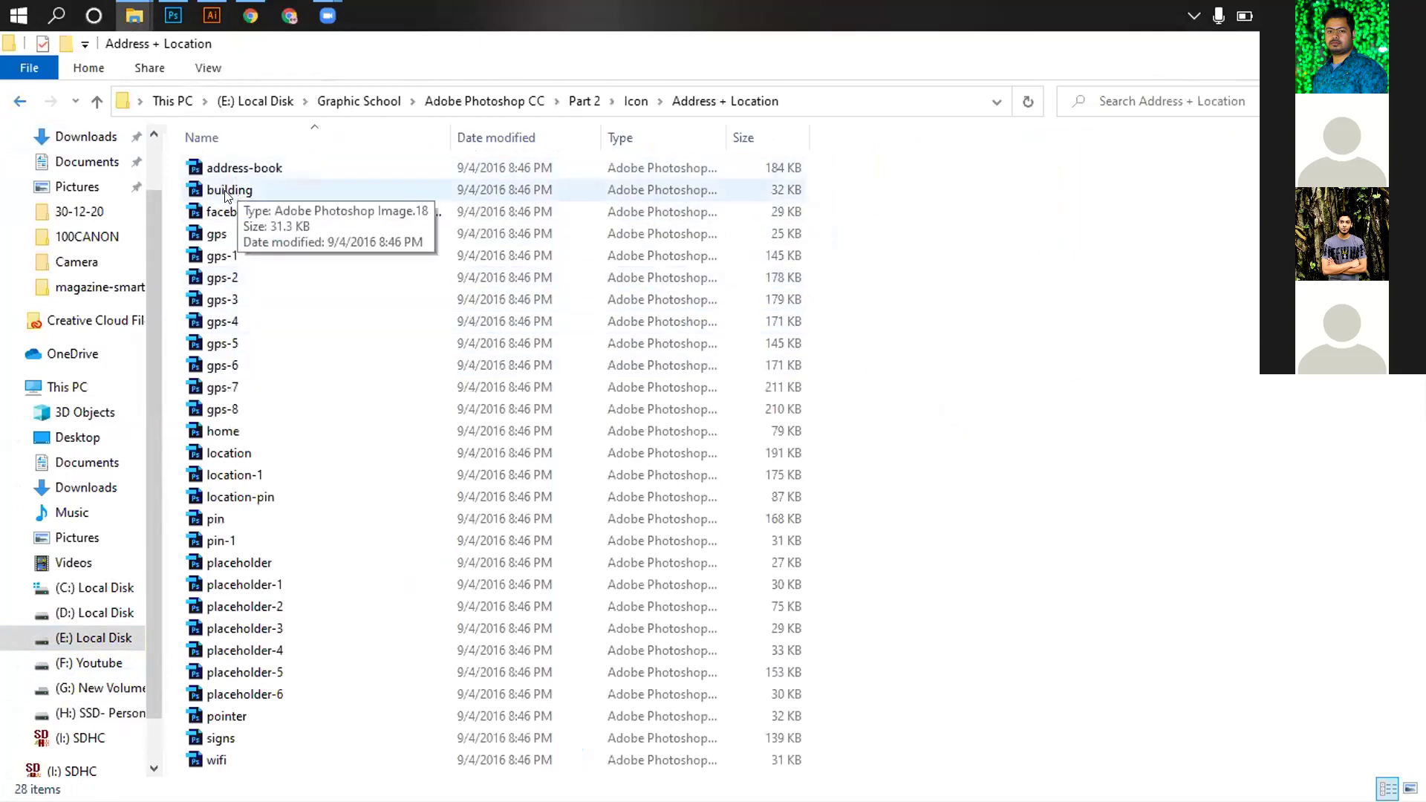
left_click_drag(202, 26, 296, 157)
left_click_drag(442, 362, 478, 389)
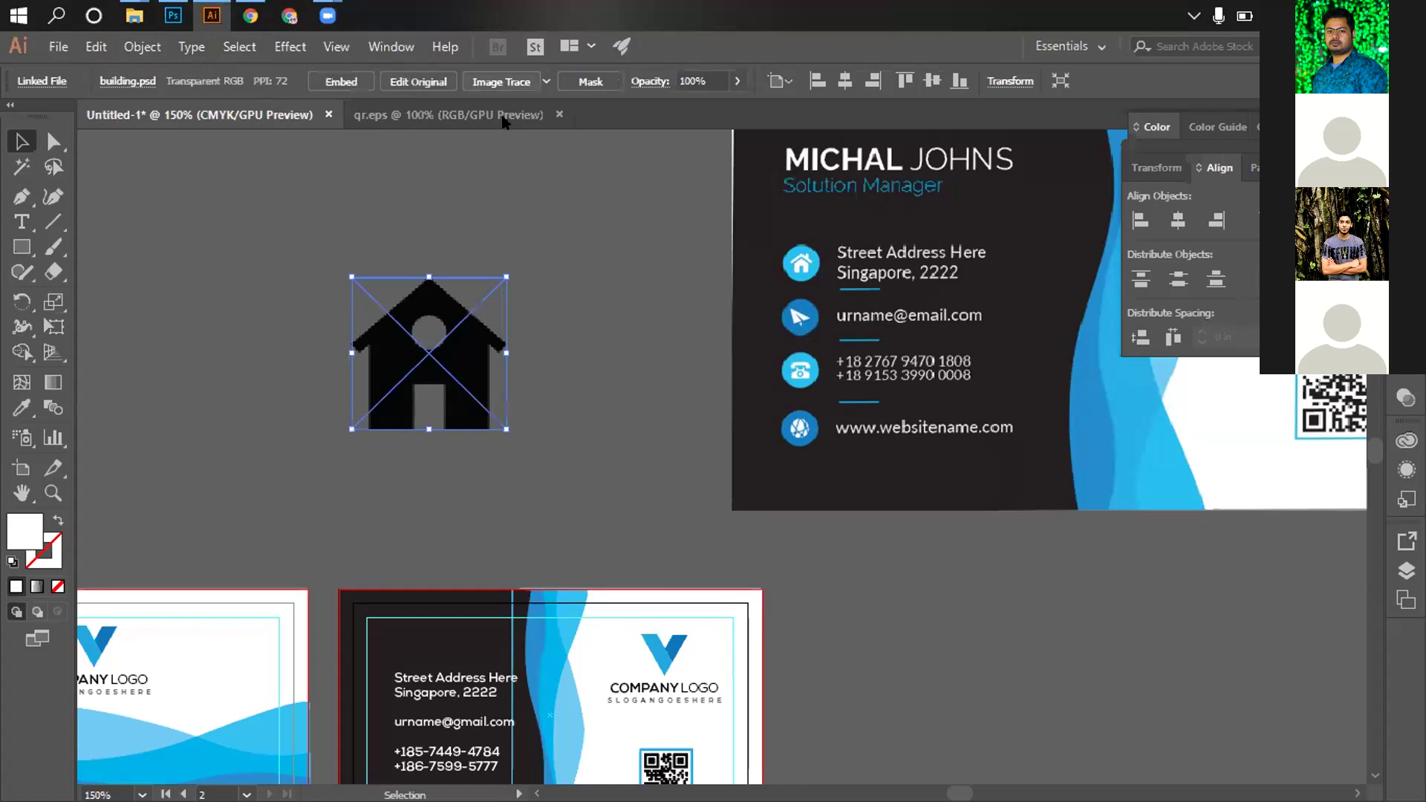
Expand the traced house into editable shapes and ungroup its pieces
right_click(508, 334)
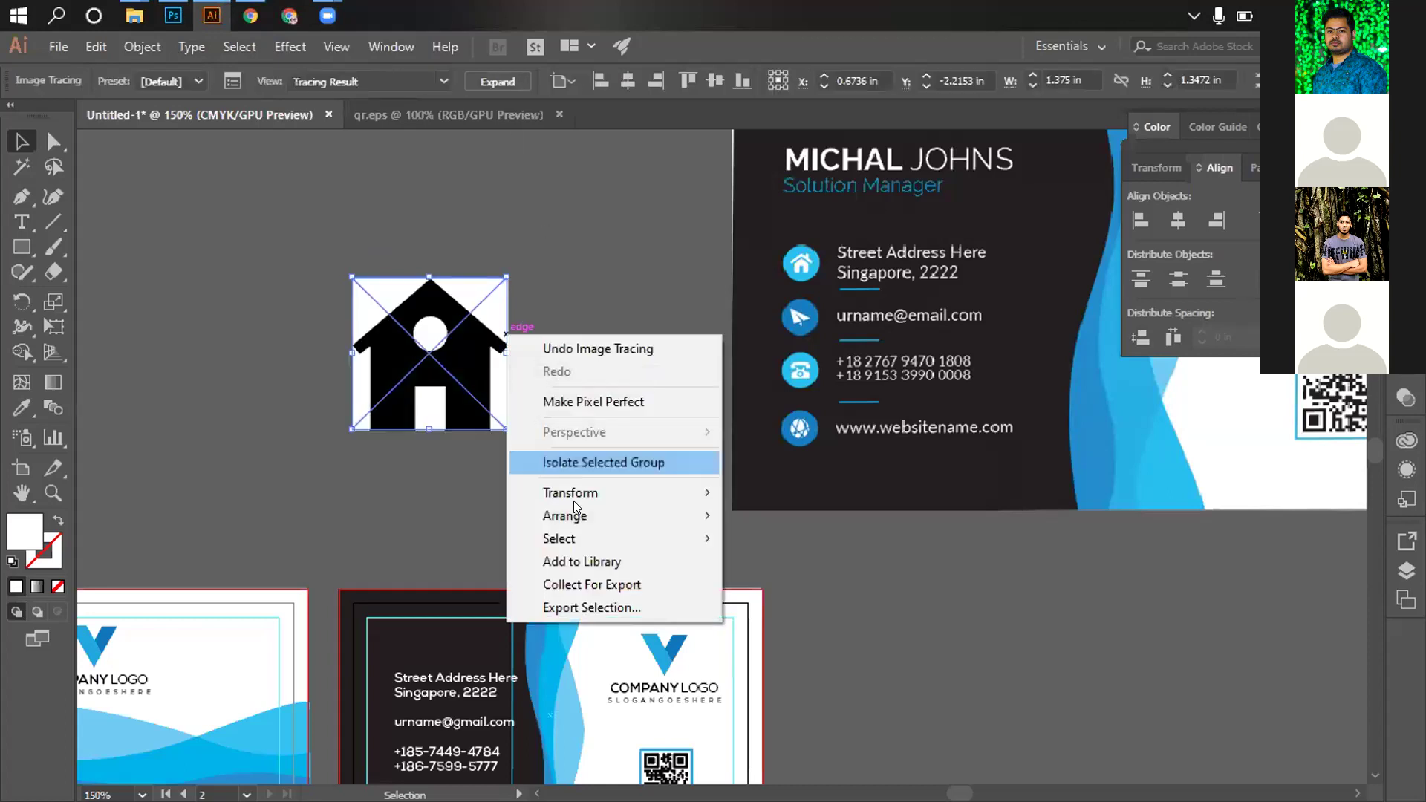
left_click(535, 269)
left_click(494, 407)
left_click(497, 82)
right_click(477, 360)
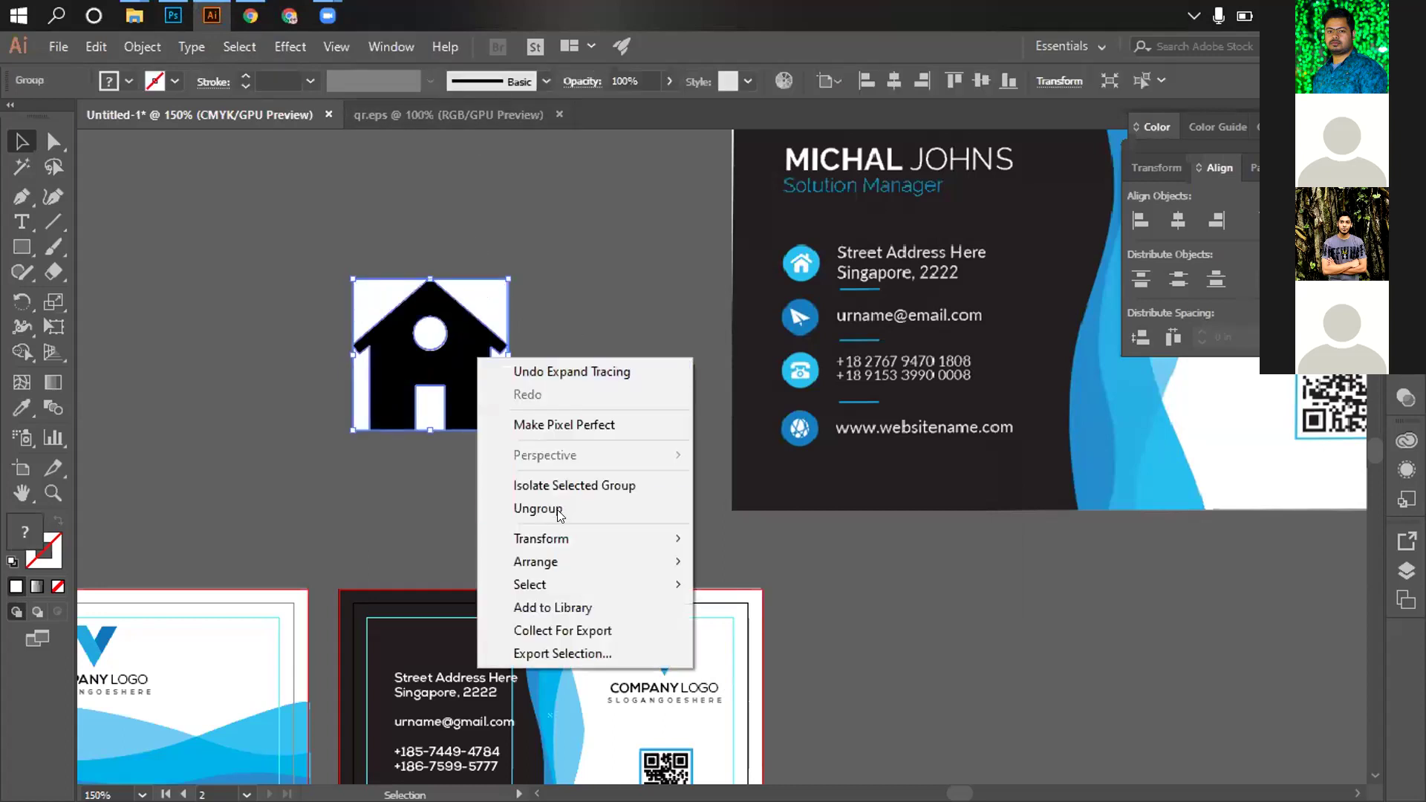
left_click(513, 503)
Delete the house's white pieces: roof top, both side strips, door and the inner circle
left_click(488, 312)
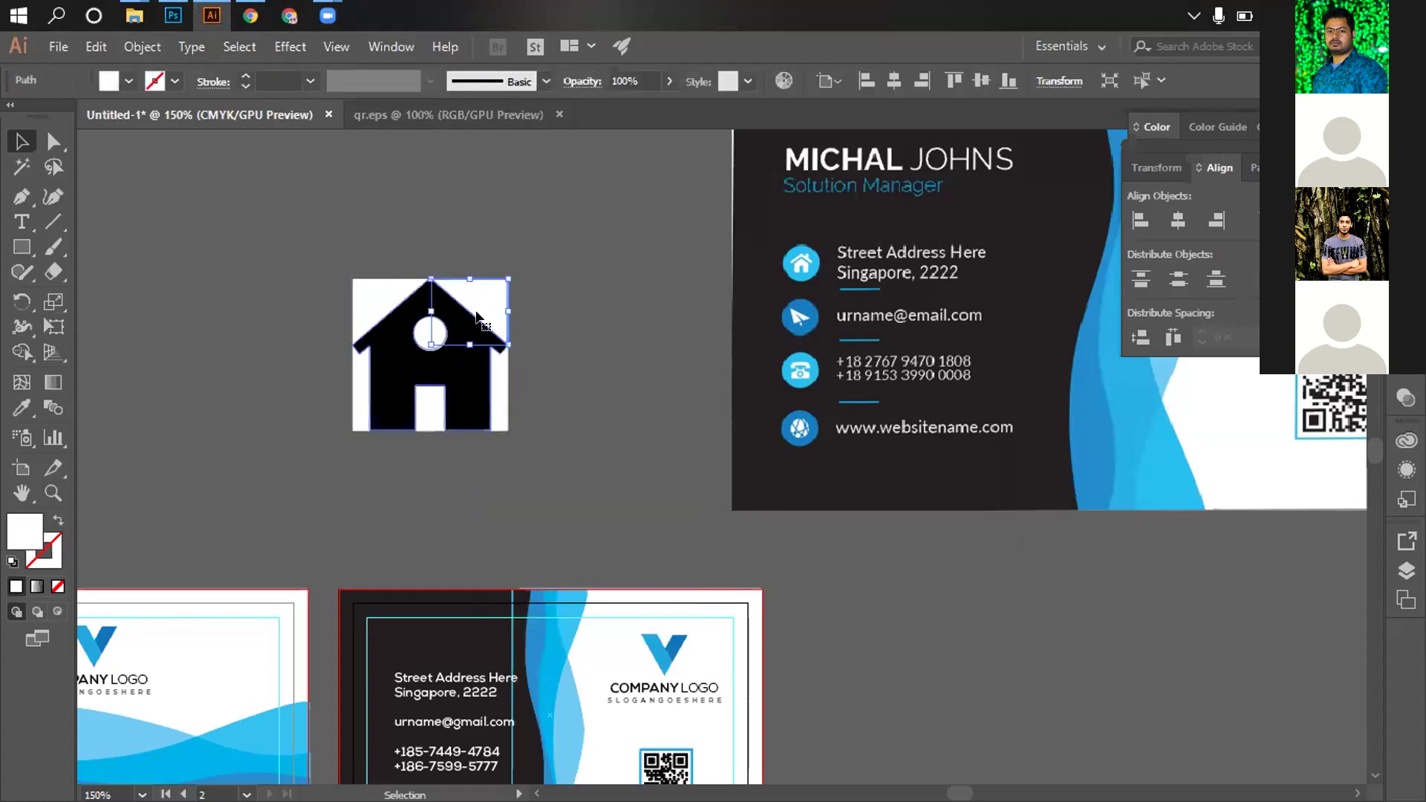
key("Delete")
left_click(345, 413)
key("Delete")
left_click(496, 402)
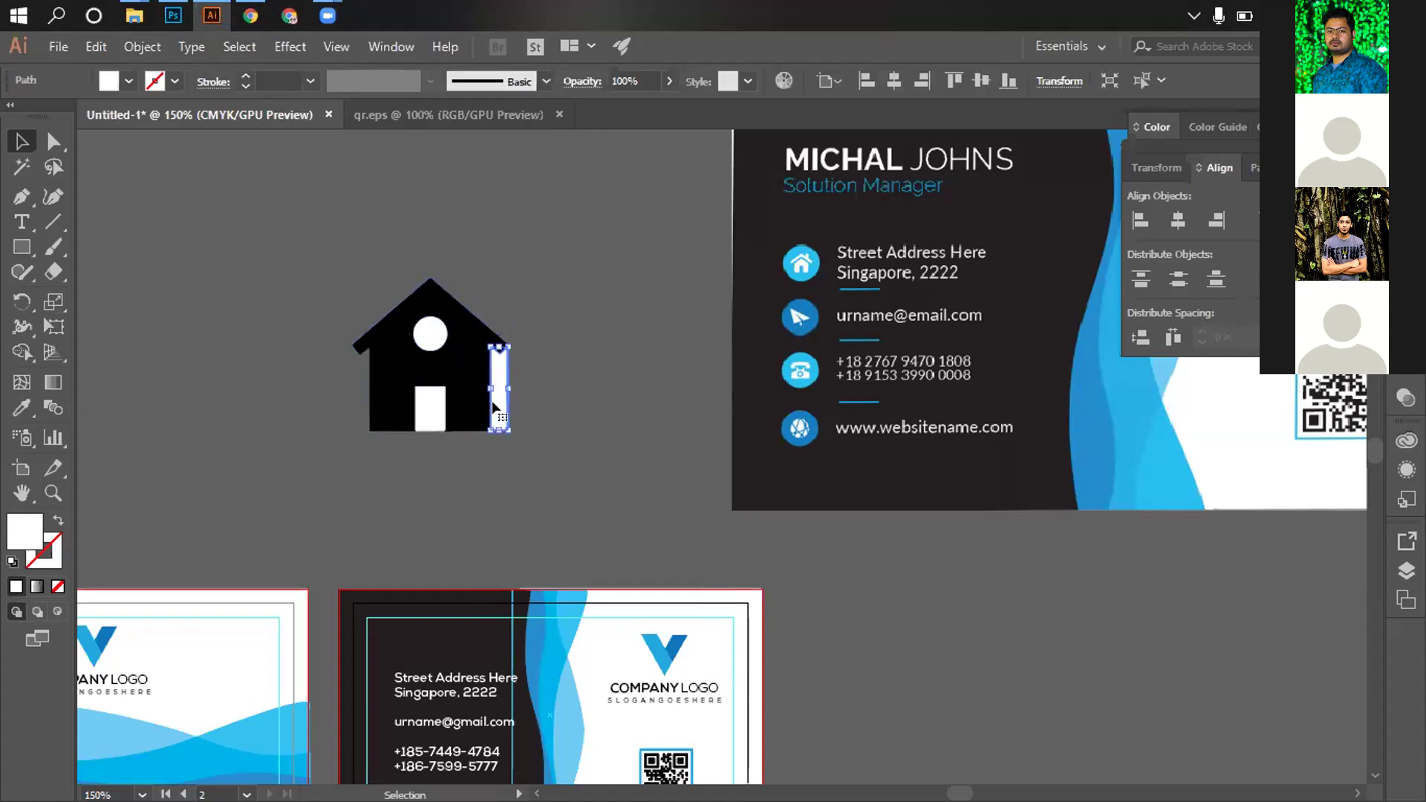
key("Delete")
left_click(431, 410)
key("Delete")
left_click(428, 334)
key("Delete")
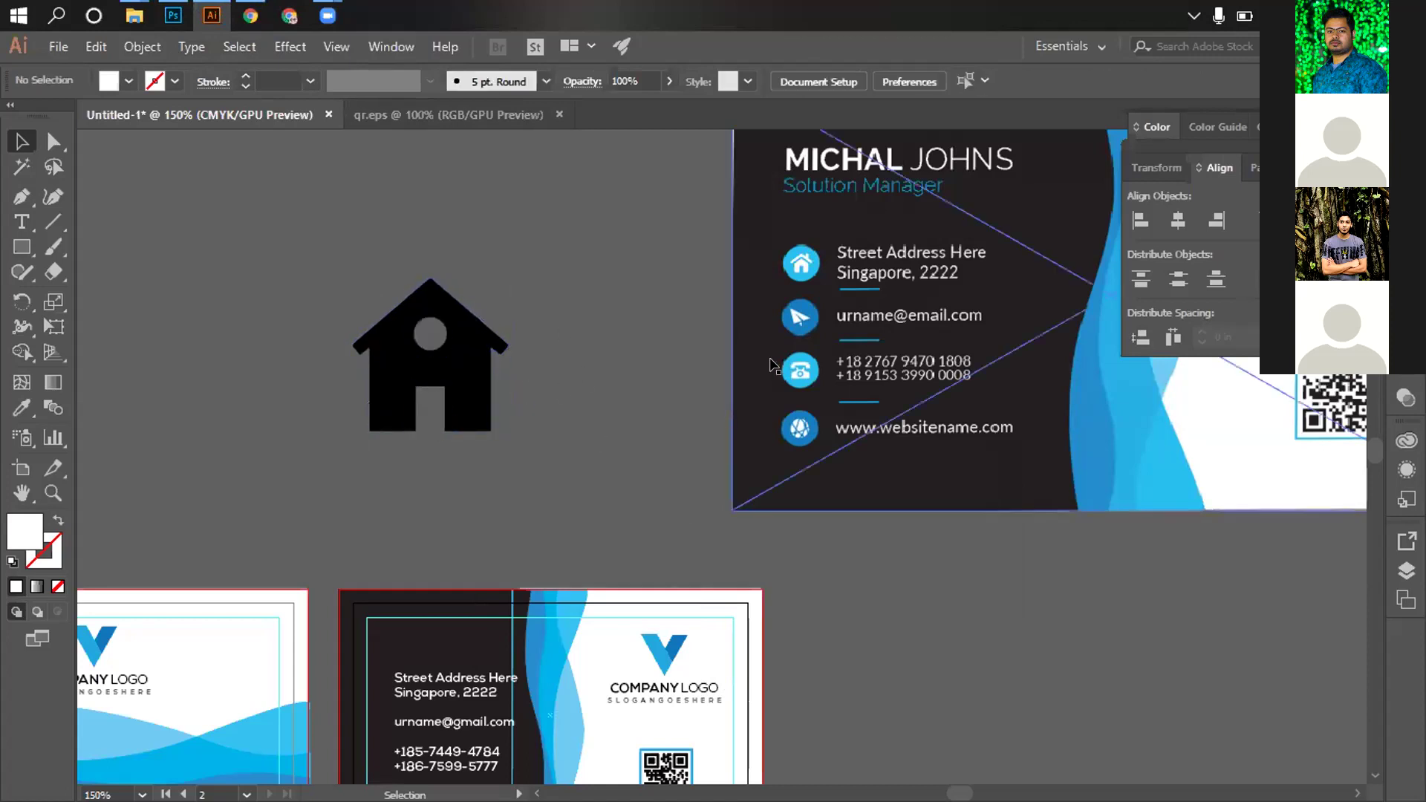
Place the envelope icon from the Icon > Email folder and shrink it to small icon size
mouse_move(141, 19)
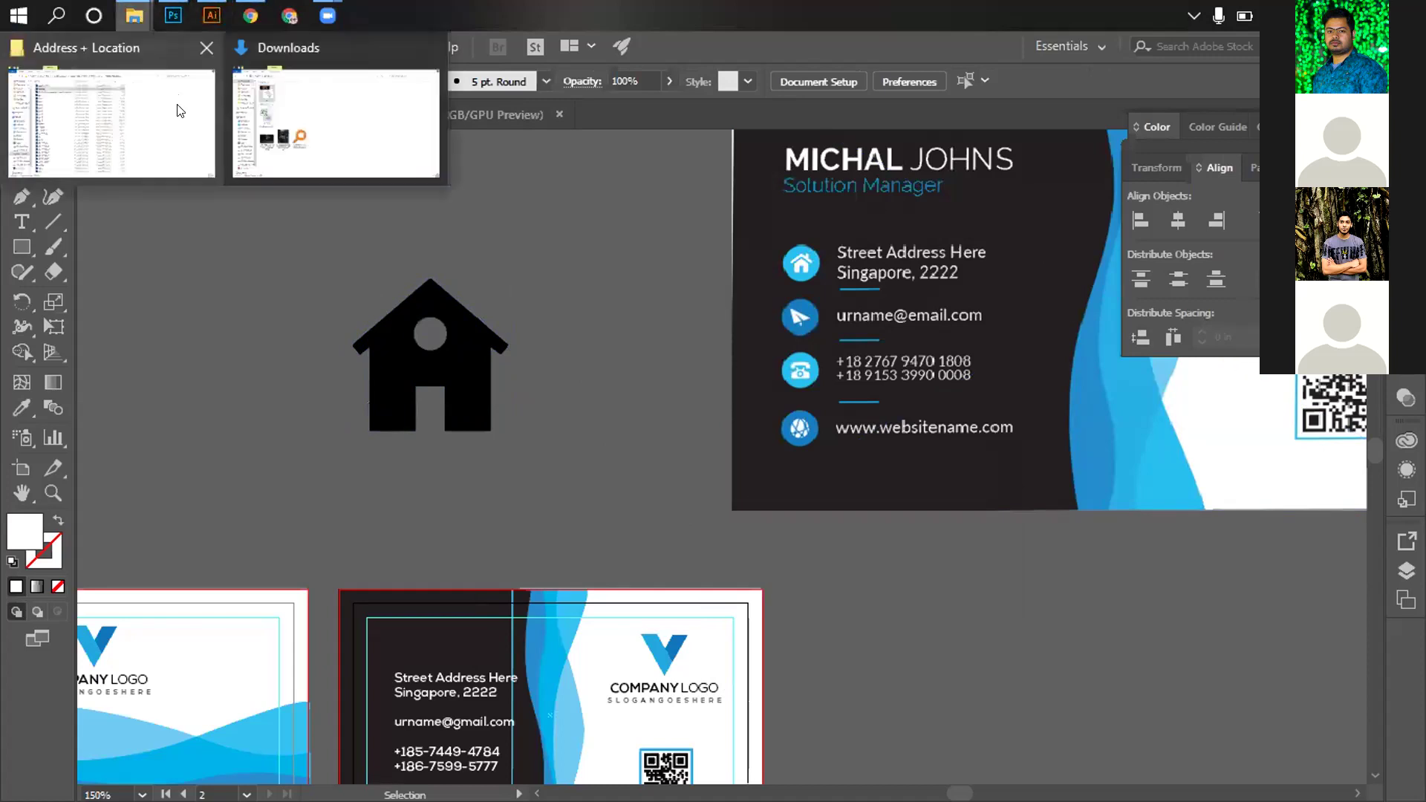
left_click(112, 123)
key("BackSpace")
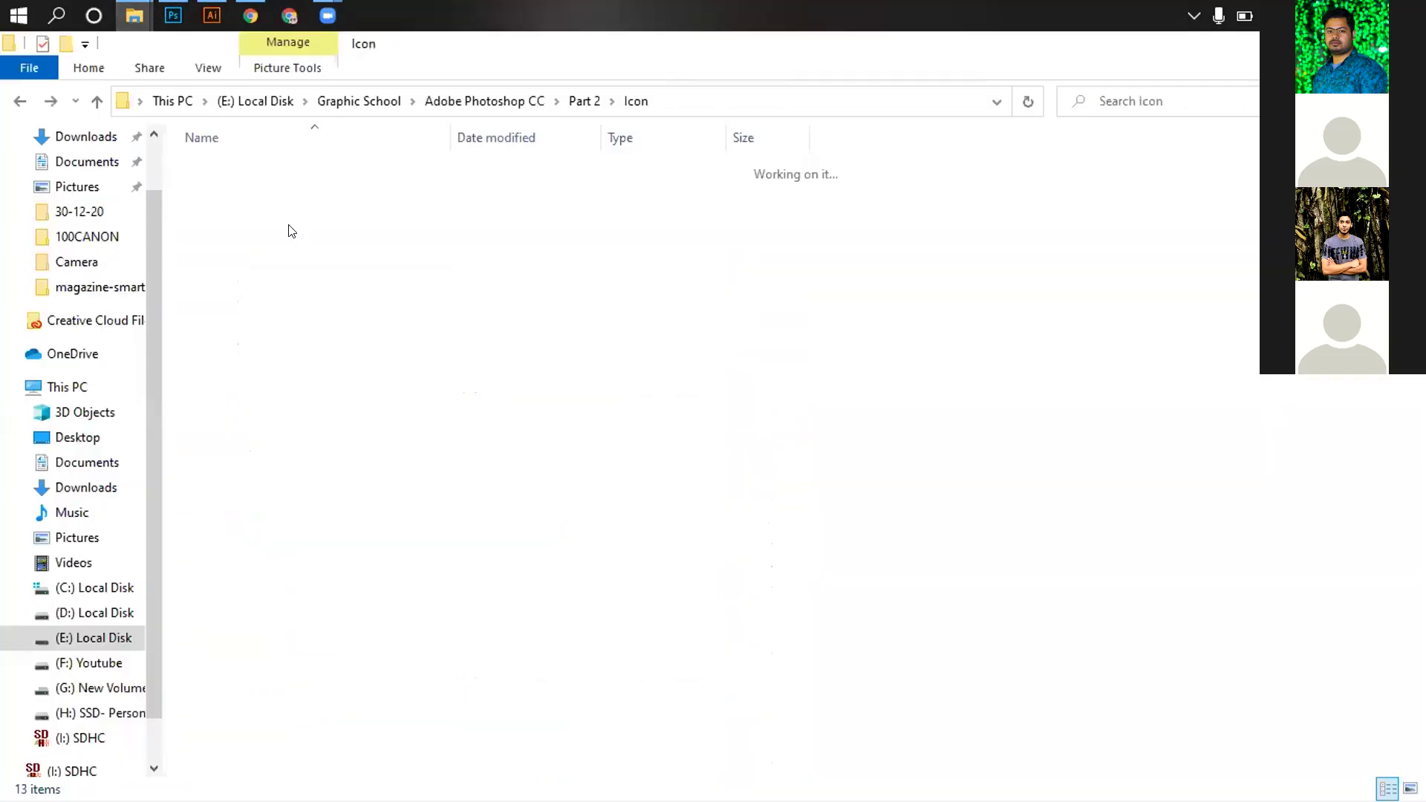
double_click(260, 191)
left_click_drag(245, 168, 338, 346)
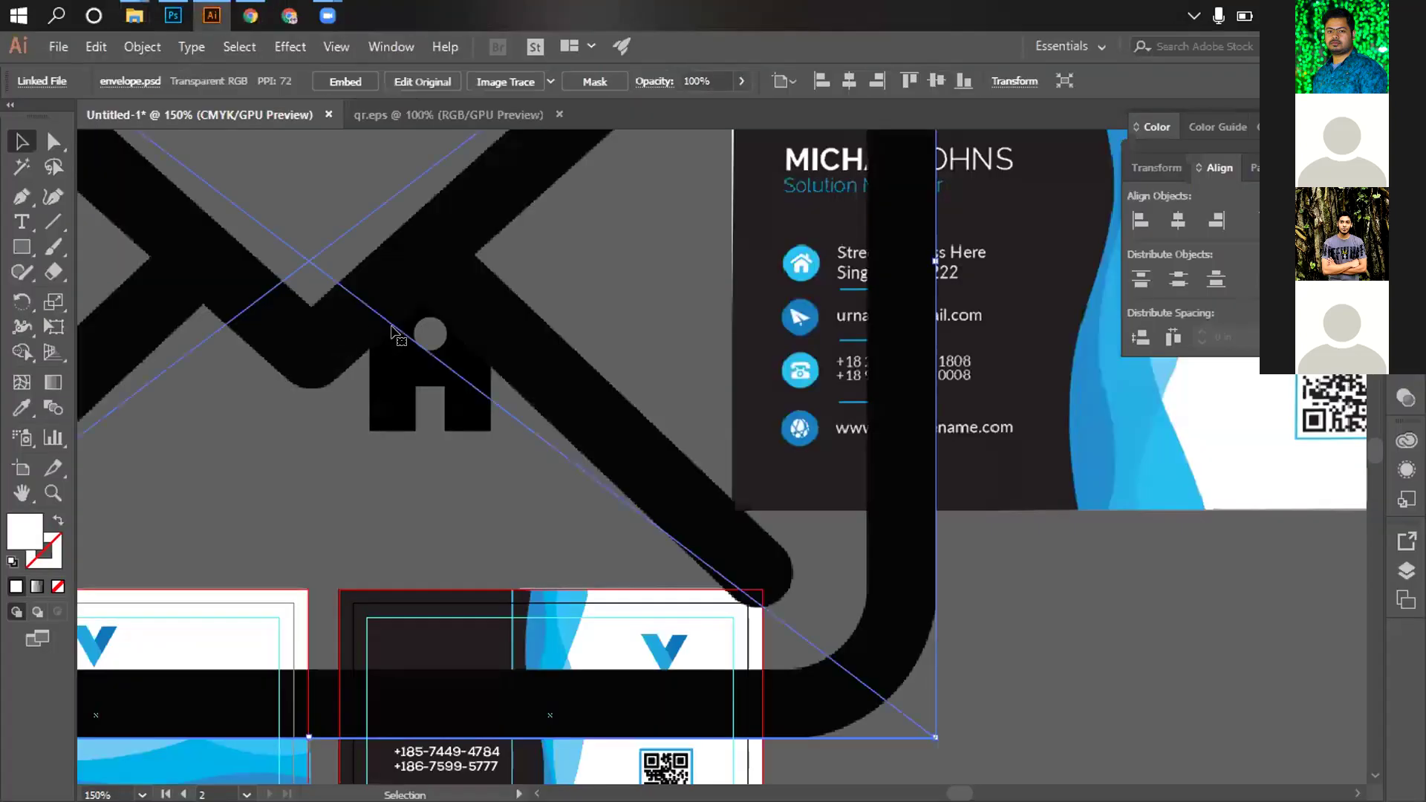
key("ctrl+minus")
key("ctrl+minus")
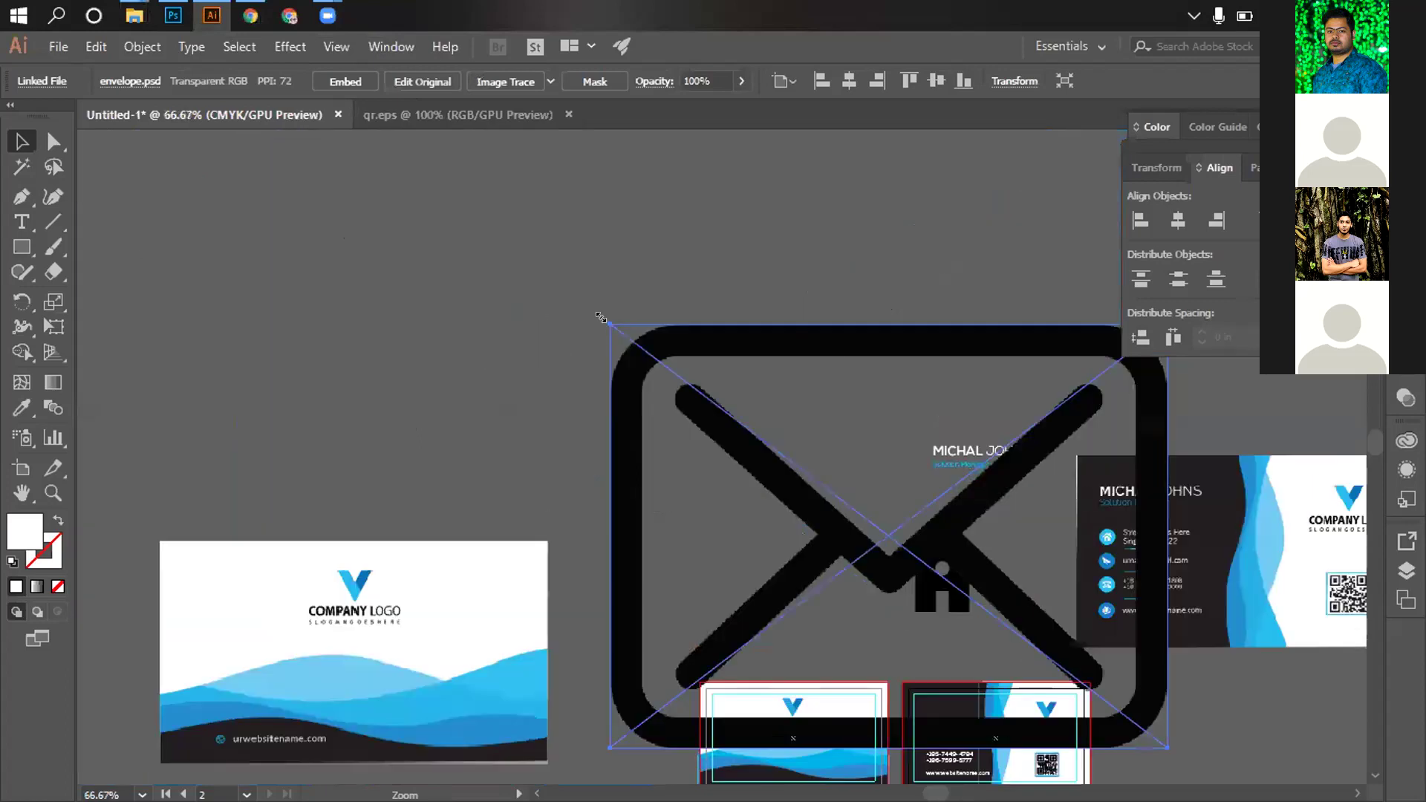
left_click_drag(718, 456, 818, 491)
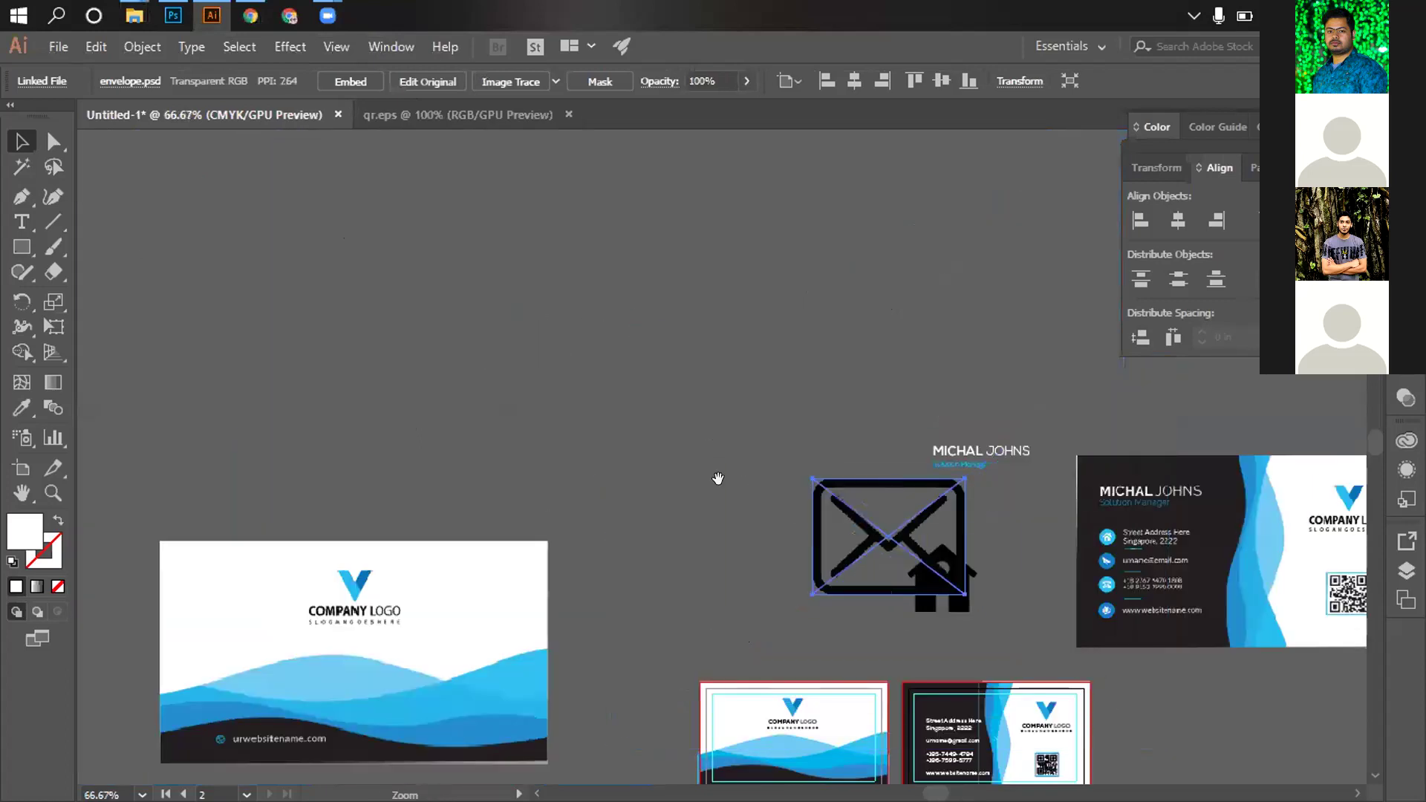
key("ctrl+plus")
key("ctrl+plus")
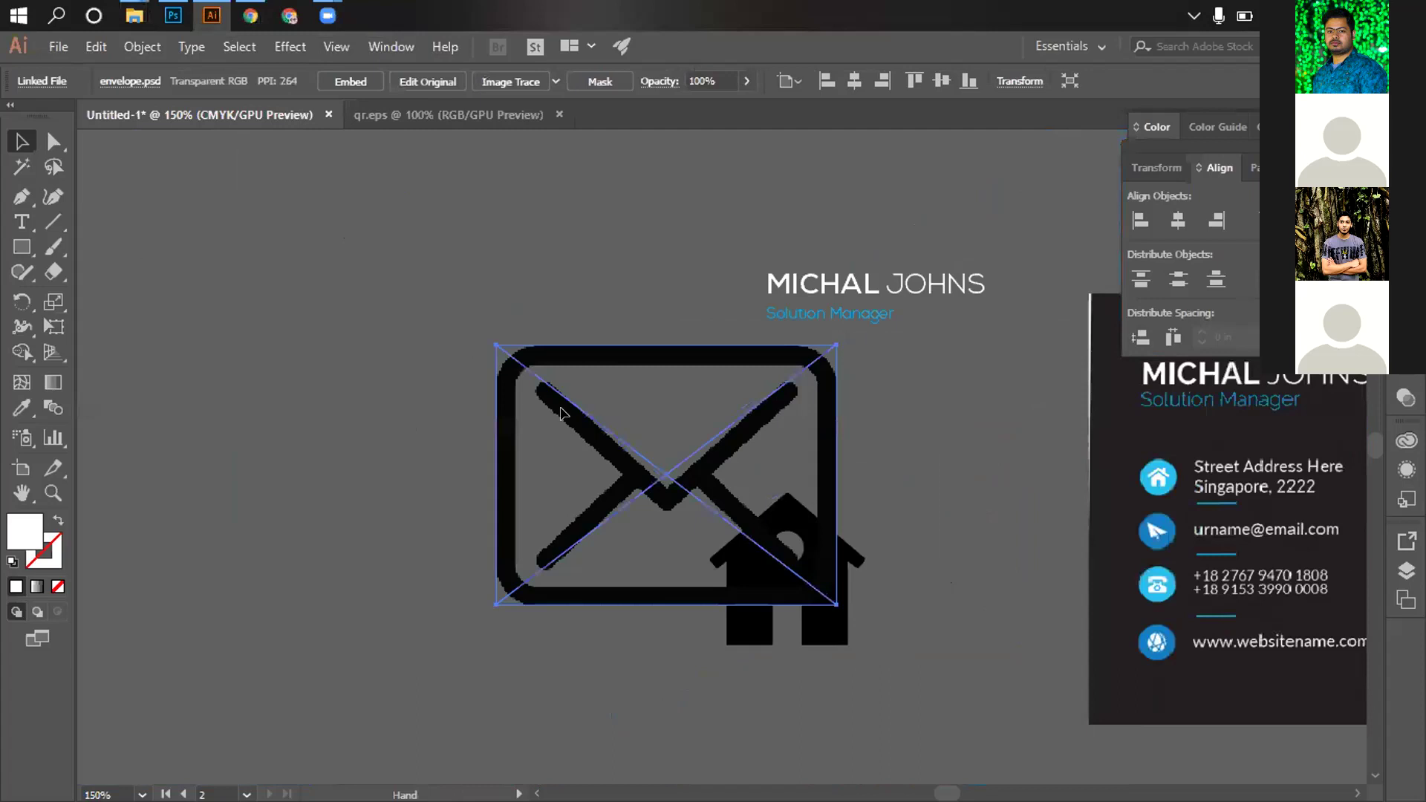
left_click_drag(455, 318, 570, 408)
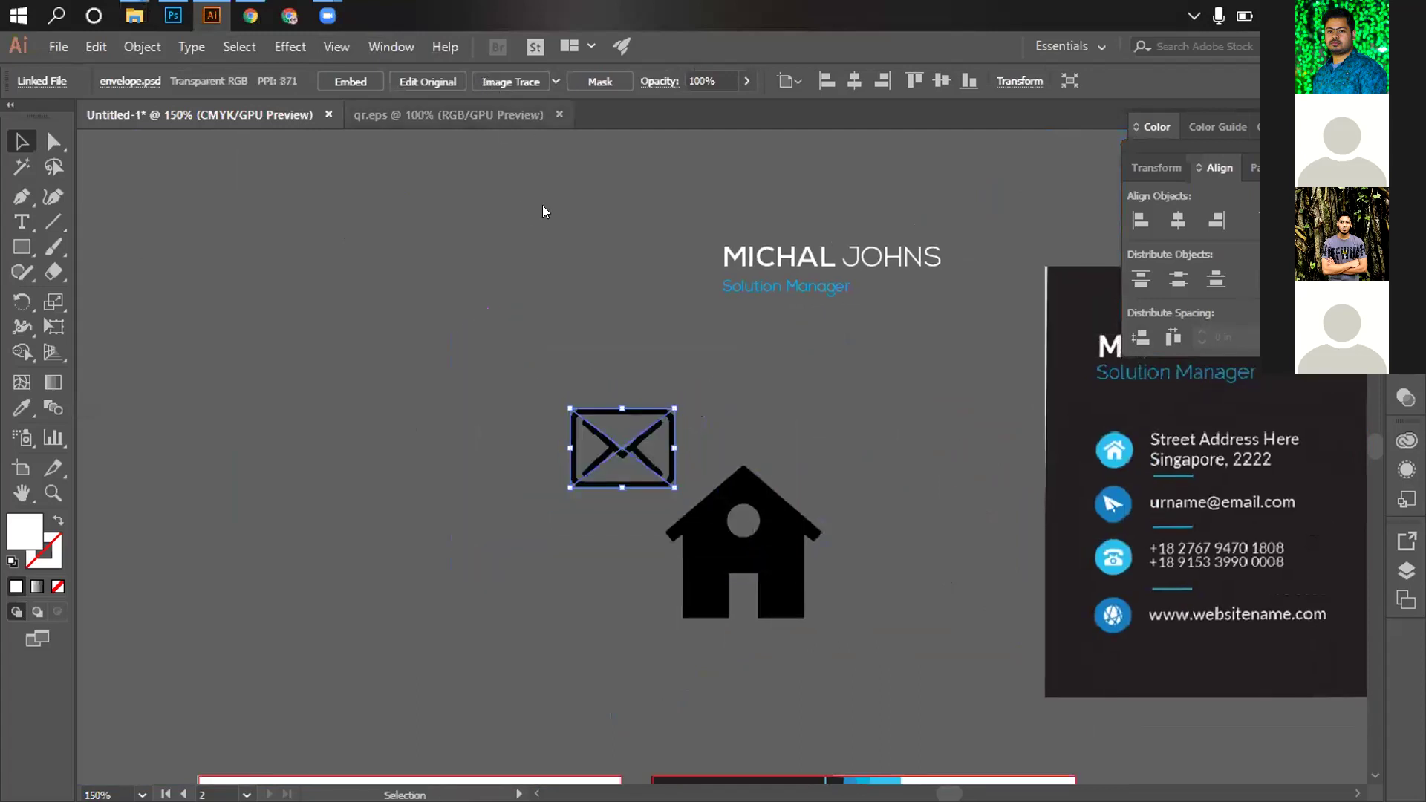
Image-trace and expand the envelope, ungroup it and delete its white fill
left_click(502, 80)
left_click(498, 82)
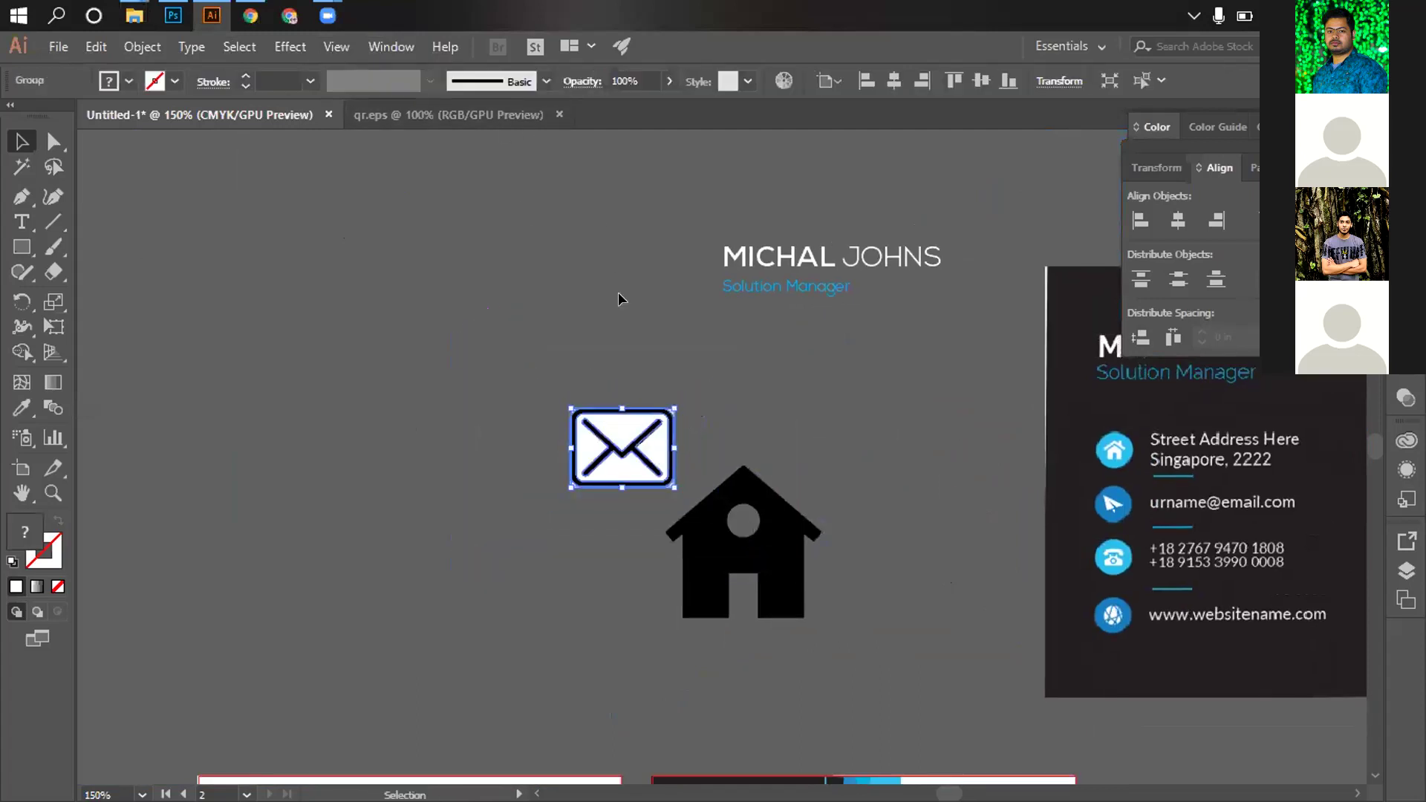
left_click(629, 446)
right_click(820, 408)
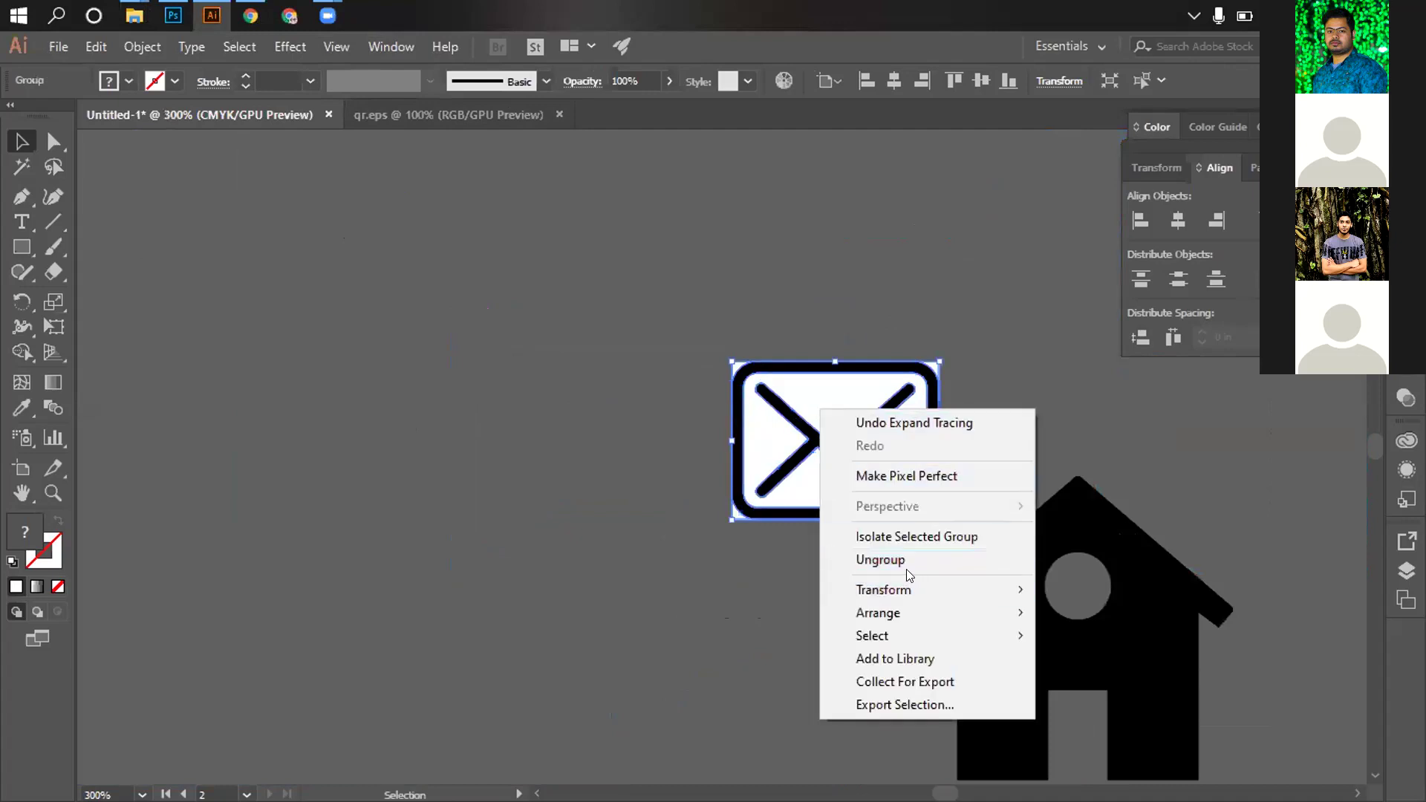
left_click(906, 562)
left_click(835, 390)
key("Delete")
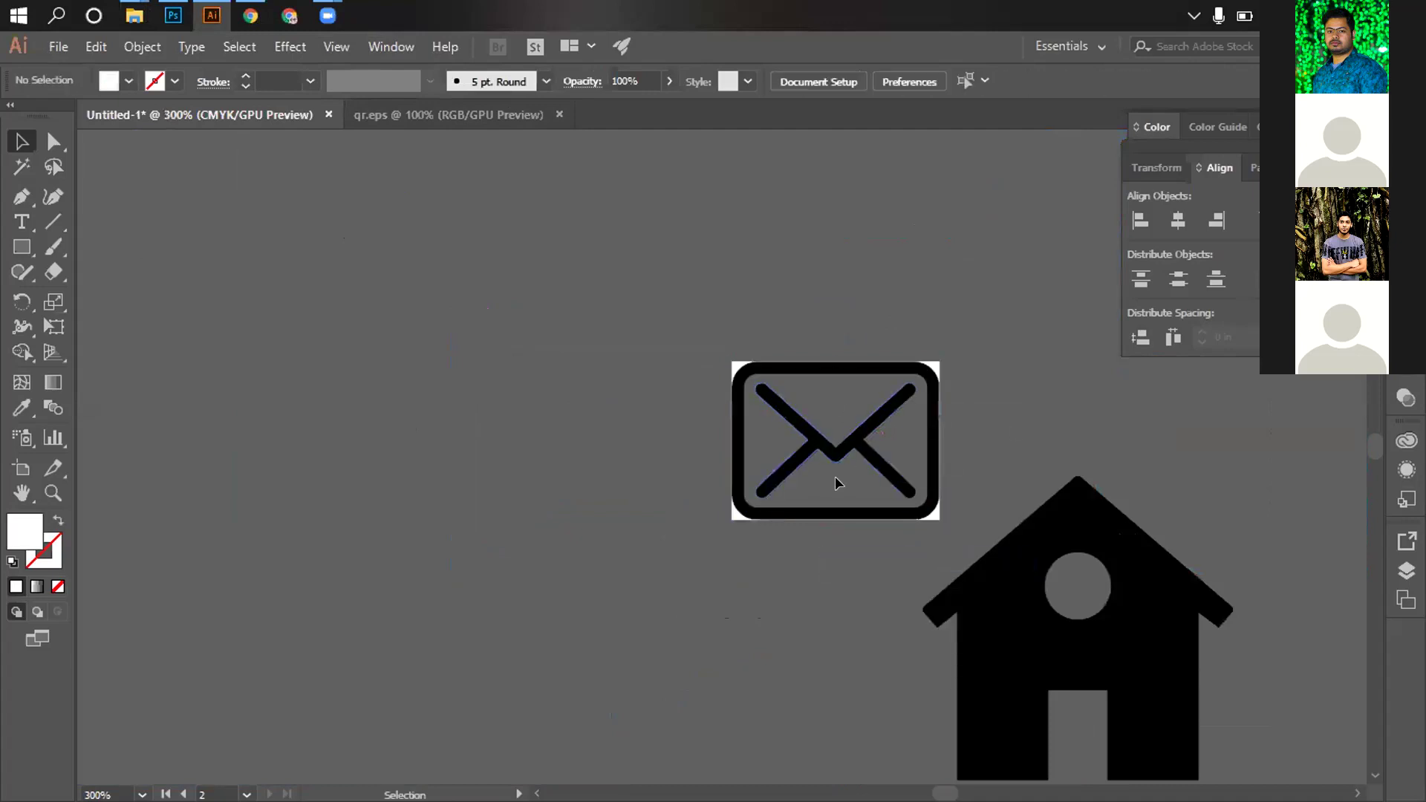
Select all envelope parts and merge them with Pathfinder Unite
left_click(730, 512)
left_click(979, 474)
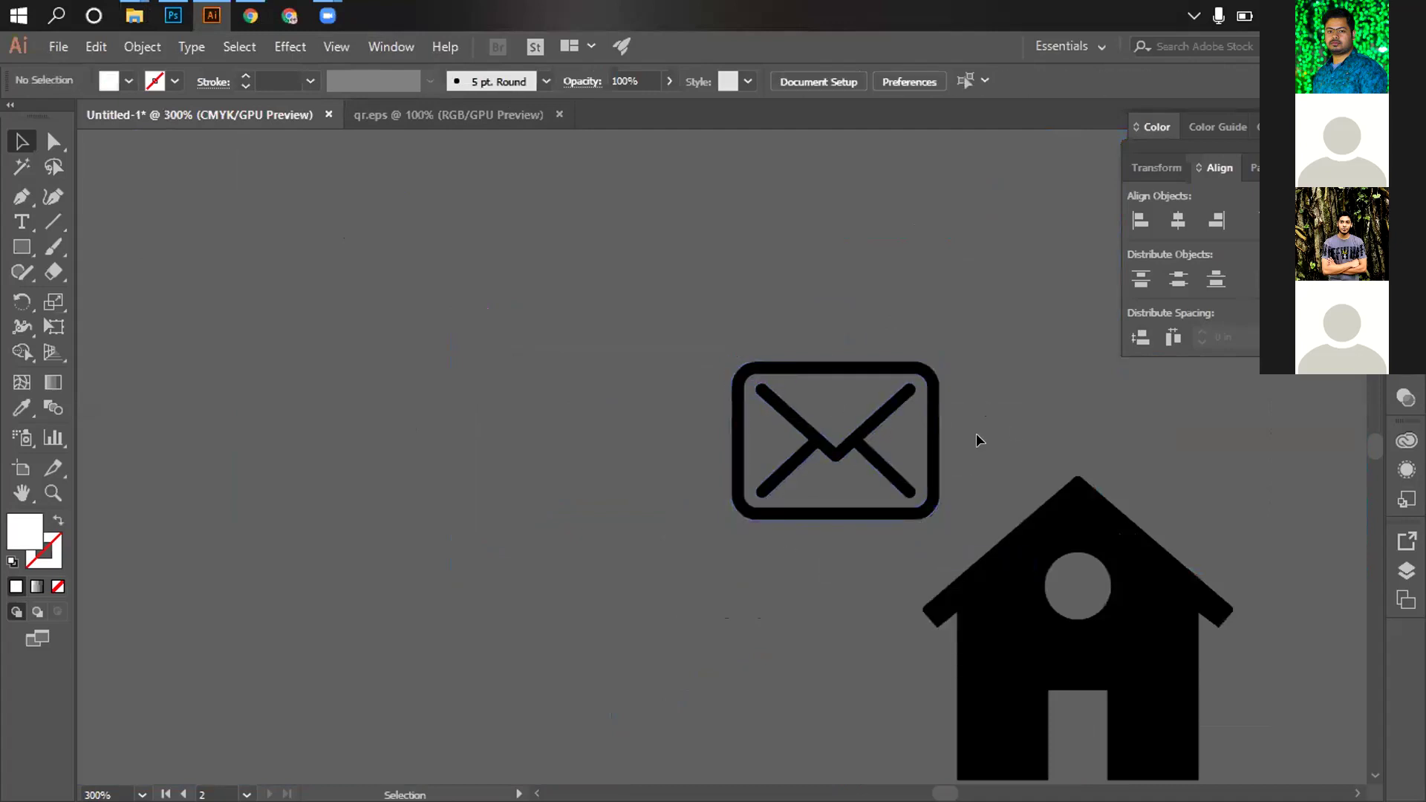
left_click(863, 443)
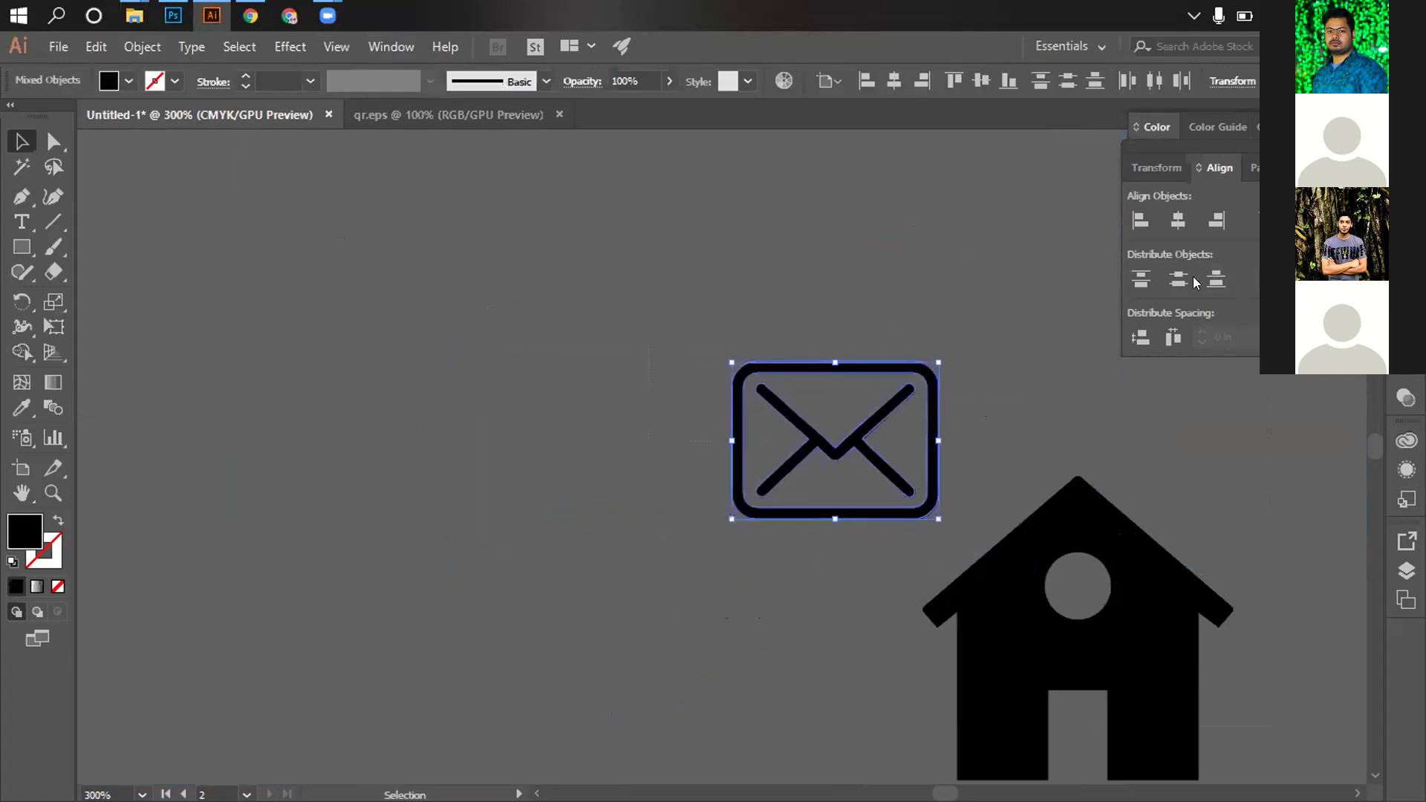
left_click(1255, 168)
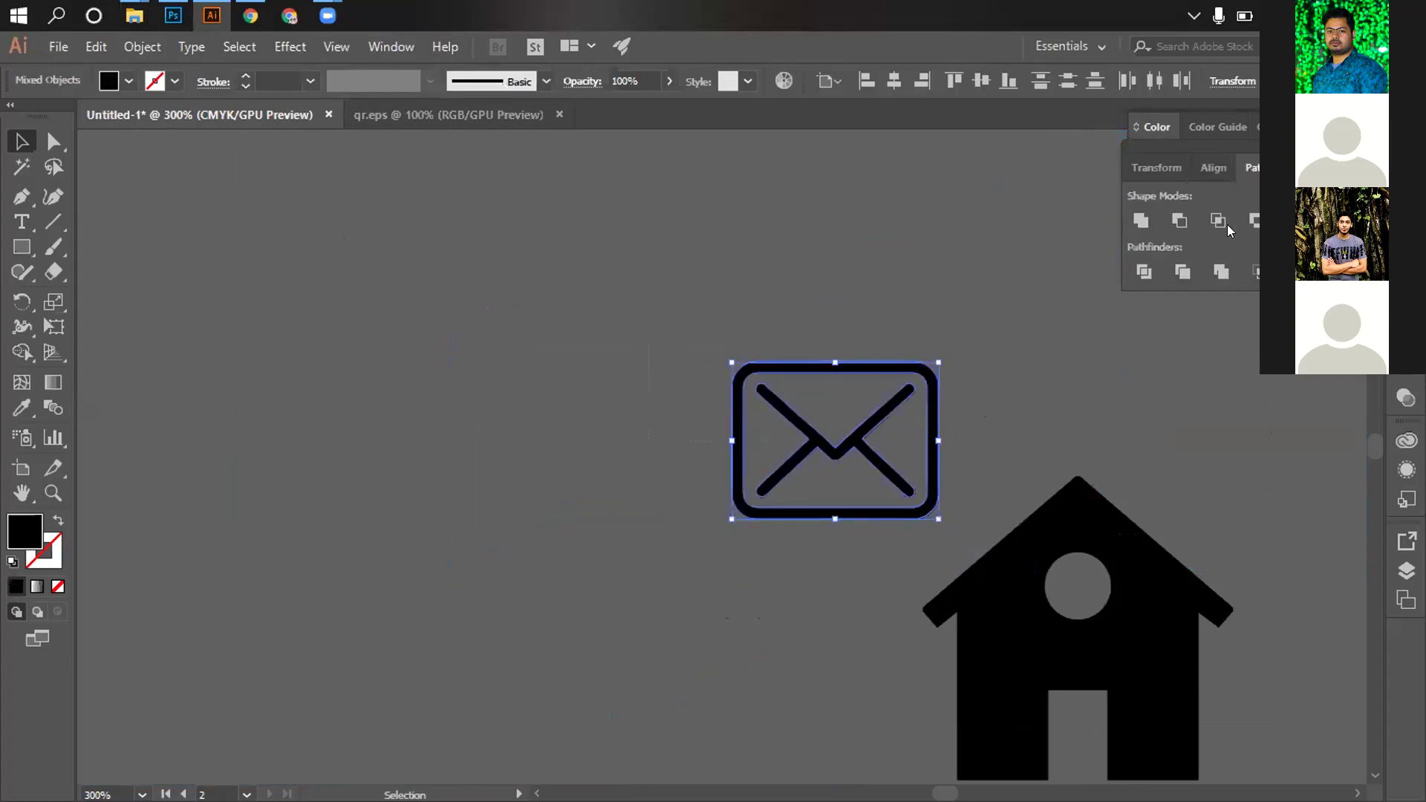
left_click(1144, 227)
left_click(854, 327)
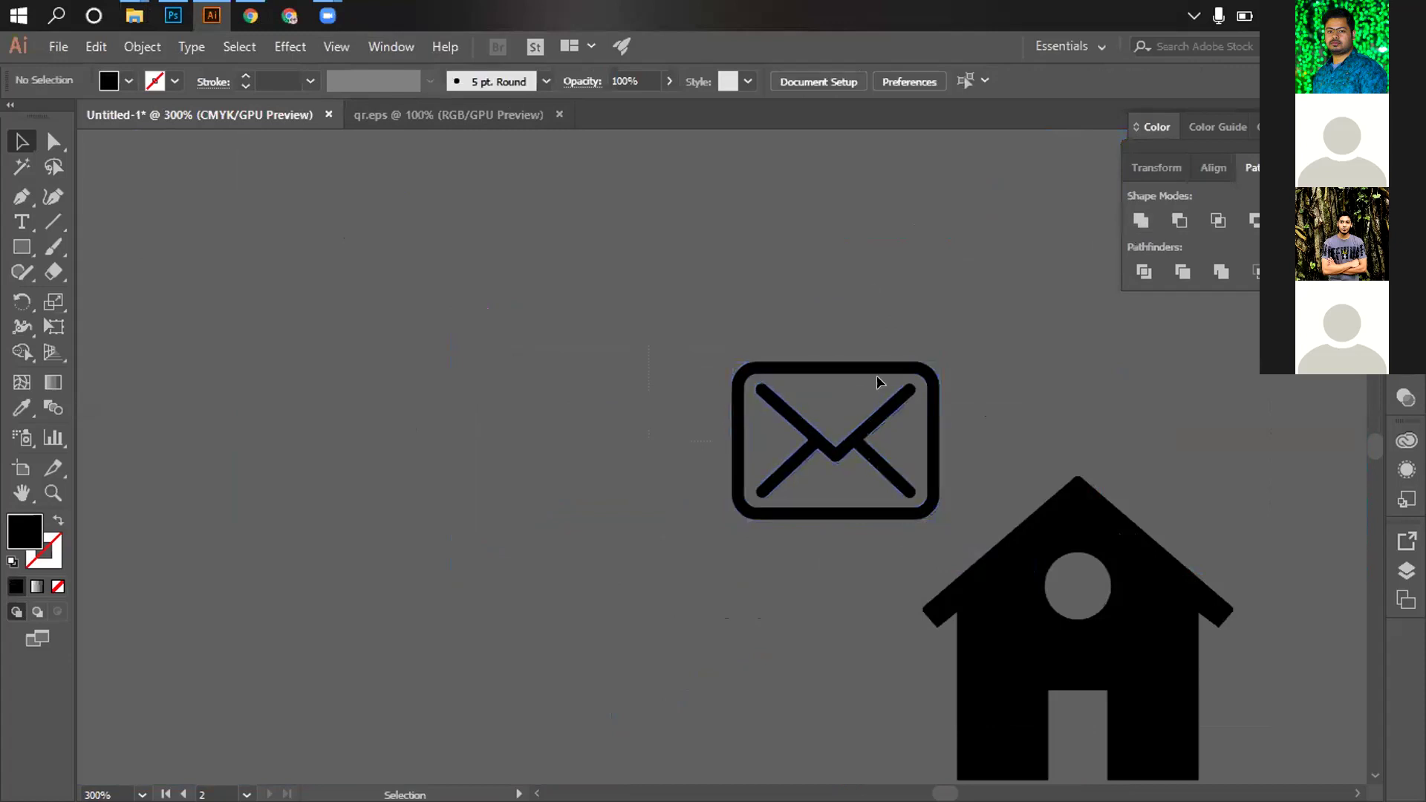
left_click(849, 451)
left_click_drag(1054, 344, 927, 289)
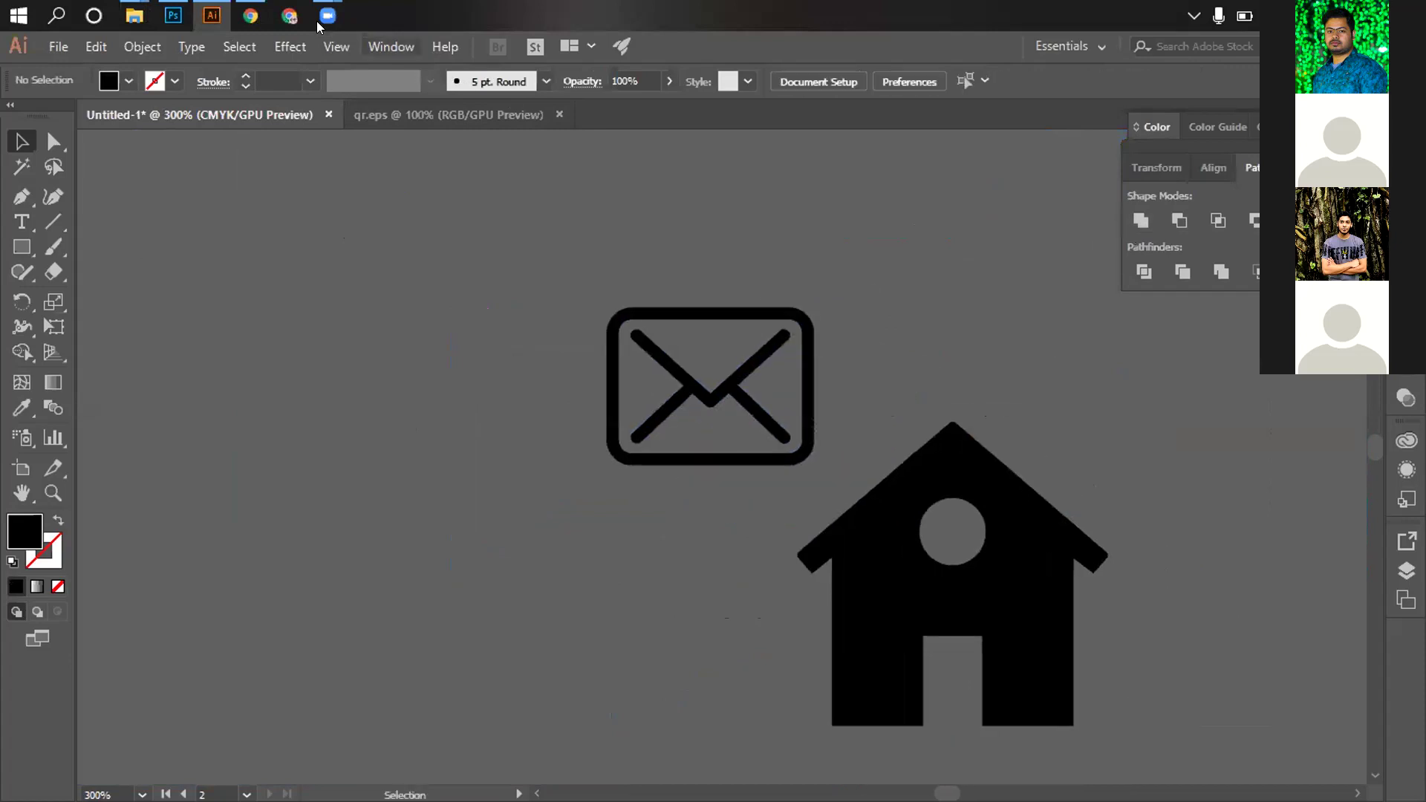
Look through the Facebook icon folder, zoom out on the card and close the Downloads window
mouse_move(134, 16)
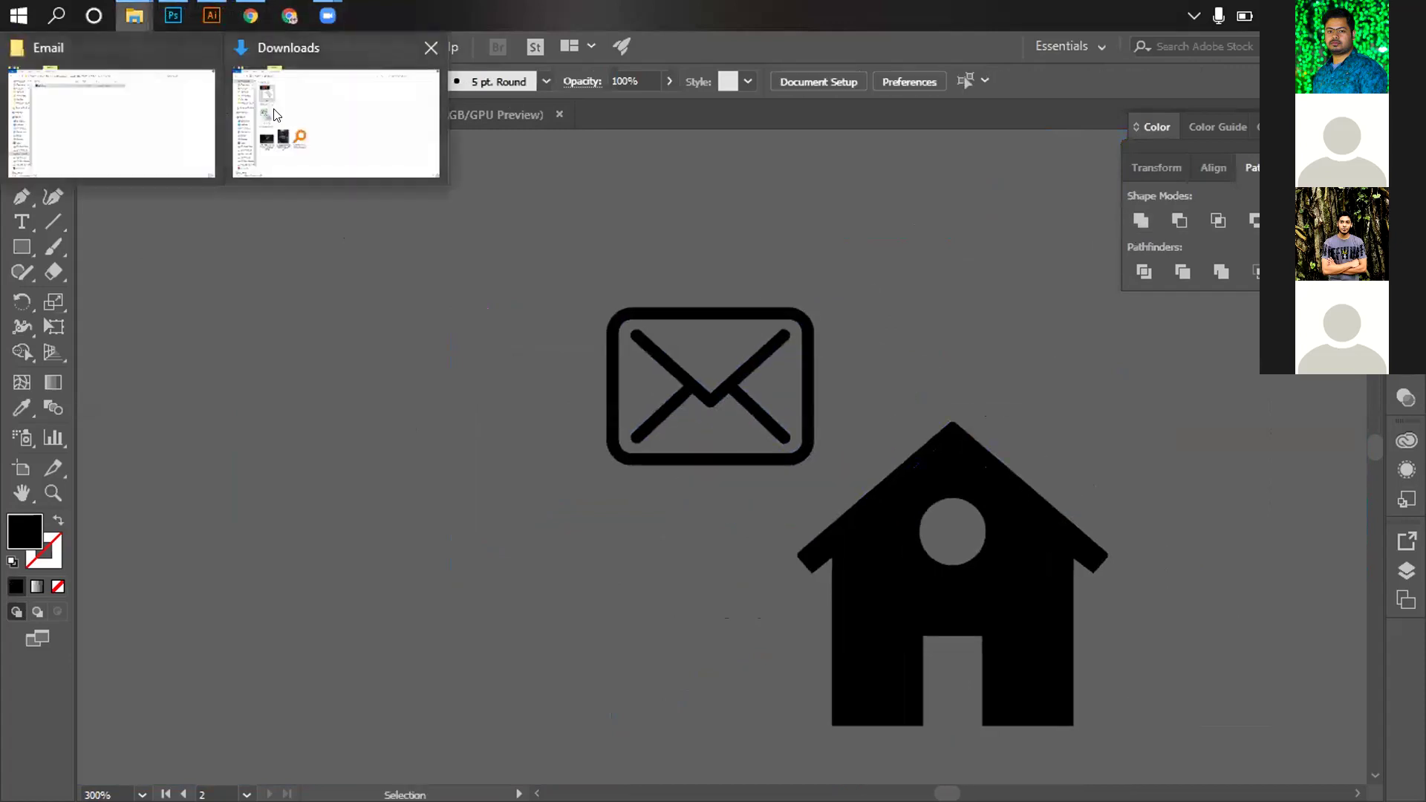
left_click(159, 112)
key("BackSpace")
double_click(254, 213)
key("BackSpace")
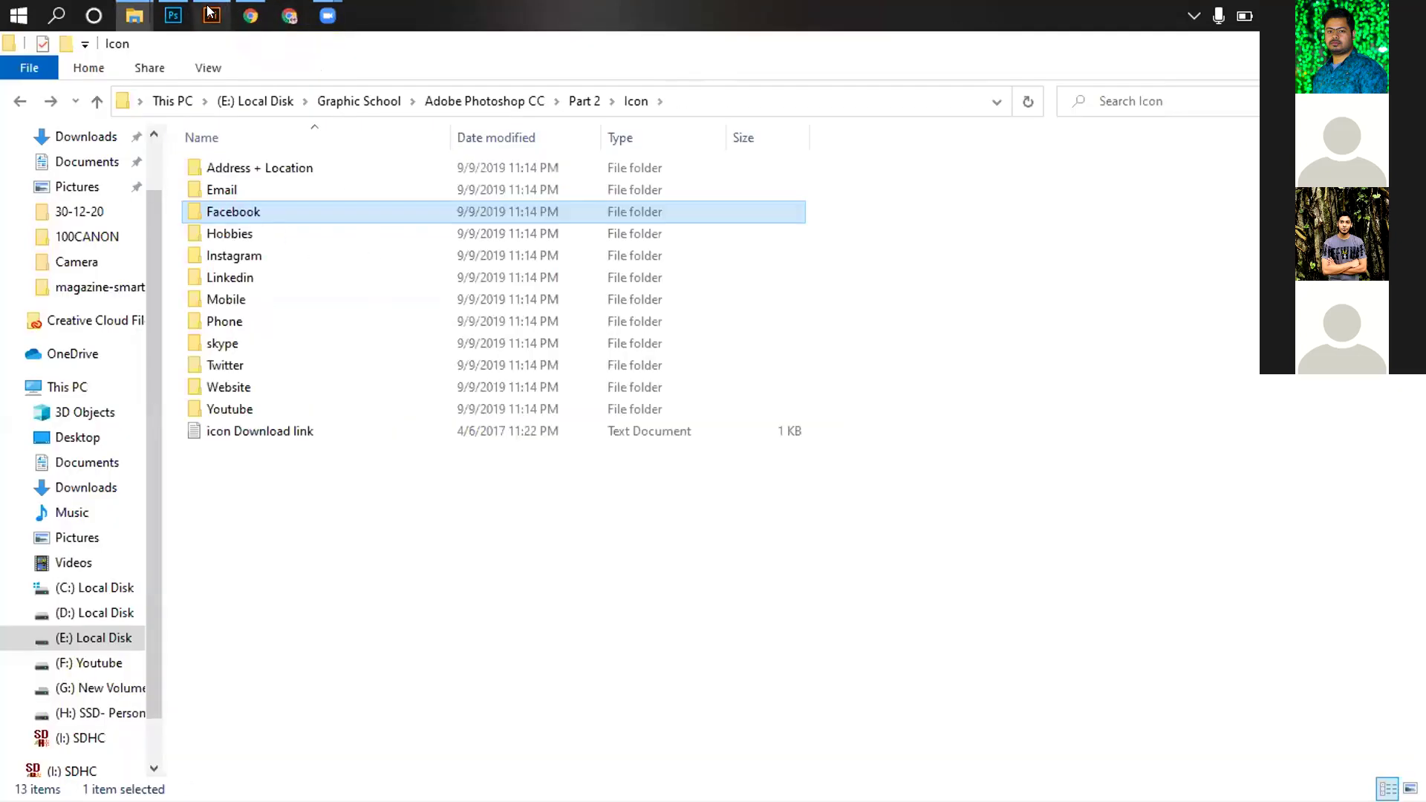
left_click(211, 15)
key("ctrl+minus")
key("ctrl+minus")
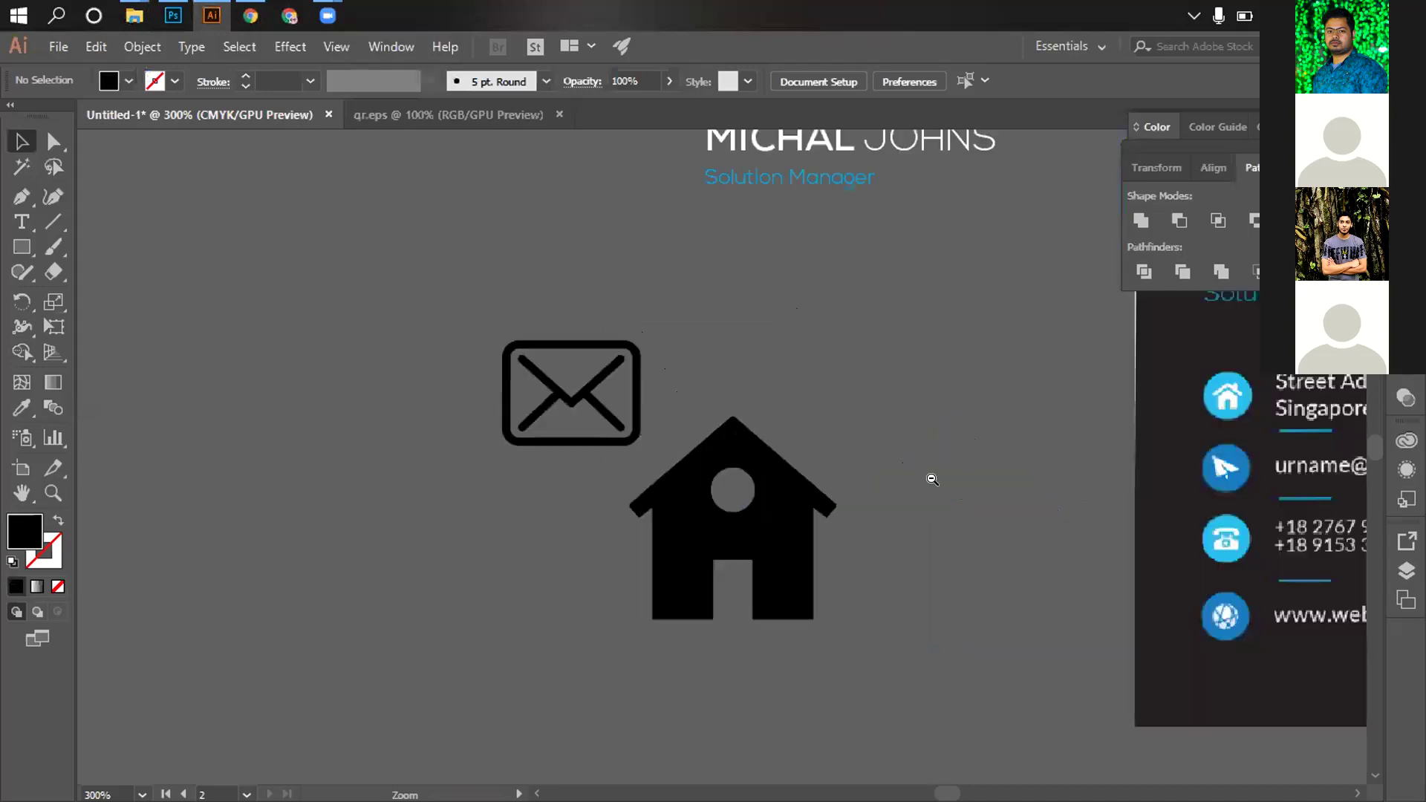
mouse_move(136, 24)
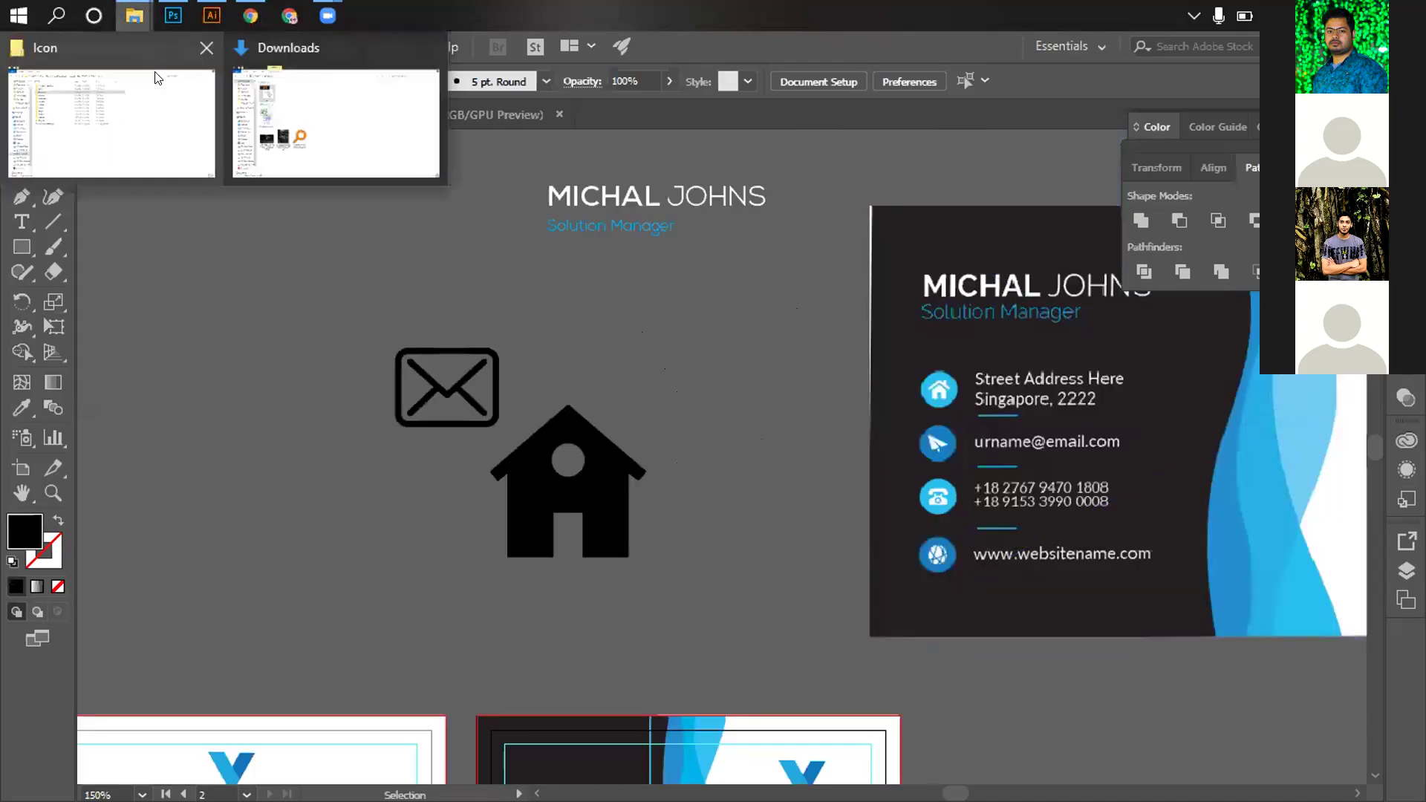
left_click(430, 48)
Place the technology-6 phone image from the Icon > Phone folder into Illustrator
left_click(116, 110)
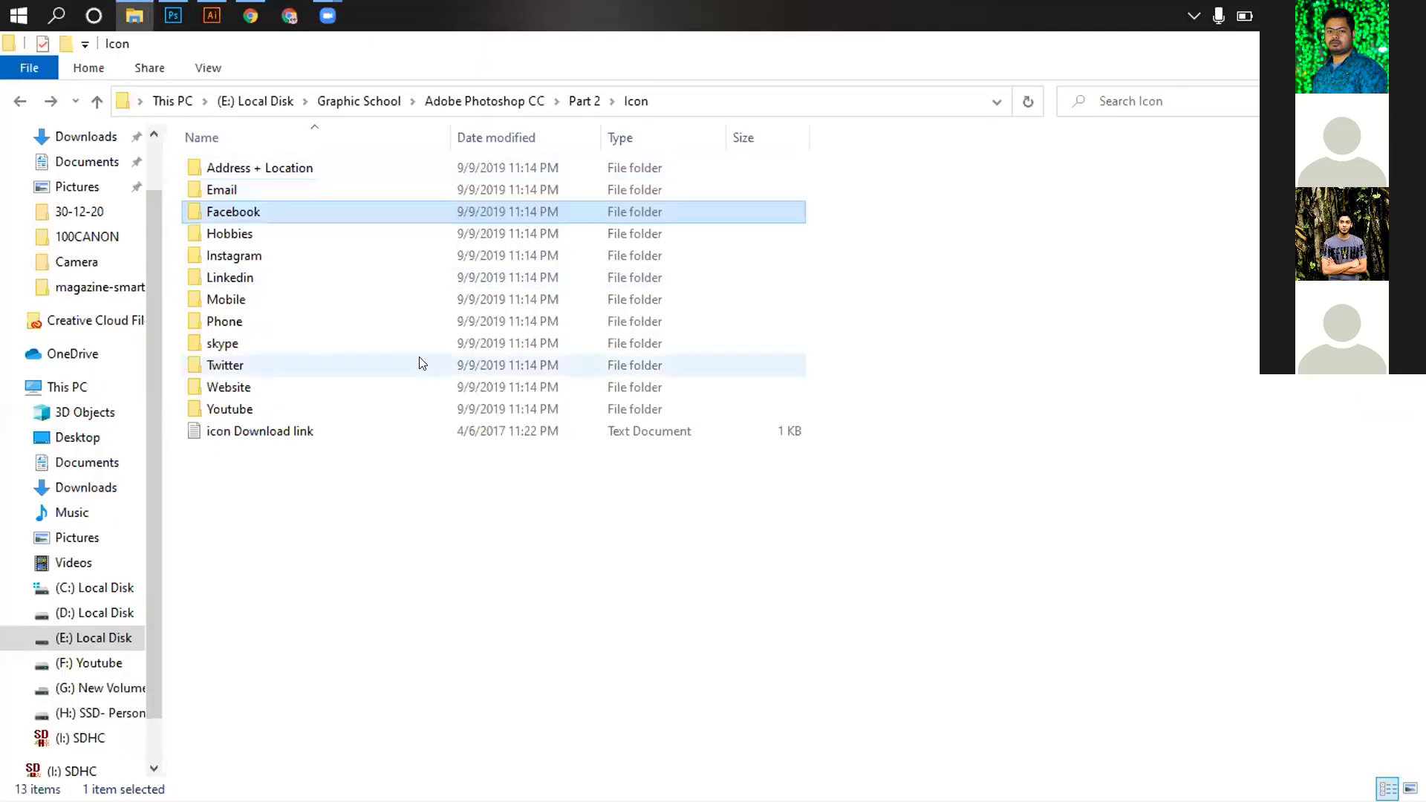
double_click(226, 299)
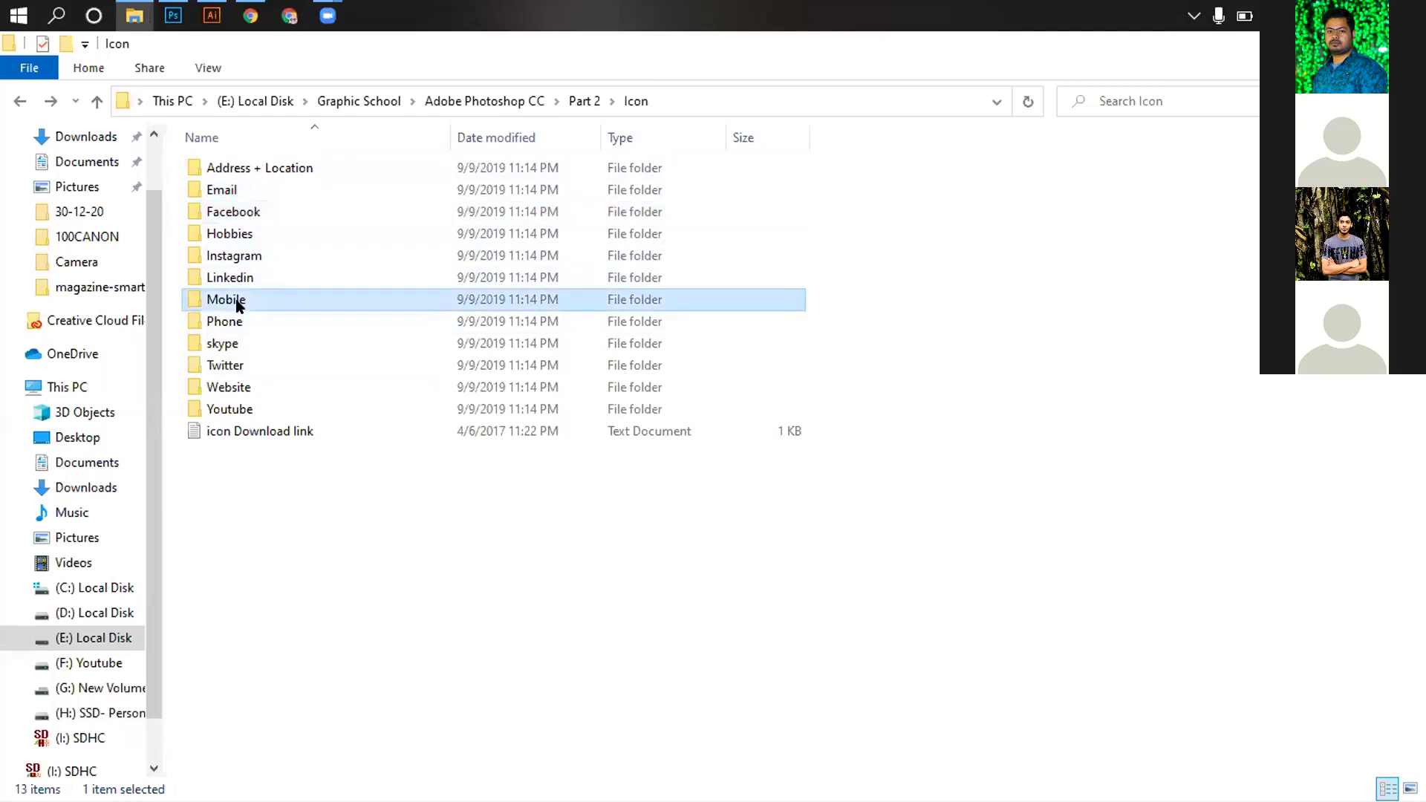
key("alt+Left")
double_click(236, 315)
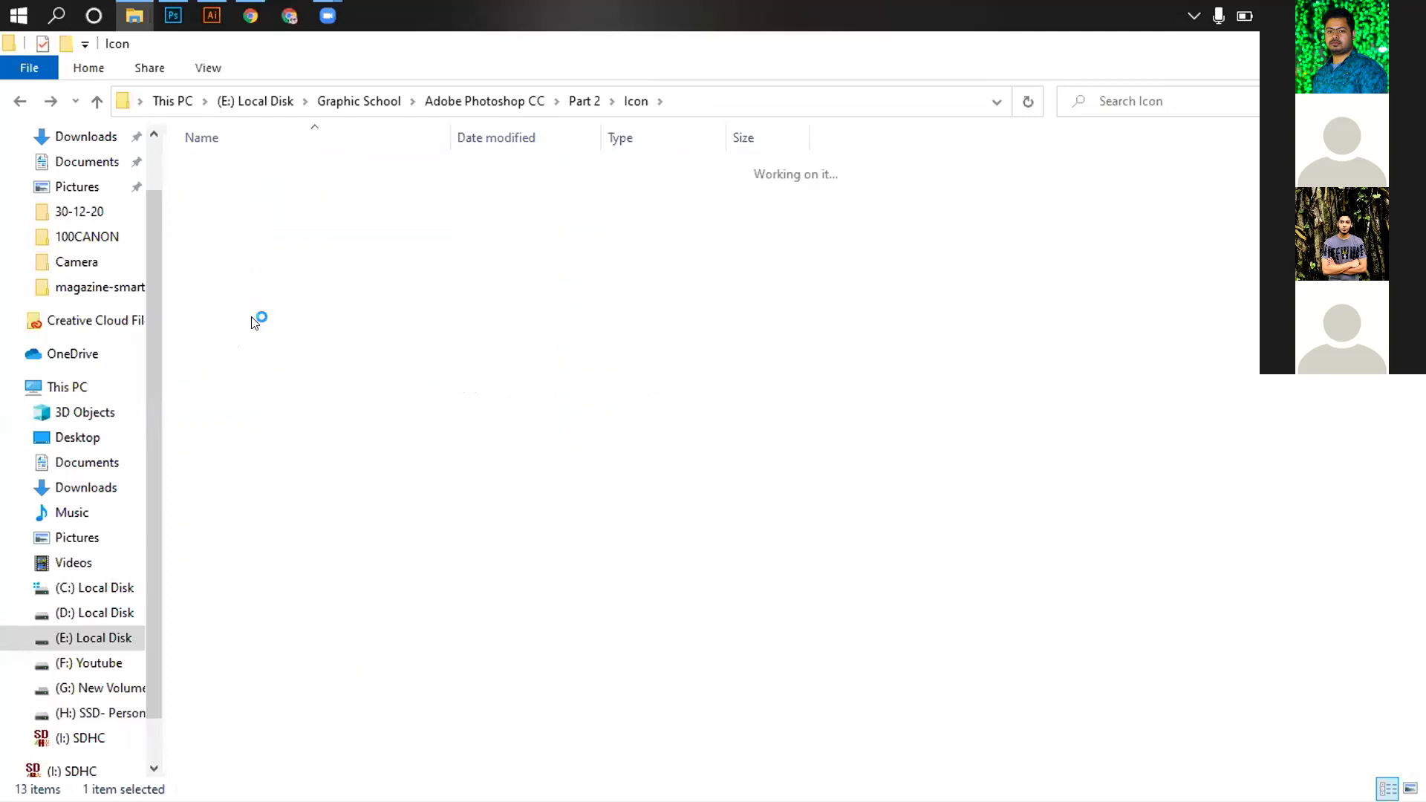
left_click(233, 541)
left_click_drag(223, 232, 312, 376)
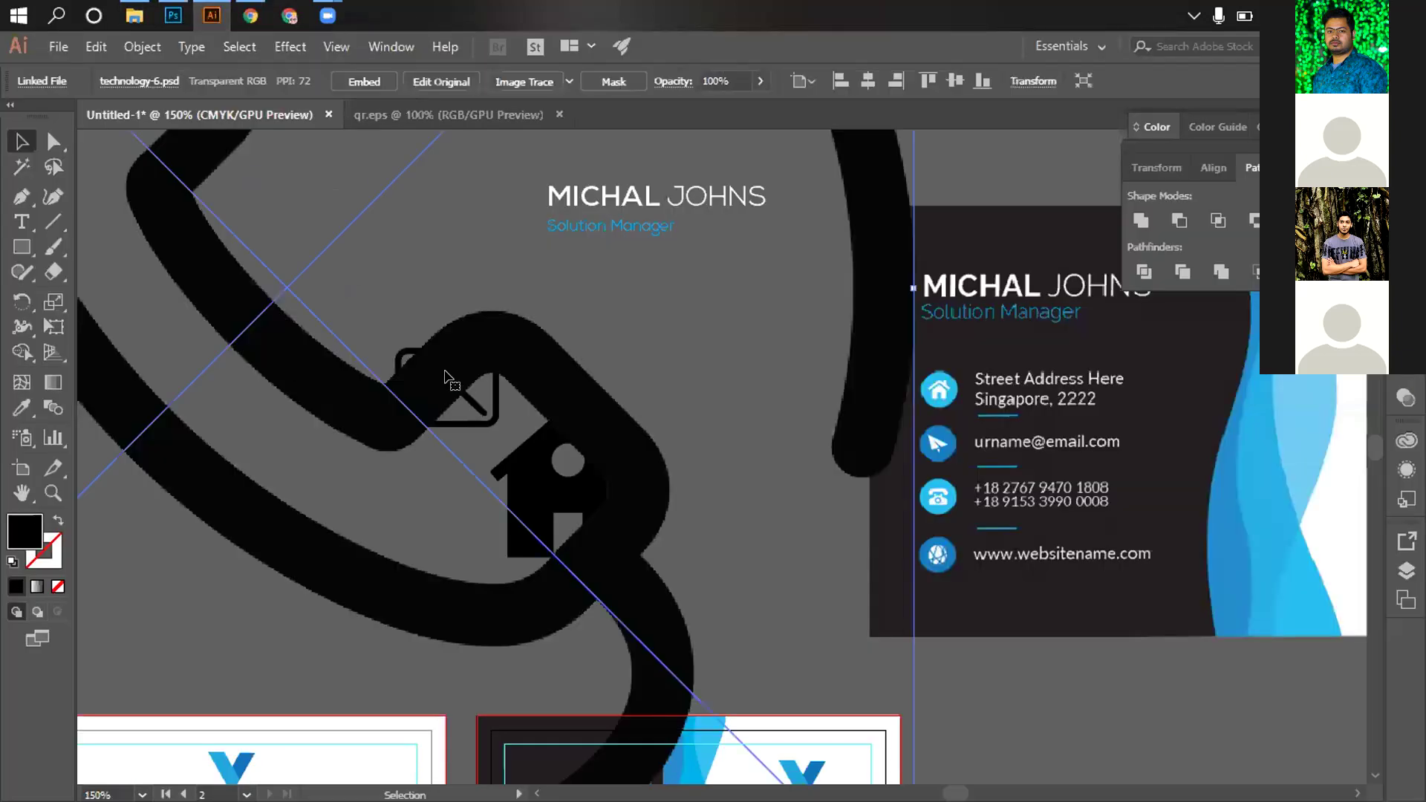
Shrink the placed phone image to about 1.01 in icon size
key("ctrl+minus")
key("ctrl+minus")
key("ctrl+minus")
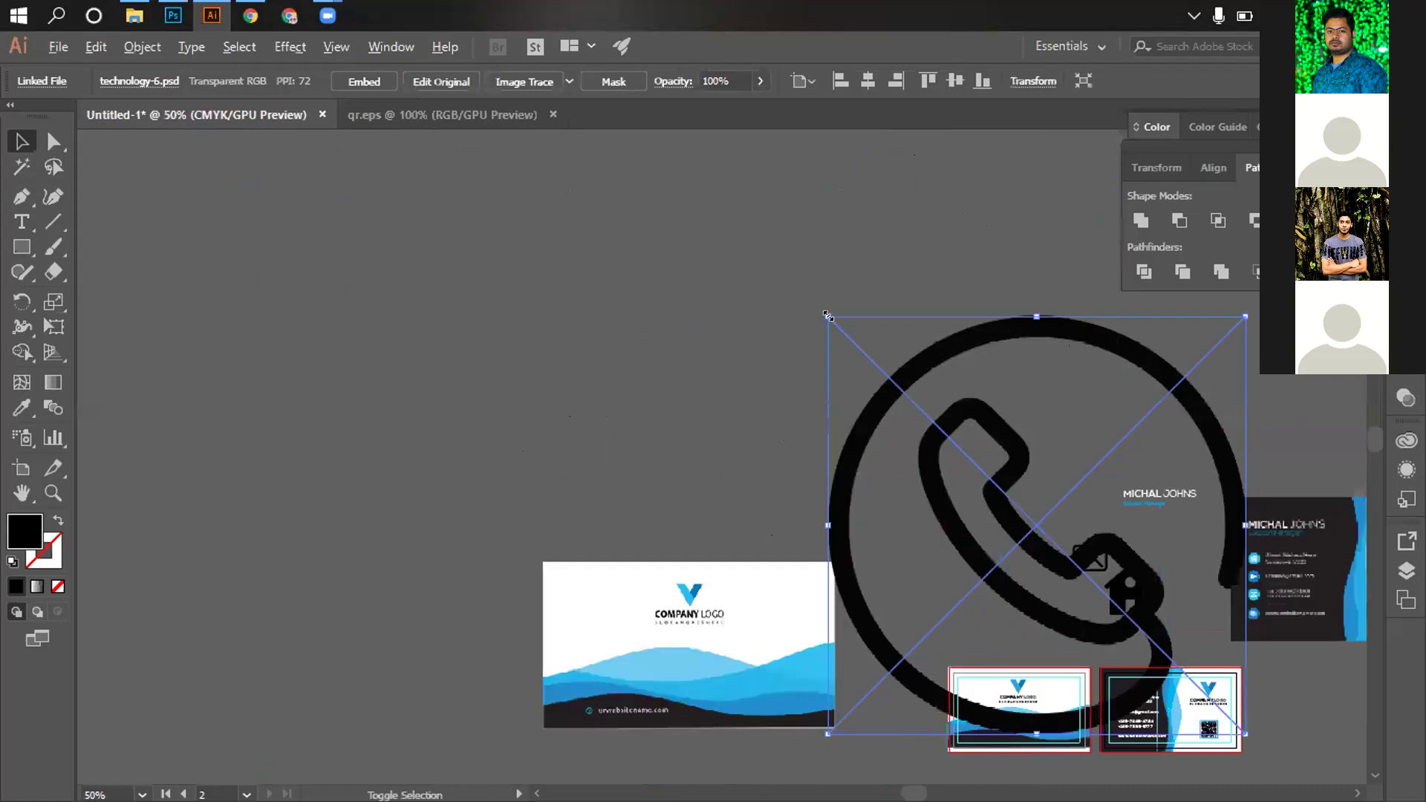
left_click_drag(874, 381, 1018, 500)
left_click(1034, 482)
key("ctrl+space")
left_click(1035, 482)
Zoom in on the phone image and apply Image Trace to it
scroll(407, 359, "left", 5)
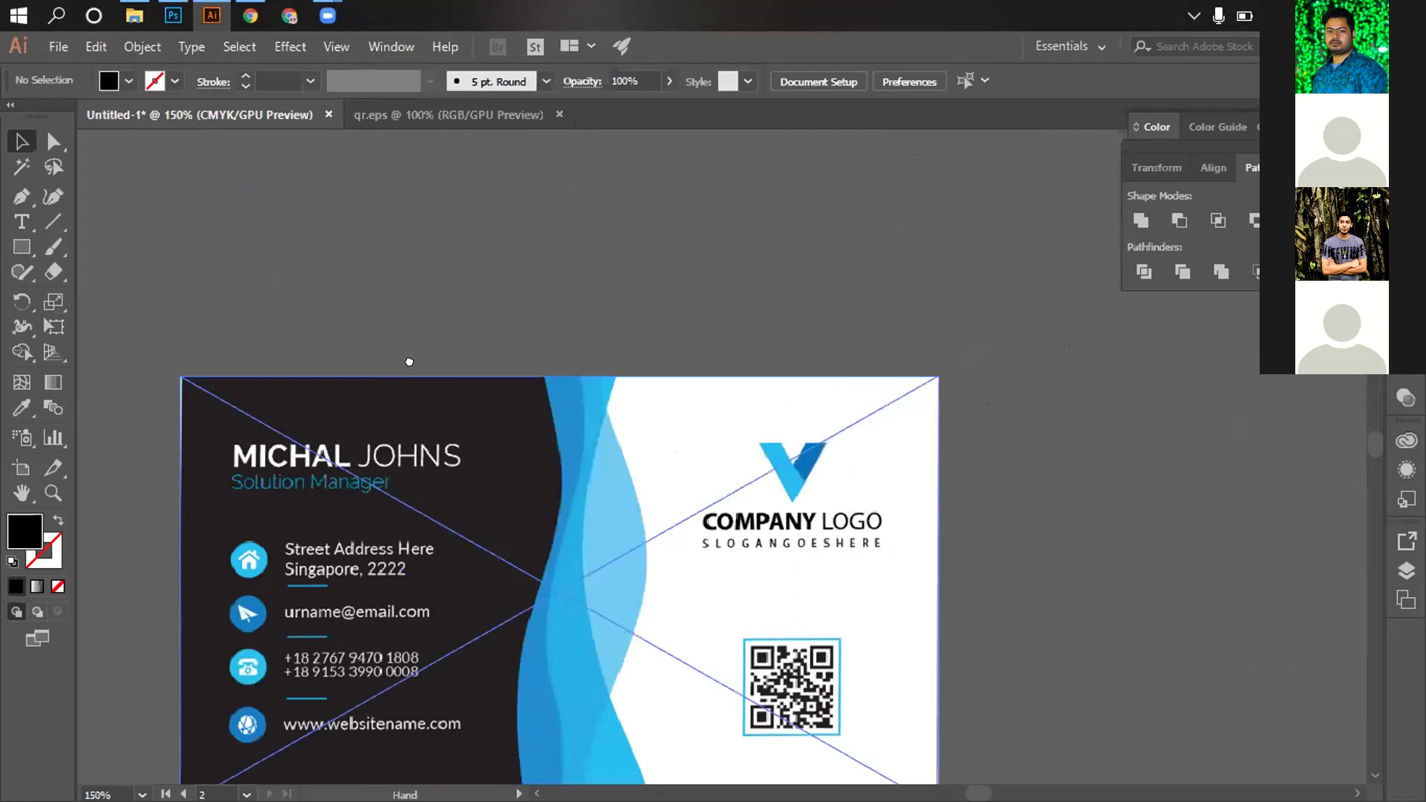
scroll(558, 418, "down", 1)
scroll(557, 418, "down", 1)
scroll(558, 418, "left", 6)
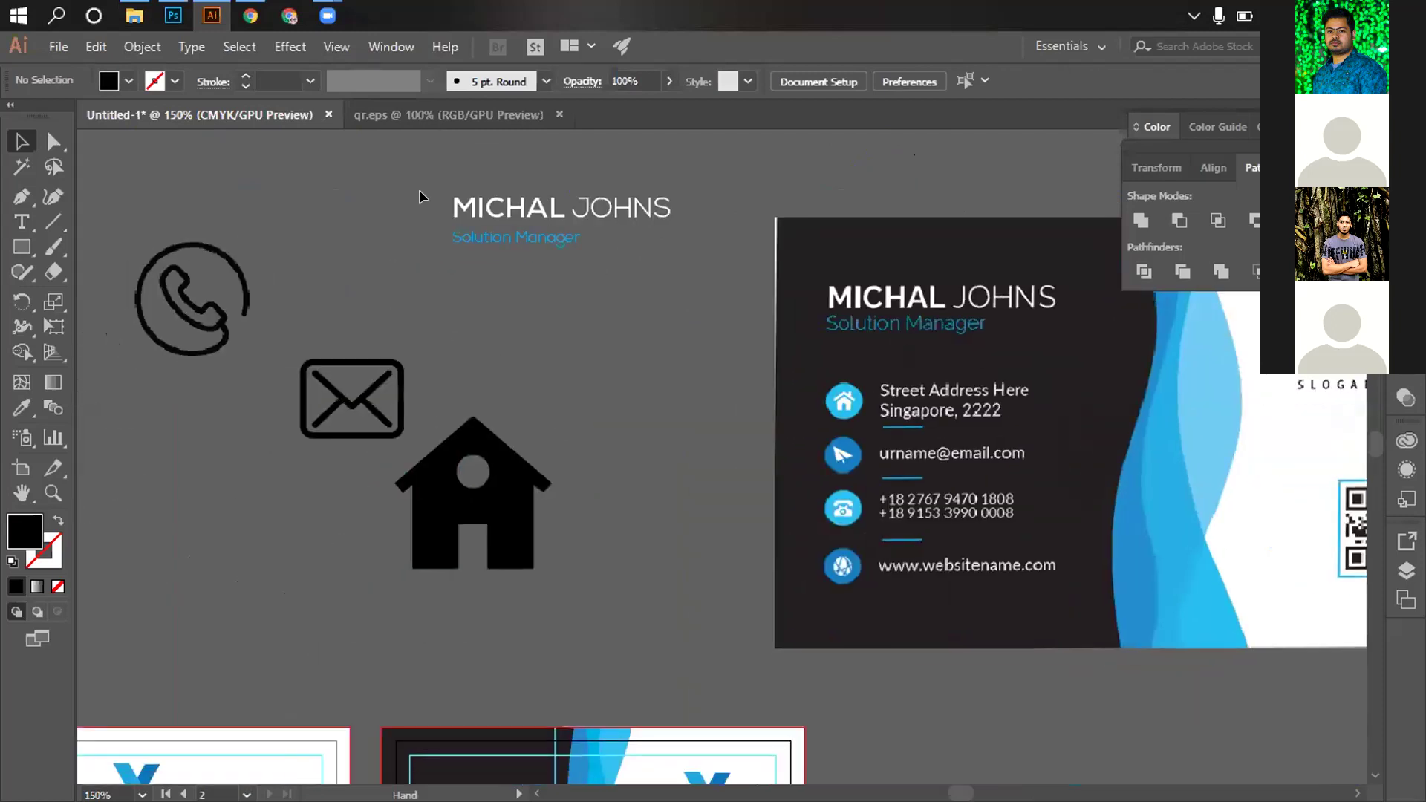
key("ctrl+=")
key("ctrl+z")
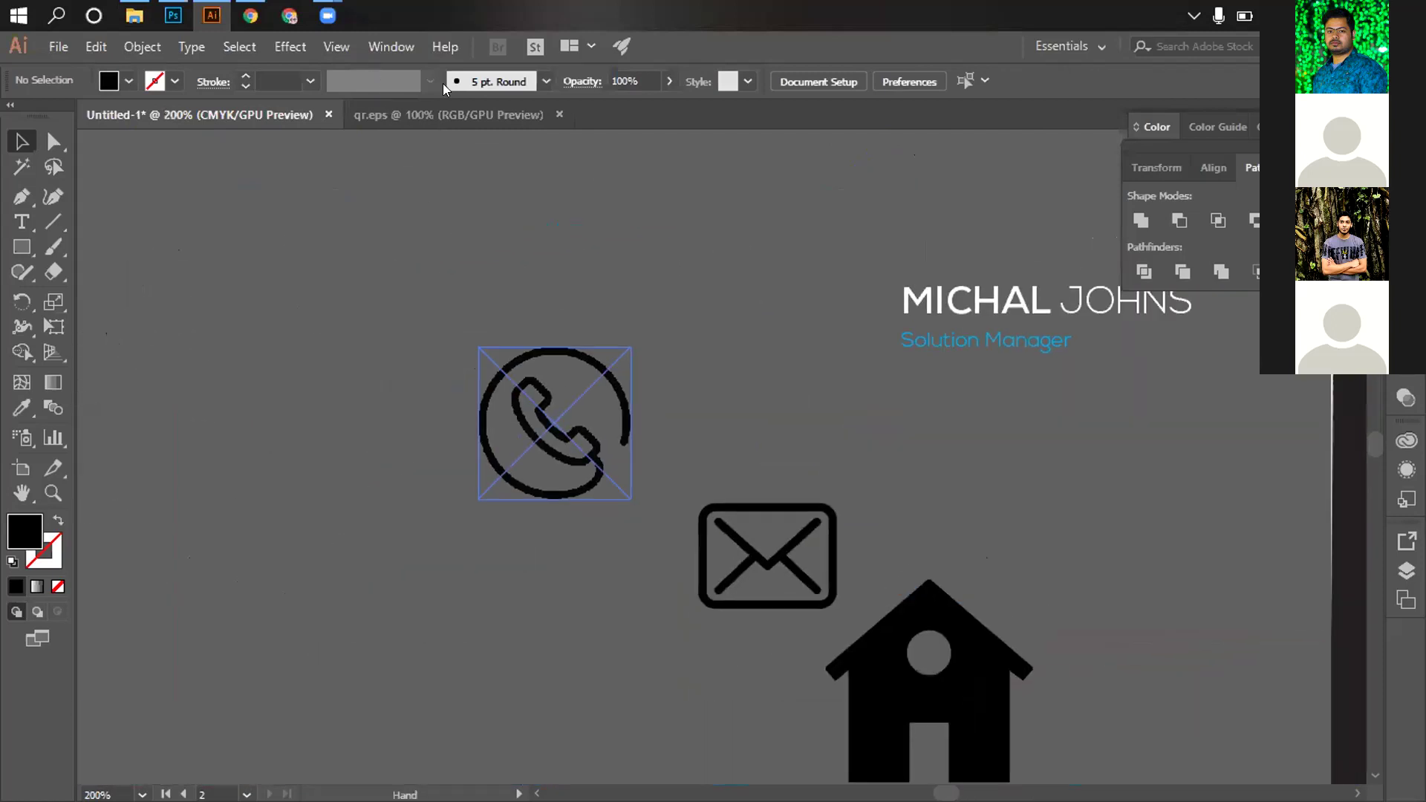
left_click(506, 85)
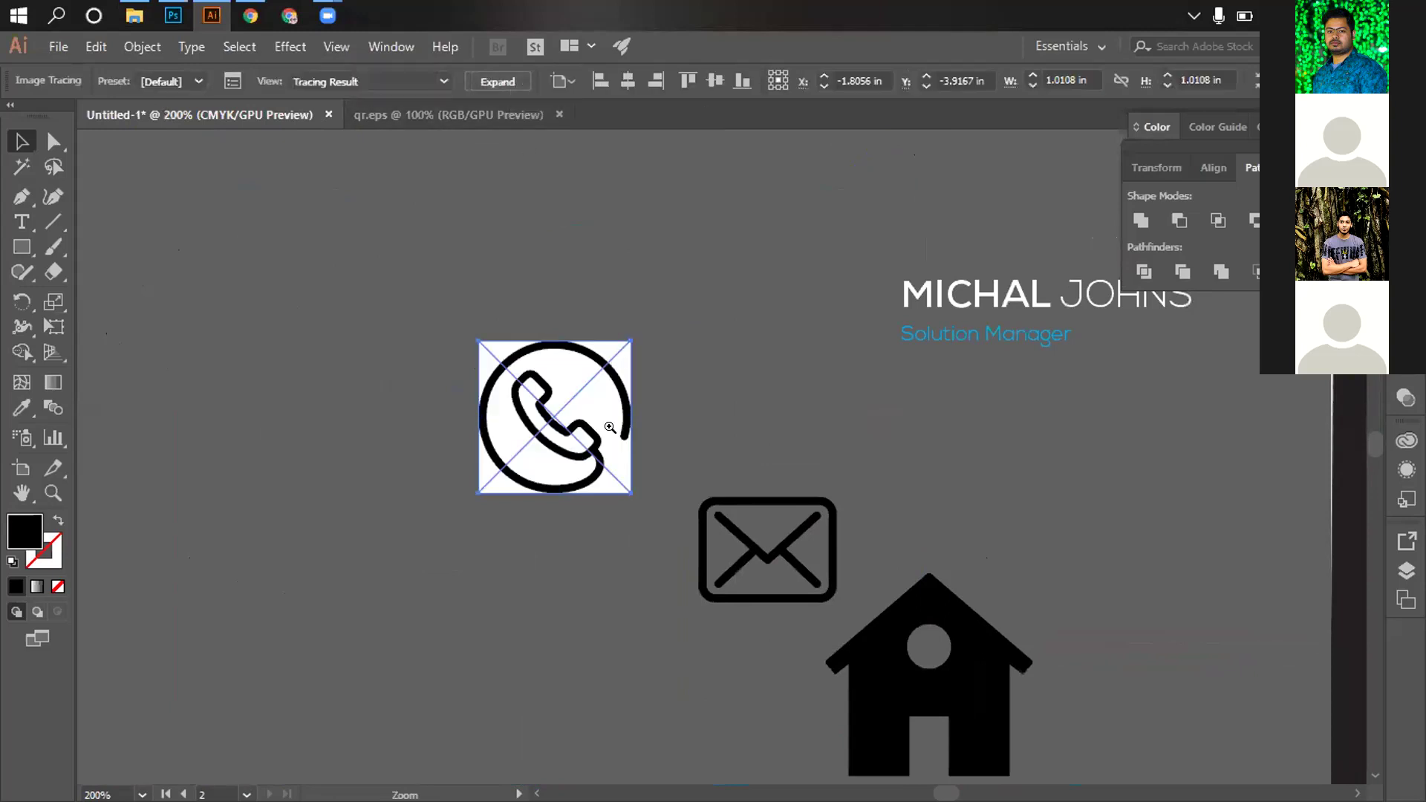
In the advanced Image Trace settings, set the phone tracing to ignore its white background
key("ctrl+=")
left_click_drag(631, 424, 593, 382)
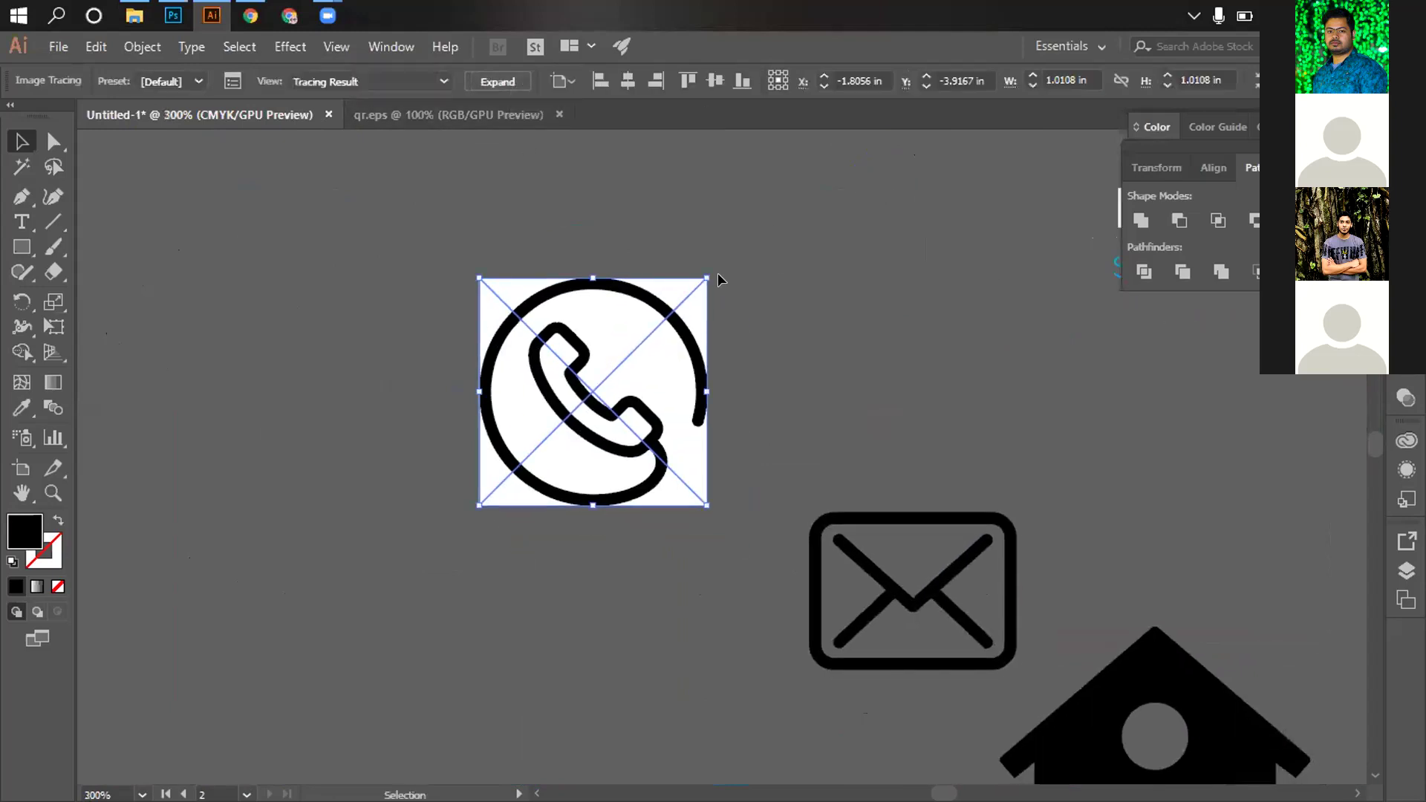
left_click(444, 81)
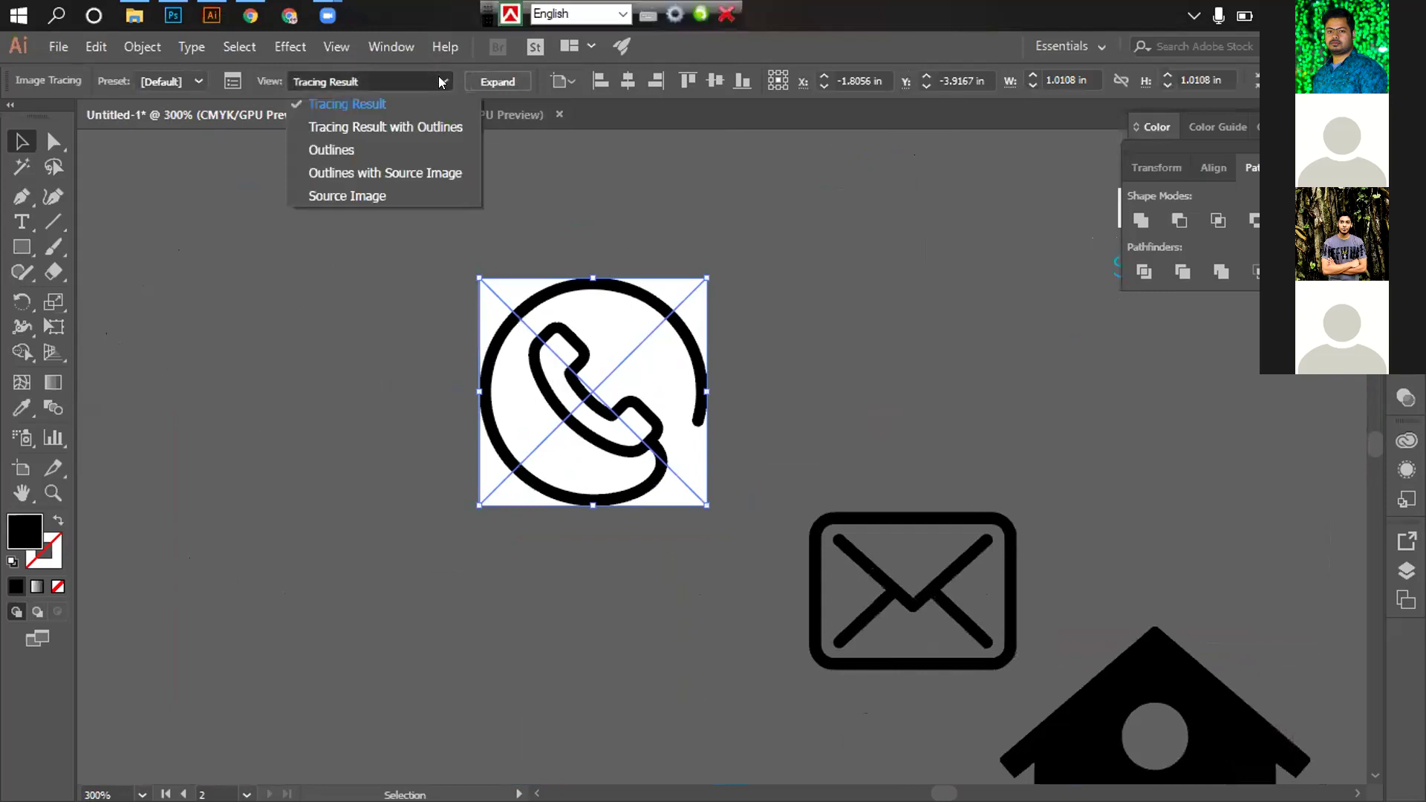
left_click(308, 82)
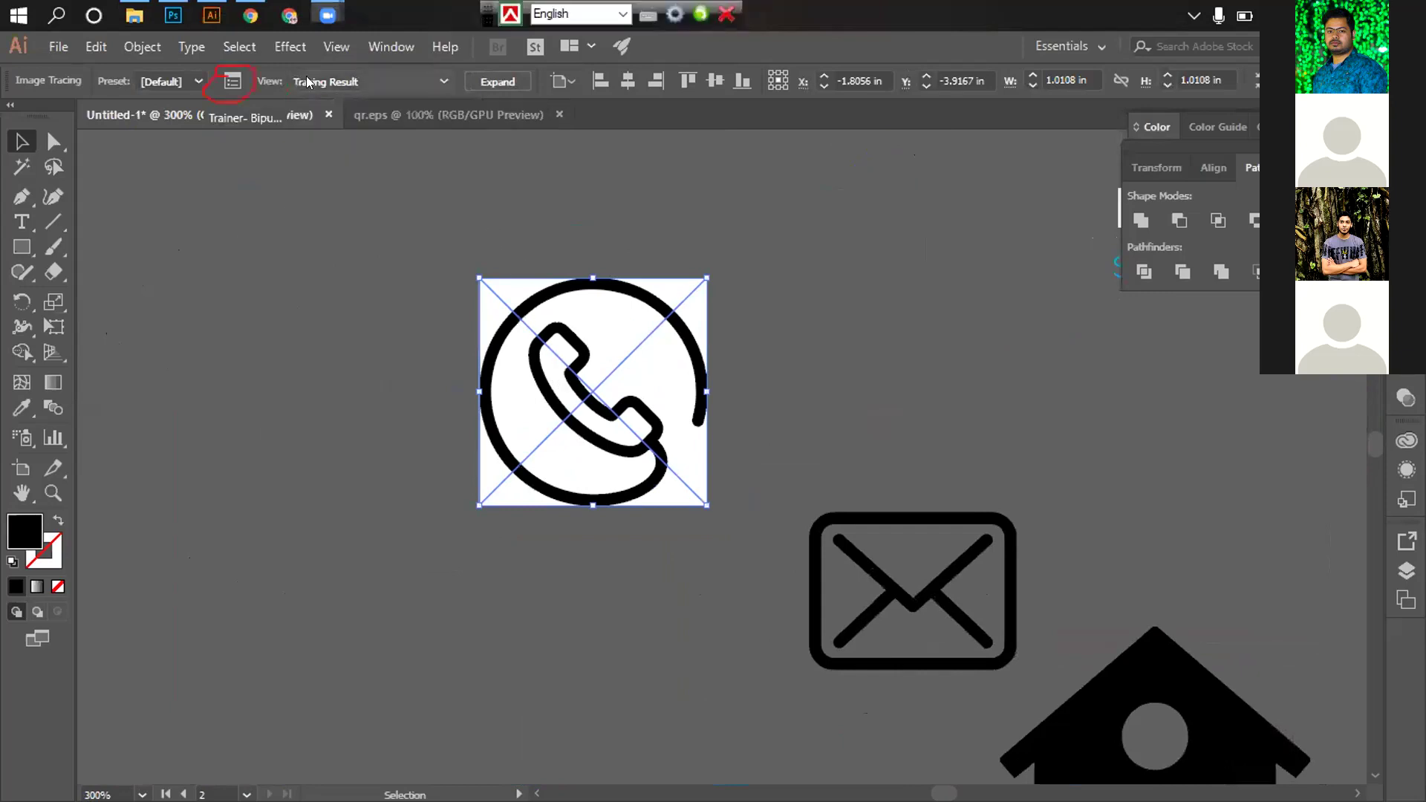
left_click(232, 81)
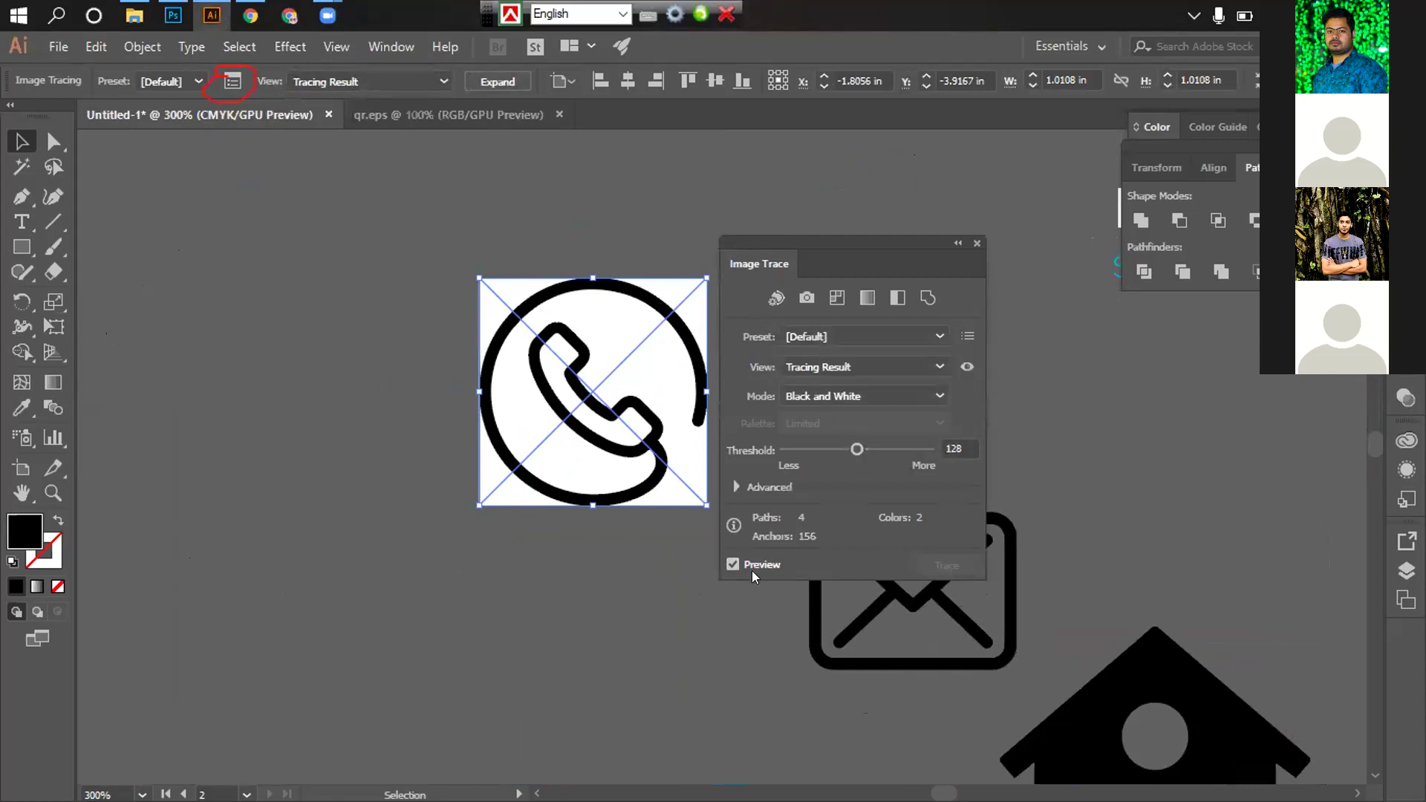
left_click(735, 487)
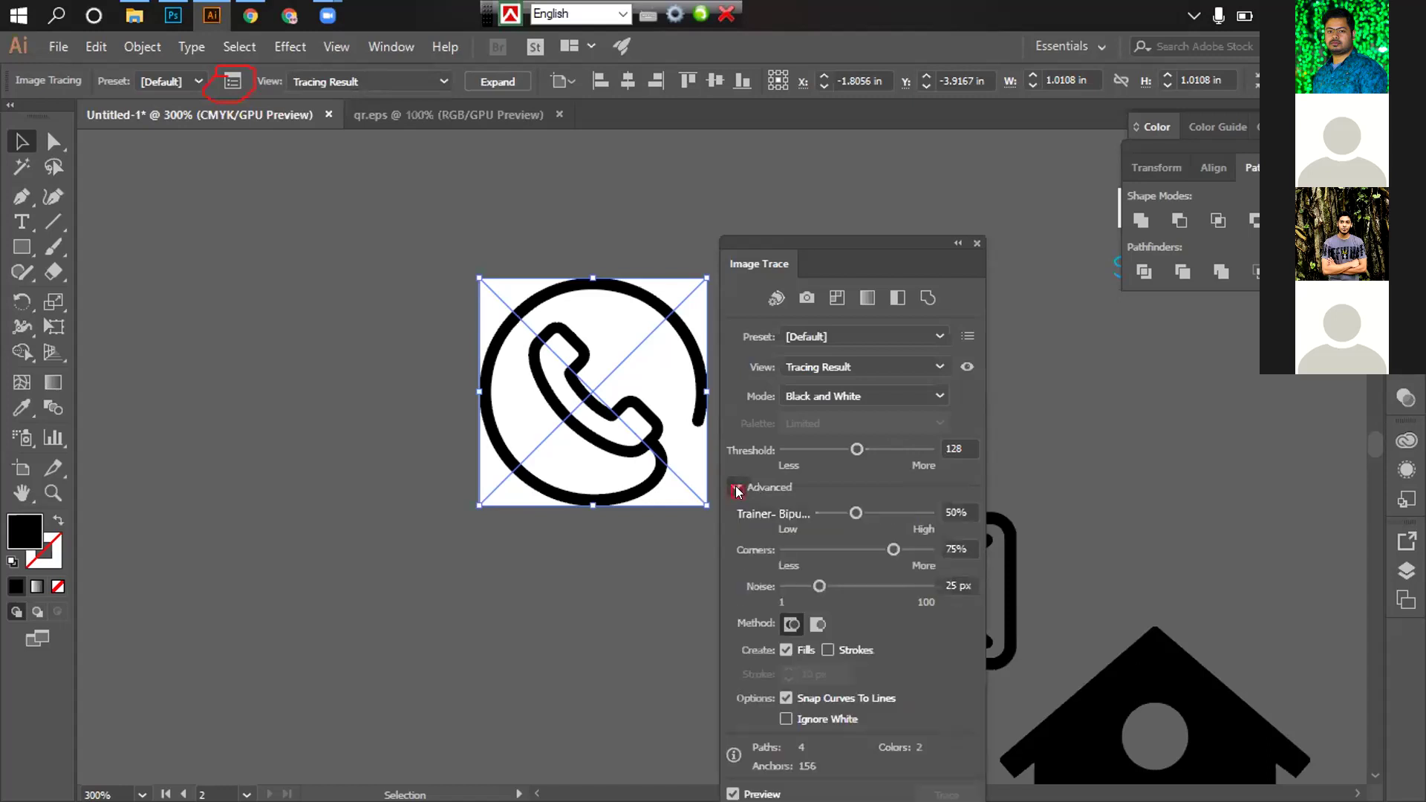
left_click(822, 725)
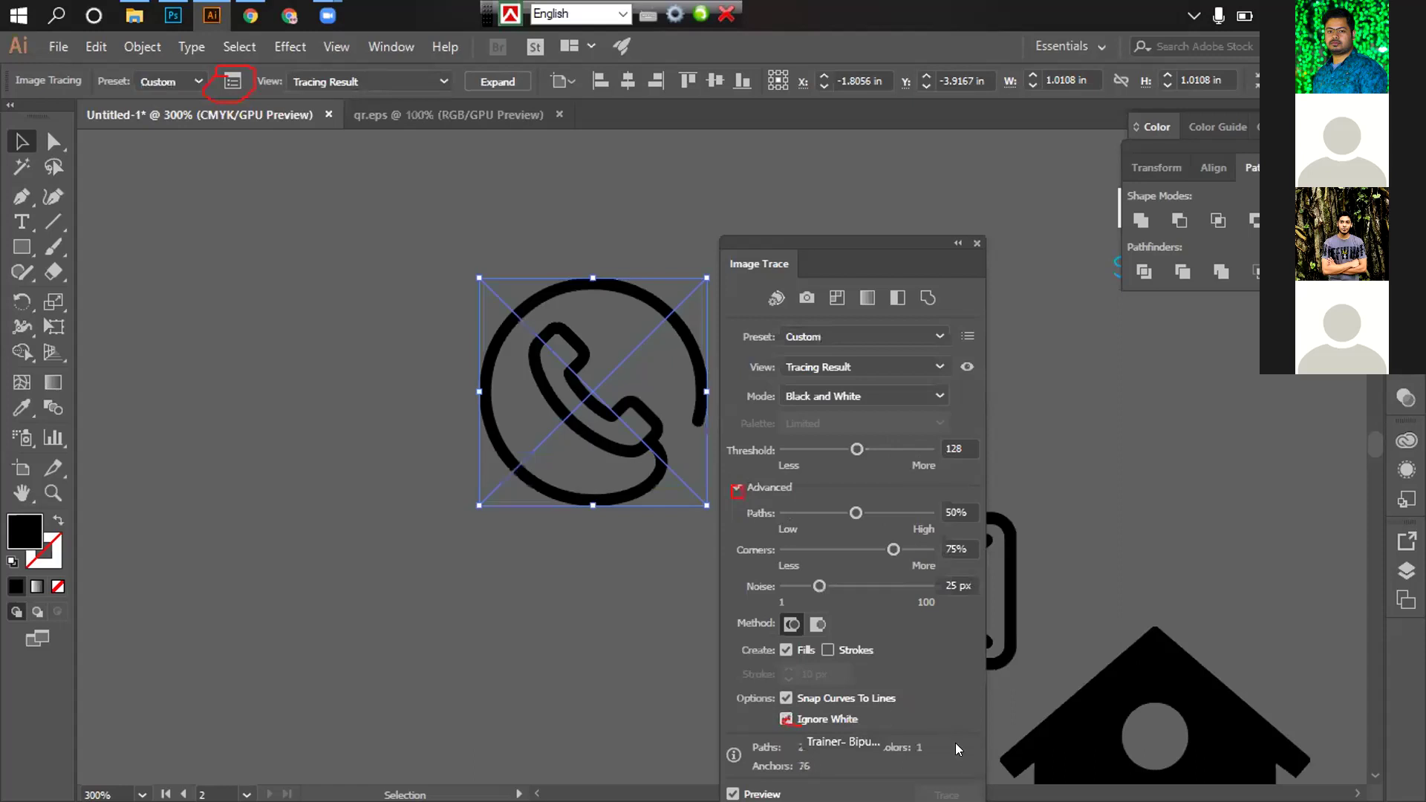
left_click_drag(893, 241, 888, 156)
left_click(973, 158)
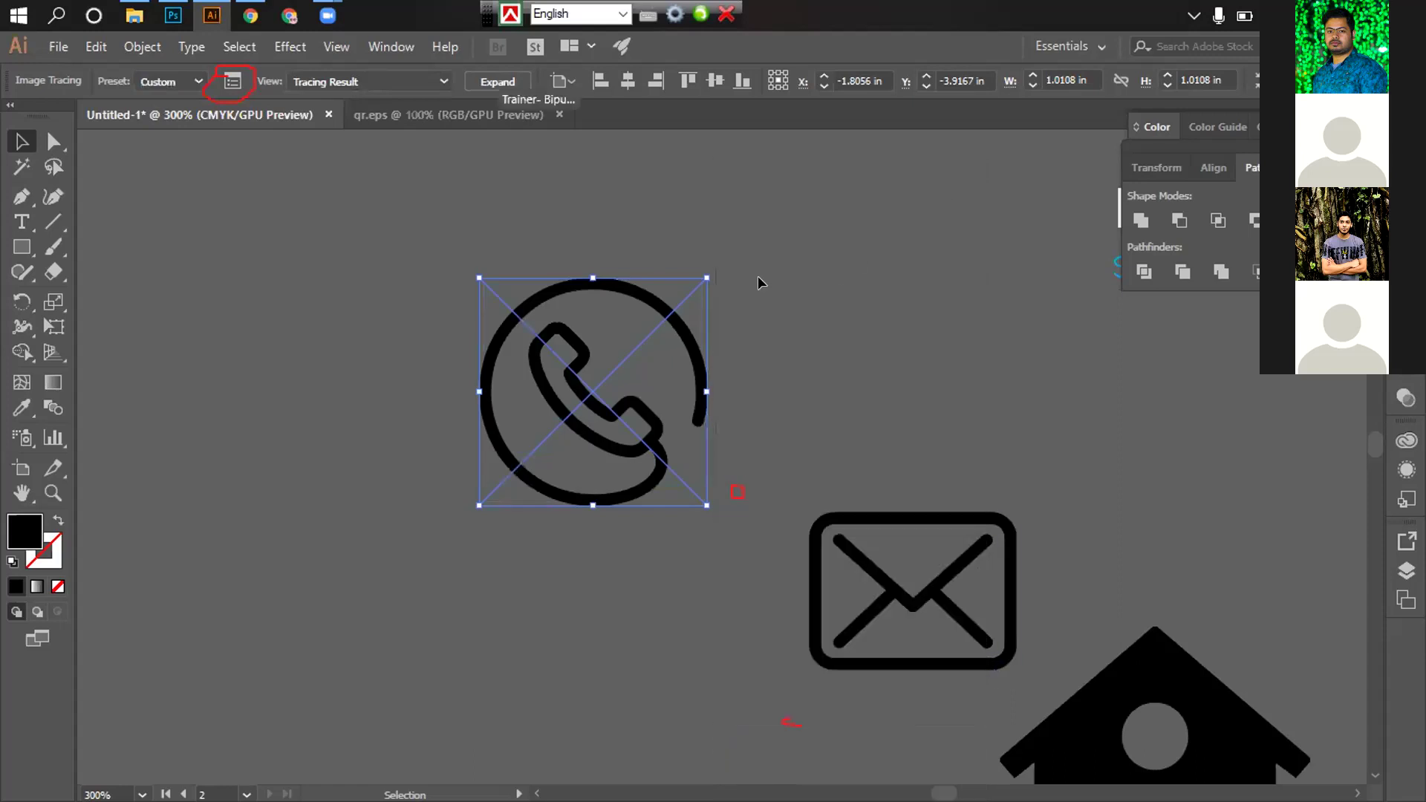
Expand the phone tracing, shrink it and move it just below the envelope
left_click(504, 77)
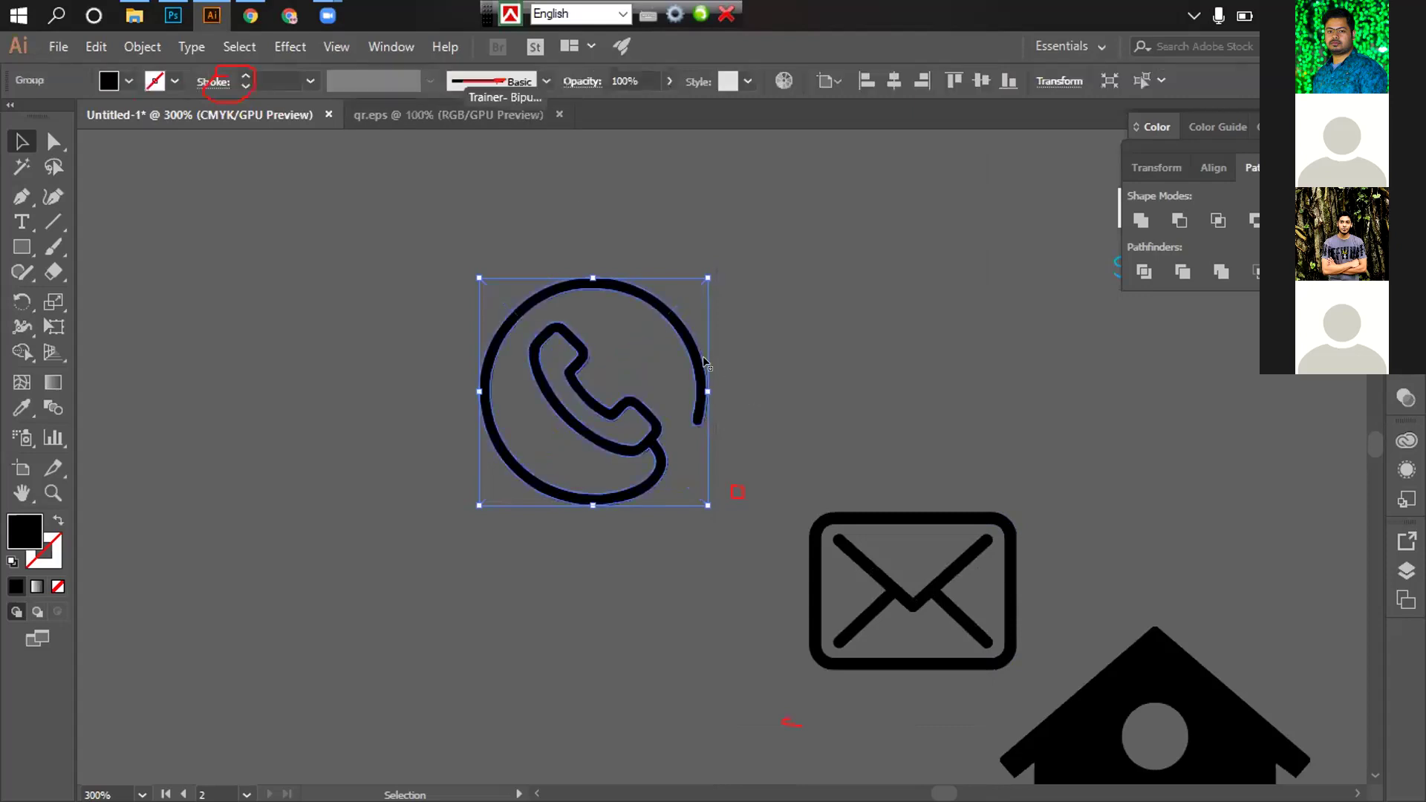
left_click_drag(700, 276, 646, 352)
left_click(577, 399)
left_click_drag(594, 401, 913, 736)
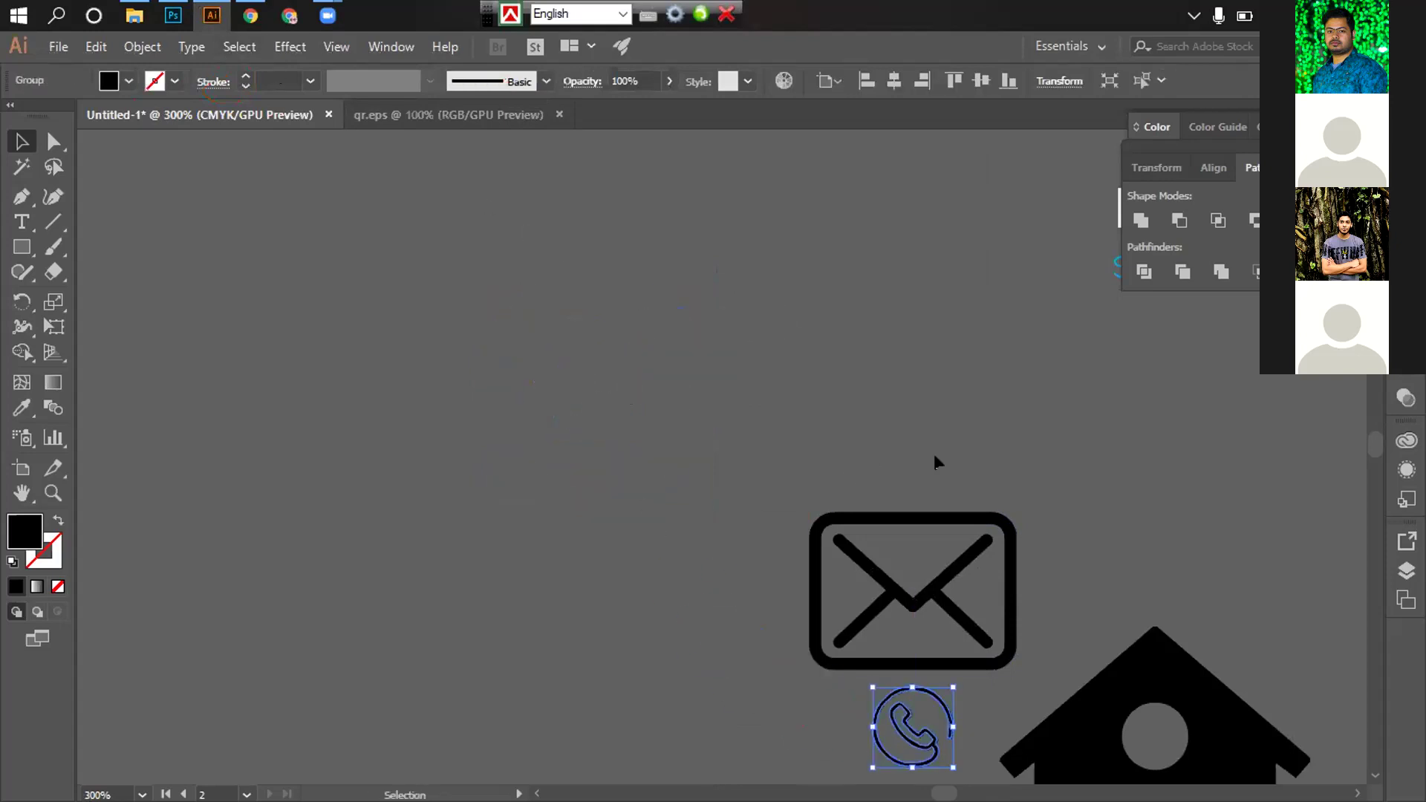
Open the Website icon folder in File Explorer
scroll(933, 461, "down", 2)
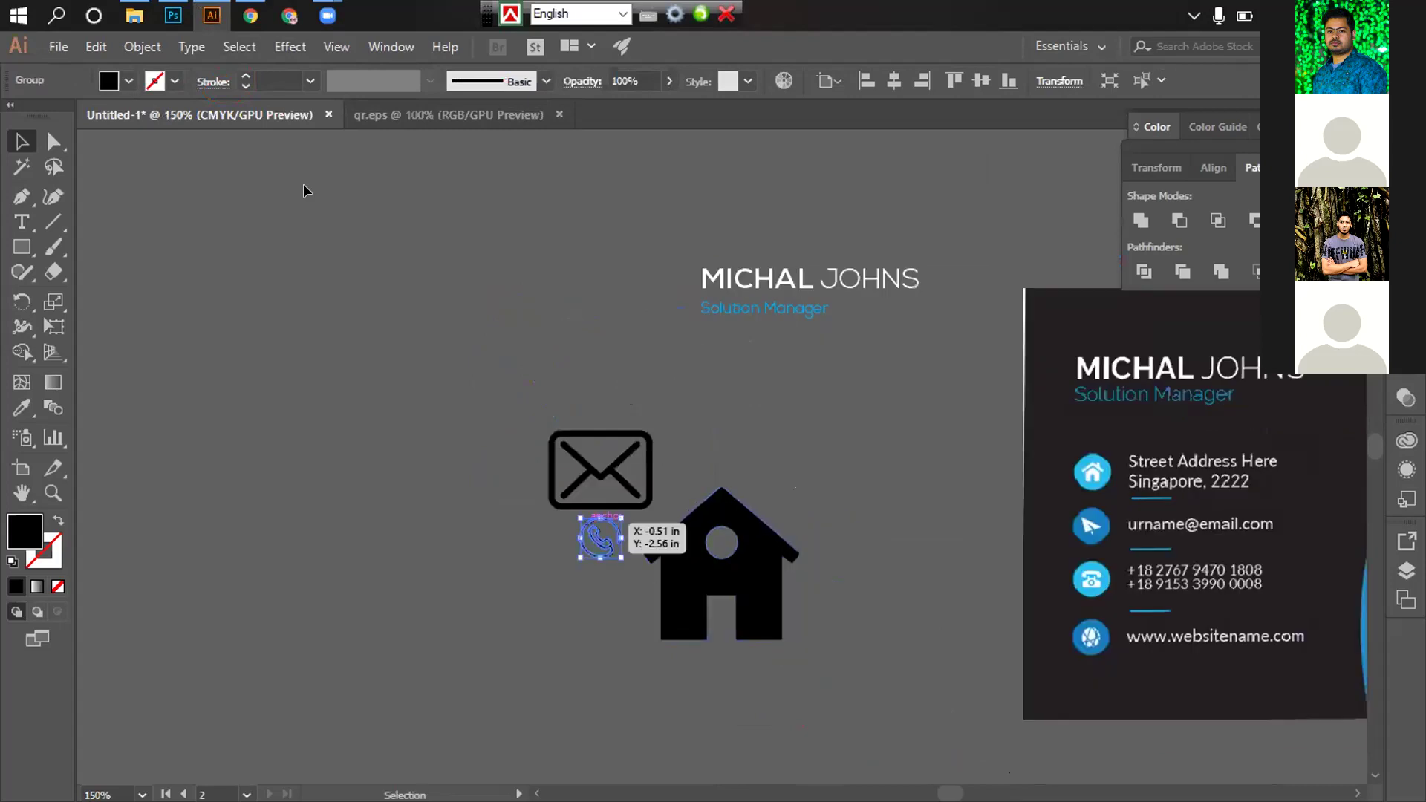
left_click(133, 15)
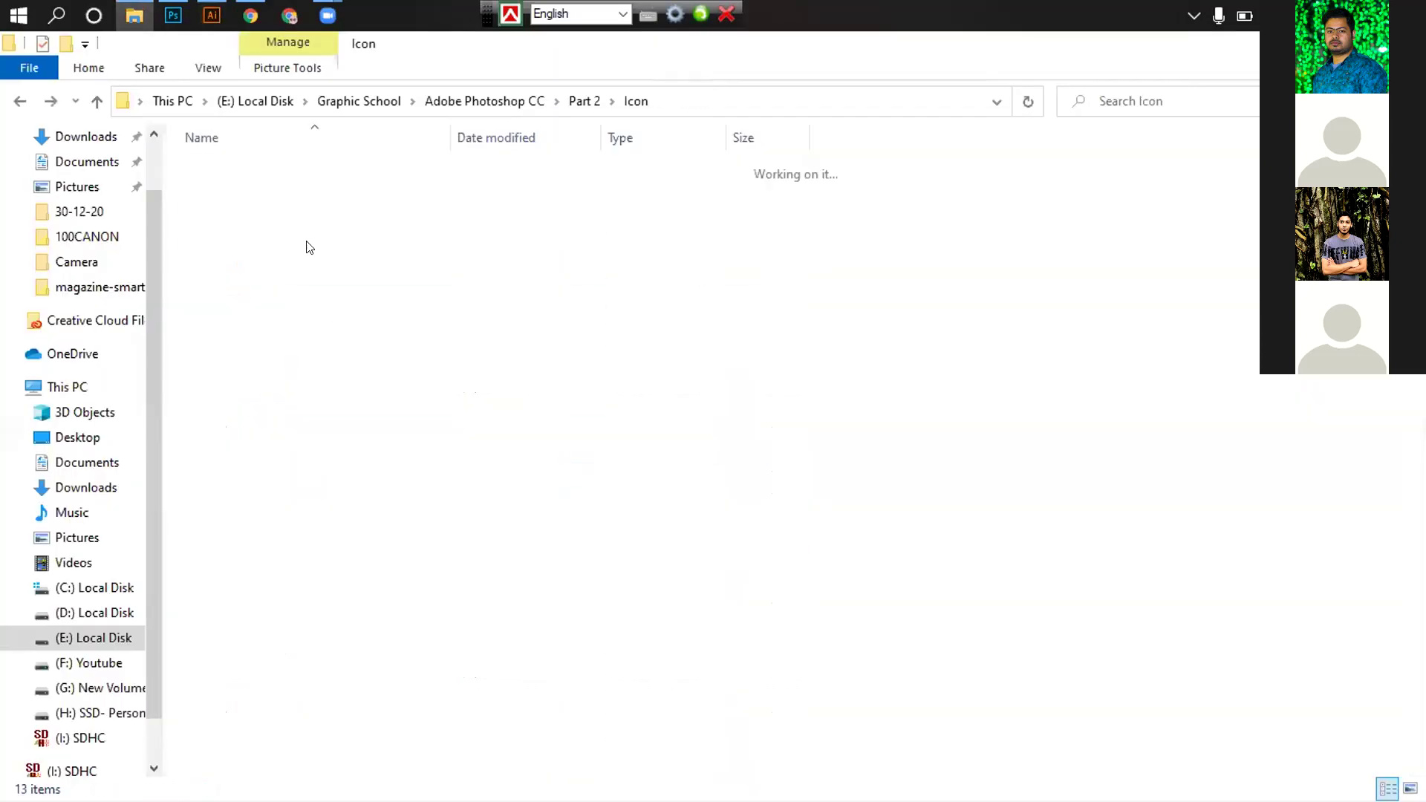
double_click(242, 386)
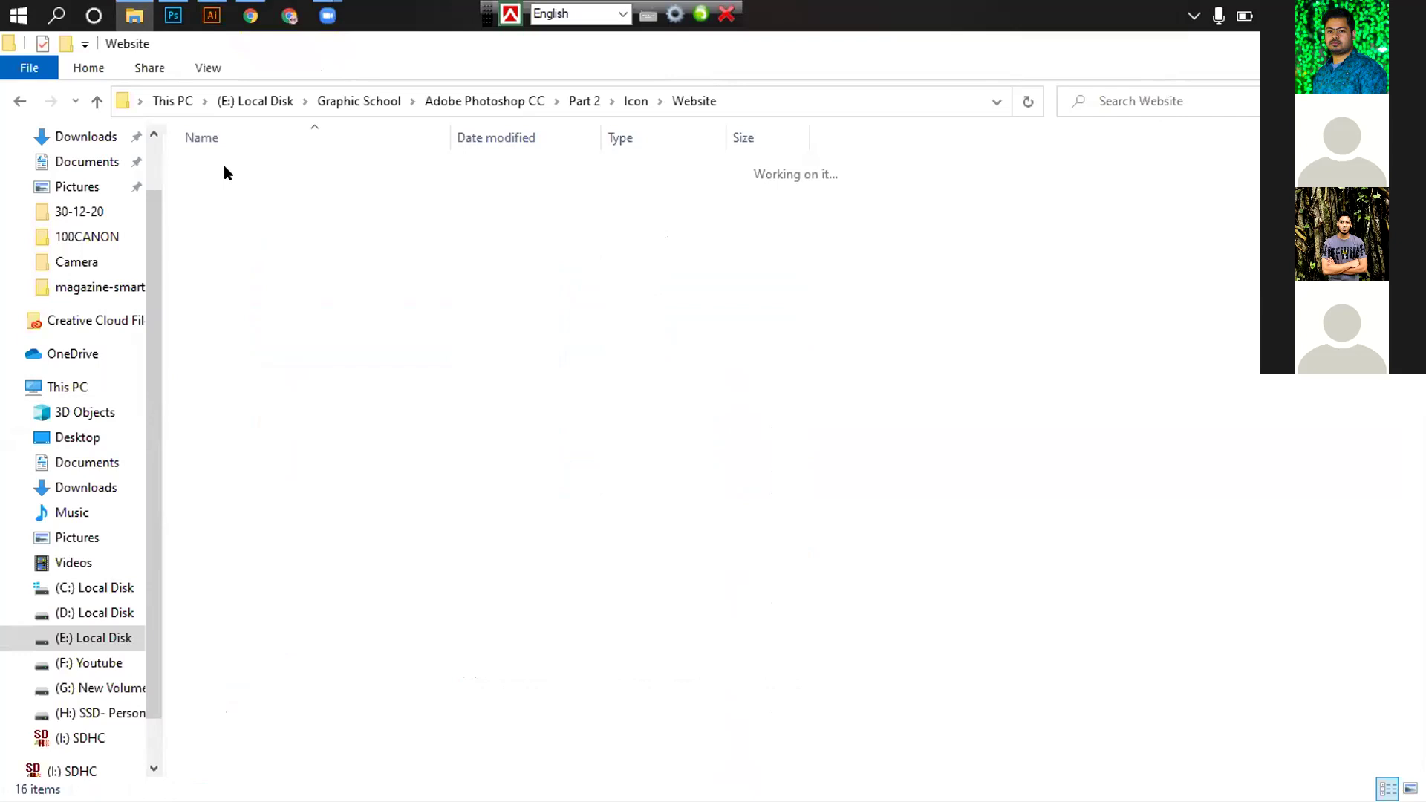
Paste the internet-1 globe image into the card document, shrink it and apply Image Trace
left_click(211, 13)
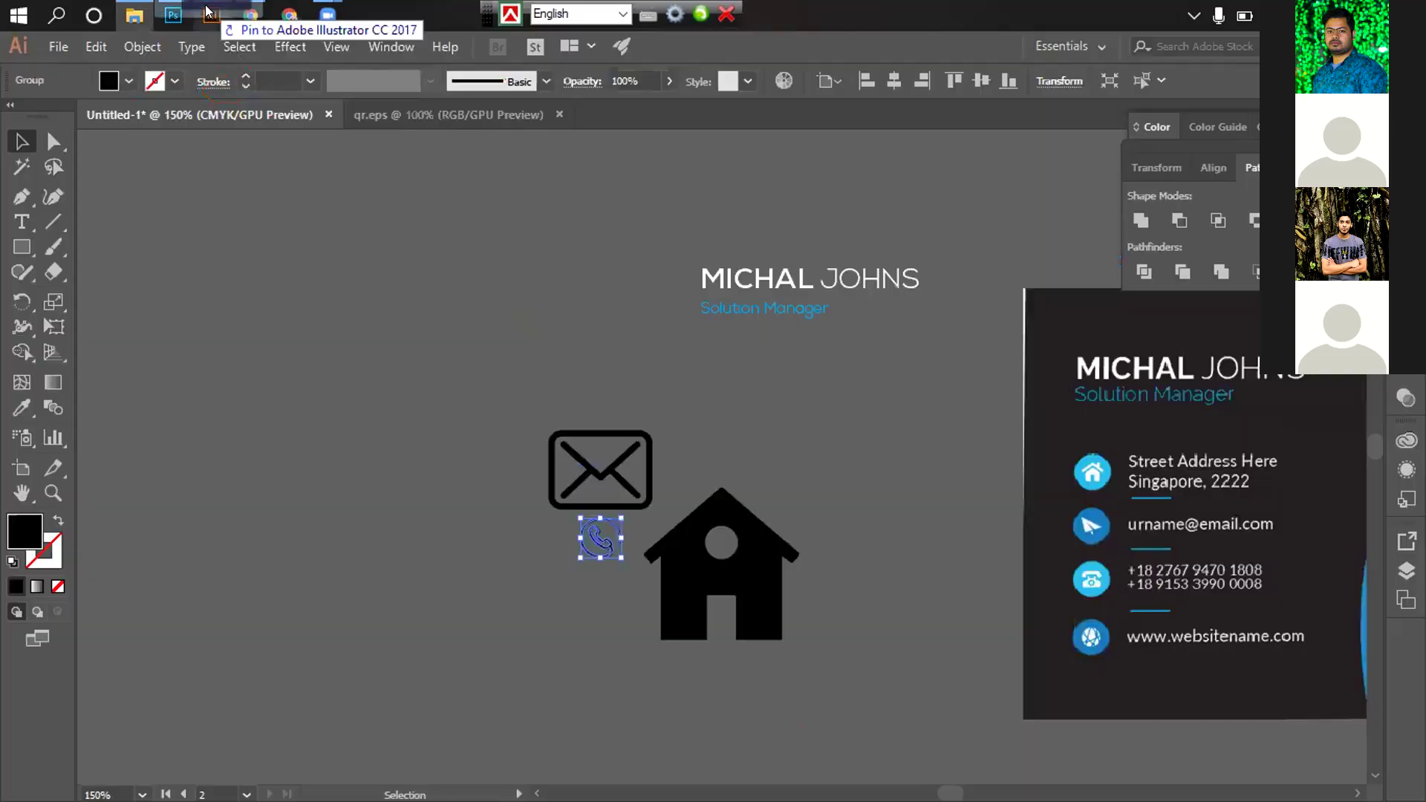
key("ctrl+v")
left_click_drag(671, 154, 550, 274)
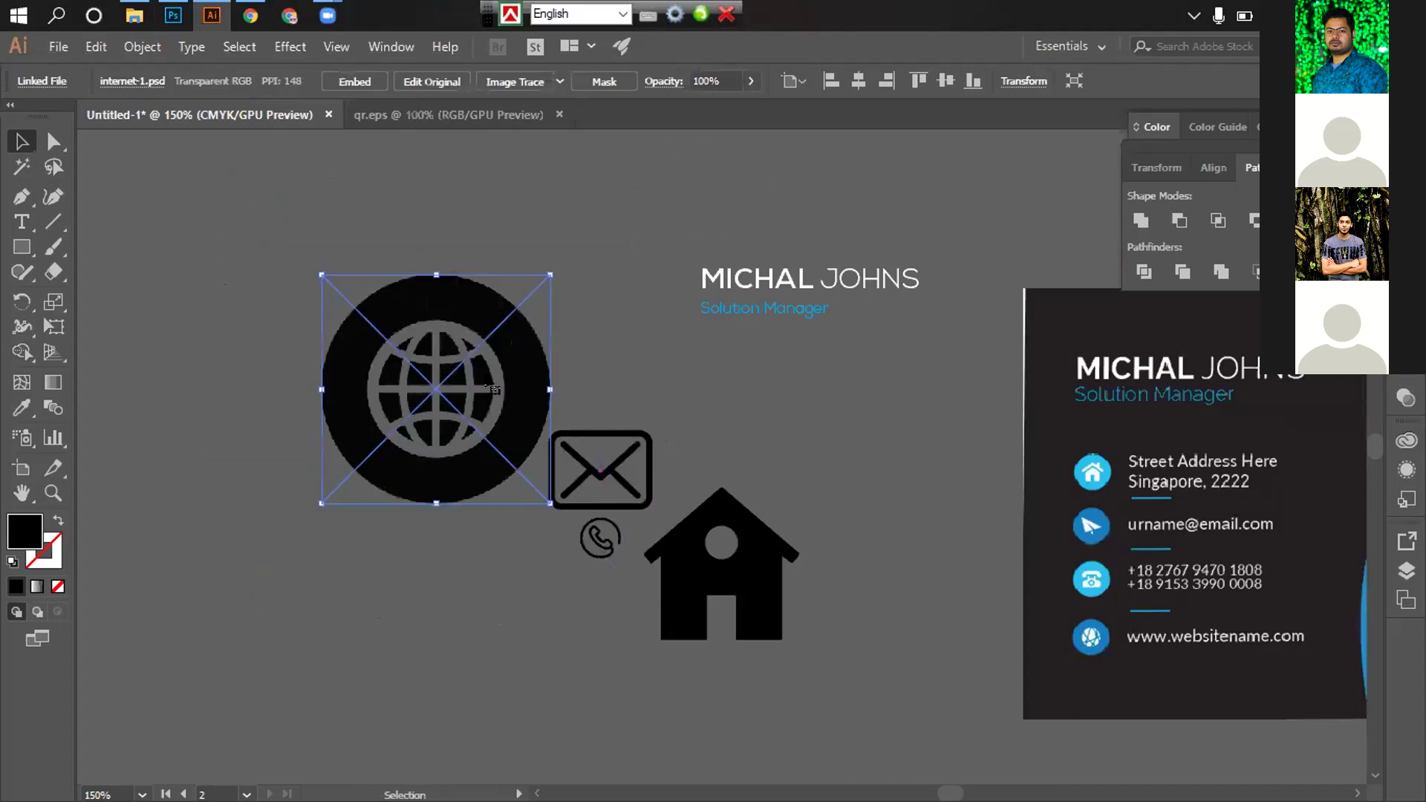
left_click(523, 79)
Tick Ignore White in the Image Trace panel and expand the globe into vector paths
right_click(461, 304)
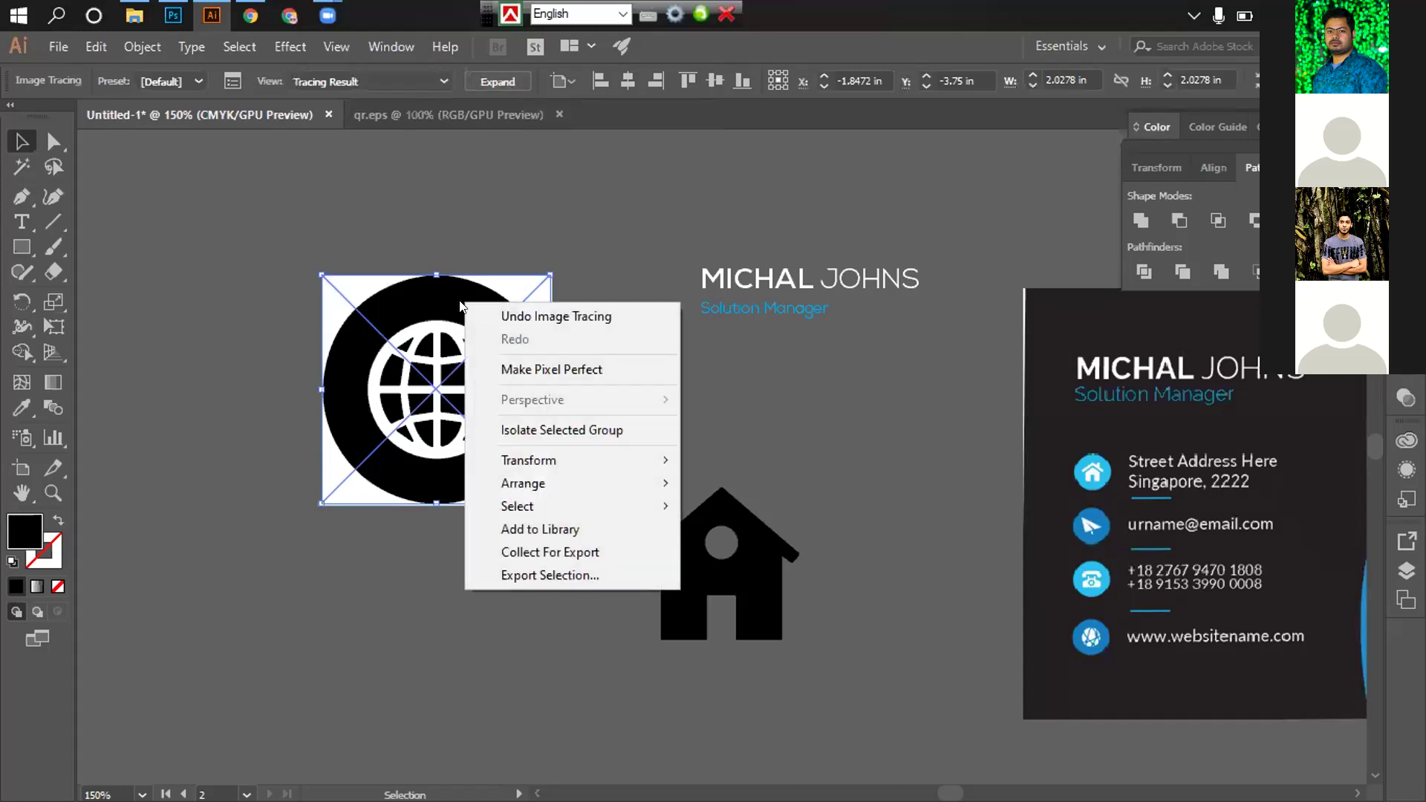
left_click(237, 84)
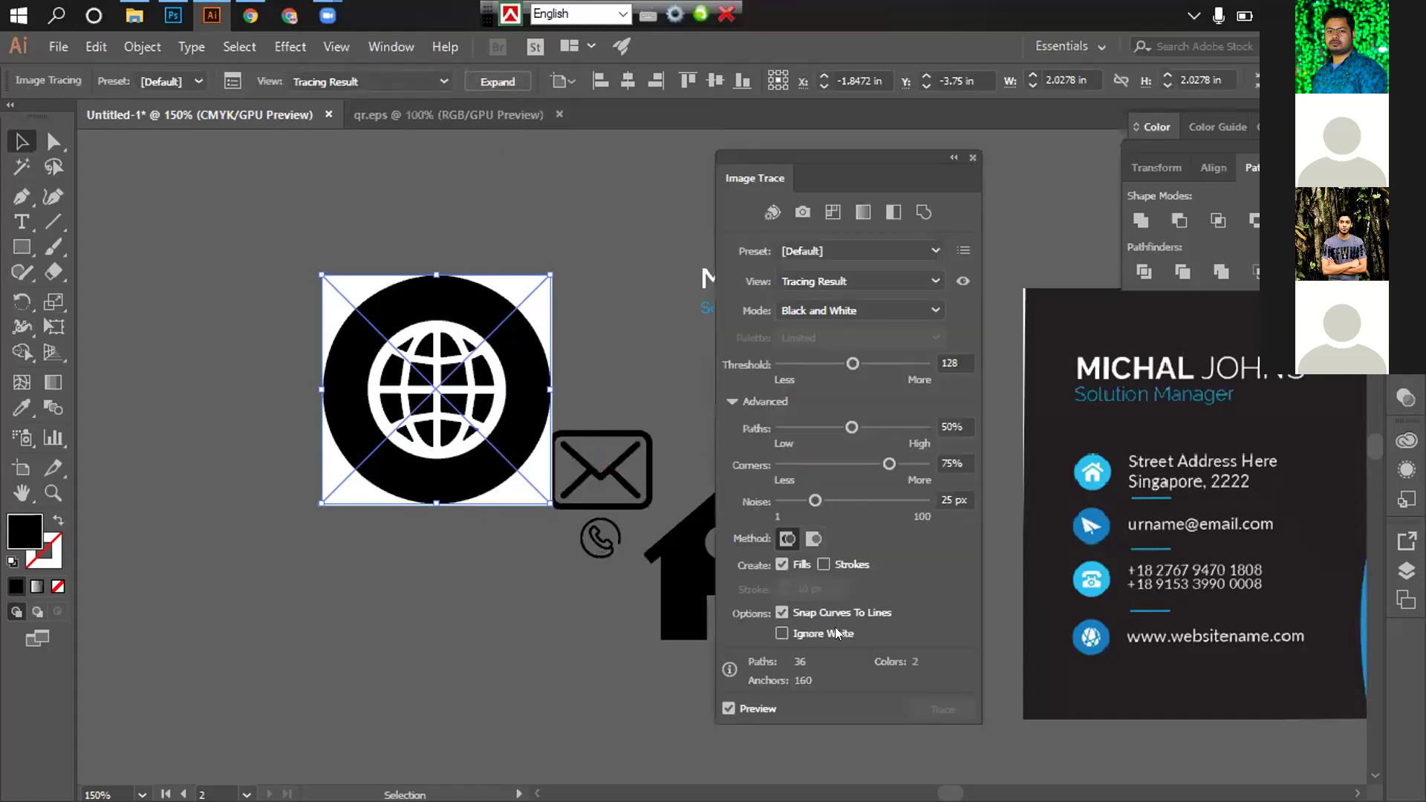
left_click(795, 635)
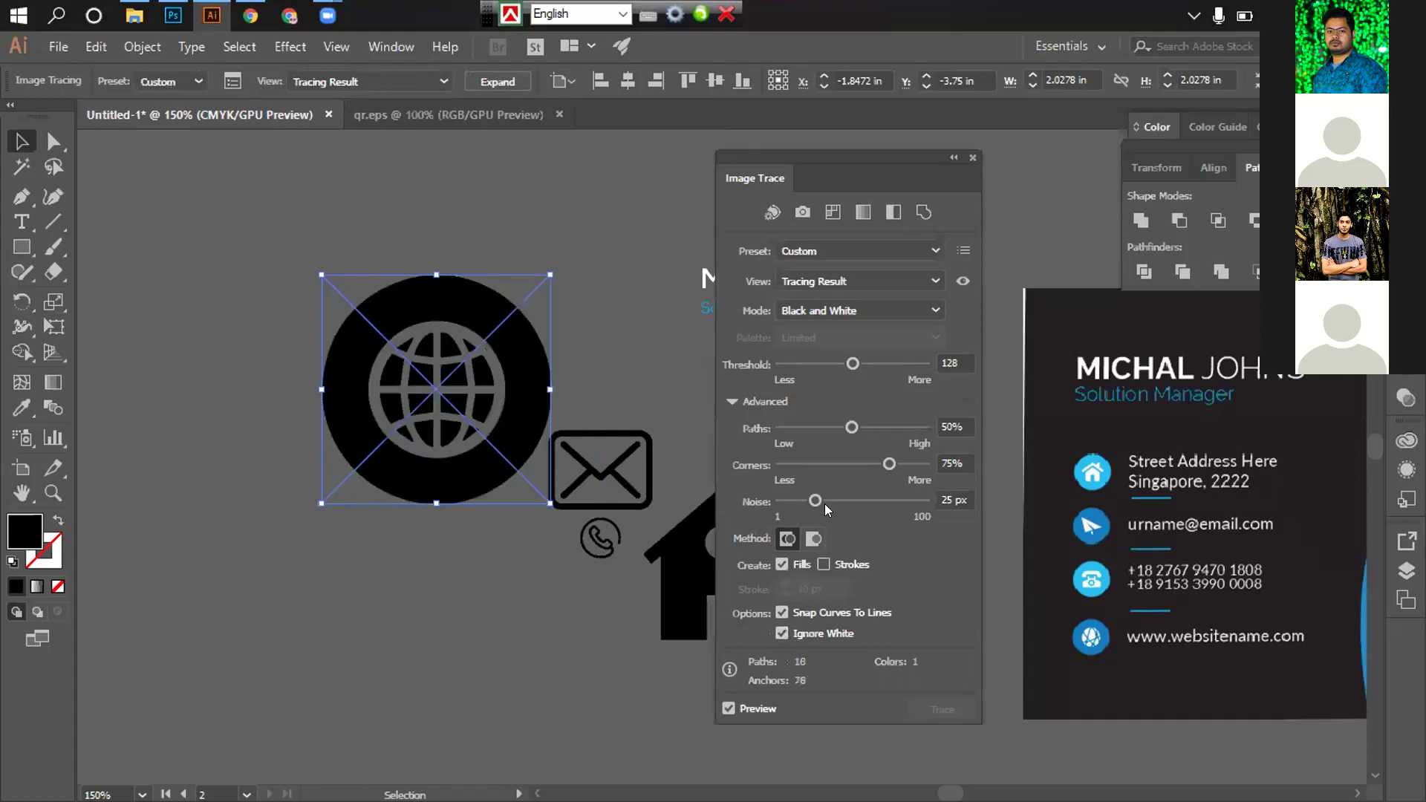
left_click(972, 158)
left_click(495, 82)
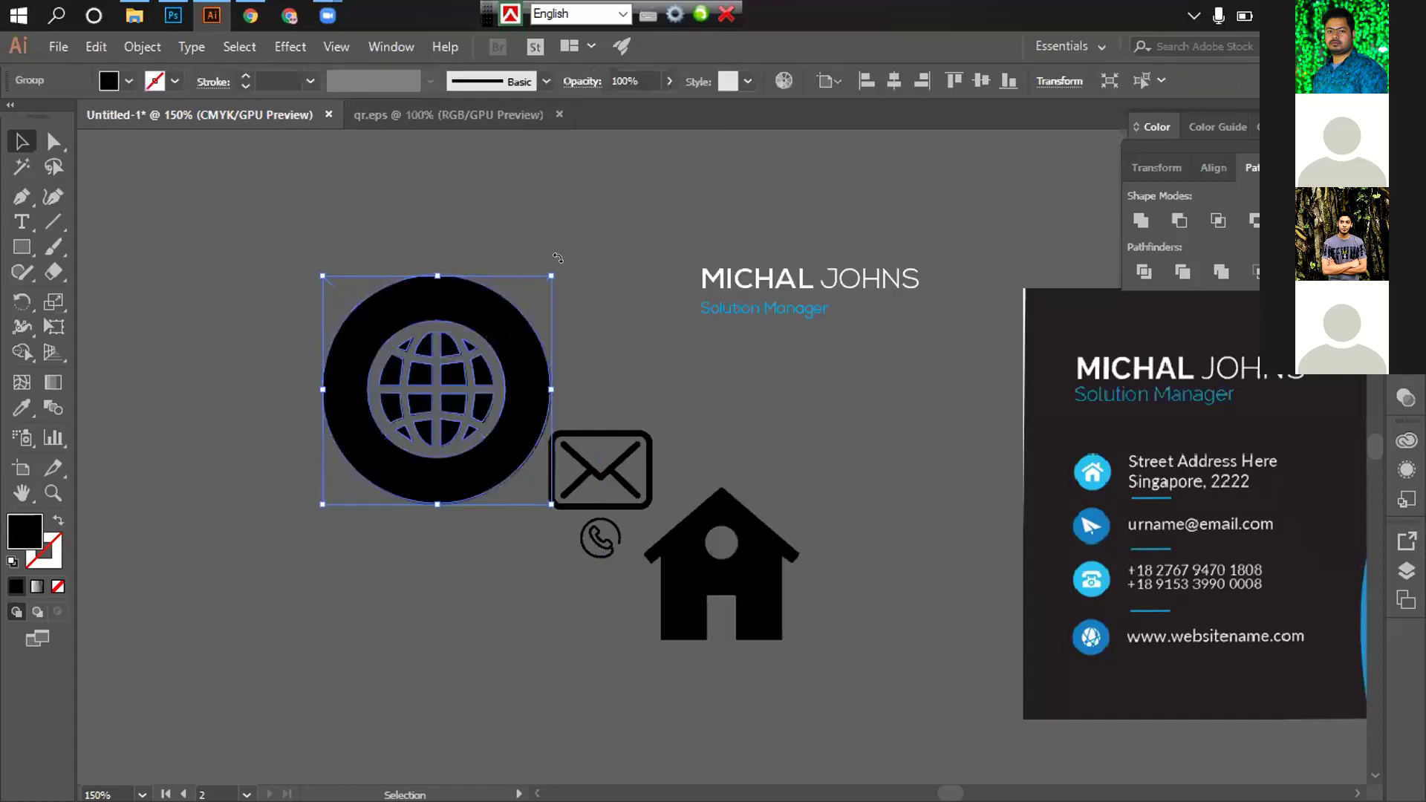
Shrink the globe to small icon size and place it right of the house
left_click_drag(546, 279, 541, 347)
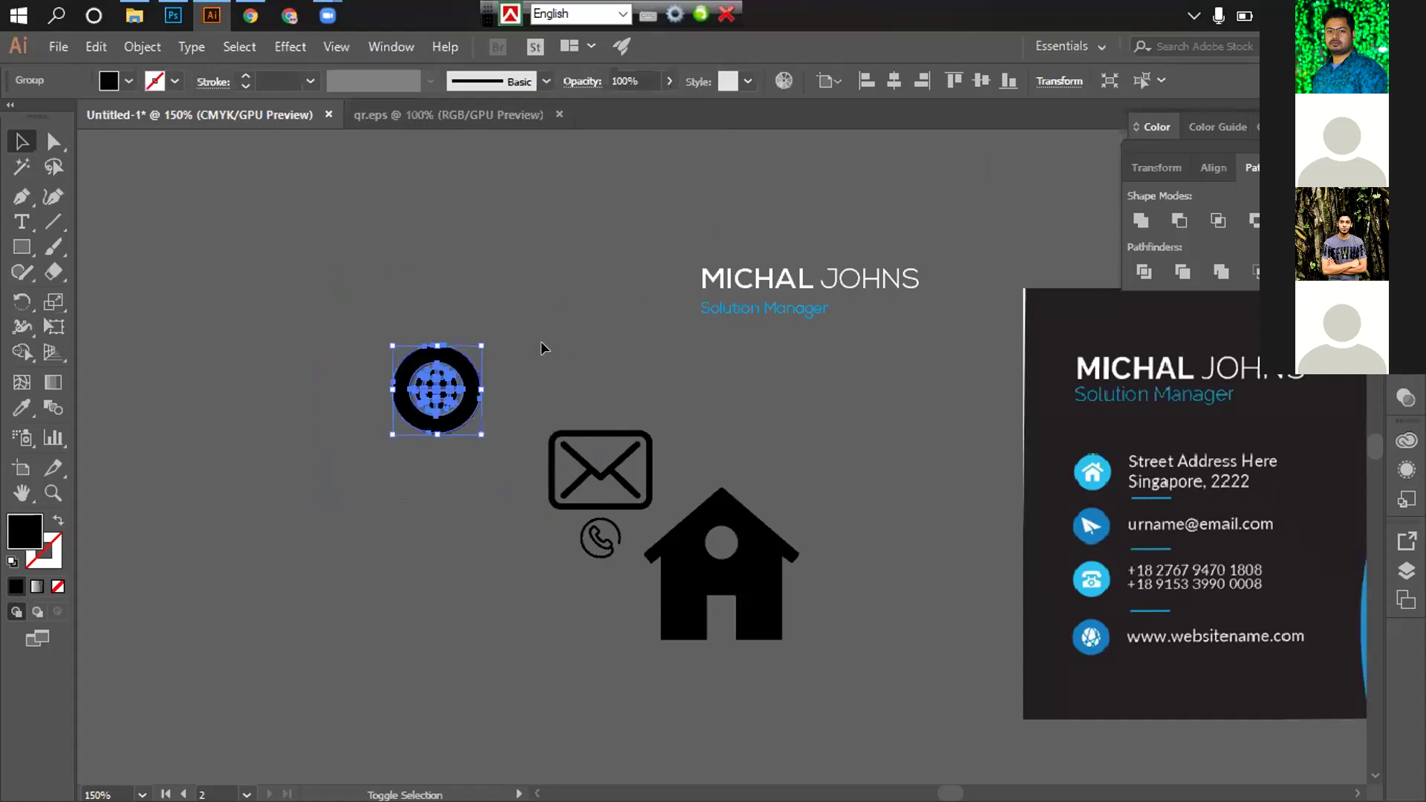
left_click(465, 477)
left_click_drag(353, 397, 220, 262)
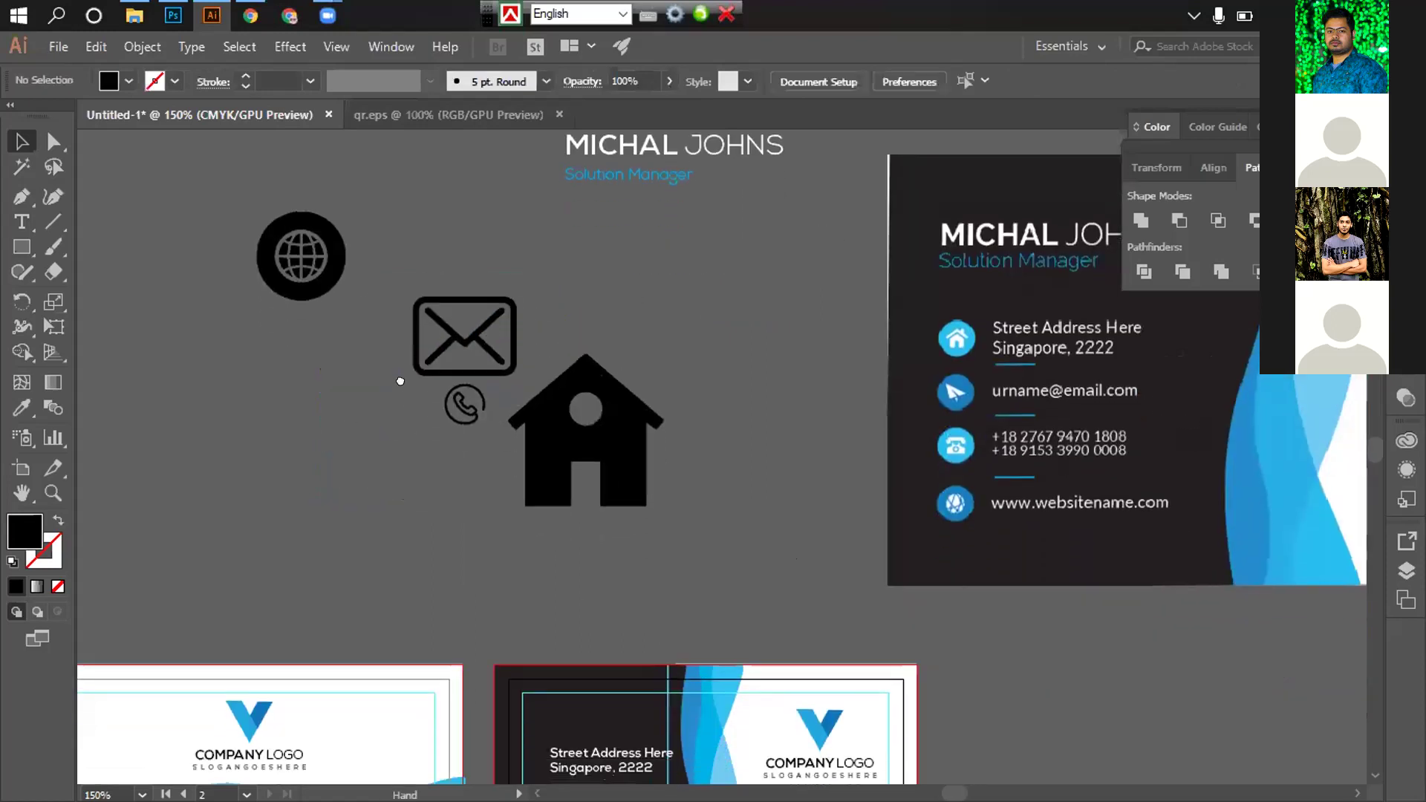
left_click_drag(341, 246, 434, 334)
left_click_drag(643, 427, 815, 373)
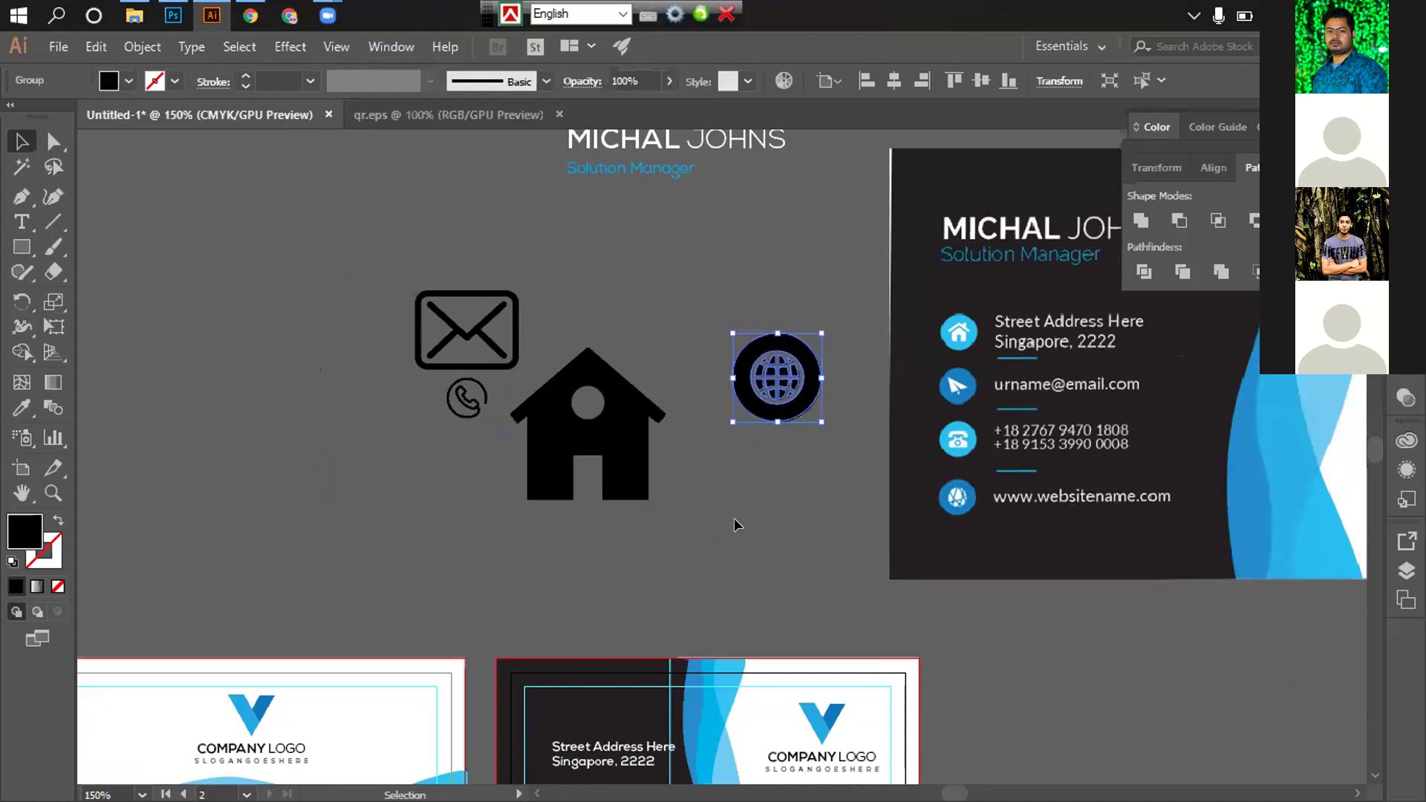
left_click(22, 247)
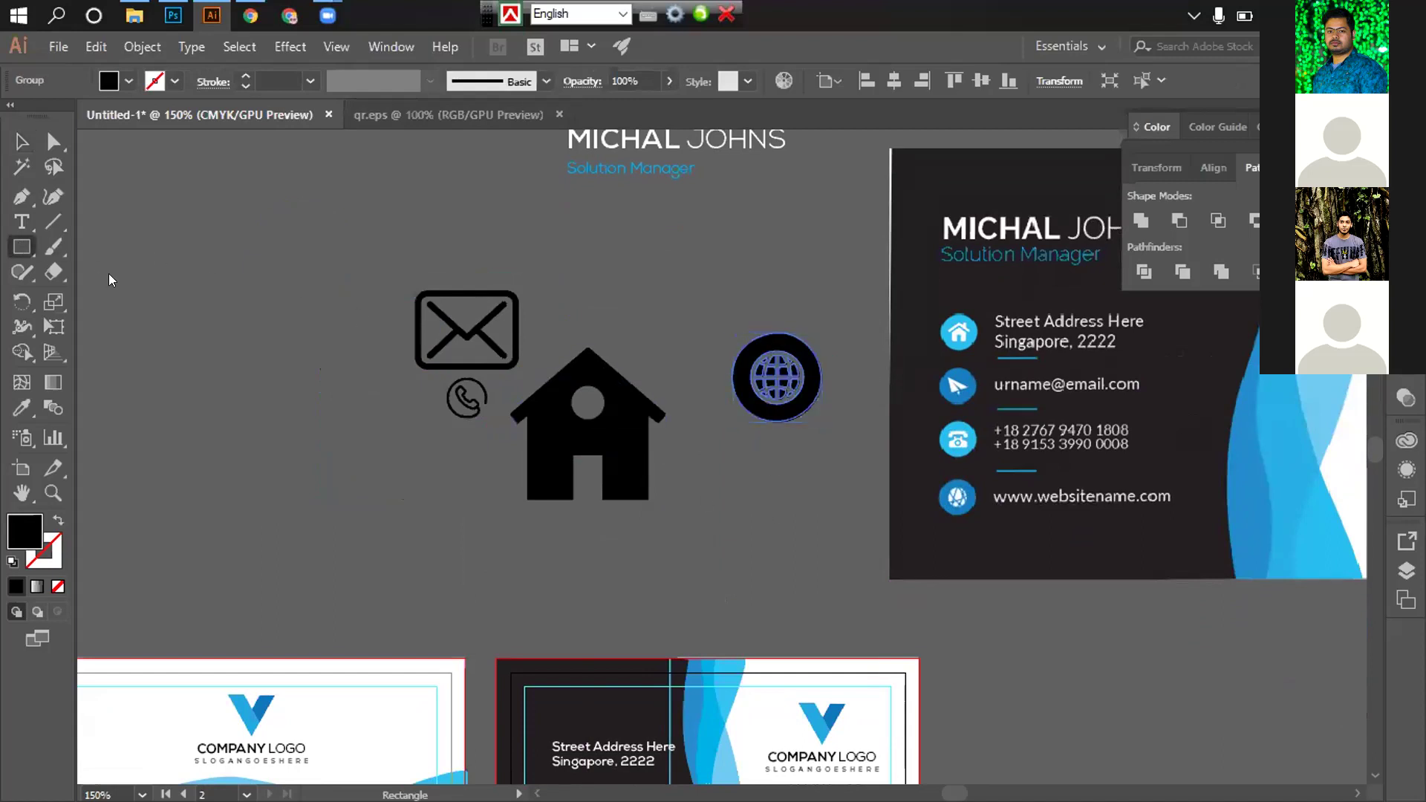
Draw a small circle left of the envelope and fill it with CMYK Cyan
left_click(22, 248)
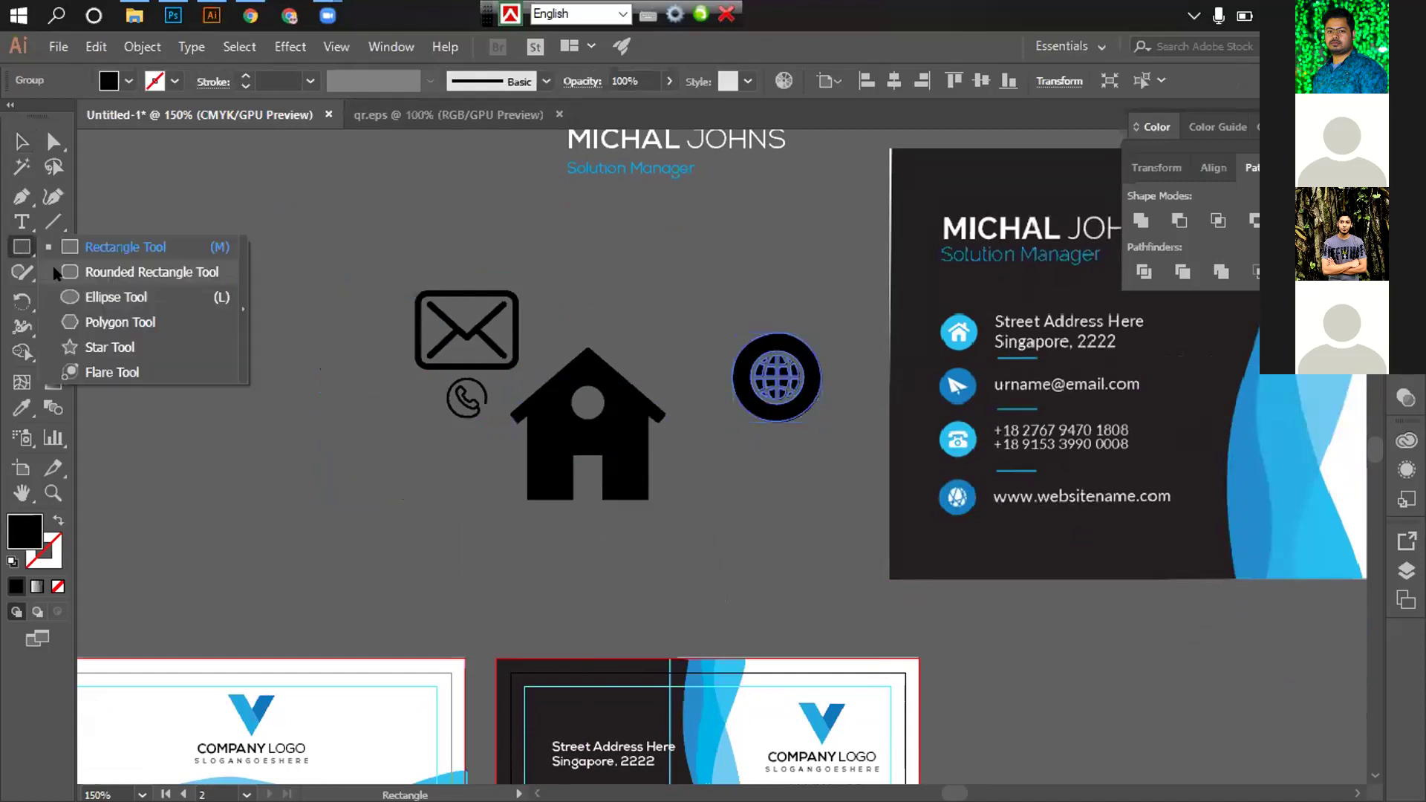
left_click(134, 299)
left_click_drag(331, 373, 367, 413)
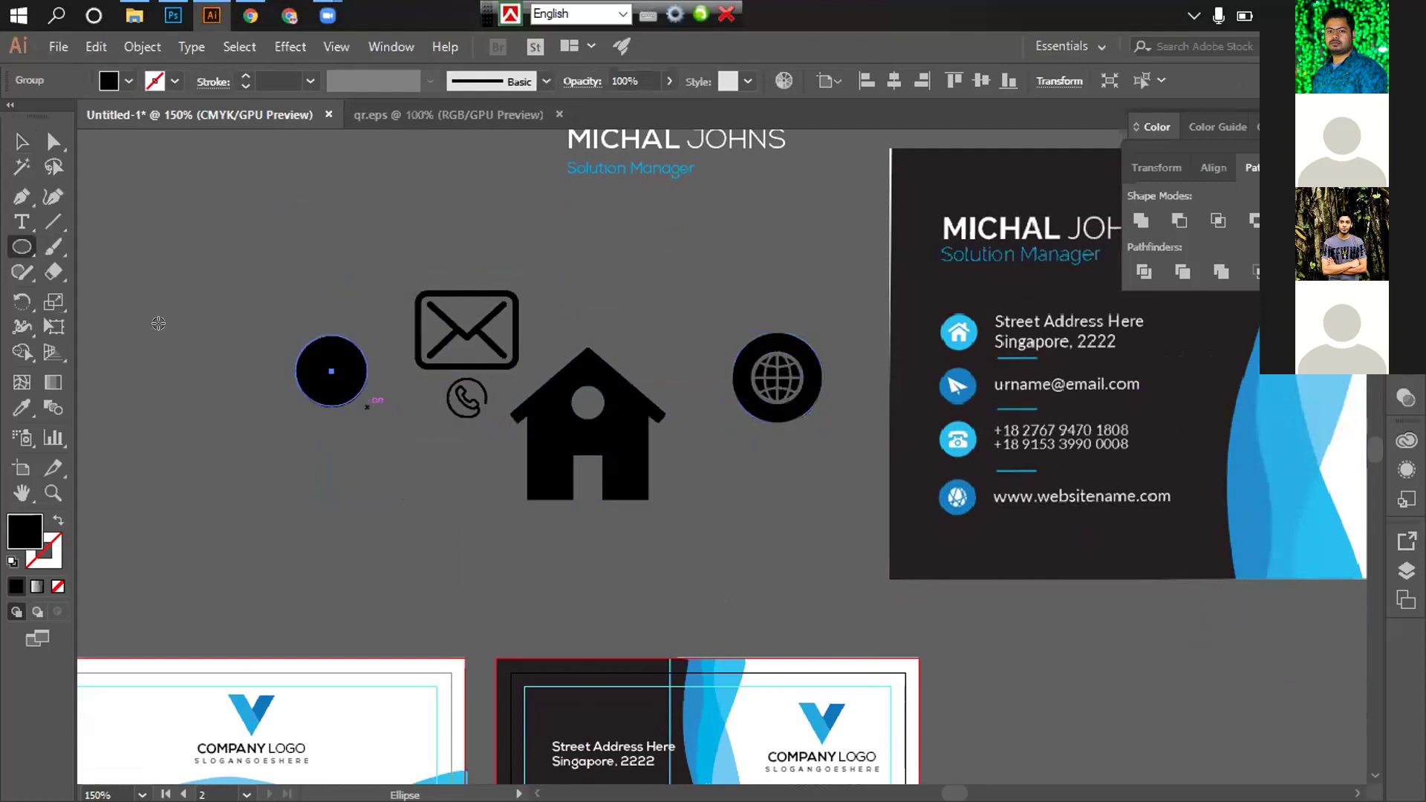
left_click(22, 141)
left_click(128, 82)
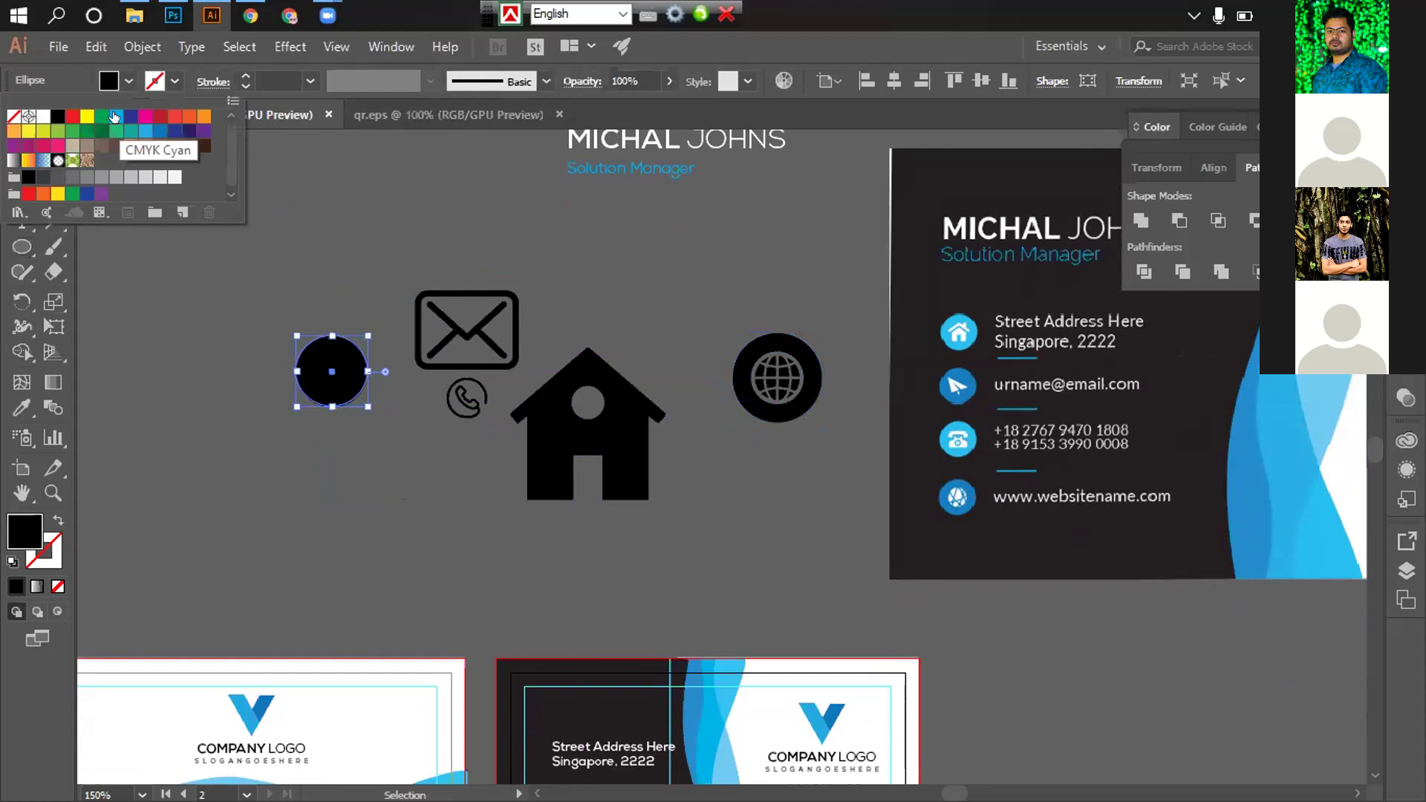
left_click(115, 117)
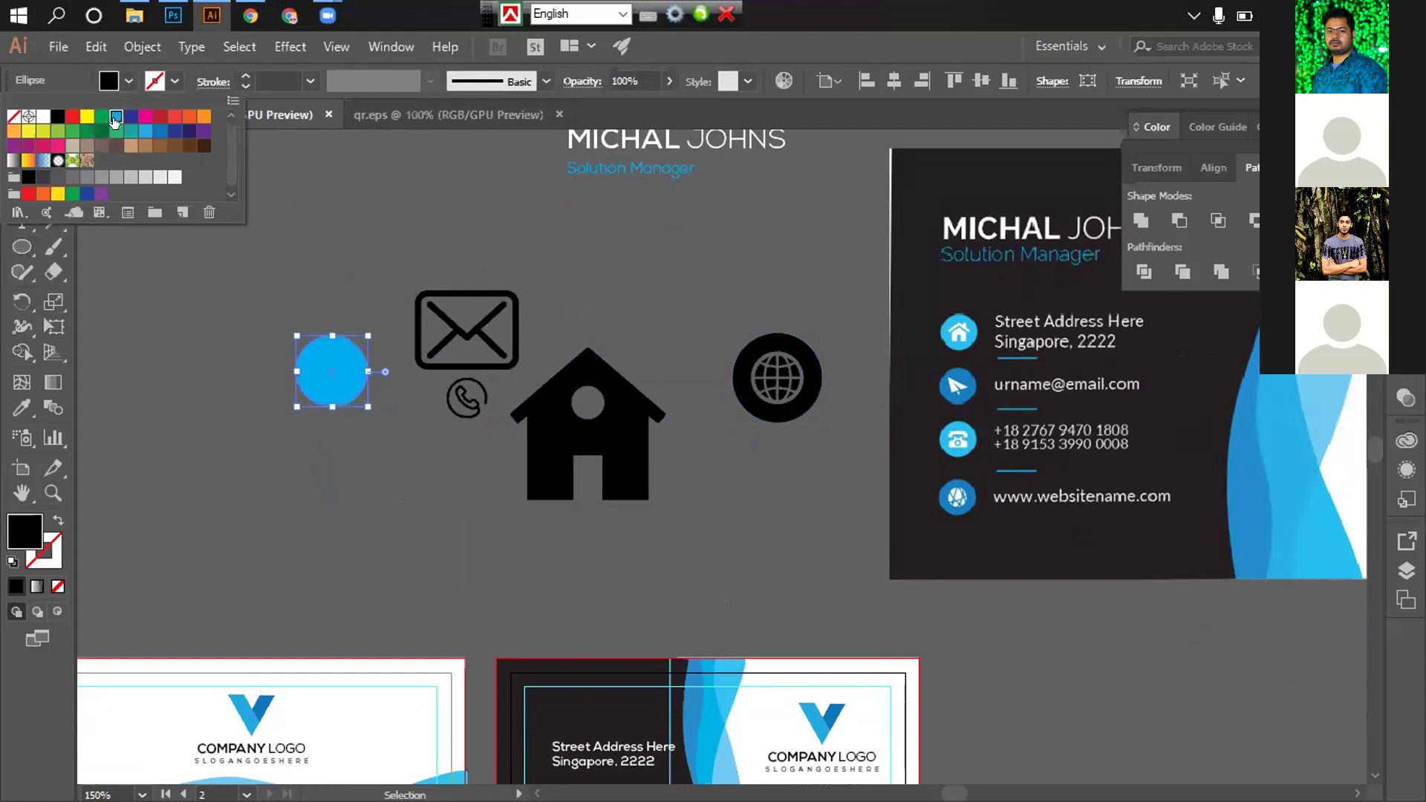
left_click(419, 221)
left_click(209, 274)
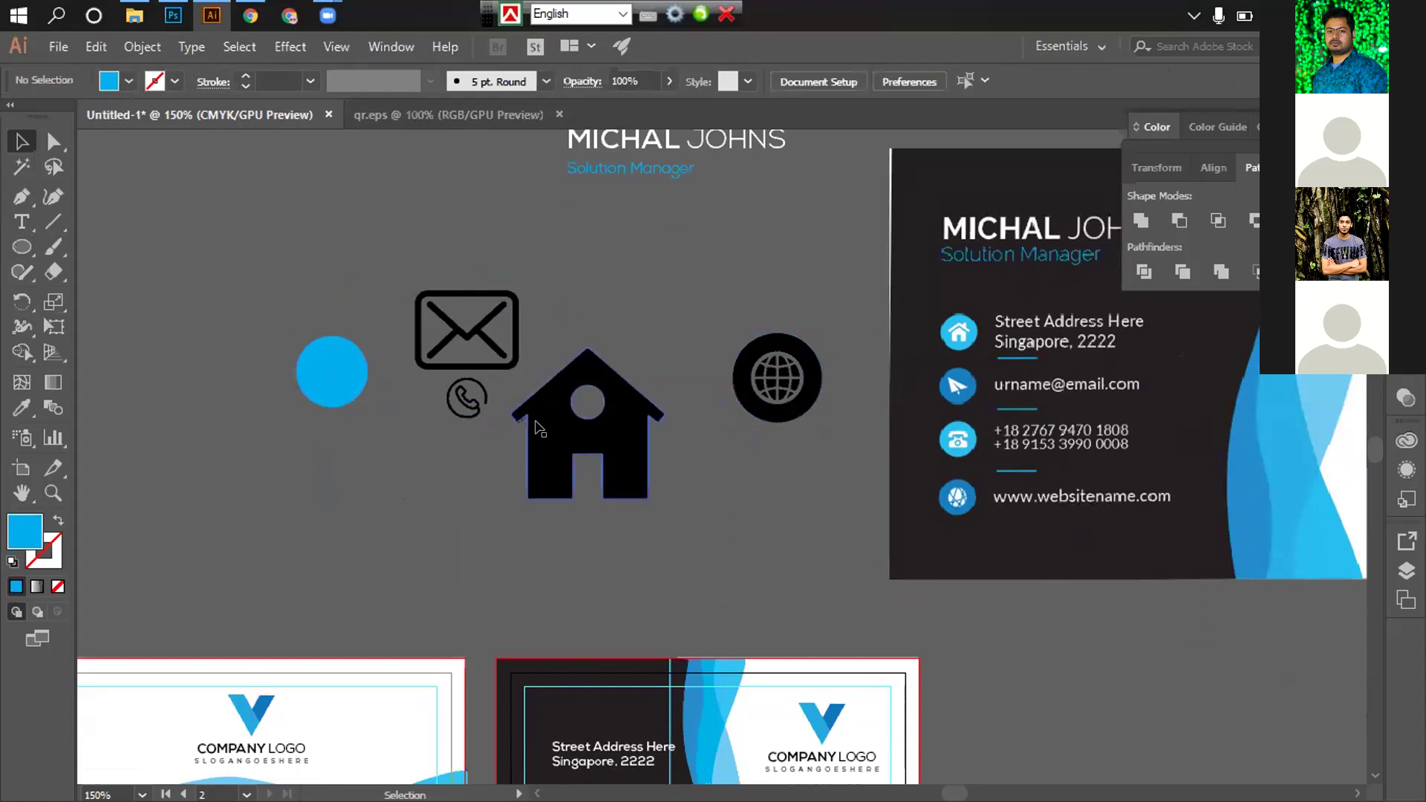
Move the house onto the cyan circle, shrink it to fit and bring it to front
left_click_drag(605, 408, 314, 357)
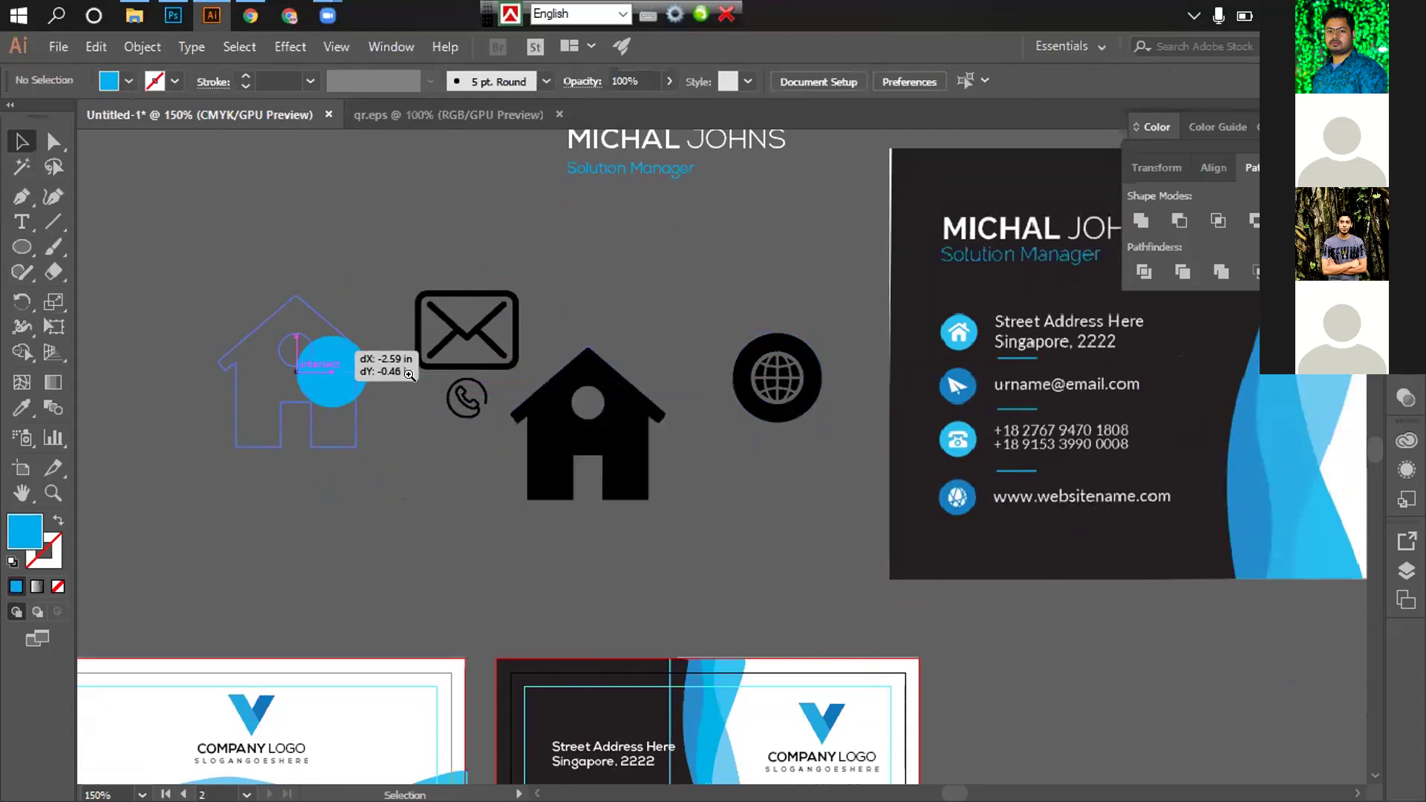
key("ctrl+plus")
key("ctrl+plus")
left_click_drag(795, 329, 695, 438)
right_click(621, 481)
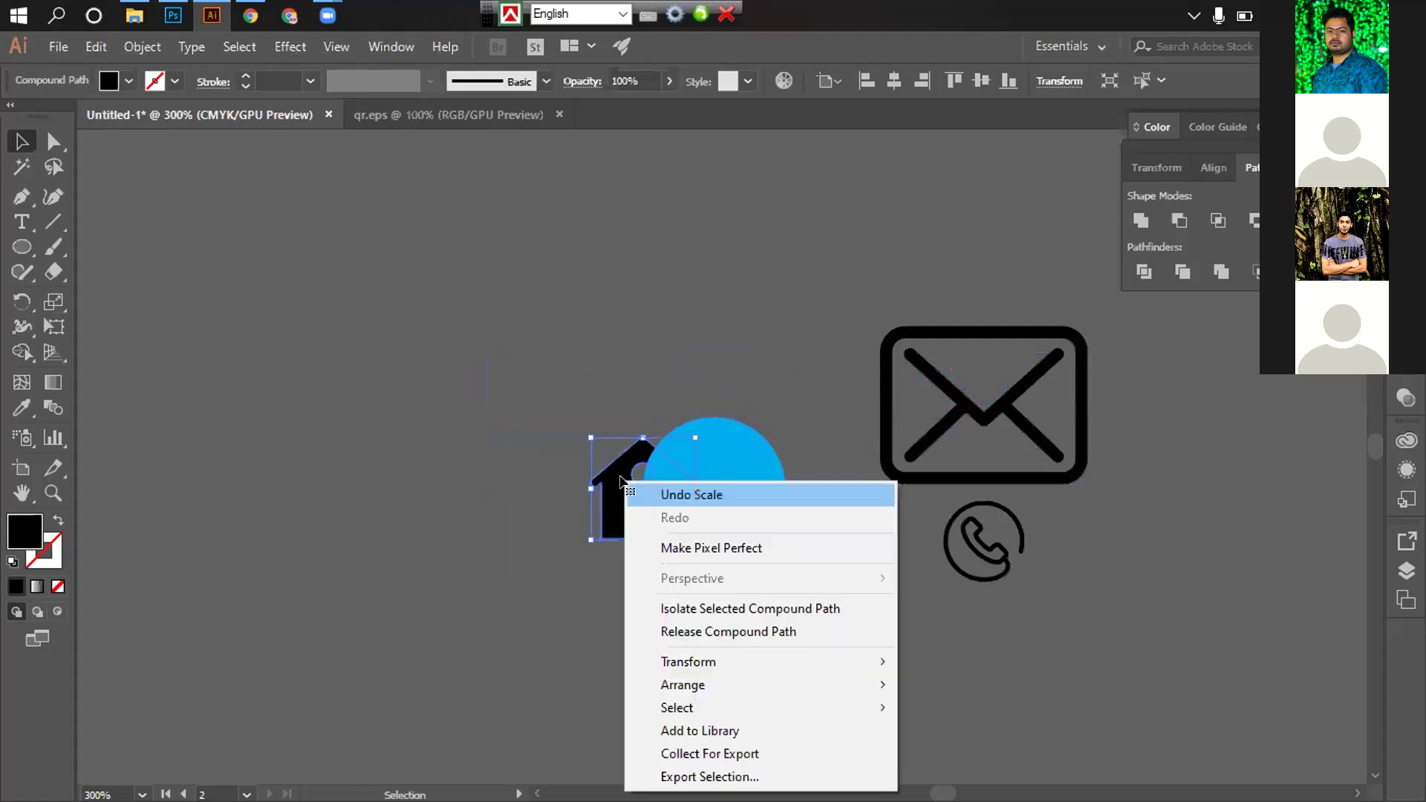
mouse_move(703, 685)
left_click(950, 681)
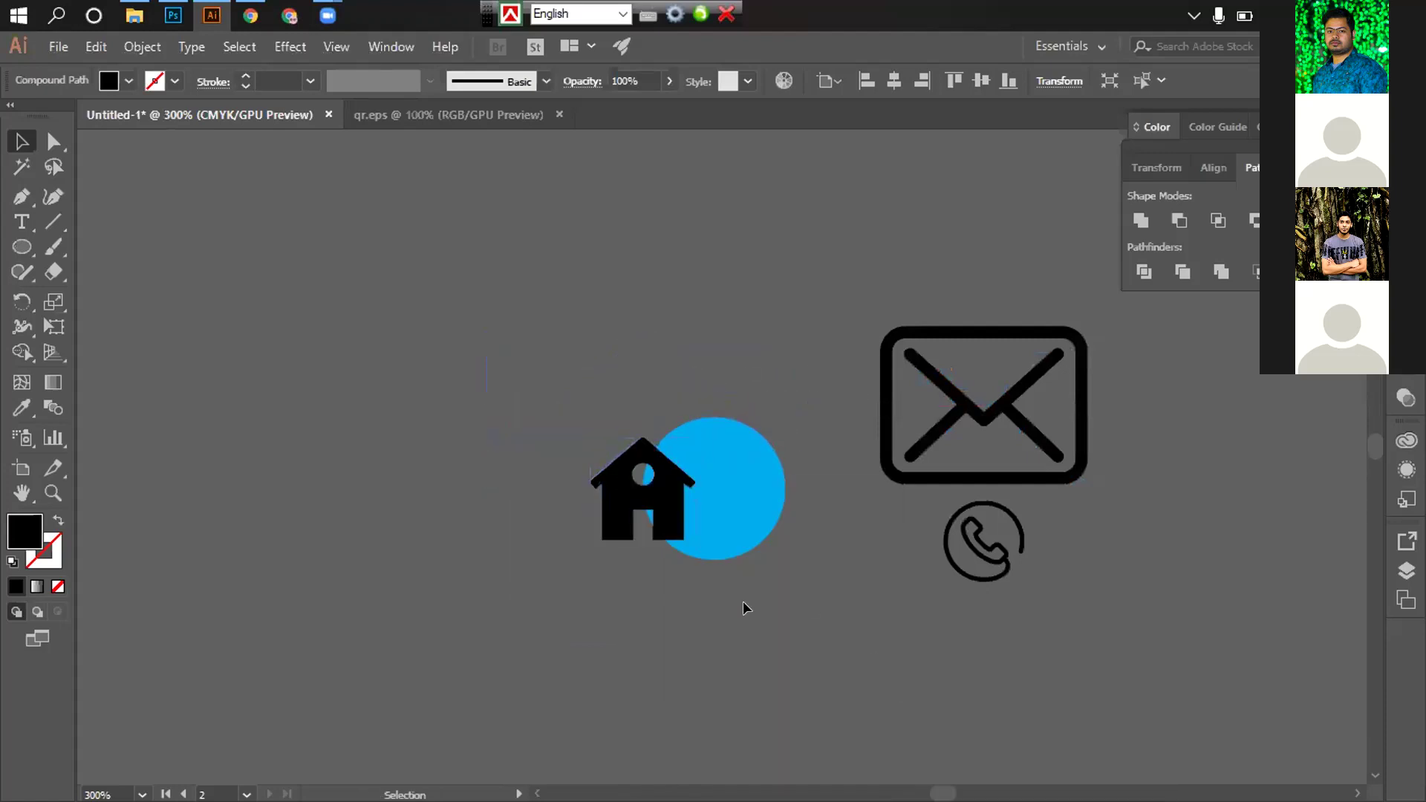
scroll(742, 608, "up", 2)
left_click_drag(452, 399, 587, 377)
Centre the house icon horizontally on its cyan circle using Horizontal Align Center
left_click(652, 493)
left_click(694, 487)
left_click_drag(684, 494, 565, 416)
left_click(893, 81)
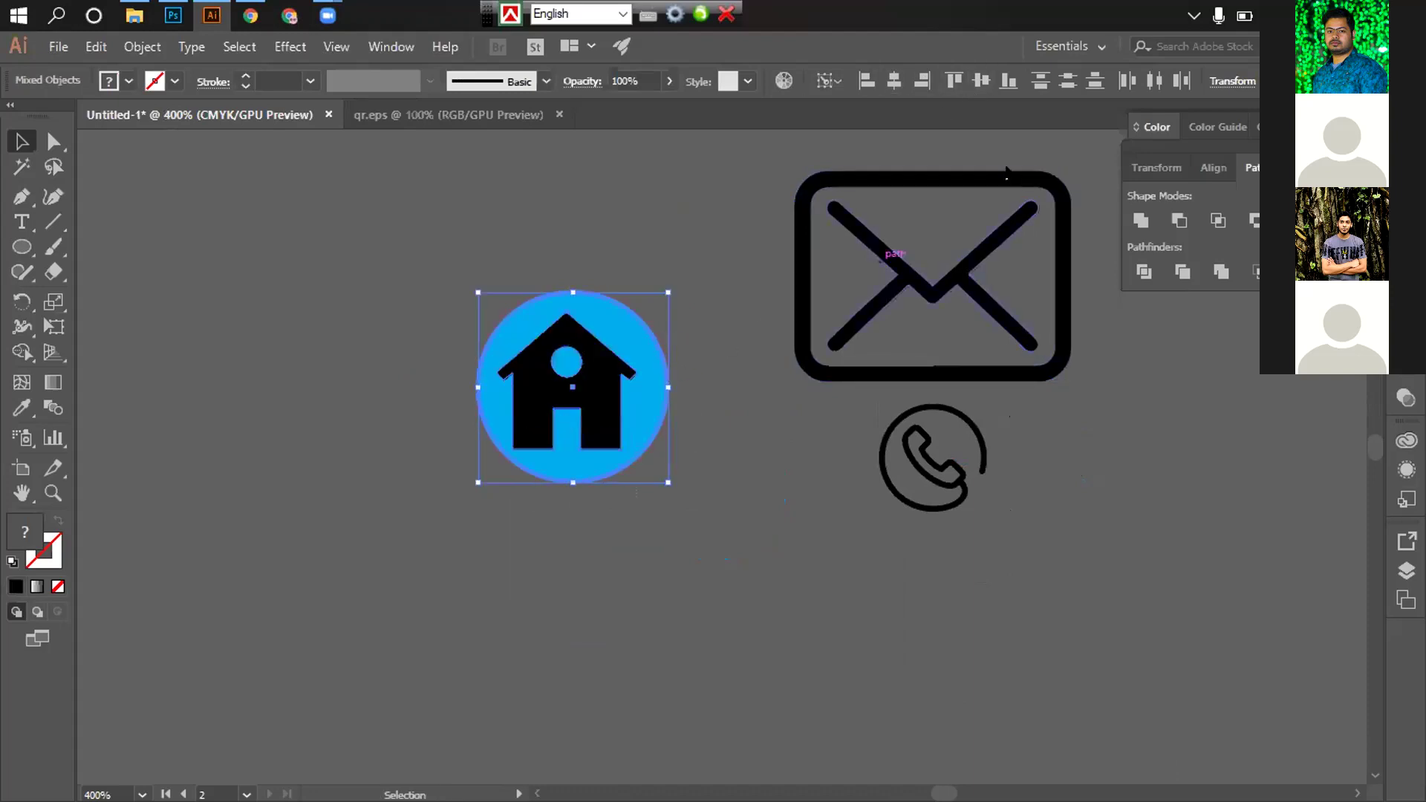
left_click(895, 82)
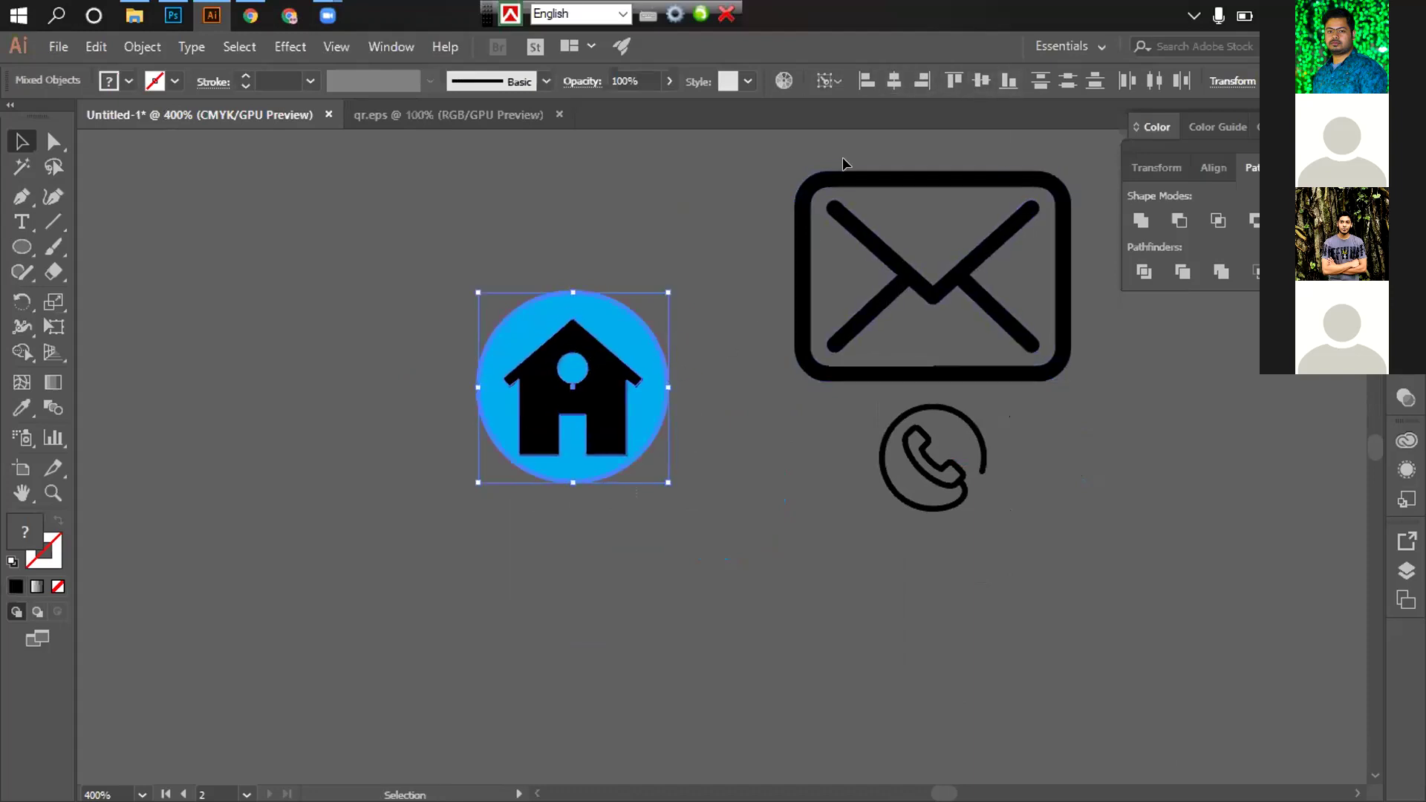
left_click(658, 221)
left_click_drag(404, 260, 649, 465)
key("a")
key("v")
left_click(656, 305)
Alt-drag a copy of the cyan circle straight down below the house badge
left_click_drag(628, 286, 633, 550)
left_click(771, 550)
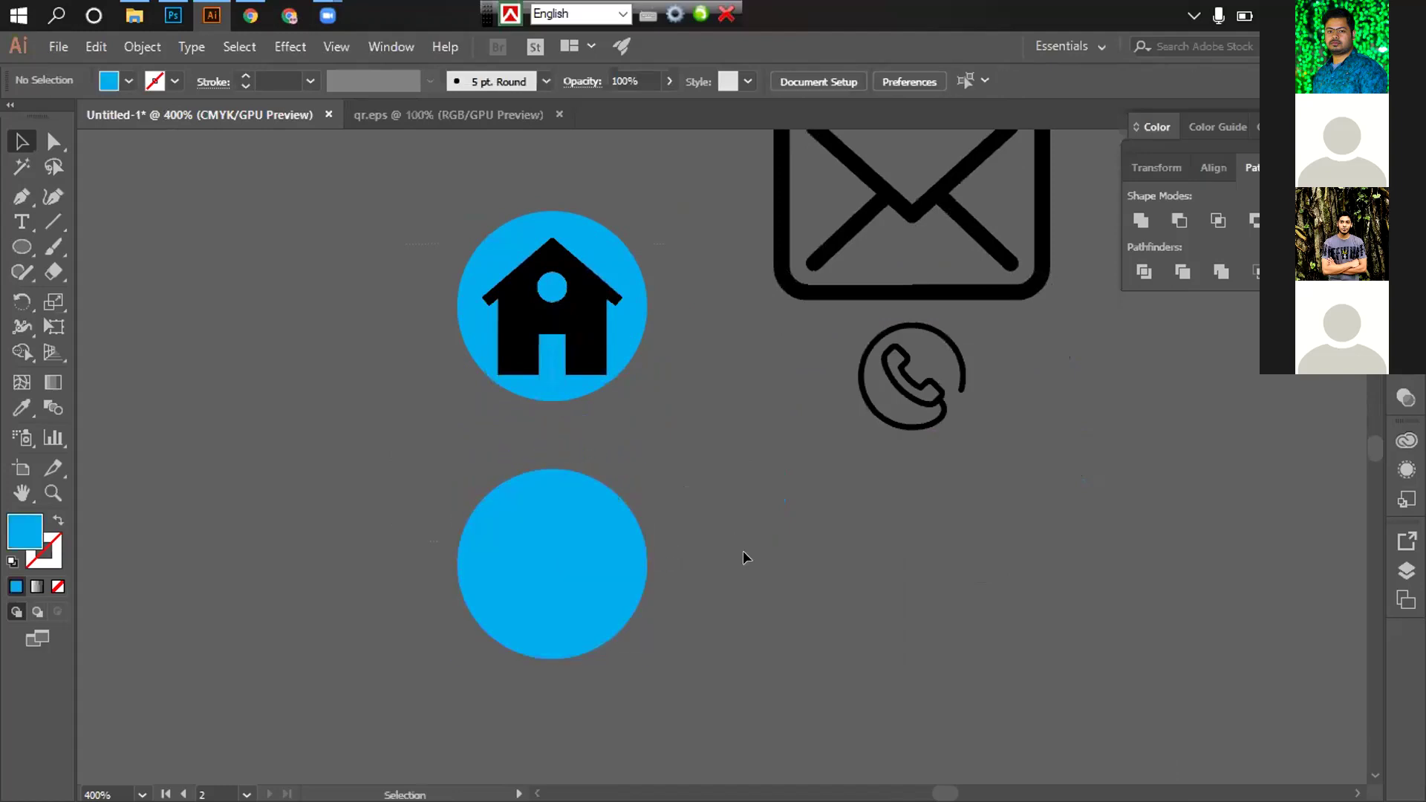
key("ctrl+minus")
key("ctrl+minus")
left_click_drag(840, 477, 519, 449)
left_click_drag(693, 427, 762, 398)
Shrink the envelope icon to about half size, place it on the new circle, and bring it to front
left_click_drag(581, 195, 559, 428)
key("ctrl+plus")
key("ctrl+plus")
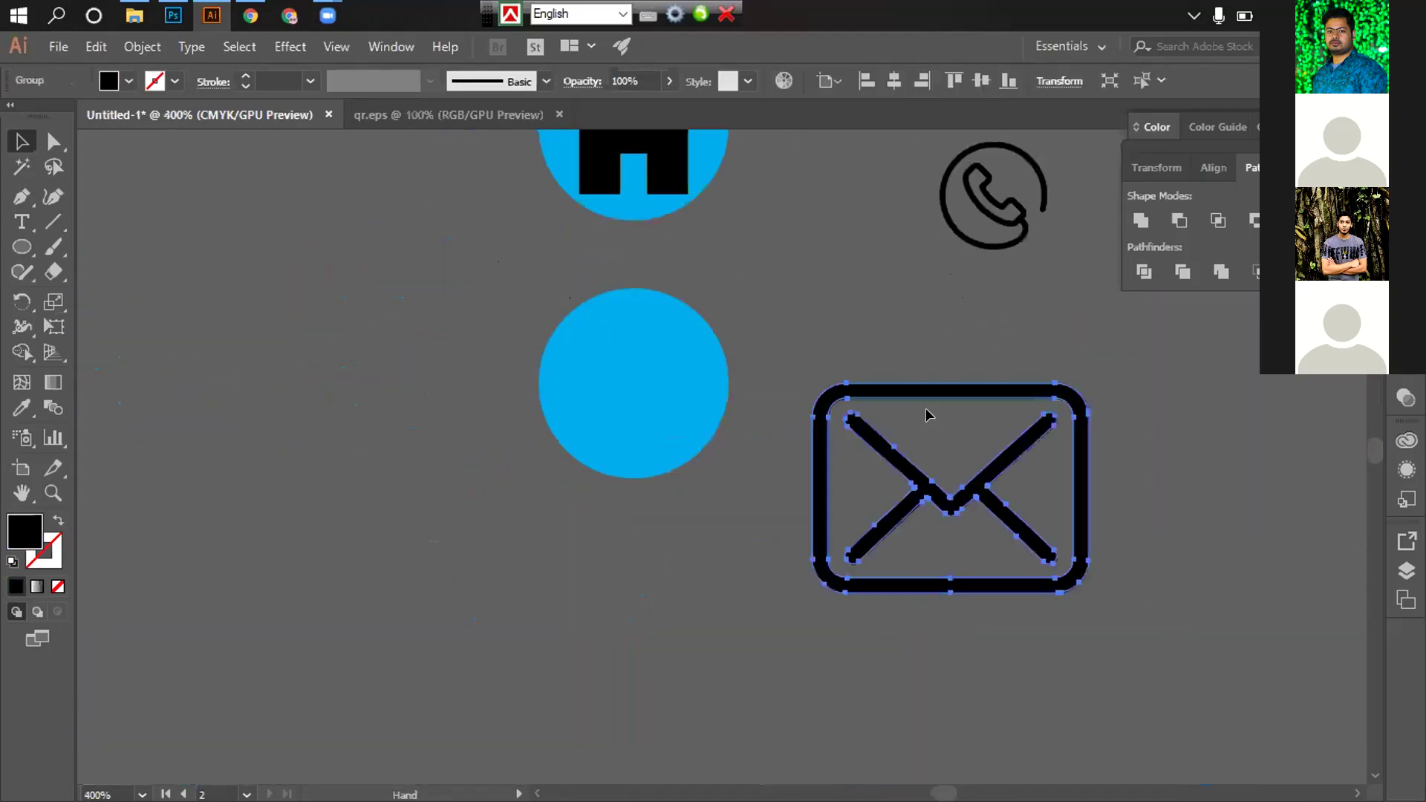
left_click_drag(1087, 379, 913, 409)
left_click_drag(848, 462, 840, 470)
left_click_drag(810, 517, 487, 409)
right_click(483, 408)
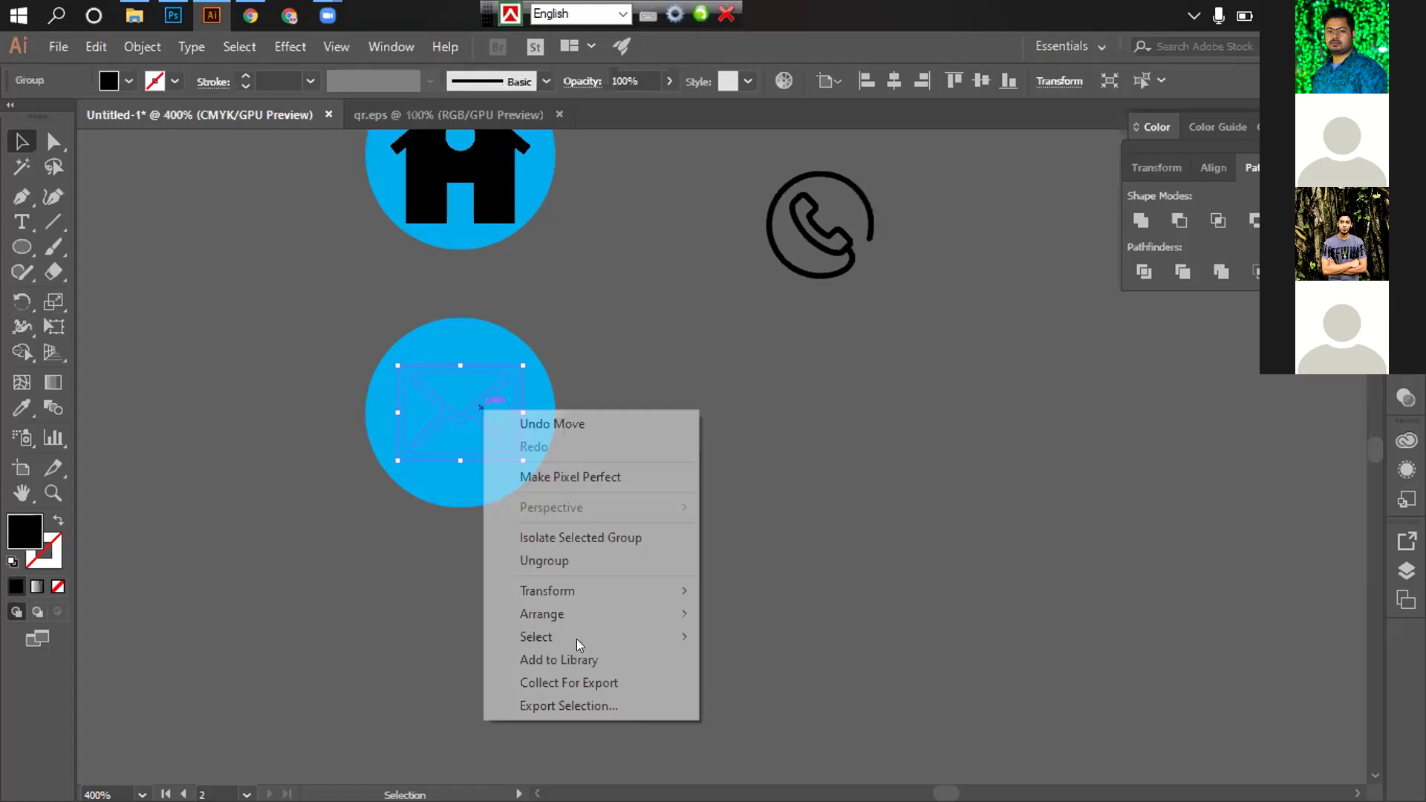
mouse_move(575, 621)
left_click(760, 612)
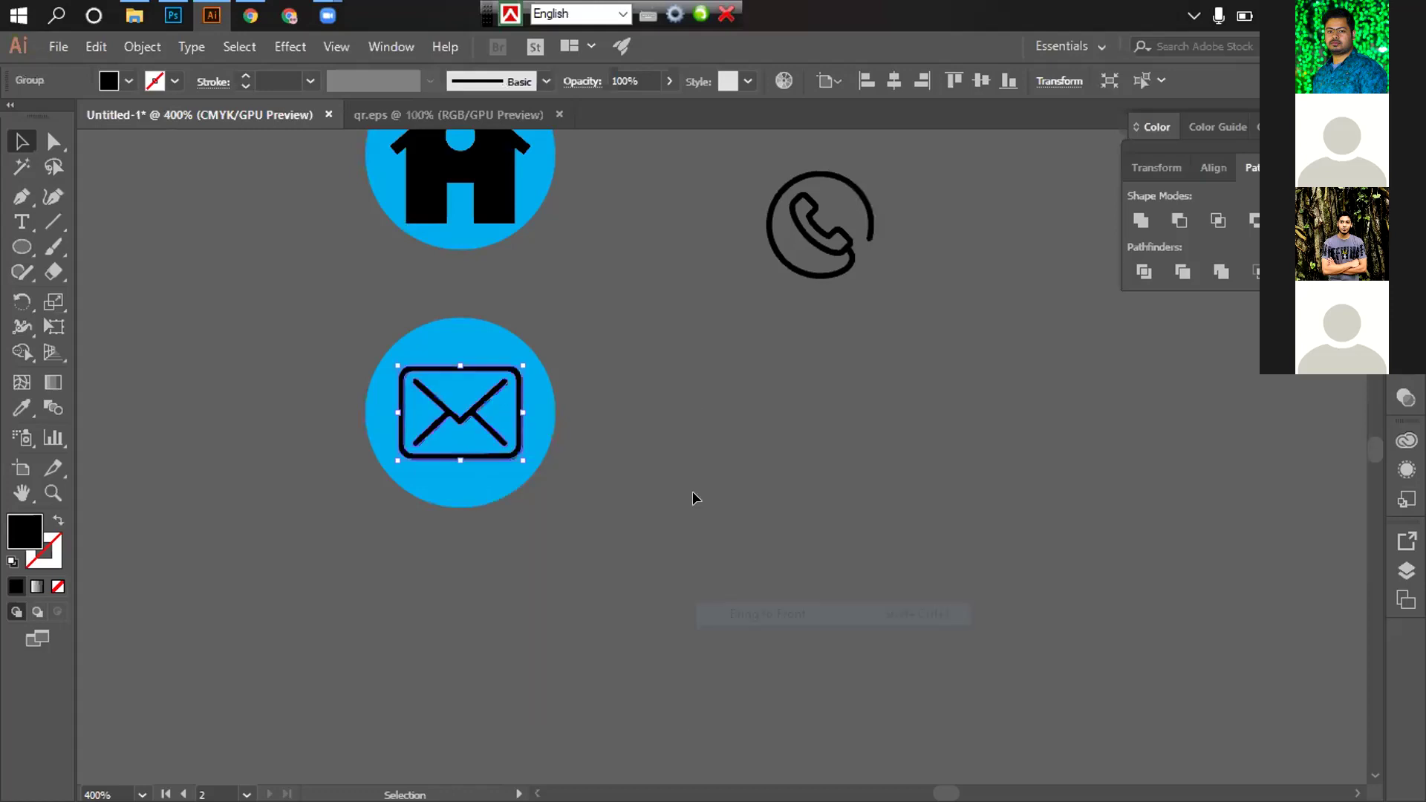
left_click(584, 550)
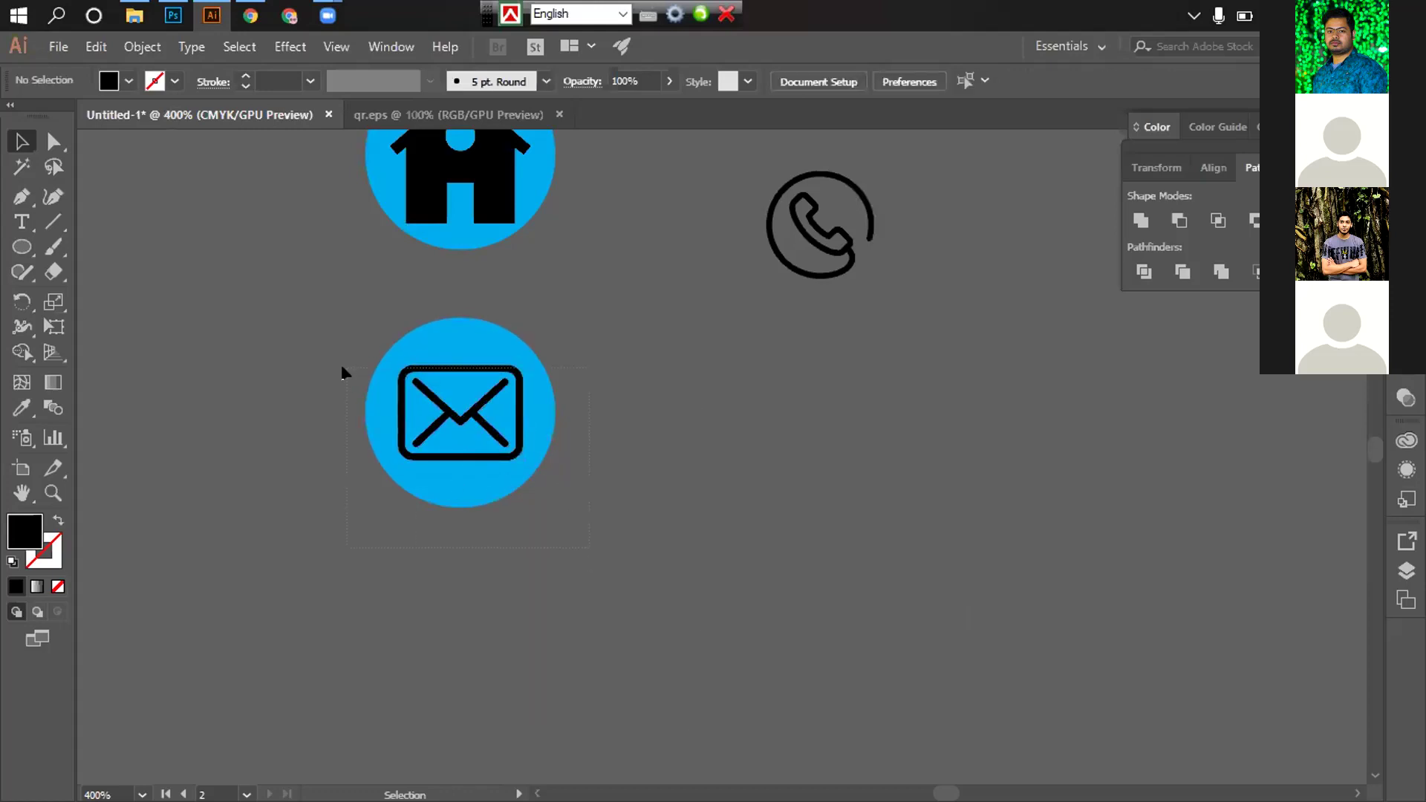
left_click_drag(342, 371, 510, 340)
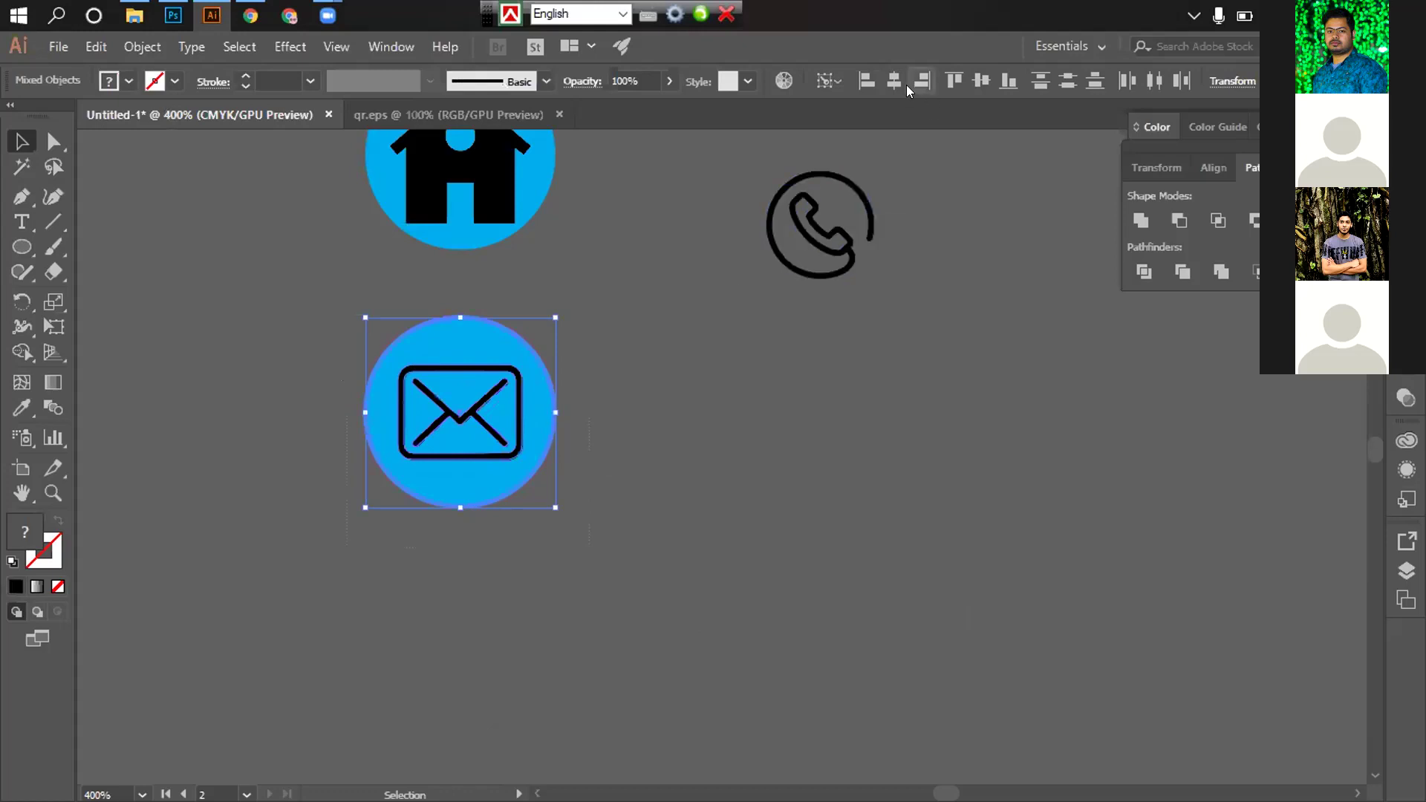
Duplicate the envelope's cyan circle downward to create a third circle
left_click(777, 493)
scroll(694, 478, "down", 2)
scroll(693, 478, "left", 2)
left_click_drag(588, 336, 575, 597)
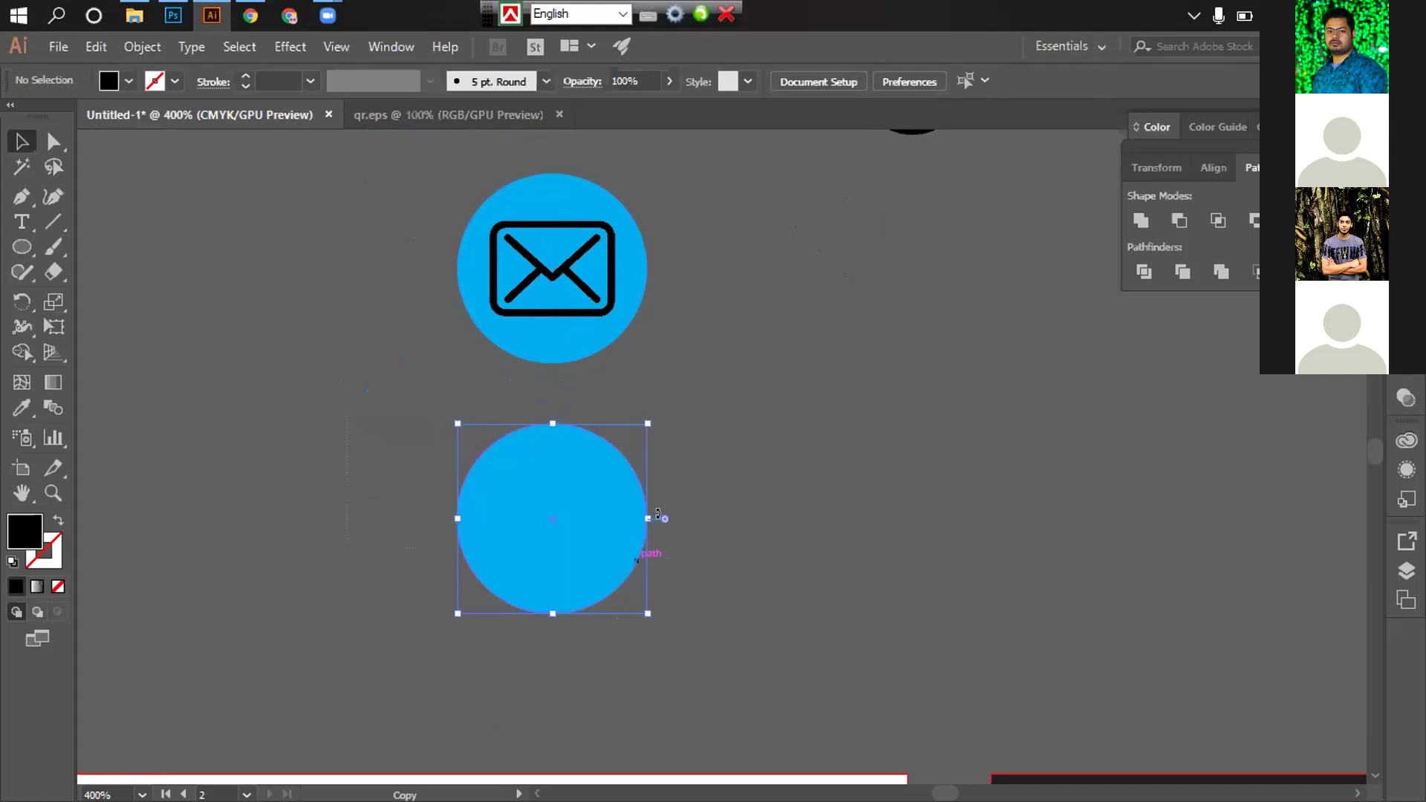
scroll(774, 461, "down", 1)
scroll(770, 494, "up", 2)
scroll(770, 493, "down", 1)
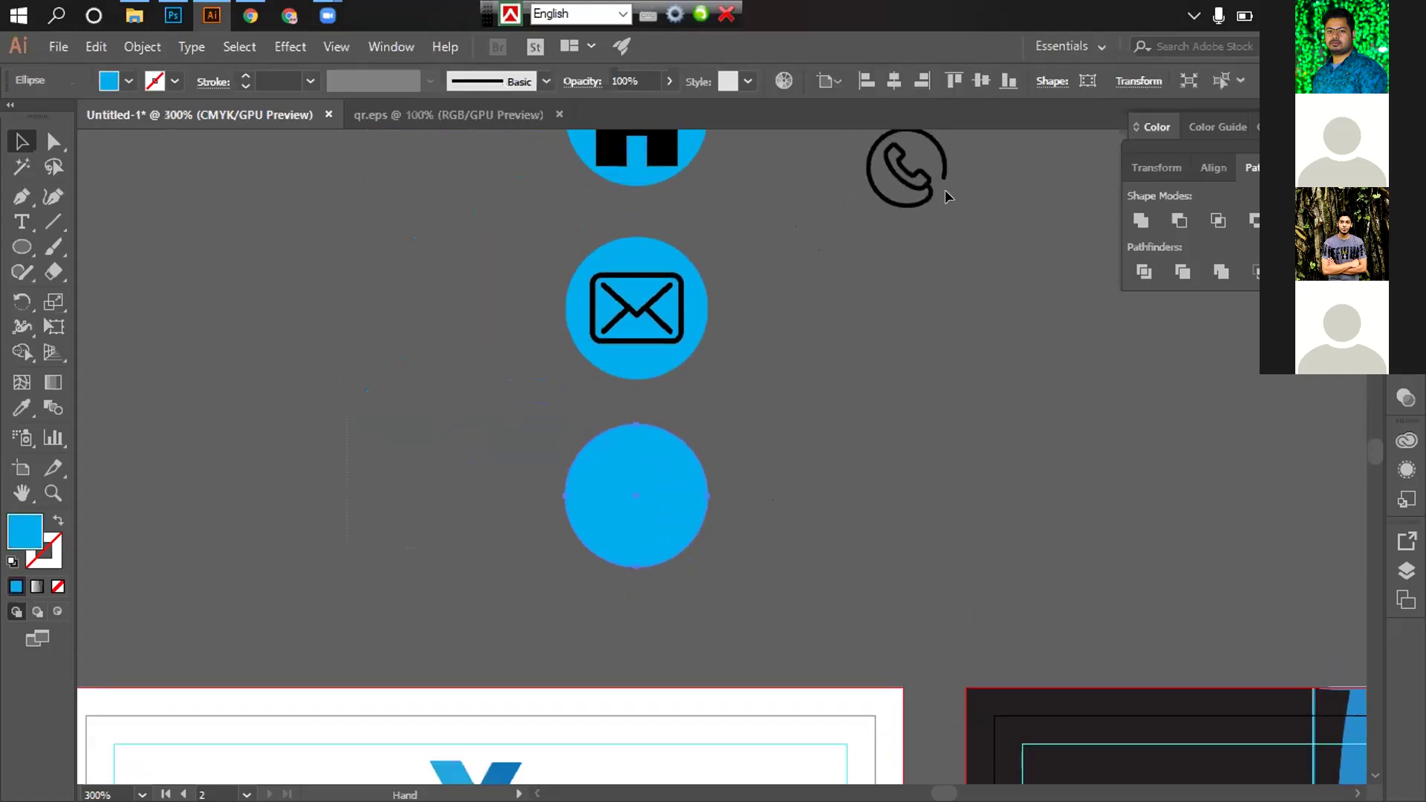
scroll(1018, 430, "down", 1)
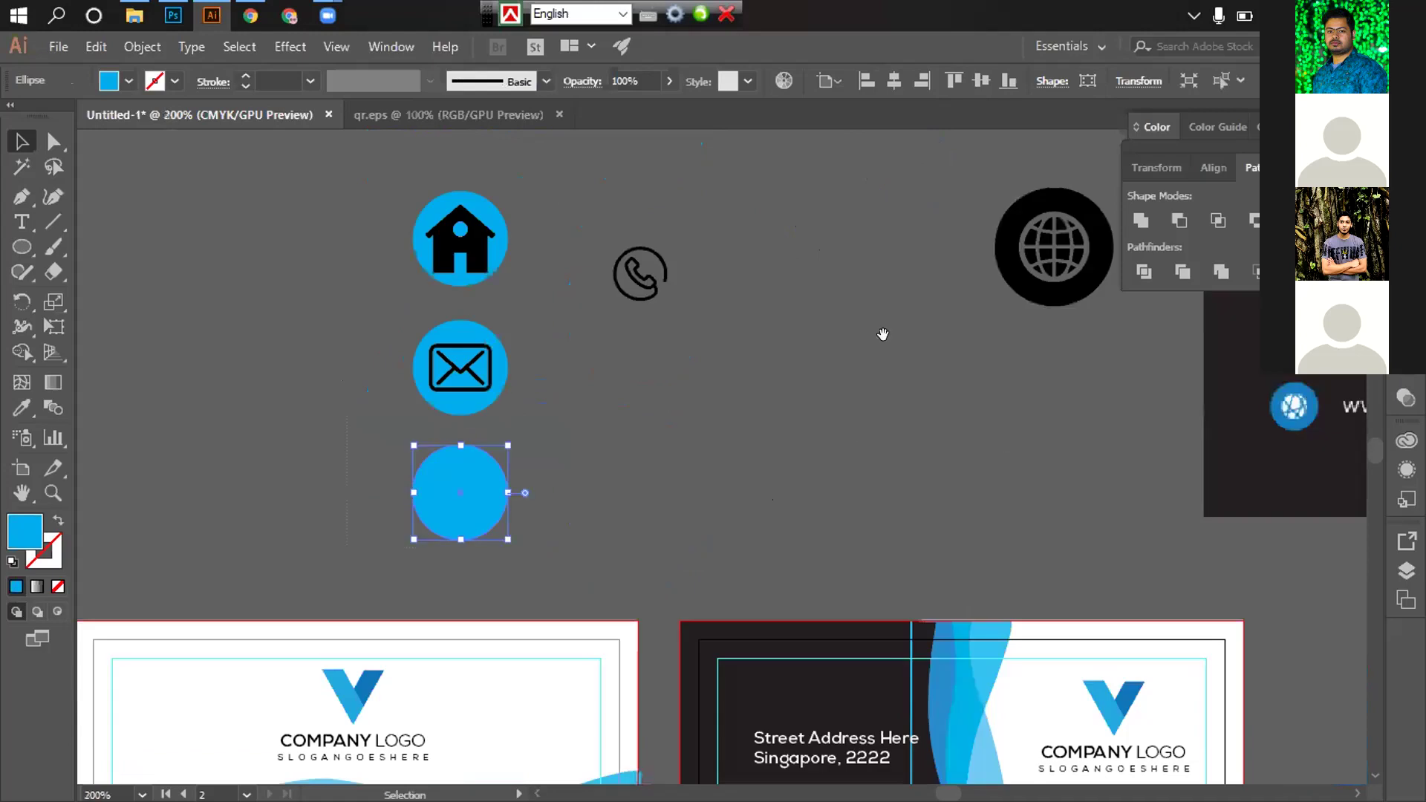
scroll(882, 334, "left", 2)
scroll(882, 334, "down", 1)
Move the phone icon onto the third circle and bring it to the front
left_click_drag(567, 435, 572, 438)
right_click(570, 444)
mouse_move(626, 648)
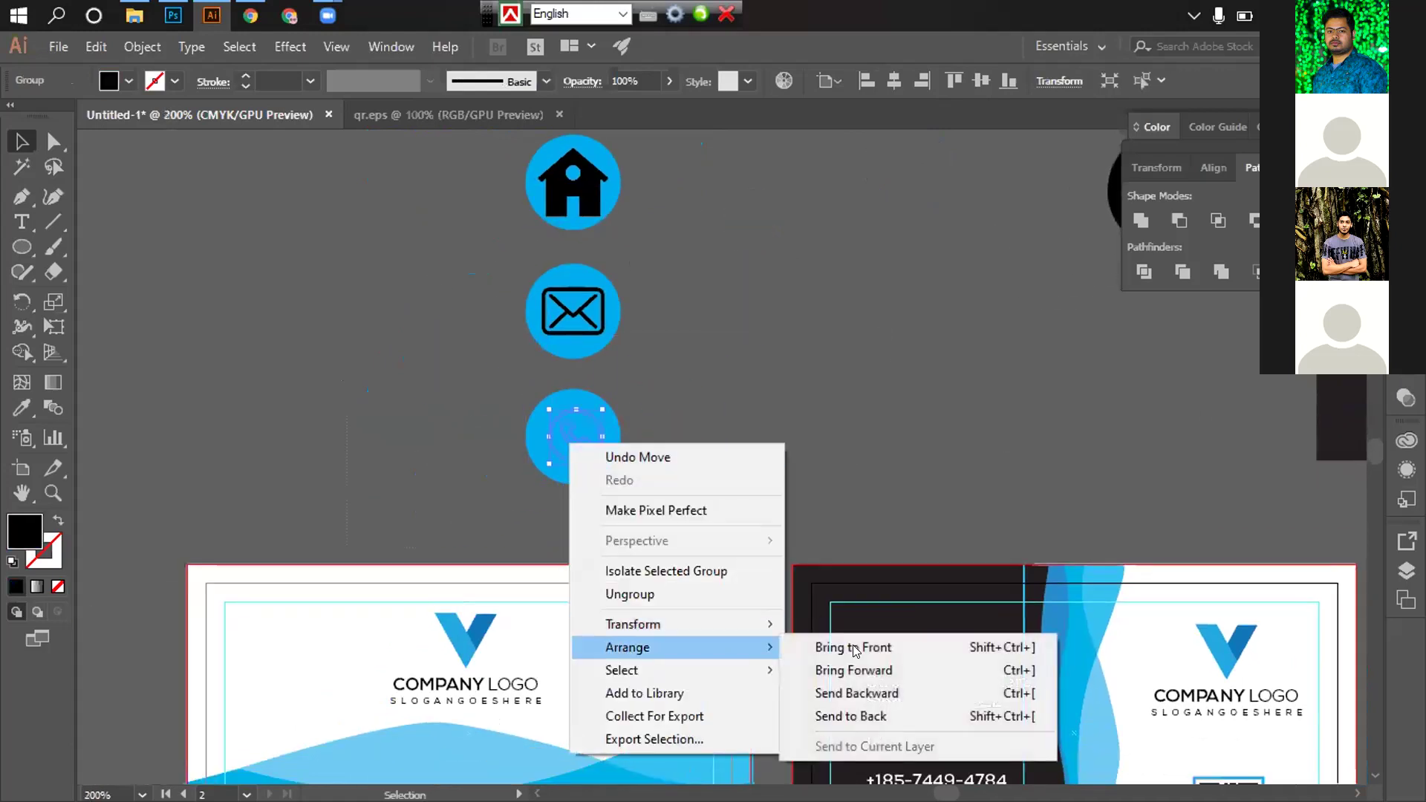
left_click(847, 649)
Enlarge the phone icon by its corner handle so it fills the circle
left_click(735, 394)
scroll(707, 404, "up", 2)
left_click_drag(830, 342, 1126, 160)
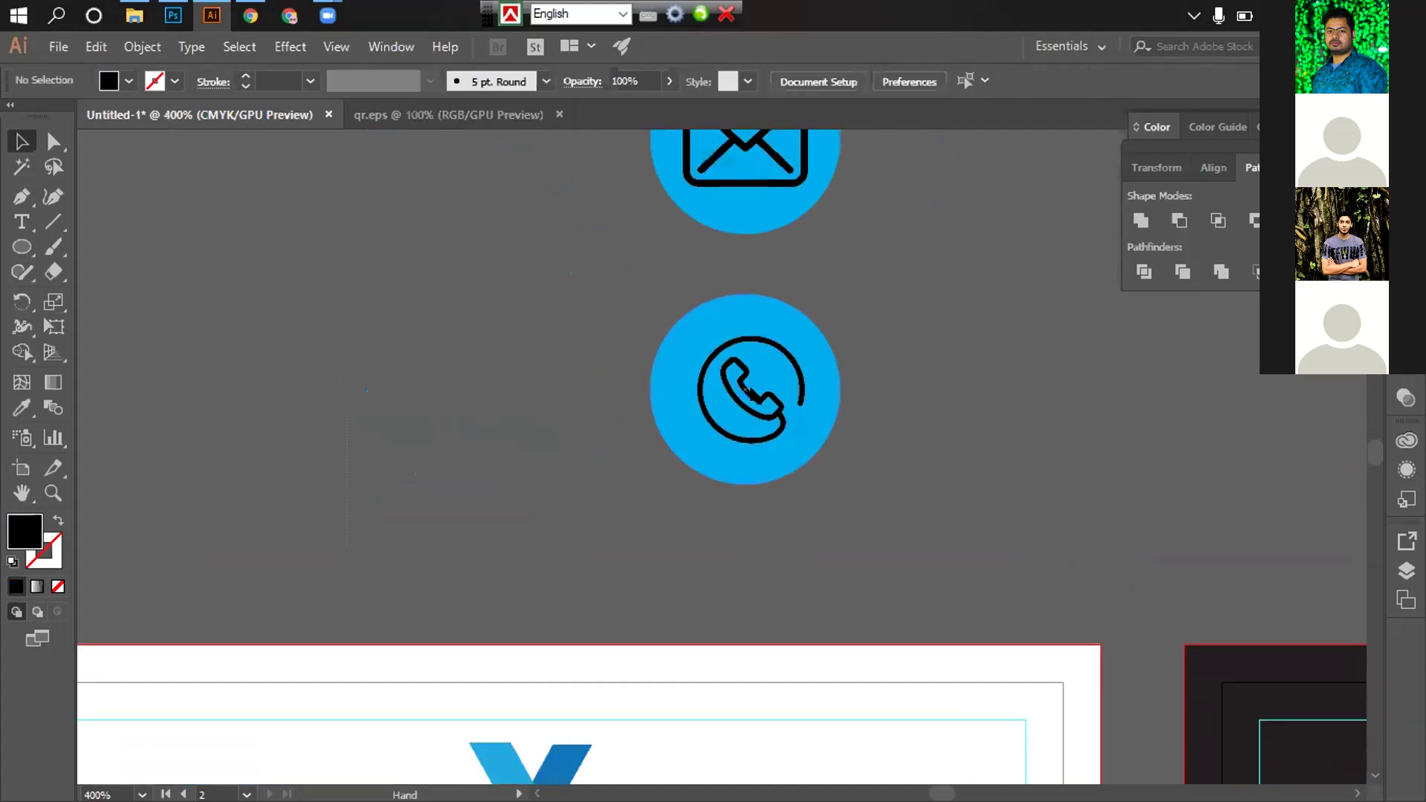
left_click(803, 386)
left_click_drag(817, 312, 866, 312)
left_click(928, 526)
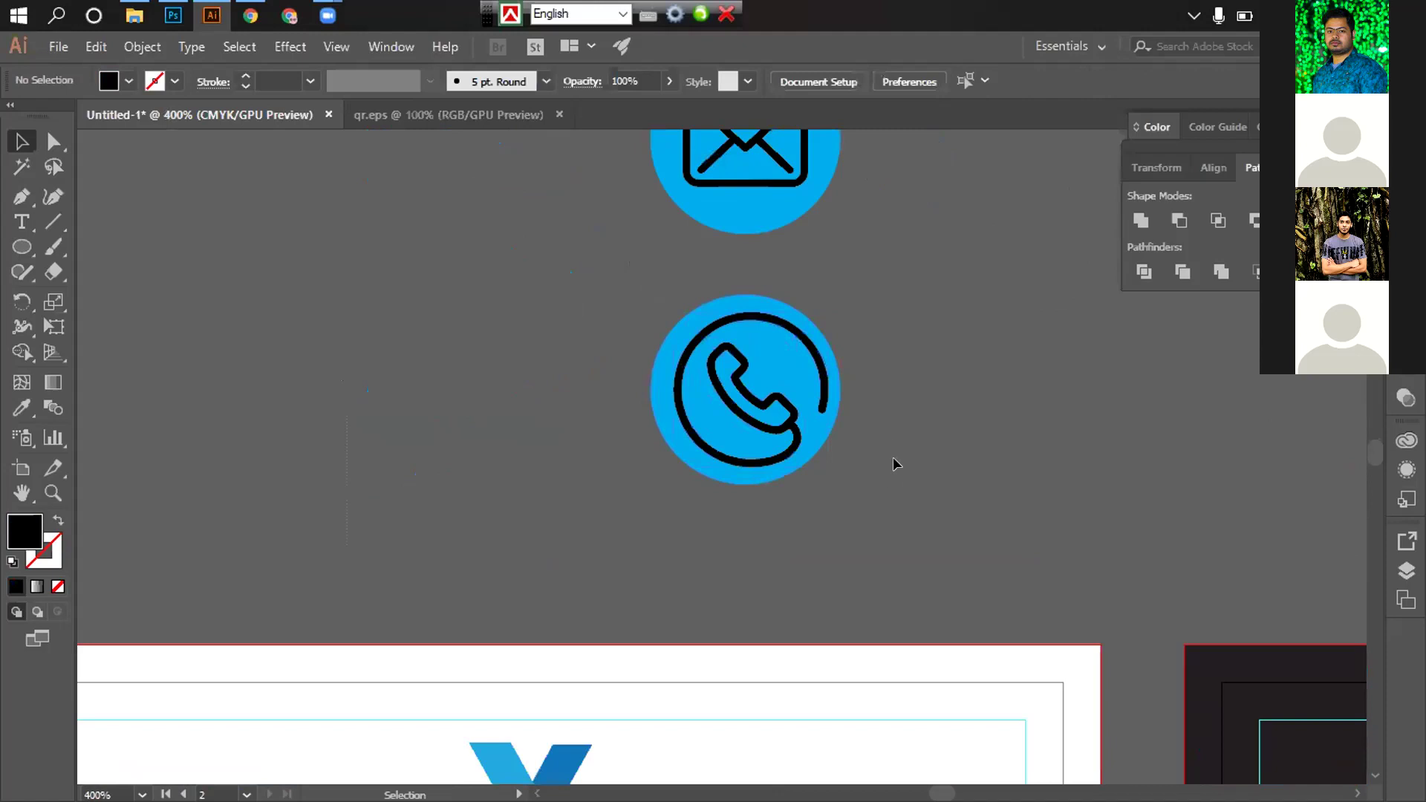
left_click(882, 432, "alt")
left_click(744, 371, "alt")
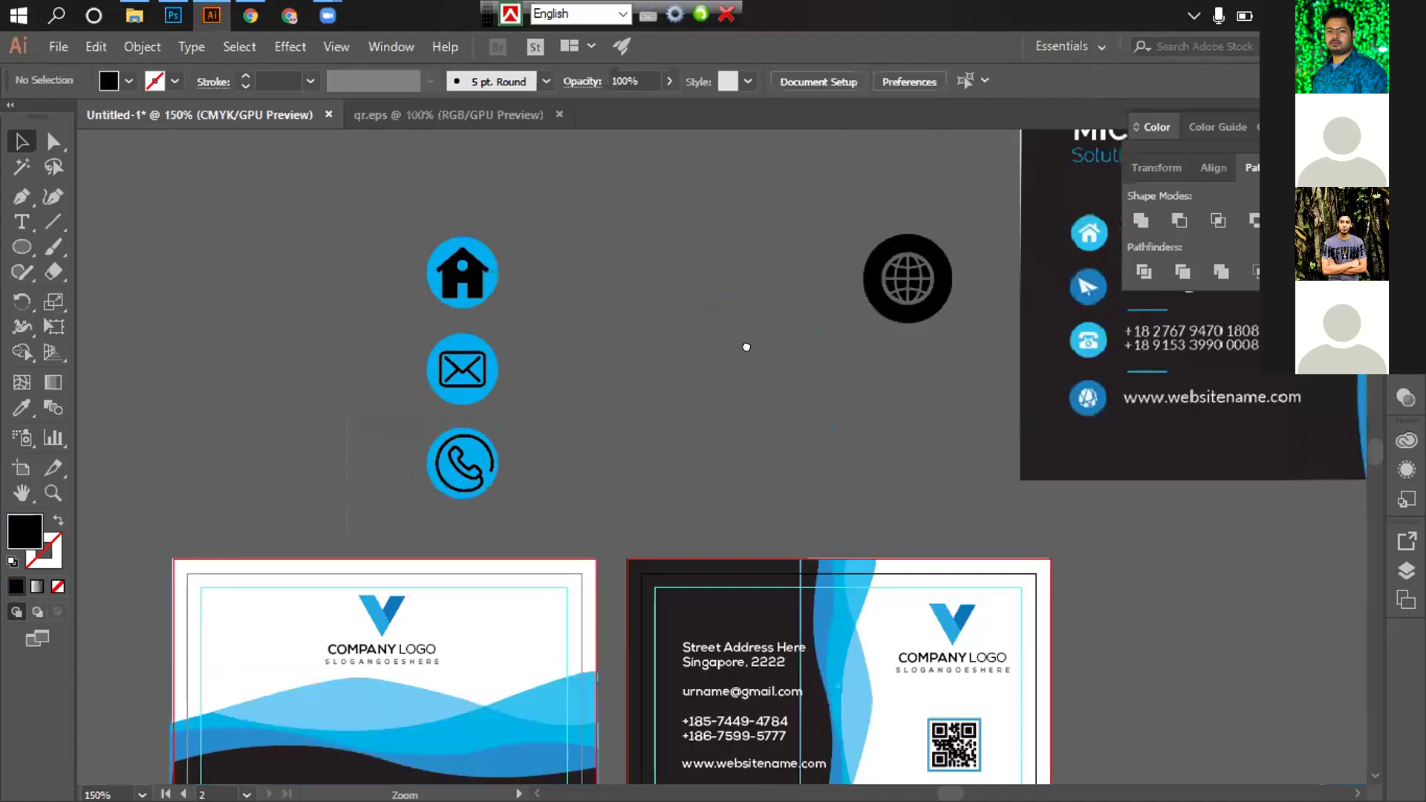
scroll(621, 349, "down", 3)
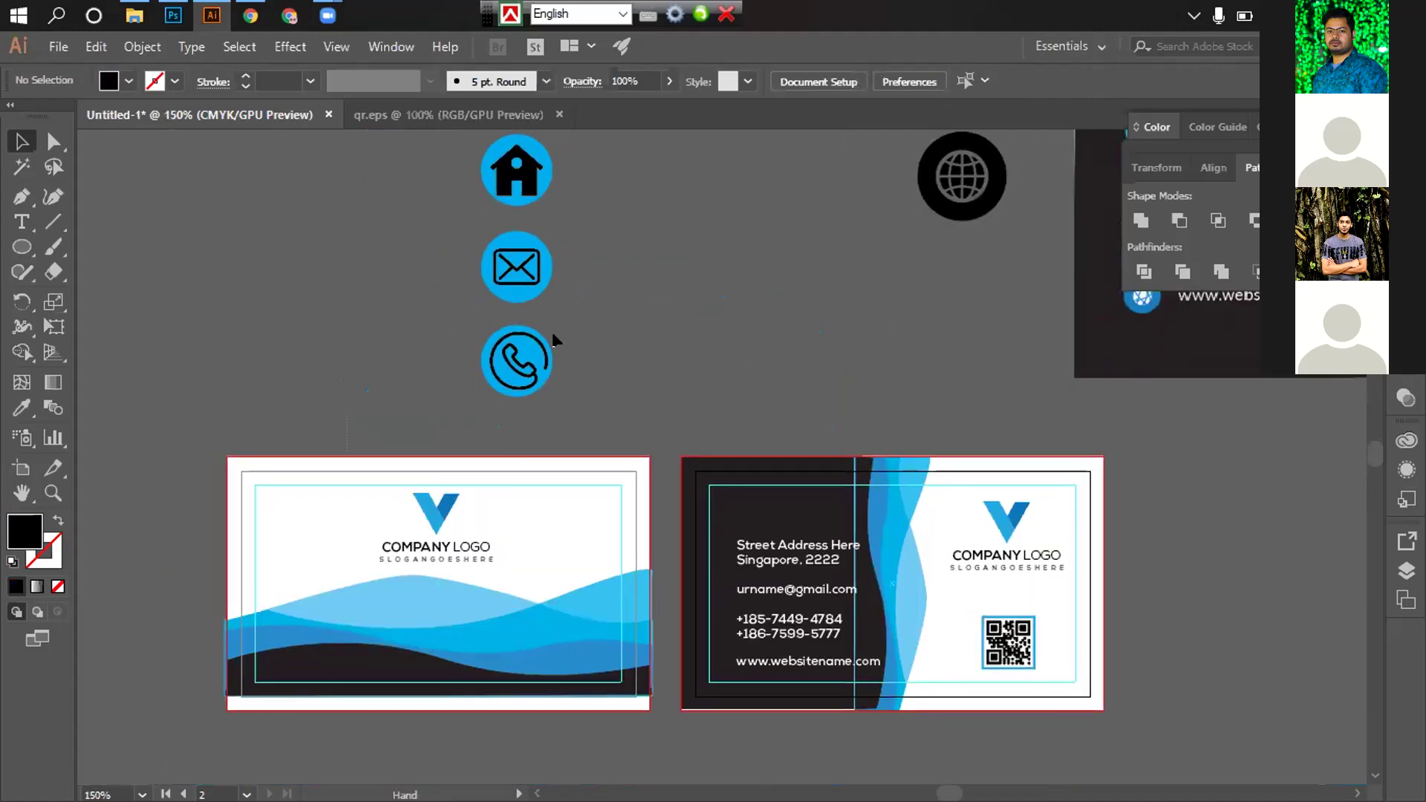
Shift the three stacked icon badges up and to the right on the canvas
scroll(553, 340, "up", 3)
left_click(533, 305)
left_click_drag(533, 304, 552, 200)
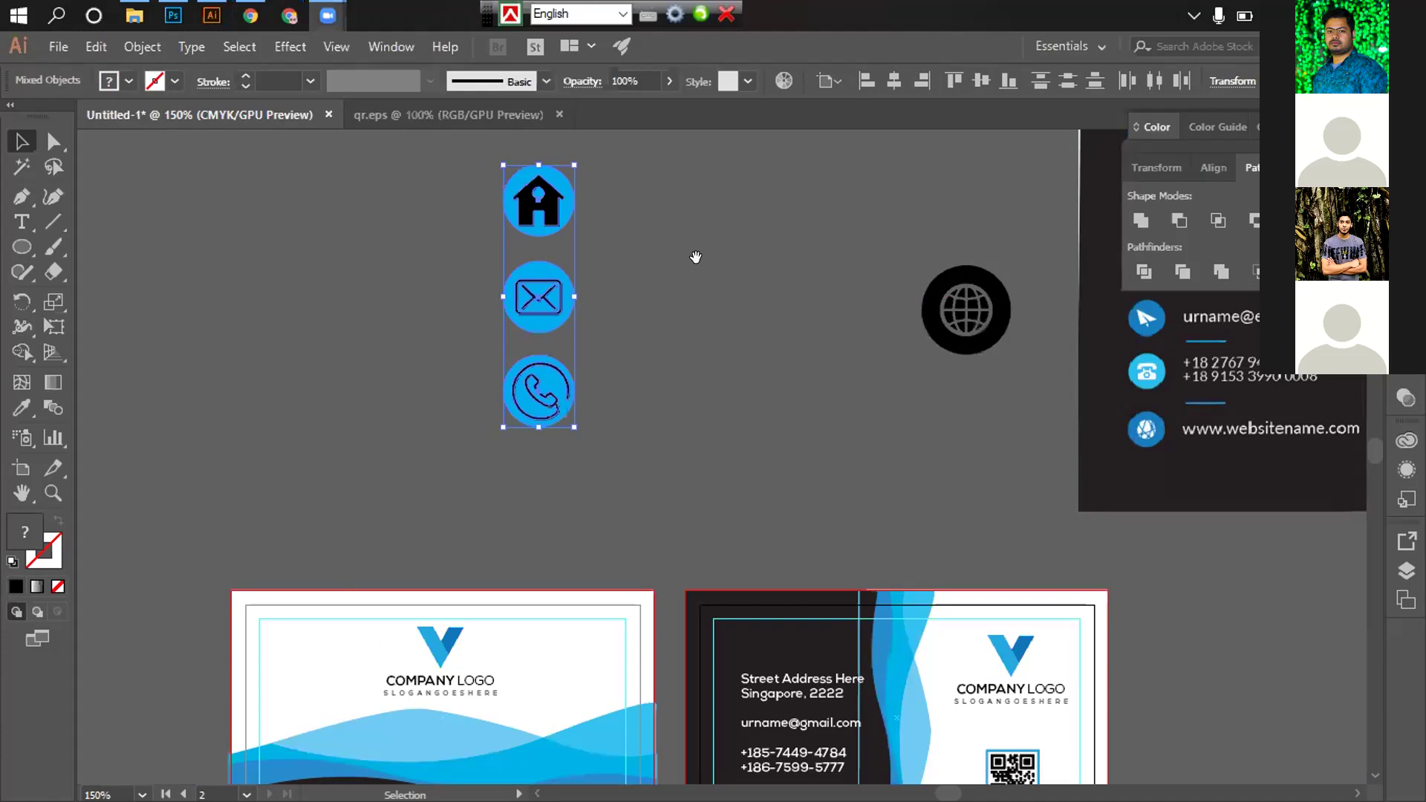
left_click(693, 324)
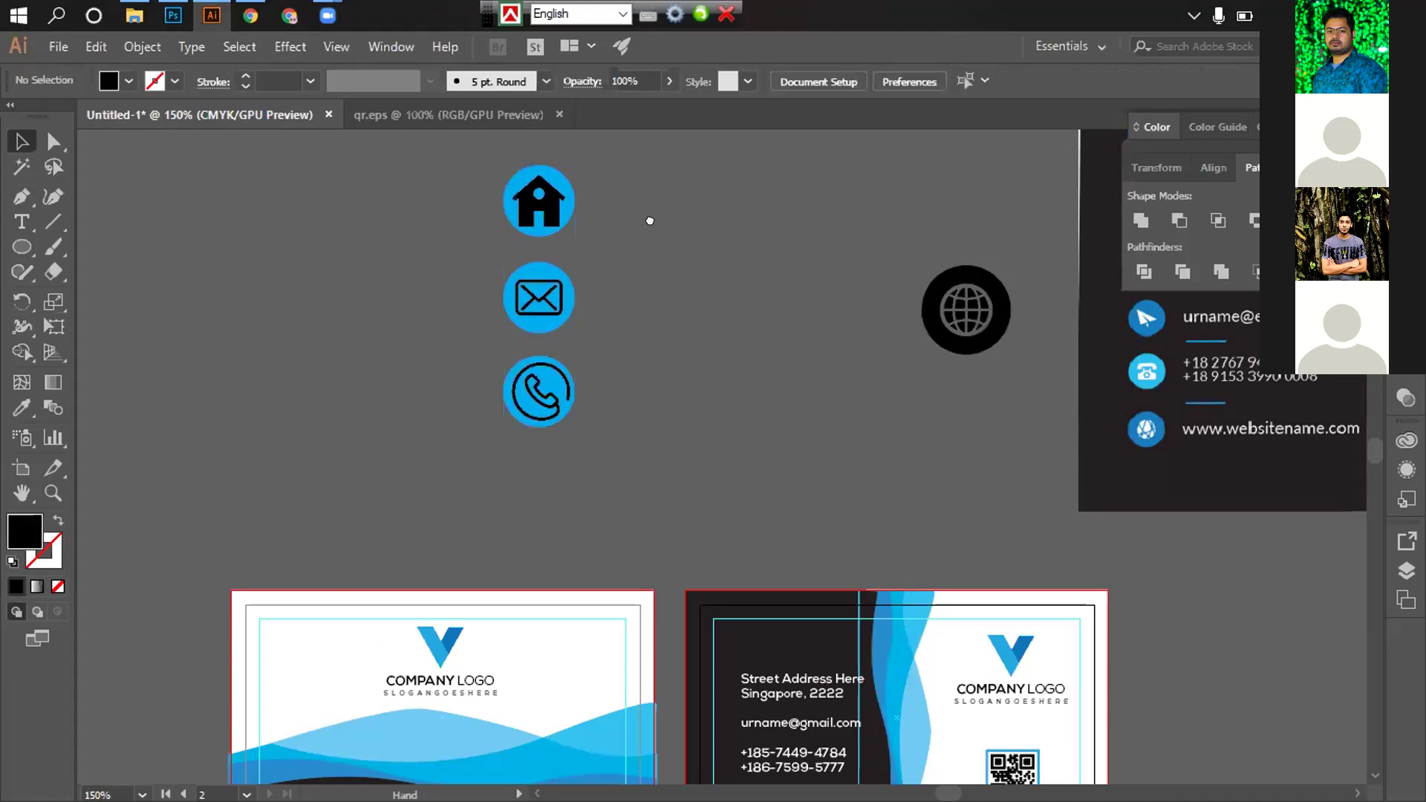
left_click_drag(679, 213, 663, 150)
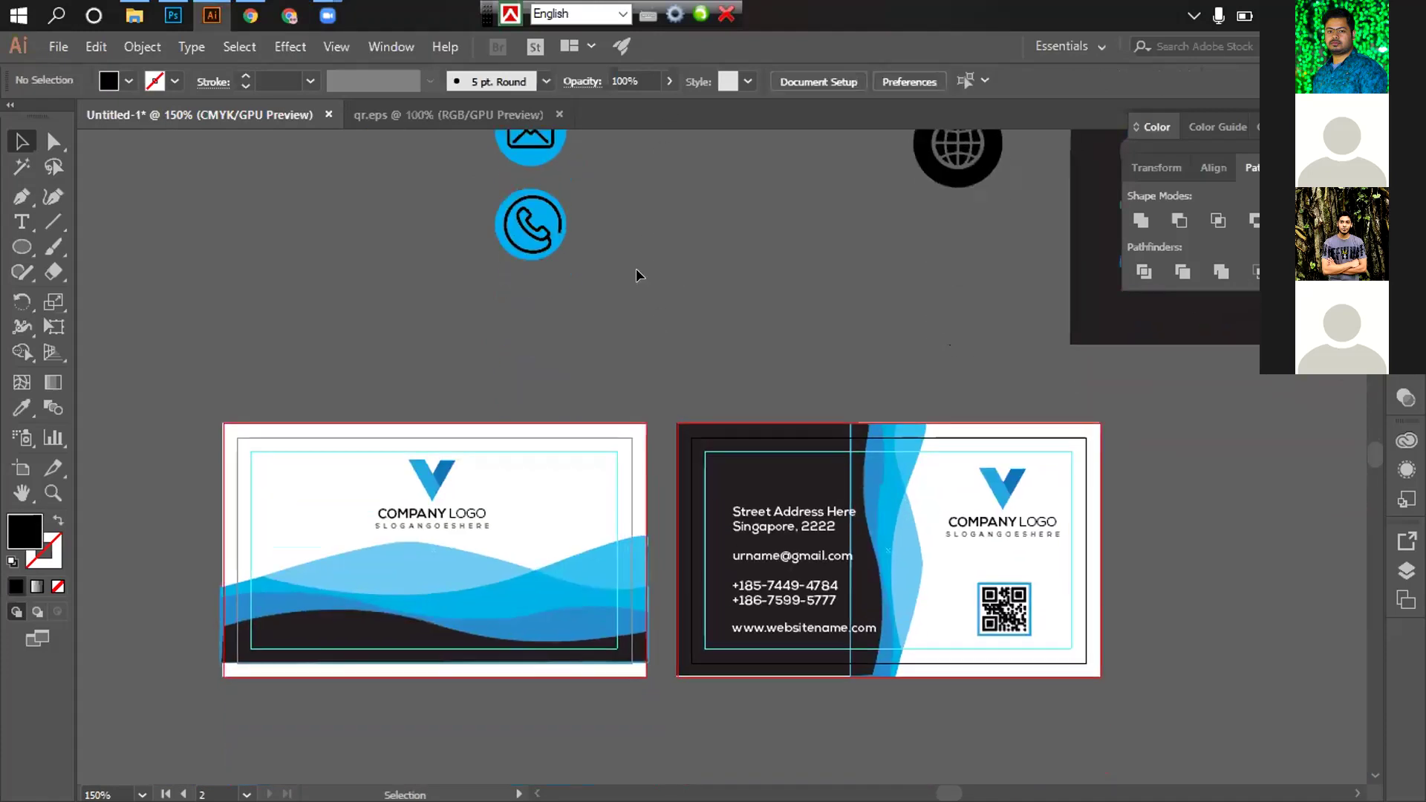
scroll(582, 200, "up", 2)
left_click_drag(756, 462, 625, 207)
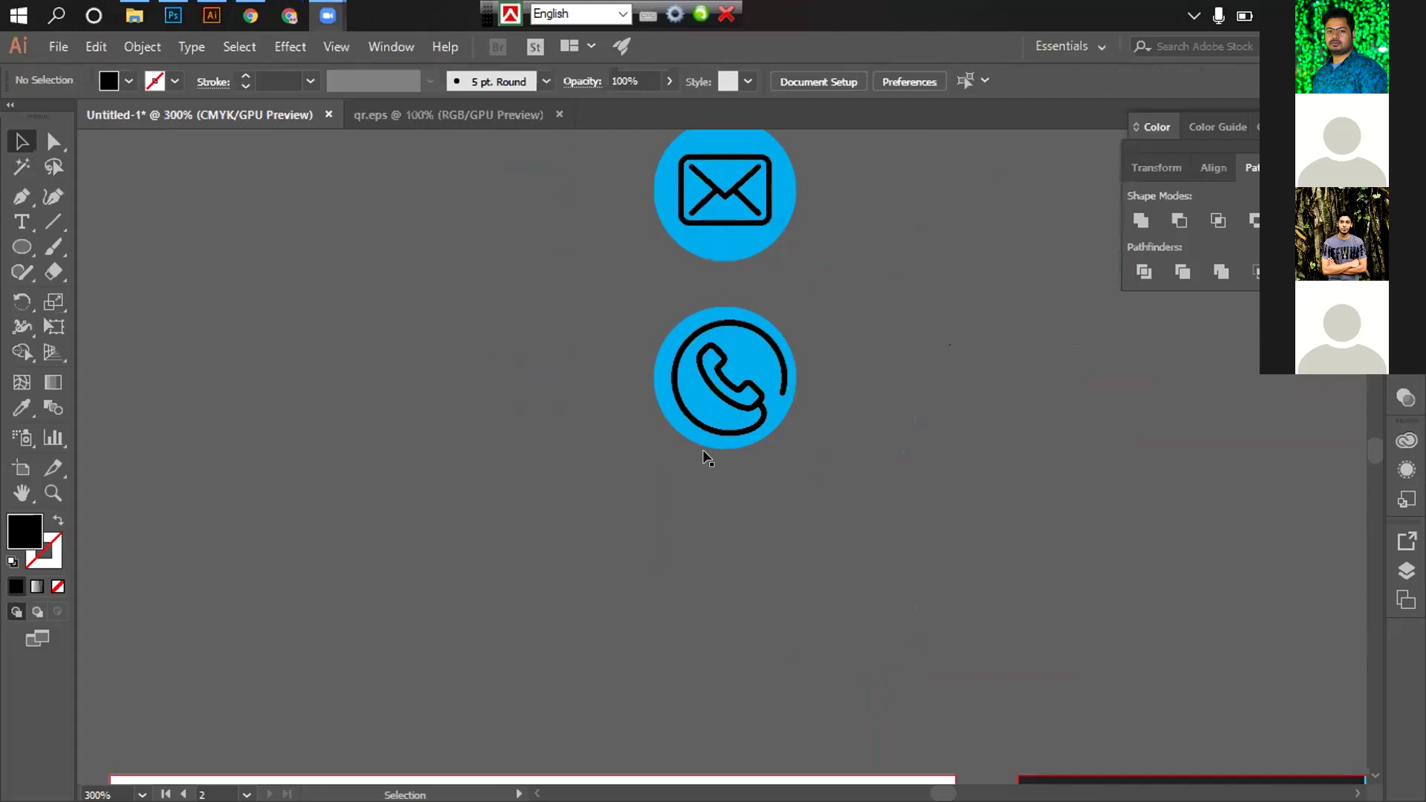
Copy the phone's circle straight down and drag the globe icon onto the copy
left_click_drag(693, 434, 694, 640)
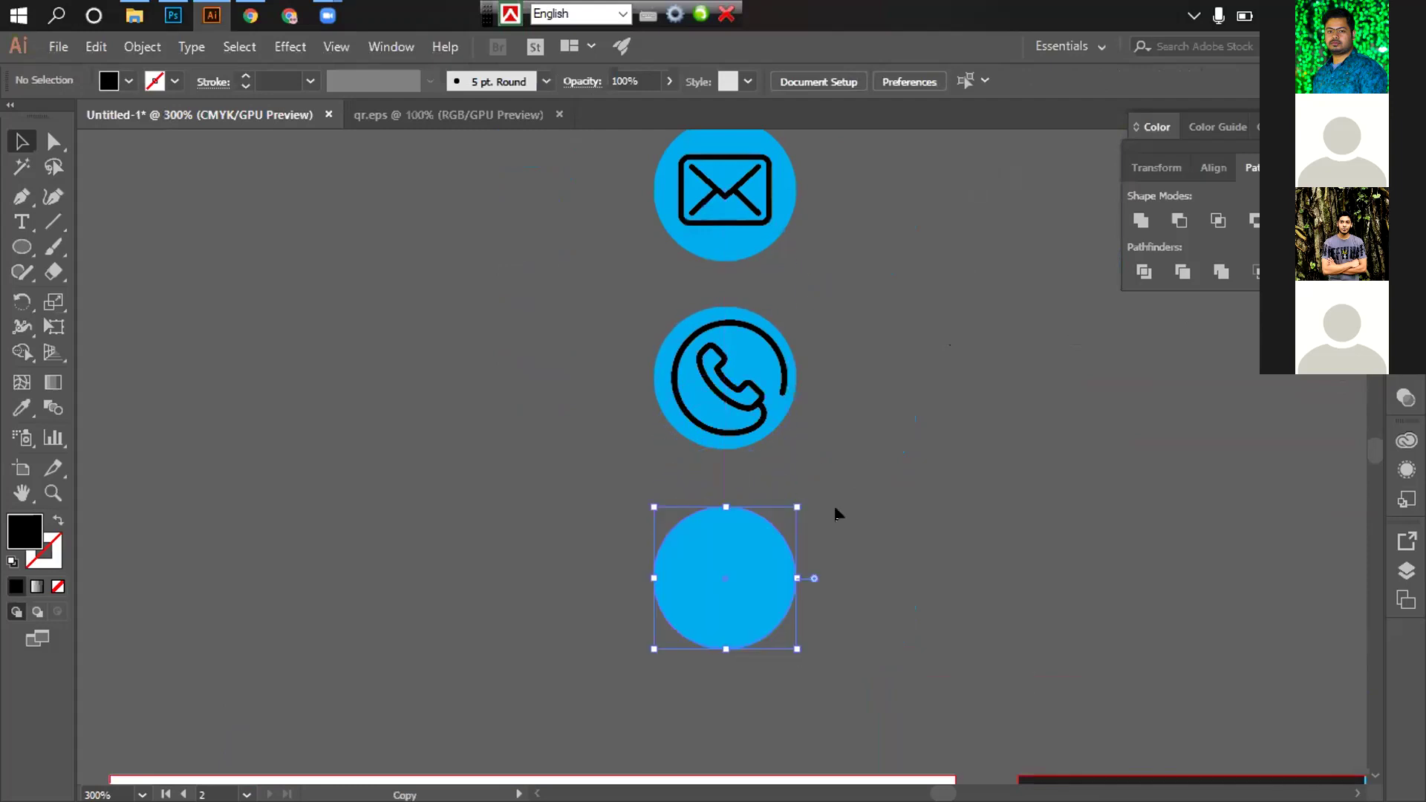
left_click(859, 429)
left_click(867, 435, "ctrl+alt")
left_click(867, 434, "ctrl+alt")
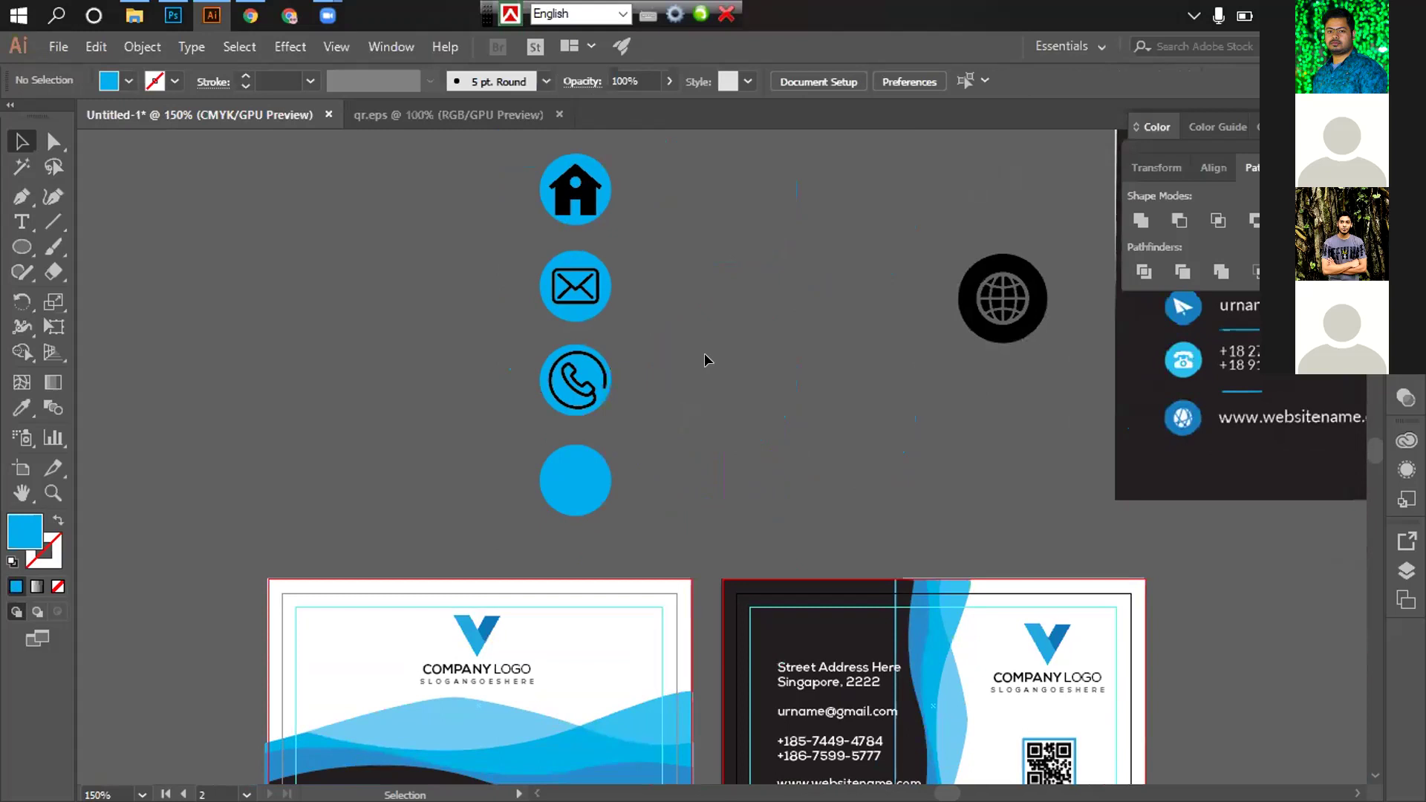
scroll(702, 343, "up", 2)
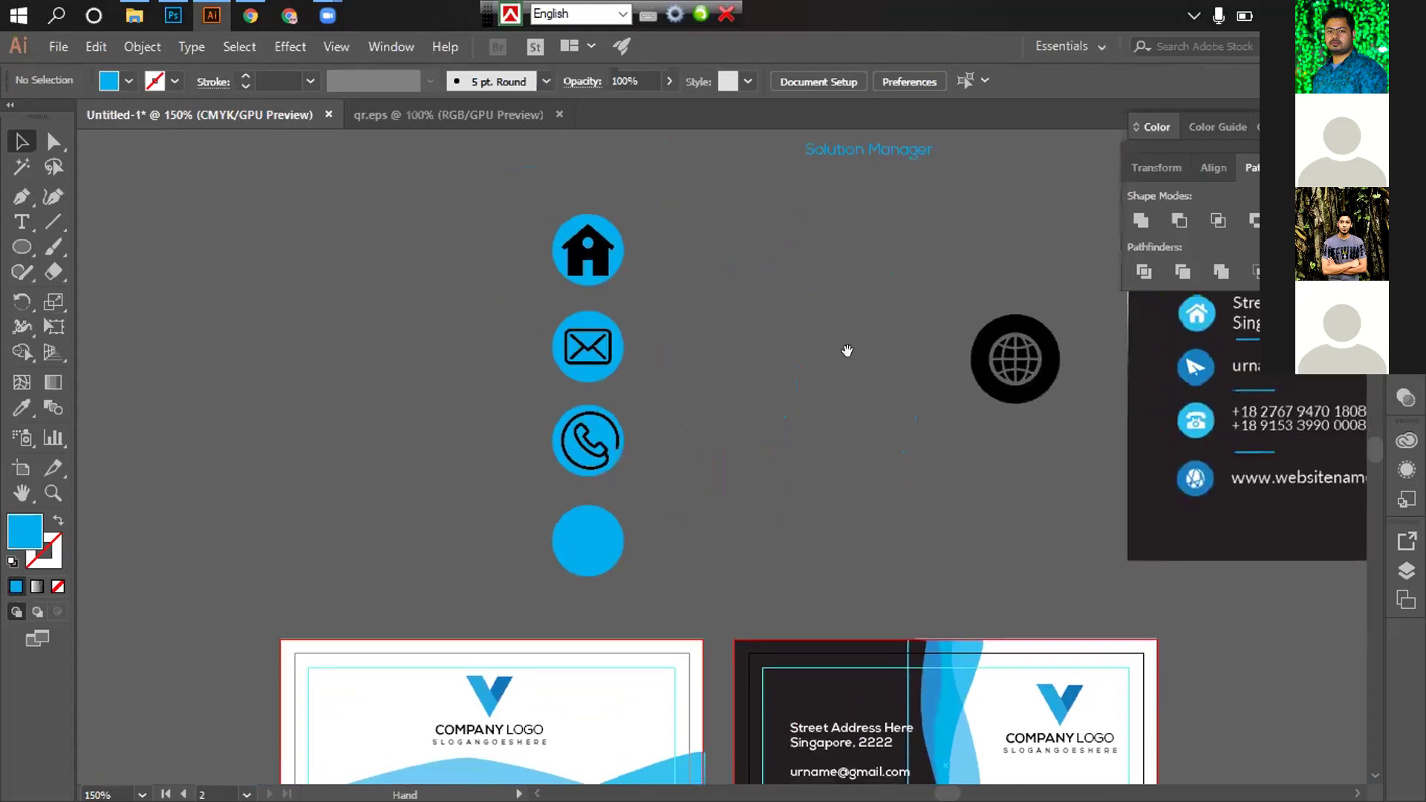
left_click_drag(847, 350, 845, 289)
left_click_drag(992, 309, 589, 475)
Bring the globe group in front of the fourth blue circle with Arrange > Bring to Front
left_click(590, 475, "ctrl")
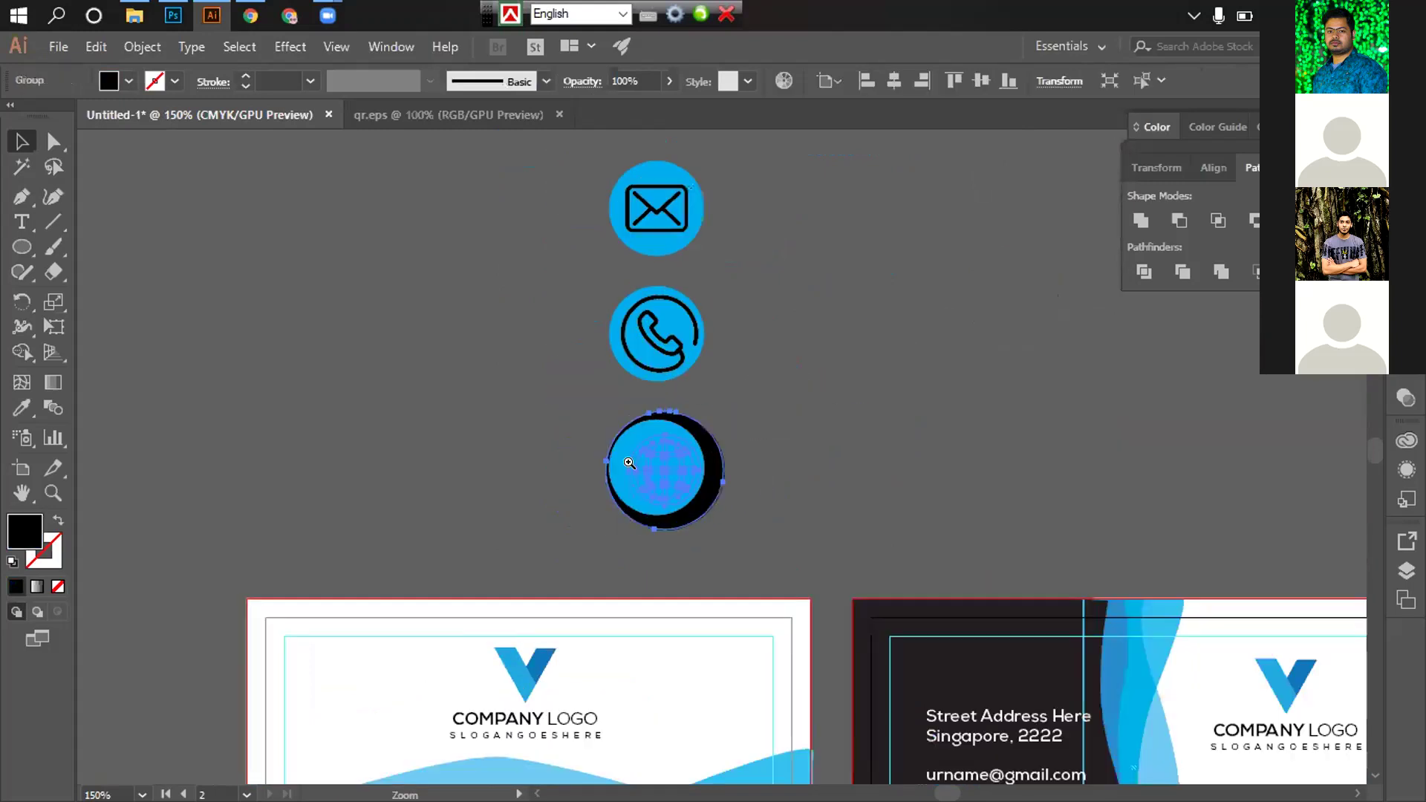
left_click(629, 463, "ctrl")
right_click(804, 394)
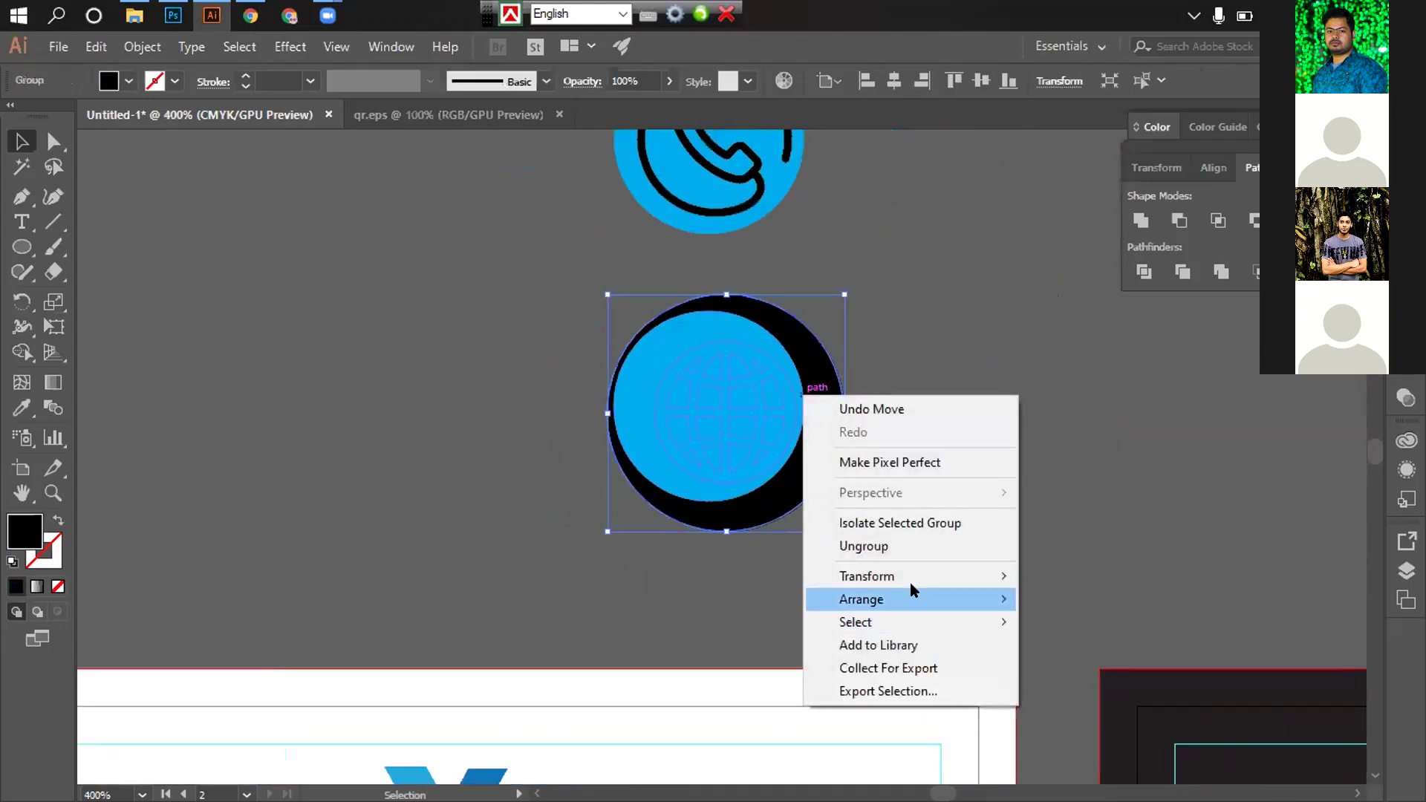
mouse_move(908, 594)
left_click(1070, 599)
left_click(987, 403)
Resize and nudge the black globe group to leave a blue ring, then select it with the circle
left_click(805, 337)
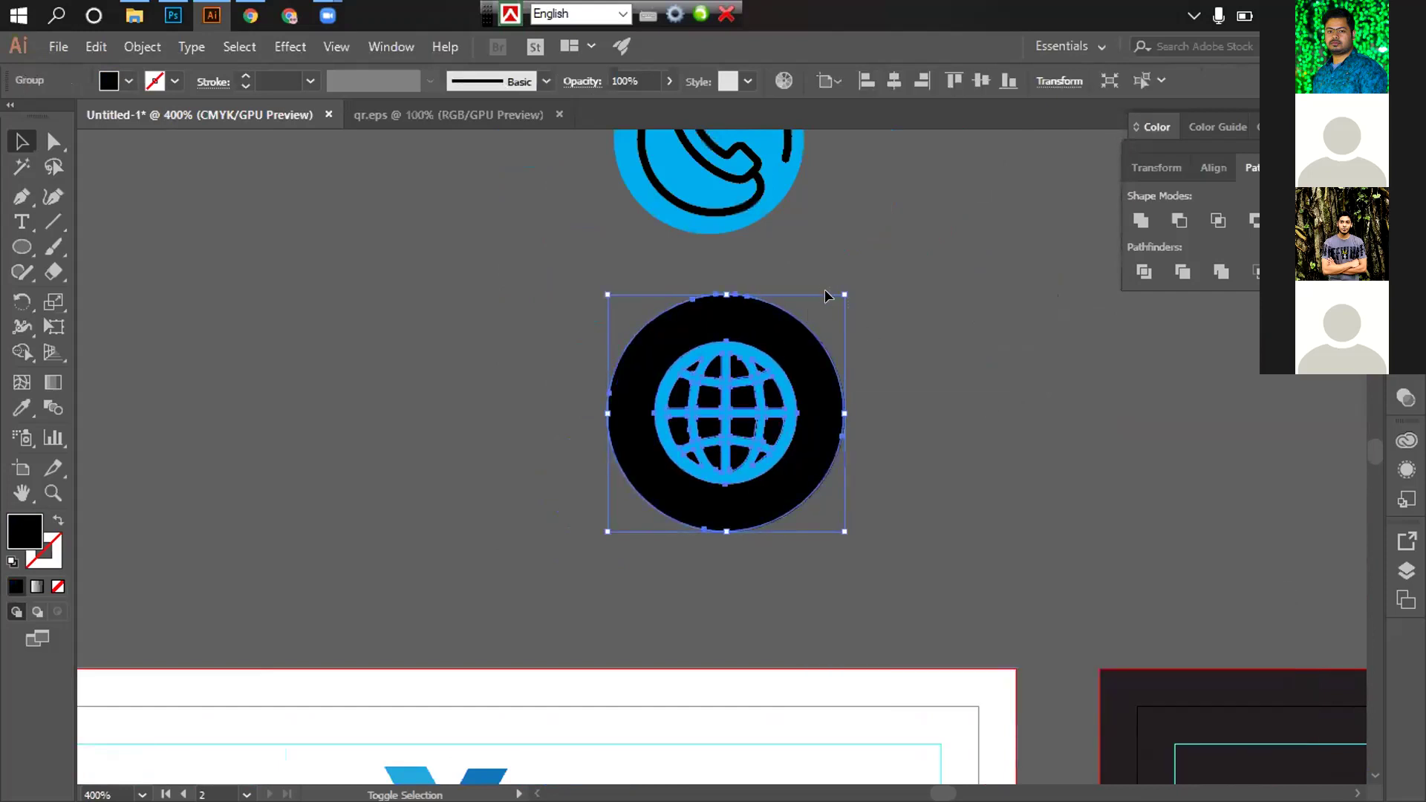
left_click_drag(844, 291, 773, 367)
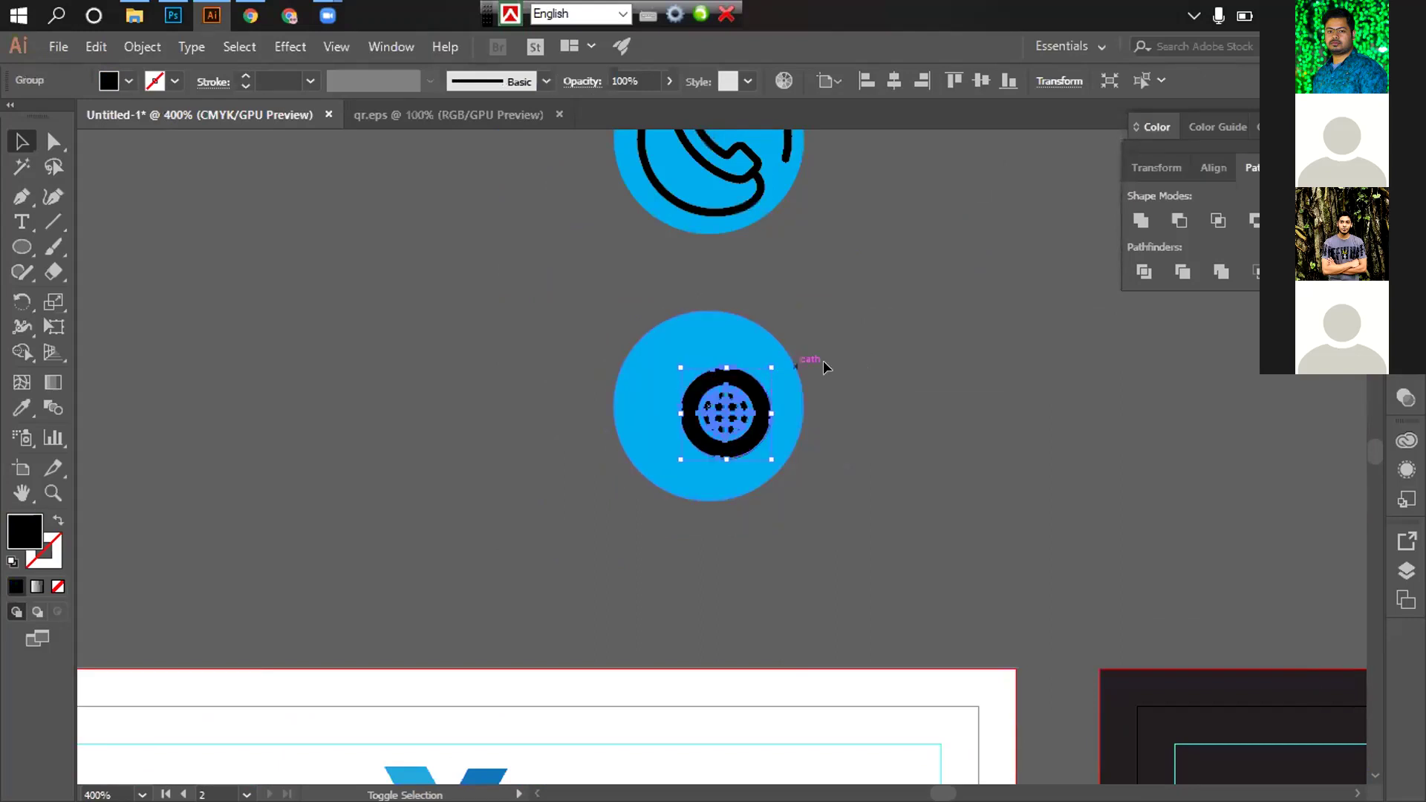
left_click(814, 400)
left_click(813, 400)
left_click(706, 416)
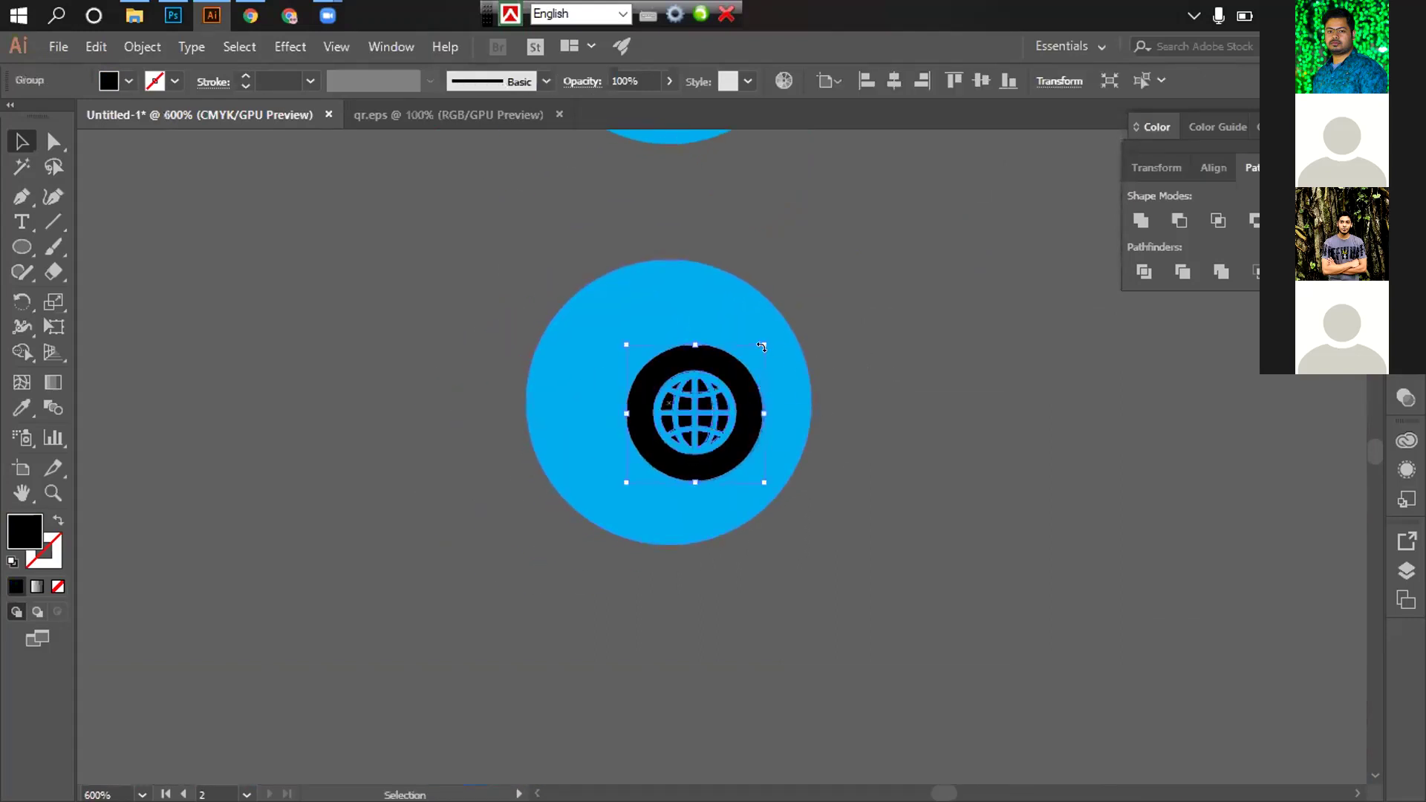
left_click_drag(761, 345, 802, 305)
left_click_drag(670, 391, 614, 368)
left_click_drag(763, 292, 776, 287)
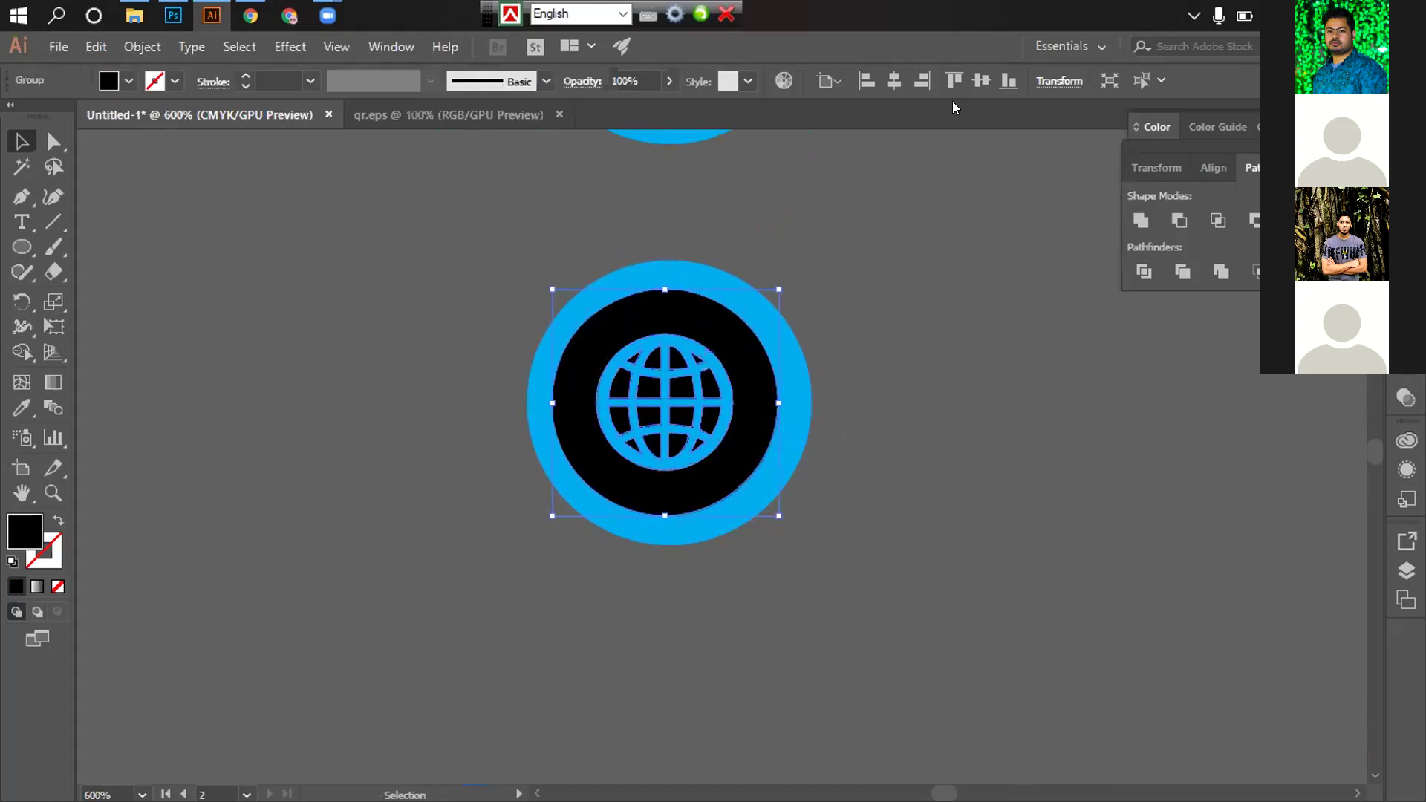
left_click(663, 281, "shift")
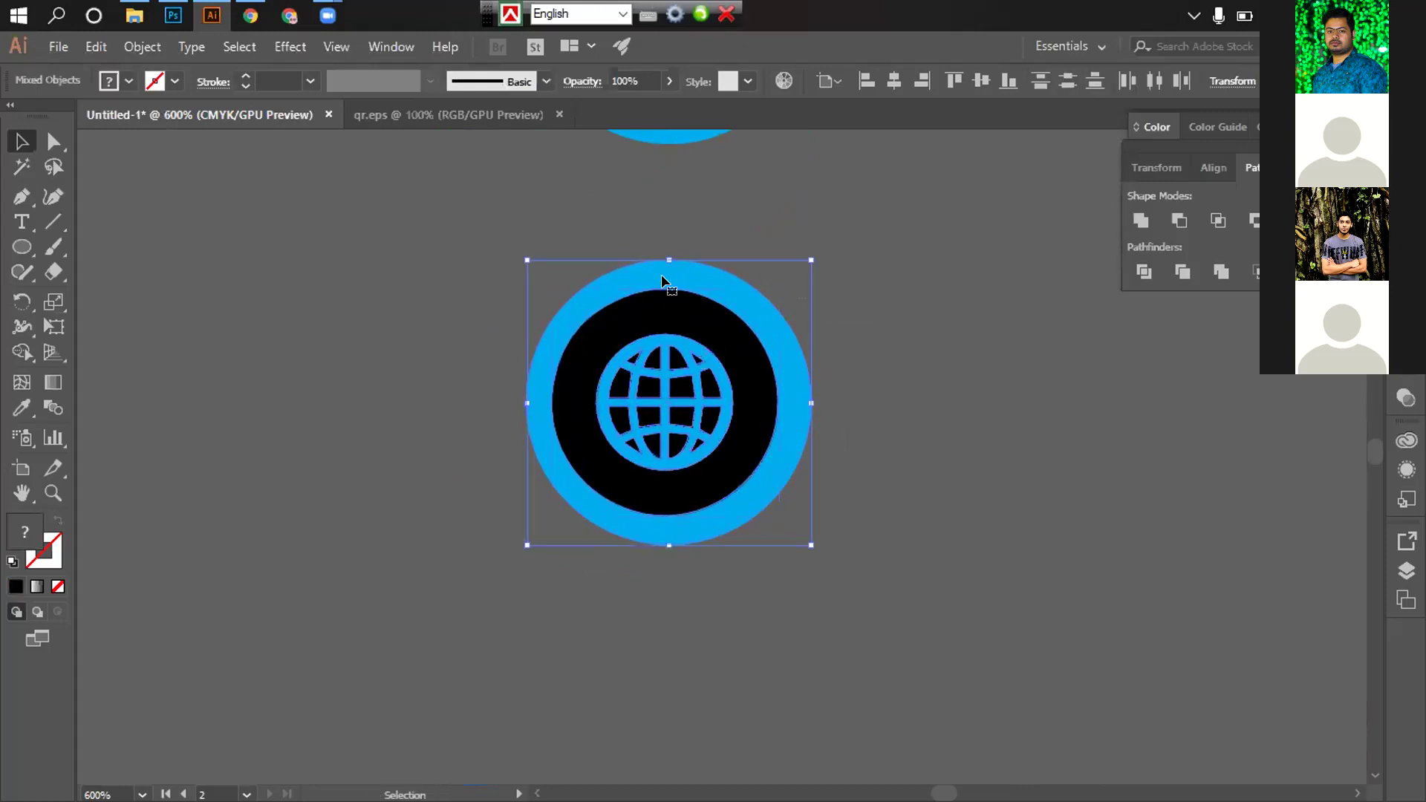
Centre the globe horizontally in its blue circle and enlarge the inner globe circle
left_click(887, 84)
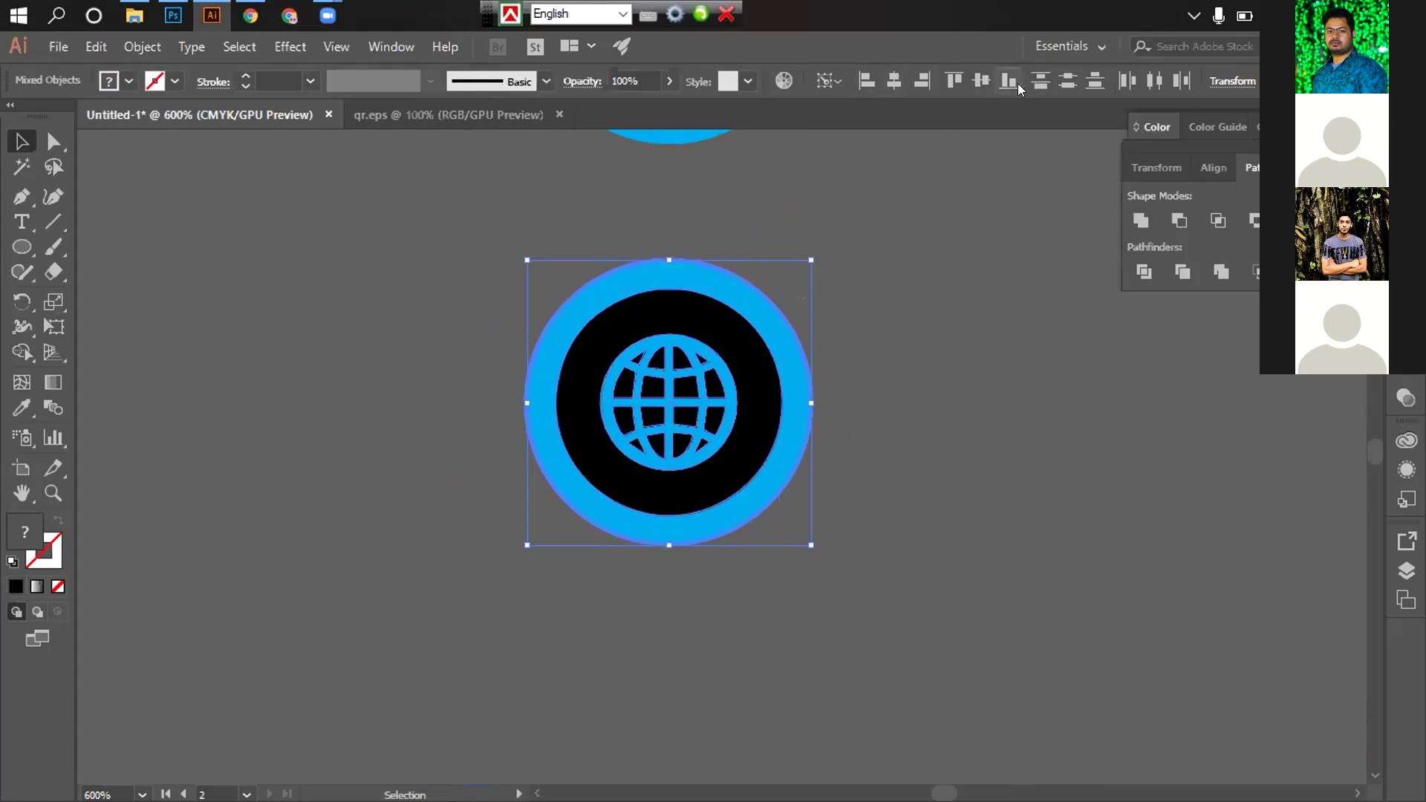
left_click(888, 327)
left_click(750, 334)
left_click_drag(782, 289, 778, 629)
left_click(811, 260)
Centre the phone icon horizontally inside its blue circle
key("space")
left_click(650, 451)
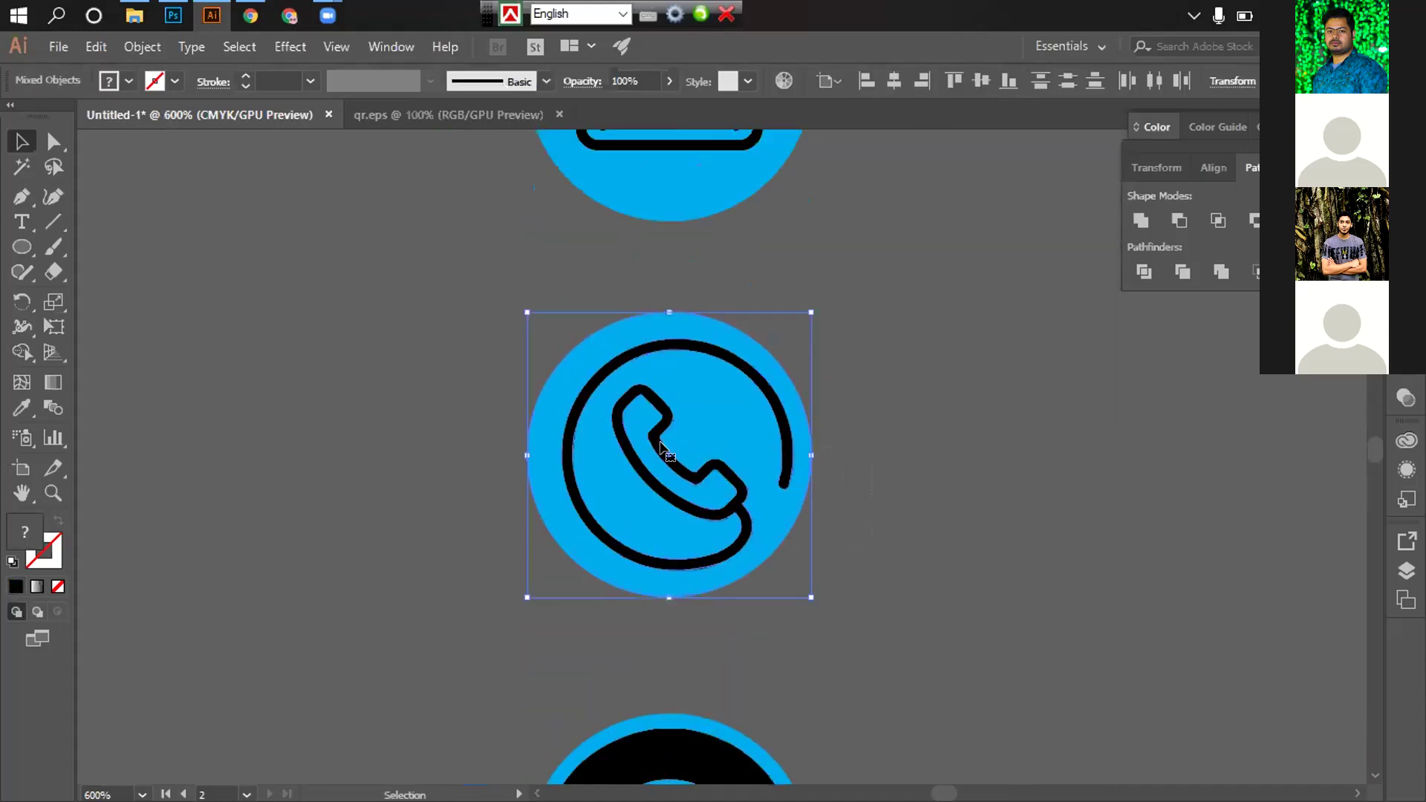
left_click(894, 80)
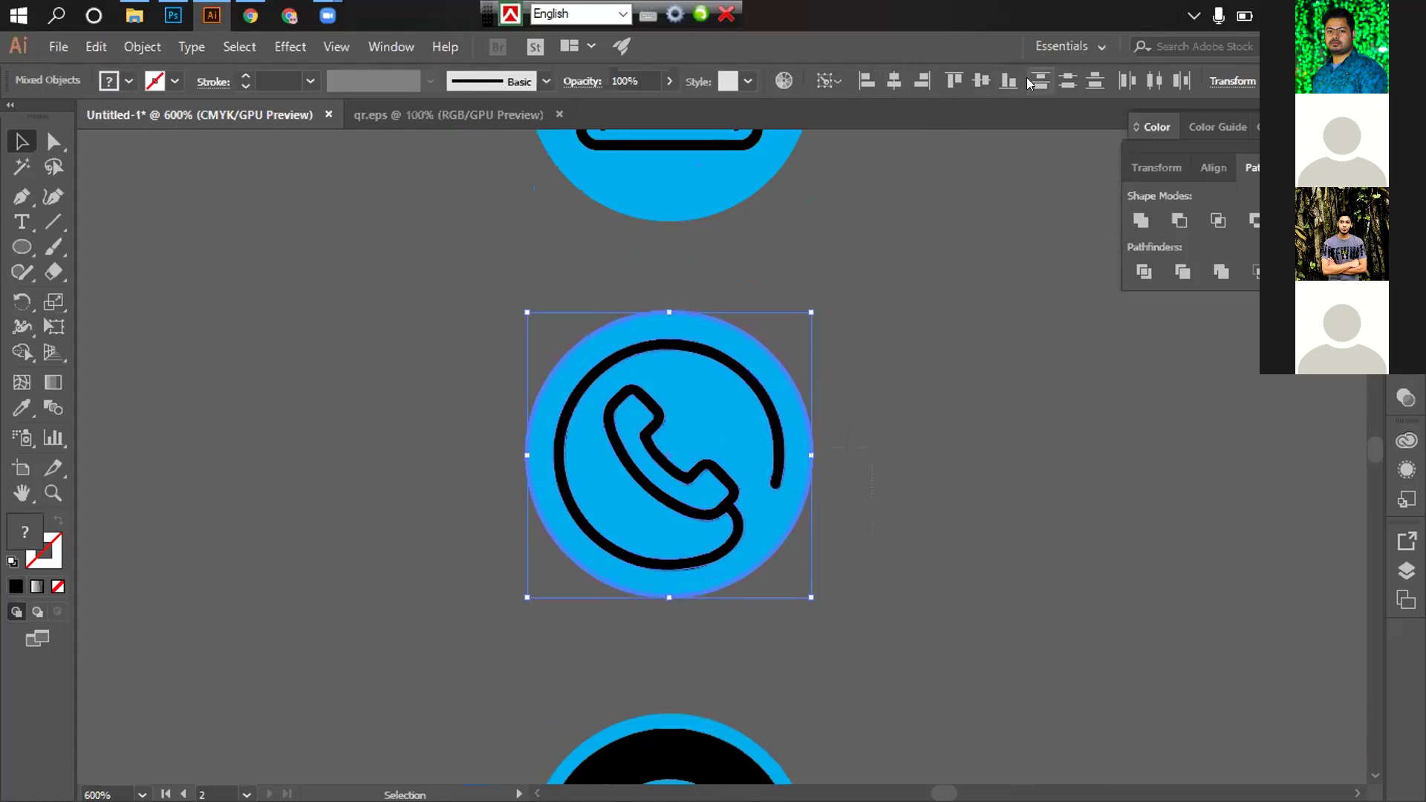
left_click(927, 376)
Enlarge the envelope icon slightly within its circle
scroll(853, 532, "up", 3)
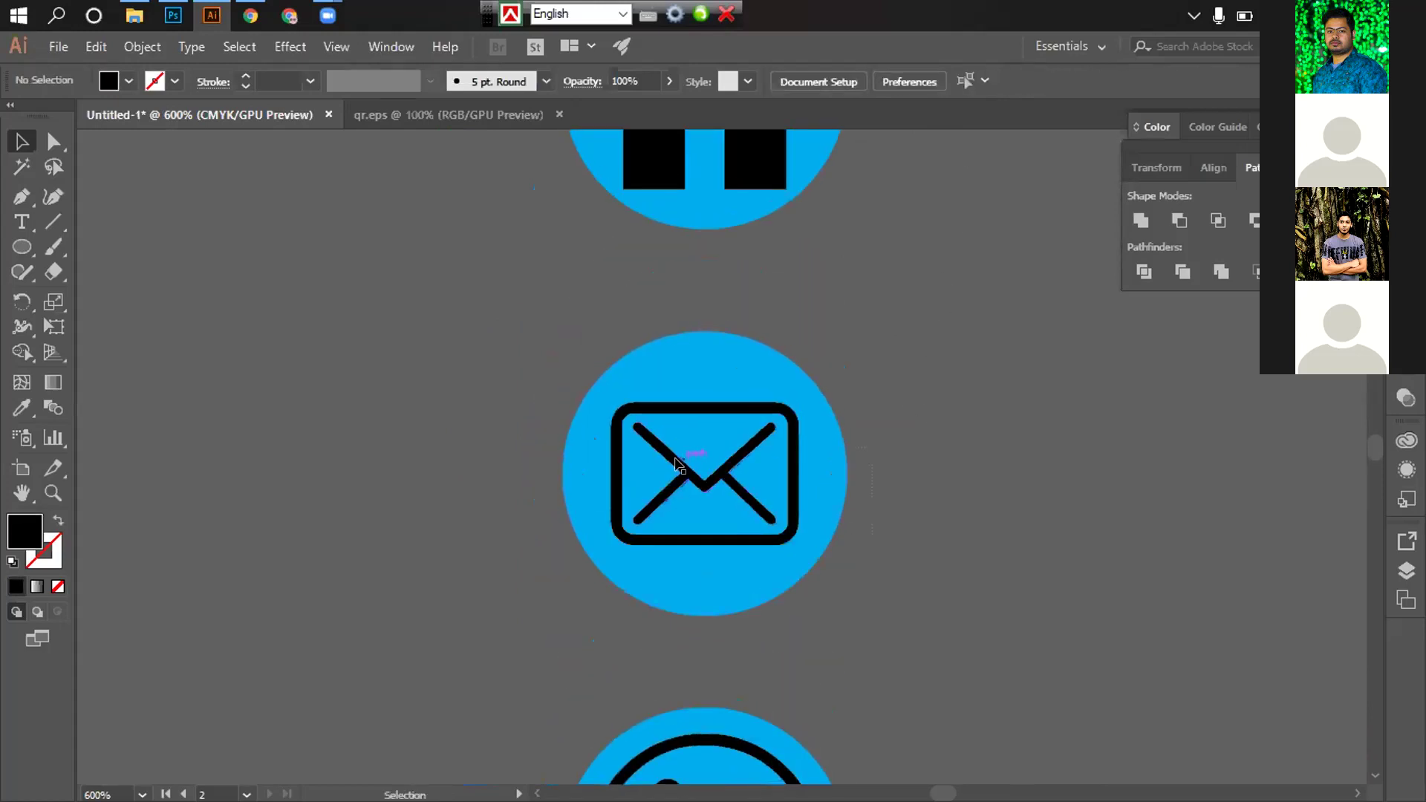
left_click(676, 465)
left_click_drag(797, 394, 809, 385)
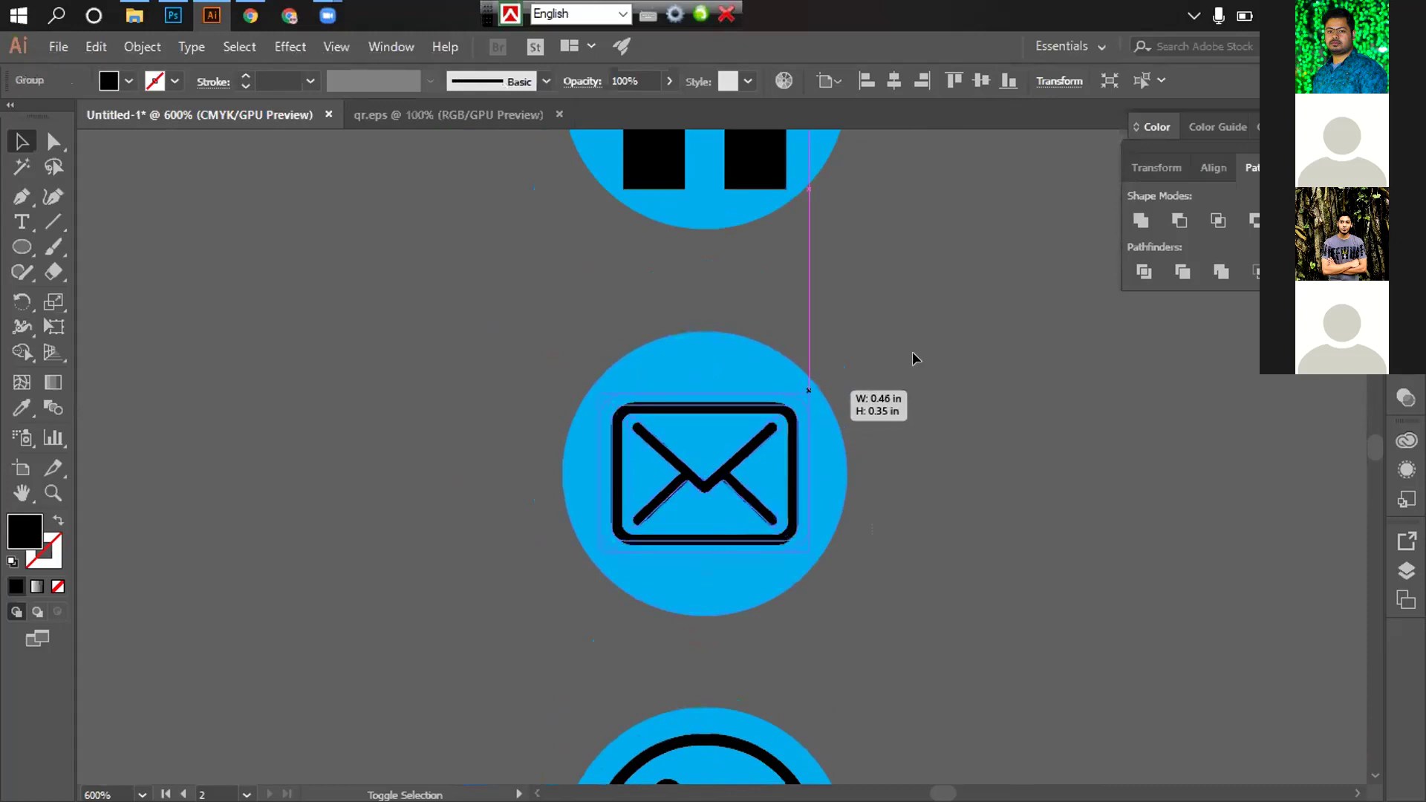
Shrink the house icon slightly and re-centre it inside its blue circle
scroll(729, 477, "up", 5)
left_click(776, 421)
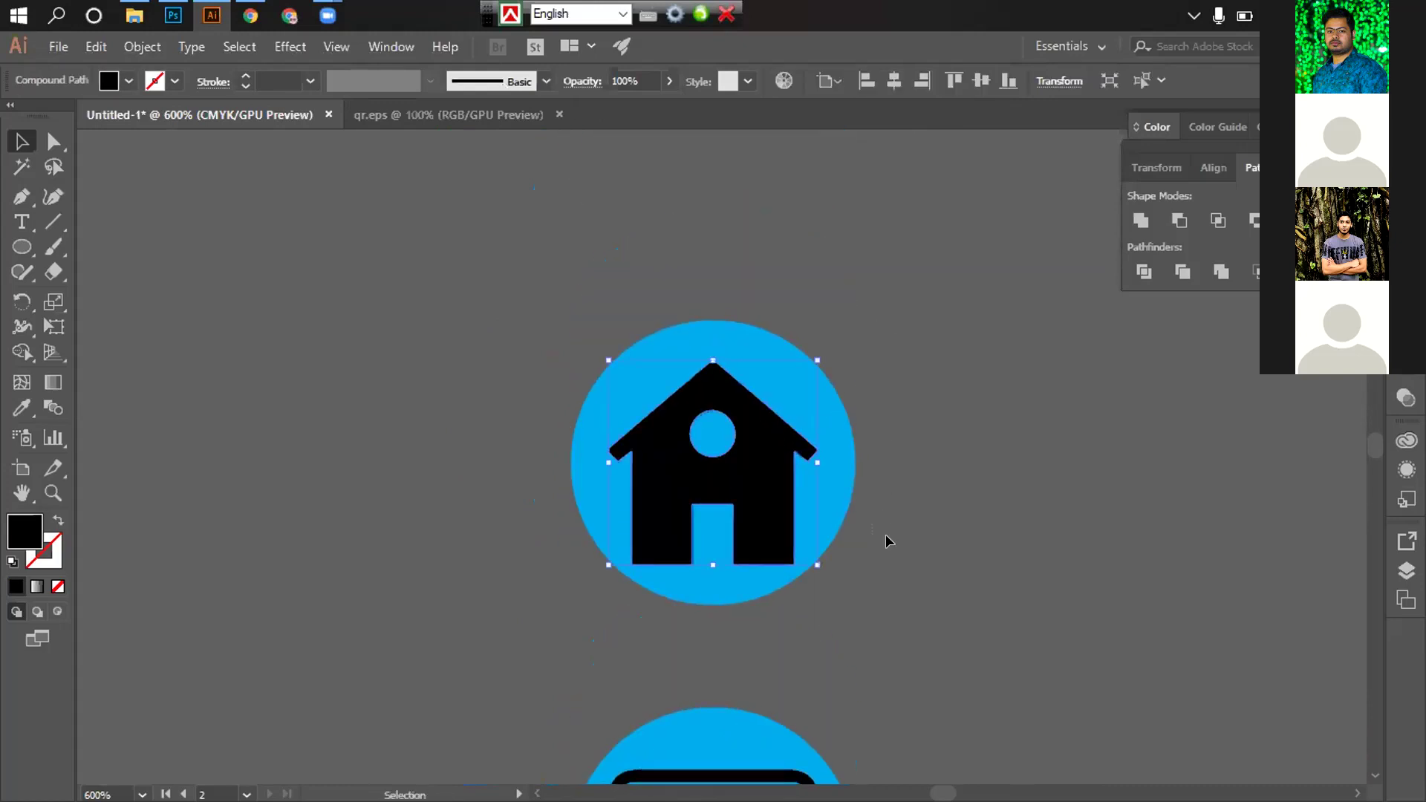
left_click(714, 359)
left_click_drag(817, 360, 815, 357)
left_click_drag(894, 455, 719, 430)
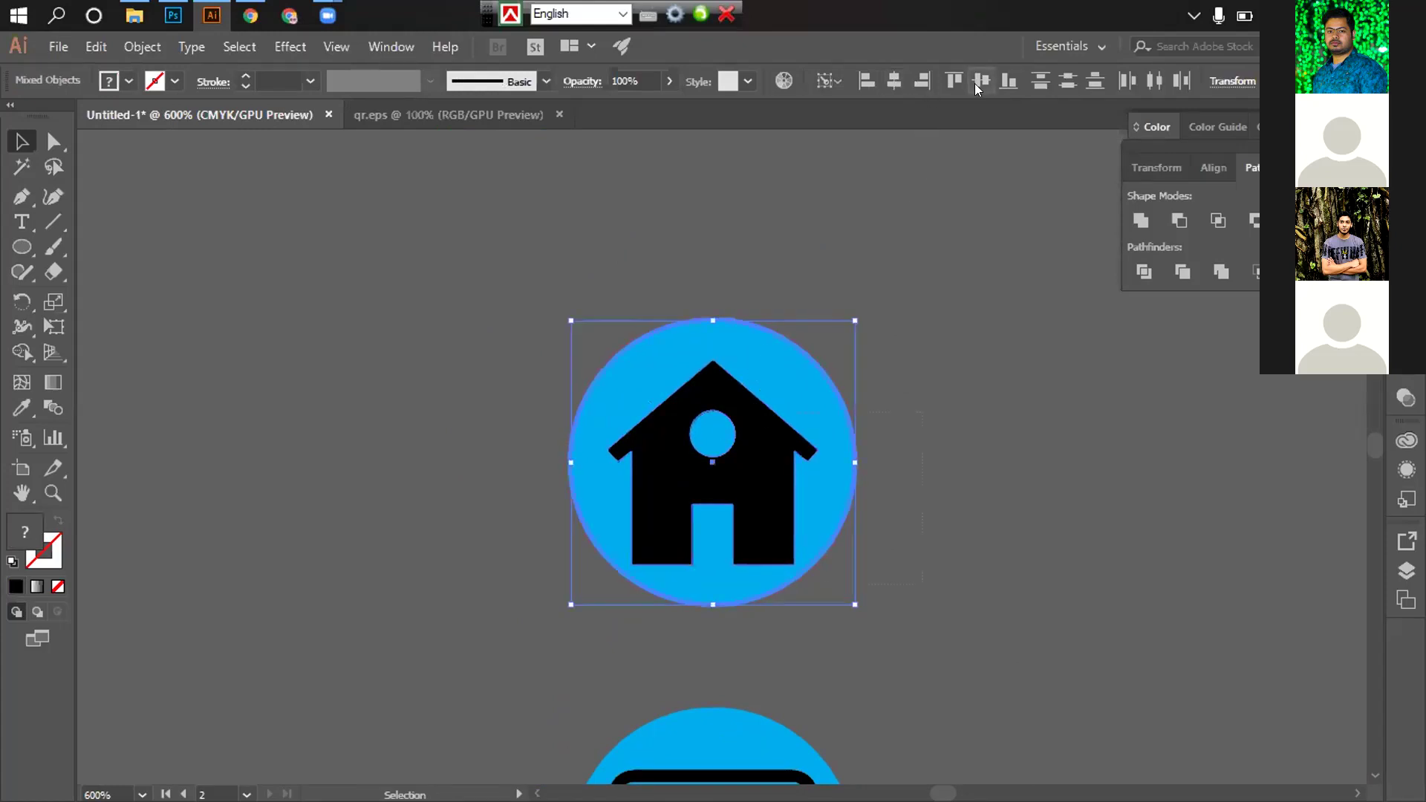
left_click(958, 453)
key("ctrl+minus")
key("ctrl+minus")
key("ctrl+minus")
key("ctrl+minus")
key("ctrl+minus")
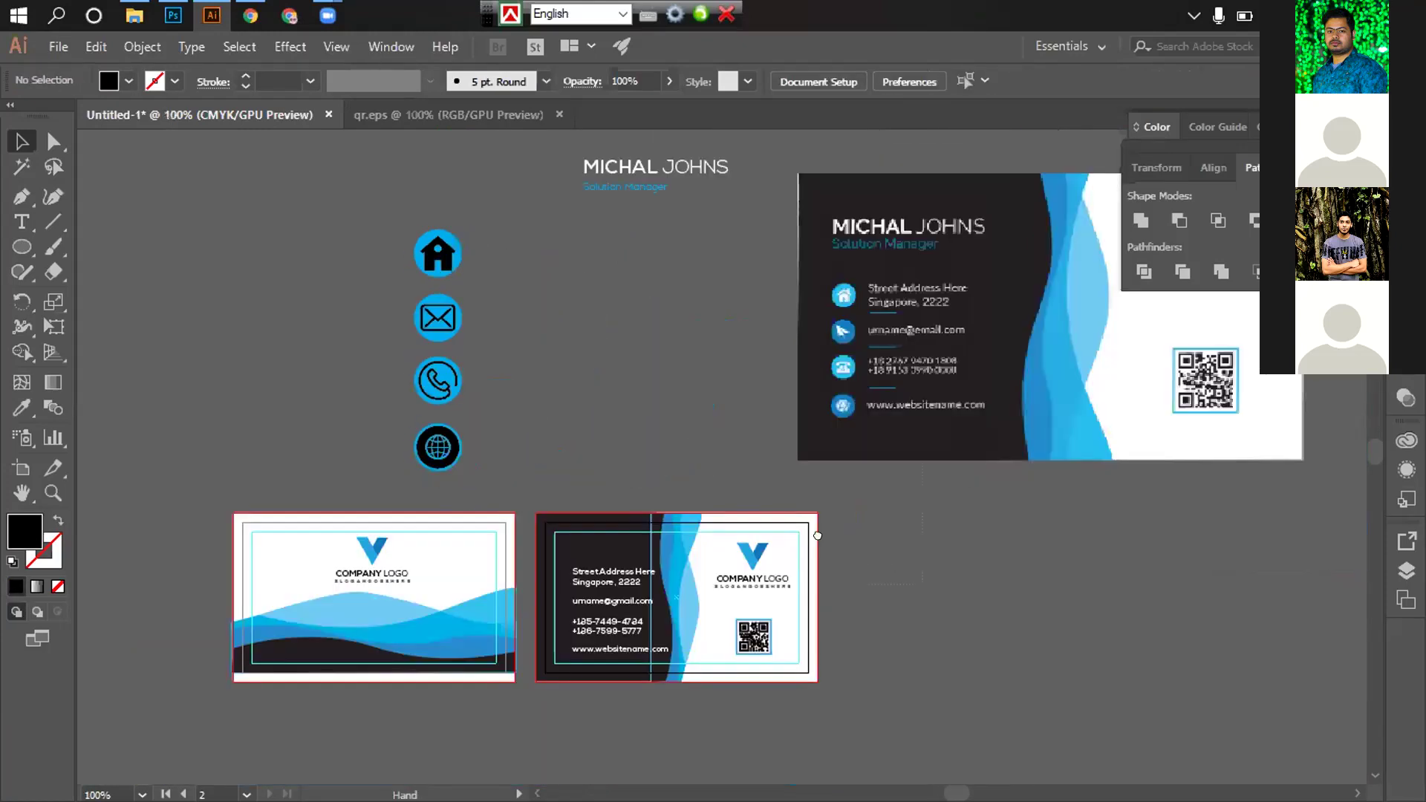
Refill the envelope's circle with a darker blue swatch from the Fill dropdown
key("ctrl+plus")
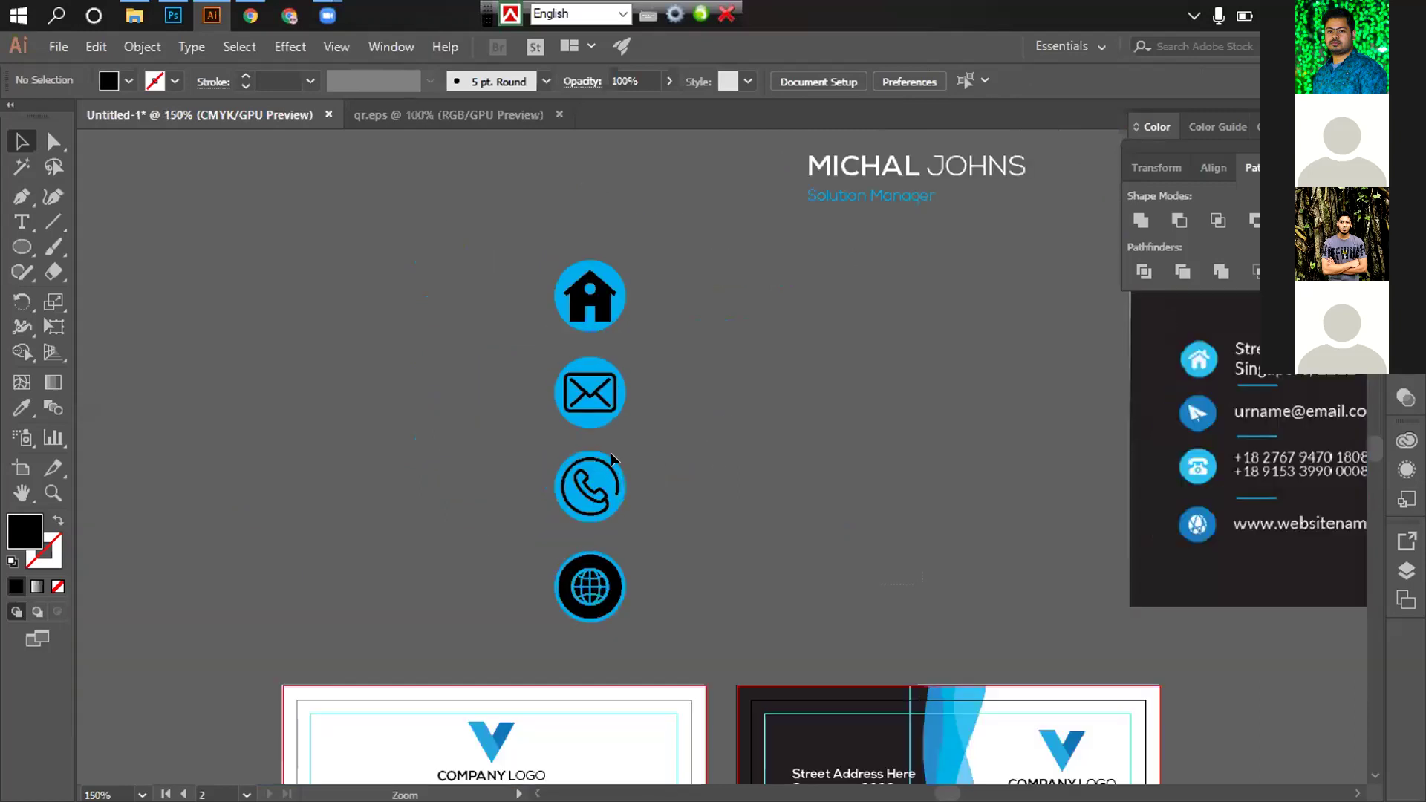
scroll(612, 459, "up", 4)
scroll(233, 217, "down", 2)
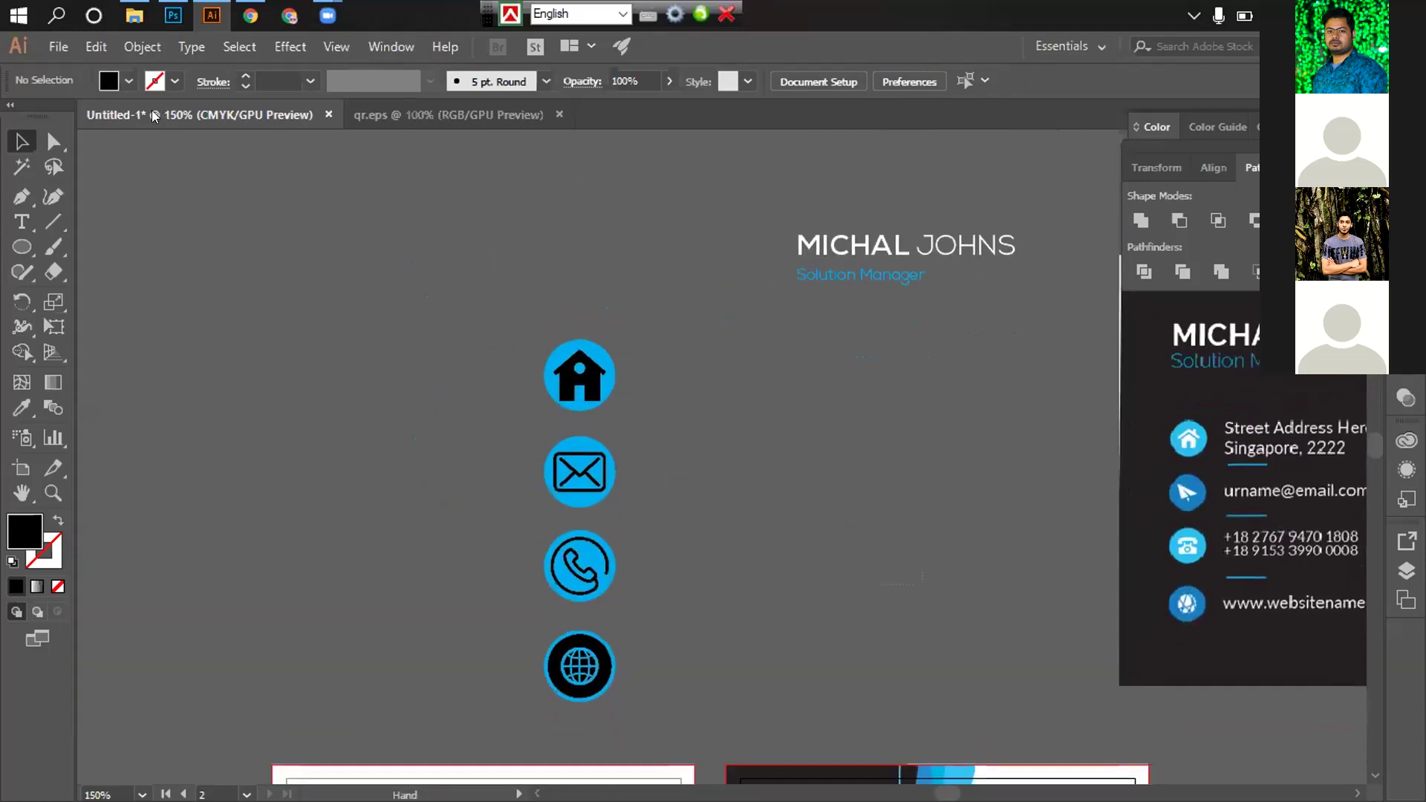
scroll(141, 116, "down", 1)
left_click(569, 451)
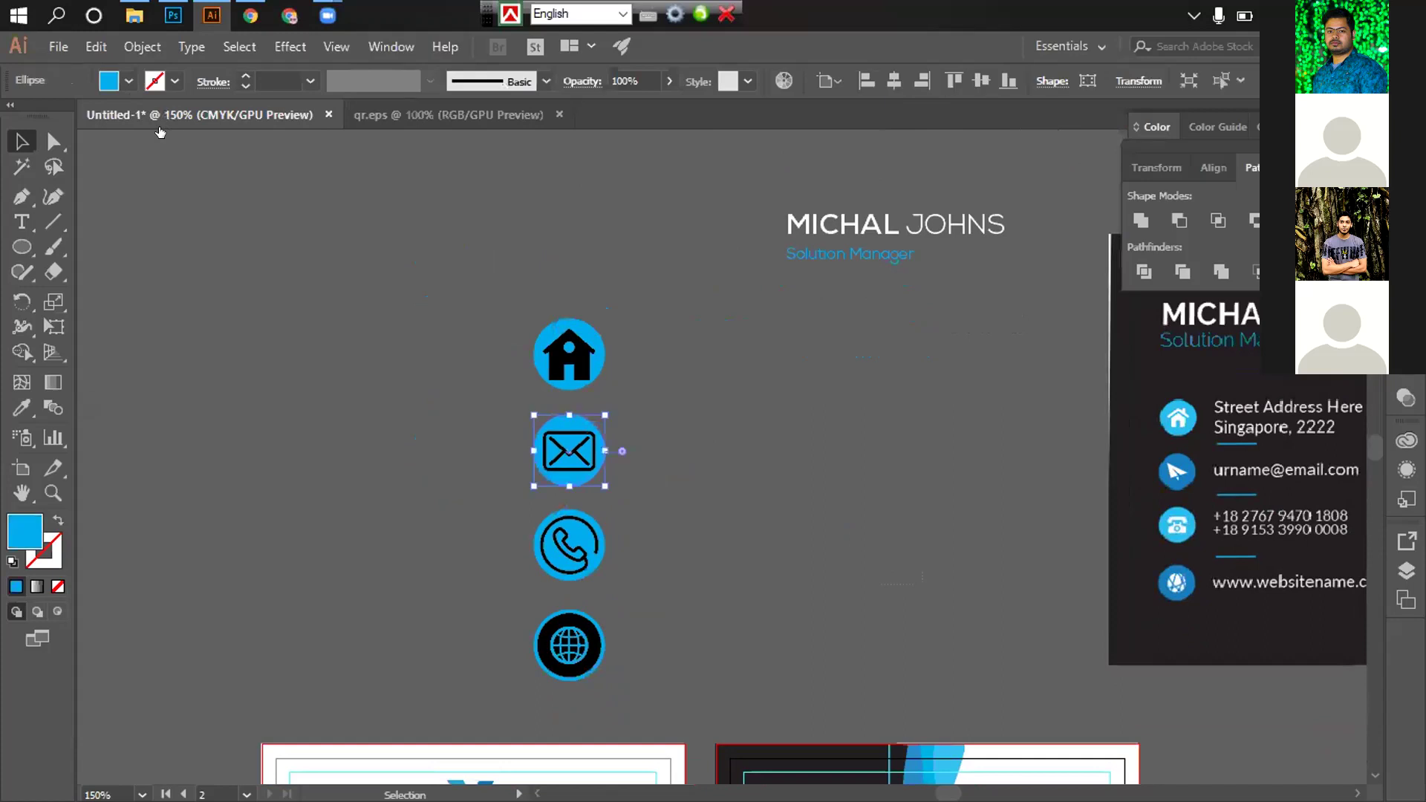
left_click(129, 81)
key("Right")
key("Return")
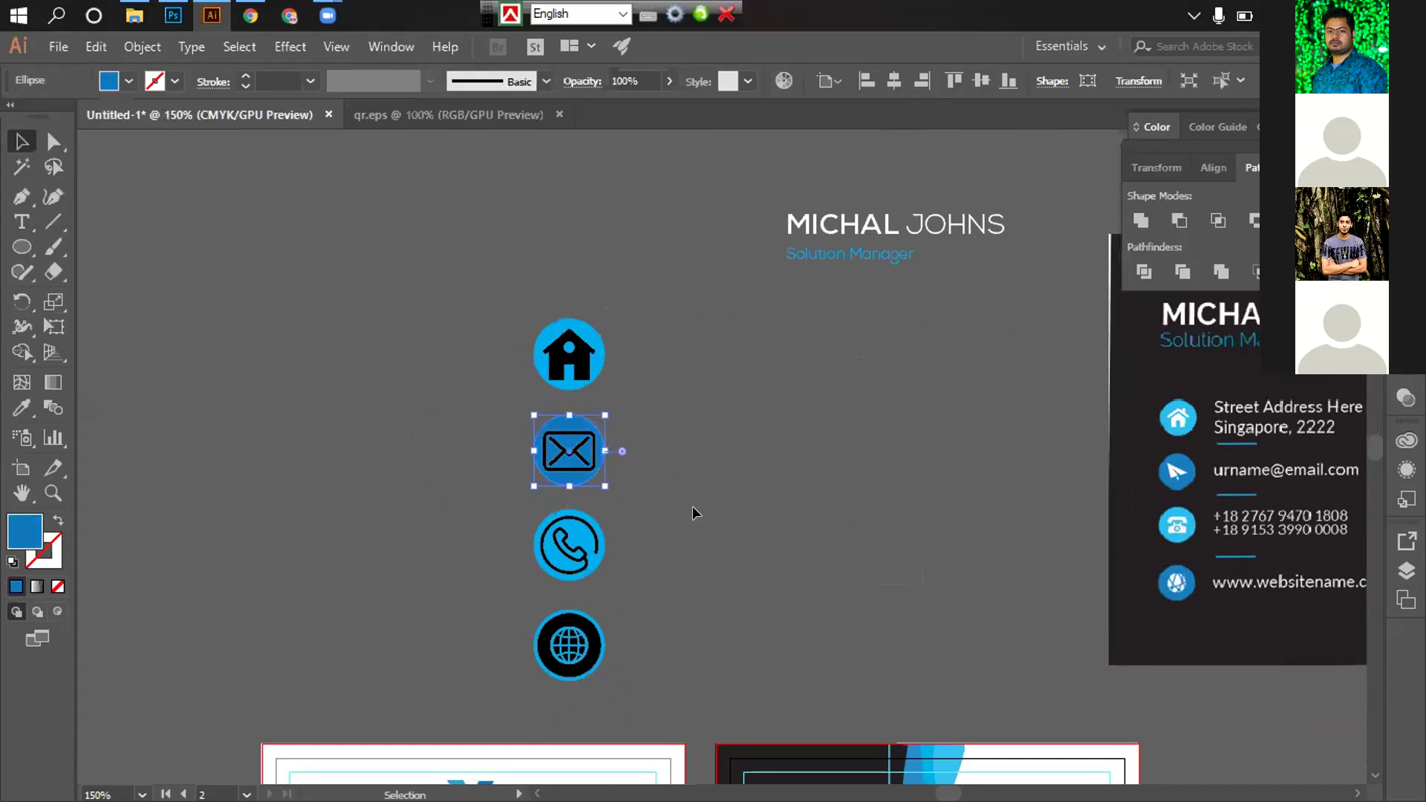
Give the globe's circle the same darker blue fill
scroll(587, 532, "down", 3)
left_click(591, 547)
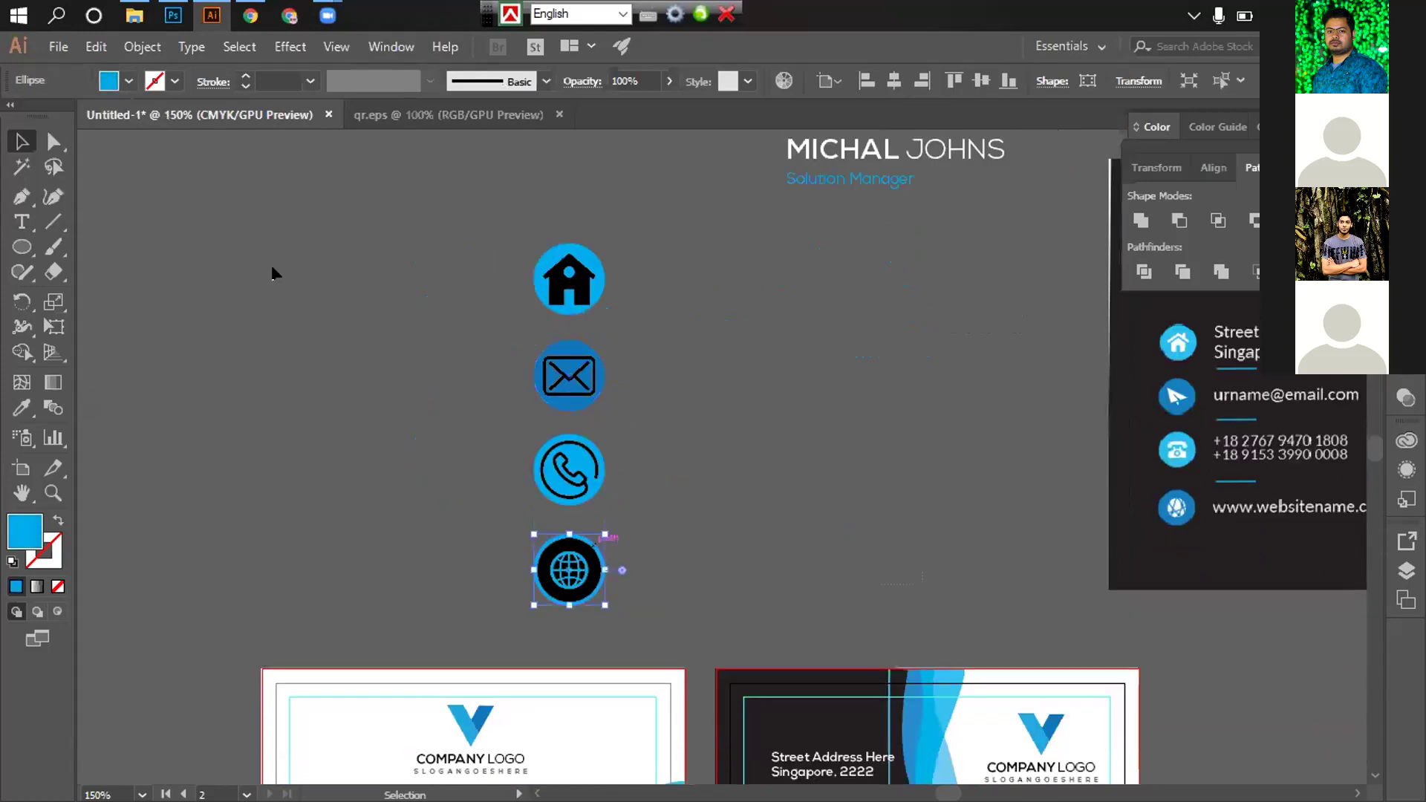
left_click(129, 81)
left_click(160, 131)
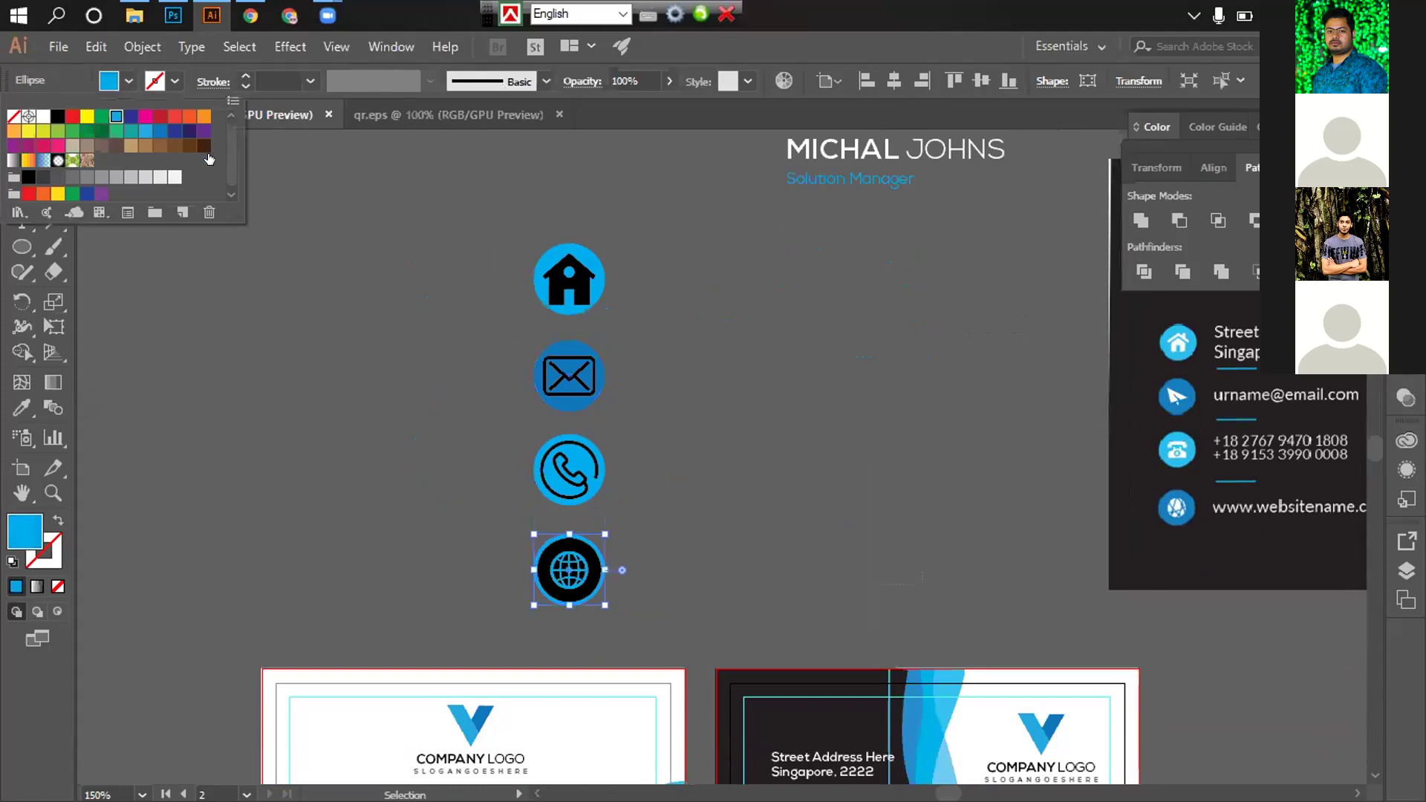
key("Return")
left_click(758, 459)
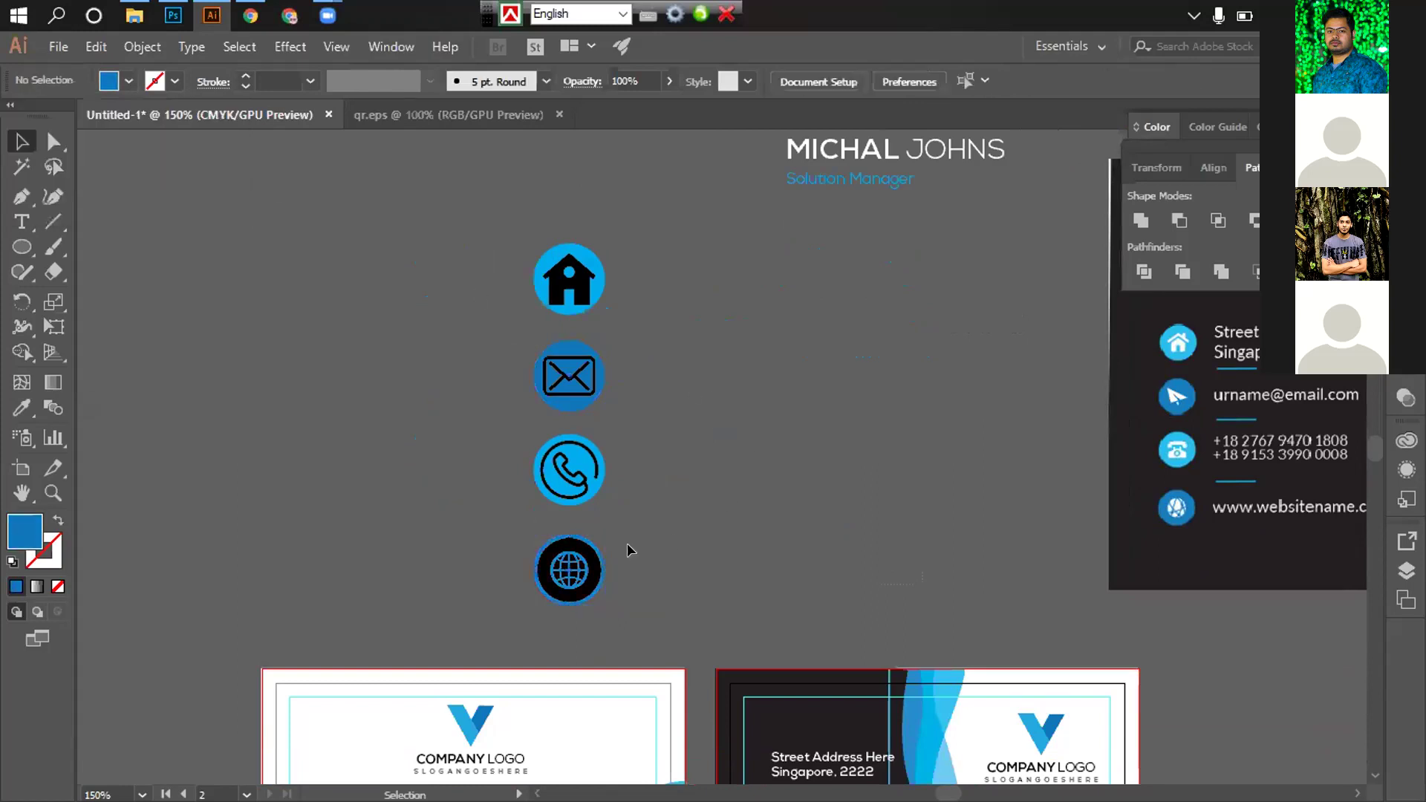
scroll(605, 541, "up", 3)
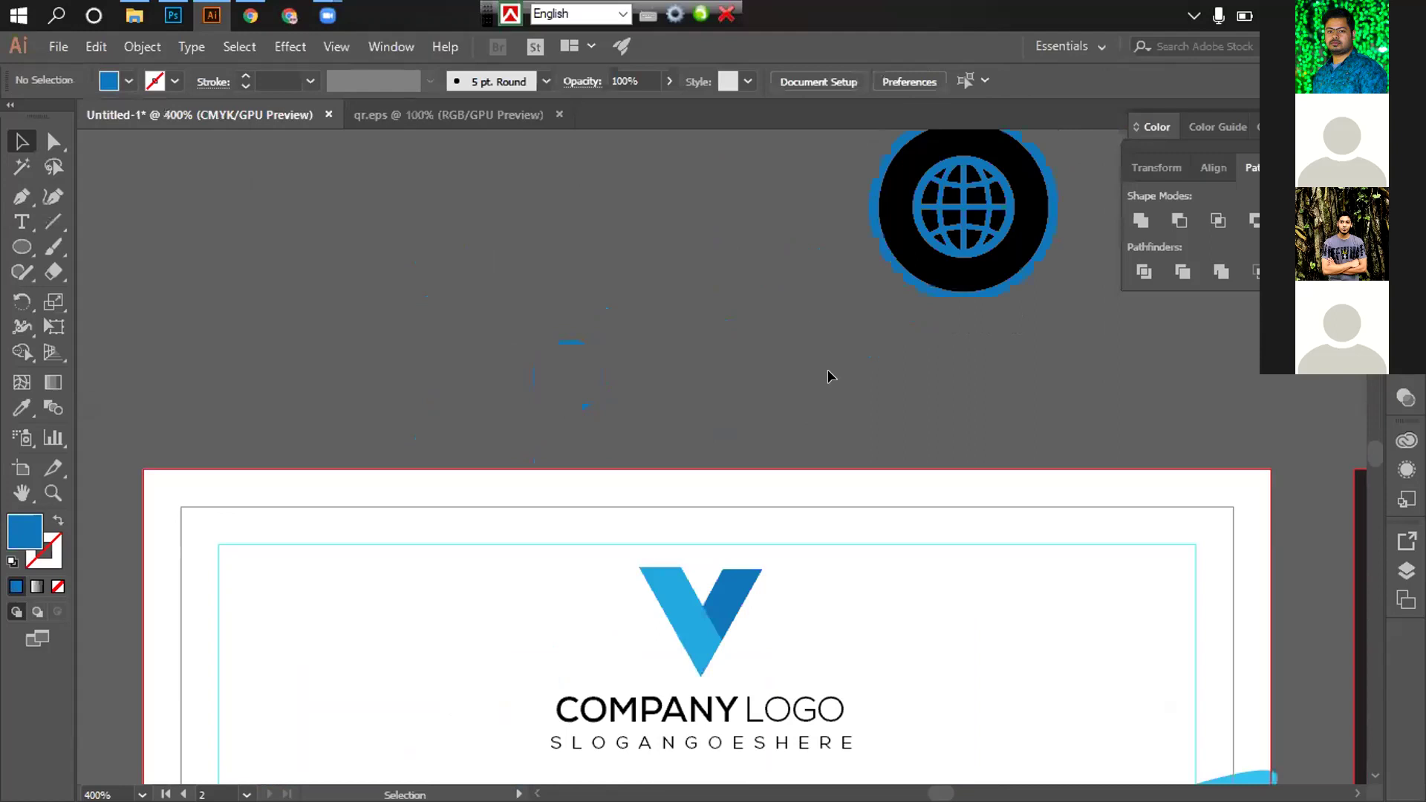
scroll(828, 377, "up", 2)
scroll(780, 312, "up", 1)
scroll(769, 378, "up", 3)
scroll(769, 379, "down", 2)
scroll(636, 550, "down", 2)
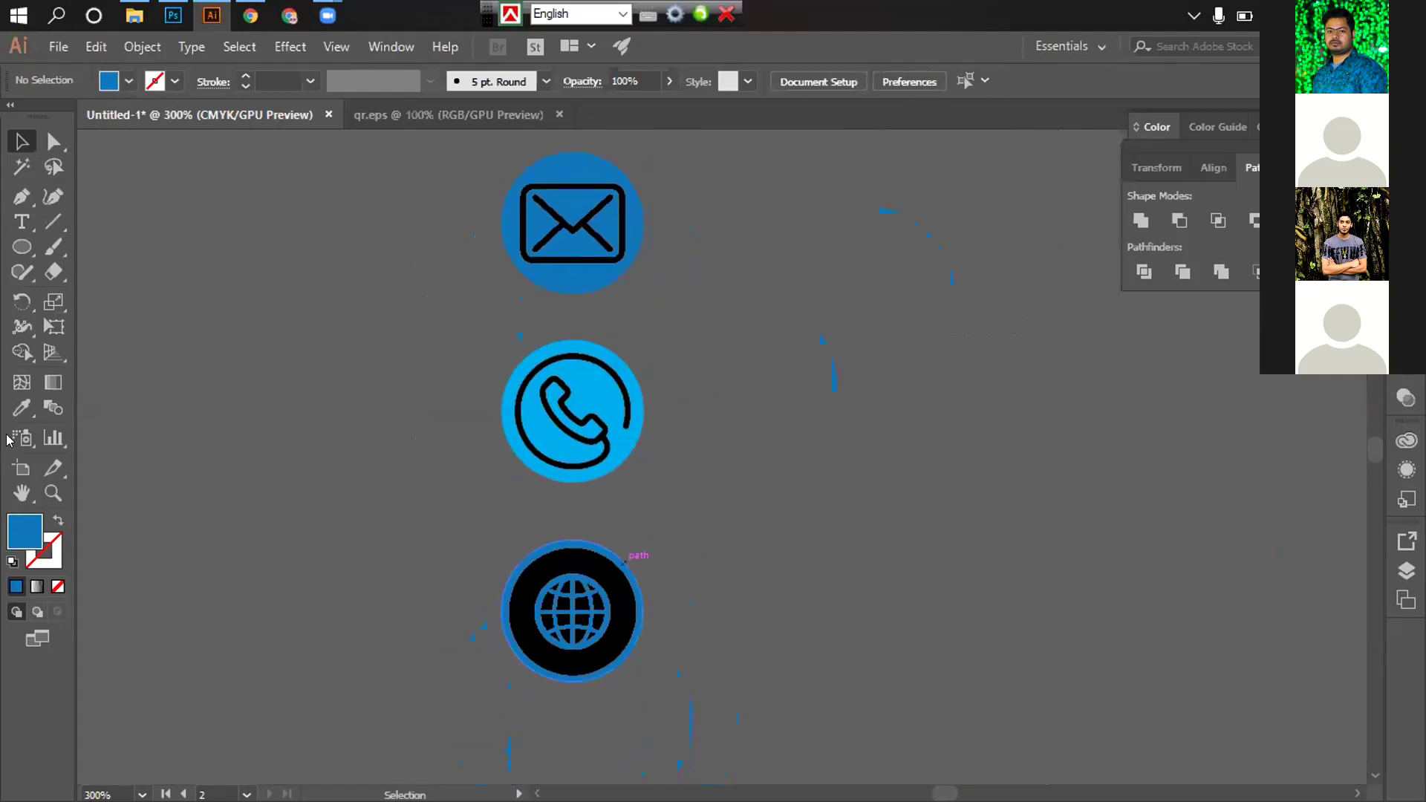
Deselect the globe circle and zoom out to show the icons and both cards
left_click(636, 557)
key("i")
left_click(21, 142)
left_click(200, 261)
left_click(563, 344, "ctrl+alt")
left_click(564, 344, "ctrl+alt")
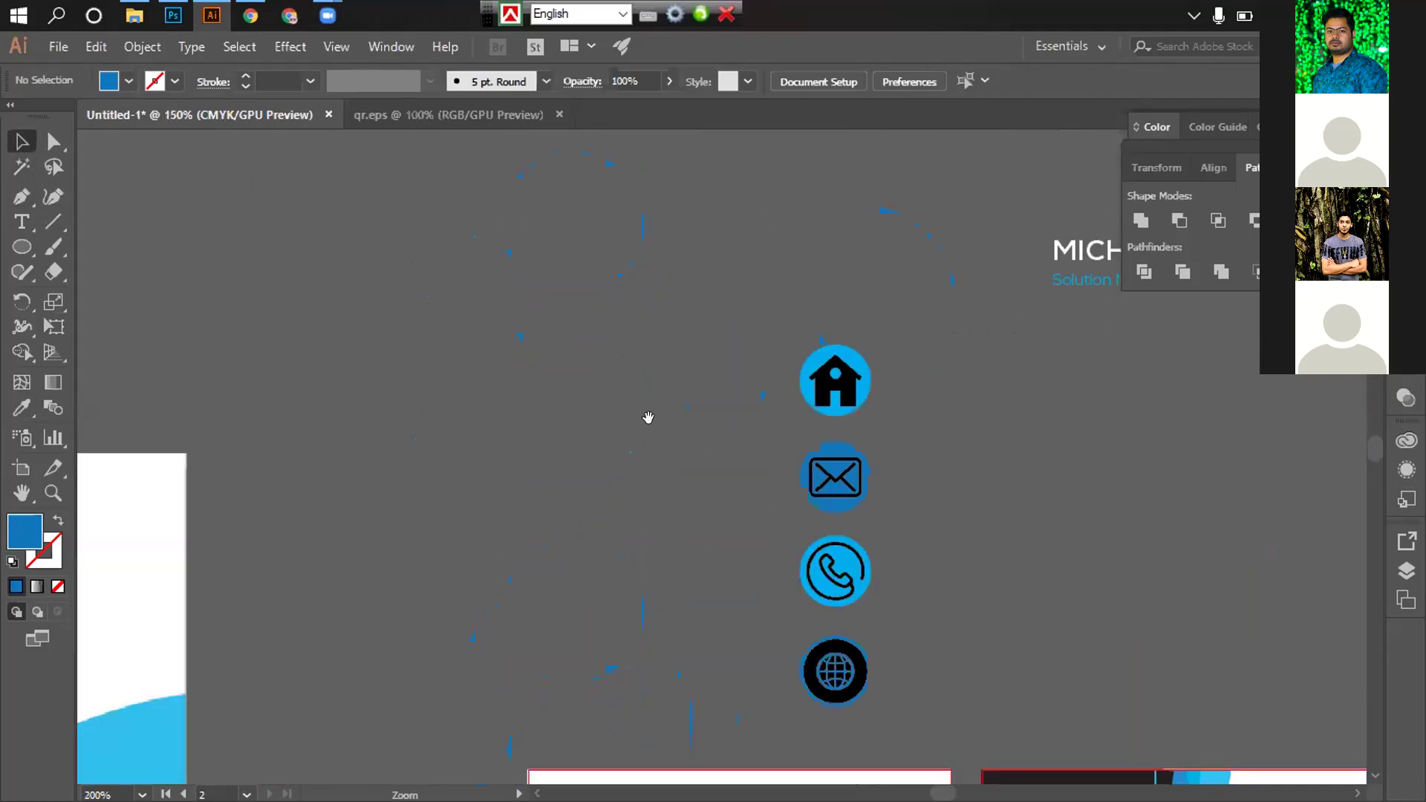
scroll(805, 586, "down", 1)
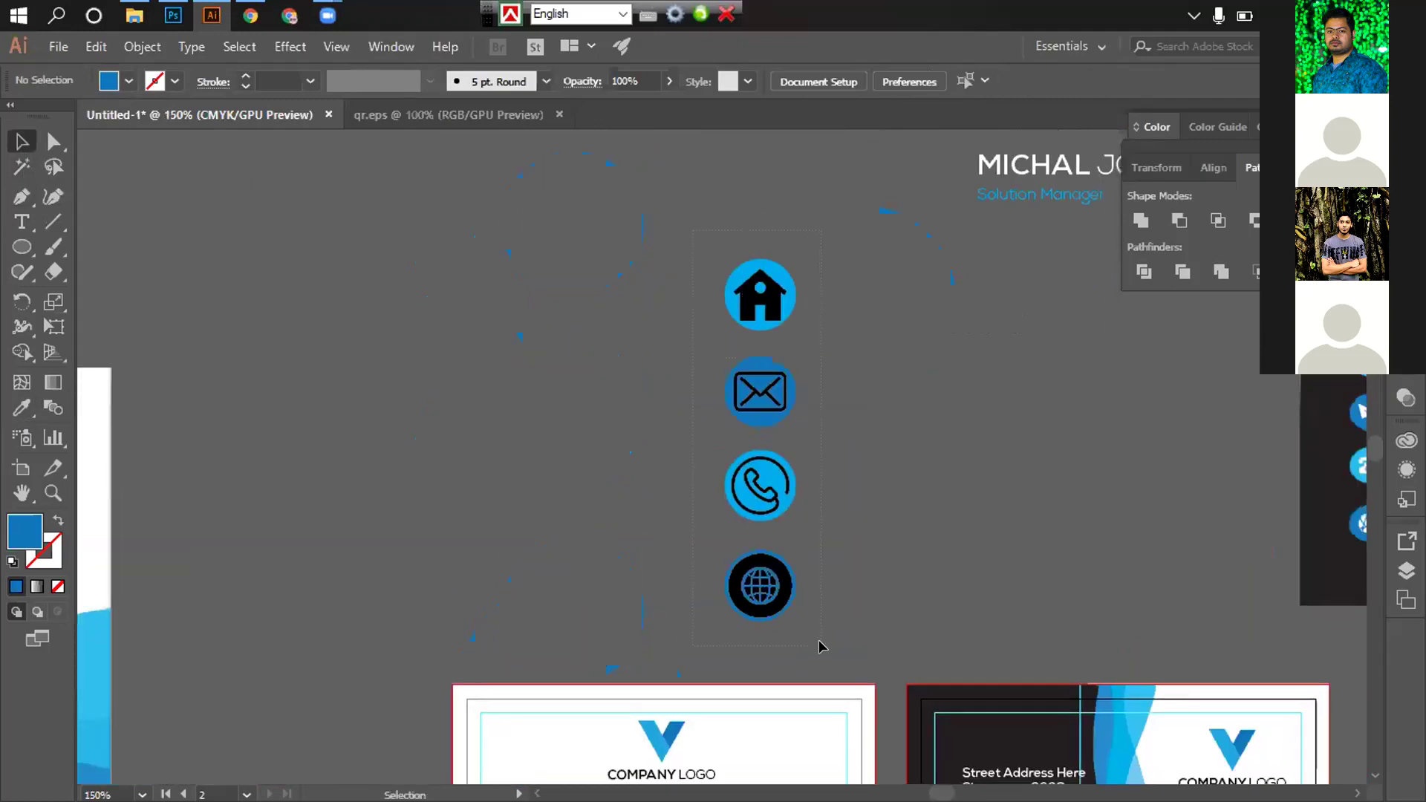
Distribute the four icons by vertical centres, then undo the collapsed stack
left_click_drag(821, 647, 796, 446)
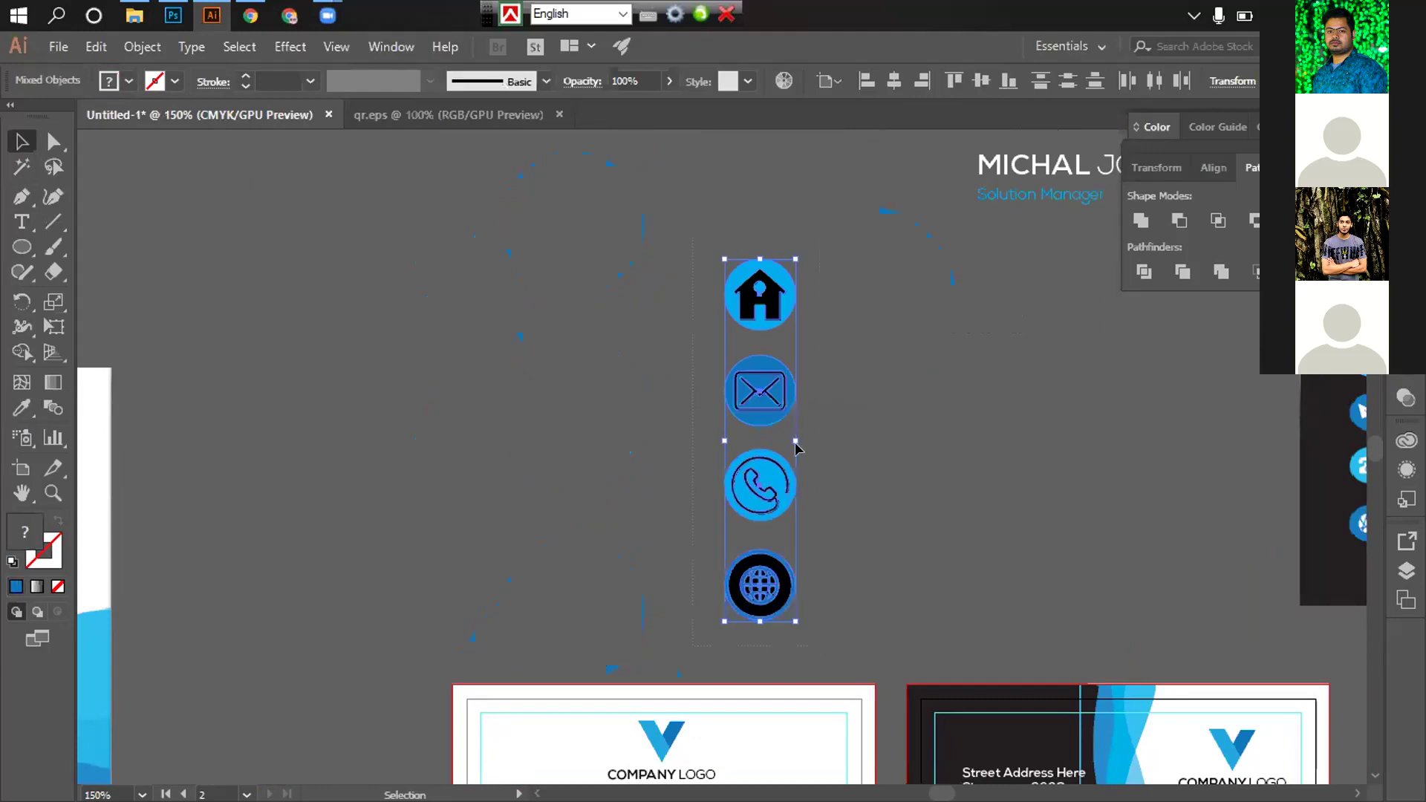
left_click(1214, 167)
left_click(1180, 284)
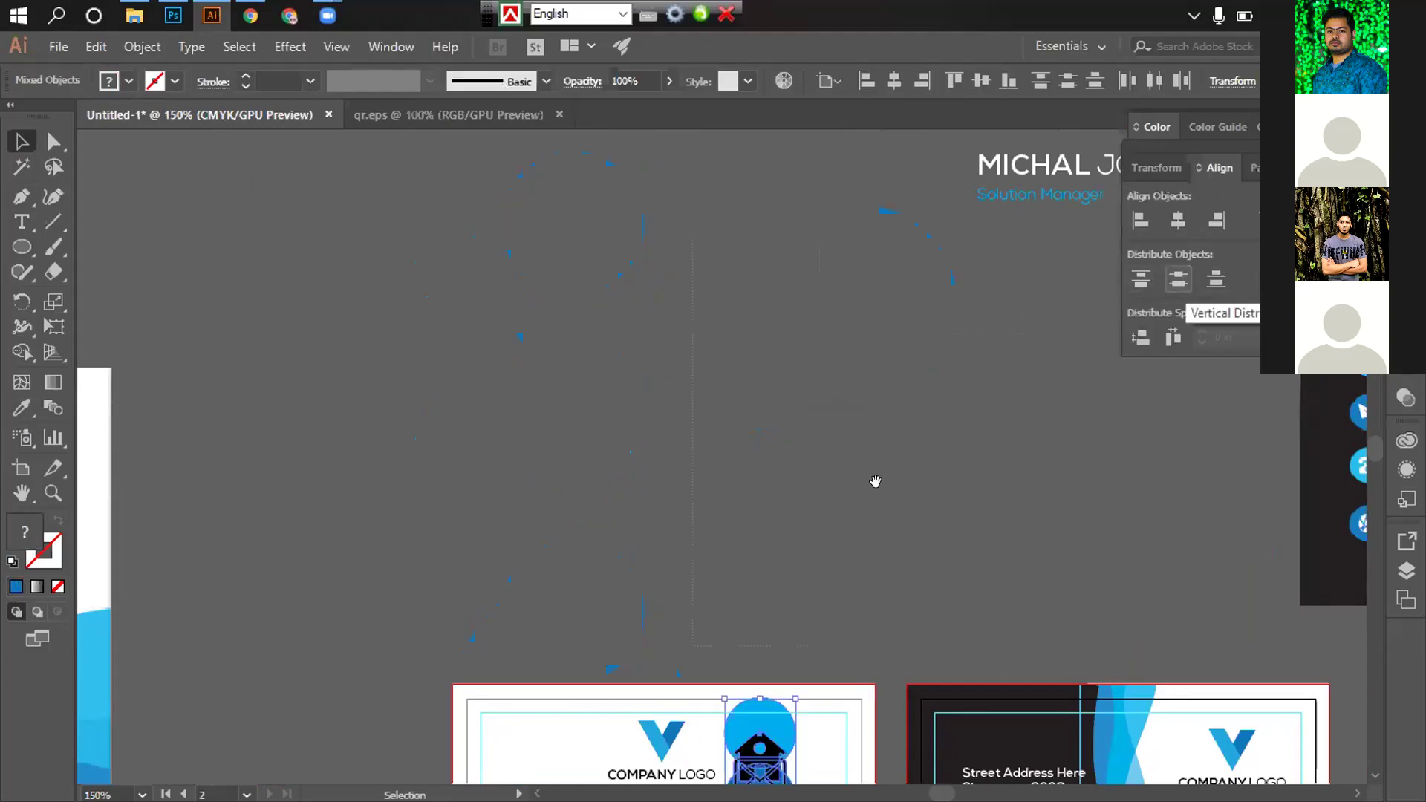
scroll(683, 179, "down", 5)
scroll(684, 179, "right", 3)
left_click_drag(607, 444, 627, 178)
left_click_drag(616, 99, 666, 320)
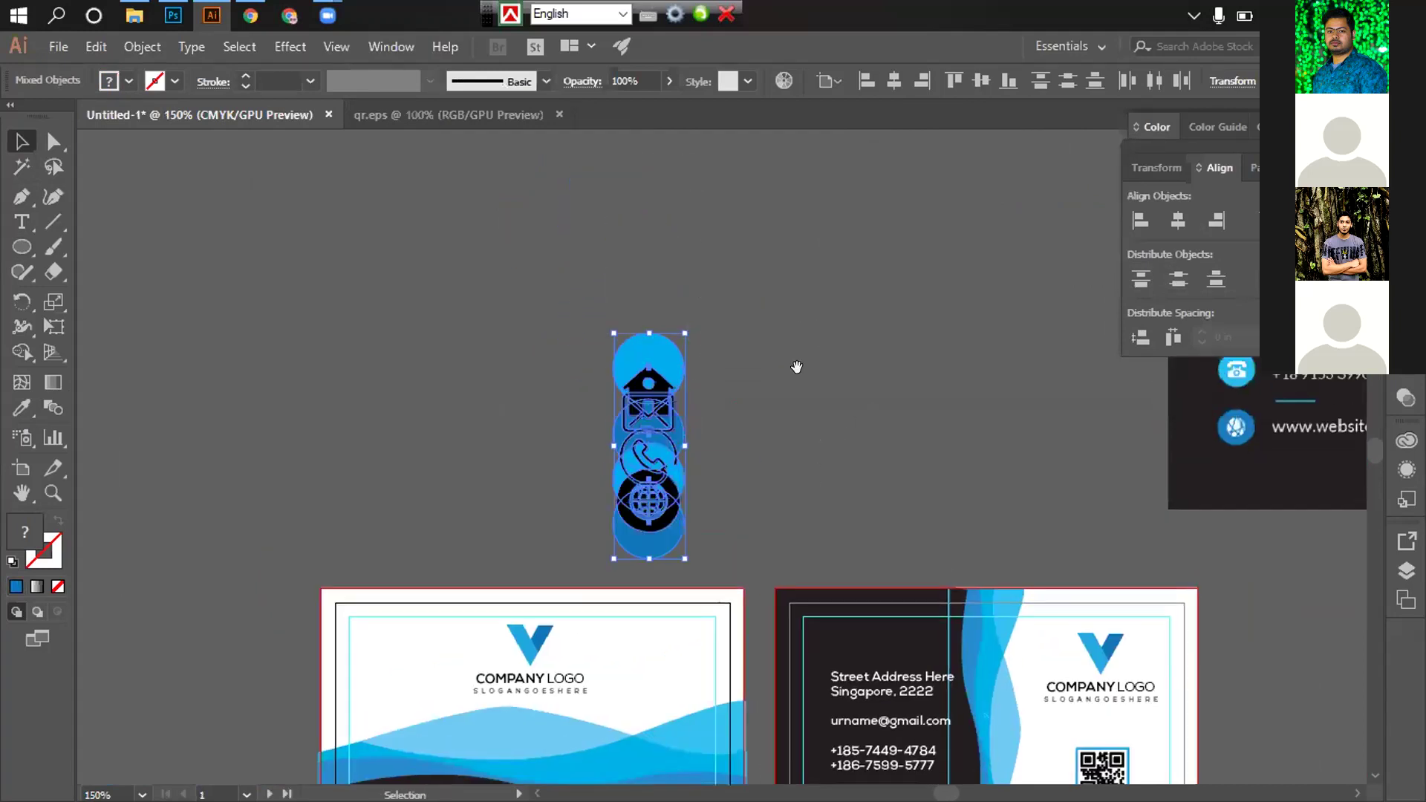
key("ctrl+z")
left_click_drag(797, 367, 827, 459)
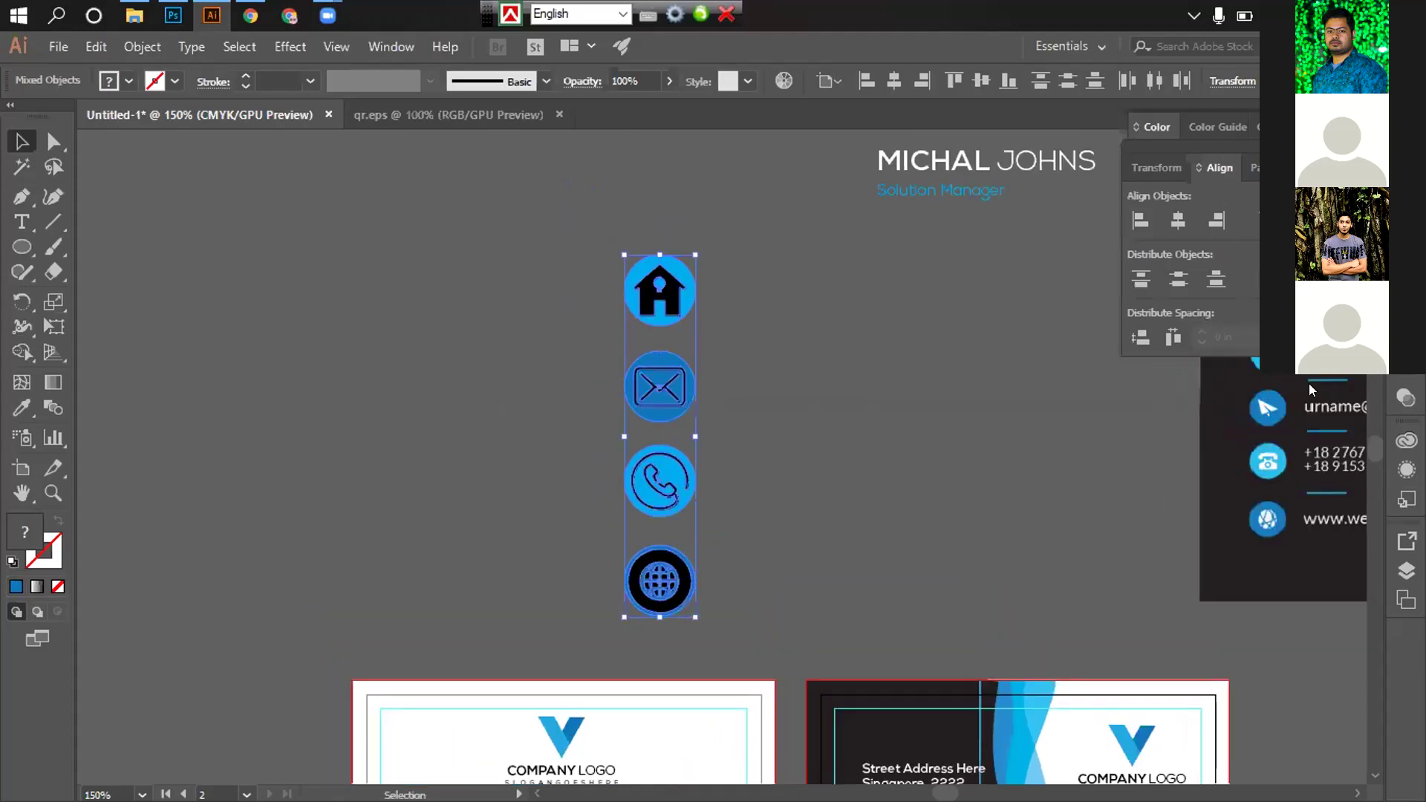
left_click(1314, 338)
left_click(846, 379)
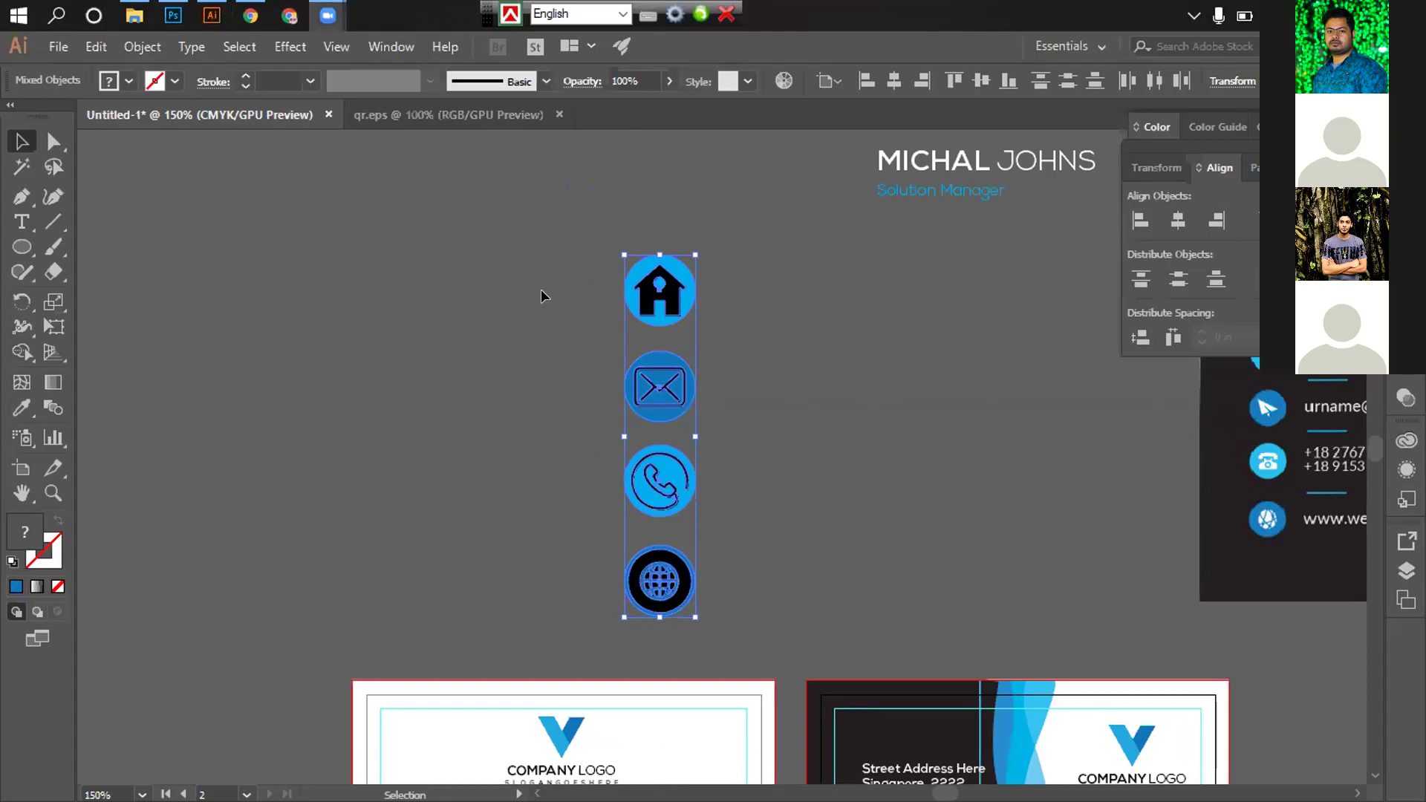
left_click(591, 247)
Inspect the anchor points of the house, envelope, phone and globe icons individually
left_click_drag(817, 322, 808, 320)
key("v")
left_click_drag(555, 341, 738, 434)
key("a")
key("v")
left_click(560, 466)
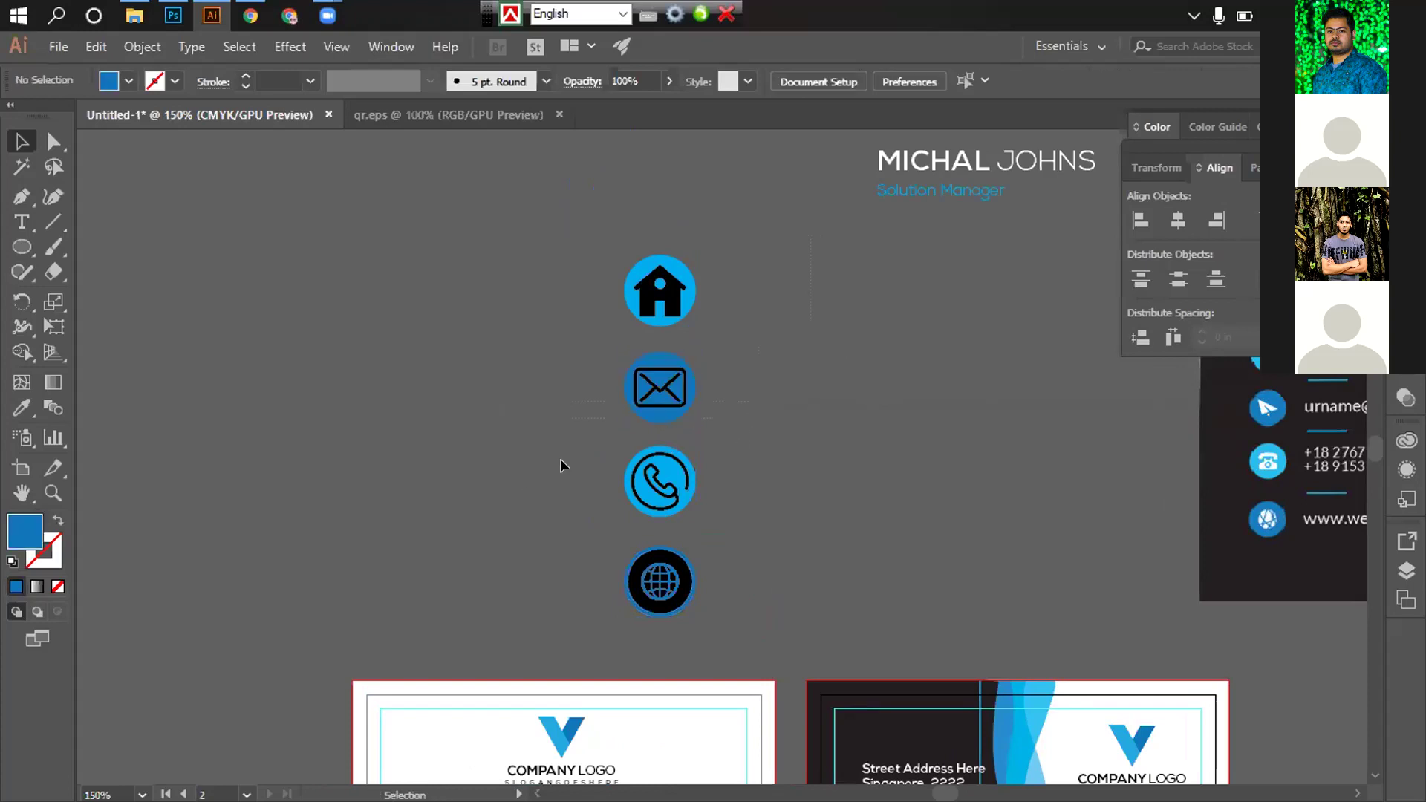
left_click_drag(753, 501, 753, 501)
key("a")
key("v")
left_click_drag(561, 553, 755, 604)
key("a")
key("v")
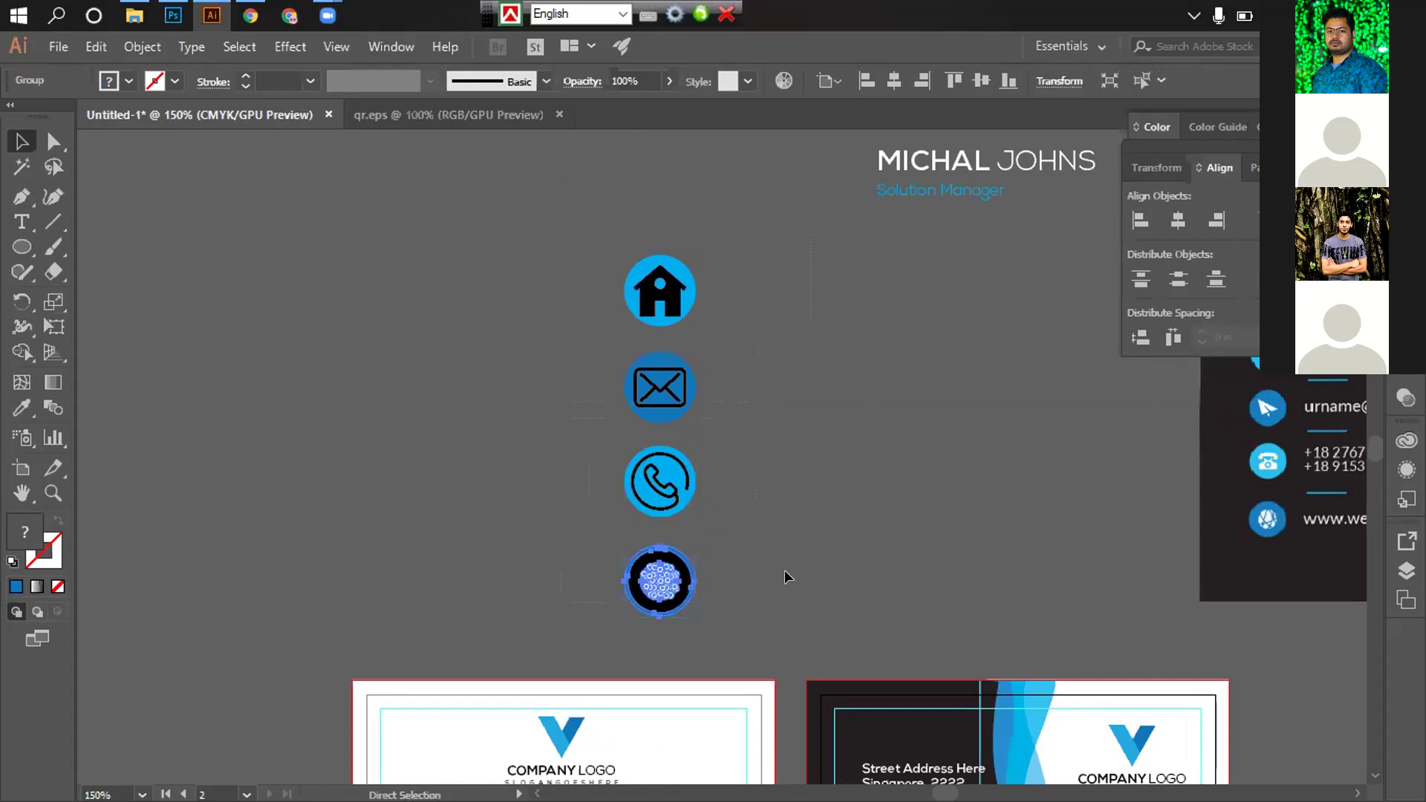
left_click(613, 311)
Space all four contact icons evenly using Distribute Vertical Centers
left_click_drag(770, 621, 770, 621)
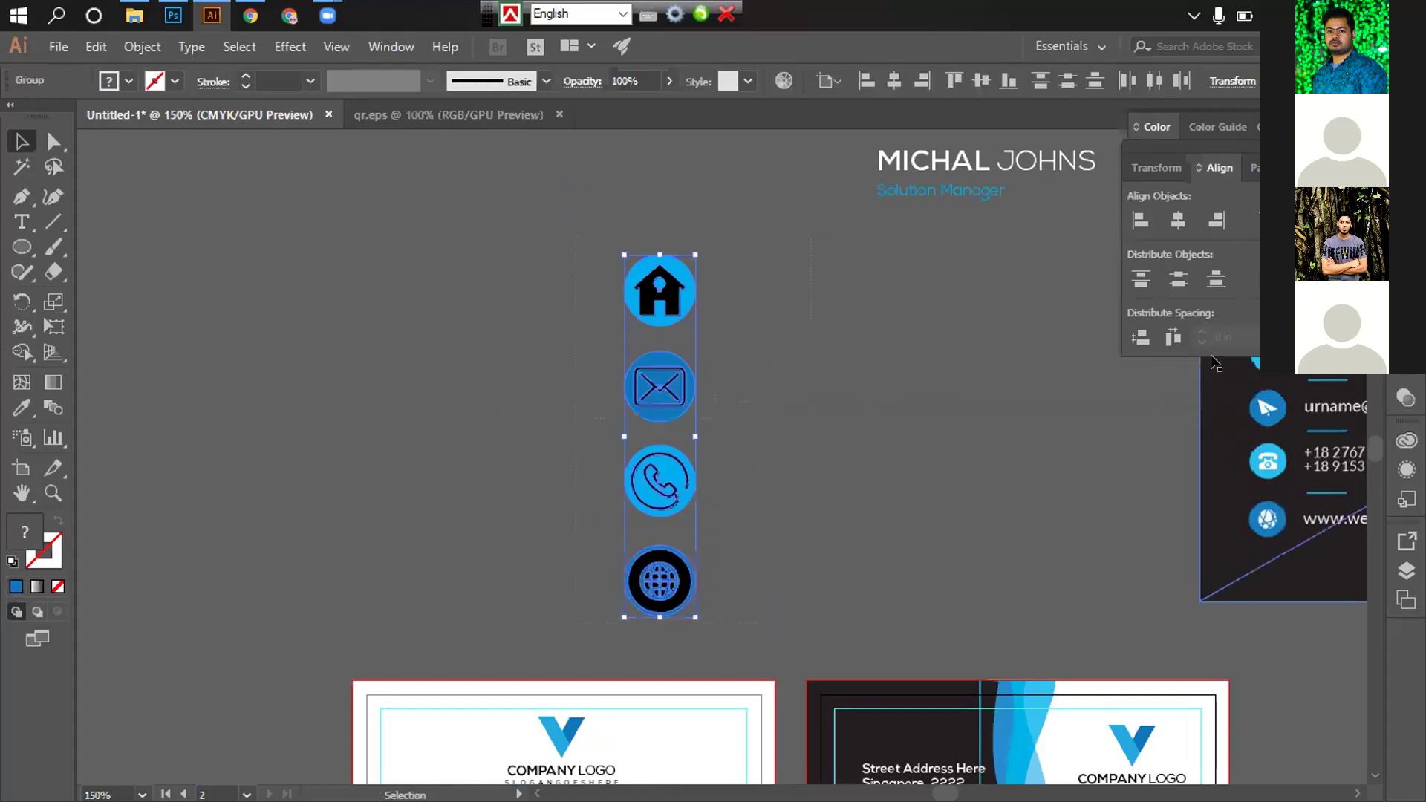
left_click(1254, 339)
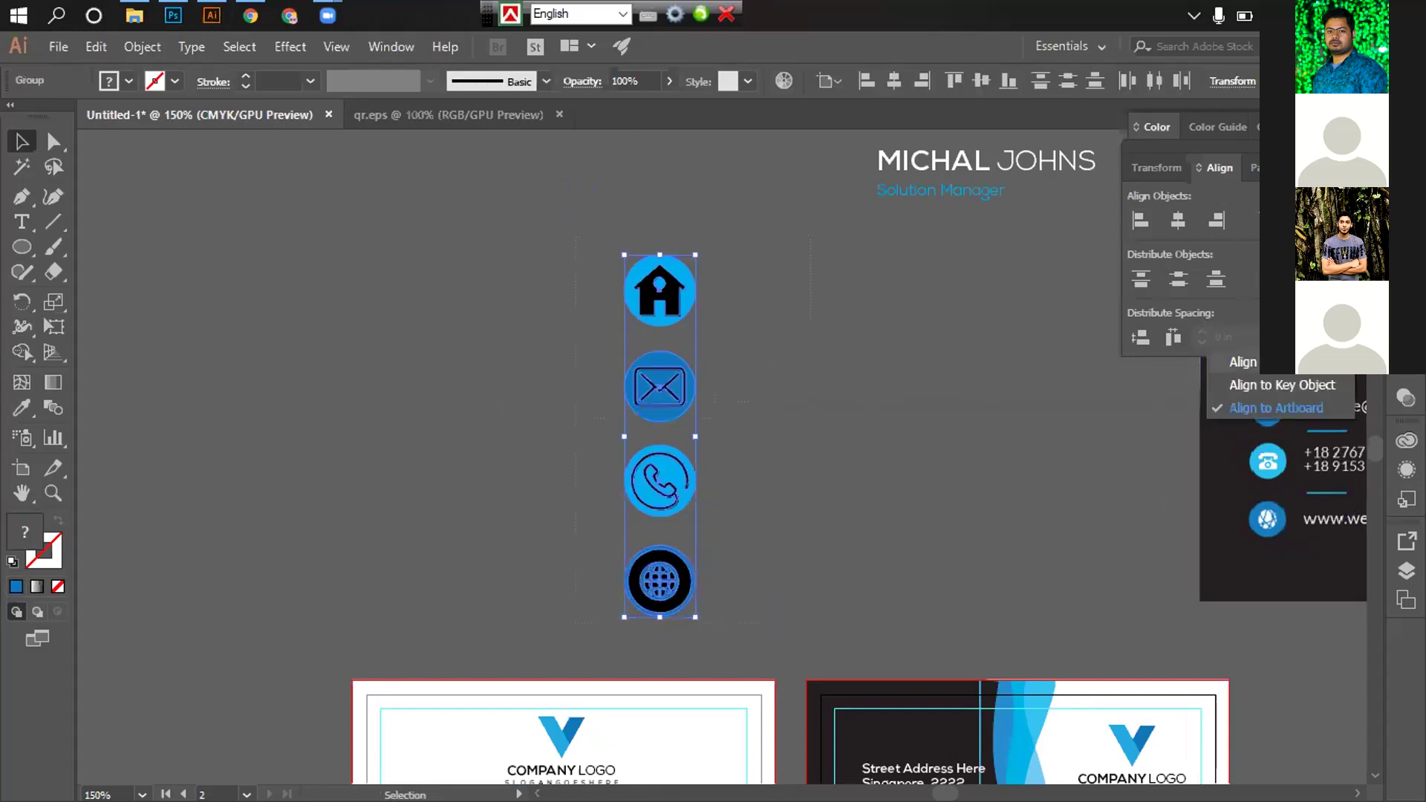
key("Escape")
left_click(1175, 281)
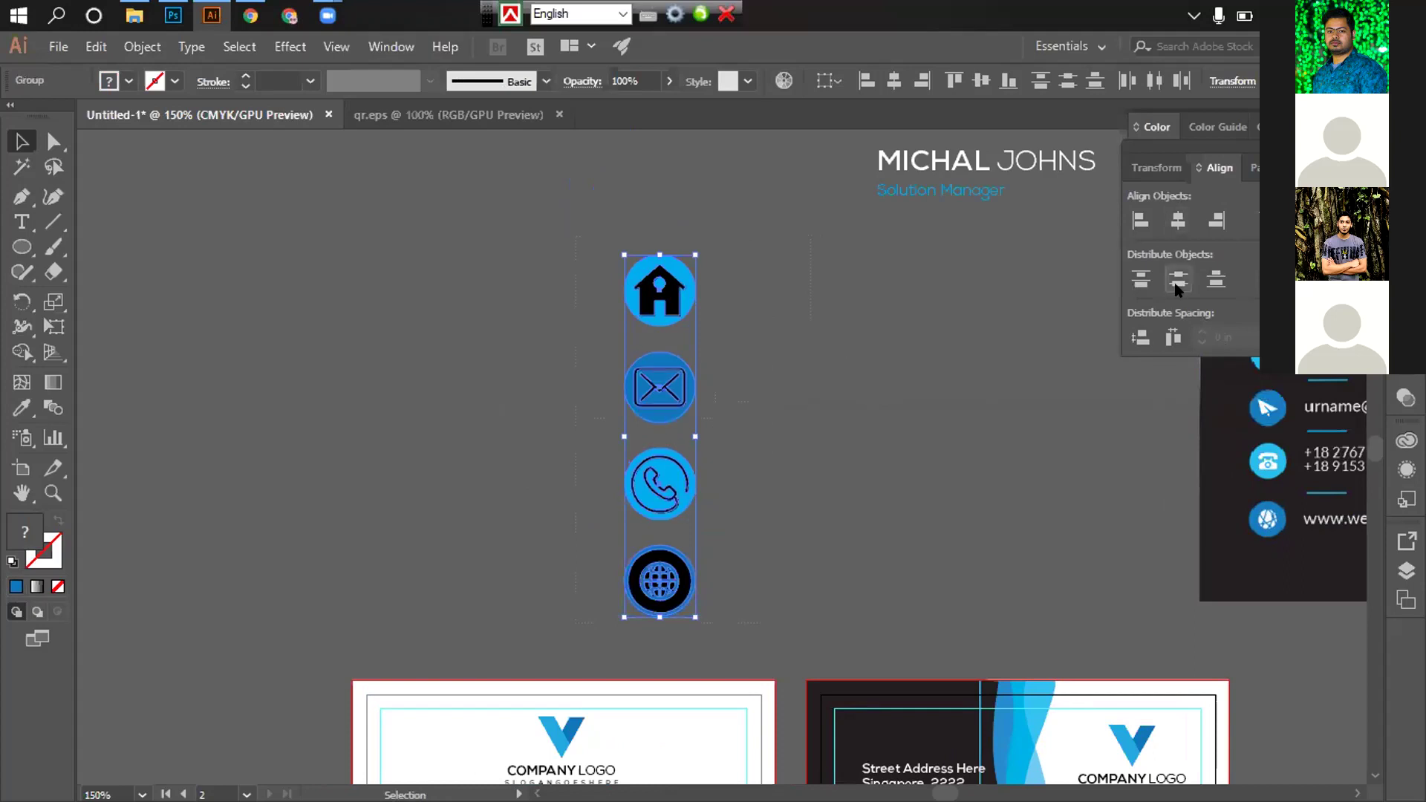
left_click(876, 420)
Zoom out to 100% and scale the four-icon column down
key("ctrl+space")
left_click(794, 463, "ctrl+alt")
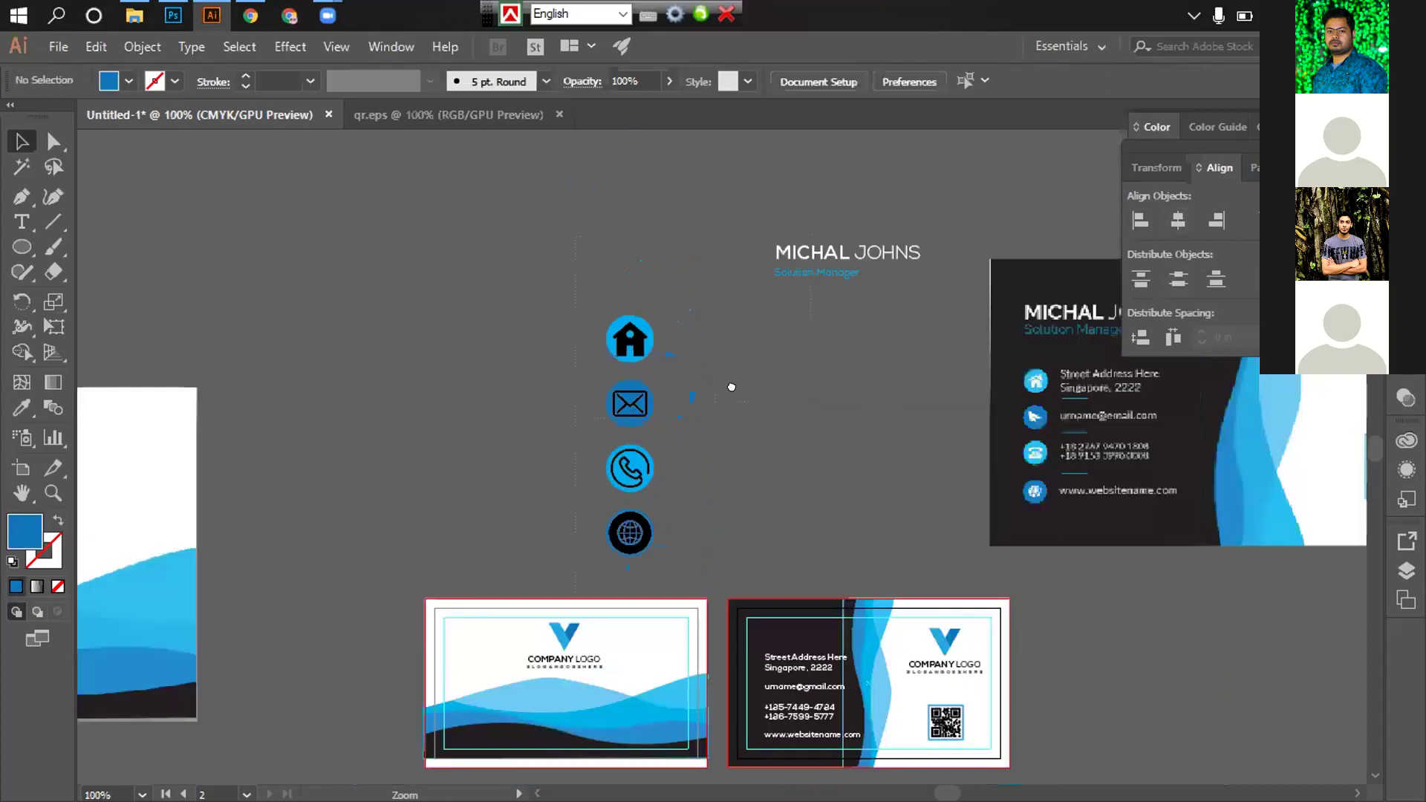
left_click_drag(525, 311, 560, 220)
left_click_drag(726, 444, 676, 256)
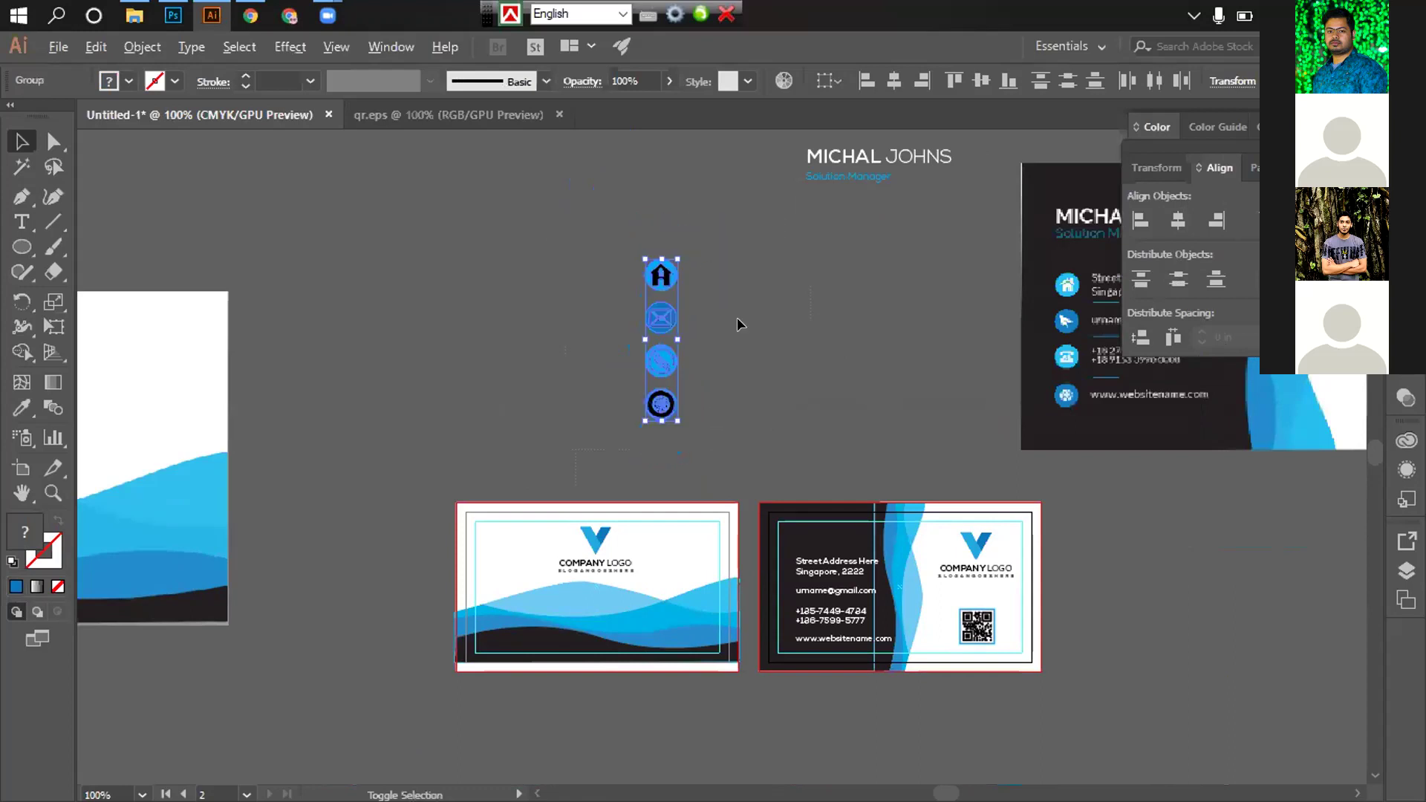
left_click(737, 318)
left_click_drag(738, 324, 745, 319)
left_click_drag(712, 266, 675, 332)
Move the grouped contact icons onto the dark business card
left_click(741, 343)
key("ctrl+z")
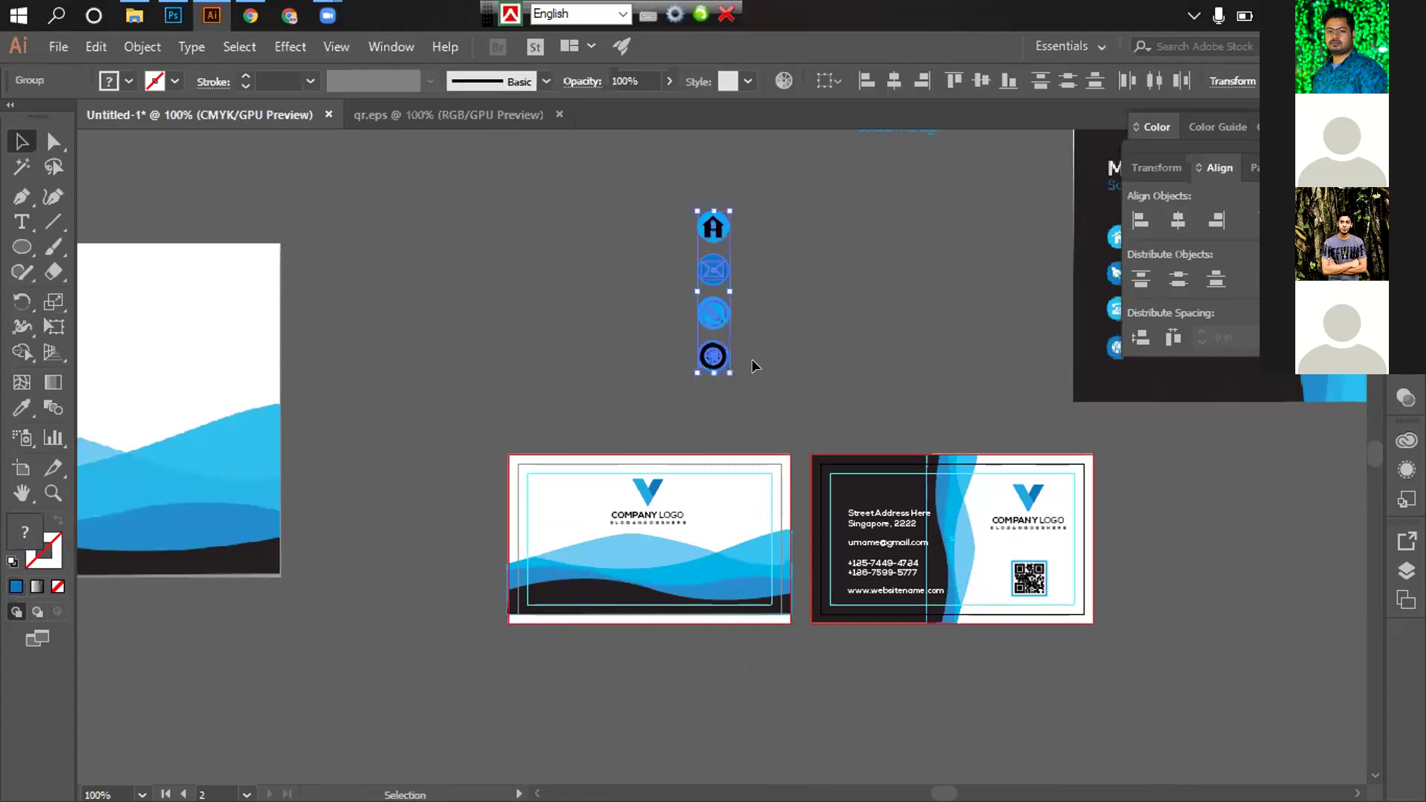
left_click_drag(860, 337, 847, 275)
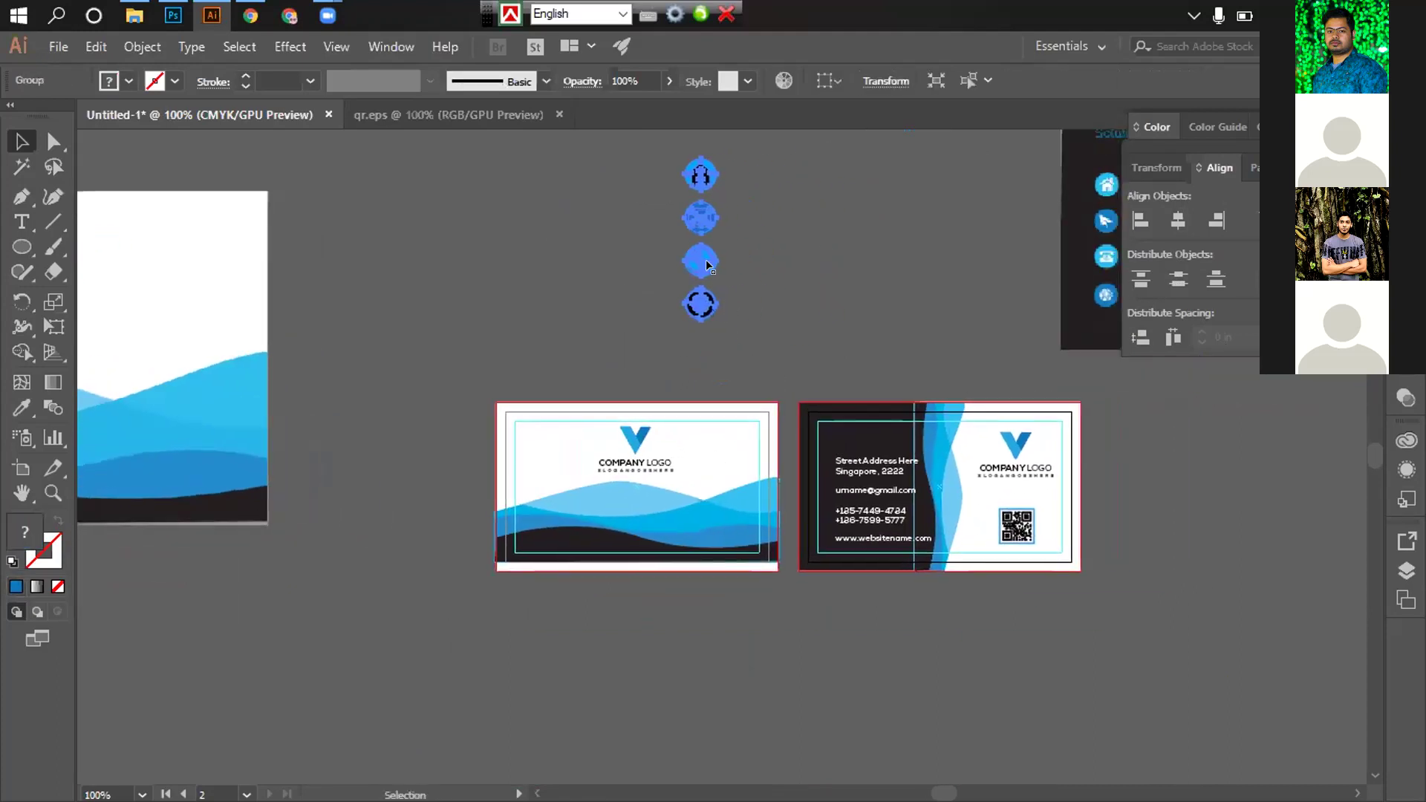
left_click_drag(694, 223, 844, 493)
key("ctrl+equal")
key("ctrl+equal")
key("ctrl+equal")
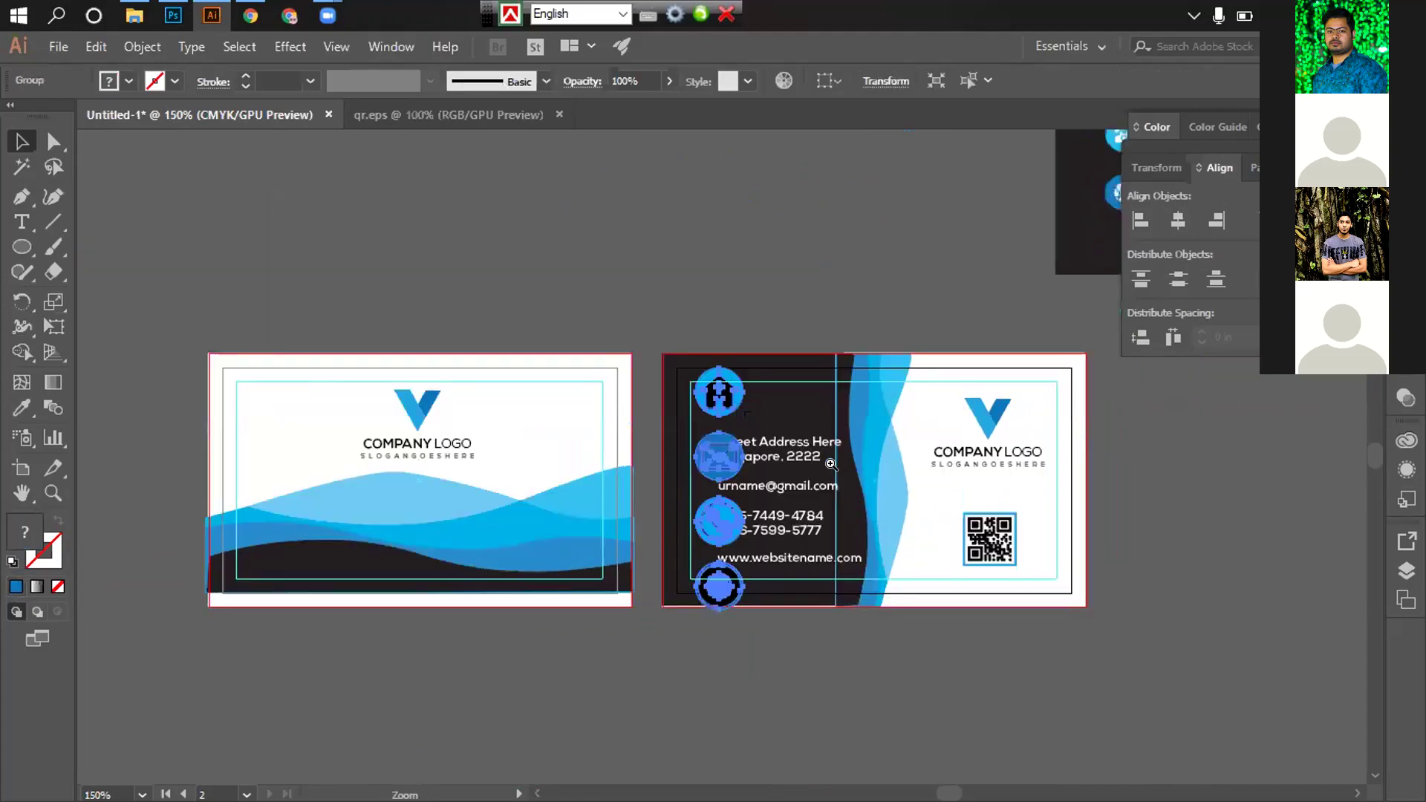
left_click_drag(734, 480, 787, 513)
Line the icon group up beside the contact text and shrink it slightly at 400%
left_click_drag(696, 189, 662, 295)
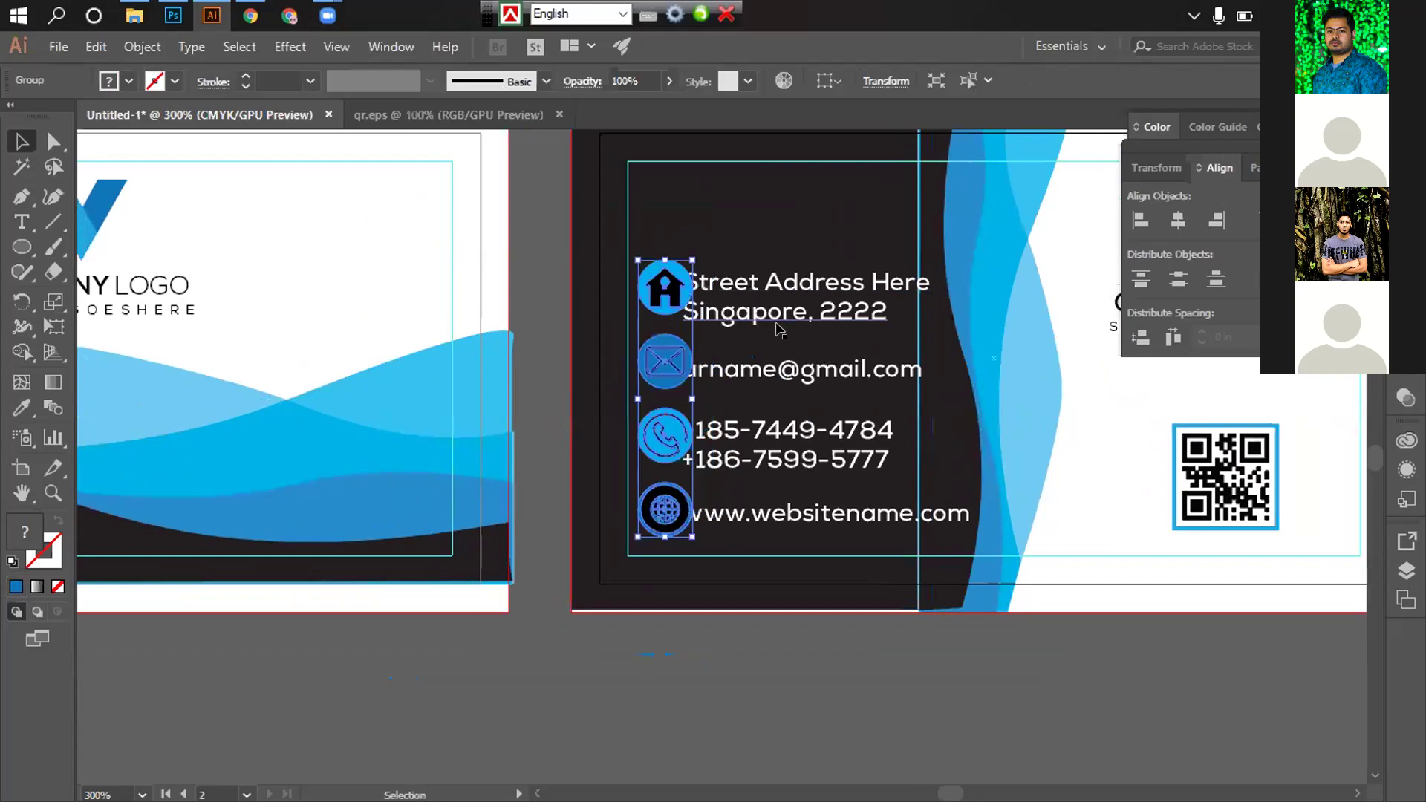
key("ctrl+equal")
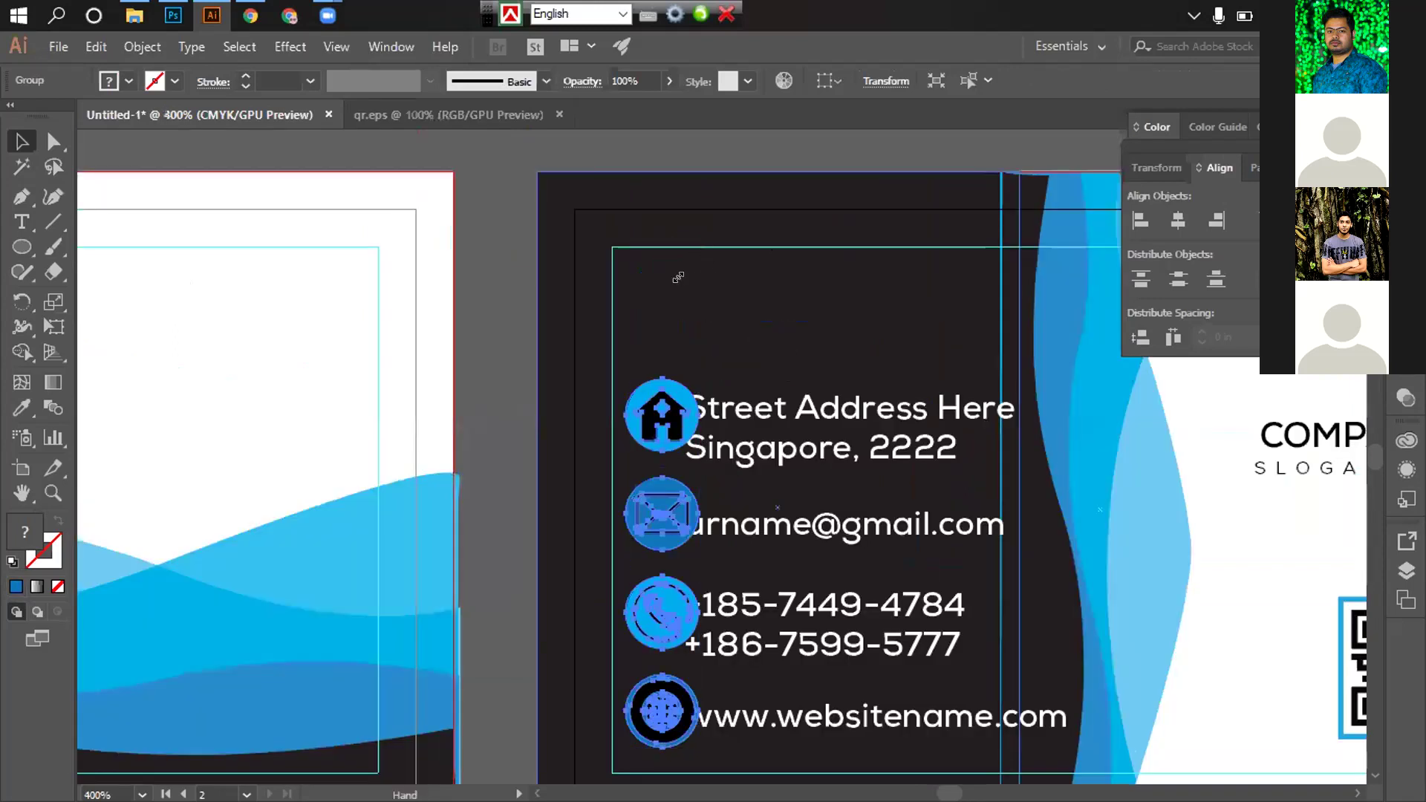
scroll(676, 277, "down", 2)
left_click_drag(683, 281, 682, 295)
left_click_drag(775, 359, 581, 401)
Set the Street Address text to 7 pt
left_click(581, 401)
left_click(583, 404)
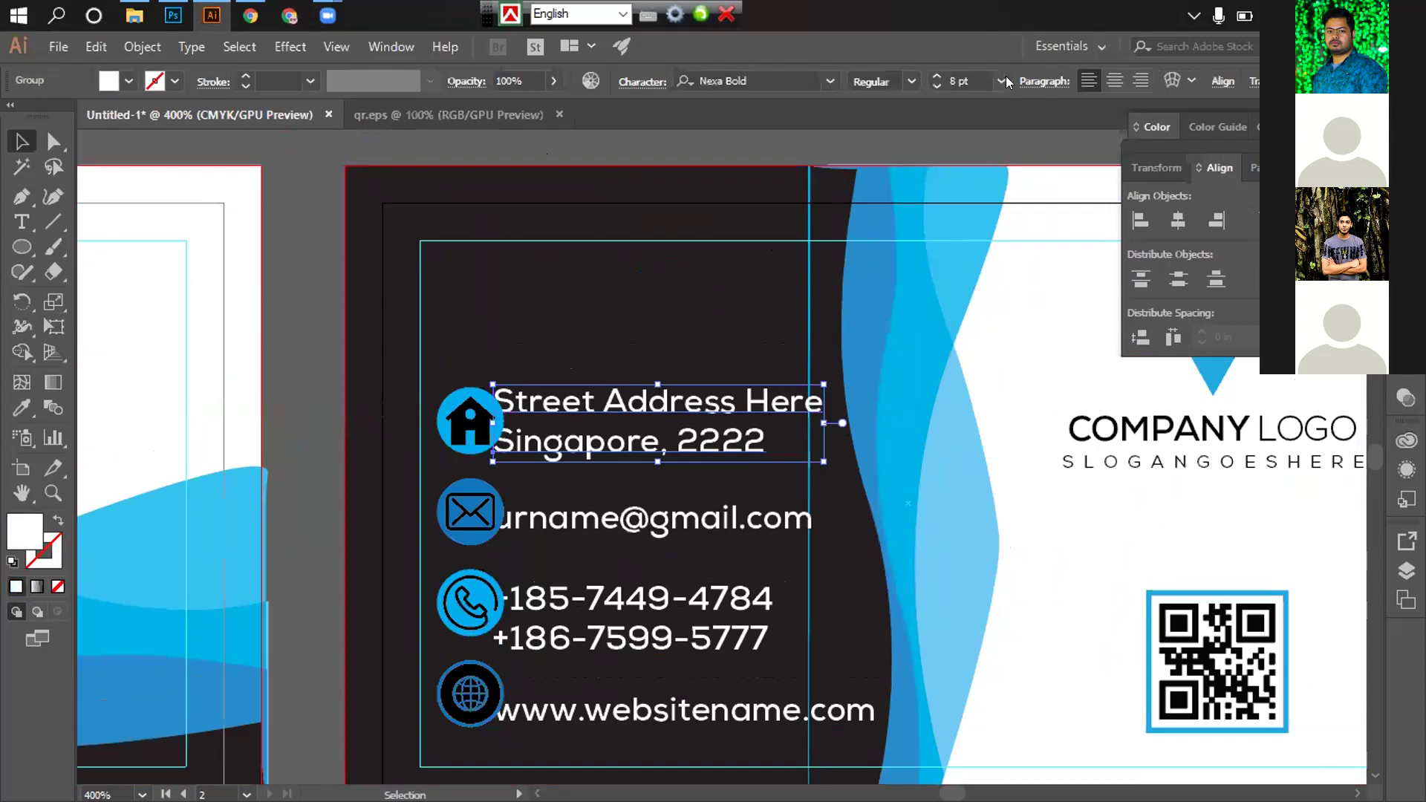
left_click(1002, 81)
left_click(1039, 152)
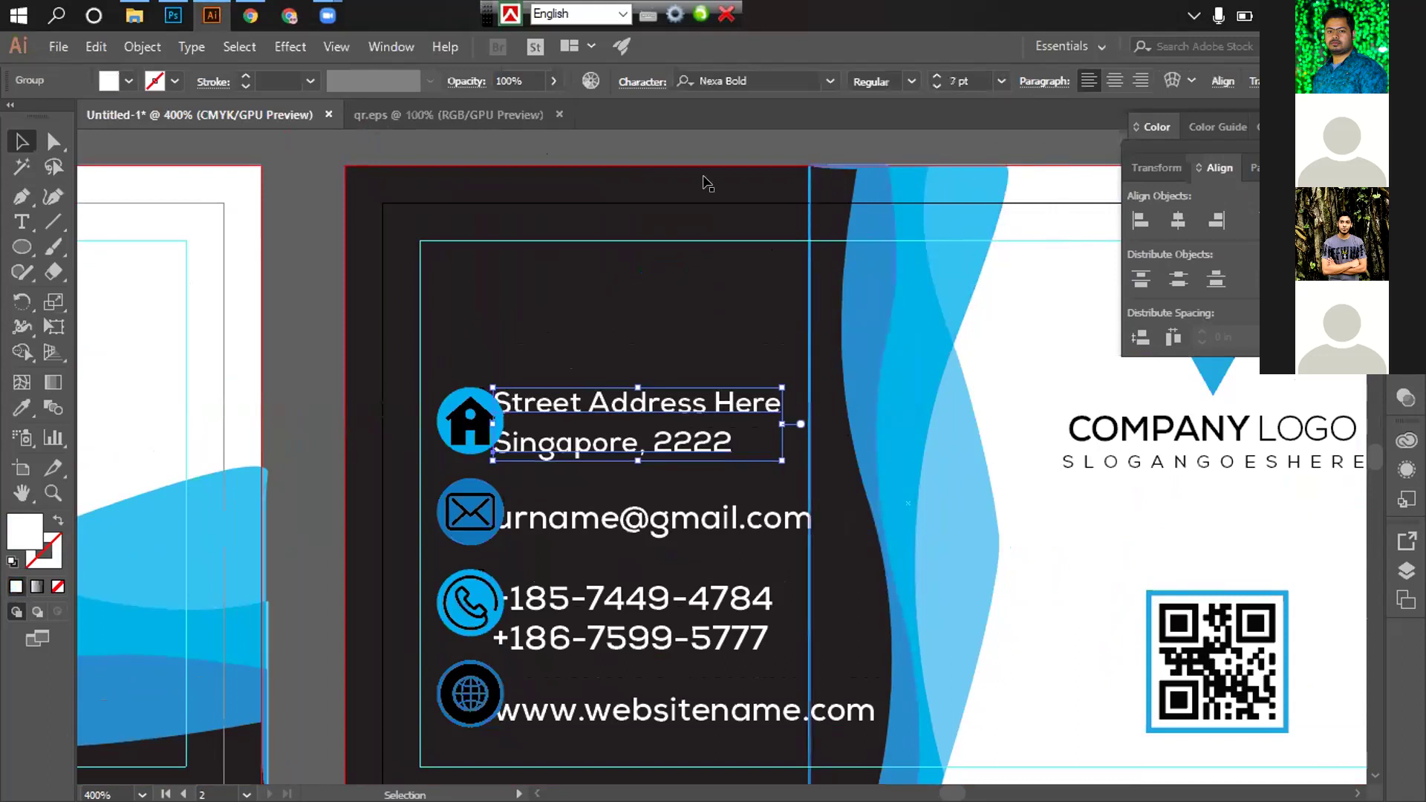
left_click(631, 151)
Nudge the address text two steps to the right
left_click(587, 436)
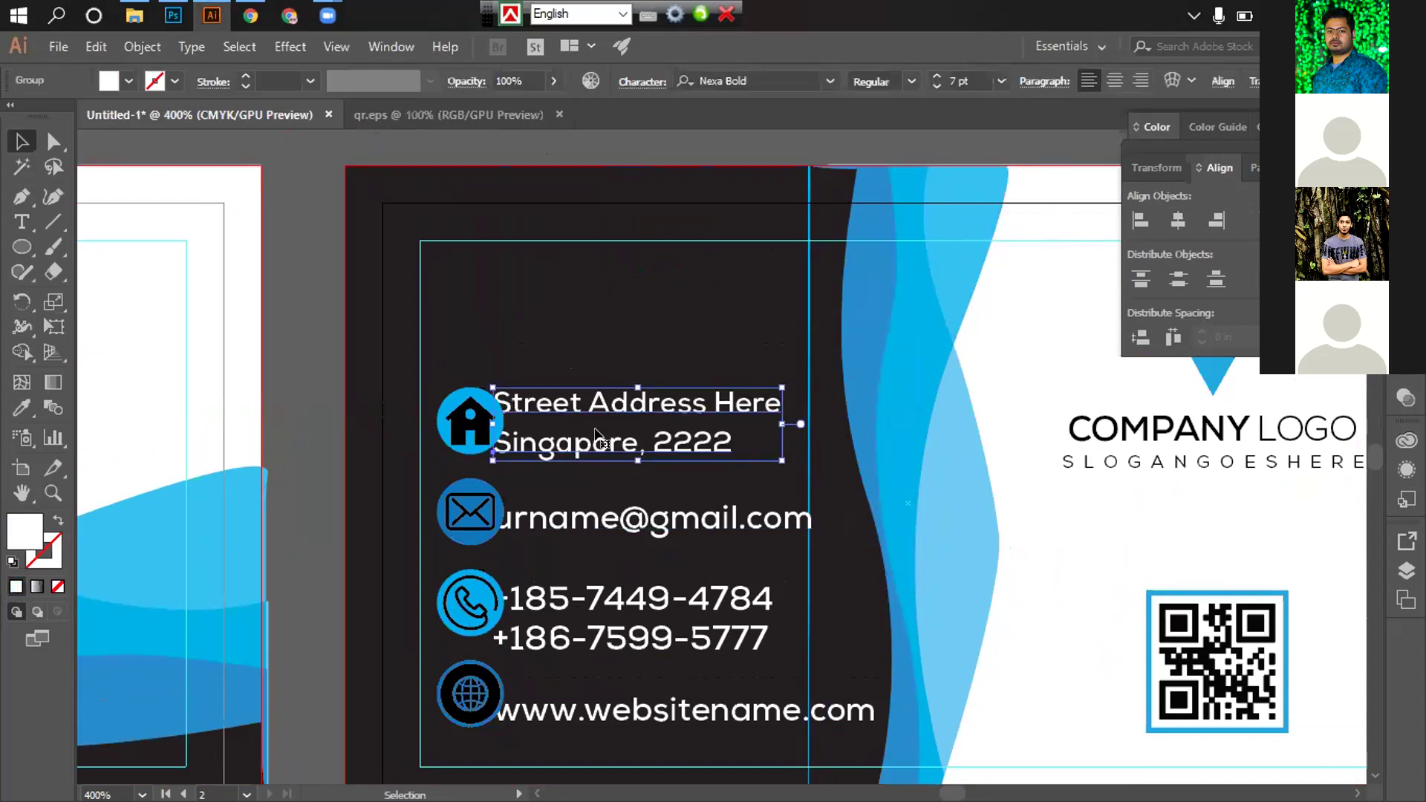
key("Right")
key("Right")
key("Right")
key("Right")
key("Right")
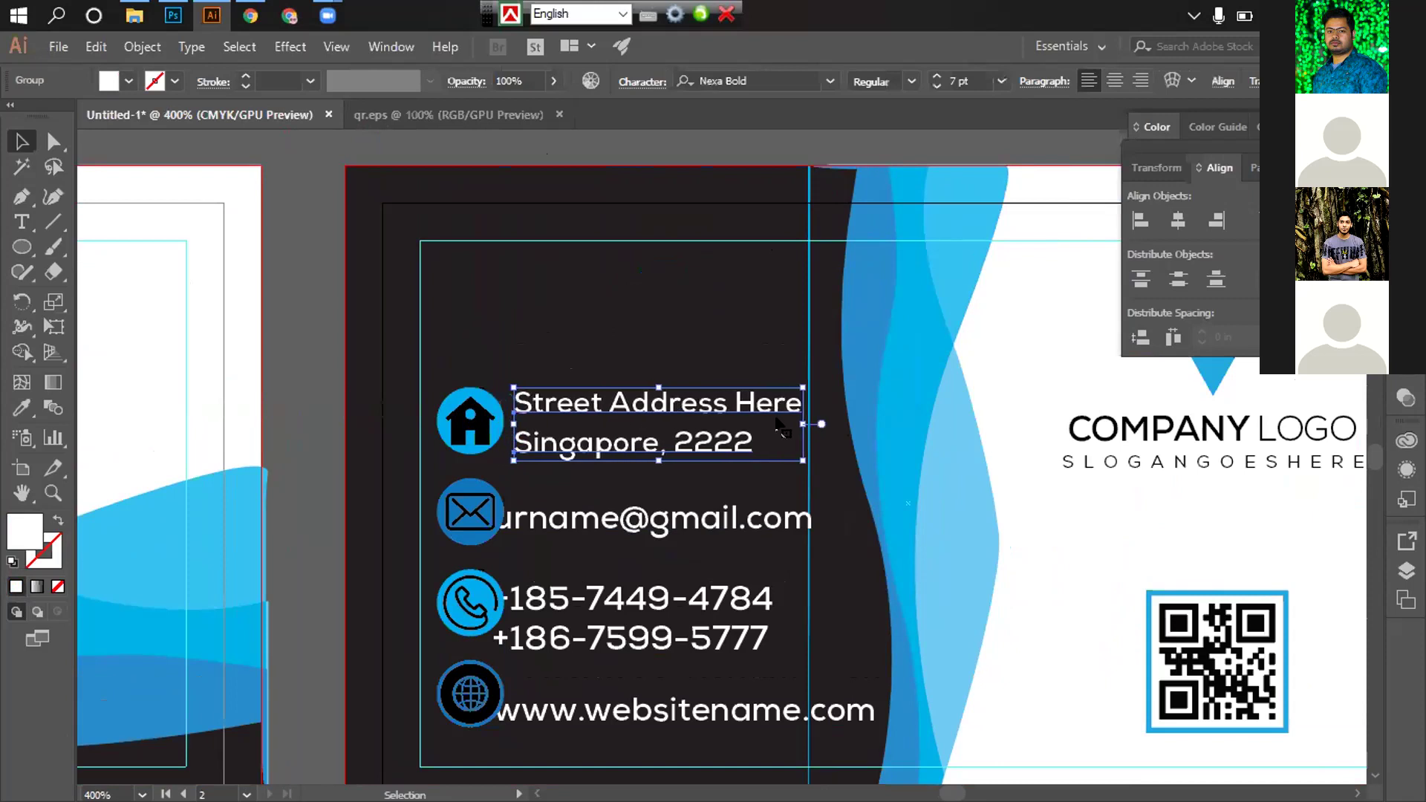
key("Right")
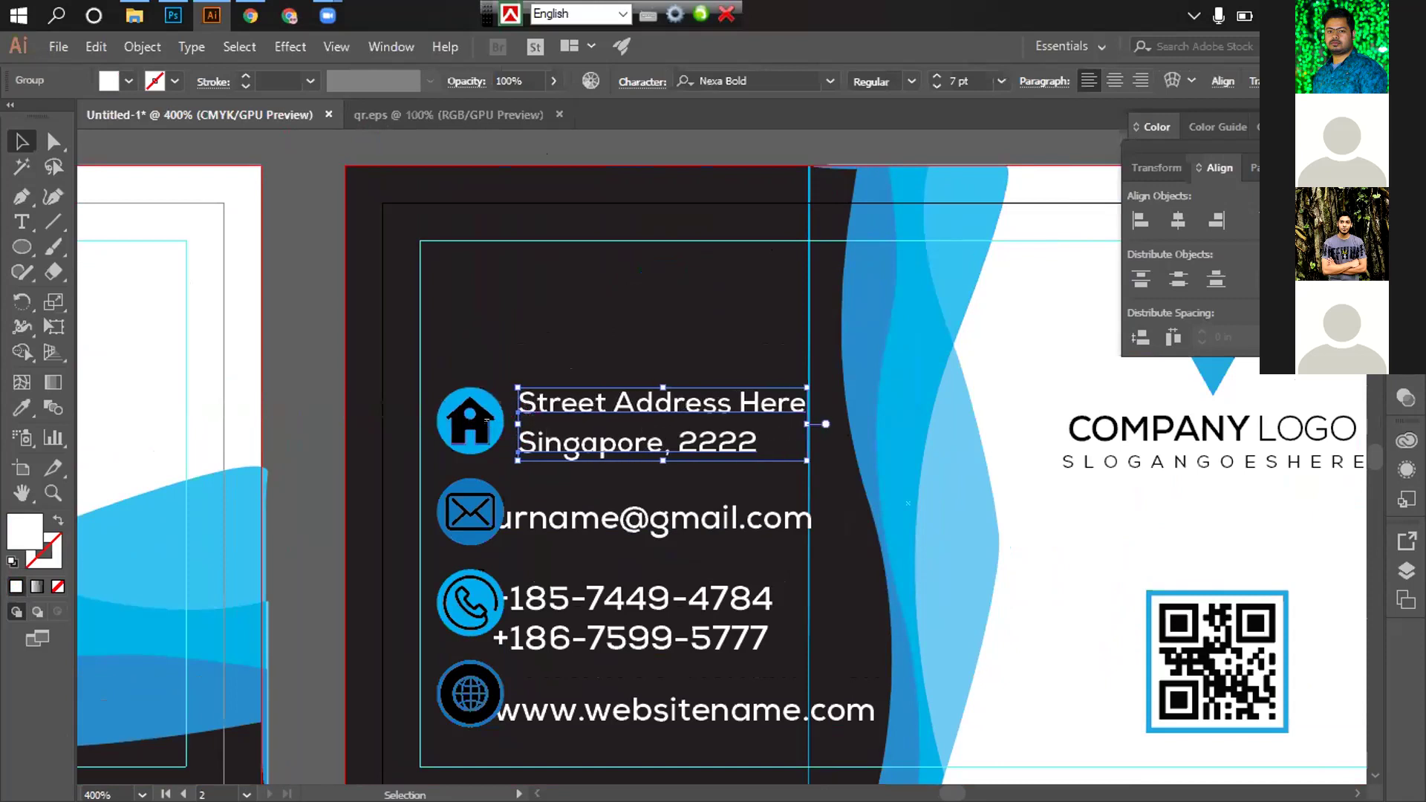
left_click(486, 420, "shift")
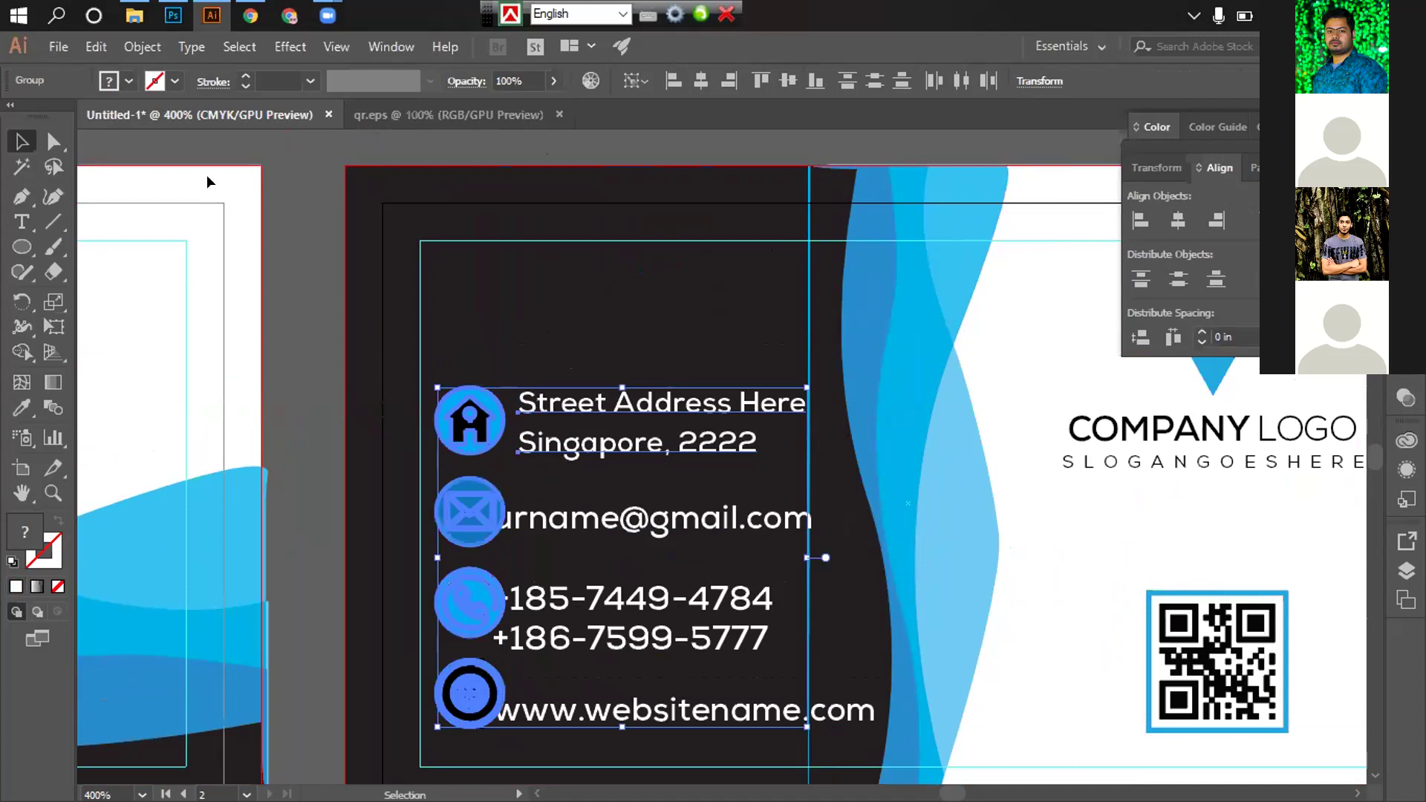
Ungroup the contact icon column
left_click(469, 420)
right_click(469, 425)
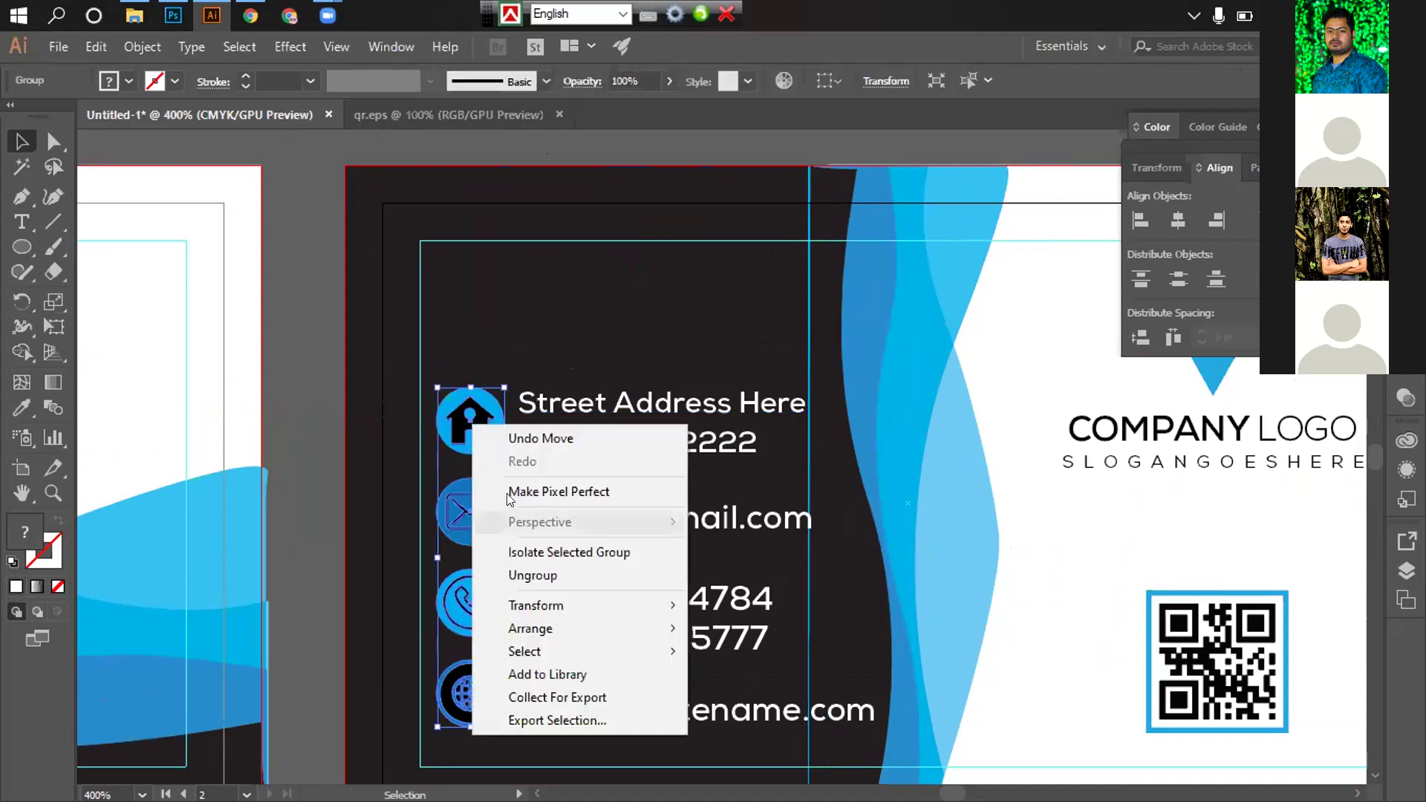
left_click(520, 573)
left_click(429, 365)
Vertically centre-align the address text with the house icon
left_click(469, 420)
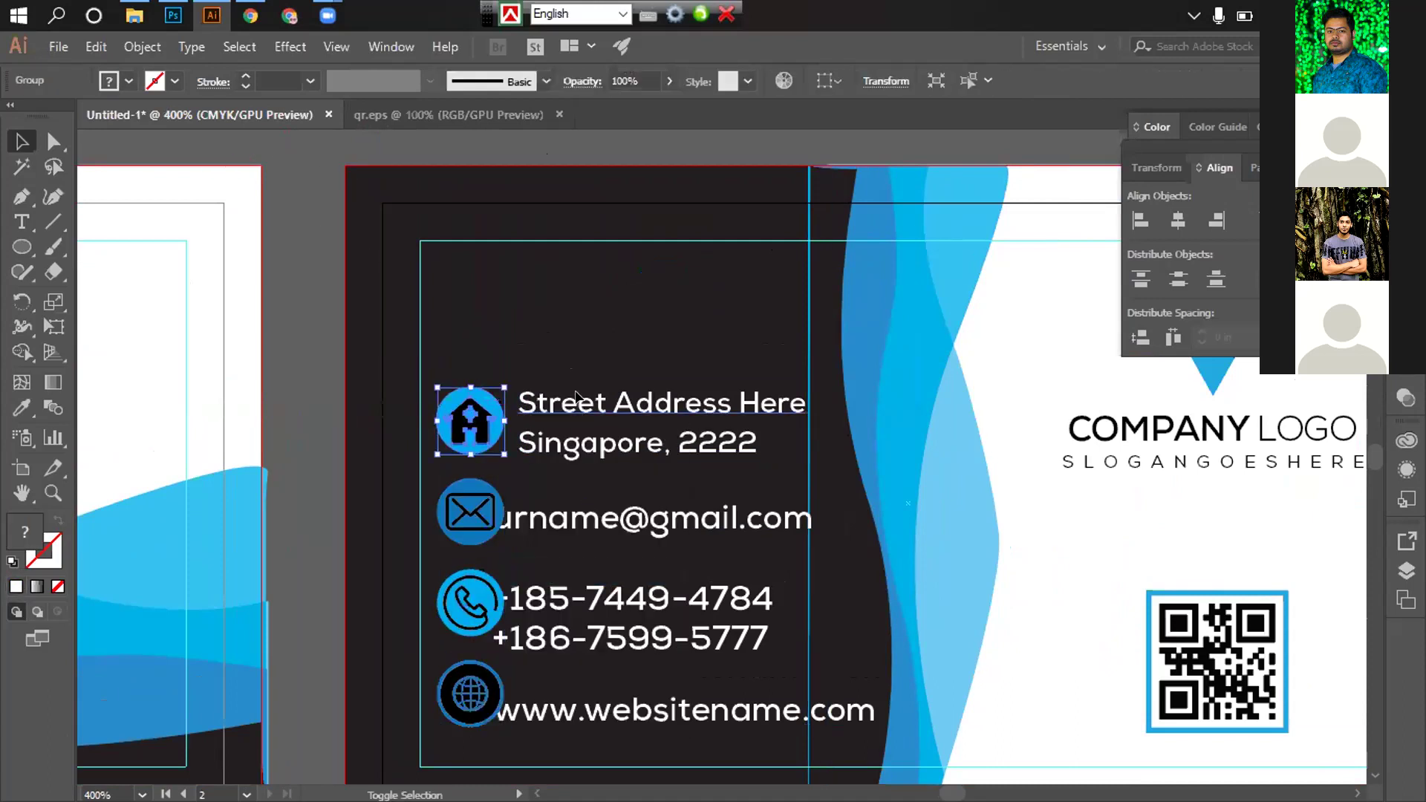
left_click(639, 405, "shift")
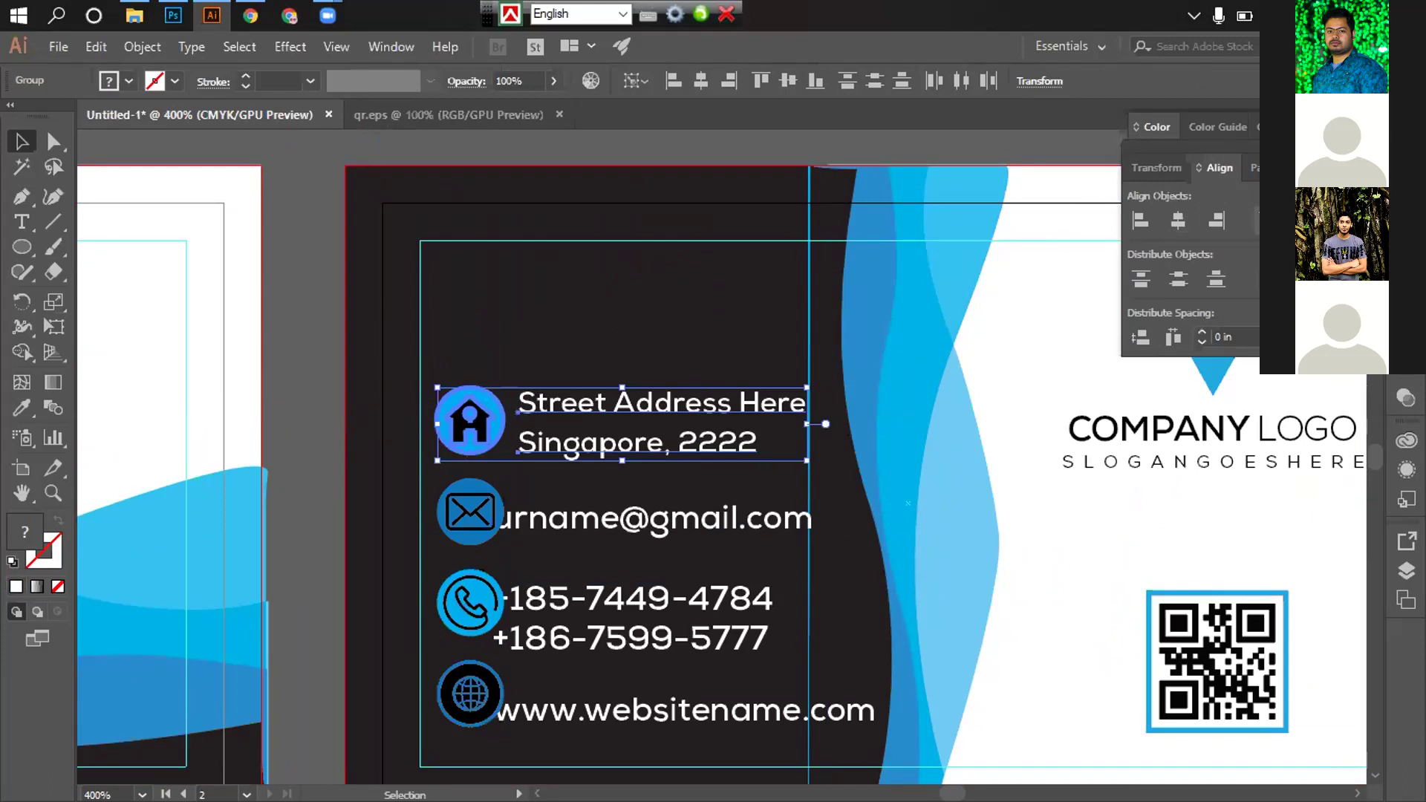
left_click(1291, 220)
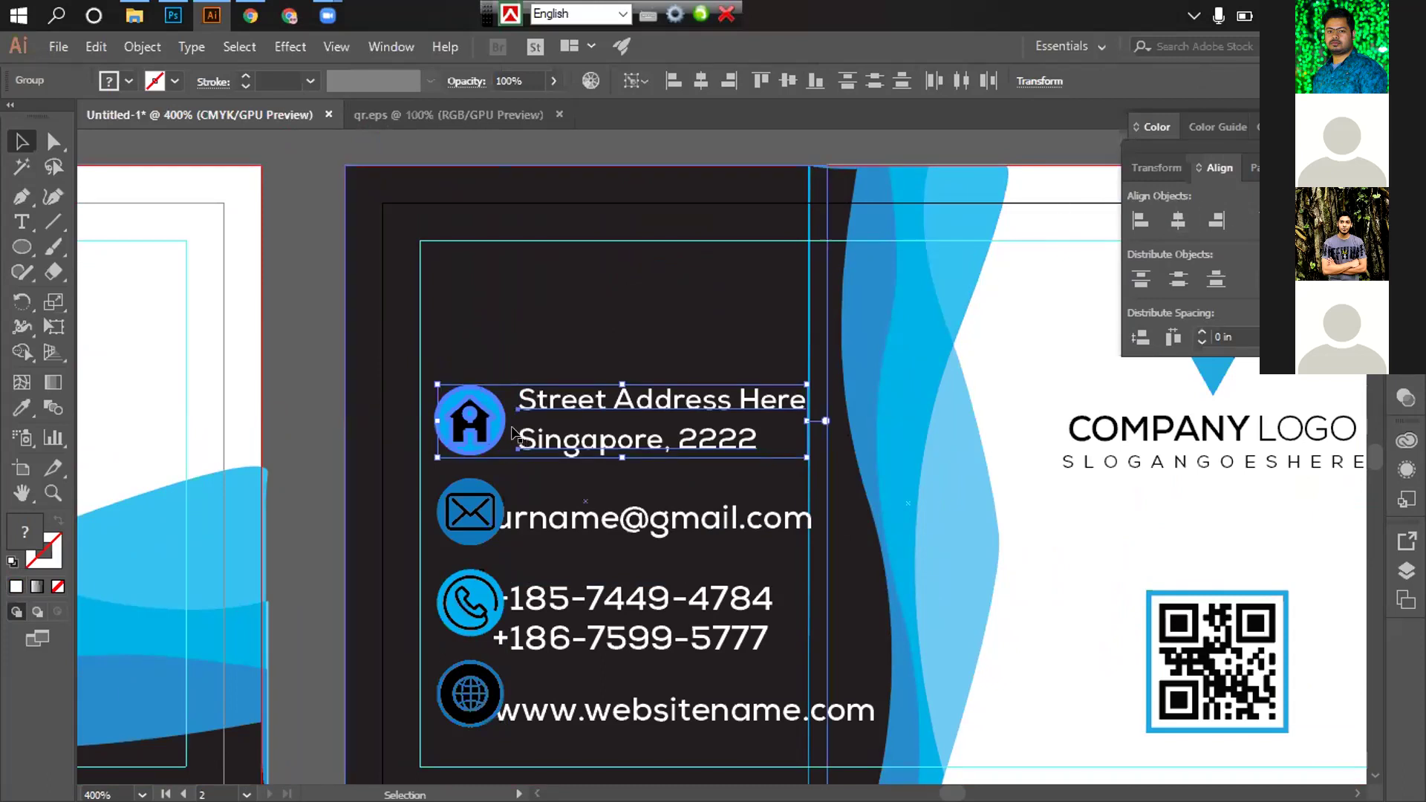
left_click(474, 141)
scroll(647, 465, "down", 2)
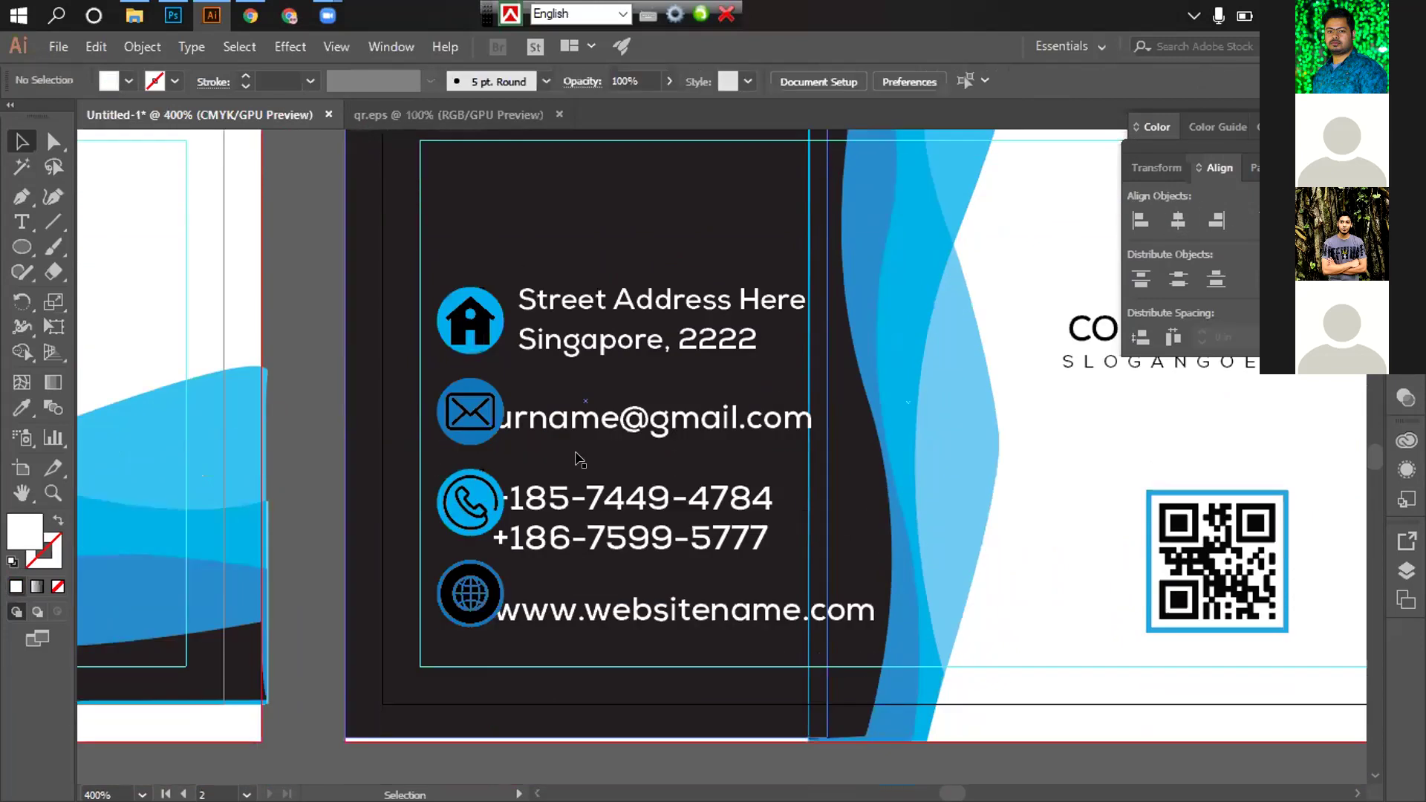
scroll(565, 449, "down", 1)
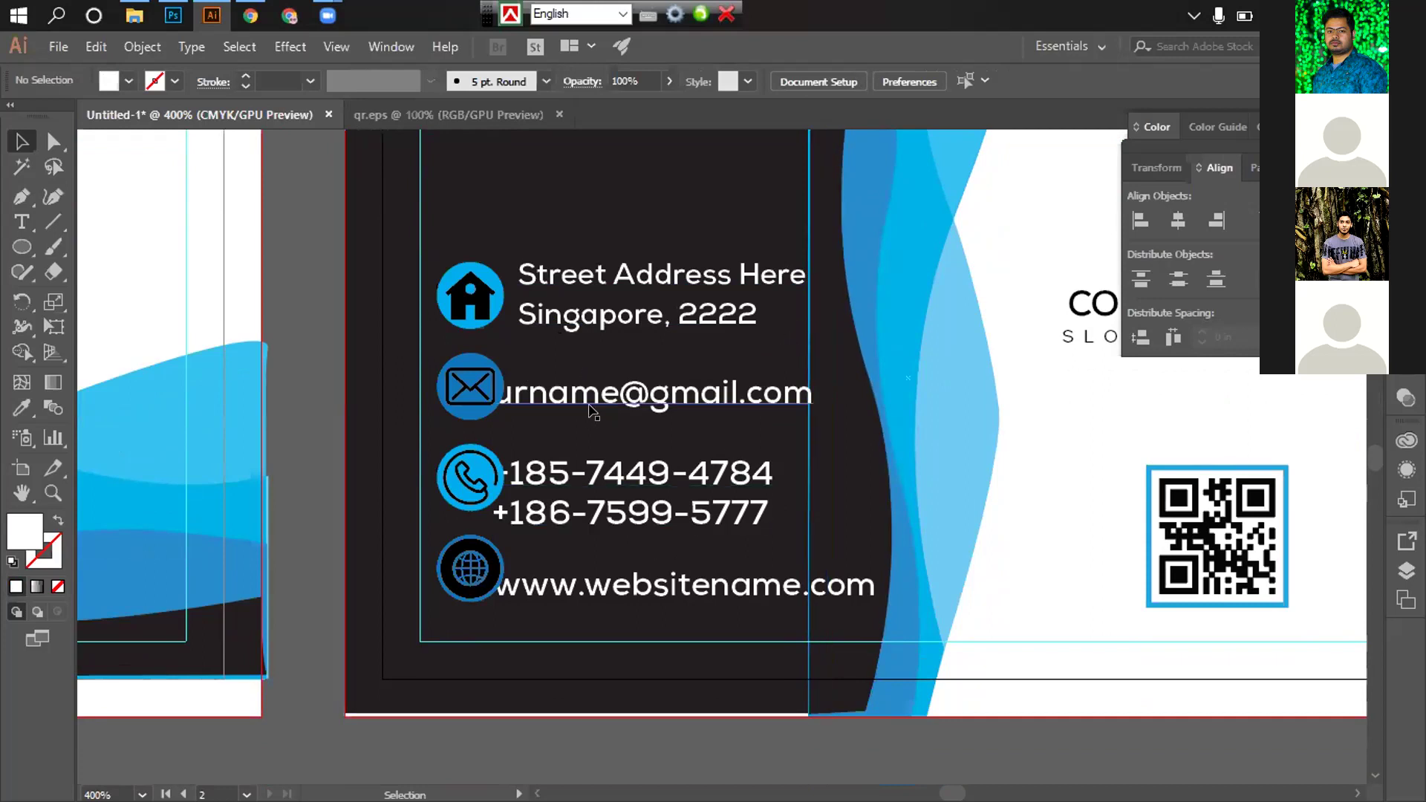
scroll(637, 465, "up", 3)
scroll(496, 464, "down", 1)
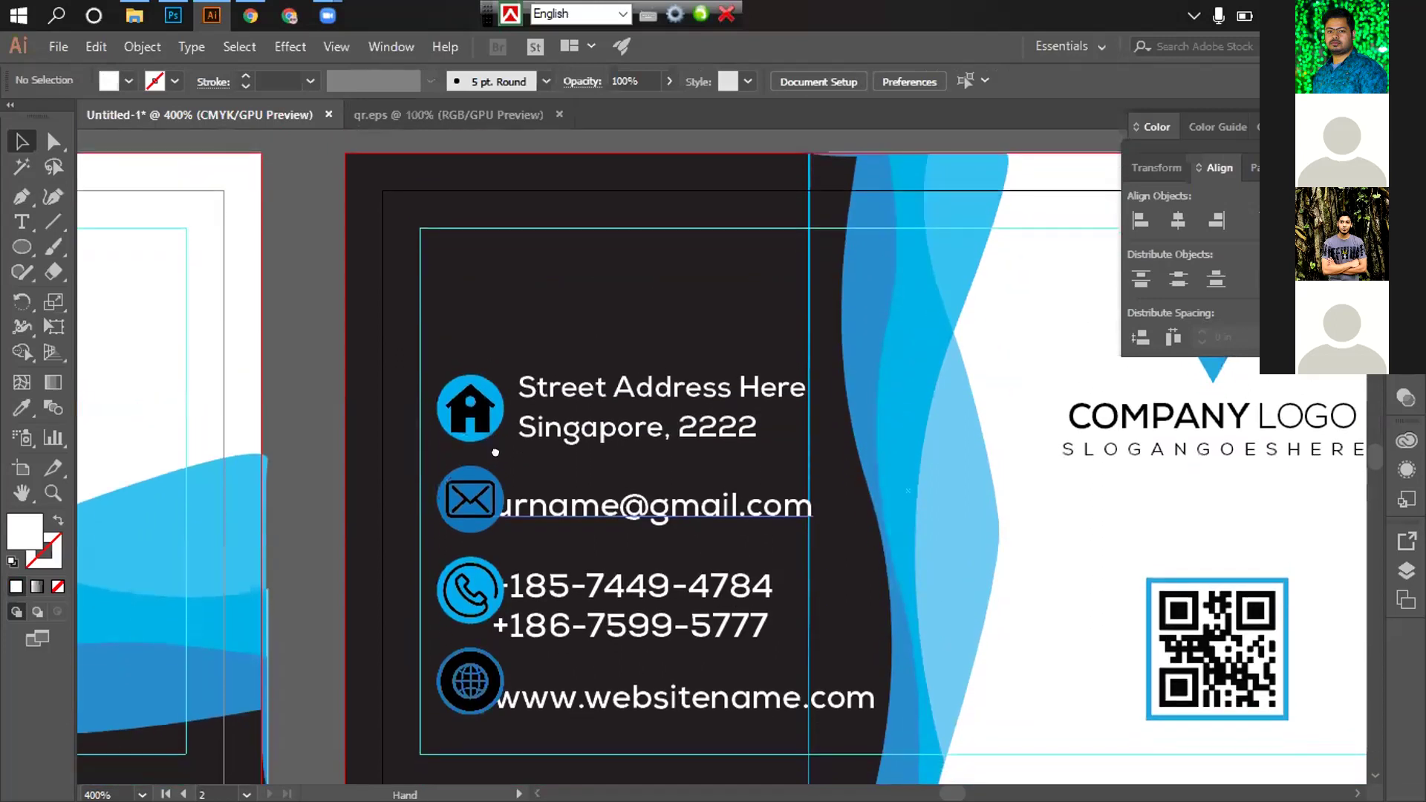
Nudge all four contact icons slightly to the left
left_click(478, 398)
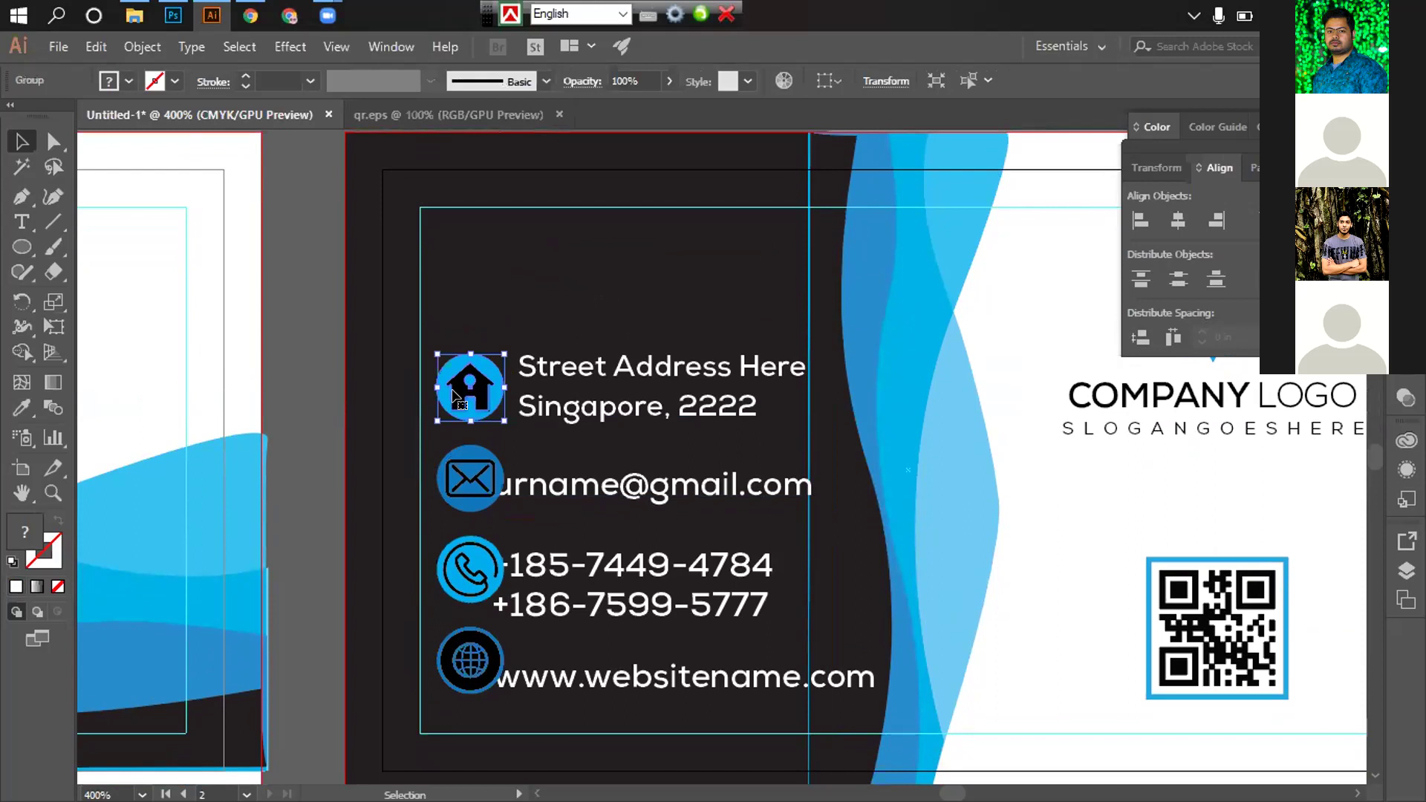
left_click(469, 480, "shift")
left_click(470, 569, "shift")
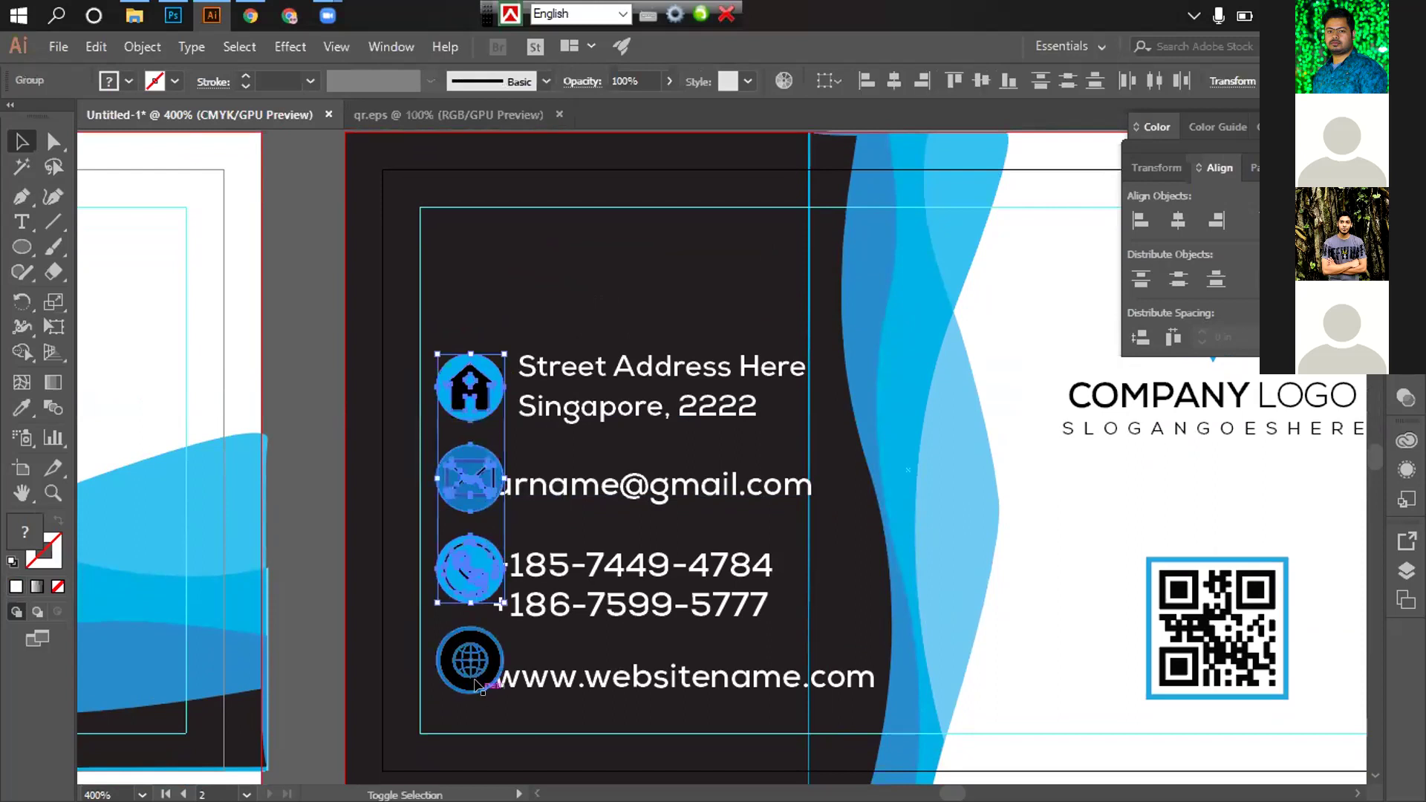
left_click(474, 672, "shift")
key("Left")
key("Left")
key("Left")
key("Left")
left_click(318, 288)
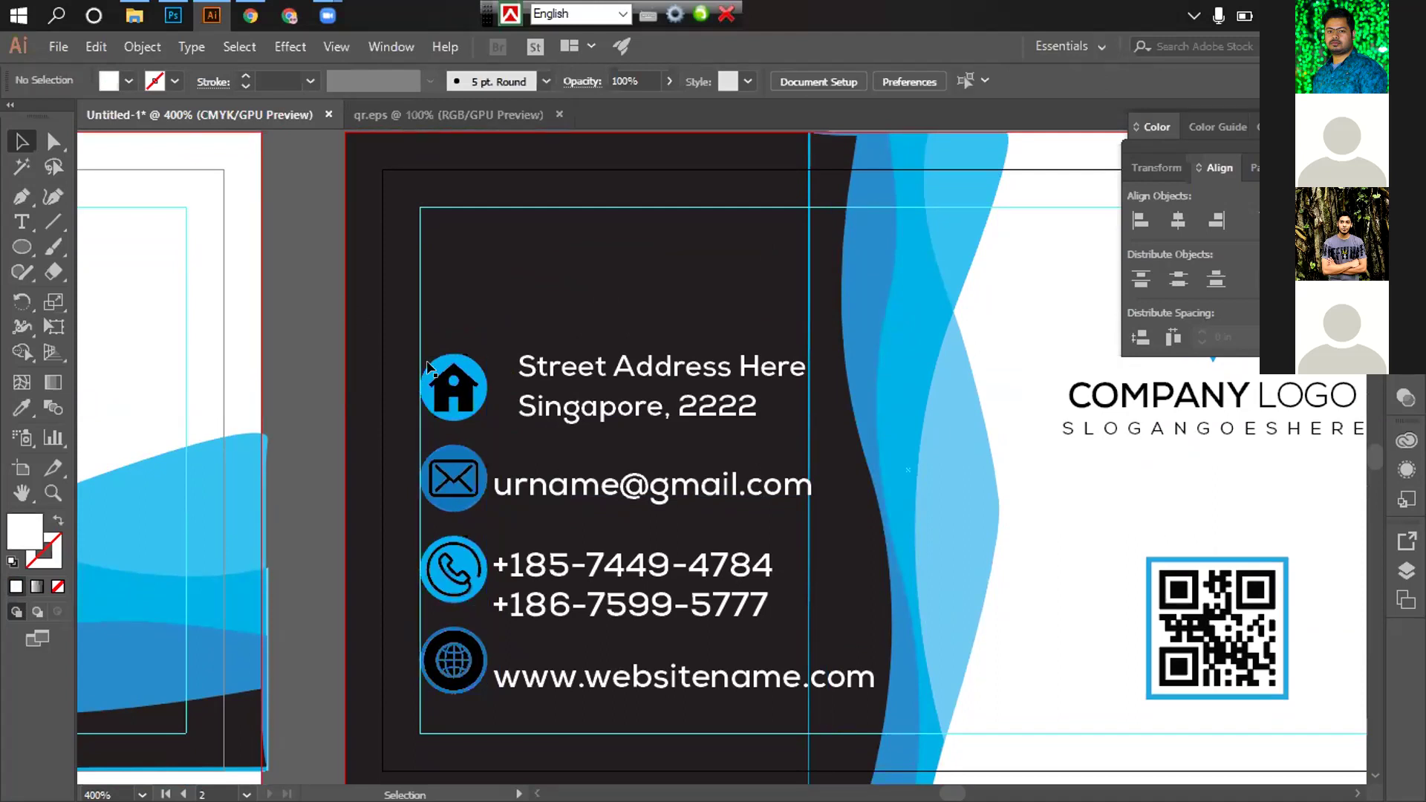
Left-align the email, phone and website text to the address text, then nudge them left
left_click(560, 381)
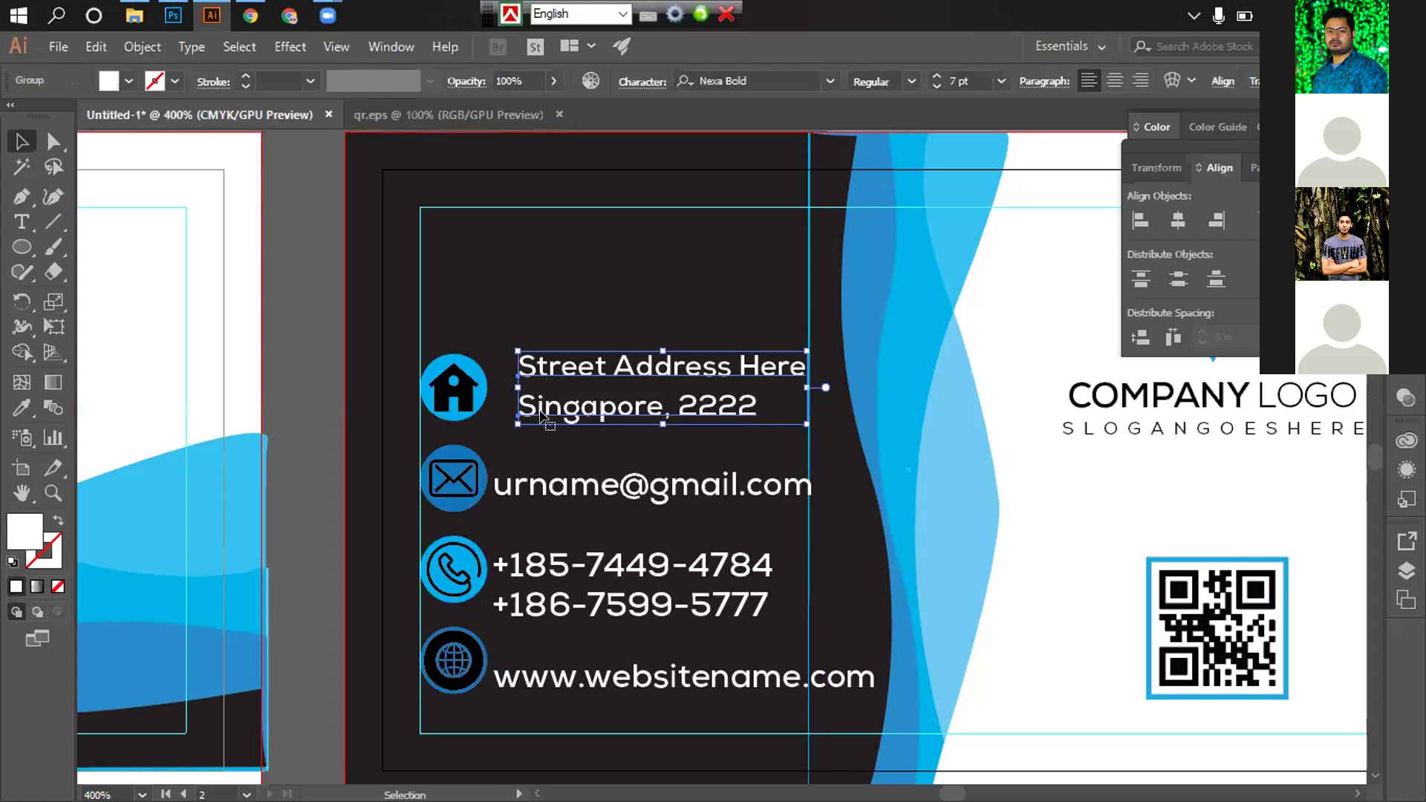
left_click(532, 483, "shift")
left_click(575, 596, "shift")
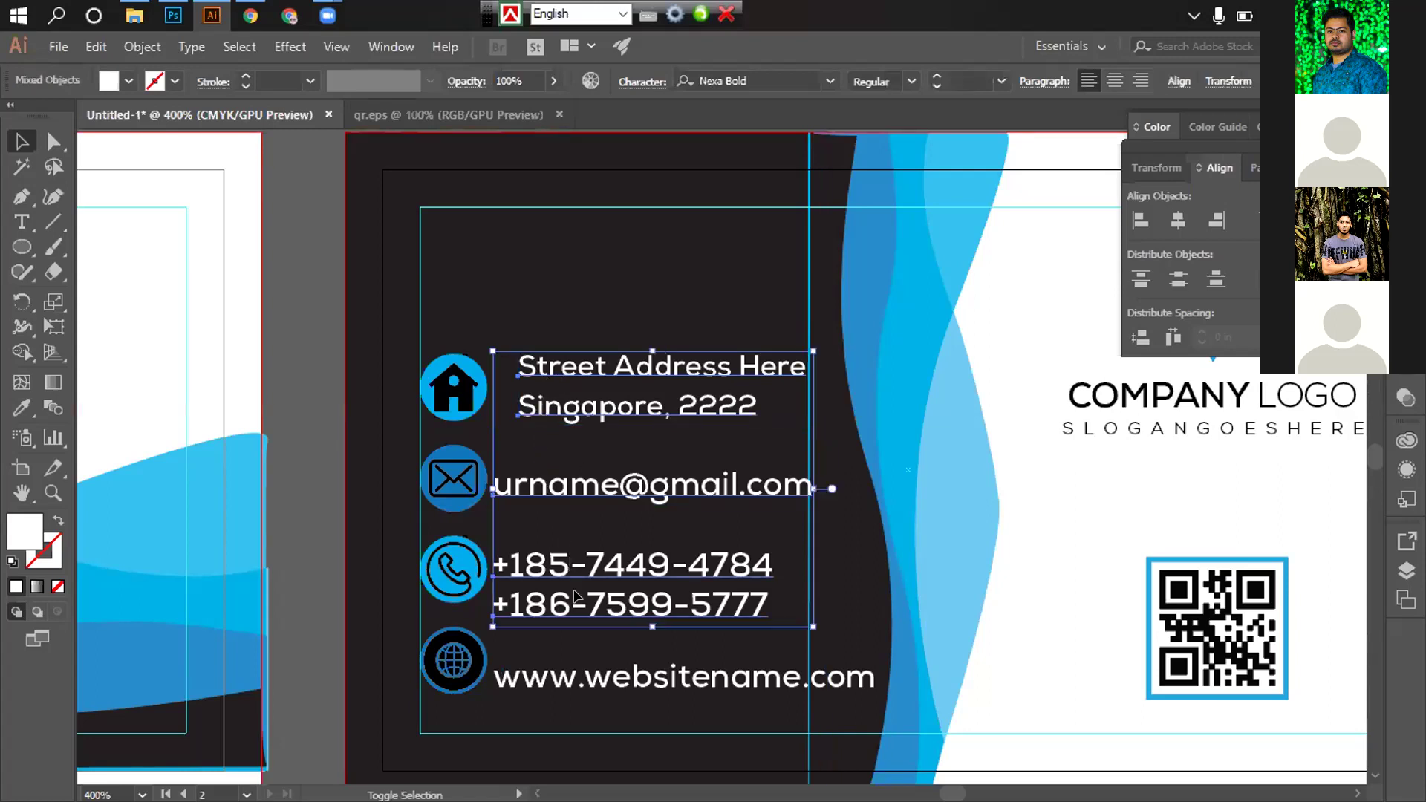
left_click(578, 675, "shift")
left_click(577, 381)
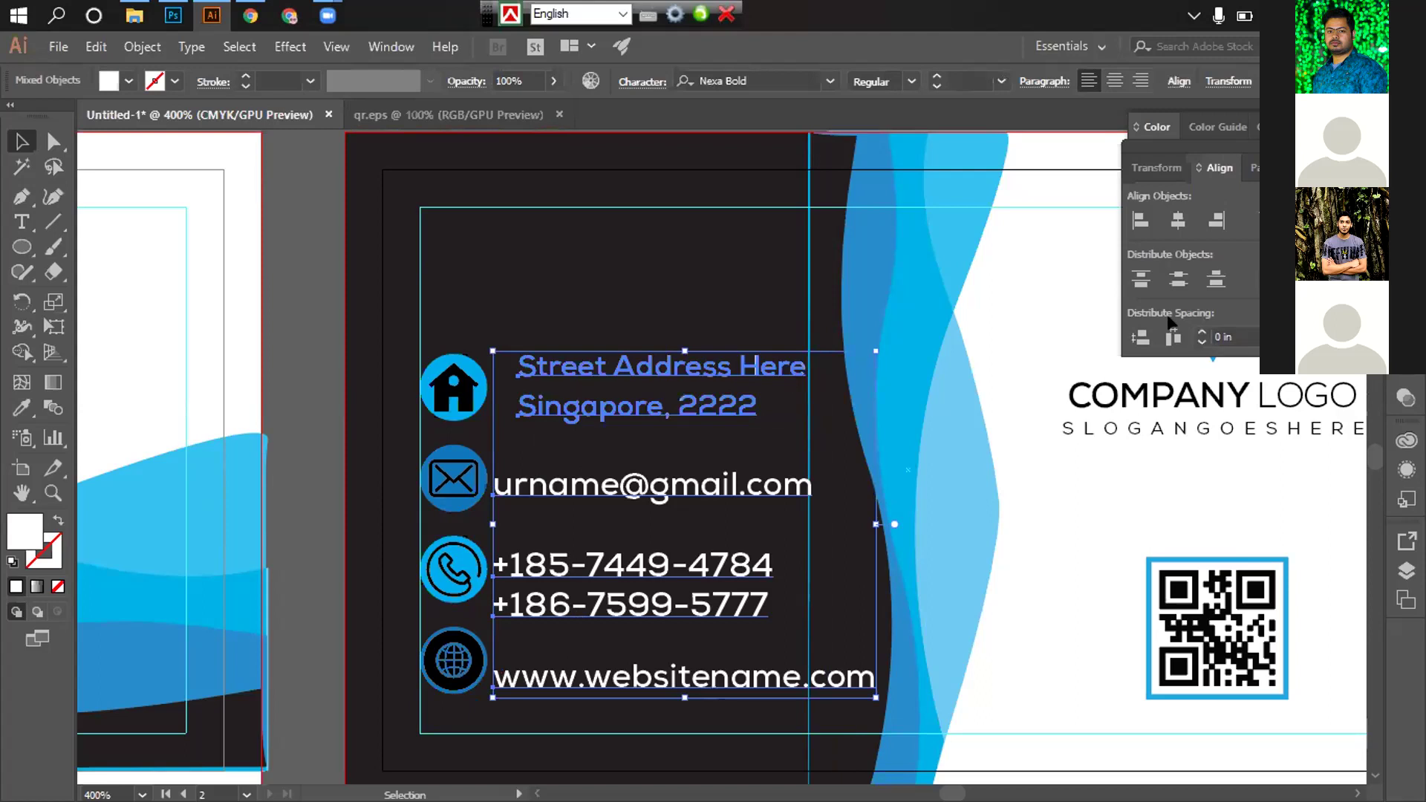
left_click(1142, 221)
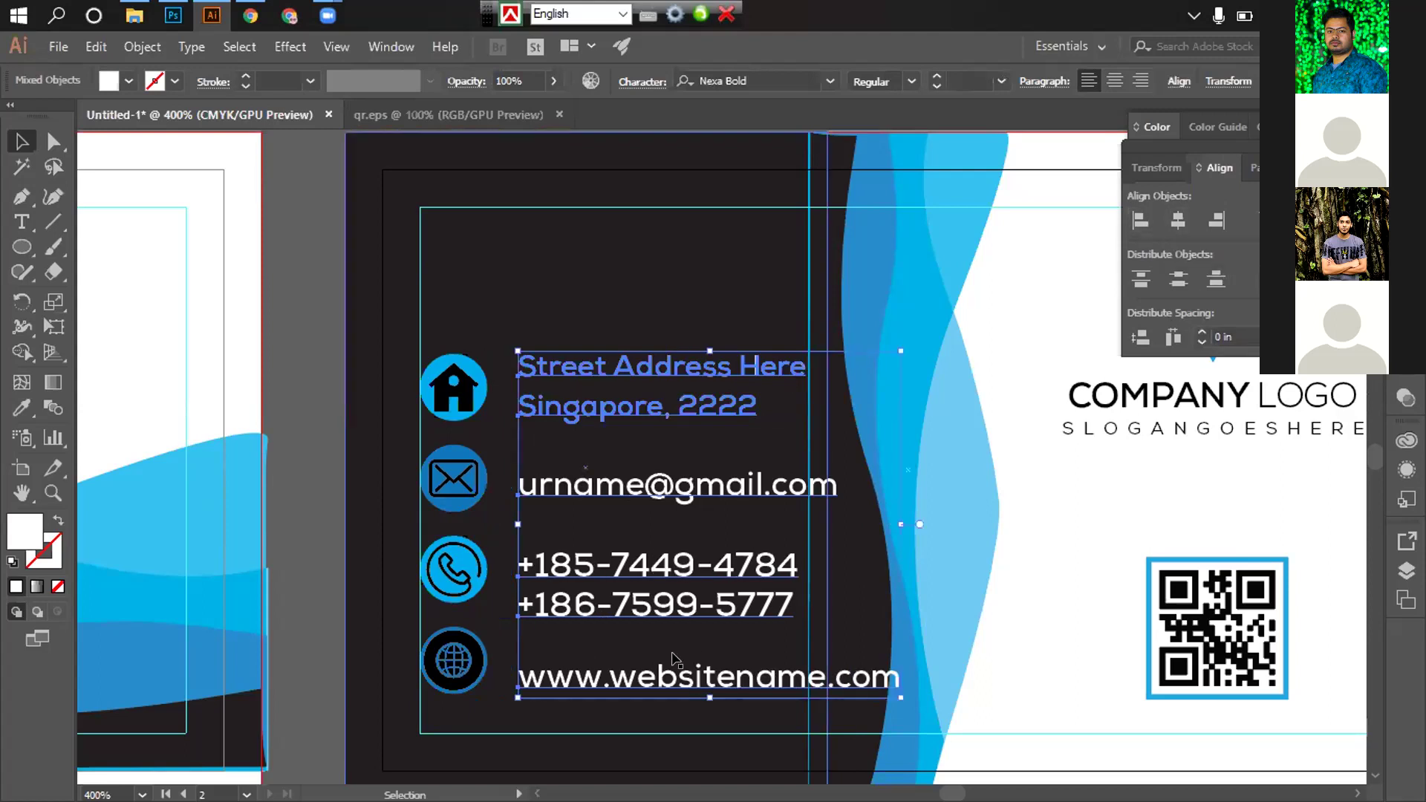
key("Left")
key("Left")
key("Left")
key("Left")
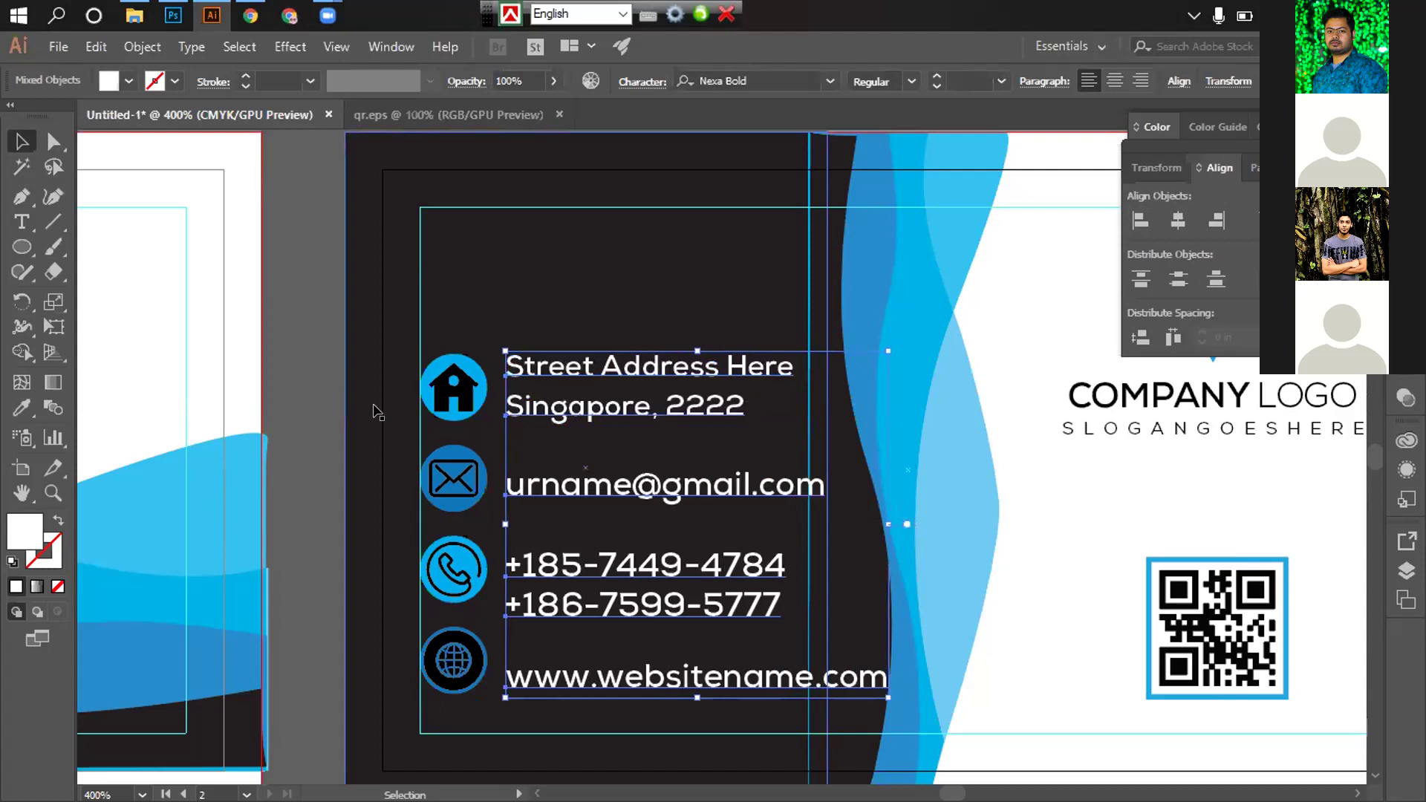
key("Left")
left_click(316, 306)
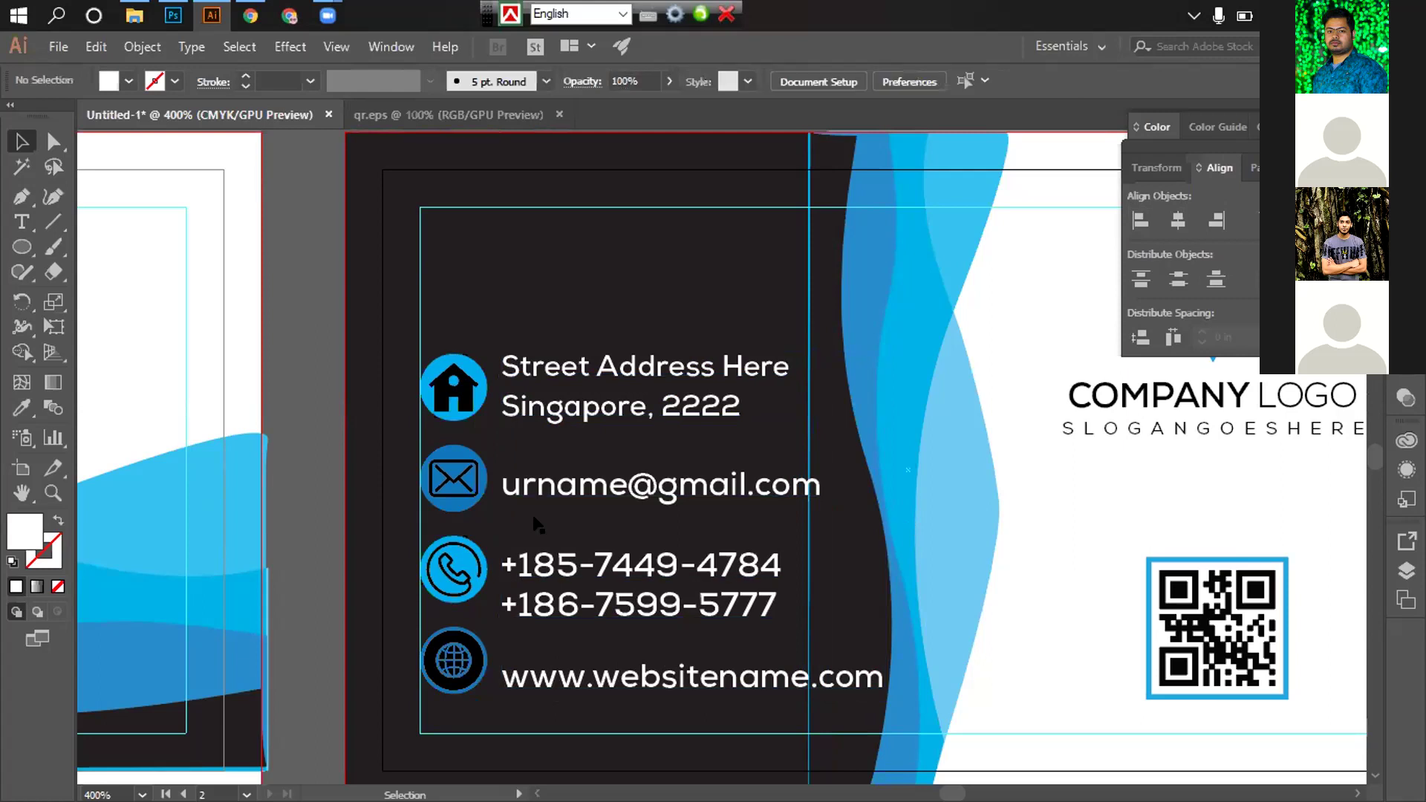
Try centring the email text on the envelope icon, then undo it
scroll(533, 515, "down", 2)
left_click(457, 399)
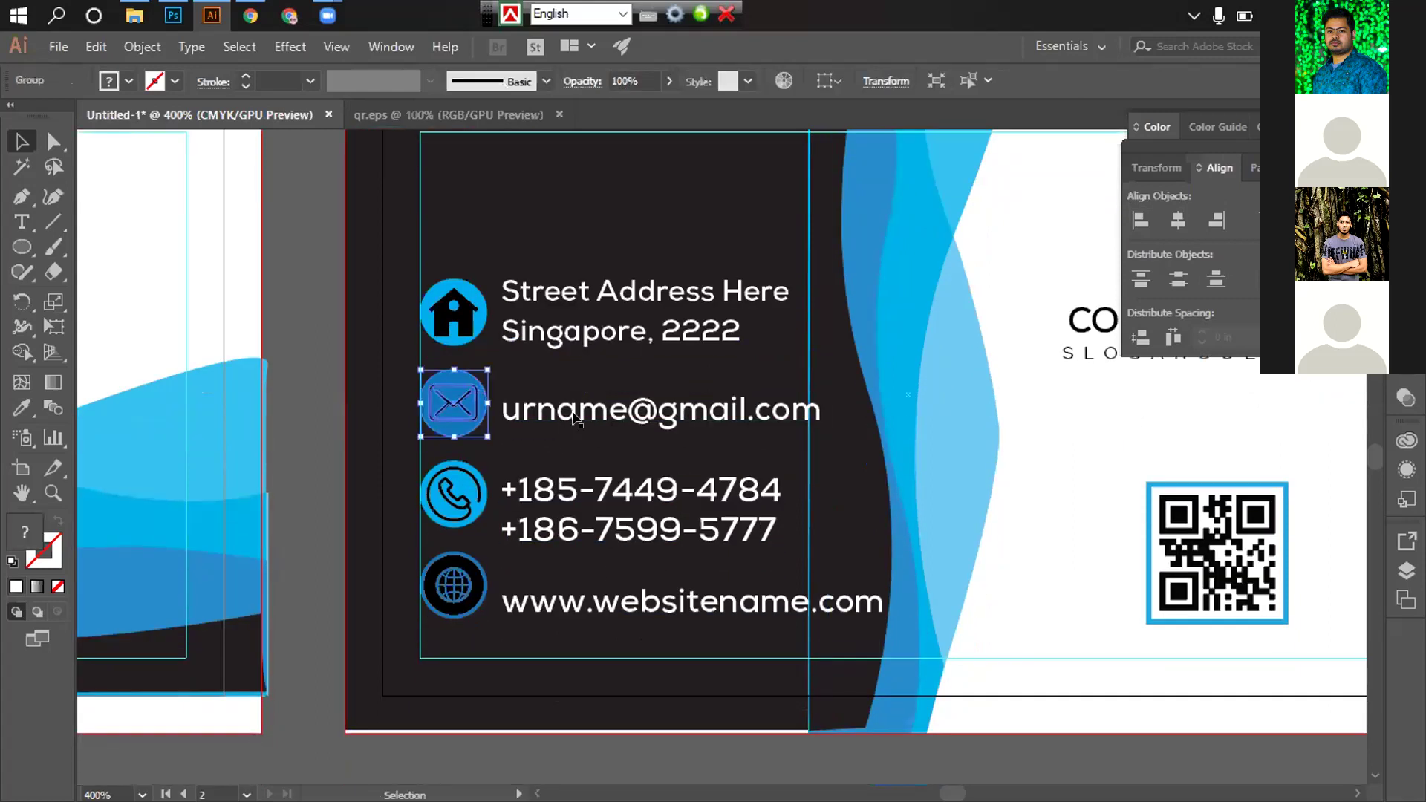
left_click(520, 412, "shift")
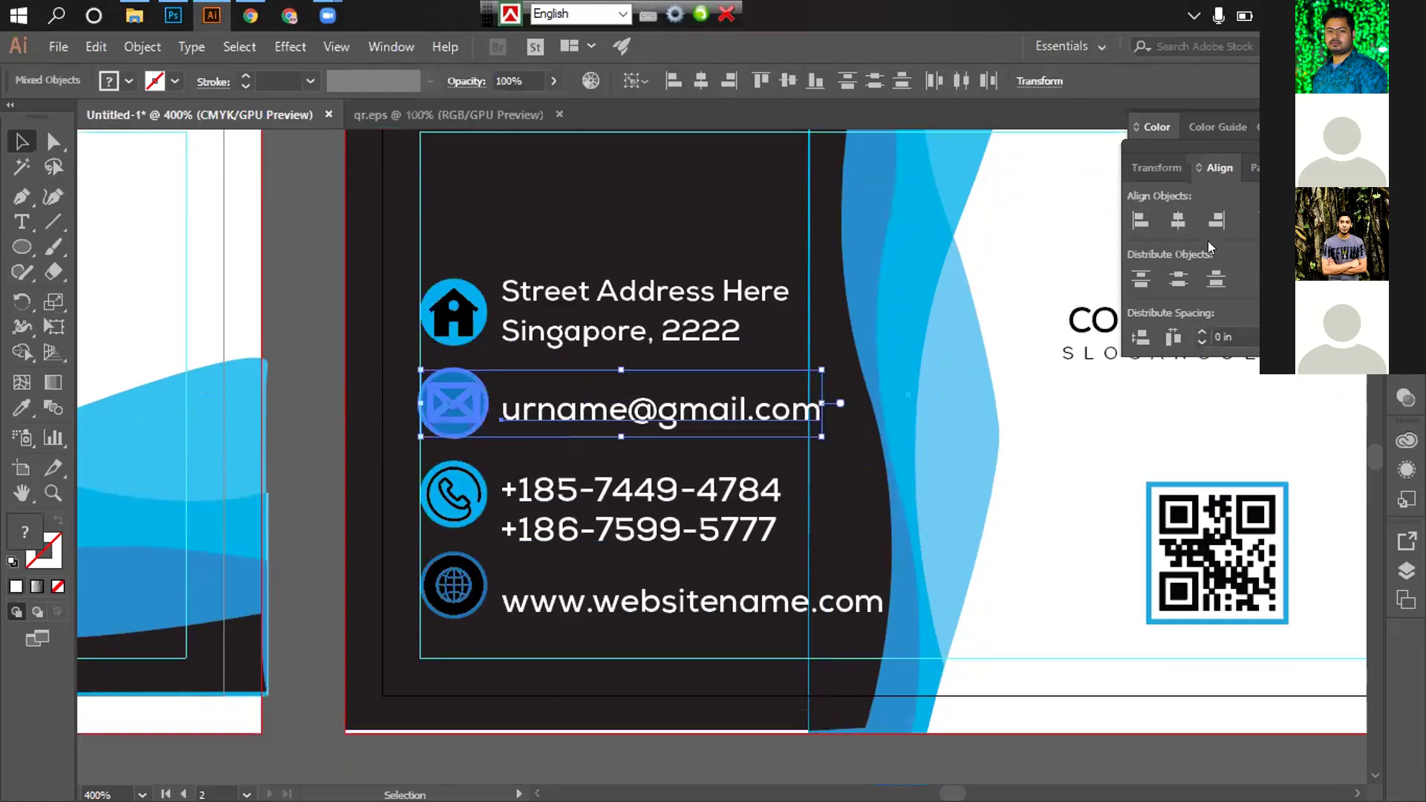
left_click(1178, 221)
key("a")
key("ctrl+z")
key("ctrl+z")
key("v")
left_click(327, 337)
Select the phone icon together with its phone number text
scroll(446, 386, "down", 3)
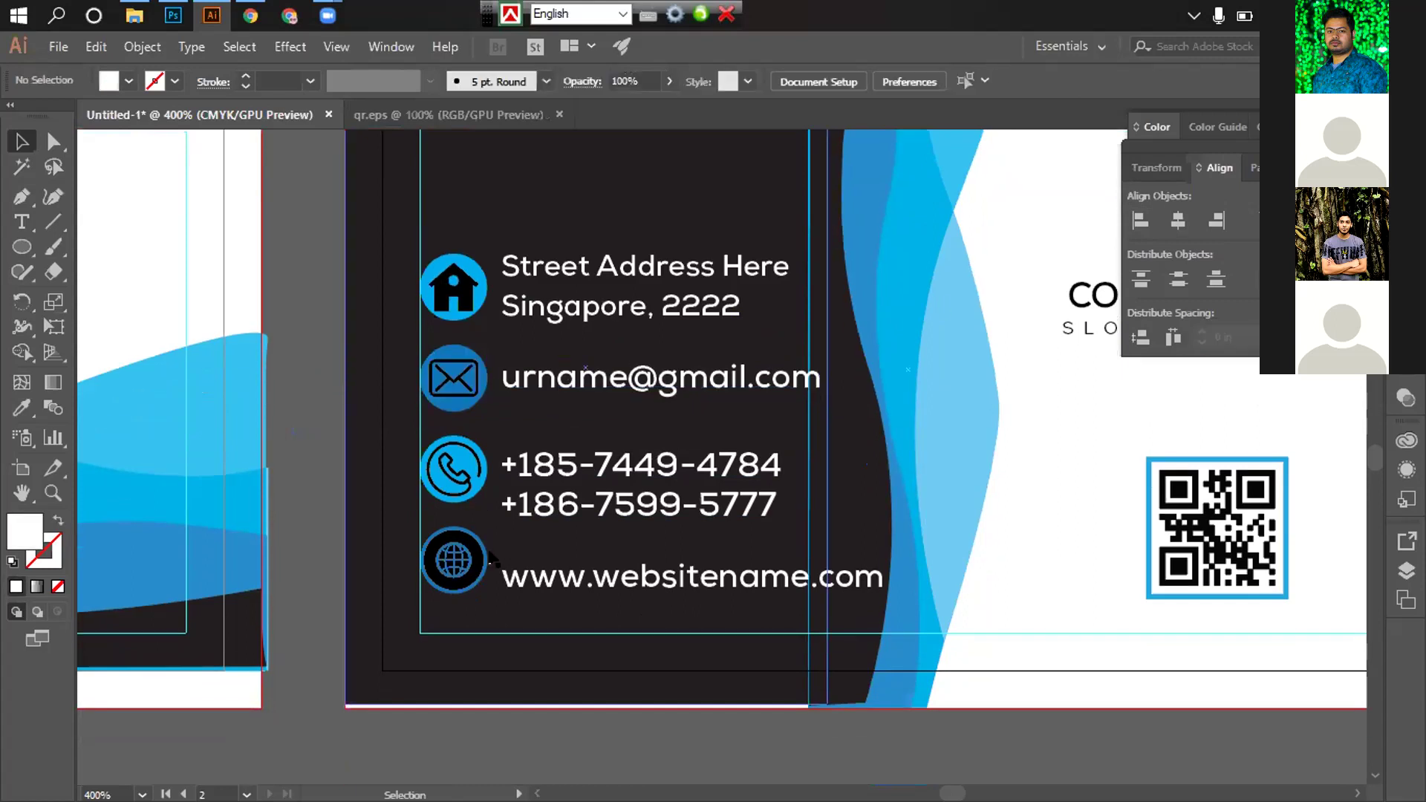
left_click(554, 434)
double_click(453, 420)
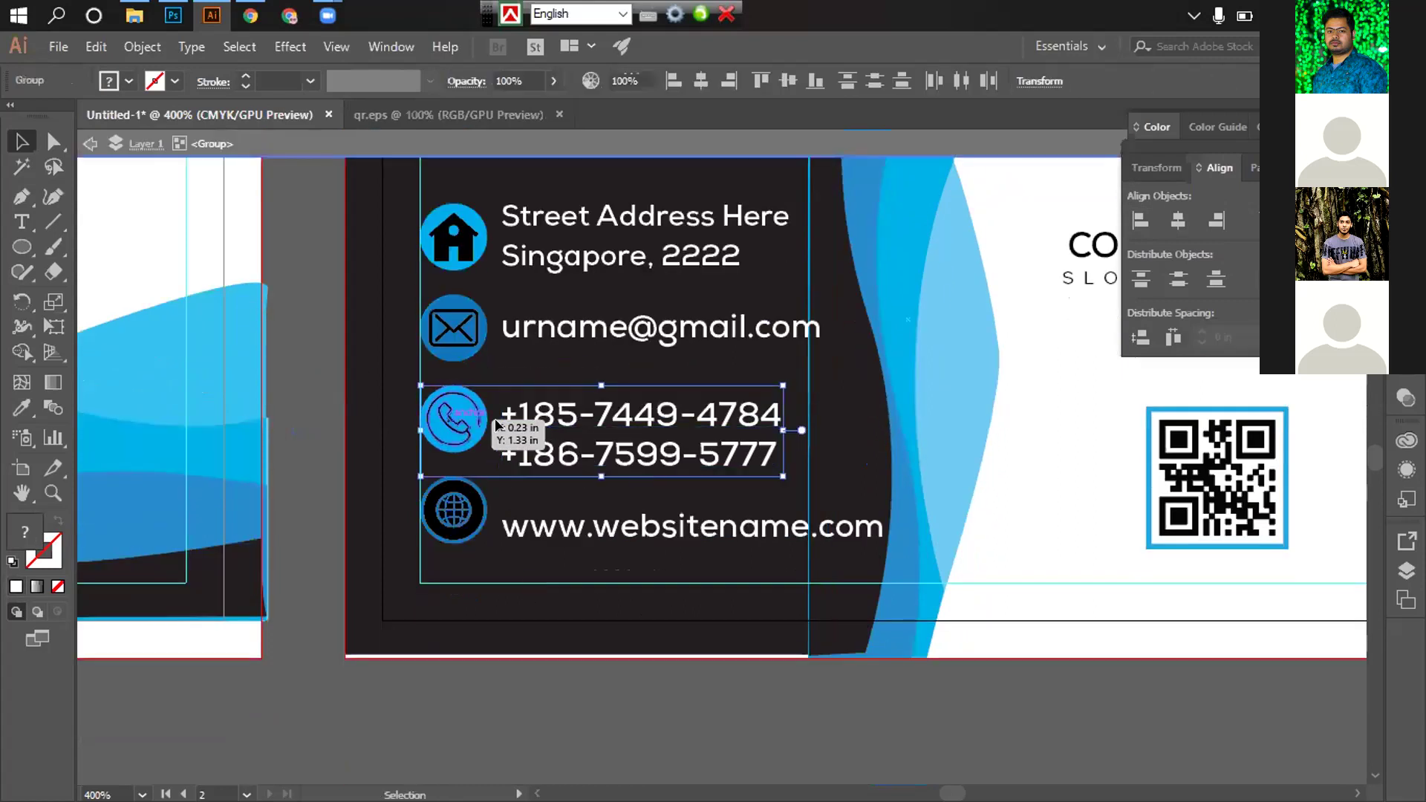
double_click(921, 479)
left_click(520, 434)
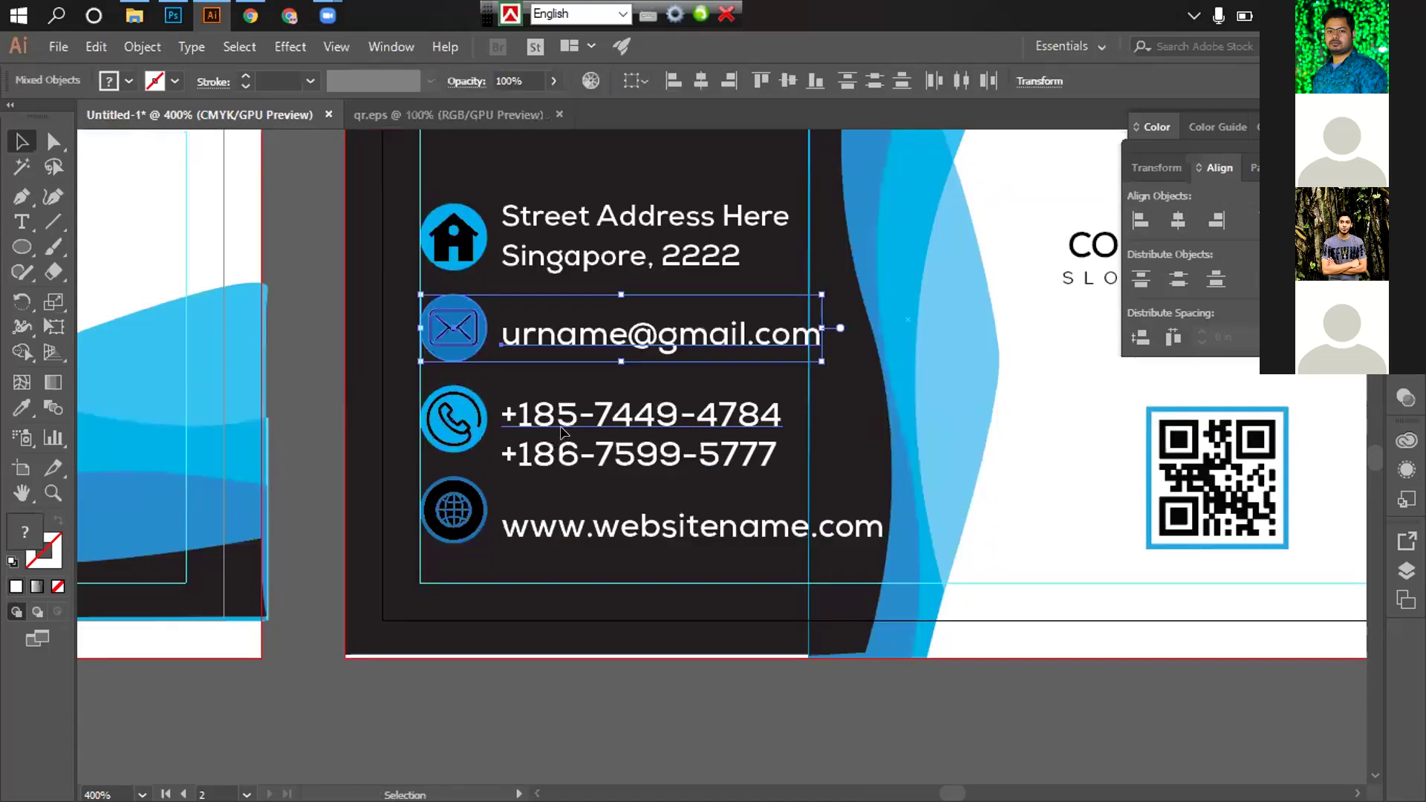
left_click(460, 429, "shift")
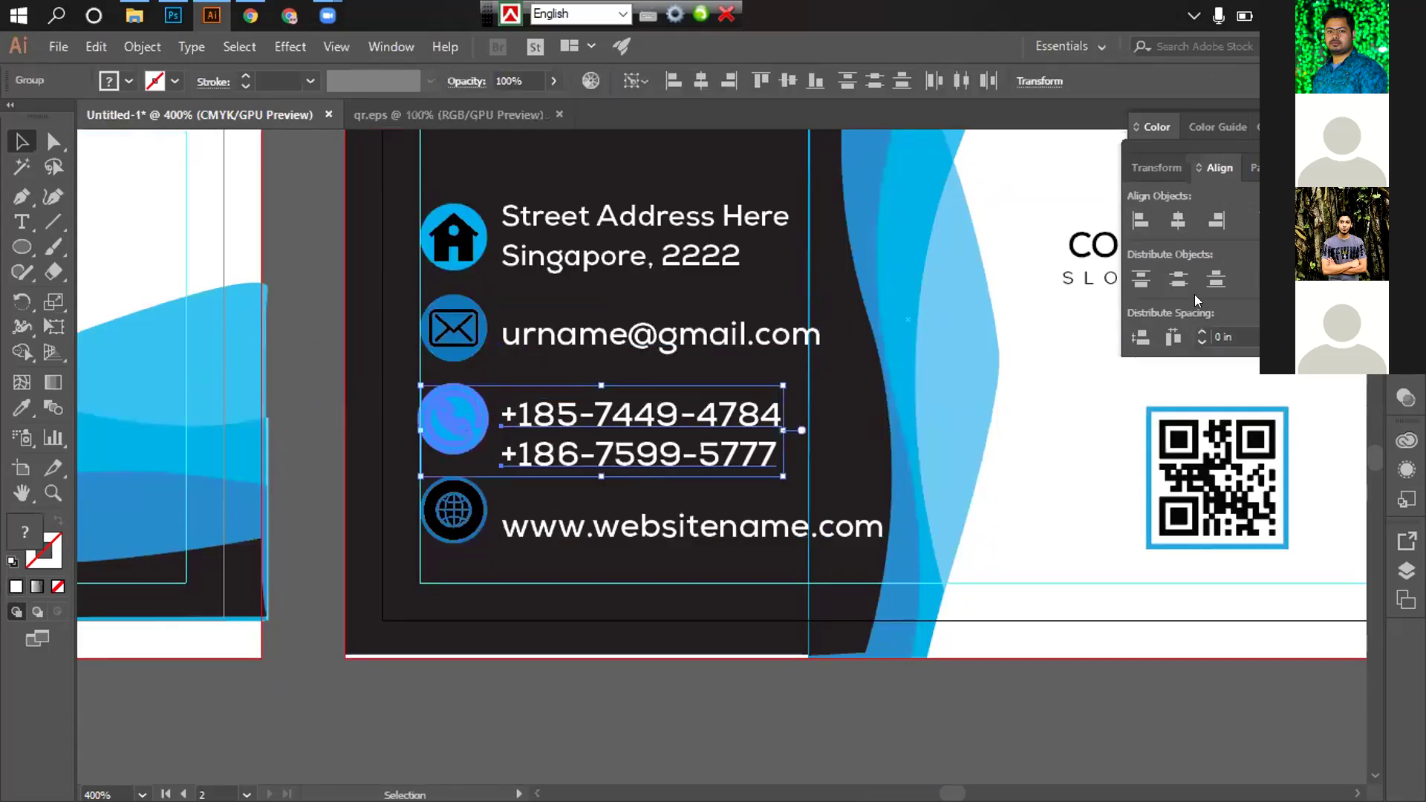
scroll(522, 510, "down", 1)
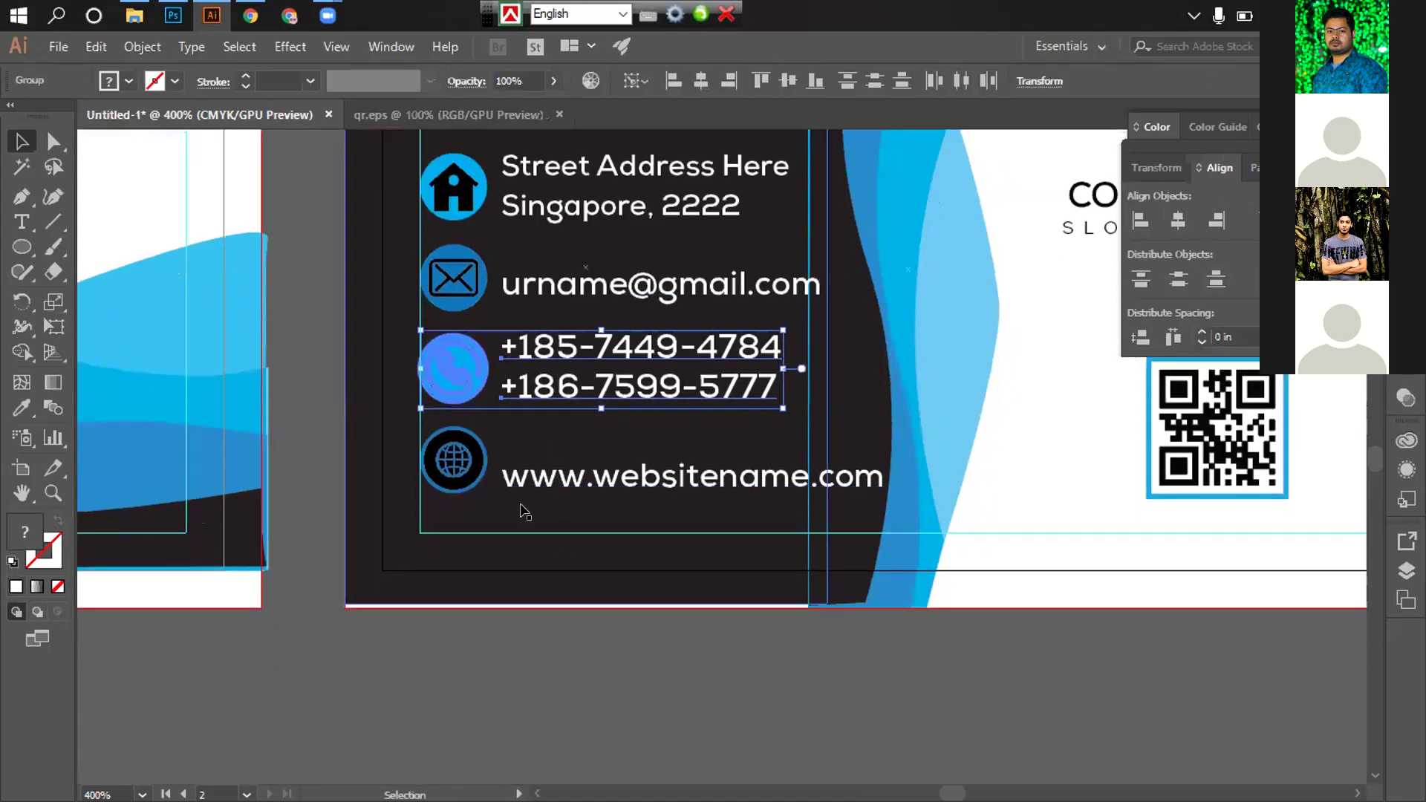
left_click(538, 618)
Select the globe icon and website text with the globe as key object
left_click(453, 461)
left_click(594, 476, "shift")
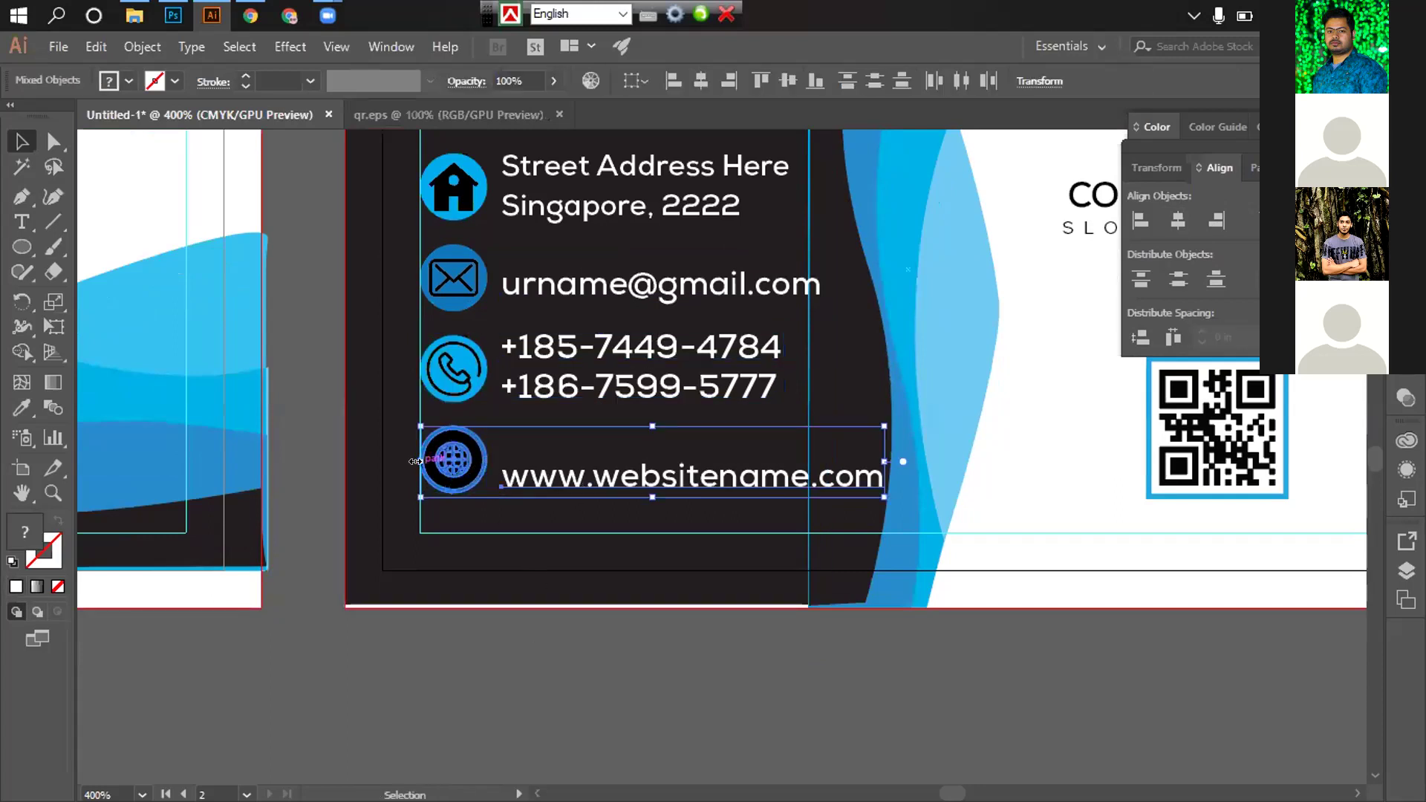
left_click(455, 460)
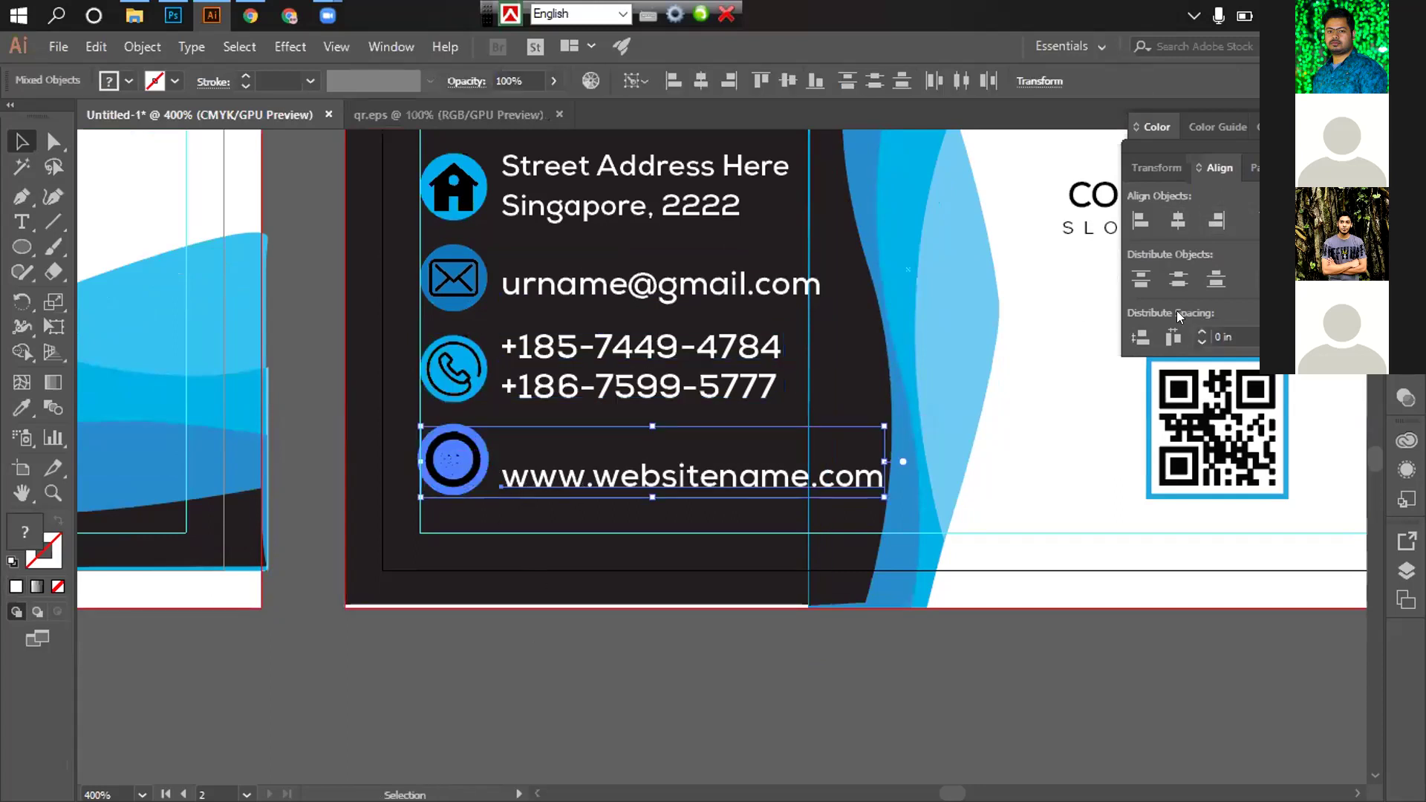
left_click(808, 626)
Select the name and title group and set it to 14 pt
scroll(764, 588, "down", 2)
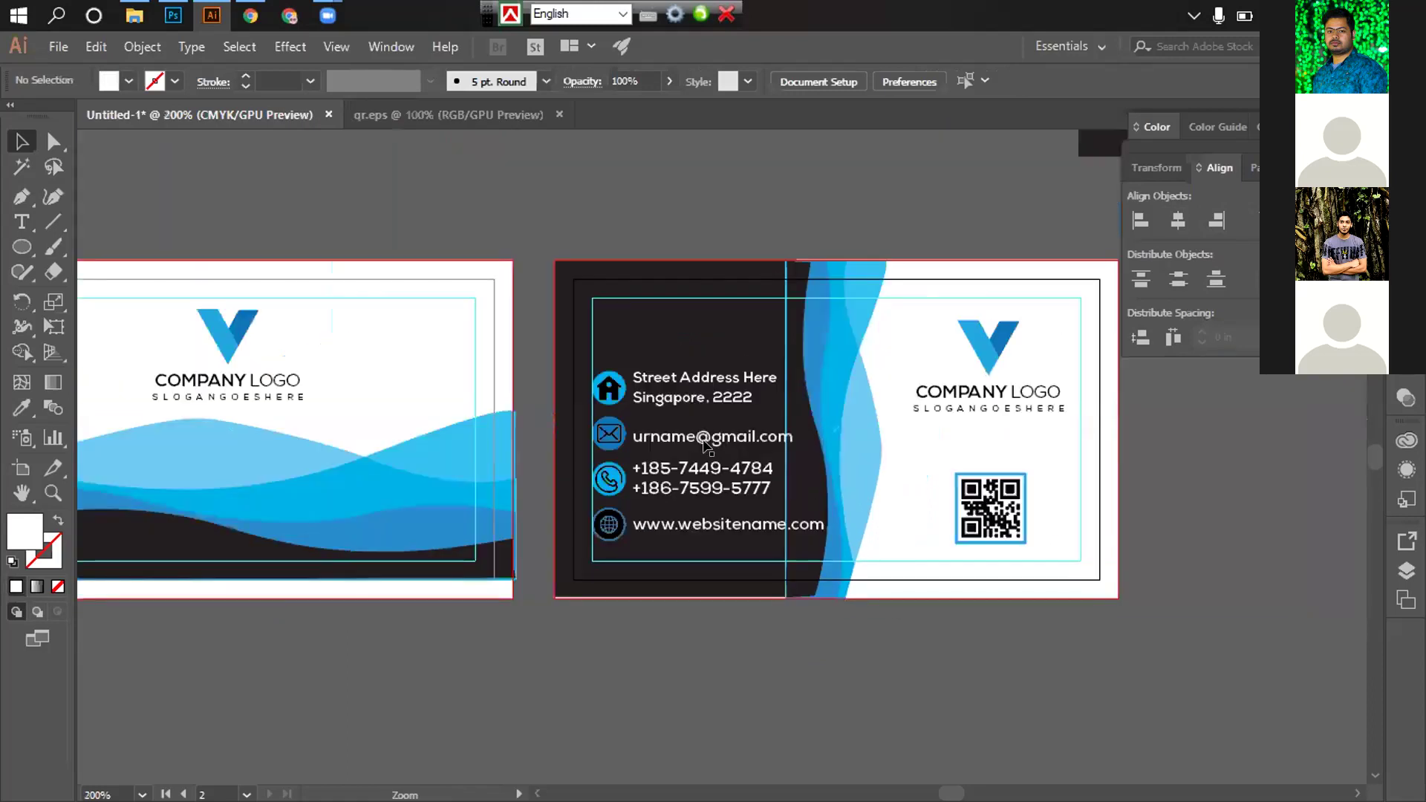
scroll(702, 416, "down", 2)
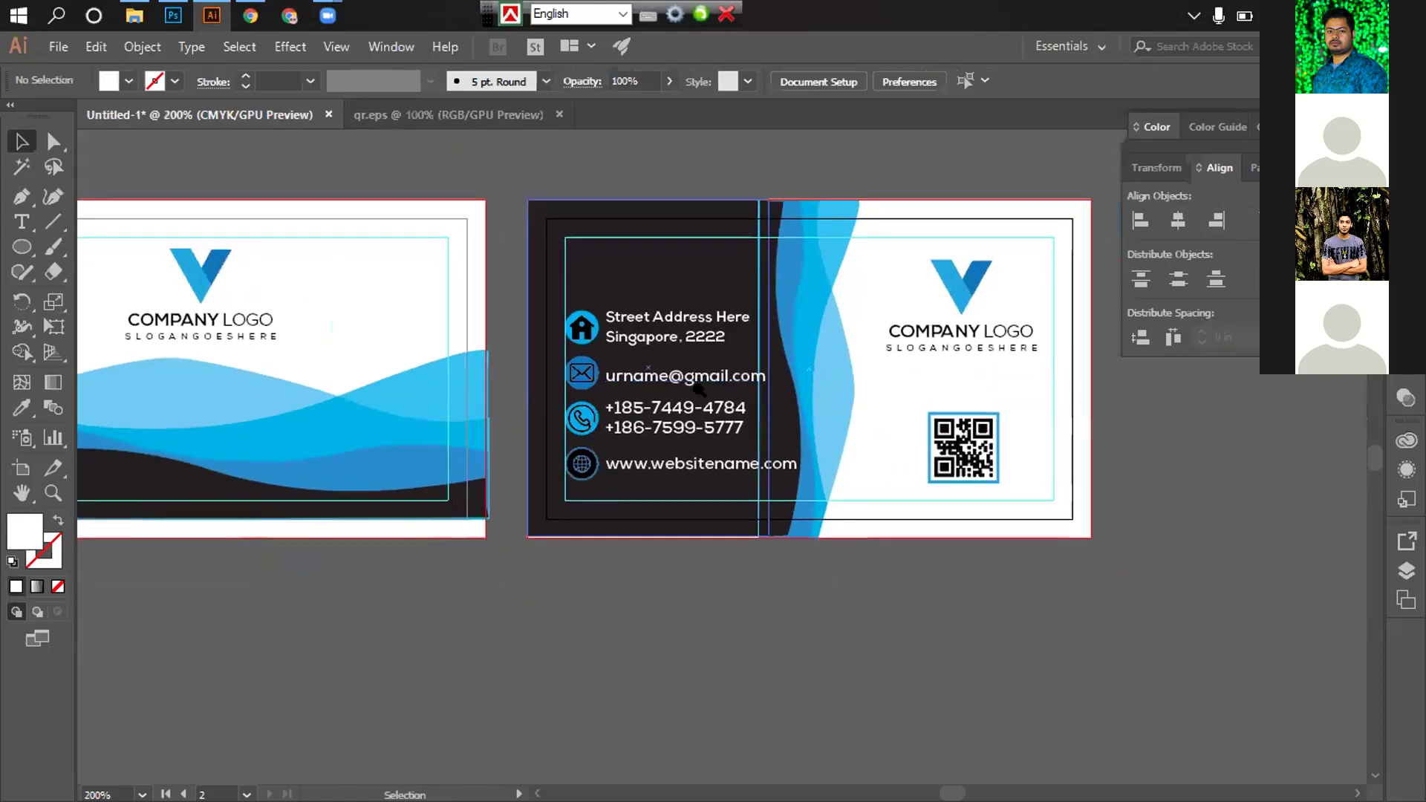
scroll(698, 387, "down", 2)
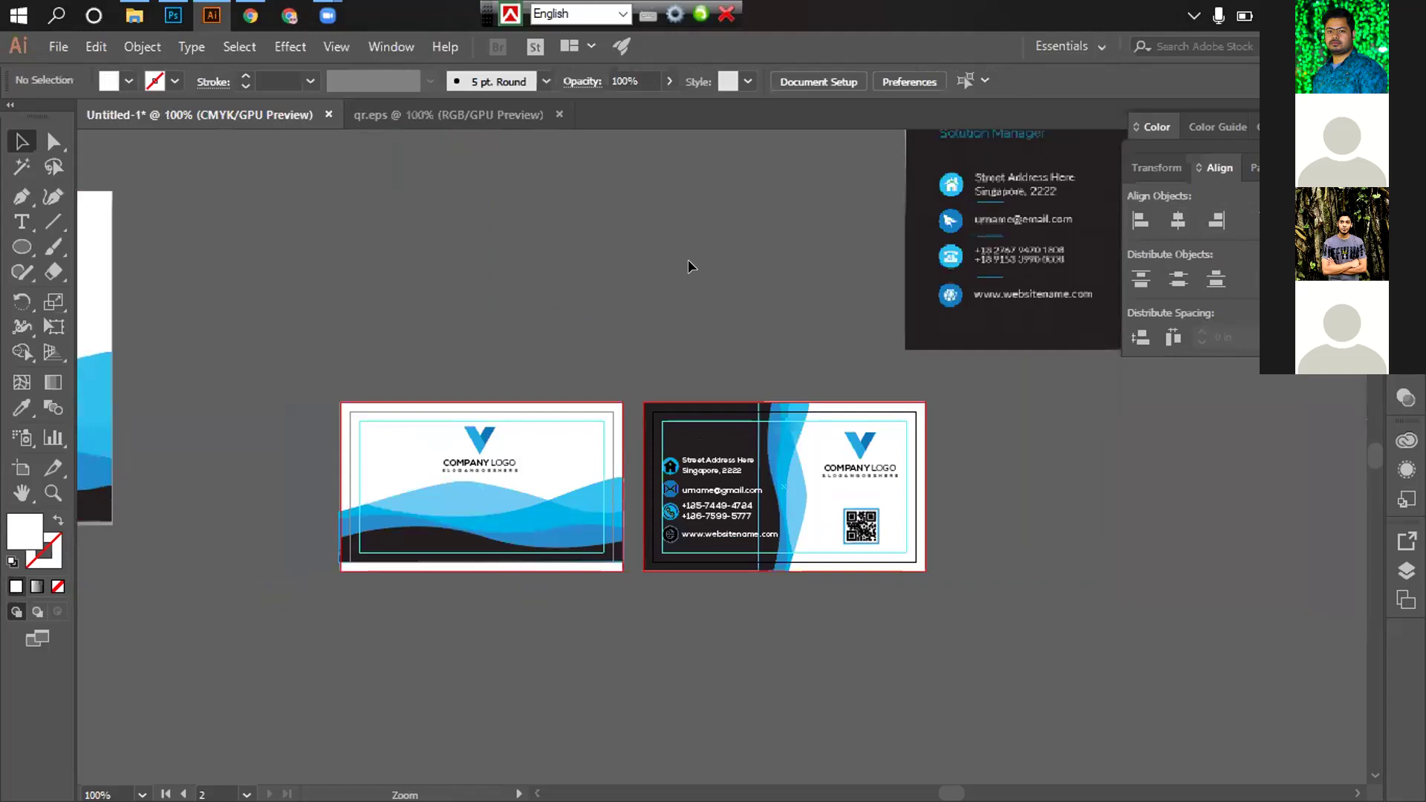
scroll(757, 261, "down", 1)
scroll(691, 216, "up", 1)
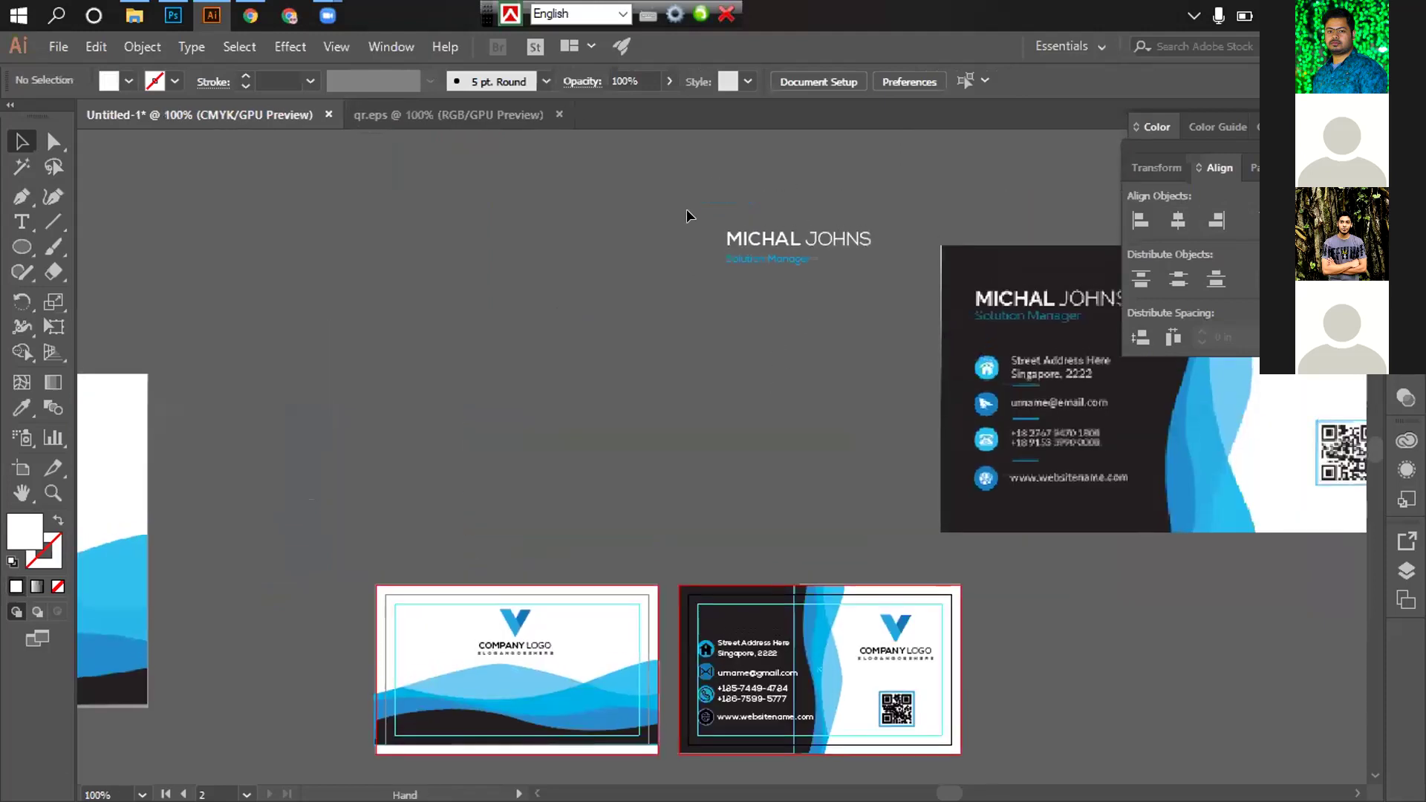
left_click(750, 240)
scroll(706, 245, "up", 2)
scroll(668, 595, "down", 2)
scroll(662, 601, "up", 5)
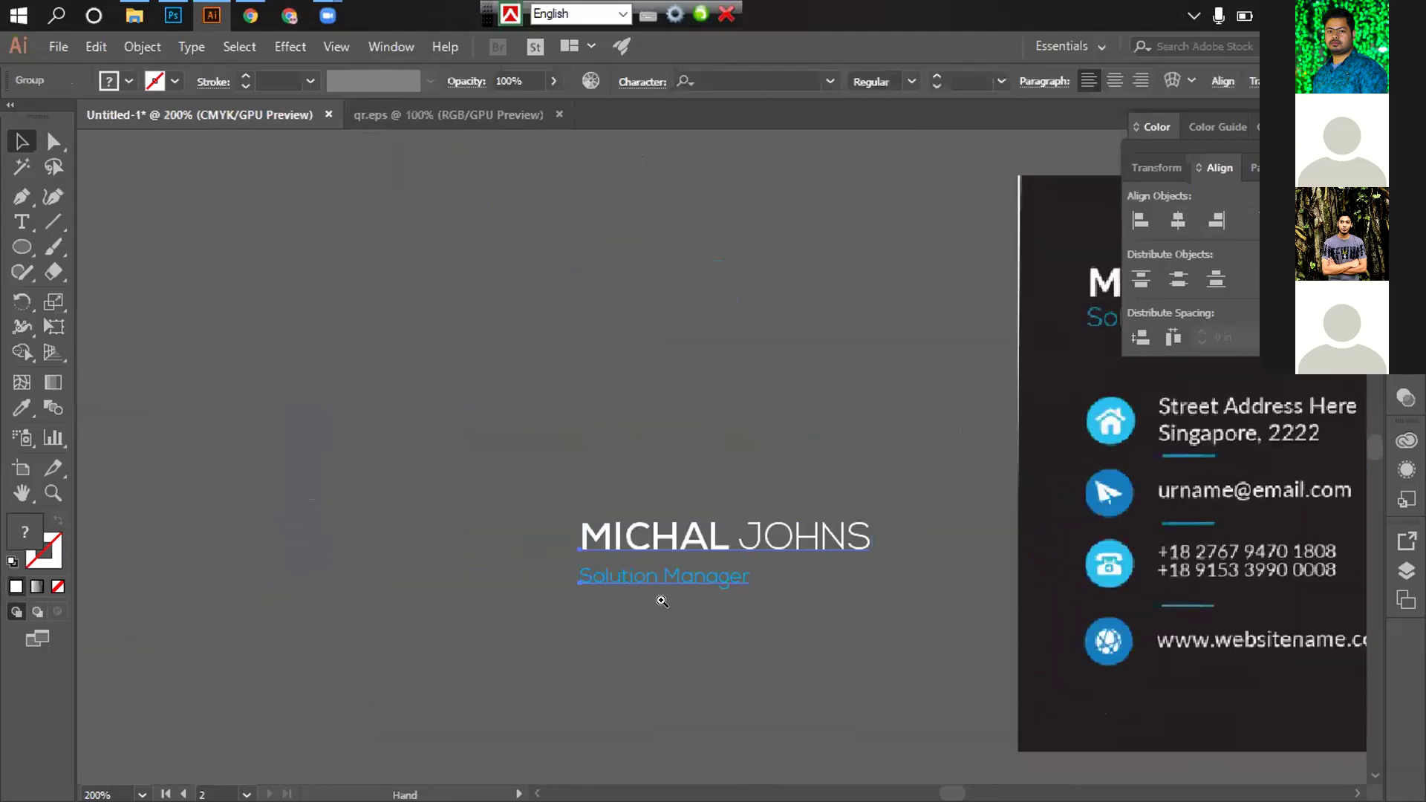
scroll(669, 587, "down", 5)
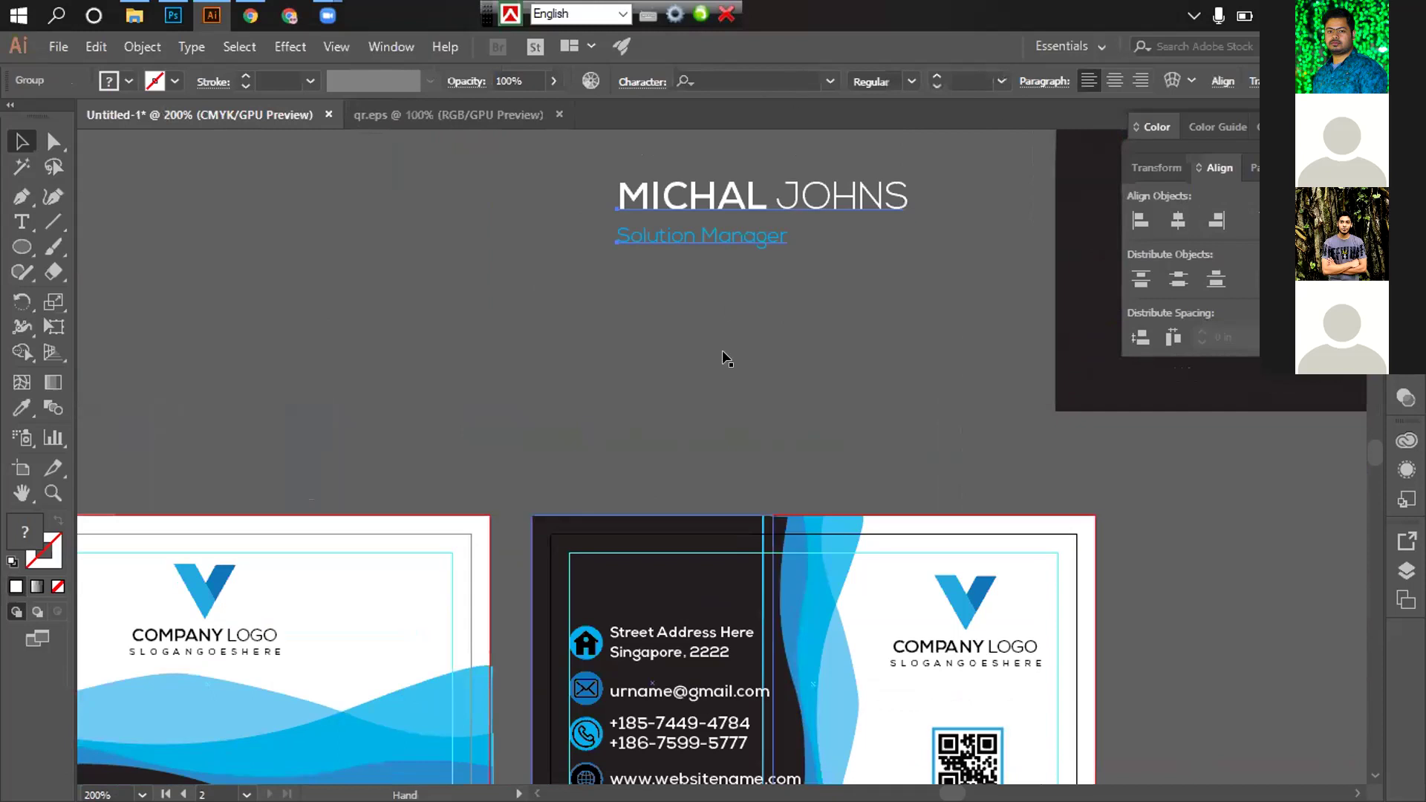
scroll(727, 359, "up", 1)
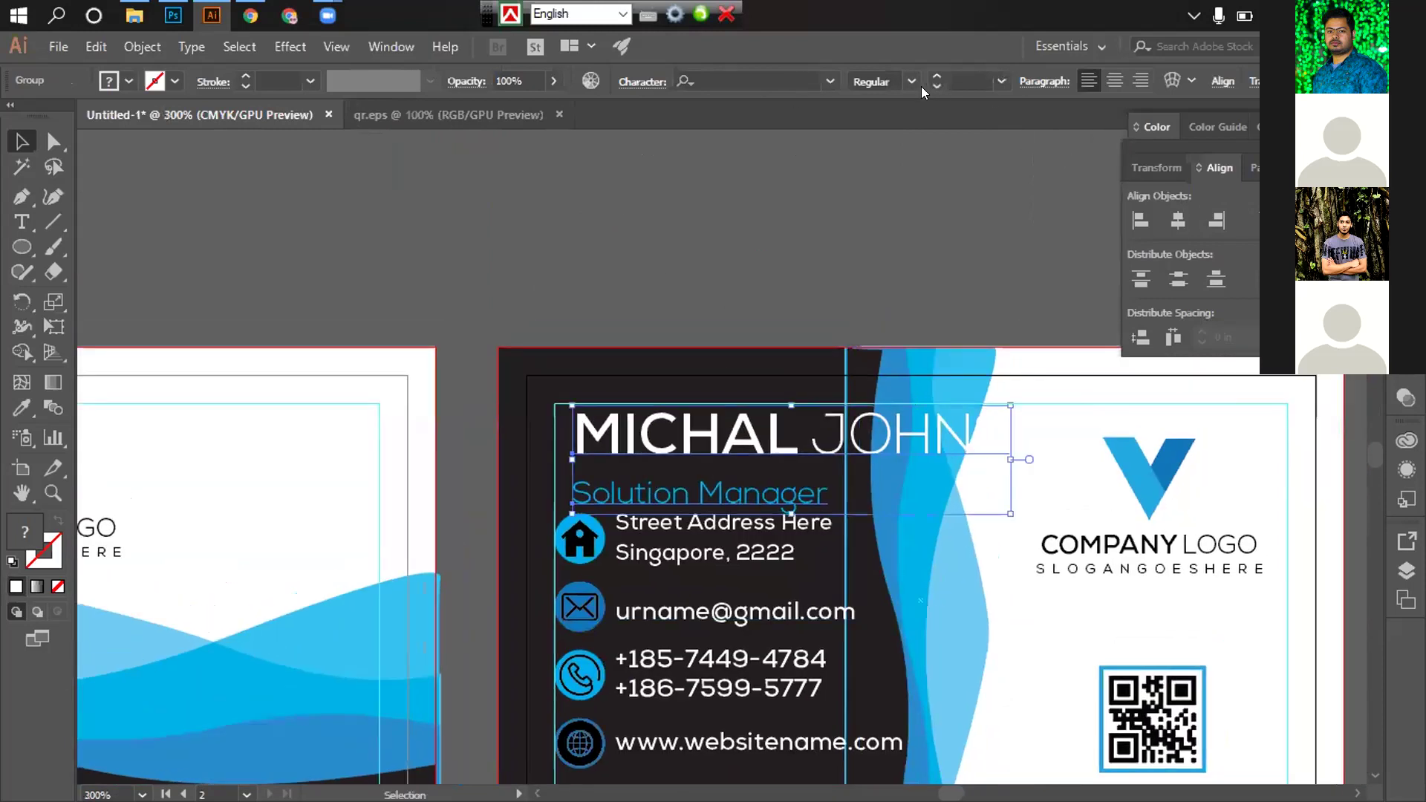
left_click(1001, 81)
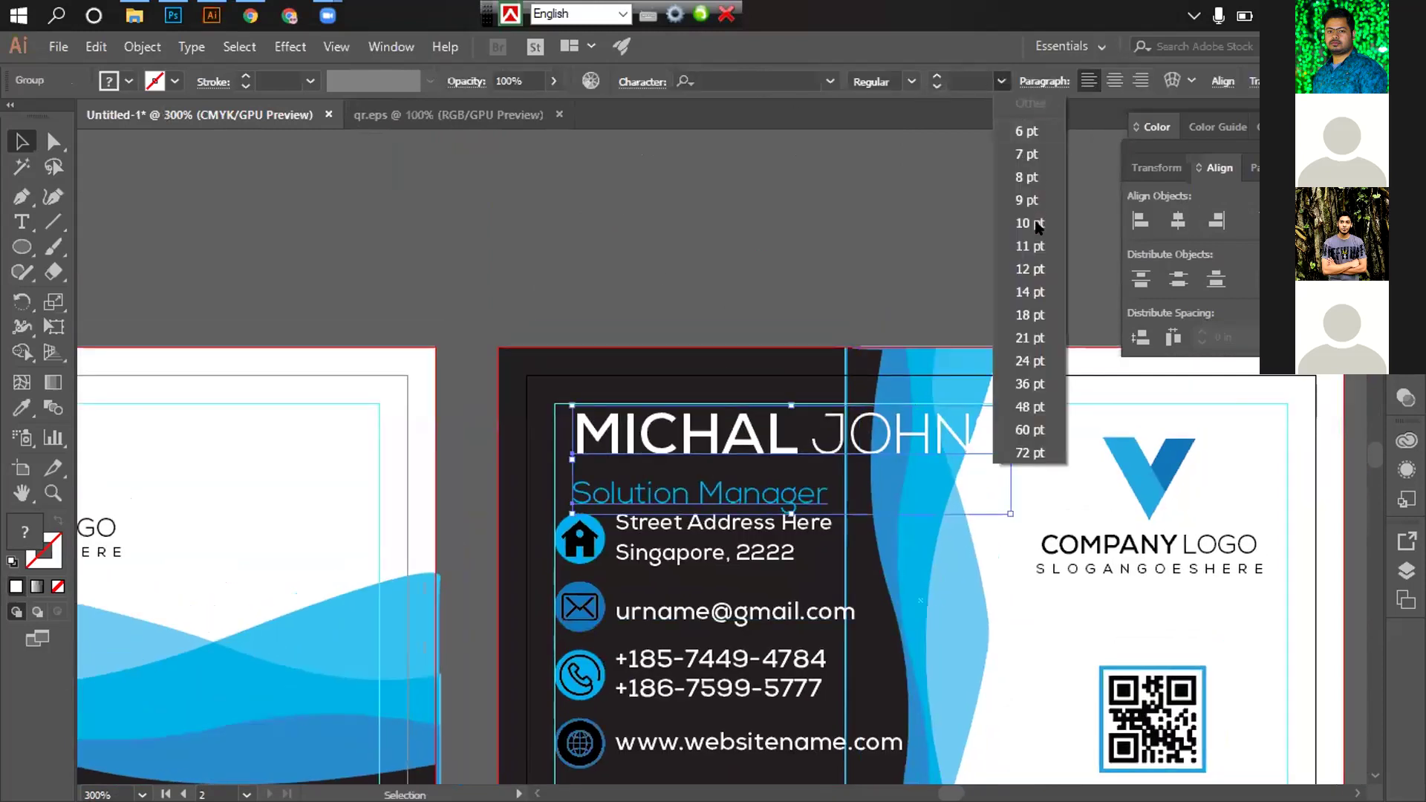
left_click(1030, 293)
Edit the name group in isolation, then move the name and title above the right card
scroll(745, 252, "down", 1)
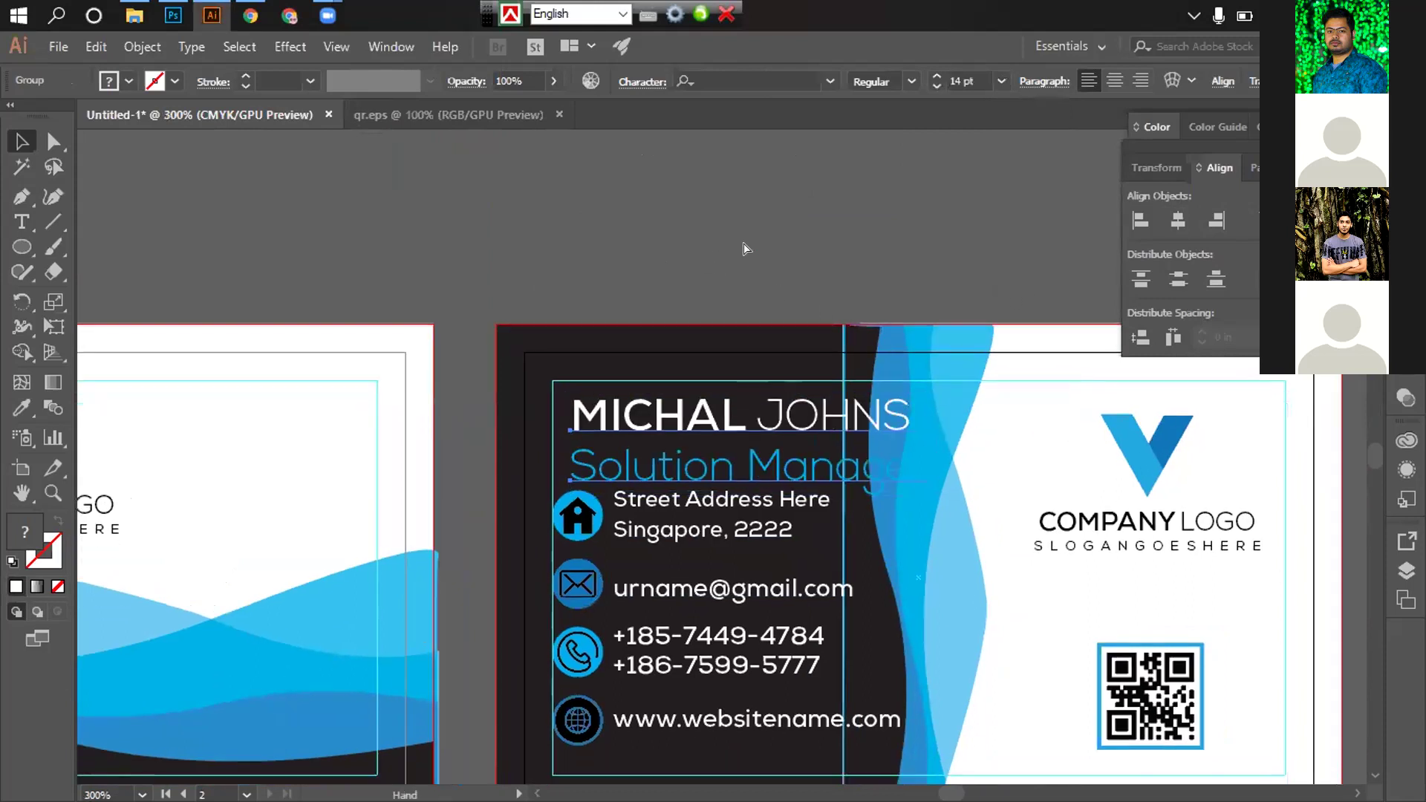
right_click(726, 424)
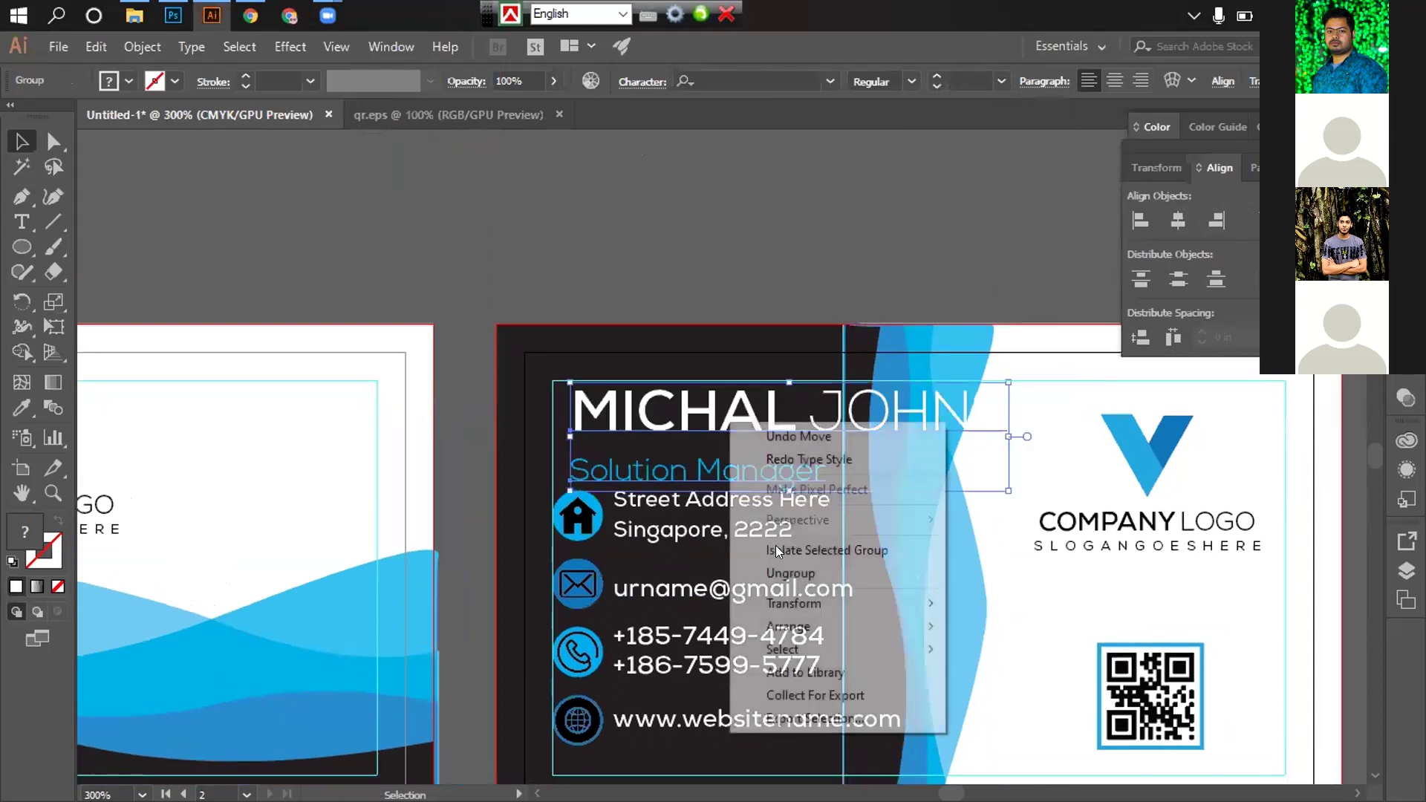
left_click(704, 418)
double_click(704, 418)
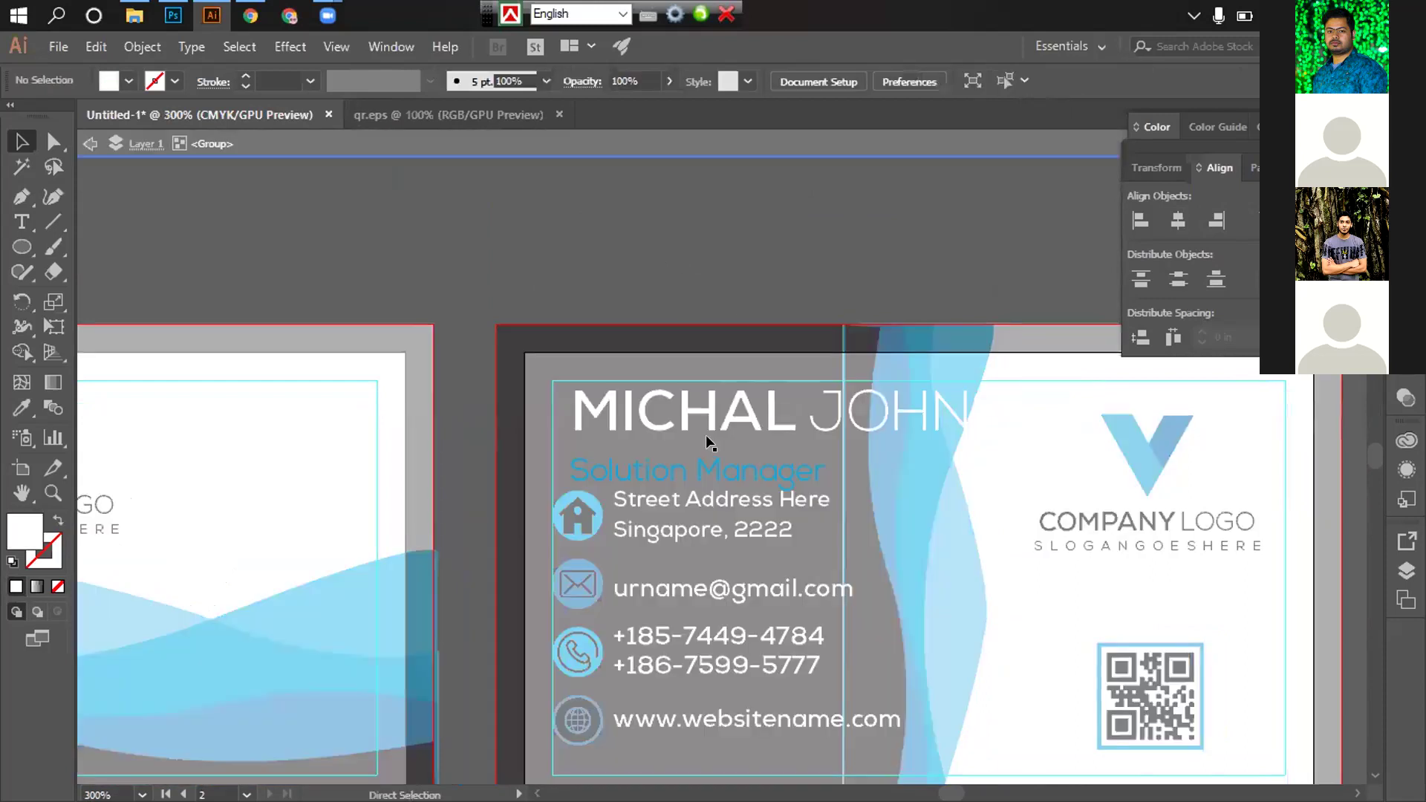
key("ctrl+a")
key("Delete")
key("ctrl+minus")
key("ctrl+minus")
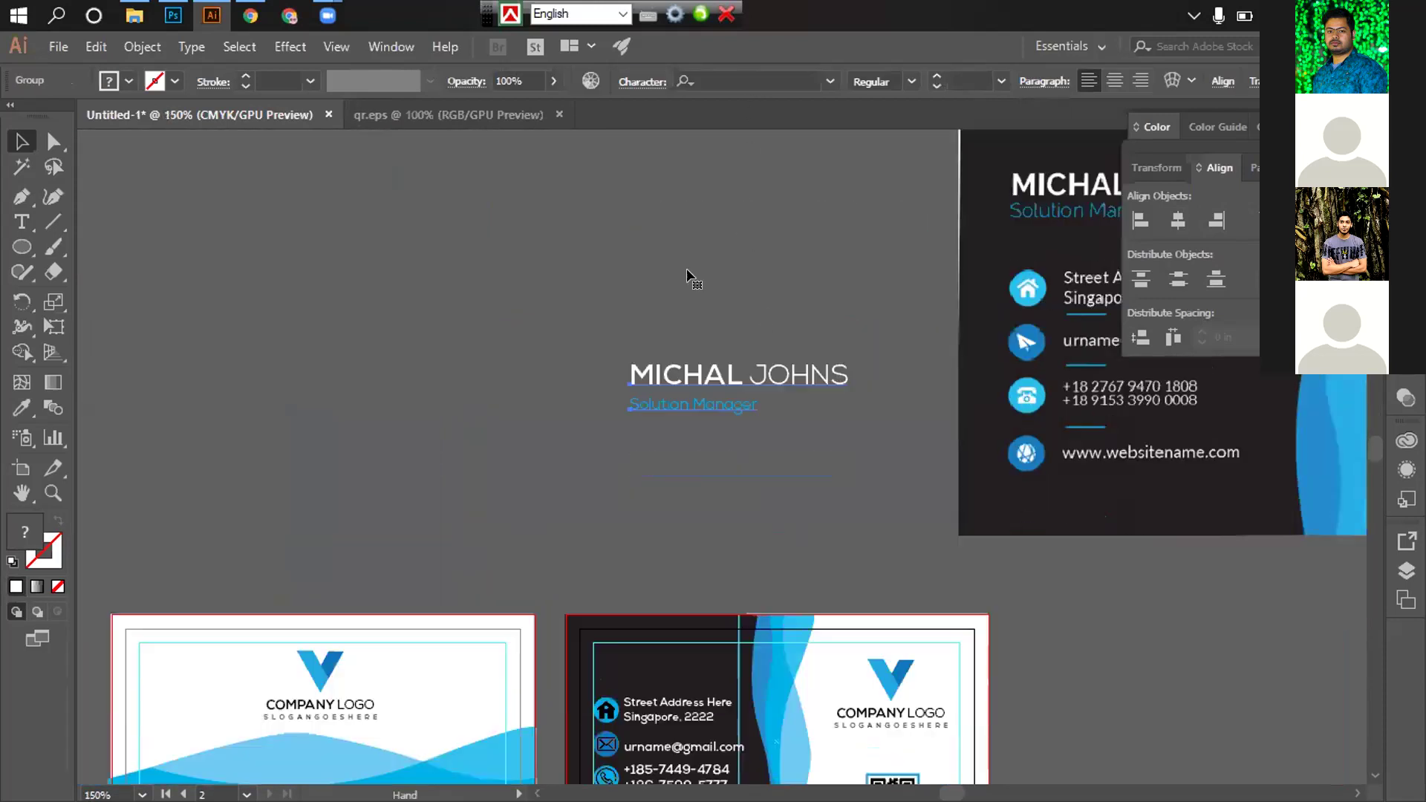
left_click_drag(672, 550, 660, 421)
left_click_drag(708, 250, 650, 439)
key("ctrl+plus")
key("ctrl+plus")
left_click_drag(751, 339, 729, 102)
Ungroup the text, set the name to 12 pt and the Solution Manager title to 8 pt beneath it
right_click(738, 191)
left_click(796, 341)
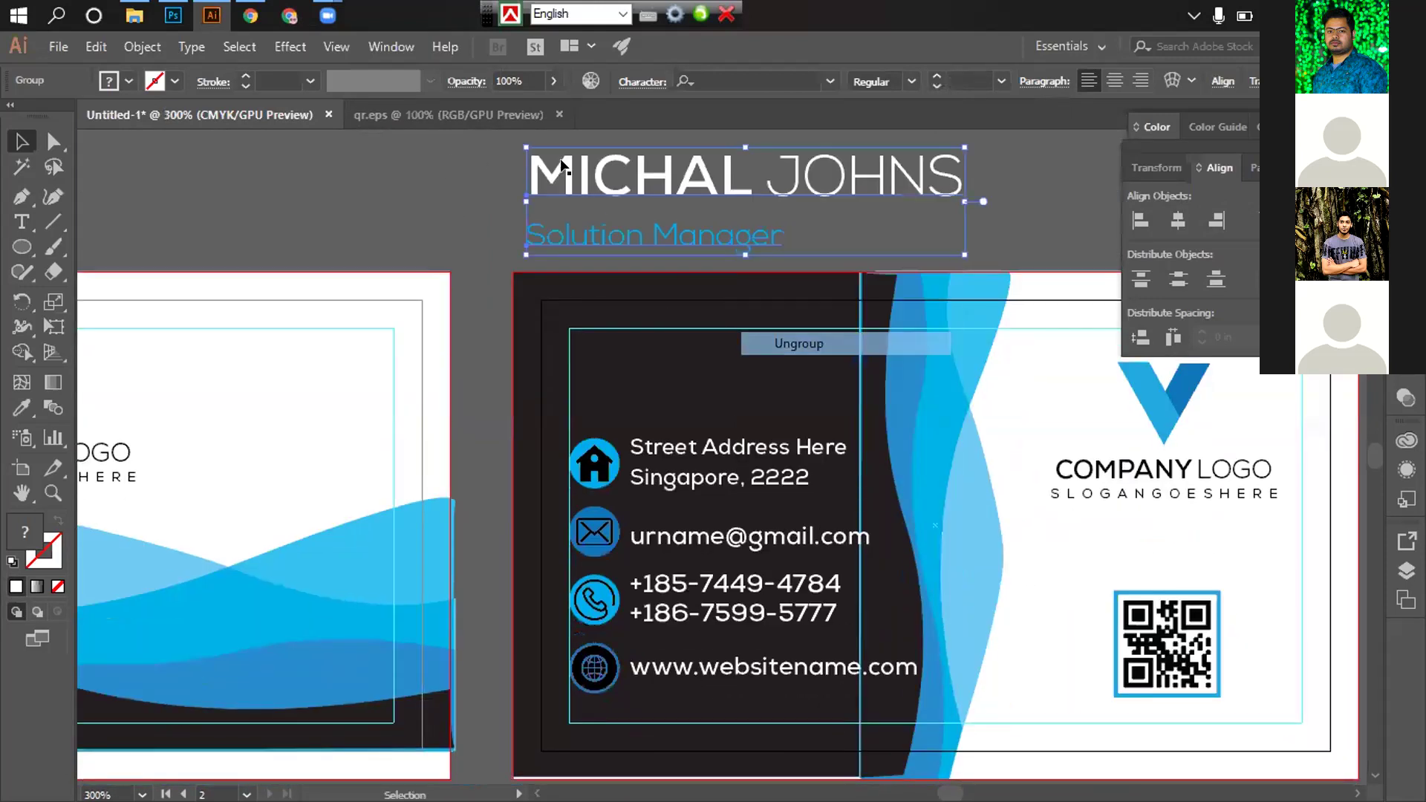
left_click(743, 175)
left_click(1001, 81)
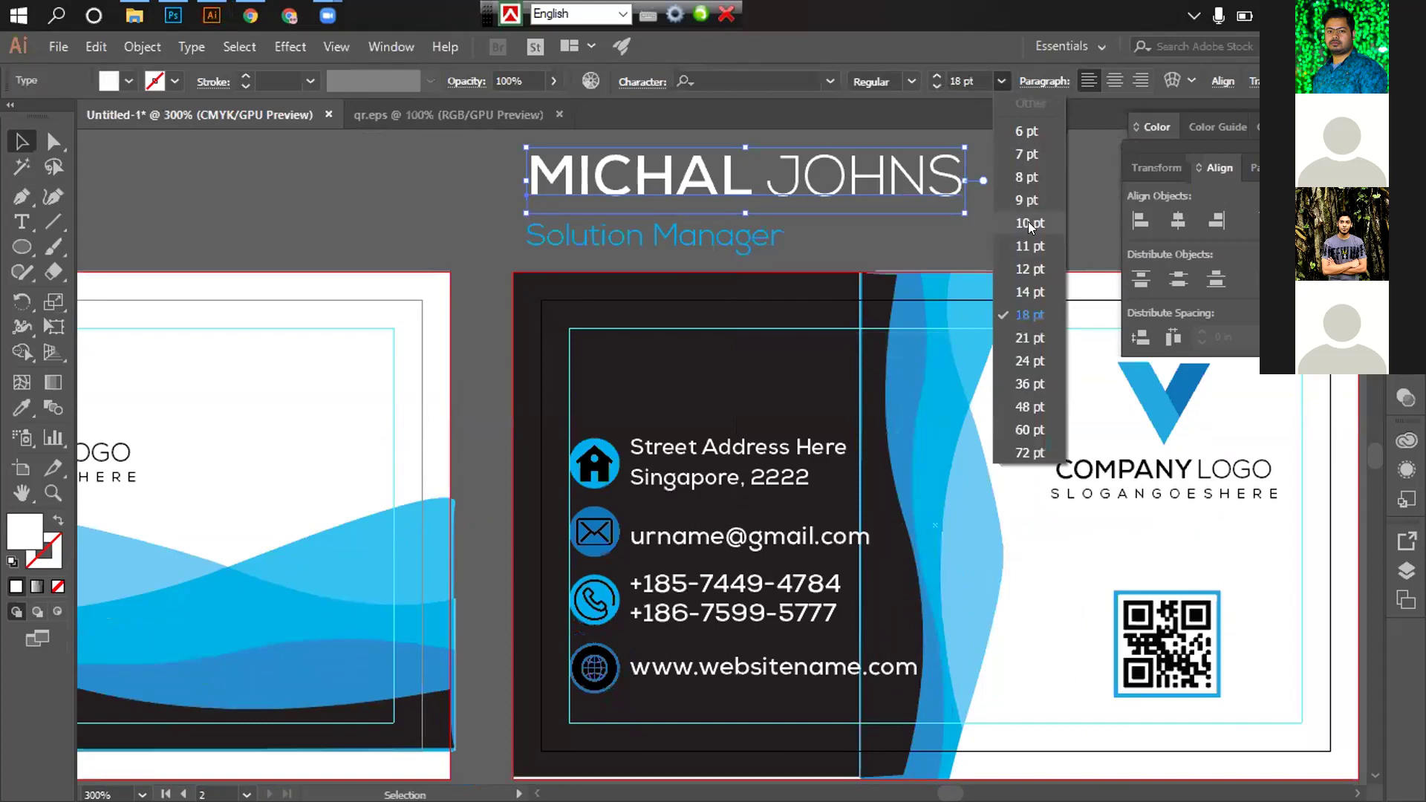
left_click(1027, 270)
left_click(809, 202)
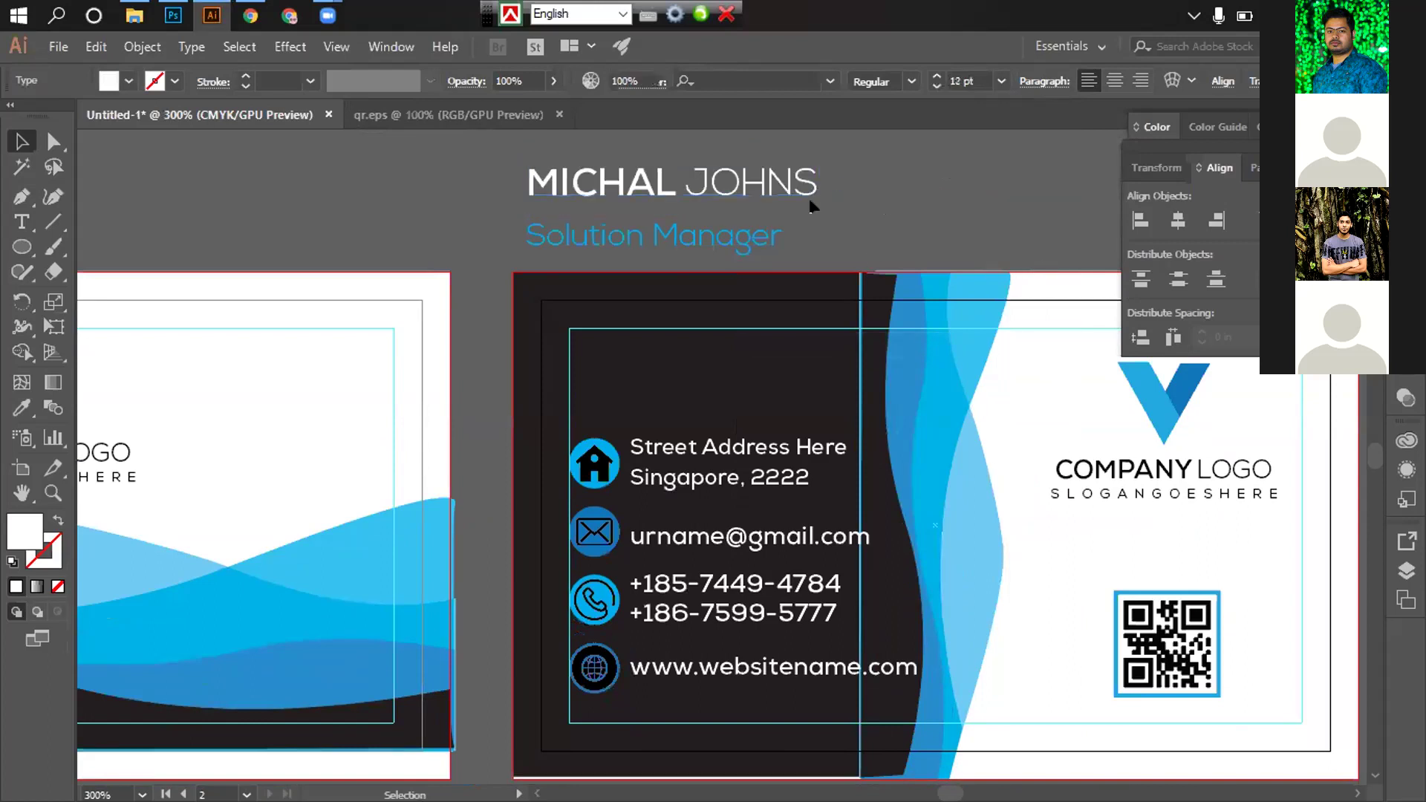
left_click(689, 250)
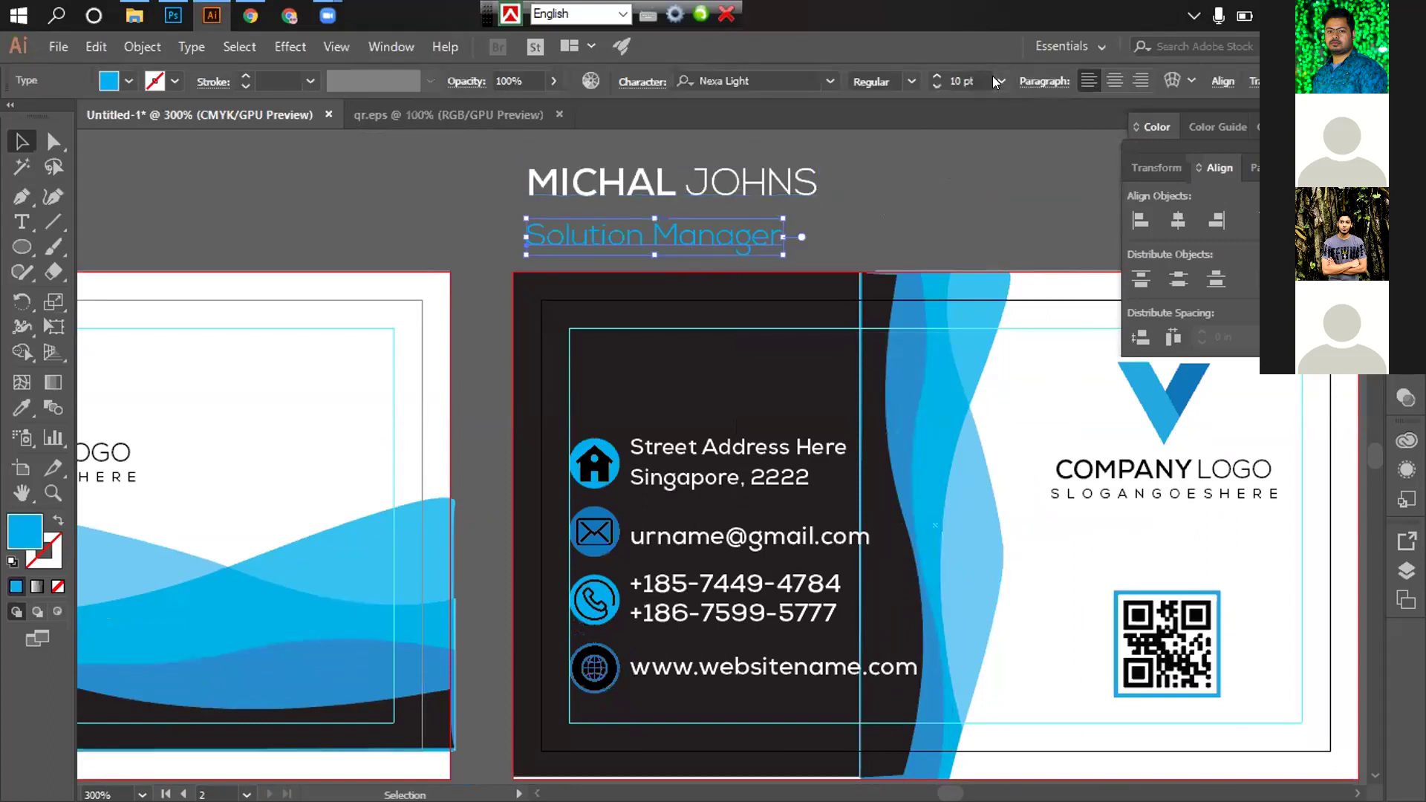
left_click(999, 81)
left_click(1026, 177)
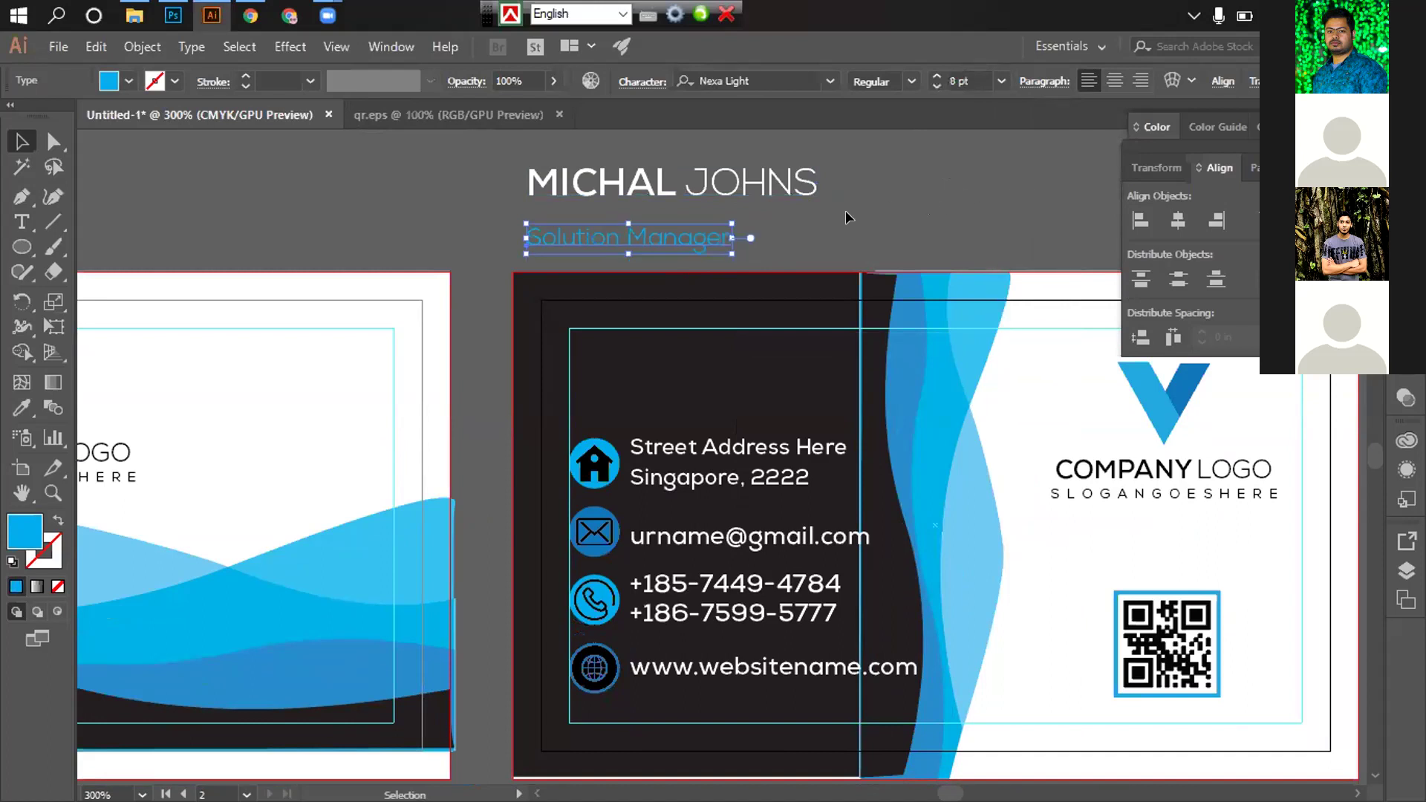
left_click(845, 217)
left_click_drag(664, 235, 663, 218)
Place the name and title on the dark panel, aligned with the contact rows
left_click(661, 189)
left_click(627, 226, "shift")
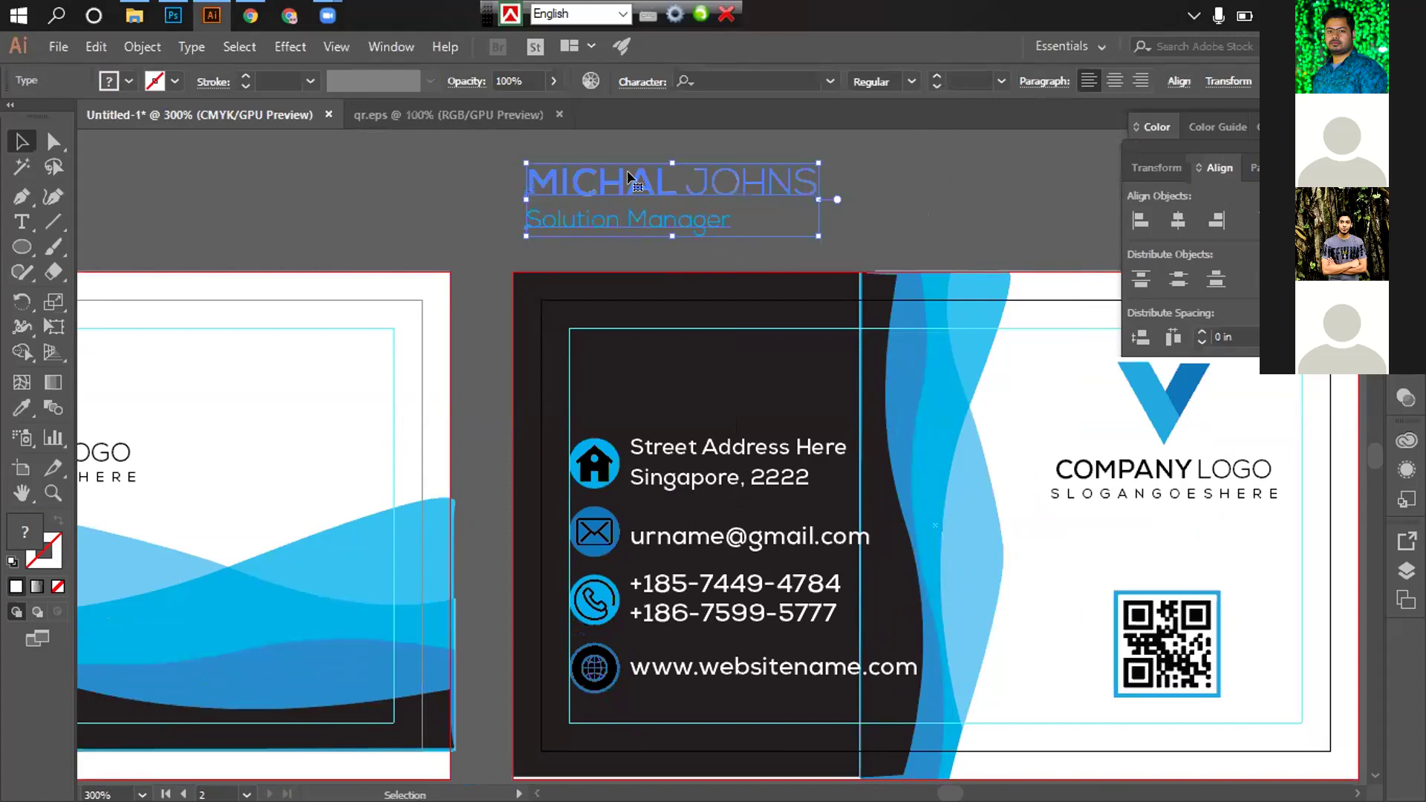
left_click(759, 225)
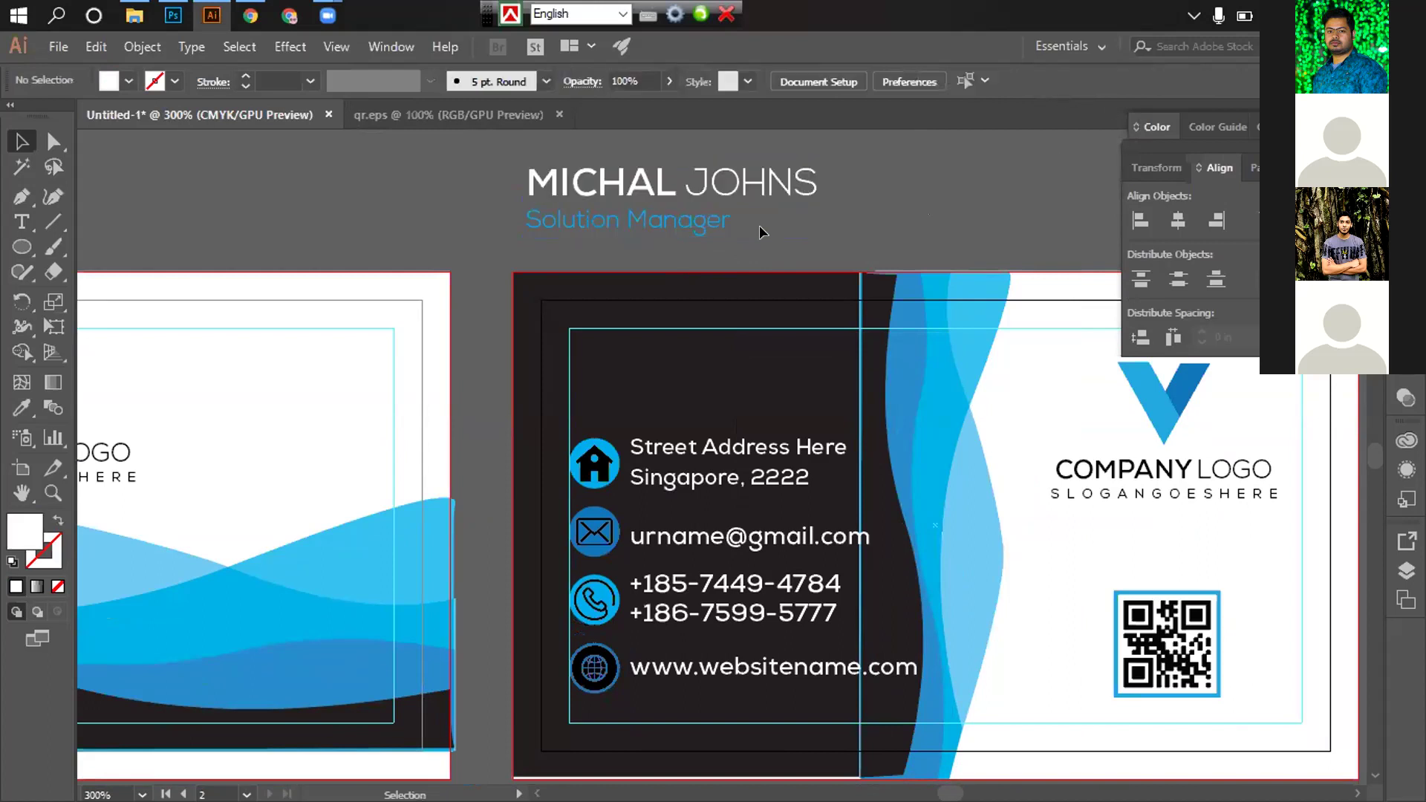
left_click_drag(590, 165, 673, 357)
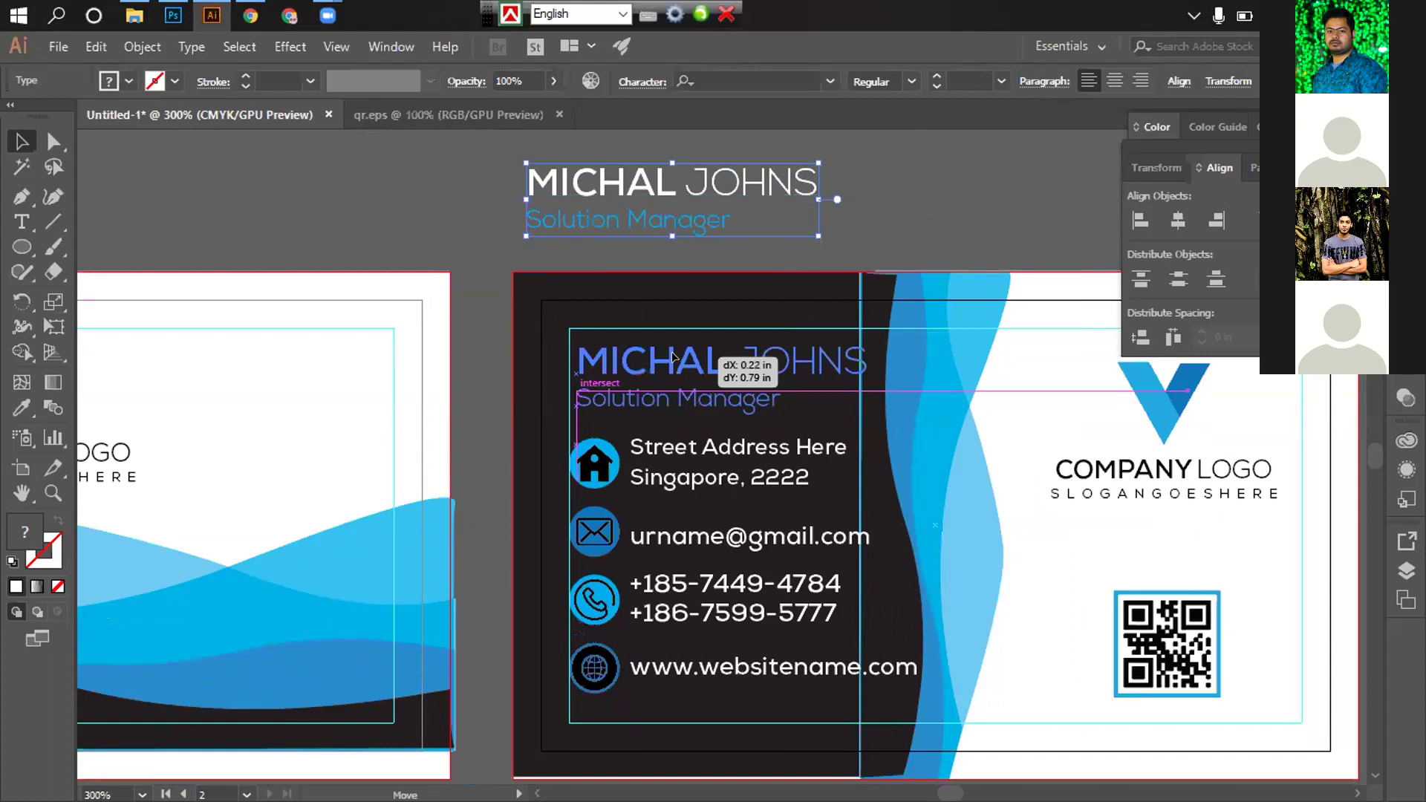
left_click_drag(673, 357, 677, 363)
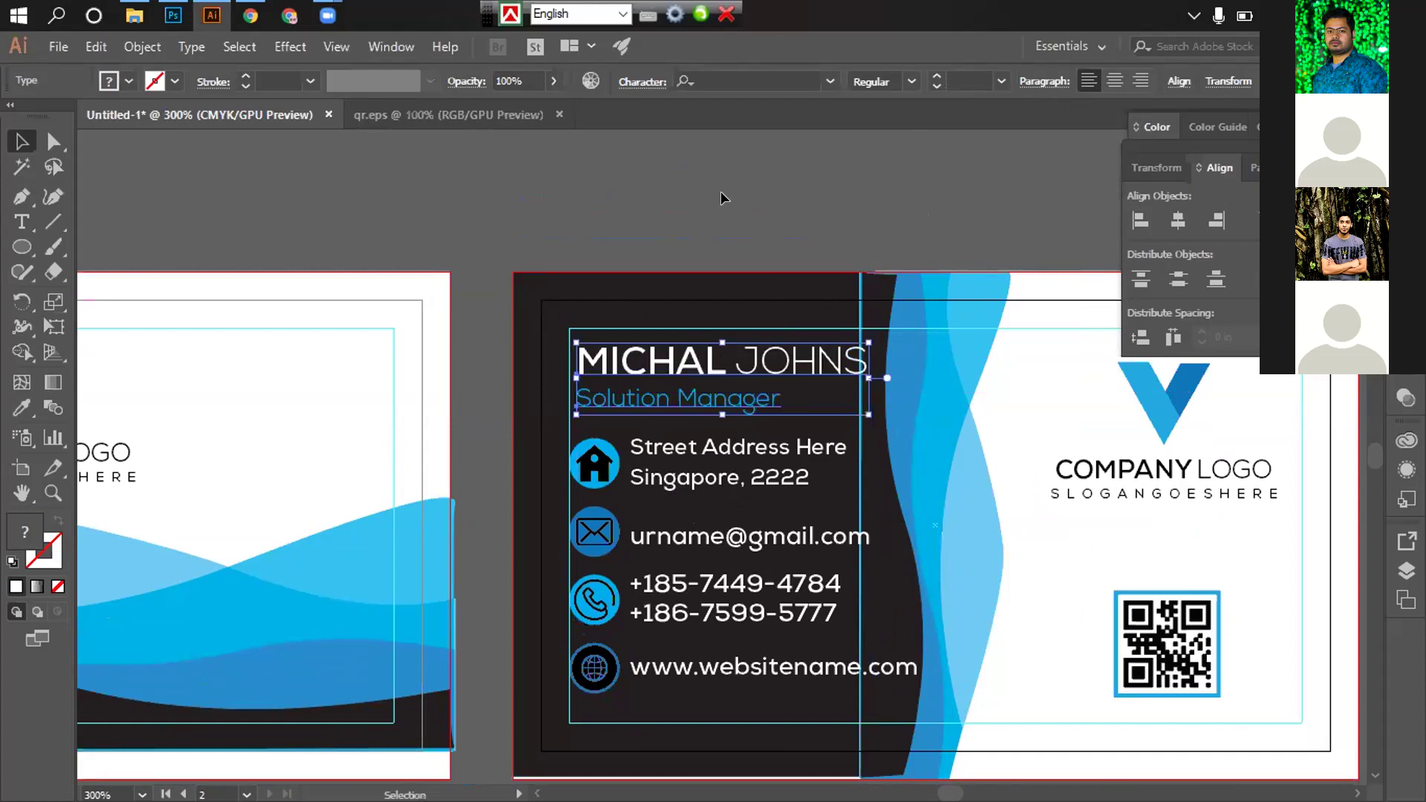
left_click(720, 192)
left_click(639, 362)
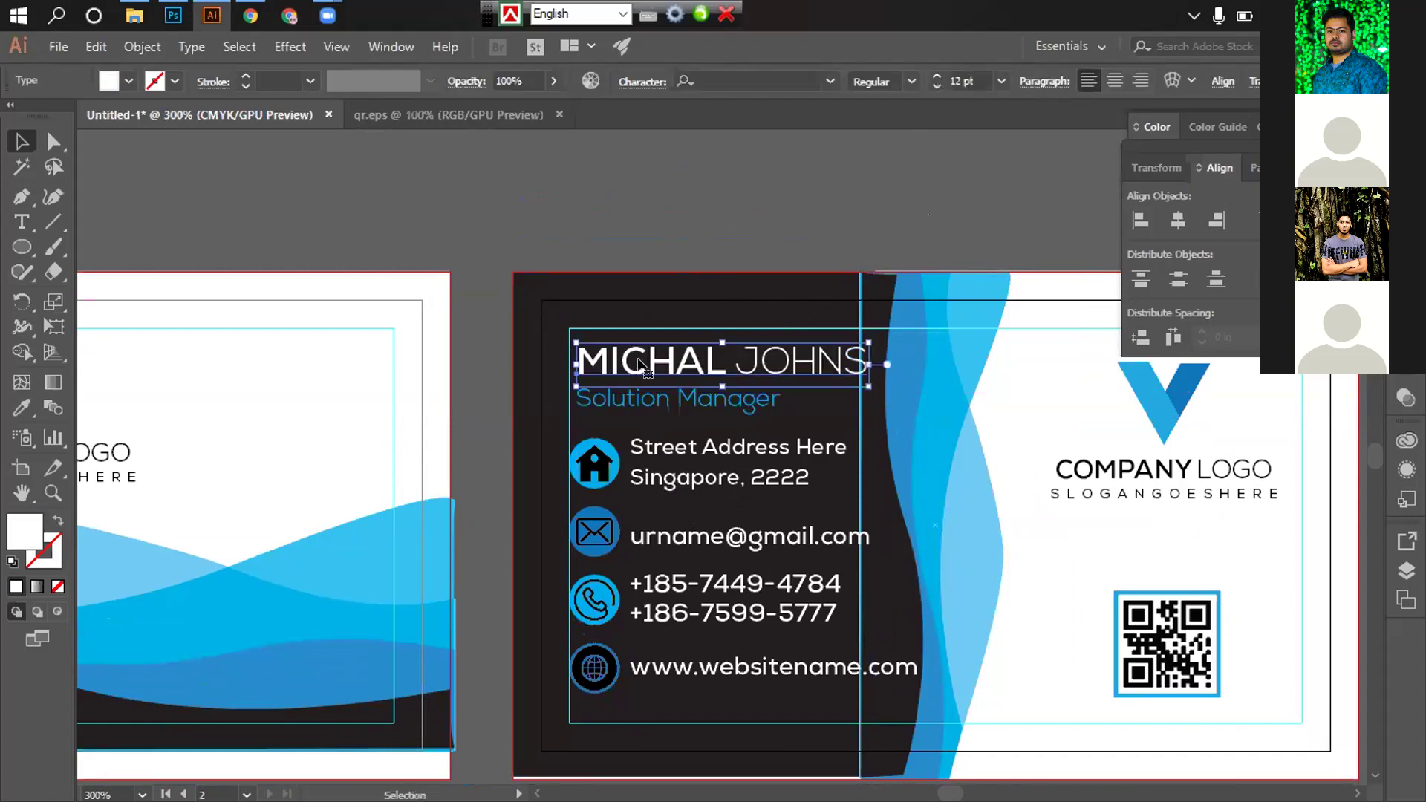
left_click(628, 399, "shift")
left_click_drag(611, 359, 604, 343)
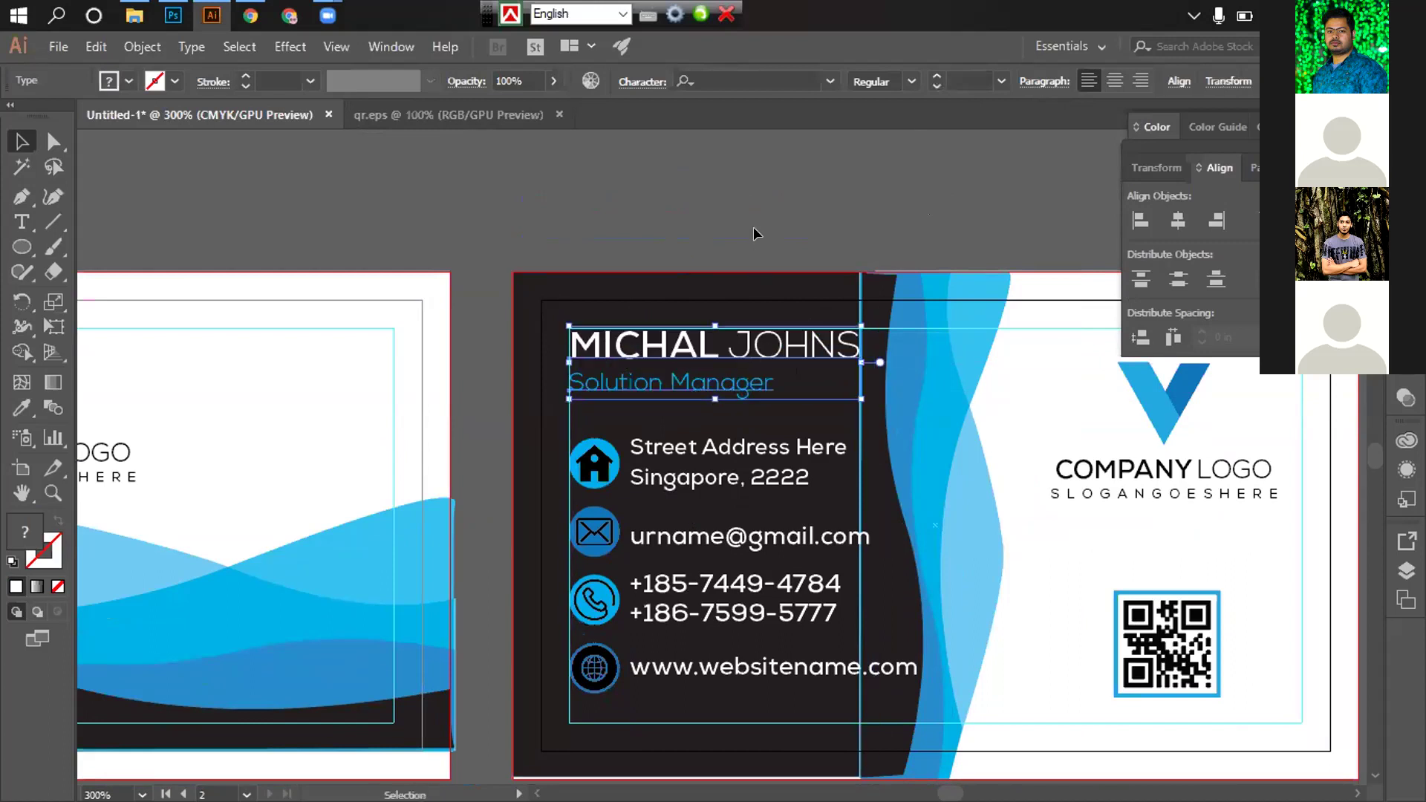
left_click(722, 195)
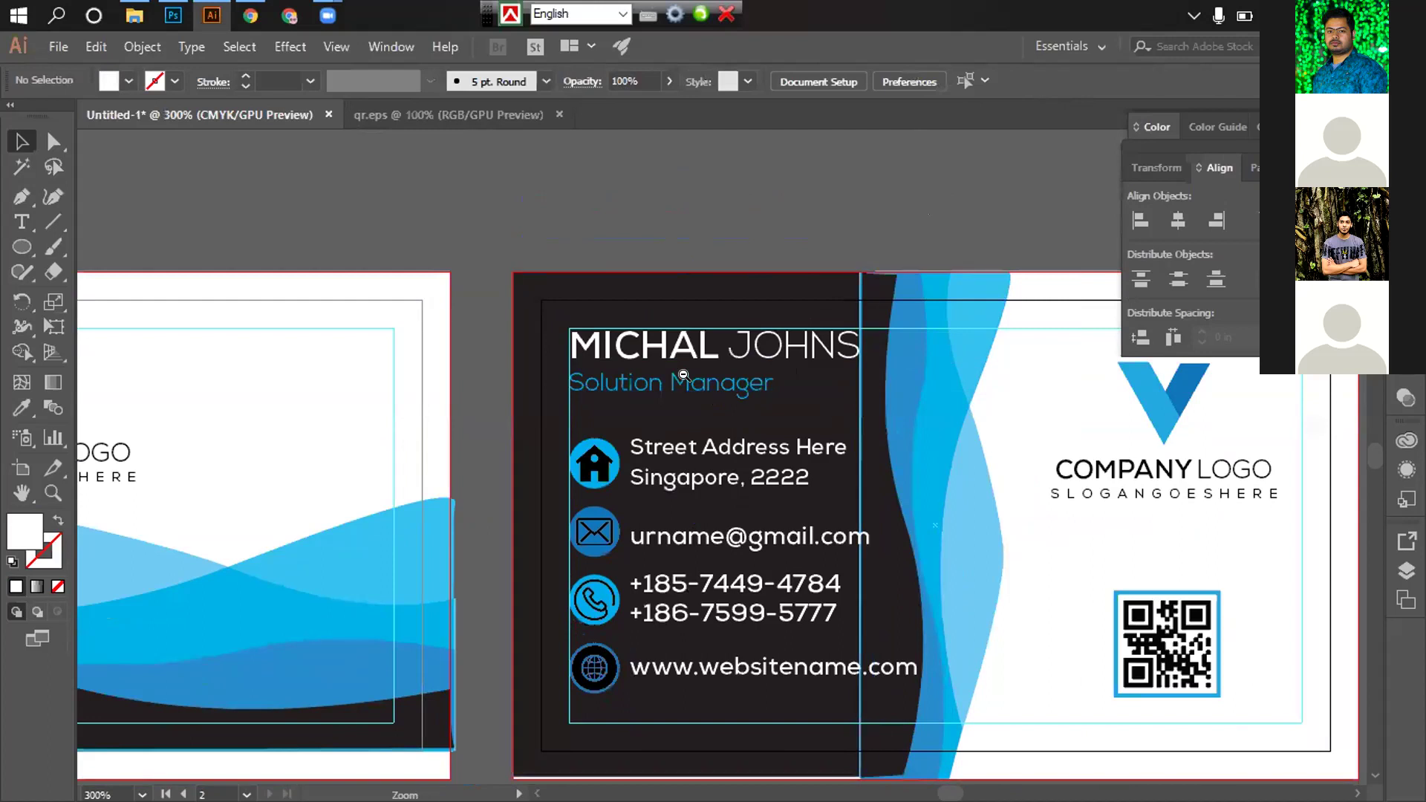
Zoom and pan to frame the cards and the front card's text panel
key("ctrl+minus")
key("ctrl+minus")
key("ctrl+plus")
left_click_drag(896, 434, 1028, 415)
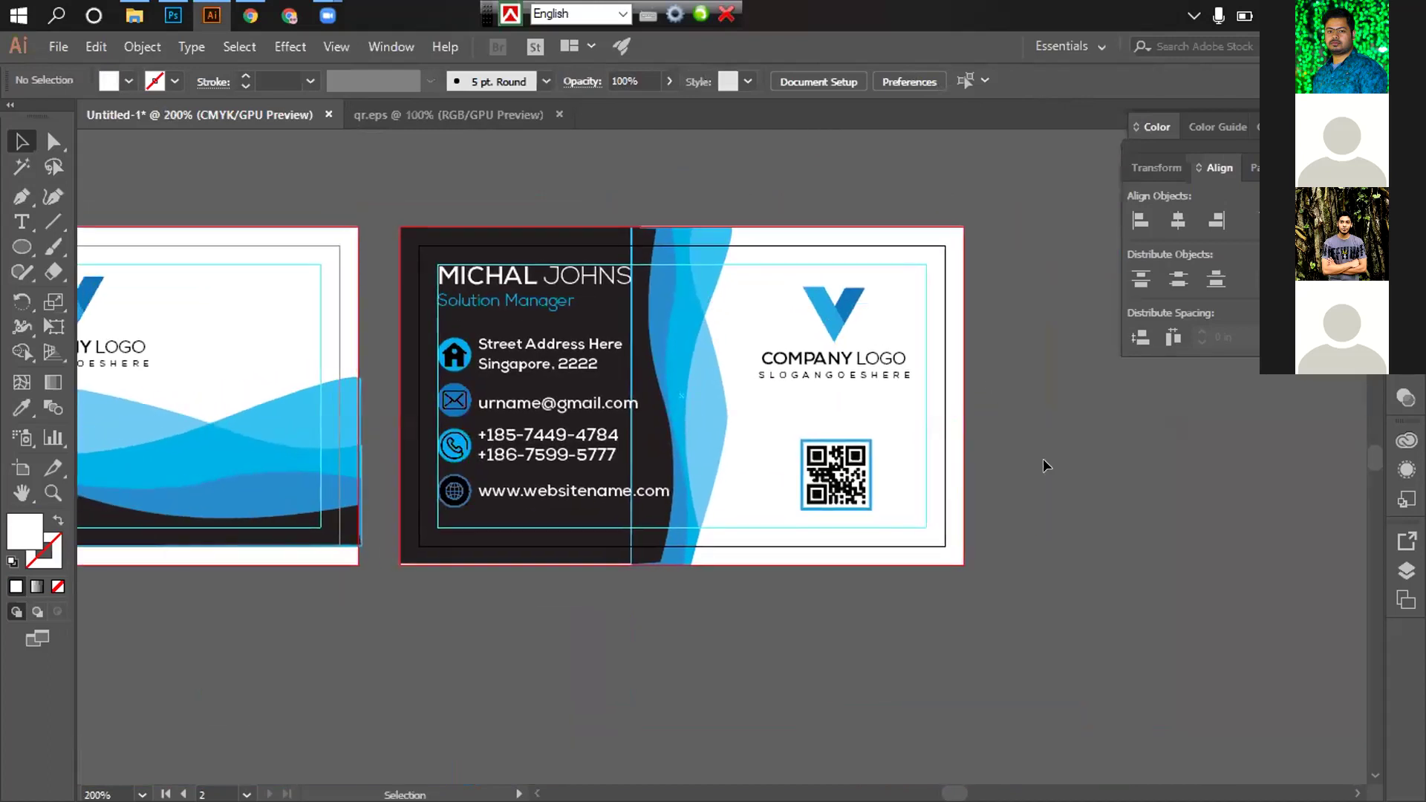
key("ctrl+alt+space")
left_click(1011, 458)
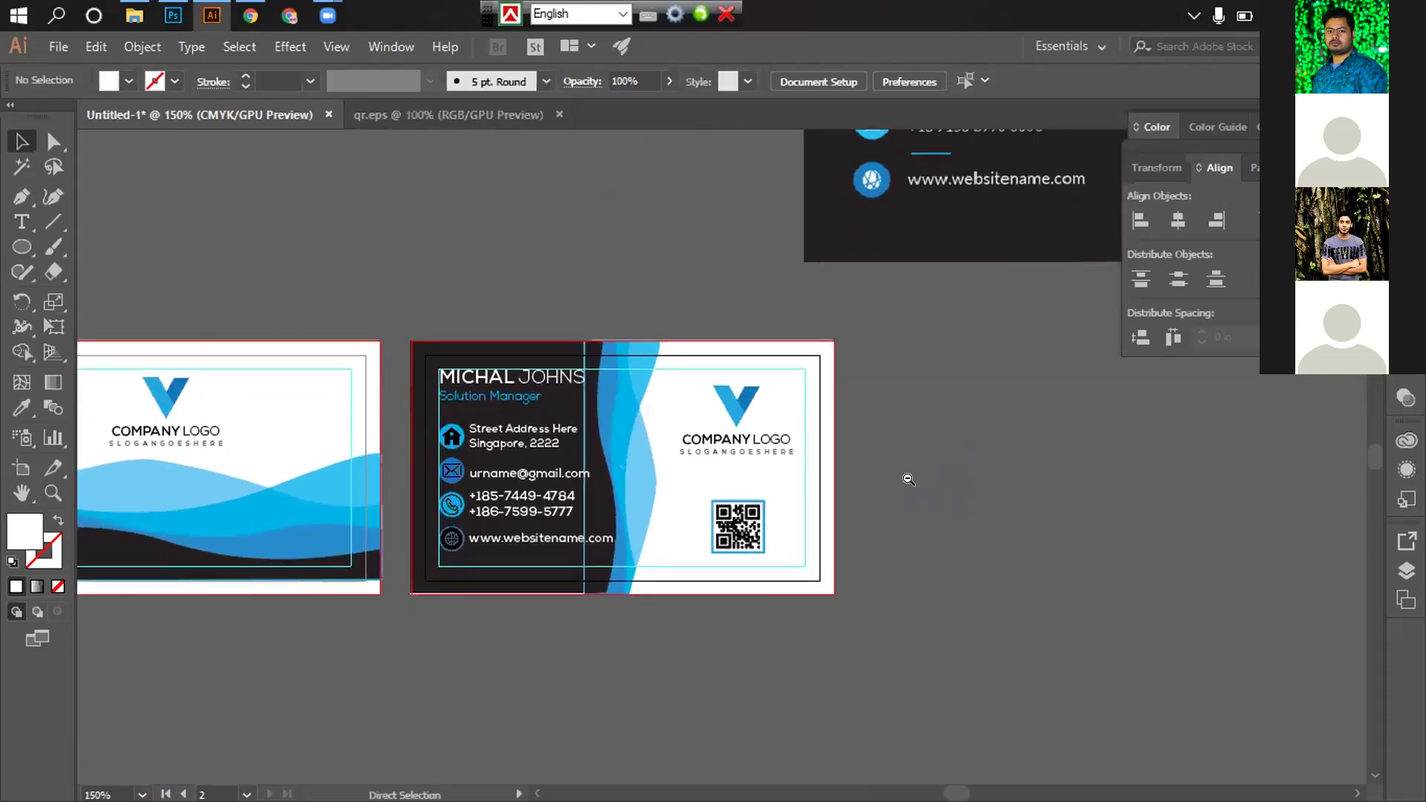
left_click(908, 480)
left_click_drag(893, 487, 1012, 441)
key("ctrl+equal")
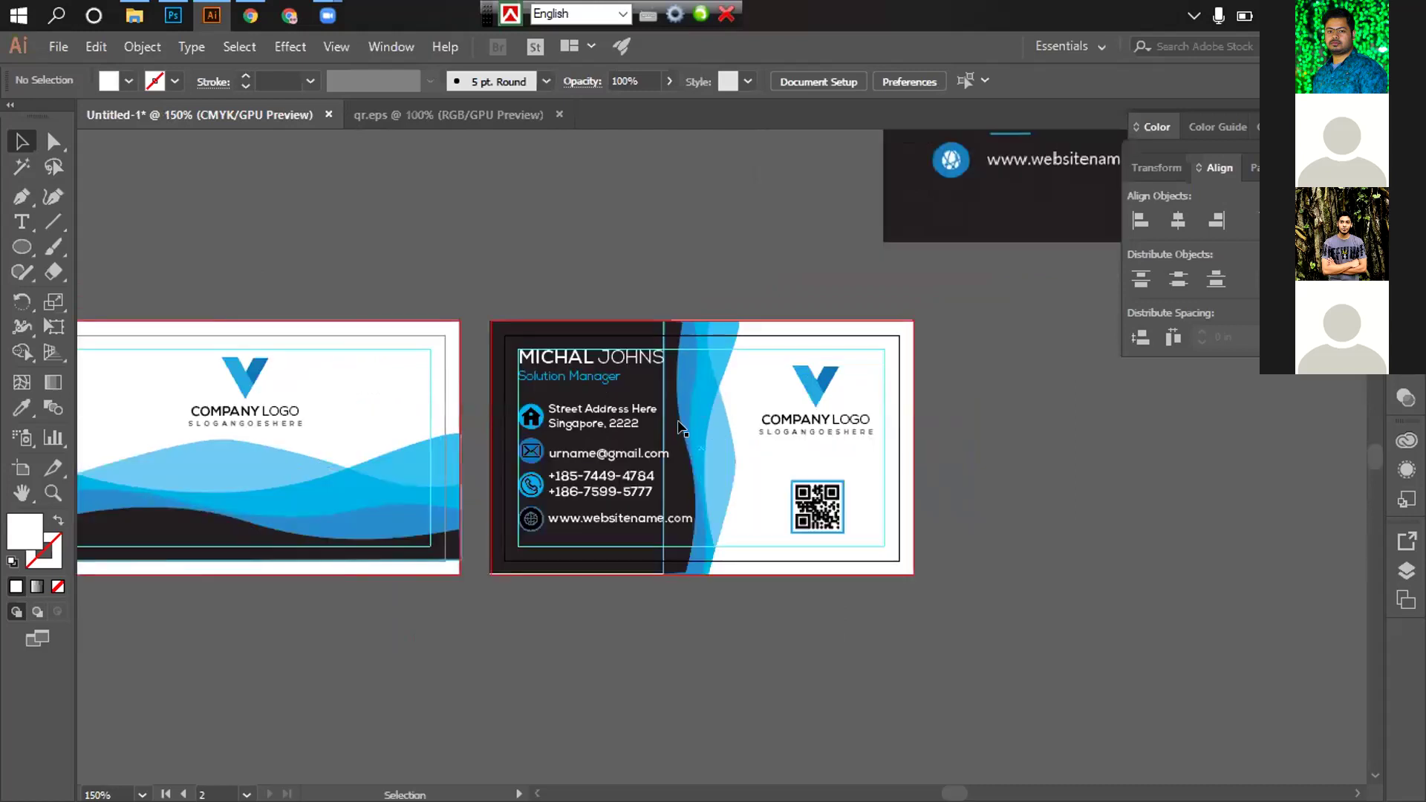
left_click_drag(682, 427, 779, 404)
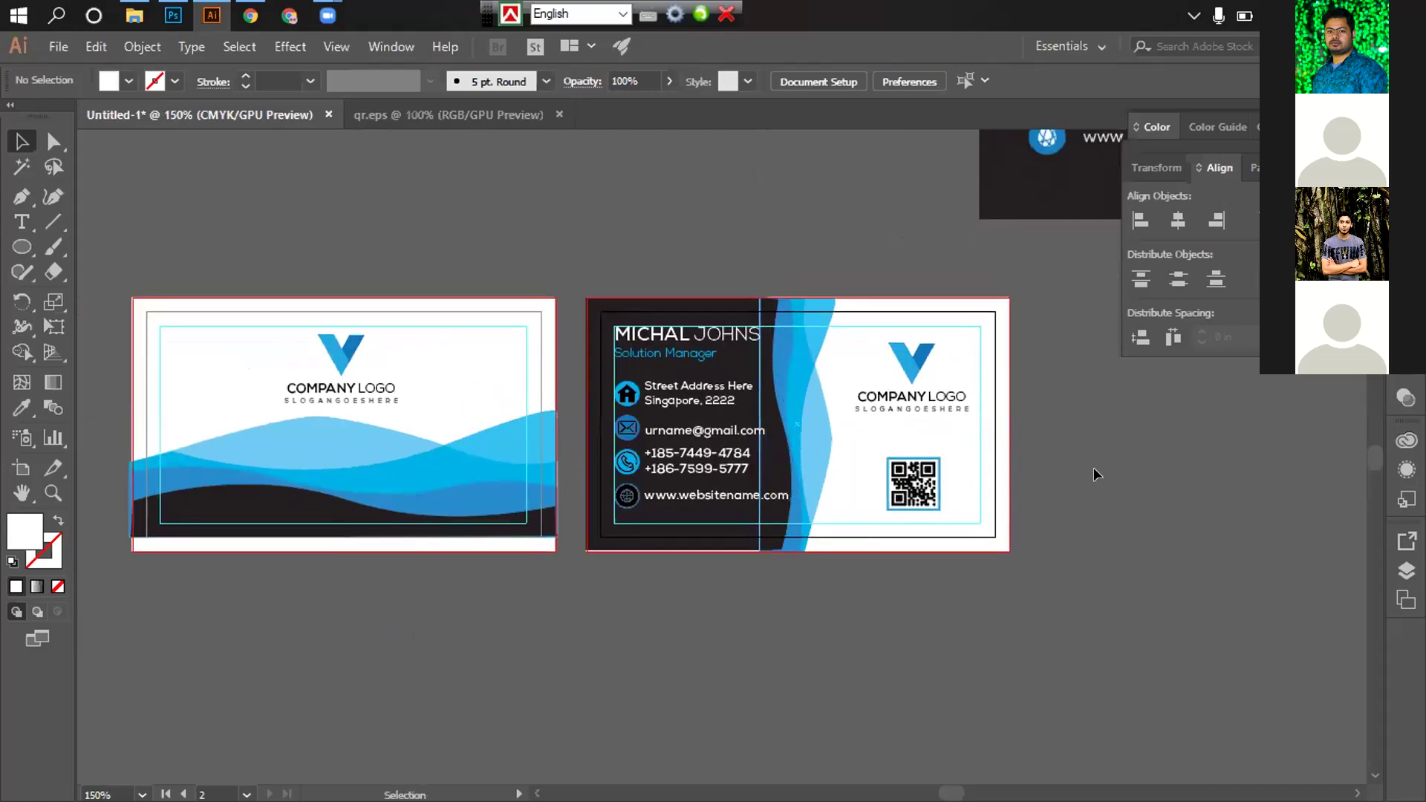
key("ctrl+equal")
key("ctrl+equal")
left_click_drag(528, 479, 872, 499)
left_click(669, 440)
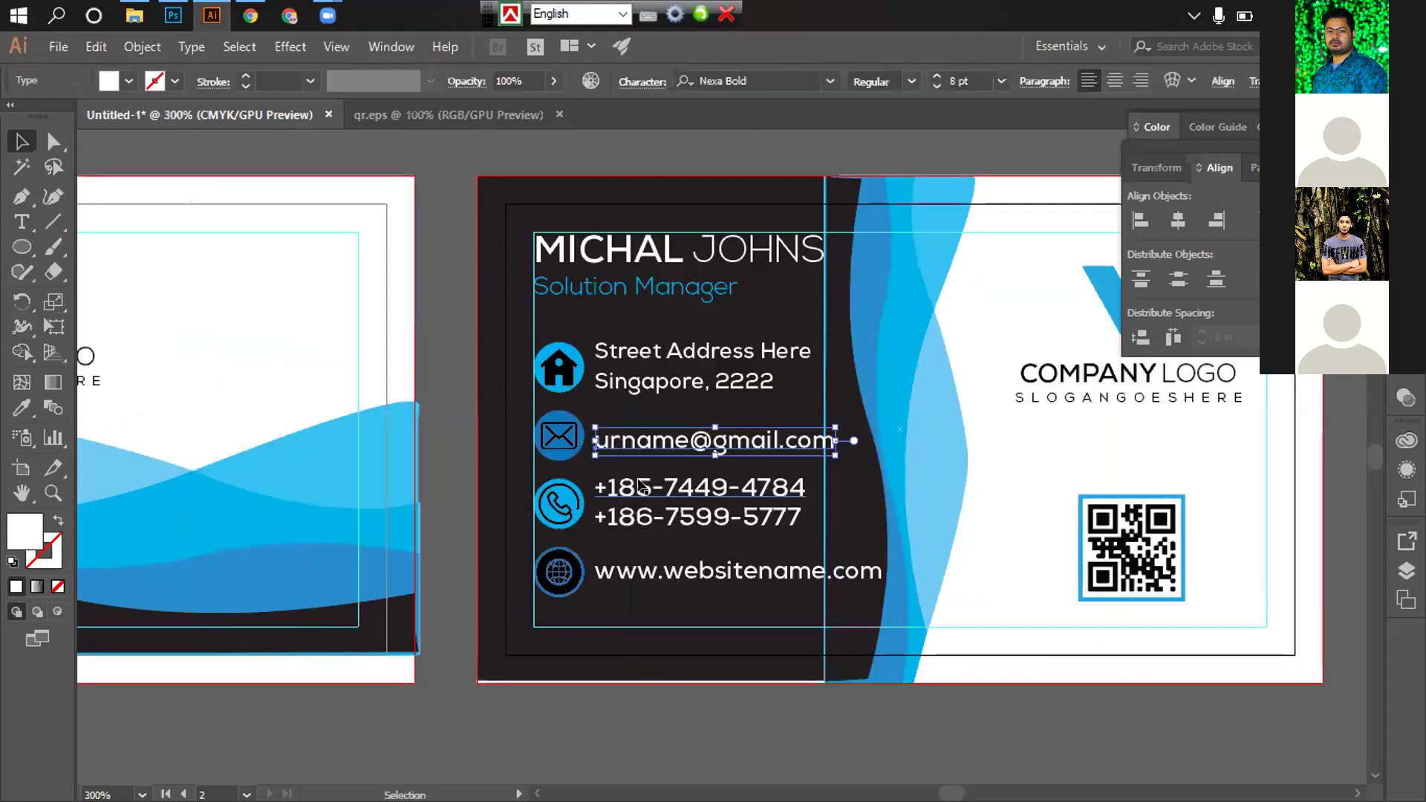
left_click(640, 487)
left_click(646, 570)
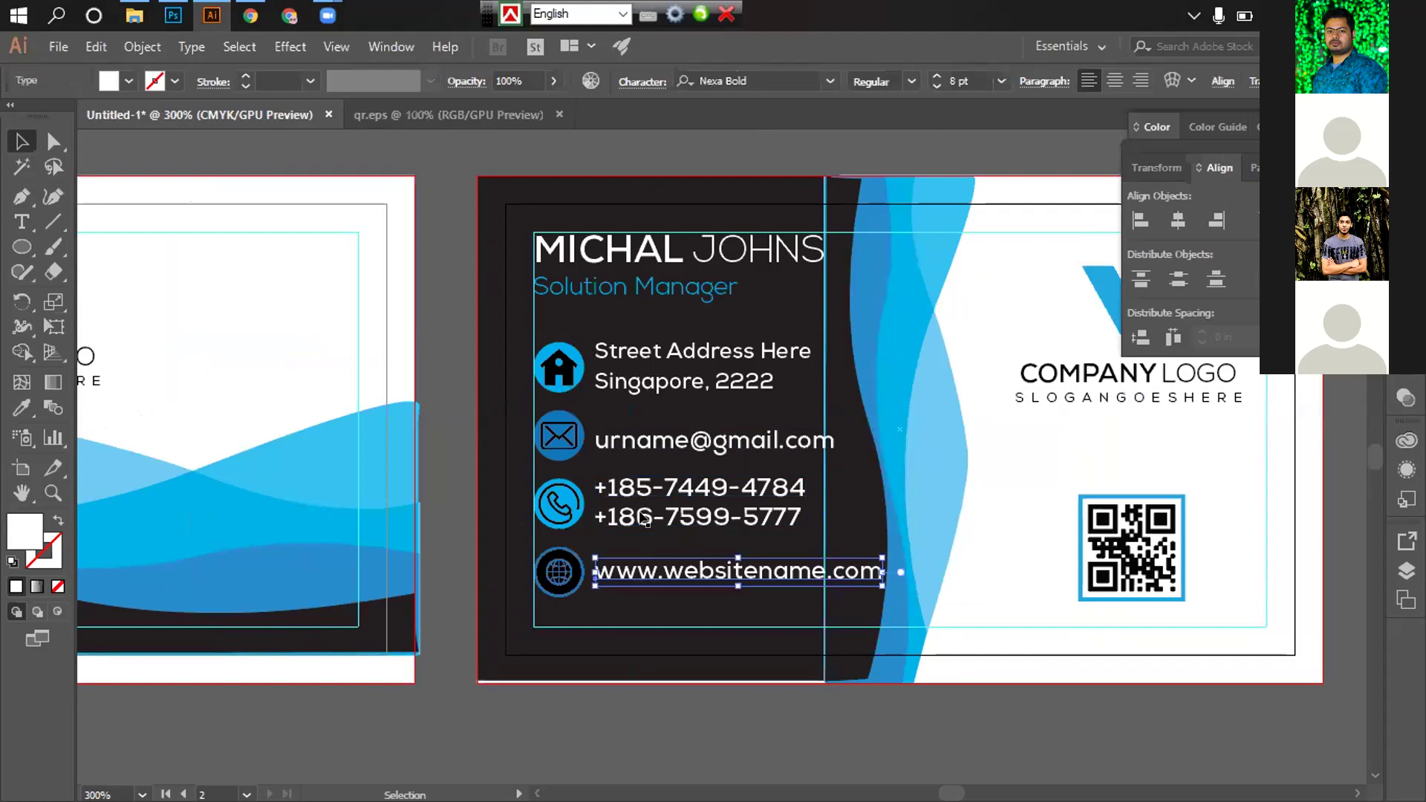
left_click(629, 384)
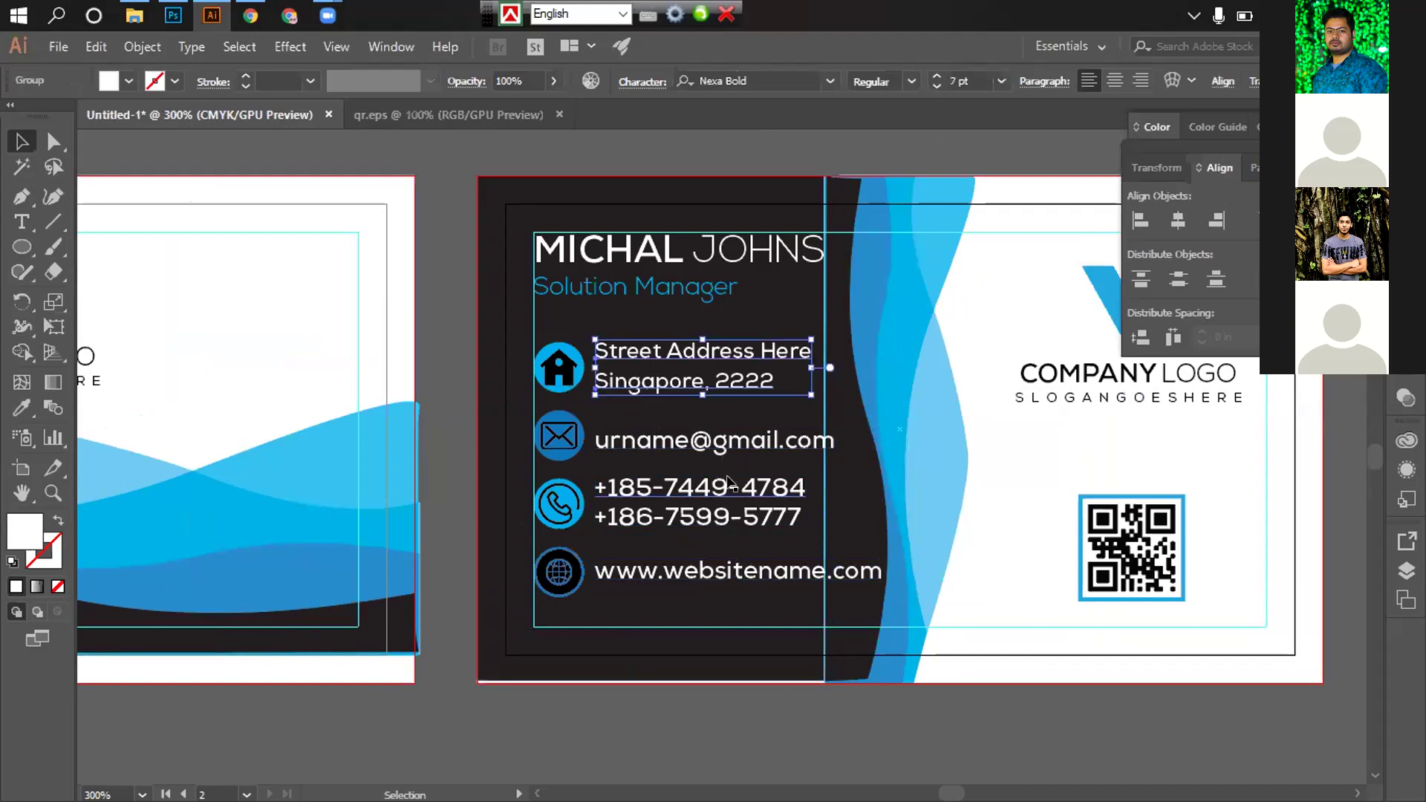
left_click(444, 230)
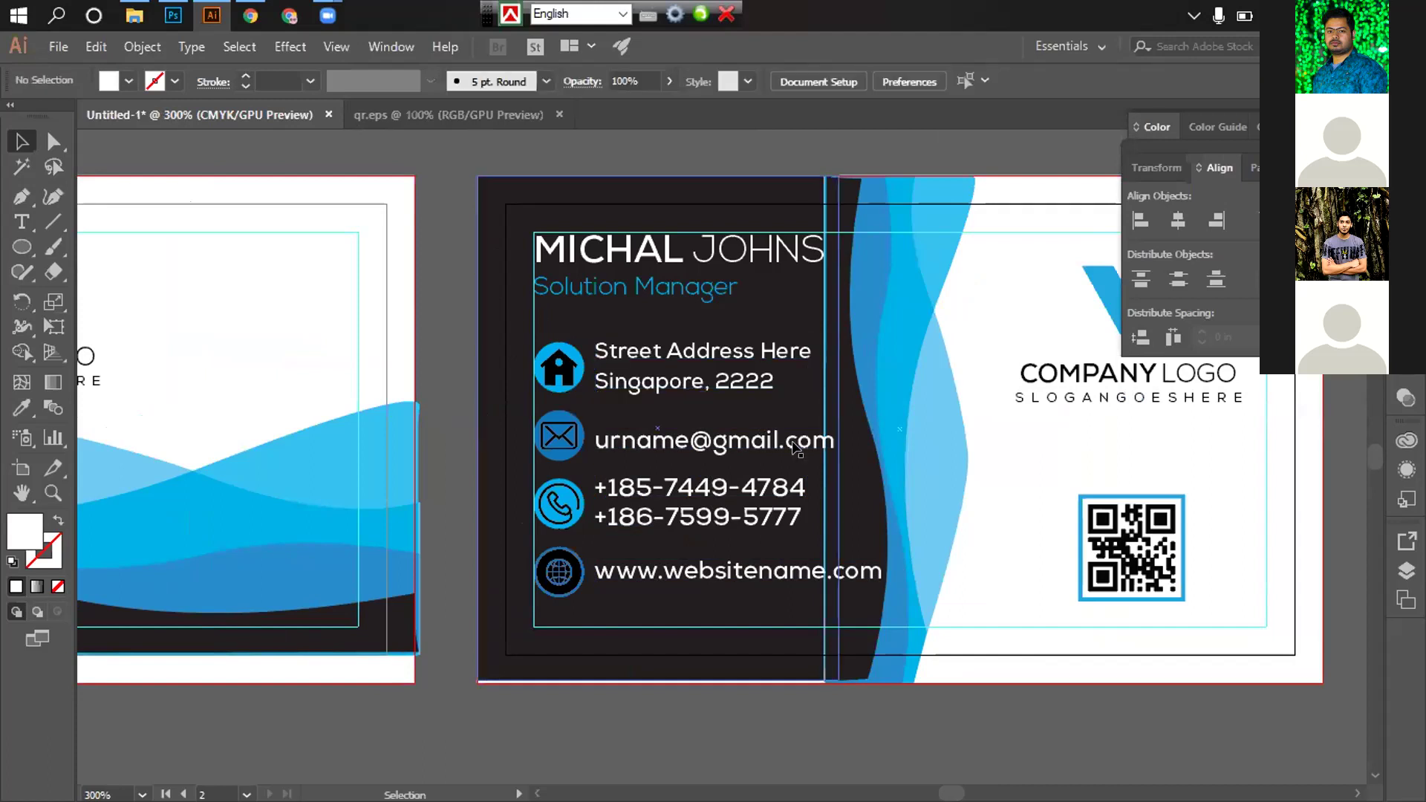
left_click(661, 380)
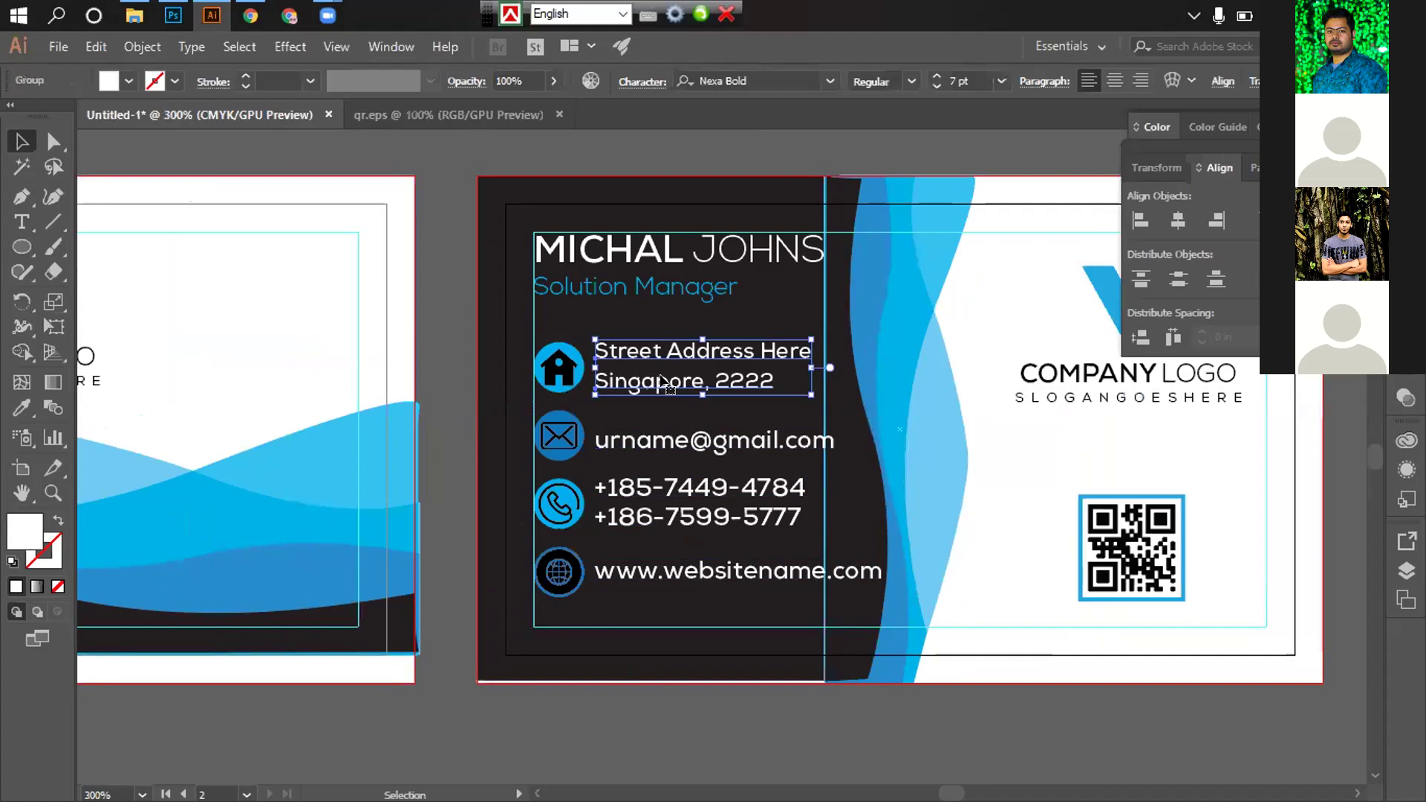
left_click(574, 364, "shift")
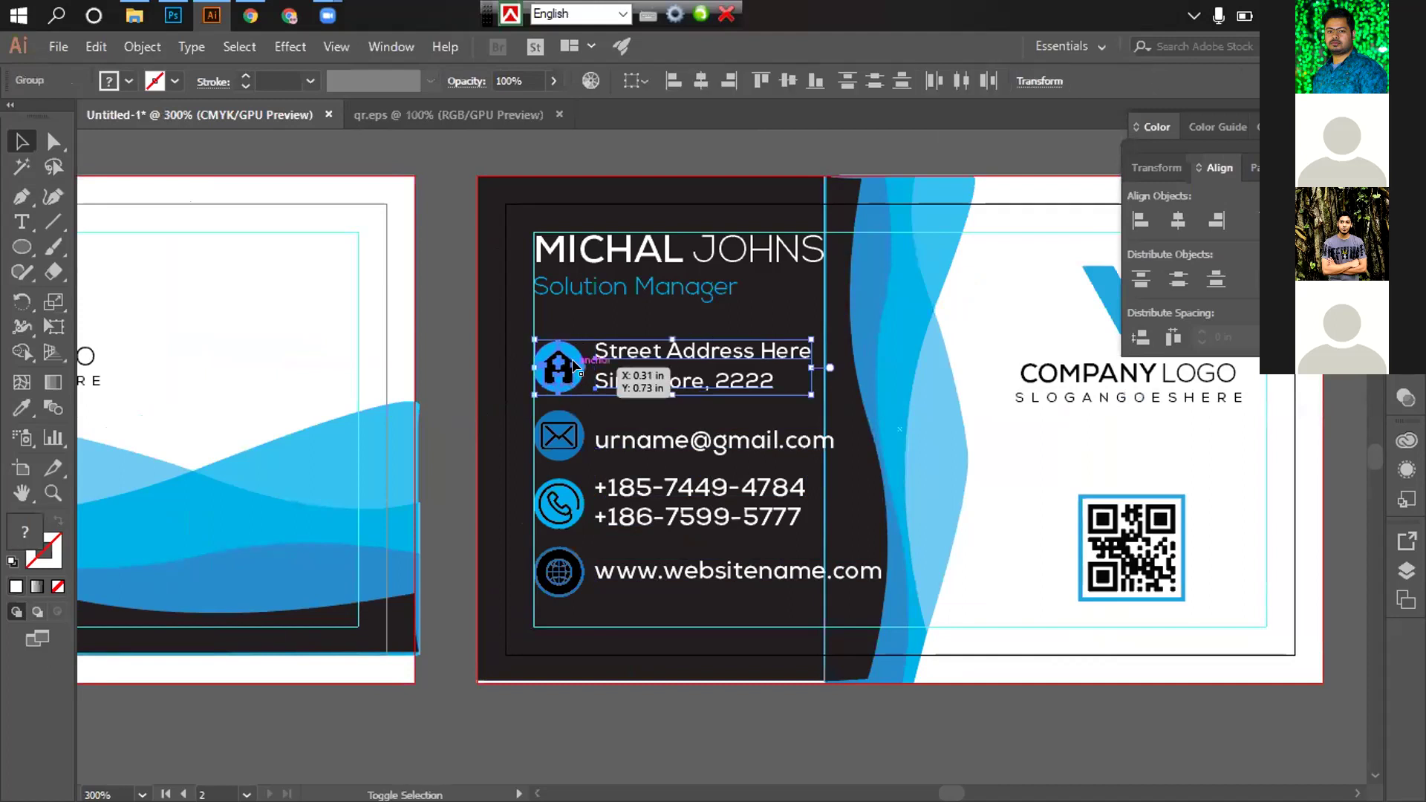
left_click(573, 364)
left_click(1177, 221)
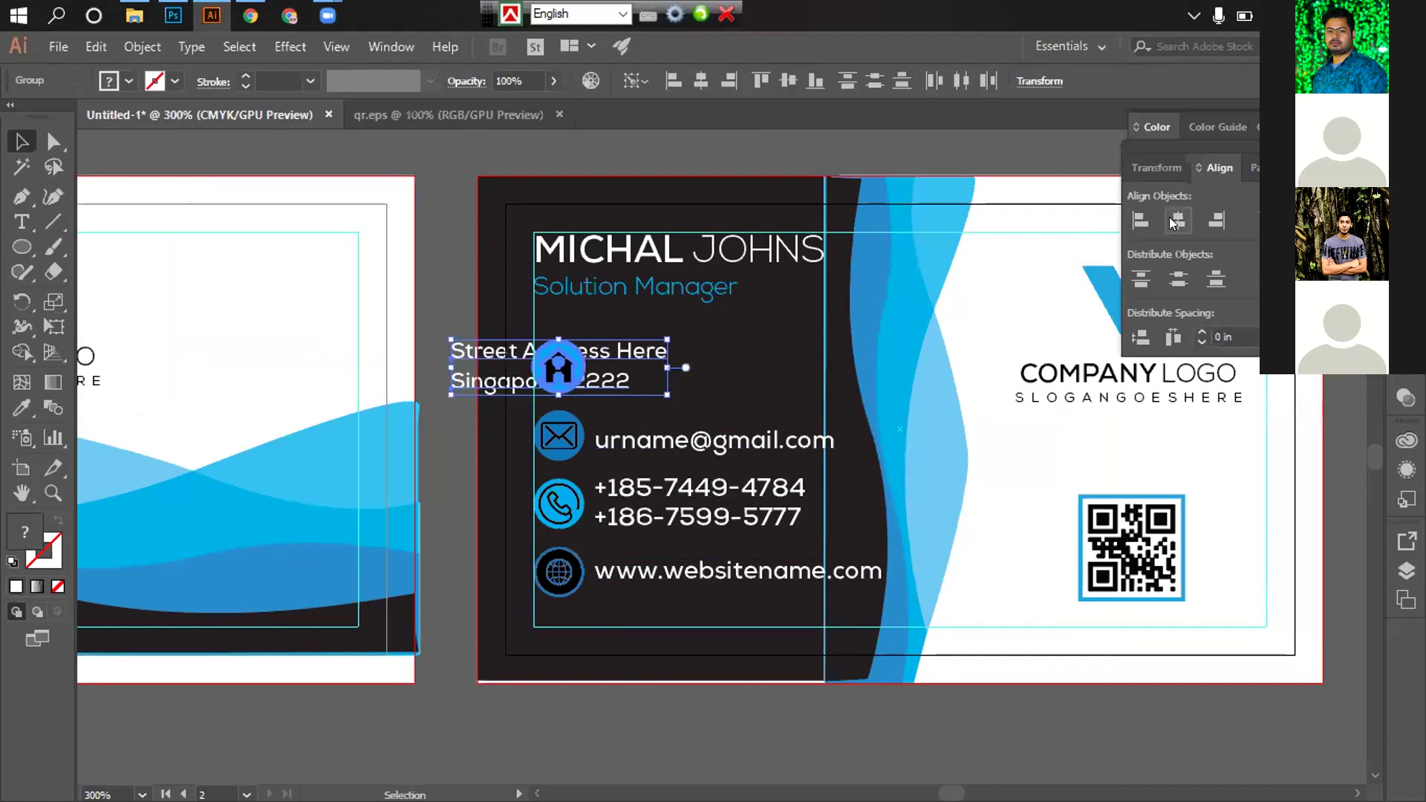
key("ctrl+z")
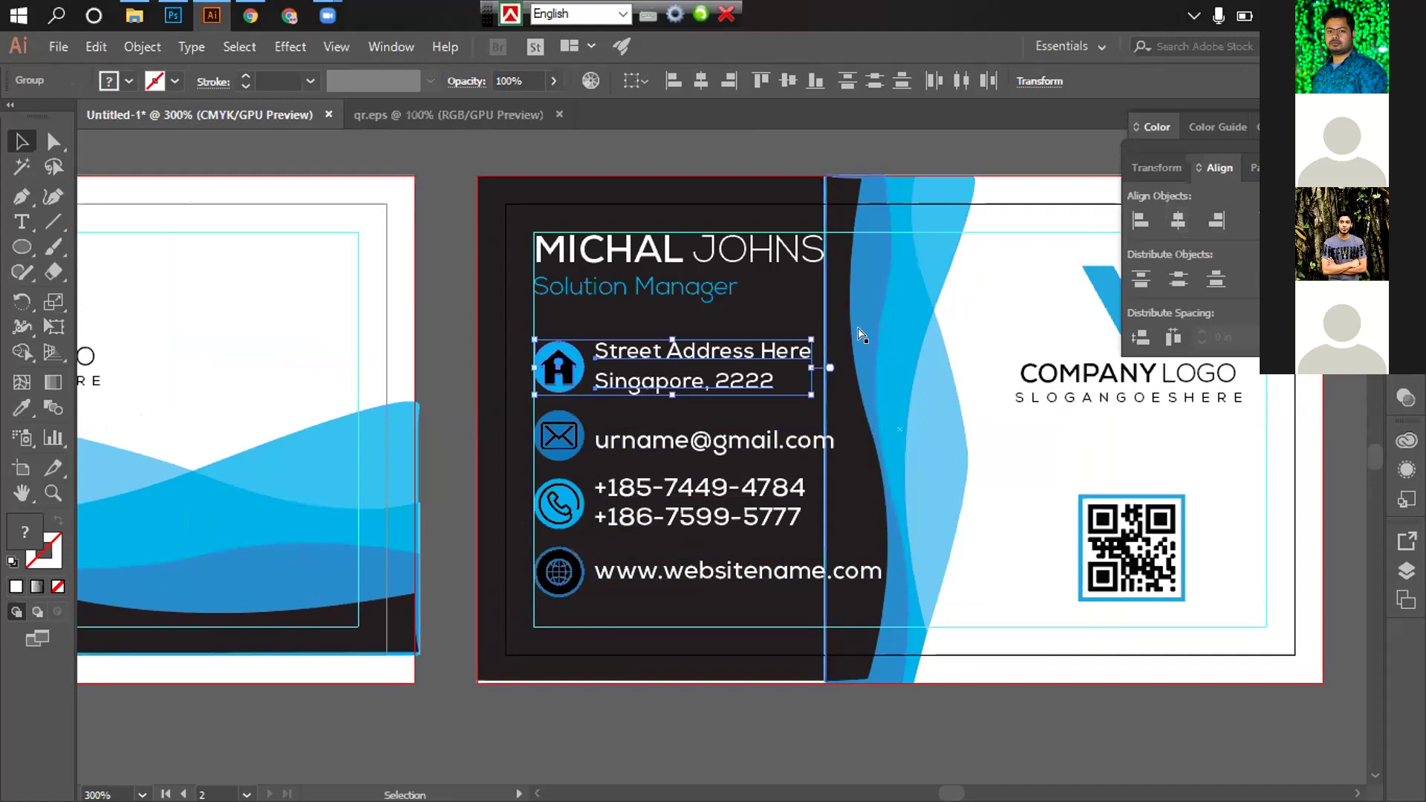
left_click(616, 441)
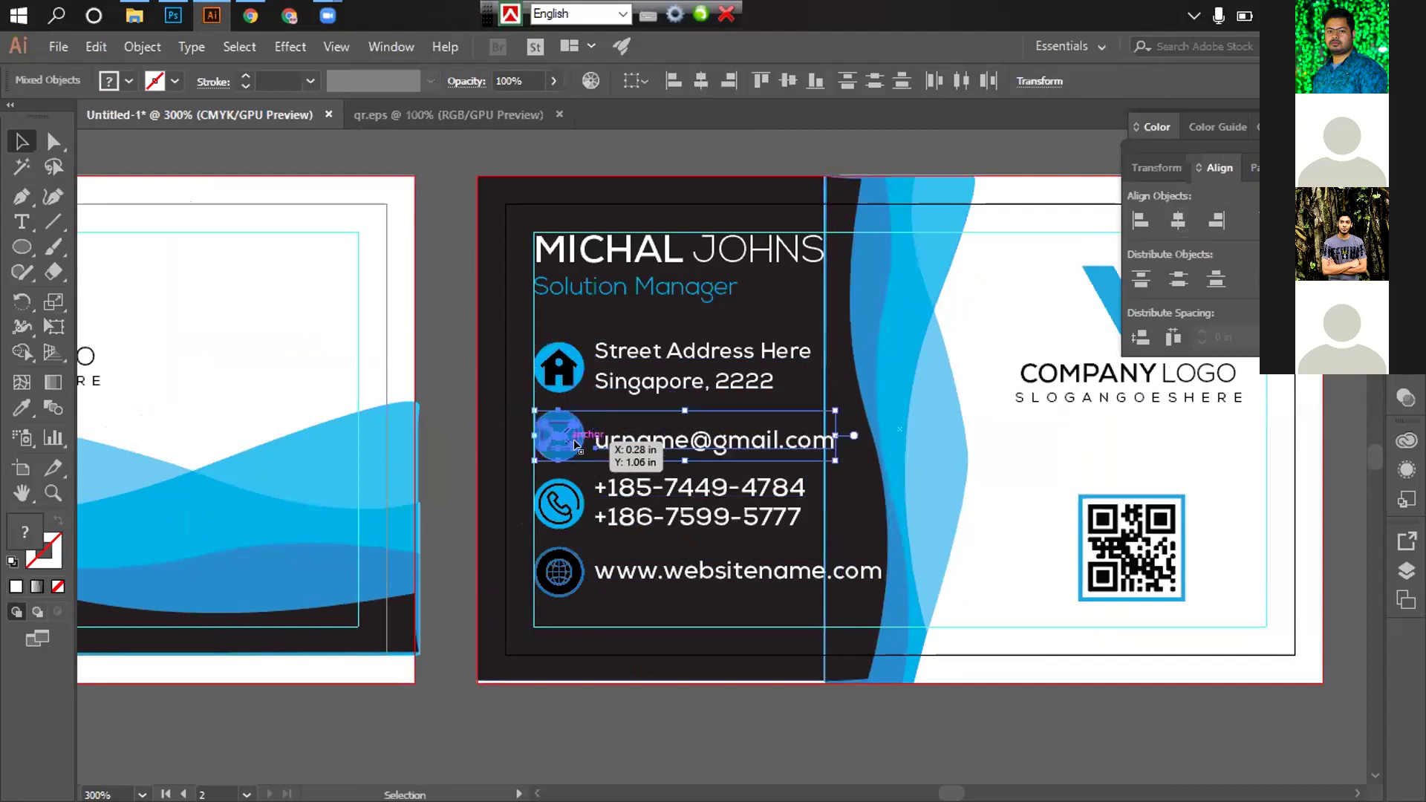
left_click(598, 496)
left_click(558, 504, "shift")
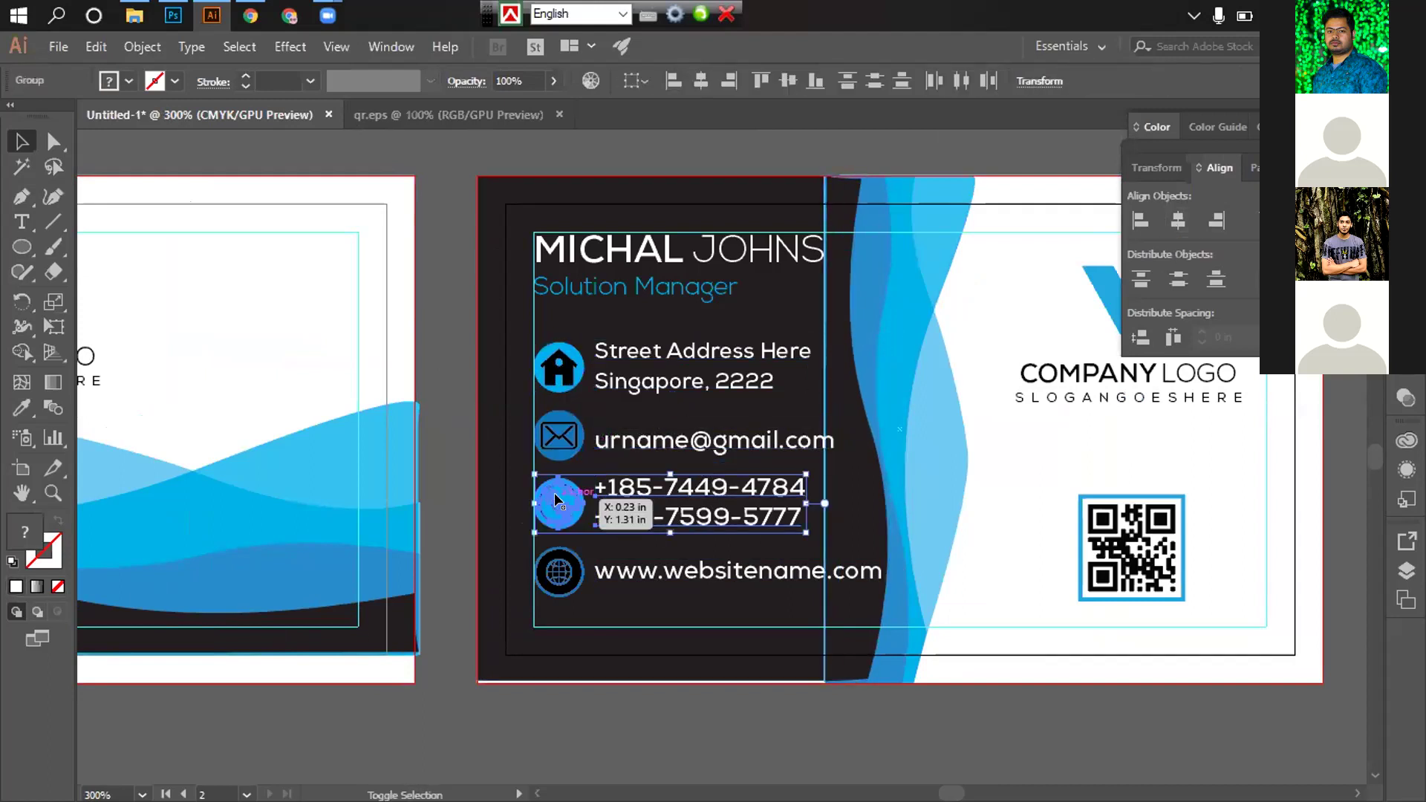
left_click(669, 570)
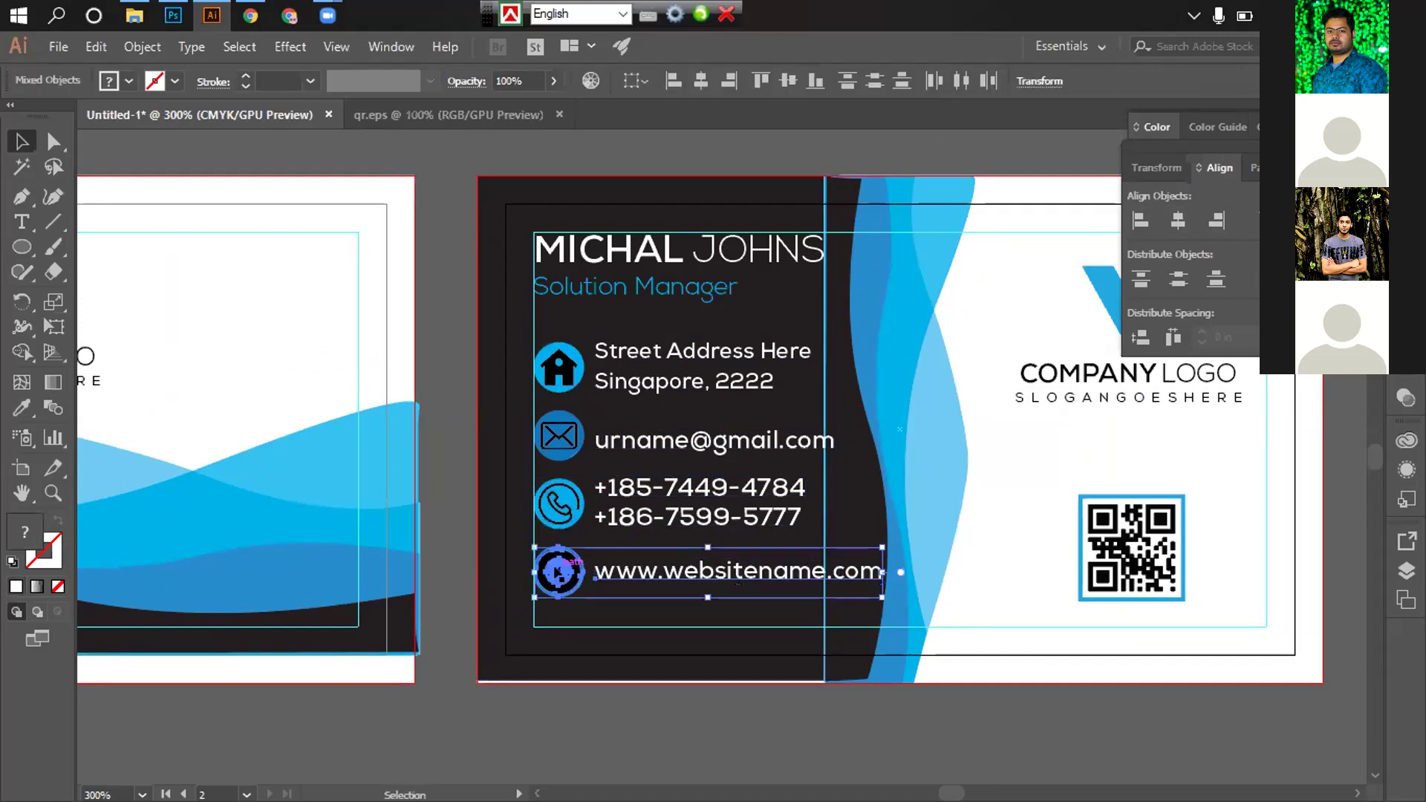
left_click(559, 572, "shift")
left_click(677, 694)
left_click(668, 366)
left_click(558, 367, "shift")
left_click(653, 442, "shift")
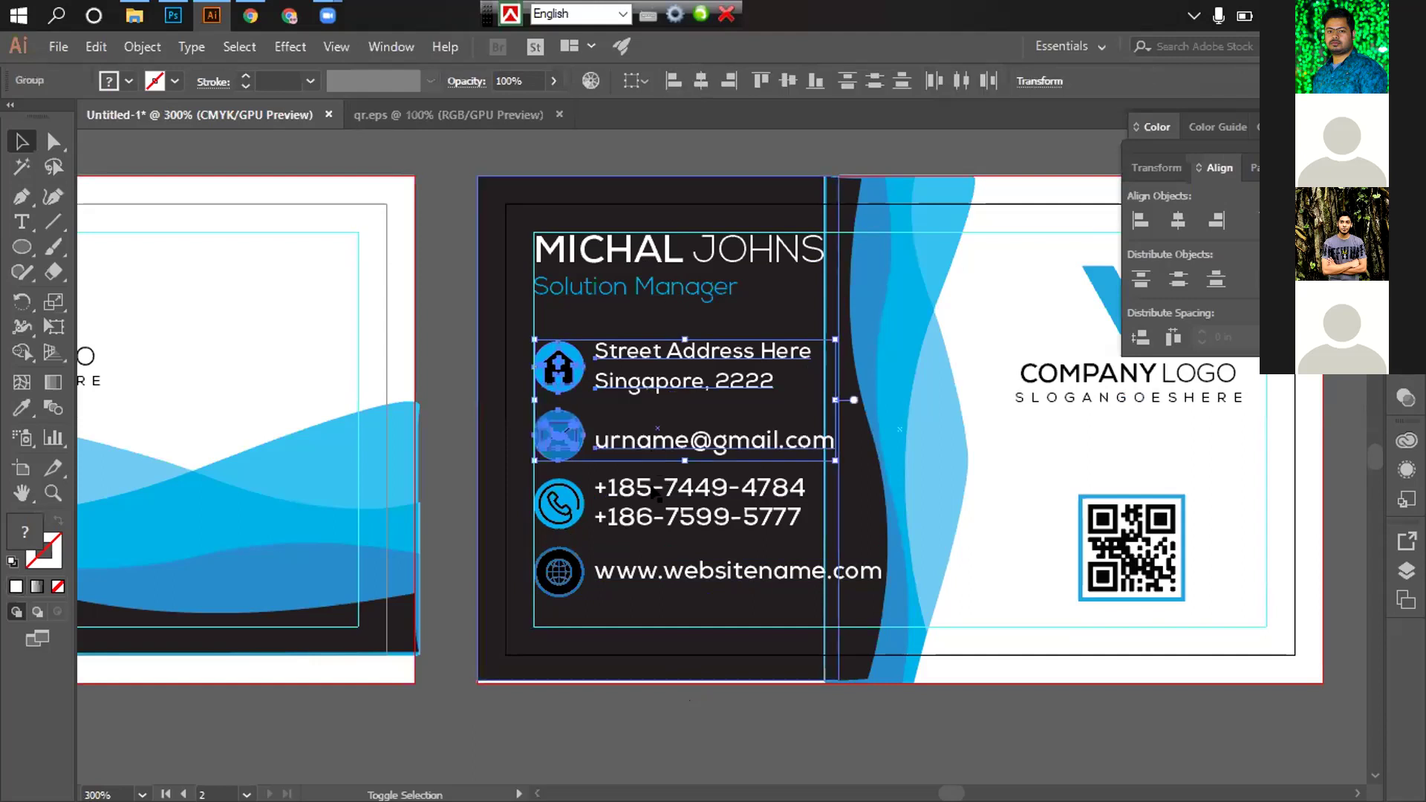
left_click(657, 490, "shift")
left_click(643, 572, "shift")
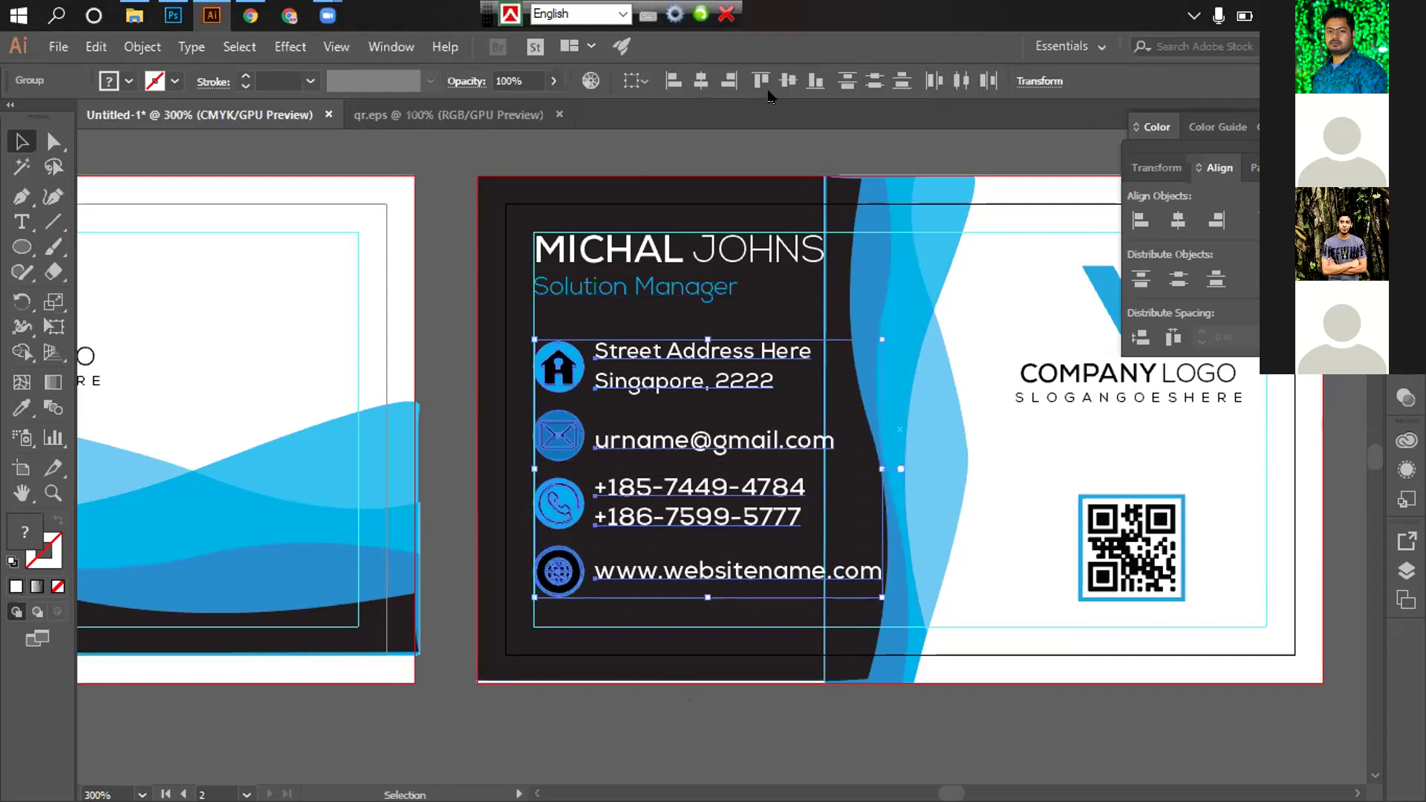
Scale down the contact block and move it slightly left and down into place
left_click_drag(879, 329, 847, 364)
left_click_drag(589, 382, 469, 381)
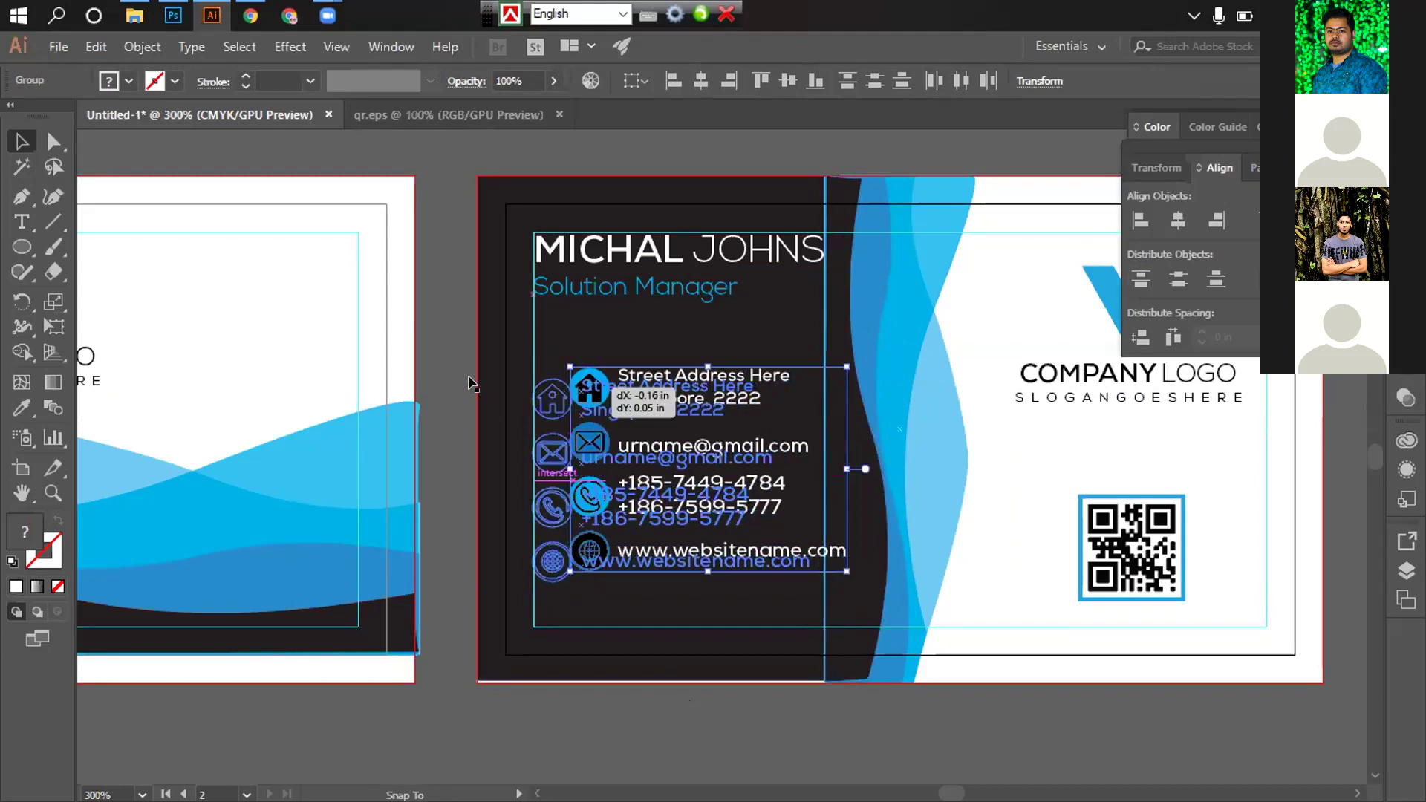
left_click_drag(439, 324, 438, 324)
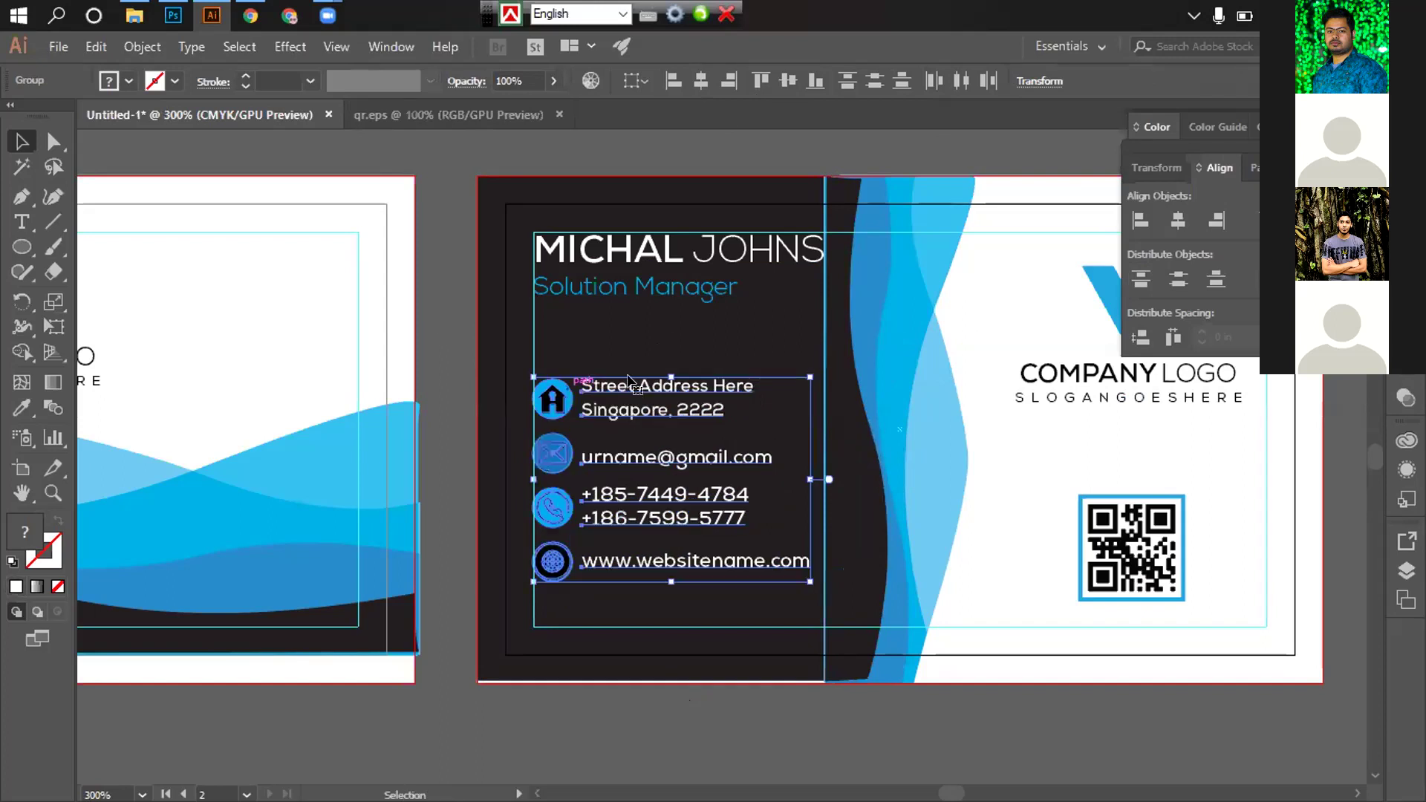
key("Right")
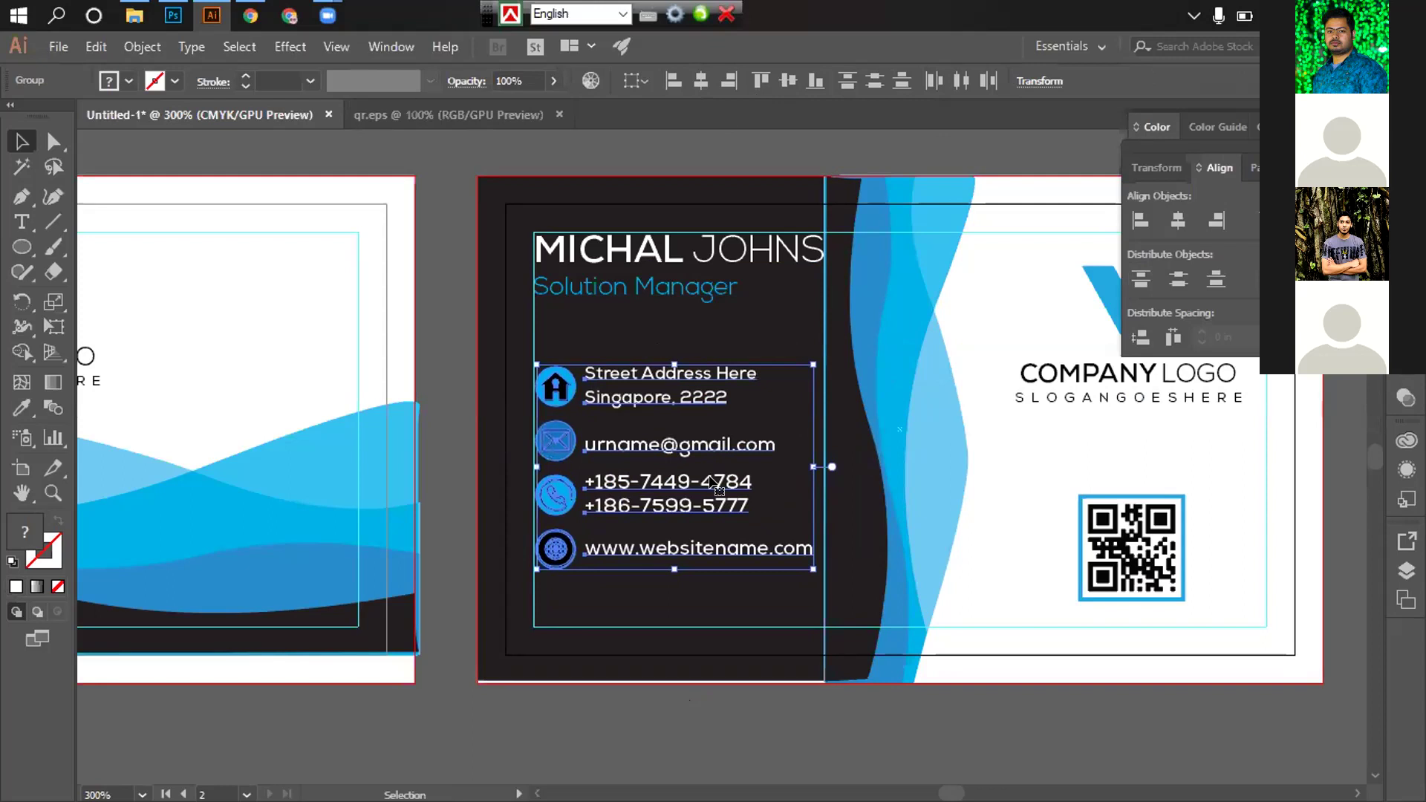
left_click(449, 369)
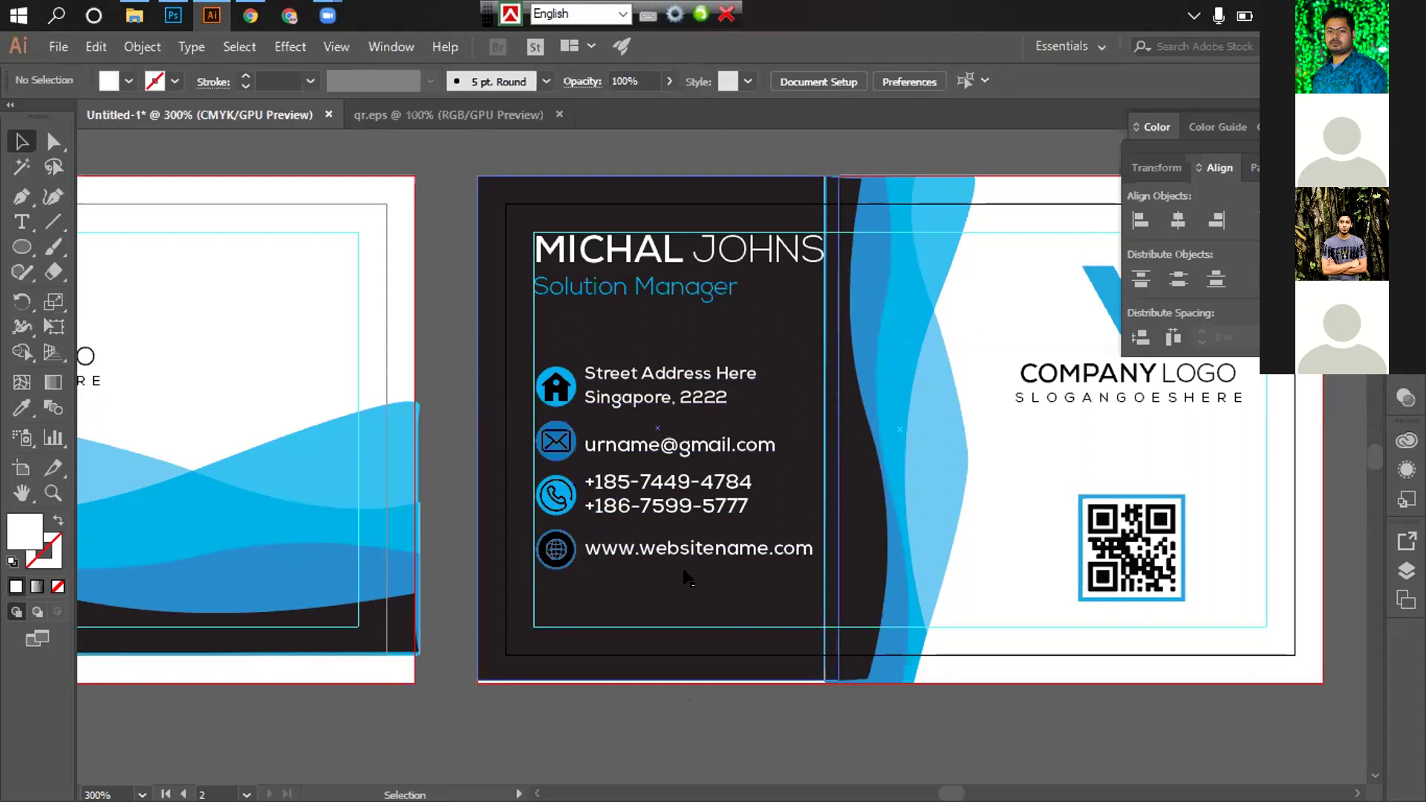
Nudge the globe and website row down to the bottom of the dark panel
left_click(611, 550)
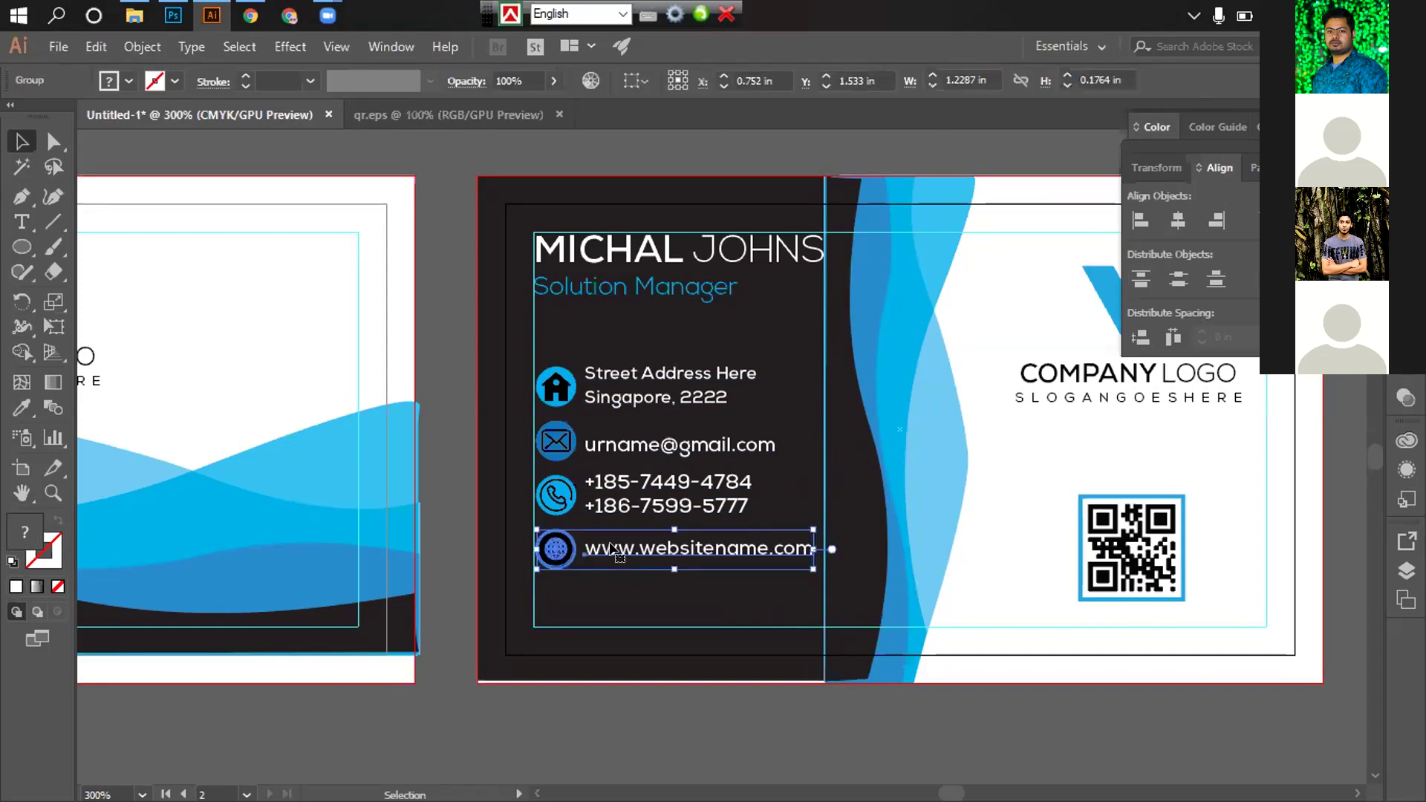
key("Down")
key("Down")
key("Down")
key("Down")
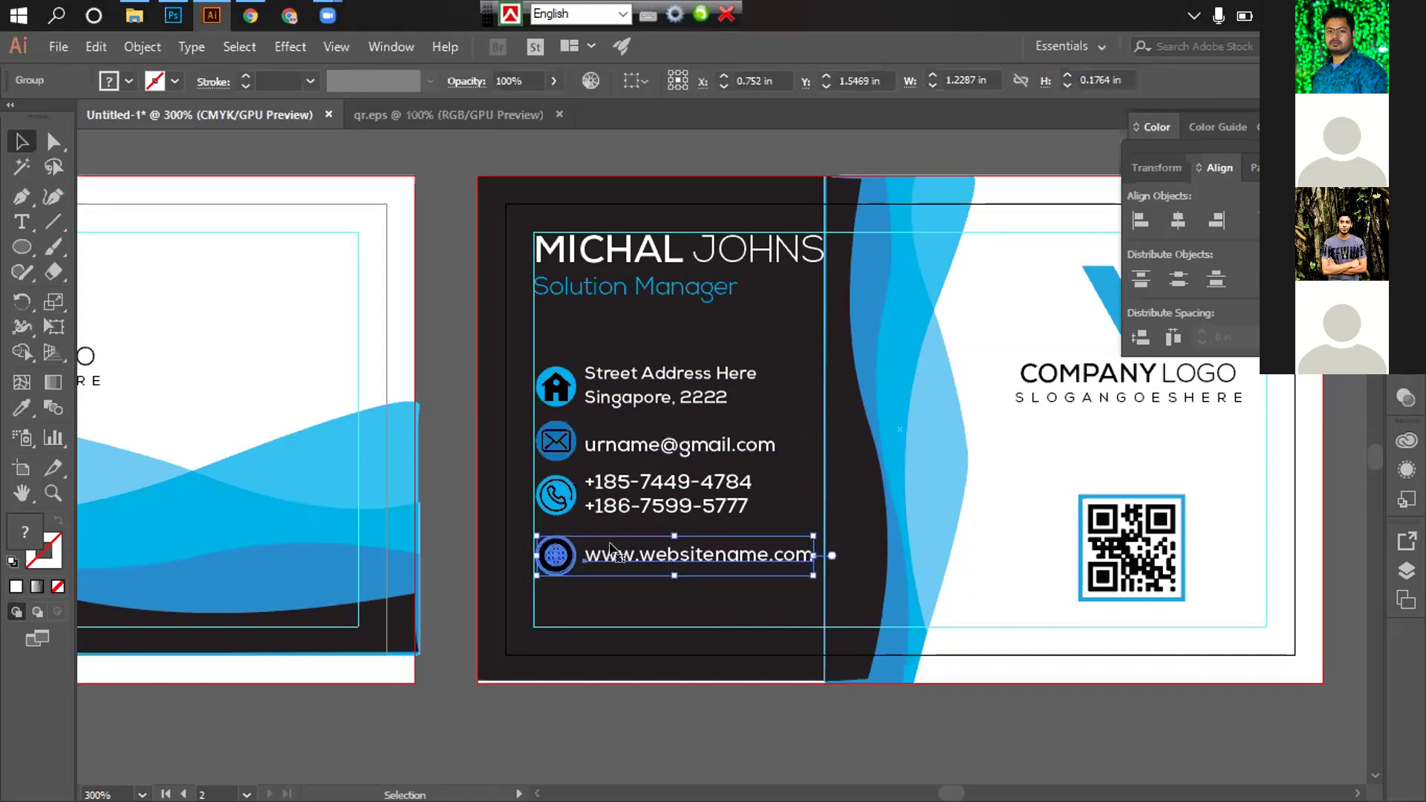
key("Down")
key("Down")
key("Down")
key("Down")
key("Down")
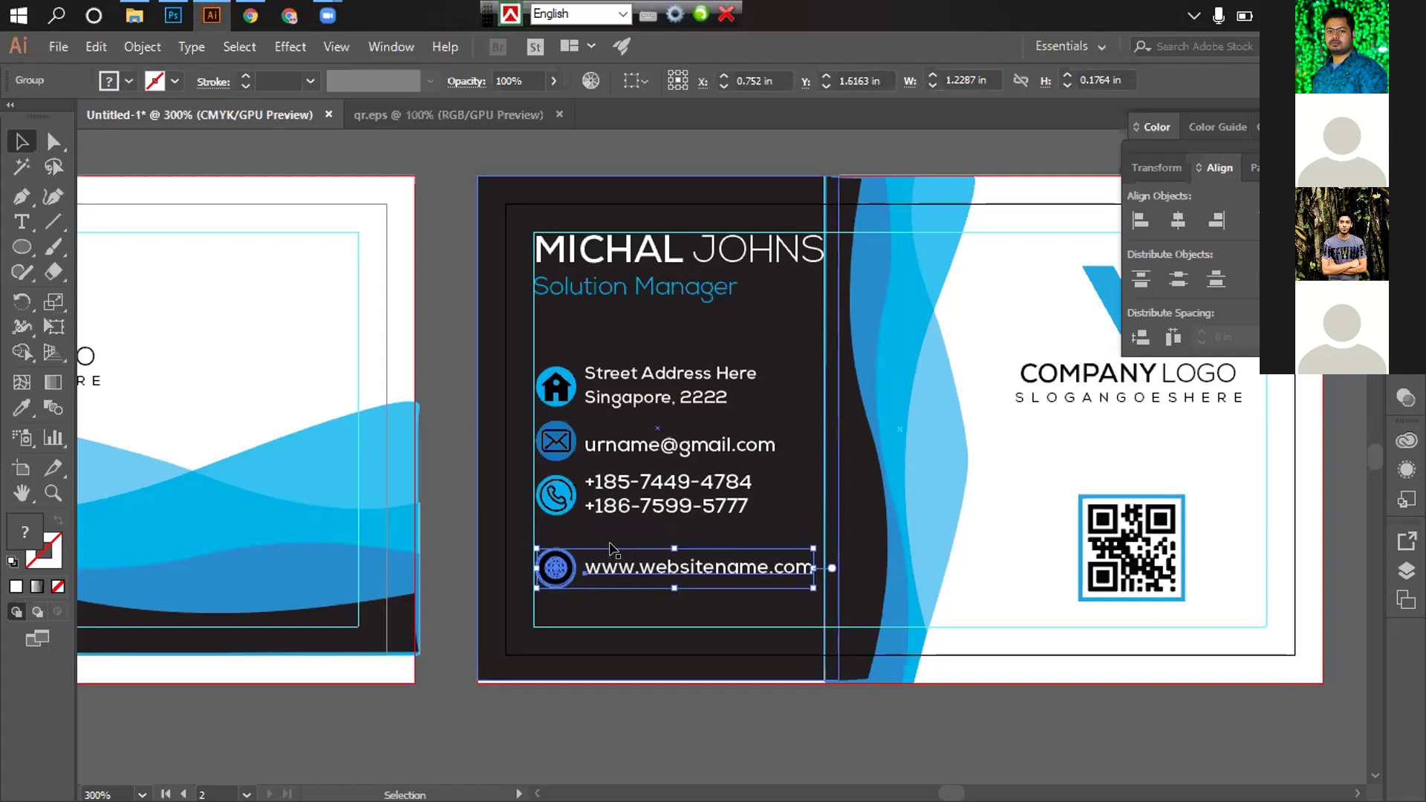
key("Down")
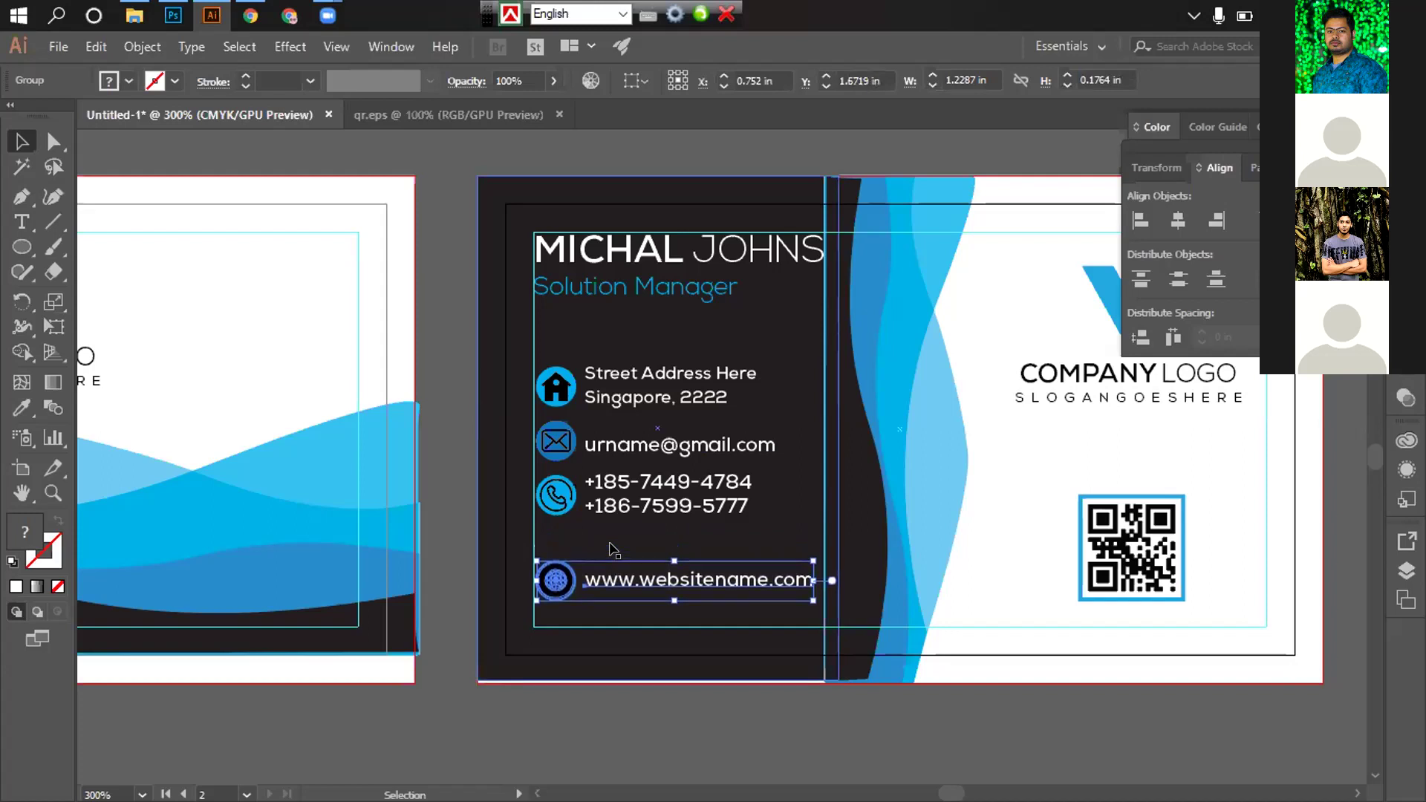
key("Down")
key("Down")
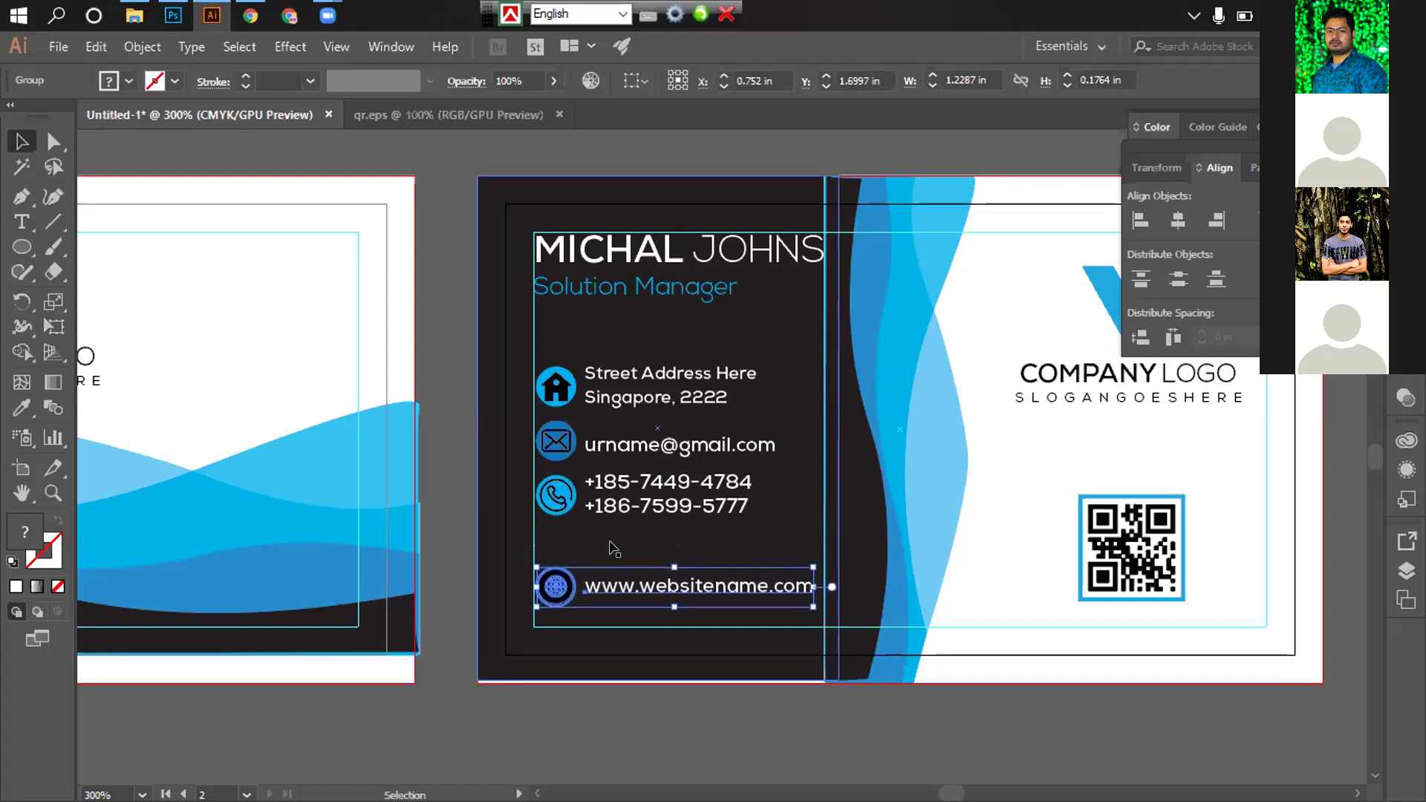
Nudge the phone number row up slightly to adjust its spacing
left_click(609, 492)
key("Down")
key("Down")
key("Down")
key("Down")
key("Down")
key("Down")
key("Down")
key("Down")
key("Down")
key("Down")
key("Down")
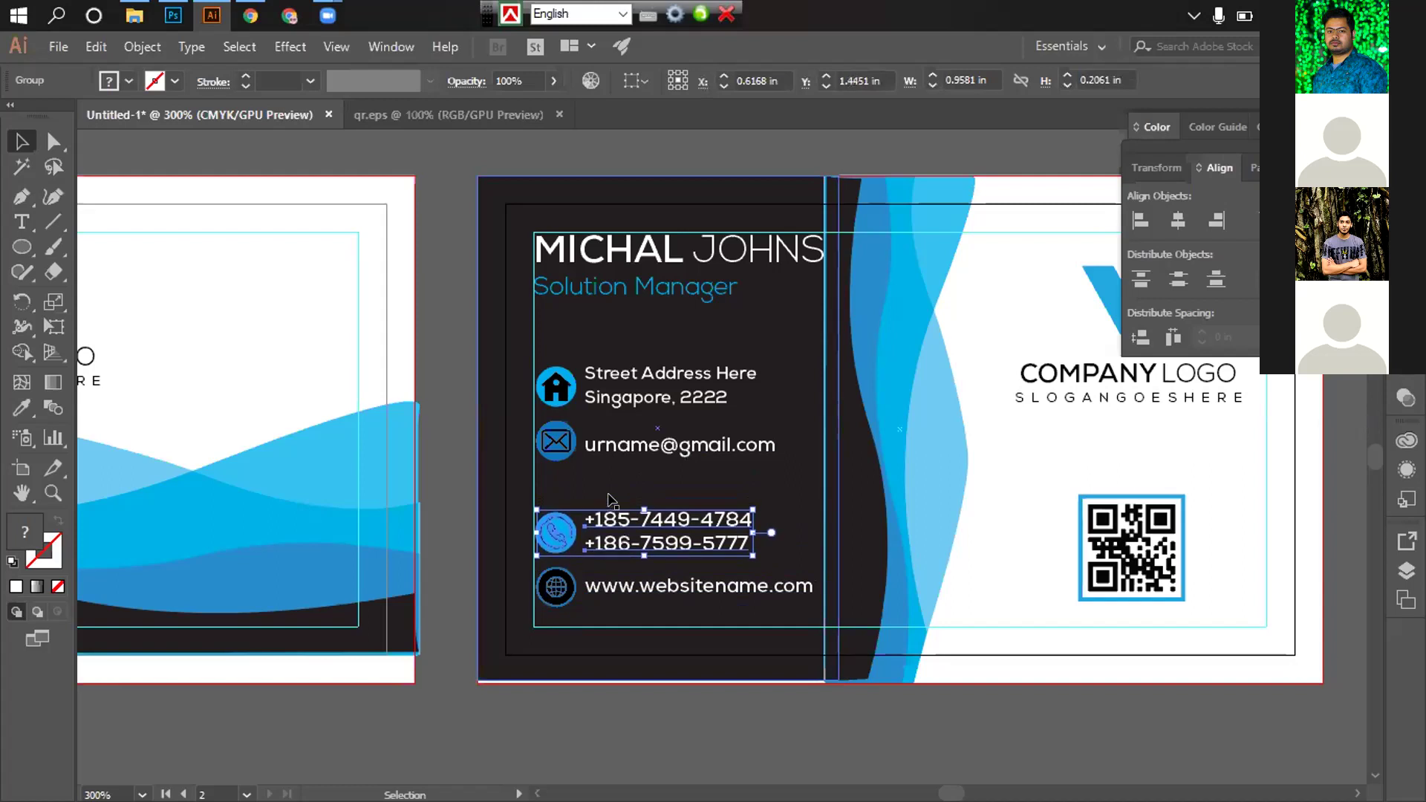
key("Up")
key("Up")
key("Up")
key("Up")
key("Up")
key("Up")
key("Up")
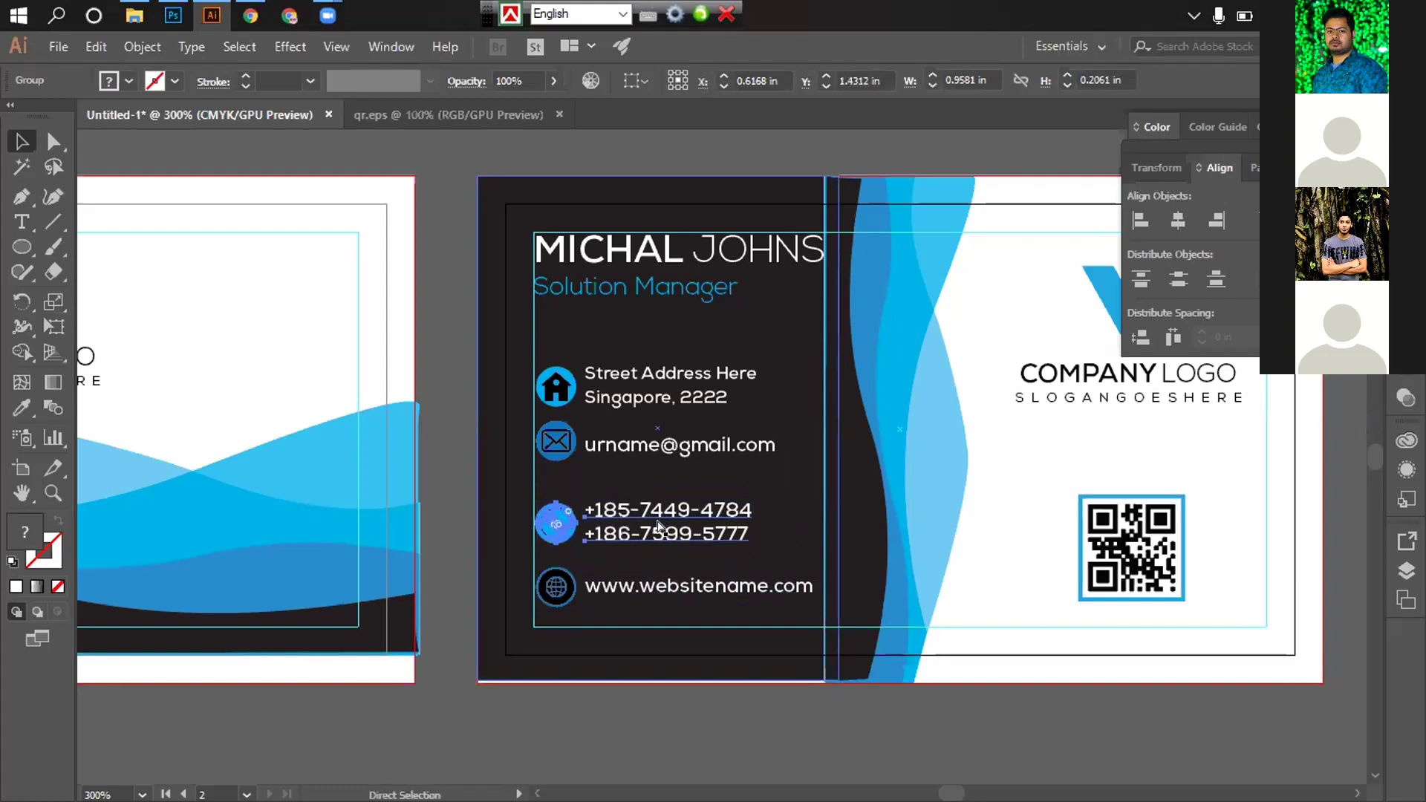
key("Up")
key("Up")
key("Up")
key("Up")
key("Up")
key("Up")
key("Up")
key("Up")
key("Up")
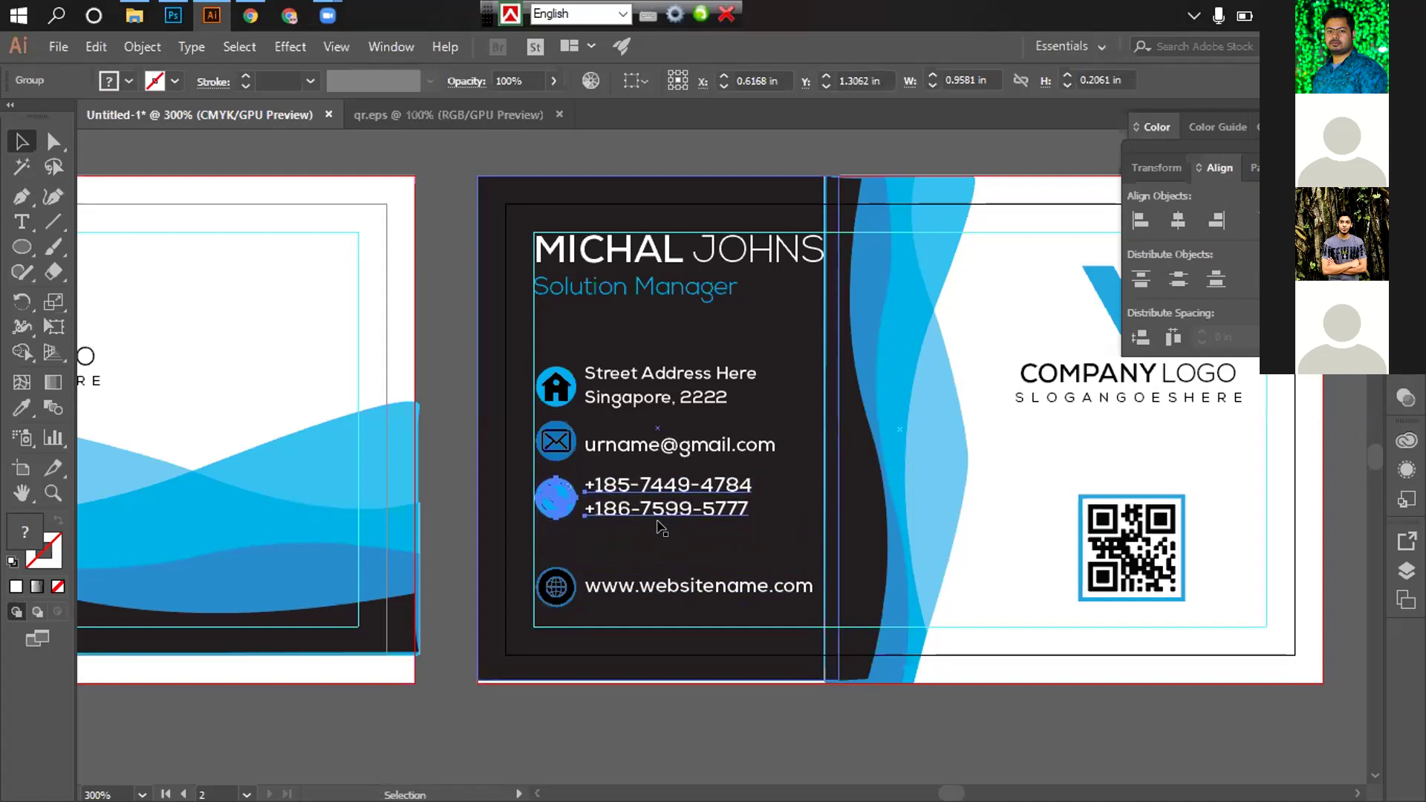
key("Up")
key("ctrl+alt+bracketleft")
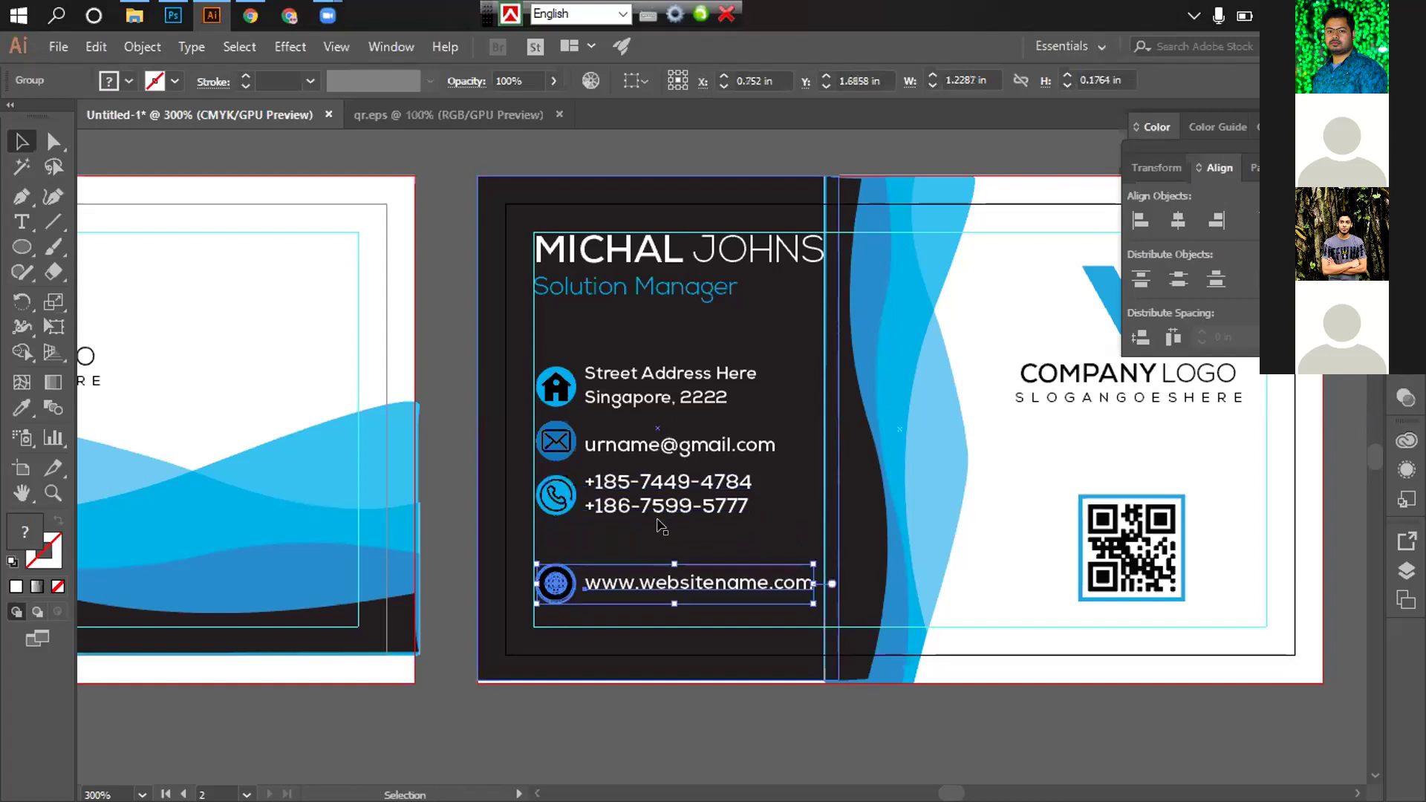
Select all four contact rows and try distributing them evenly, undoing the collapse
left_click(646, 506, "shift")
left_click(627, 446, "shift")
left_click(626, 399, "shift")
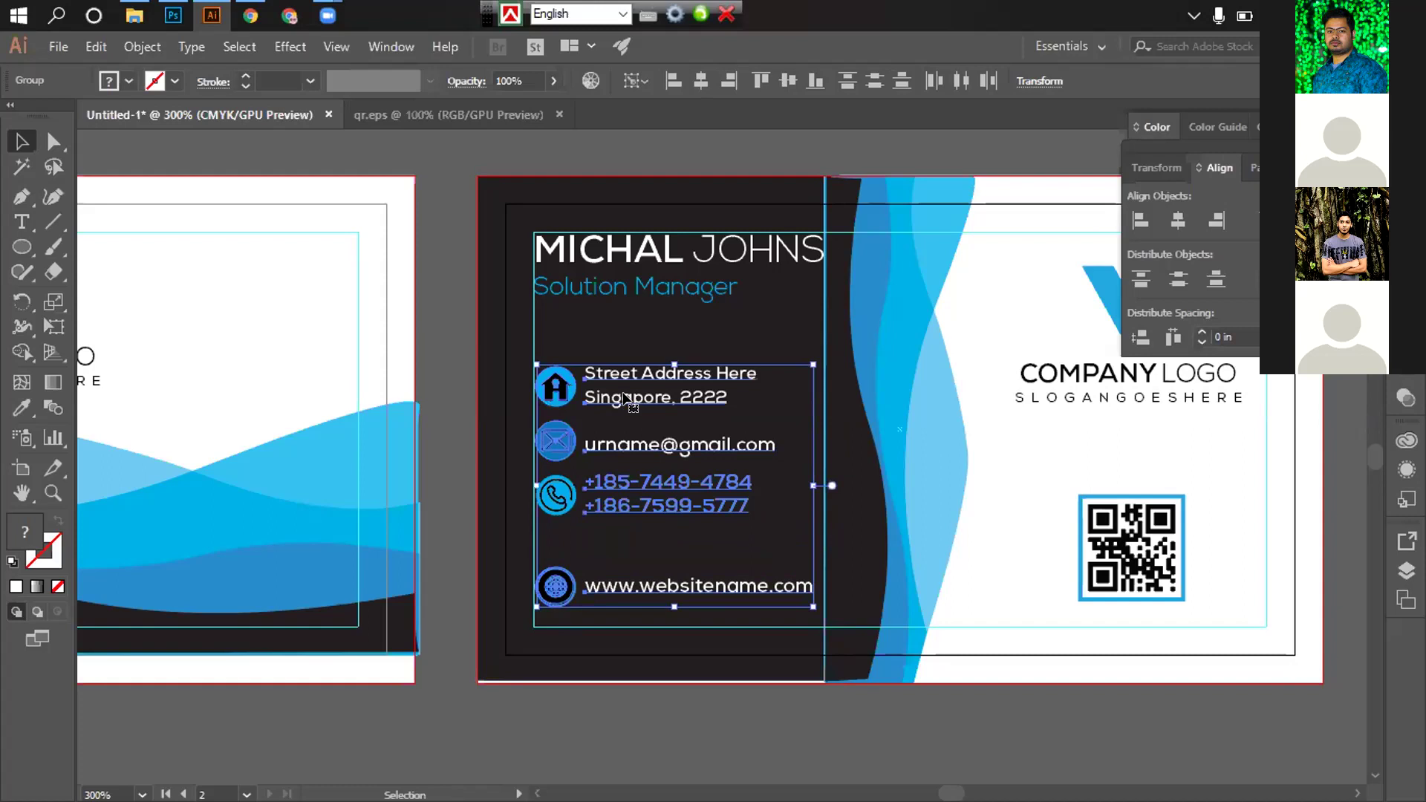
left_click(1173, 287)
key("ctrl+z")
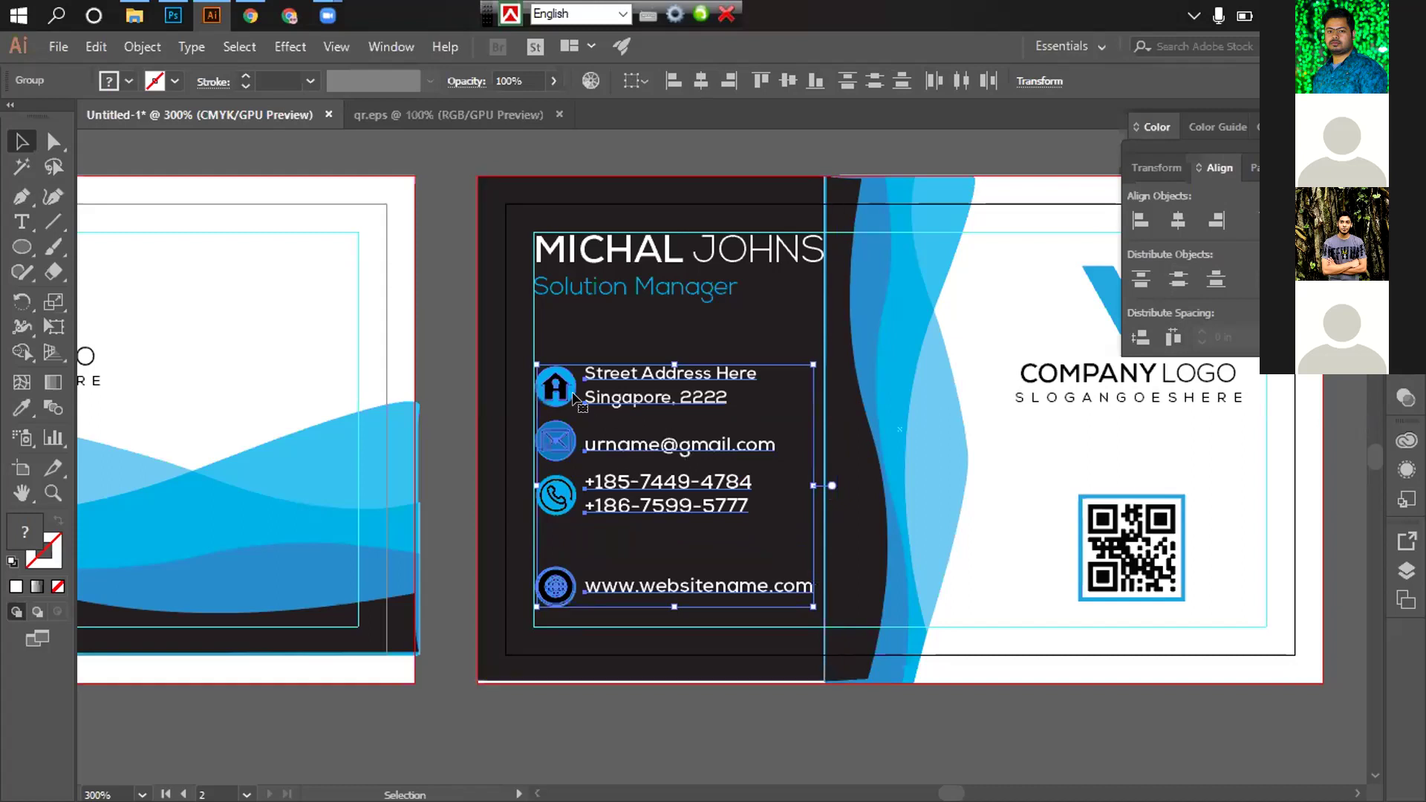
left_click(556, 390)
left_click(556, 389)
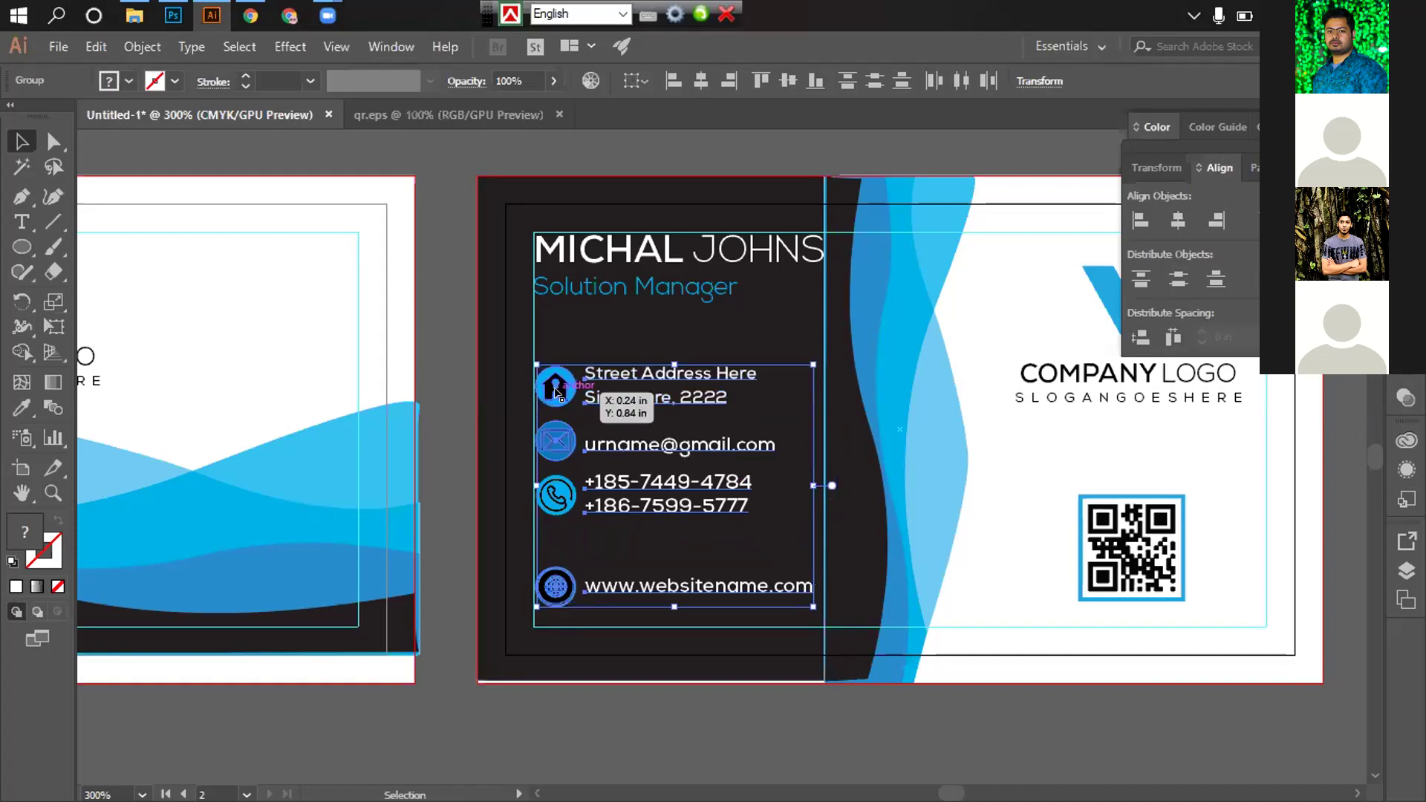
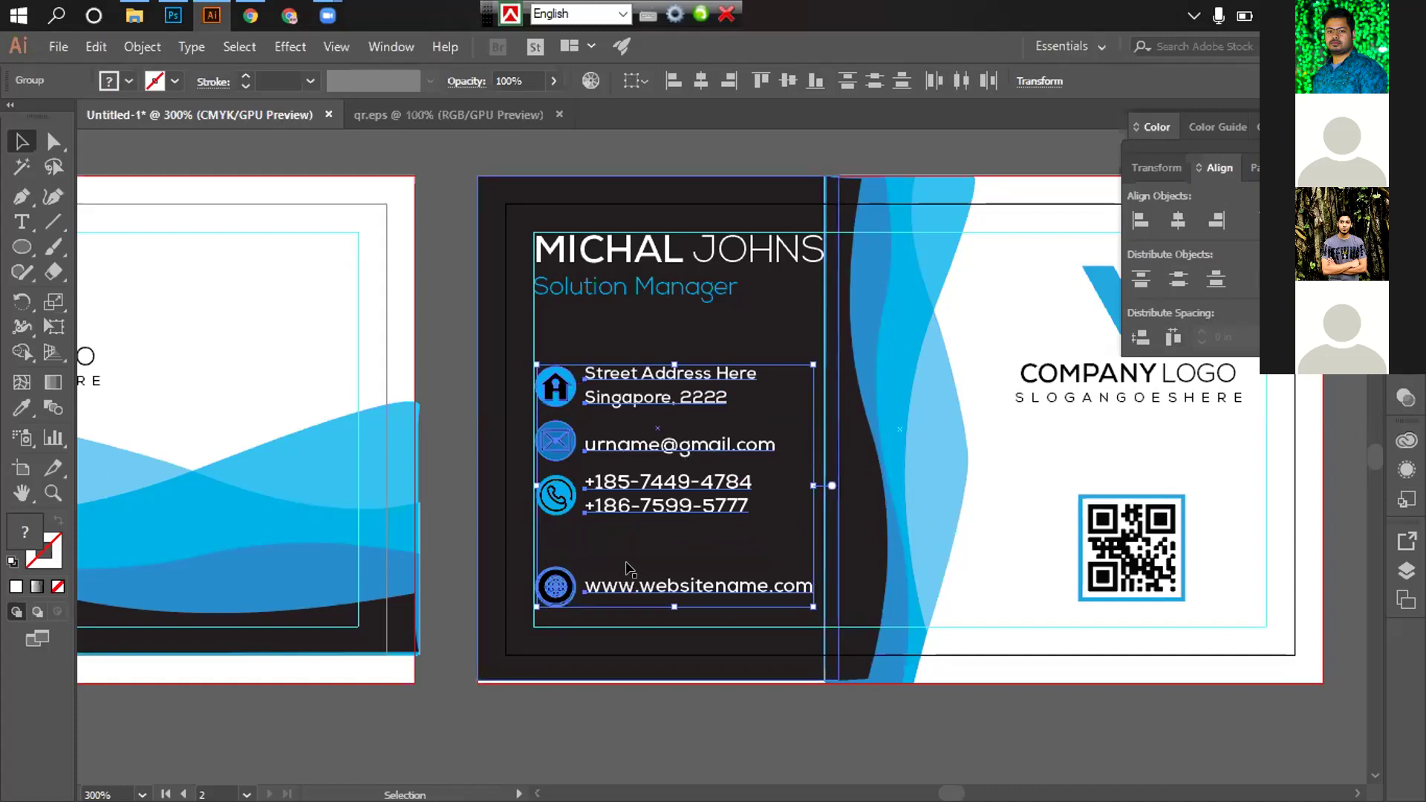
Try evenly spacing the email and phone rows, then undo it and check each contact group
left_click(1177, 282)
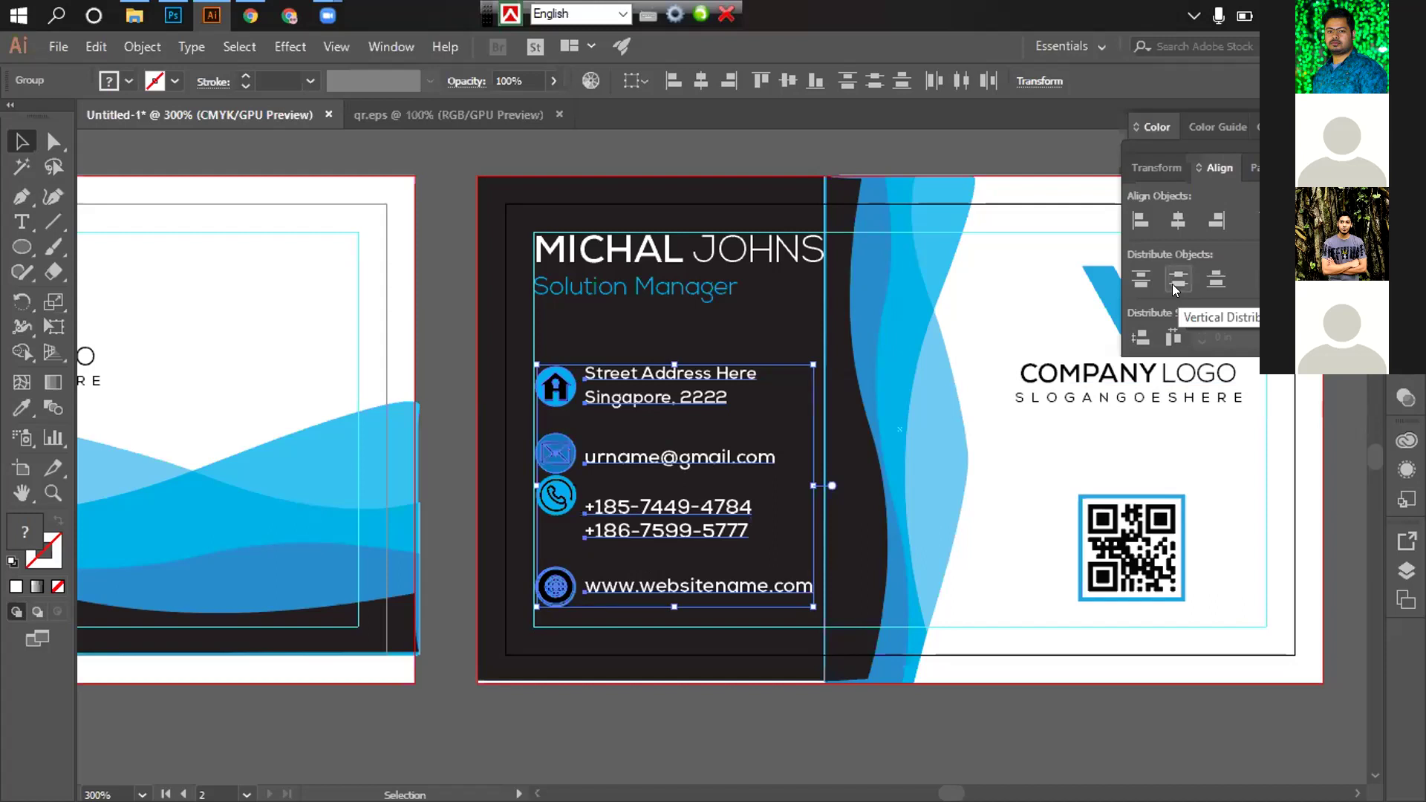
key("ctrl+z")
left_click(862, 717)
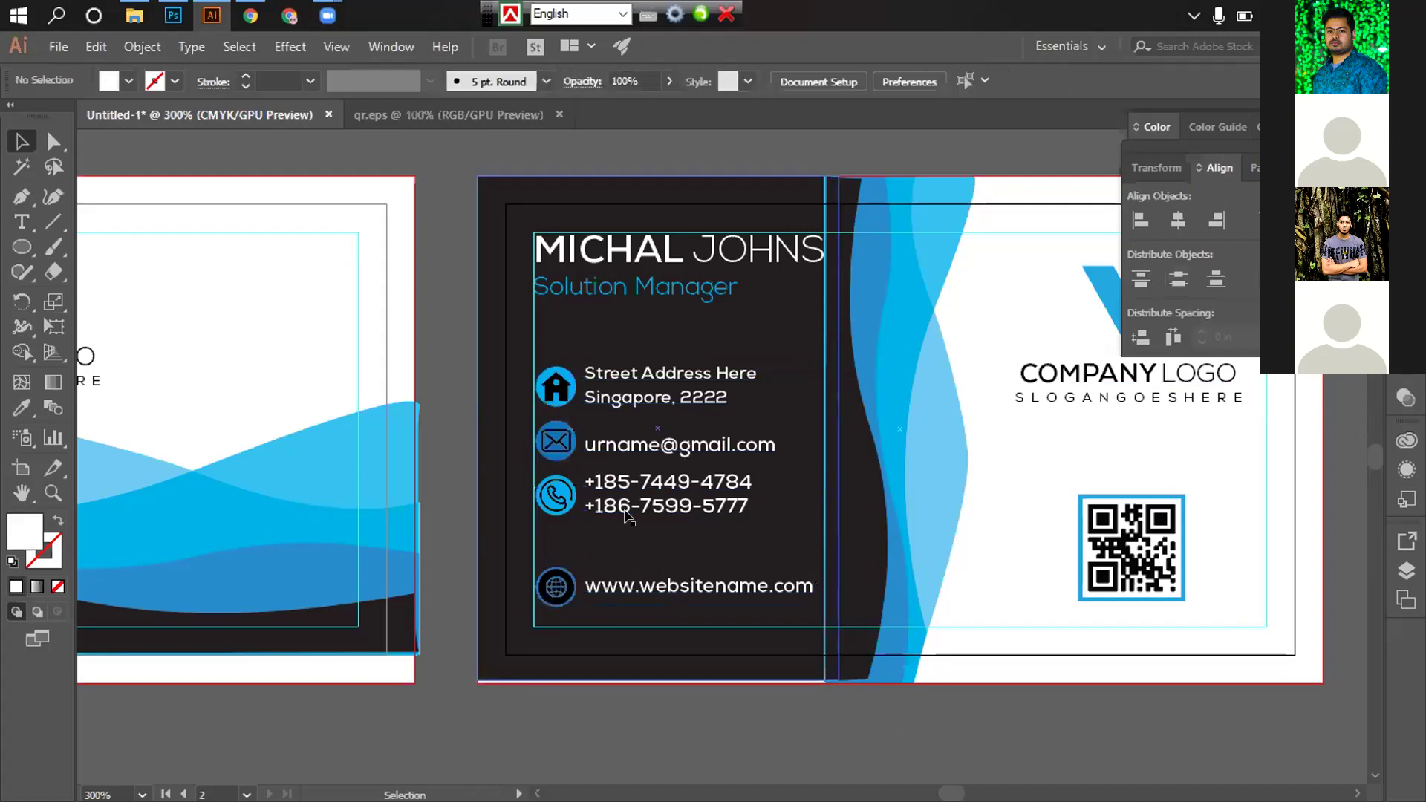
left_click(606, 491)
left_click(607, 444)
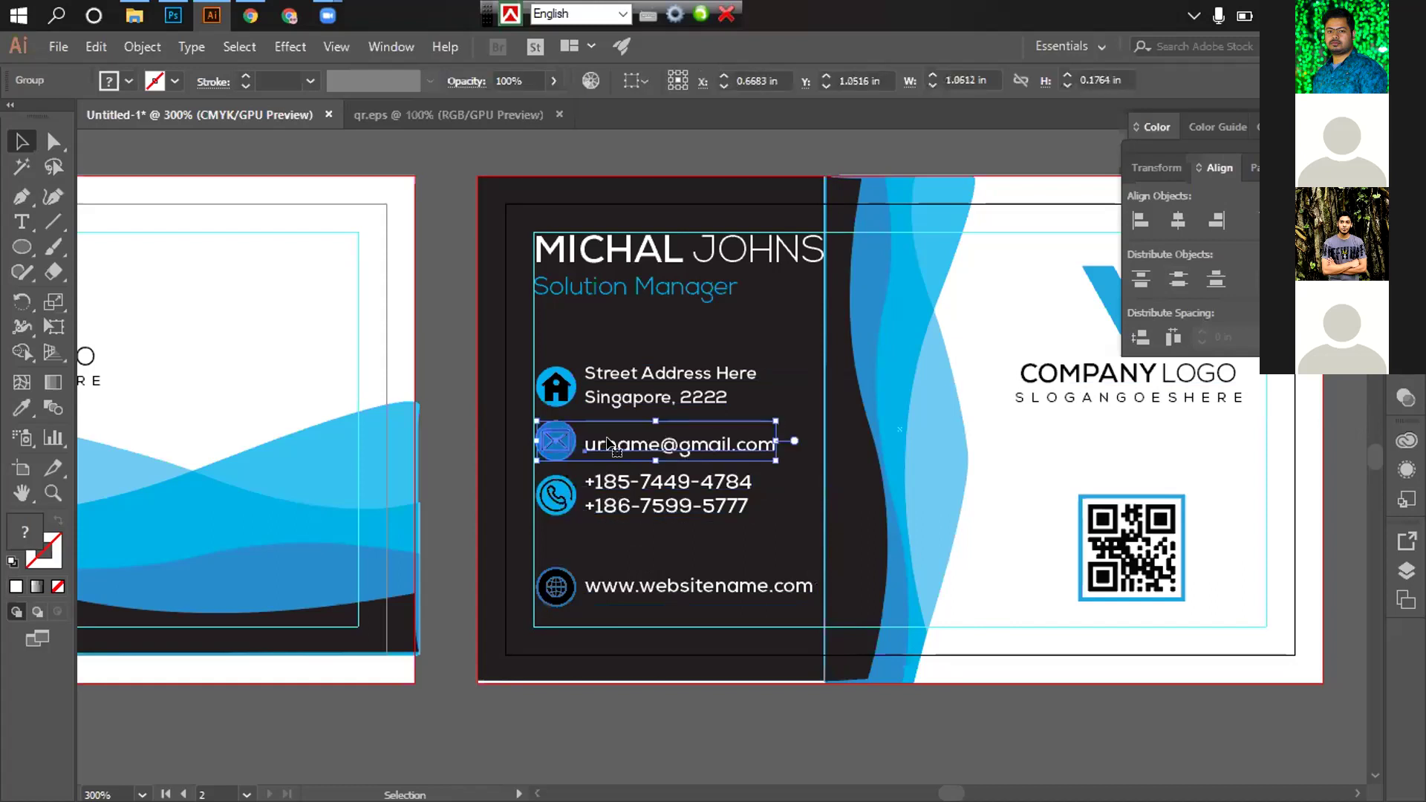
left_click(591, 392)
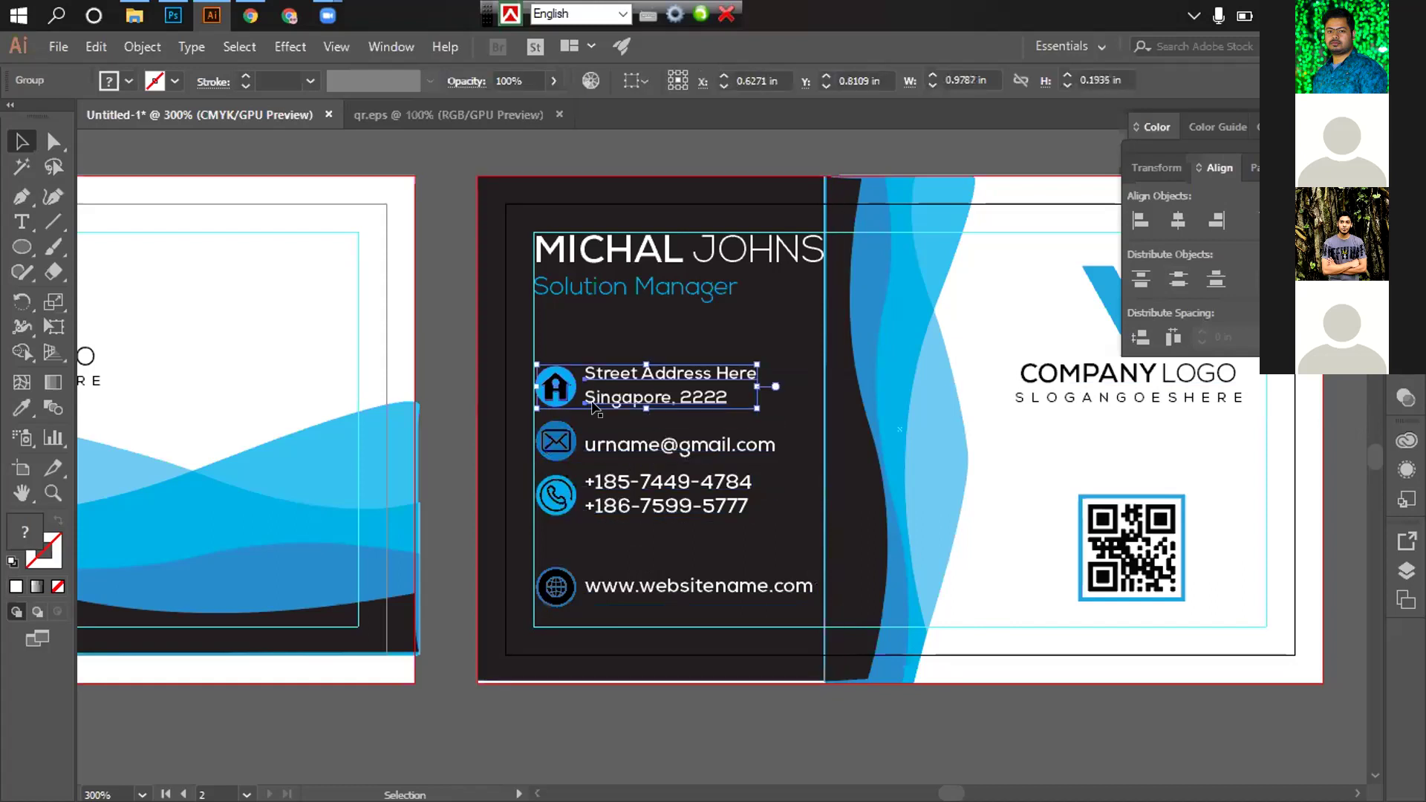
left_click(559, 444)
left_click(581, 494)
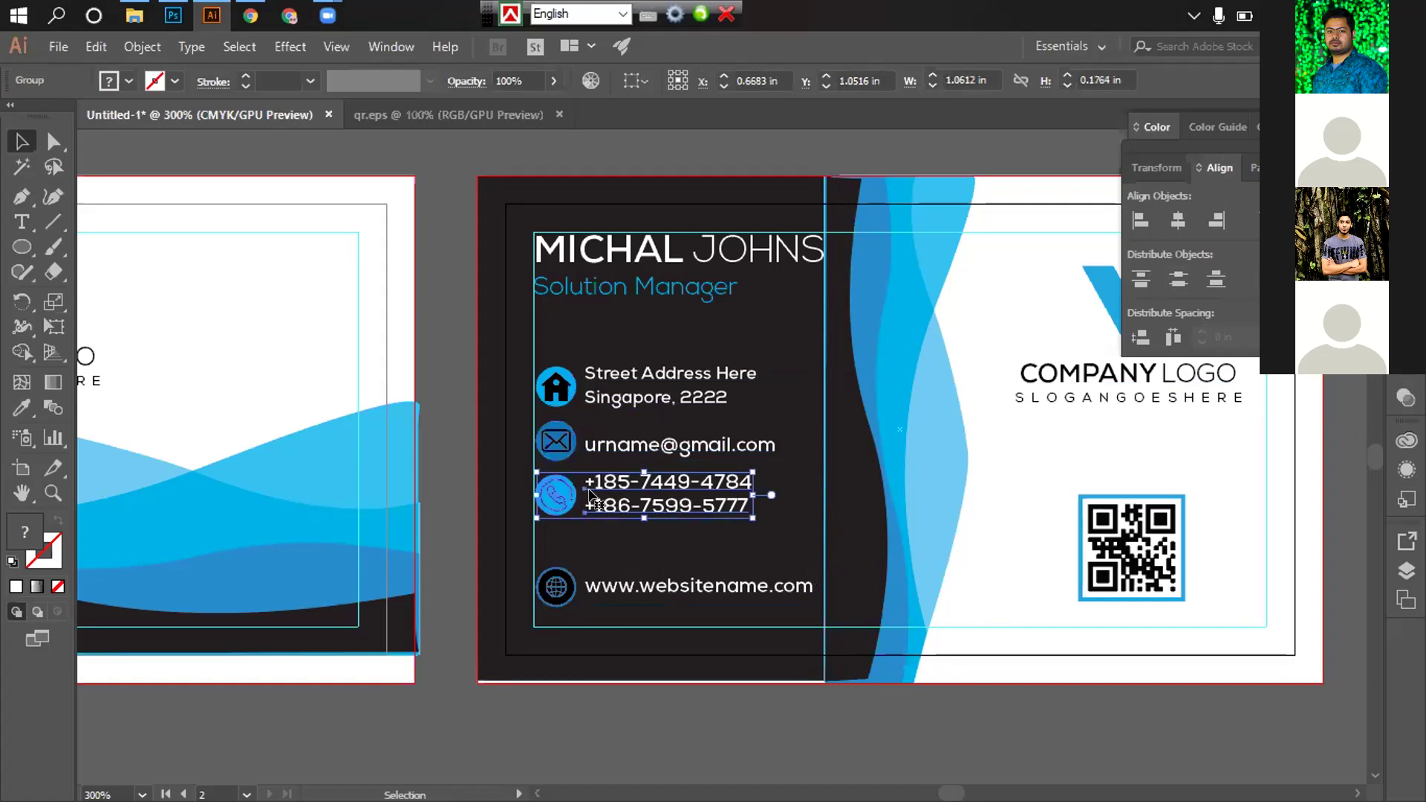
left_click(693, 706)
left_click(630, 587)
left_click(628, 634)
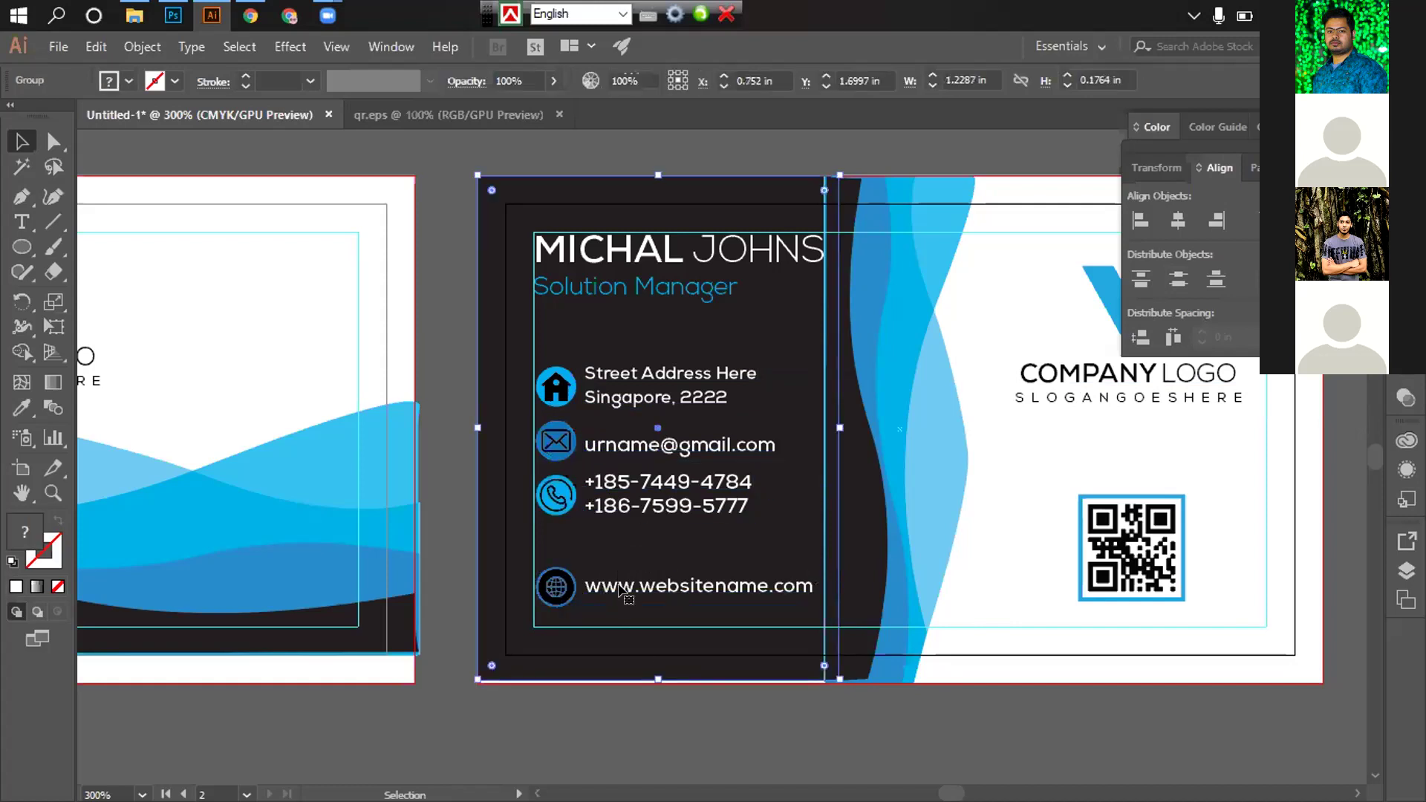
left_click(589, 494)
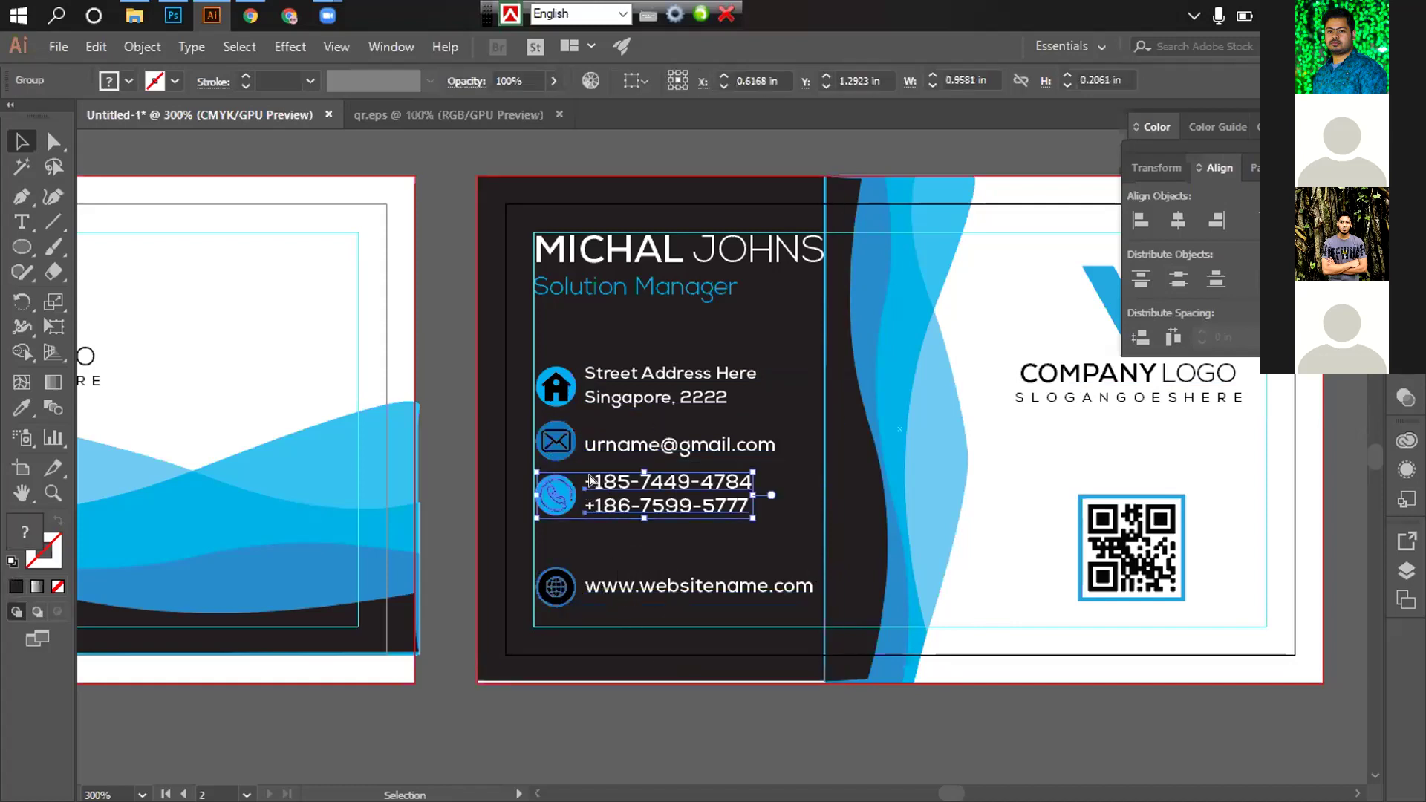
left_click(672, 725)
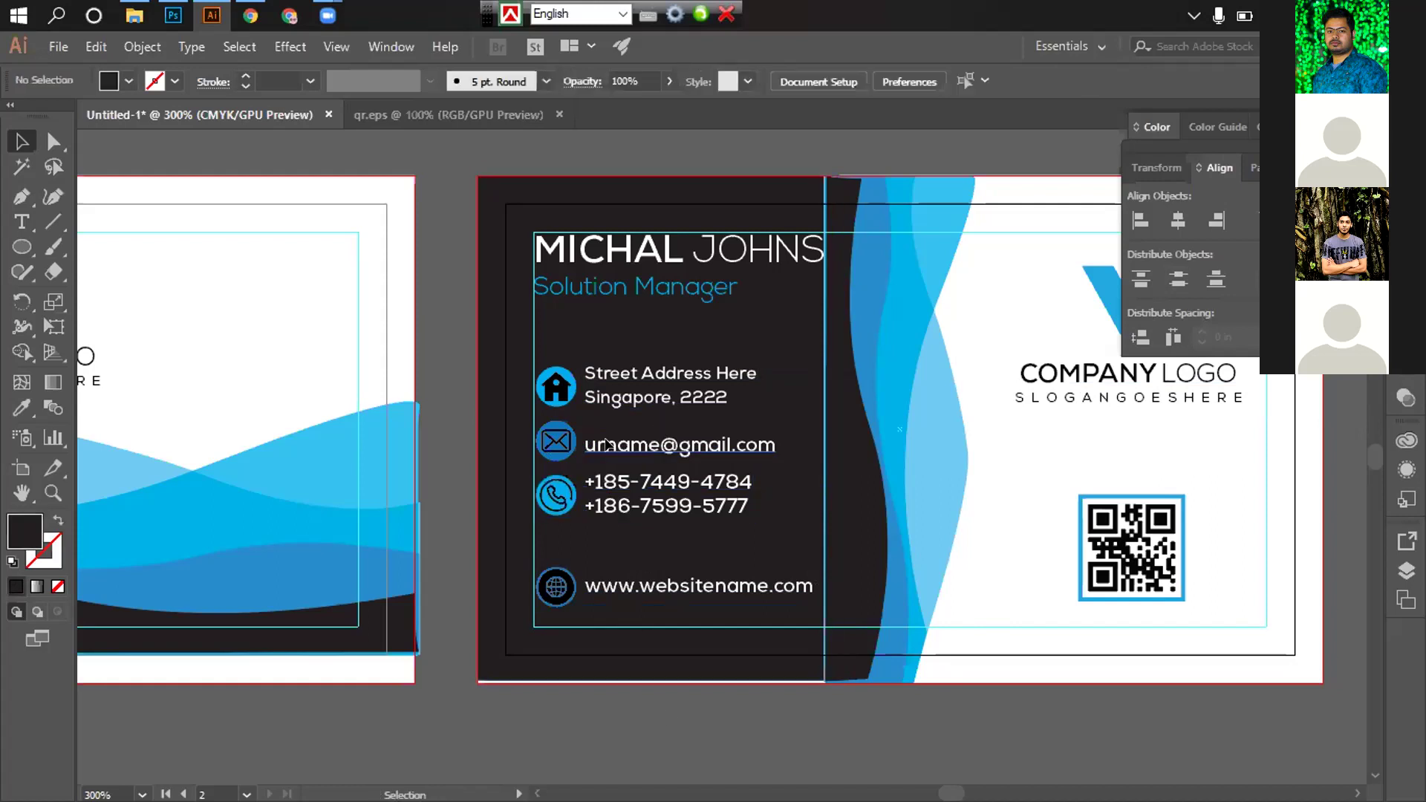
left_click(606, 444)
Change the phone numbers group's arrangement, then undo it and clear the selection
scroll(605, 444, "up", 4)
left_click(559, 232)
scroll(812, 493, "up", 2)
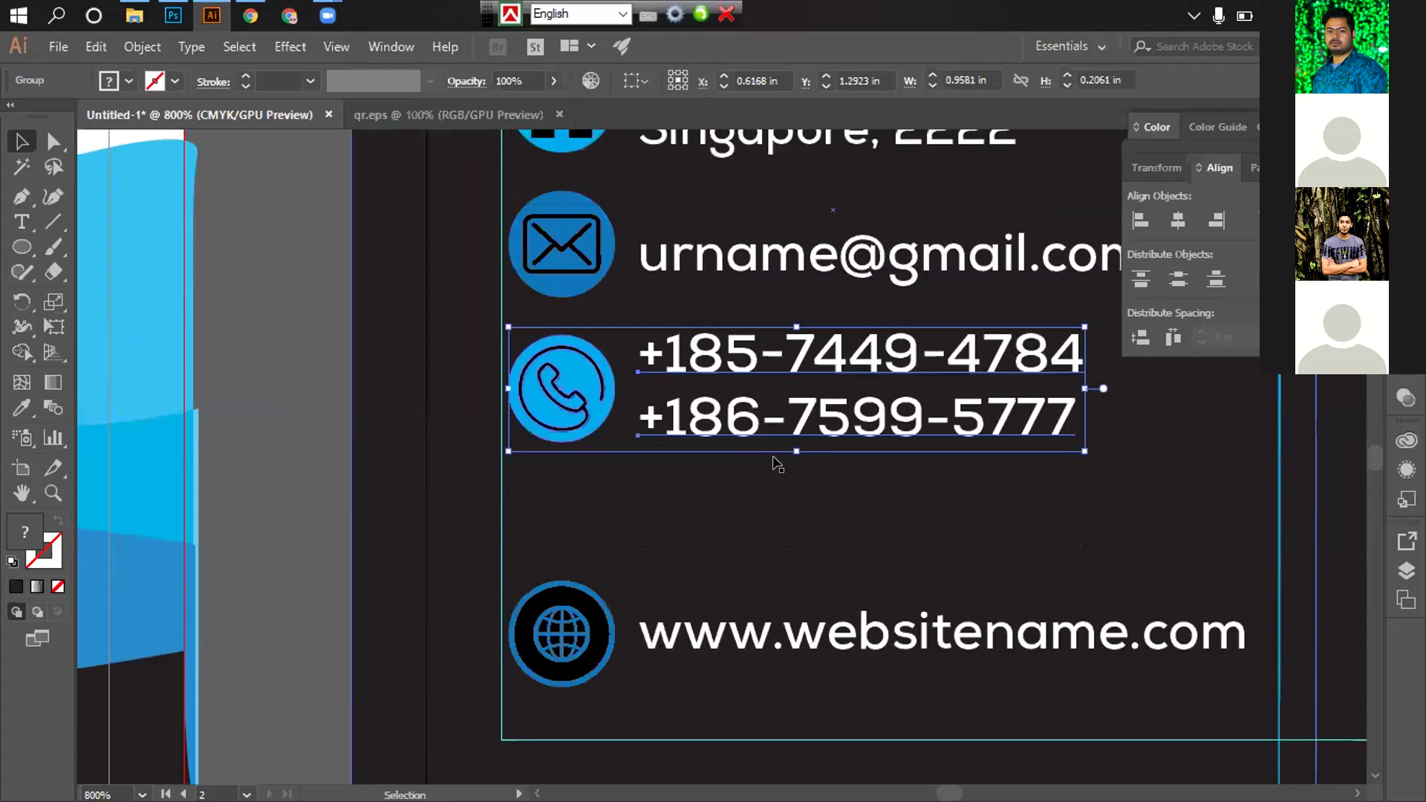
scroll(775, 464, "up", 1)
key("ctrl+alt+]")
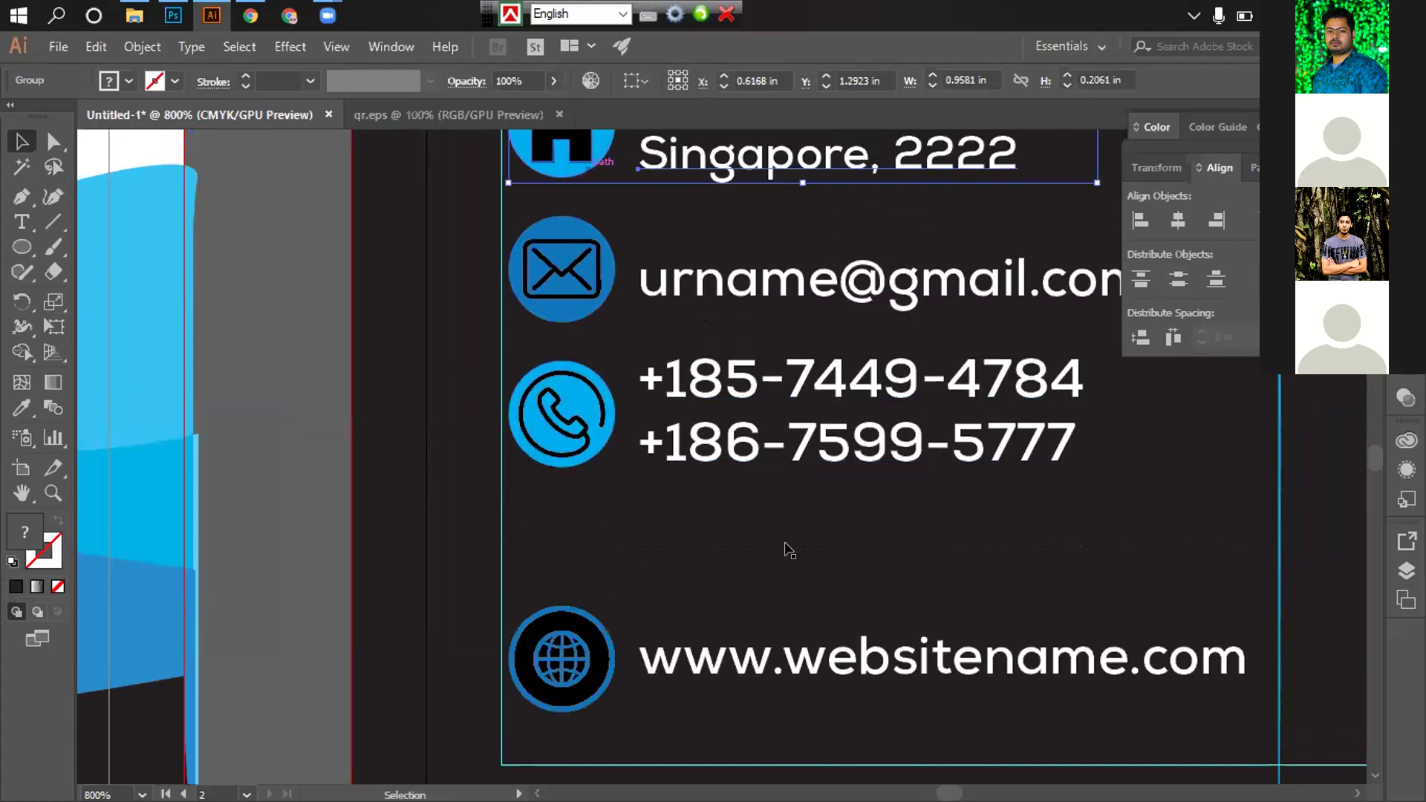
scroll(852, 509, "up", 1)
left_click(770, 431)
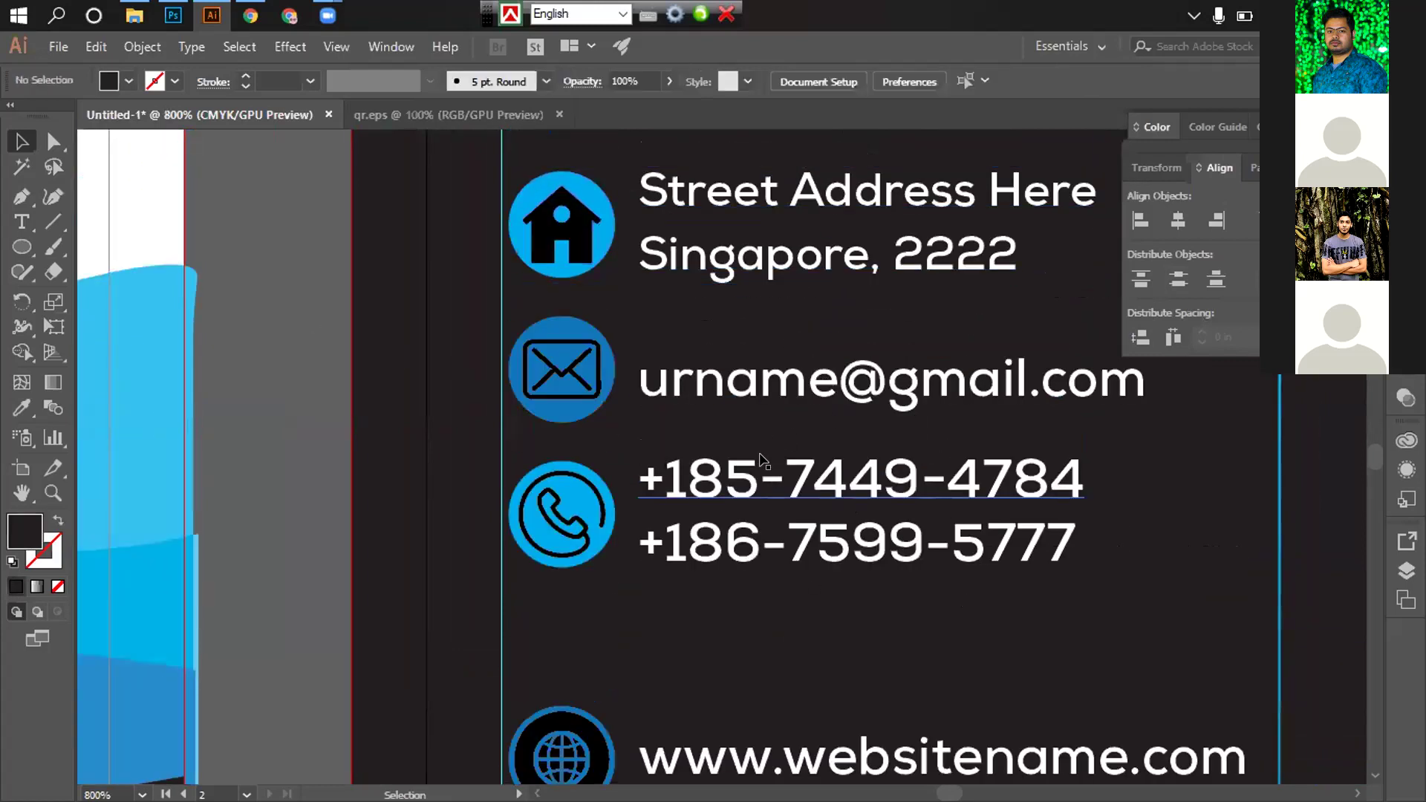
scroll(772, 549, "down", 2)
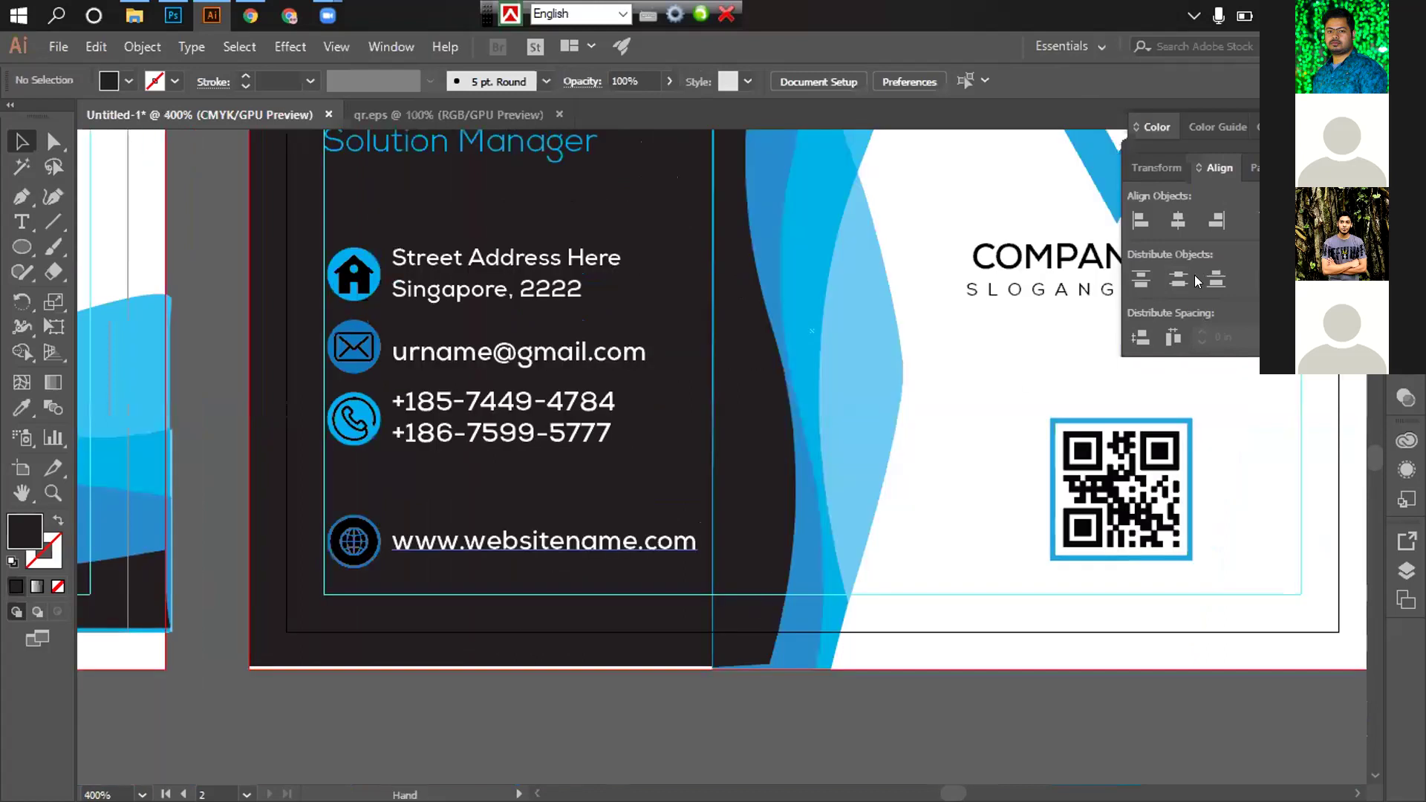
scroll(763, 587, "left", 3)
scroll(898, 513, "up", 1)
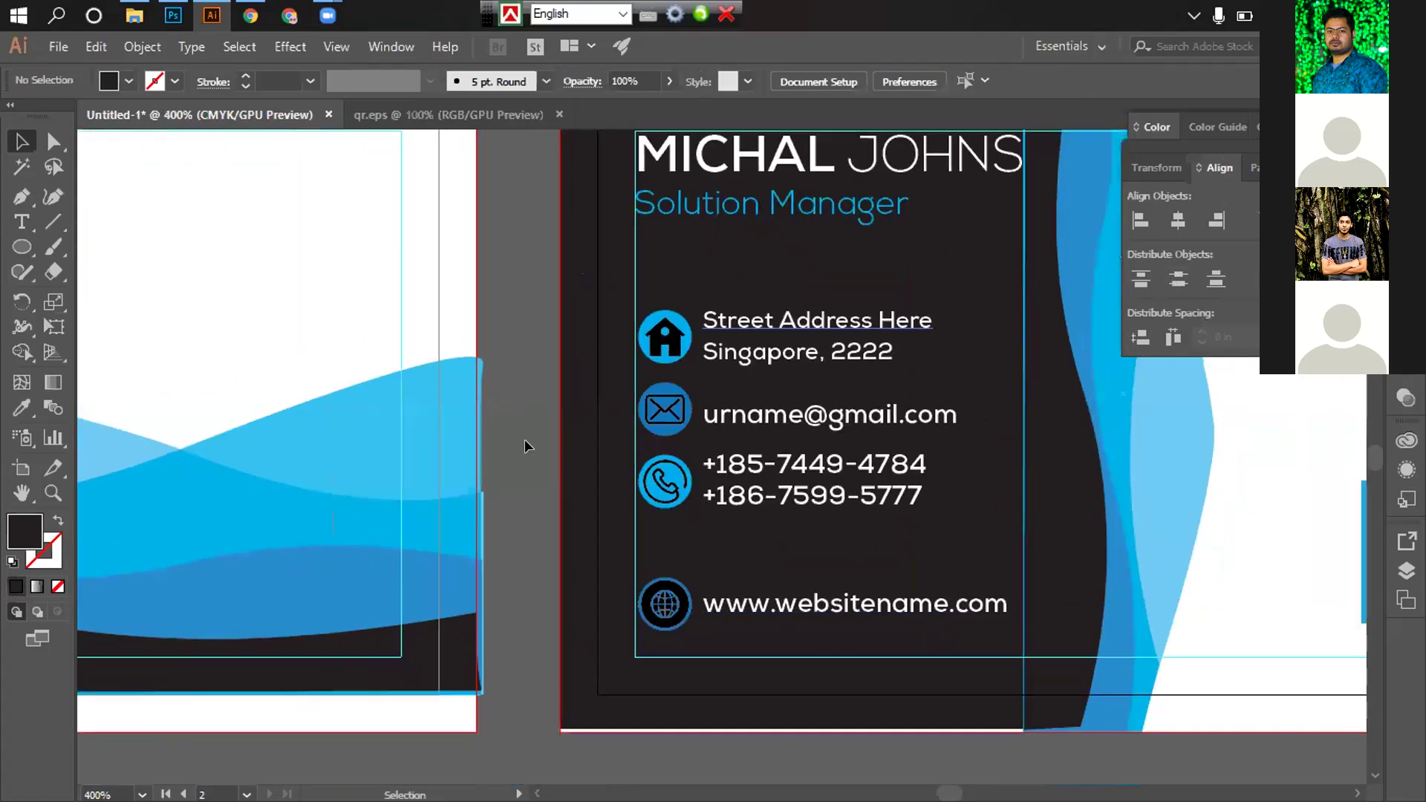
key("ctrl+z")
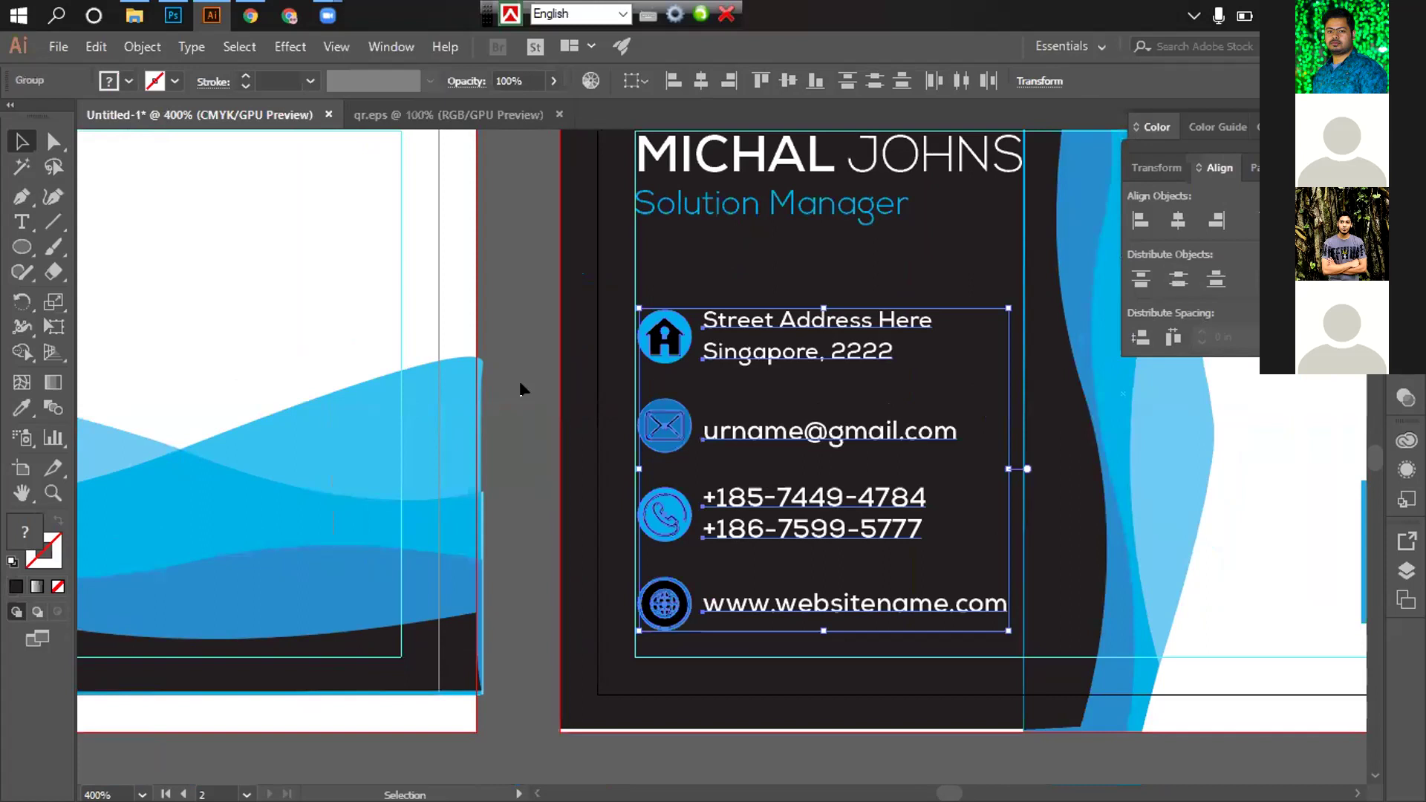
left_click(830, 462)
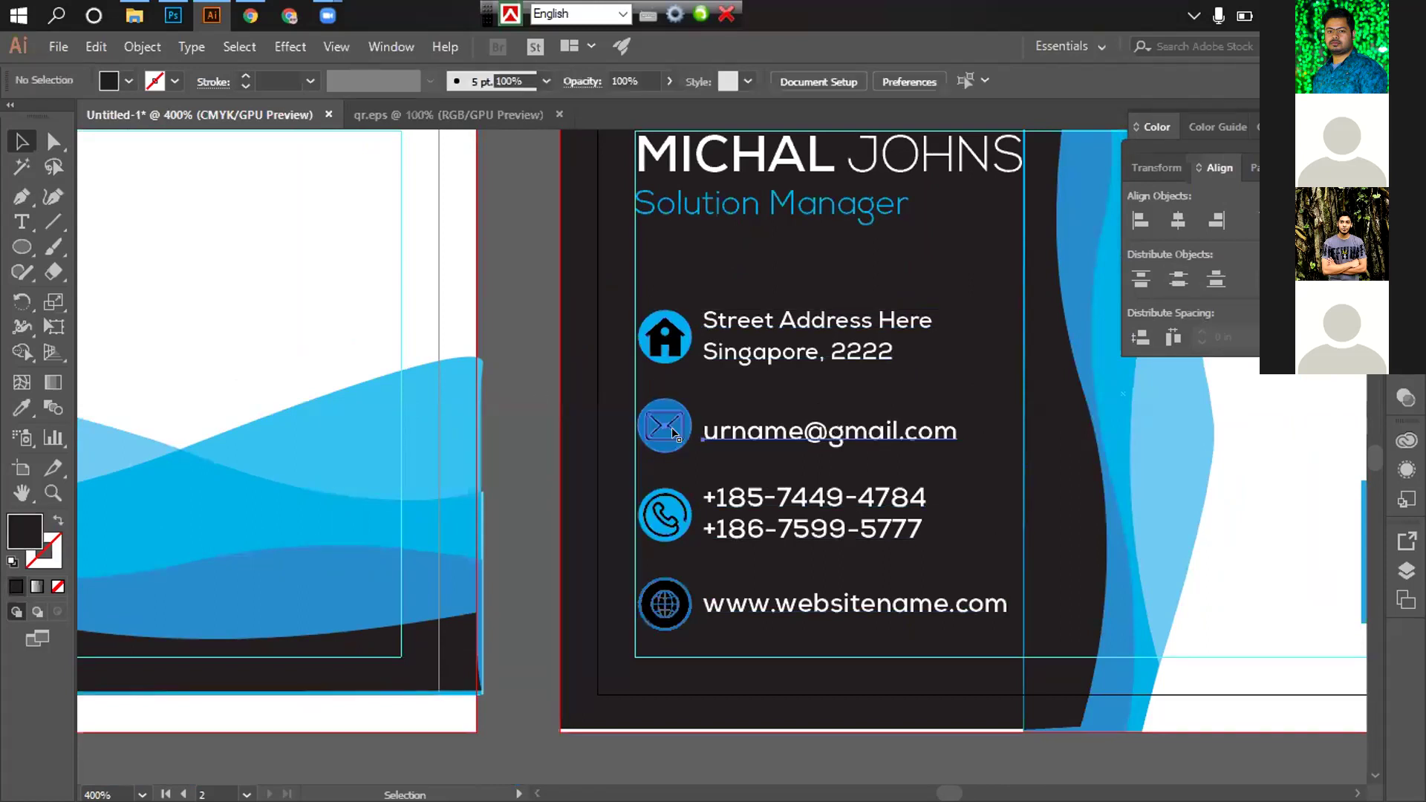
left_click(663, 426)
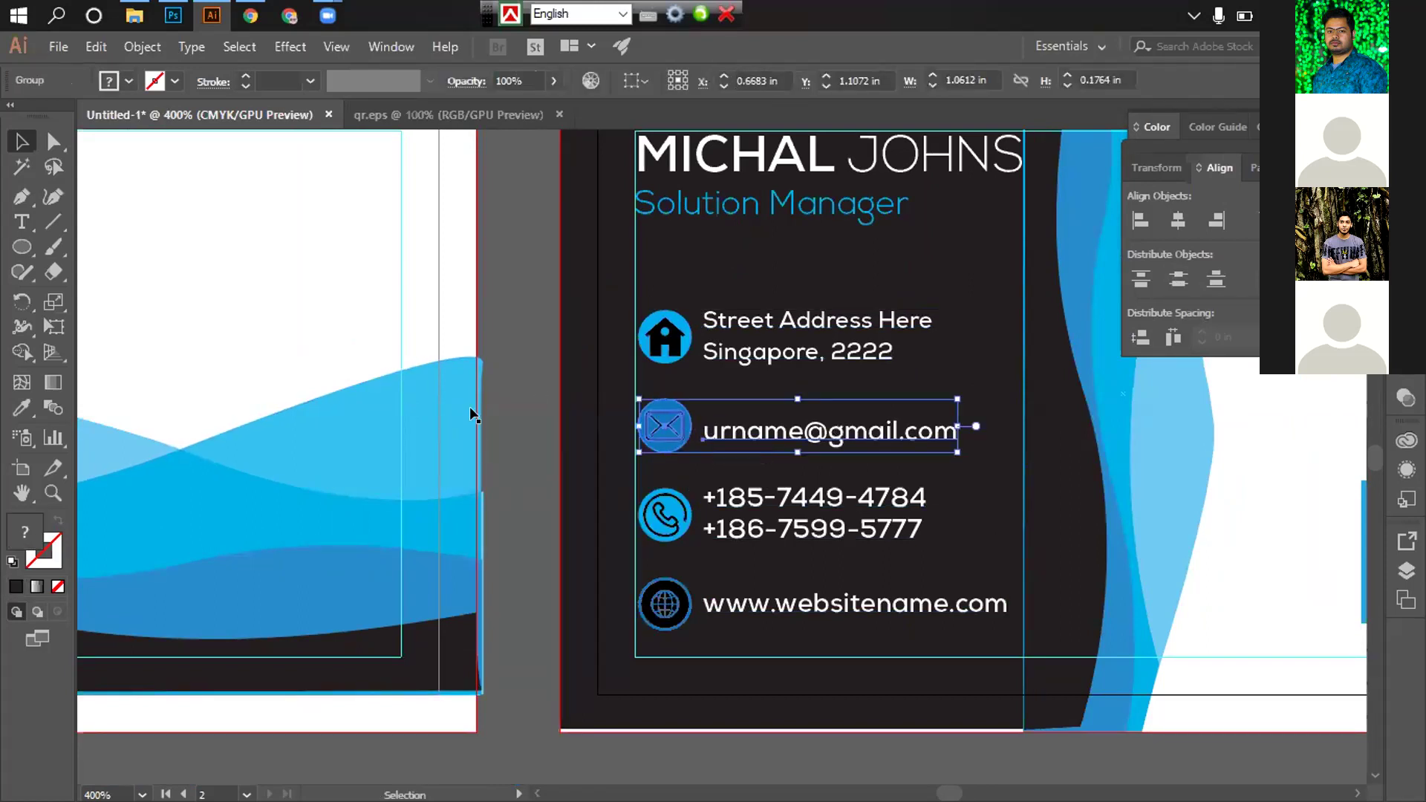
left_click(508, 386)
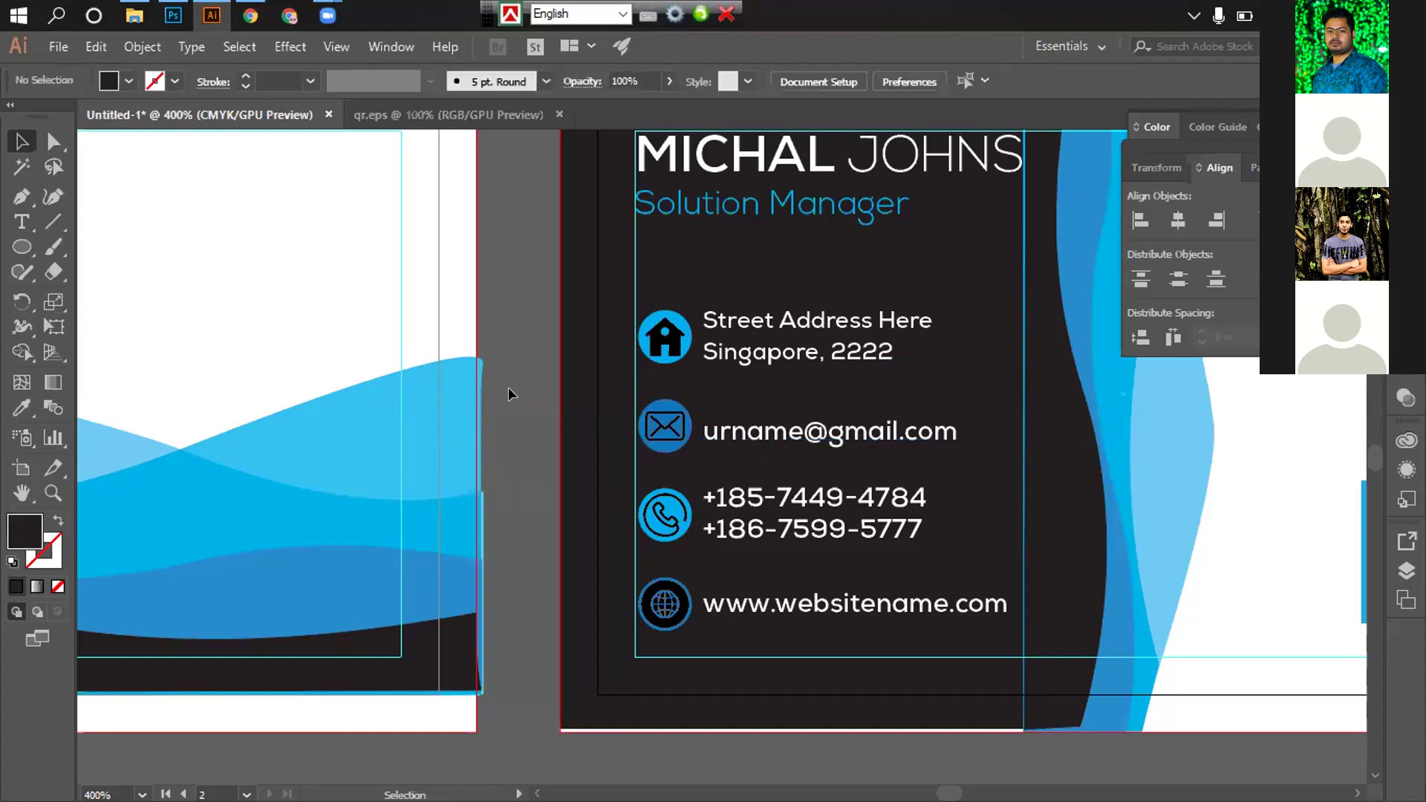
Zoom out to the whole card and attempt a rectangle at the left card's corner
key("z")
left_click(797, 574, "alt")
left_click(796, 572, "alt")
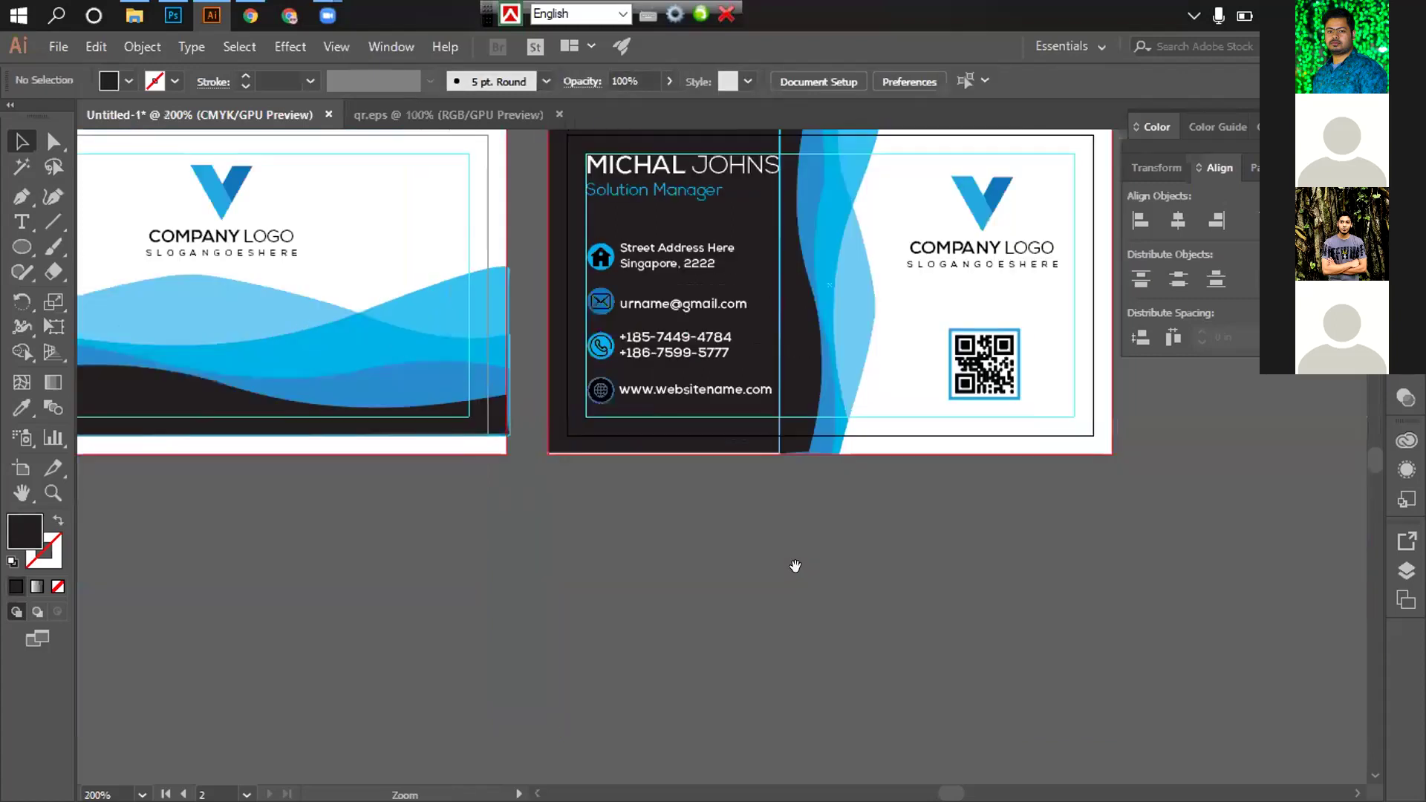
scroll(790, 603, "up", 2)
scroll(790, 603, "left", 2)
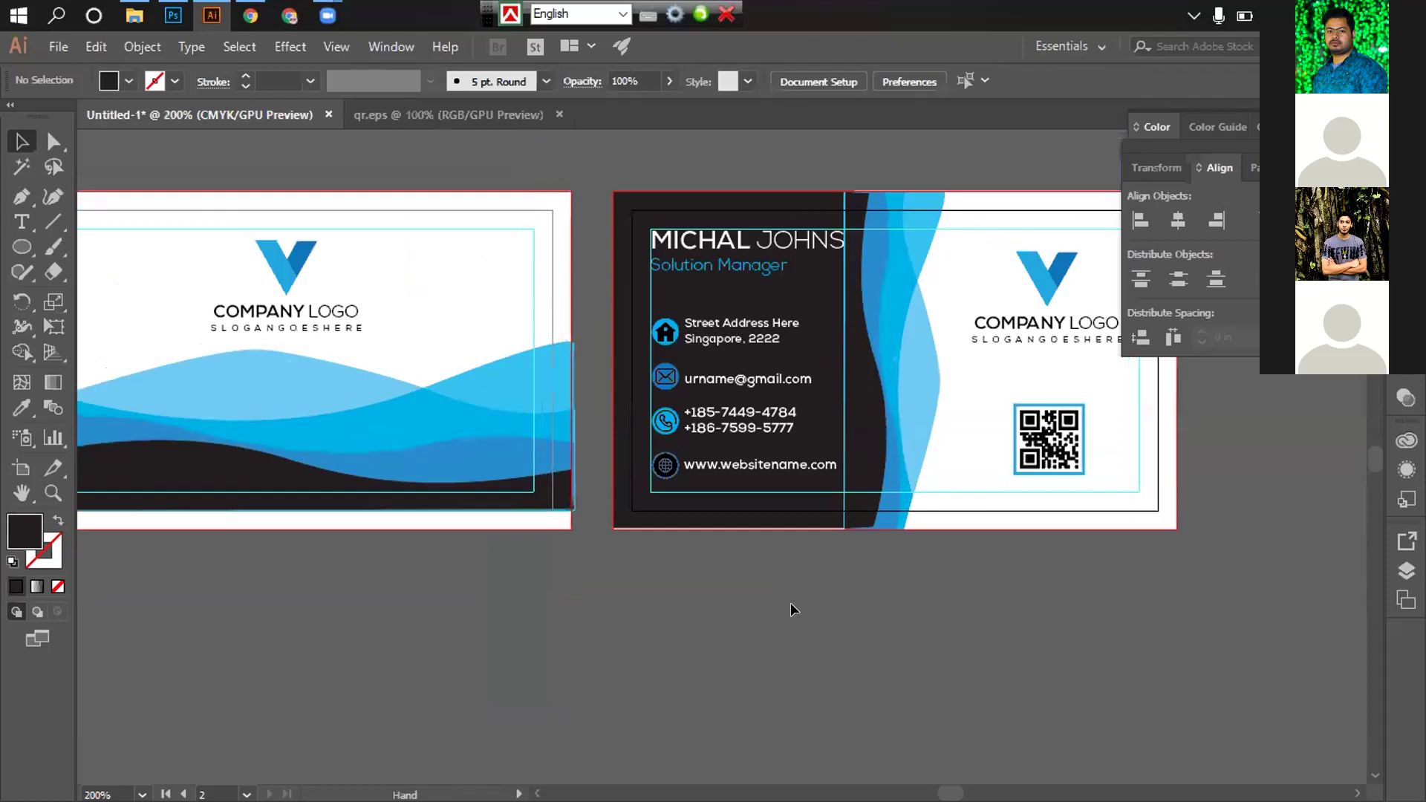
key("v")
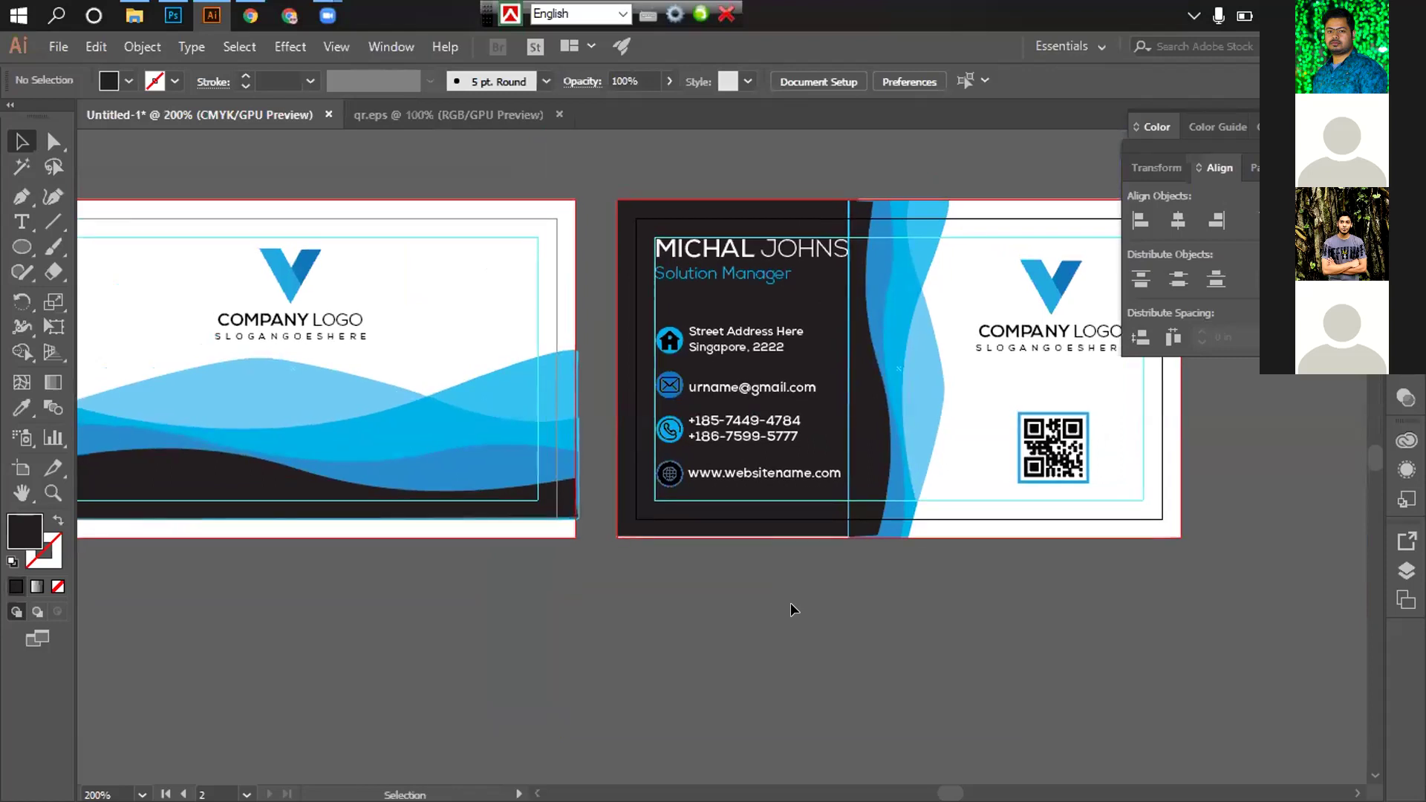
left_click_drag(21, 249, 122, 242)
scroll(368, 193, "right", 6)
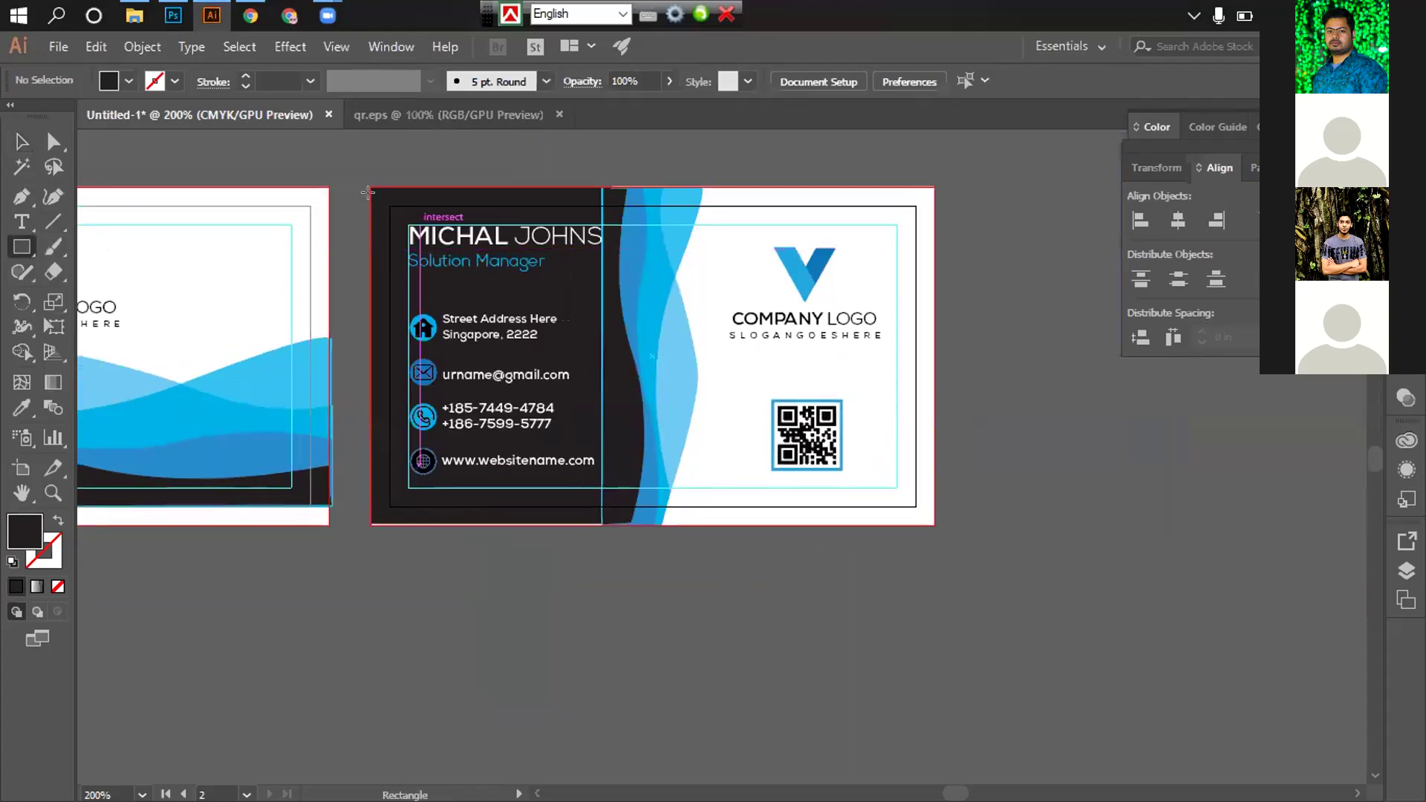
left_click_drag(703, 481, 783, 578)
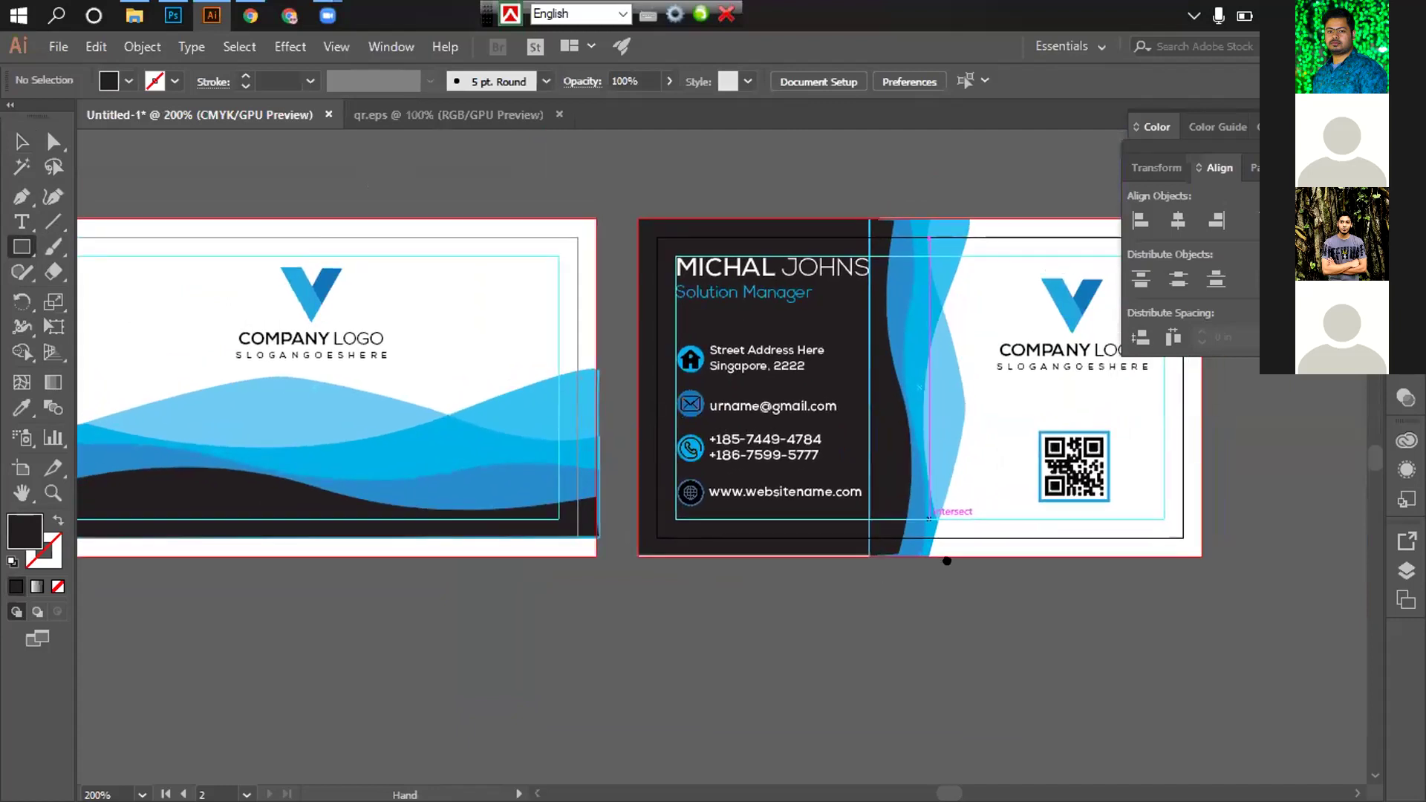
scroll(292, 199, "left", 6)
mouse_move(292, 197)
left_mouse_down()
mouse_move(616, 444)
mouse_move(815, 484)
mouse_move(853, 525)
mouse_move(840, 529)
mouse_move(585, 180)
mouse_move(39, 192)
left_mouse_up()
left_click_drag(20, 141, 550, 208)
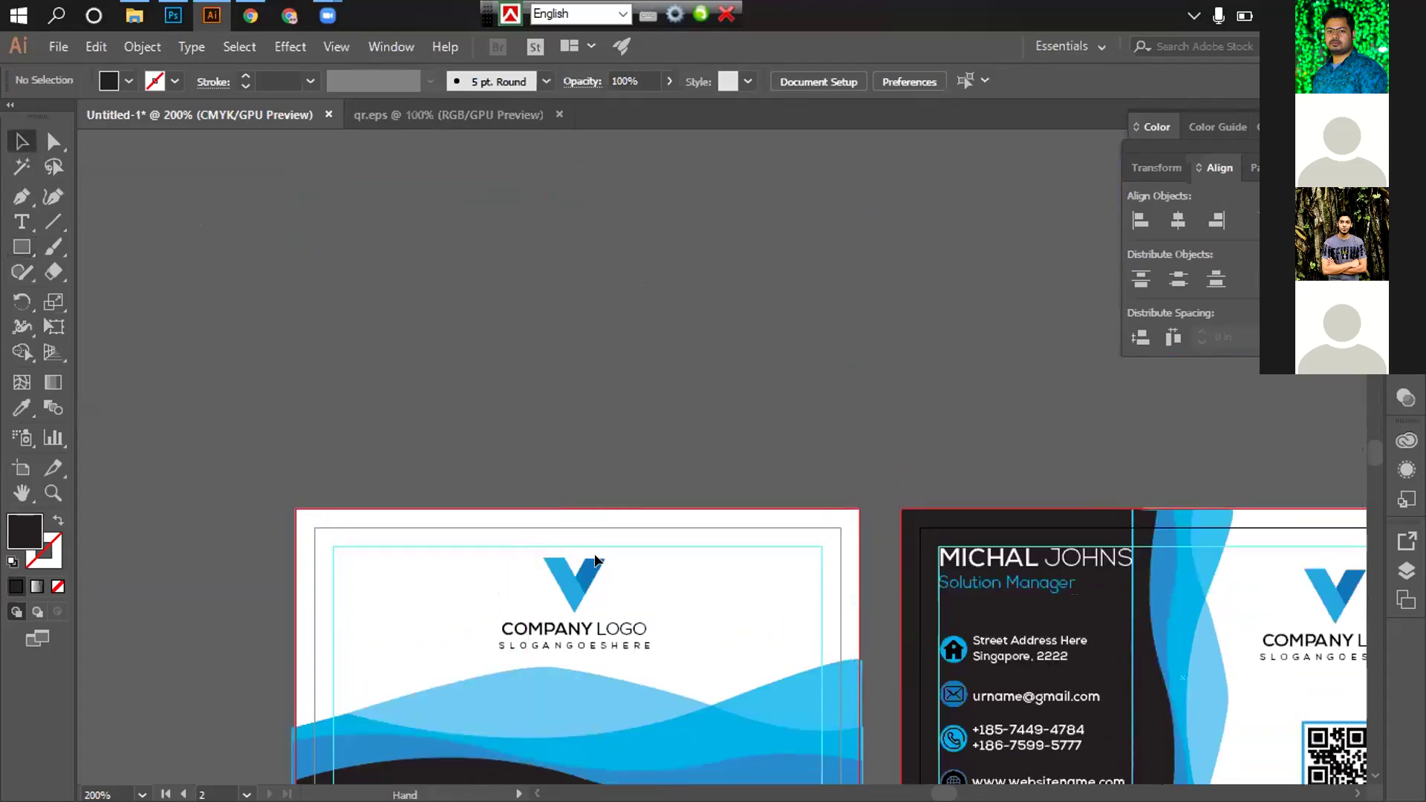
scroll(594, 554, "down", 5)
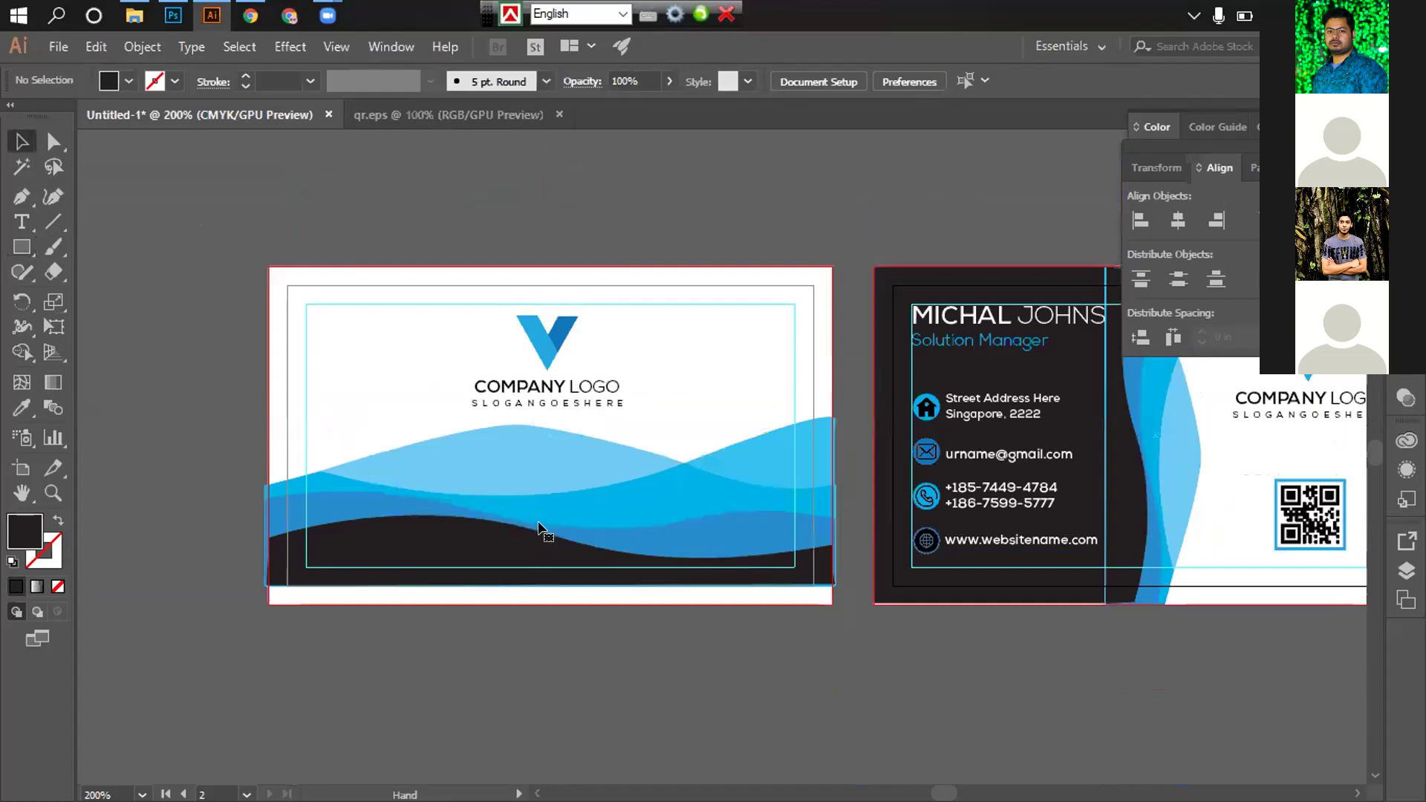
Nudge the blue wave artwork group down toward the card's bottom edge
left_click(539, 528)
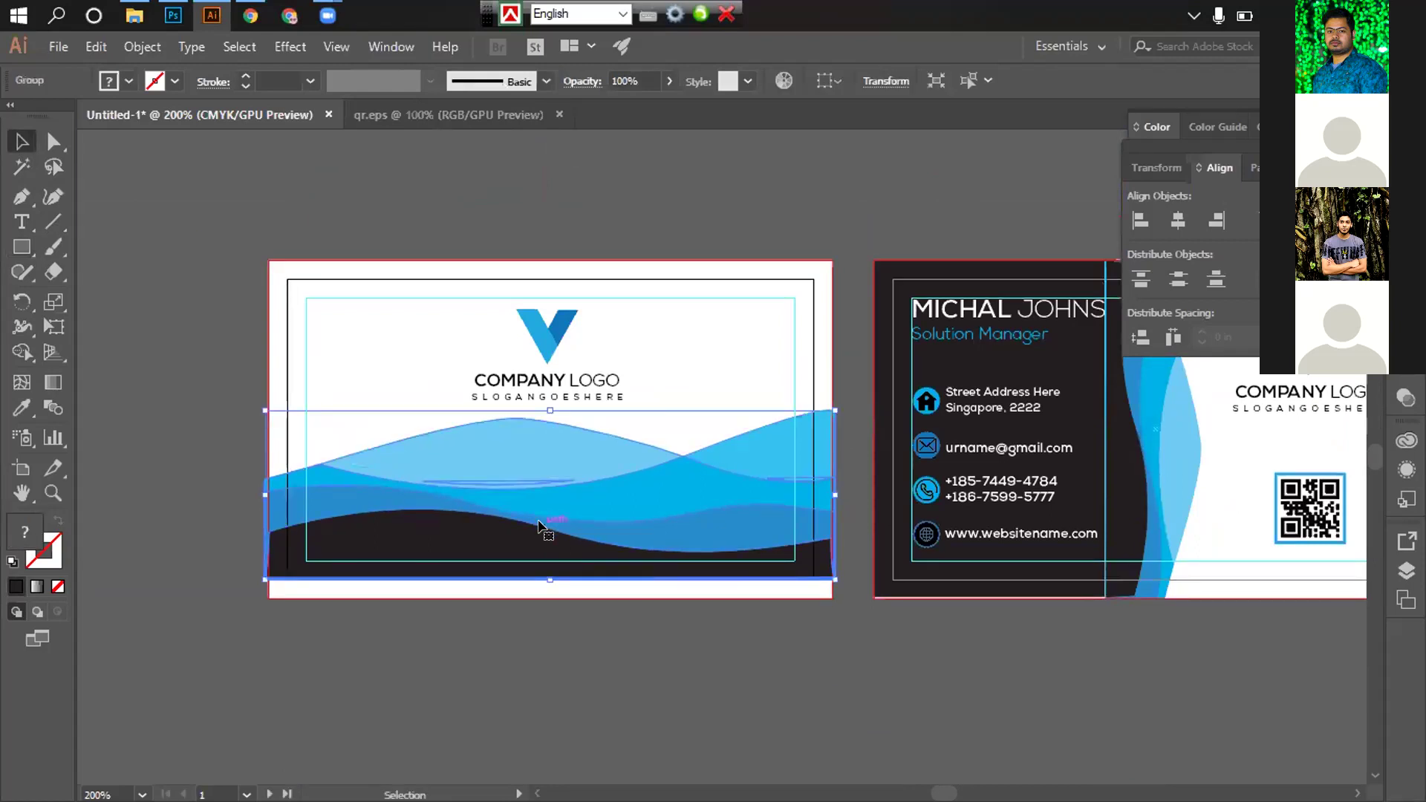
key("Down")
key("Down")
key("Down")
key("Down")
key("Down")
key("Down")
key("Down")
key("Down")
key("Down")
key("Down")
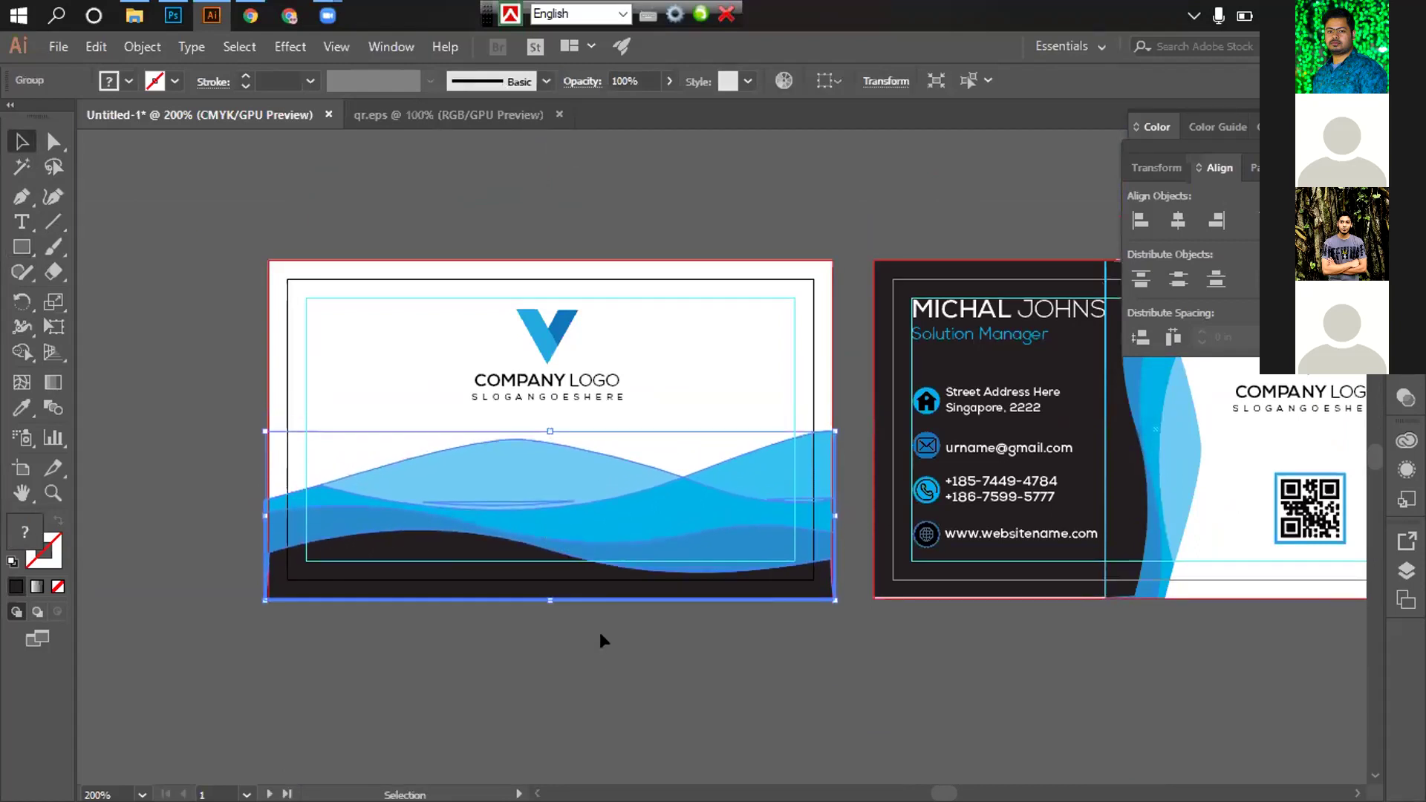
left_click(608, 657)
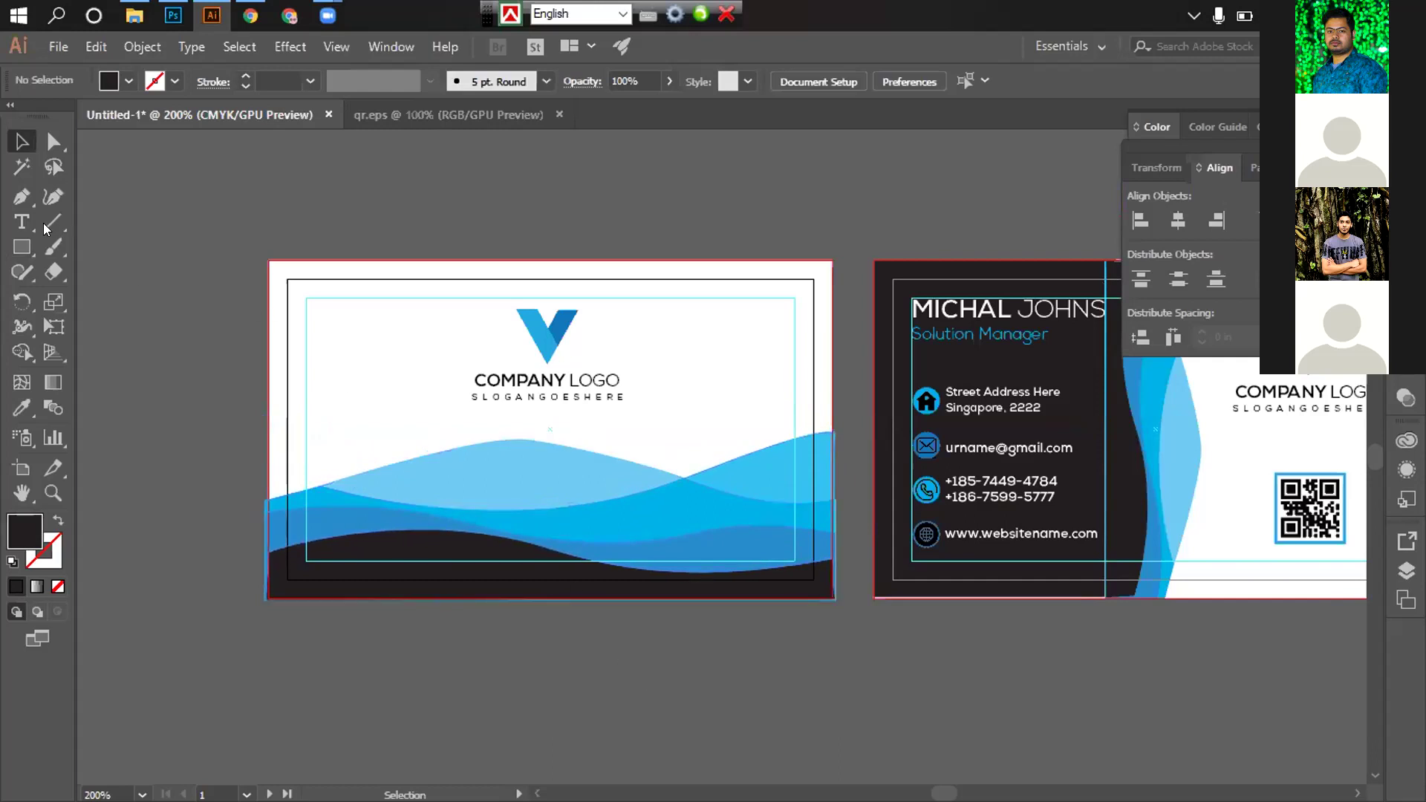
left_click(22, 246)
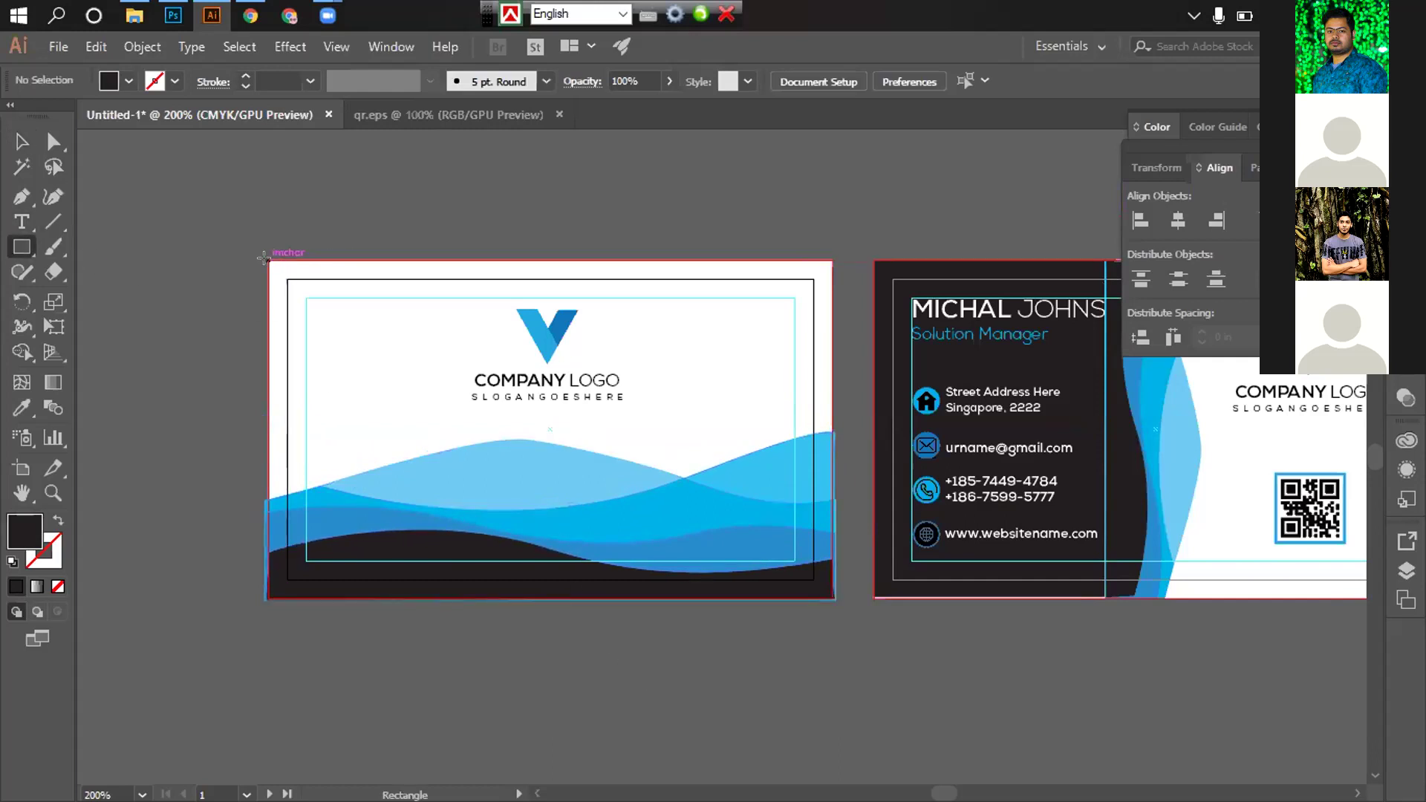
key("v")
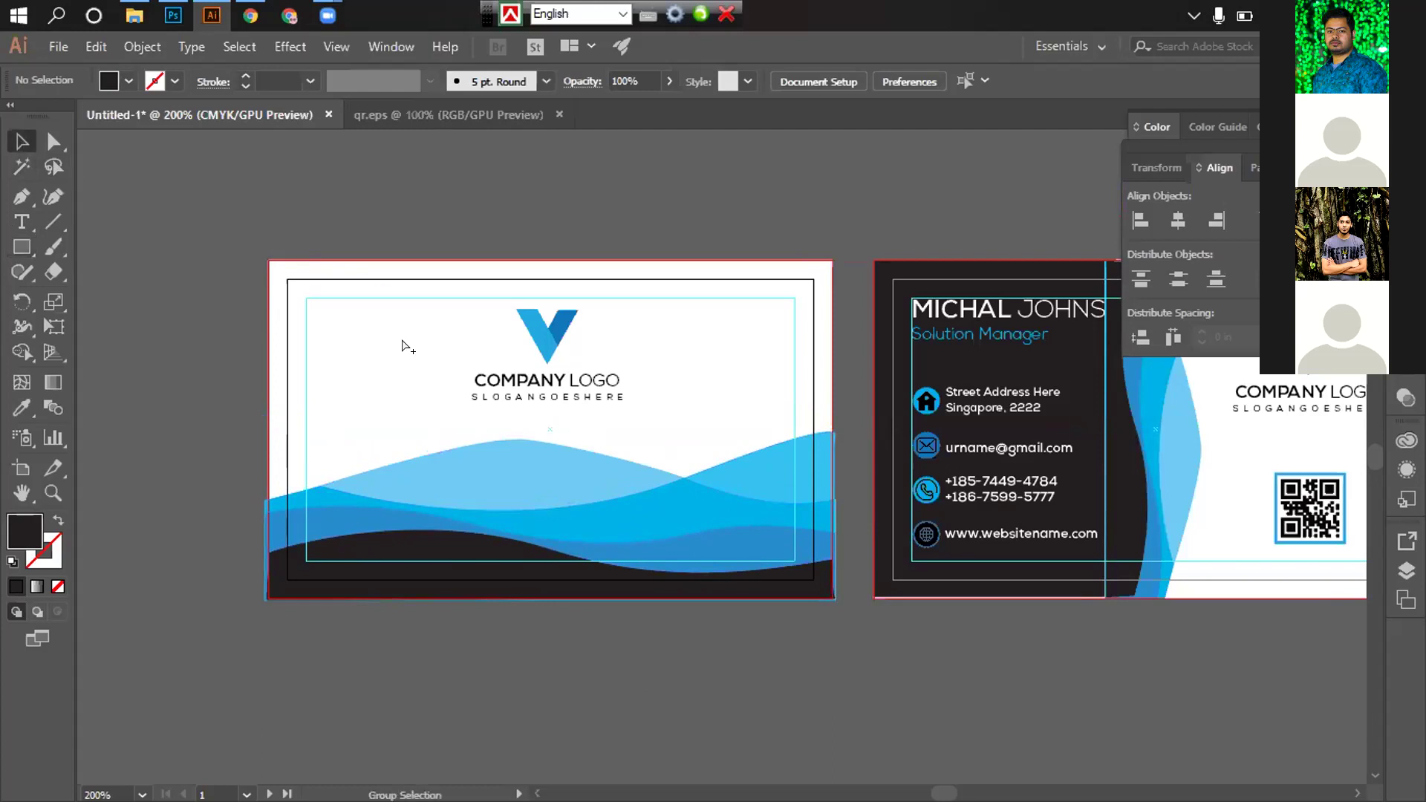
Bring the left card's white background rectangle in front of the card design
left_click(286, 262)
right_click(290, 271)
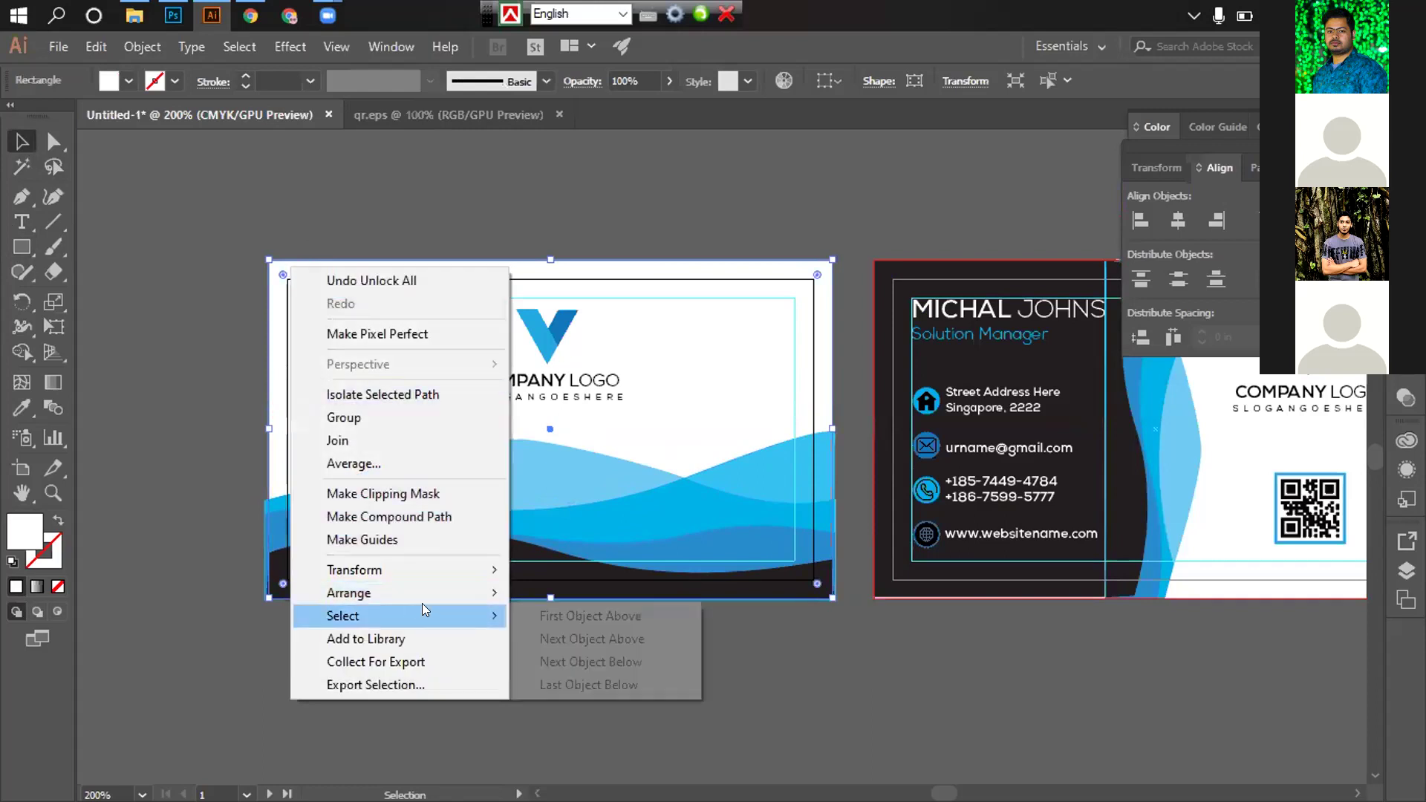
mouse_move(441, 592)
left_click(567, 593)
left_click(228, 242)
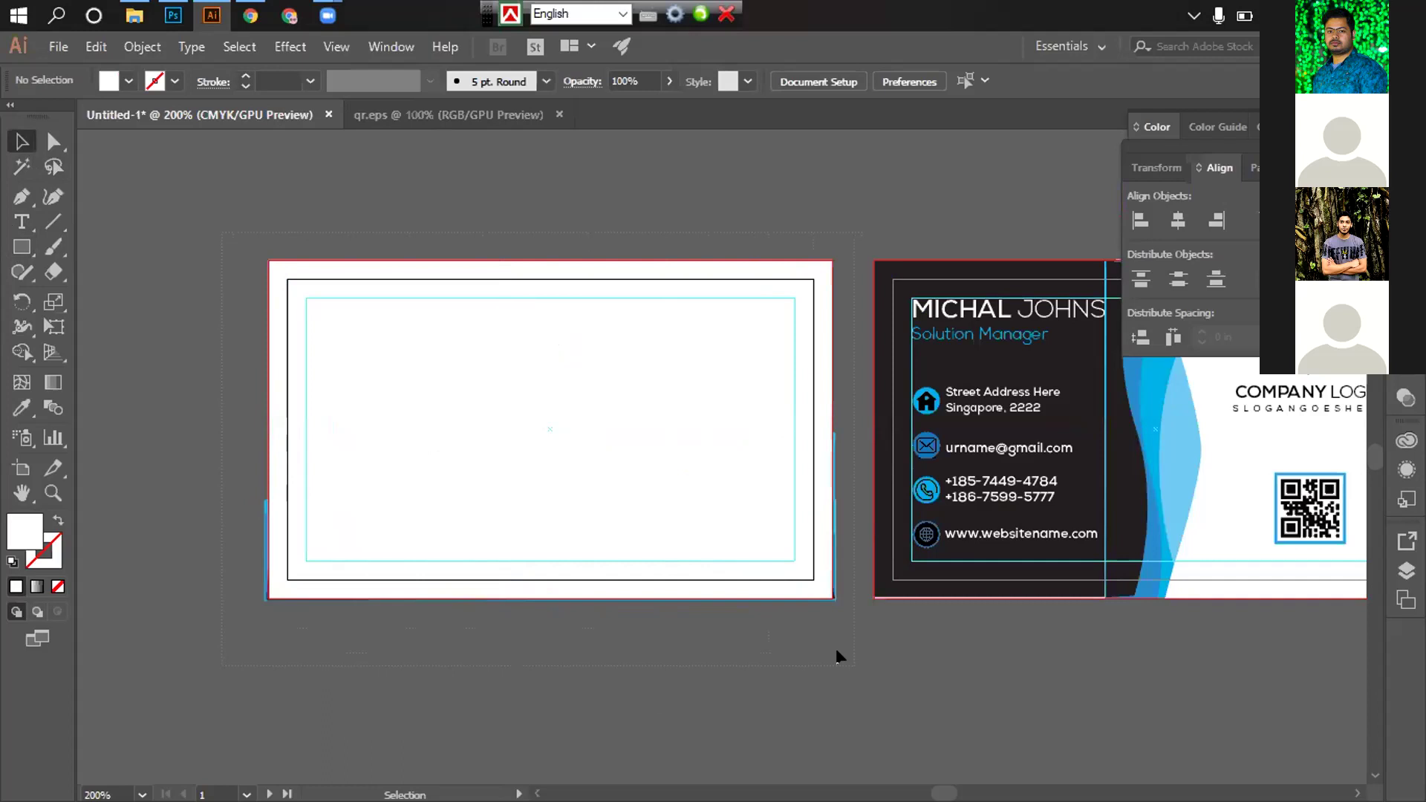
Try clipping the front card, then undo and send the white rectangle behind the design
left_click_drag(837, 655, 659, 471)
right_click(606, 415)
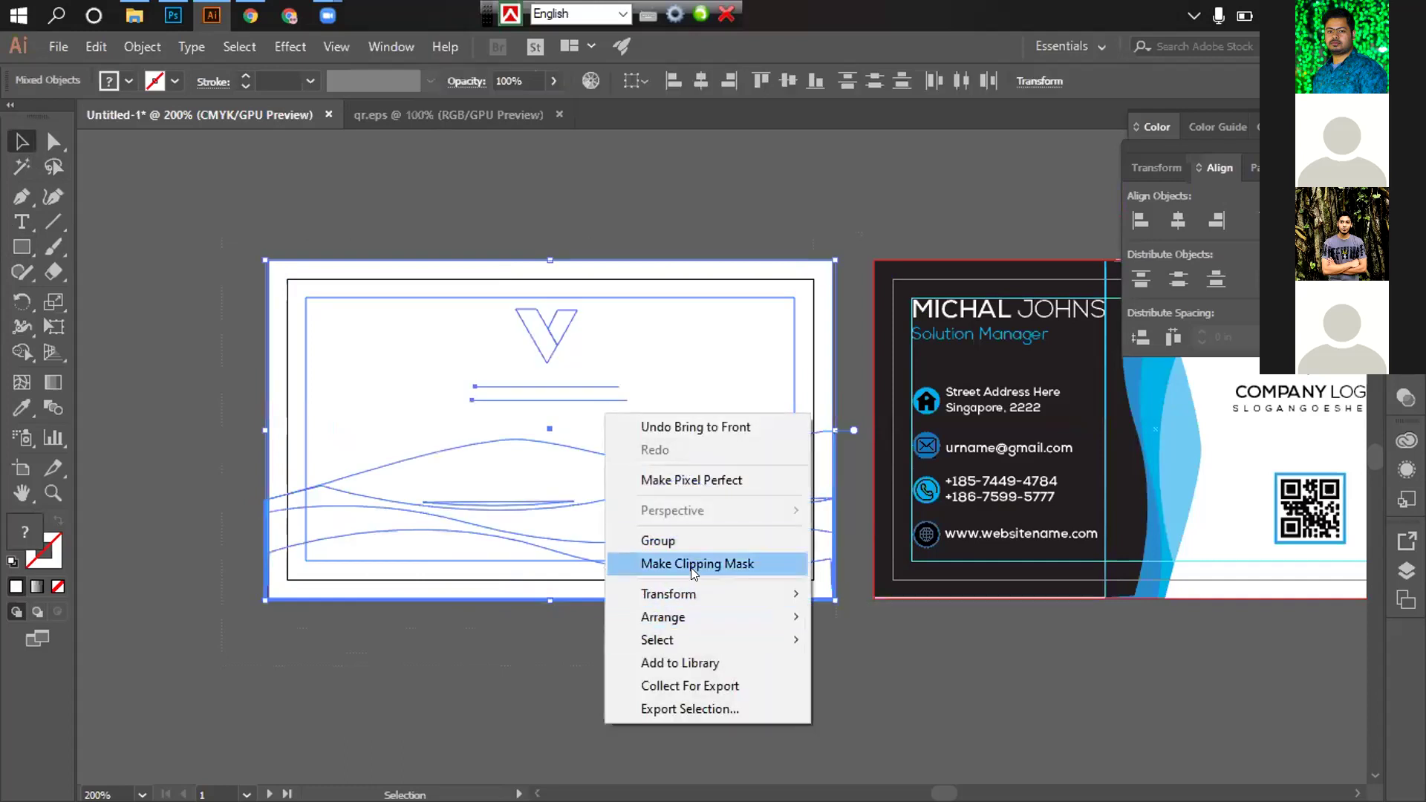
left_click(692, 567)
left_click(1009, 700)
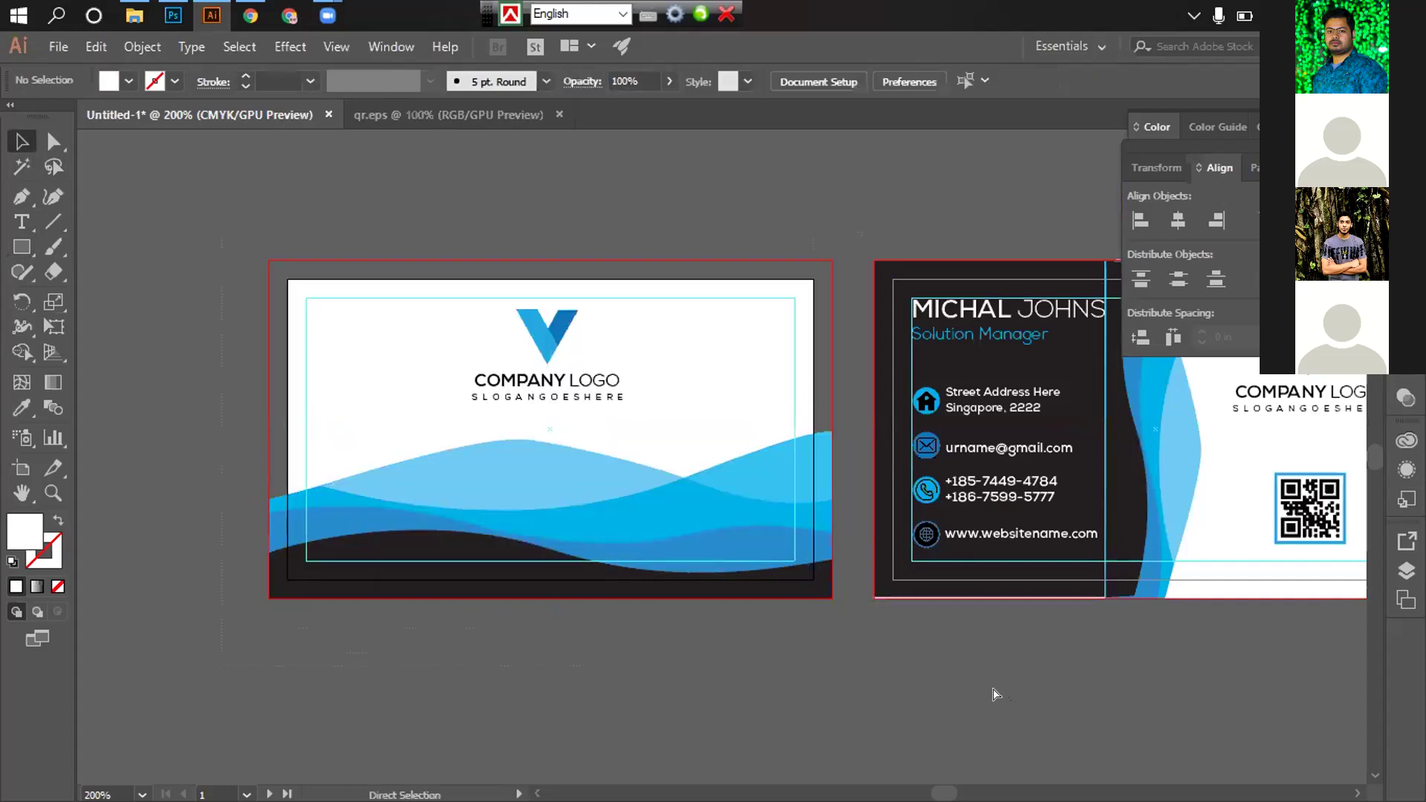
key("ctrl+z")
key("ctrl+z")
left_click(261, 254)
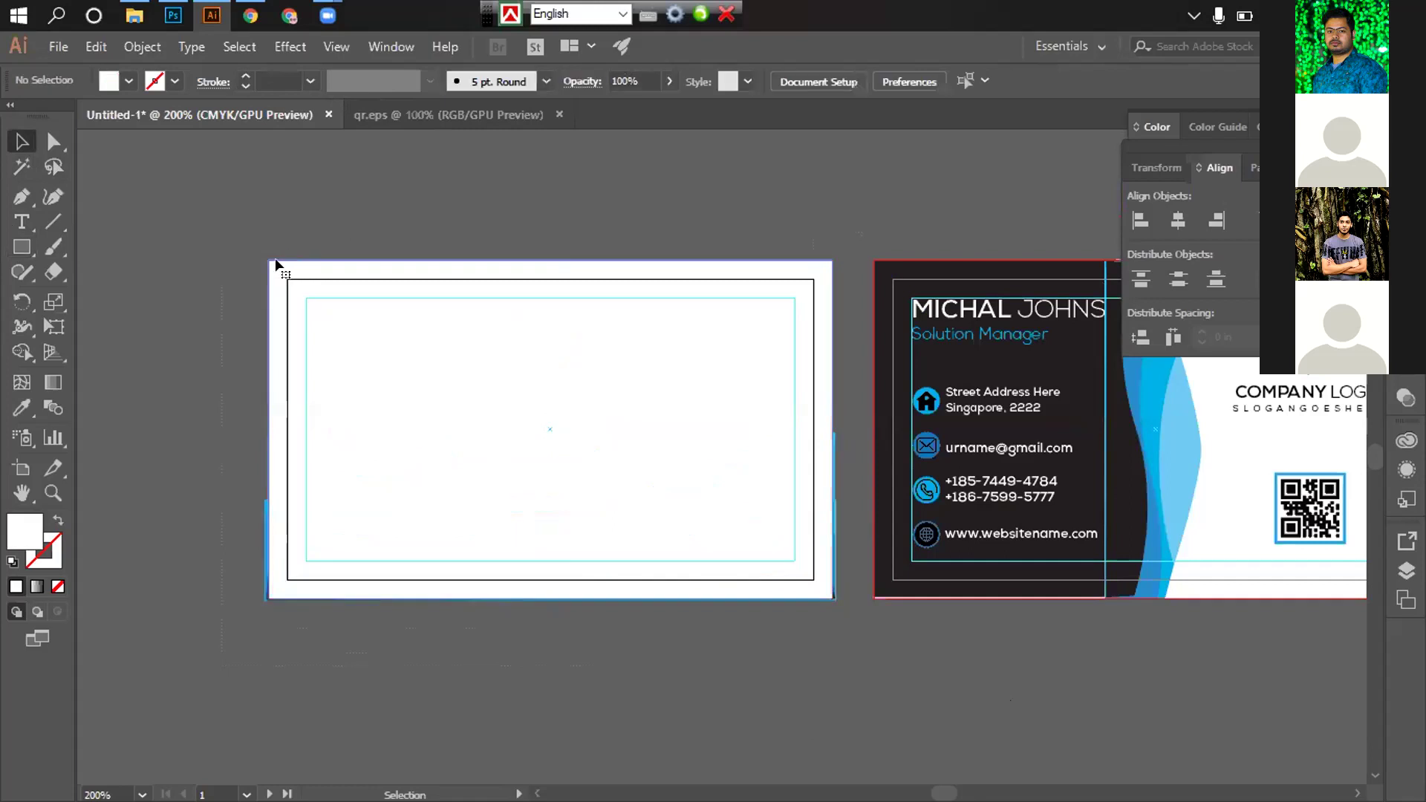
left_click(276, 263)
key("Delete")
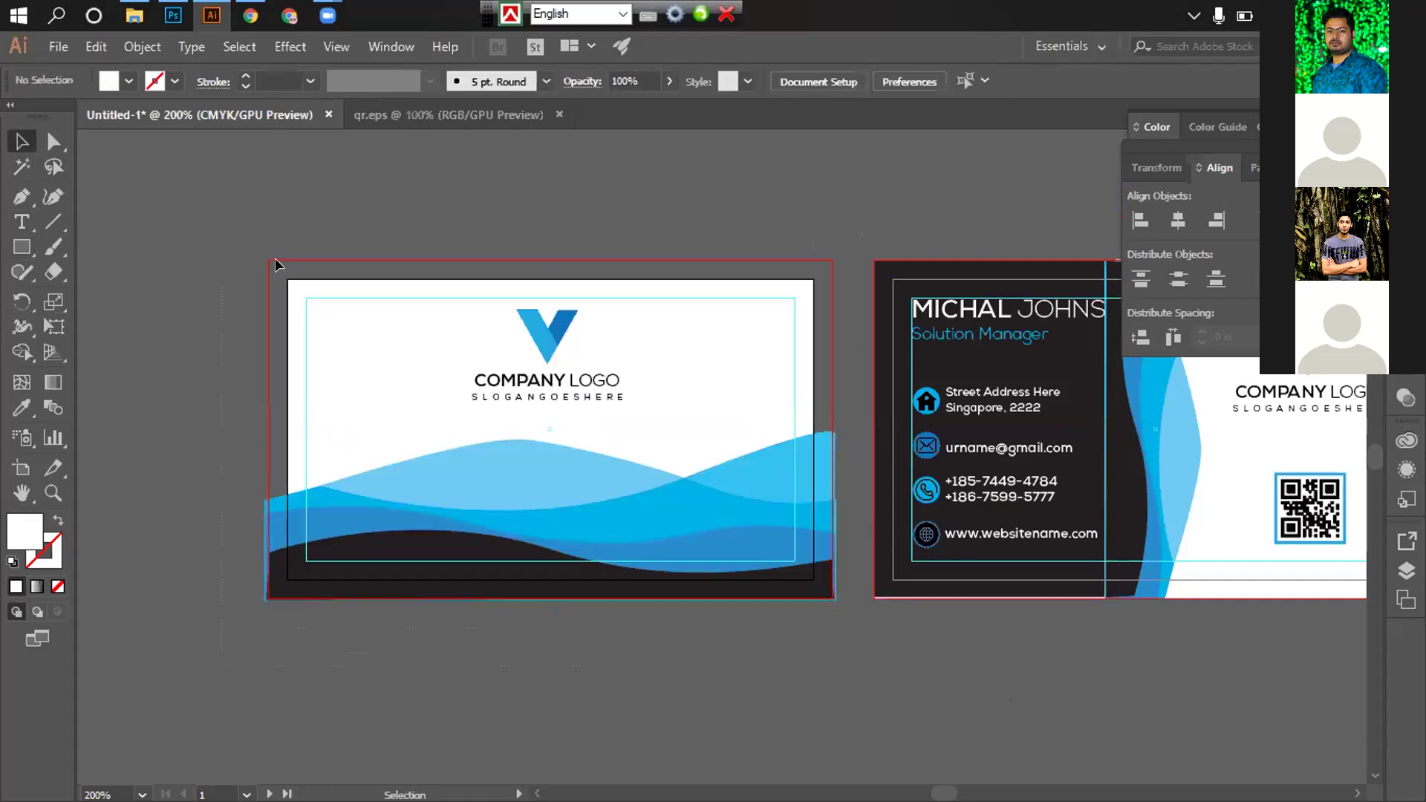
key("ctrl+z")
key("ctrl+shift+bracketleft")
left_click(101, 197)
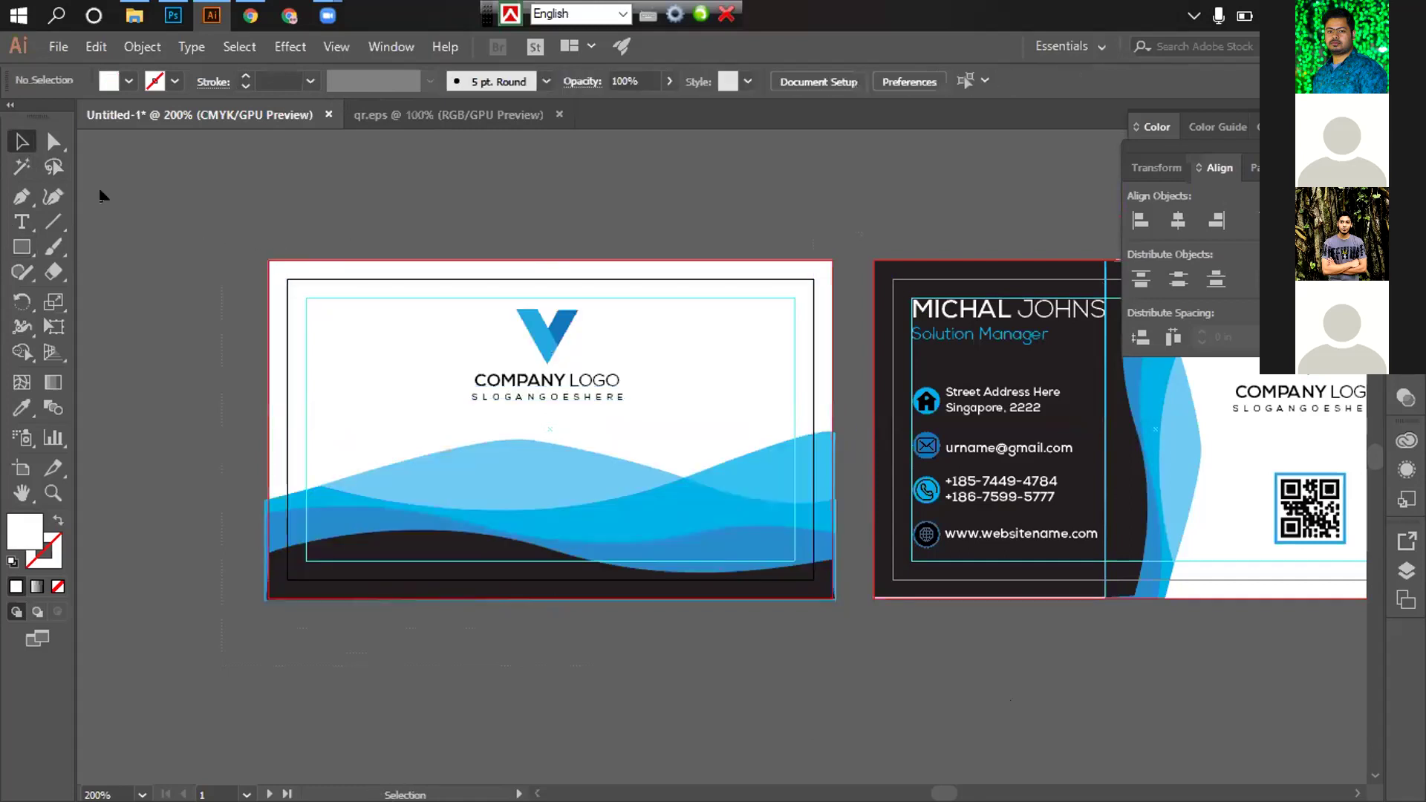
Draw a 3.75 × 2.25 in rectangle covering the front card
left_click(22, 243)
mouse_move(269, 260)
left_mouse_down()
mouse_move(444, 451)
mouse_move(713, 573)
mouse_move(813, 603)
mouse_move(827, 590)
left_mouse_up()
key("ctrl+shift+bracketleft")
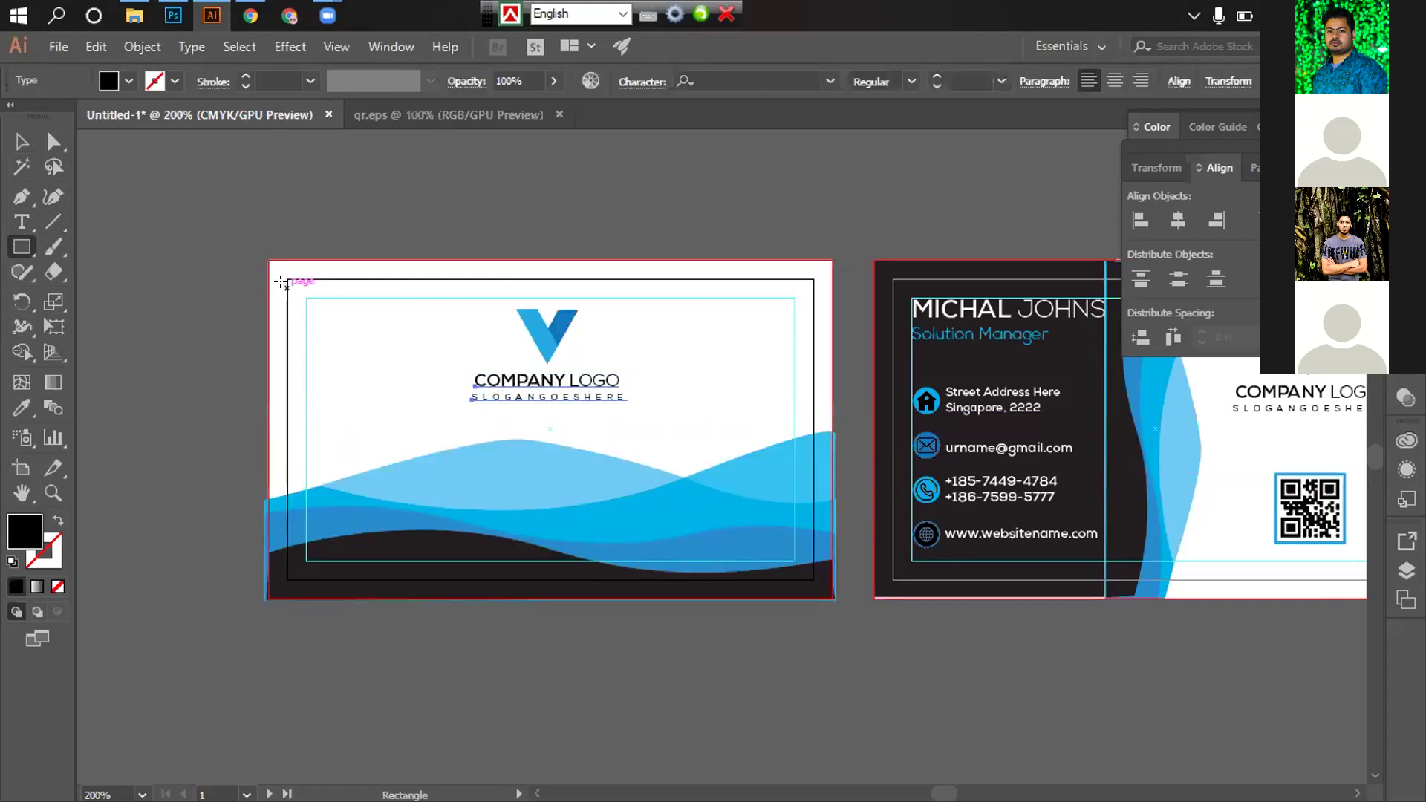
left_click_drag(262, 257, 827, 592)
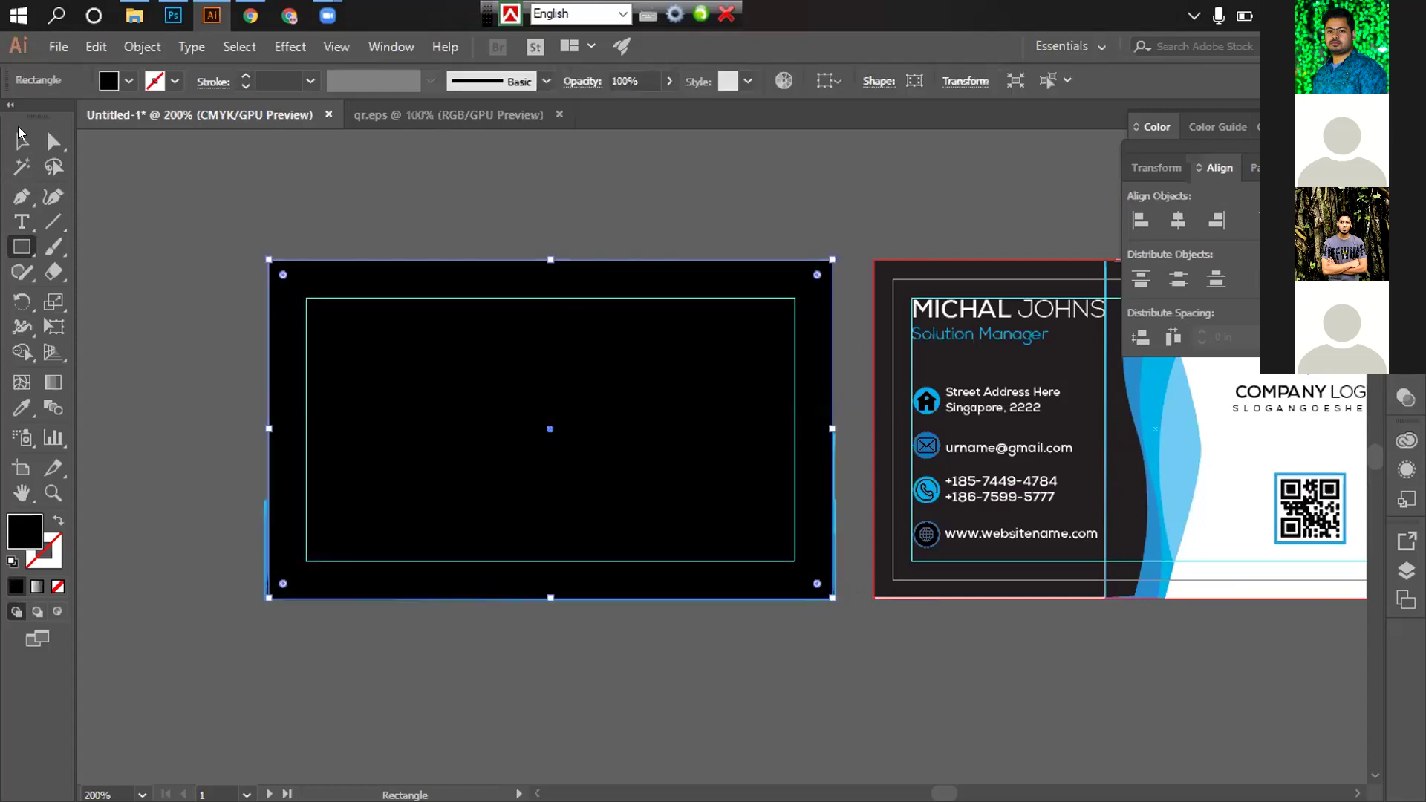
left_click(21, 140)
left_click(187, 183)
Clip the front card design to the rectangle with Make Clipping Mask
scroll(823, 605, "down", 5)
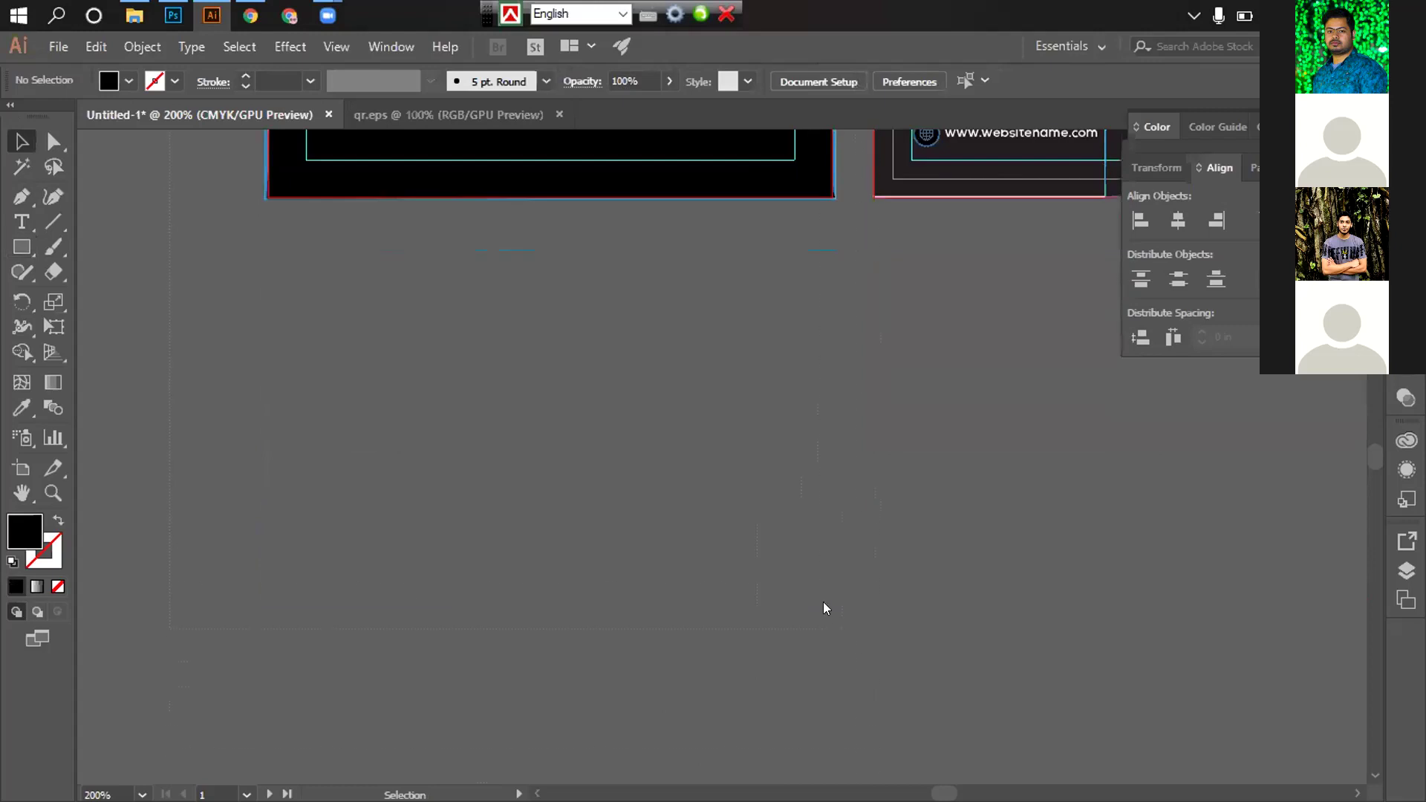
key("ctrl+a")
scroll(823, 580, "up", 5)
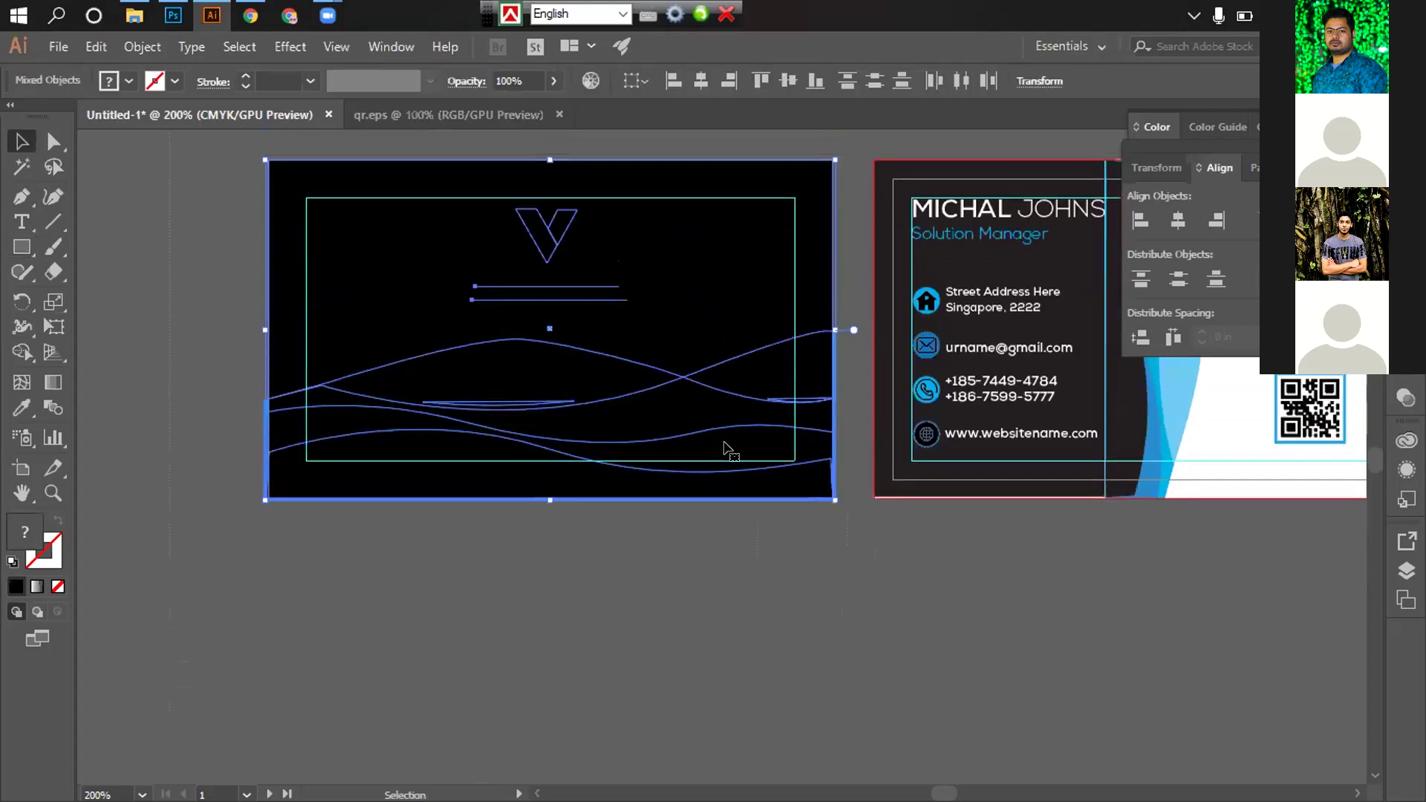
right_click(759, 458)
left_click(772, 474)
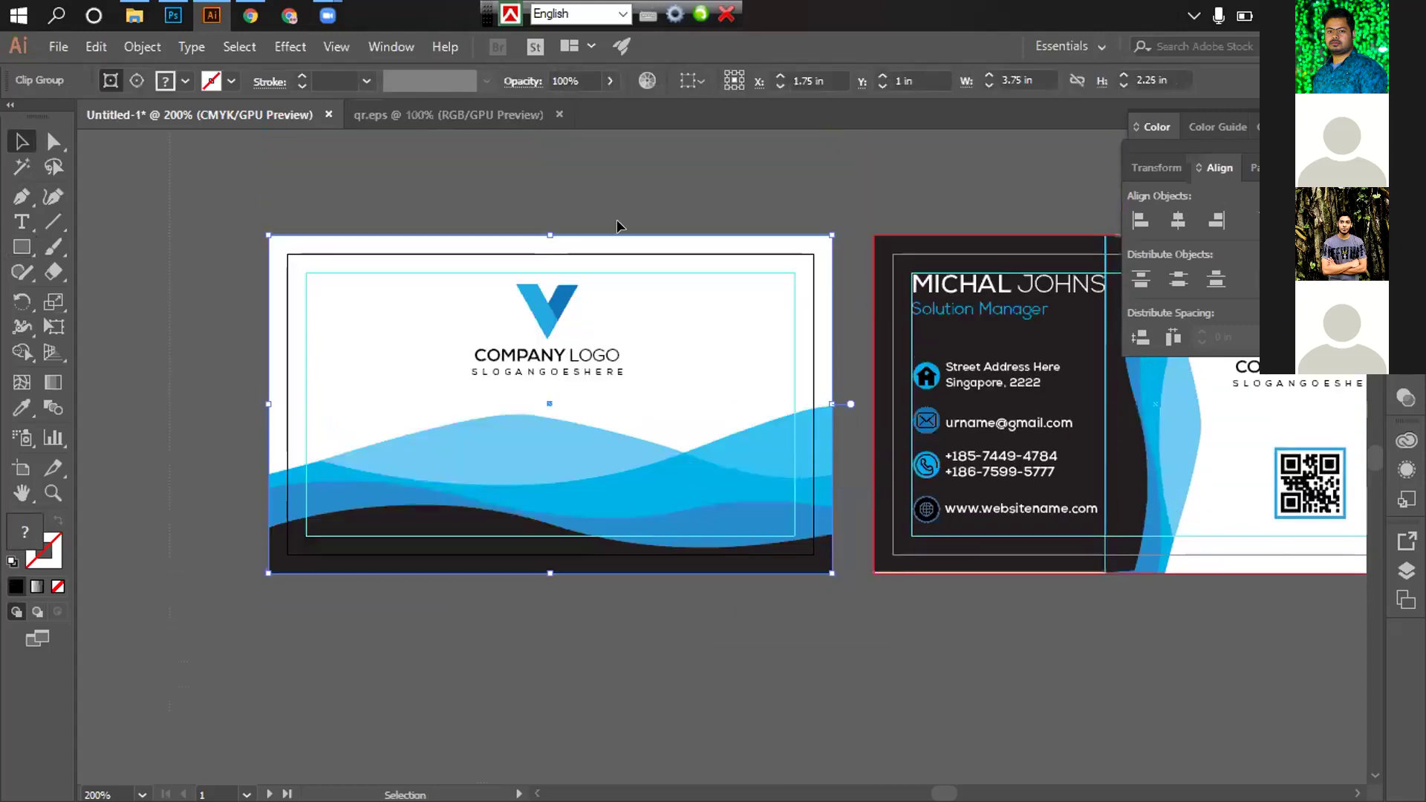
left_click(592, 193)
Draw a card-sized rectangle over the back card and clip its design to it
left_click_drag(856, 465, 343, 429)
left_click(22, 247)
left_click_drag(359, 201, 921, 536)
left_click(21, 143)
left_click_drag(338, 179, 808, 653)
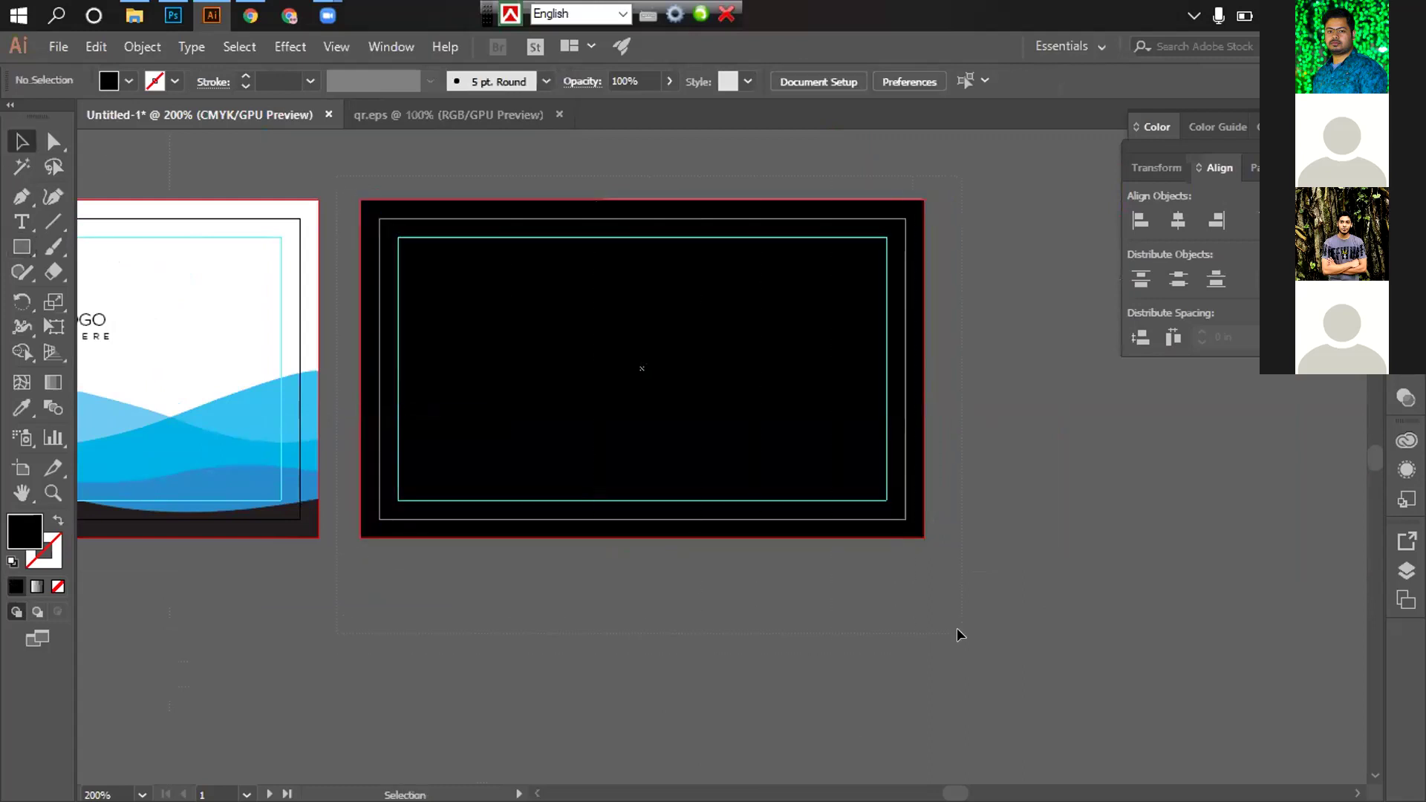
left_click_drag(957, 635, 957, 635)
right_click(793, 424)
left_click(888, 578)
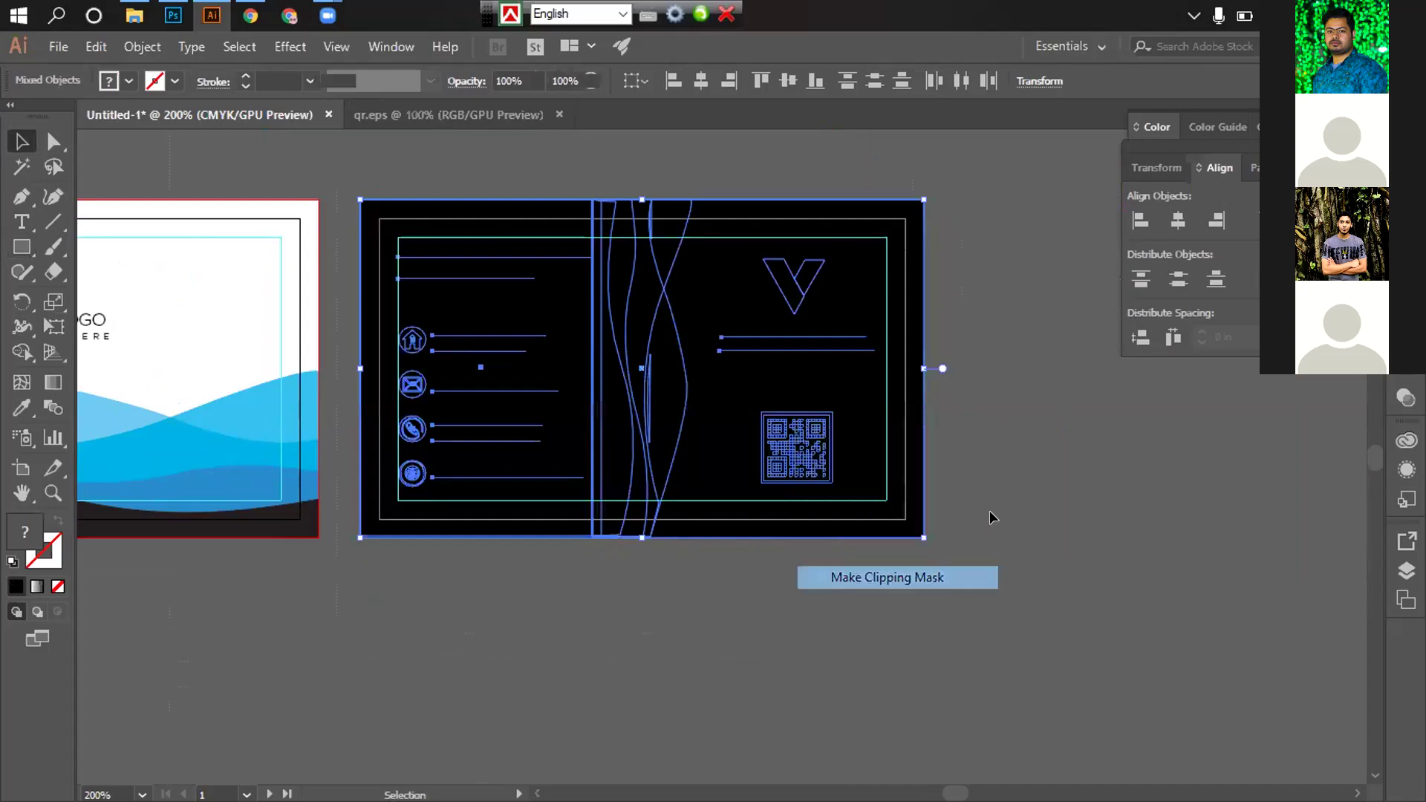
left_click(989, 510)
Delete the dark and the large reference card images from the canvas
key("ctrl+minus")
left_click_drag(576, 597, 521, 731)
left_click(810, 215)
key("Delete")
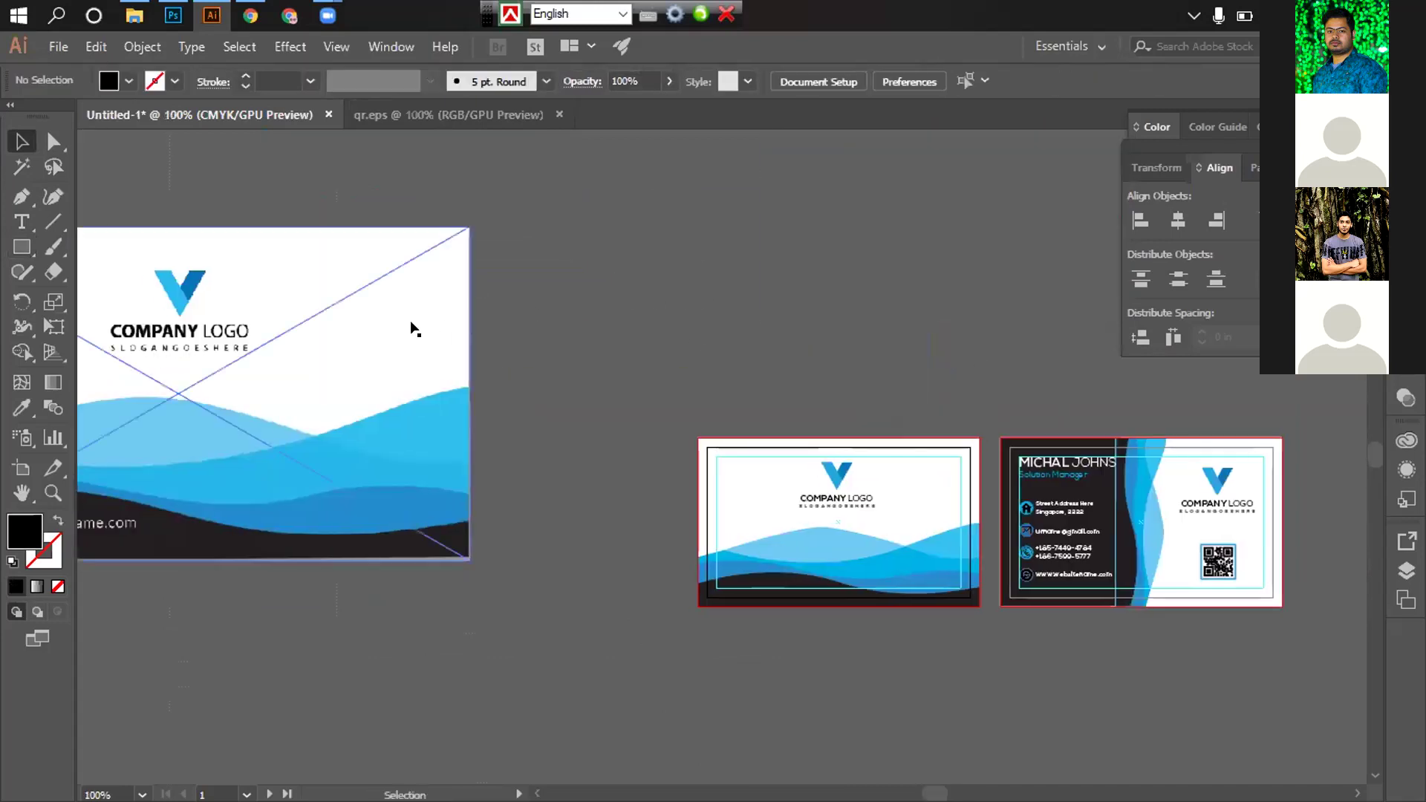
left_click(388, 324)
key("Delete")
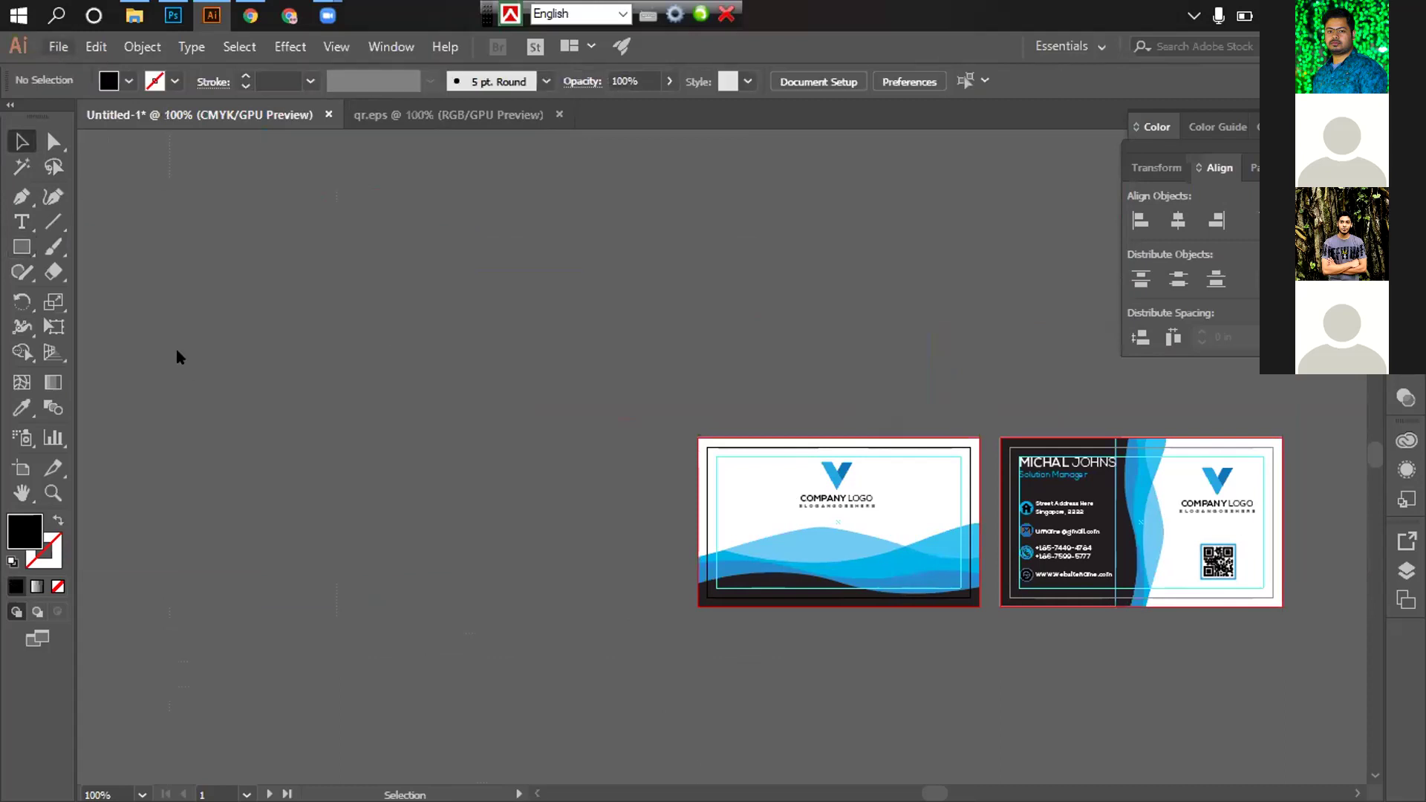
Bring up the Save As dialog
key("alt+f")
key("Escape")
key("ctrl+shift+s")
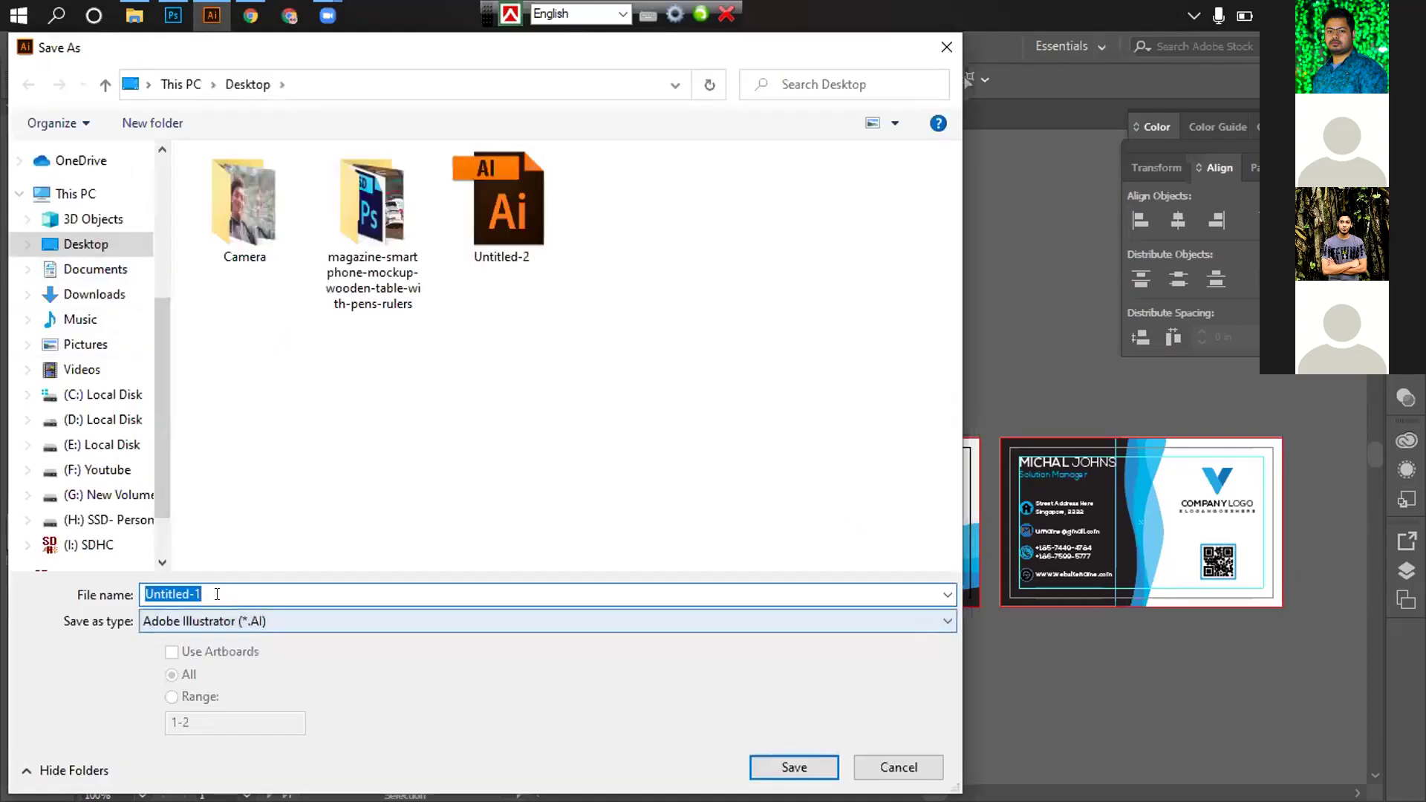
Save the document as 'Business' in Illustrator format with default save options
type("Busine")
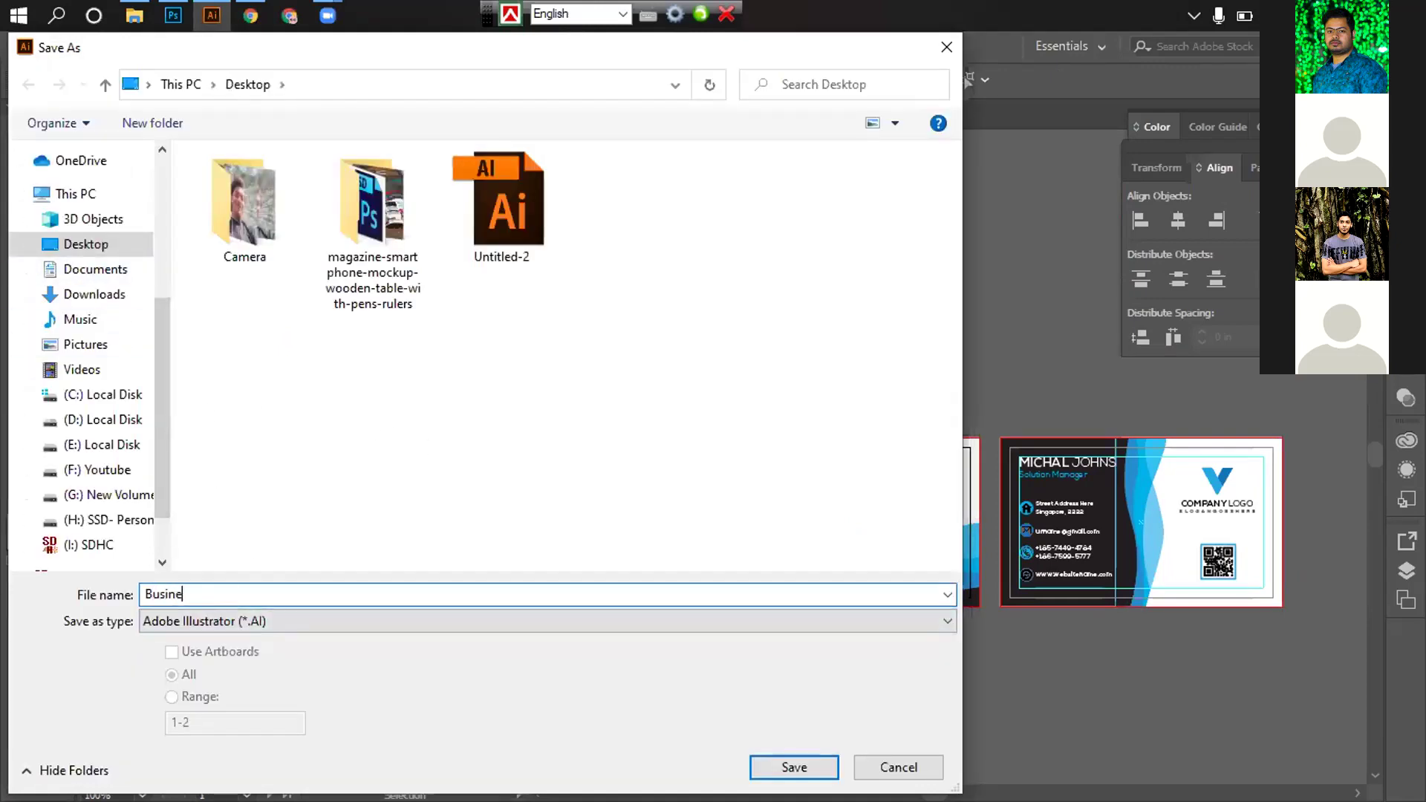
type("ss")
key("Return")
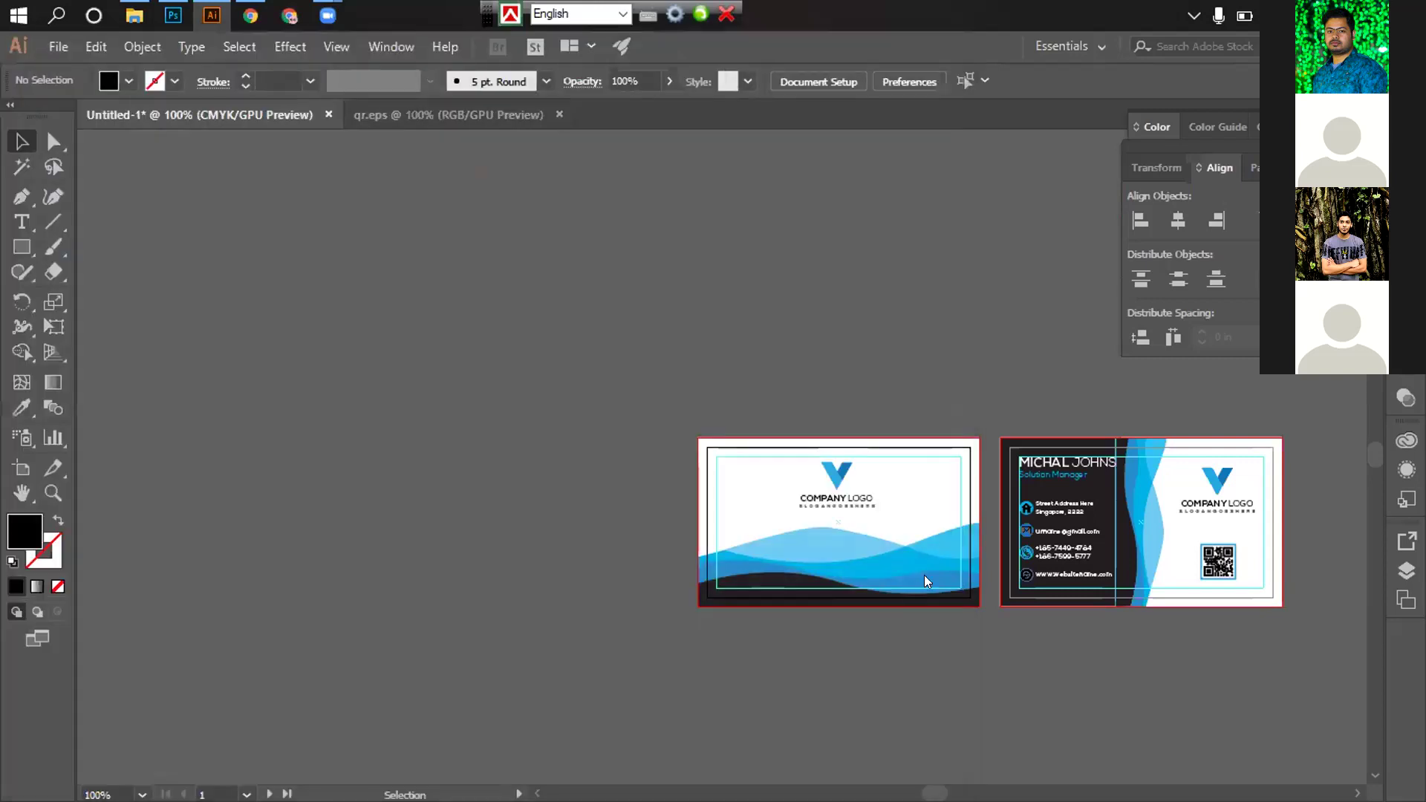
left_click(812, 702)
Inspect the blue wave group's edge up close at the back card's bottom
scroll(792, 525, "up", 3)
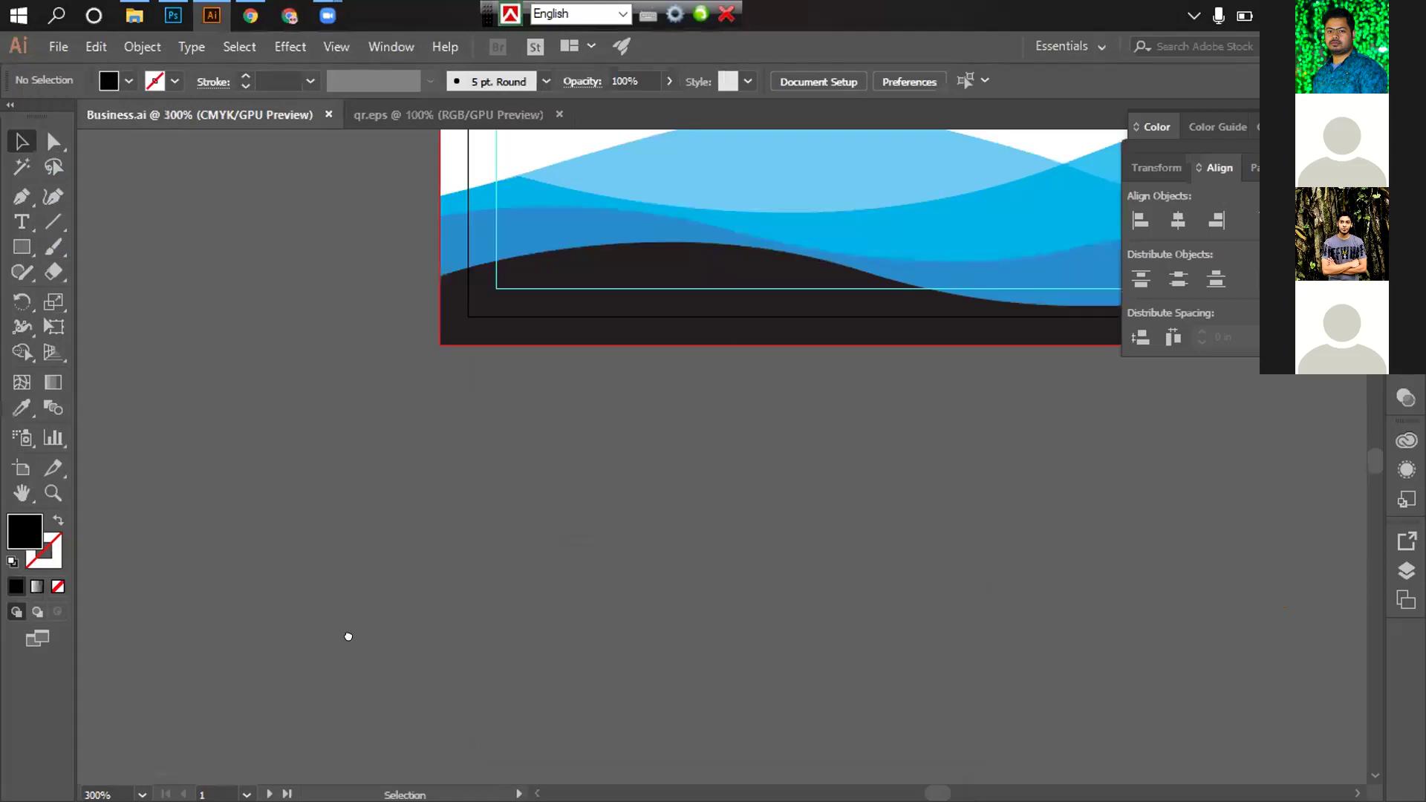
scroll(793, 502, "right", 3)
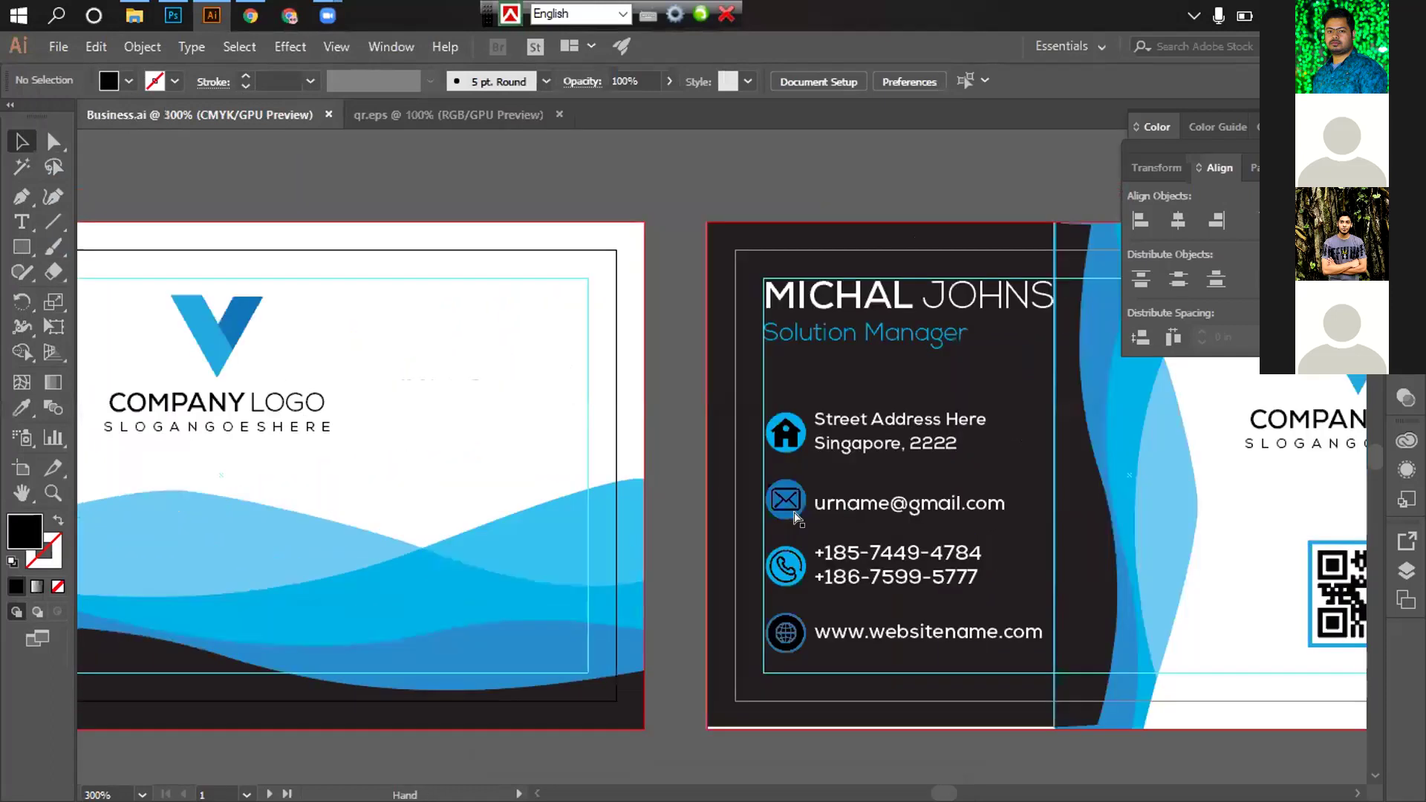
scroll(795, 518, "right", 3)
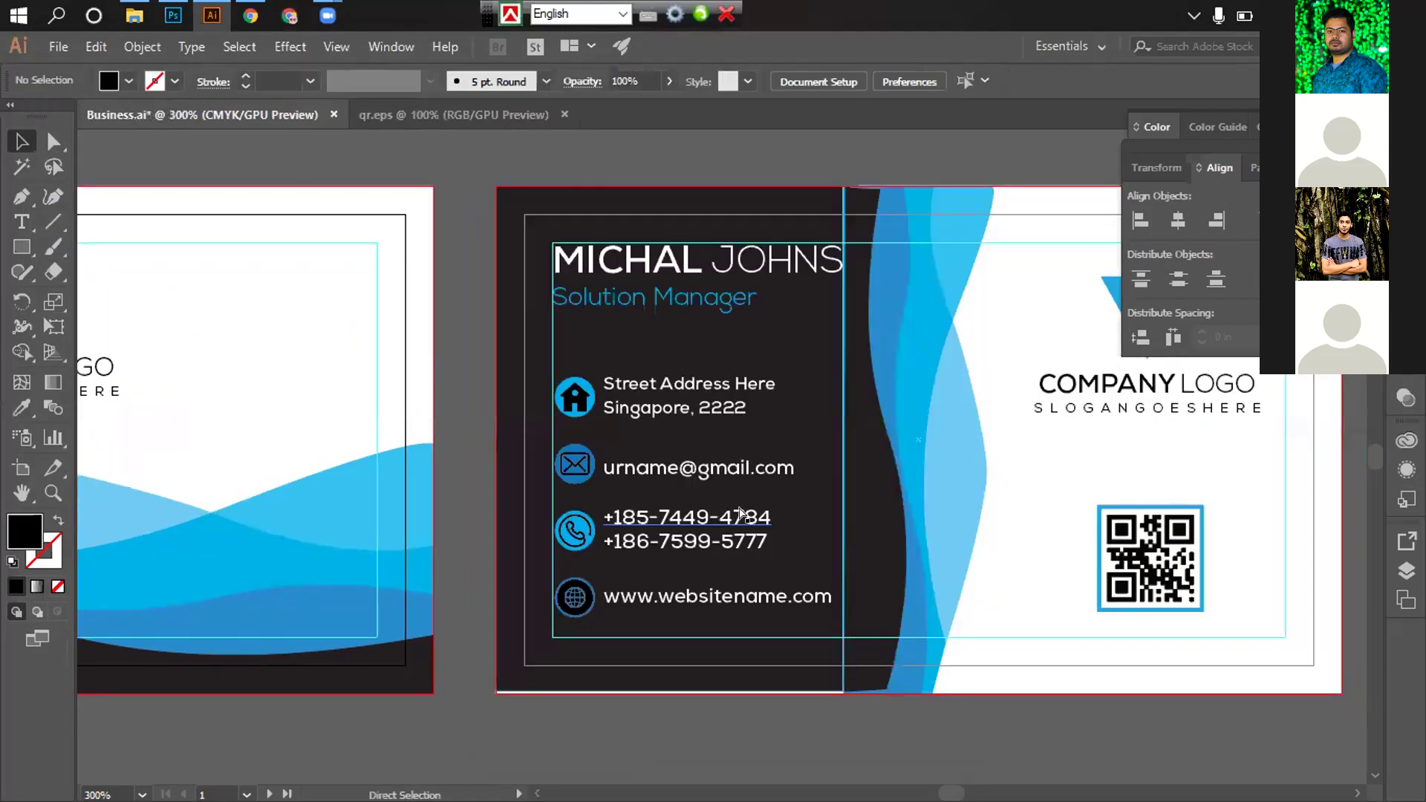
left_click(589, 499)
scroll(519, 455, "left", 2)
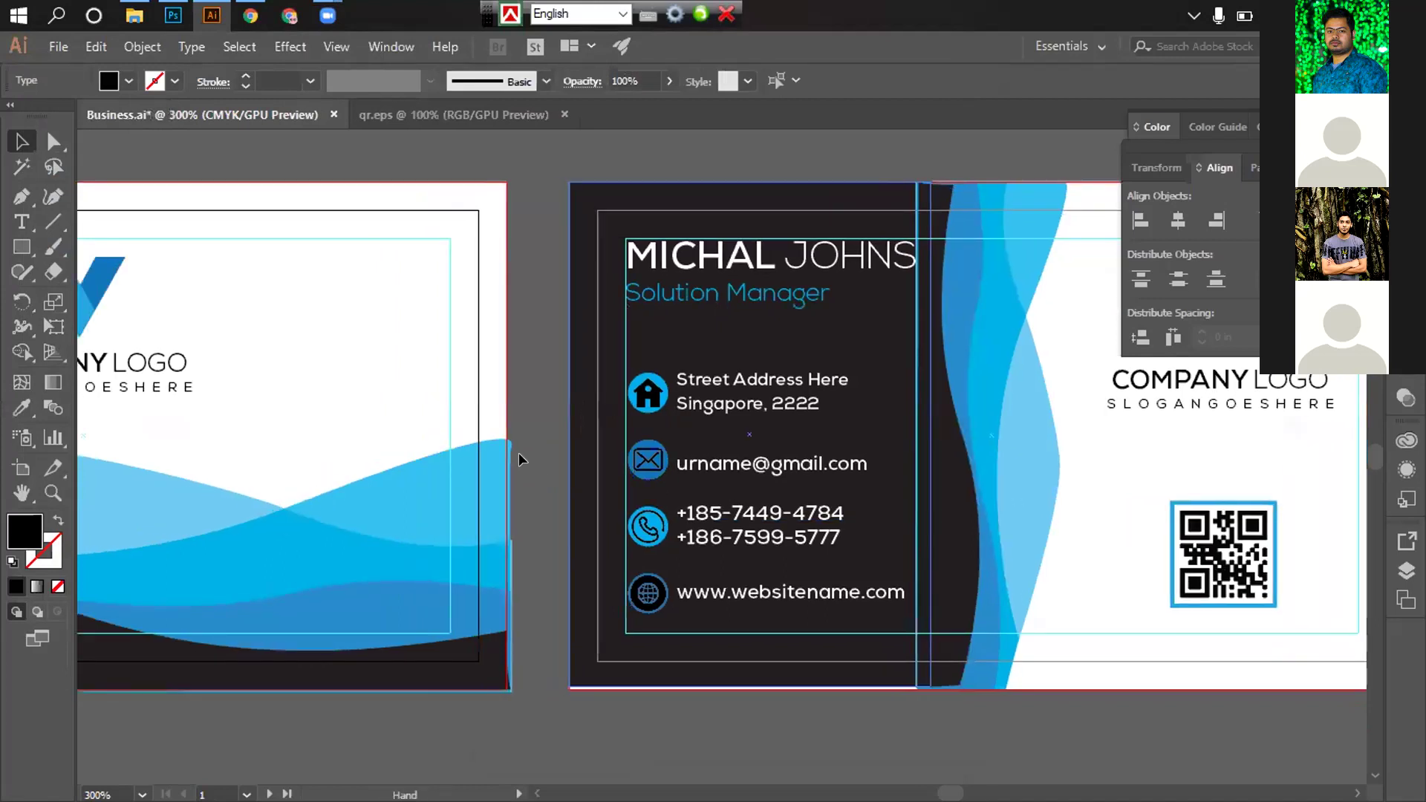
scroll(518, 455, "up", 2)
scroll(876, 560, "right", 5)
scroll(759, 388, "up", 2)
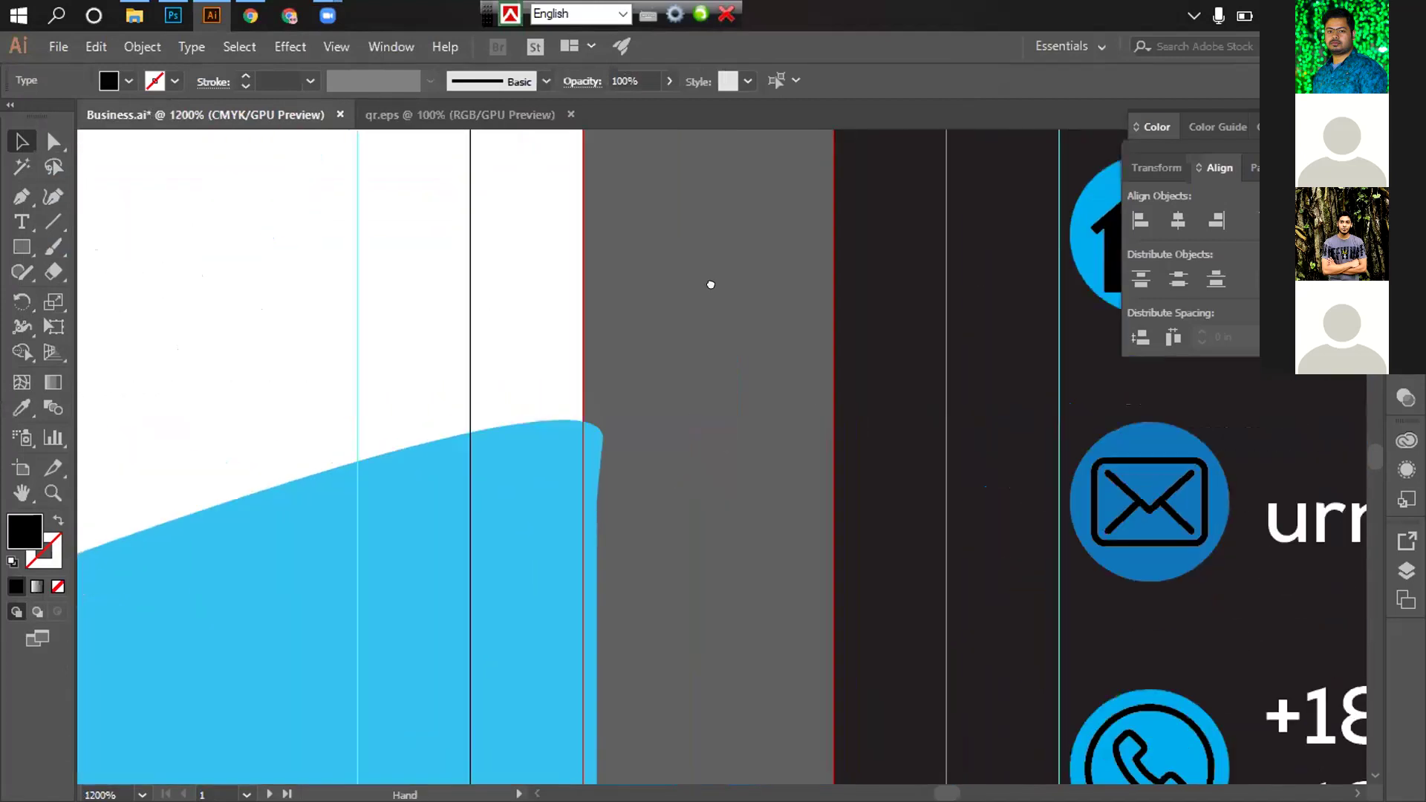
scroll(707, 287, "down", 3)
left_click(625, 291)
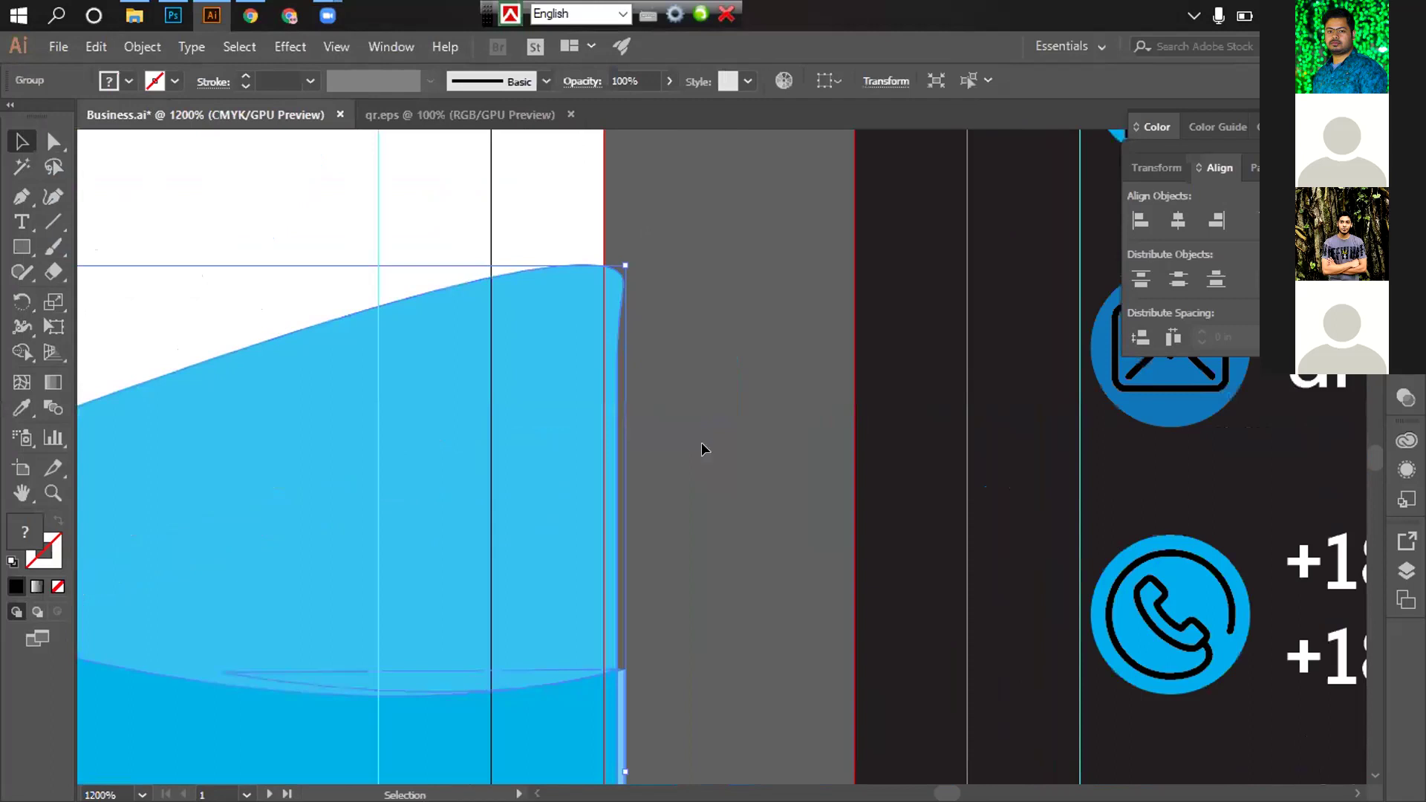
left_click_drag(701, 442, 681, 392)
left_click_drag(670, 653, 663, 370)
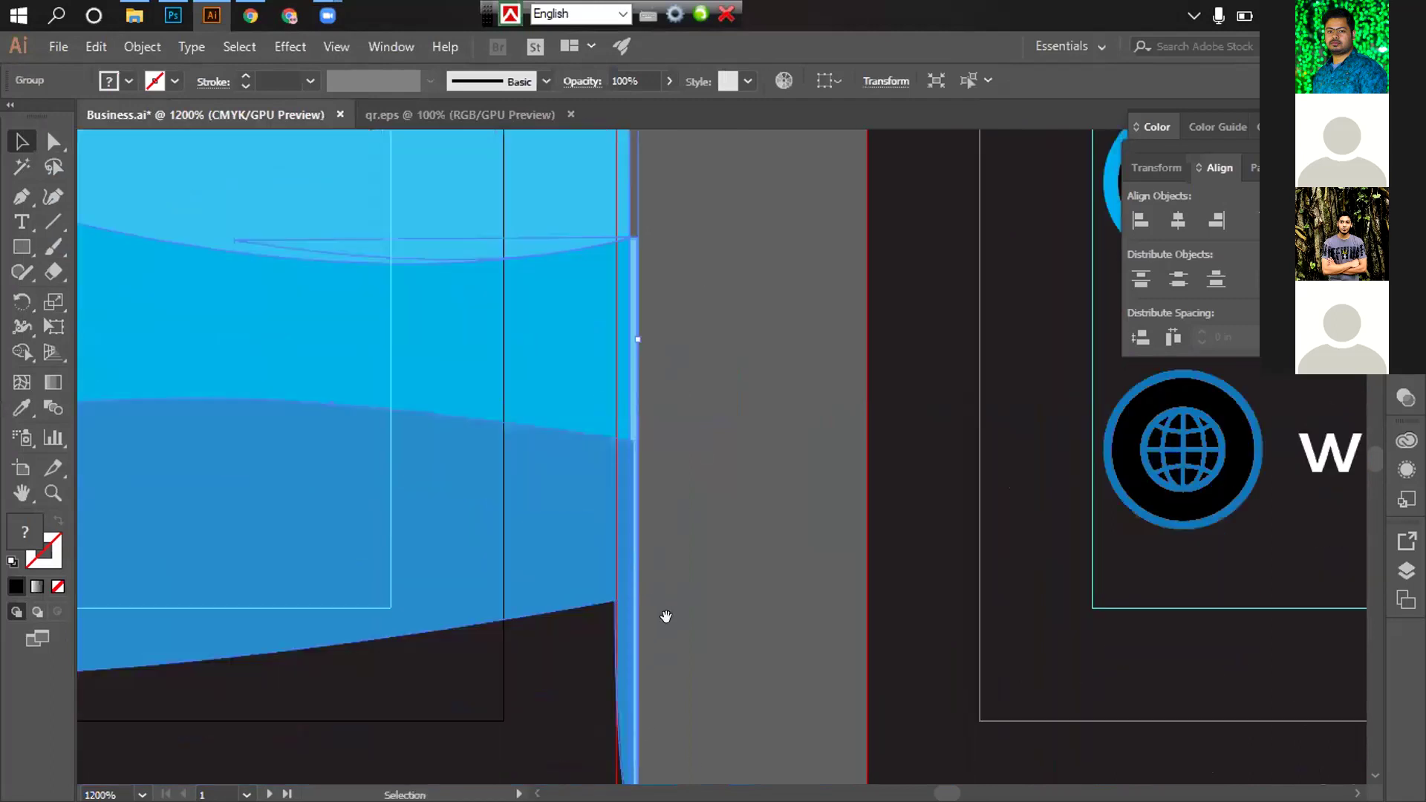
scroll(667, 616, "down", 3)
scroll(621, 685, "left", 1)
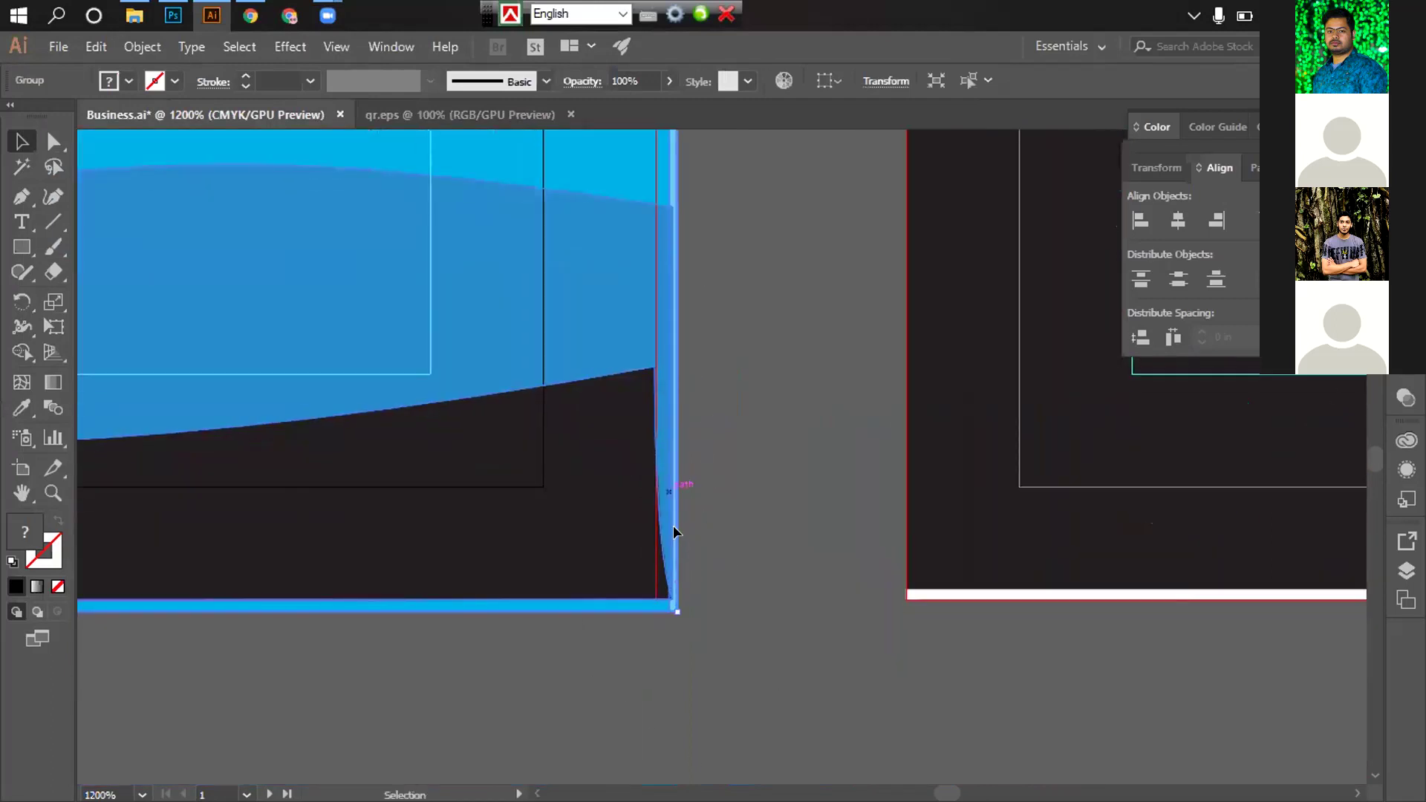
Zoom back out to see both cards
key("z")
left_click(691, 461, "alt")
left_click(691, 462, "alt")
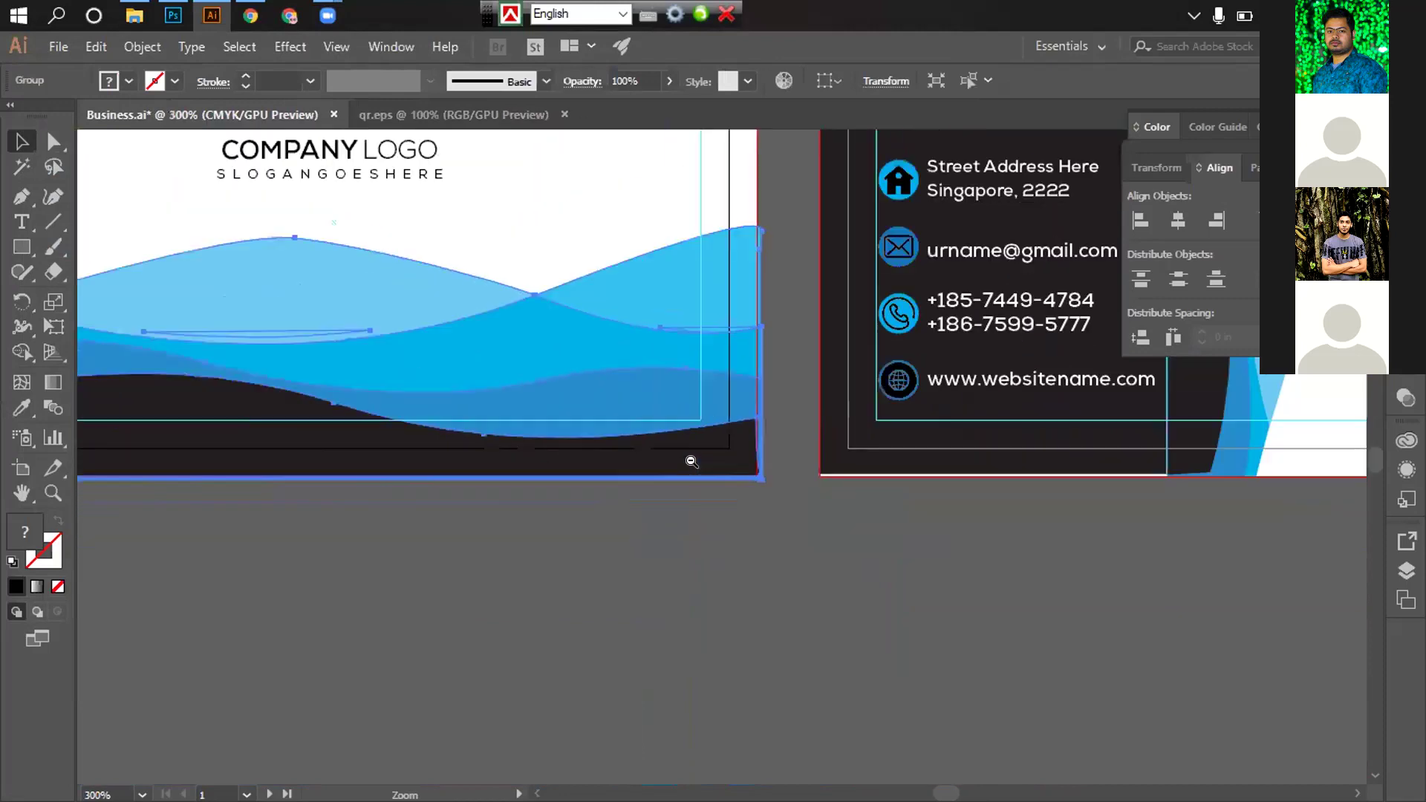
left_click(691, 462, "alt")
scroll(689, 536, "up", 1)
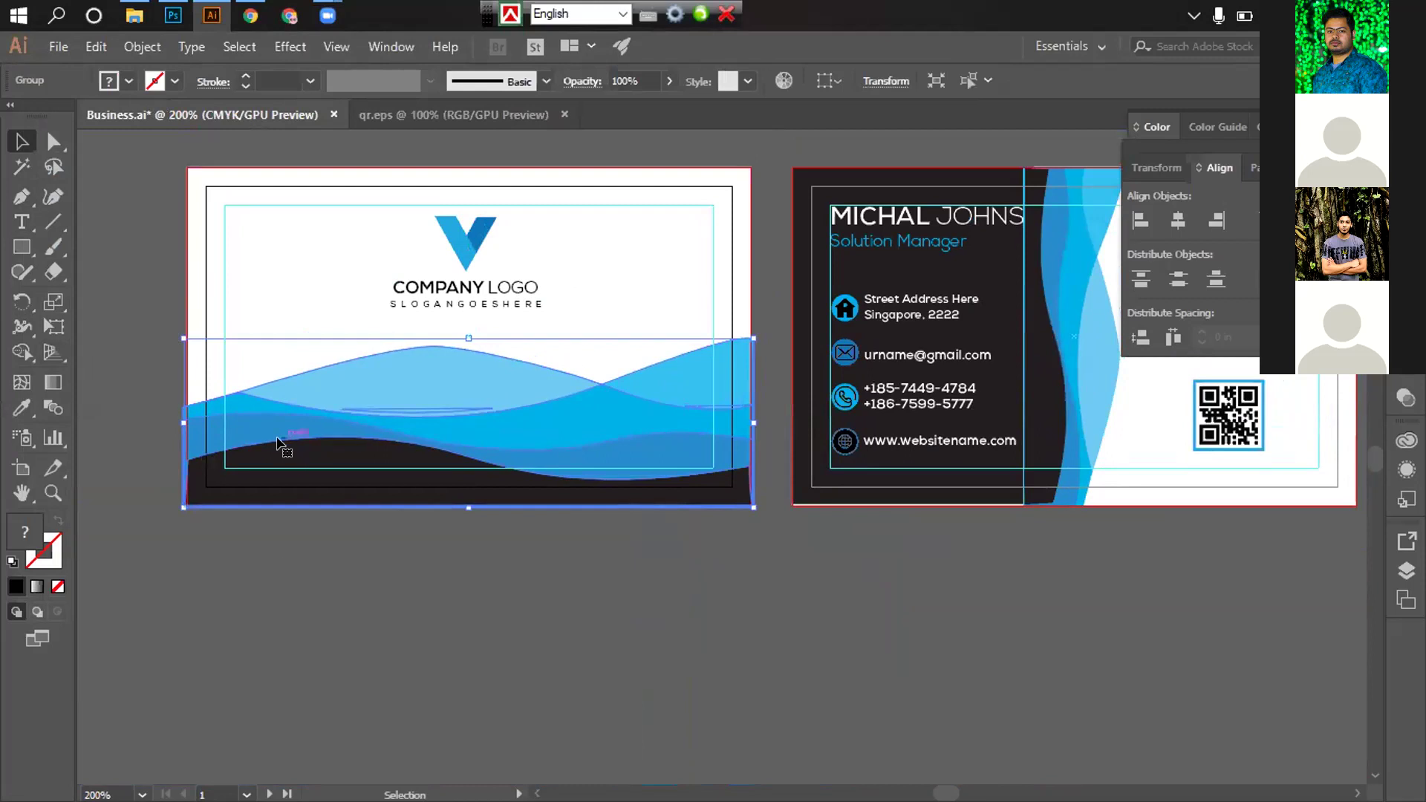
key("ctrl+z")
key("ctrl+z")
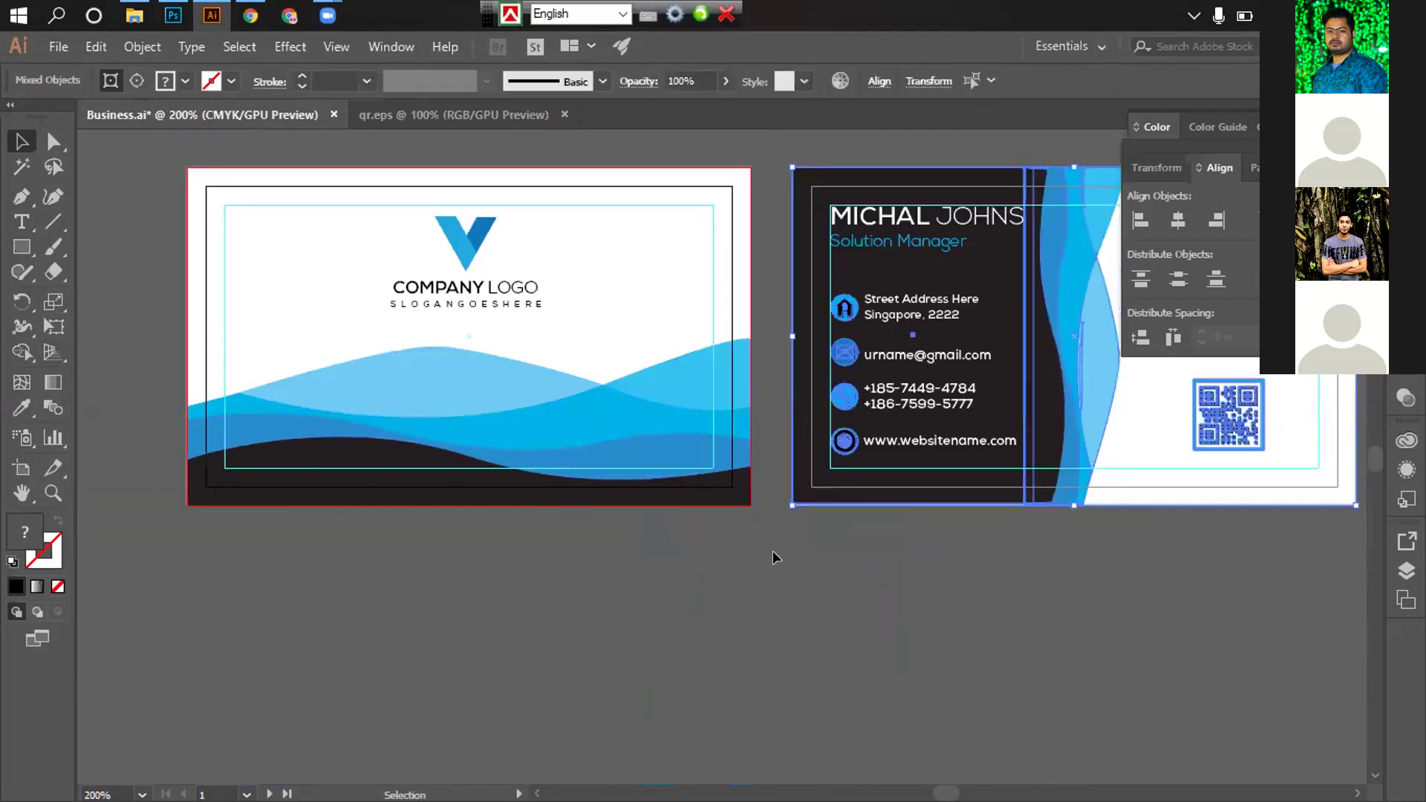
scroll(942, 554, "right", 5)
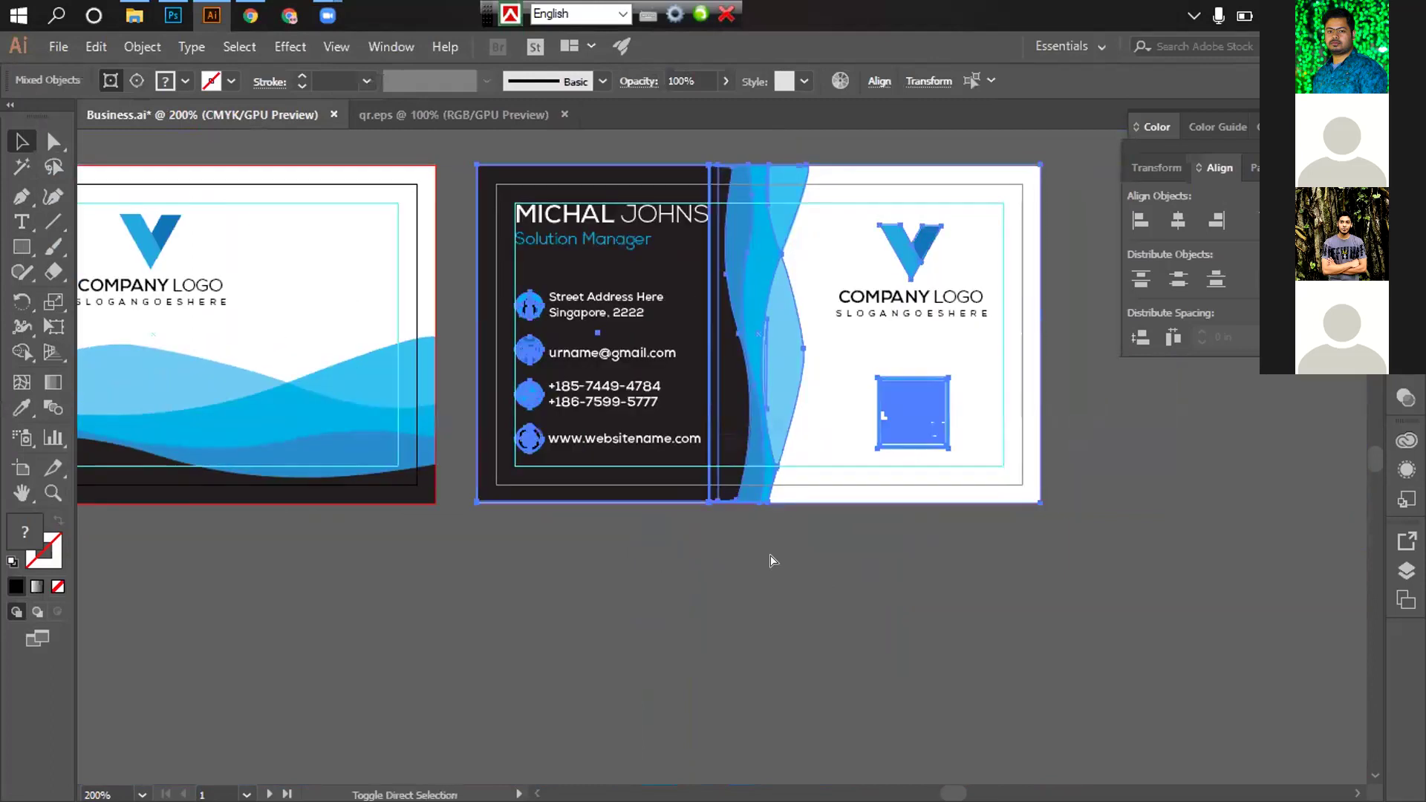
Save Business.ai and switch to the File Explorer window
key("ctrl+s")
left_click(640, 520)
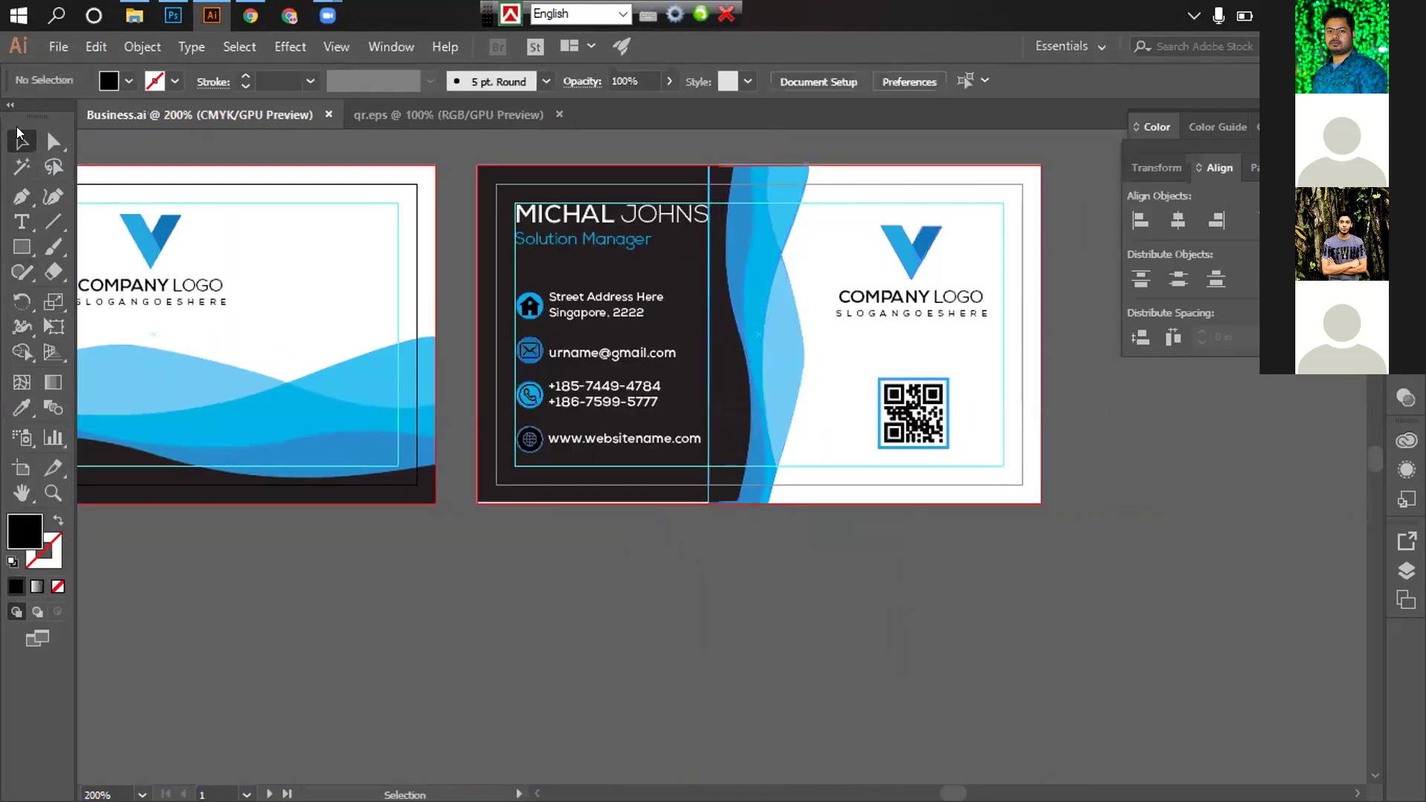
scroll(706, 542, "down", 2)
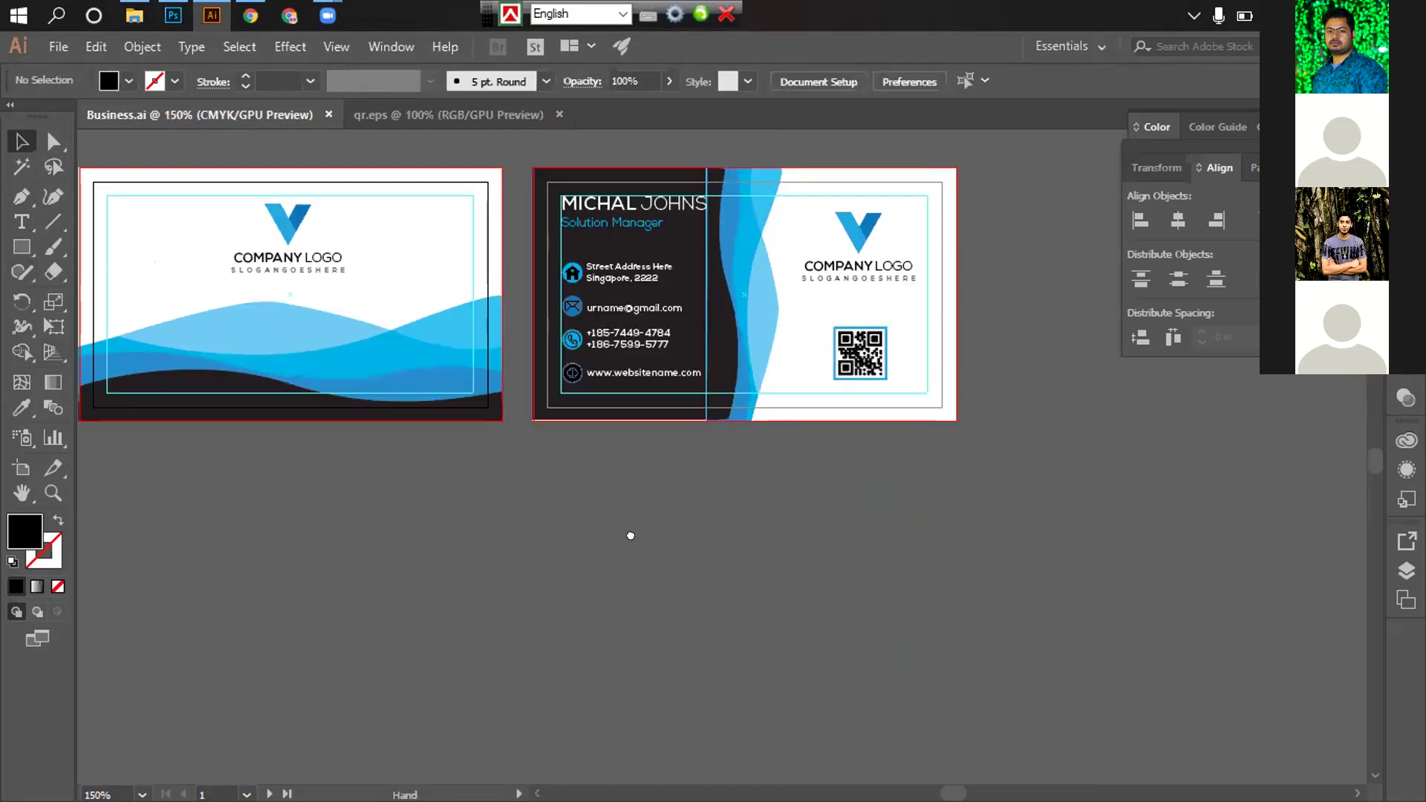
key("alt+Tab")
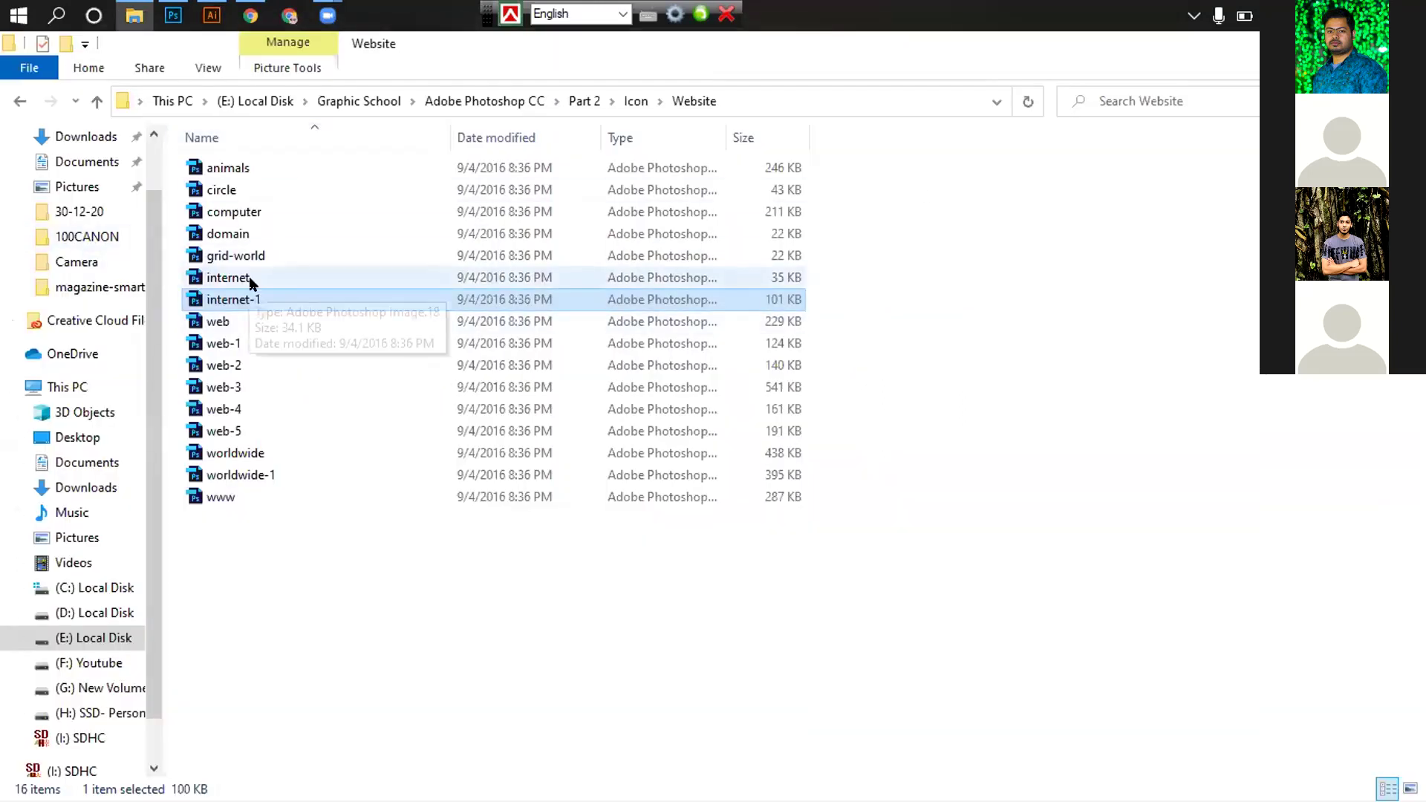
Go to Part 2's Mockup folder and display its files as large icons
key("BackSpace")
key("BackSpace")
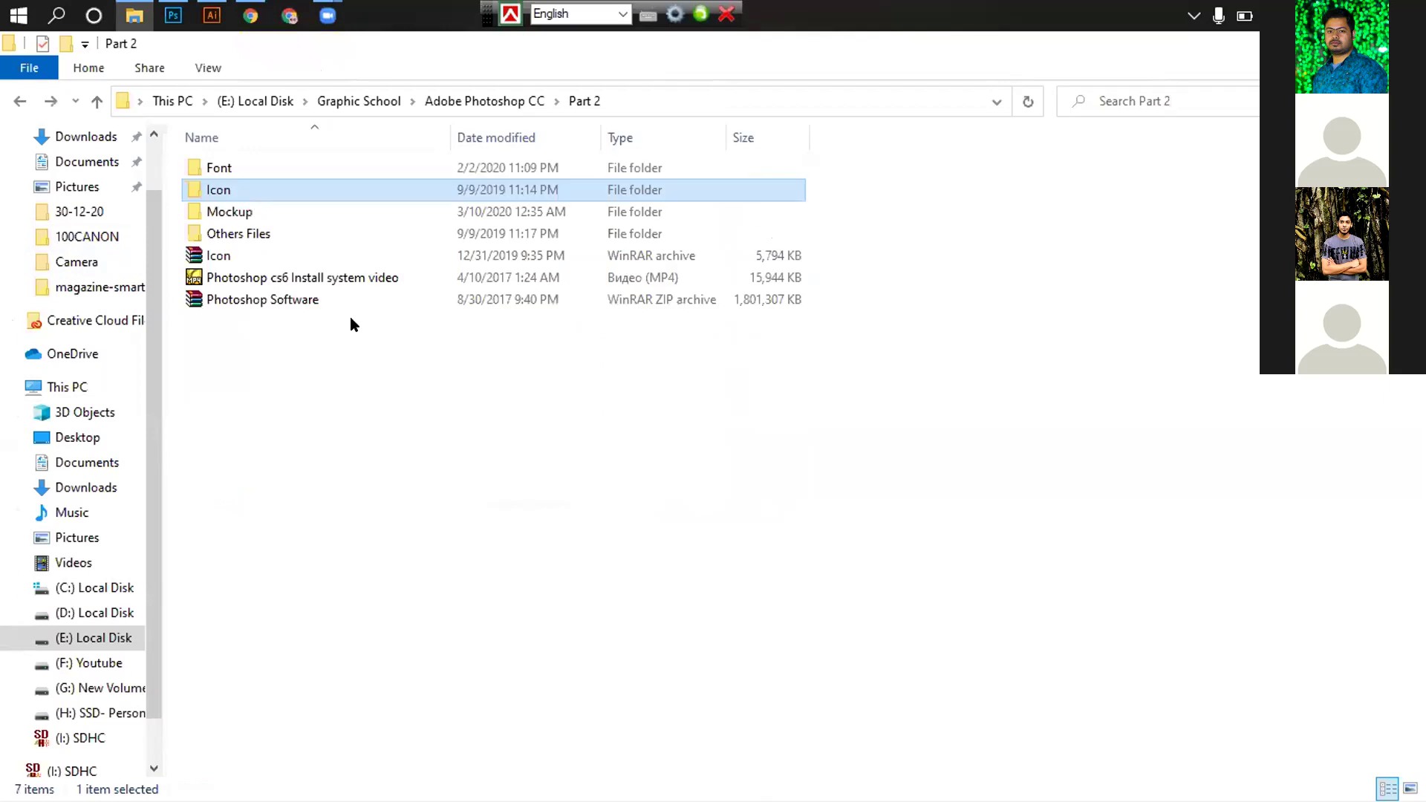
key("BackSpace")
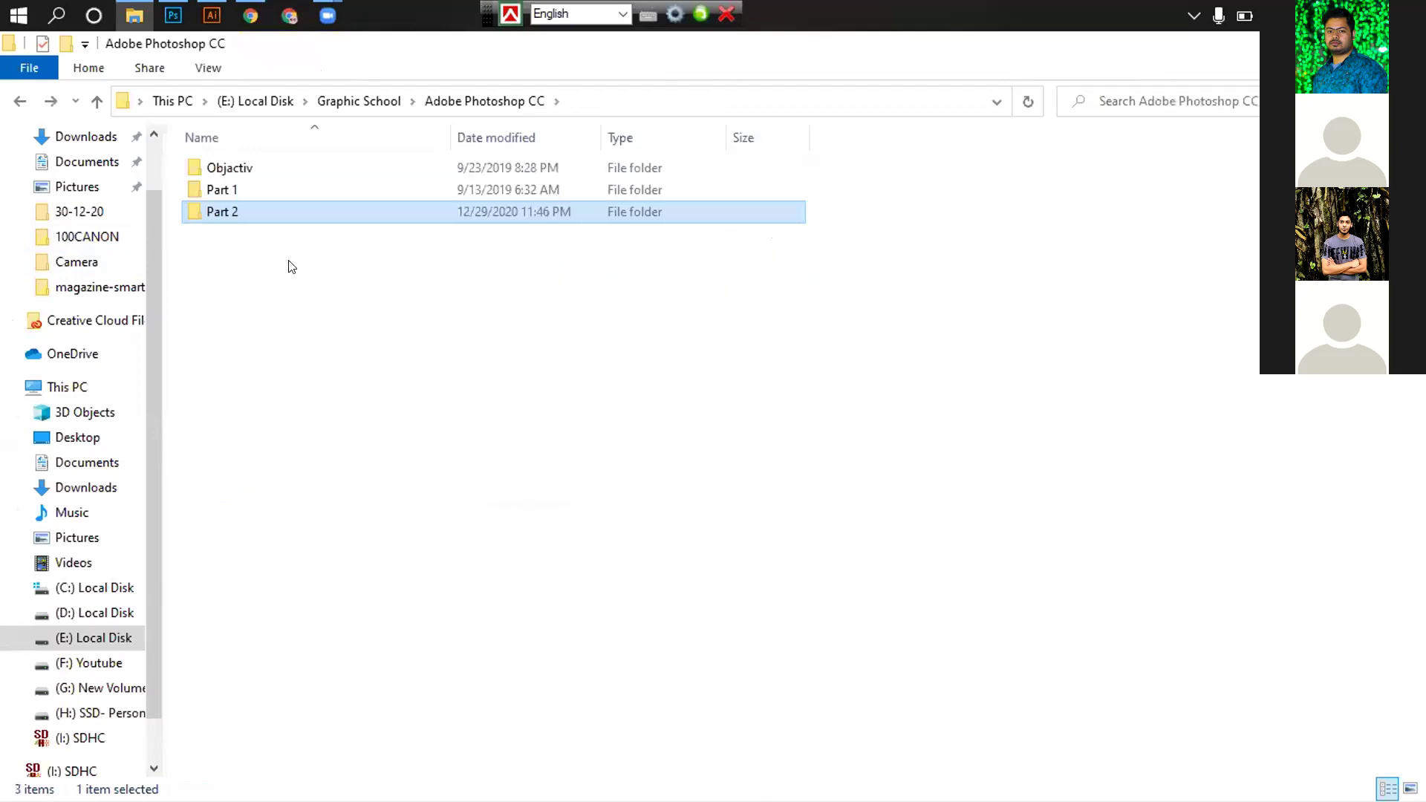
double_click(234, 208)
double_click(239, 215)
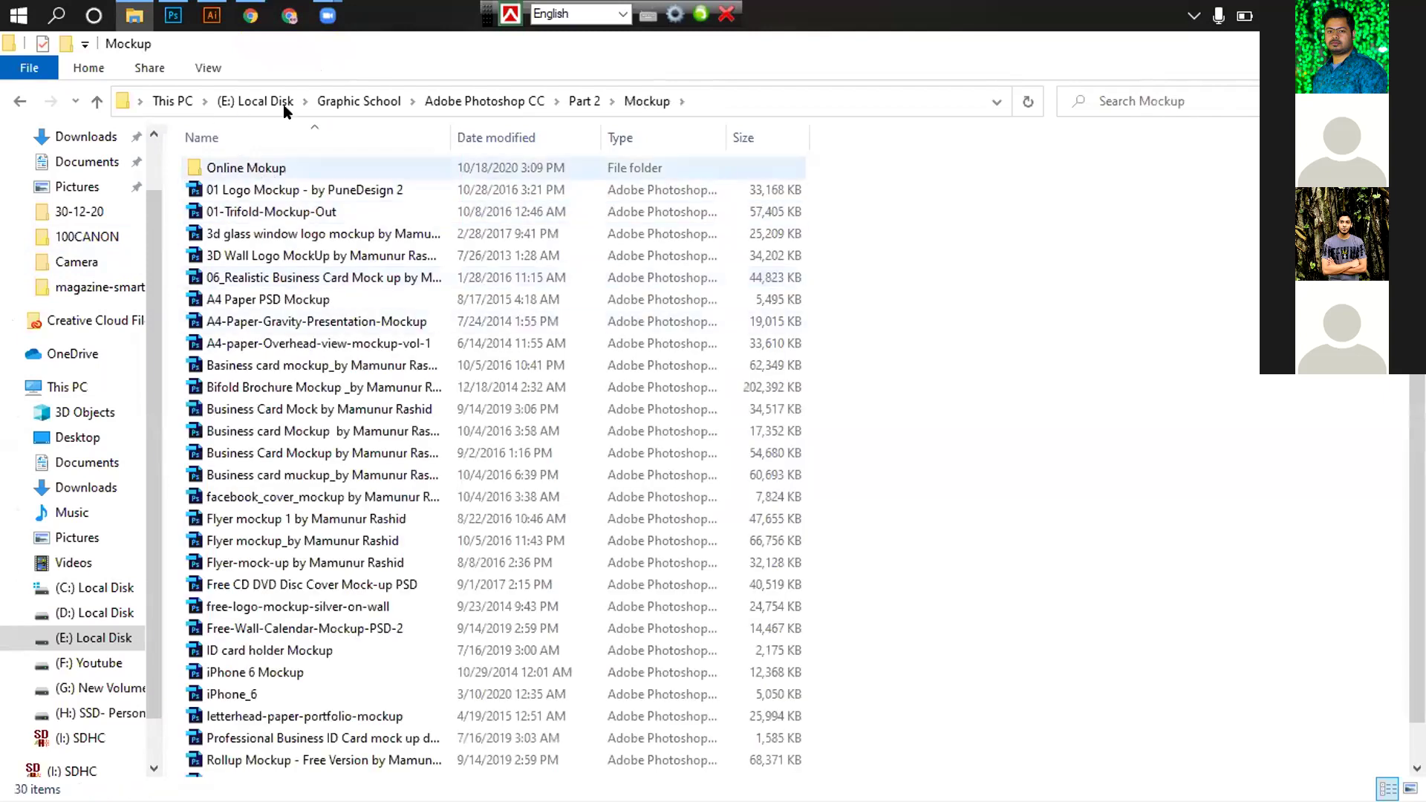
left_click(208, 68)
left_click(338, 97)
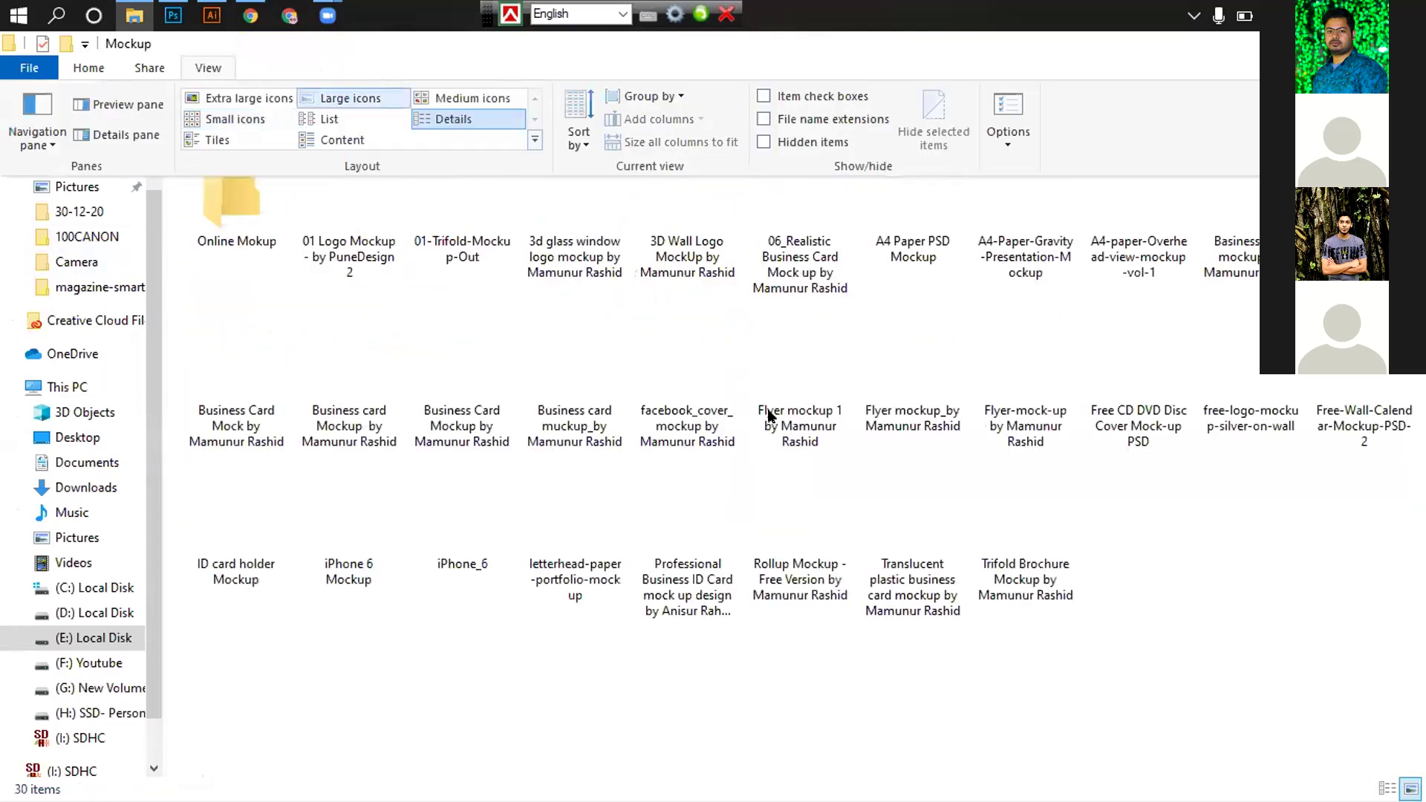
double_click(226, 215)
key("alt+Left")
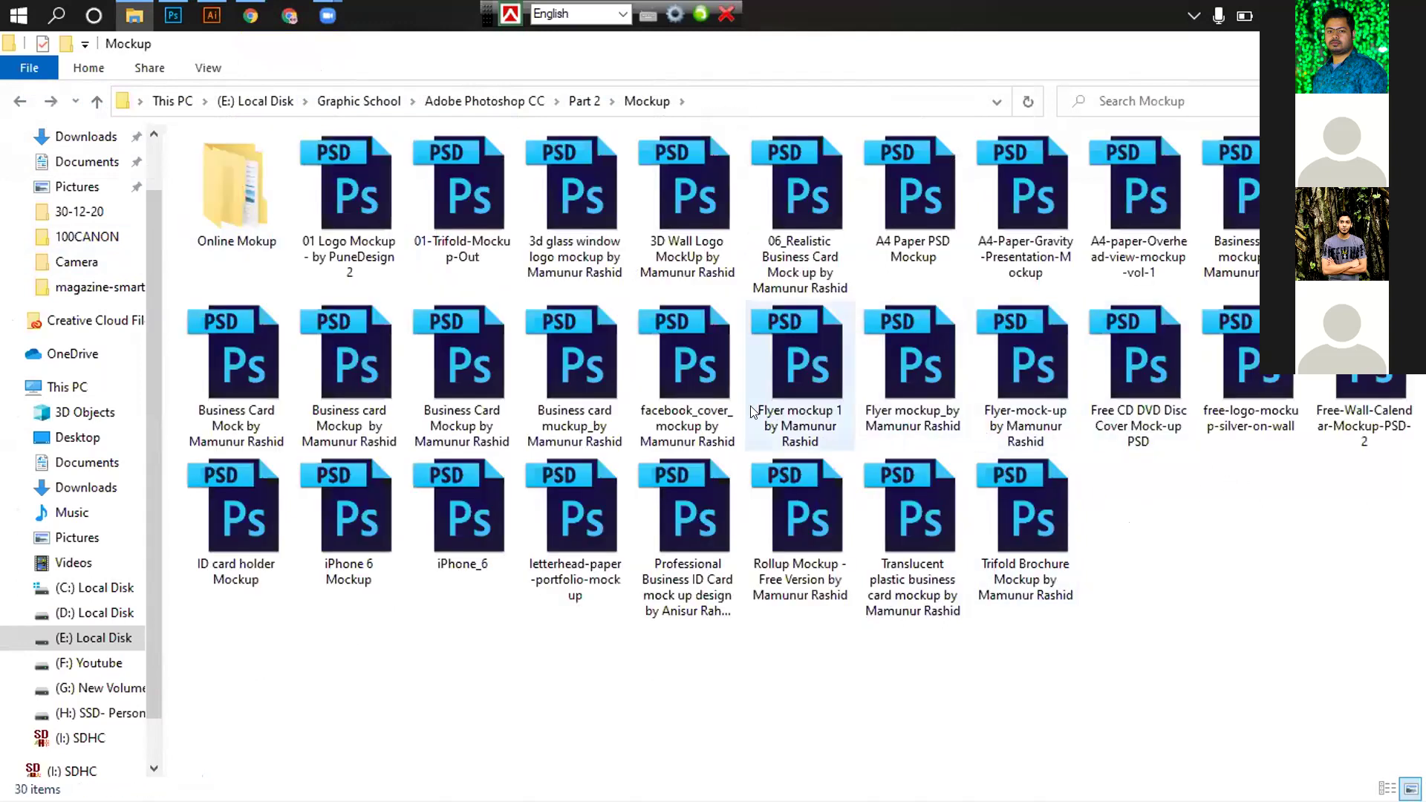
Select the four business card mockup files and send them to Photoshop
left_click(604, 413)
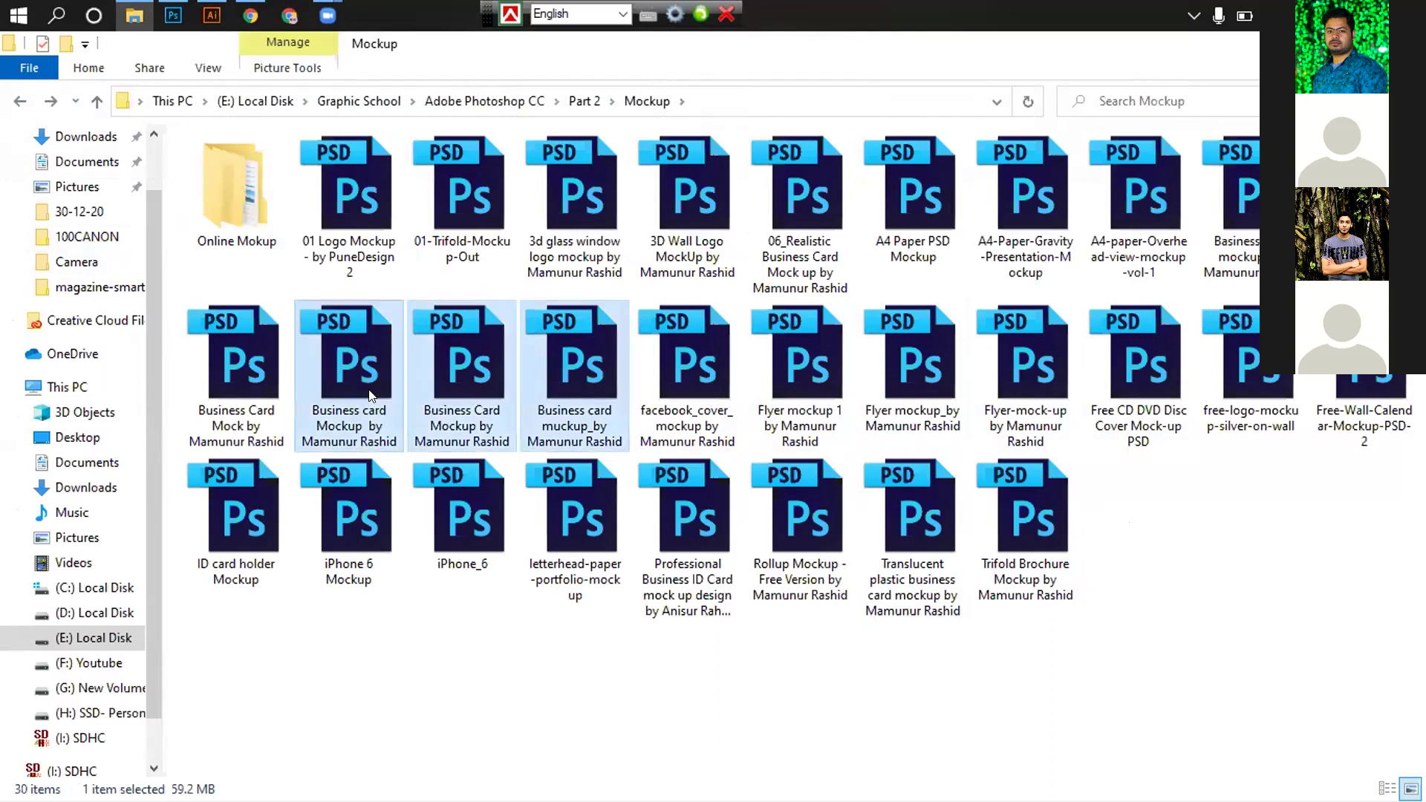
left_click(260, 393, "shift")
left_click_drag(260, 394, 563, 160)
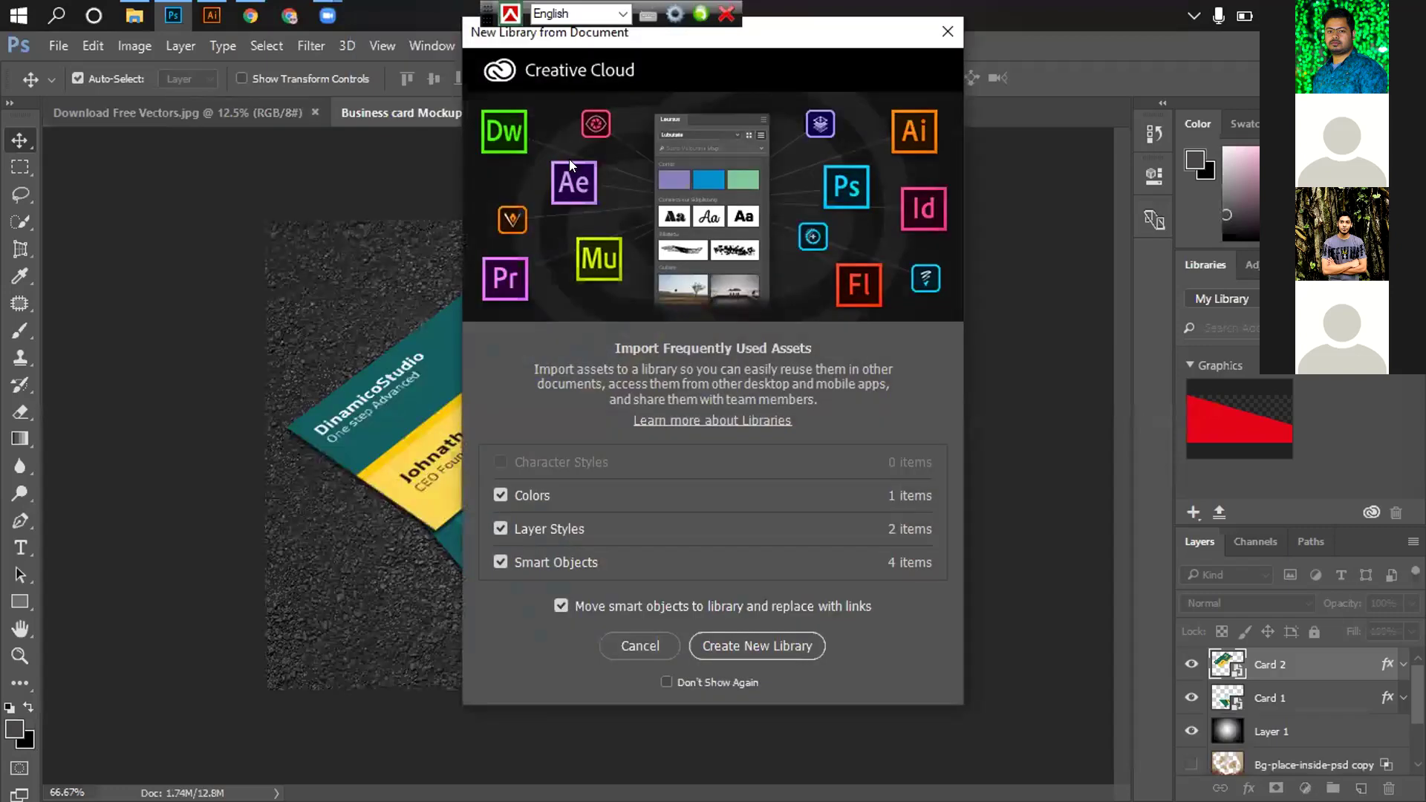
Dismiss the new library prompt, close both mockup documents, and return to File Explorer
left_click(627, 643)
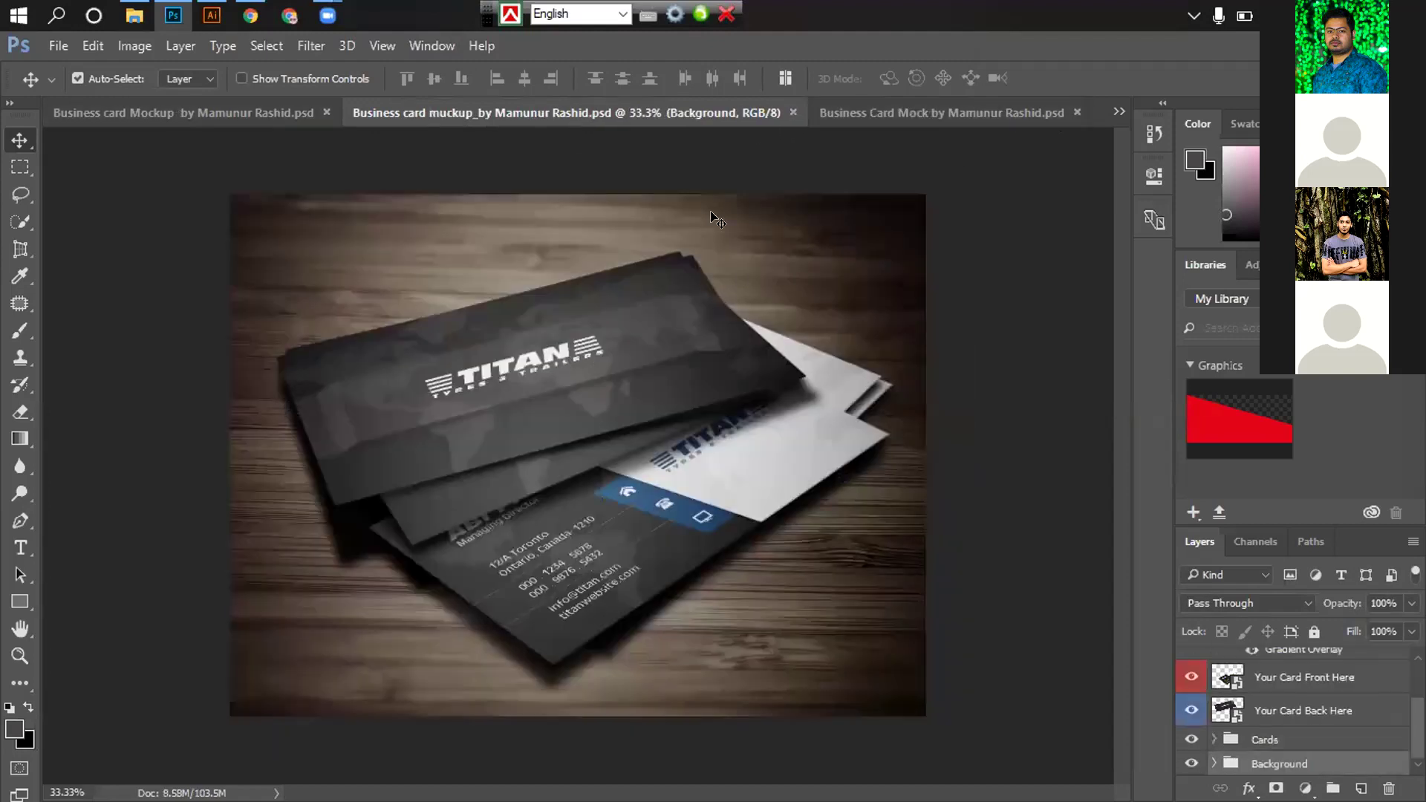
key("ctrl+w")
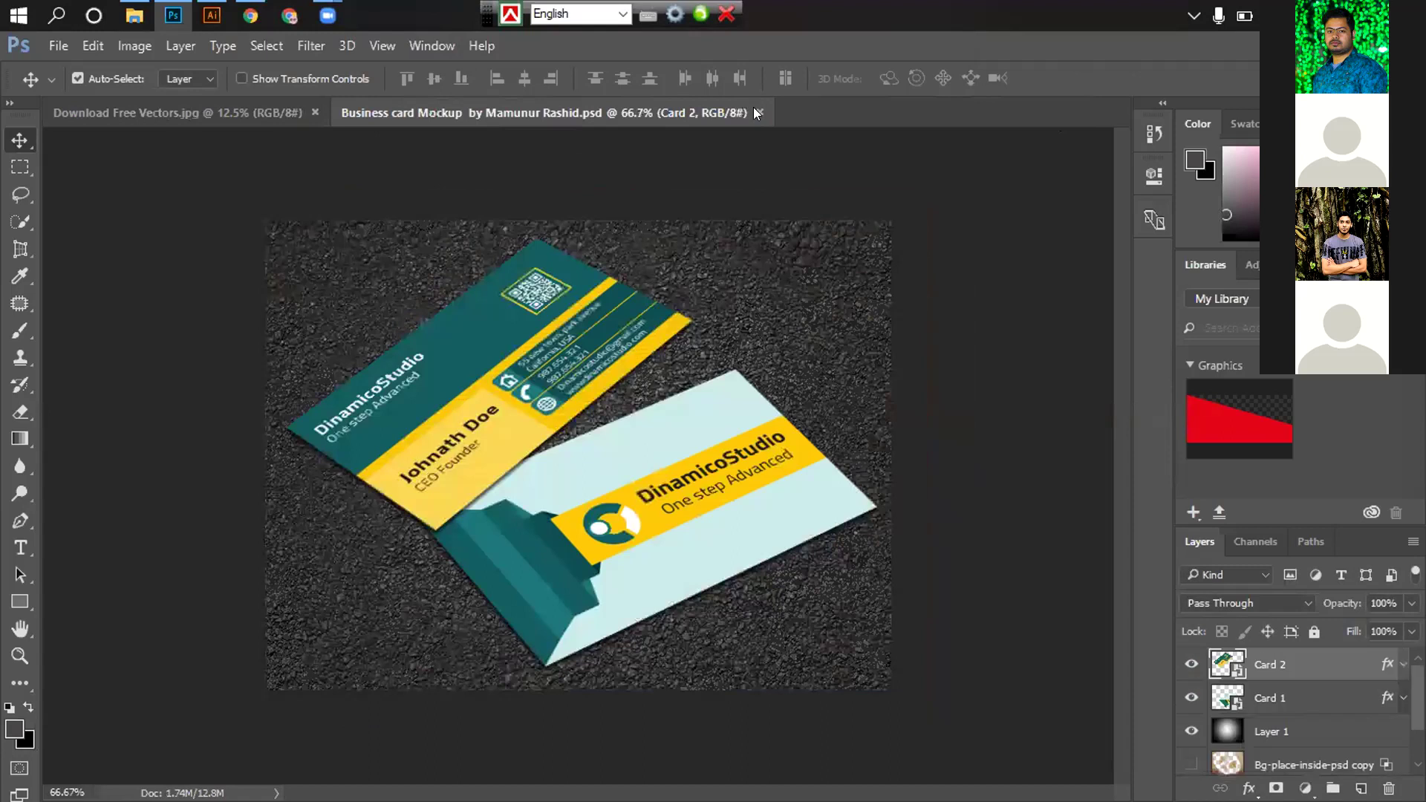
key("ctrl+w")
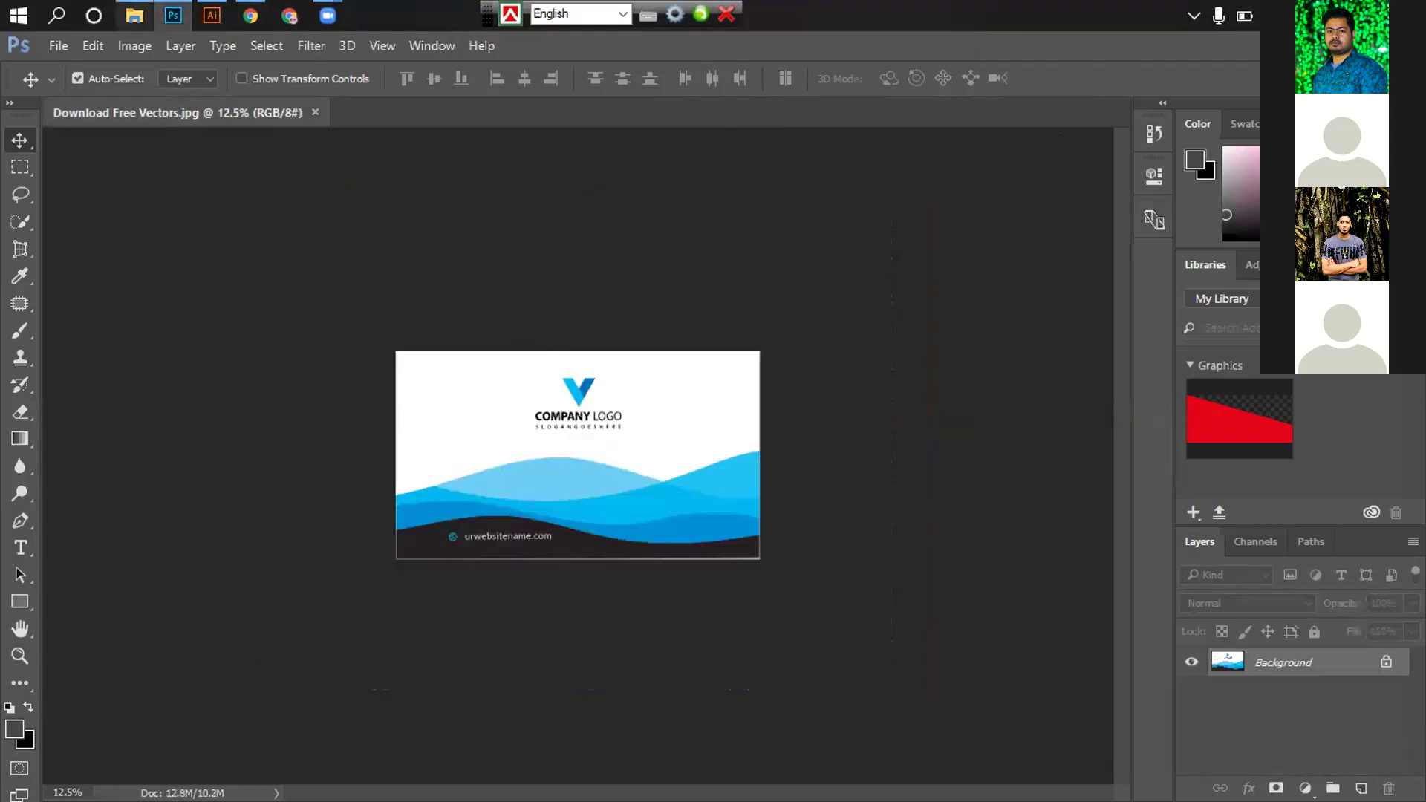
key("alt+Tab")
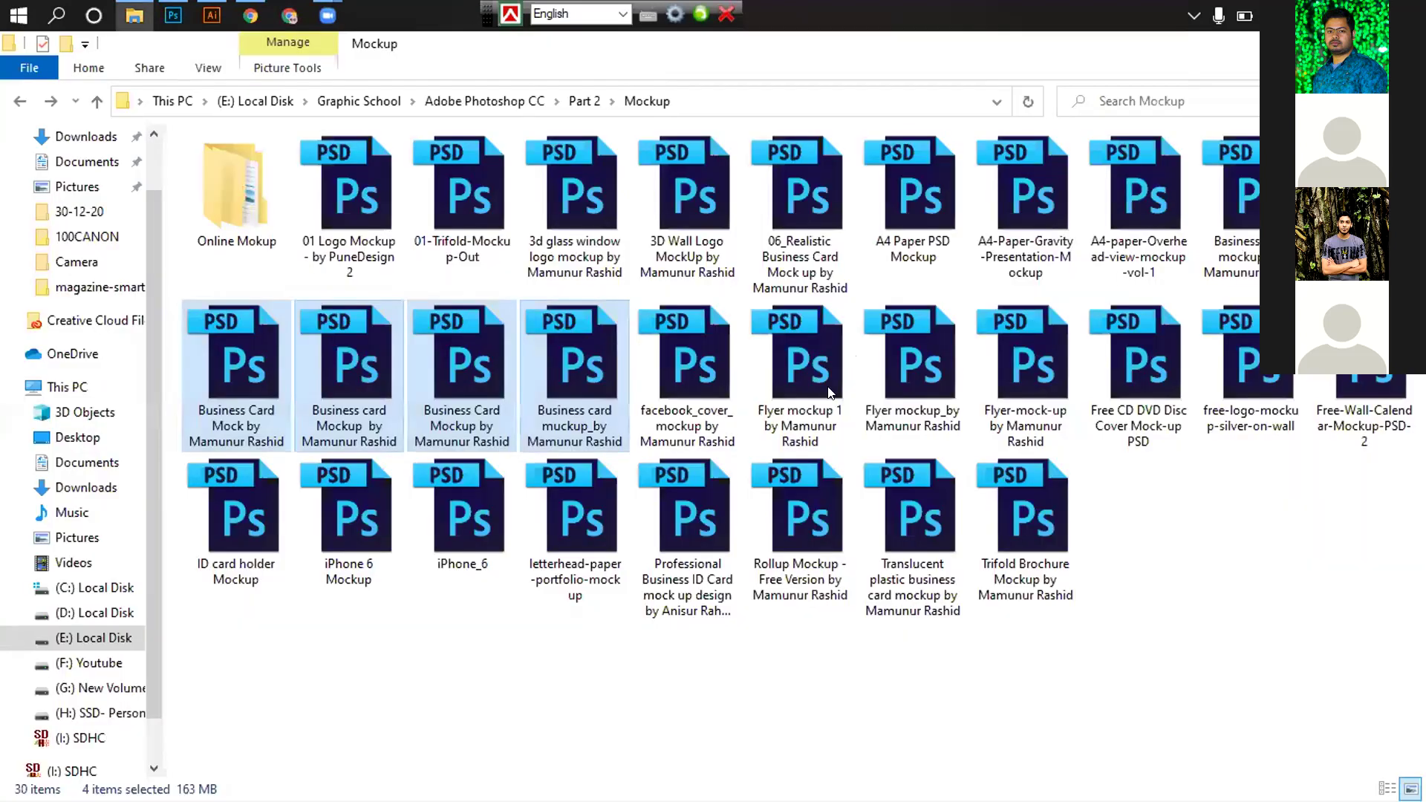
Open the two business card mockup files in Photoshop
left_click(1233, 197)
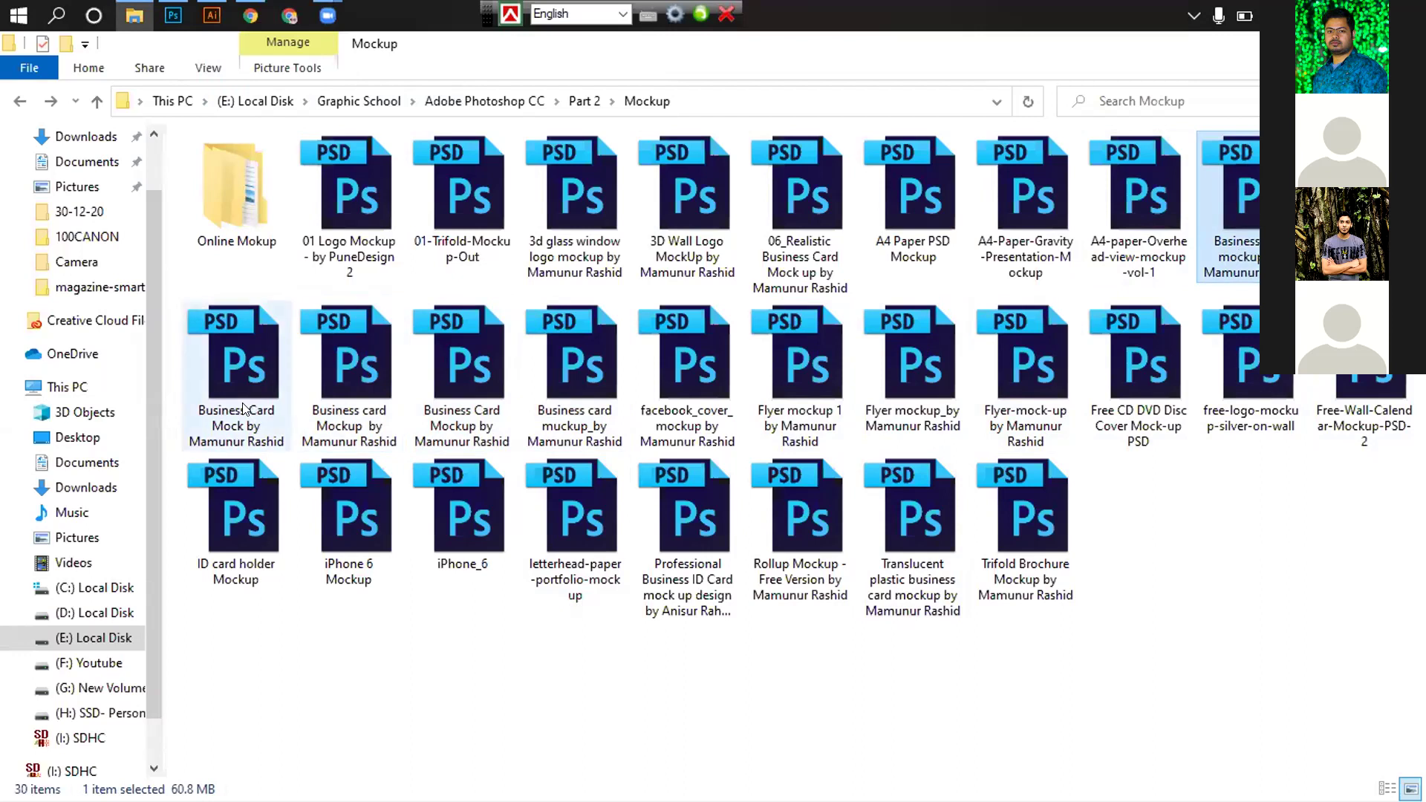
left_click(236, 356)
left_click(349, 357, "ctrl")
left_click_drag(319, 304, 388, 107)
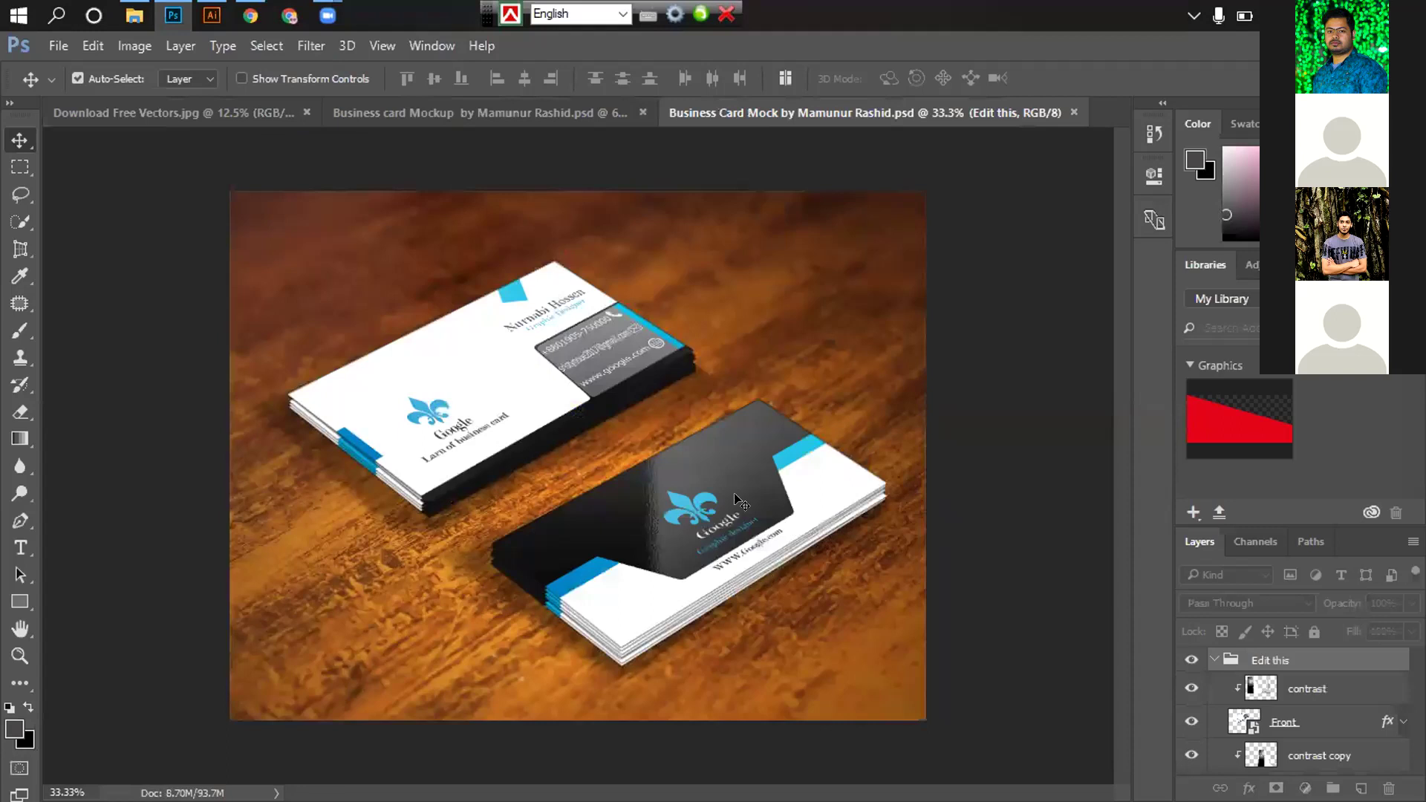
Close the wood-table card mockup without saving its changes
left_click(642, 112)
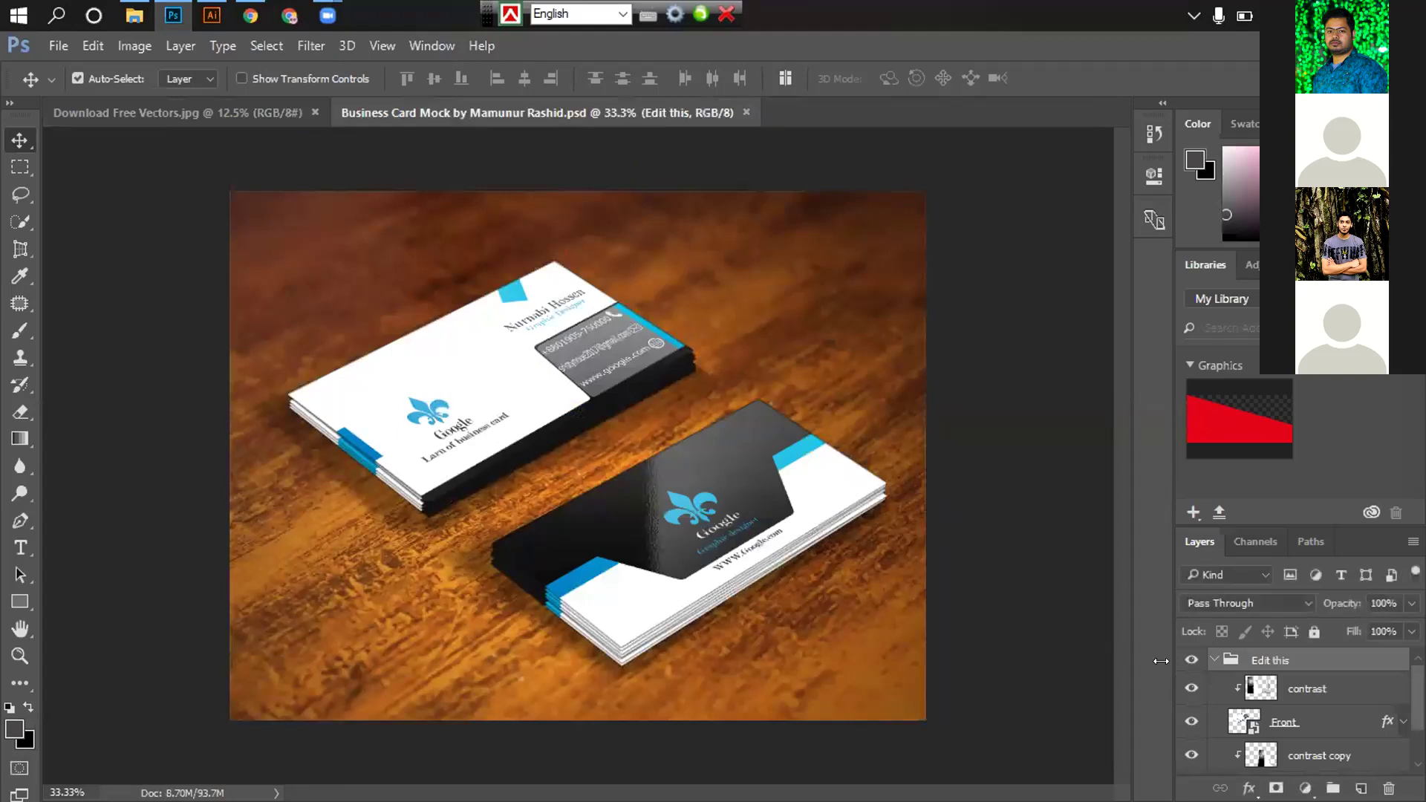
left_click(1241, 687, "alt")
left_click(1215, 660)
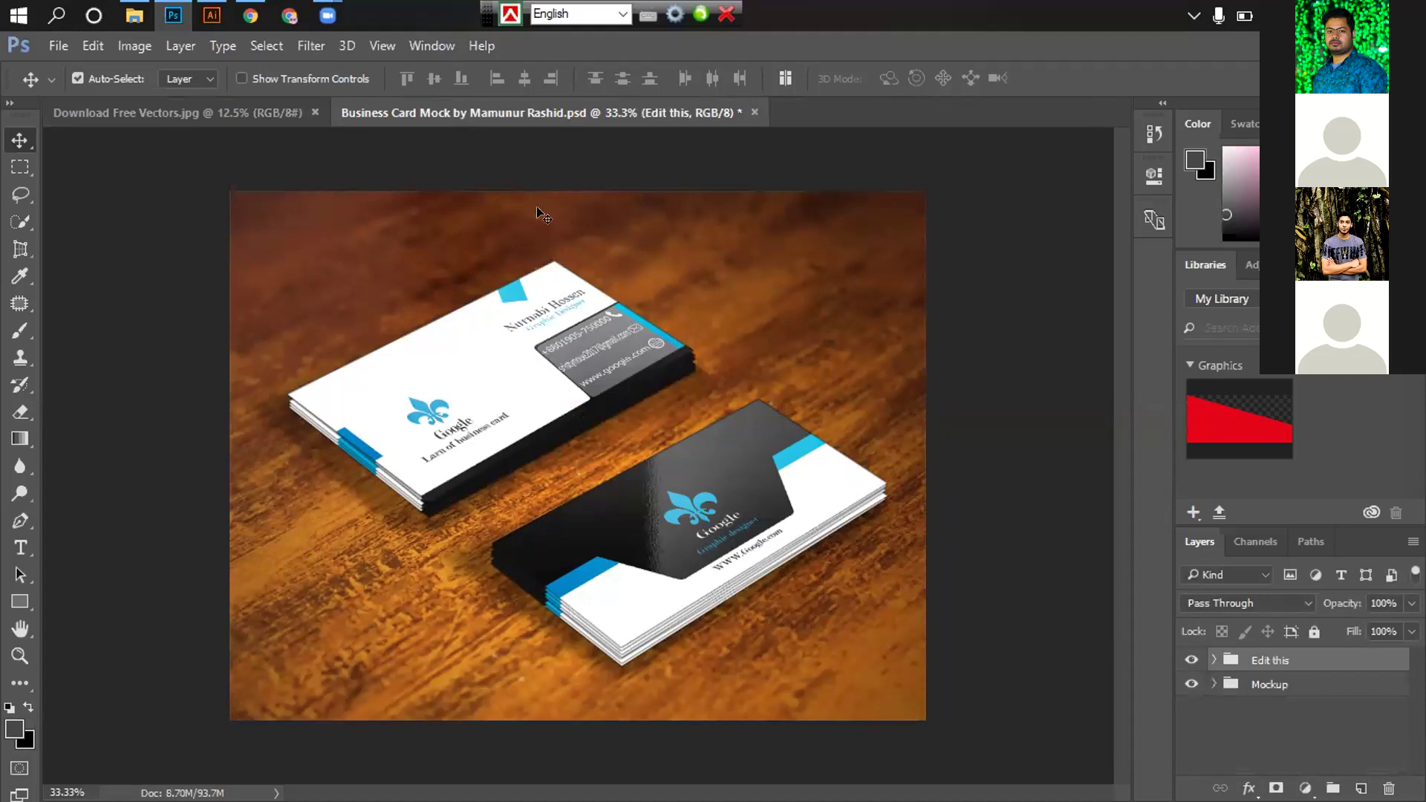
left_click(753, 113)
left_click(716, 345)
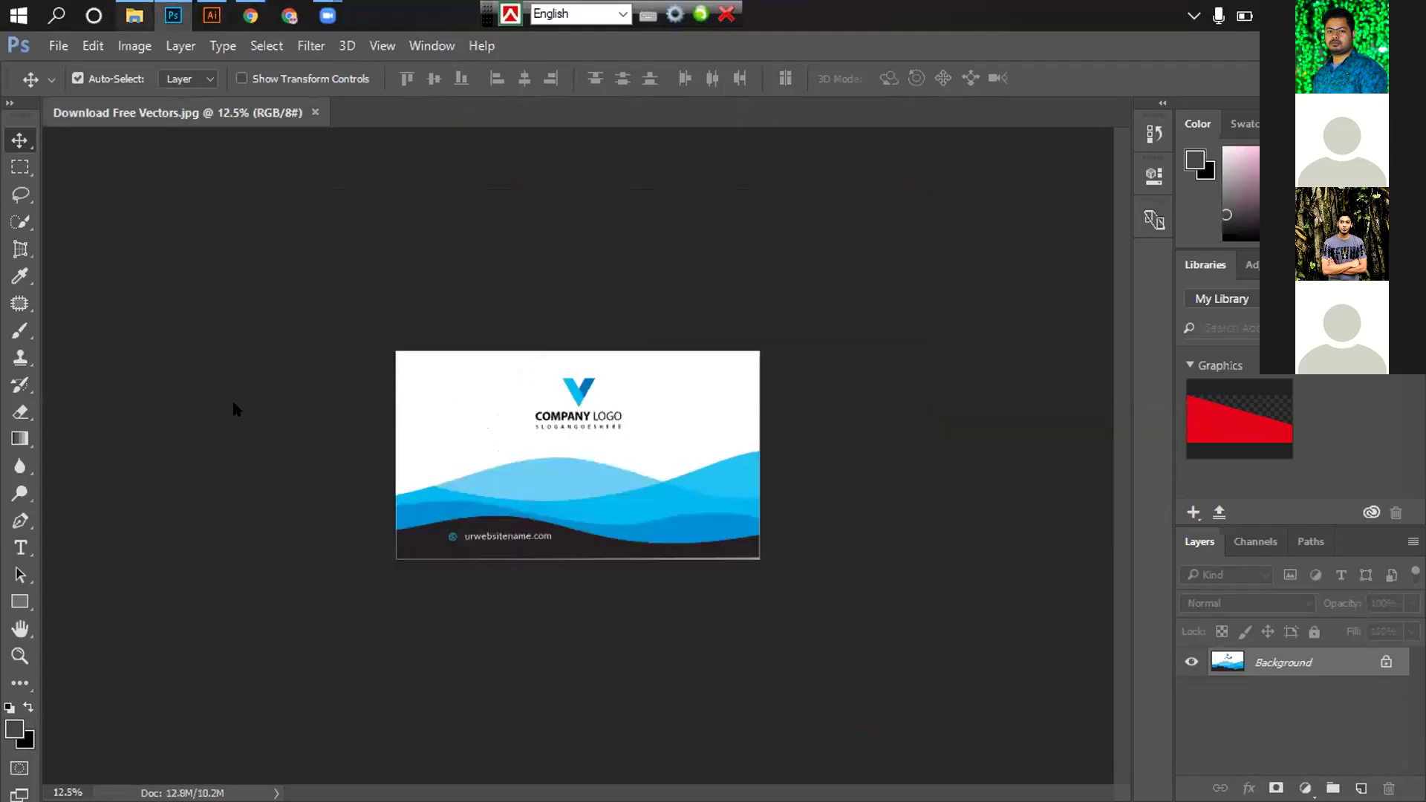
Open the asphalt card mockup in Photoshop and close the wood-table mockup
left_click(187, 9)
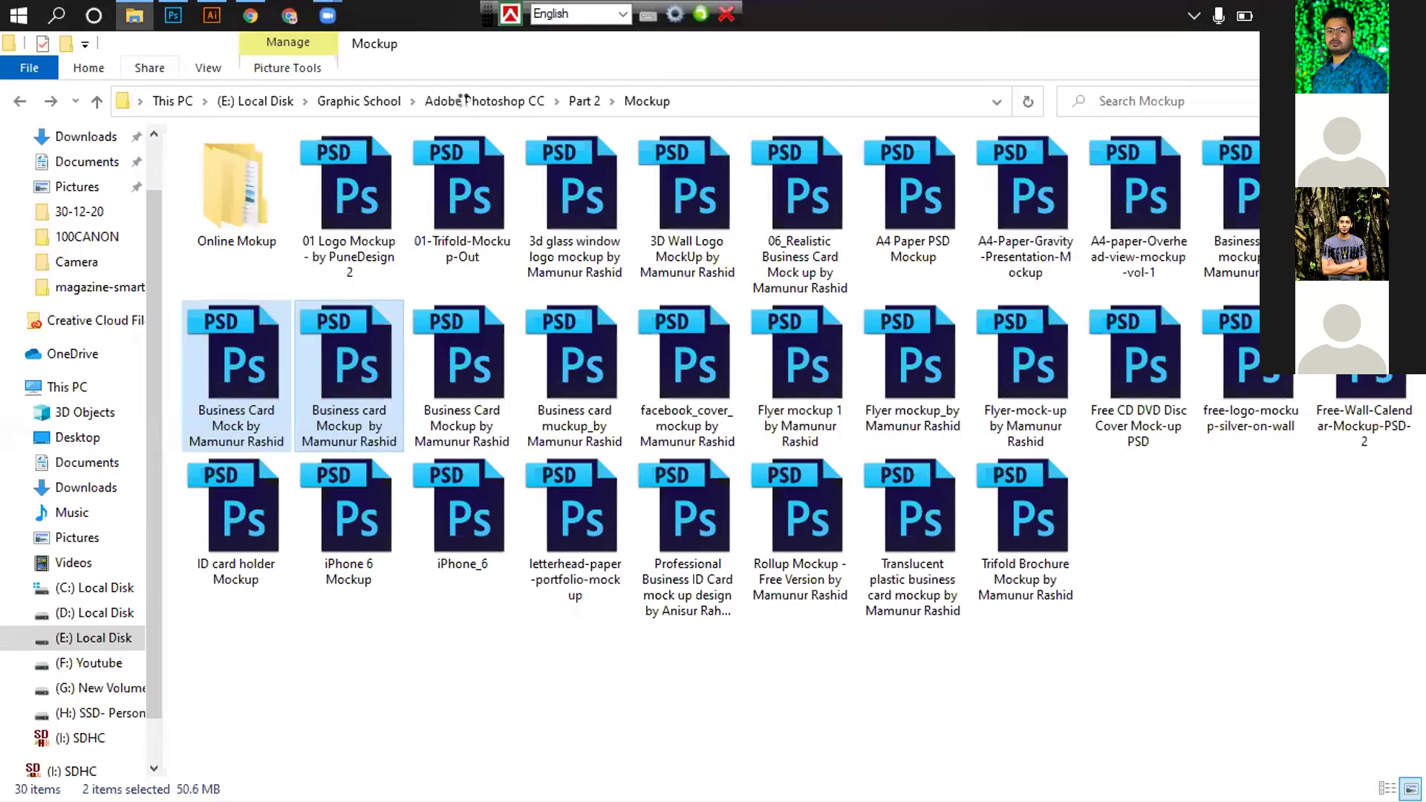
key("Return")
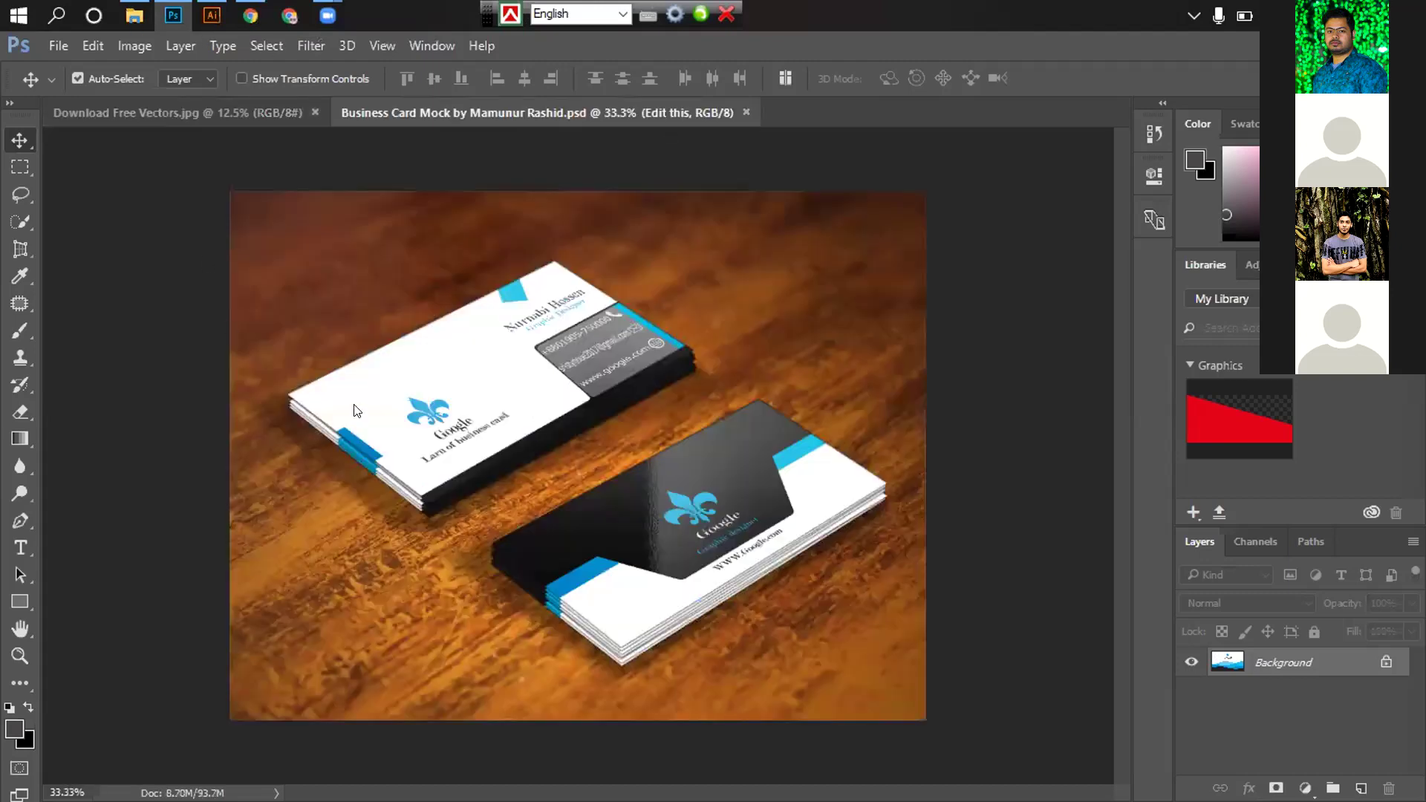
left_click(134, 15)
key("Right")
left_click_drag(185, 10, 626, 113)
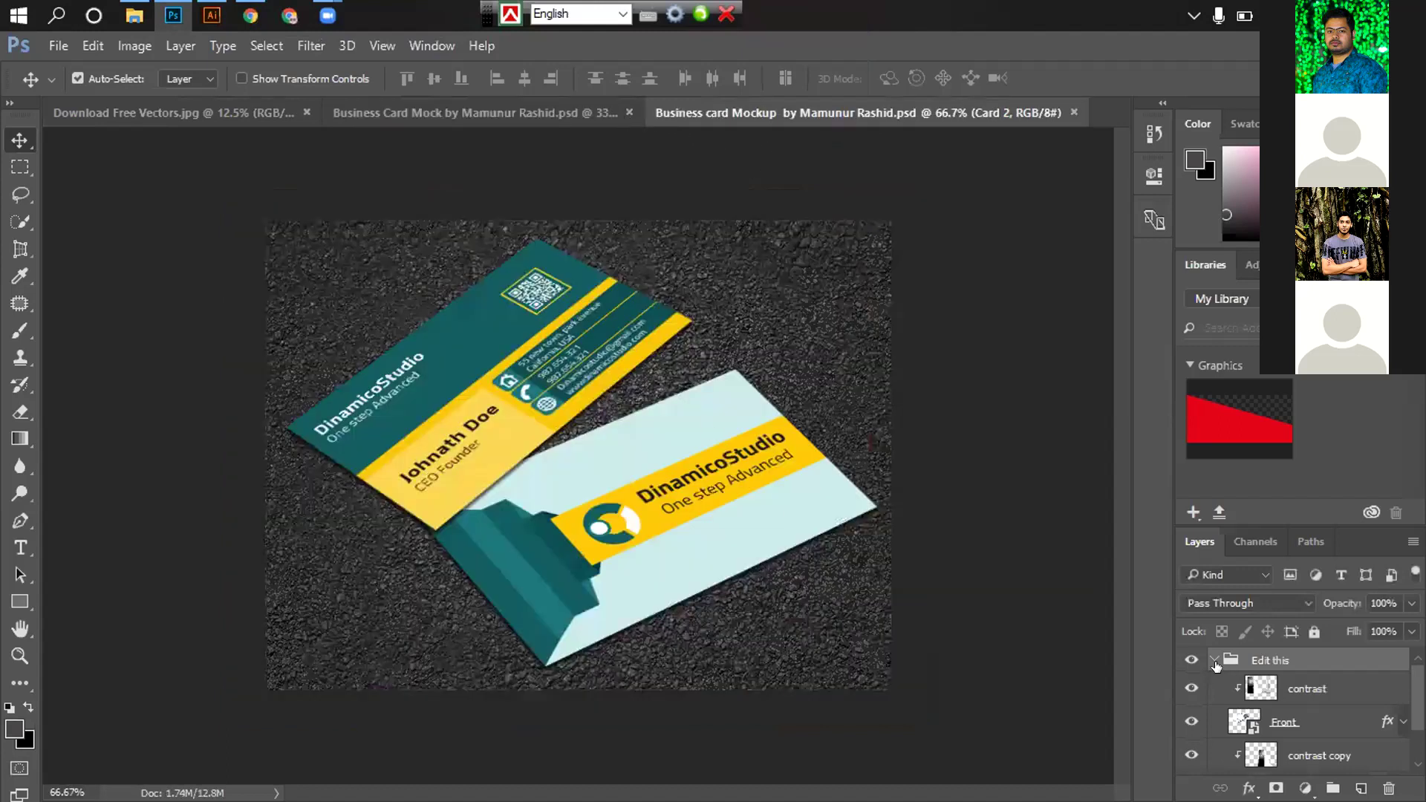
key("ctrl+w")
Open the Card 2 smart object for editing and close Download Free Vectors.jpg
double_click(524, 454)
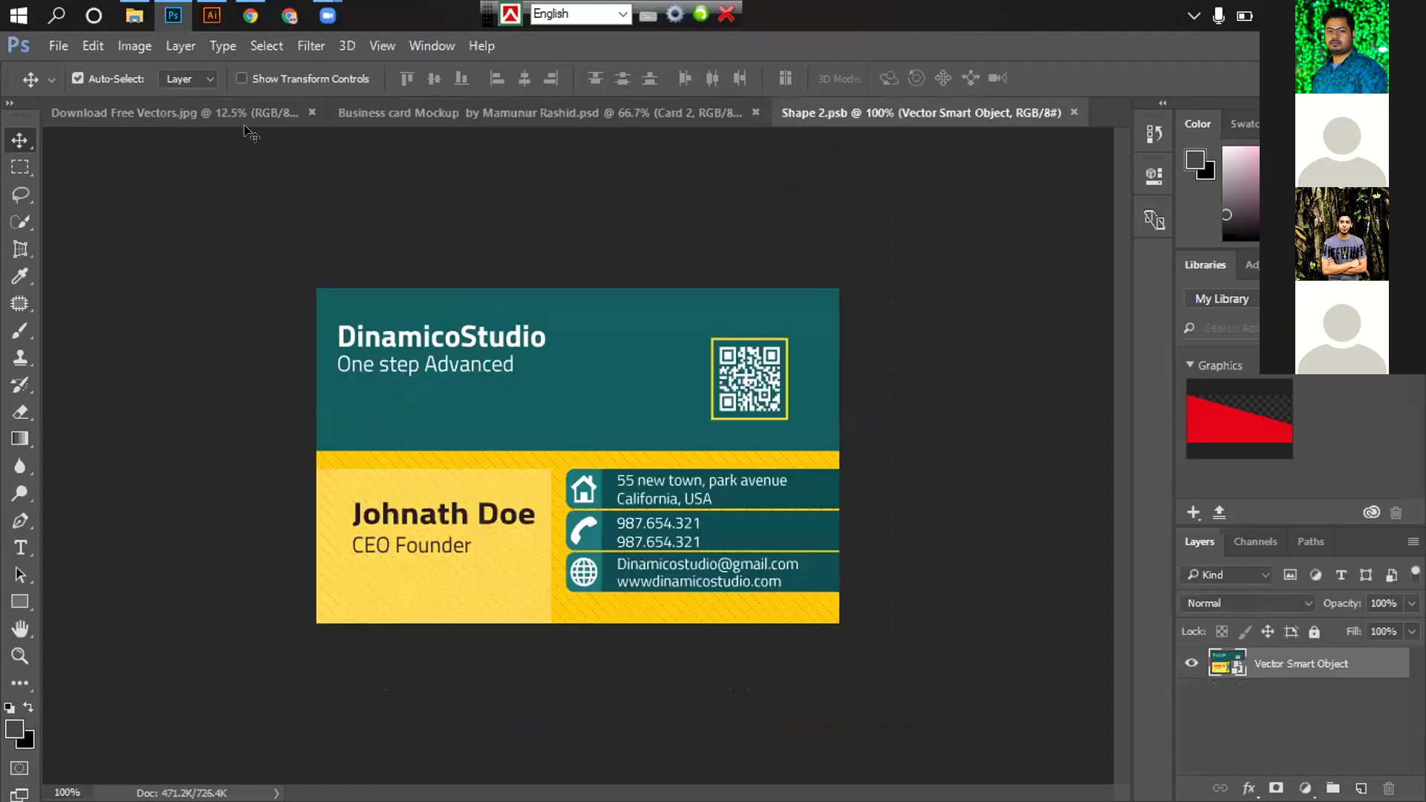
left_click(311, 112)
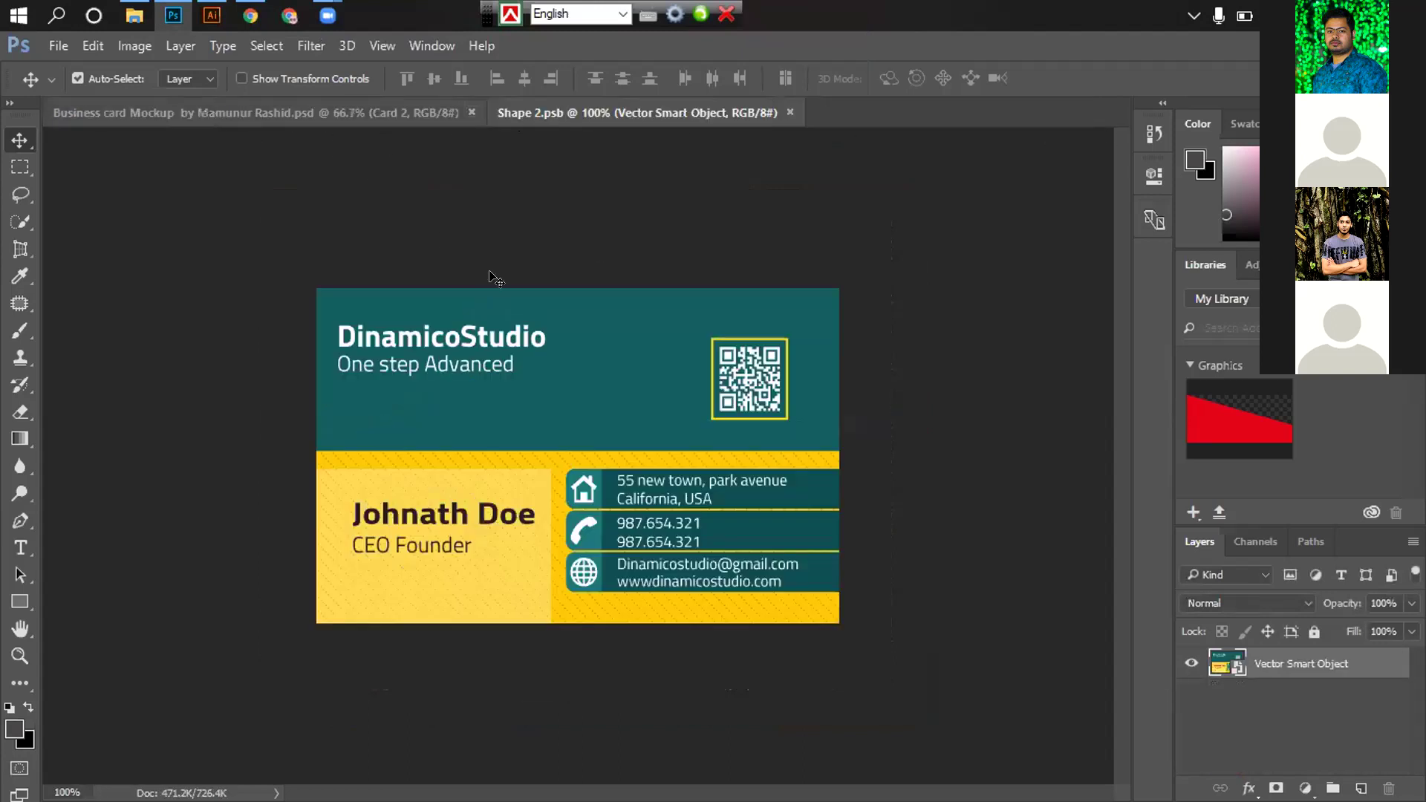
left_click(208, 11)
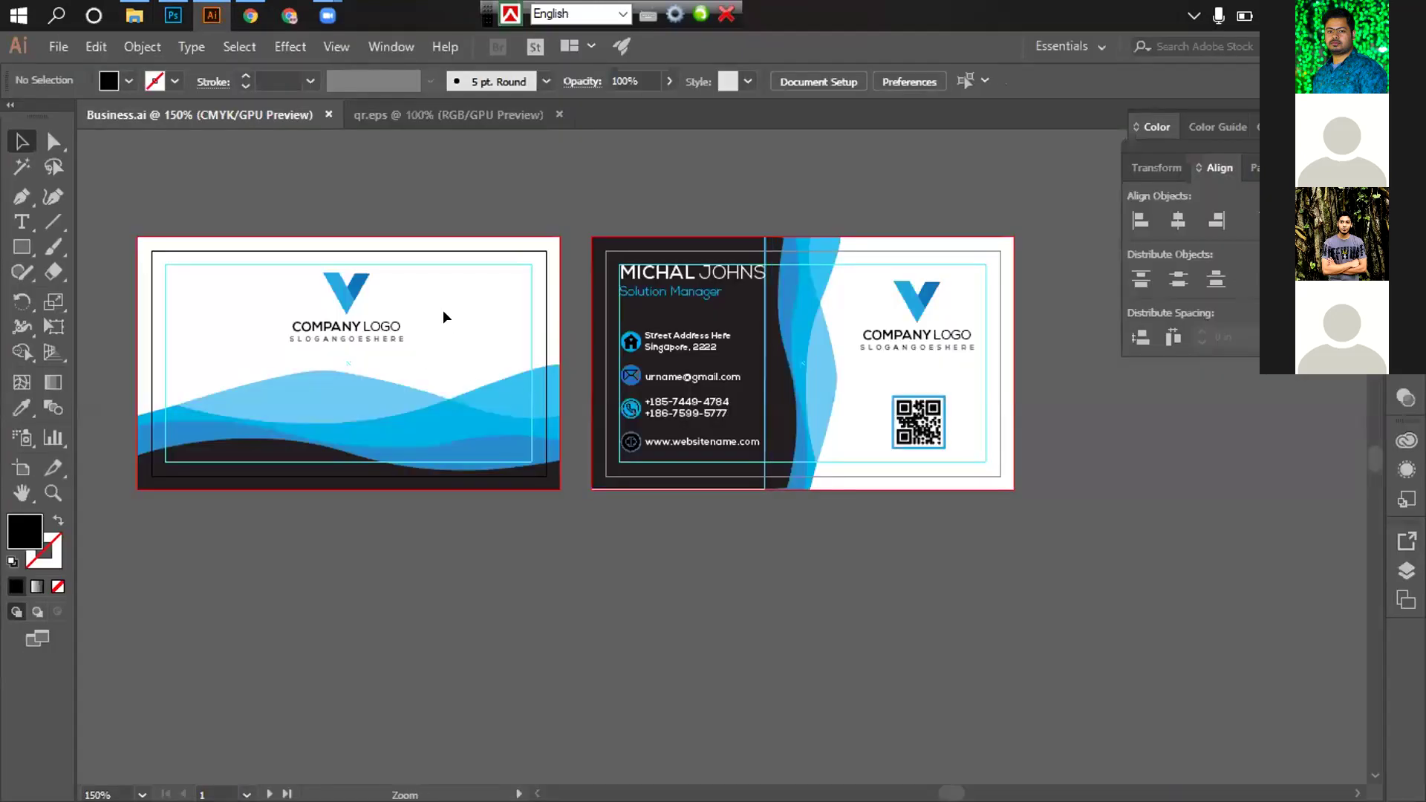
Export the front card as a Business1 JPEG on the Desktop via Save for Web (Legacy)
key("ctrl+1")
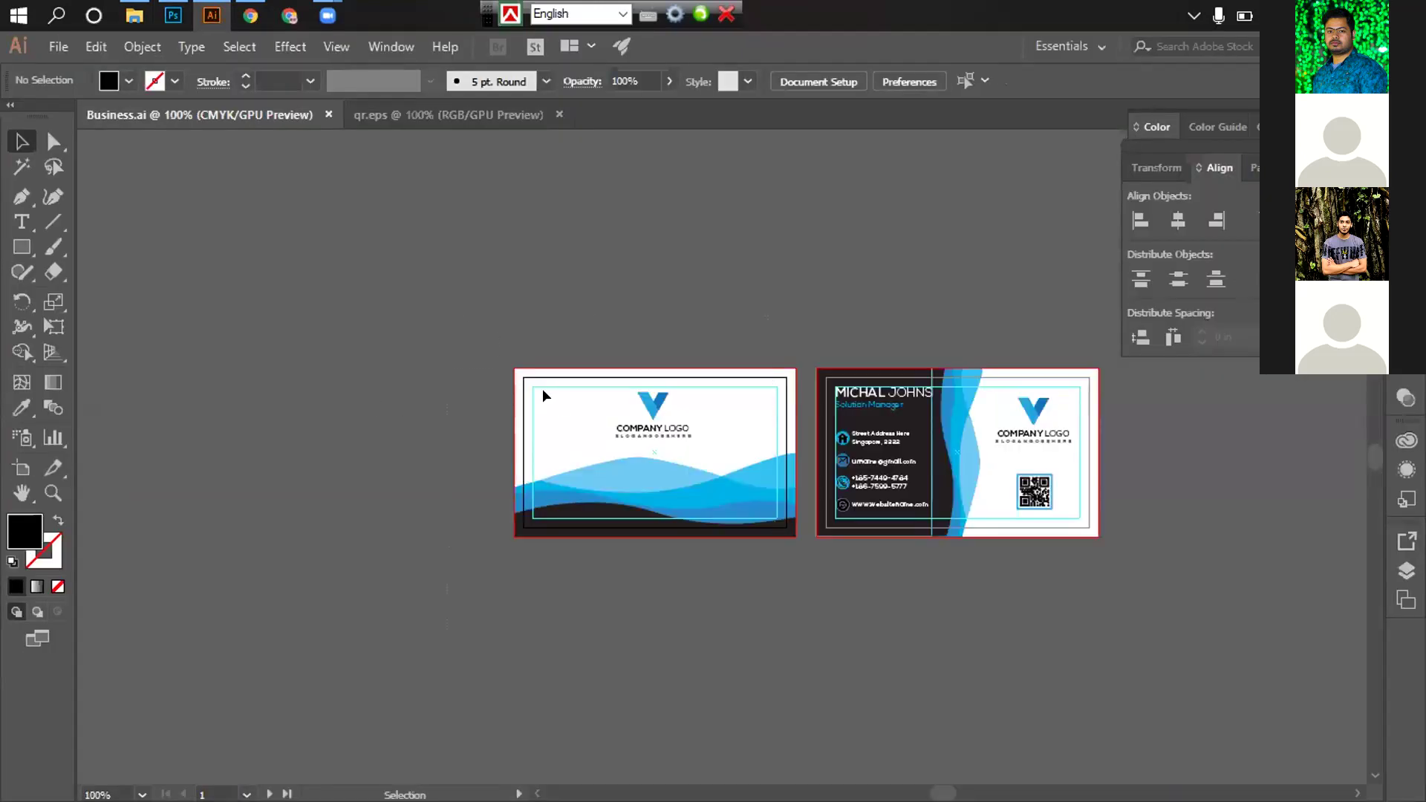
left_click(668, 528)
left_click(656, 541)
left_click(59, 46)
mouse_move(225, 419)
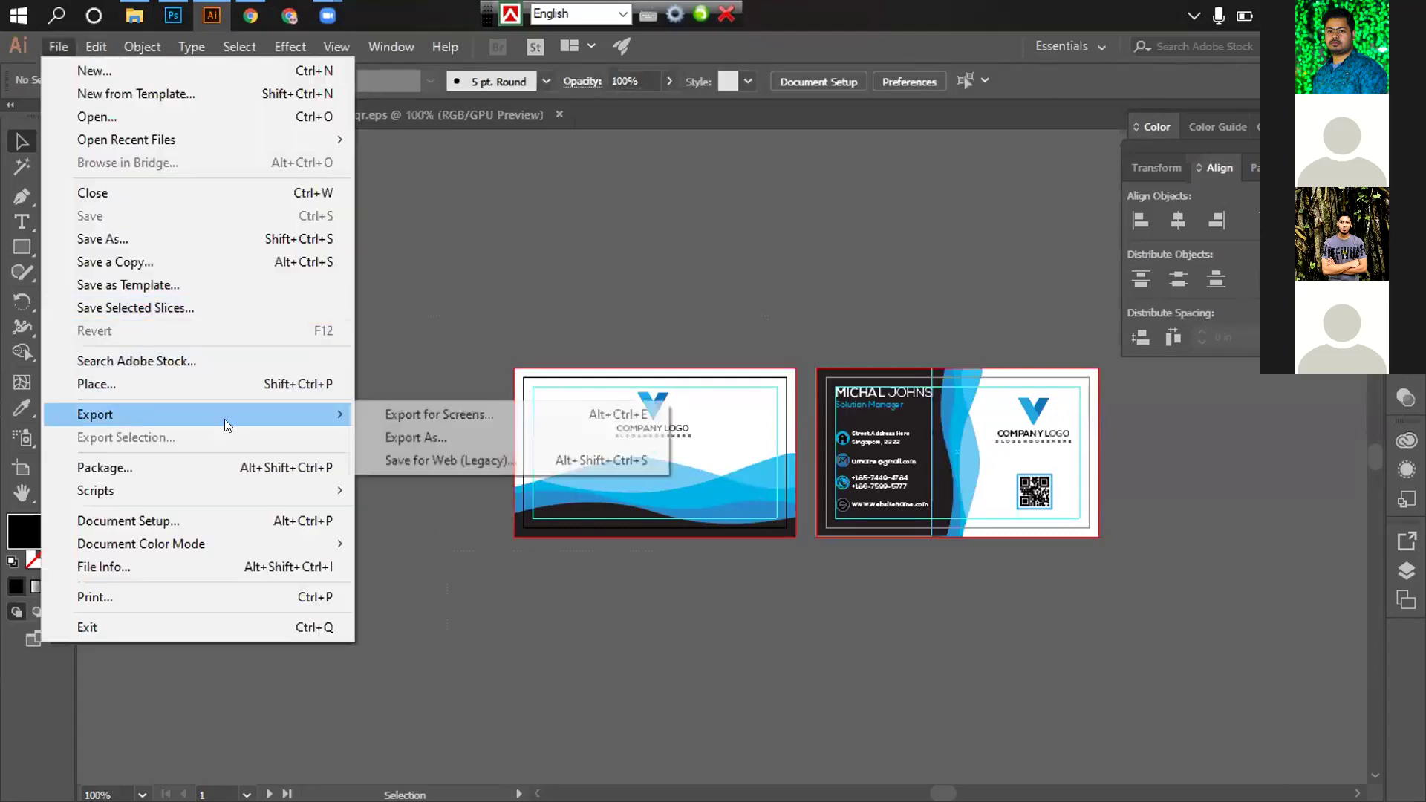
left_click(455, 460)
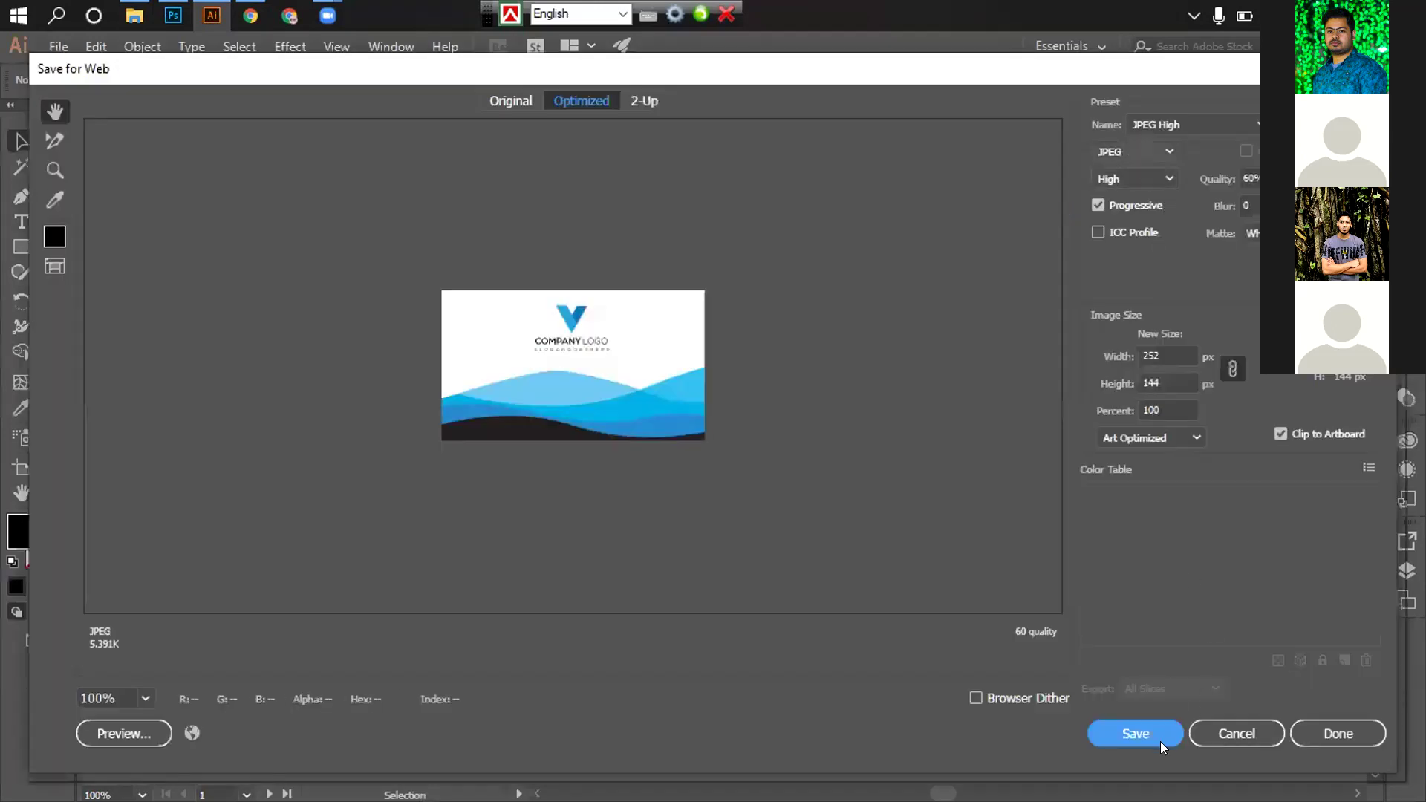
left_click(1132, 732)
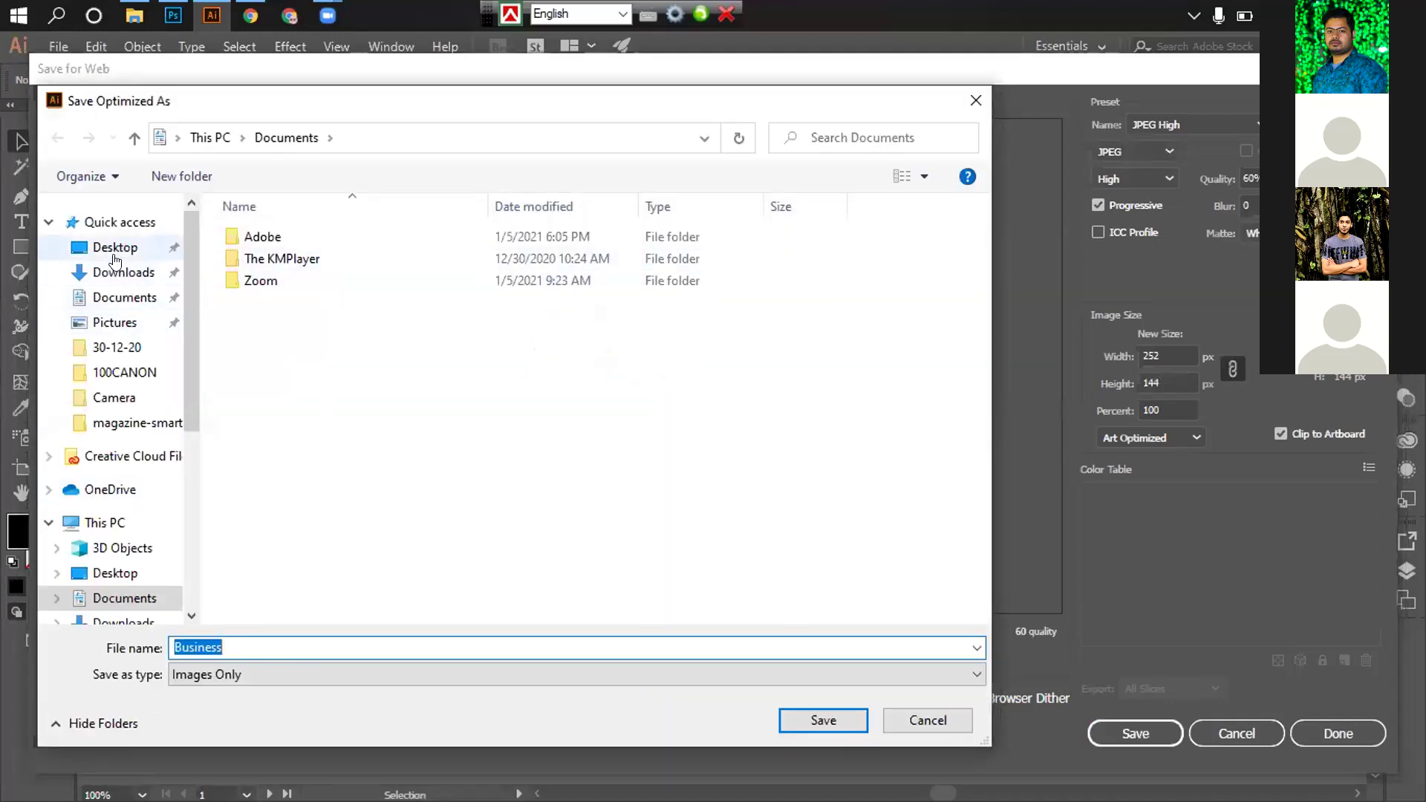
left_click(114, 252)
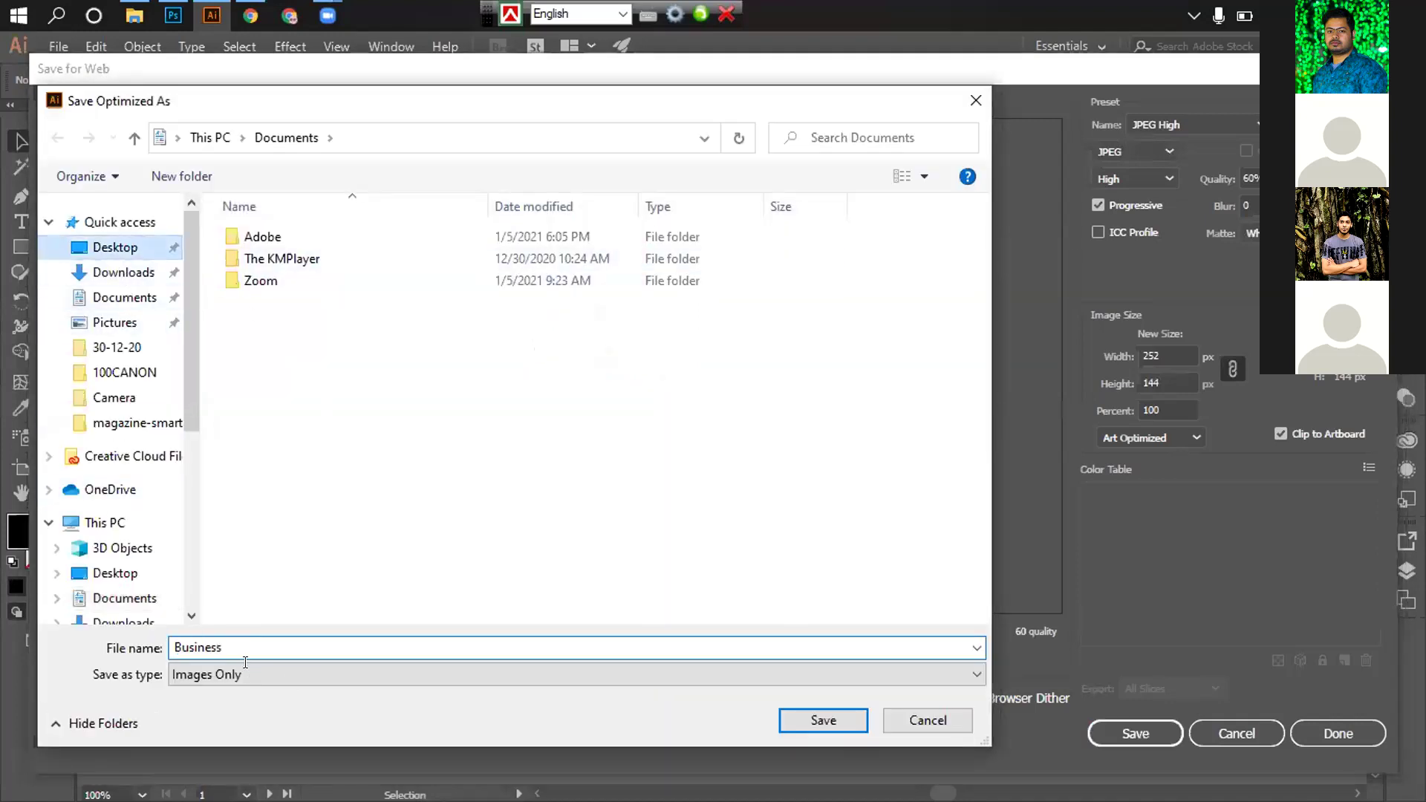
left_click(242, 643)
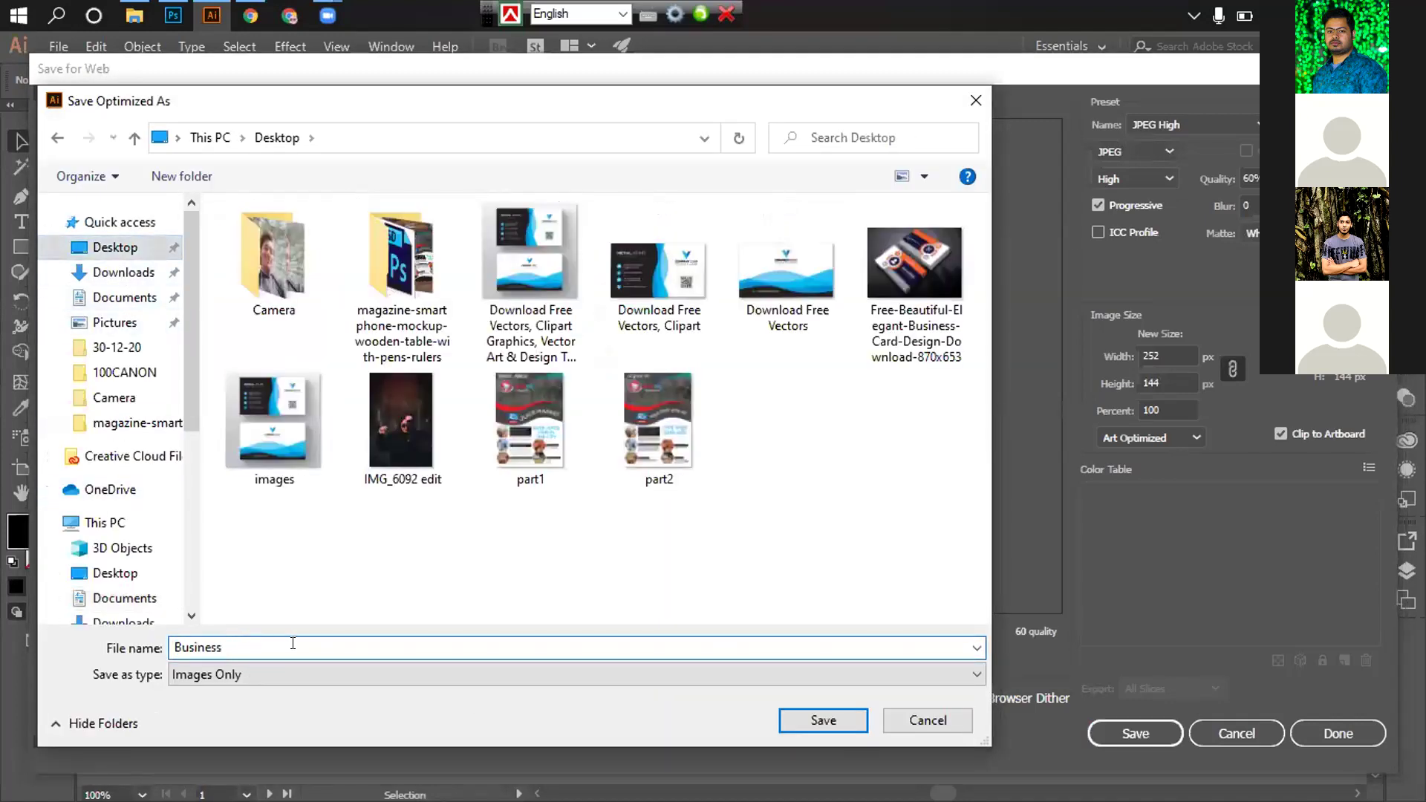
left_click(789, 716)
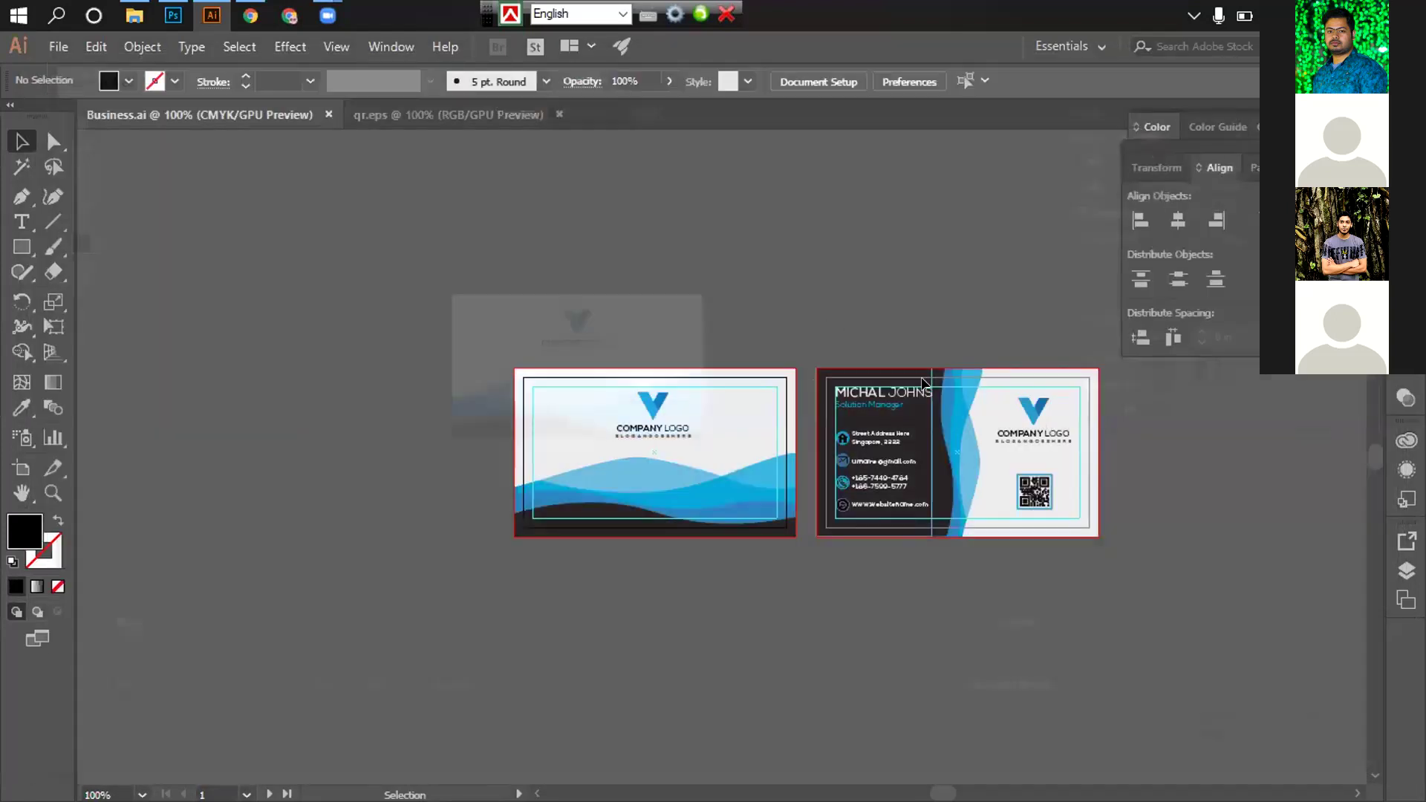
Export the right-hand dark-and-blue card as Business2 JPEG on the Desktop
left_click(958, 445)
left_click(59, 46)
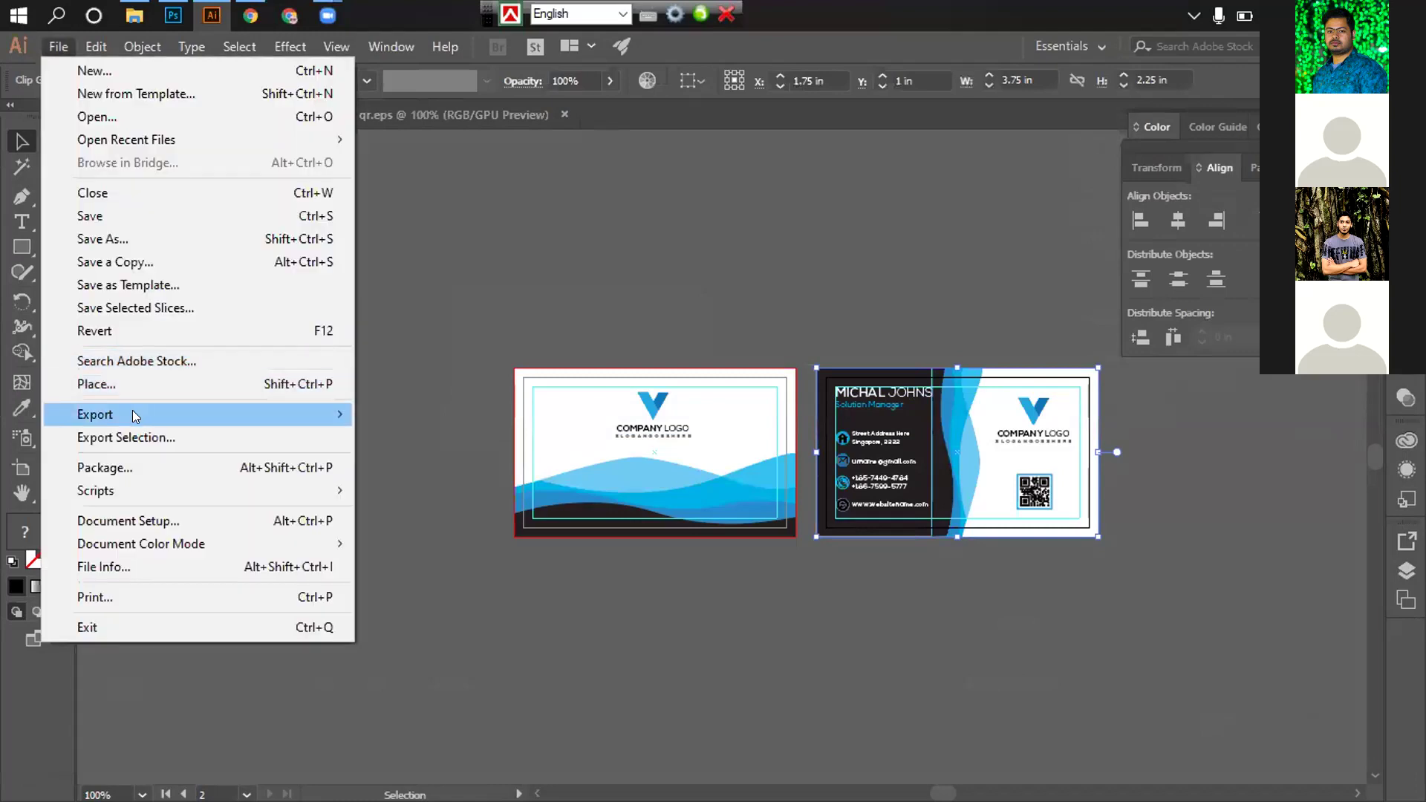
mouse_move(257, 416)
left_click(405, 461)
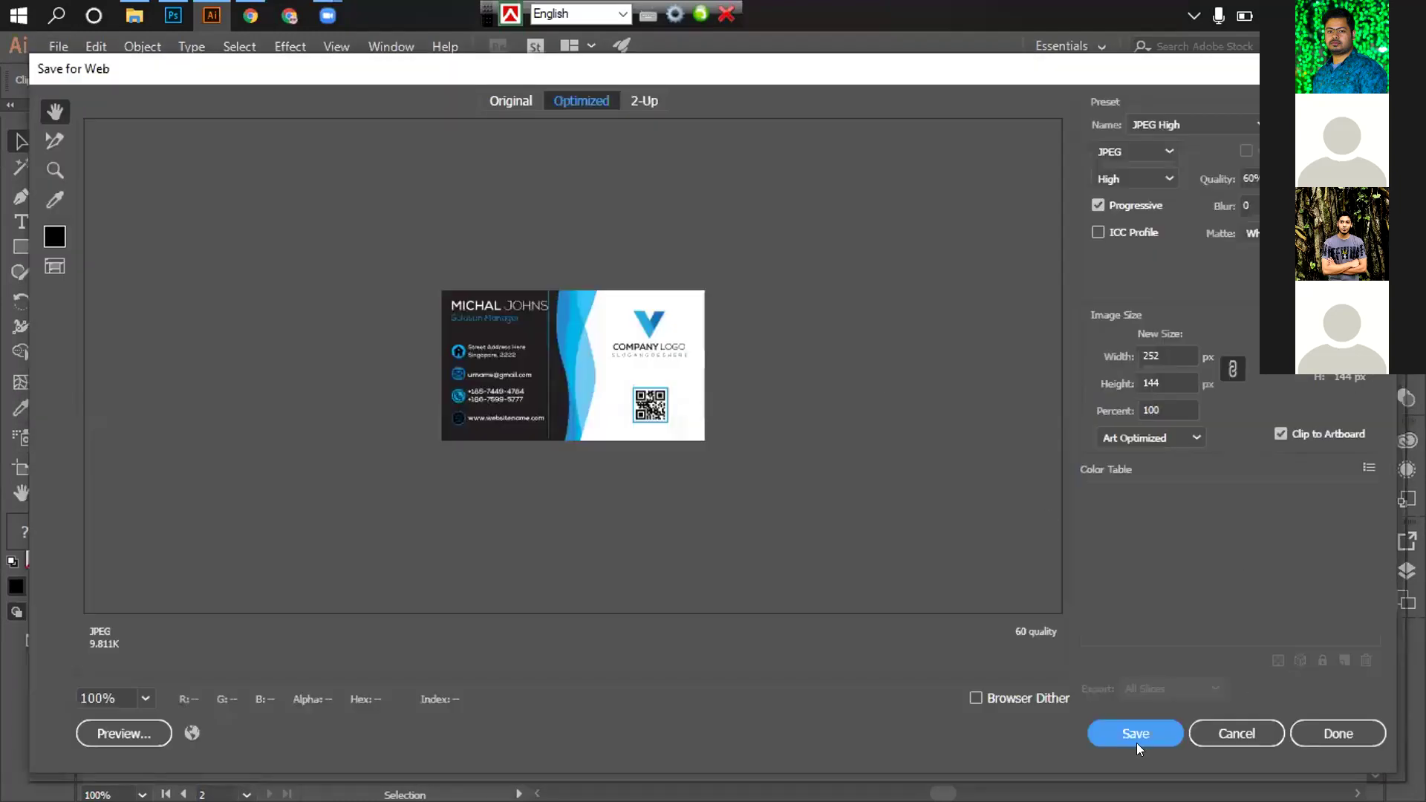
left_click(1123, 743)
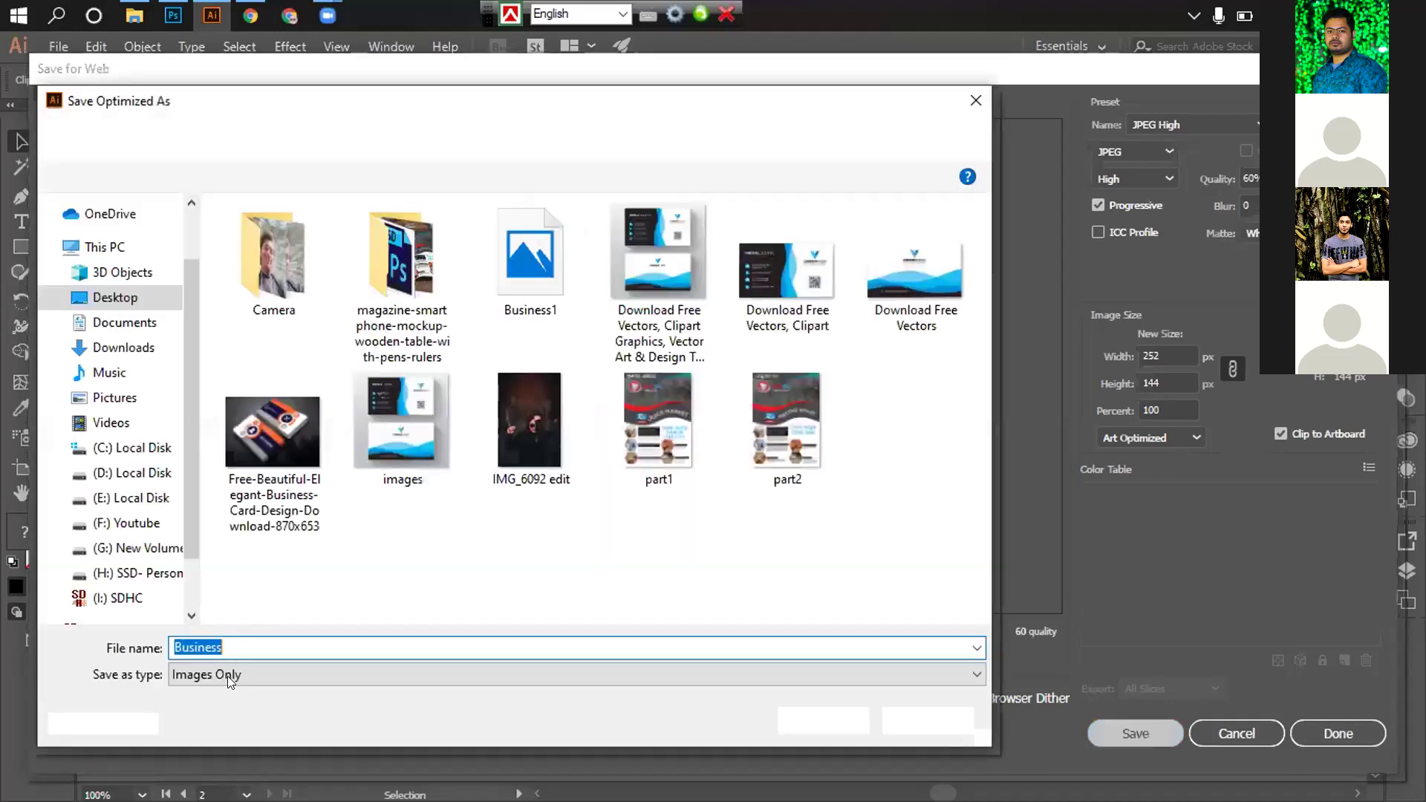
left_click(248, 646)
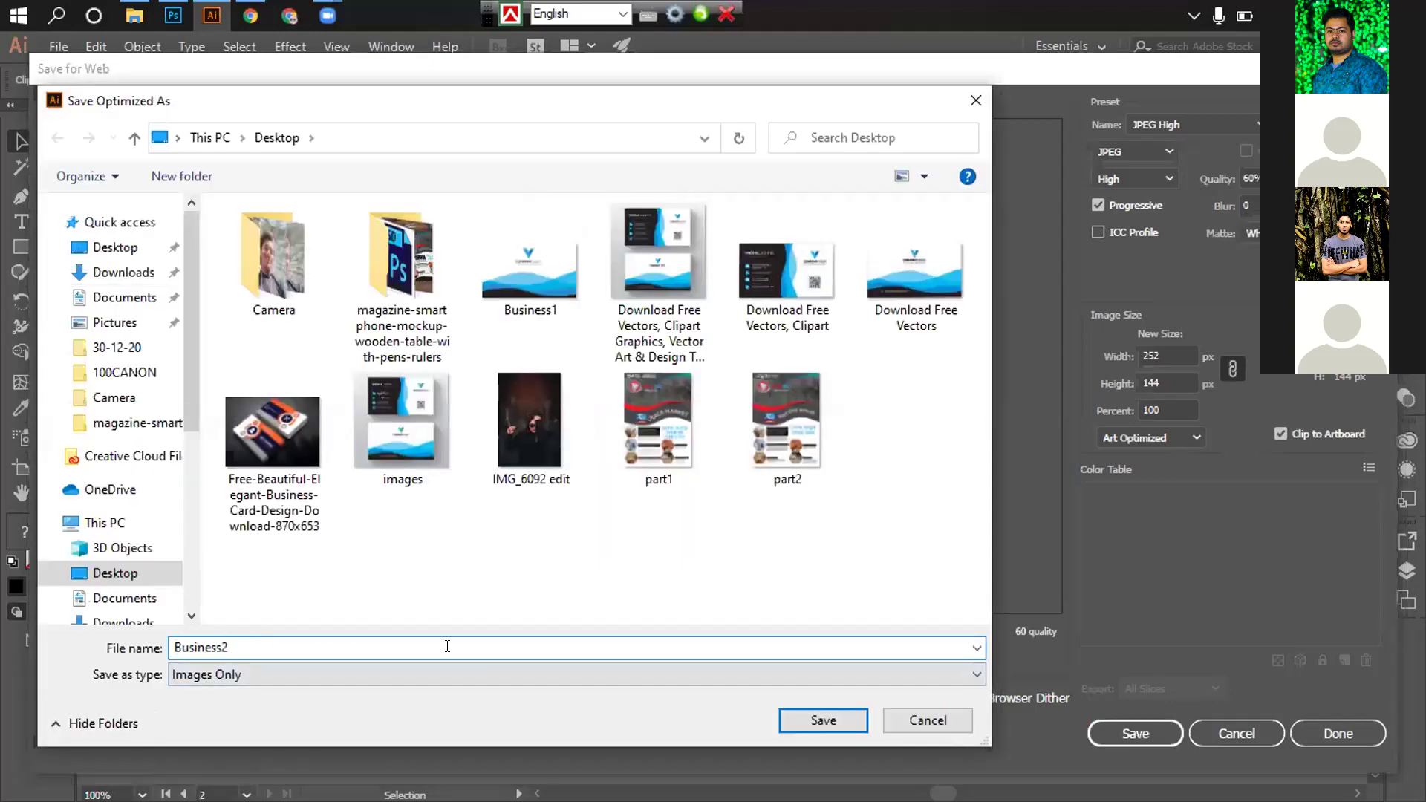
key("Return")
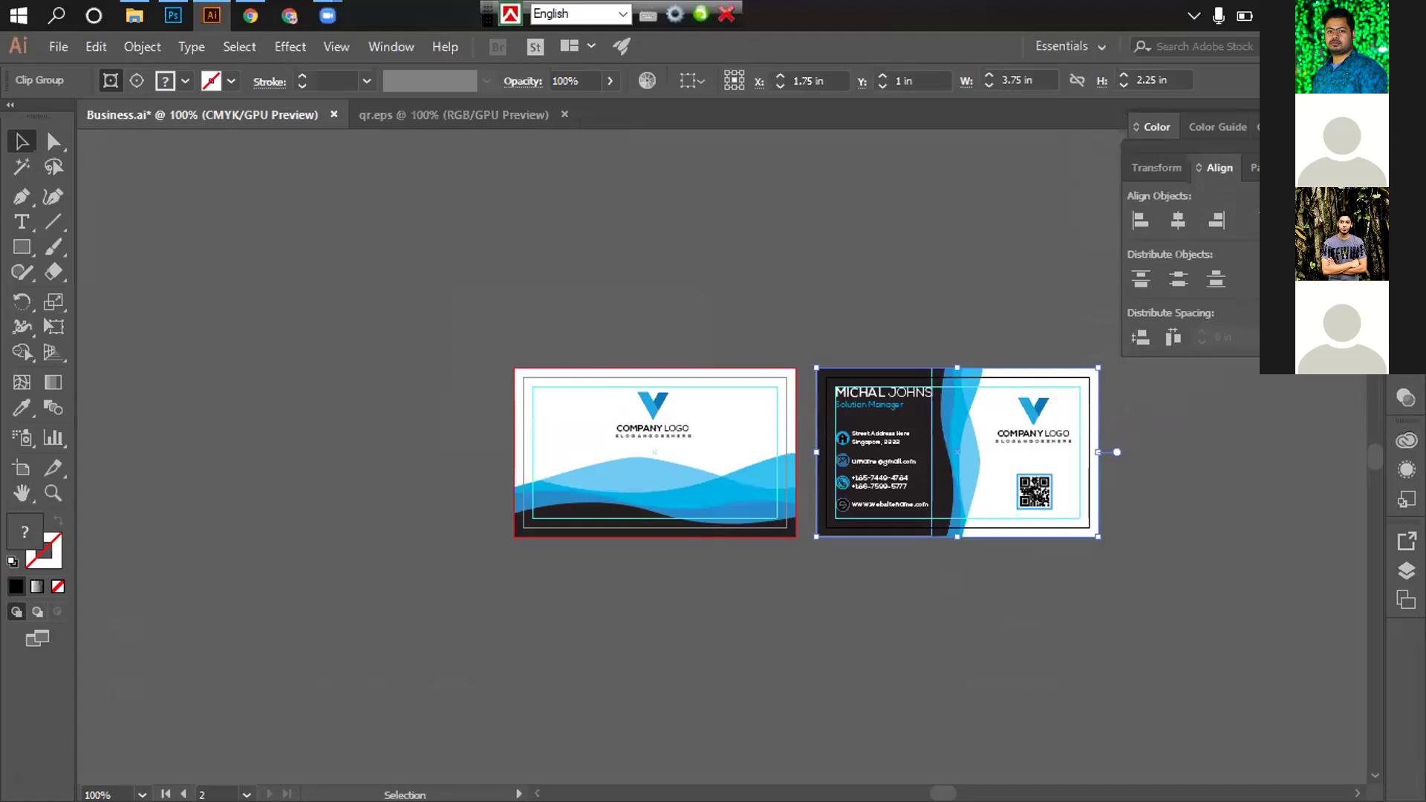
key("alt+Tab")
right_click(864, 104)
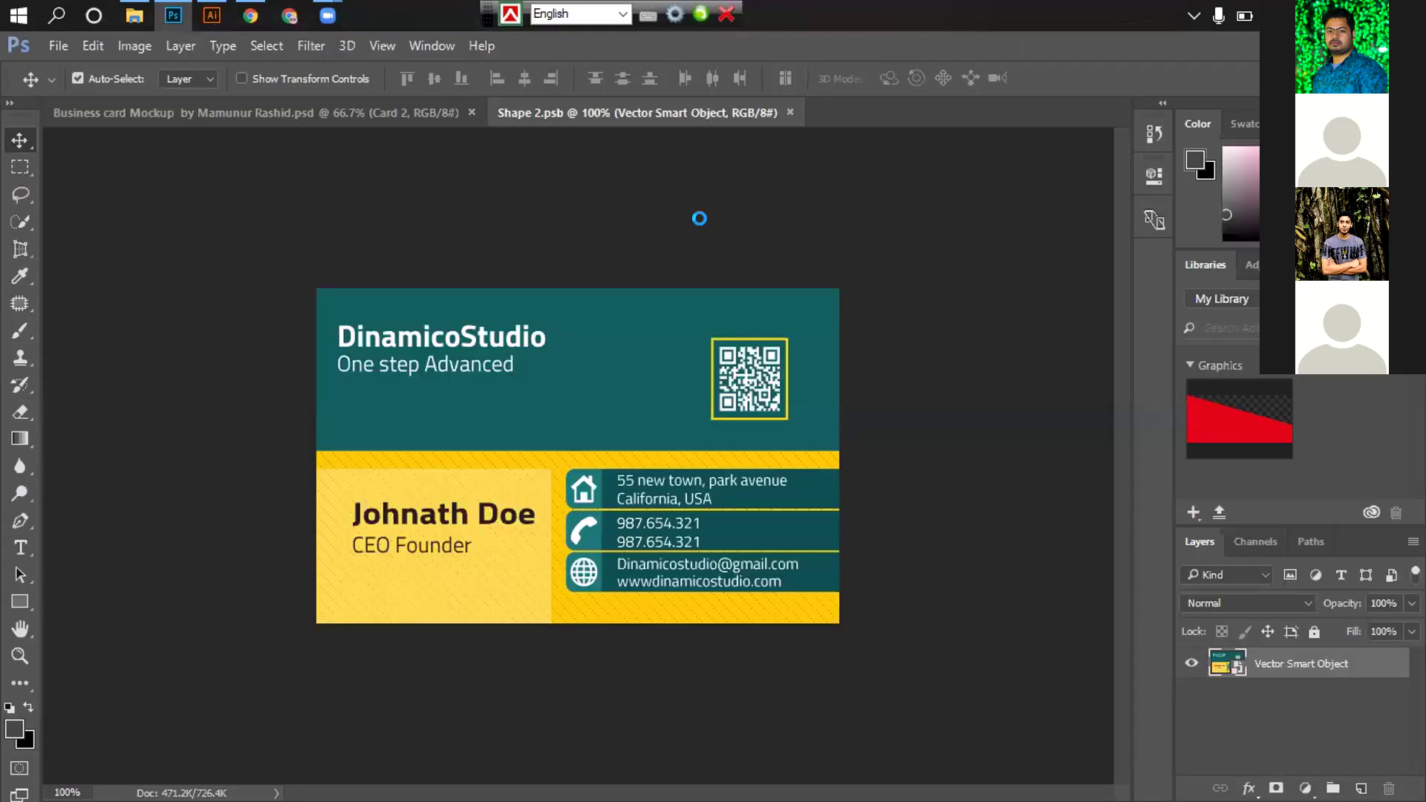
Open the Business1 and Business2 JPG images in Photoshop
key("Return")
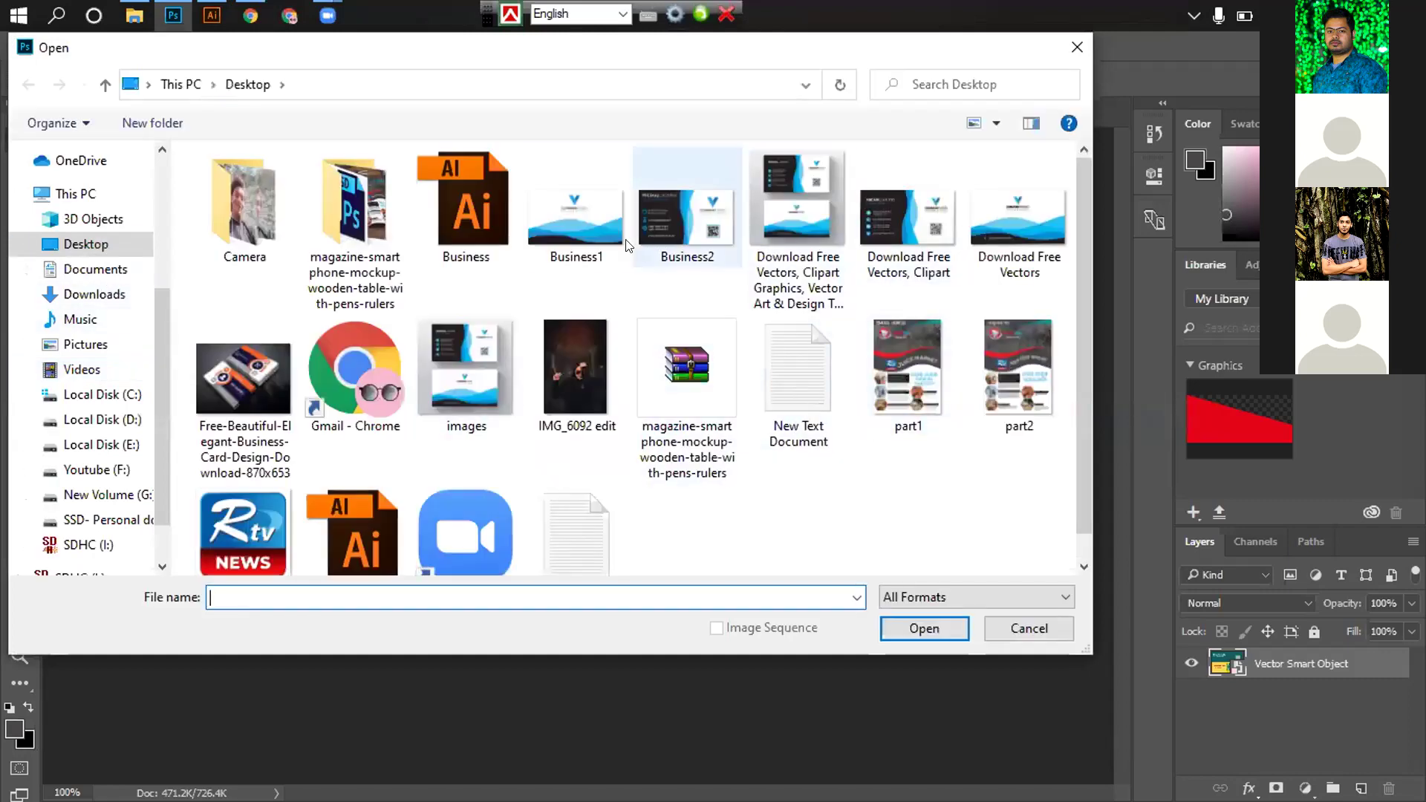
left_click(576, 215)
left_click(686, 216, "ctrl")
left_click(923, 628)
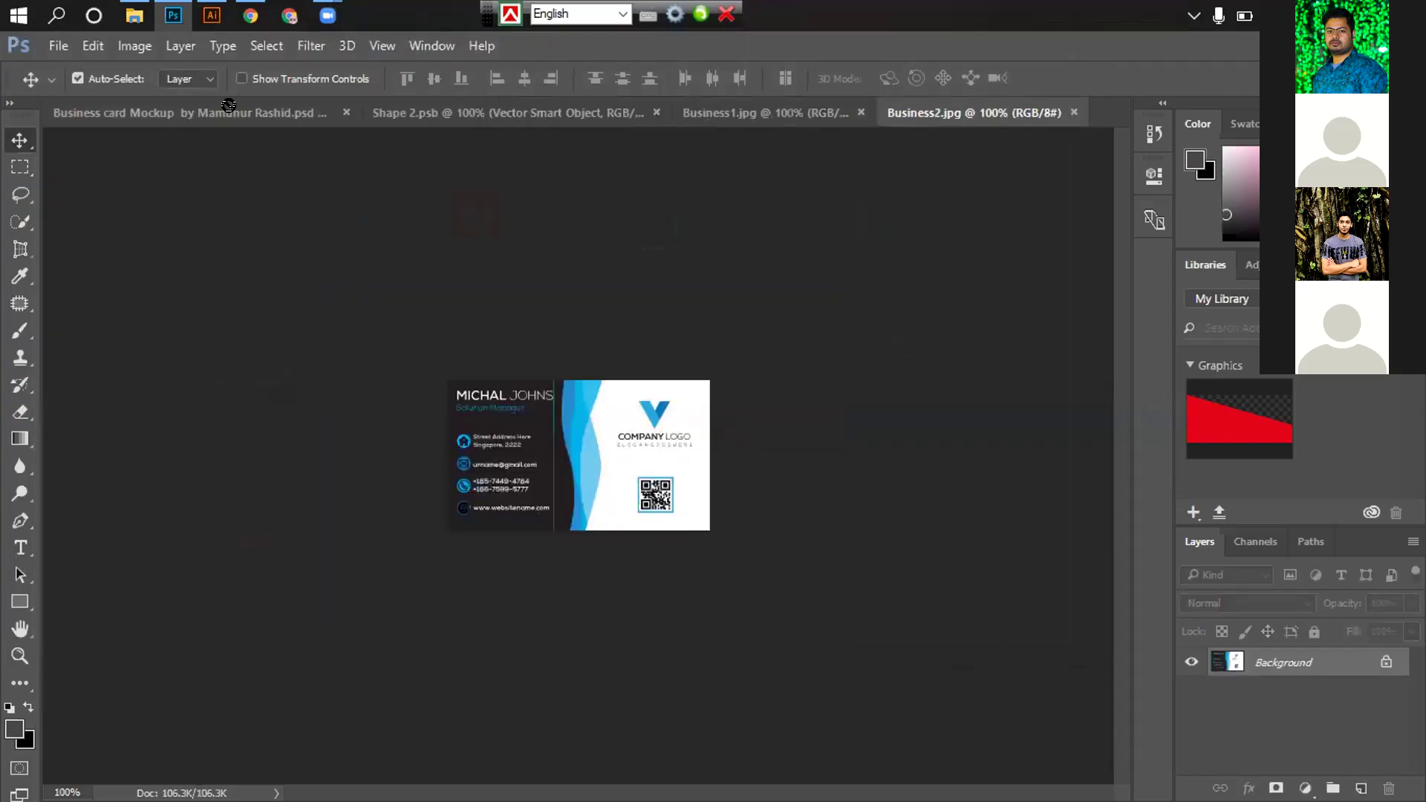
Place Business2 into the Shape 2.psb smart object, scale it to cover, then save and close
left_click_drag(228, 105, 228, 105)
left_click_drag(557, 110, 480, 388)
key("ctrl")
key("ctrl+t")
left_click_drag(579, 441, 829, 611)
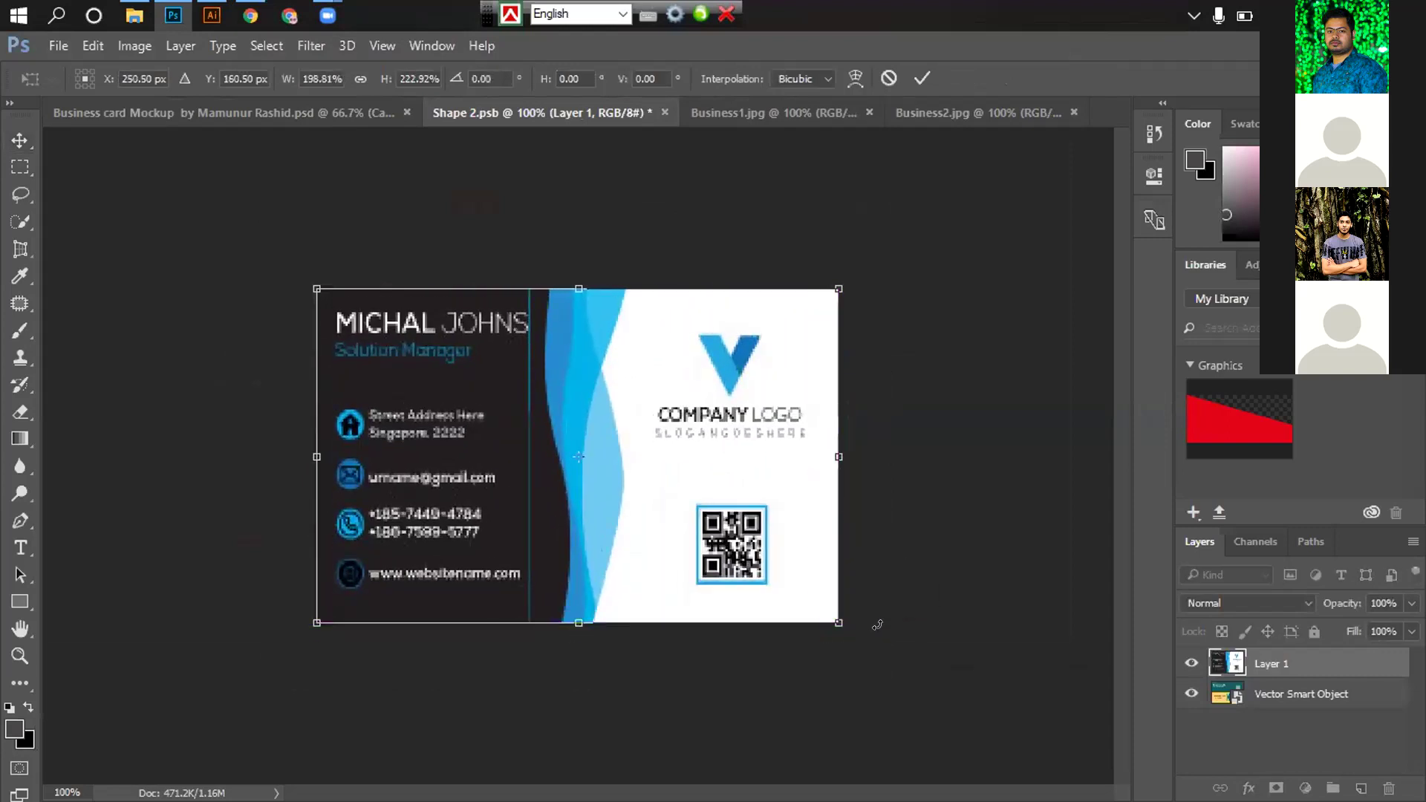
key("Return")
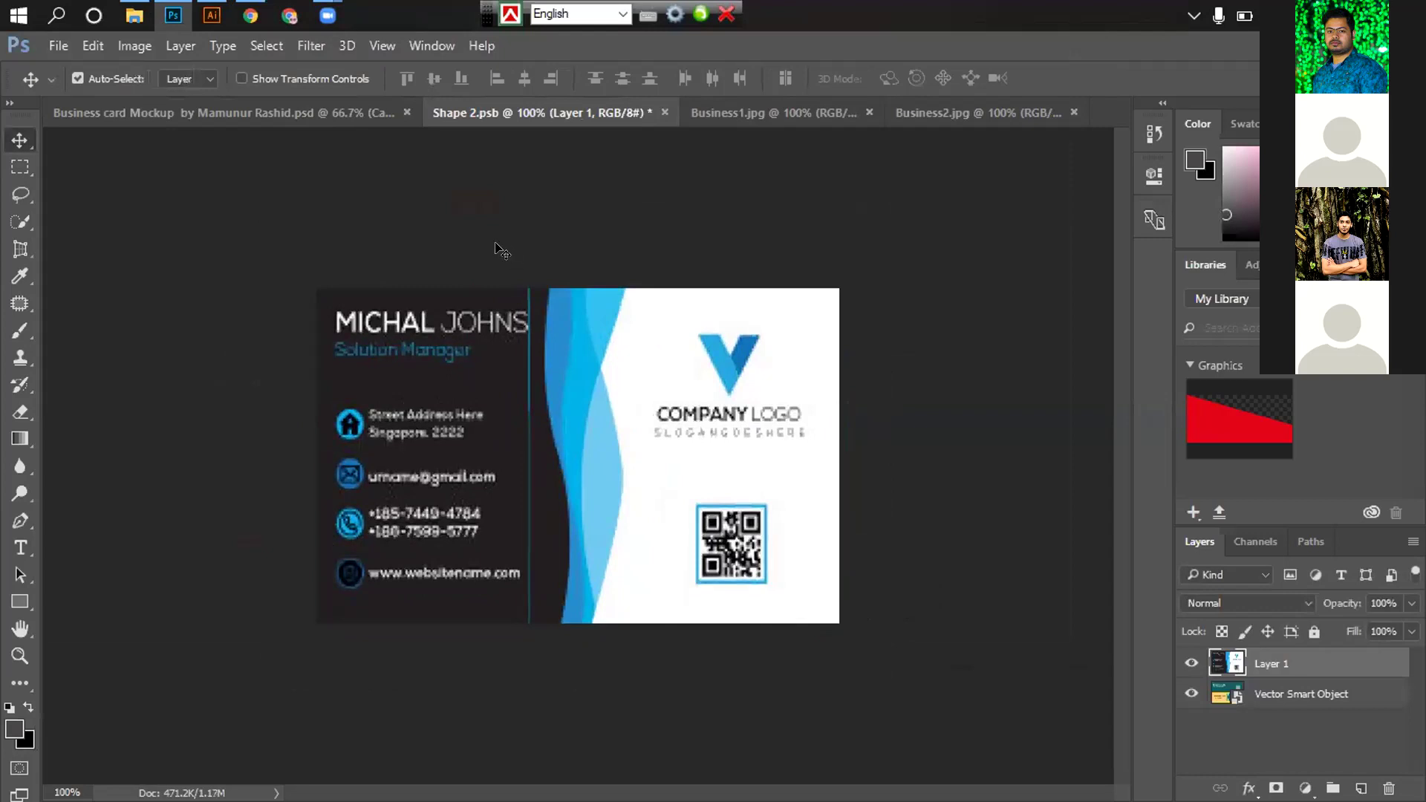
key("ctrl")
key("ctrl+s")
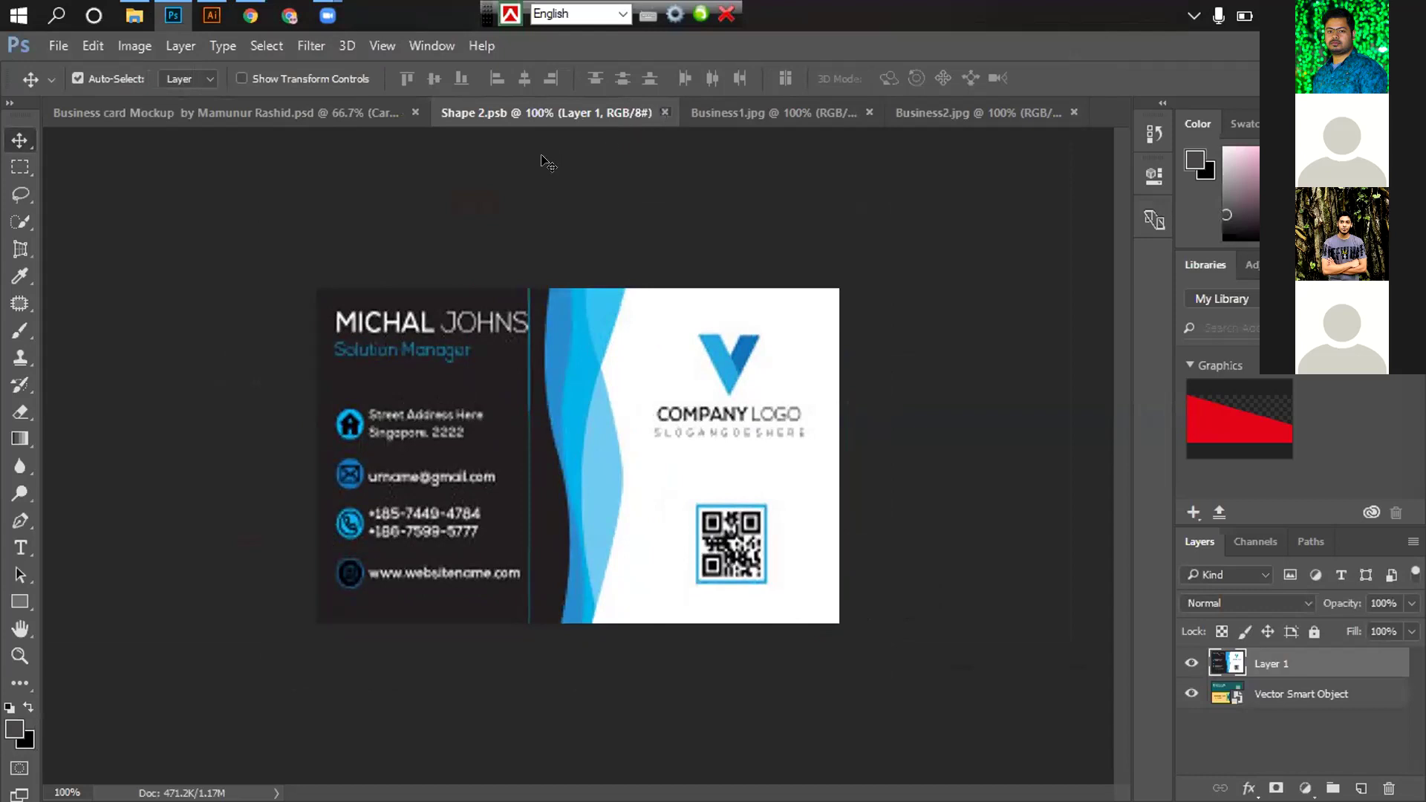
key("ctrl+w")
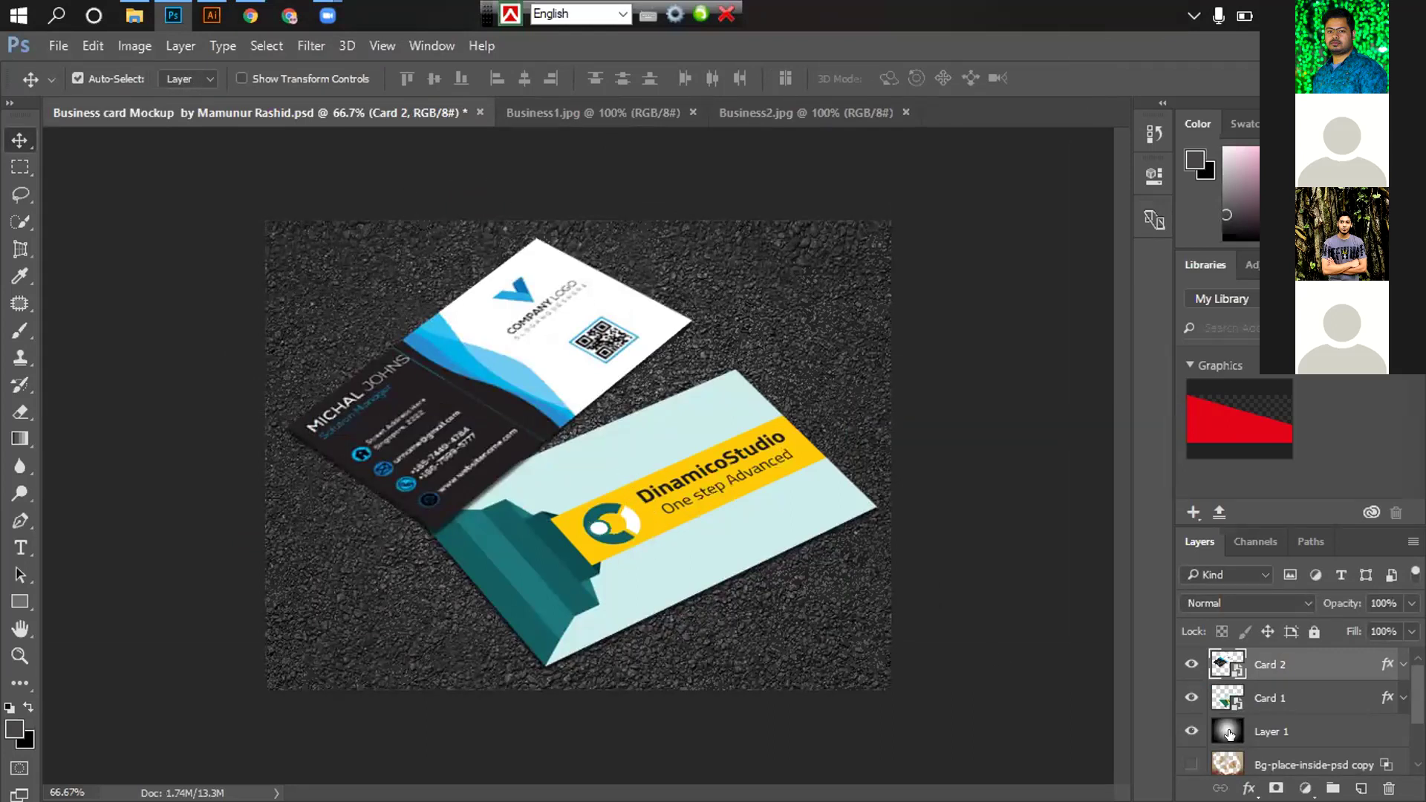
Reopen the card smart object, delete the placed Business2 layer, and review both JPG documents
double_click(1215, 663)
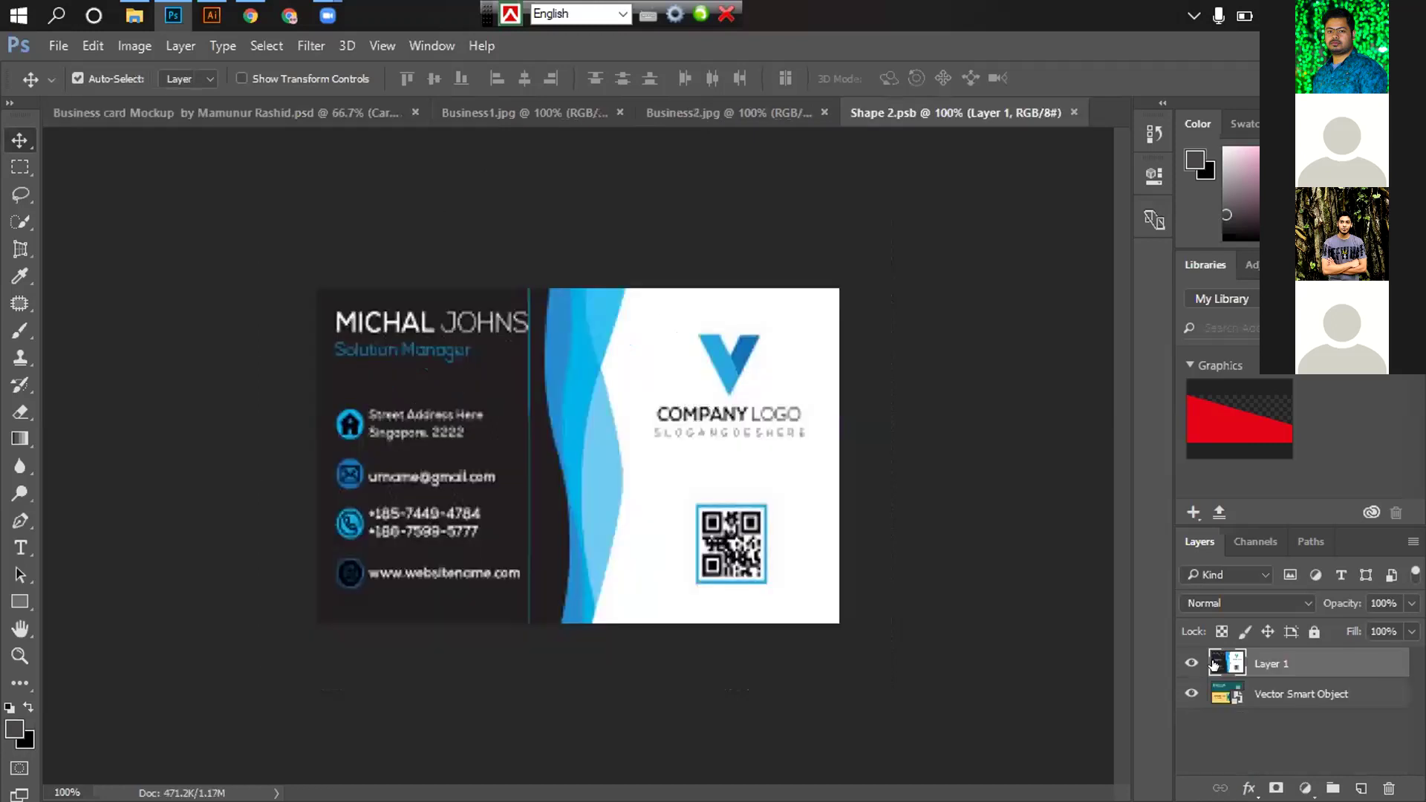
key("ctrl")
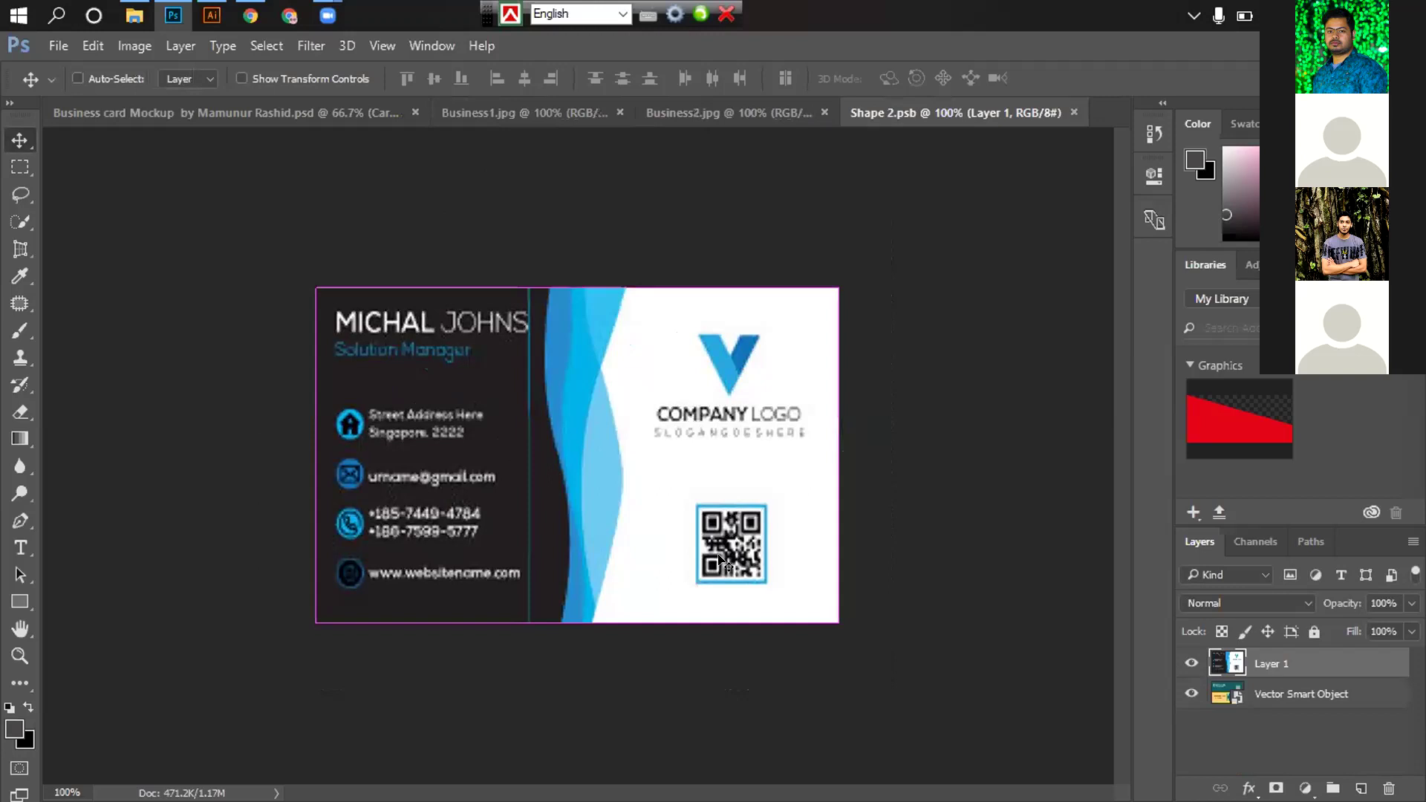
left_click_drag(754, 543, 640, 529)
key("Delete")
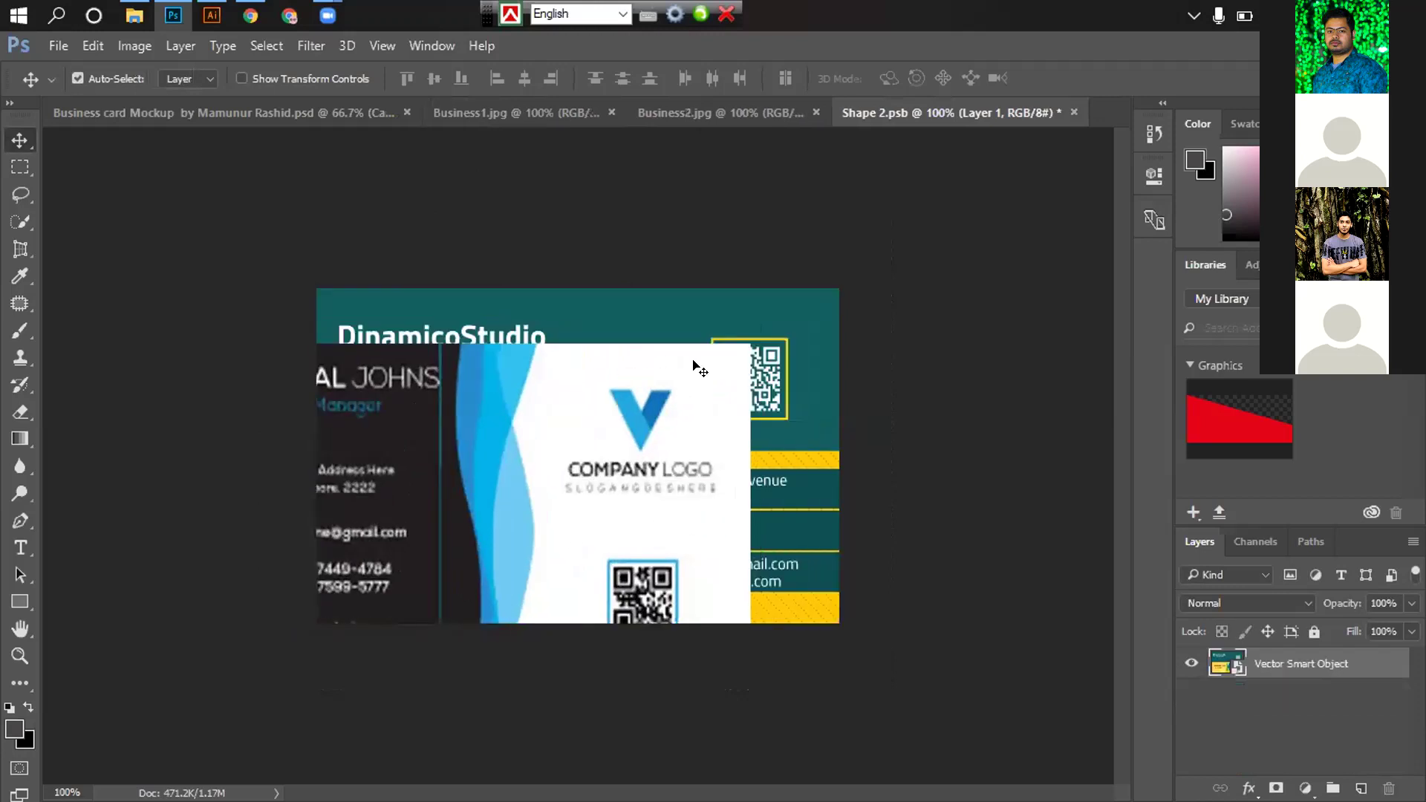
left_click(453, 112)
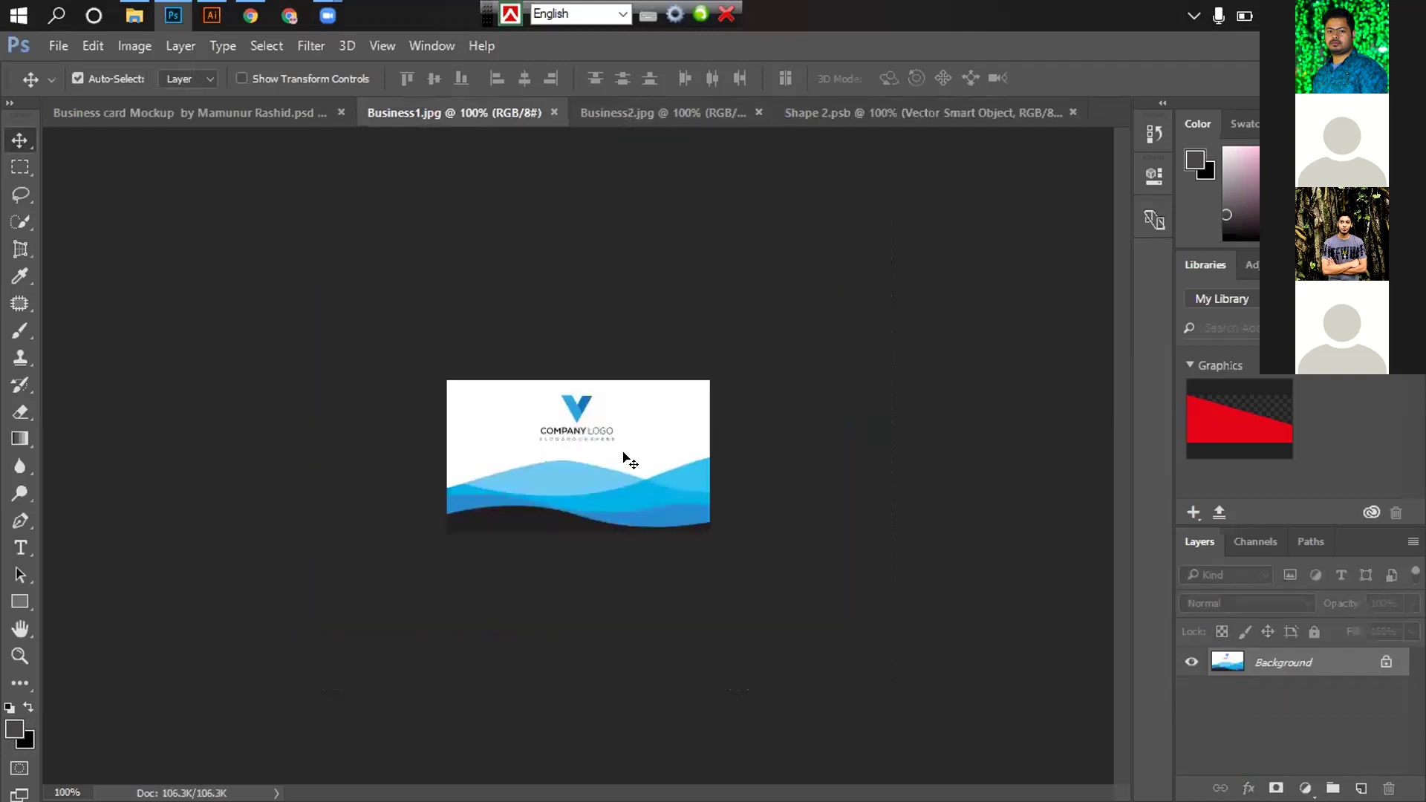
left_click(647, 112)
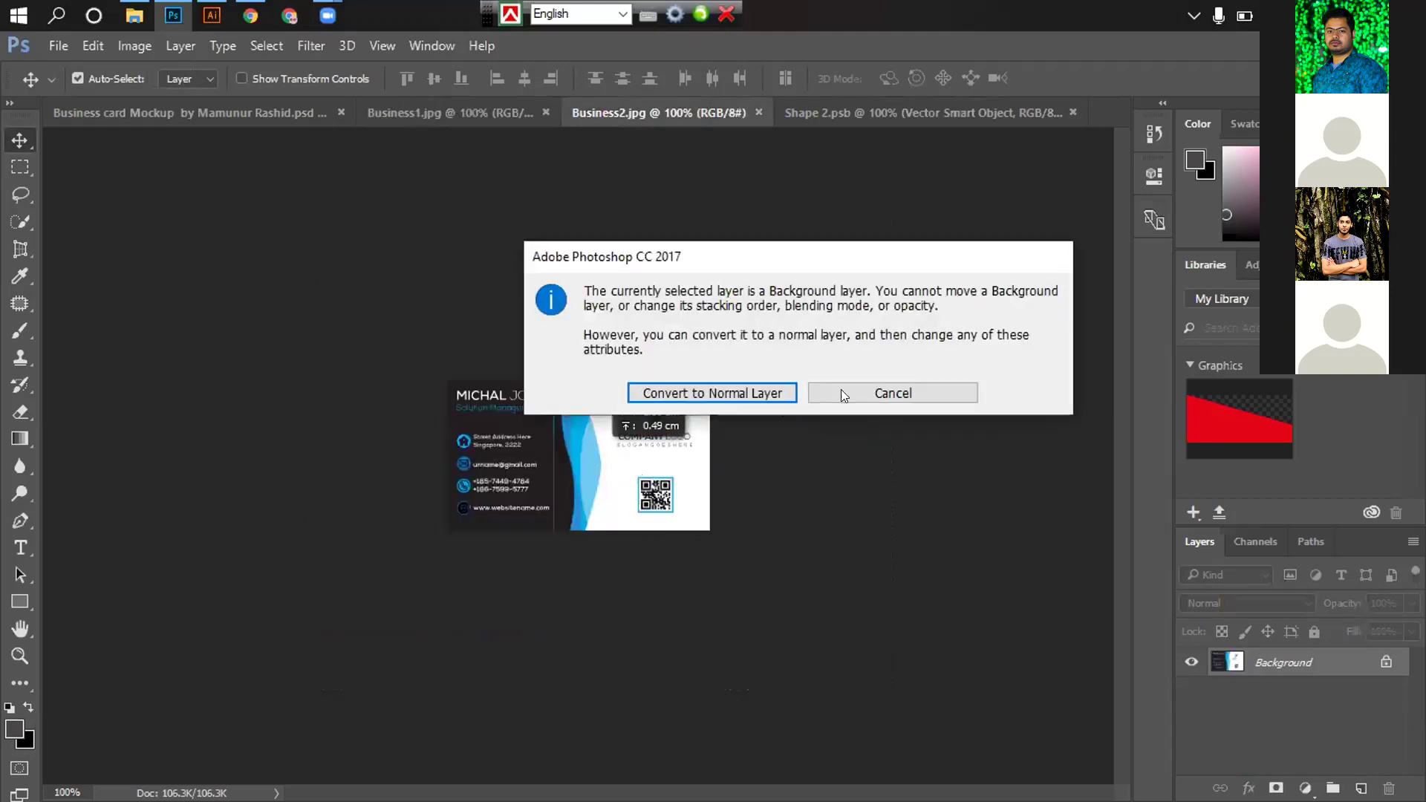
left_click(841, 389)
left_click(216, 21)
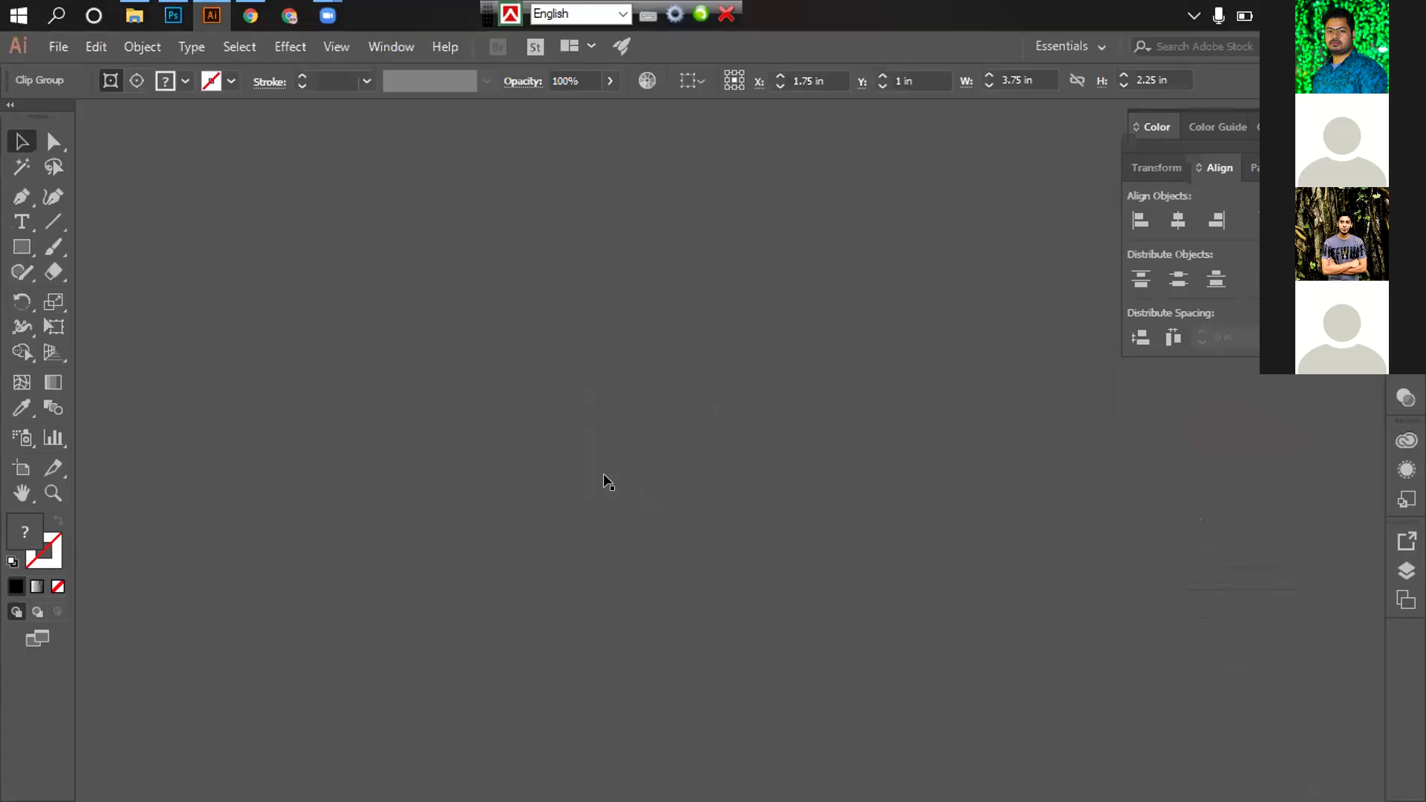
Zoom into the dark card and try sending its clip group backward, then undo
key("ctrl+space")
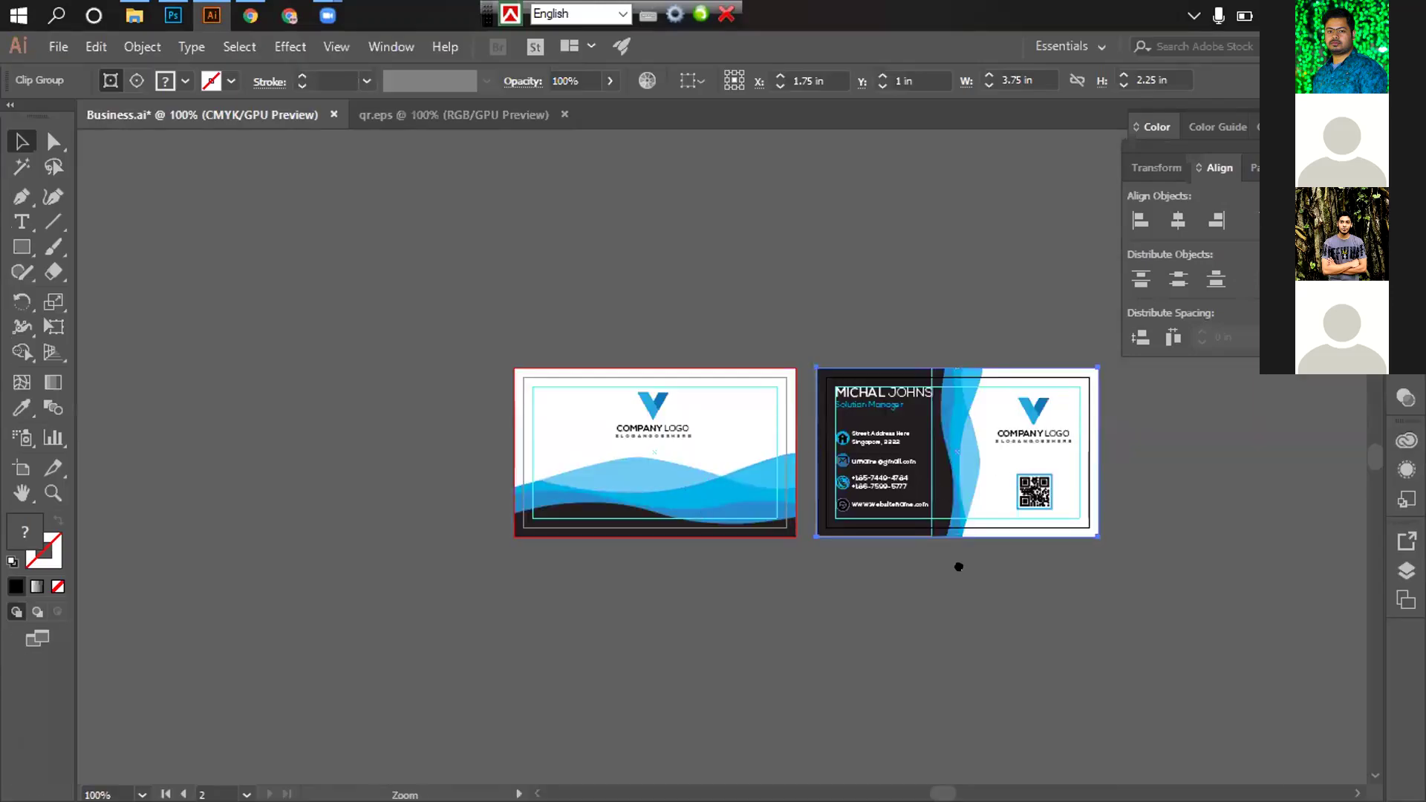
left_click(692, 414)
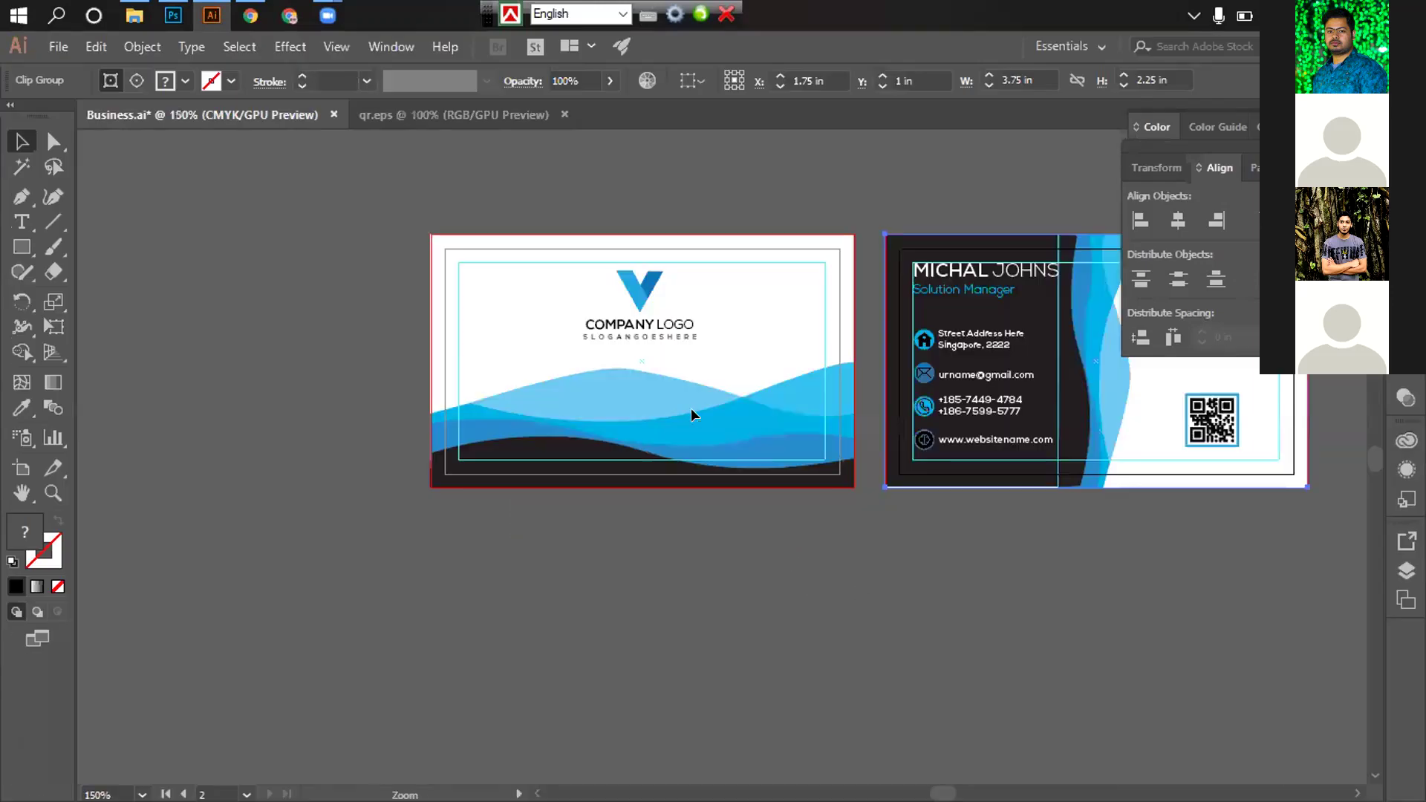
left_click(693, 414)
left_click(692, 413)
scroll(738, 510, "up", 3)
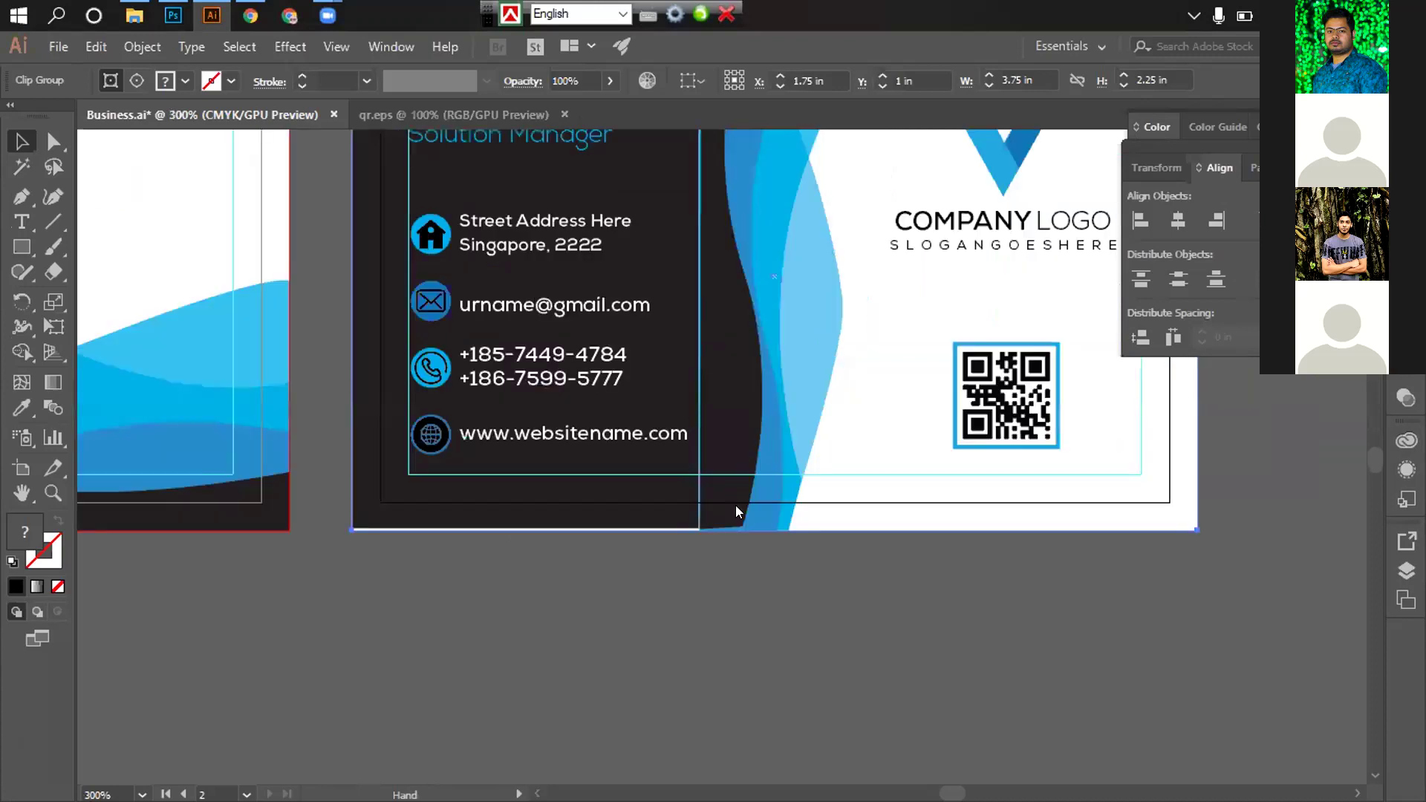
left_click(761, 557)
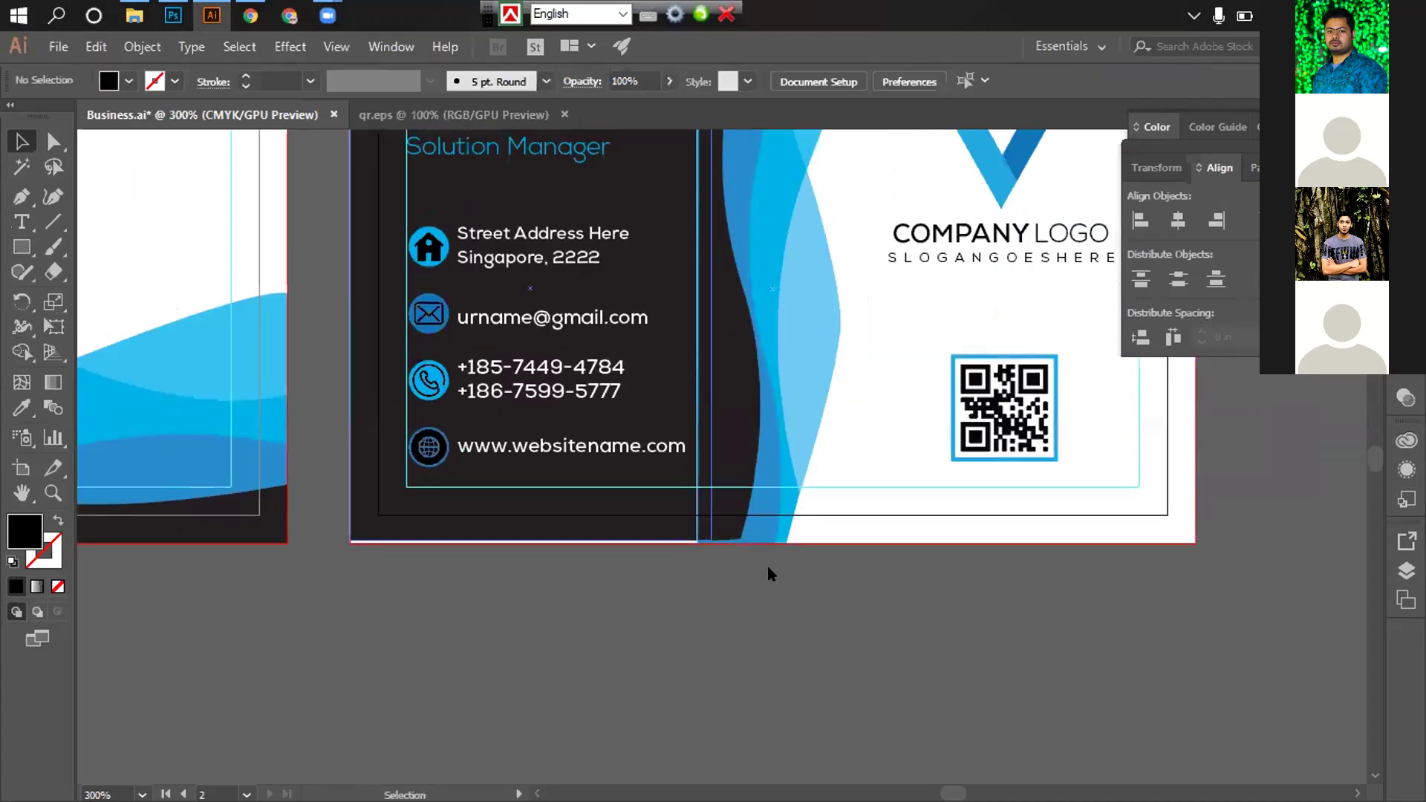
right_click(765, 538)
mouse_move(838, 598)
left_click(1046, 643)
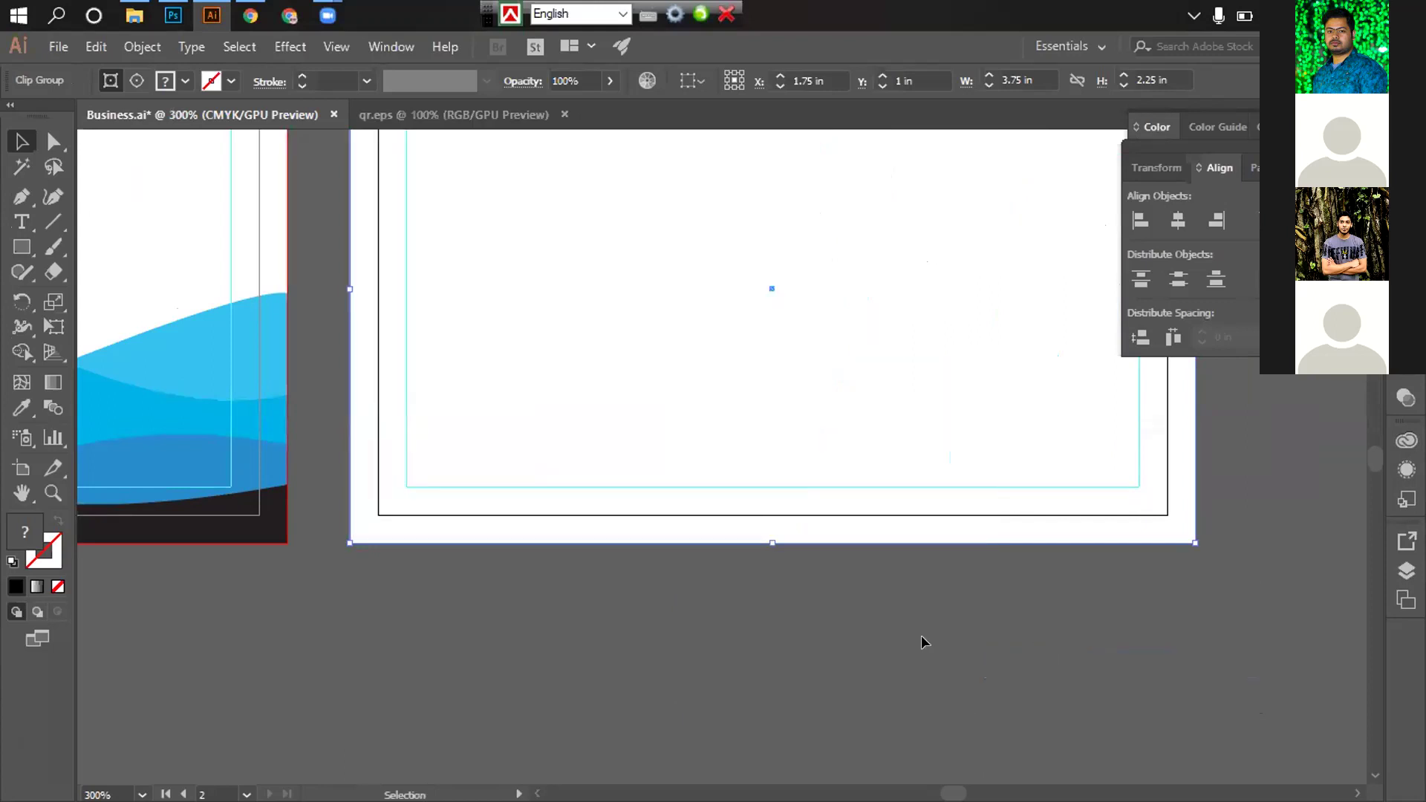
key("ctrl+z")
key("ctrl+shift+a")
Release the dark card's clipping mask, keeping the objects' stacking order unchanged
left_click(722, 386)
right_click(725, 385)
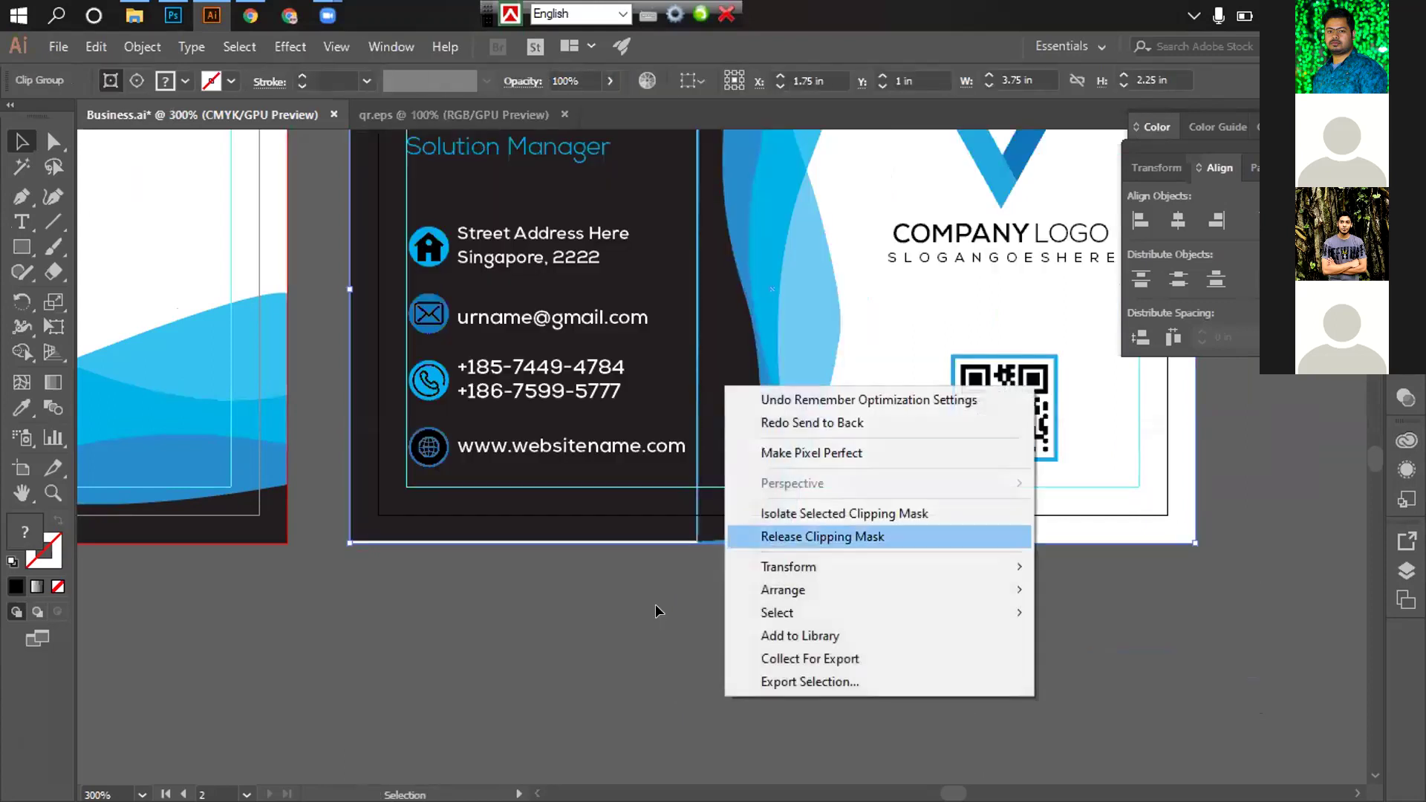
left_click(669, 602)
key("ctrl+z")
key("ctrl+z")
key("ctrl+shift+z")
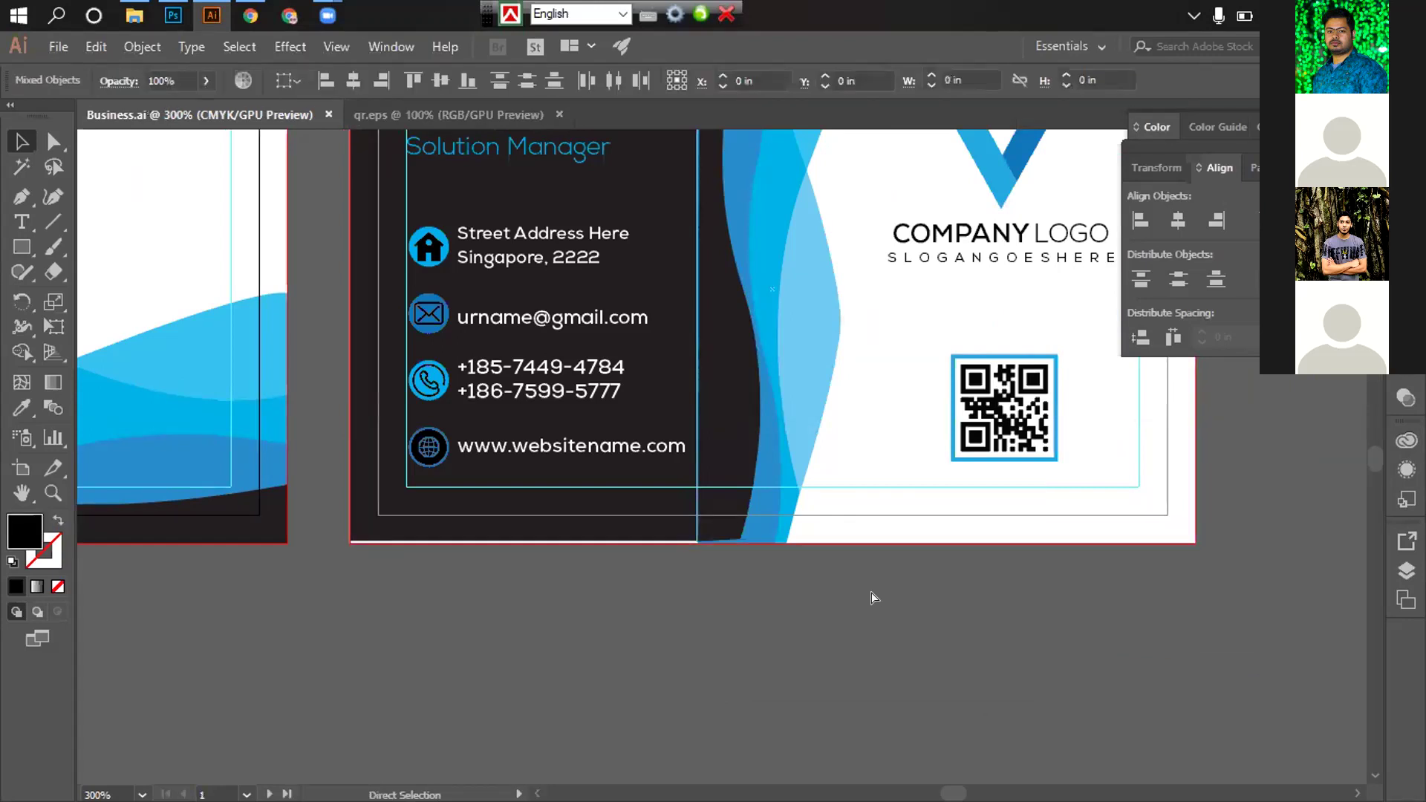
key("ctrl+shift+z")
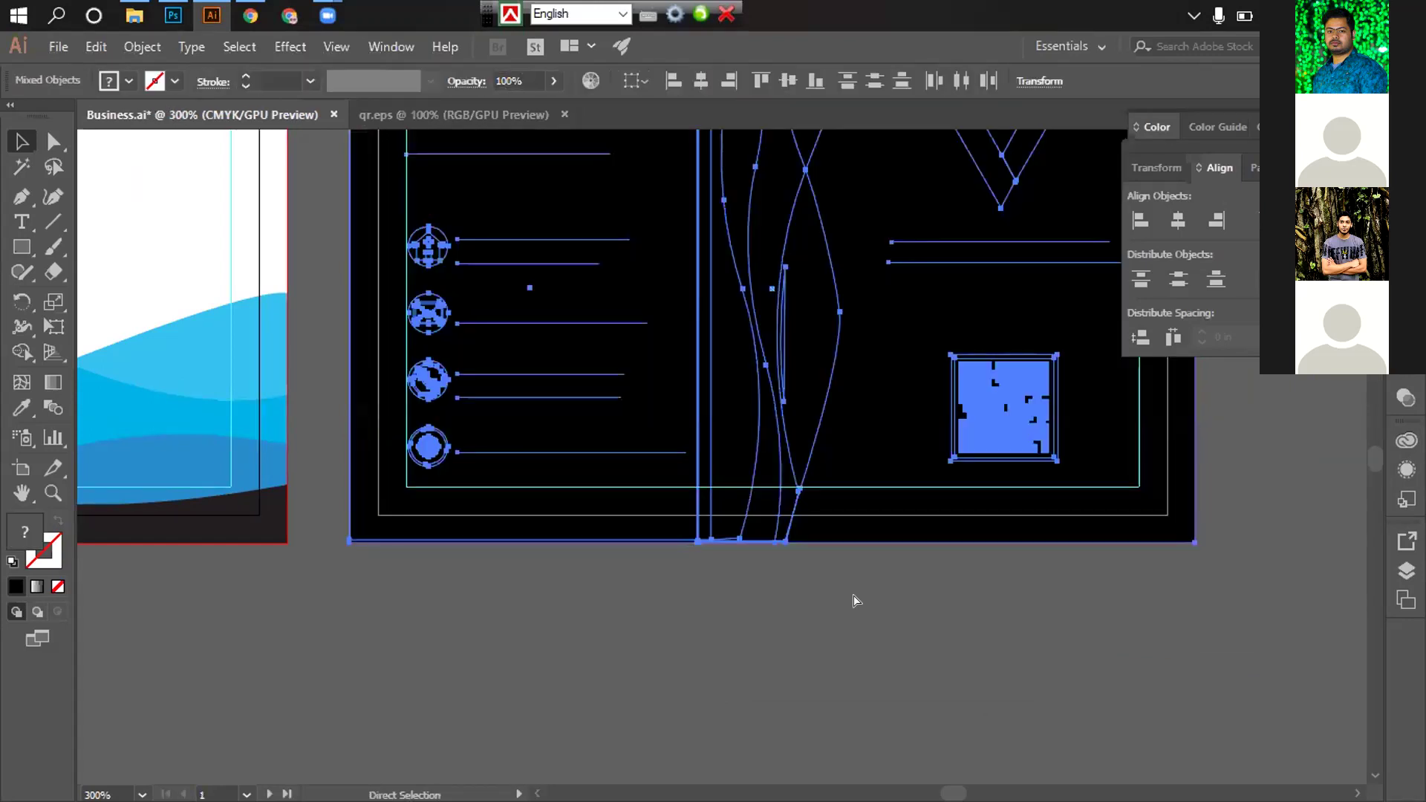
key("ctrl+z")
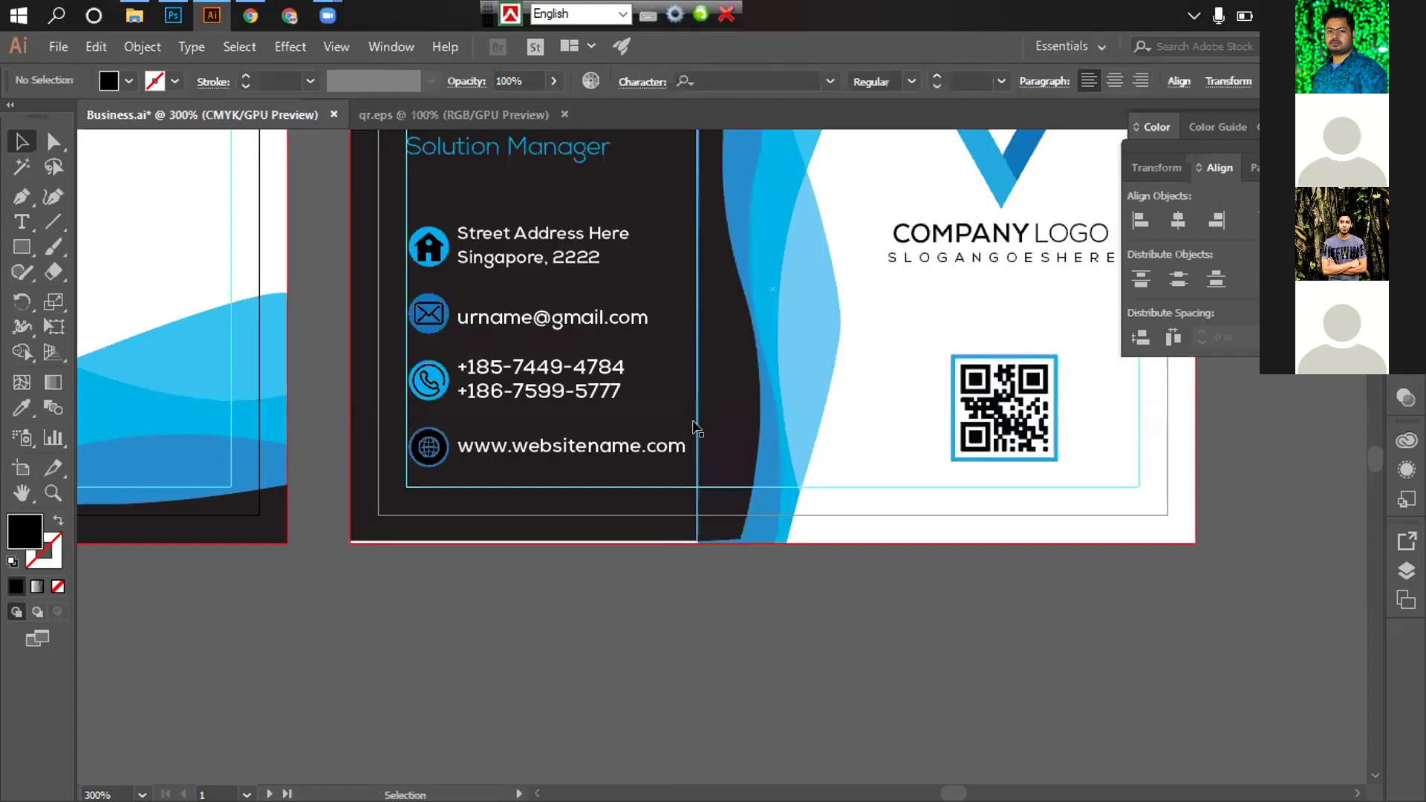
Try dragging the dark background rectangle left, then undo the move
left_click(696, 482)
scroll(772, 297, "up", 3)
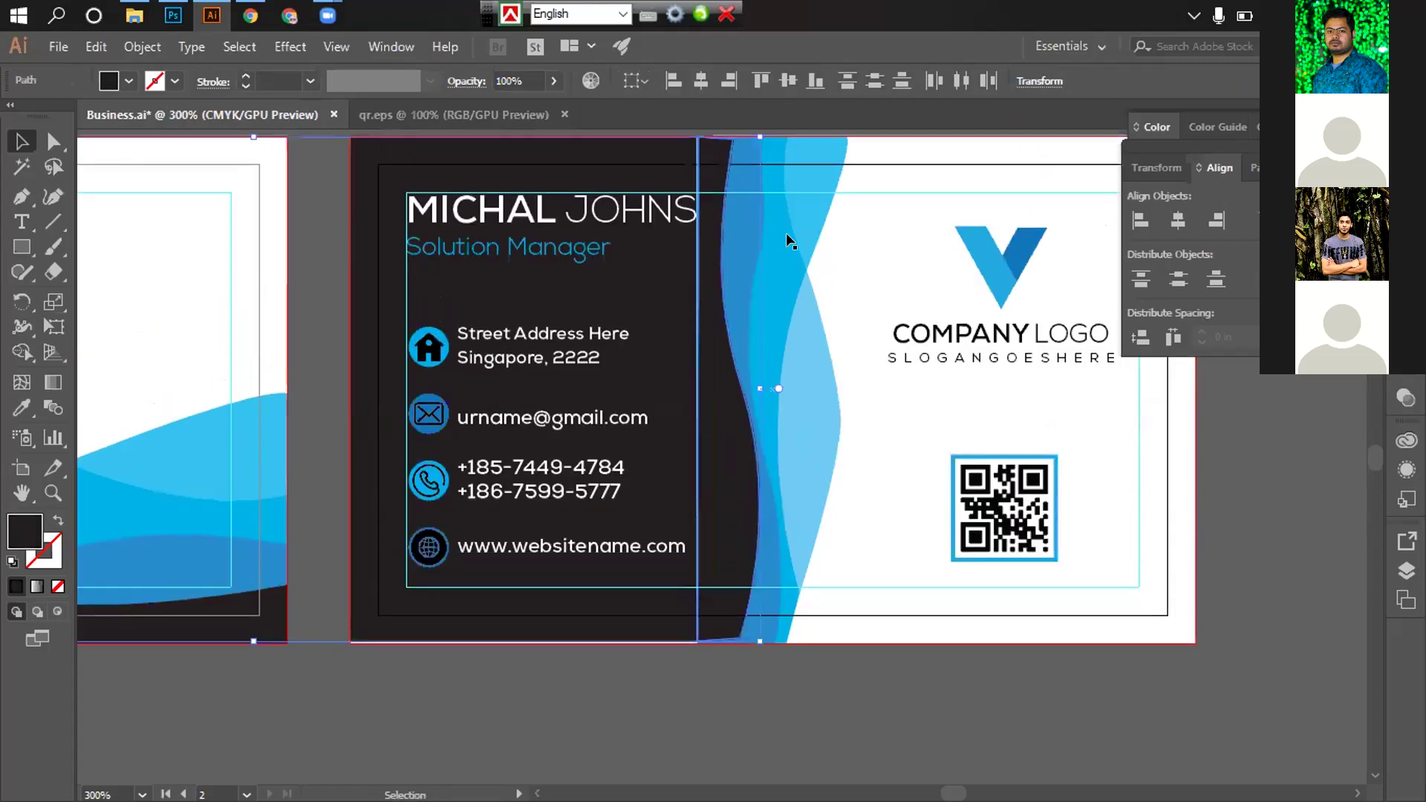
left_click(738, 217)
left_click_drag(593, 258, 467, 257)
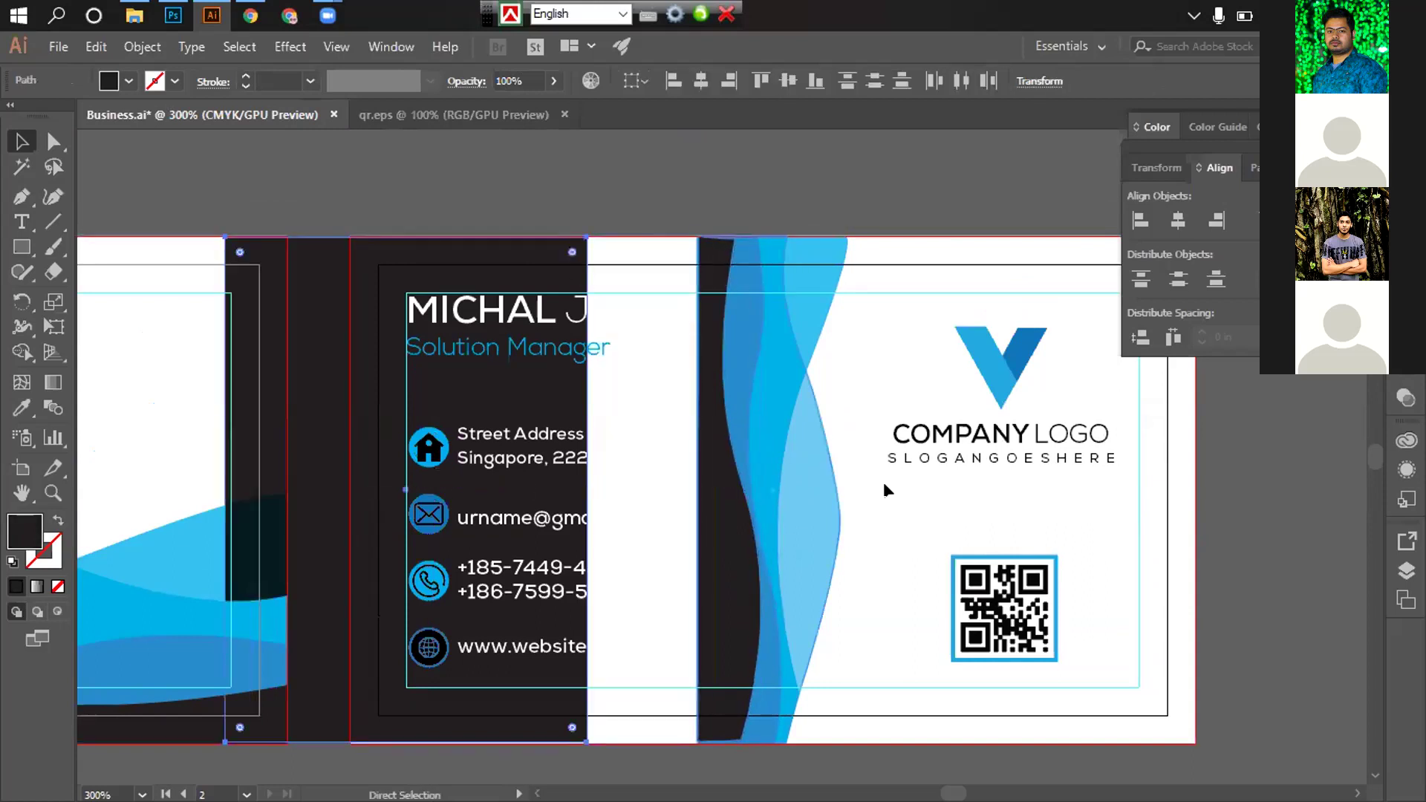
key("ctrl+z")
key("ctrl+shift+a")
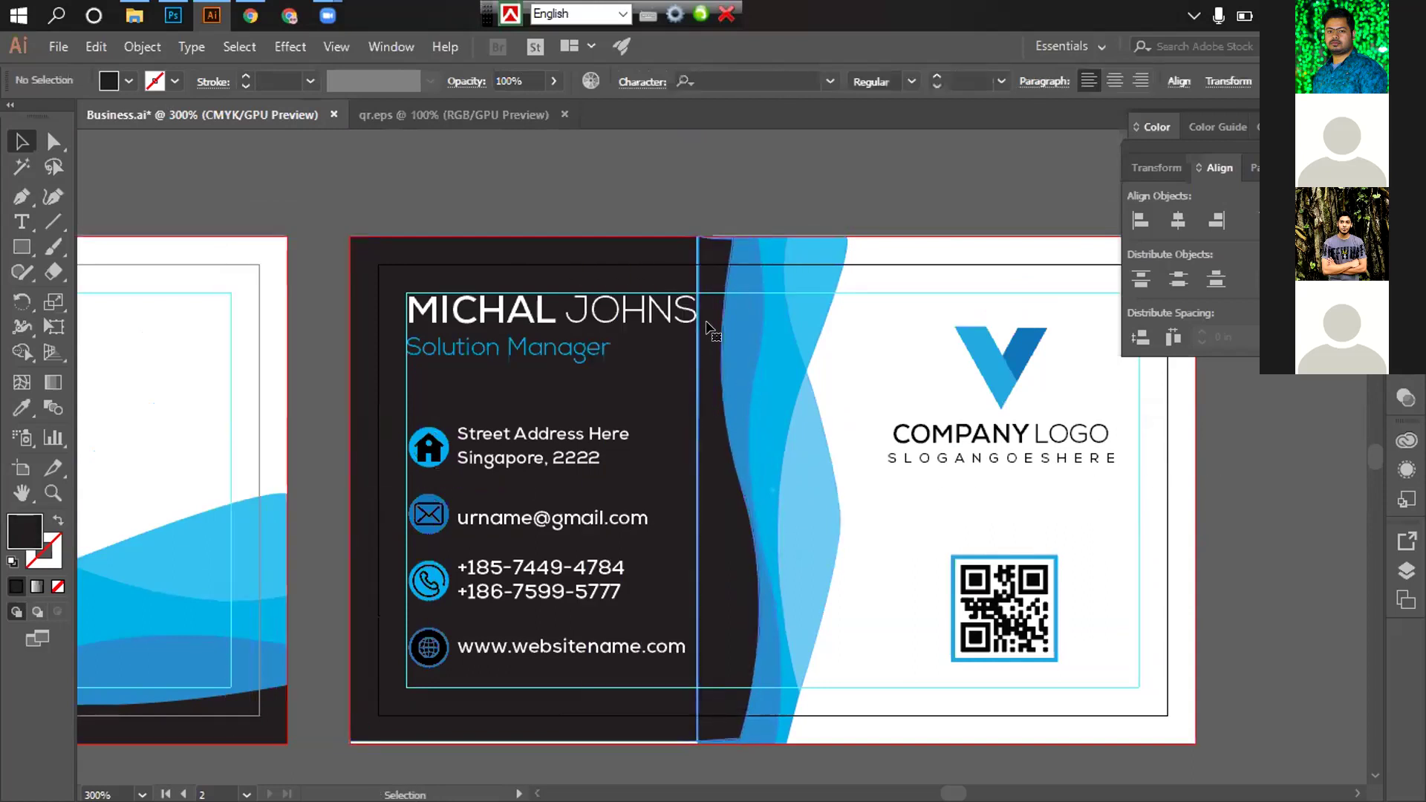
Send the dark shape on the card's left side to the back
left_click(707, 327)
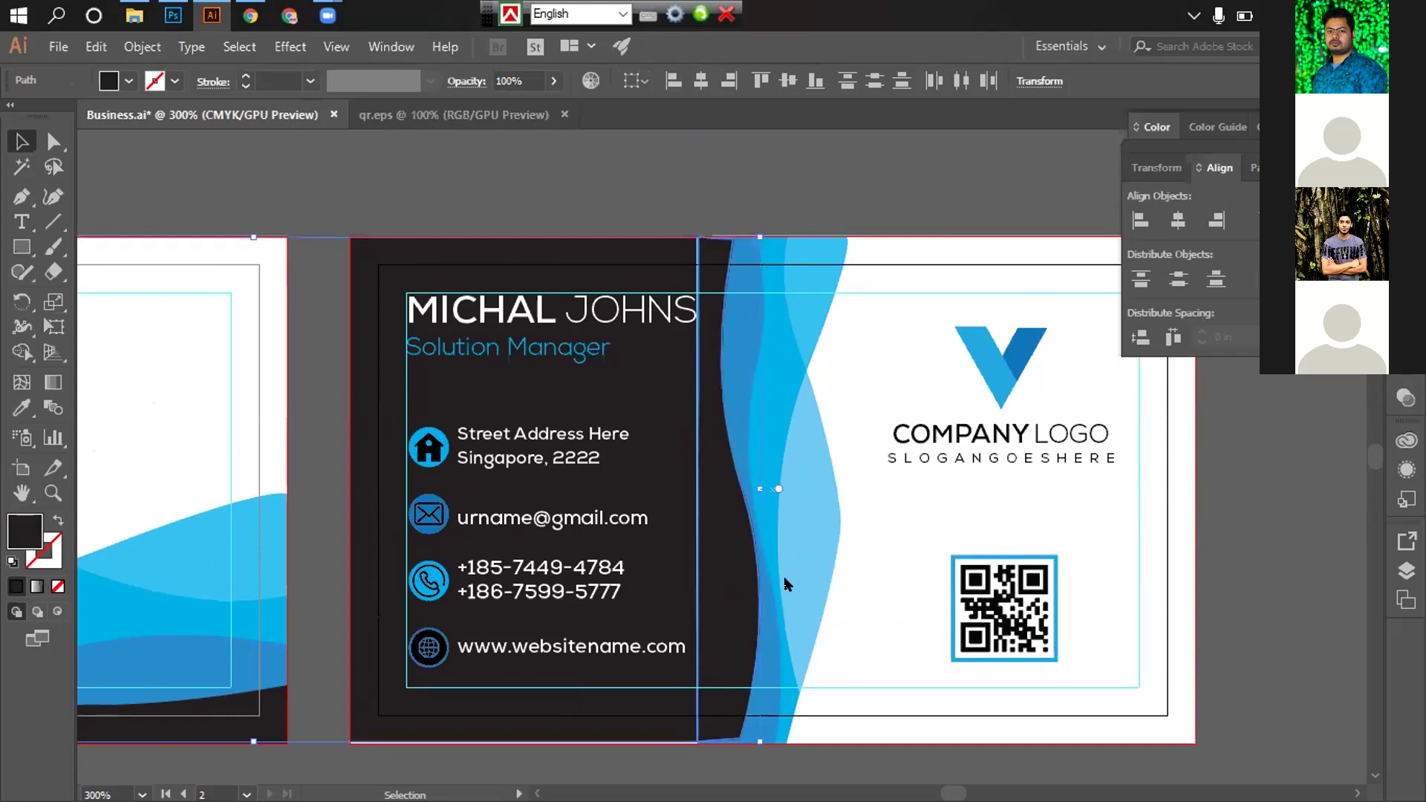
right_click(787, 584)
mouse_move(769, 652)
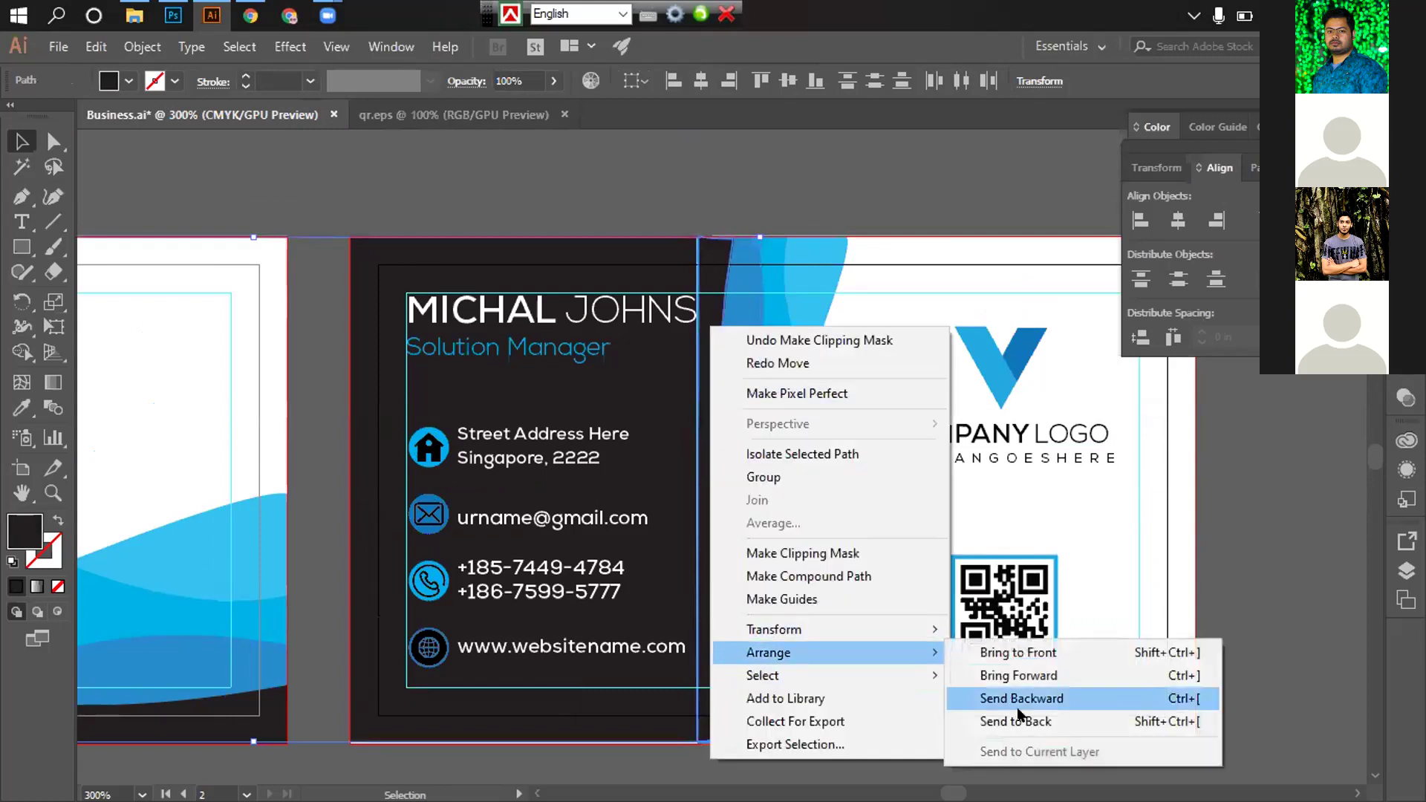
left_click(1019, 721)
Group the dark background panel and send it behind the blue waves
key("a")
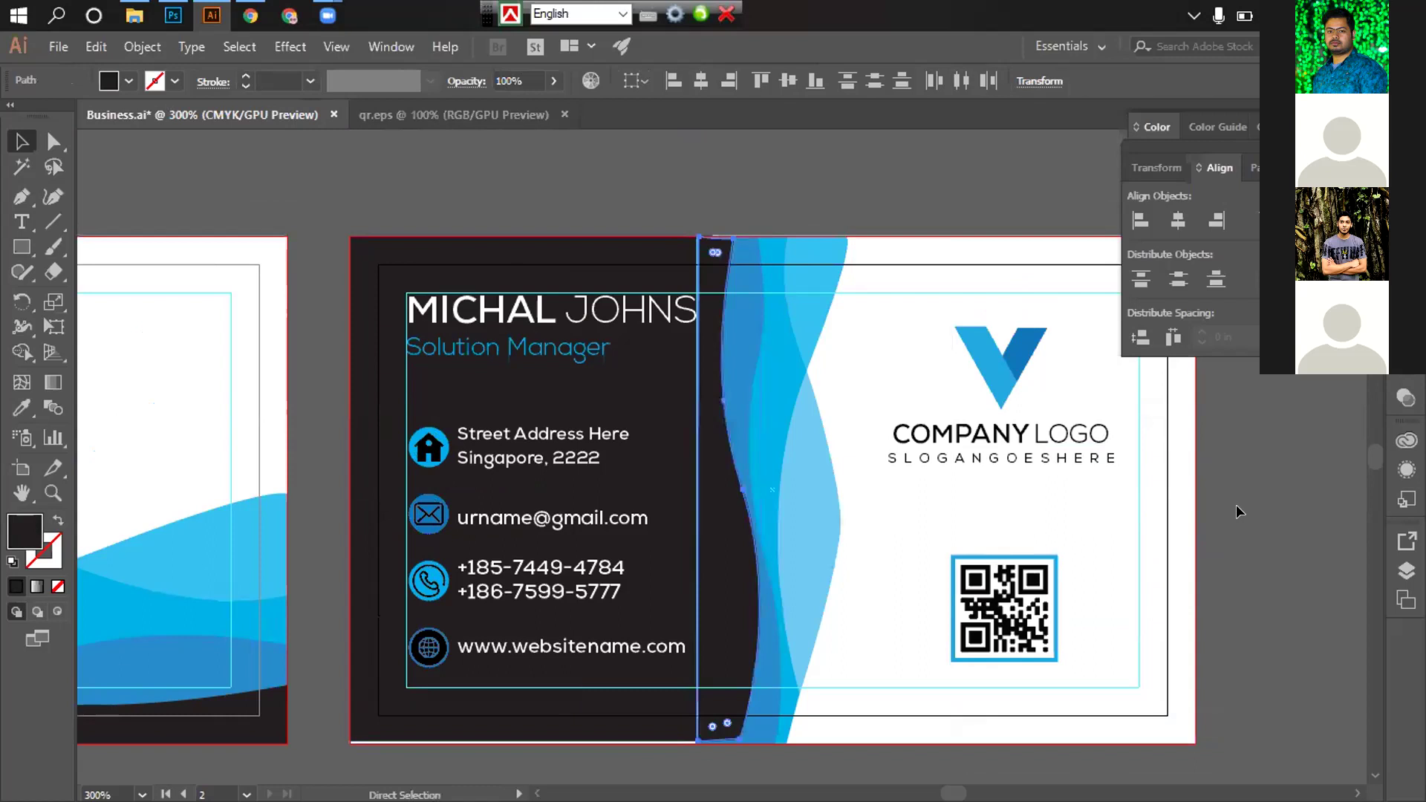
left_click(1236, 511)
left_click(786, 529)
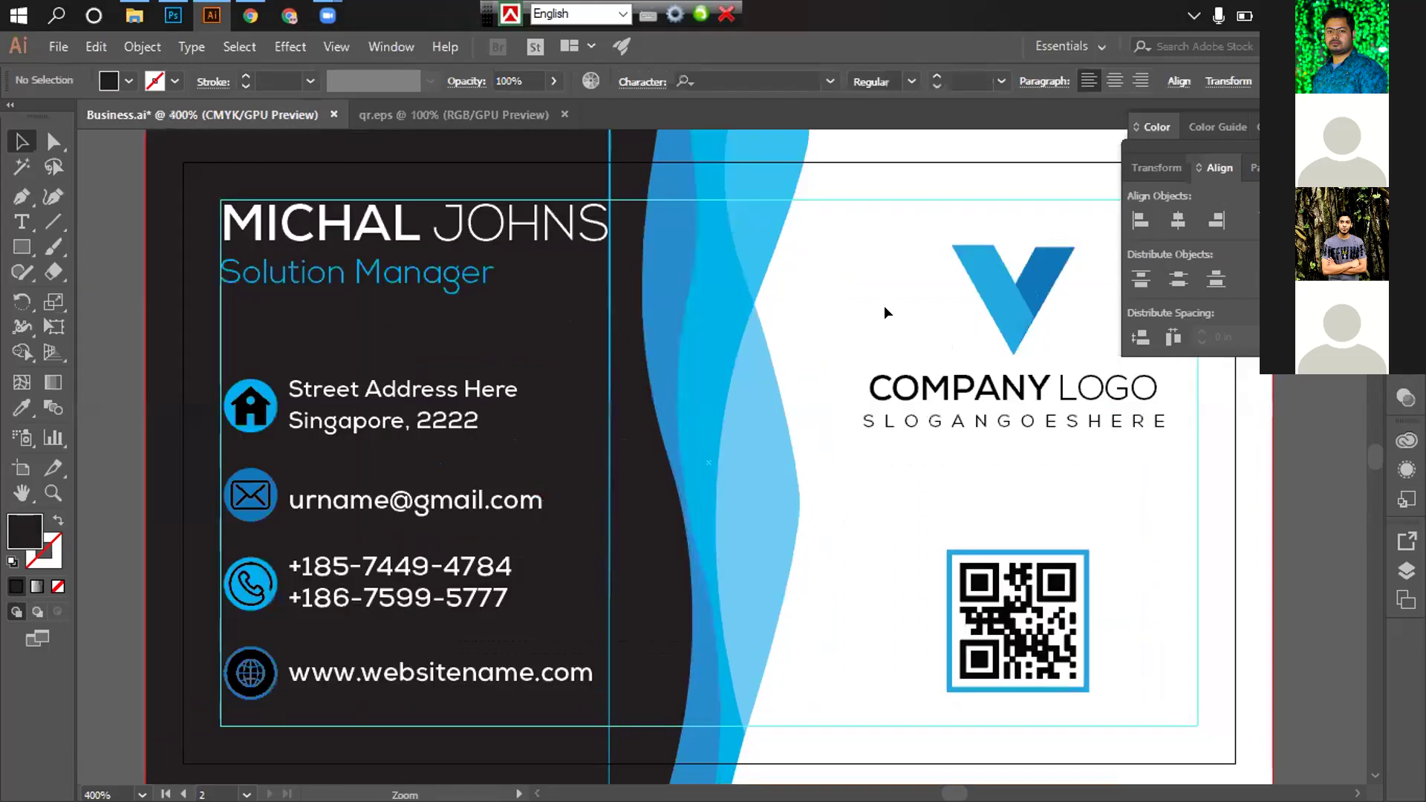
left_click(884, 305)
scroll(854, 309, "left", 2)
scroll(669, 297, "up", 1)
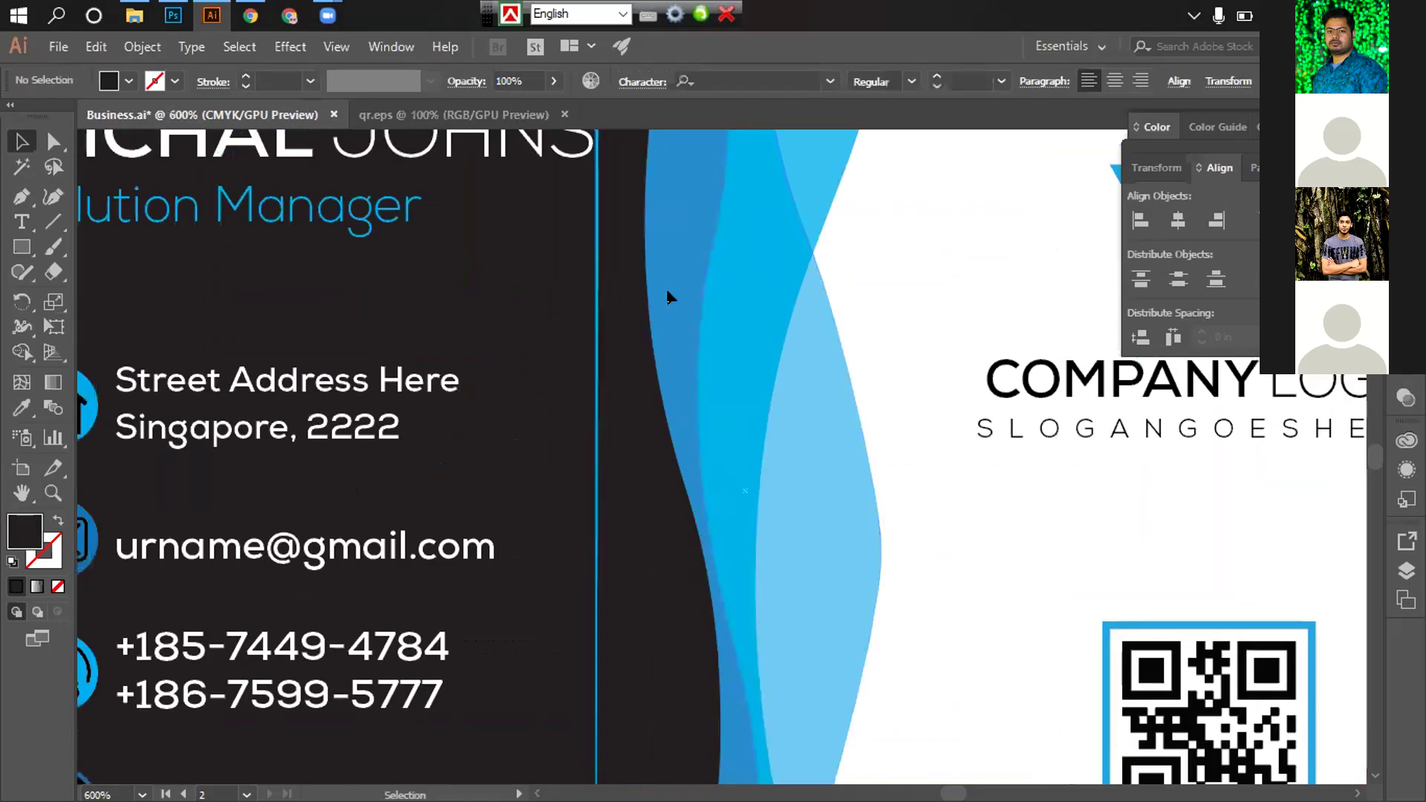
left_click(619, 293)
key("ctrl+g")
right_click(623, 298)
mouse_move(703, 499)
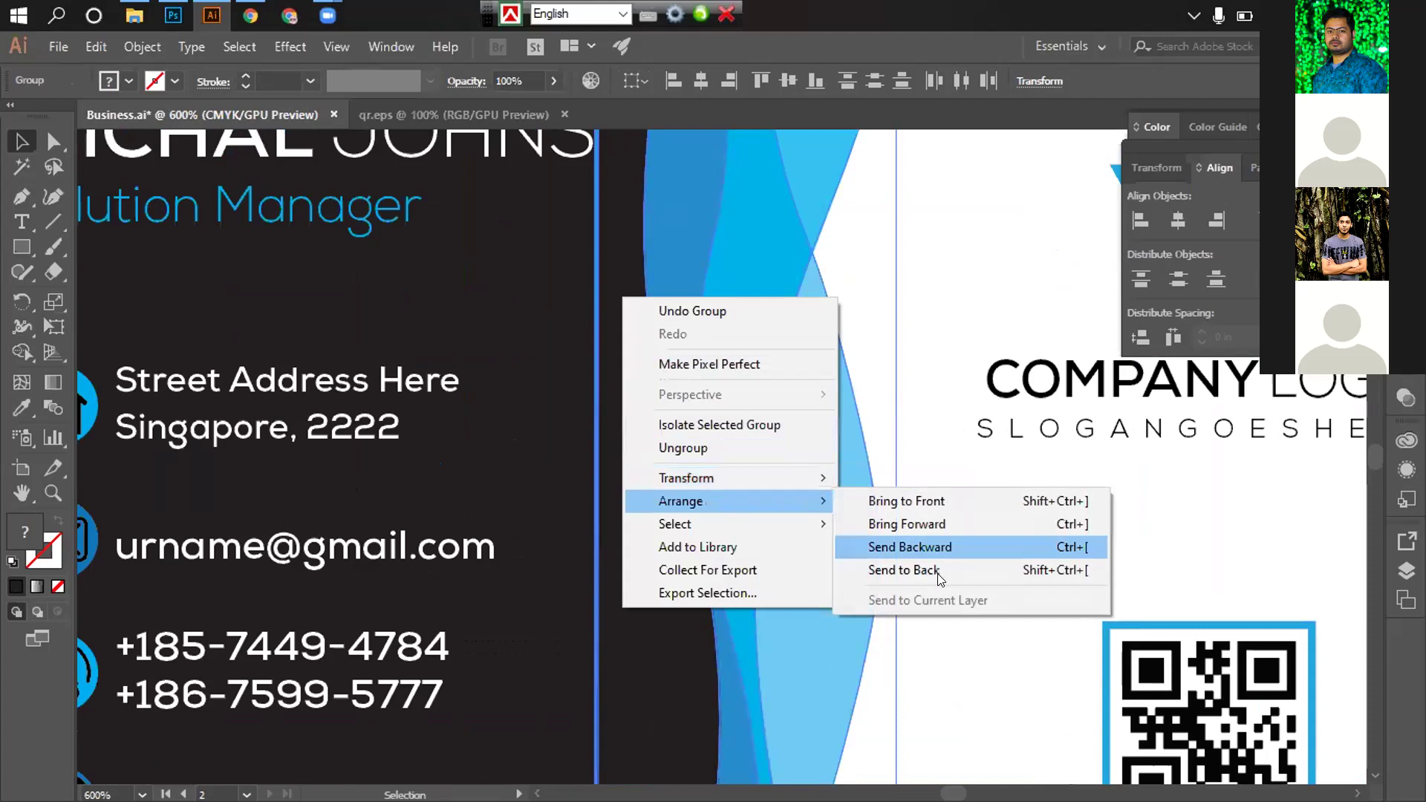
left_click(937, 573)
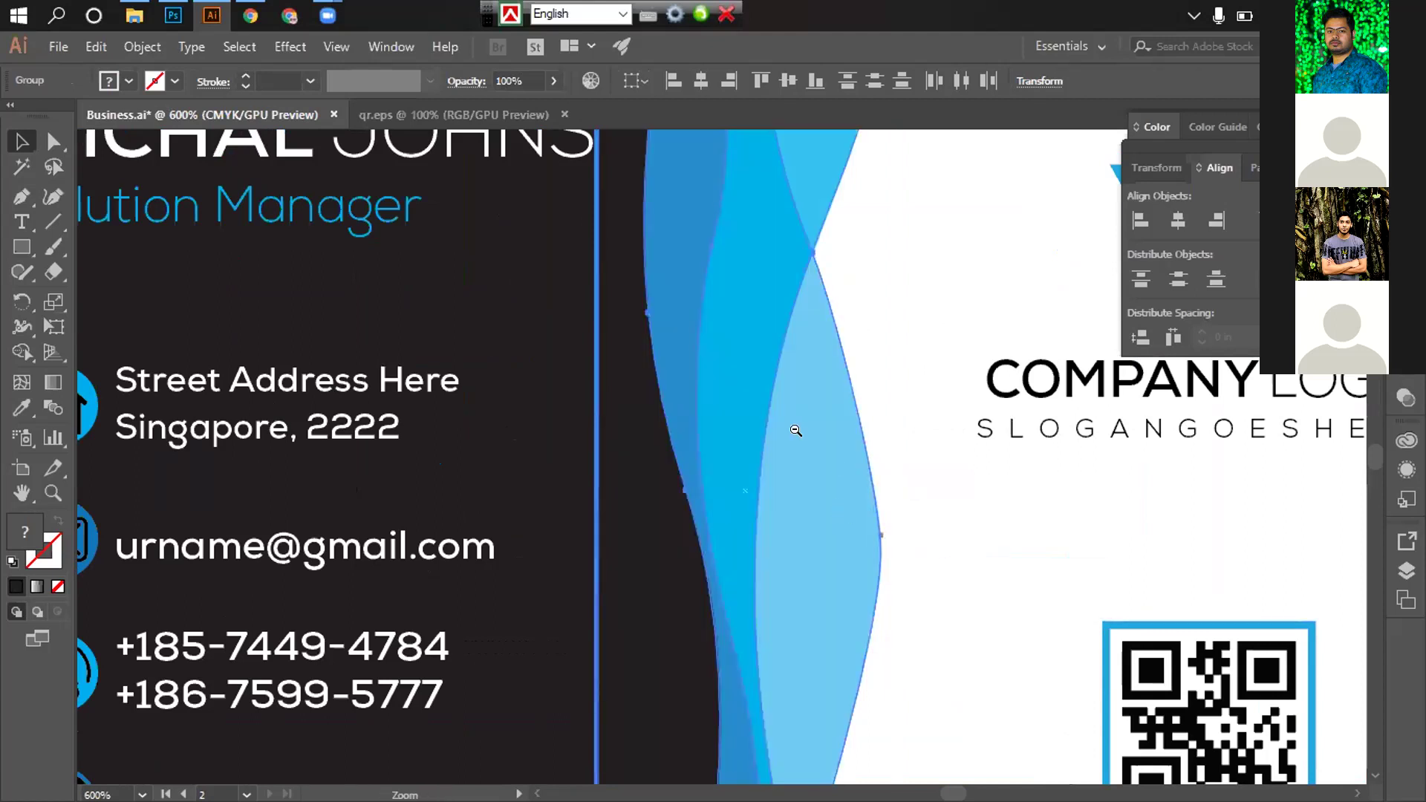
Ungroup the blue wave shapes and check the dark panel's placement
scroll(745, 447, "down", 2)
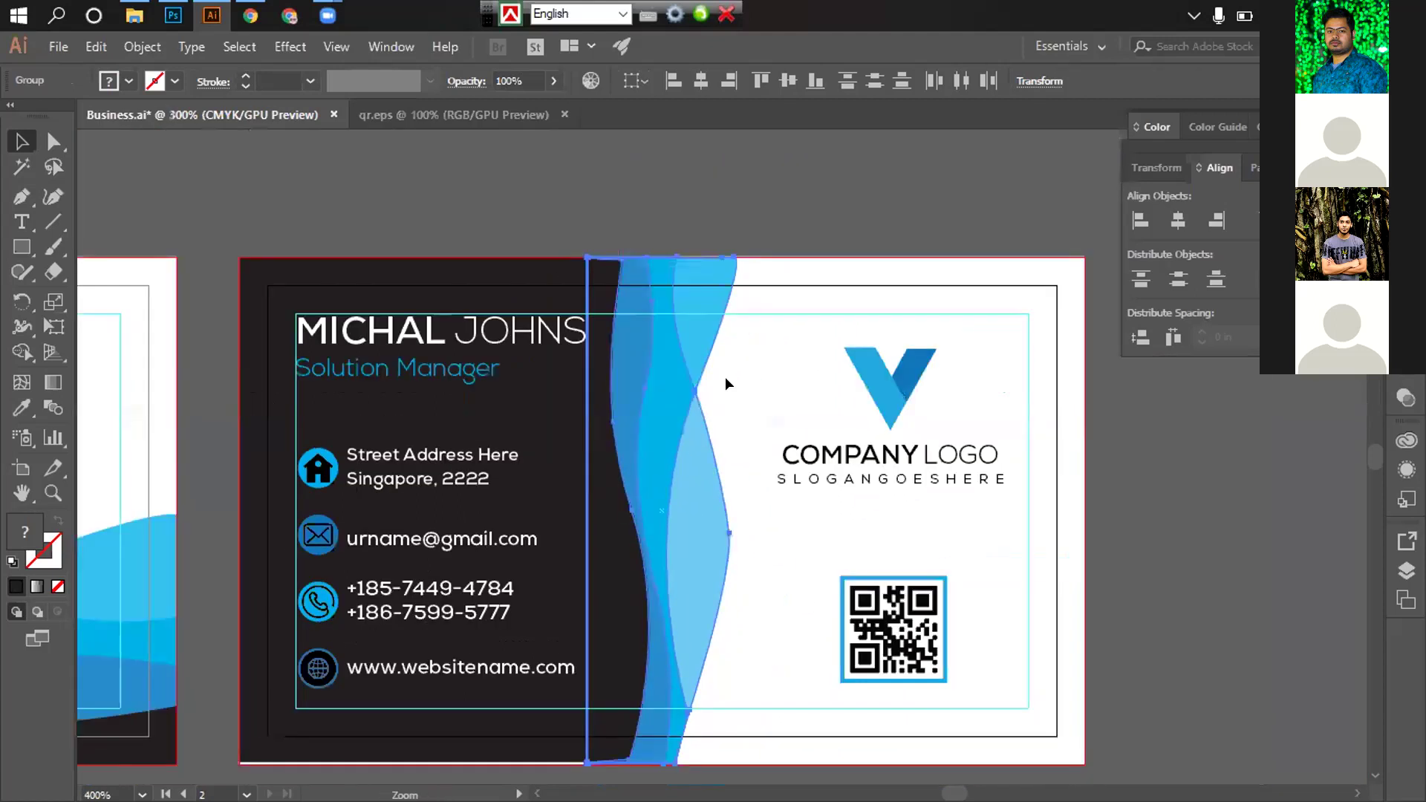
scroll(725, 377, "down", 1)
scroll(956, 433, "down", 1)
key("a")
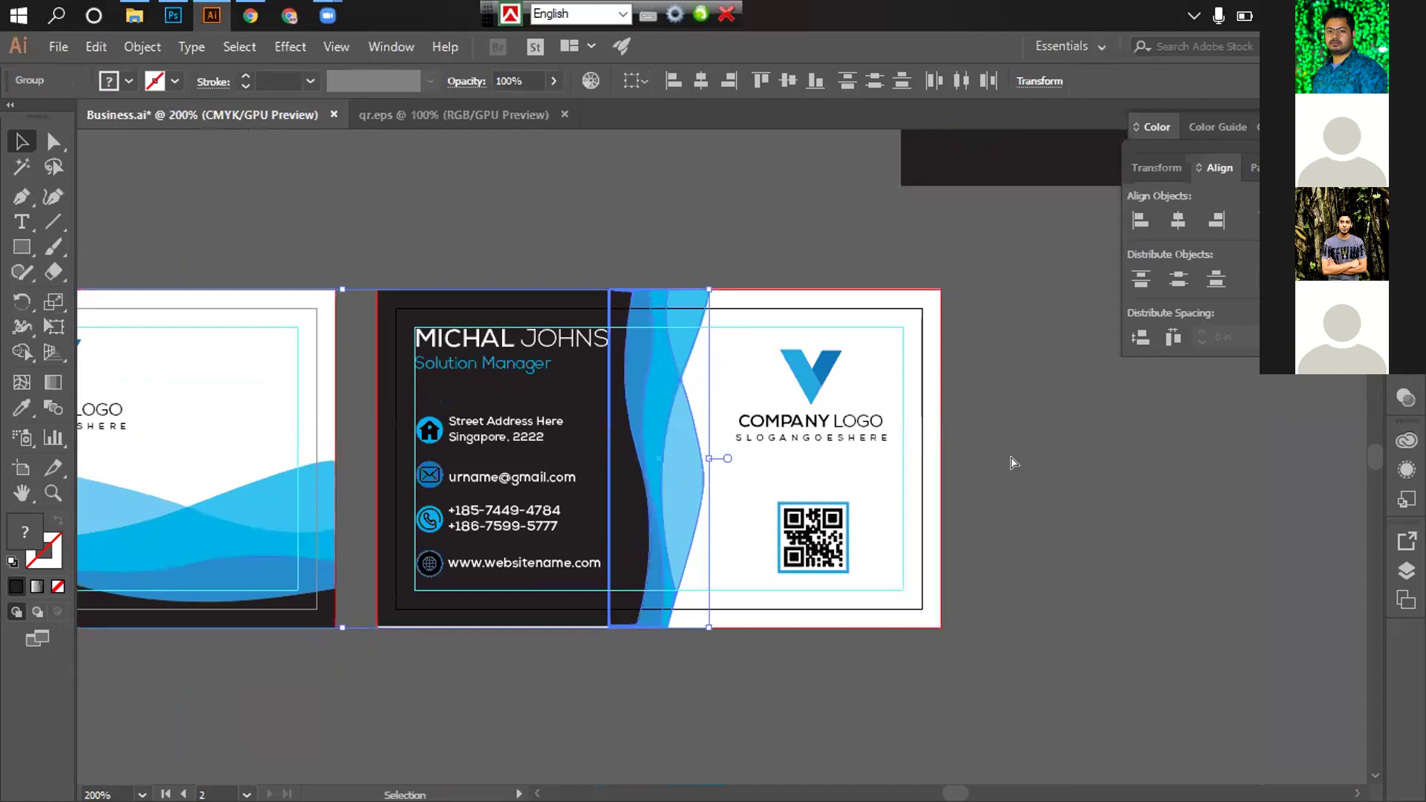
key("v")
right_click(680, 375)
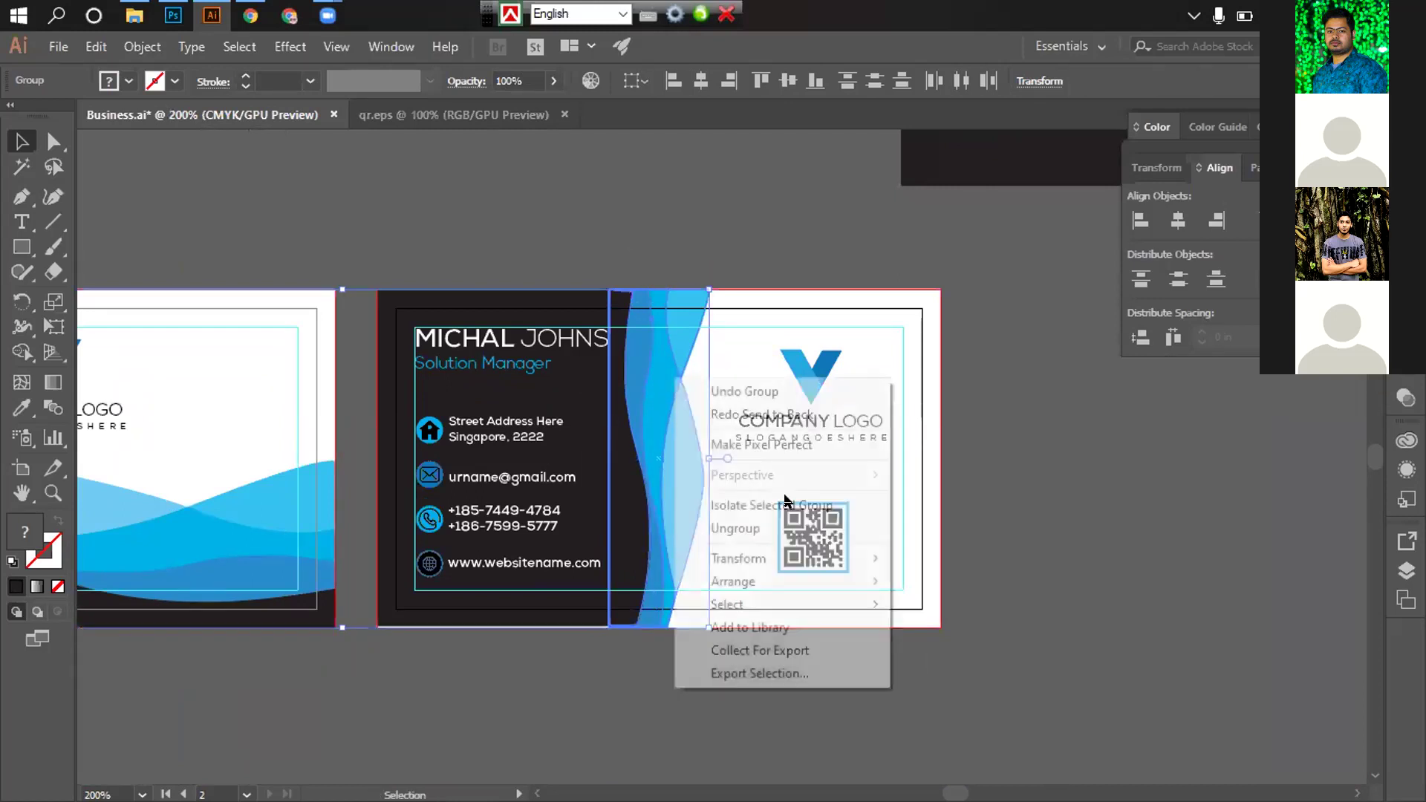
left_click(761, 527)
left_click(875, 457)
left_click(593, 399)
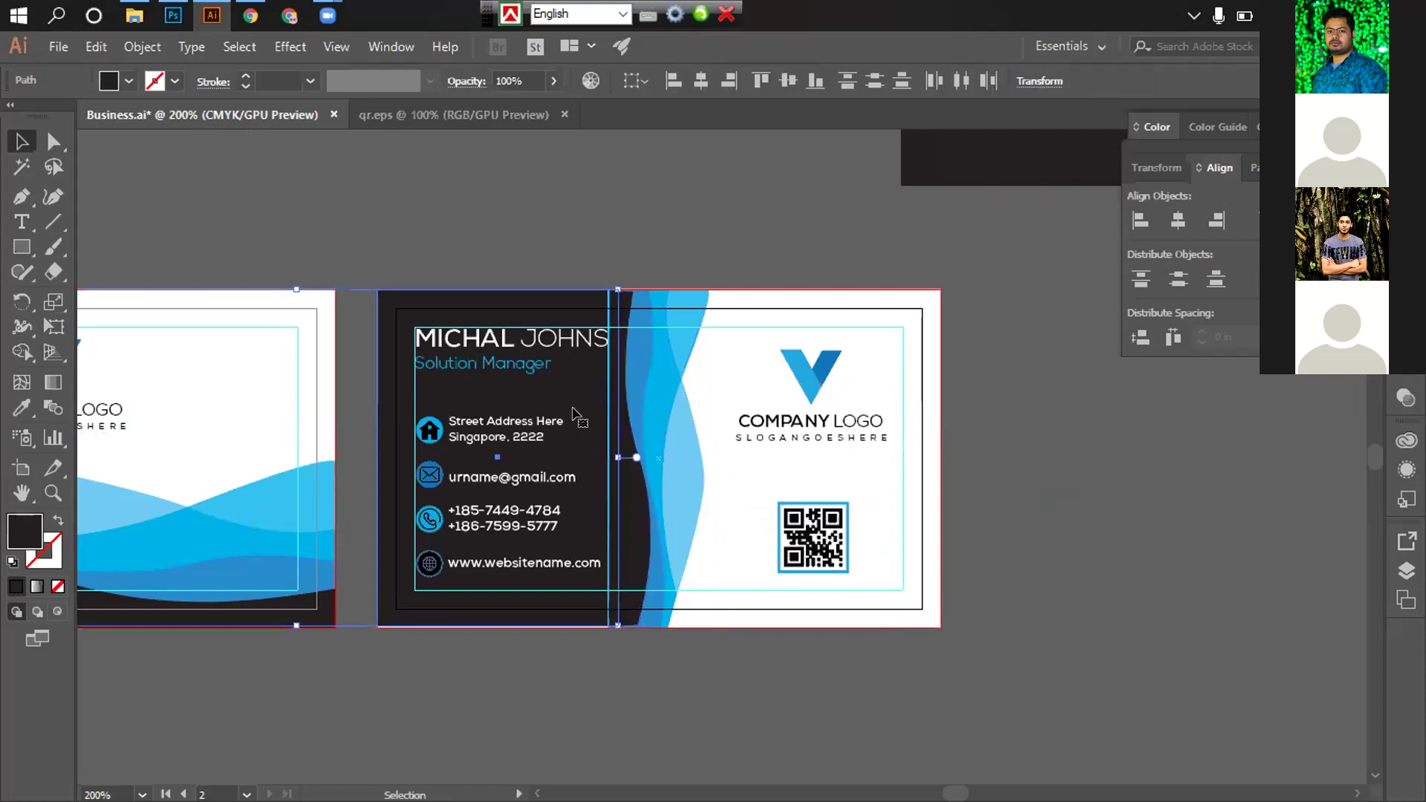
left_click(769, 730)
left_click(663, 603, "ctrl")
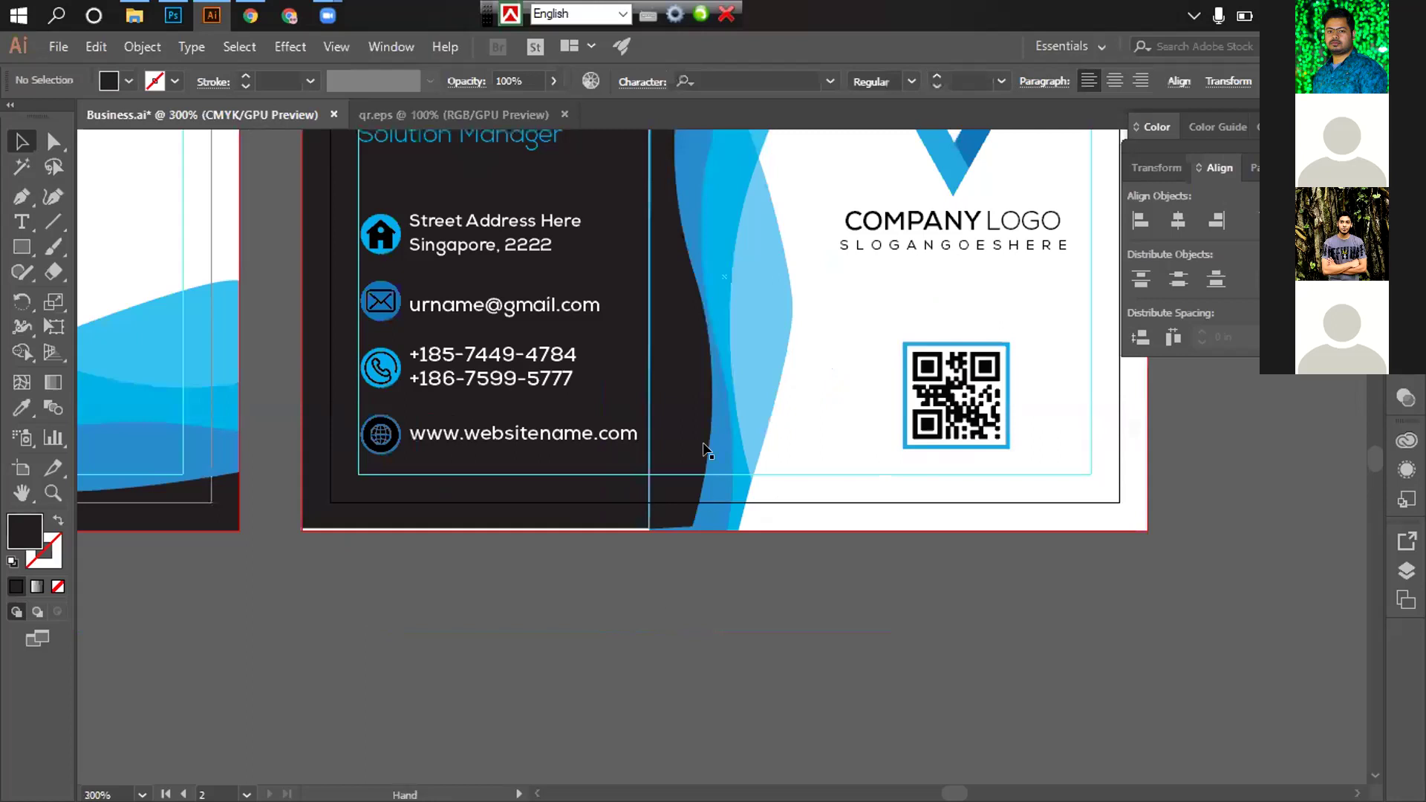
Zoom in on the dark panel's bottom-left corner where the blue sliver shows
left_click_drag(706, 451, 737, 547)
left_click(743, 479)
right_click(707, 461)
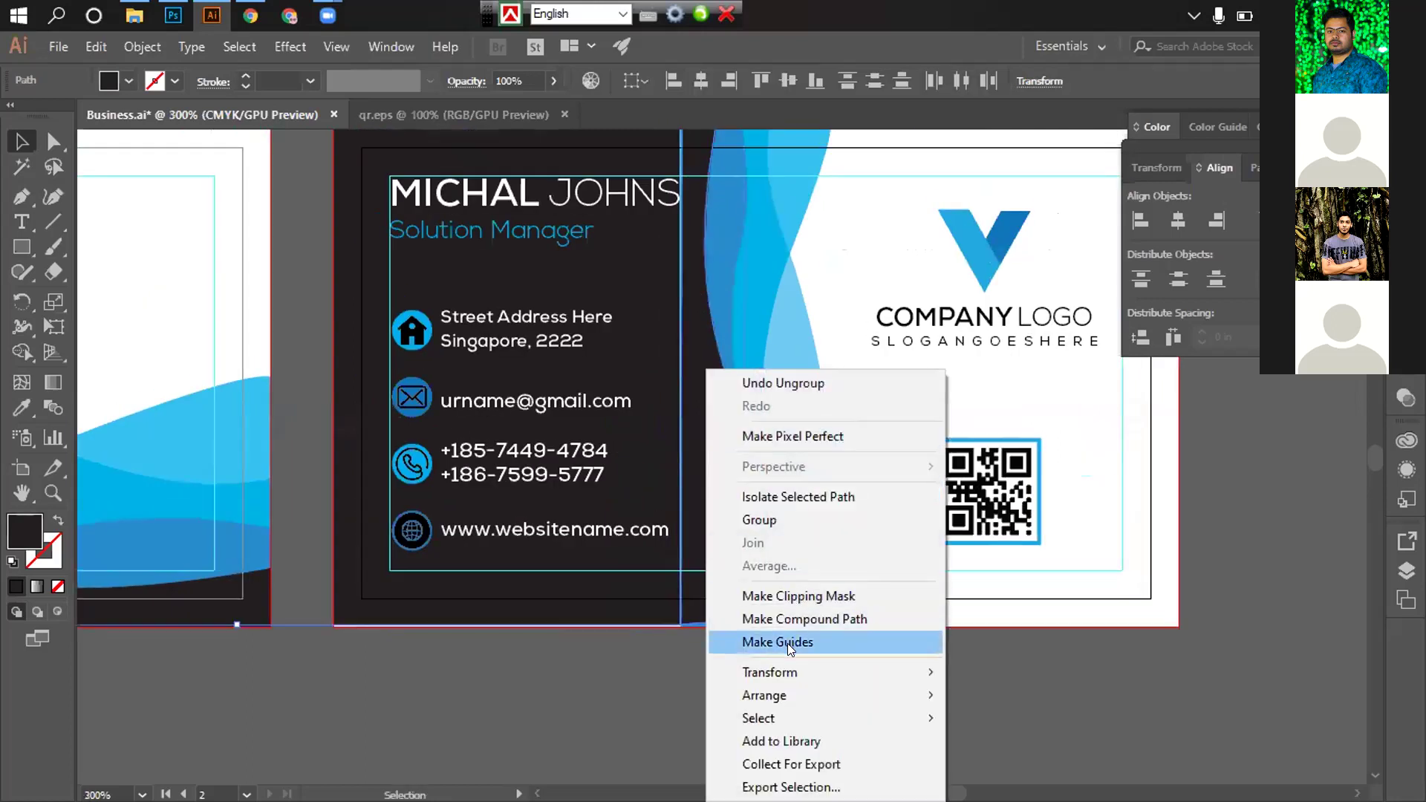
left_click(542, 688)
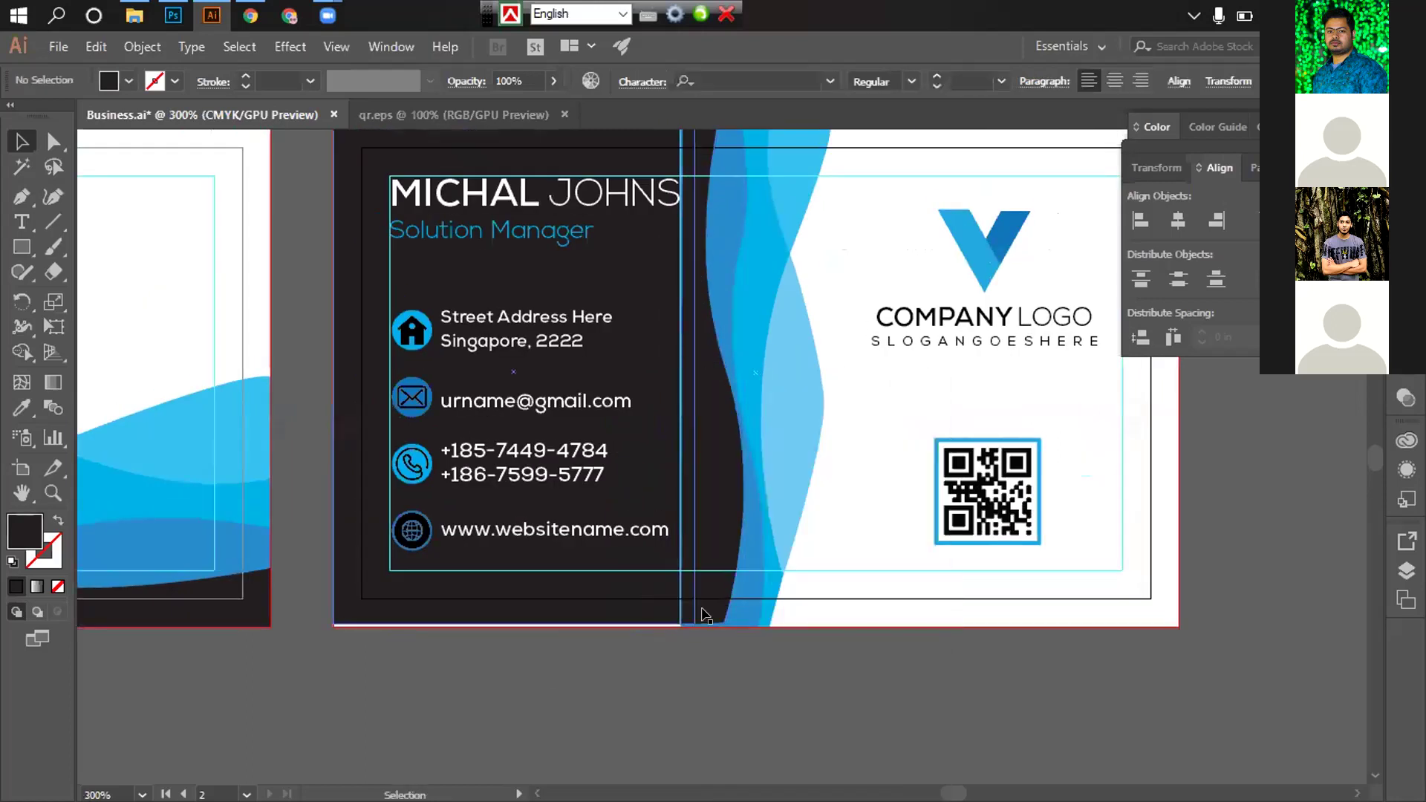
left_click(675, 586, "ctrl")
left_click_drag(675, 586, 678, 669)
left_click(669, 480, "ctrl")
left_click(695, 490, "ctrl")
scroll(677, 670, "up", 5)
scroll(674, 629, "right", 4)
Drag the dark panel left twice, then undo both moves
left_click_drag(808, 574, 1025, 575)
left_click_drag(896, 560, 875, 550)
key("a")
key("ctrl+z")
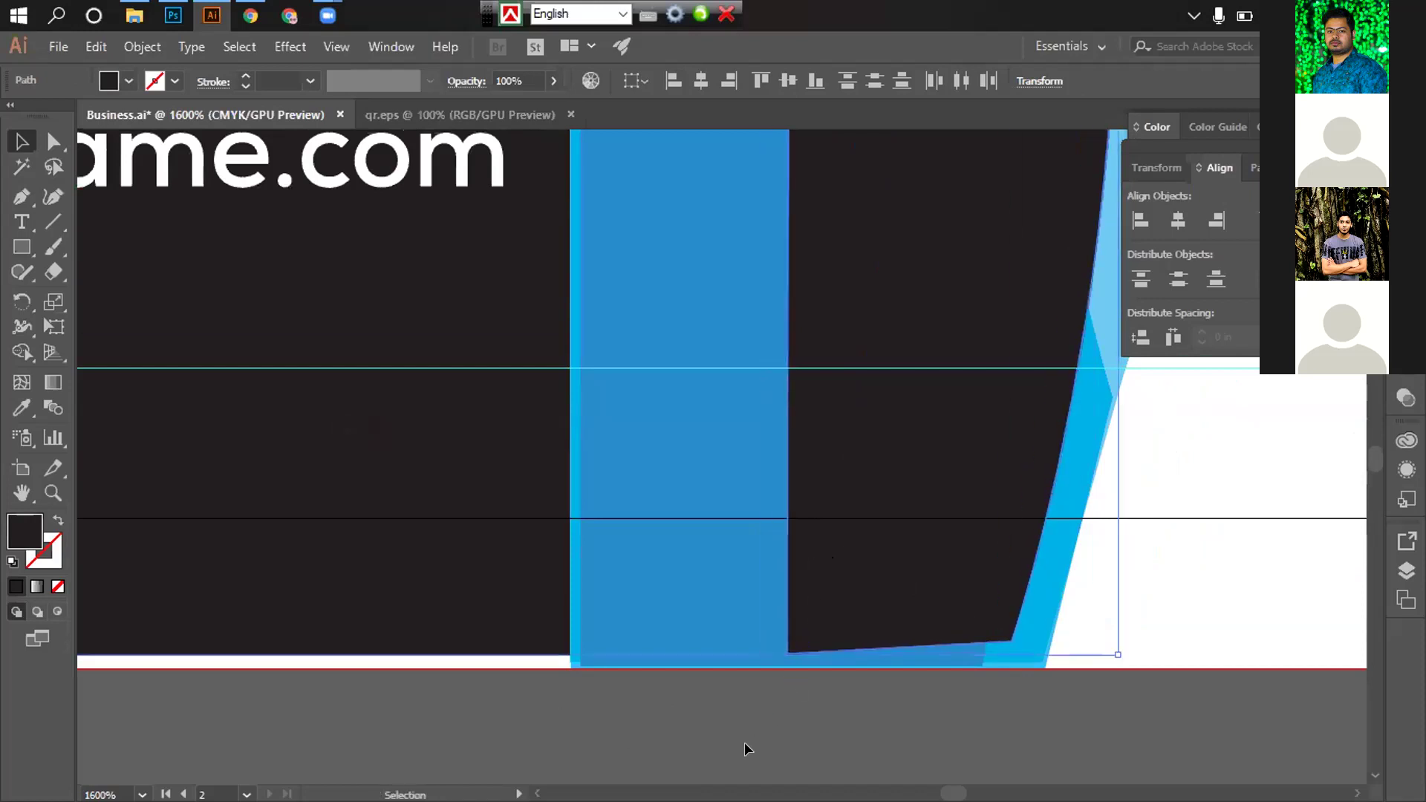
key("ctrl+z")
left_click(743, 742)
Nudge the dark panel left with the arrow key to cover the blue sliver, then zoom out
scroll(713, 691, "up", 1)
scroll(700, 675, "up", 4)
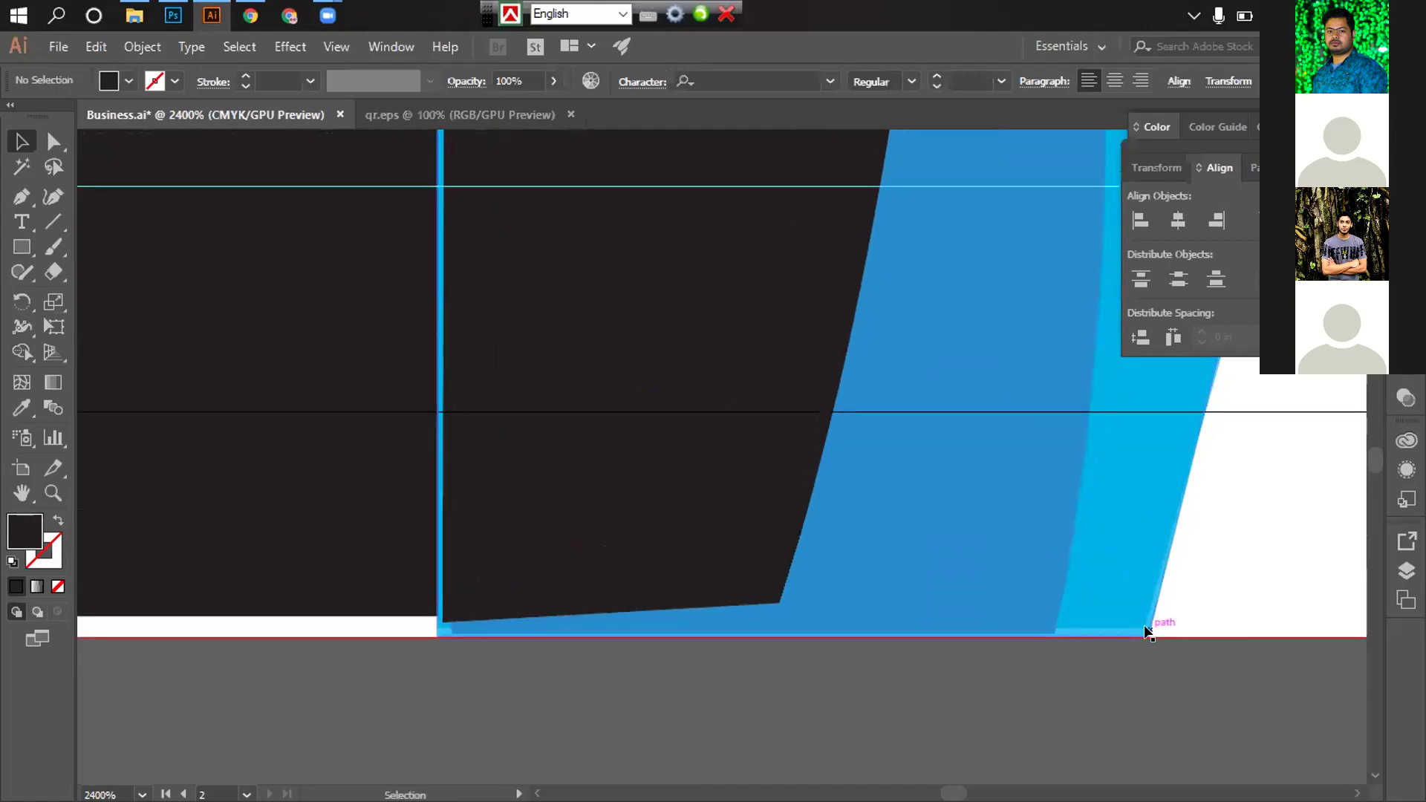
left_click(1107, 636)
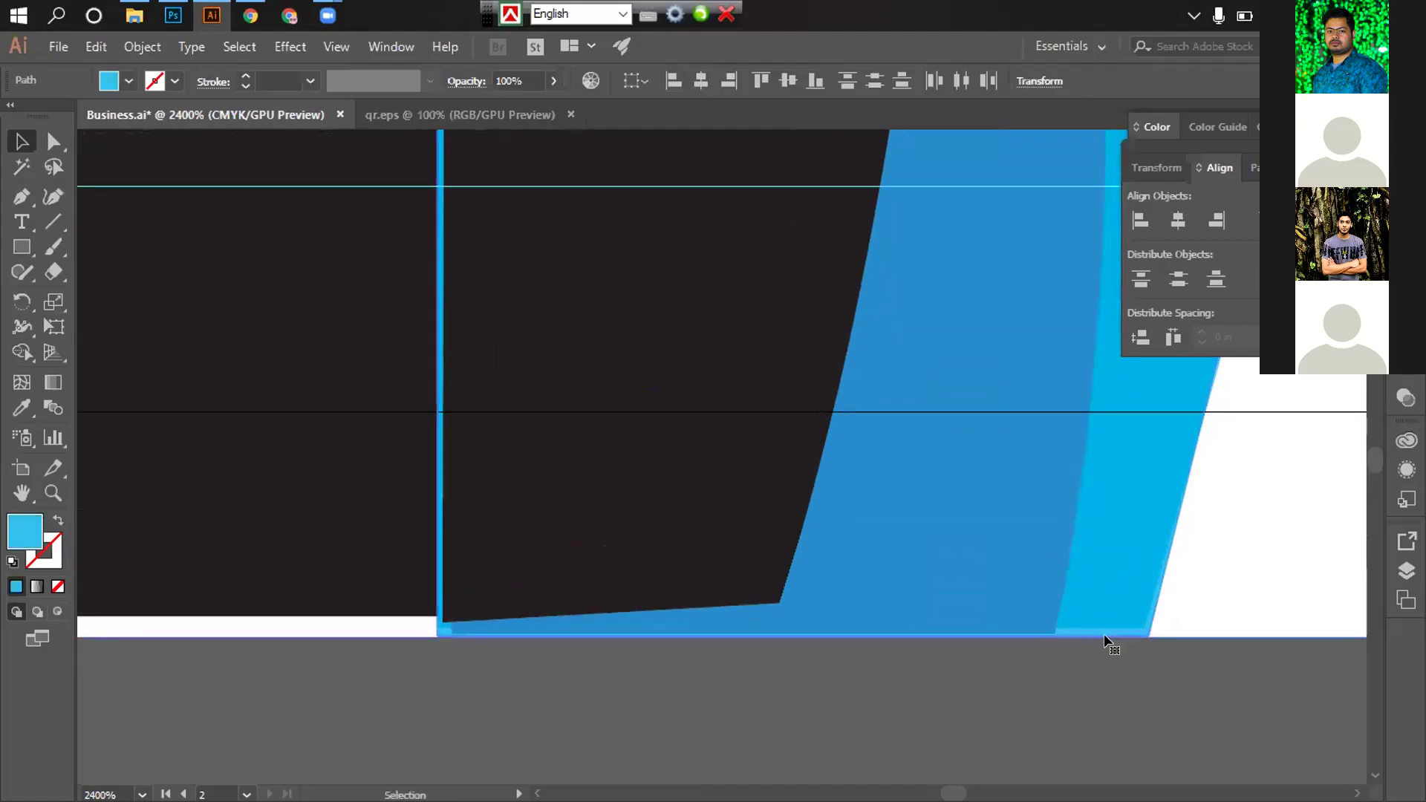
left_click(678, 497)
key("Left")
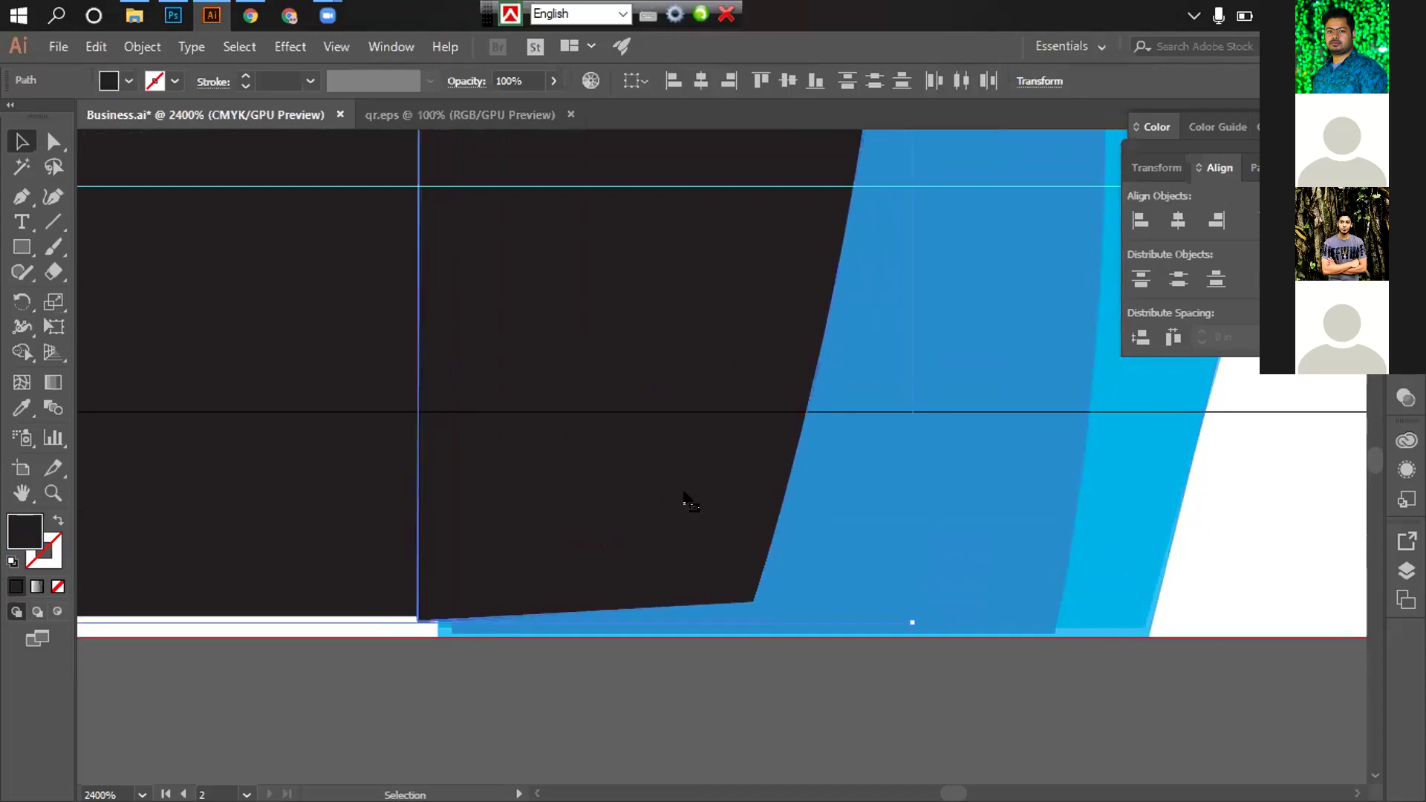
left_click(689, 706)
left_click_drag(736, 526, 691, 748)
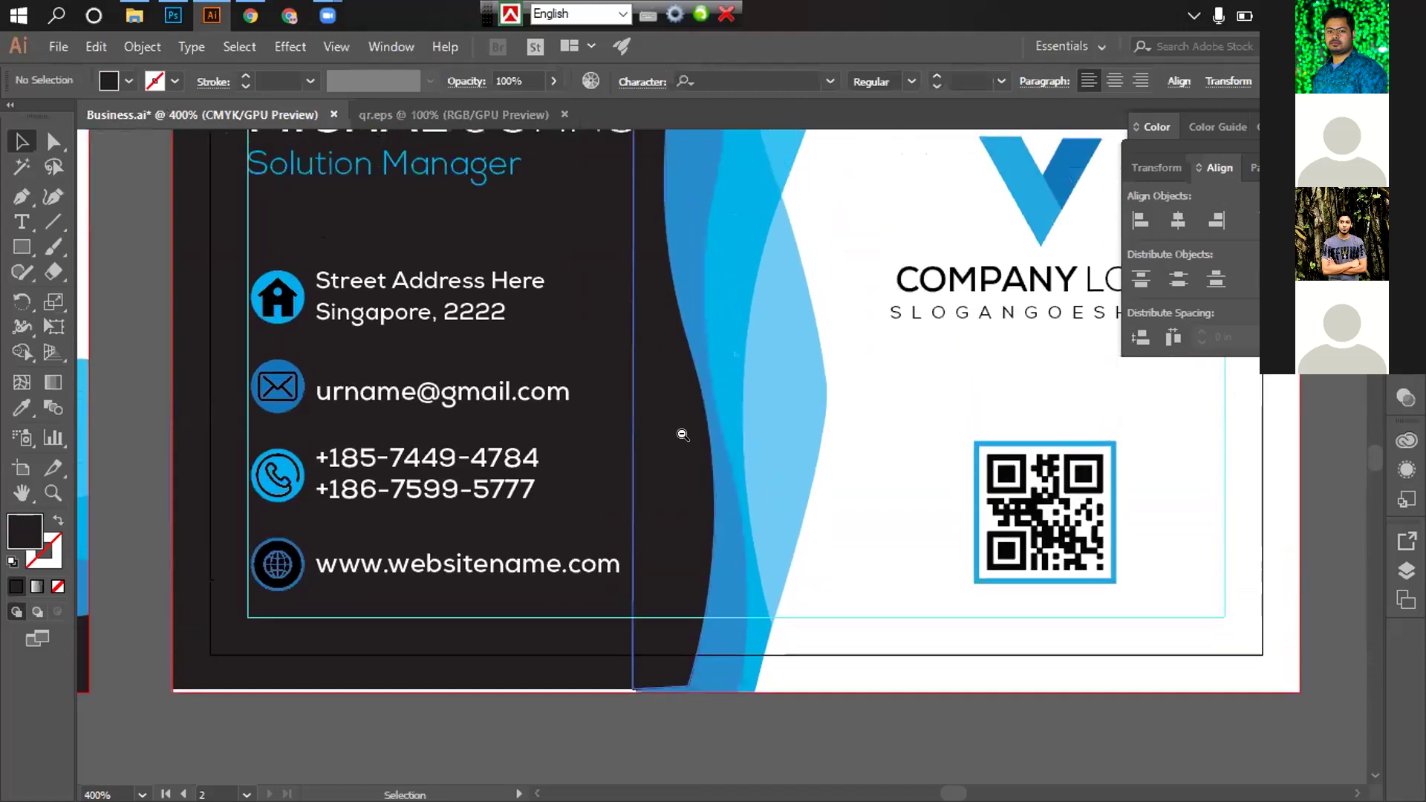
left_click_drag(689, 445, 720, 592)
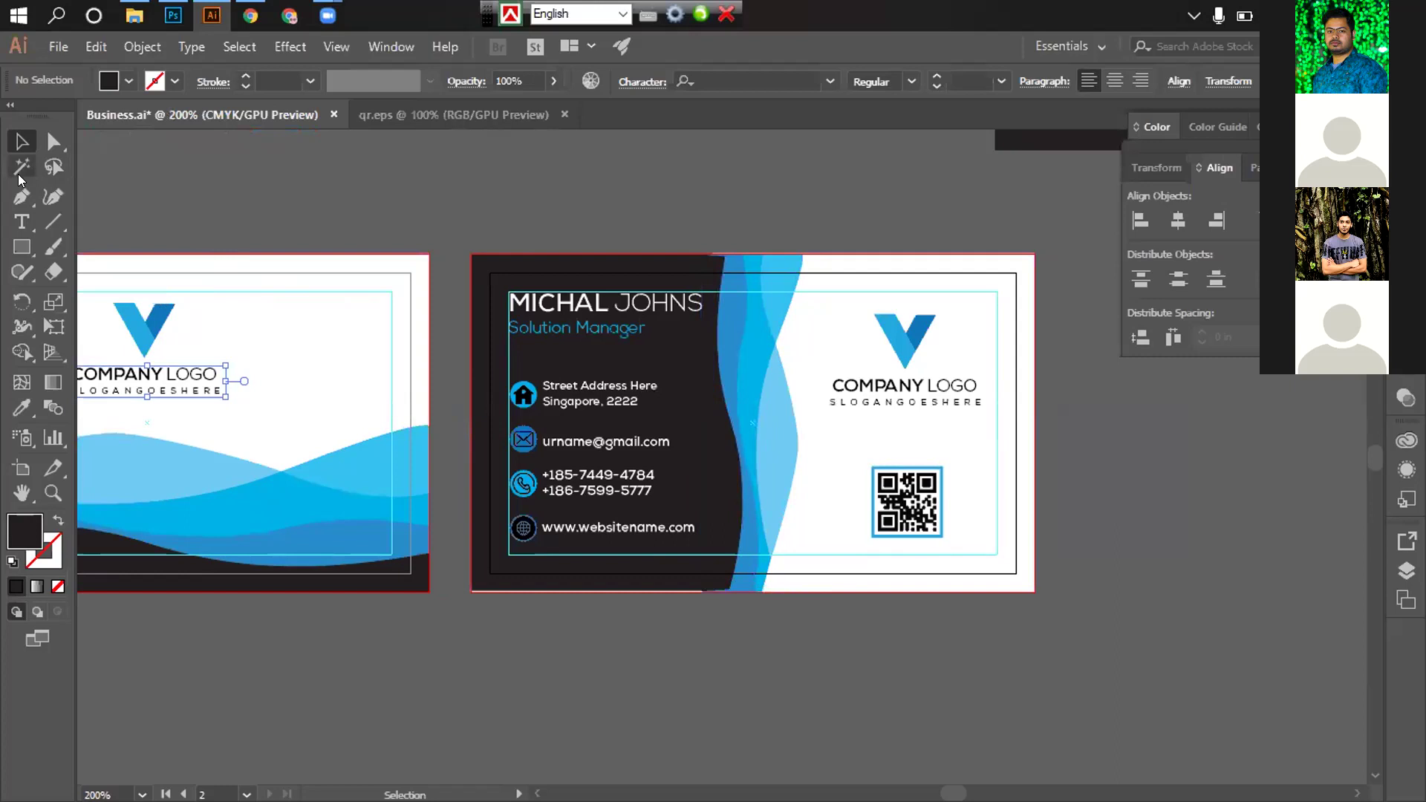
With Direct Selection, drag the dark panel's top segment up to the card's top edge
scroll(644, 477, "up", 2)
scroll(618, 341, "down", 3)
scroll(624, 414, "up", 3)
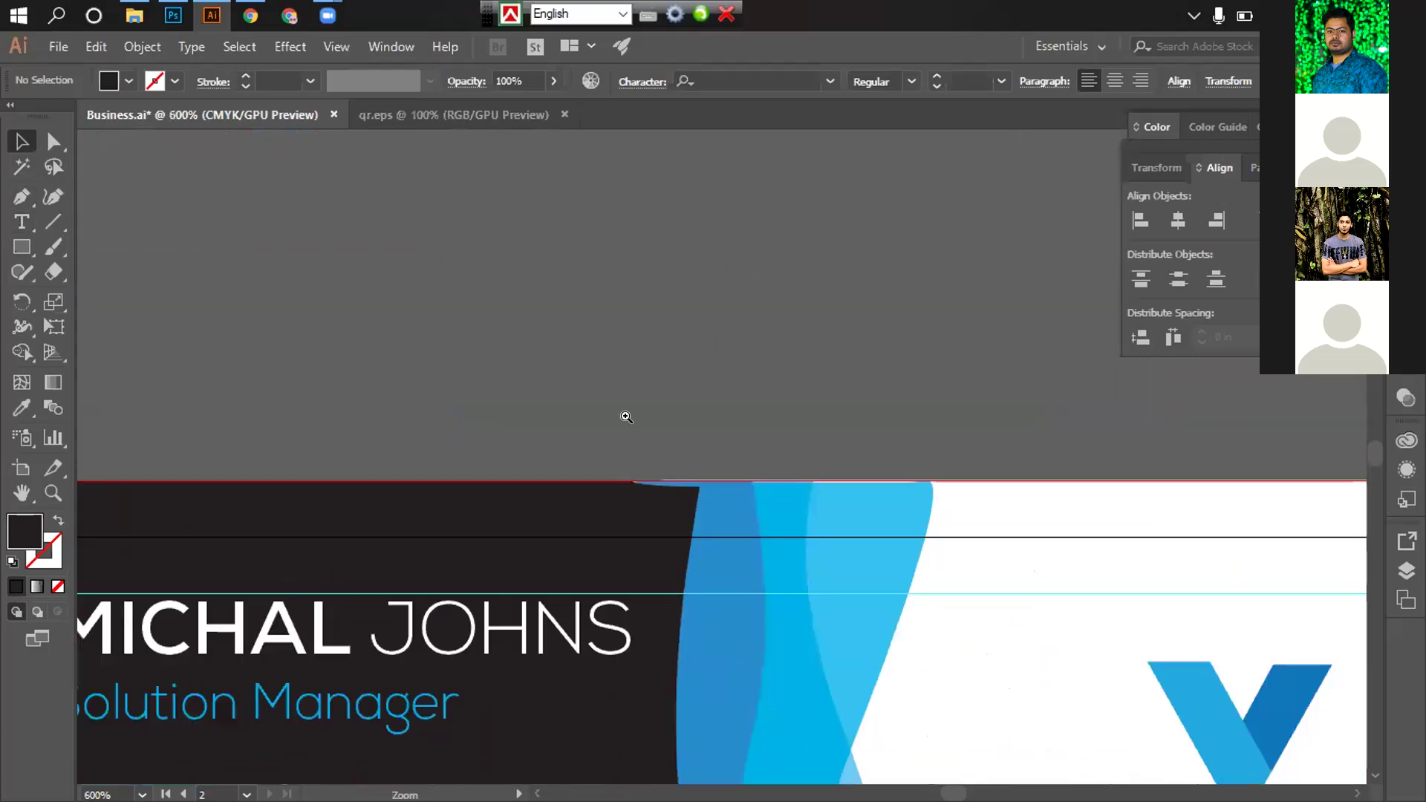
left_click_drag(629, 402, 621, 382)
left_click(741, 436)
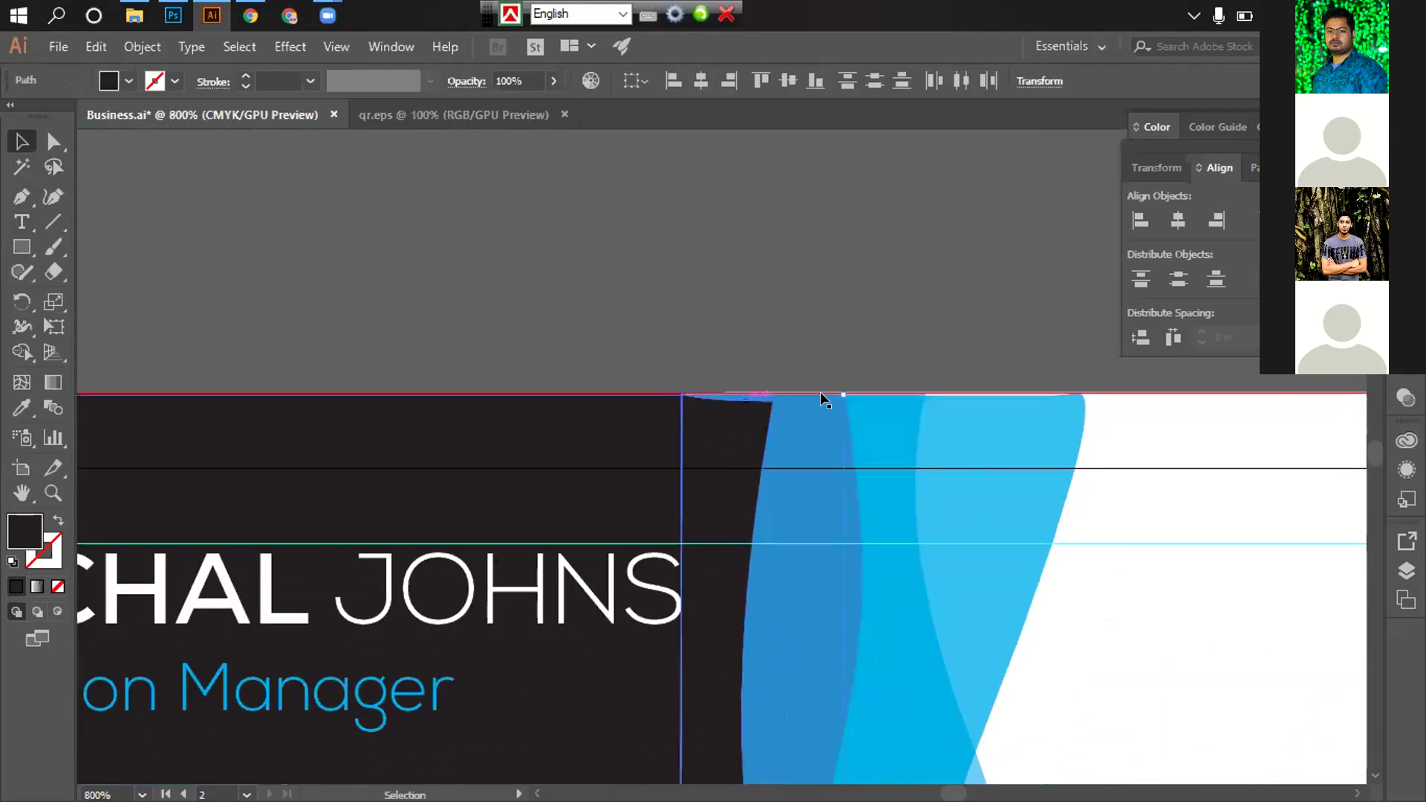
left_click(52, 141)
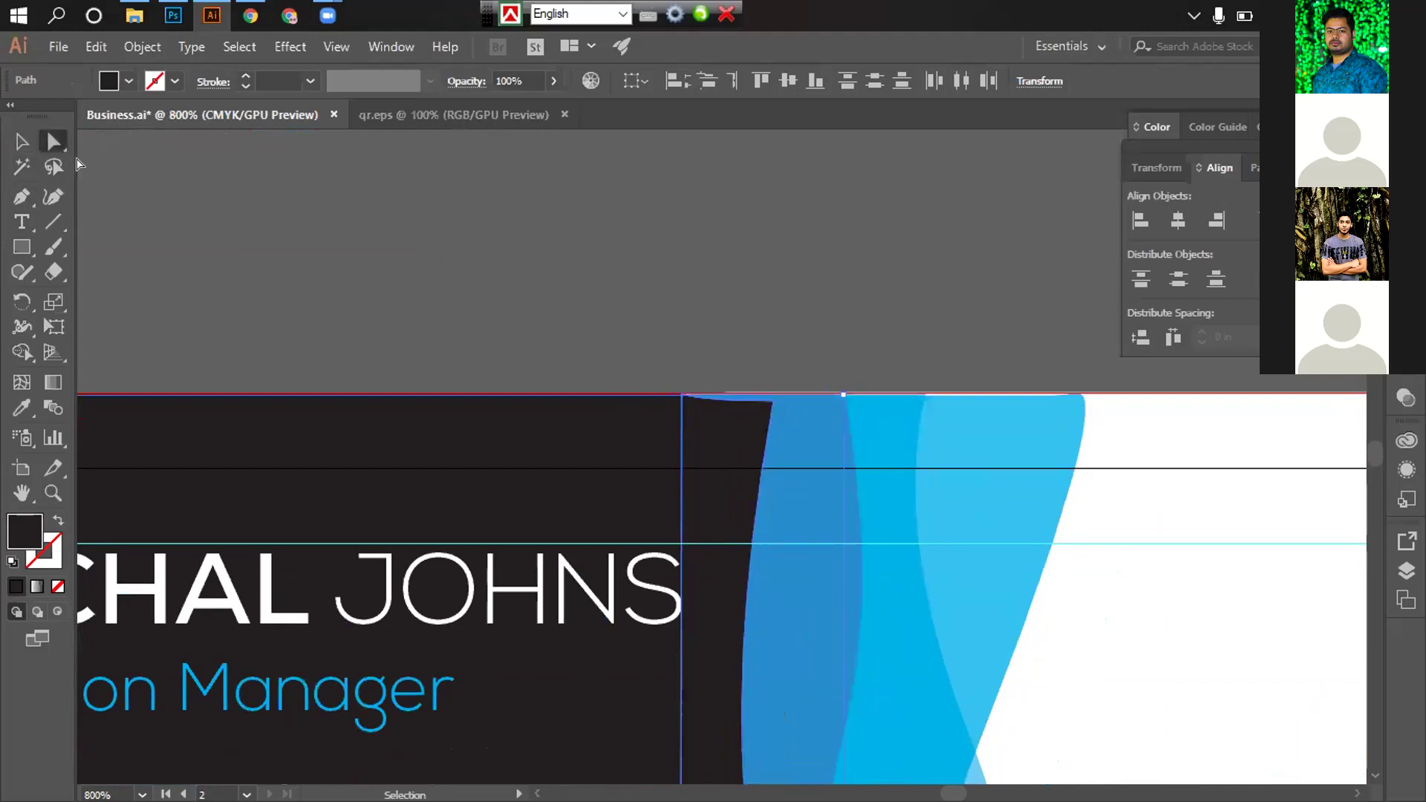
left_click_drag(710, 406, 736, 377)
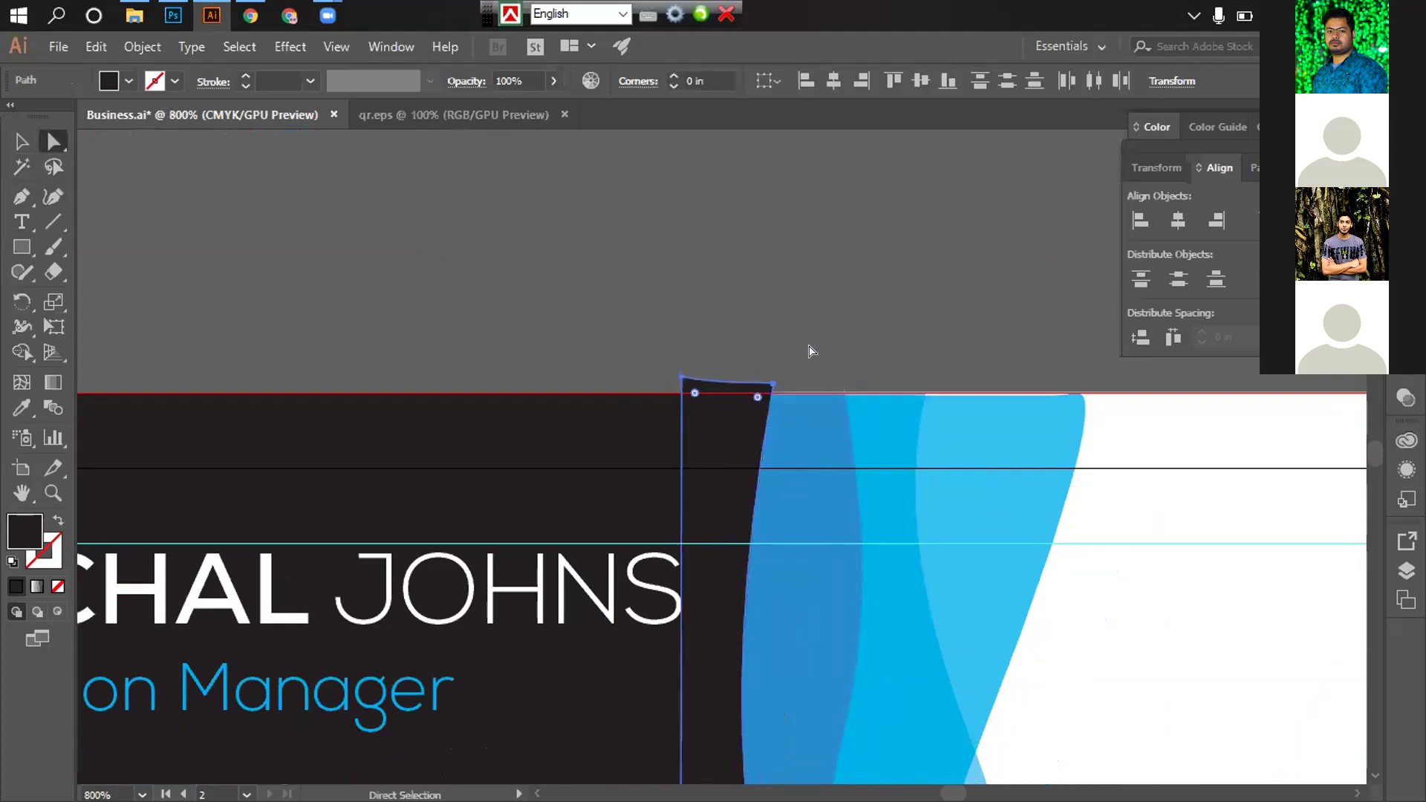
left_click(811, 350)
Pull the dark panel's bottom segment down just past the card's bottom edge
key("space")
left_click_drag(815, 465, 764, 127)
scroll(742, 366, "down", 5)
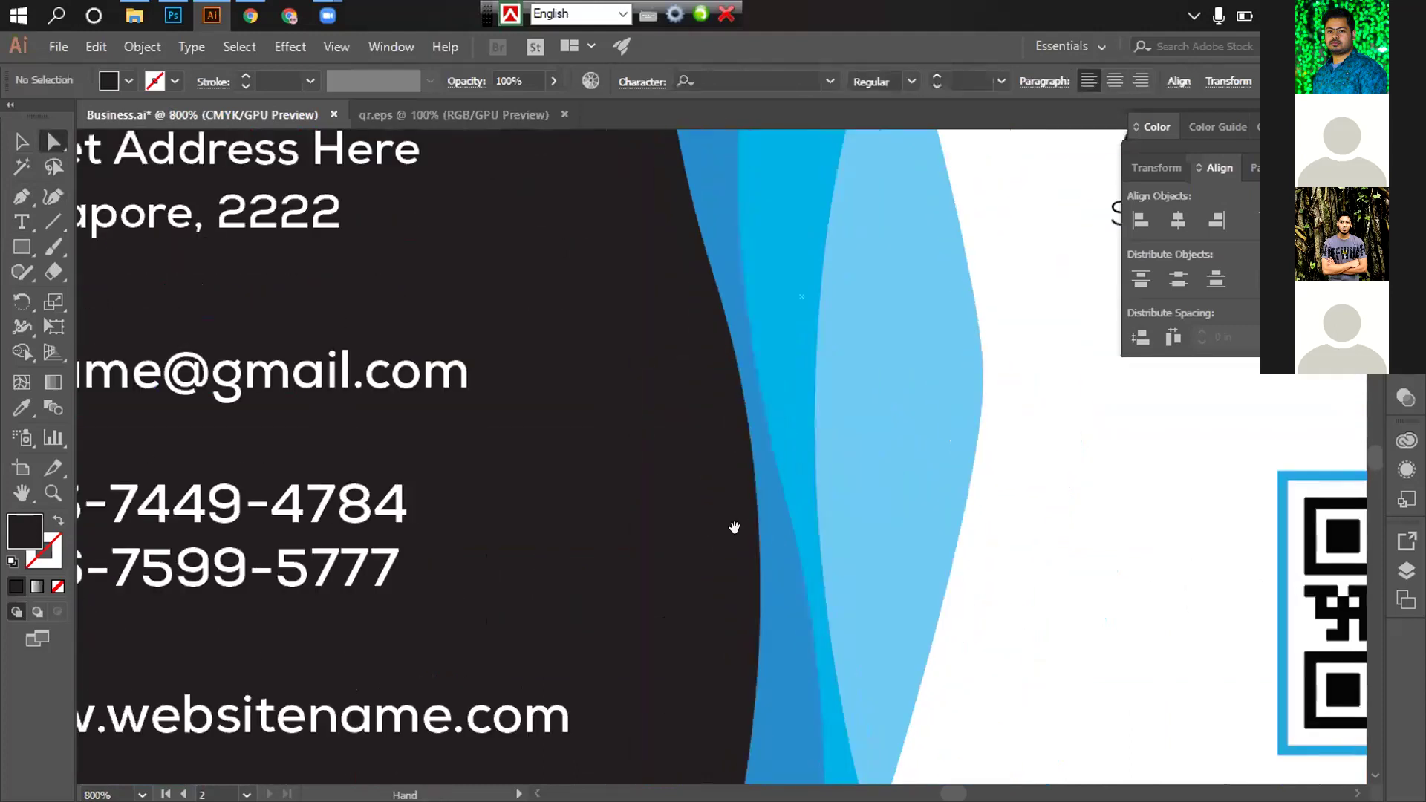
scroll(734, 528, "down", 5)
left_click(653, 422)
left_click_drag(655, 448, 652, 456)
left_click(744, 545)
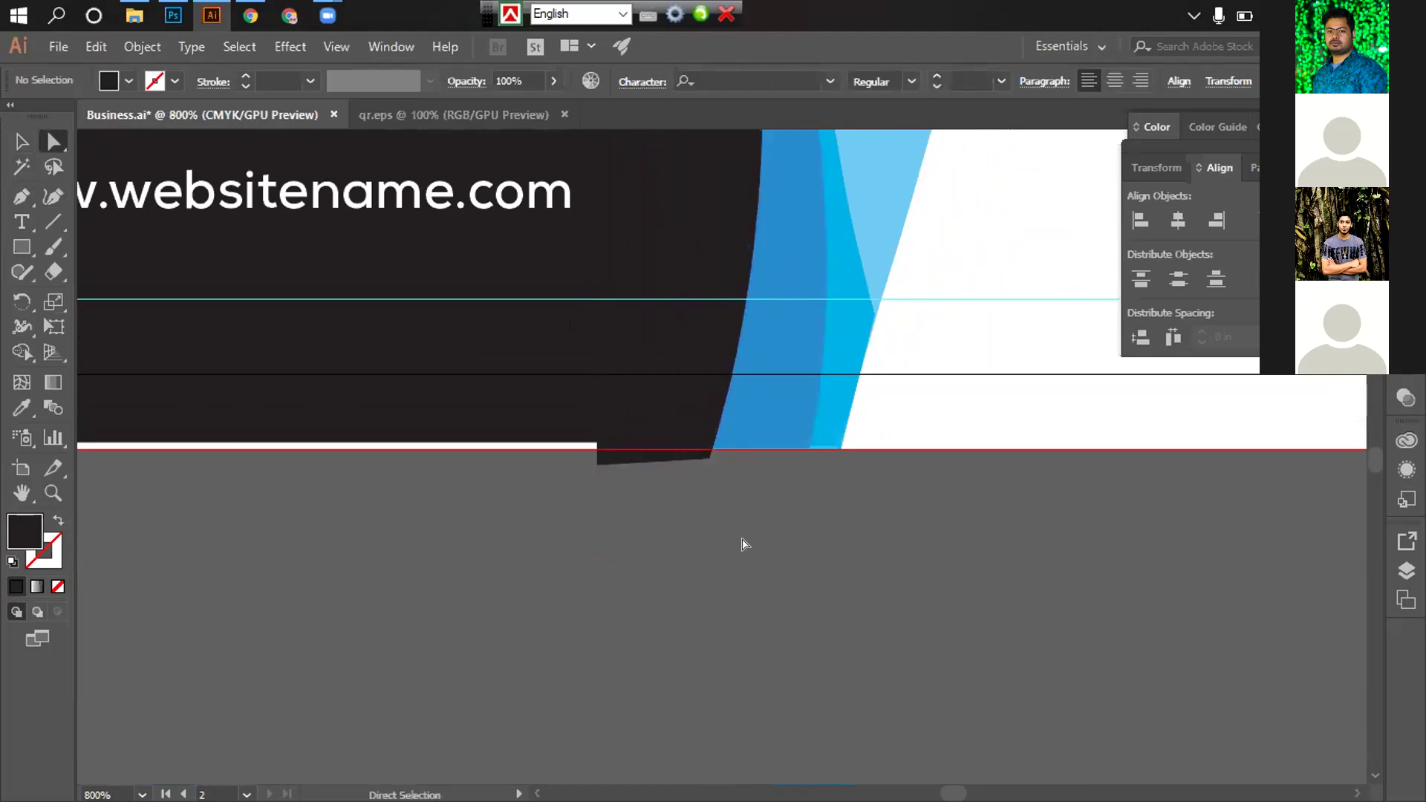
left_click(471, 442)
key("space")
left_click_drag(375, 442, 657, 508)
left_click_drag(408, 460, 408, 478)
scroll(798, 653, "up", 10)
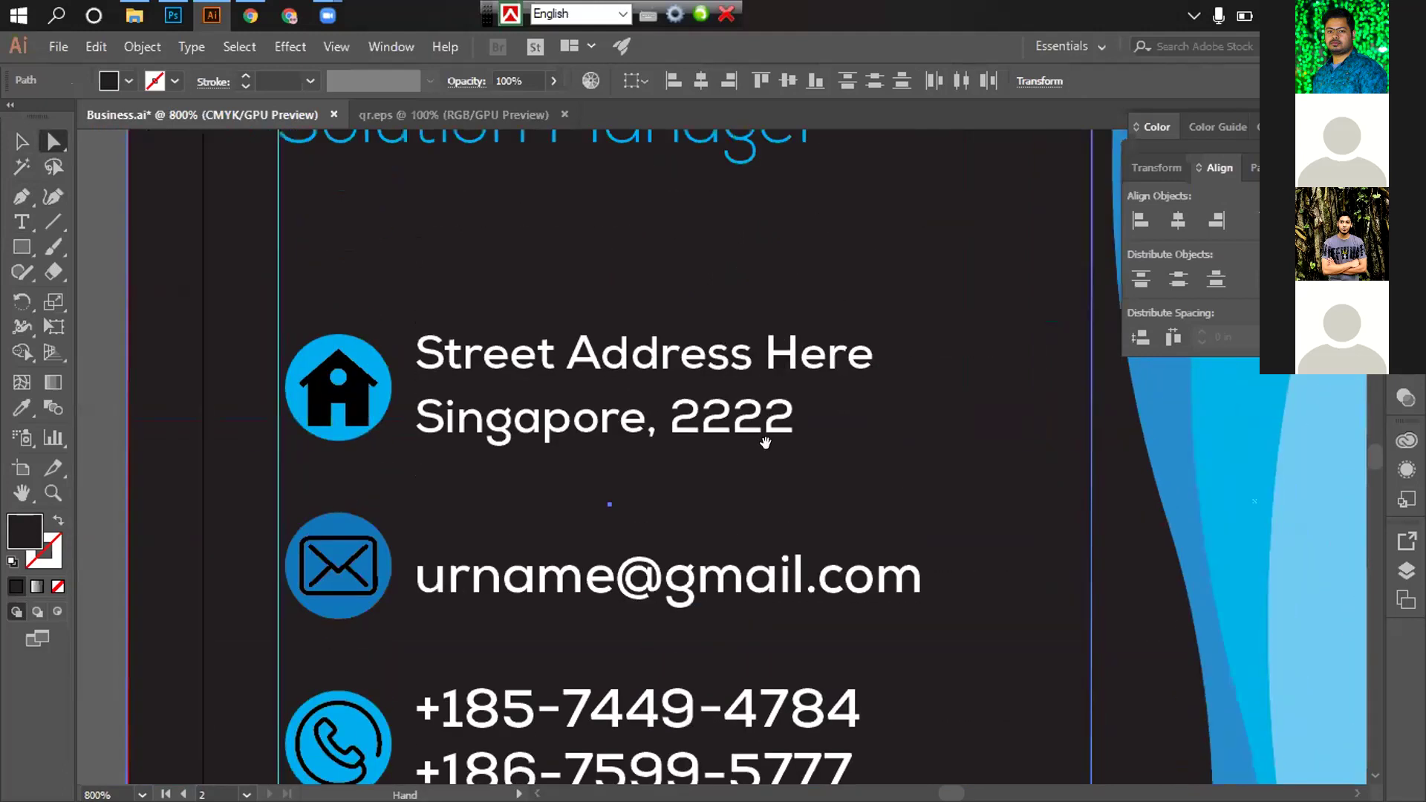
scroll(939, 496, "up", 2)
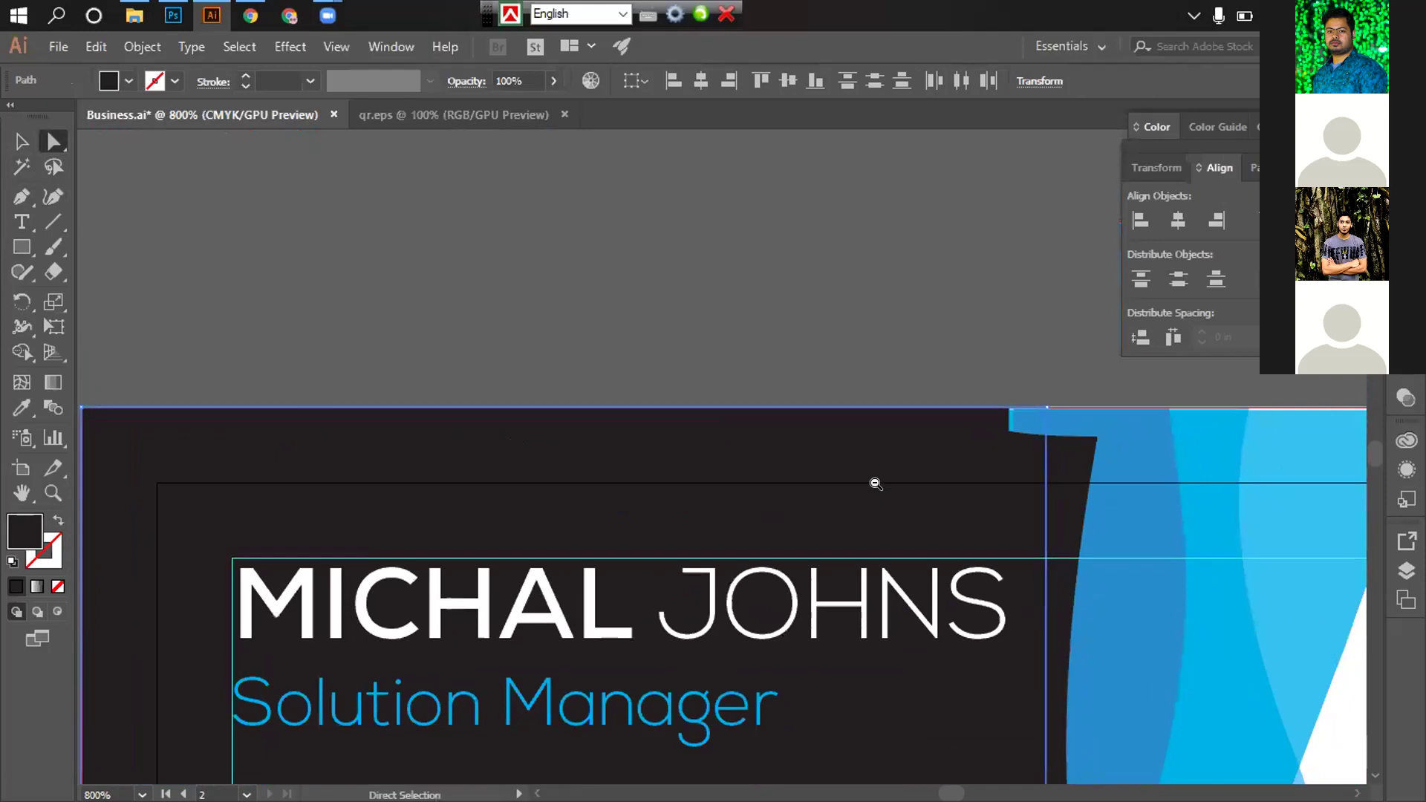
Raise the dark shape's top edge slightly toward the card top
scroll(335, 371, "down", 3)
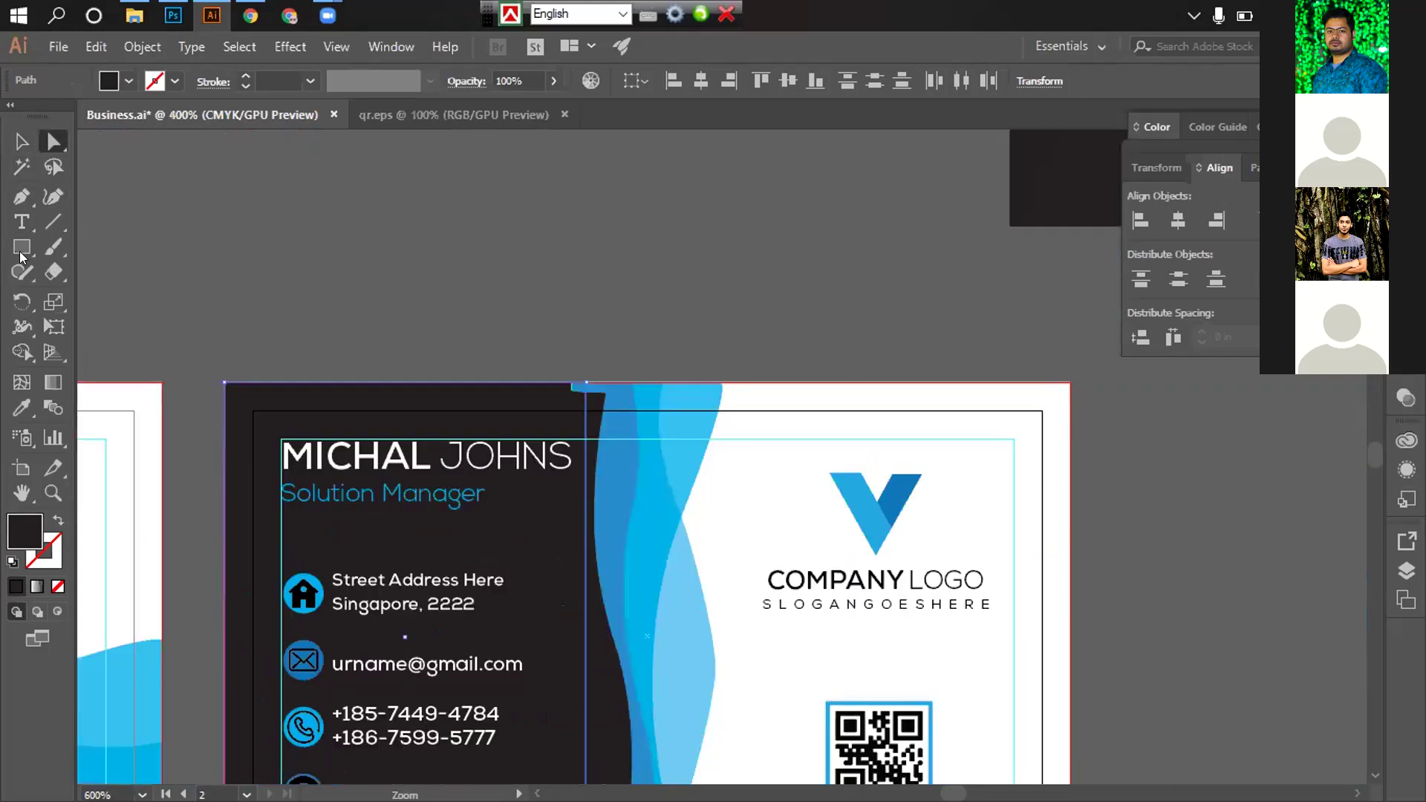
scroll(401, 381, "down", 1)
scroll(993, 429, "down", 3)
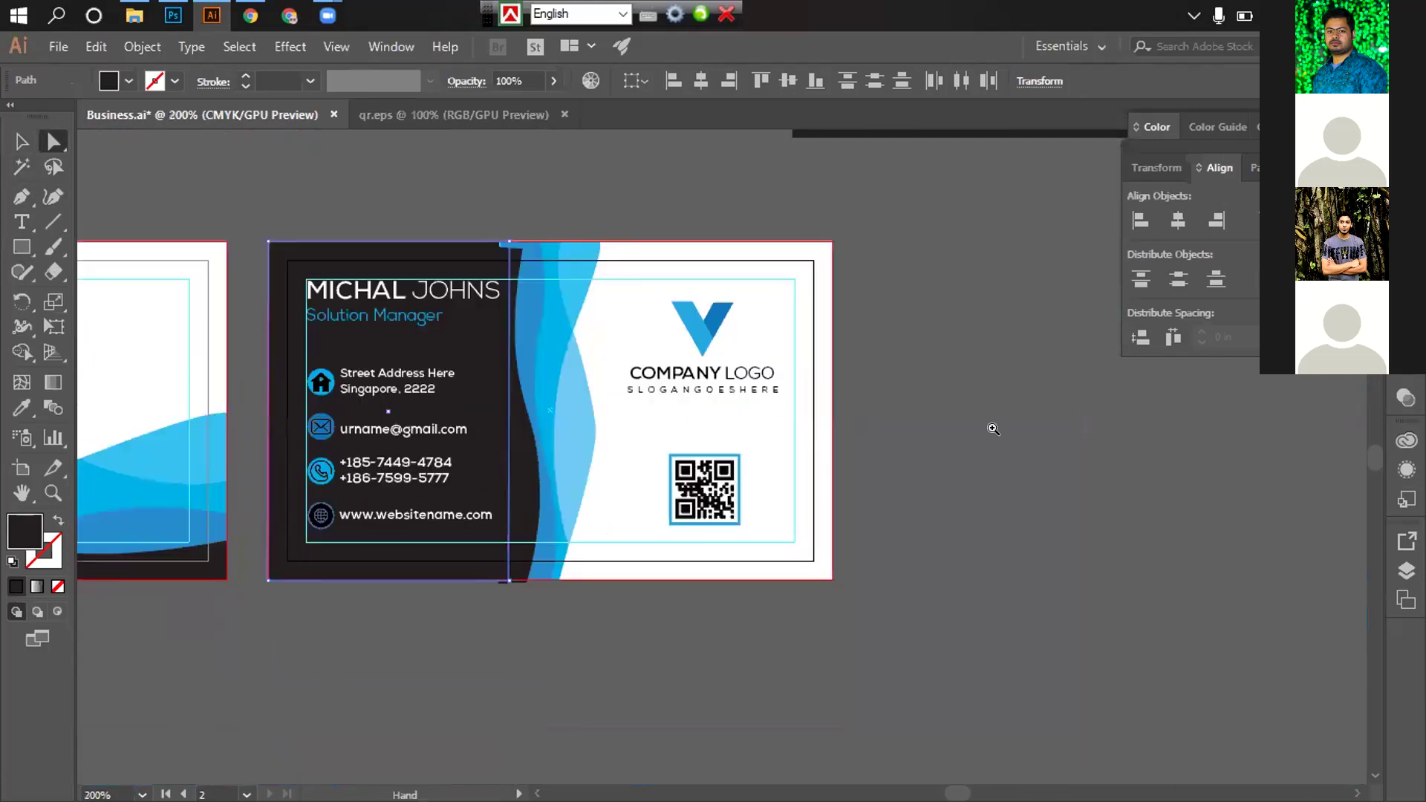
scroll(646, 398, "up", 3)
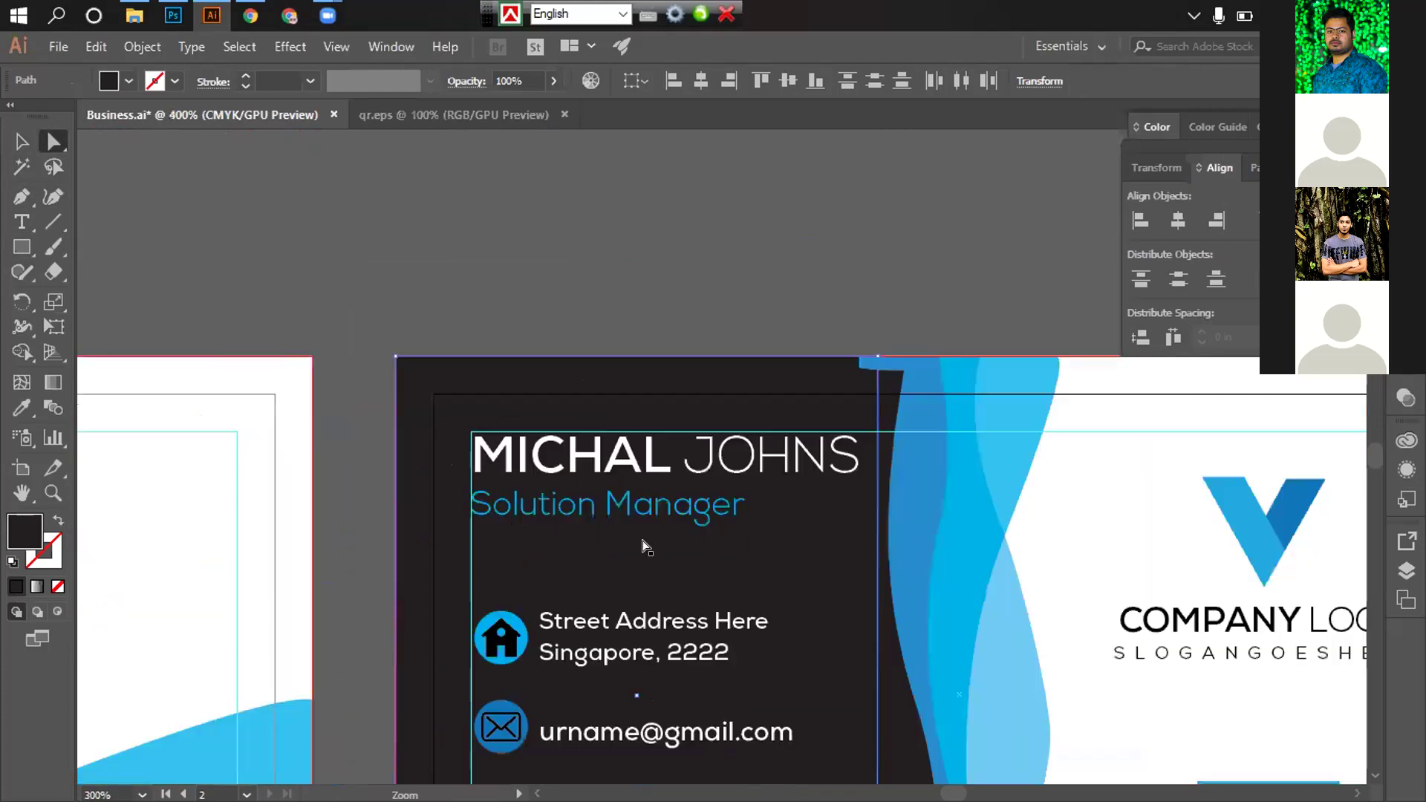
scroll(598, 511, "right", 3)
scroll(598, 511, "up", 2)
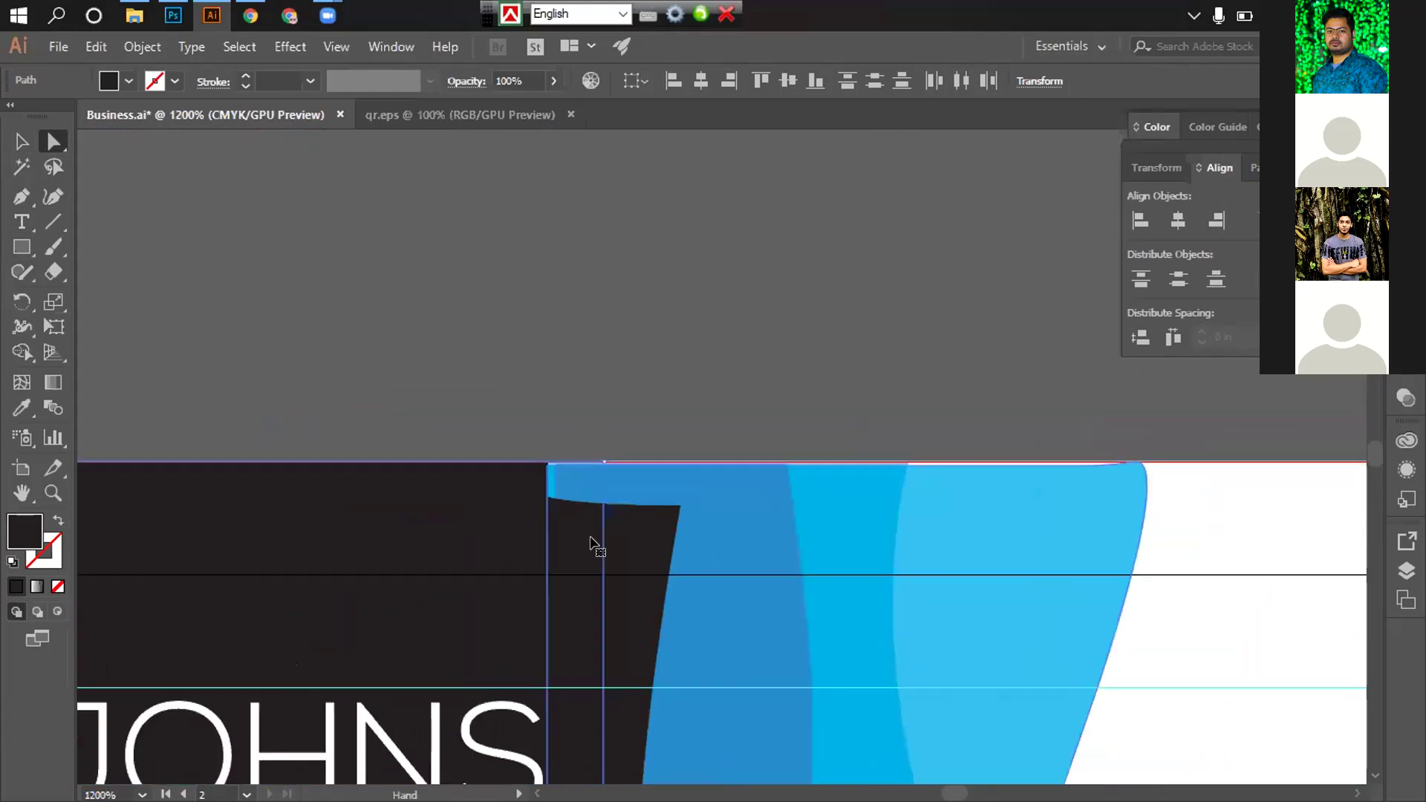
left_click(595, 511)
key("v")
left_click_drag(603, 498, 605, 451)
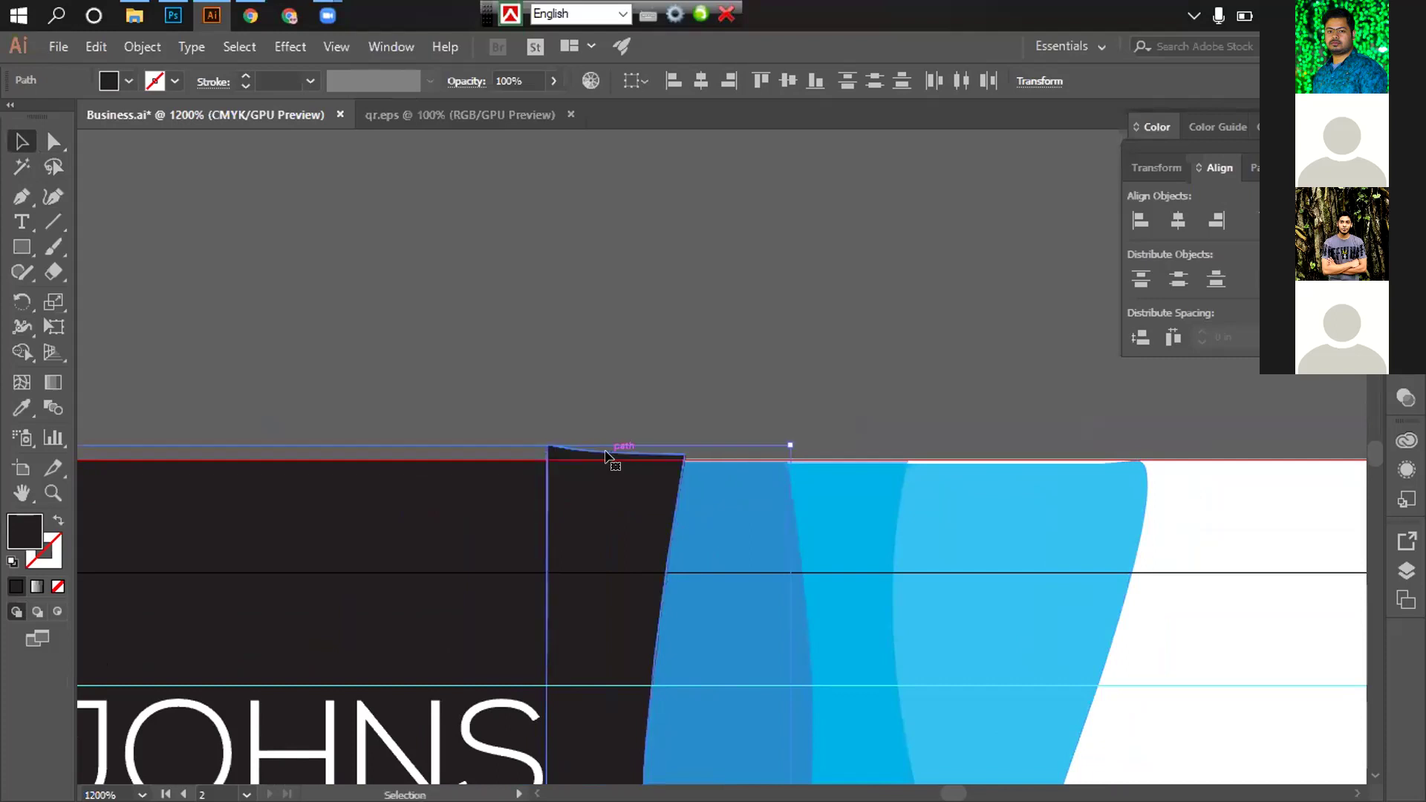
Zoom in on the card's bottom and drag the dark panel's bottom anchor downward
scroll(792, 496, "down", 6)
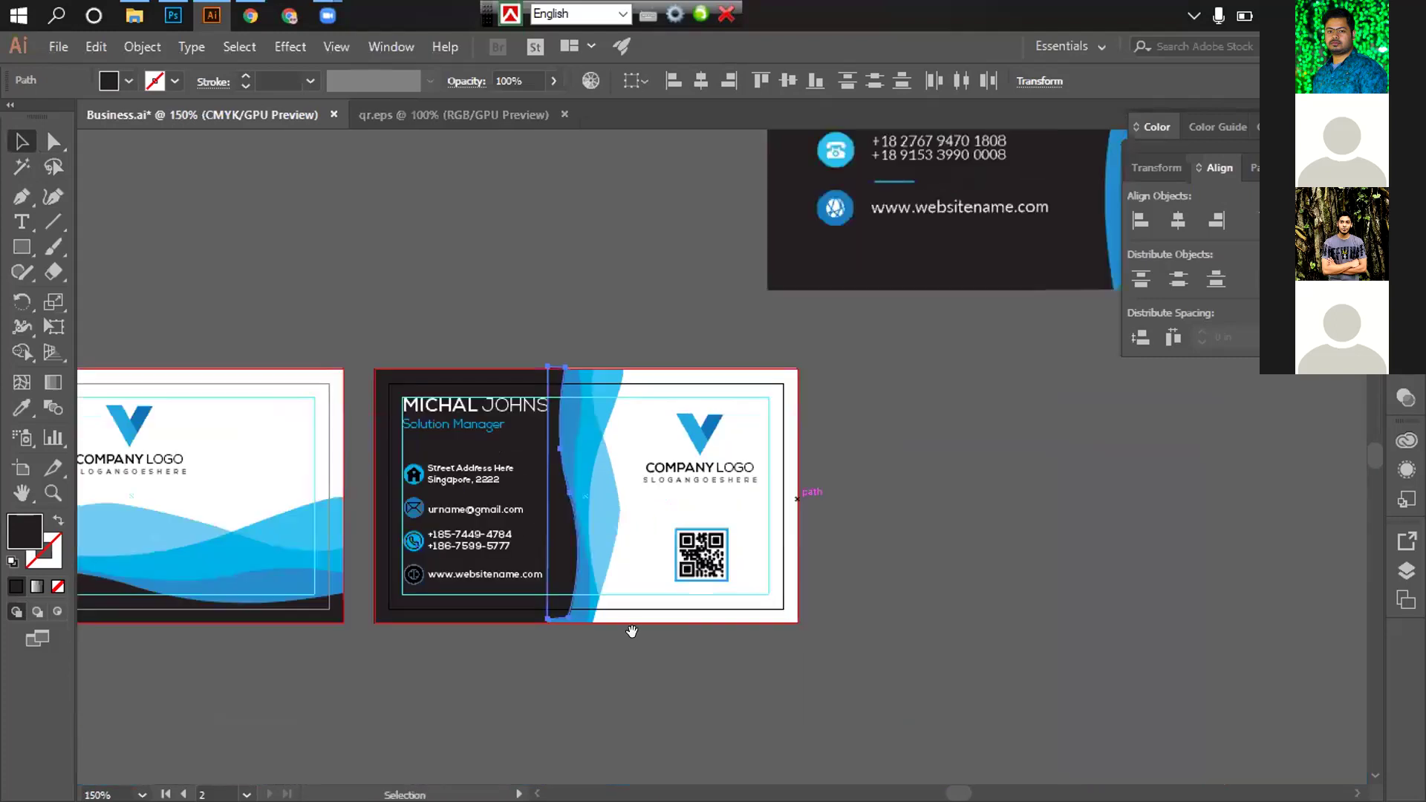
left_click(626, 556, "ctrl")
scroll(760, 366, "down", 3)
key("ctrl+equal")
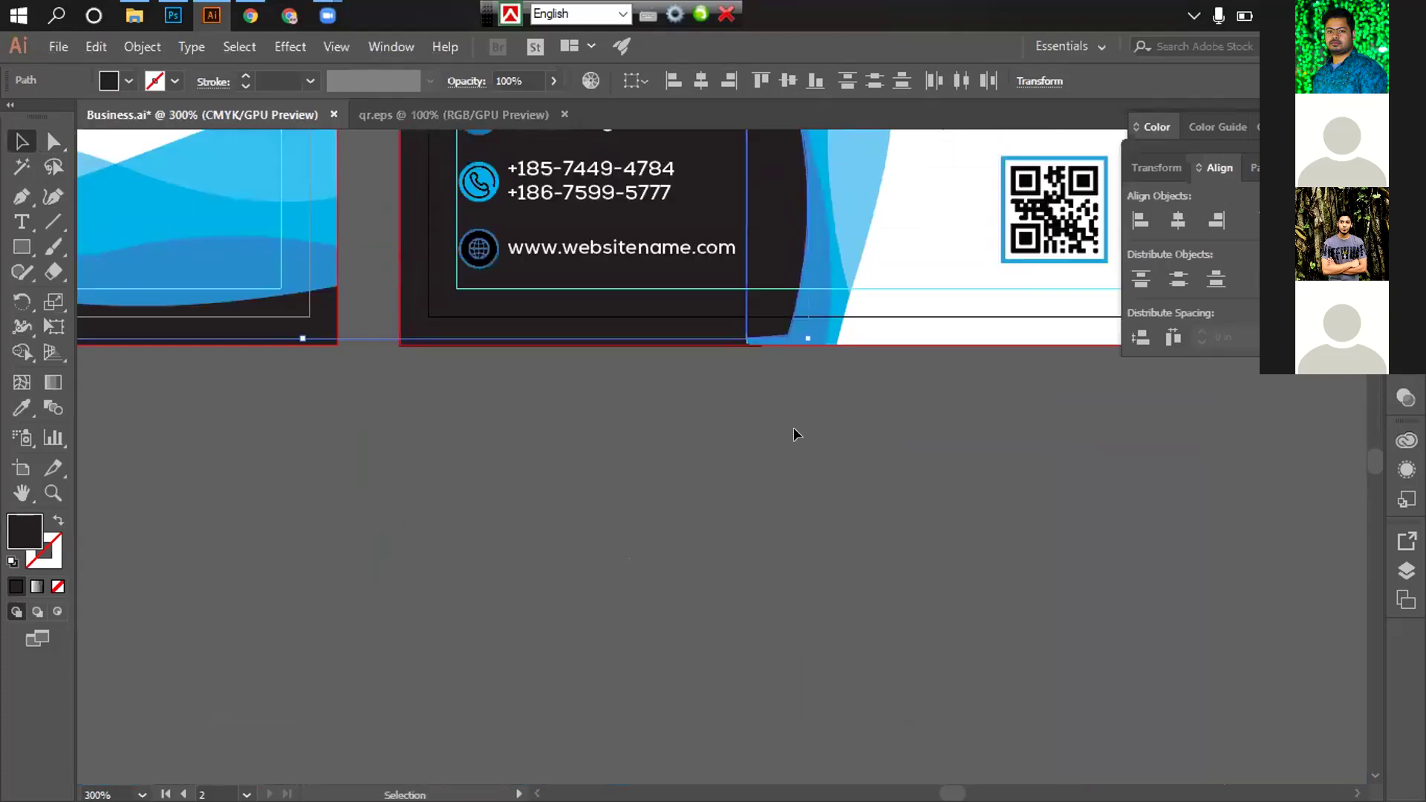
scroll(793, 427, "up", 3)
key("a")
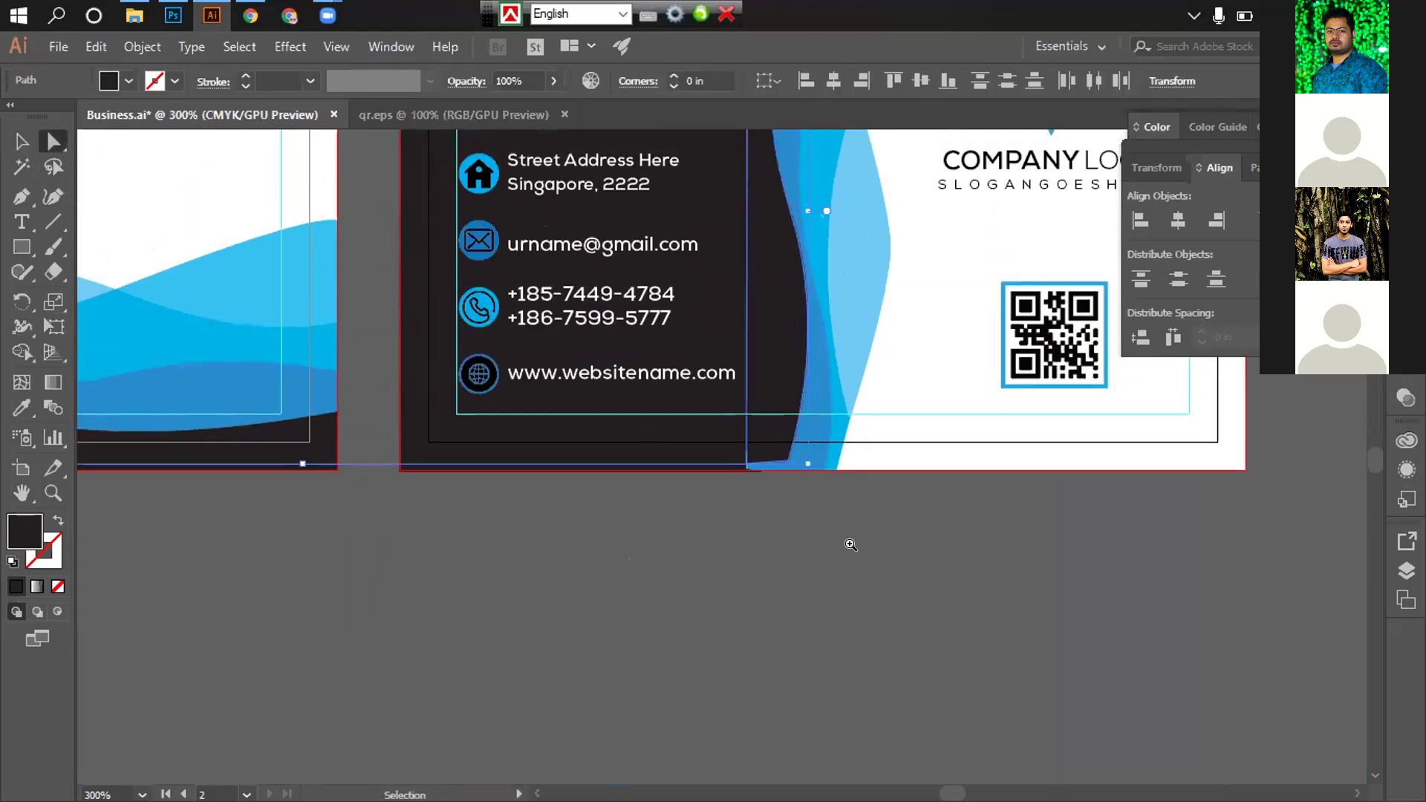
key("ctrl+equal")
scroll(546, 482, "up", 2)
key("ctrl+equal")
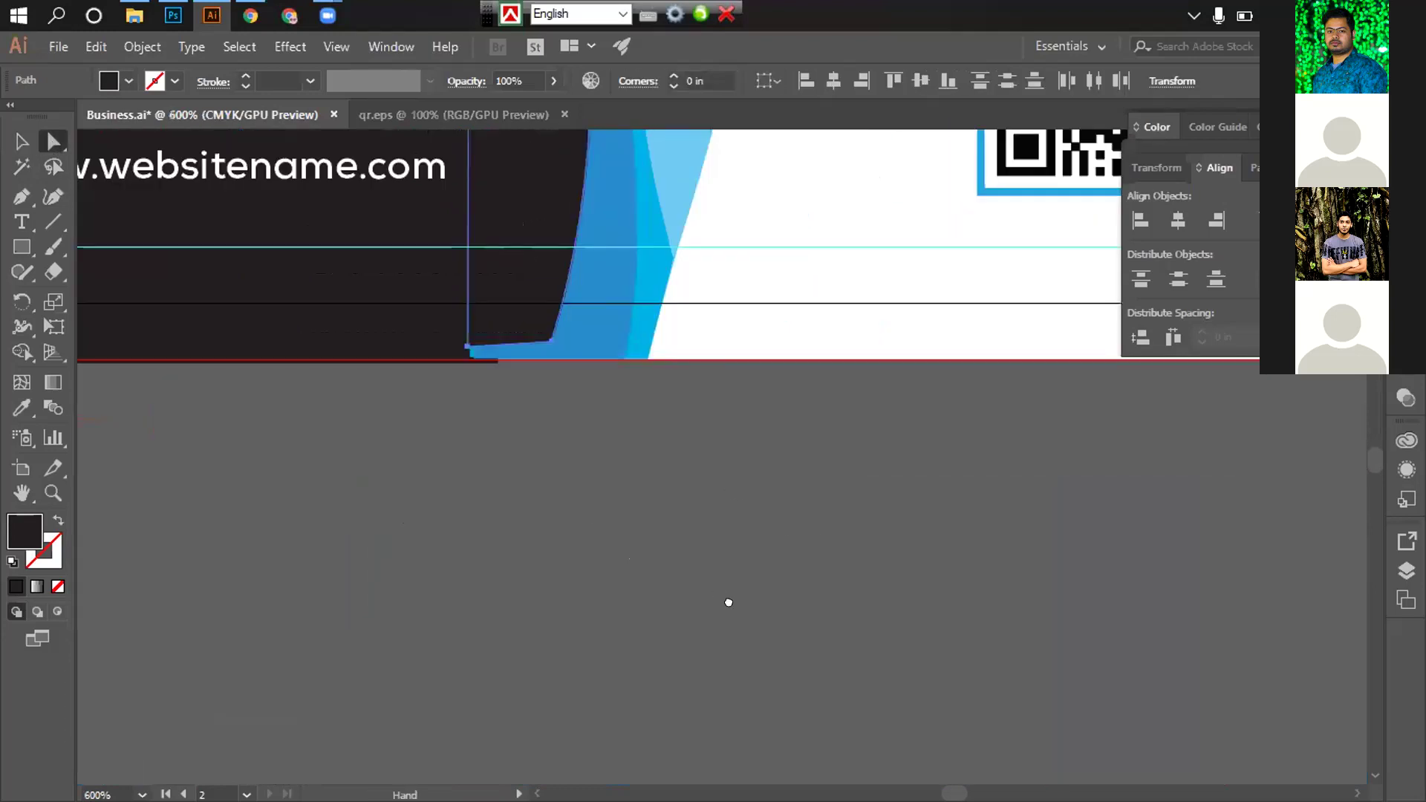
key("ctrl+equal")
left_click(647, 580)
left_click_drag(615, 448, 643, 514)
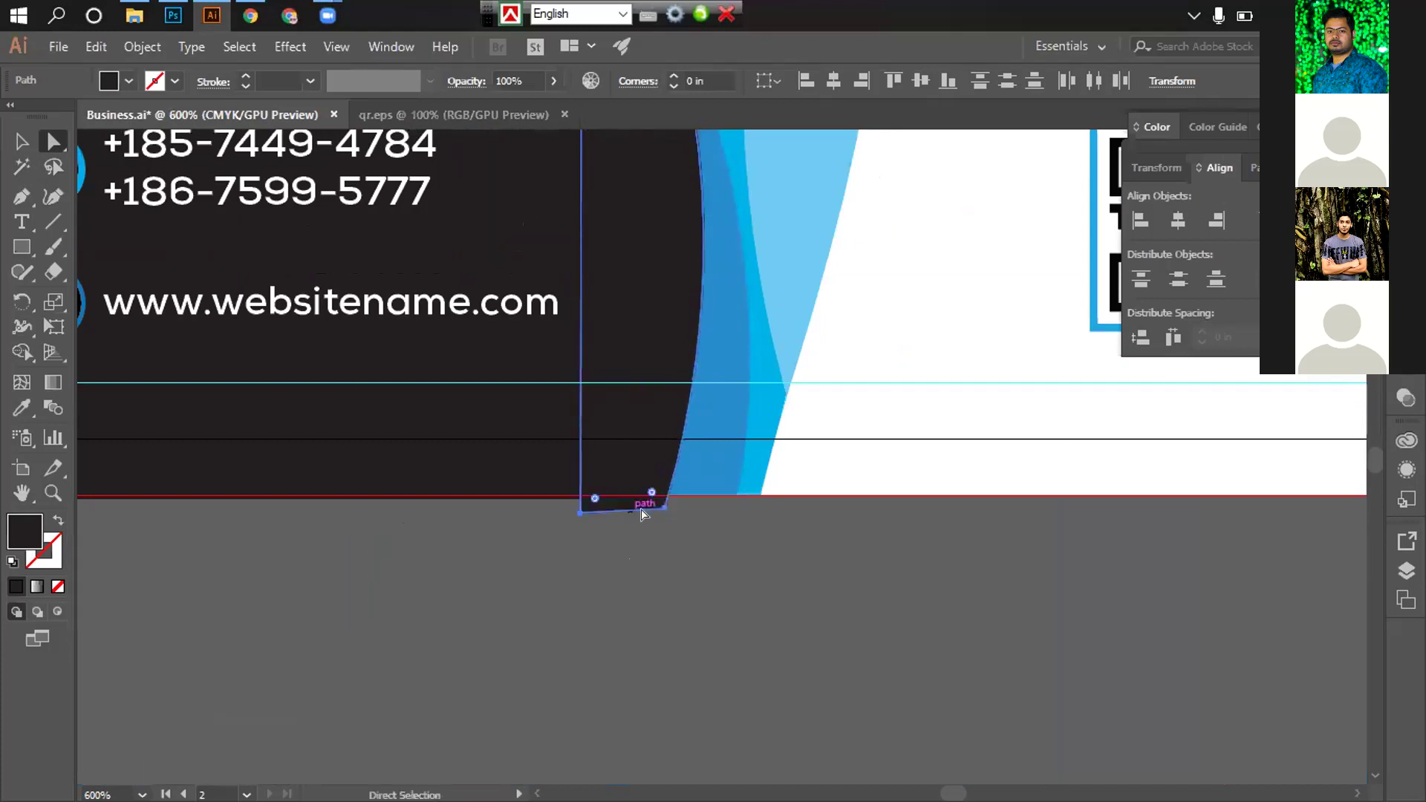
left_click(695, 559)
Nudge a point of the dark panel slightly upward near the card top
scroll(646, 440, "down", 5)
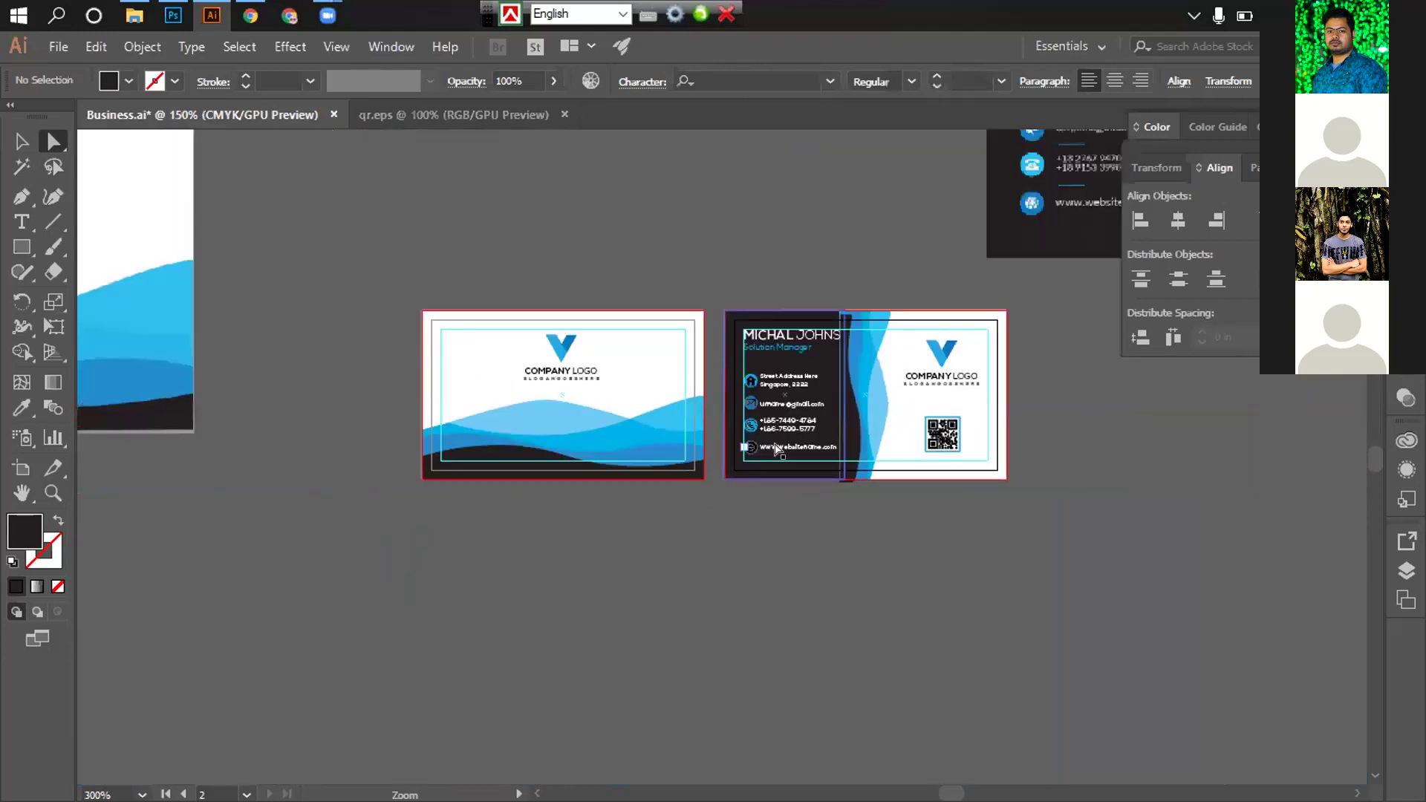
scroll(776, 449, "up", 4)
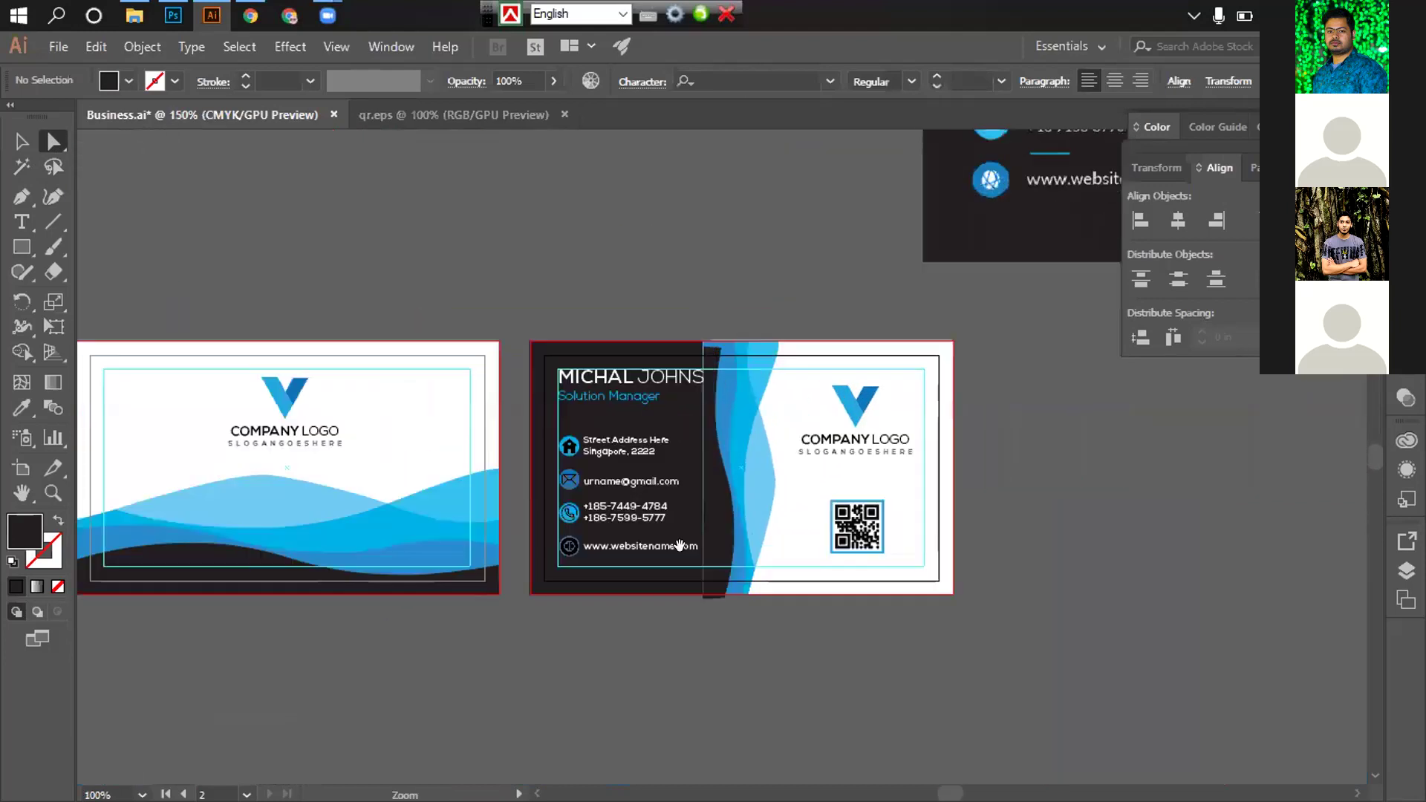
scroll(763, 499, "up", 2)
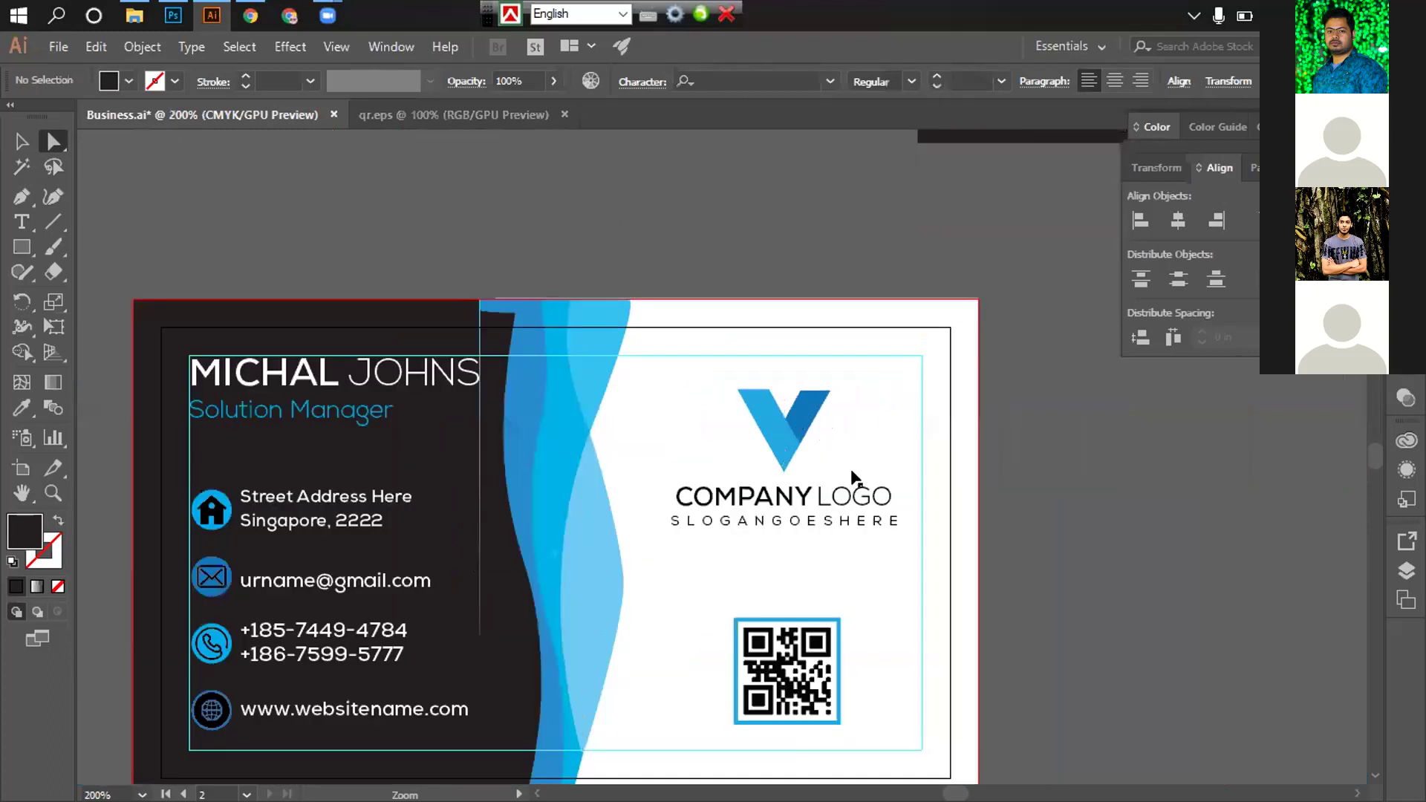
scroll(808, 476, "up", 4)
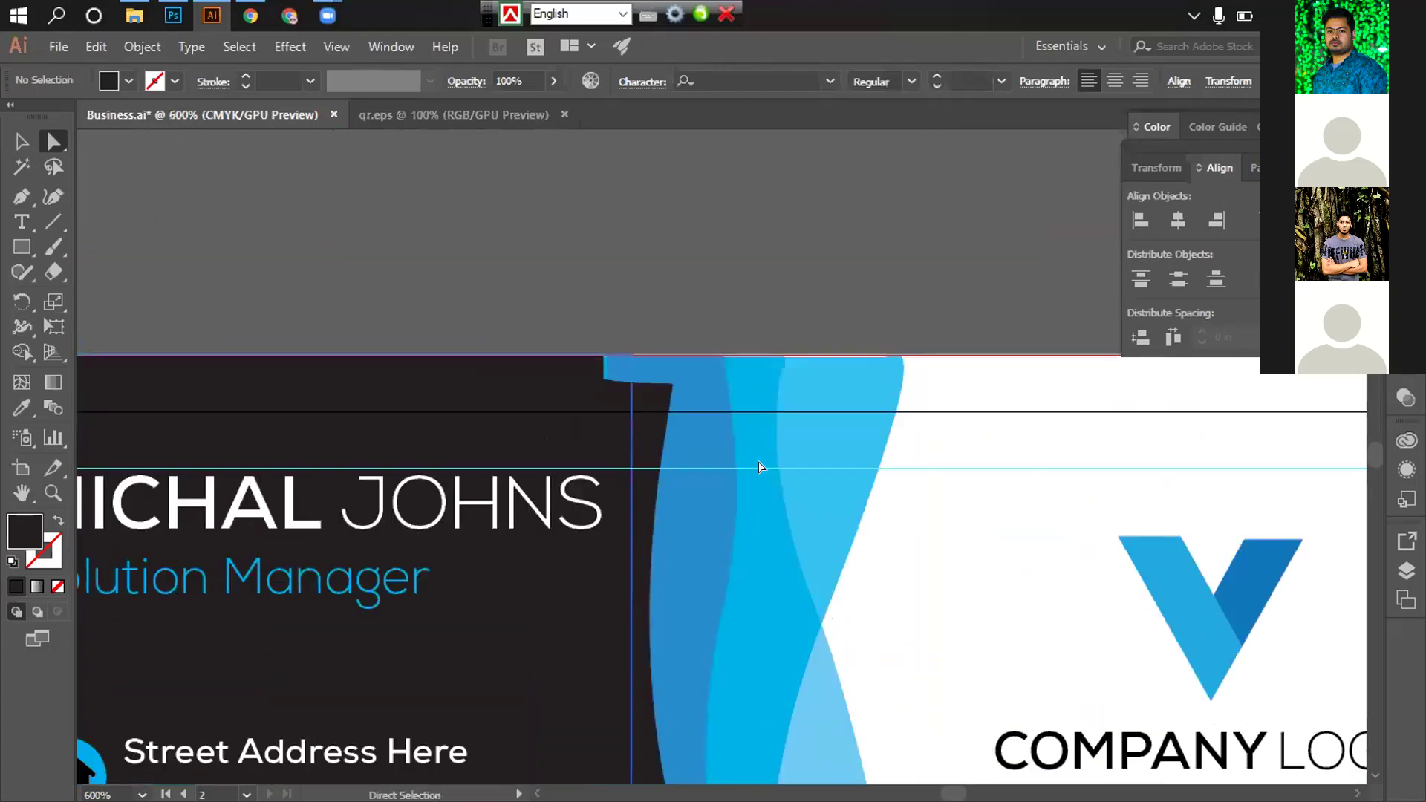
scroll(760, 467, "up", 1)
scroll(758, 457, "up", 2)
left_click_drag(756, 448, 759, 421)
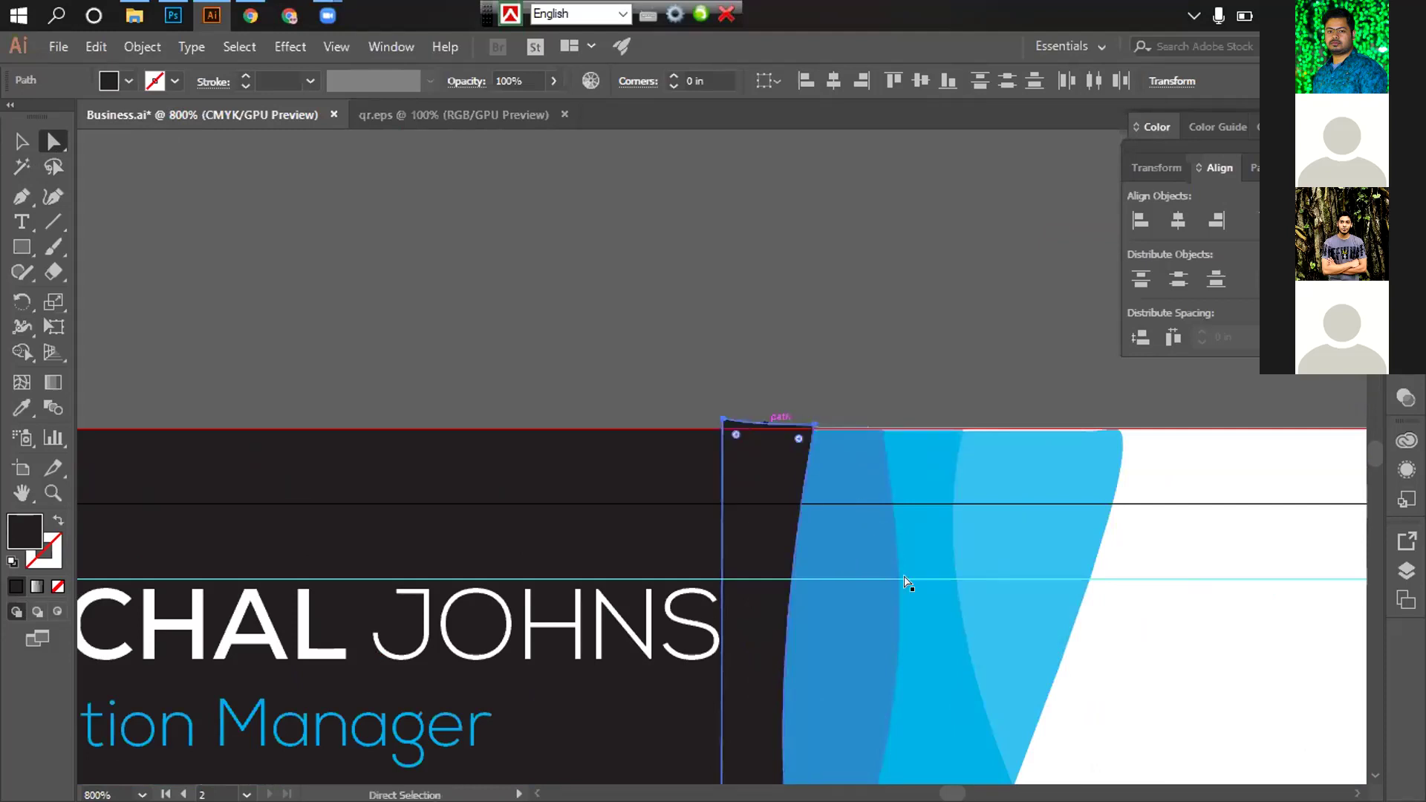
scroll(884, 647, "down", 3)
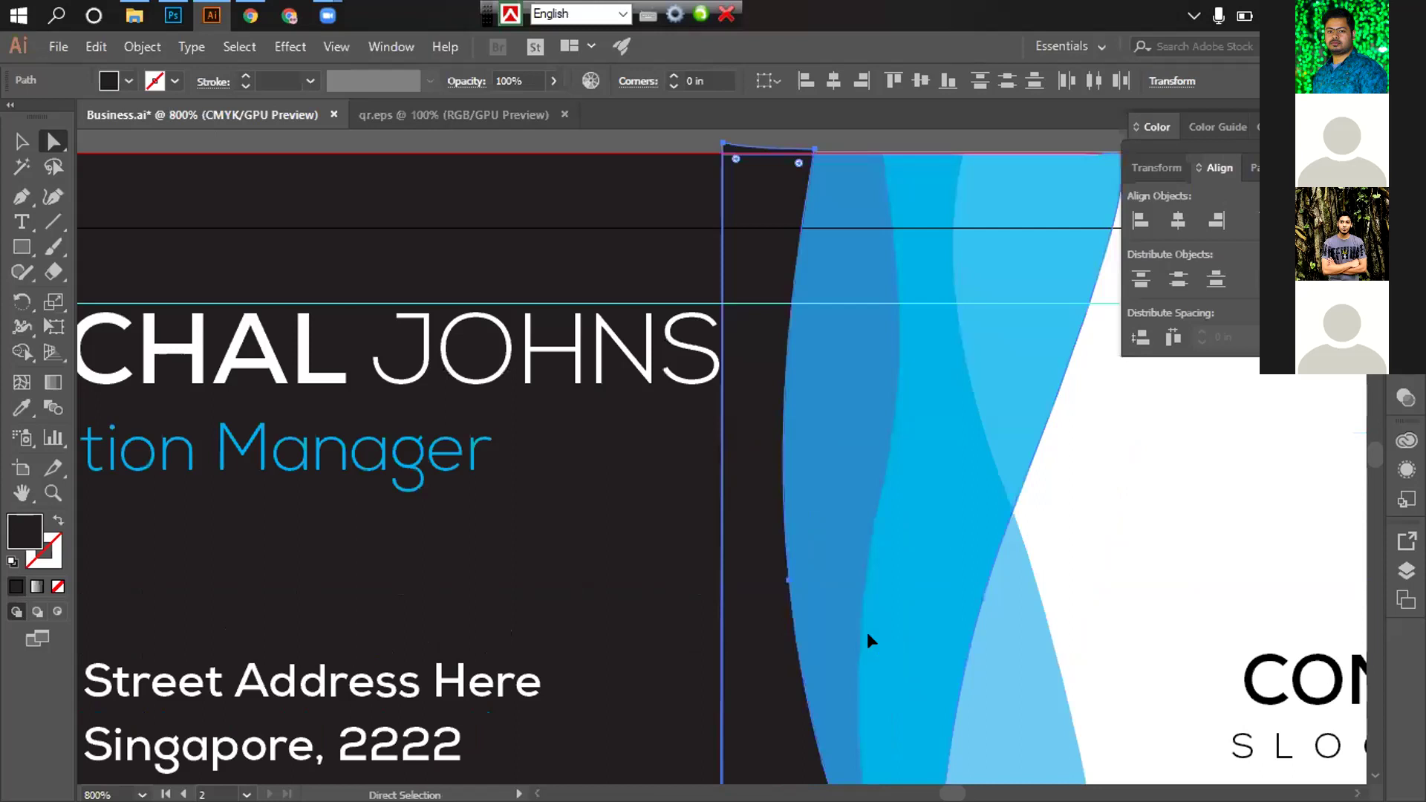
scroll(871, 641, "down", 5)
scroll(869, 640, "down", 3)
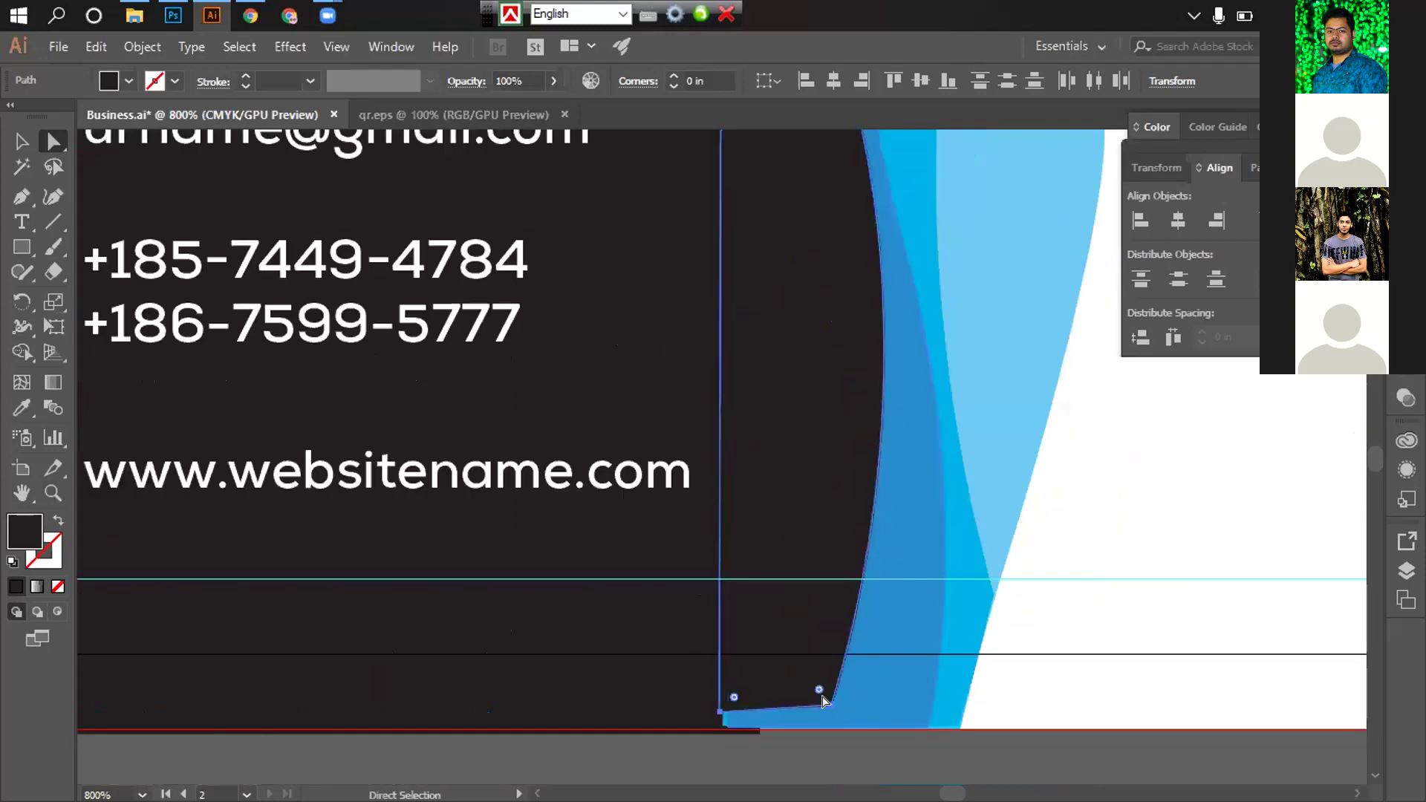
Lower the panel's bottom-left and bottom anchors onto the red bleed line
left_click(826, 704)
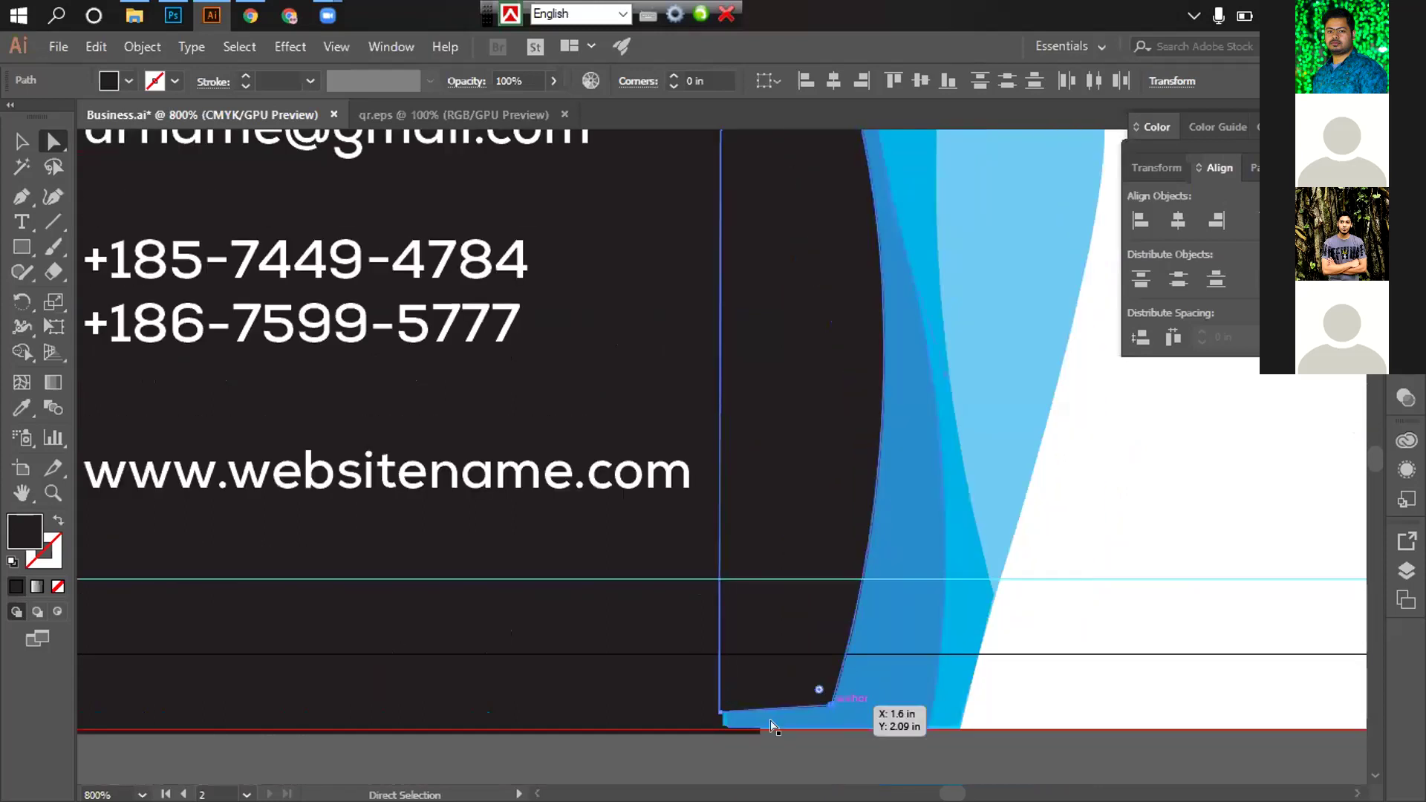
scroll(772, 727, "left", 5)
scroll(946, 615, "right", 6)
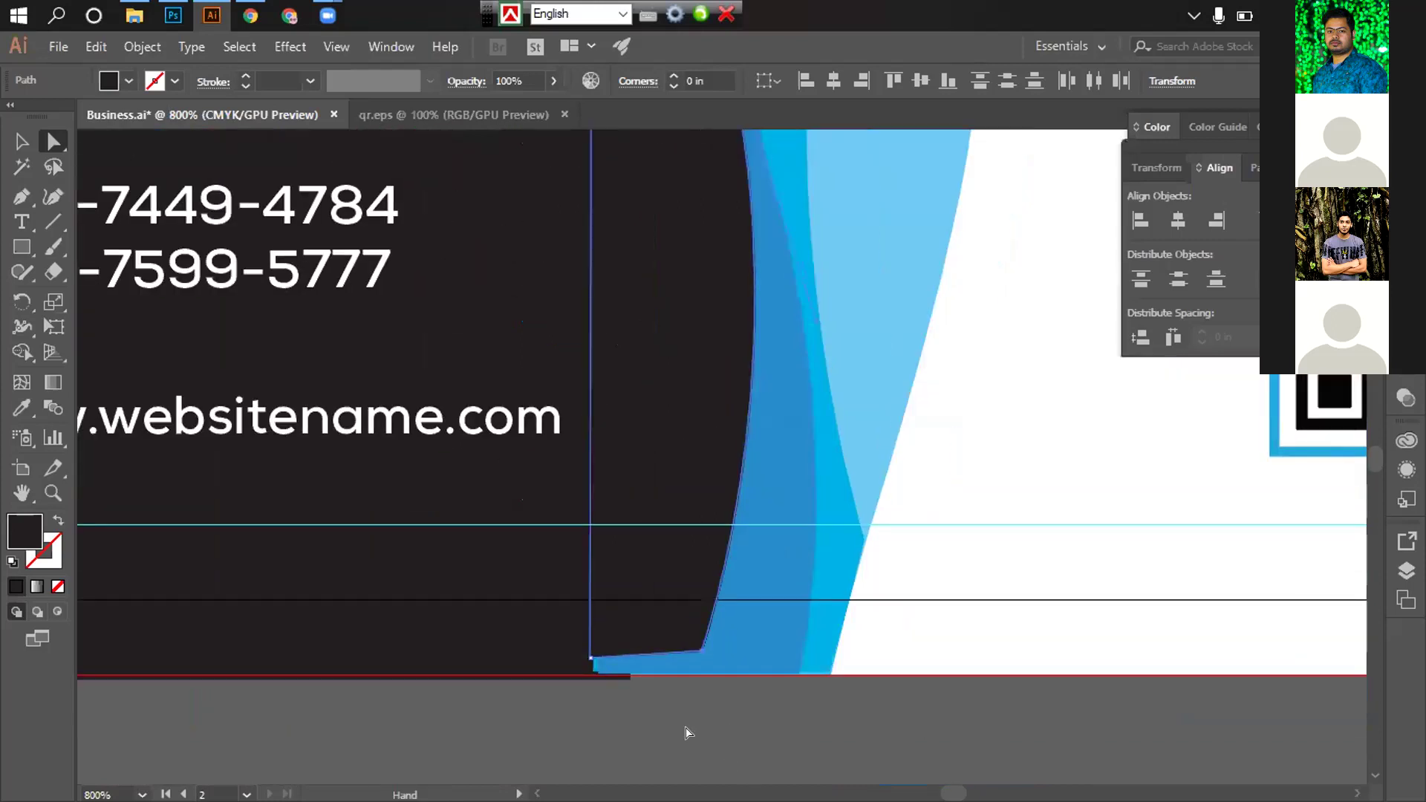
left_click(590, 658)
left_click_drag(592, 661, 591, 683)
left_click(696, 648)
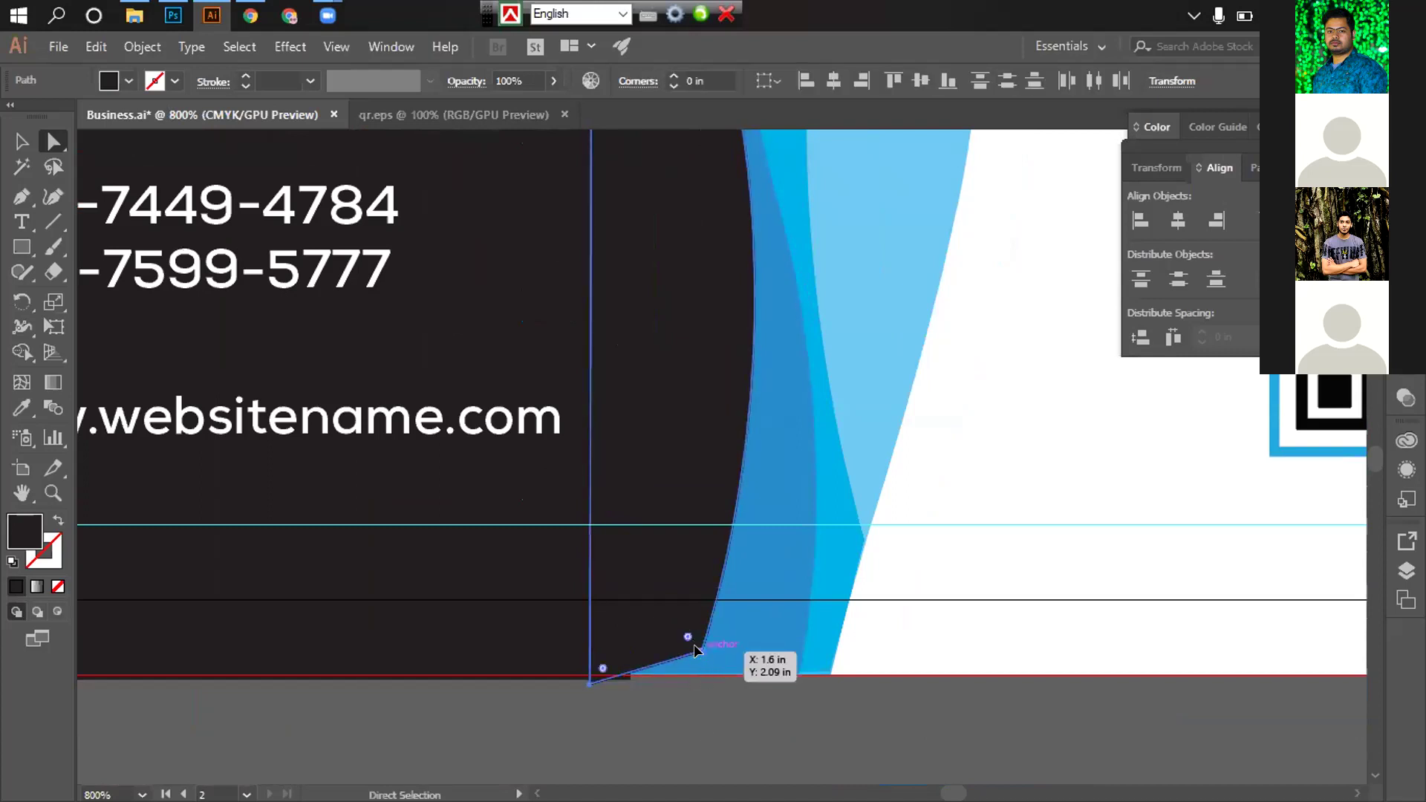
left_click_drag(696, 649, 698, 682)
left_click(770, 682)
scroll(682, 481, "down", 2)
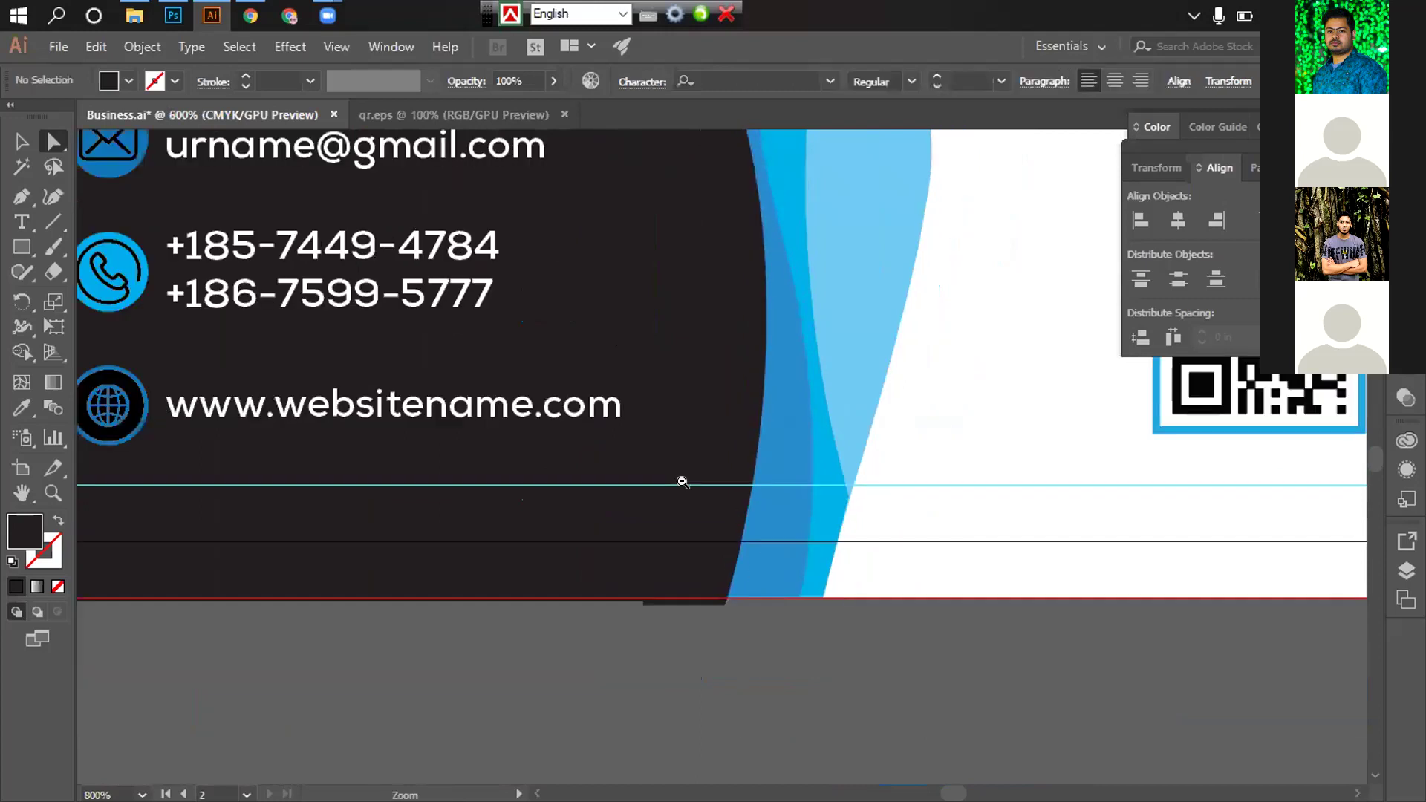
scroll(785, 393, "down", 5)
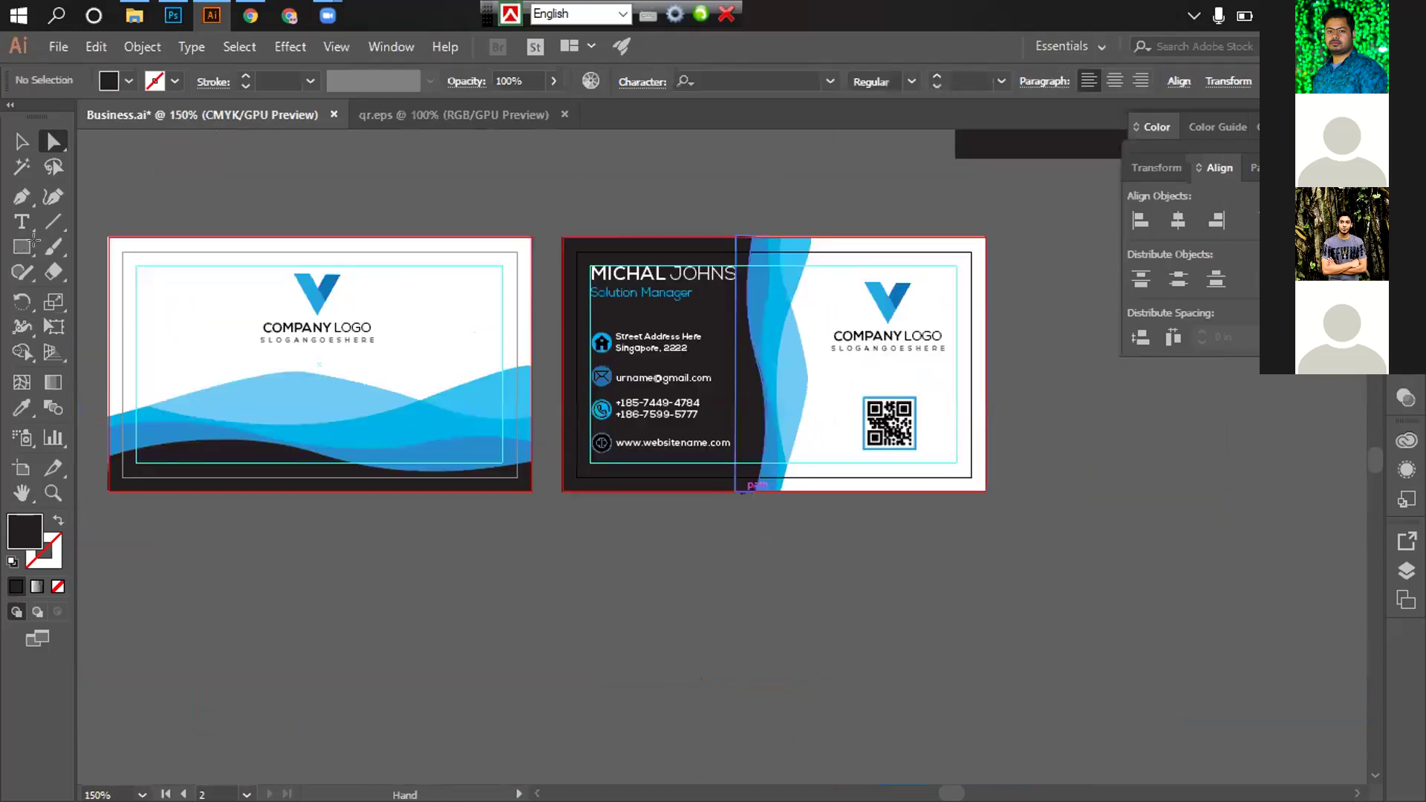
Draw a 3.75 × 2.25 in dark rectangle over the right card and send it to back
key("m")
left_click_drag(566, 251, 980, 482)
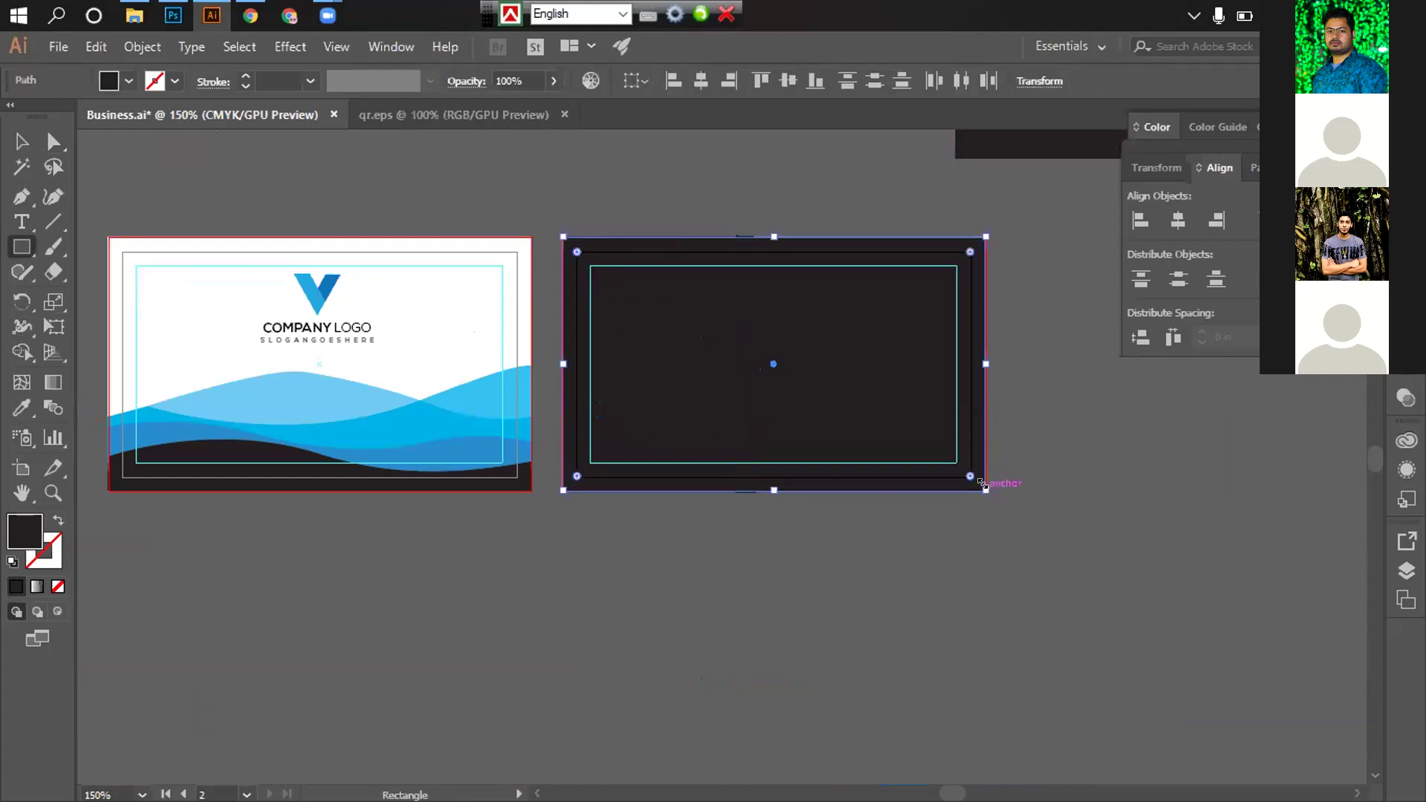
key("ctrl+shift+bracketleft")
scroll(825, 450, "up", 3)
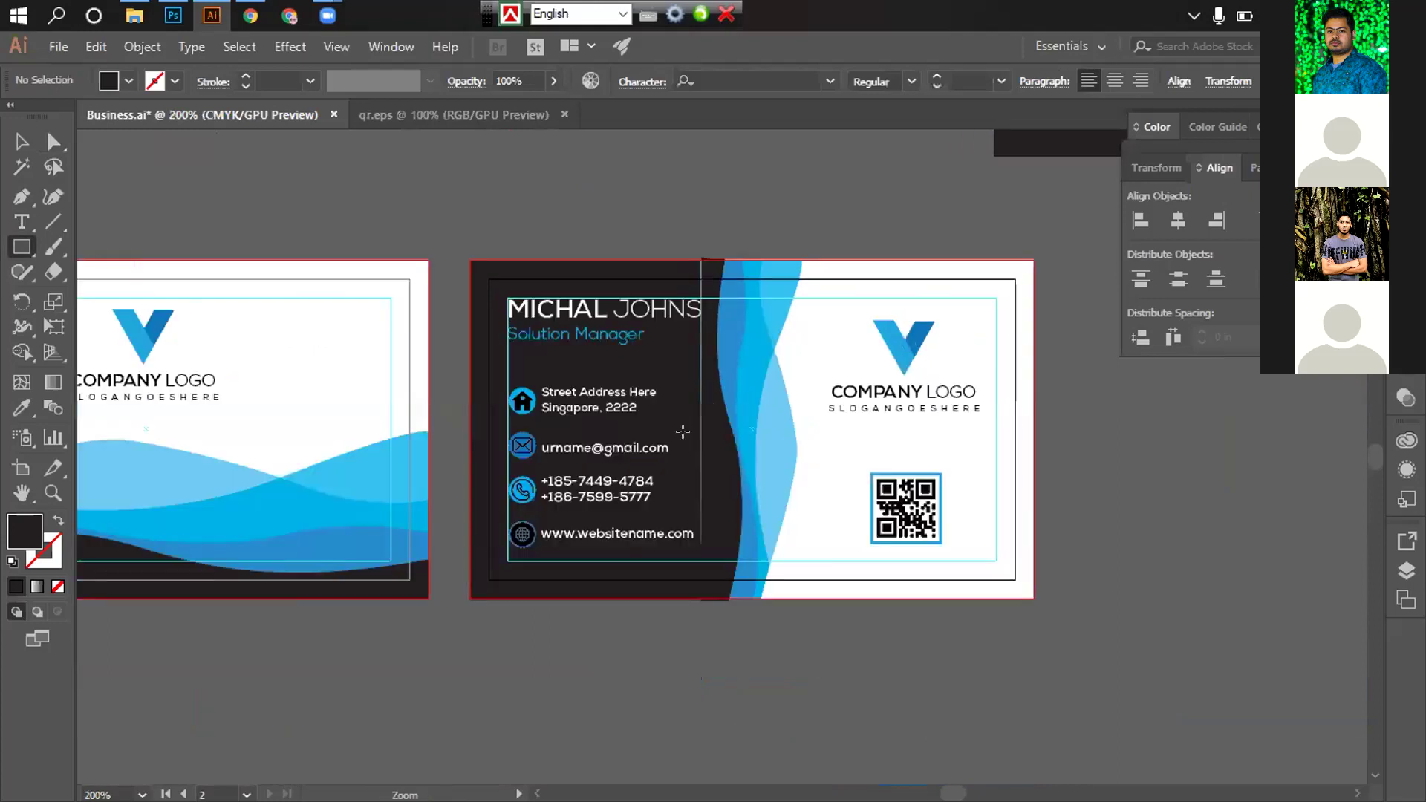
scroll(601, 461, "up", 4)
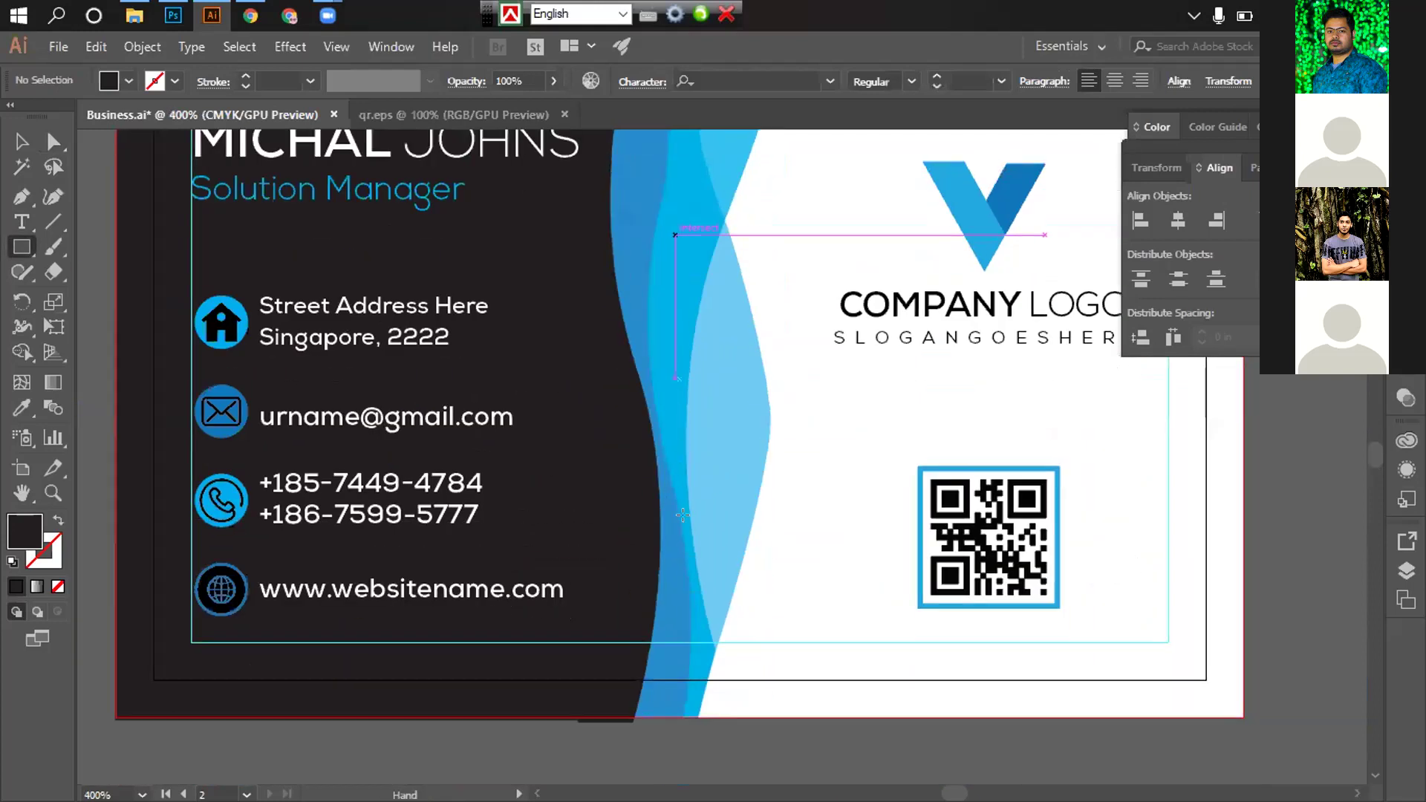
scroll(642, 459, "down", 3)
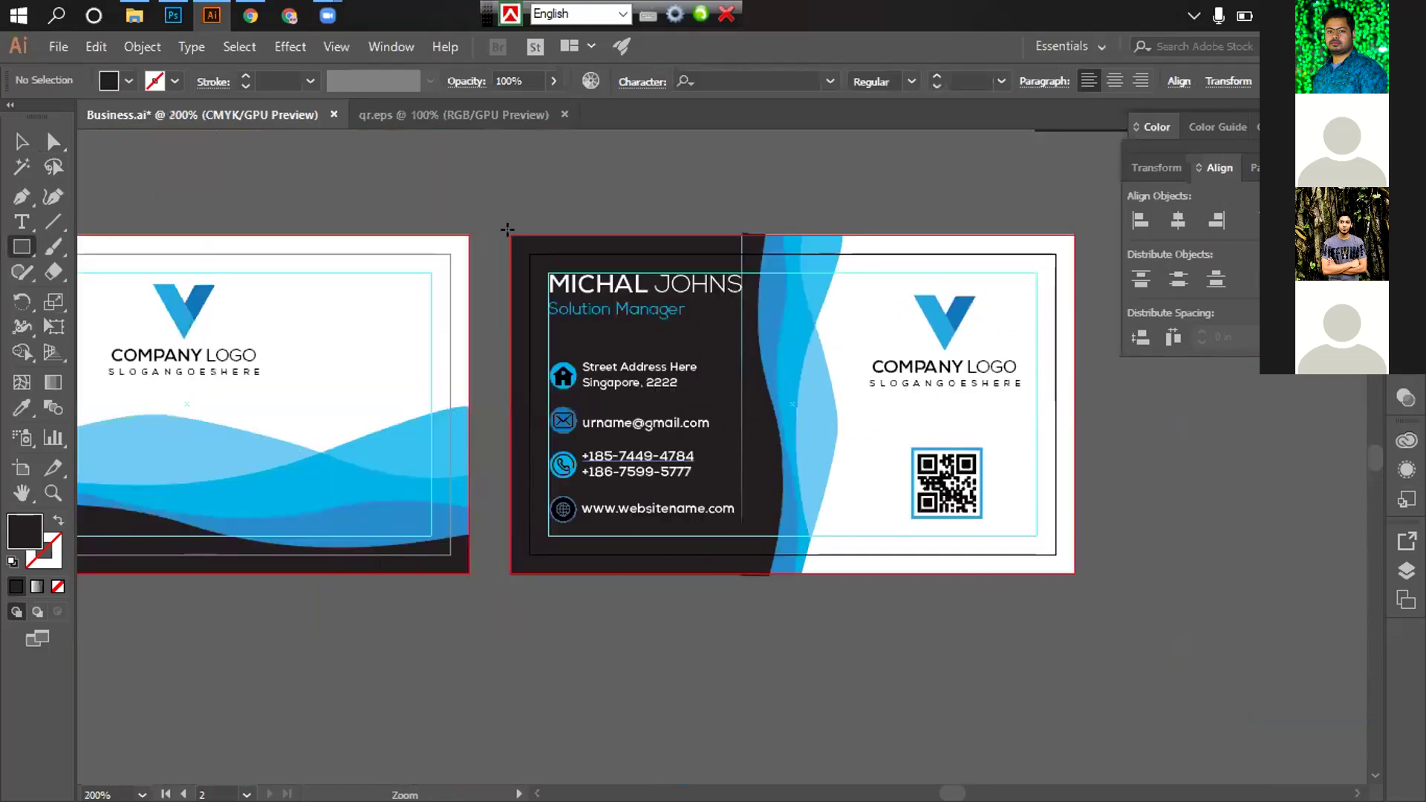
Draw a second card-sized rectangle on top and make a clipping mask of all artwork
left_click_drag(511, 236, 1070, 573)
left_click(20, 141)
left_click(487, 191)
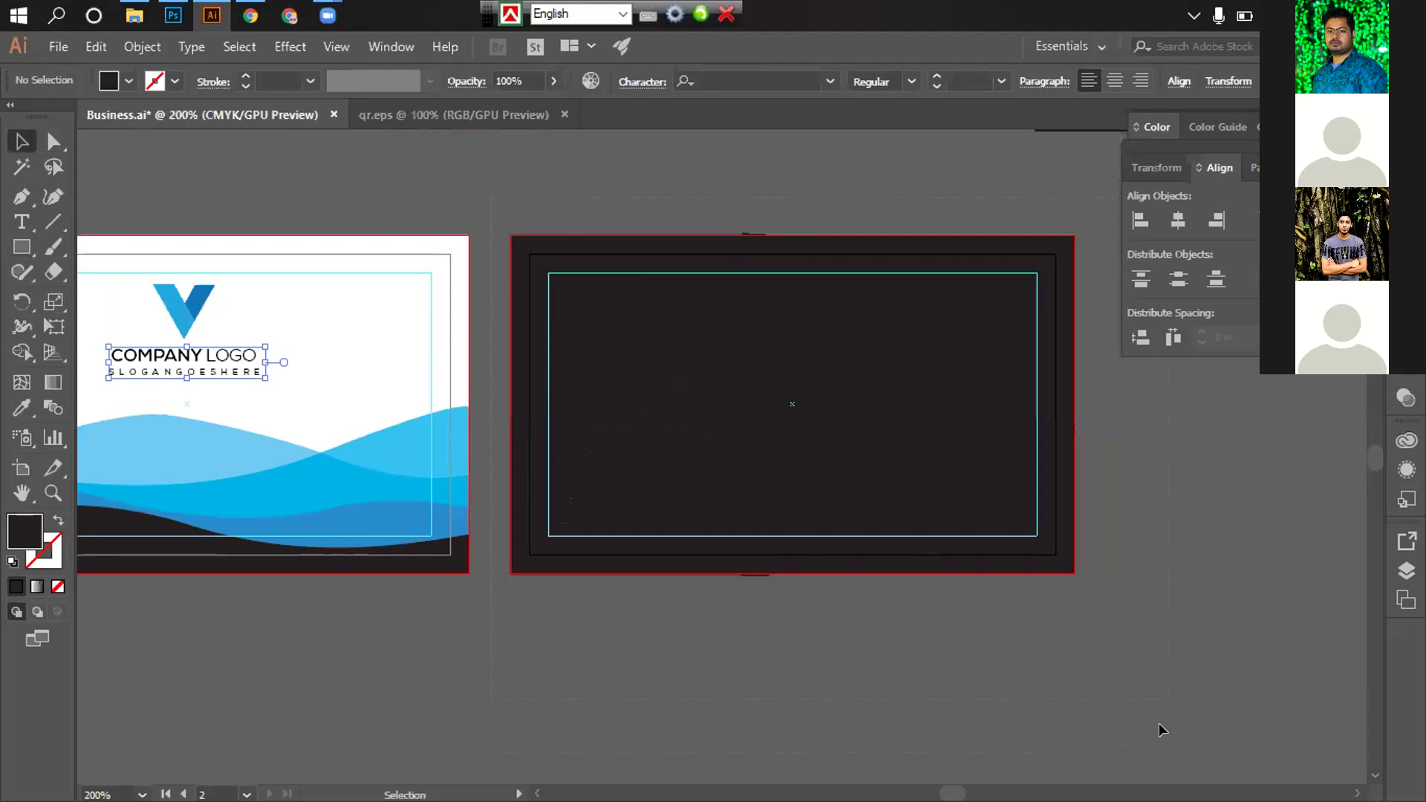
key("ctrl+a")
right_click(901, 441)
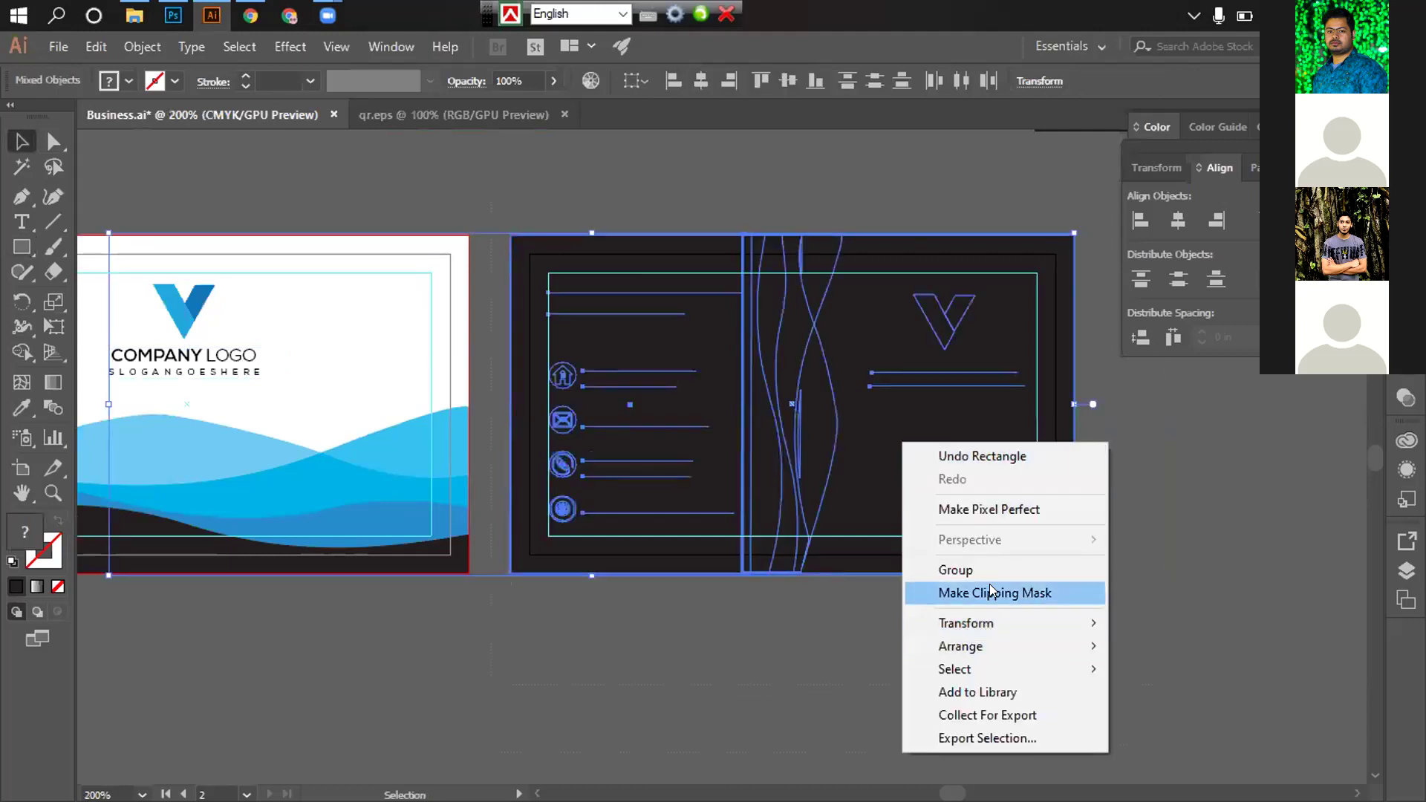
left_click(989, 587)
left_click(186, 358)
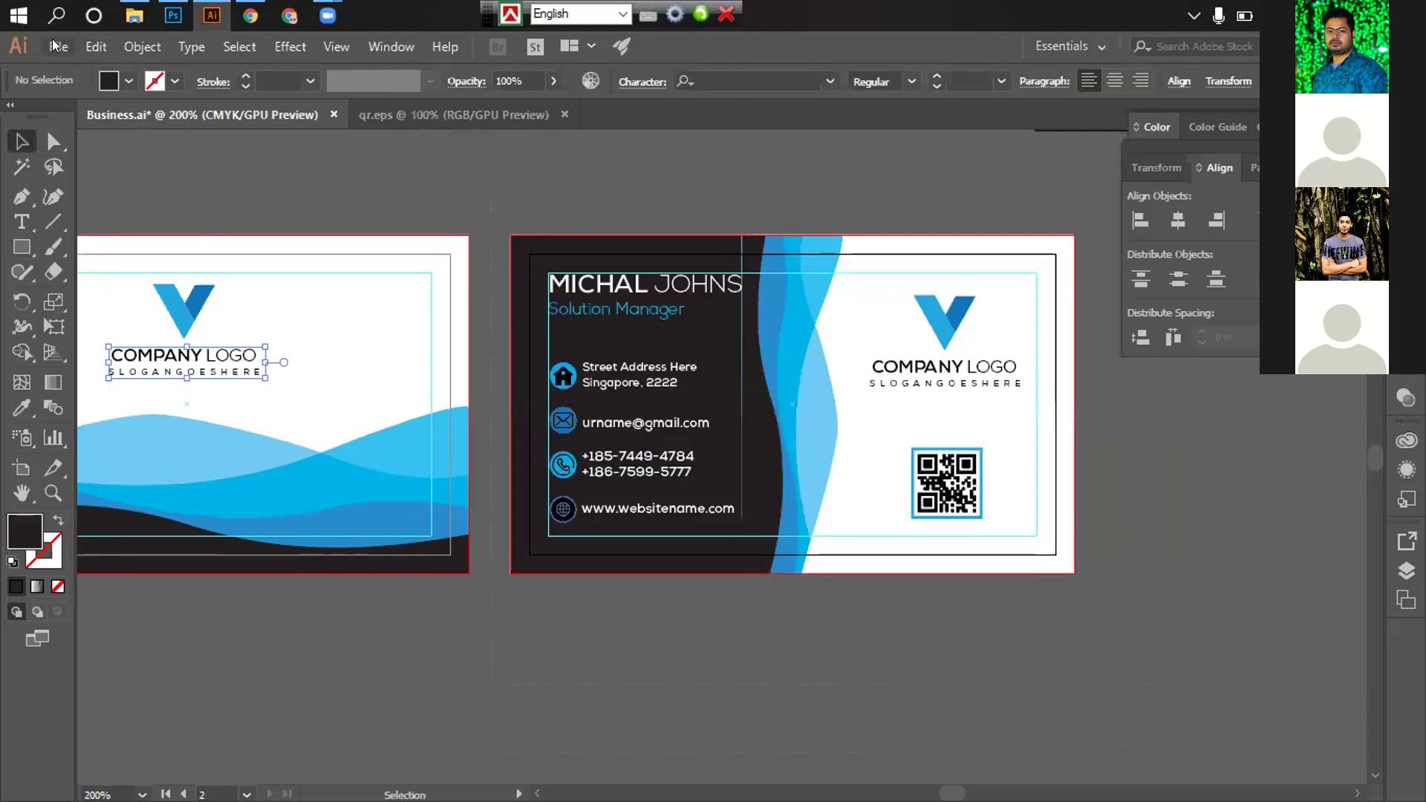
left_click(53, 46)
Start a Save As for the clipped card group, then cancel it
left_click(603, 236)
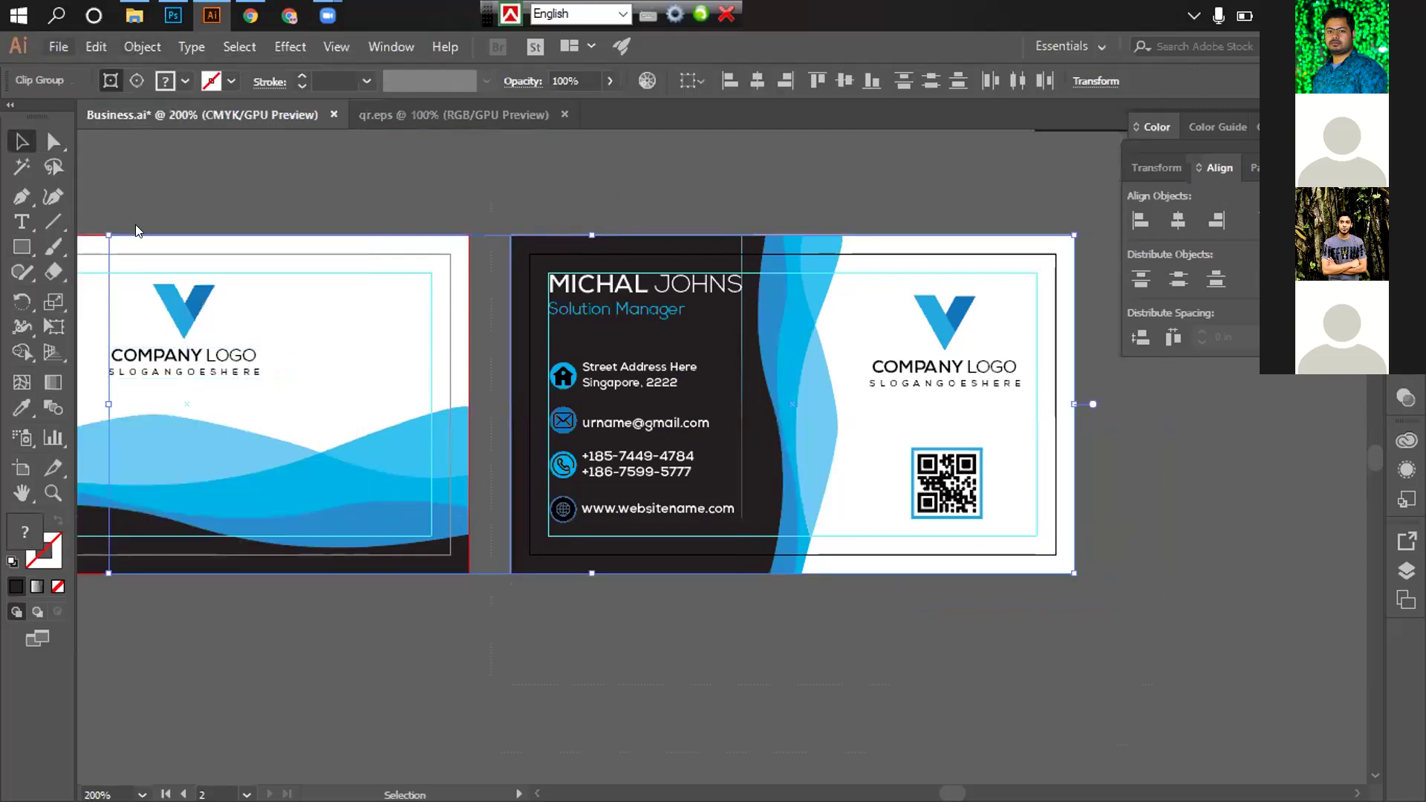
left_click(58, 46)
left_click(579, 408)
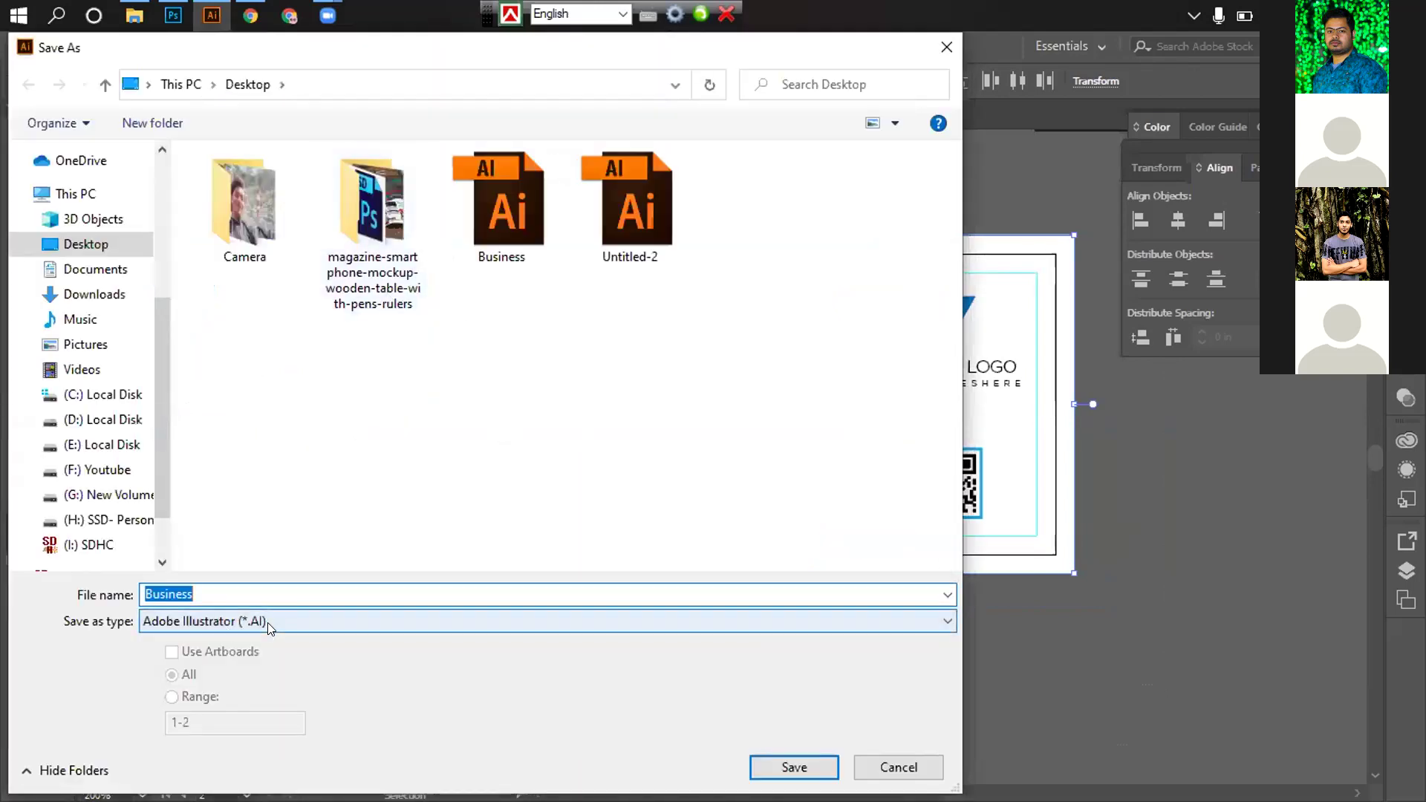
left_click(898, 767)
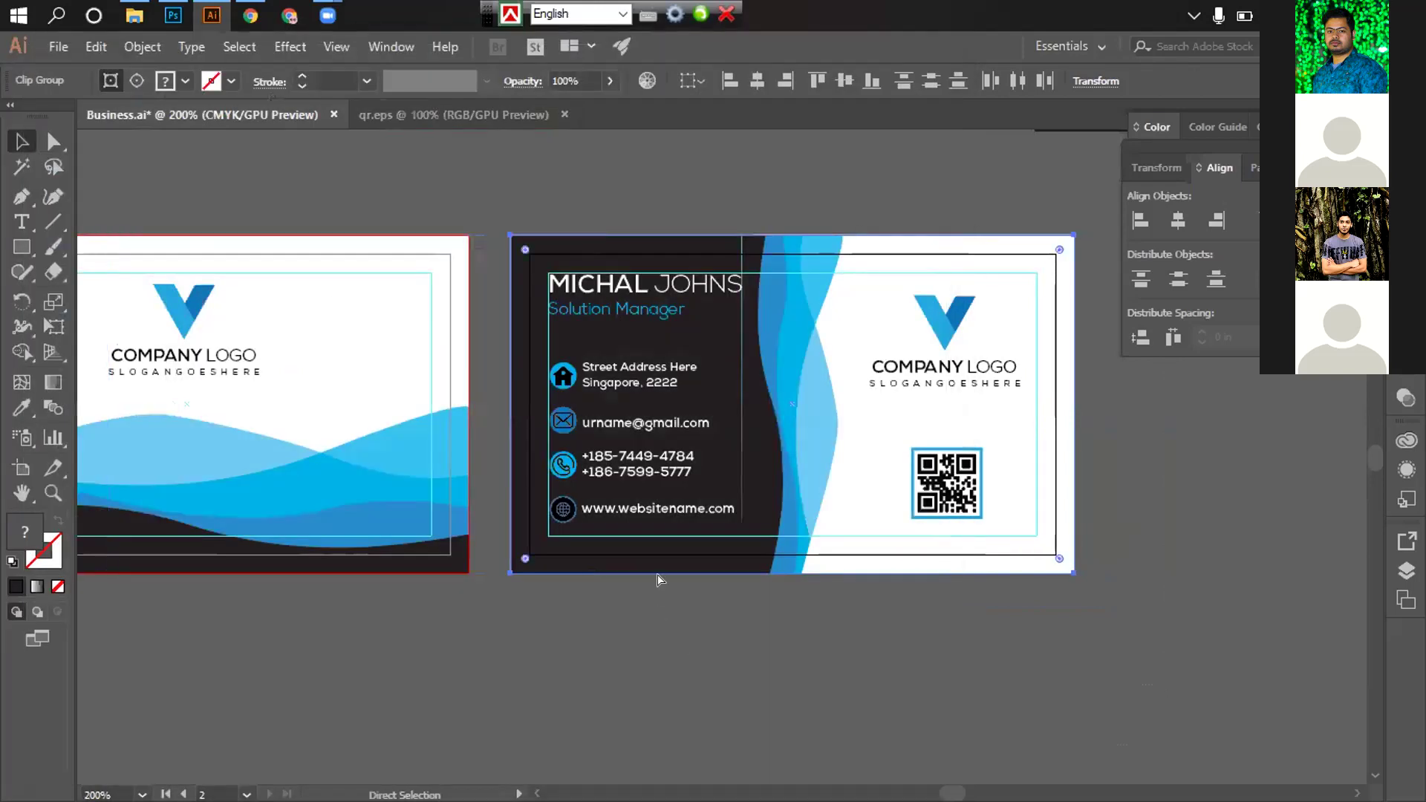
Export the card for web as an optimized JPEG, overwriting Business2.jpg
left_click(57, 47)
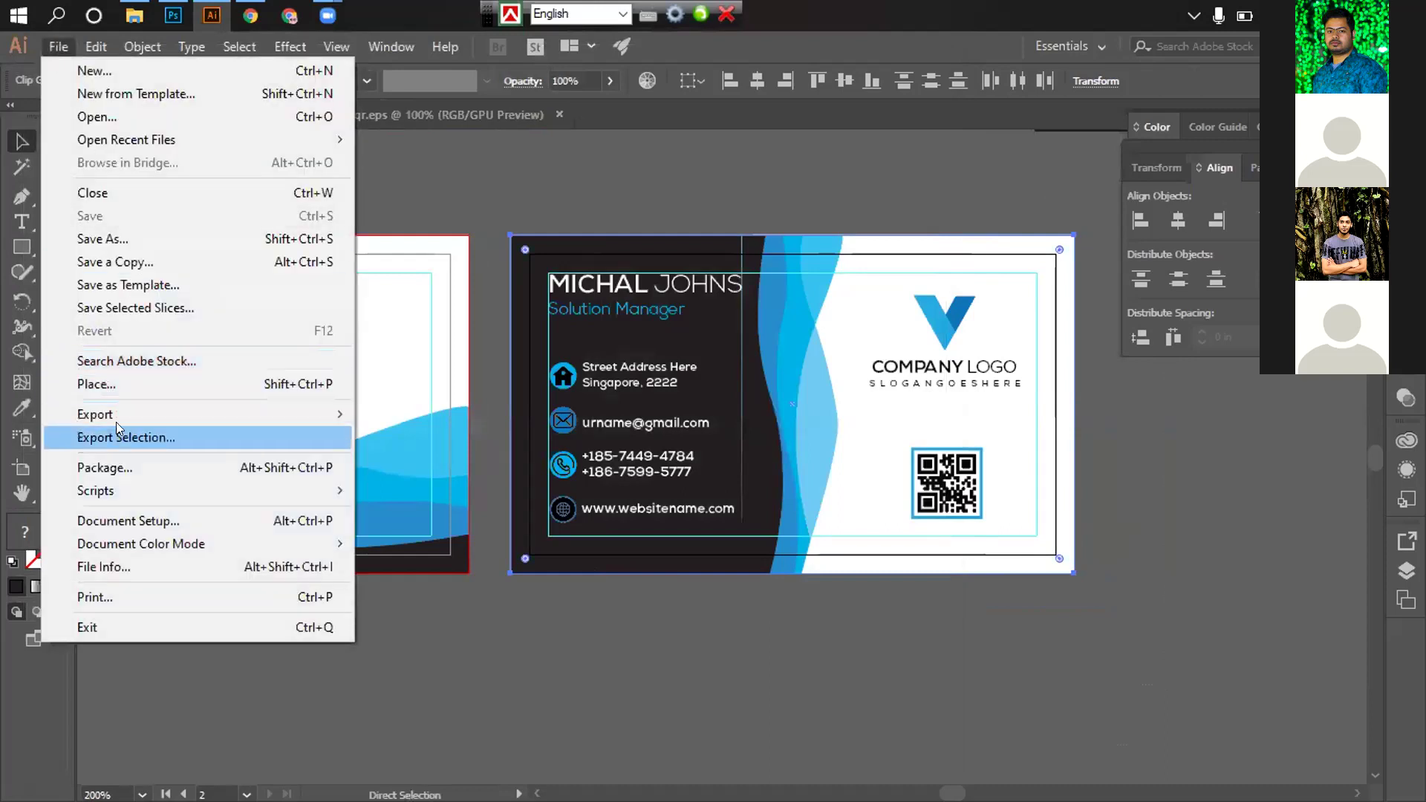
mouse_move(320, 414)
left_click(431, 436)
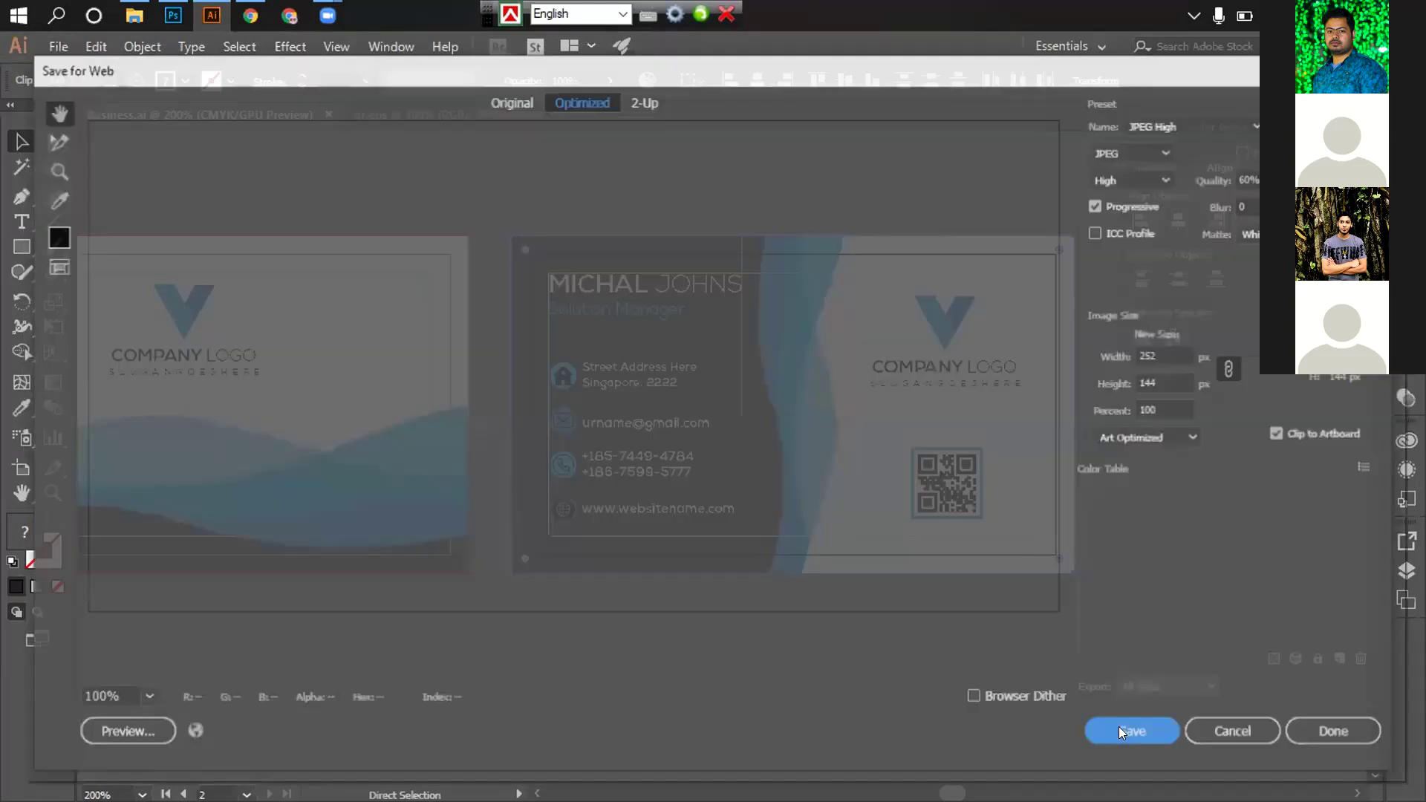
left_click(1135, 734)
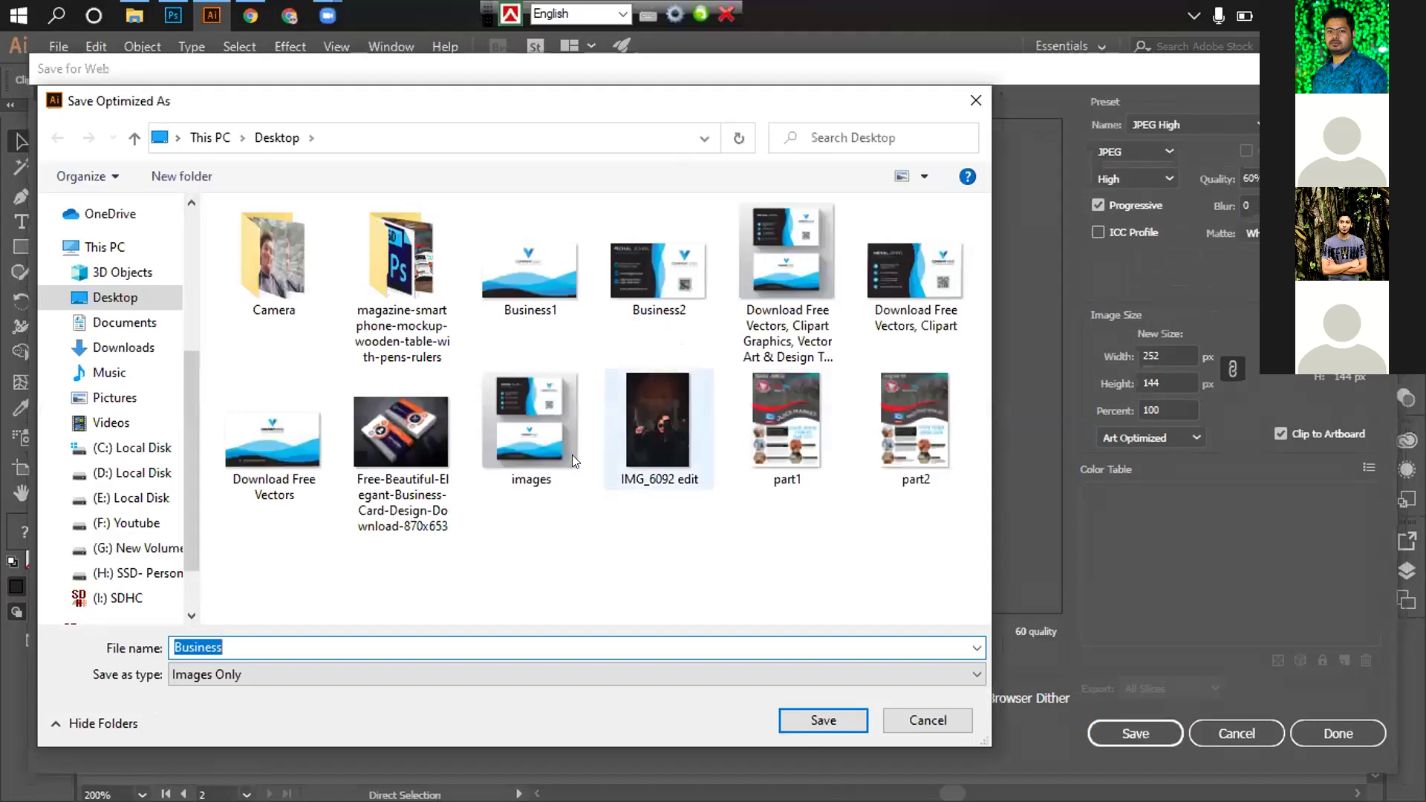
double_click(658, 269)
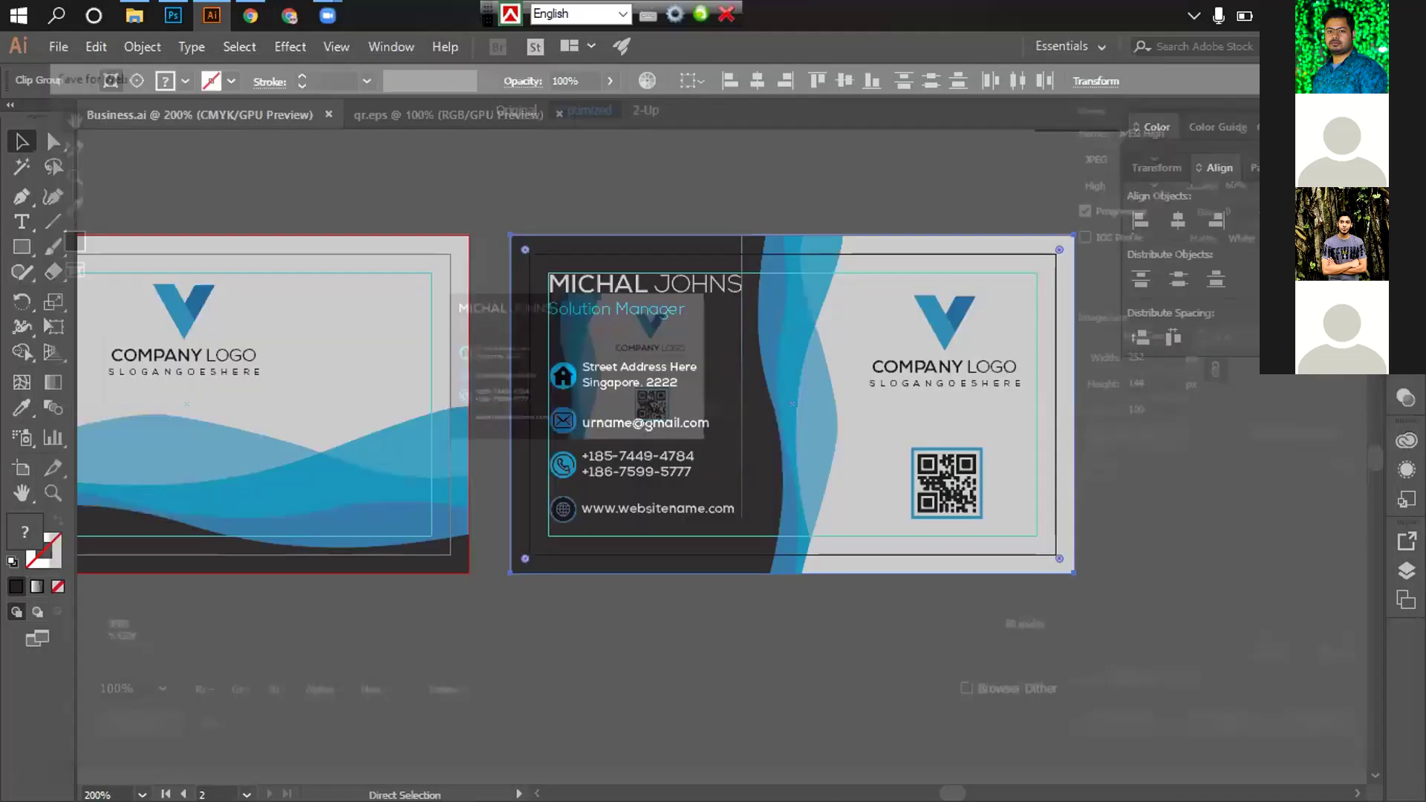
key("v")
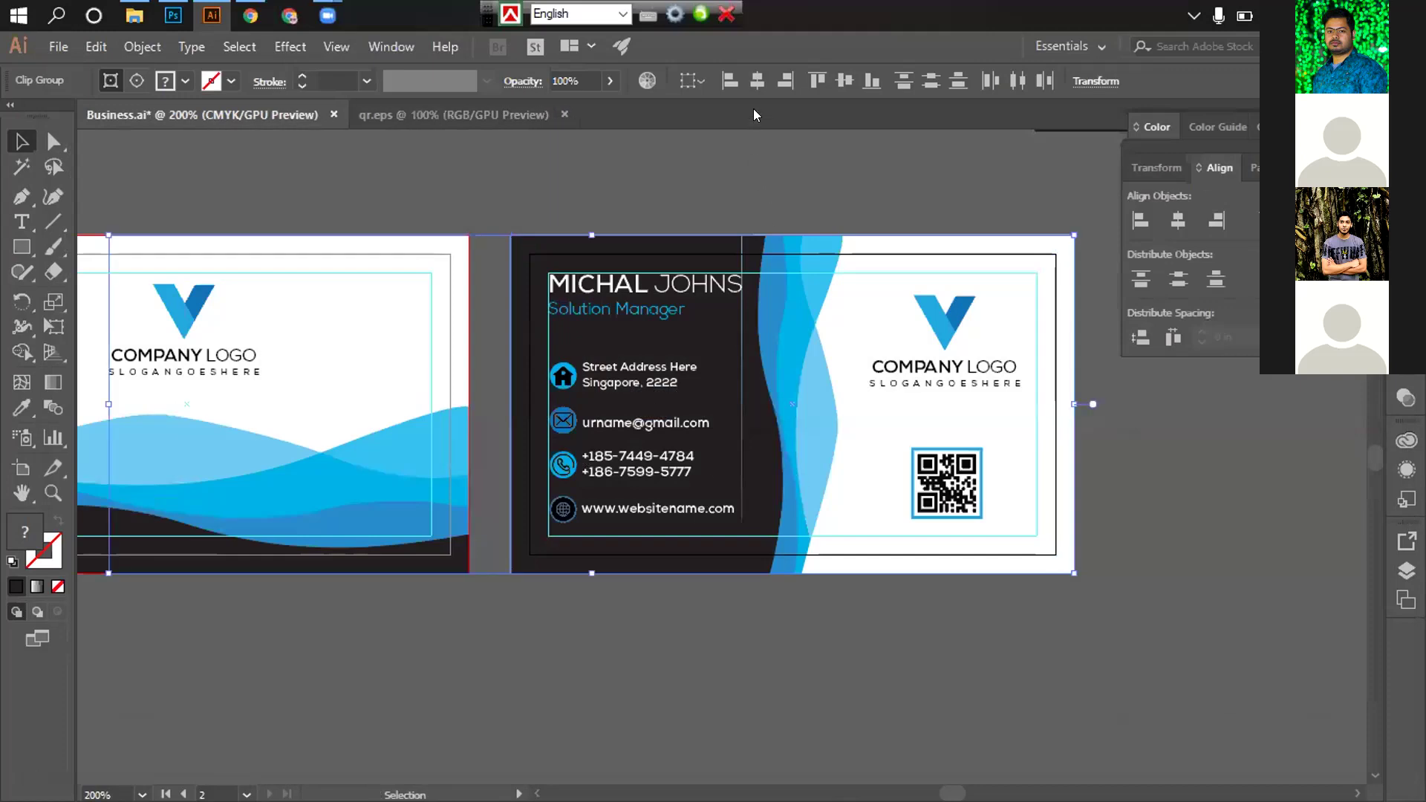
key("alt+Tab")
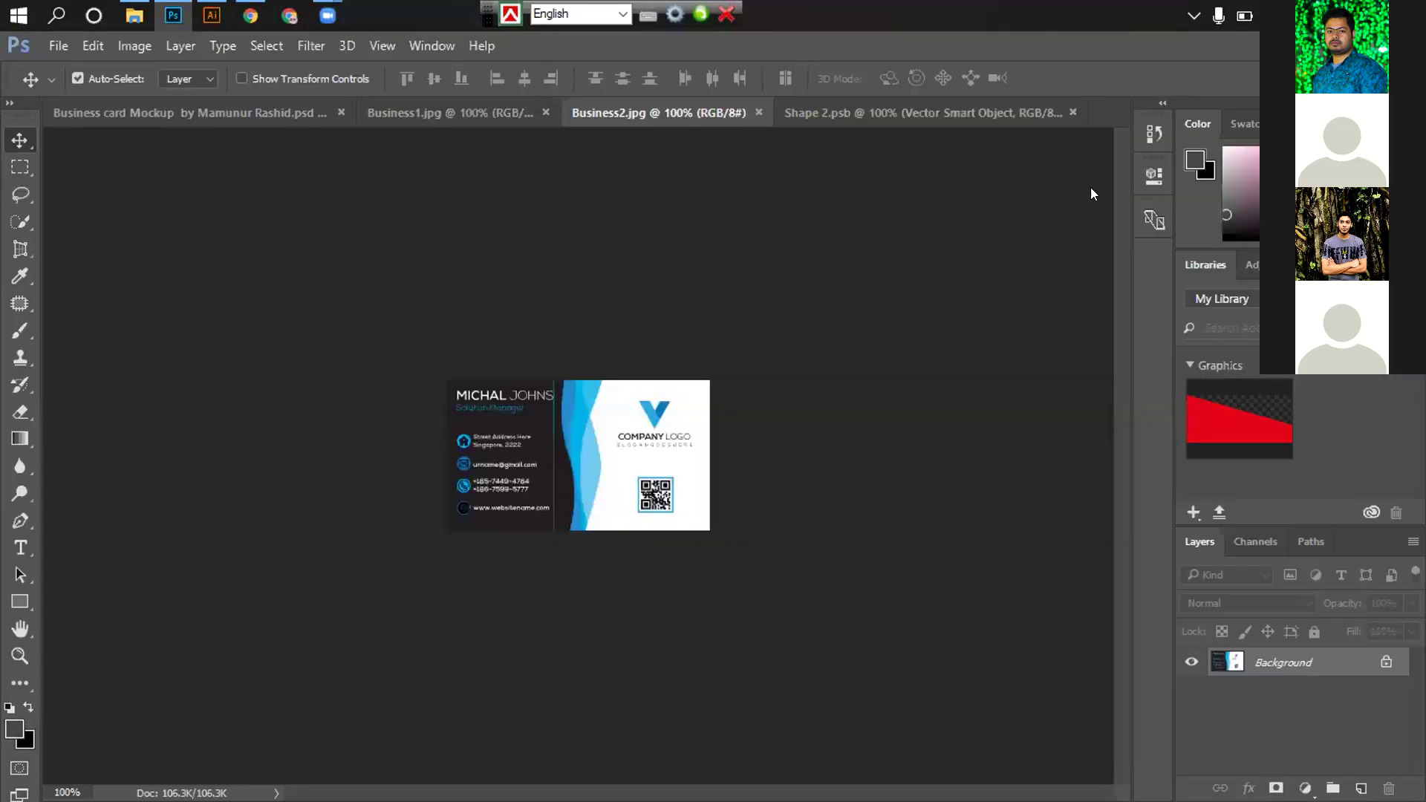
Close and reopen Business2.jpg to load the updated card image
key("ctrl+w")
key("ctrl+o")
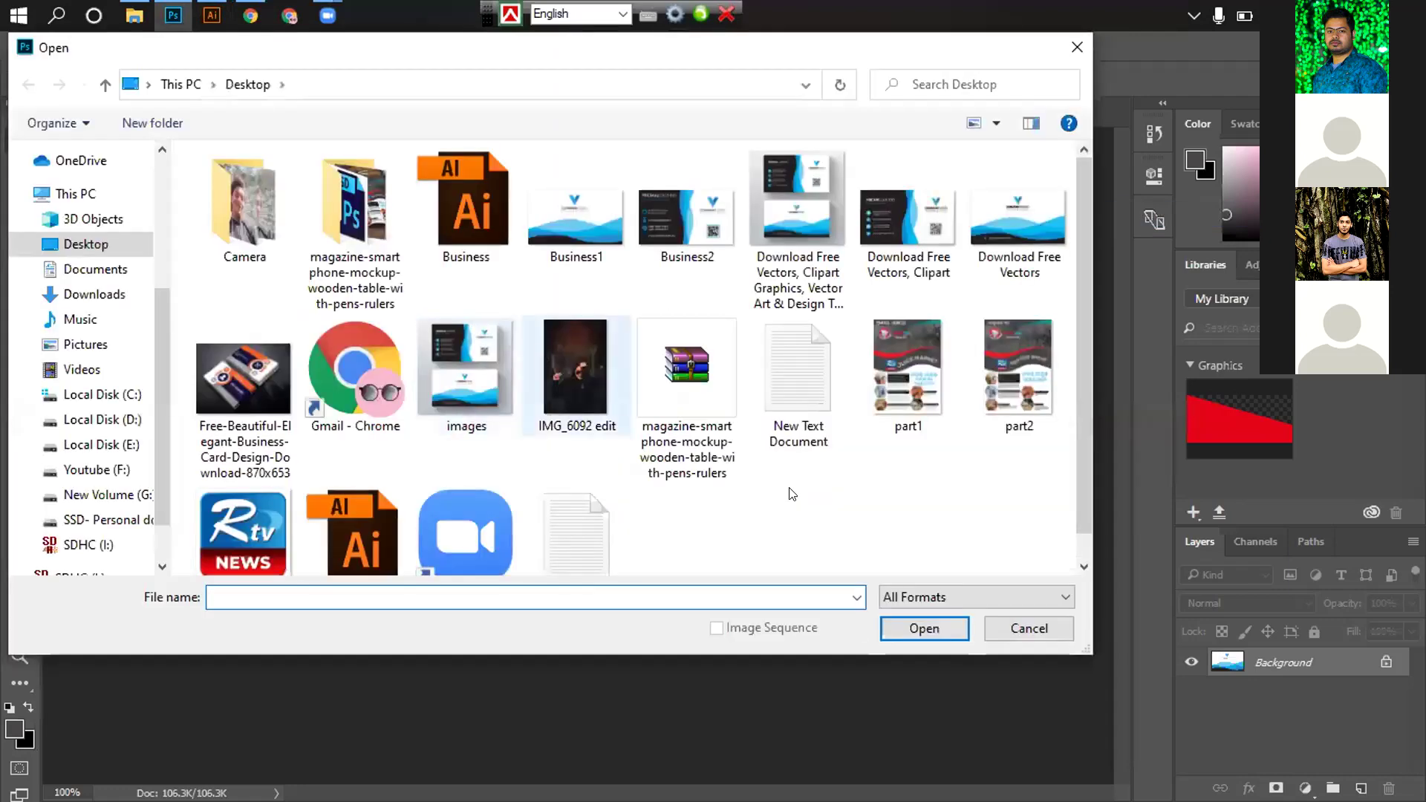
left_click(687, 216)
key("Return")
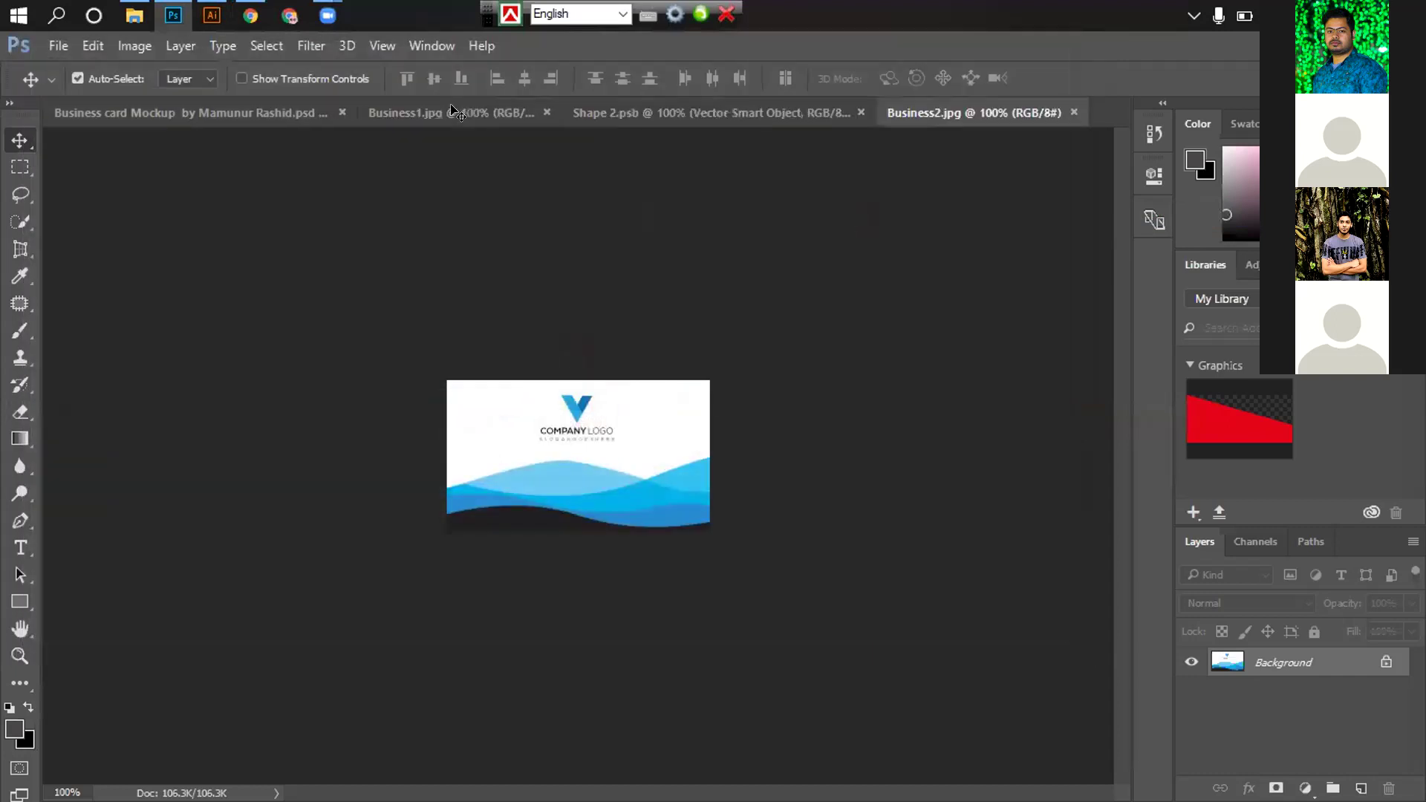
Drag the dark card image into Shape 2.psb and nudge it down and right
left_click(467, 115)
left_click(630, 118)
left_click_drag(603, 415, 611, 377)
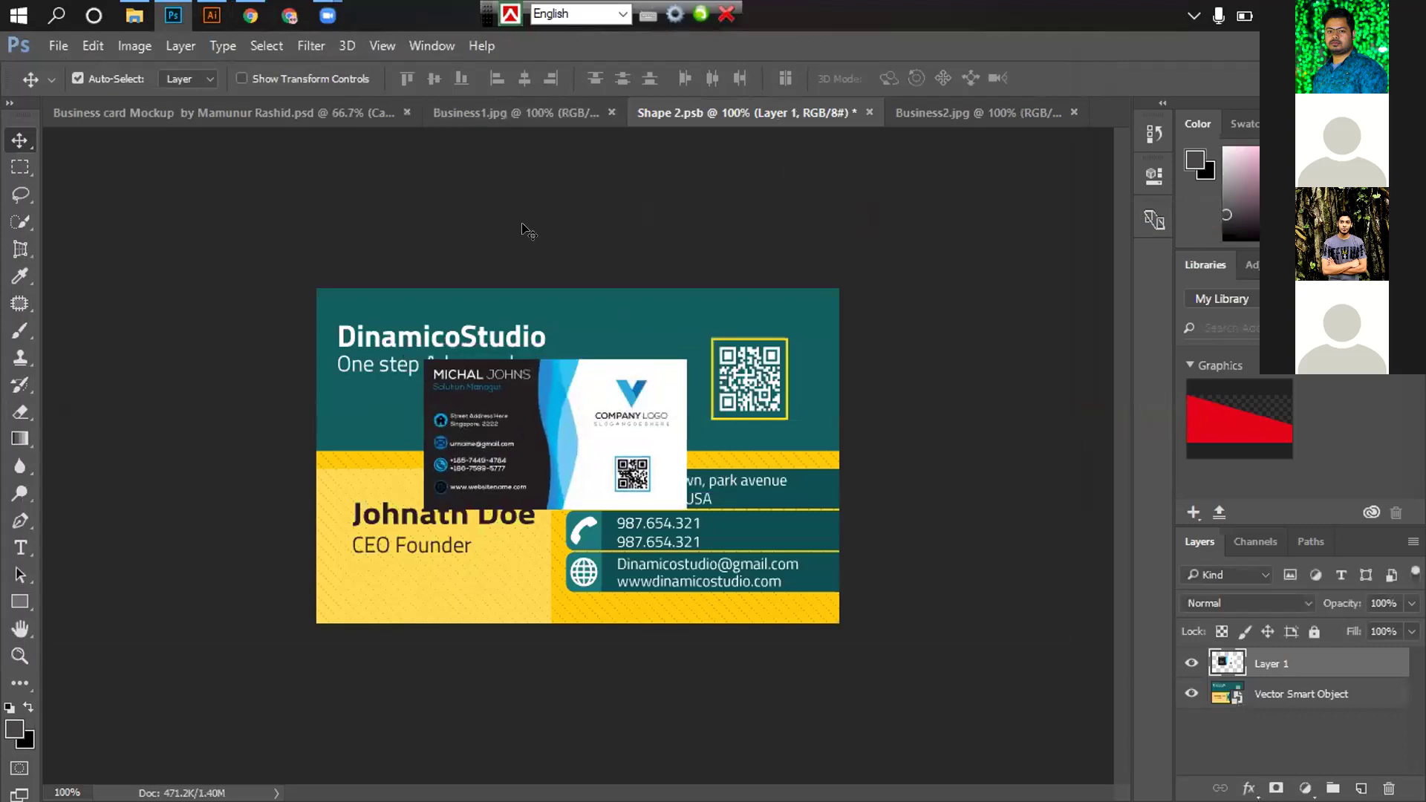
key("ctrl")
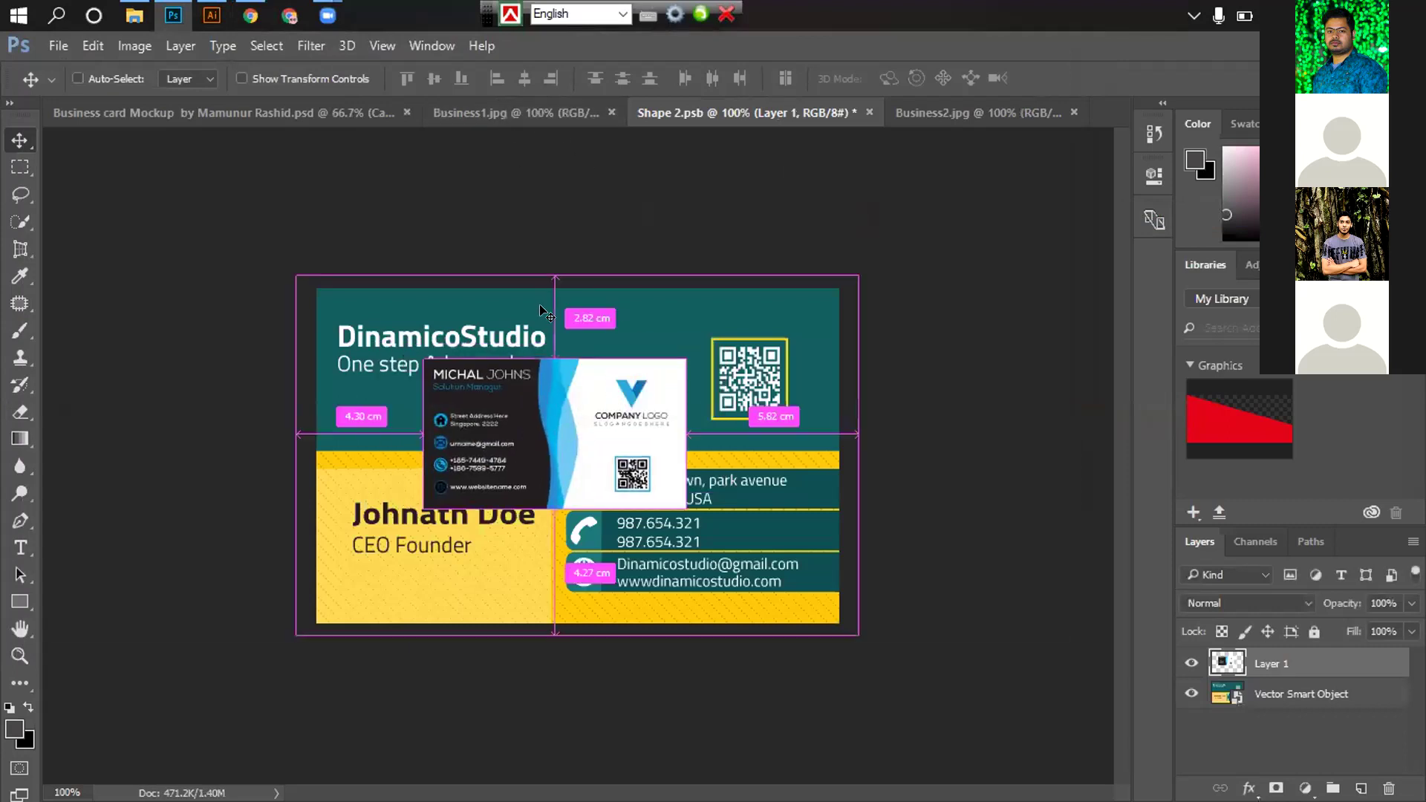
key("shift+Down")
key("shift+Down")
key("shift+Down")
key("shift+Right")
key("shift+Right")
key("shift+Right")
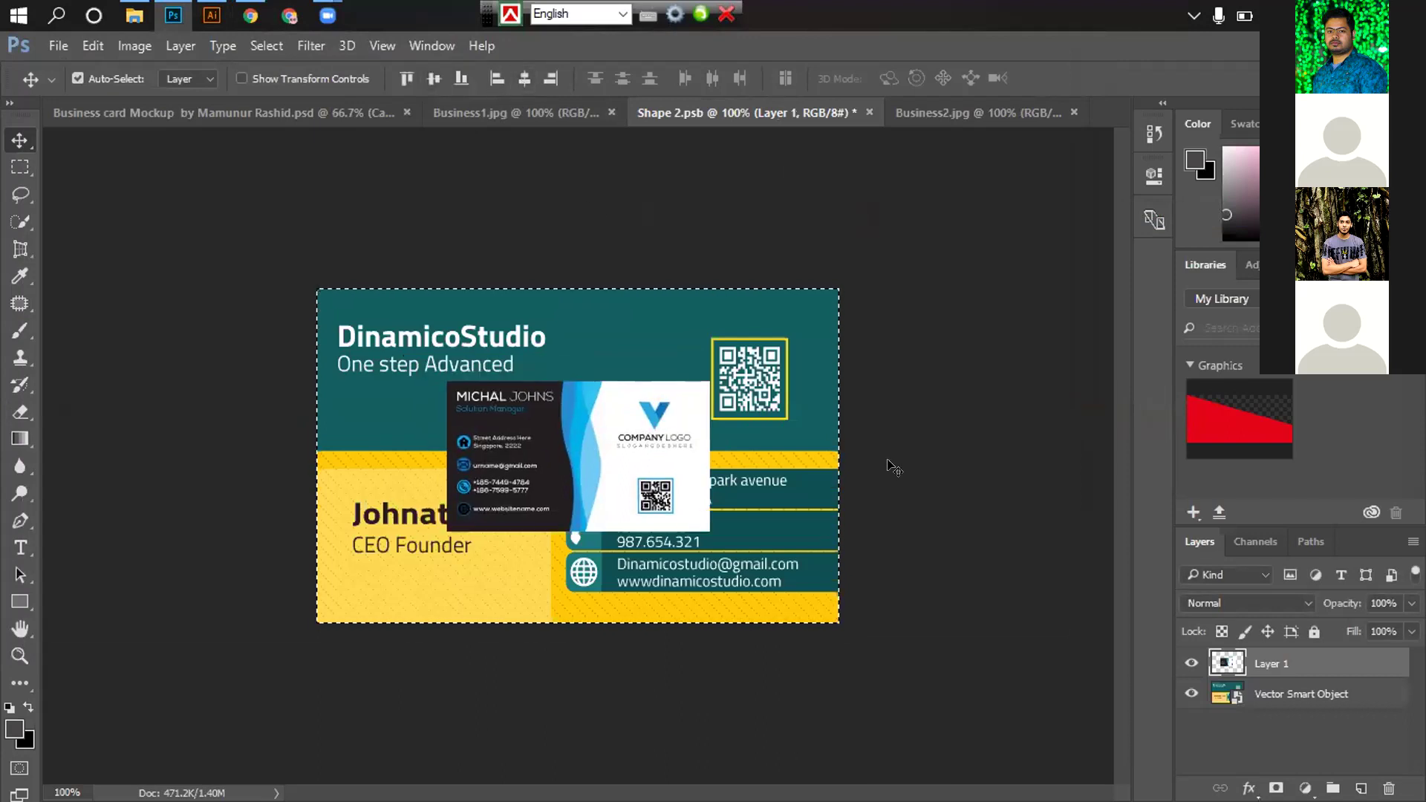
left_click(928, 479)
key("ctrl+d")
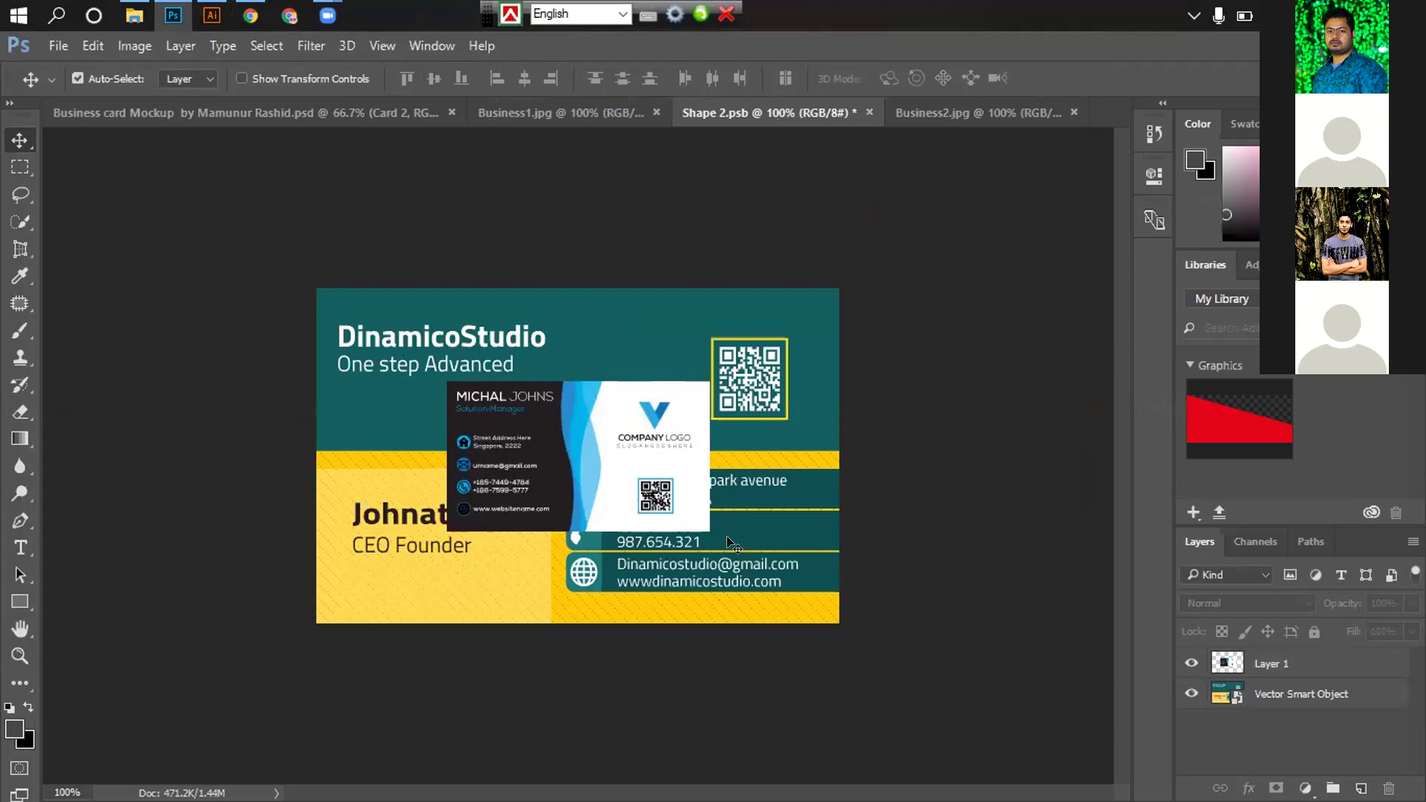
Scale Layer 1 up to about 199.6% so it covers the old design
left_click(1278, 662)
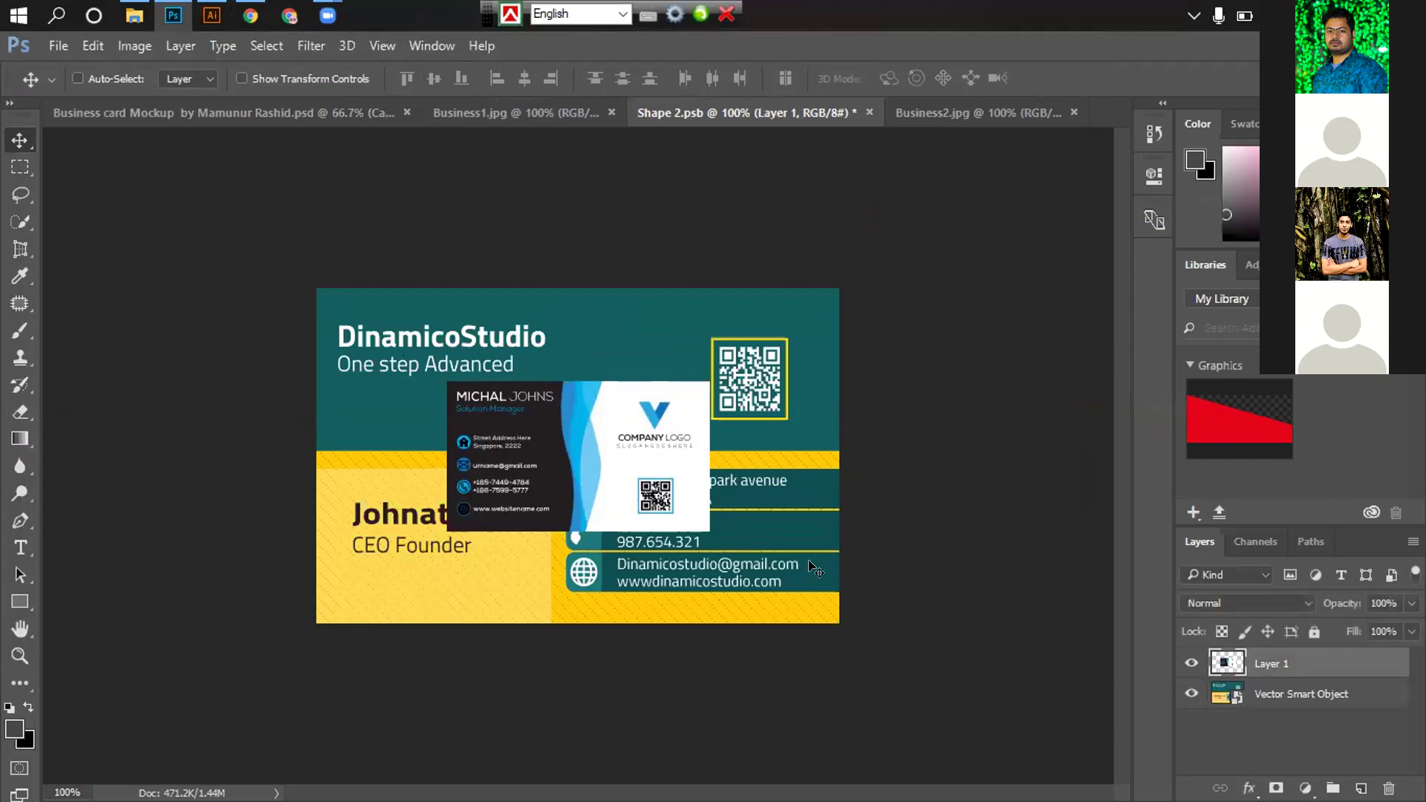
key("ctrl+t")
left_click_drag(701, 526, 842, 606)
left_click_drag(897, 566, 895, 566)
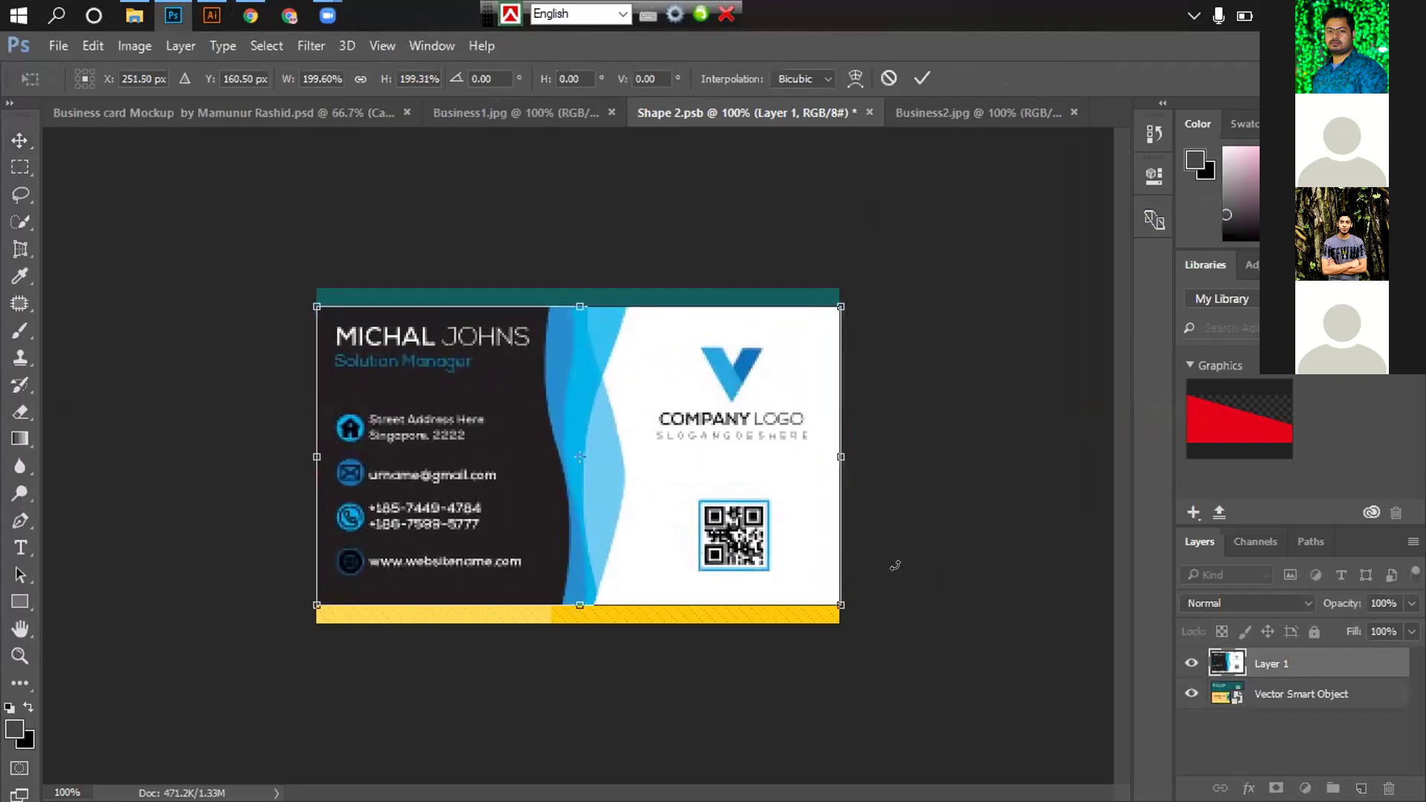
key("Return")
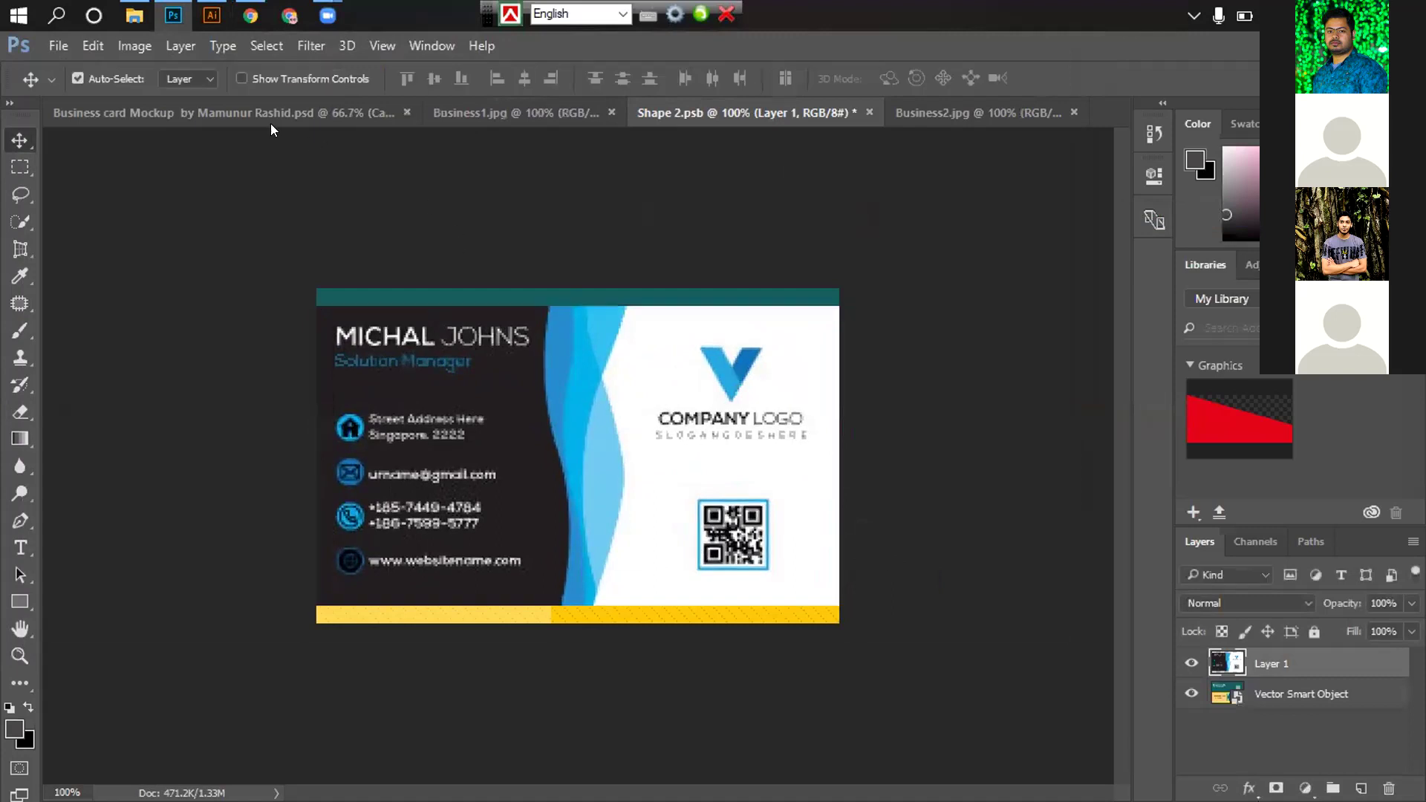
Save Shape 2.psb and check the updated card in the mockup
left_click(251, 112)
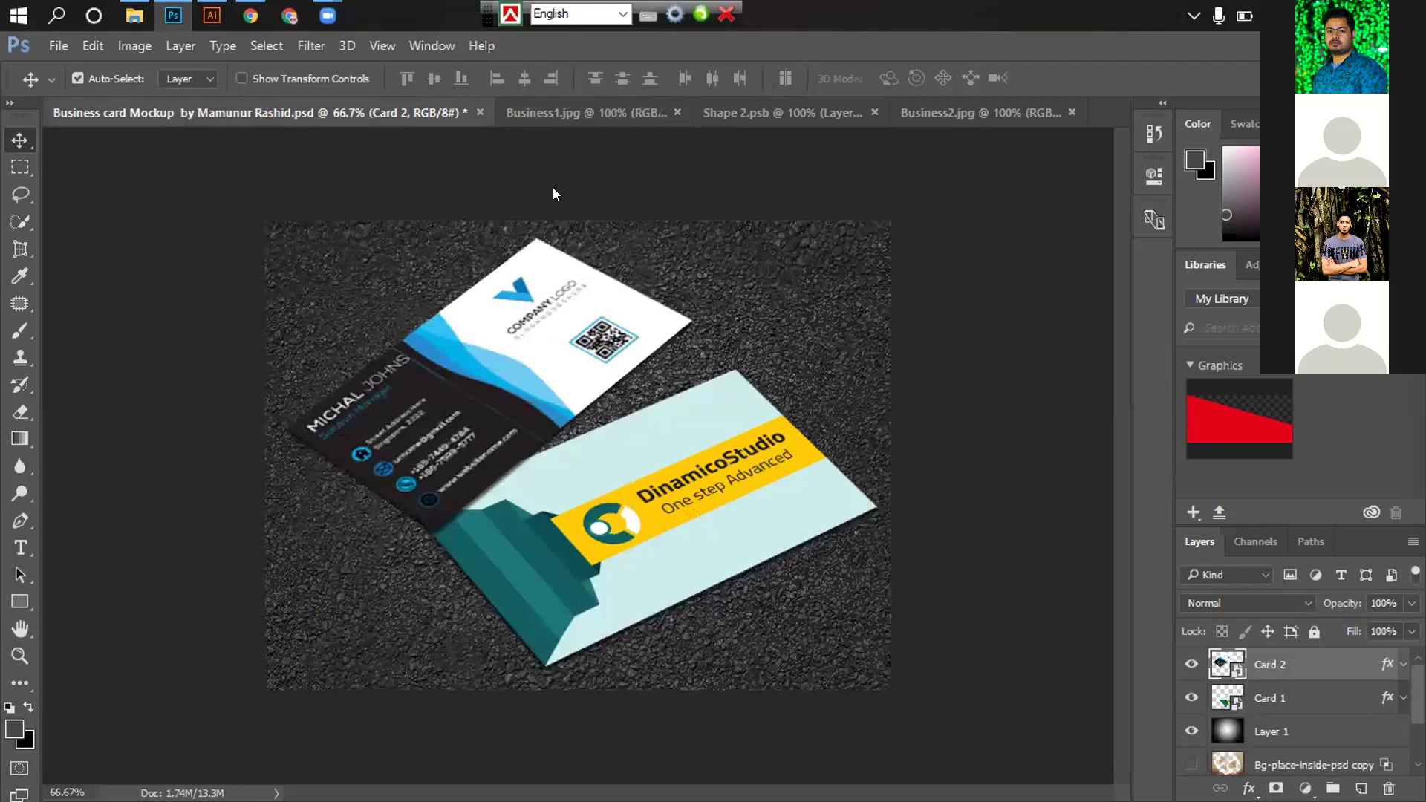
left_click(773, 115)
key("ctrl+s")
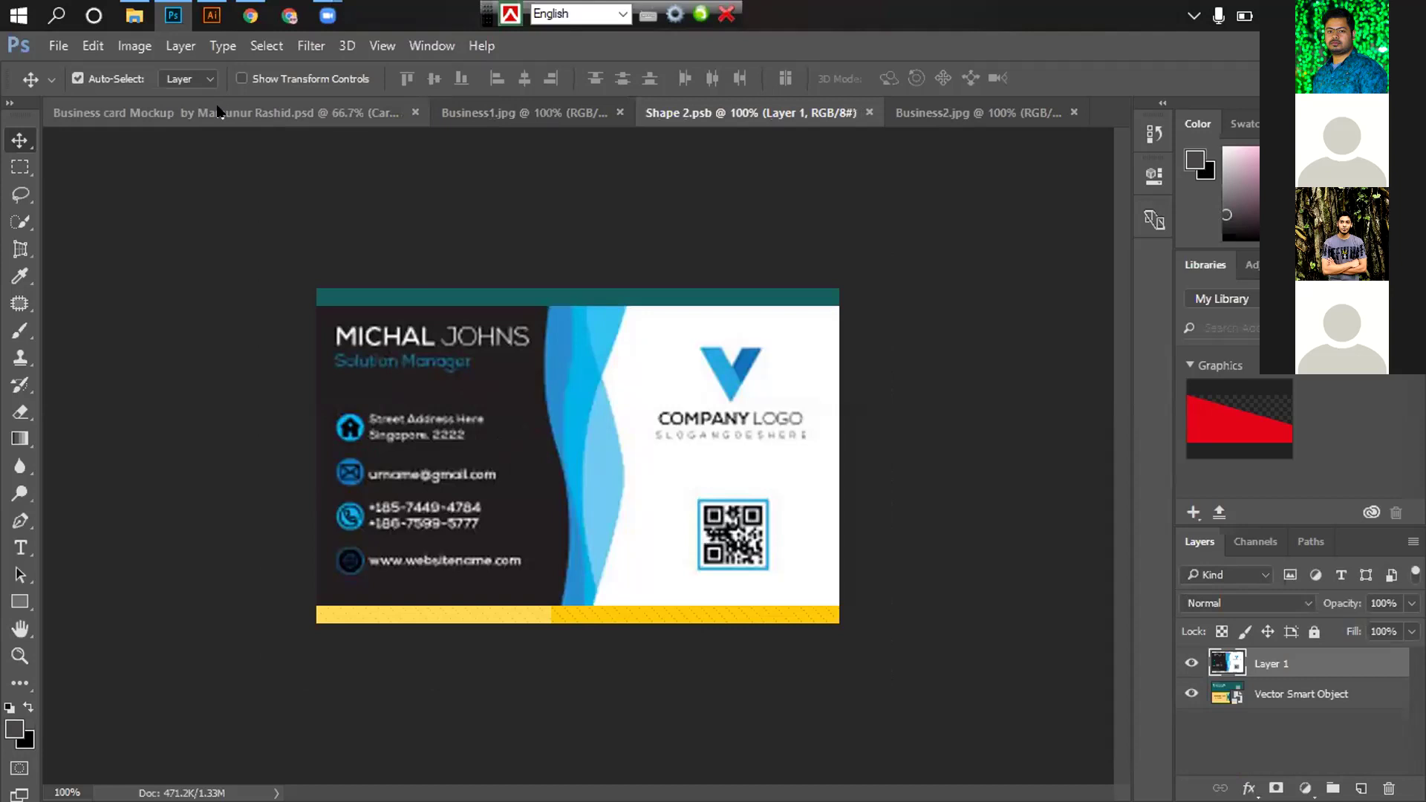
left_click(217, 112)
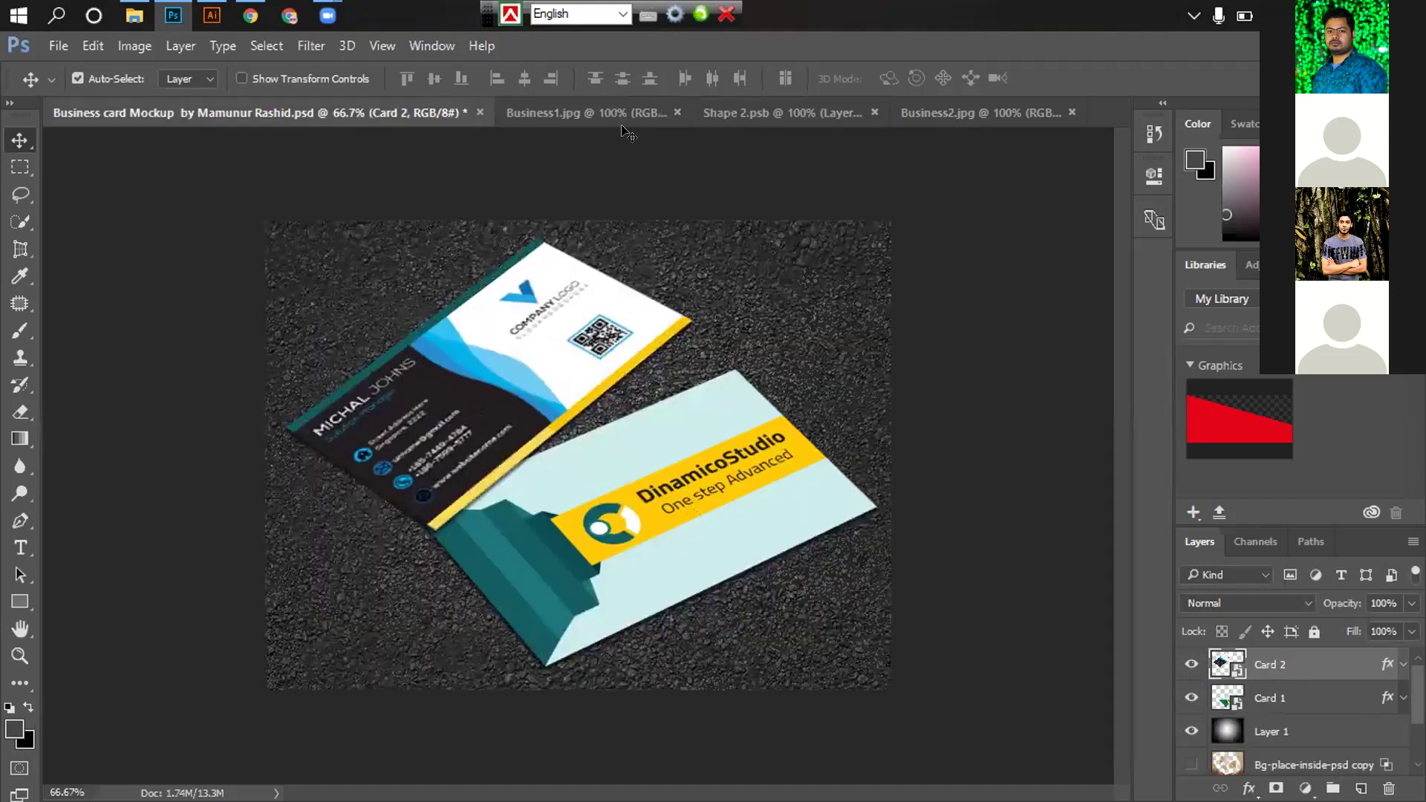
left_click(606, 112)
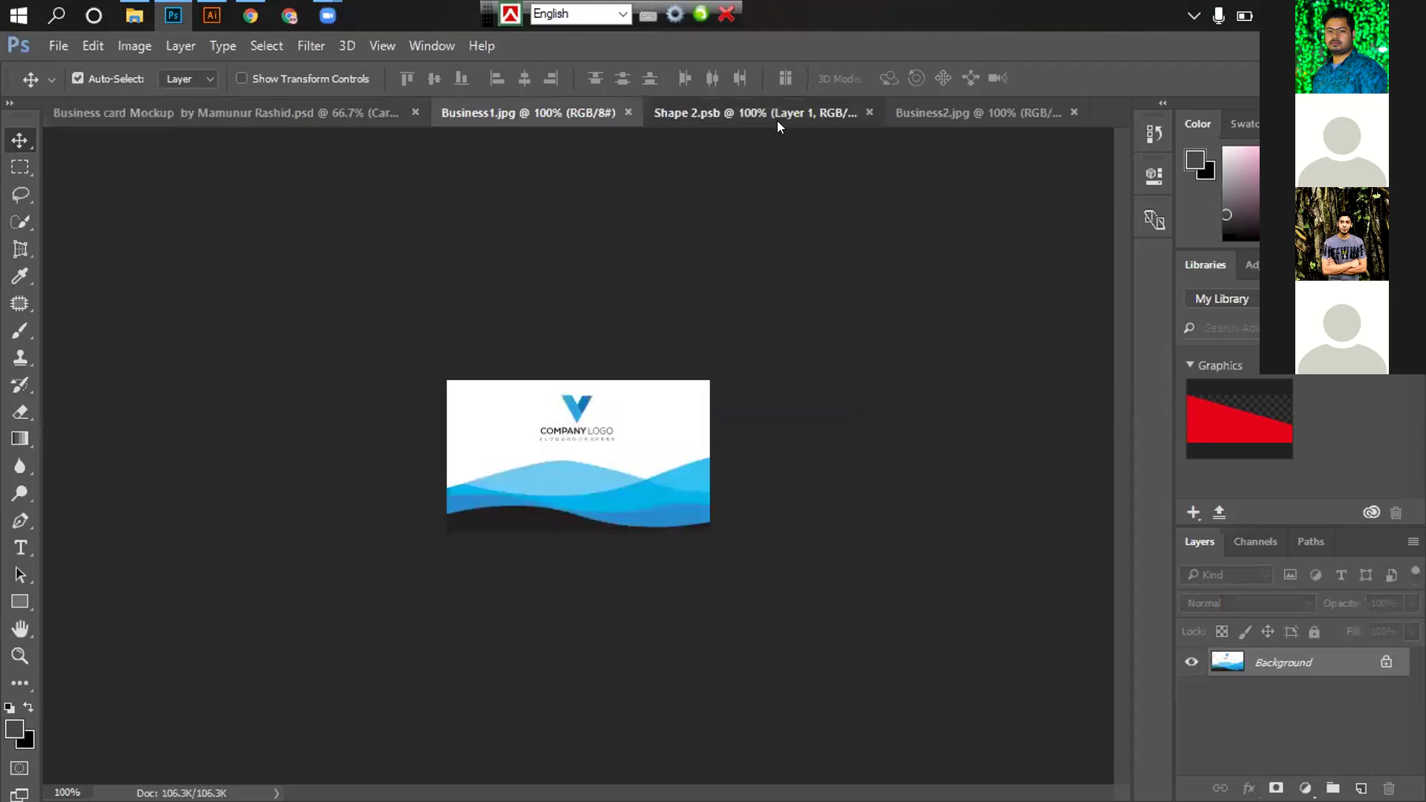
left_click(777, 118)
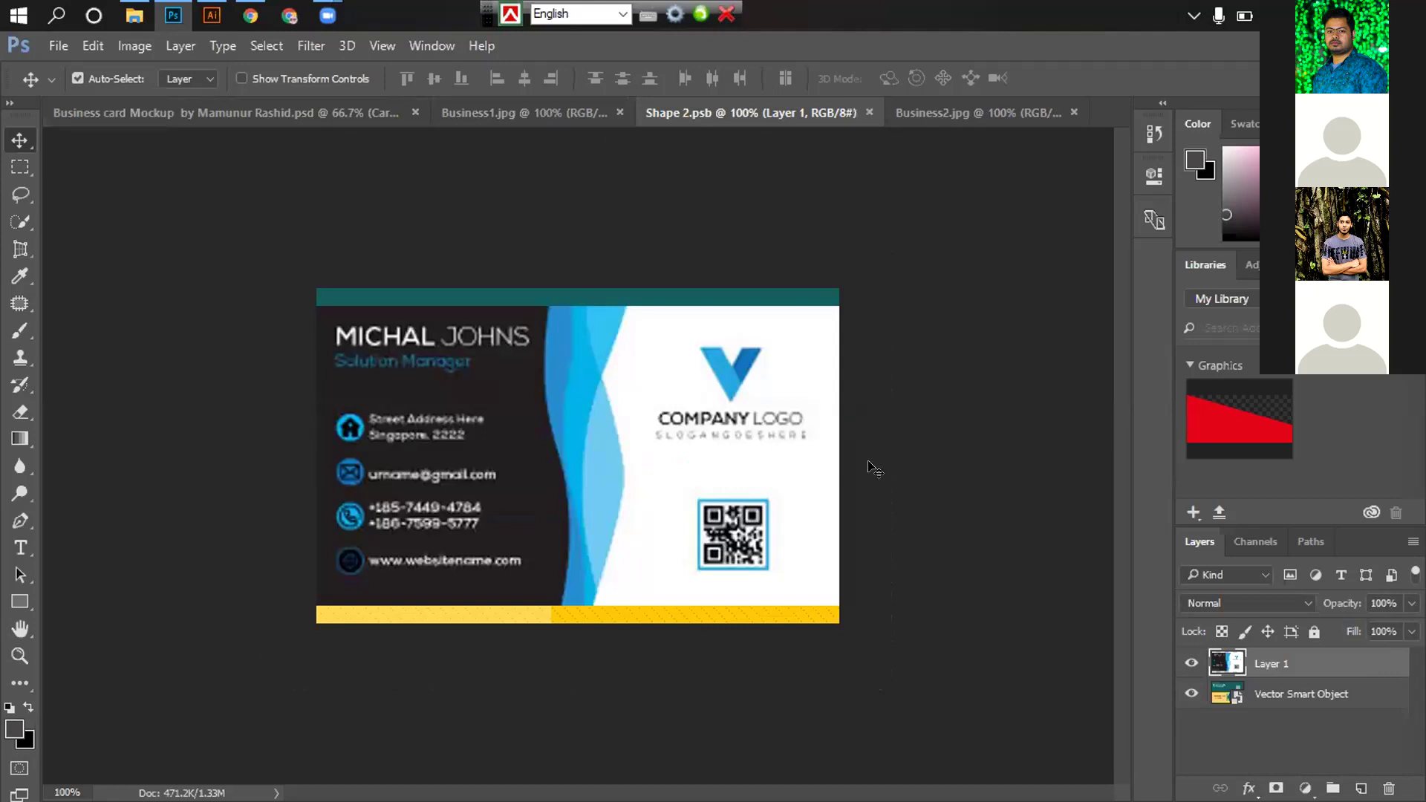
Enlarge the card layer slightly from its corner, then delete the placed card image
key("ctrl+t")
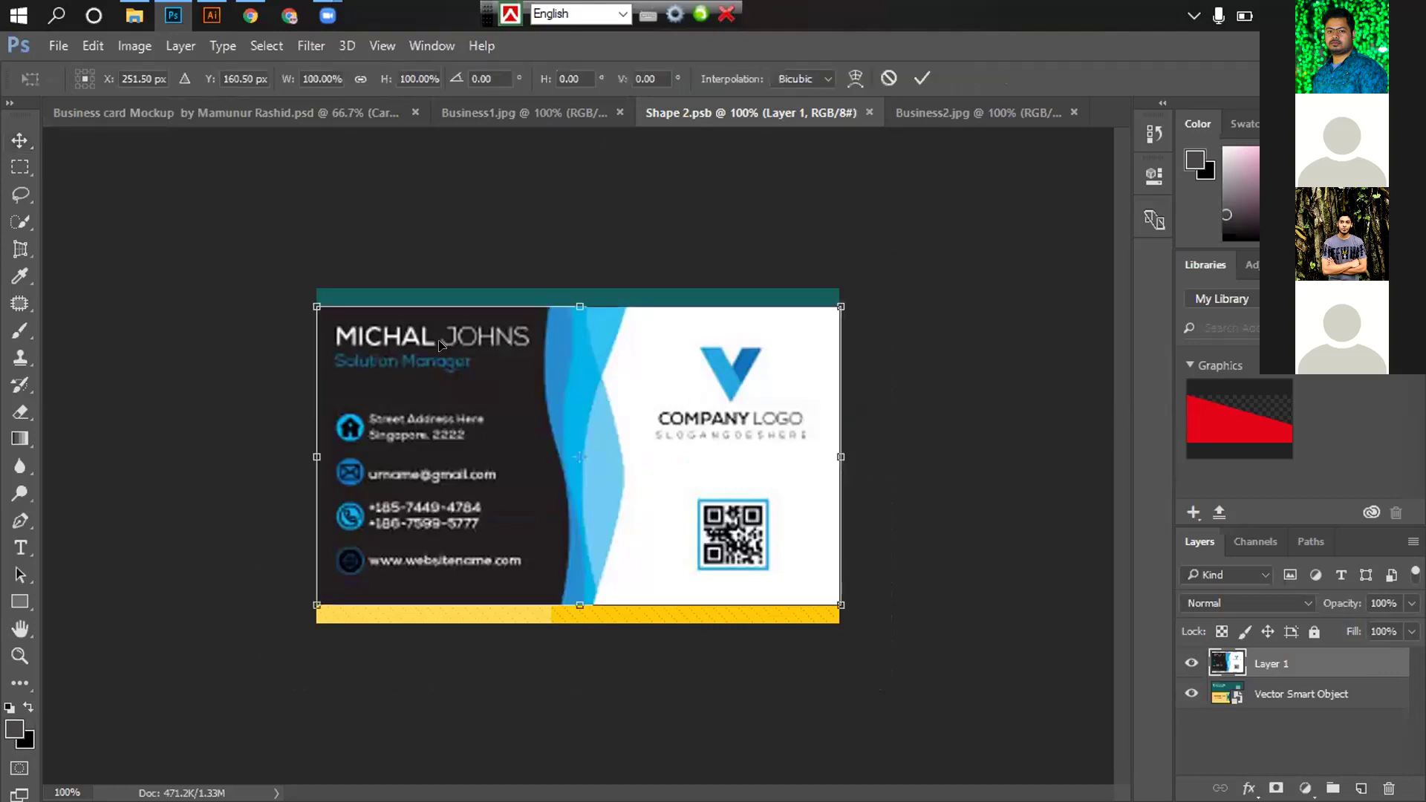
left_click_drag(312, 294, 312, 288)
key("ctrl+z")
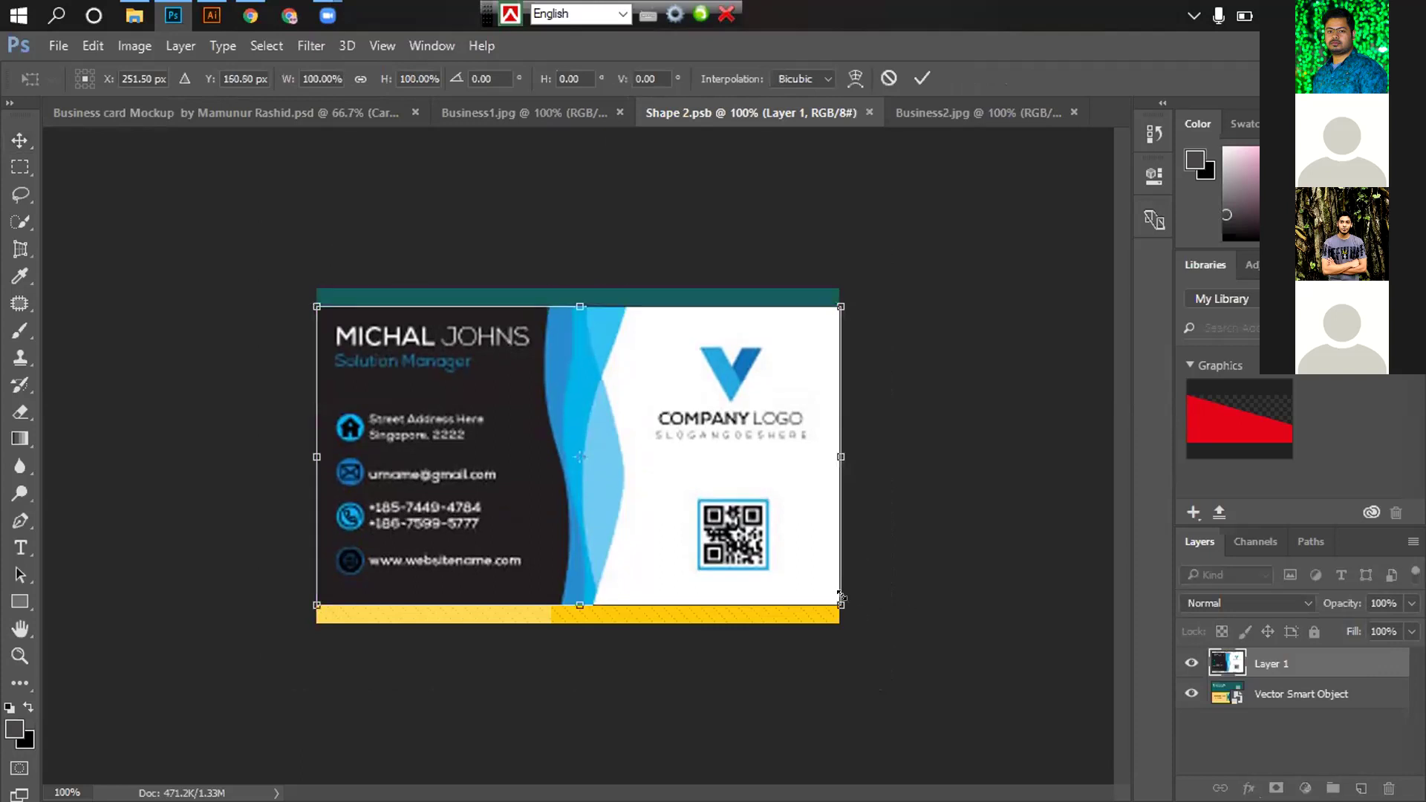
left_click_drag(833, 599, 874, 609)
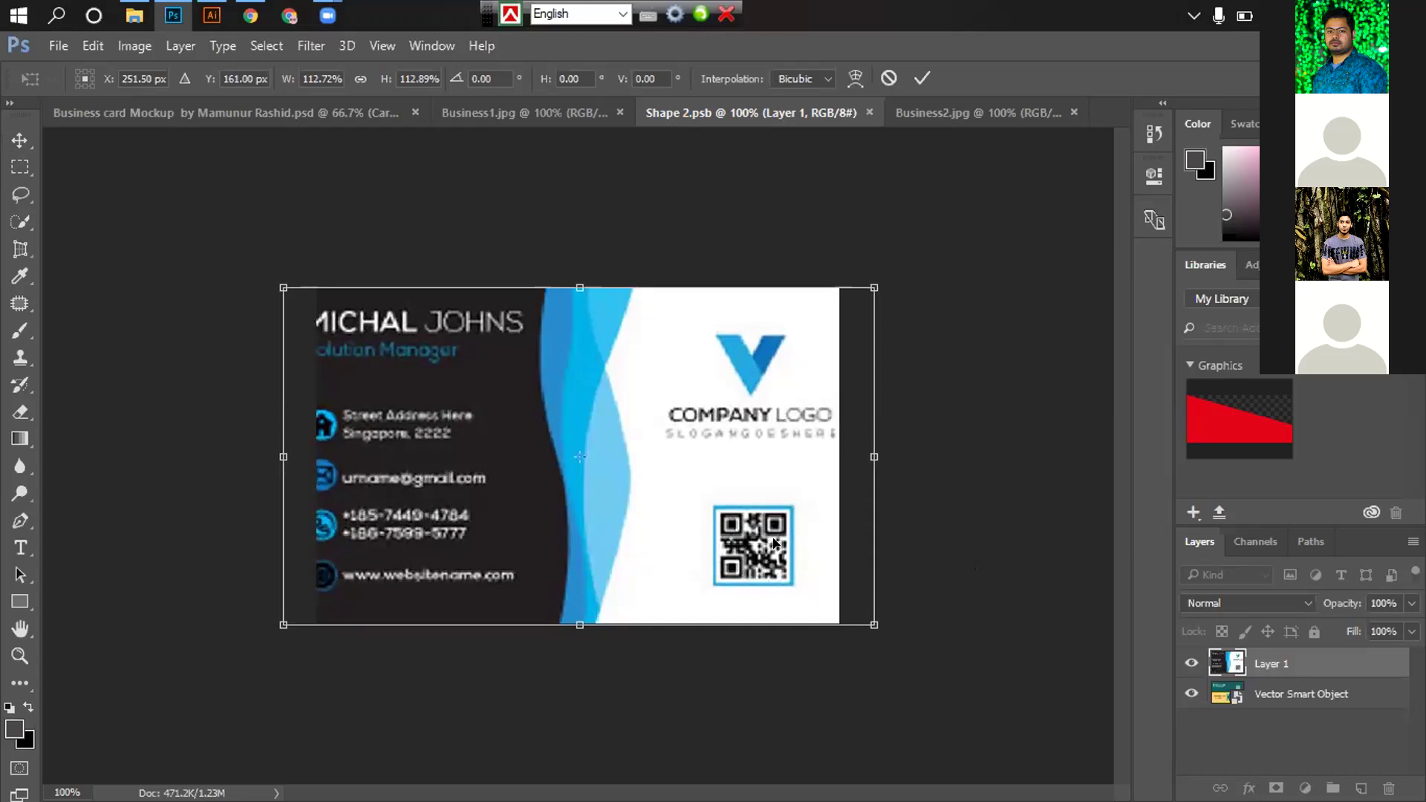
key("Return")
key("Delete")
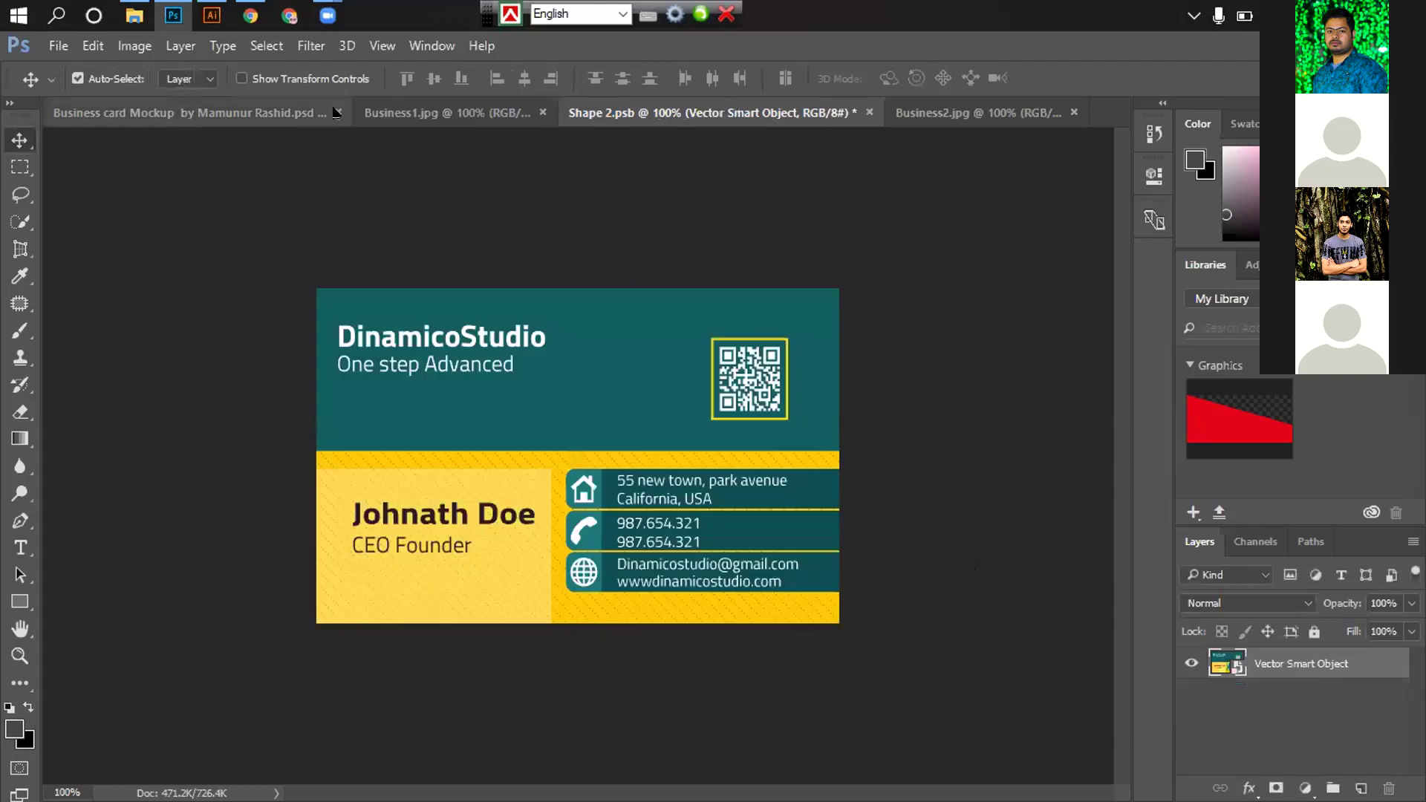
Close the mockup and Shape 2.psb without saving changes
key("ctrl+Tab")
key("ctrl+w")
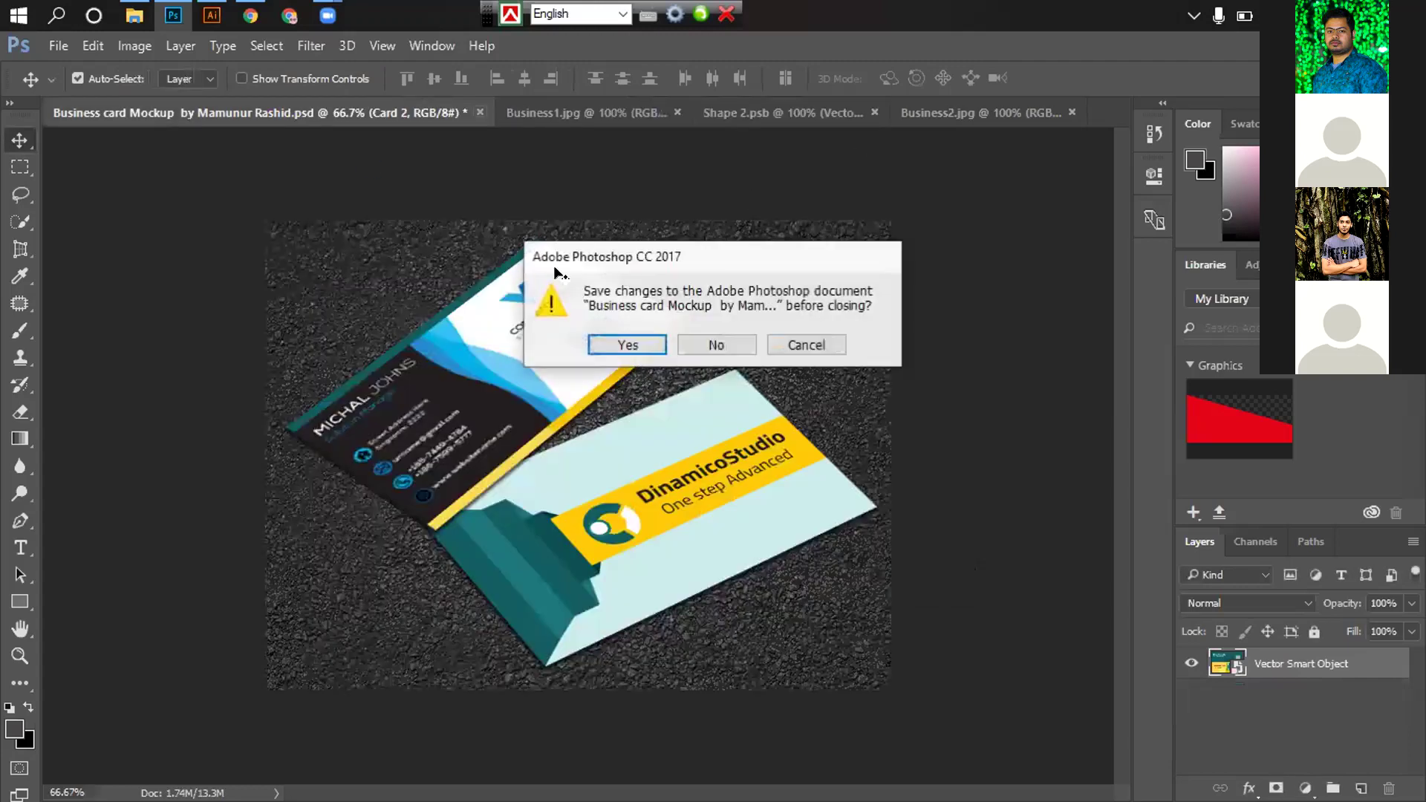
left_click(693, 344)
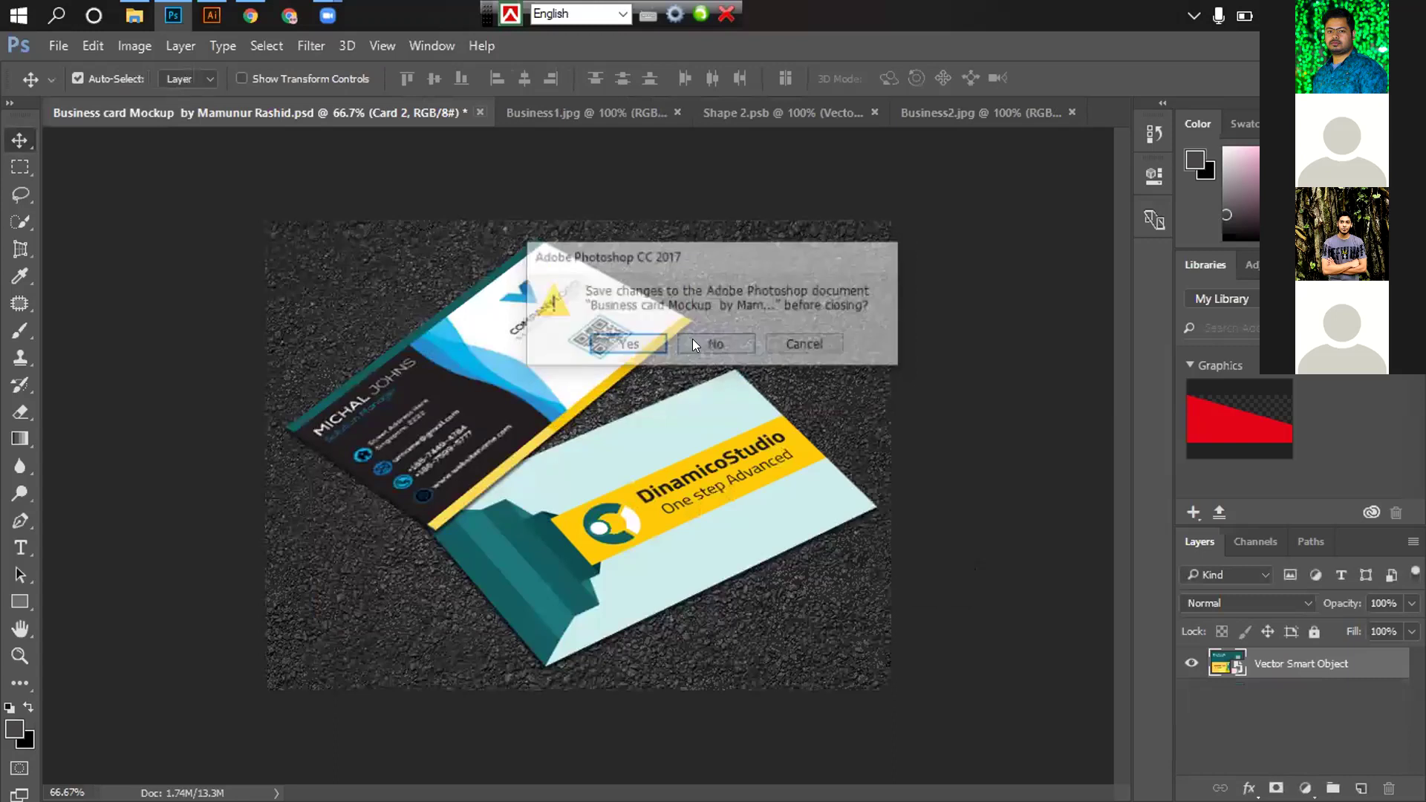
key("ctrl+w")
key("n")
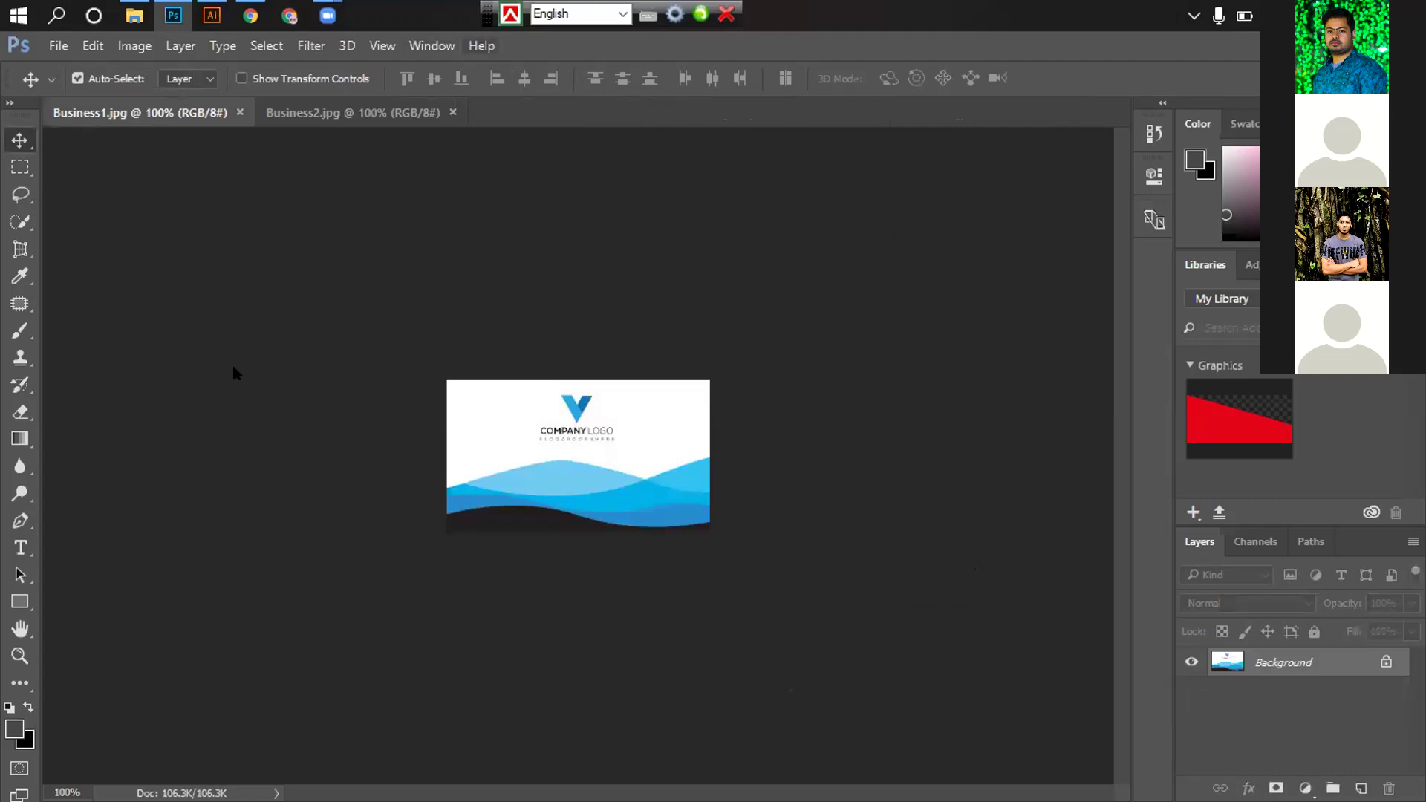
key("alt+Tab")
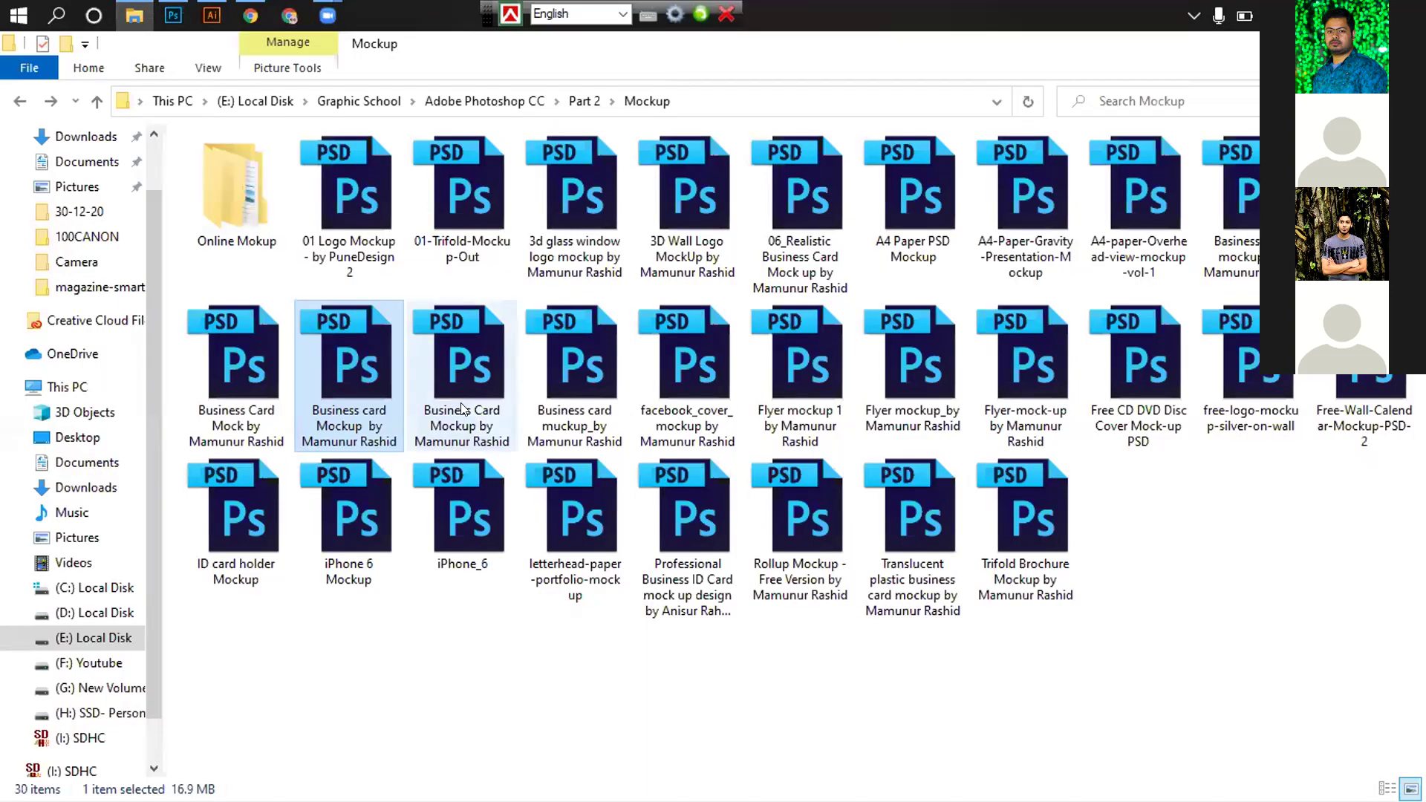
Drag the business card mockup PSD from the Mockup folder onto Photoshop to open it
left_click(462, 409)
mouse_move(159, 18)
left_click_drag(159, 18, 506, 104)
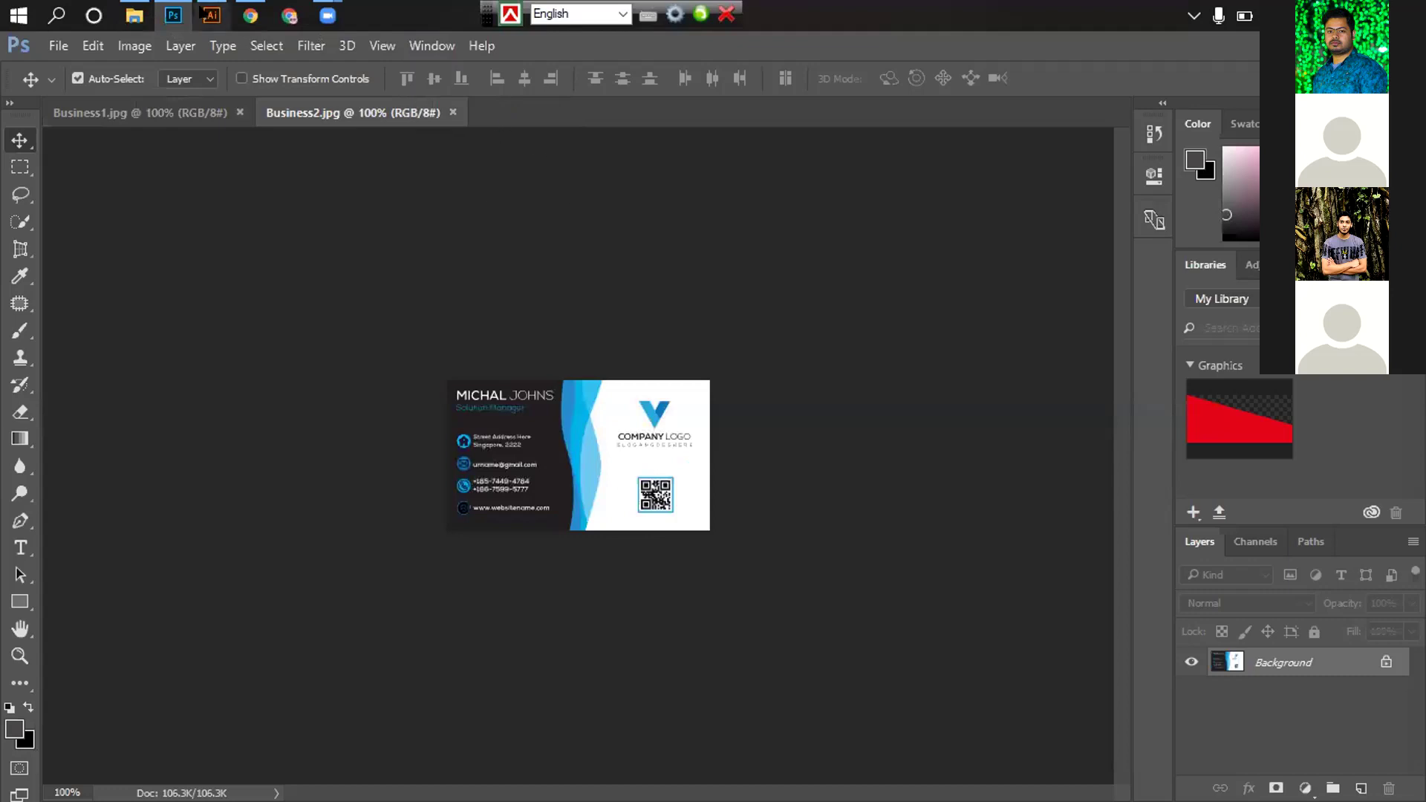
key("alt+Tab")
Open the mockup's Front smart object, then cycle tabs to Business2.jpg and the back-card file
left_click(1212, 689)
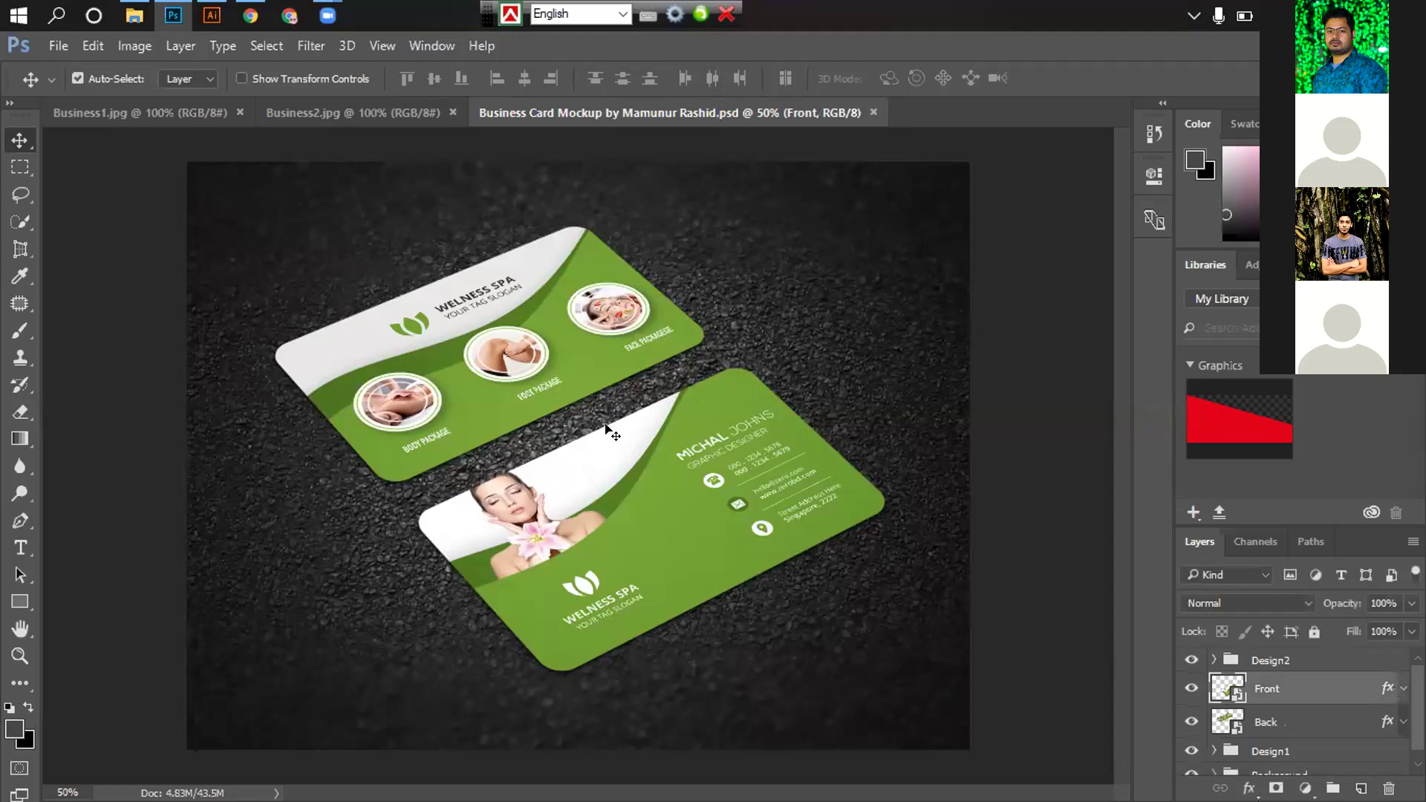
double_click(609, 431)
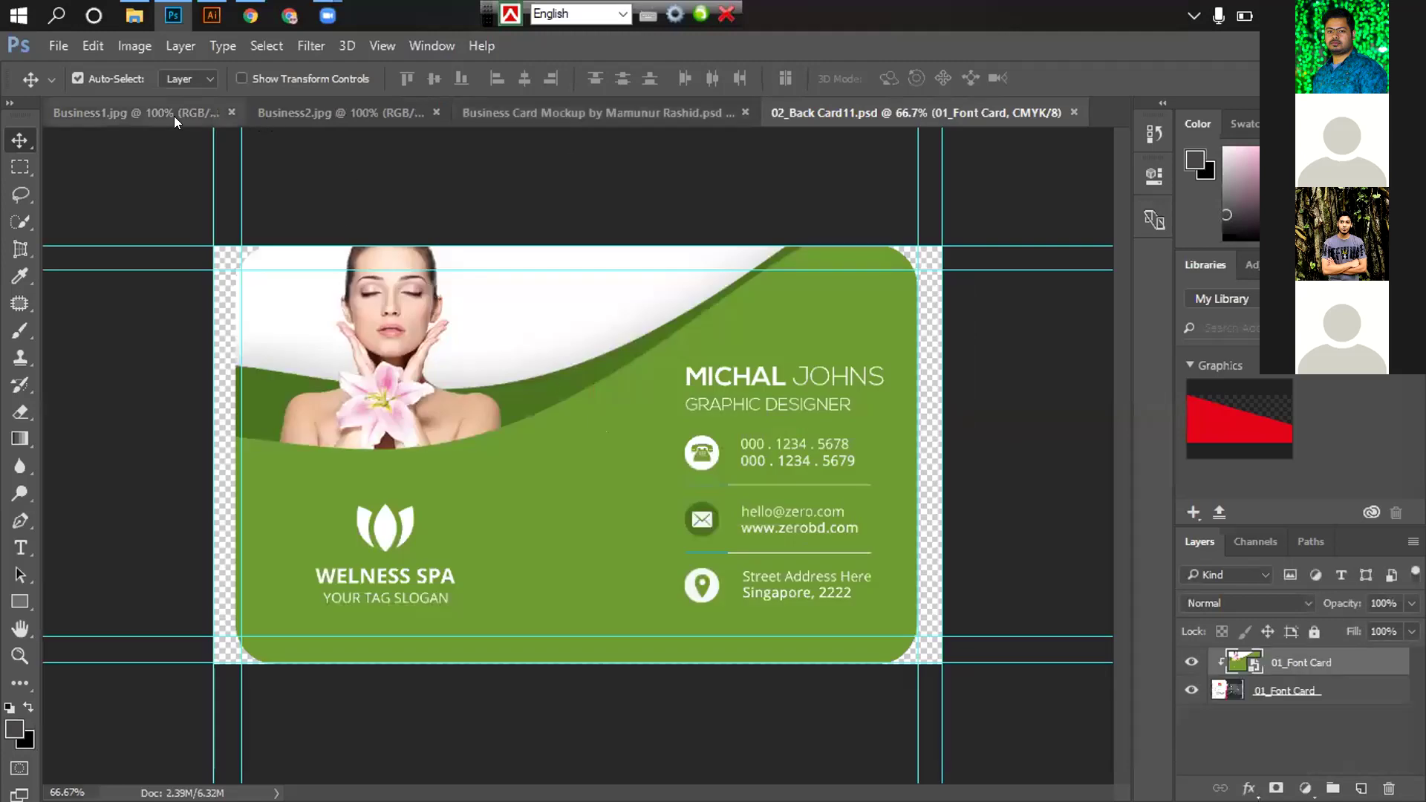
left_click(174, 116)
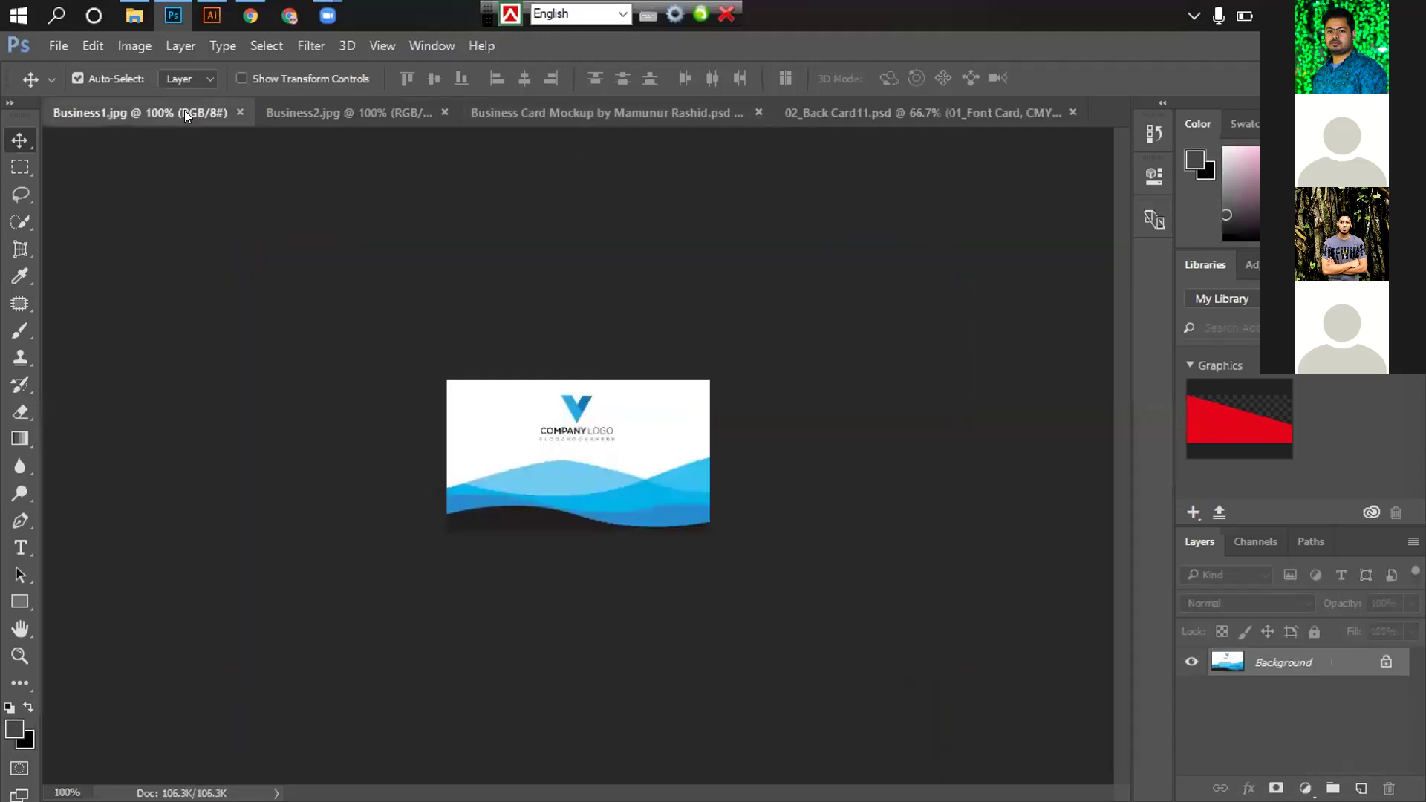
left_click(311, 115)
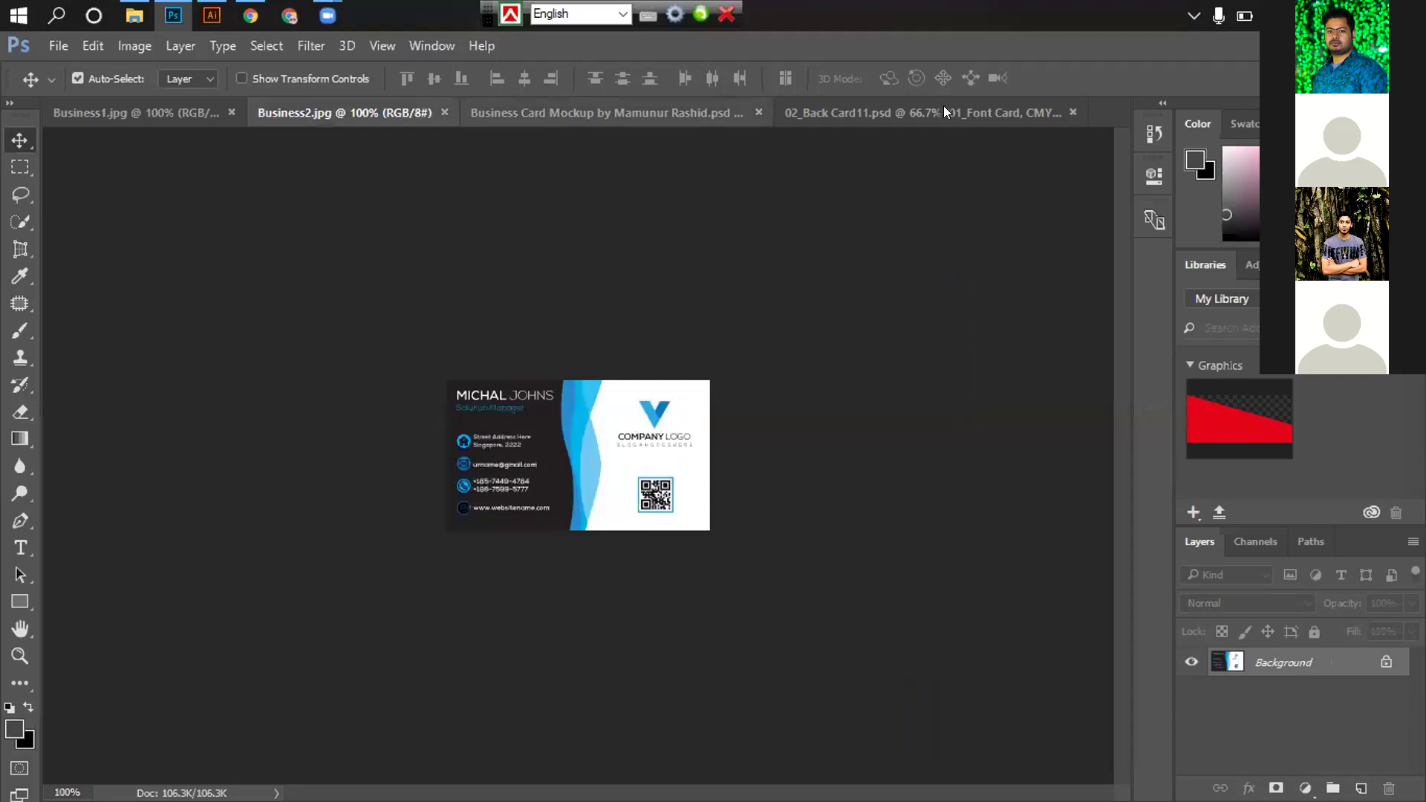
key("ctrl+Tab")
key("ctrl+Tab")
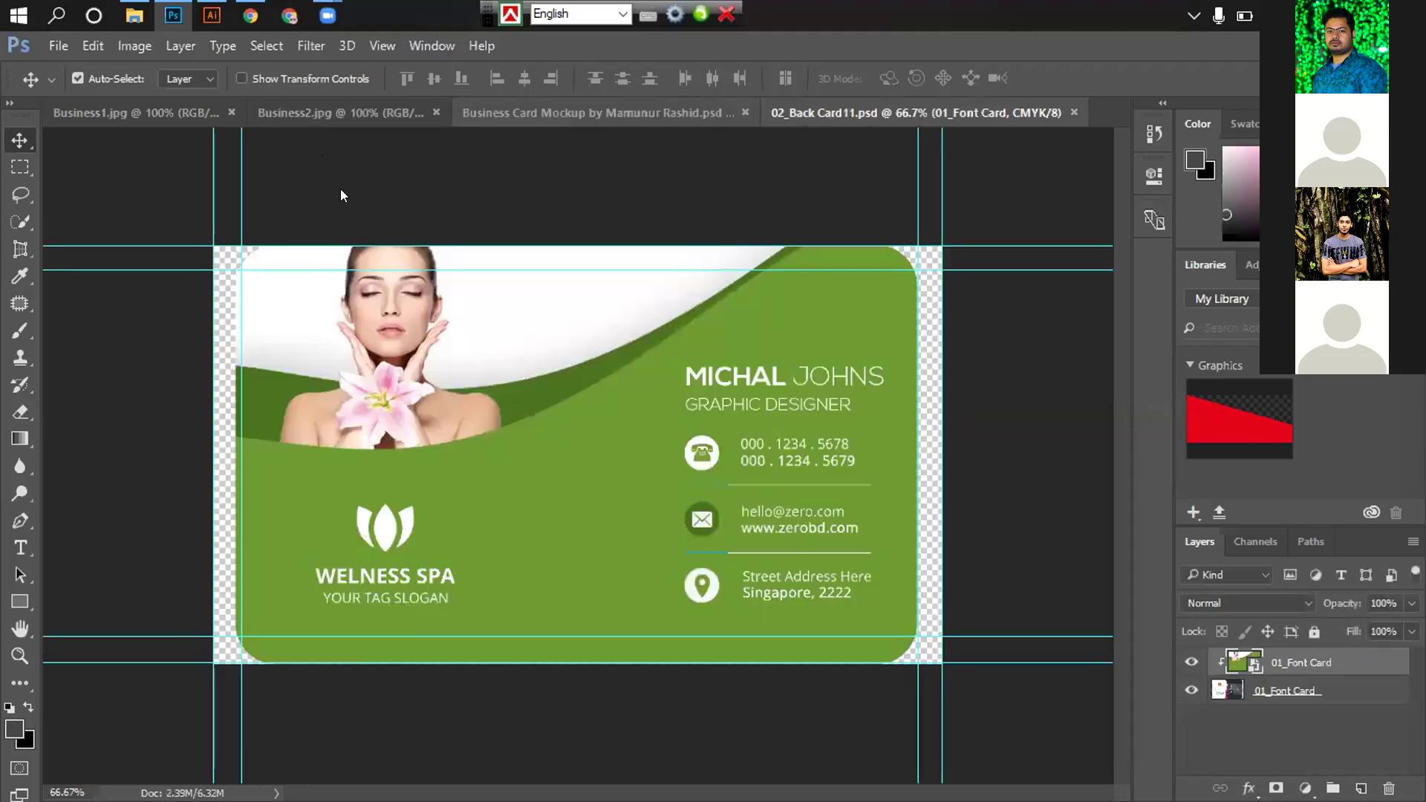
key("ctrl+shift+Tab")
key("ctrl+shift+Tab")
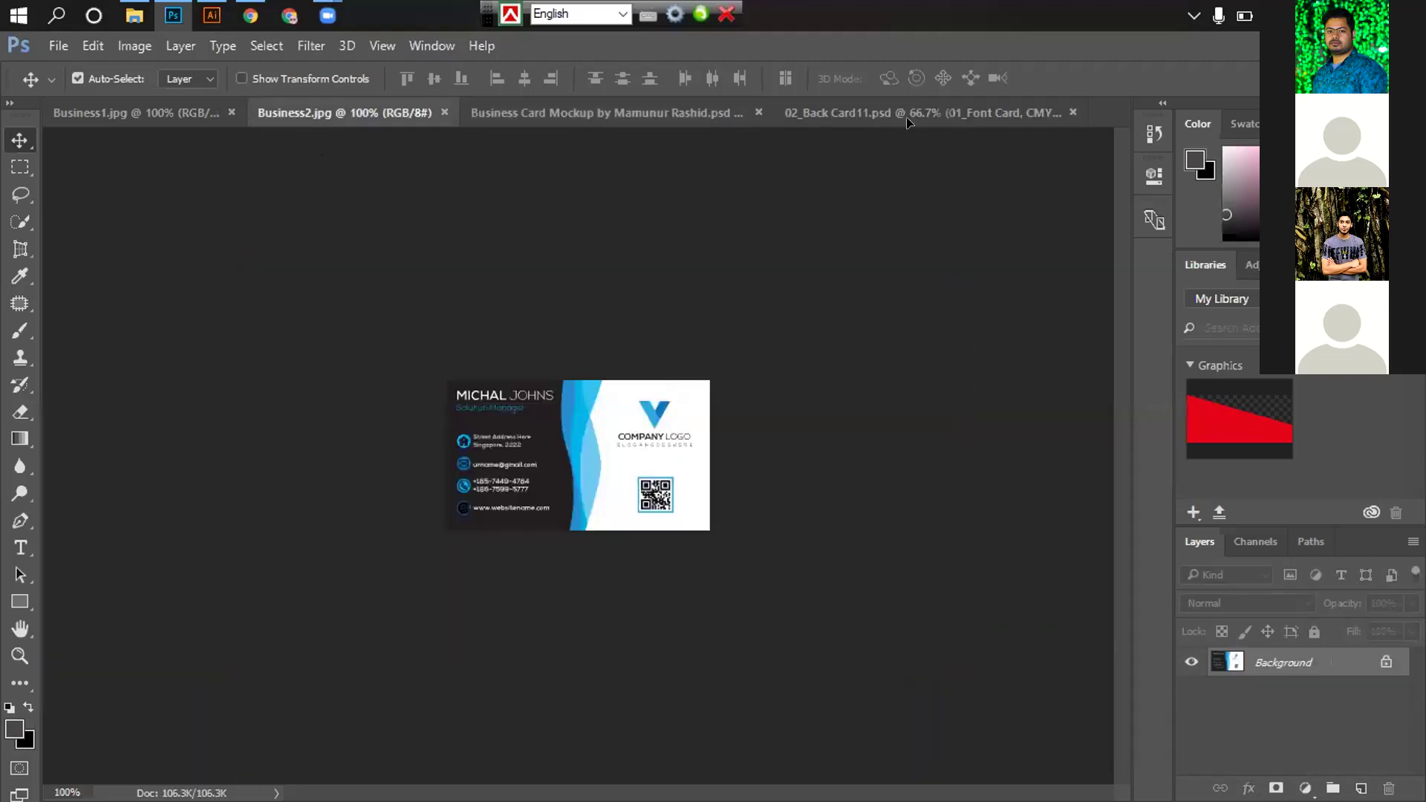
left_click(908, 121)
Paste the dark blue-wave card, enlarge it to fill the guides, and align it bottom and centre on the canvas
key("ctrl+v")
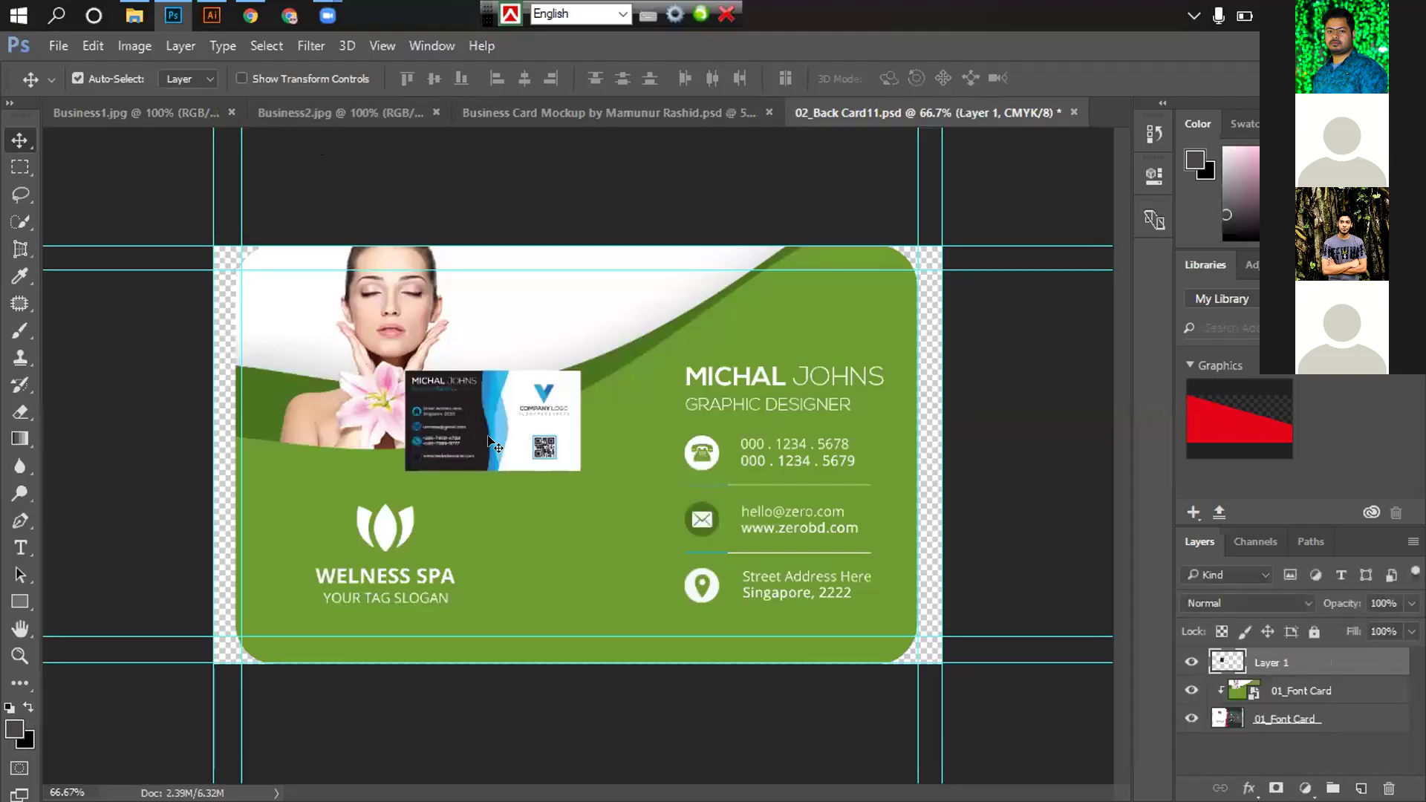
key("ctrl+t")
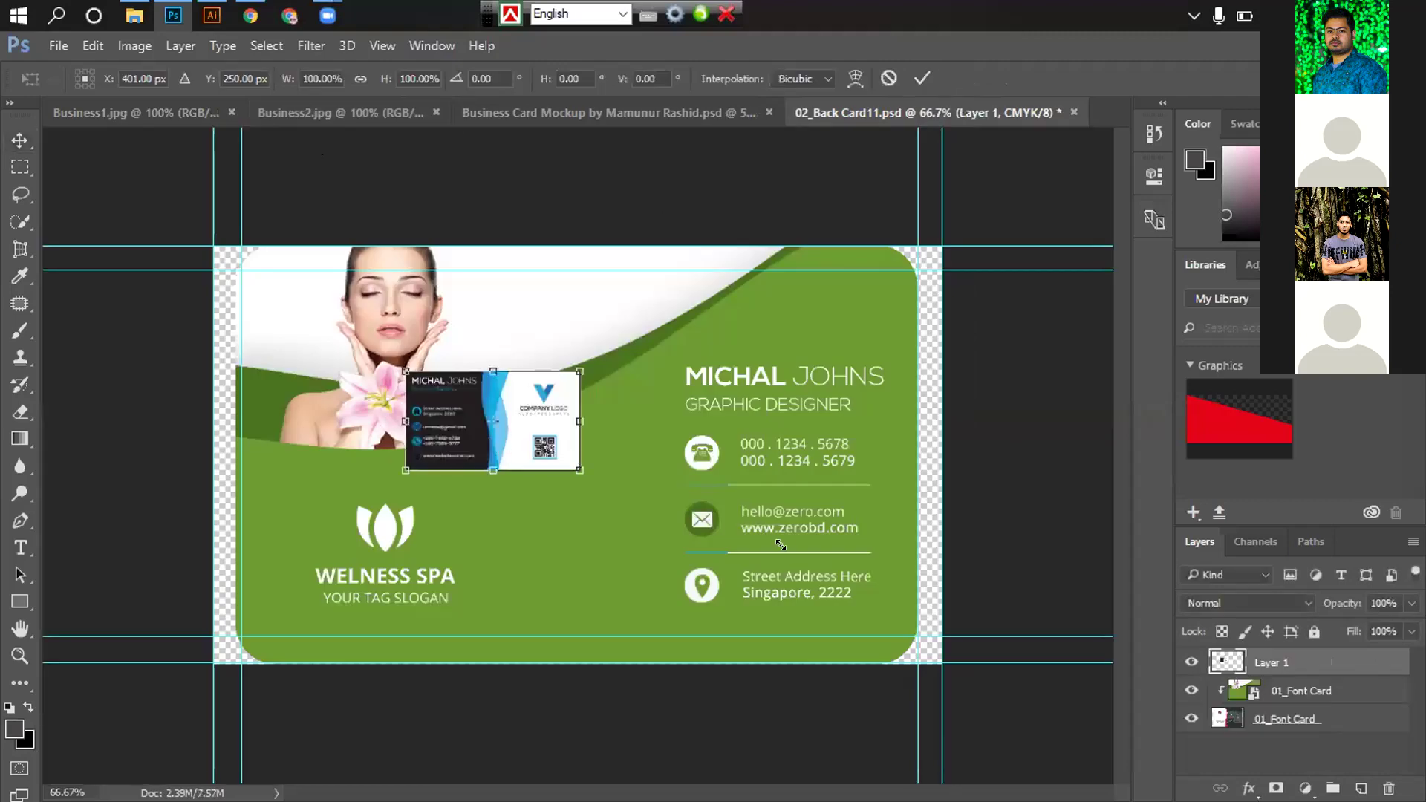
left_click_drag(688, 465, 758, 528)
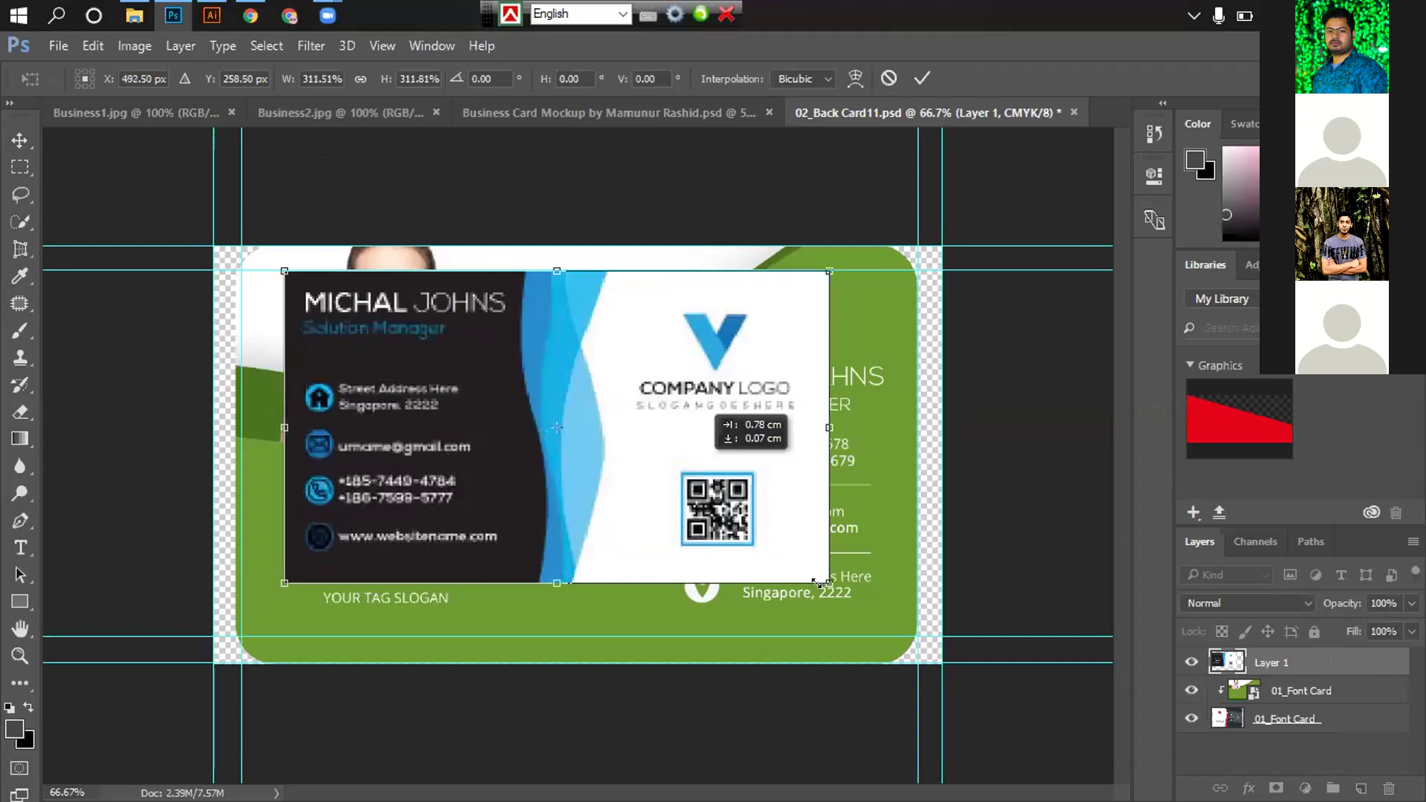
left_click_drag(882, 613, 930, 630)
key("Return")
key("ctrl+a")
left_click(461, 81)
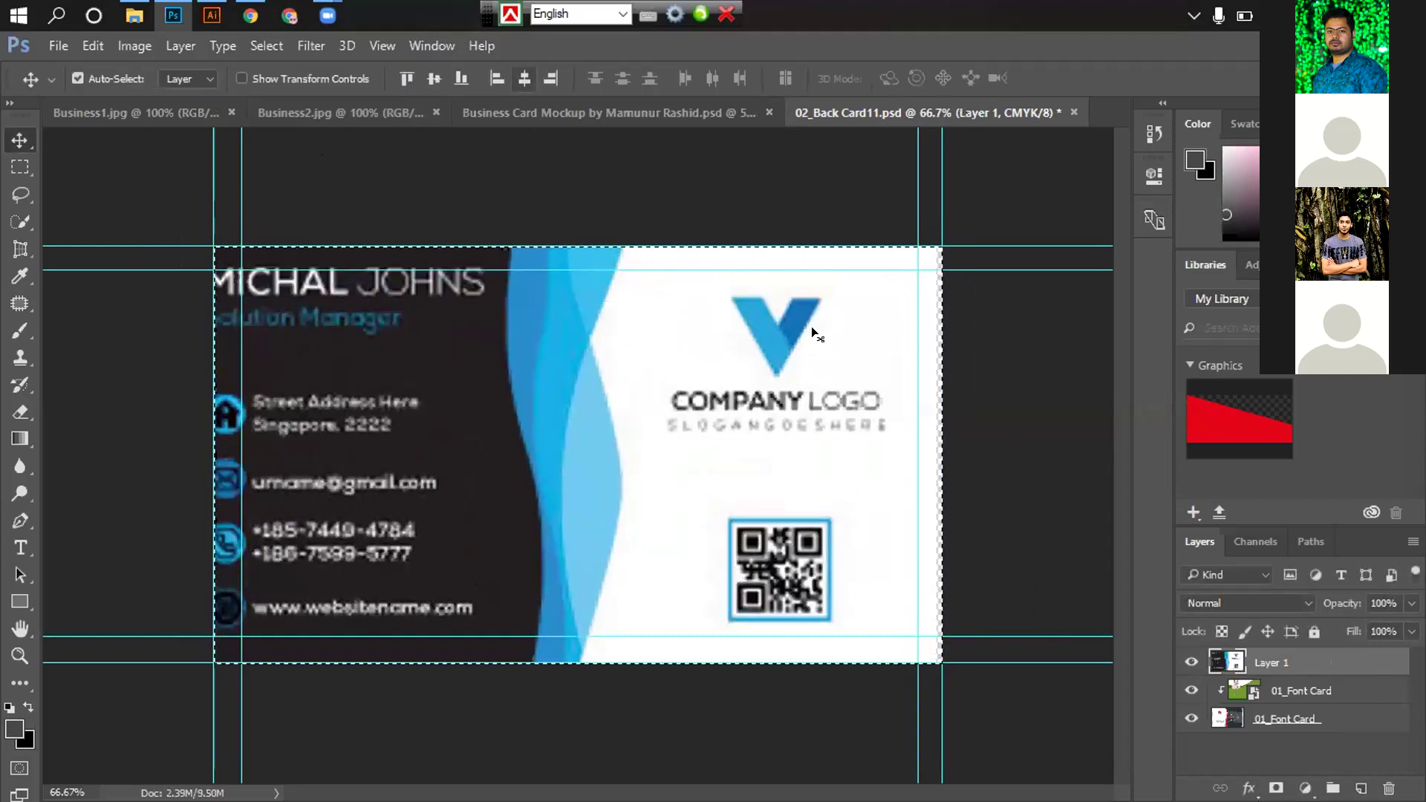
left_click(997, 460)
key("ctrl+d")
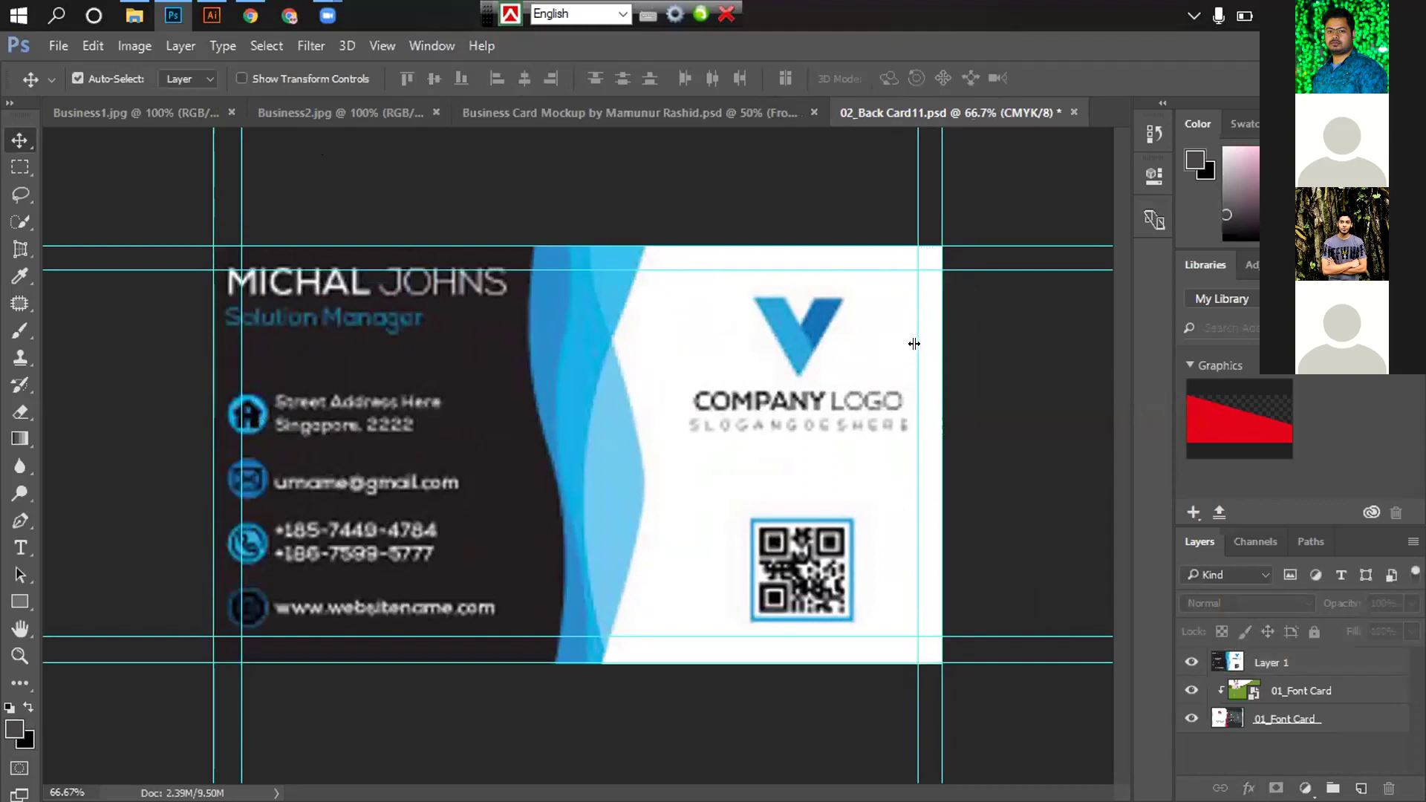
Shrink the card layer slightly to the guides, clip it to the rounded card shape, and save
left_click(1297, 674)
key("ctrl+t")
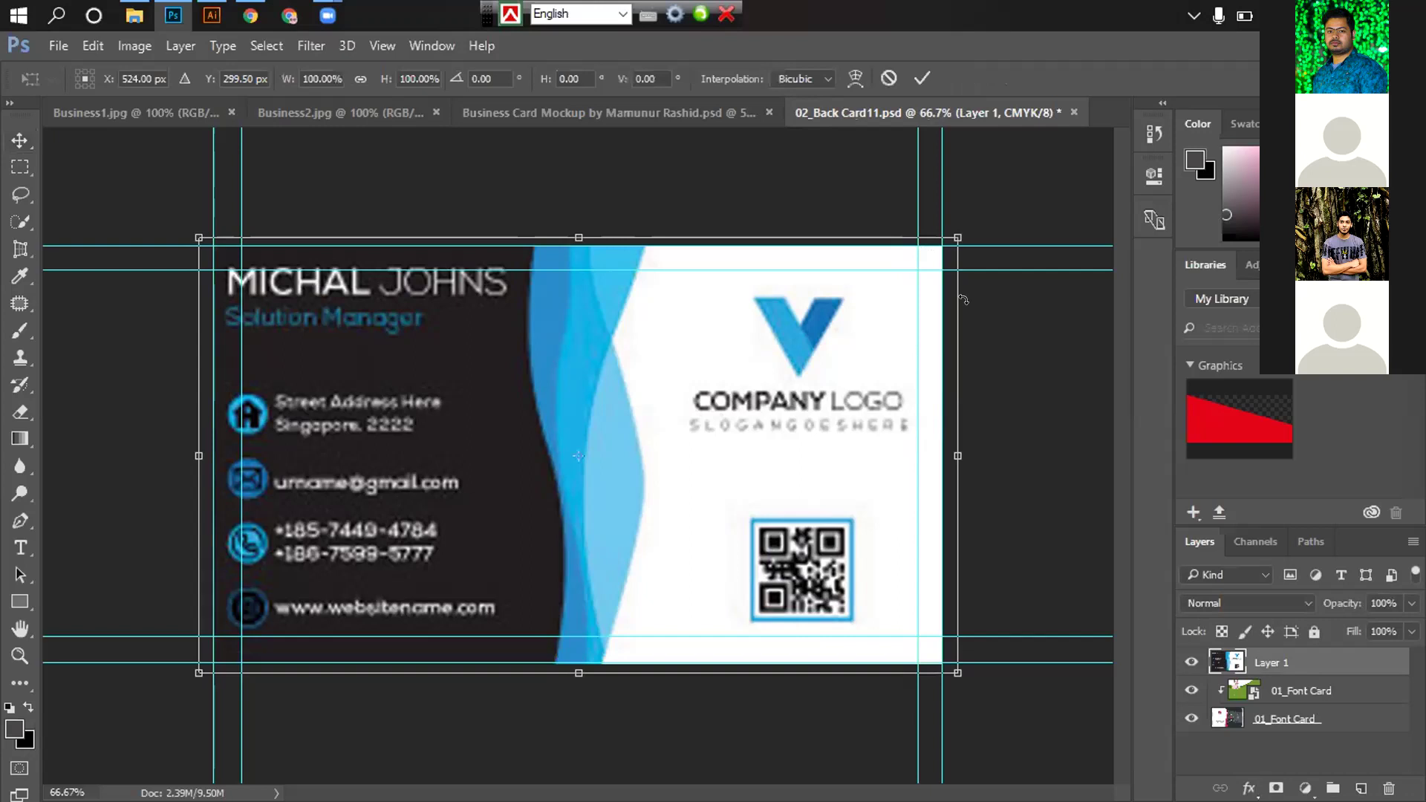
left_click_drag(942, 241, 939, 244)
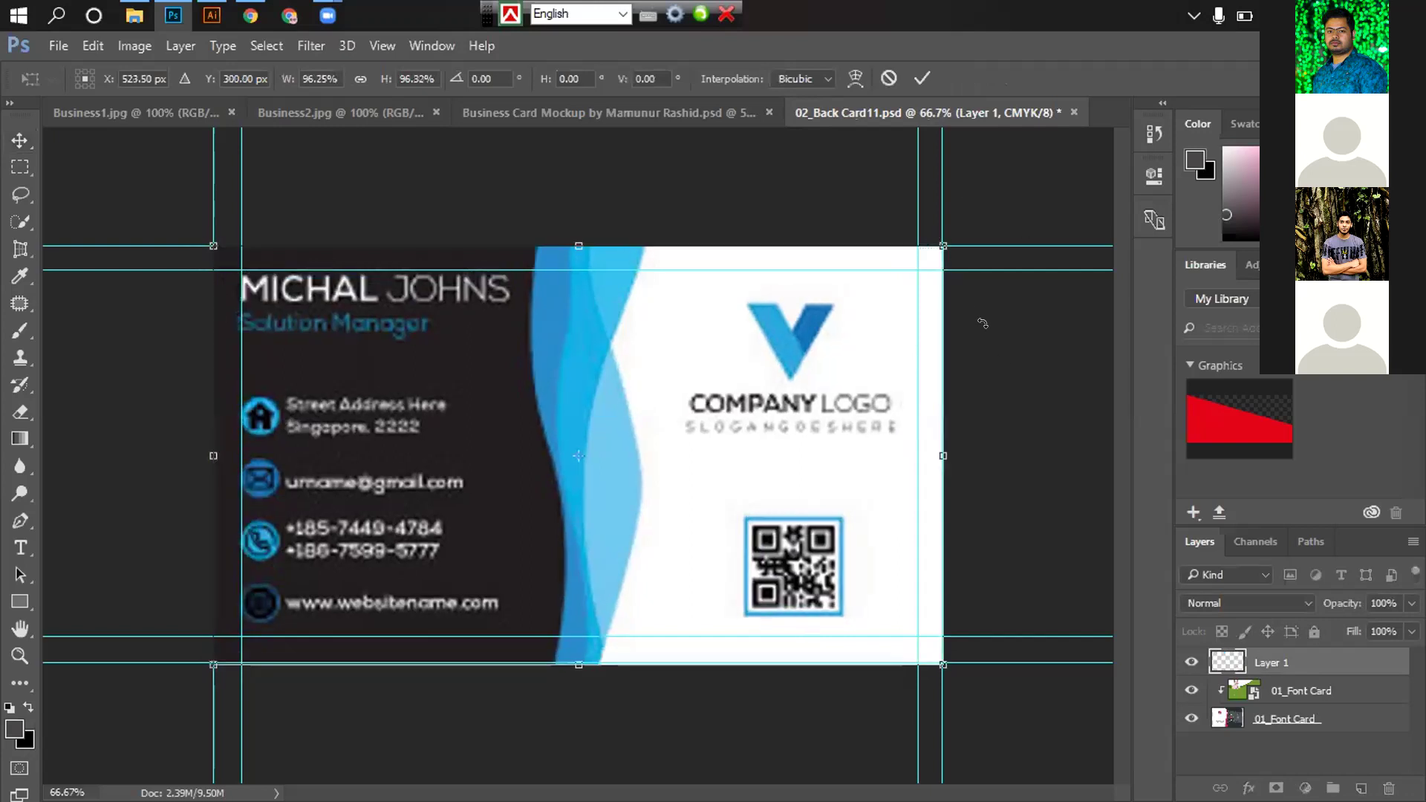
key("Return")
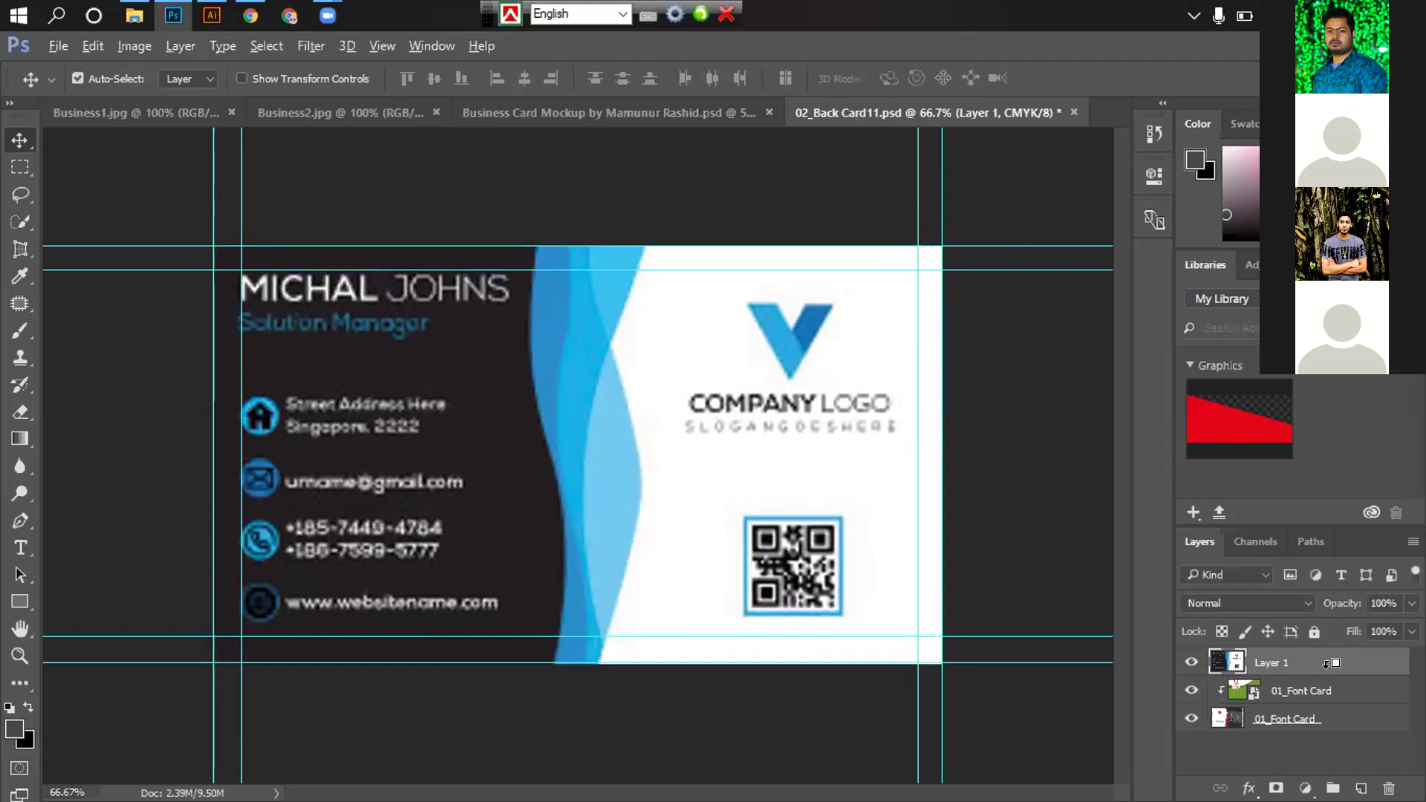
key("ctrl+alt+g")
key("ctrl")
key("ctrl+s")
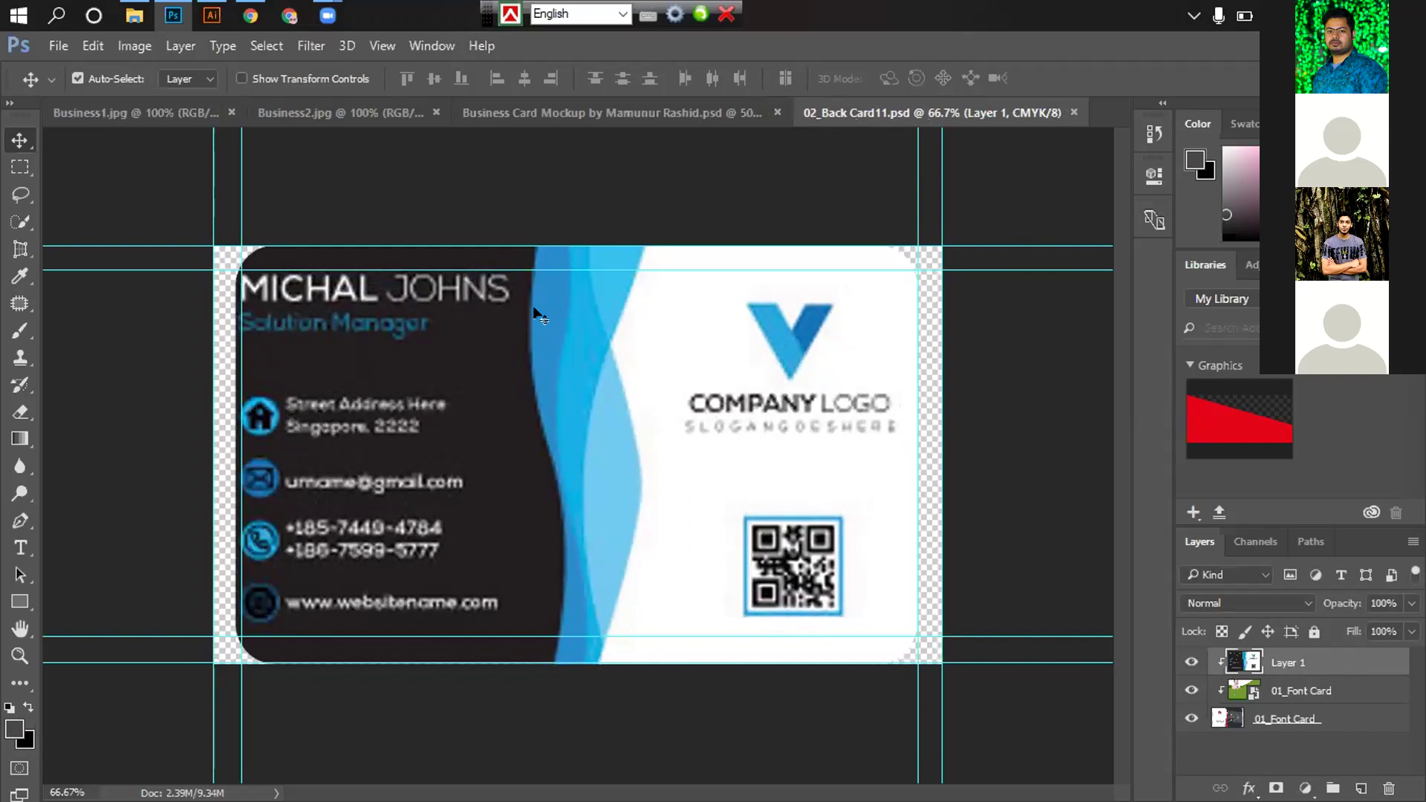
Look over Business1.jpg and the business card mockup, then go back to the back-card file
left_click(151, 119)
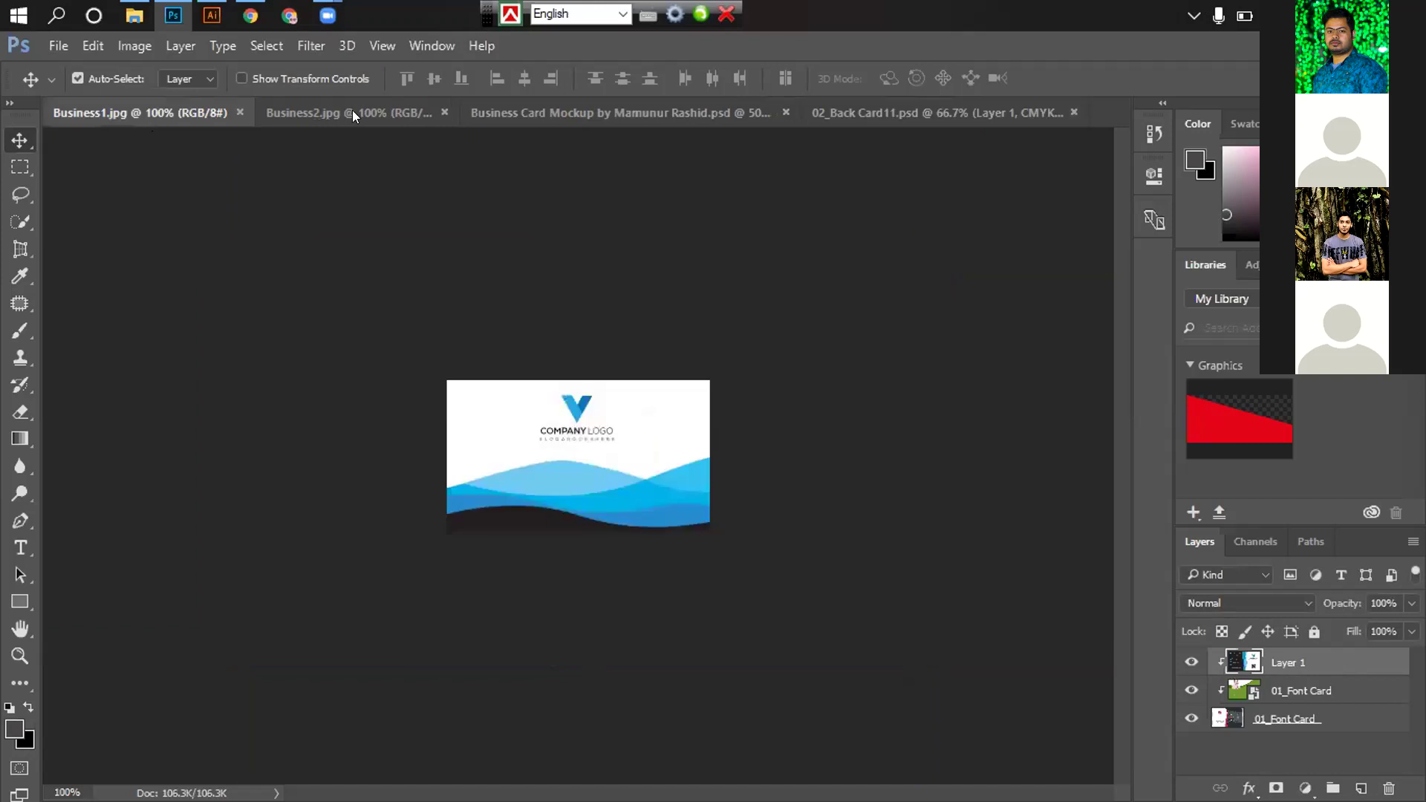
key("ctrl+Tab")
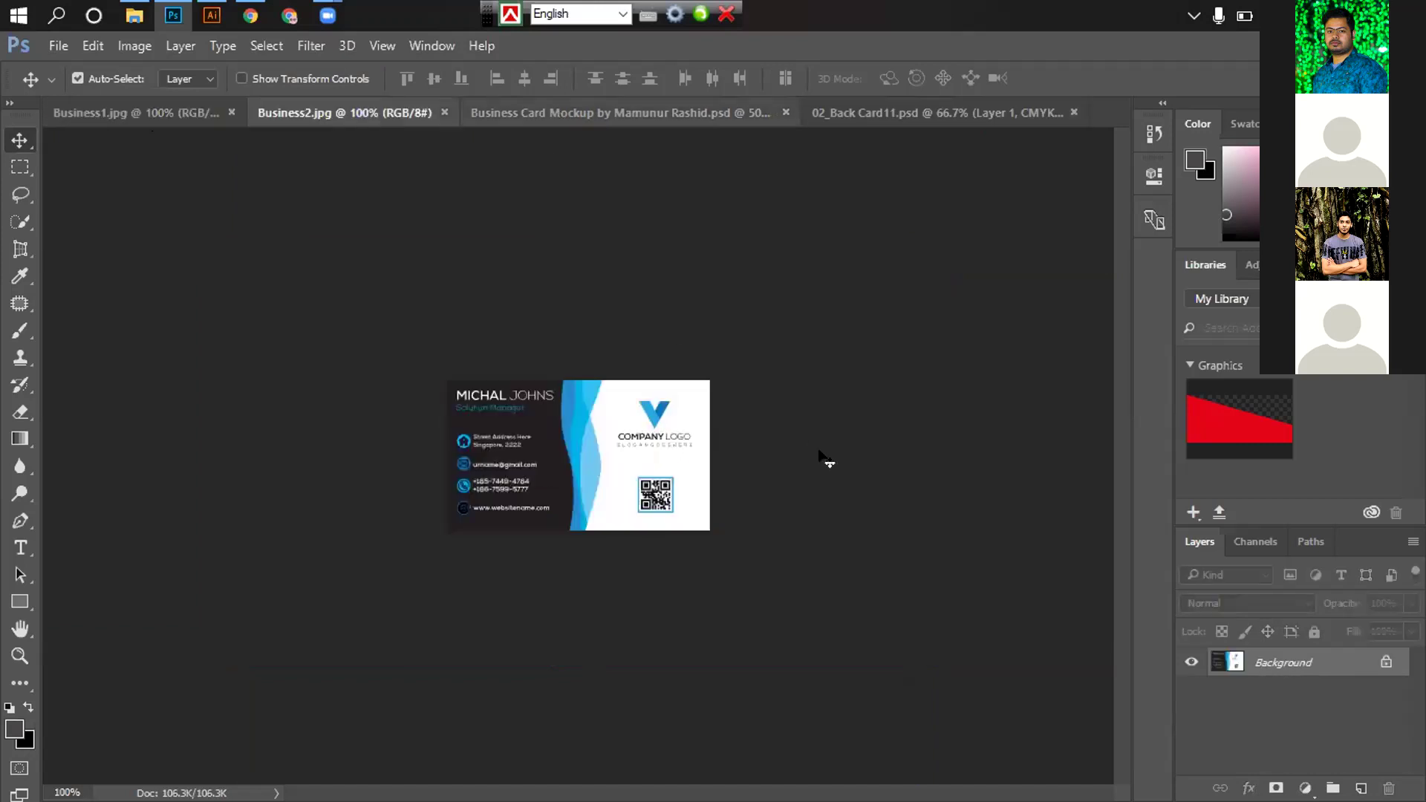
key("ctrl+Tab")
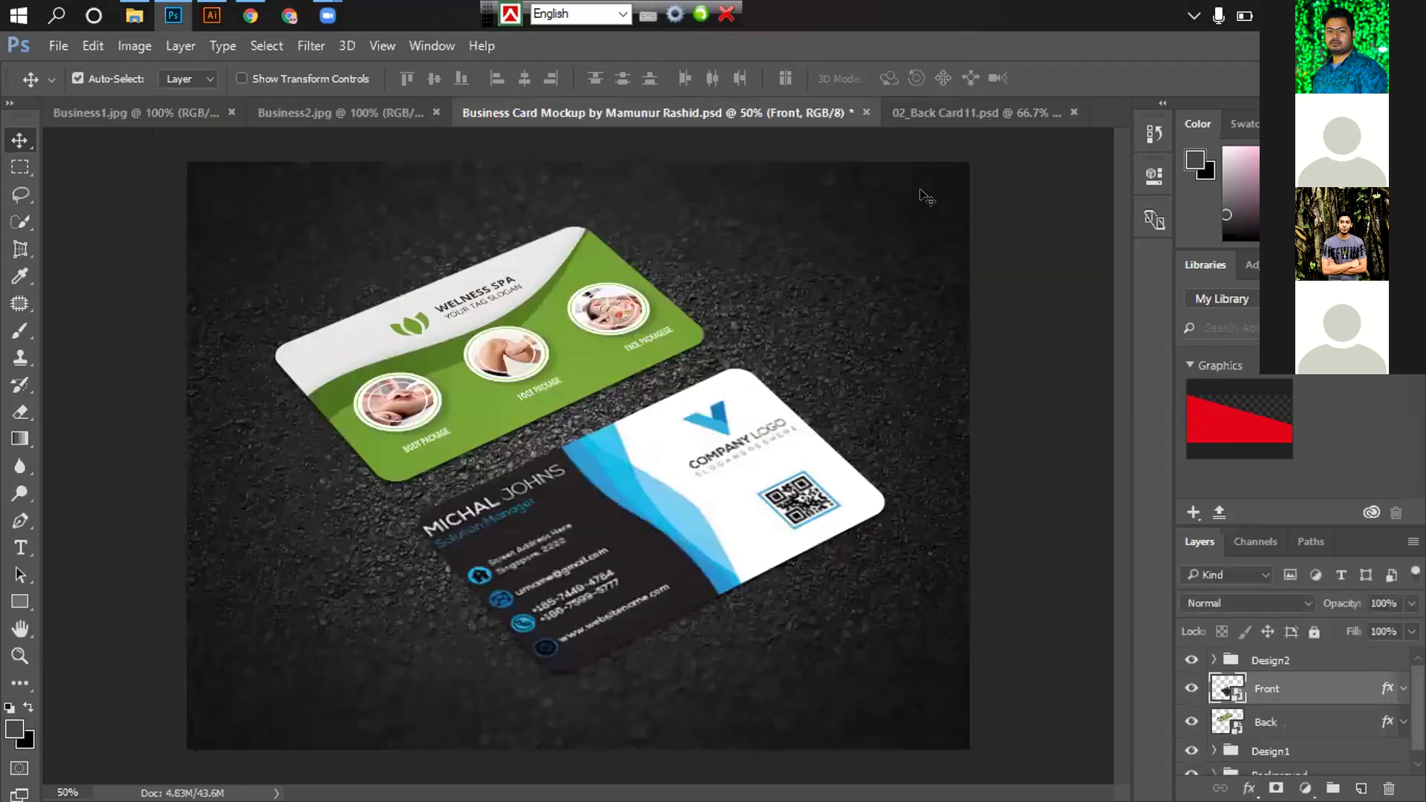
left_click(921, 110)
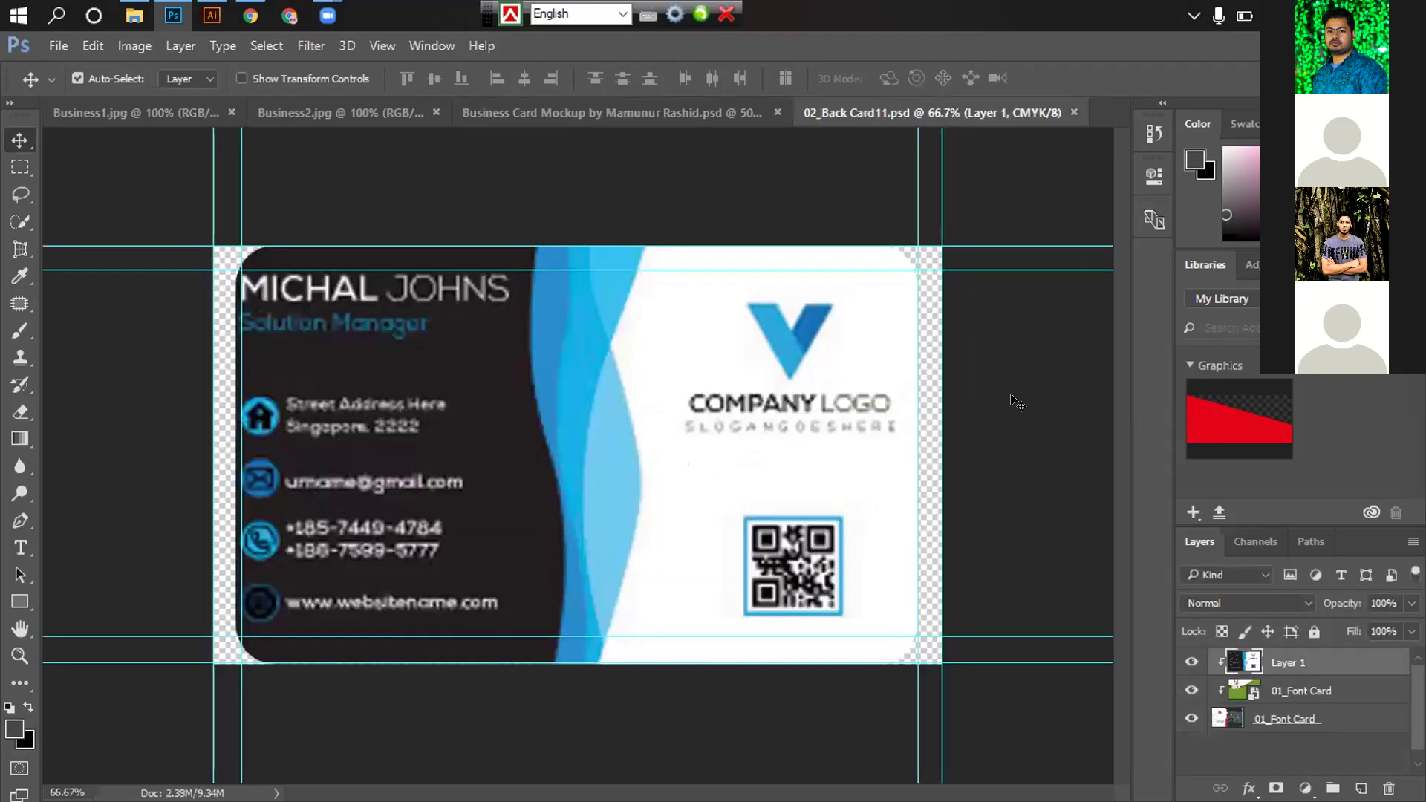
key("ctrl")
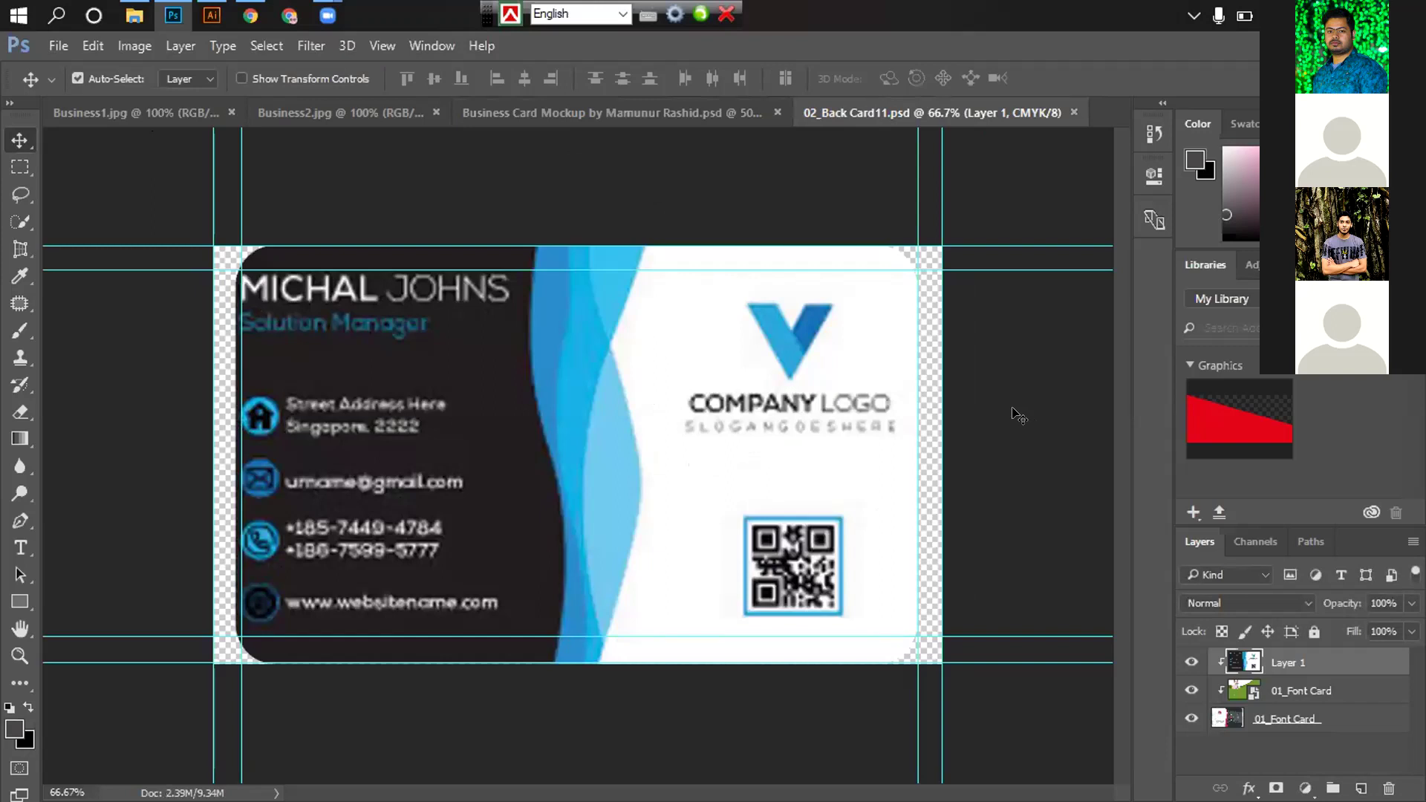
key("ctrl")
Enlarge the clipped dark card slightly to cover the card edges, then view the business card mockup
key("ctrl+alt+g")
key("ctrl")
key("ctrl+z")
key("ctrl+z")
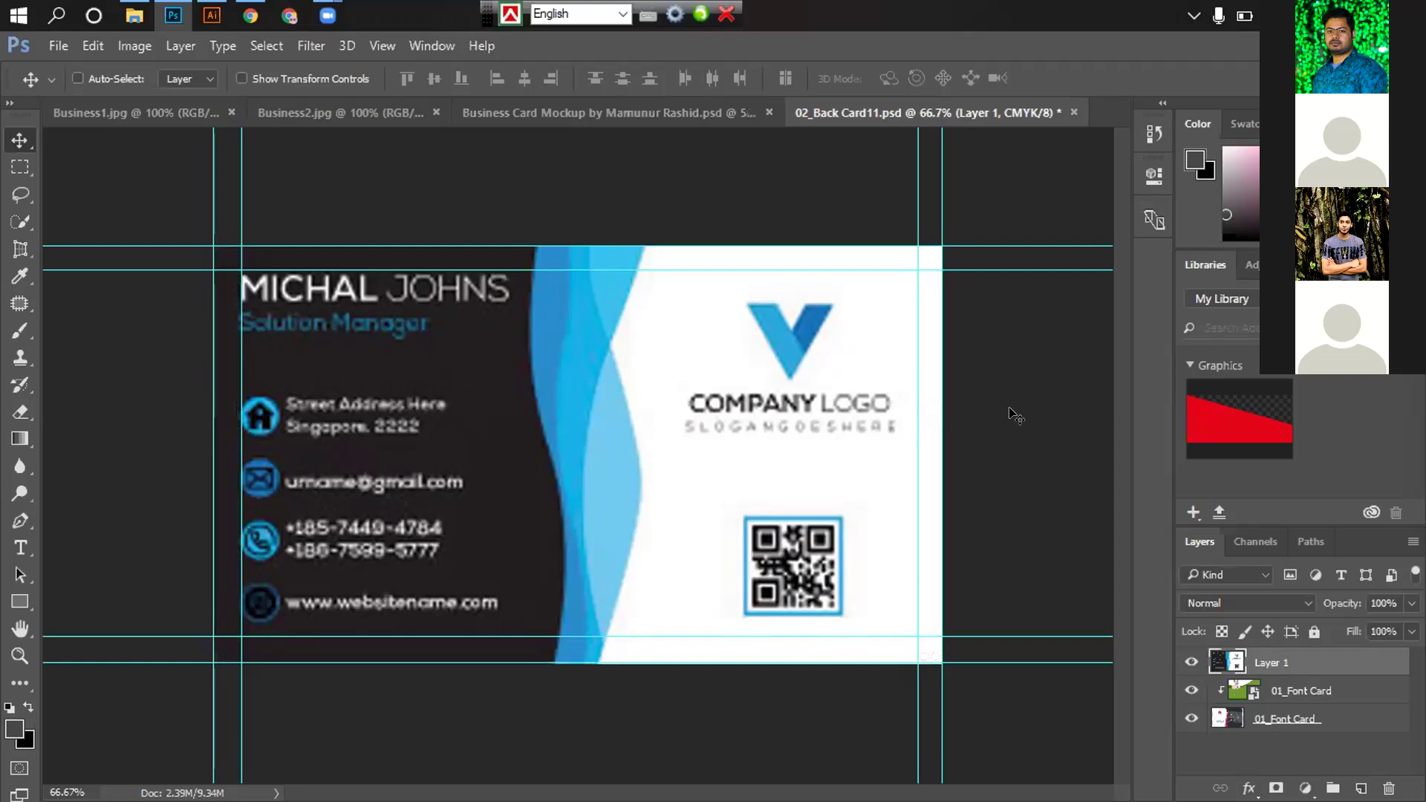
key("ctrl+t")
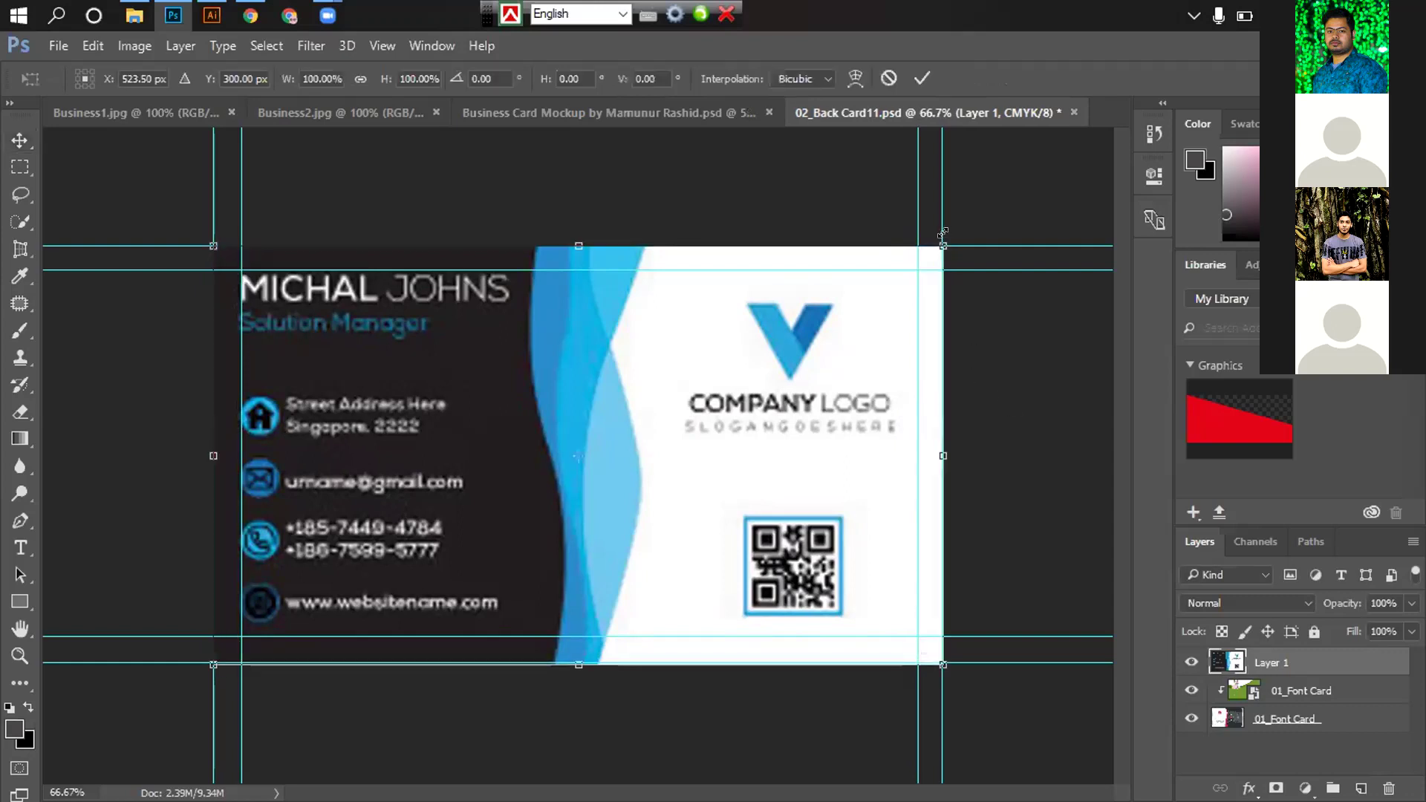
left_click_drag(942, 239, 945, 246)
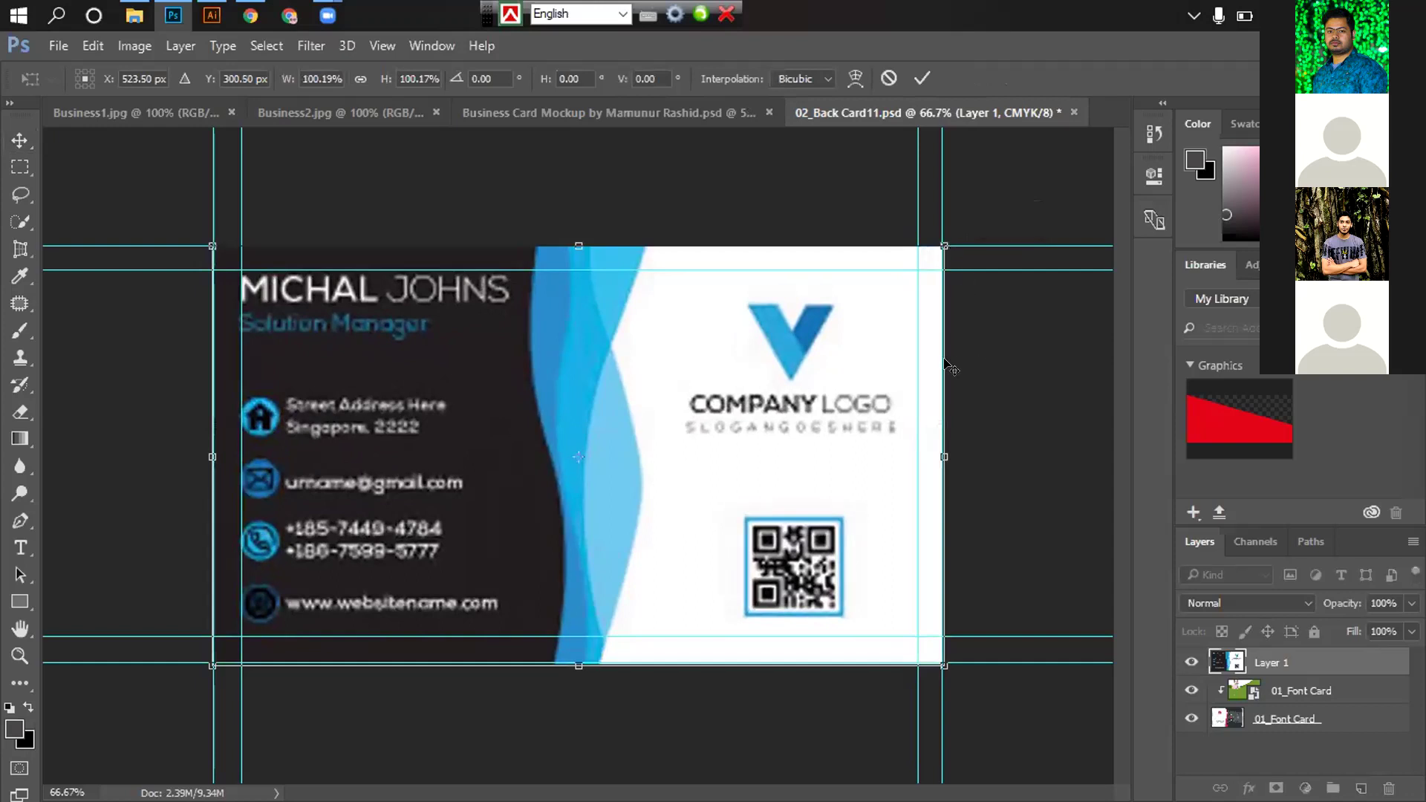
key("Return")
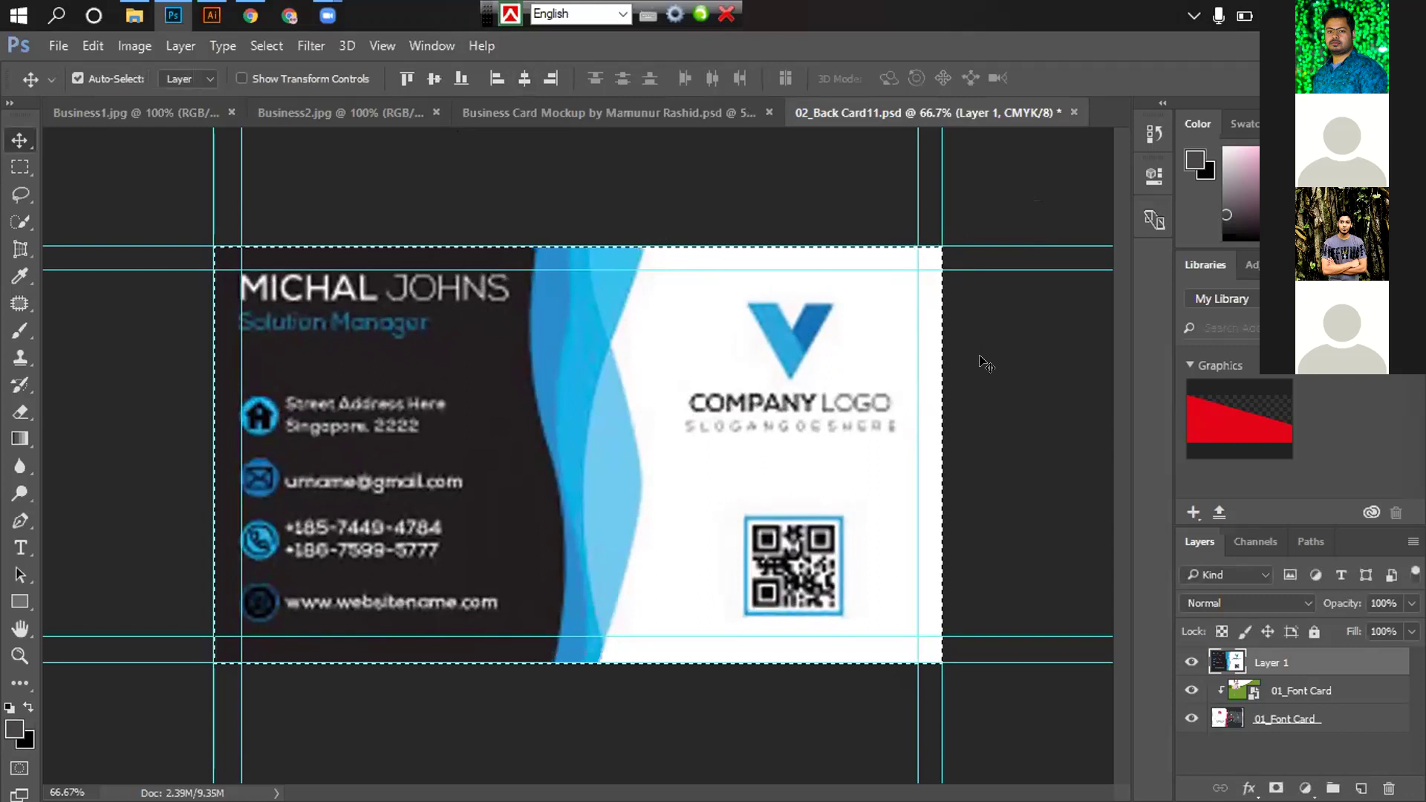
key("ctrl")
left_click(535, 112)
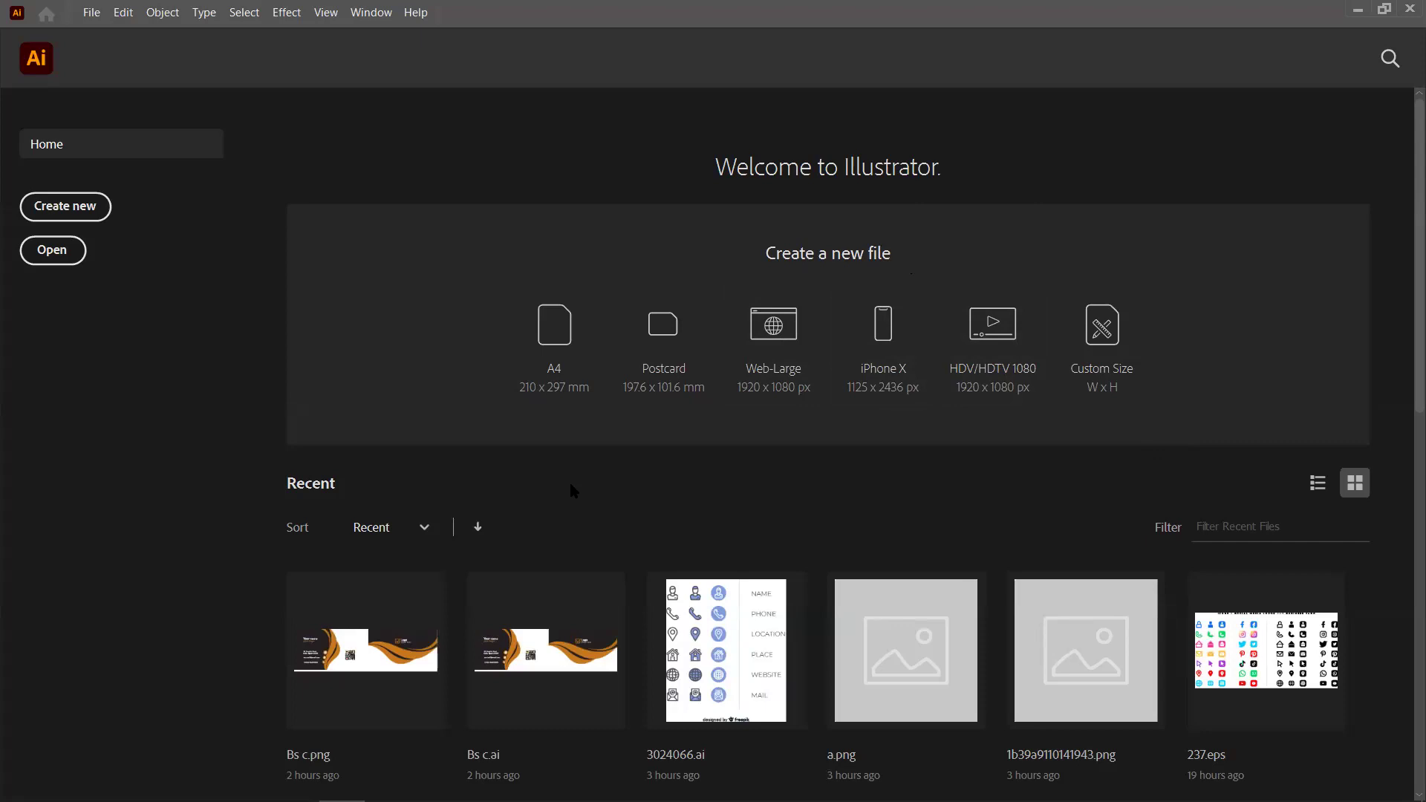
Create a new A4 210 x 297 mm document in inches with 0.125 in bleed and RGB colour mode
left_click(95, 210)
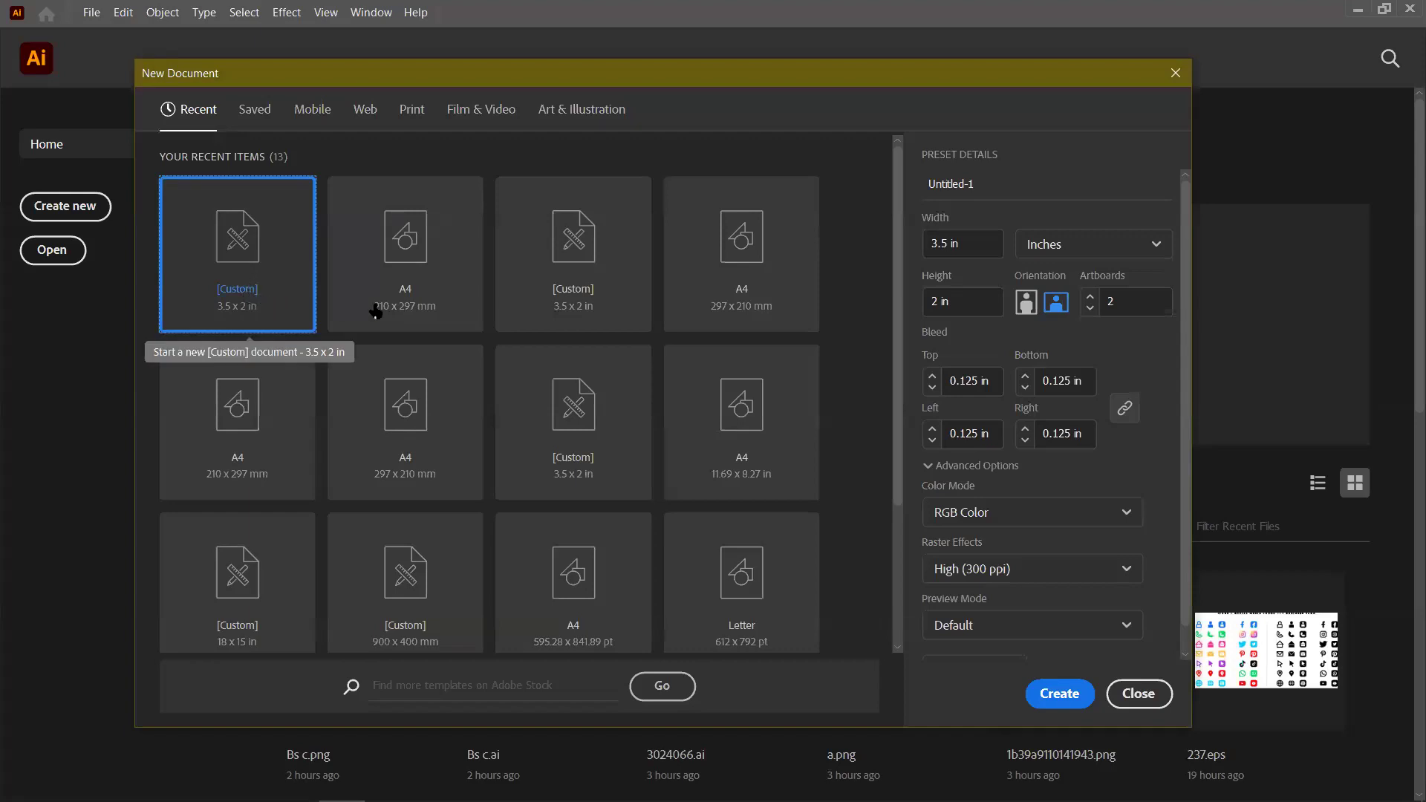
left_click(423, 293)
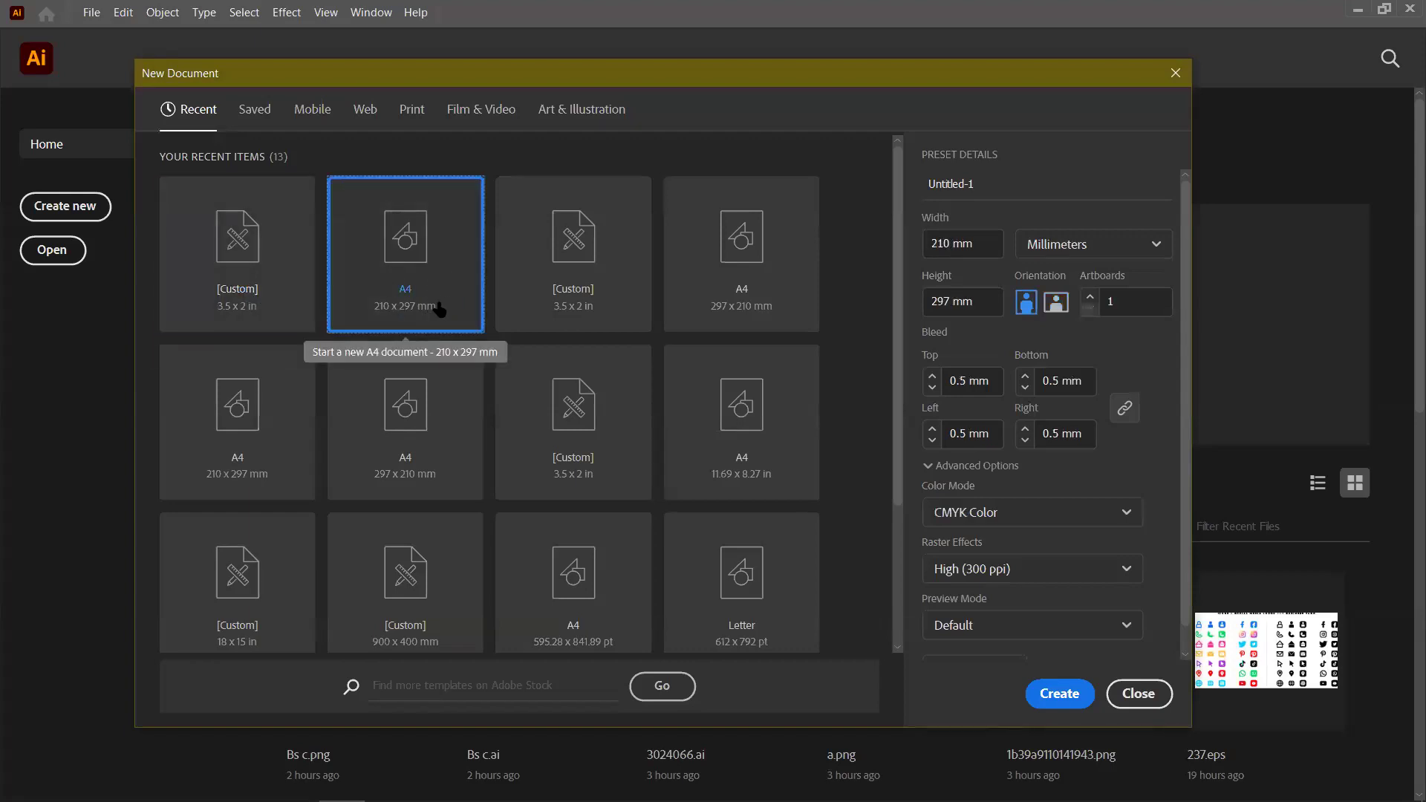
left_click(1066, 245)
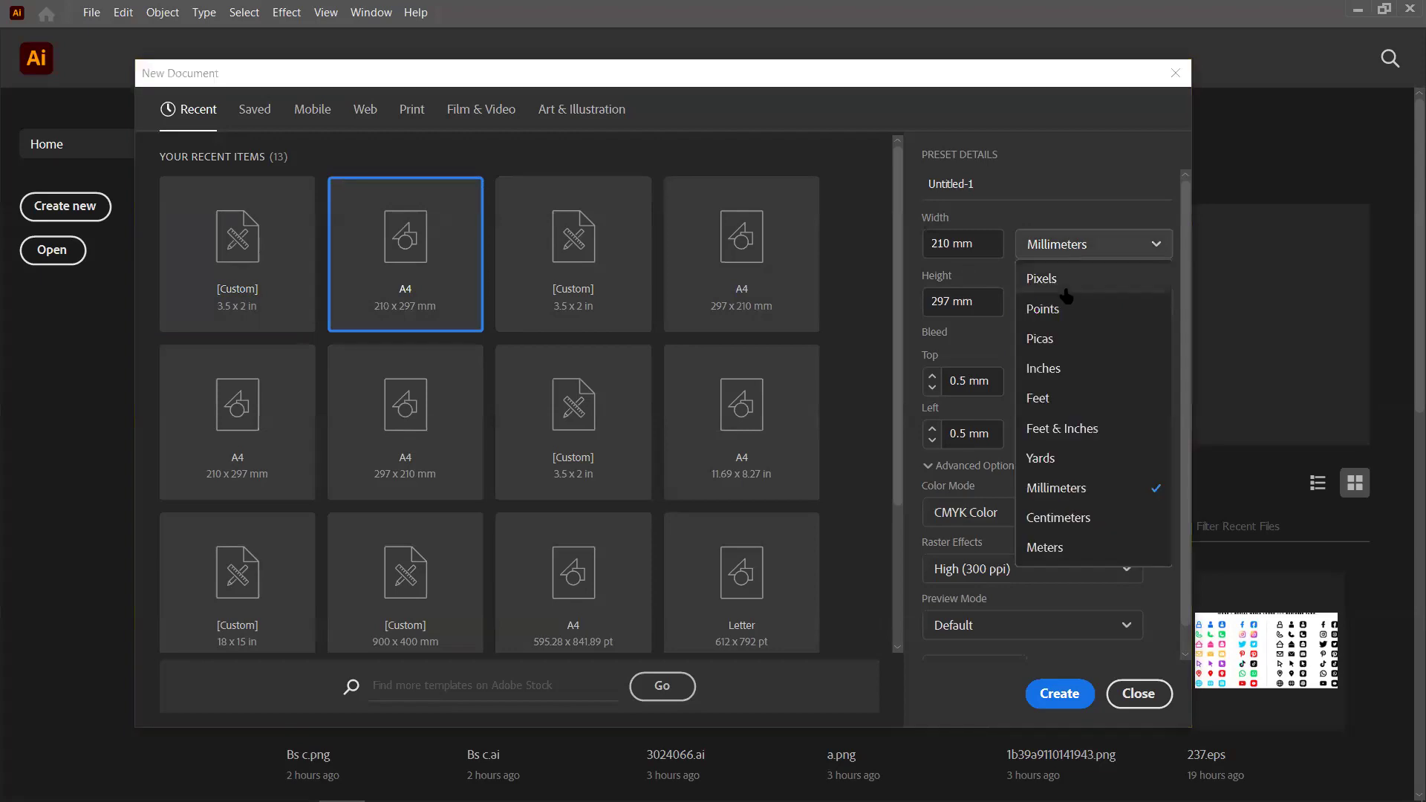
left_click(1055, 371)
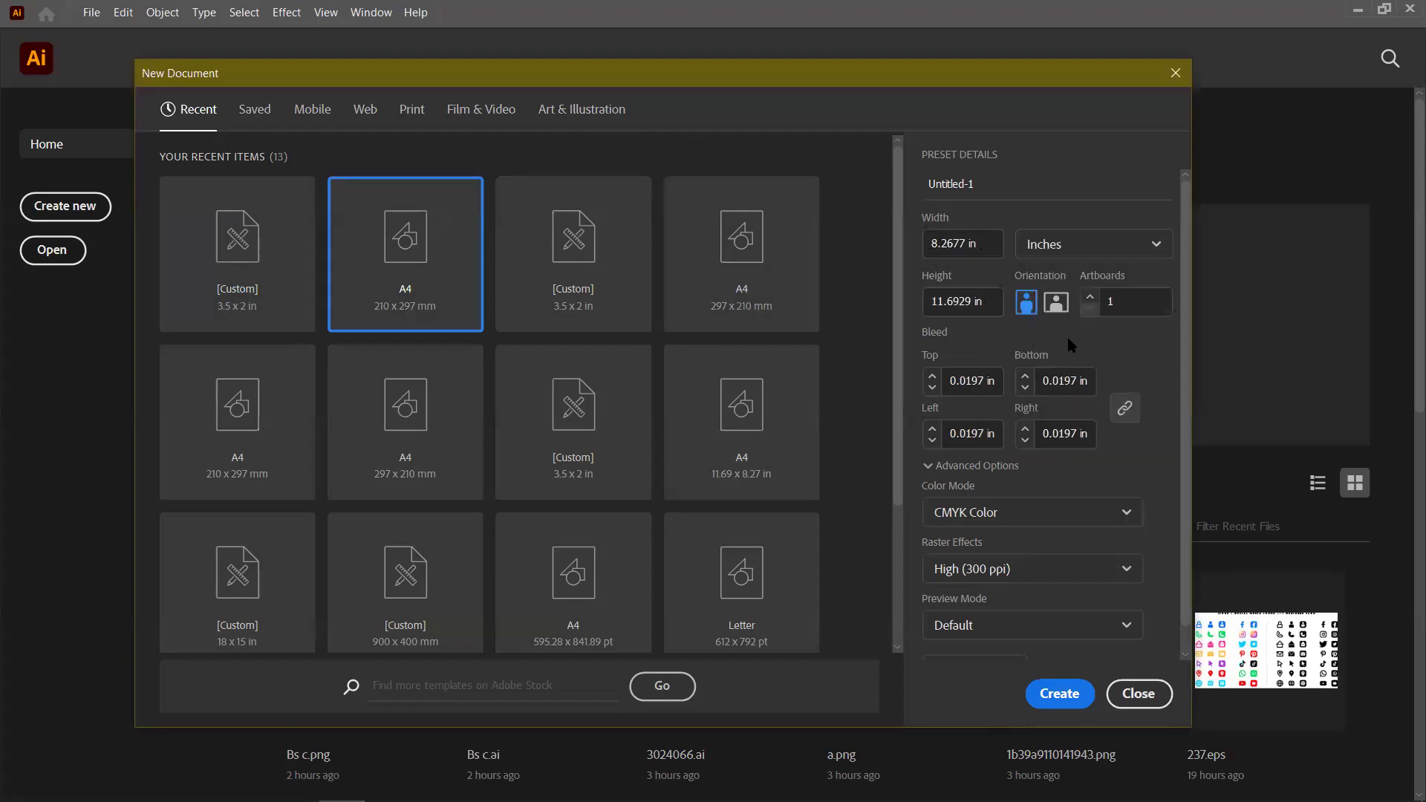
left_click(1001, 384)
type(".125")
key("Return")
left_click(1007, 512)
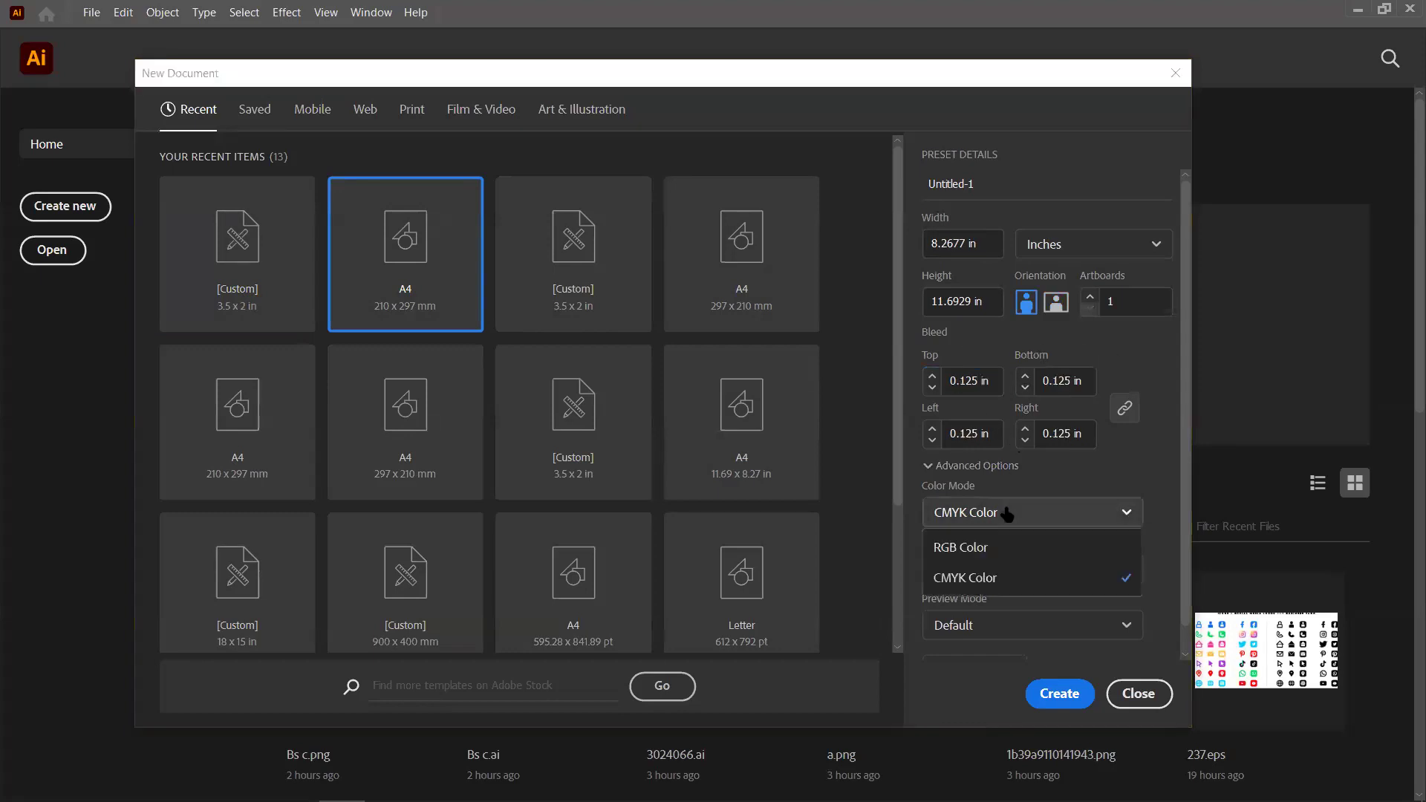
left_click(991, 549)
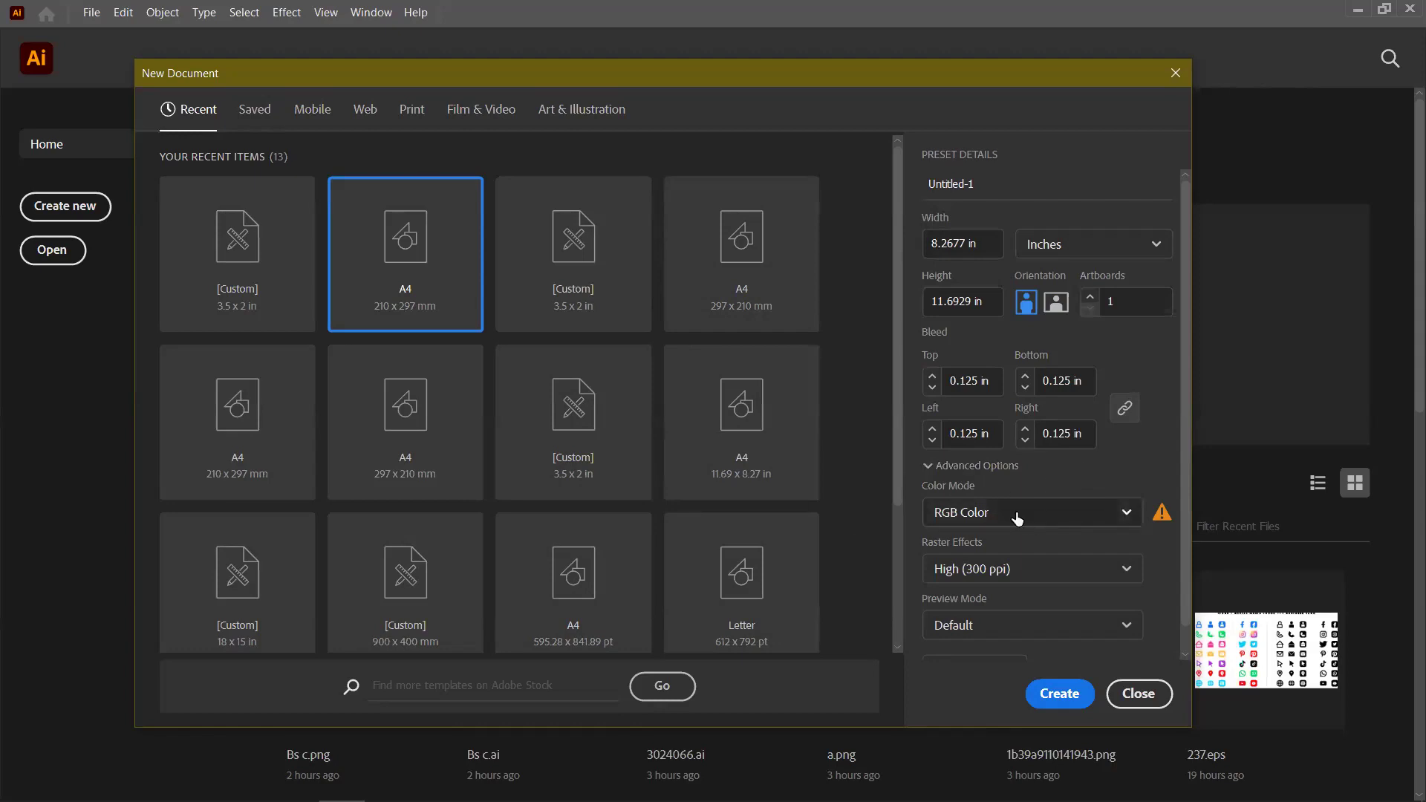
left_click(1060, 695)
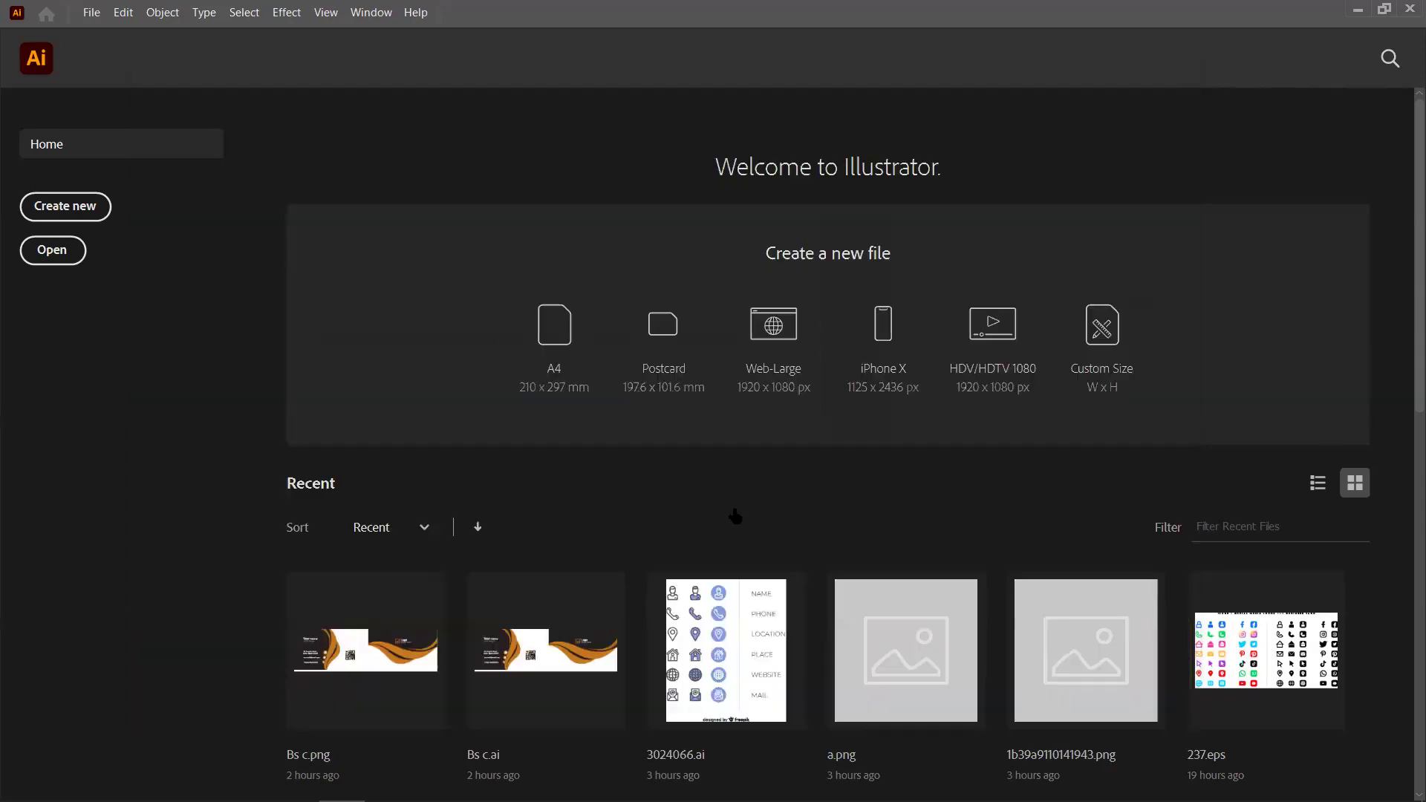
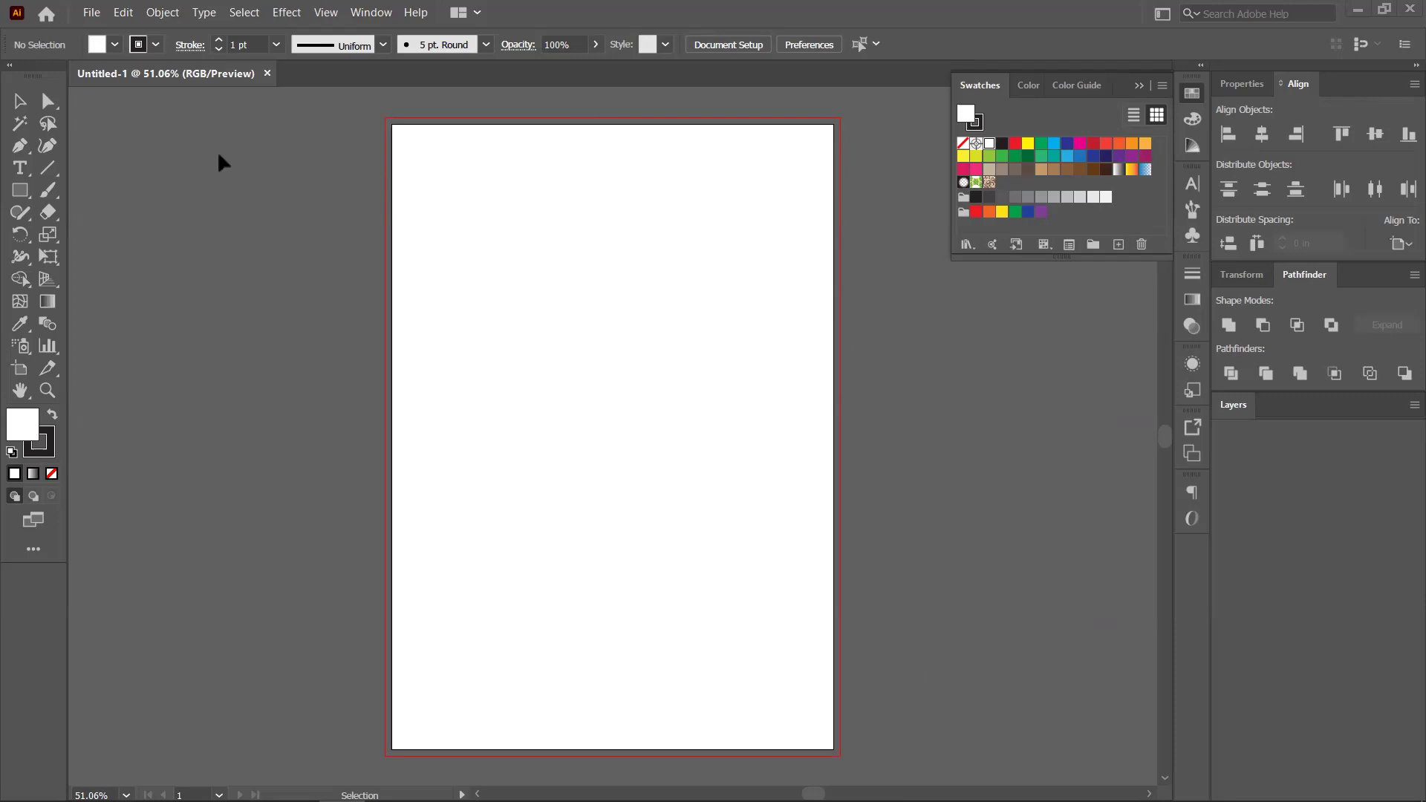
Draw a rectangle covering the whole 8.27 × 11.69 in artboard
scroll(534, 401, "down", 1)
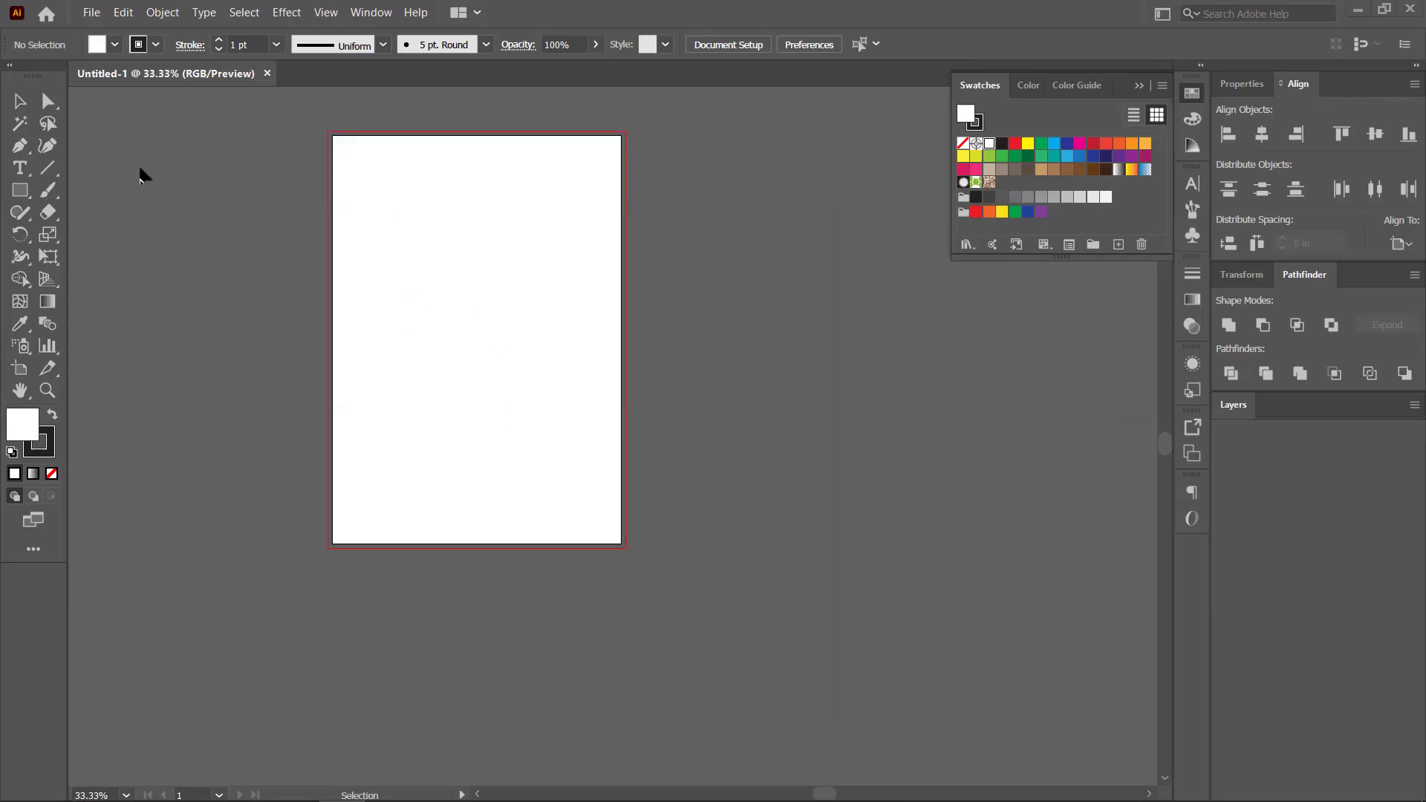
scroll(355, 236, "up", 1)
scroll(401, 244, "down", 1)
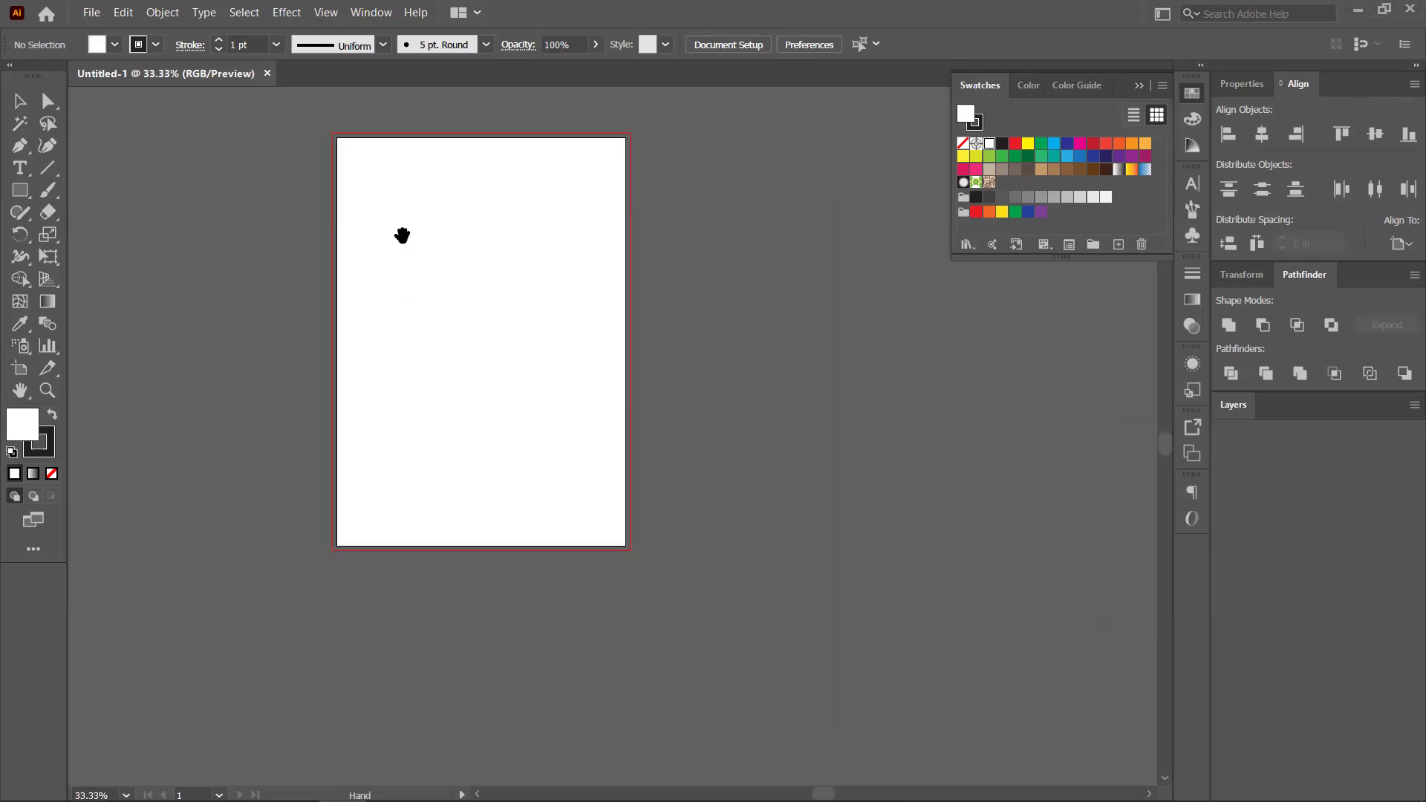
left_click(20, 191)
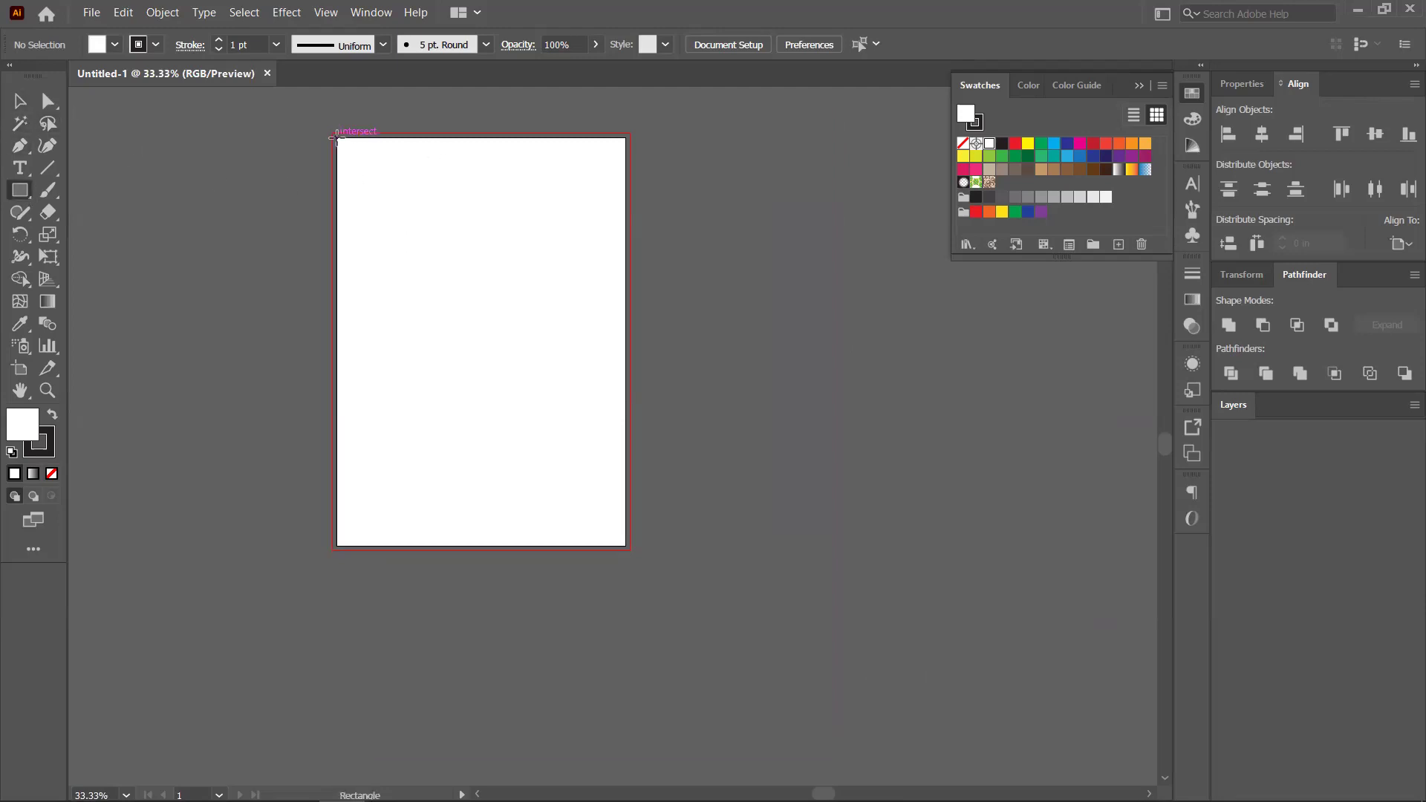
left_click_drag(338, 137, 625, 546)
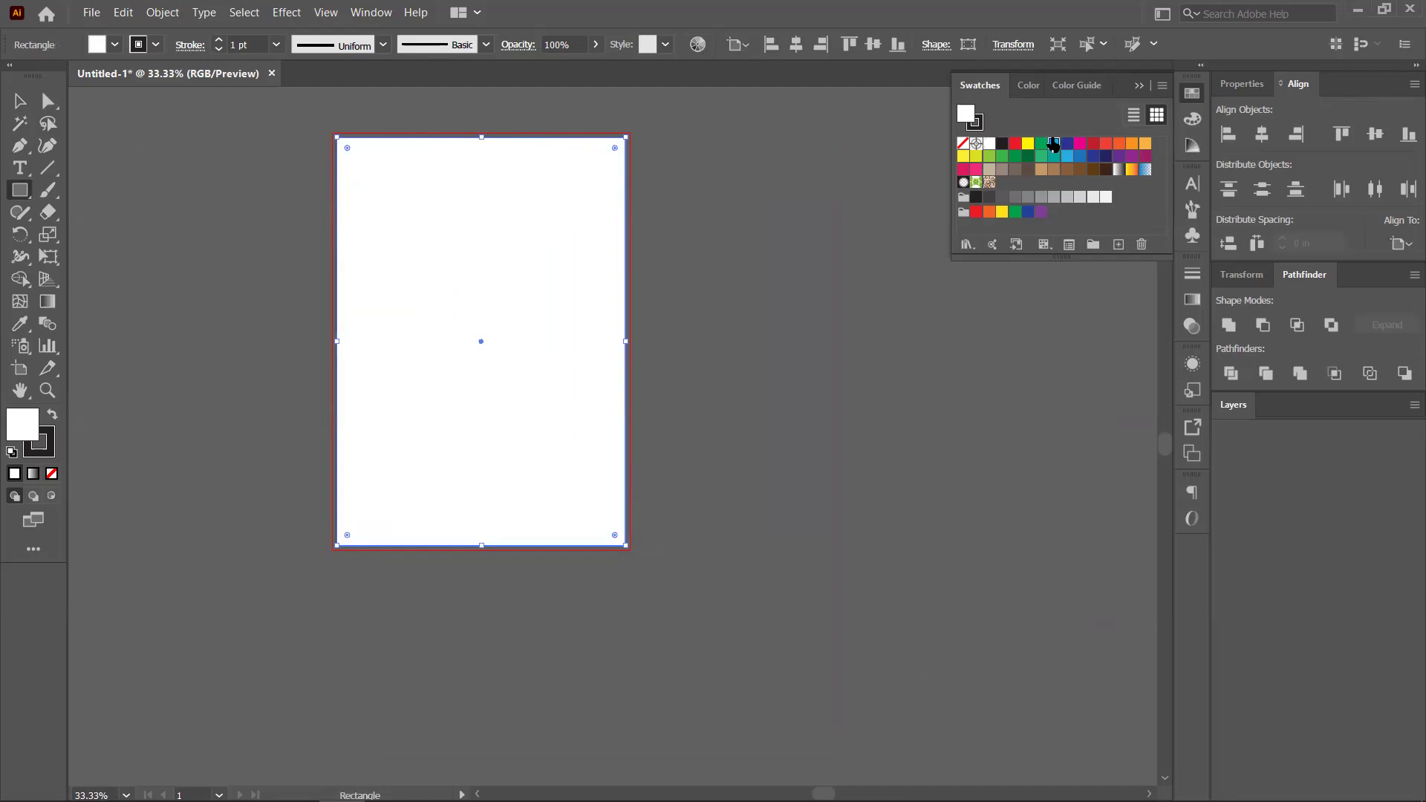
Fill the rectangle with cyan 00AEEF and set its stroke to None
left_click(1054, 141)
left_click(52, 455)
left_click(51, 473)
left_click(13, 428)
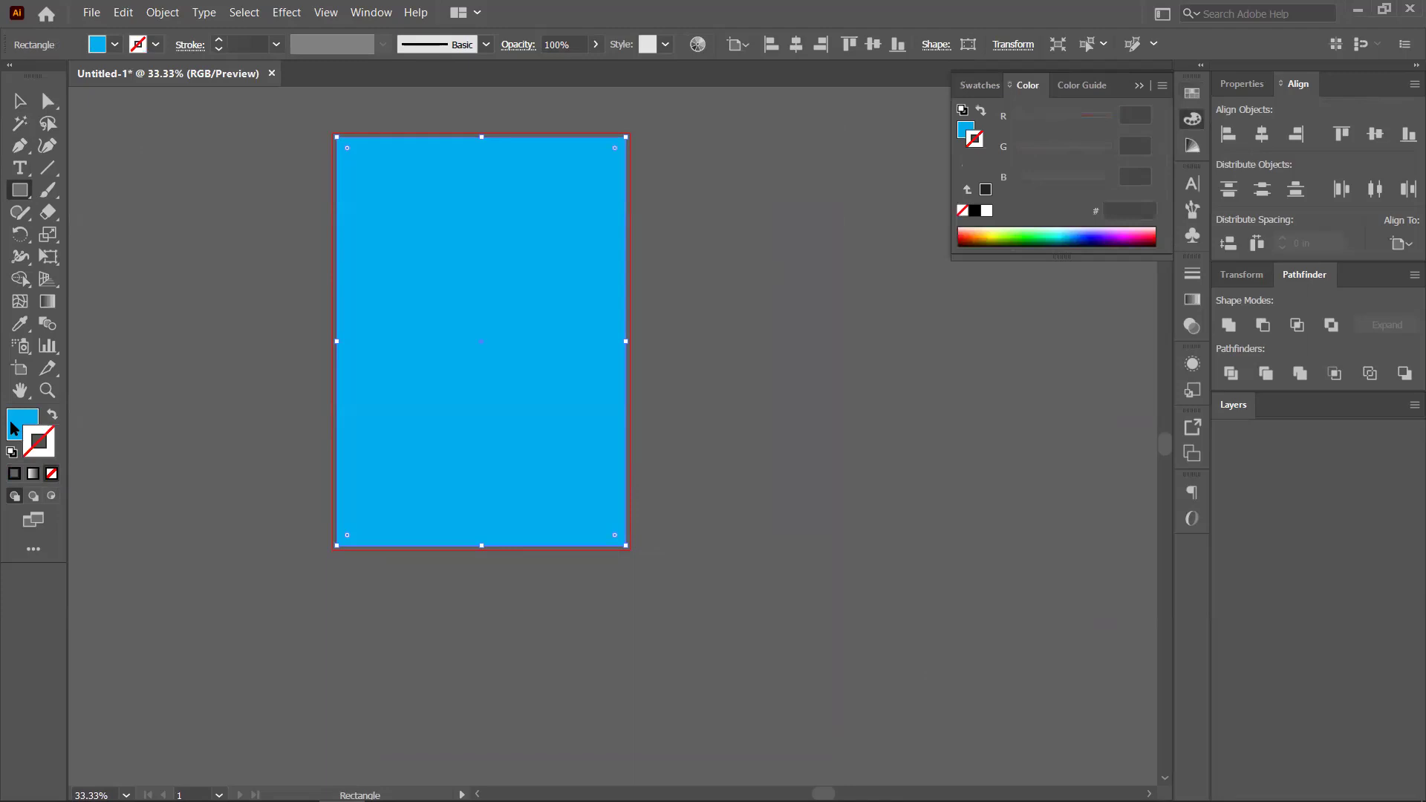
left_click(20, 100)
left_click(196, 205)
left_click(456, 280)
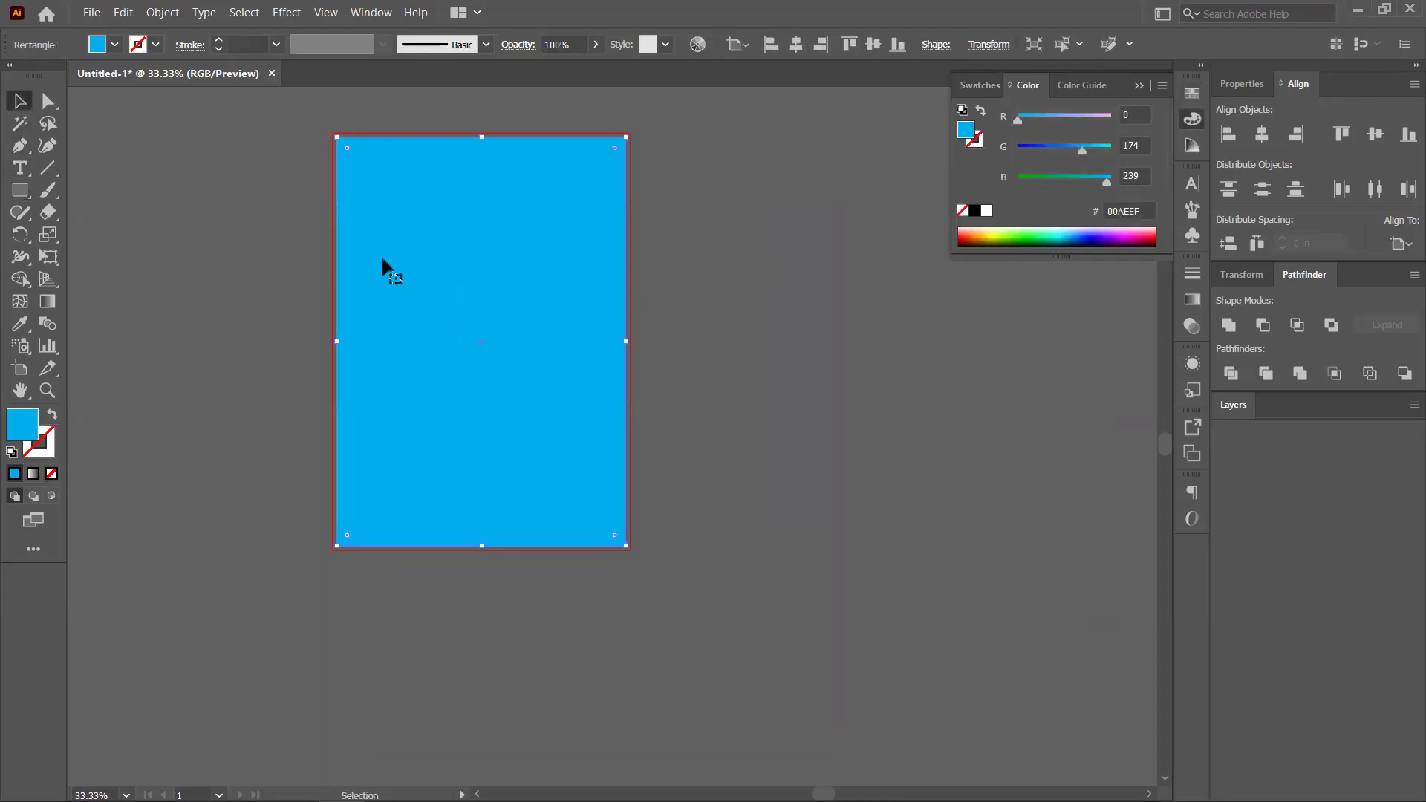
Create a -0.5 in Offset Path copy of the cyan rectangle and fill it green
left_click(162, 12)
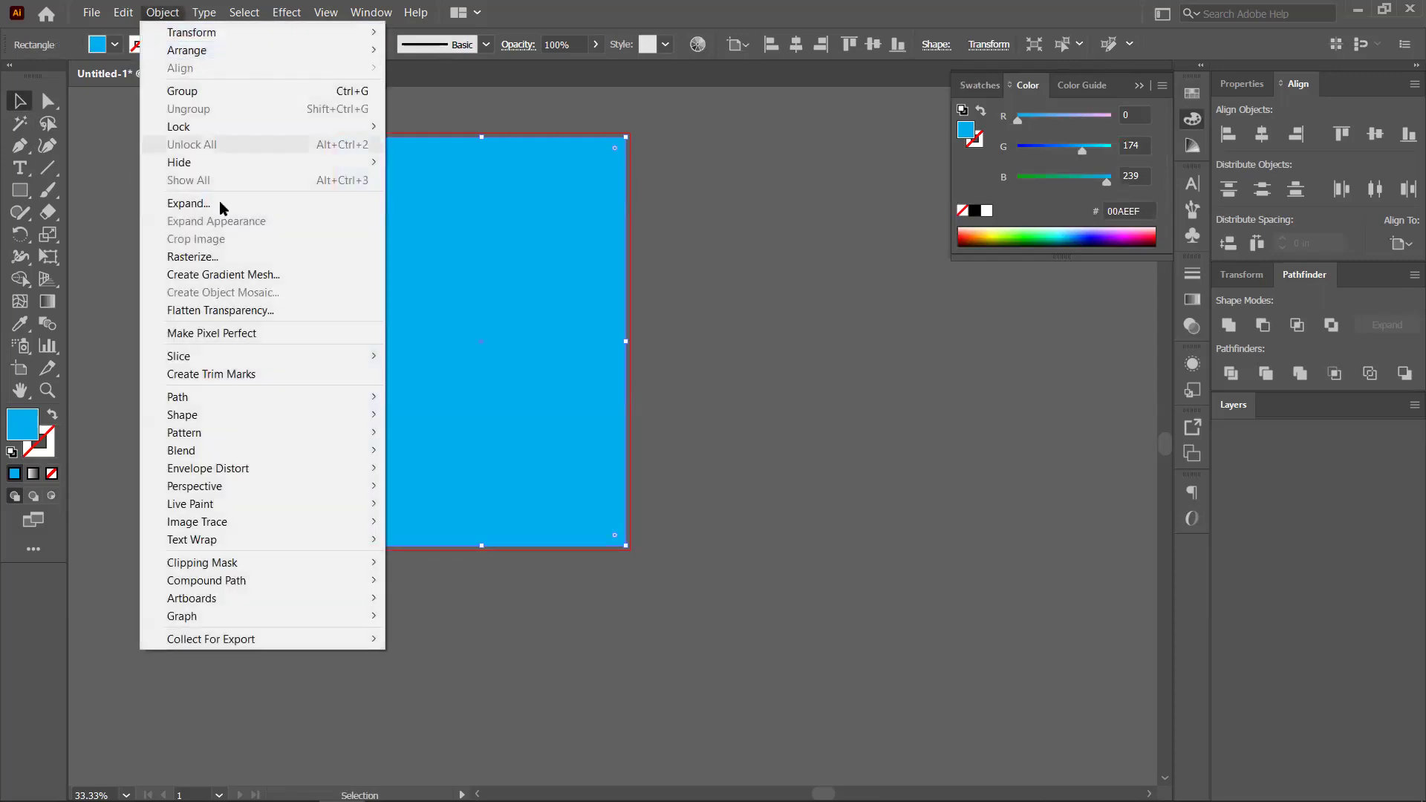
mouse_move(262, 398)
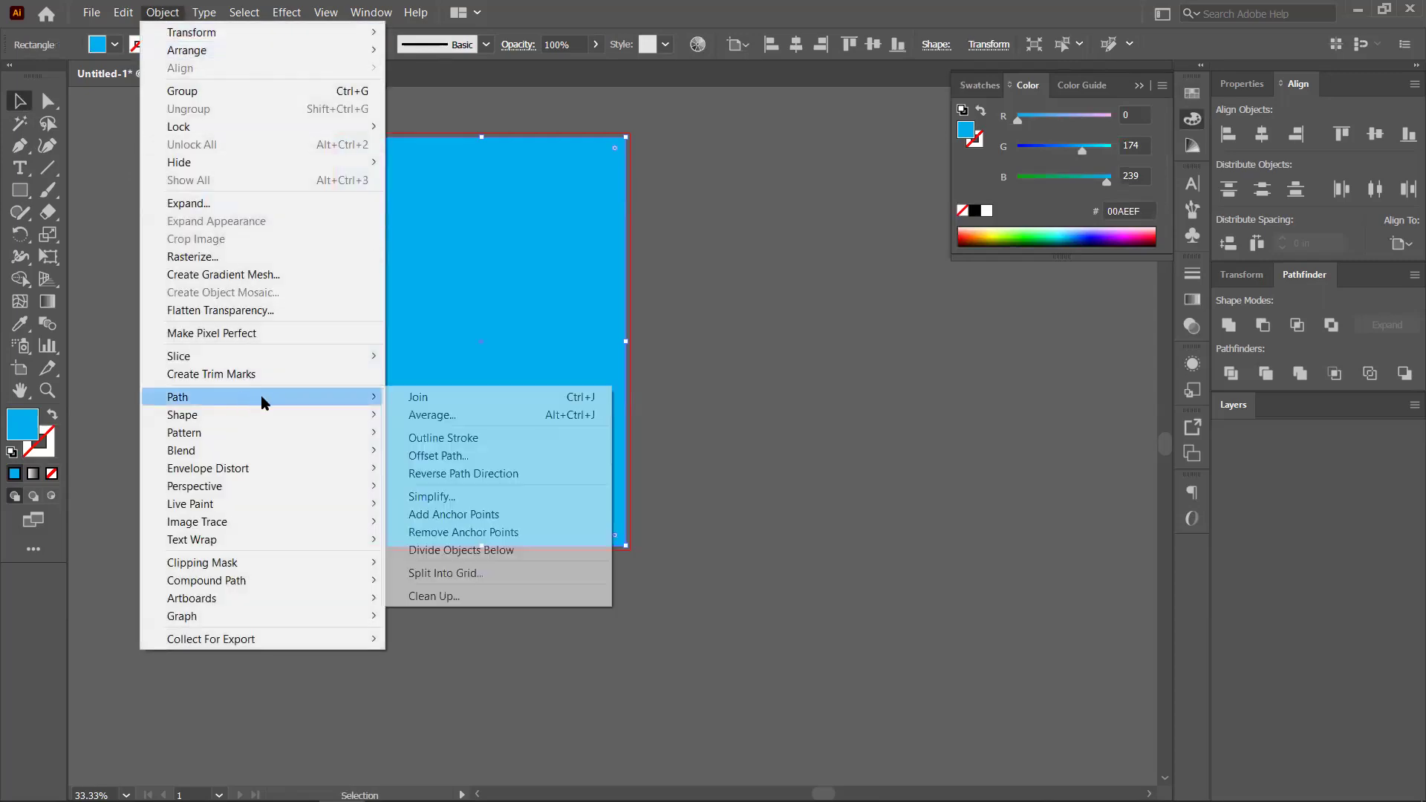
left_click(479, 455)
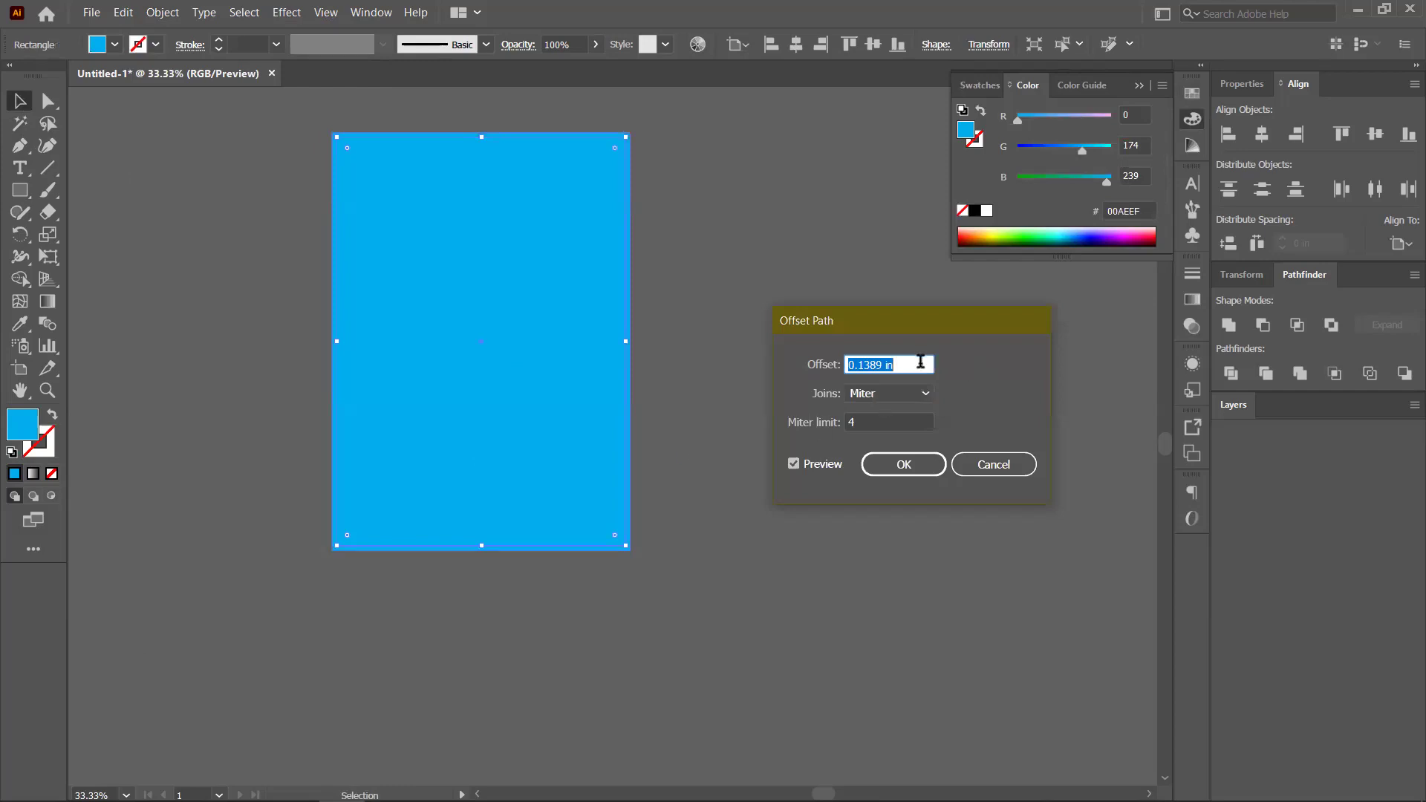
type(".5")
left_click(794, 465)
left_click(794, 464)
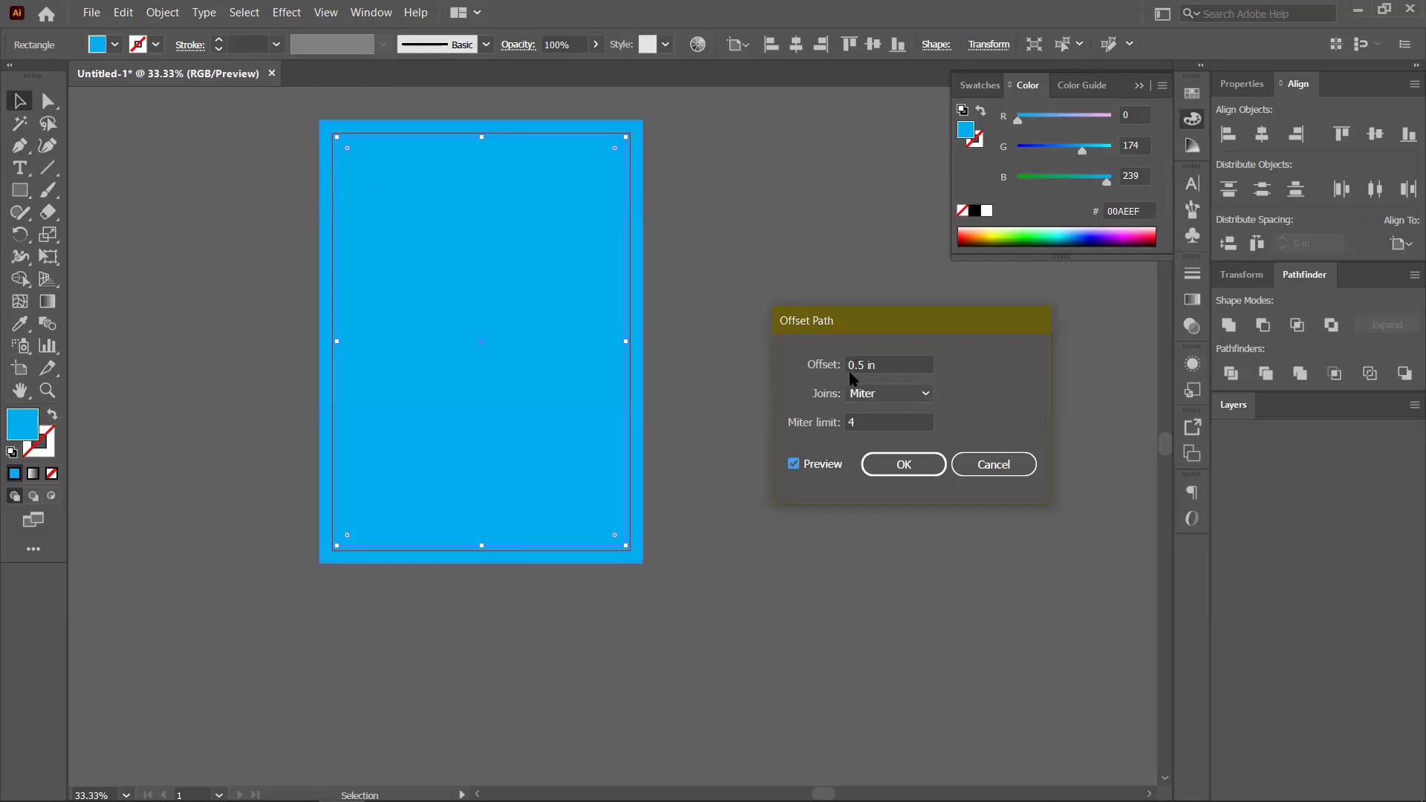
left_click(889, 371)
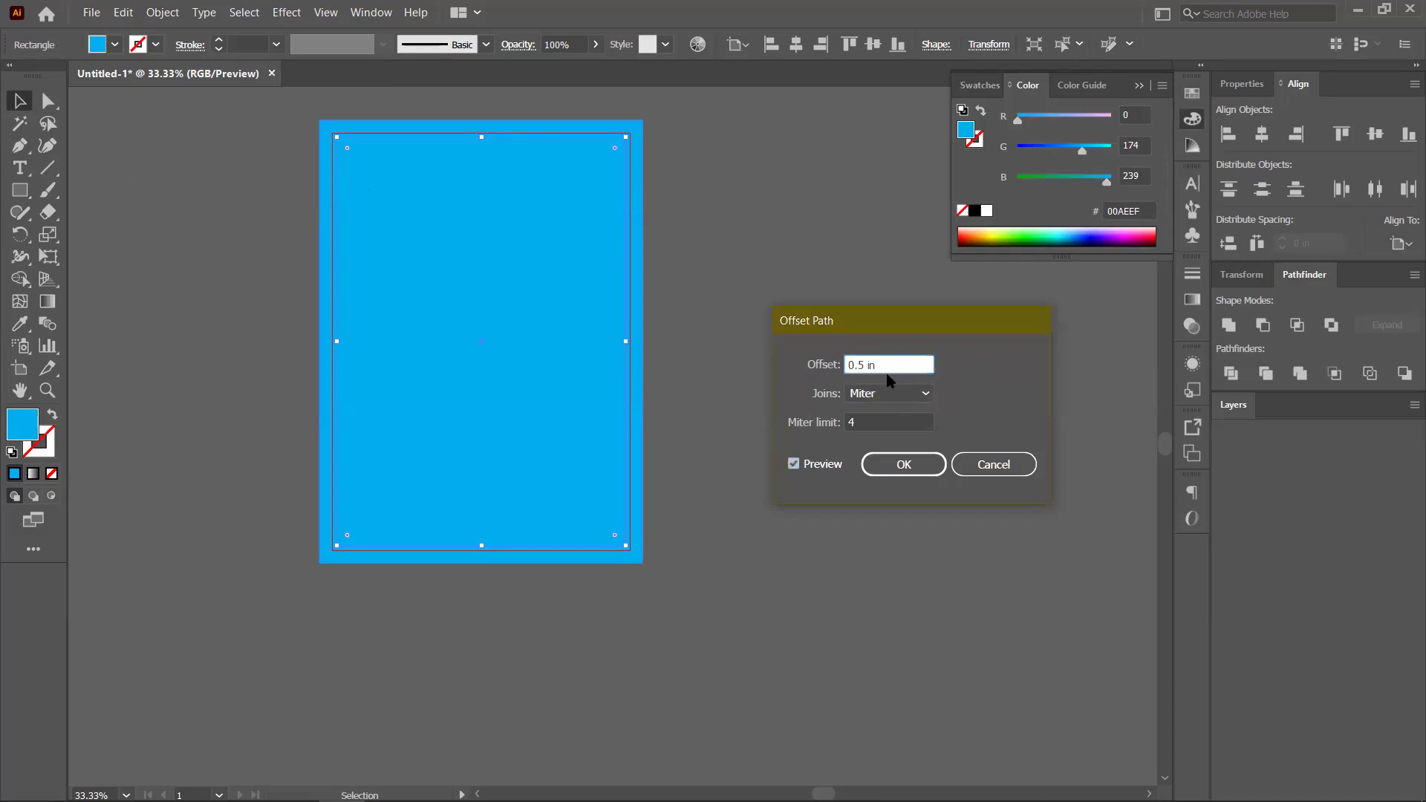
type("-")
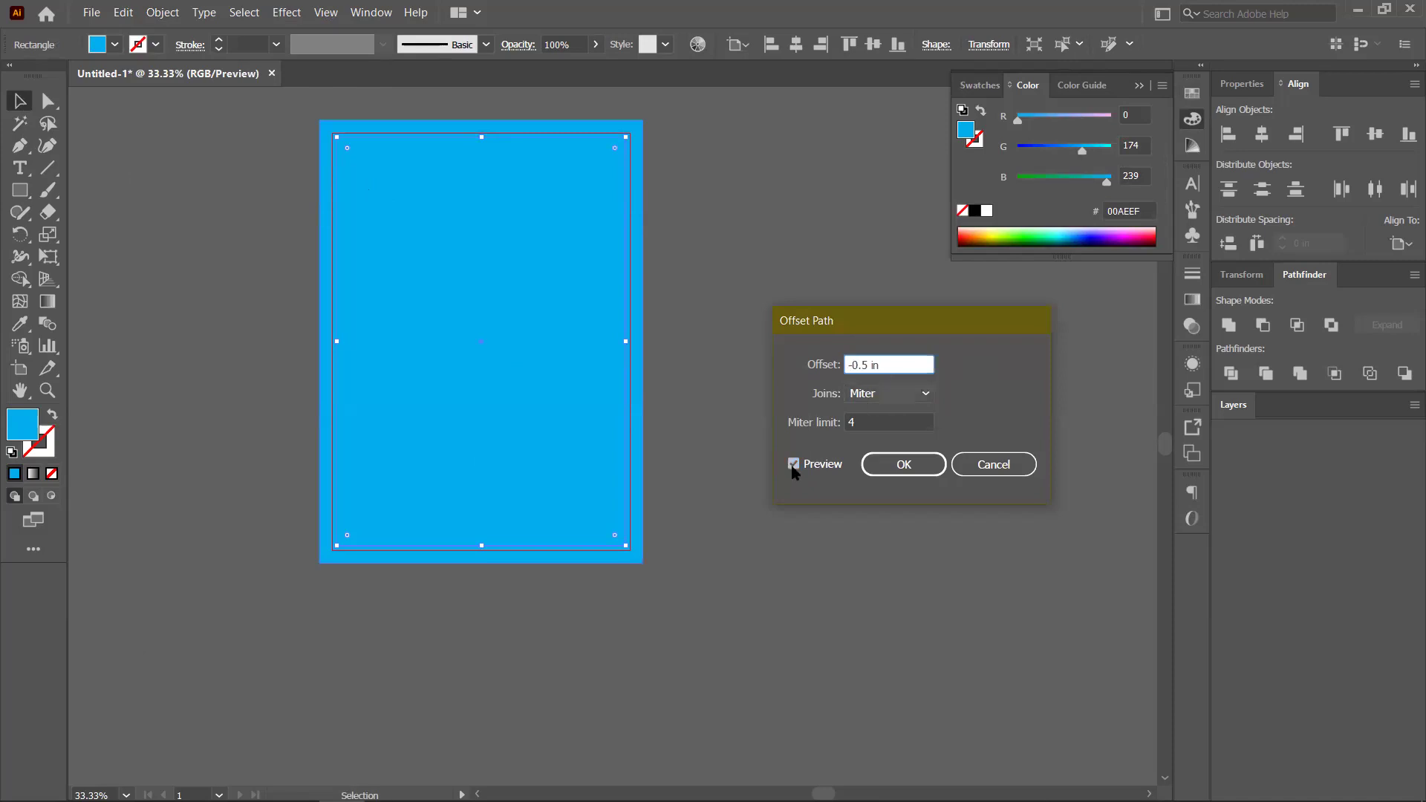
left_click(794, 466)
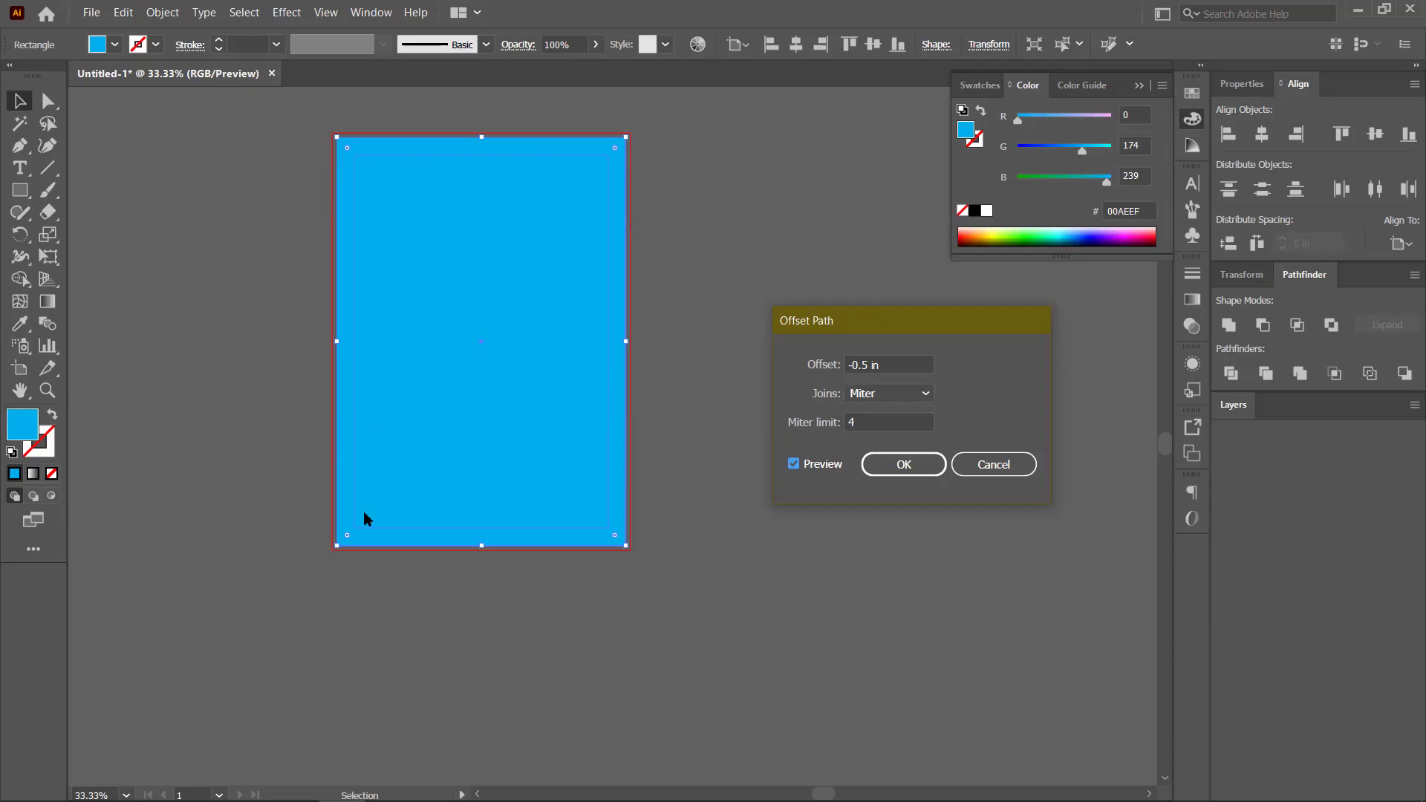
left_click(904, 465)
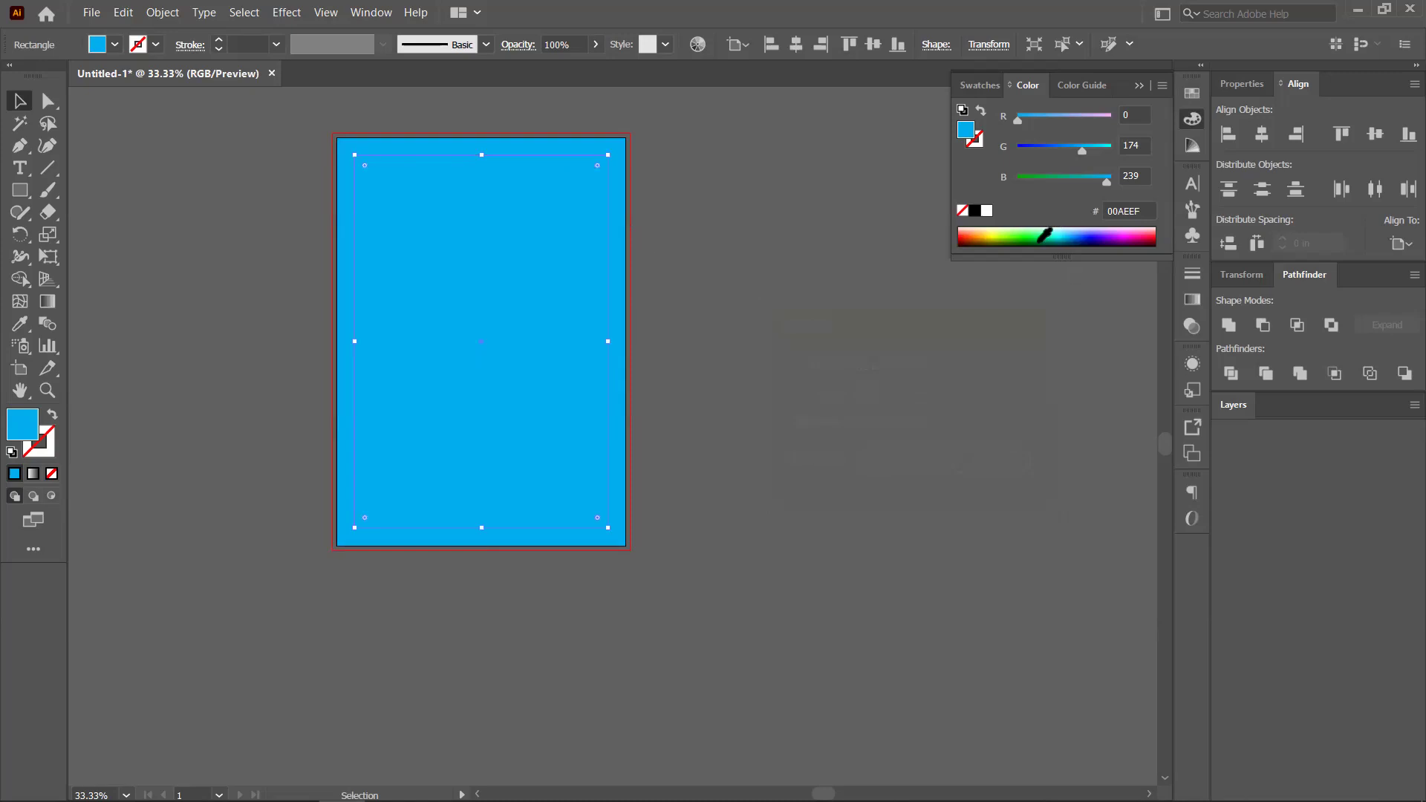
left_click(1045, 236)
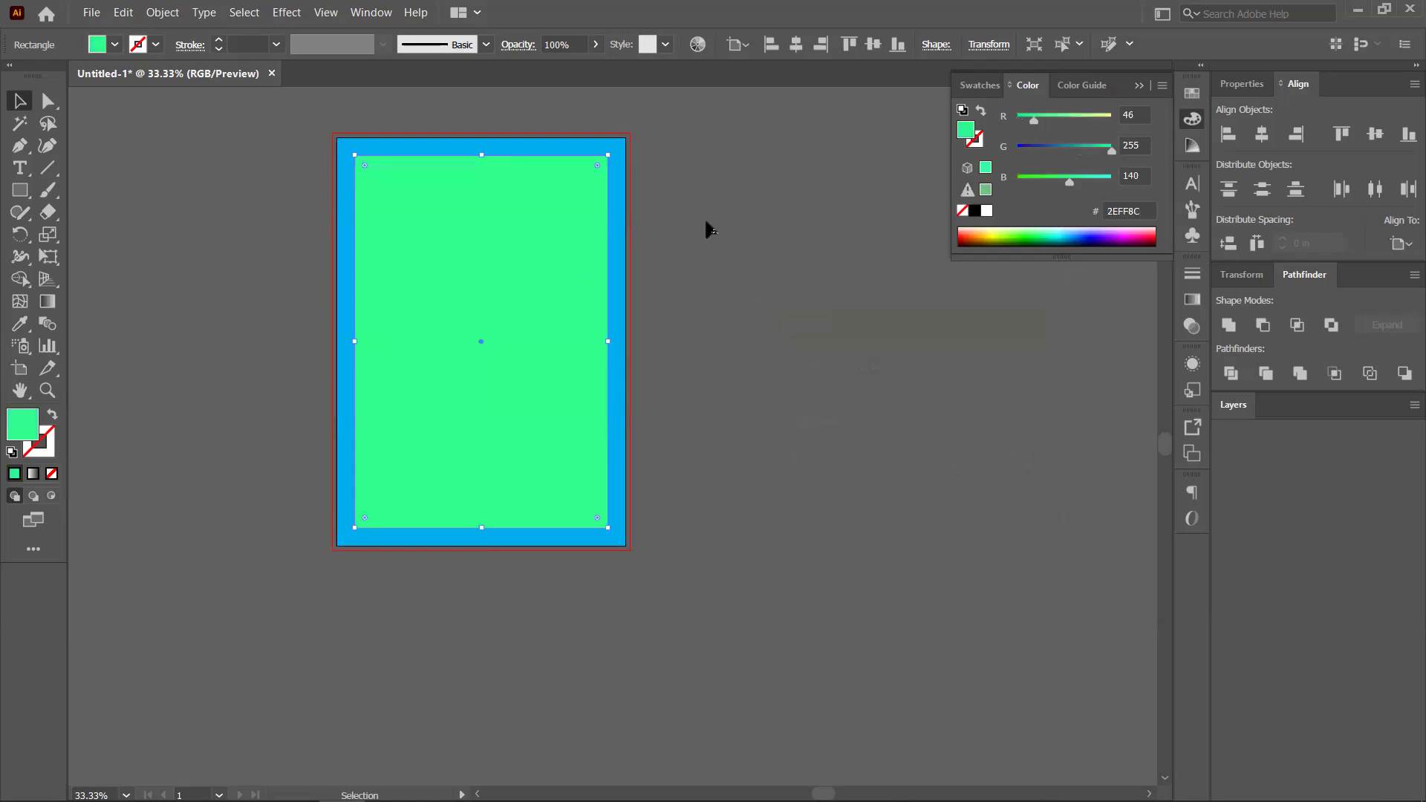
Delete the outer cyan rectangle
left_click(646, 370)
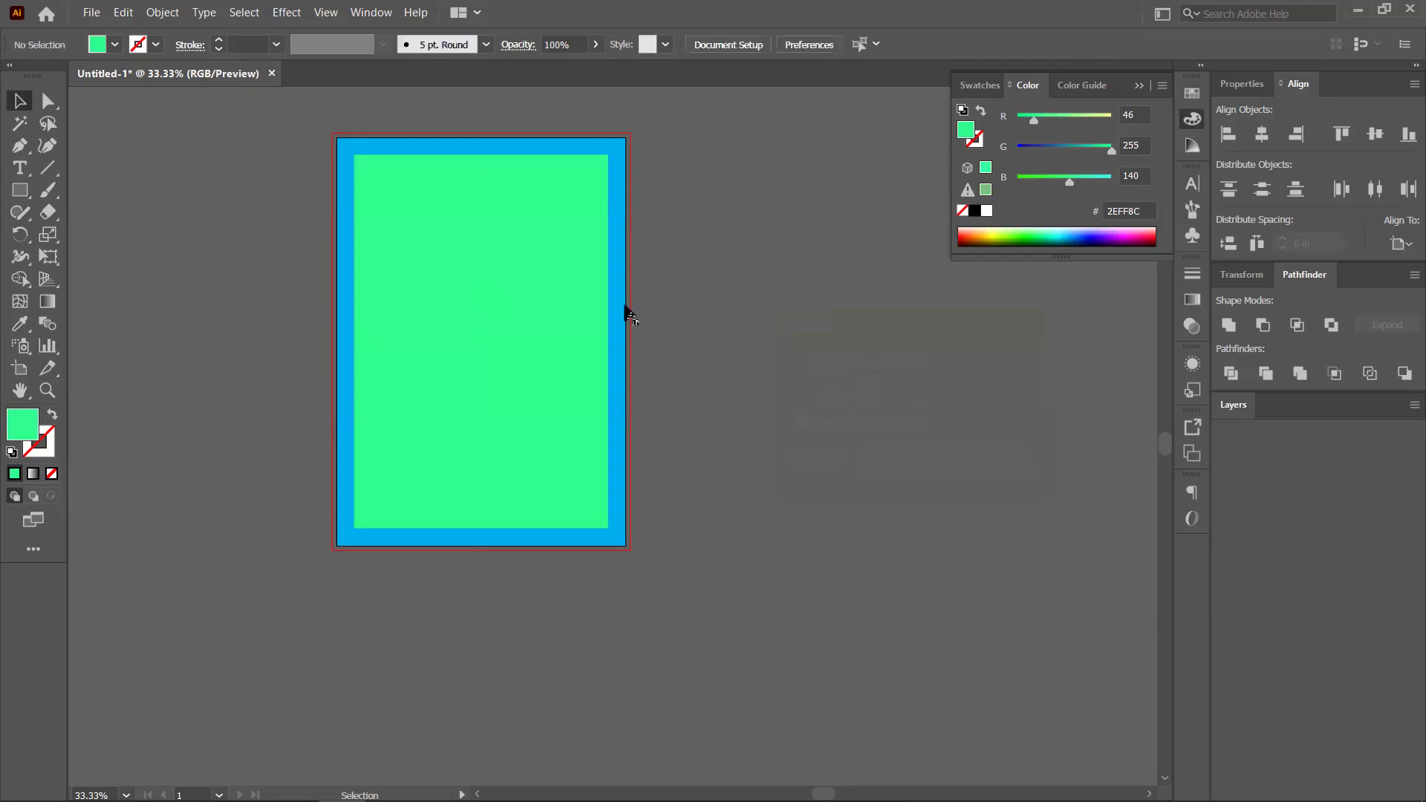
left_click(626, 321)
left_click_drag(926, 332, 926, 332)
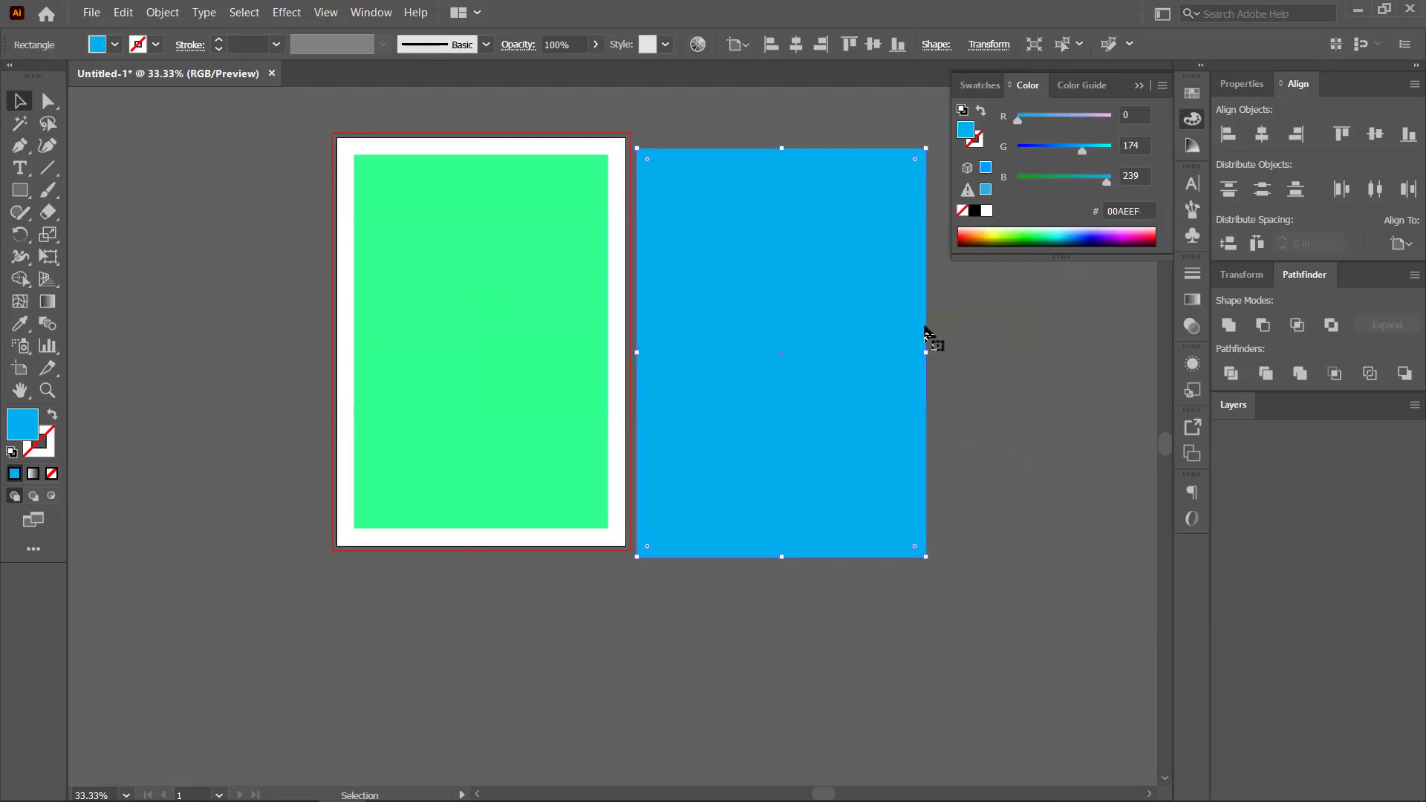
key("Delete")
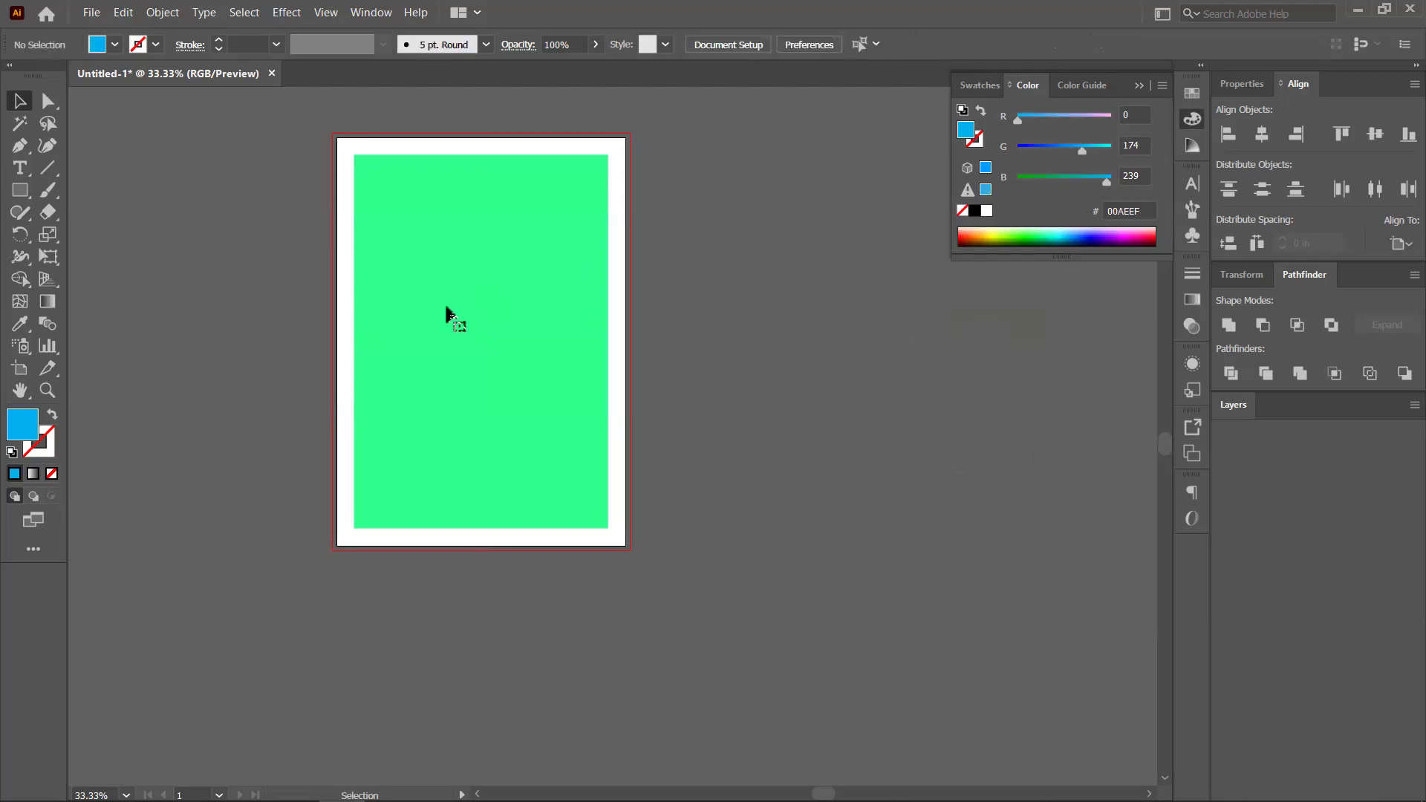
Turn the green inset rectangle into guides with Make Guides, then view the whole artboard
left_click(449, 316)
right_click(449, 309)
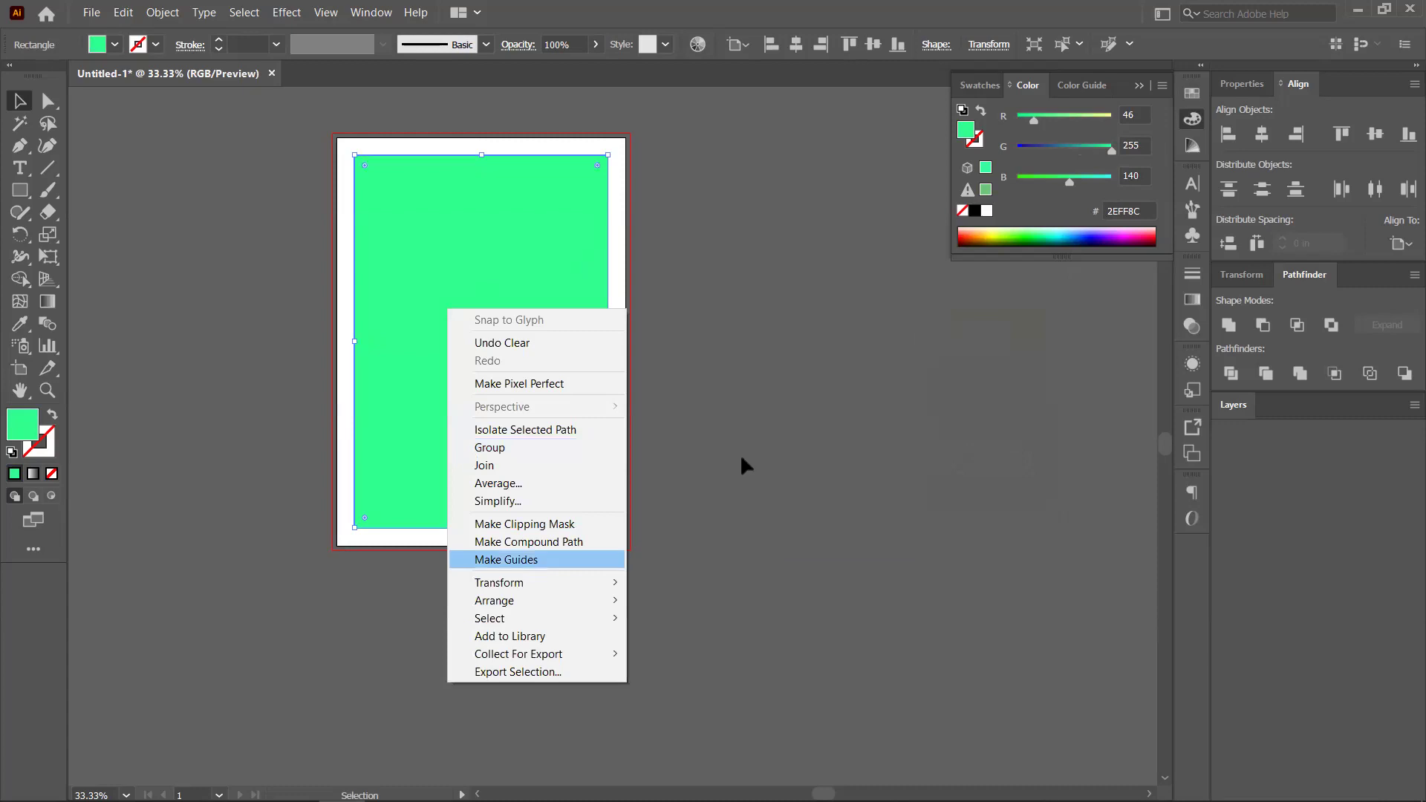
key("Return")
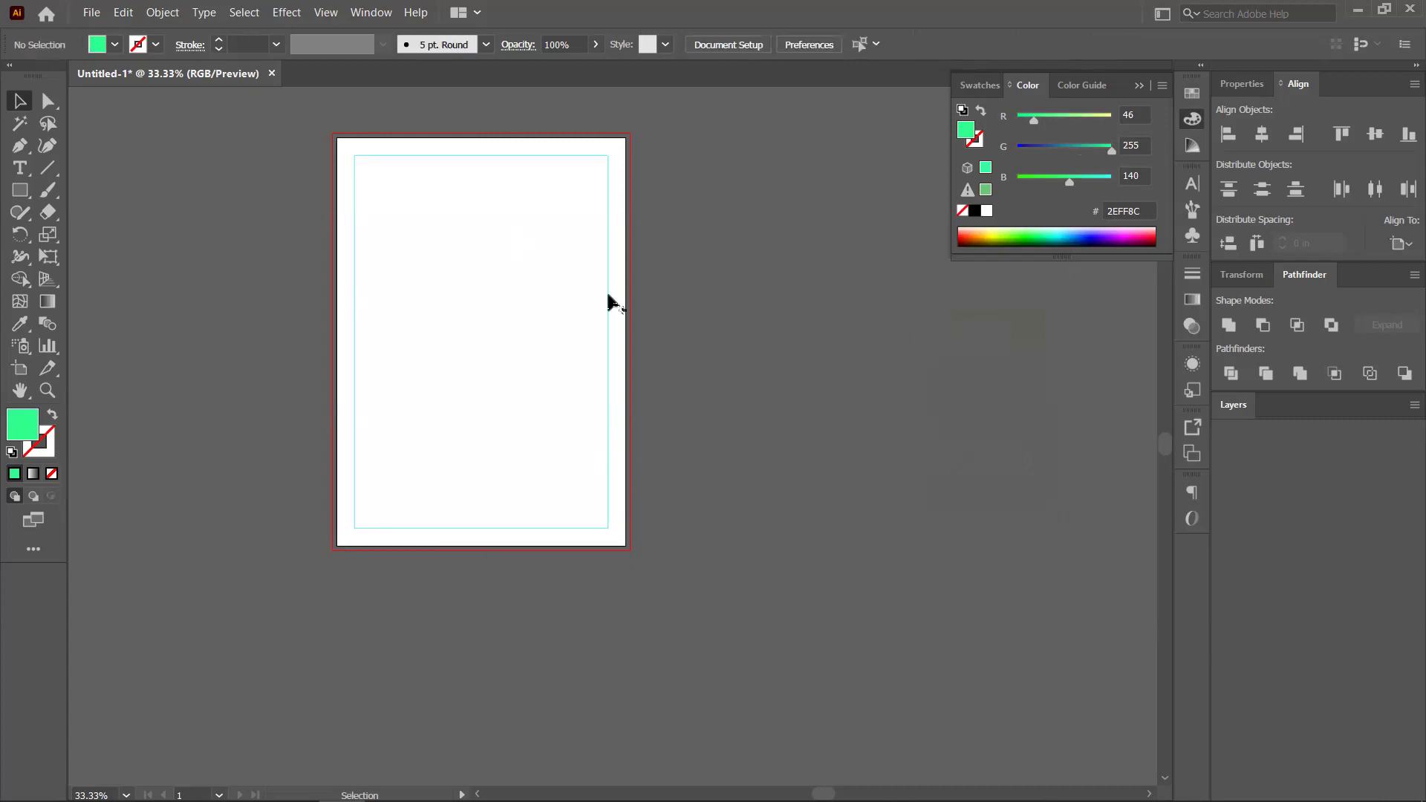
key("ctrl+plus")
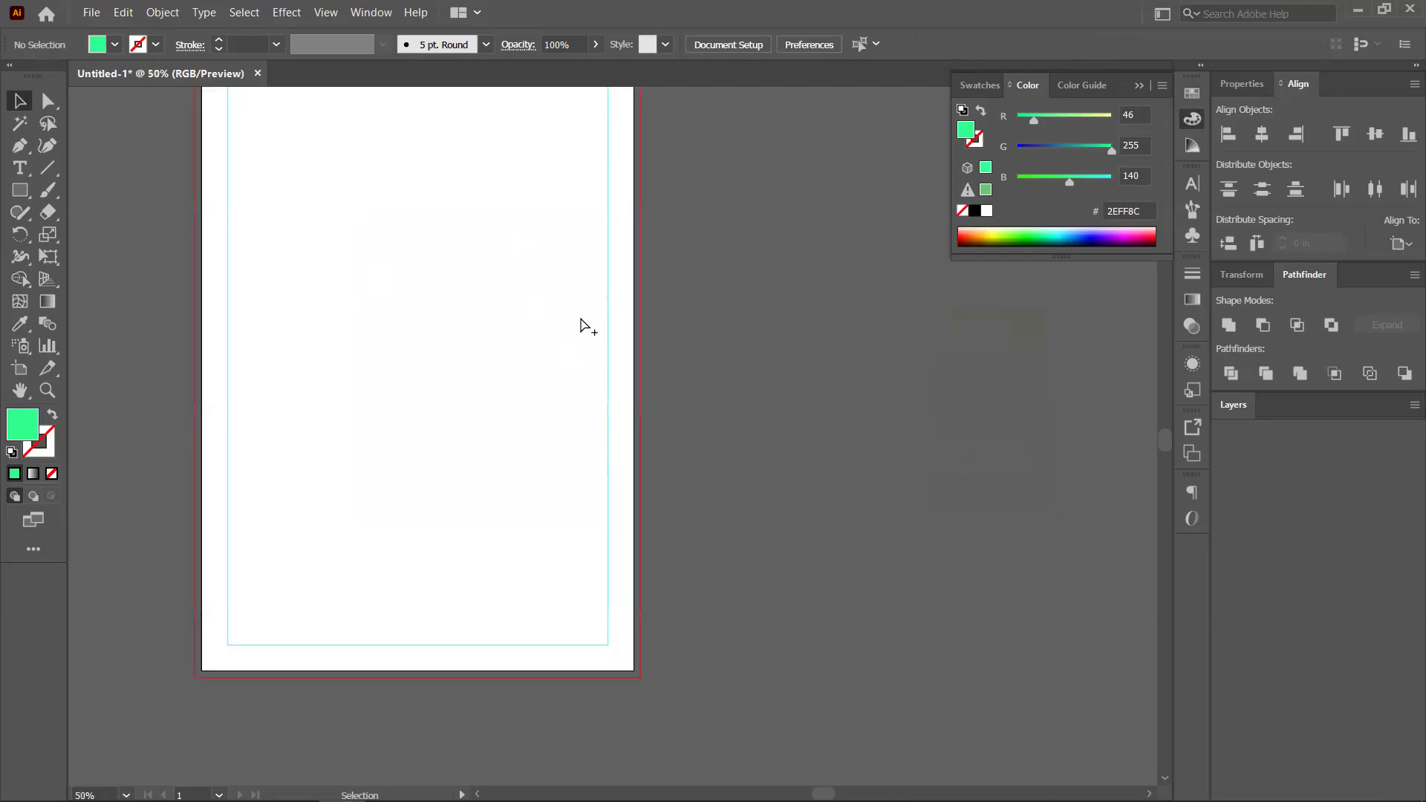
key("ctrl+minus")
key("ctrl+minus")
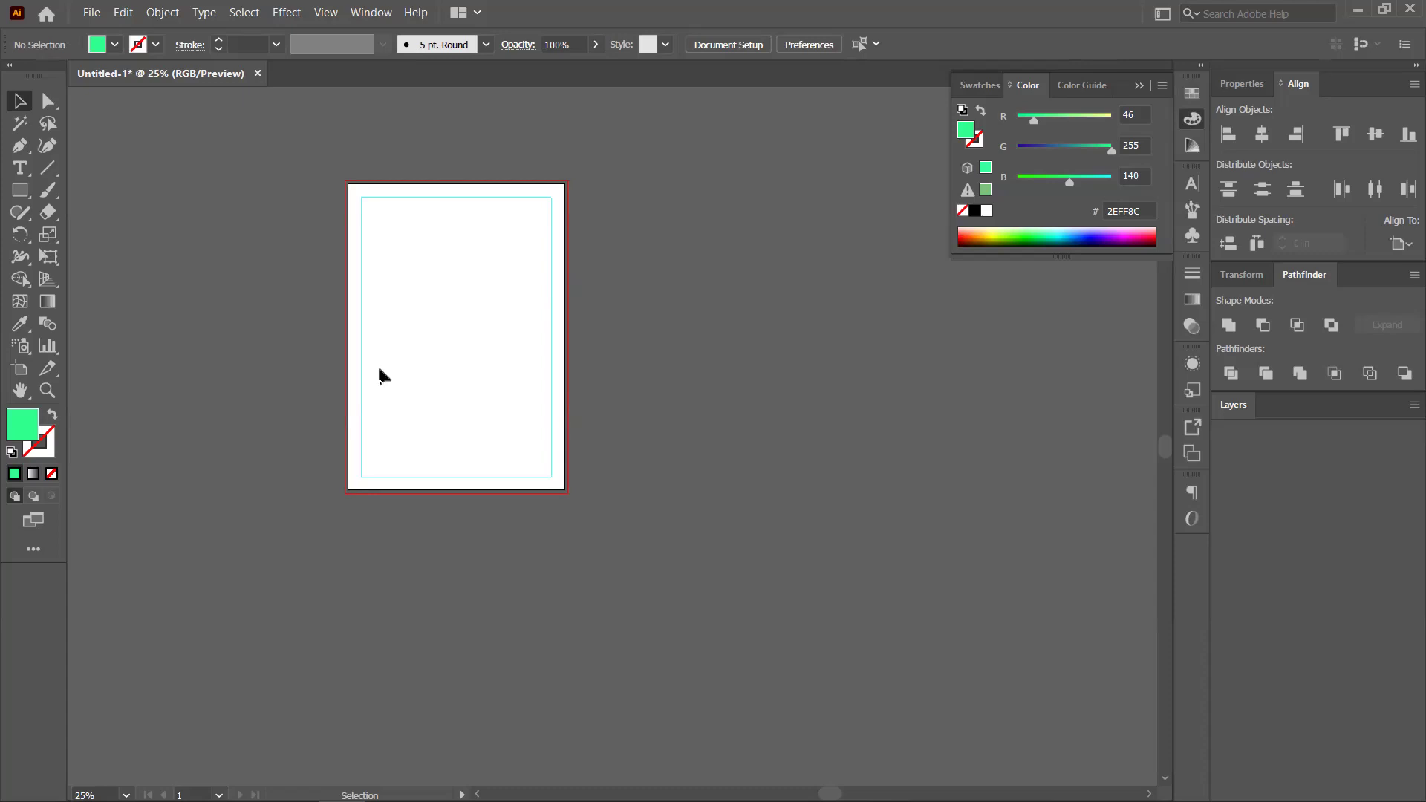
scroll(381, 371, "up", 1)
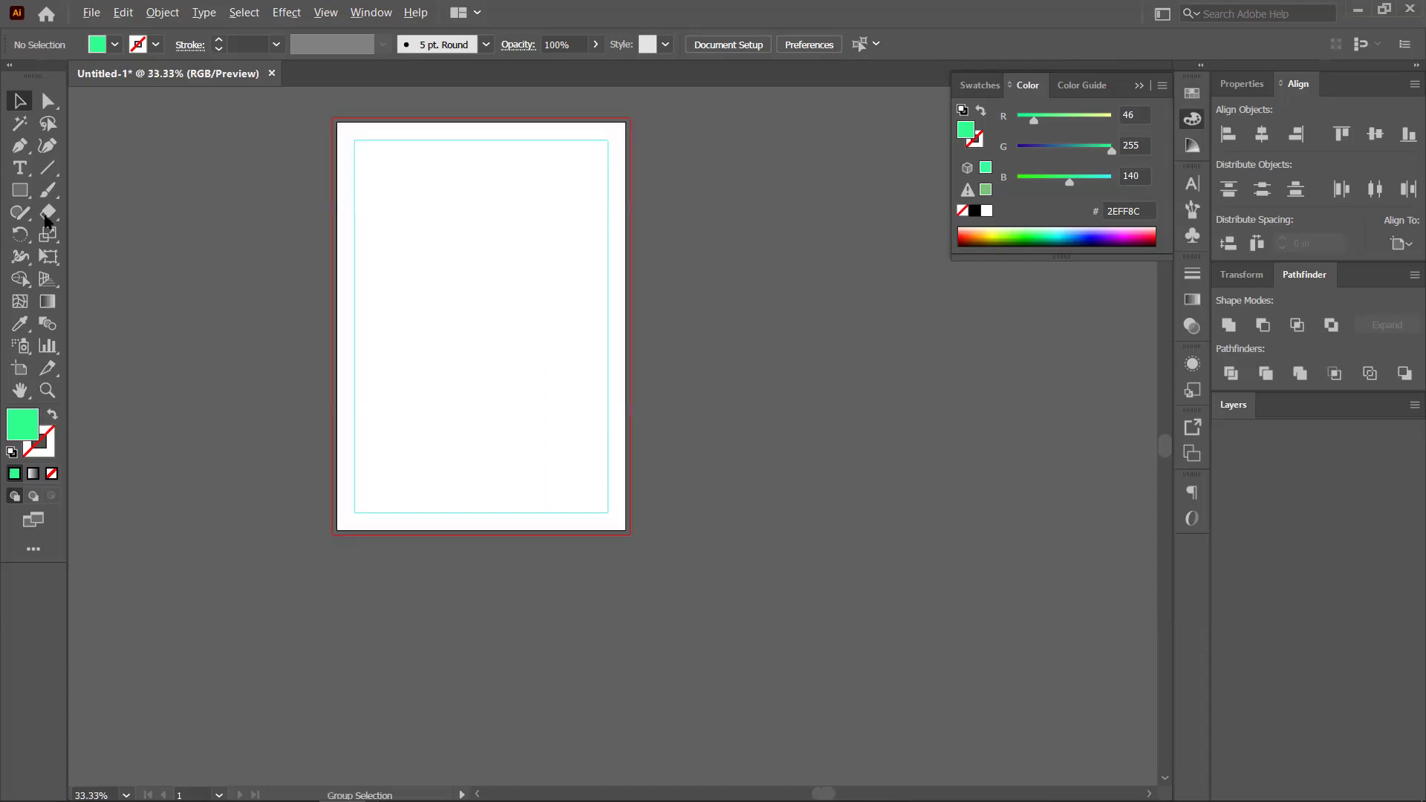
scroll(51, 200, "down", 1)
Draw a green 2EFF8C rectangle over the artboard
left_click(20, 147)
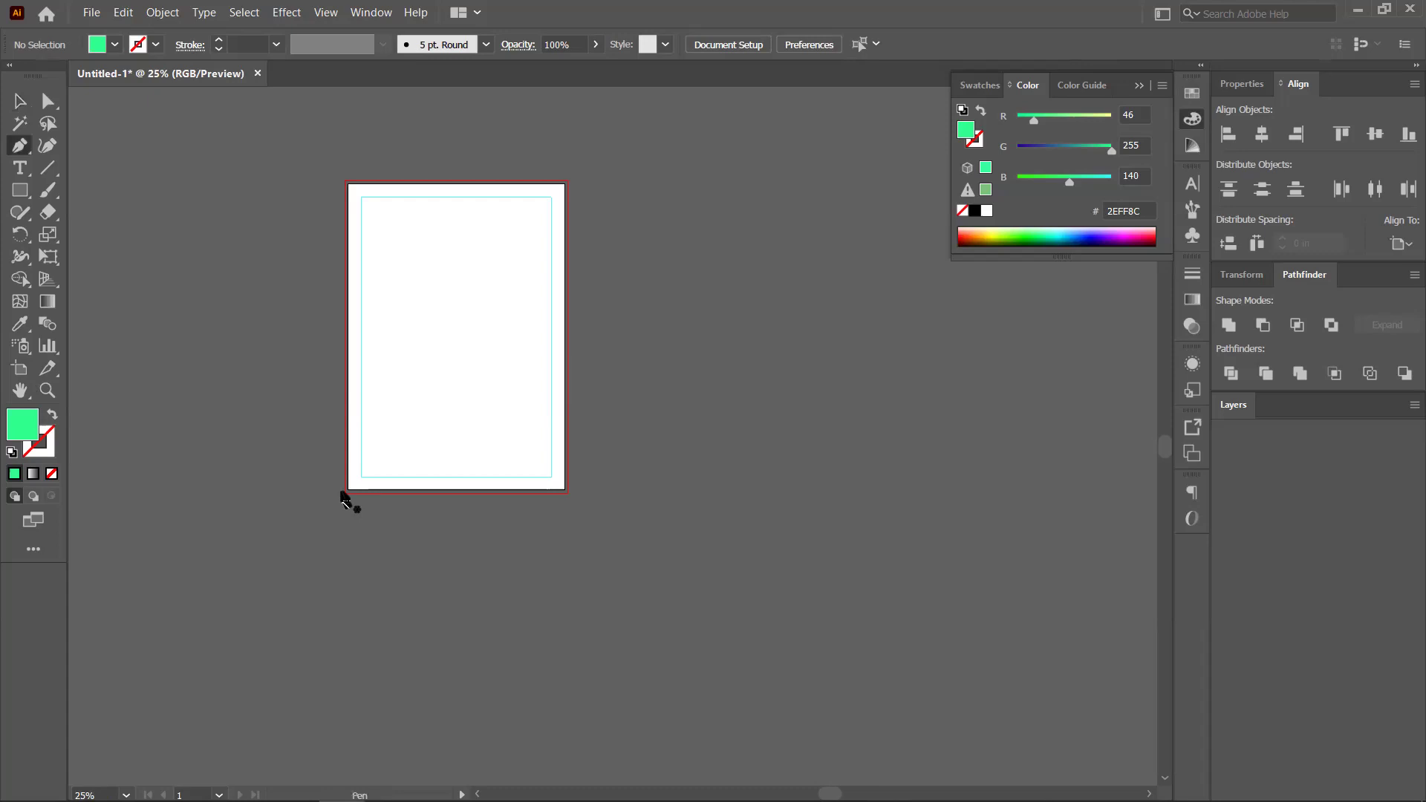
left_click(19, 191)
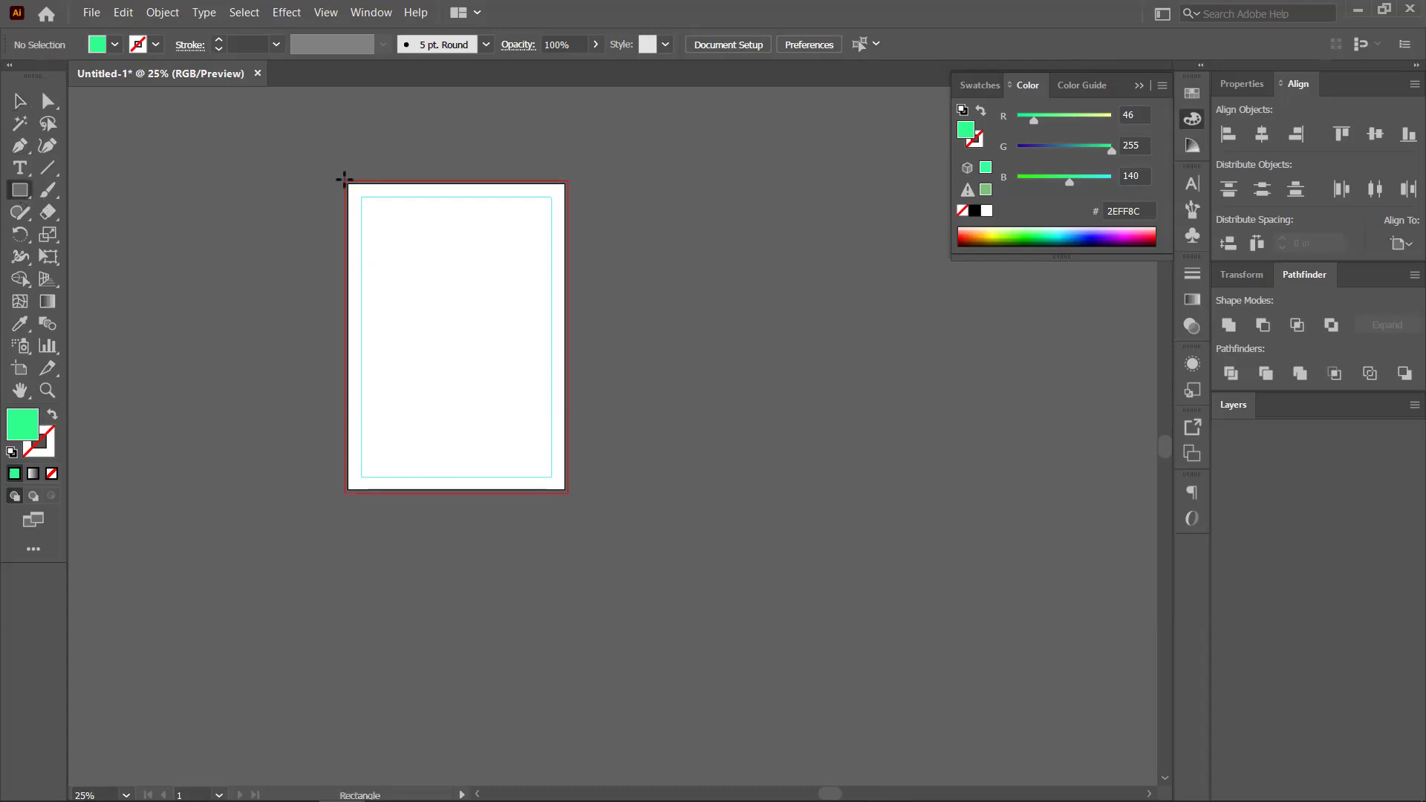
left_click_drag(345, 183, 567, 491)
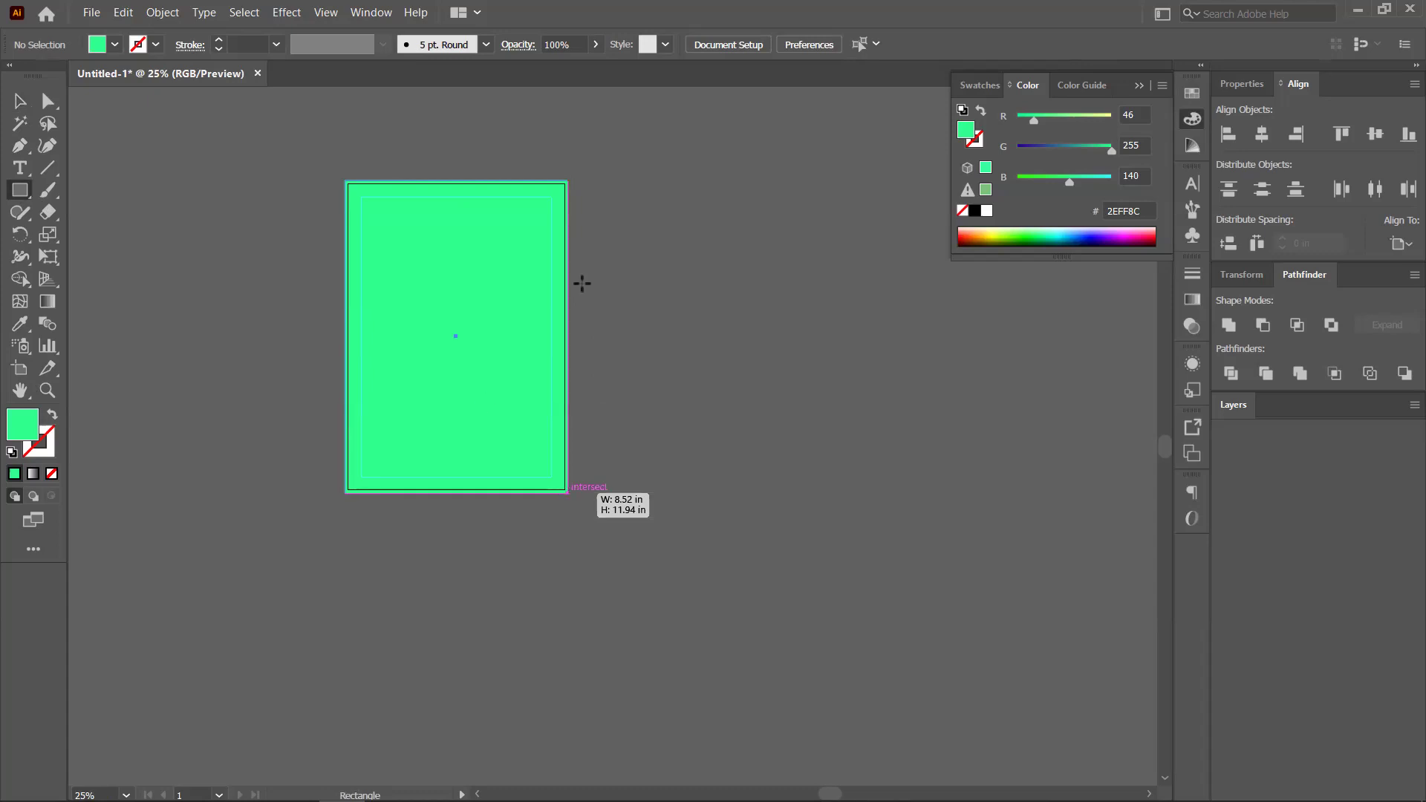
Add anchor points on both side edges and delete the top corners to slant the top edge
left_click(20, 150)
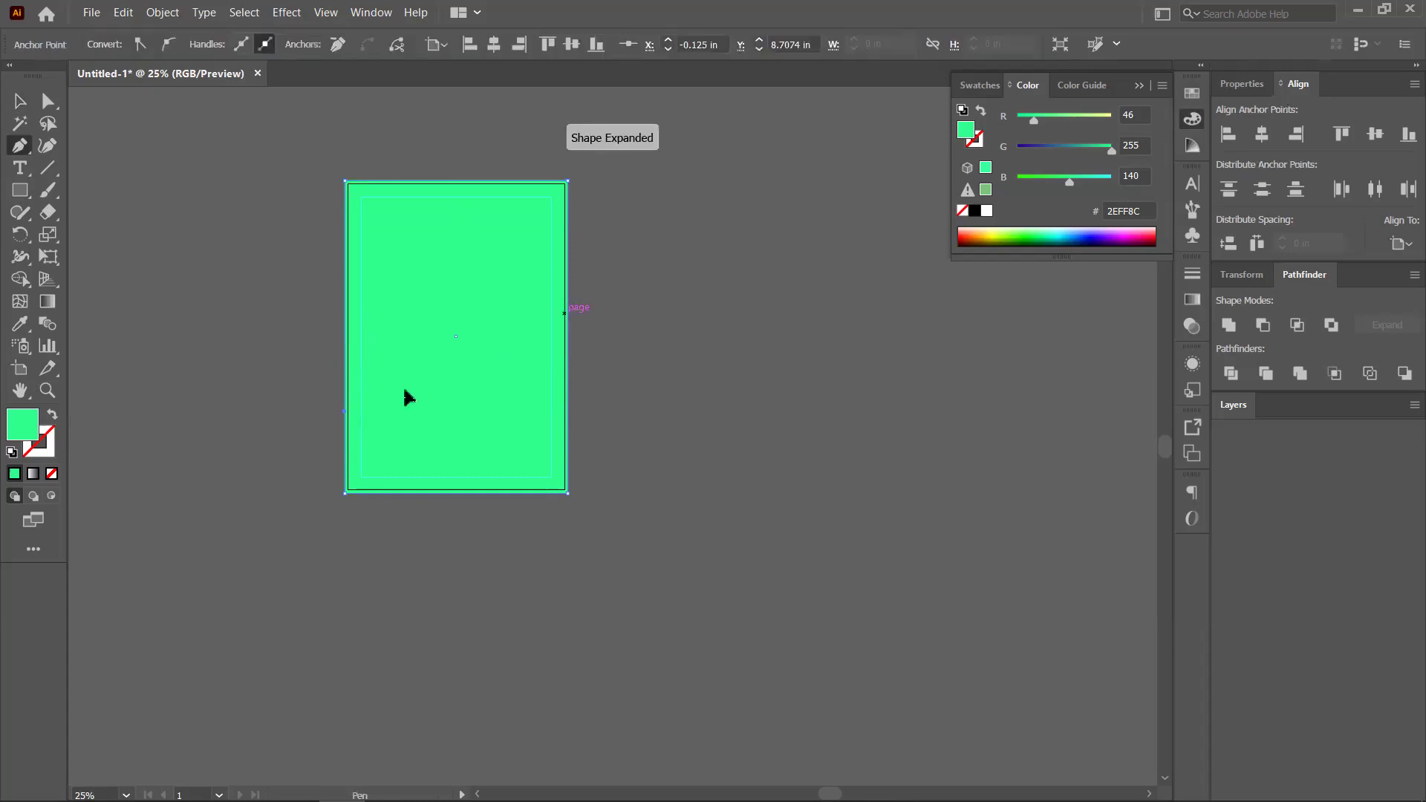
scroll(342, 401, "up", 1)
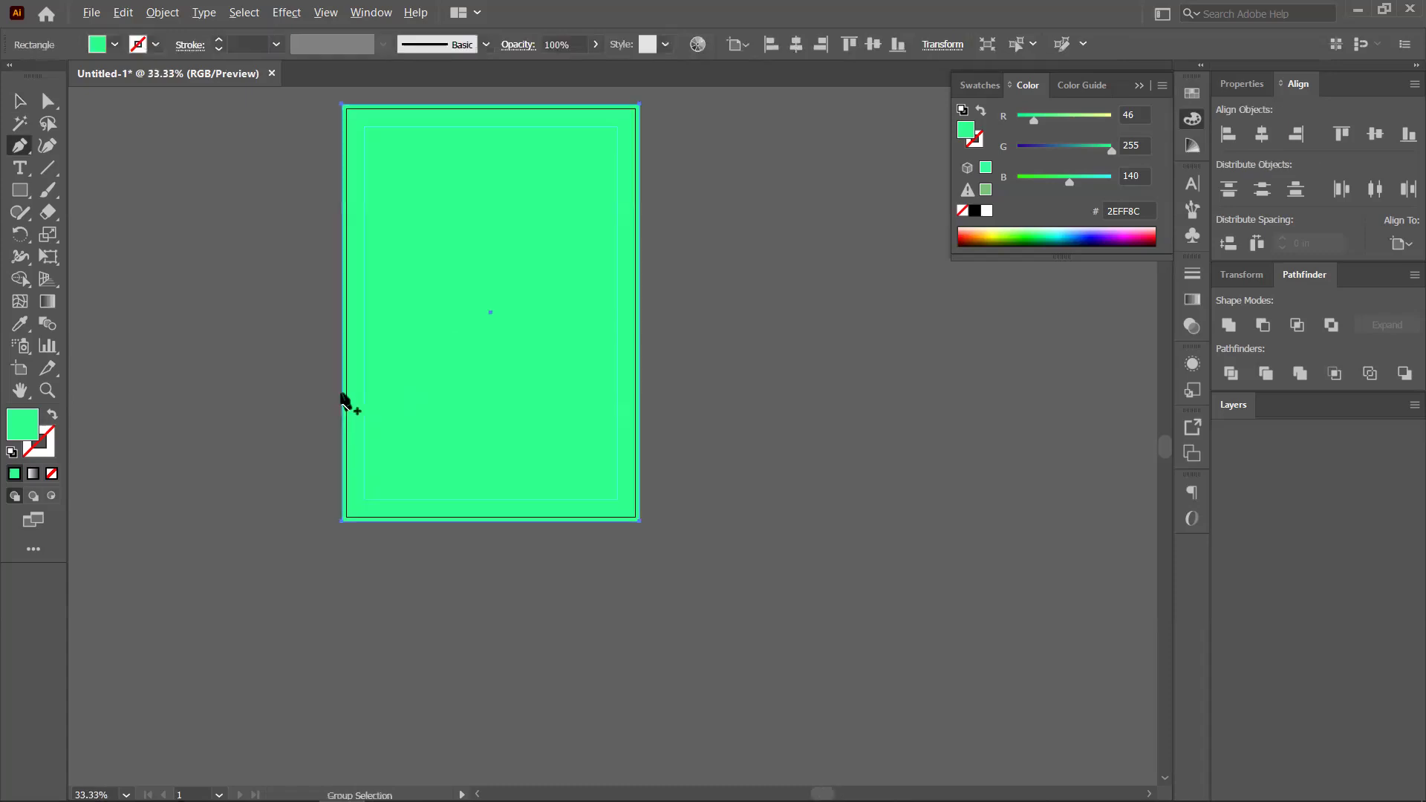
left_click(341, 396)
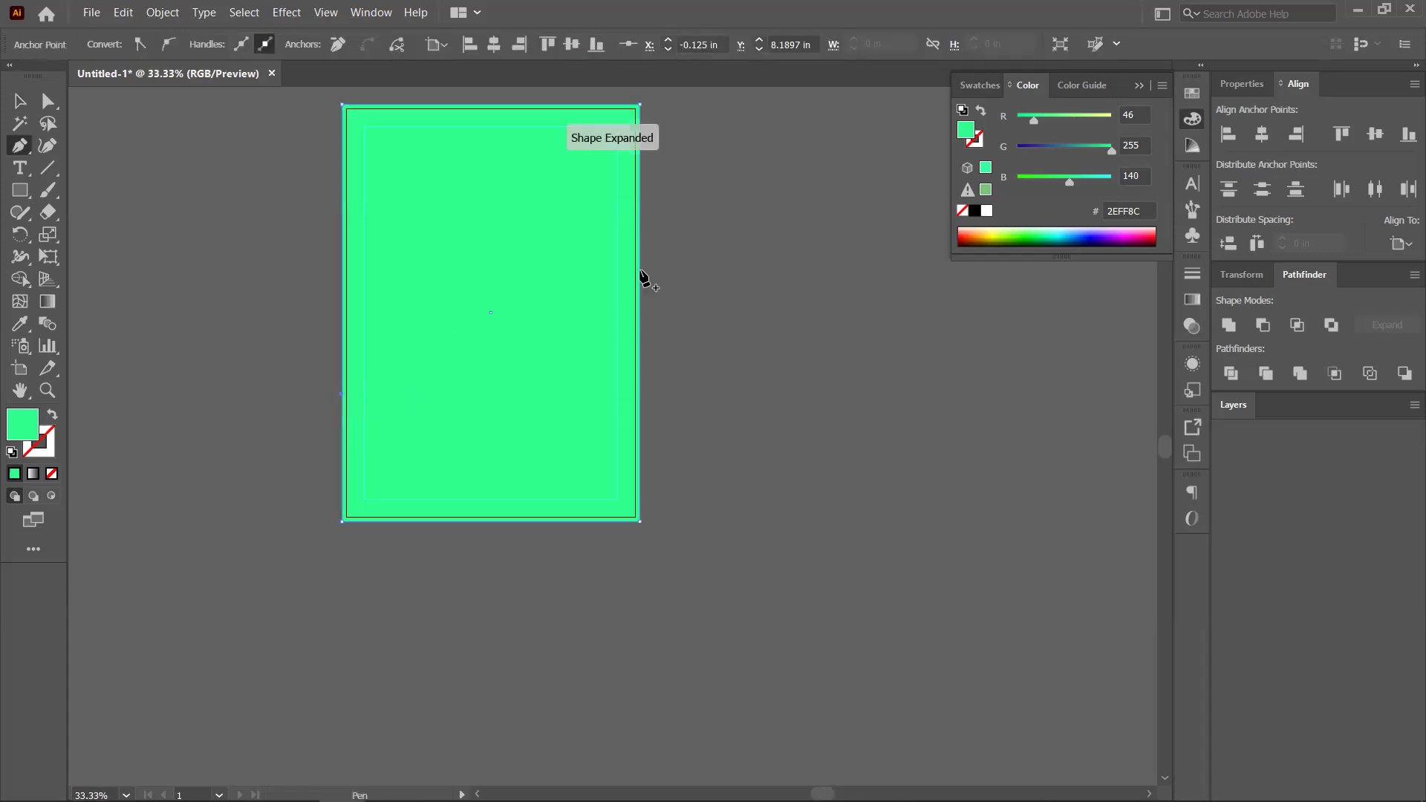
left_click(654, 331)
left_click(640, 266)
left_click(20, 147)
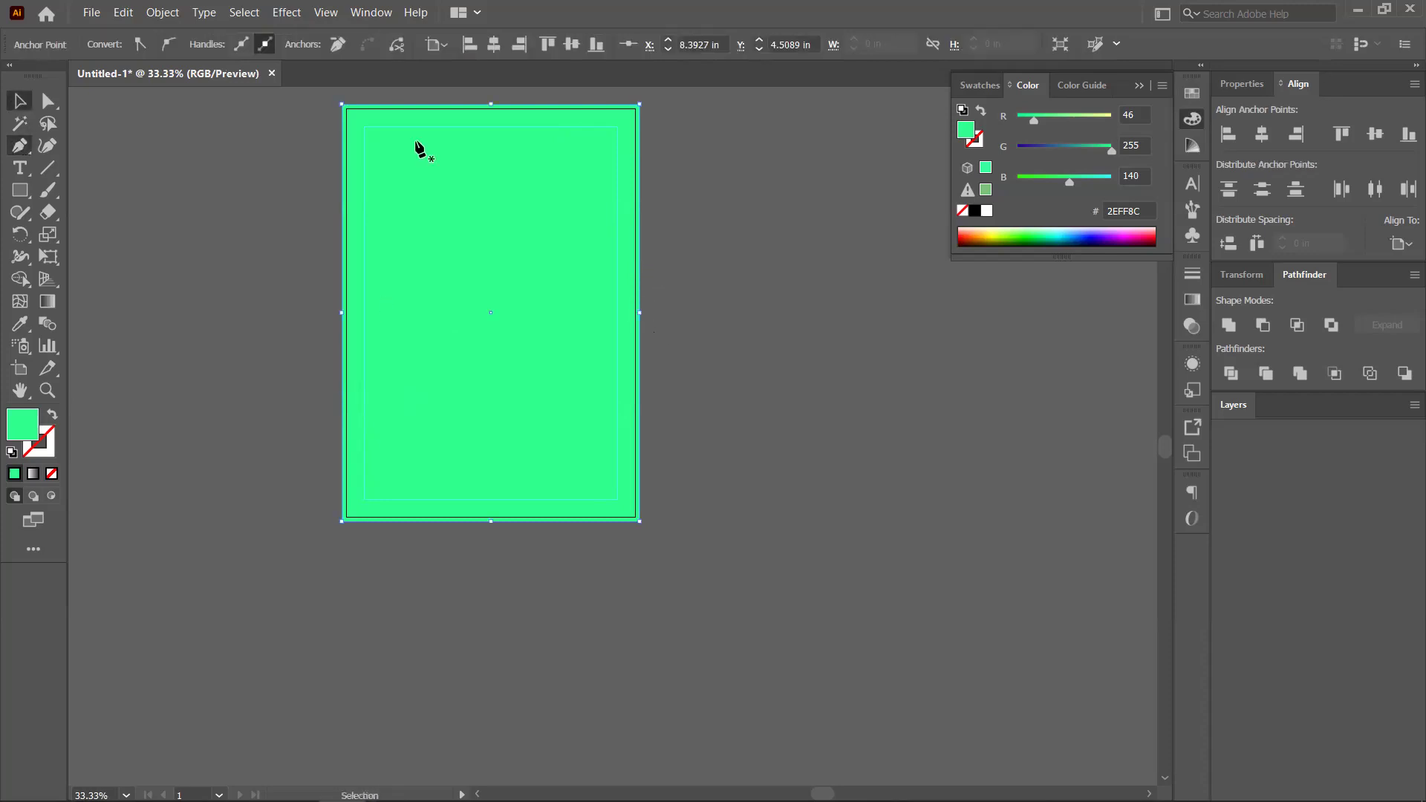
left_click(342, 104)
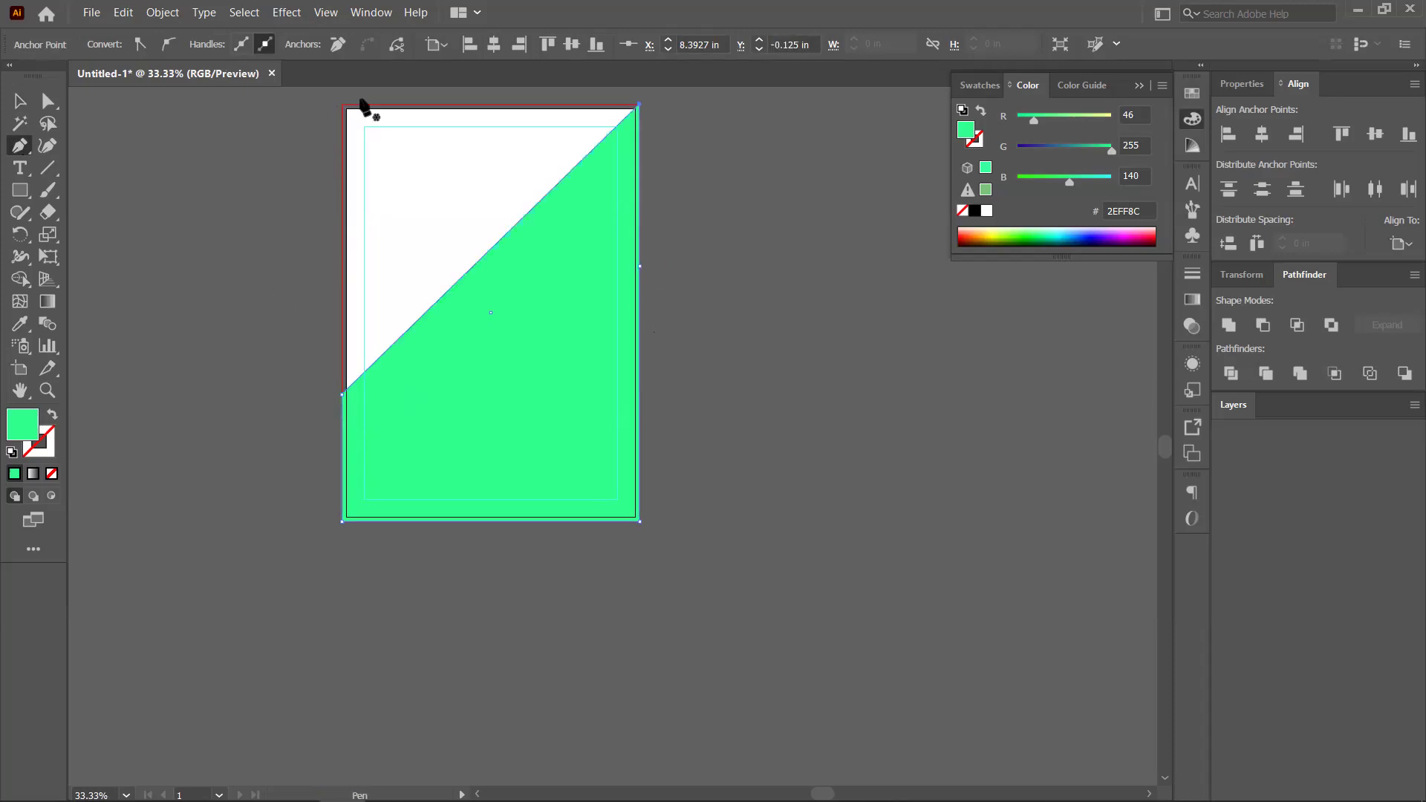
left_click(630, 113)
left_click(20, 107)
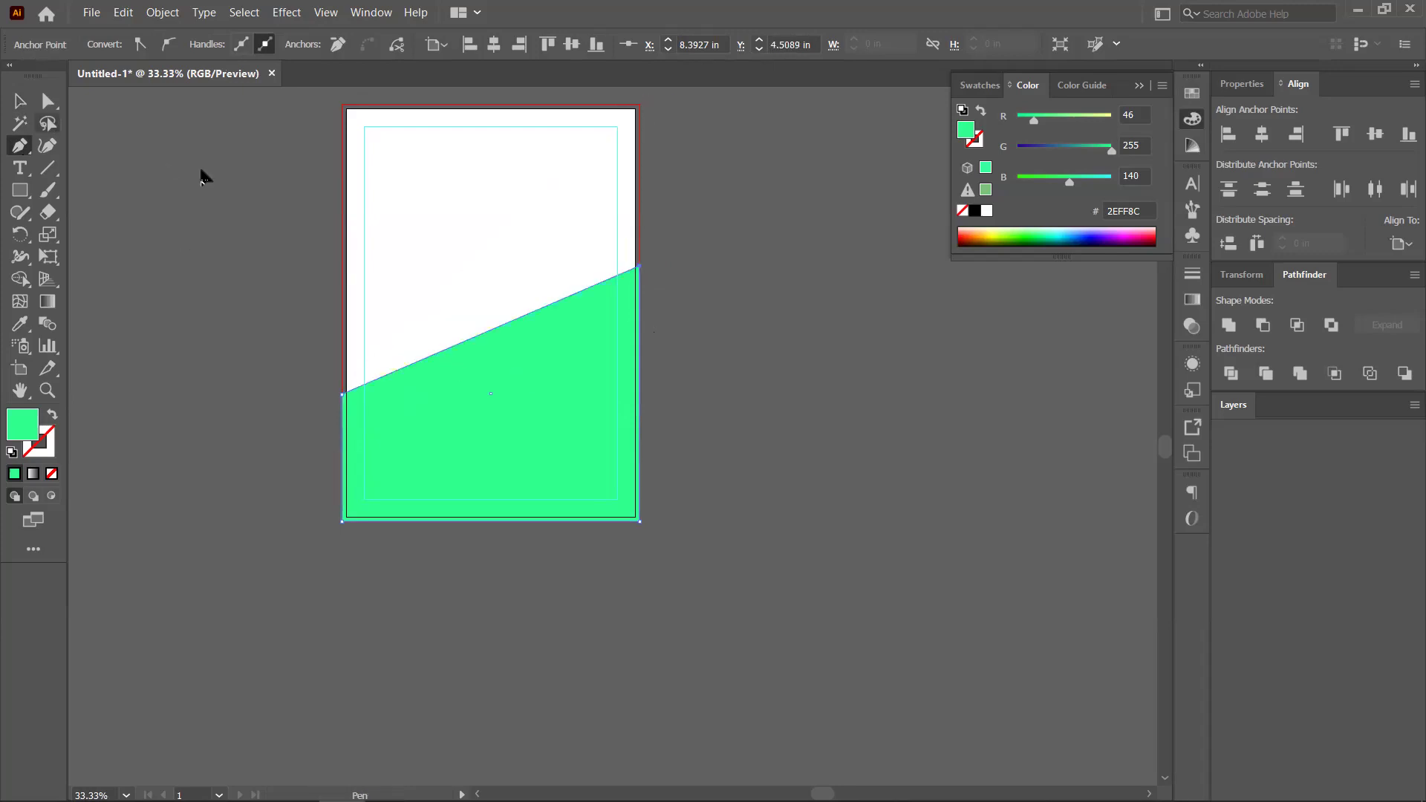
left_click(367, 249)
scroll(367, 250, "down", 1)
Duplicate the green shape, rotate the copy 180° and move it over the artboard top
left_click_drag(558, 349, 568, 413)
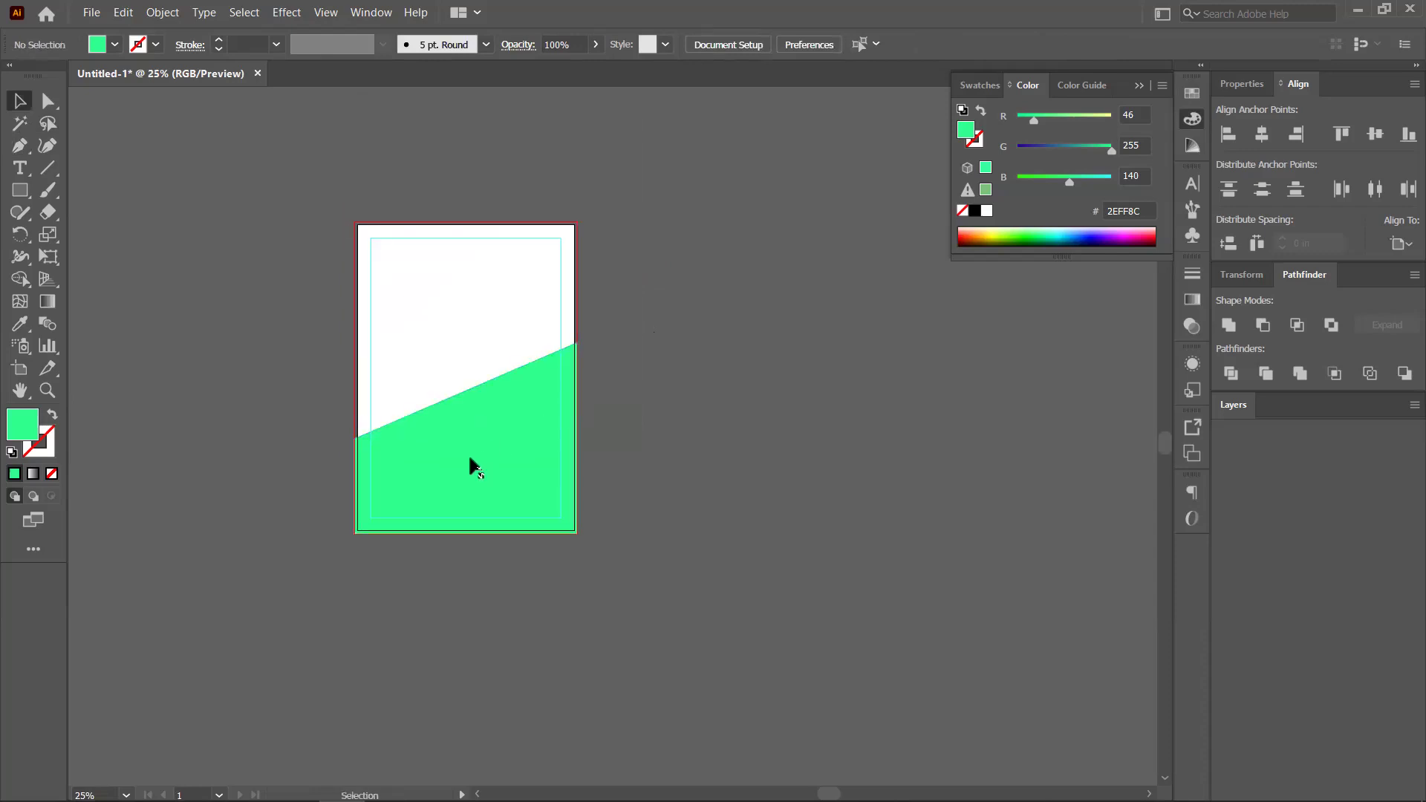
left_click_drag(737, 455, 737, 454)
left_click_drag(873, 344, 780, 388)
left_click_drag(601, 306, 607, 498)
left_click(768, 265)
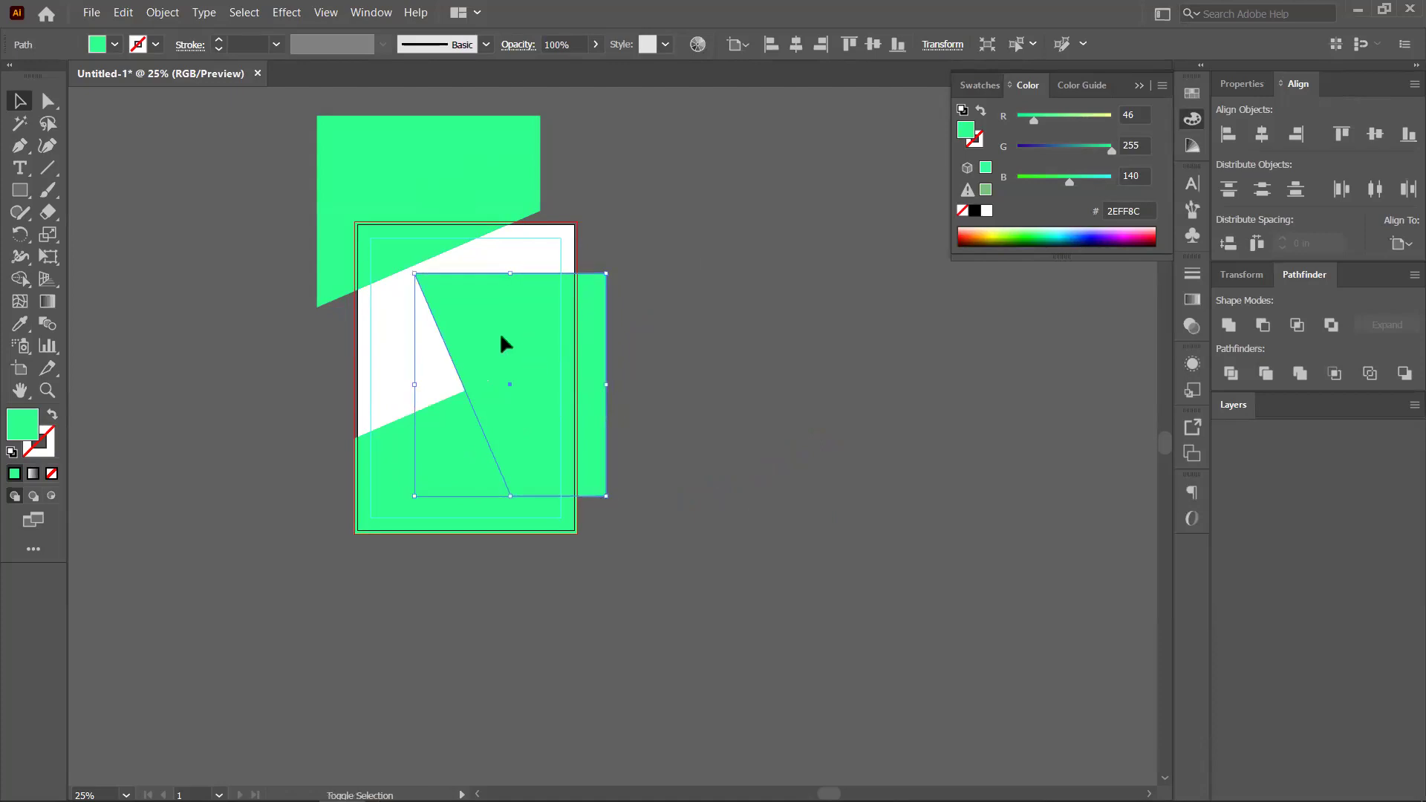
Snap an angled copy to the top-right corner, fill it lime A9FF2E, and send it behind the green shapes
left_click_drag(496, 279, 464, 228)
left_click(1003, 235)
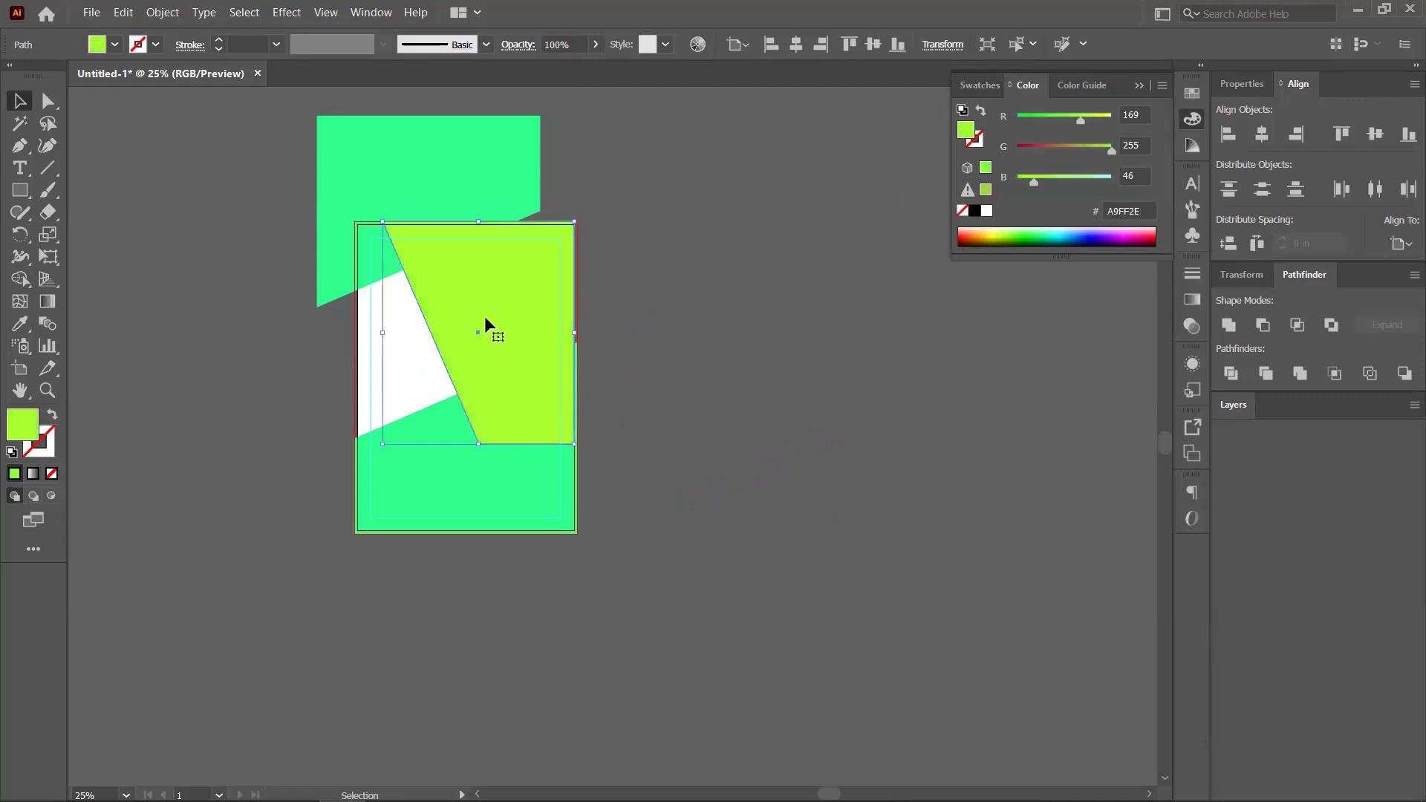
key("ctrl")
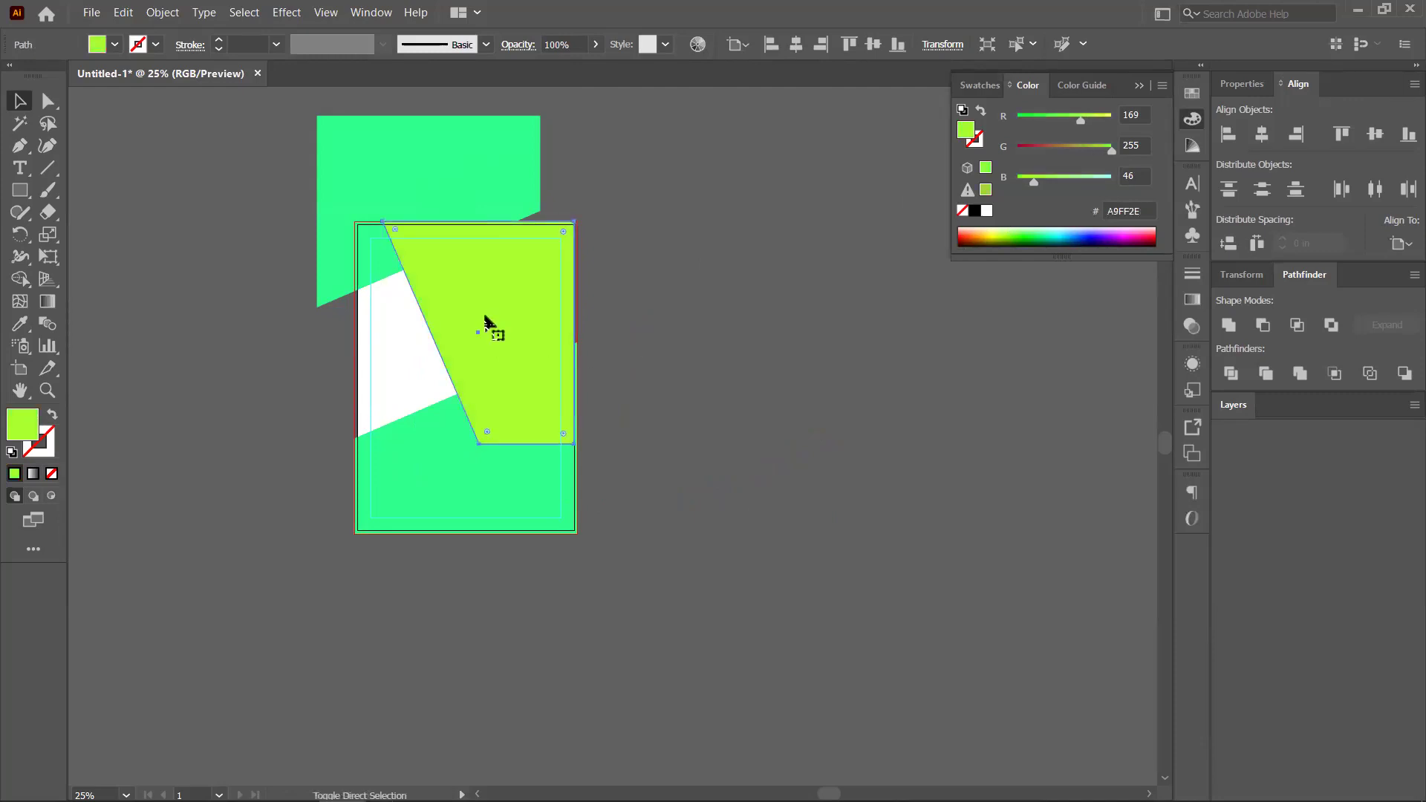
key("ctrl+shift+bracketleft")
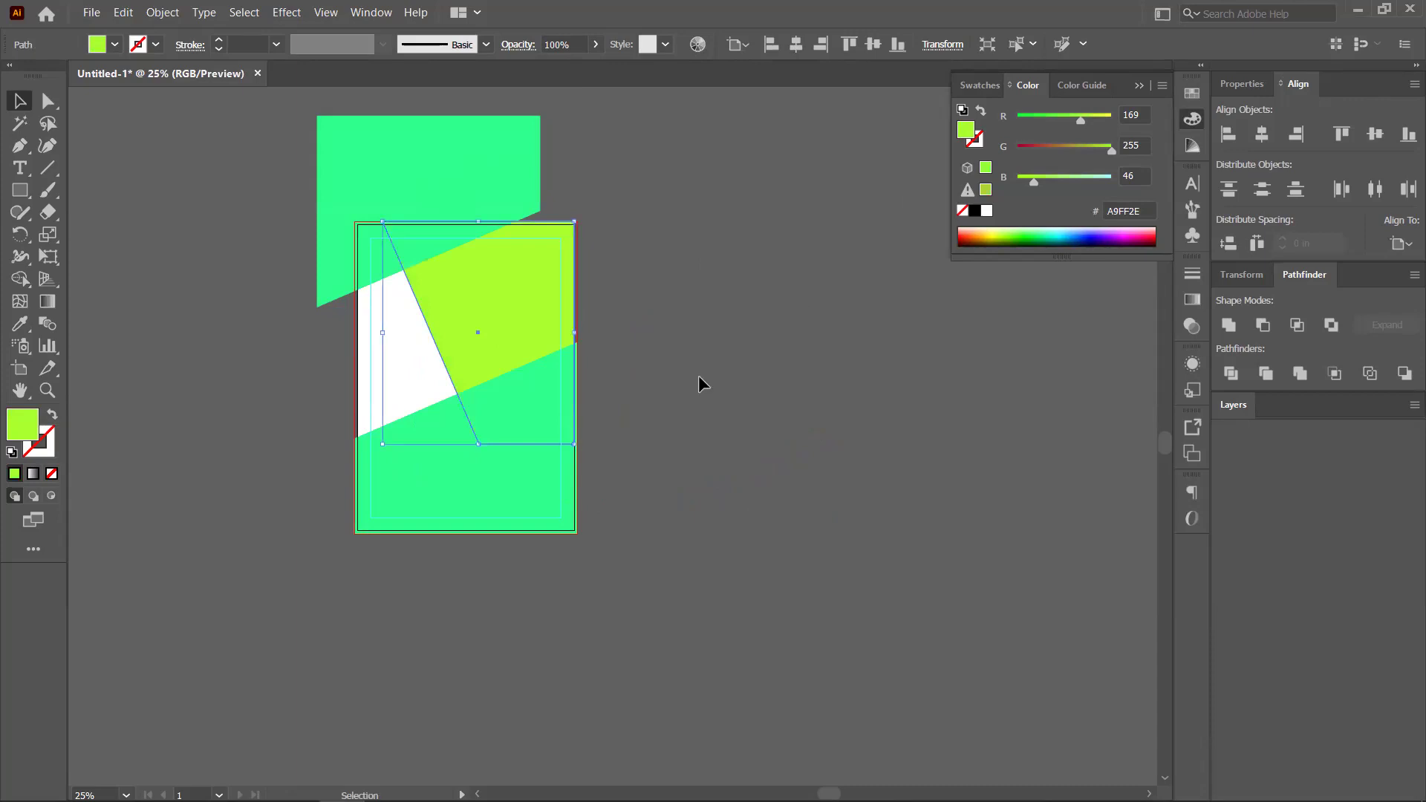
left_click(698, 376)
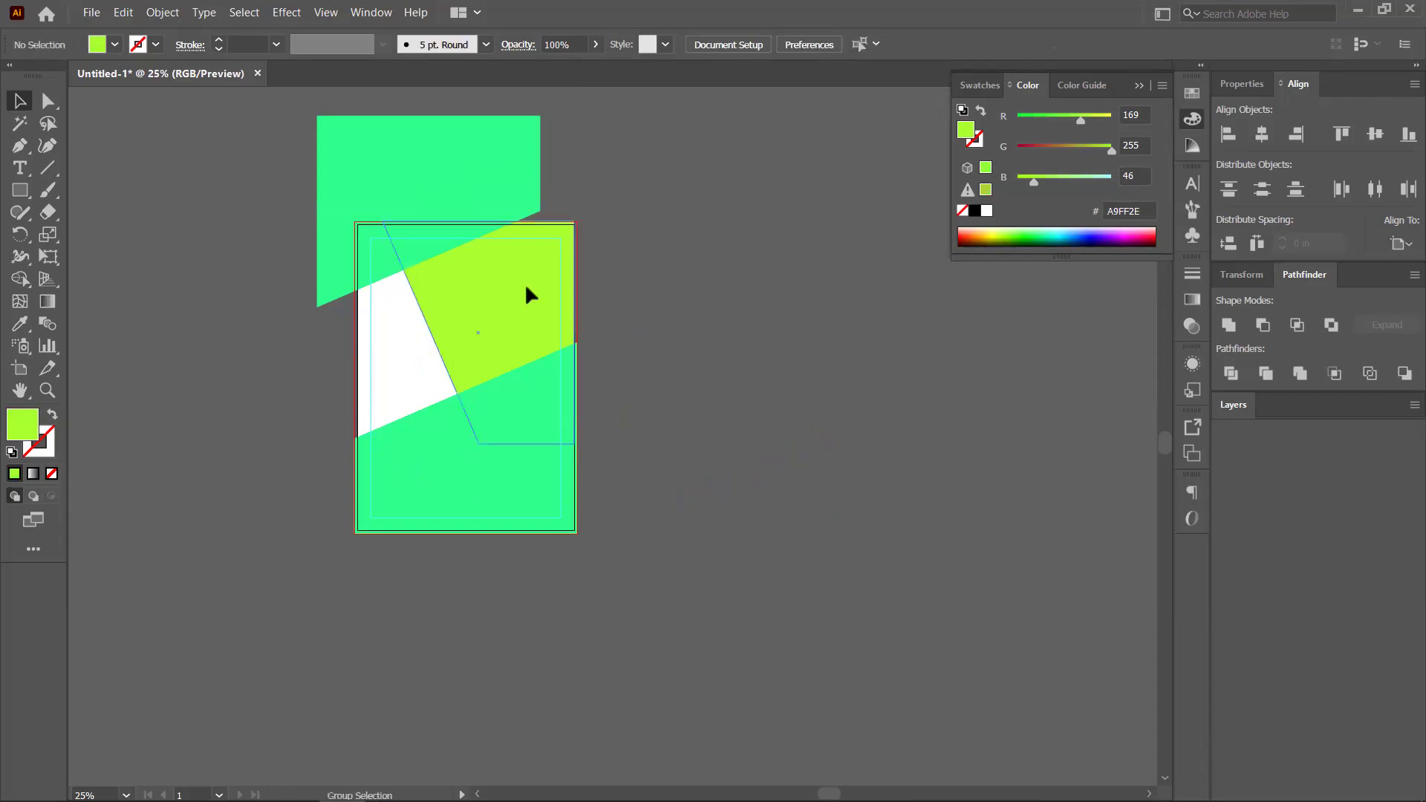
scroll(525, 282, "up", 1)
left_click(526, 282)
left_click(689, 286)
scroll(572, 346, "down", 1)
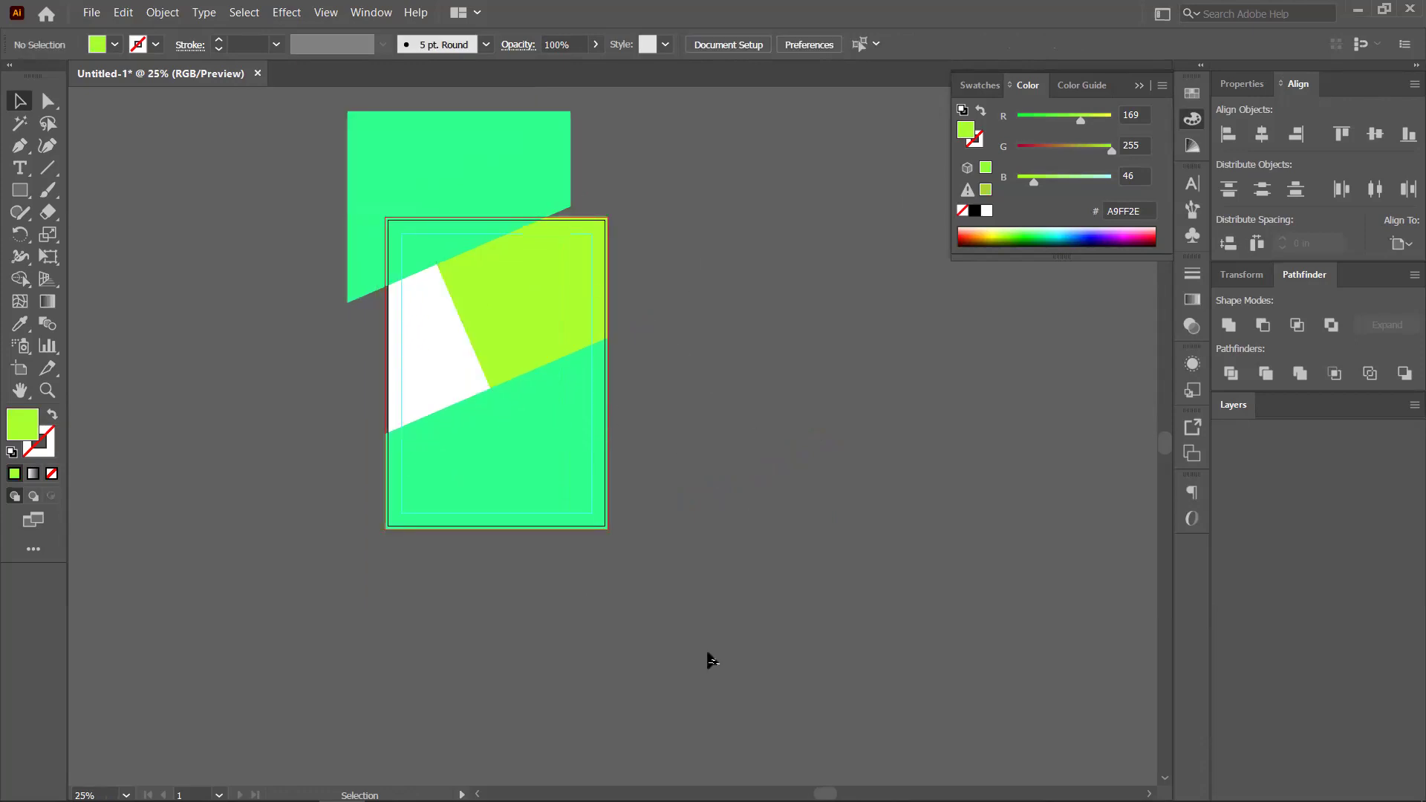
left_click(91, 17)
key("ctrl+o")
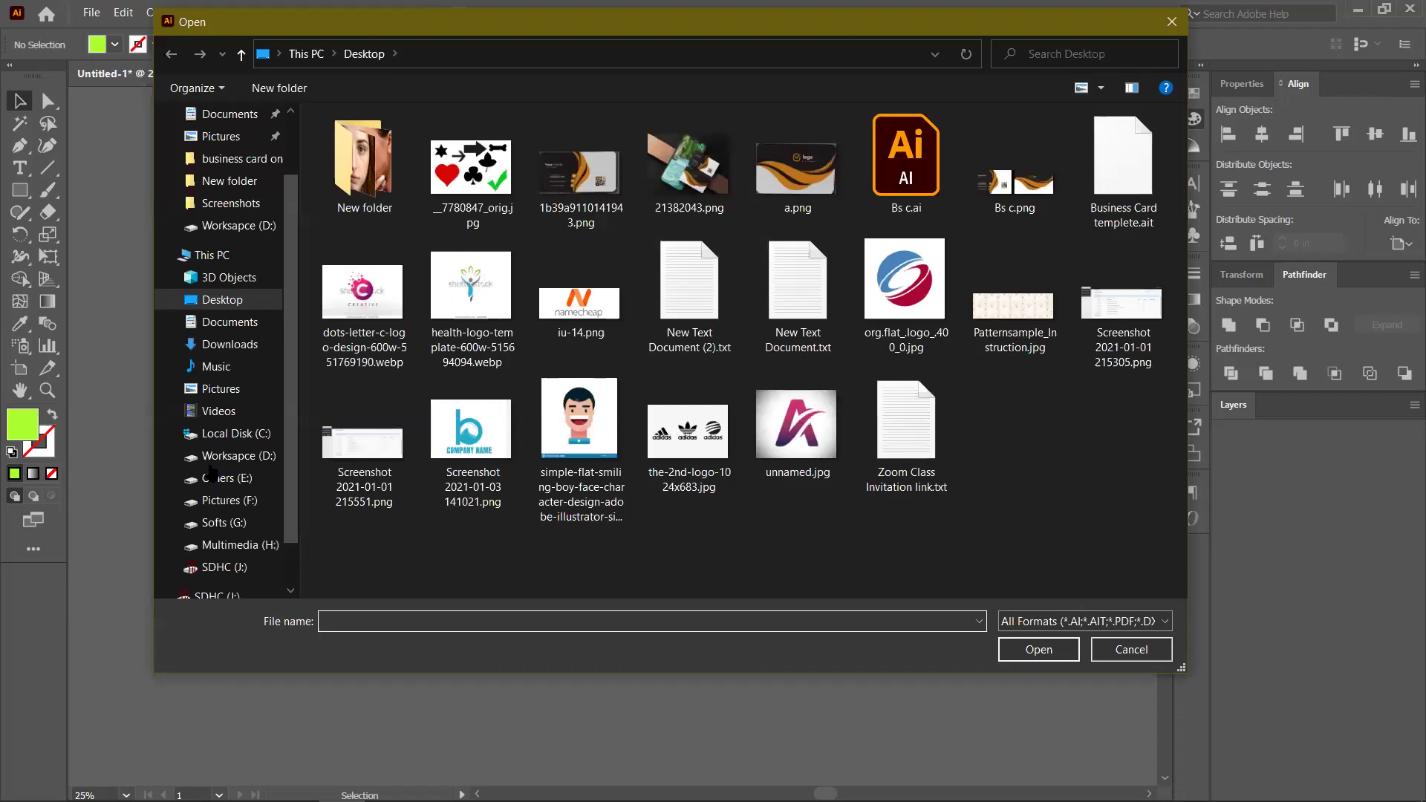
Browse to Workspace (D:) > Graphics Design > for sample > City Buildings and pick the aerial skyline photo
left_click(260, 469)
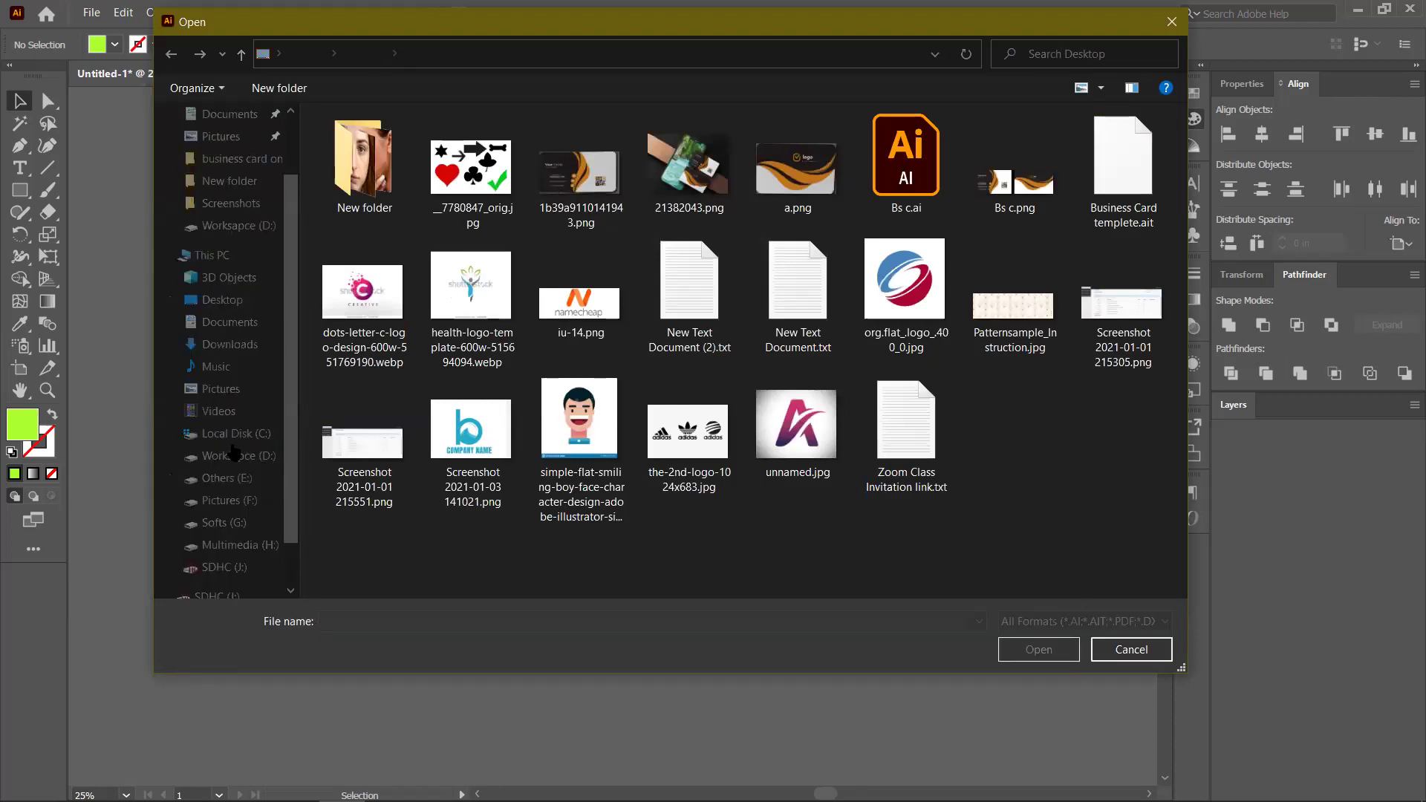
left_click(232, 455)
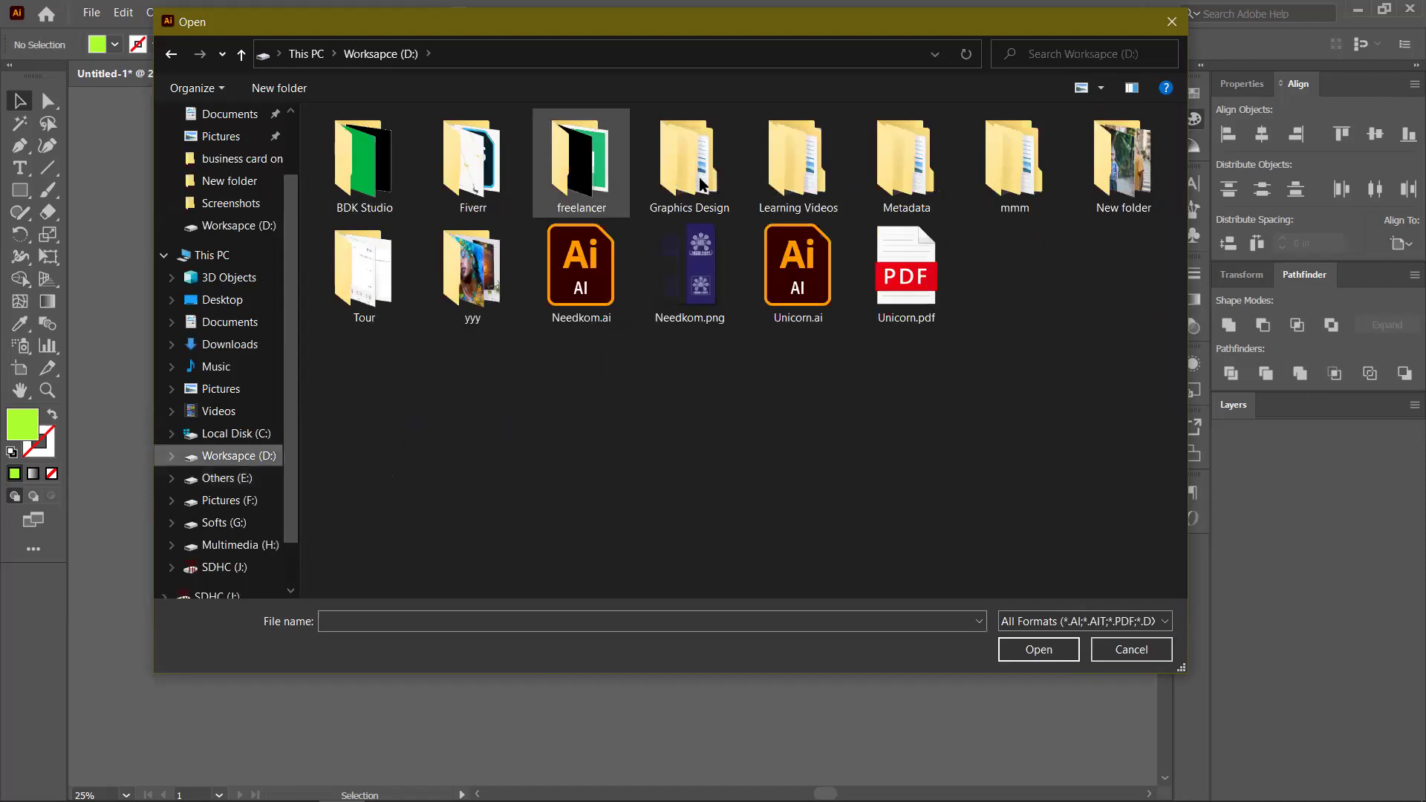
double_click(720, 190)
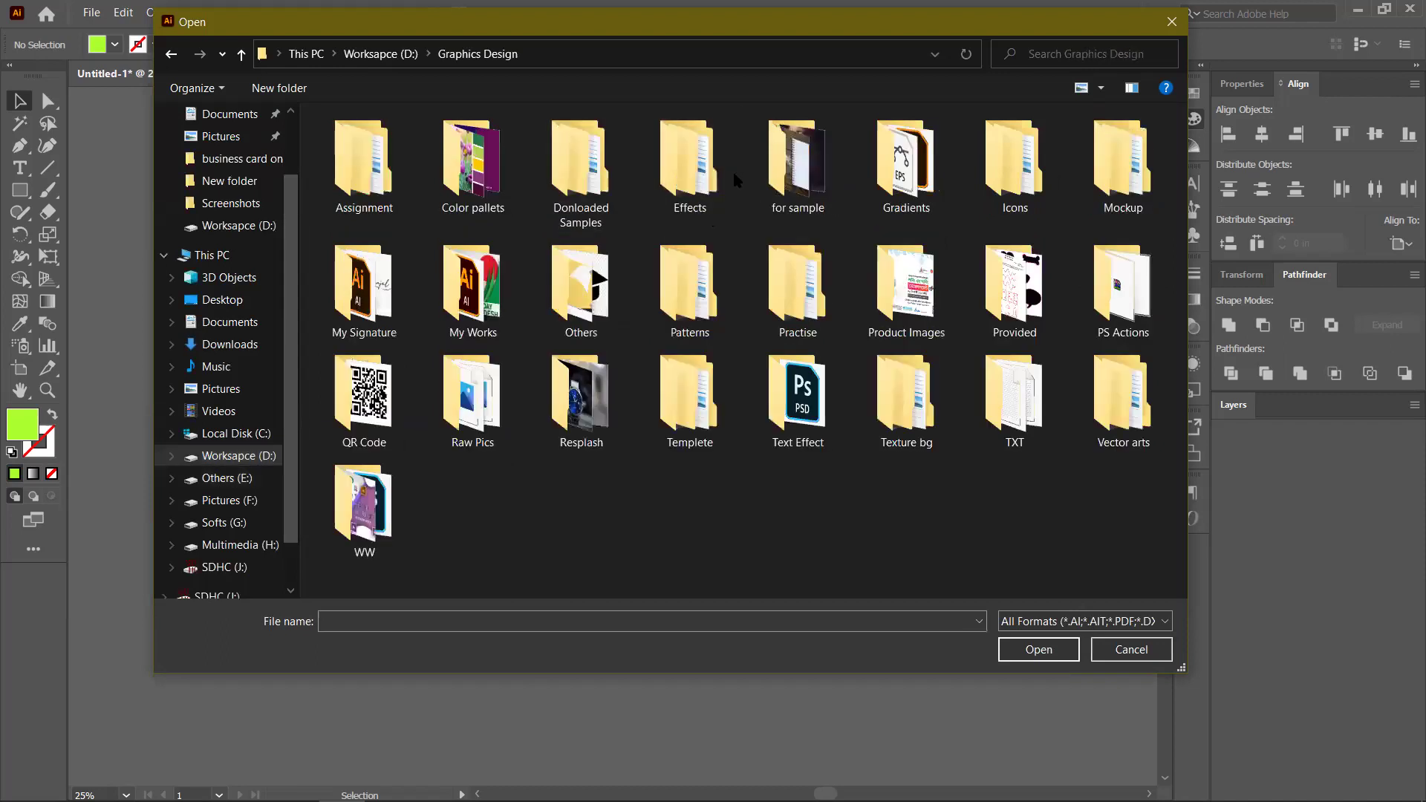
left_click(937, 173)
left_click(591, 181)
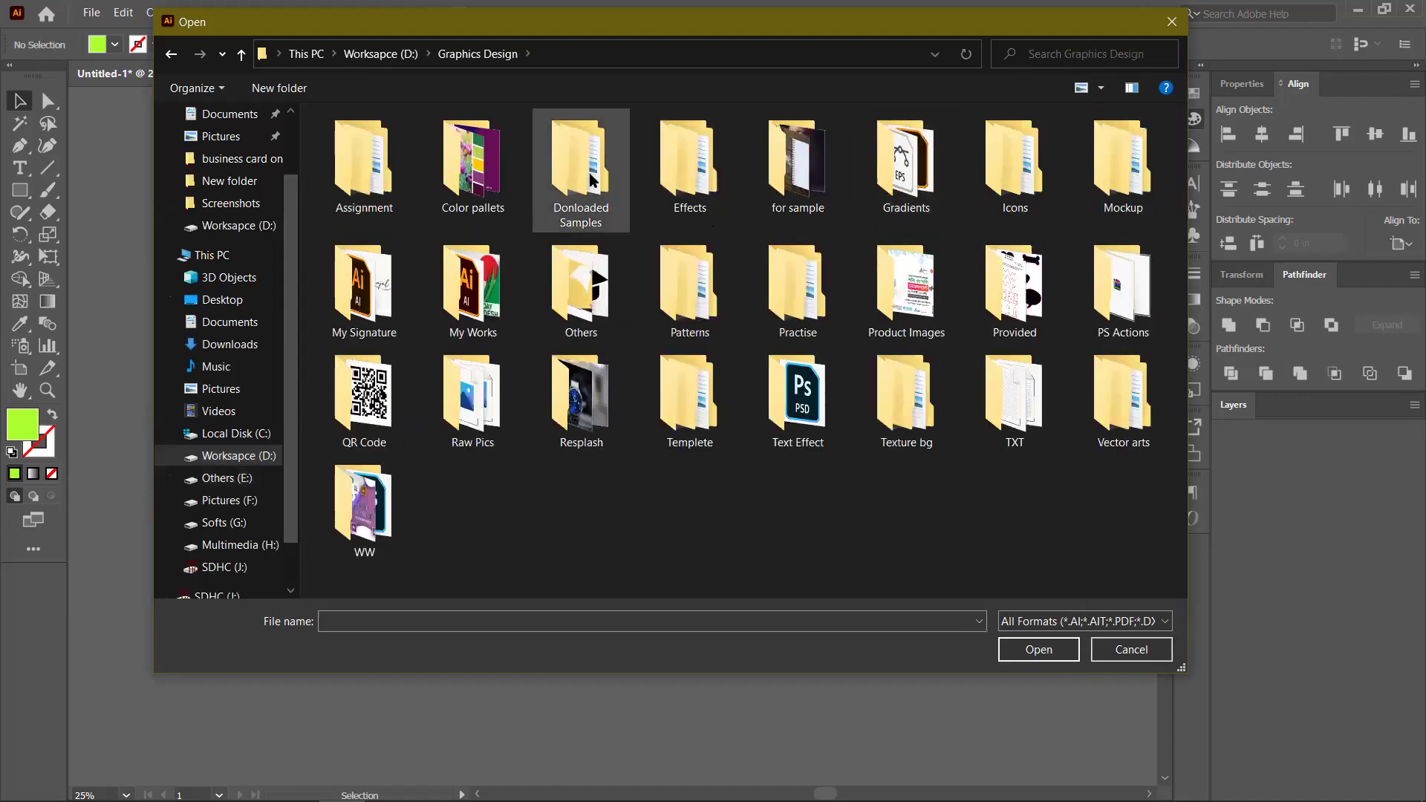
left_click(788, 162)
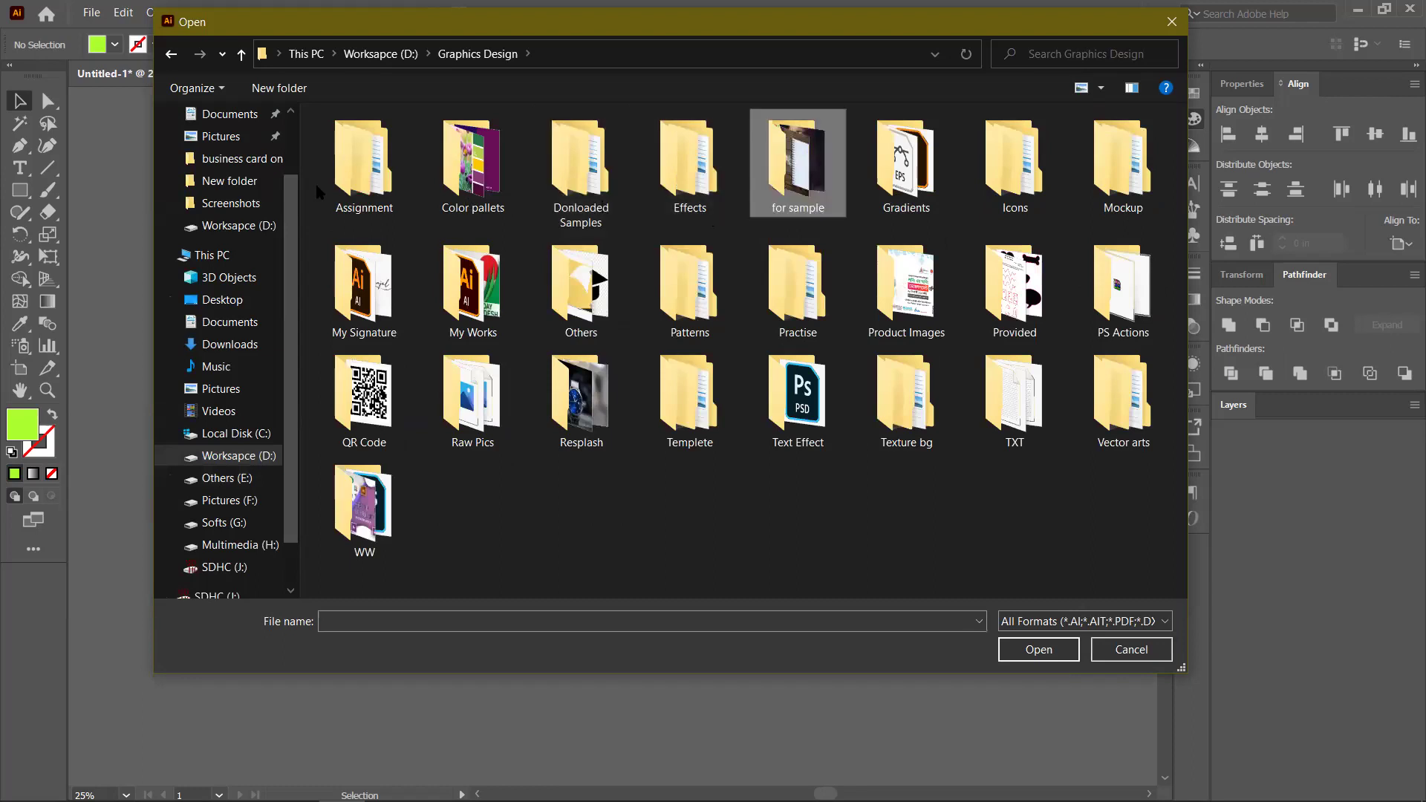
key("Return")
left_click(369, 175)
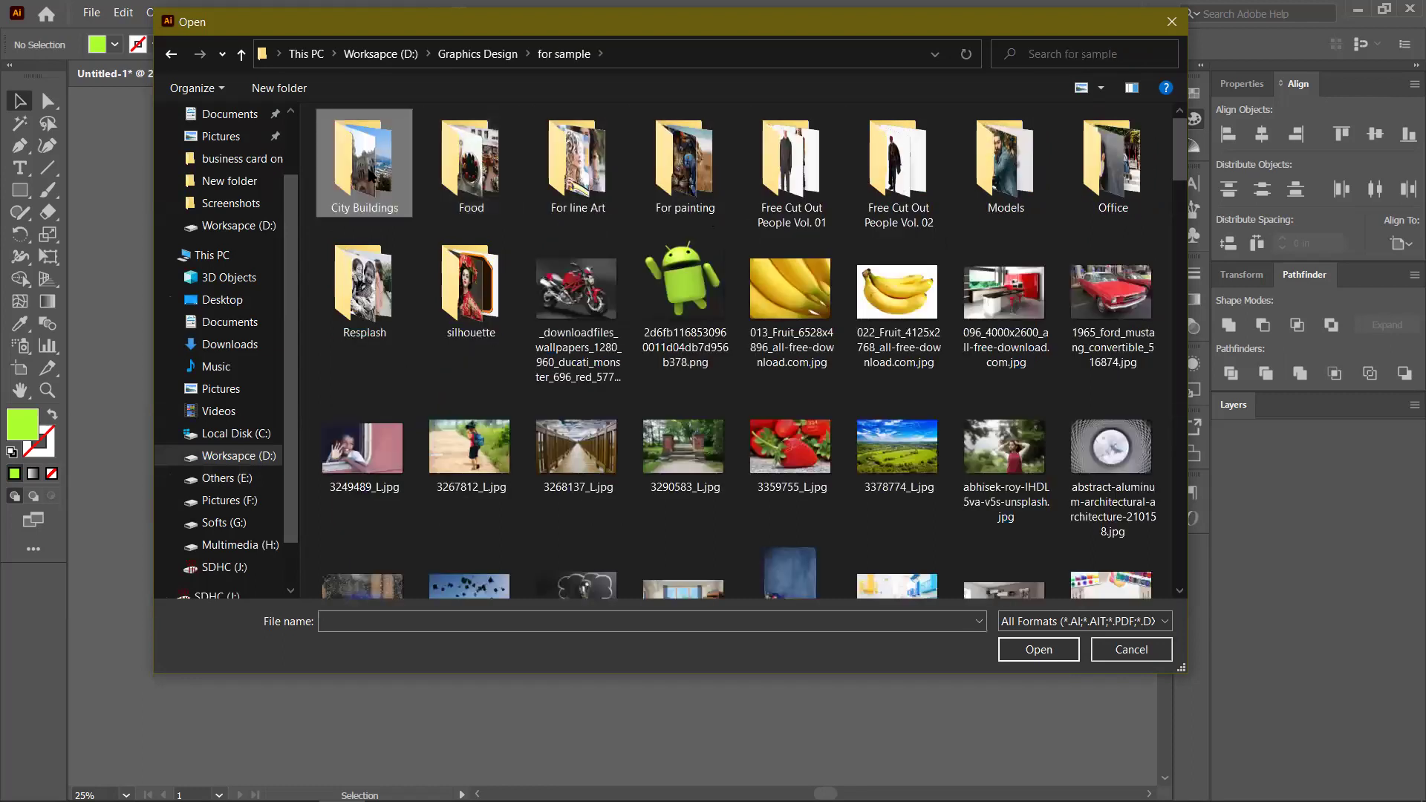
key("Return")
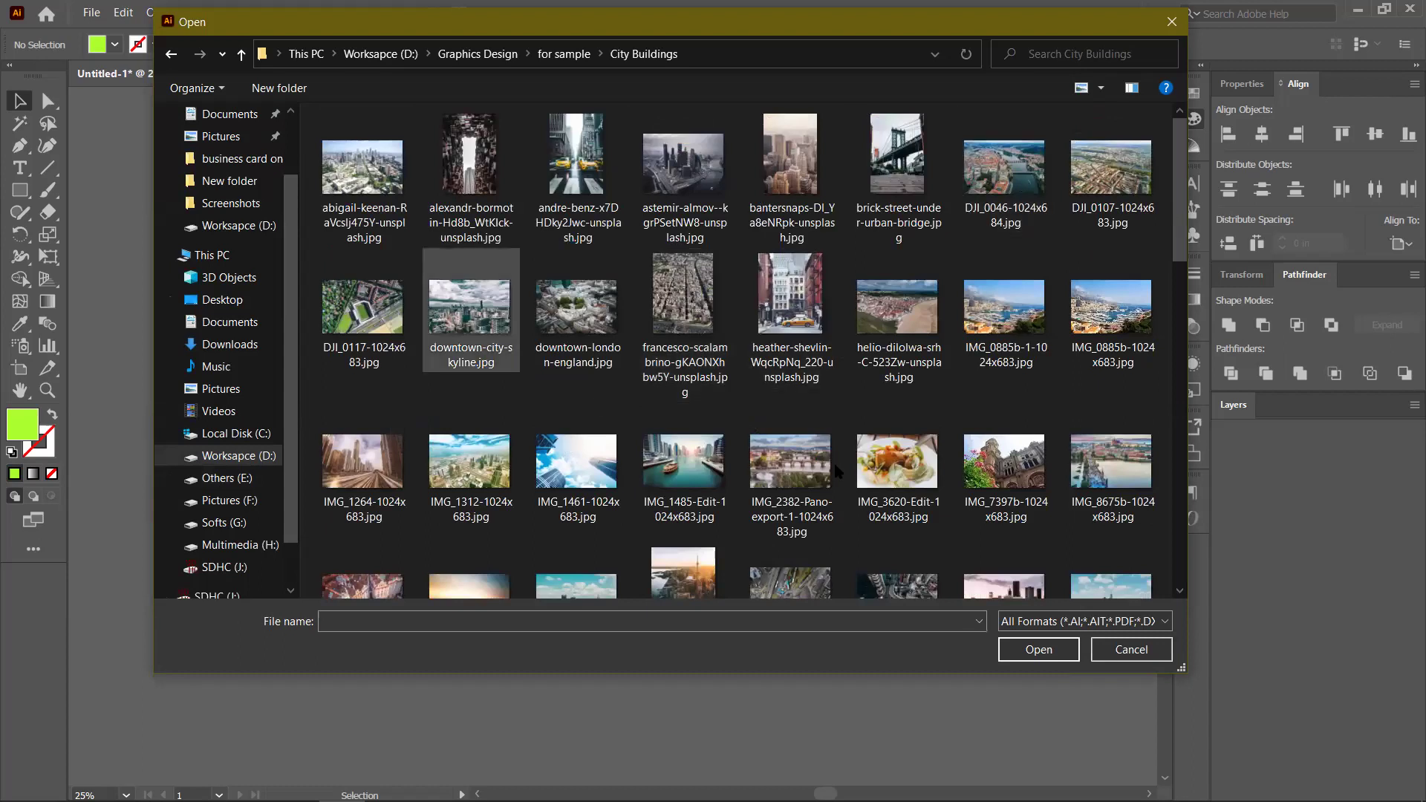
scroll(427, 532, "down", 3)
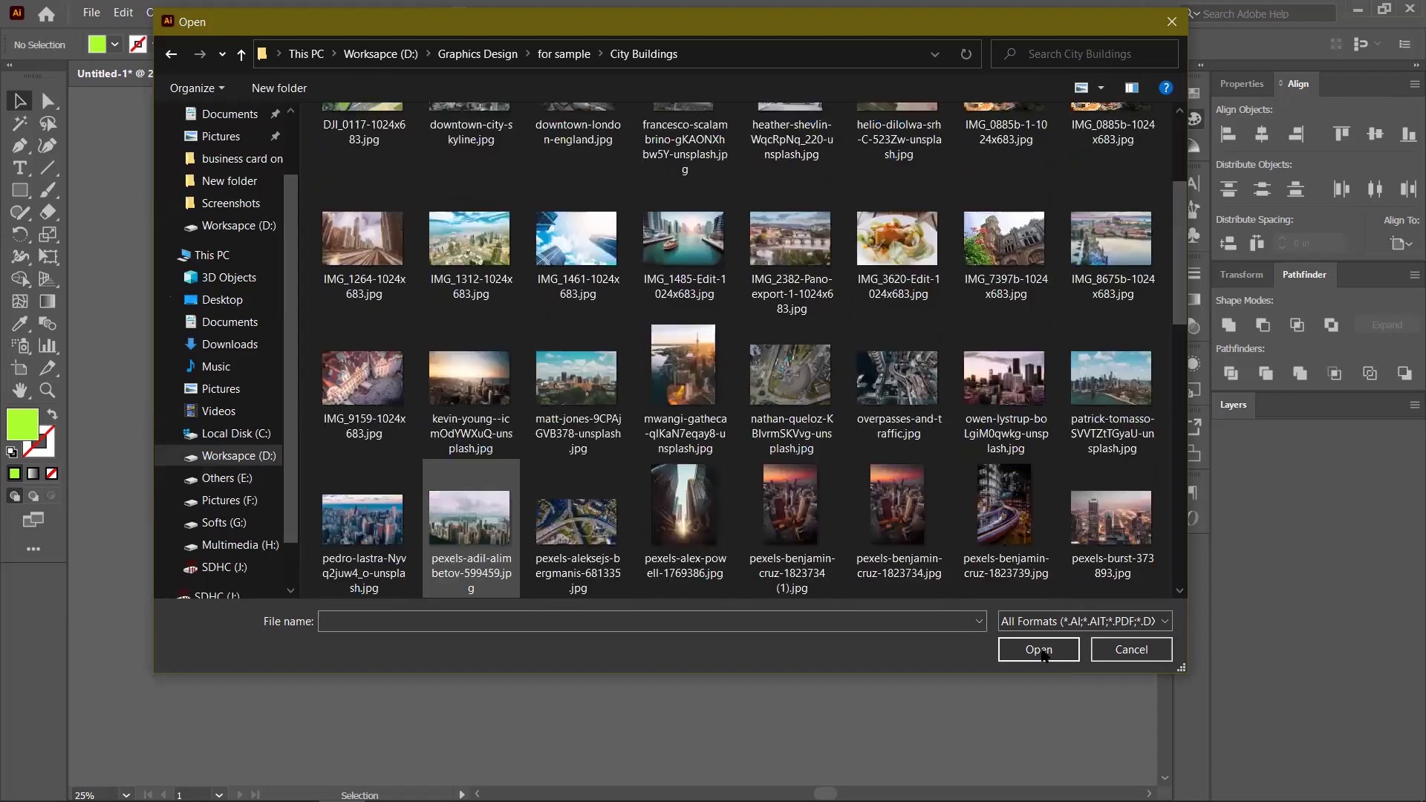
key("Left")
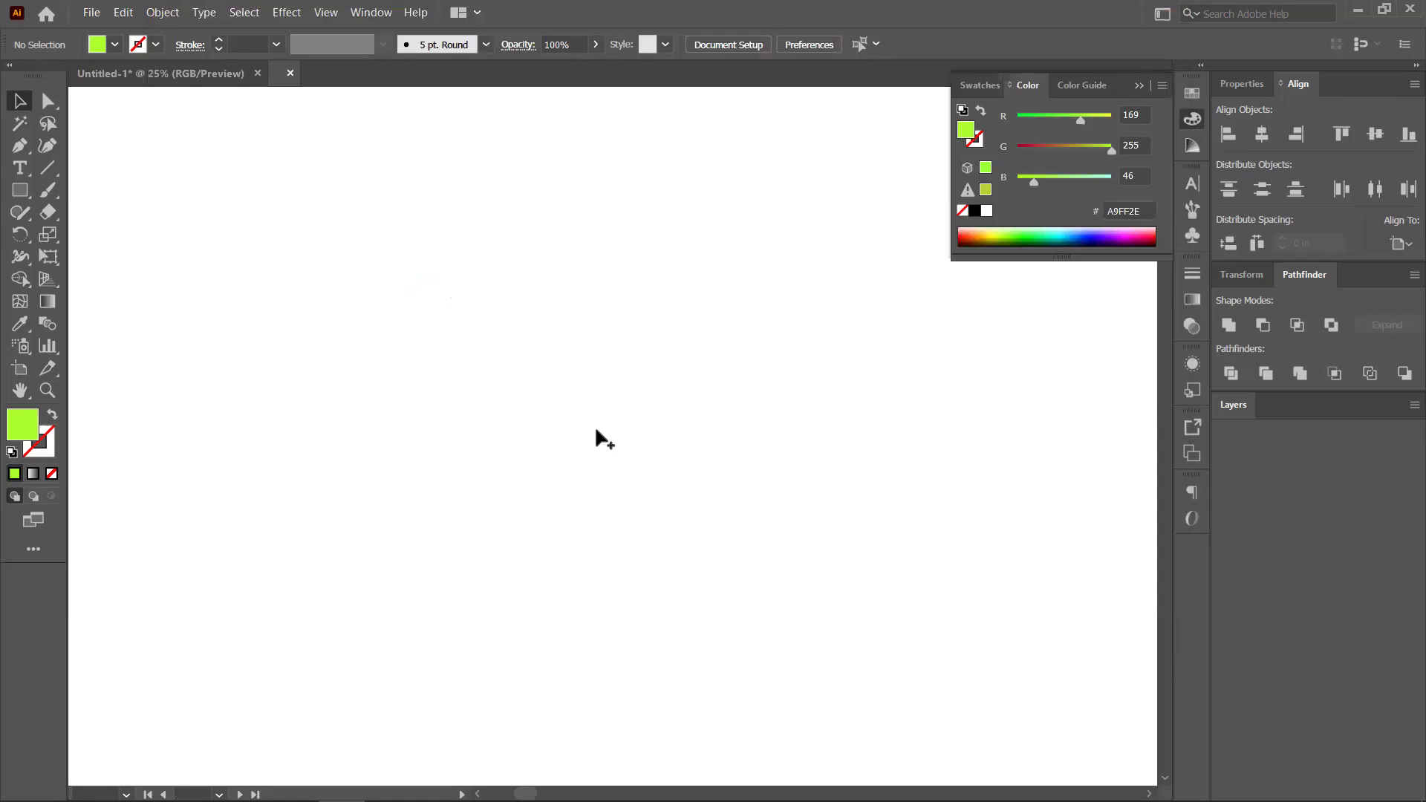
Bring the skyline photo into the poster, scaled to 10.68 × 6.57 in over the upper artboard
key("ctrl+minus")
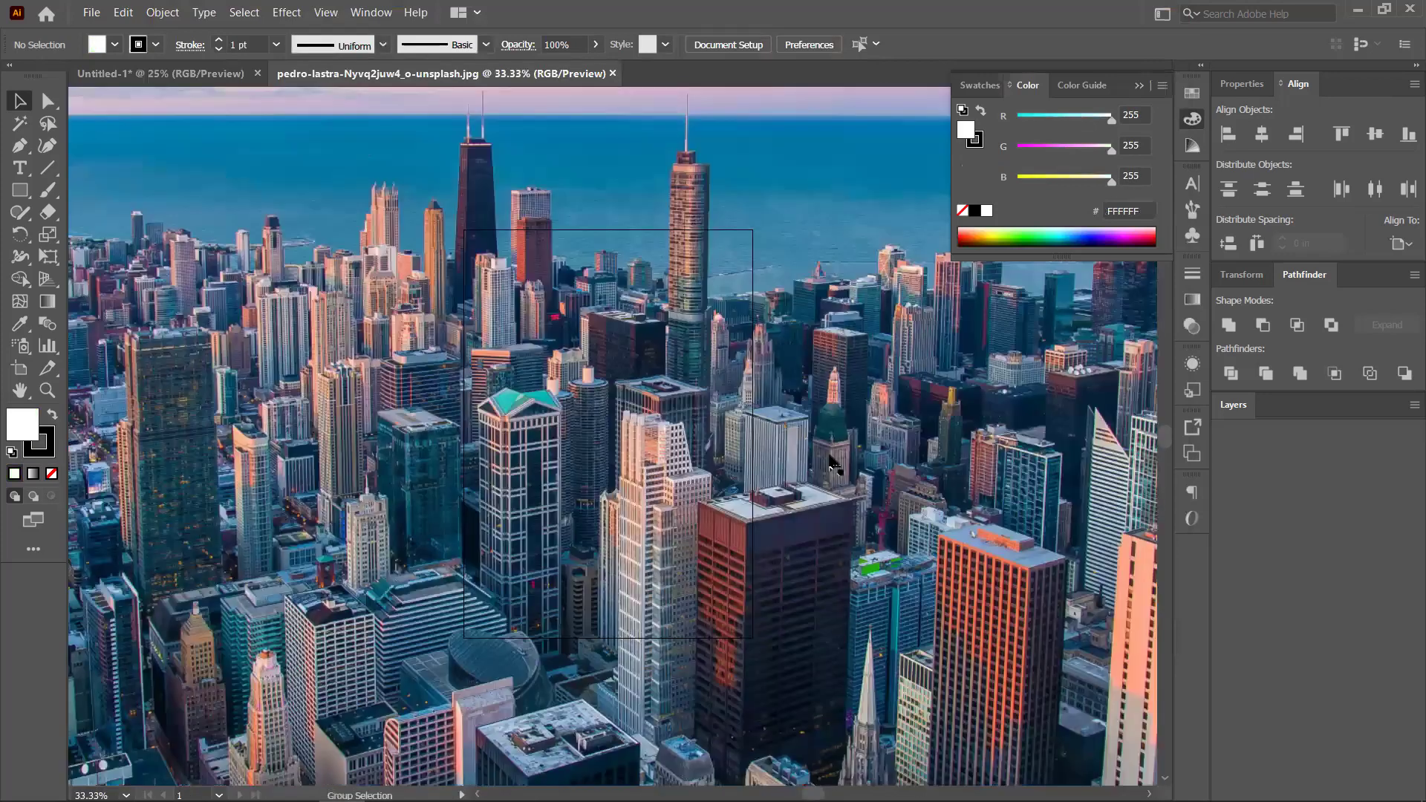
key("ctrl+minus")
key("ctrl+minus")
key("ctrl+minus")
key("ctrl+minus")
left_click_drag(520, 286, 586, 471)
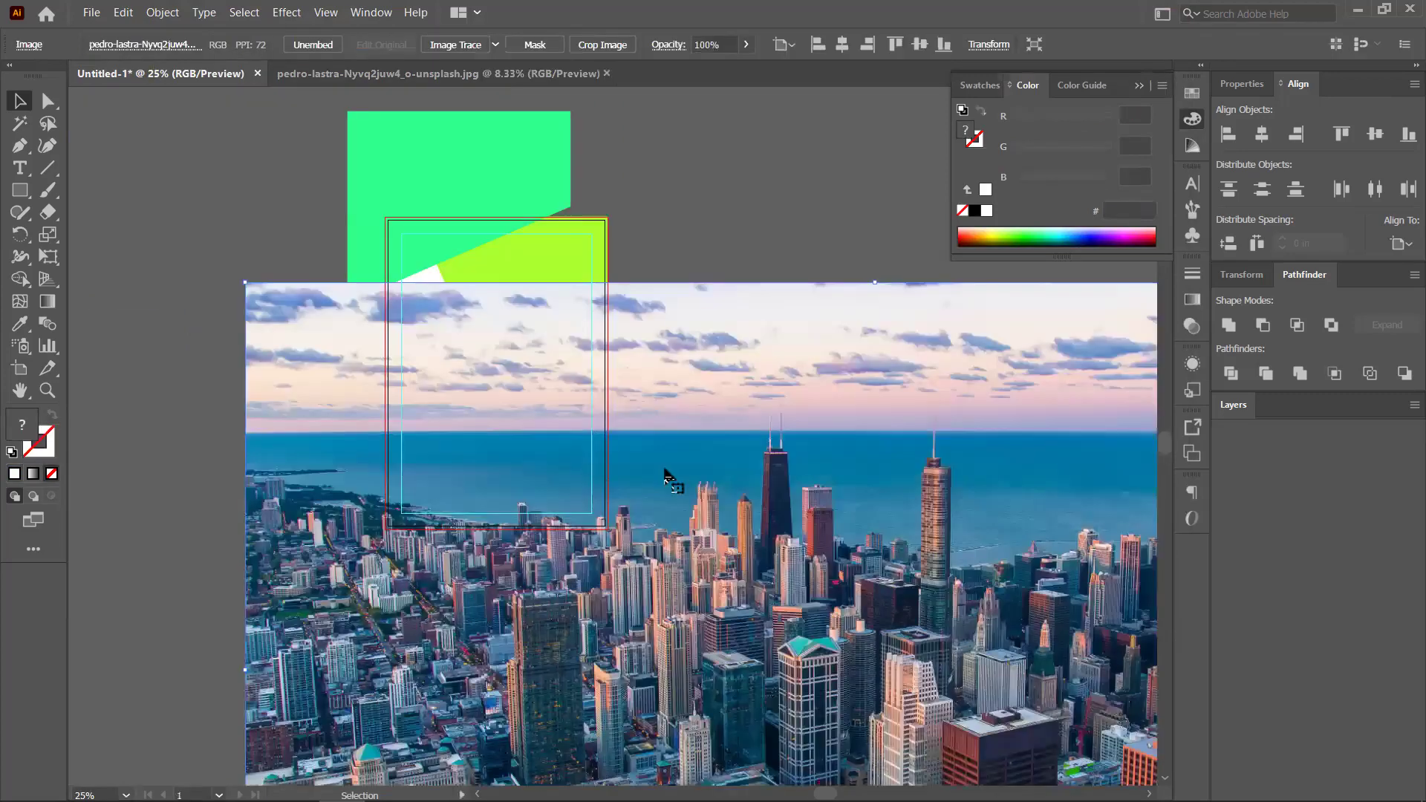
key("ctrl+minus")
left_click_drag(563, 388, 372, 216)
left_click_drag(855, 204, 690, 355)
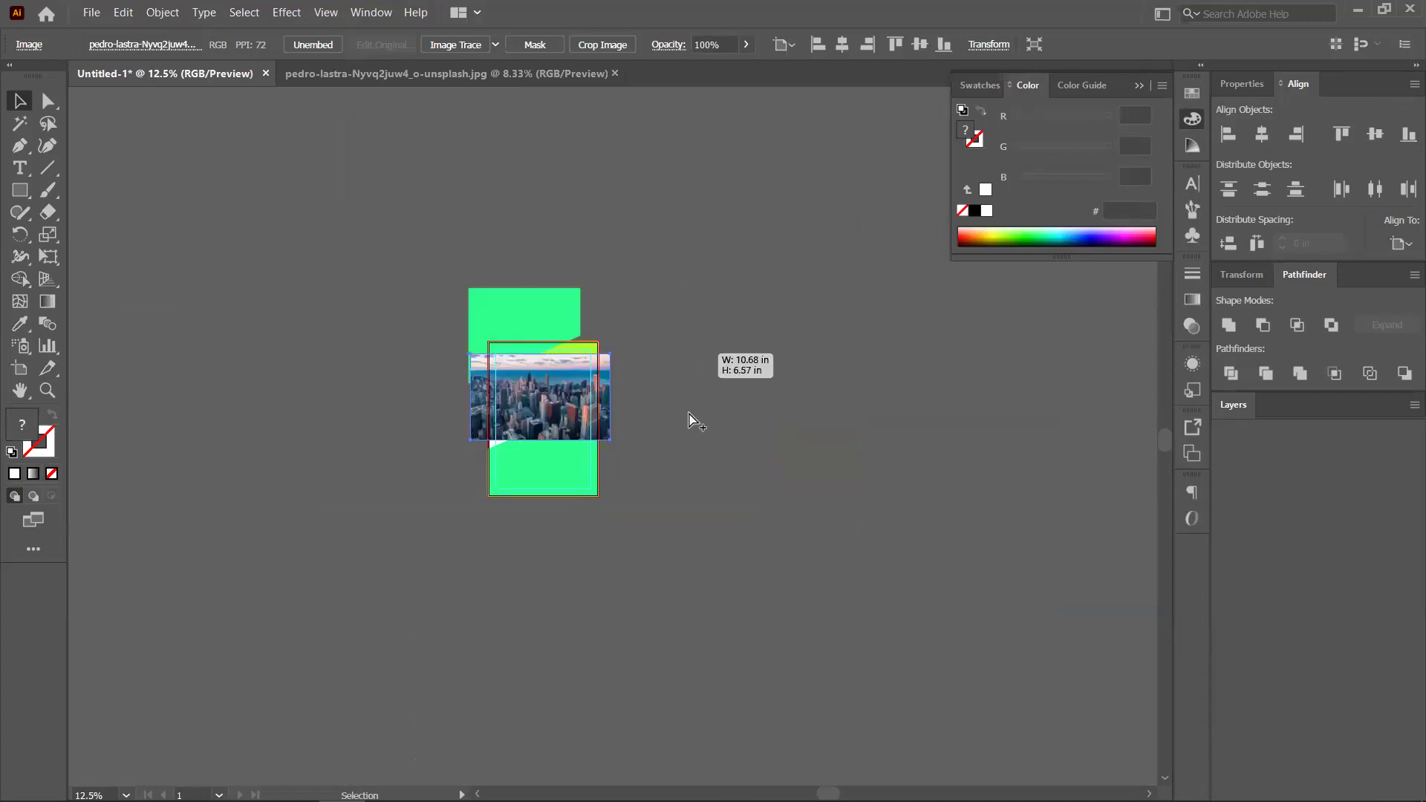
key("ctrl+plus")
key("ctrl+plus")
left_click_drag(546, 375, 771, 416)
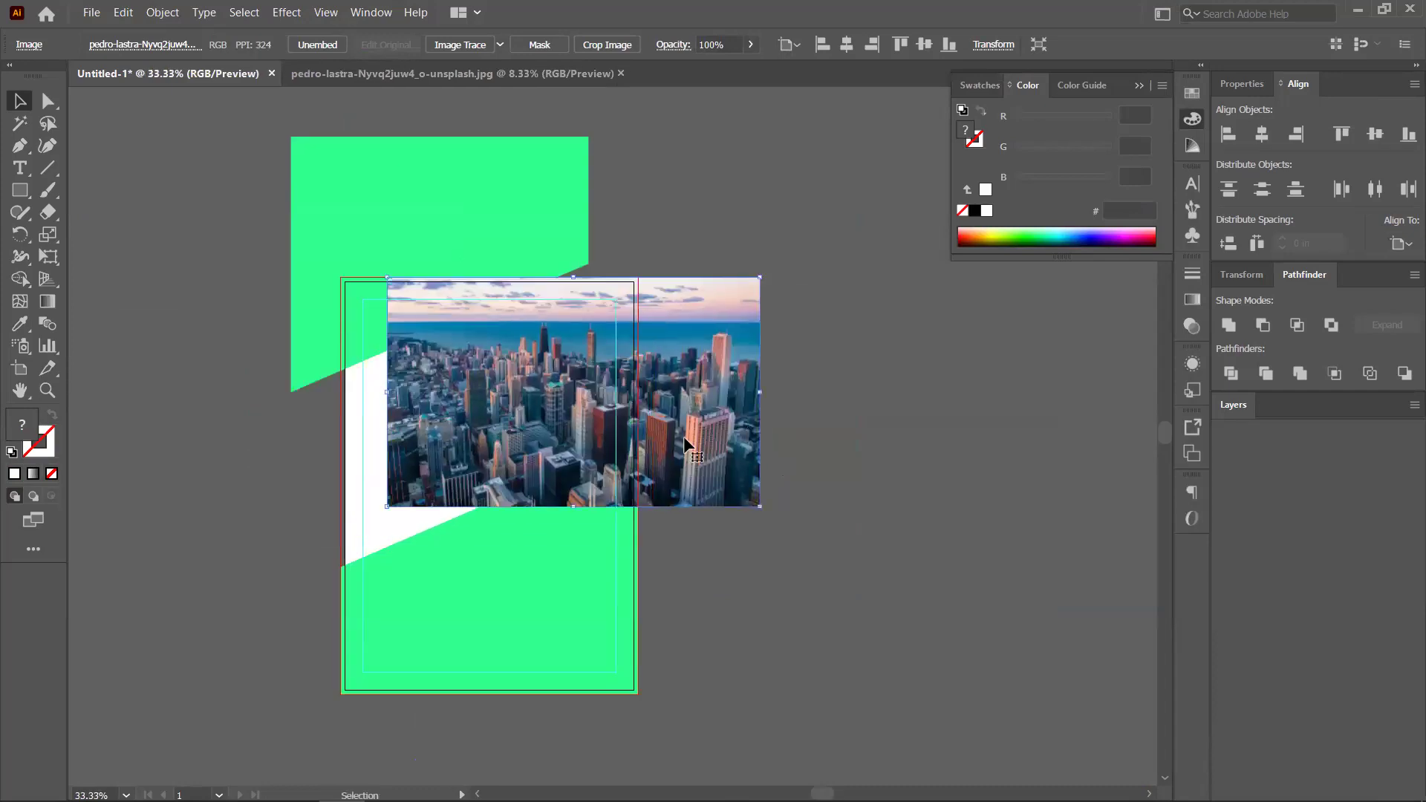
Send the photo behind the angled shapes and select it with the yellow-green shape
key("a")
key("ctrl+bracketleft")
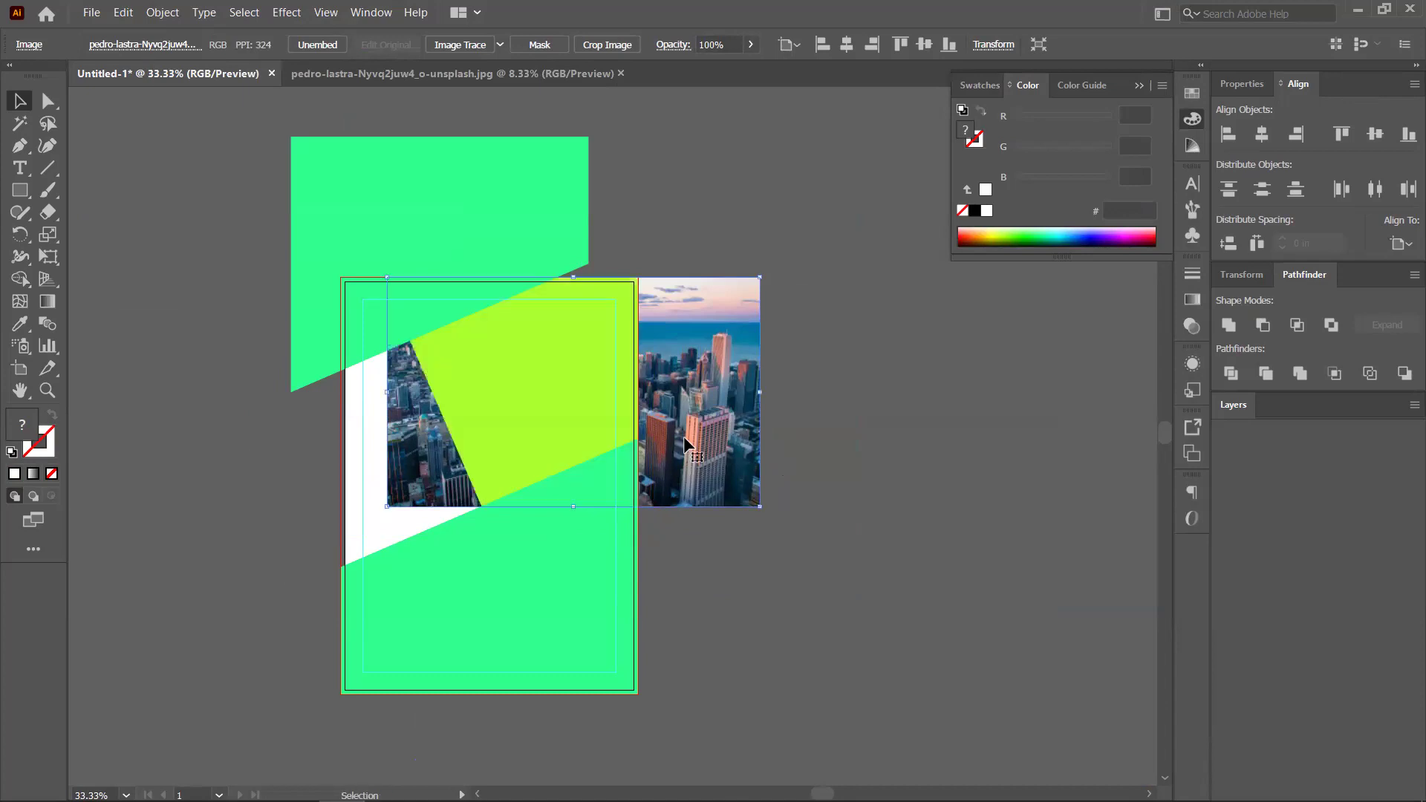
left_click(609, 401)
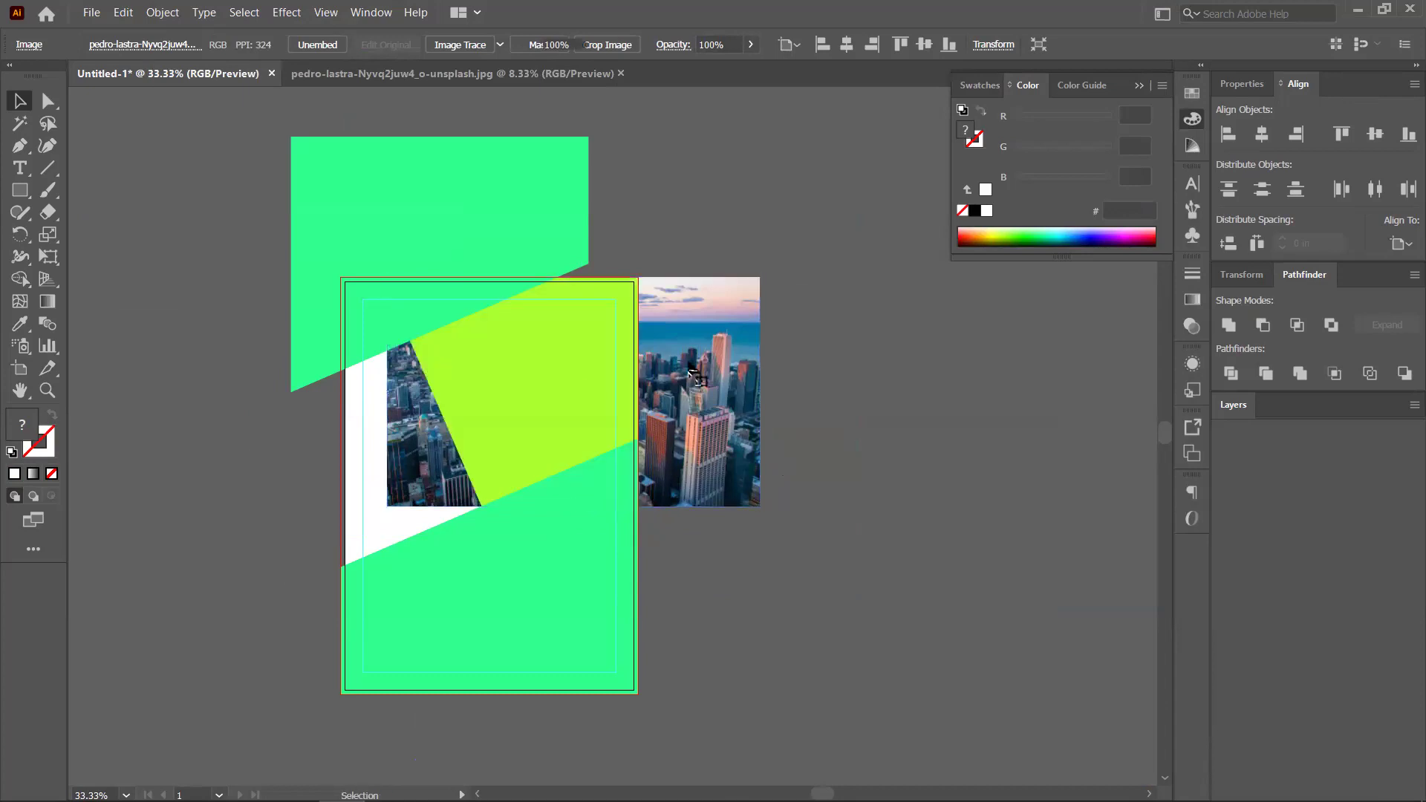
left_click(696, 375)
left_click(554, 364, "shift")
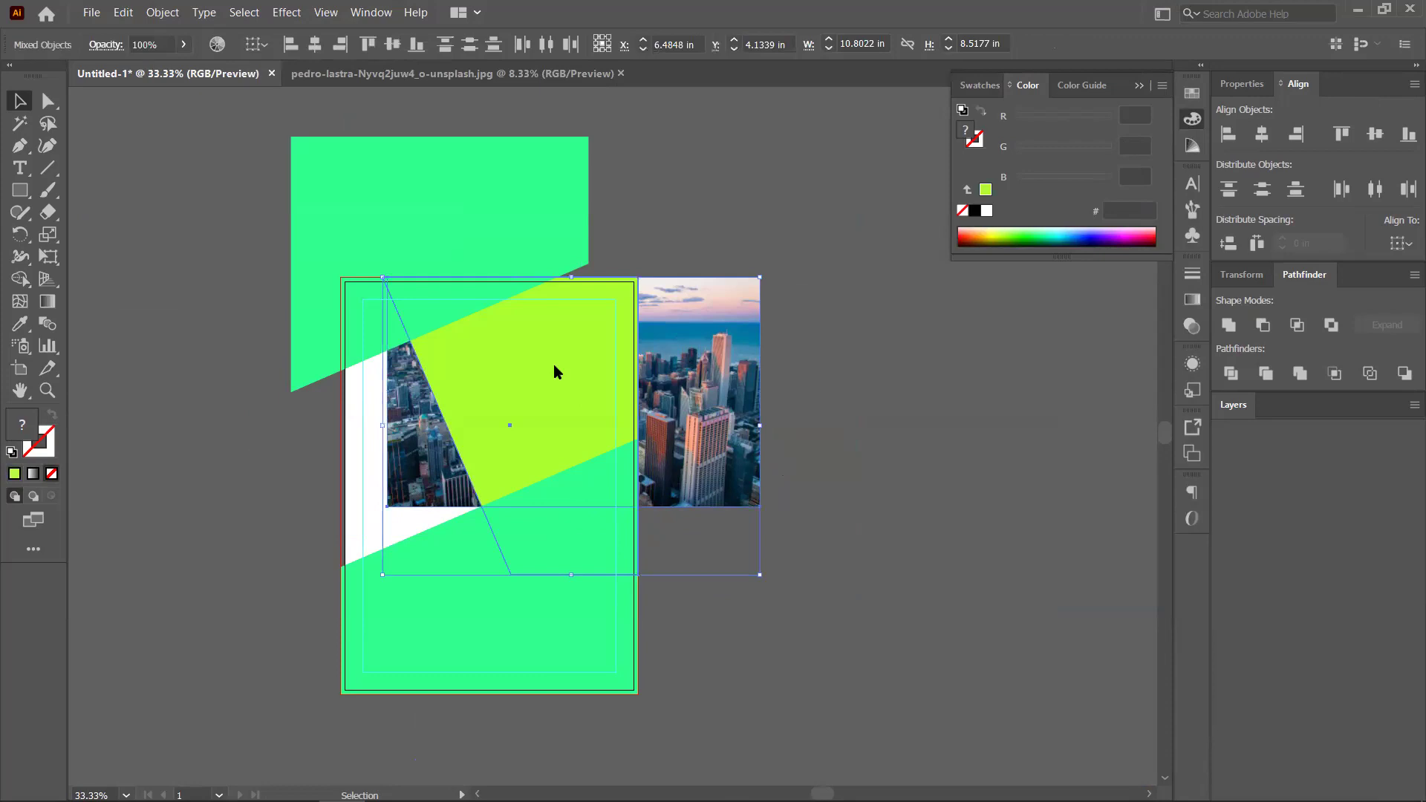
Clip the skyline photo with the yellow-green shape as a clipping mask
right_click(615, 505)
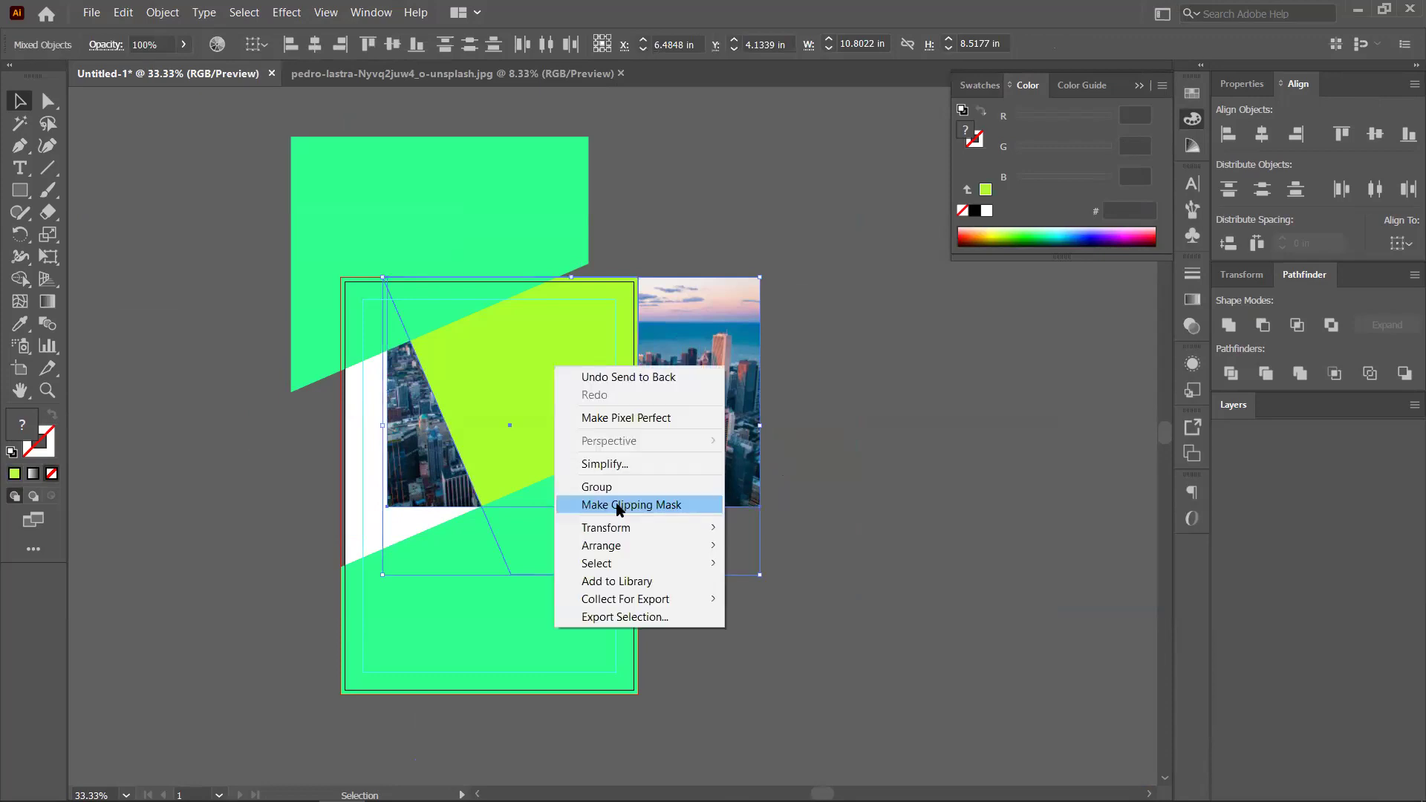
left_click(617, 505)
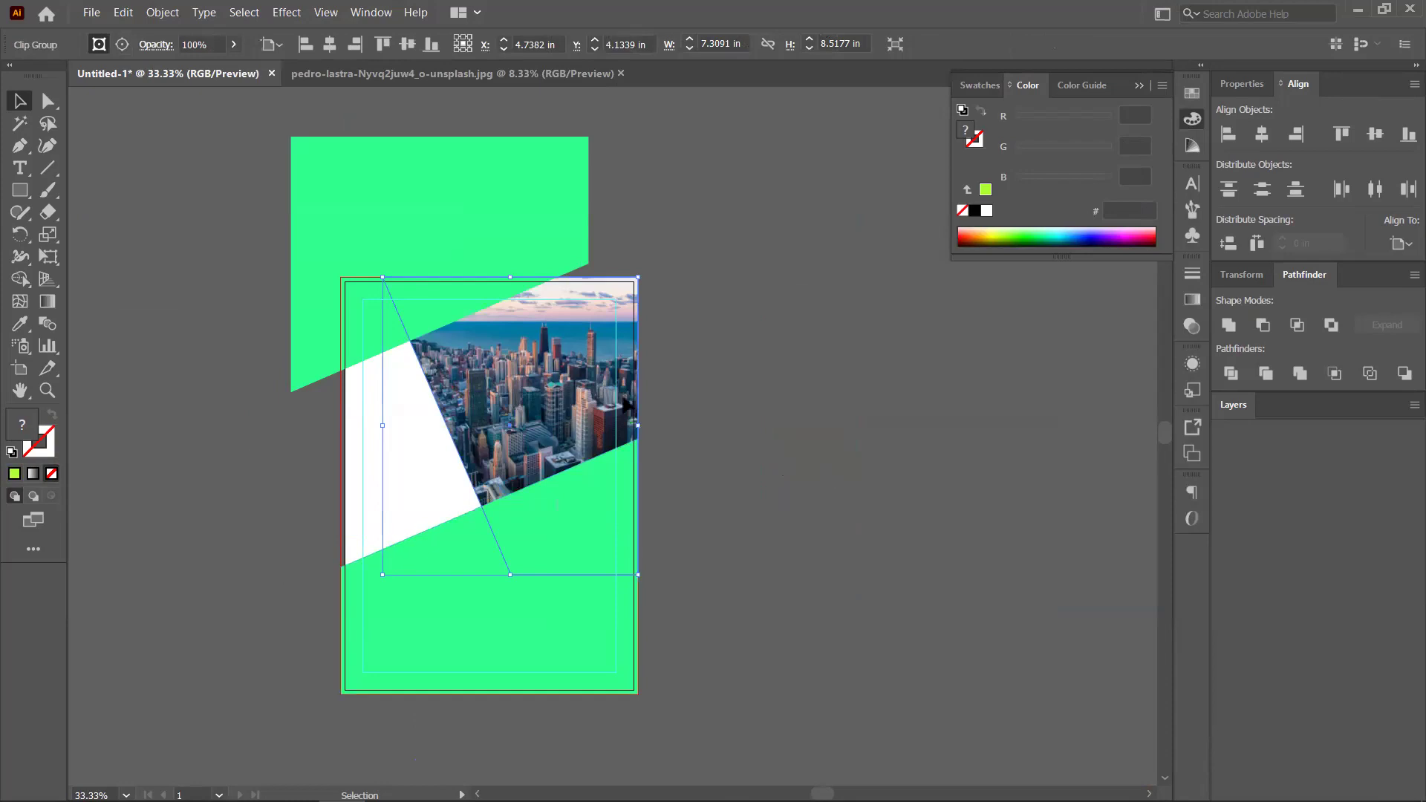
key("ctrl+shift+a")
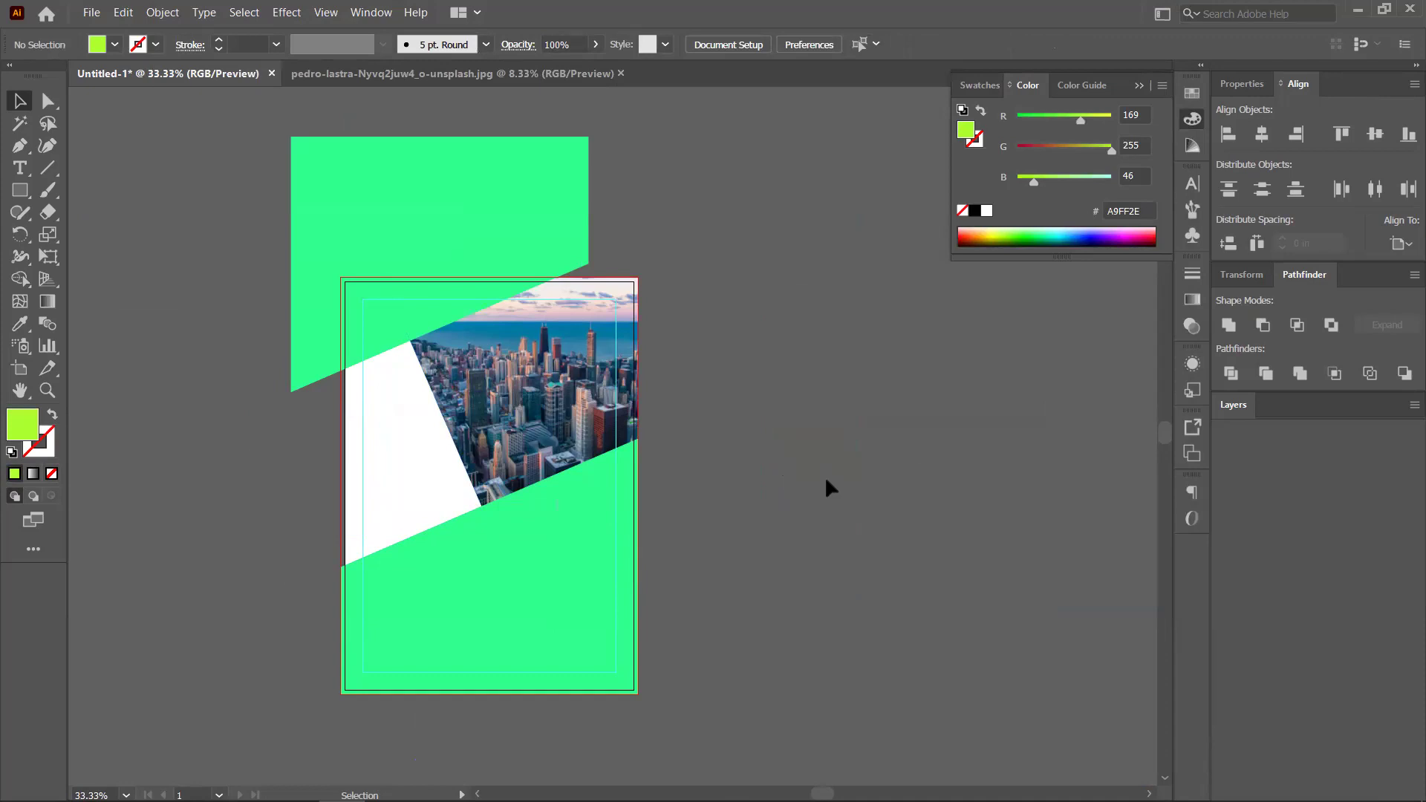
left_click(524, 454)
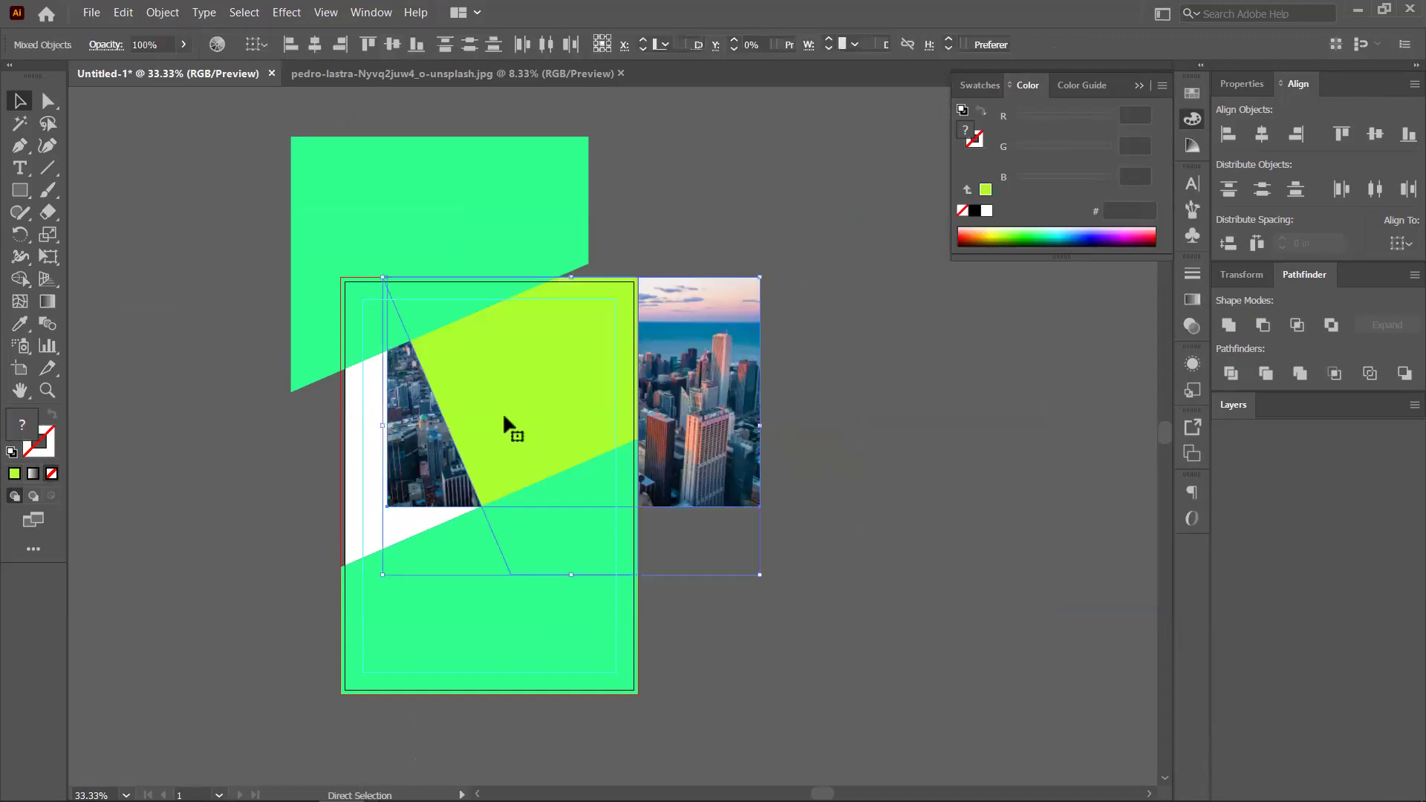
left_click(956, 425)
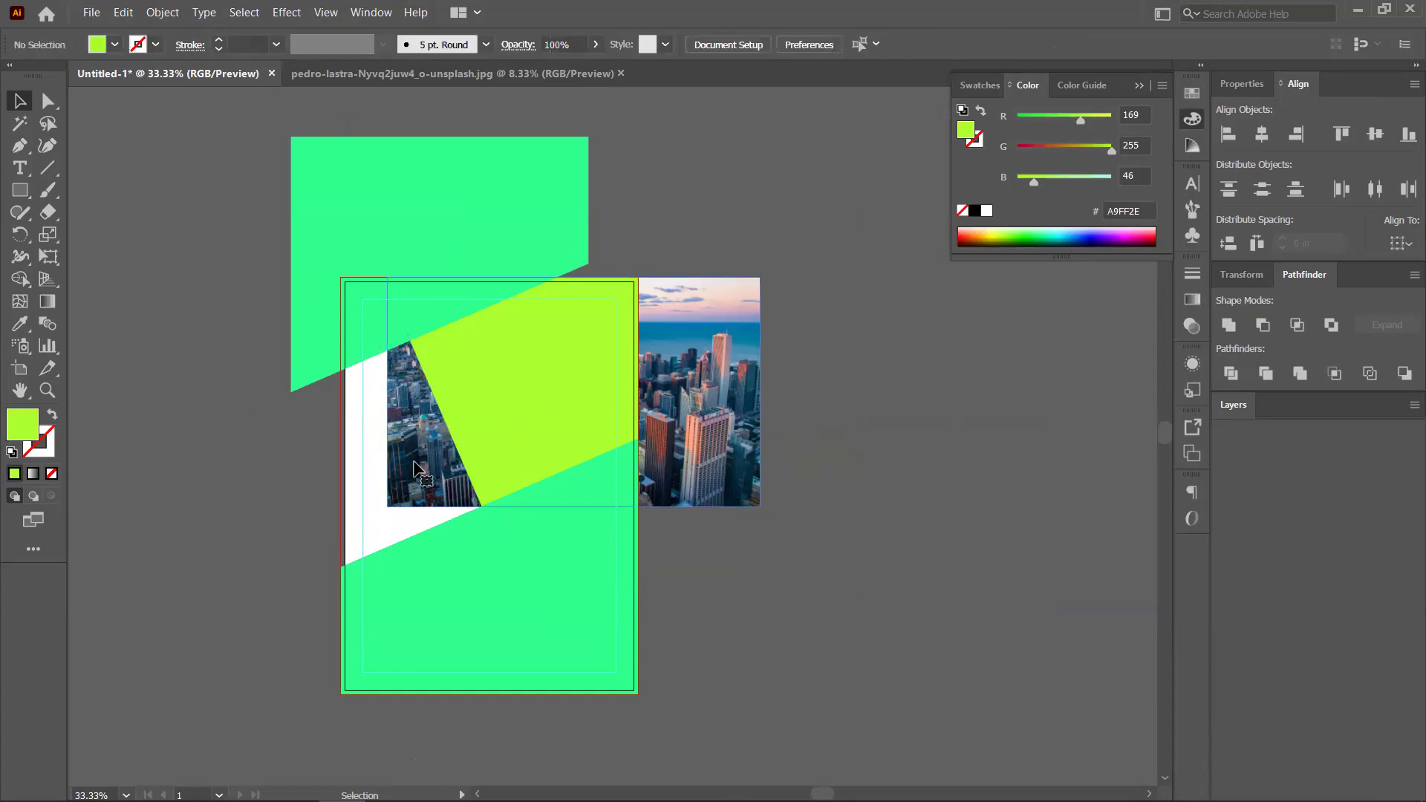
double_click(416, 469)
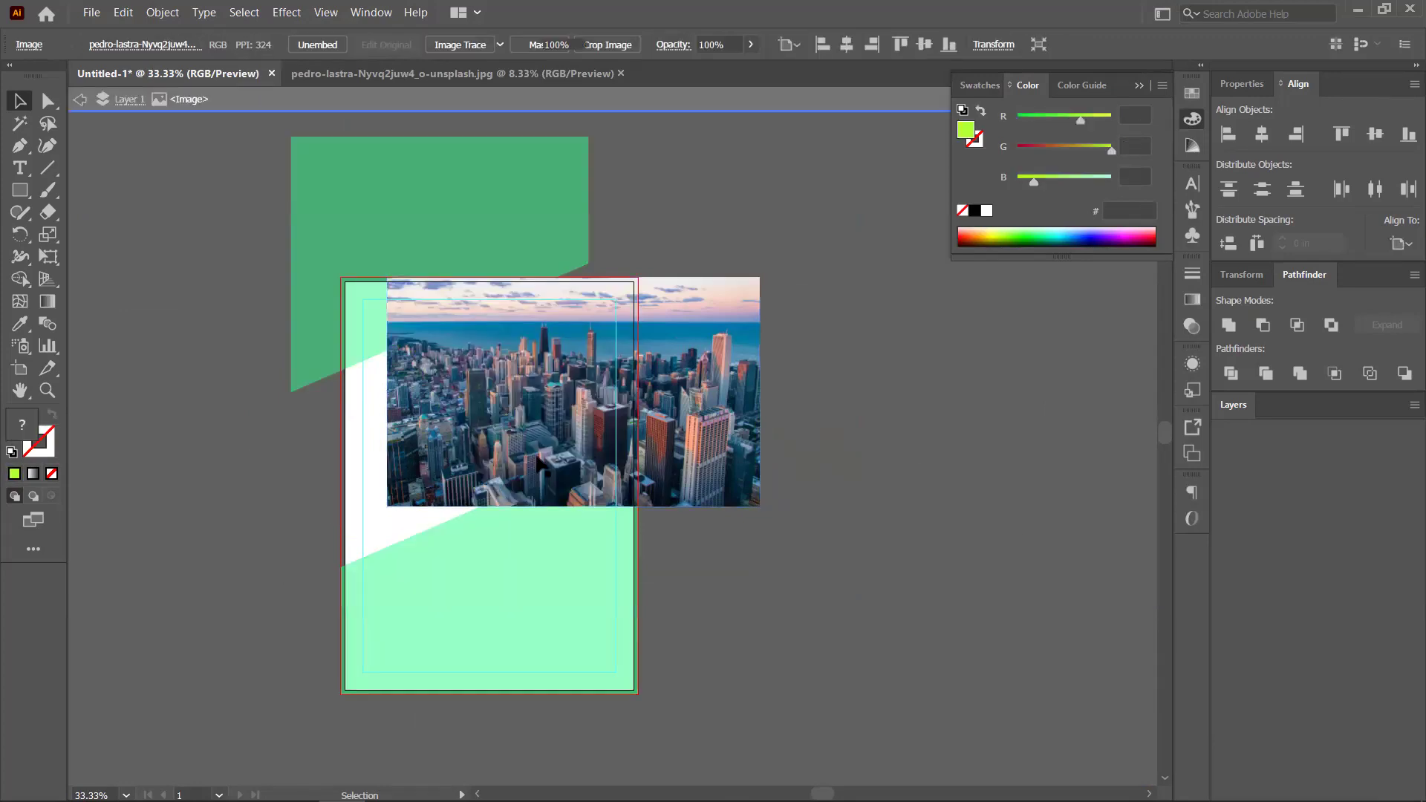
key("Escape")
Enlarge the photo to about 13.32 × 8.19 in and nudge it slightly lower
left_click_drag(427, 472, 319, 518)
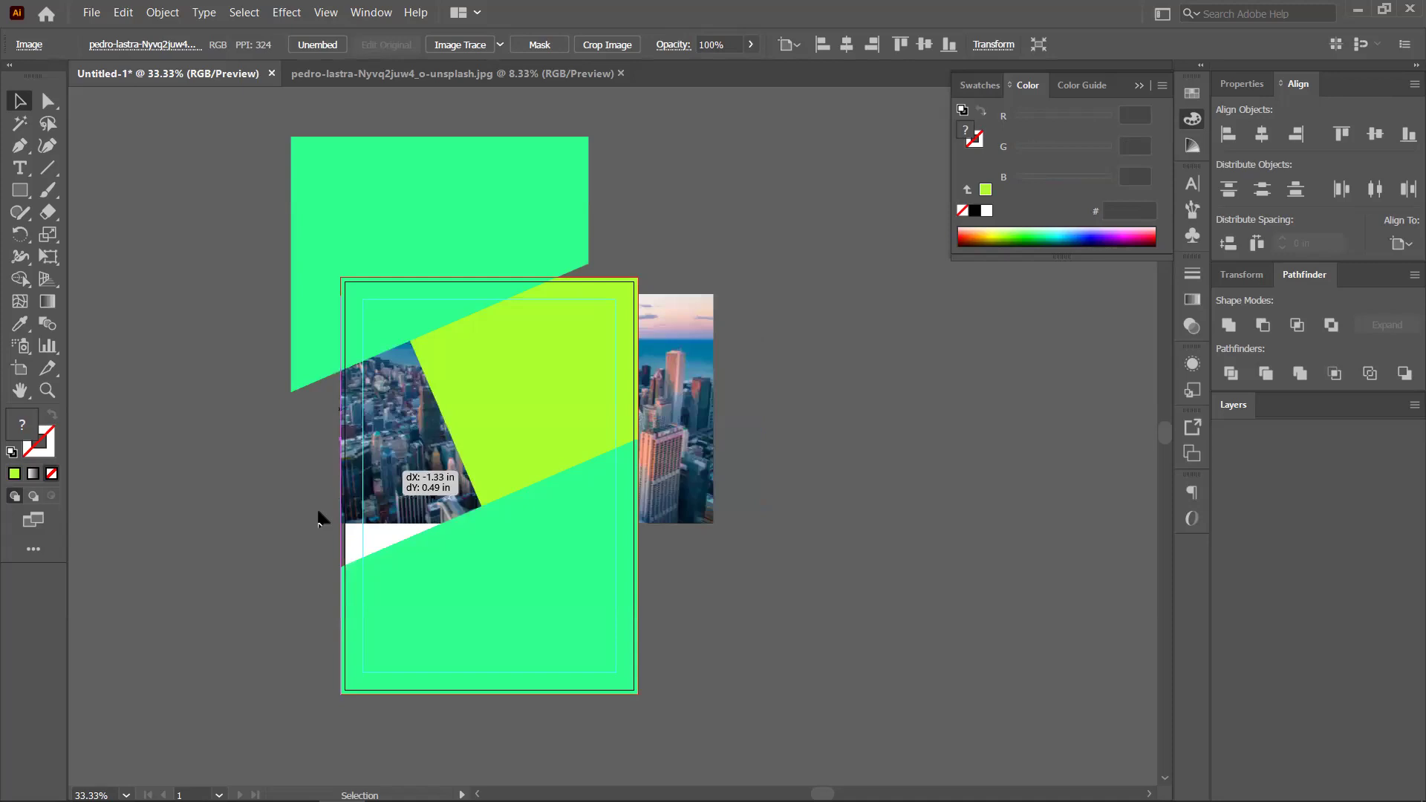
left_click_drag(700, 277, 720, 300)
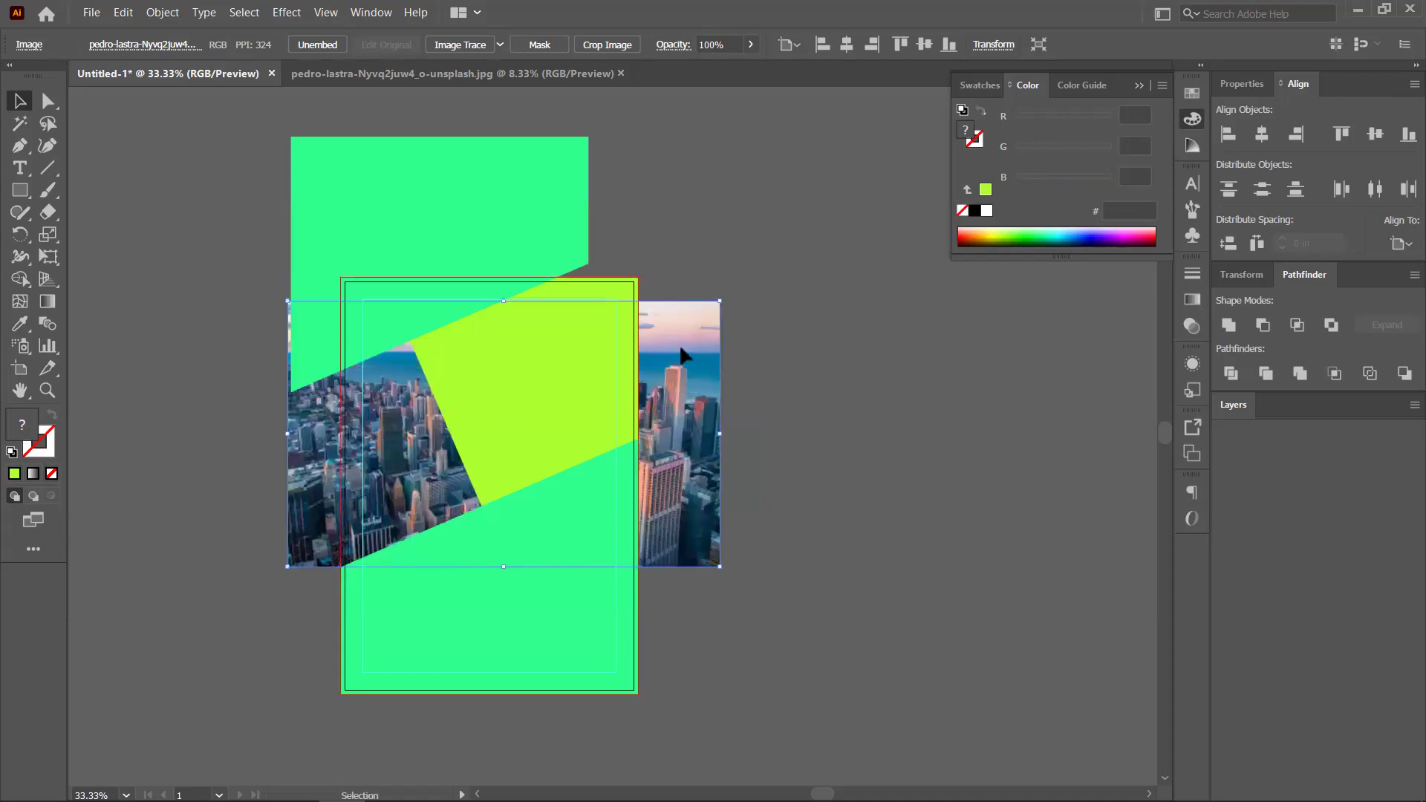
left_click_drag(278, 568, 273, 570)
left_click_drag(684, 505, 684, 509)
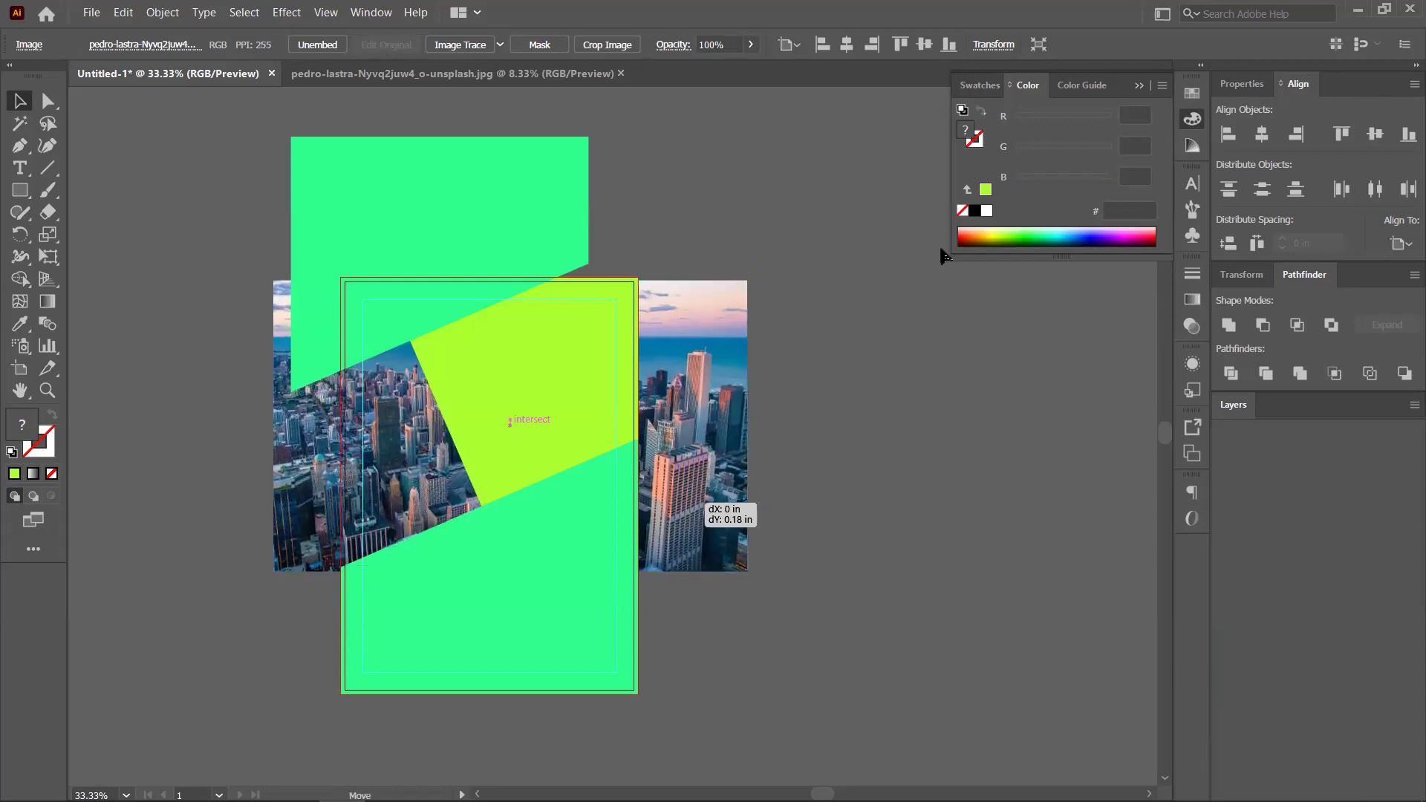
left_click(942, 256)
left_click(497, 398)
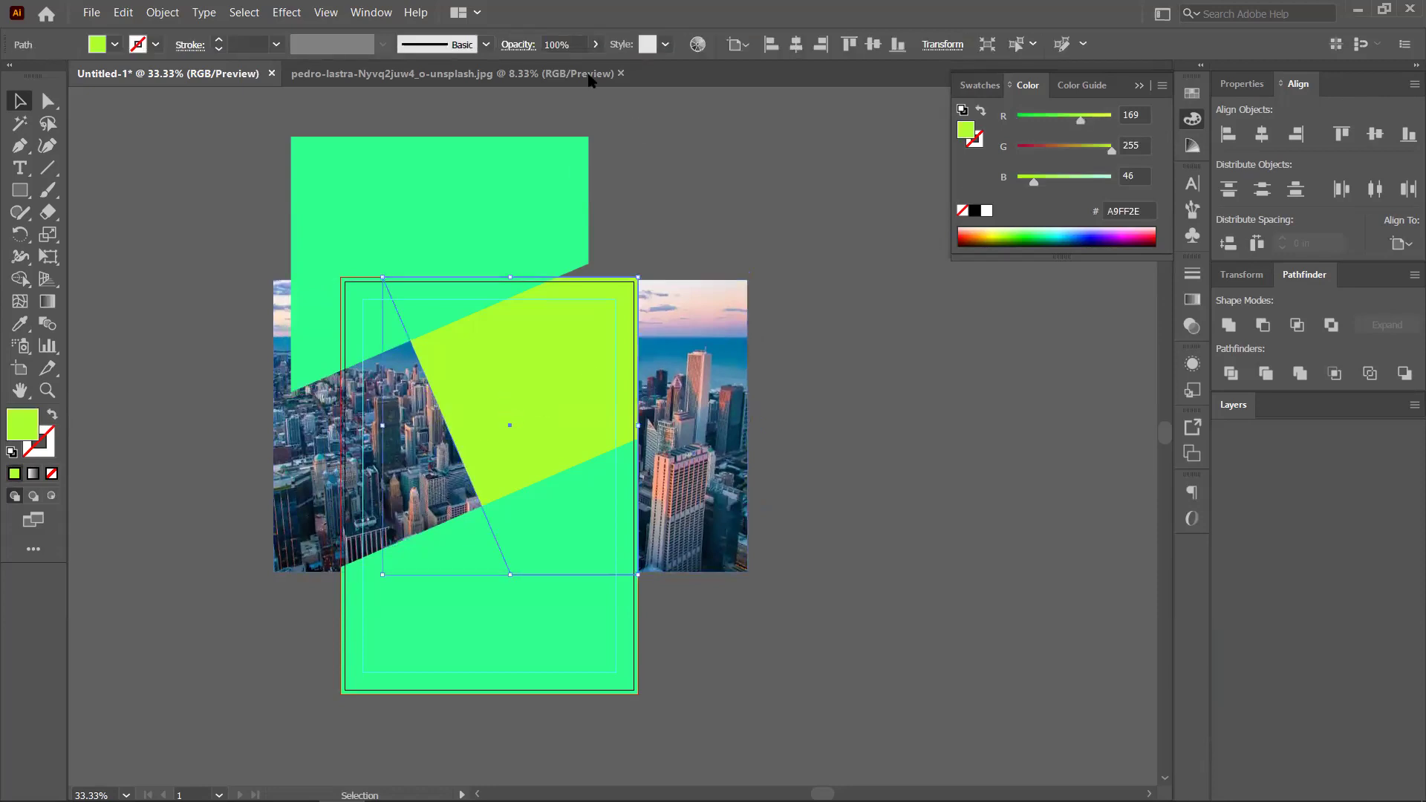
Give the lime parallelogram a Soft Light blend mode at 71% opacity over the photo
left_click(596, 44)
left_click(553, 67)
left_click(516, 45)
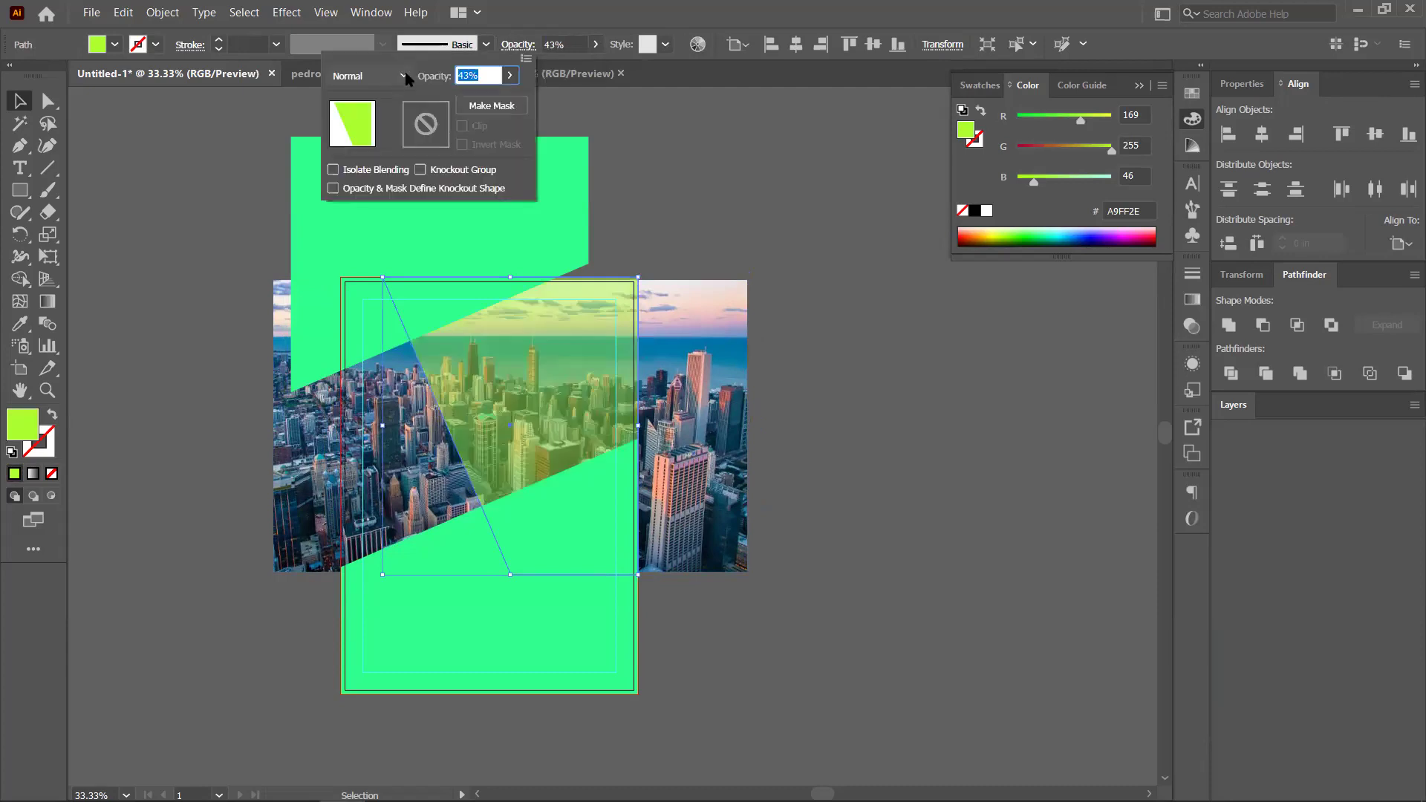
left_click(405, 76)
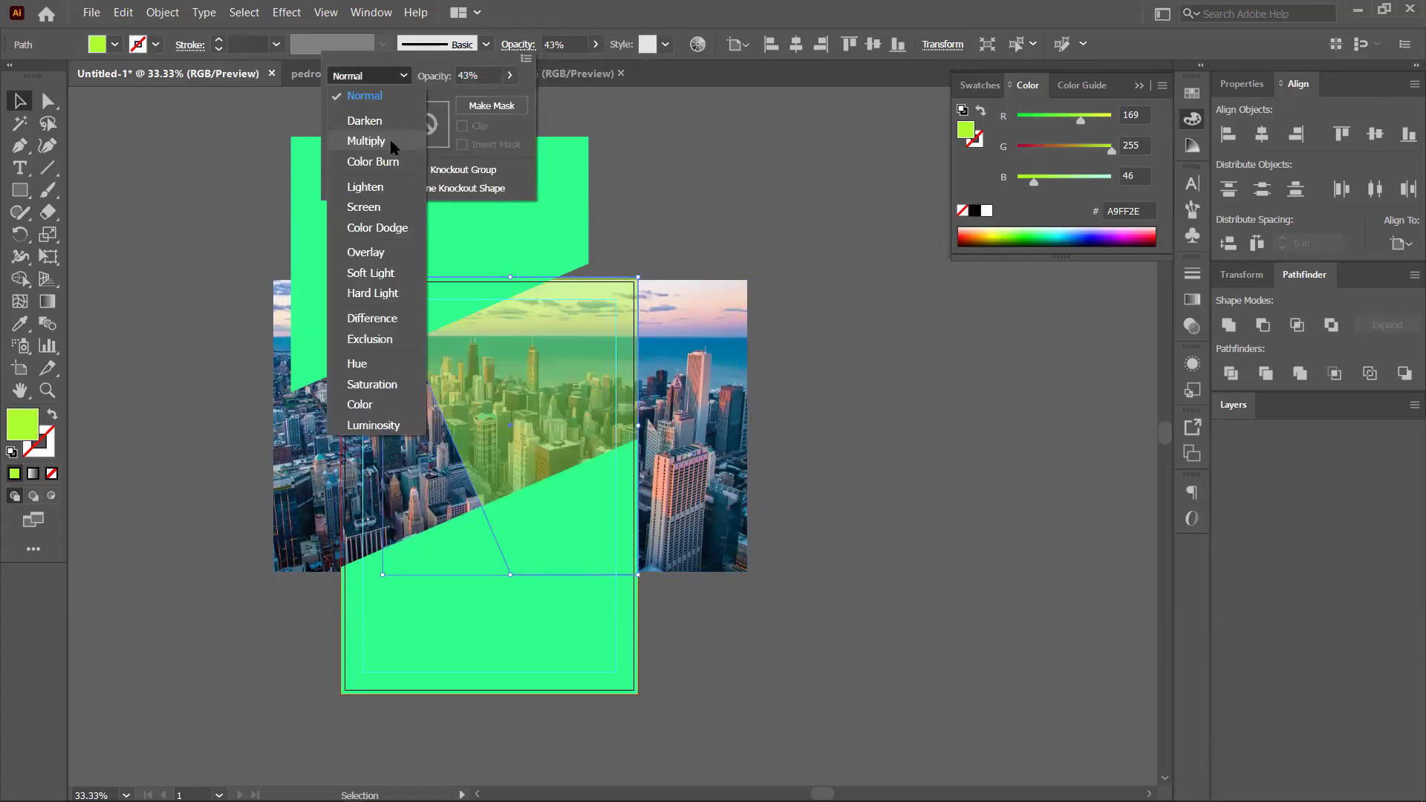
left_click(393, 142)
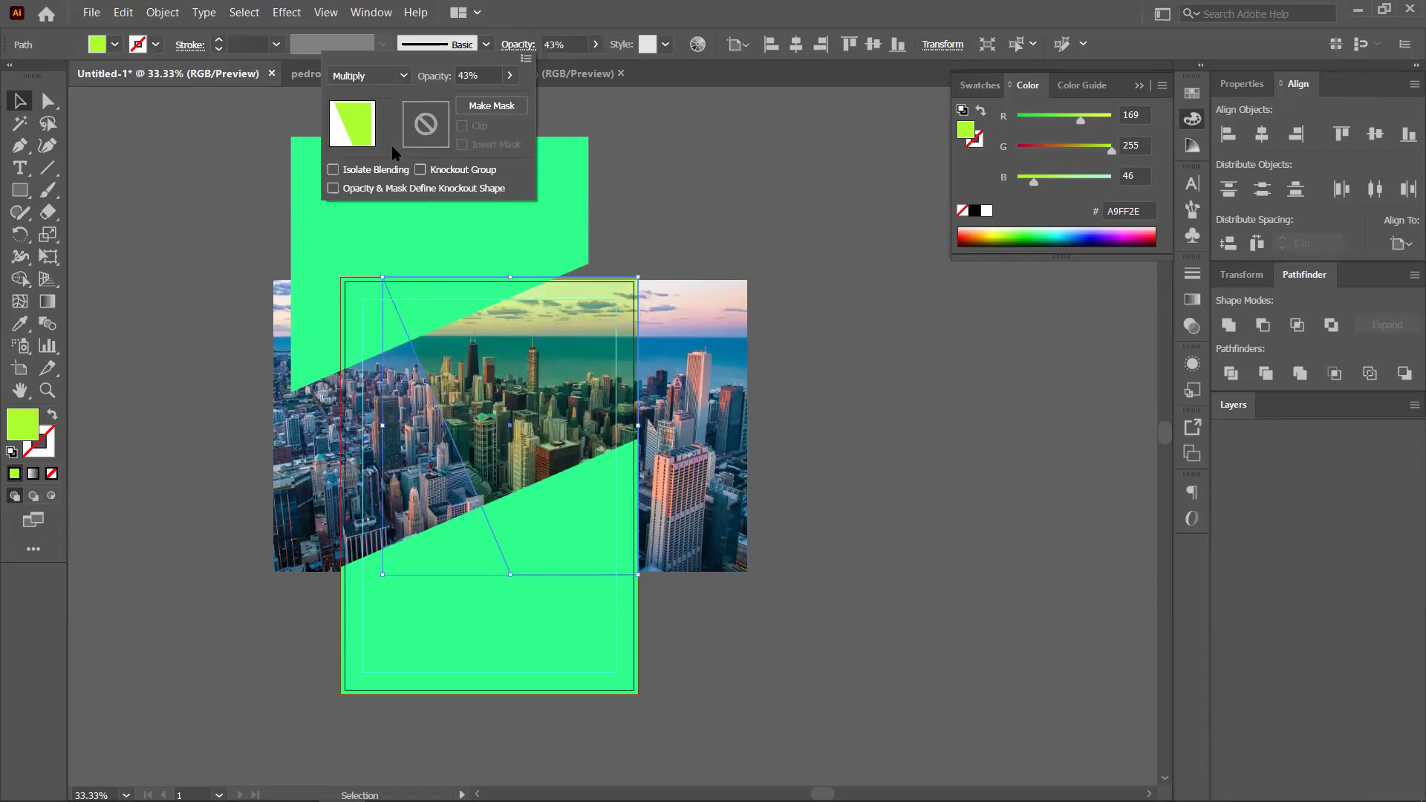
key("alt+Down")
left_click(368, 252)
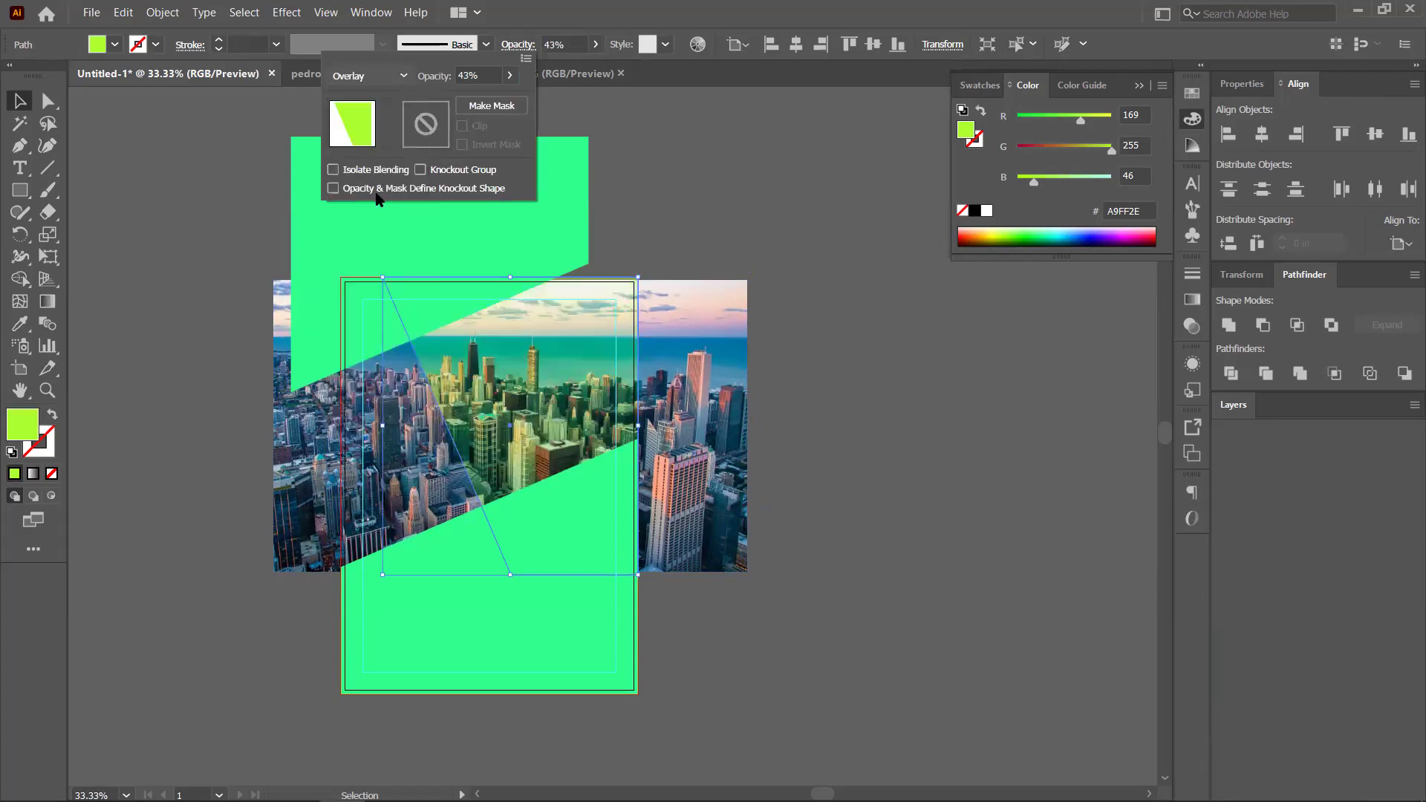
key("alt+Down")
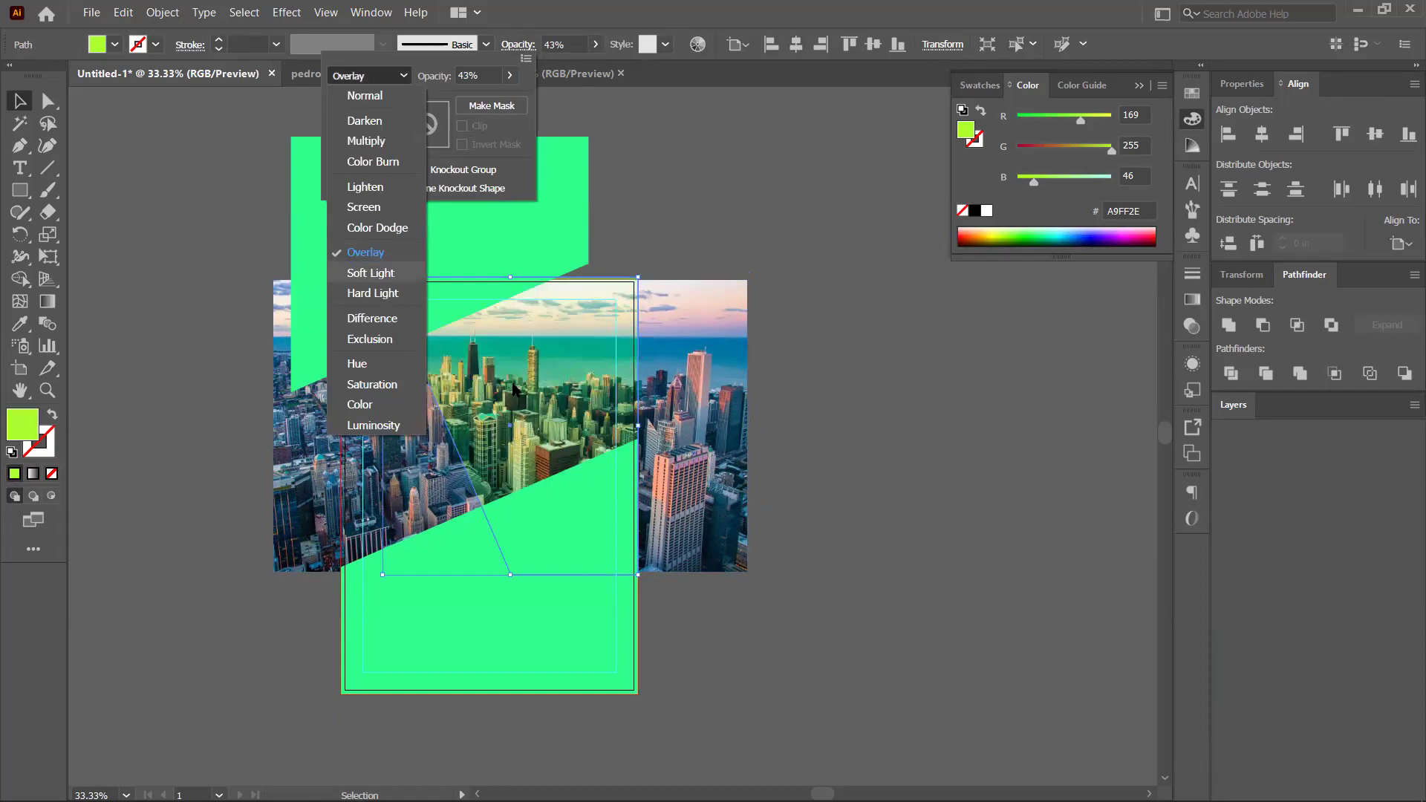
key("Return")
left_click_drag(508, 80, 490, 101)
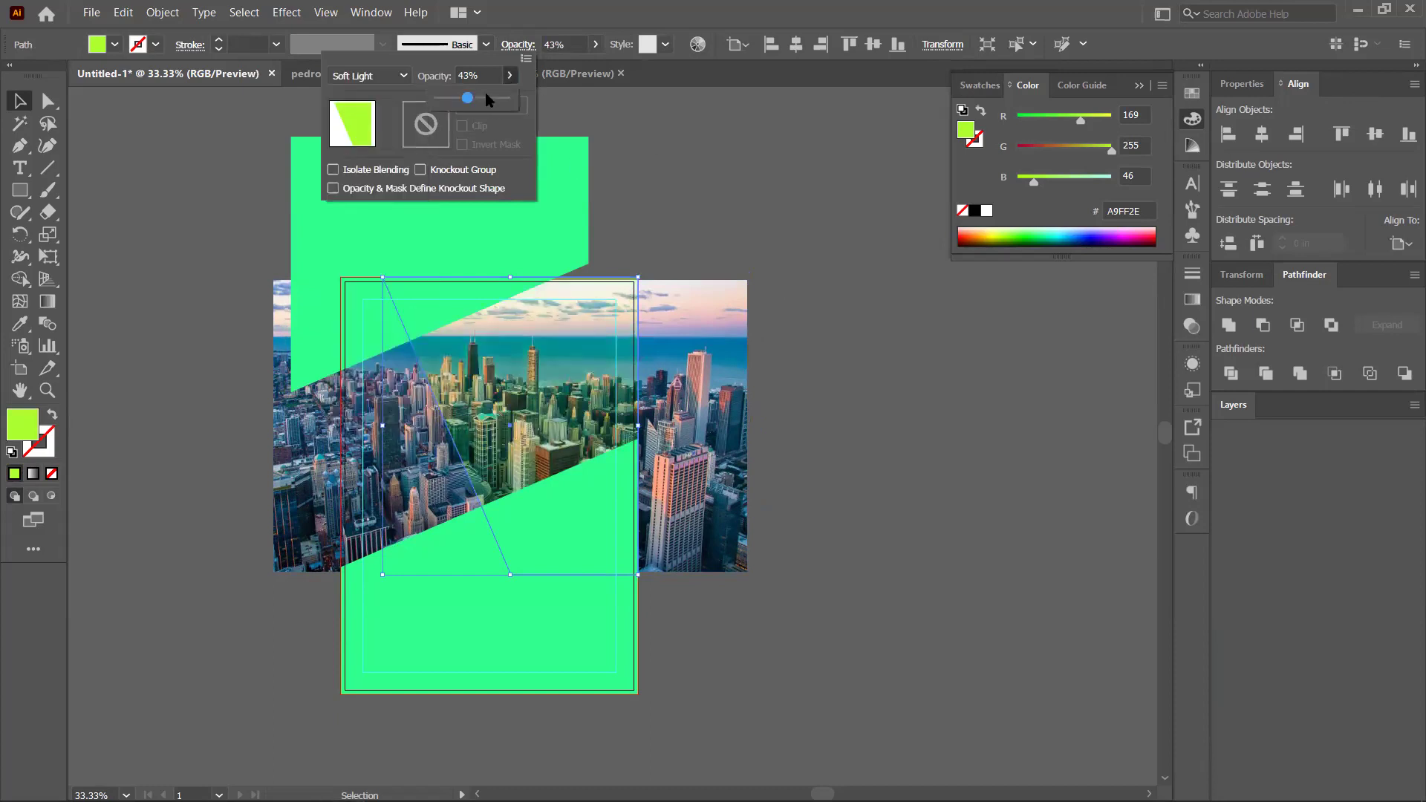
left_click(852, 461)
left_click(547, 656)
left_click(434, 233, "shift")
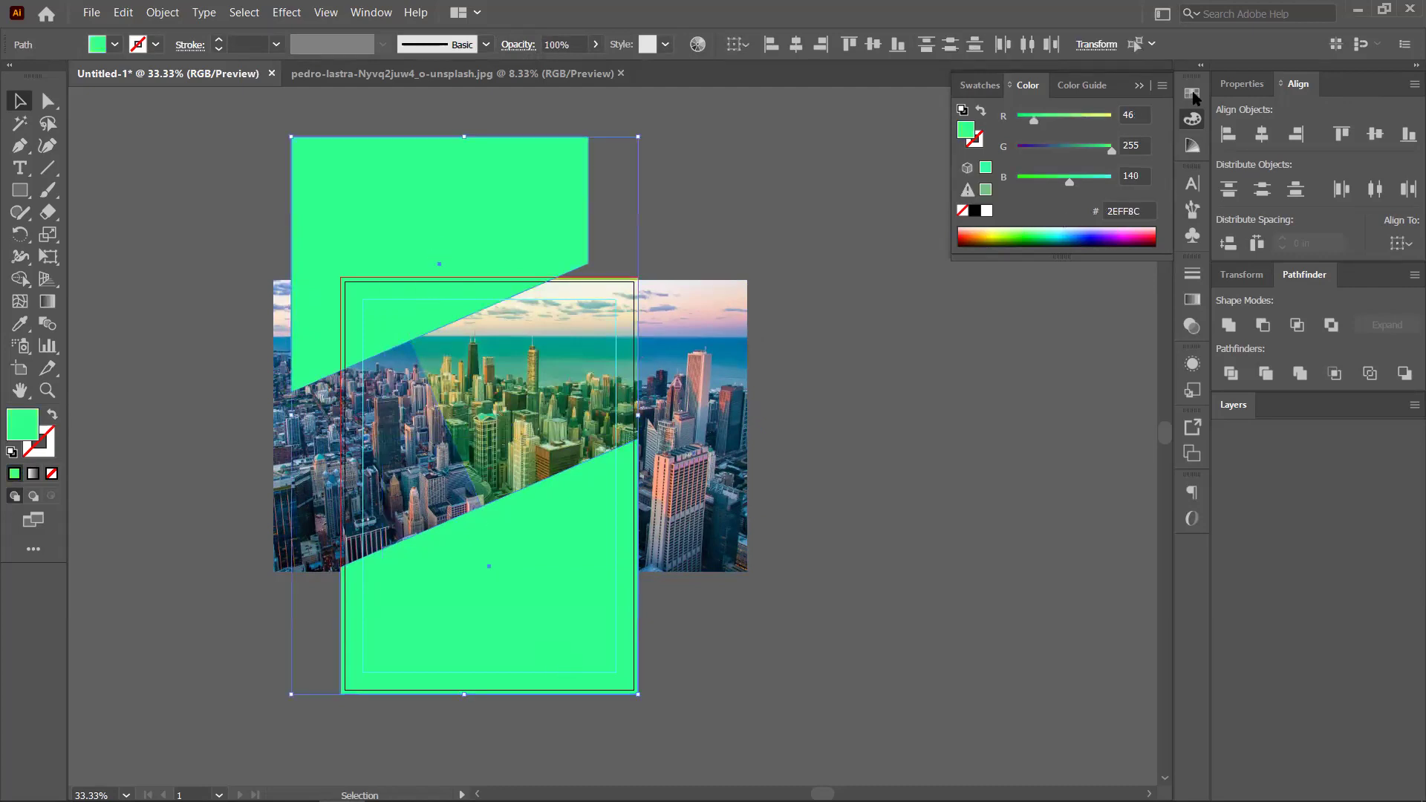
Fill both angled shapes with dark navy 151F3F, then drag the lime shape aside
double_click(27, 429)
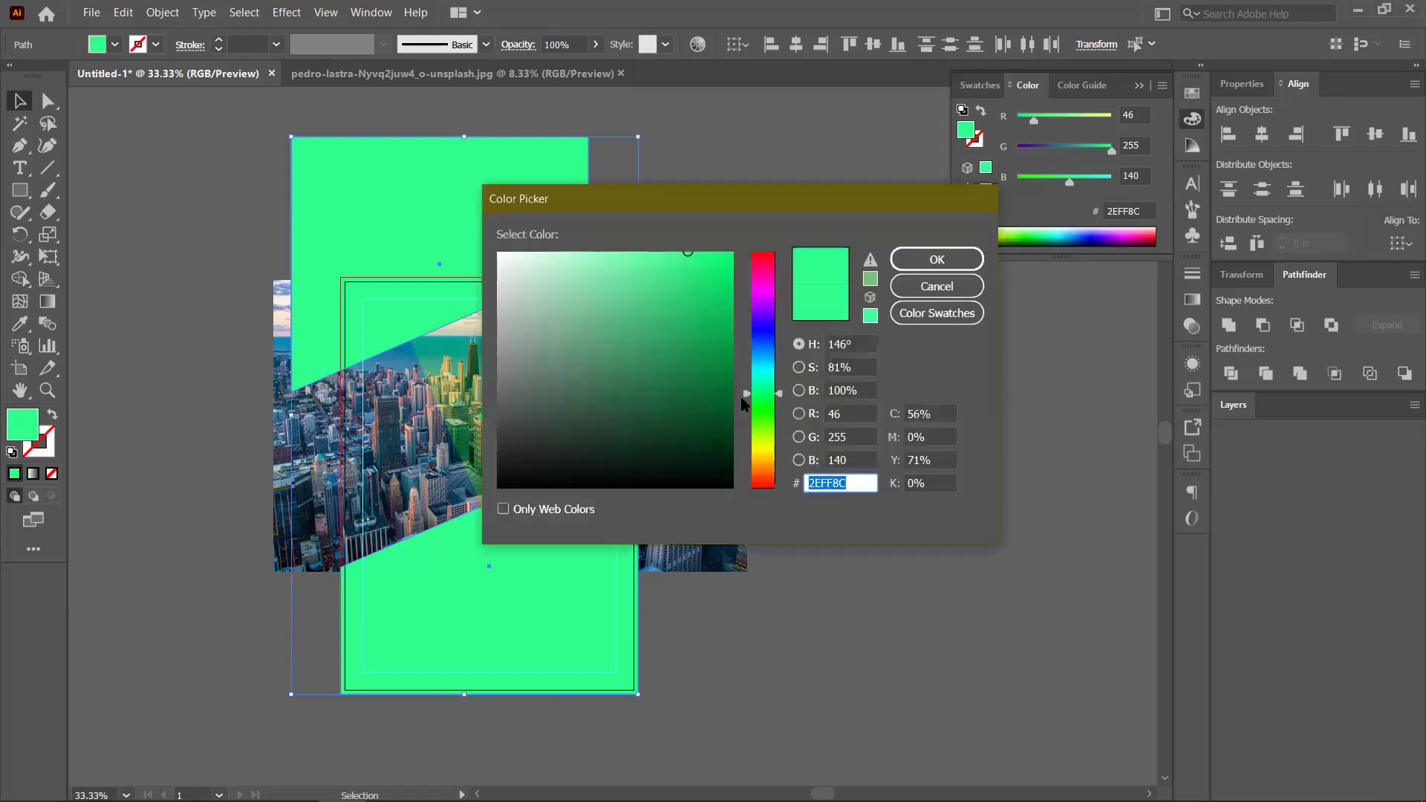
type("146838")
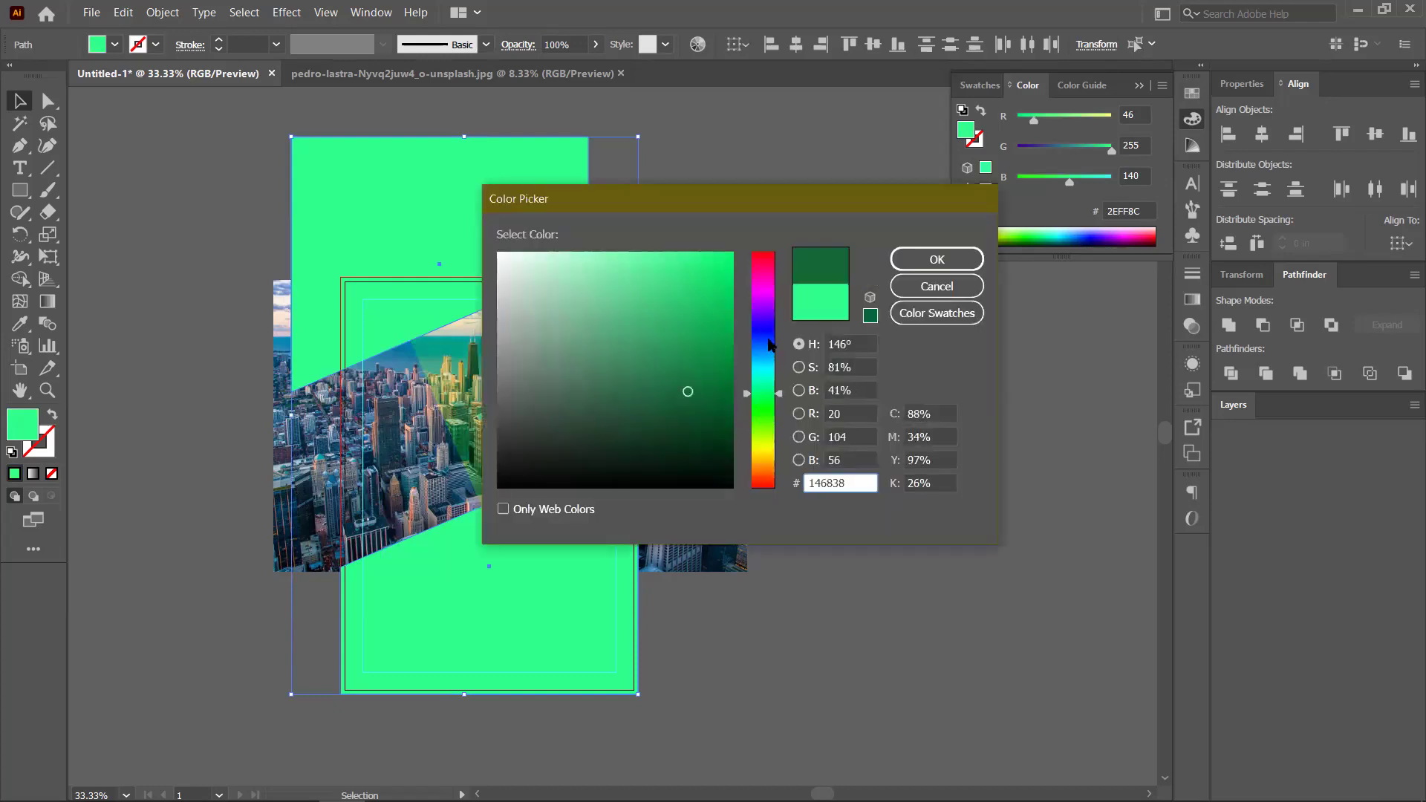
left_click(769, 342)
left_click(654, 429)
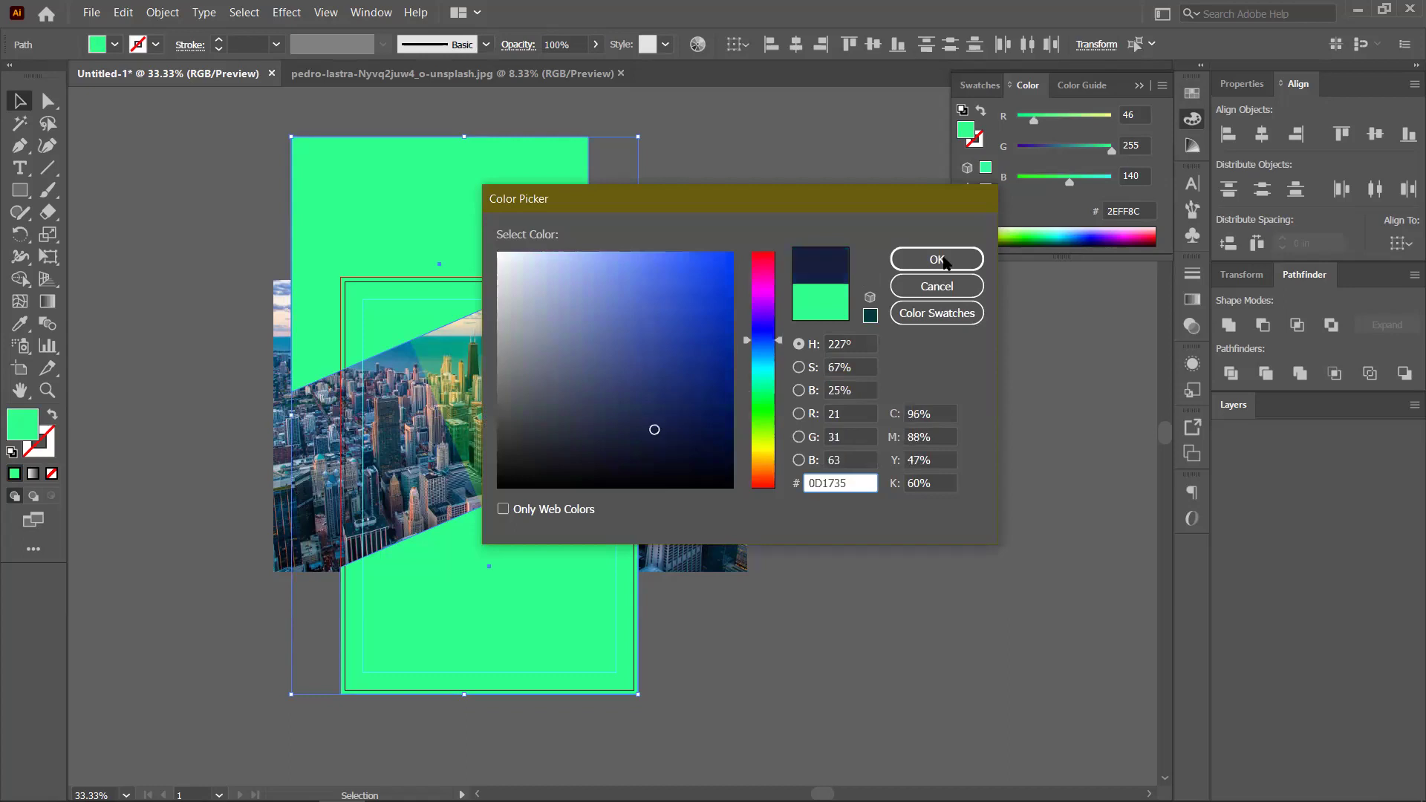
left_click(942, 261)
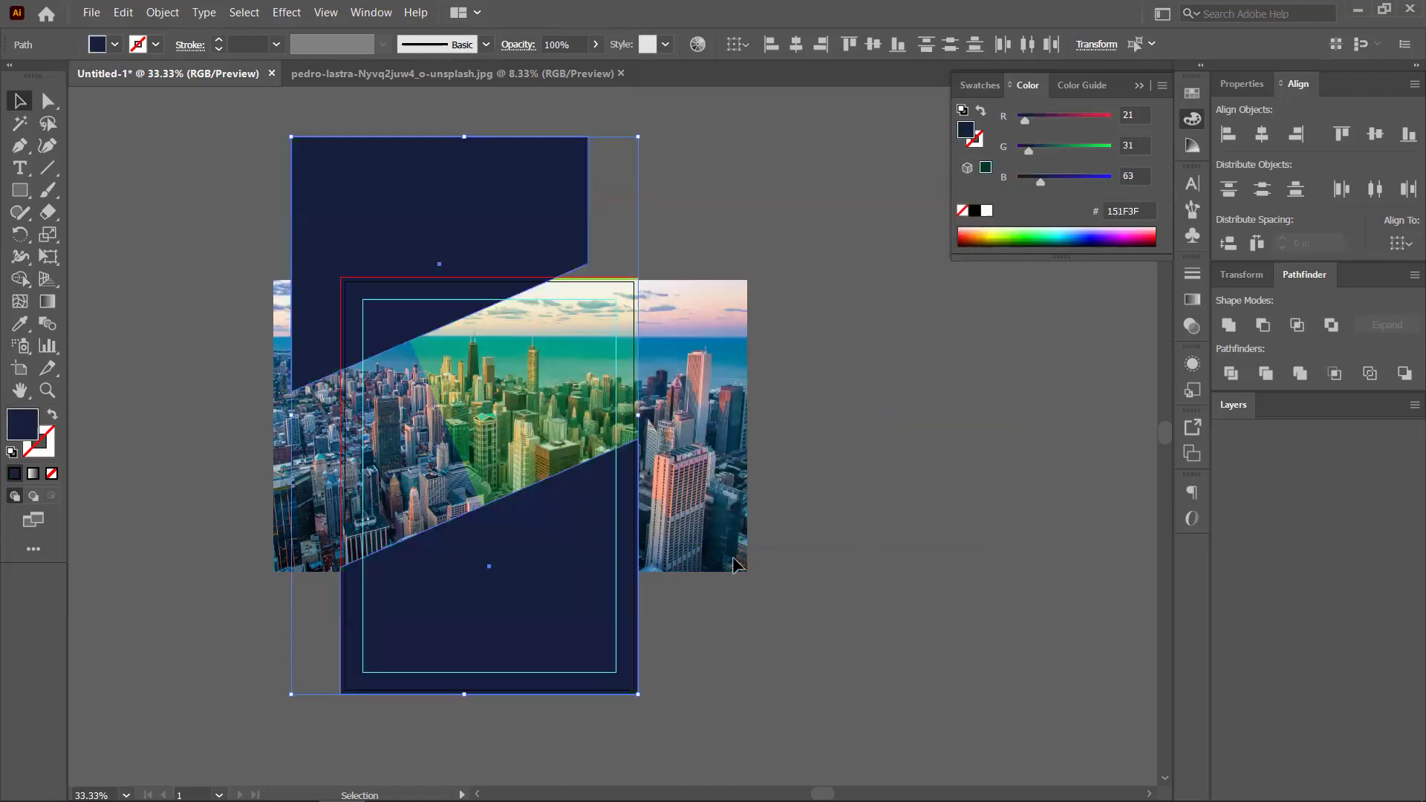
left_click(735, 565)
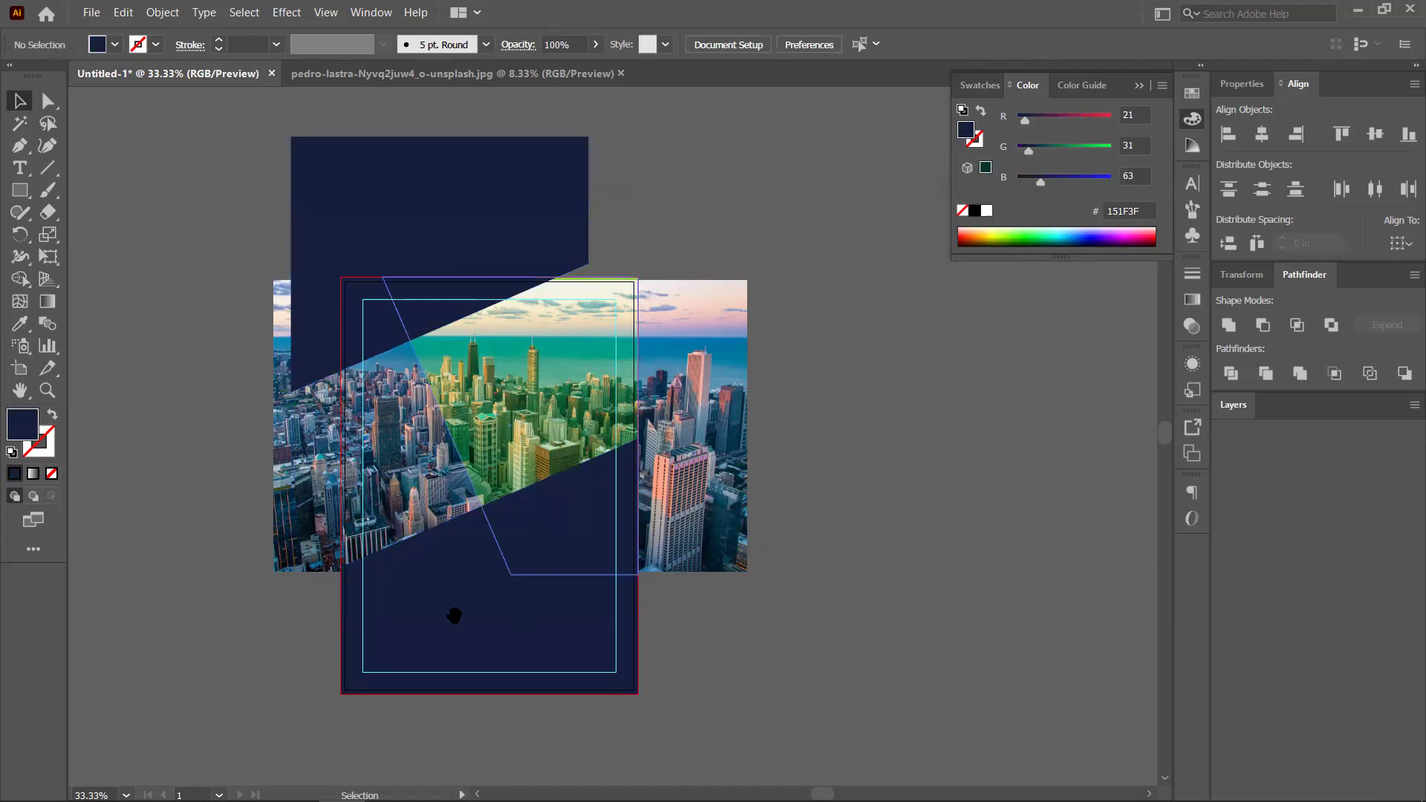
left_click_drag(516, 582, 590, 579)
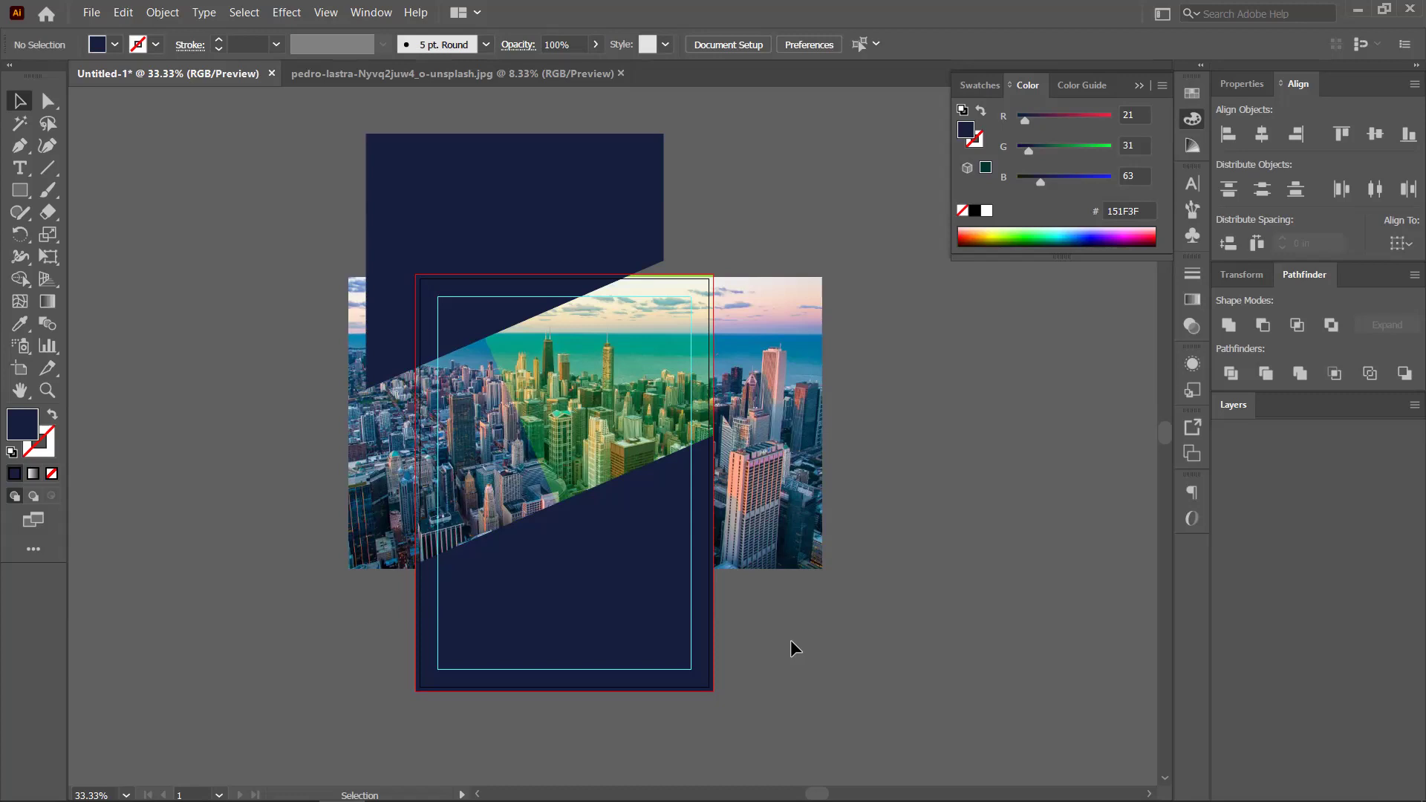
left_click(698, 402)
left_click_drag(732, 404, 928, 375)
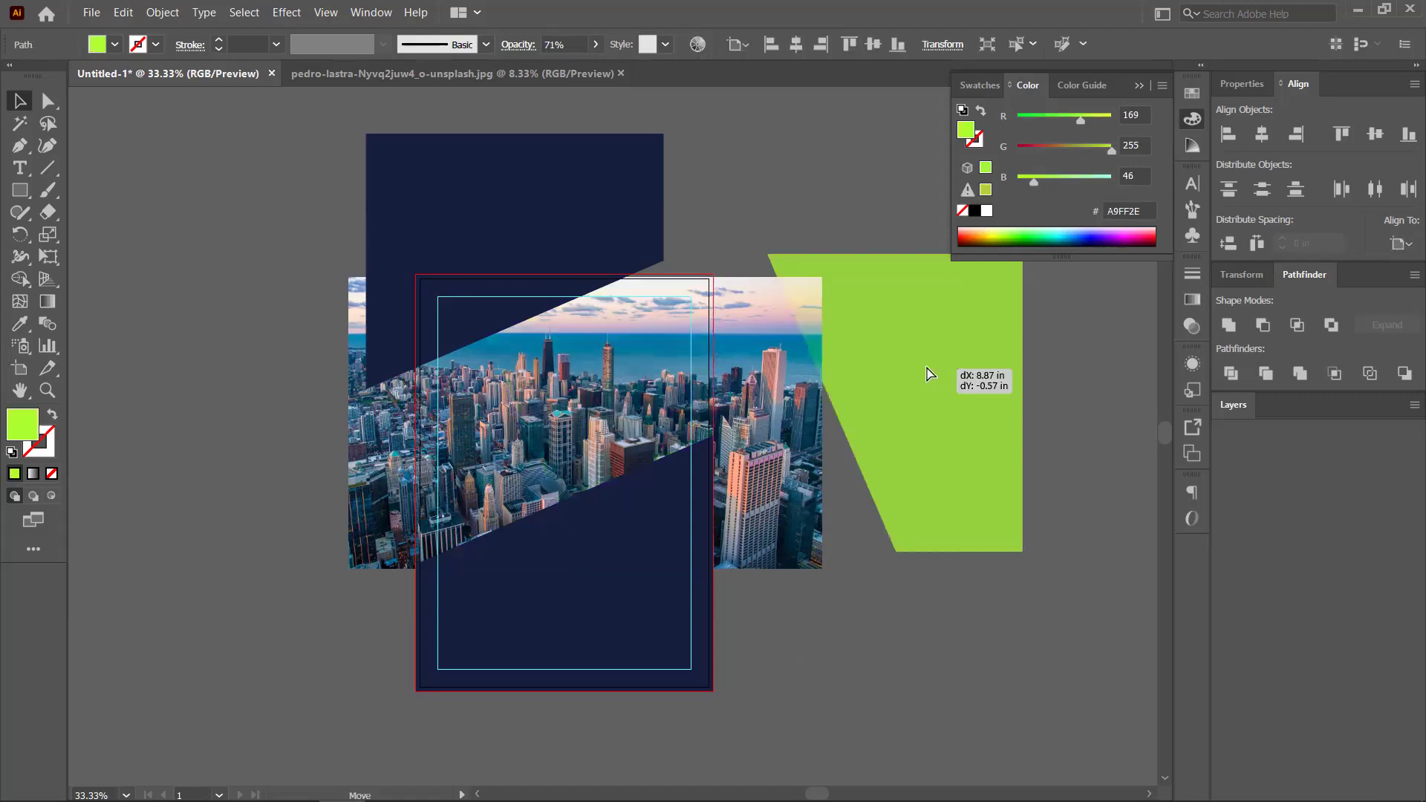
Undo the lime shape's move, return to the Selection tool and check its transparency options
key("ctrl+z")
key("a")
key("v")
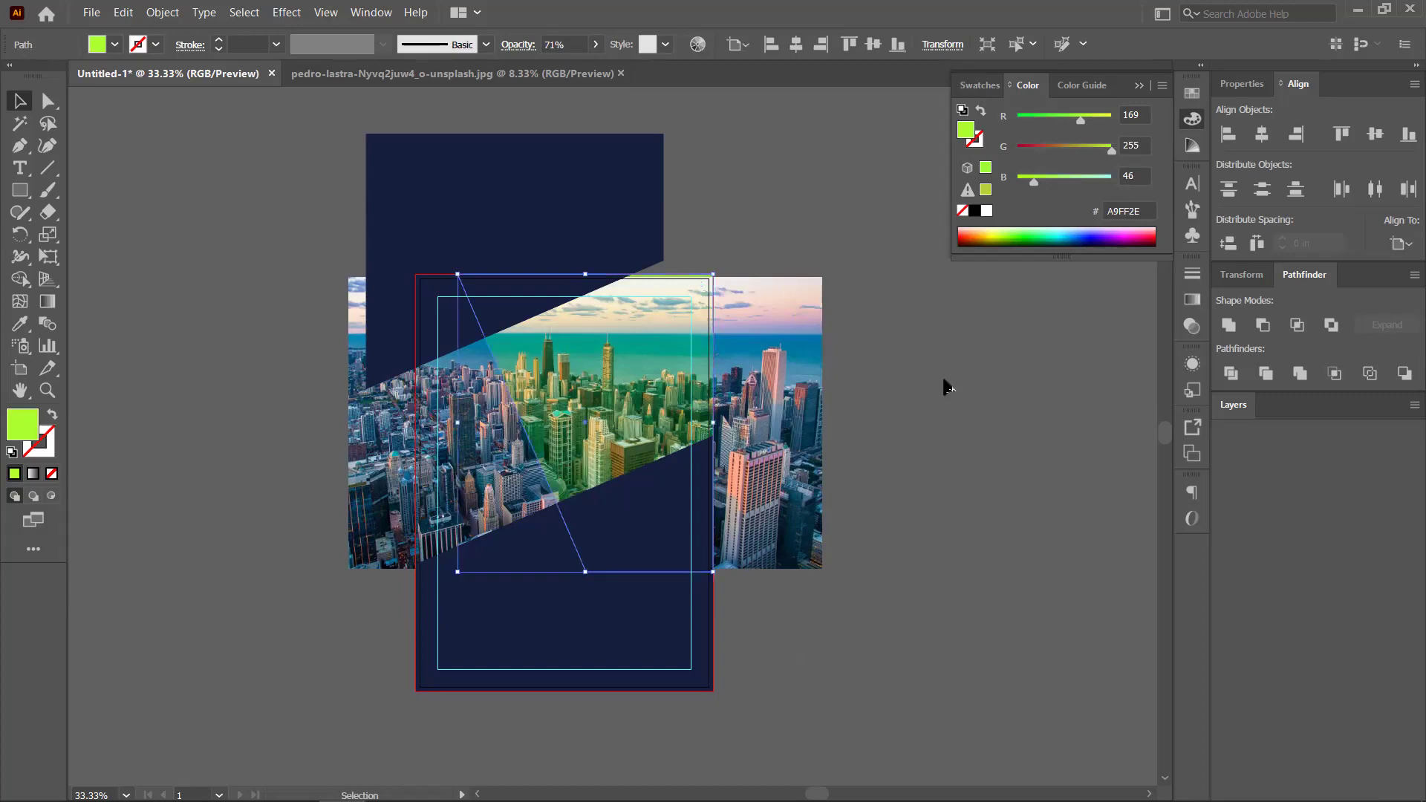
left_click_drag(864, 418, 825, 395)
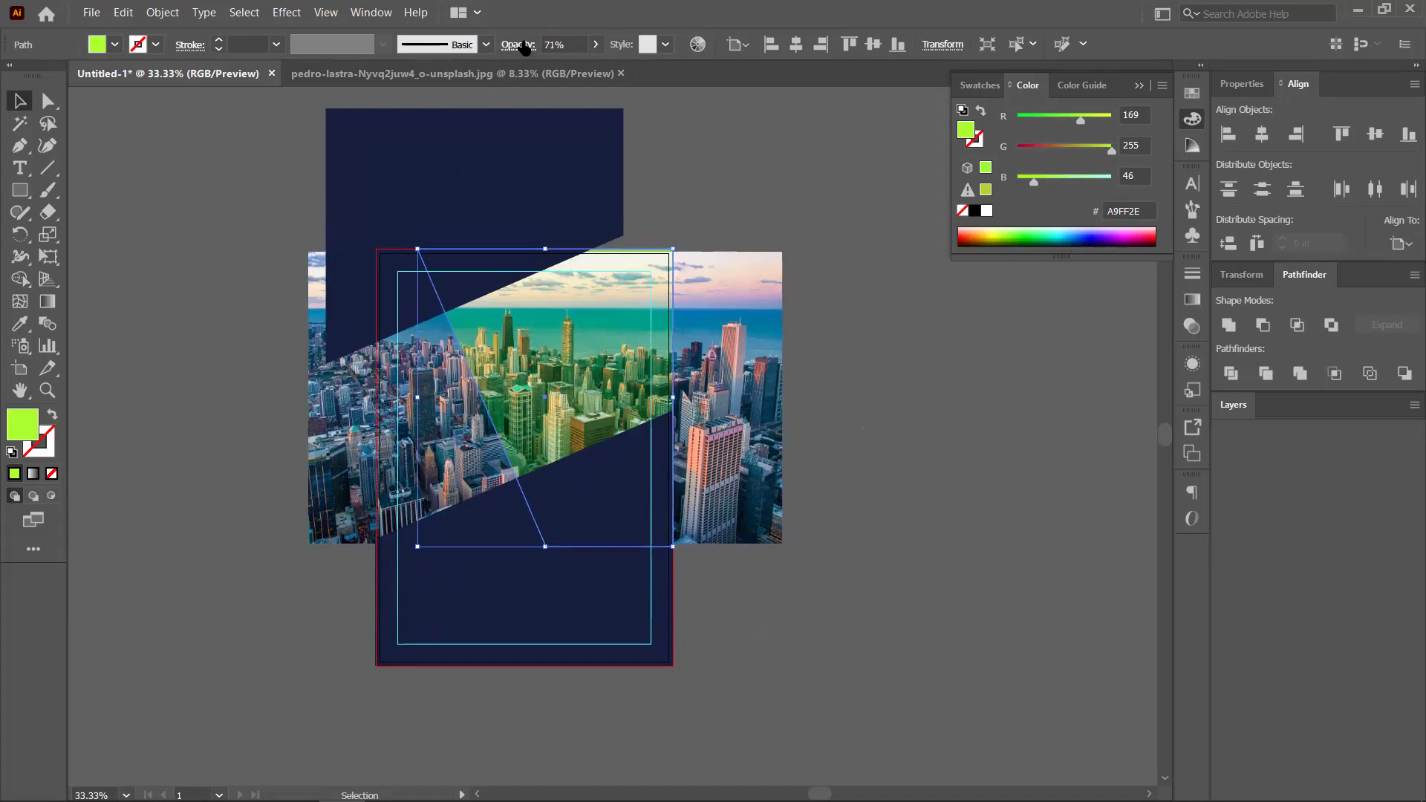
left_click(524, 46)
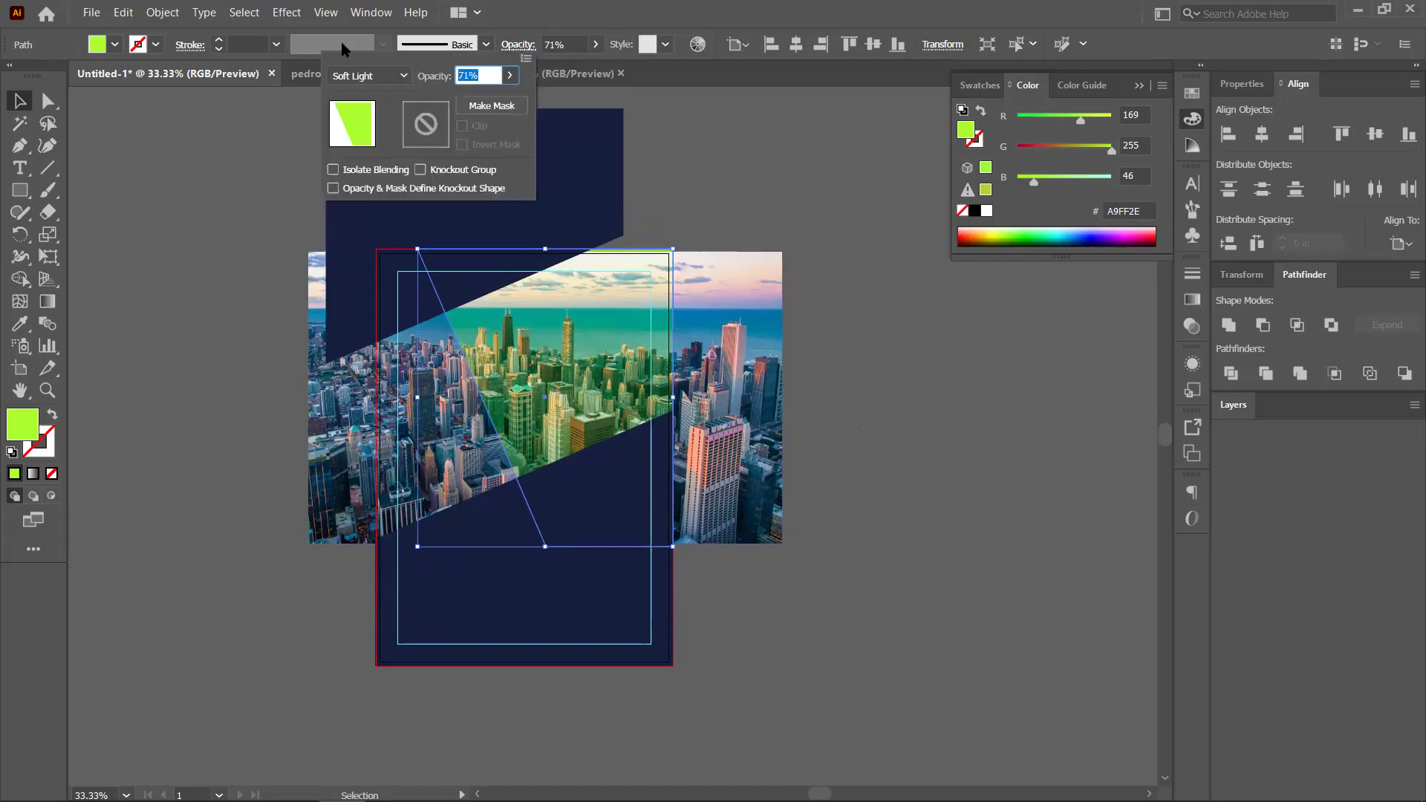
key("Escape")
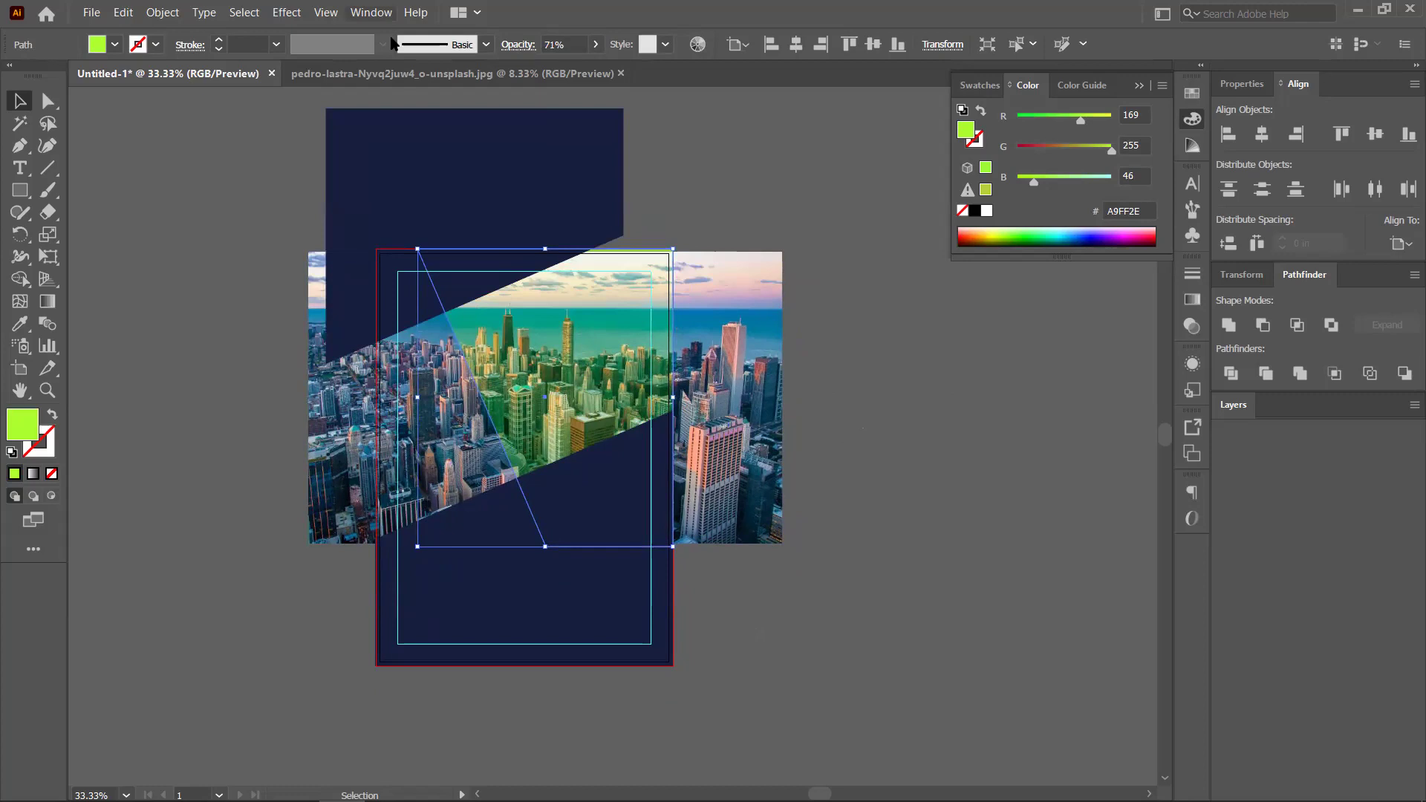
Open the Transparency panel showing the lime shape's Soft Light at 71% opacity
left_click(369, 13)
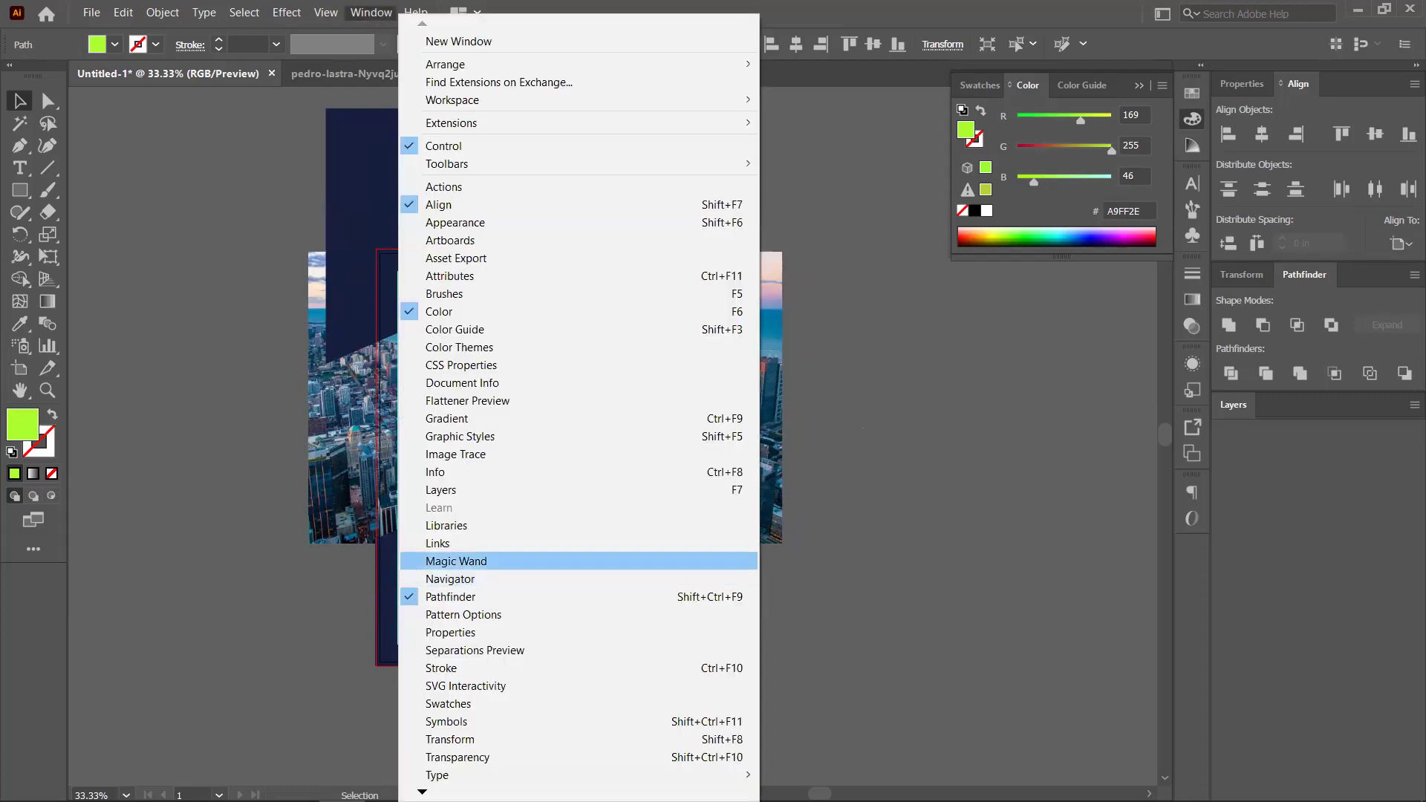
scroll(578, 408, "down", 1)
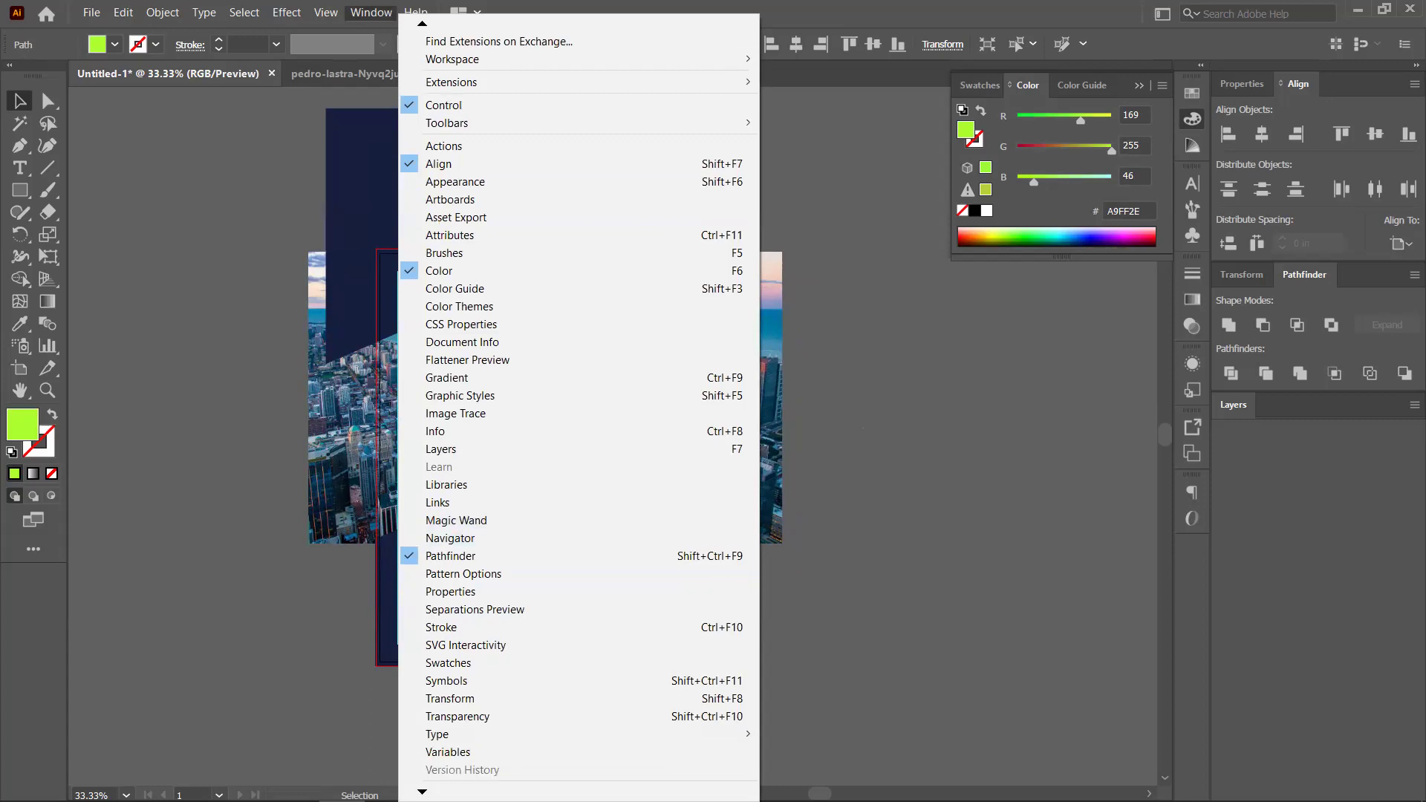
scroll(440, 681, "down", 2)
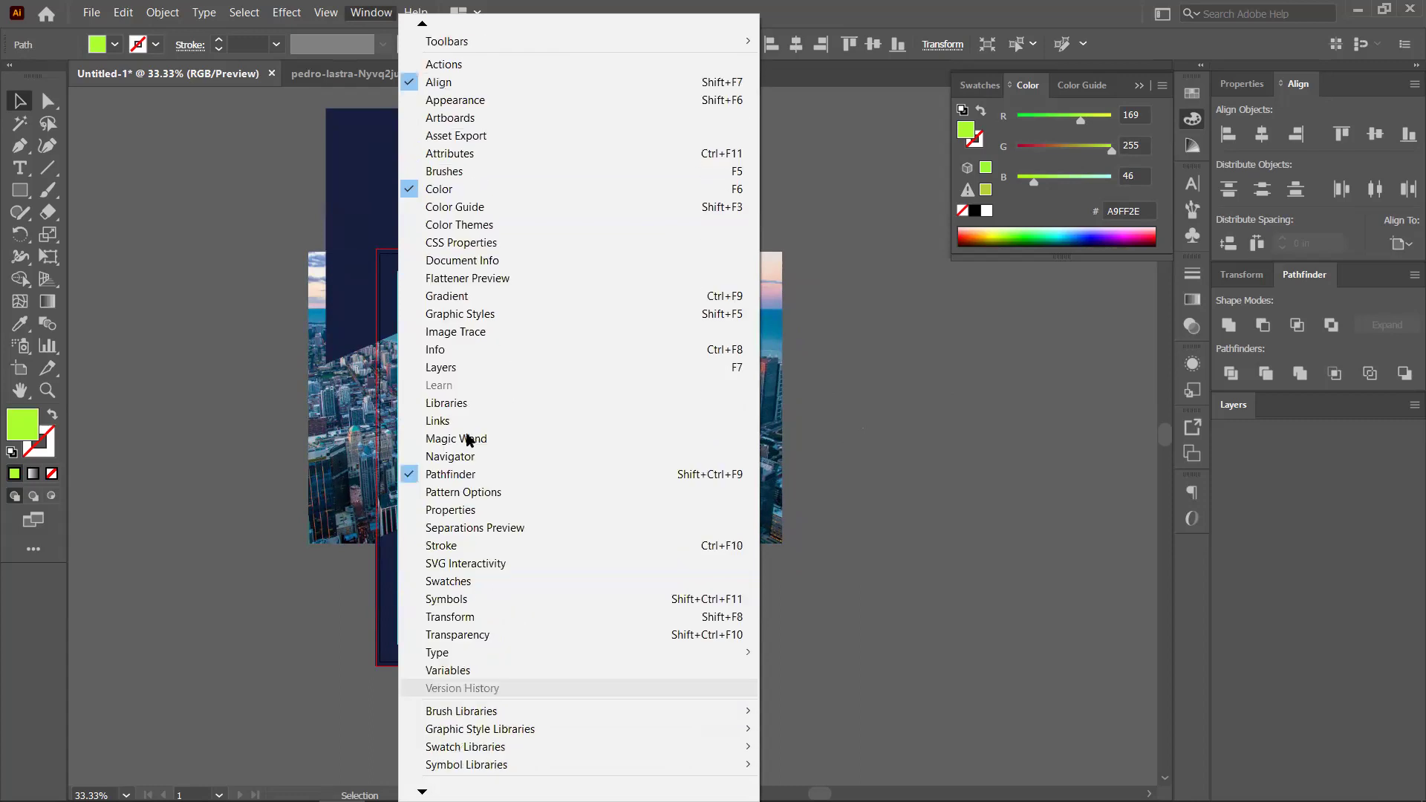
left_click(1195, 328)
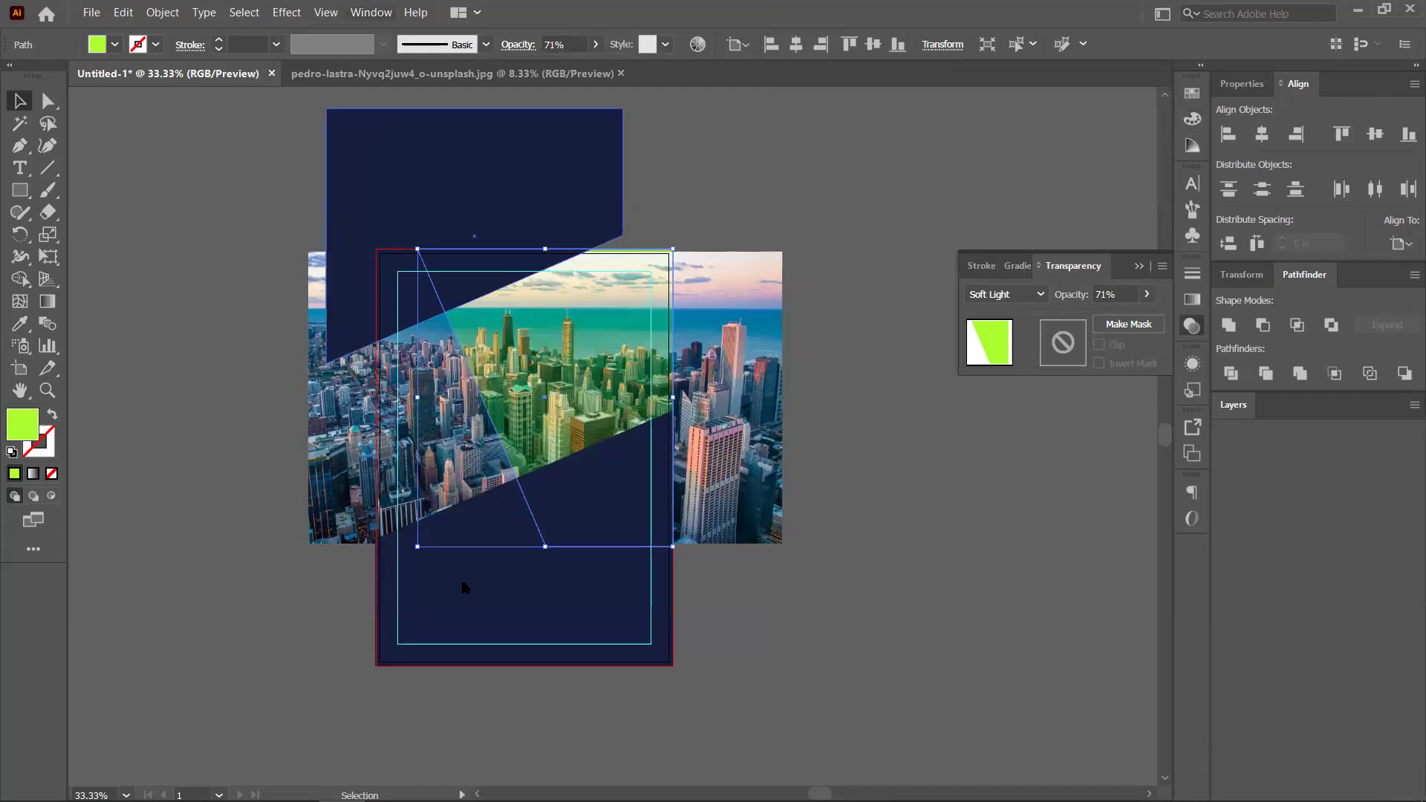
Try Screen, Color Burn and Darken blend modes, then settle on Soft Light
key("alt+w")
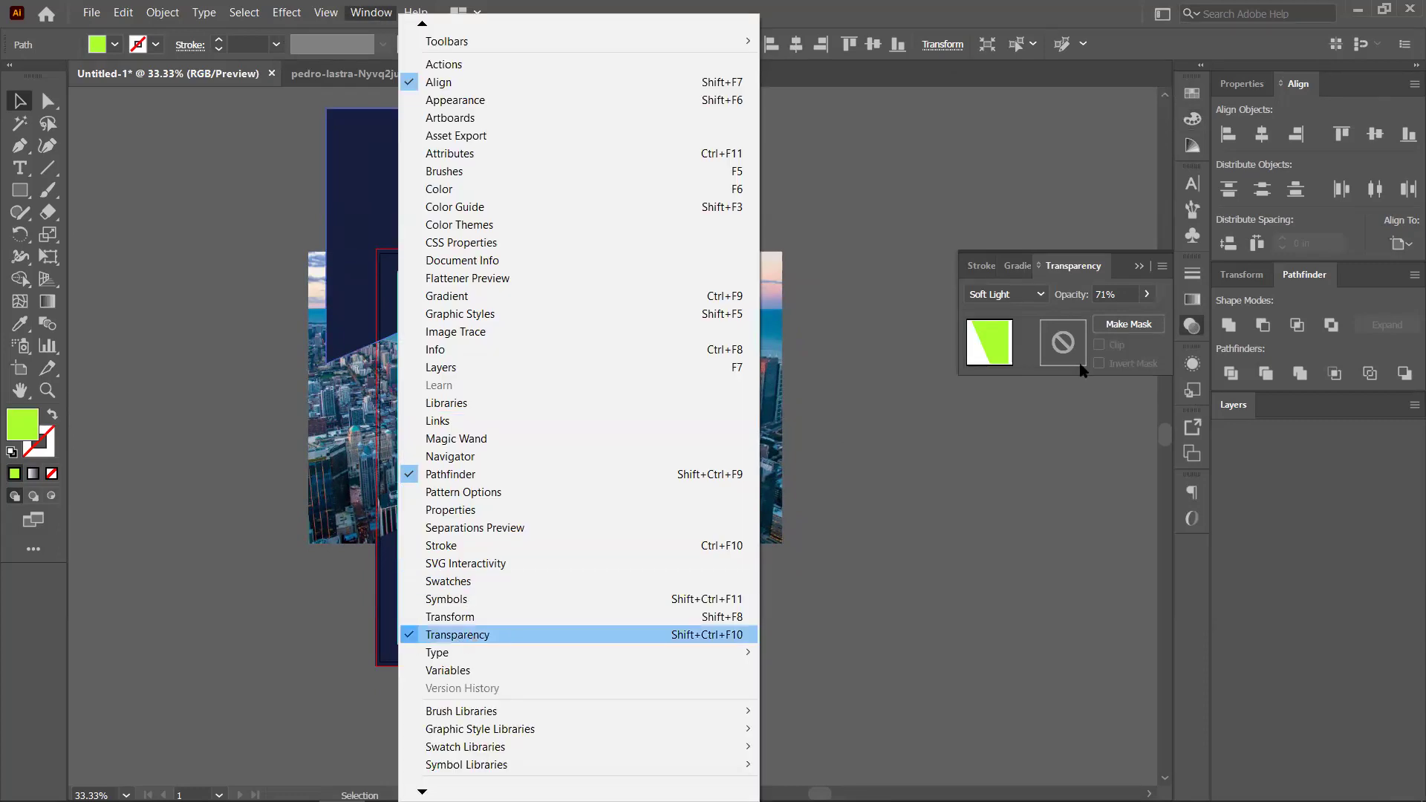
left_click(1043, 301)
left_click(1040, 294)
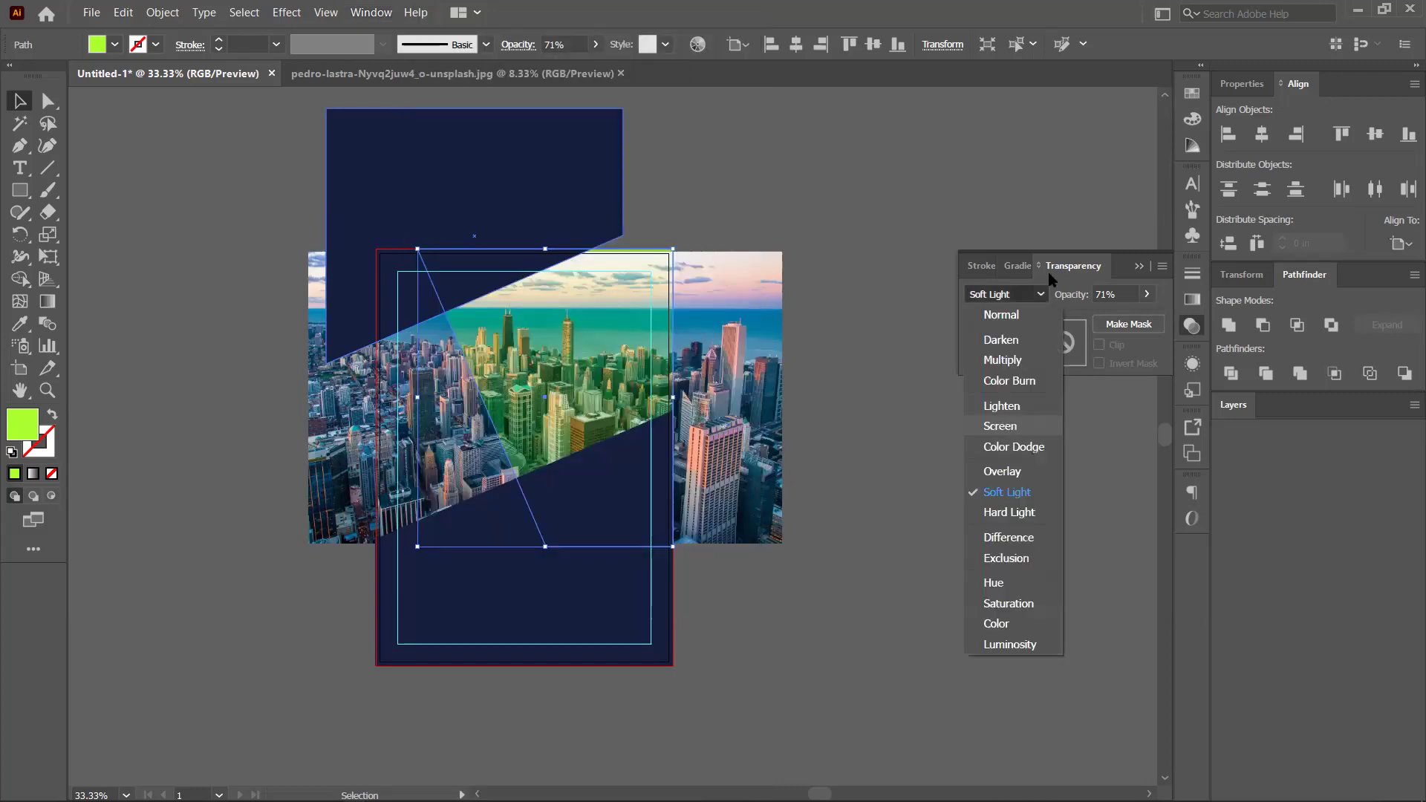
left_click(1000, 426)
left_click(1040, 294)
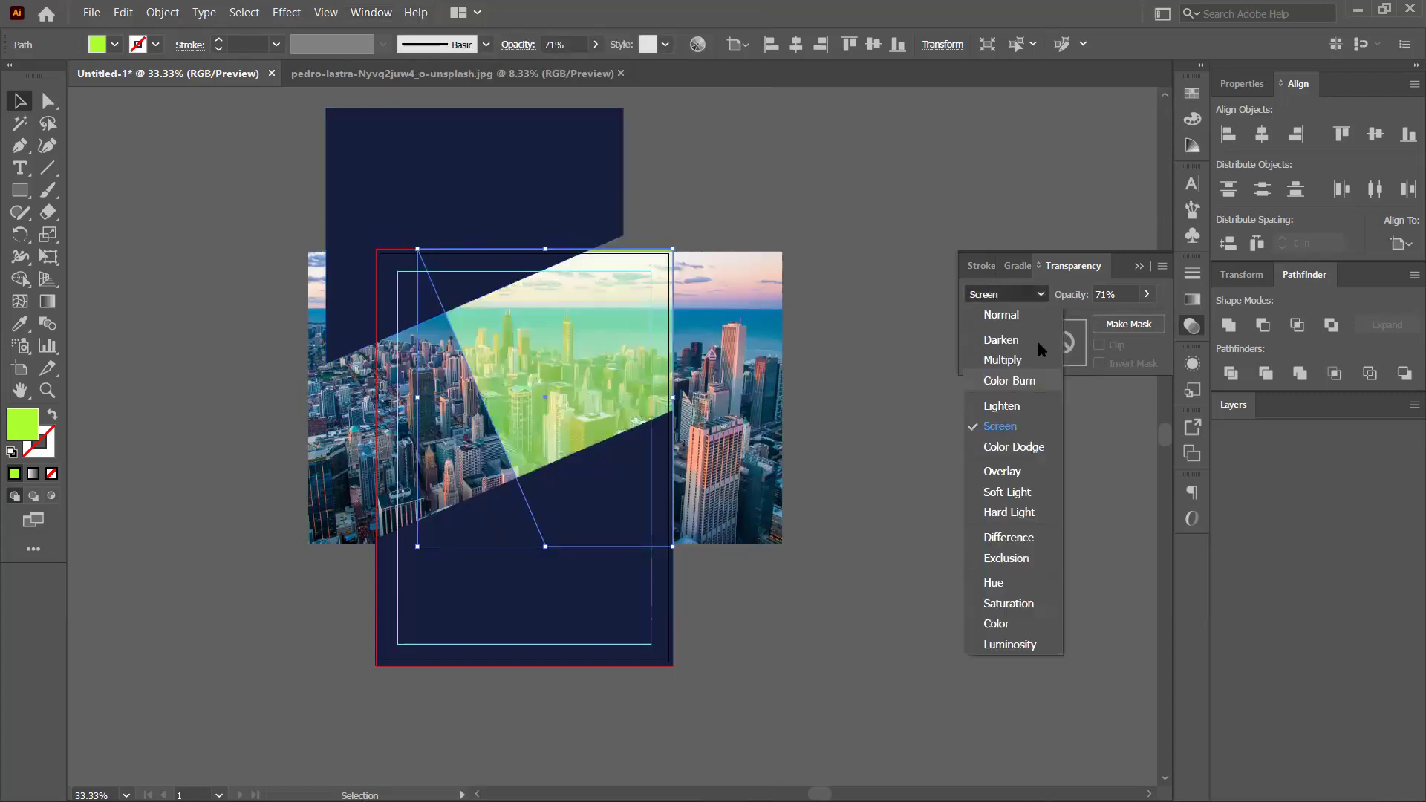
left_click(1025, 380)
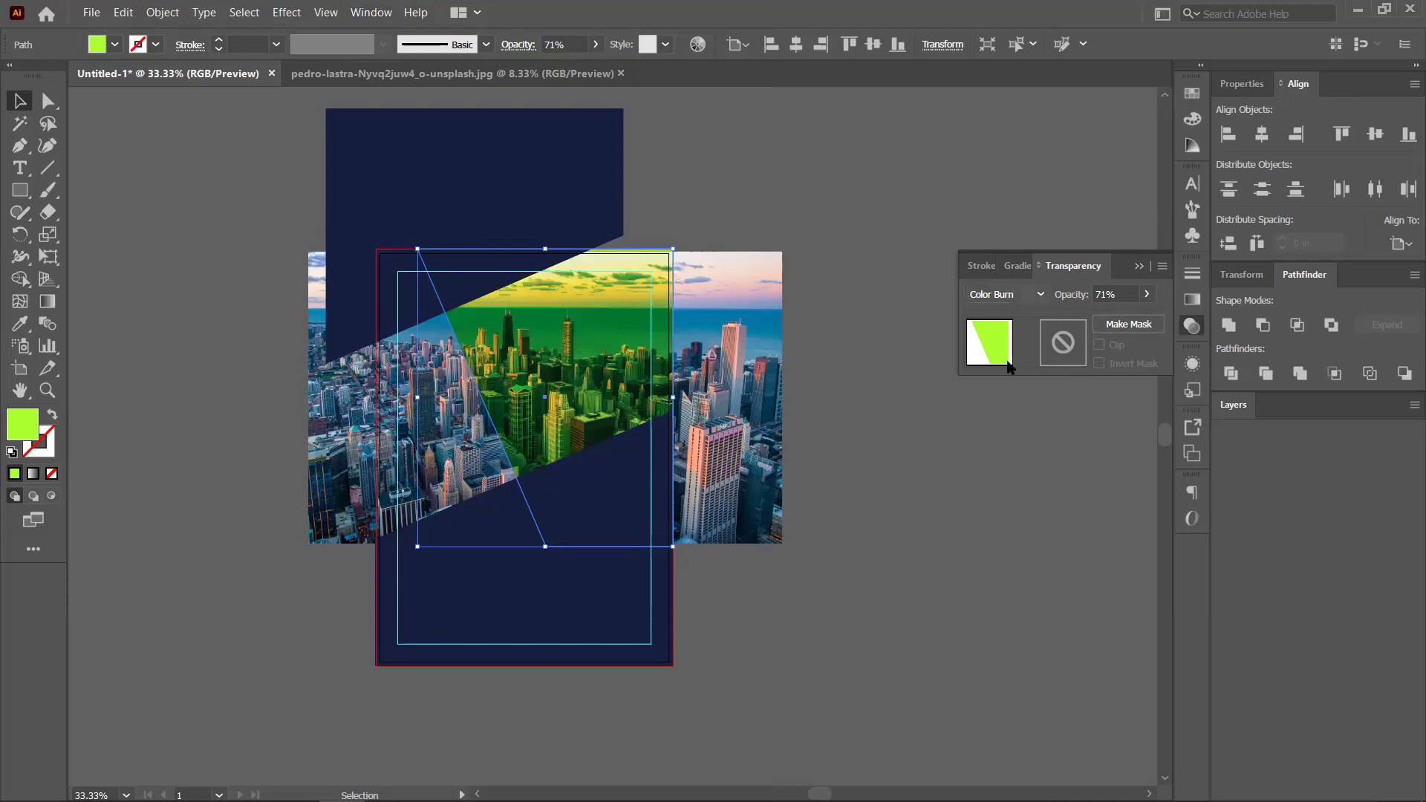
left_click(1040, 294)
left_click(1007, 319)
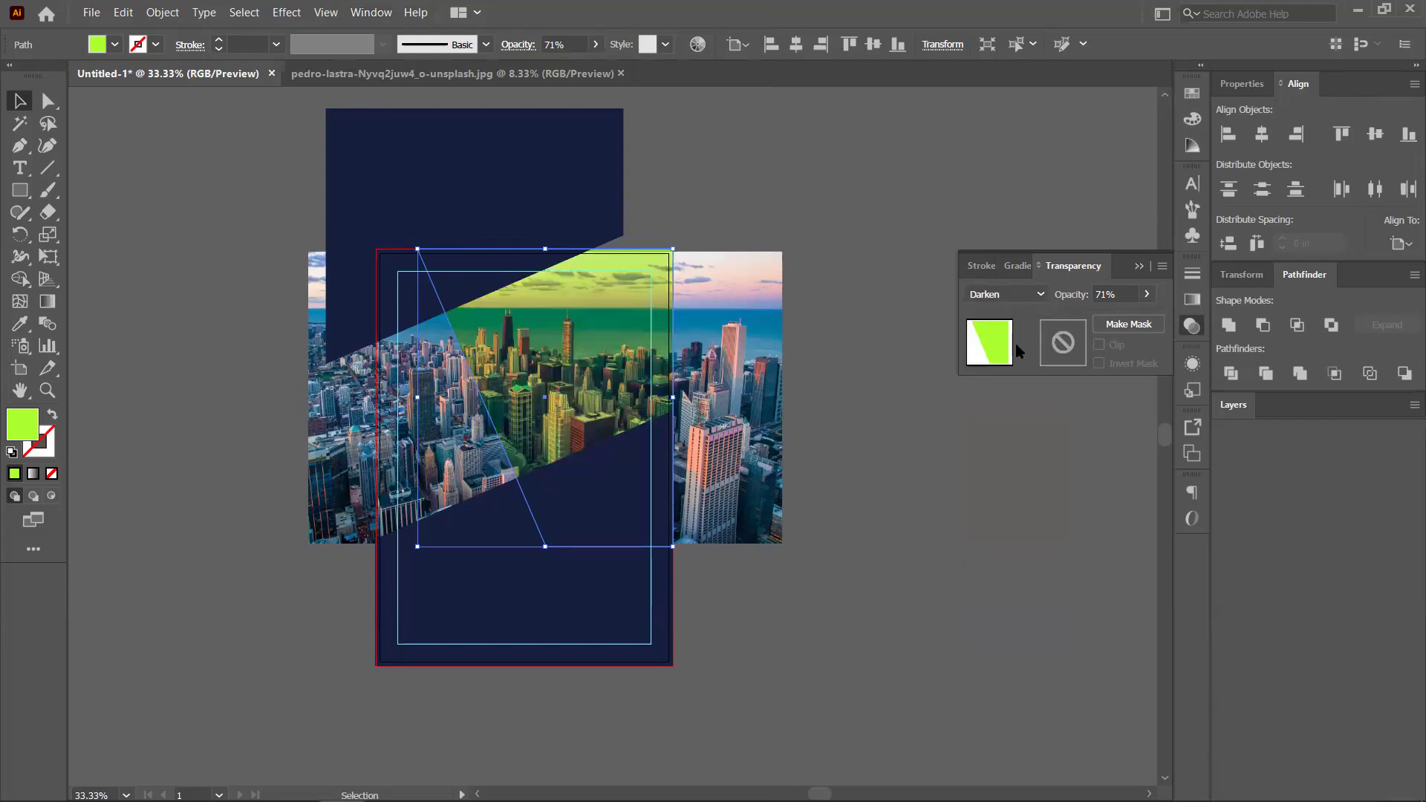
left_click(1001, 489)
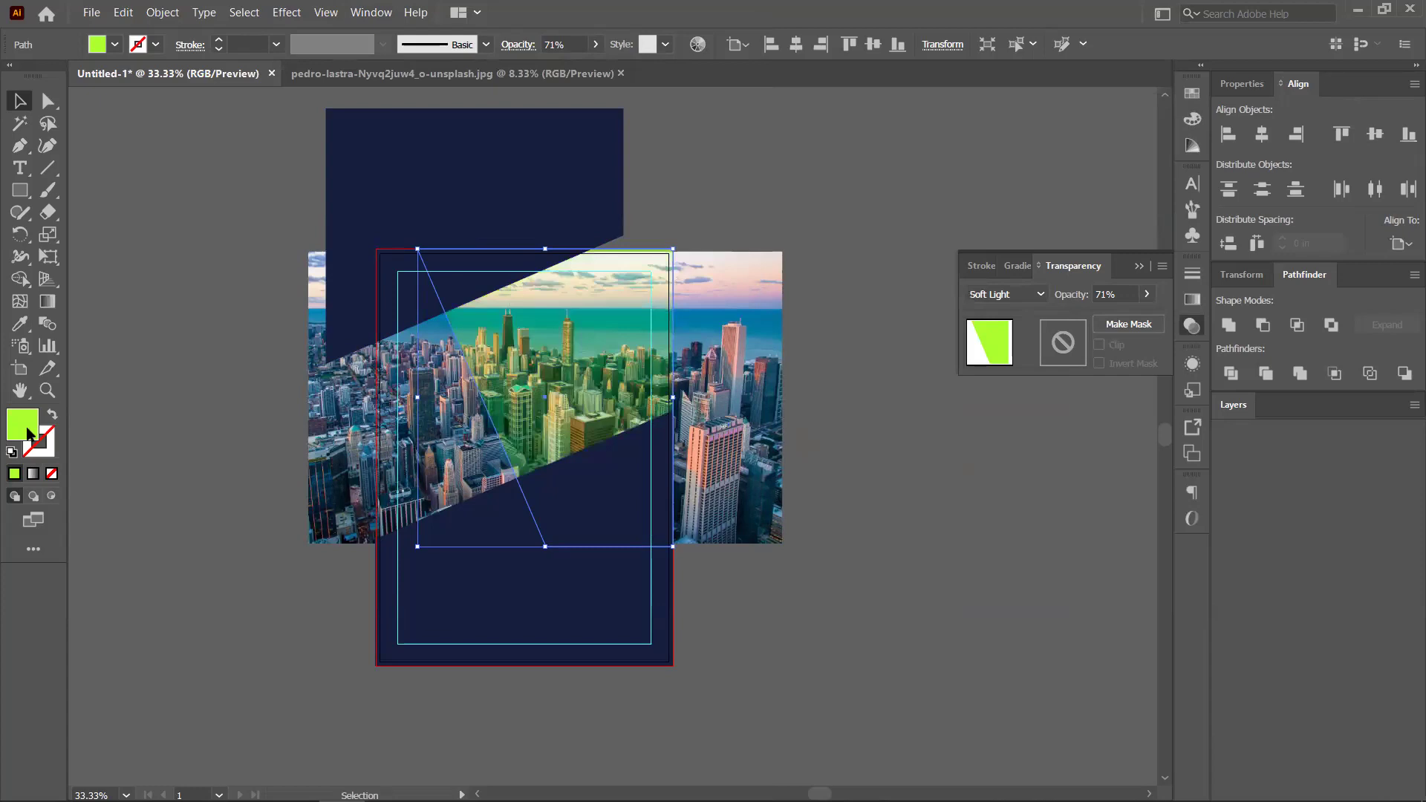
Change the overlay shape's fill to cyan 4DFFF0 and deselect it
double_click(22, 424)
type("4DFFF0")
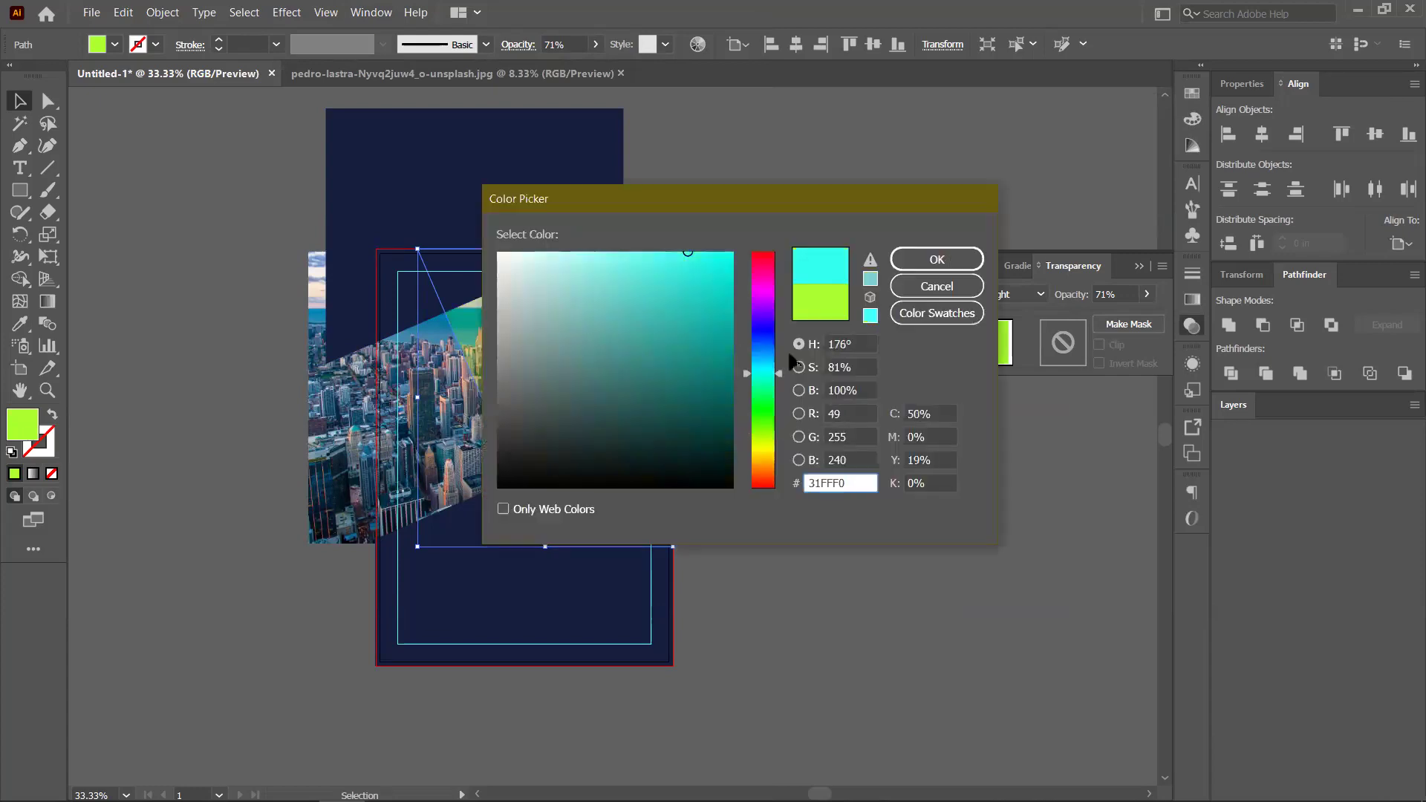
key("Return")
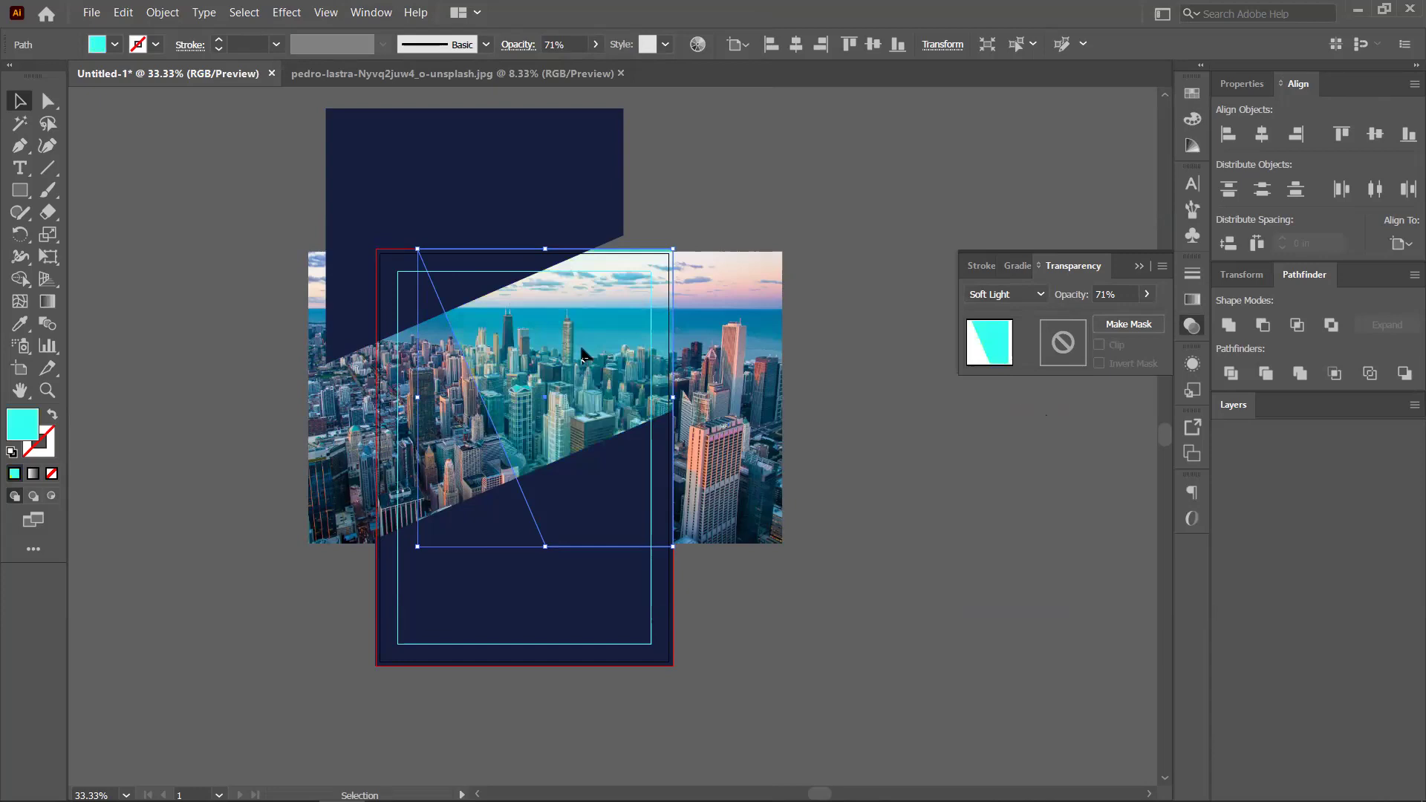
left_click(828, 355)
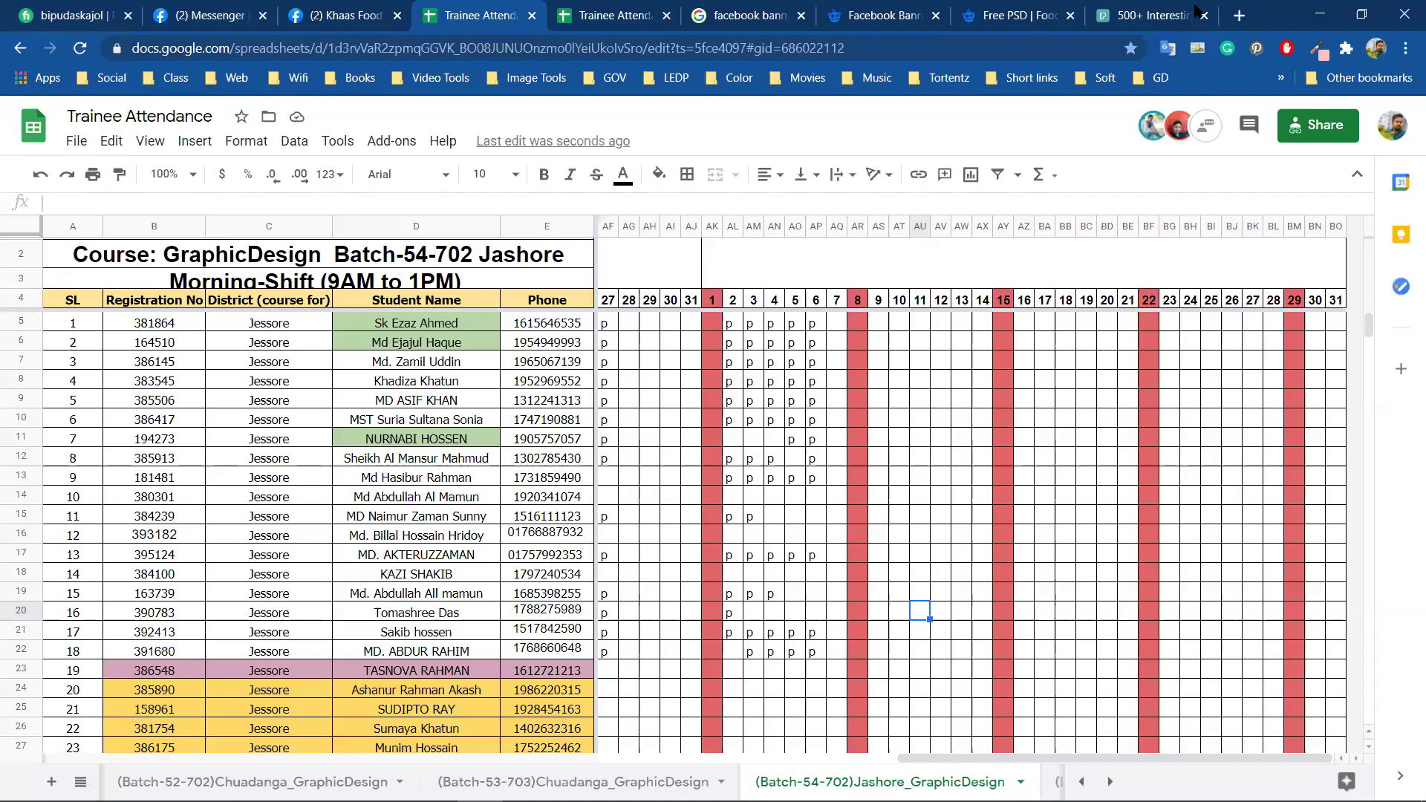
Search Google Images for 'businessman png' from the Pexels tab's address bar
key("ctrl+9")
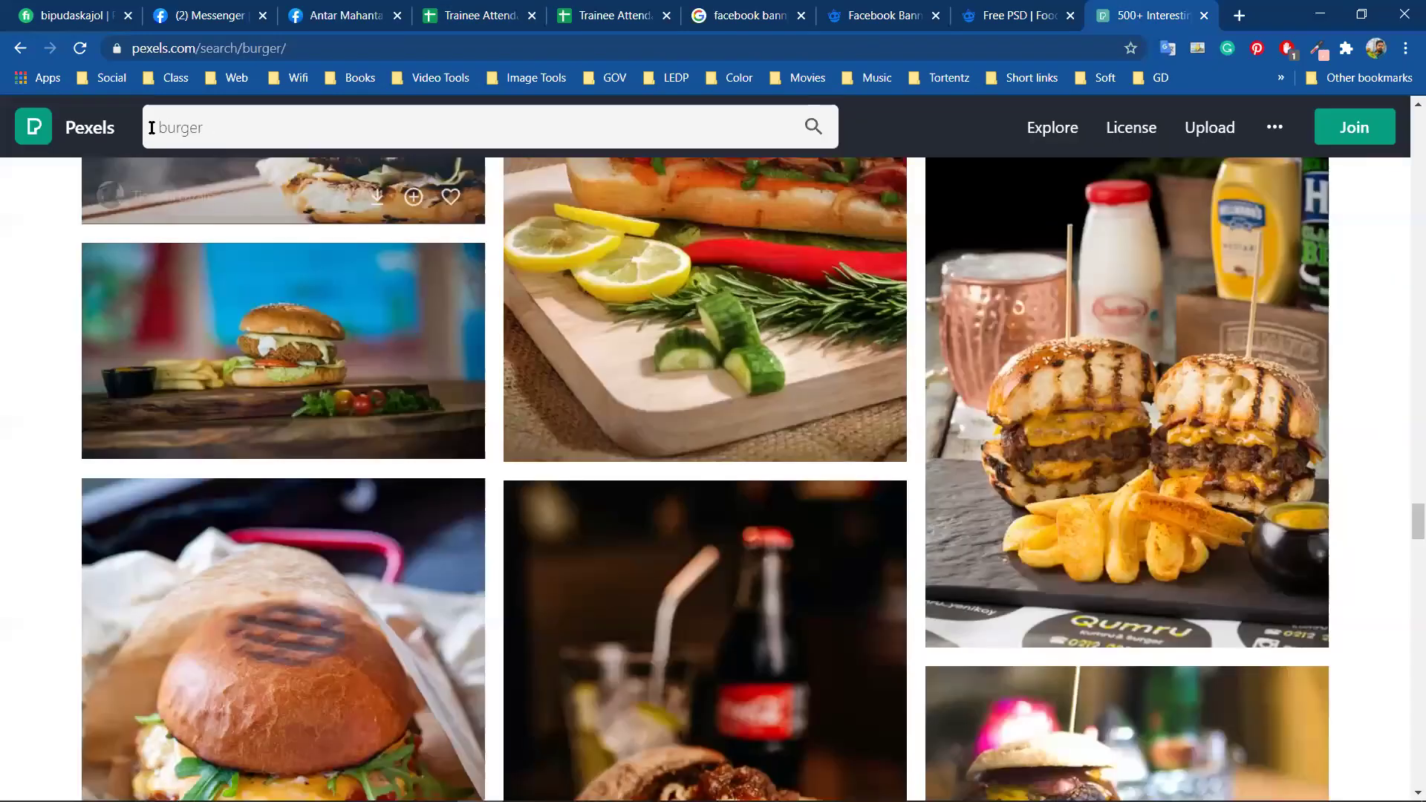
left_click(151, 128)
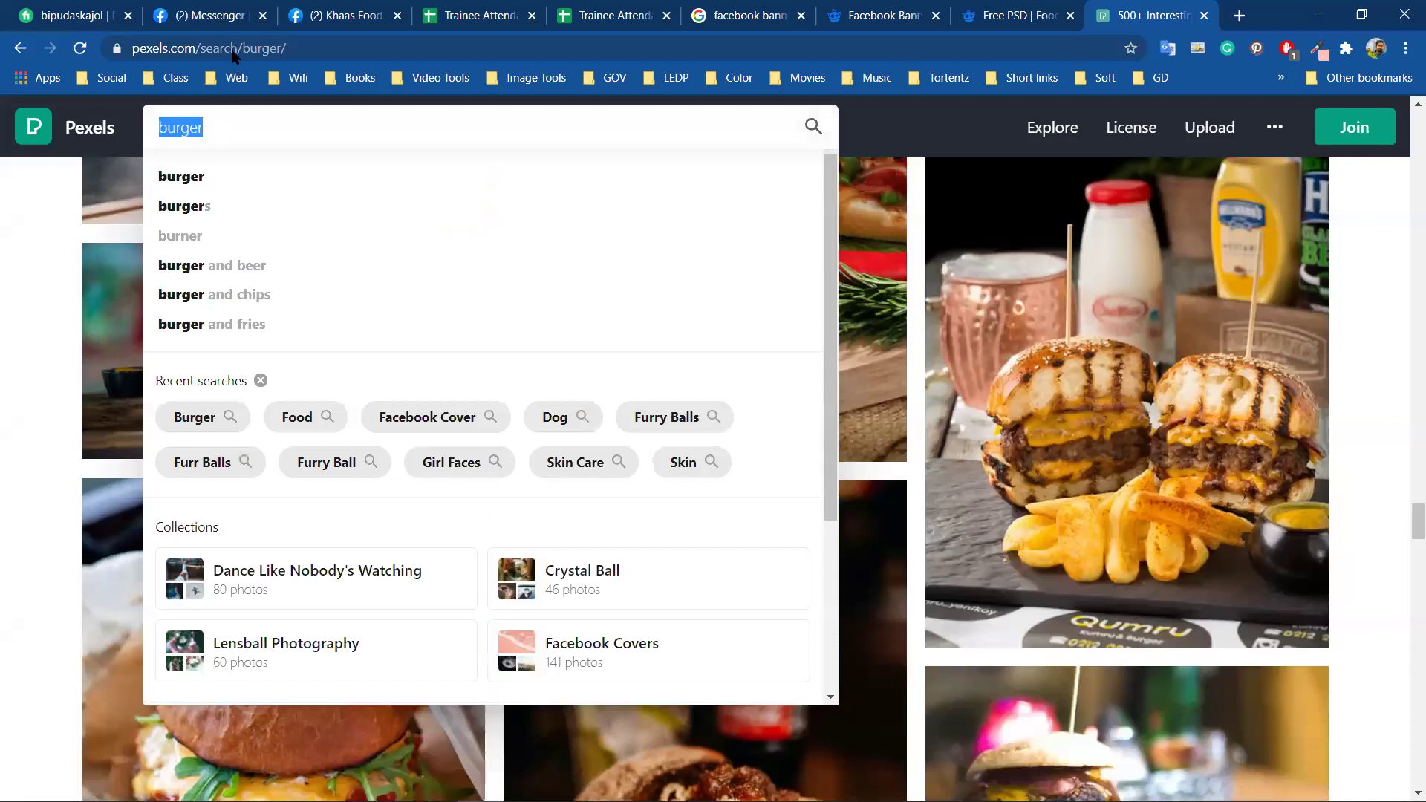
left_click(232, 49)
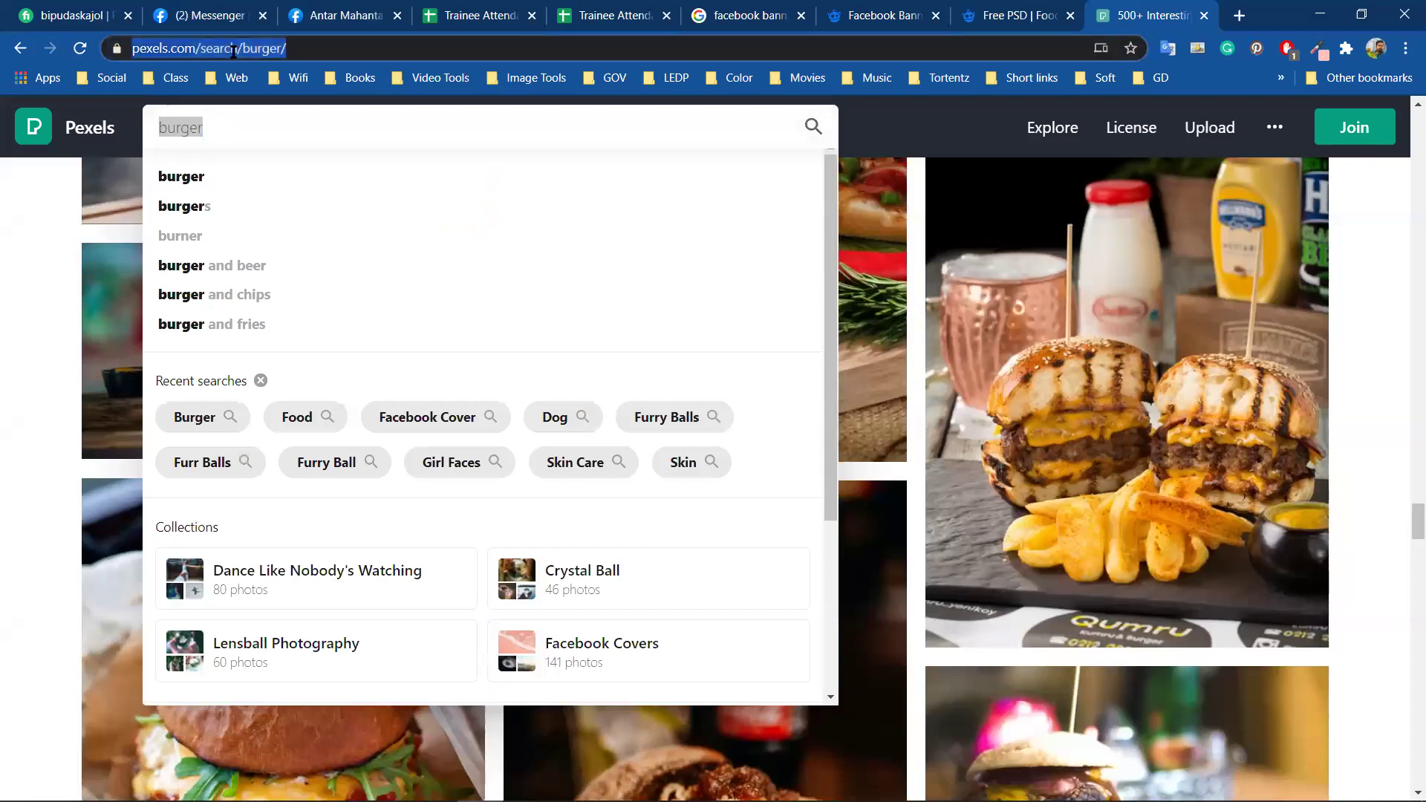
type("business")
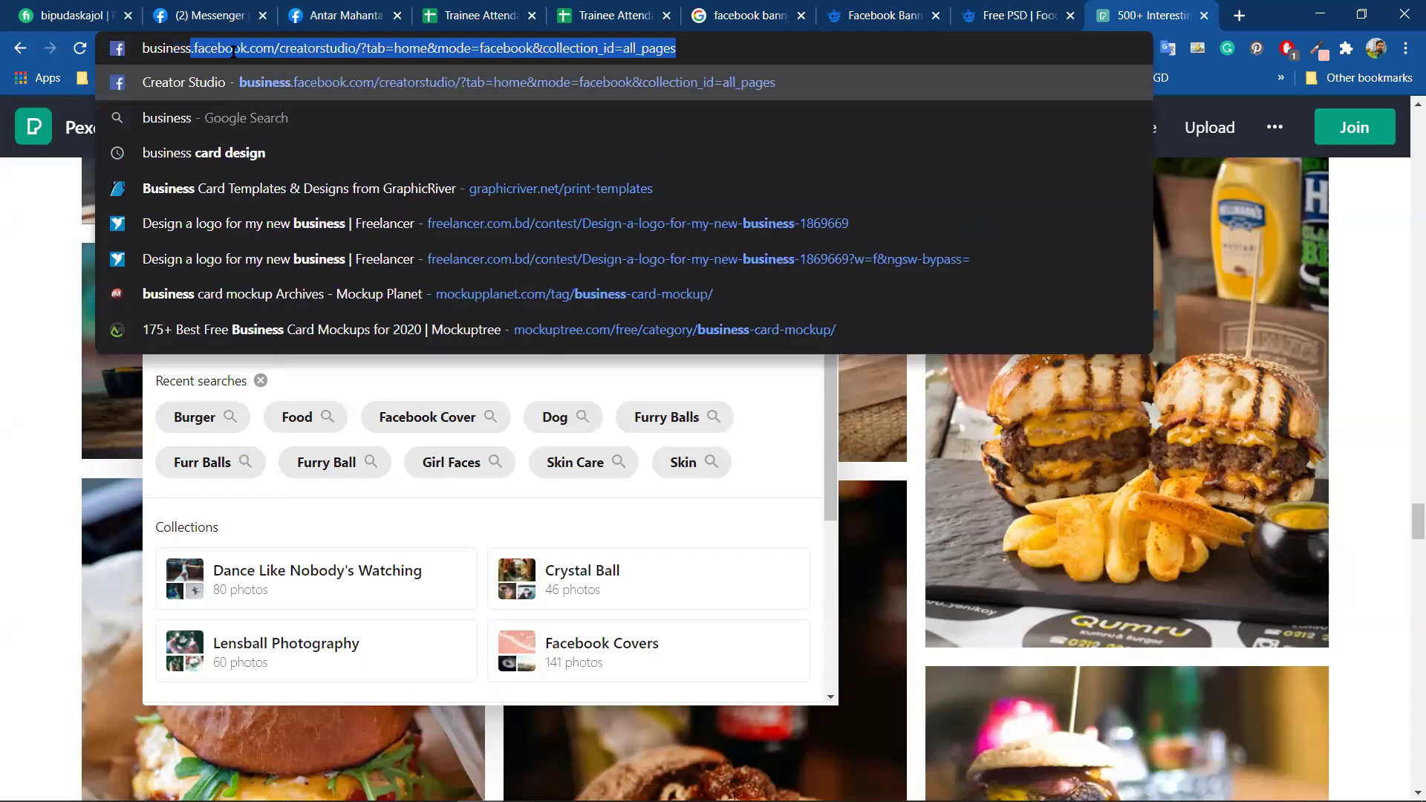
type(" man")
key("BackSpace")
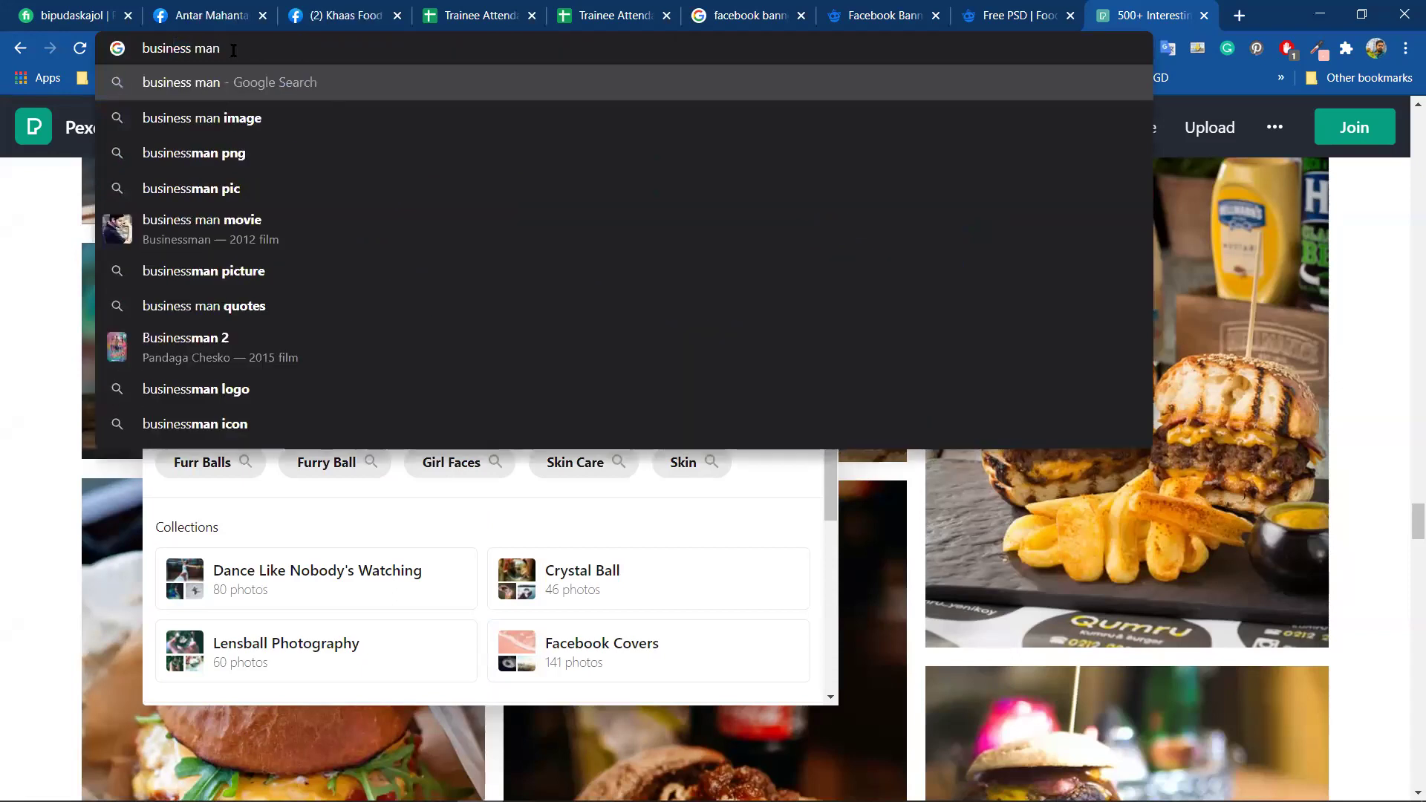
left_click(194, 154)
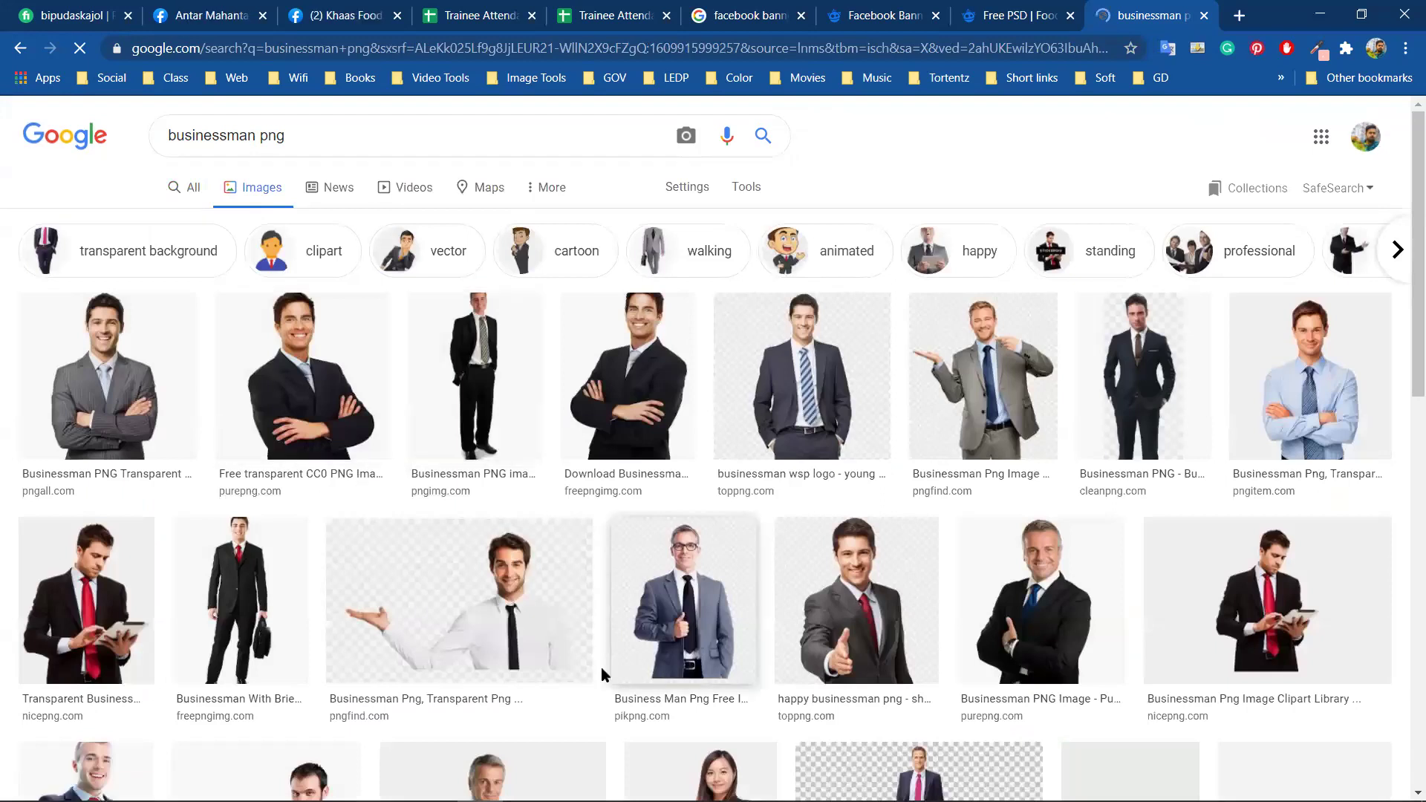
Open the businessman image's source page and start downloading the large PNG
mouse_move(791, 407)
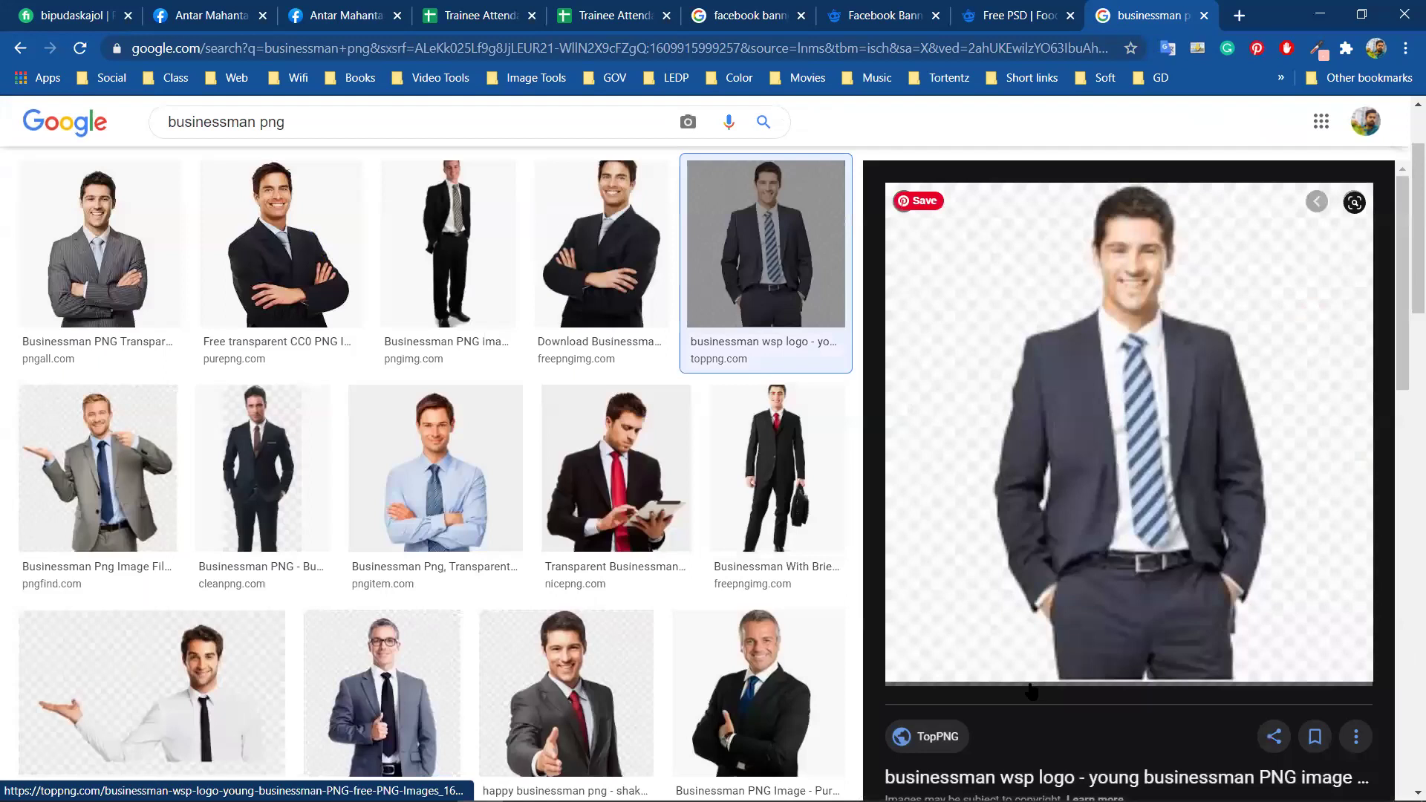
left_click(1031, 691)
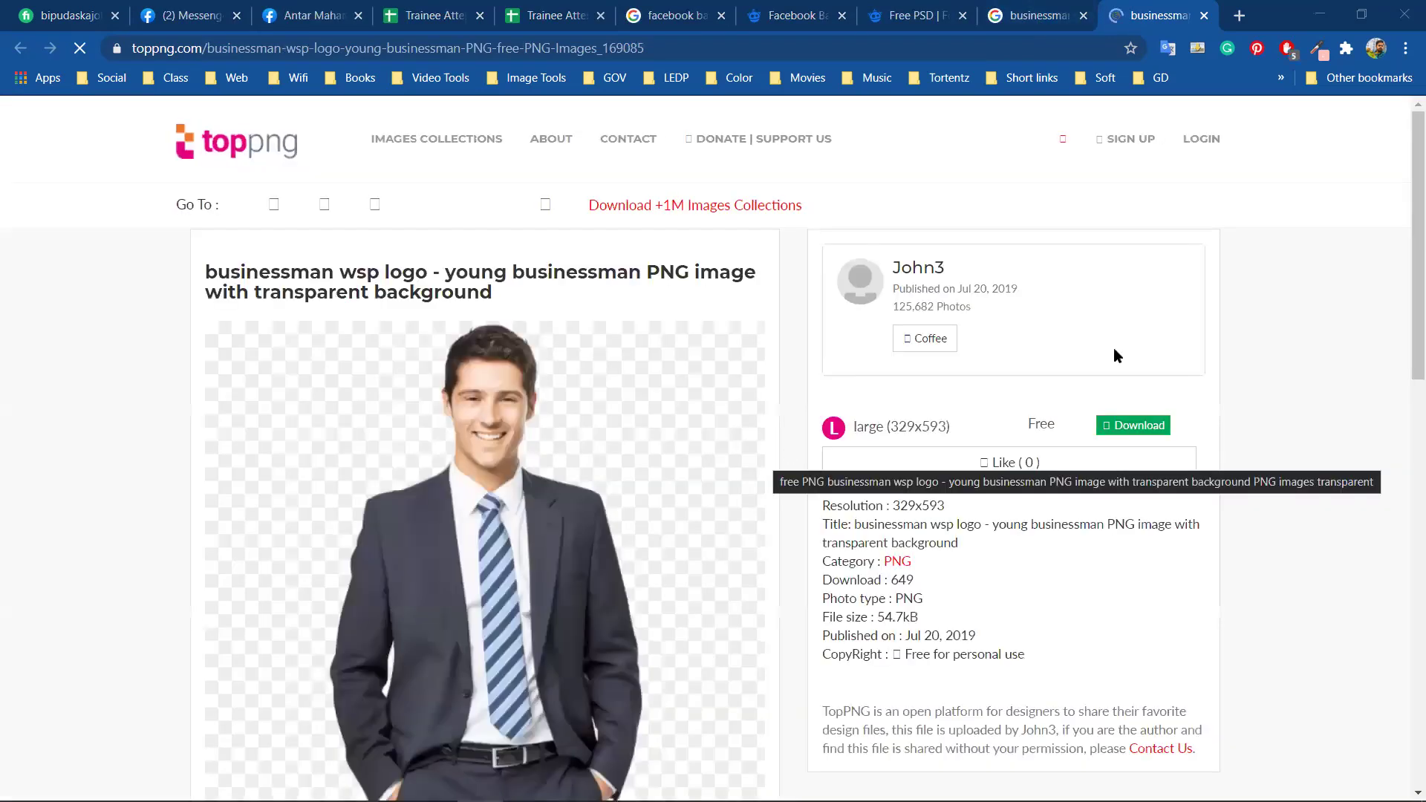
scroll(1114, 350, "down", 1)
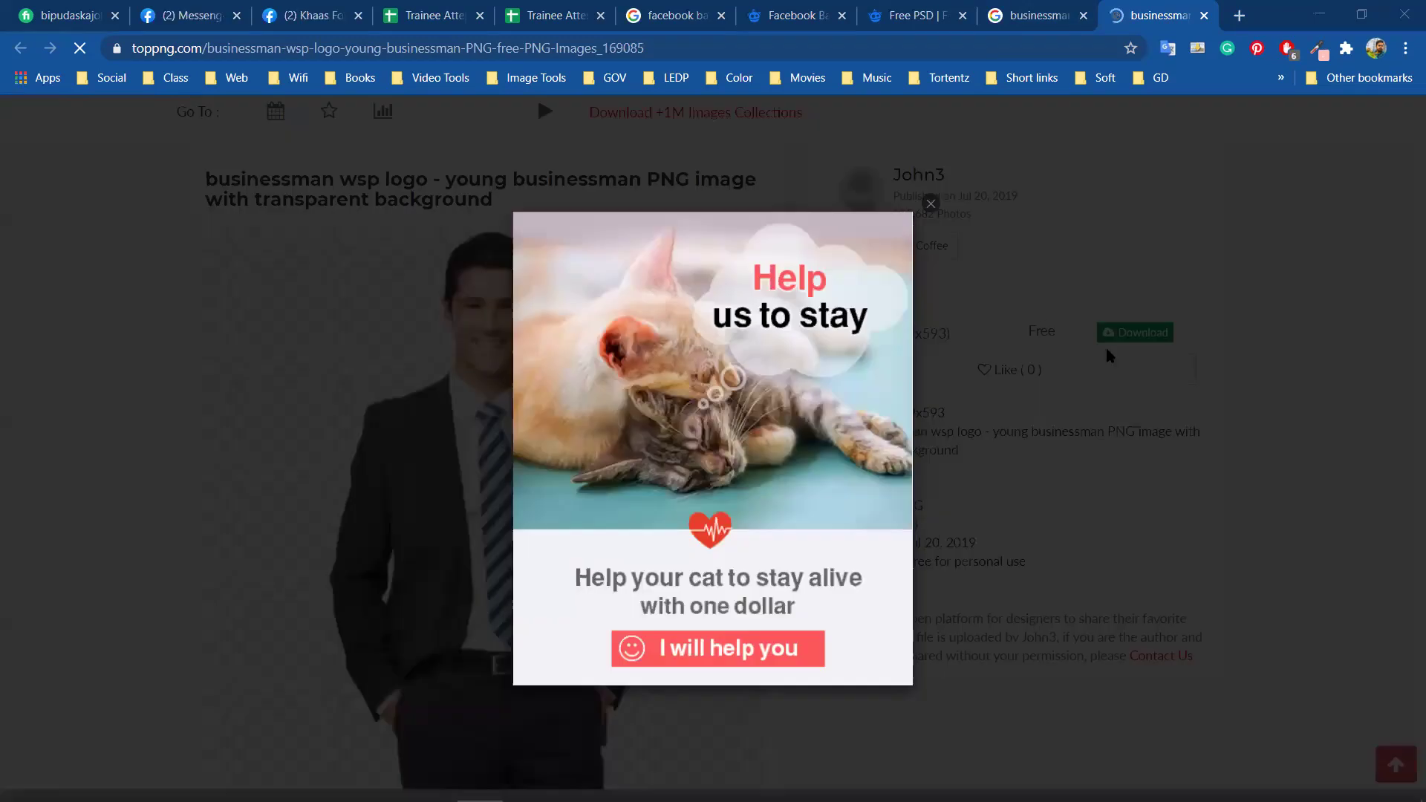
left_click(1111, 335)
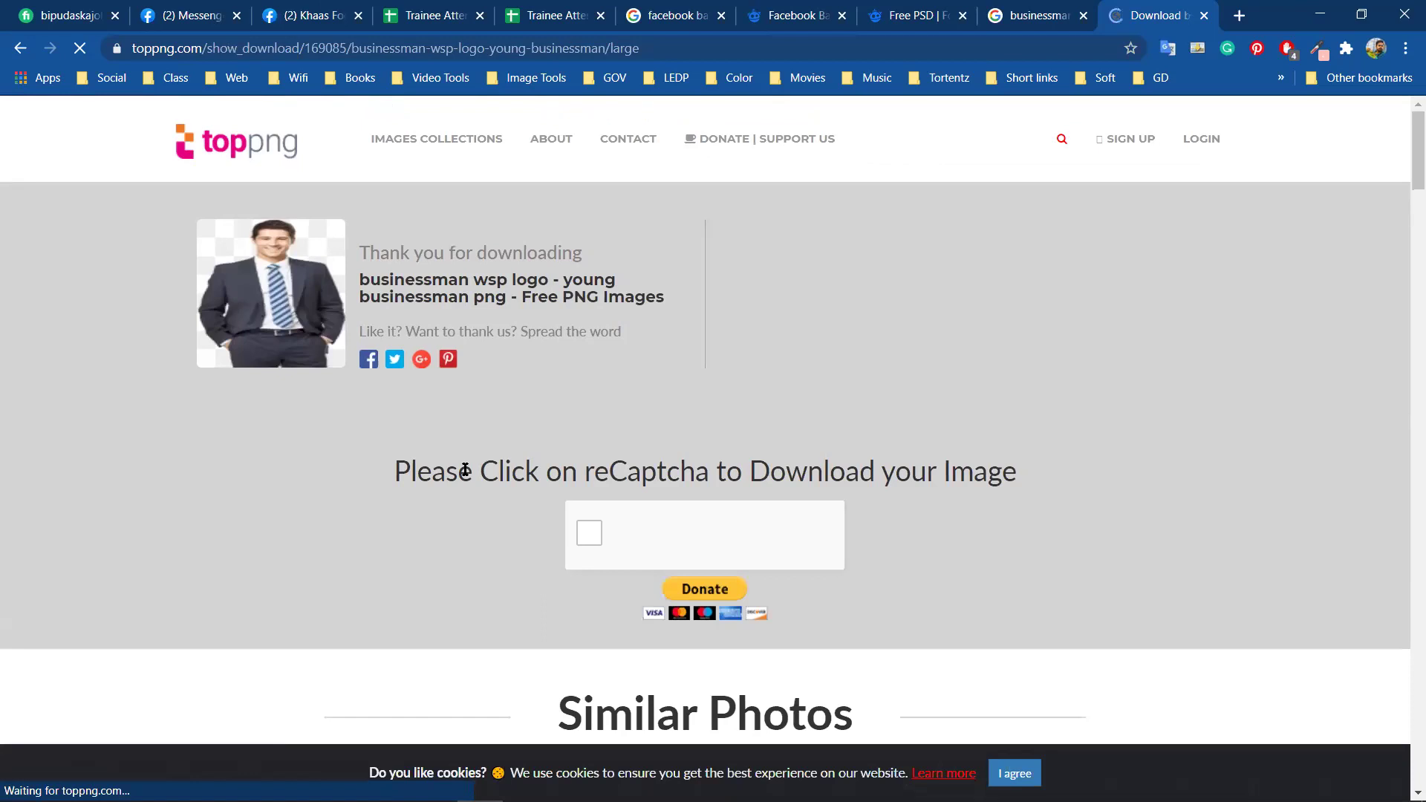
scroll(584, 360, "down", 3)
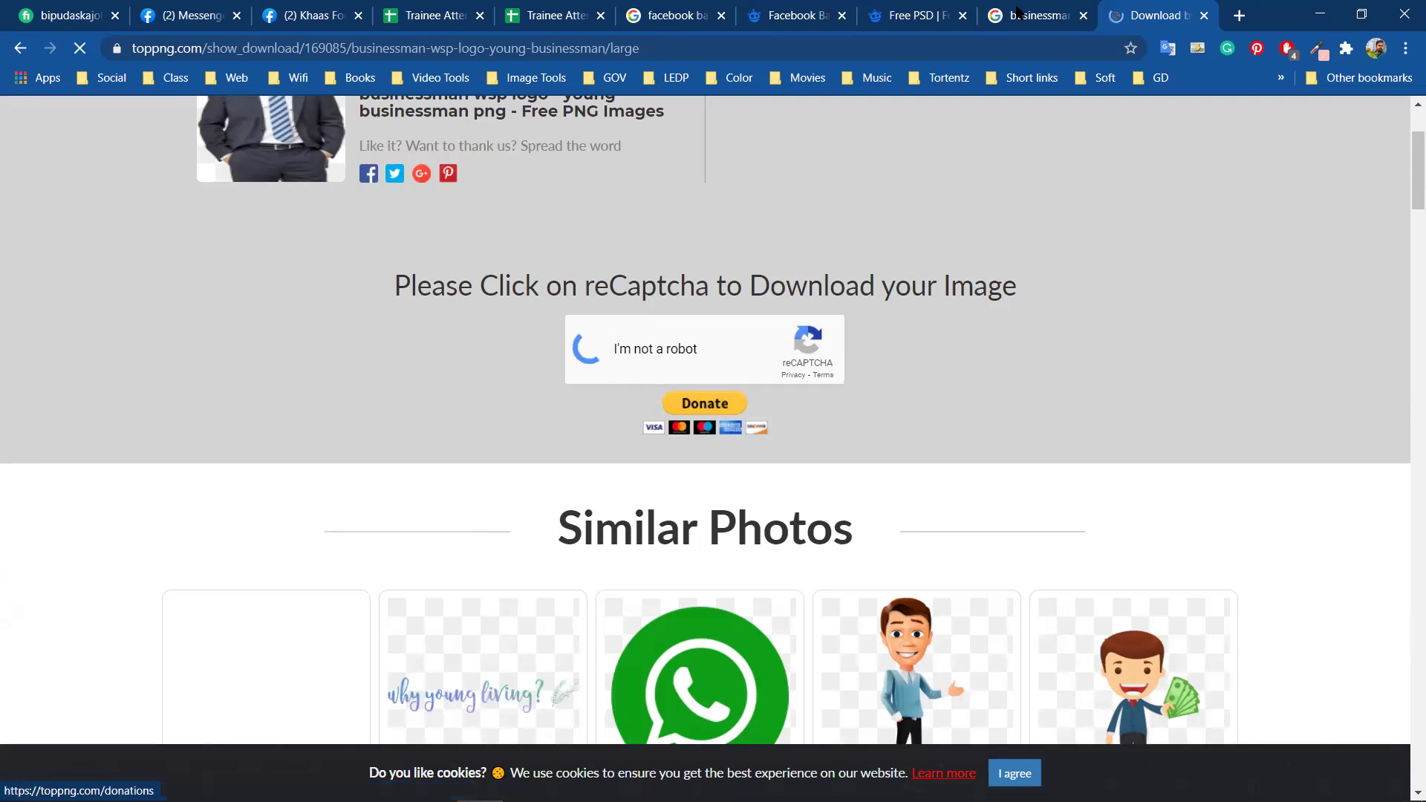
Save the businessman preview image to the Desktop and close the toppng download page
key("ctrl+shift+Tab")
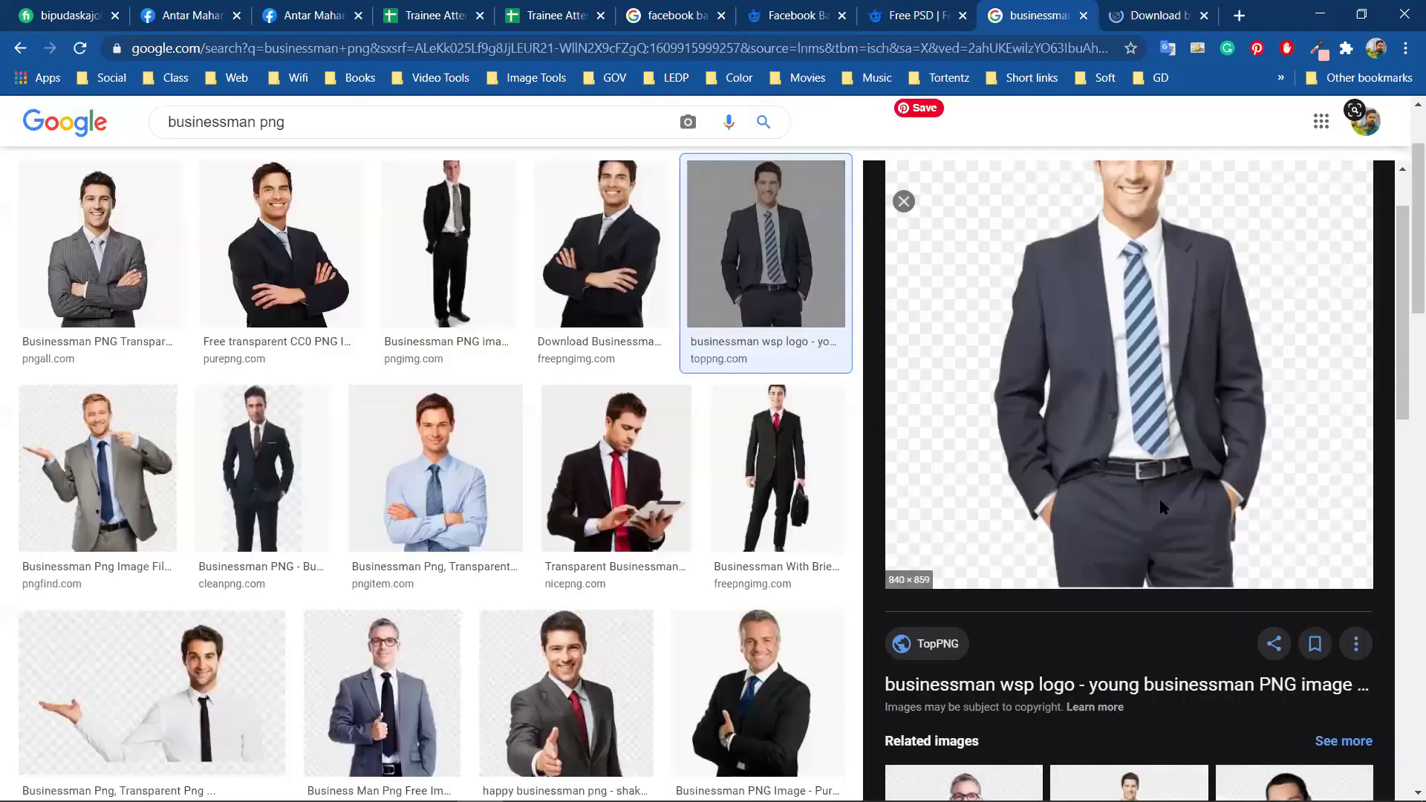
right_click(1097, 342)
left_click(849, 518)
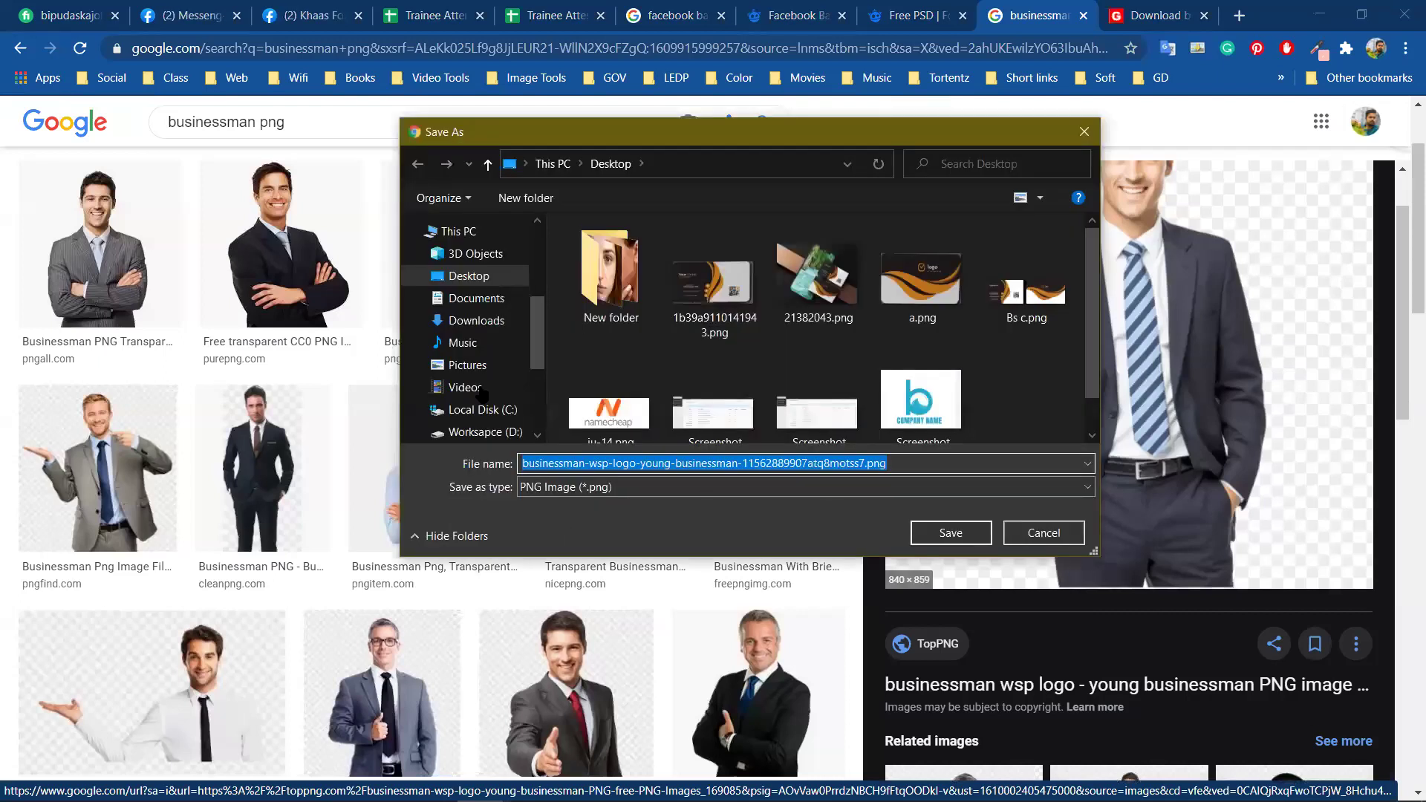
left_click(962, 533)
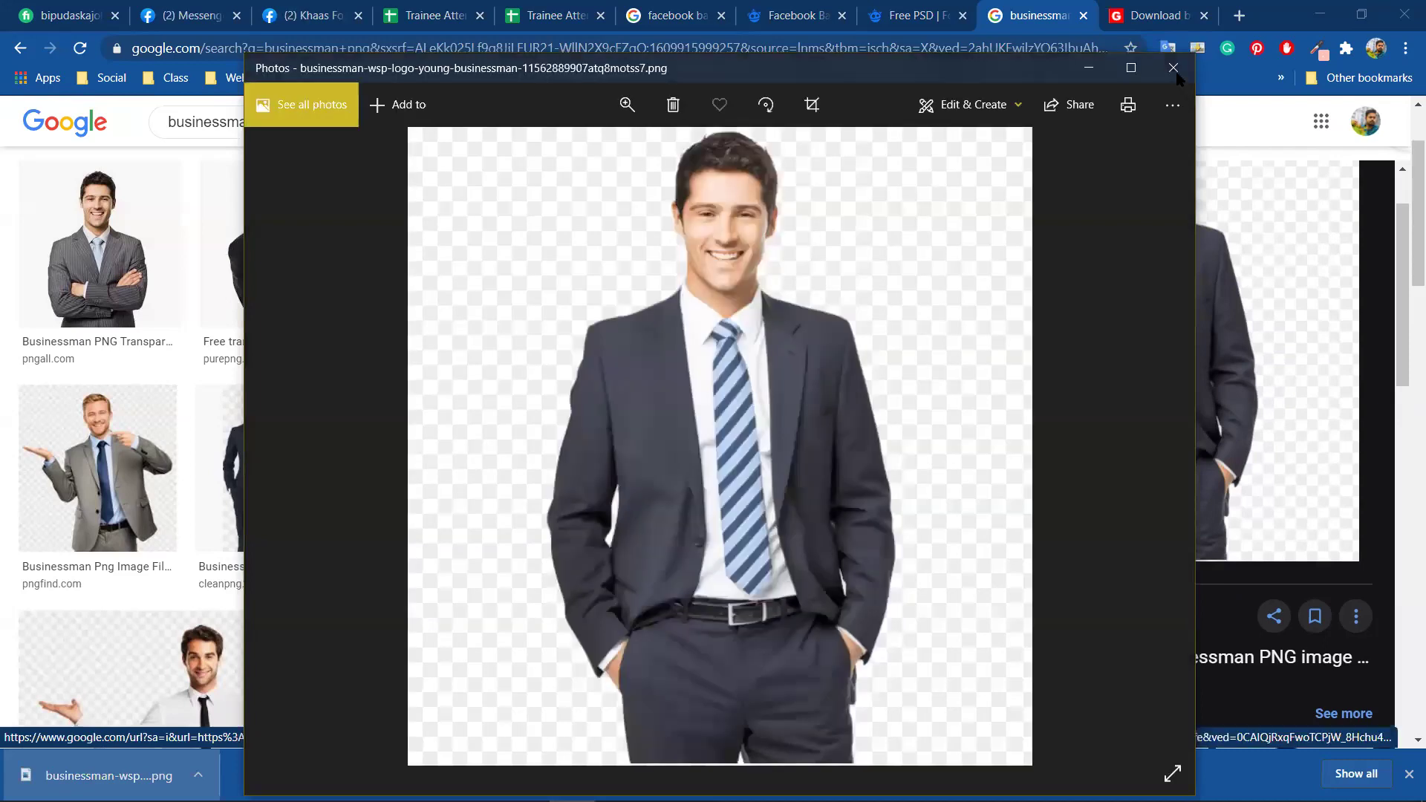
left_click(1174, 68)
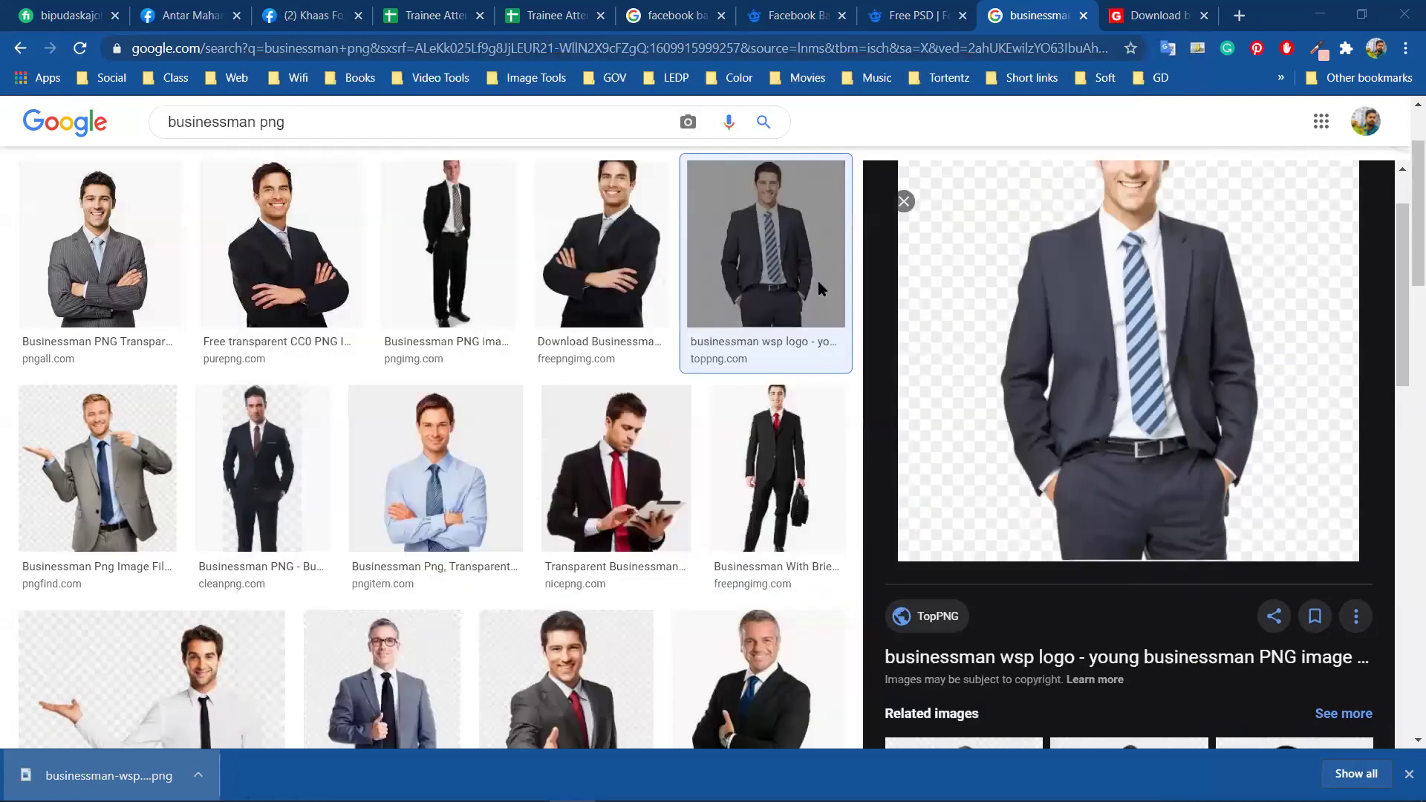
key("ctrl+Tab")
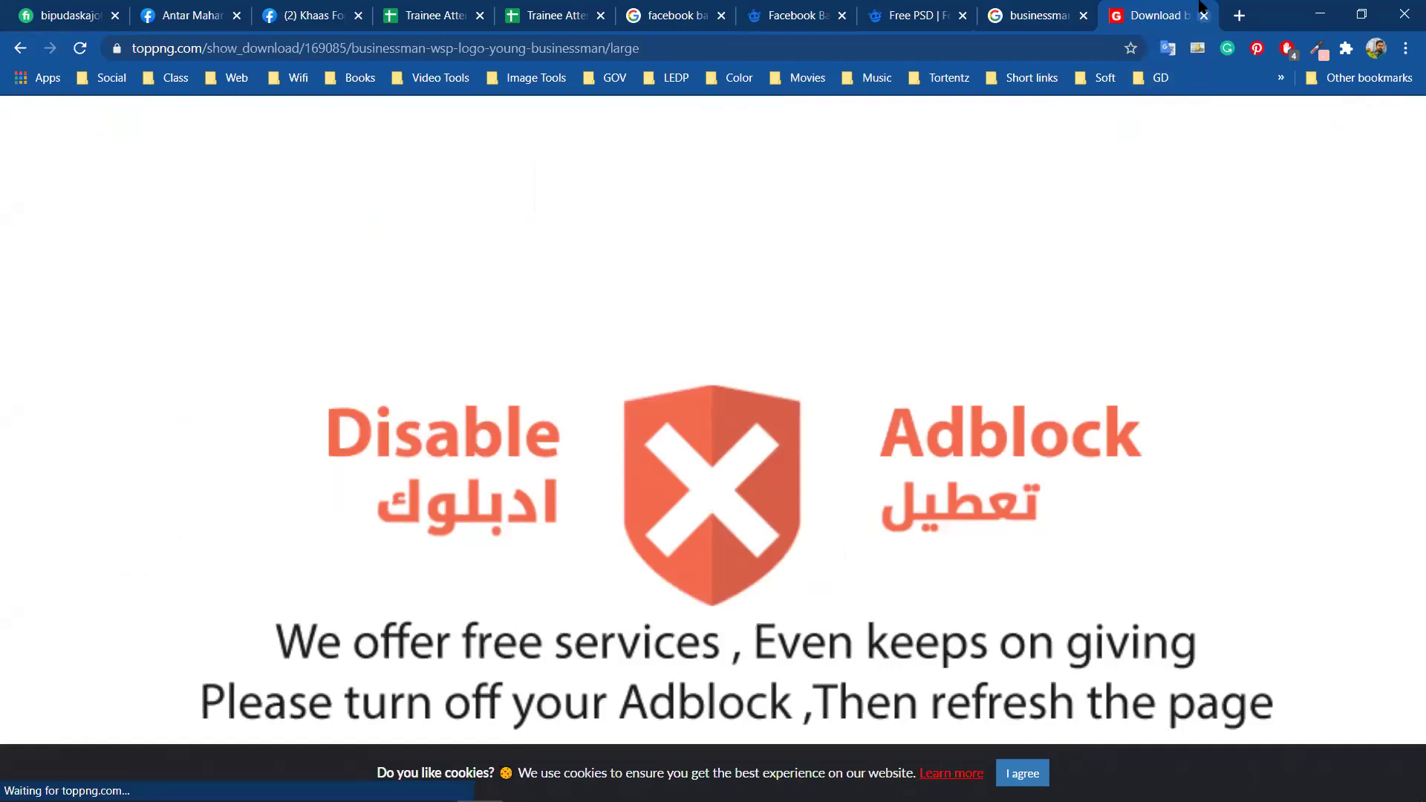
key("ctrl+w")
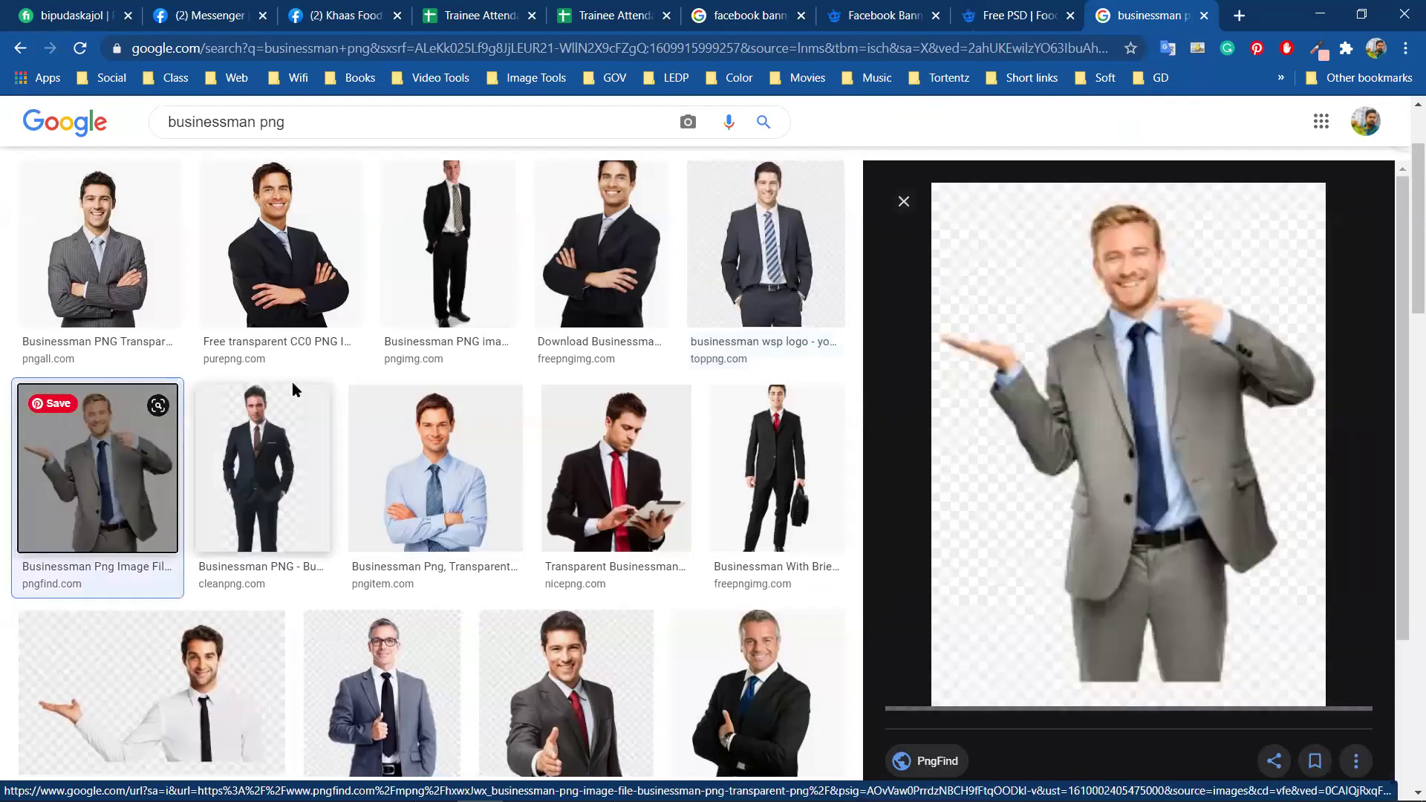
Open the pngall businessman result's source page in a new tab
key("Up")
scroll(1190, 445, "down", 3)
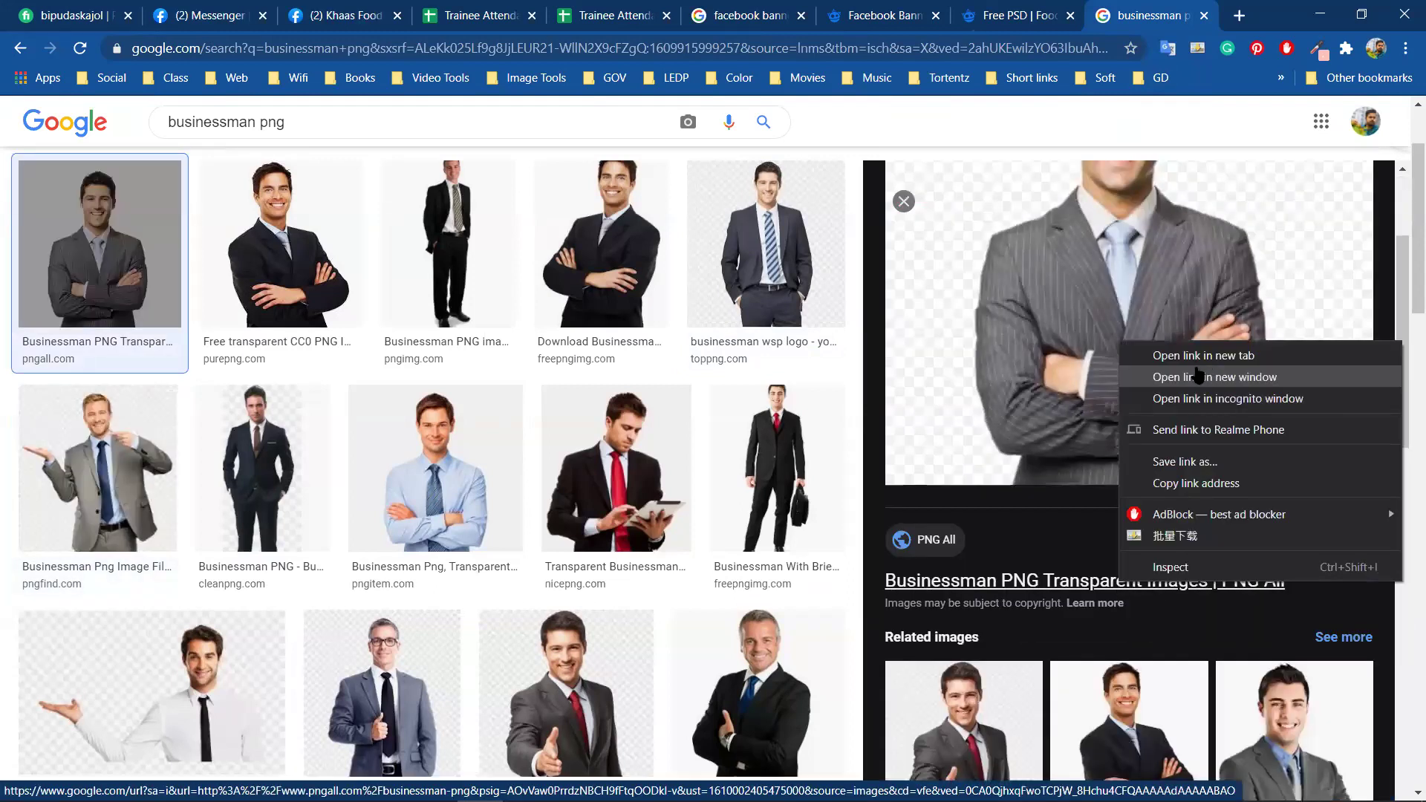
left_click(1208, 360)
scroll(1006, 654, "down", 3)
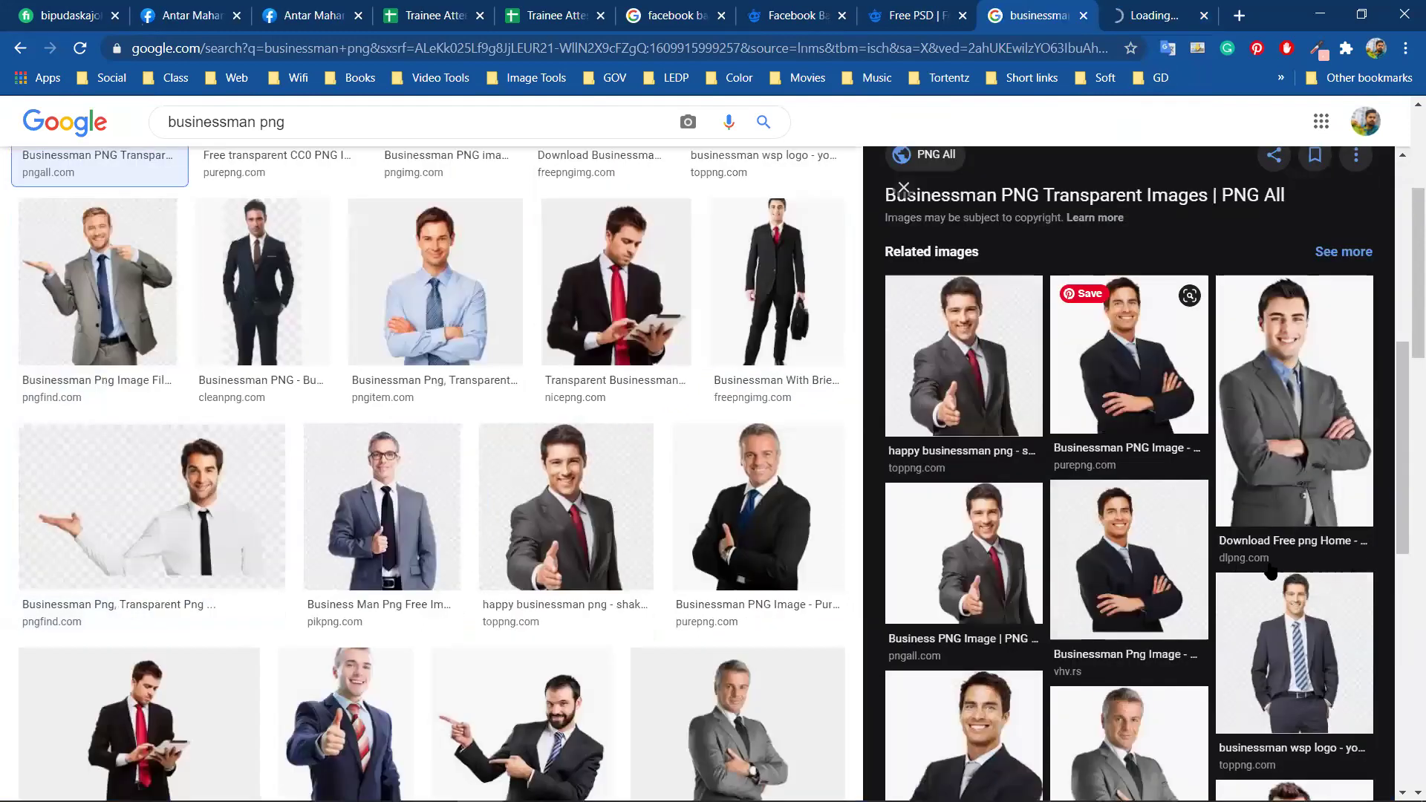
left_click(1040, 430)
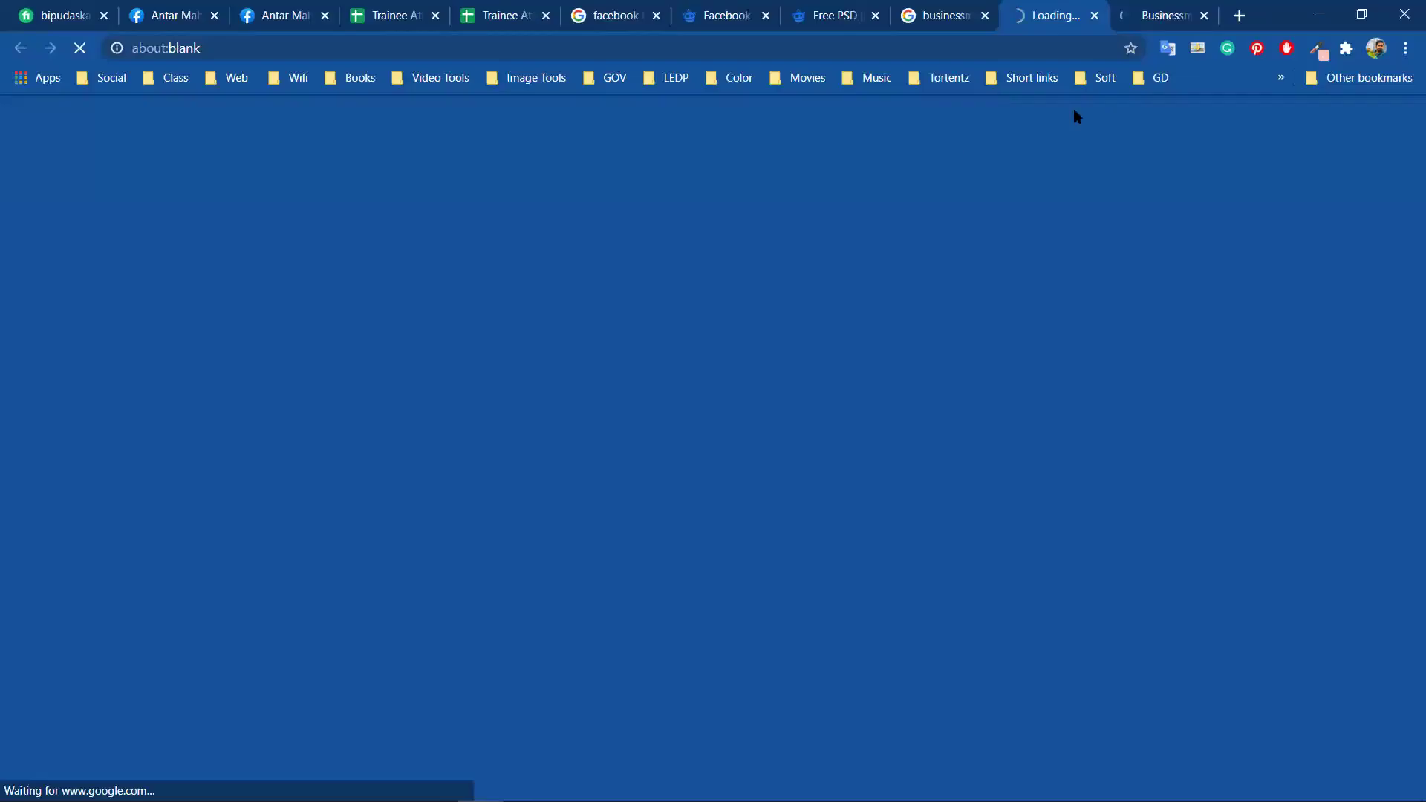
key("ctrl+Tab")
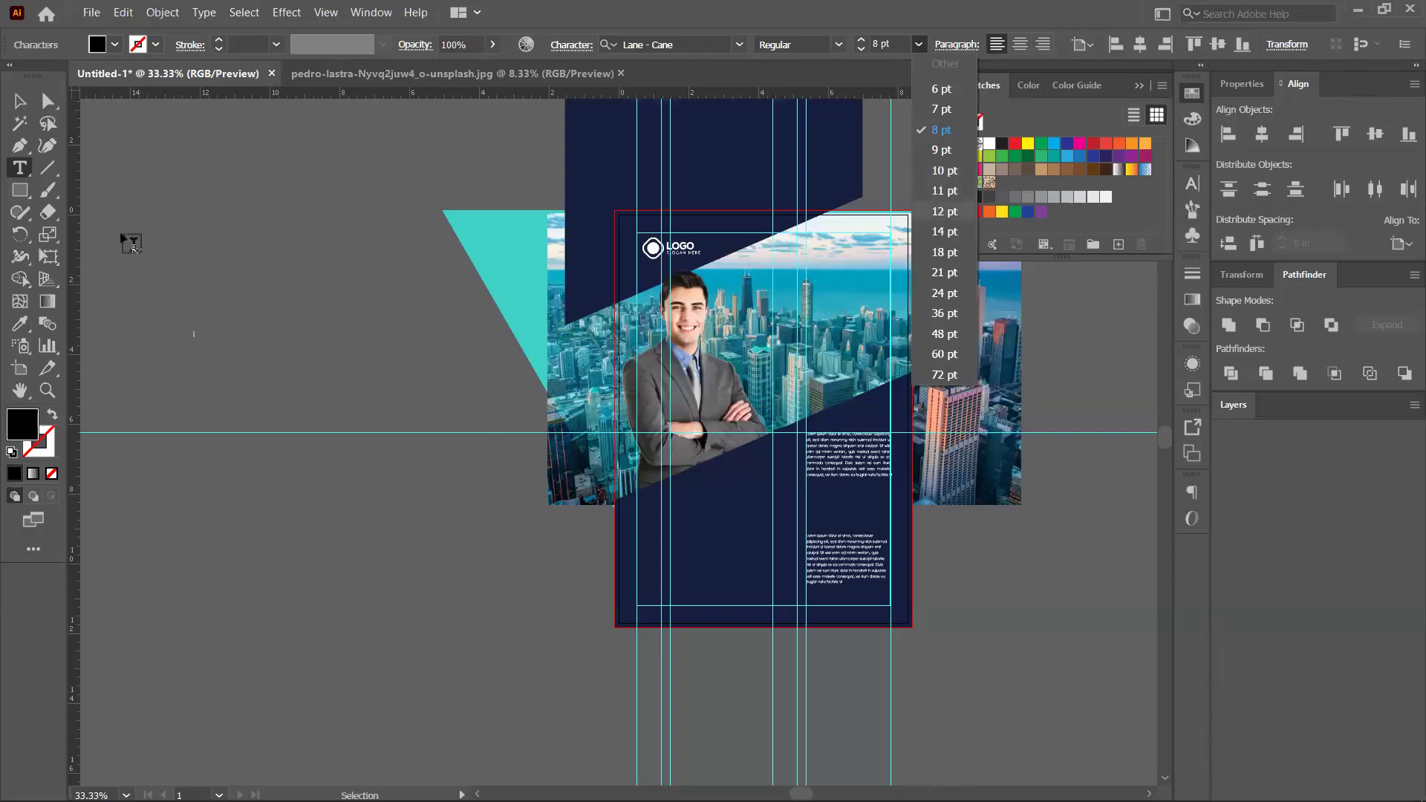
Set the font size to 48 pt and type 'Best Design' left of the artboard
type("48")
key("Return")
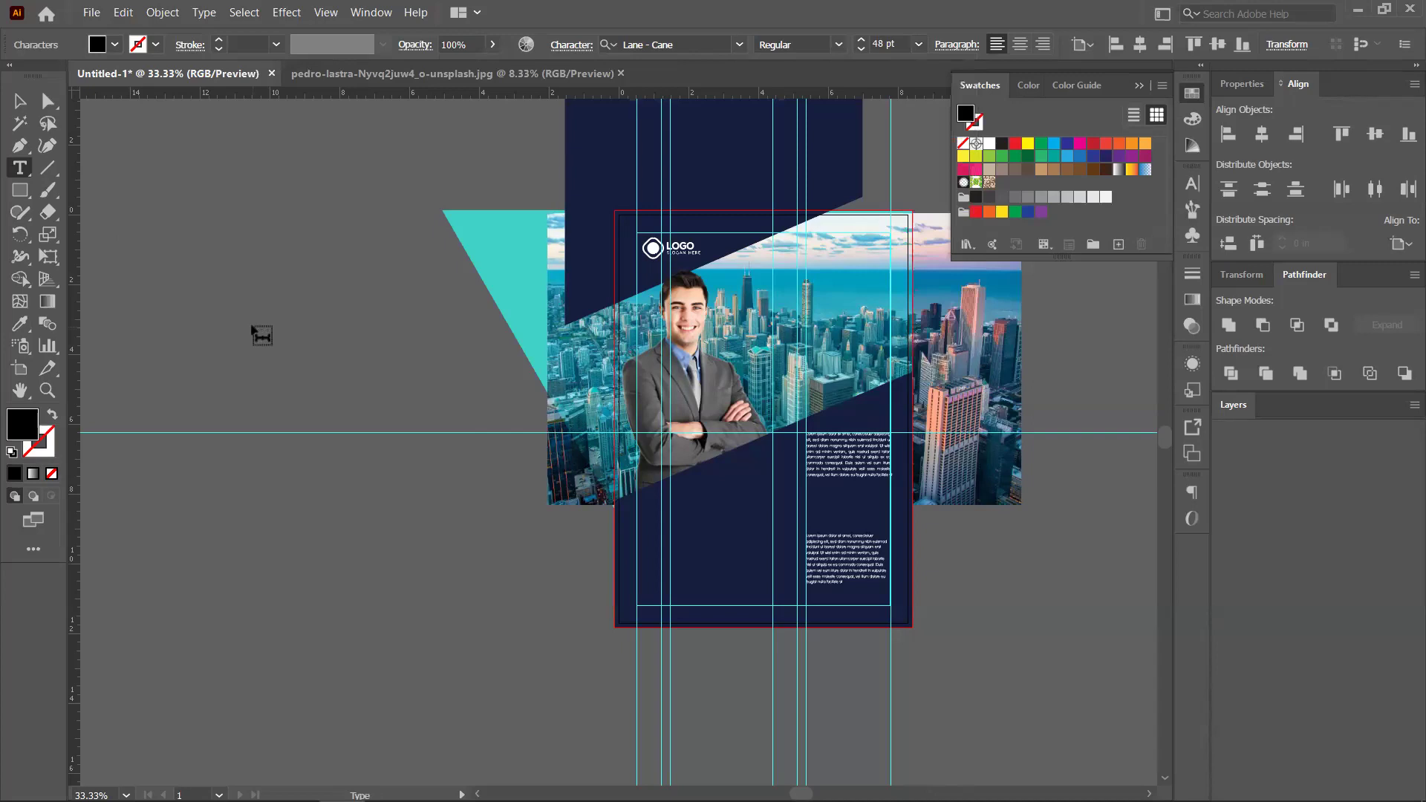
left_click(262, 334)
type("Best Design")
Add an 's' so the heading reads 'Best Designs'
left_click(17, 104)
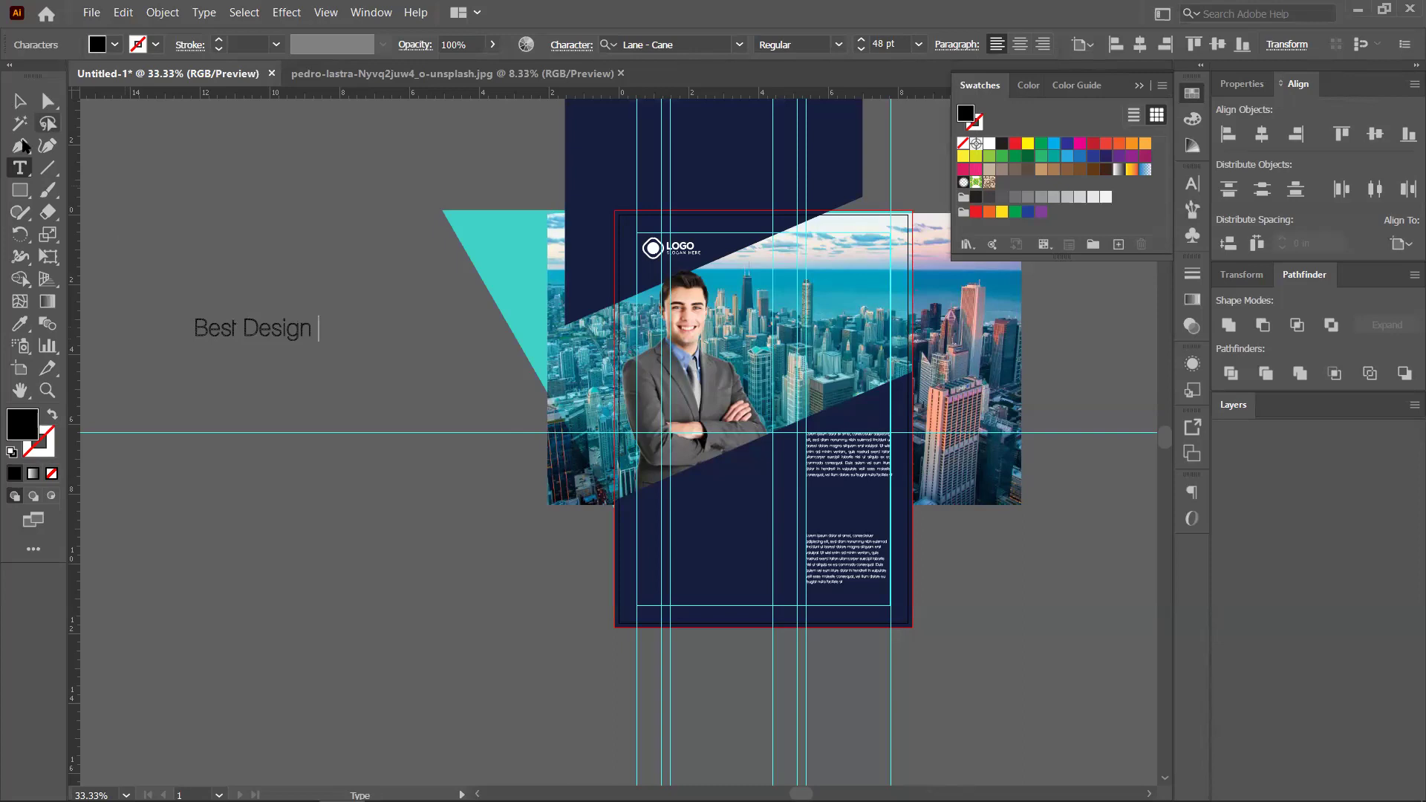
left_click(245, 329)
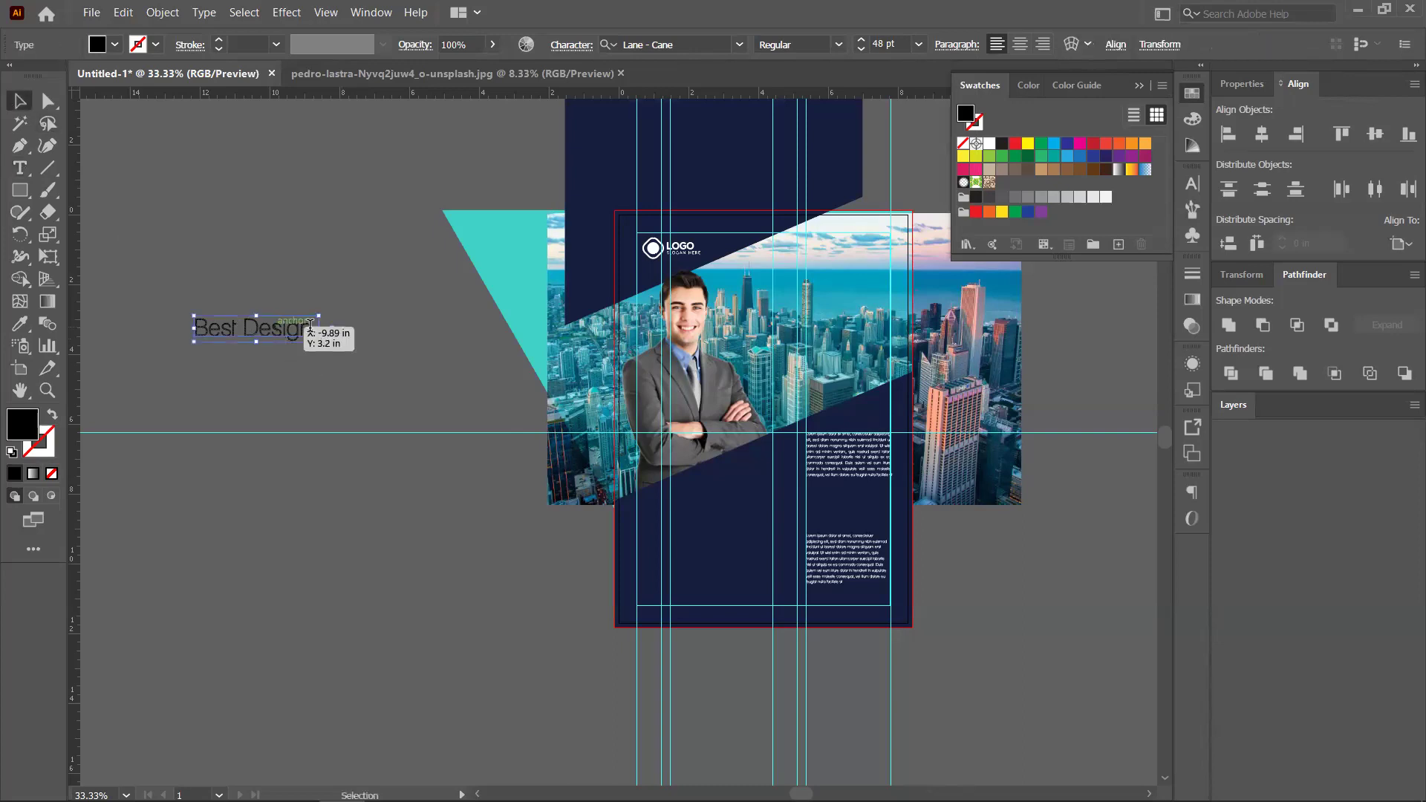
double_click(310, 327)
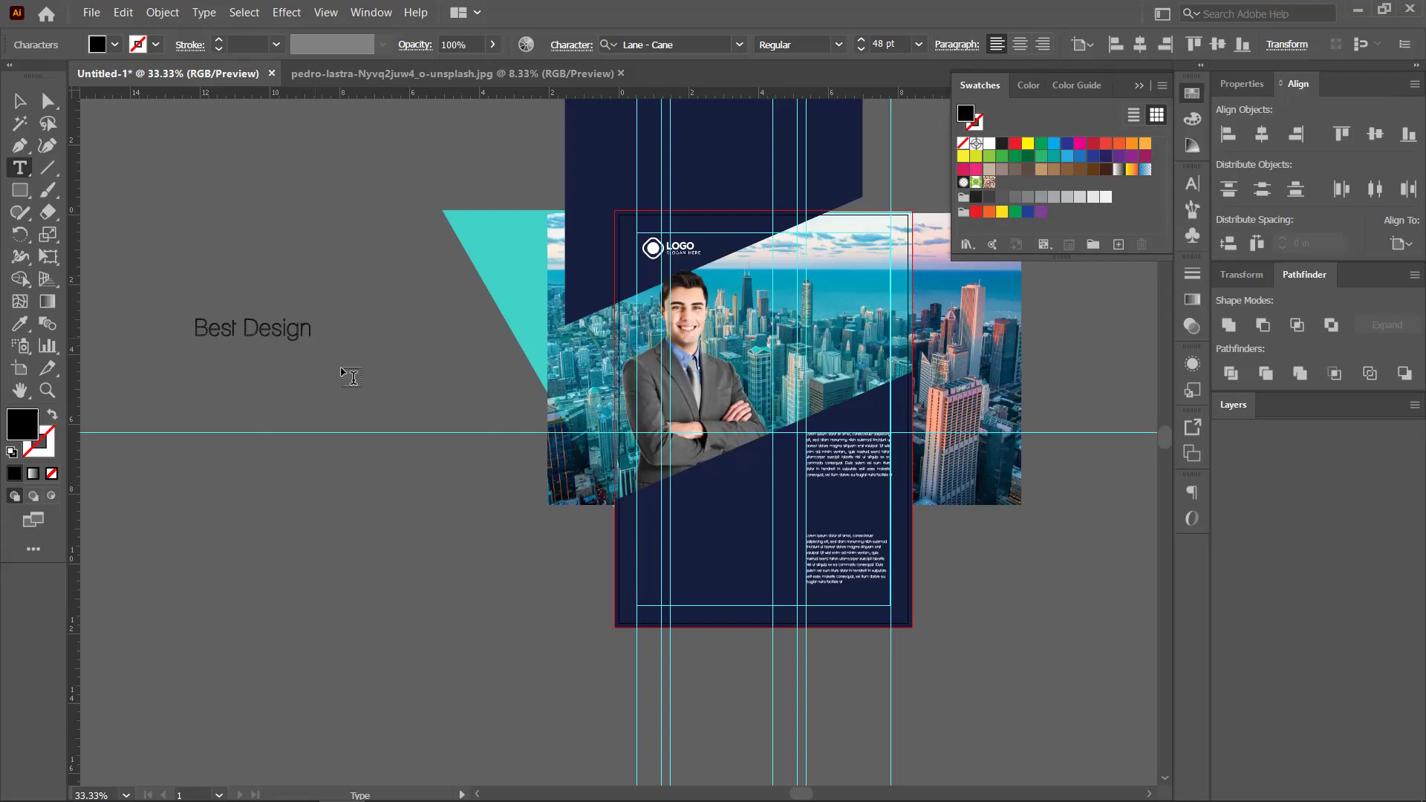
type("s")
key("Escape")
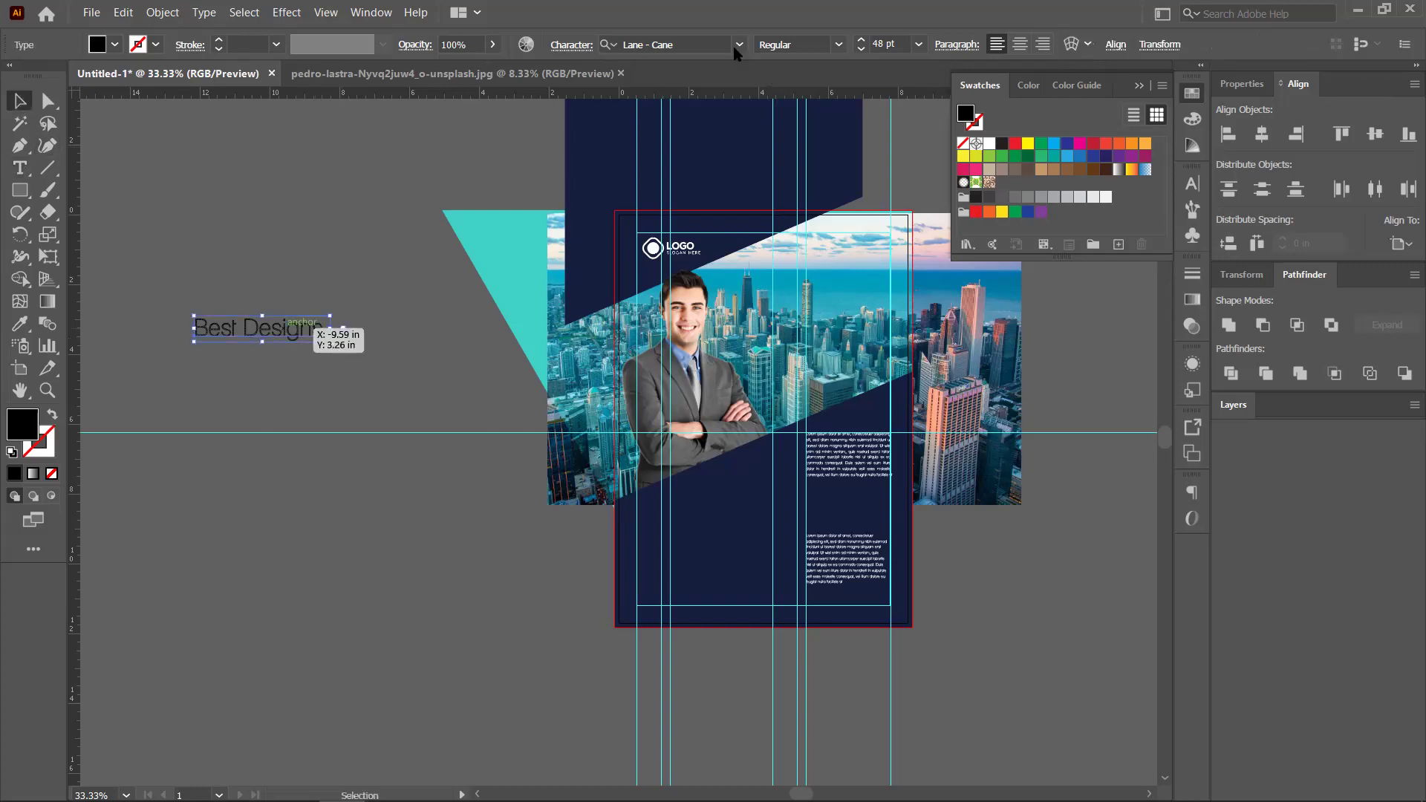
Apply Nexa Bold to the heading and break 'Designs' onto a second line
left_click(739, 46)
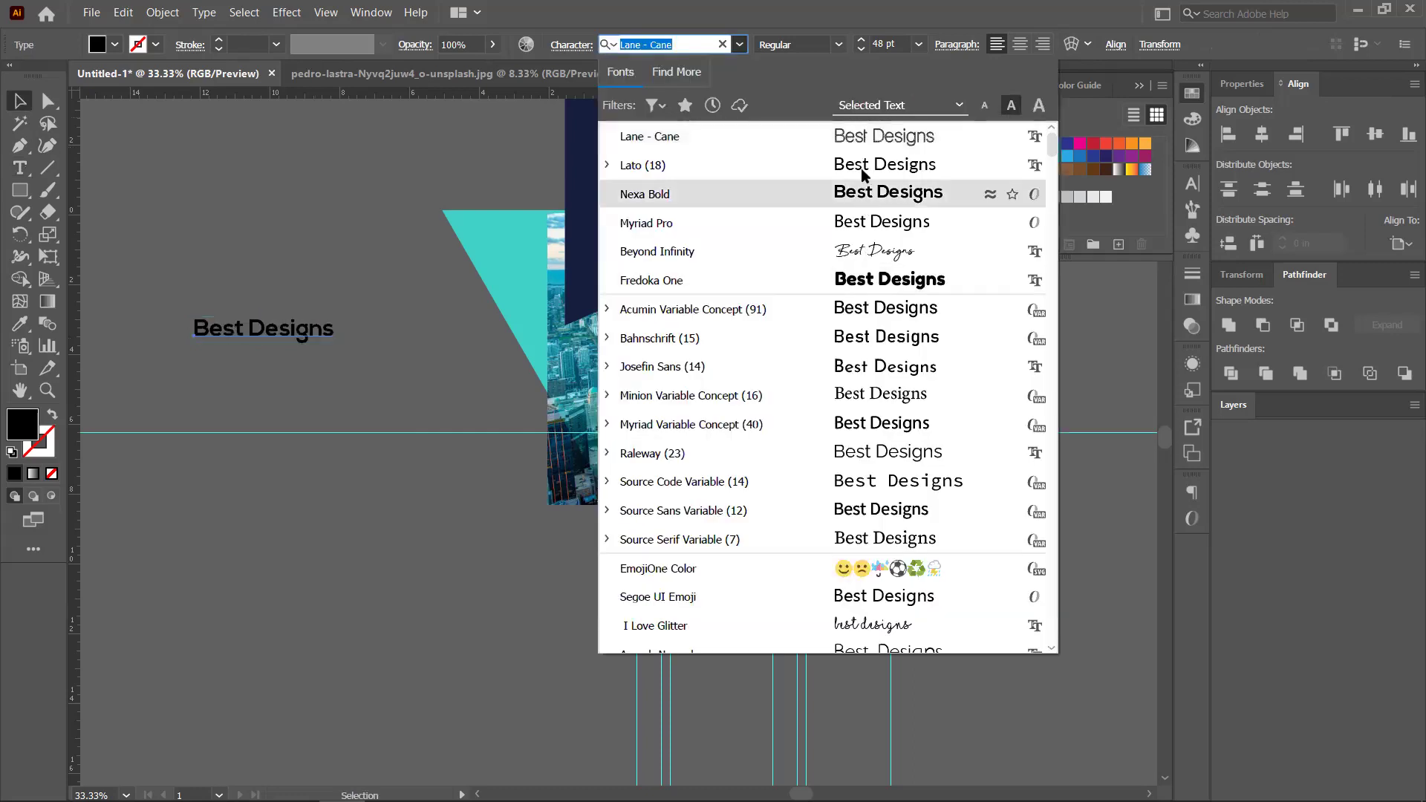
scroll(870, 421, "down", 1)
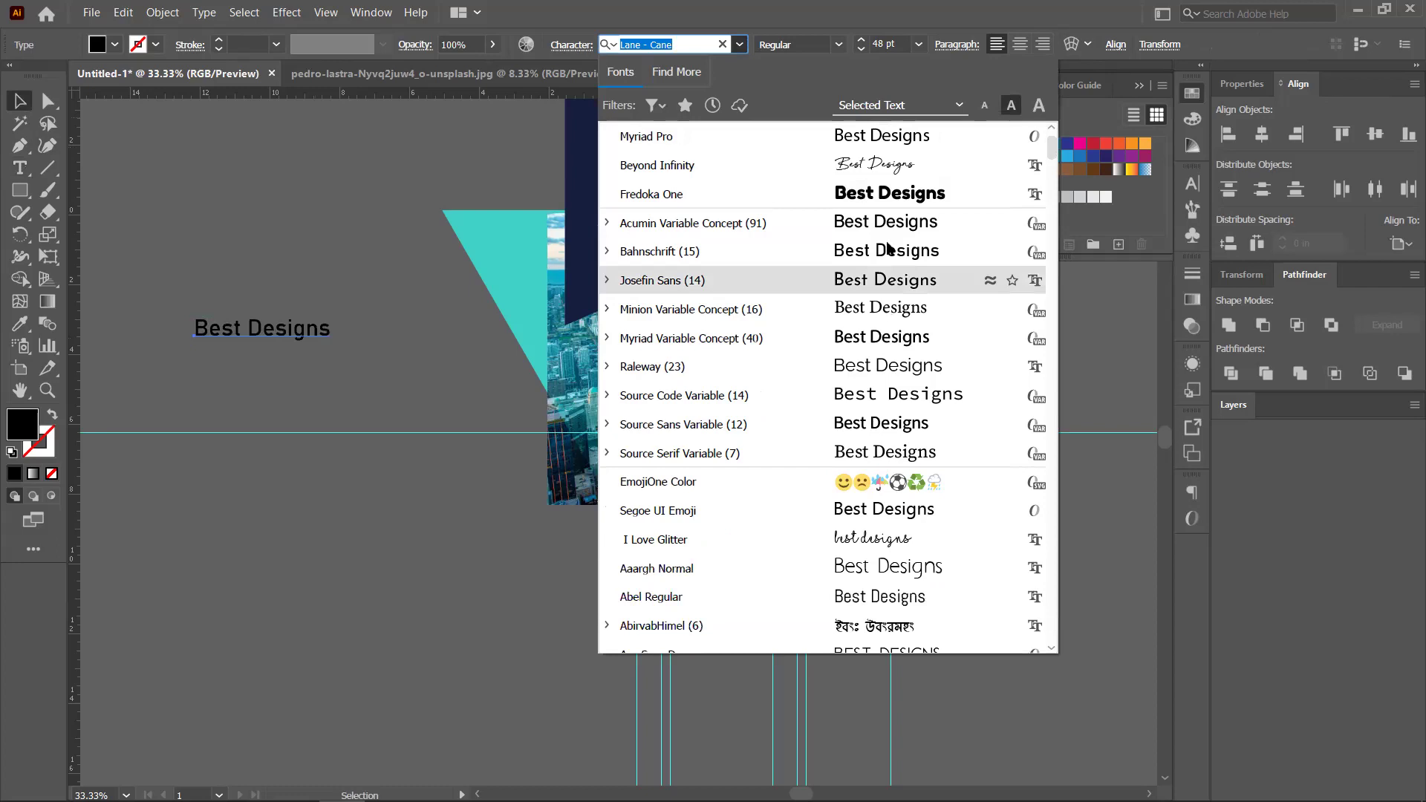
scroll(889, 248, "up", 1)
left_click(879, 196)
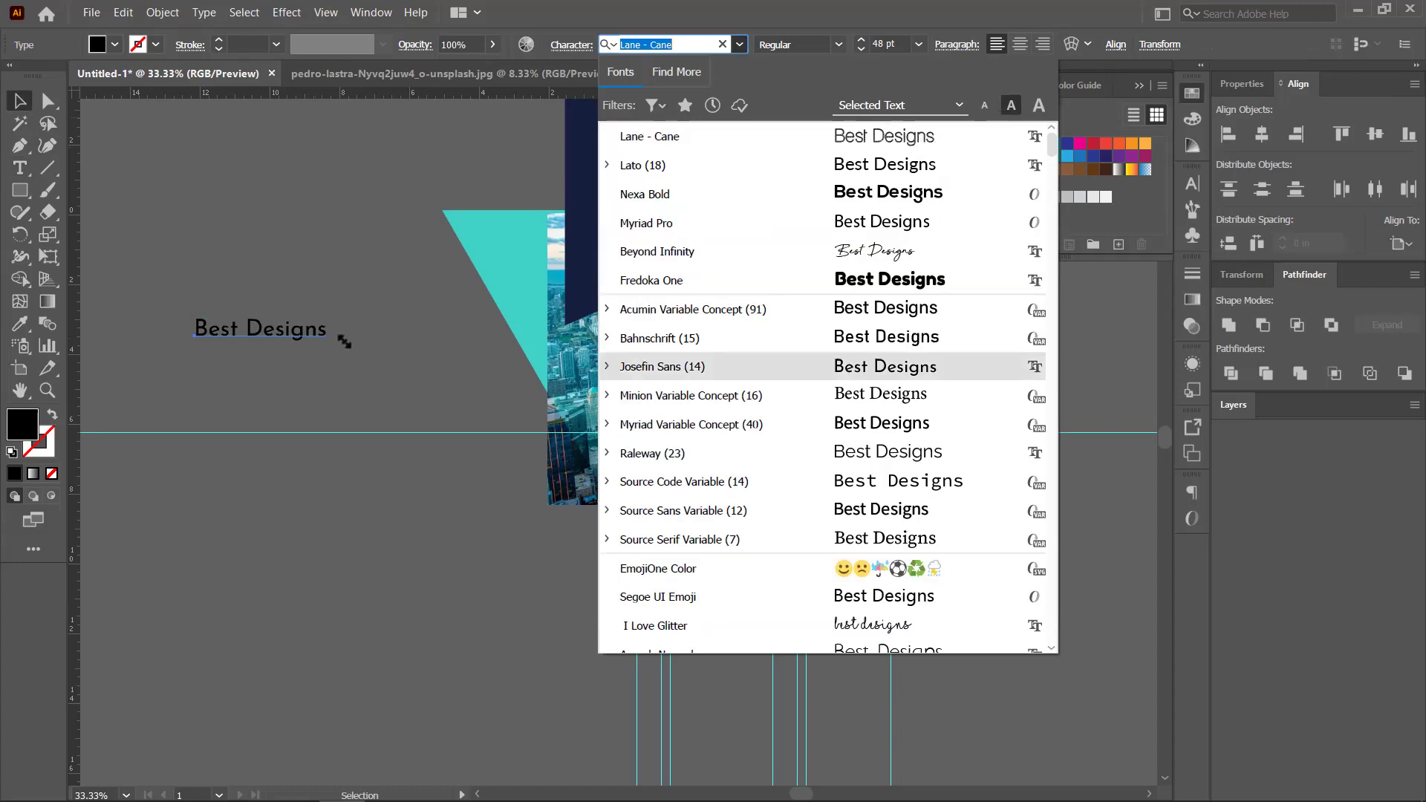
double_click(301, 331)
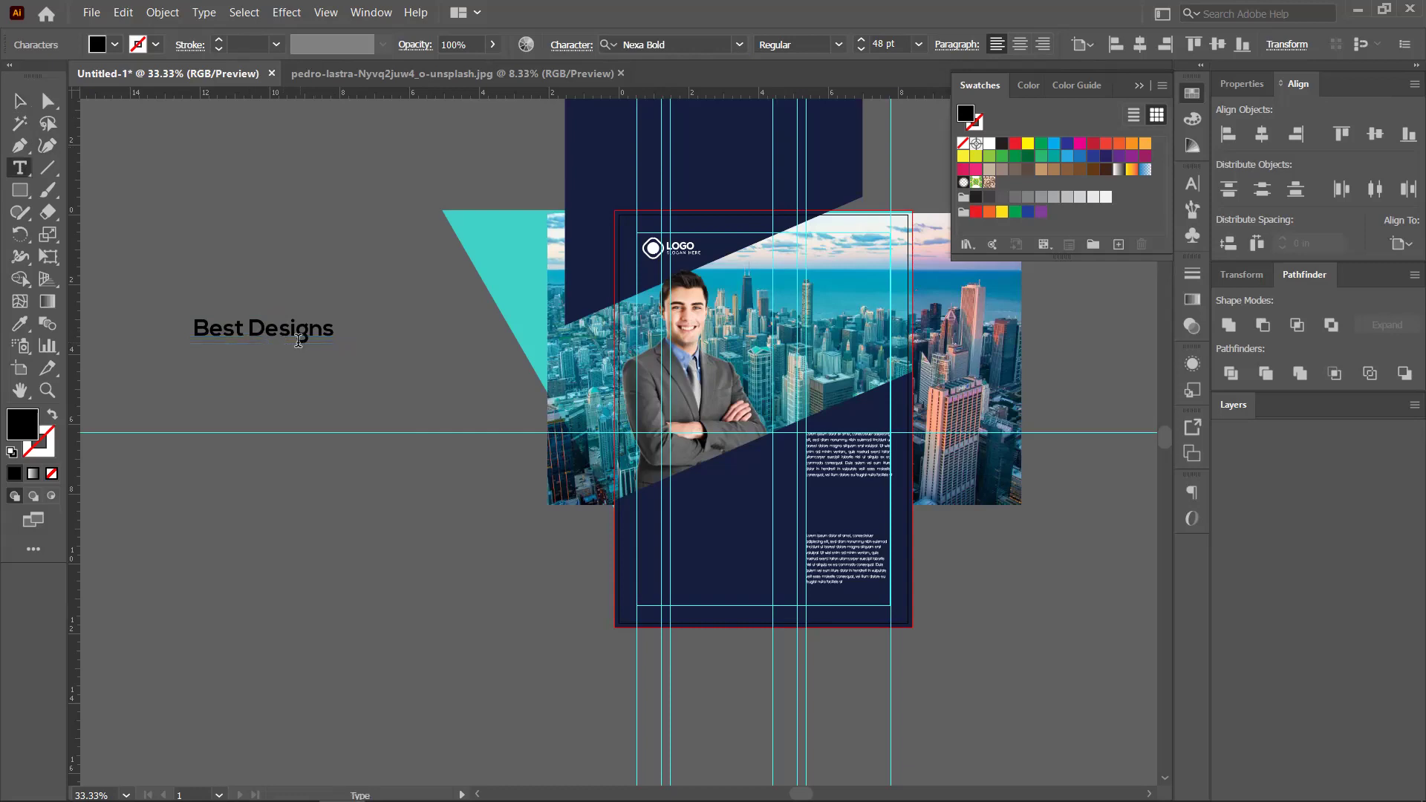
key("Return")
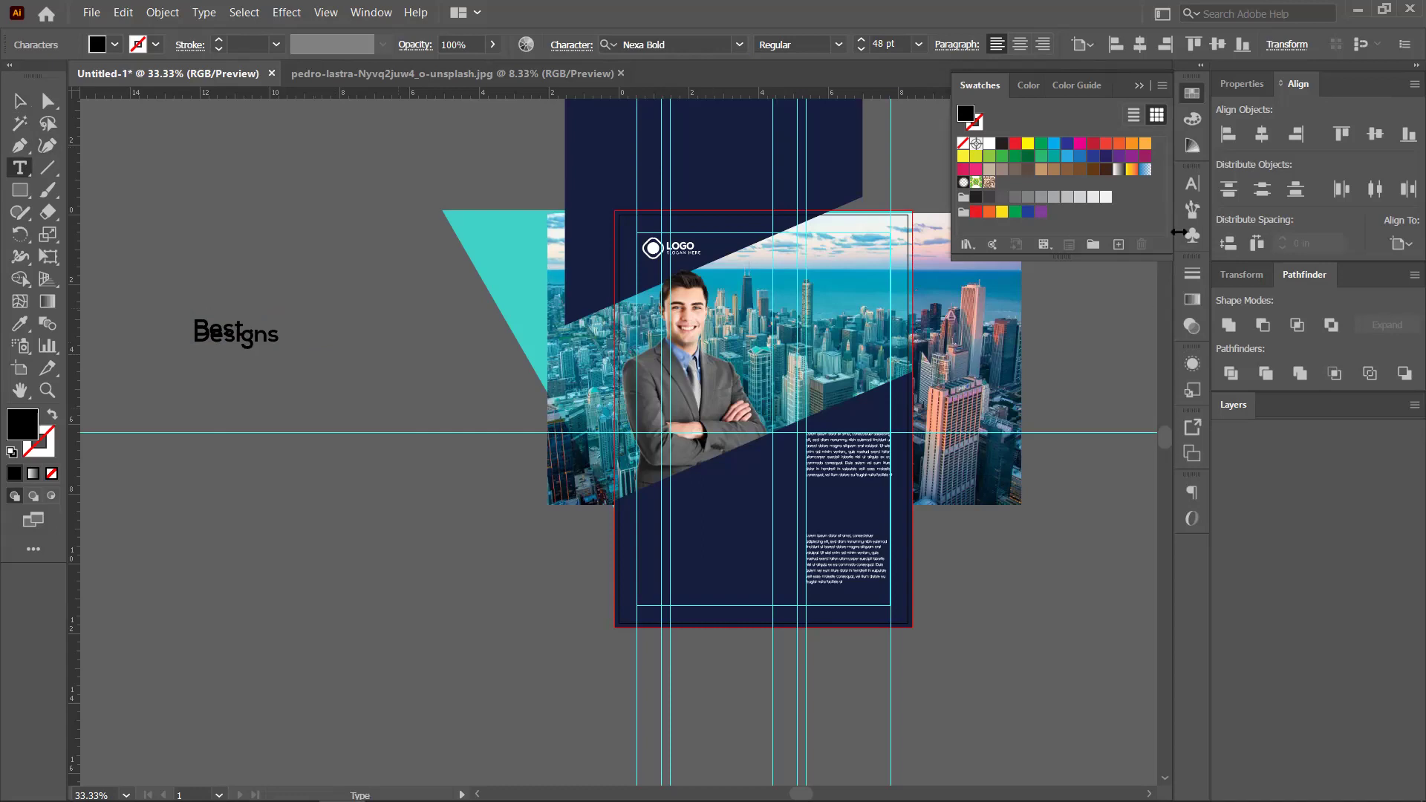
Reset the heading's leading to Auto so the two lines no longer overlap
left_click(1192, 186)
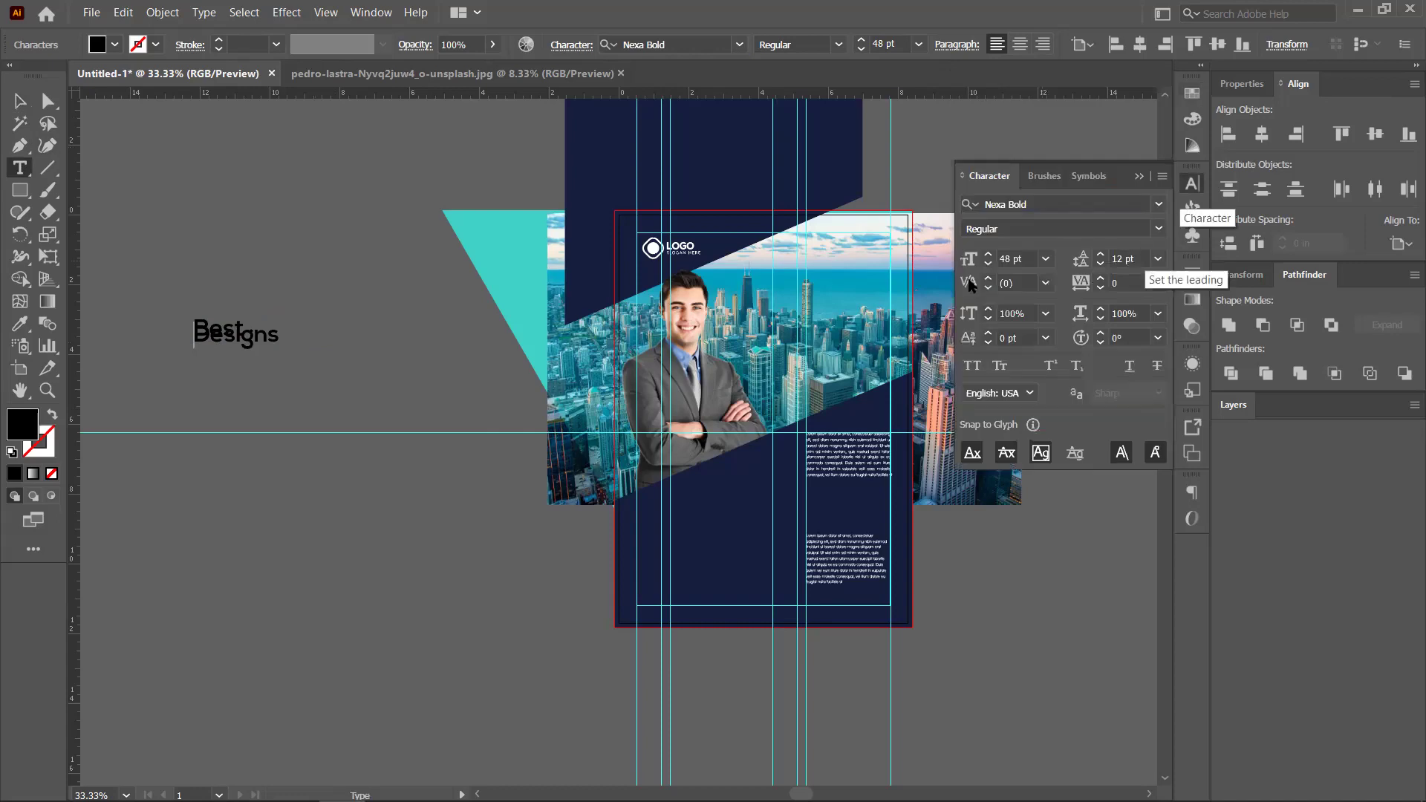
left_click(1045, 260)
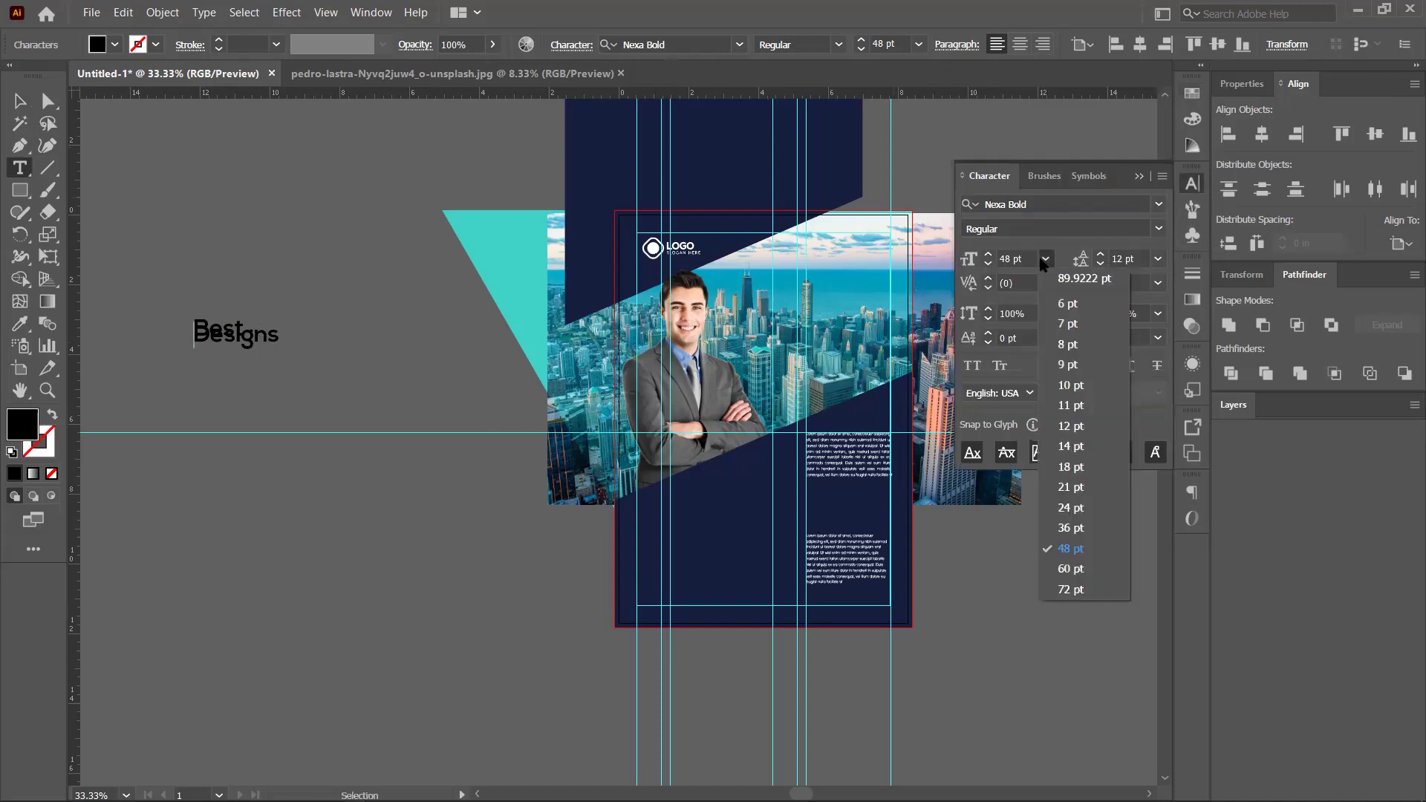
left_click(1158, 261)
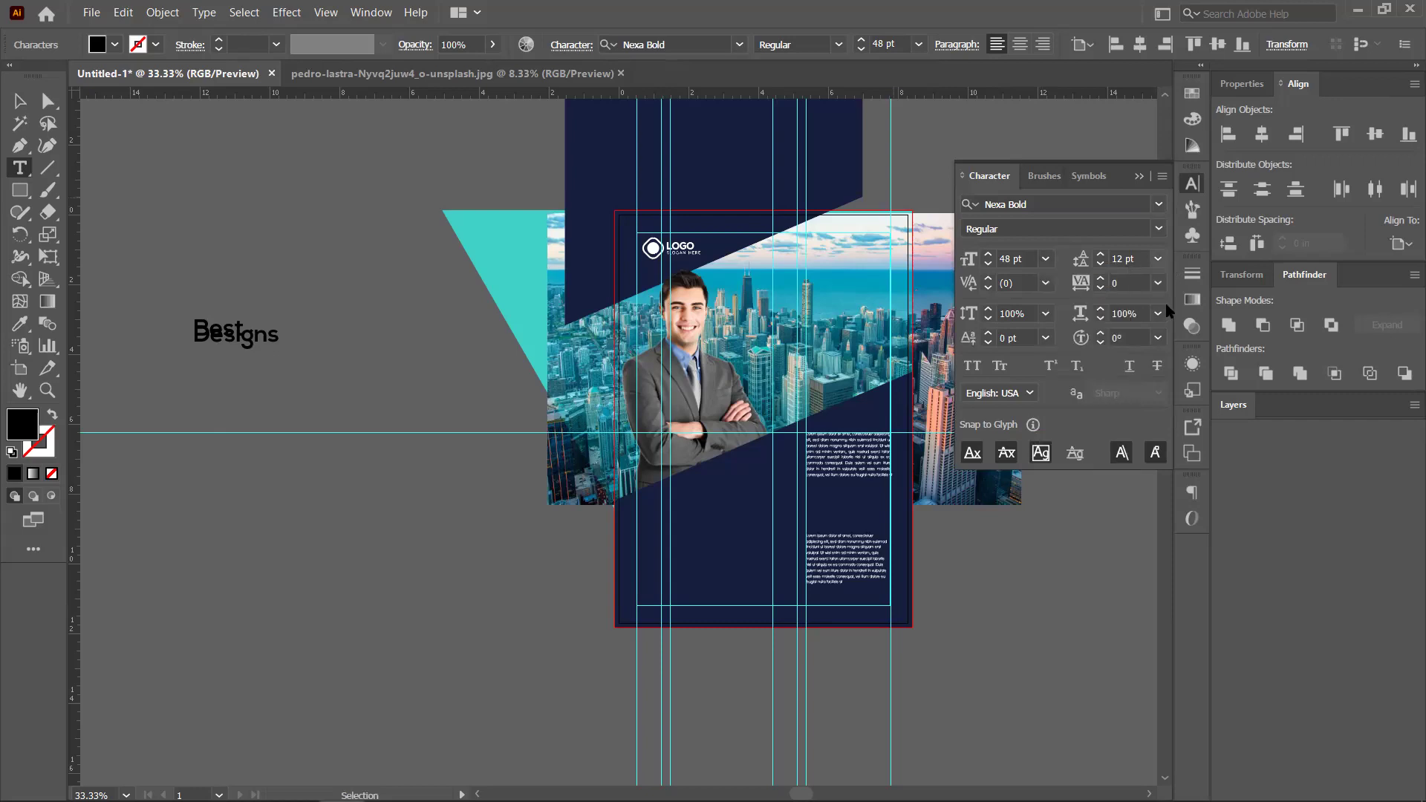
left_click(1157, 260)
left_click(259, 333)
key("Escape")
left_click_drag(153, 277, 336, 402)
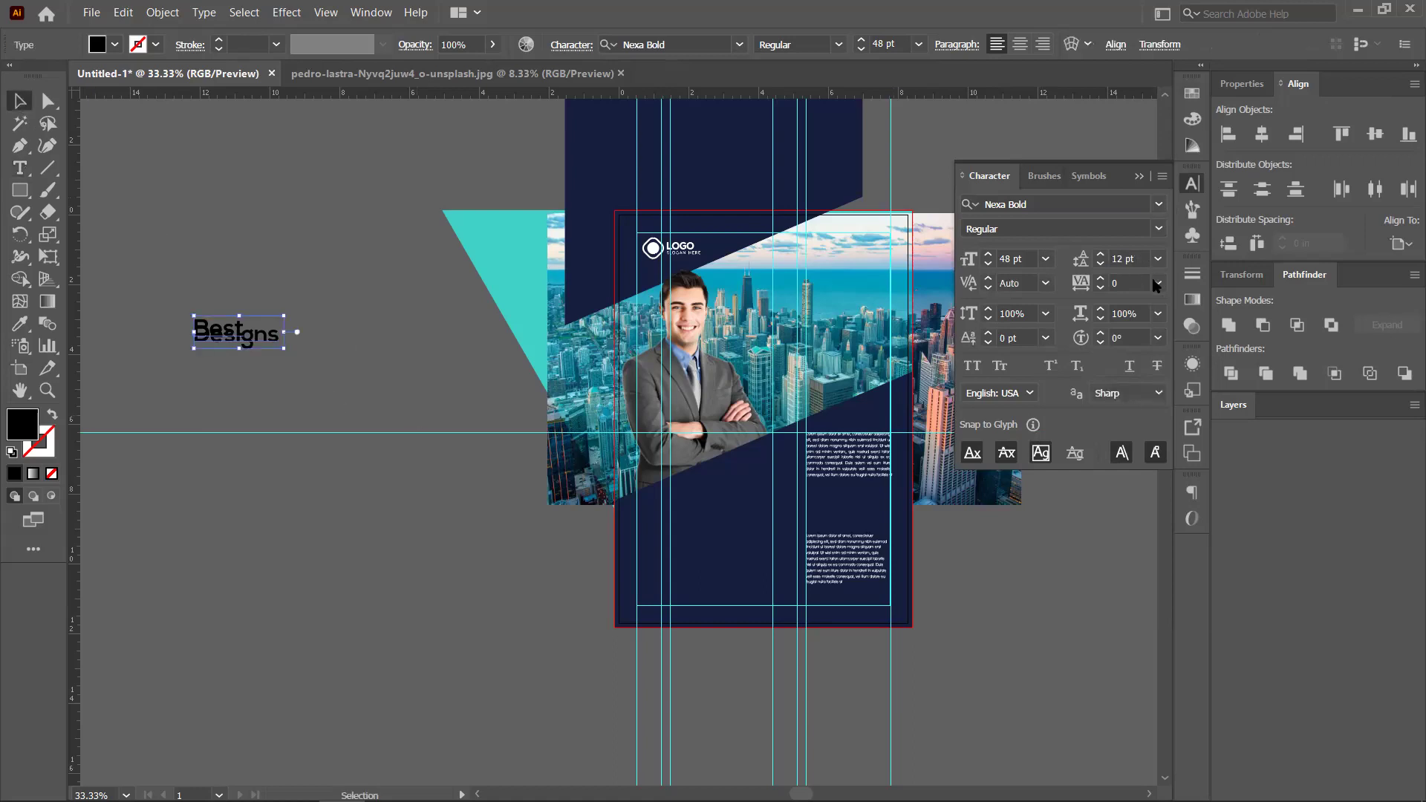
key("ctrl+alt+shift+a")
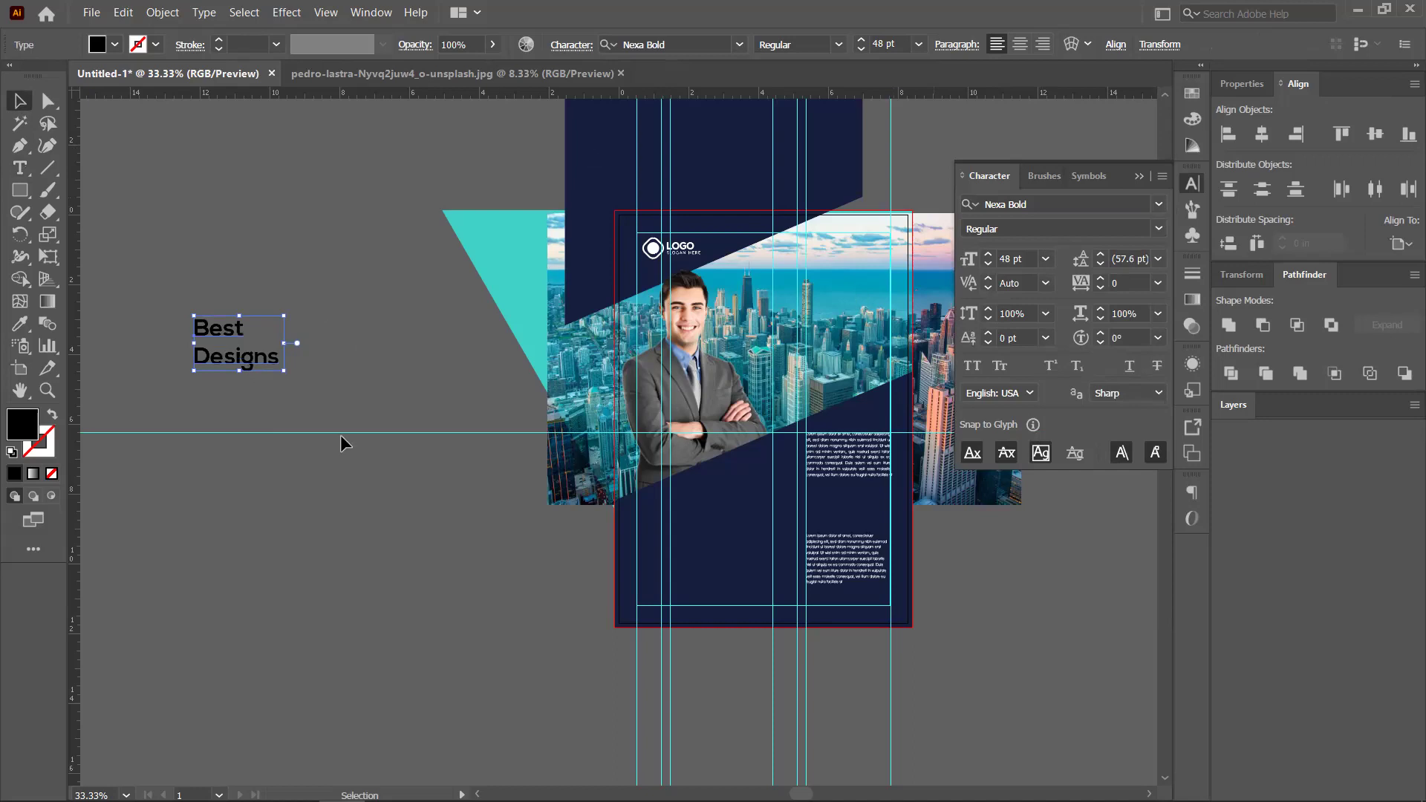
Colour the heading navy from the shapes and enlarge it over the skyline
left_click(20, 327)
left_click(614, 153)
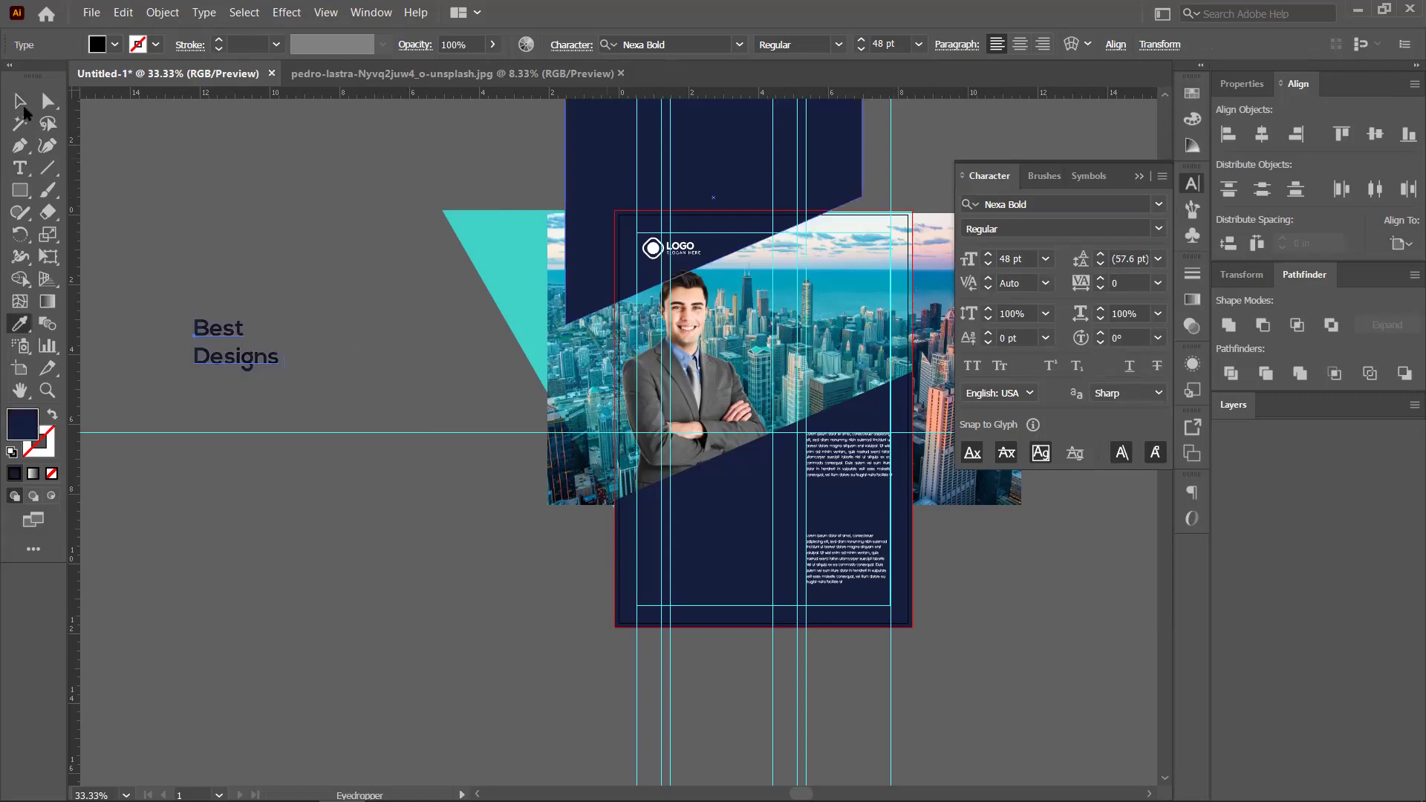
left_click(20, 100)
left_click(234, 346)
left_click_drag(284, 368, 855, 331)
scroll(876, 509, "right", 5)
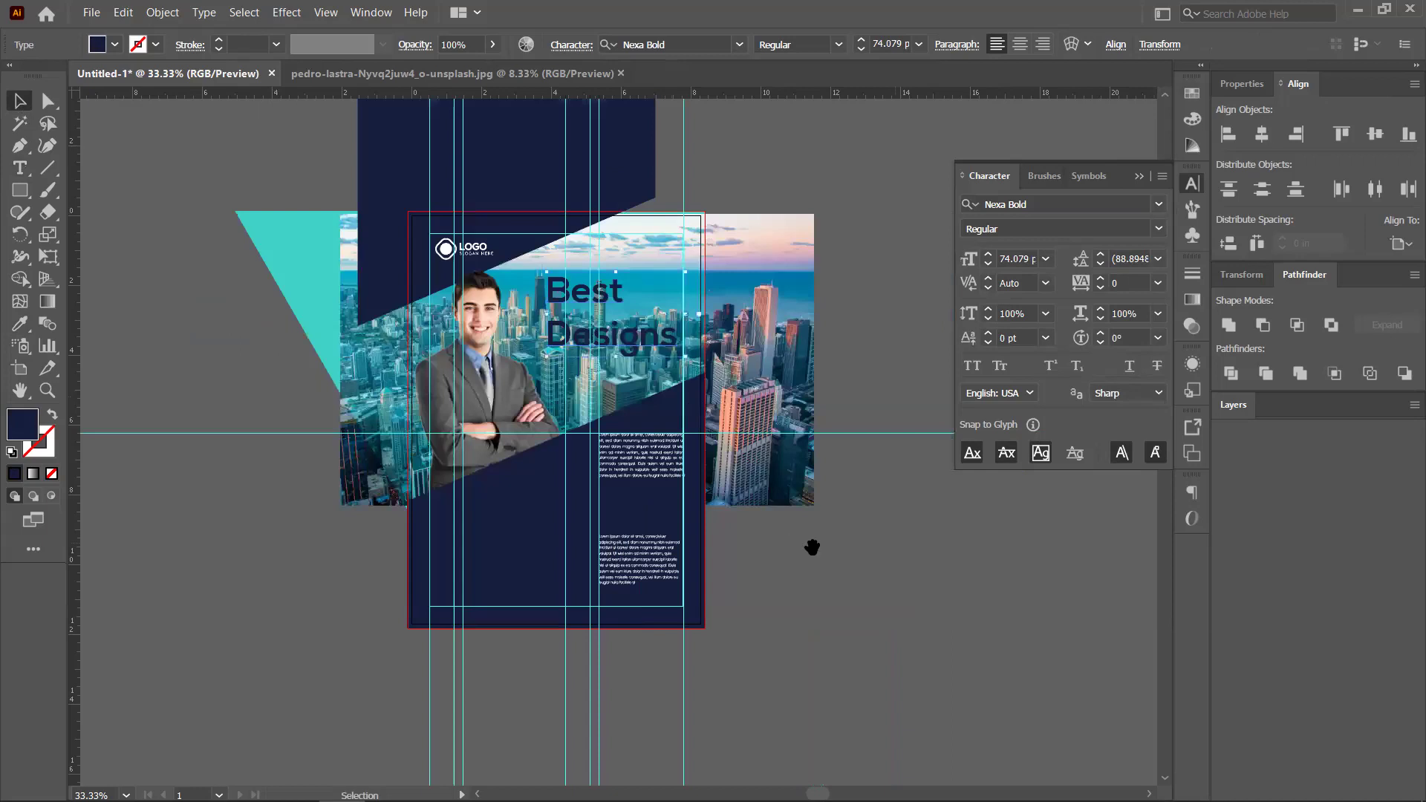
left_click(773, 520)
scroll(773, 520, "down", 1)
scroll(505, 358, "right", 3)
scroll(505, 358, "down", 2)
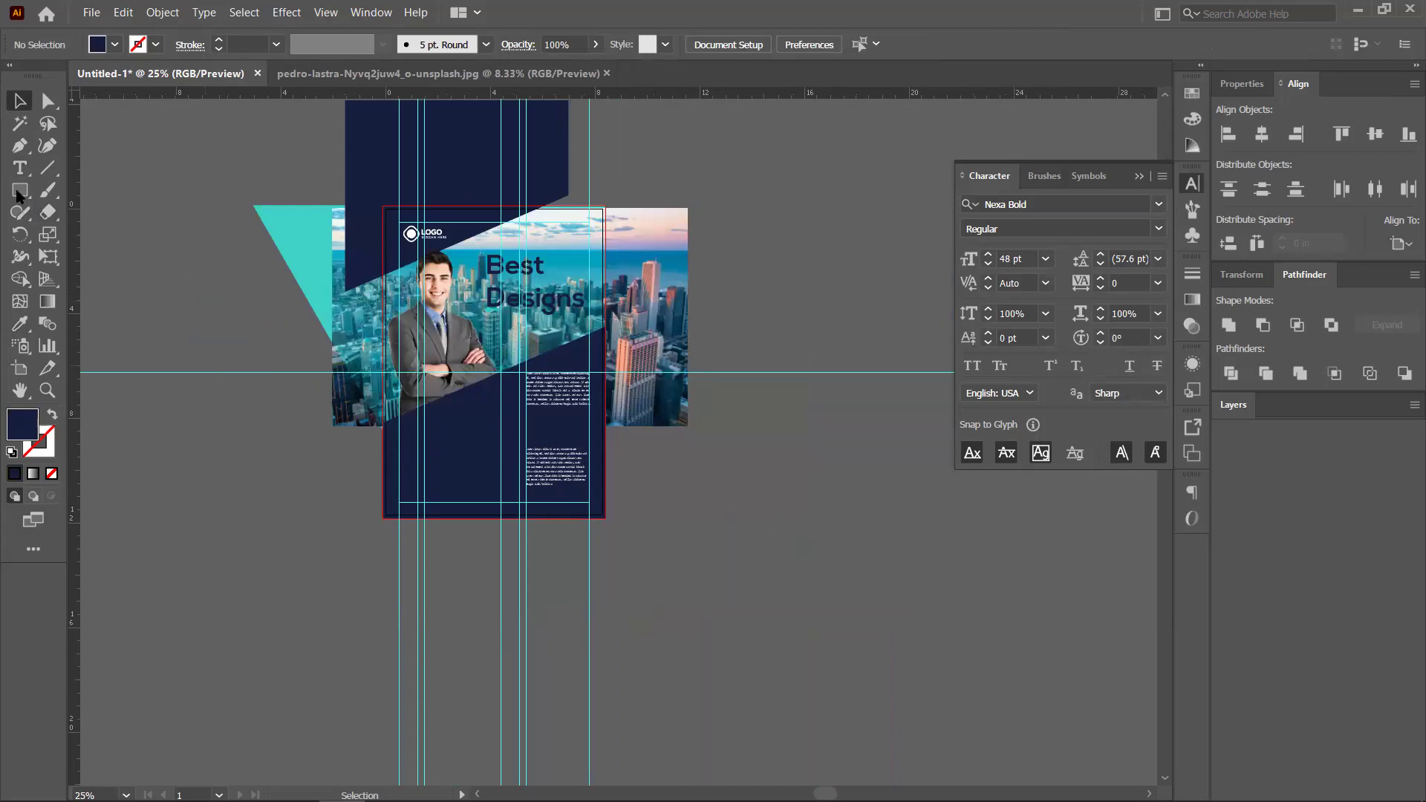
Draw a rectangle covering the whole artboard
key("m")
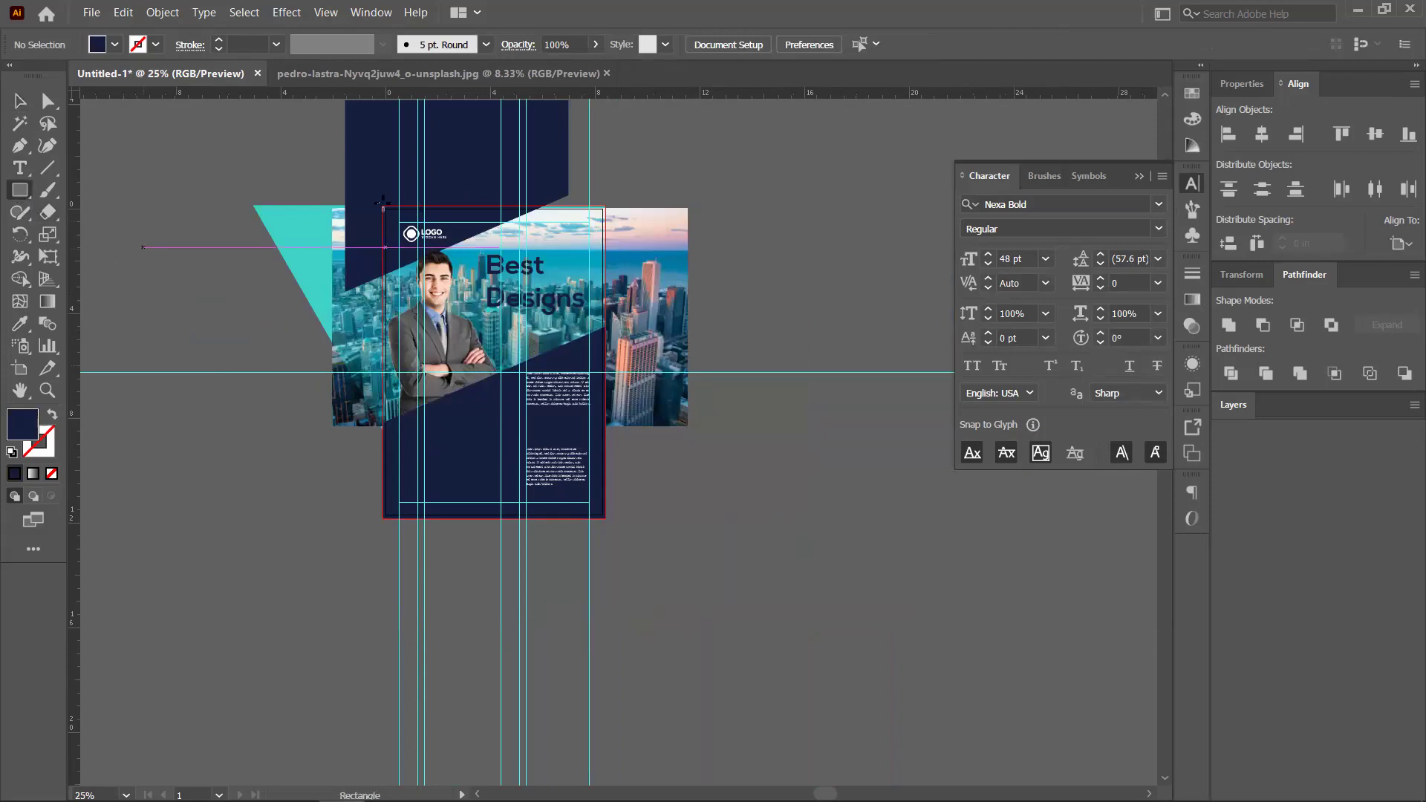
left_click_drag(384, 208, 604, 521)
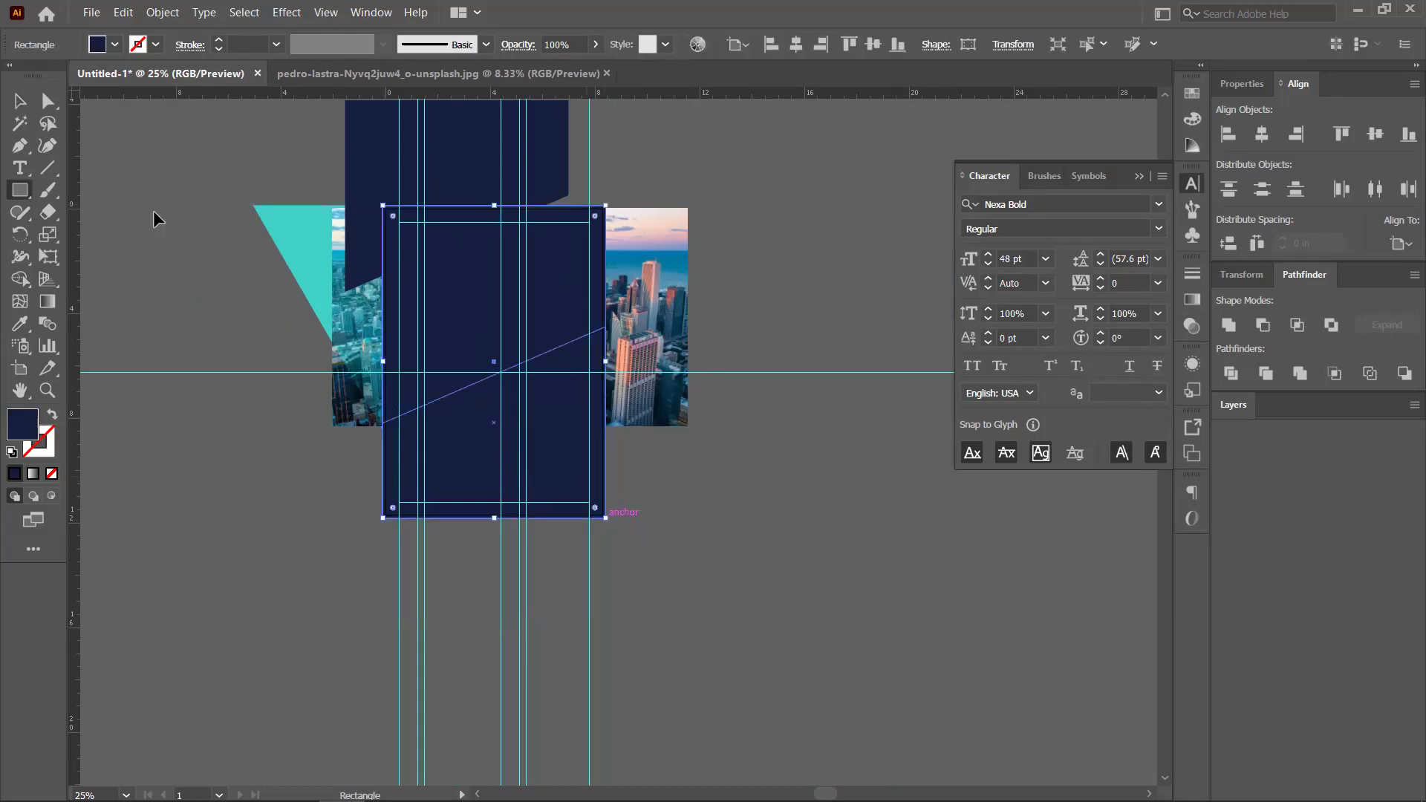
key("v")
left_click(320, 427)
Select all the poster artwork, make a clipping mask, and hide the guides
left_click_drag(175, 132, 756, 590)
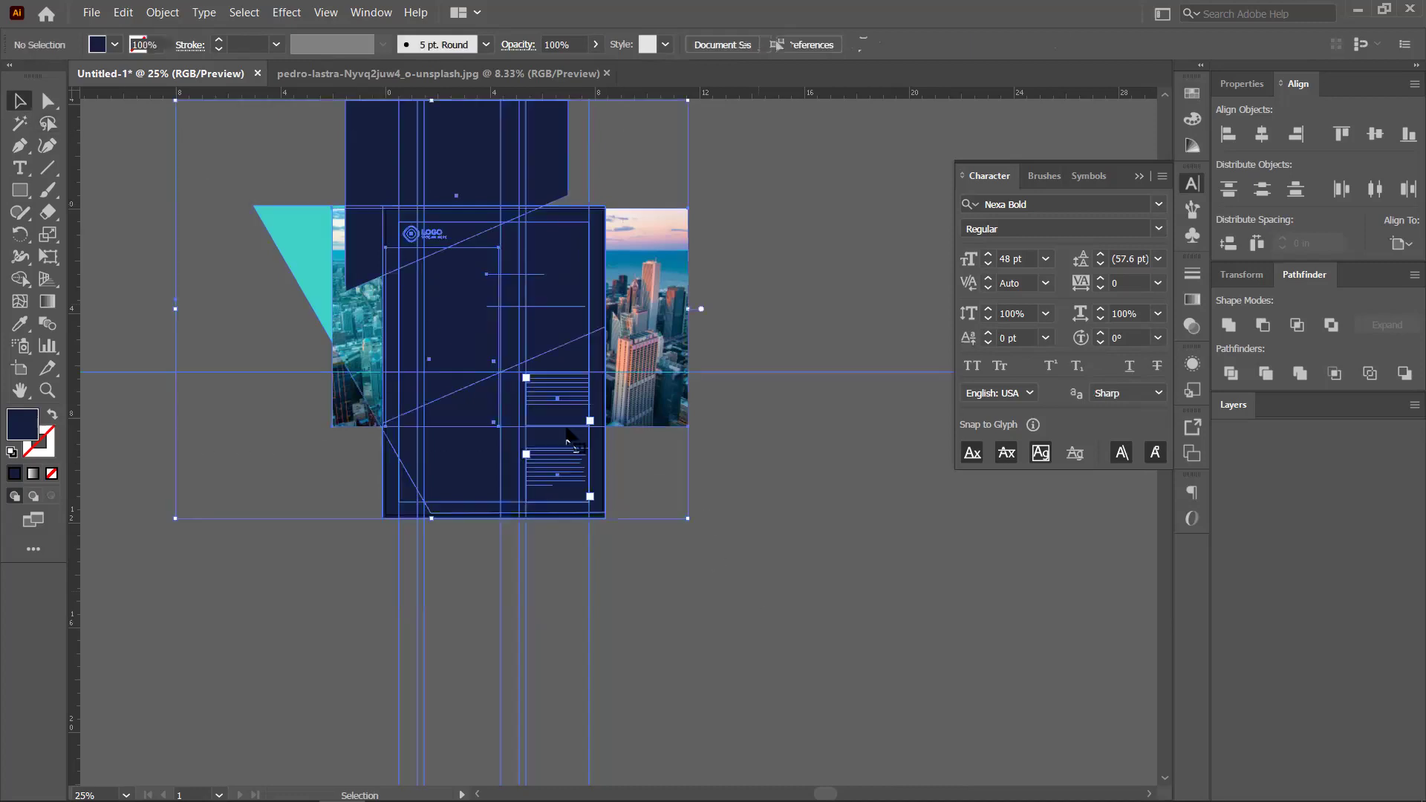
right_click(536, 479)
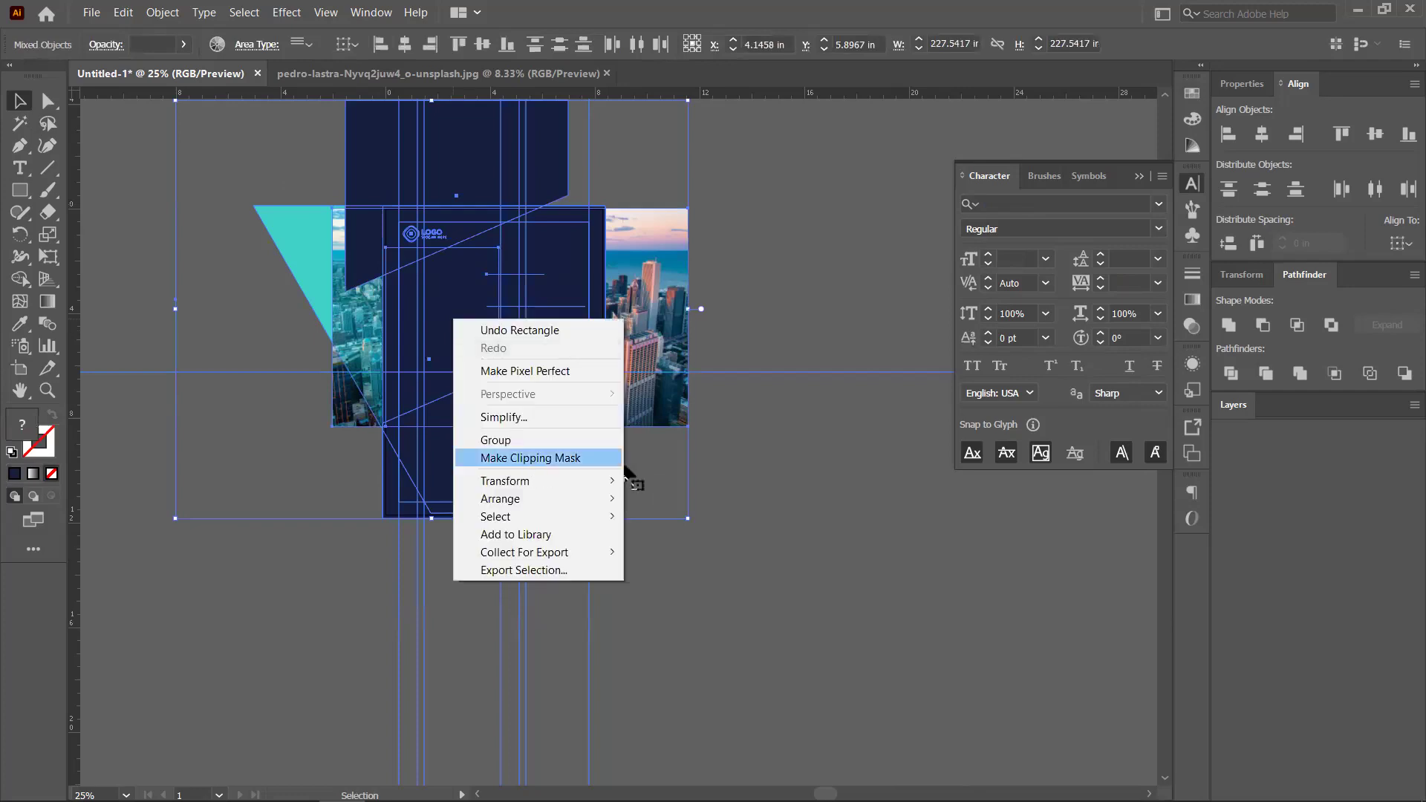
left_click(536, 458)
left_click(645, 434)
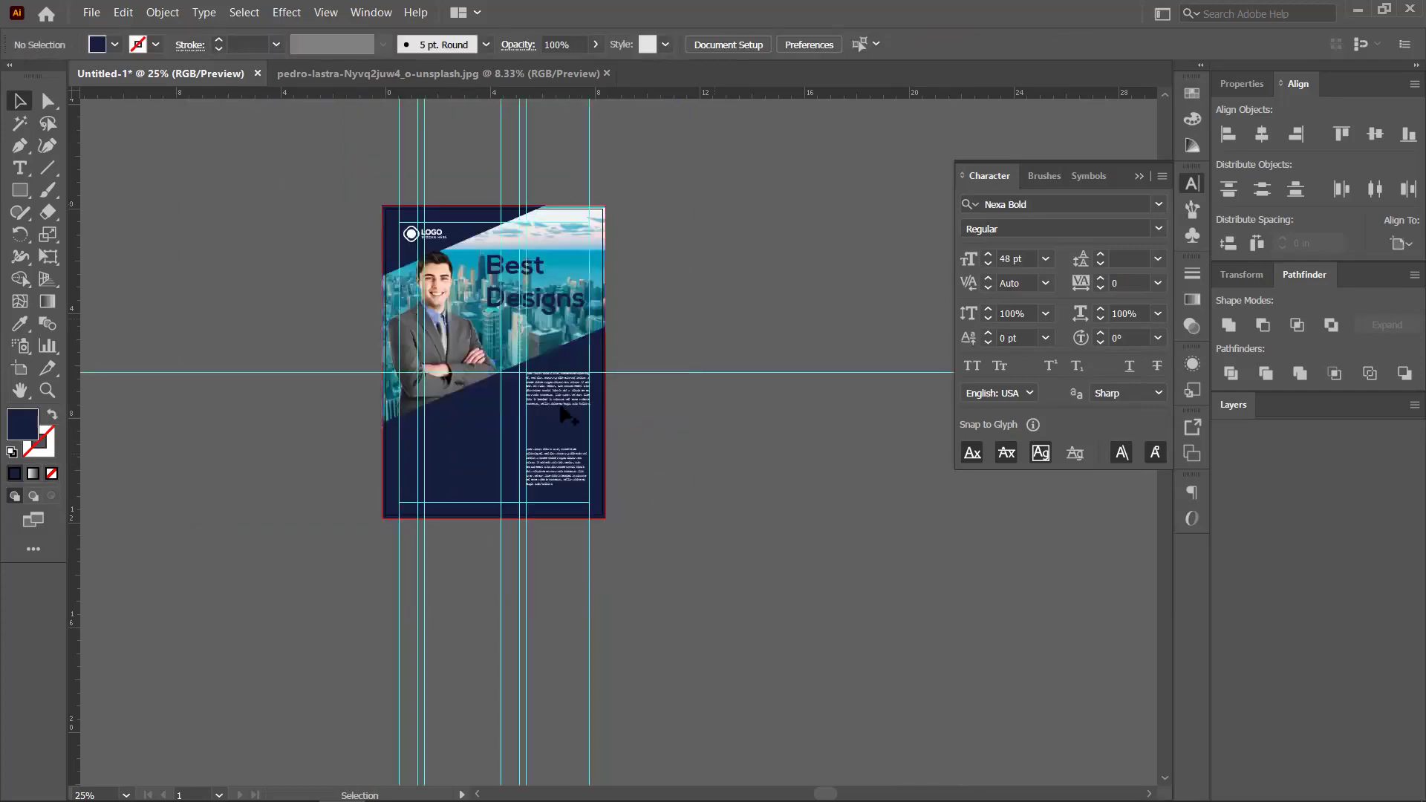
scroll(565, 416, "up", 2)
scroll(666, 370, "down", 2)
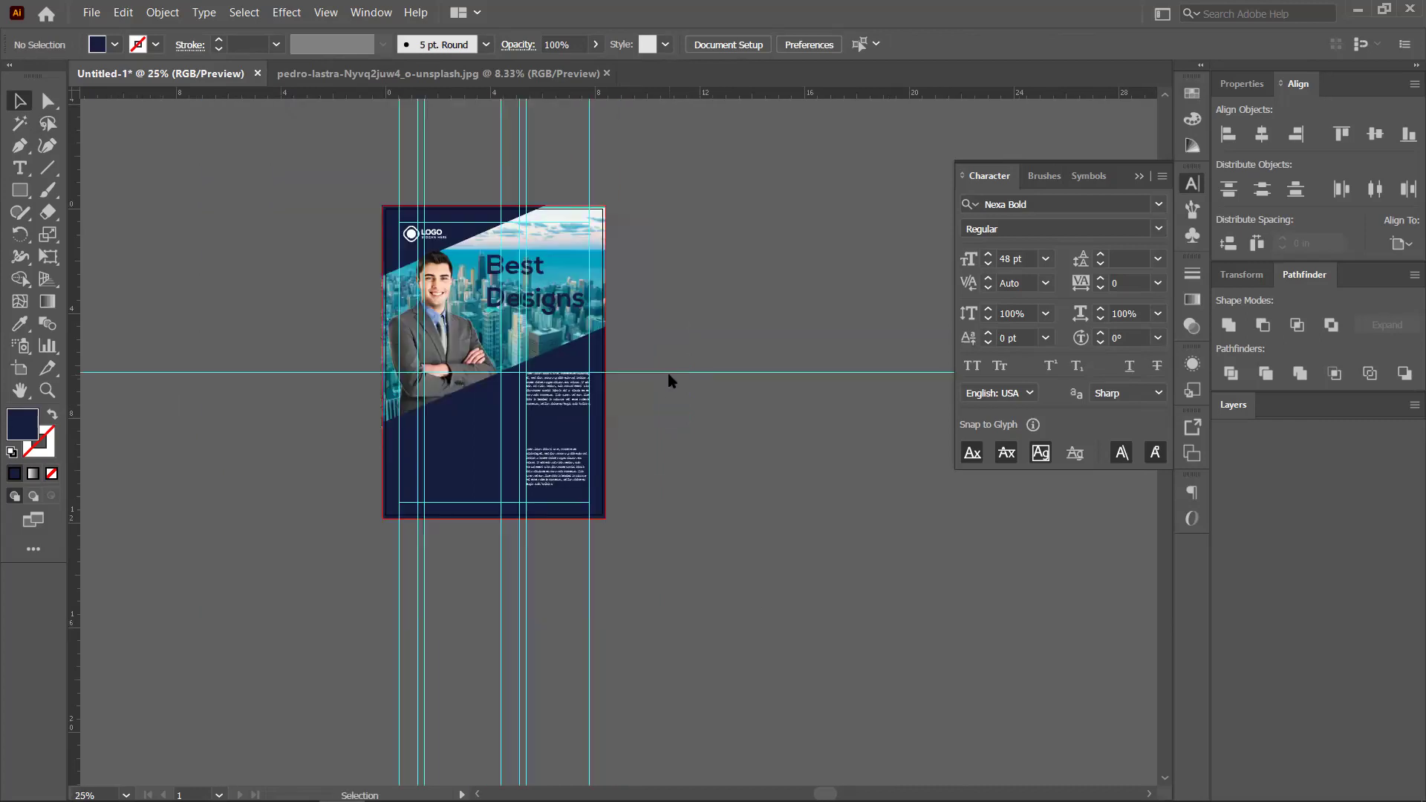
right_click(719, 520)
left_click(726, 527)
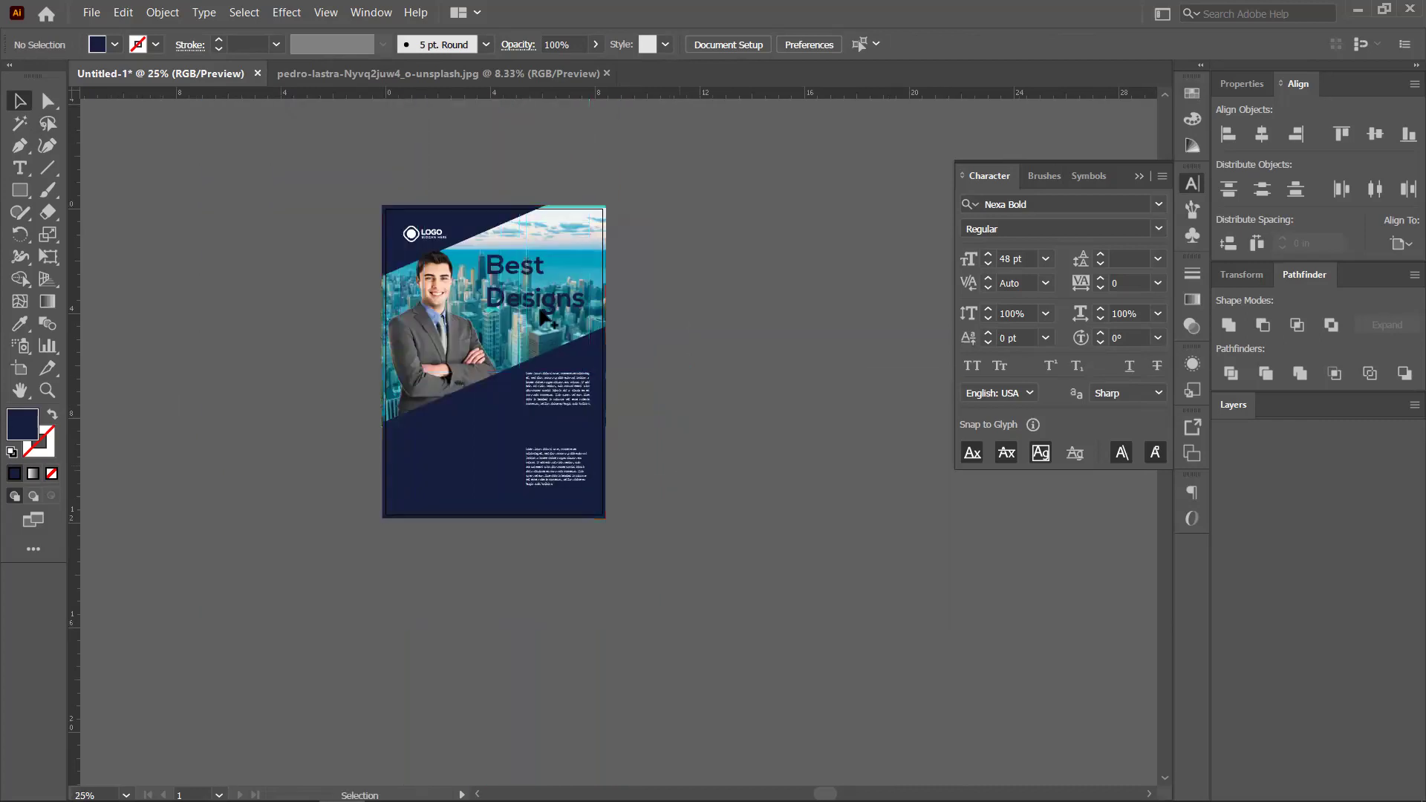
scroll(544, 318, "up", 2)
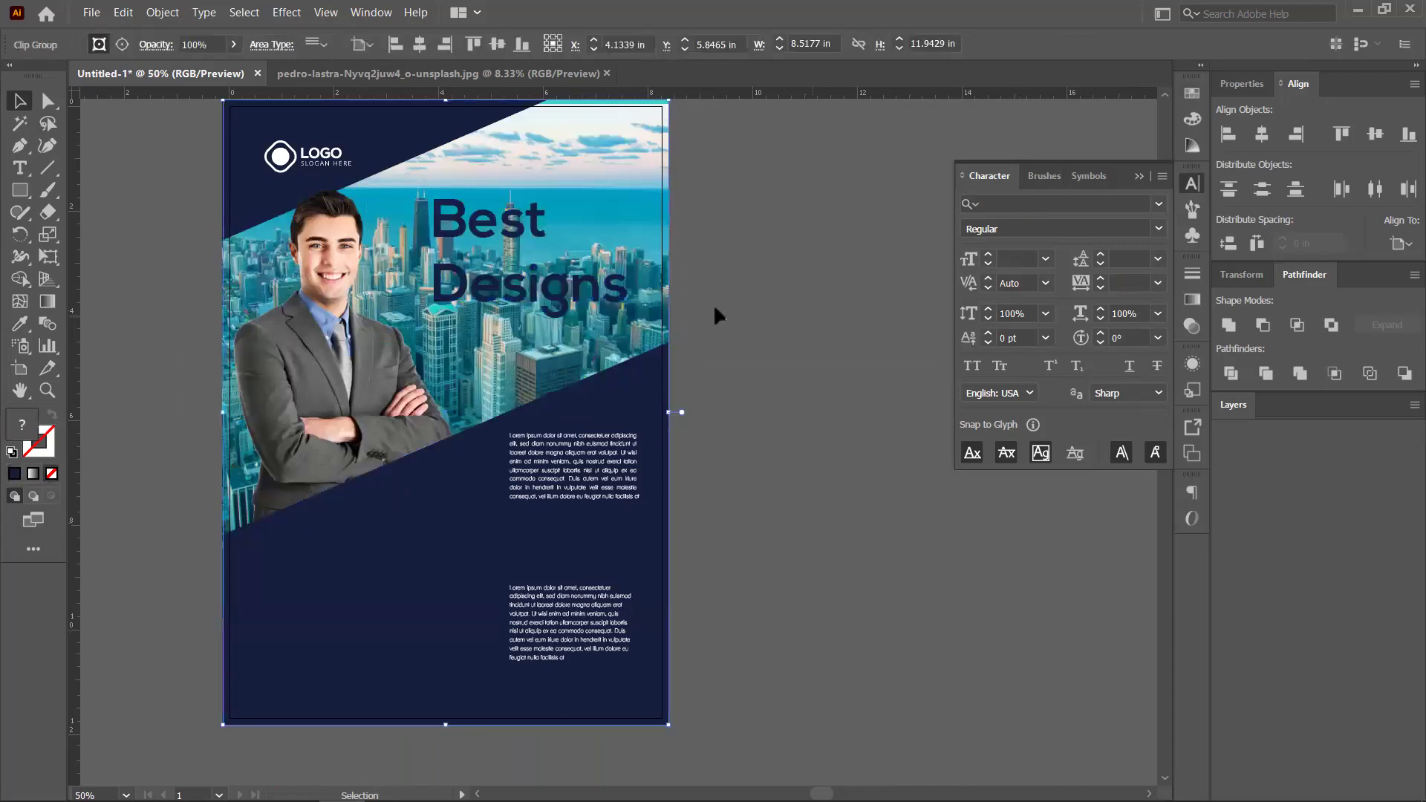
scroll(715, 309, "down", 2)
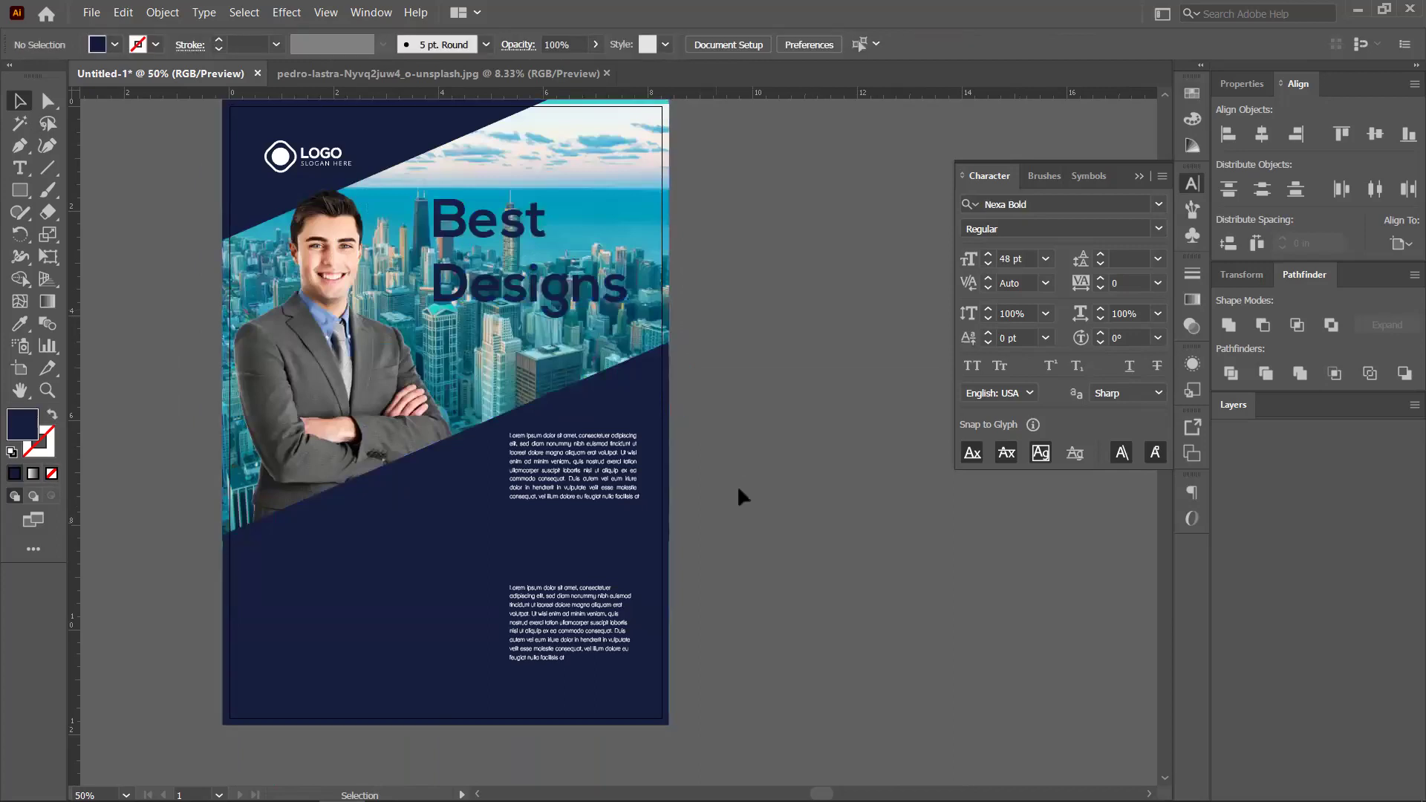
scroll(642, 458, "right", 5)
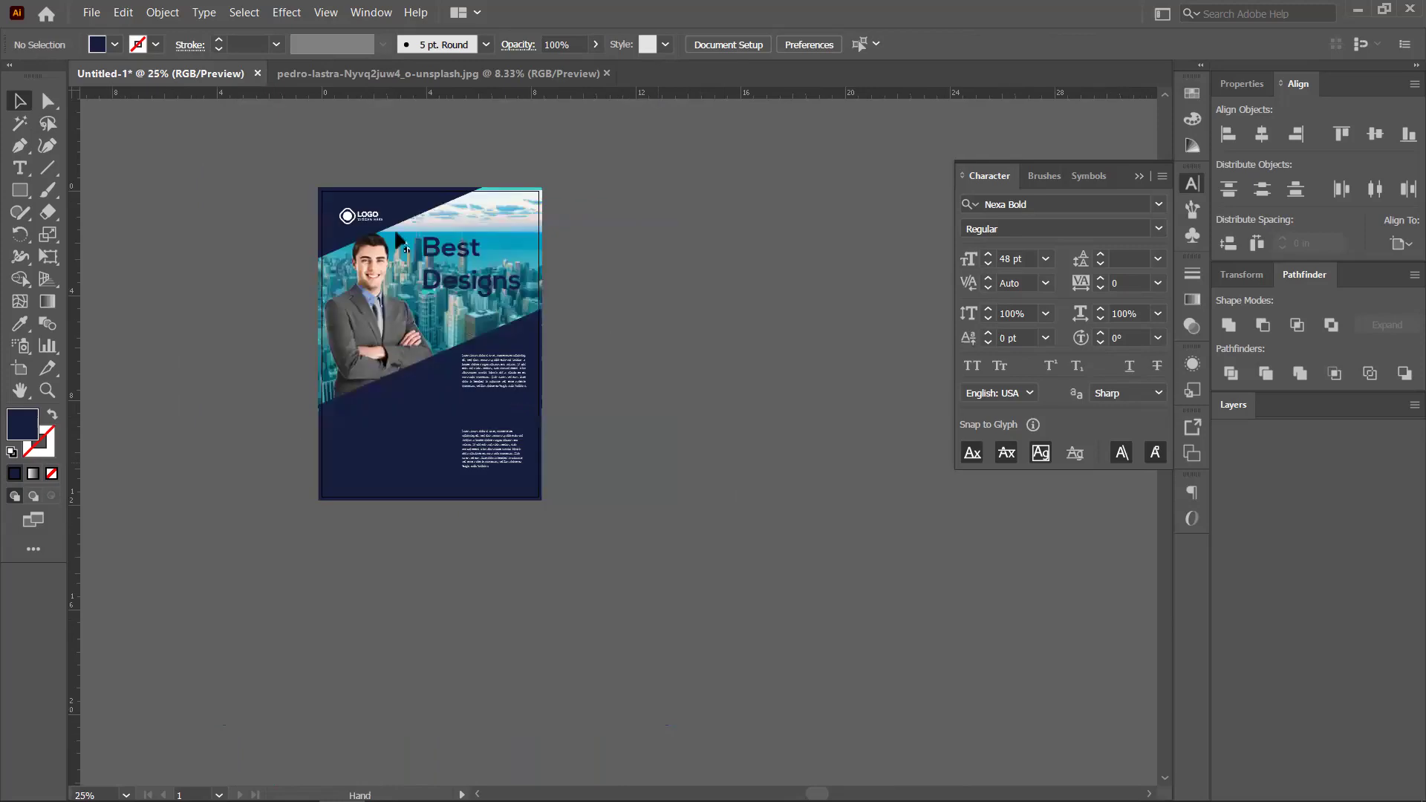
scroll(320, 223, "right", 1)
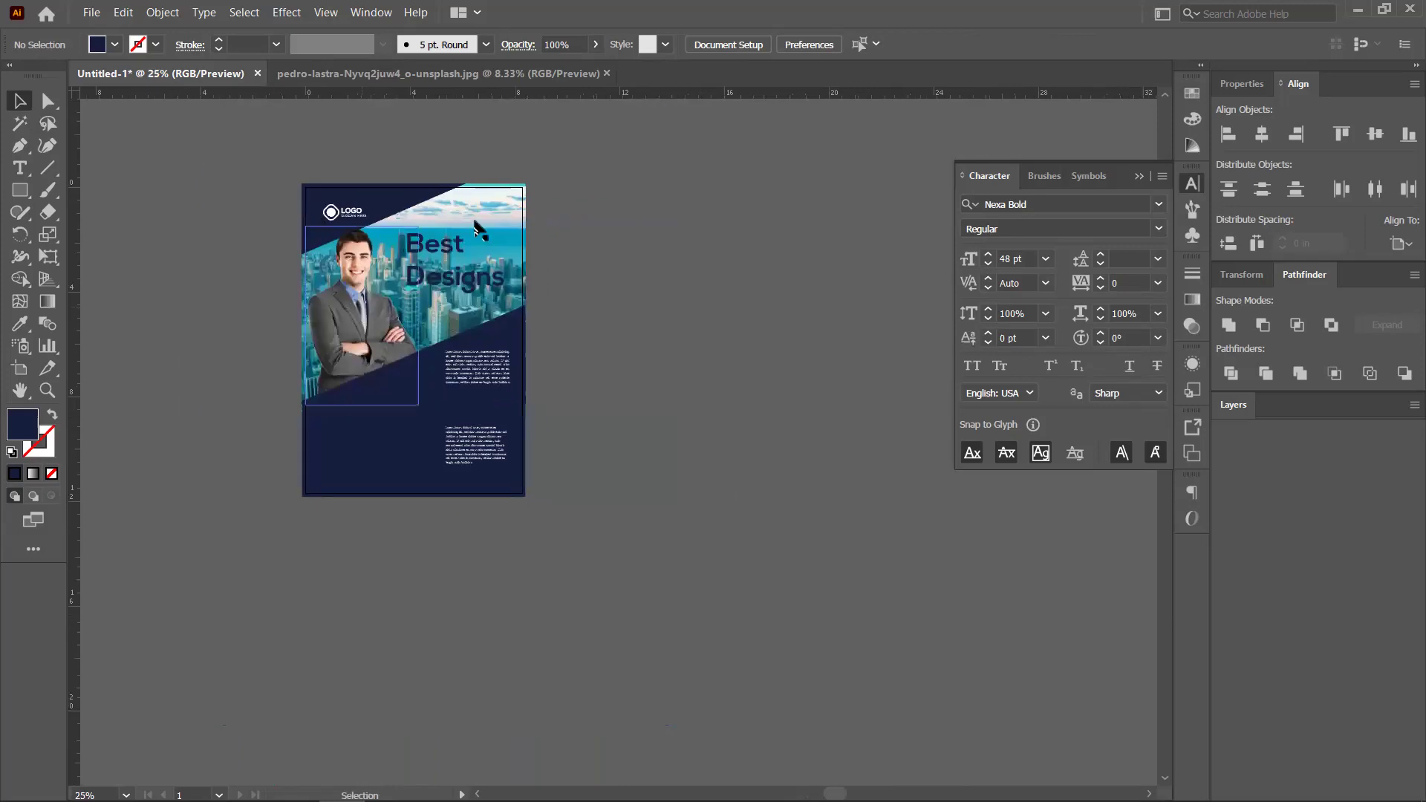
scroll(349, 305, "up", 2)
scroll(599, 369, "down", 2)
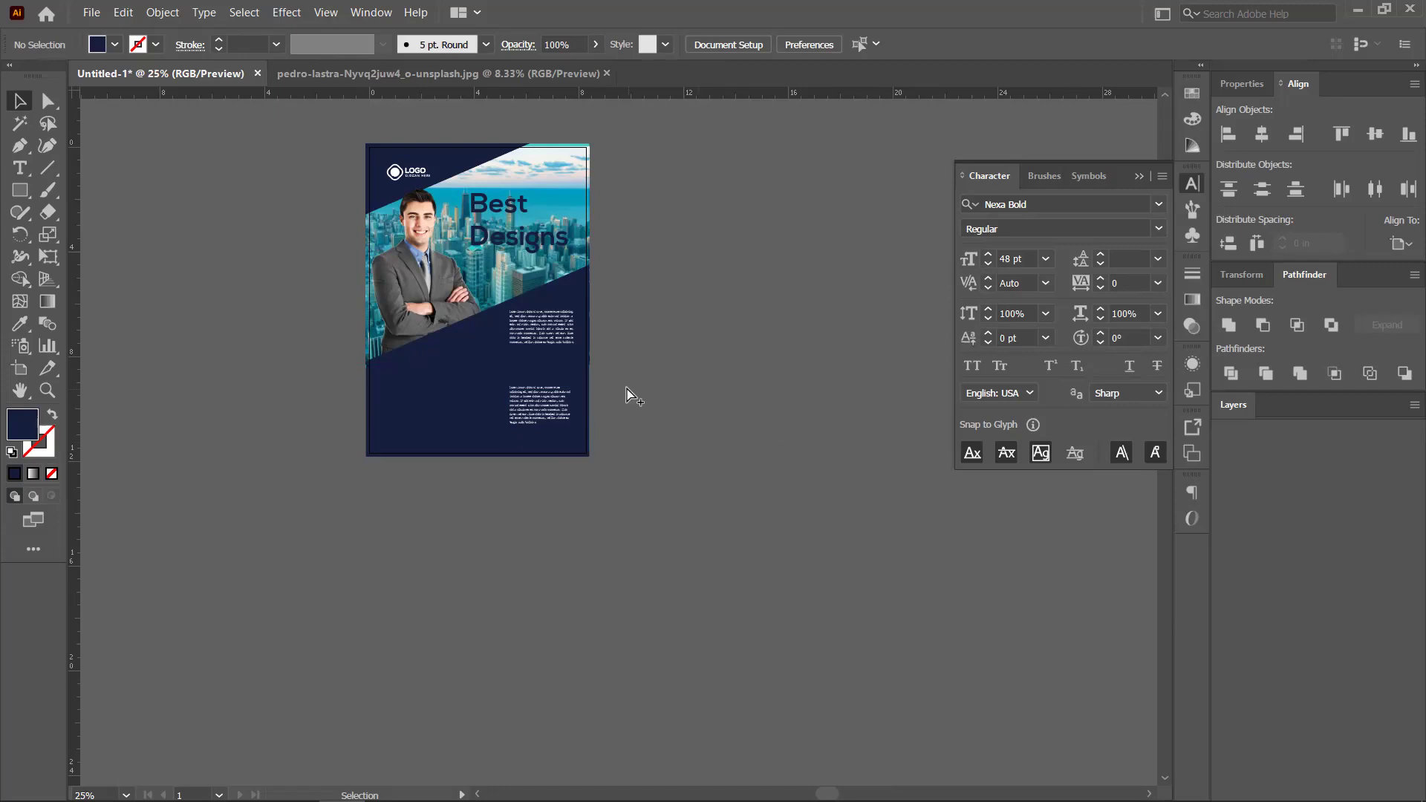
scroll(626, 395, "up", 2)
scroll(626, 395, "up", 1)
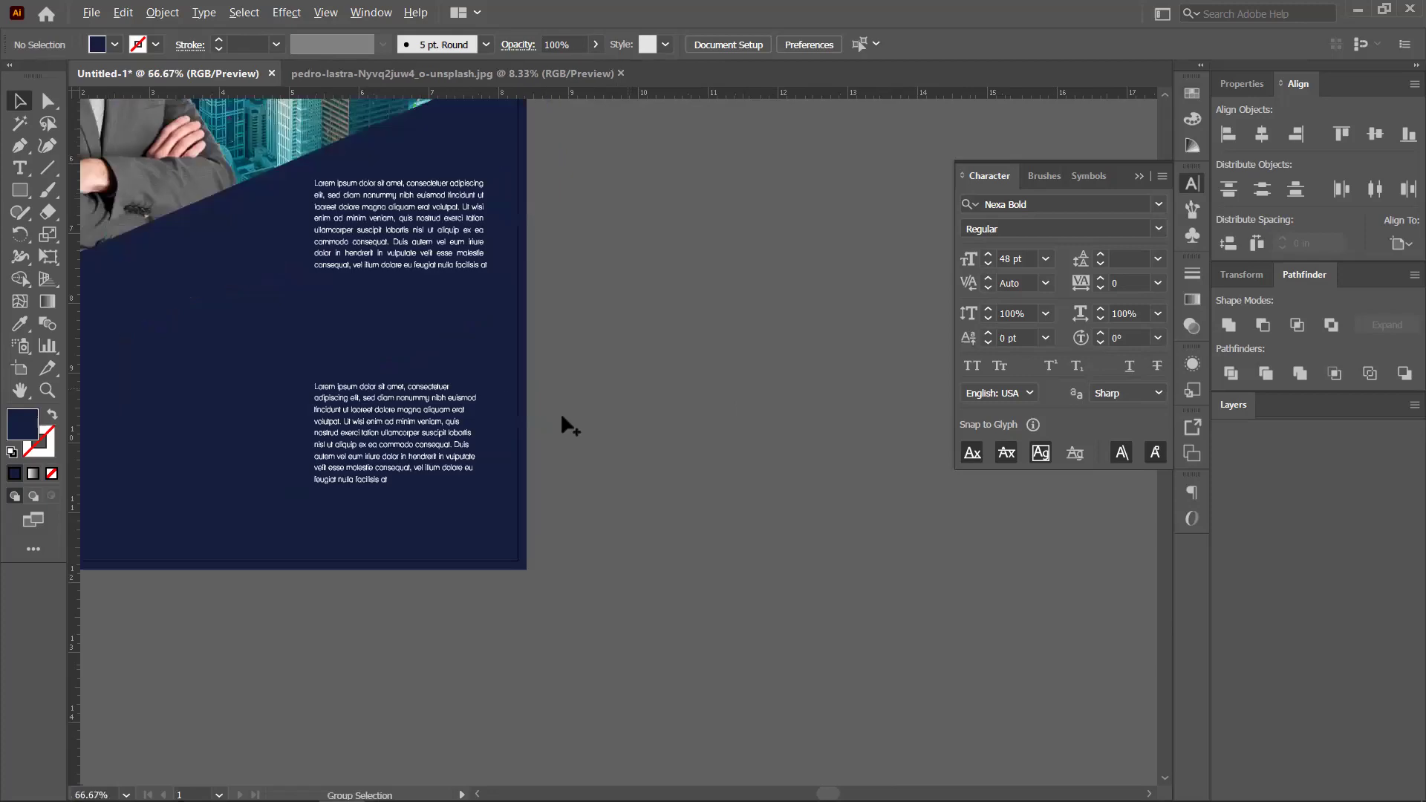
scroll(501, 405, "down", 1)
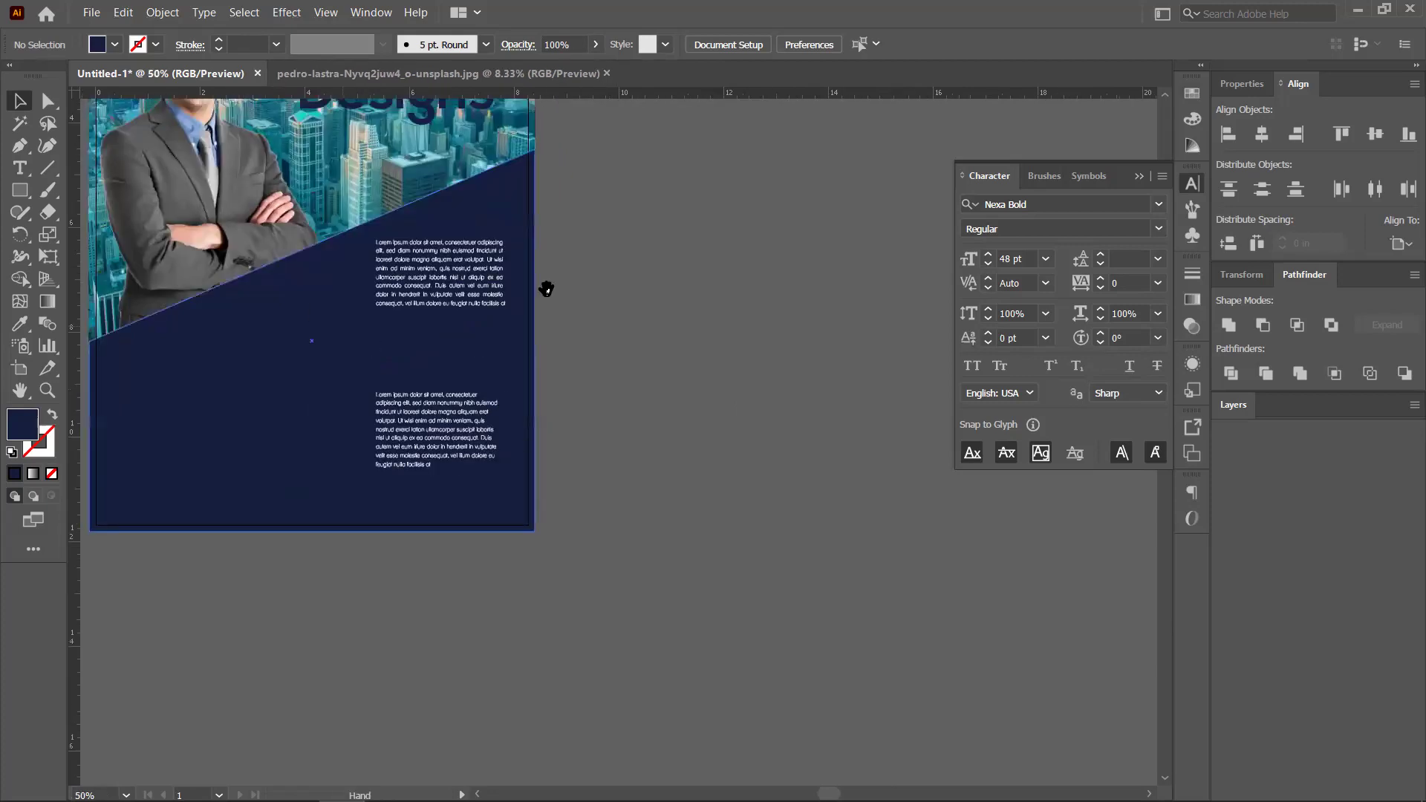
left_click_drag(547, 286, 743, 466)
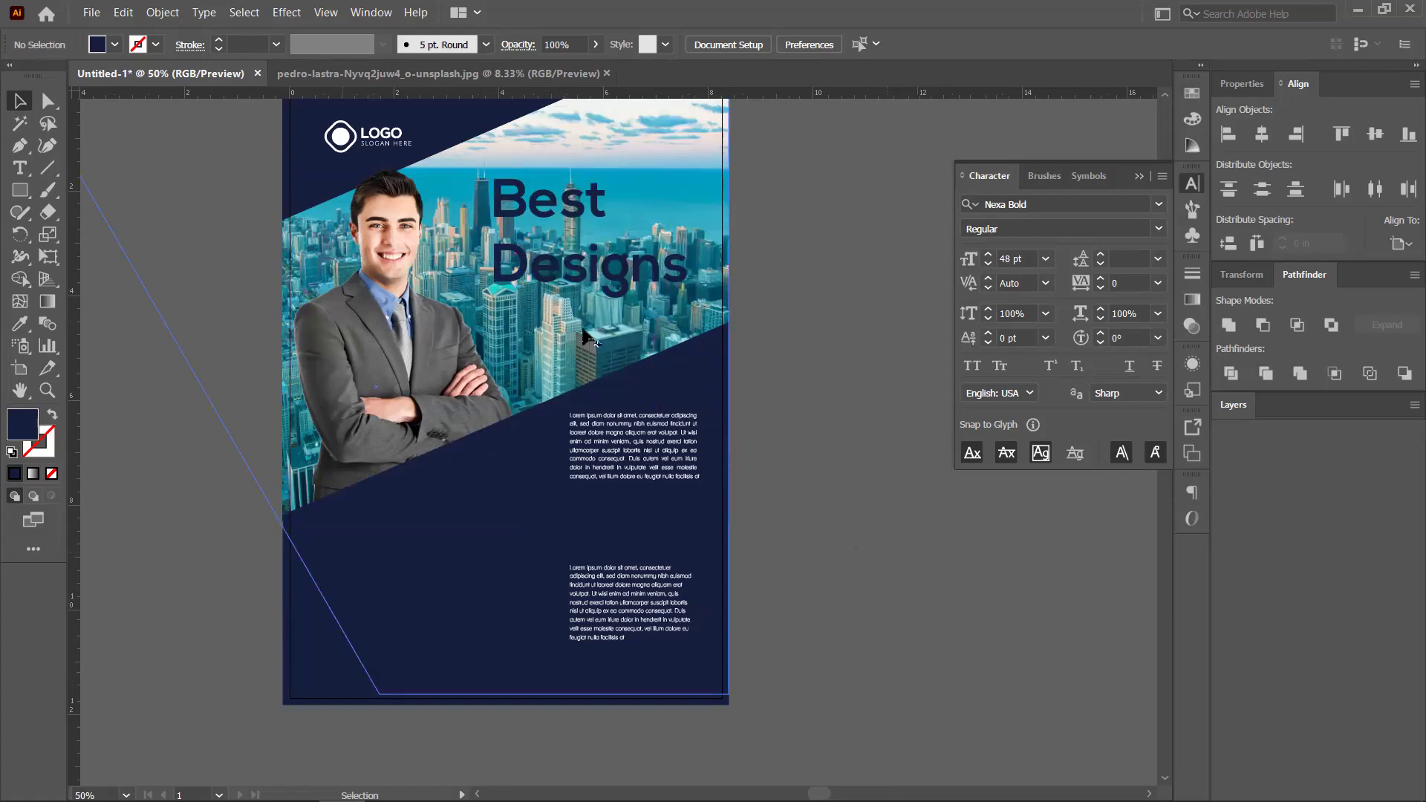
scroll(587, 338, "down", 2)
scroll(587, 369, "up", 2)
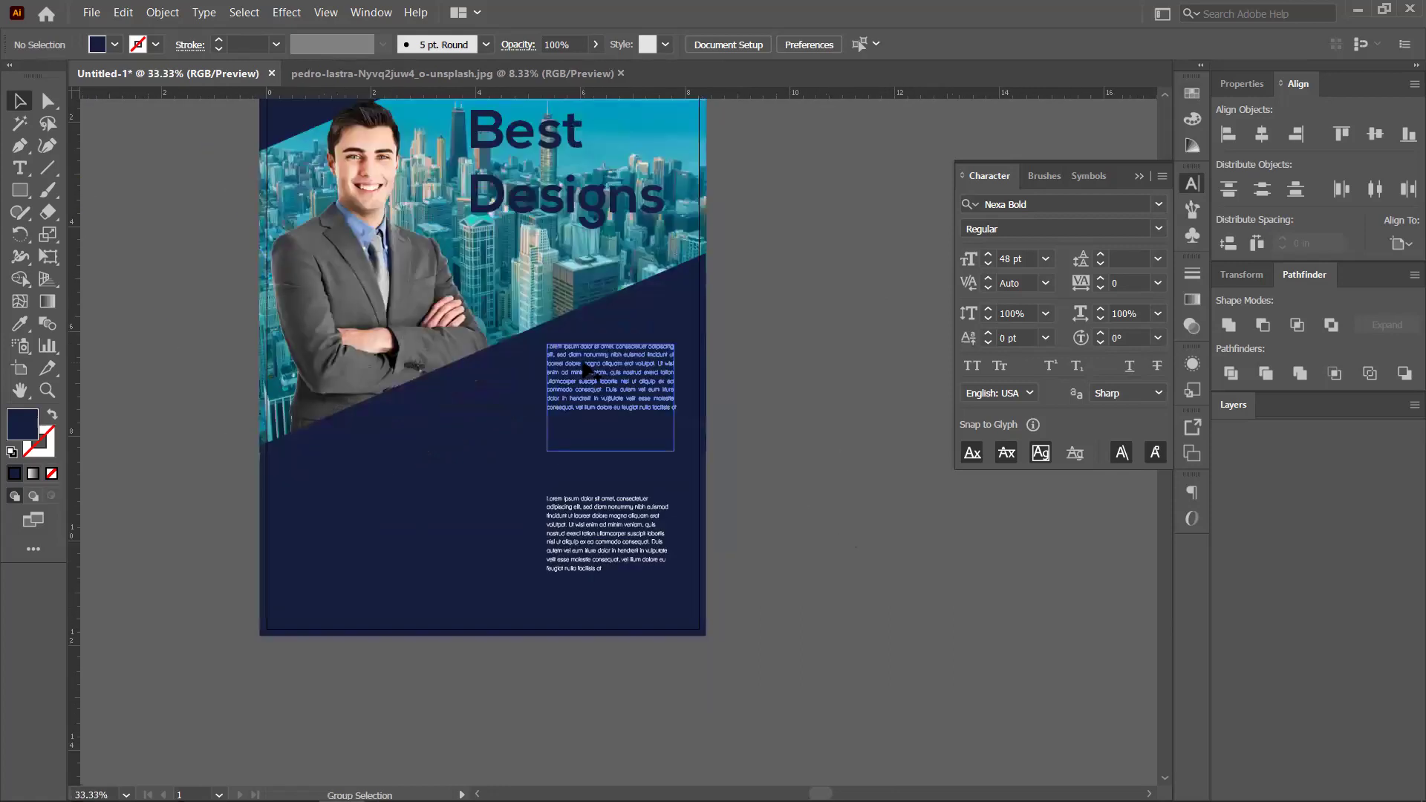
scroll(587, 369, "up", 2)
scroll(587, 369, "down", 1)
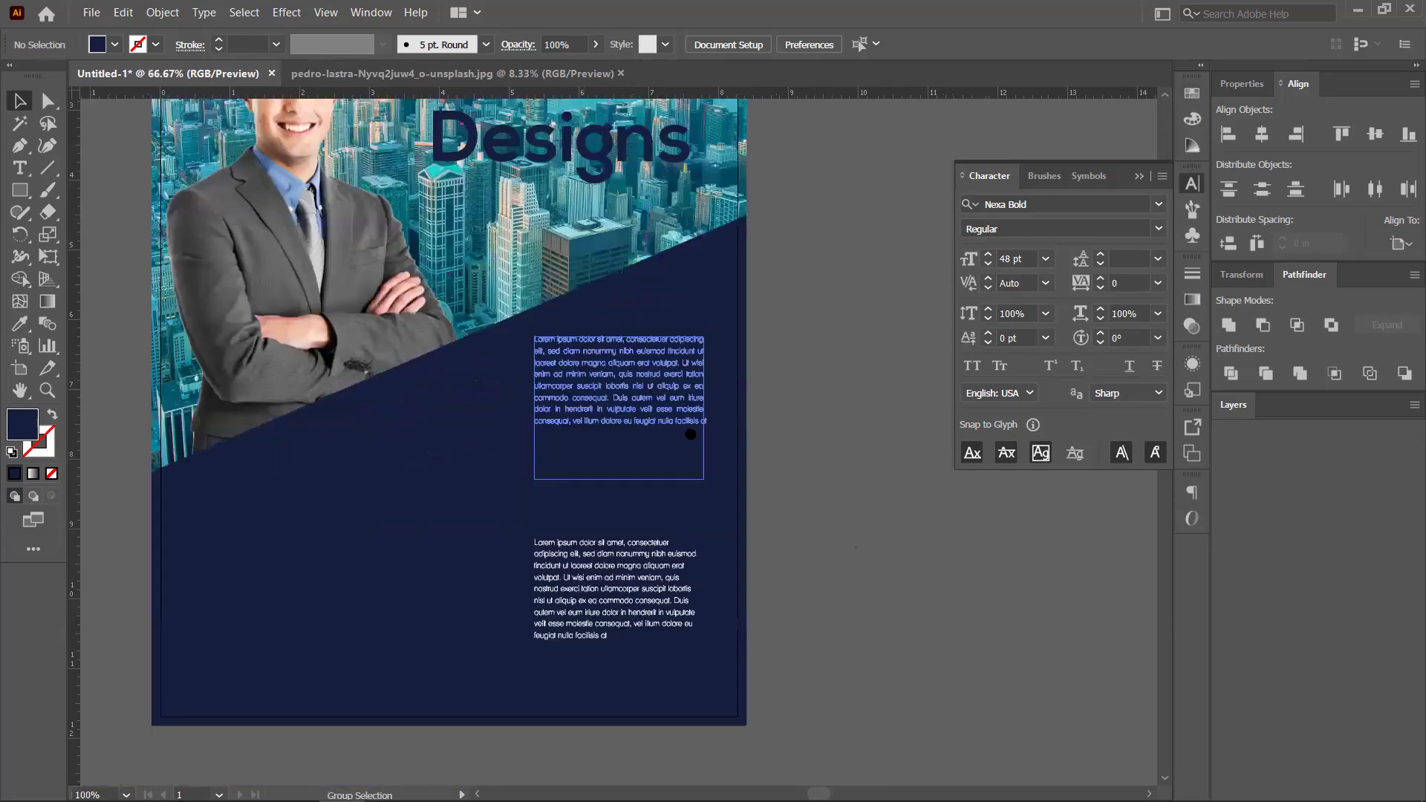
scroll(690, 434, "up", 2)
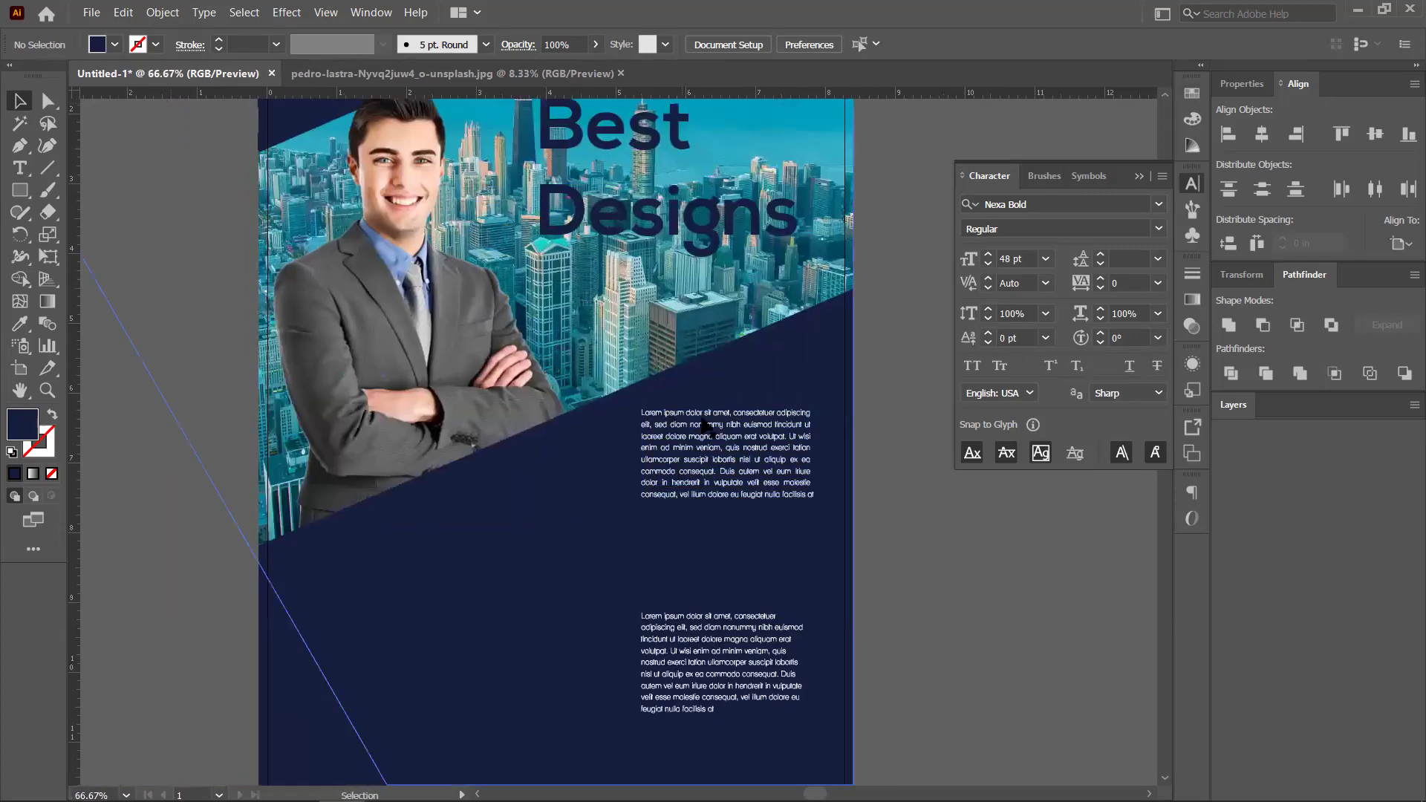
scroll(704, 425, "up", 1)
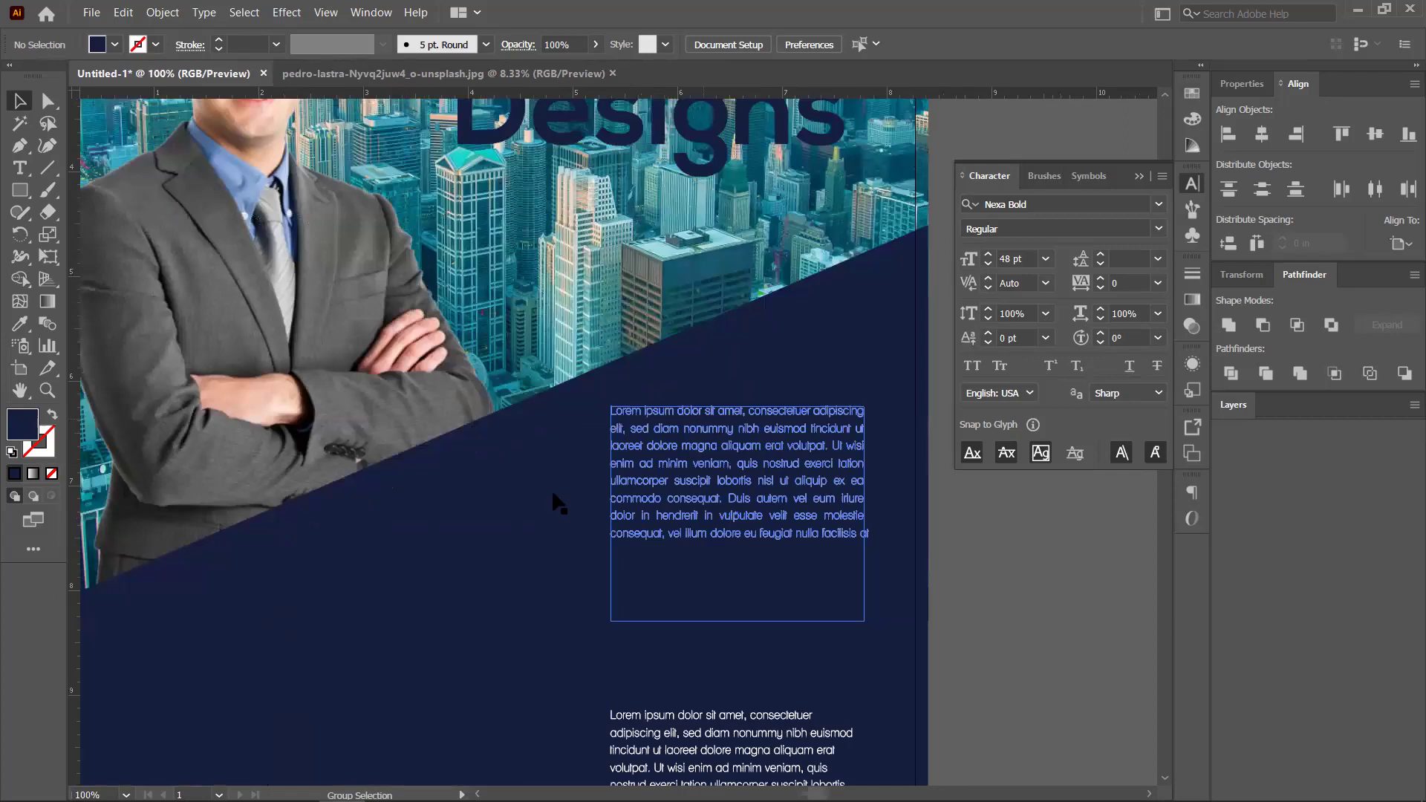
left_click_drag(768, 609, 691, 282)
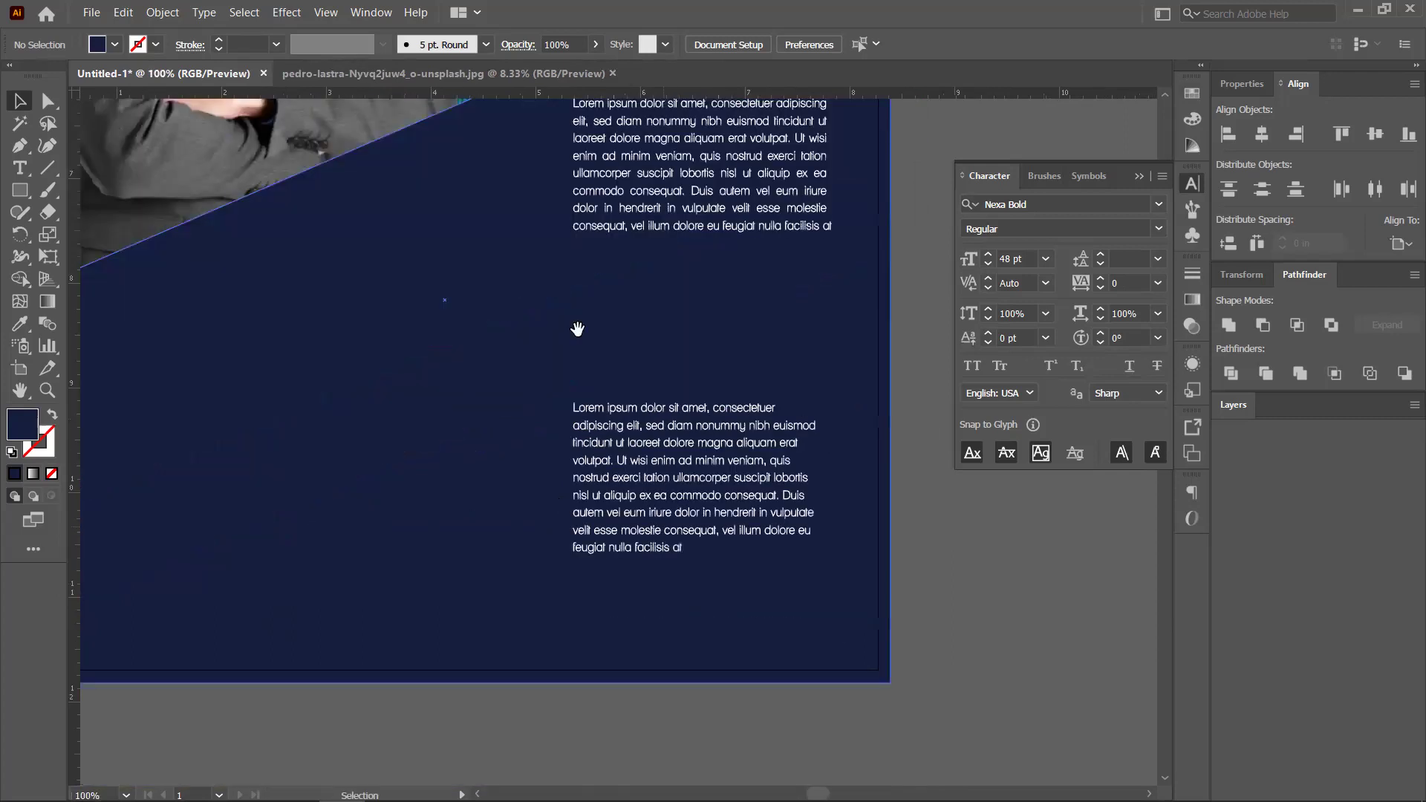
left_click_drag(577, 327, 672, 627)
left_click_drag(433, 349, 412, 624)
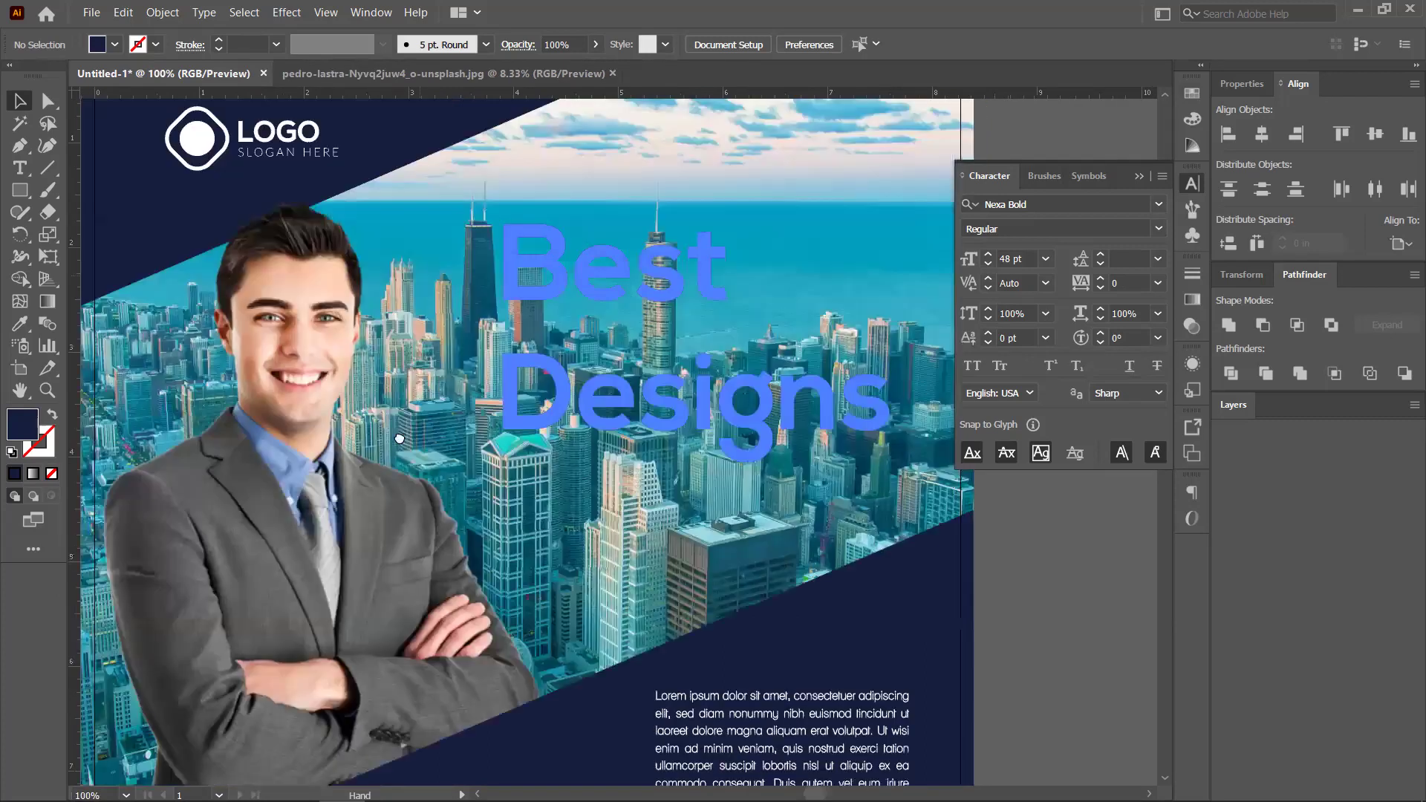
left_click_drag(459, 307, 402, 435)
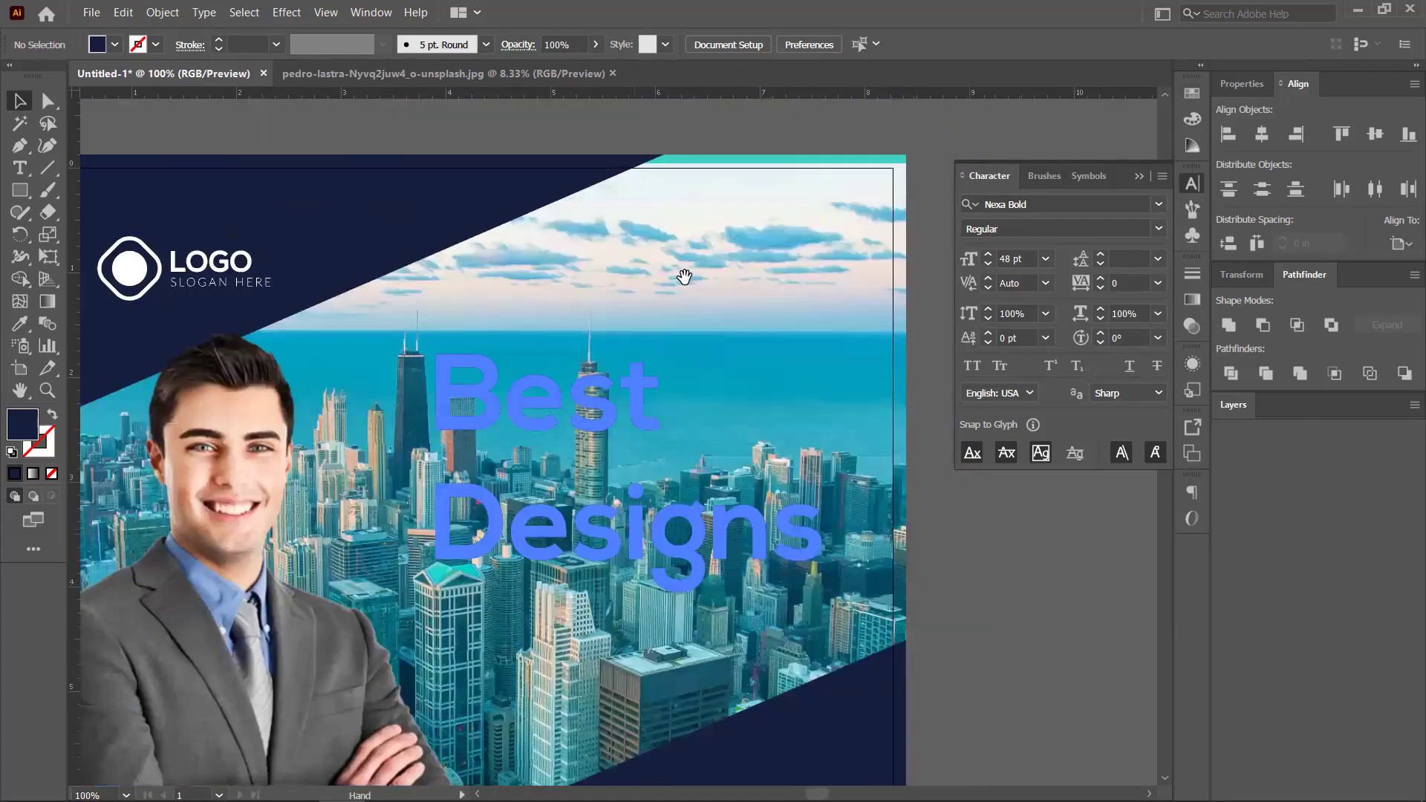
scroll(612, 327, "down", 3)
scroll(583, 498, "down", 2)
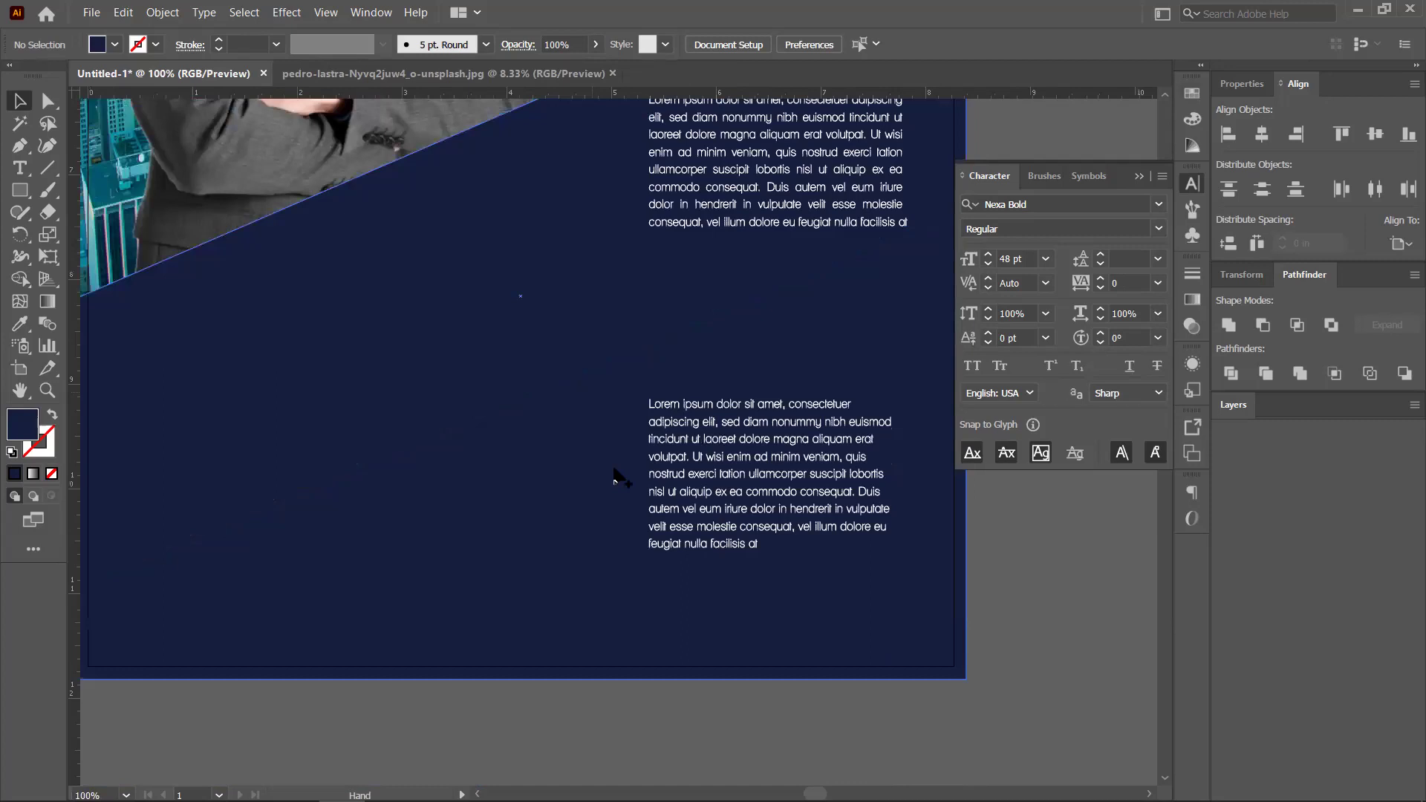
scroll(620, 478, "down", 2)
scroll(401, 445, "down", 5)
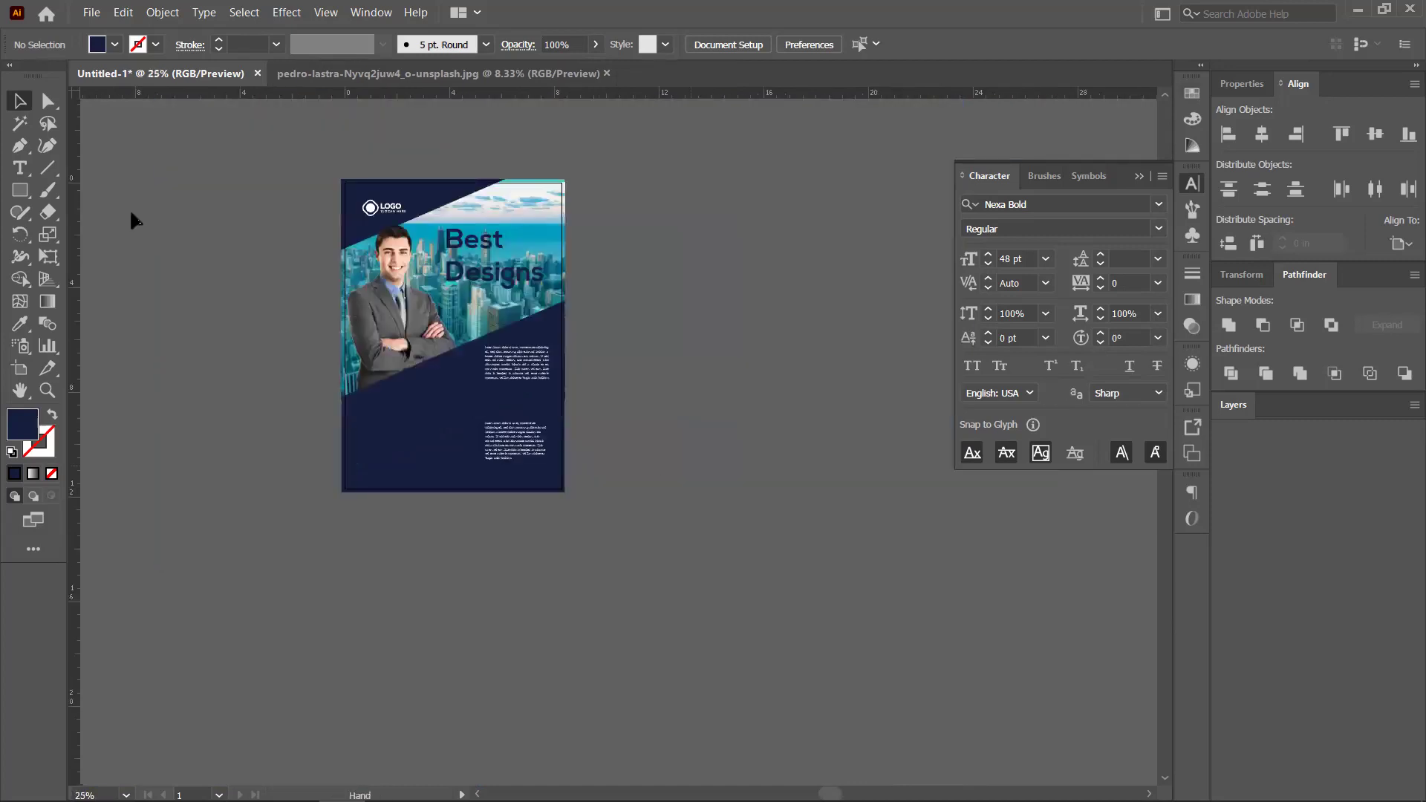